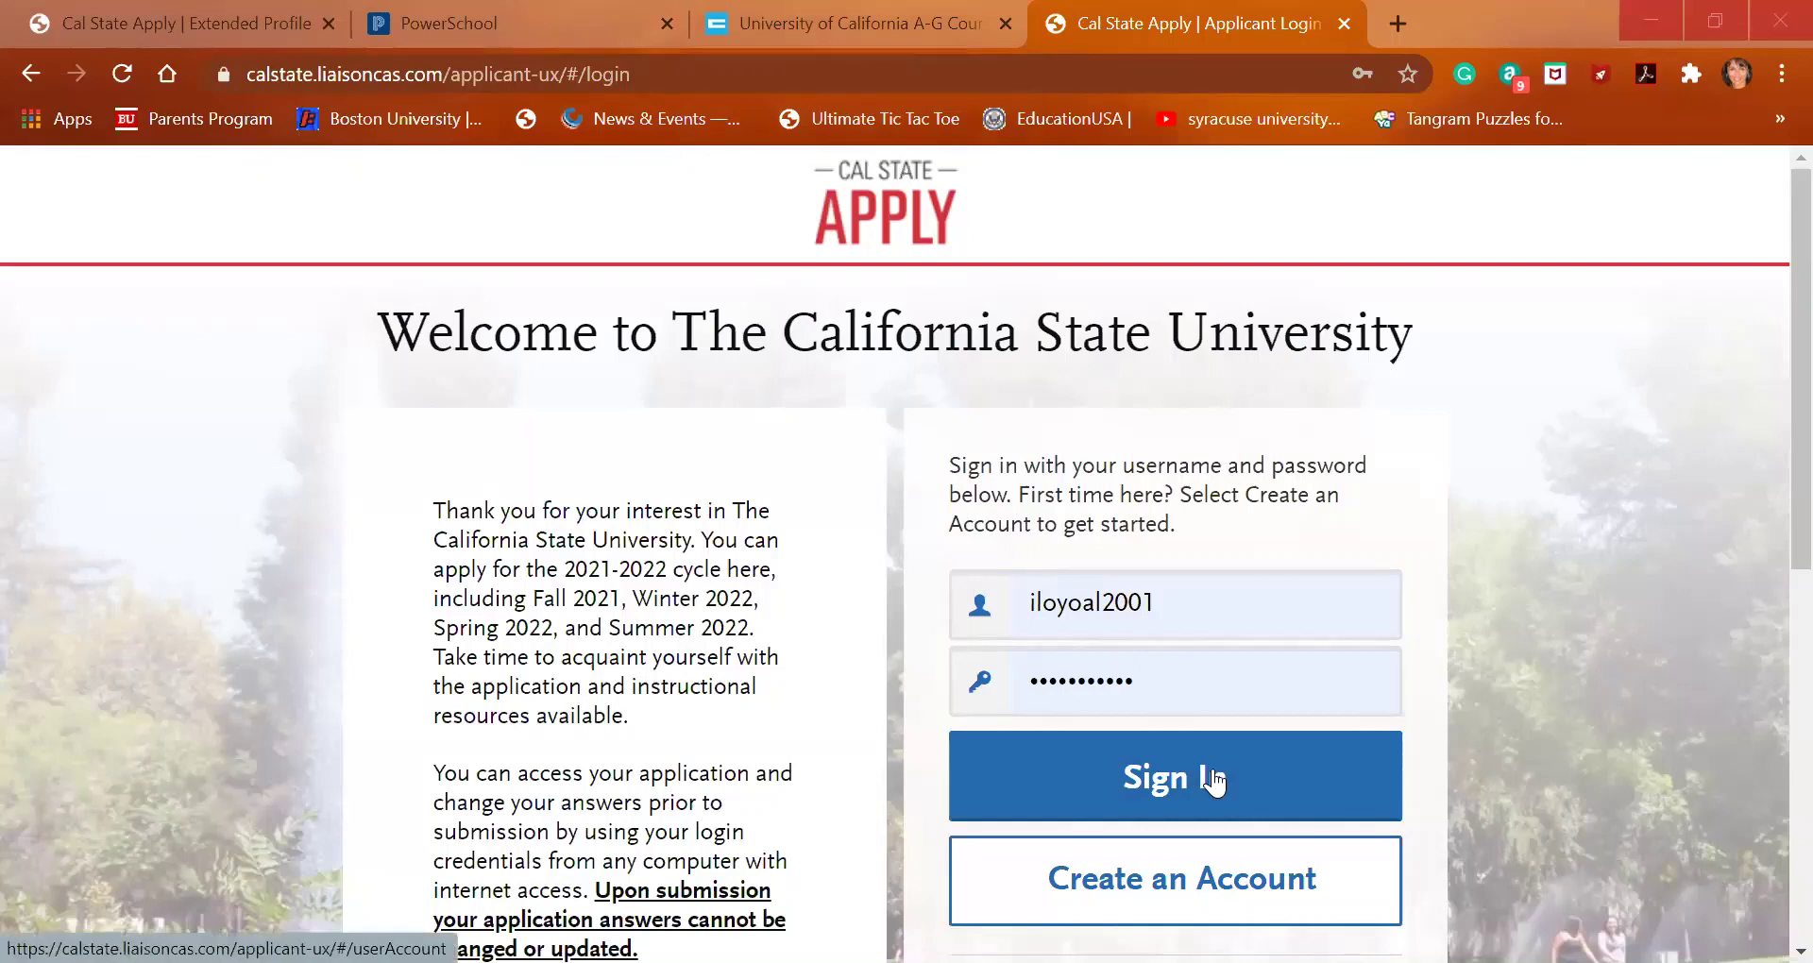
# Scroll down the sign-in page to reach the Create an Account option
pyautogui.scroll(-1, 1202, 642)
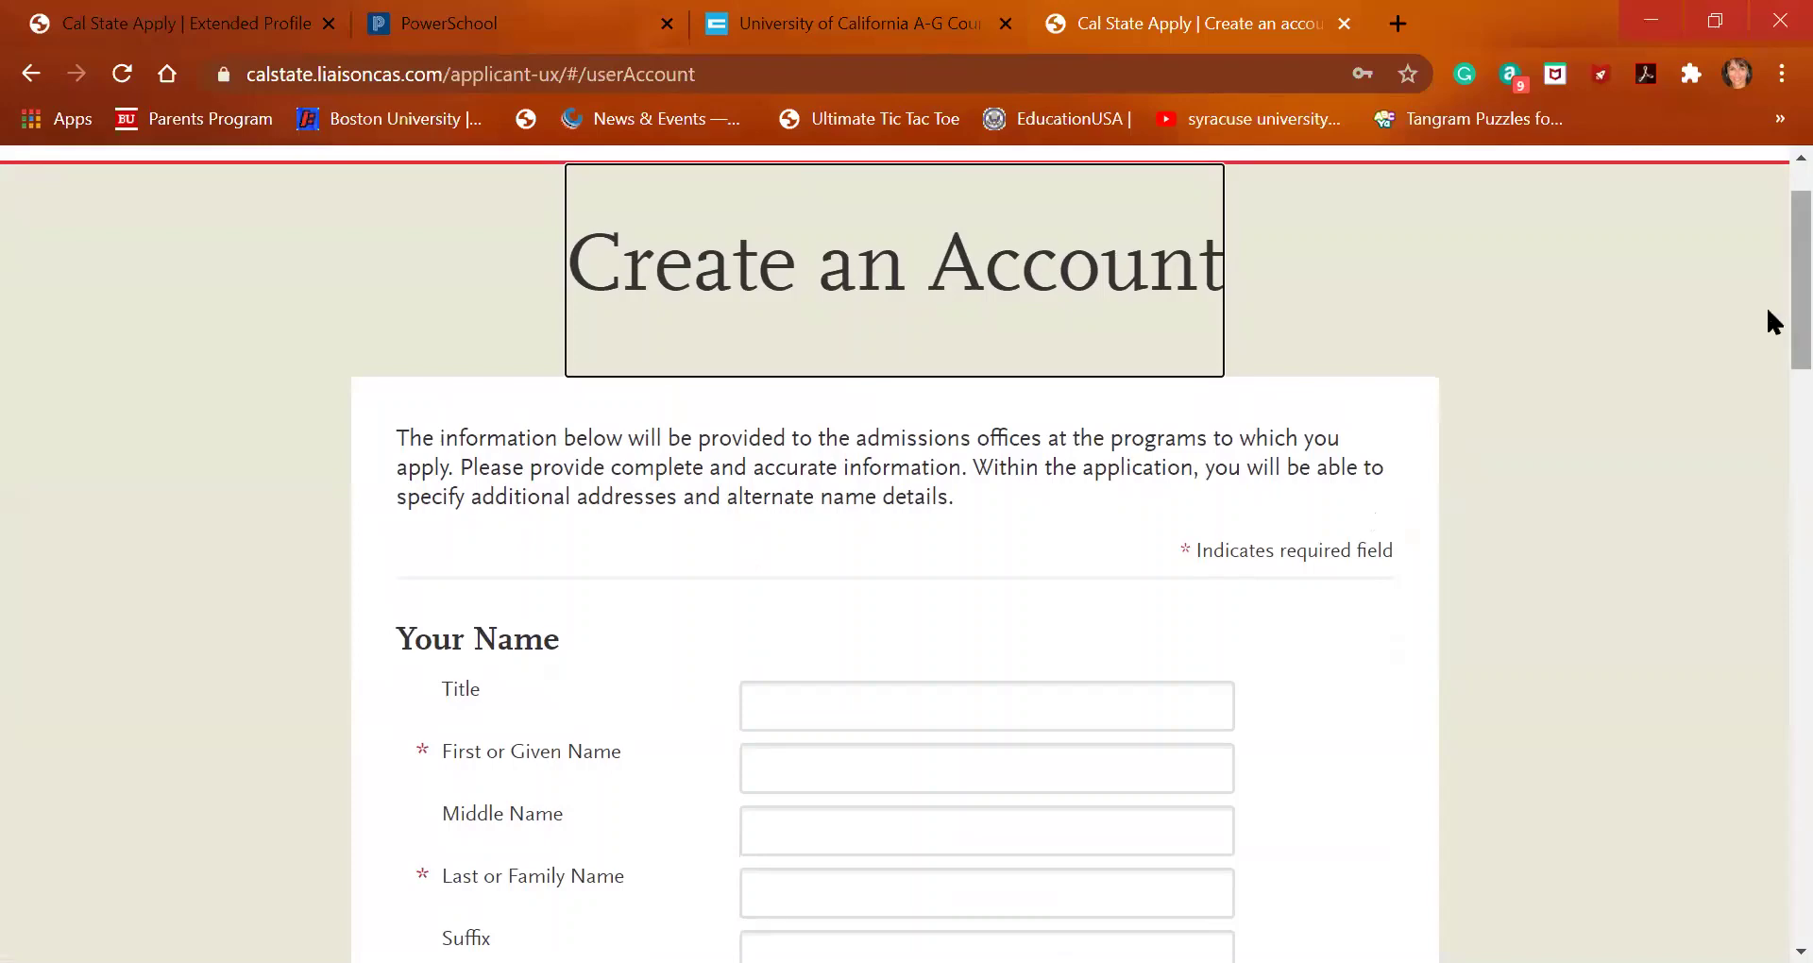
# Enter the applicant's first and last name, leaving Title blank
pyautogui.moveTo(1798, 307); pyautogui.dragTo(1766, 343)
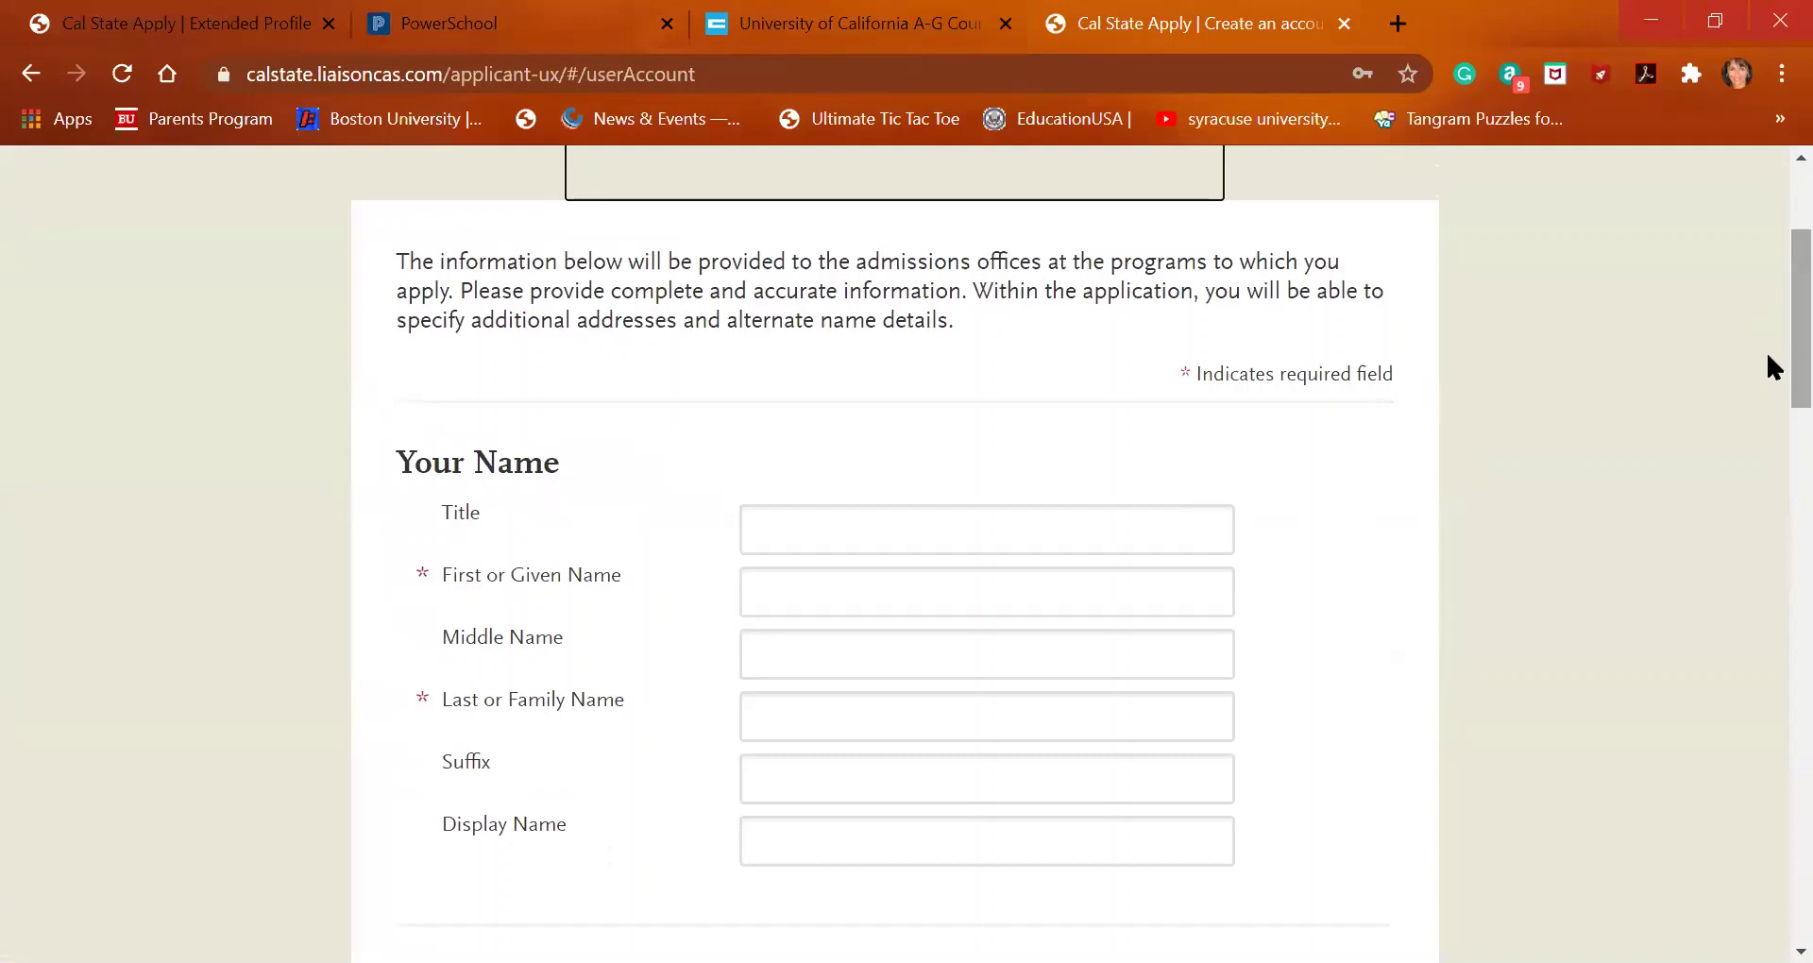
pyautogui.click(858, 531)
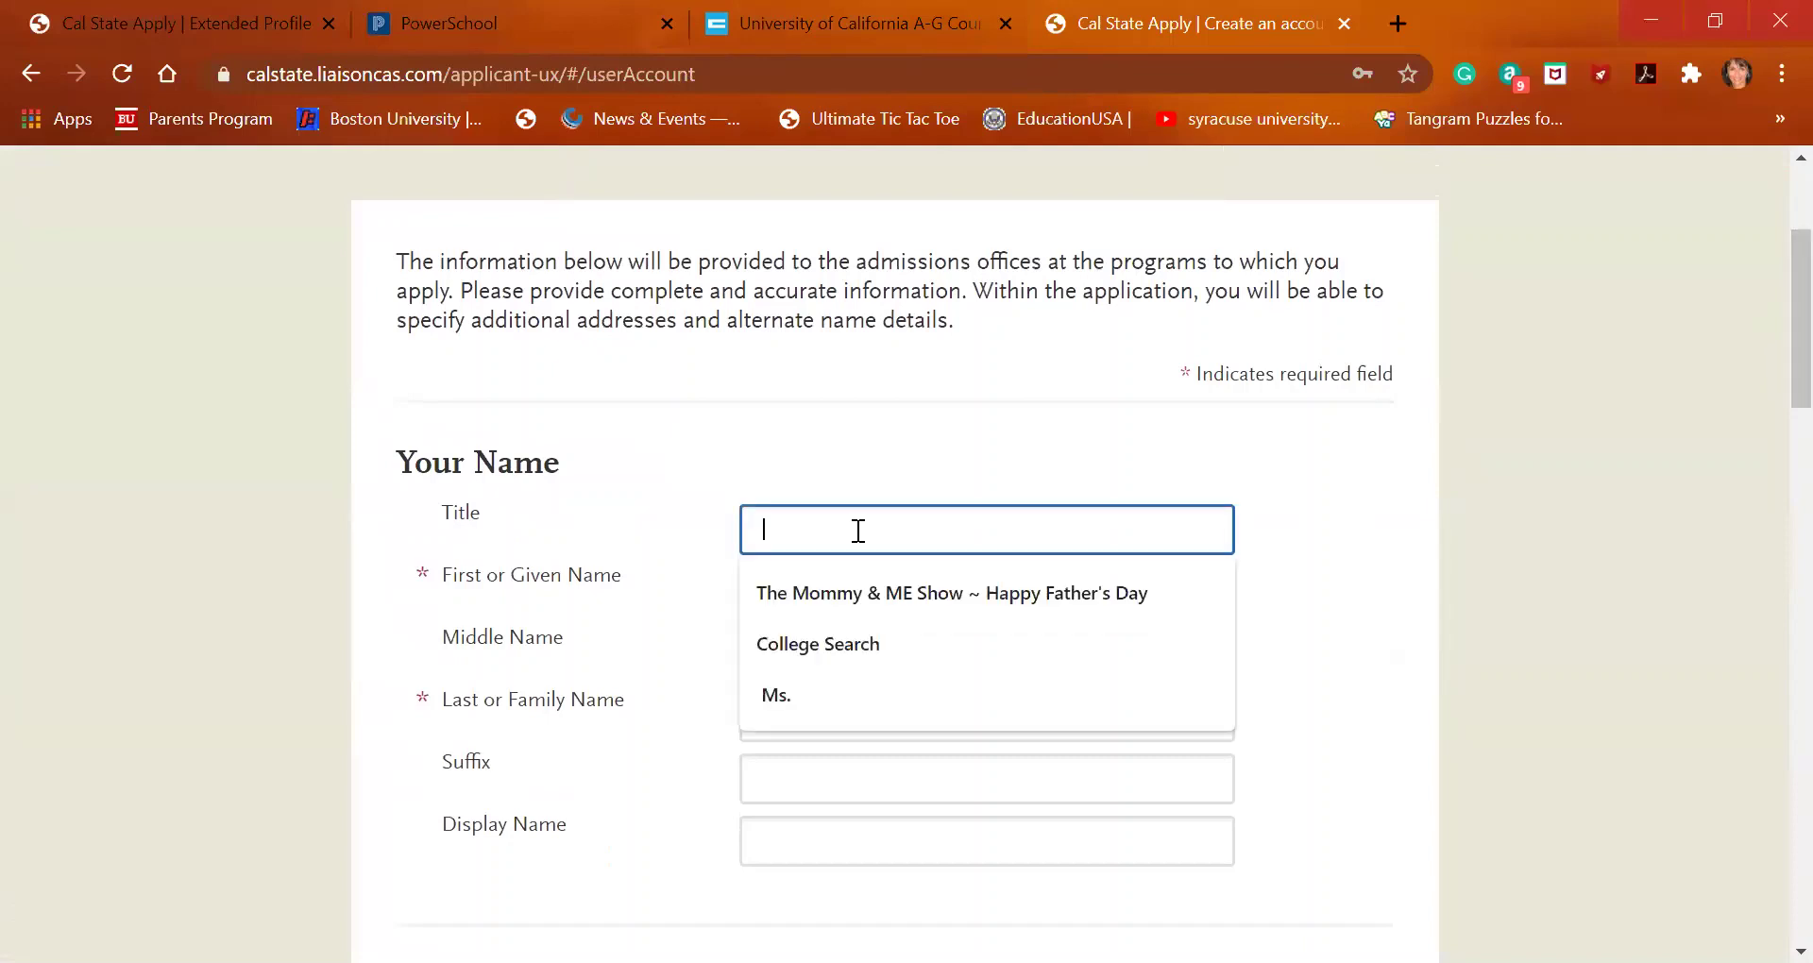
pyautogui.write('m')
pyautogui.press('BackSpace')
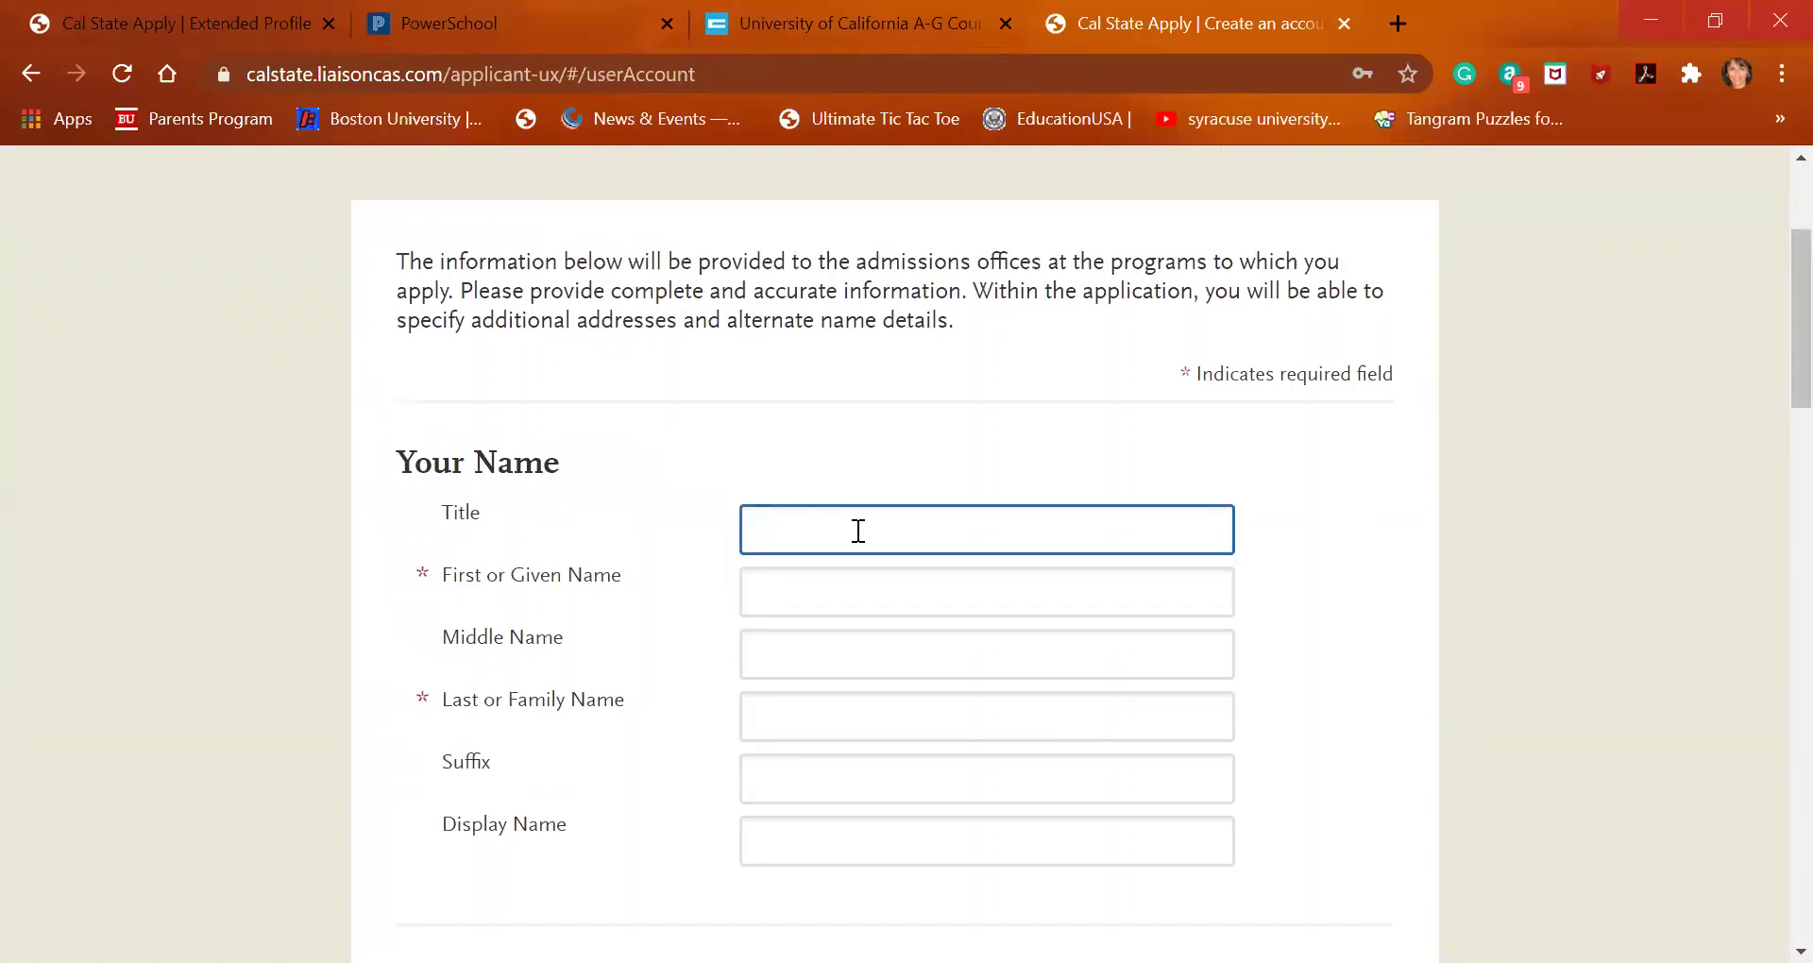
pyautogui.click(849, 594)
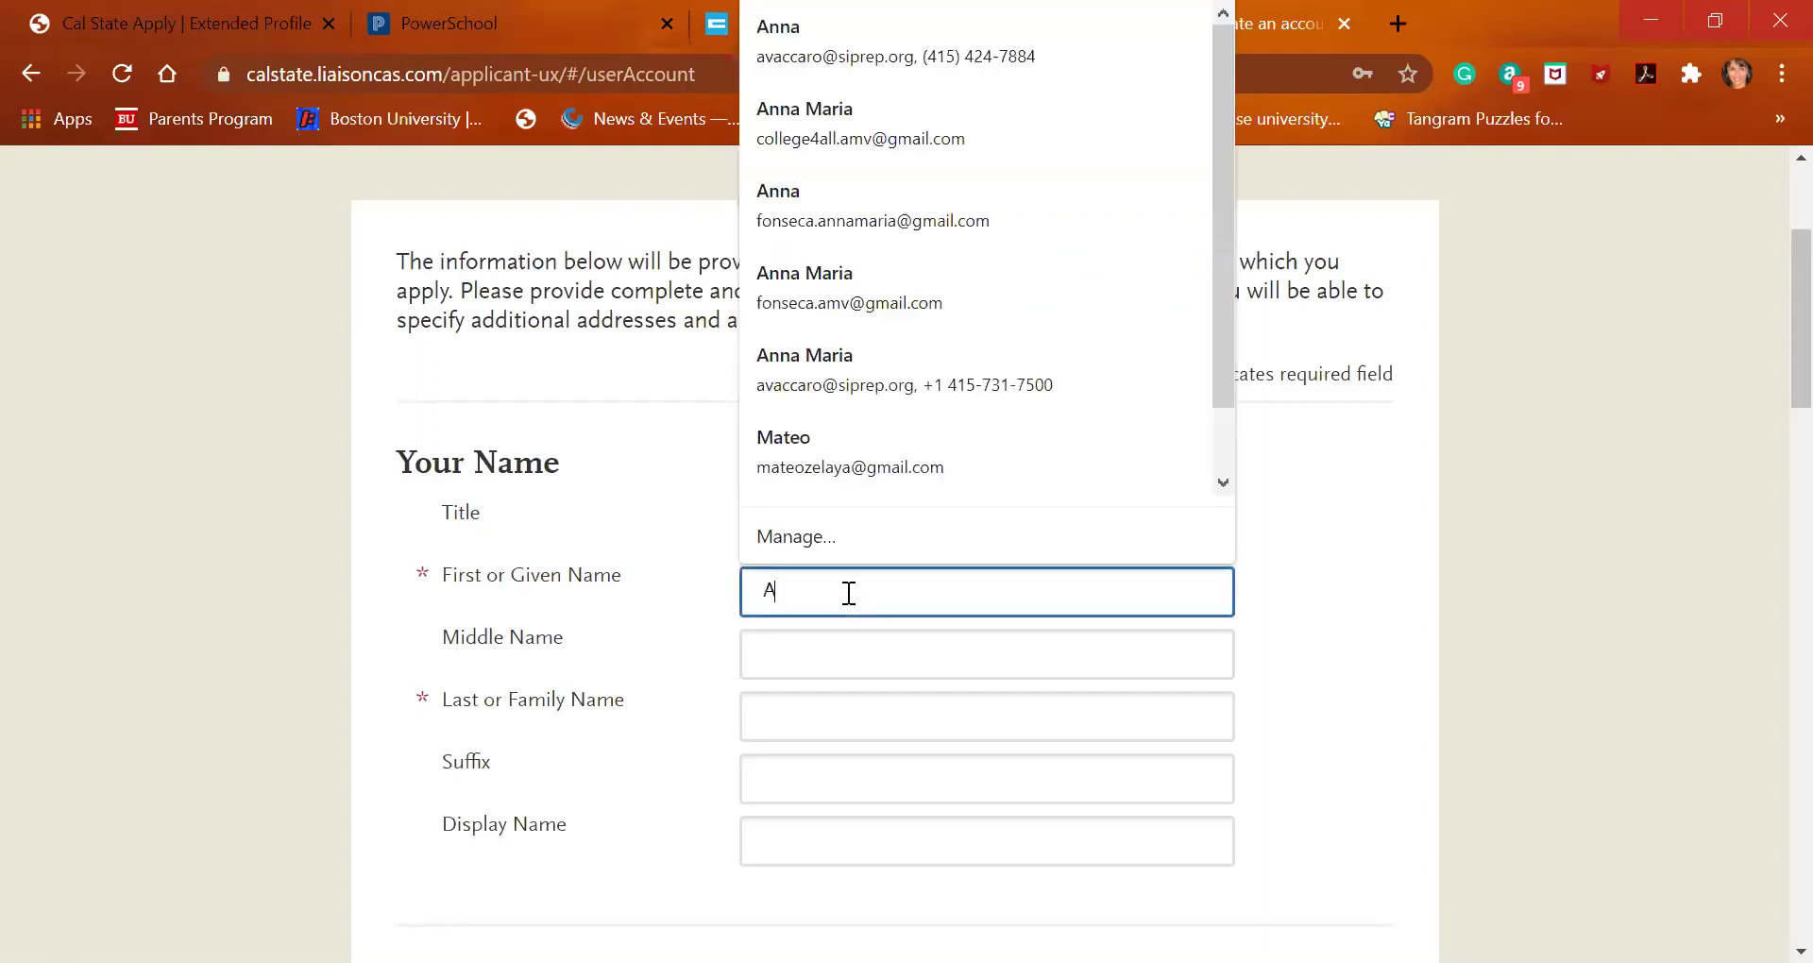
pyautogui.press('Tab')
pyautogui.press('Tab')
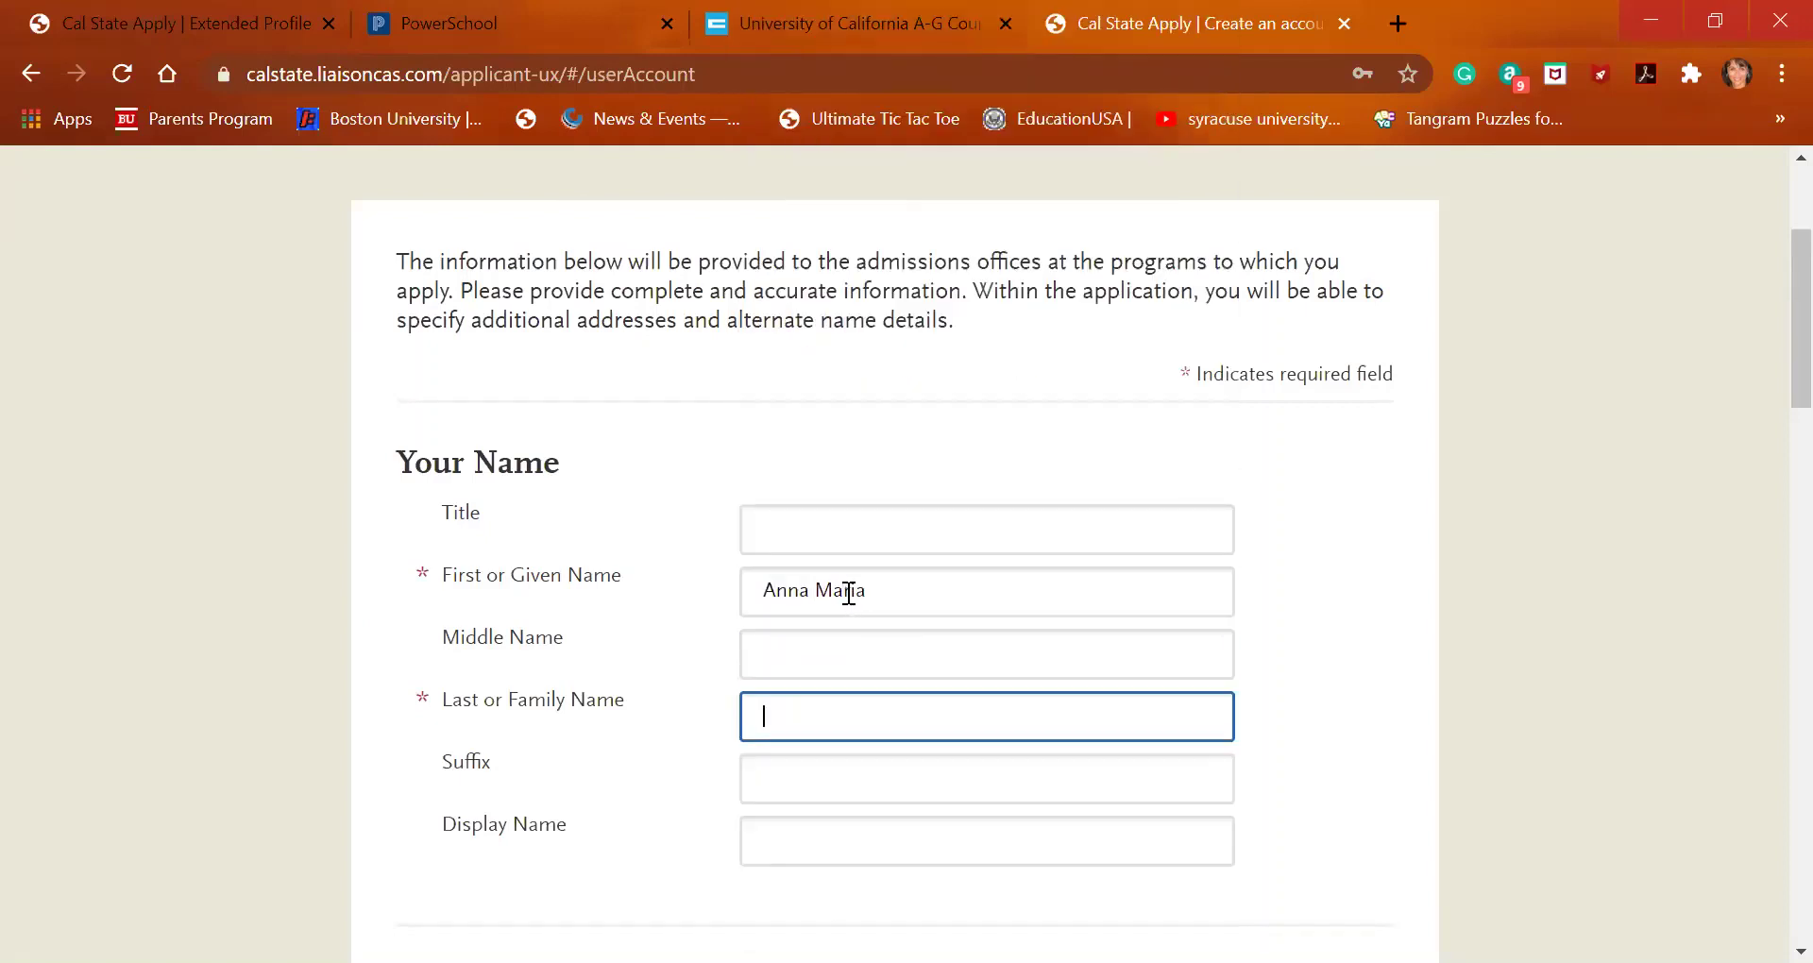
pyautogui.press('Tab')
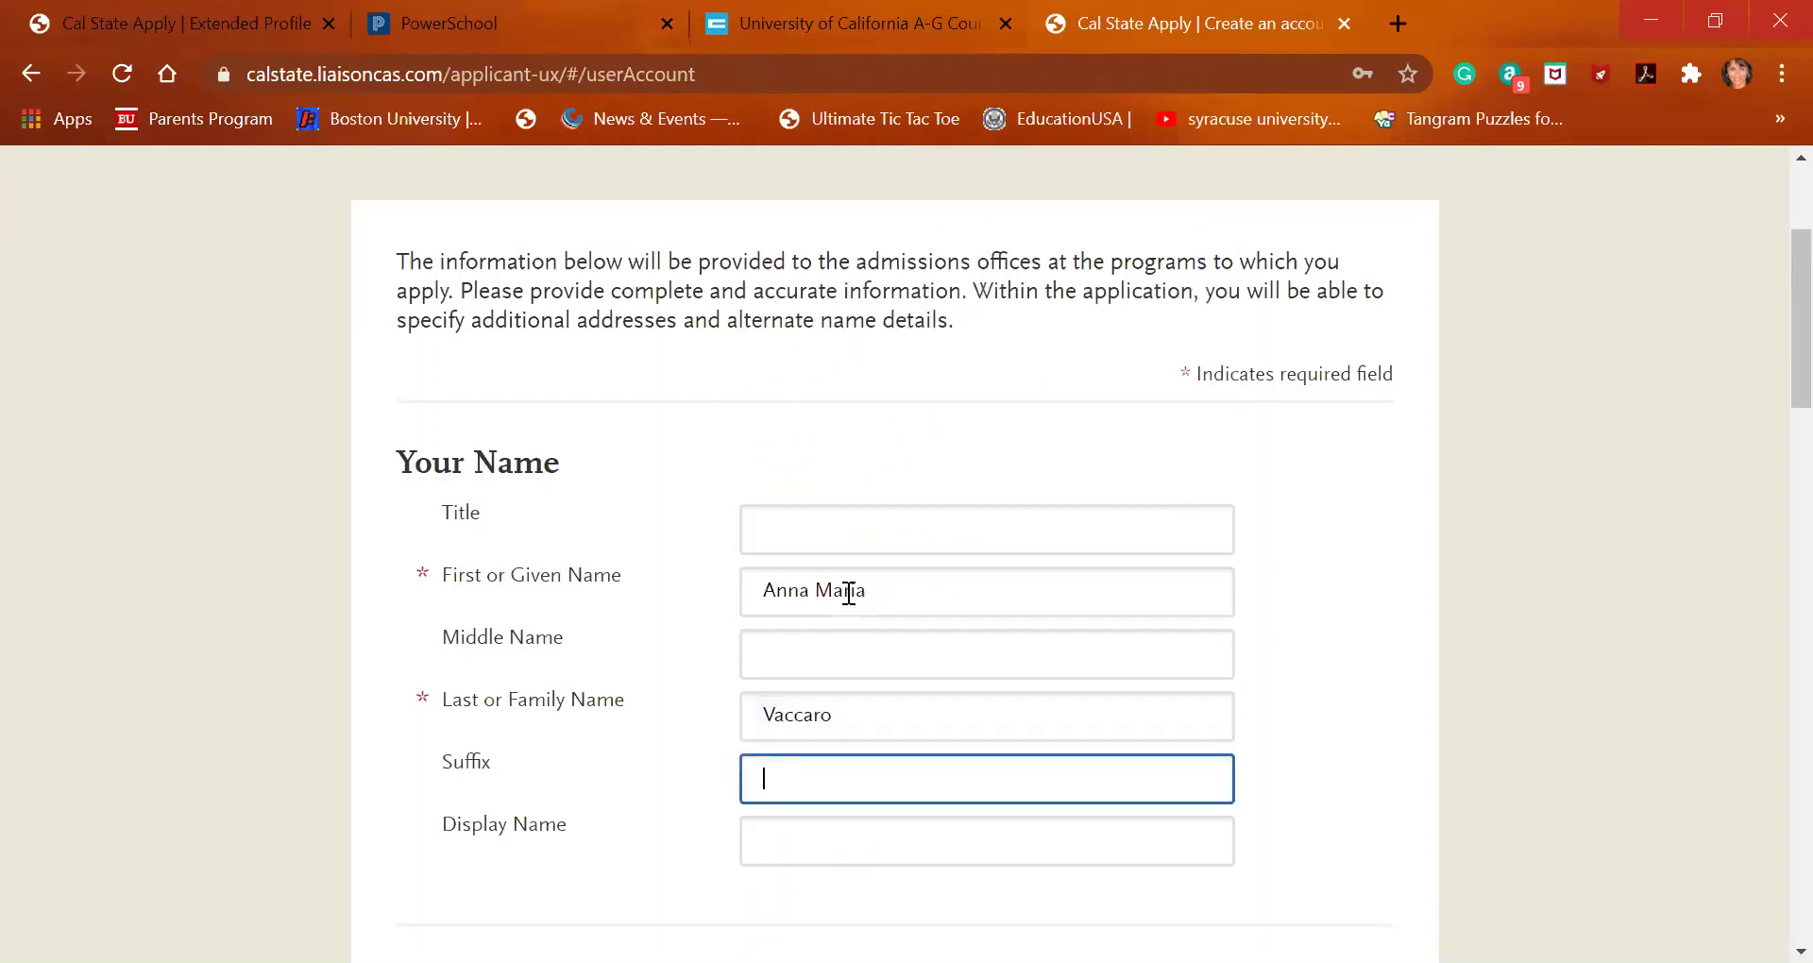
# Enter the applicant's initials as the display name
pyautogui.scroll(-1, 849, 593)
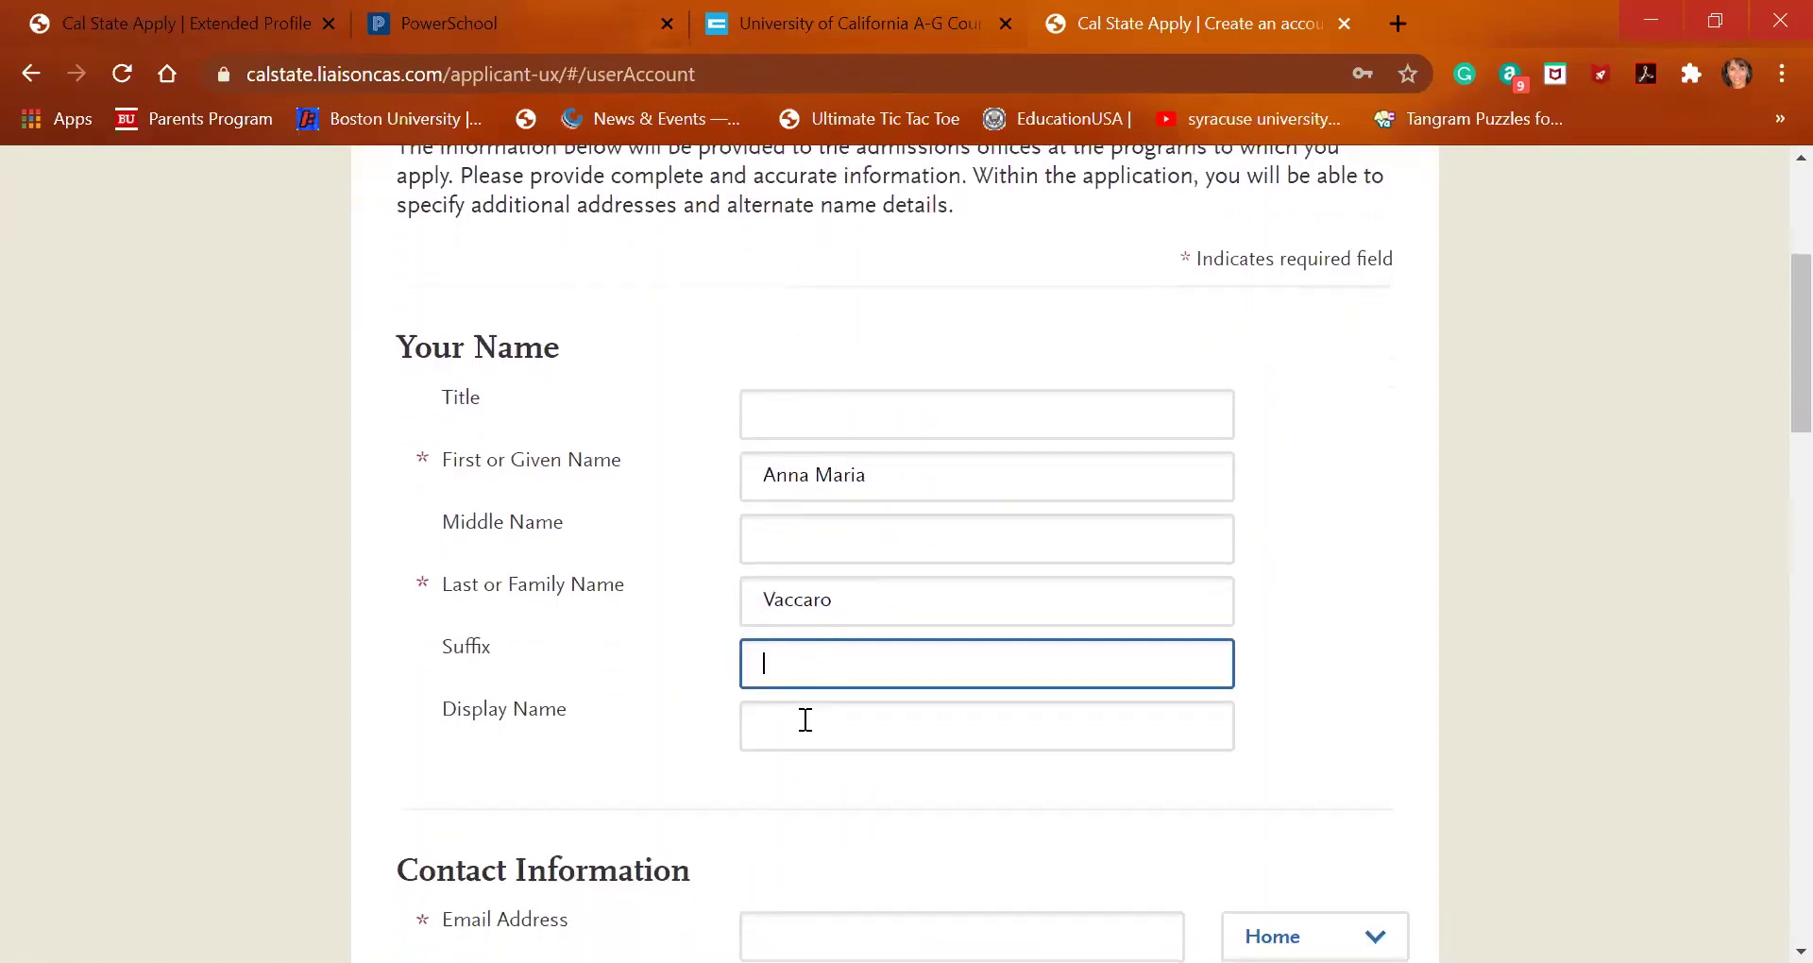
pyautogui.click(806, 721)
pyautogui.write('AMV')
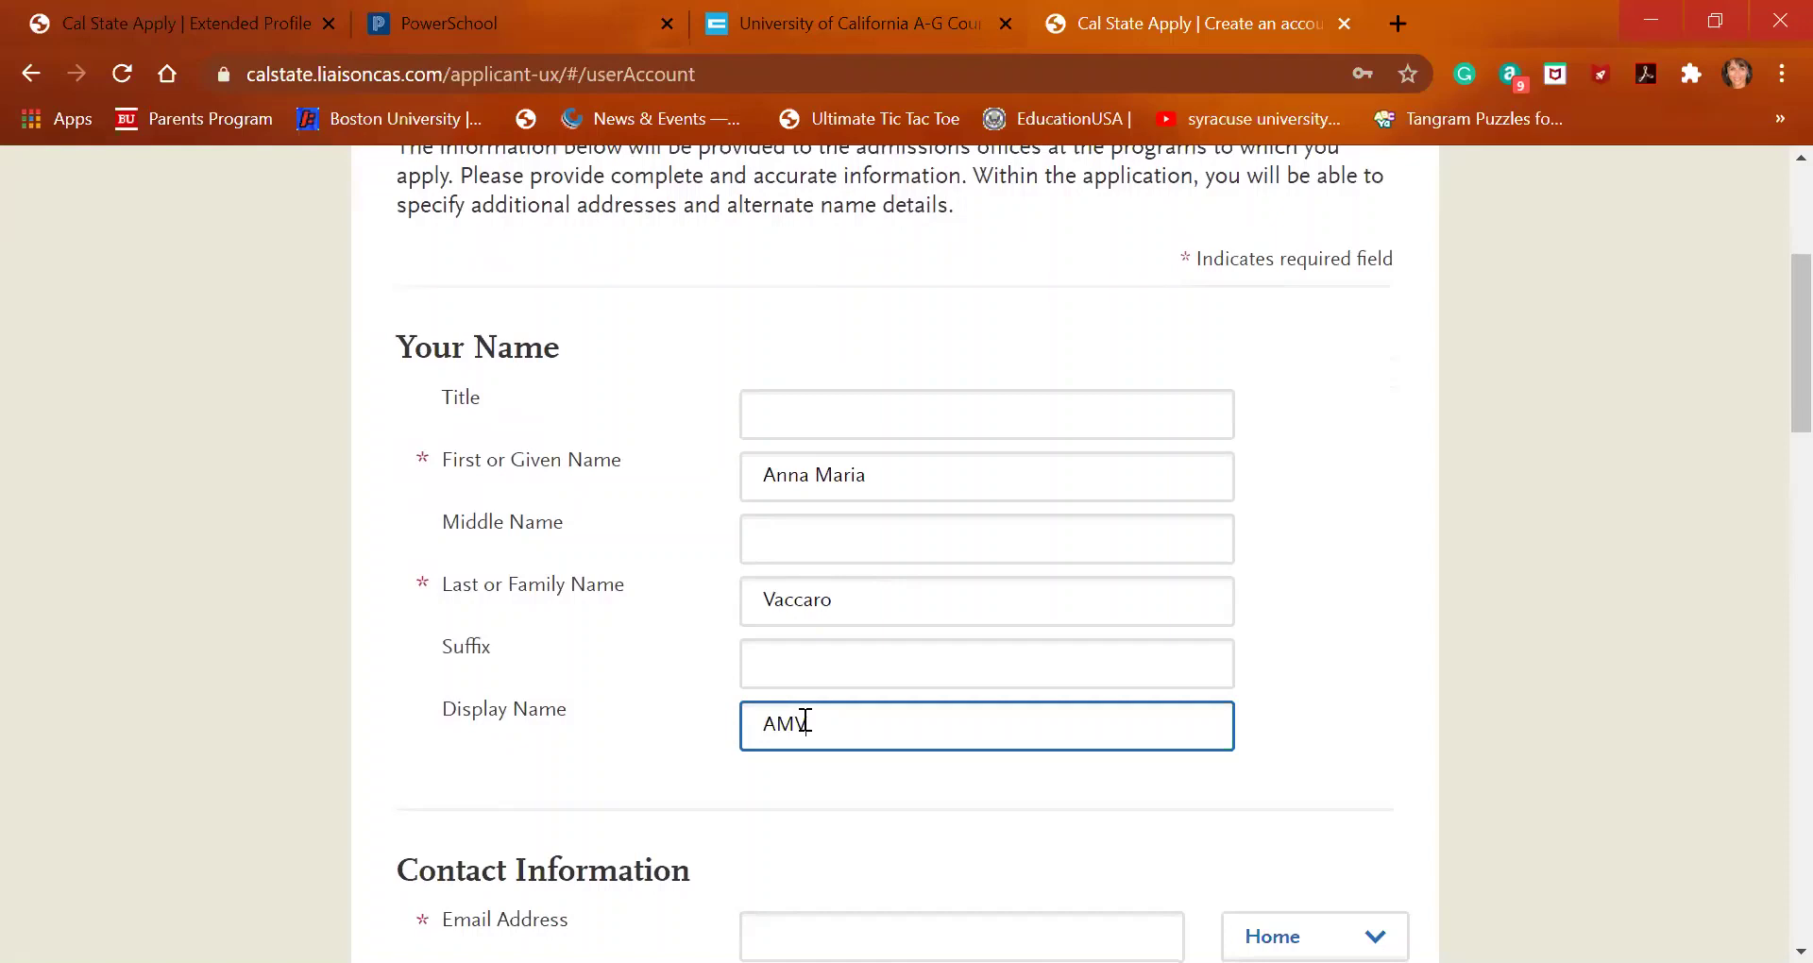
pyautogui.scroll(-2, 806, 720)
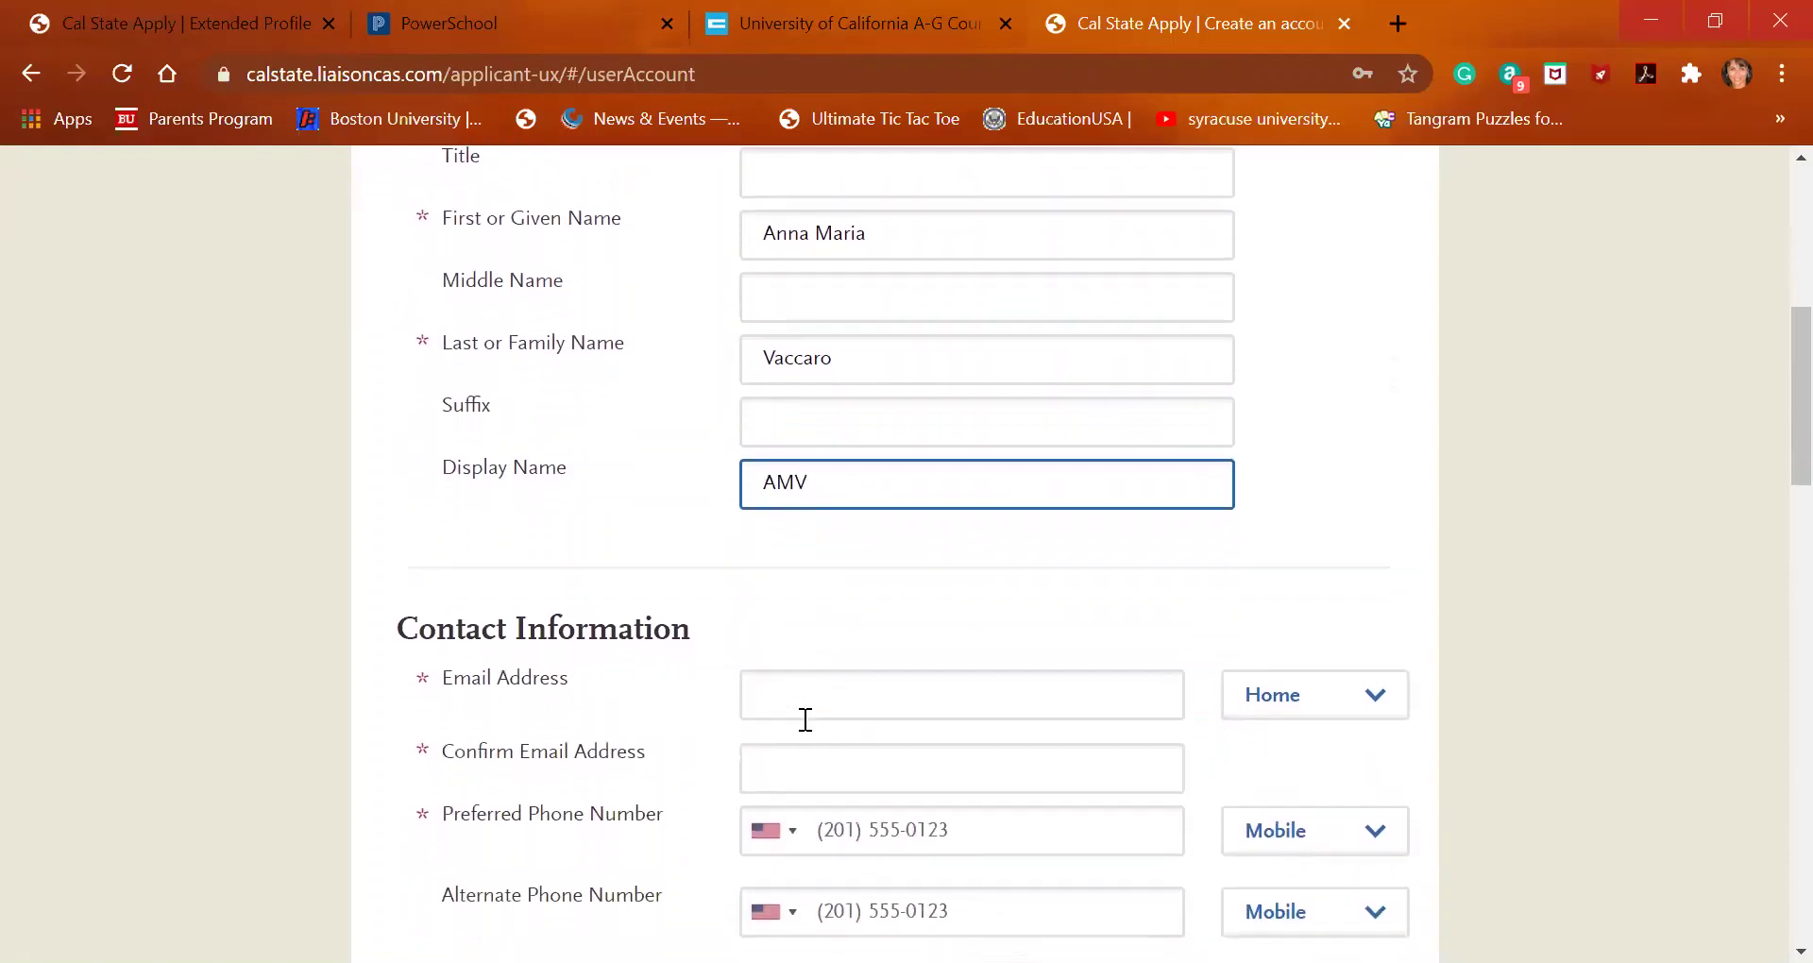
# Fill the applicant's e-mail from the saved suggestion and set its type to Work
pyautogui.click(805, 694)
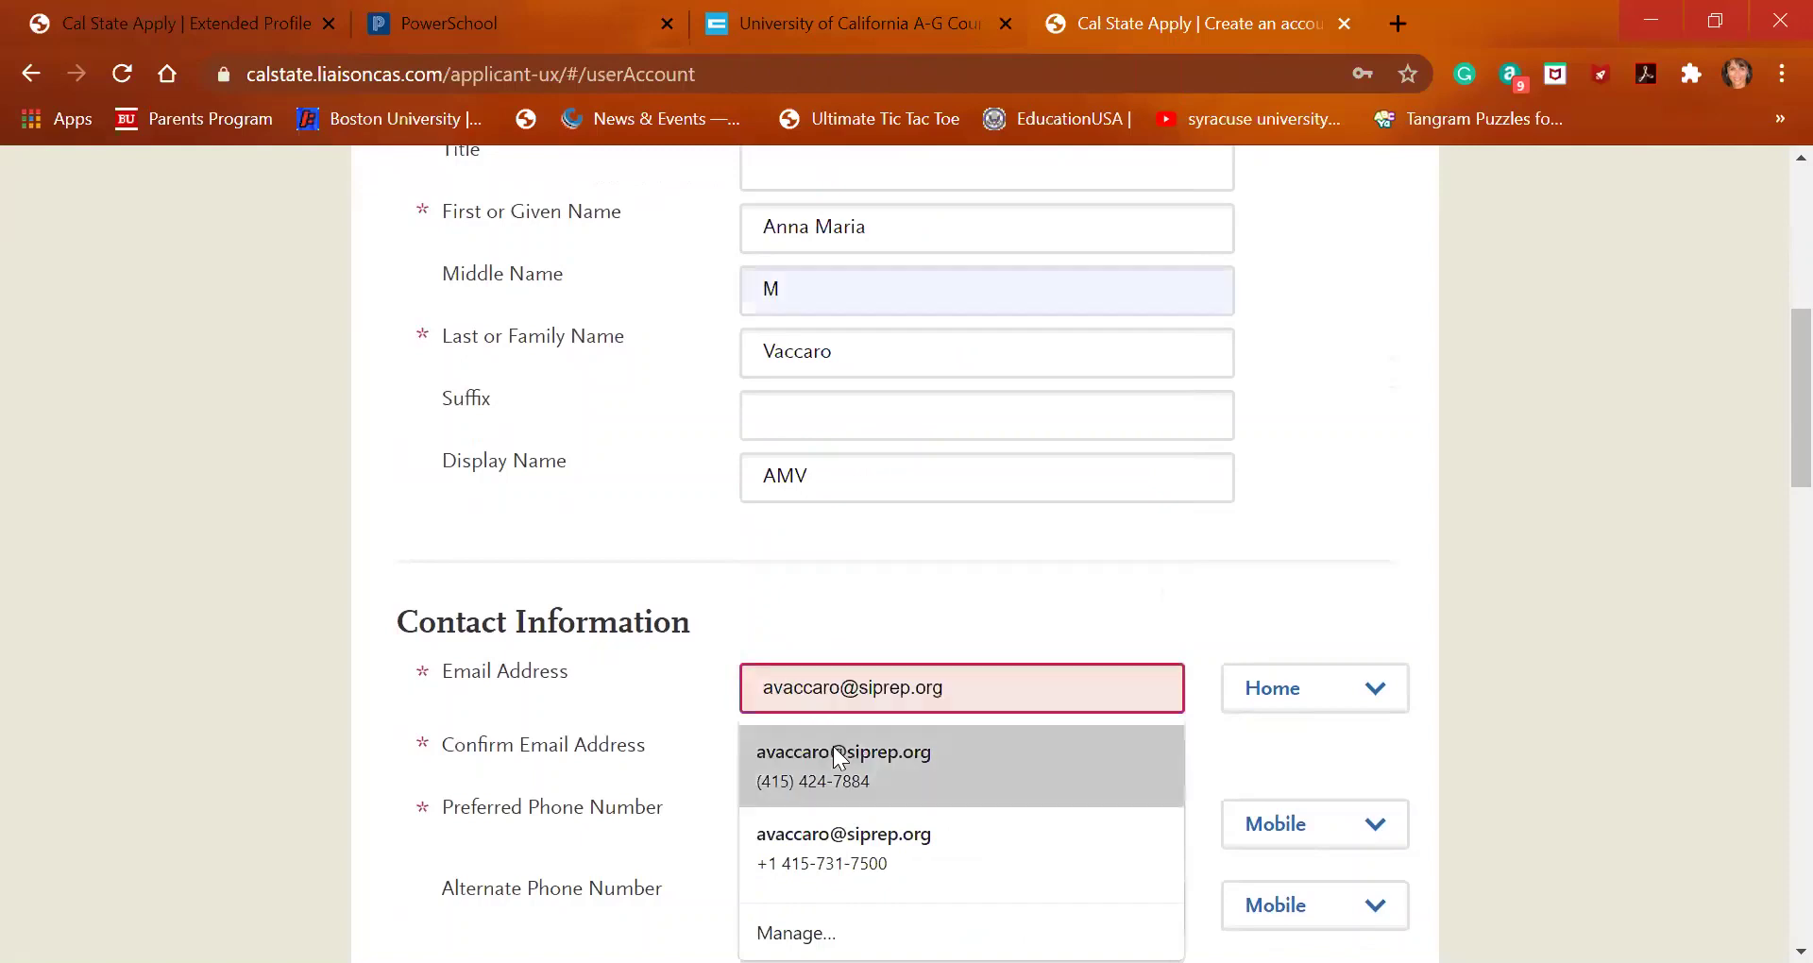
pyautogui.click(833, 753)
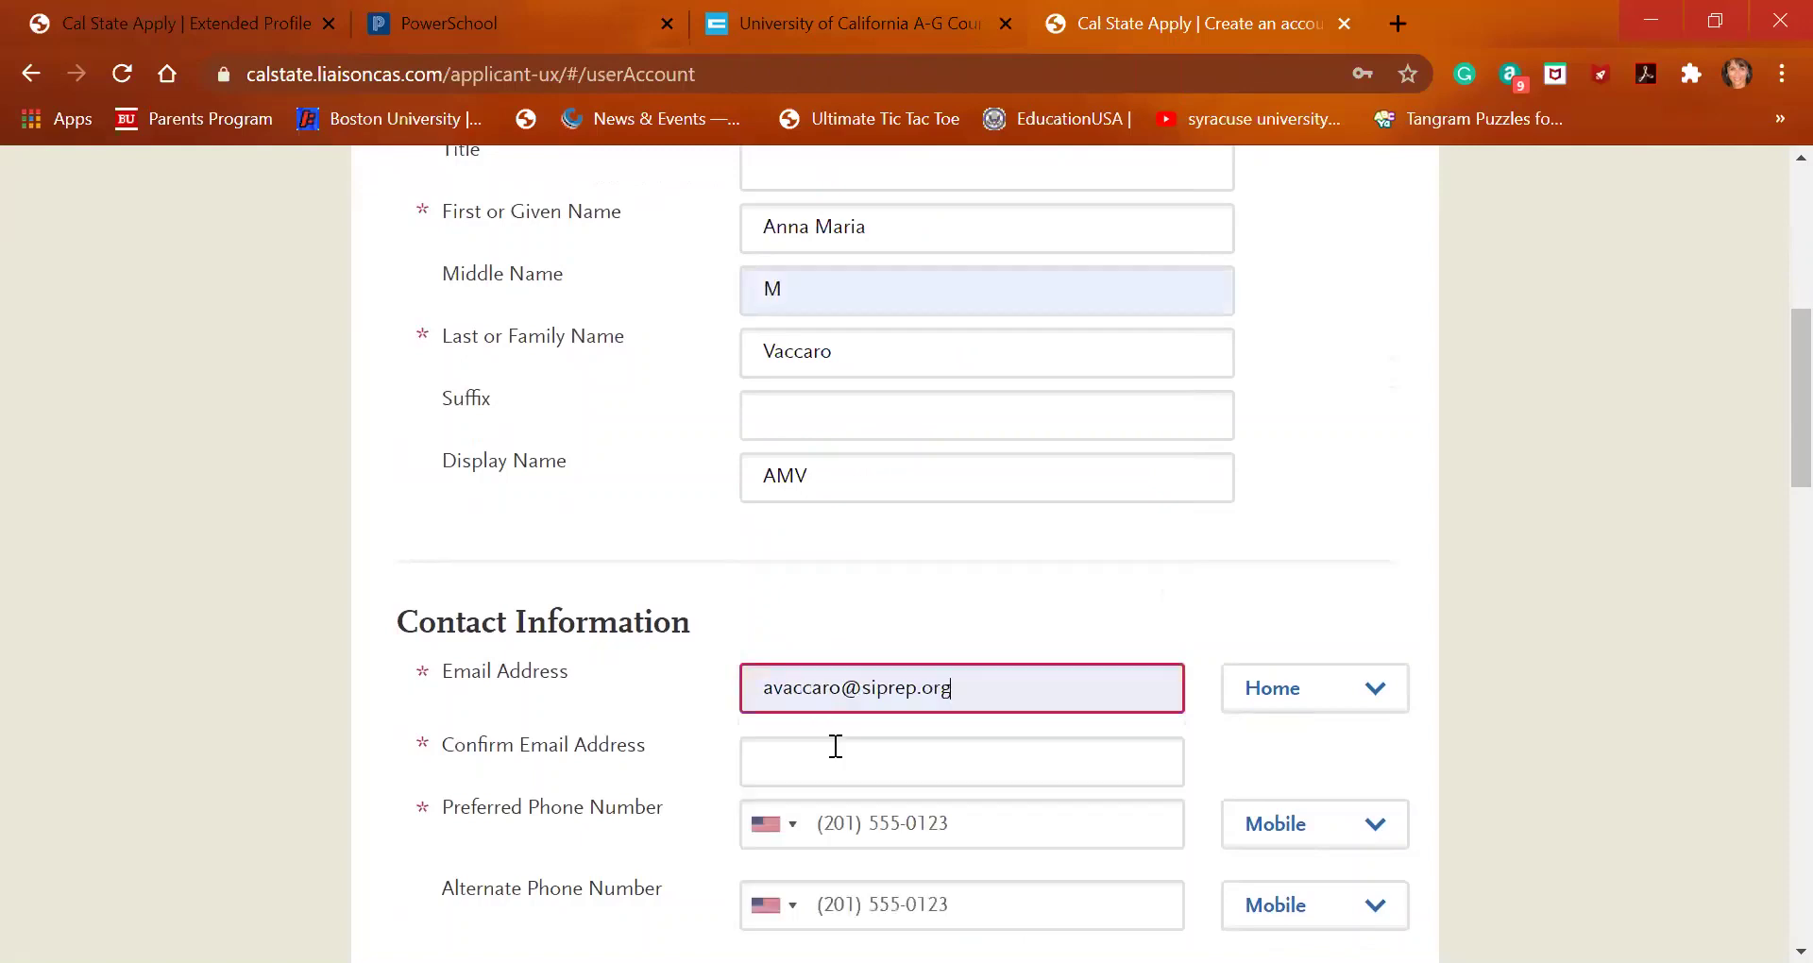
pyautogui.click(1275, 704)
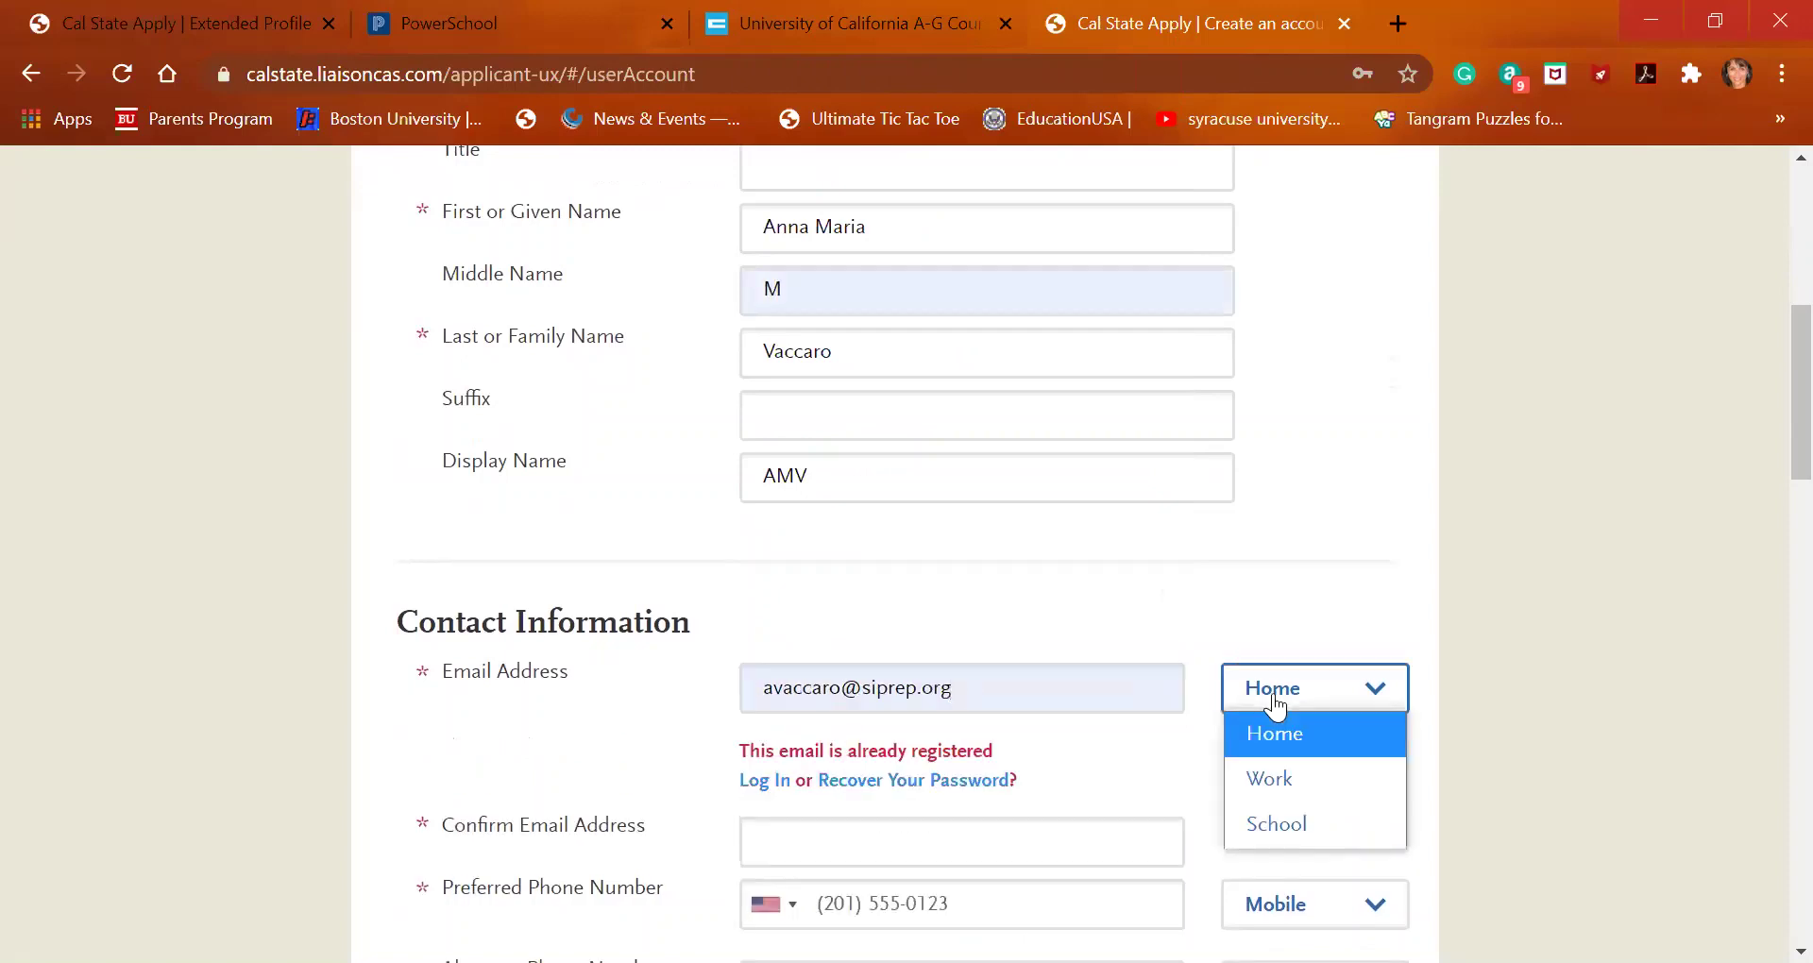
pyautogui.click(1282, 778)
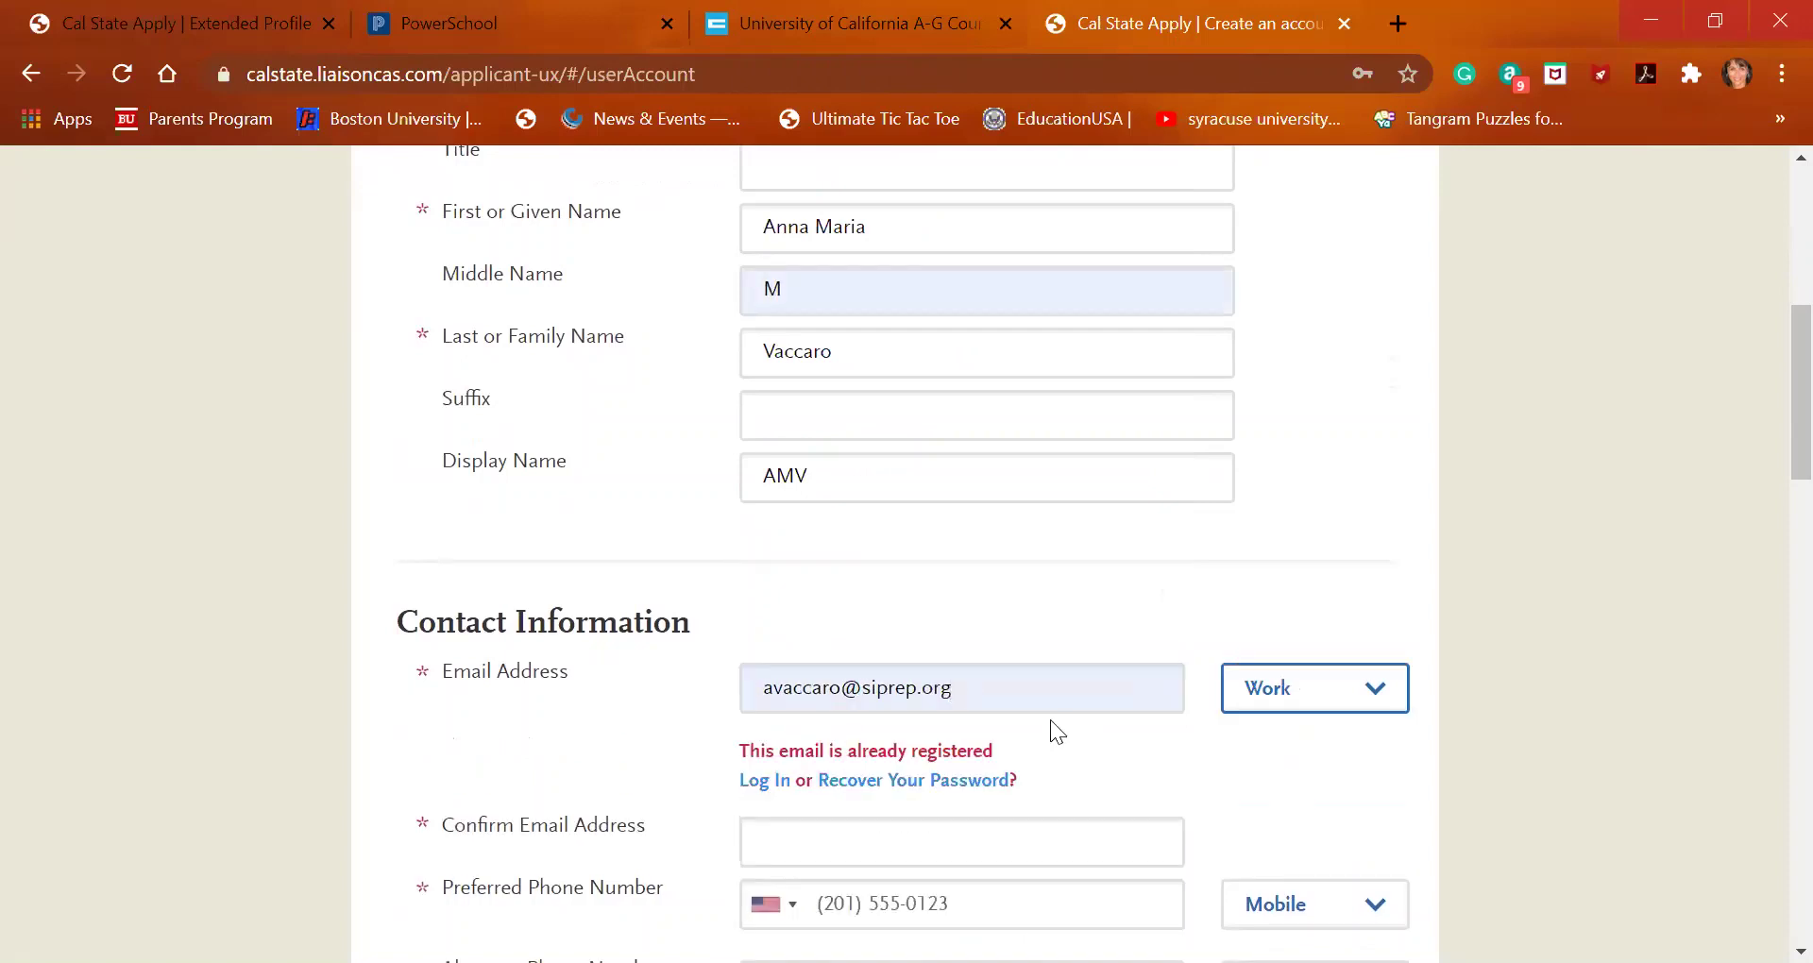
pyautogui.click(987, 693)
pyautogui.scroll(-3, 987, 693)
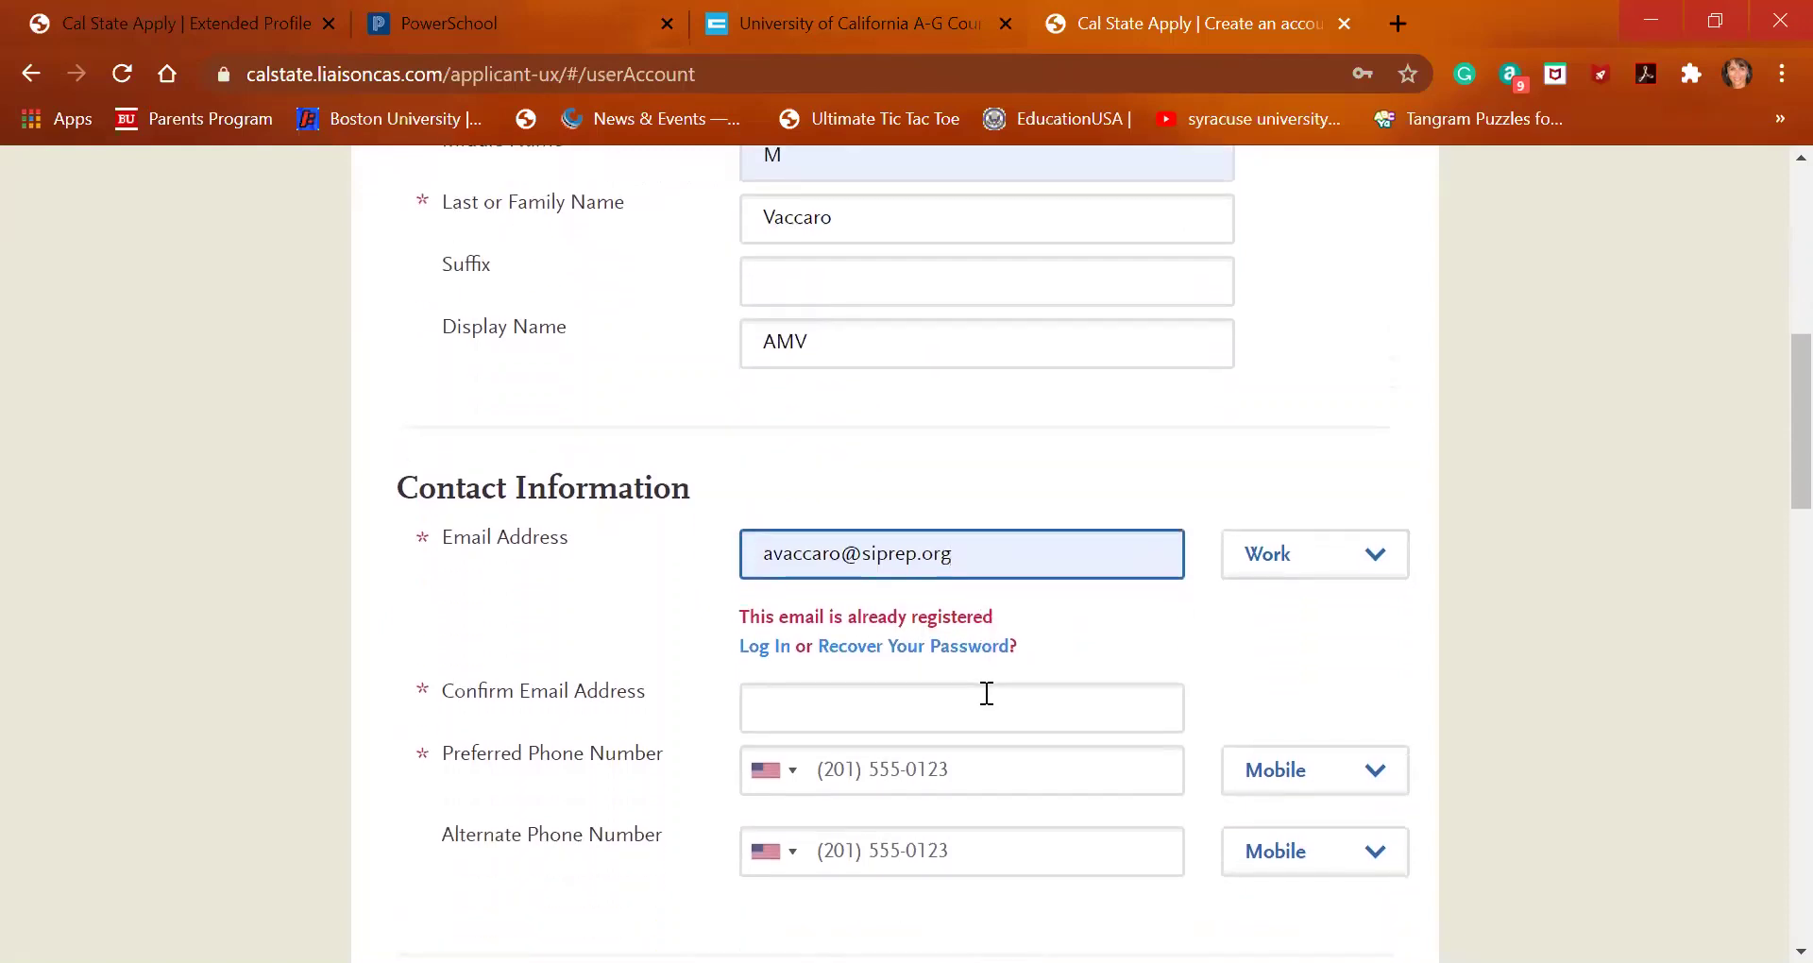
pyautogui.scroll(-1, 987, 693)
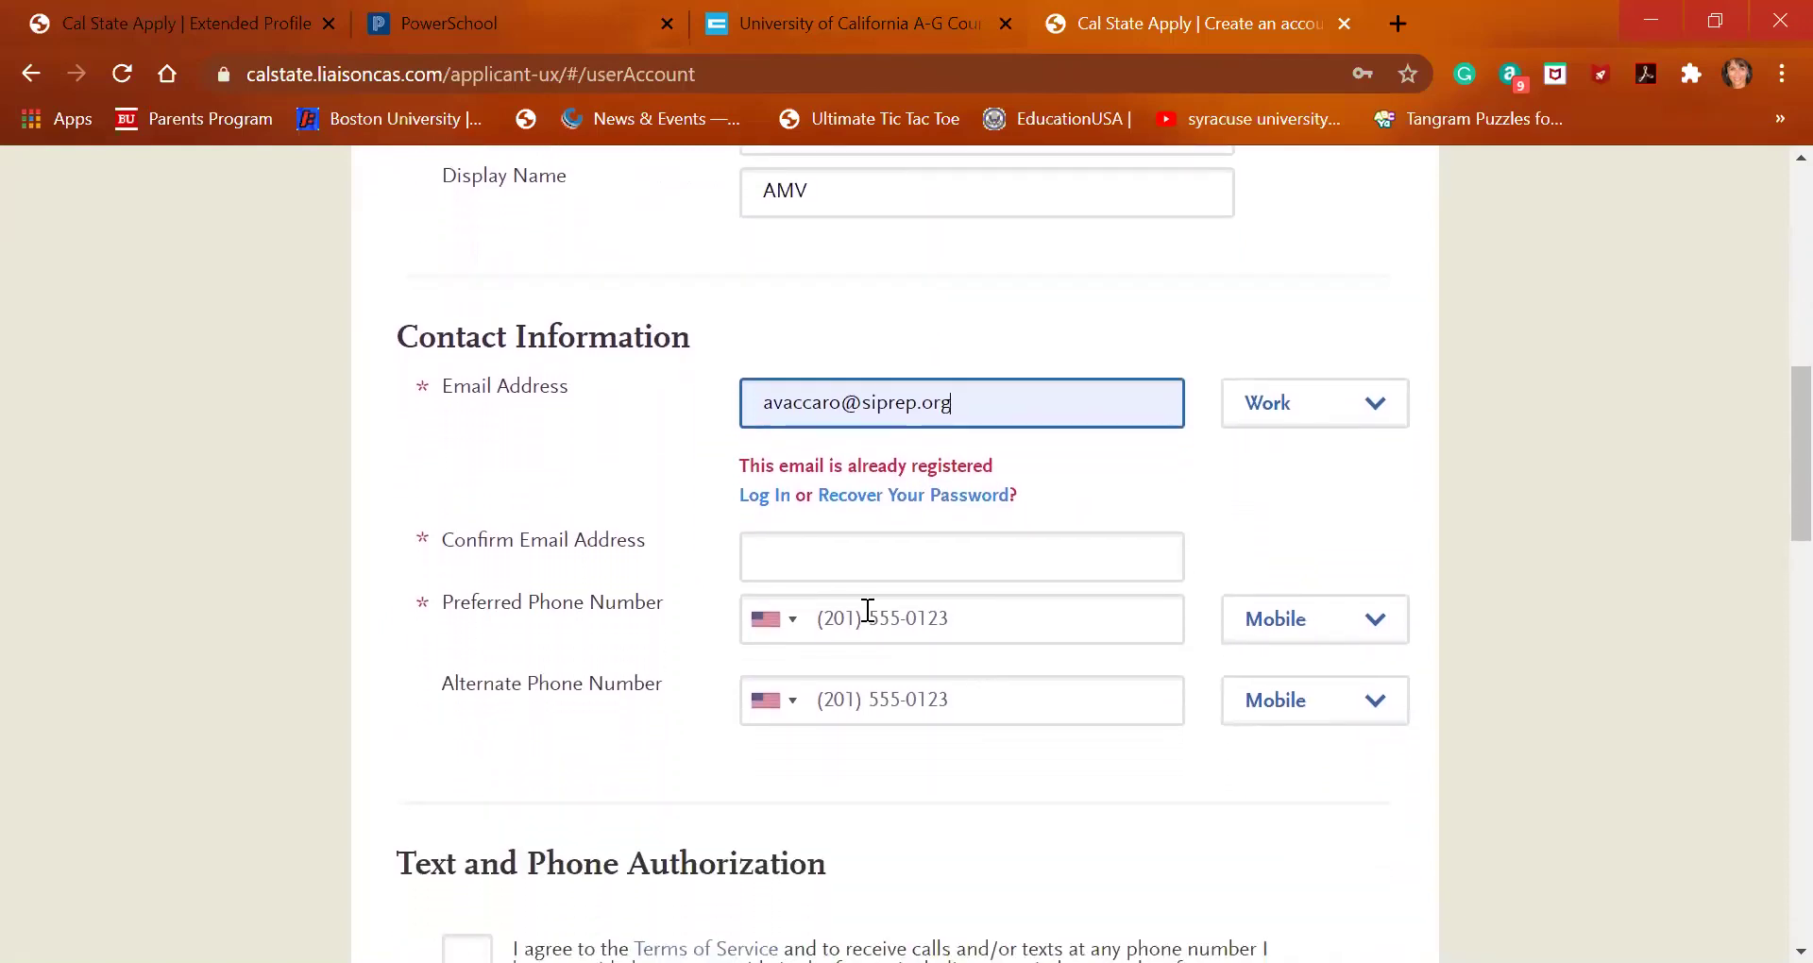
pyautogui.scroll(-1, 967, 575)
pyautogui.click(970, 564)
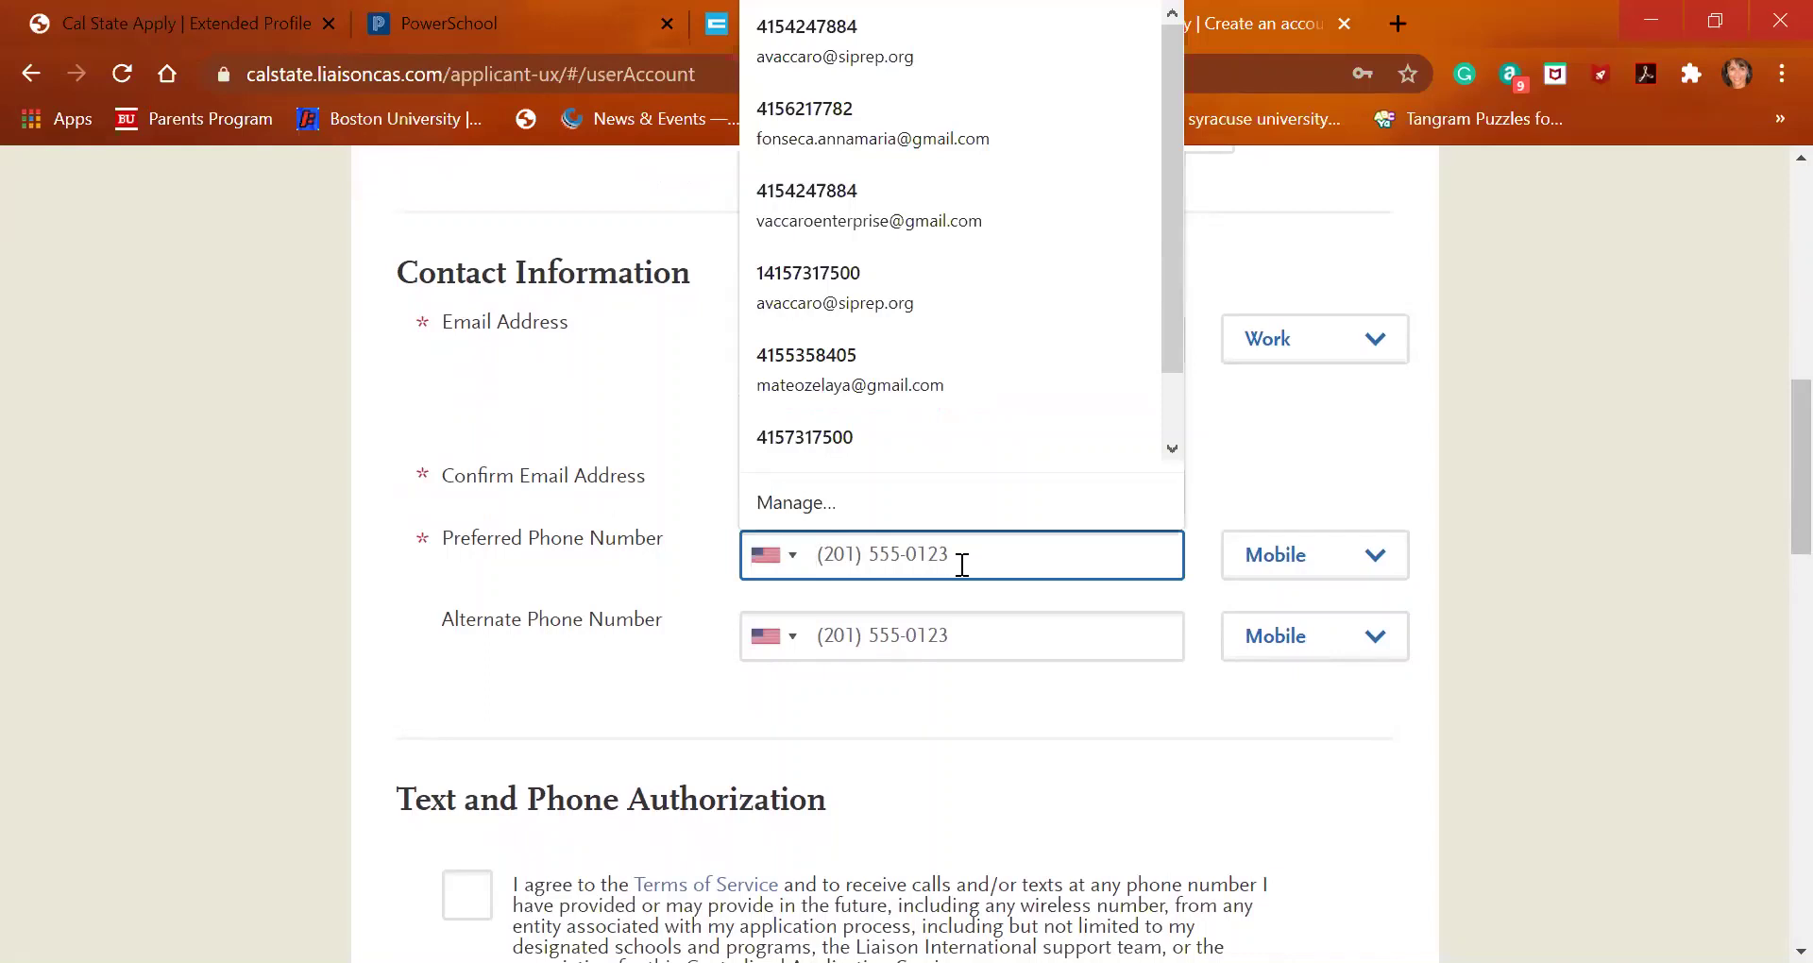
# Tick the Text and Phone Authorization checkbox to allow calls and texts
pyautogui.scroll(-3, 960, 564)
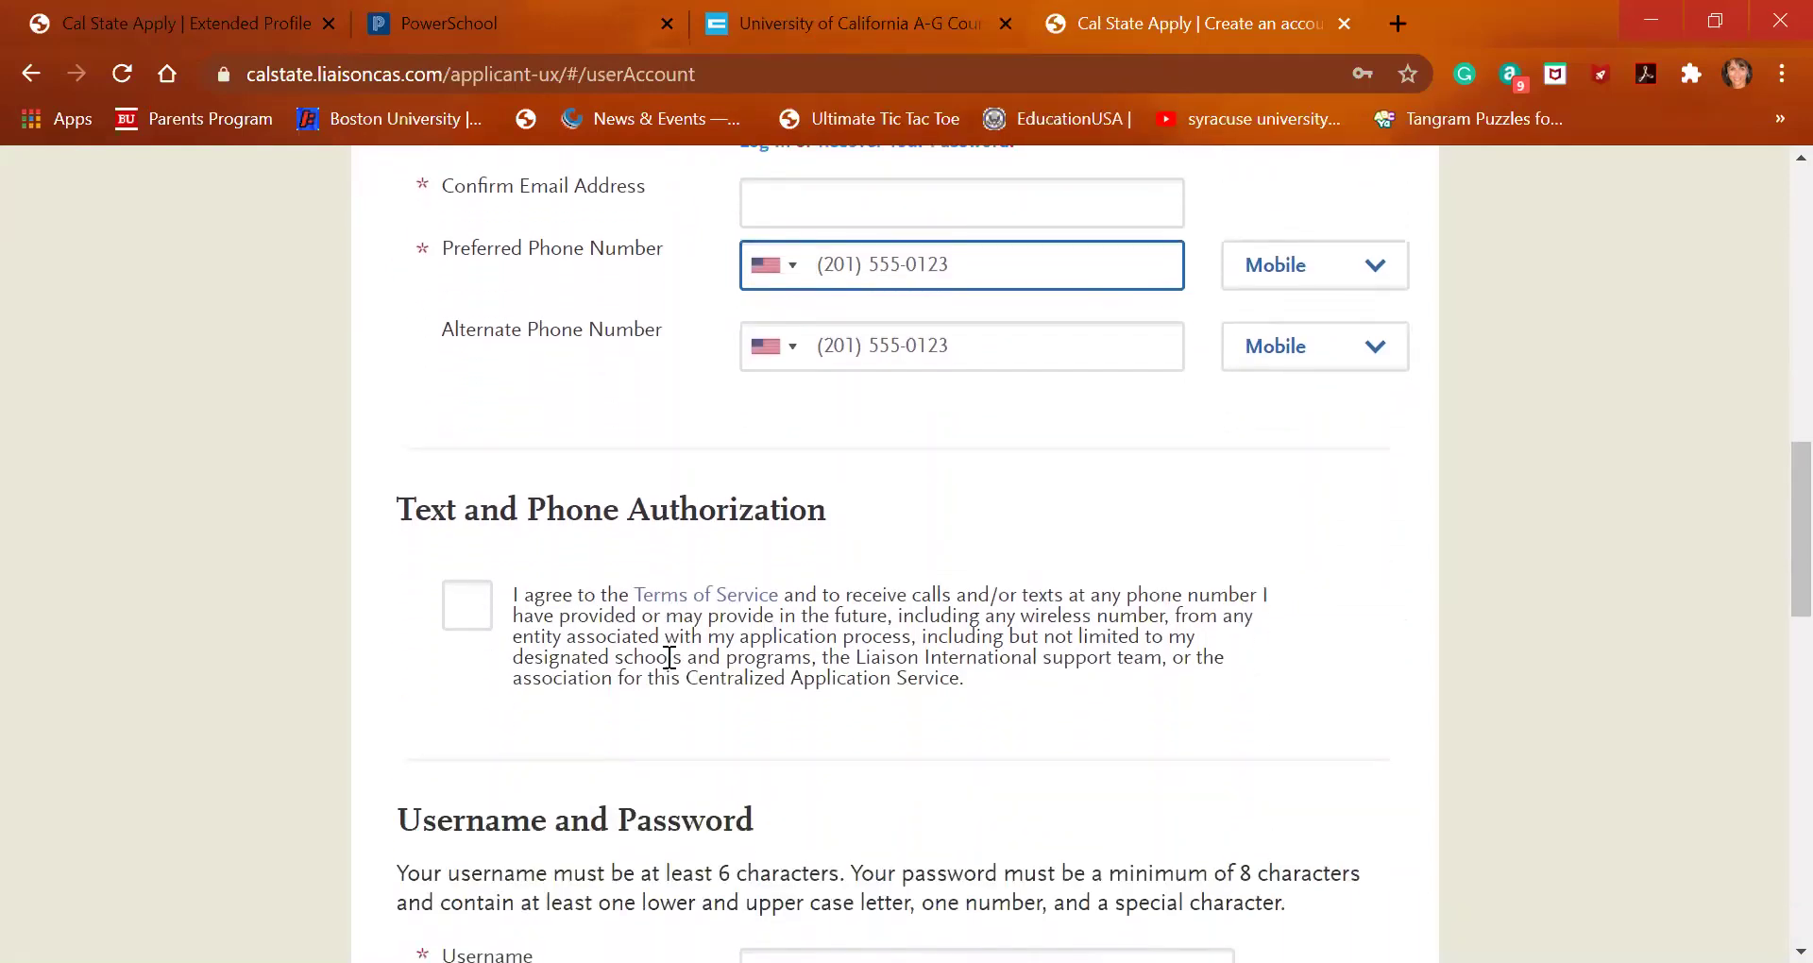
pyautogui.scroll(-1, 669, 658)
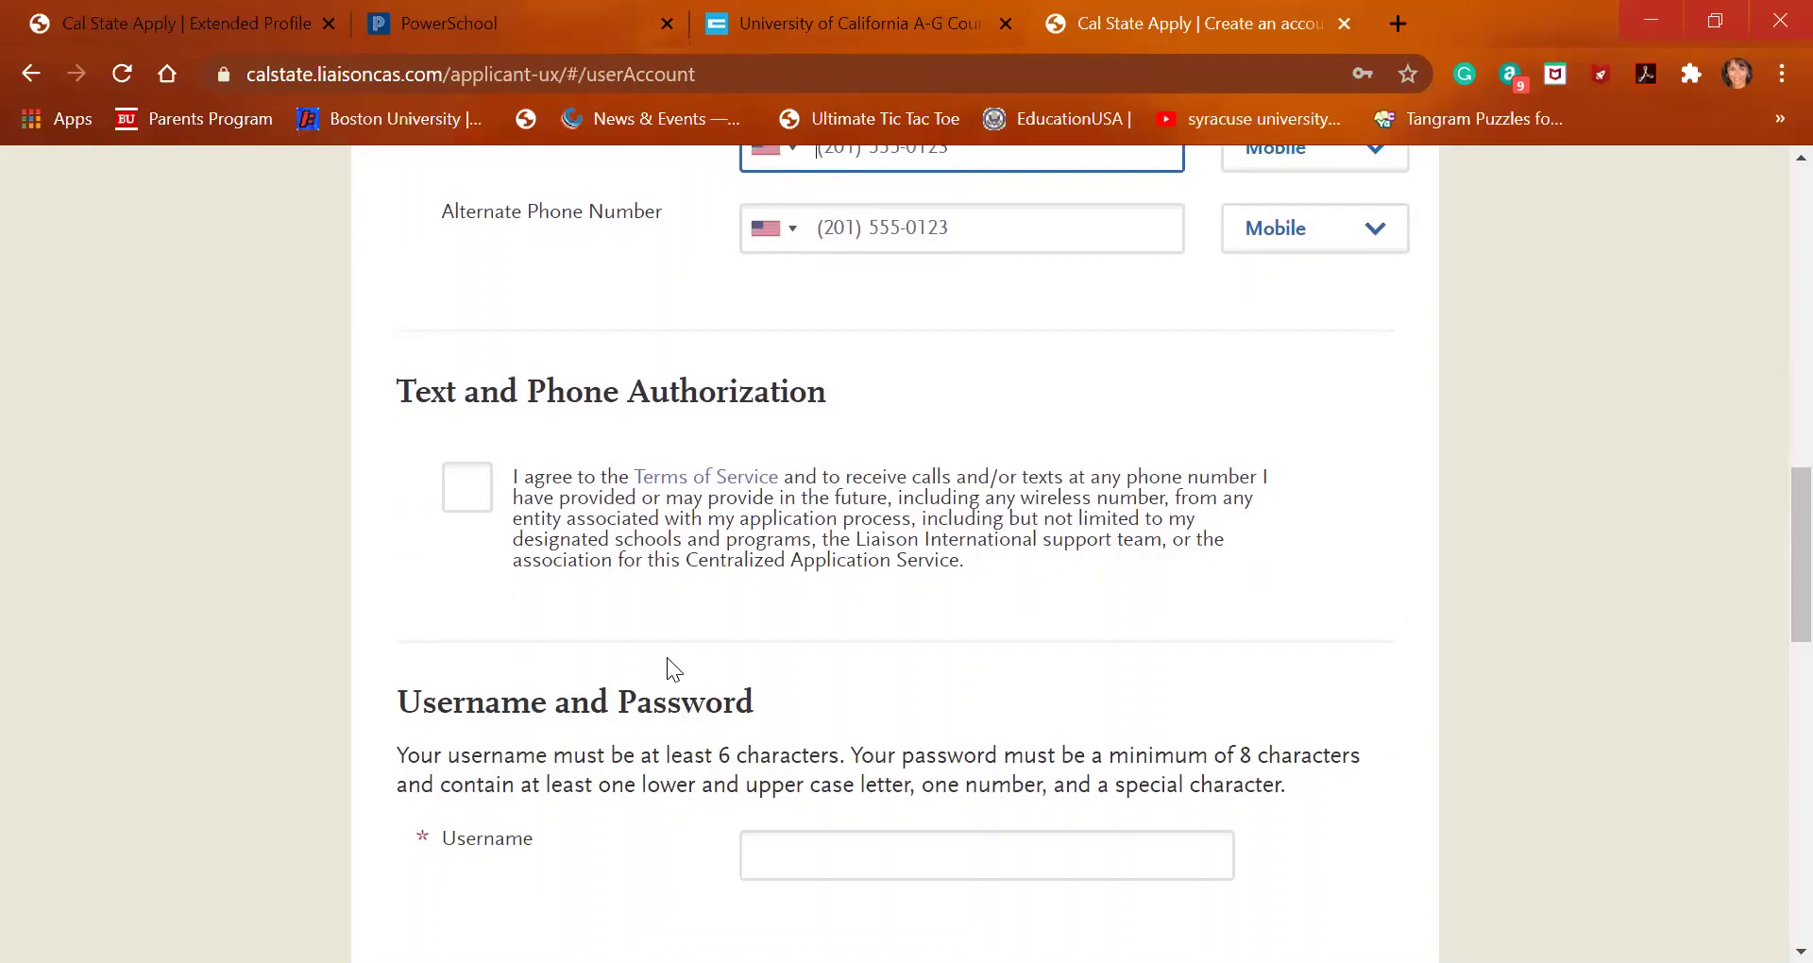
pyautogui.click(456, 508)
pyautogui.scroll(-3, 521, 672)
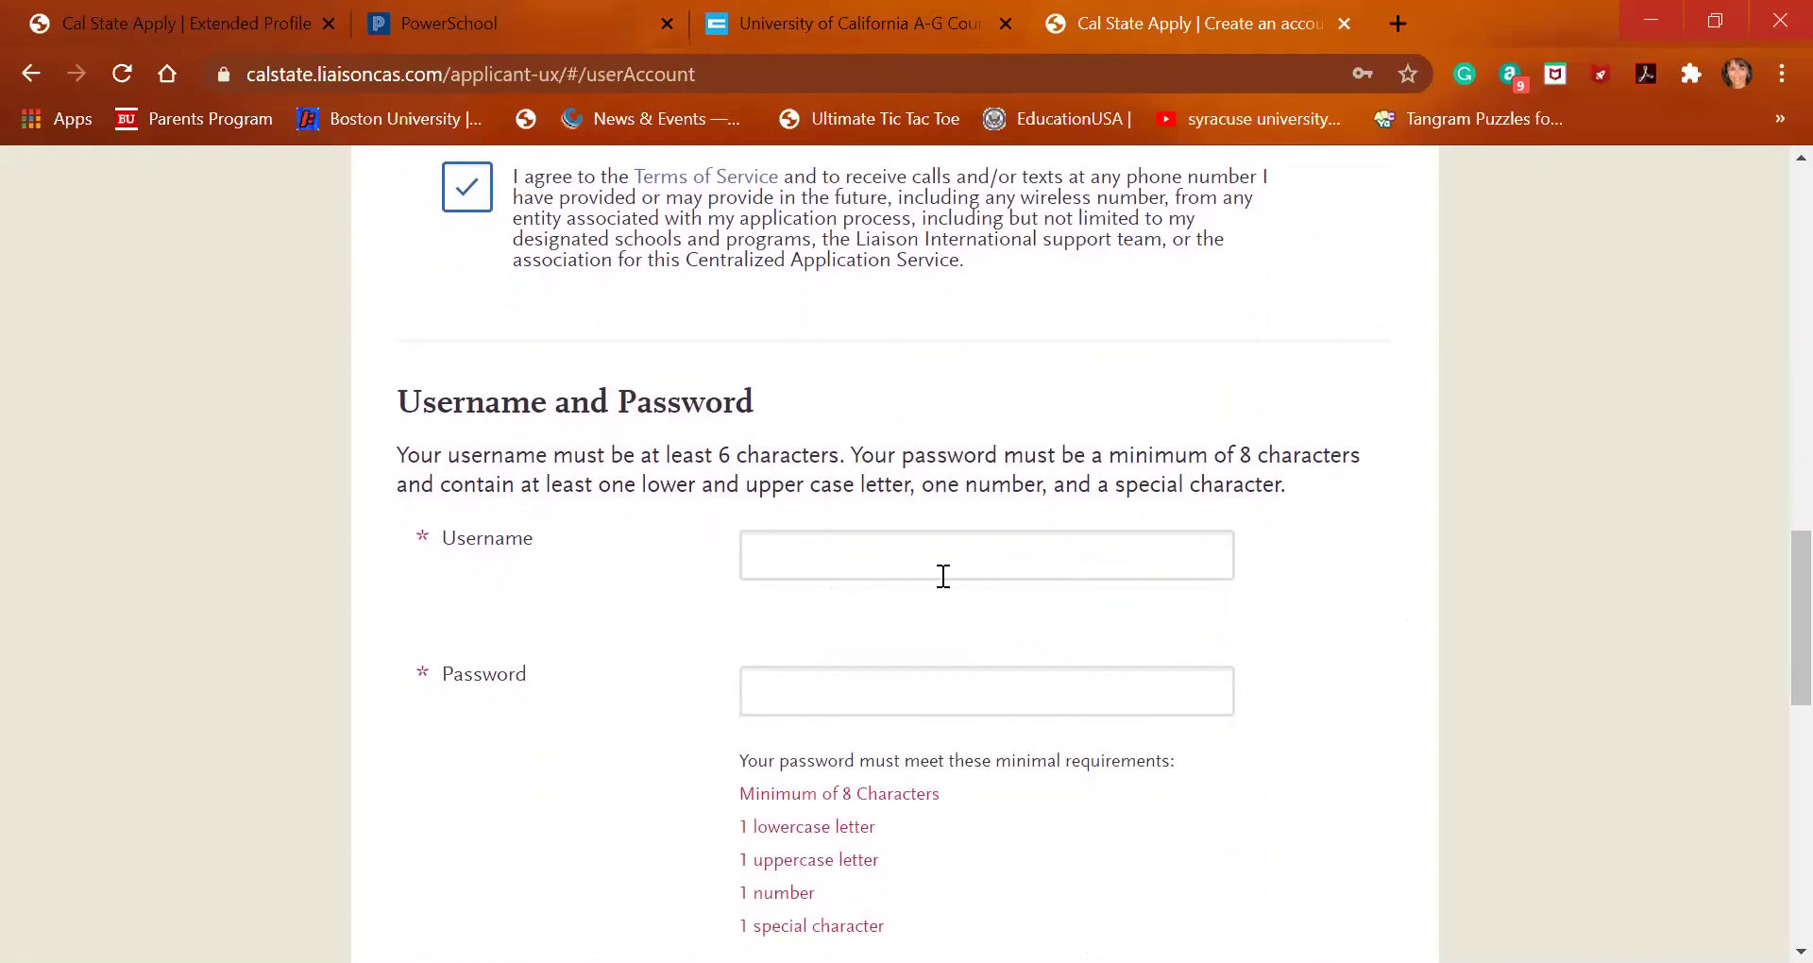
pyautogui.scroll(-3, 907, 701)
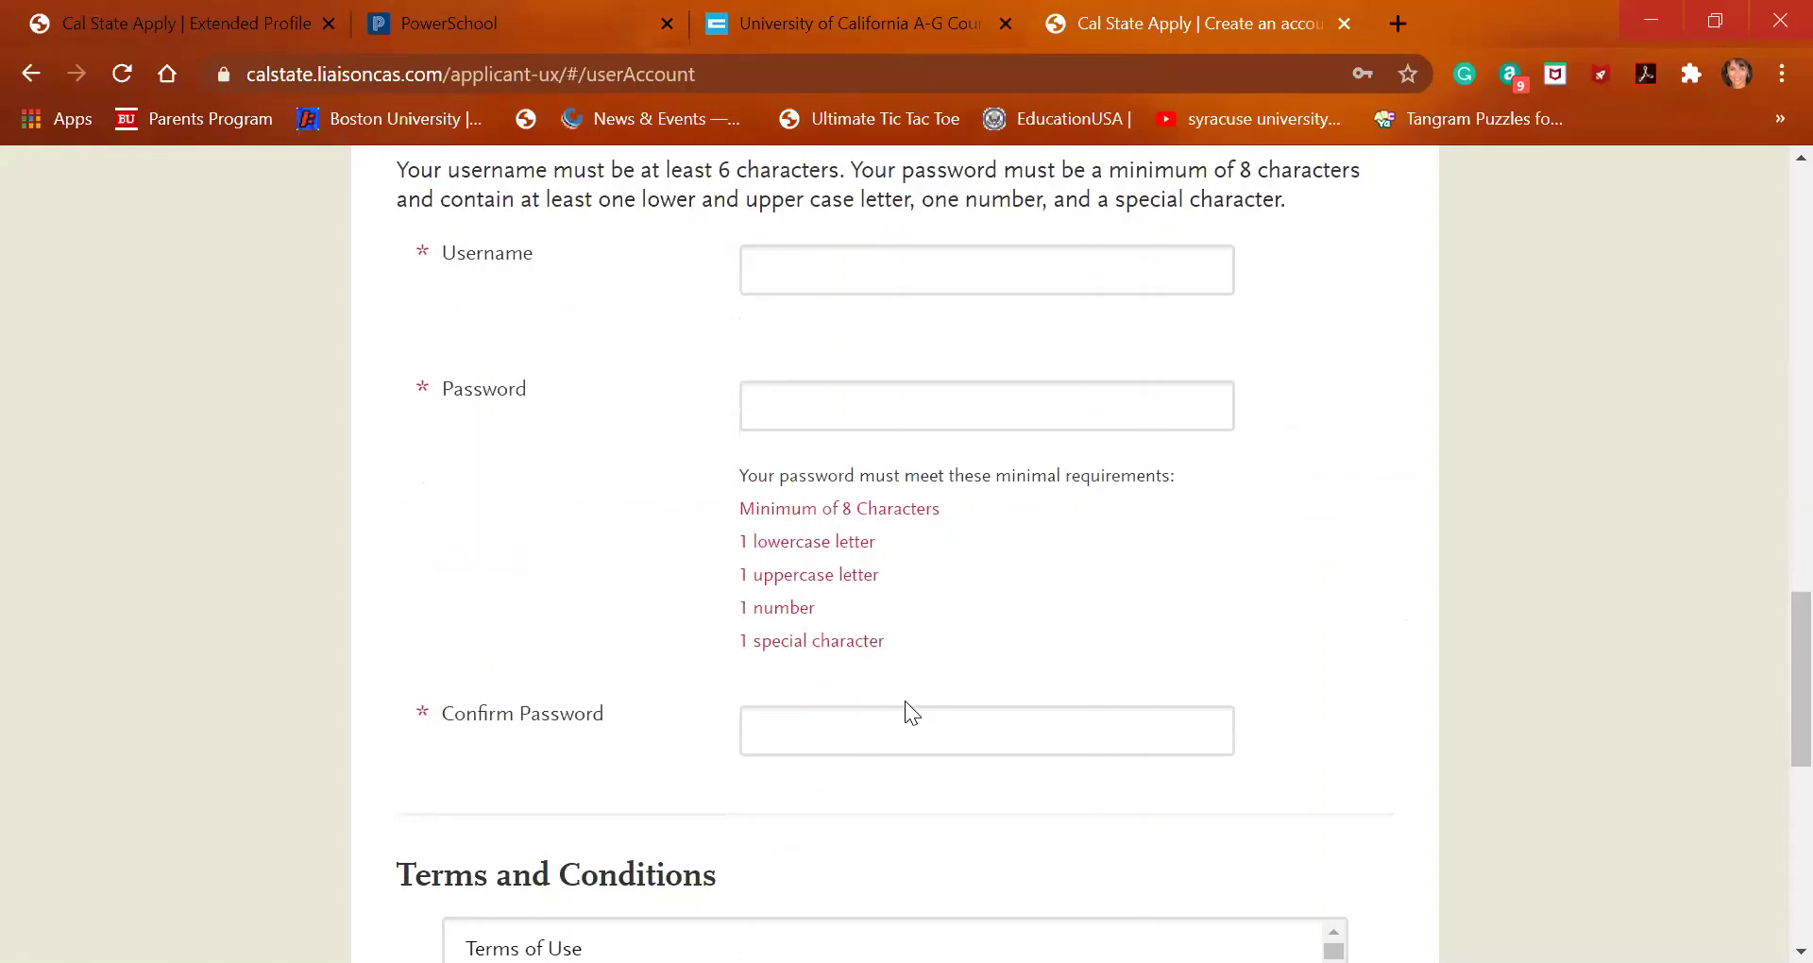
# Tick 'I agree to these terms' to accept the terms and conditions
pyautogui.scroll(-5, 905, 701)
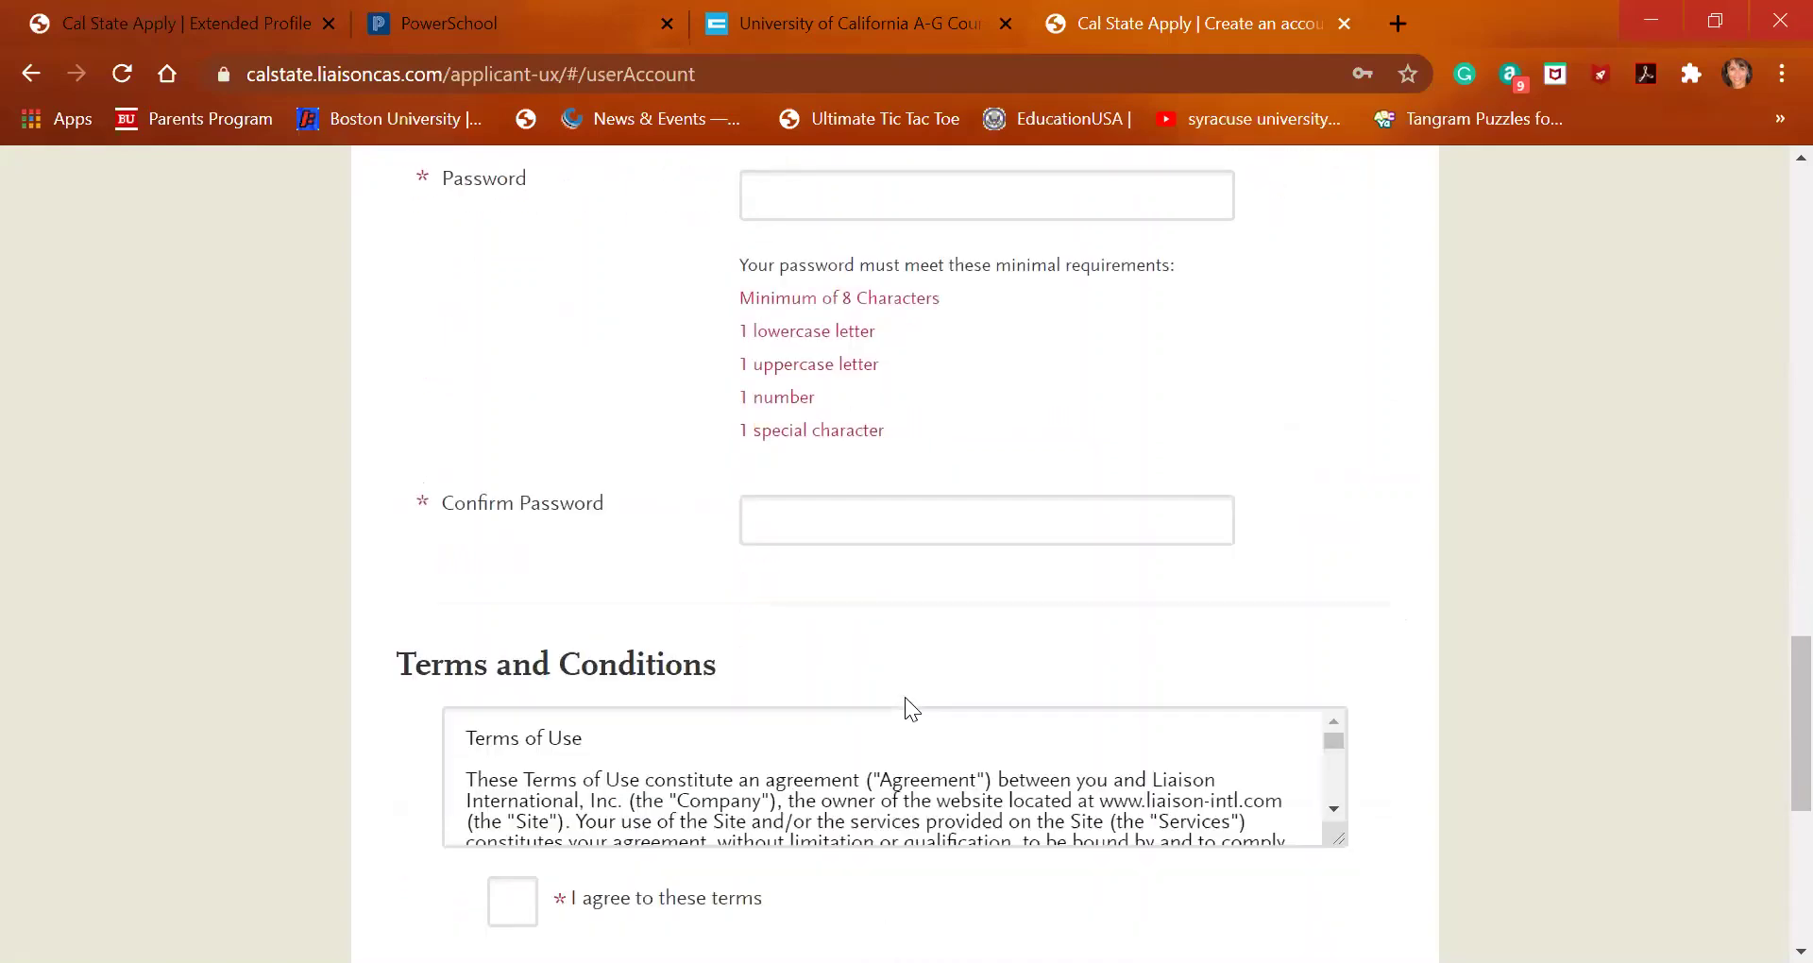
pyautogui.scroll(-3, 583, 604)
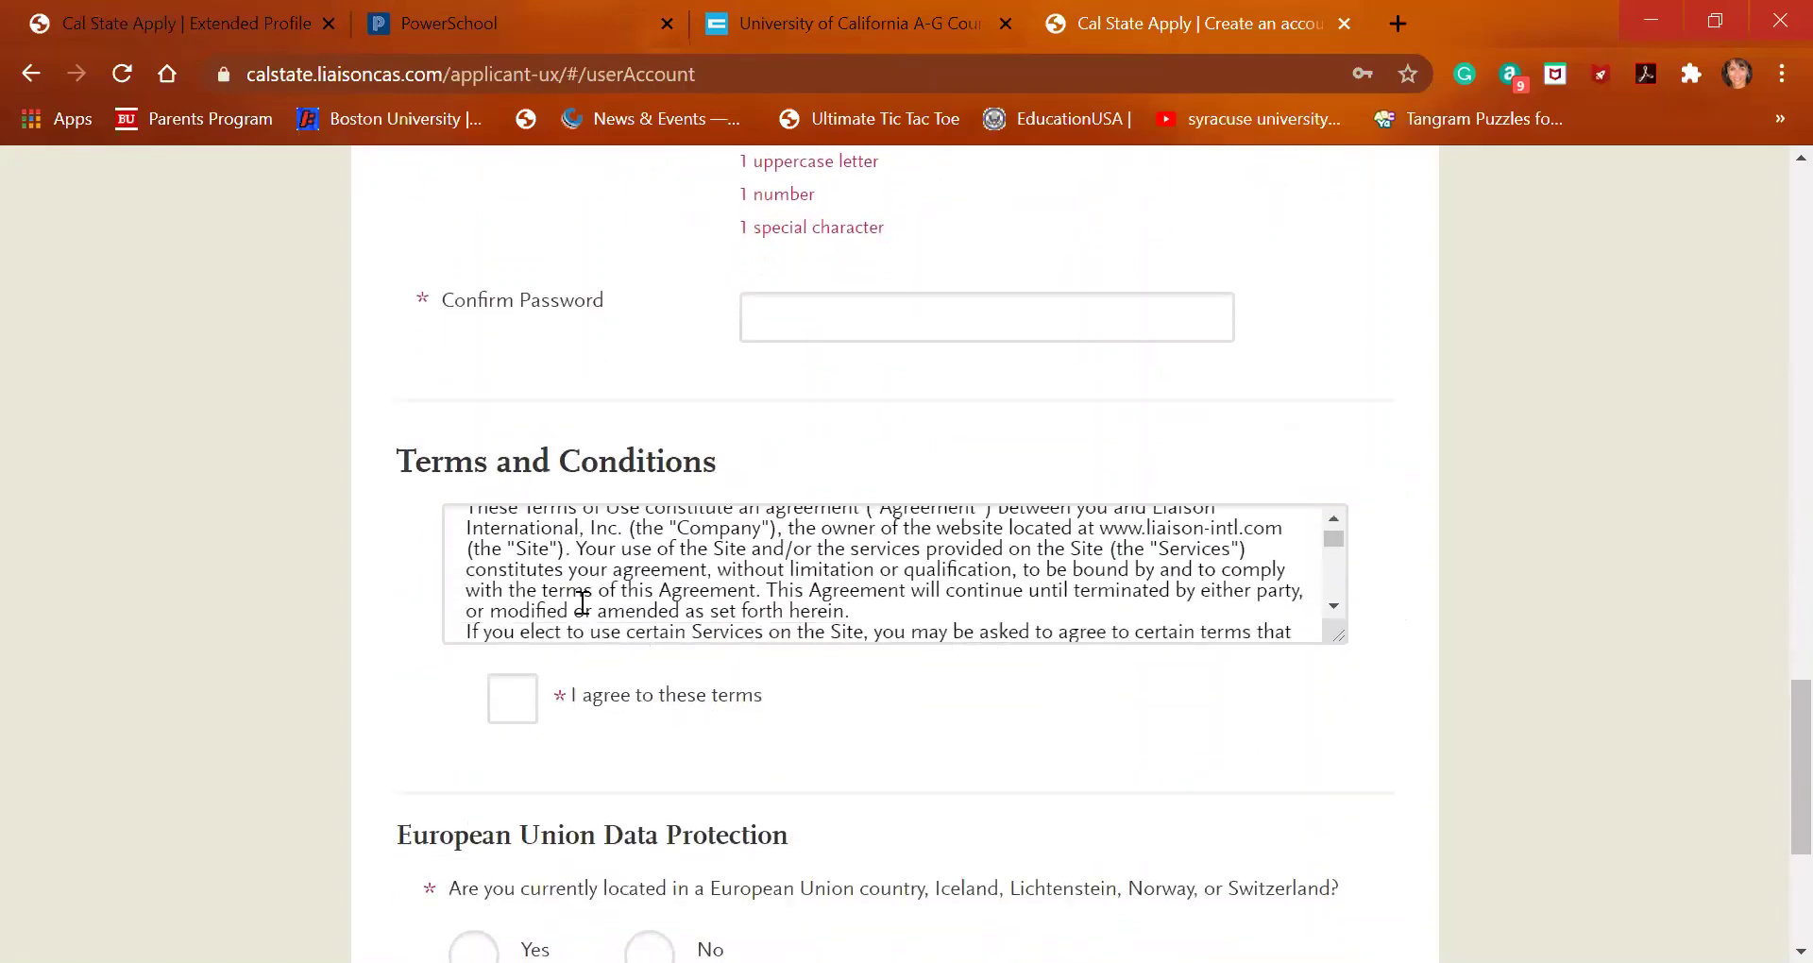
pyautogui.scroll(-2, 583, 602)
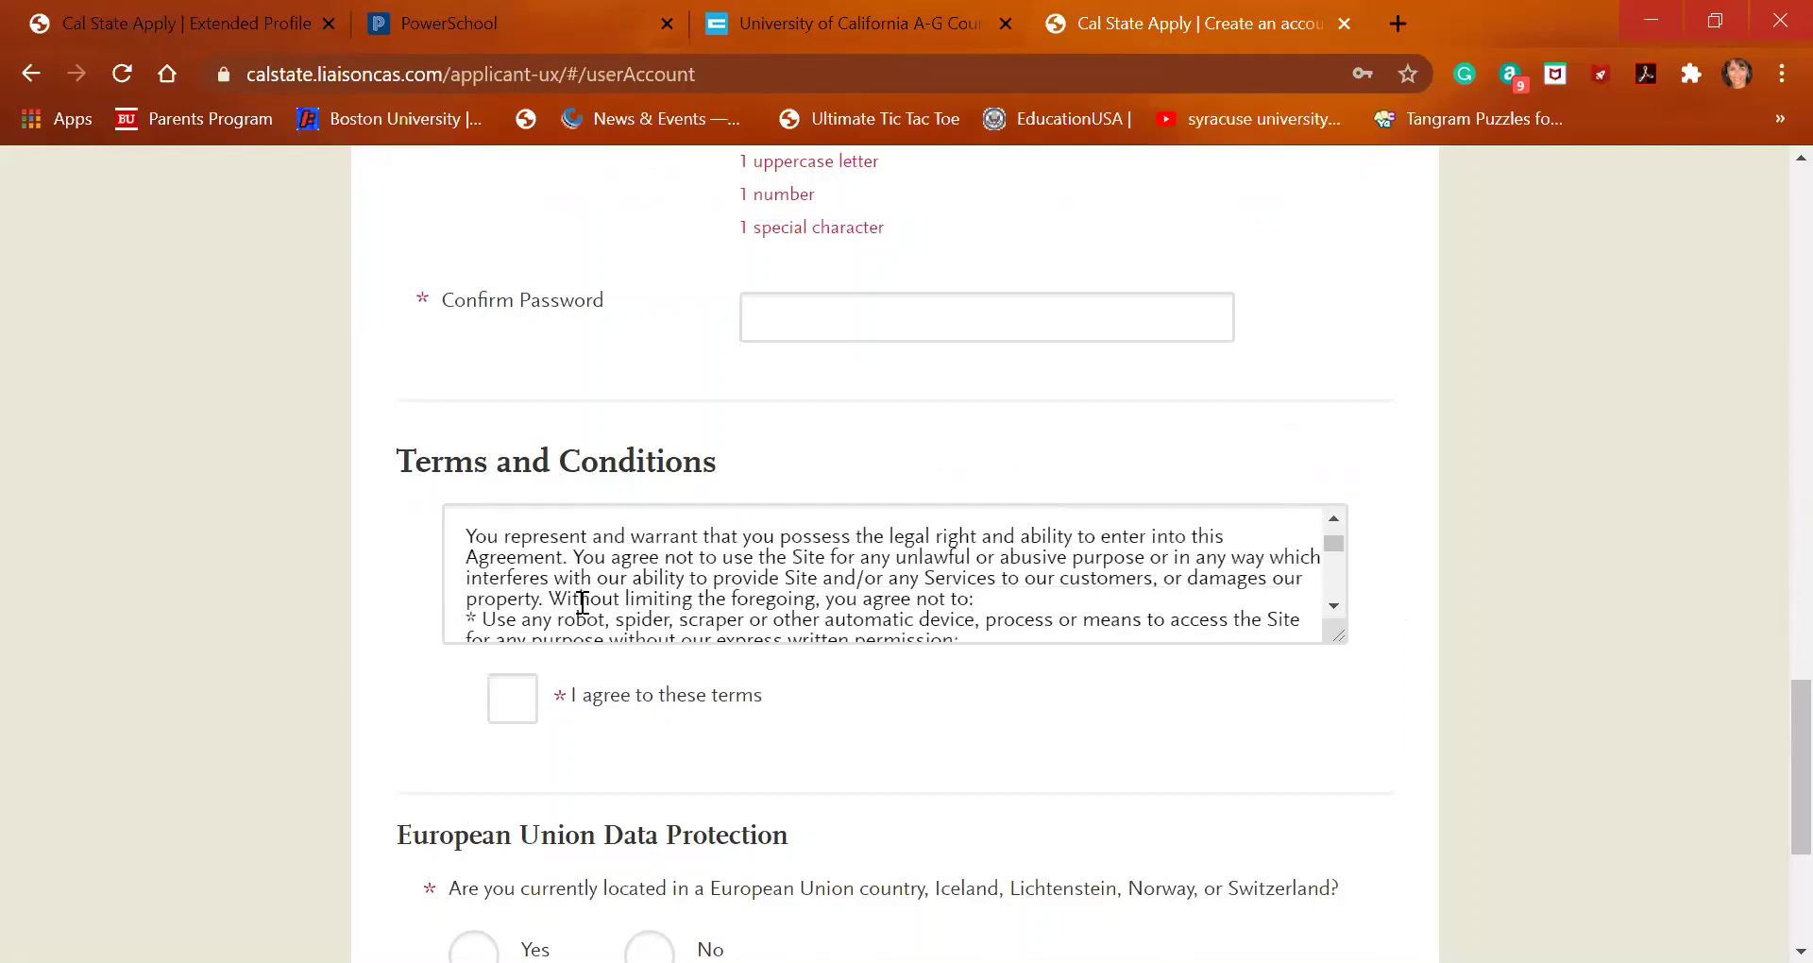
pyautogui.scroll(-4, 582, 603)
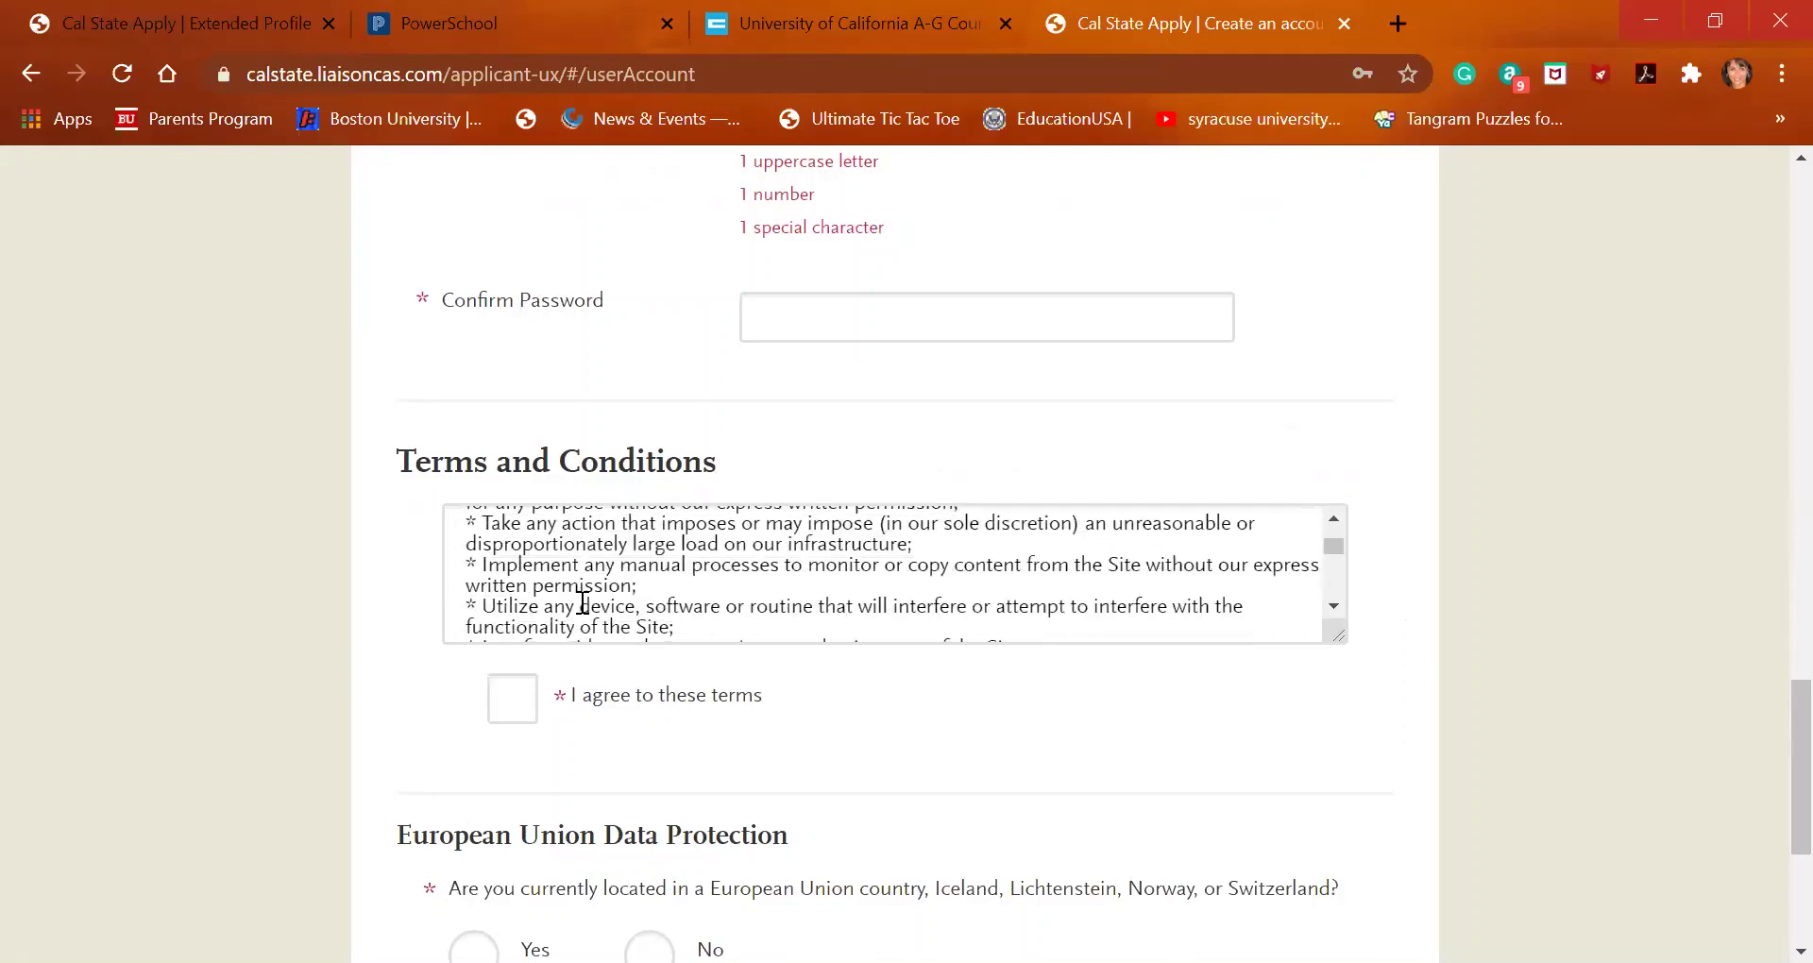
pyautogui.scroll(-5, 582, 602)
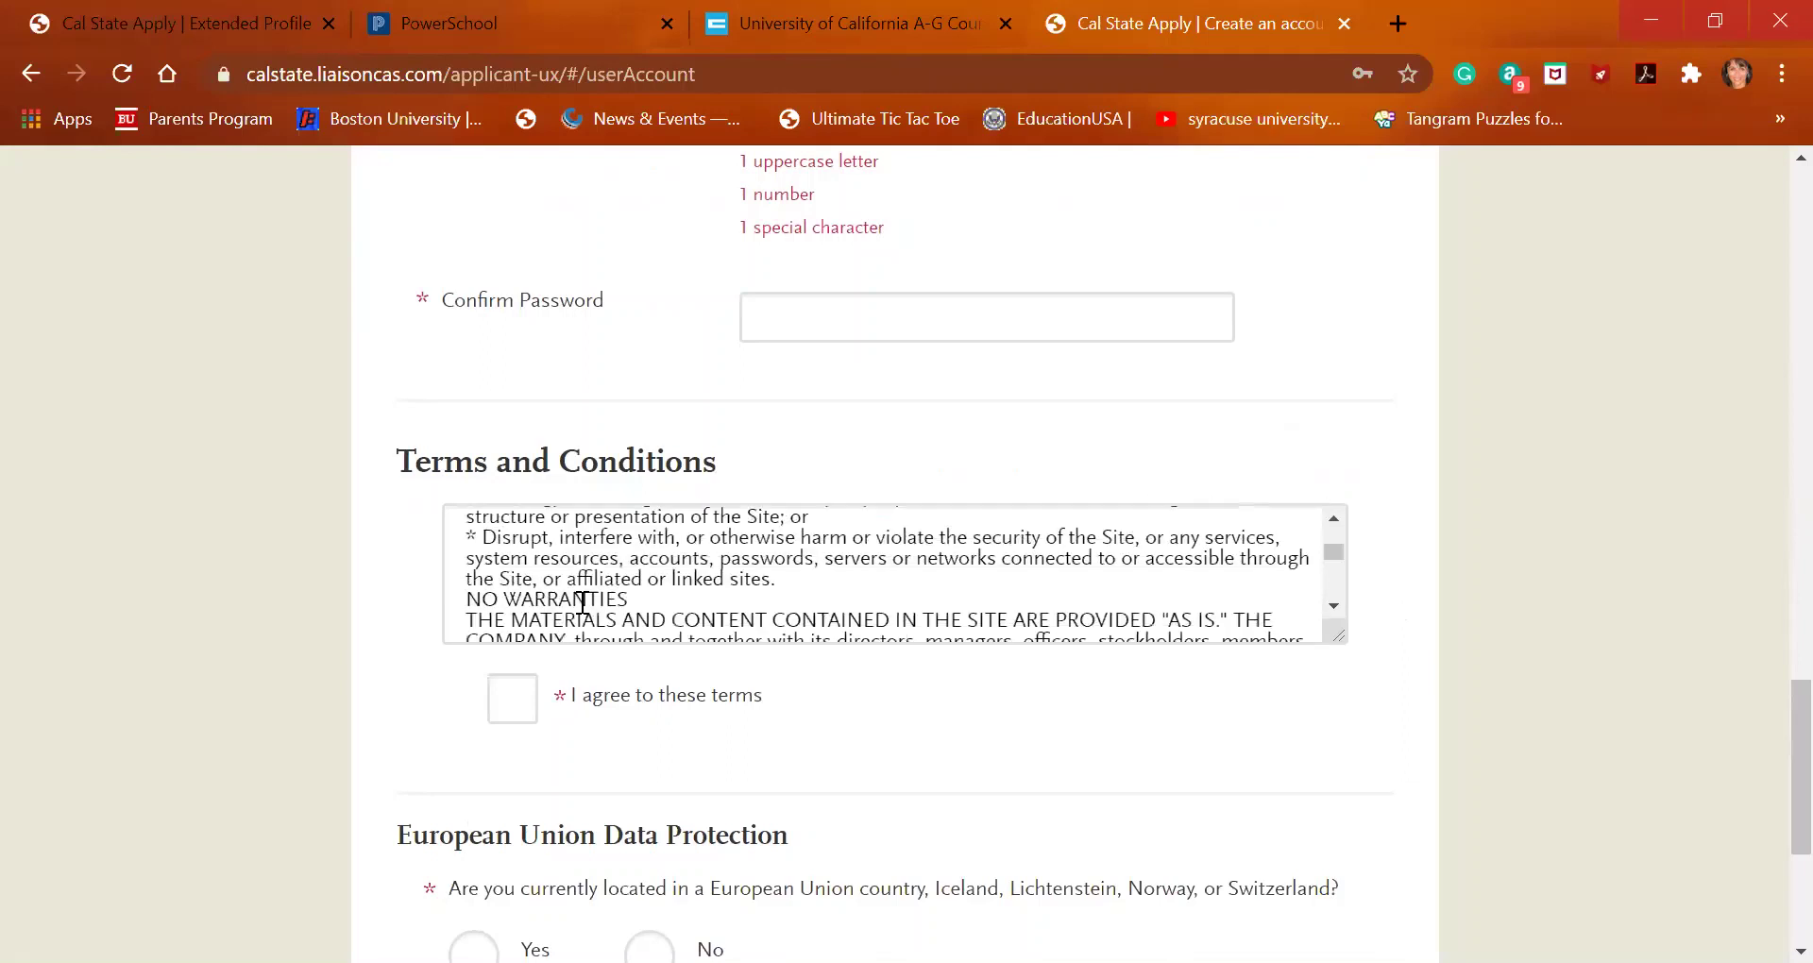
pyautogui.scroll(-6, 583, 603)
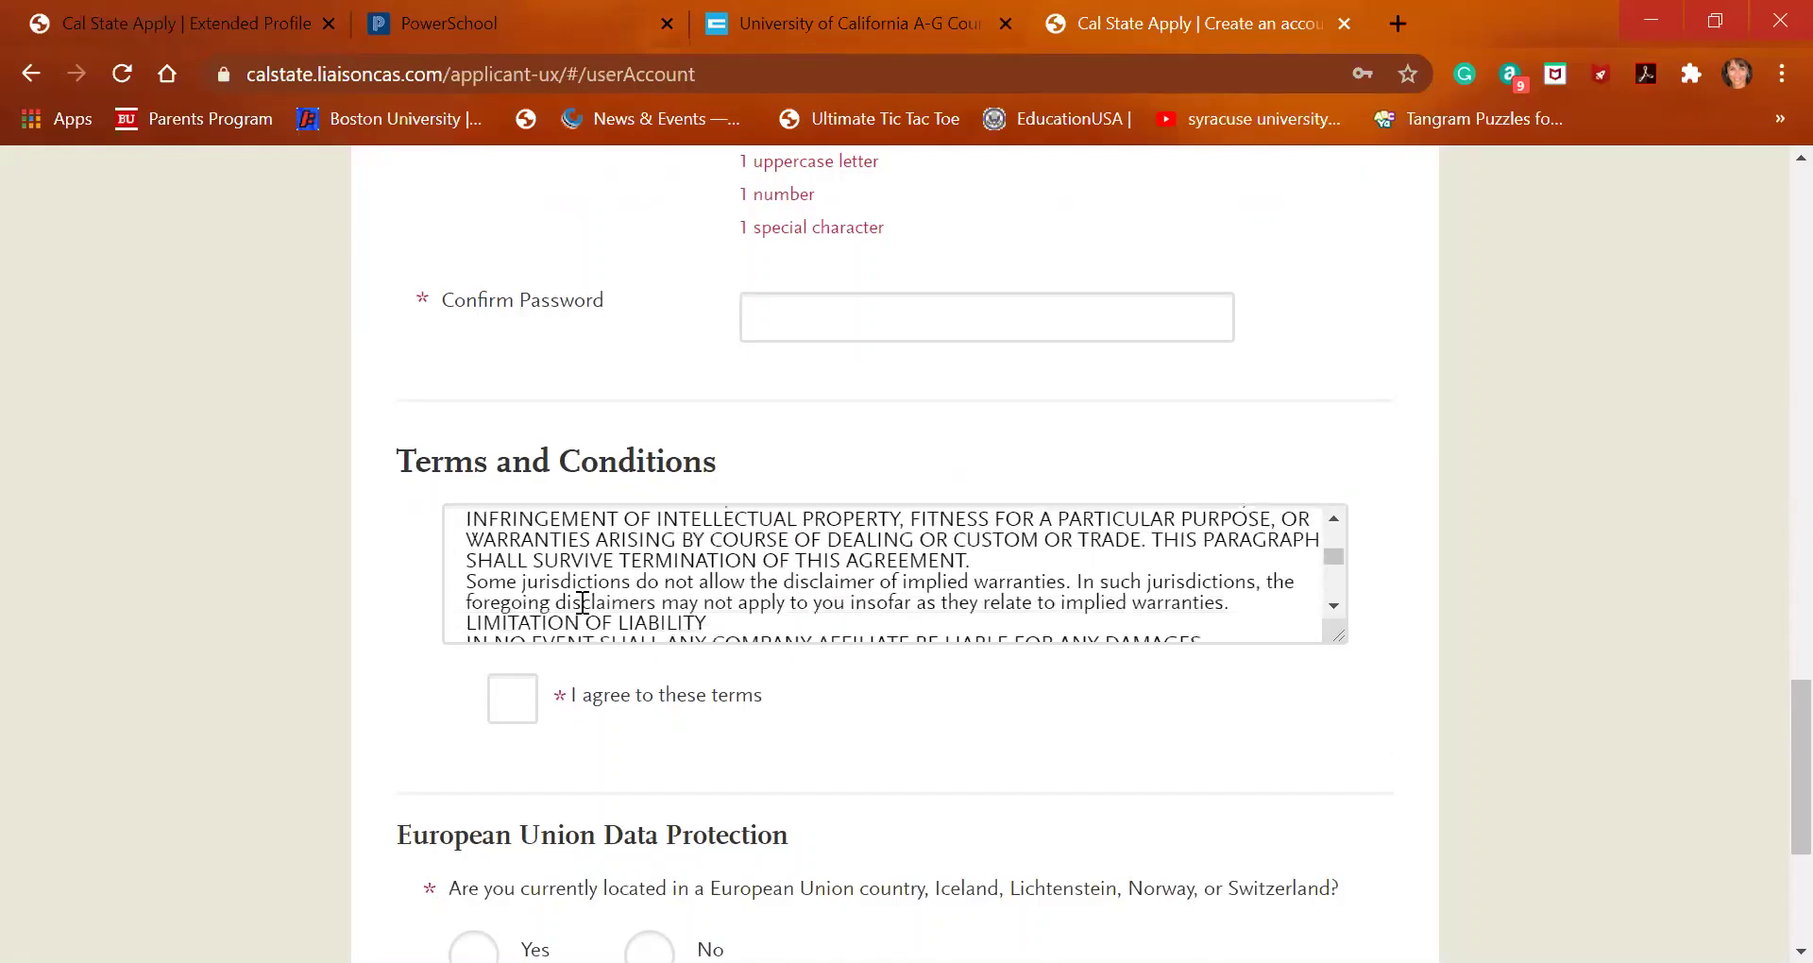
pyautogui.scroll(-6, 583, 602)
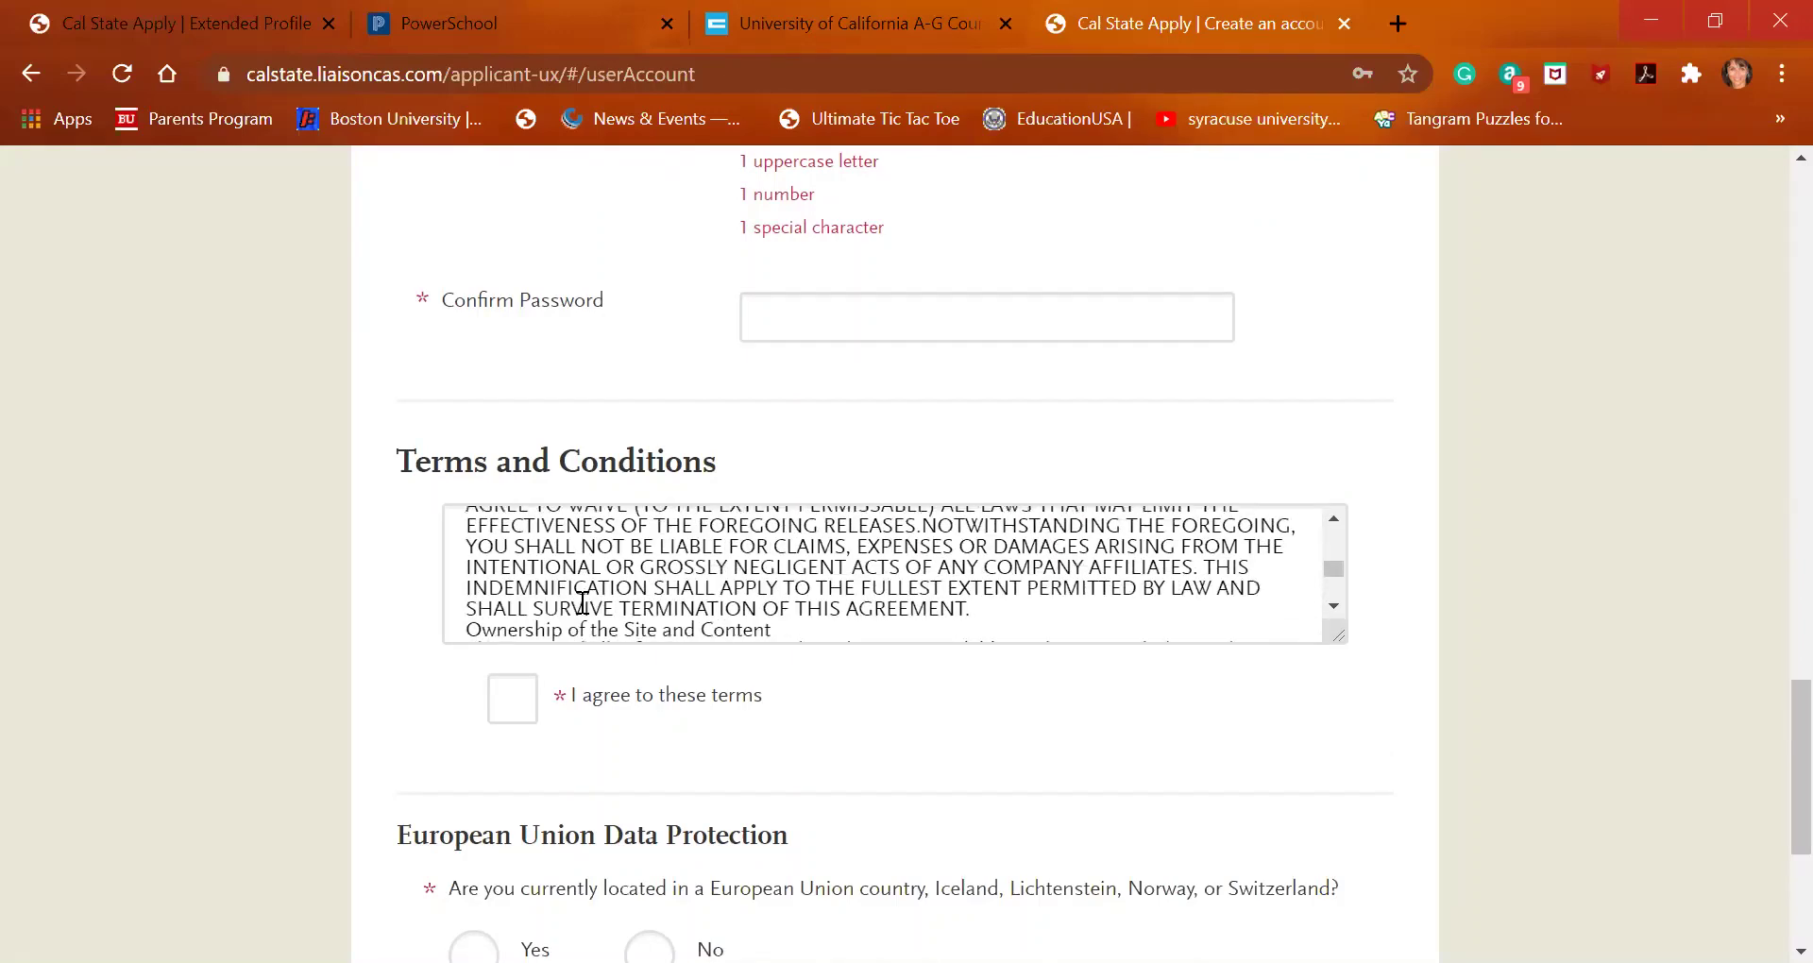
pyautogui.scroll(-8, 583, 603)
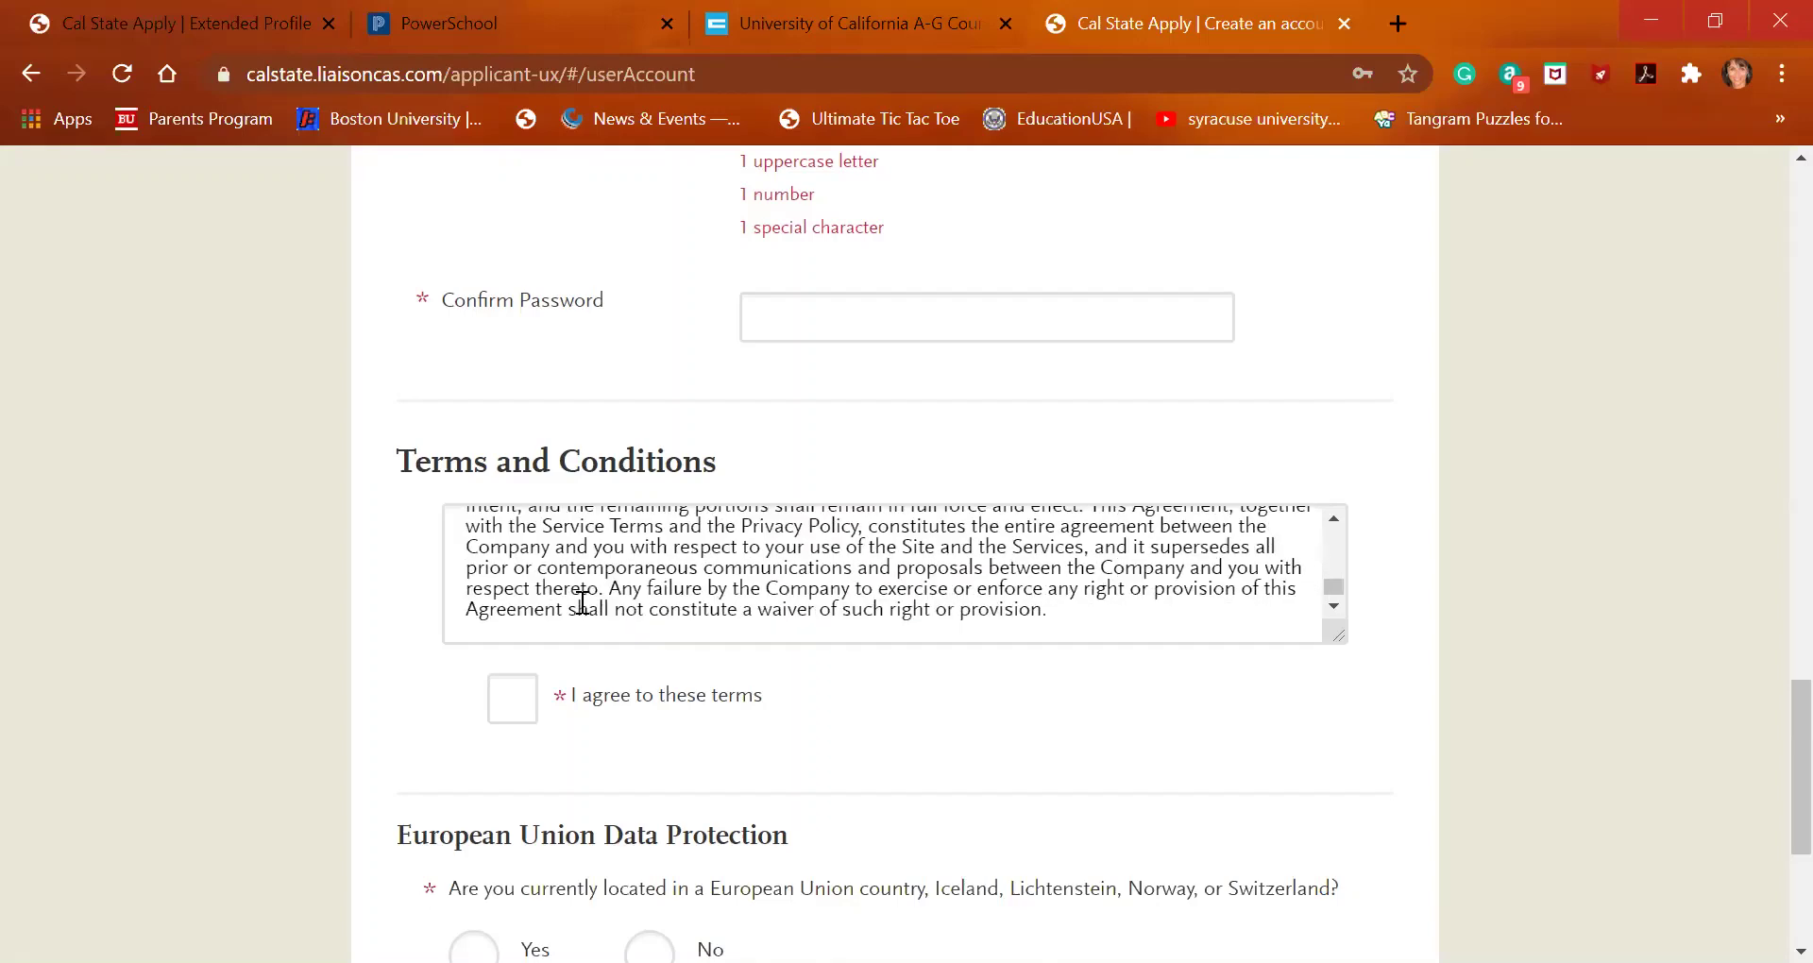
pyautogui.click(514, 713)
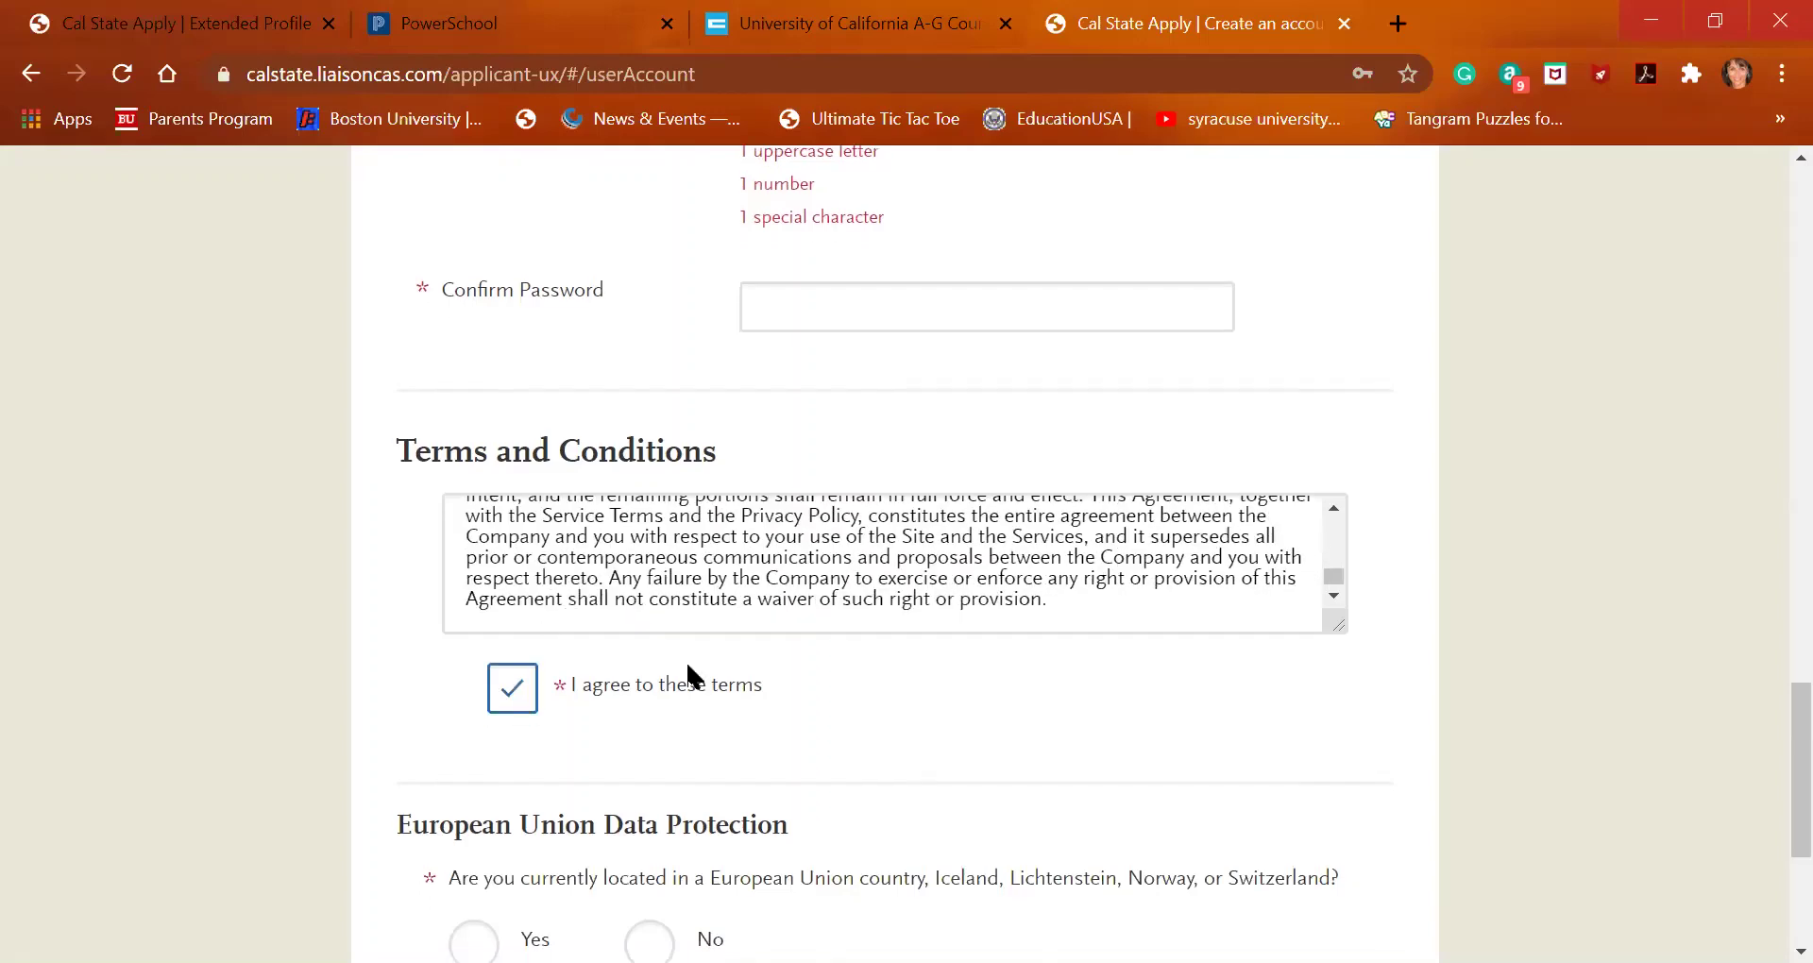
# Answer No to the European Union Data Protection location question
pyautogui.scroll(-3, 688, 674)
pyautogui.scroll(-1, 688, 666)
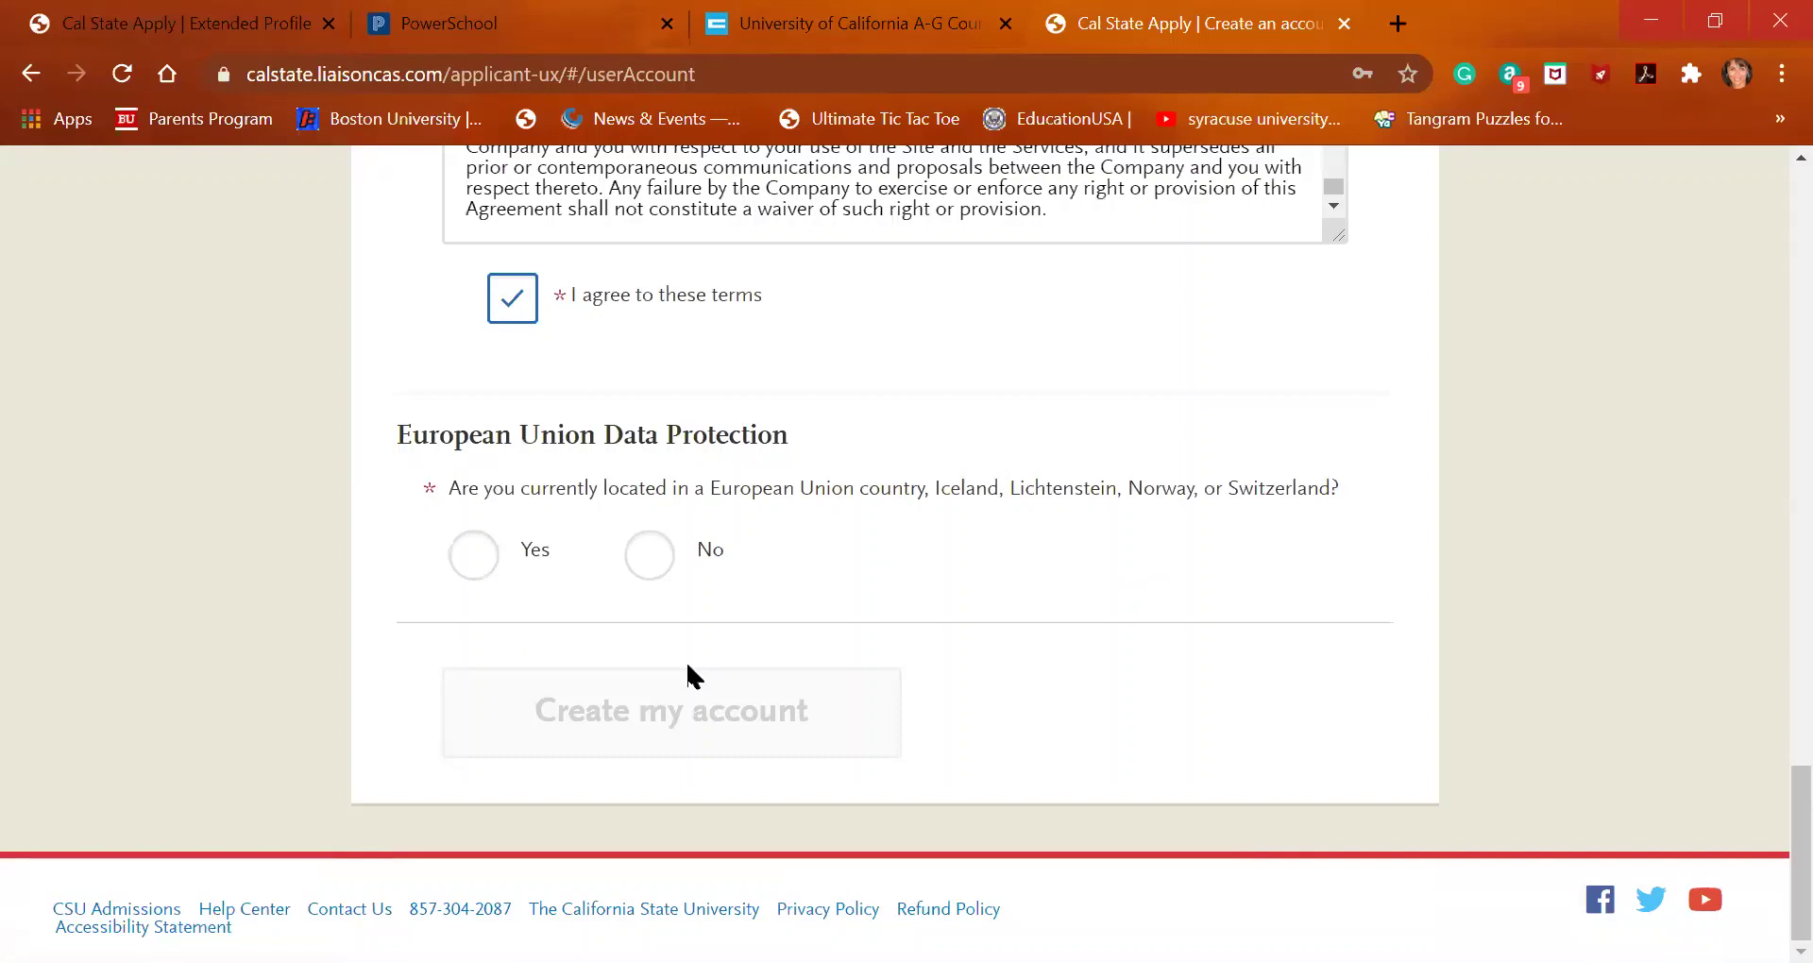
pyautogui.click(661, 560)
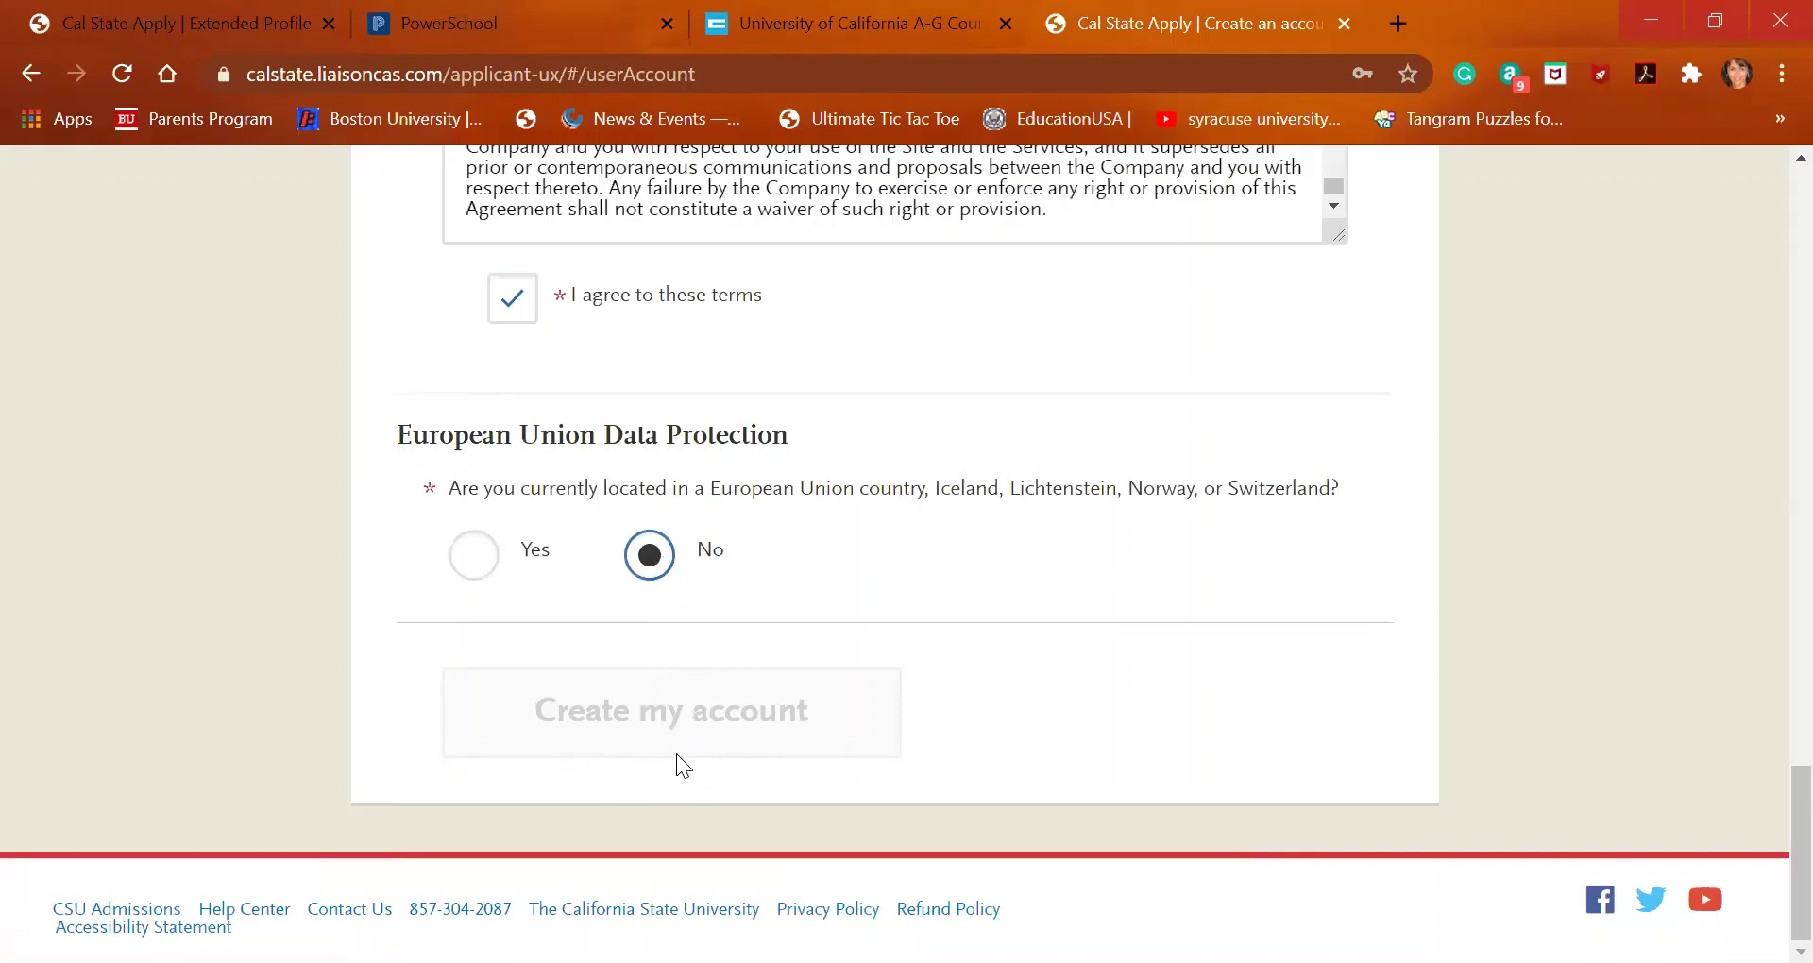
pyautogui.scroll(5, 732, 595)
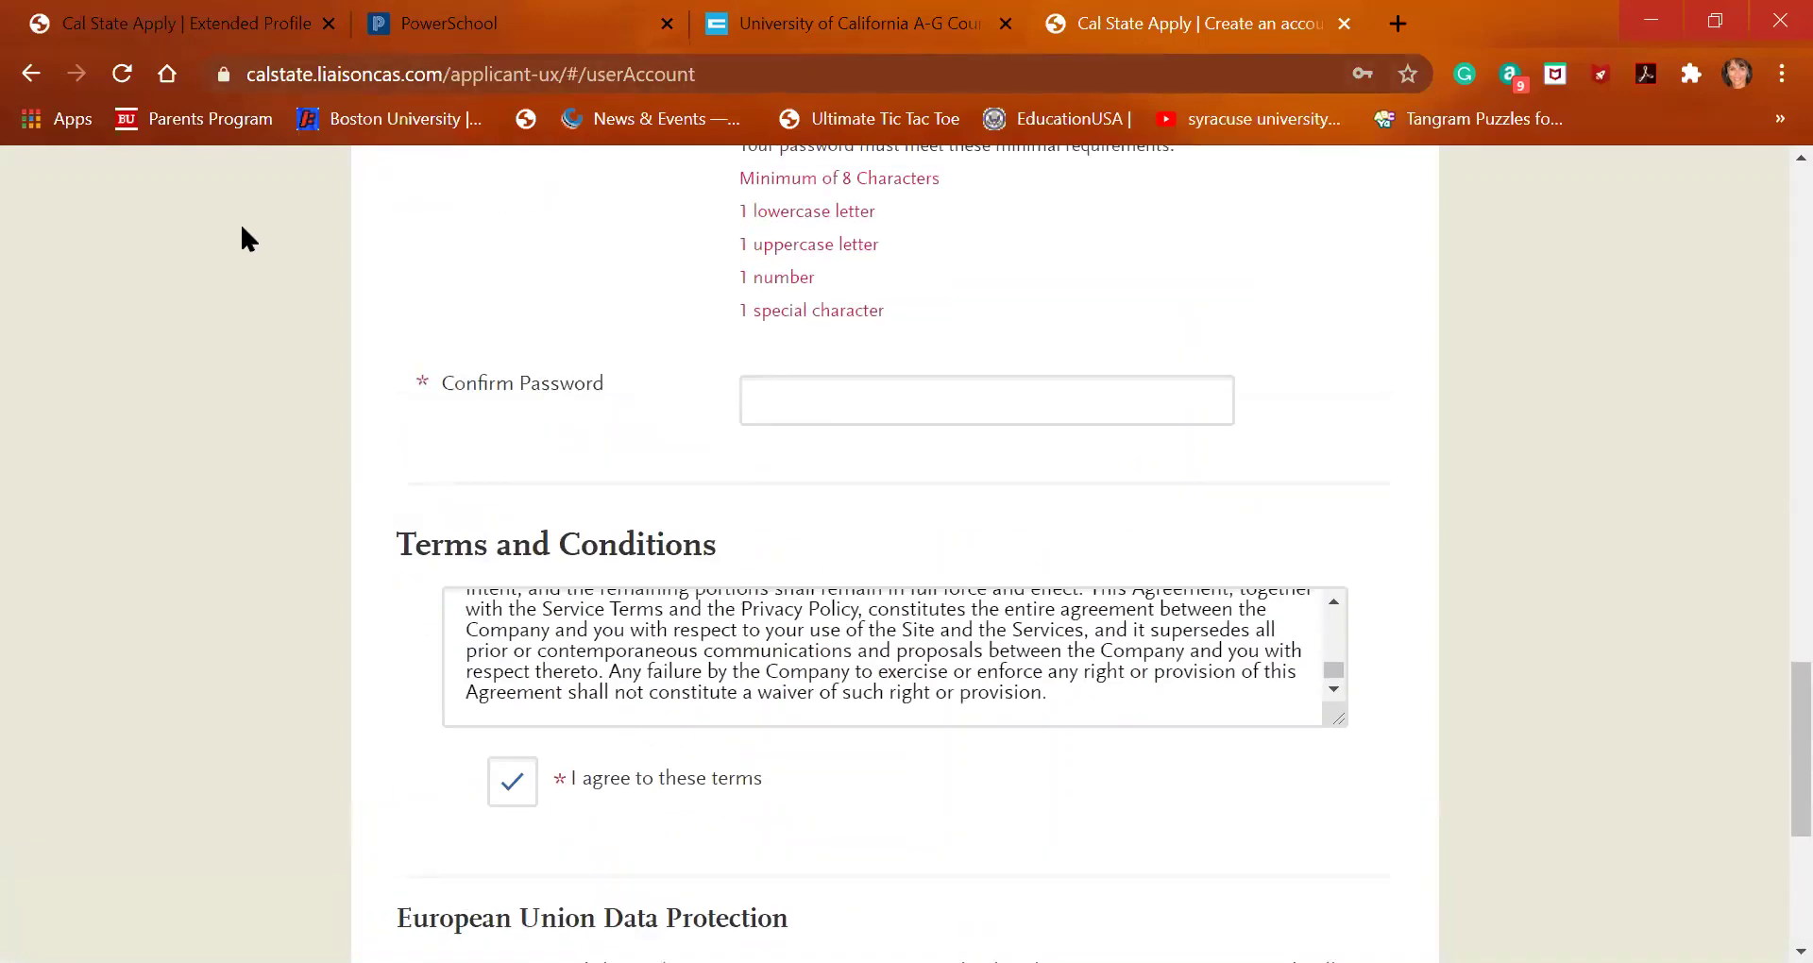
# On Extended Profile, choose First Bachelor's Degree and 'Graduating High School Senior or equivalent'
pyautogui.click(210, 17)
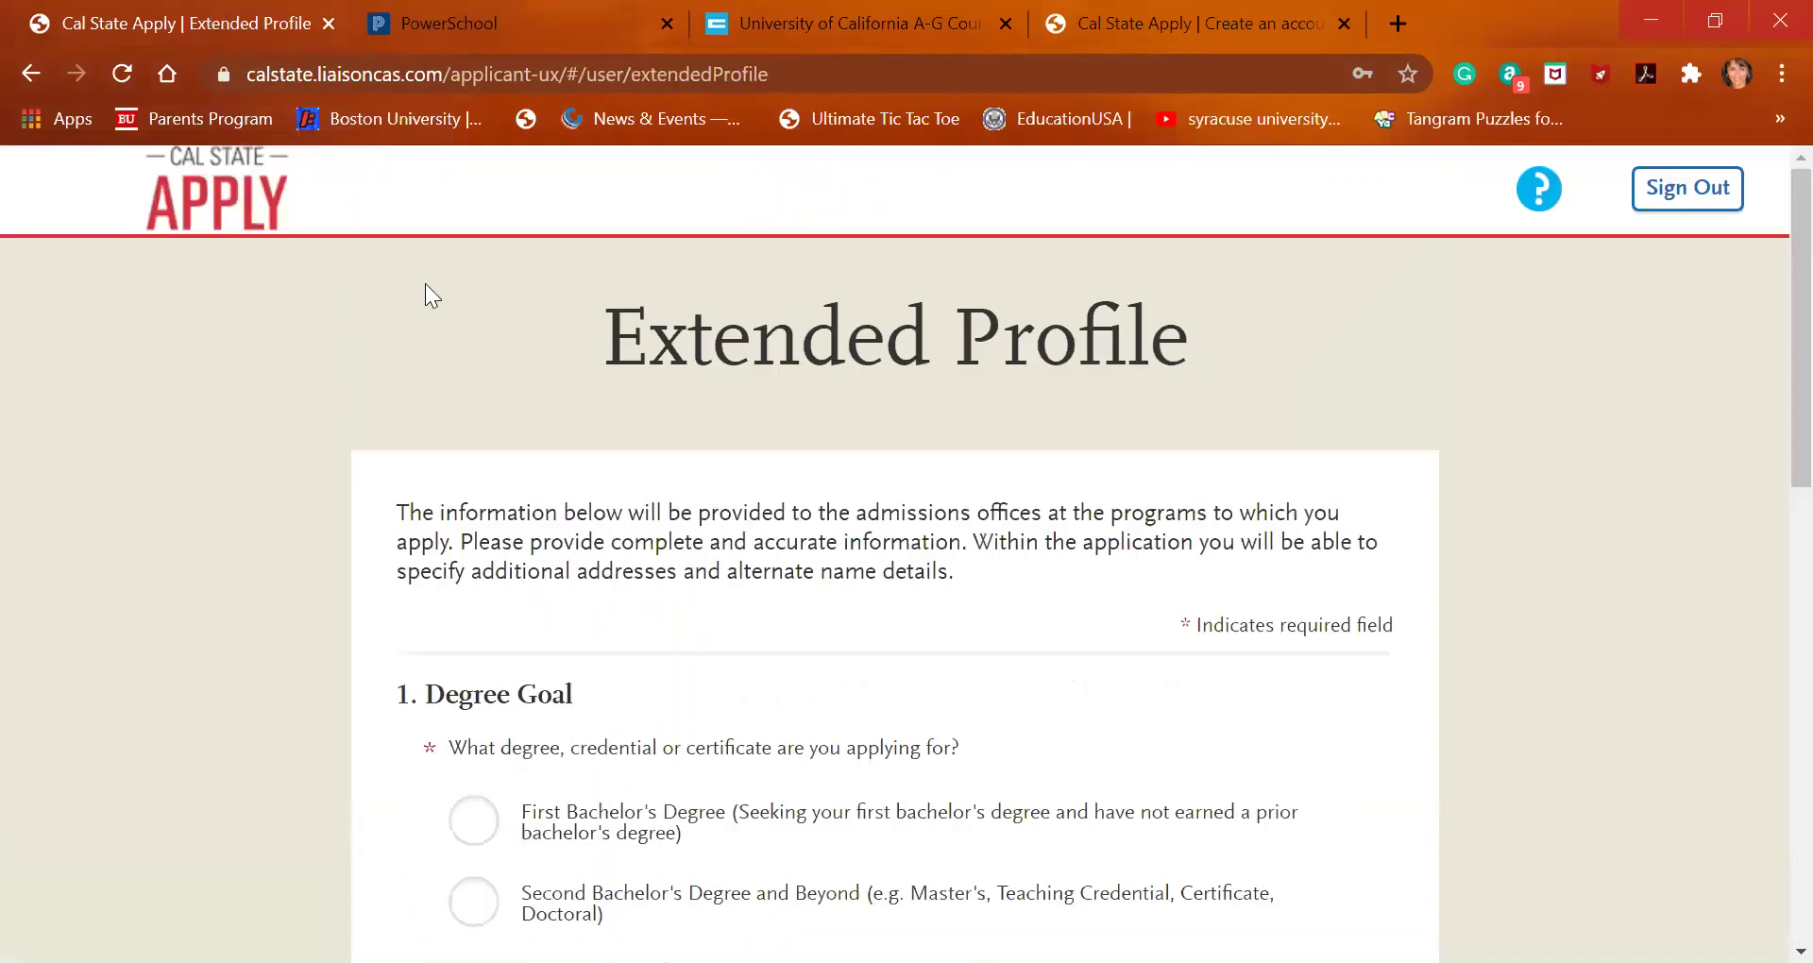
pyautogui.scroll(-3, 648, 611)
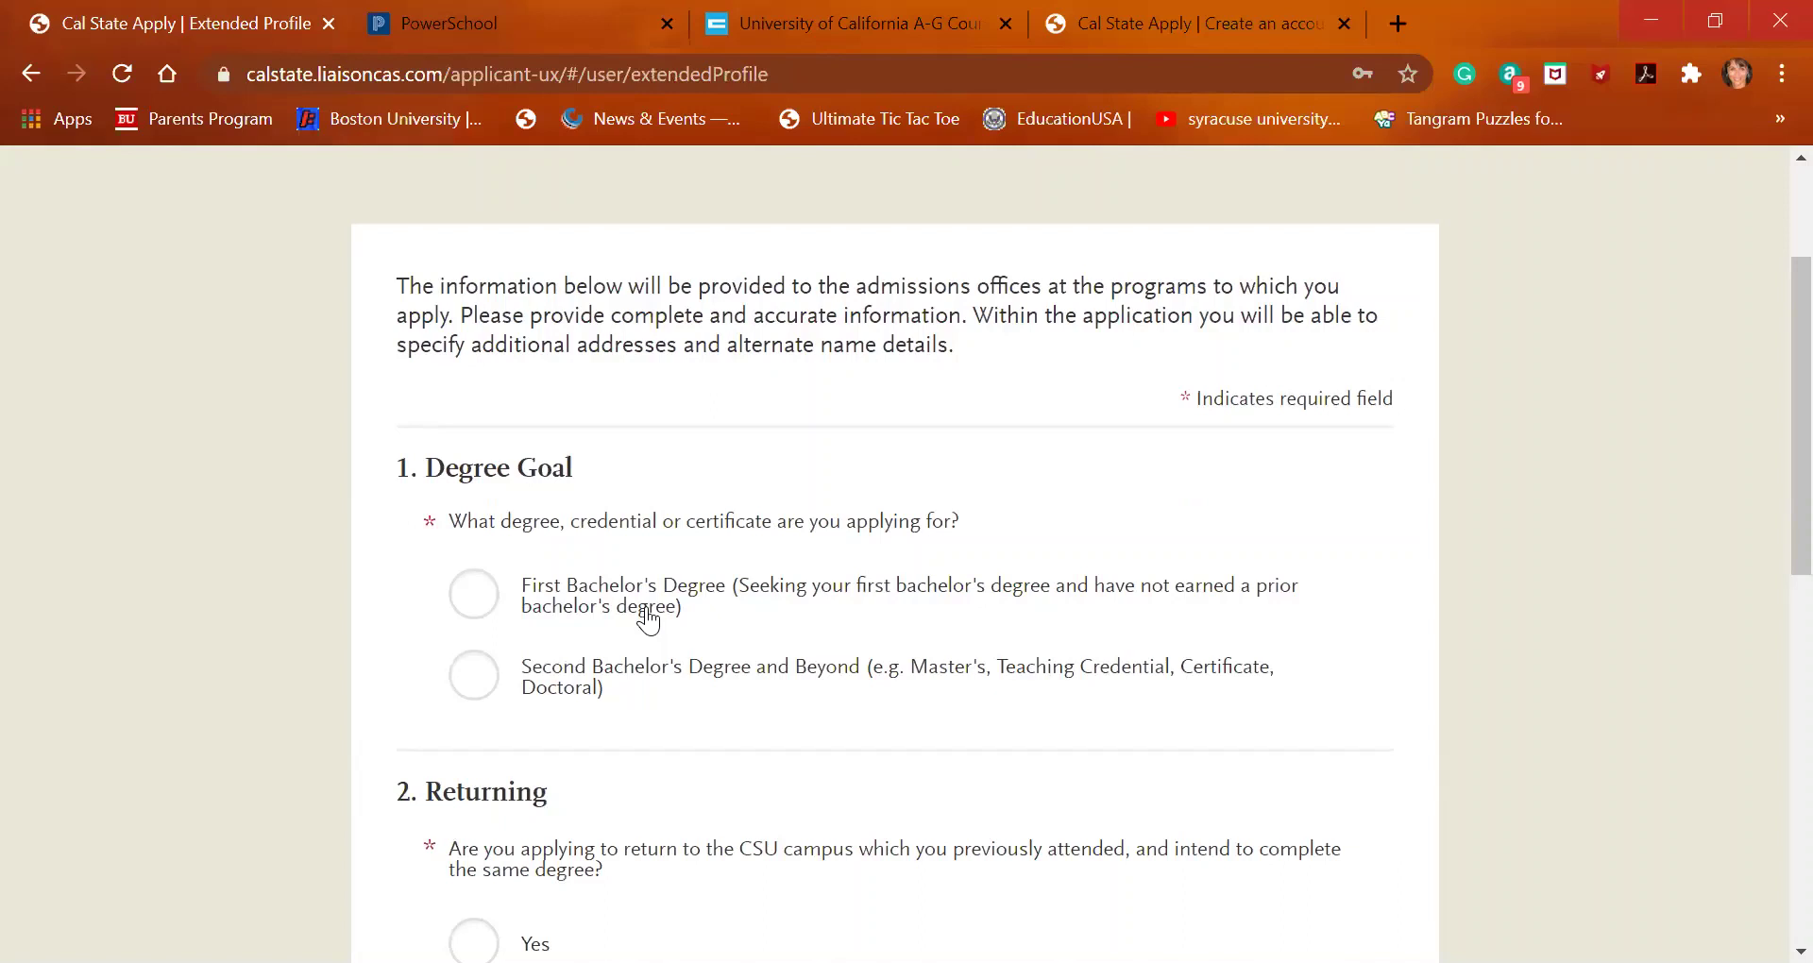
pyautogui.click(471, 595)
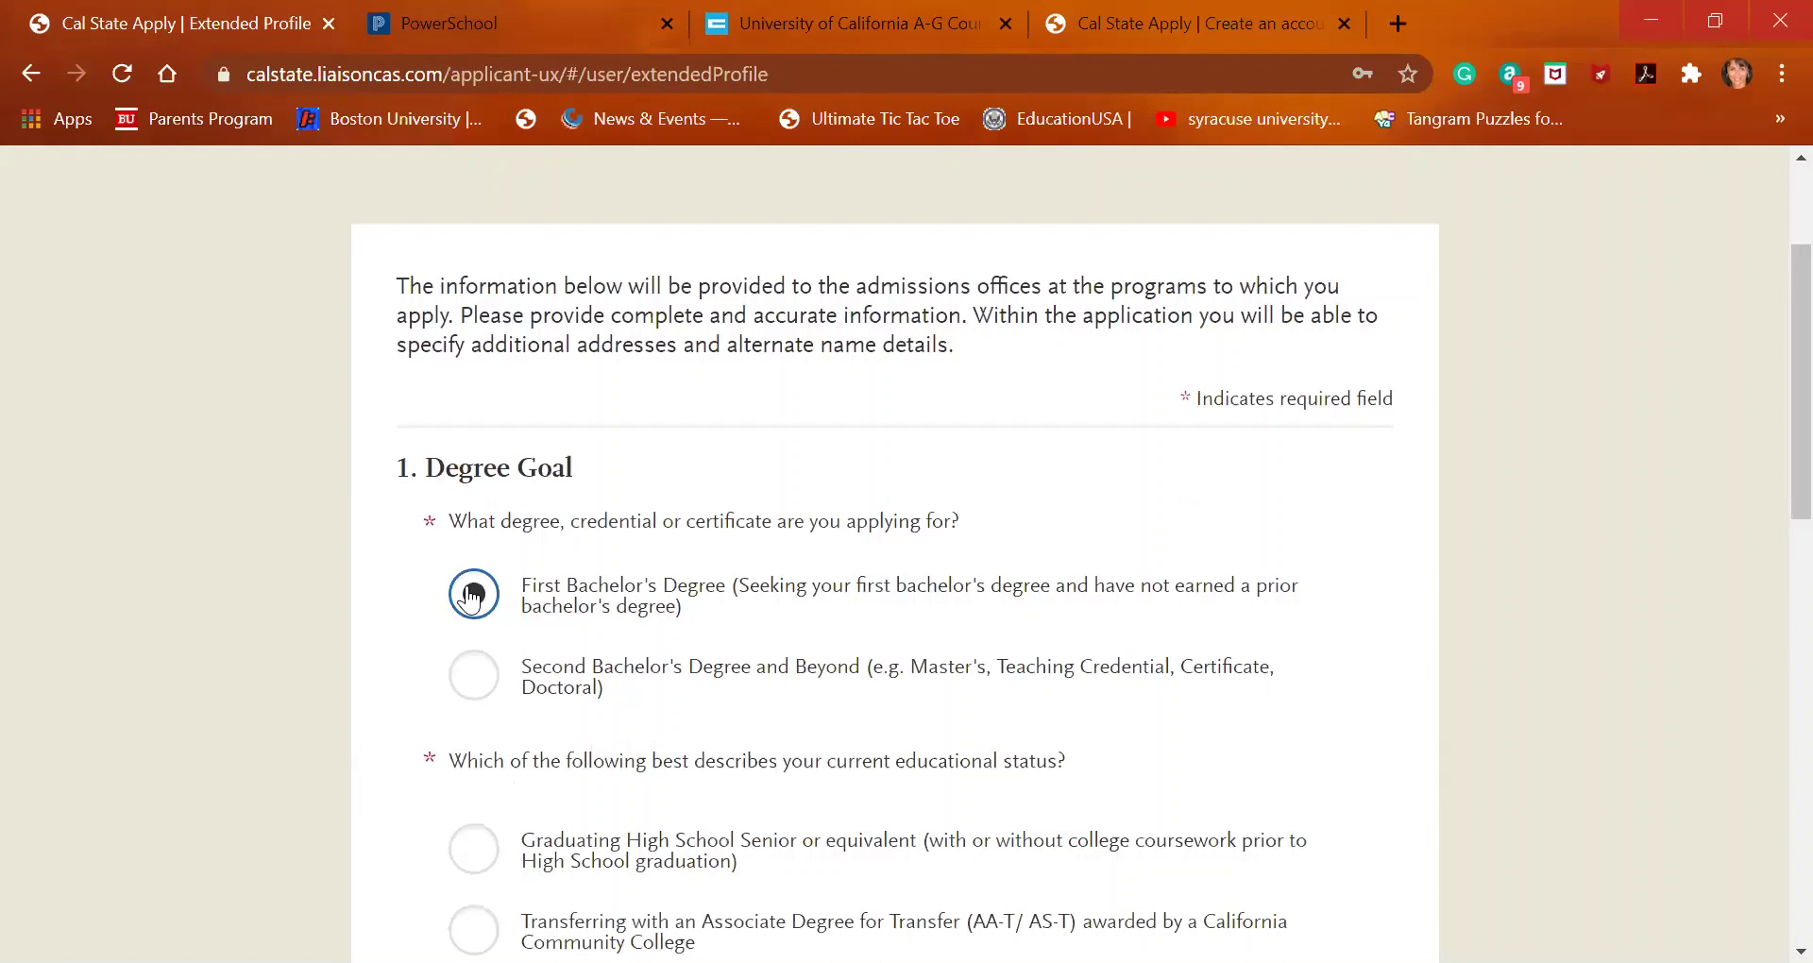
pyautogui.scroll(-2, 471, 595)
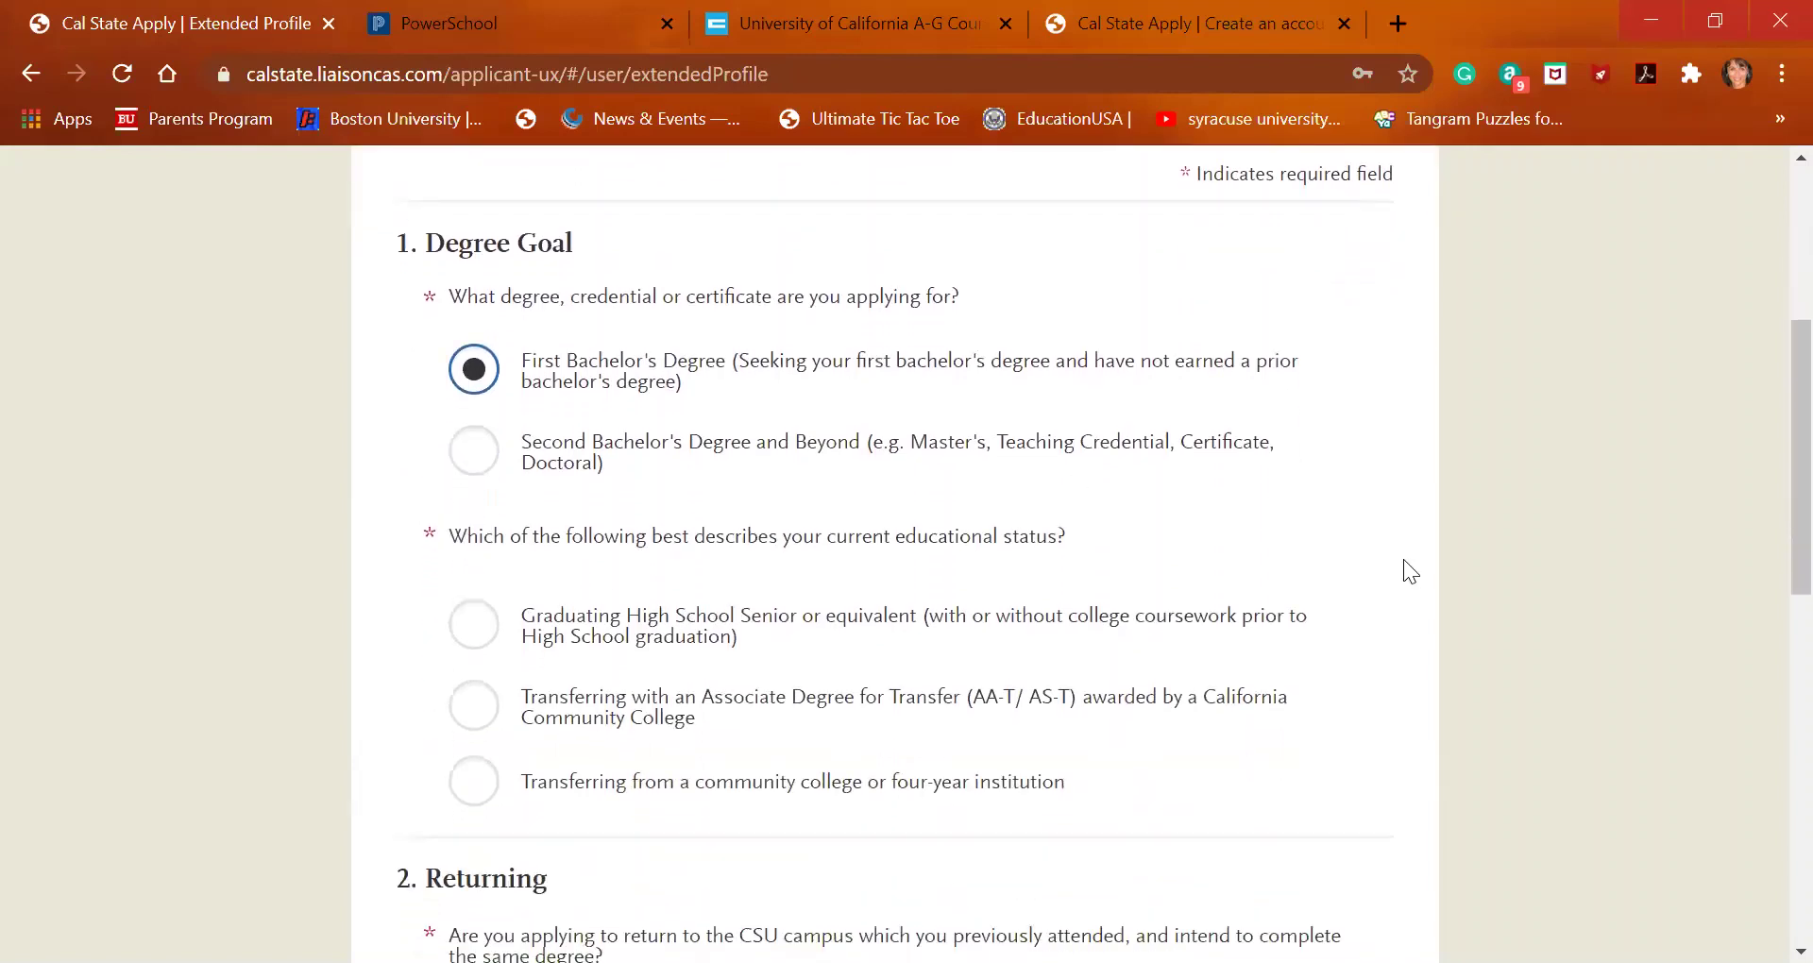
pyautogui.click(478, 646)
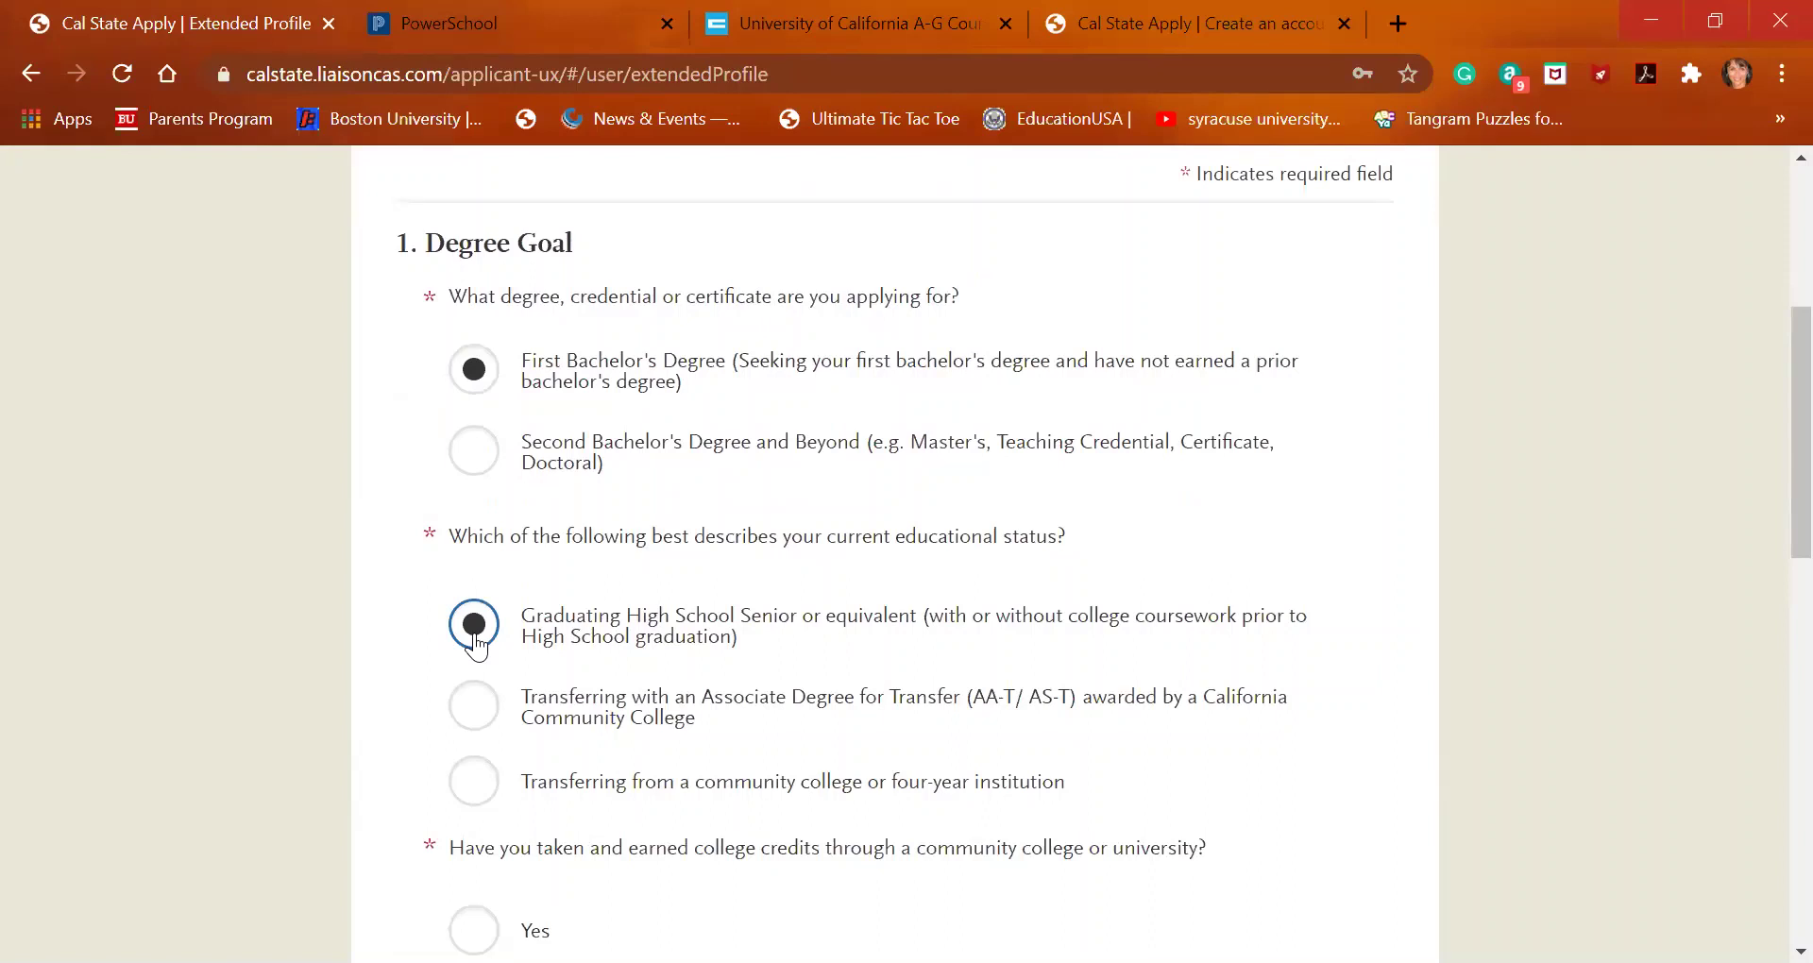
pyautogui.scroll(-3, 477, 647)
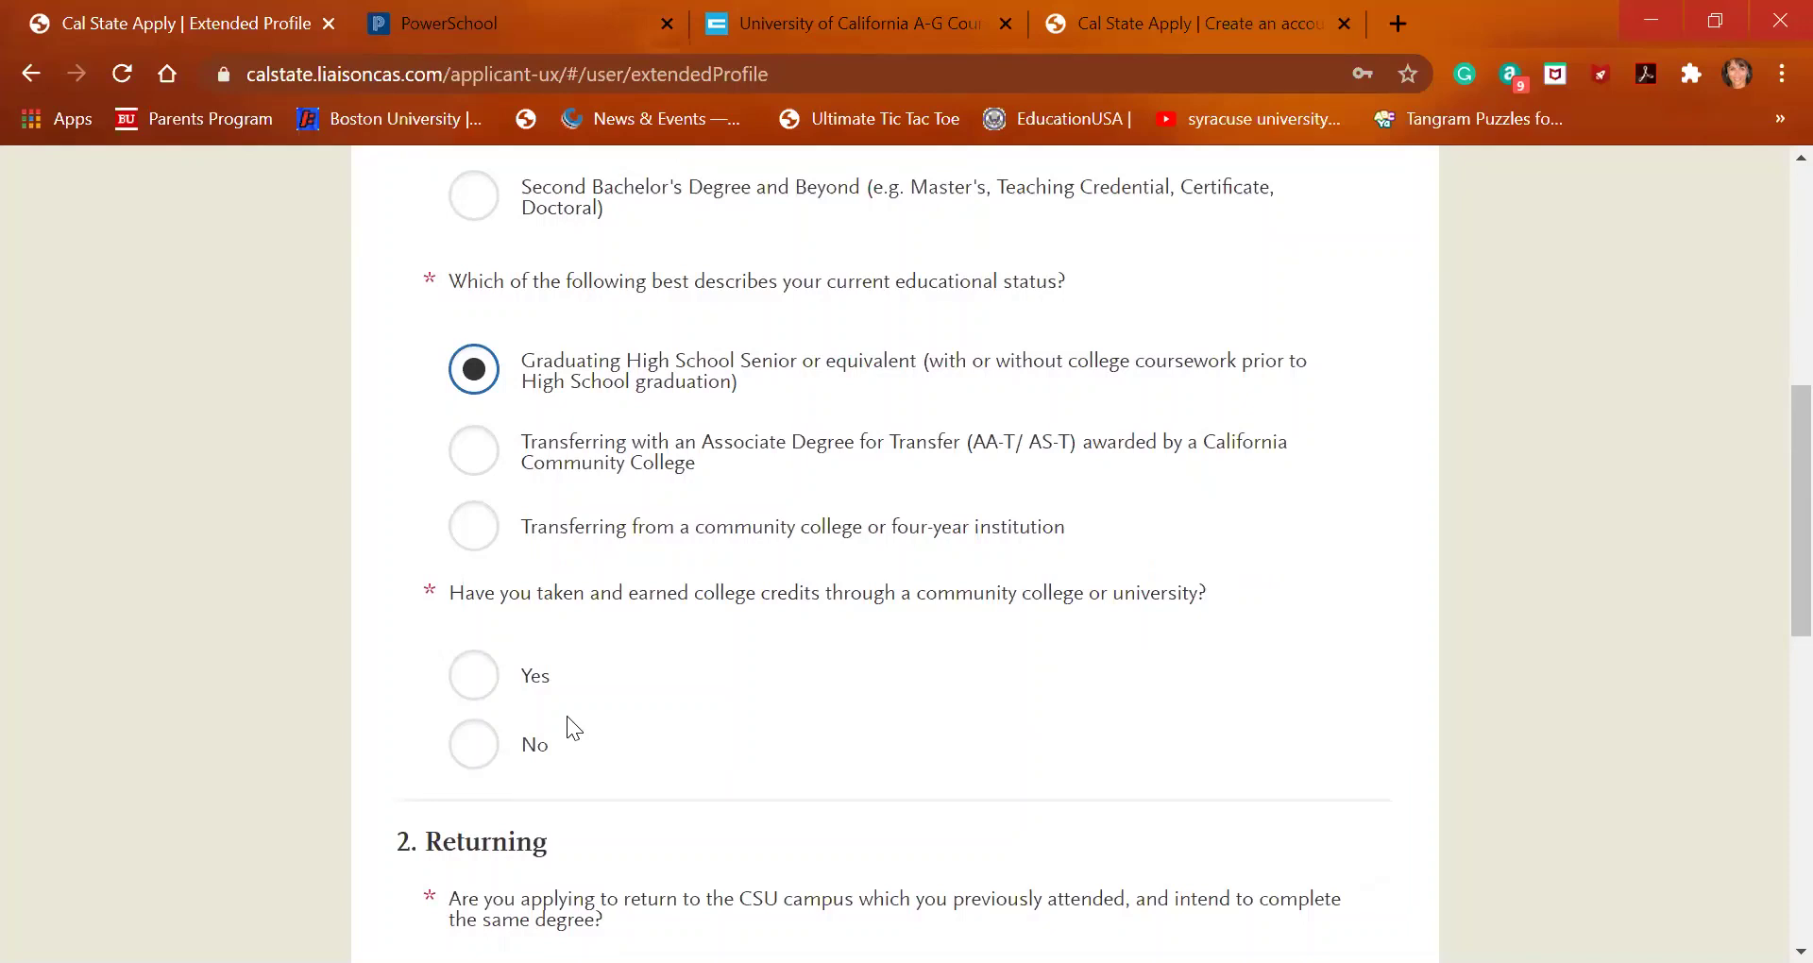
# Select Yes for having taken and earned college credits
pyautogui.rightClick(474, 678)
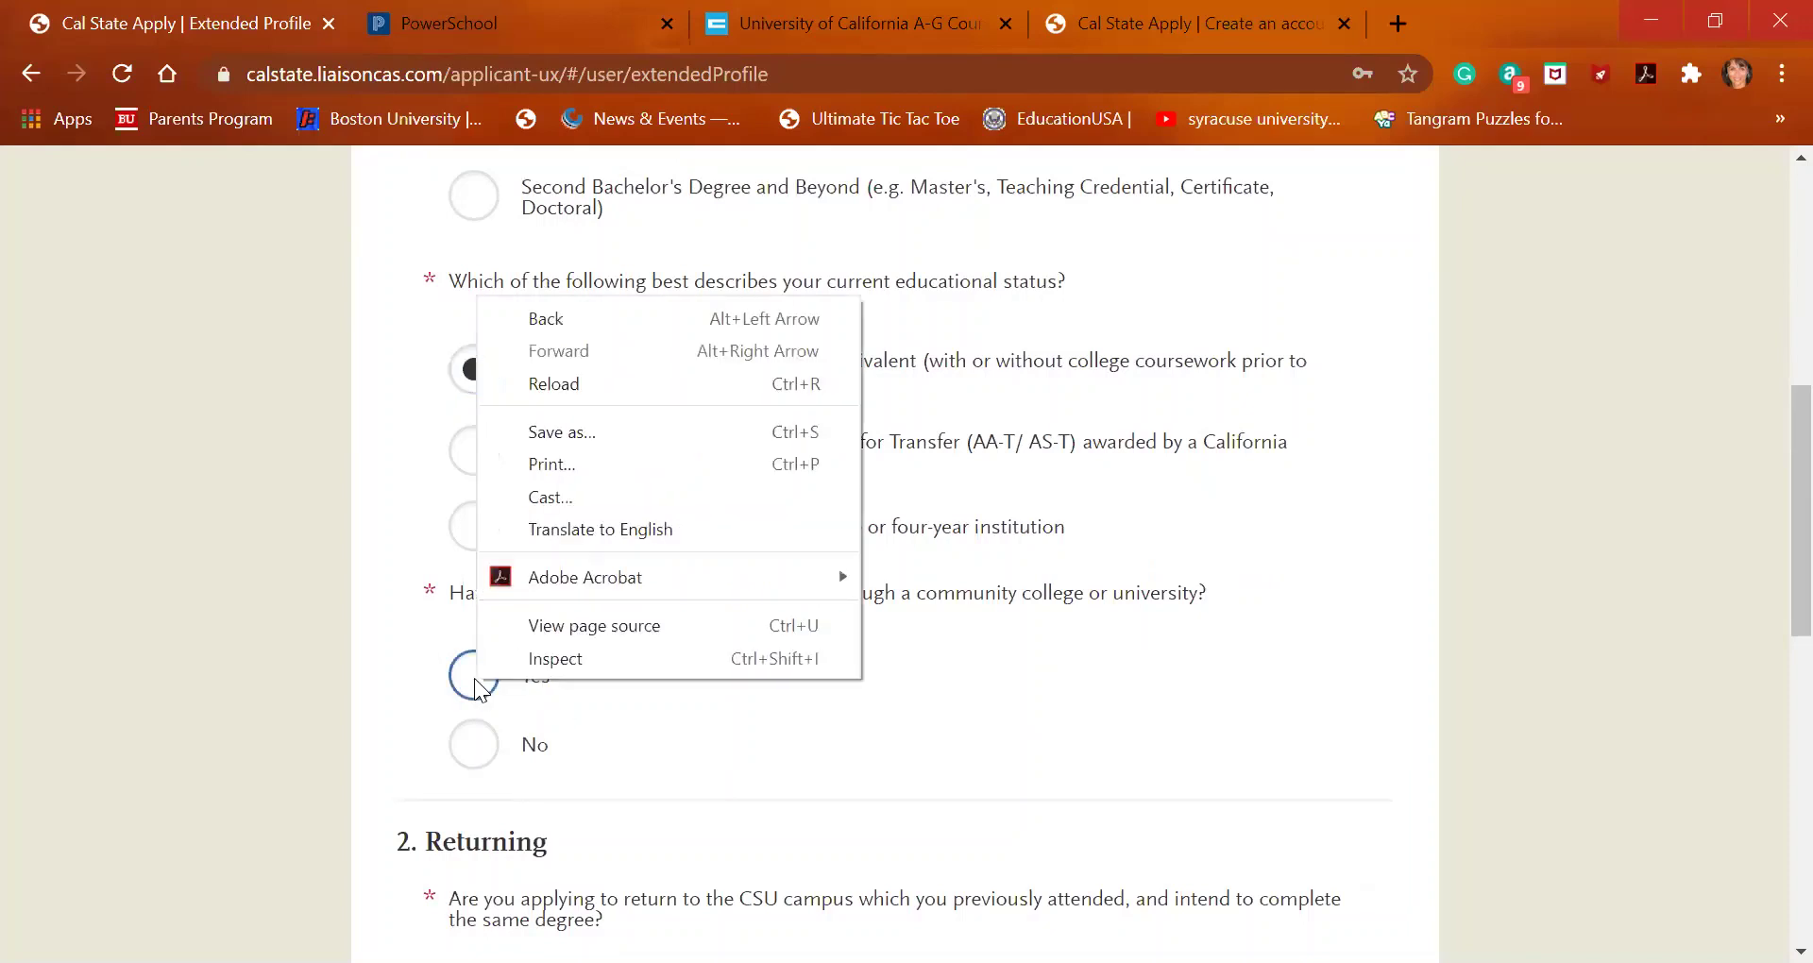
pyautogui.click(474, 680)
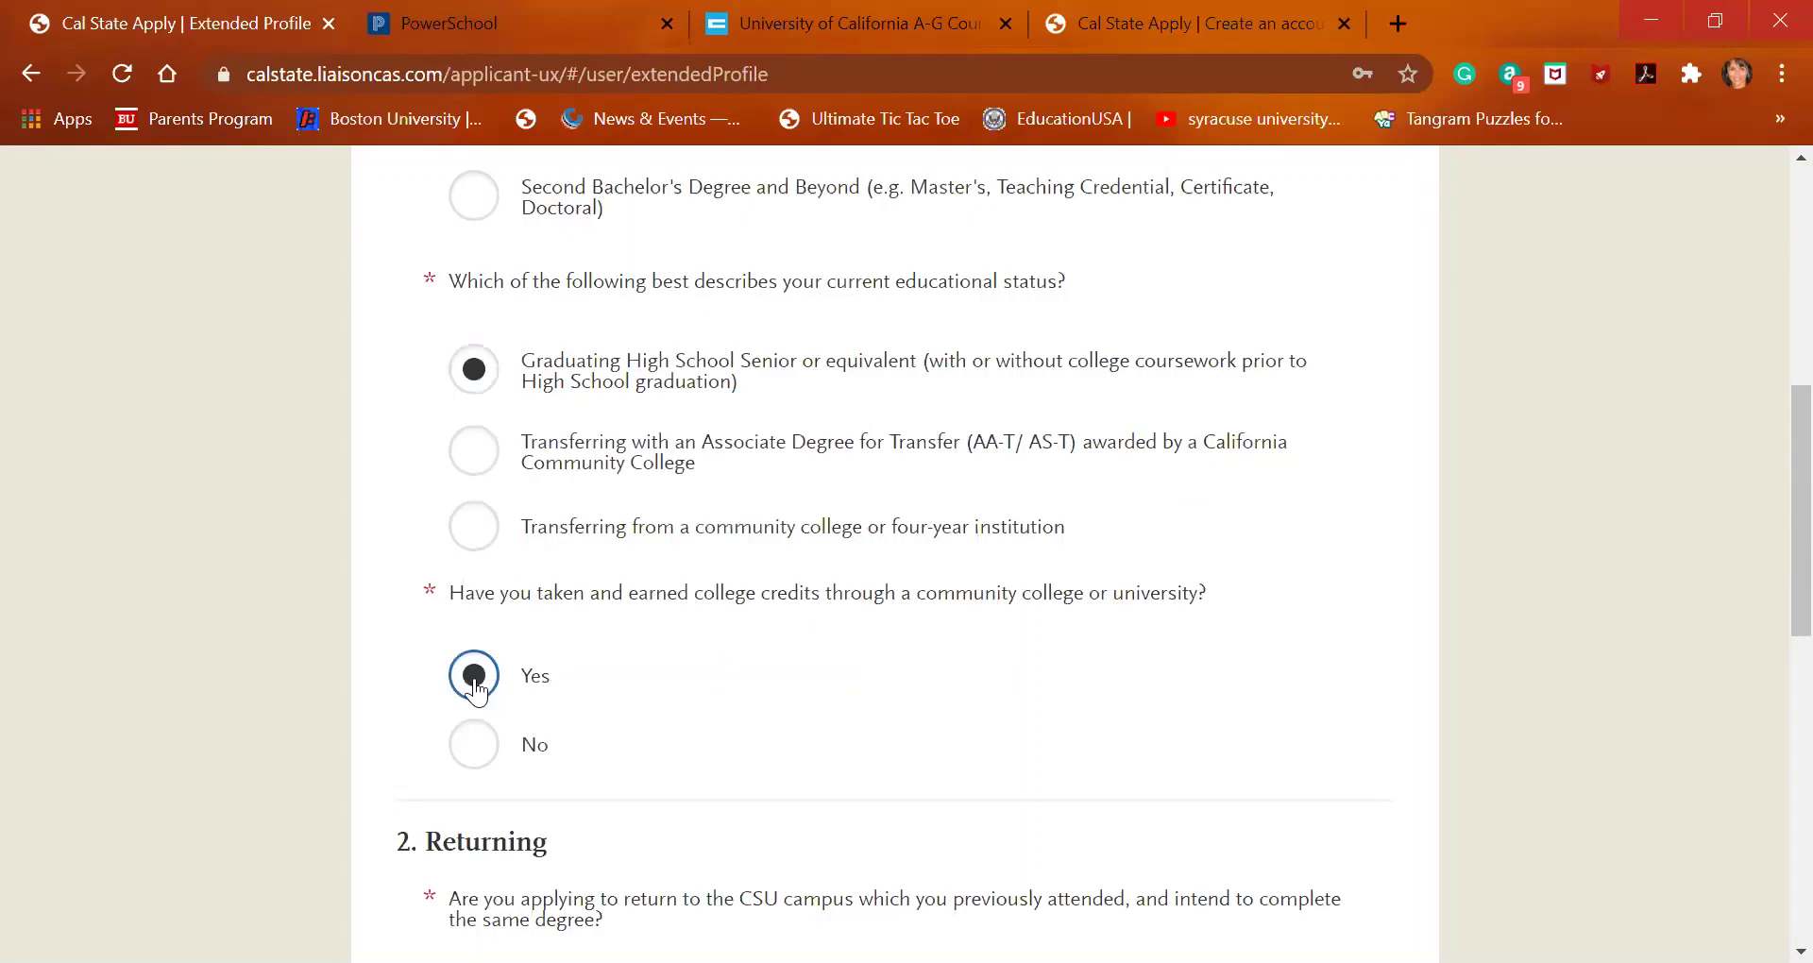
pyautogui.scroll(-4, 789, 633)
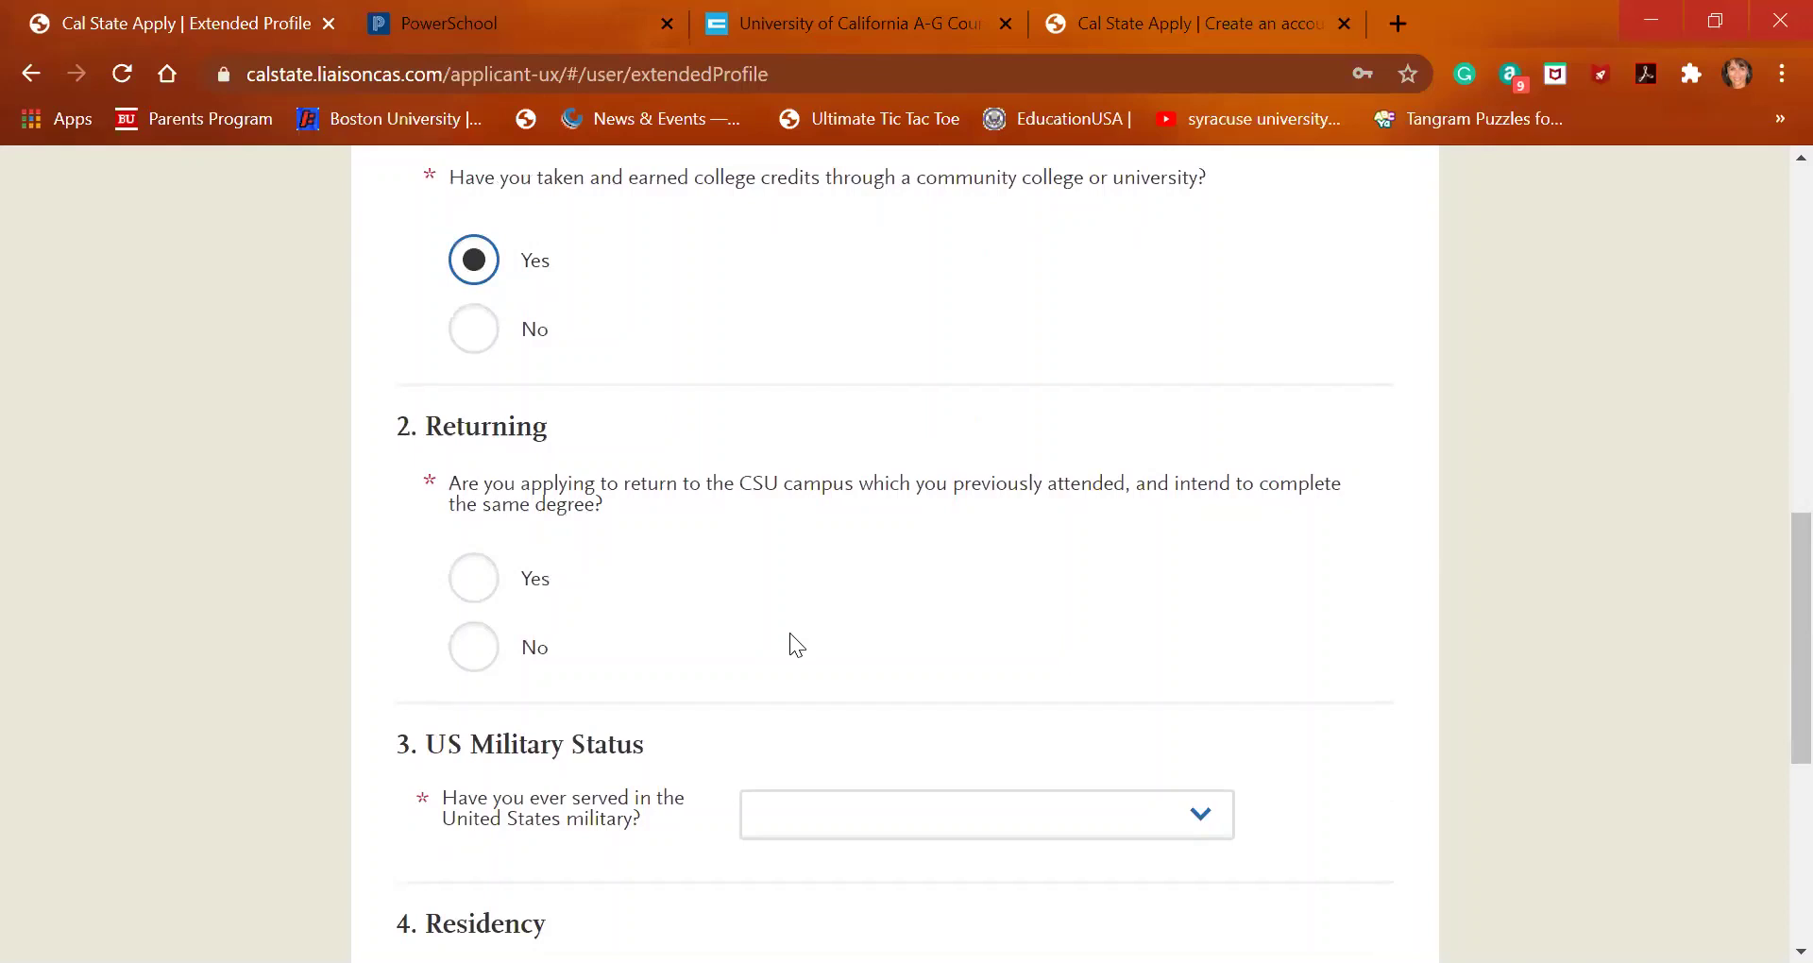
# Answer No under Returning and set US Military Status to 'No. I have not served in the US military'
pyautogui.click(463, 663)
pyautogui.scroll(-3, 723, 648)
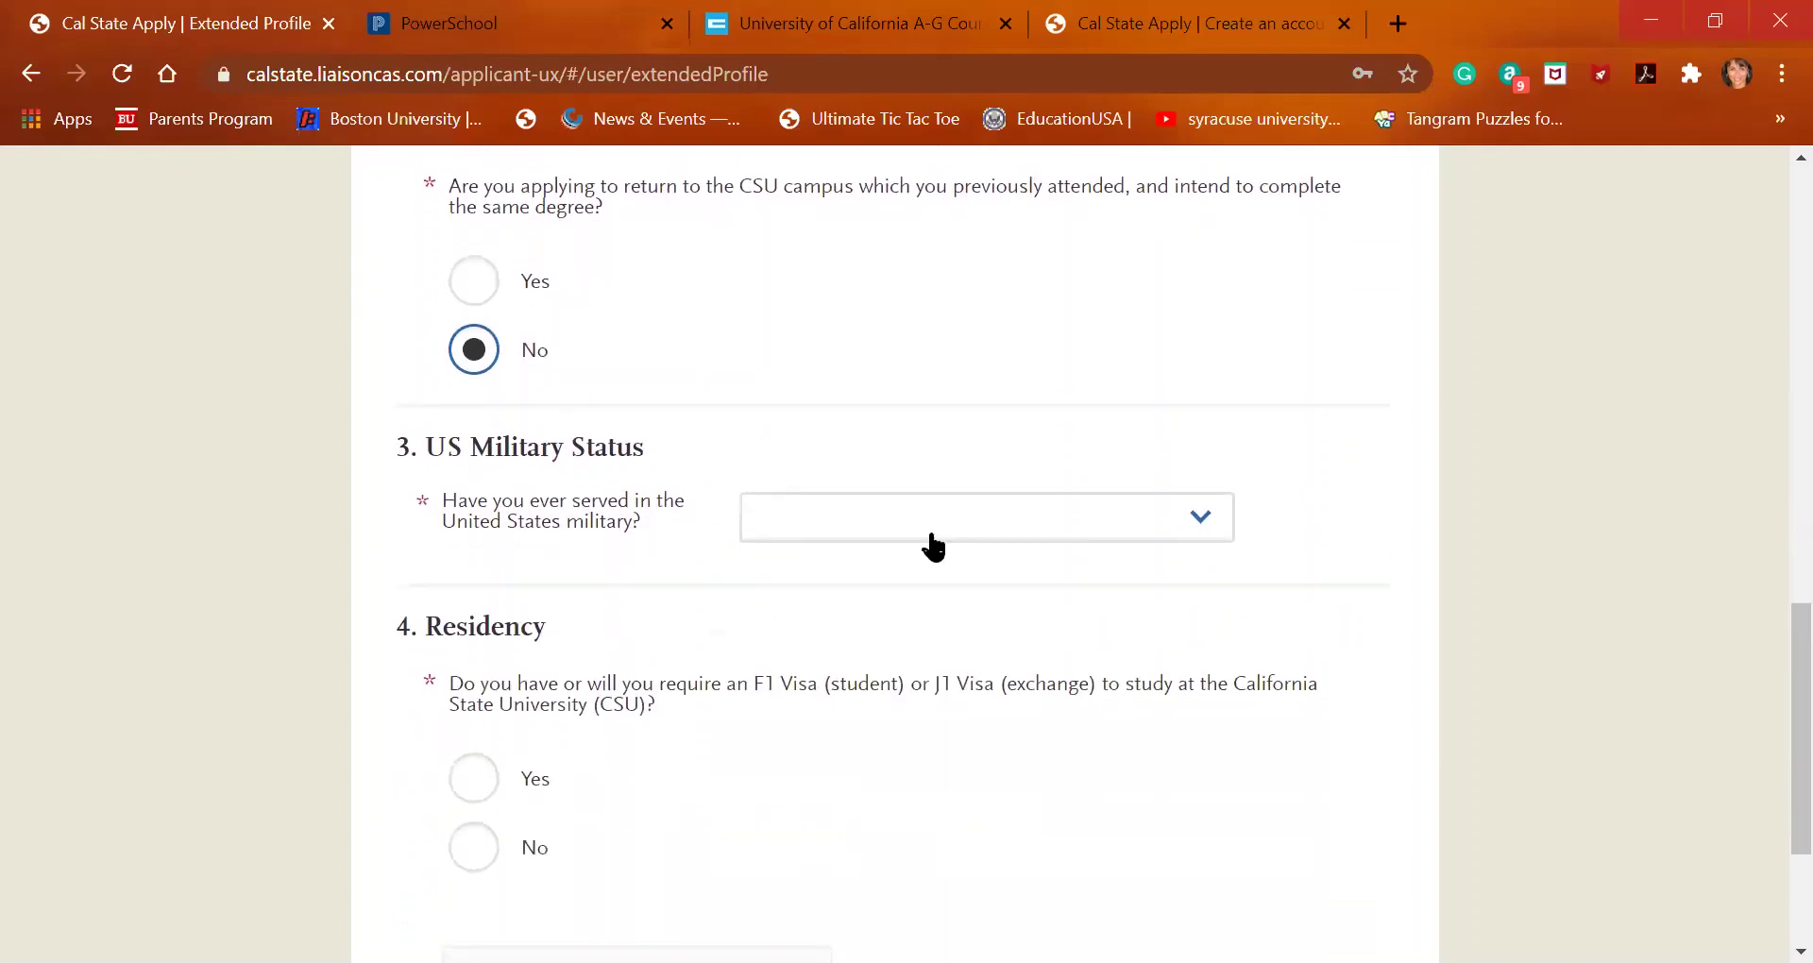
pyautogui.click(1051, 534)
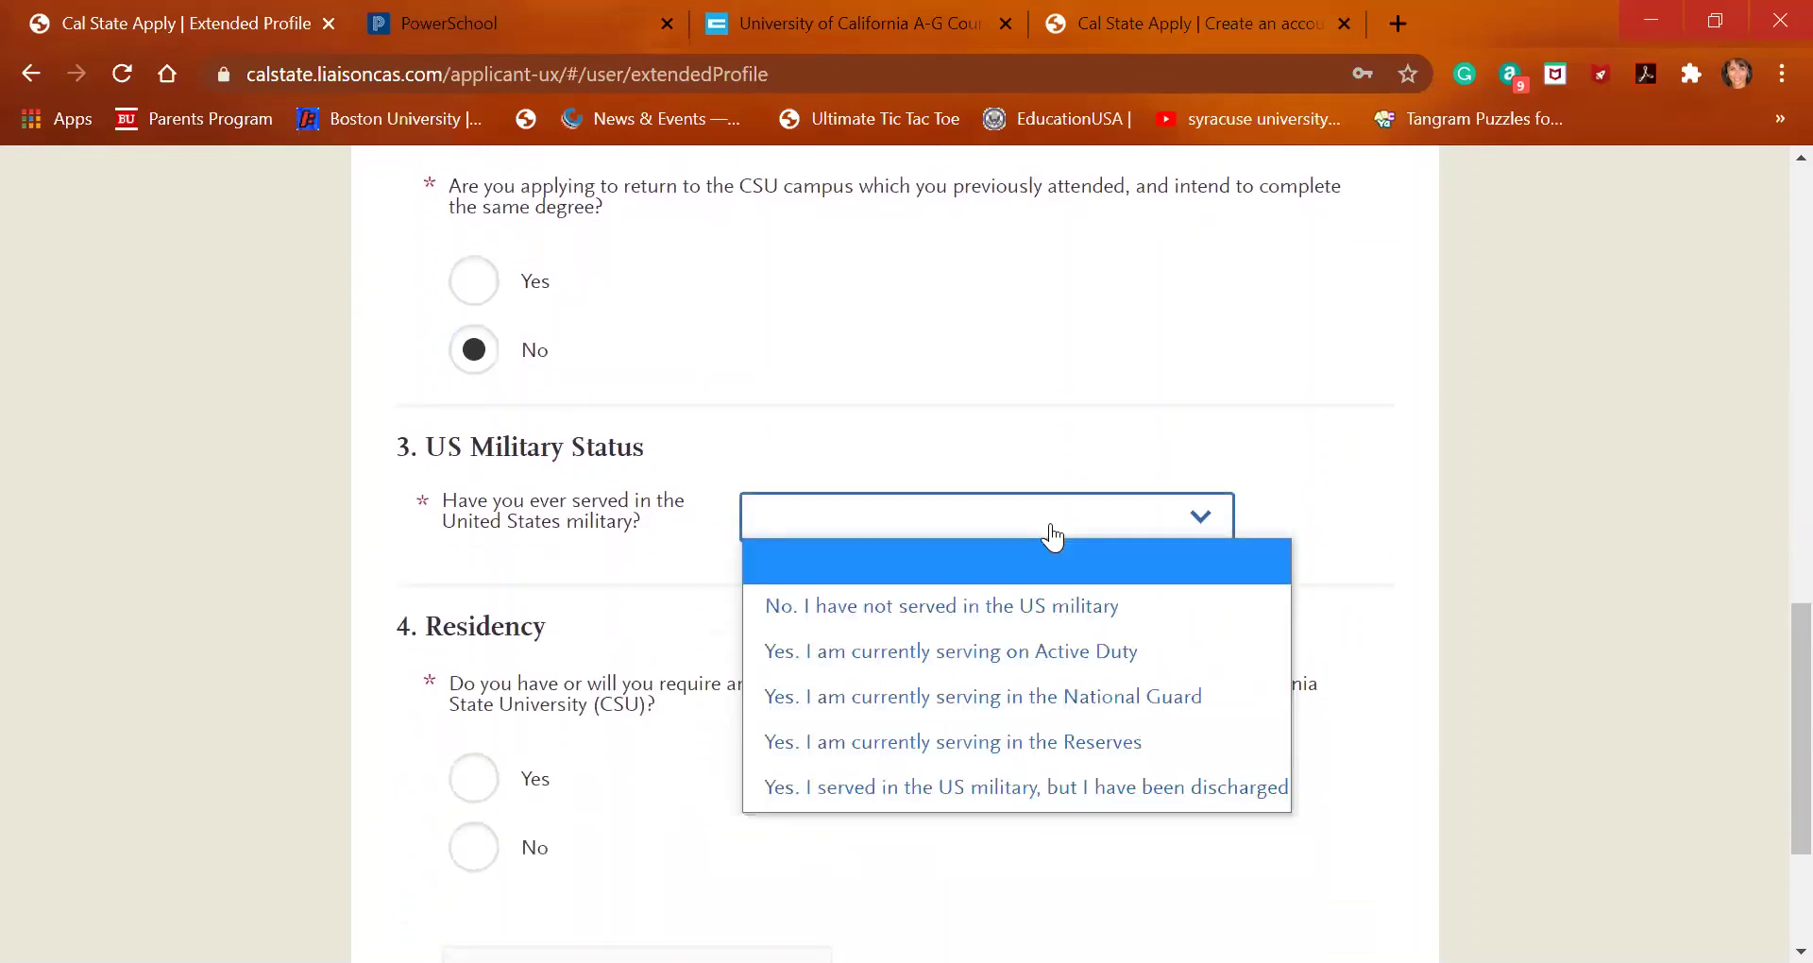
pyautogui.click(1049, 609)
pyautogui.scroll(-3, 1049, 613)
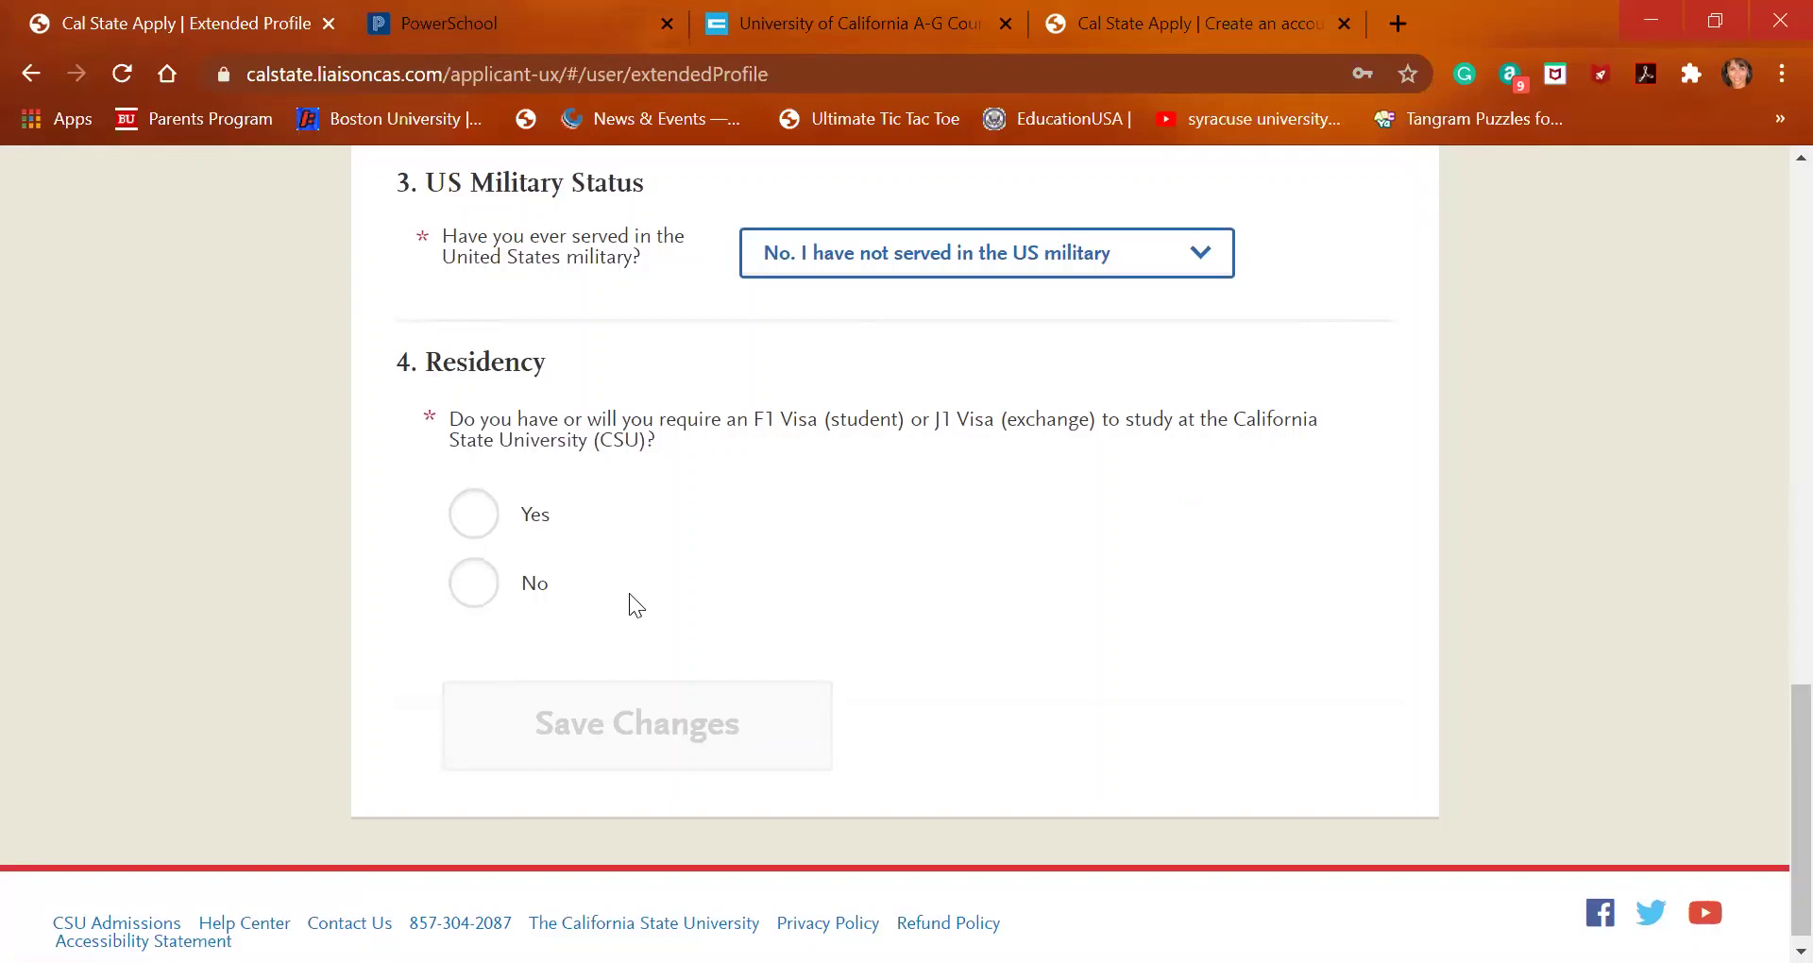
# Answer No to needing an F1 or J1 visa and choose California as home state
pyautogui.click(486, 587)
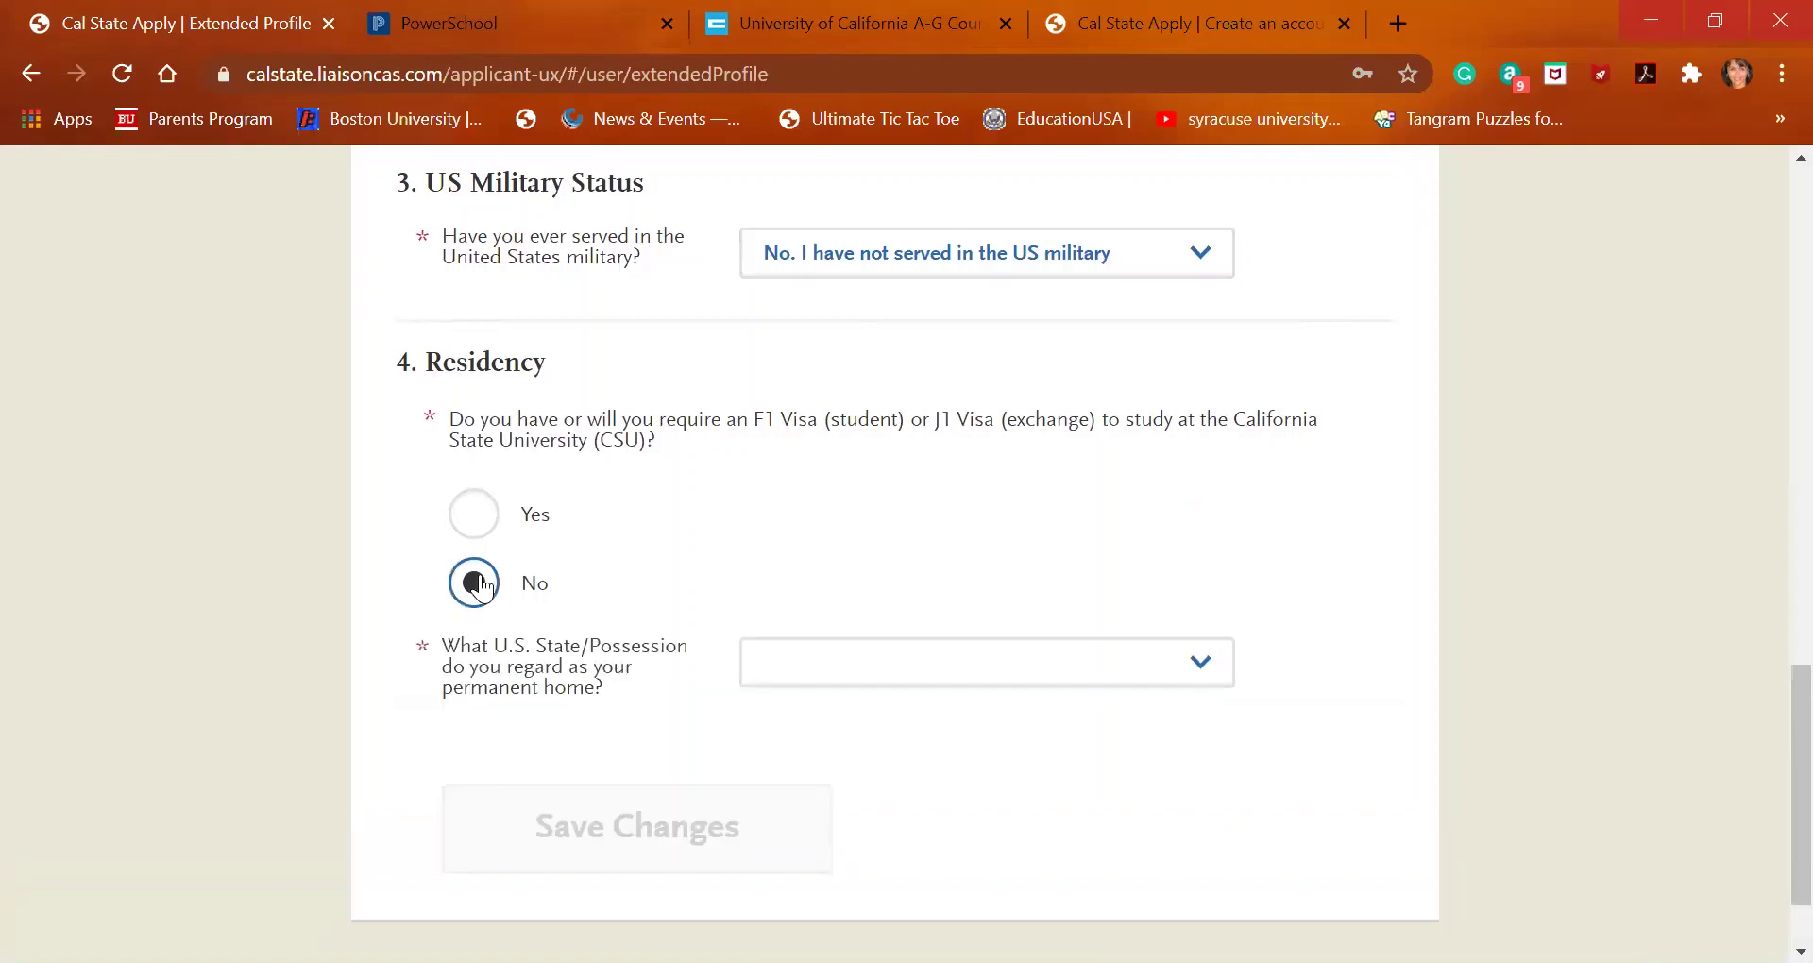
pyautogui.click(963, 688)
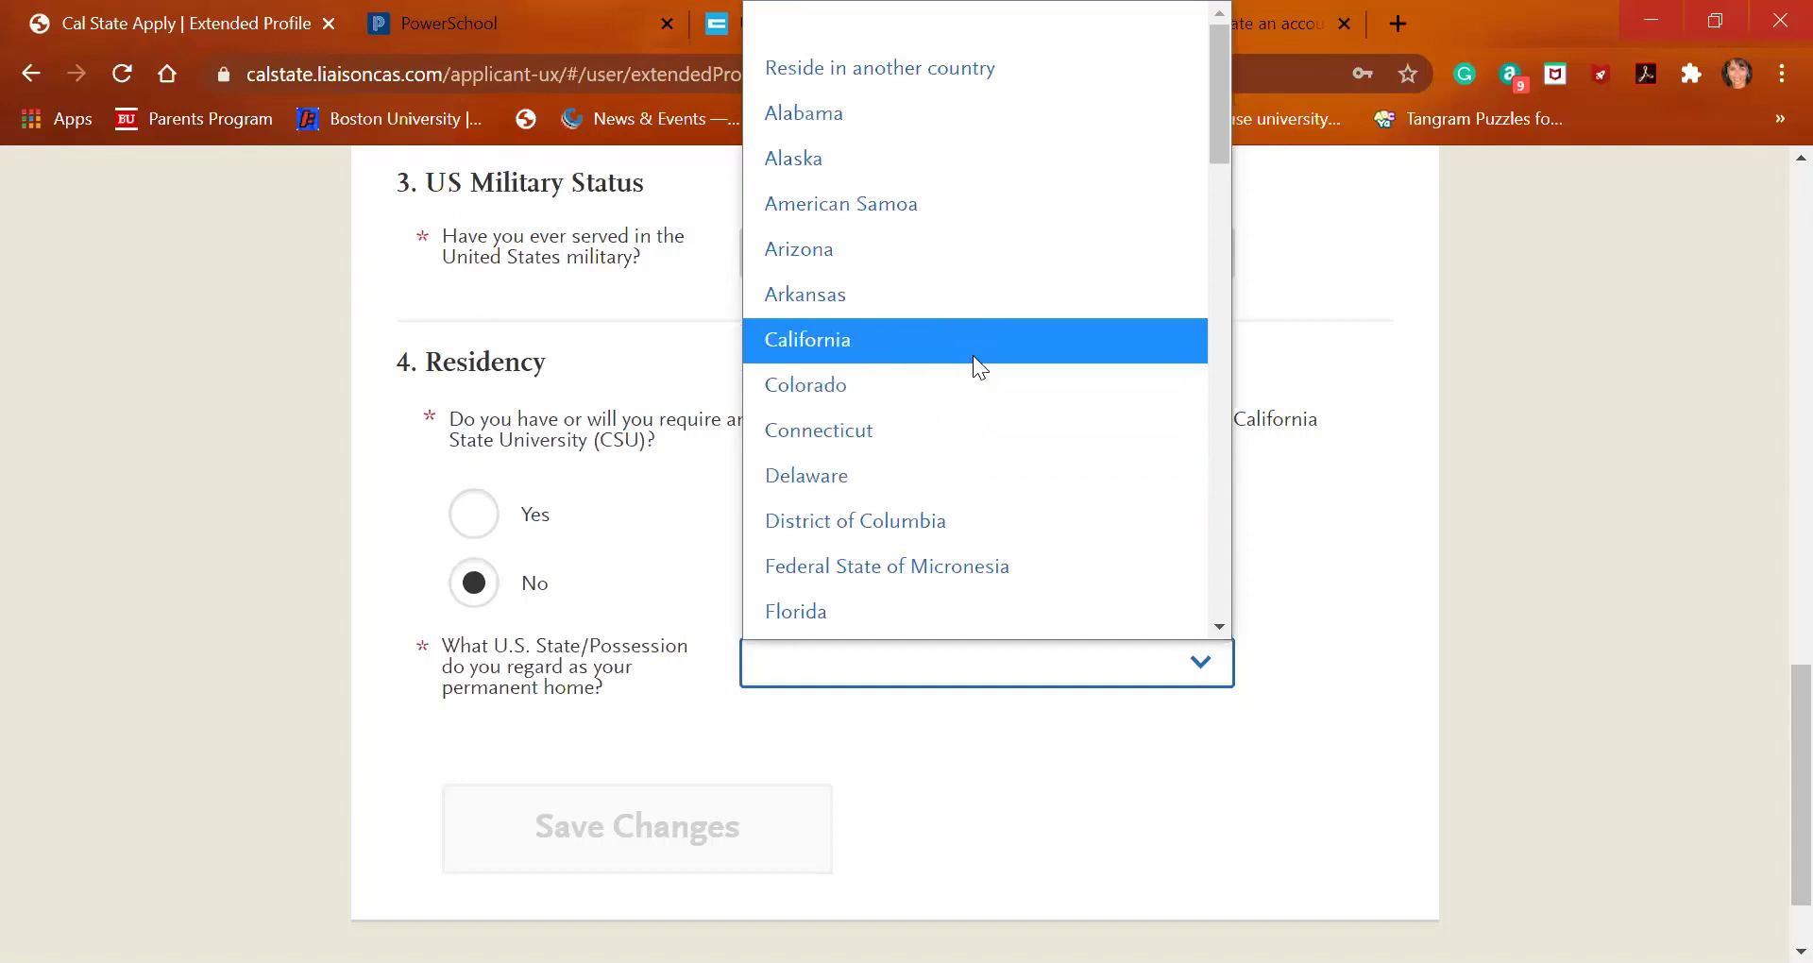
pyautogui.click(974, 359)
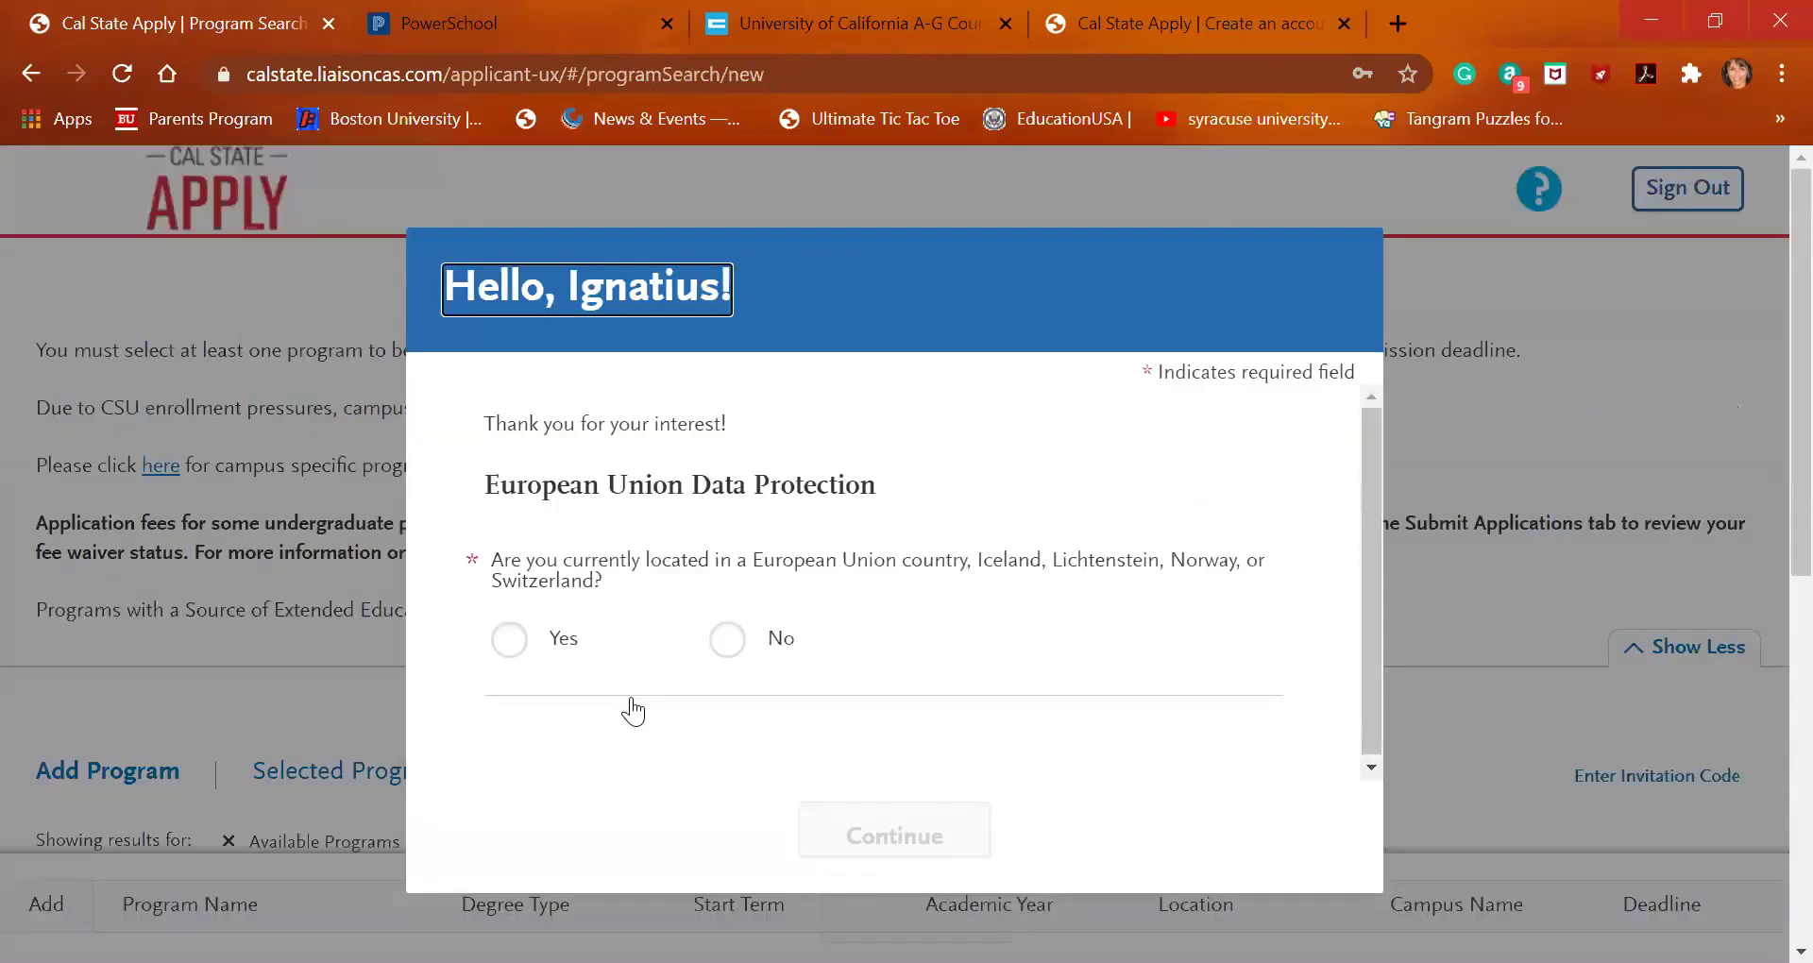
# Answer No in the European Union Data Protection popup and continue
pyautogui.click(726, 642)
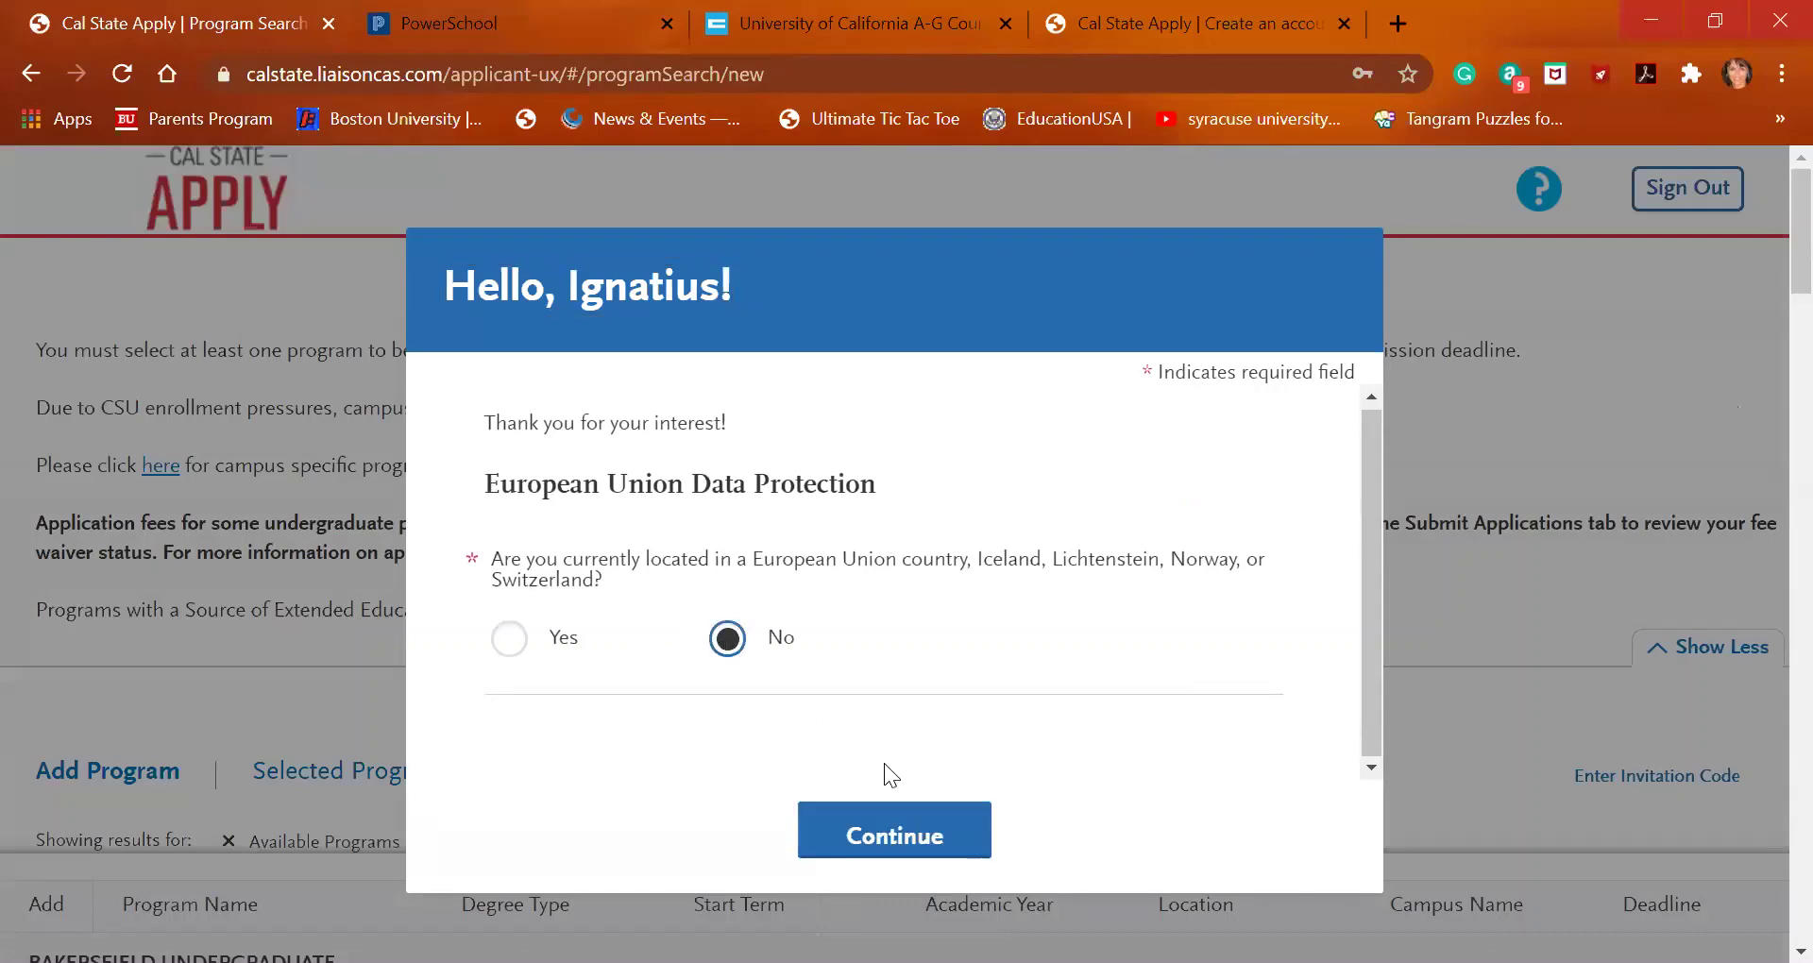
pyautogui.press('Return')
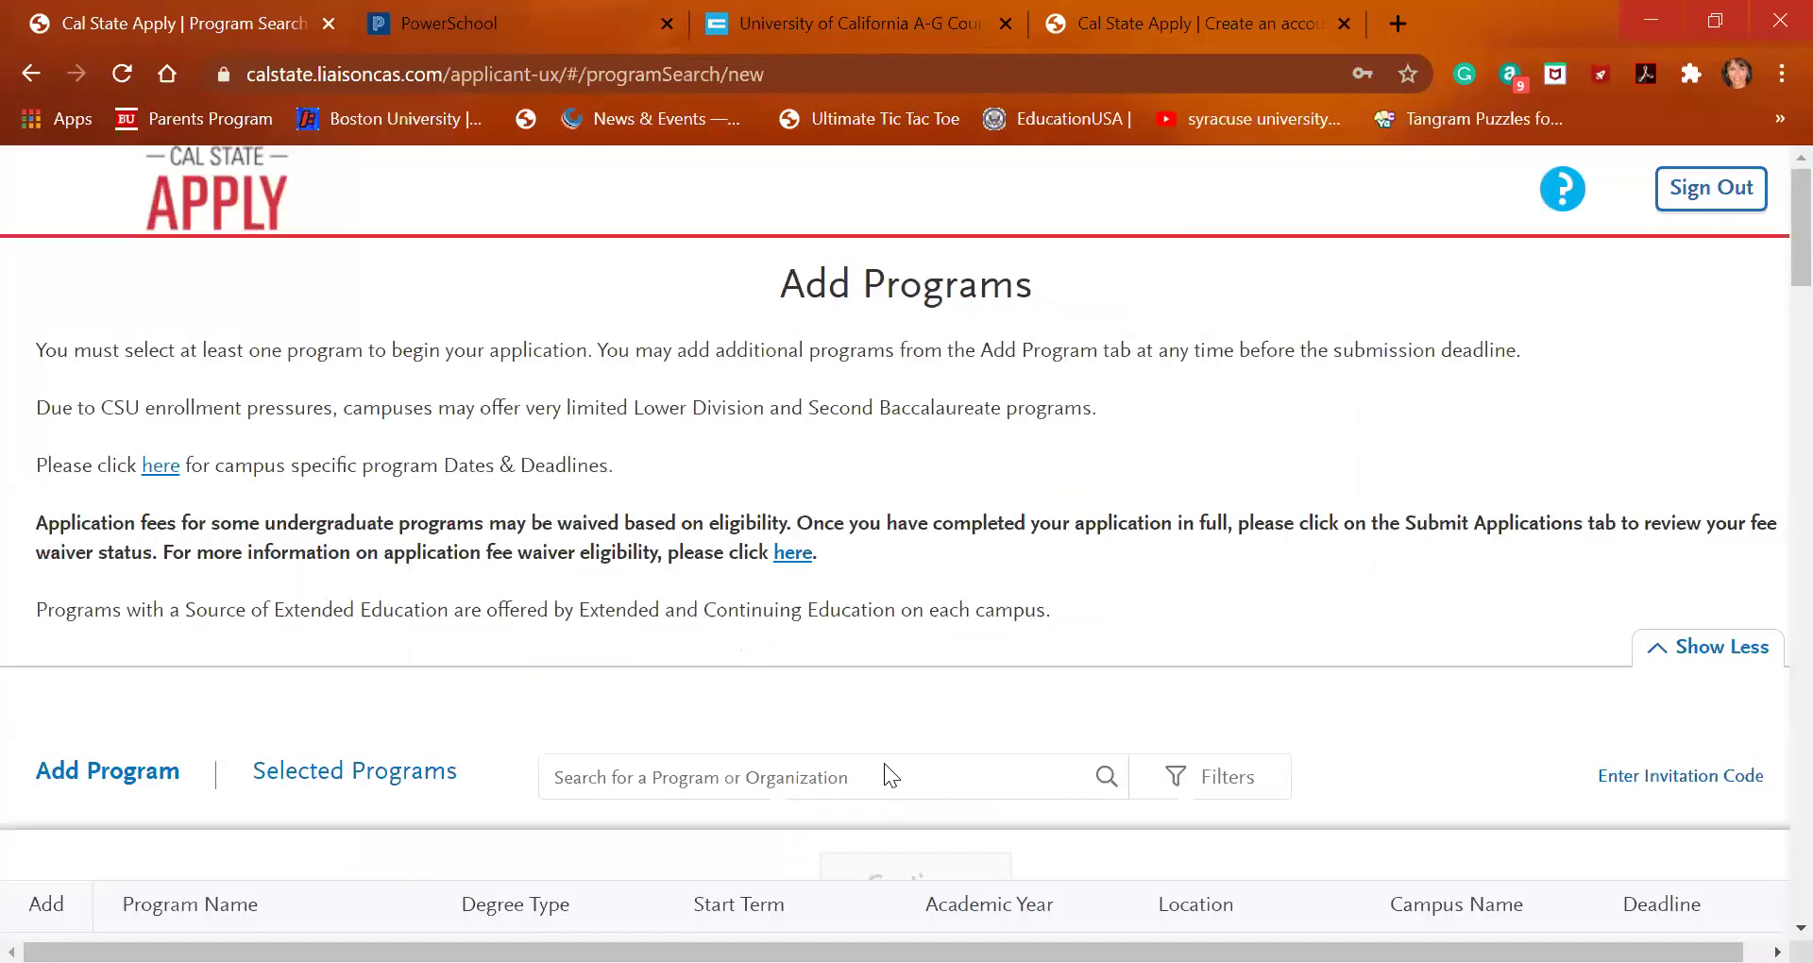
pyautogui.scroll(-6, 912, 652)
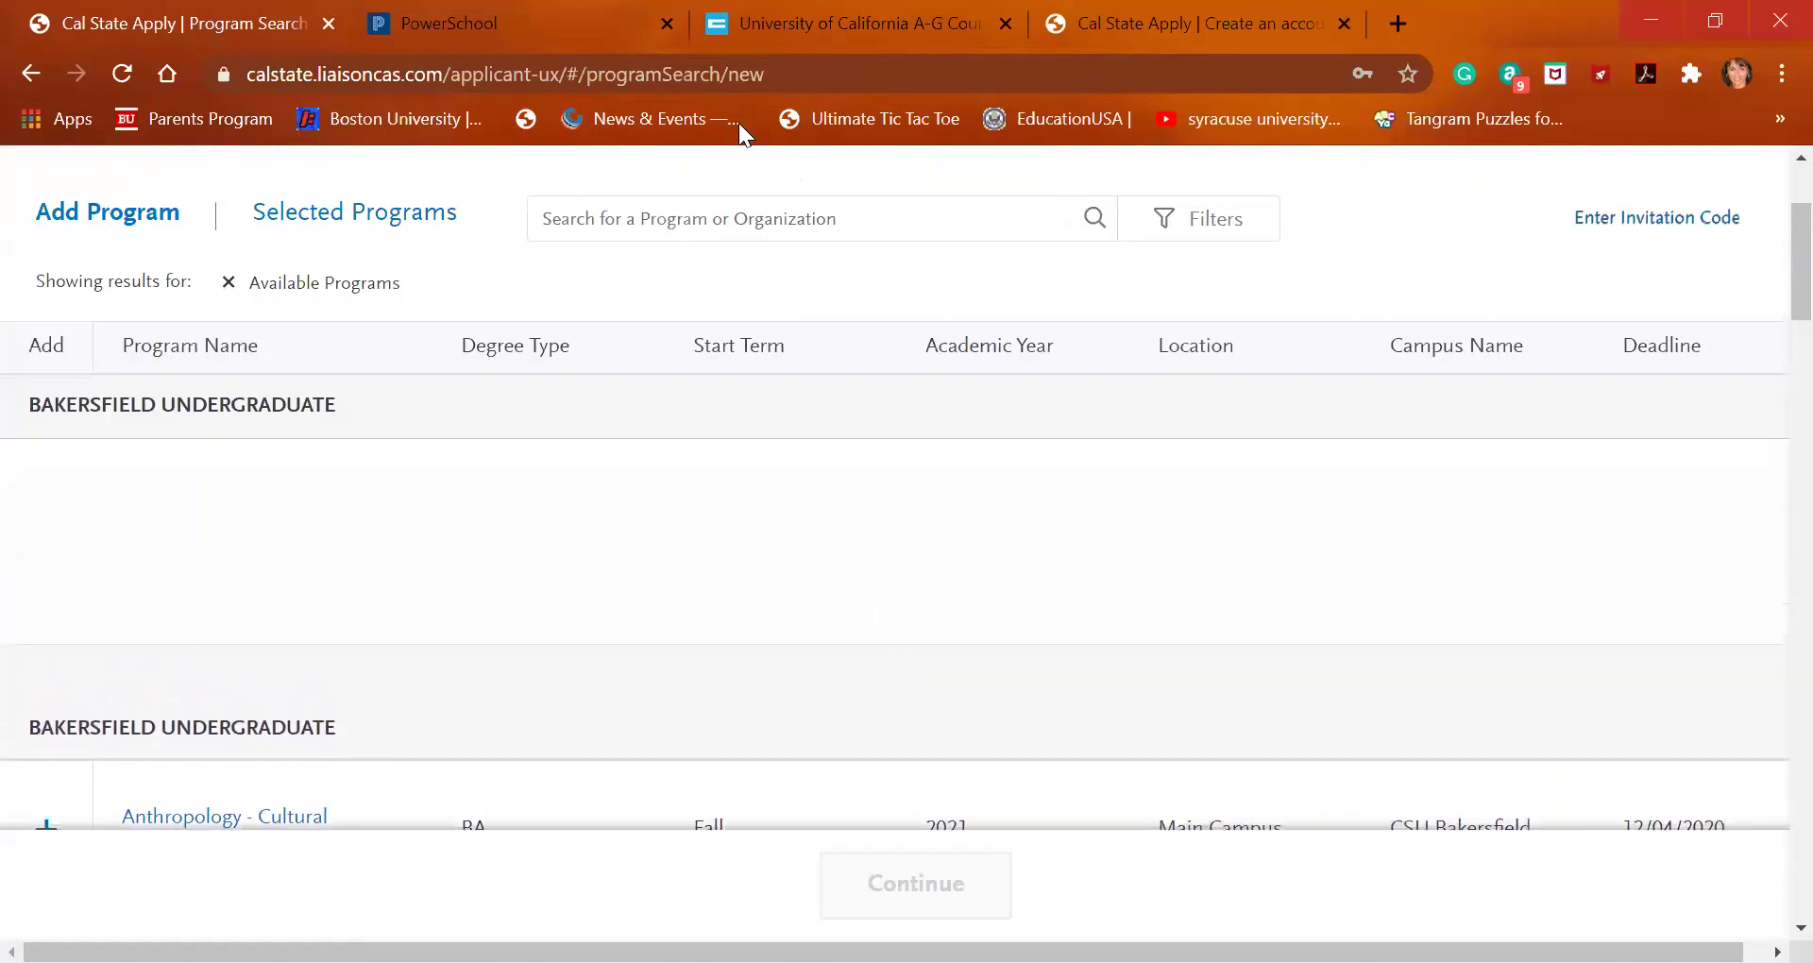
pyautogui.click(696, 222)
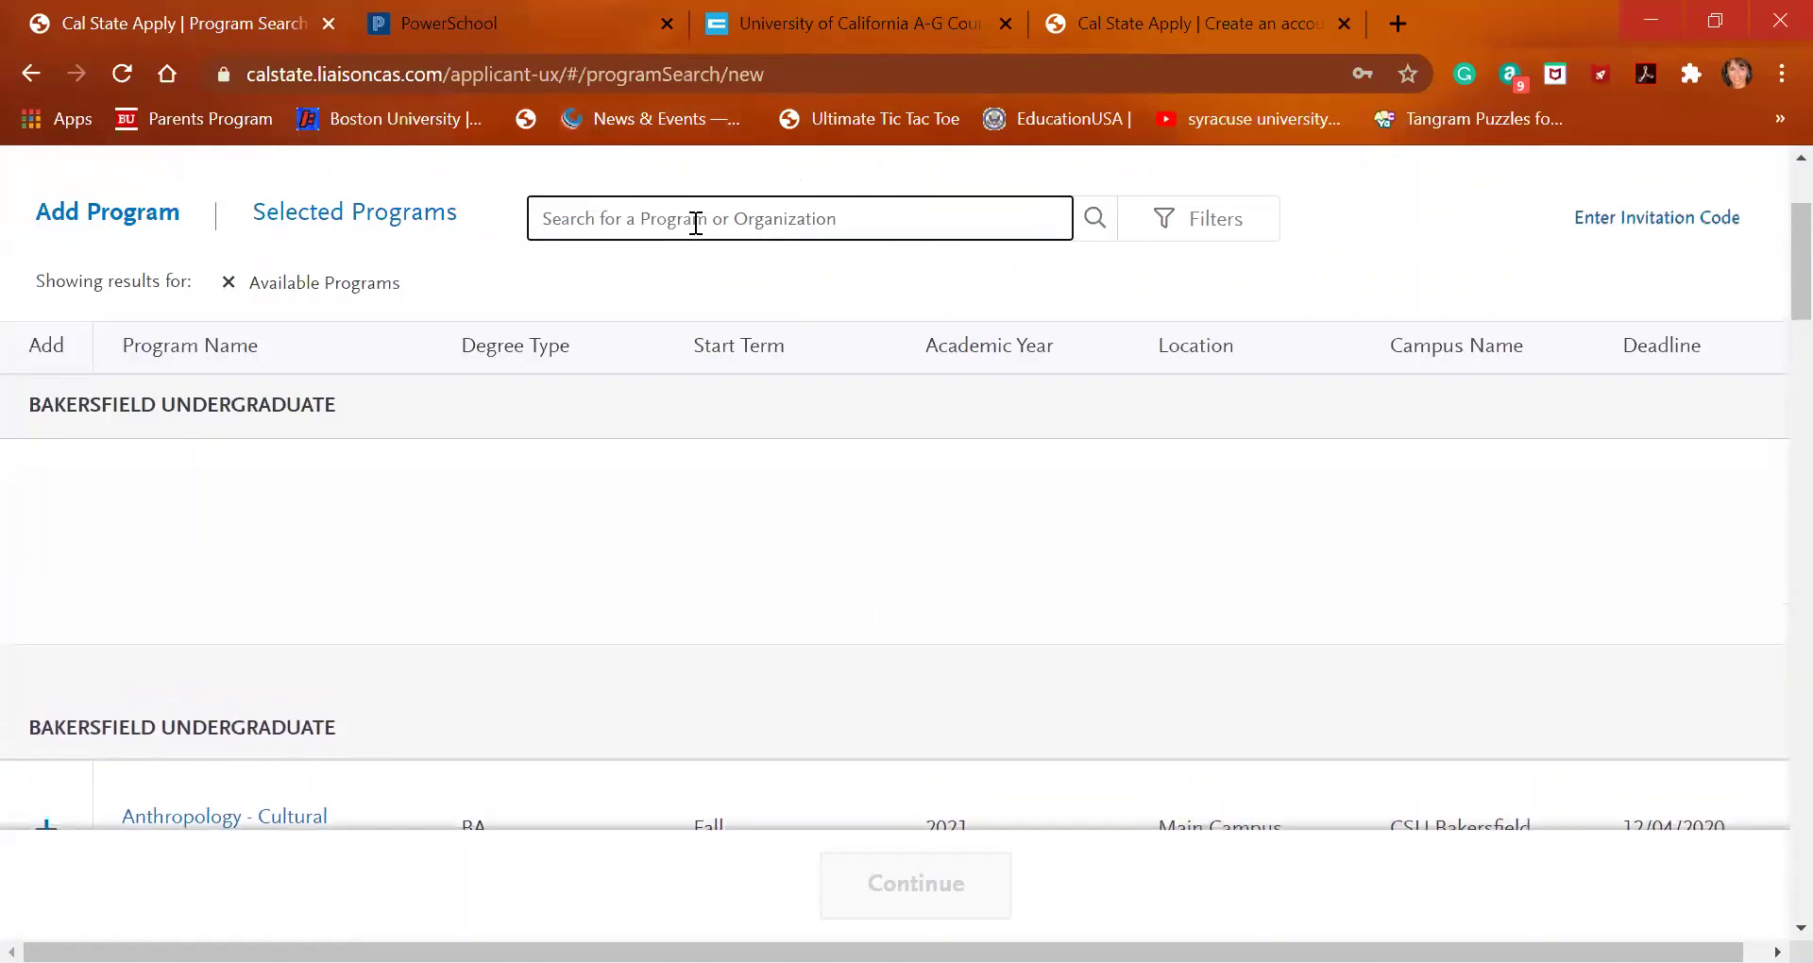
pyautogui.write('channel')
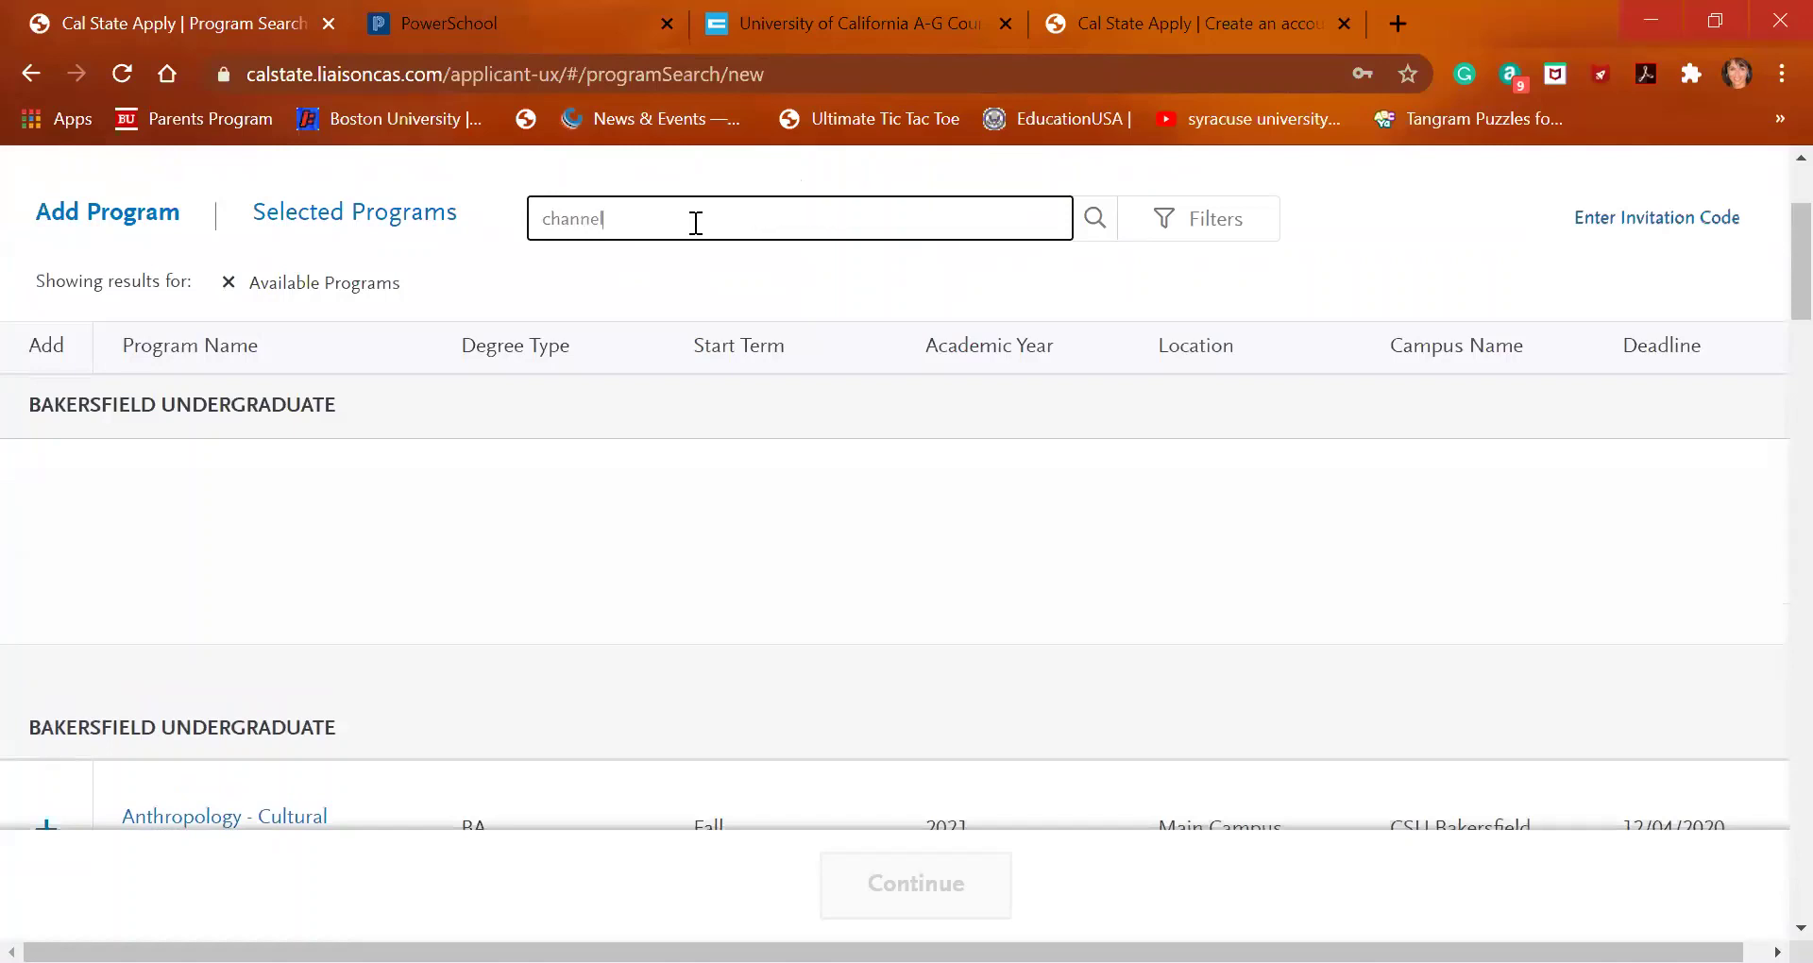
pyautogui.write(' islands')
pyautogui.press('Return')
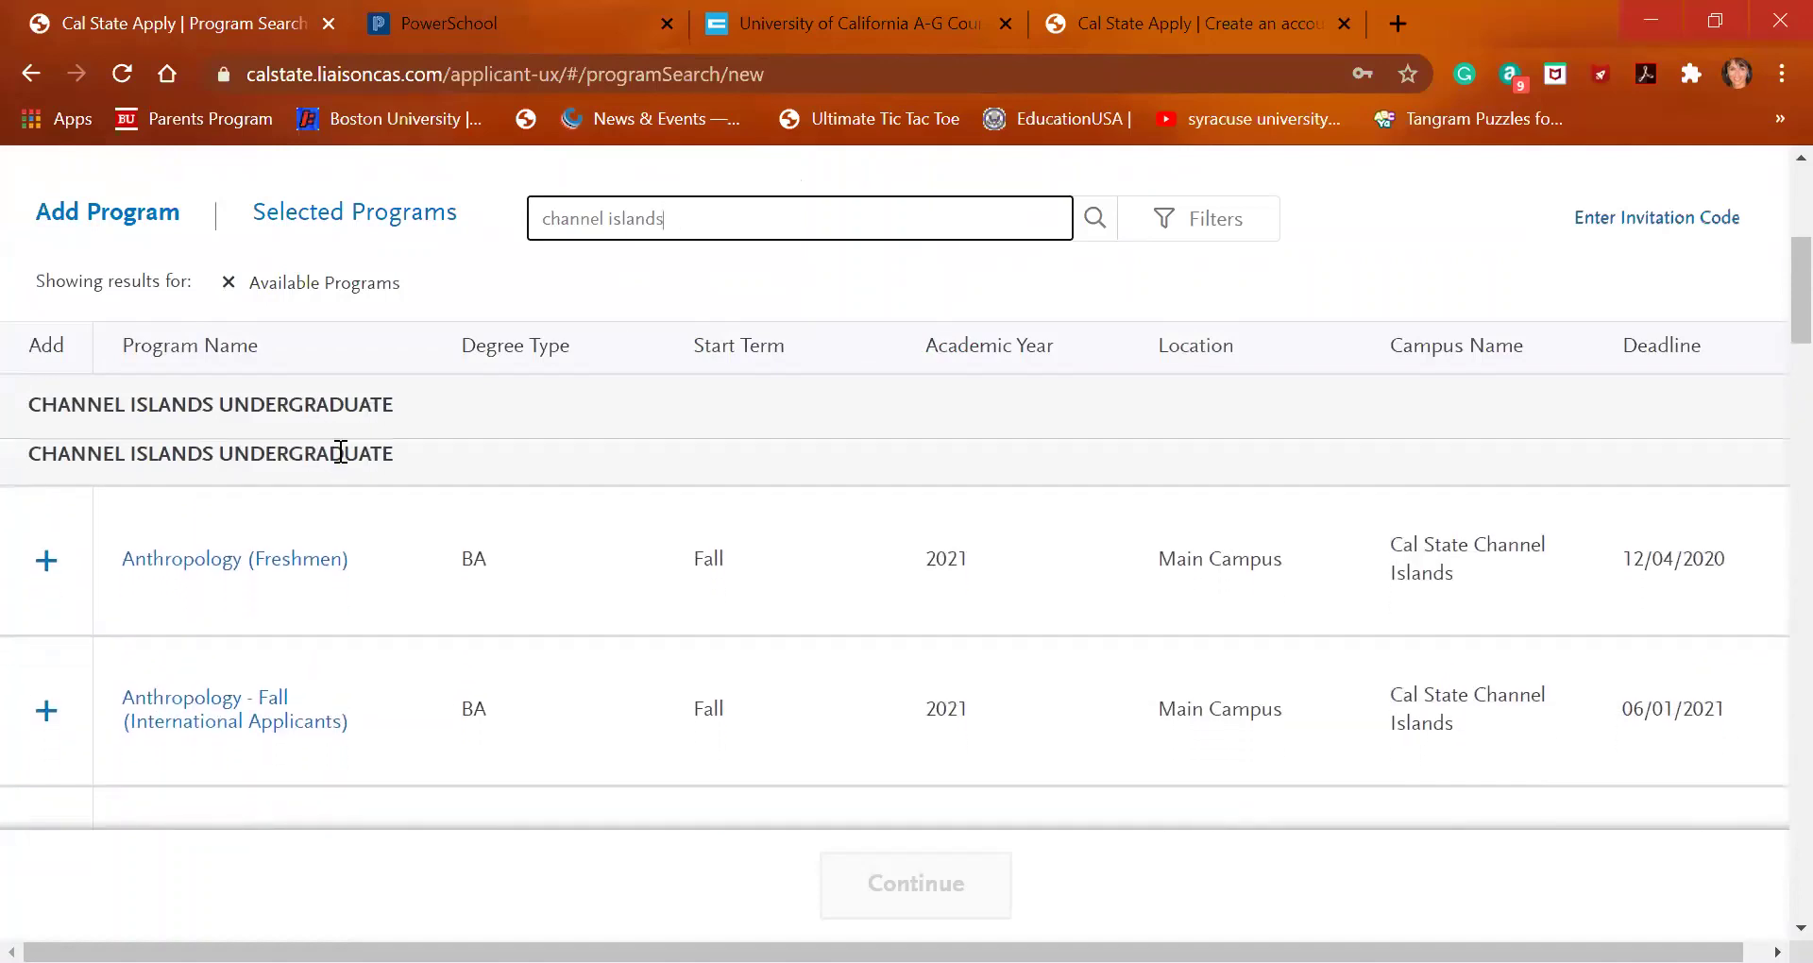
pyautogui.scroll(-1, 340, 451)
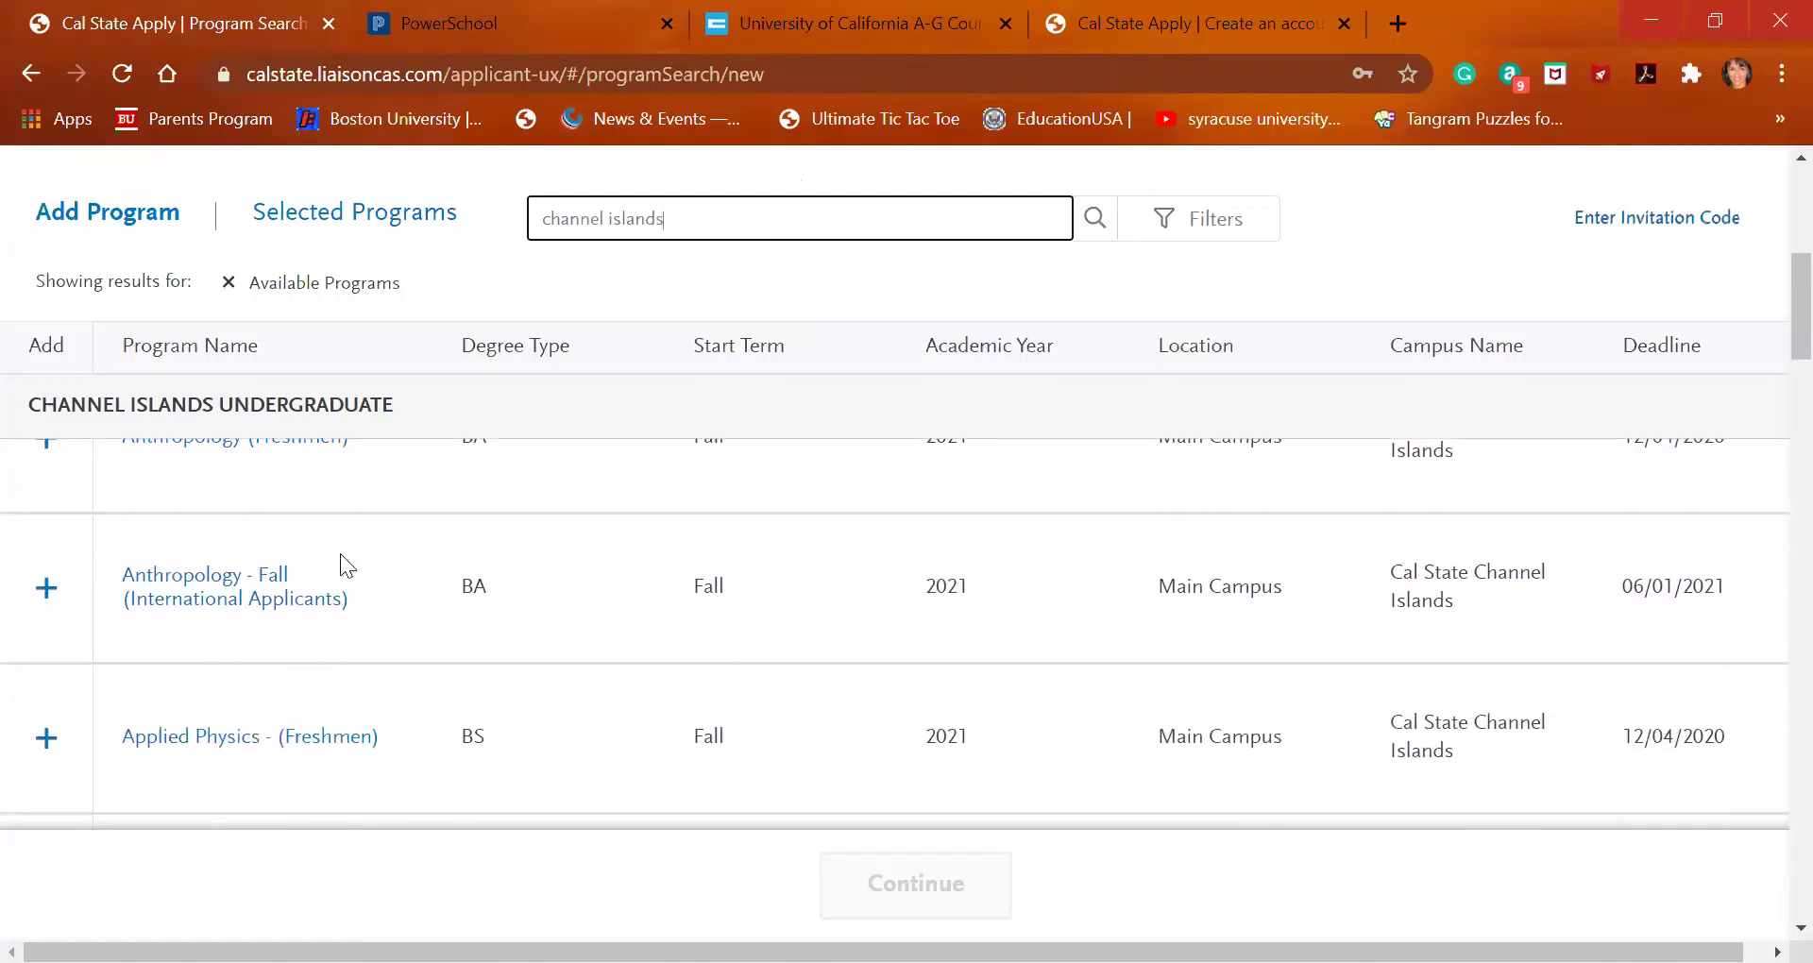
pyautogui.scroll(-2, 342, 597)
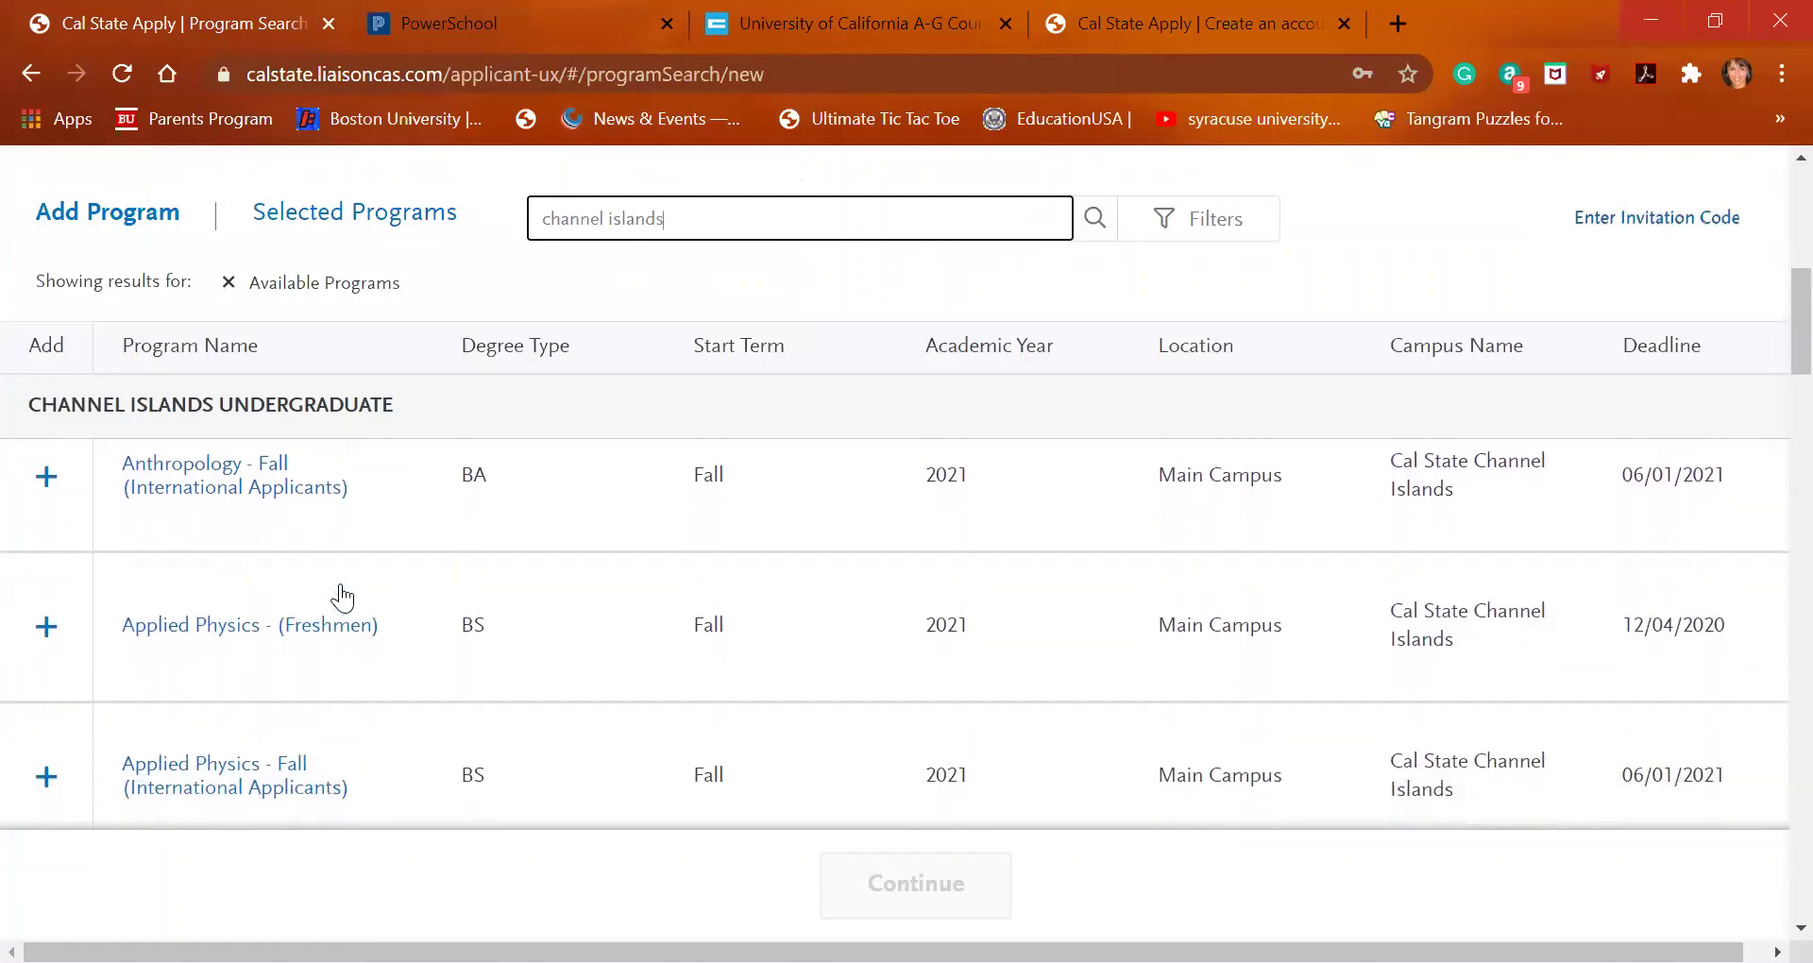
pyautogui.scroll(-3, 342, 595)
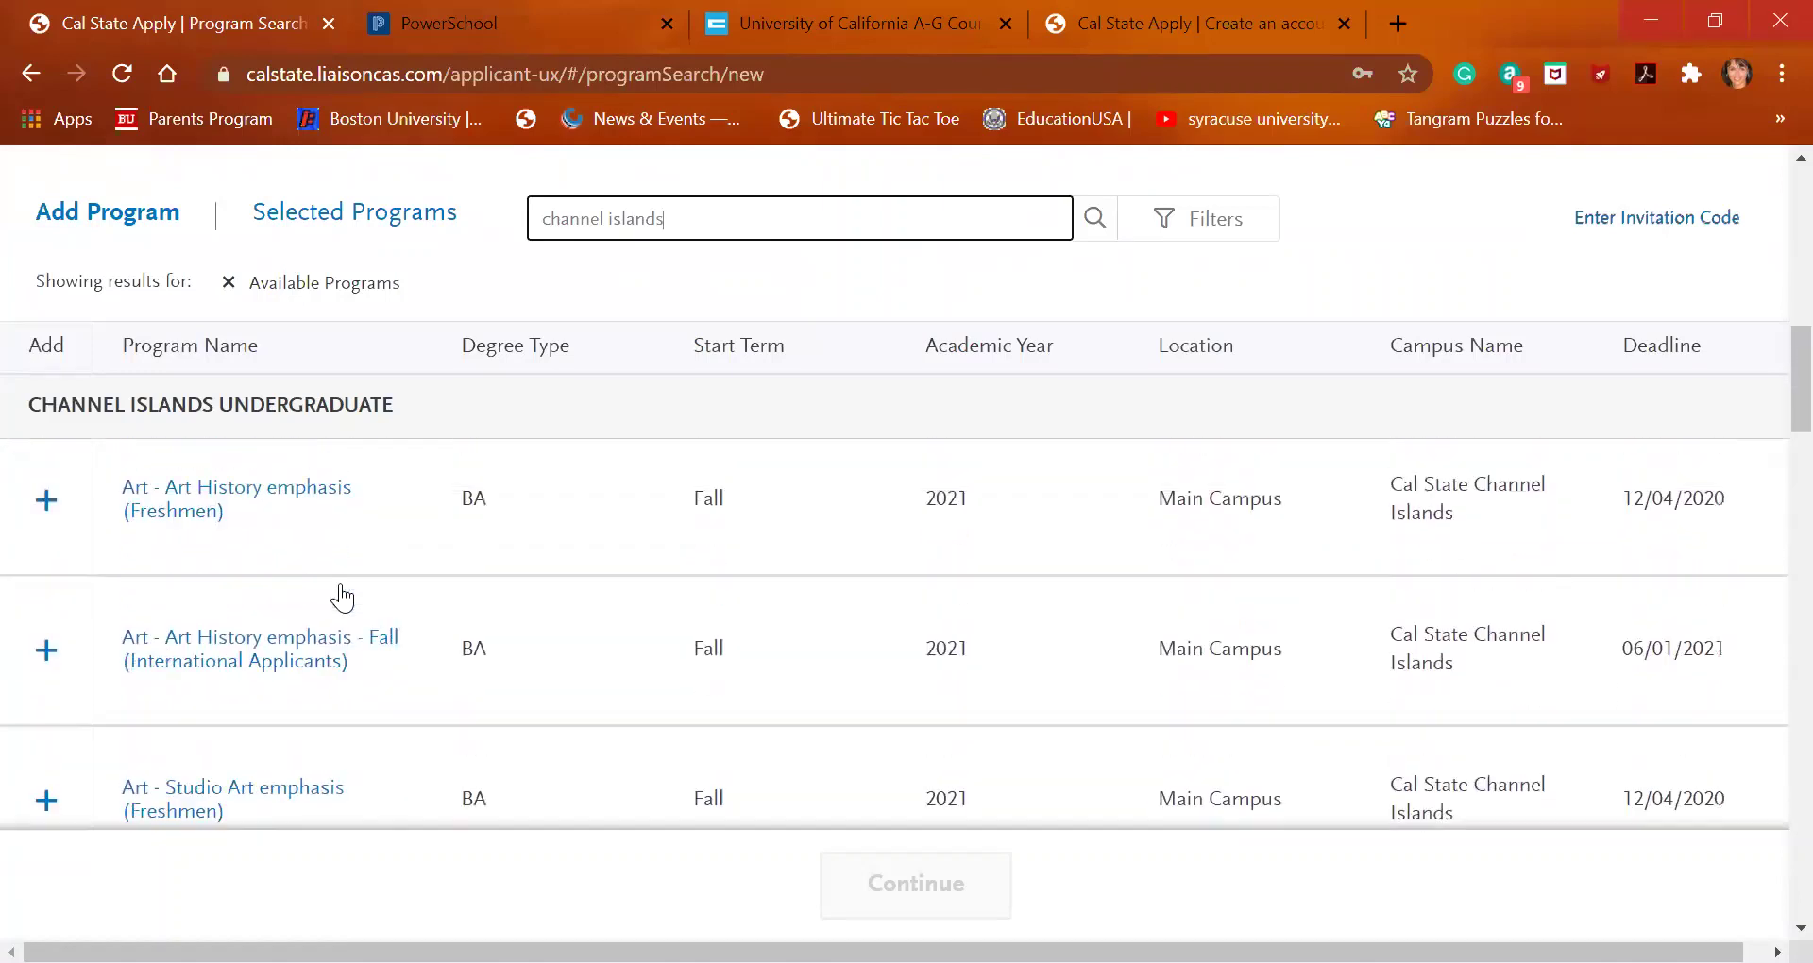
pyautogui.scroll(-5, 341, 586)
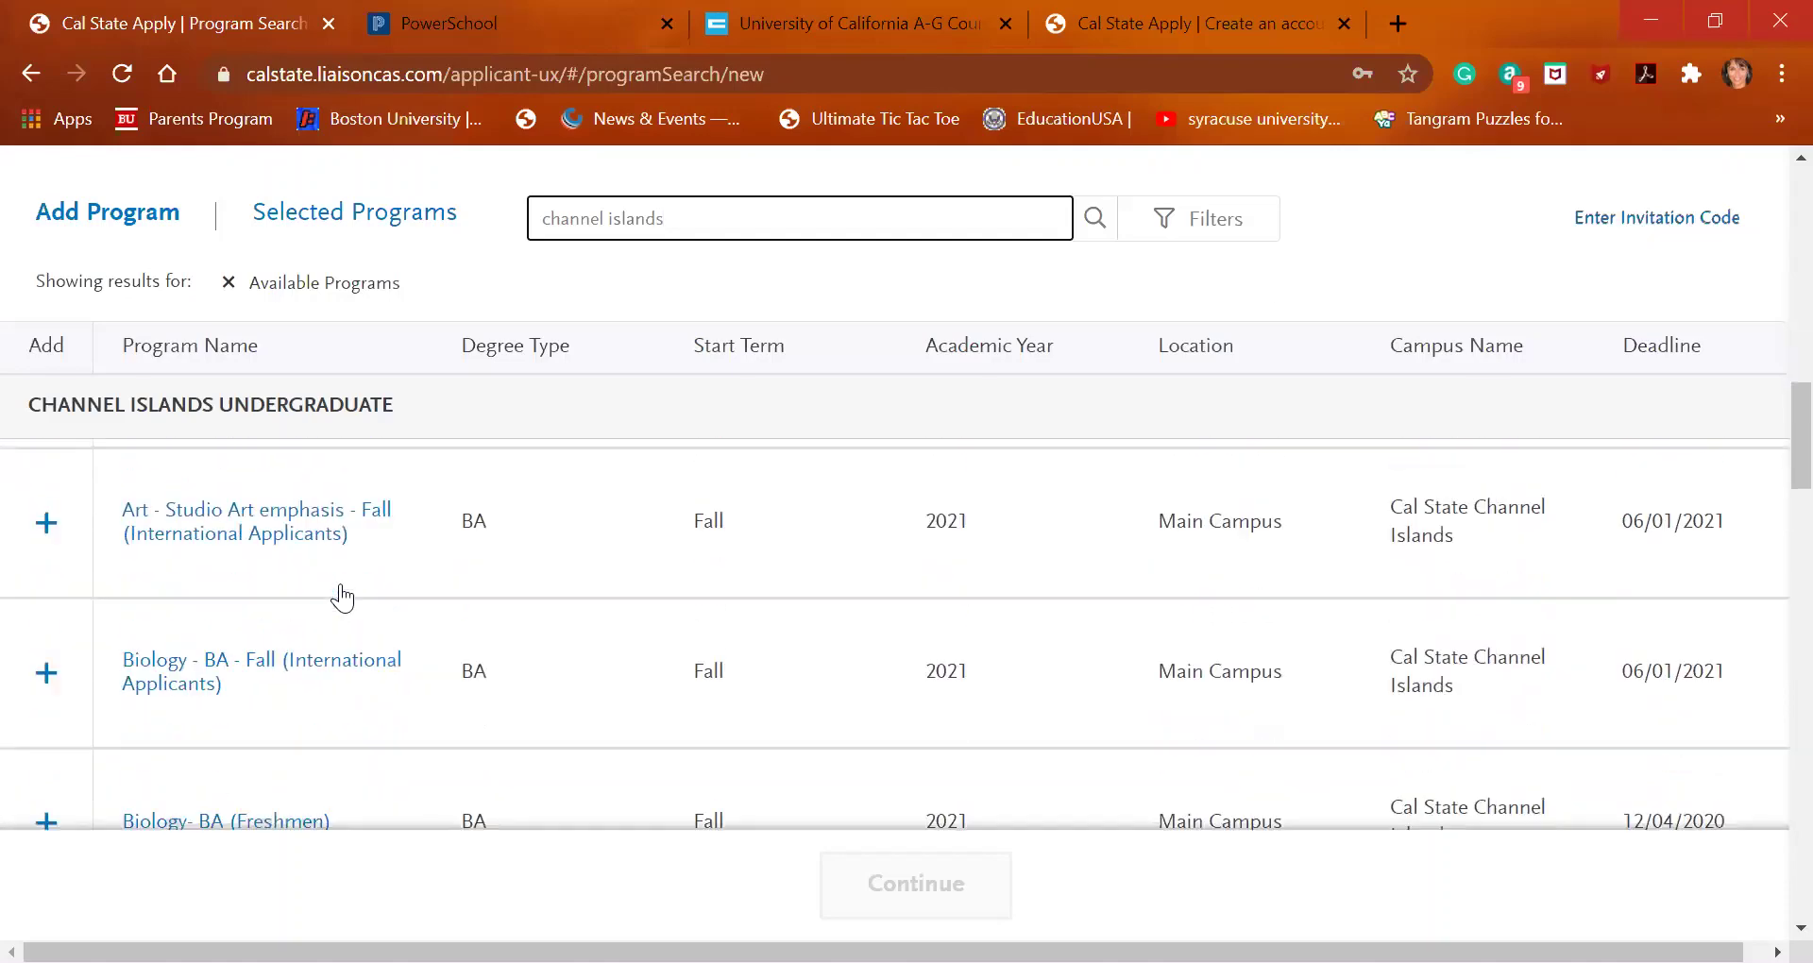
pyautogui.scroll(-1, 342, 597)
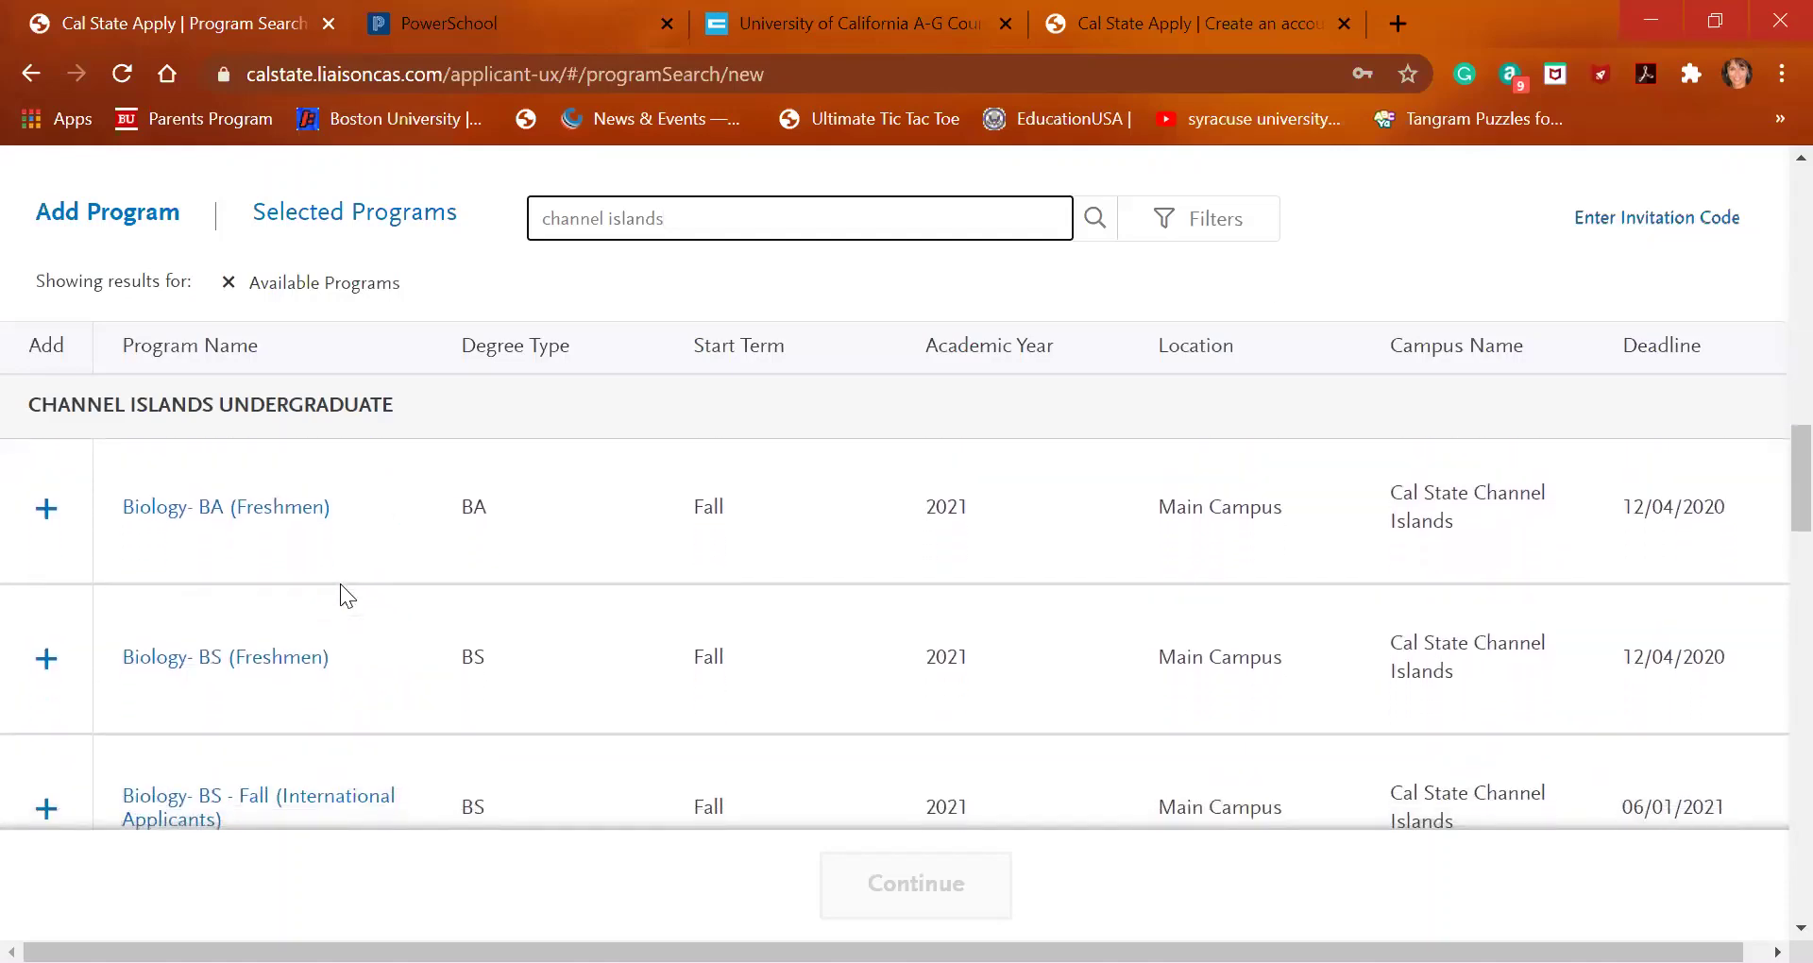
pyautogui.scroll(-1, 340, 584)
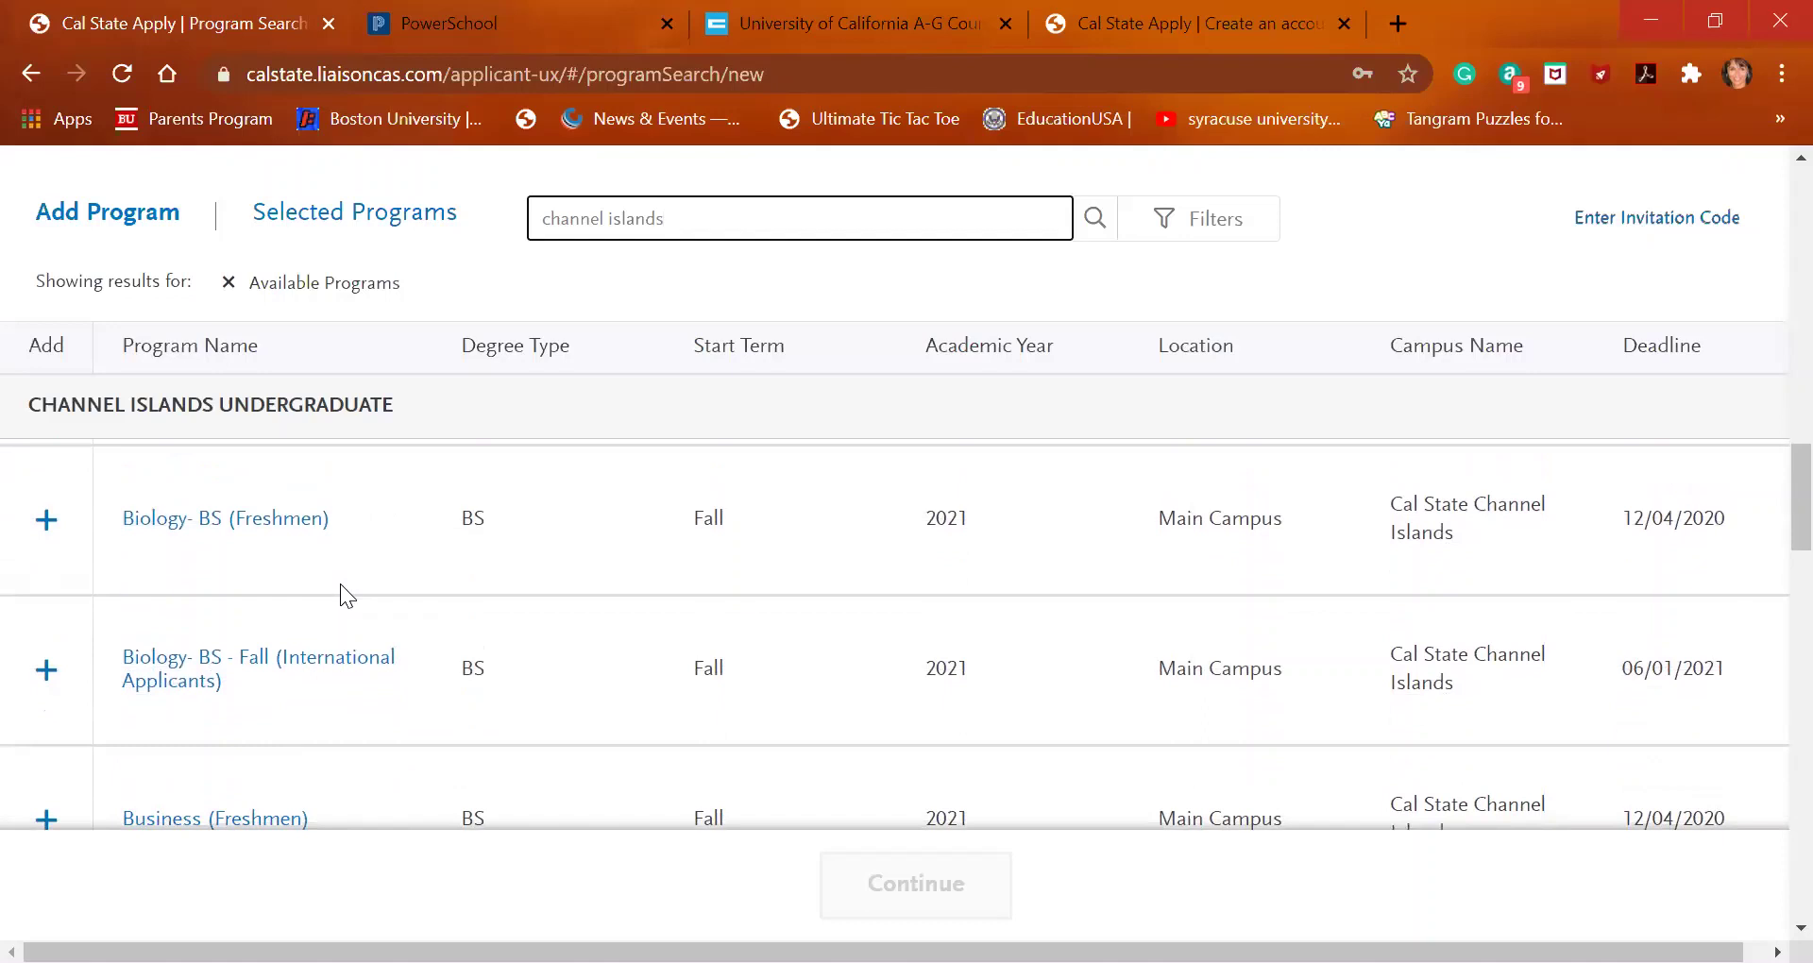
pyautogui.scroll(-1, 340, 584)
pyautogui.scroll(-1, 340, 584)
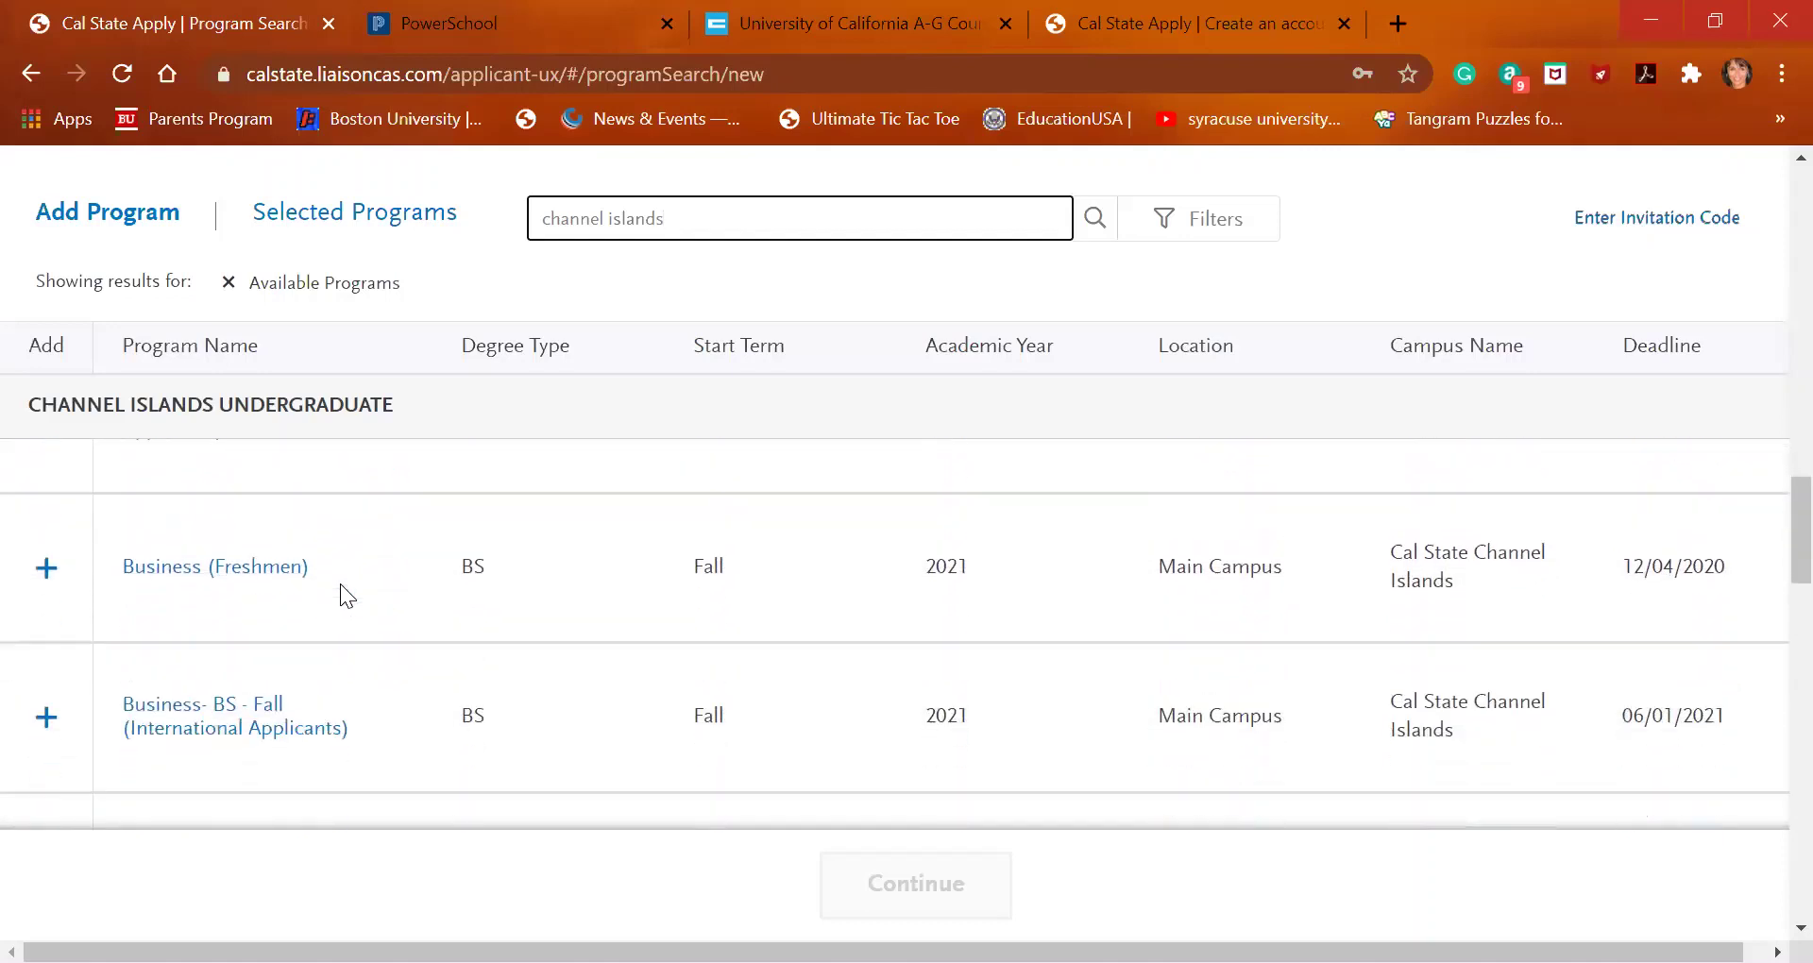
pyautogui.scroll(-2, 340, 584)
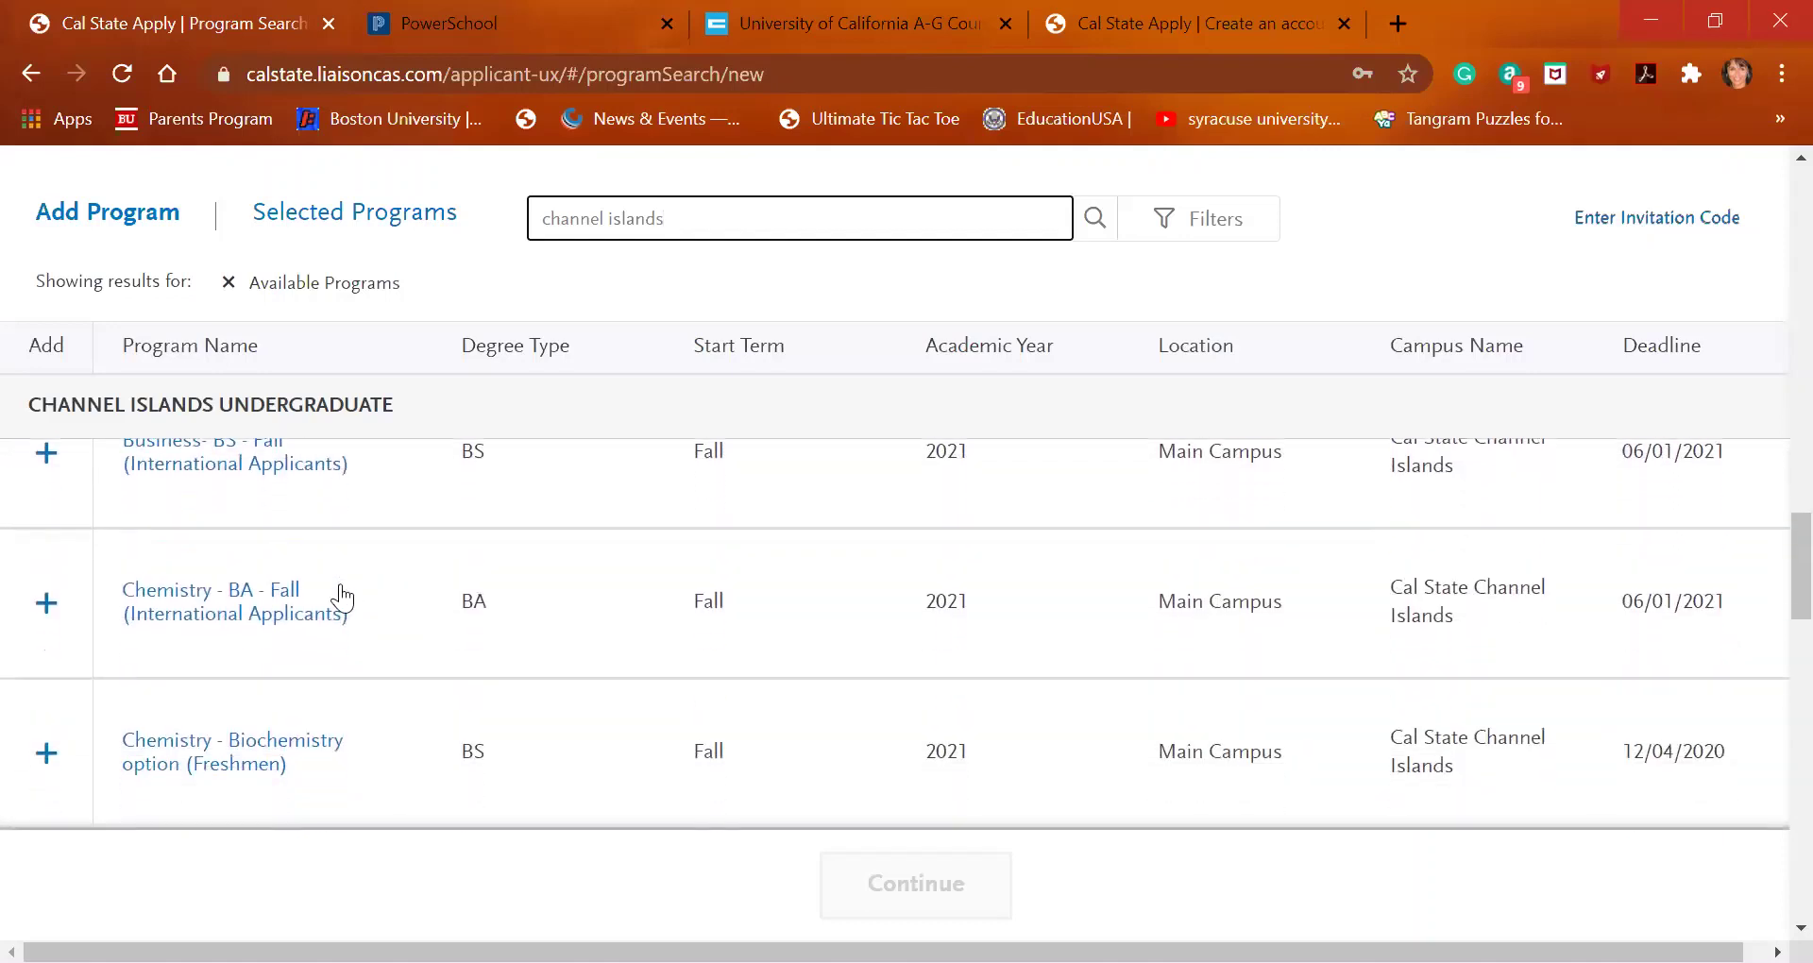
pyautogui.scroll(-4, 342, 597)
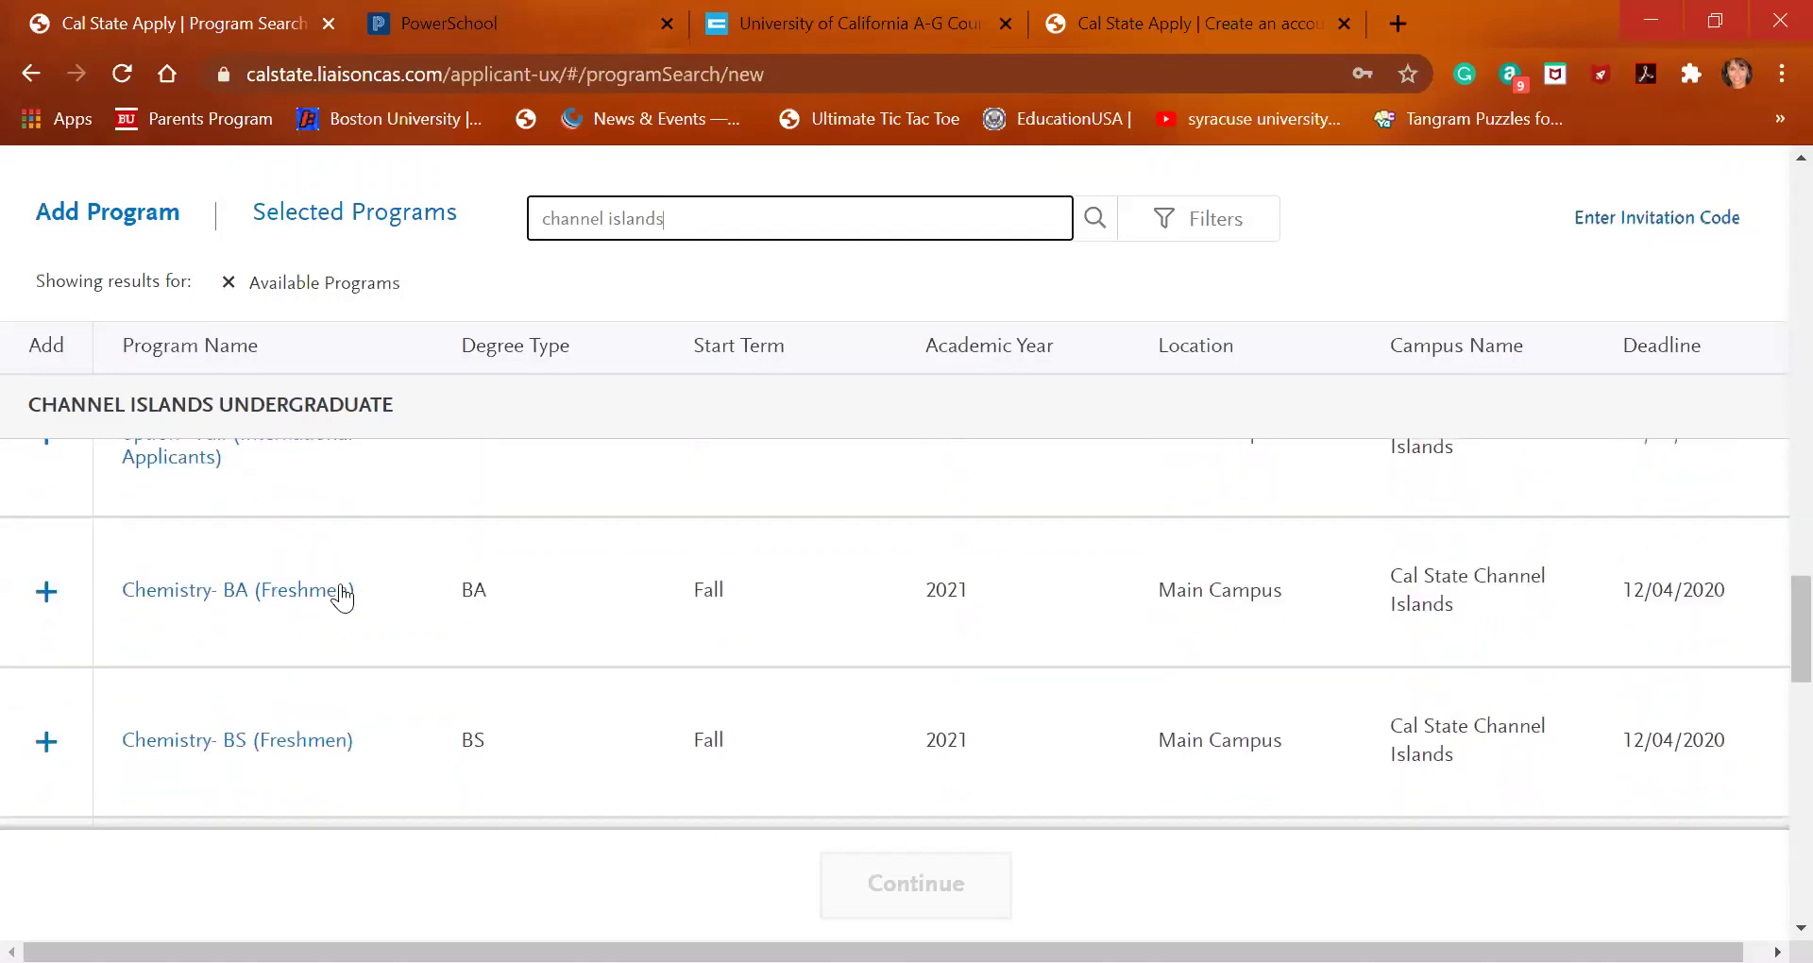
pyautogui.scroll(-4, 341, 596)
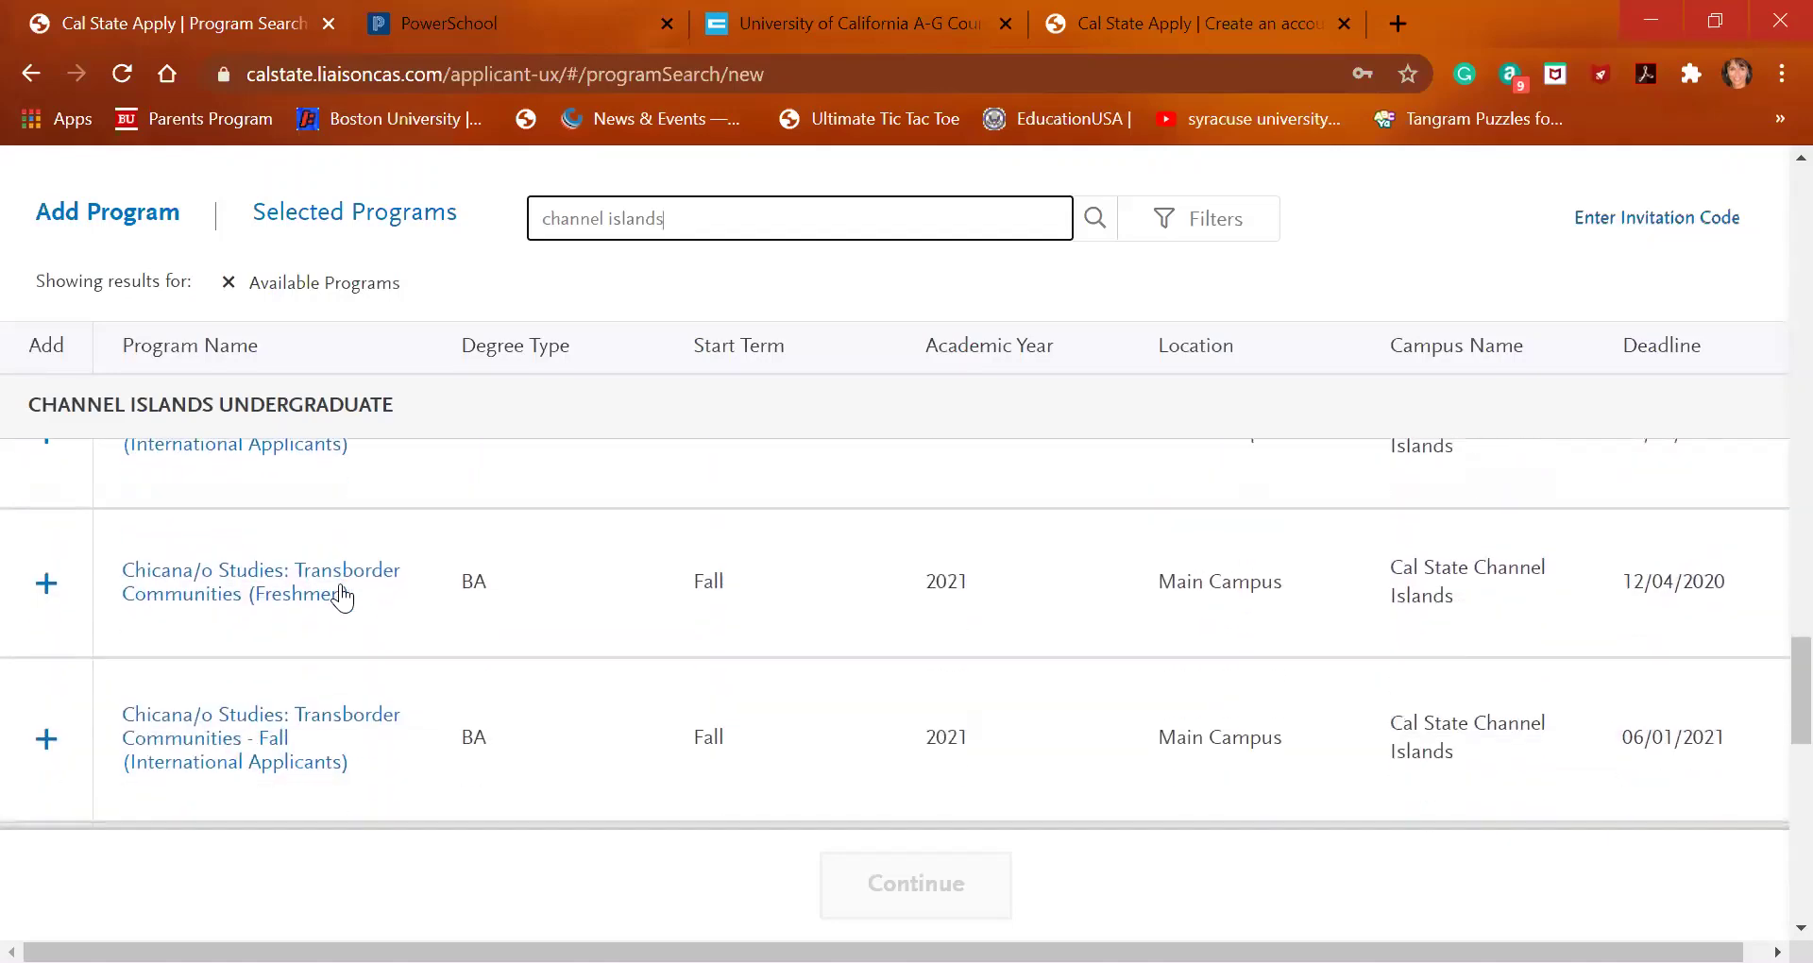
pyautogui.scroll(-4, 342, 597)
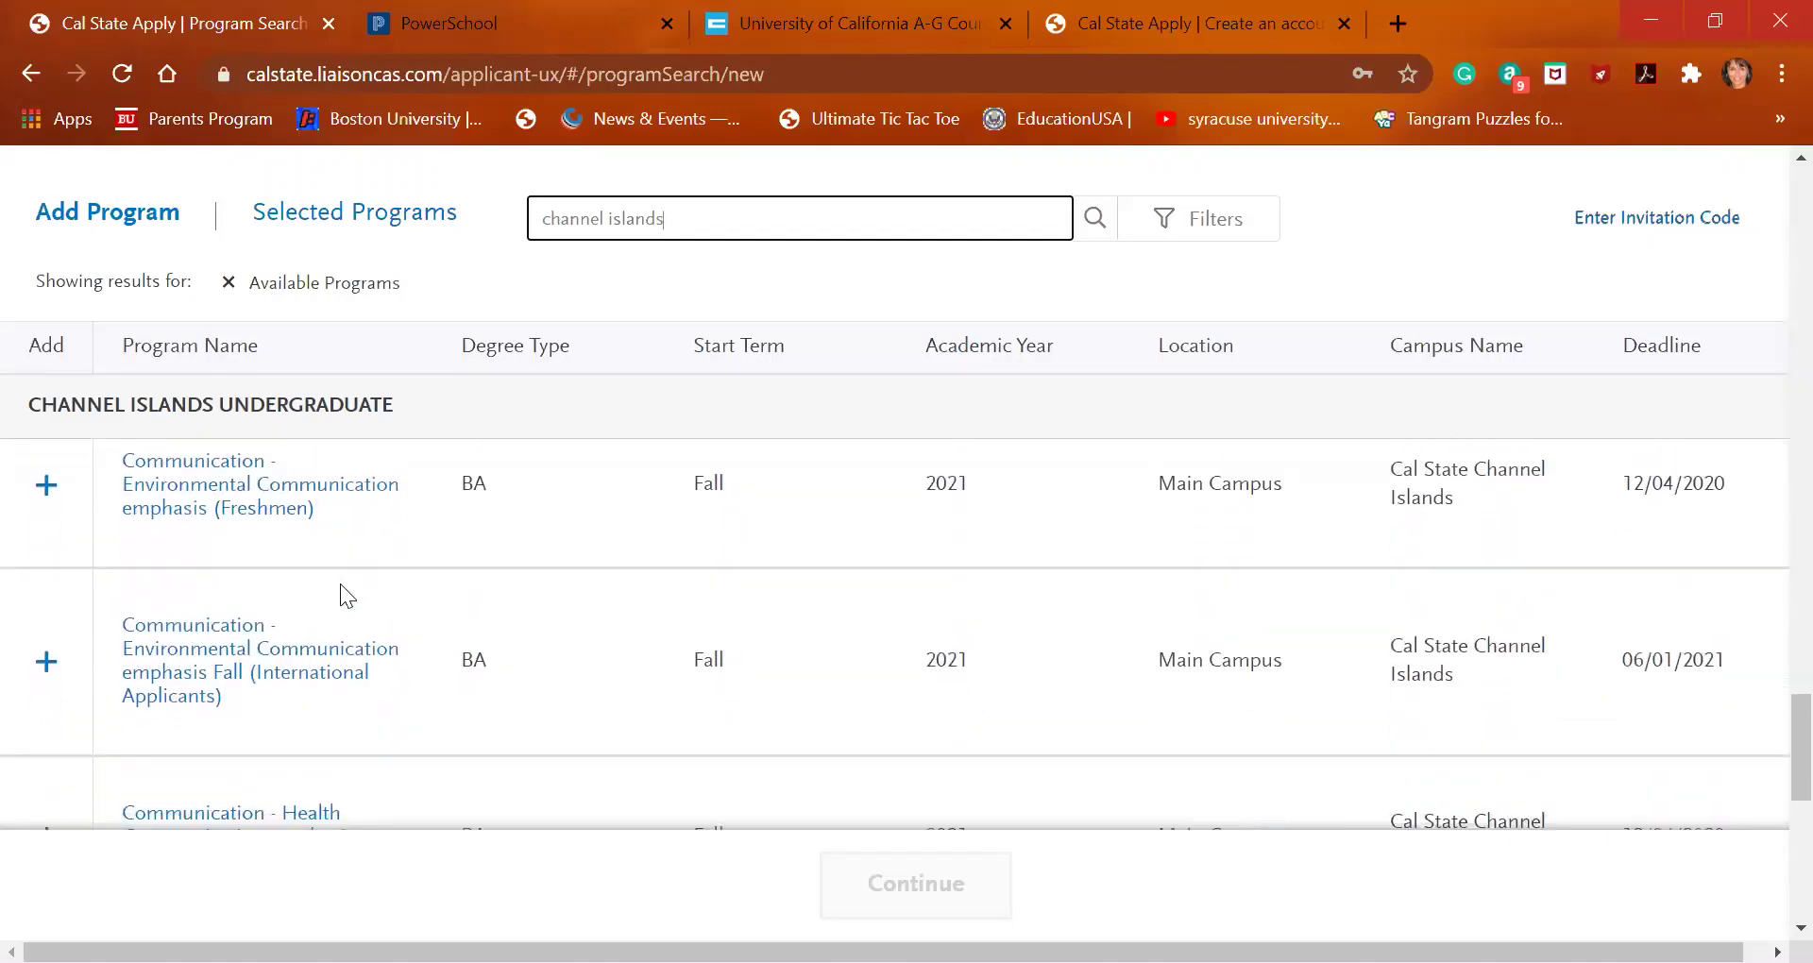
pyautogui.scroll(-1, 340, 594)
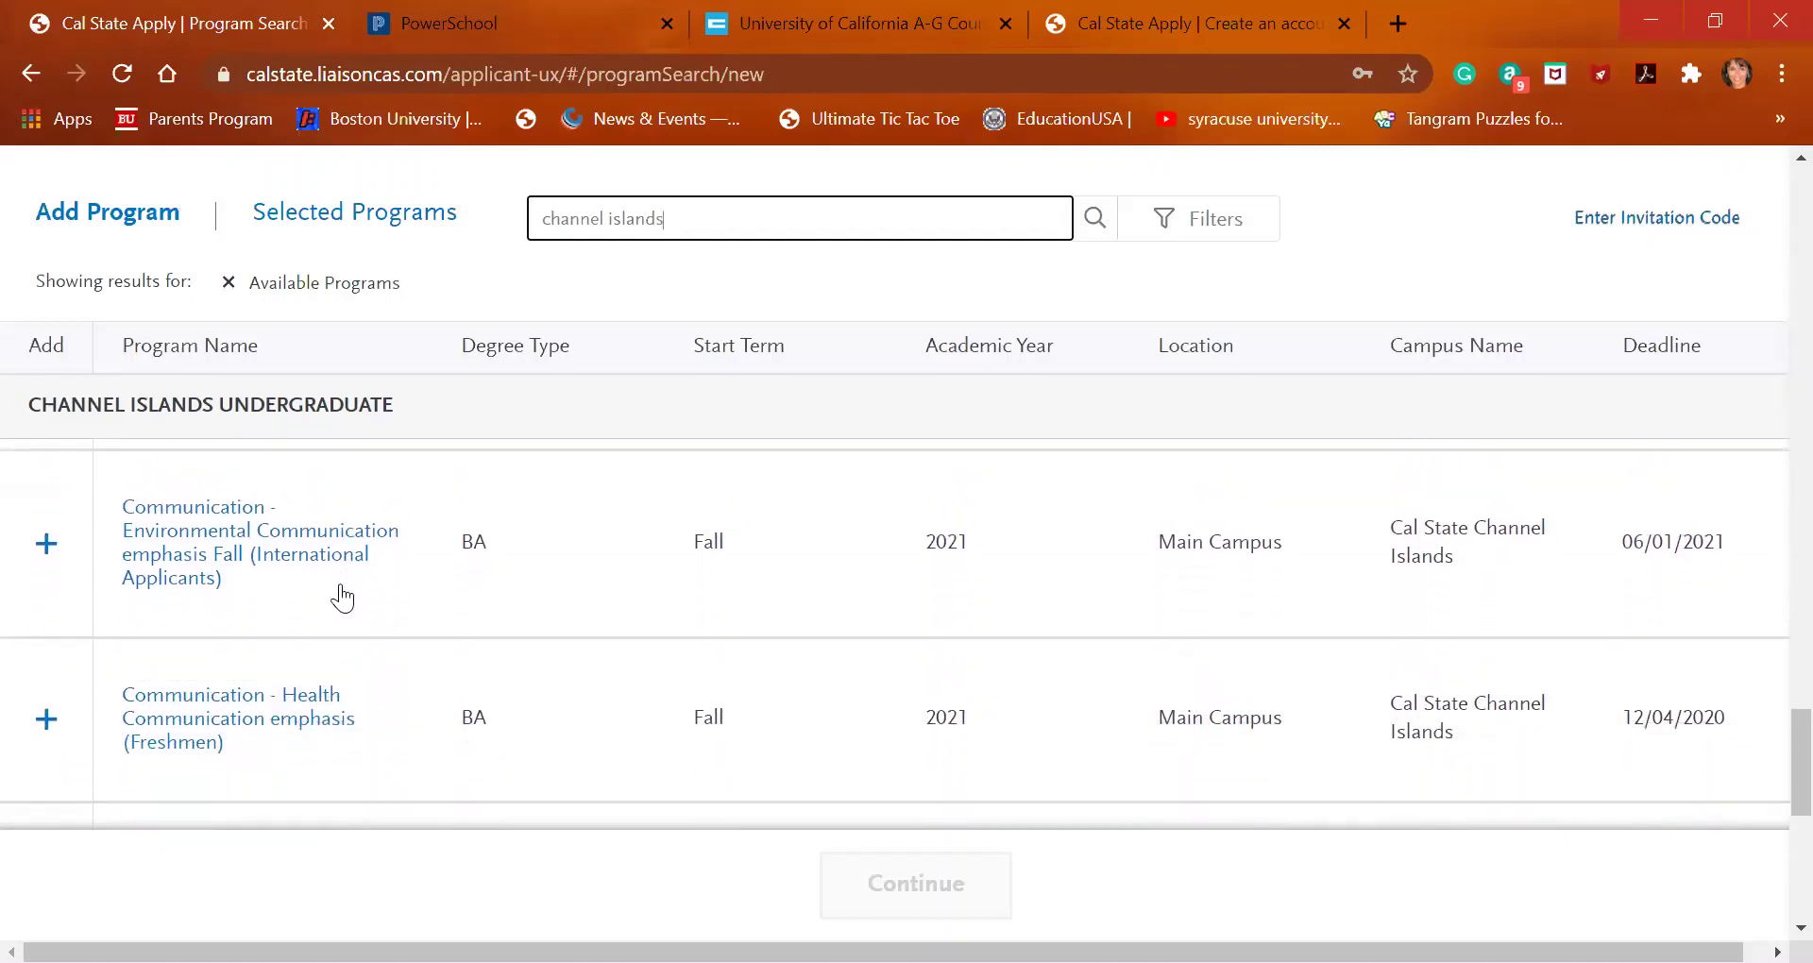
pyautogui.scroll(-5, 342, 597)
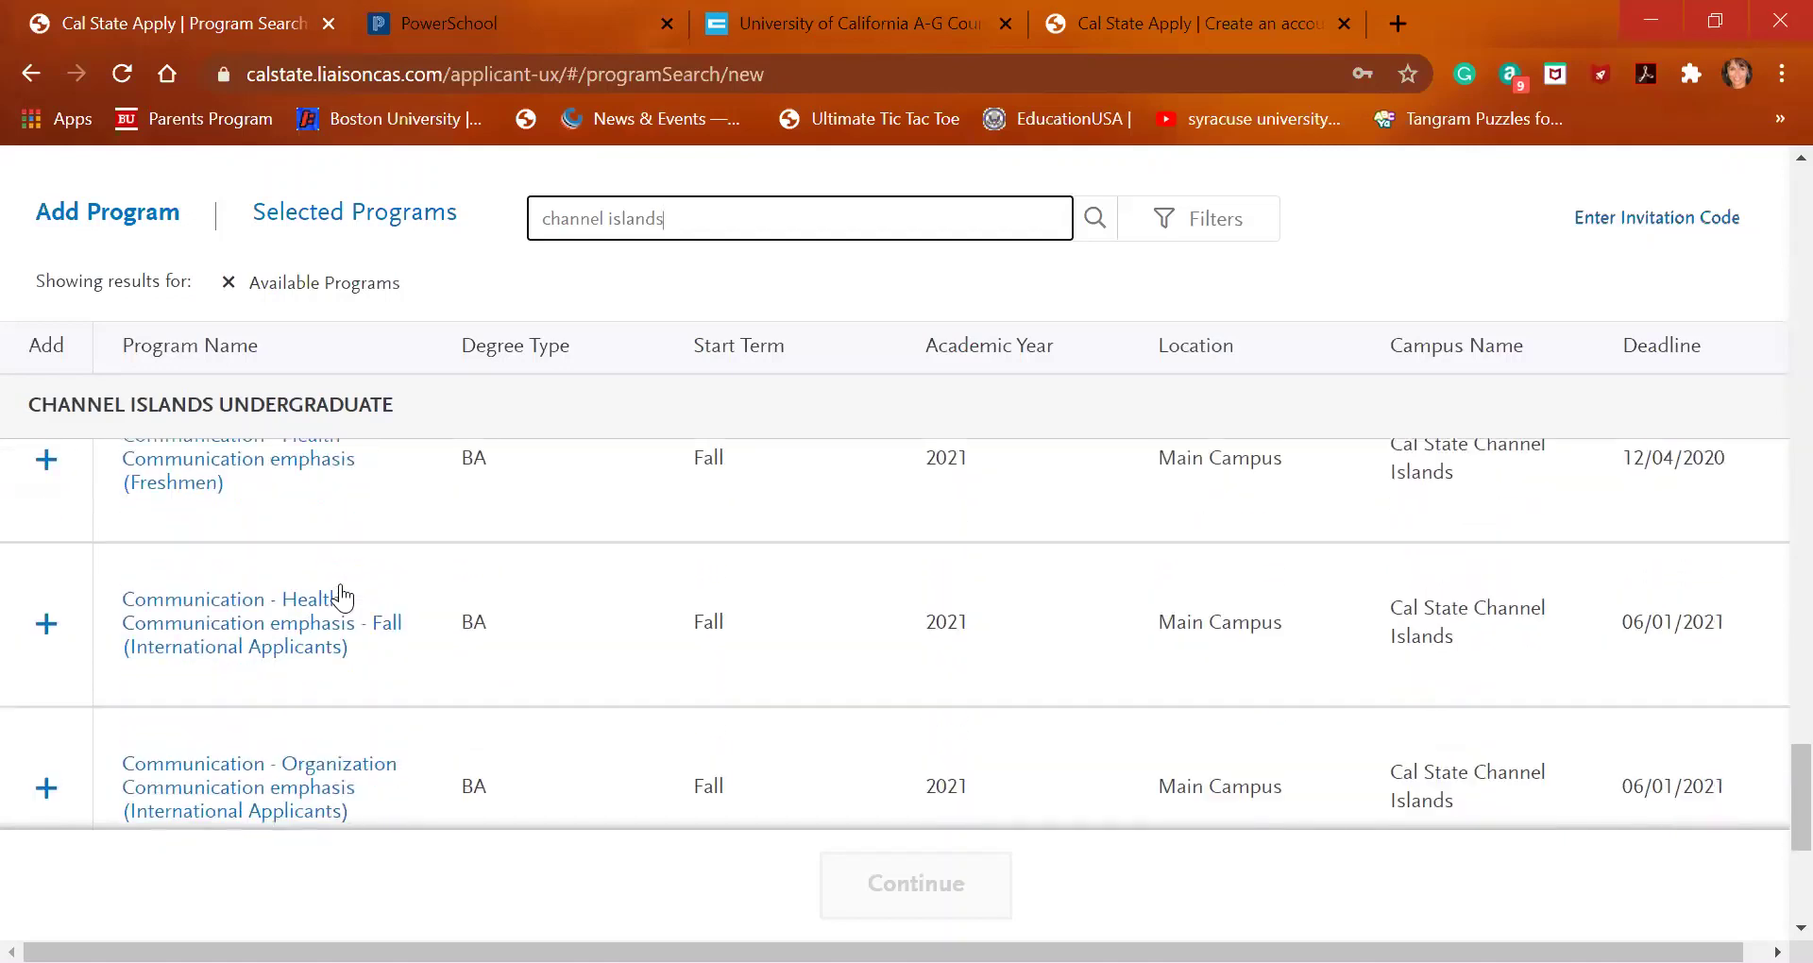
pyautogui.scroll(-15, 342, 597)
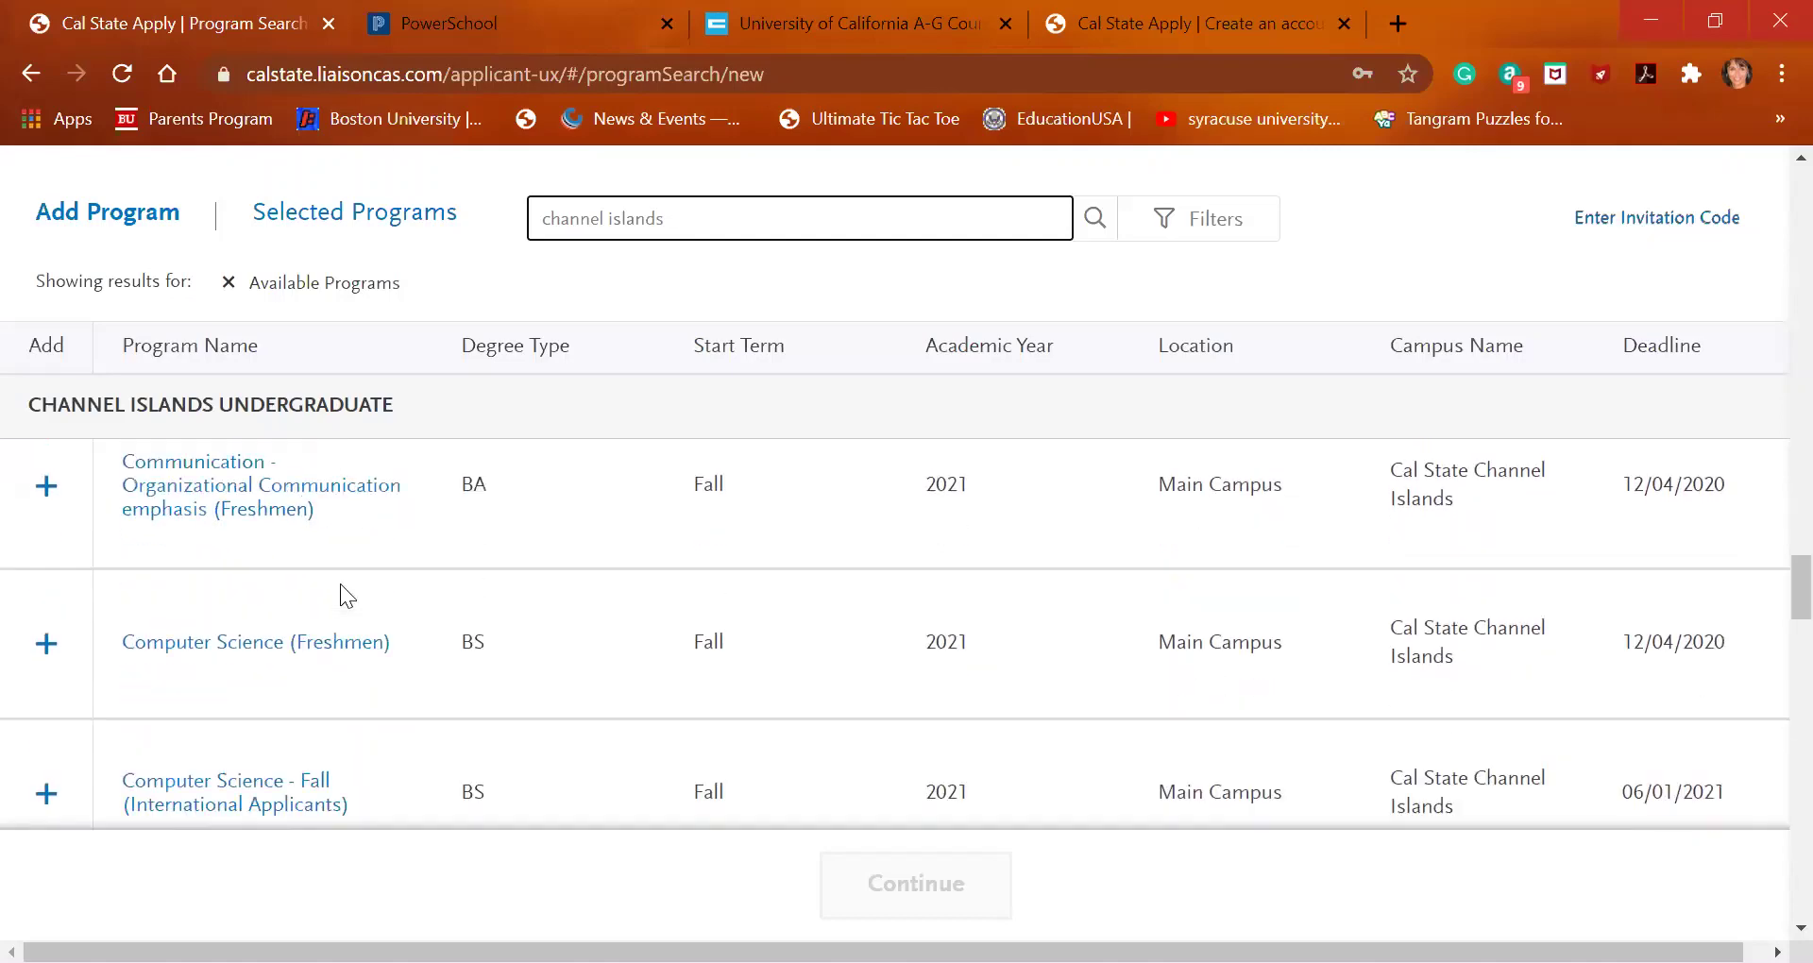
pyautogui.scroll(-15, 340, 576)
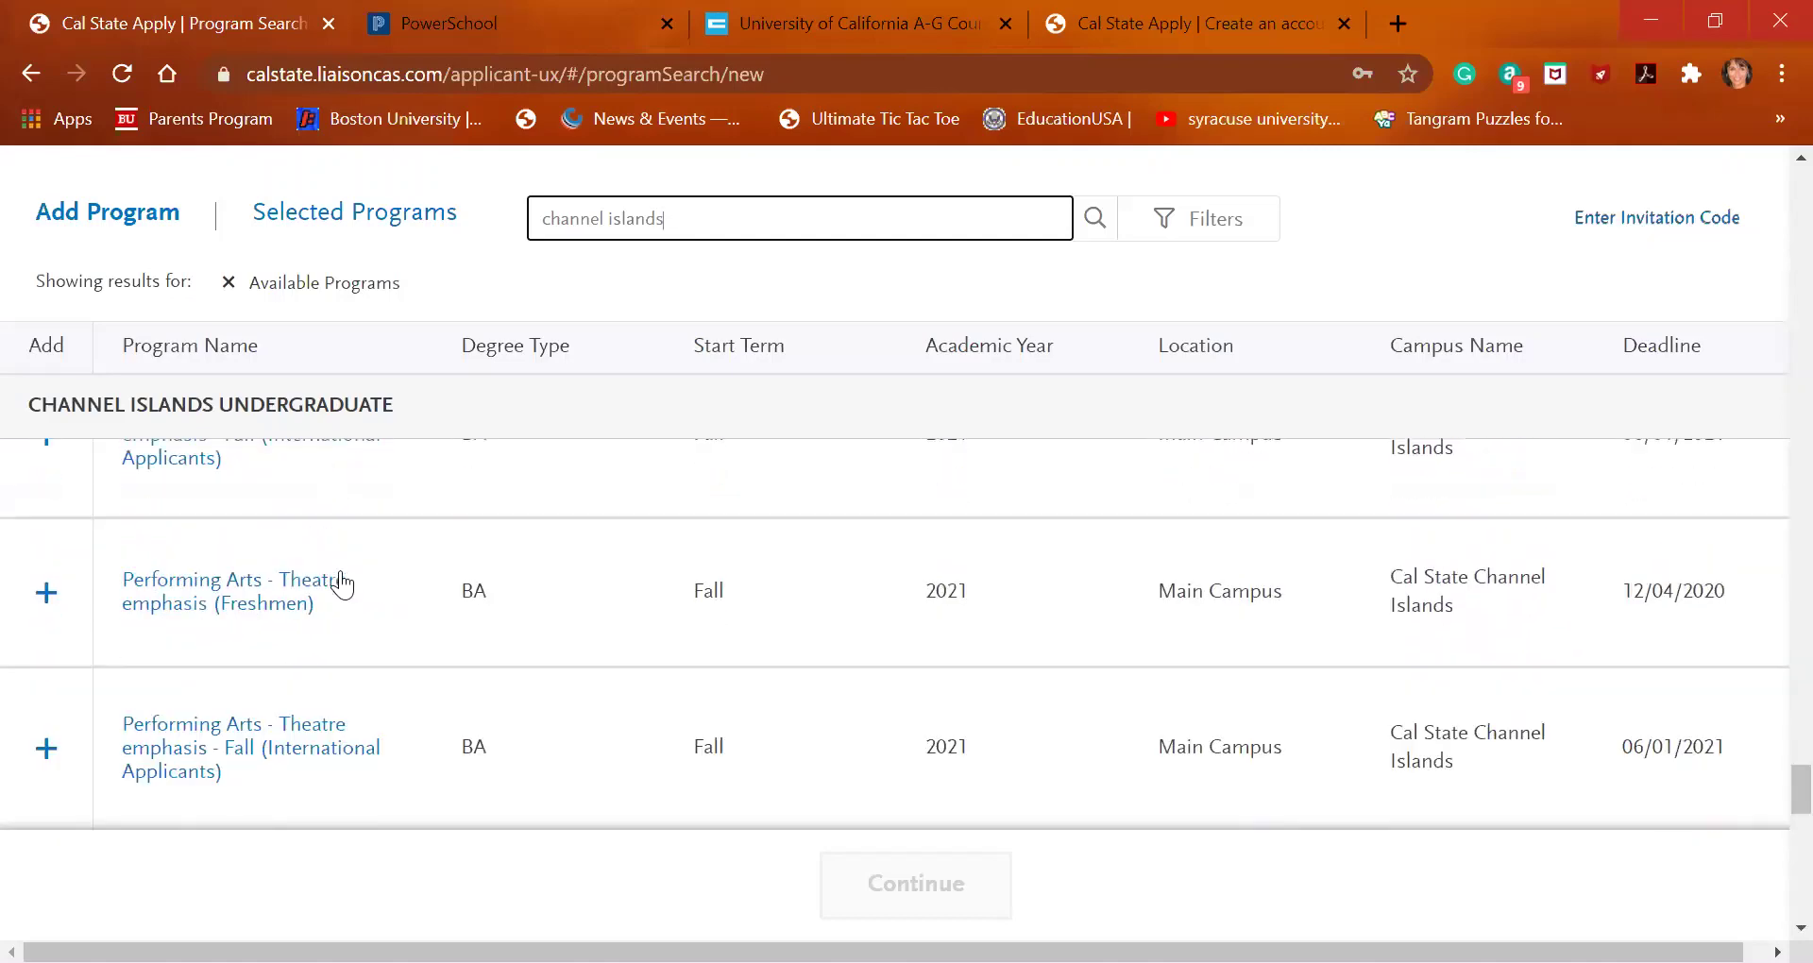
pyautogui.scroll(-6, 323, 657)
pyautogui.scroll(-3, 323, 657)
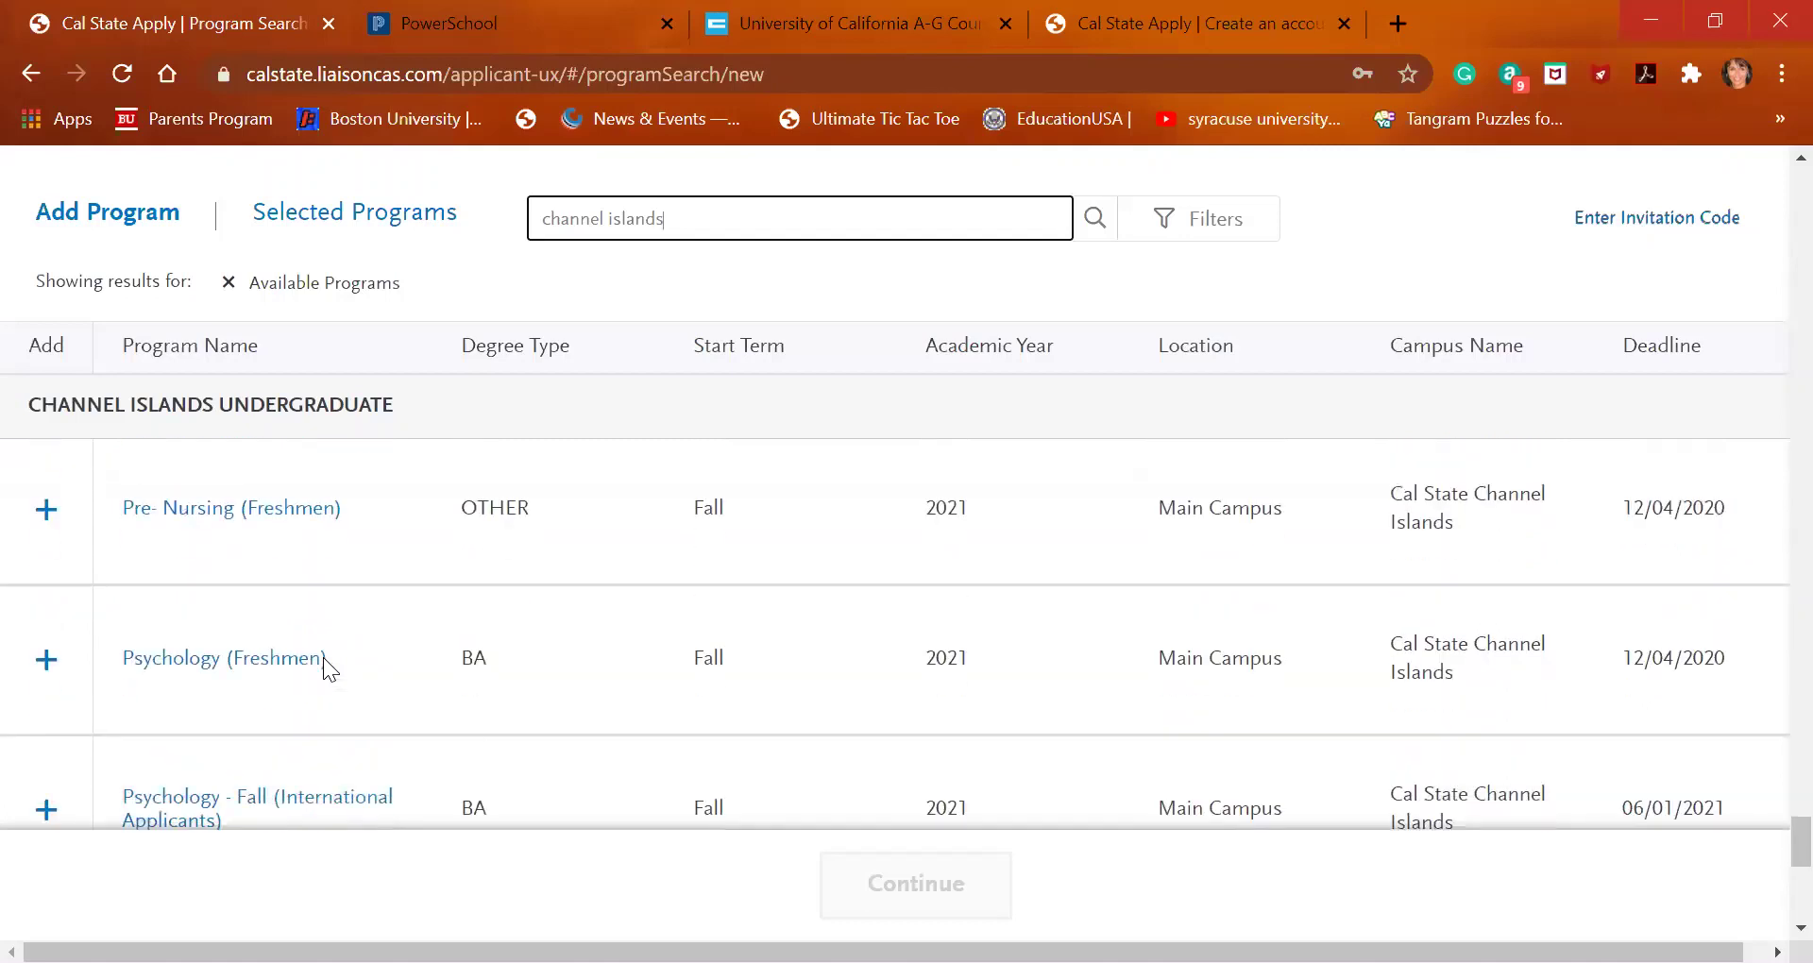
pyautogui.scroll(-2, 323, 669)
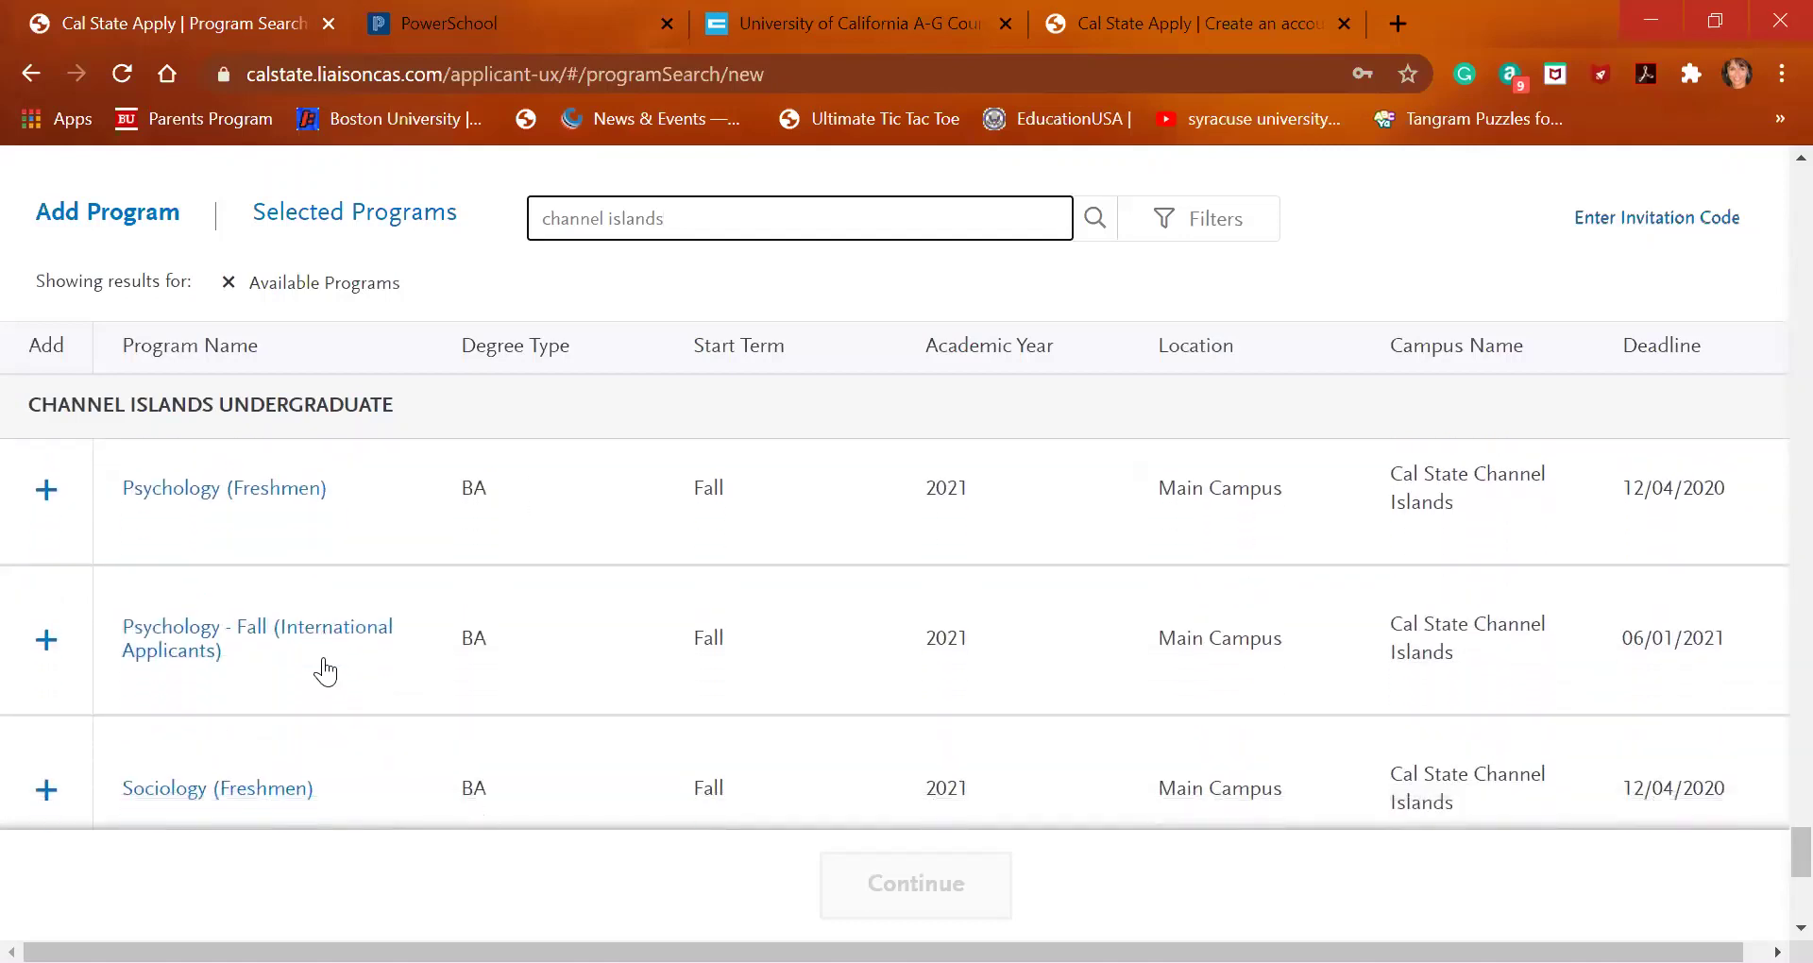
pyautogui.scroll(-1, 323, 669)
pyautogui.scroll(-1, 323, 661)
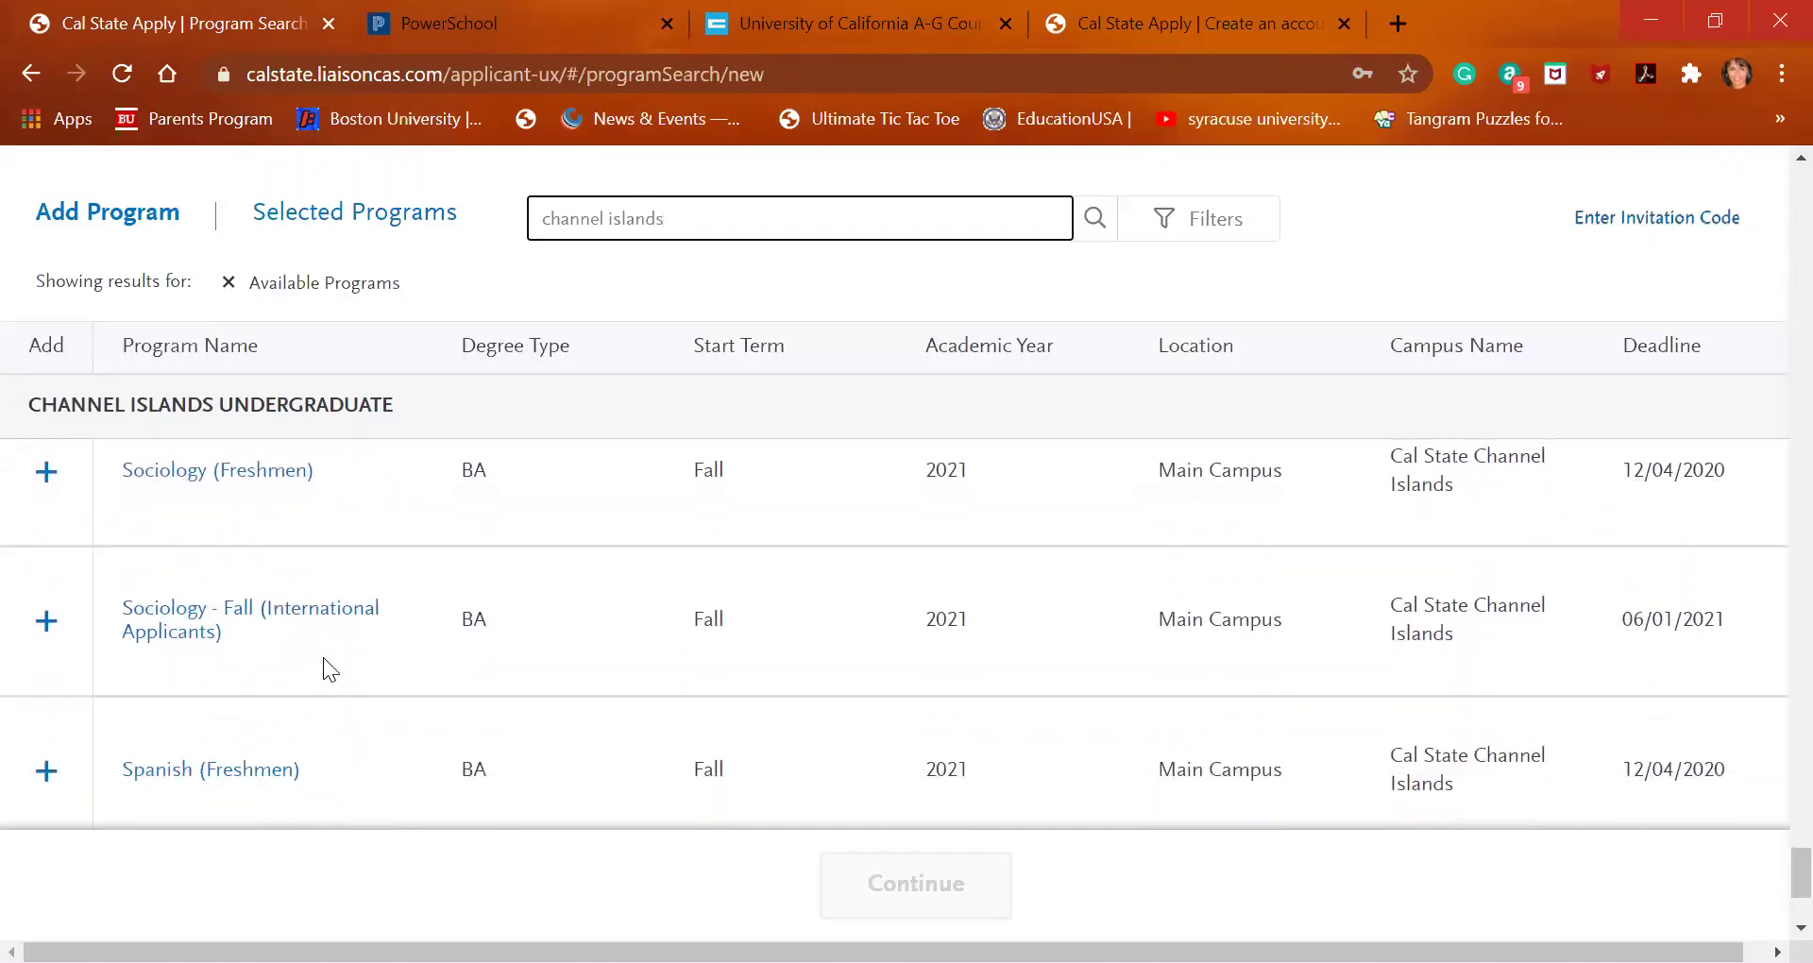
pyautogui.scroll(-3, 323, 661)
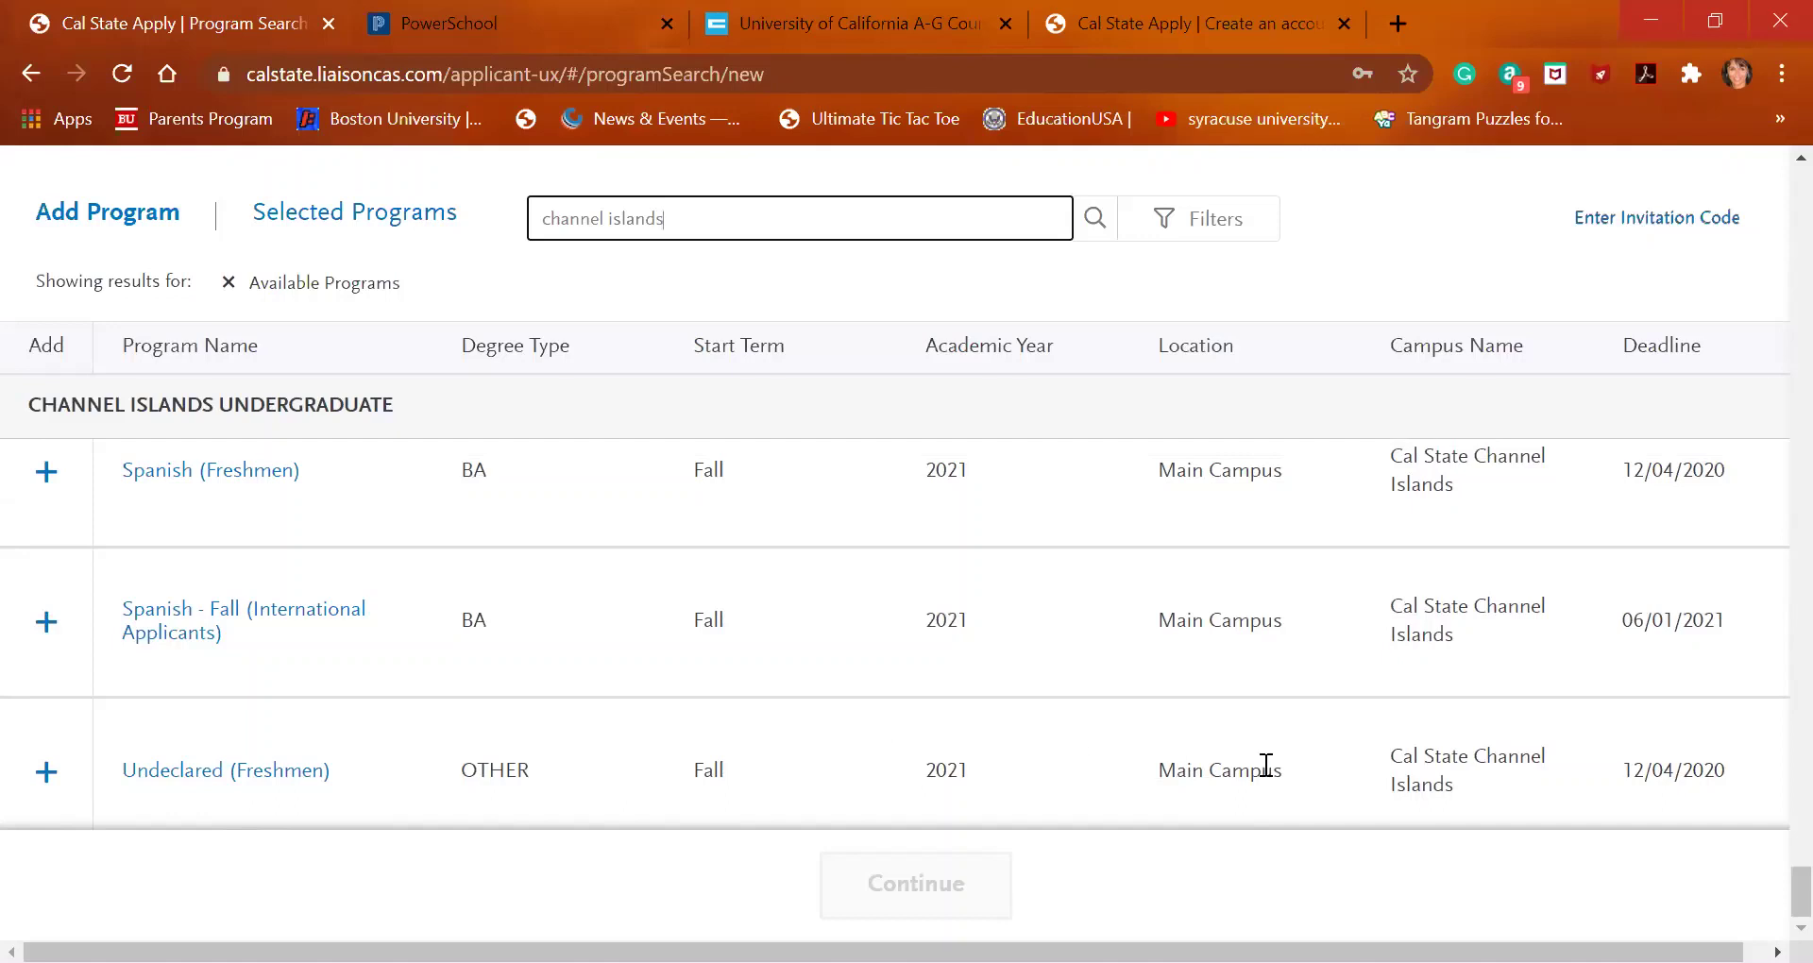
# Add Undeclared (Freshmen) at Channel Islands and review it: Fall term, $70.00 total fees
pyautogui.click(44, 777)
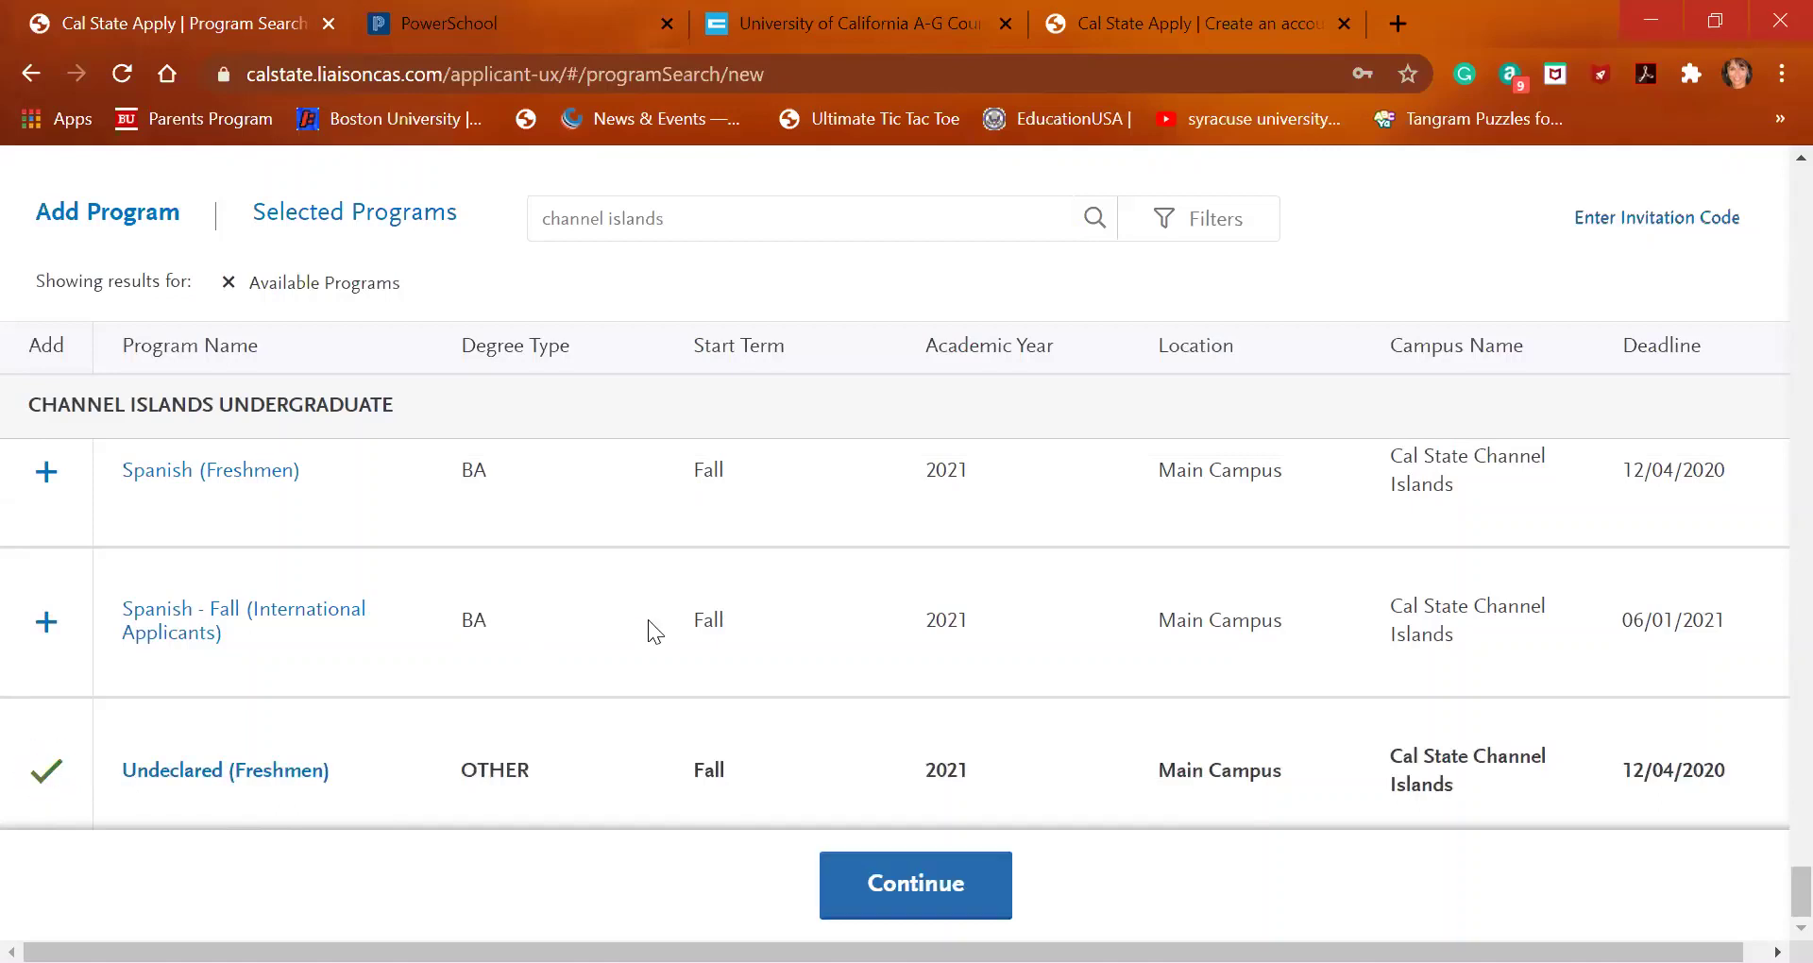
pyautogui.click(915, 885)
pyautogui.click(910, 888)
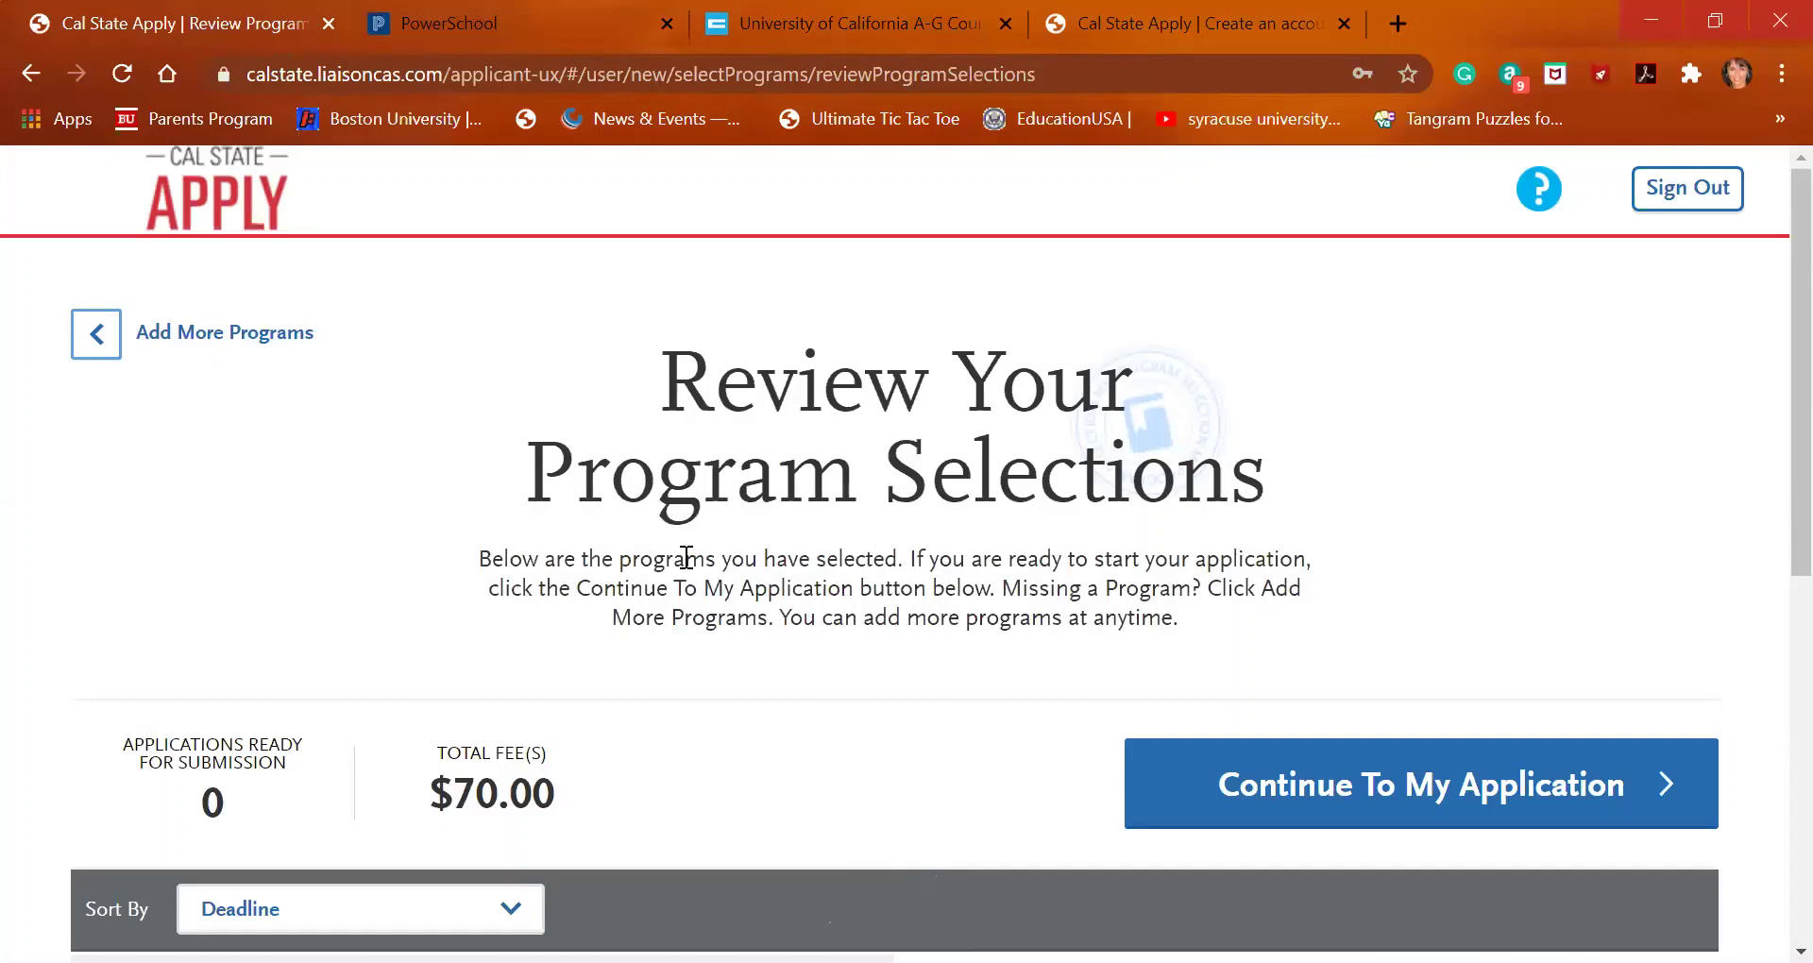
pyautogui.scroll(-5, 685, 564)
pyautogui.scroll(2, 685, 565)
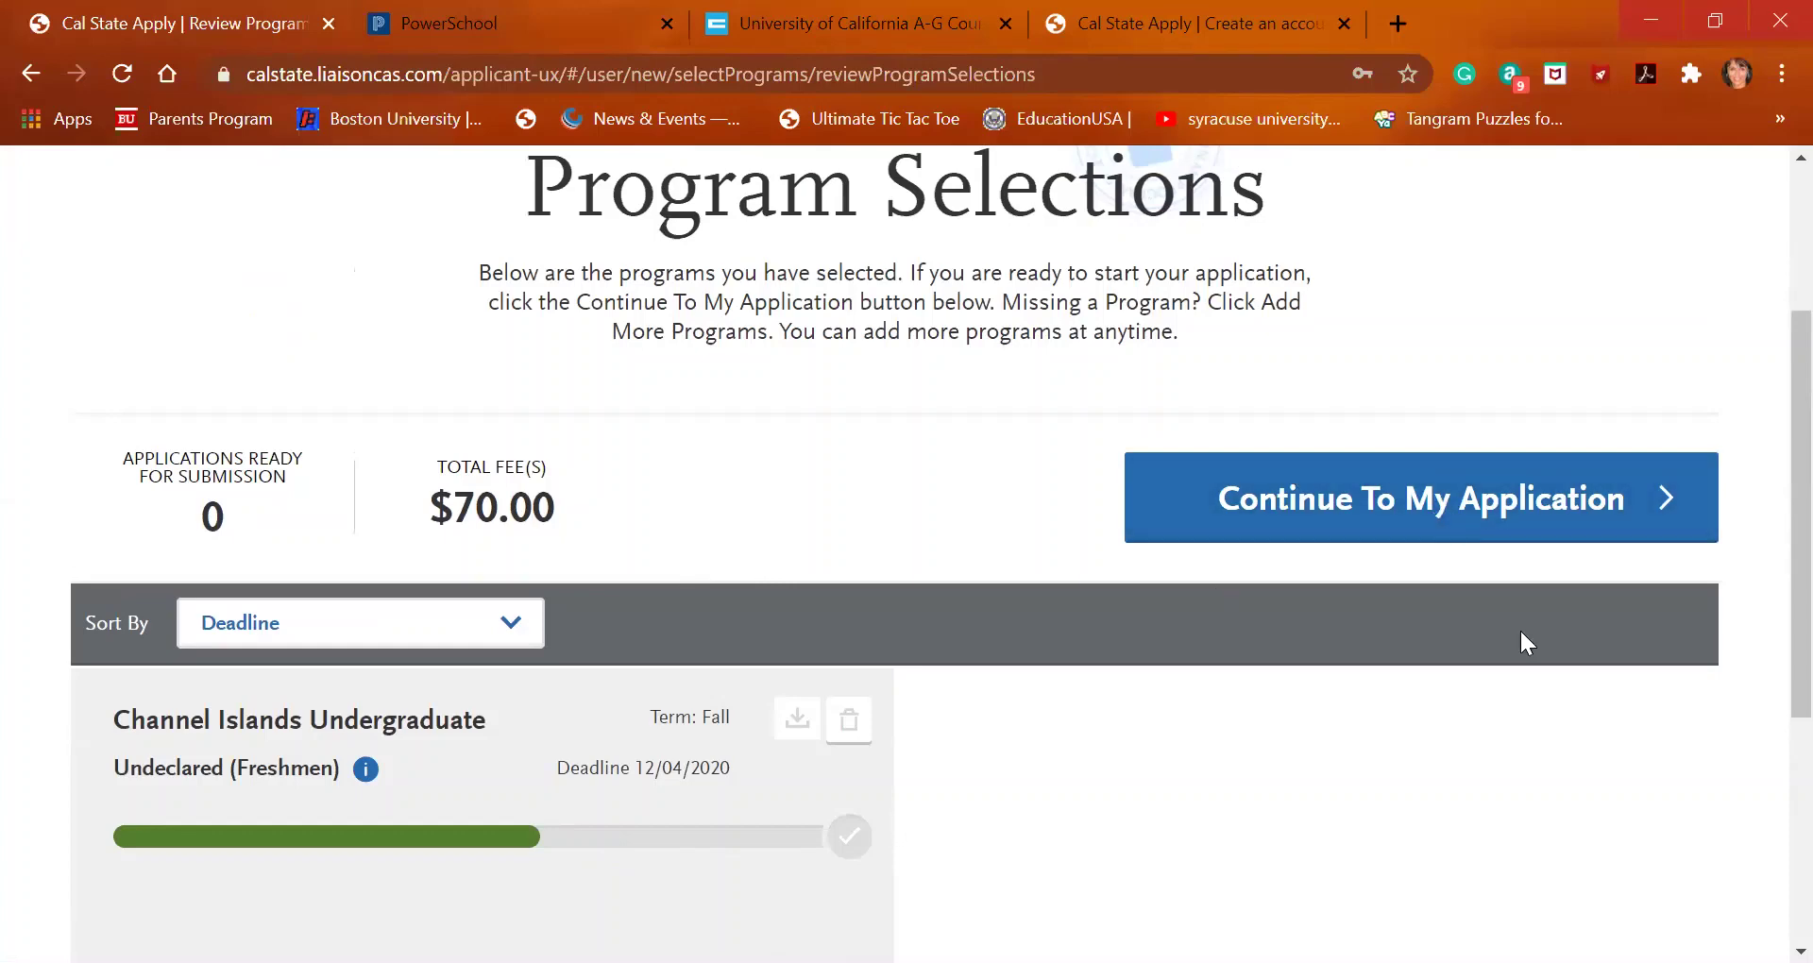
# Go to the My Application dashboard and look over its section cards, with Program Materials at 1/1
pyautogui.click(1440, 500)
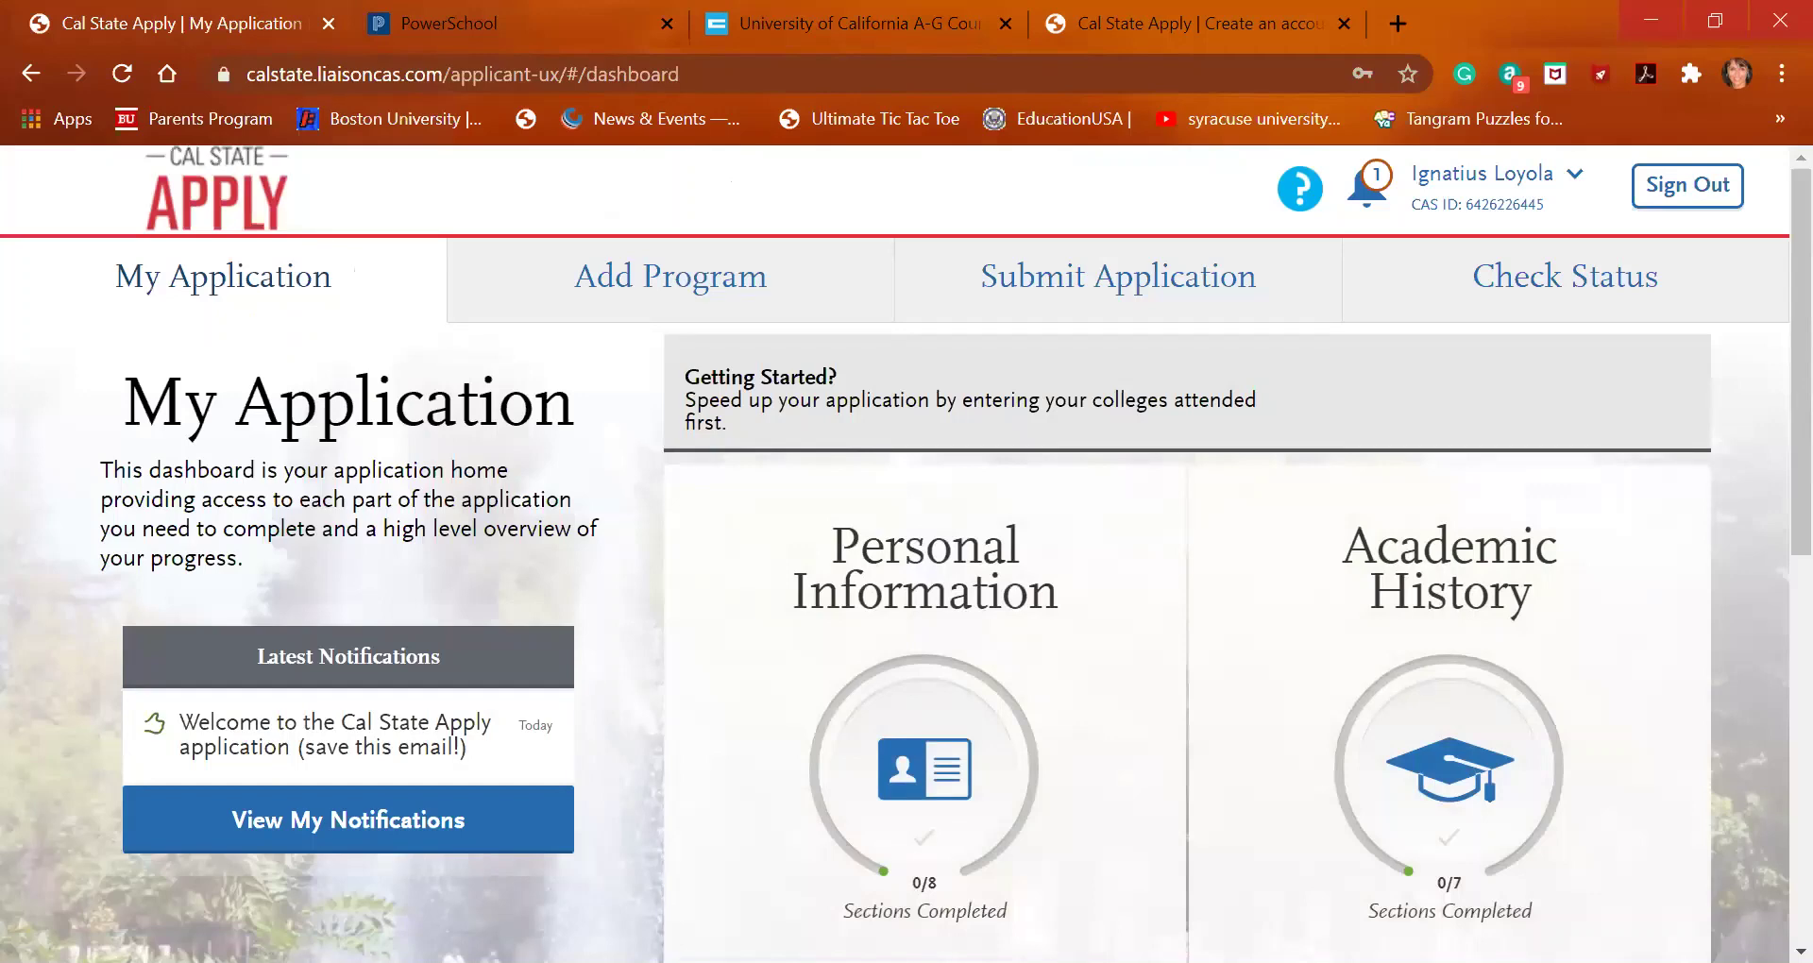
pyautogui.scroll(-2, 1028, 786)
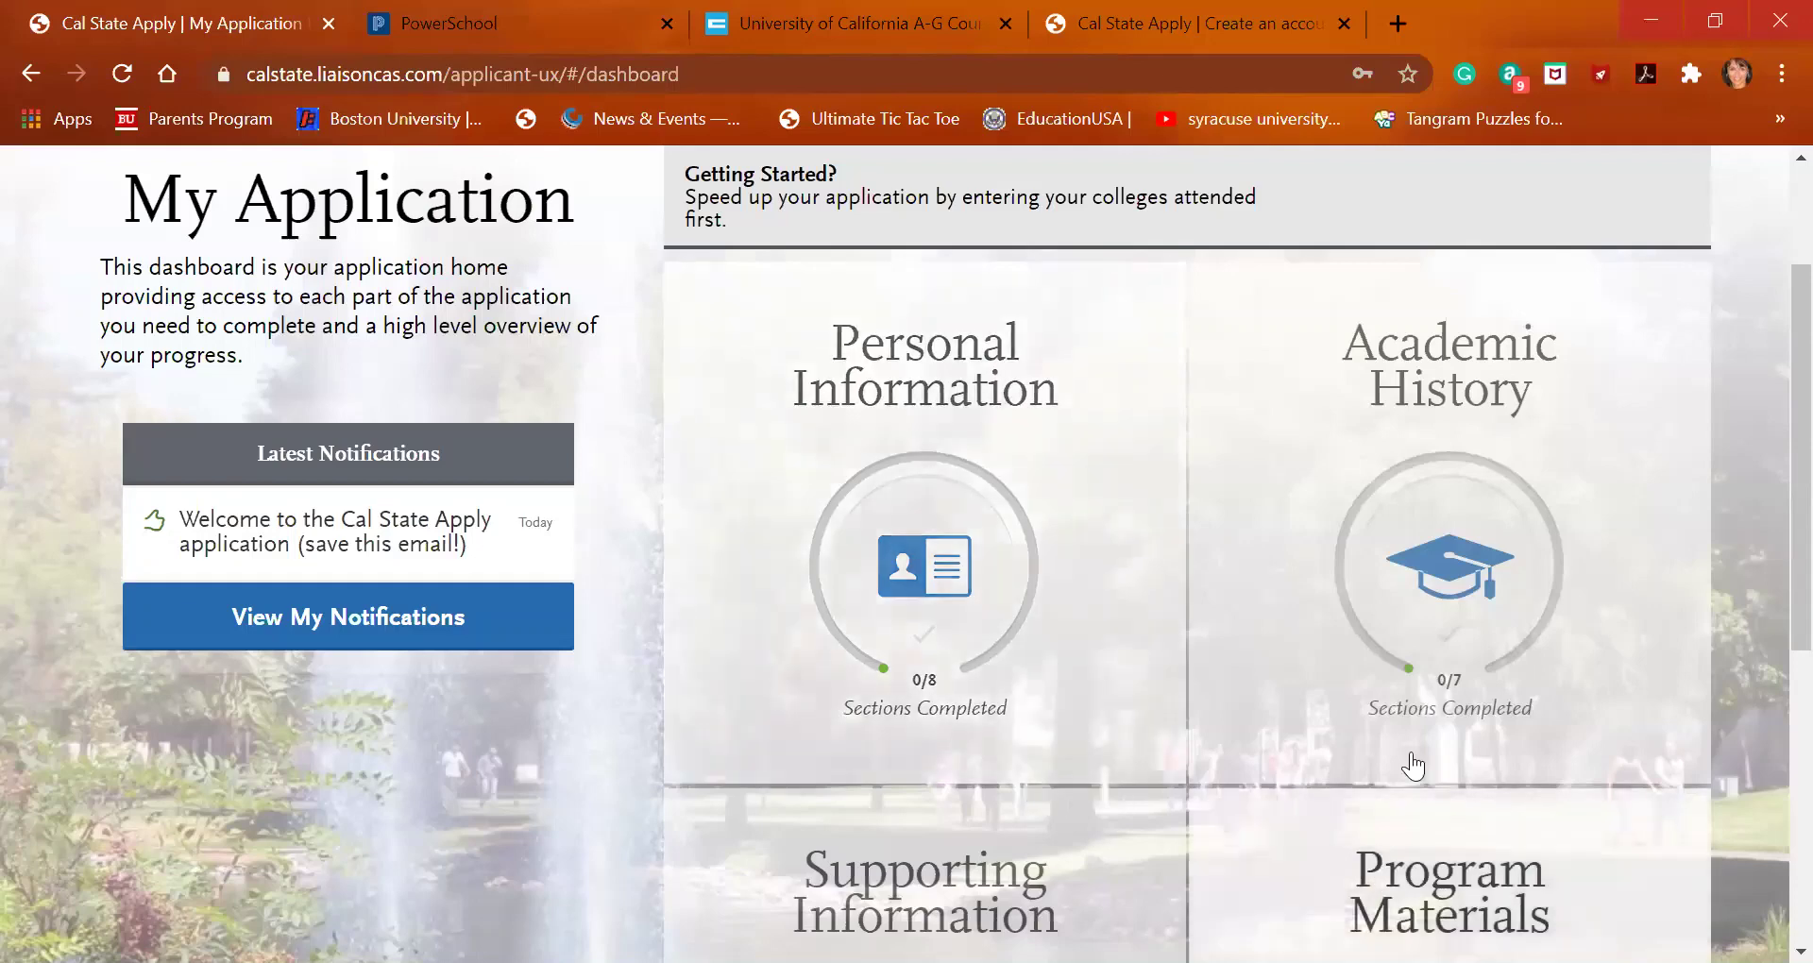
pyautogui.scroll(-2, 1459, 678)
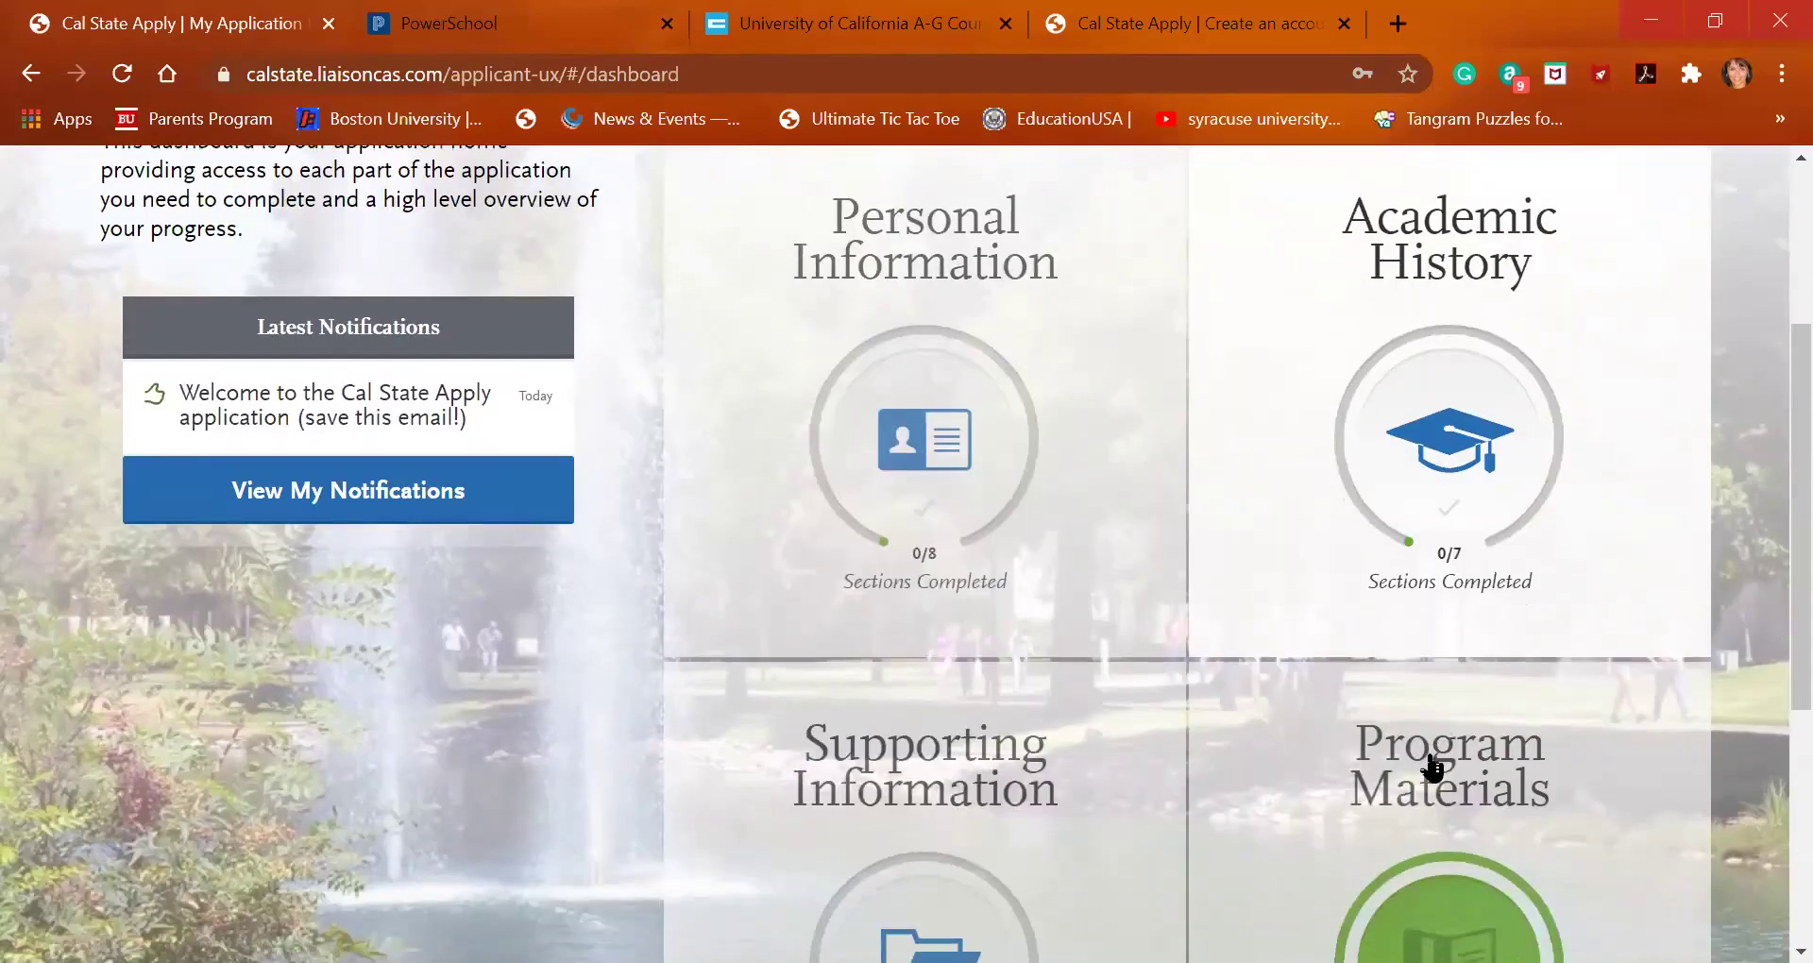
pyautogui.scroll(-2, 1426, 789)
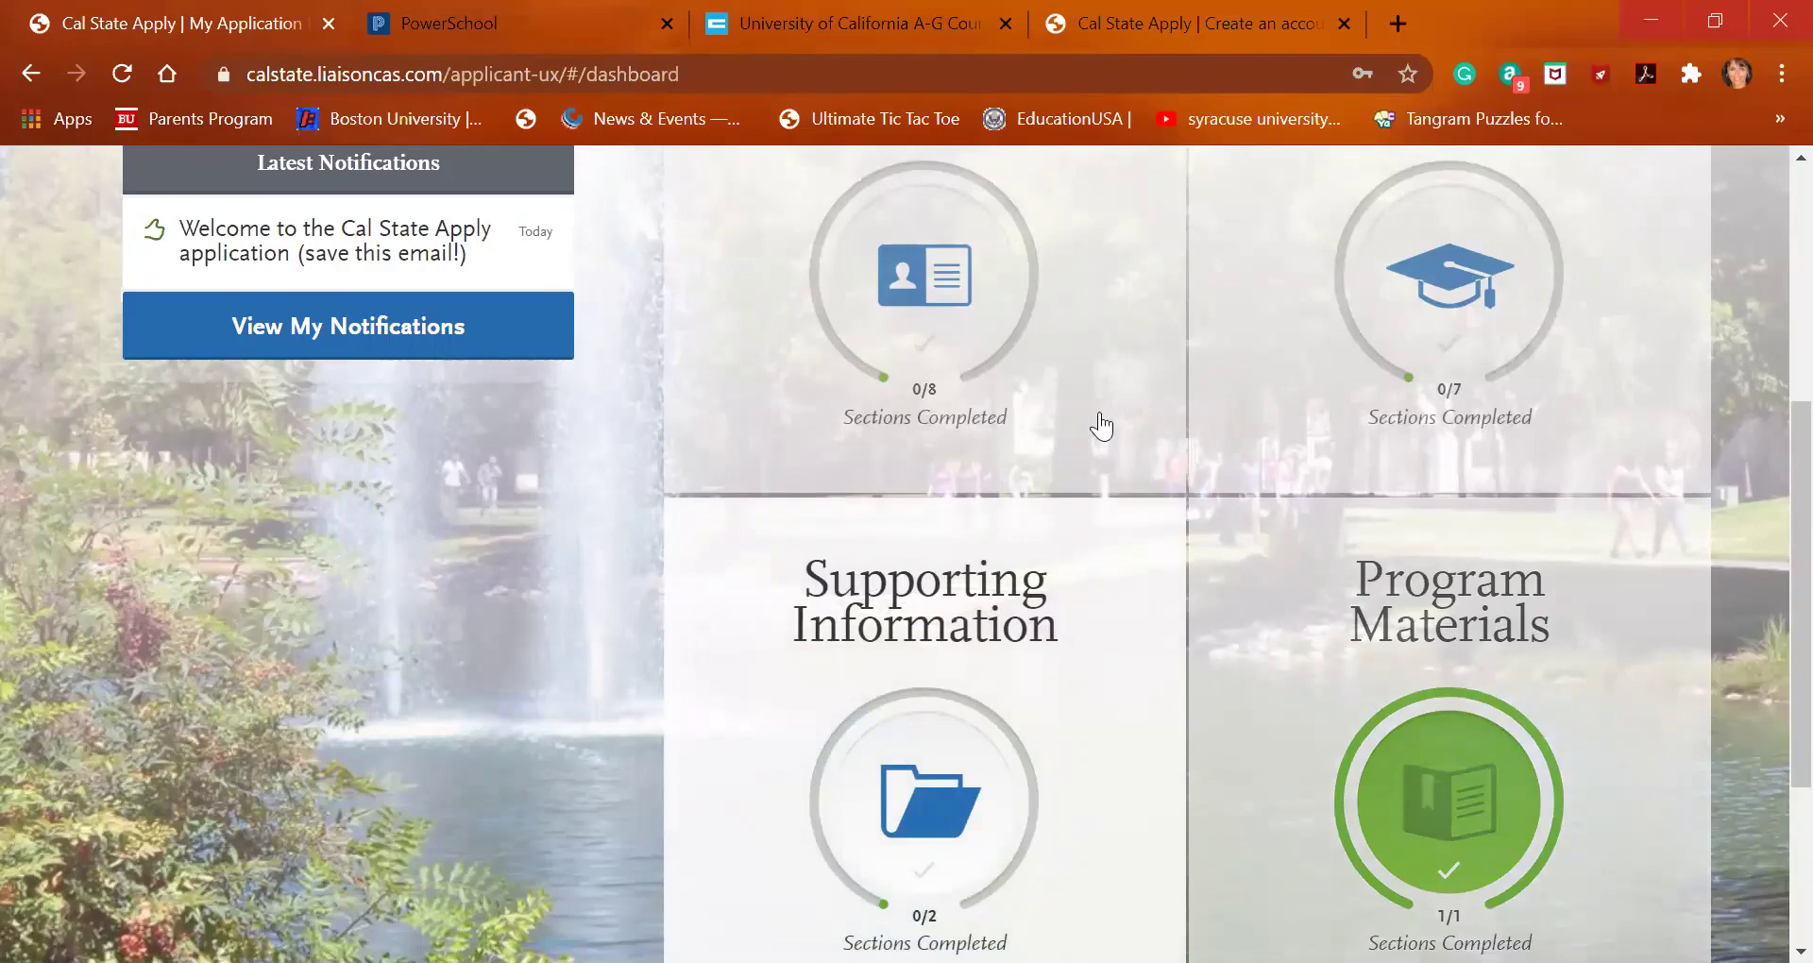
pyautogui.scroll(4, 1328, 276)
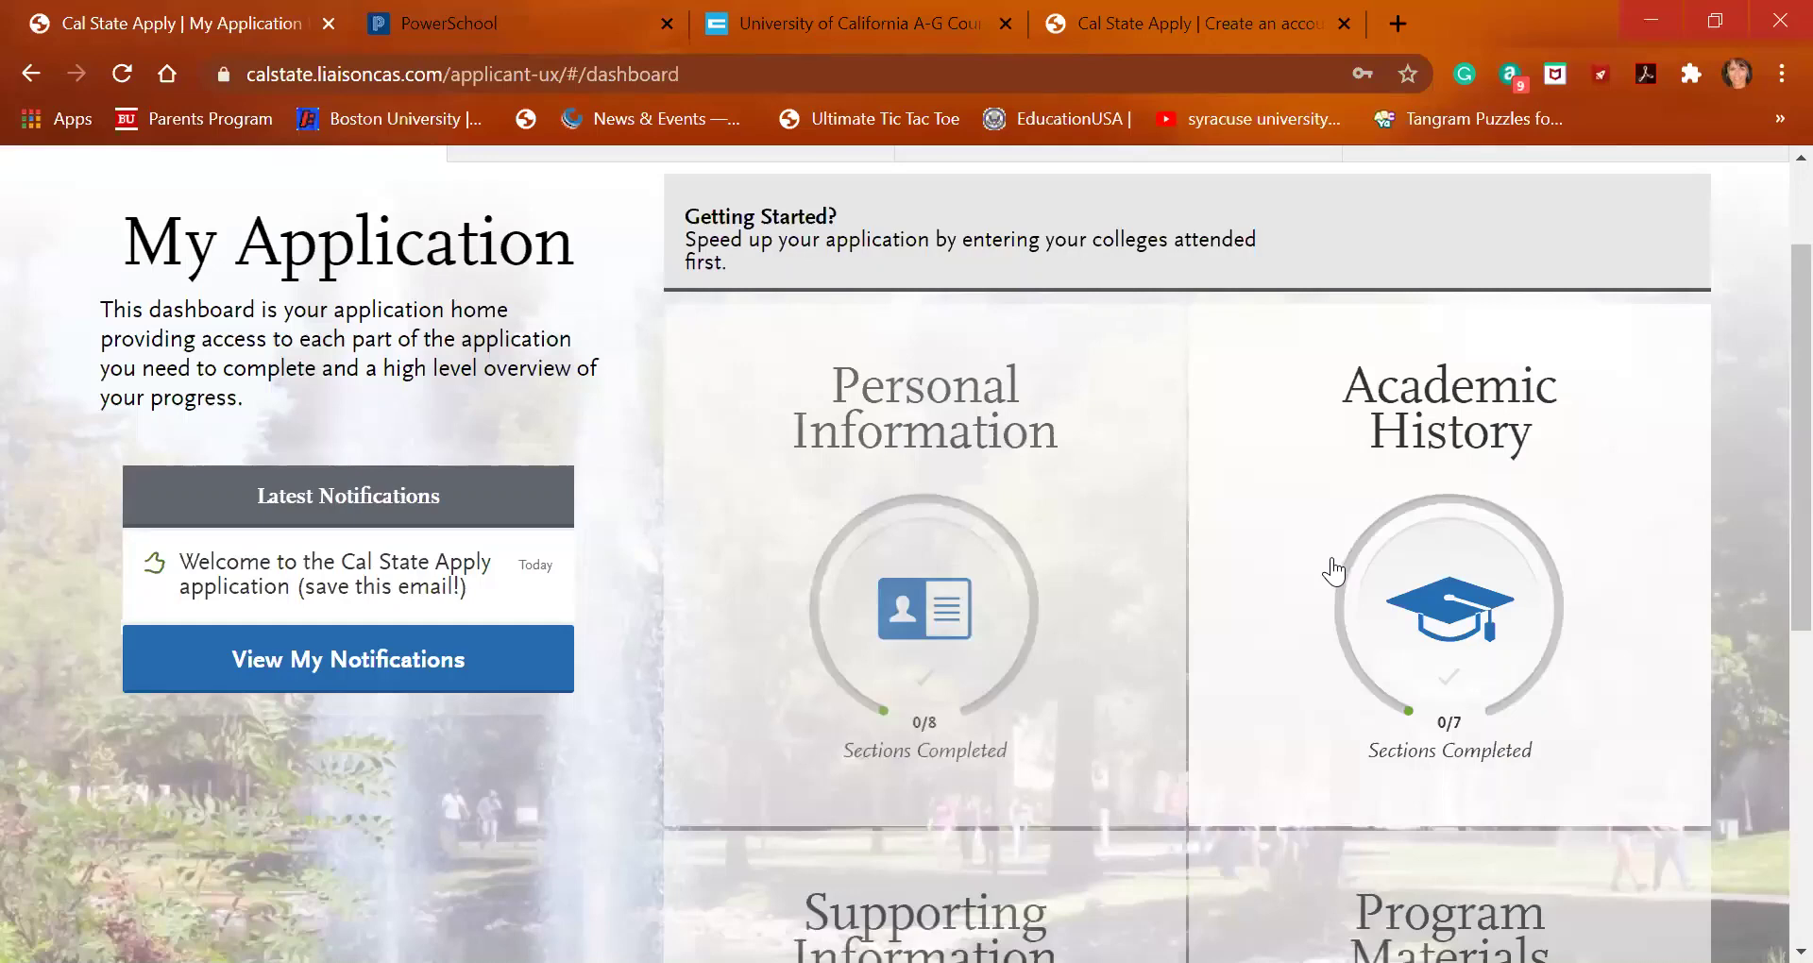
# Expand the Personal Information card and open its Release Statement section
pyautogui.click(1045, 563)
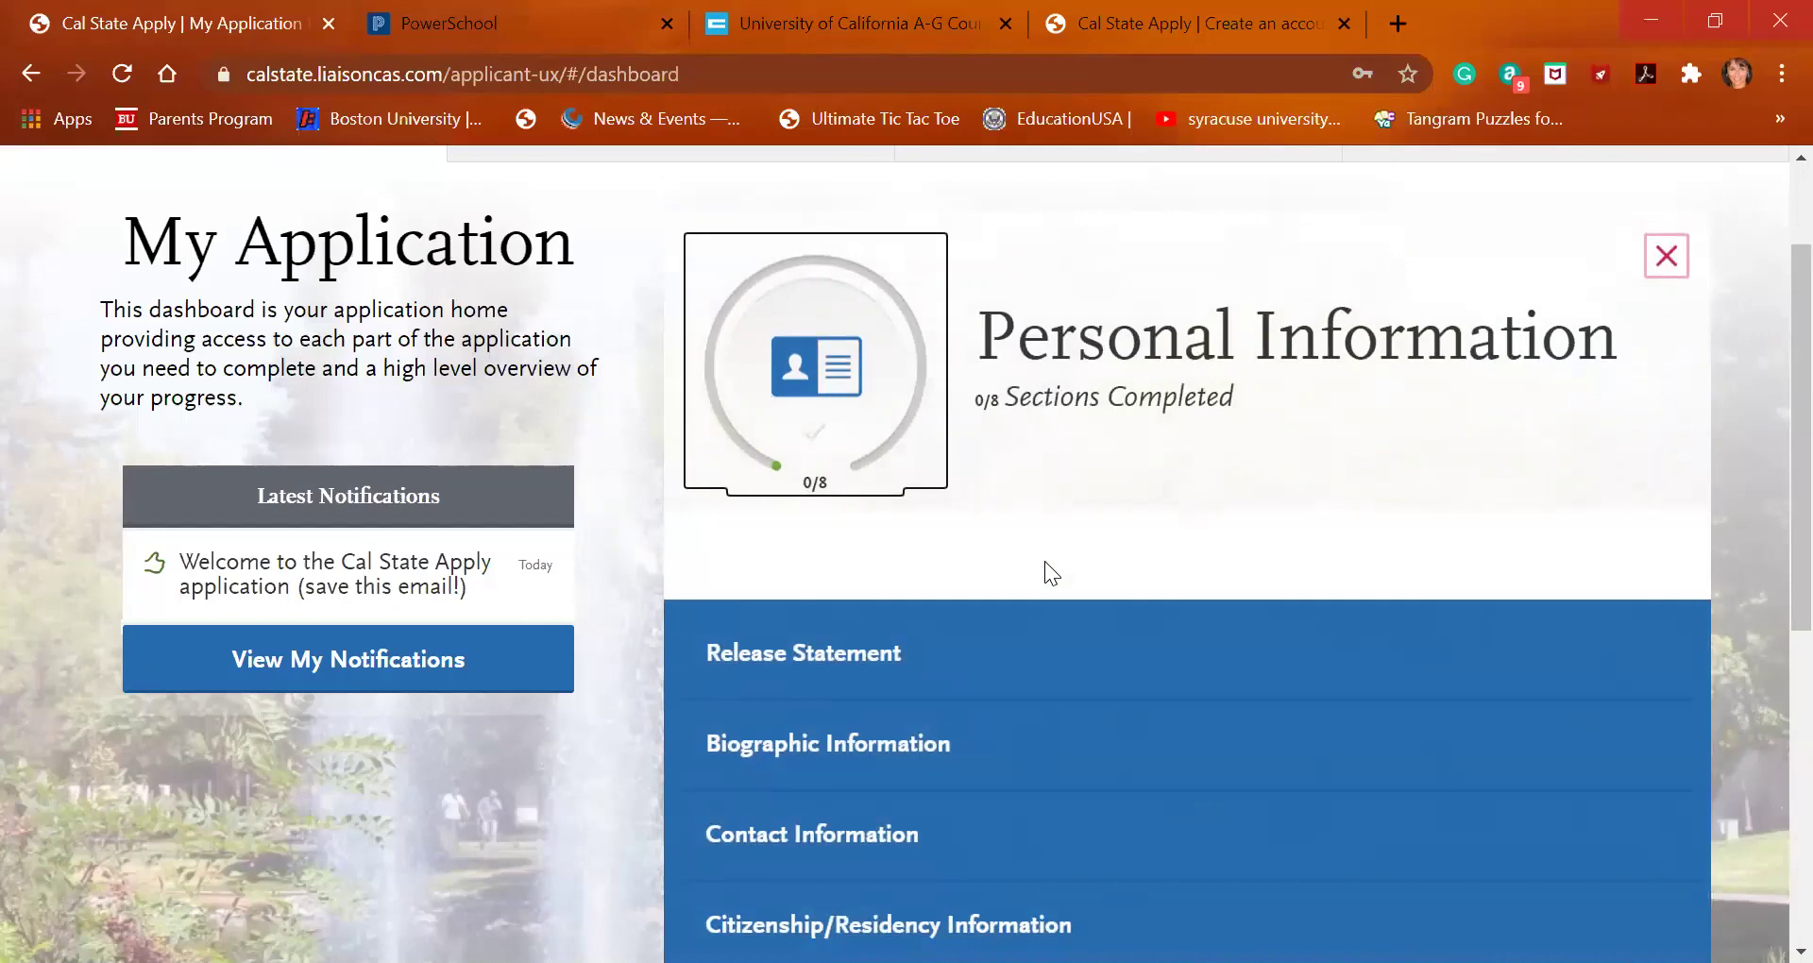
pyautogui.rightClick(941, 673)
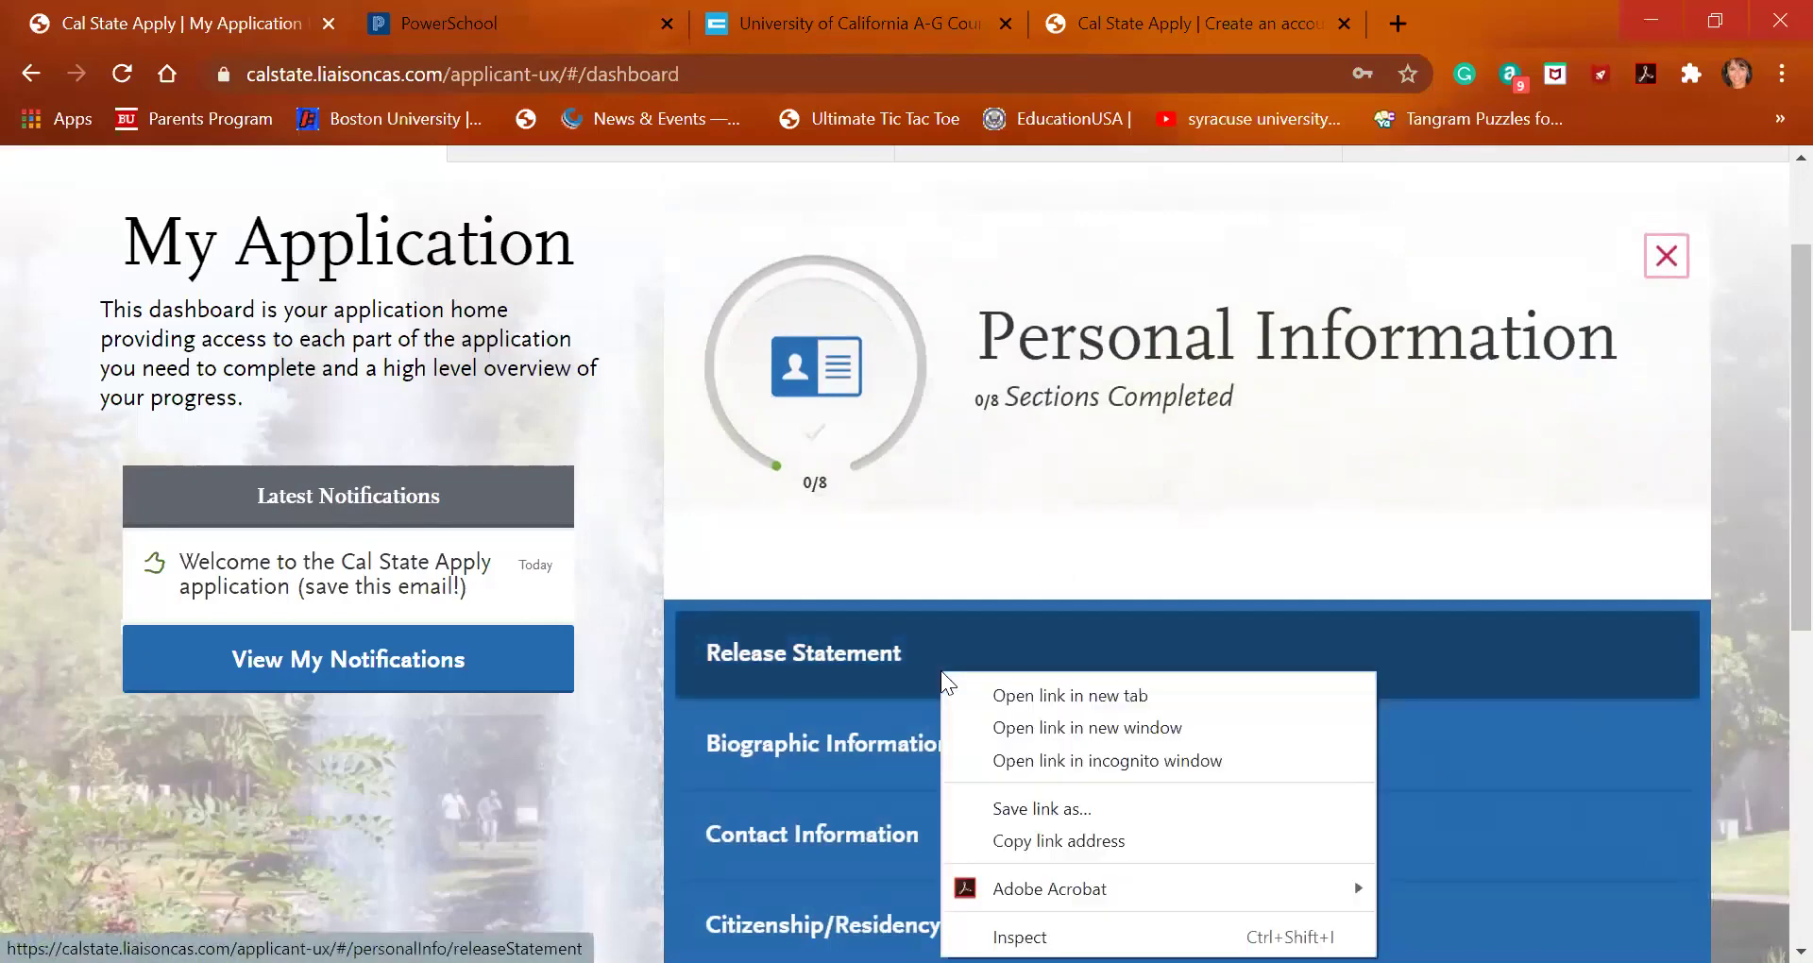
pyautogui.click(861, 666)
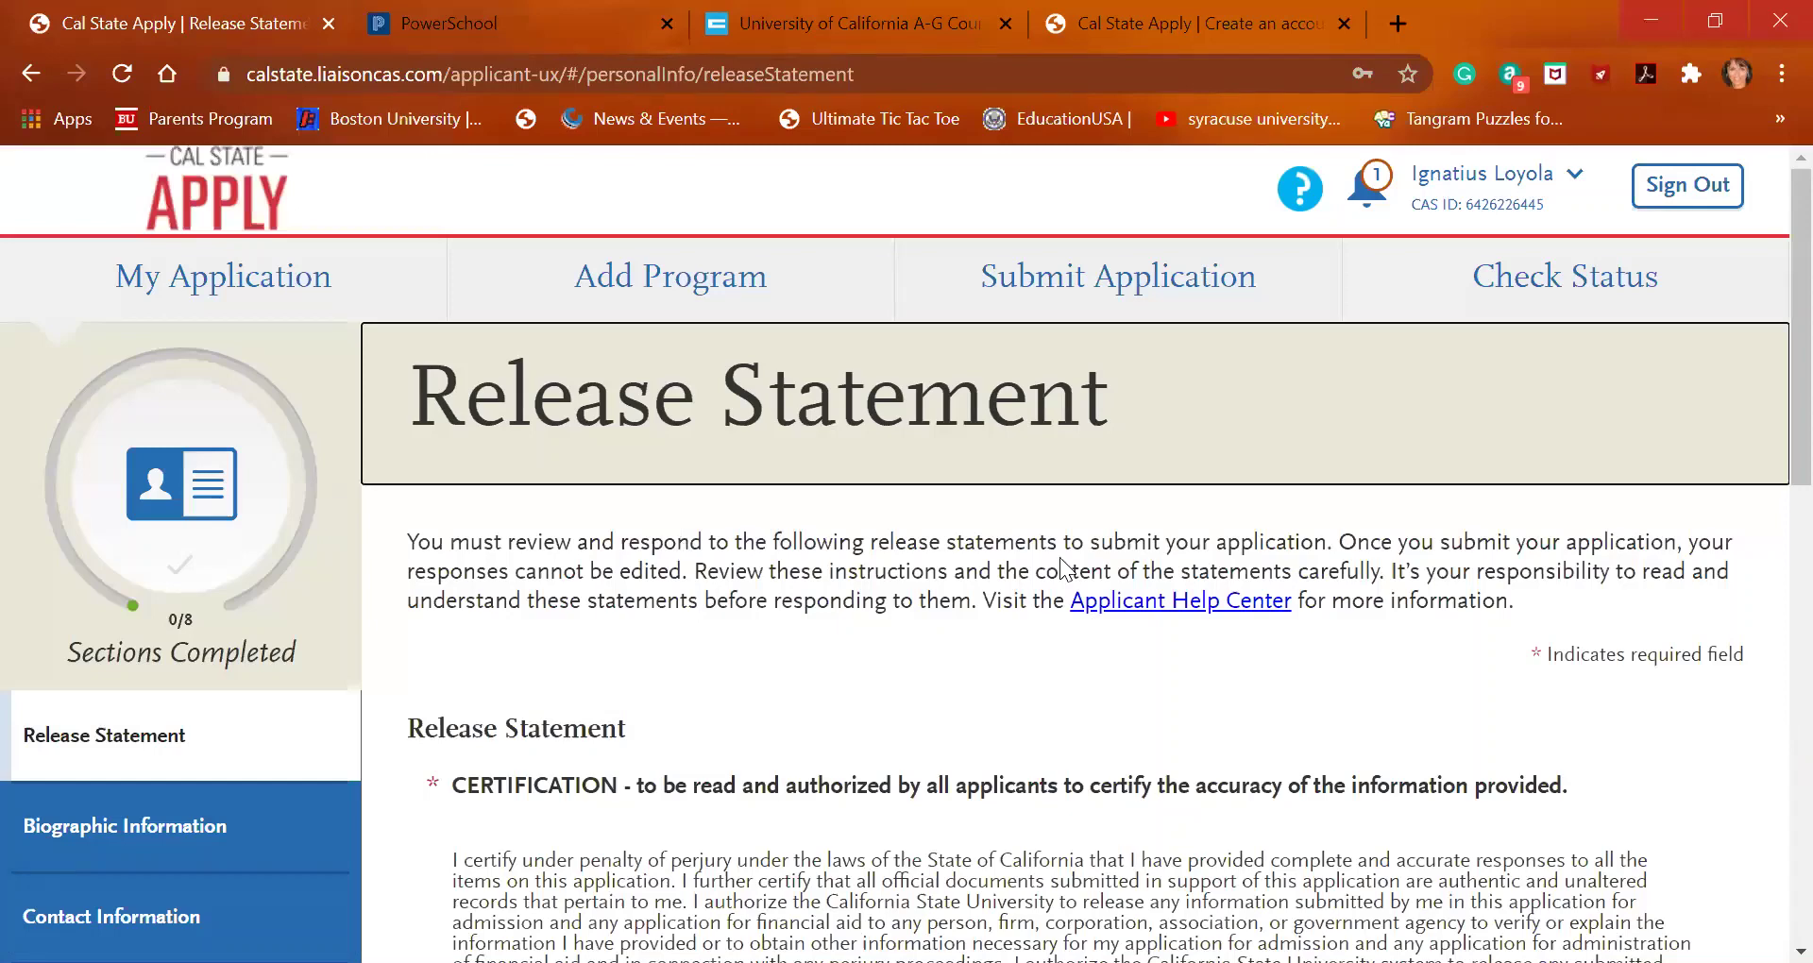
# Tick the accuracy certification and choose the option for not completing the CAASPP assessment in California
pyautogui.scroll(-4, 1062, 555)
pyautogui.scroll(-1, 1061, 556)
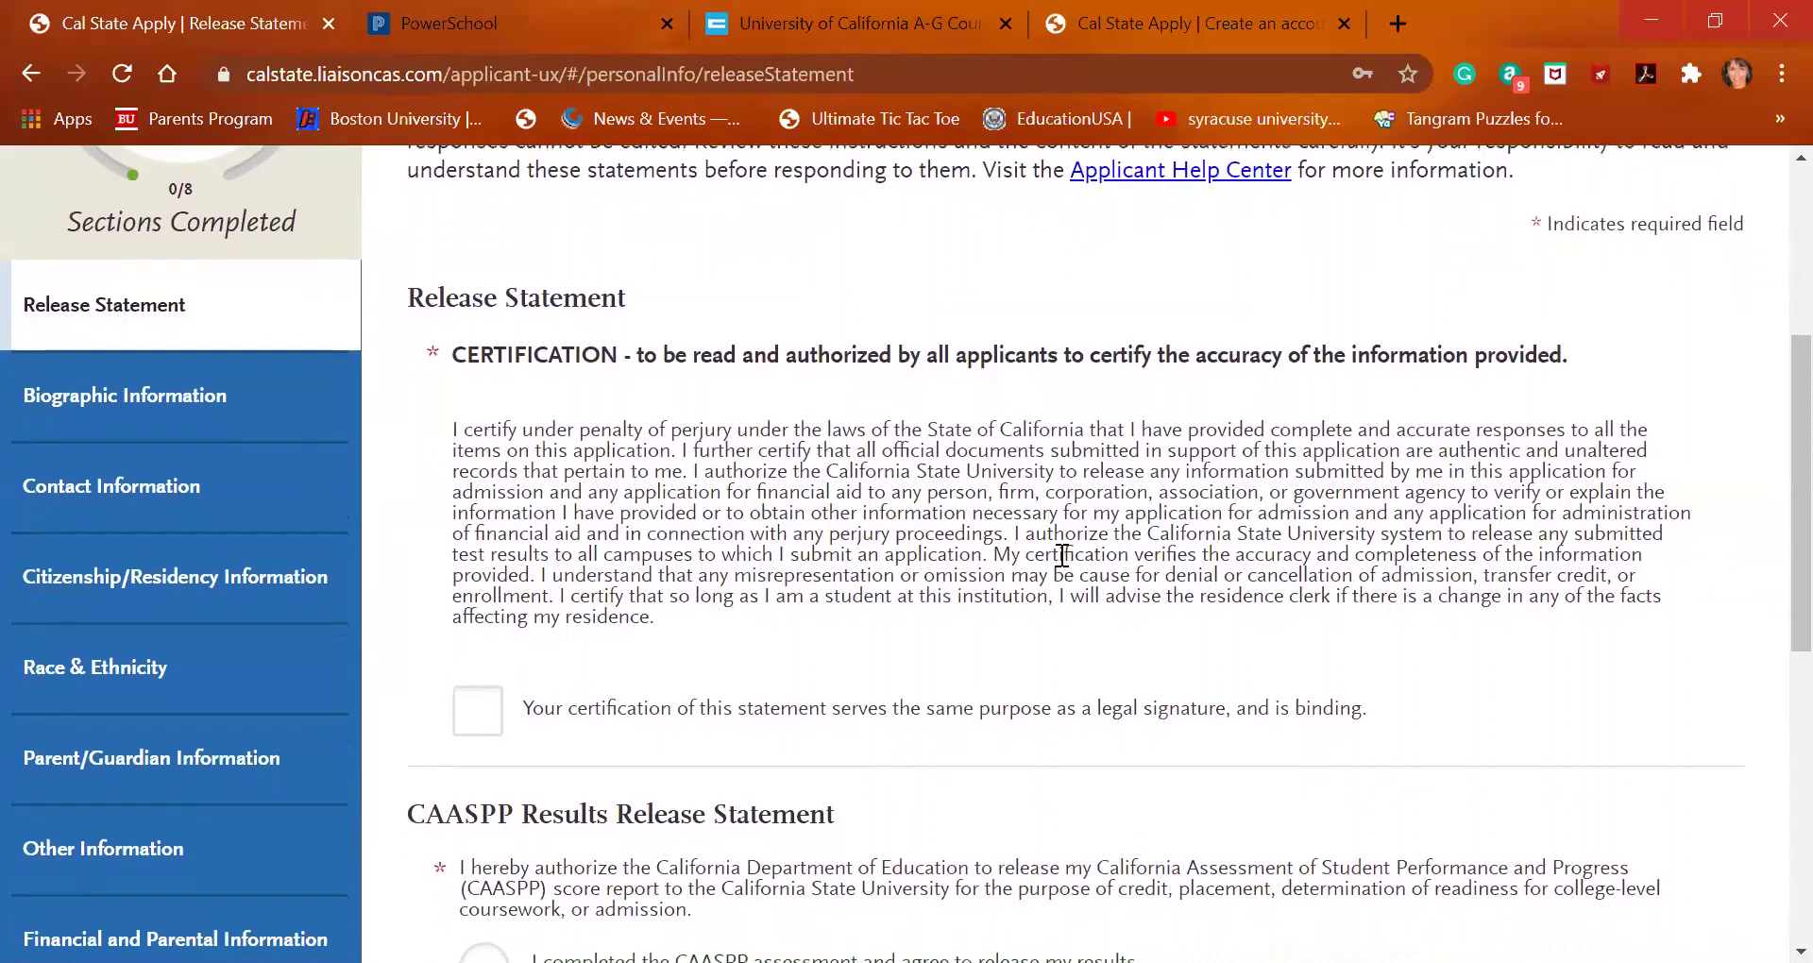
pyautogui.scroll(-2, 1061, 555)
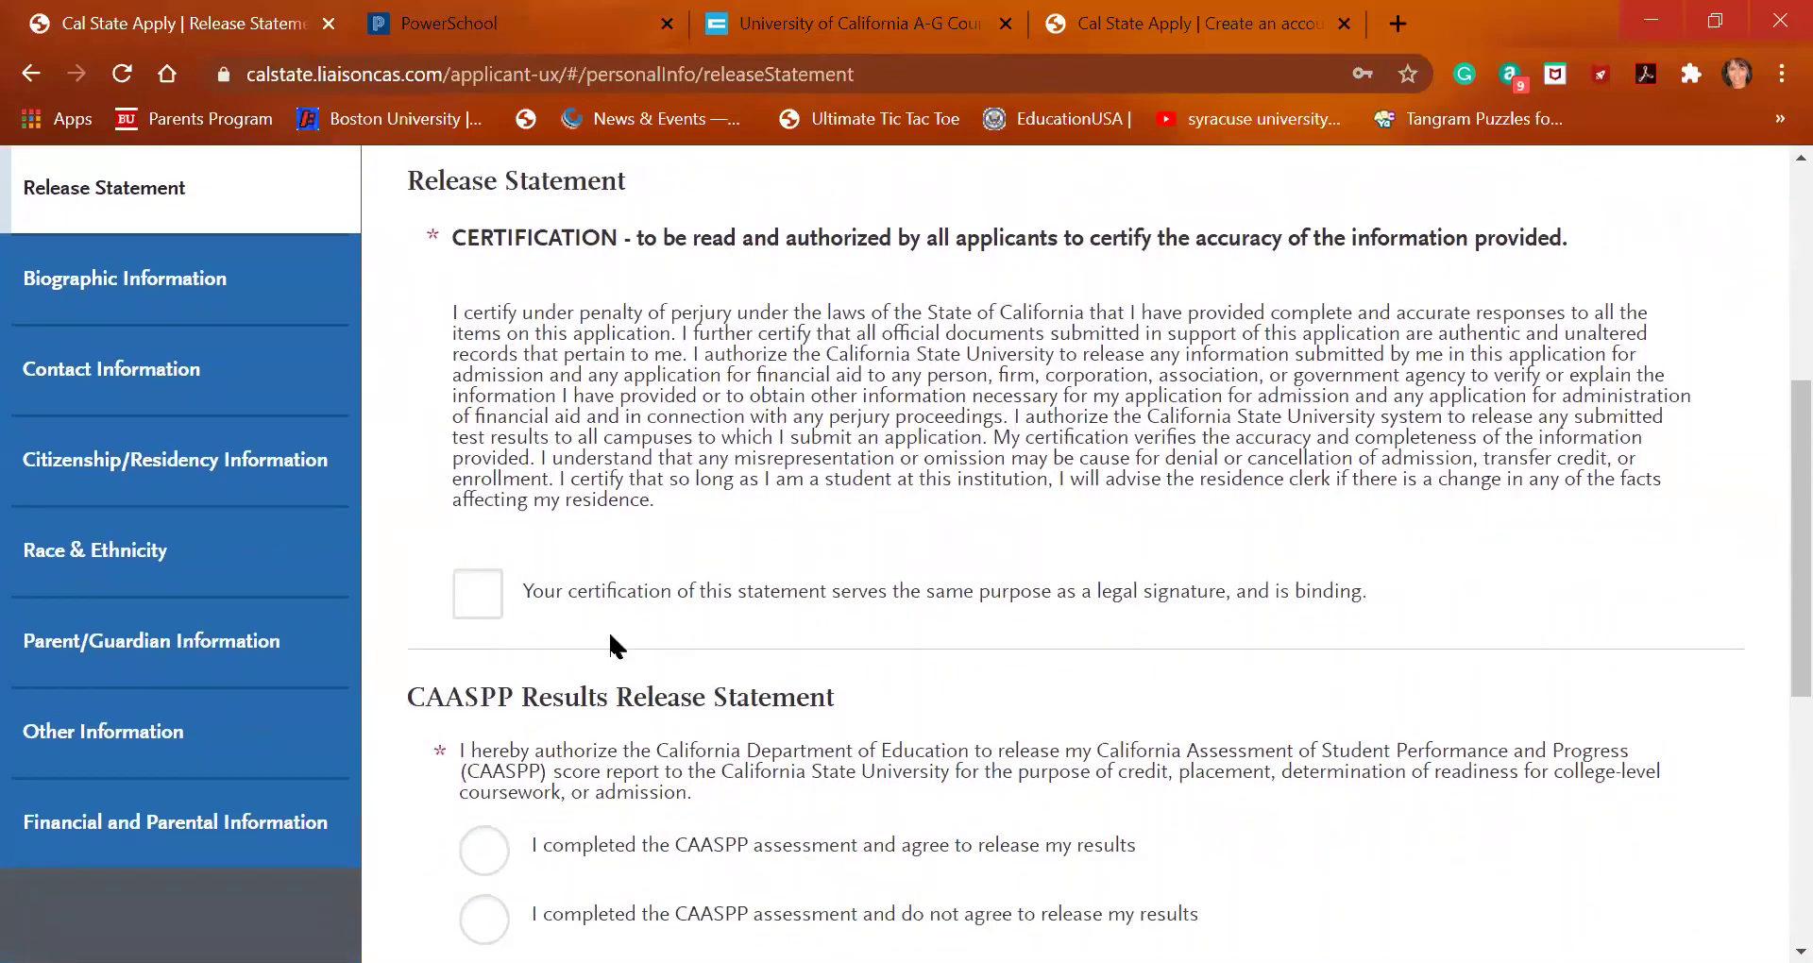
pyautogui.click(490, 606)
pyautogui.scroll(-1, 803, 623)
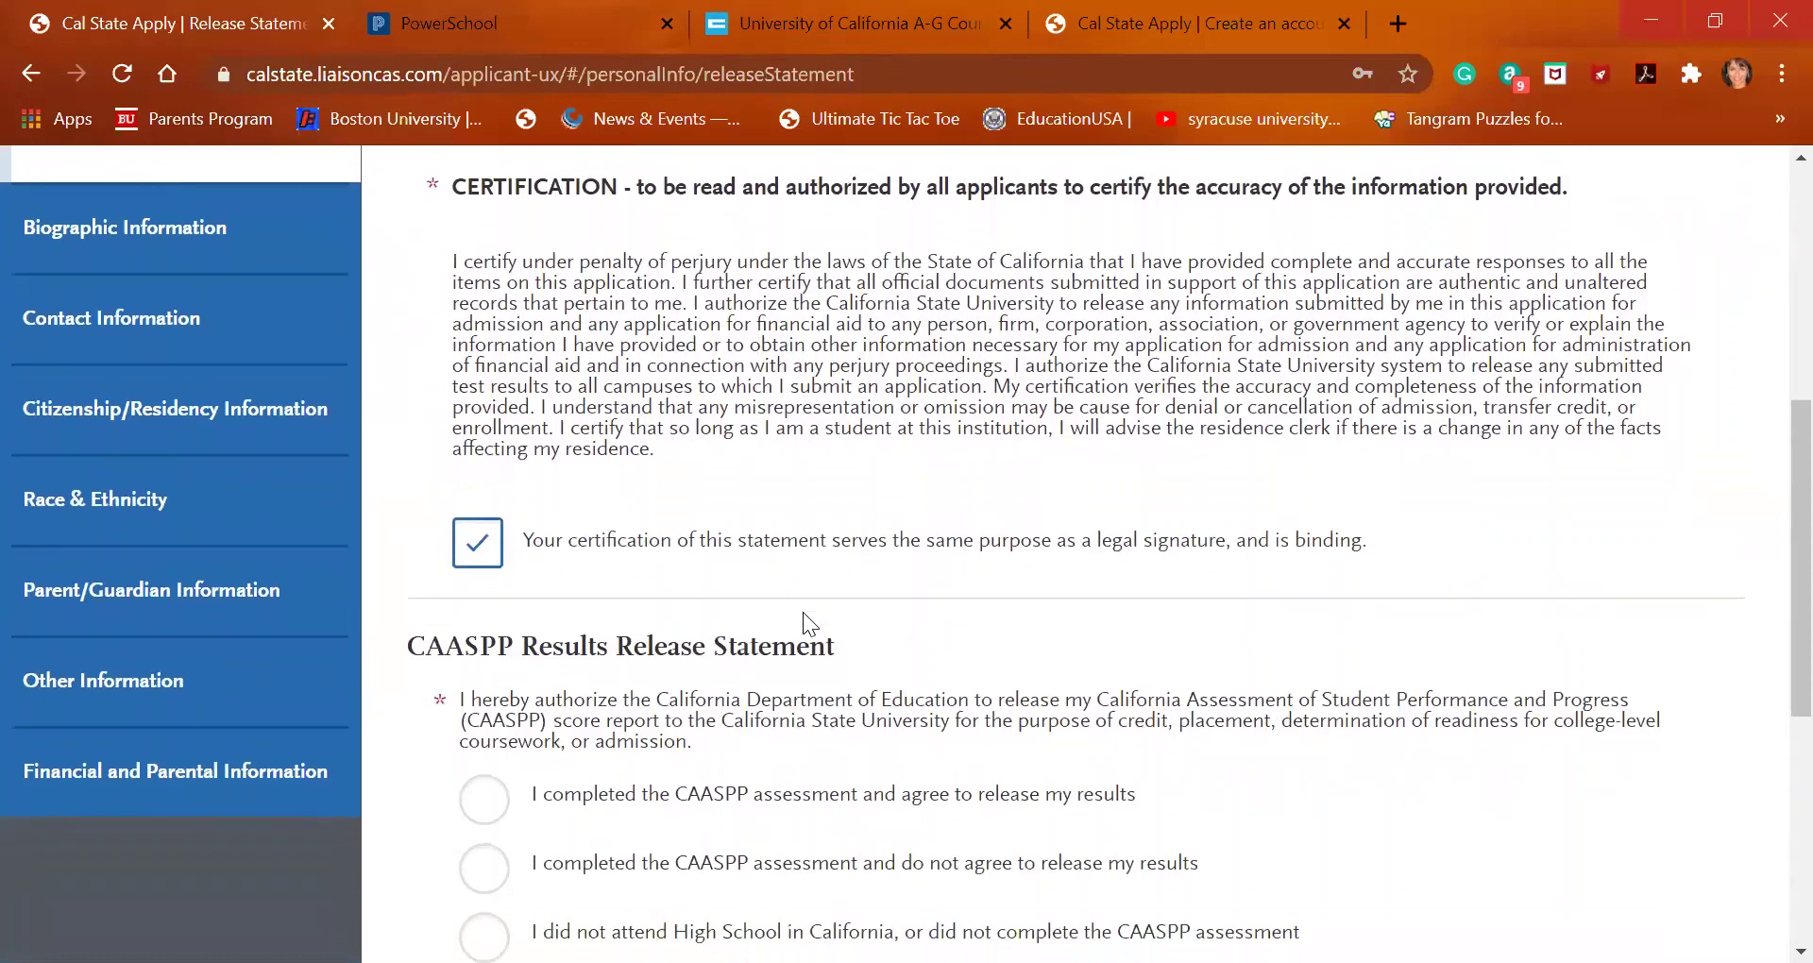
pyautogui.scroll(-2, 804, 614)
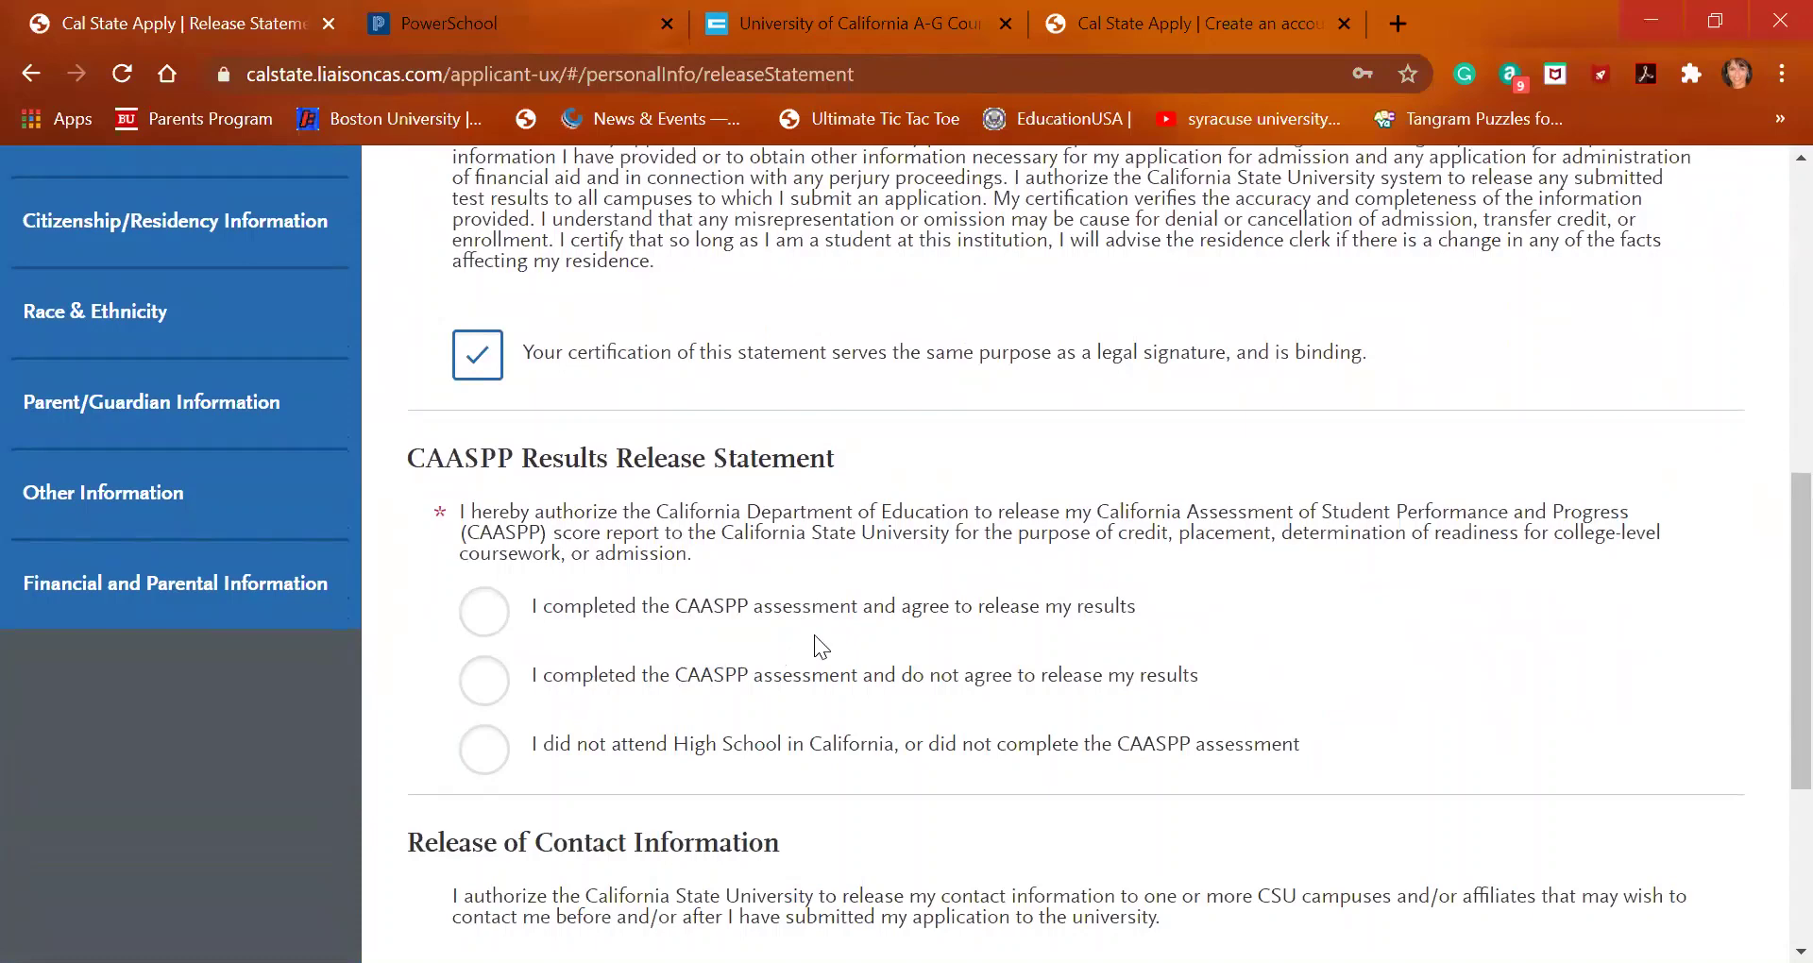
pyautogui.scroll(-1, 988, 704)
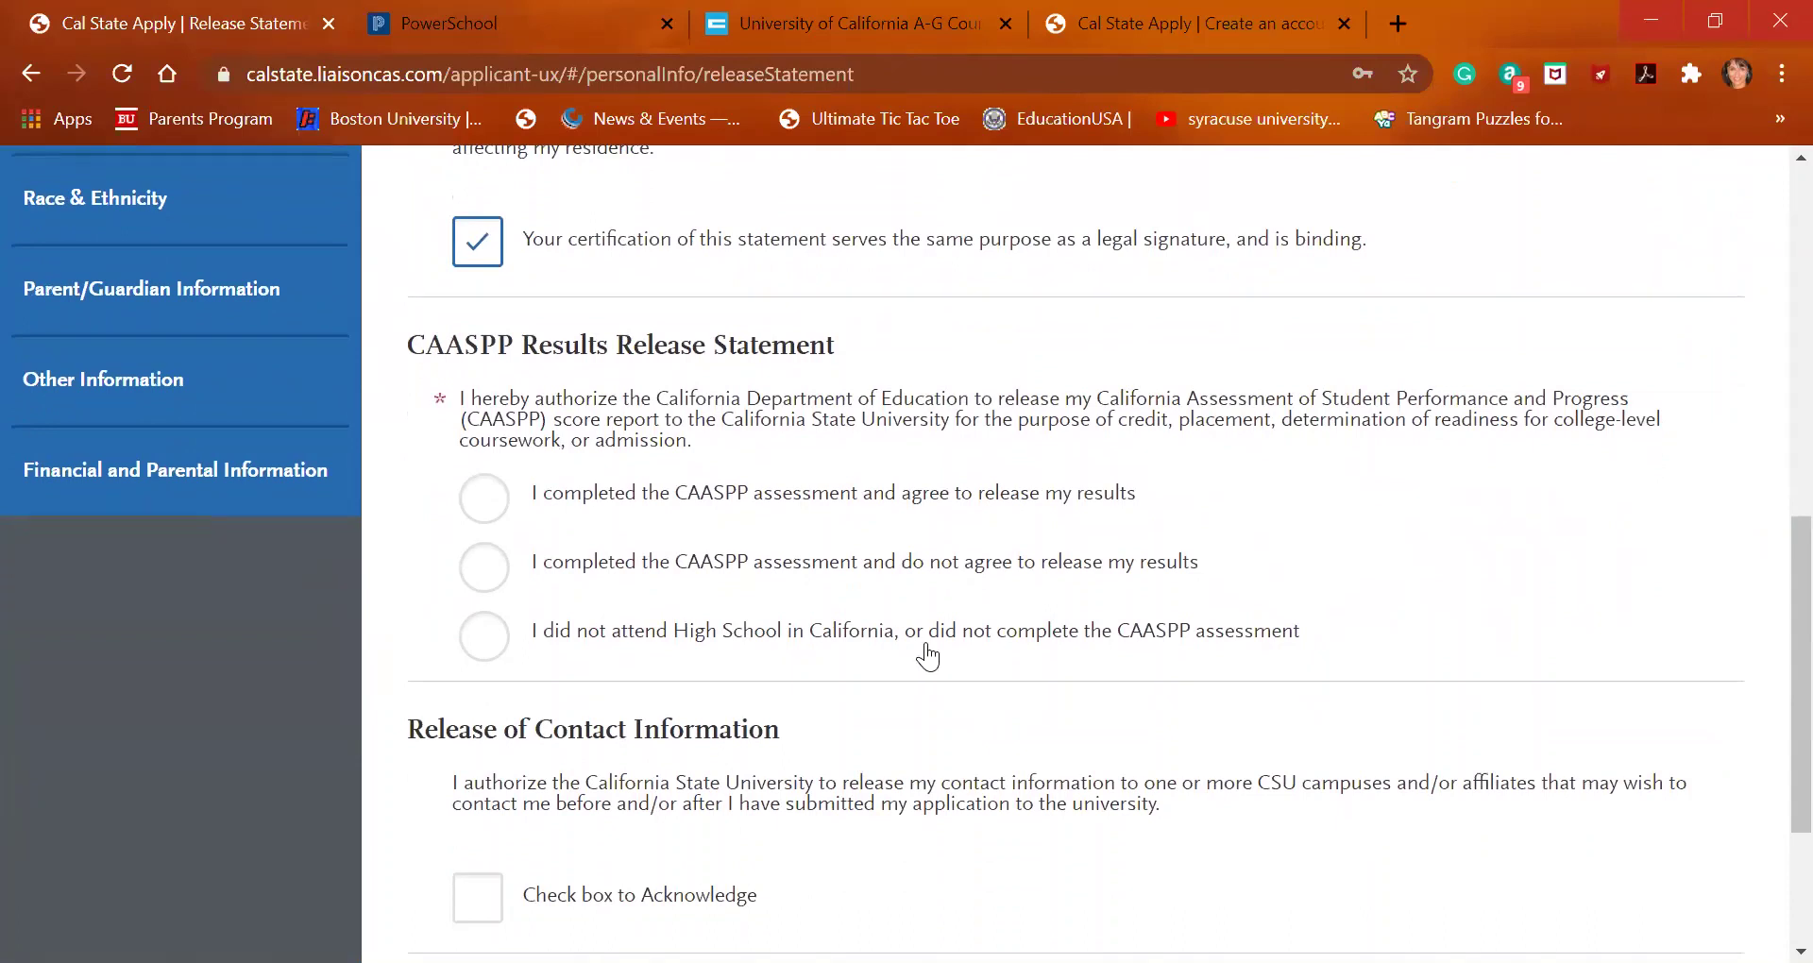
pyautogui.click(496, 650)
pyautogui.click(496, 649)
# Acknowledge the contact information release and save the Release Statement
pyautogui.scroll(-3, 495, 650)
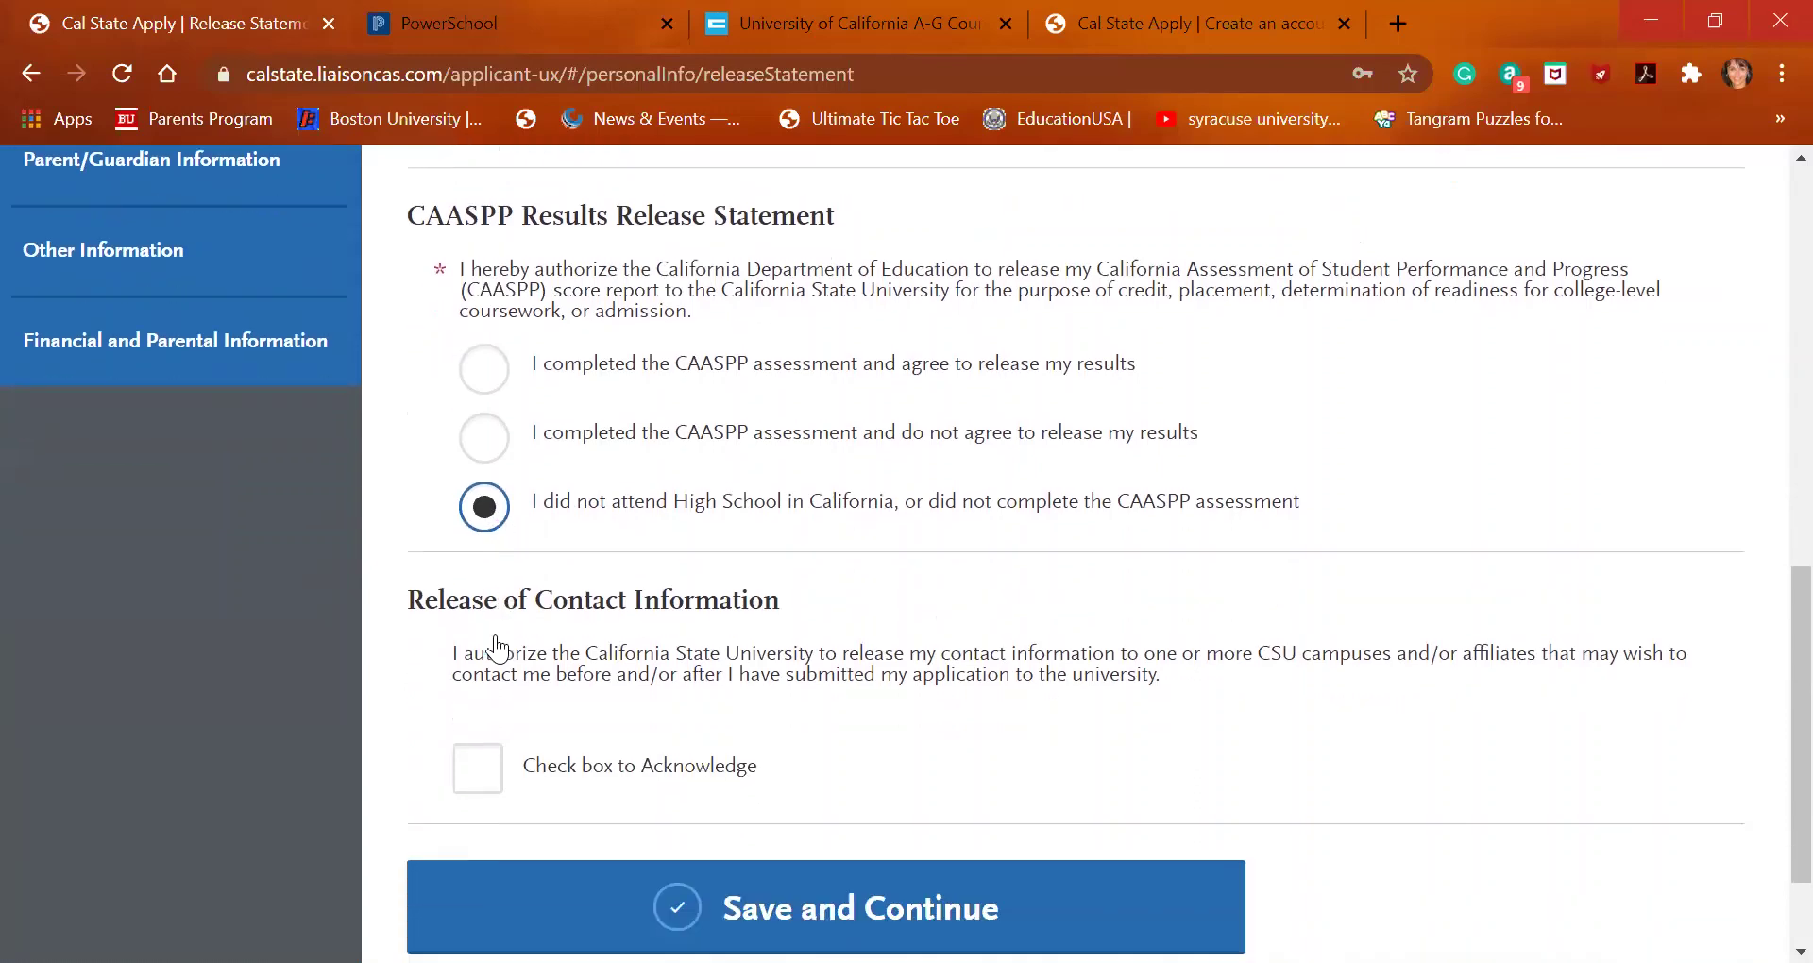
pyautogui.rightClick(465, 623)
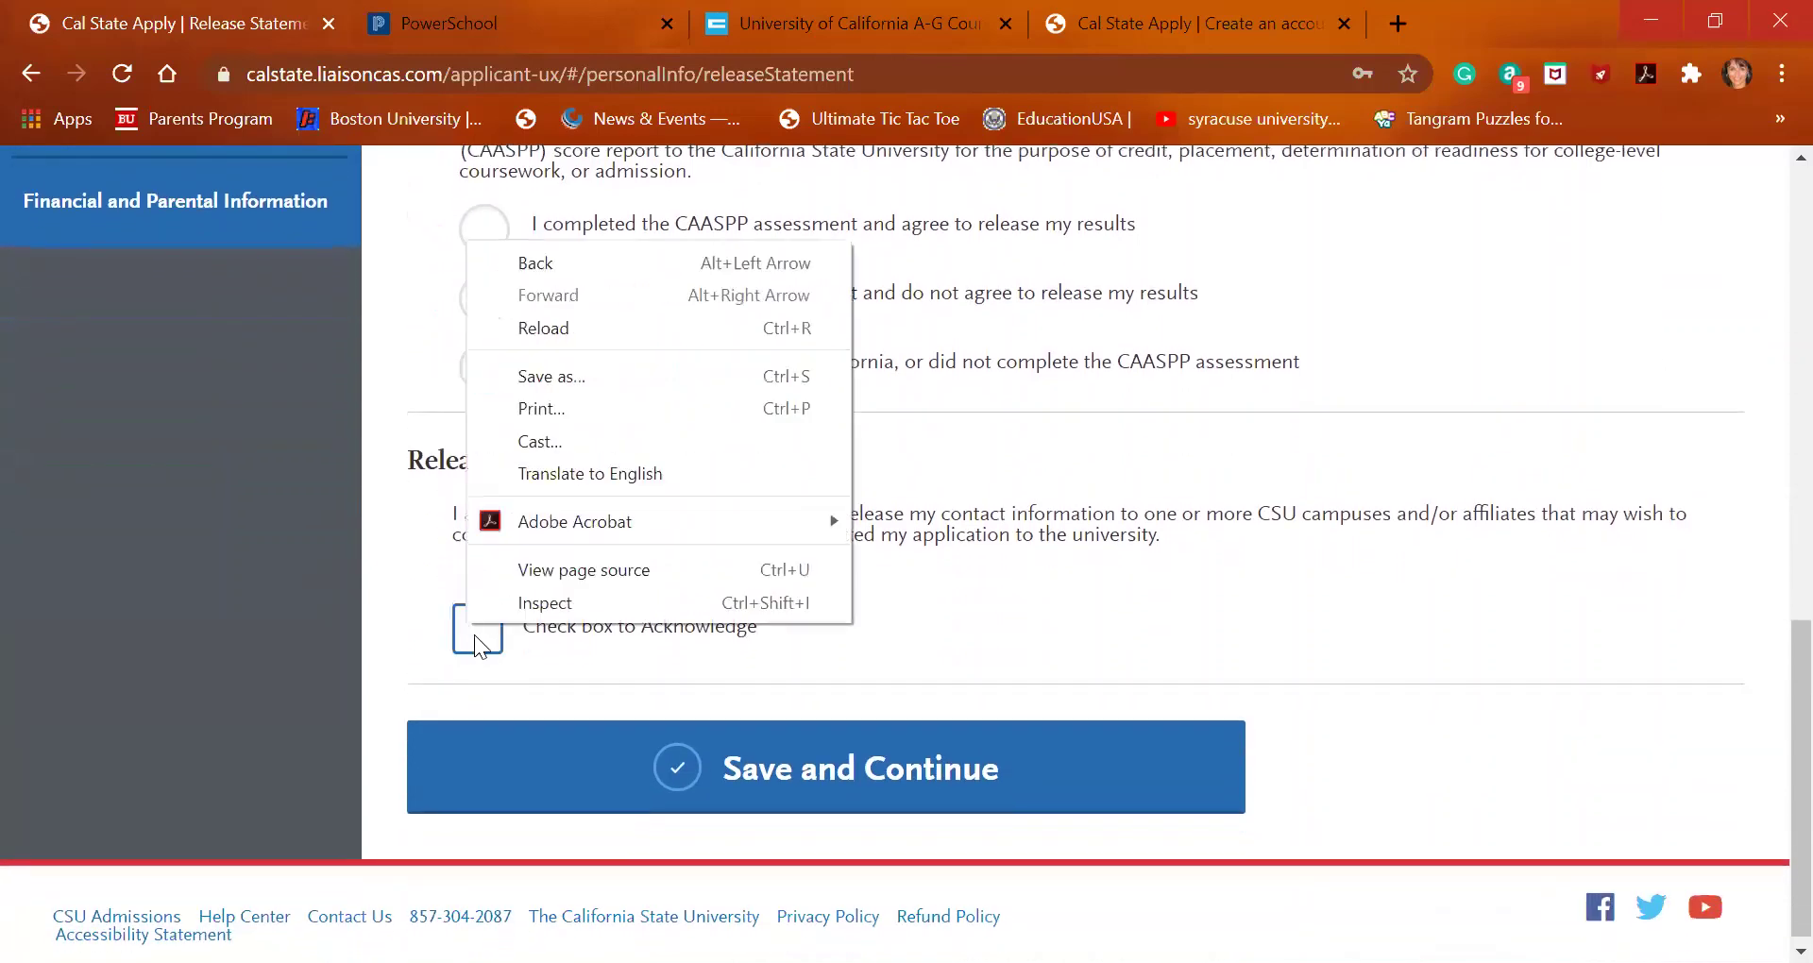
pyautogui.rightClick(478, 638)
pyautogui.click(478, 639)
pyautogui.click(478, 640)
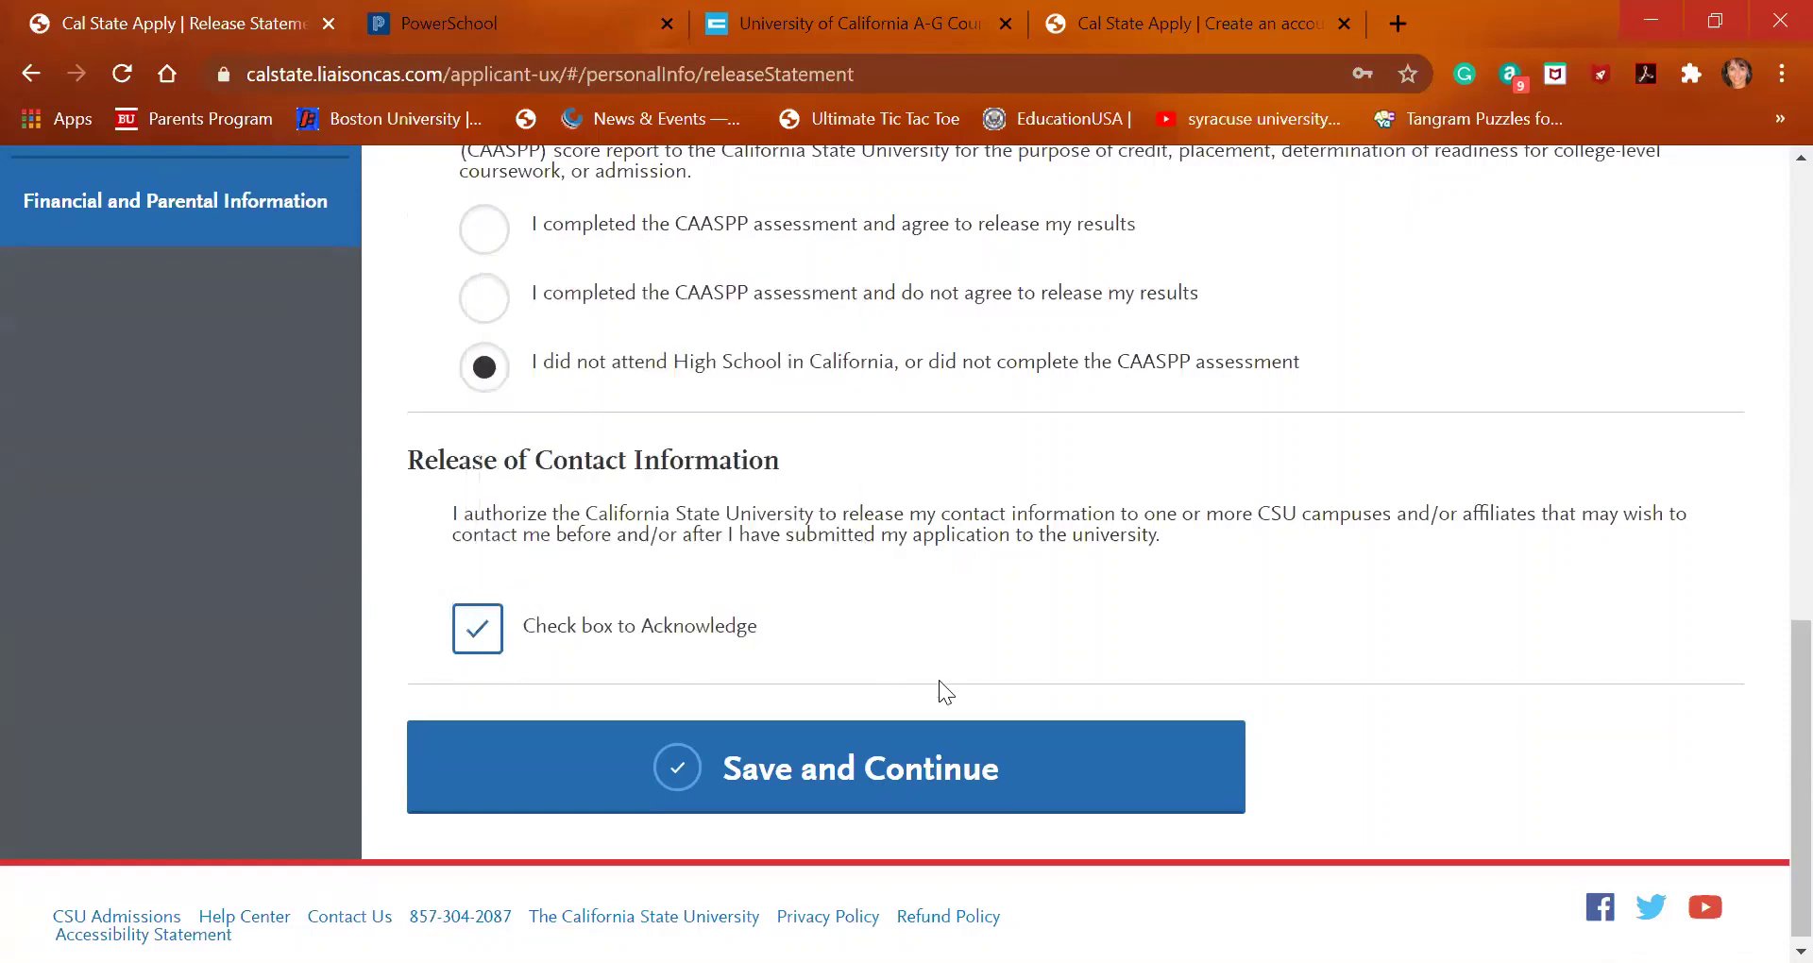
pyautogui.click(870, 772)
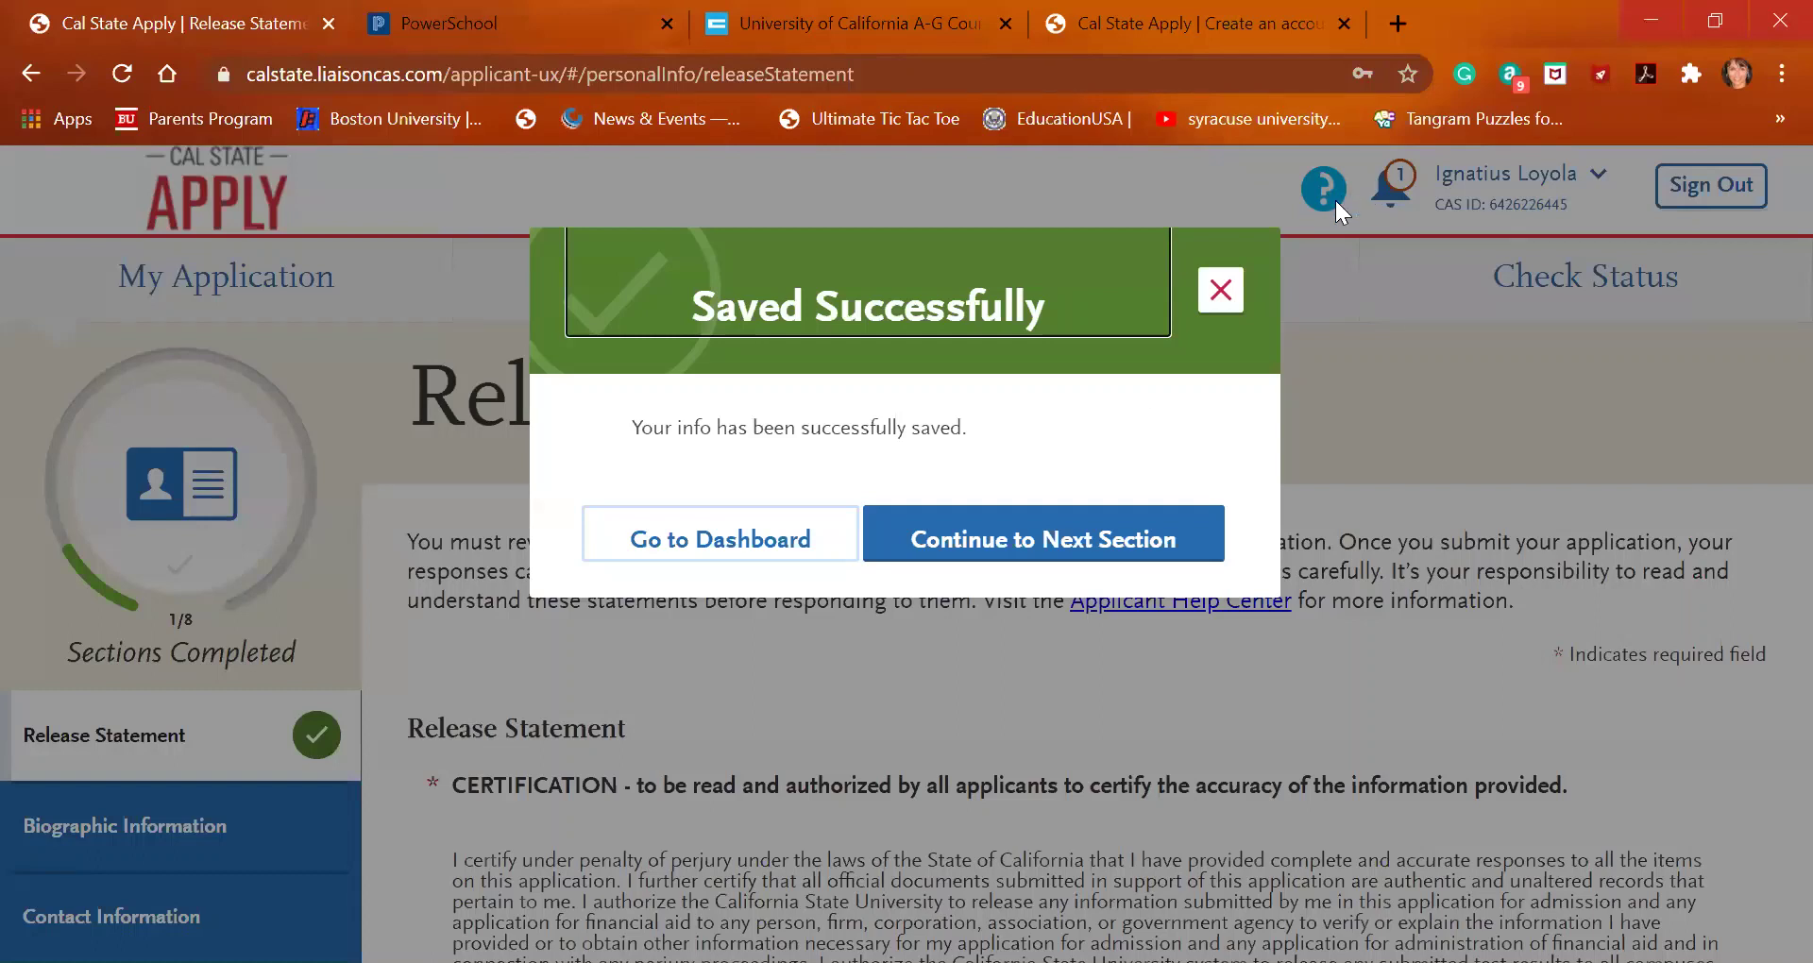
# Move on to the Biographic Information section and scroll to the Alternate Name question
pyautogui.click(1074, 538)
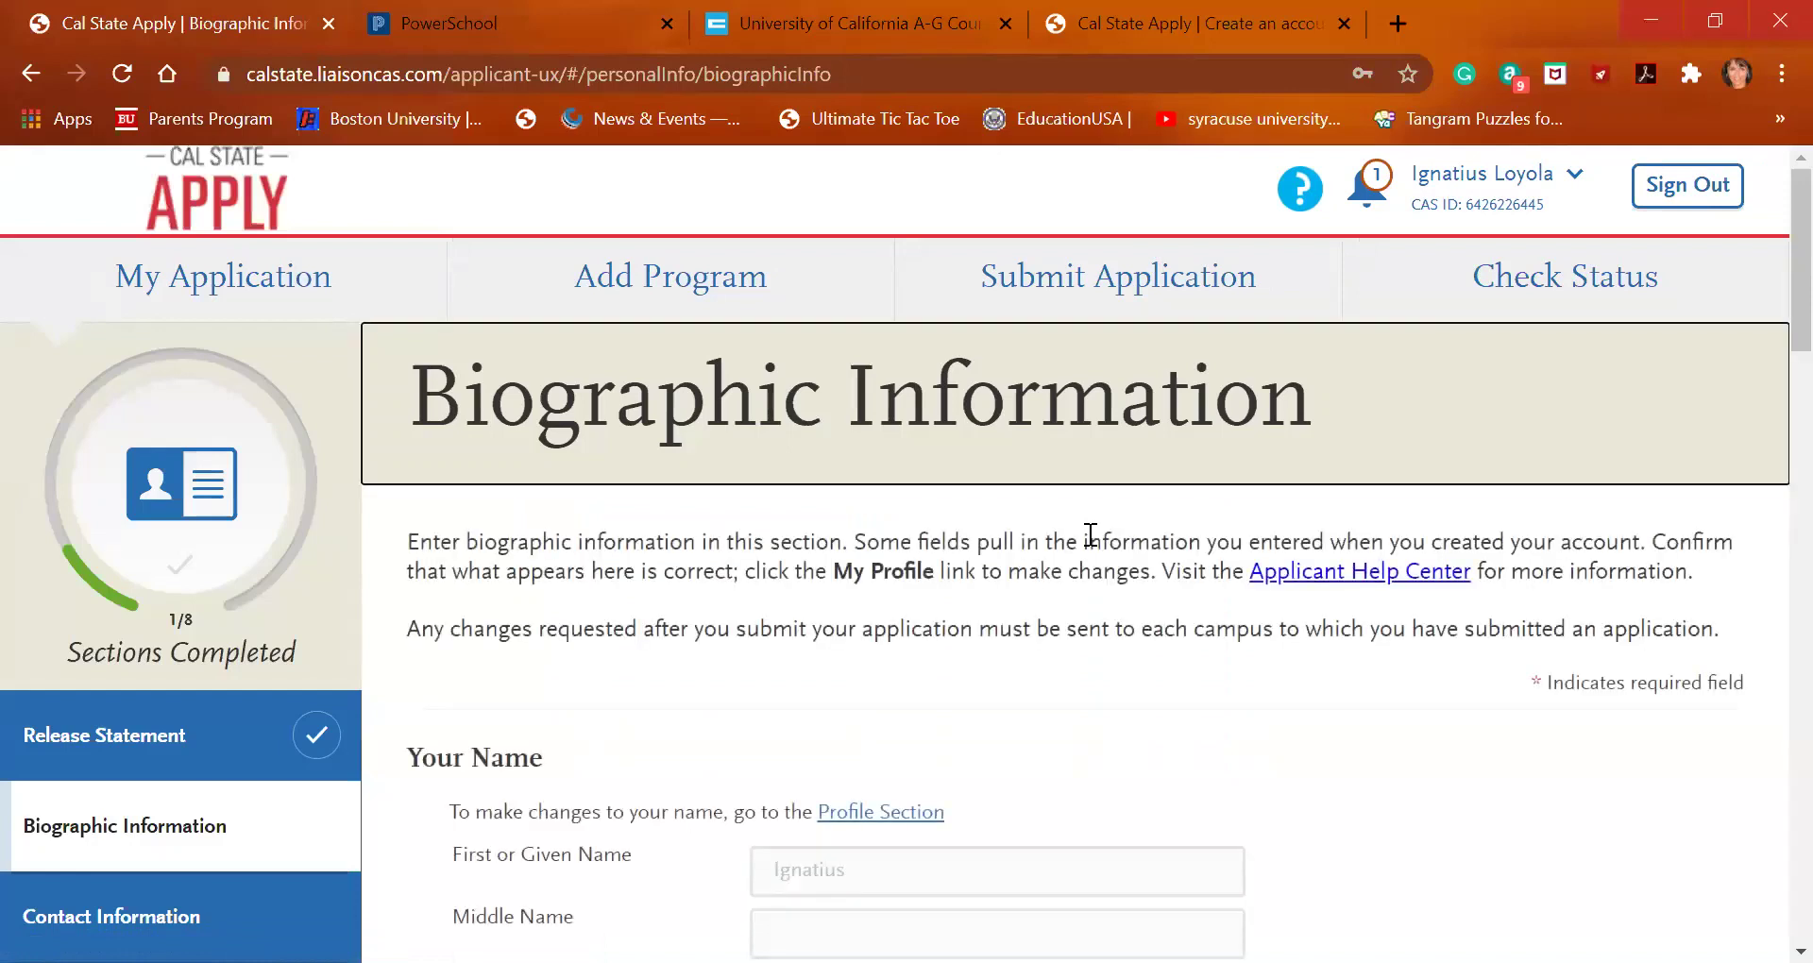
pyautogui.scroll(-2, 1039, 723)
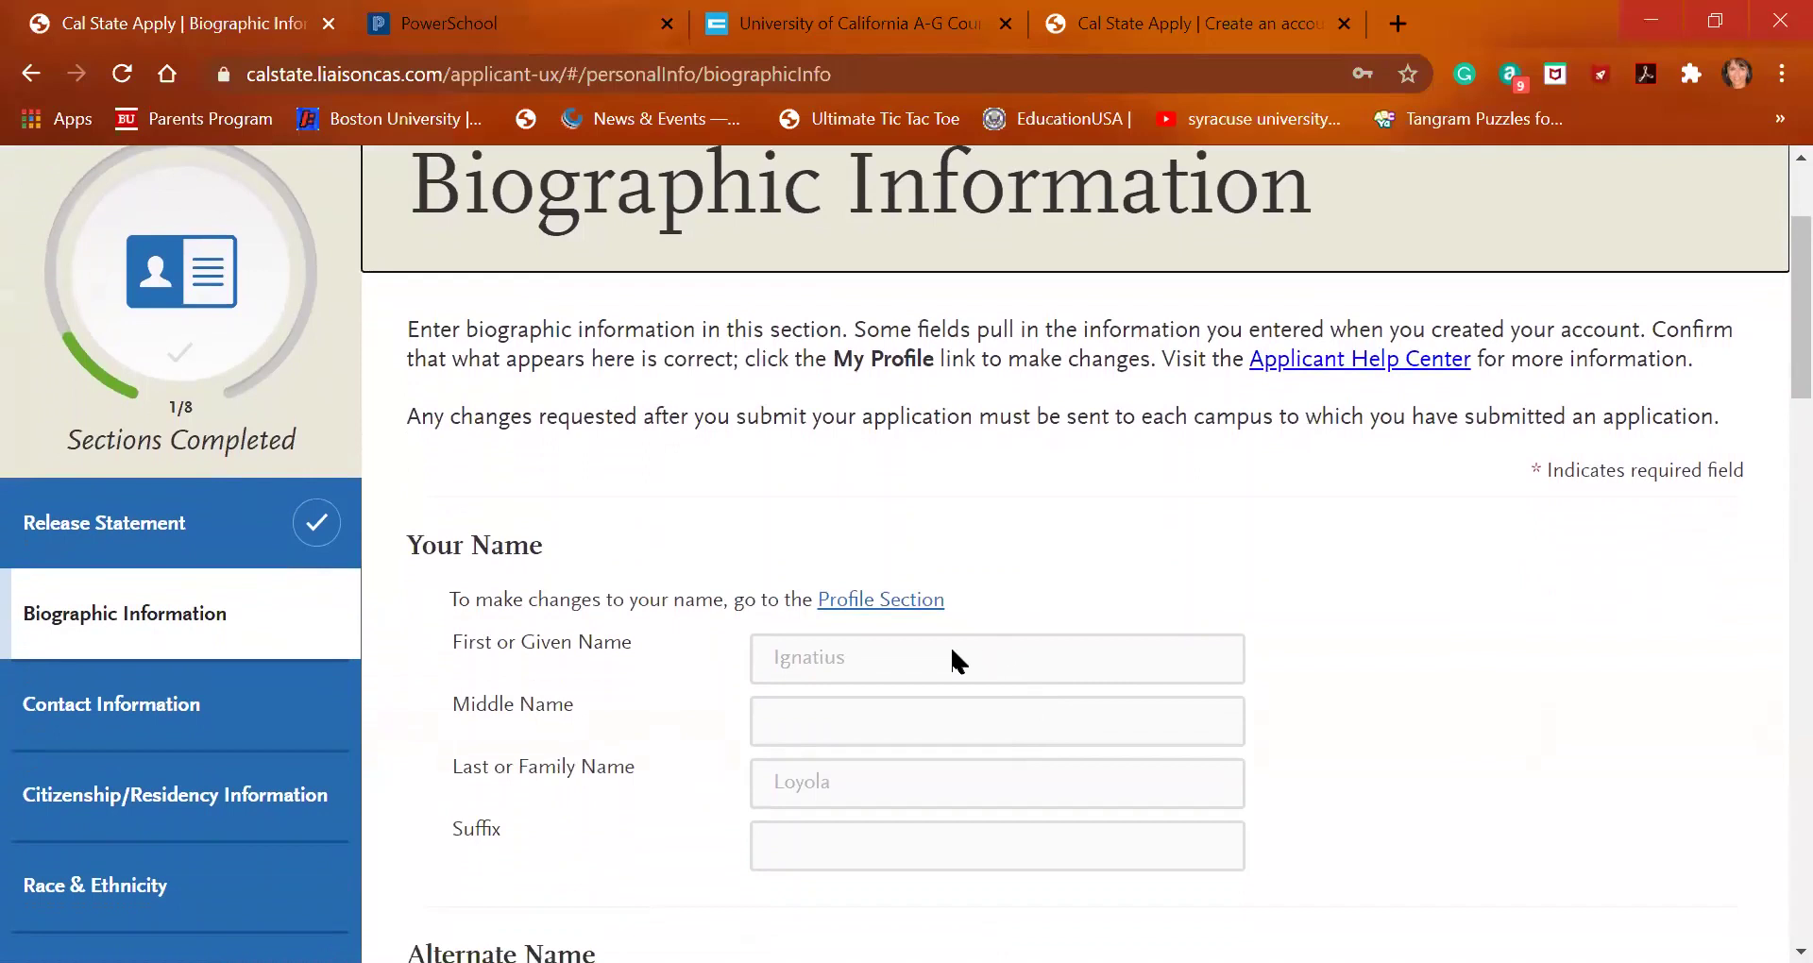
pyautogui.scroll(-1, 949, 643)
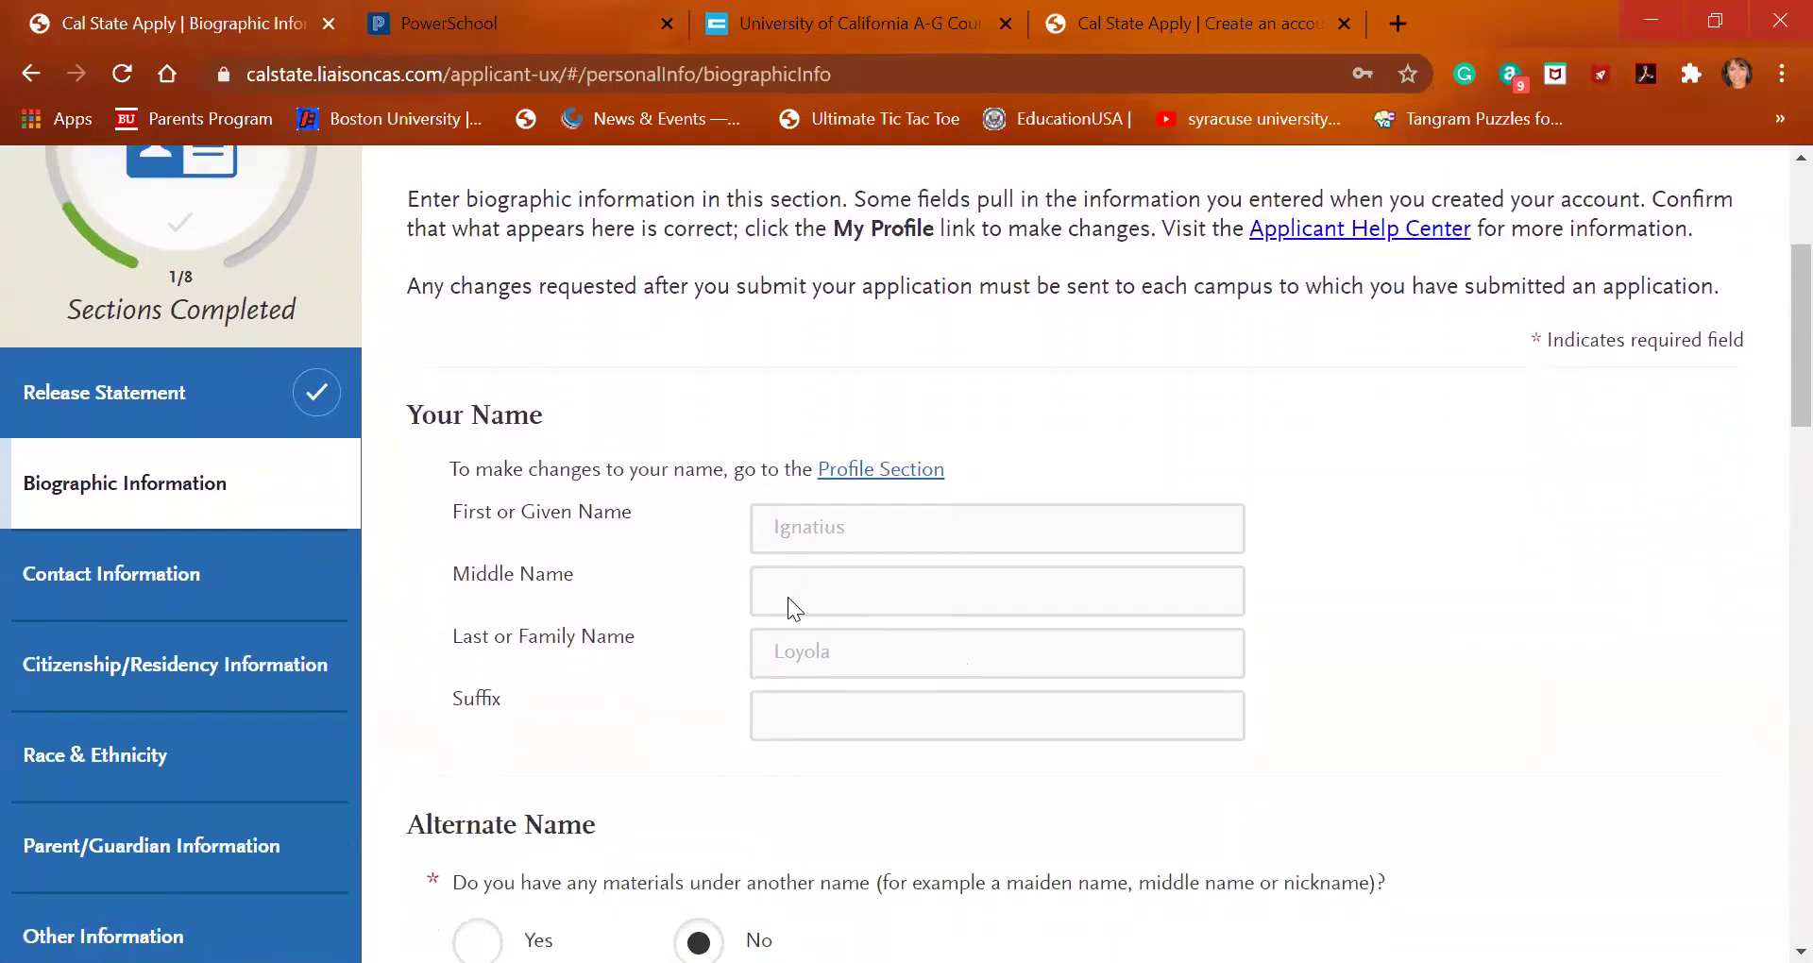
pyautogui.scroll(-3, 896, 668)
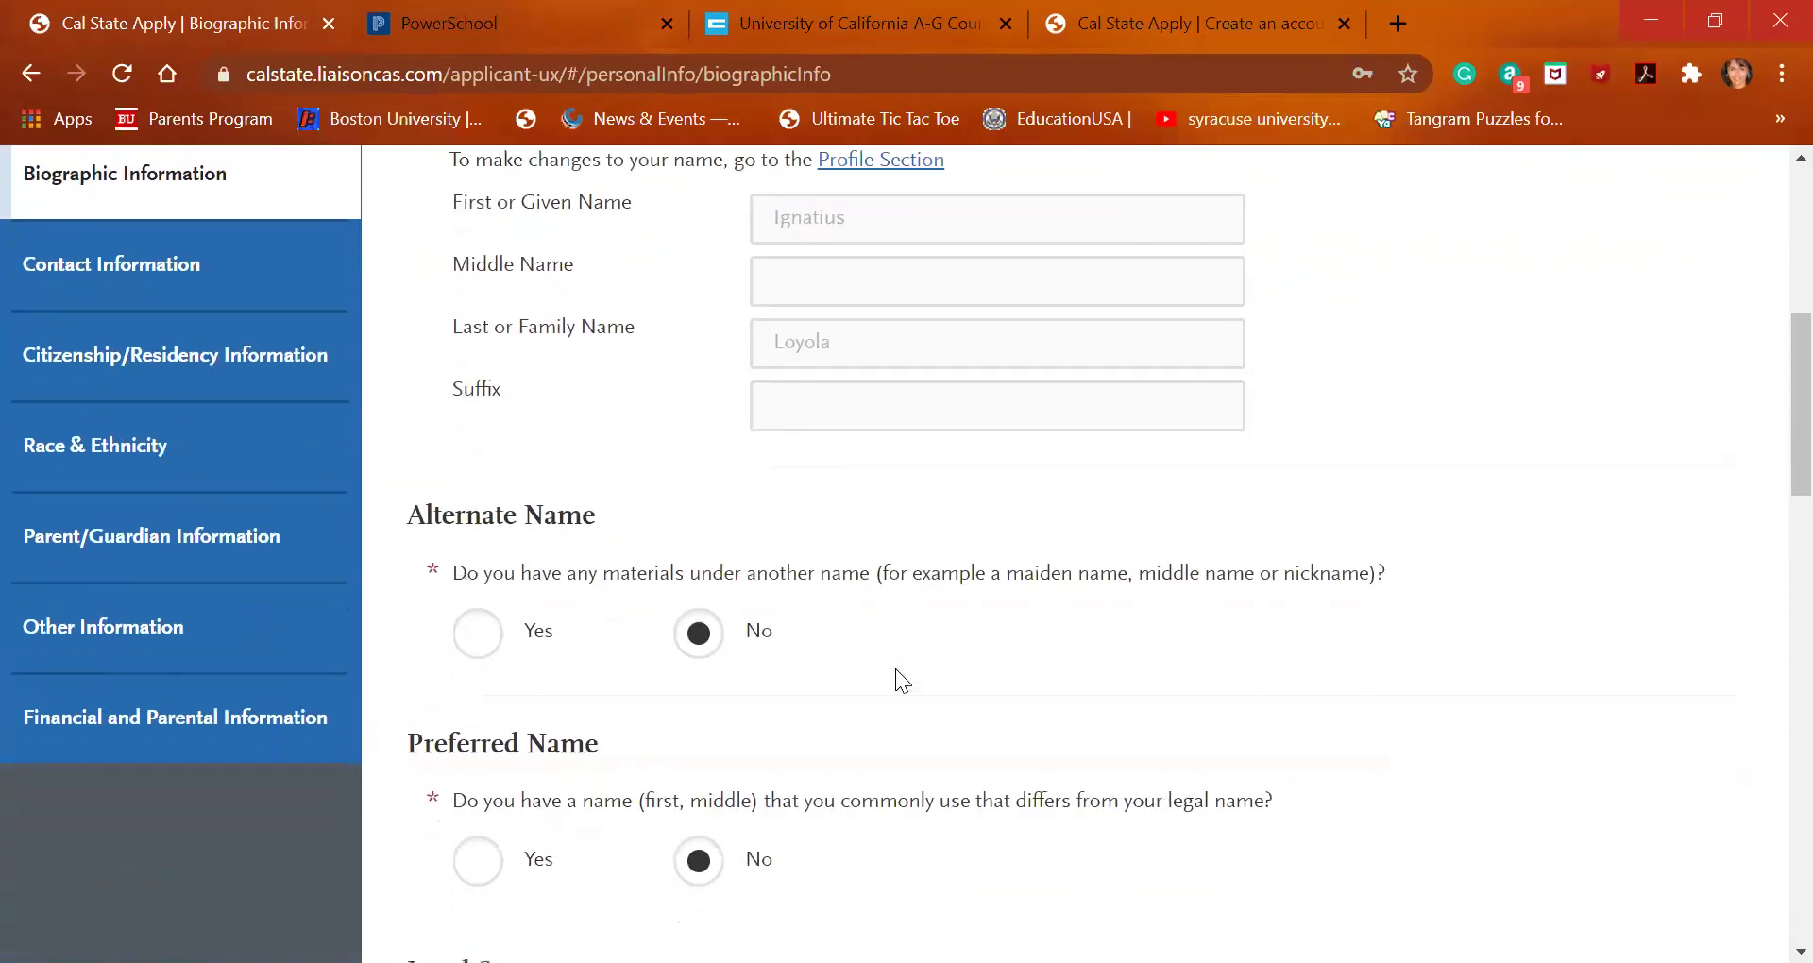
# Answer Yes to Alternate Name and enter the applicant's alternate first and last names
pyautogui.click(479, 622)
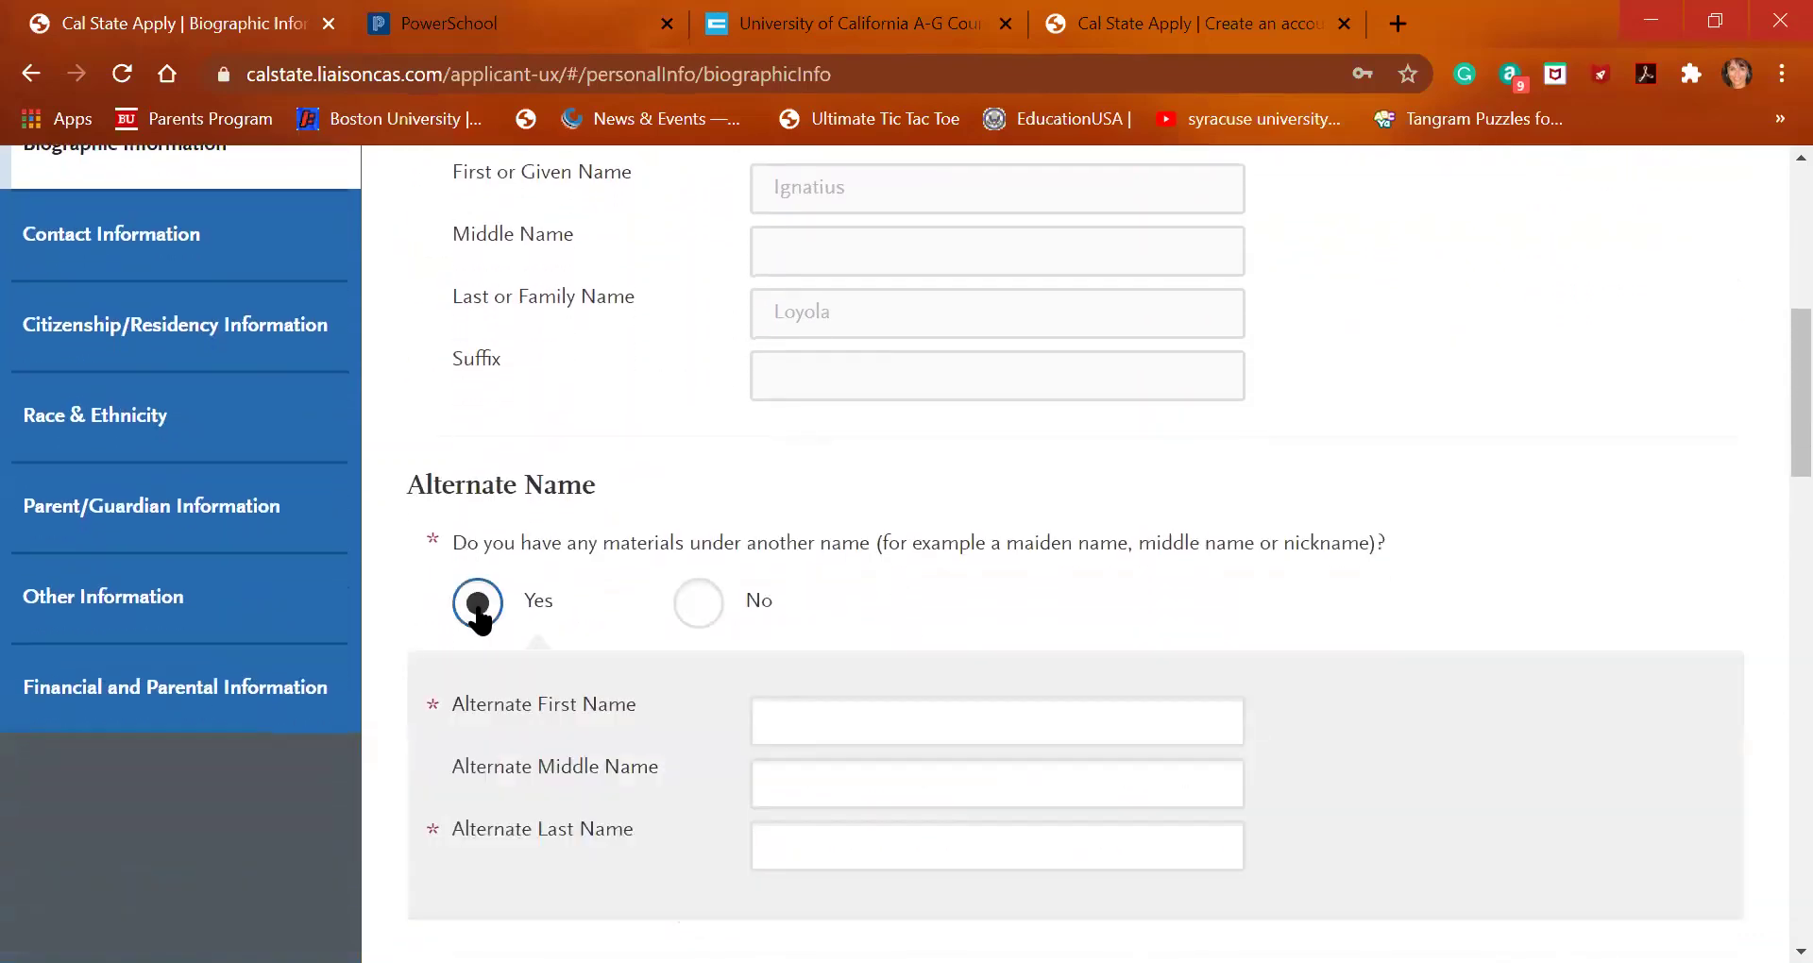
pyautogui.click(883, 732)
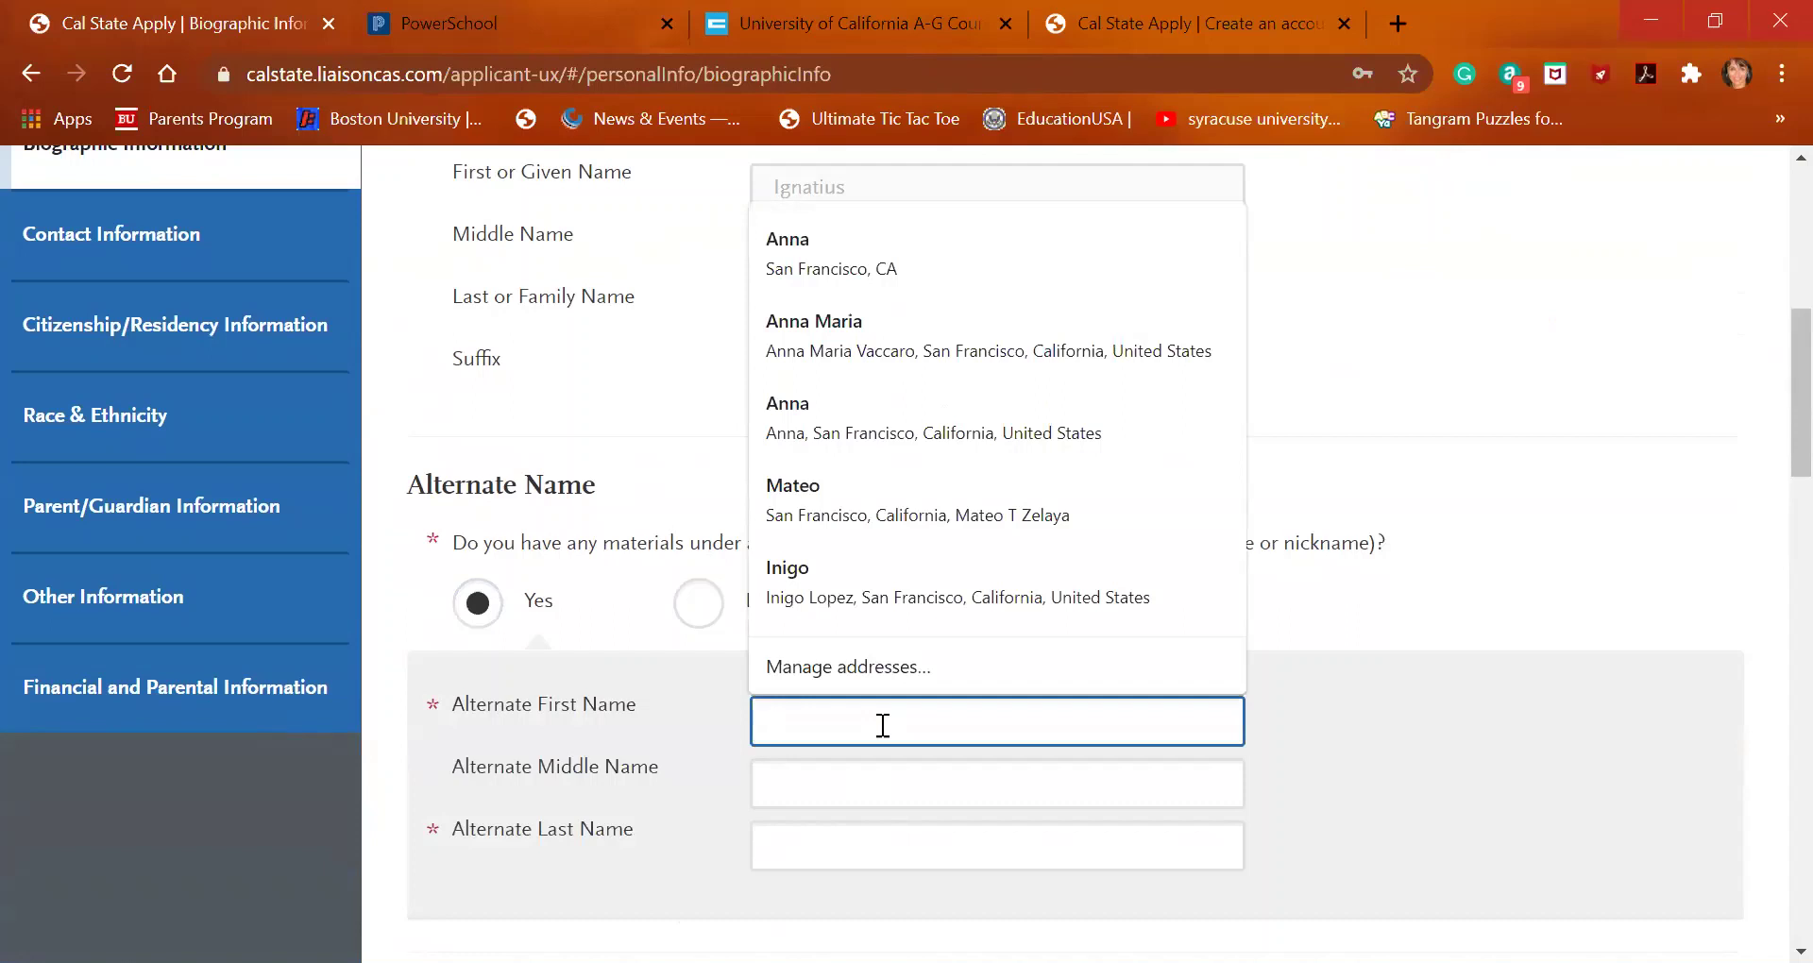
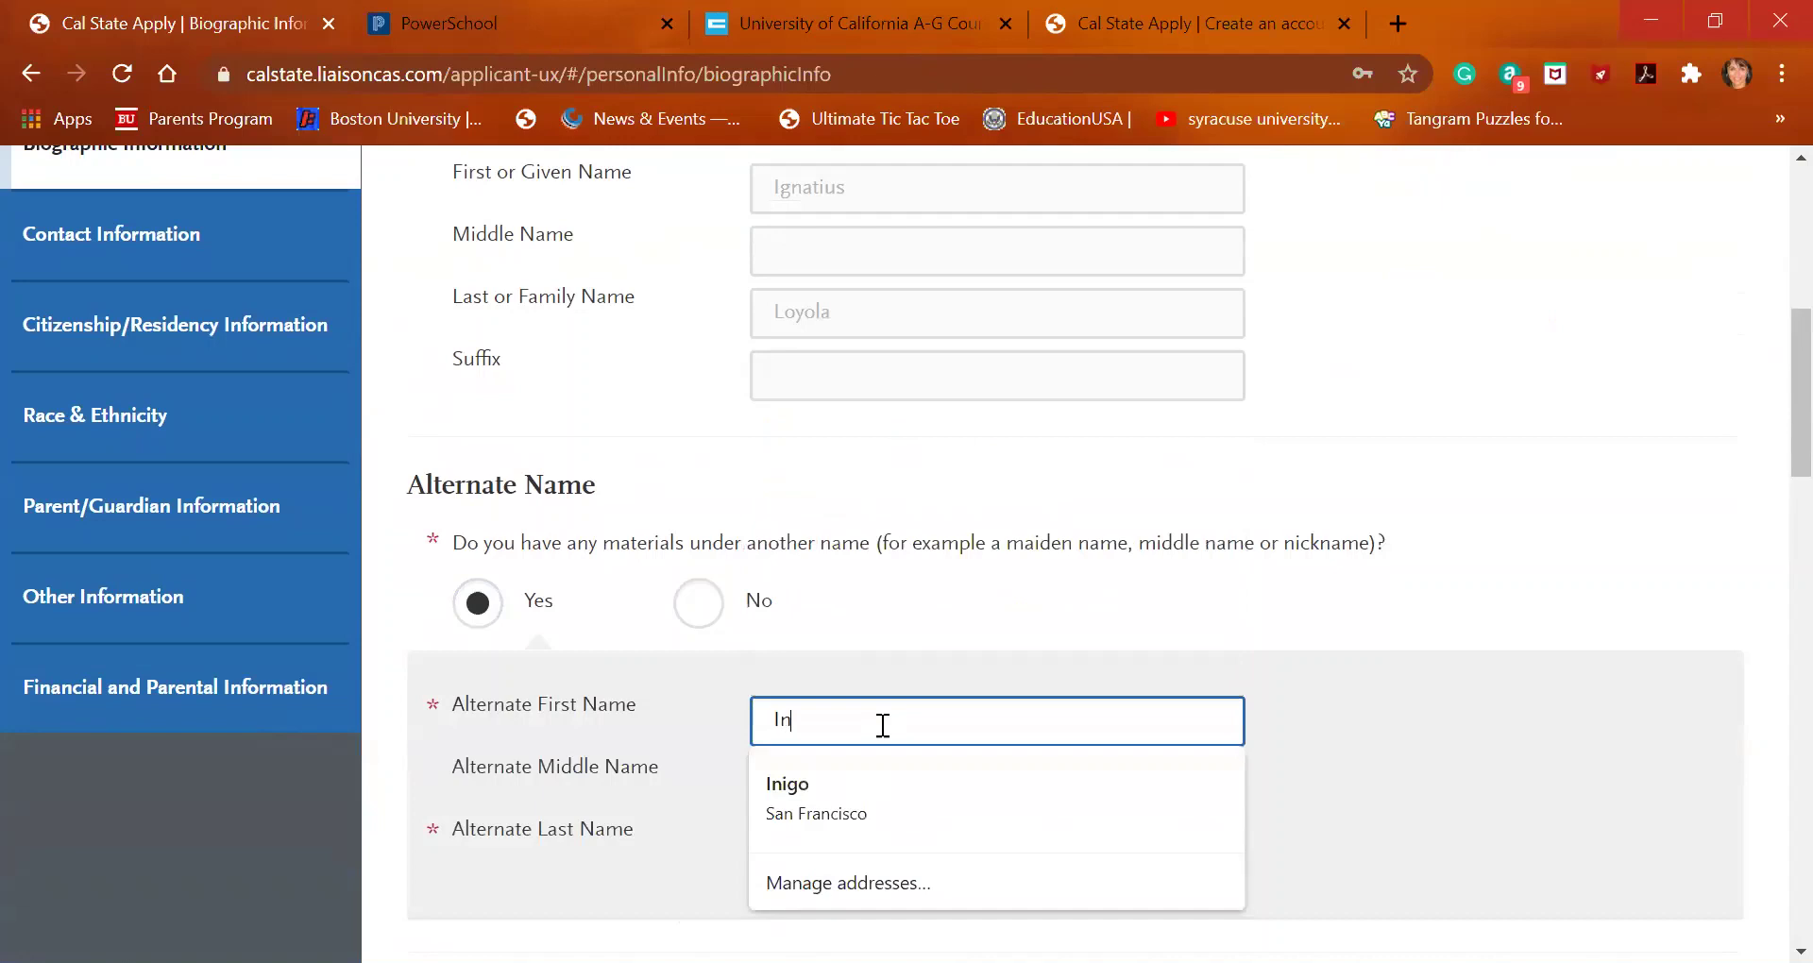
pyautogui.press('Tab')
pyautogui.press('Tab')
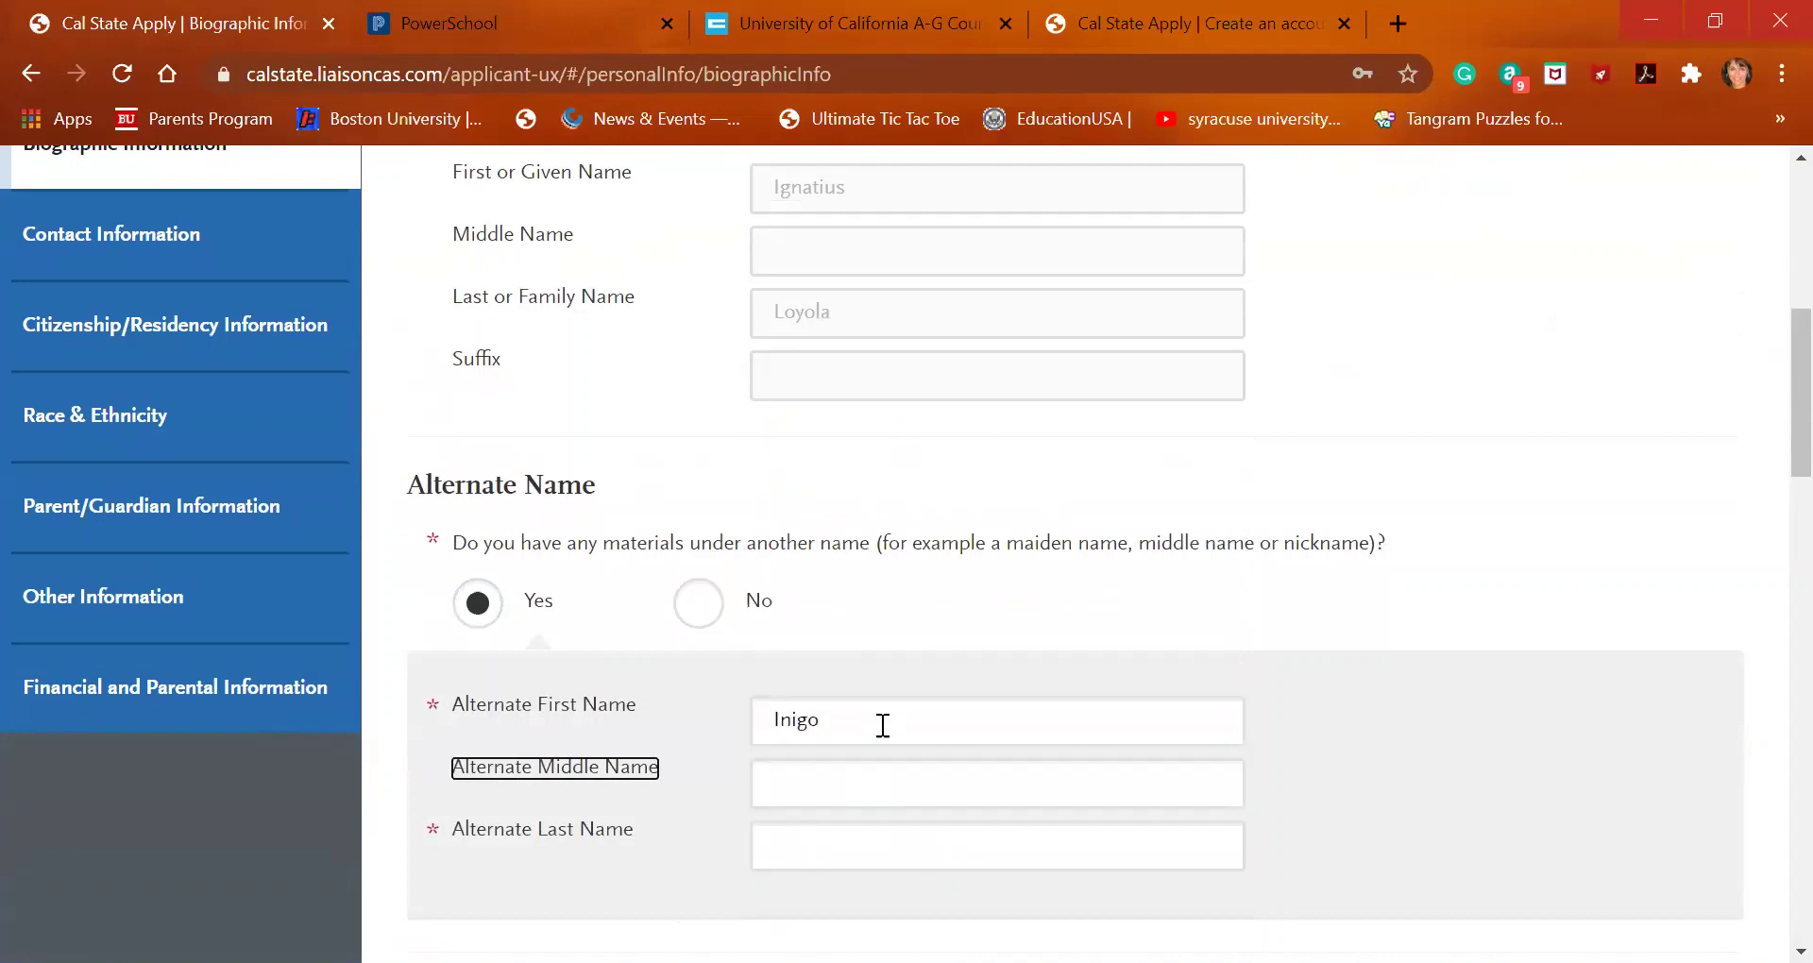
pyautogui.press('Tab')
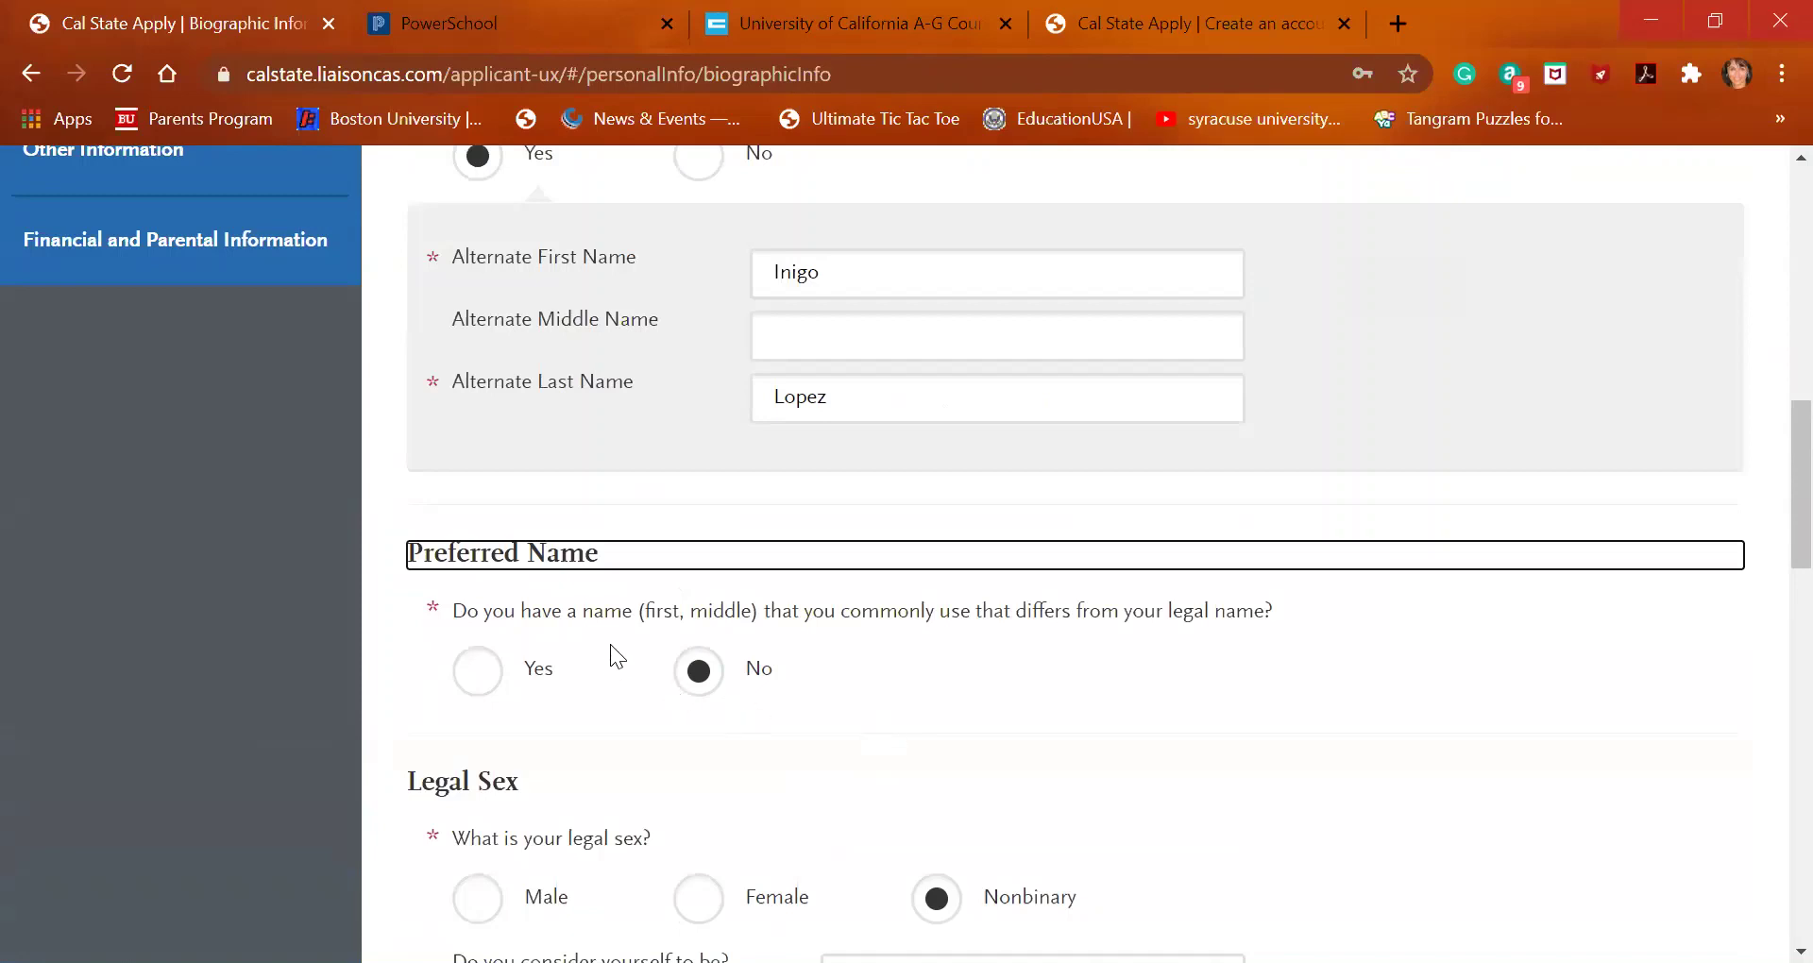
# Answer Yes to Preferred Name and fill in the applicant's preferred first name
pyautogui.click(474, 672)
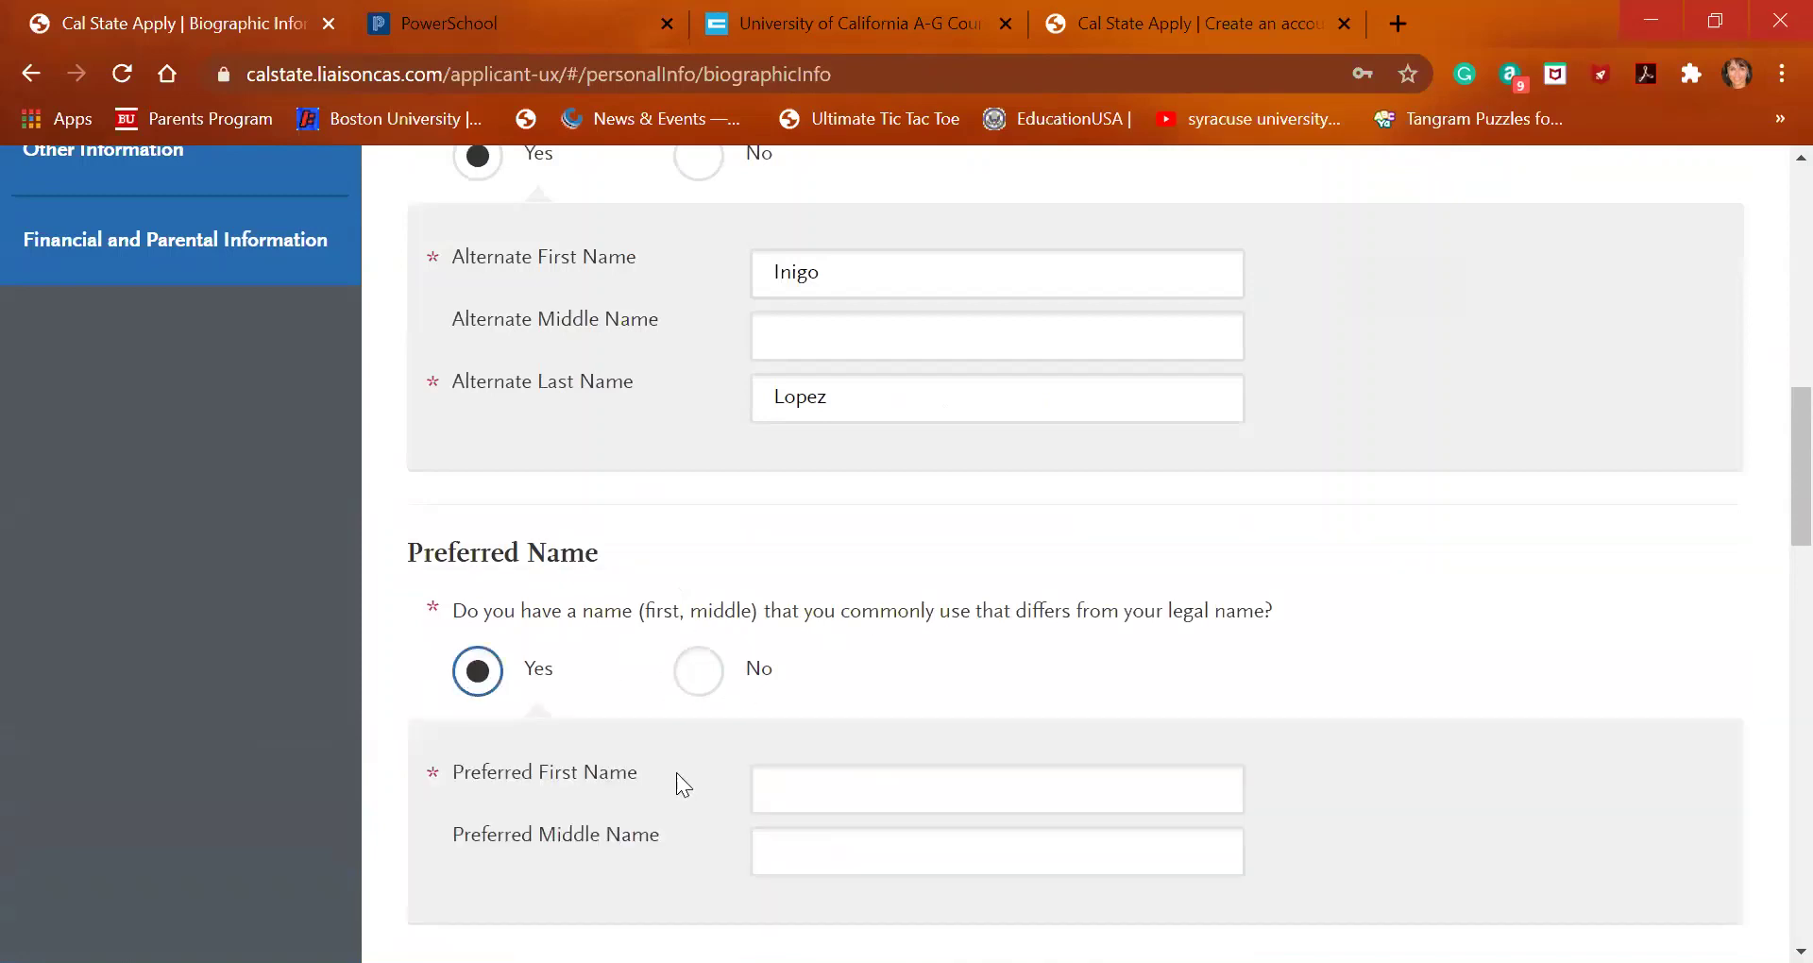
pyautogui.click(841, 803)
pyautogui.rightClick(841, 803)
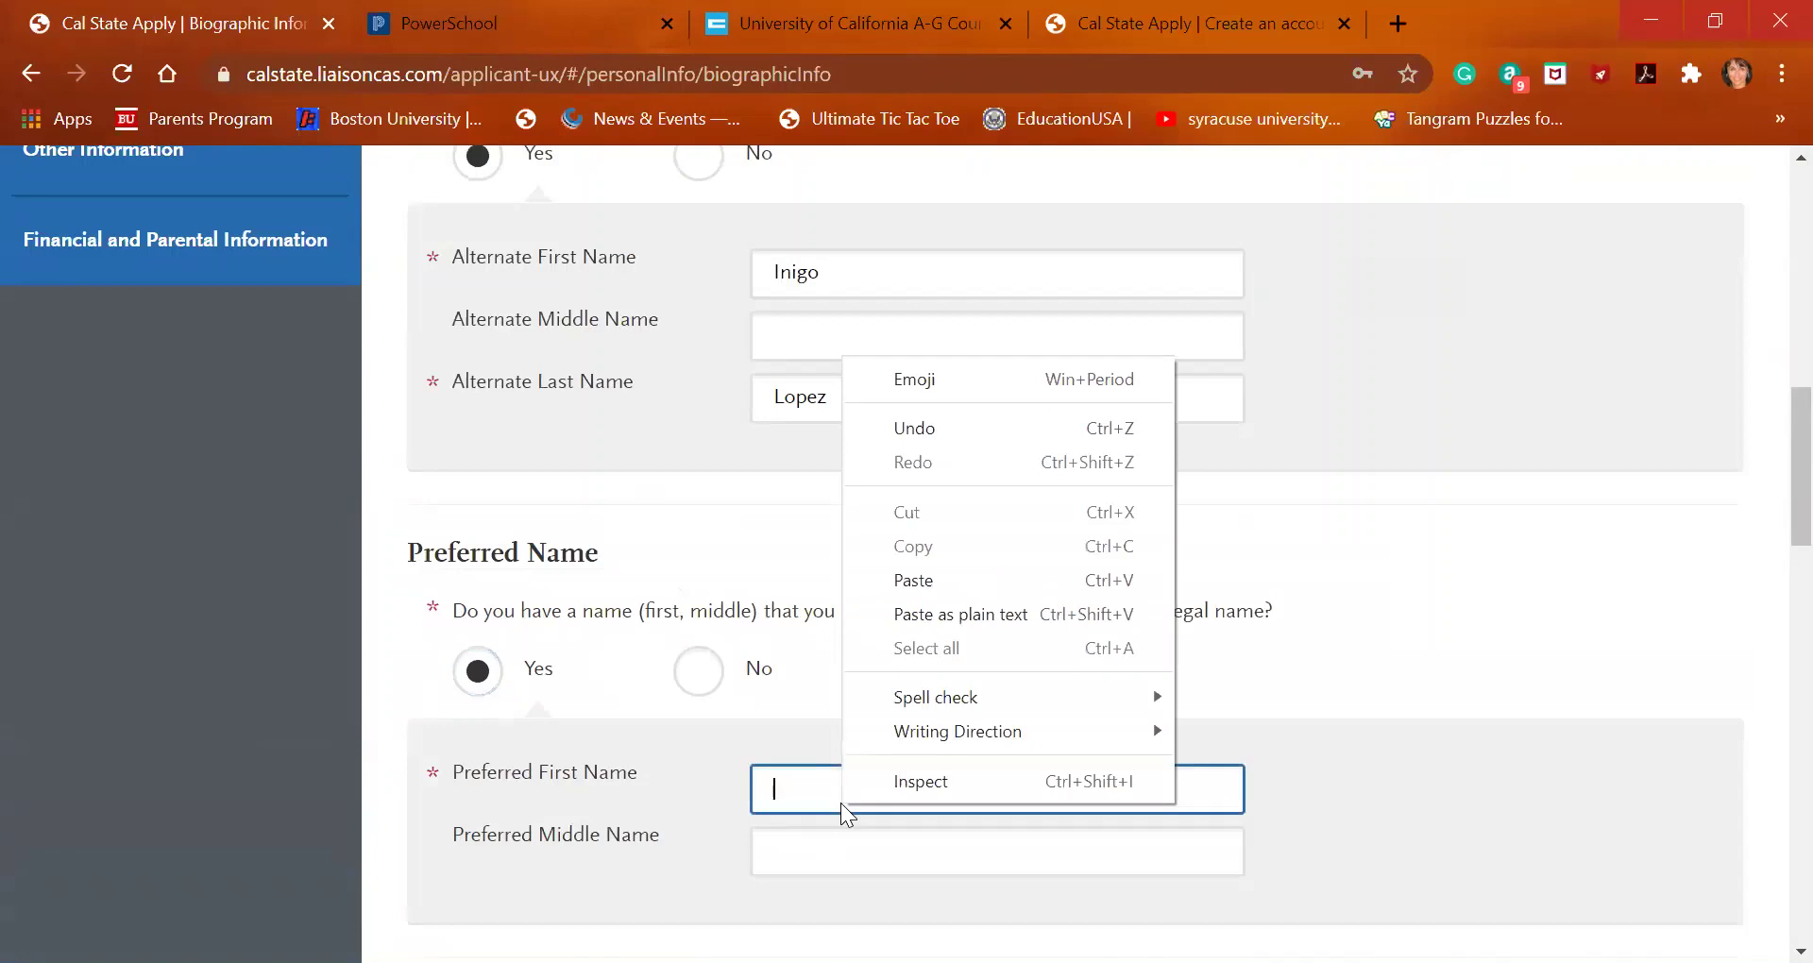
pyautogui.click(789, 773)
pyautogui.write('AMV')
pyautogui.press('Tab')
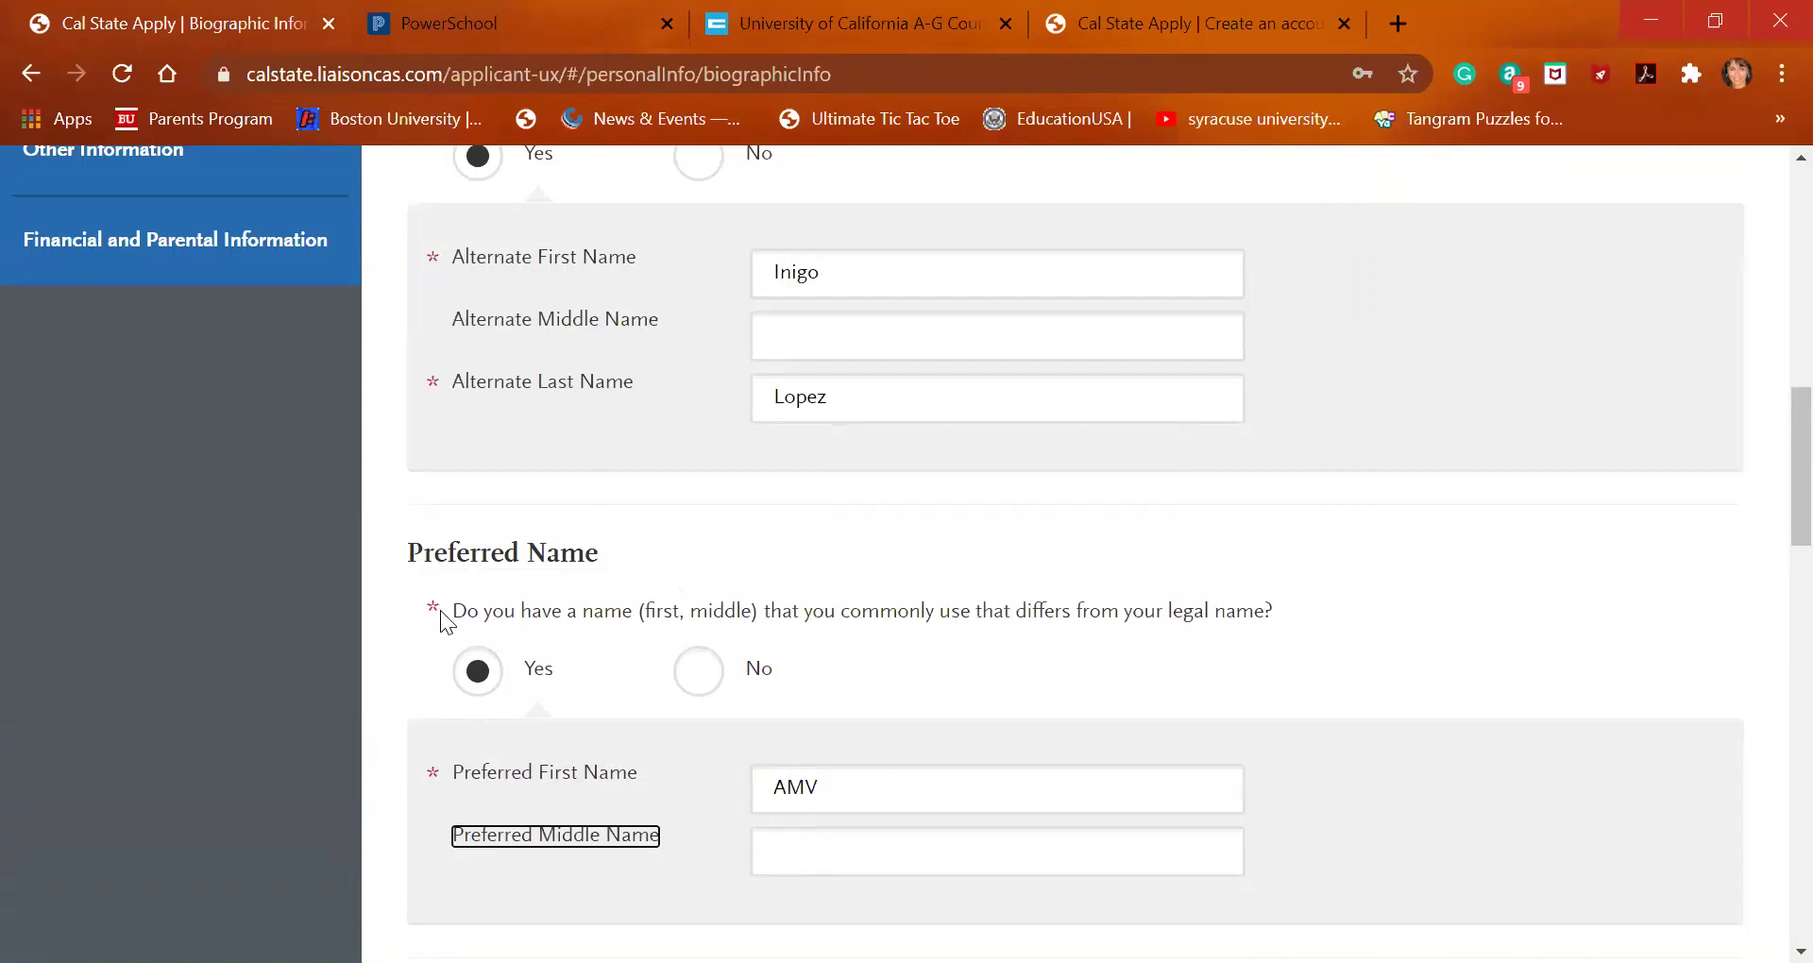
pyautogui.scroll(-3, 518, 591)
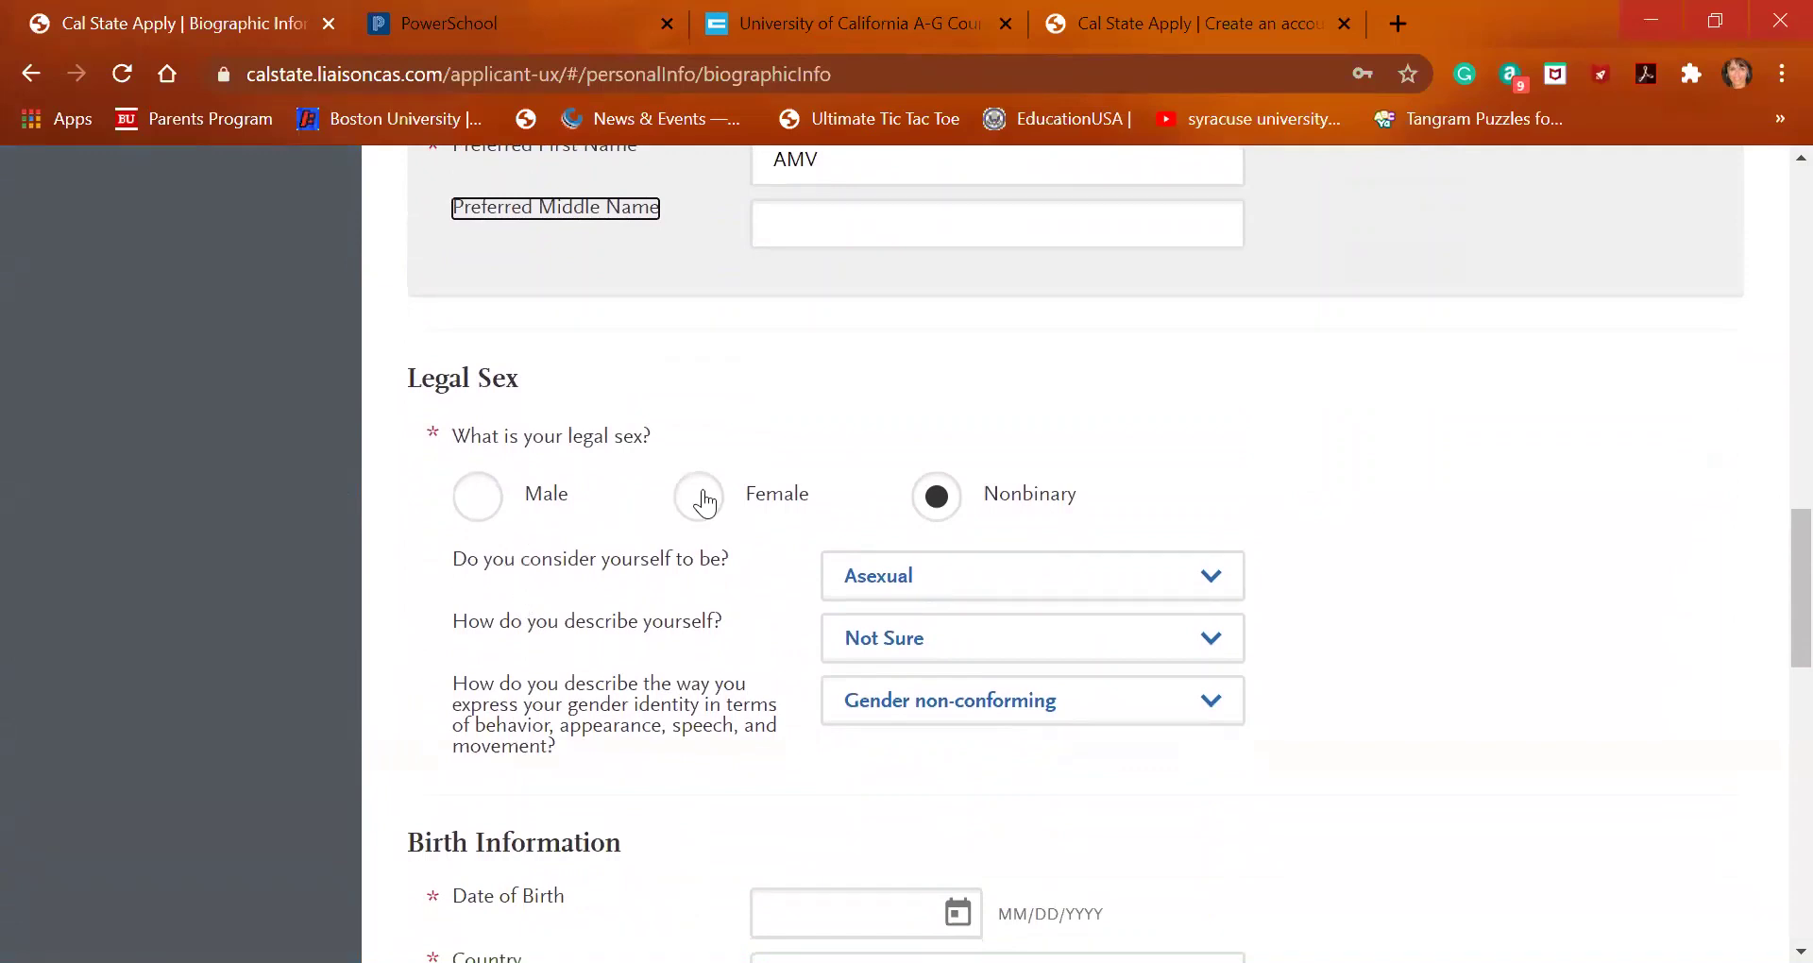
pyautogui.click(1179, 585)
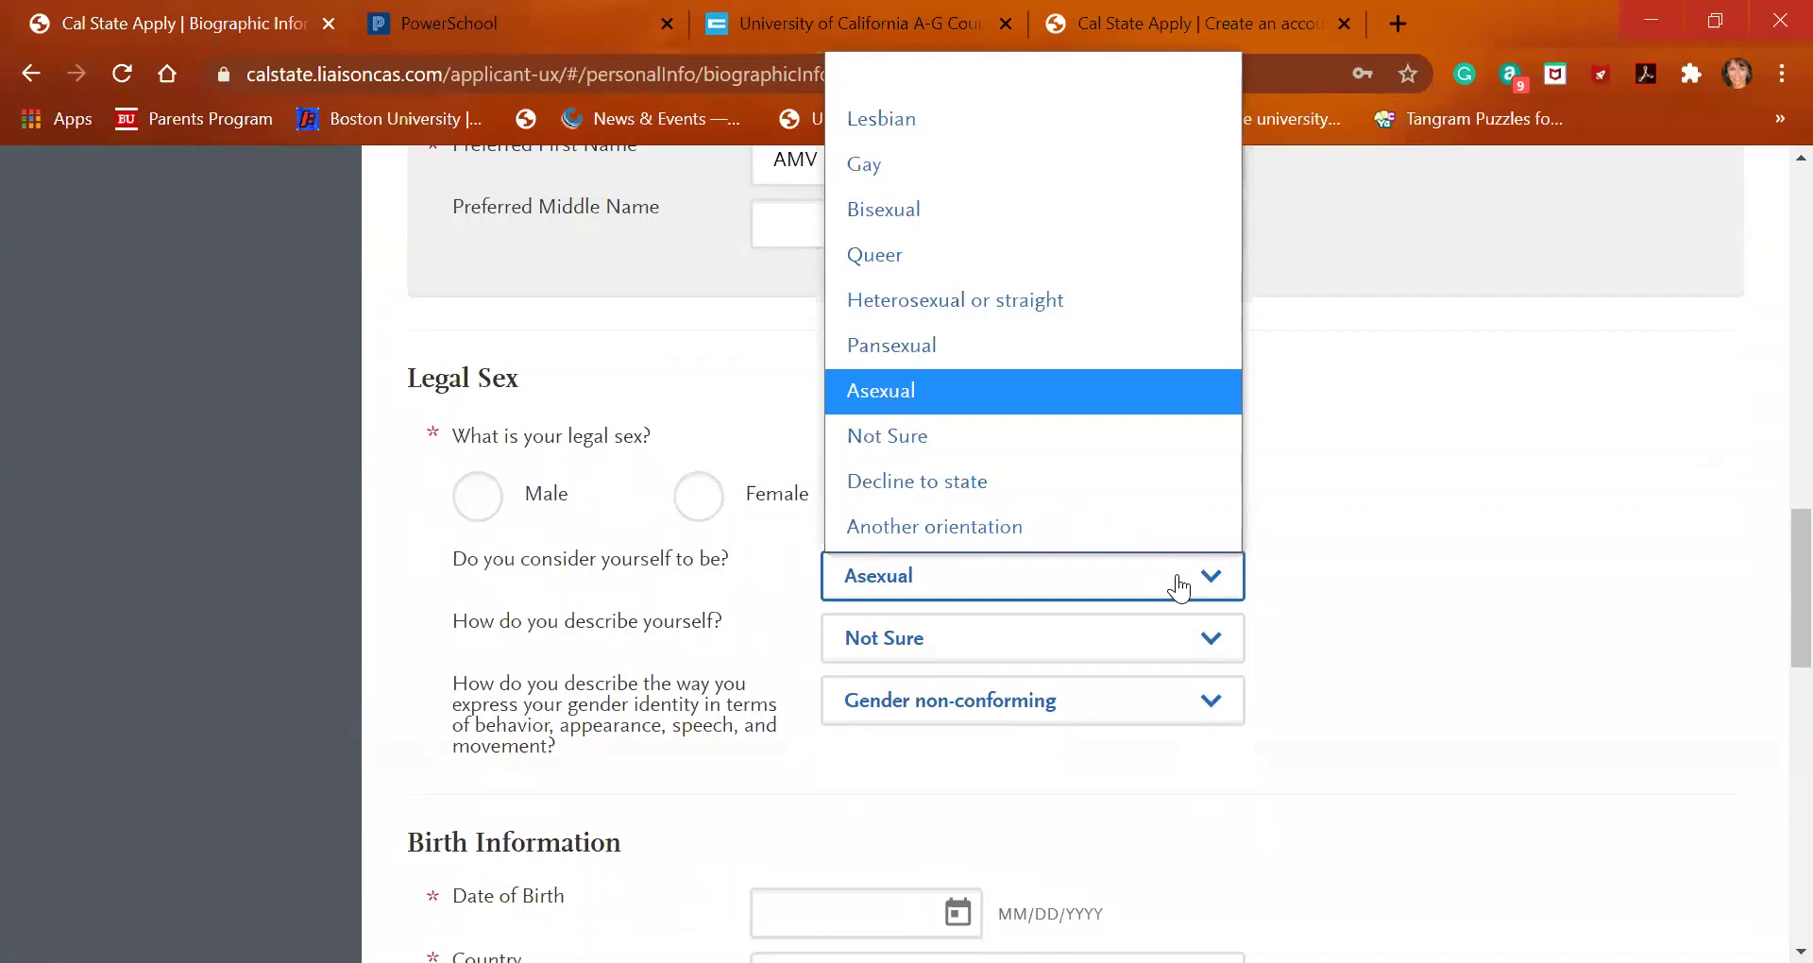
pyautogui.click(1178, 588)
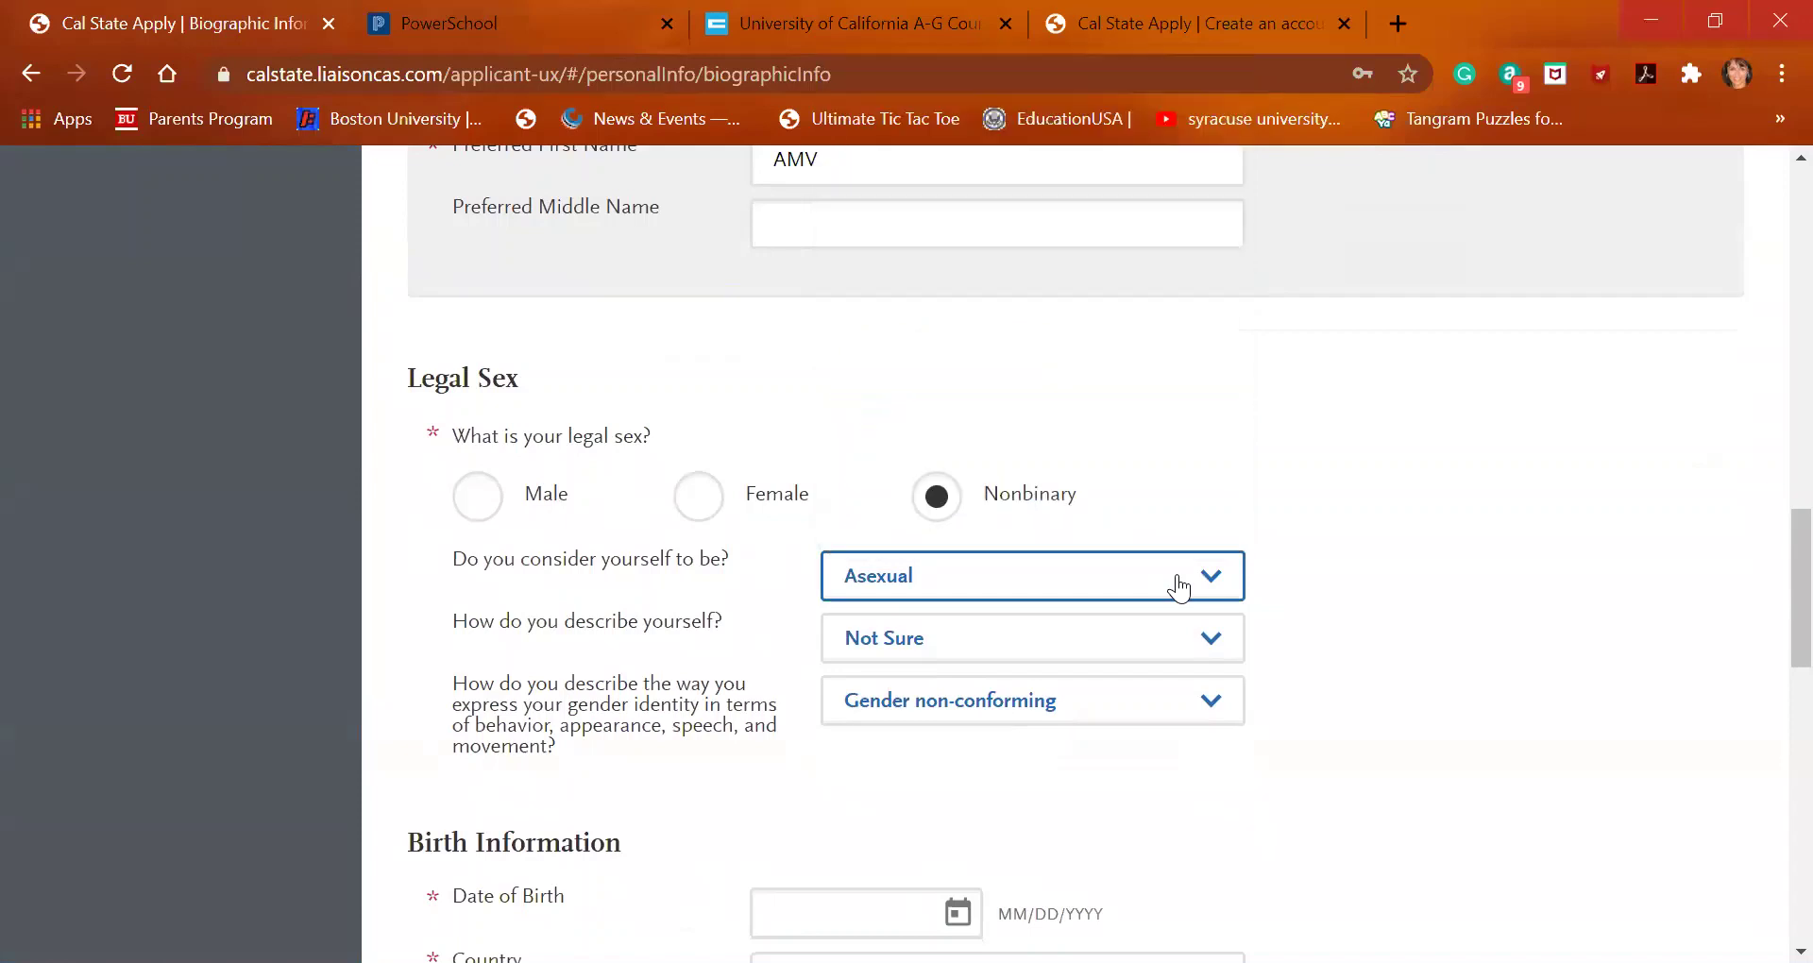
pyautogui.click(1164, 657)
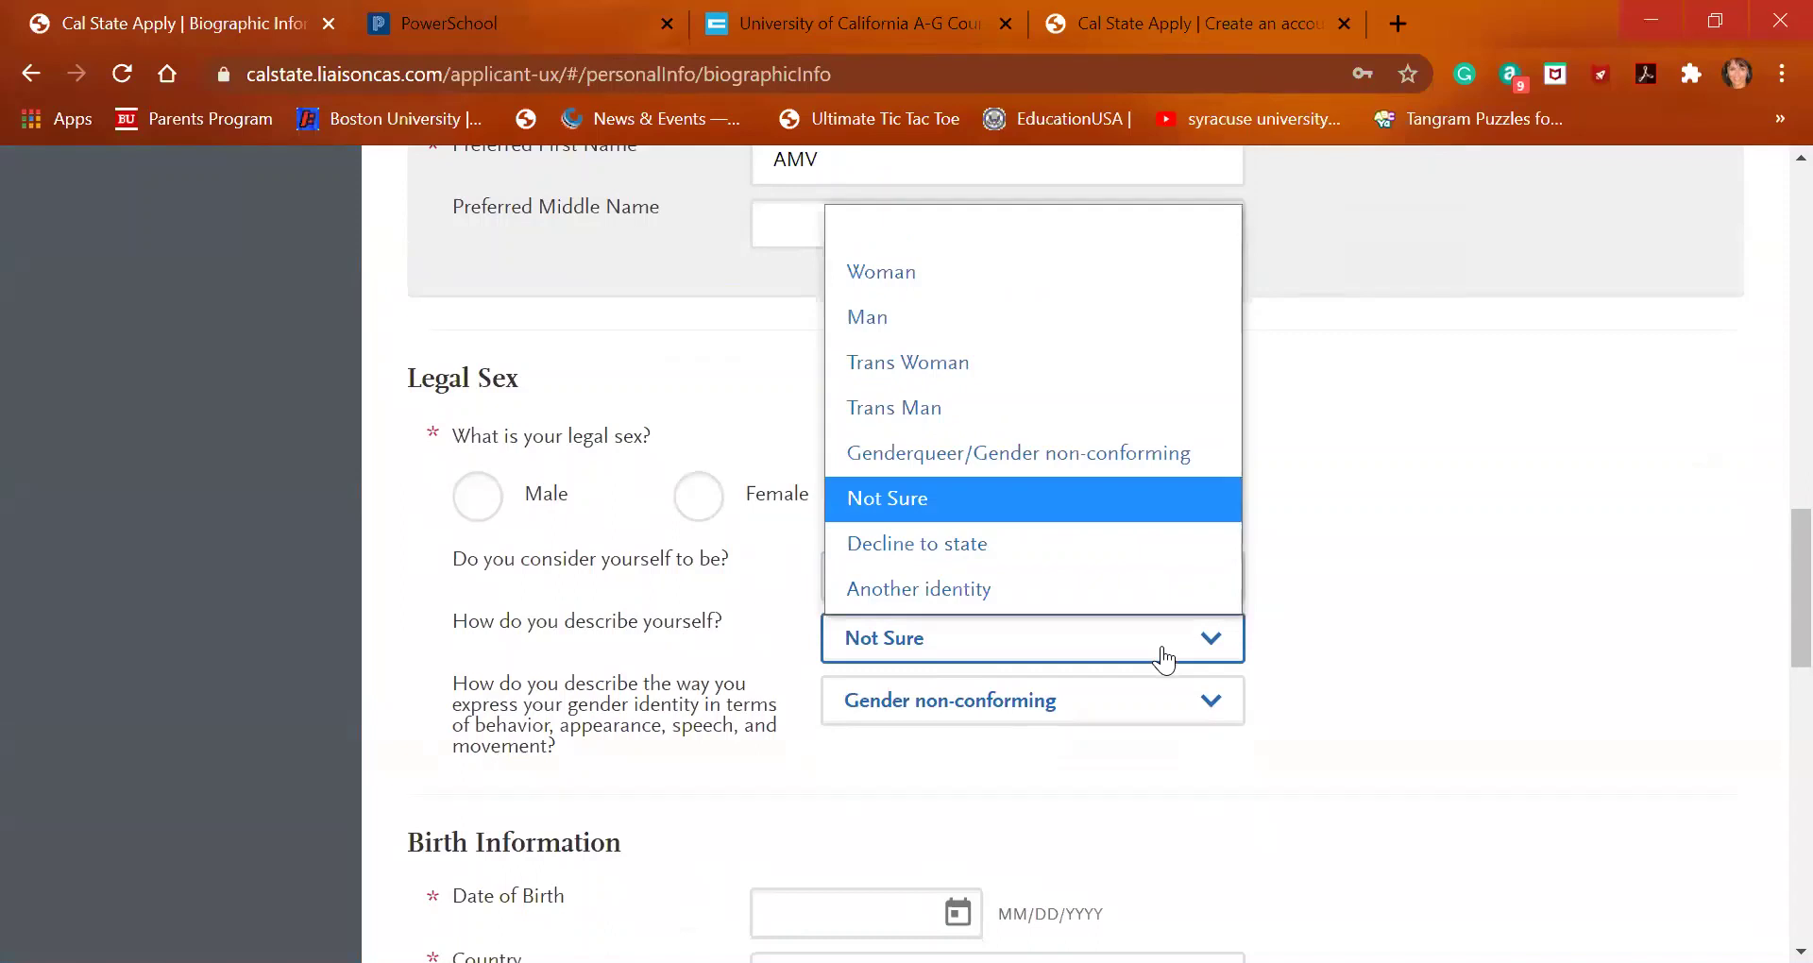
pyautogui.click(1173, 512)
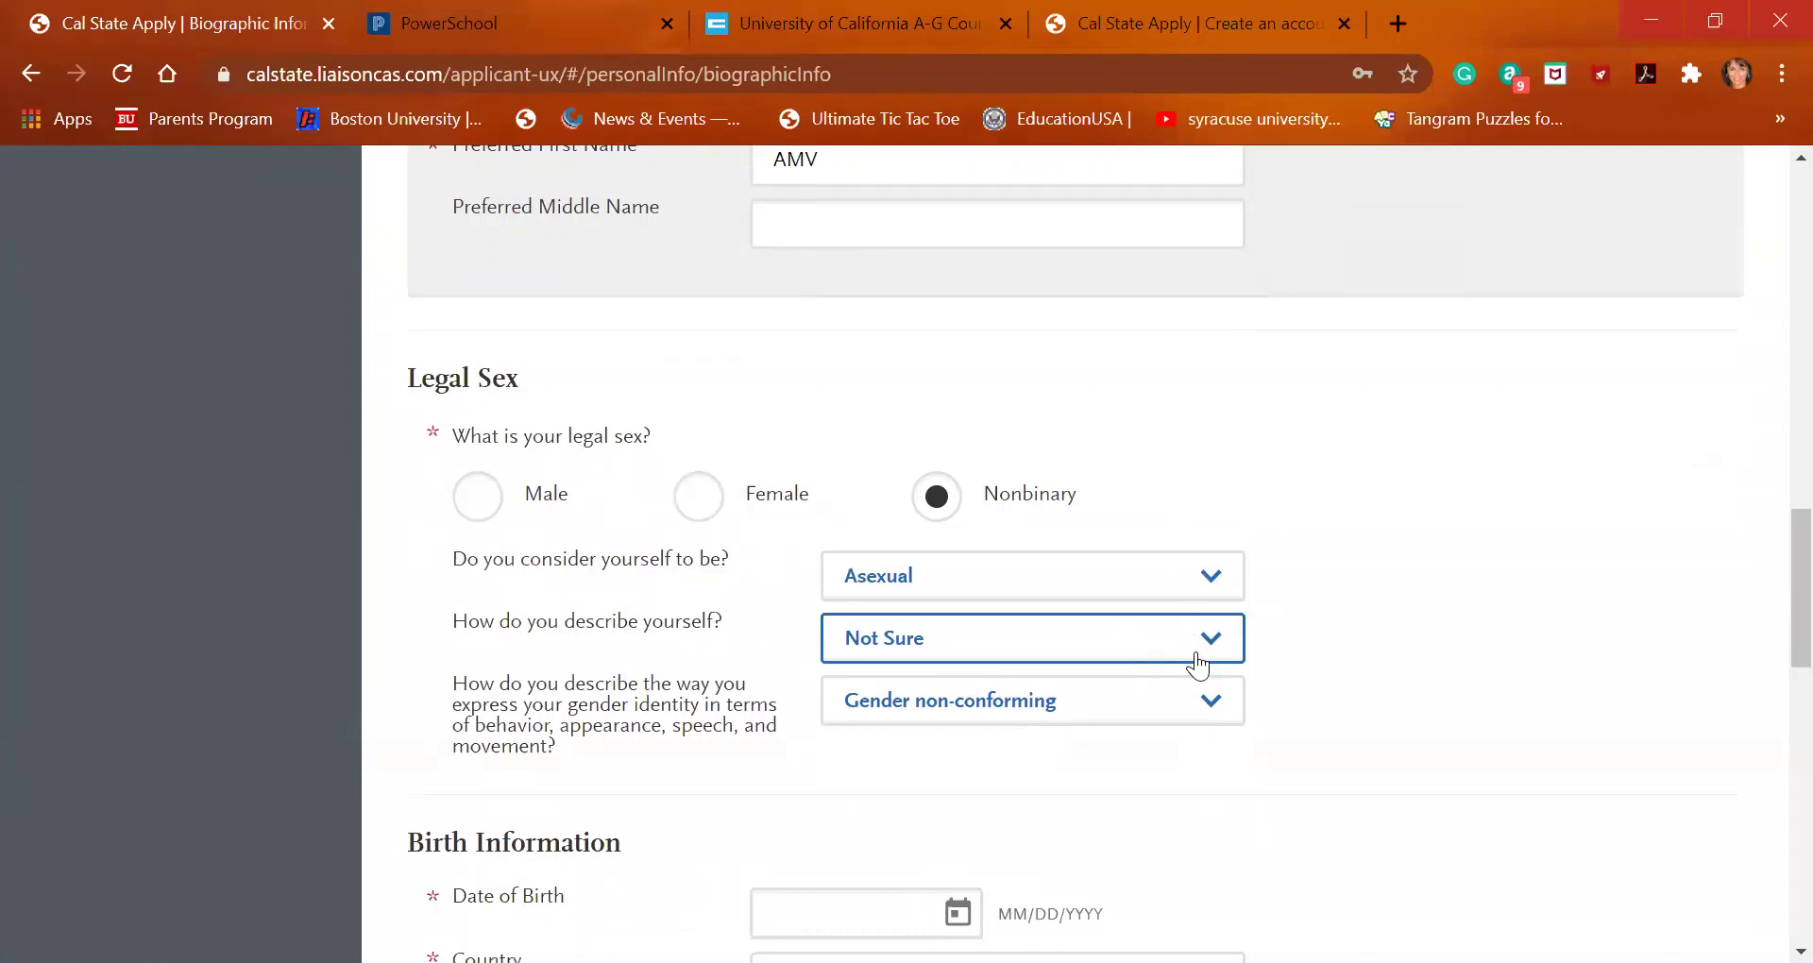
pyautogui.scroll(-2, 1222, 728)
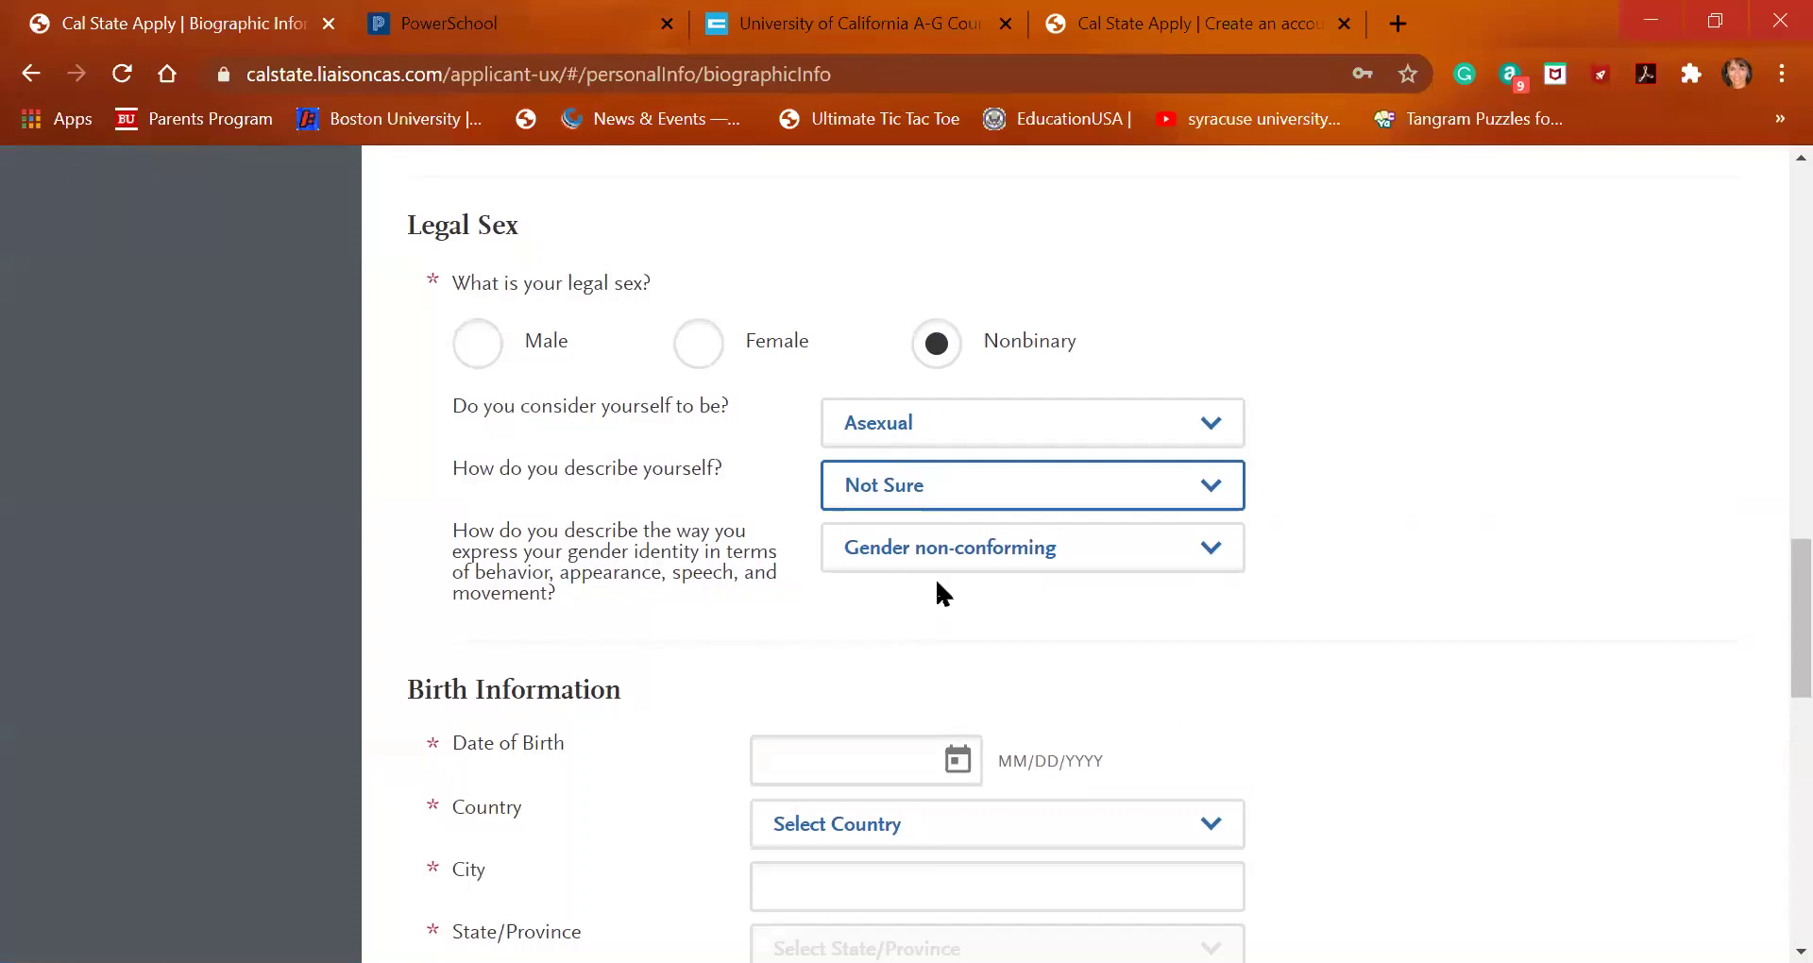
pyautogui.click(981, 563)
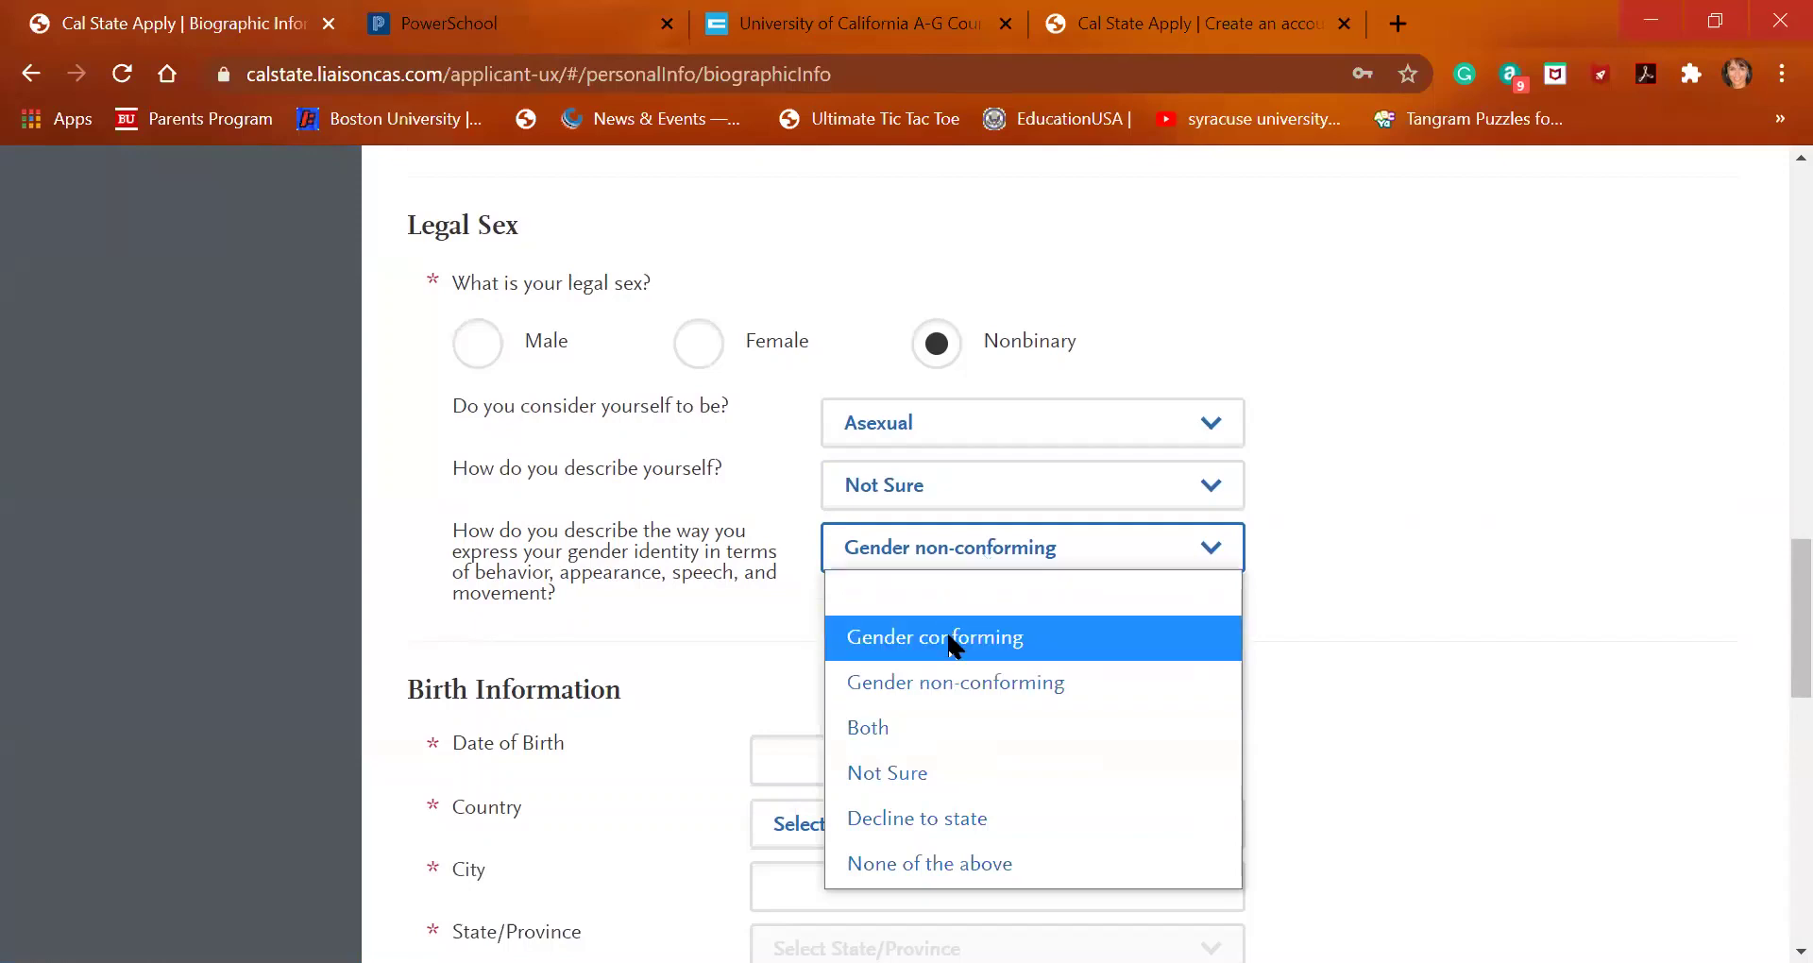
pyautogui.click(970, 689)
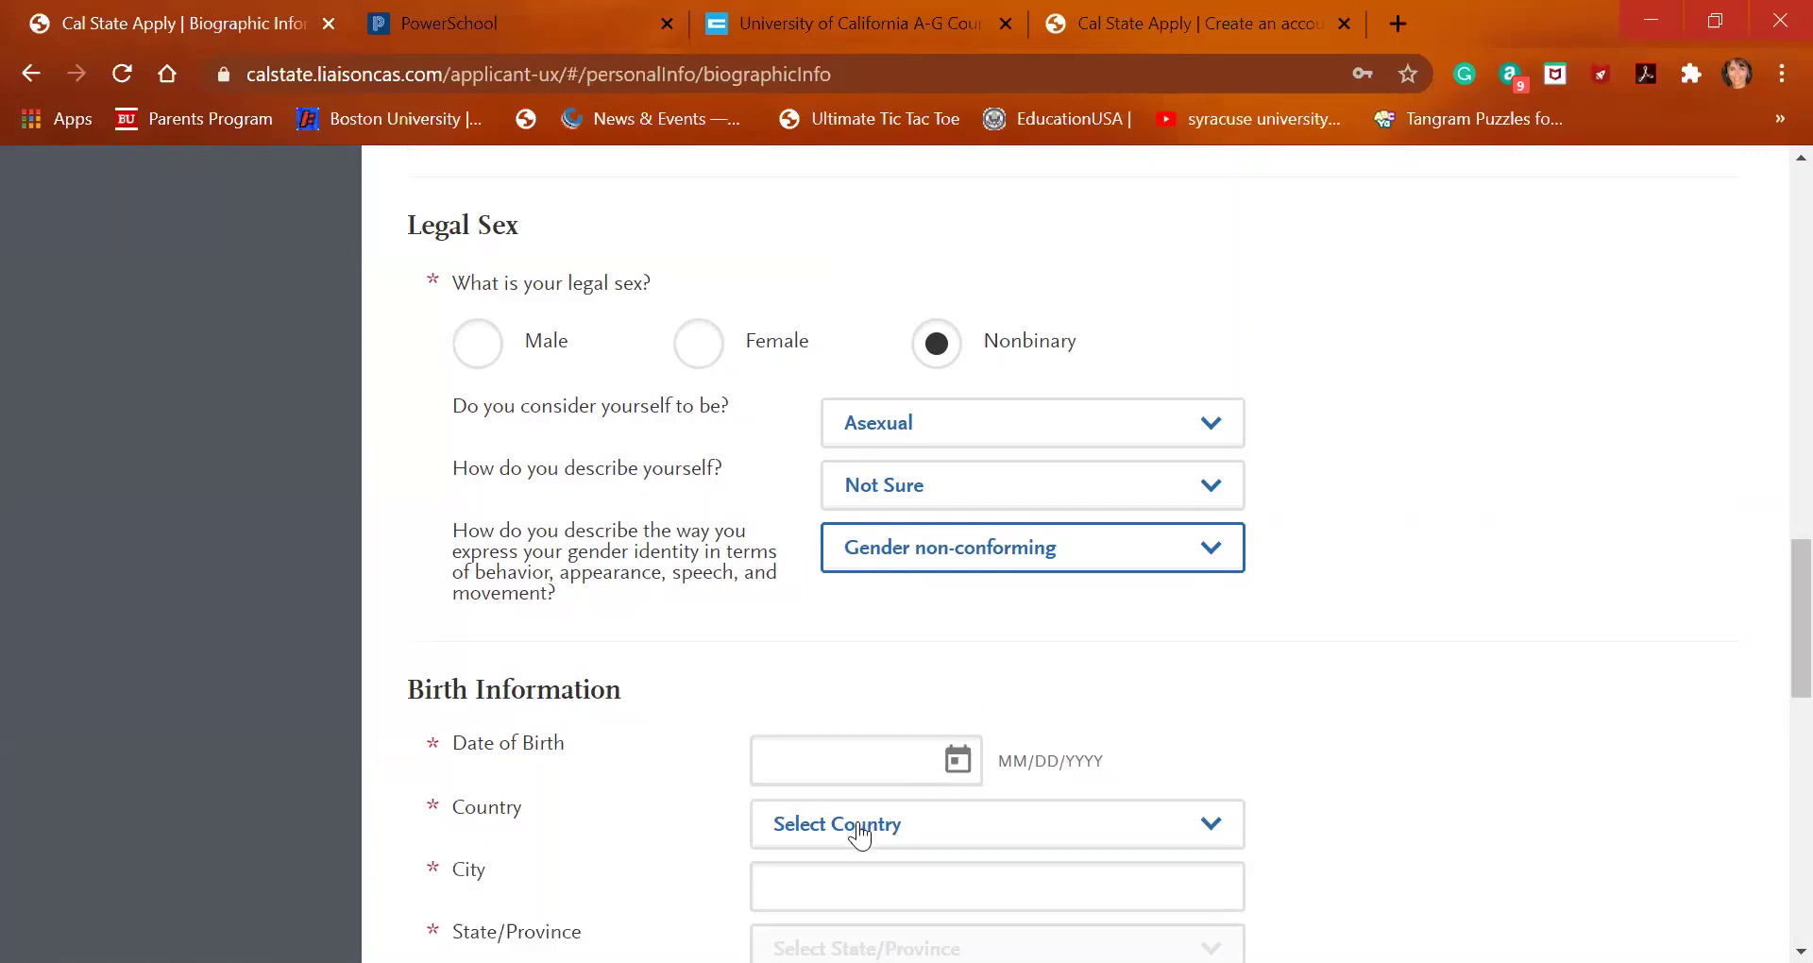
# Try the Date of Birth calendar, cancelling the mistaken 1 October 2020 selection
pyautogui.scroll(-2, 892, 671)
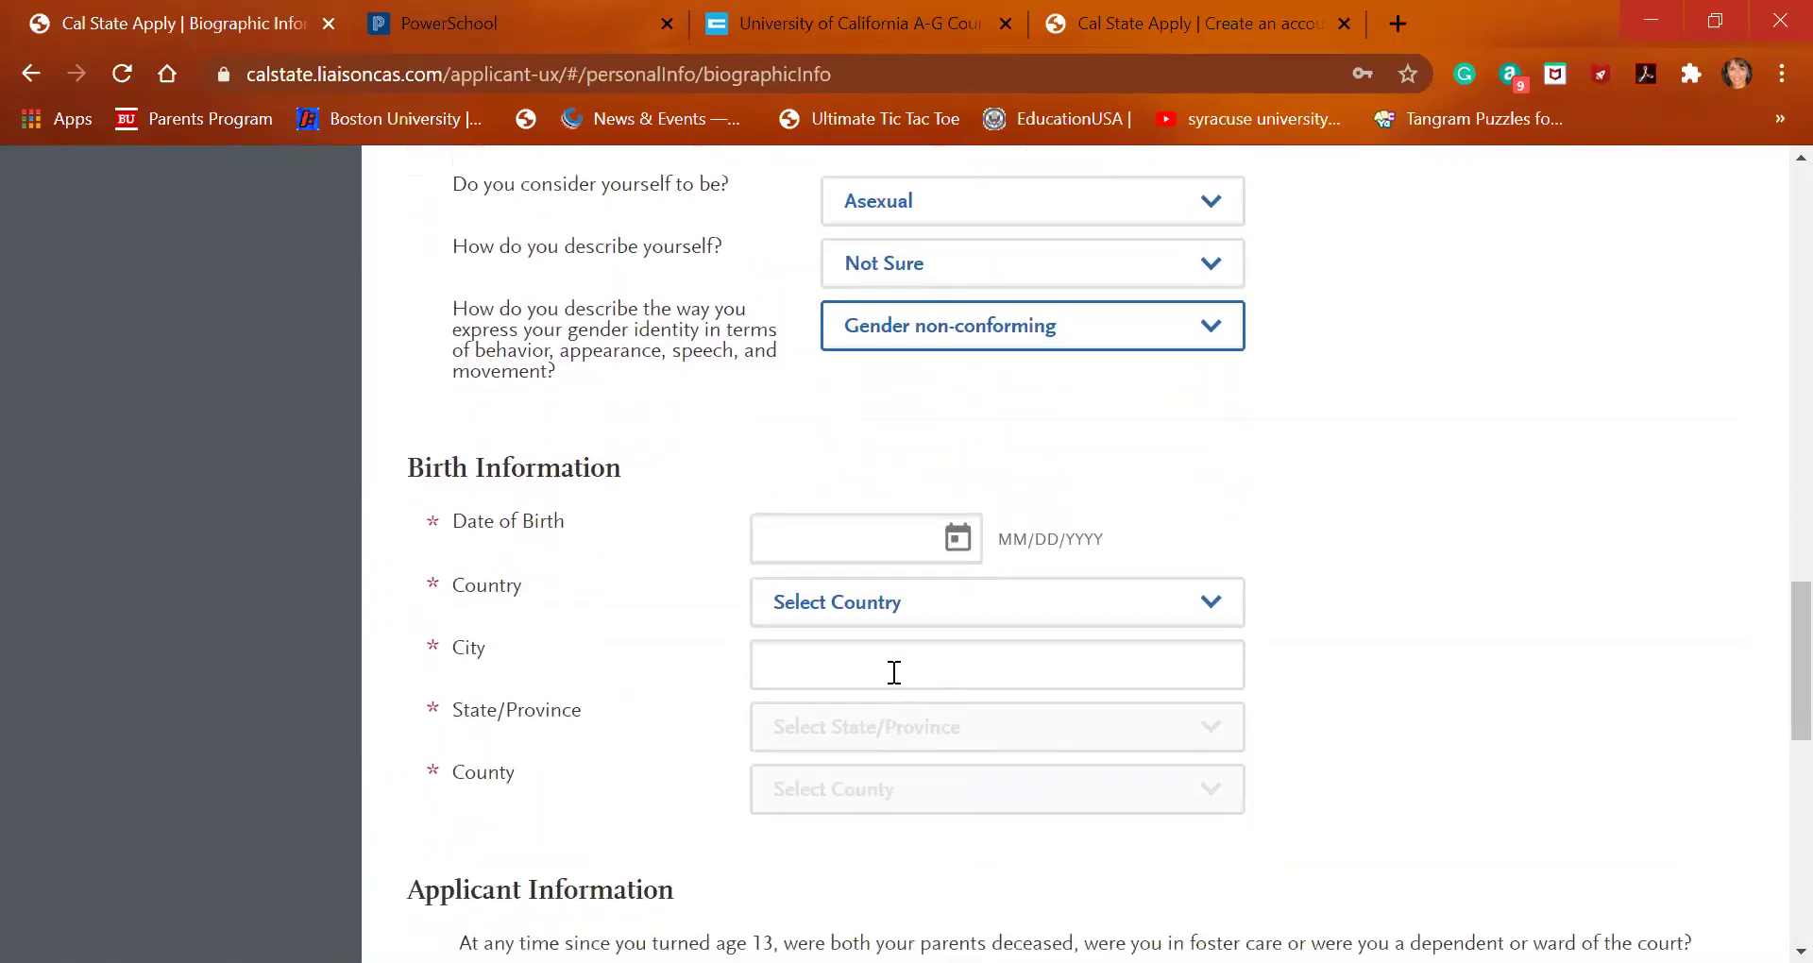
pyautogui.rightClick(863, 533)
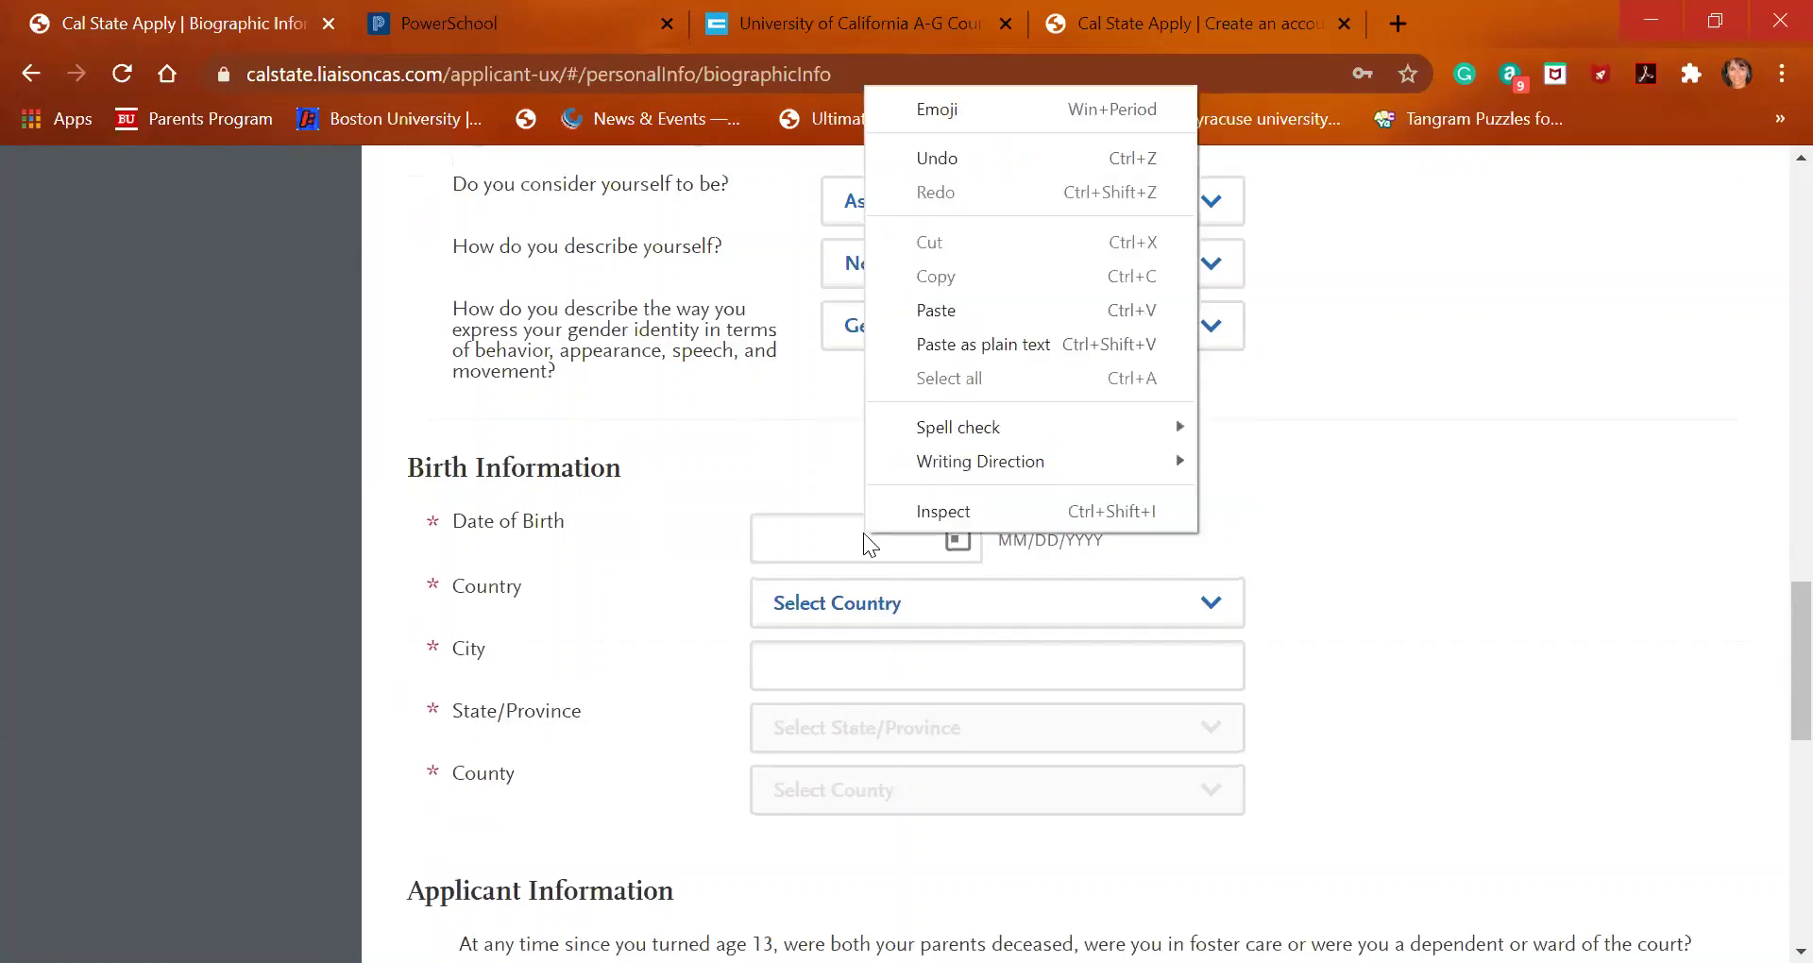
pyautogui.click(818, 537)
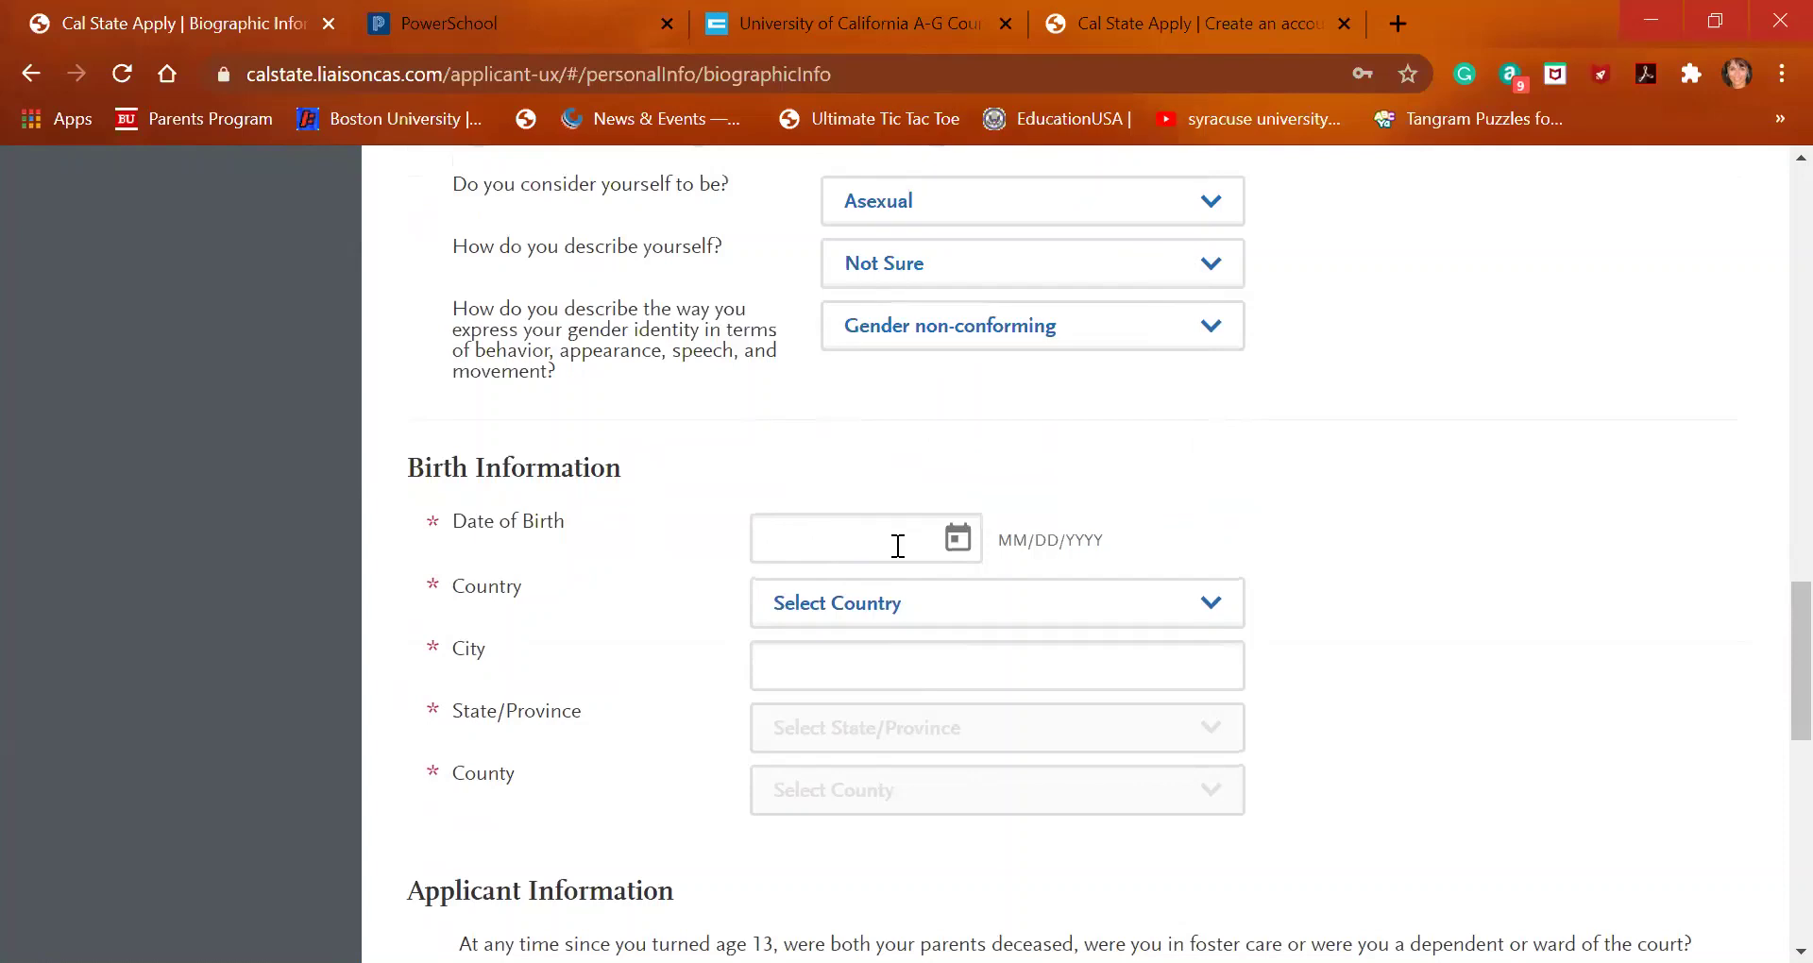
pyautogui.click(958, 540)
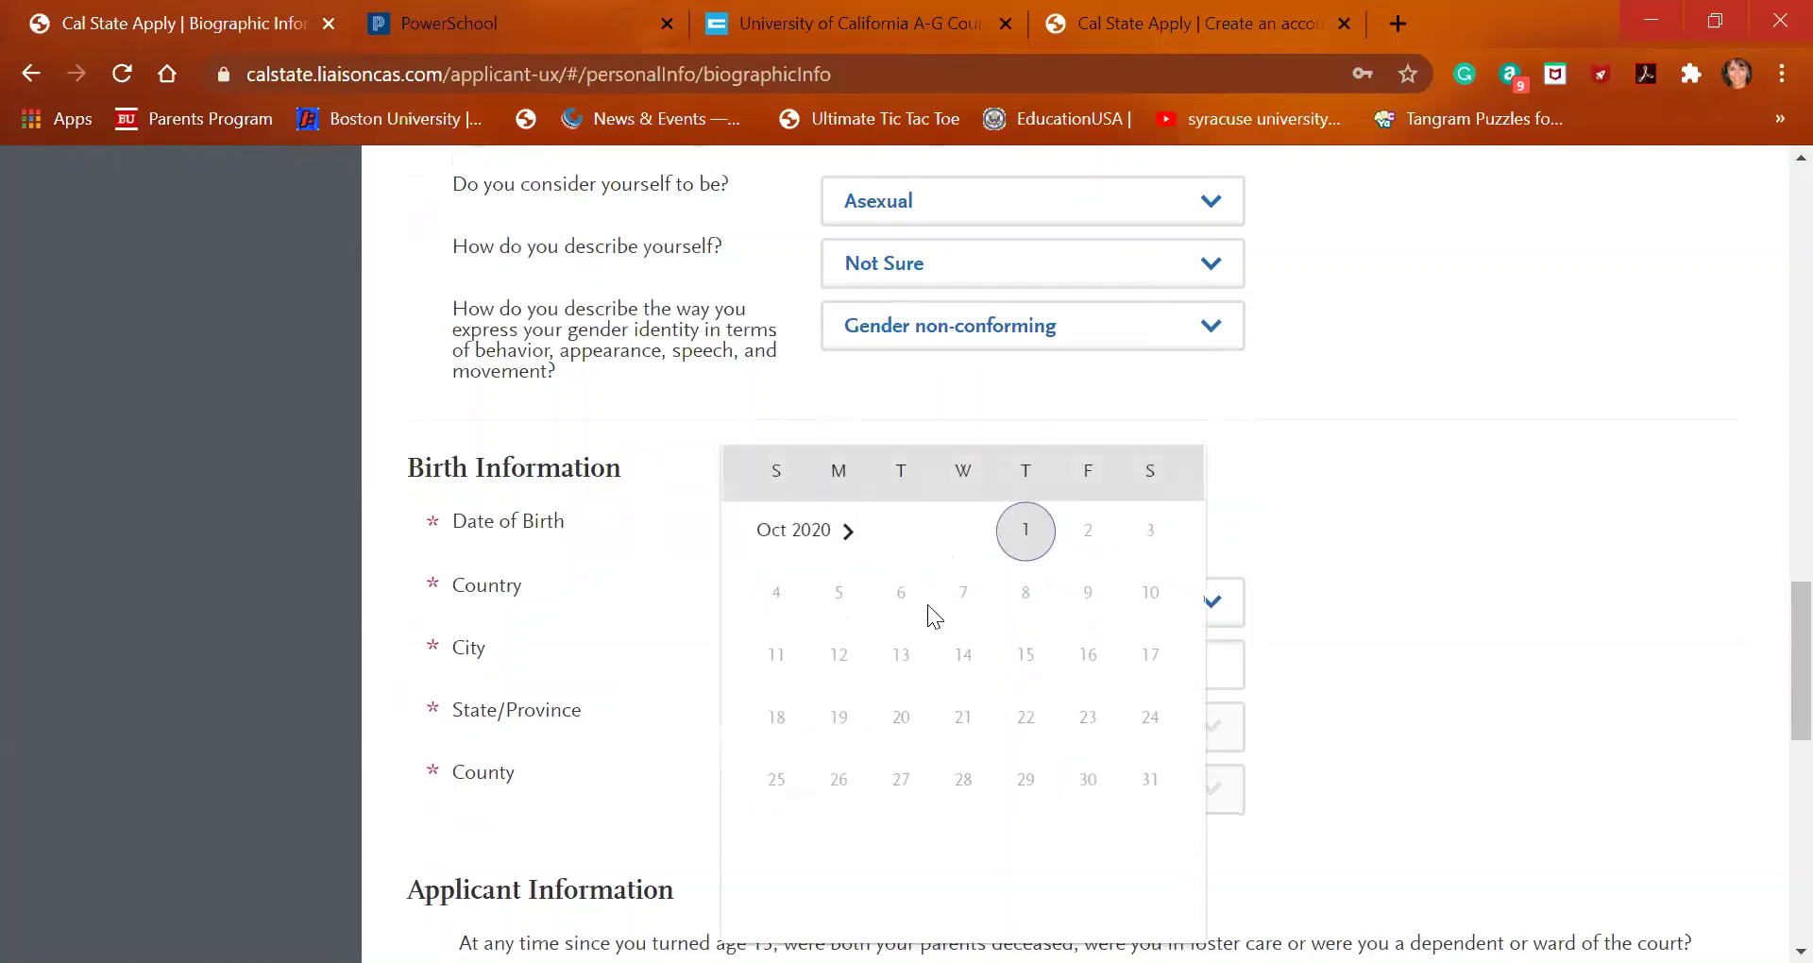
pyautogui.click(1012, 548)
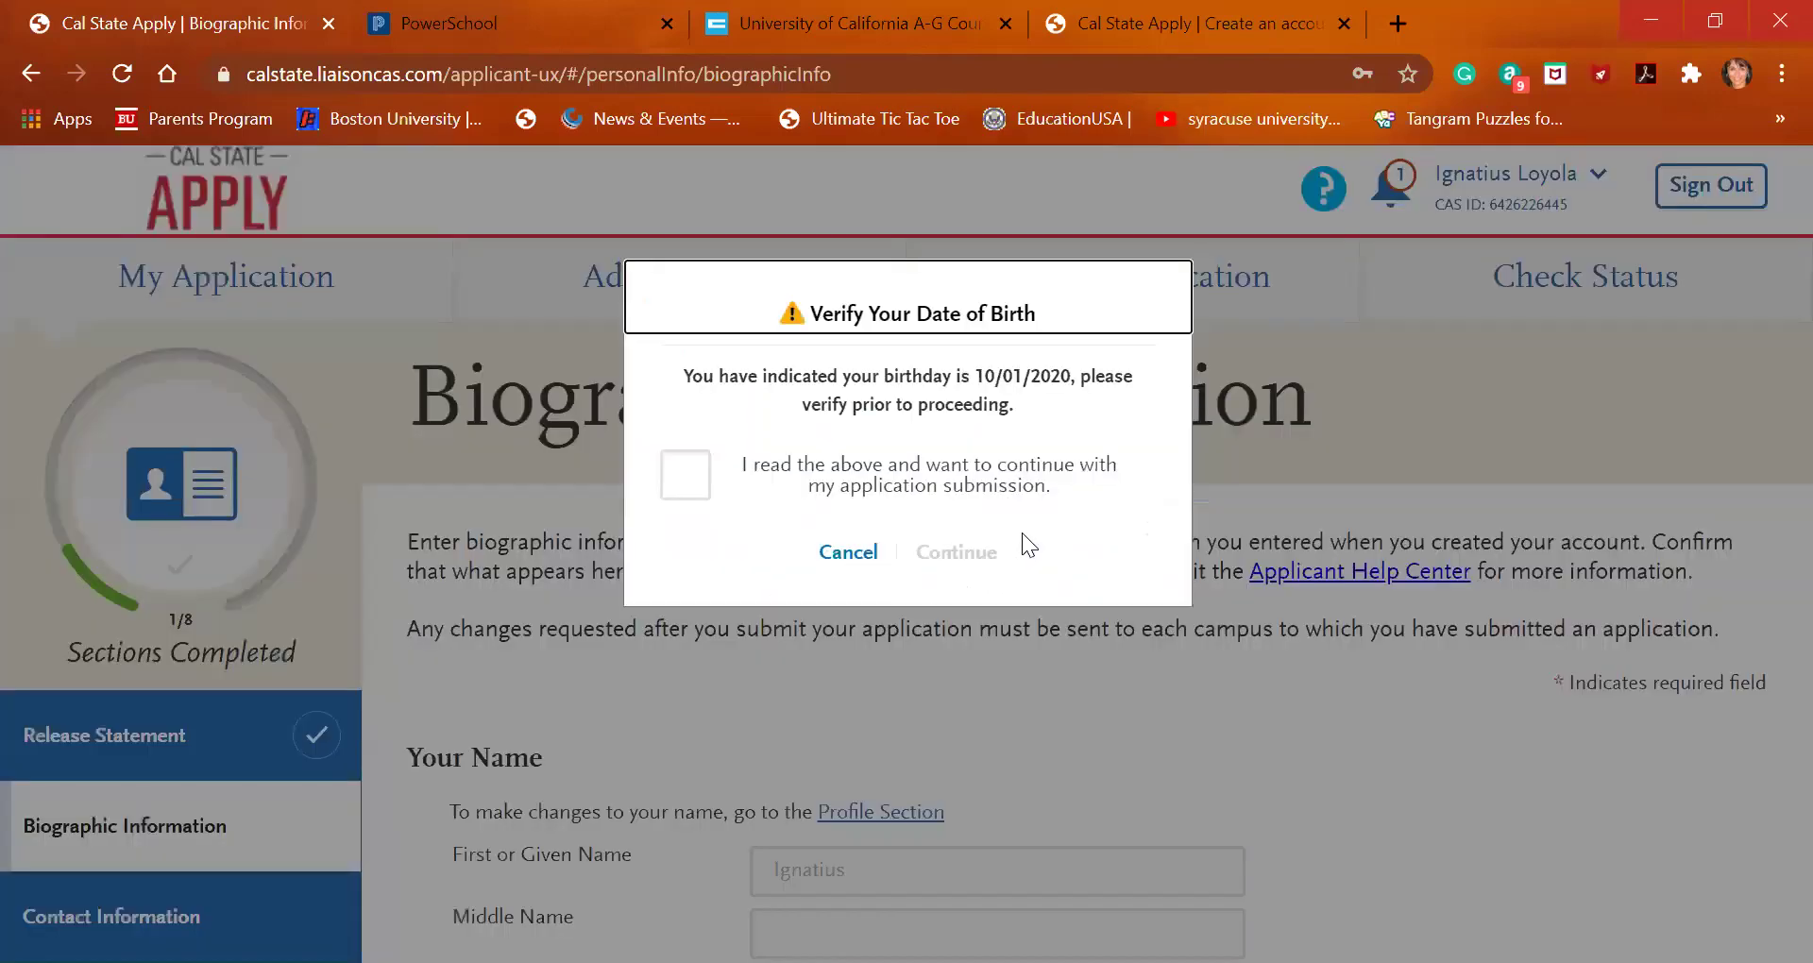
pyautogui.click(837, 557)
pyautogui.scroll(-9, 874, 782)
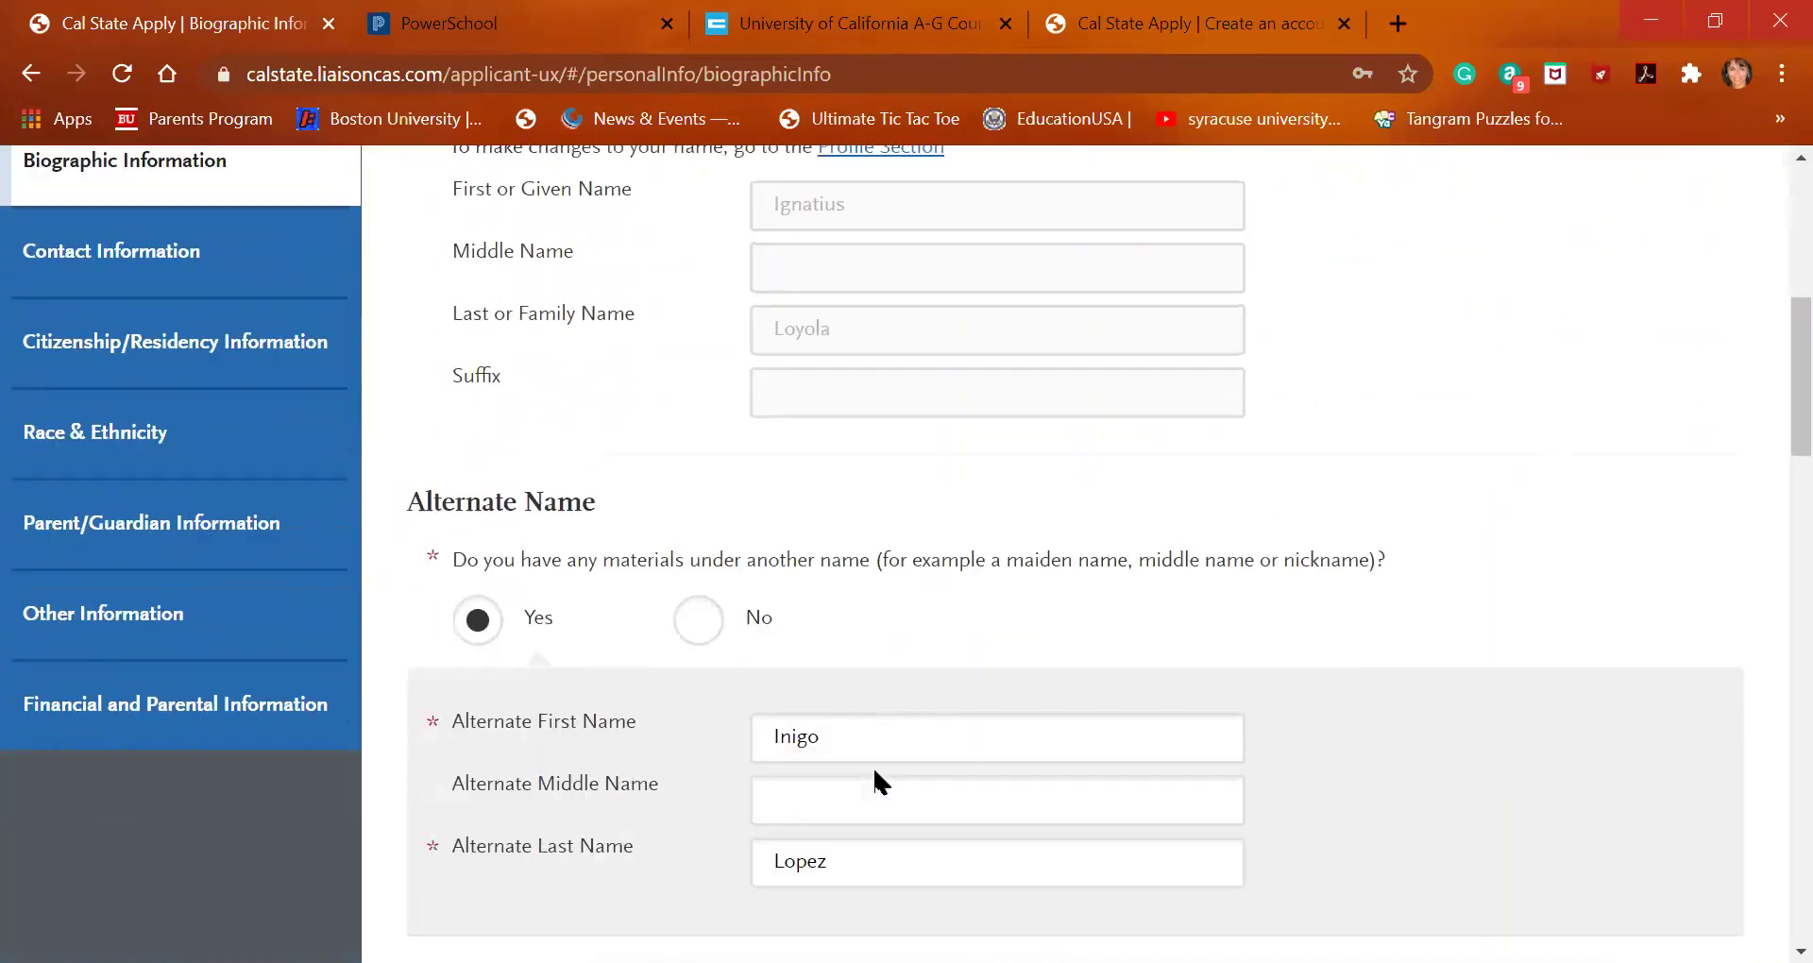
pyautogui.scroll(-9, 875, 774)
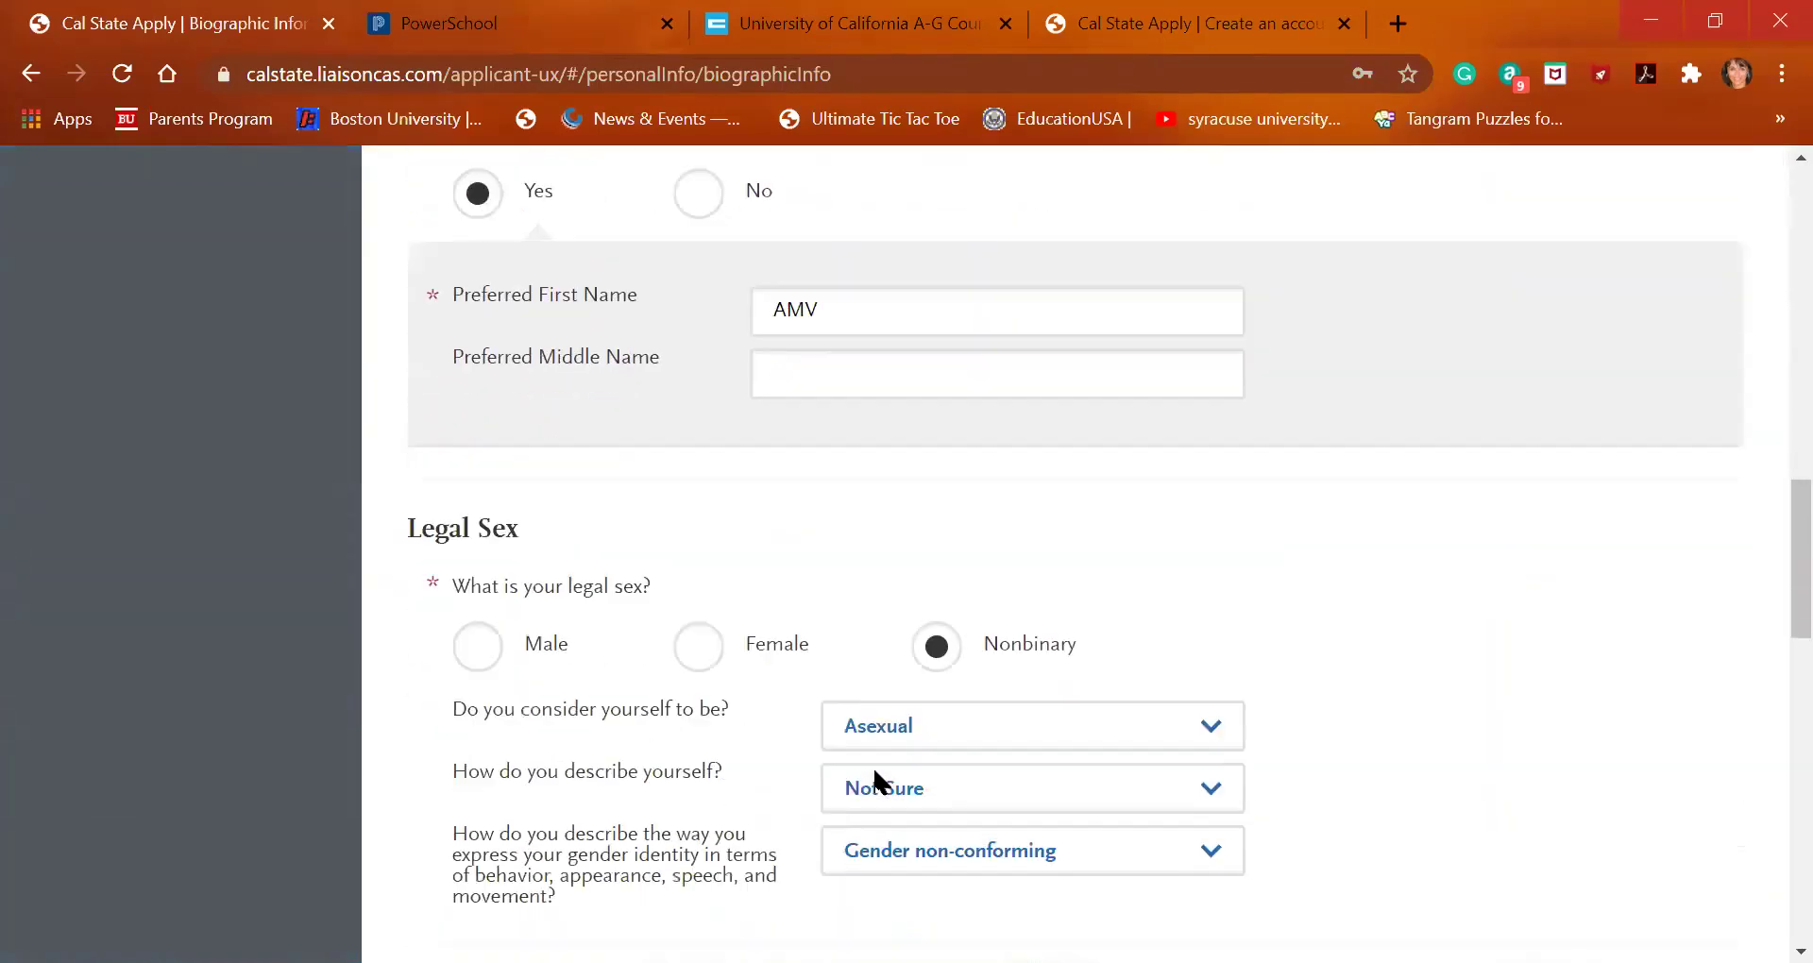
pyautogui.scroll(-3, 875, 782)
pyautogui.click(958, 576)
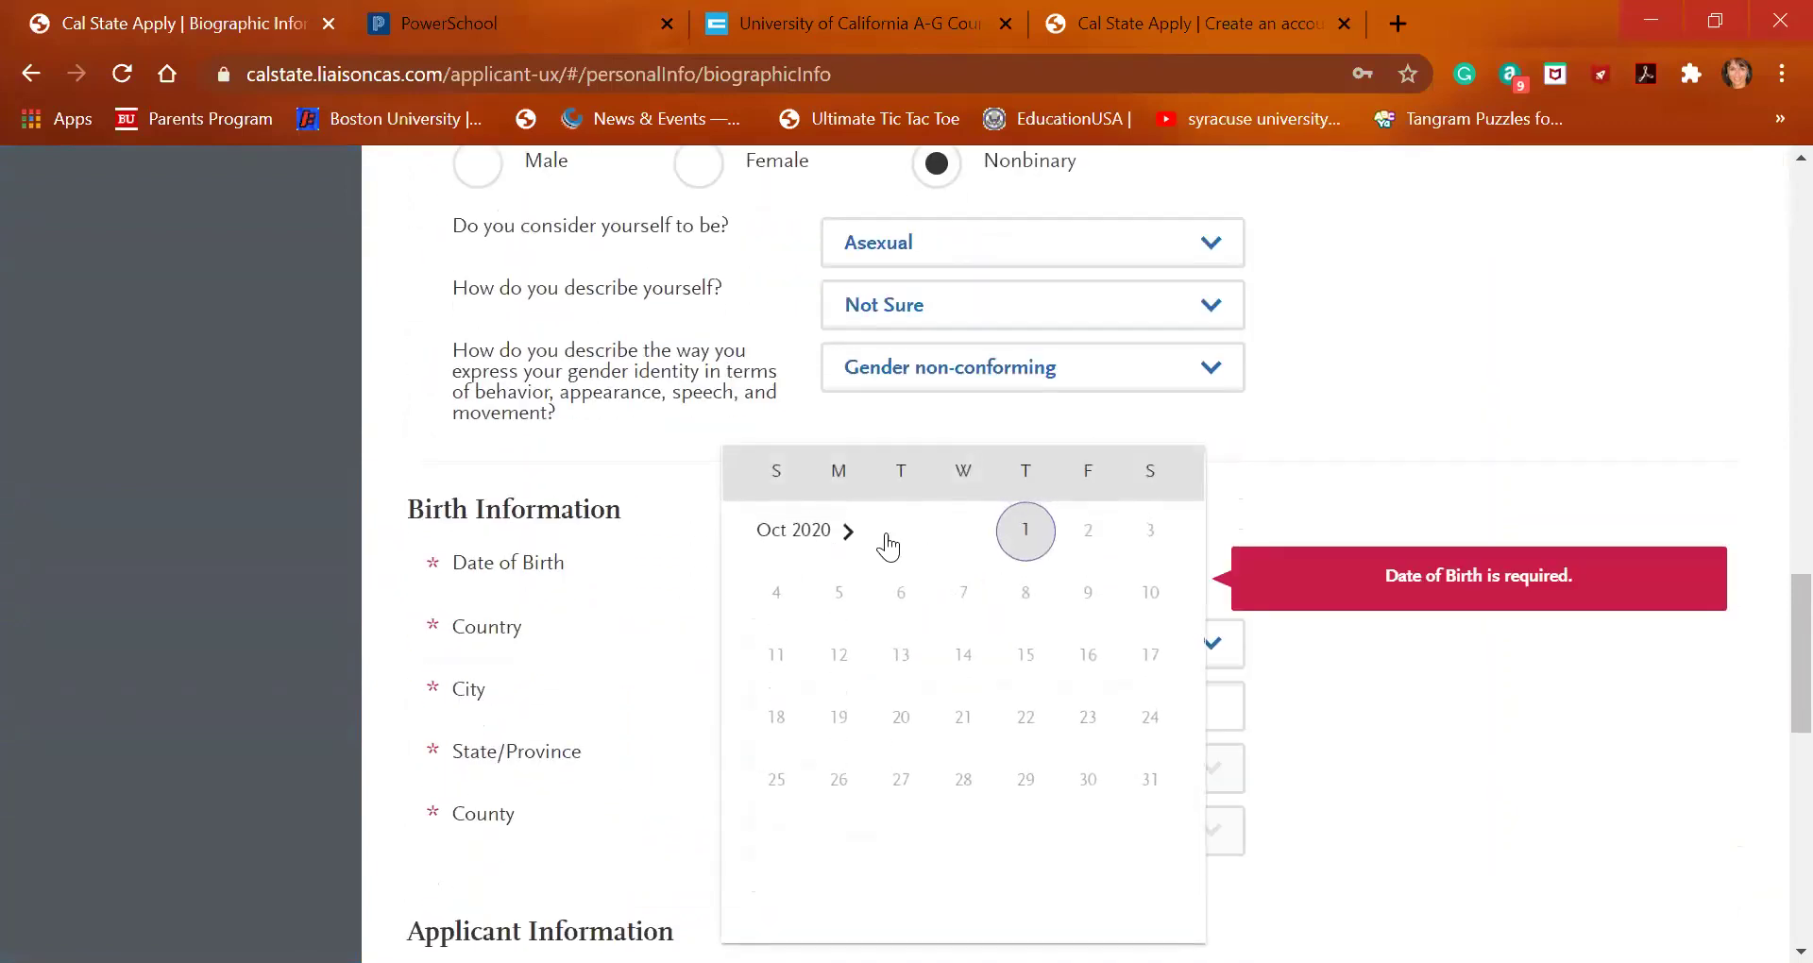
pyautogui.click(828, 532)
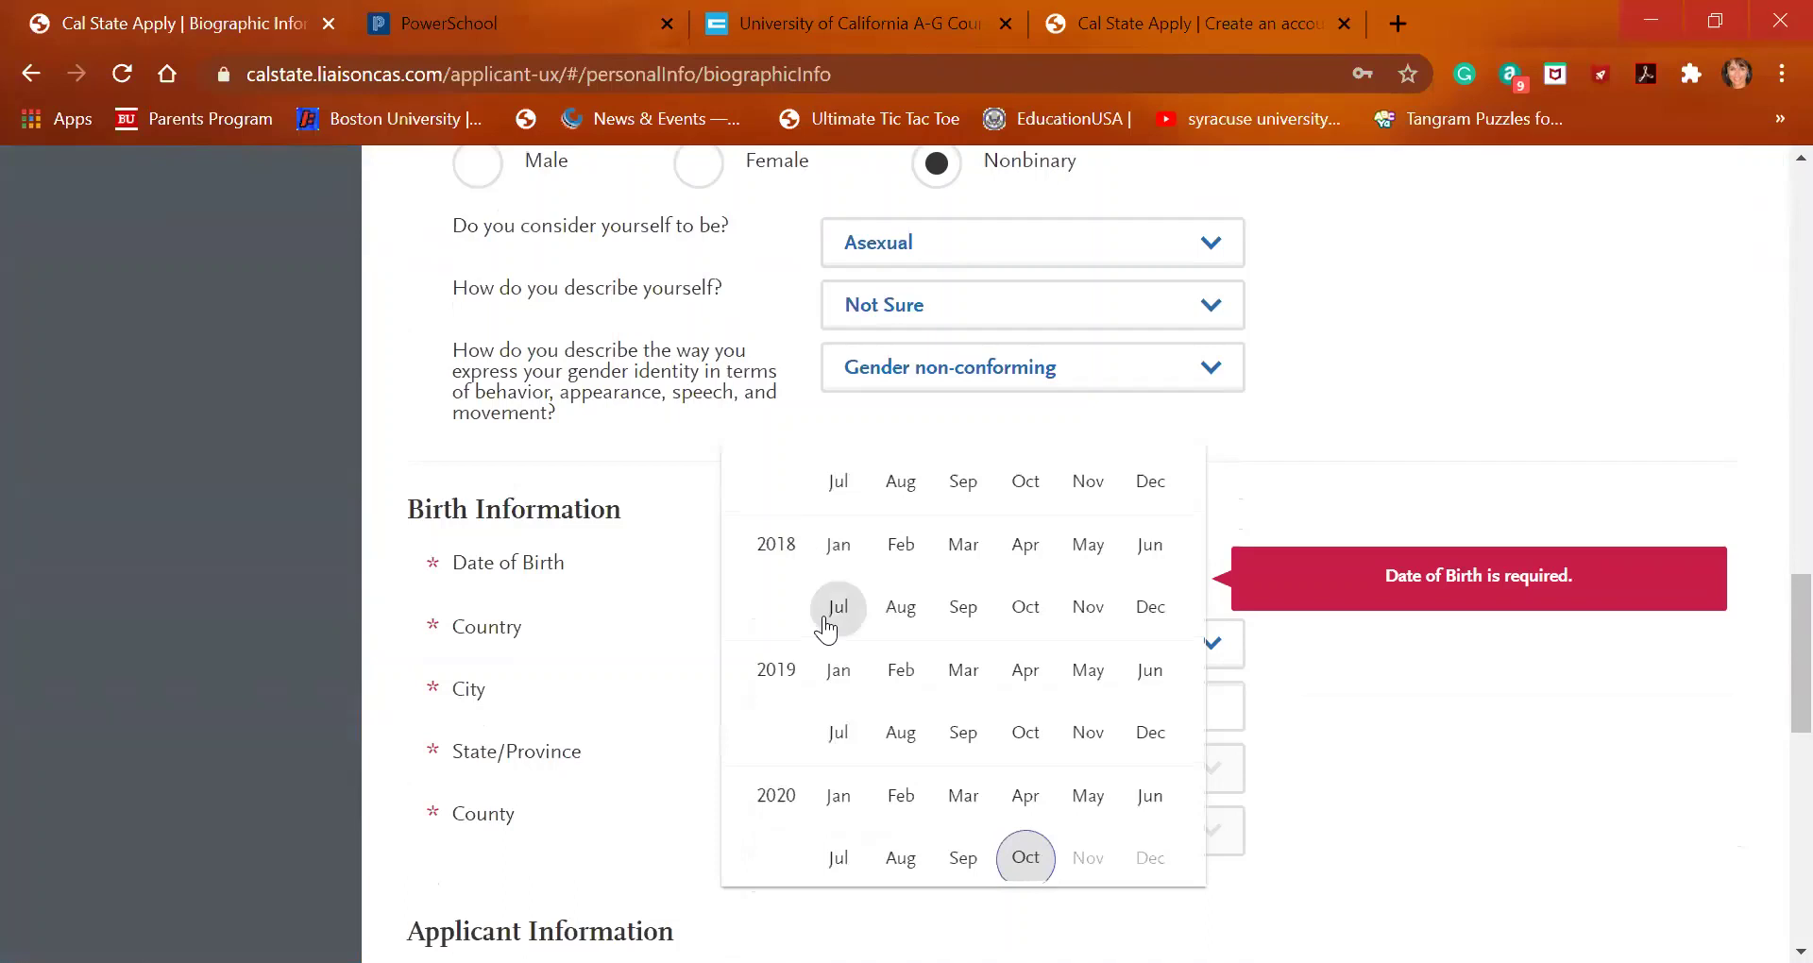
pyautogui.scroll(10, 827, 619)
pyautogui.scroll(7, 826, 625)
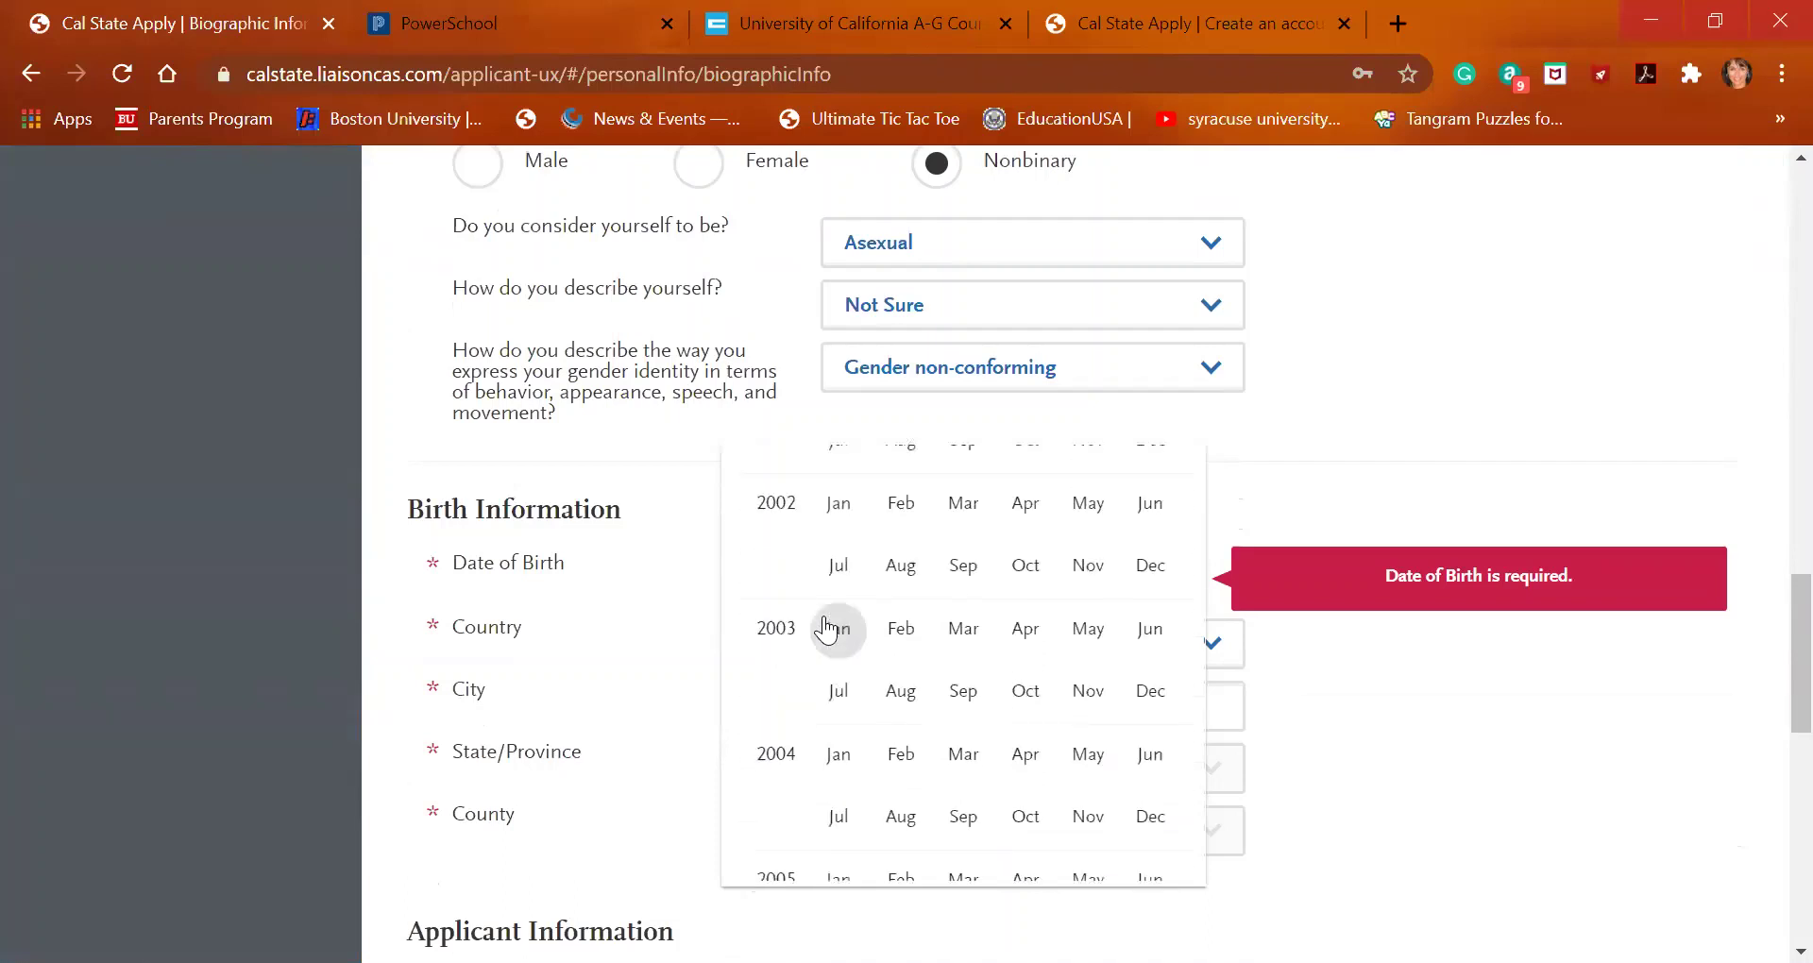
pyautogui.scroll(-8, 827, 626)
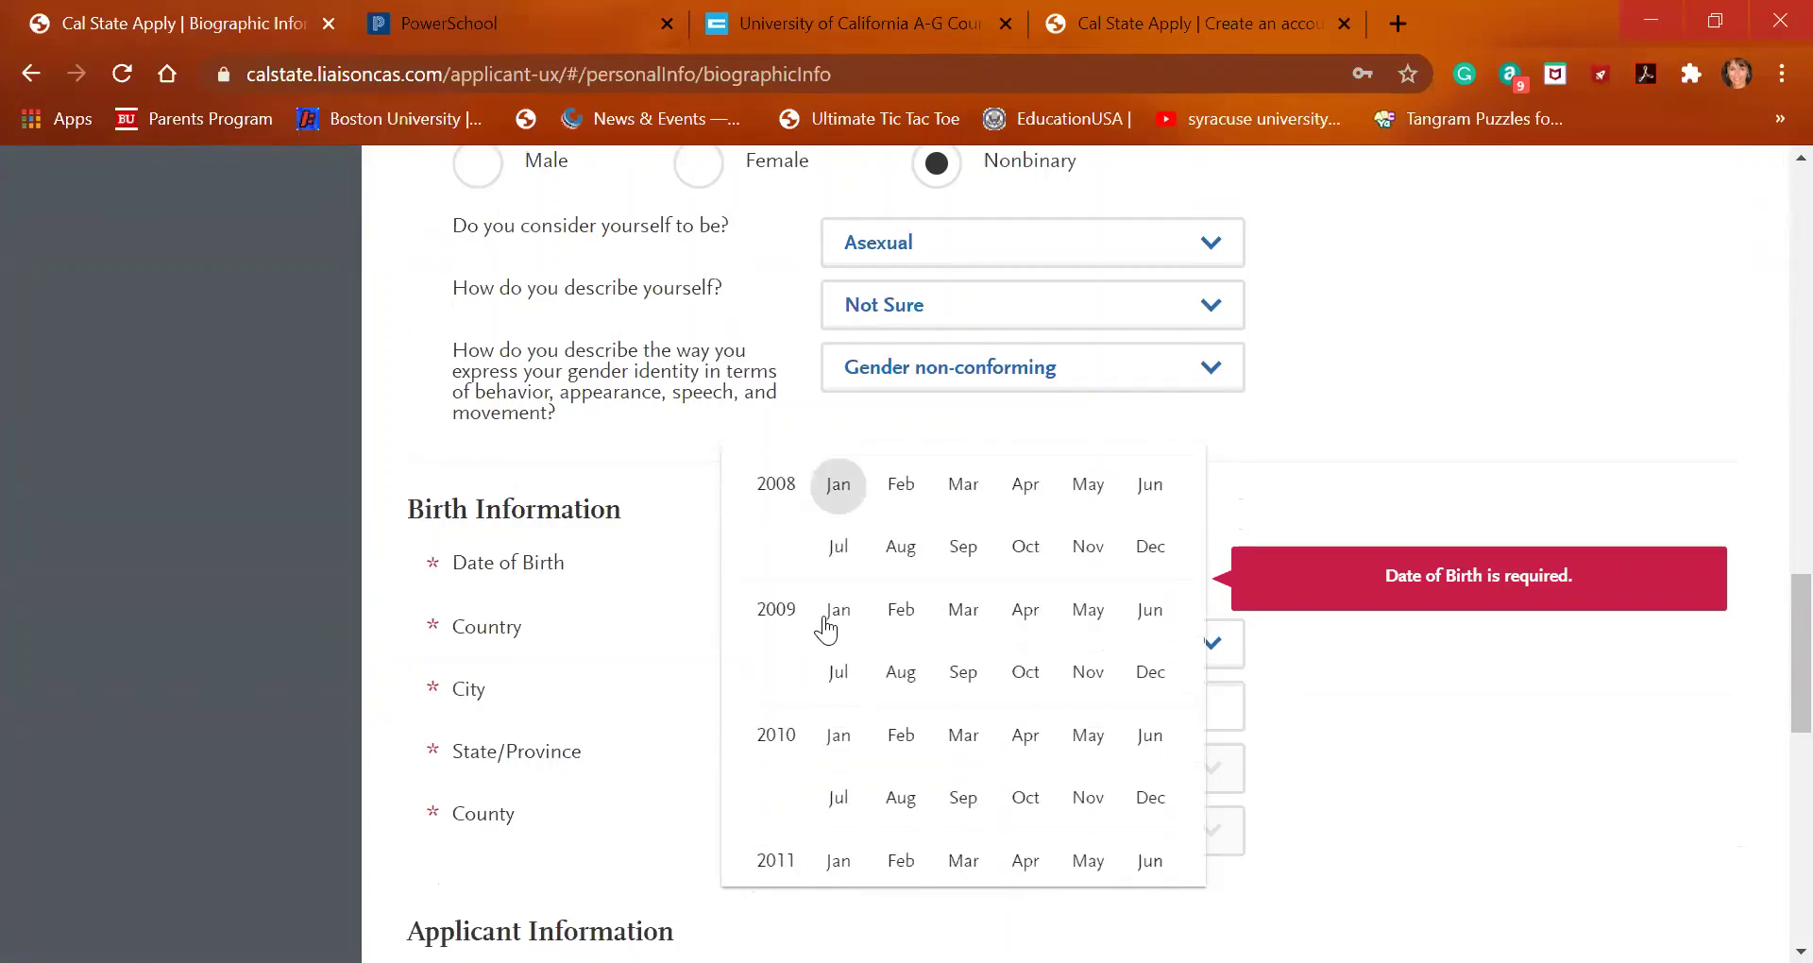
pyautogui.scroll(3, 826, 626)
pyautogui.scroll(3, 826, 625)
pyautogui.scroll(-3, 826, 625)
pyautogui.scroll(5, 826, 625)
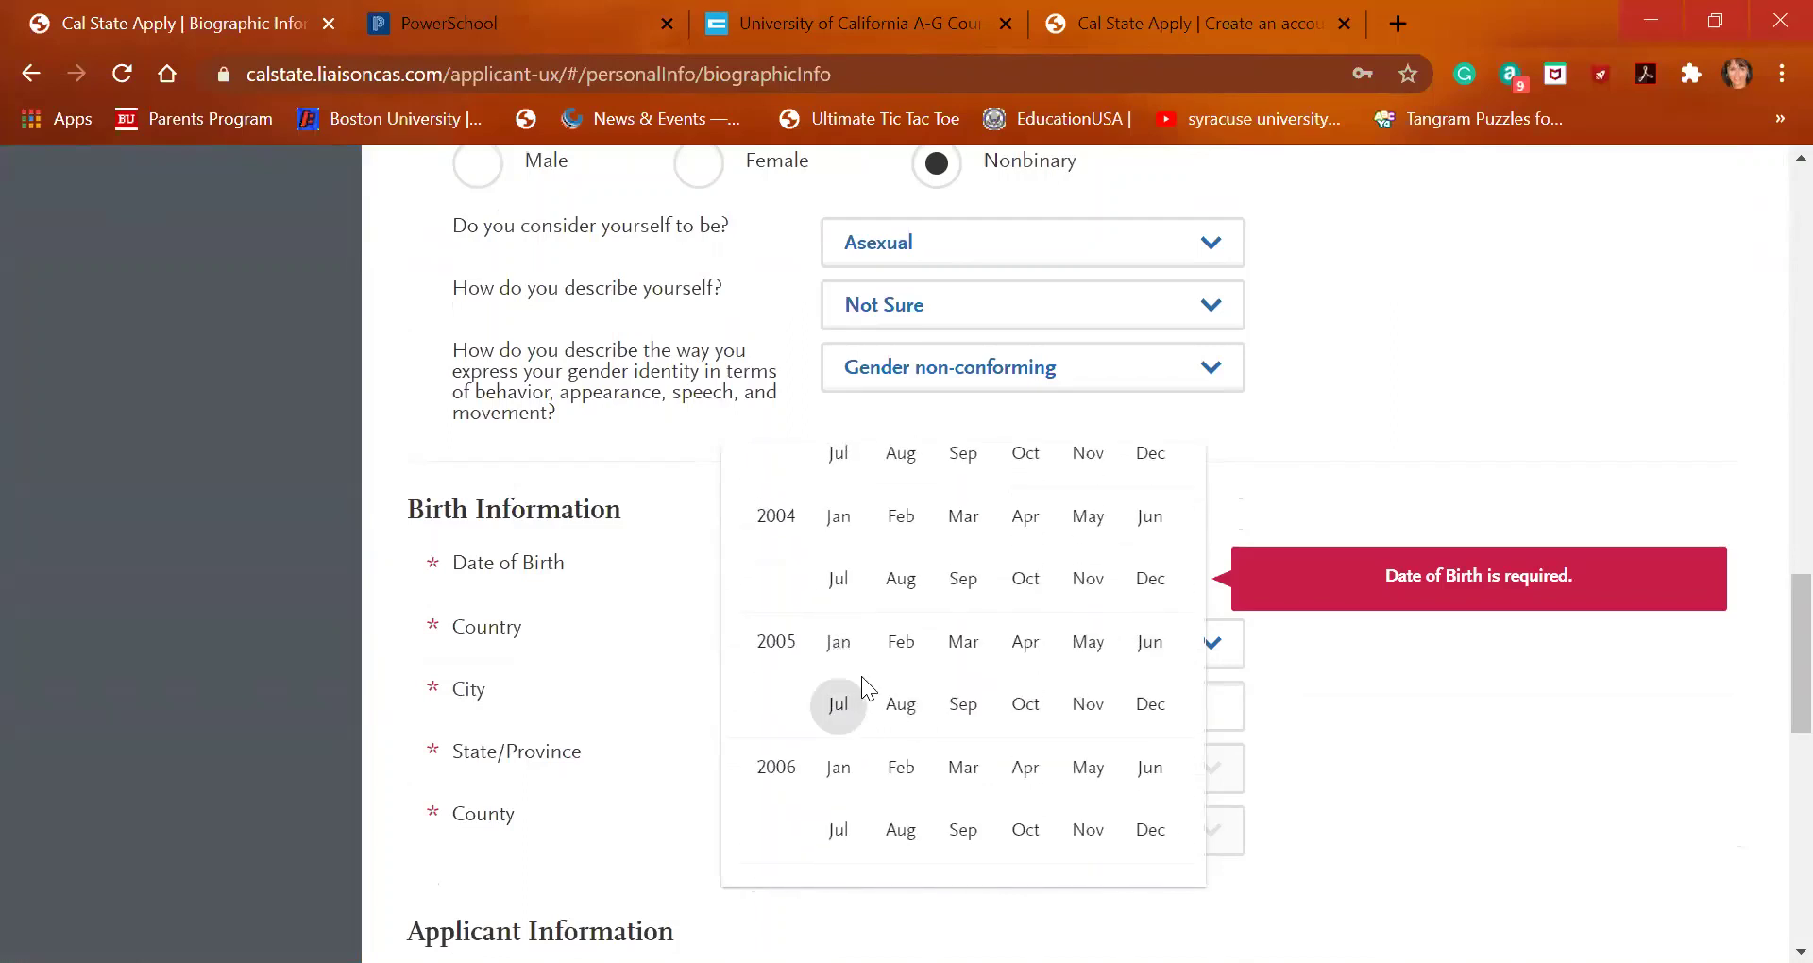
pyautogui.scroll(2, 840, 580)
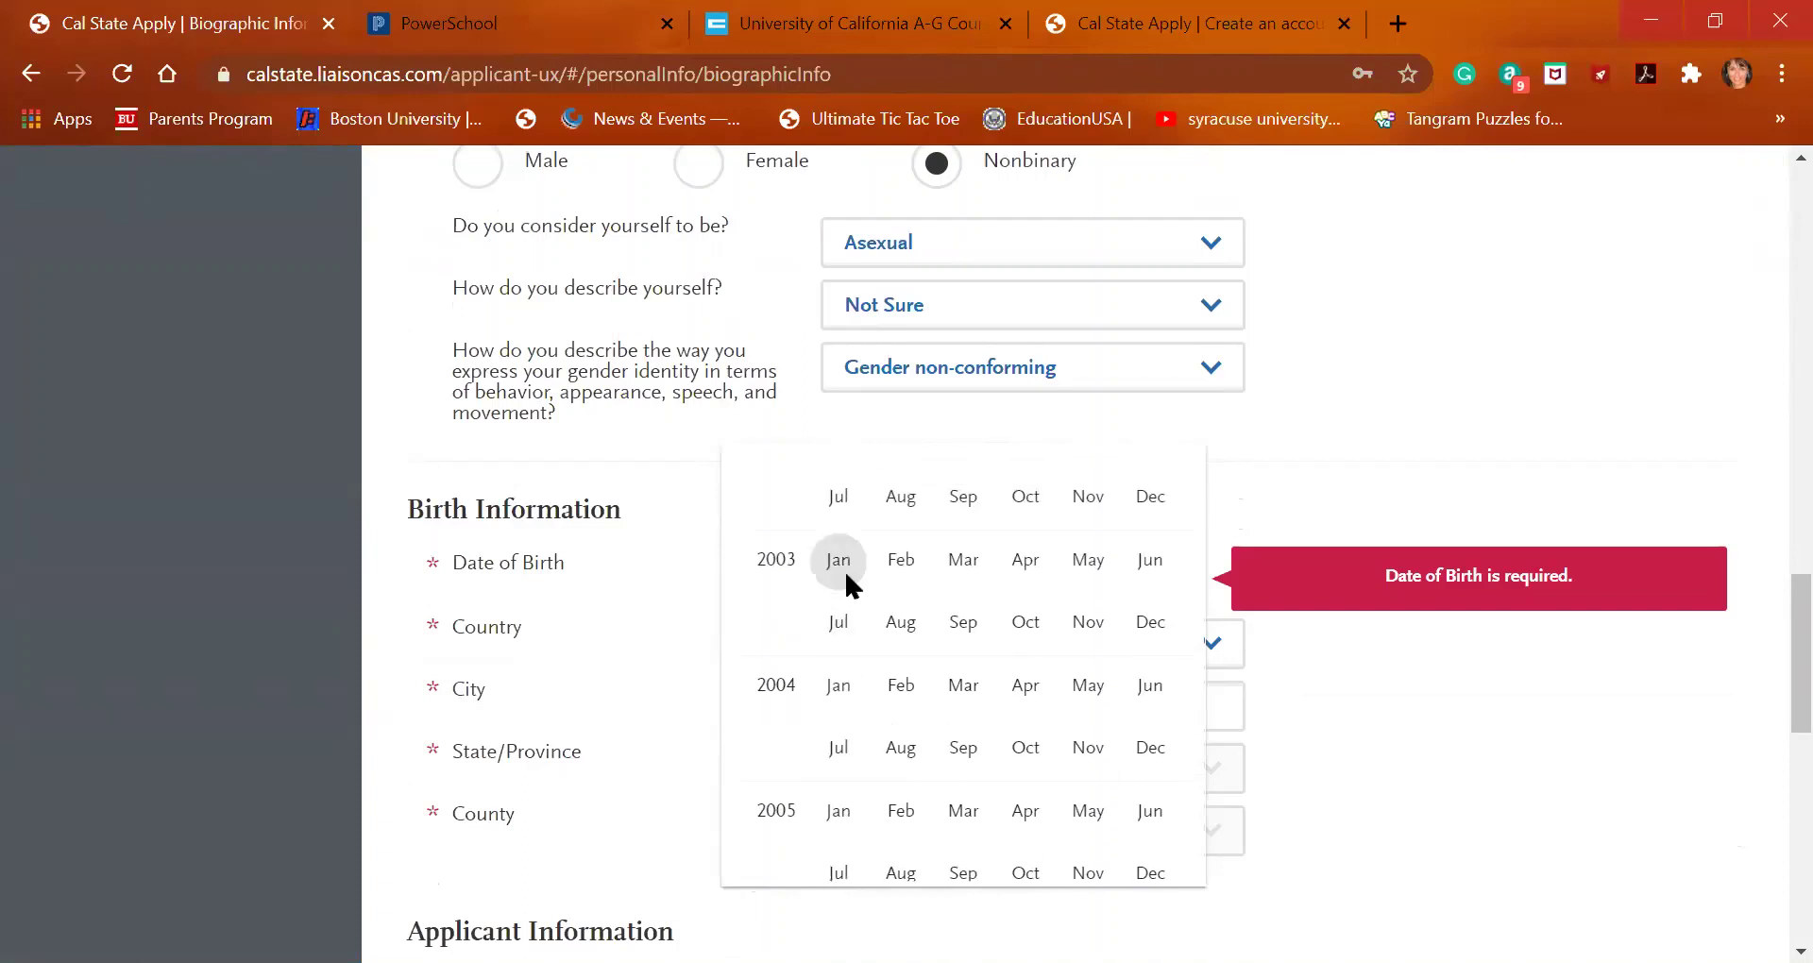
pyautogui.click(840, 625)
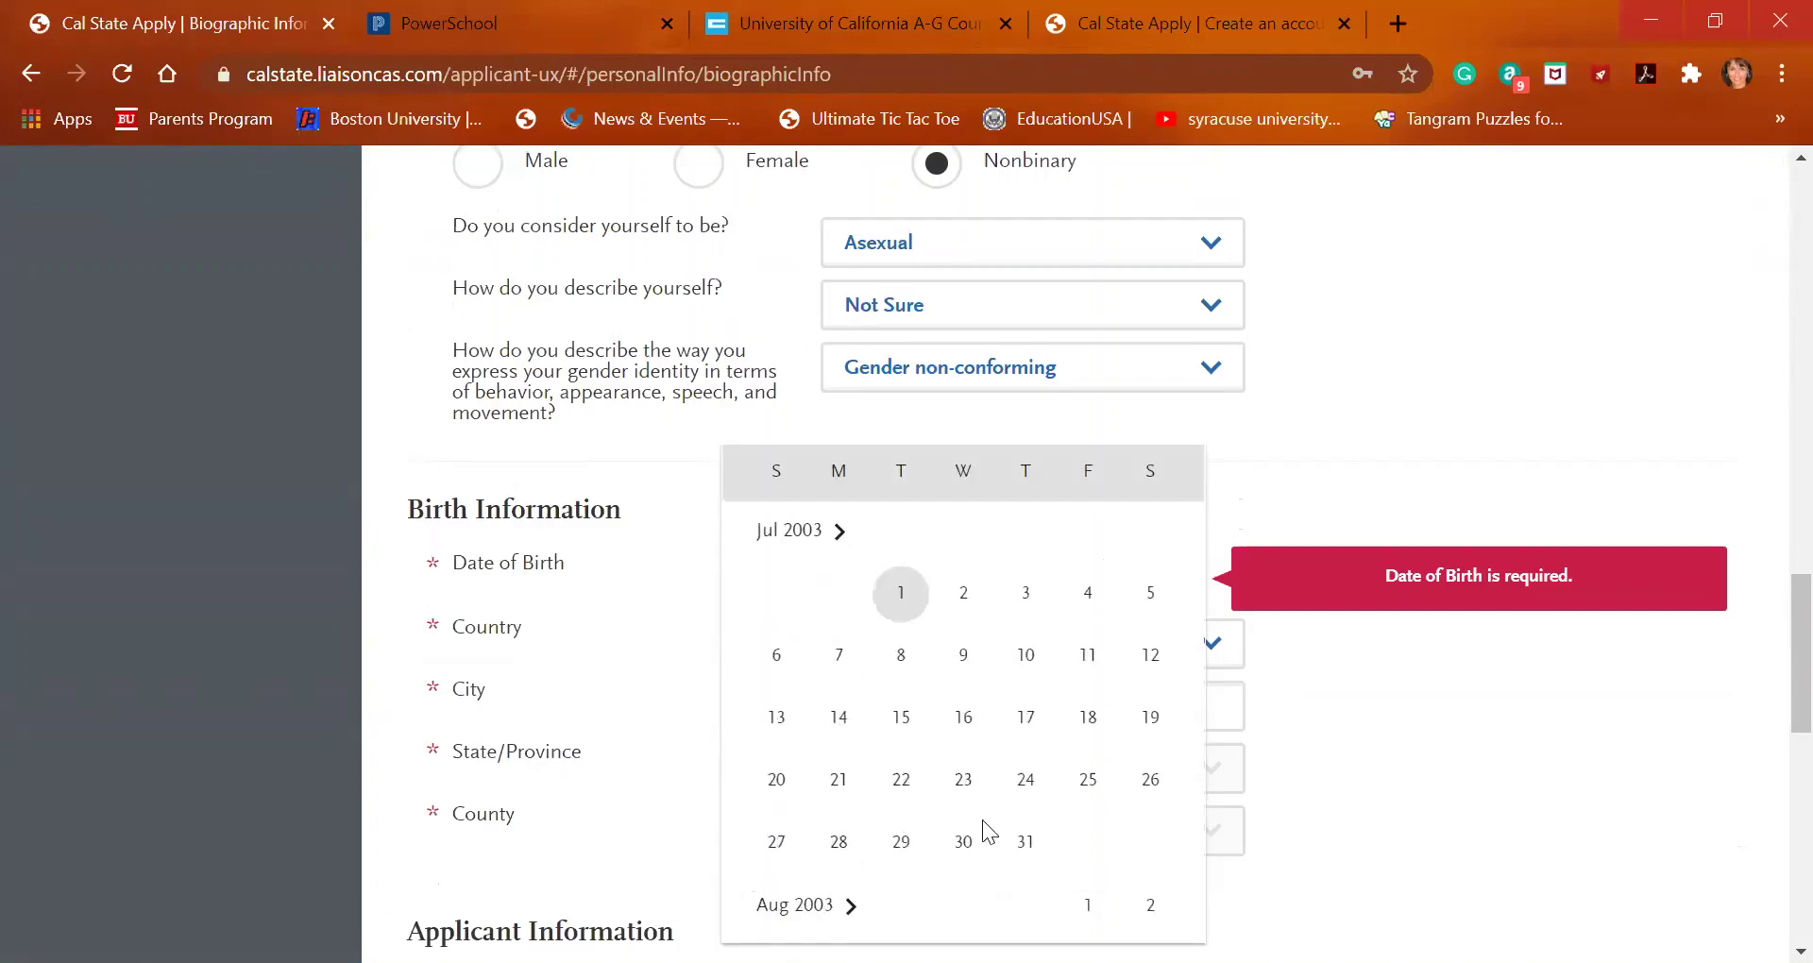
pyautogui.click(1027, 842)
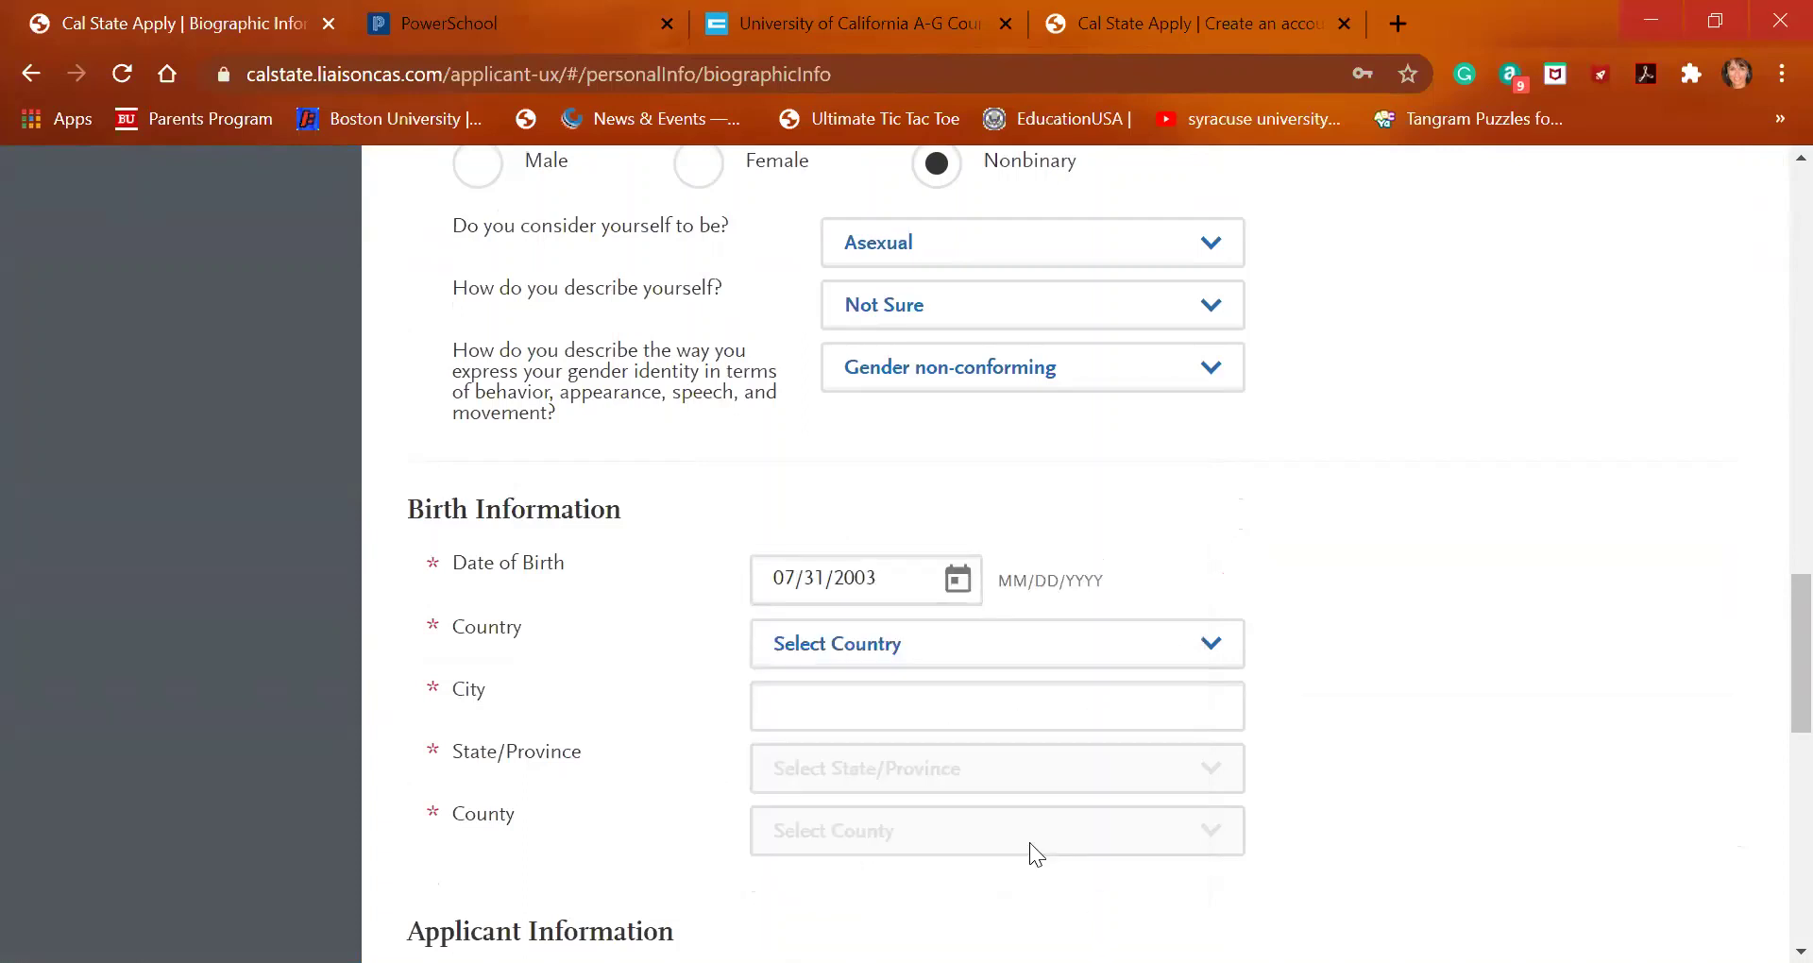
# Set the birth country to Brazil, replacing Andorra, and enter San Miguel as birth city
pyautogui.click(927, 669)
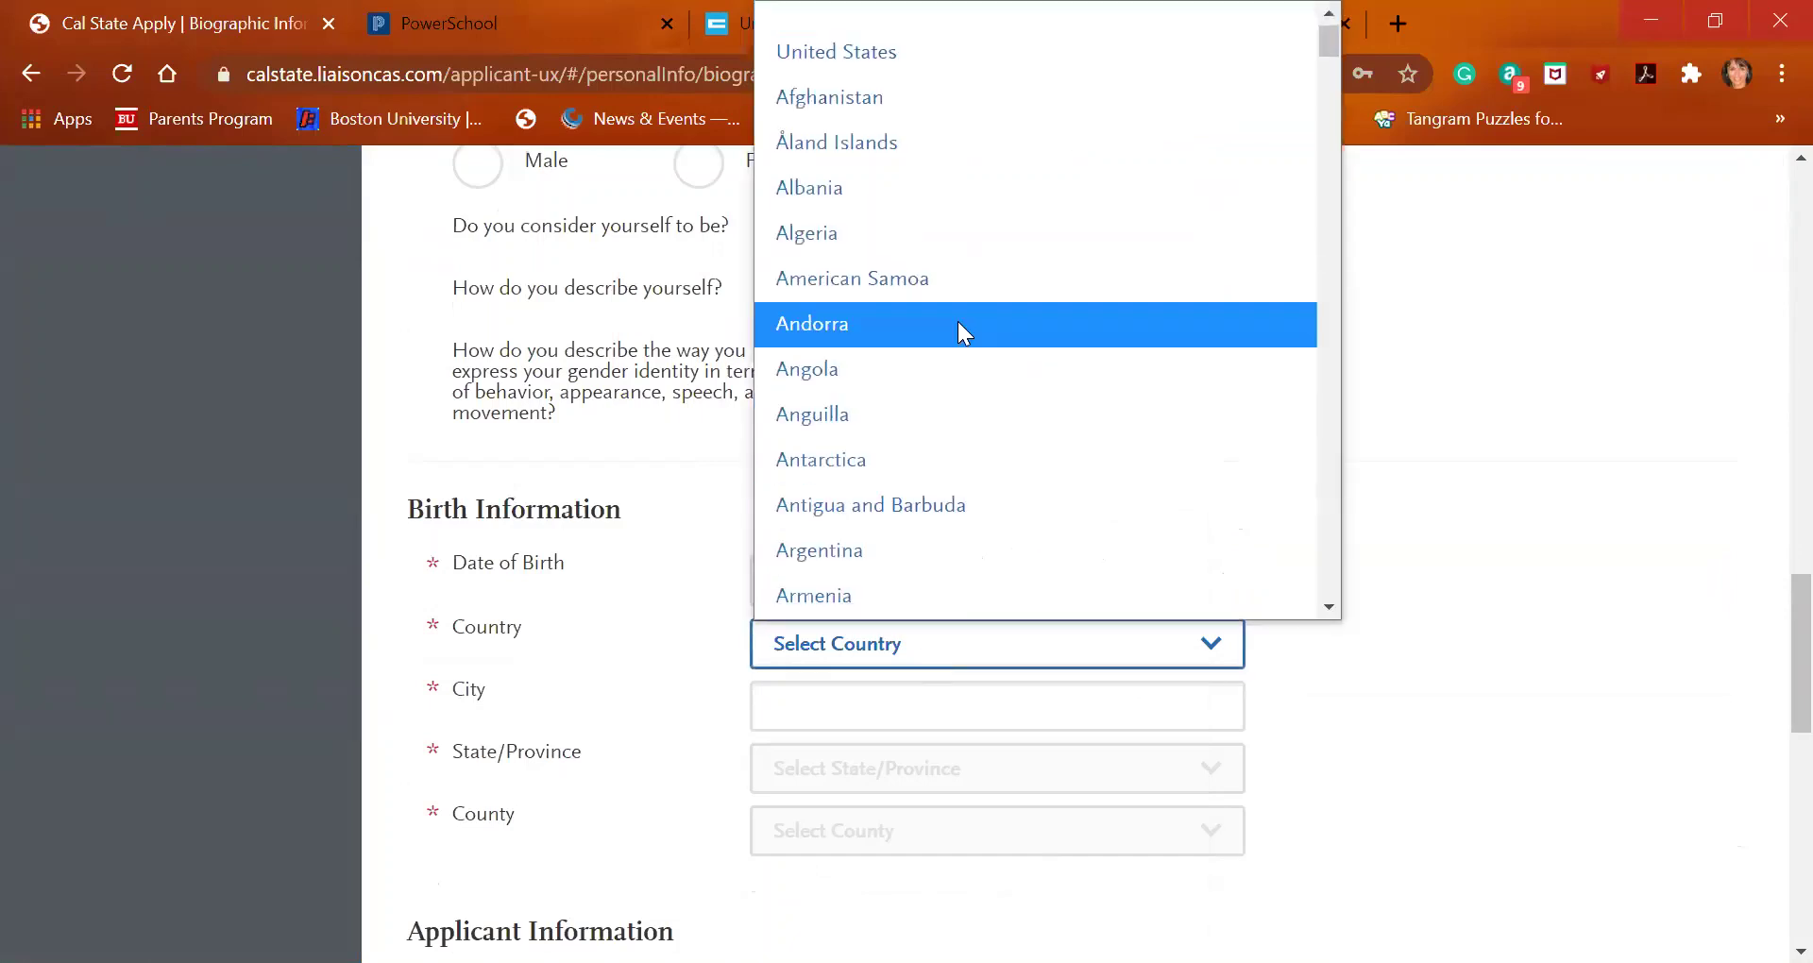
pyautogui.click(958, 323)
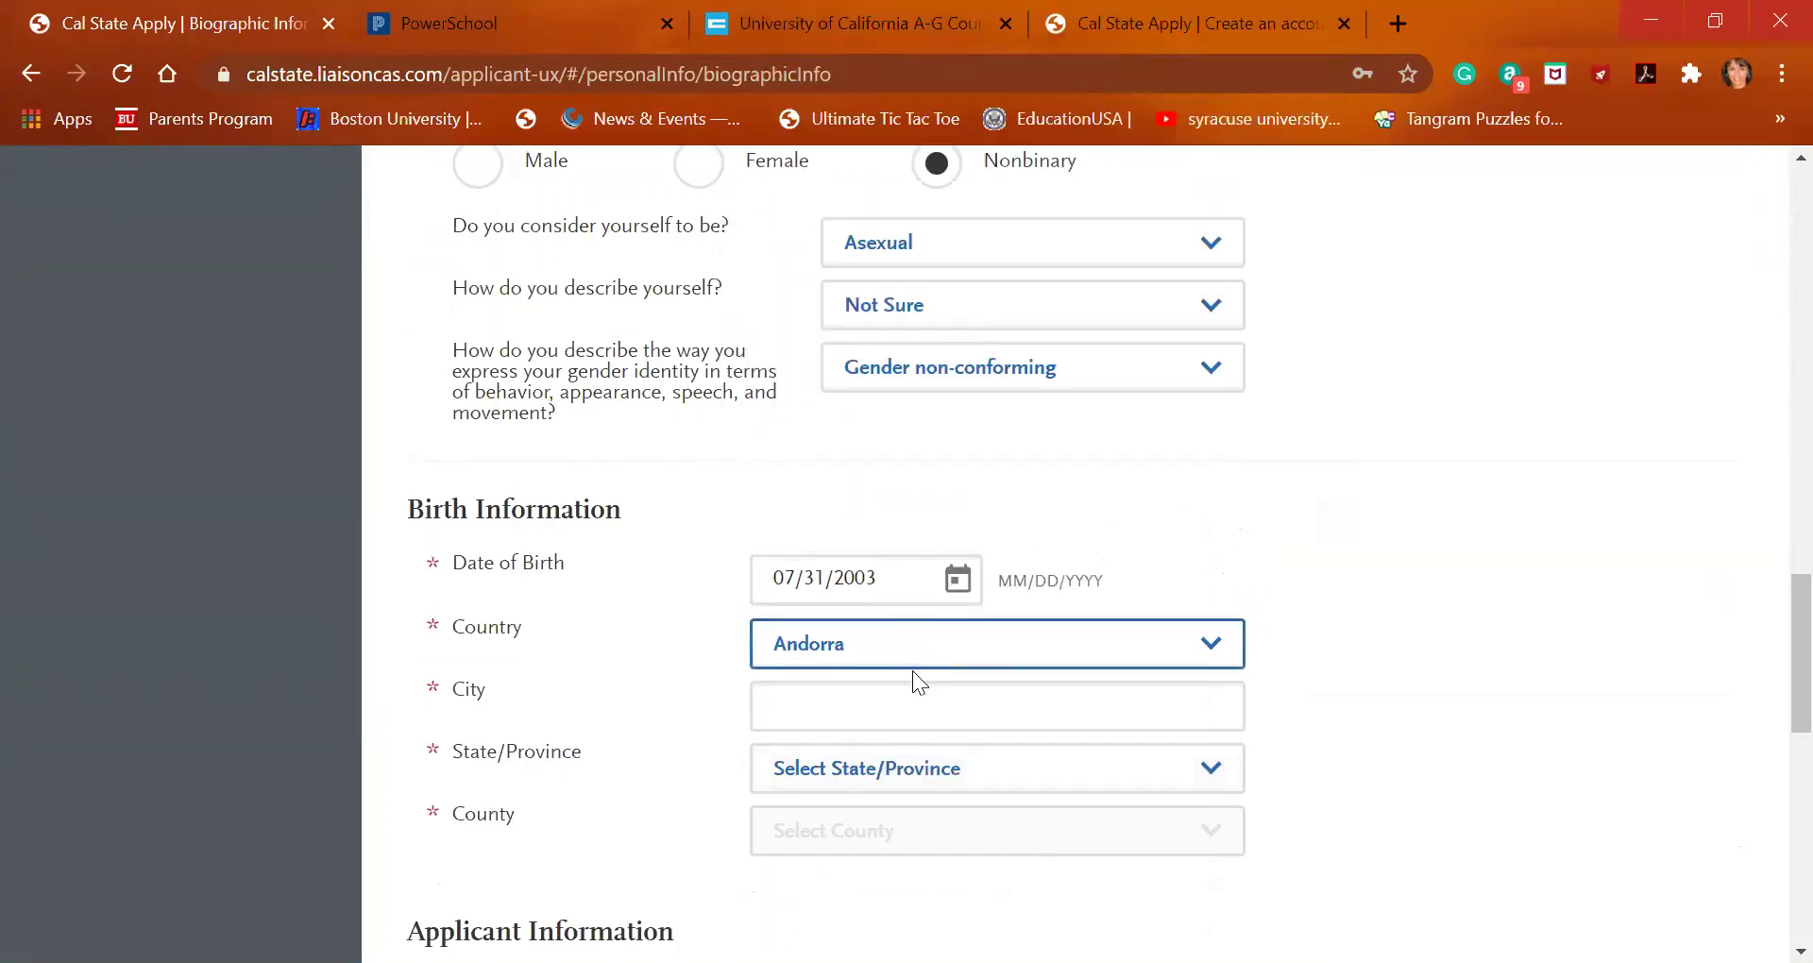
pyautogui.click(914, 644)
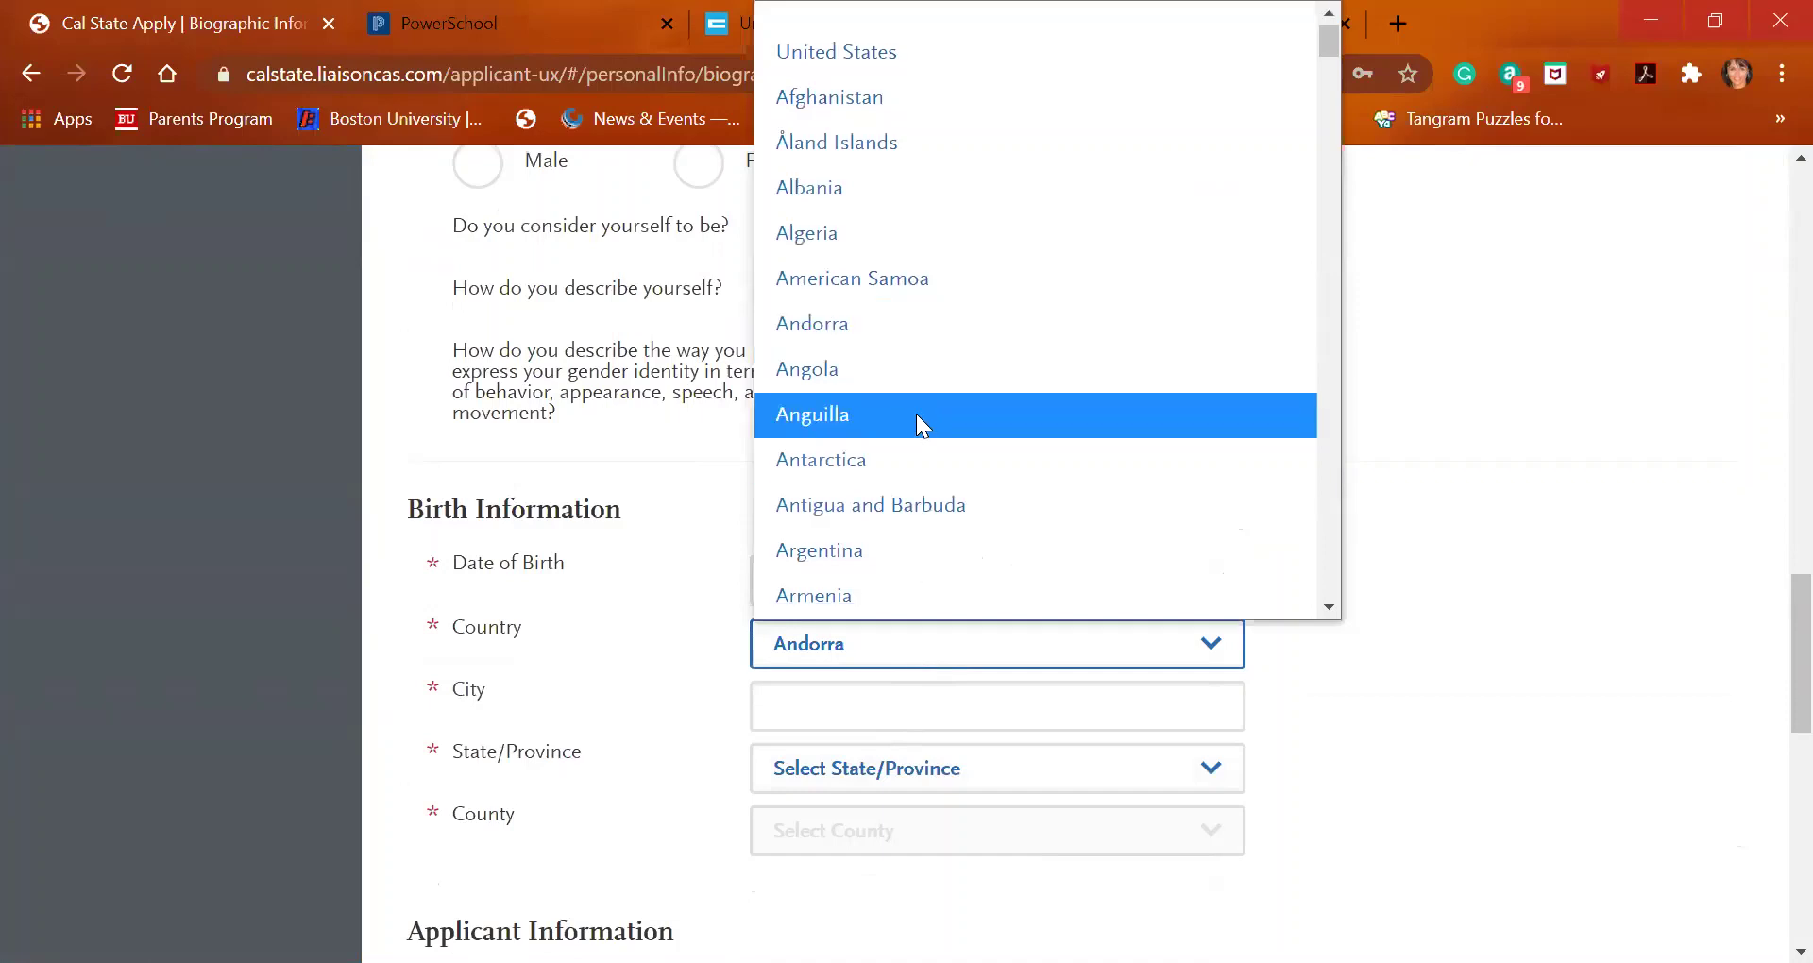
pyautogui.scroll(-3, 917, 427)
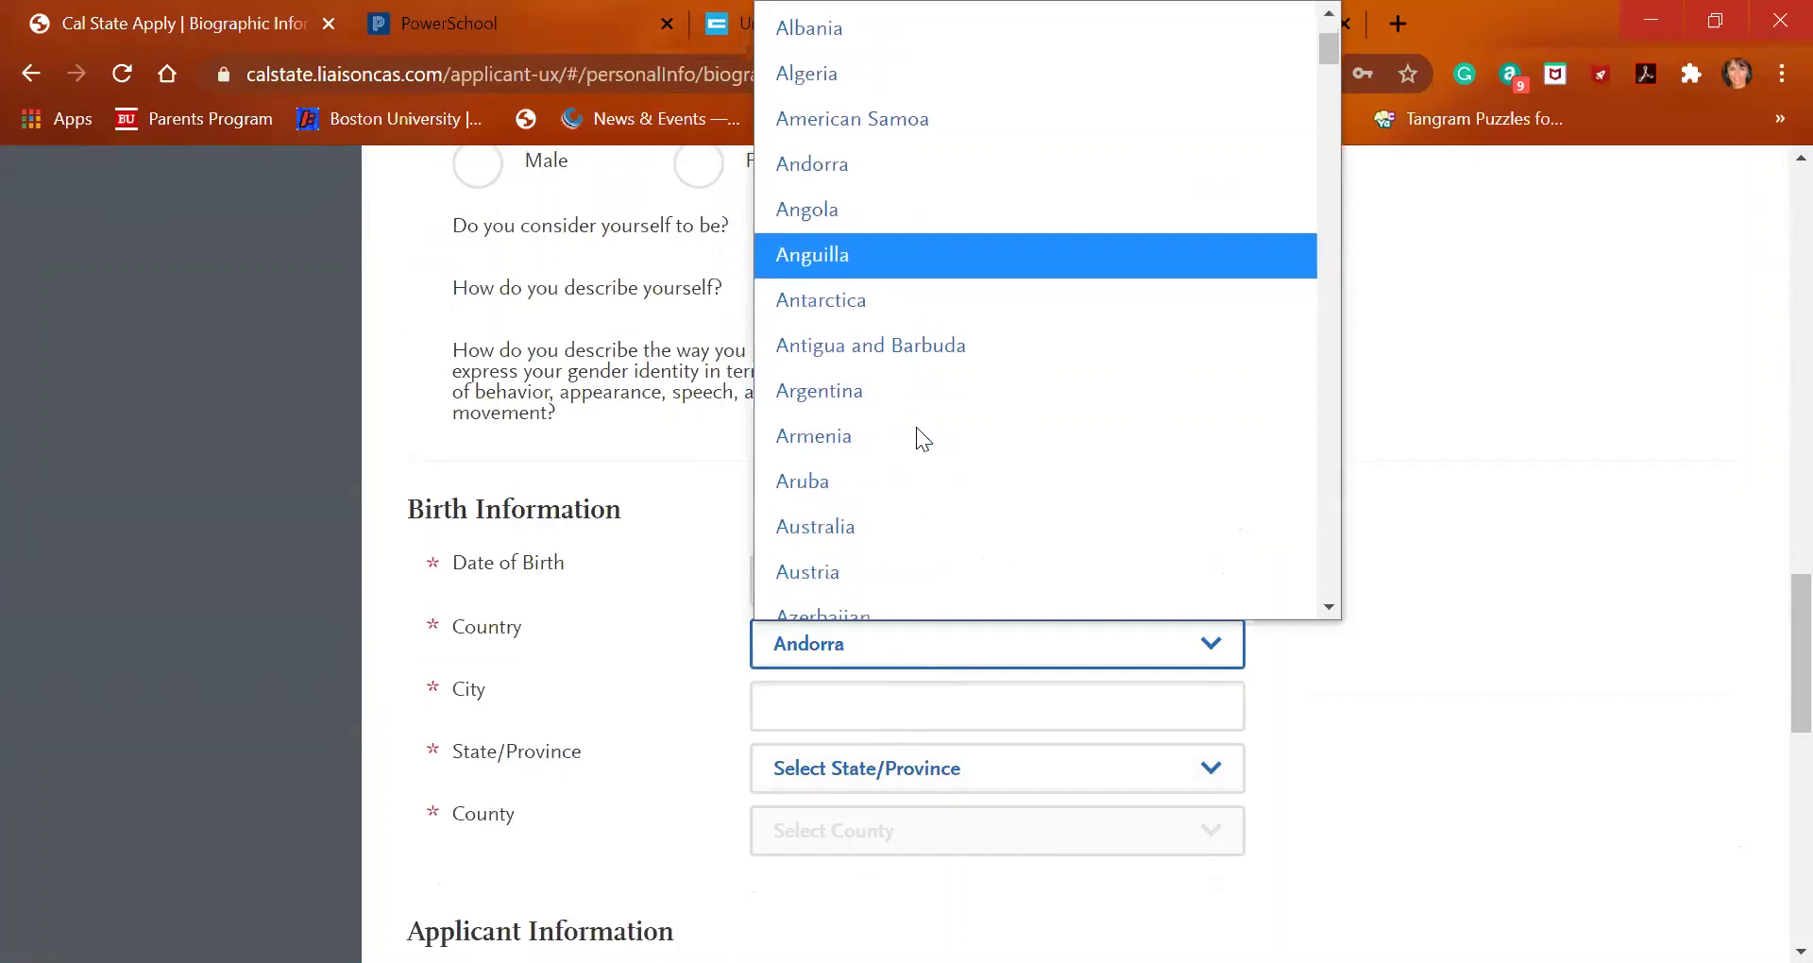
pyautogui.scroll(-6, 916, 440)
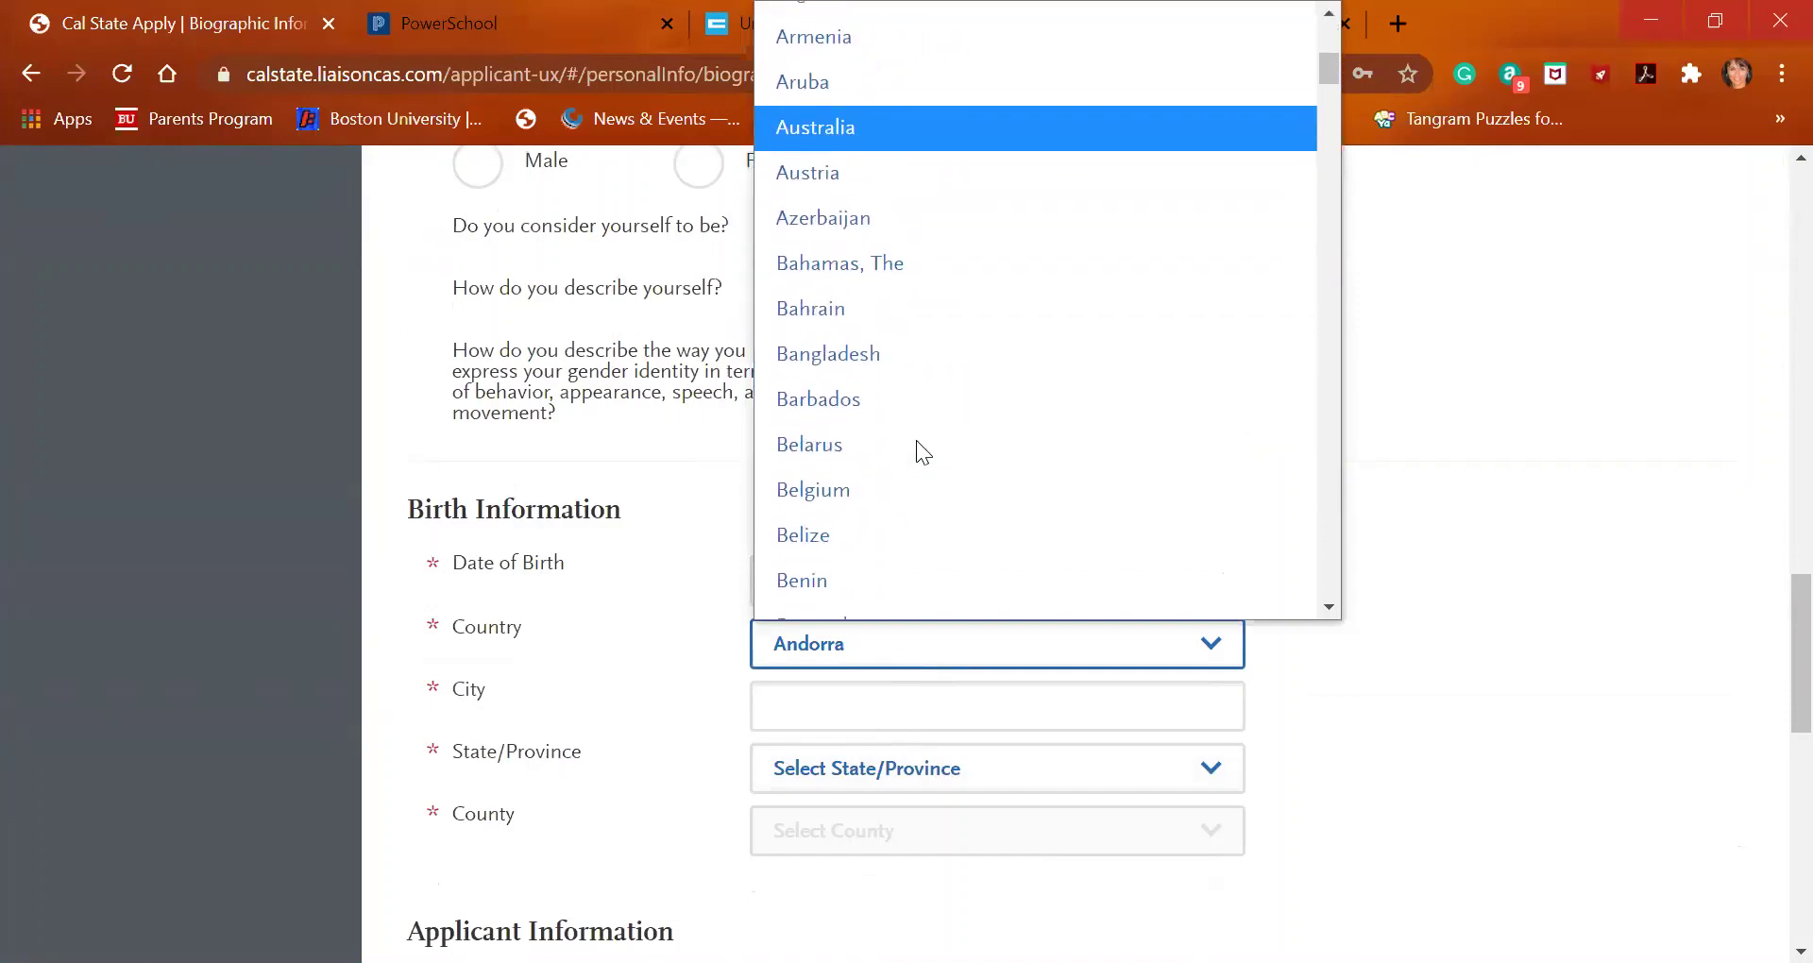
pyautogui.scroll(-5, 916, 440)
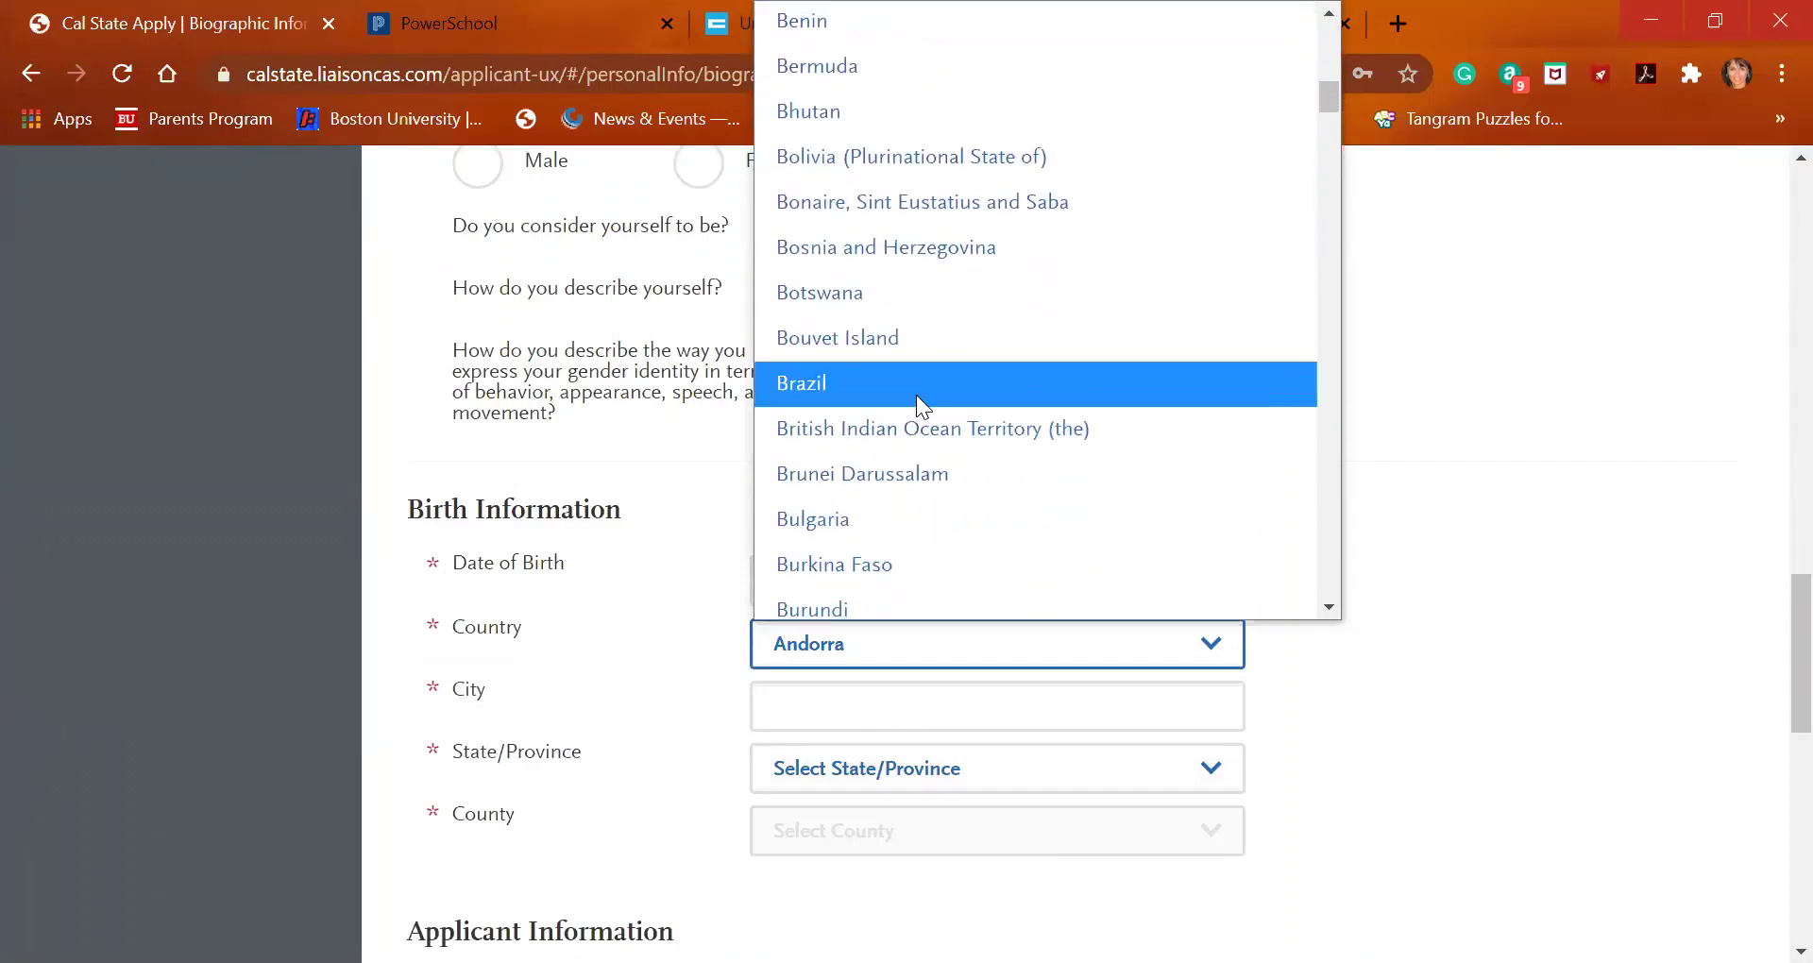
pyautogui.click(917, 383)
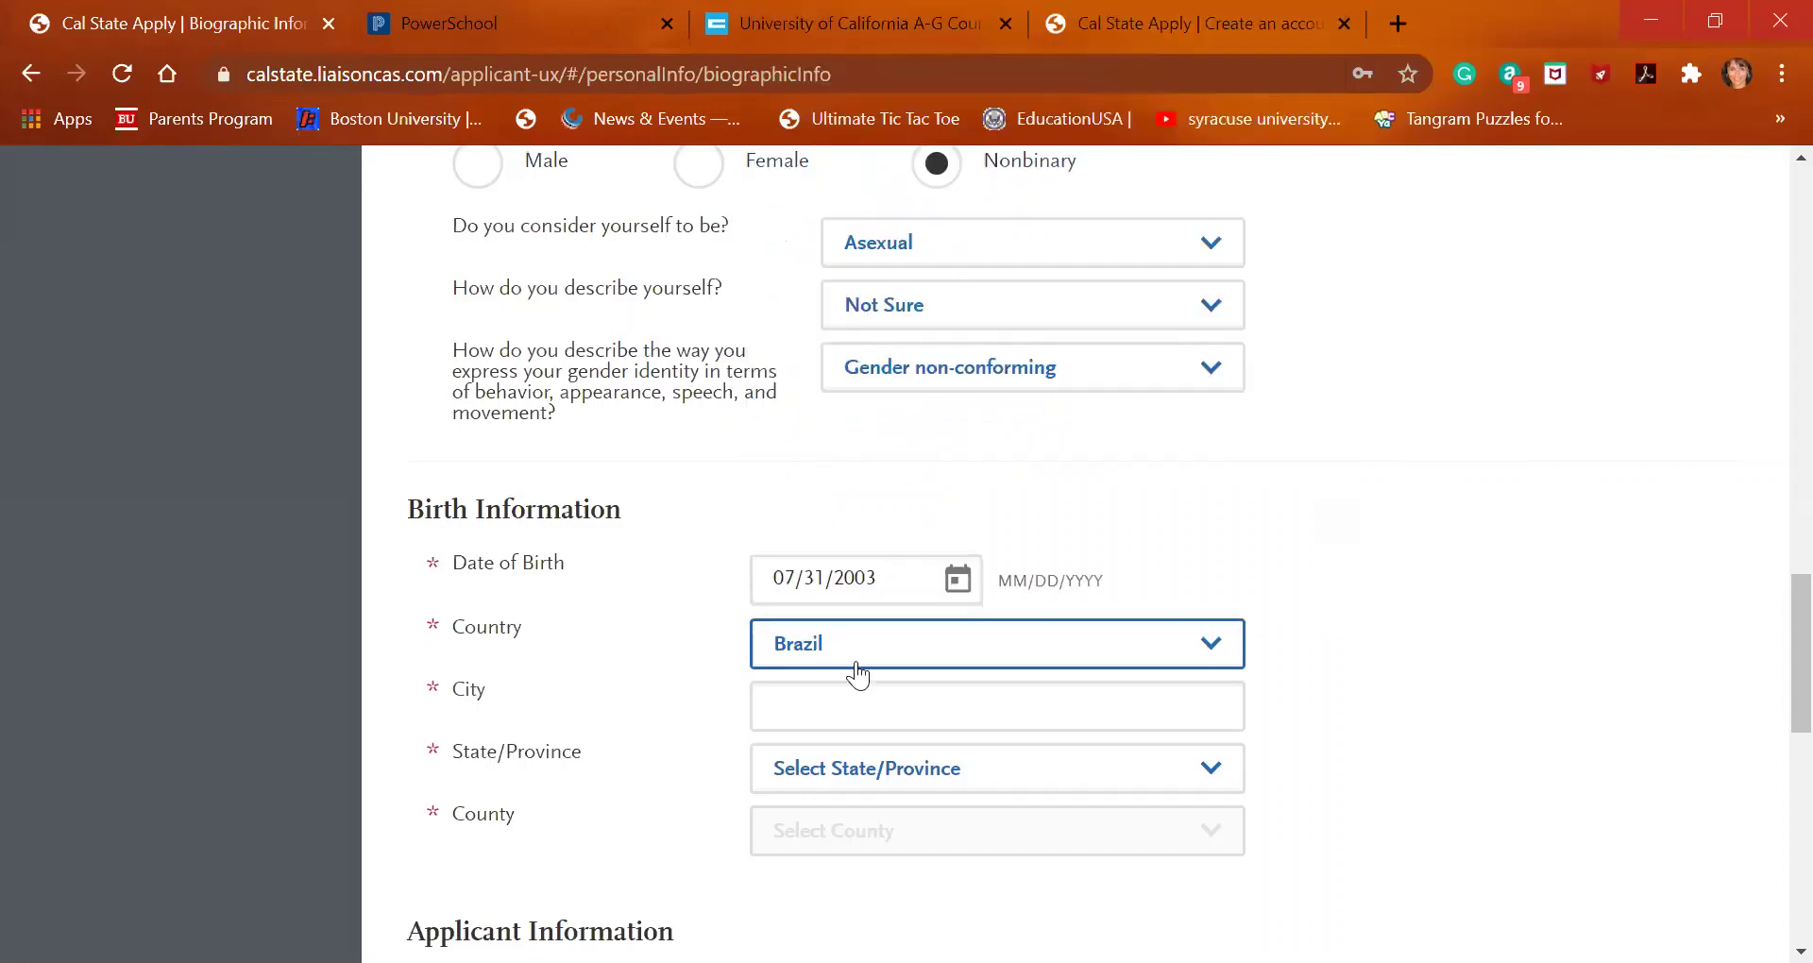
pyautogui.click(857, 714)
pyautogui.write('San Miguel')
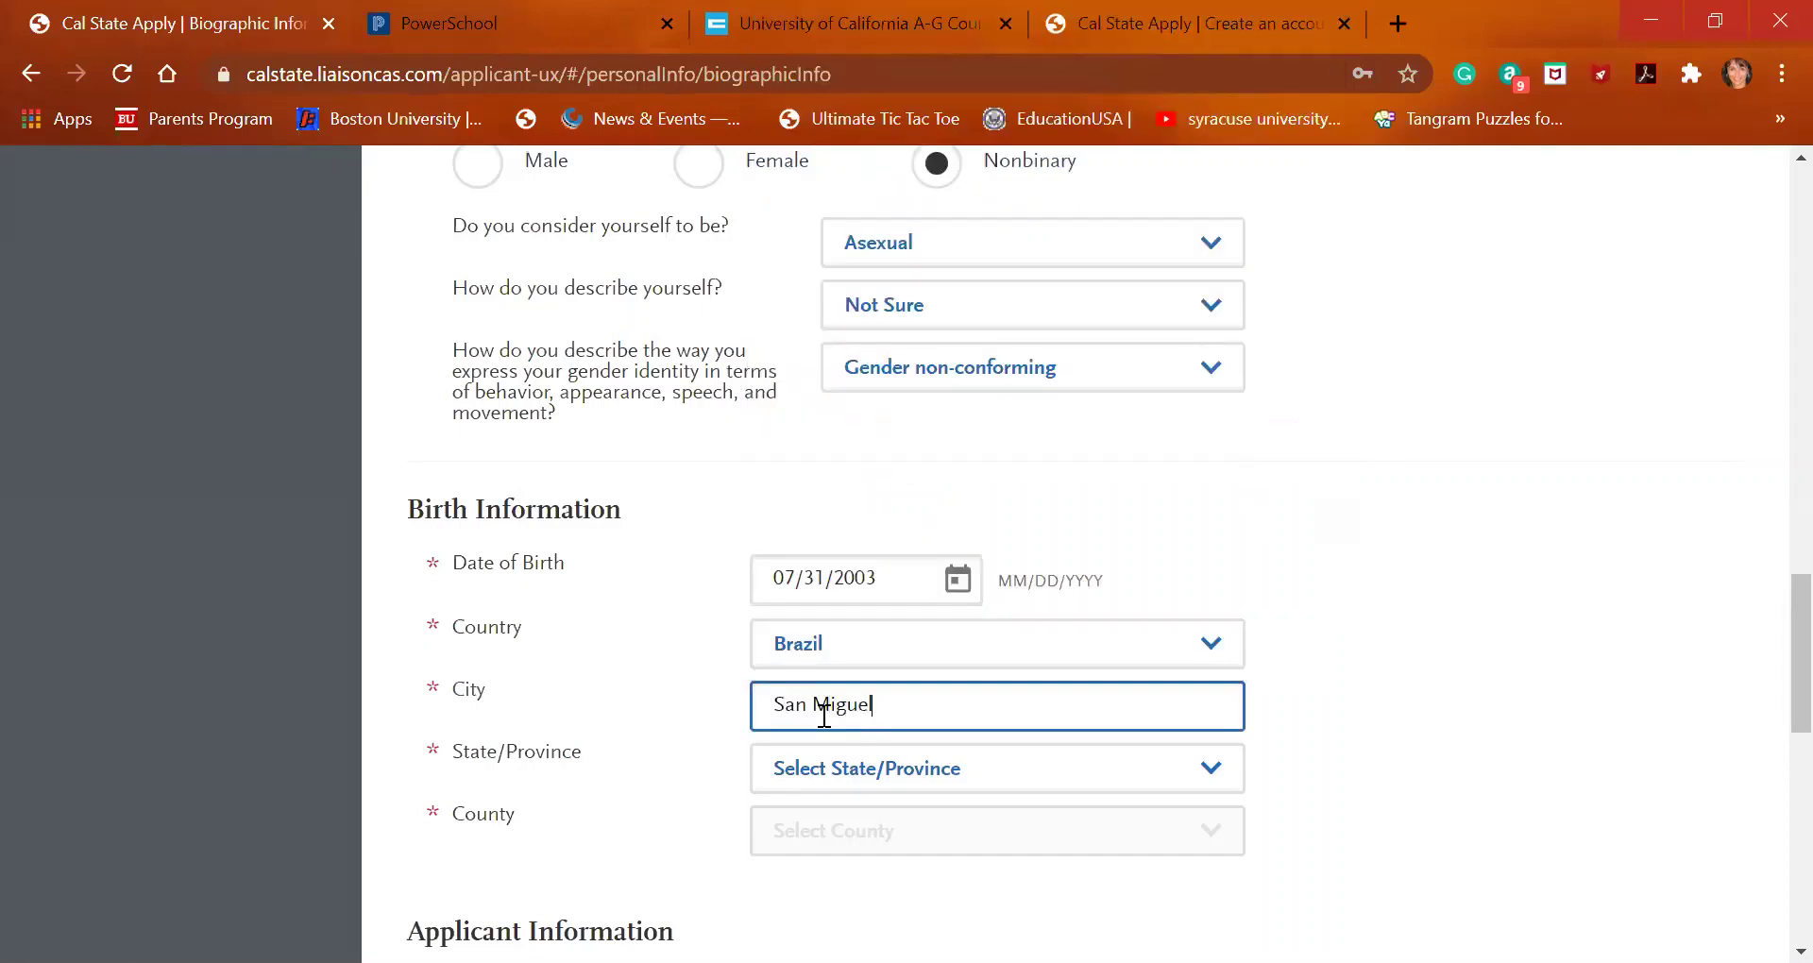
# Choose Ceará as birth State/Province and N/A as County
pyautogui.click(856, 772)
pyautogui.scroll(-1, 932, 360)
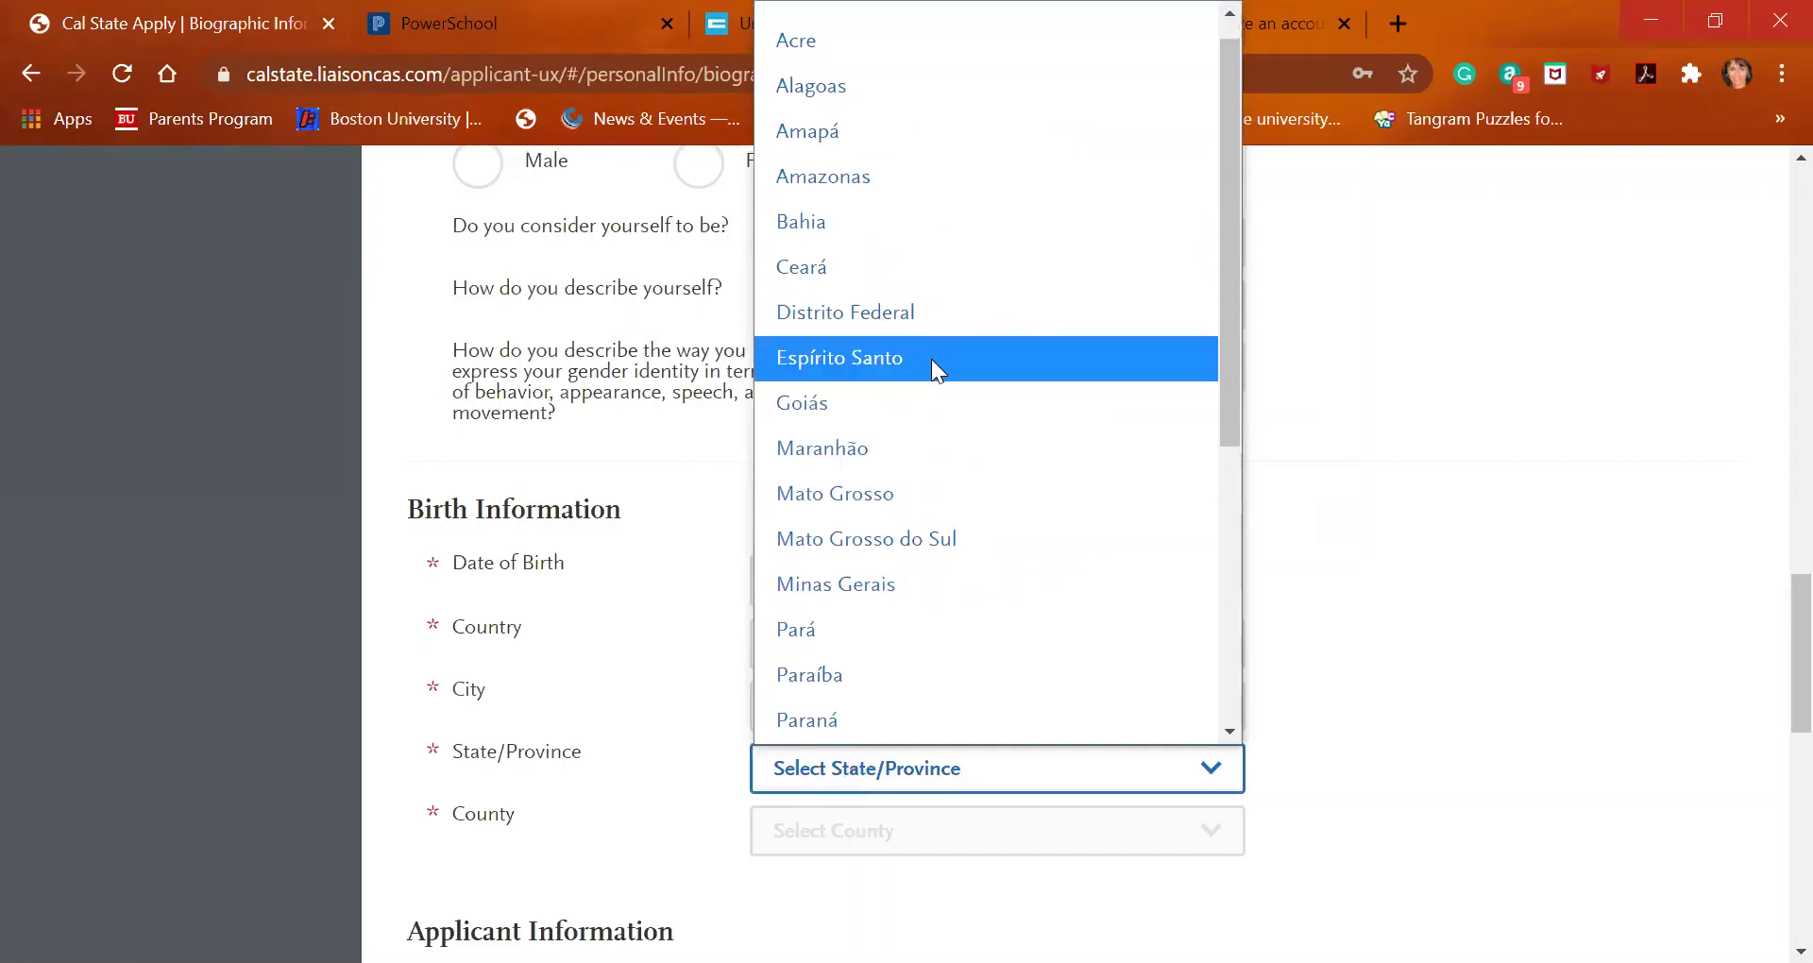
pyautogui.click(963, 272)
pyautogui.scroll(-1, 883, 699)
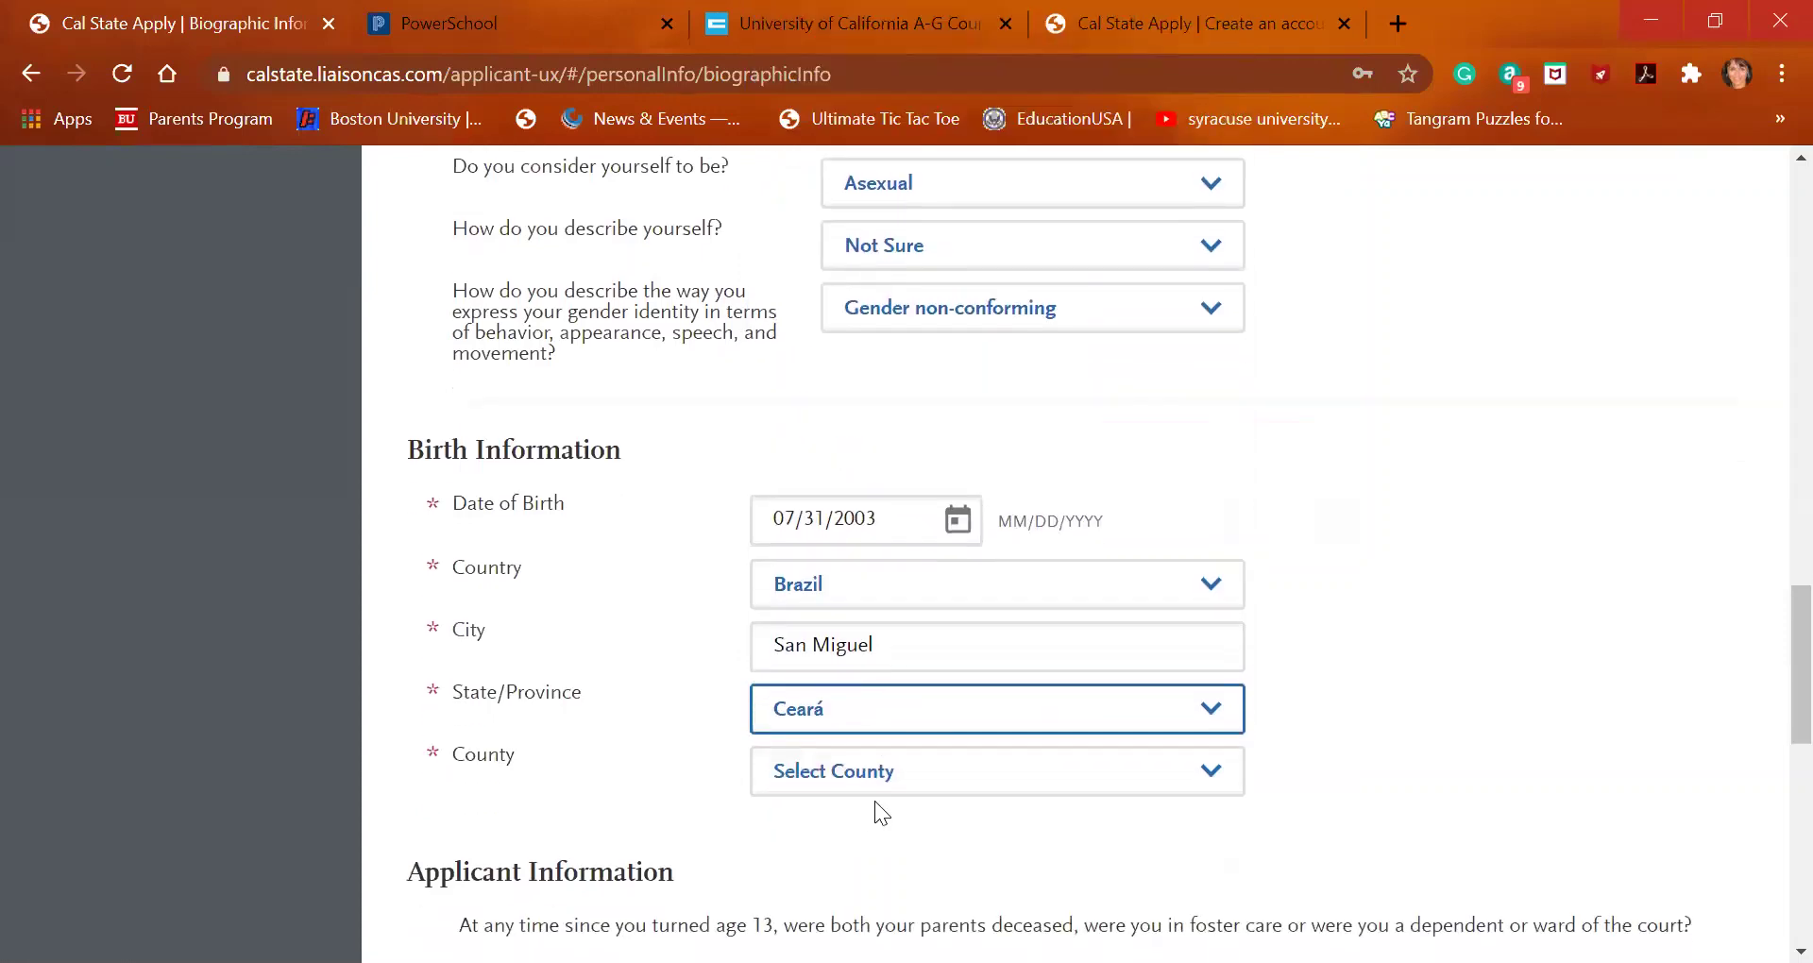
pyautogui.click(889, 773)
pyautogui.click(887, 850)
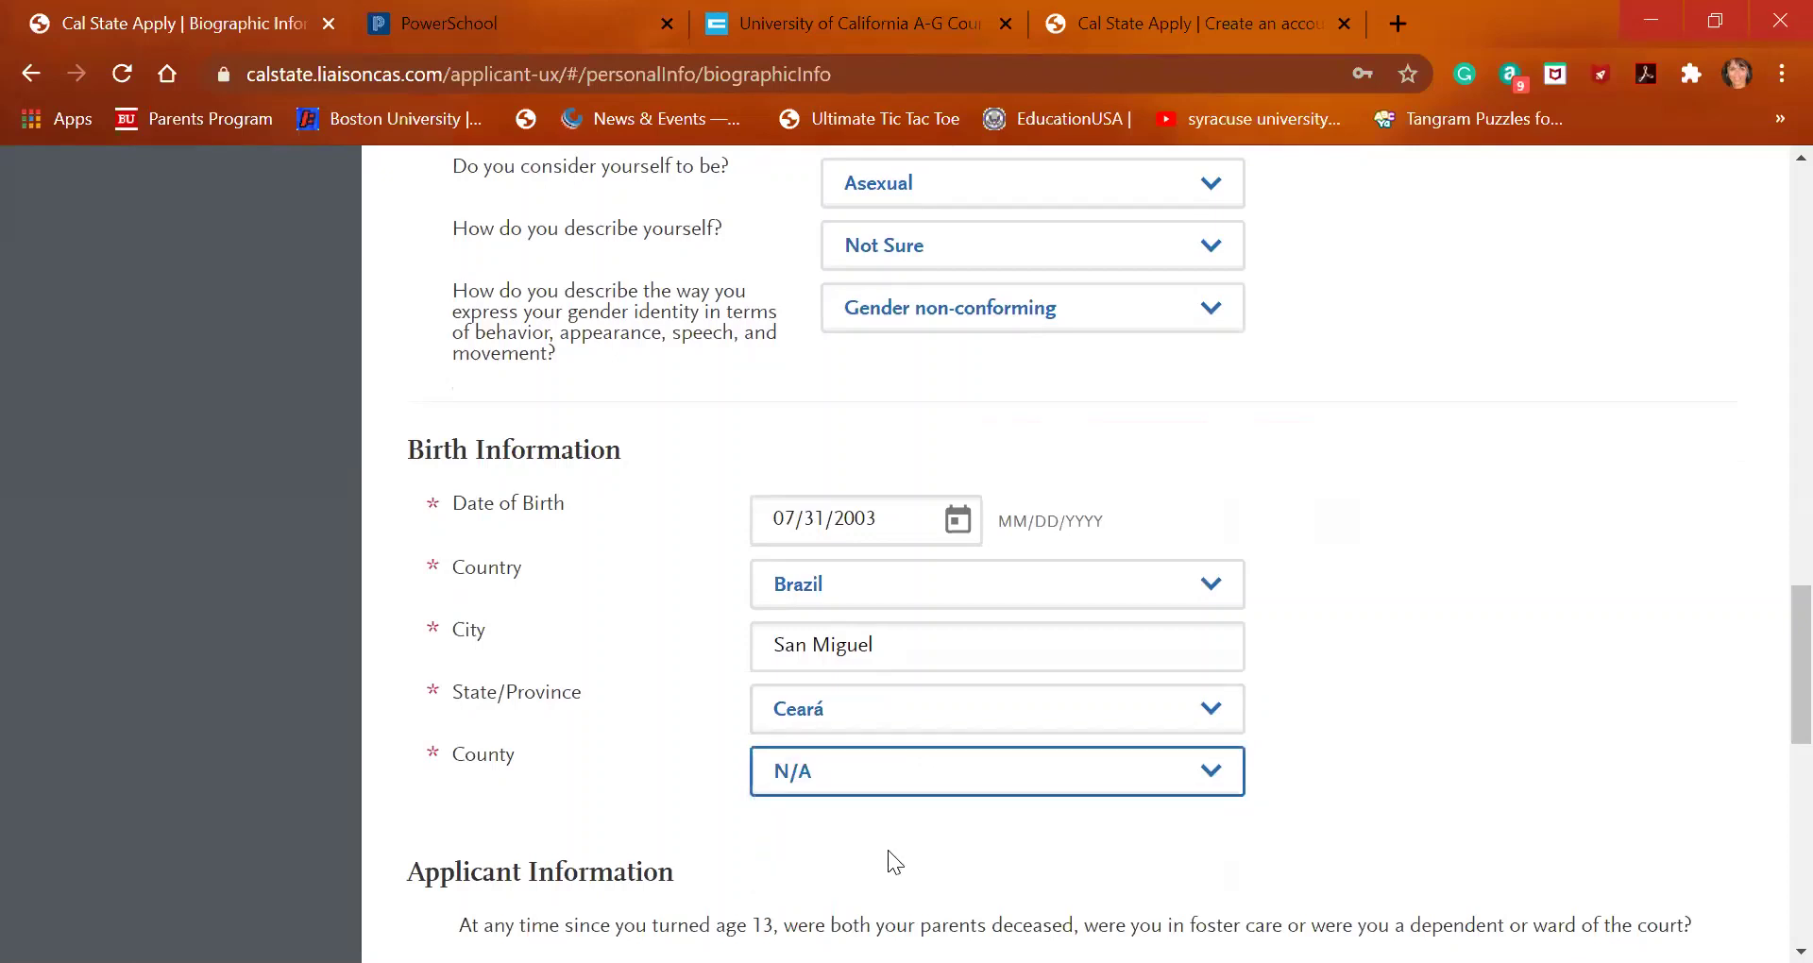
pyautogui.scroll(-3, 888, 850)
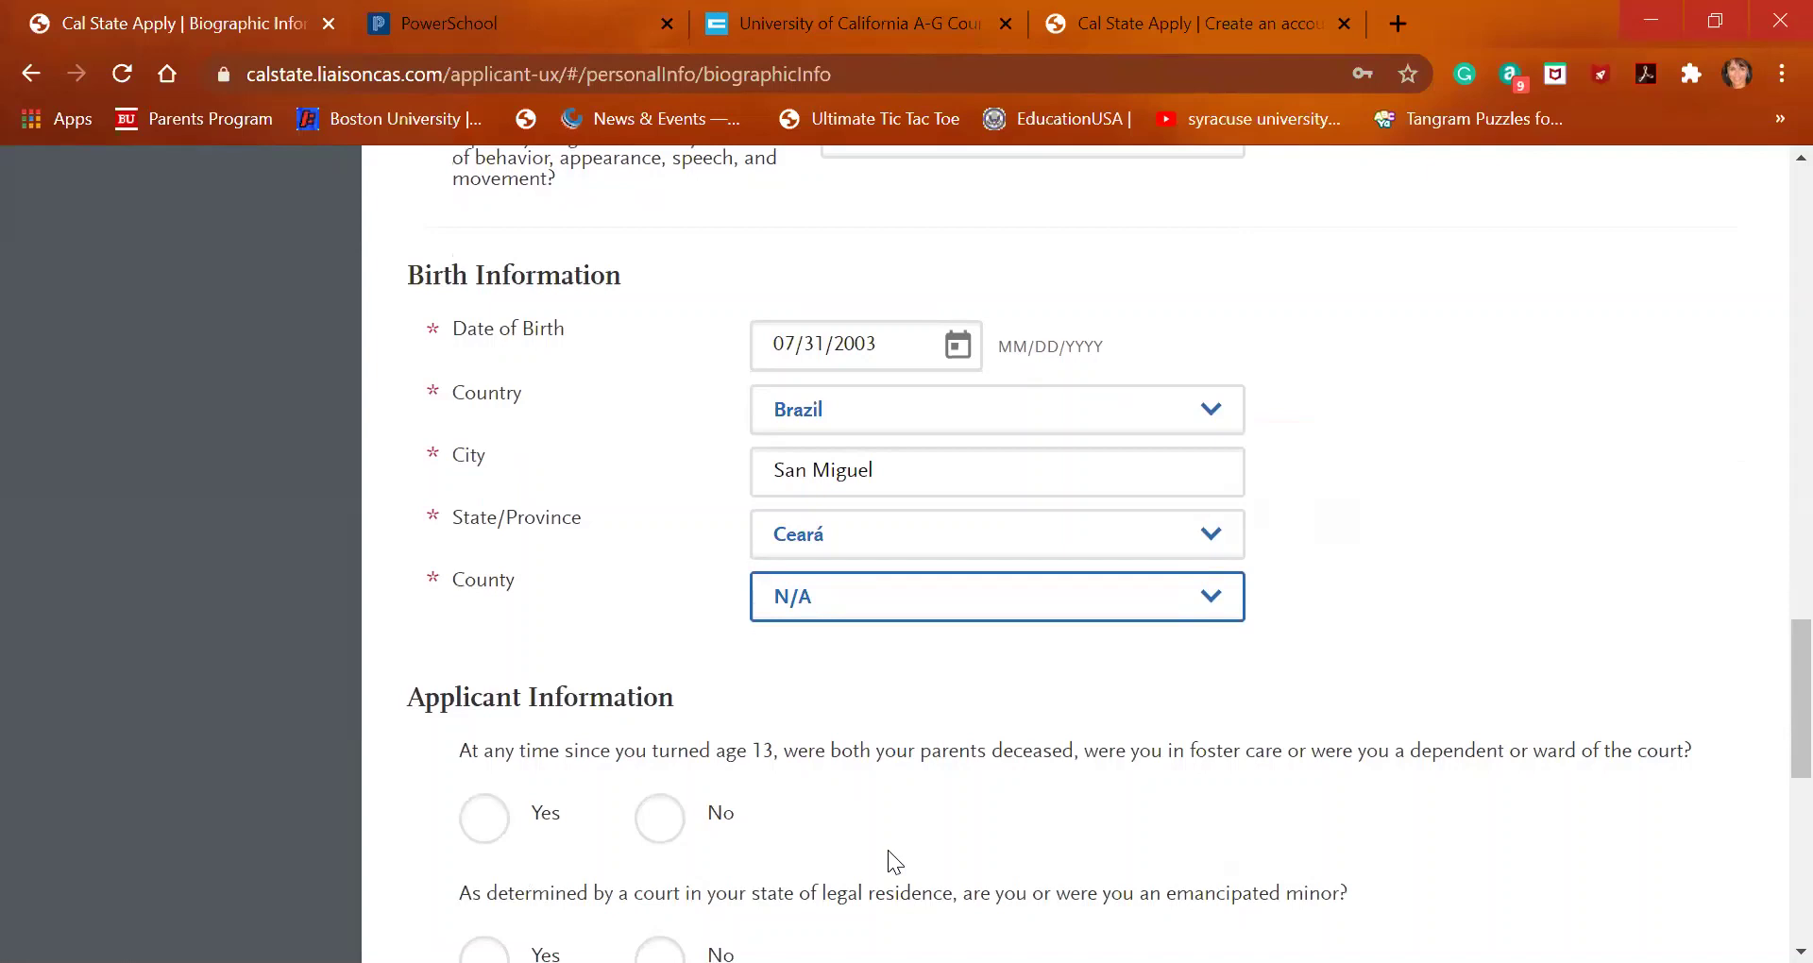
# Answer No to the foster care, emancipated minor, homeless liaison, emergency shelter and runaway youth questions
pyautogui.scroll(-2, 888, 850)
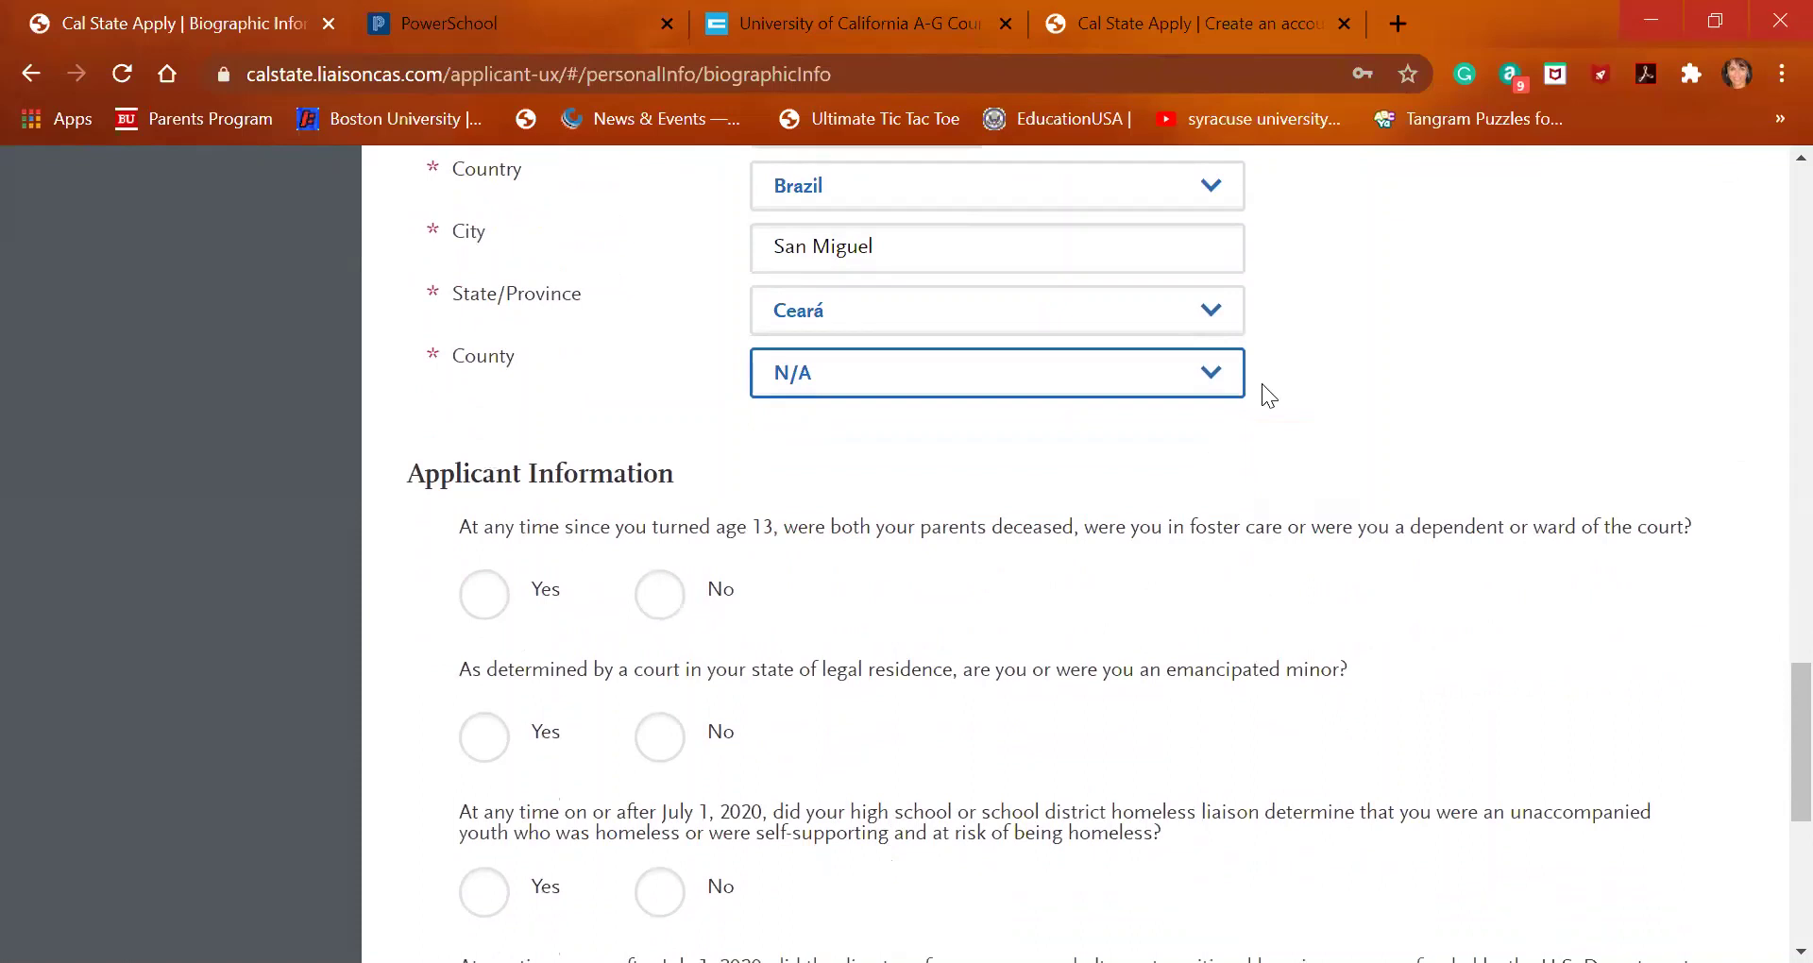
pyautogui.click(661, 619)
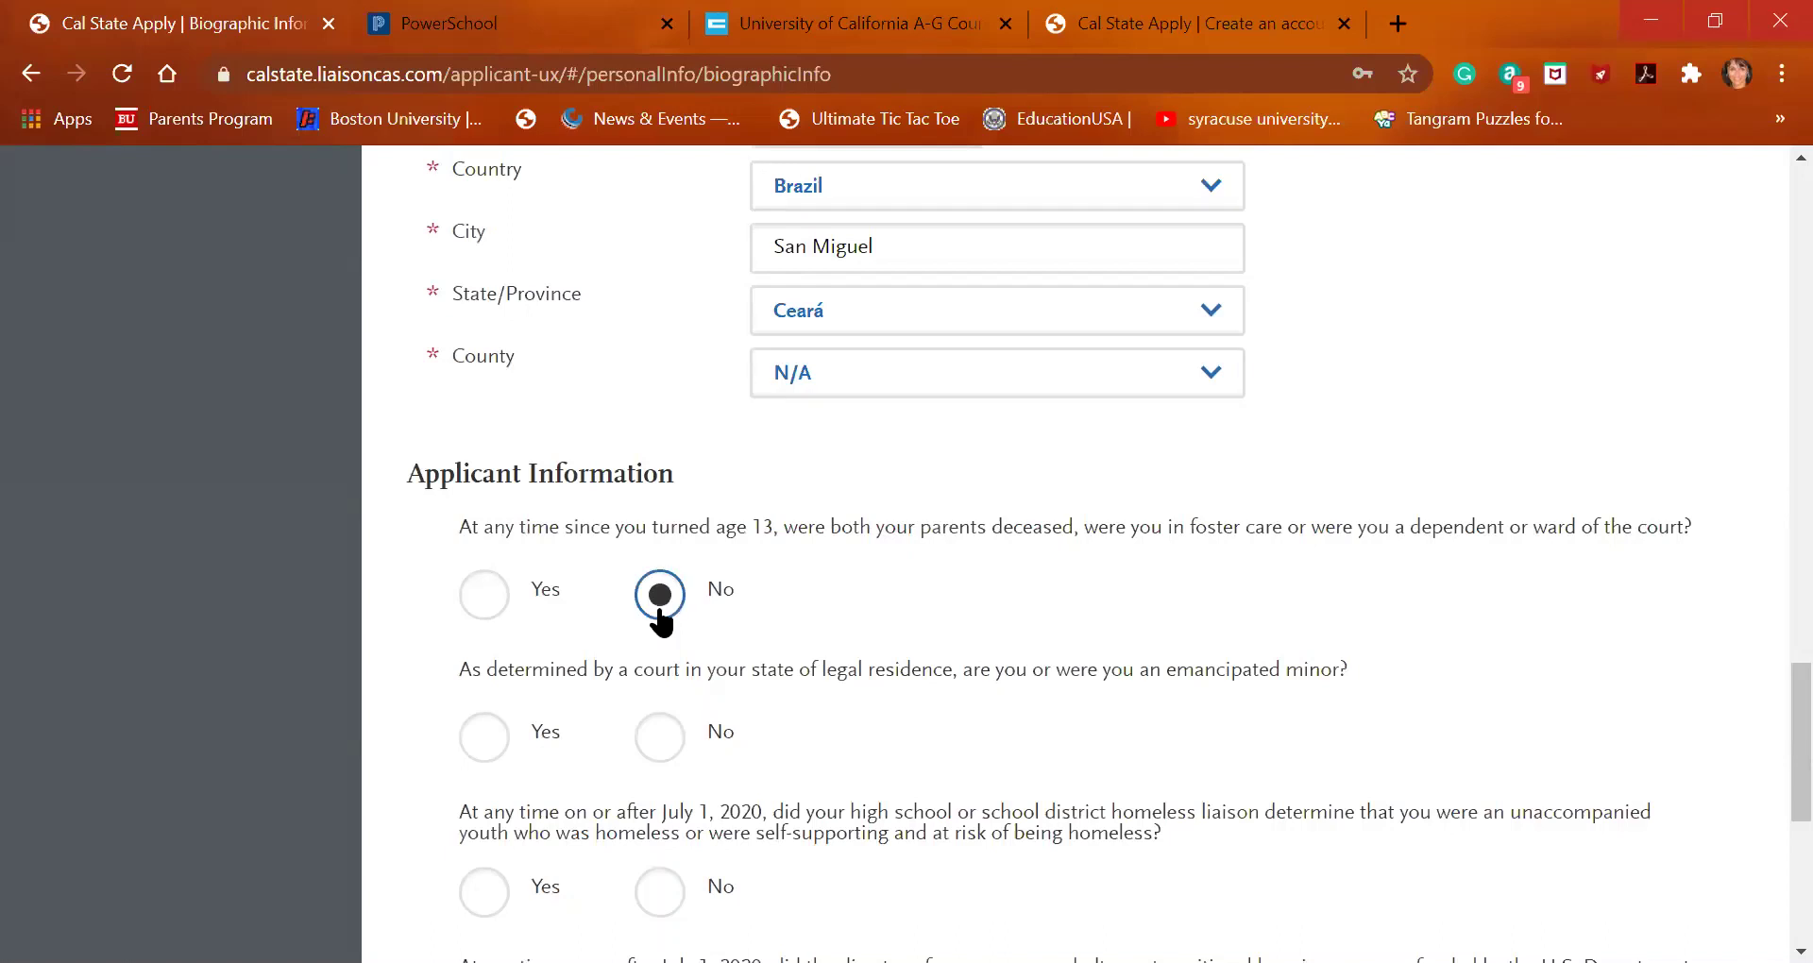
pyautogui.scroll(-1, 831, 659)
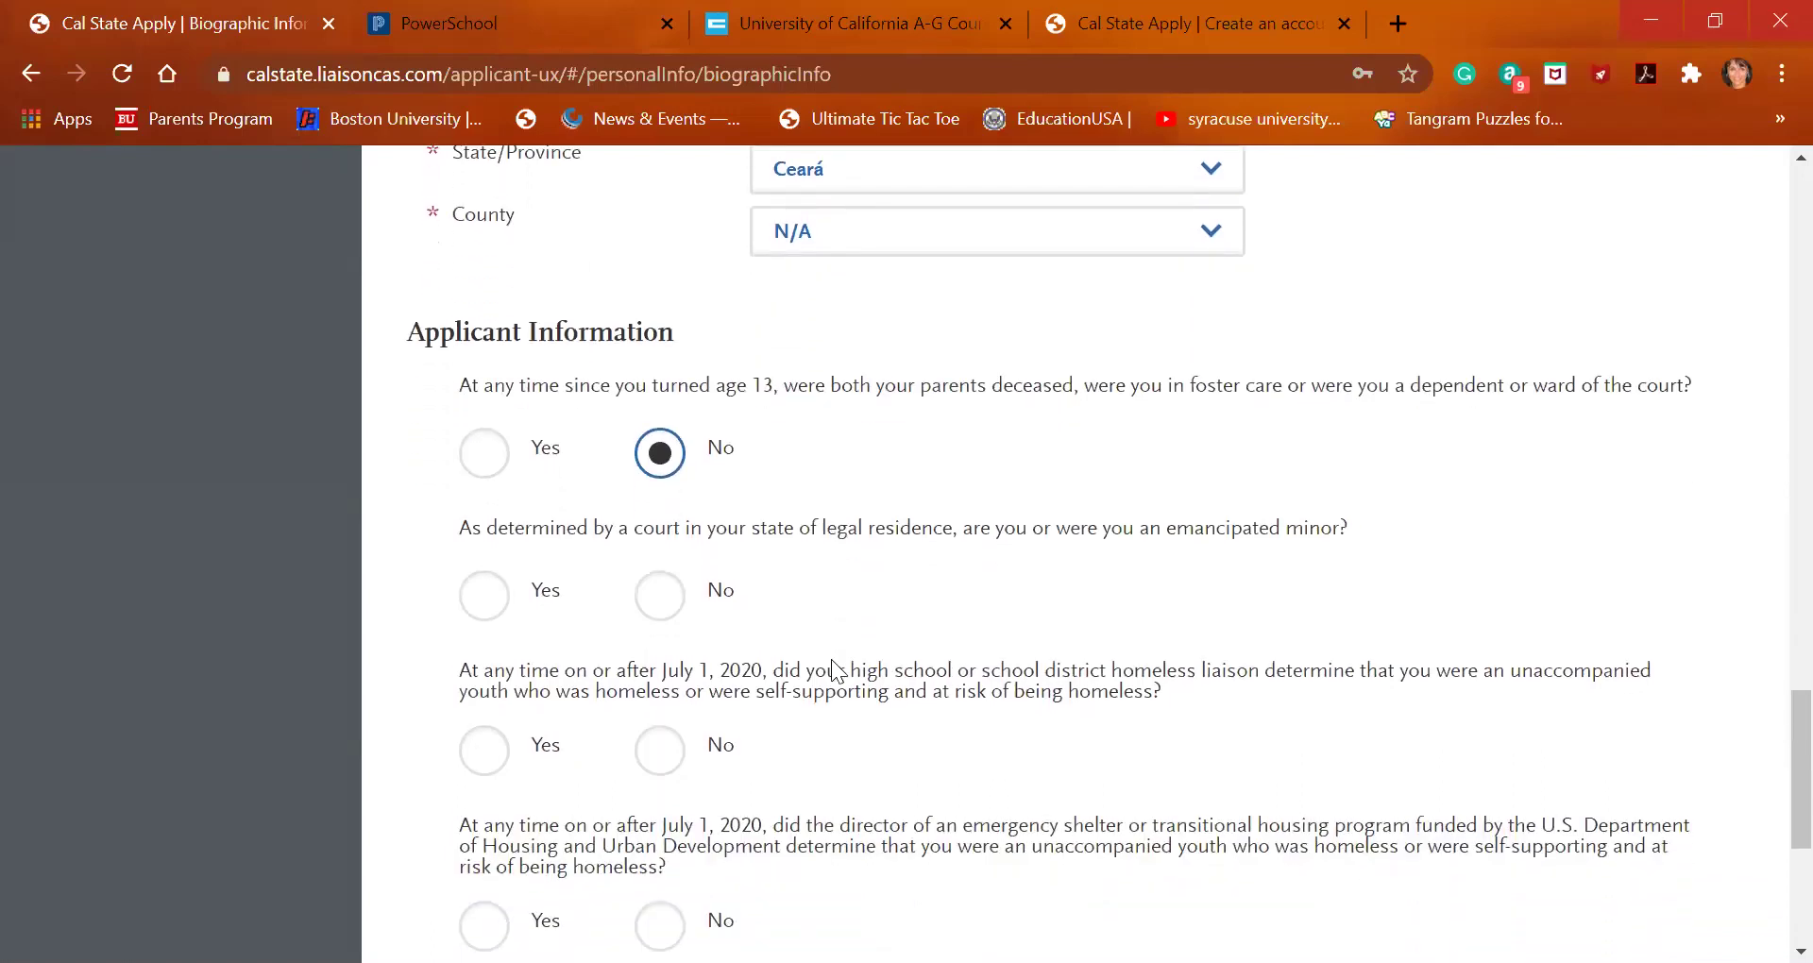
pyautogui.click(666, 600)
pyautogui.scroll(-1, 796, 645)
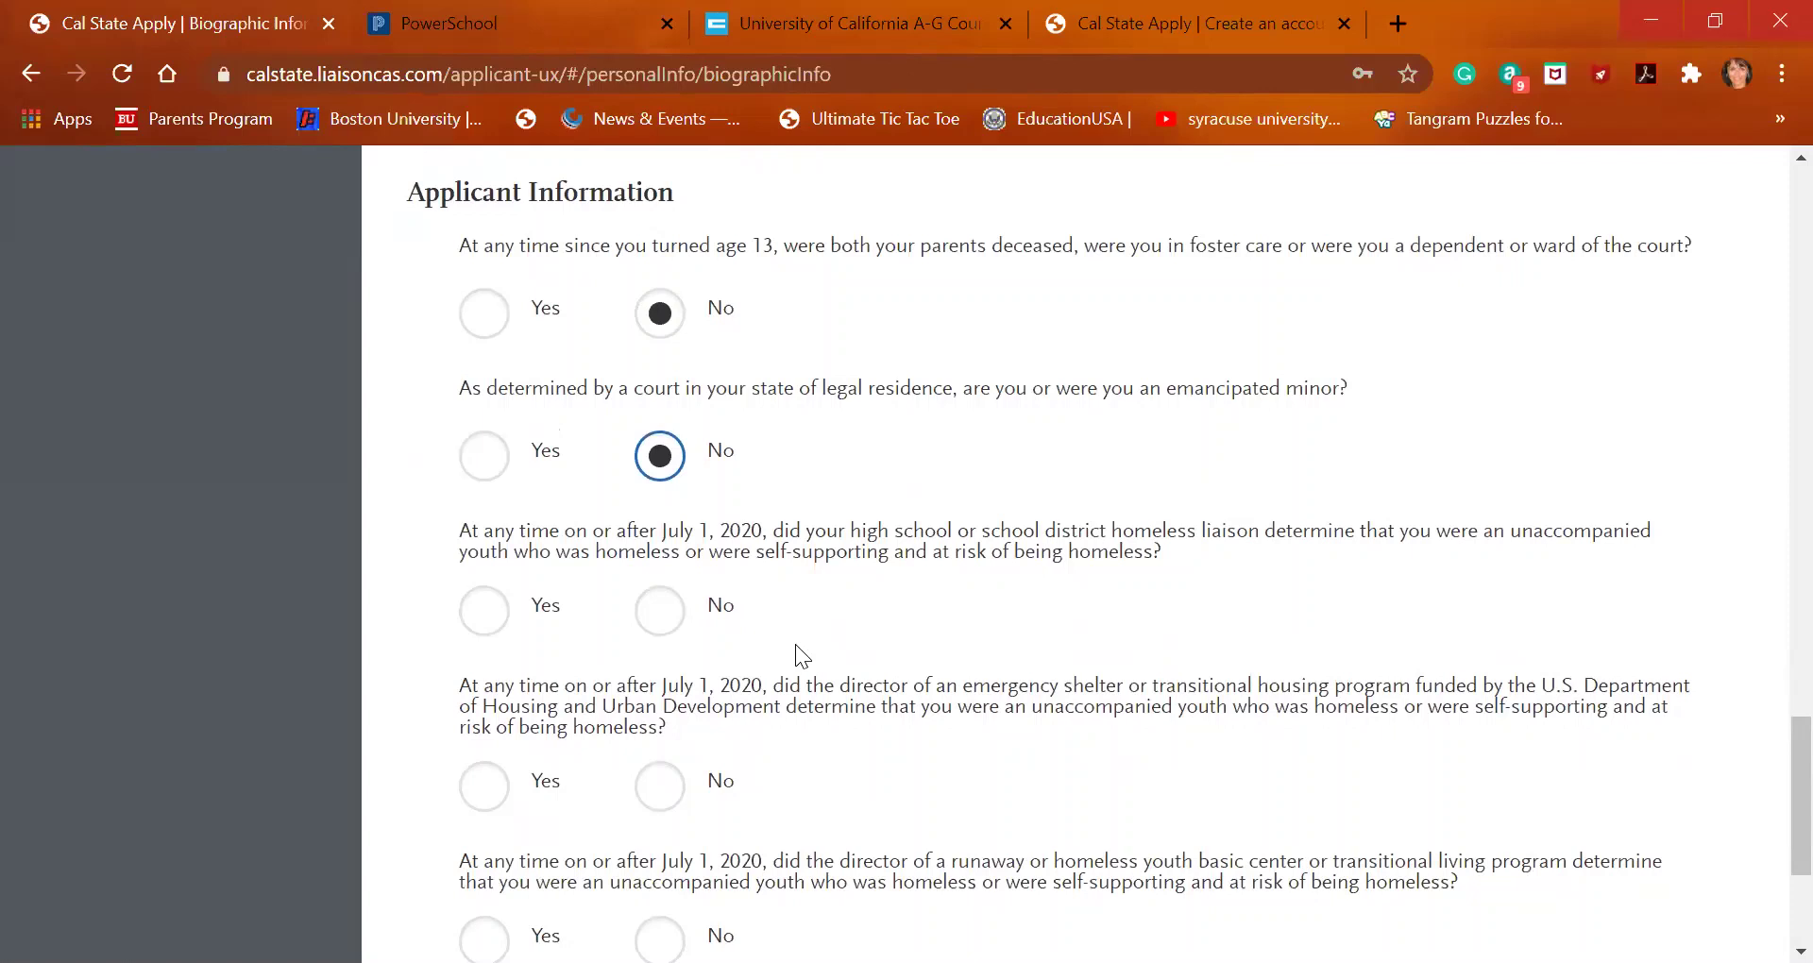
pyautogui.click(676, 619)
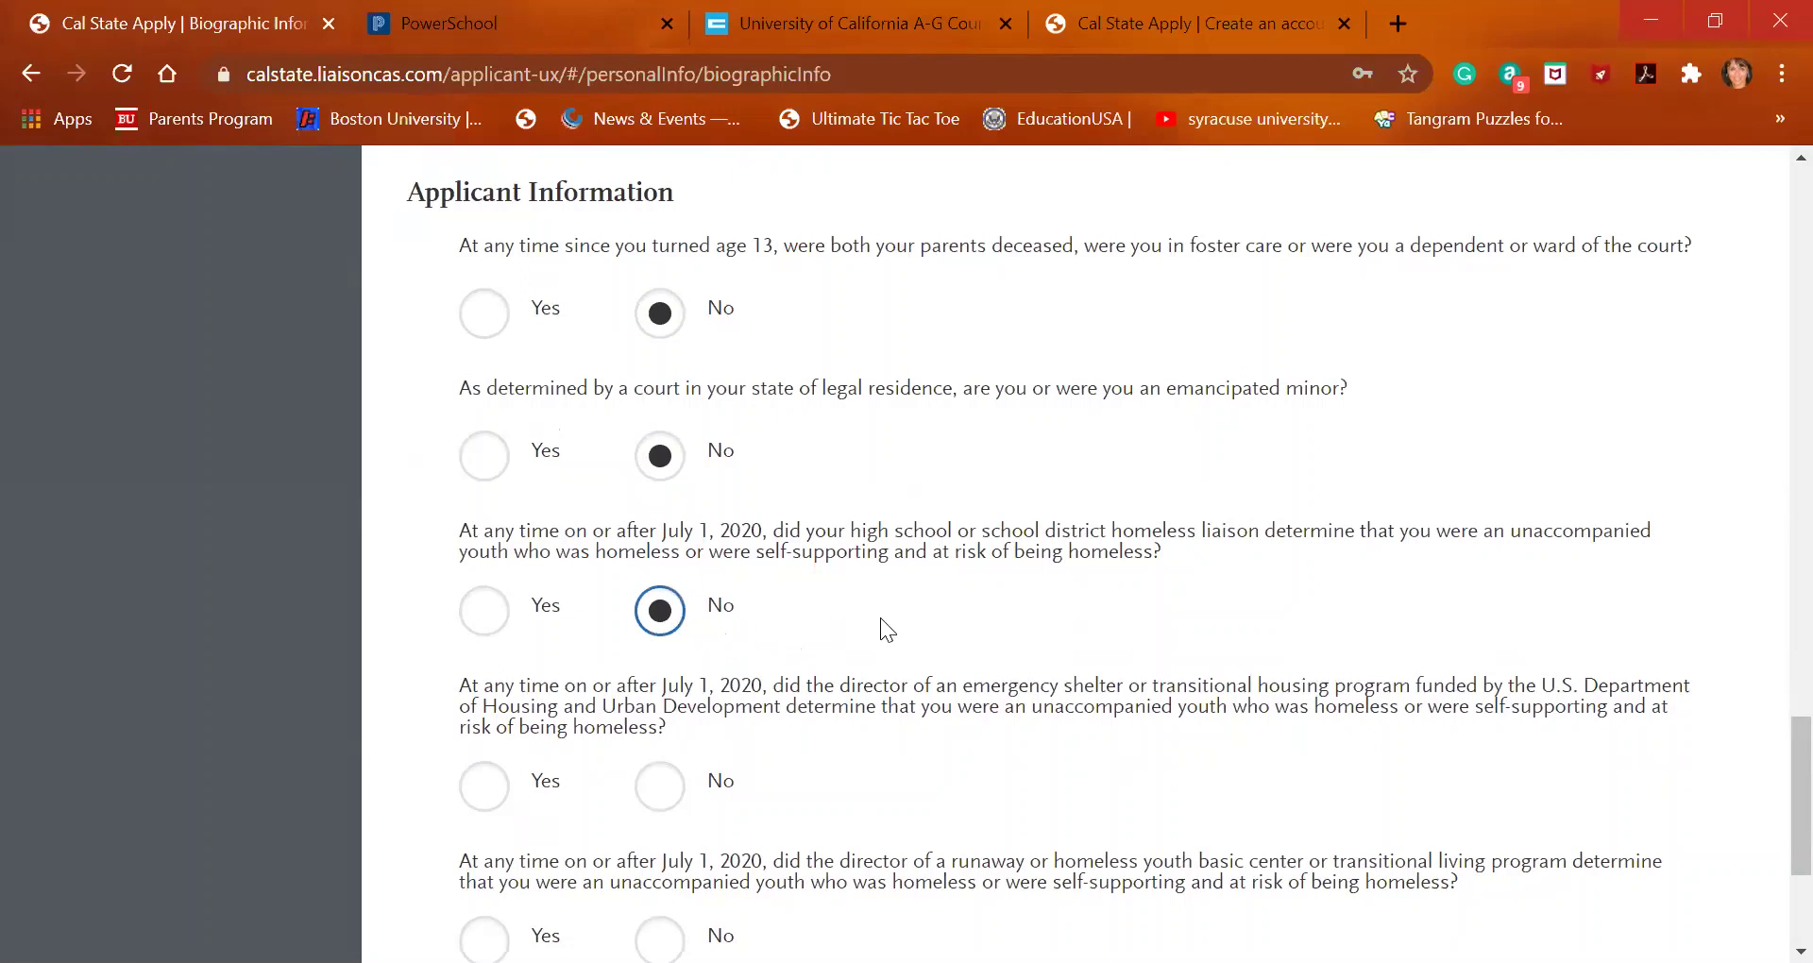
pyautogui.scroll(-1, 880, 617)
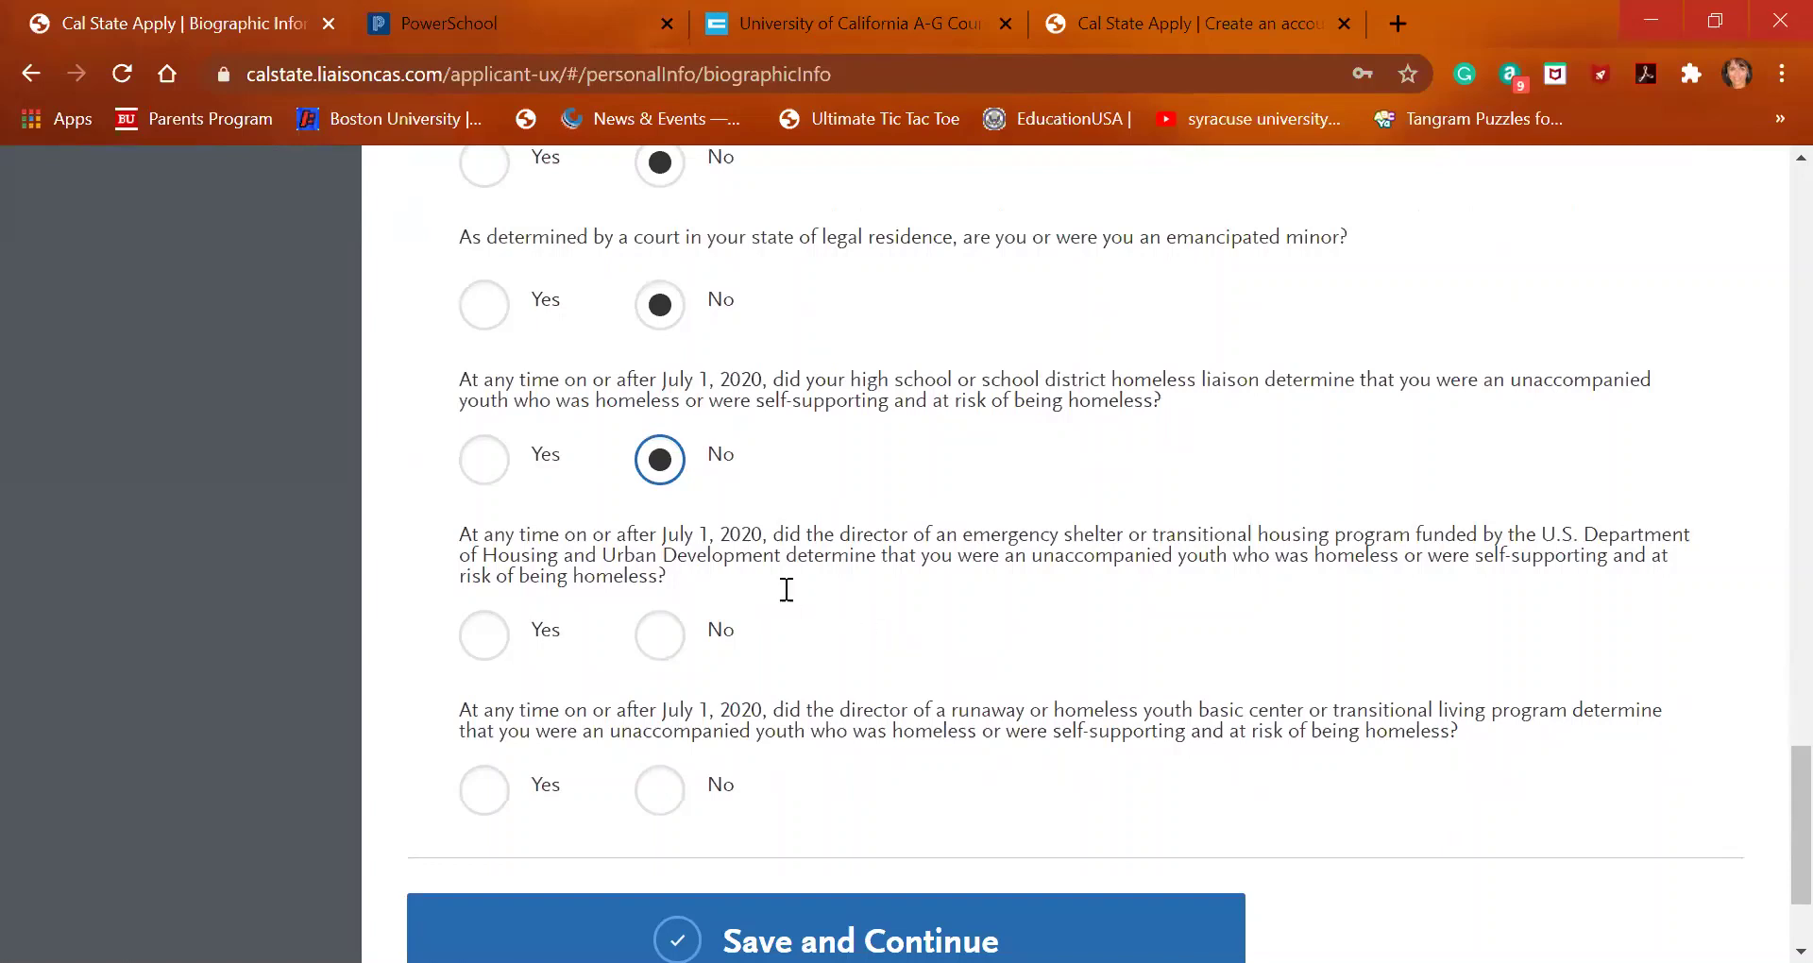
pyautogui.click(677, 637)
pyautogui.scroll(-1, 676, 638)
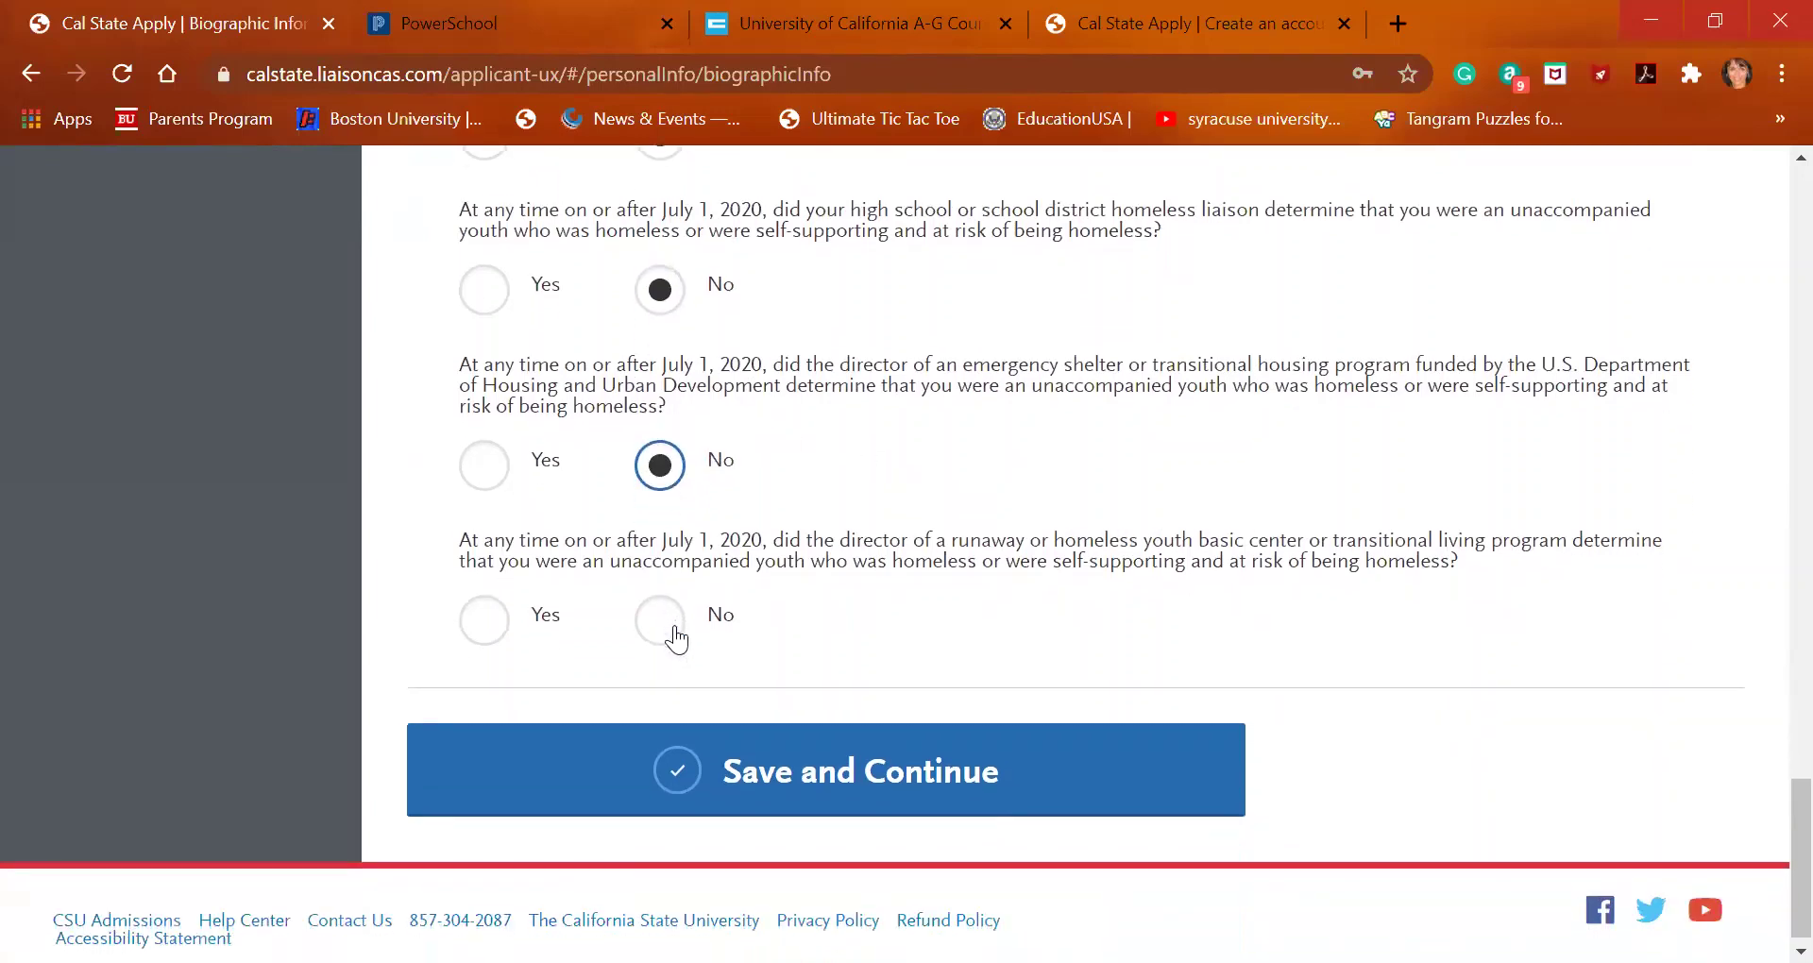
pyautogui.click(665, 631)
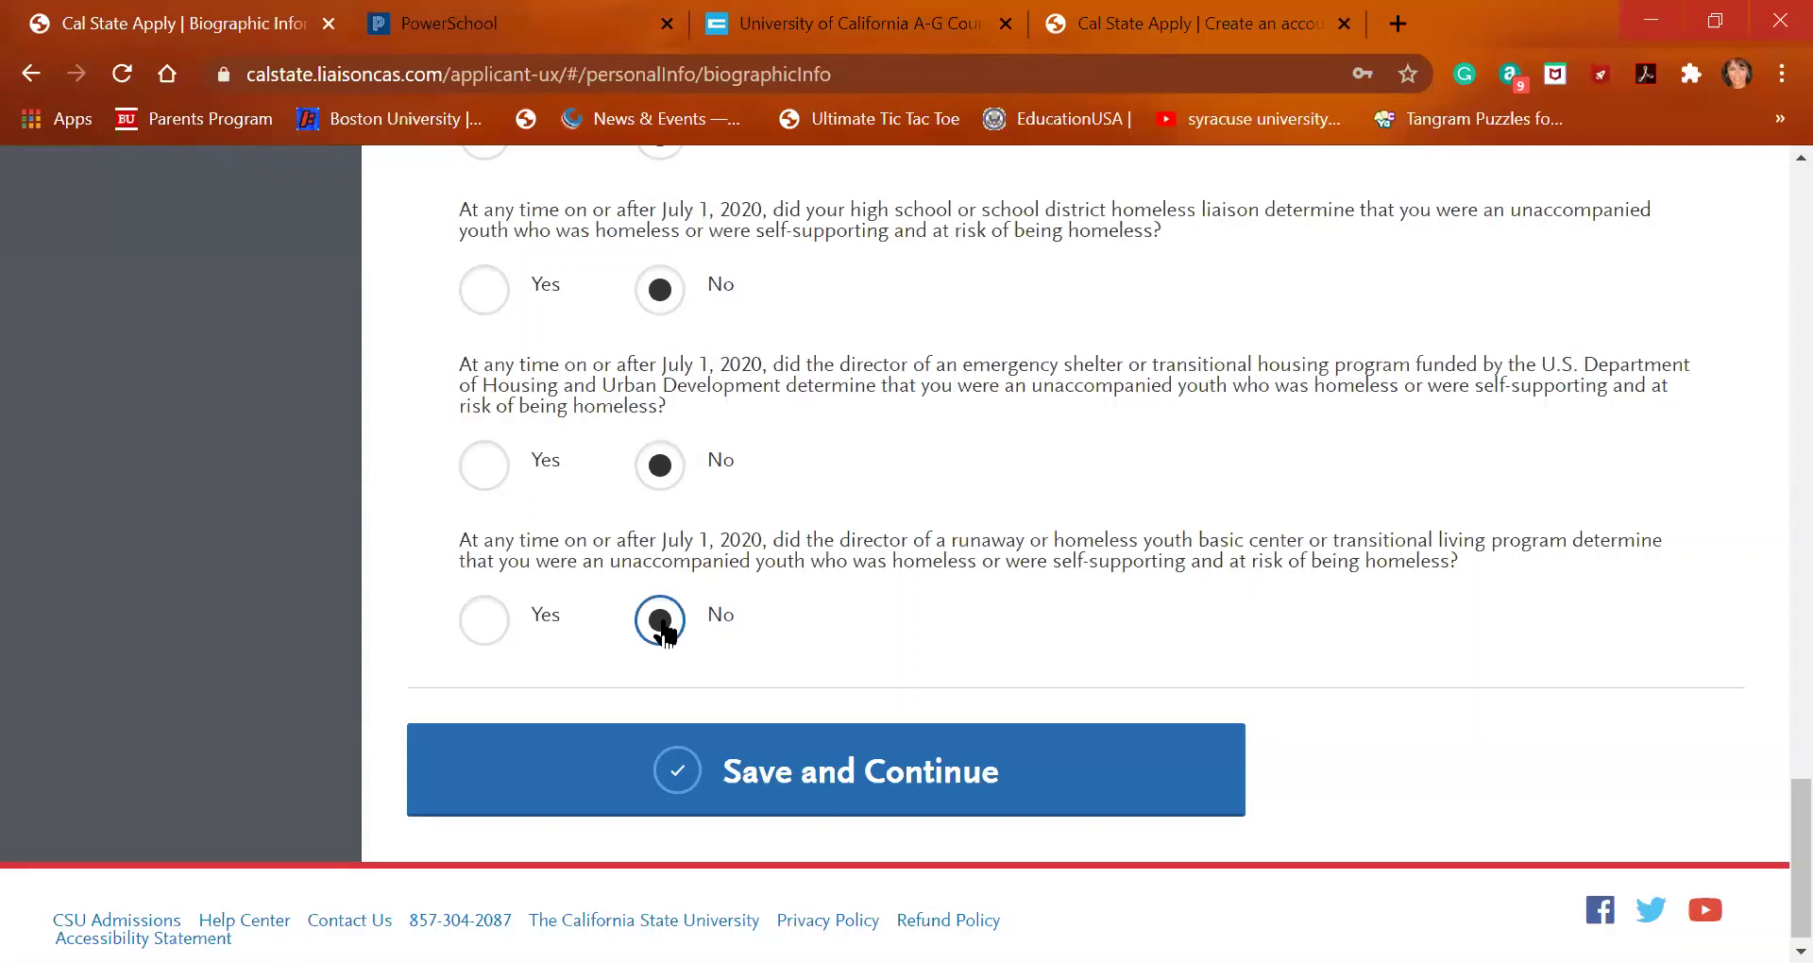
# Save Biographic Information and go on to the next section, Contact Information
pyautogui.click(723, 782)
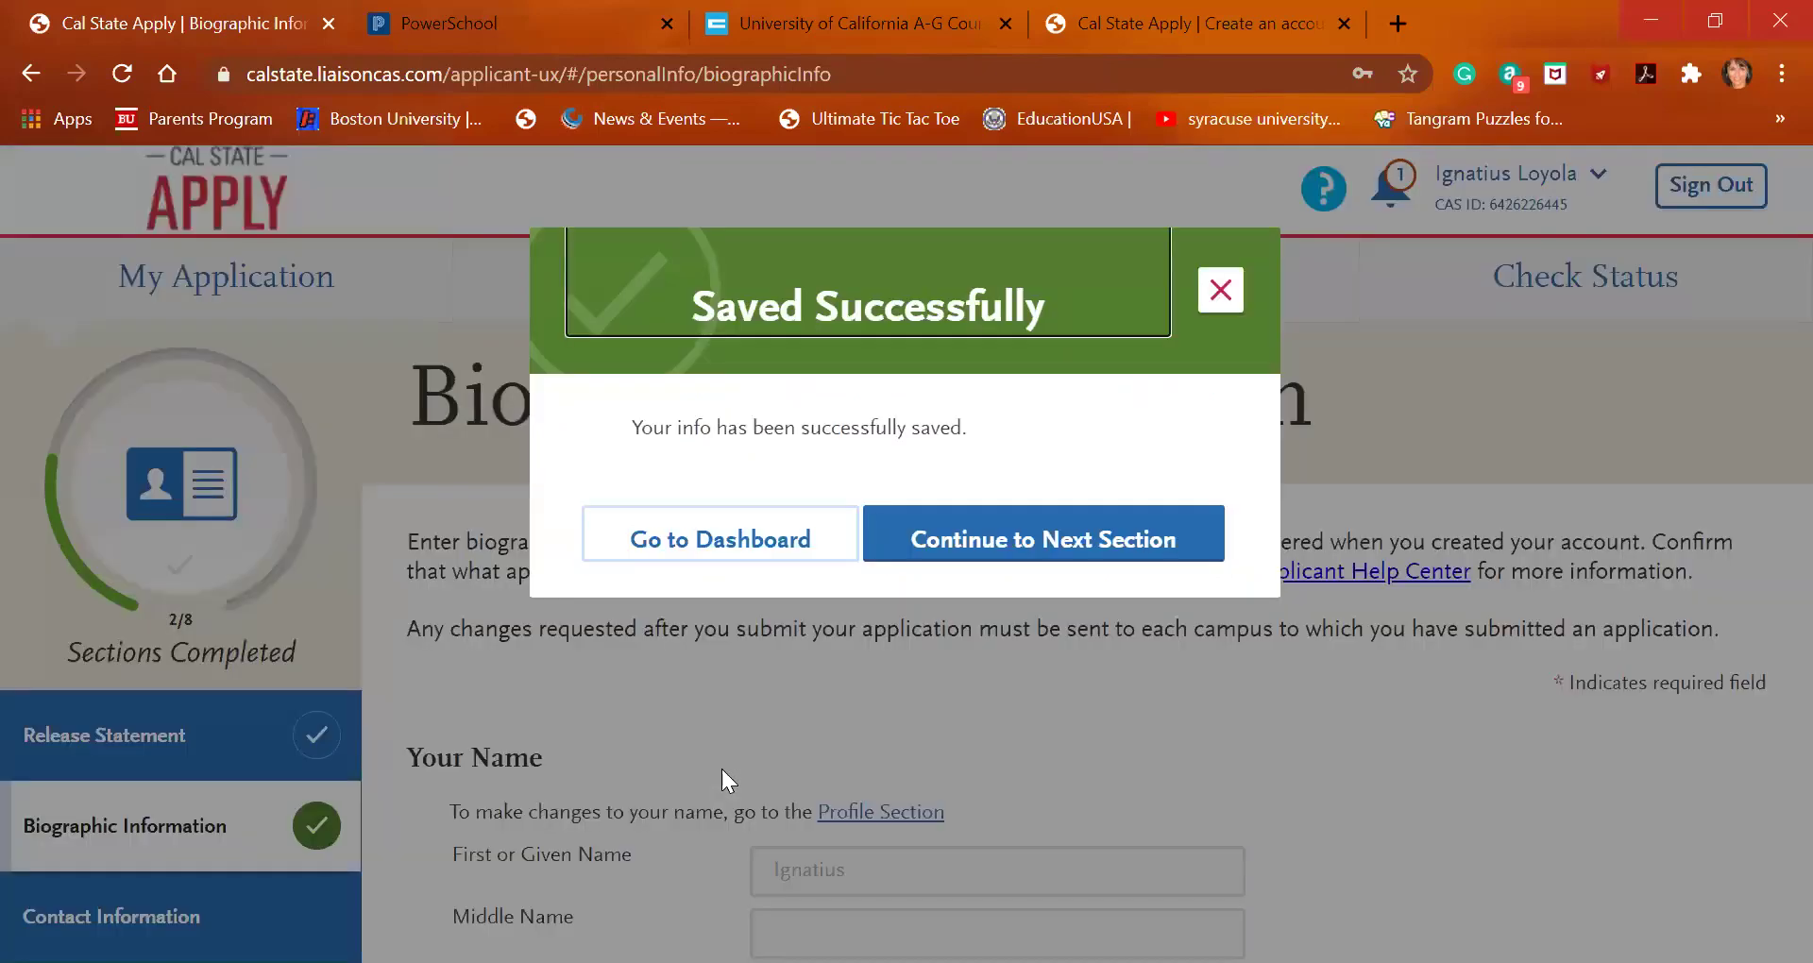
pyautogui.click(1025, 535)
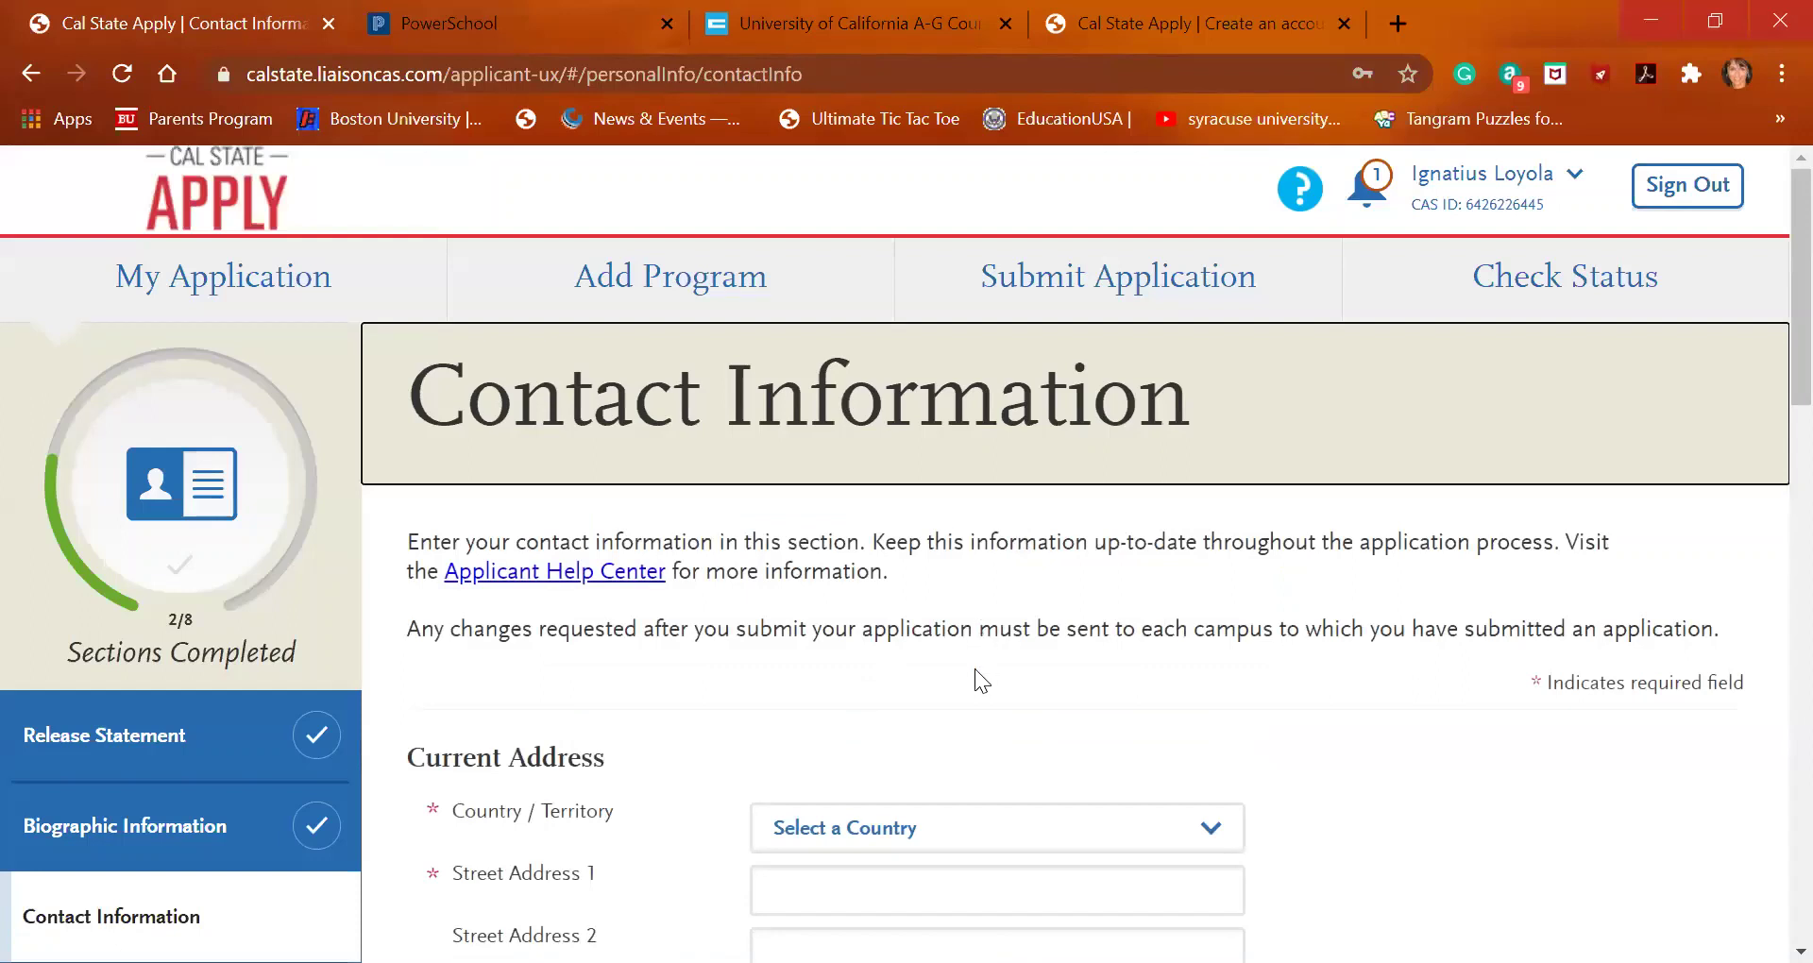
# Set the current address country to United States
pyautogui.scroll(-1, 982, 680)
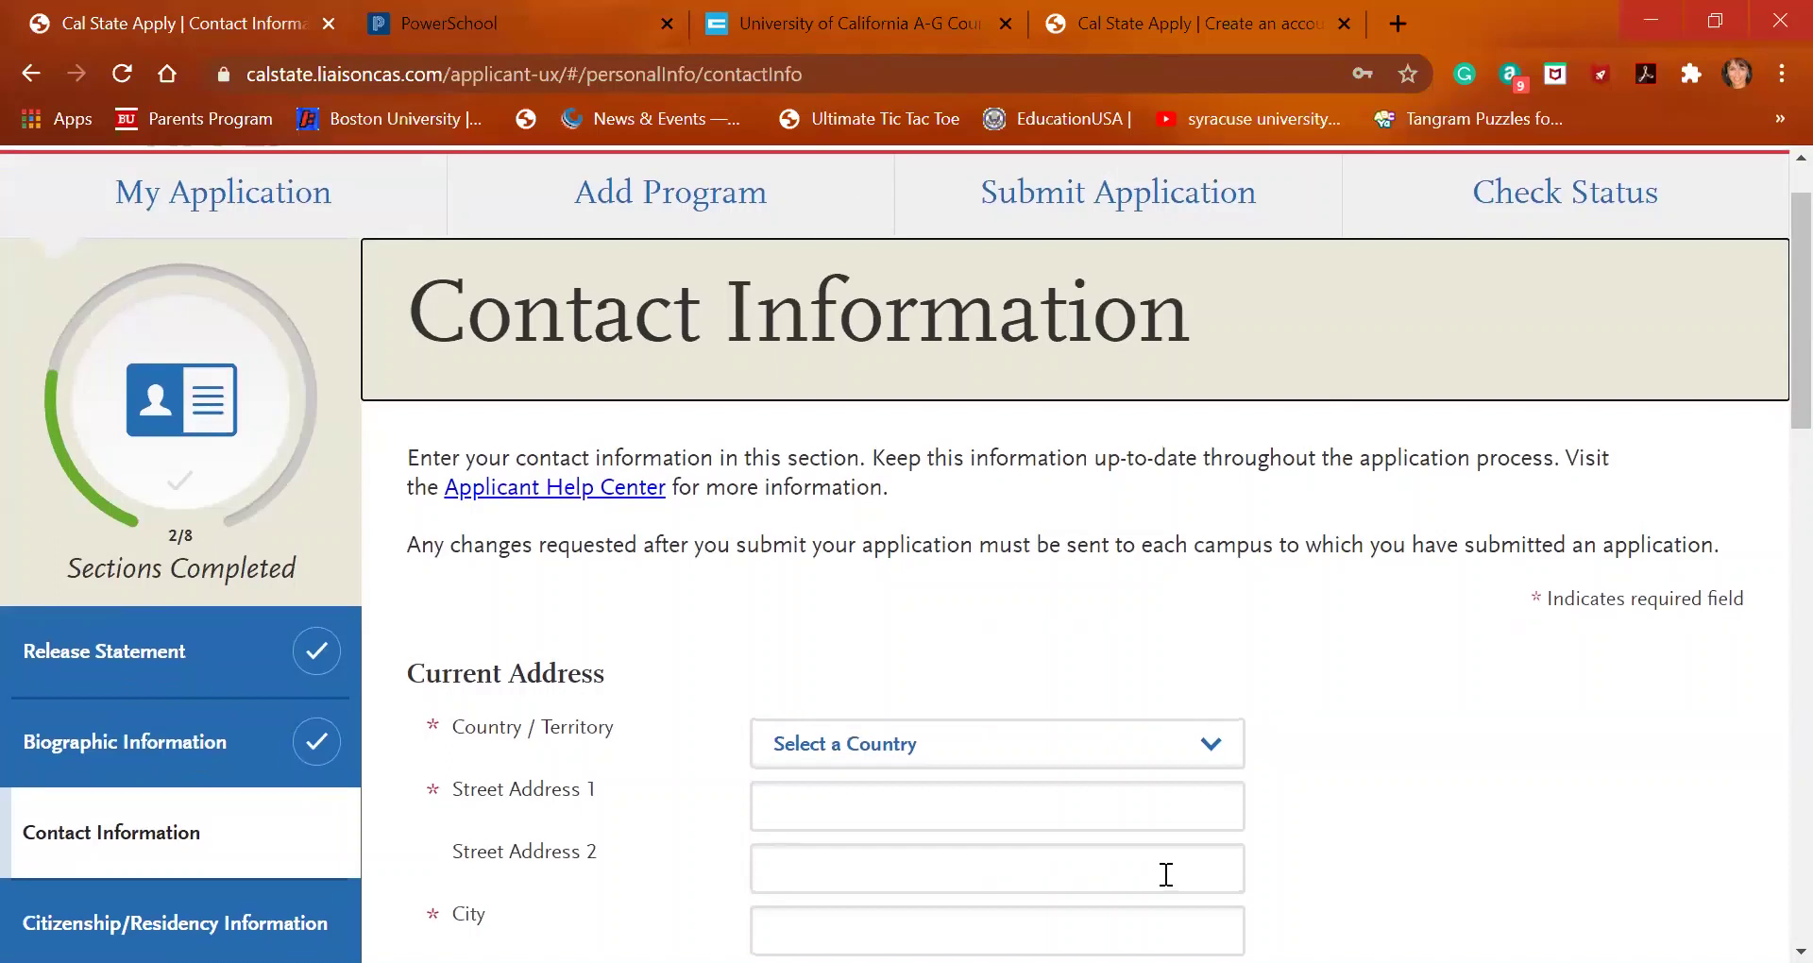
pyautogui.scroll(1, 1166, 875)
pyautogui.scroll(1, 1162, 867)
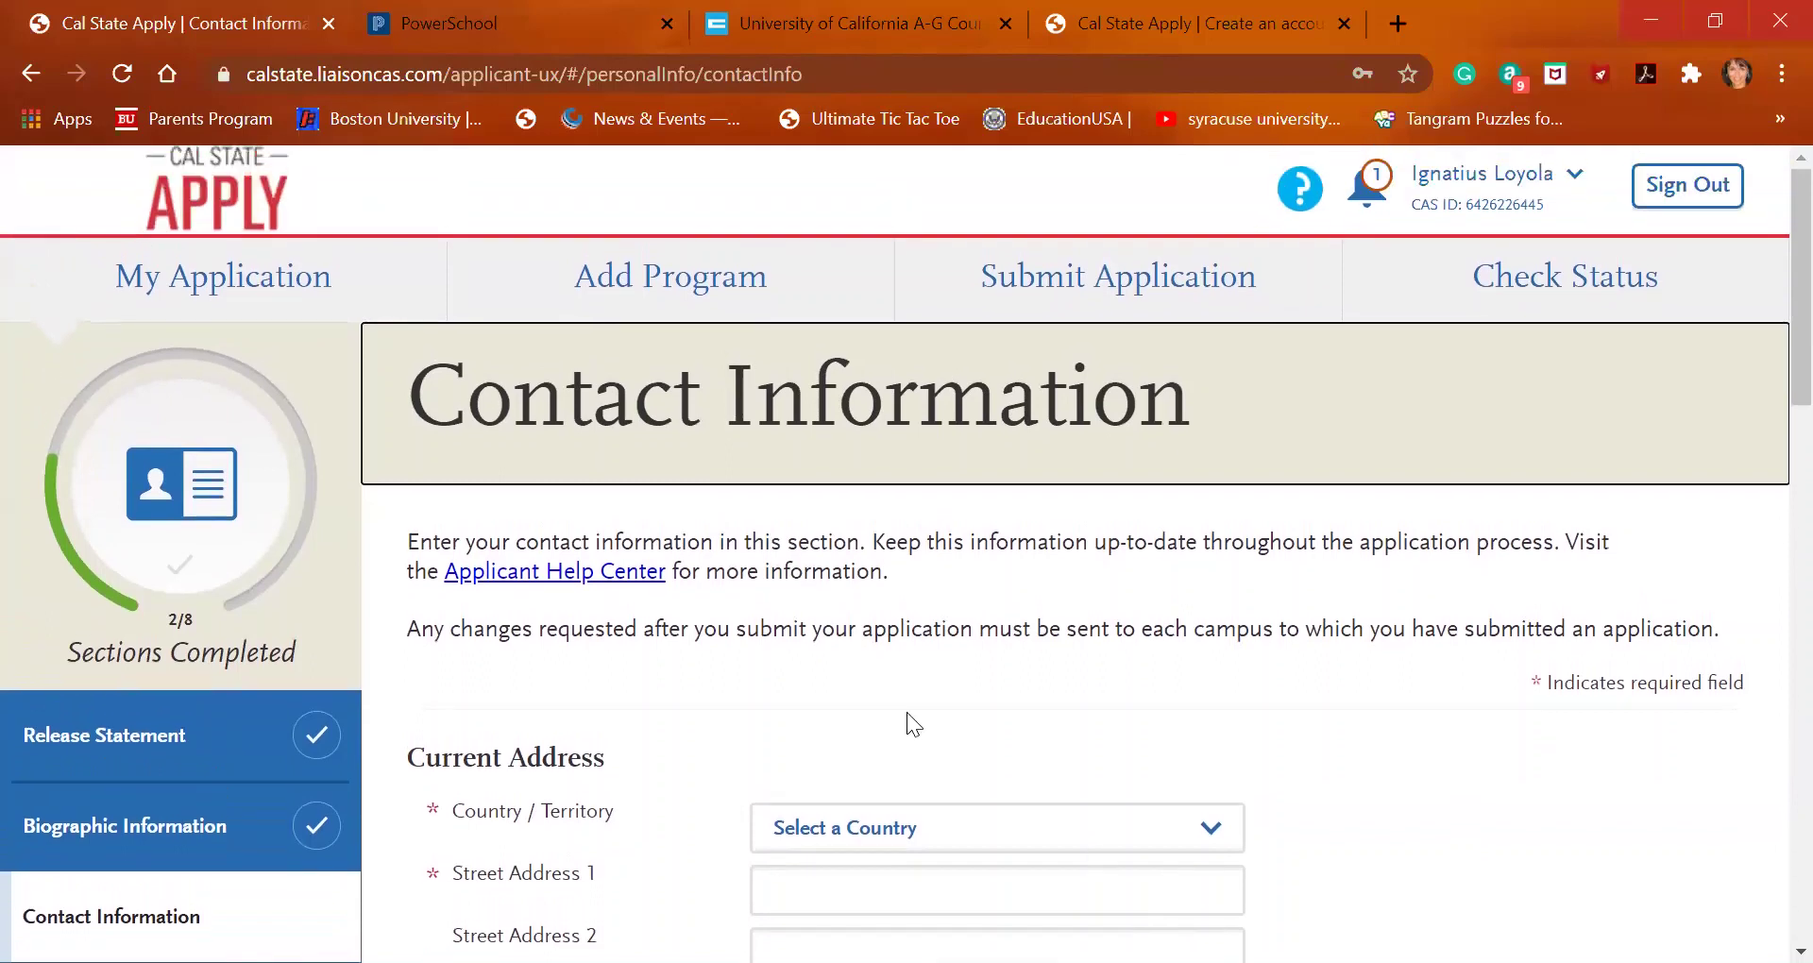
pyautogui.scroll(-2, 1056, 589)
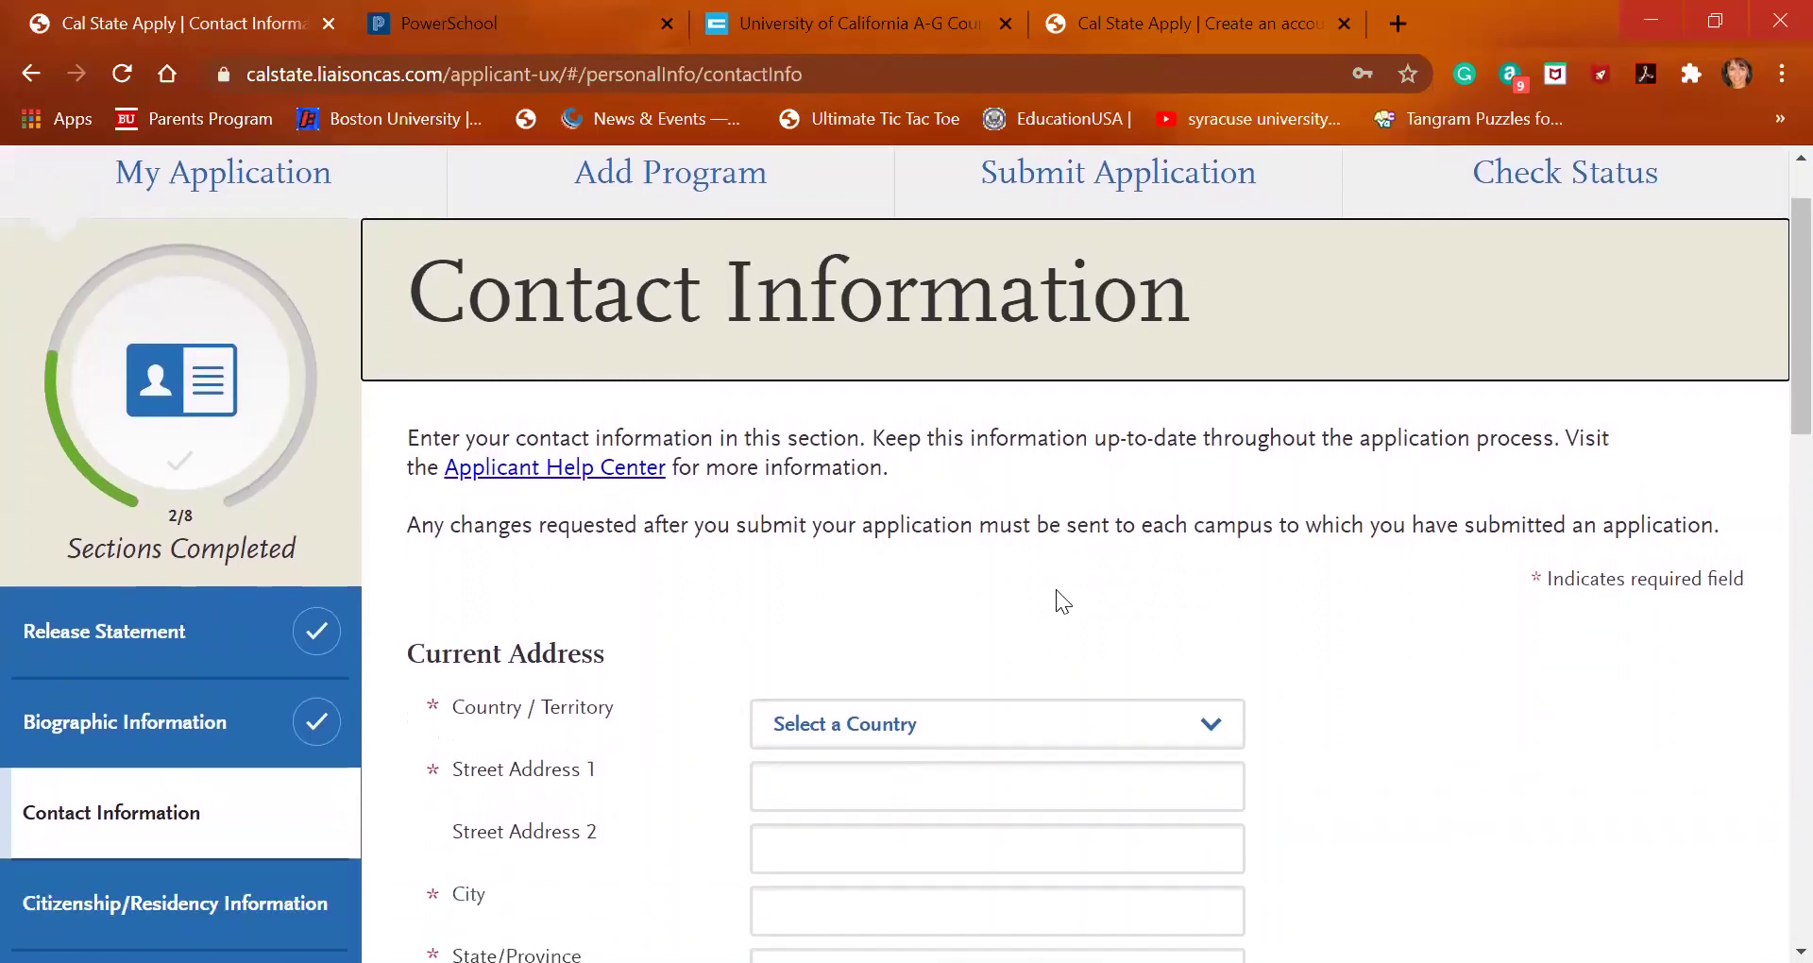
pyautogui.click(1066, 647)
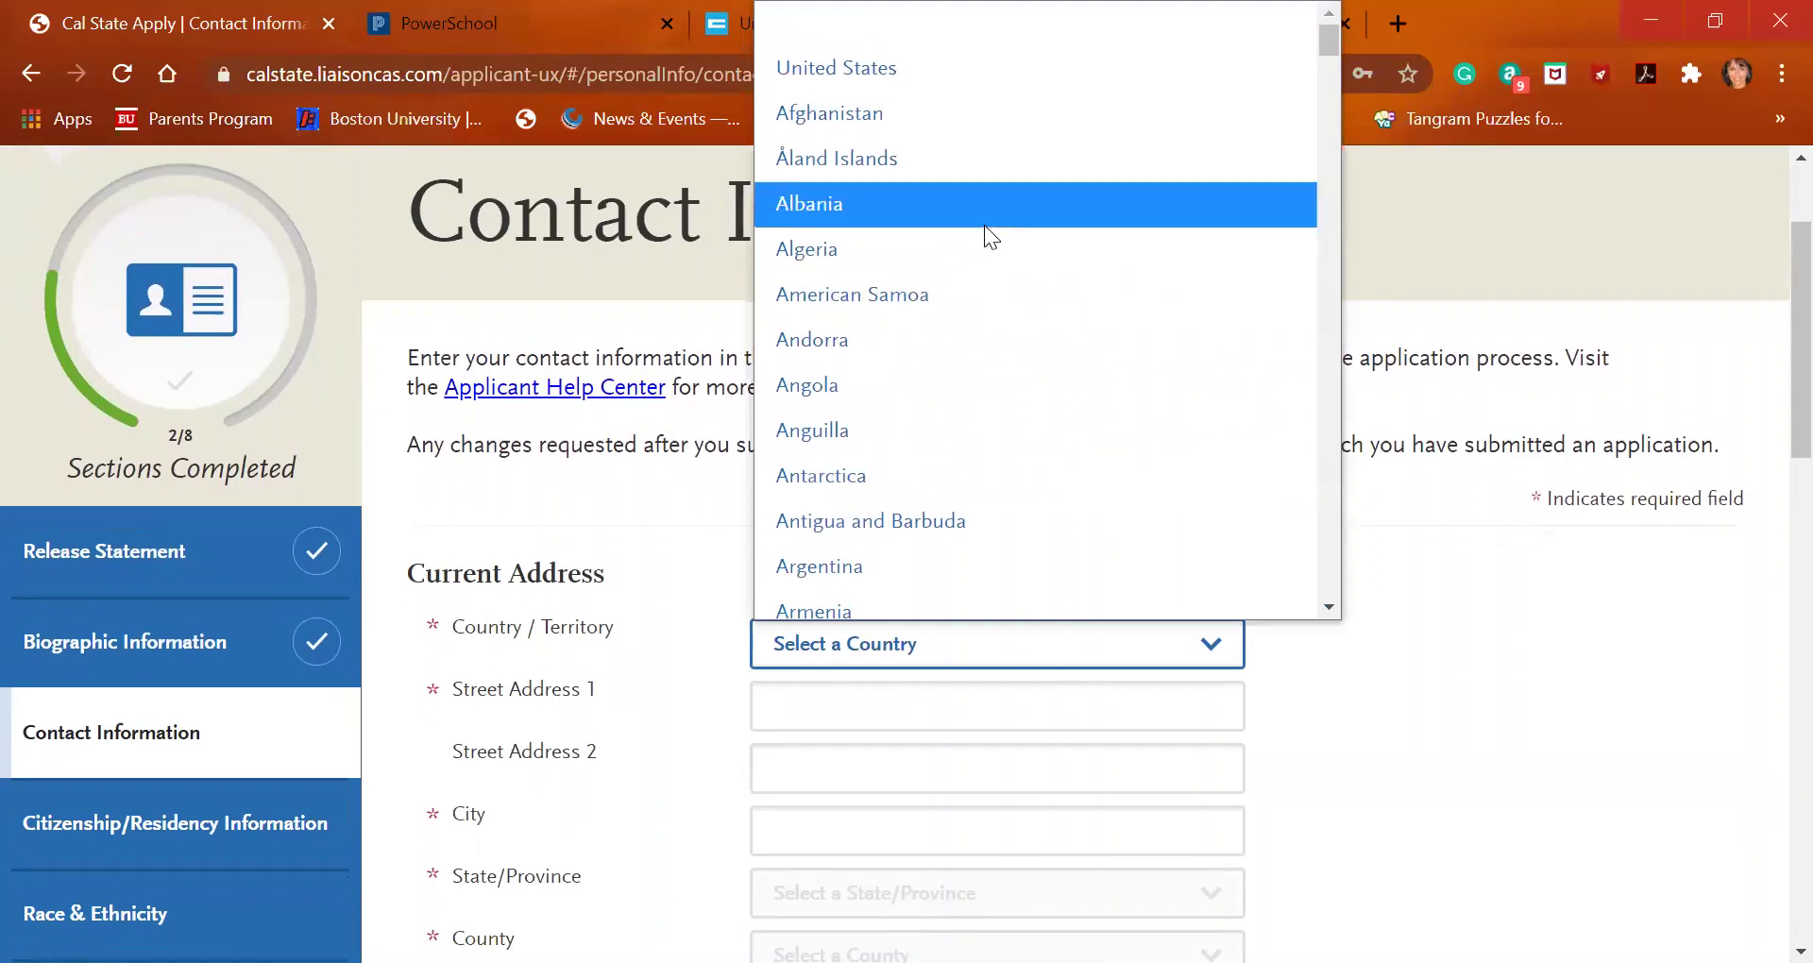
pyautogui.press('Up')
pyautogui.press('Up')
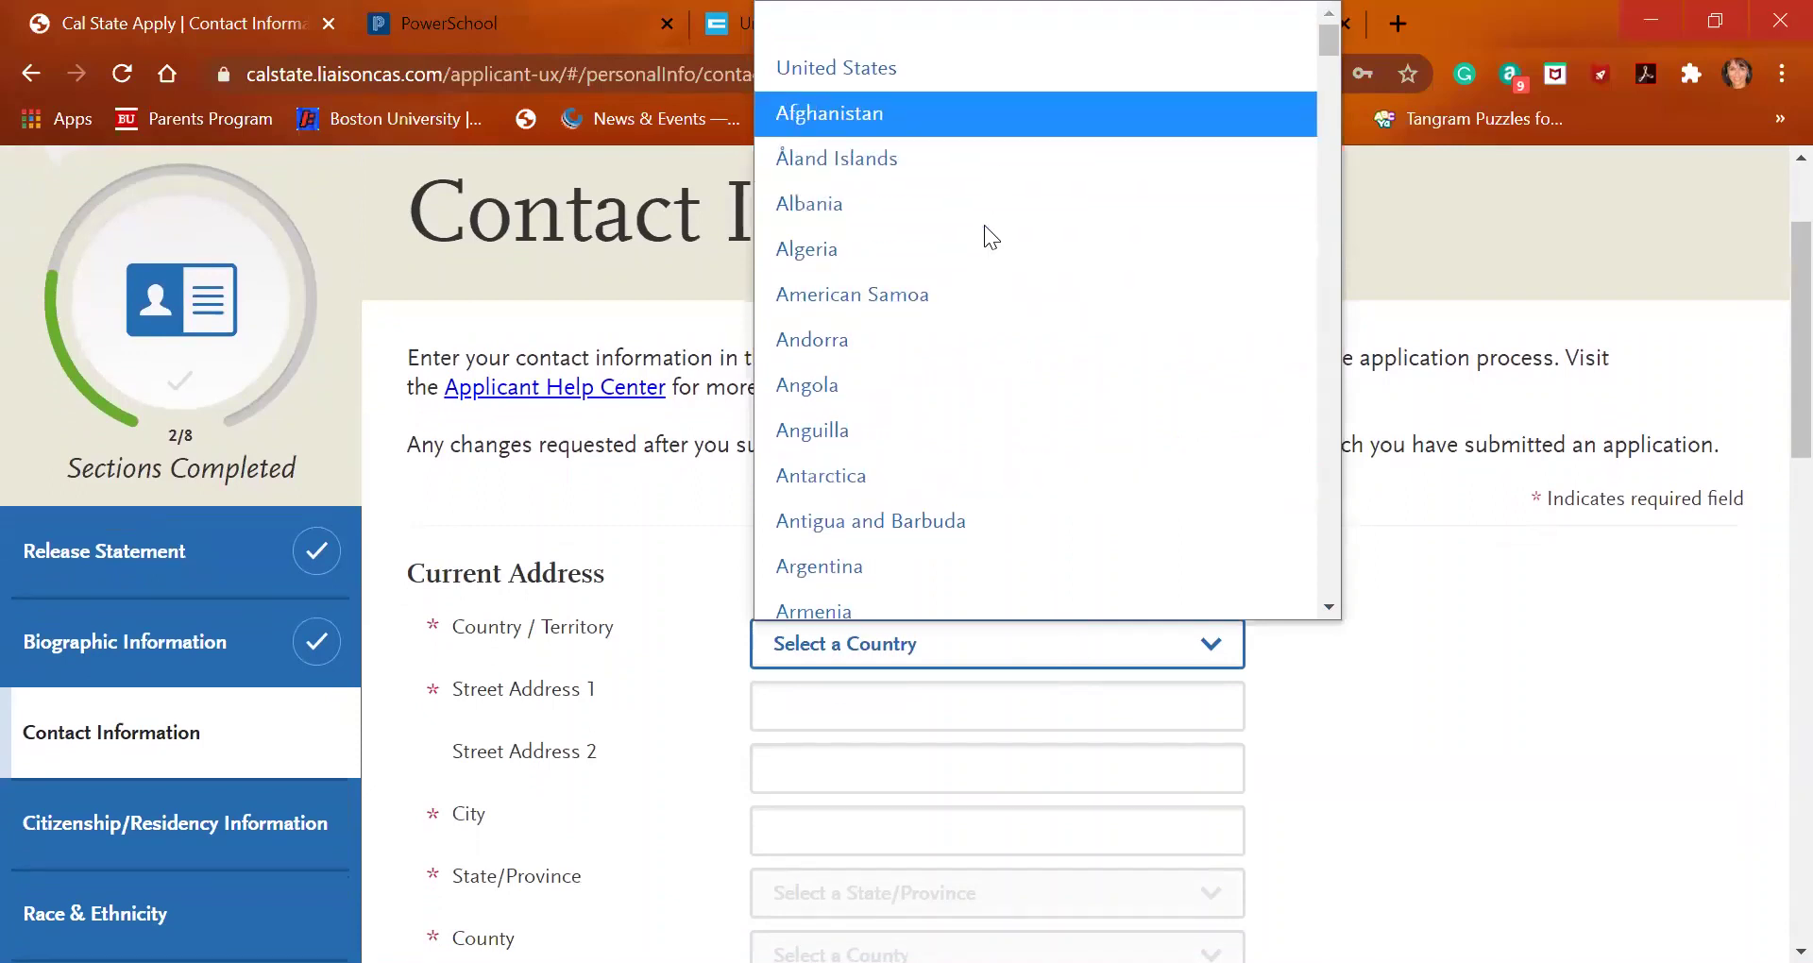
pyautogui.press('Escape')
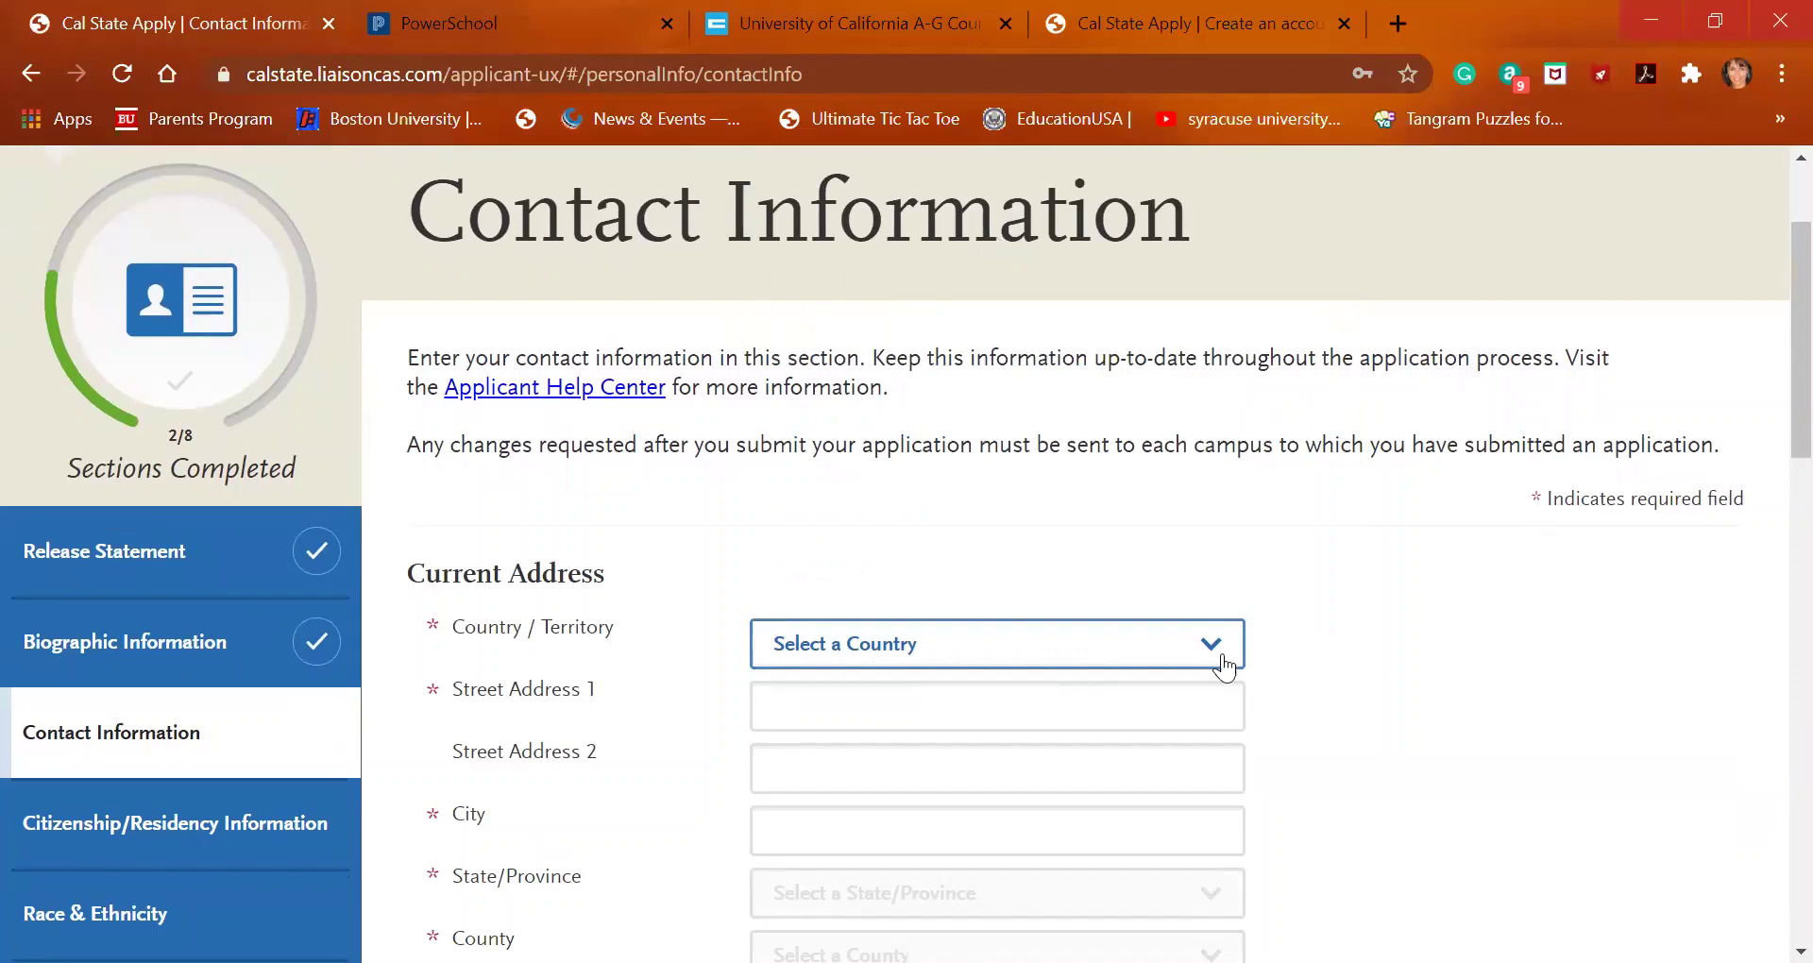
pyautogui.click(1186, 654)
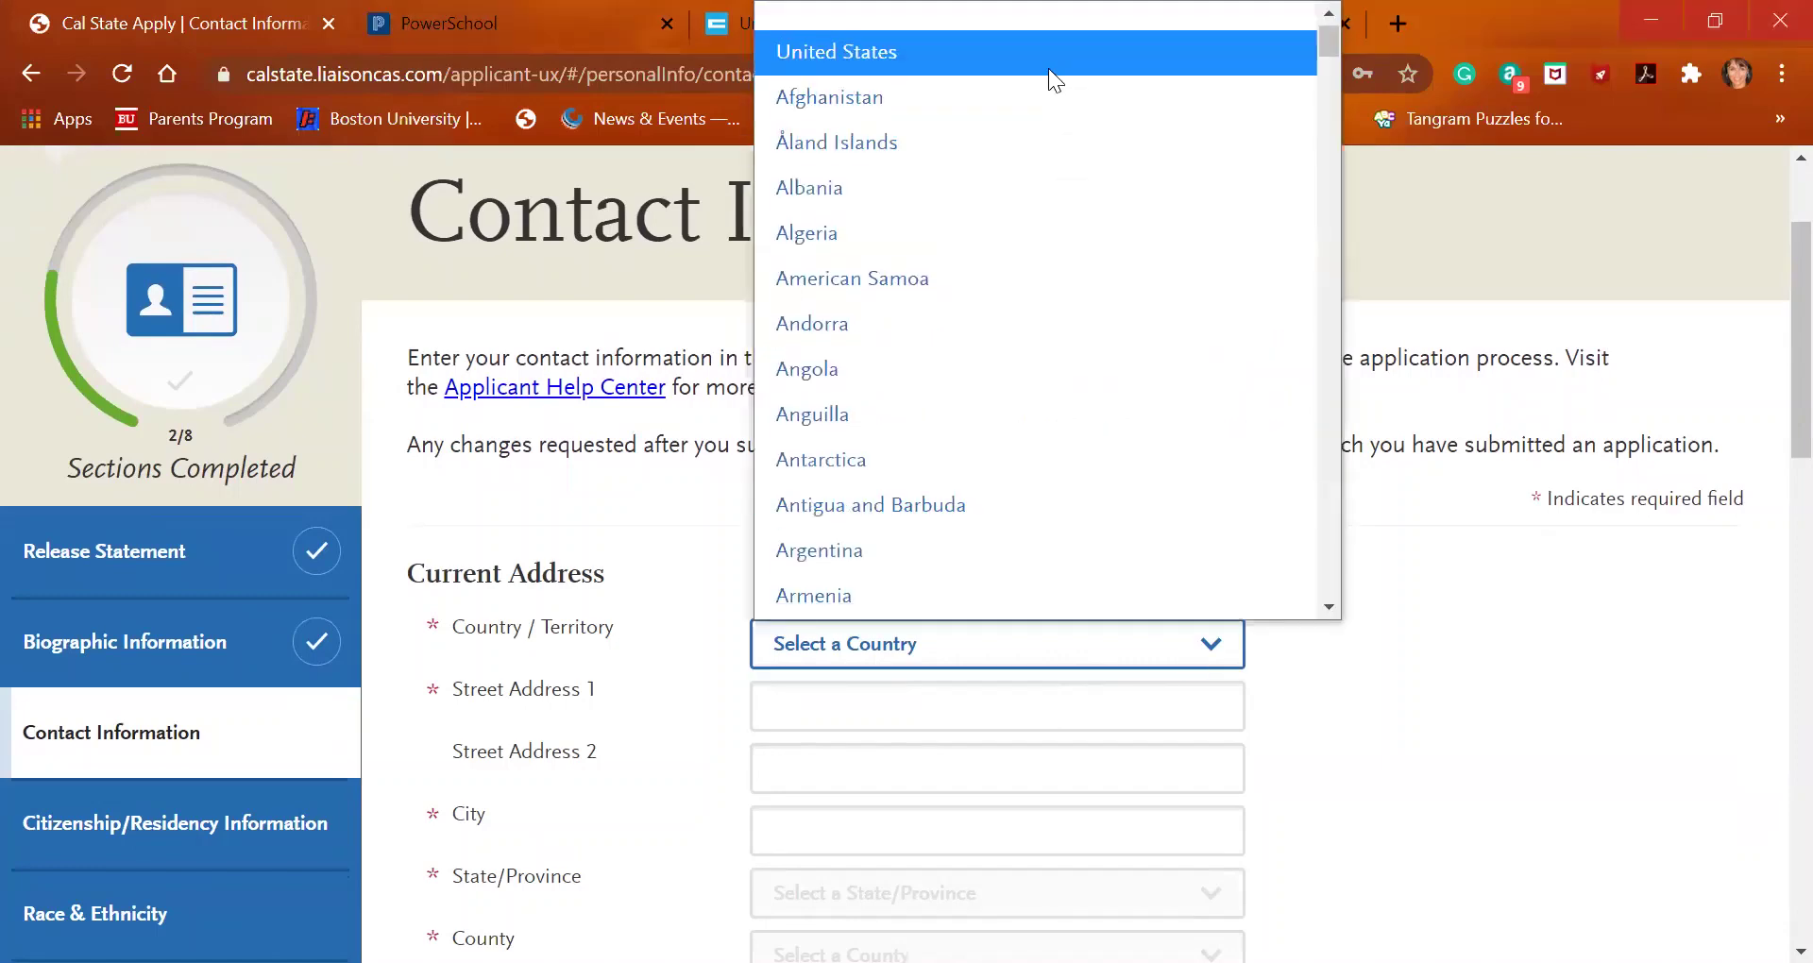
pyautogui.click(1048, 68)
# Enter the street address and city San Francisco so the state fills in as California
pyautogui.click(871, 714)
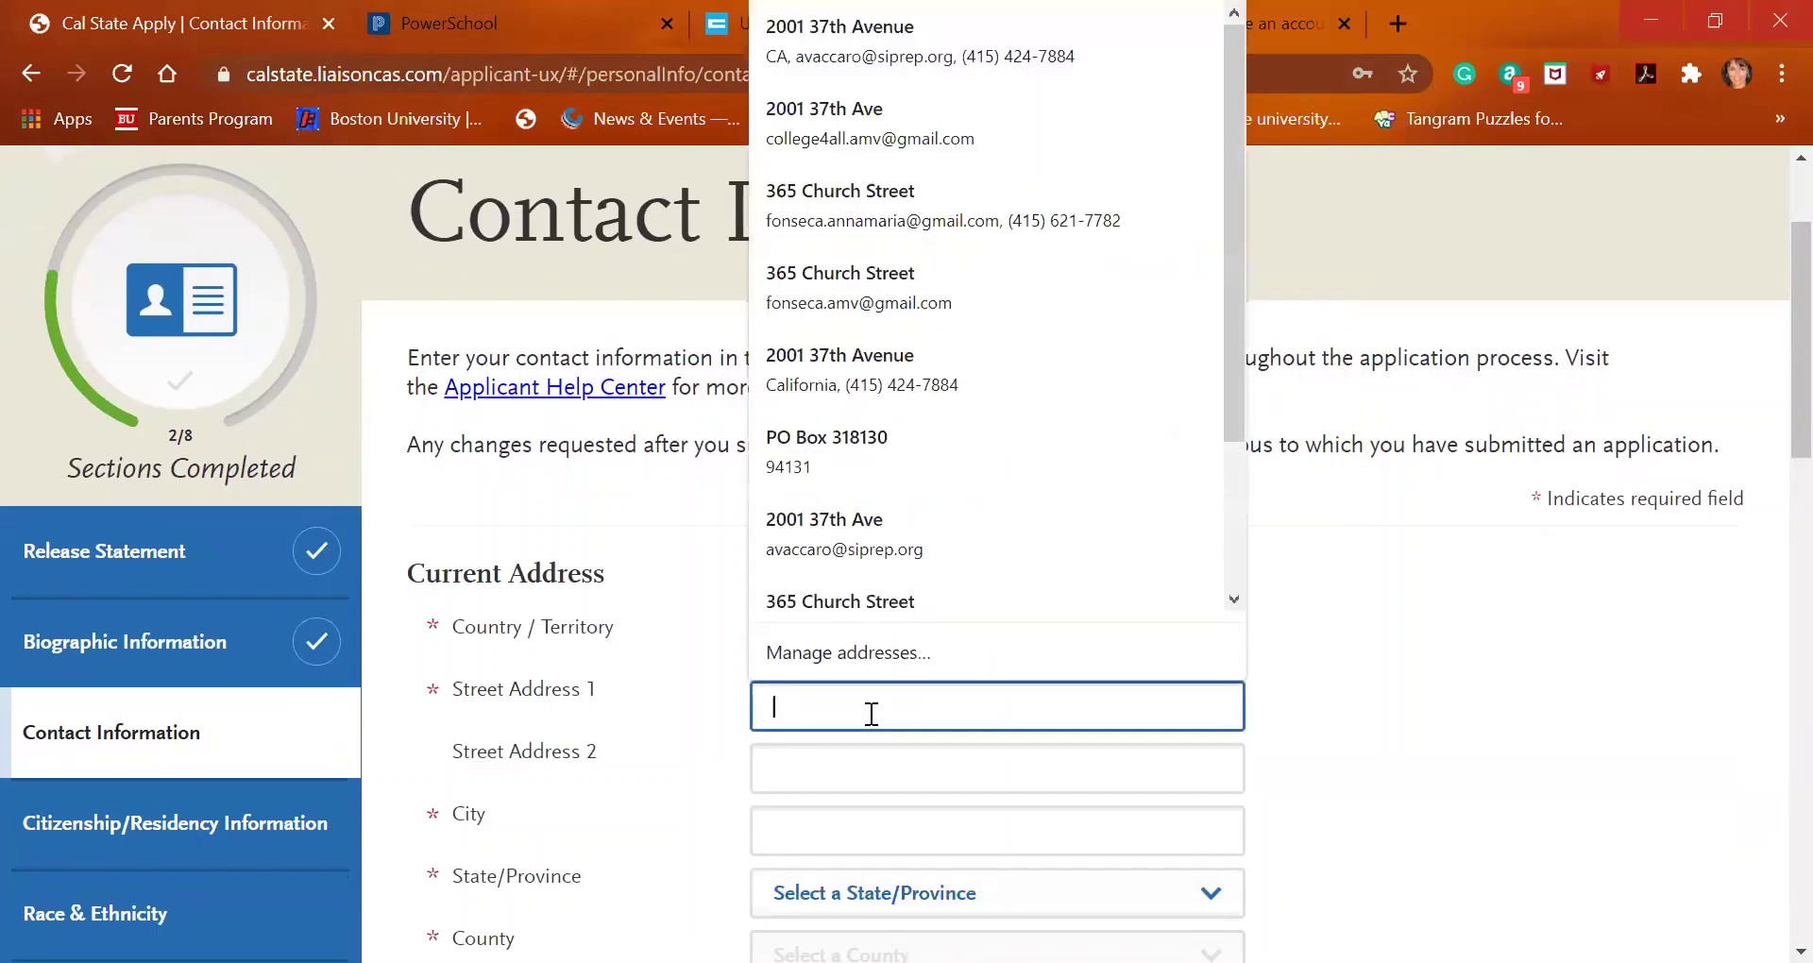
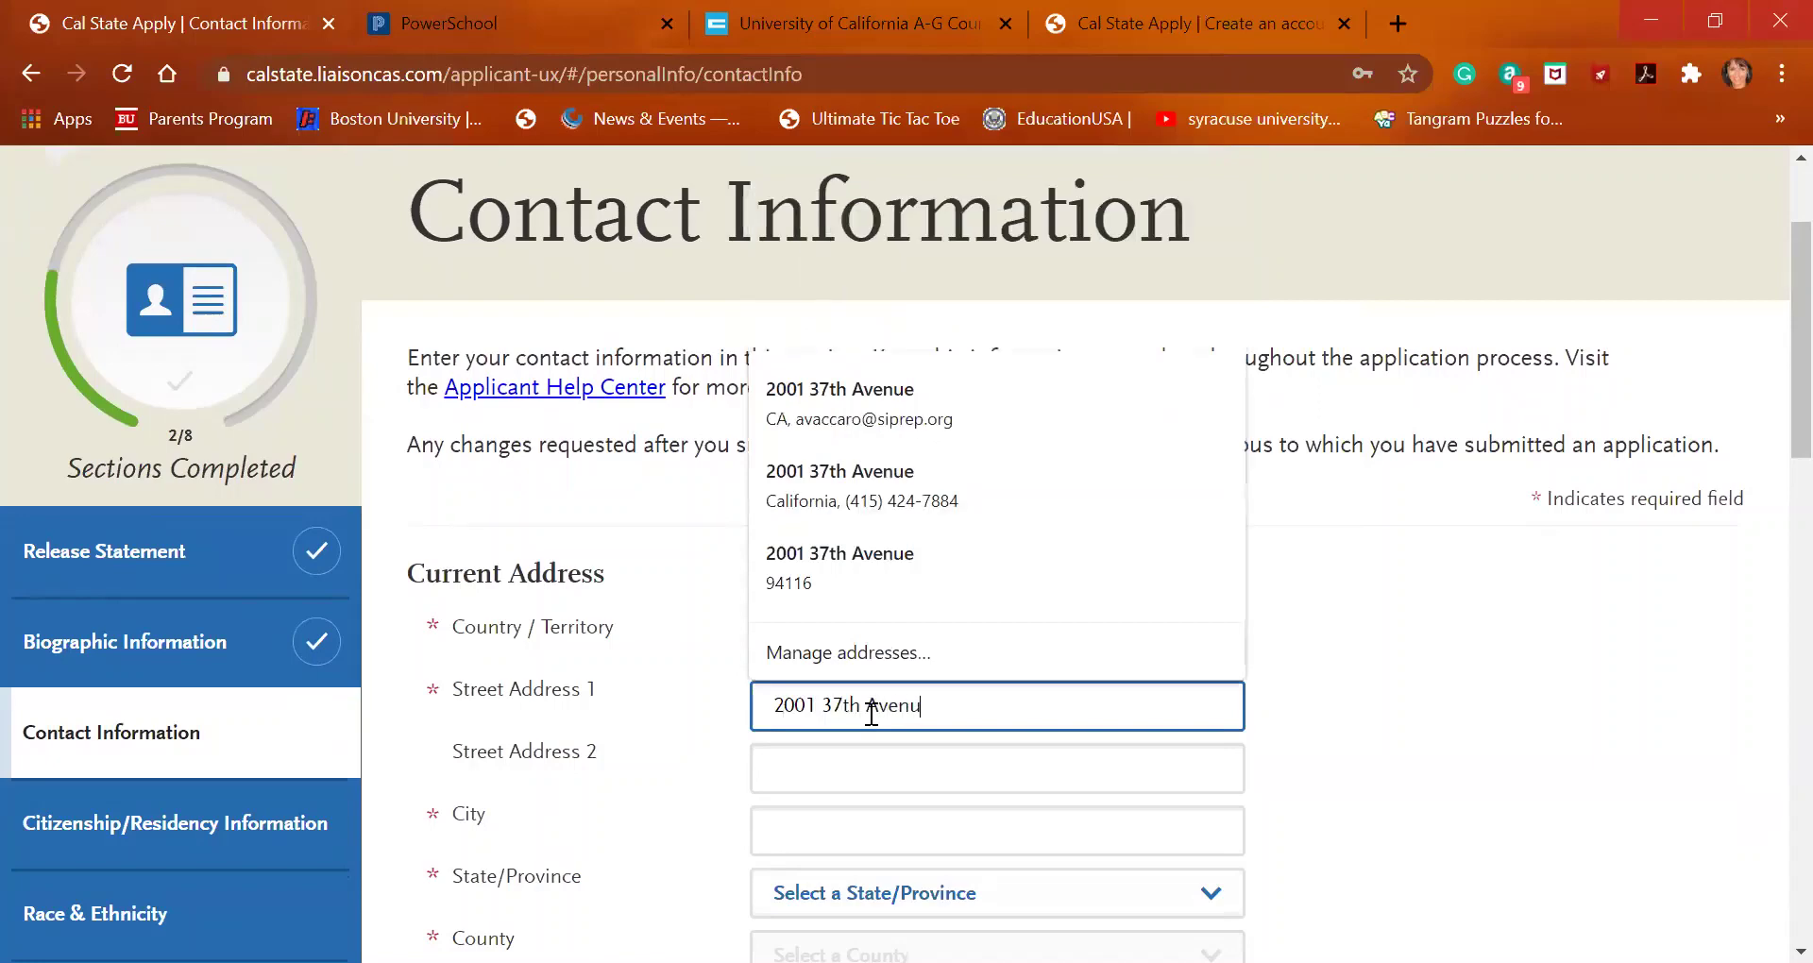
pyautogui.press('Tab')
pyautogui.press('Tab')
pyautogui.write('San Francisco')
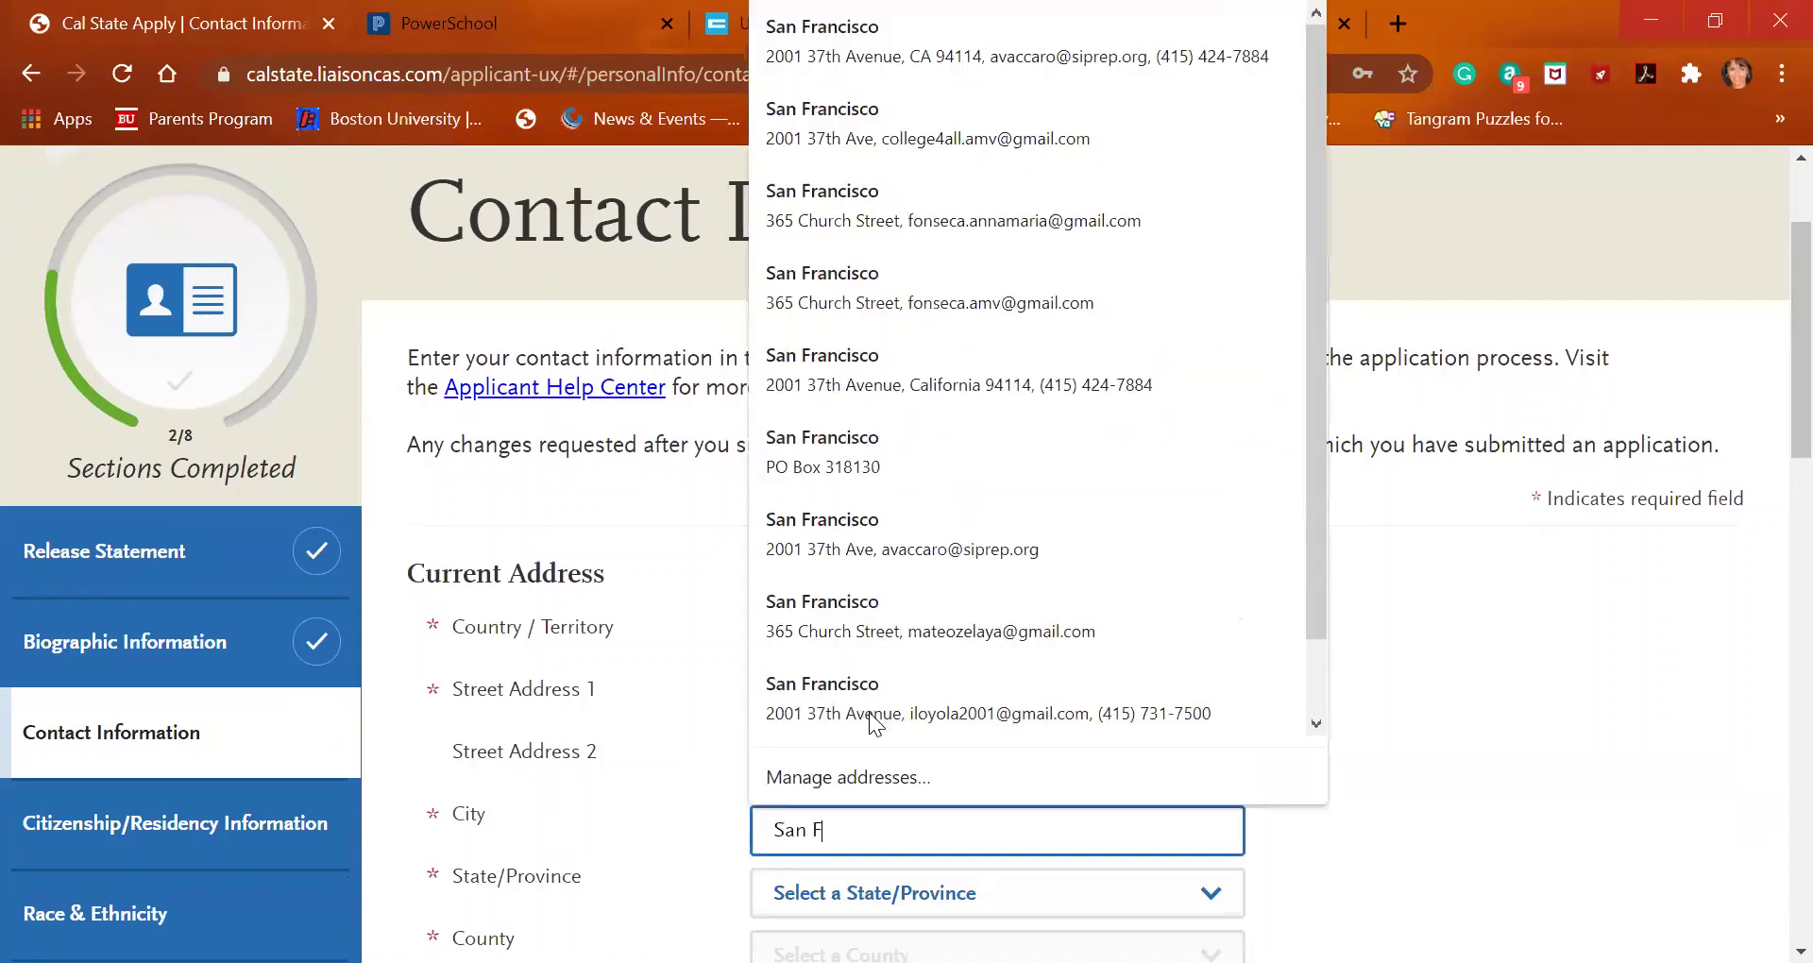
pyautogui.press('Tab')
pyautogui.press('c')
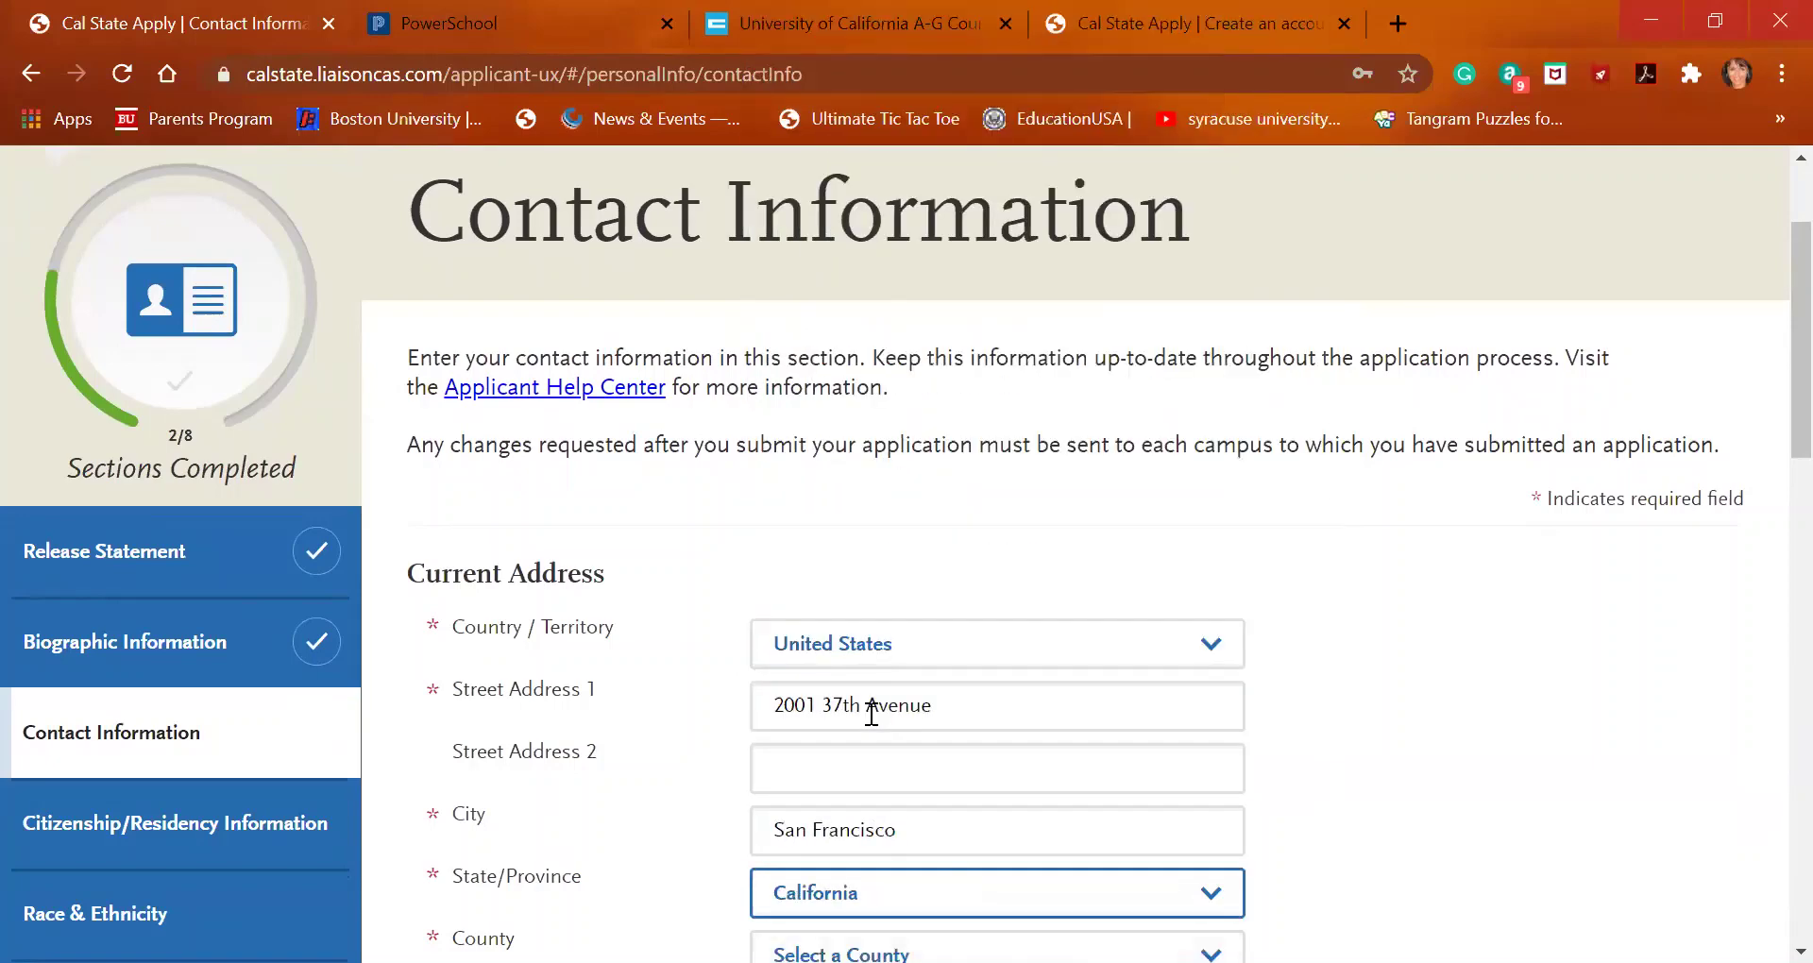
pyautogui.scroll(-1, 872, 714)
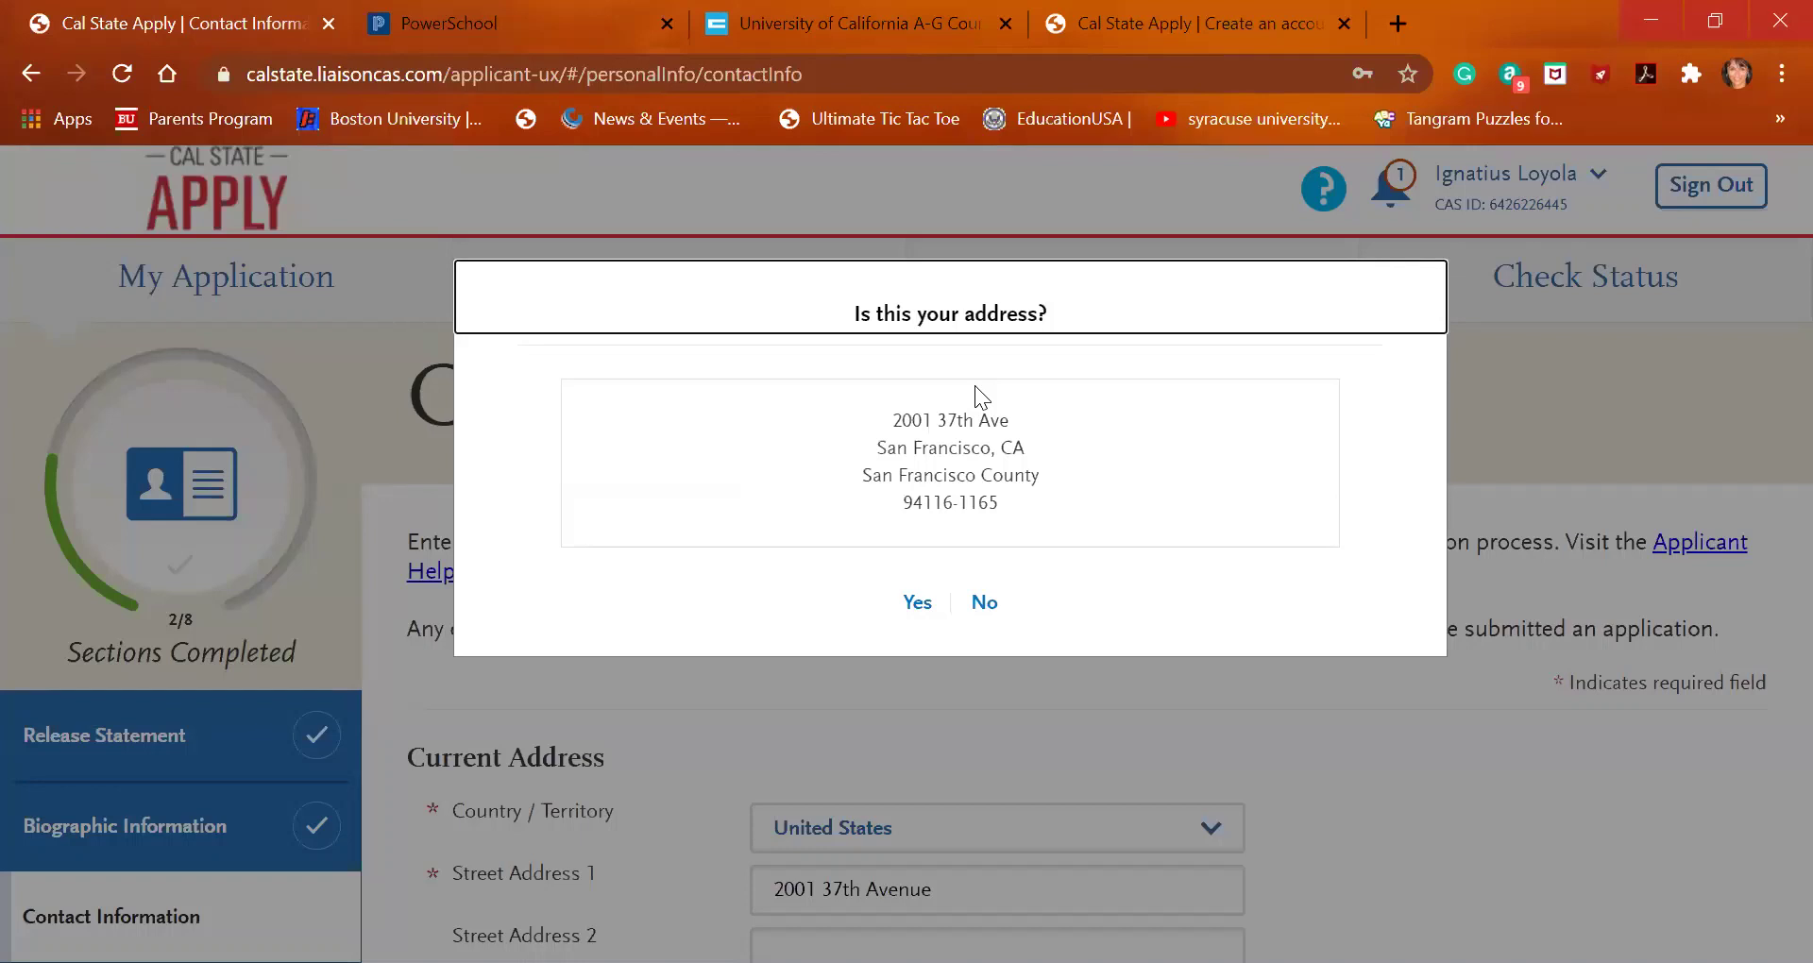
# Accept the suggested standardized address
pyautogui.click(918, 604)
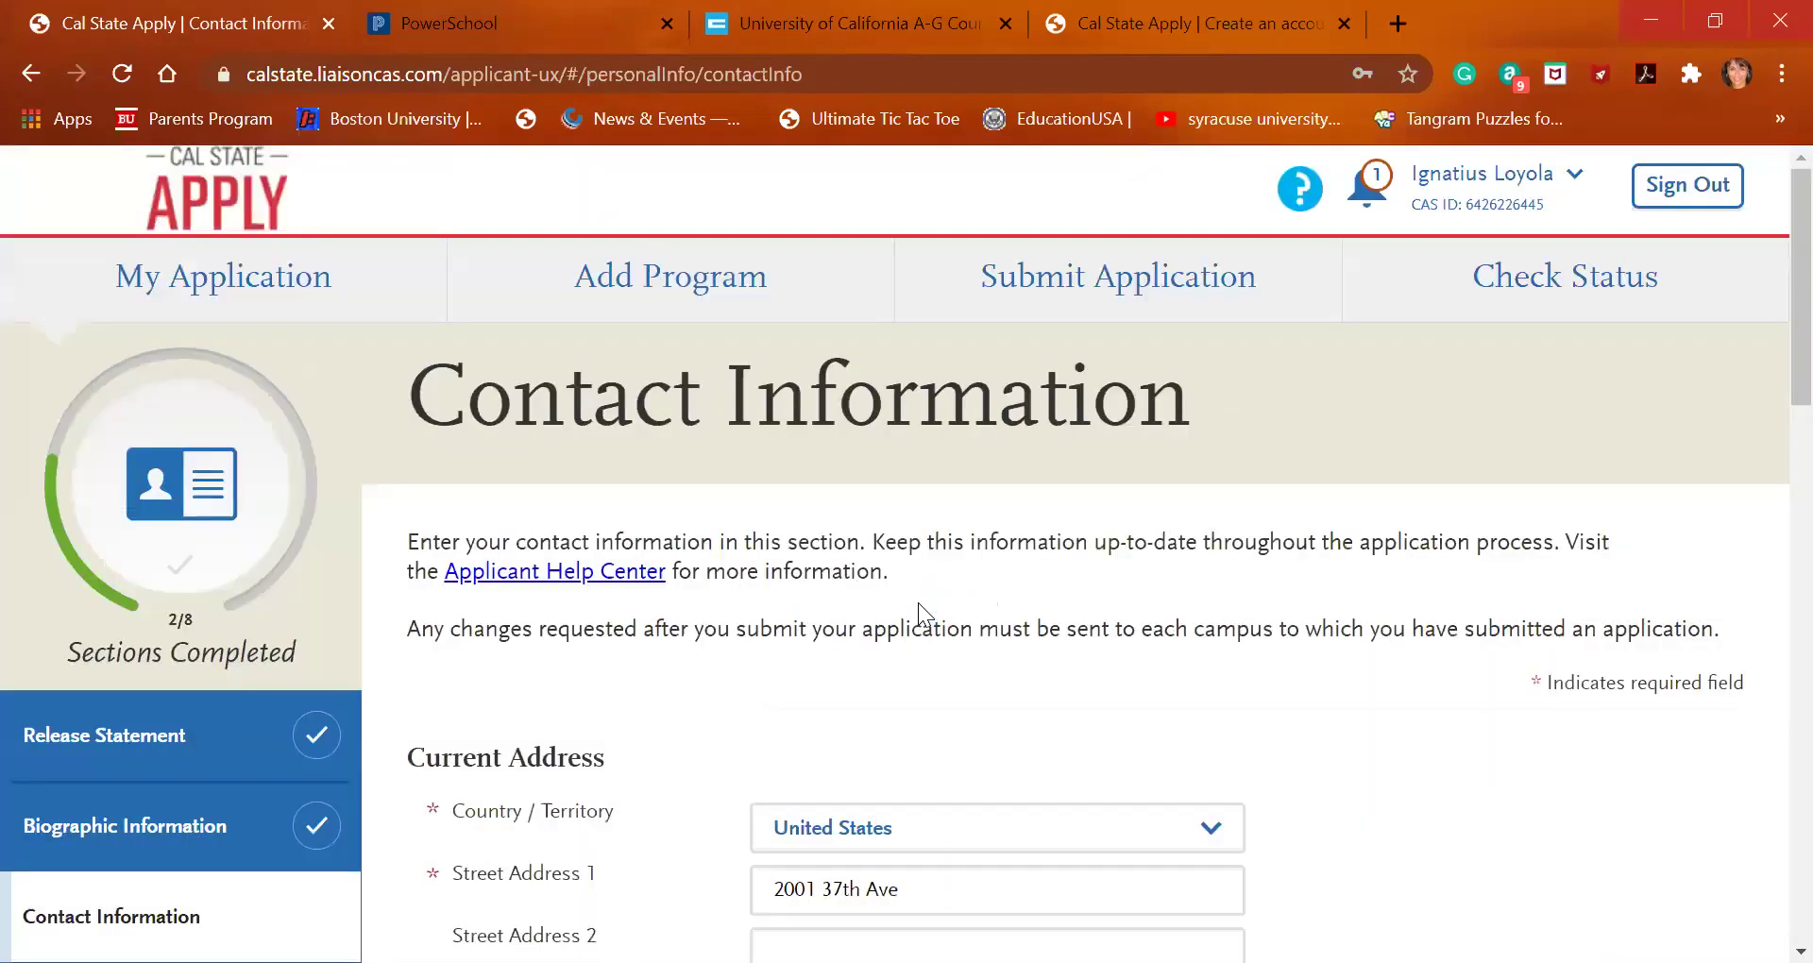
pyautogui.scroll(-5, 1003, 747)
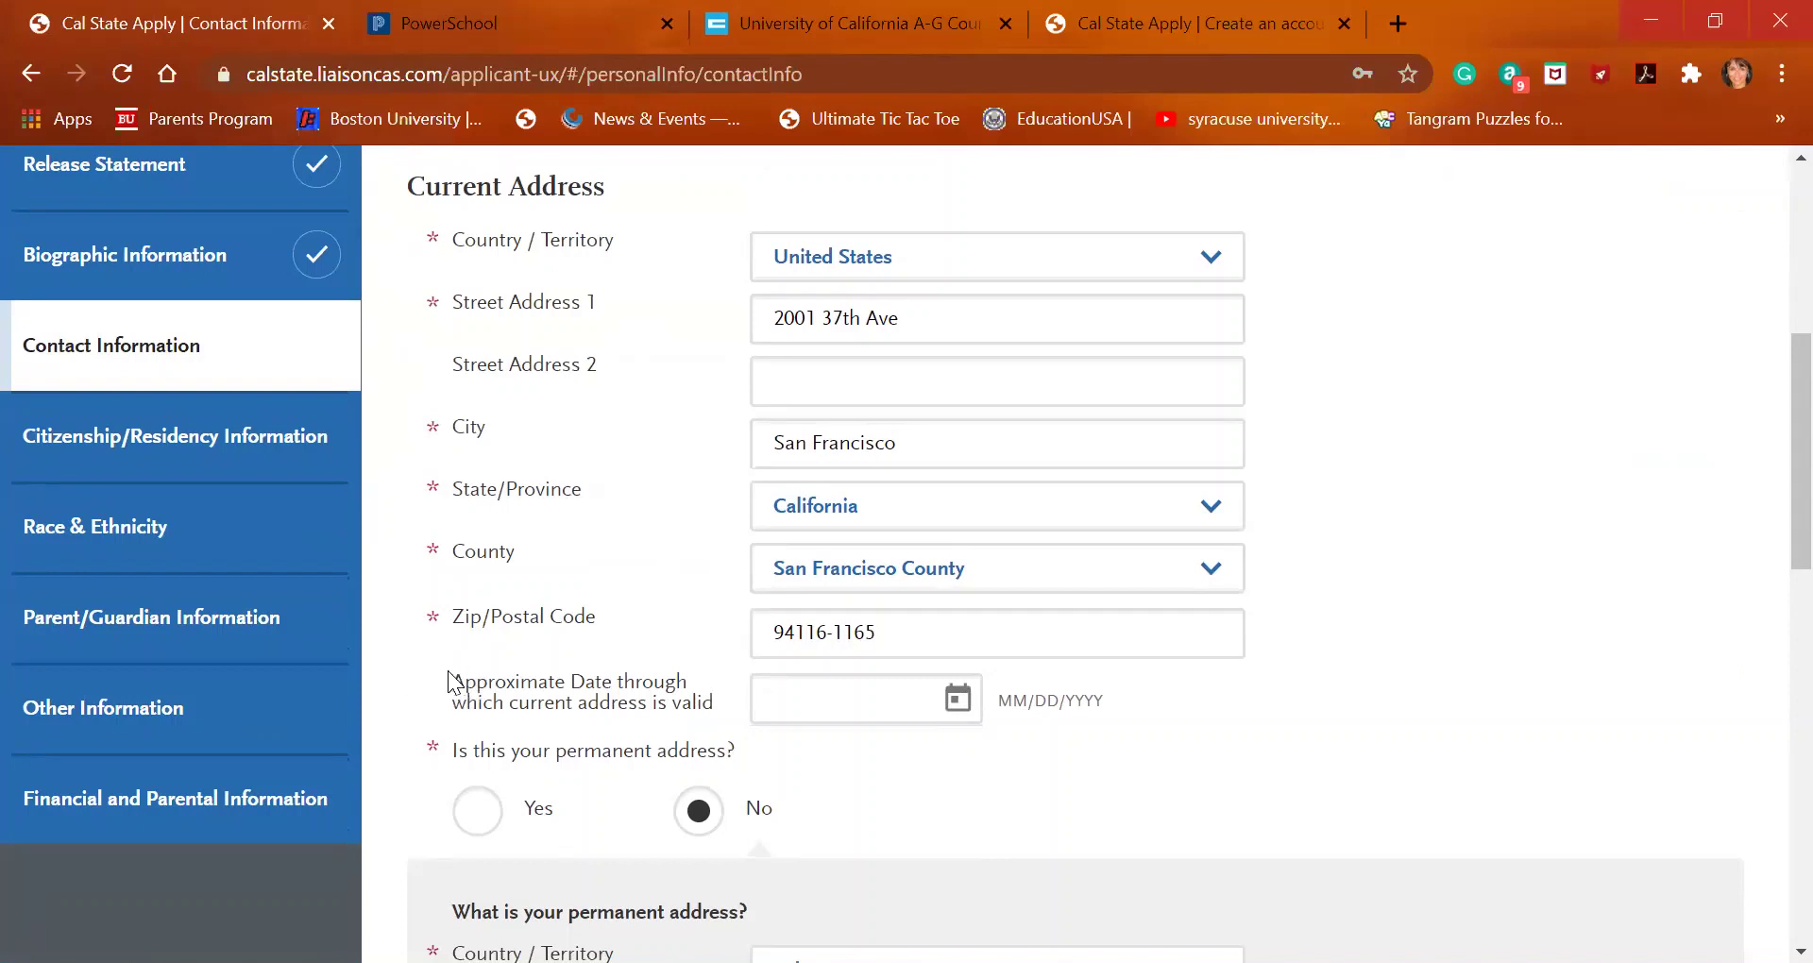
pyautogui.scroll(-1, 695, 605)
pyautogui.scroll(-1, 696, 616)
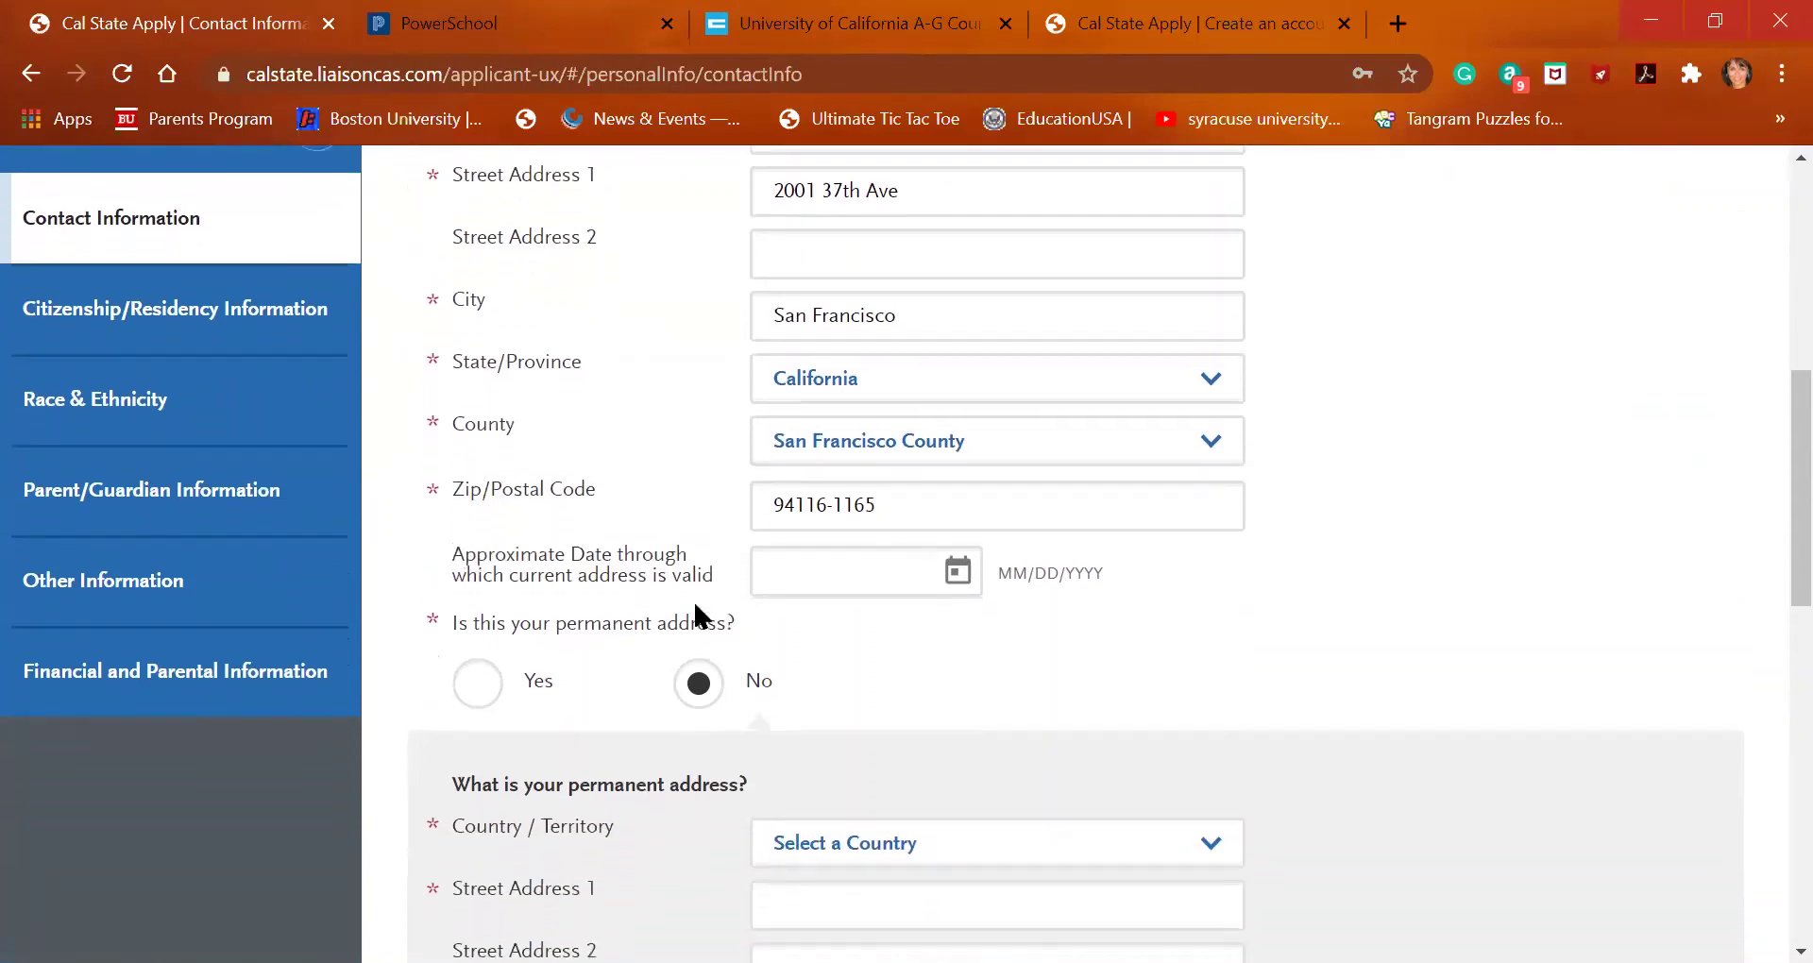
# Mark the current address as permanent and review the carried-over phone number and email
pyautogui.click(487, 692)
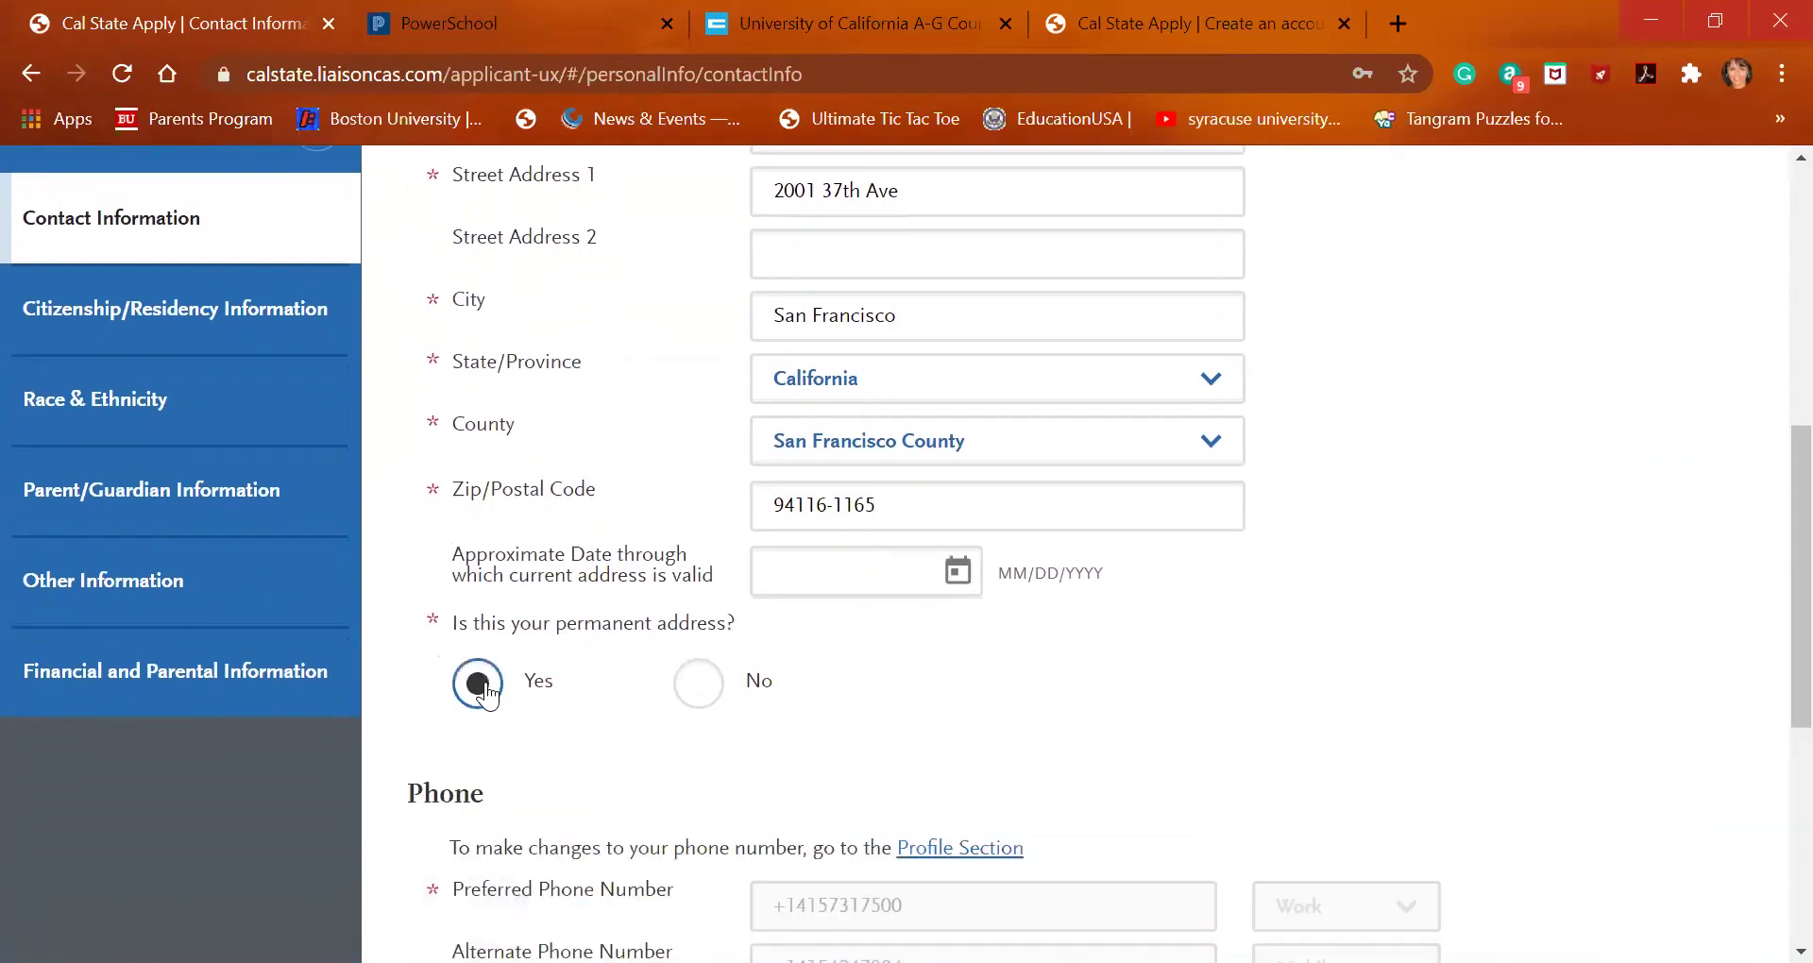
pyautogui.scroll(-2, 769, 753)
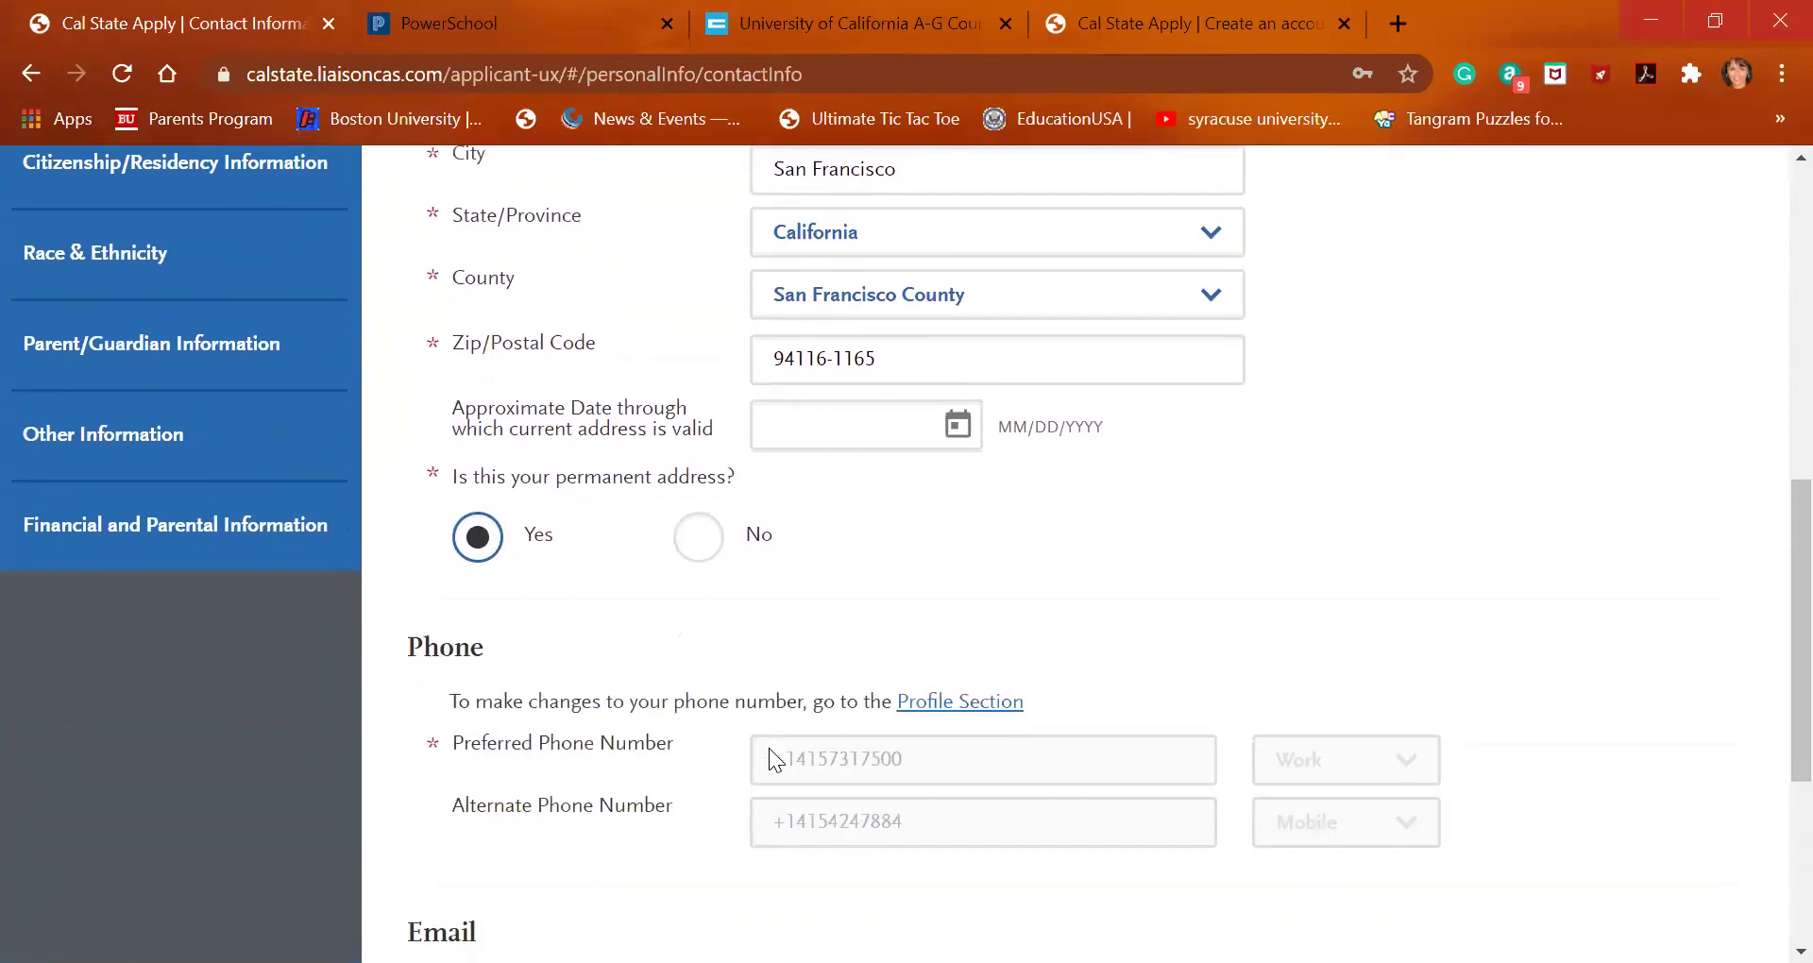
pyautogui.click(774, 758)
pyautogui.tripleClick(812, 757)
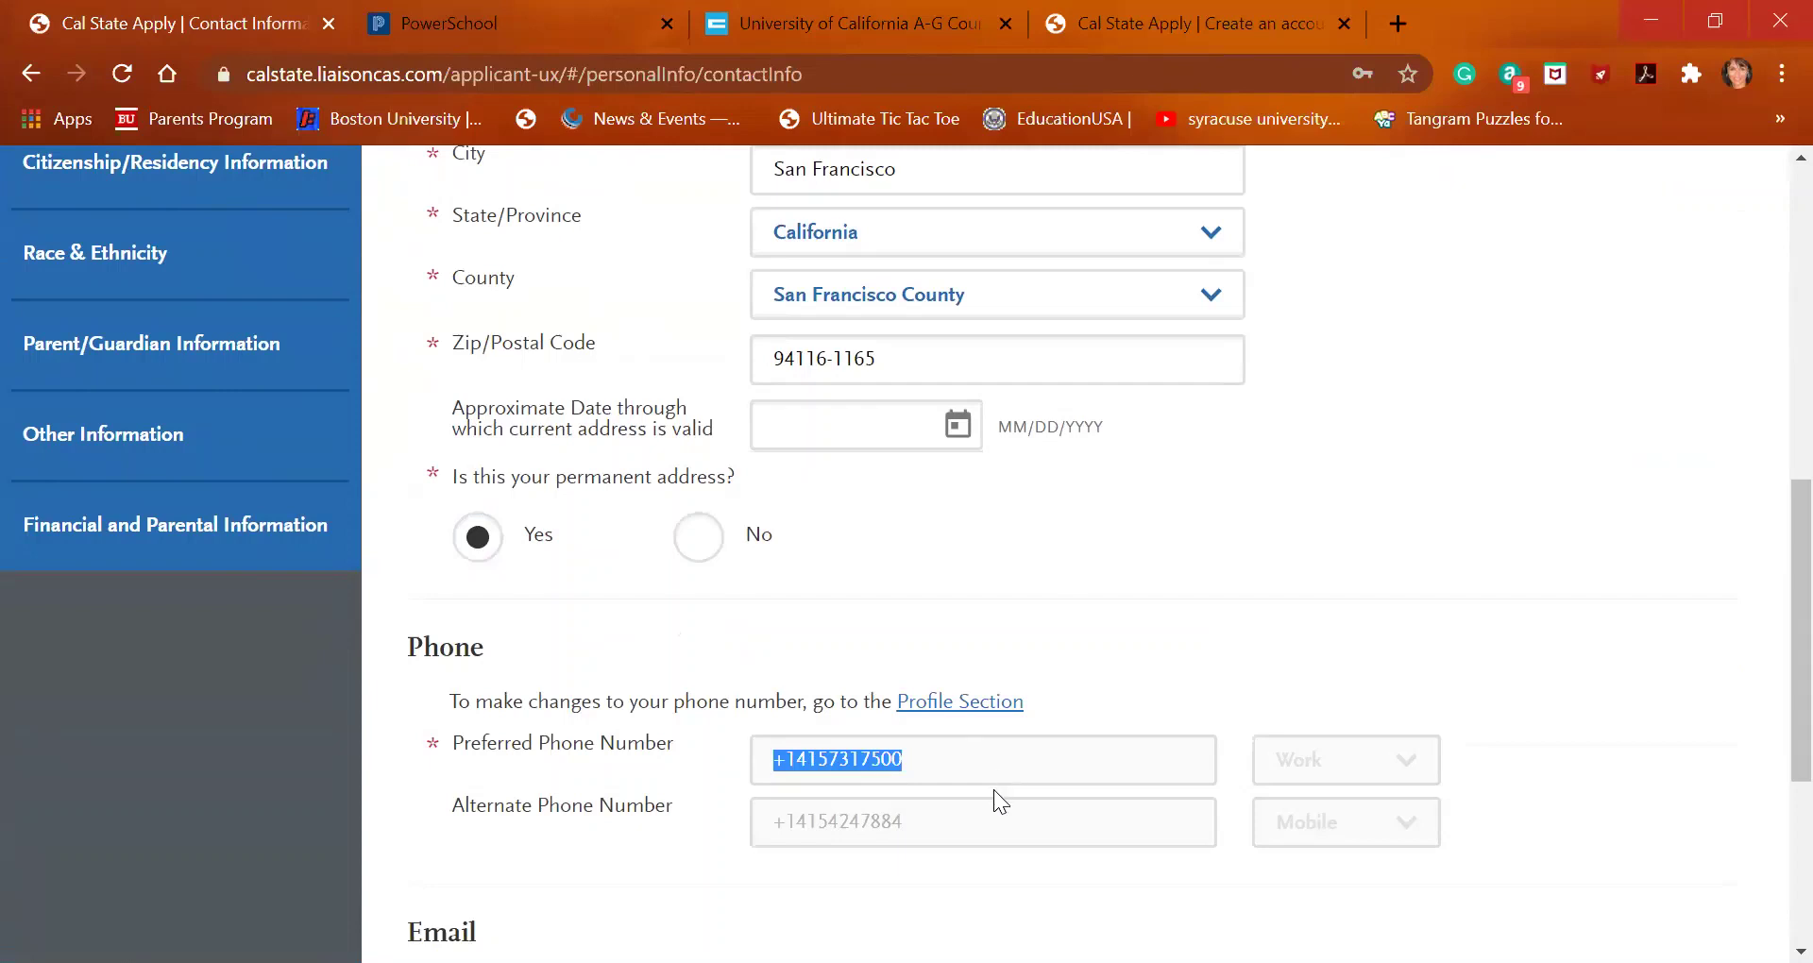
pyautogui.scroll(-2, 994, 790)
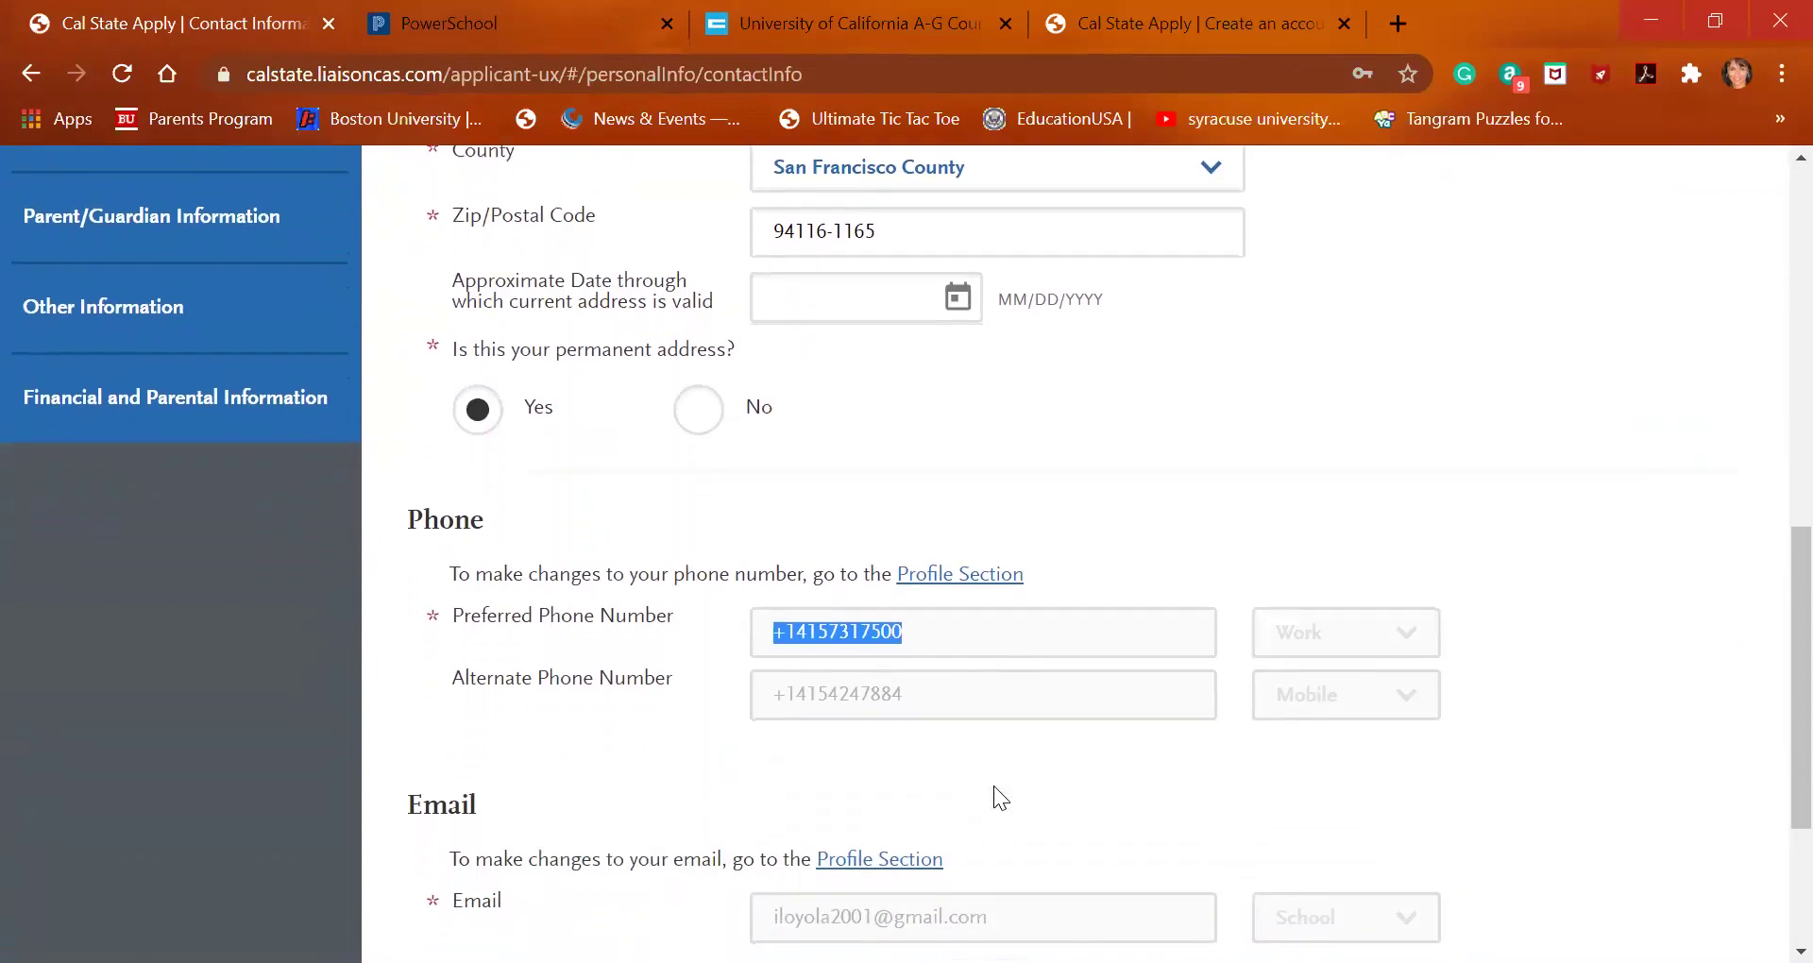
pyautogui.scroll(-1, 994, 786)
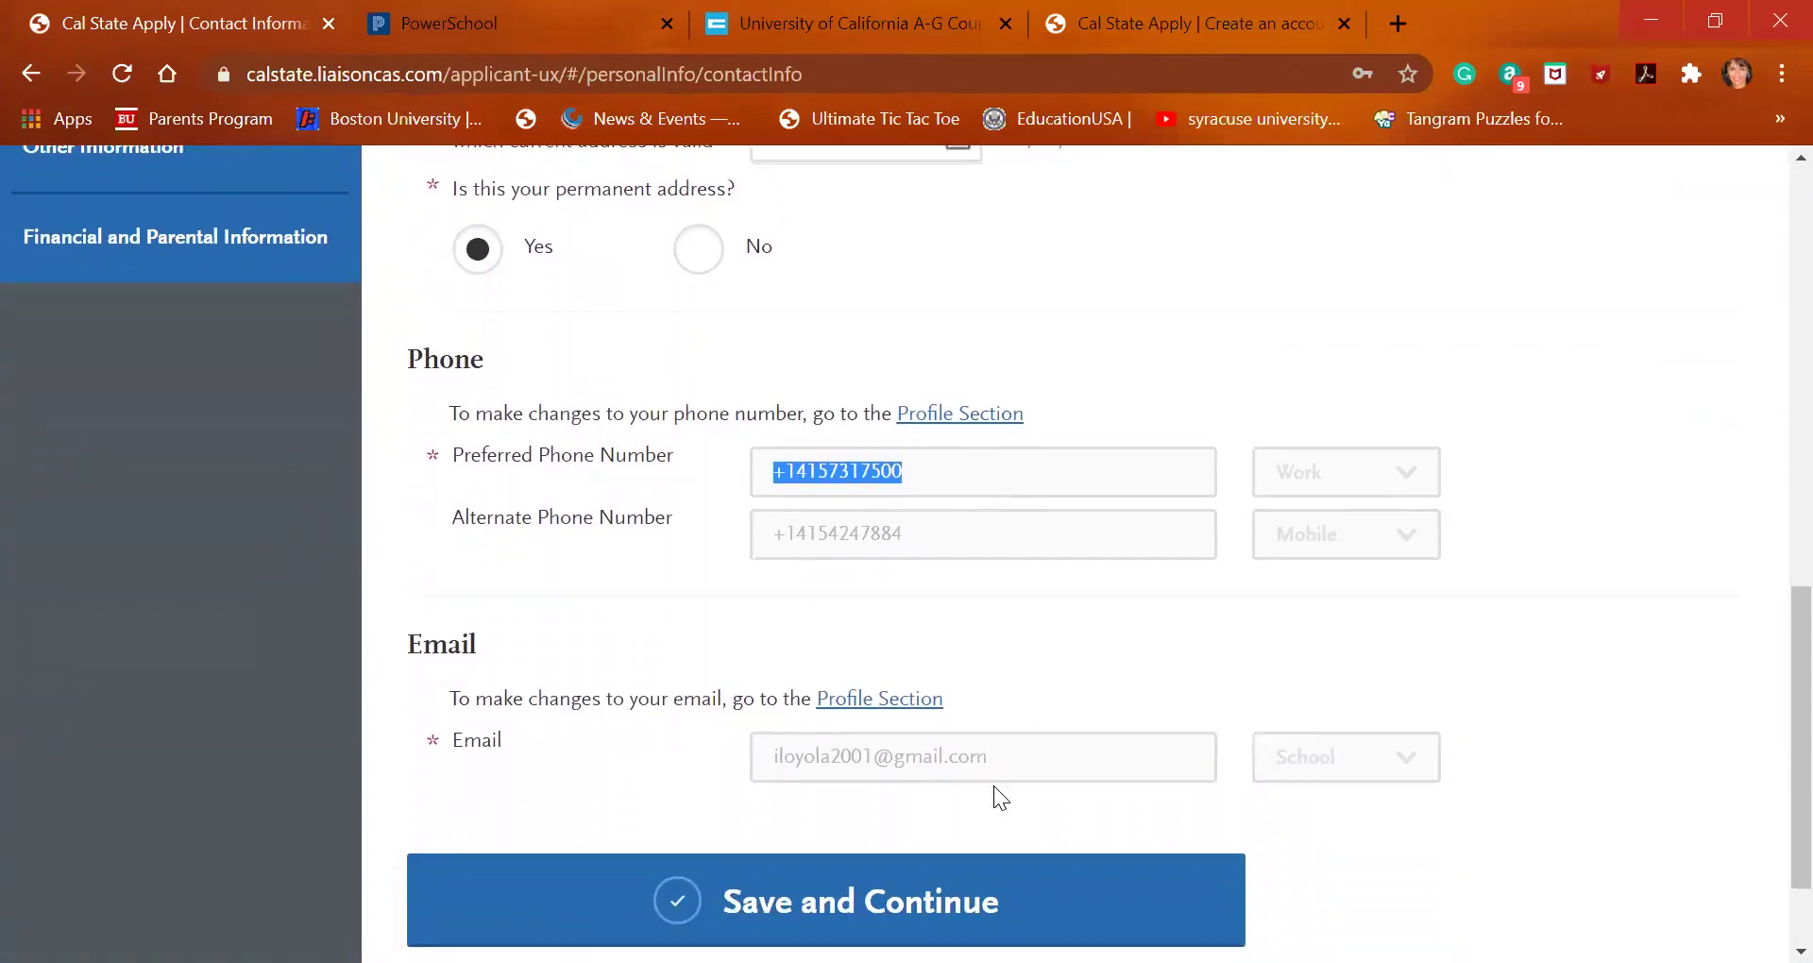
pyautogui.scroll(-1, 994, 786)
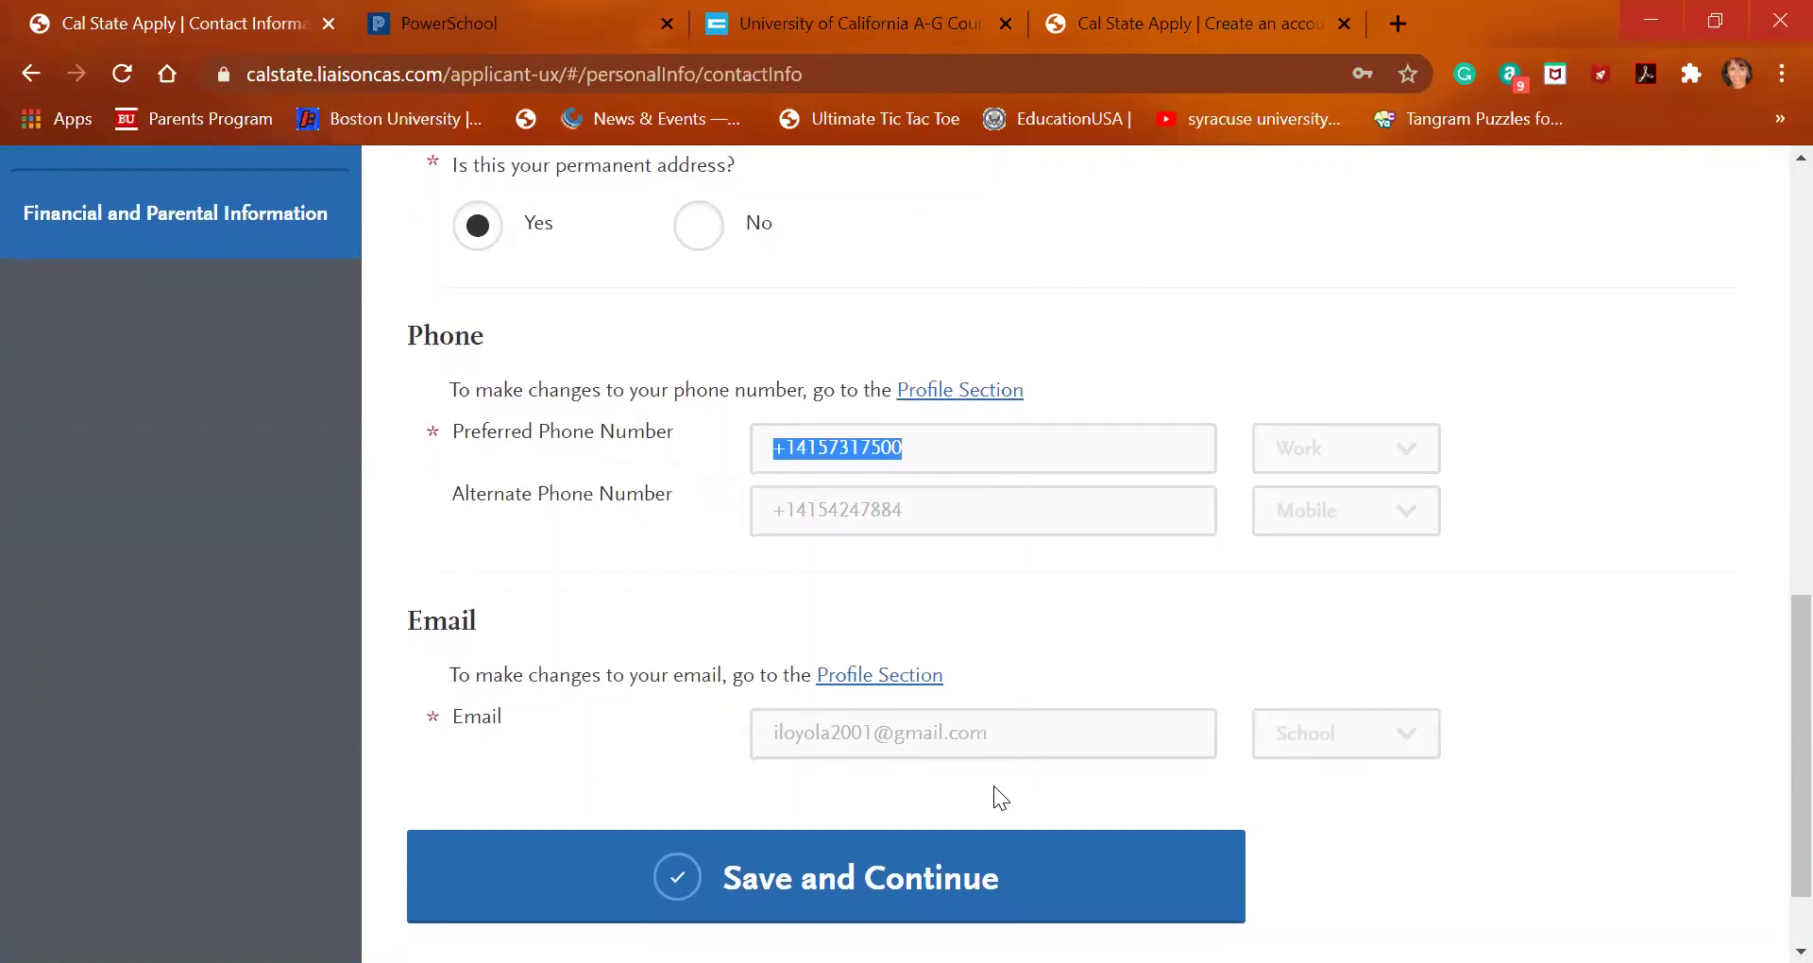
pyautogui.scroll(-1, 994, 786)
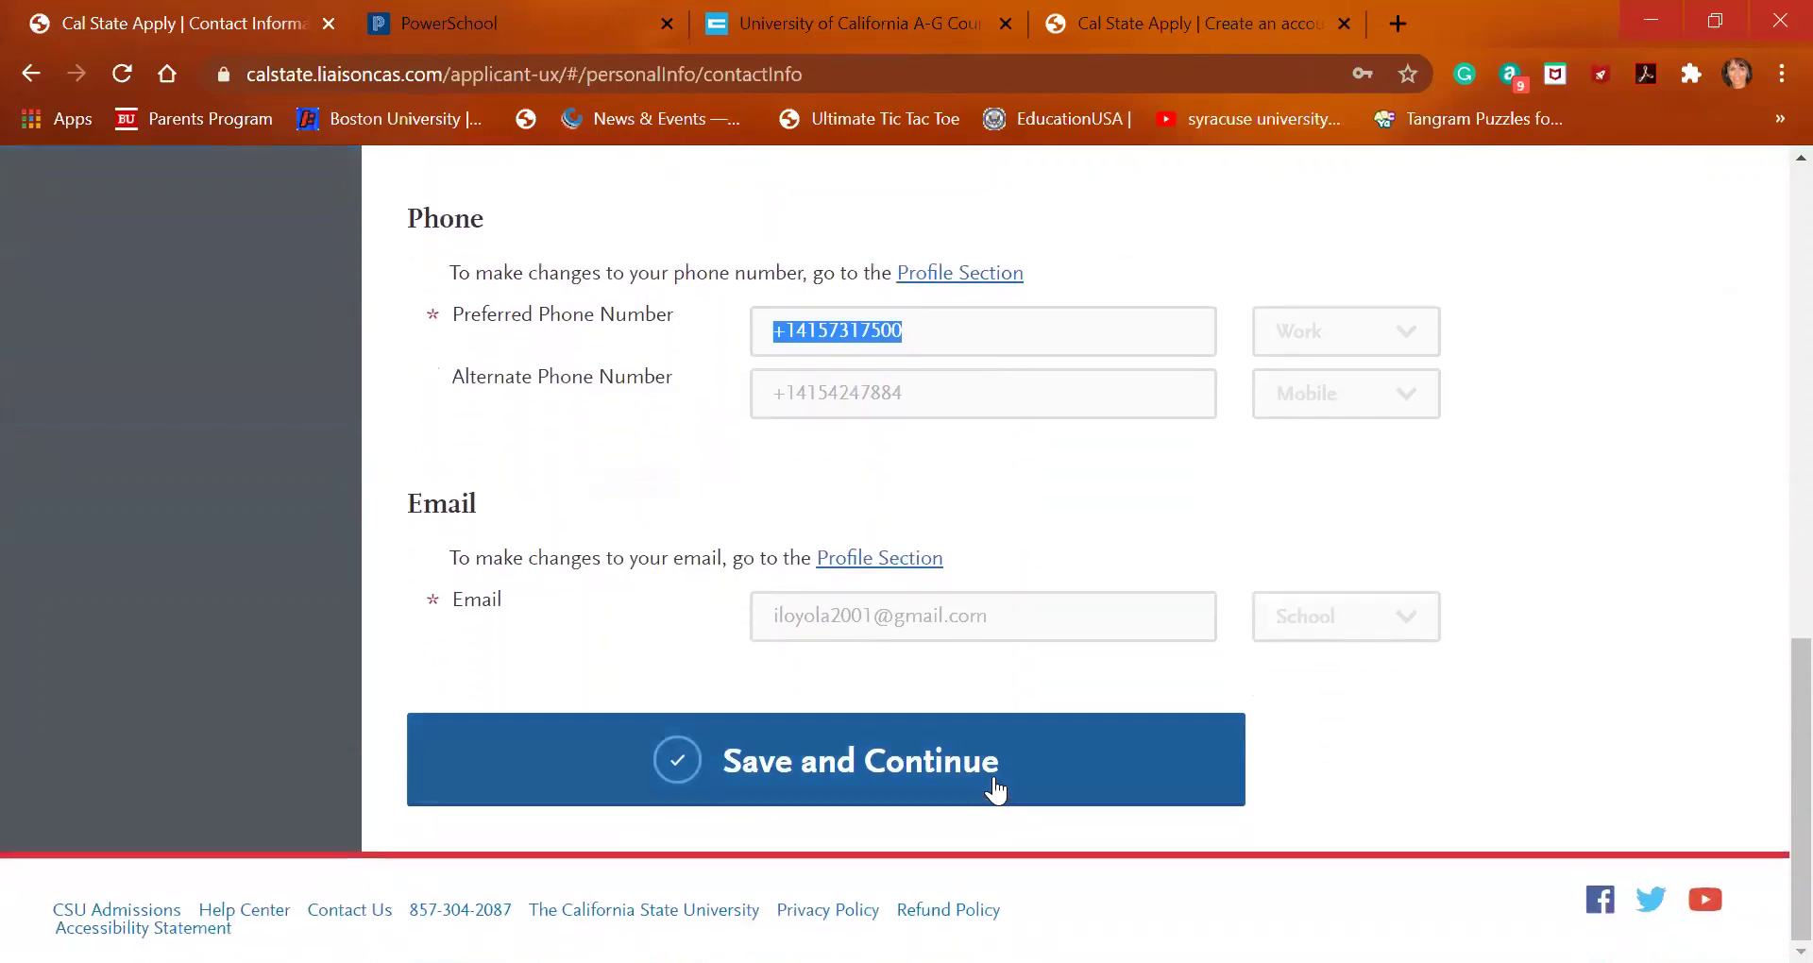
pyautogui.scroll(1, 993, 780)
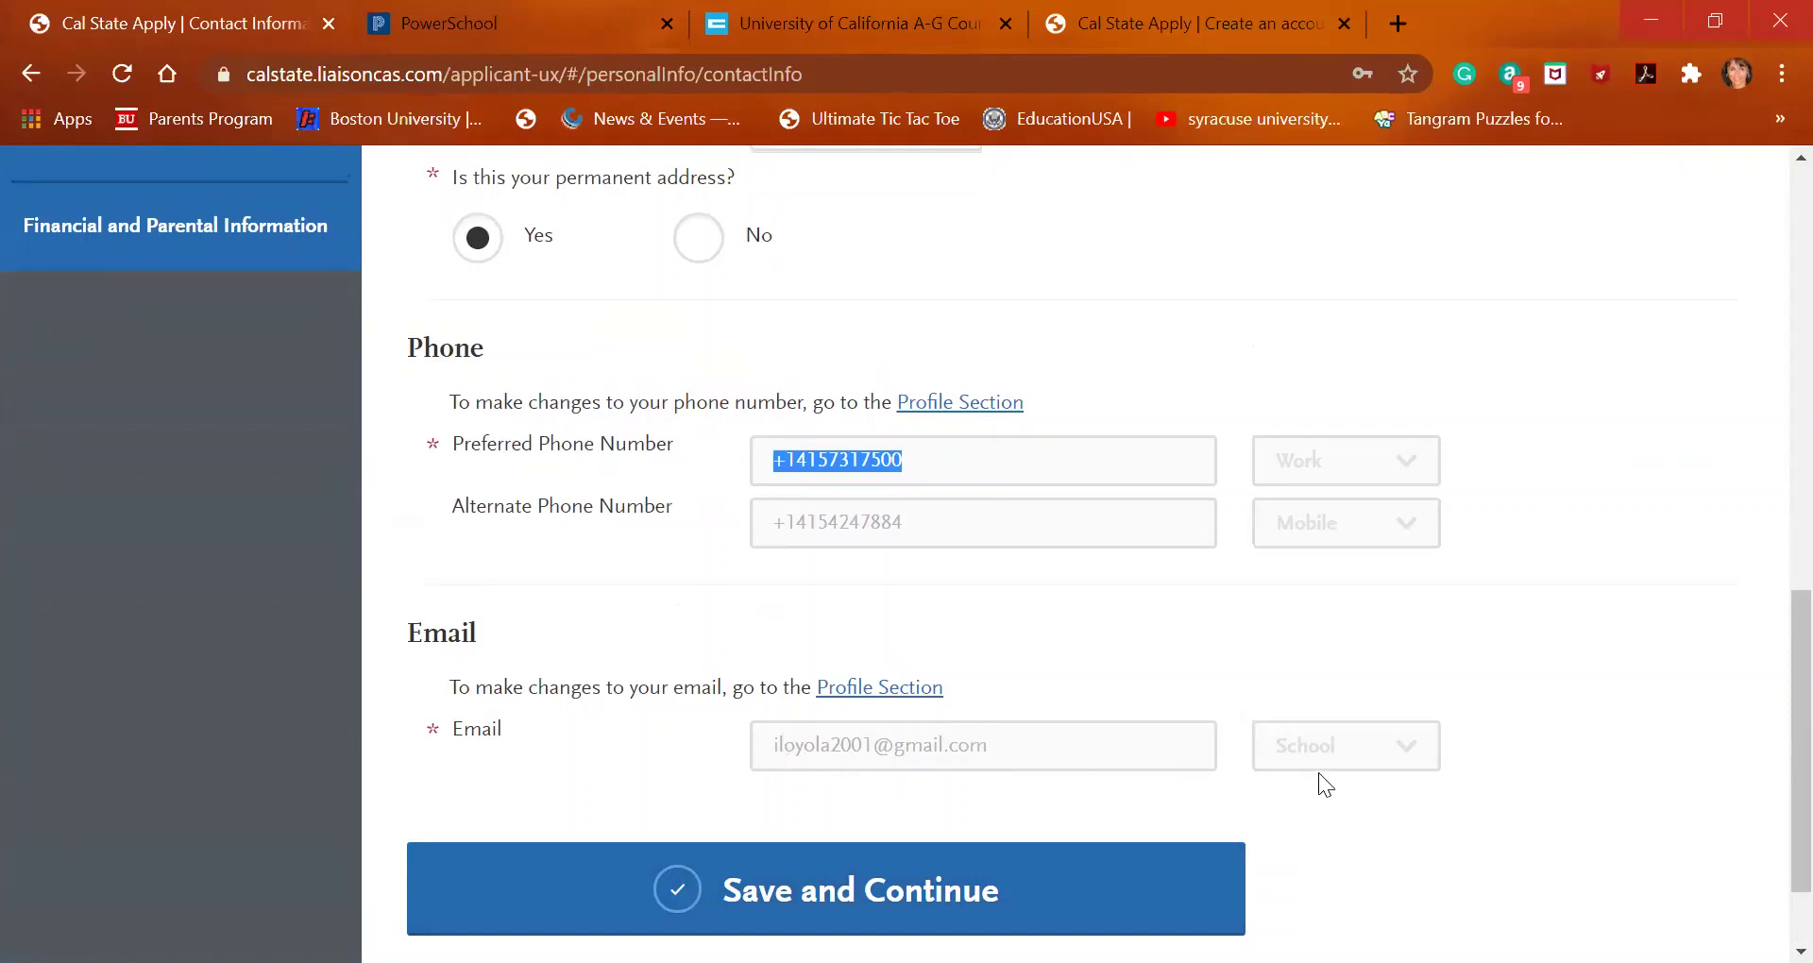
# Save Contact Information and continue to the Citizenship/Residency Information page
pyautogui.click(940, 878)
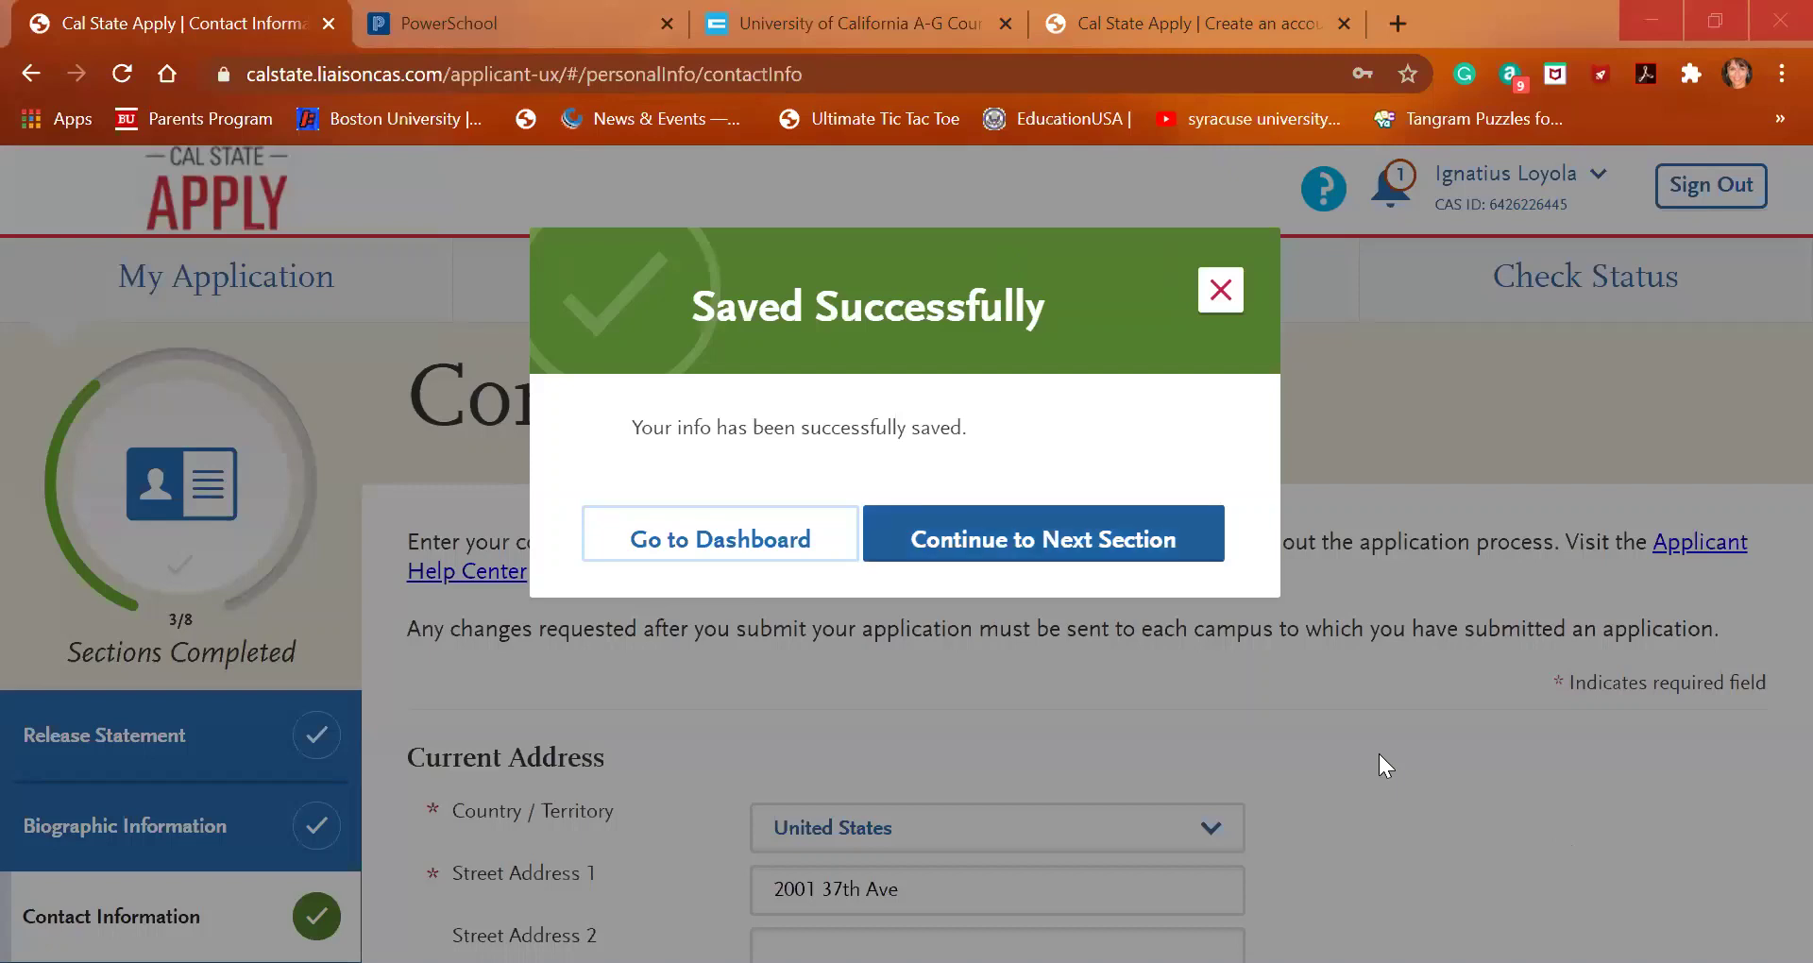
pyautogui.click(1067, 539)
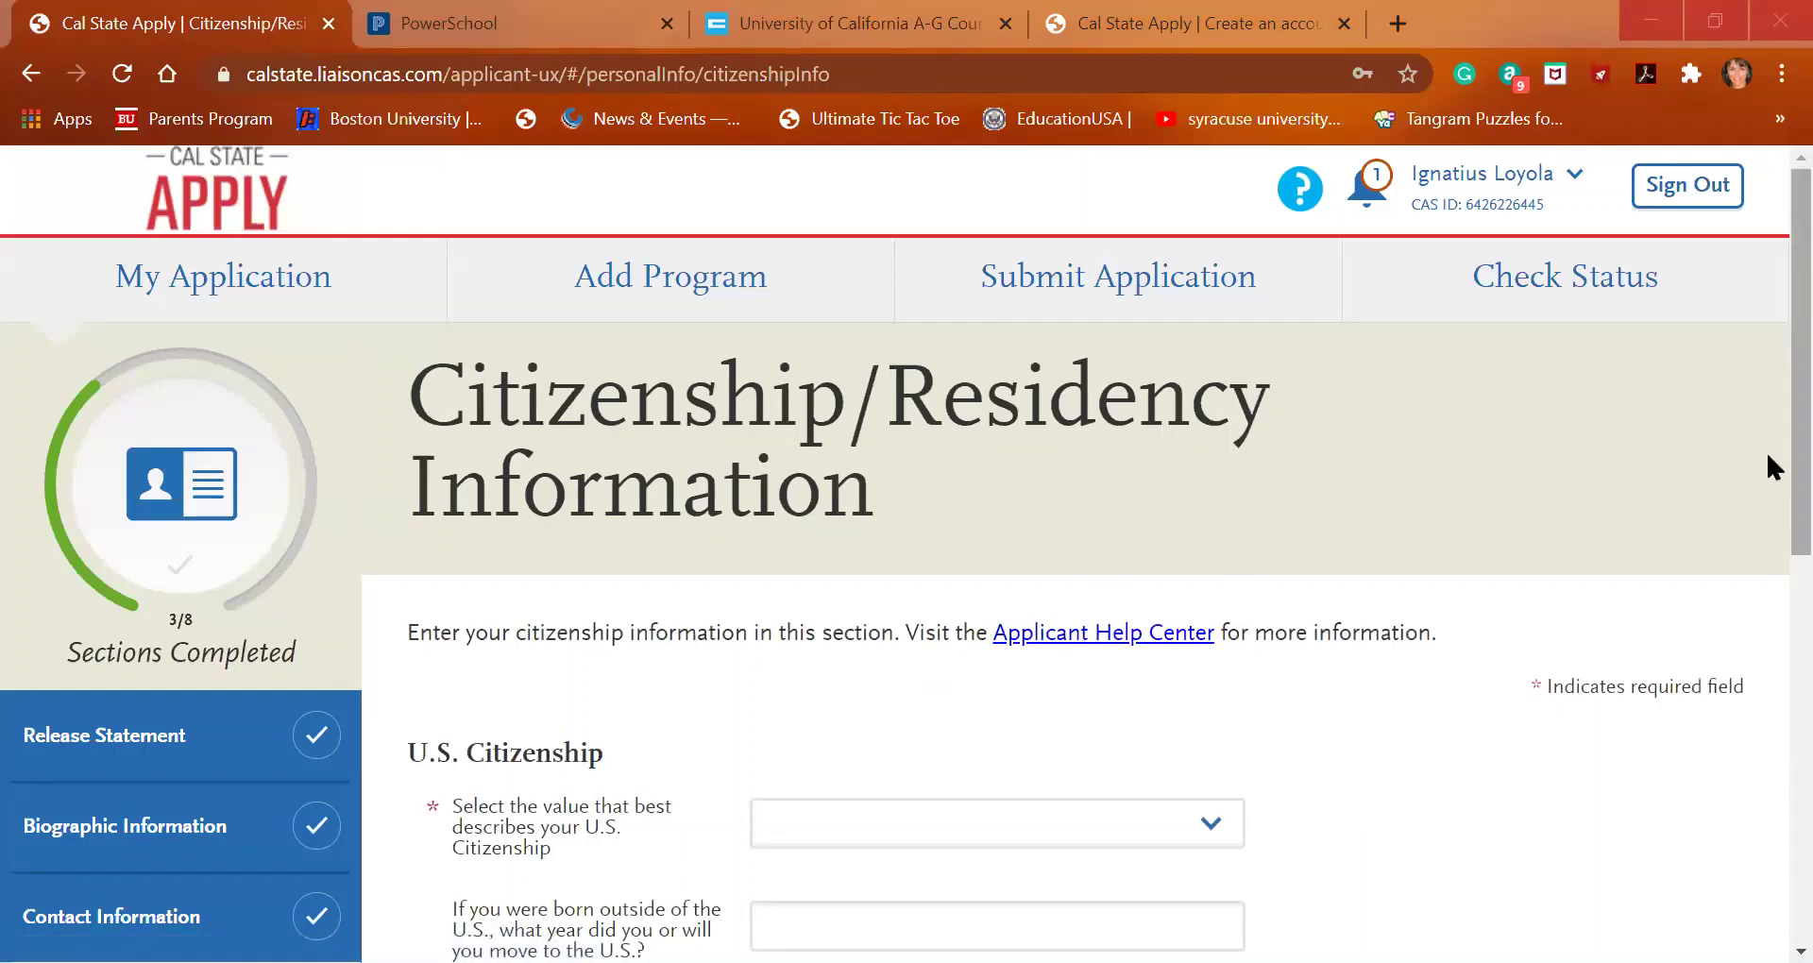
# Choose U.S. Citizen as citizenship status, replacing an initial Permanent Resident / Green Card pick
pyautogui.scroll(-3, 1766, 450)
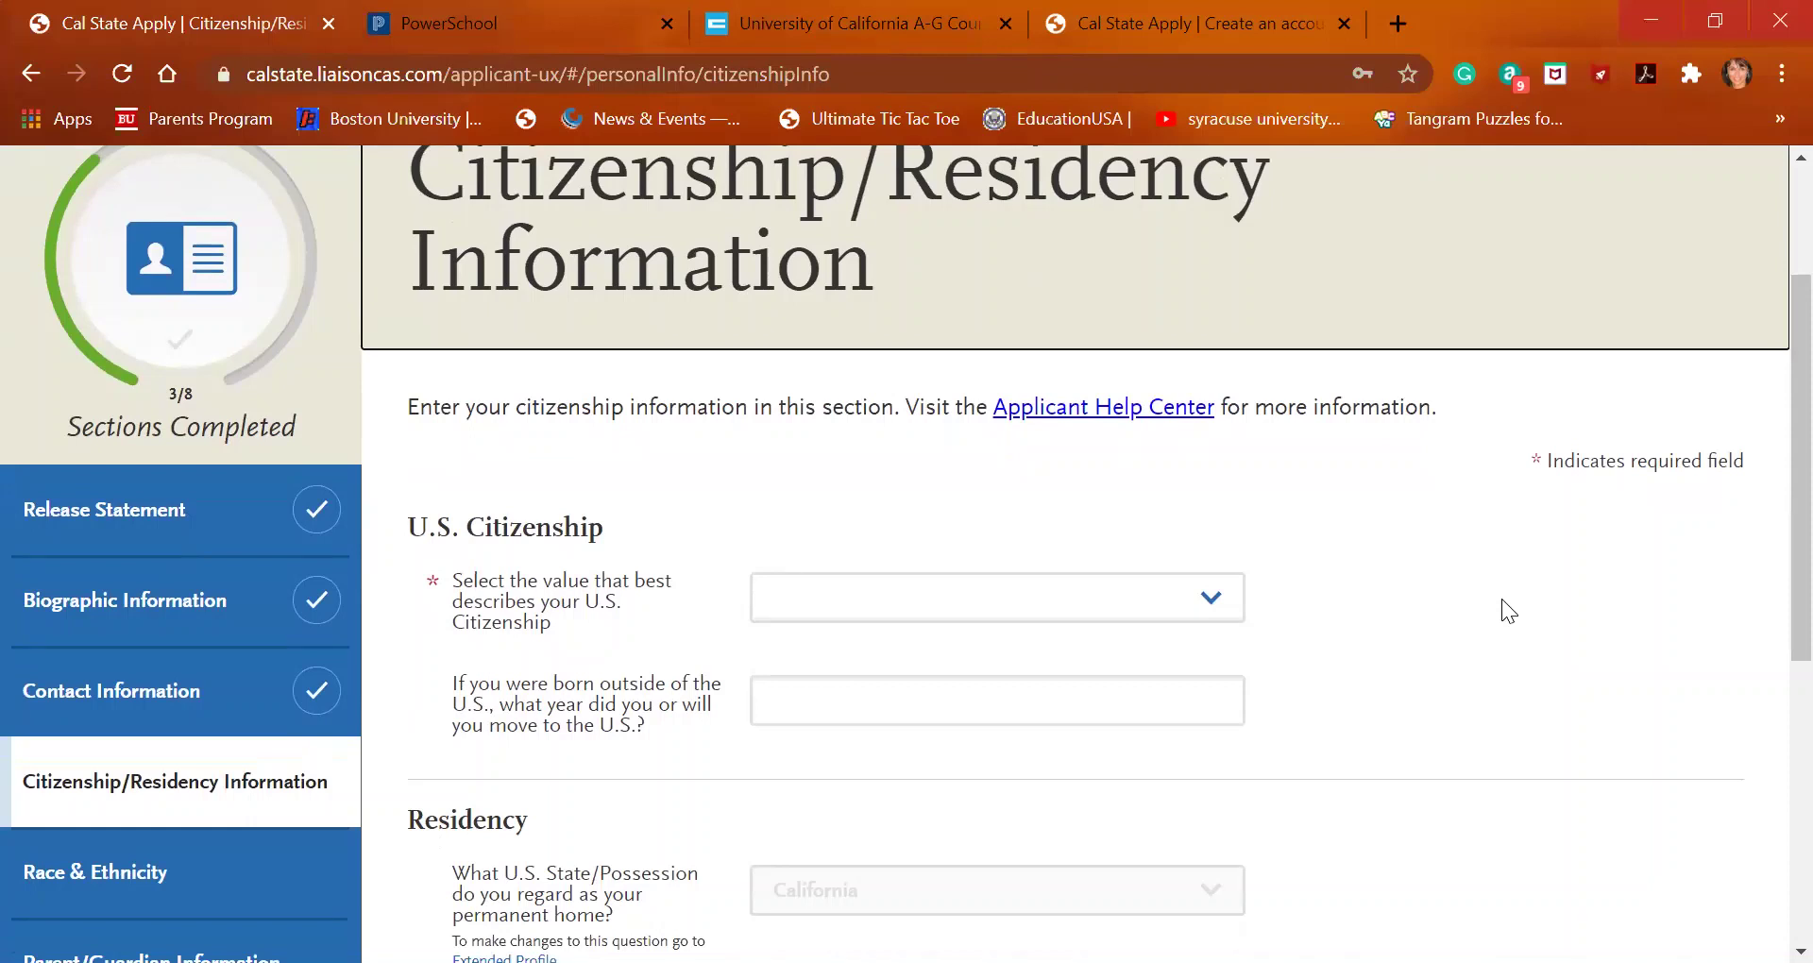
pyautogui.click(1209, 578)
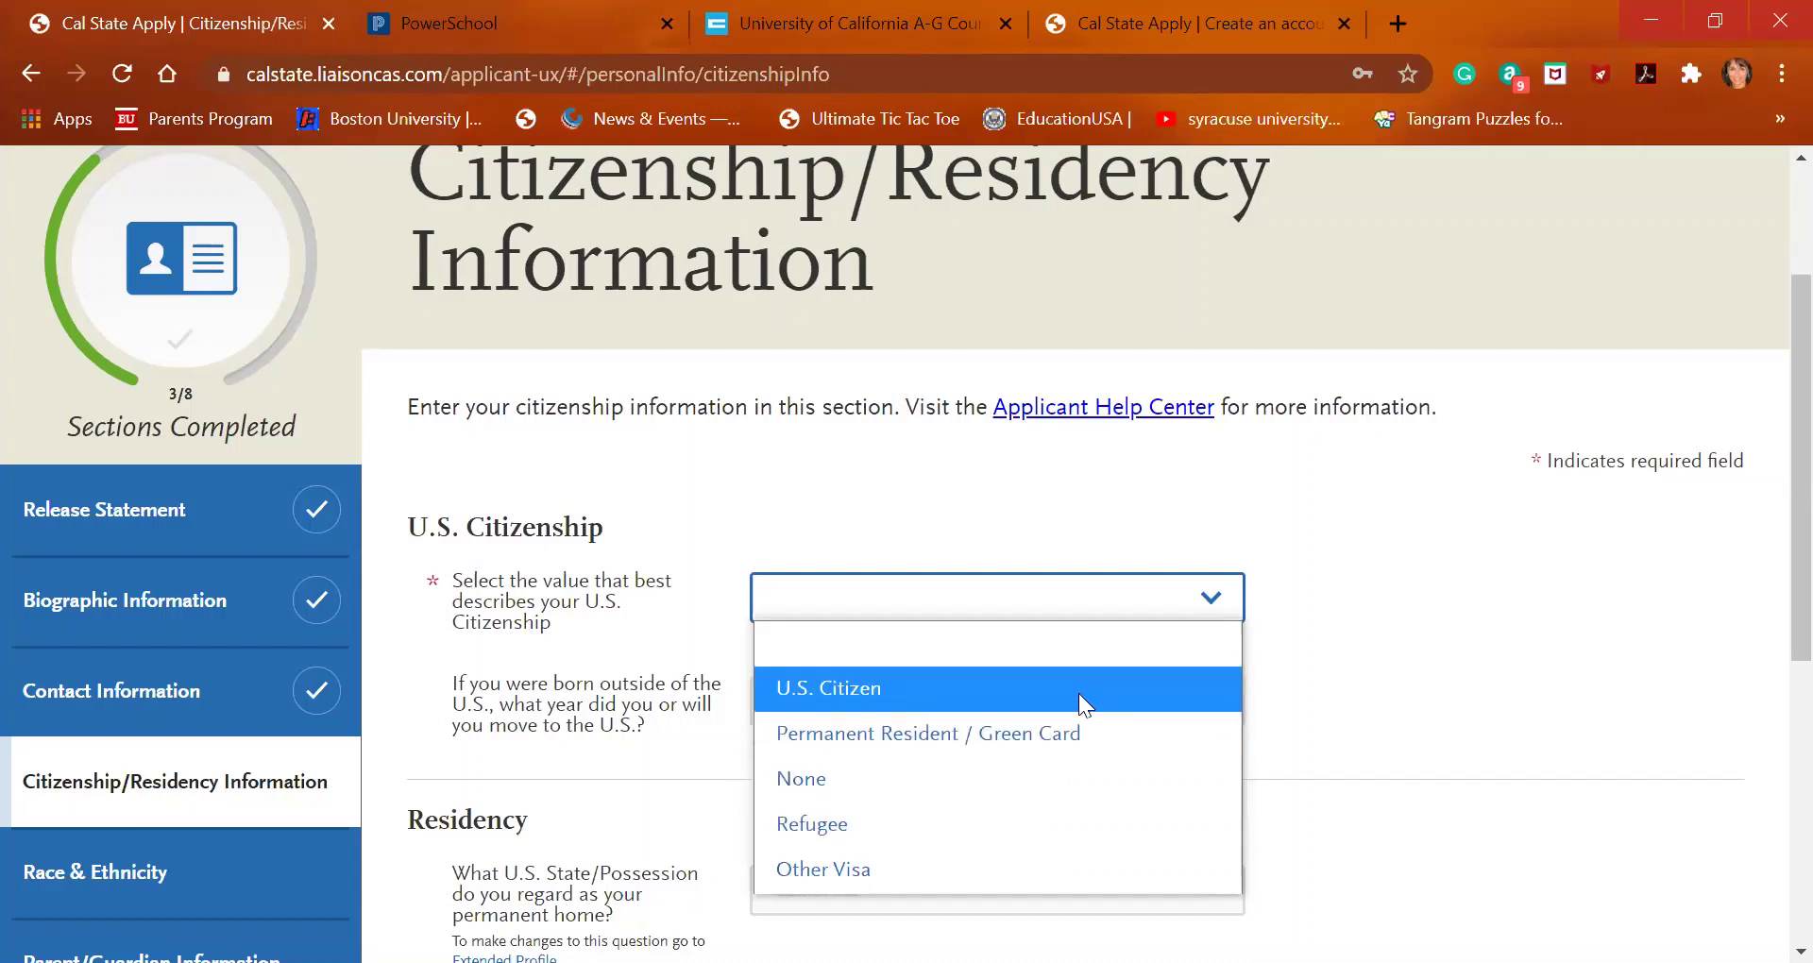
pyautogui.click(1079, 732)
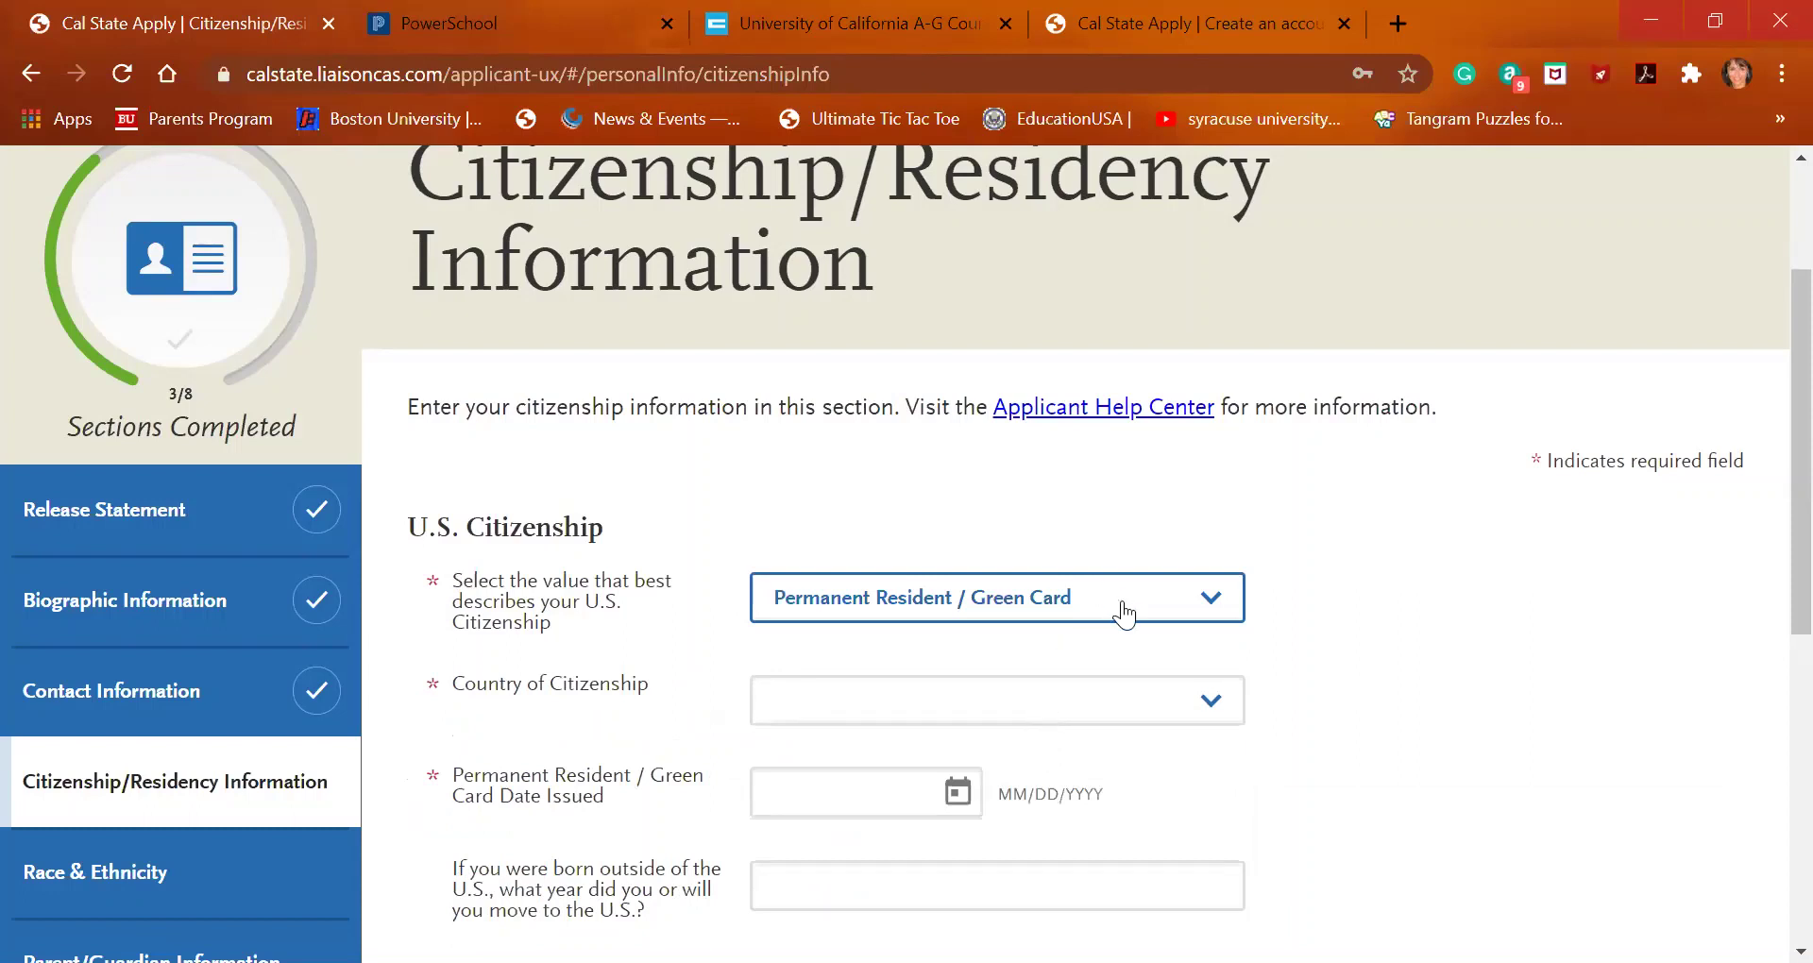
pyautogui.scroll(-1, 1119, 709)
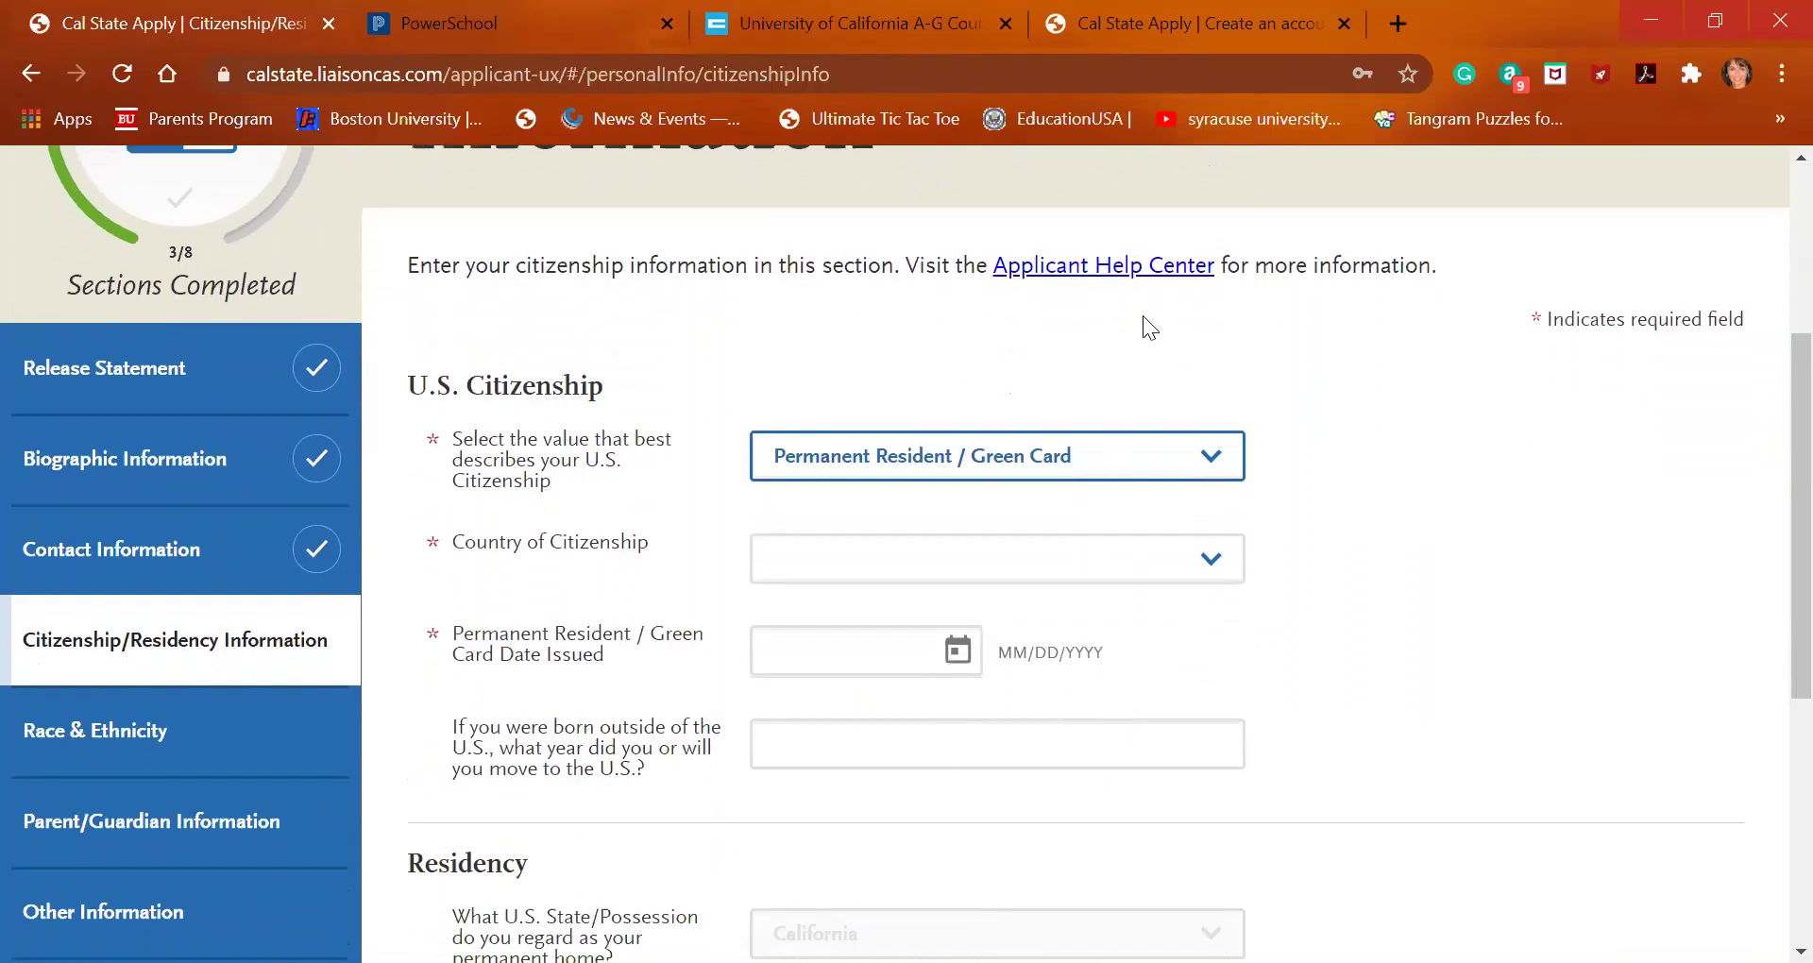
pyautogui.click(1194, 456)
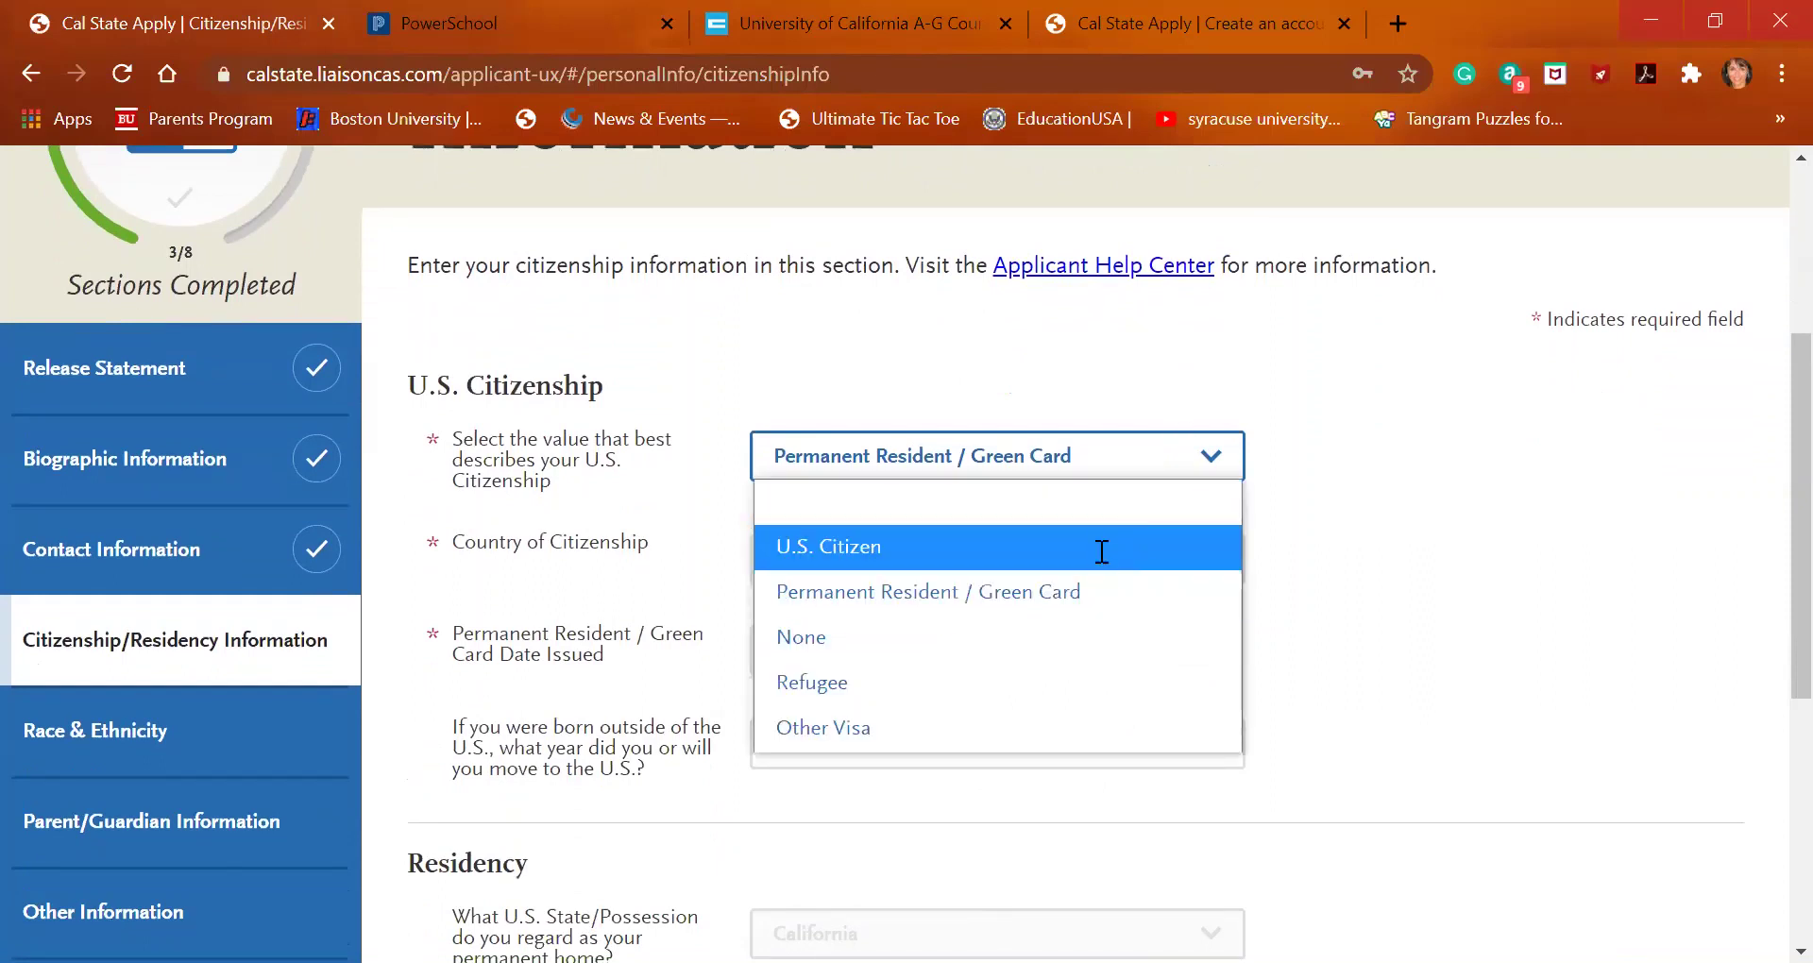
pyautogui.click(1101, 552)
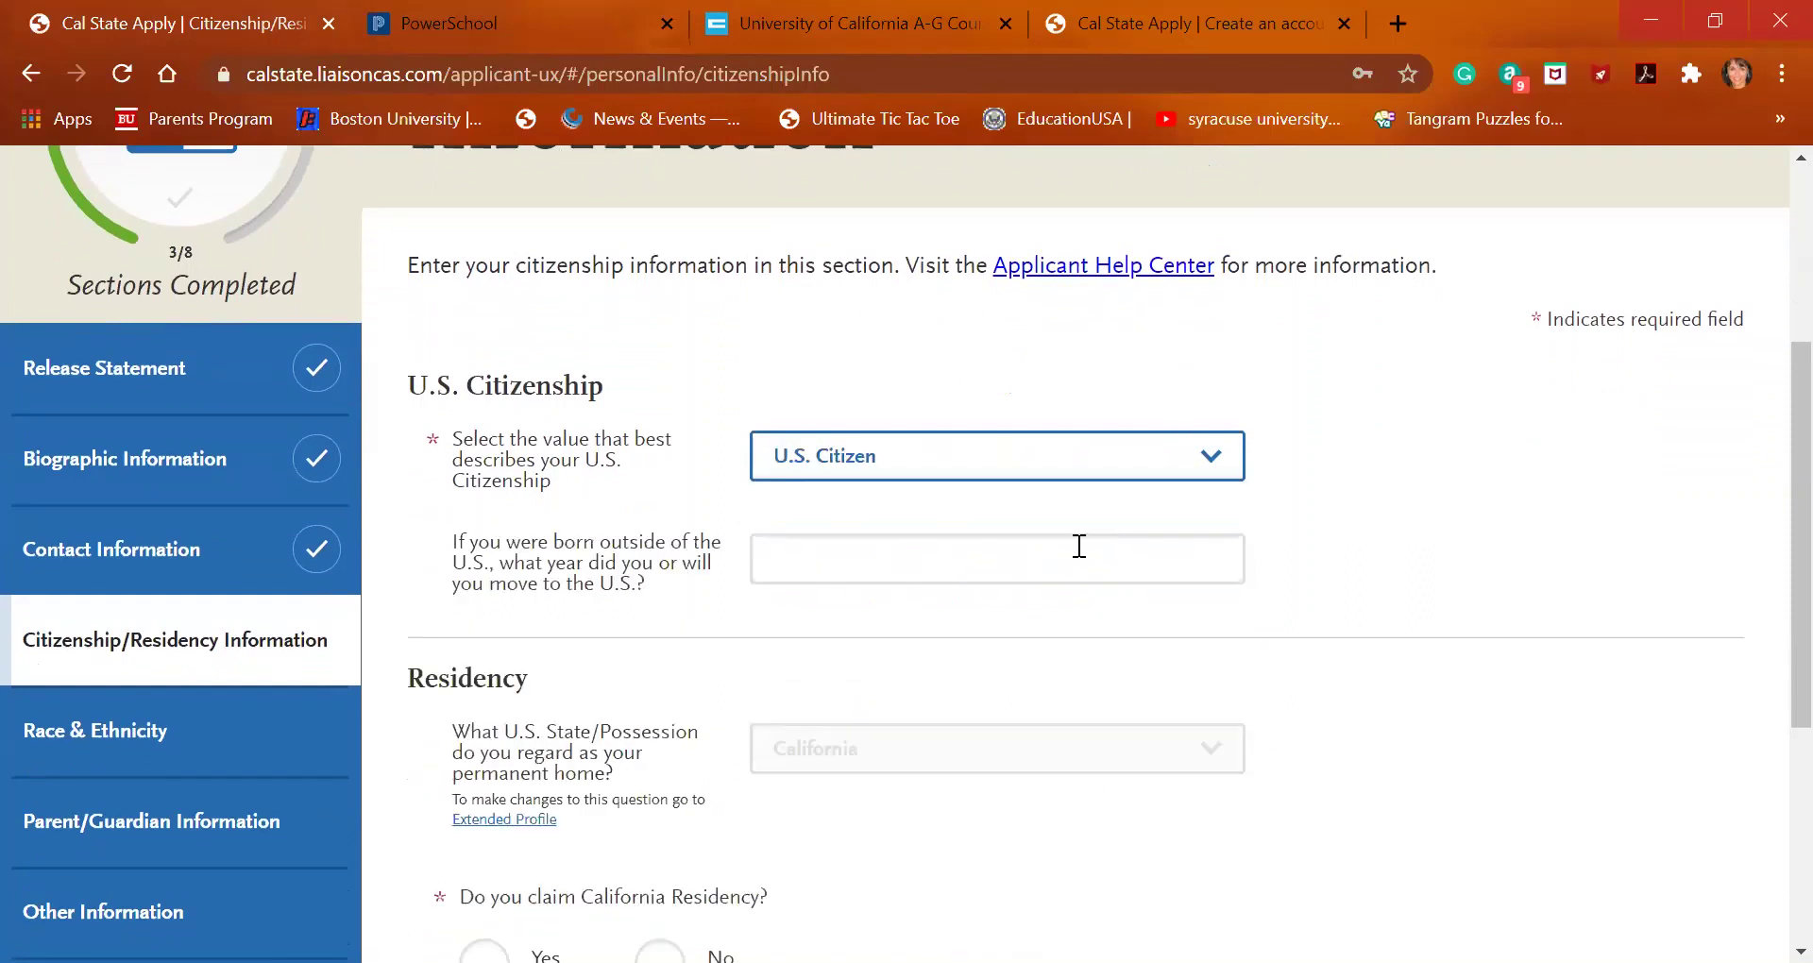
pyautogui.click(1102, 553)
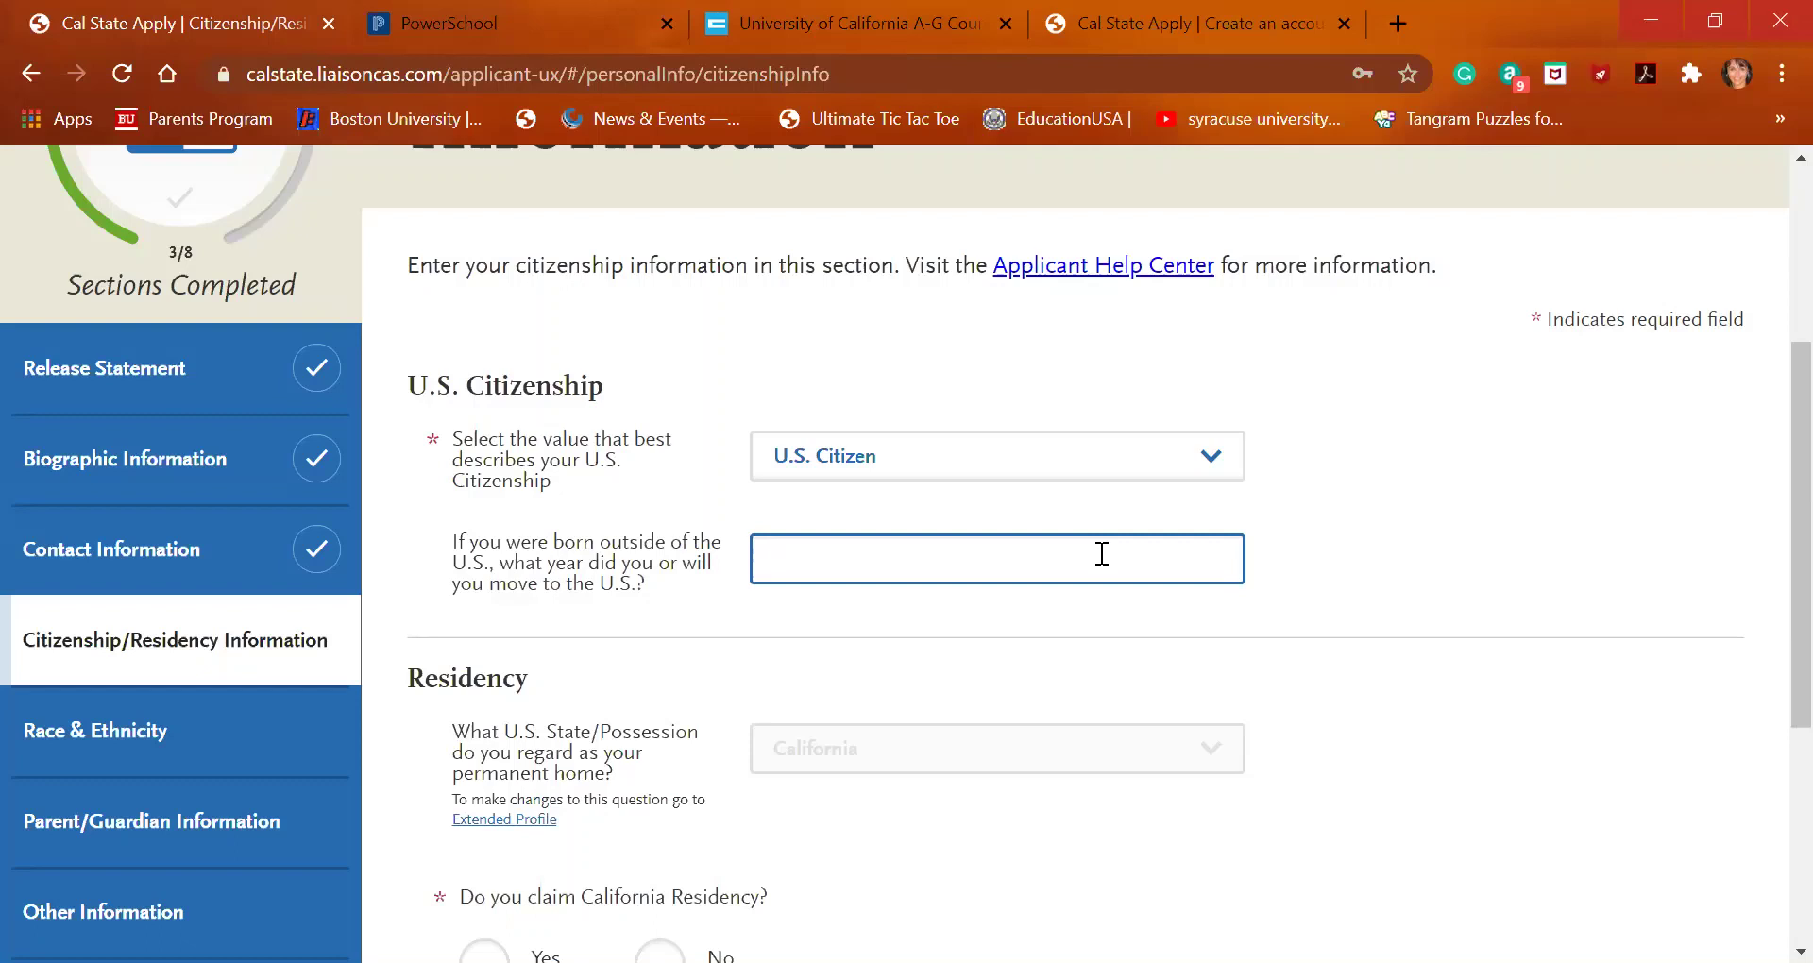
pyautogui.scroll(-1, 1101, 554)
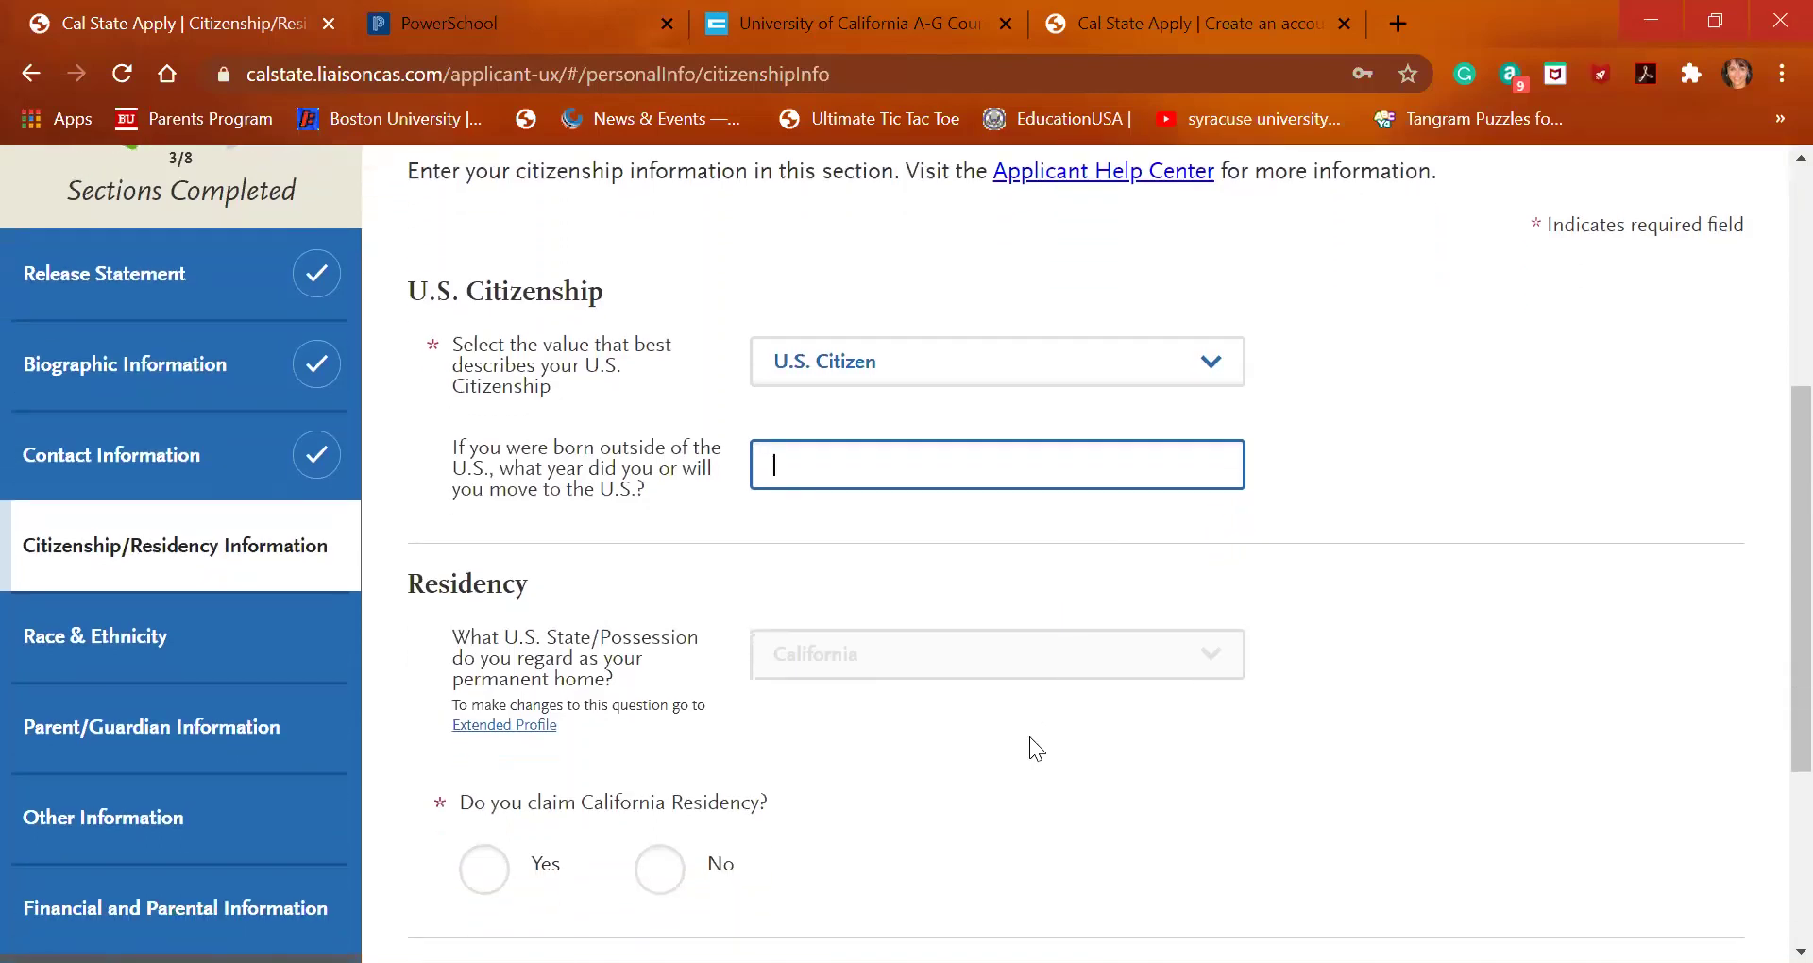
# Claim California residency and answer Yes to living in California since birth
pyautogui.rightClick(893, 652)
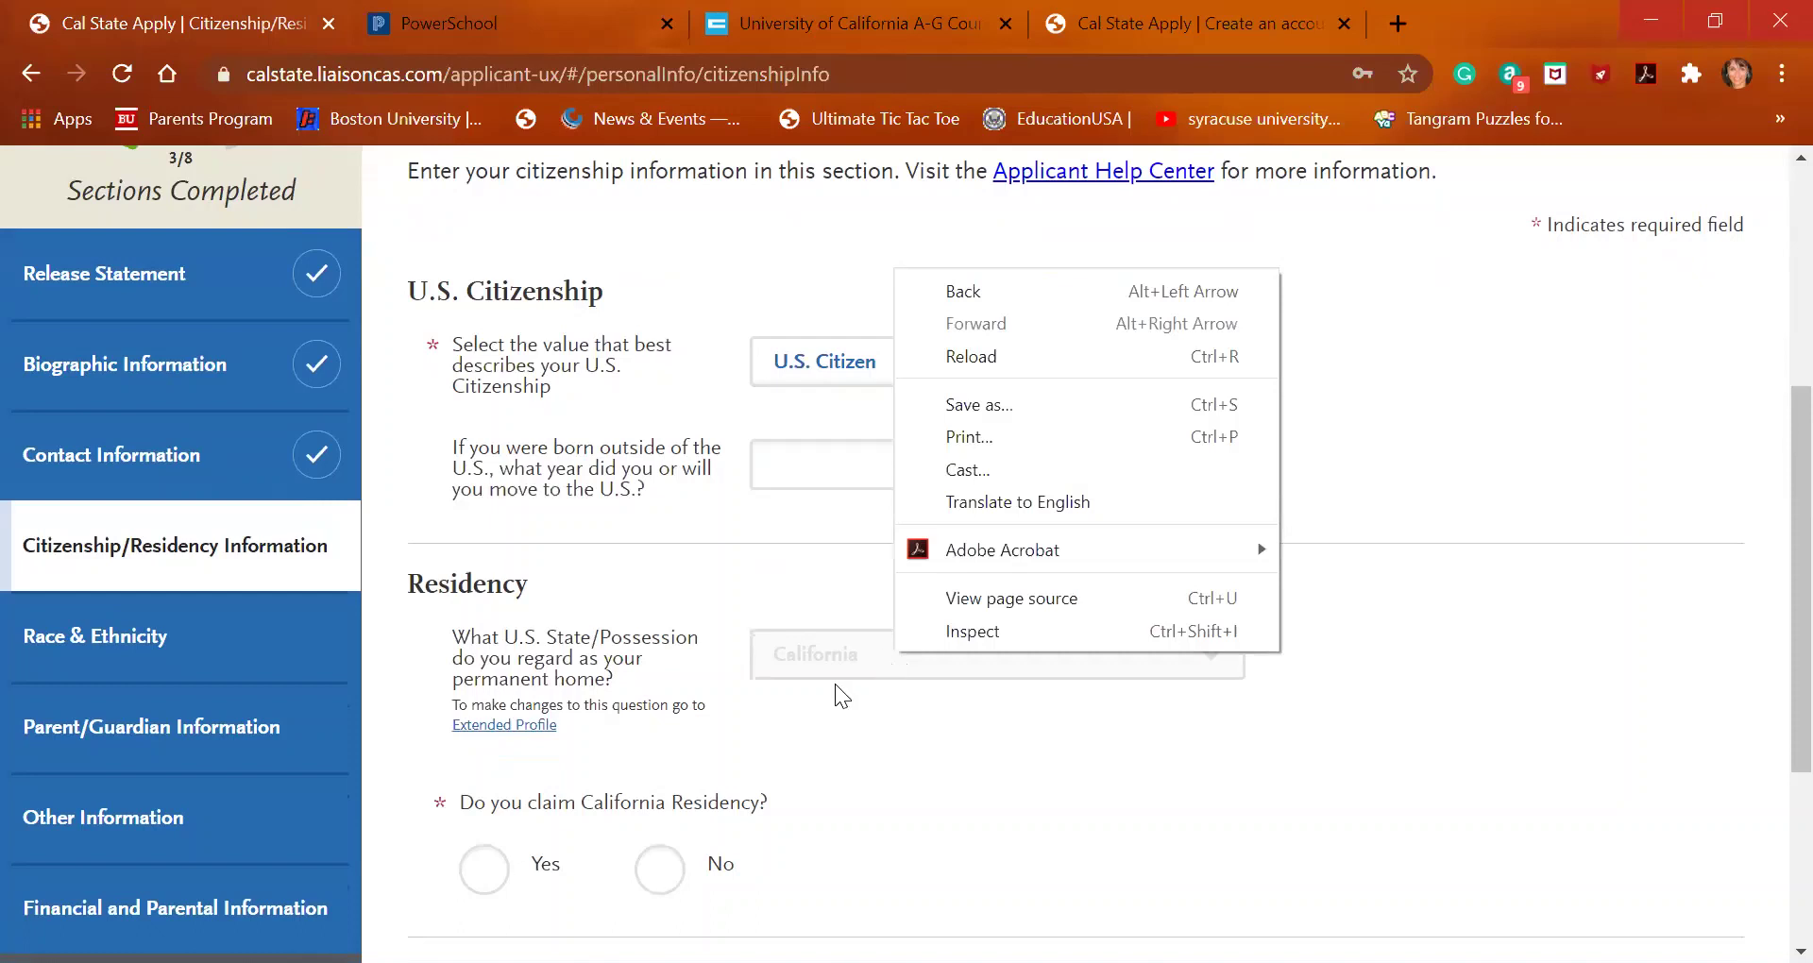
pyautogui.click(670, 704)
pyautogui.scroll(-2, 977, 684)
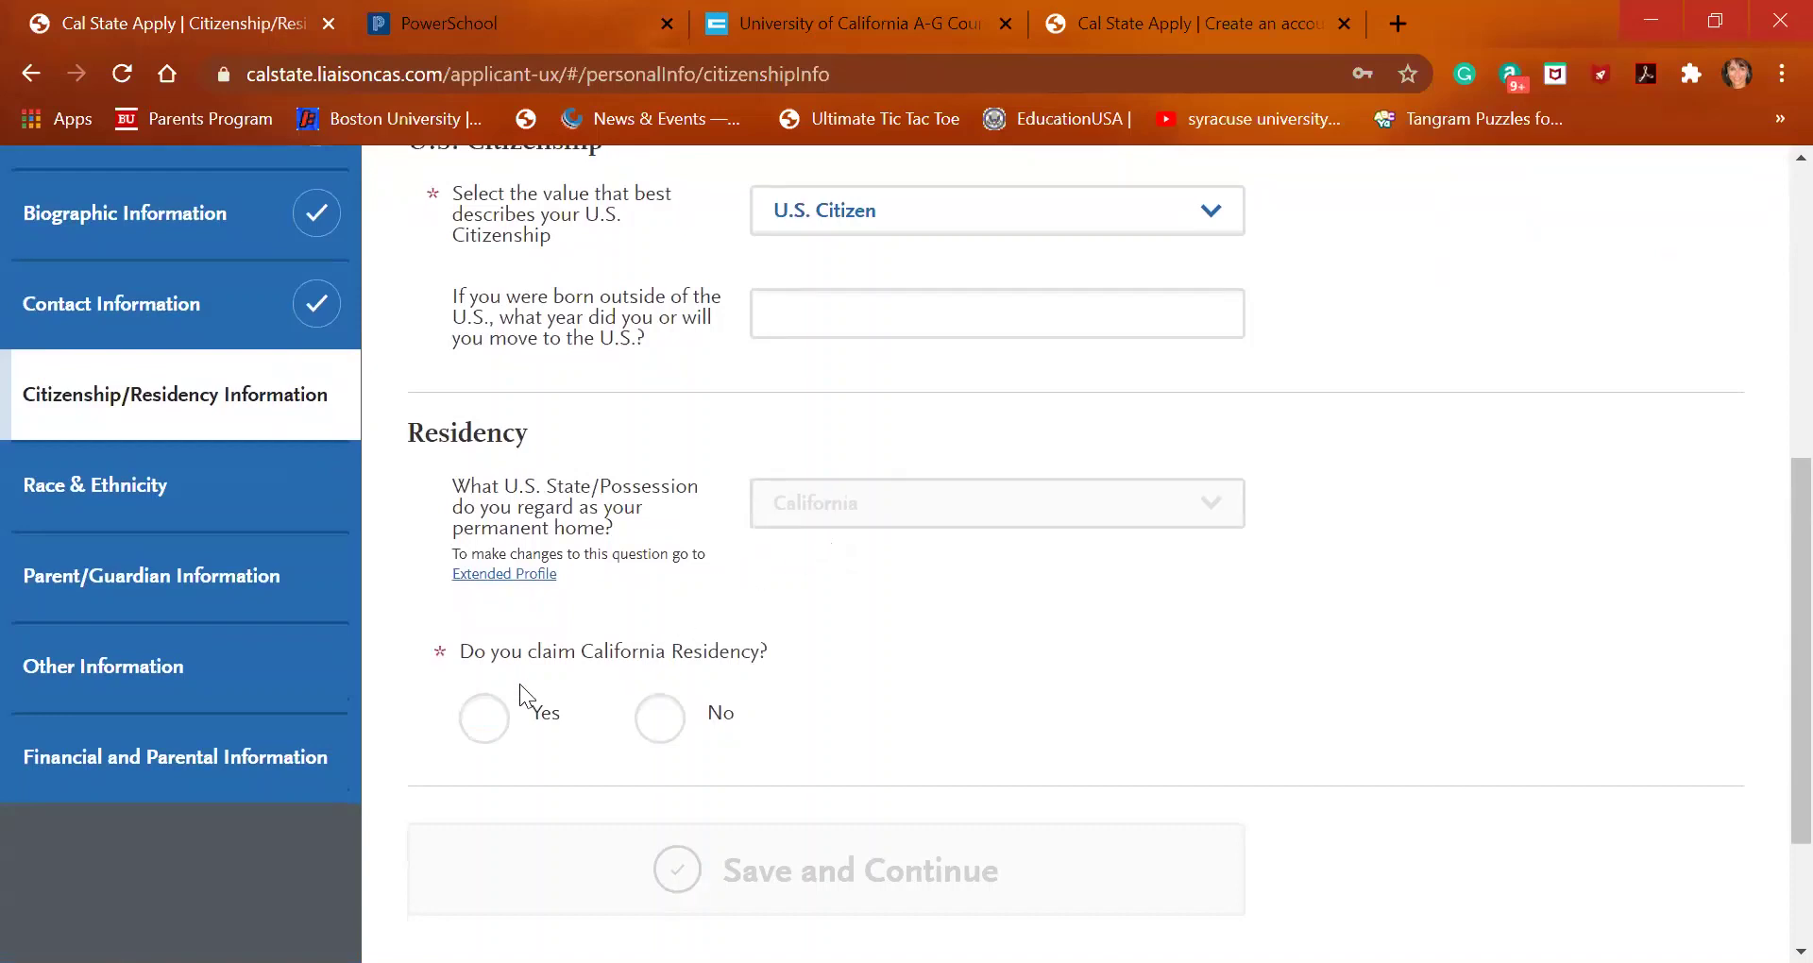
pyautogui.click(474, 730)
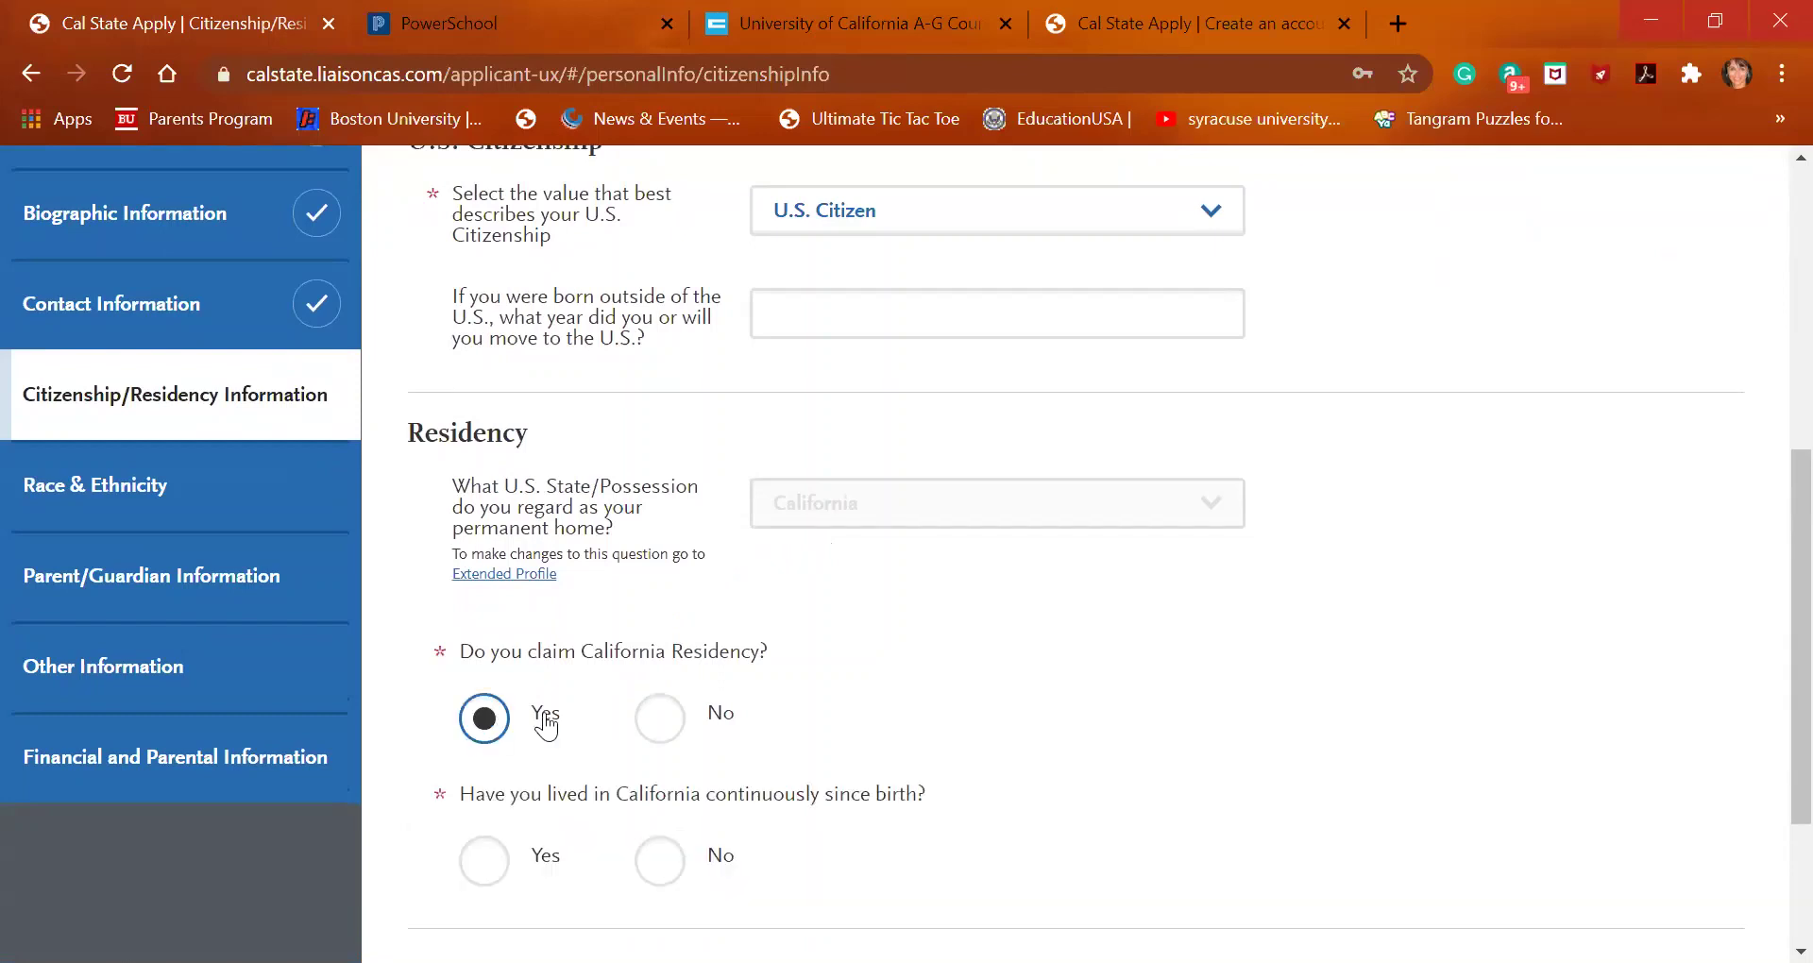
pyautogui.scroll(-2, 608, 687)
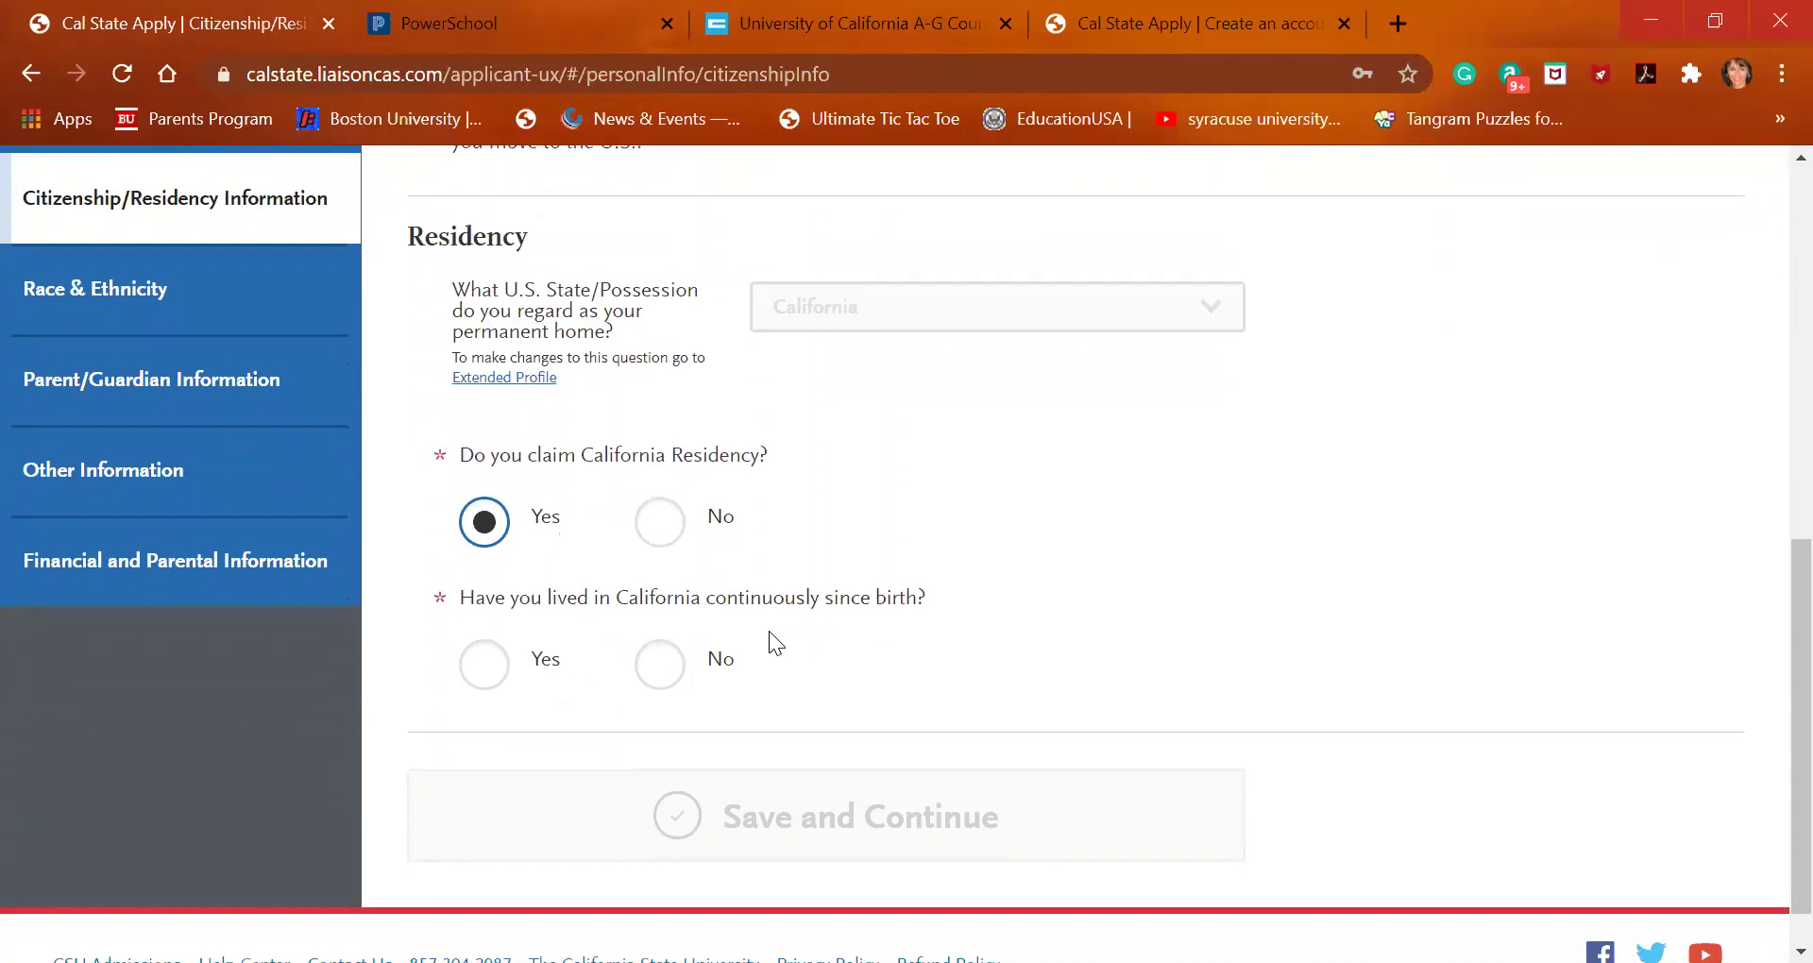
pyautogui.click(665, 678)
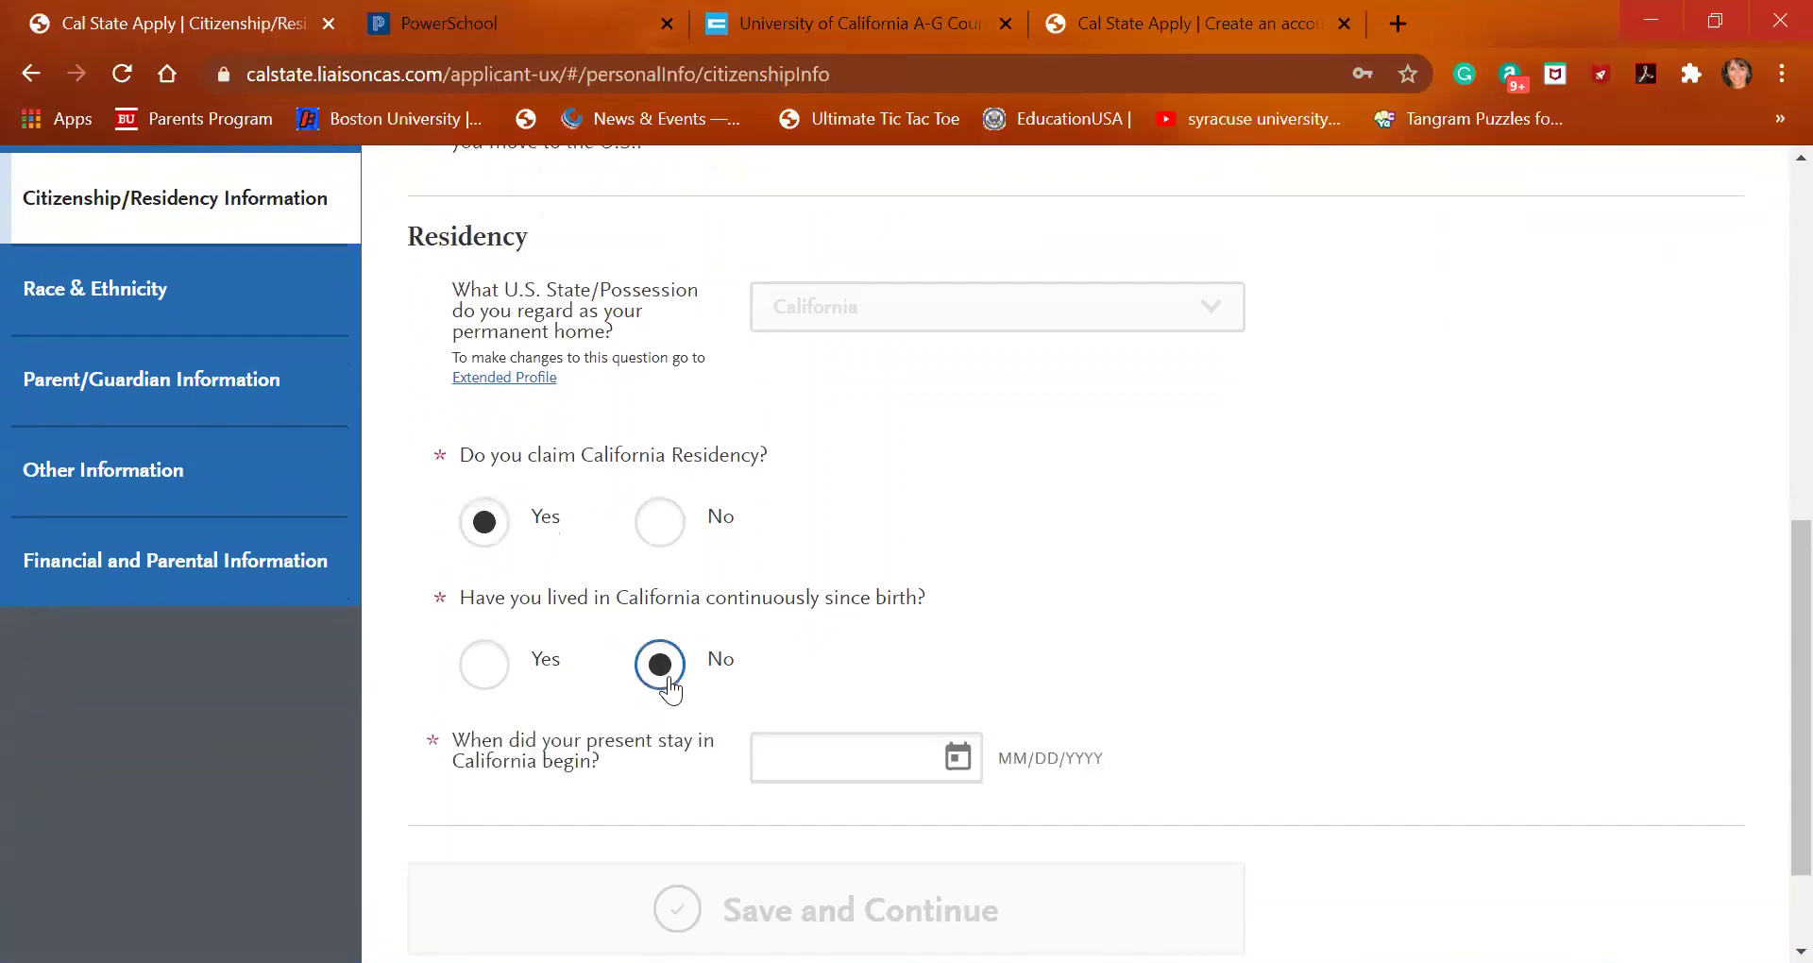
pyautogui.scroll(-1, 668, 687)
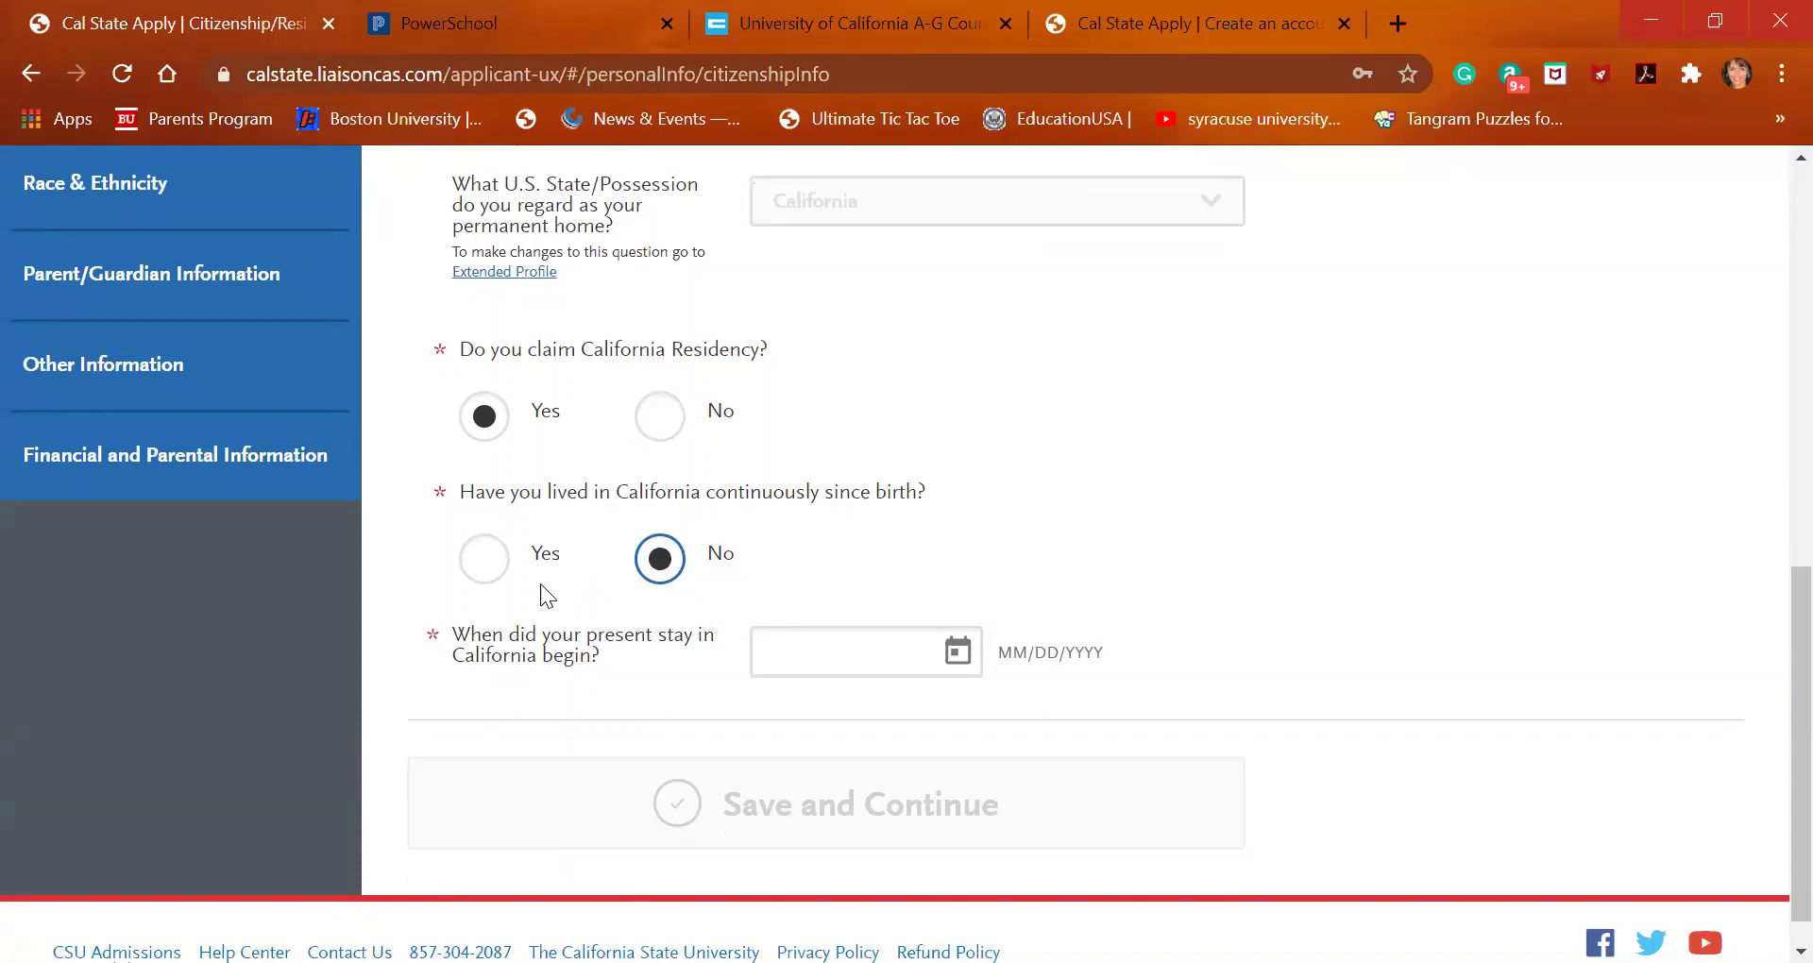
pyautogui.click(475, 565)
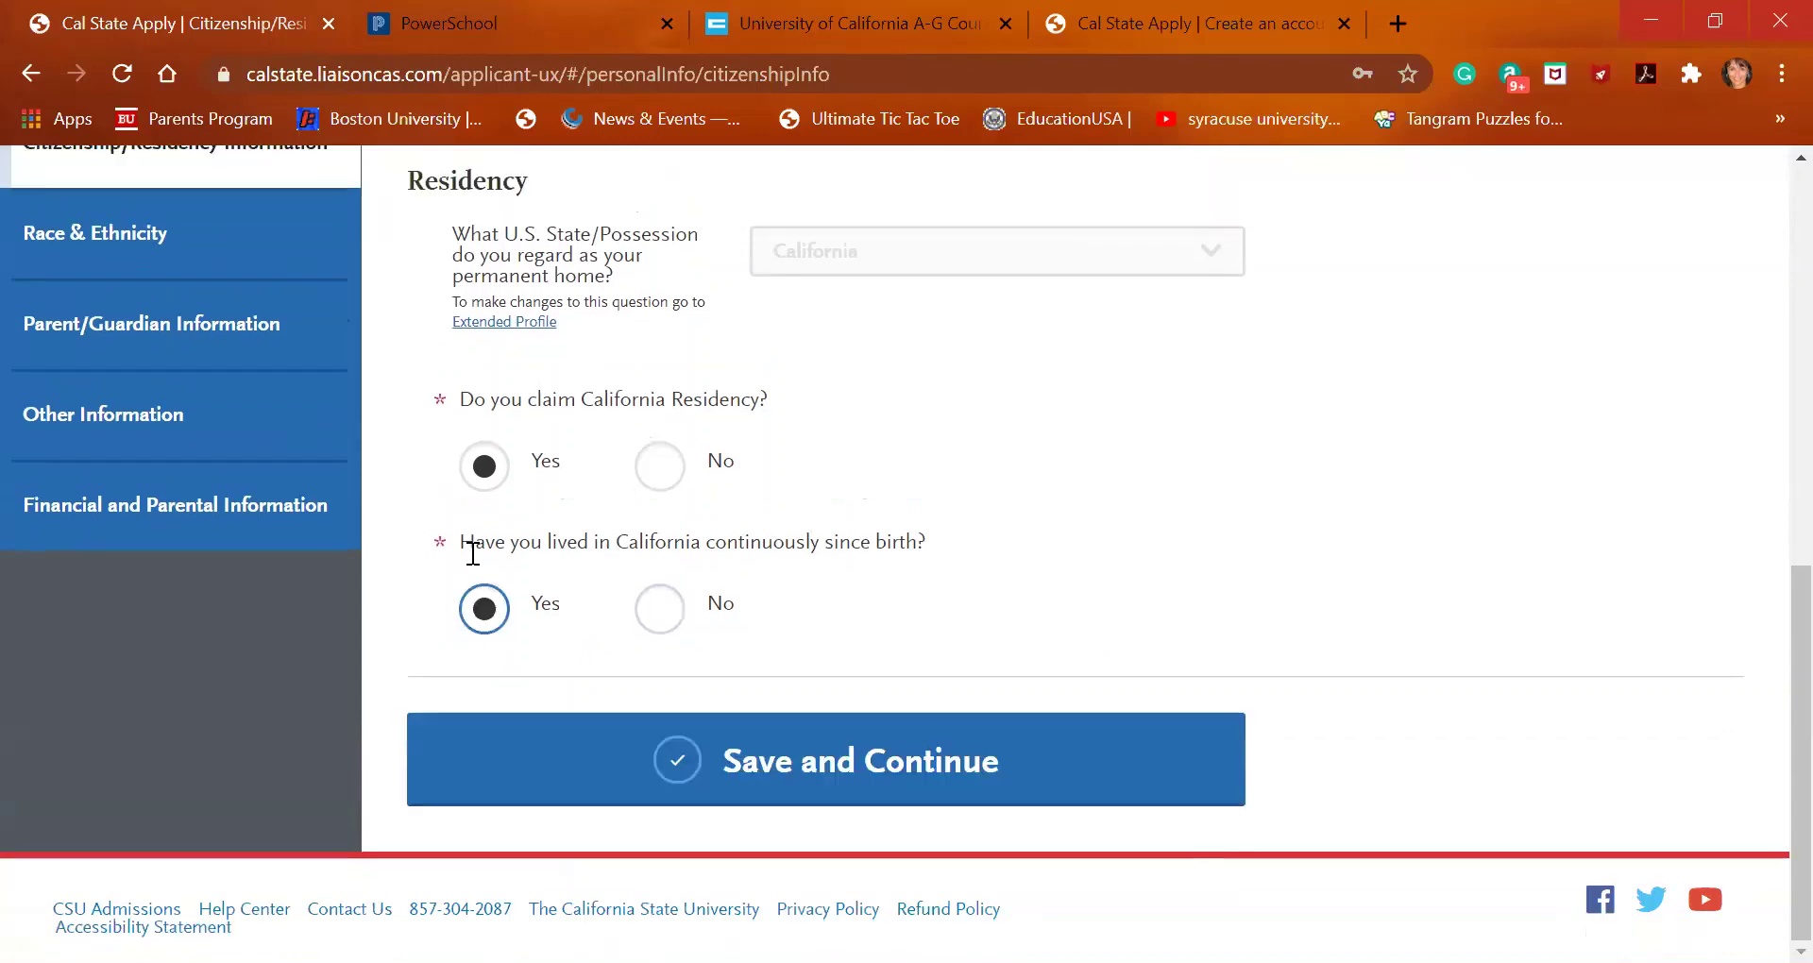
# Save the citizenship and residency answers and continue to Race & Ethnicity
pyautogui.rightClick(888, 741)
pyautogui.click(820, 777)
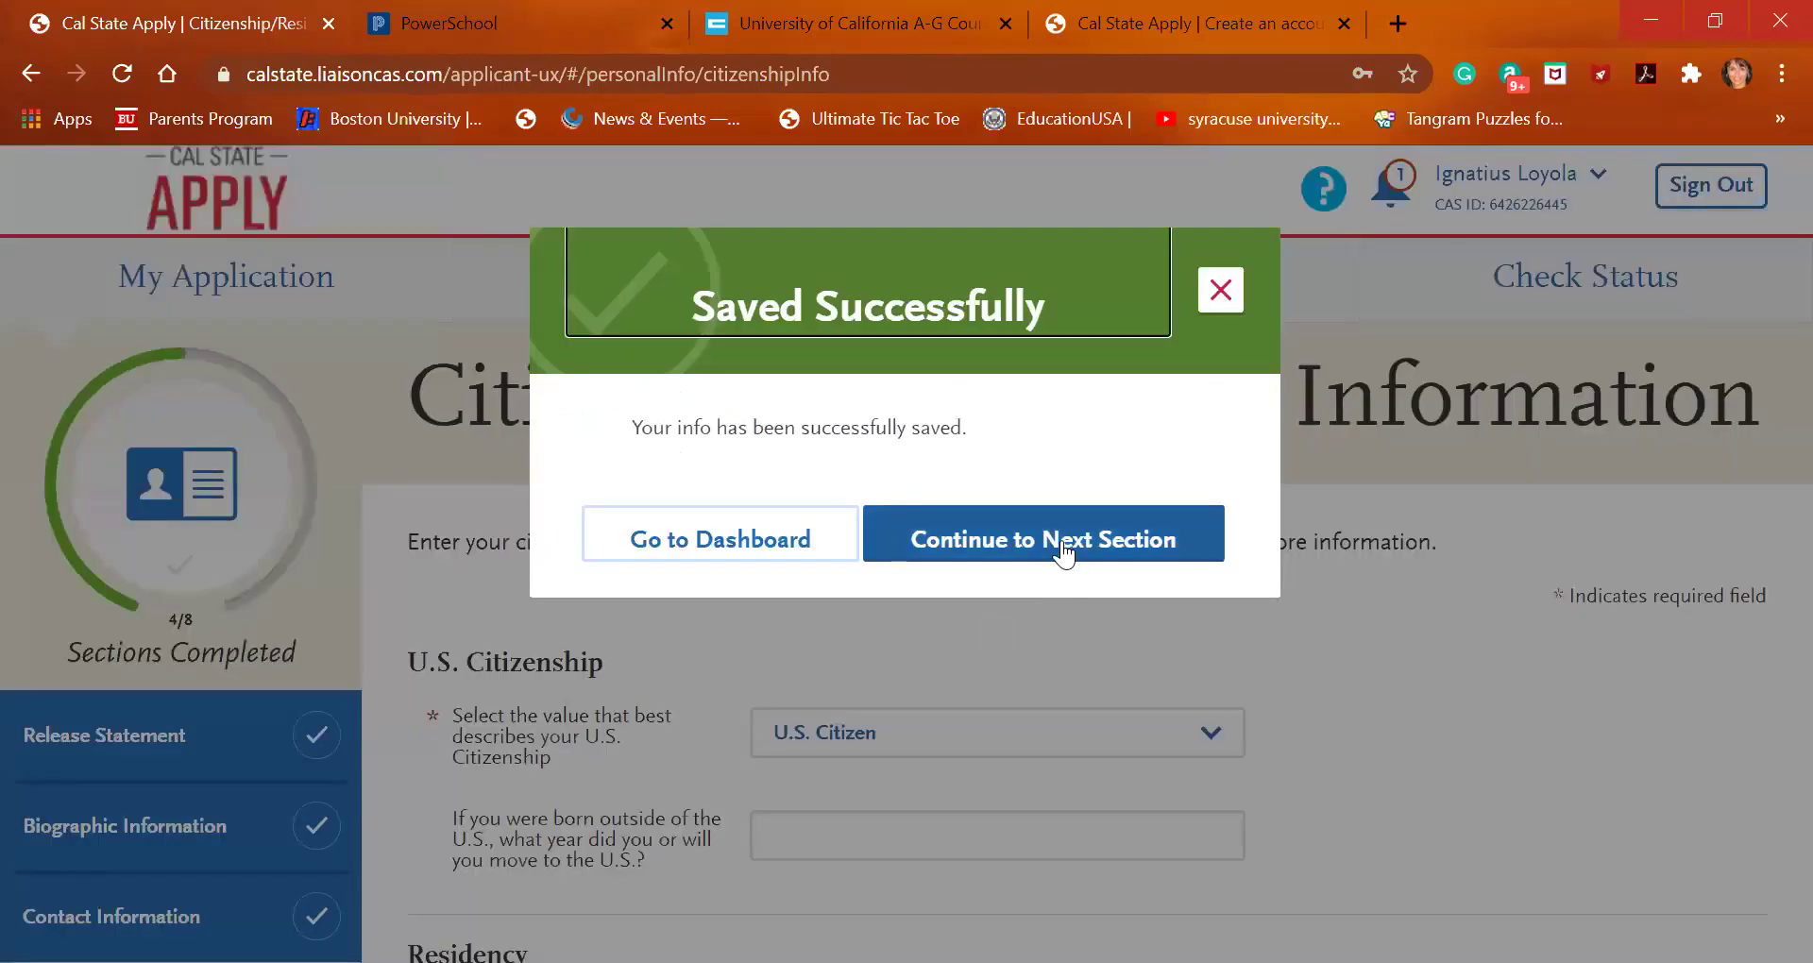
pyautogui.click(1064, 546)
# Answer Yes to considering yourself Hispanic or Latino
pyautogui.scroll(-4, 1077, 597)
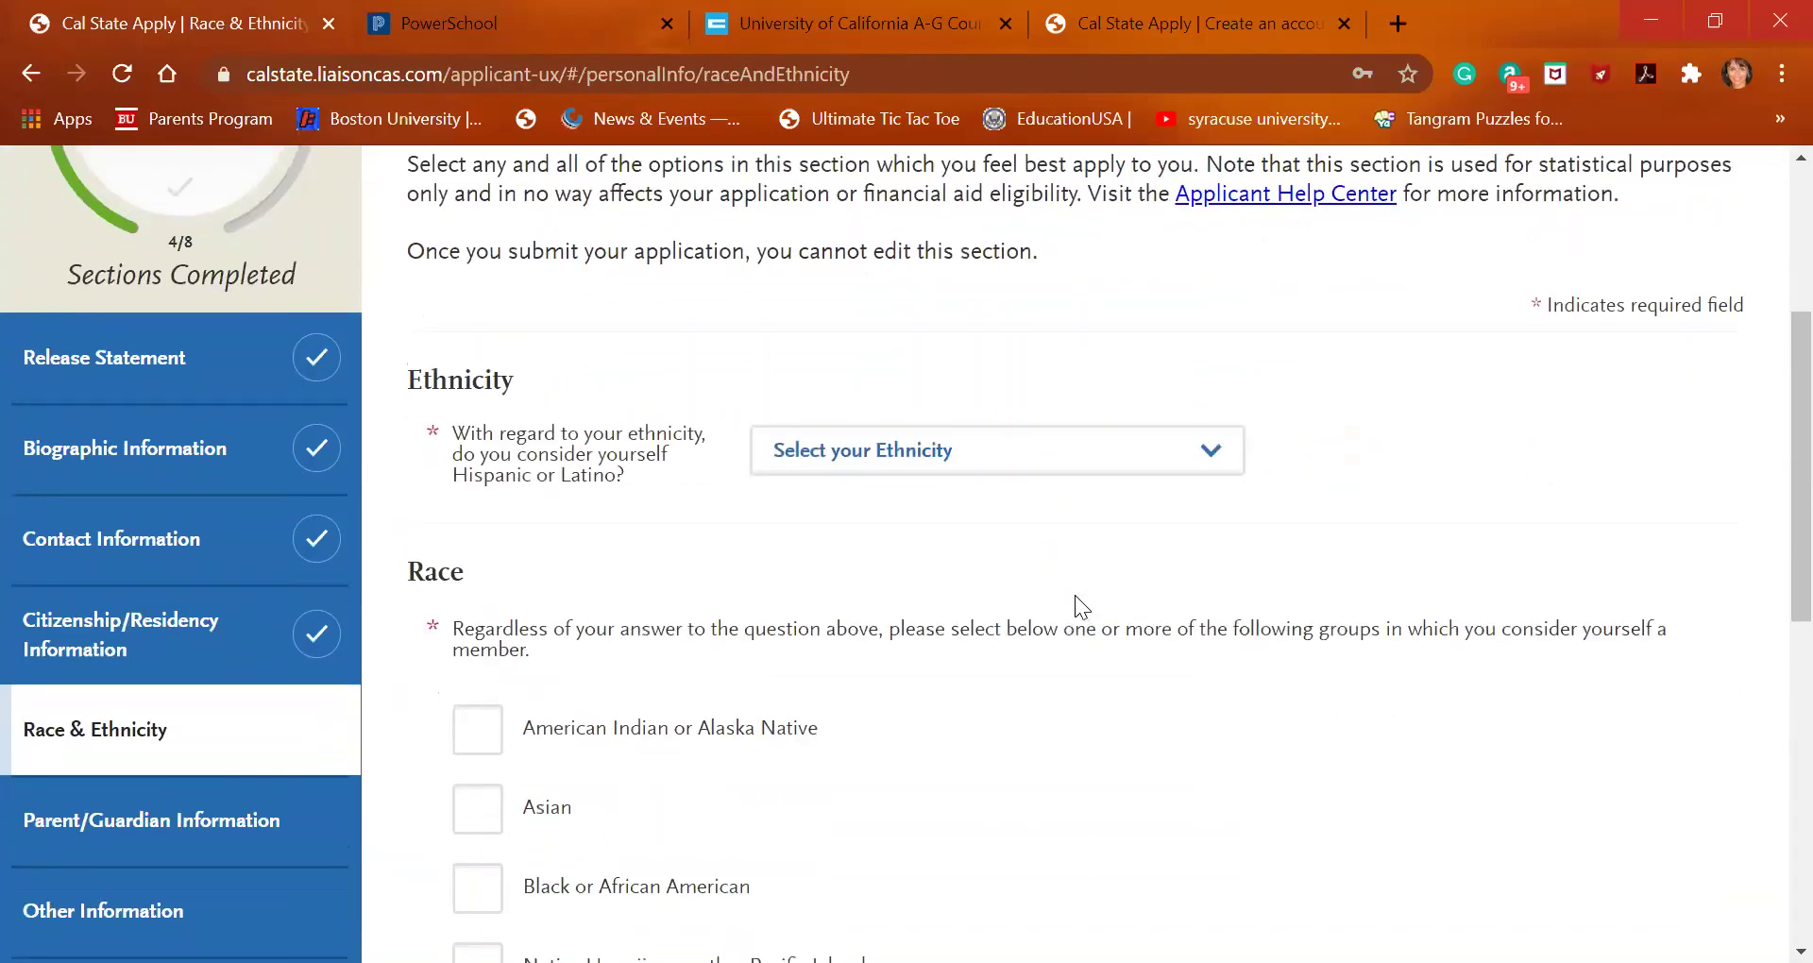
pyautogui.click(1051, 468)
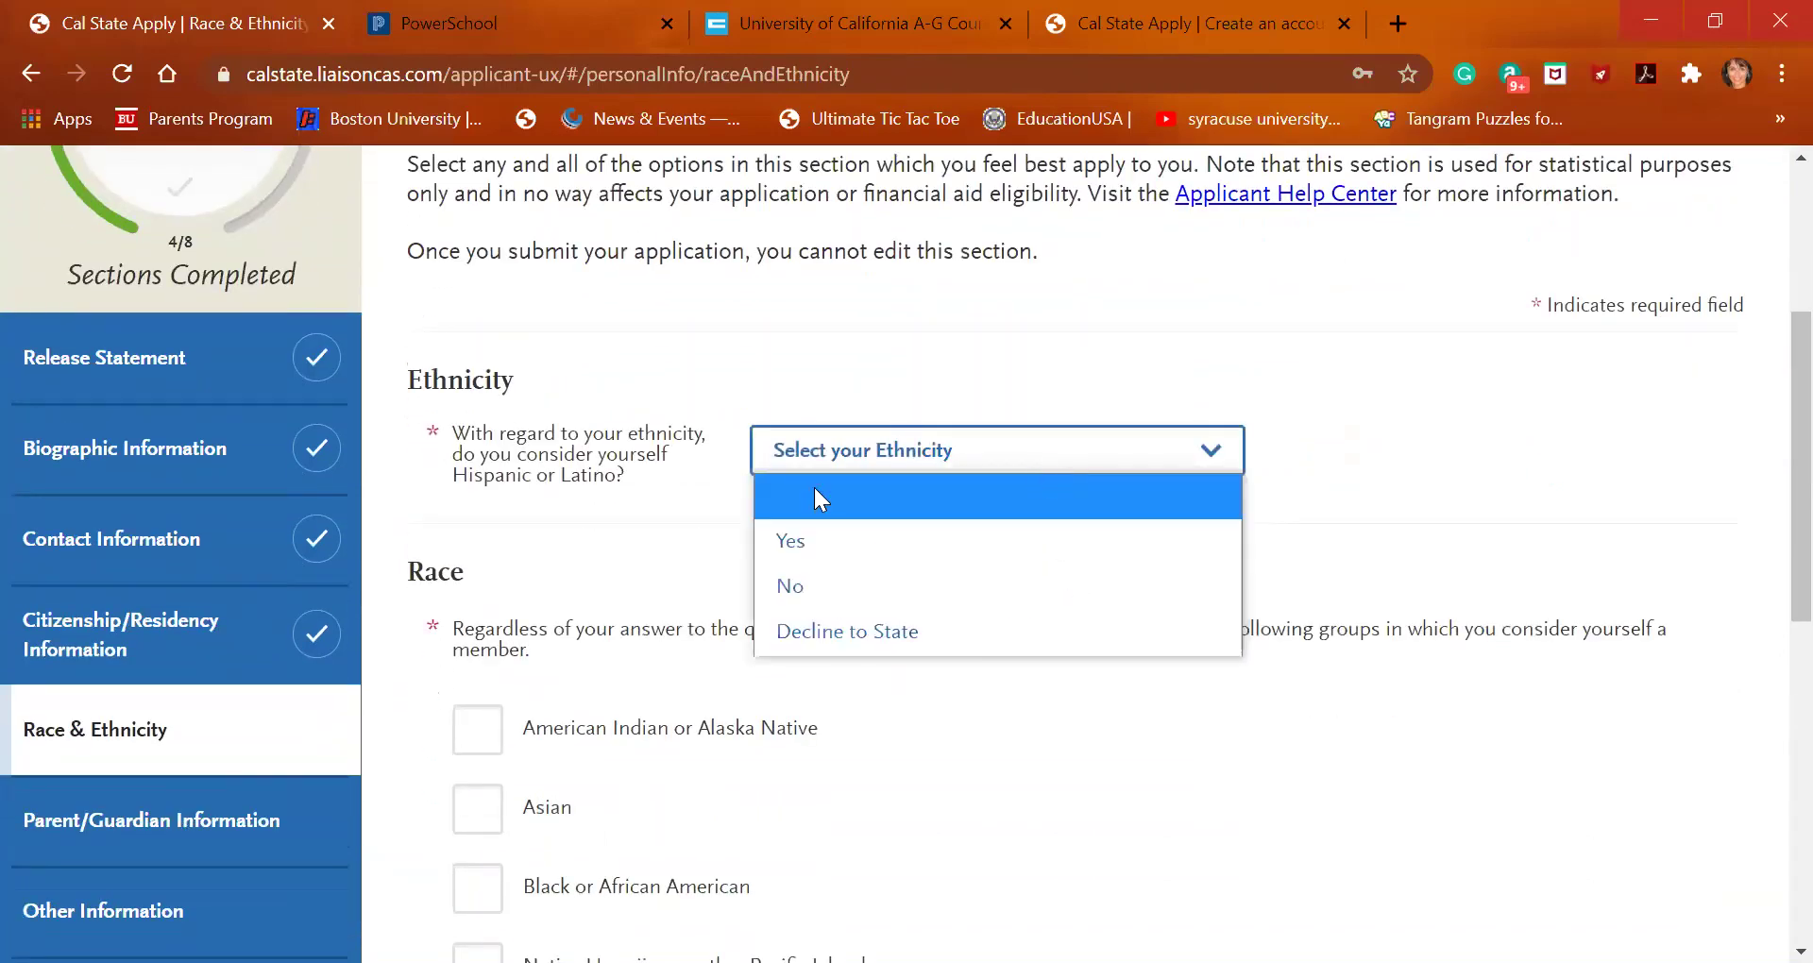
pyautogui.click(833, 550)
# Choose Venezuelan as the Hispanic or Latino background category
pyautogui.scroll(-2, 801, 708)
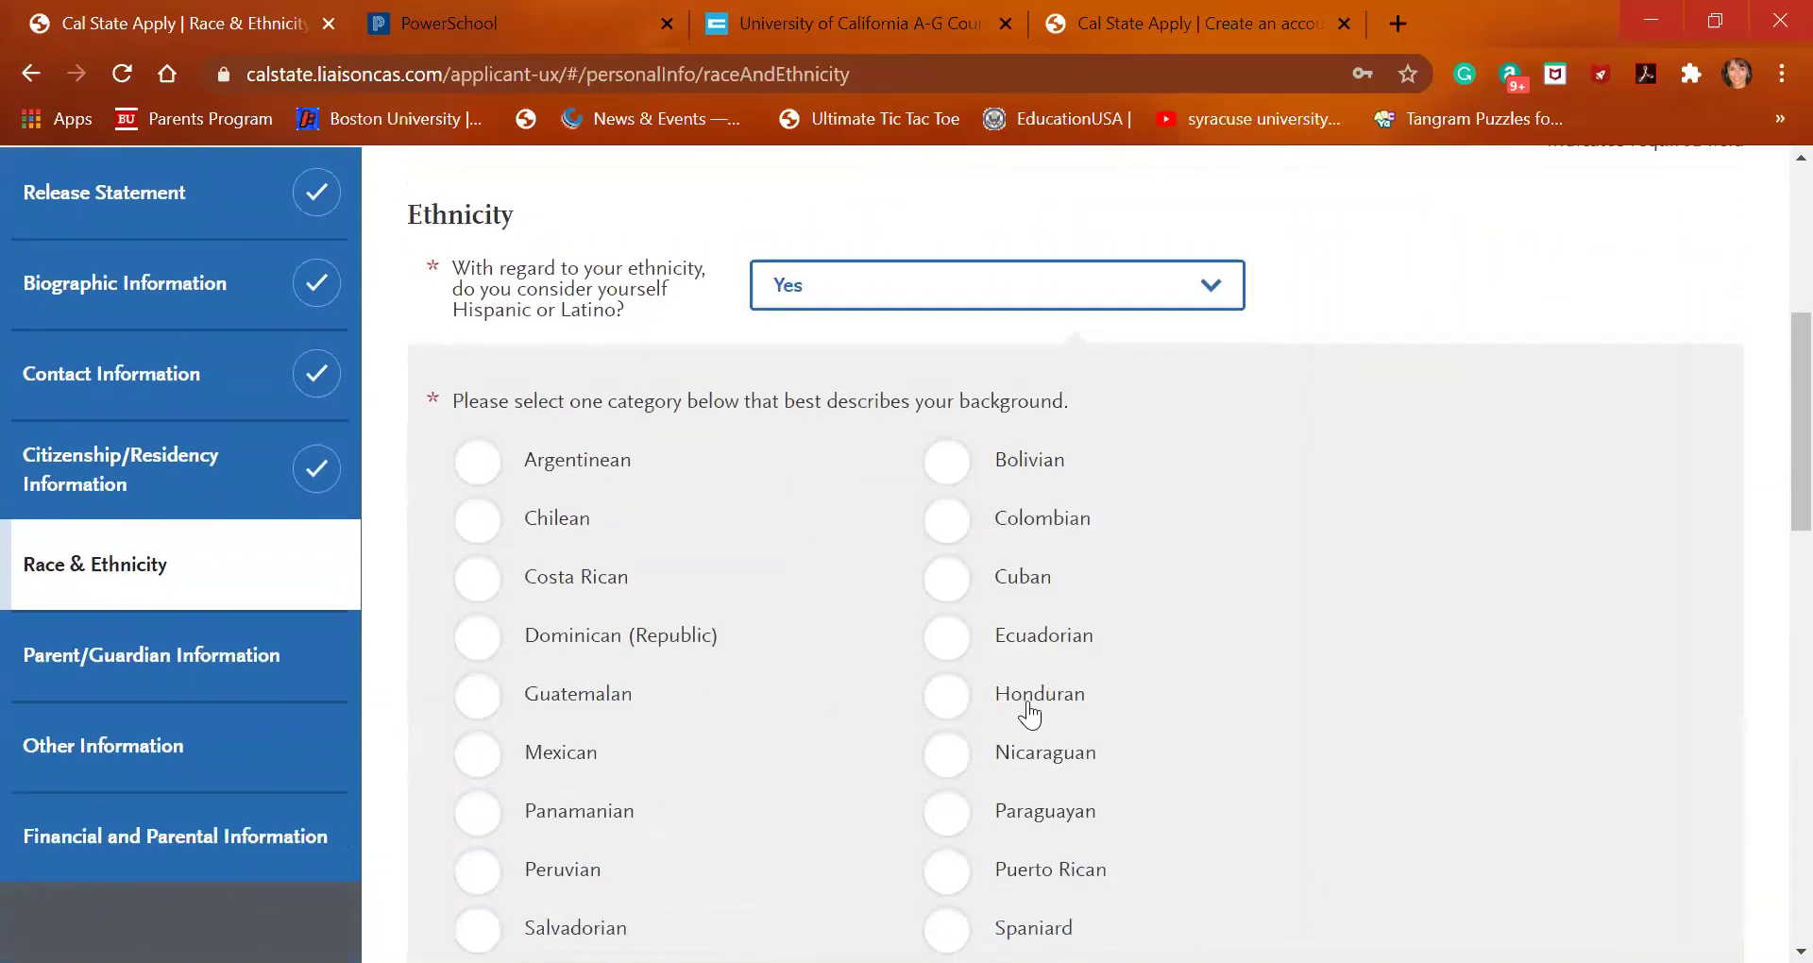
pyautogui.click(948, 633)
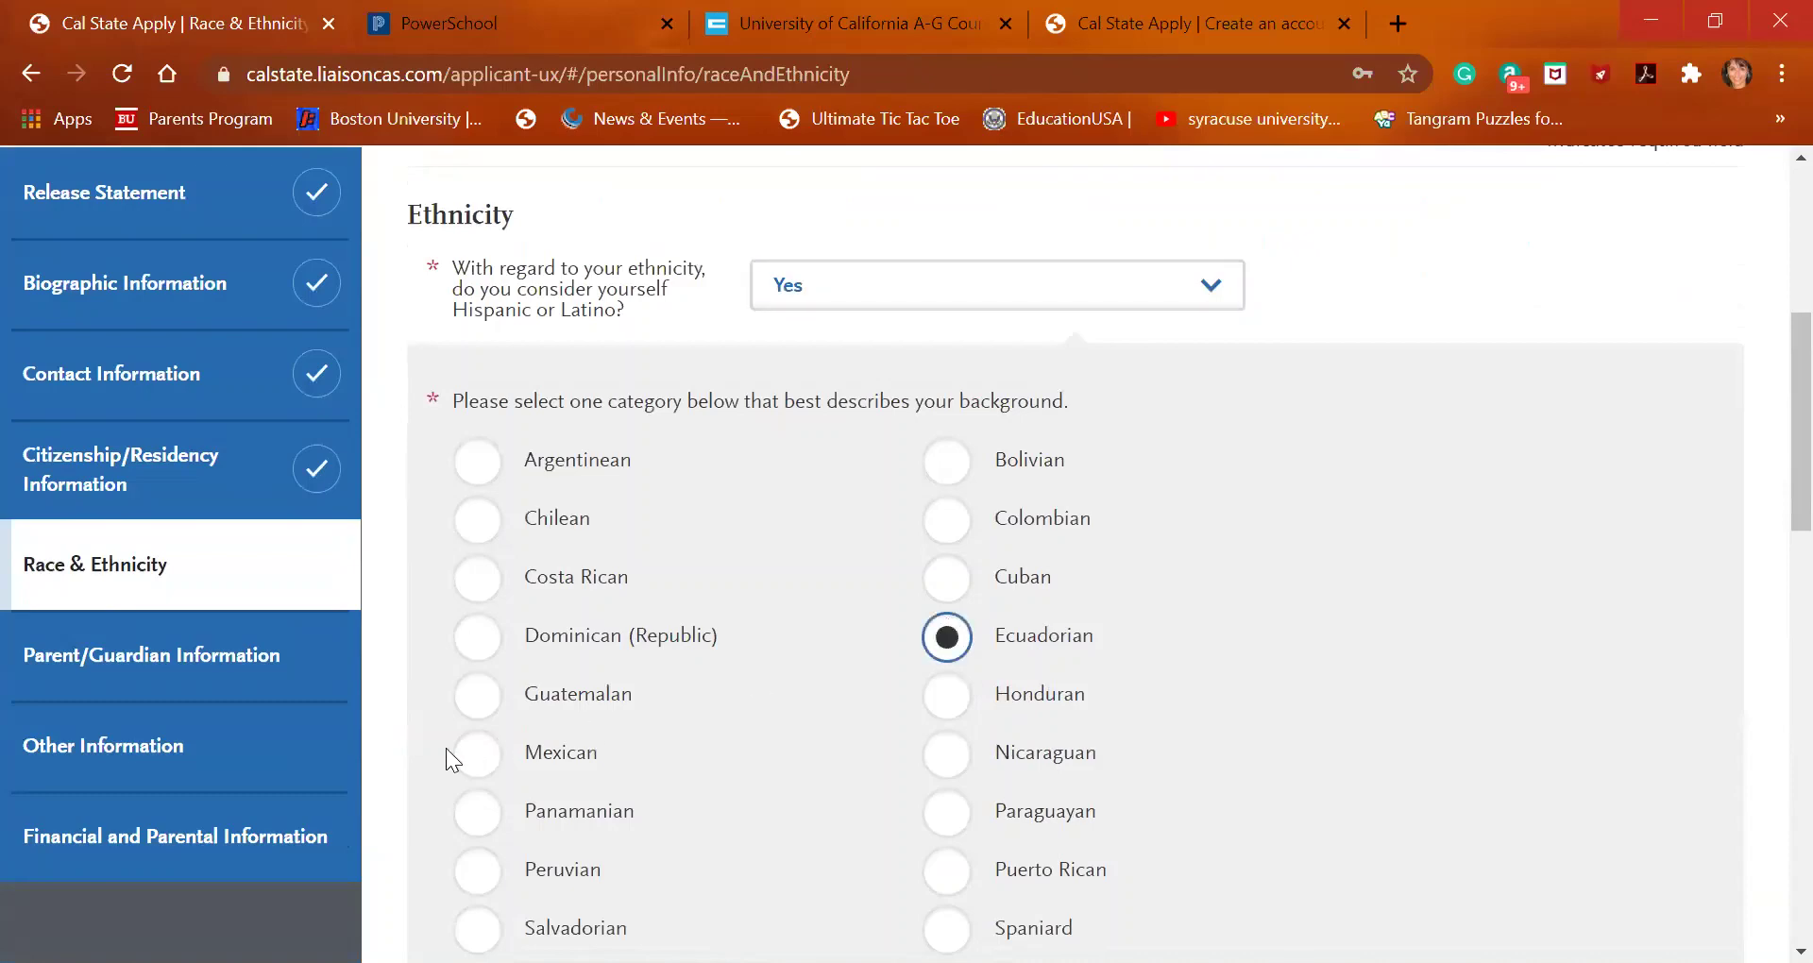
pyautogui.click(468, 763)
pyautogui.click(948, 871)
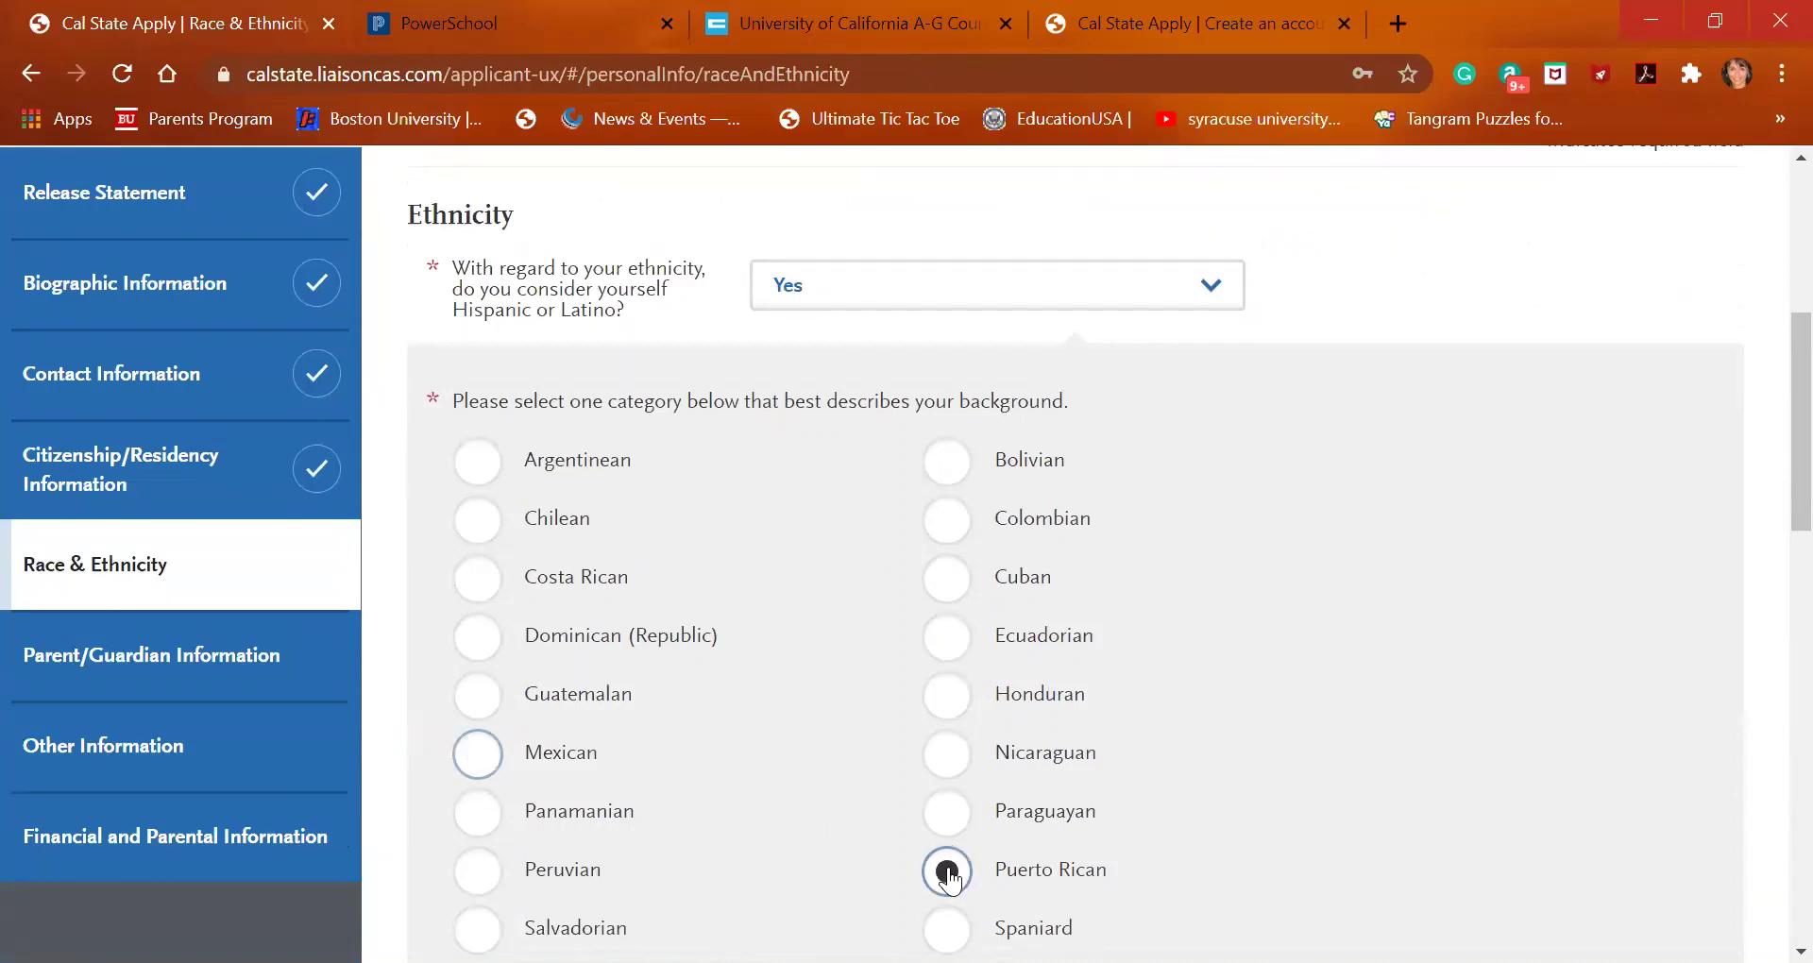
pyautogui.scroll(-5, 948, 873)
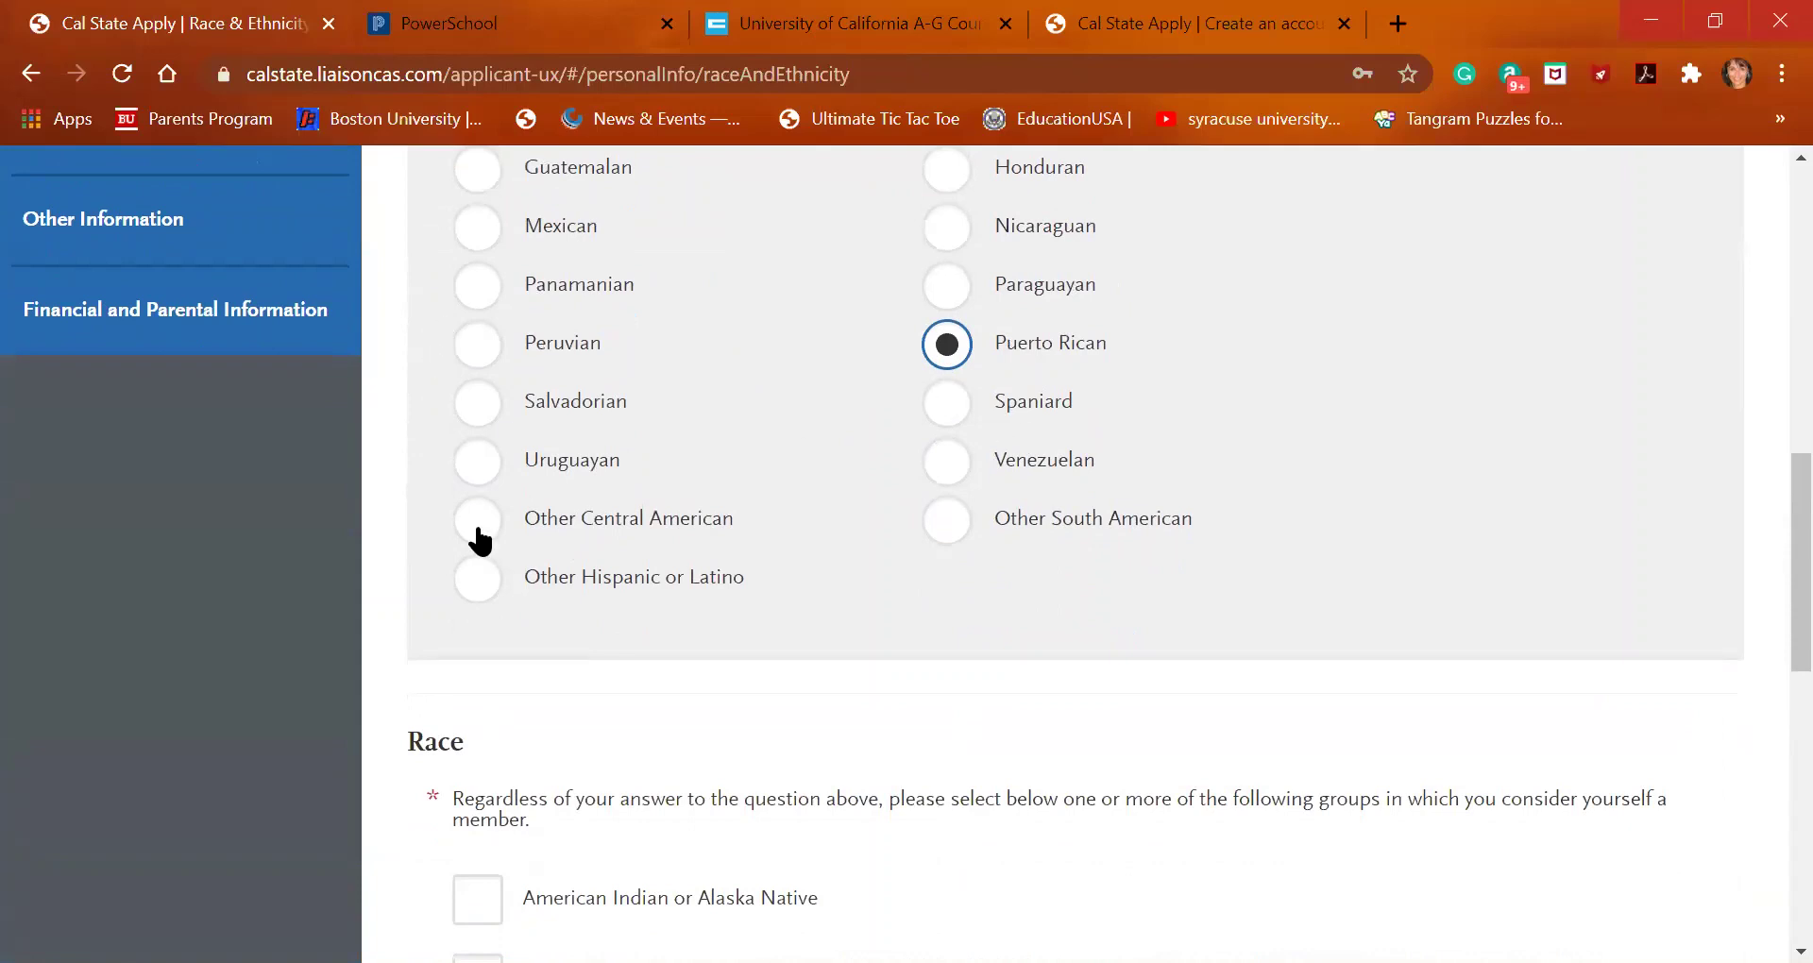
pyautogui.click(476, 576)
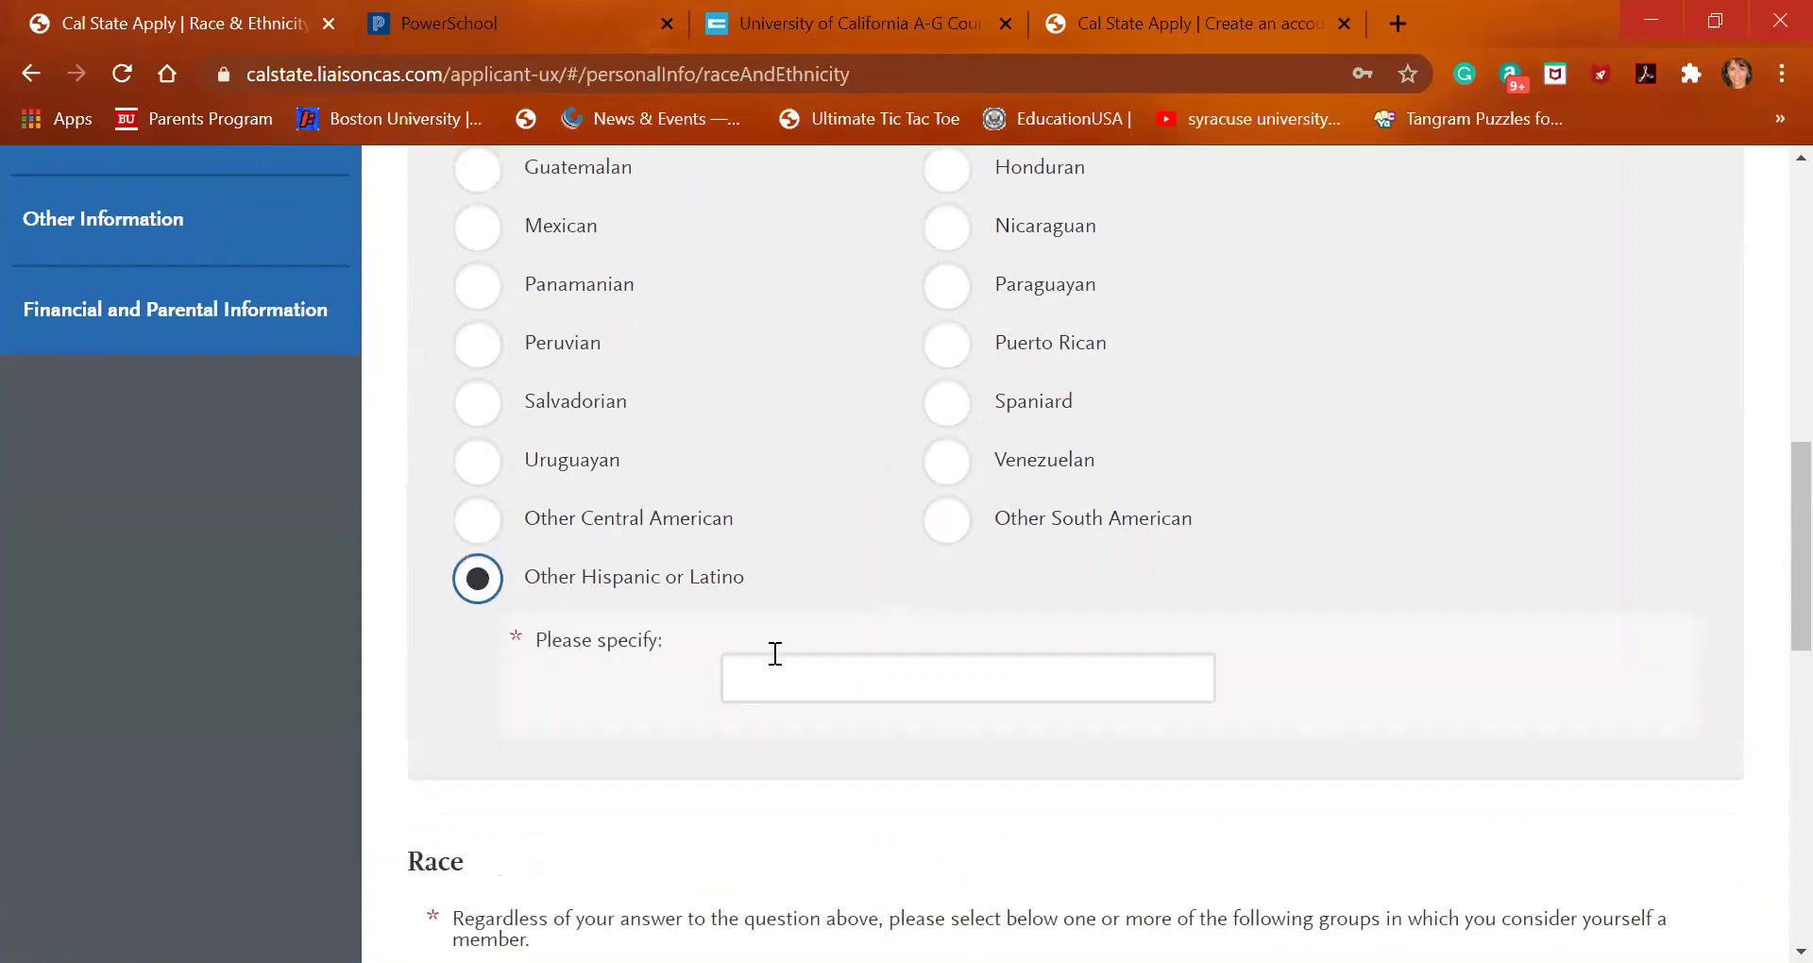
pyautogui.click(783, 687)
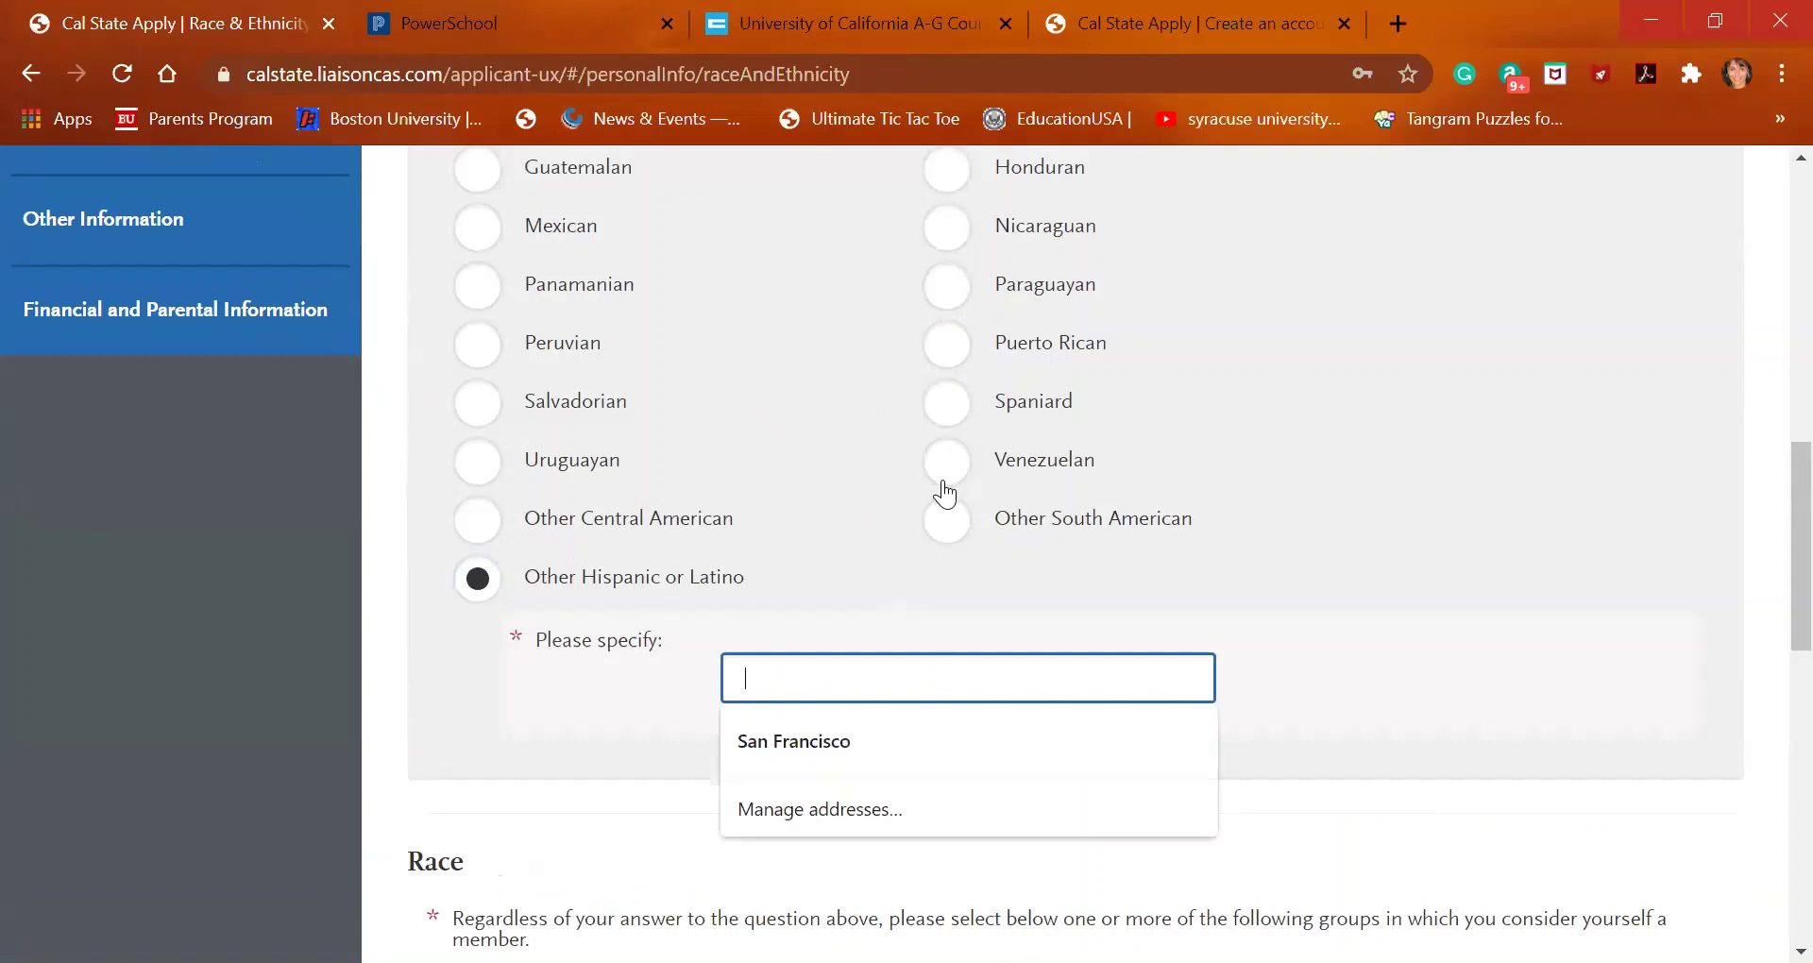
pyautogui.click(944, 470)
pyautogui.scroll(-4, 919, 601)
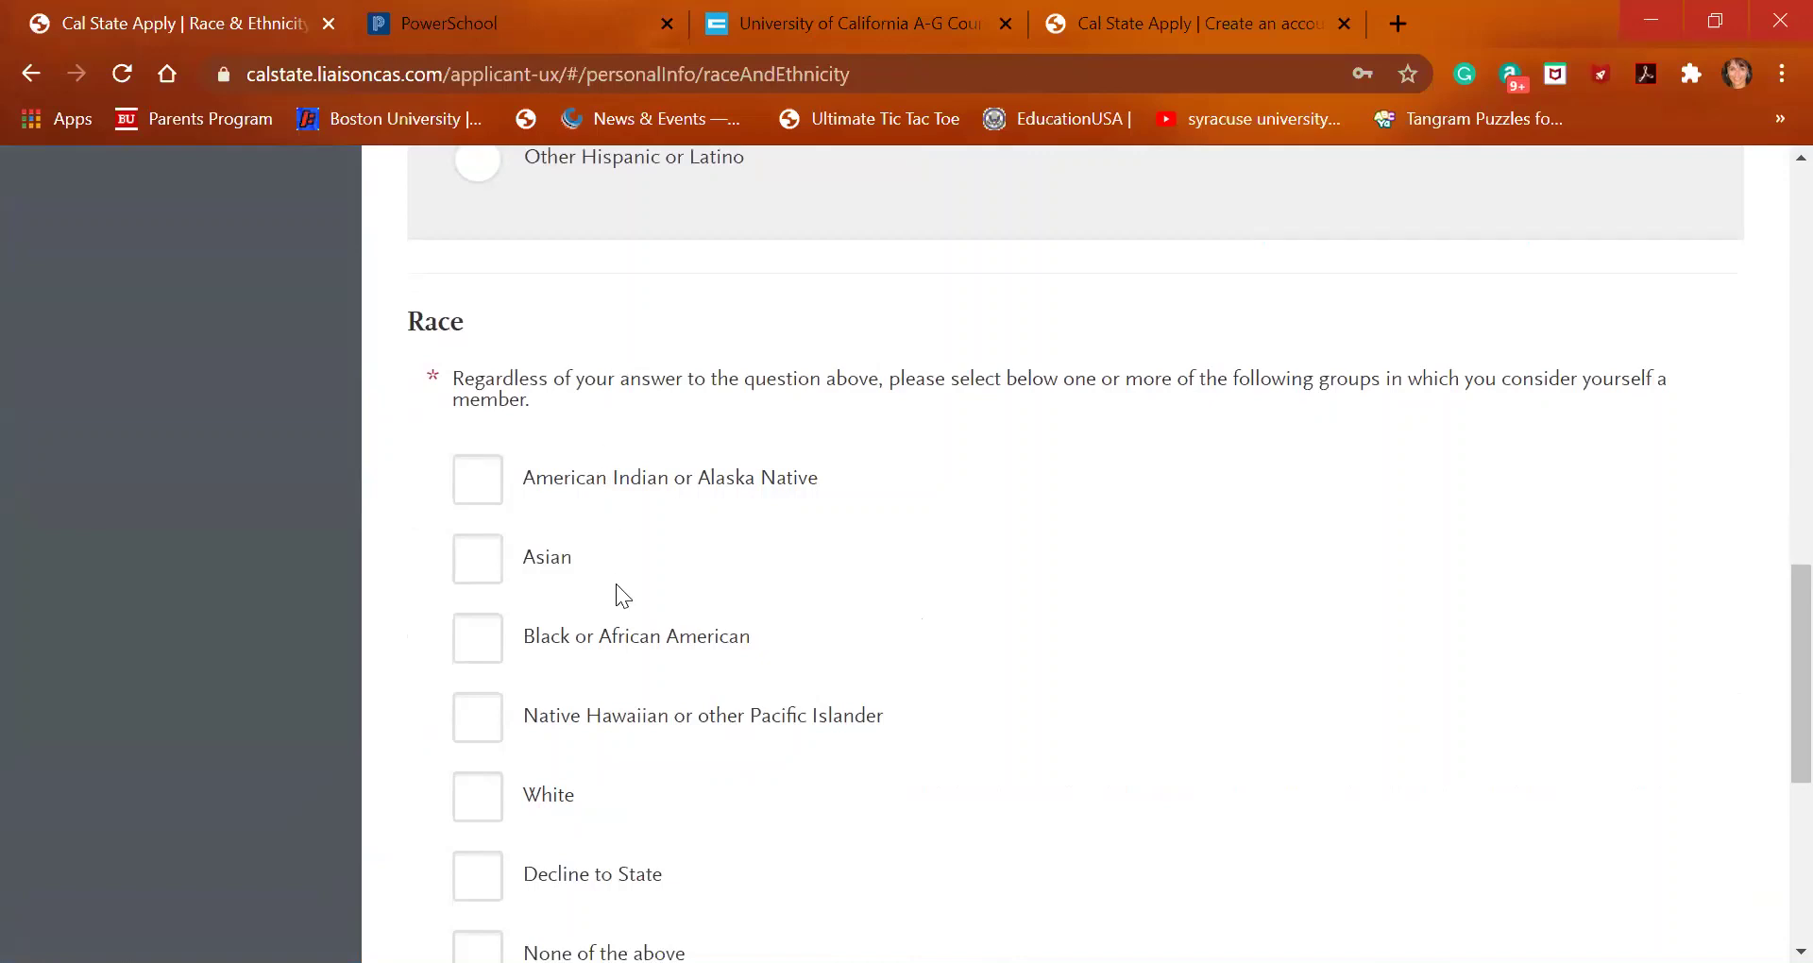
# Tick Decline to State for the Race question
pyautogui.scroll(-1, 616, 583)
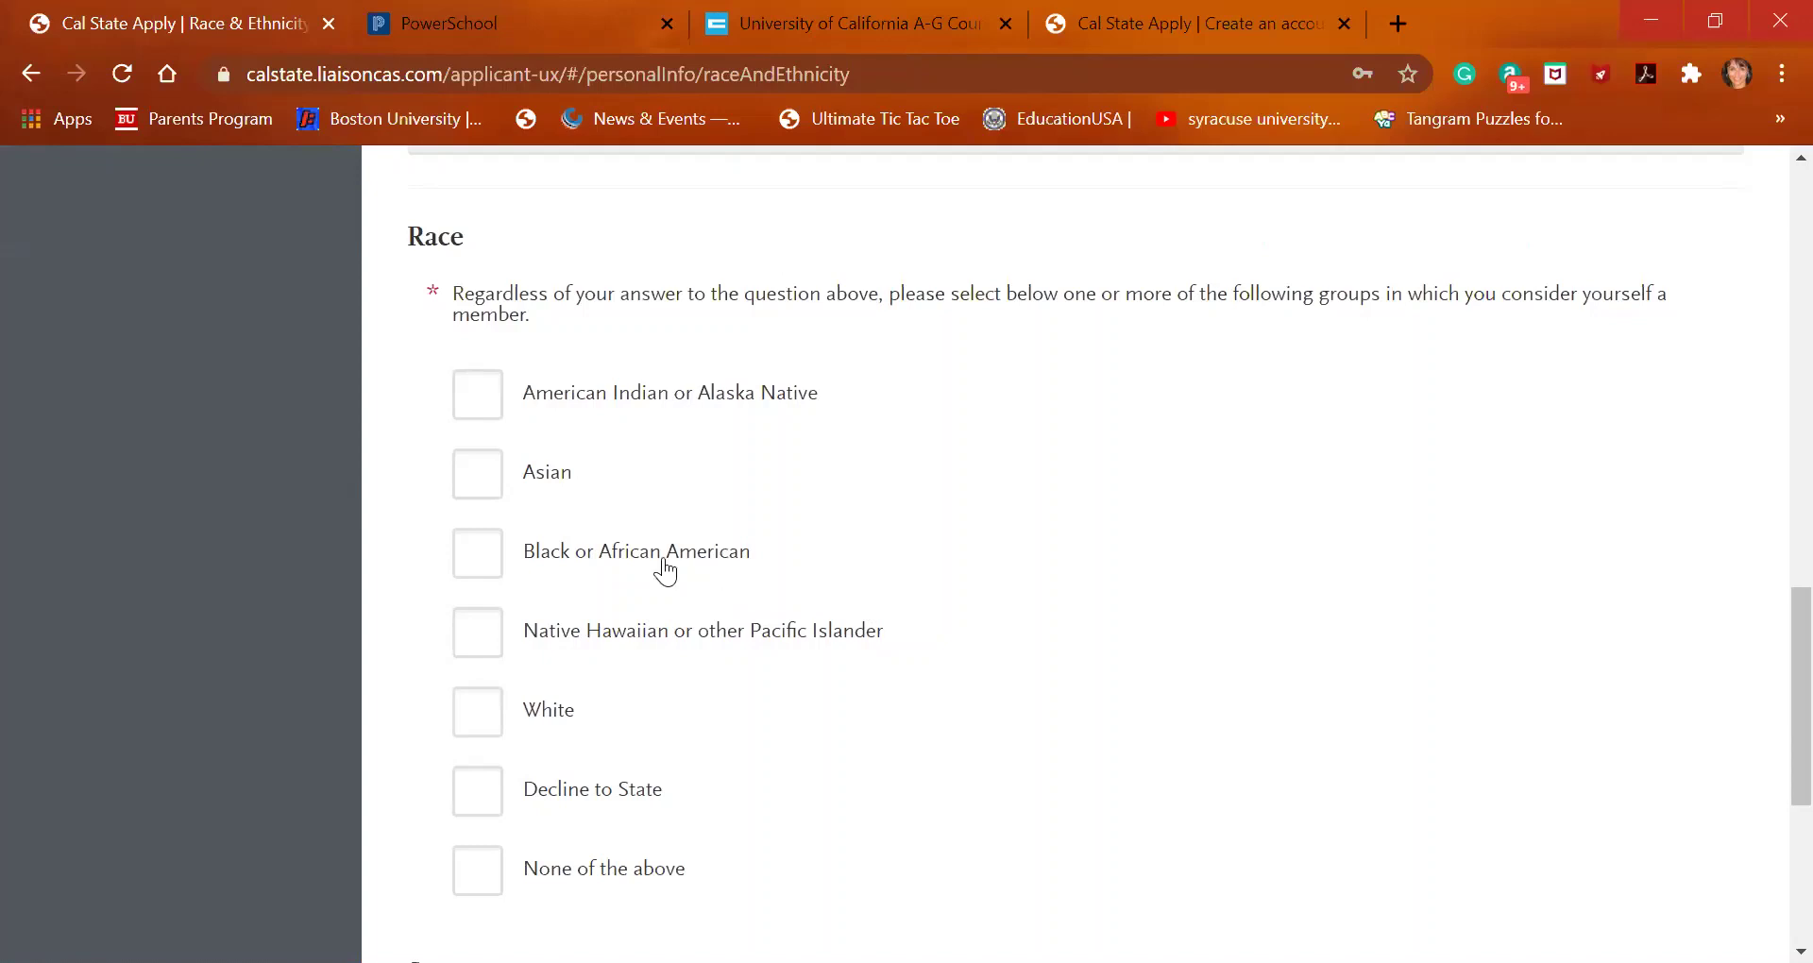
pyautogui.click(482, 810)
# Set the Summary reporting preference to Decline to state and save Race & Ethnicity
pyautogui.scroll(-3, 733, 645)
pyautogui.scroll(-1, 803, 651)
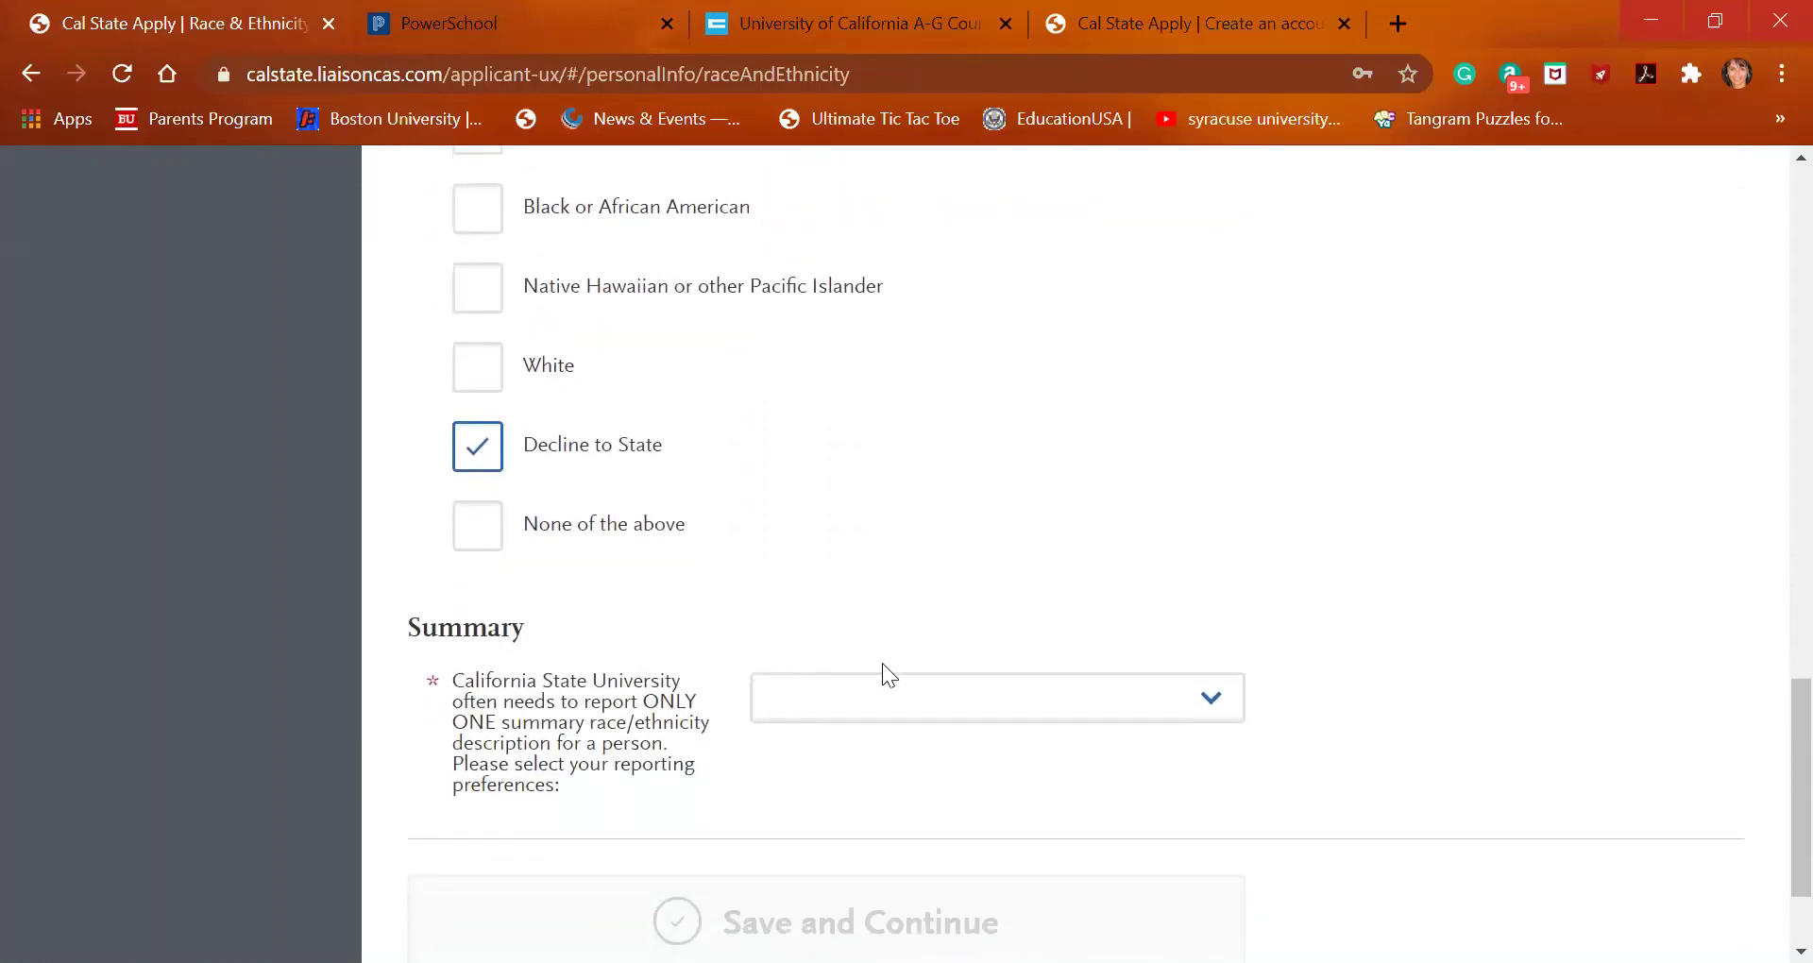
pyautogui.click(923, 710)
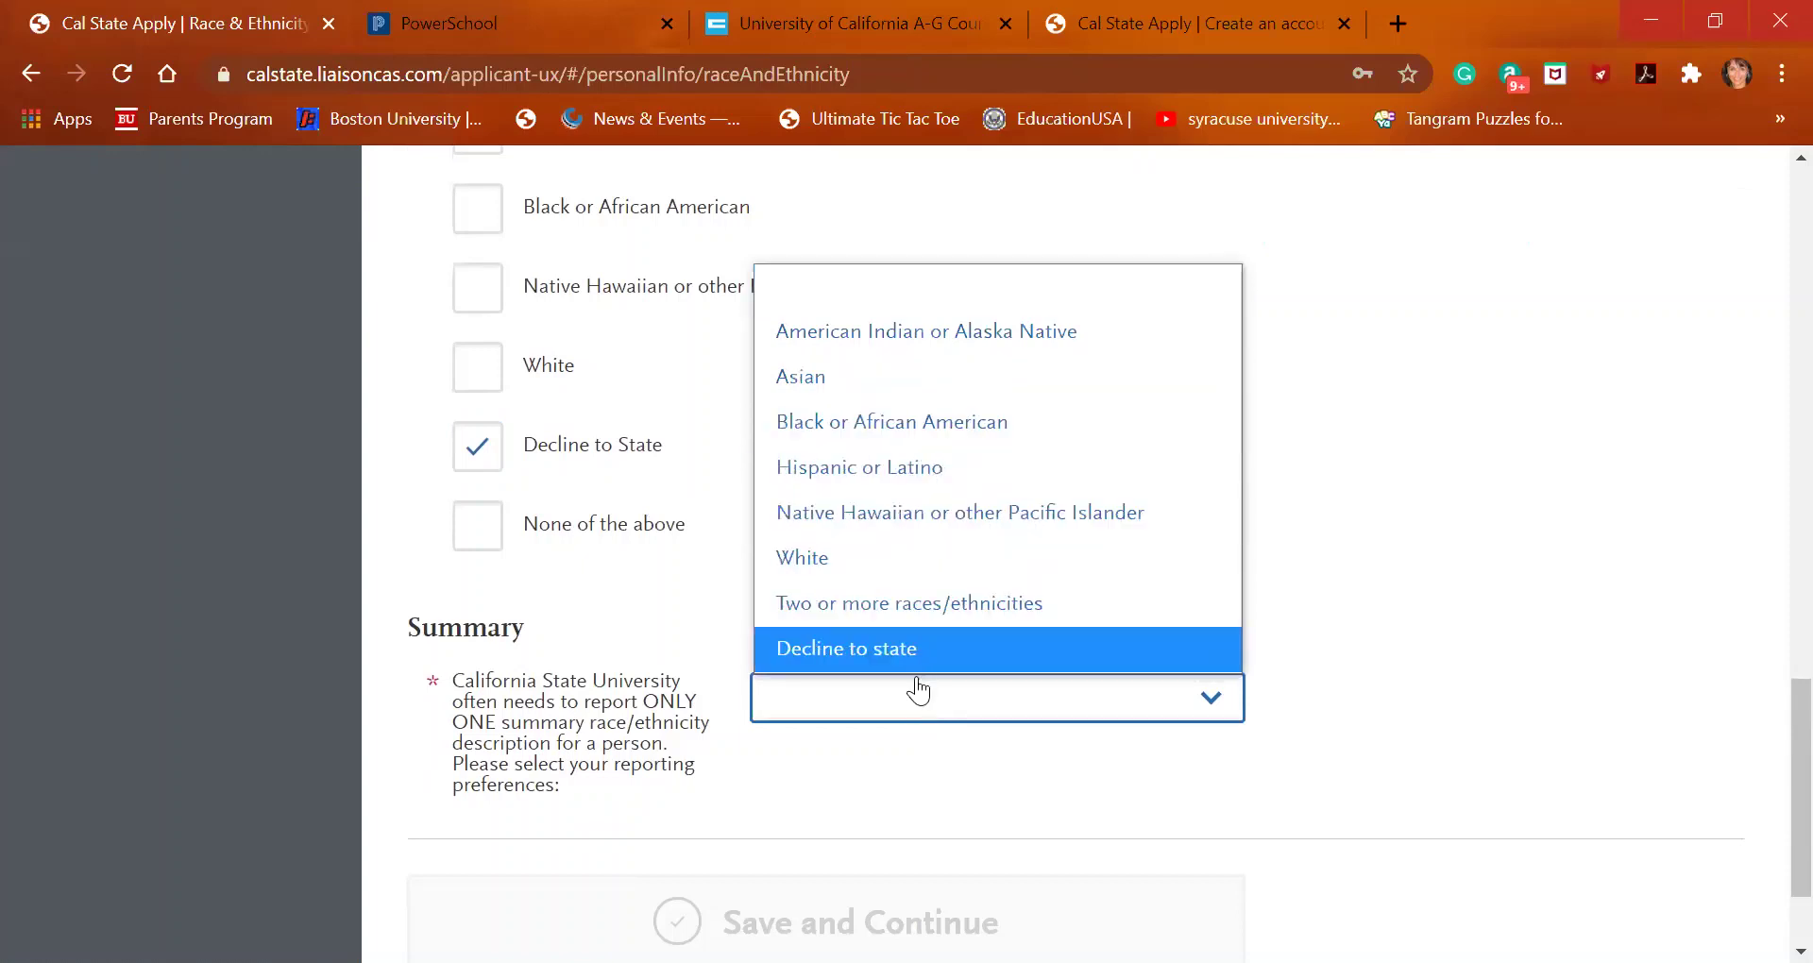
pyautogui.click(916, 661)
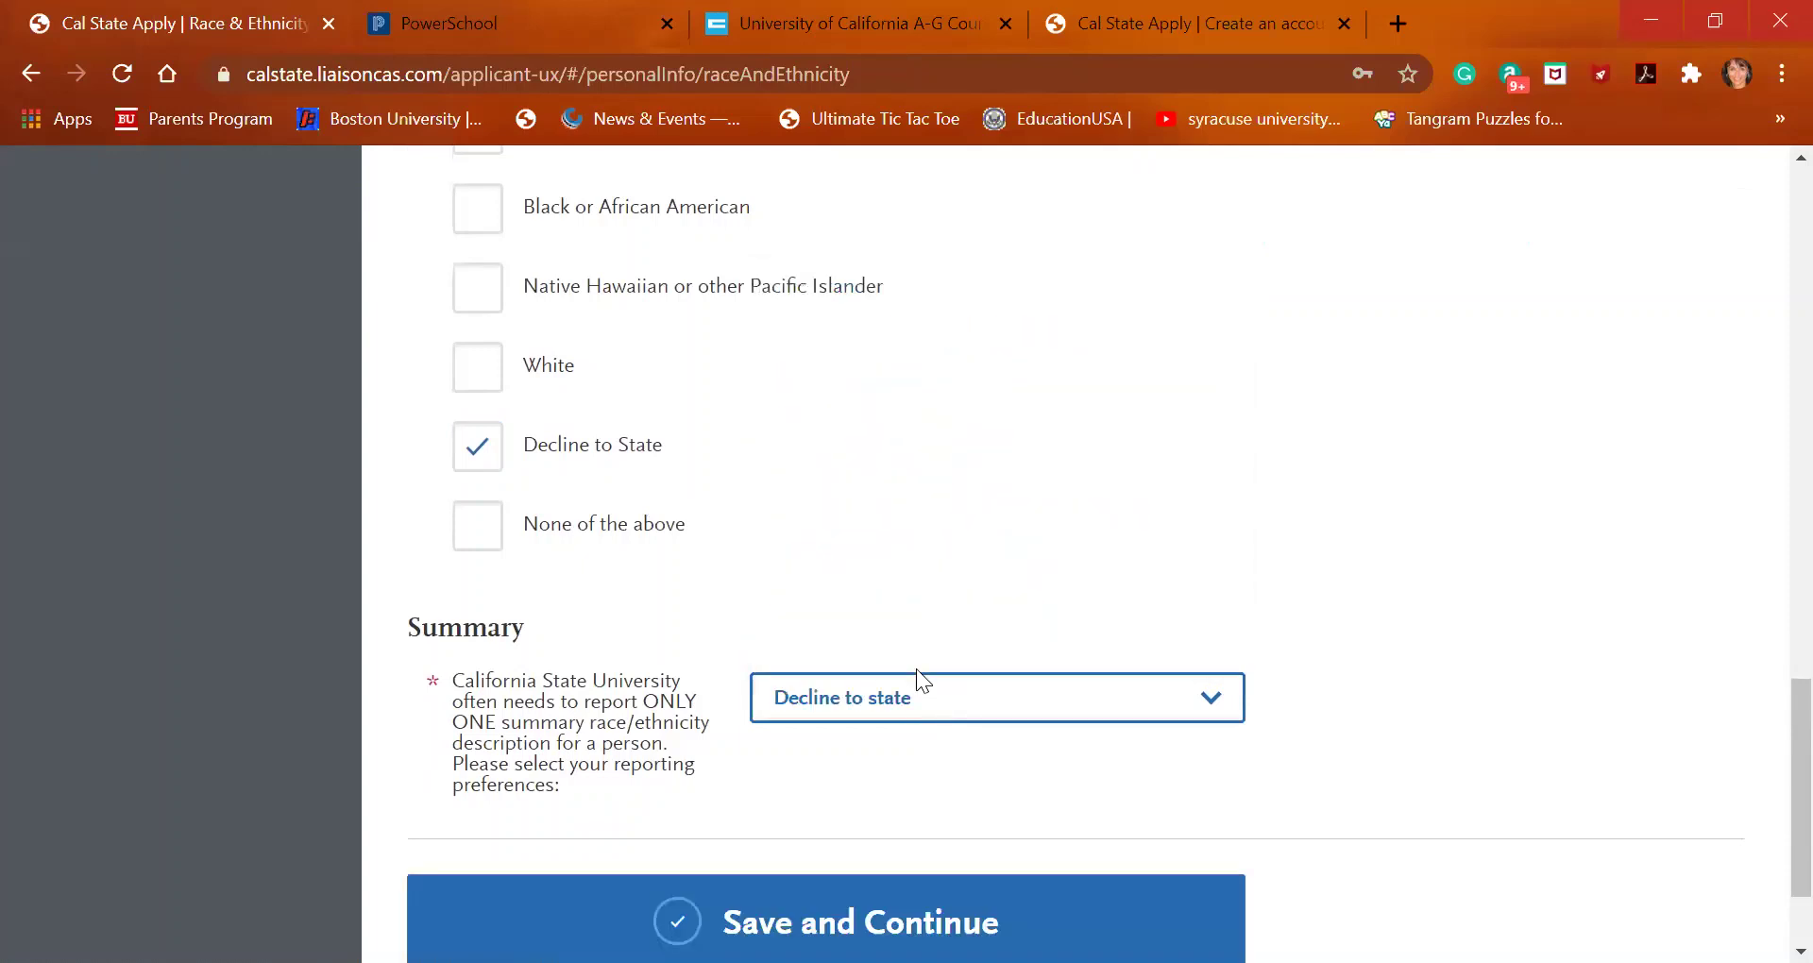
pyautogui.scroll(-2, 916, 669)
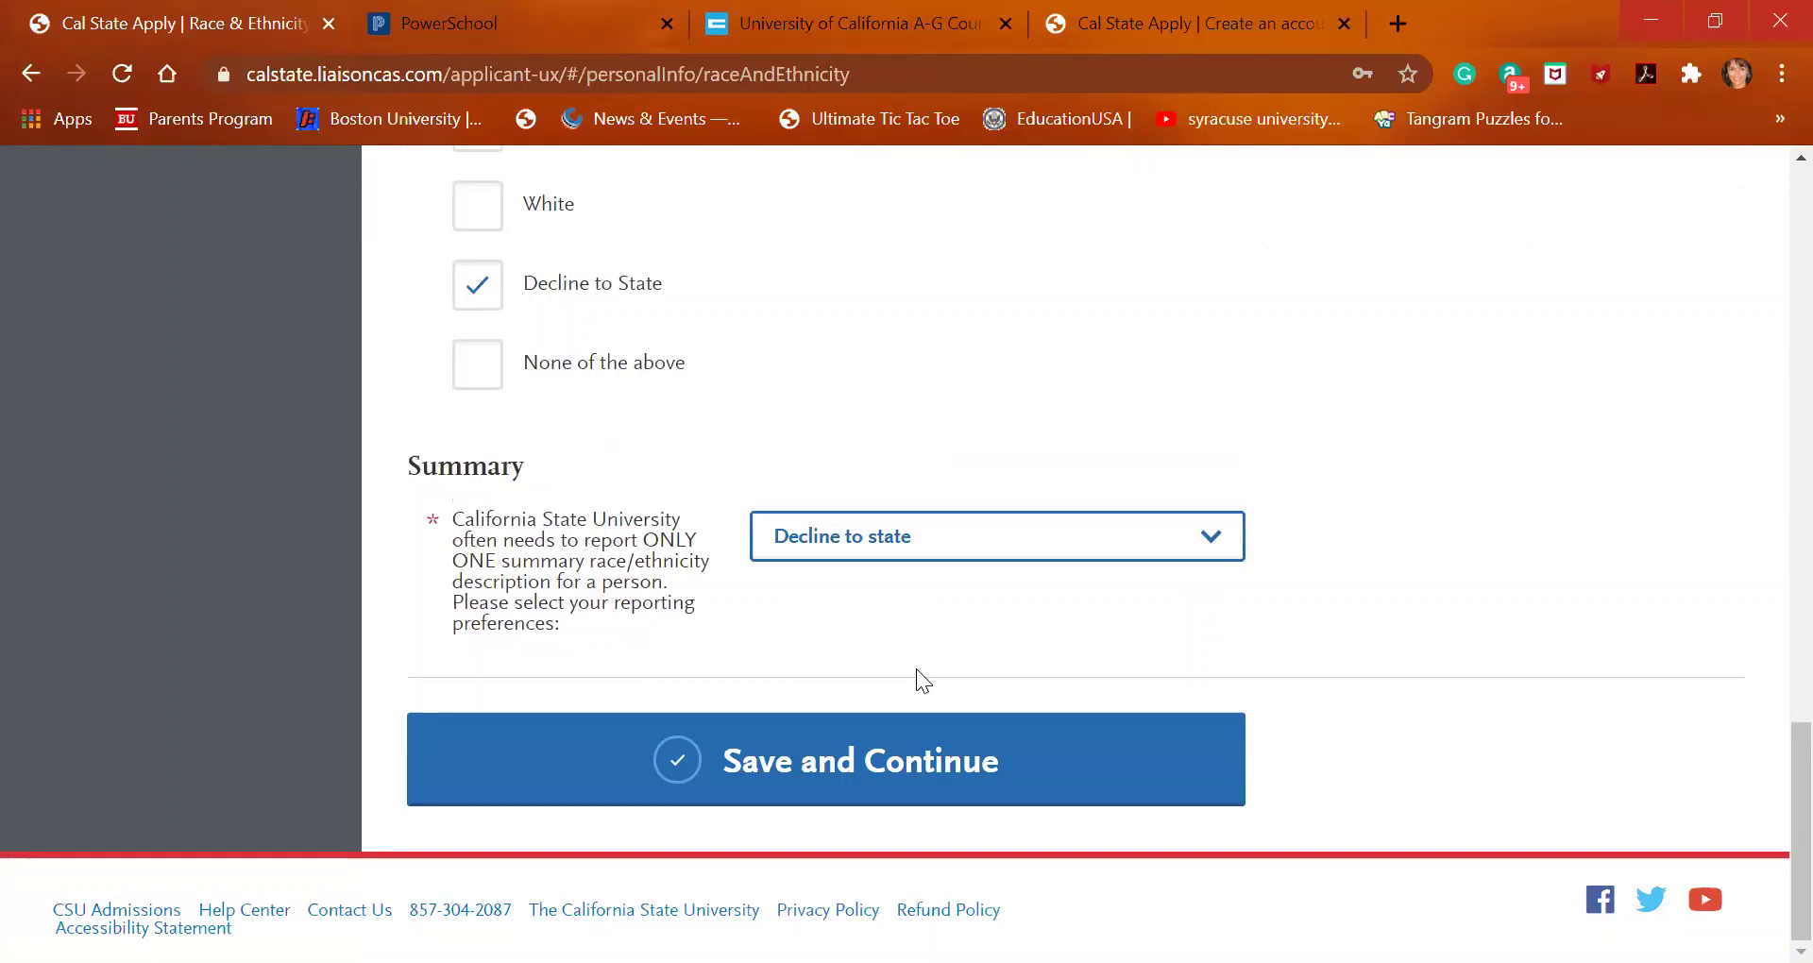
pyautogui.click(850, 760)
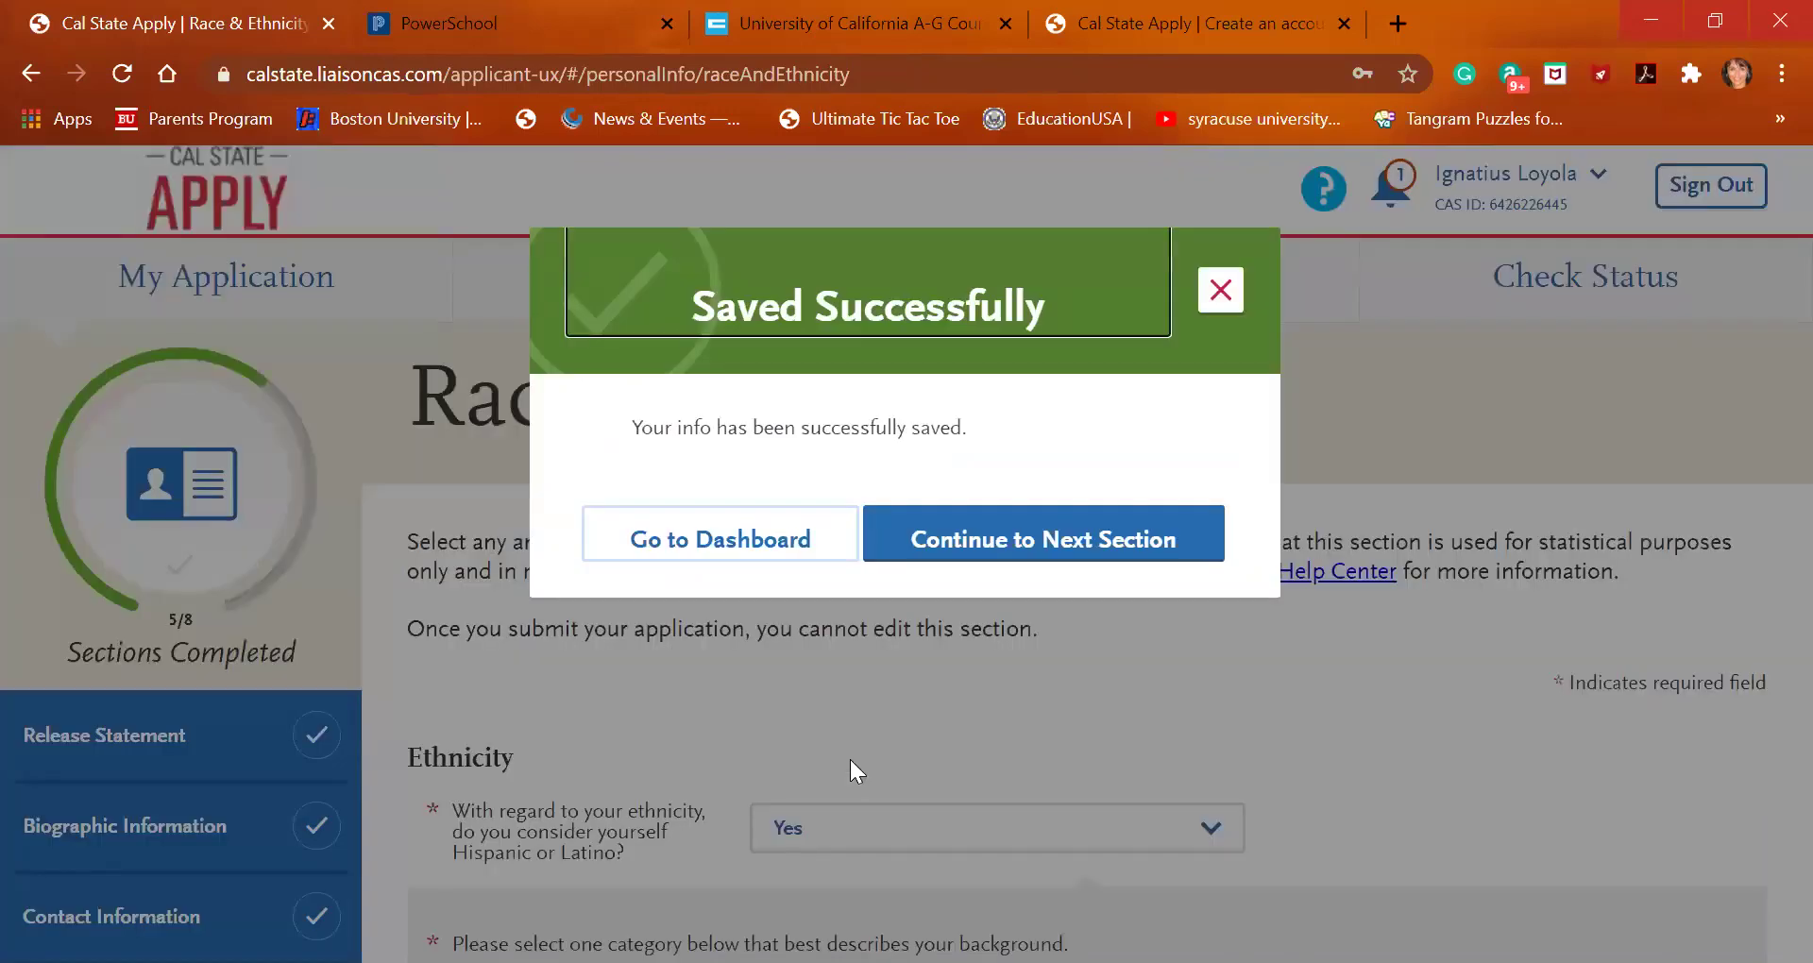
# Go to Parent/Guardian Information and open a blank Add a Parent/Guardian form
pyautogui.click(1035, 525)
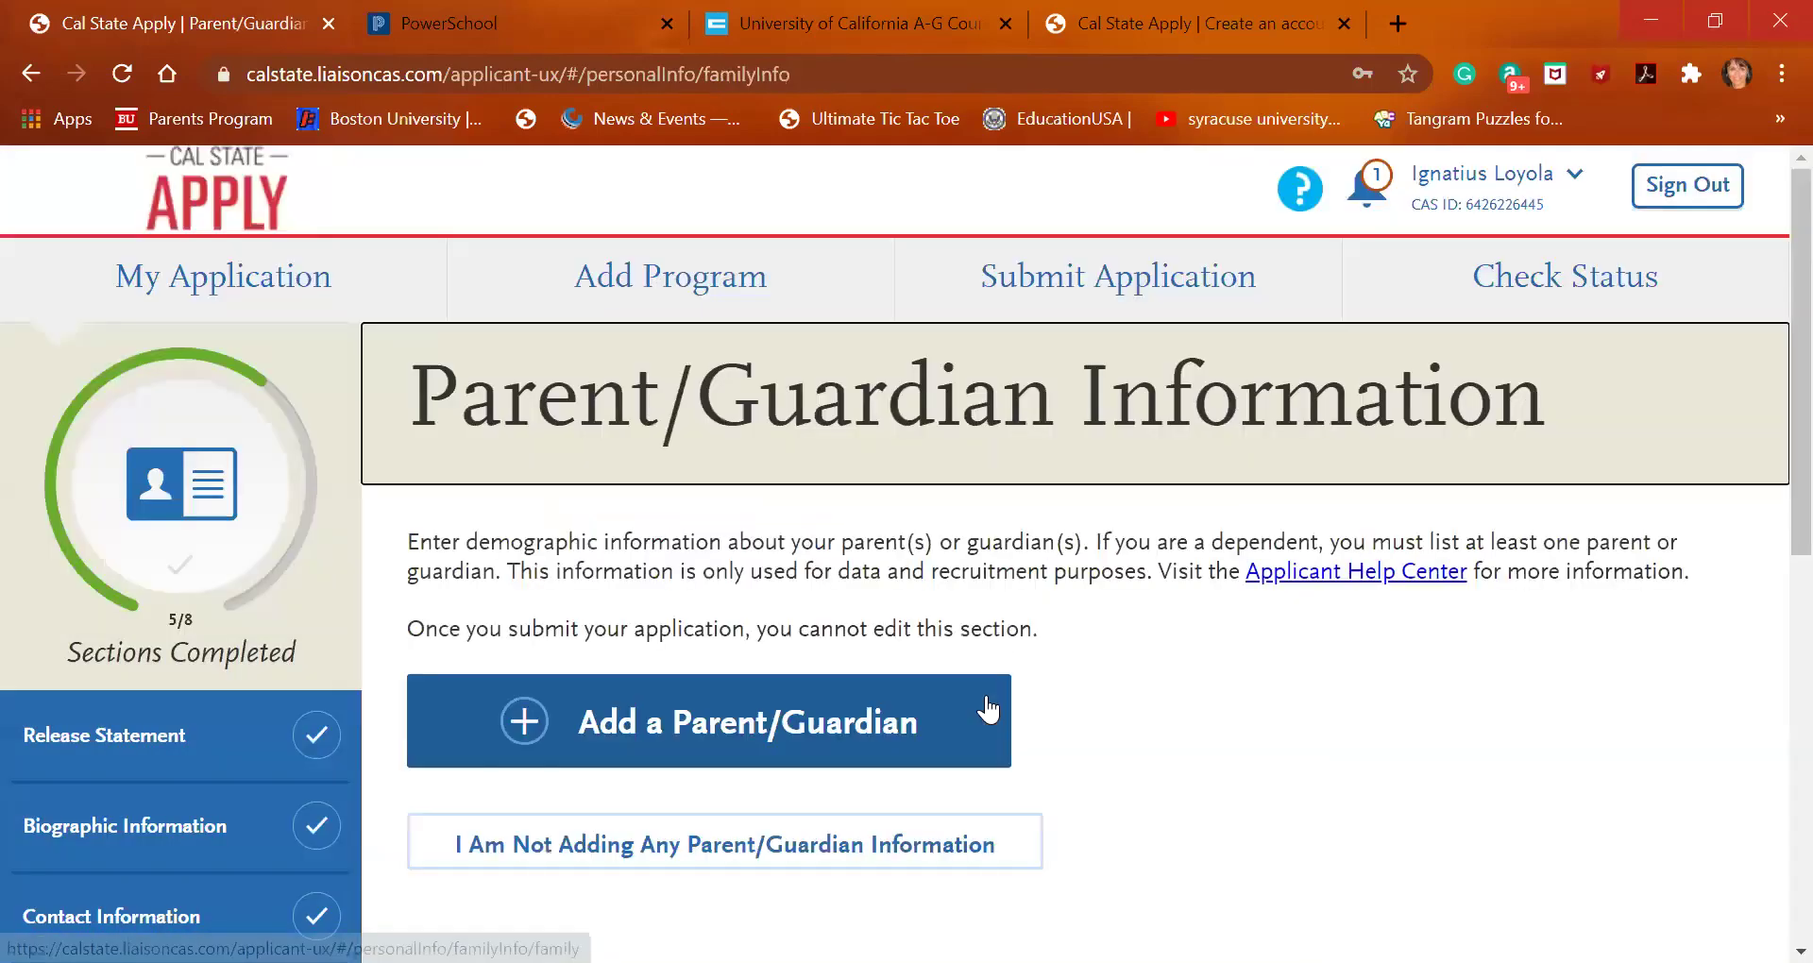
pyautogui.scroll(-2, 986, 695)
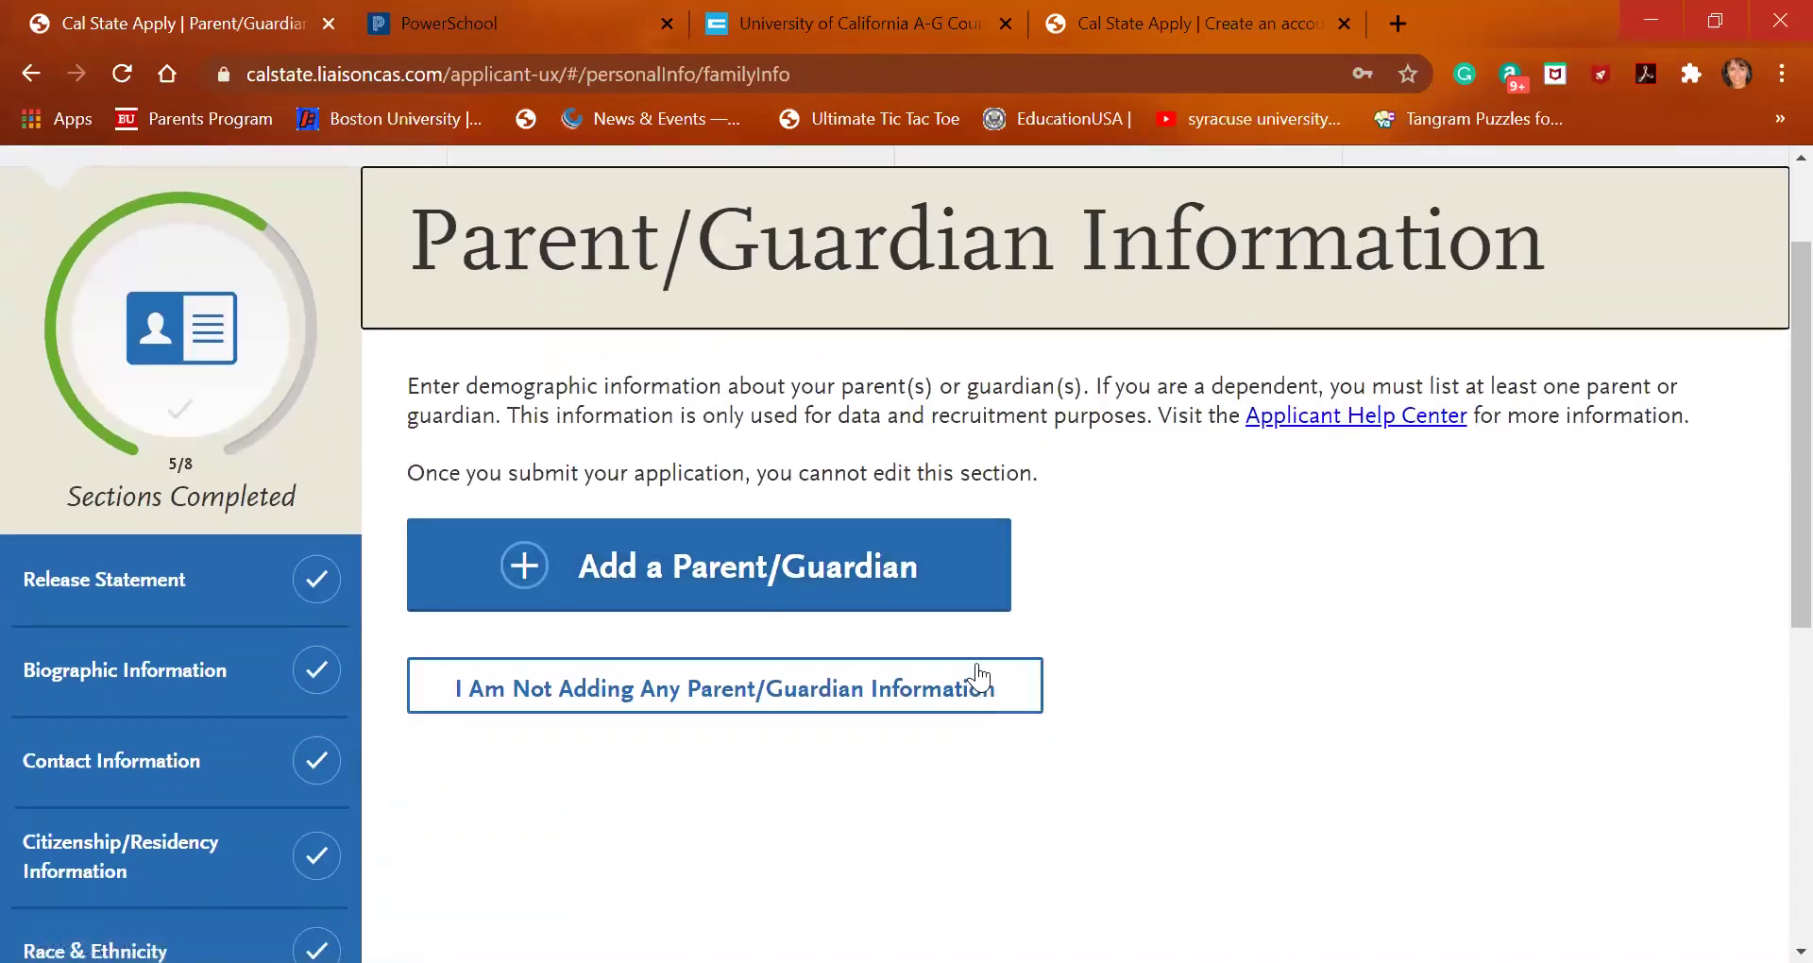
pyautogui.click(921, 590)
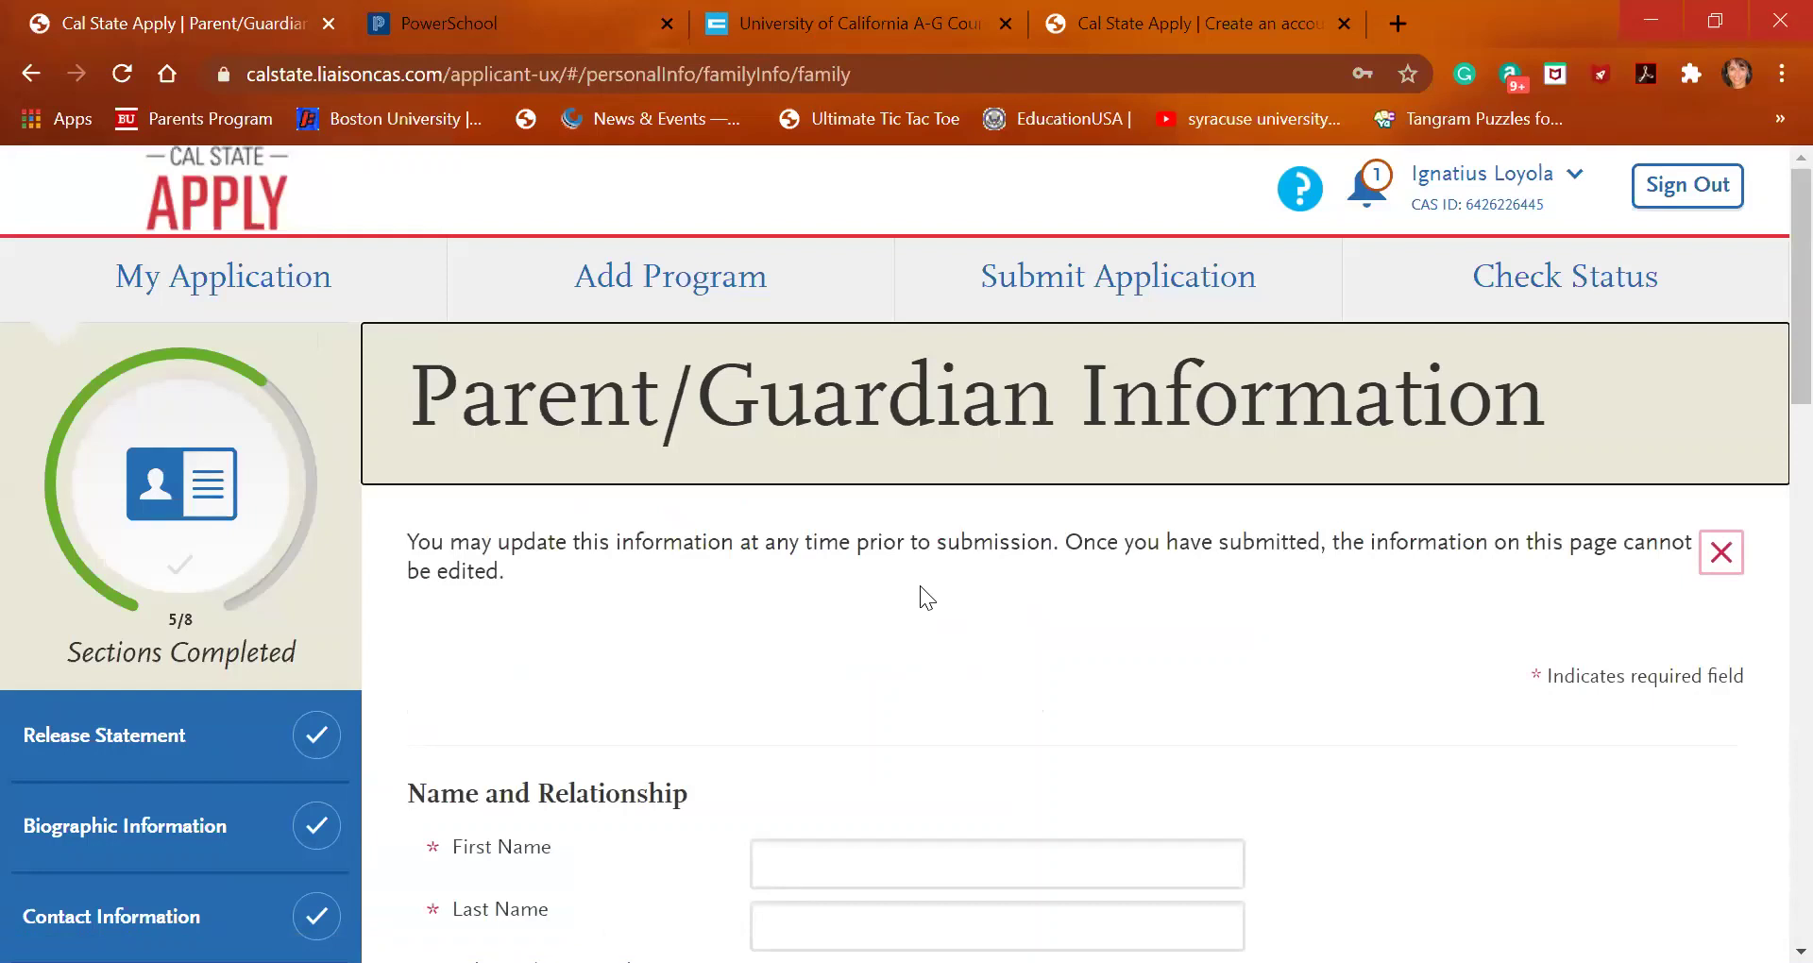
pyautogui.scroll(-2, 920, 585)
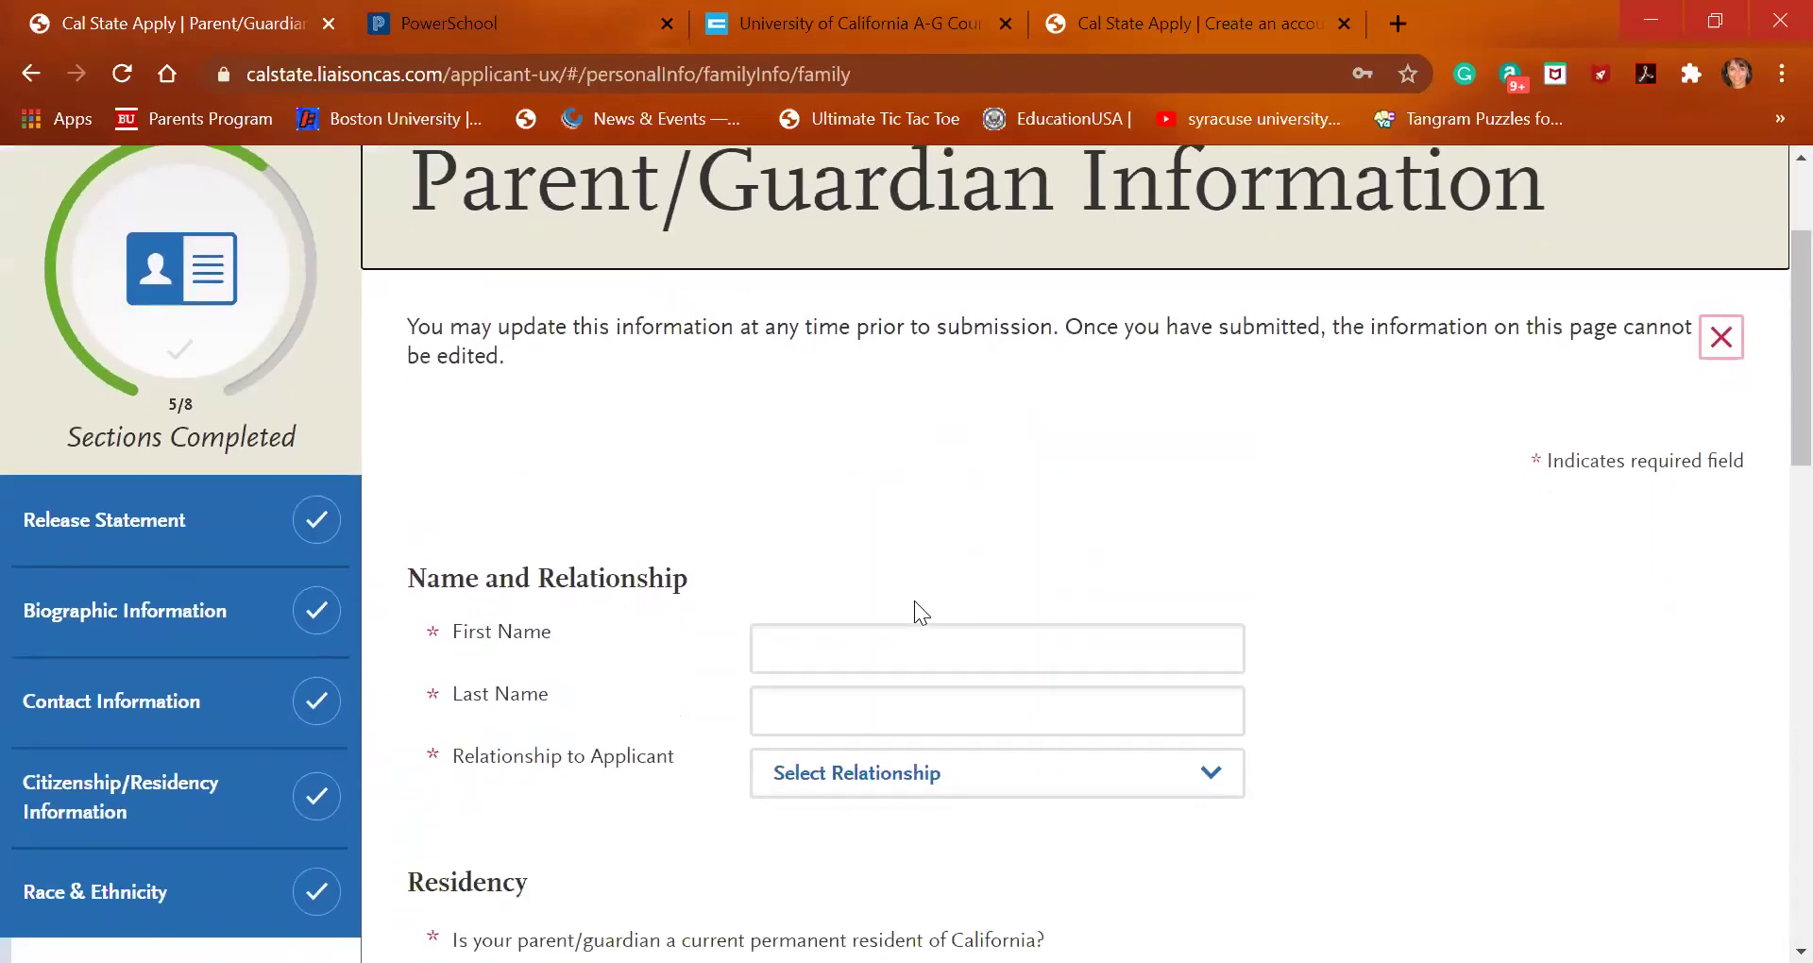
# Enter the parent's first and last name and set the relationship to Mother
pyautogui.click(906, 640)
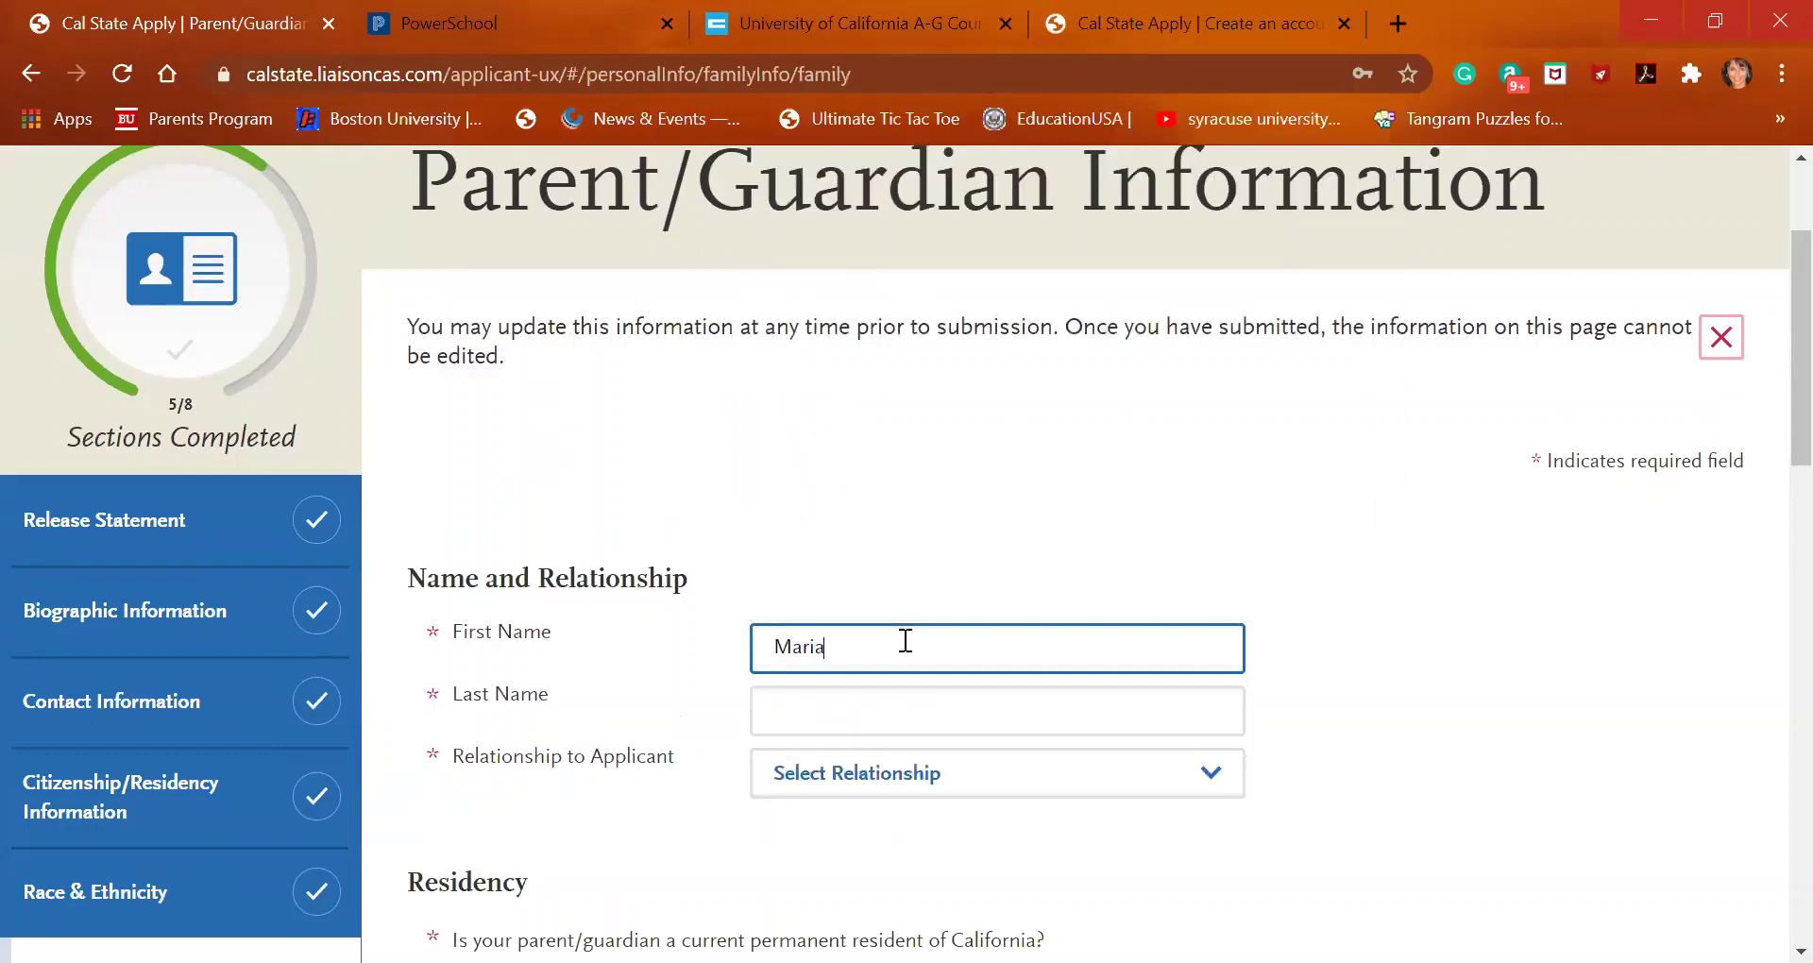
pyautogui.press('Tab')
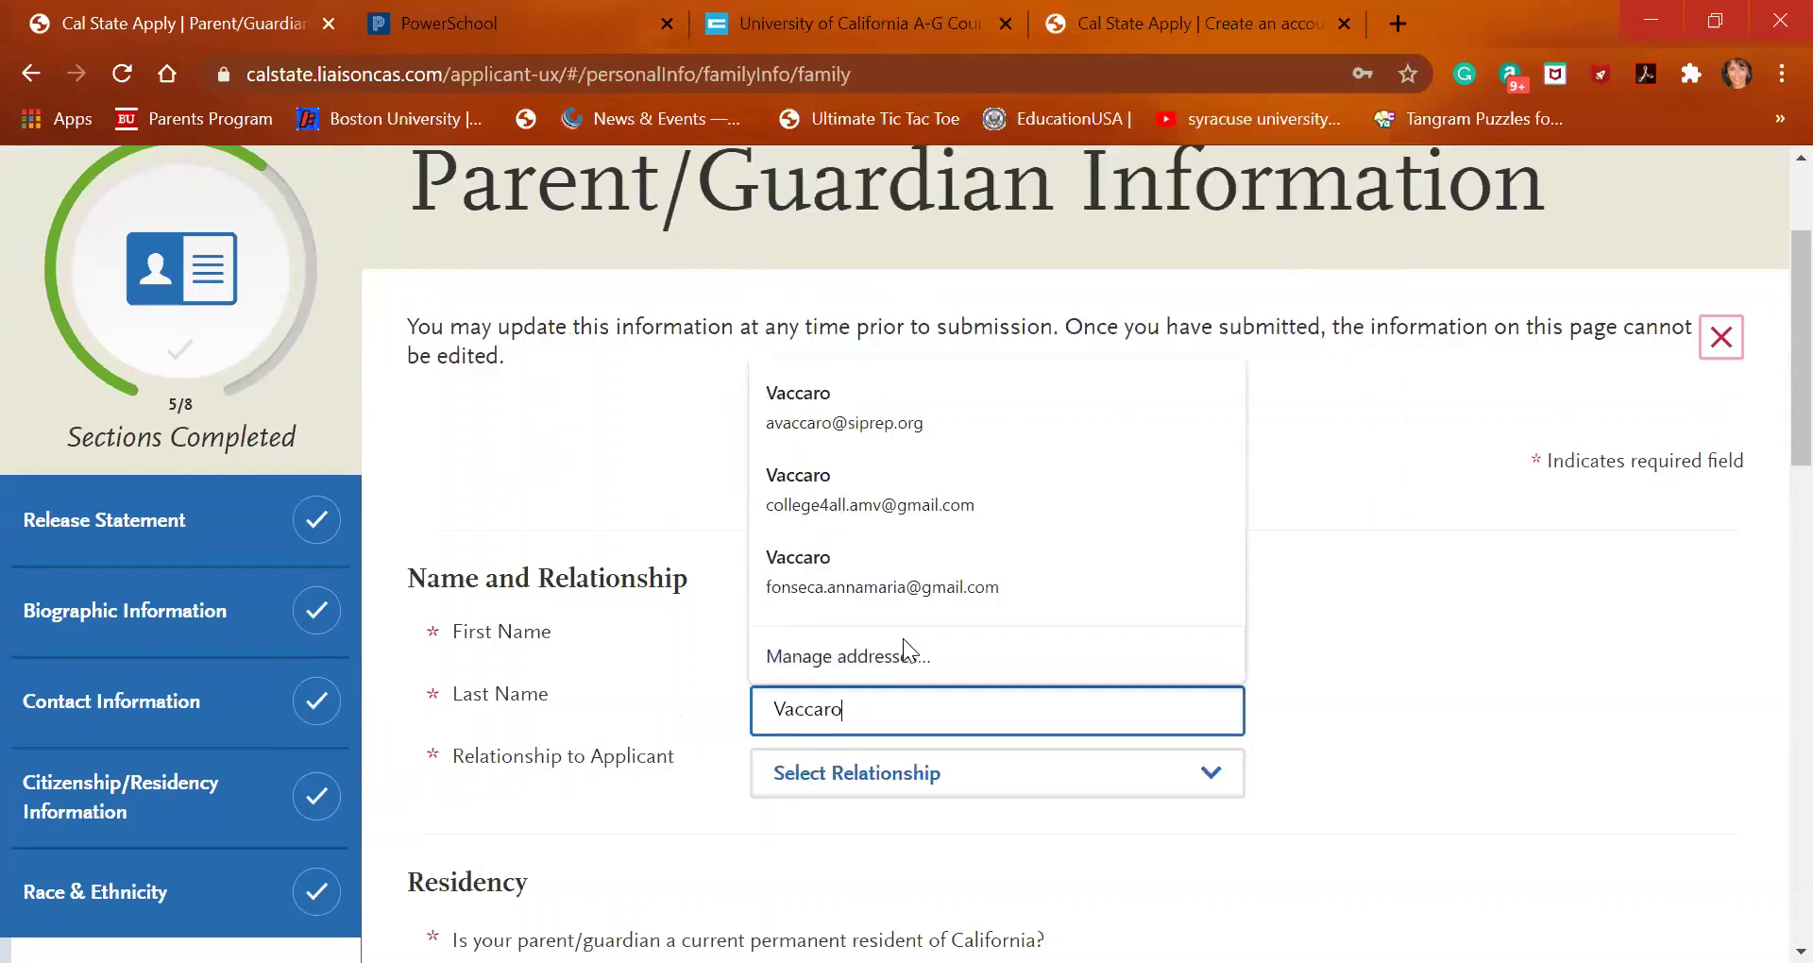
pyautogui.click(877, 789)
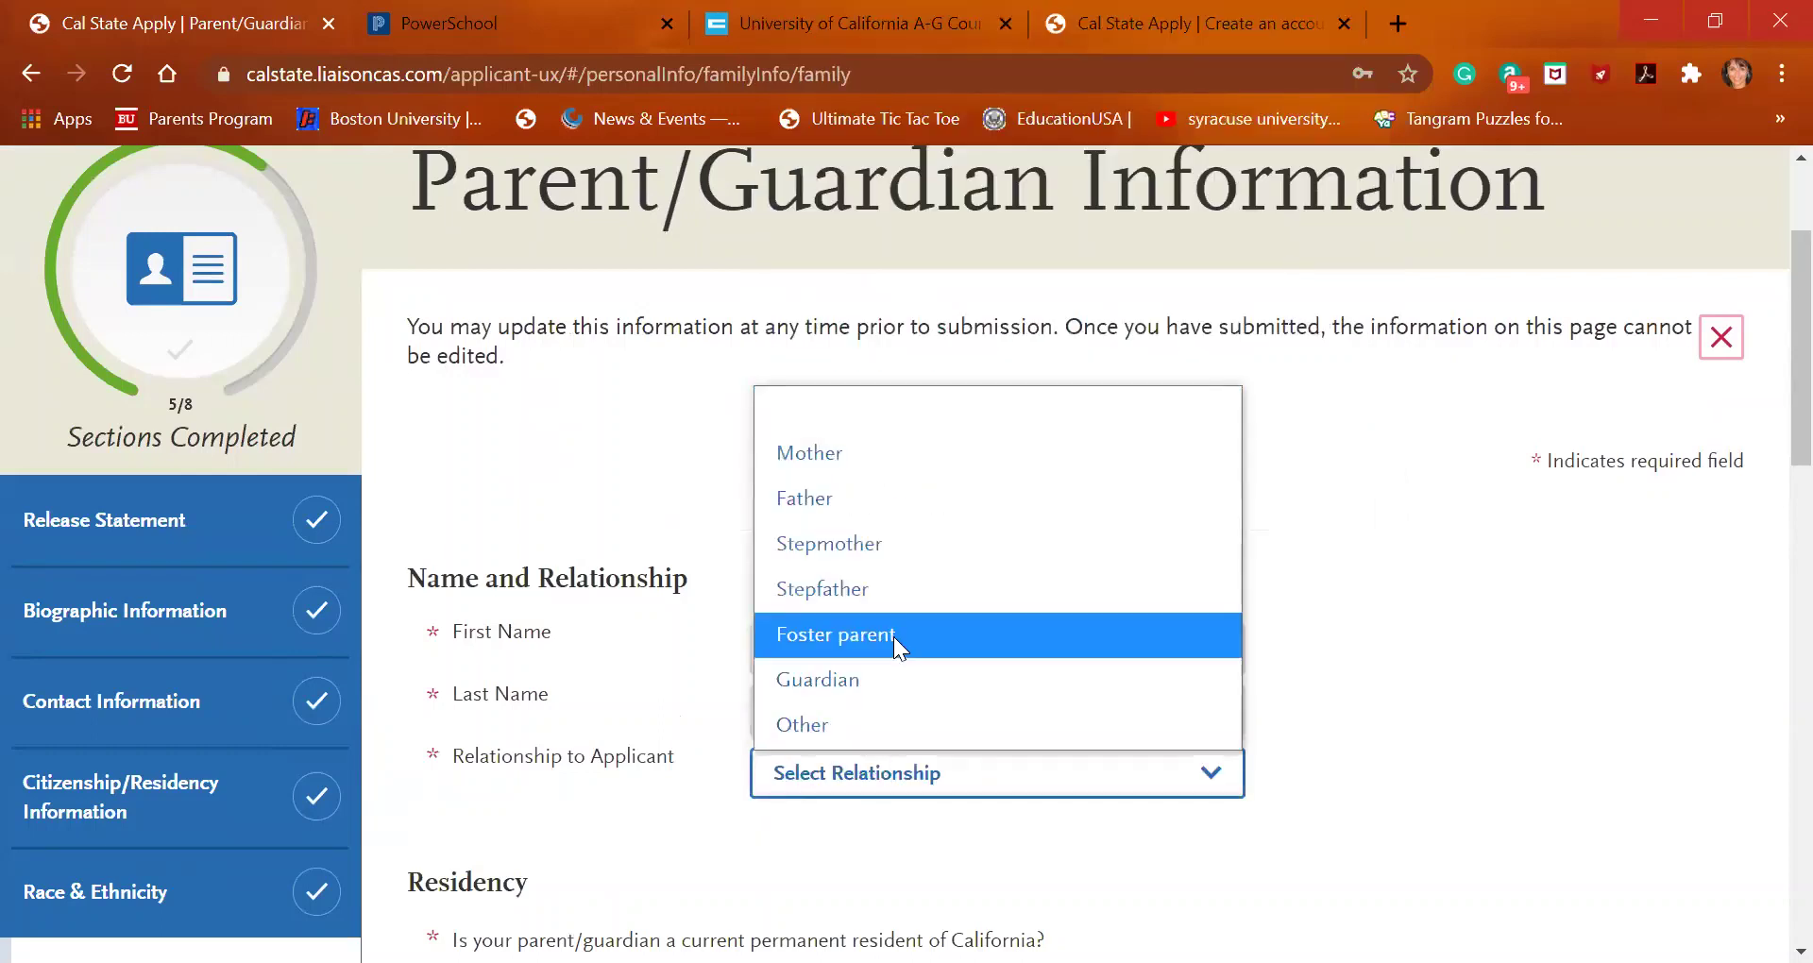
pyautogui.click(933, 465)
pyautogui.scroll(-3, 1232, 652)
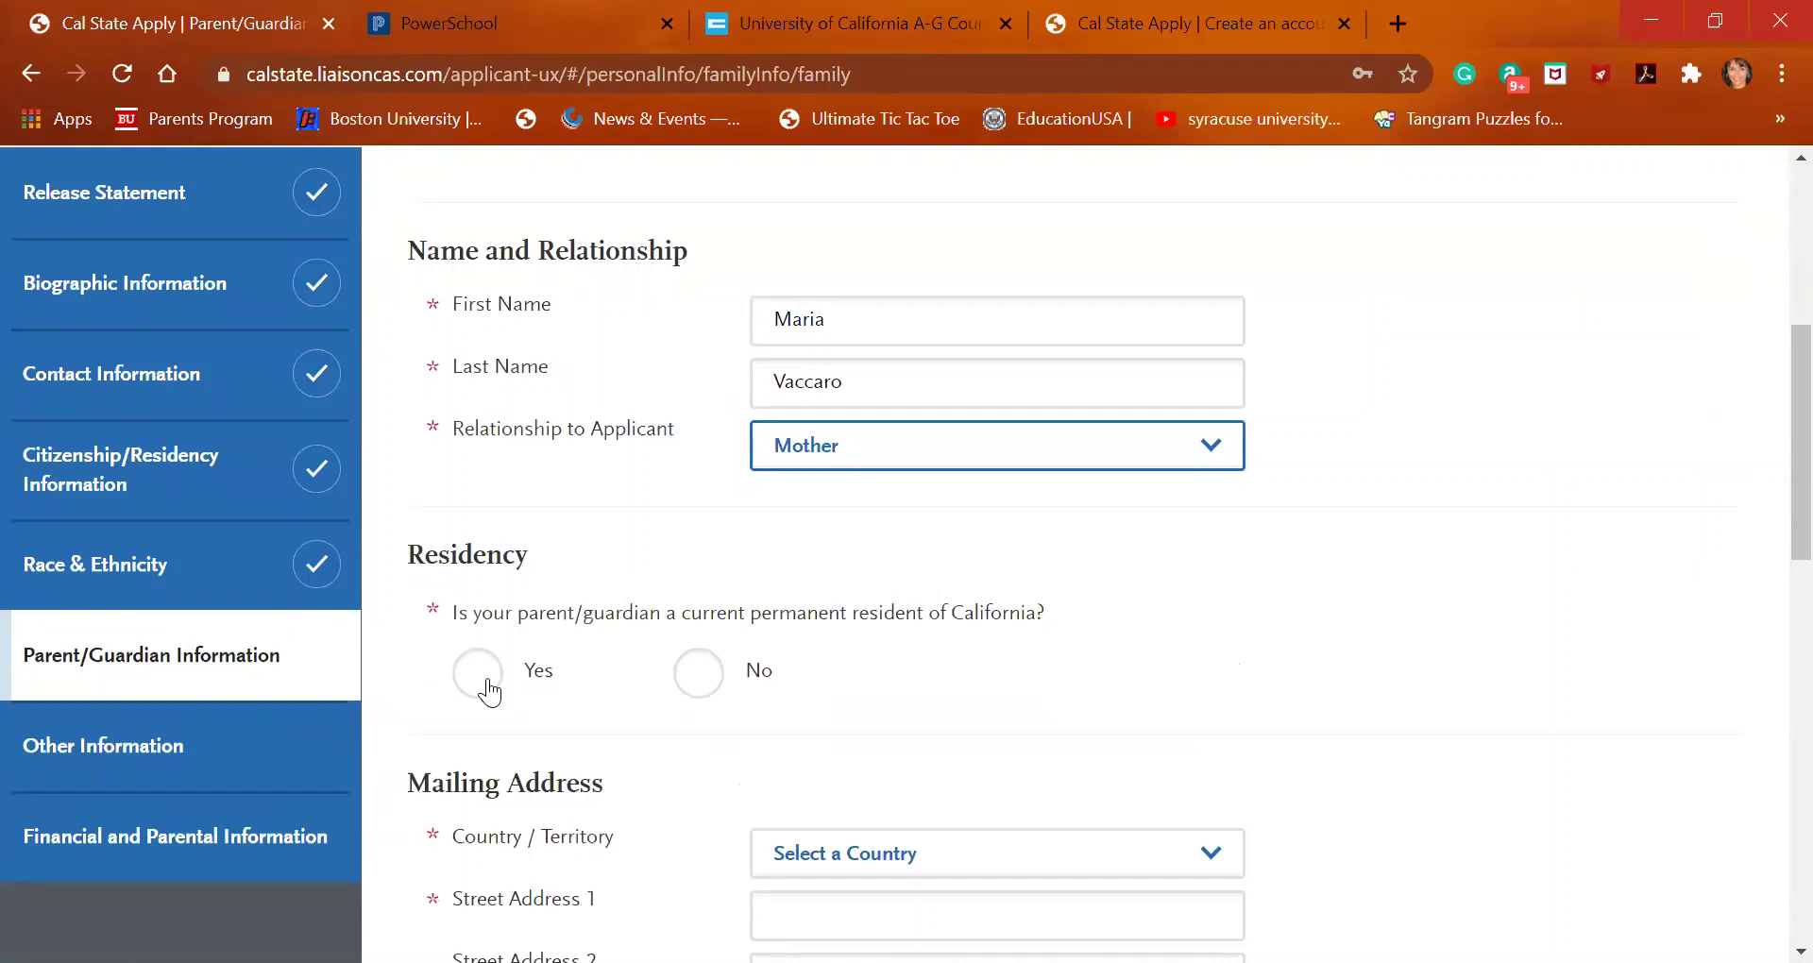
# Answer Yes to the parent being a permanent California resident and living there since birth
pyautogui.click(488, 692)
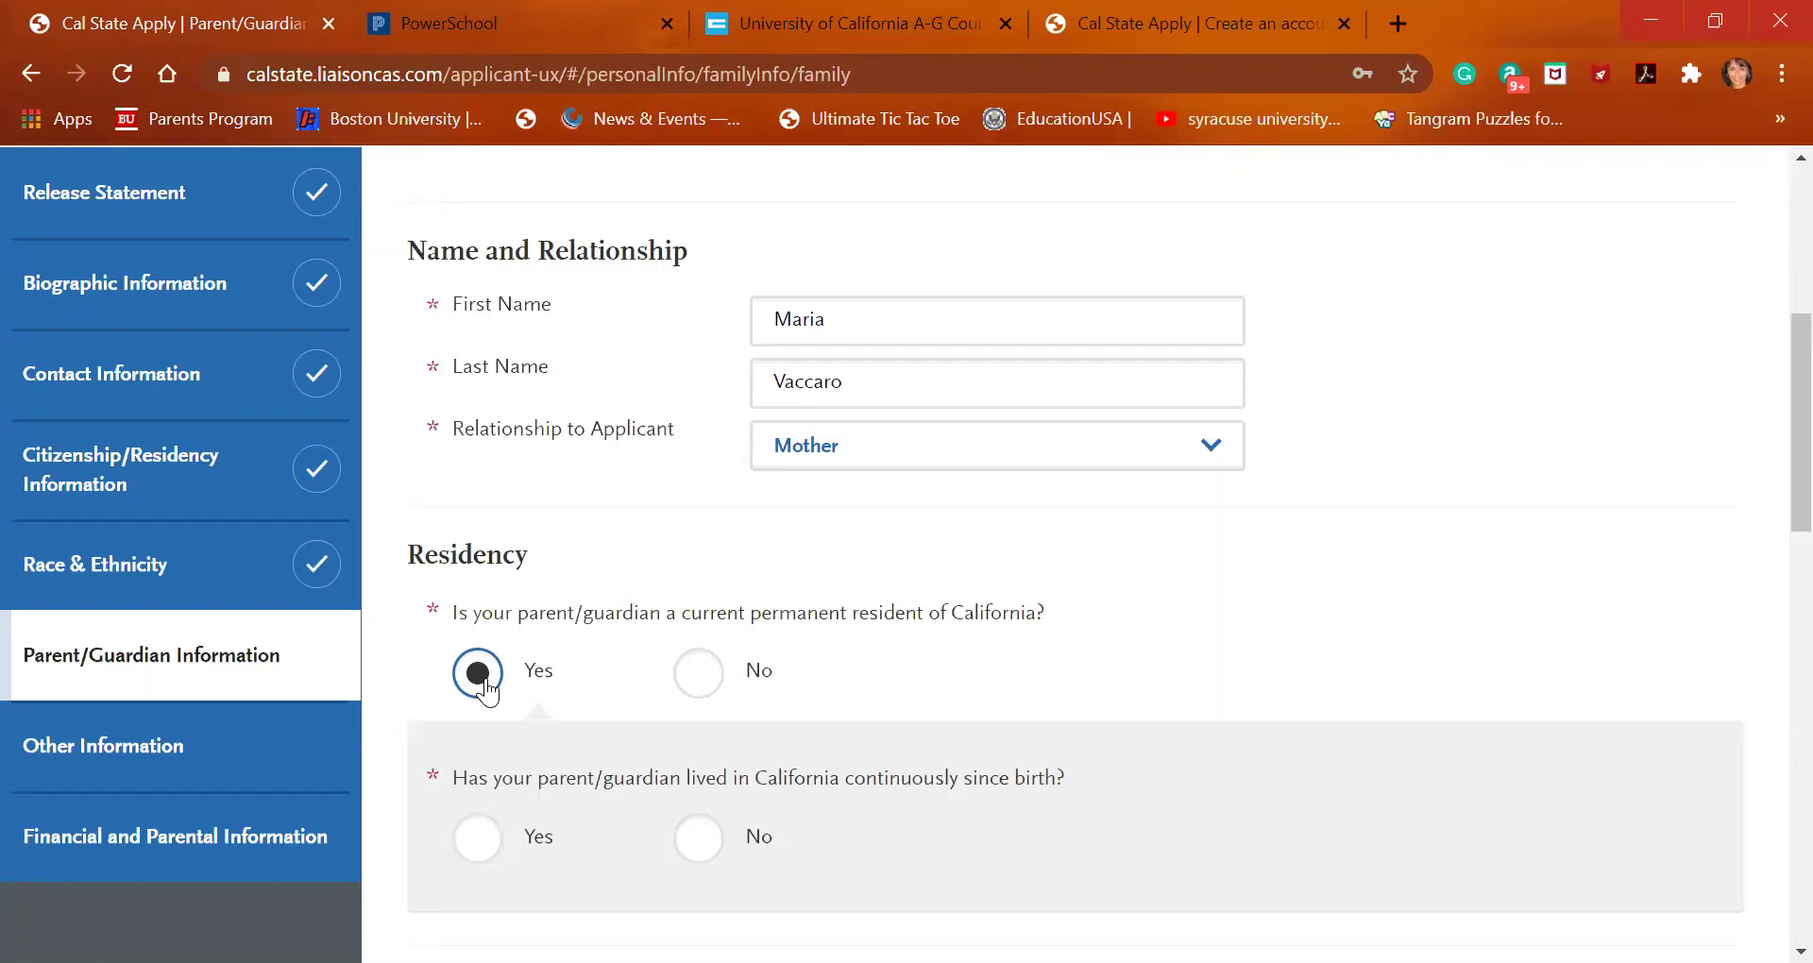
pyautogui.scroll(-2, 487, 692)
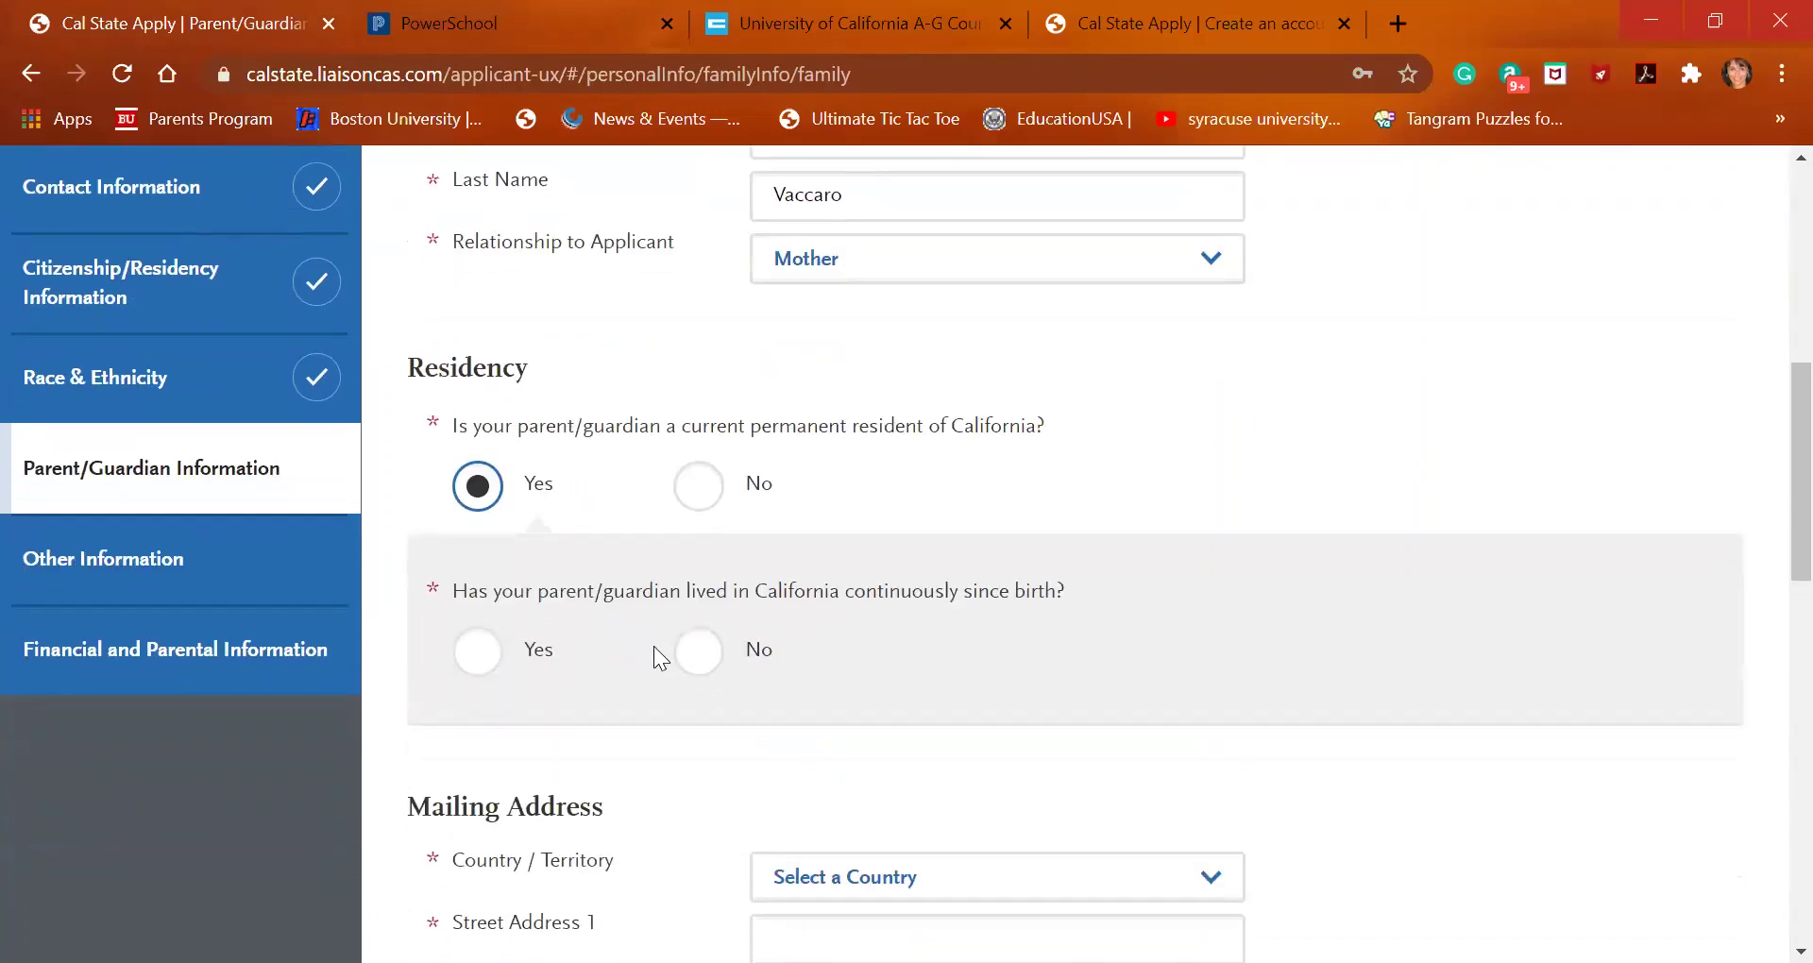
pyautogui.click(697, 651)
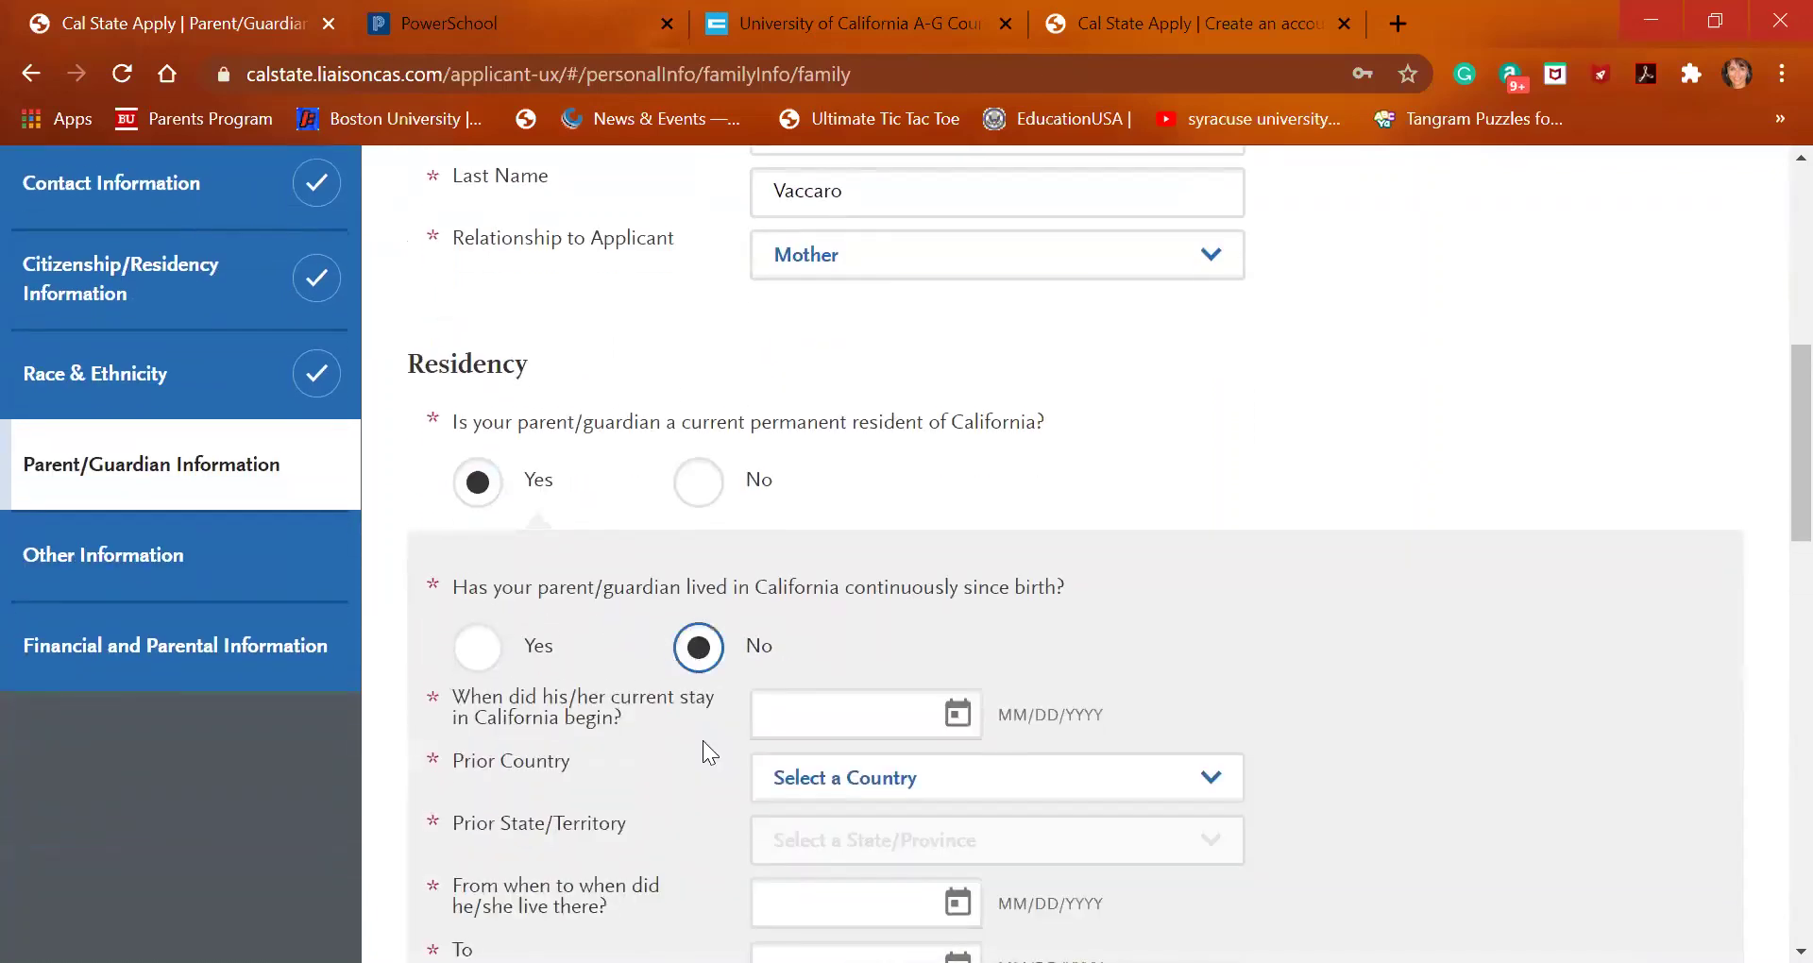
pyautogui.scroll(-1, 703, 742)
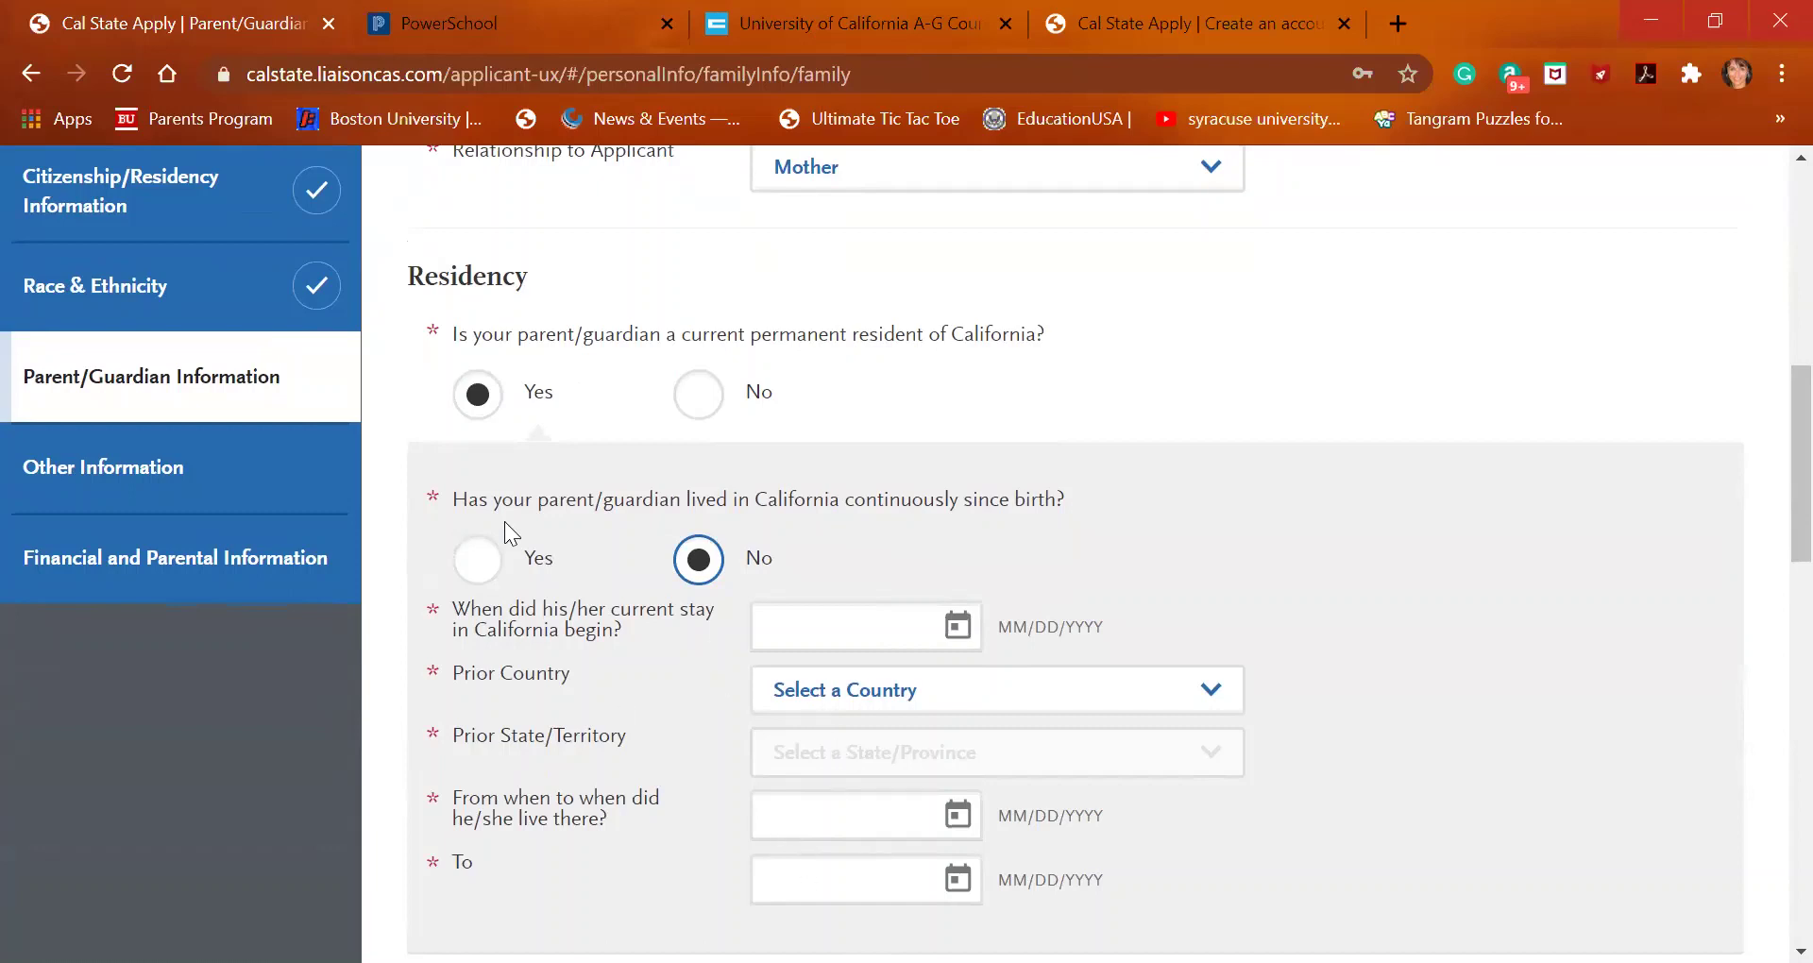
pyautogui.click(483, 563)
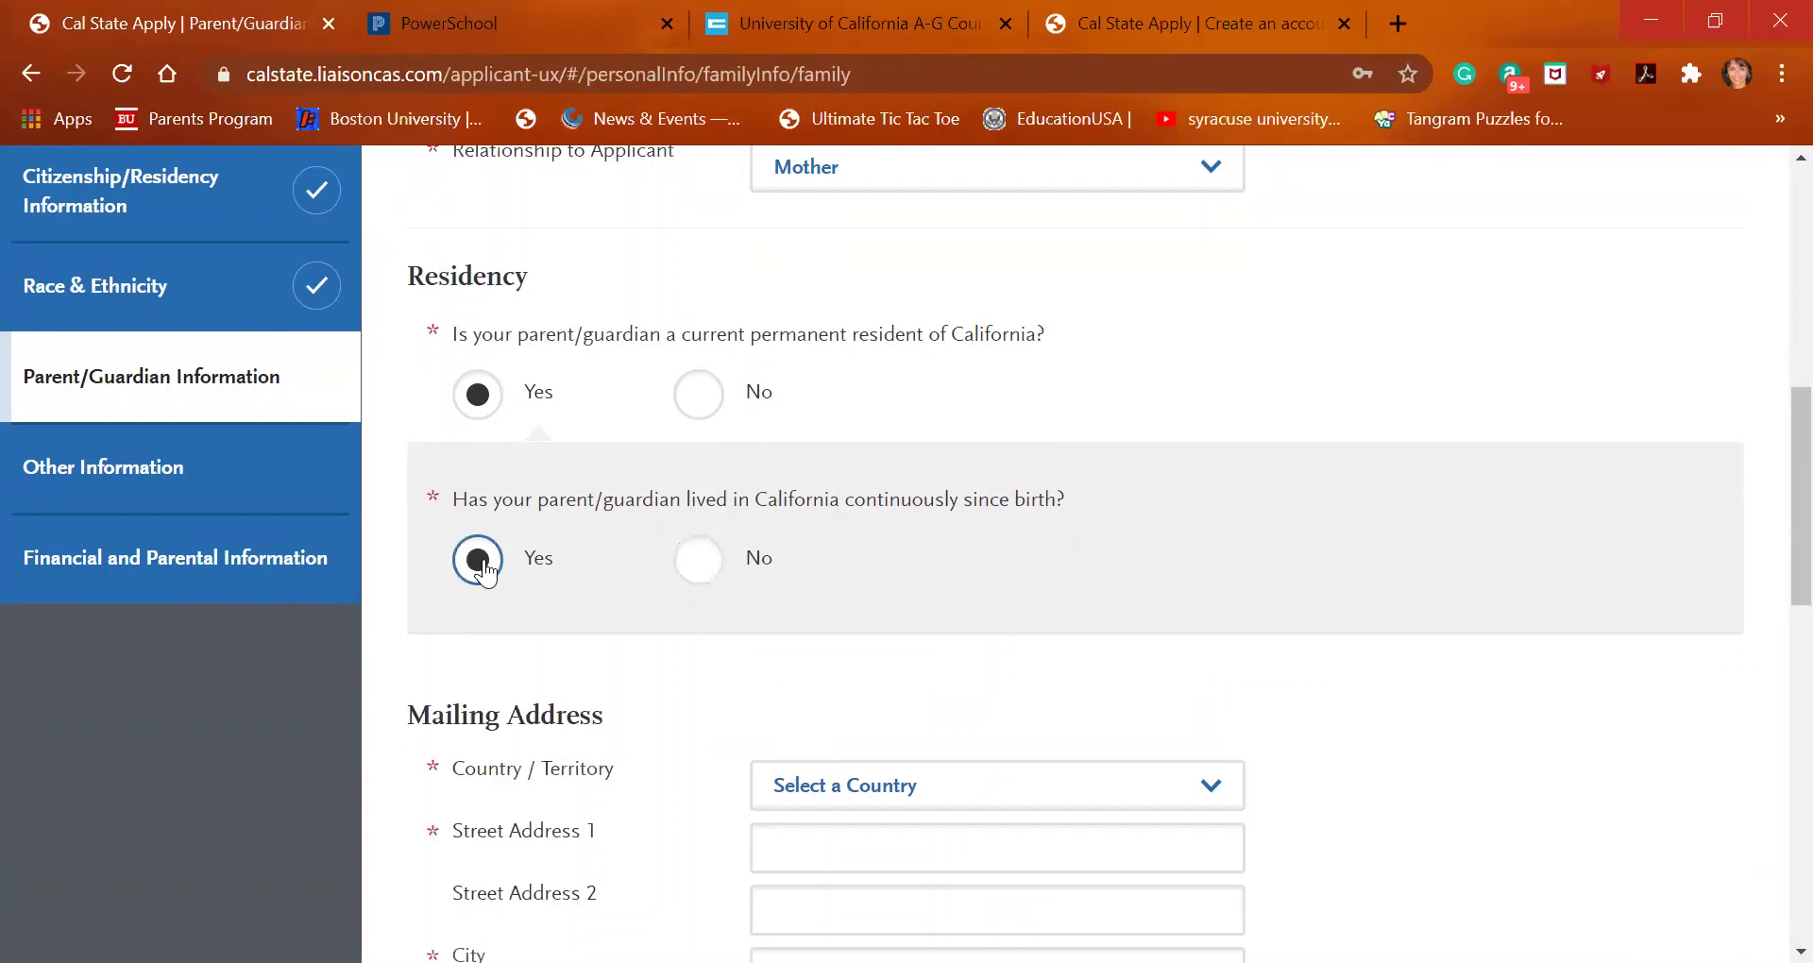
pyautogui.scroll(-3, 482, 573)
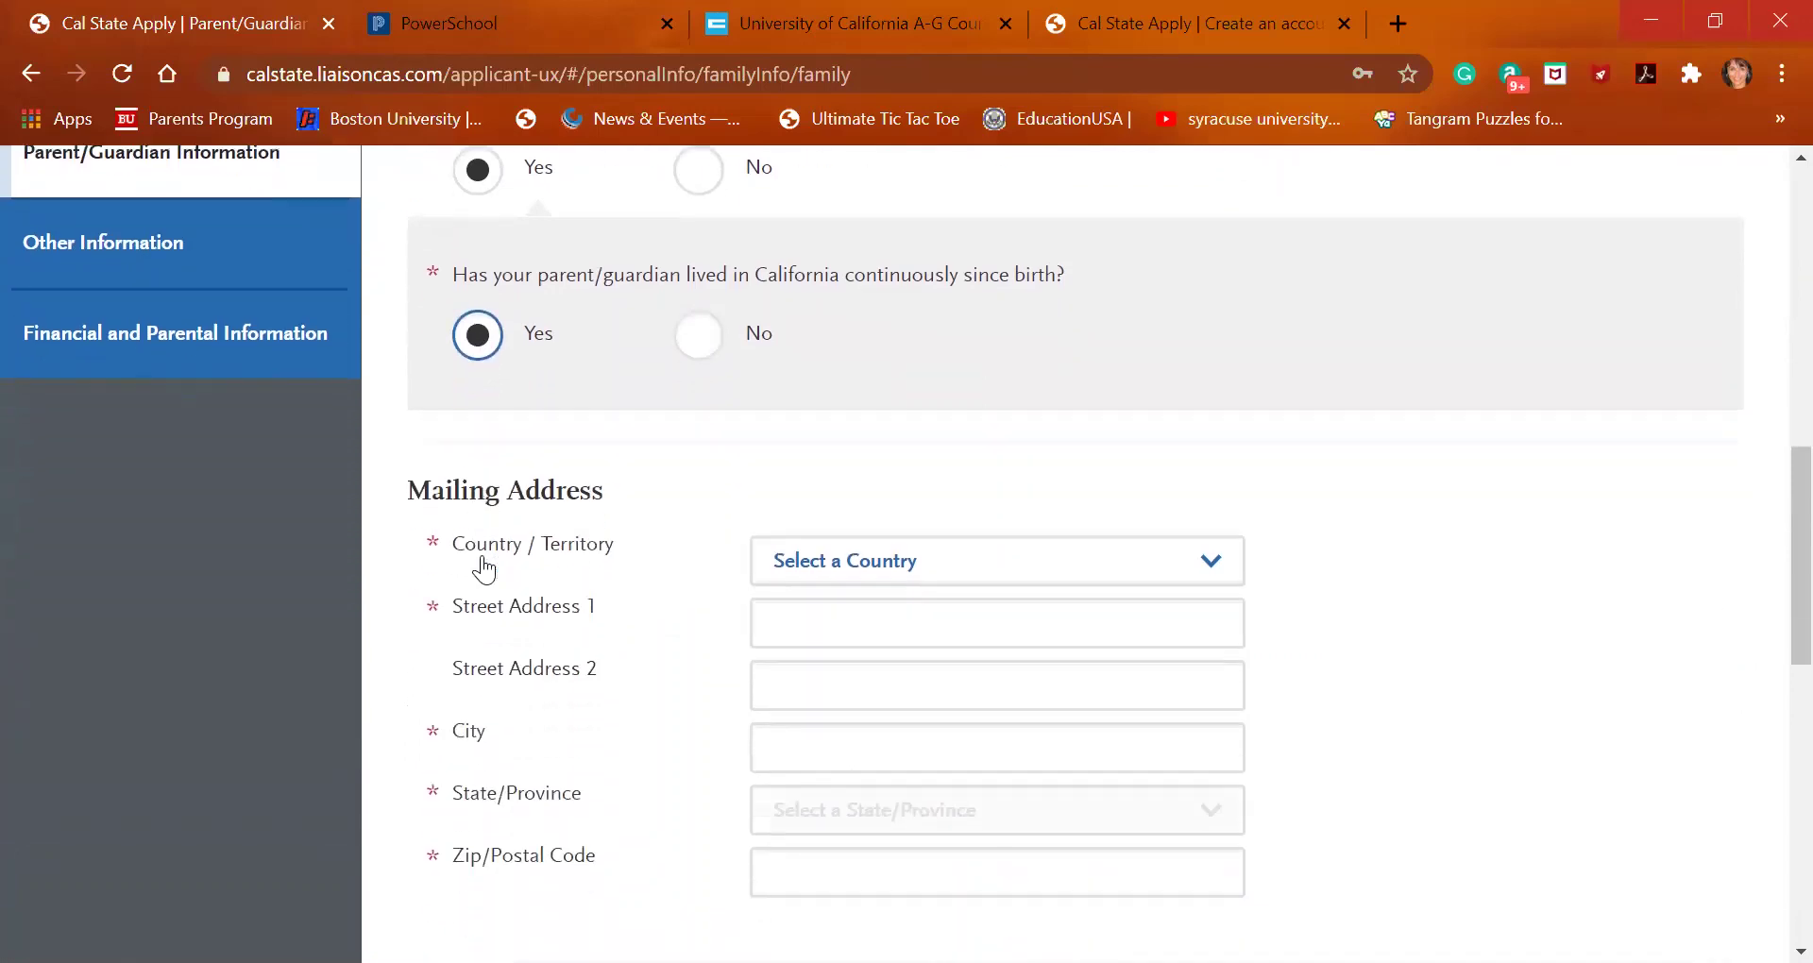
# Set the parent's country to United States and autofill the mailing address from a saved suggestion
pyautogui.click(802, 612)
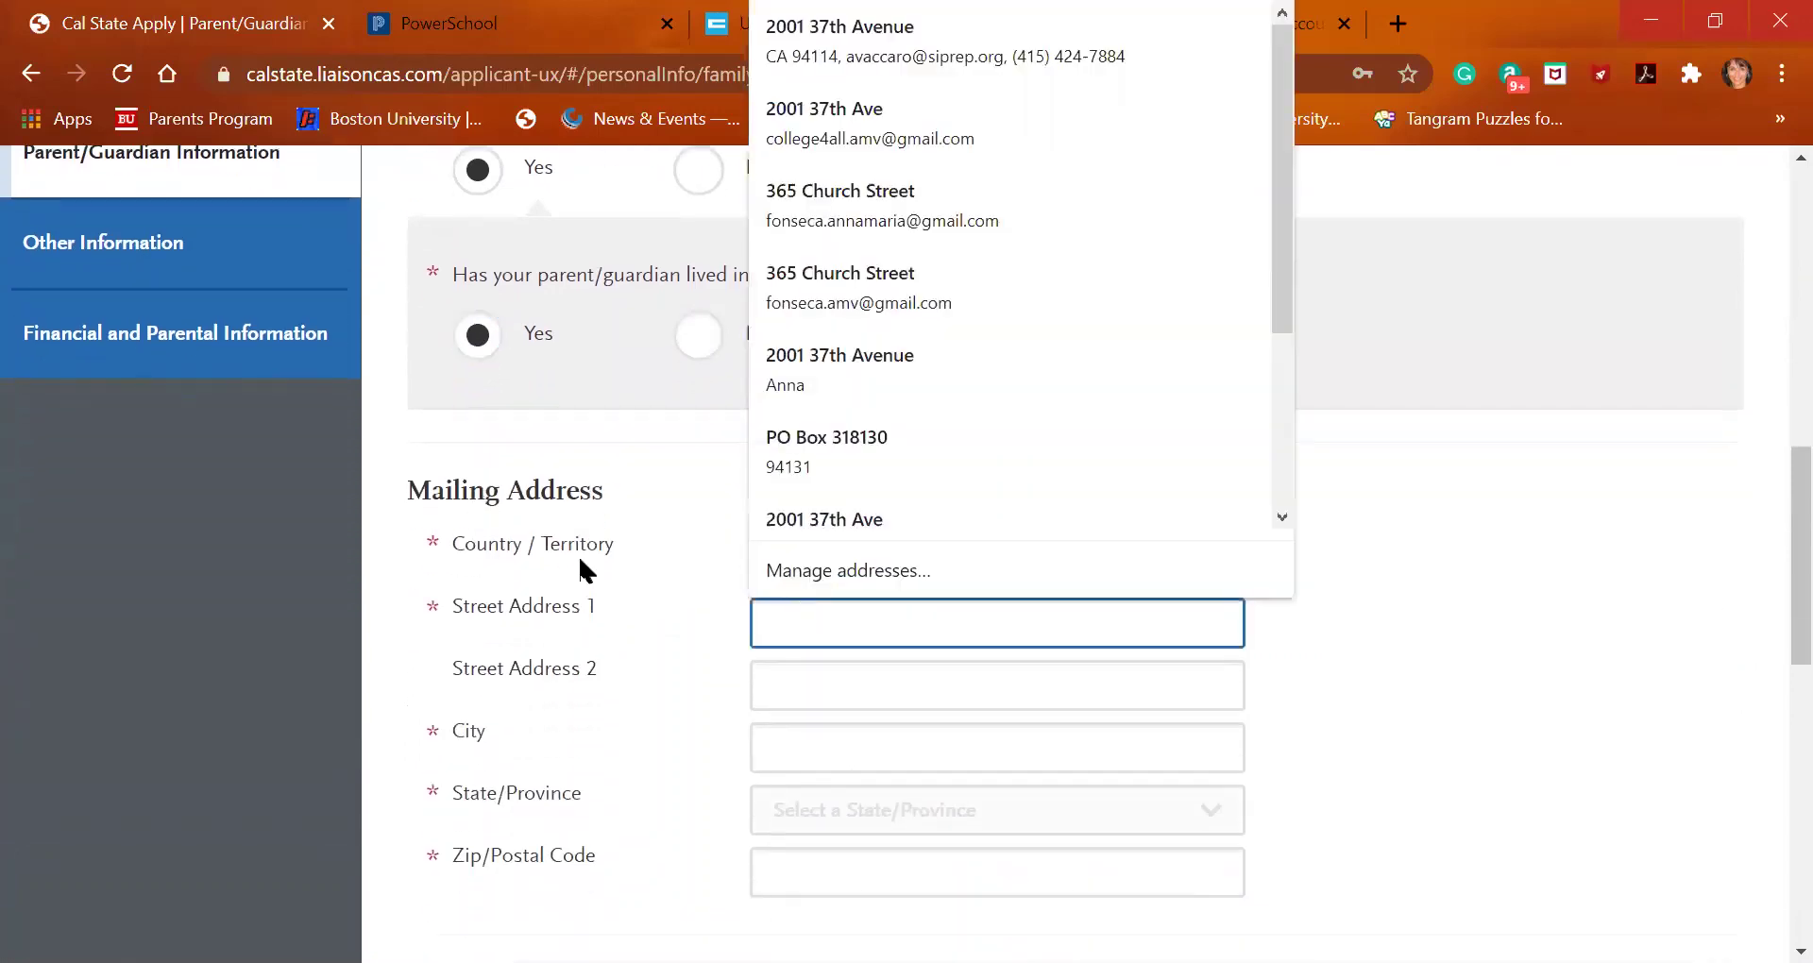
pyautogui.click(536, 558)
pyautogui.click(943, 557)
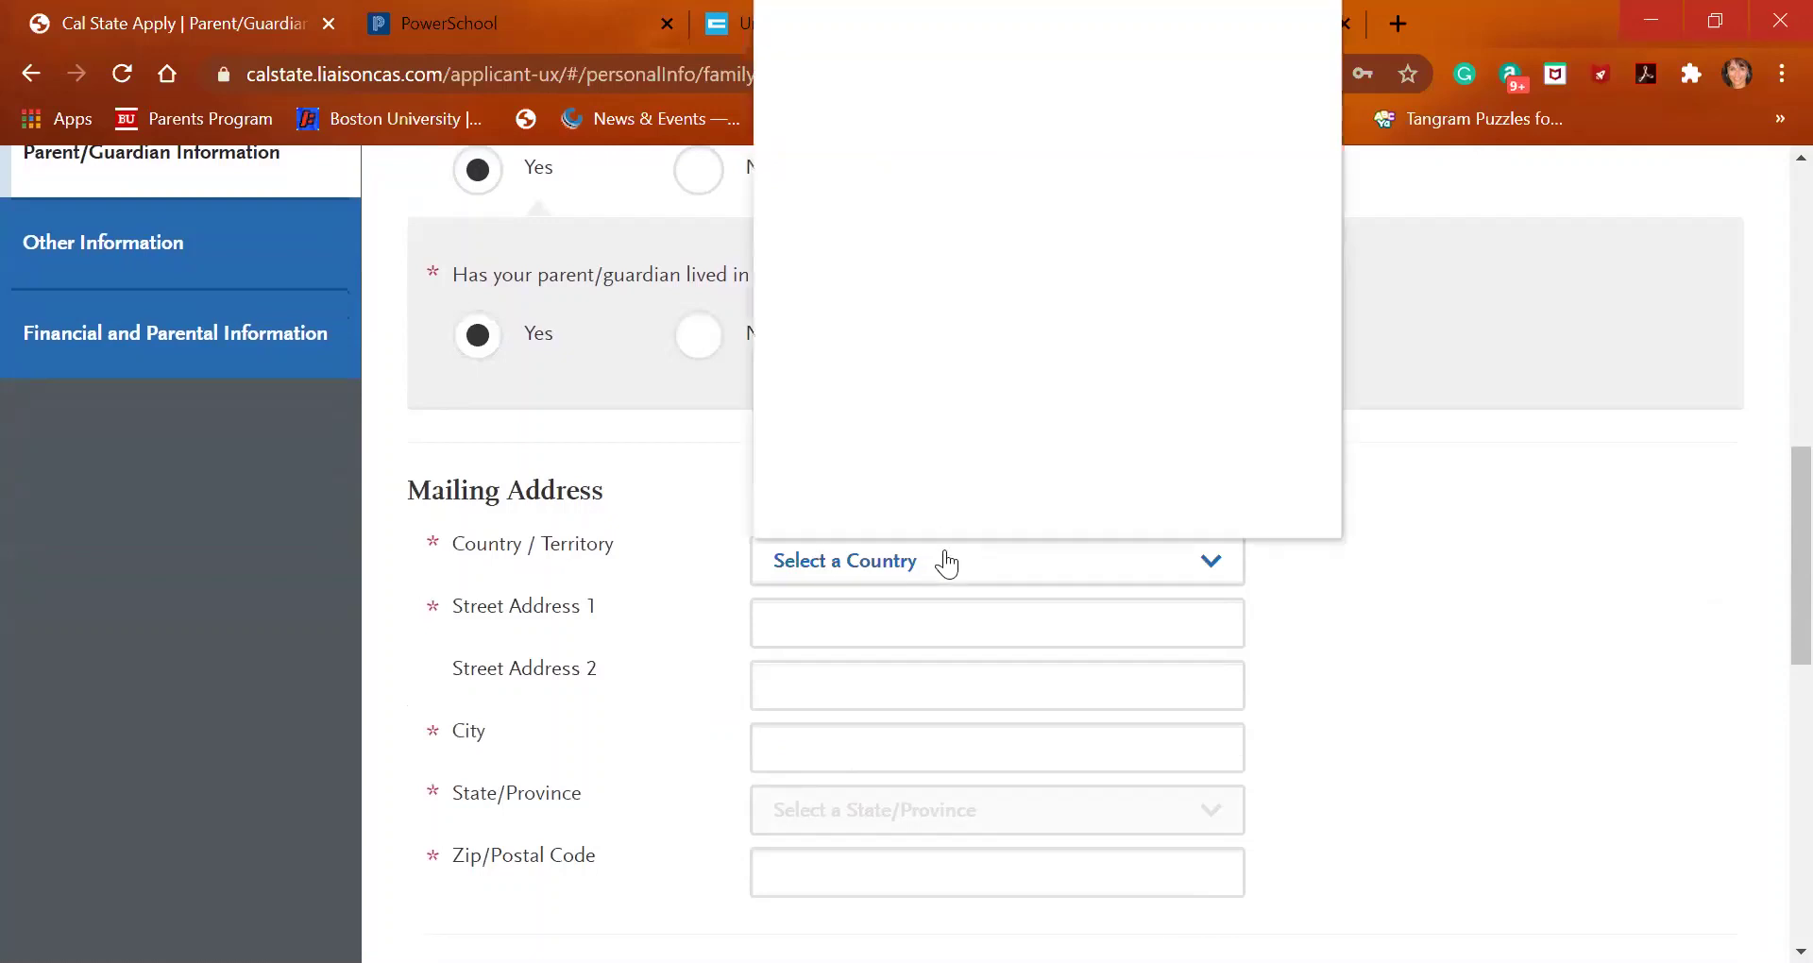
pyautogui.click(992, 60)
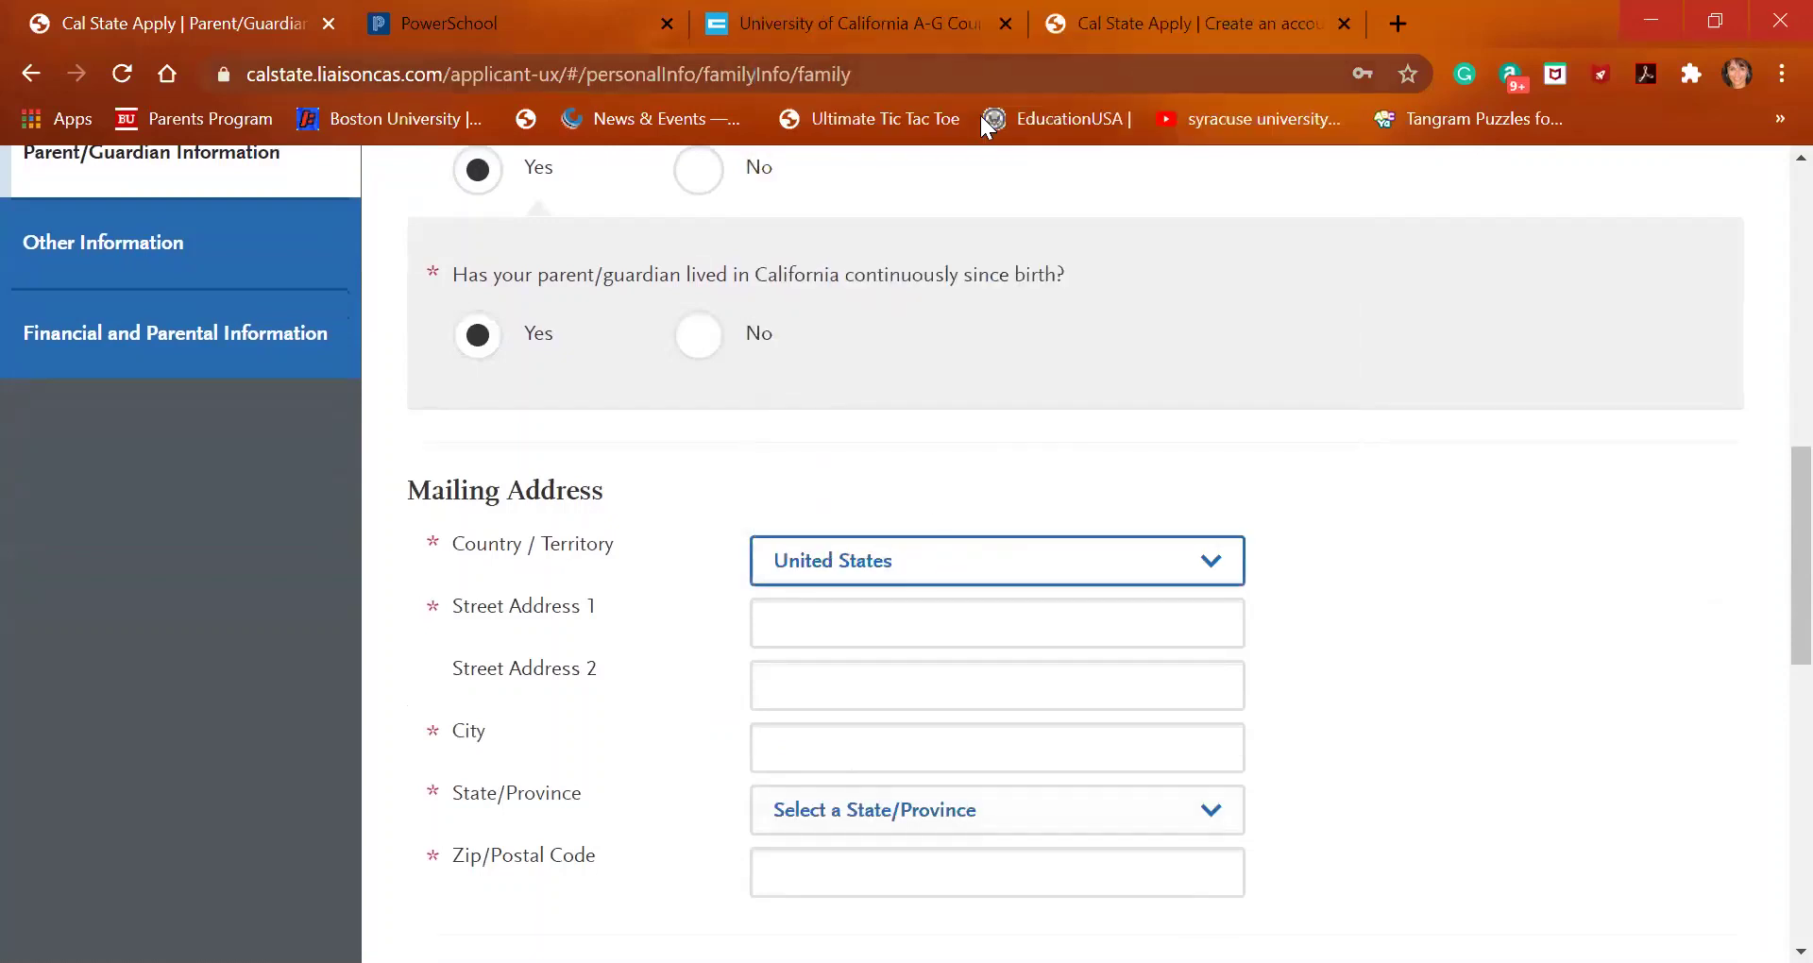
pyautogui.click(885, 631)
pyautogui.write('2001')
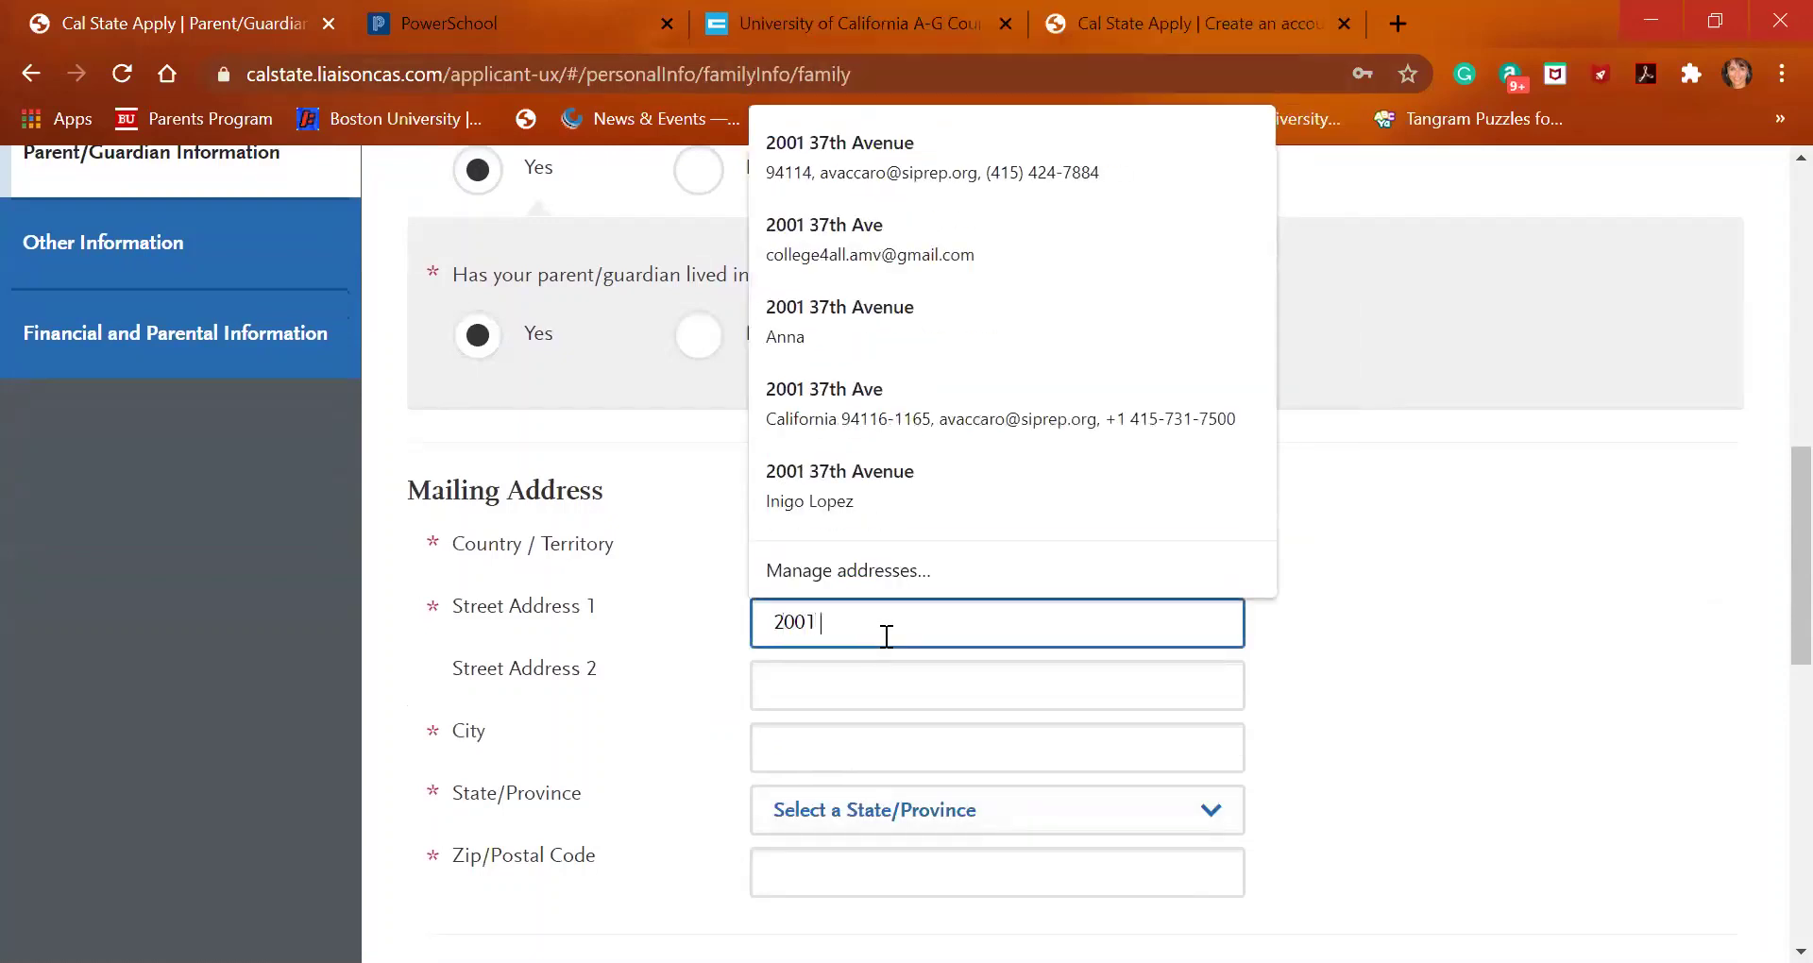
pyautogui.click(939, 316)
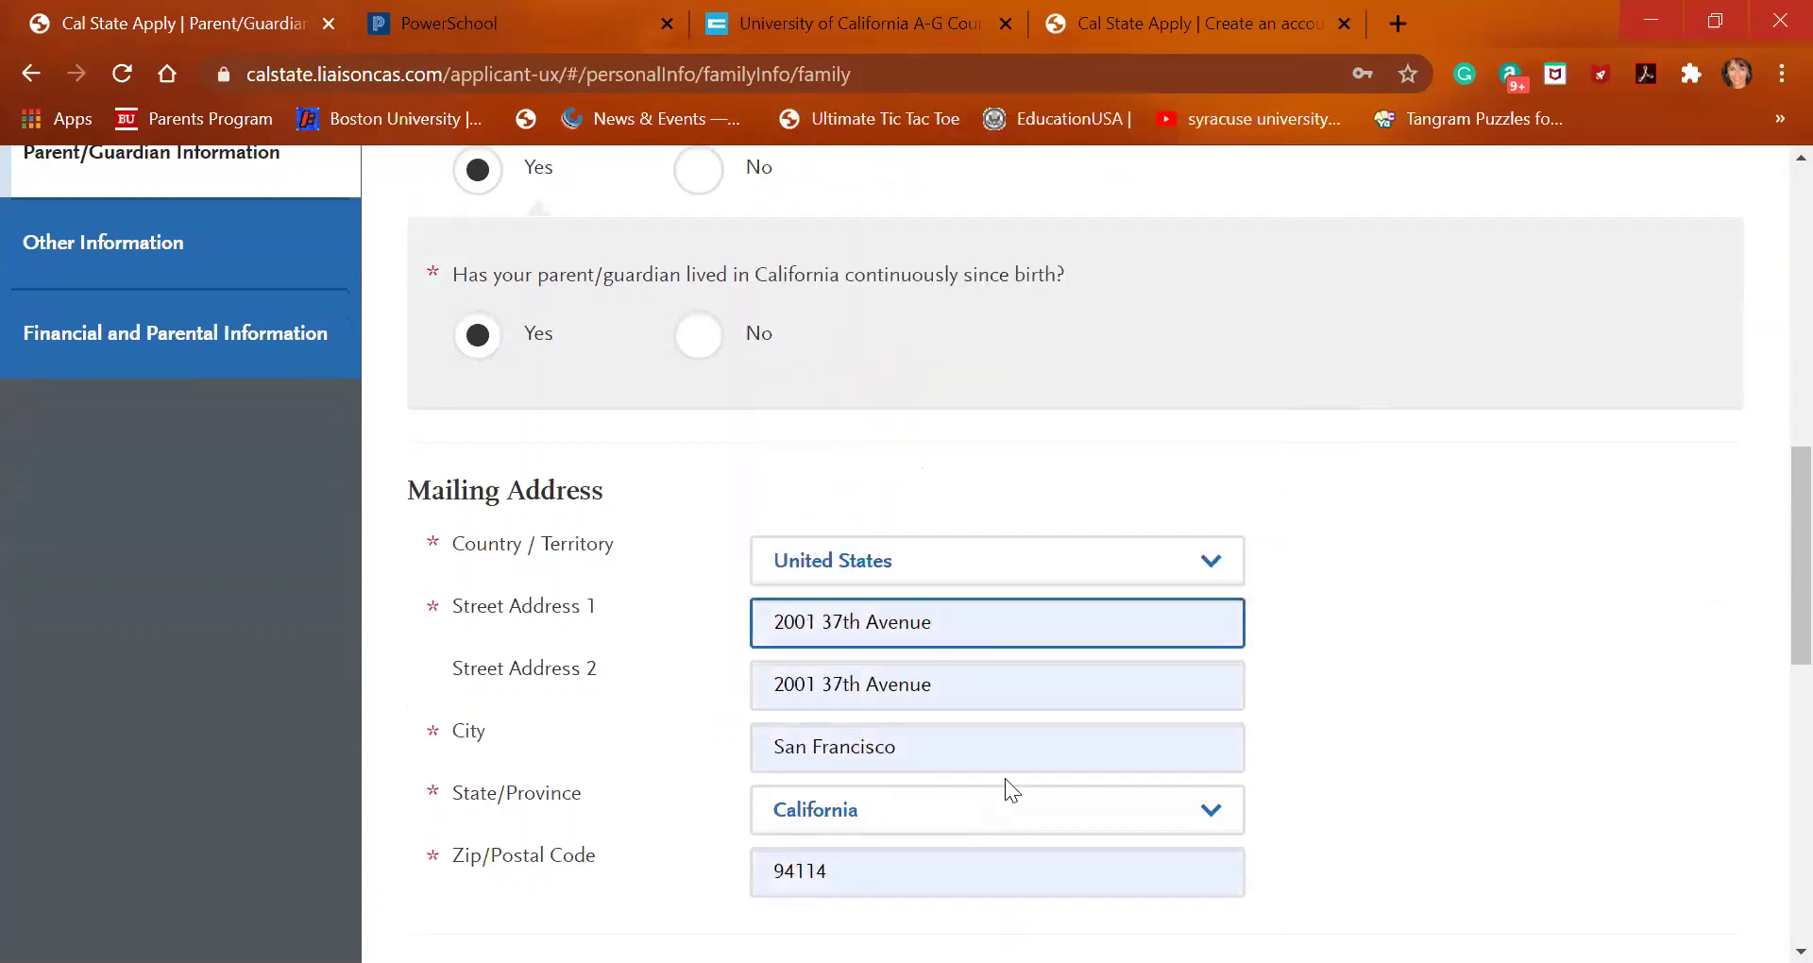
# Clear the duplicated Street Address 2 line
pyautogui.scroll(-1, 1005, 784)
pyautogui.scroll(-1, 1005, 784)
pyautogui.click(972, 522)
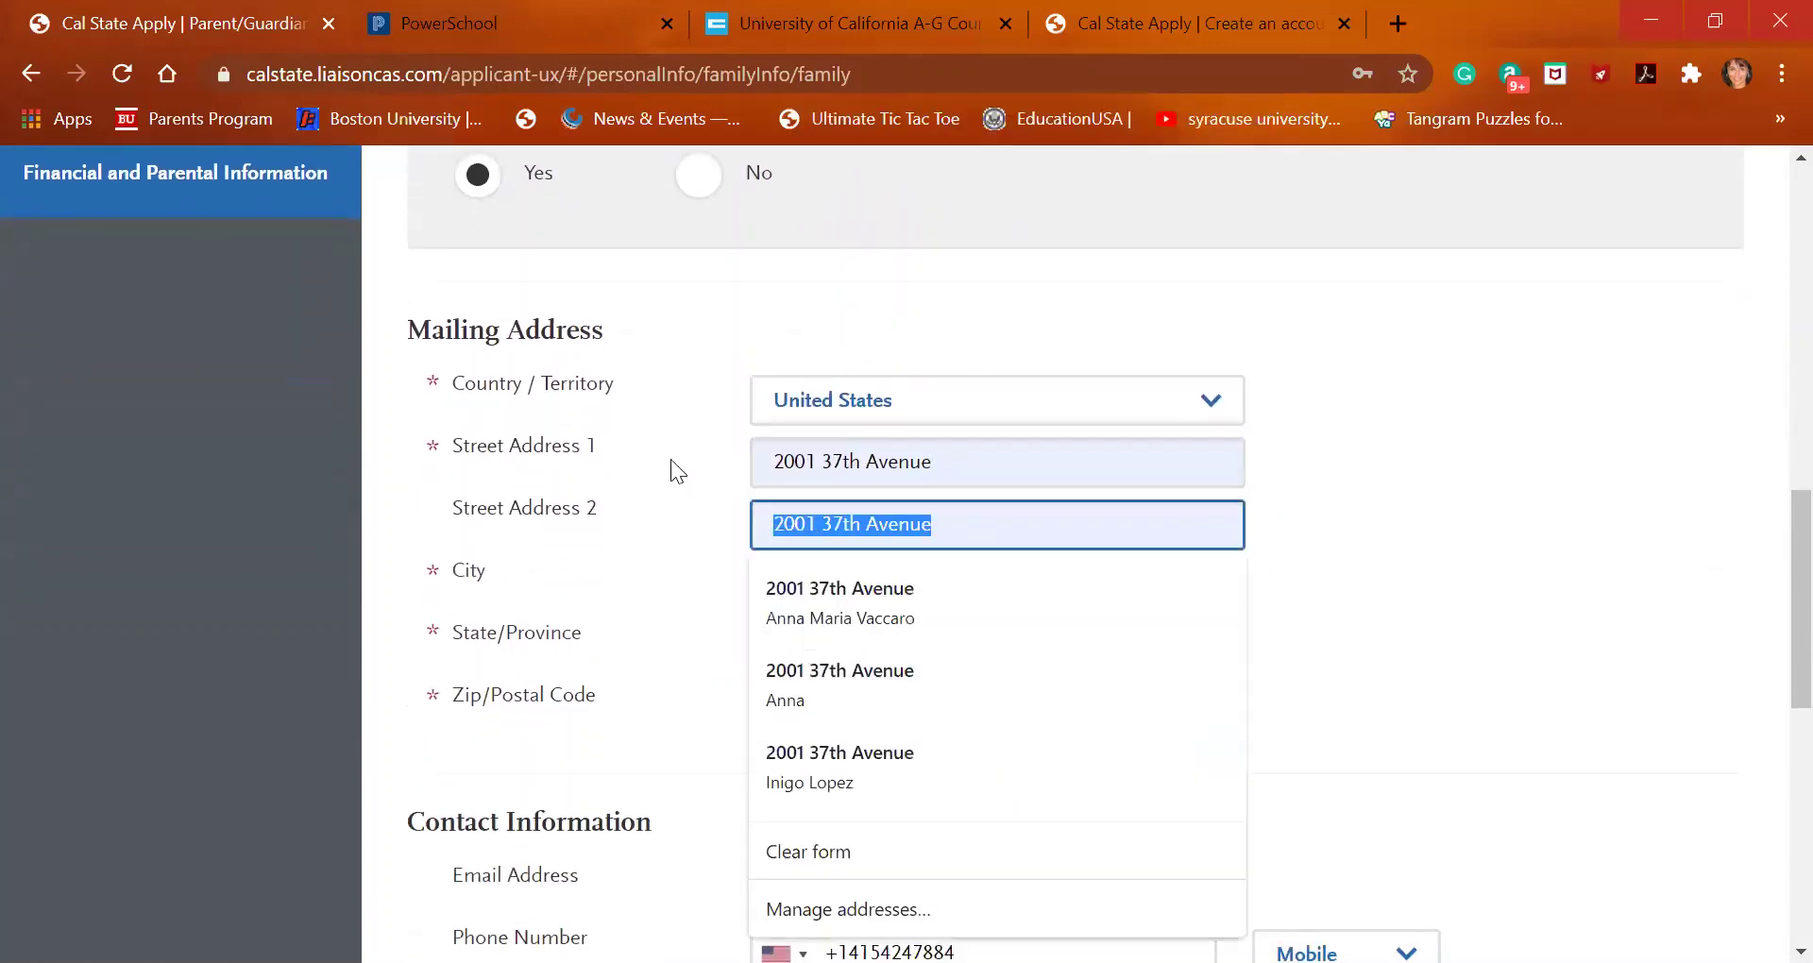
pyautogui.press('BackSpace')
# Enter the parent's email address using the suggested completion
pyautogui.scroll(-1, 667, 455)
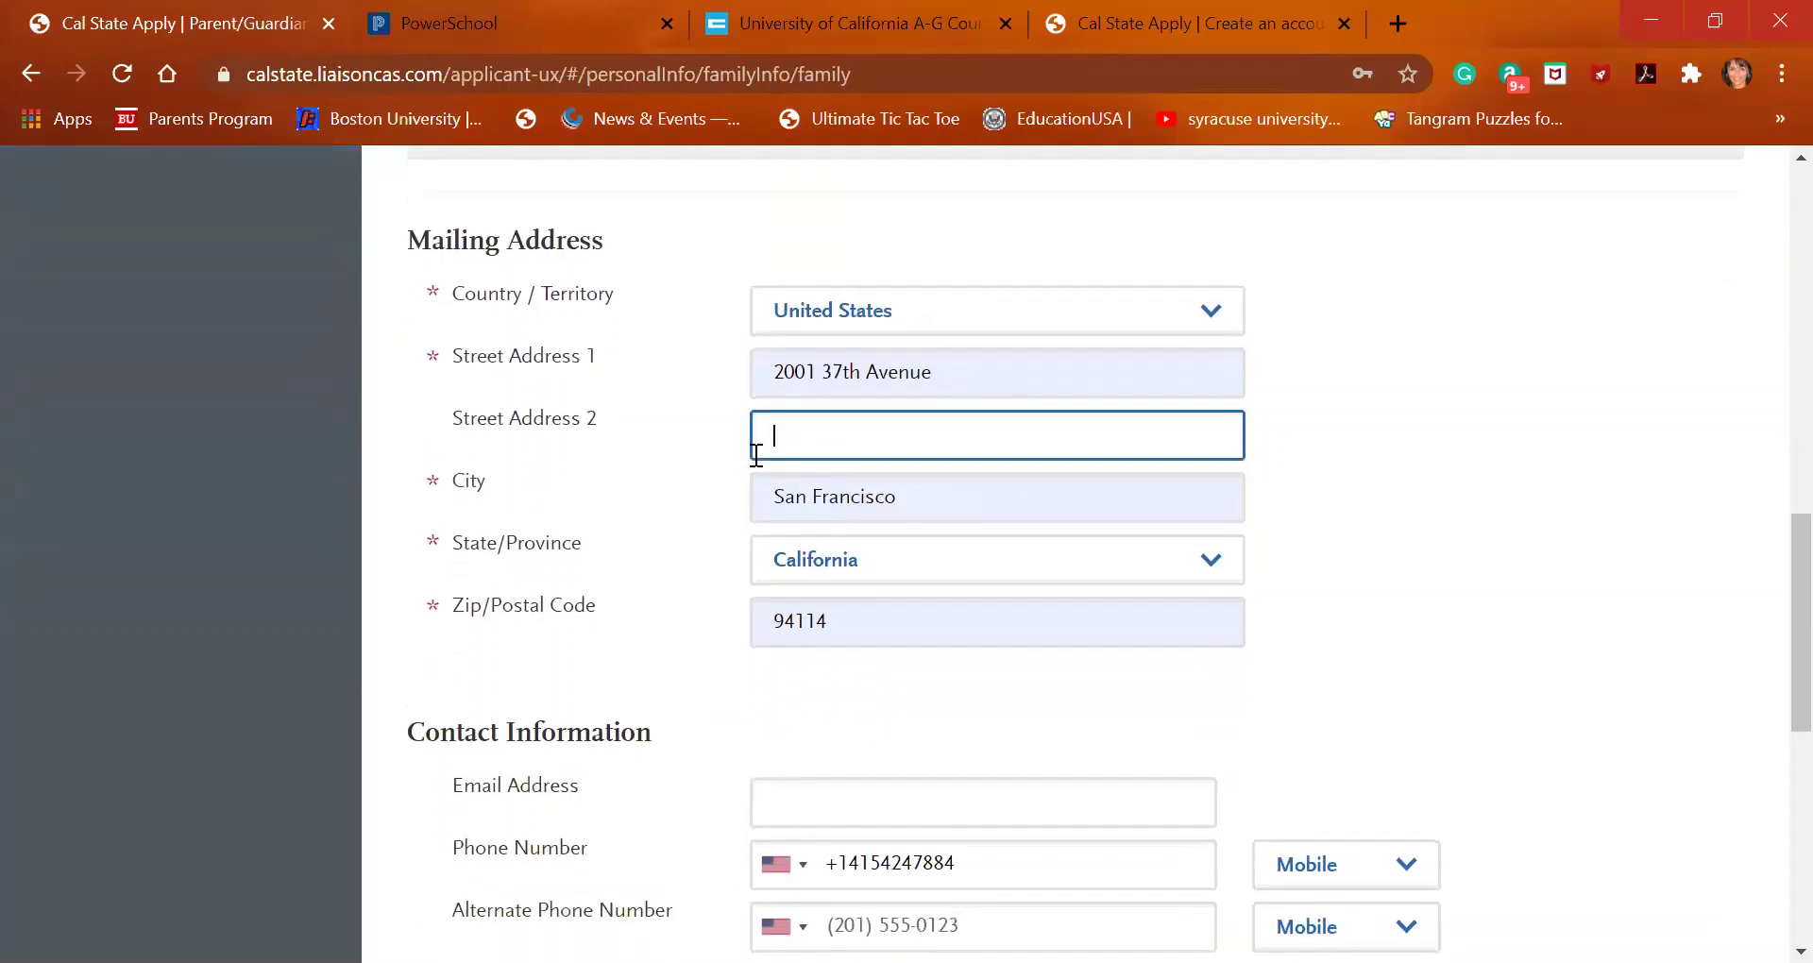
pyautogui.scroll(-1, 829, 554)
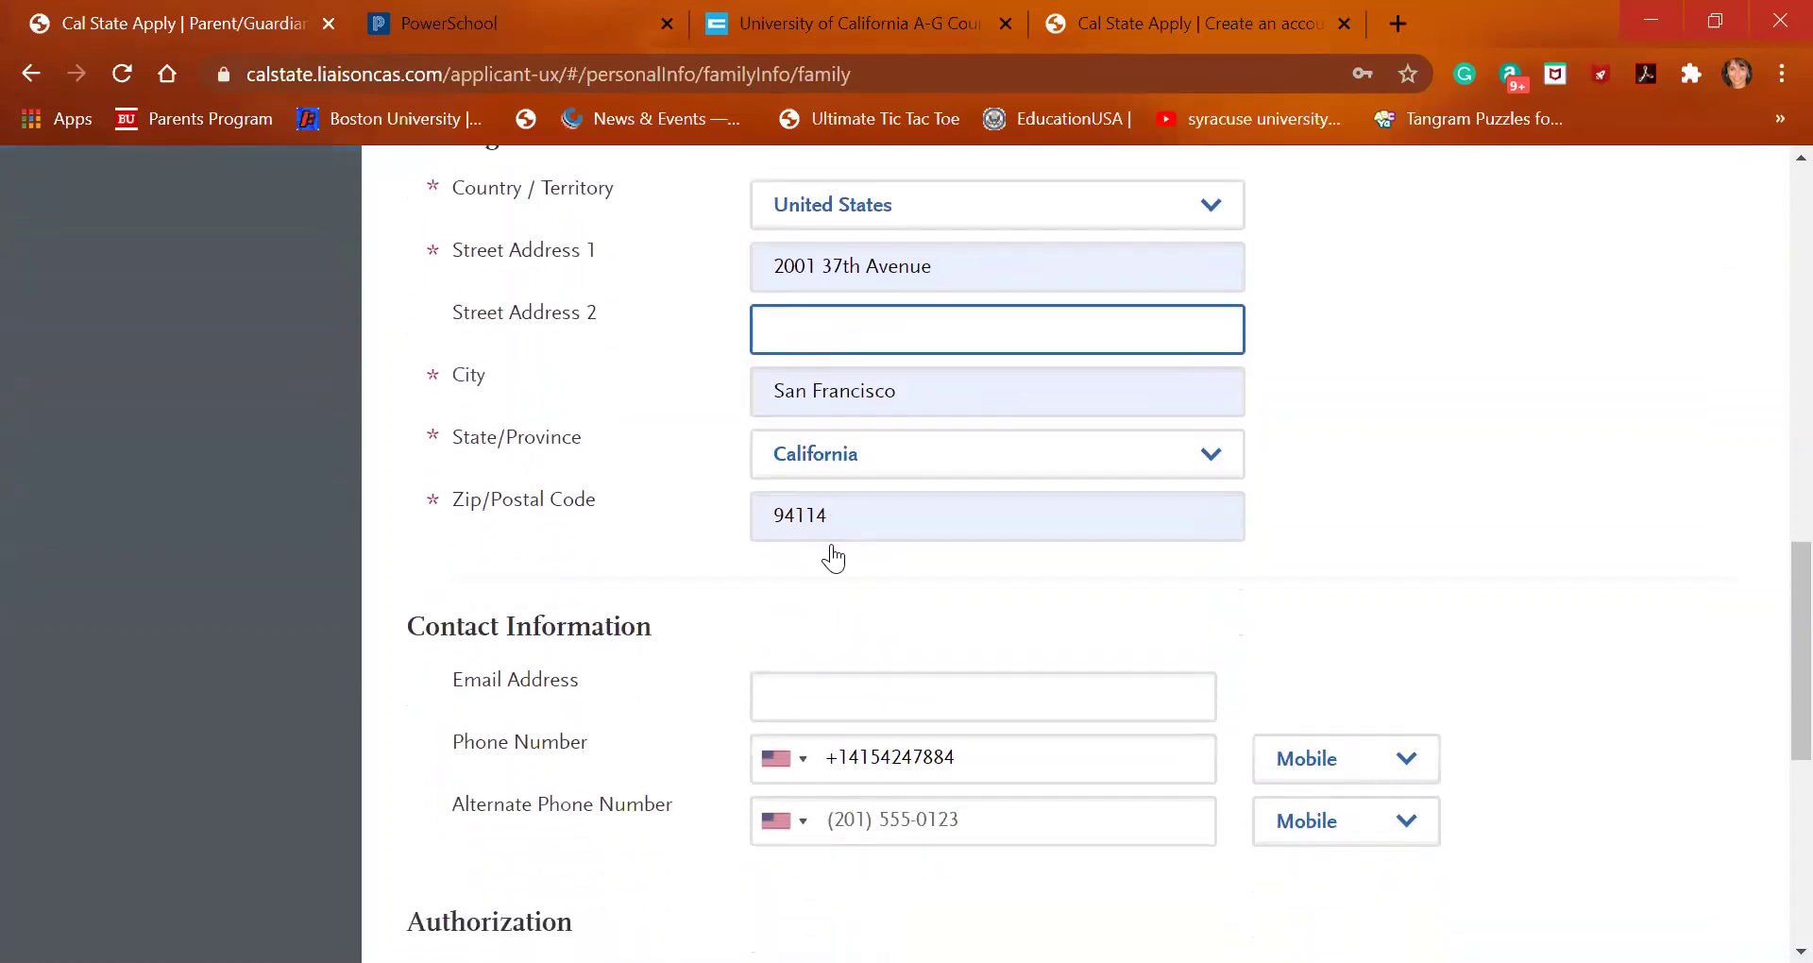
pyautogui.click(847, 695)
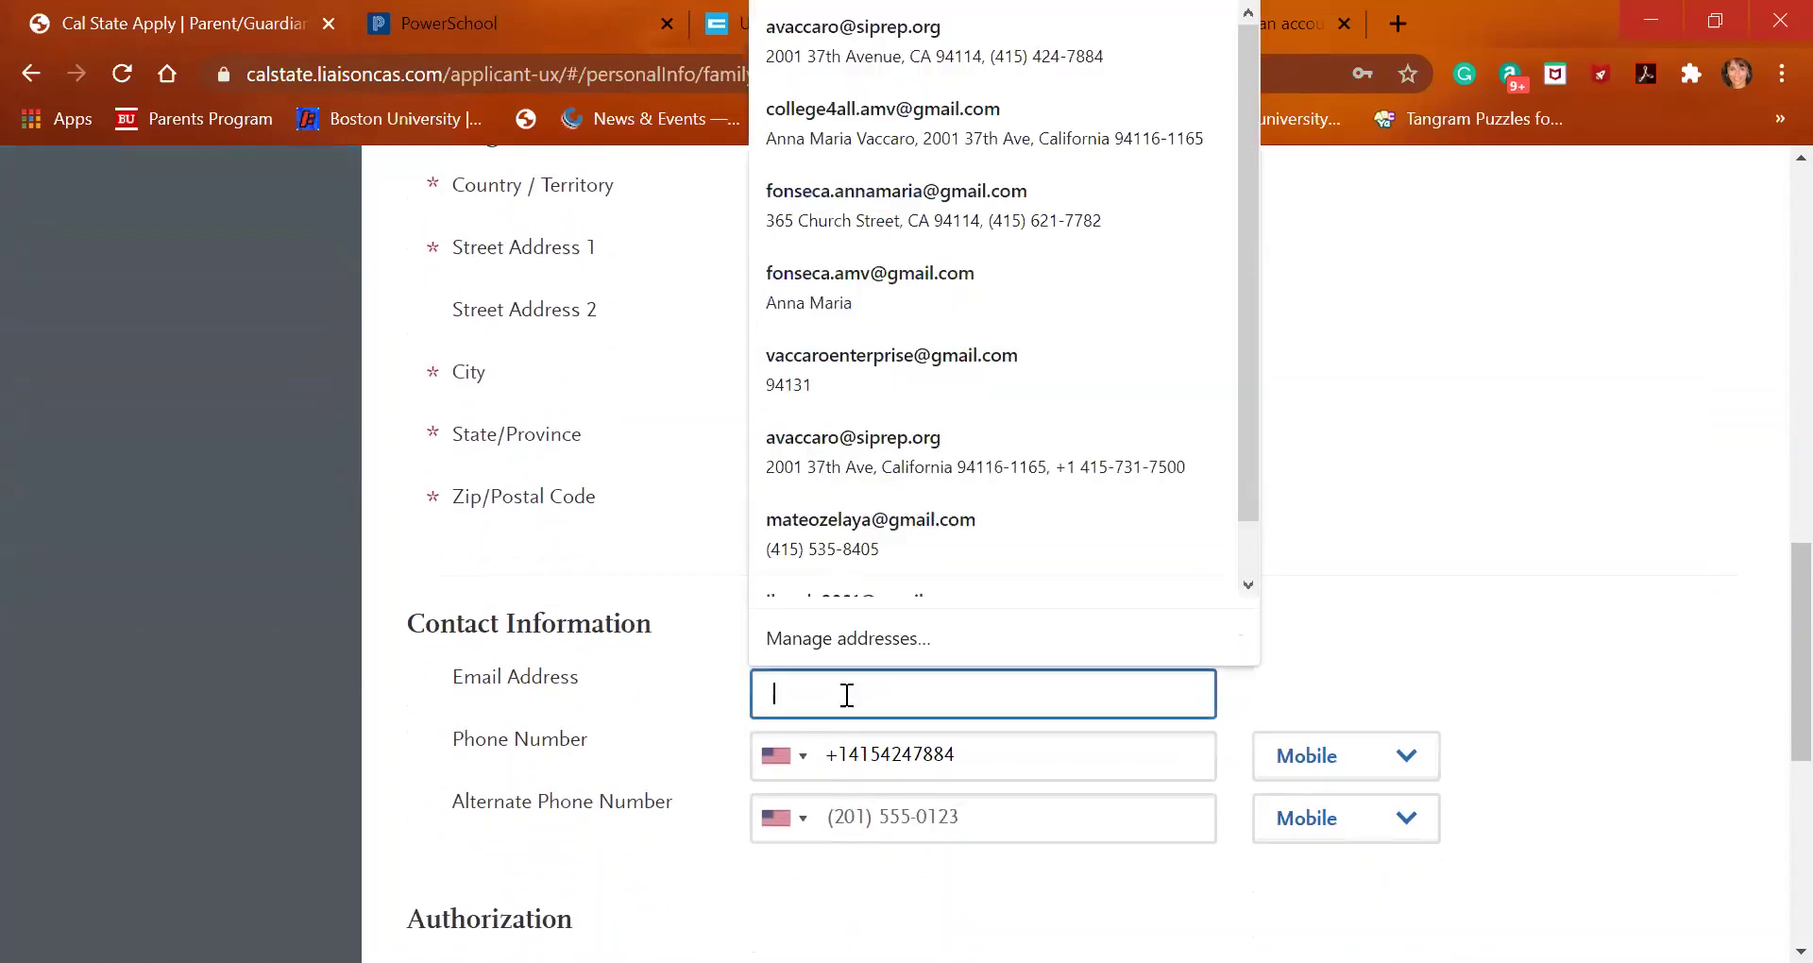
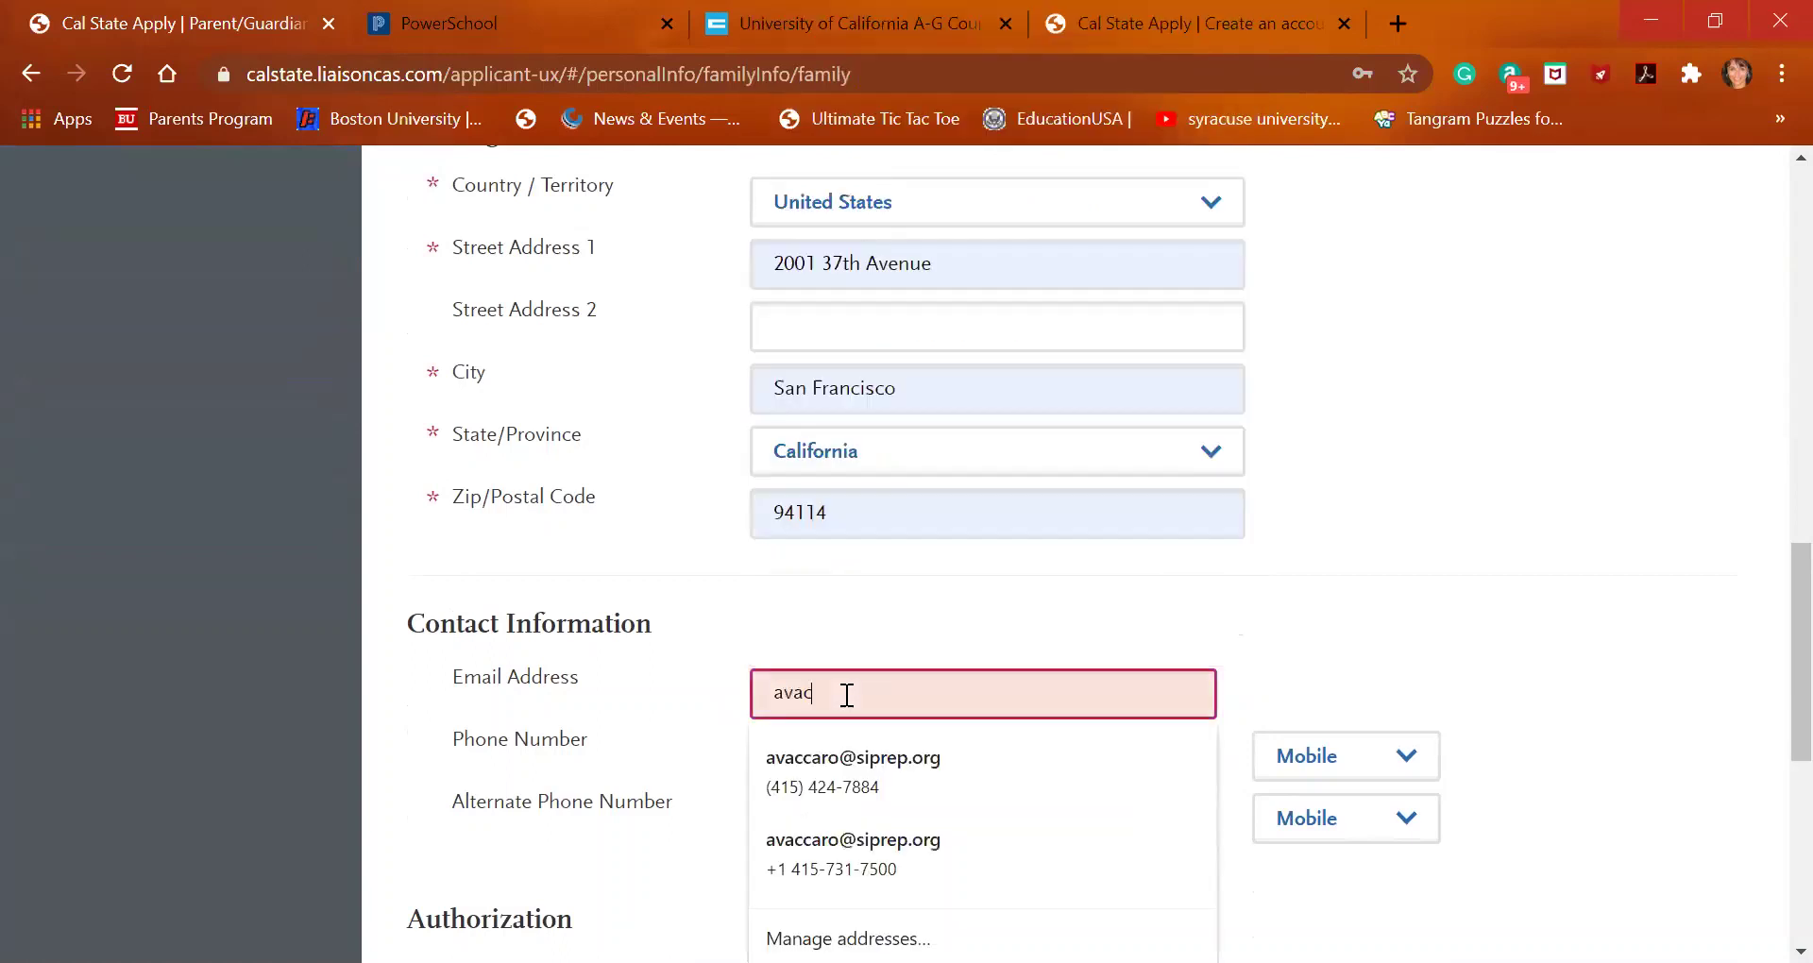
pyautogui.press('Down')
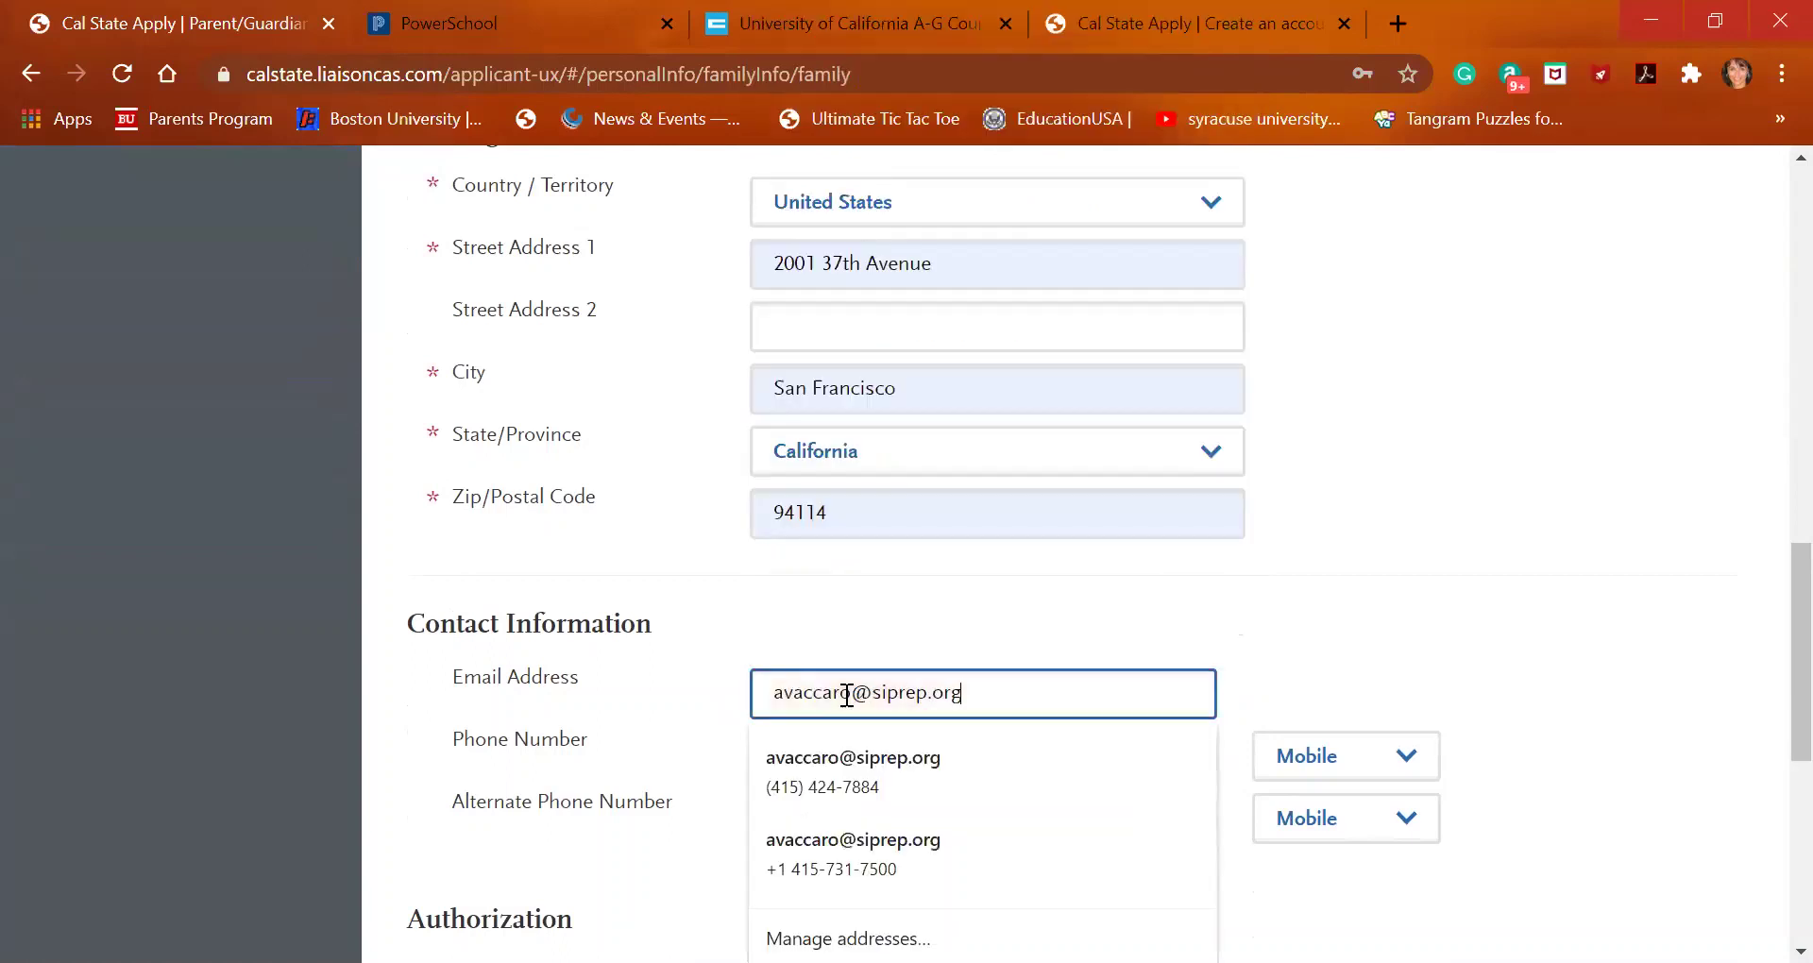
pyautogui.press('Return')
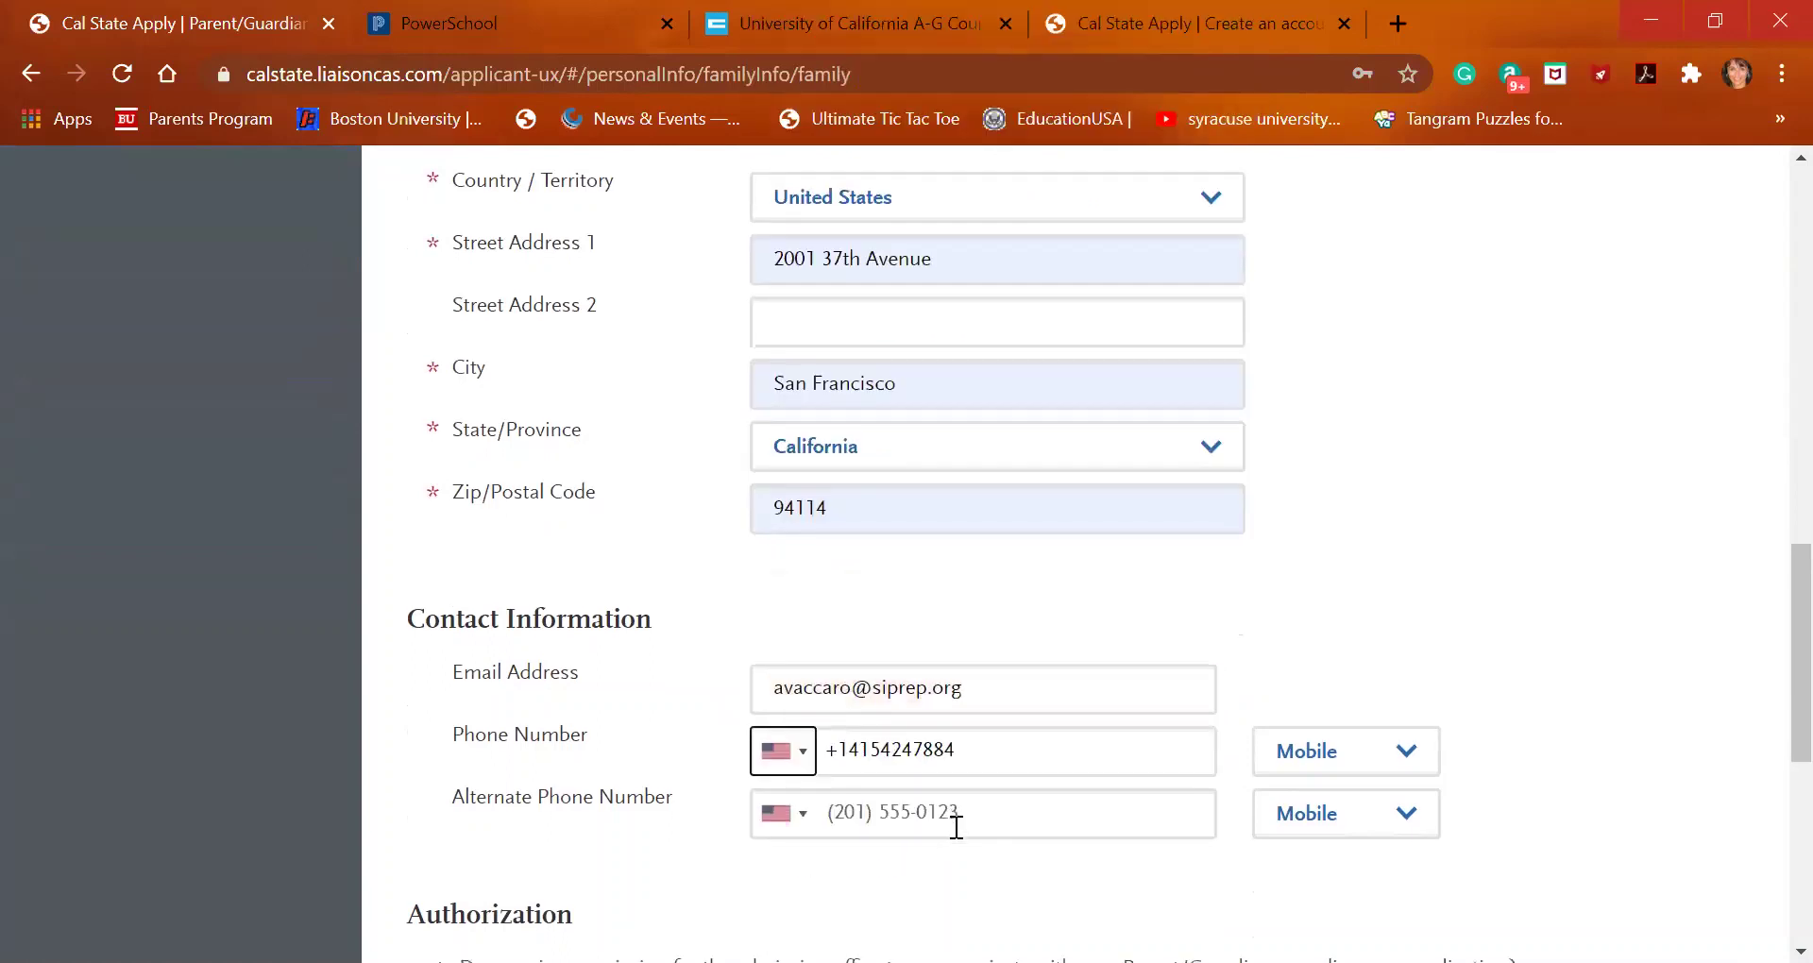
# Allow the admission office to contact the parent and delete the parent's phone number
pyautogui.scroll(-7, 951, 826)
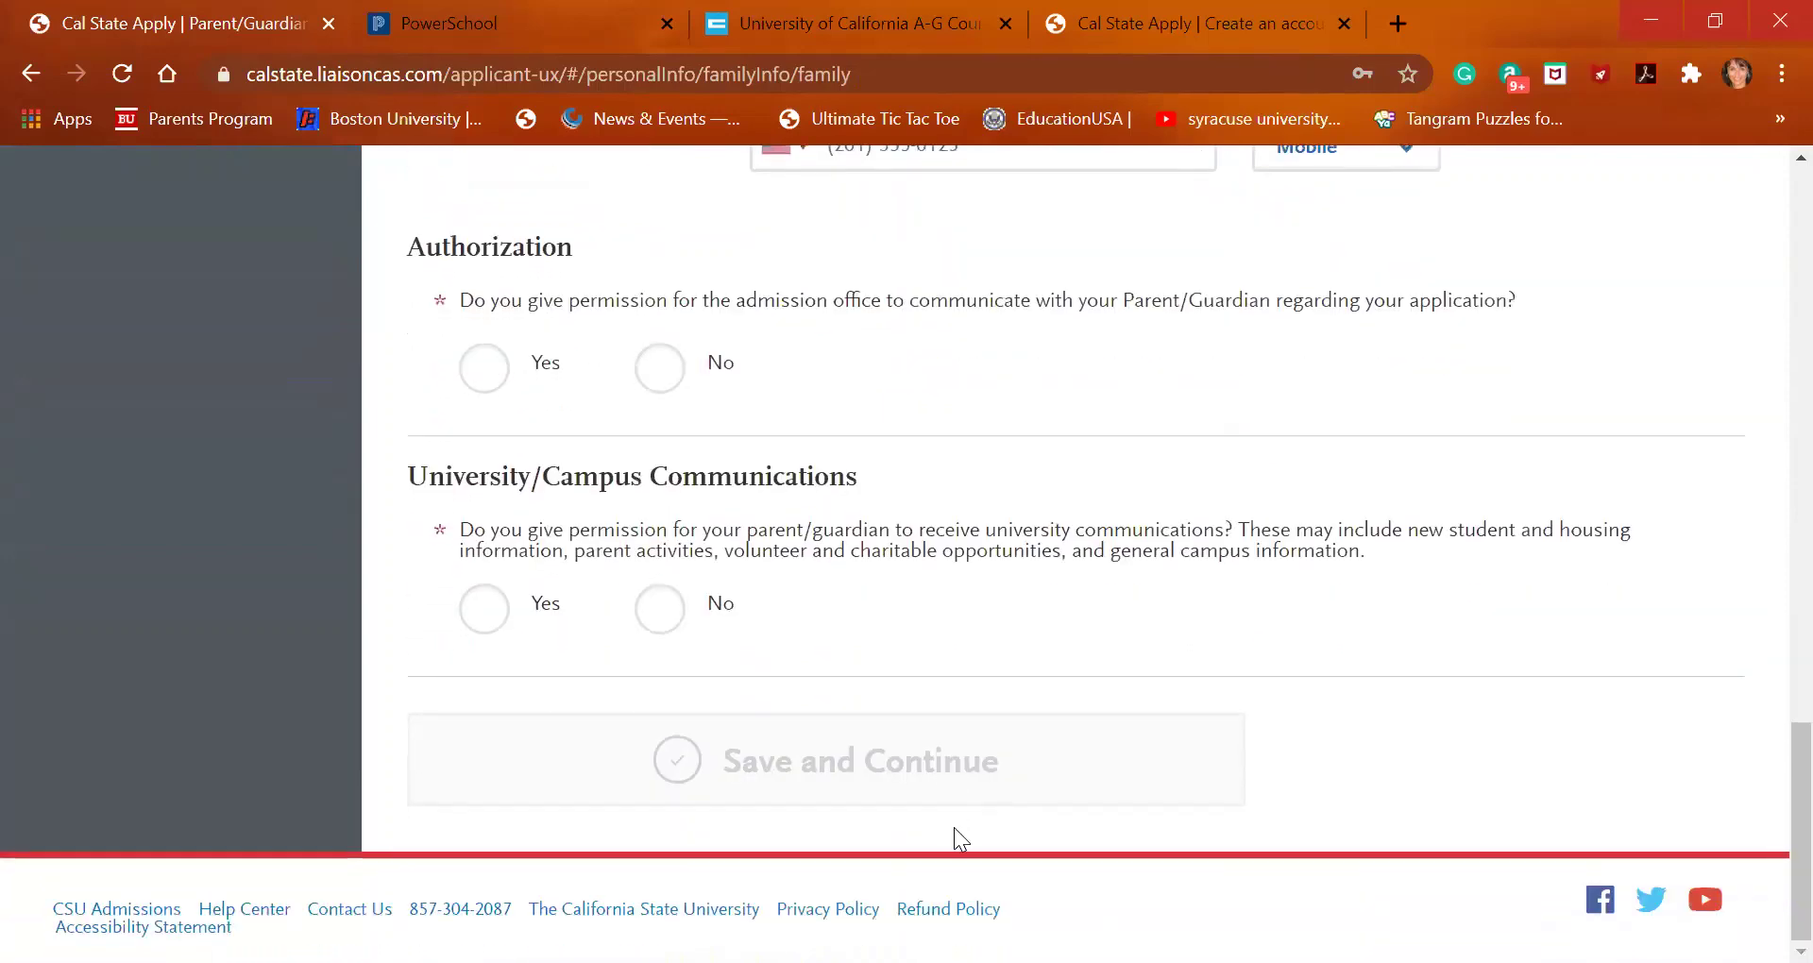
pyautogui.scroll(1, 850, 656)
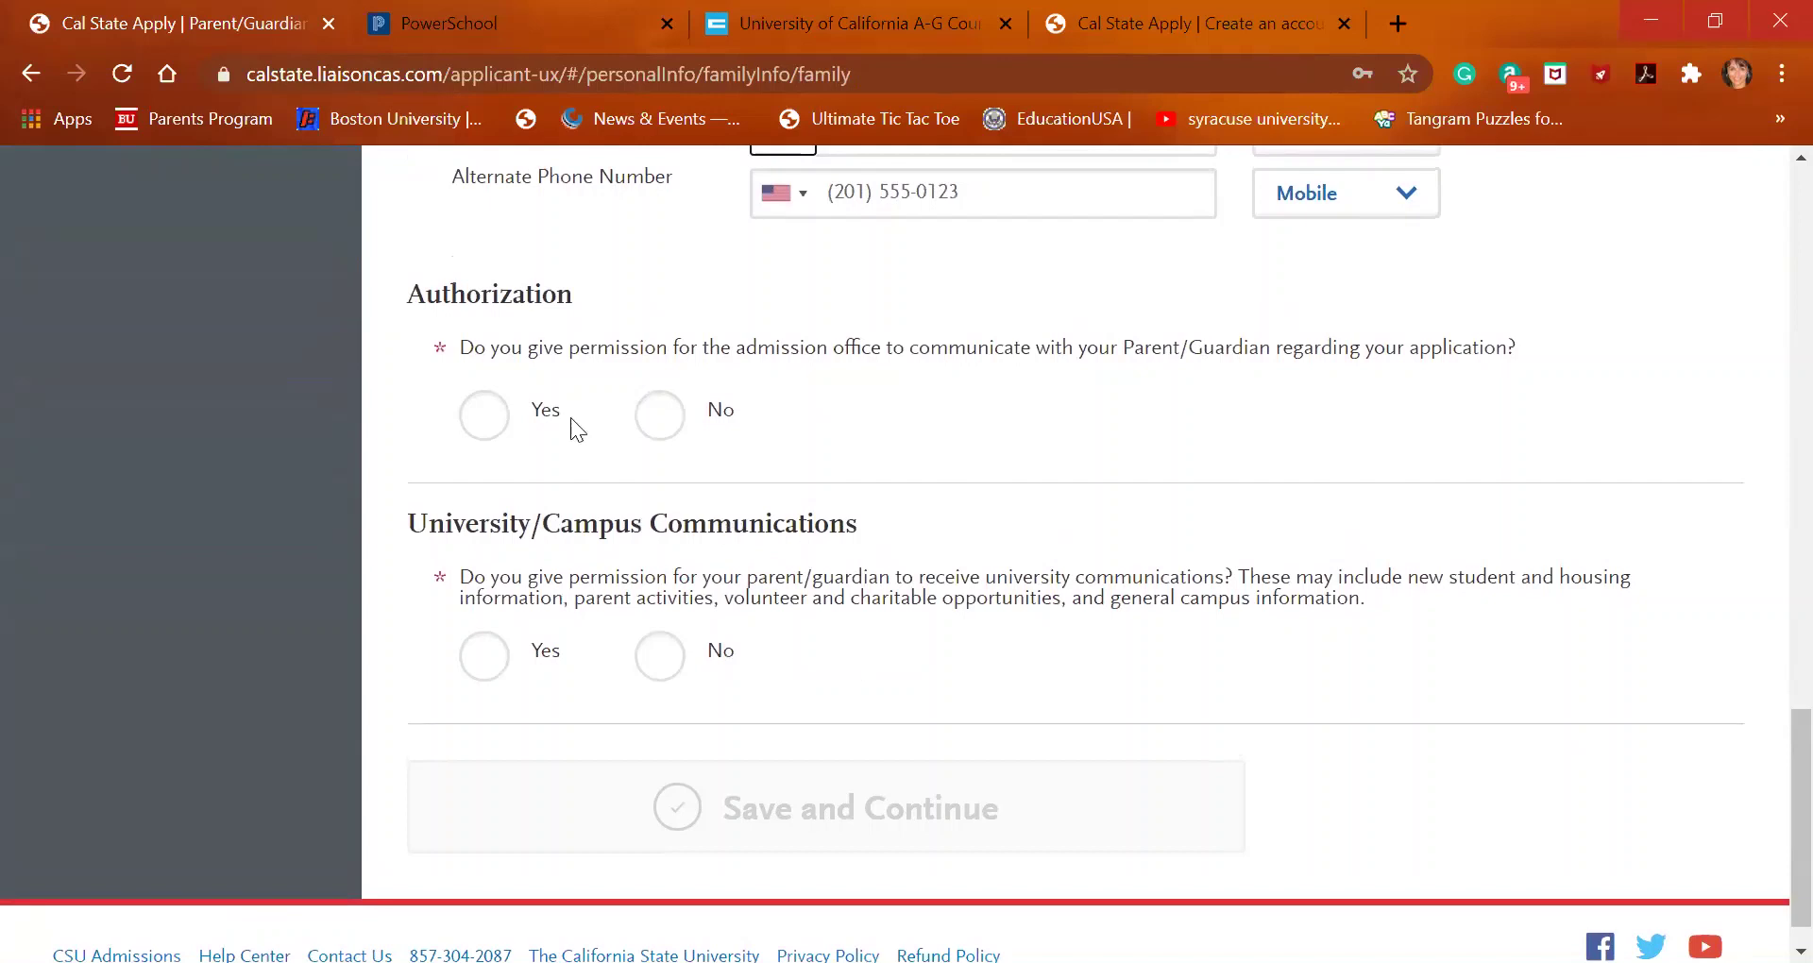
pyautogui.scroll(5, 493, 412)
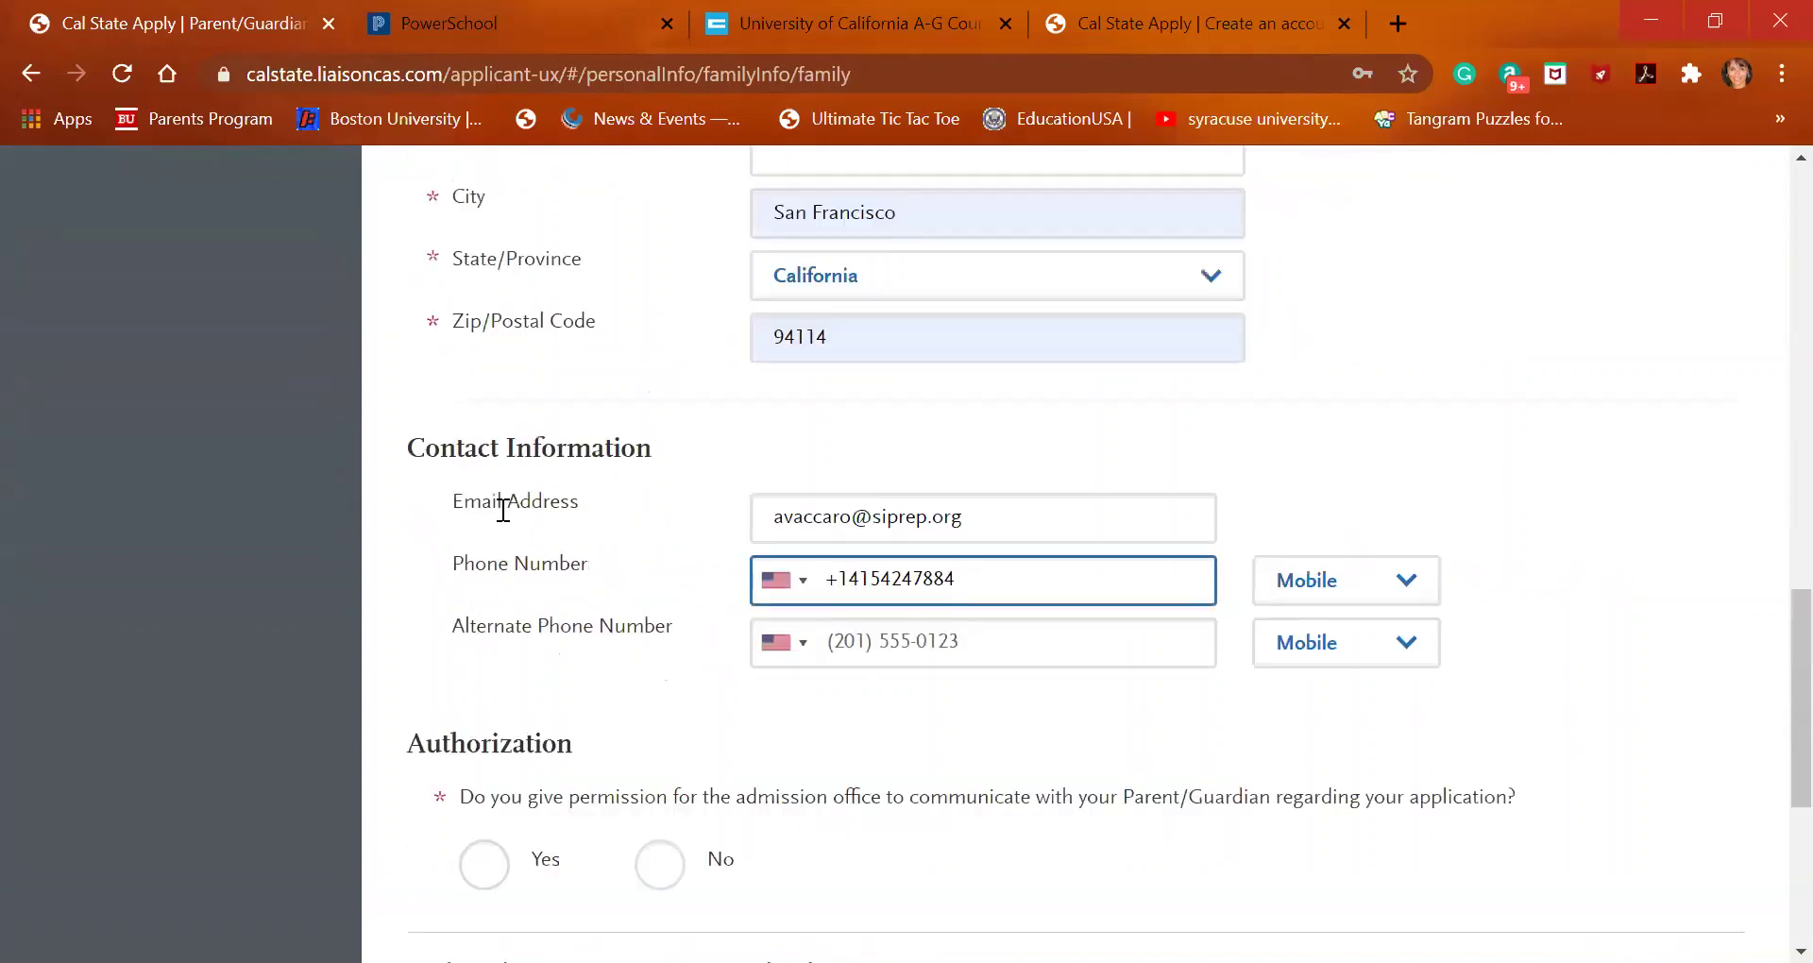
pyautogui.click(508, 867)
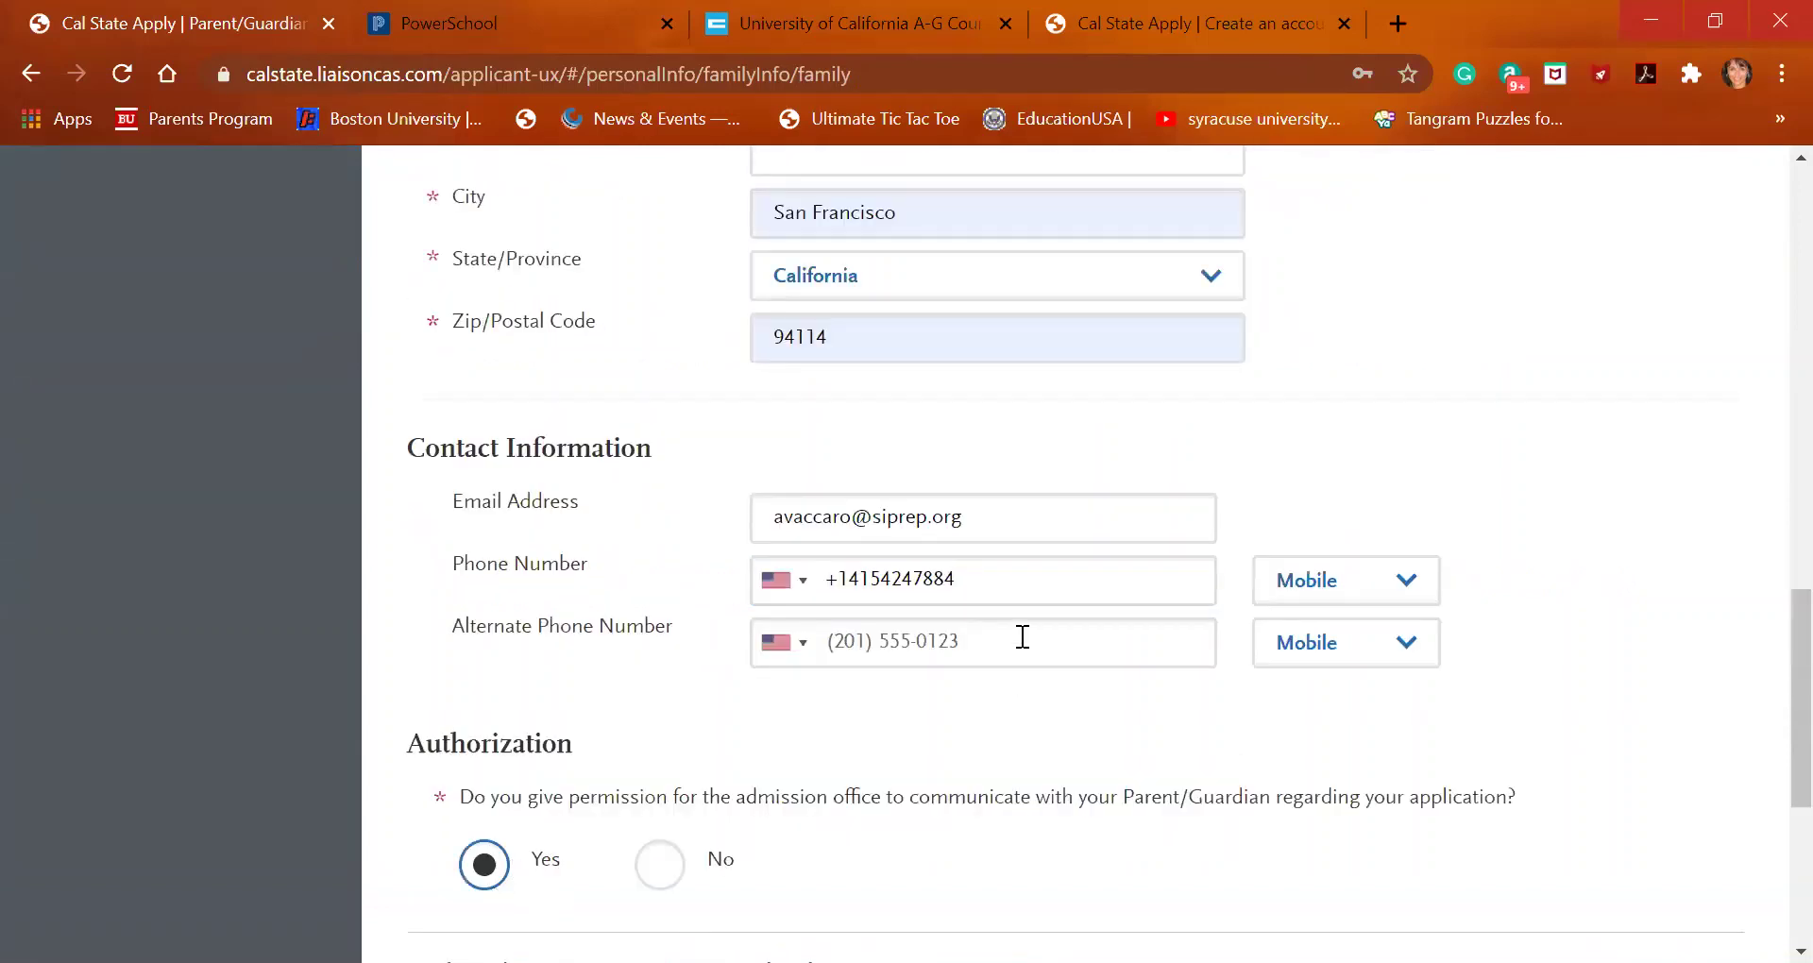
pyautogui.moveTo(1061, 571); pyautogui.dragTo(661, 572)
pyautogui.press('BackSpace')
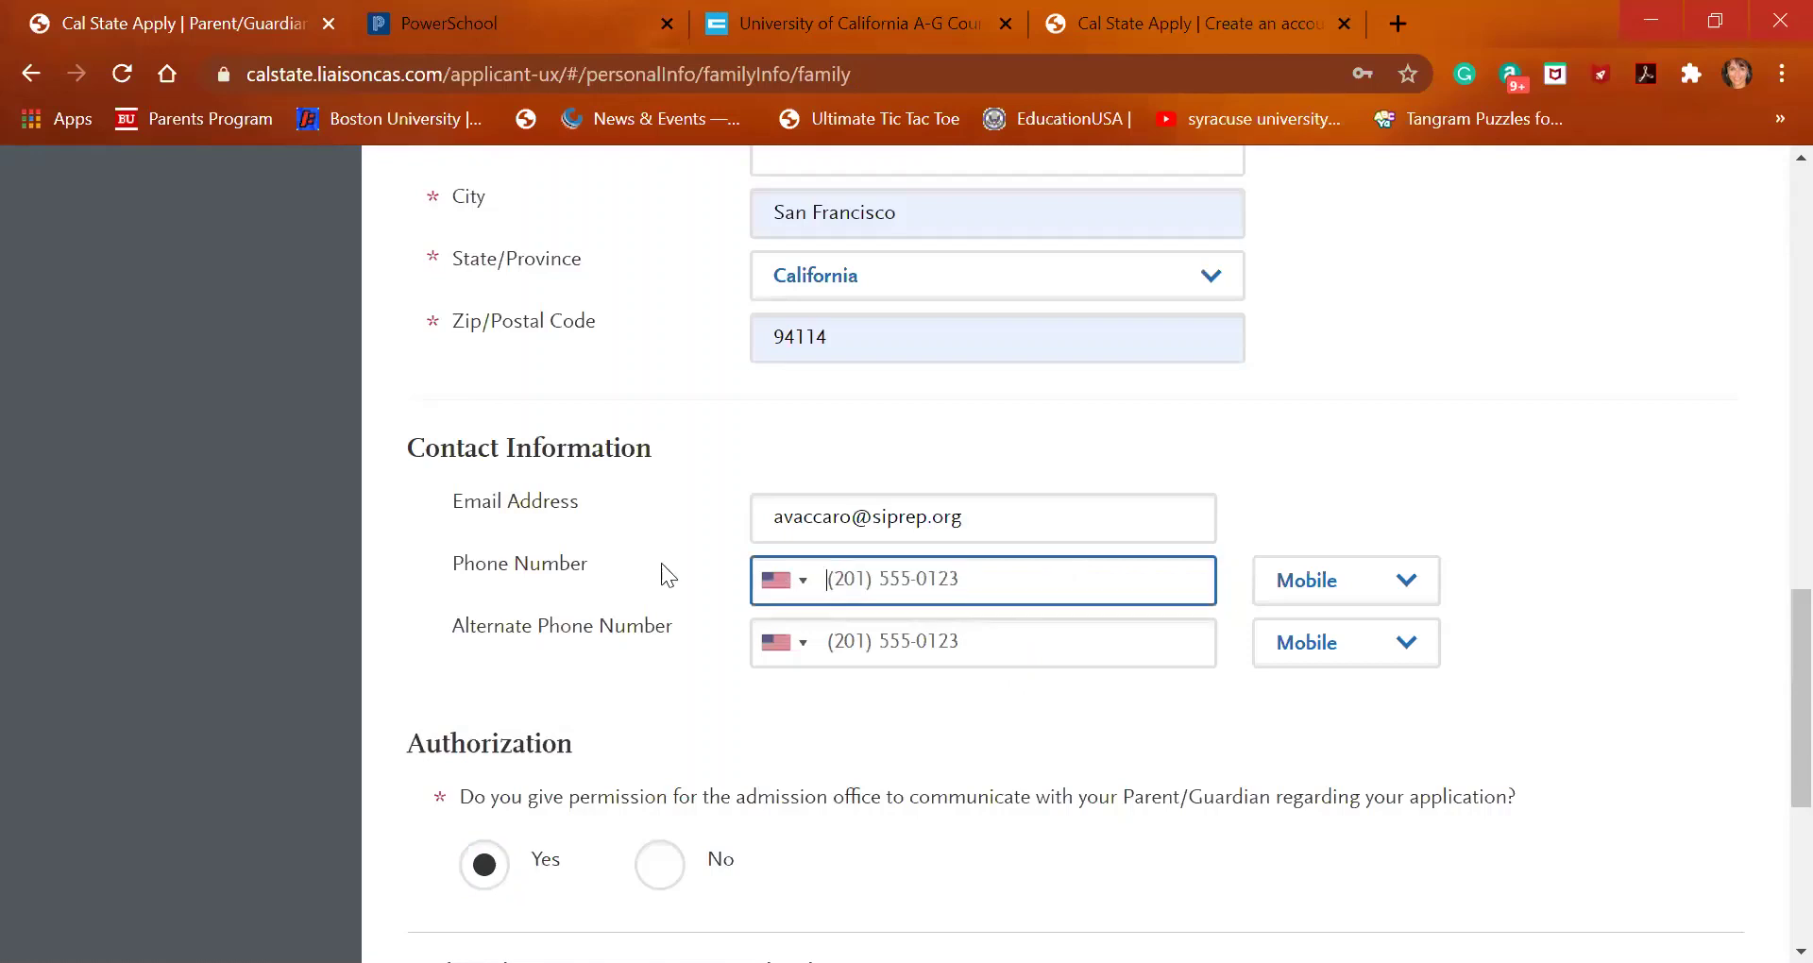
# Allow the parent to receive university communications and save the parent/guardian entry
pyautogui.scroll(-2, 662, 562)
pyautogui.scroll(-1, 661, 563)
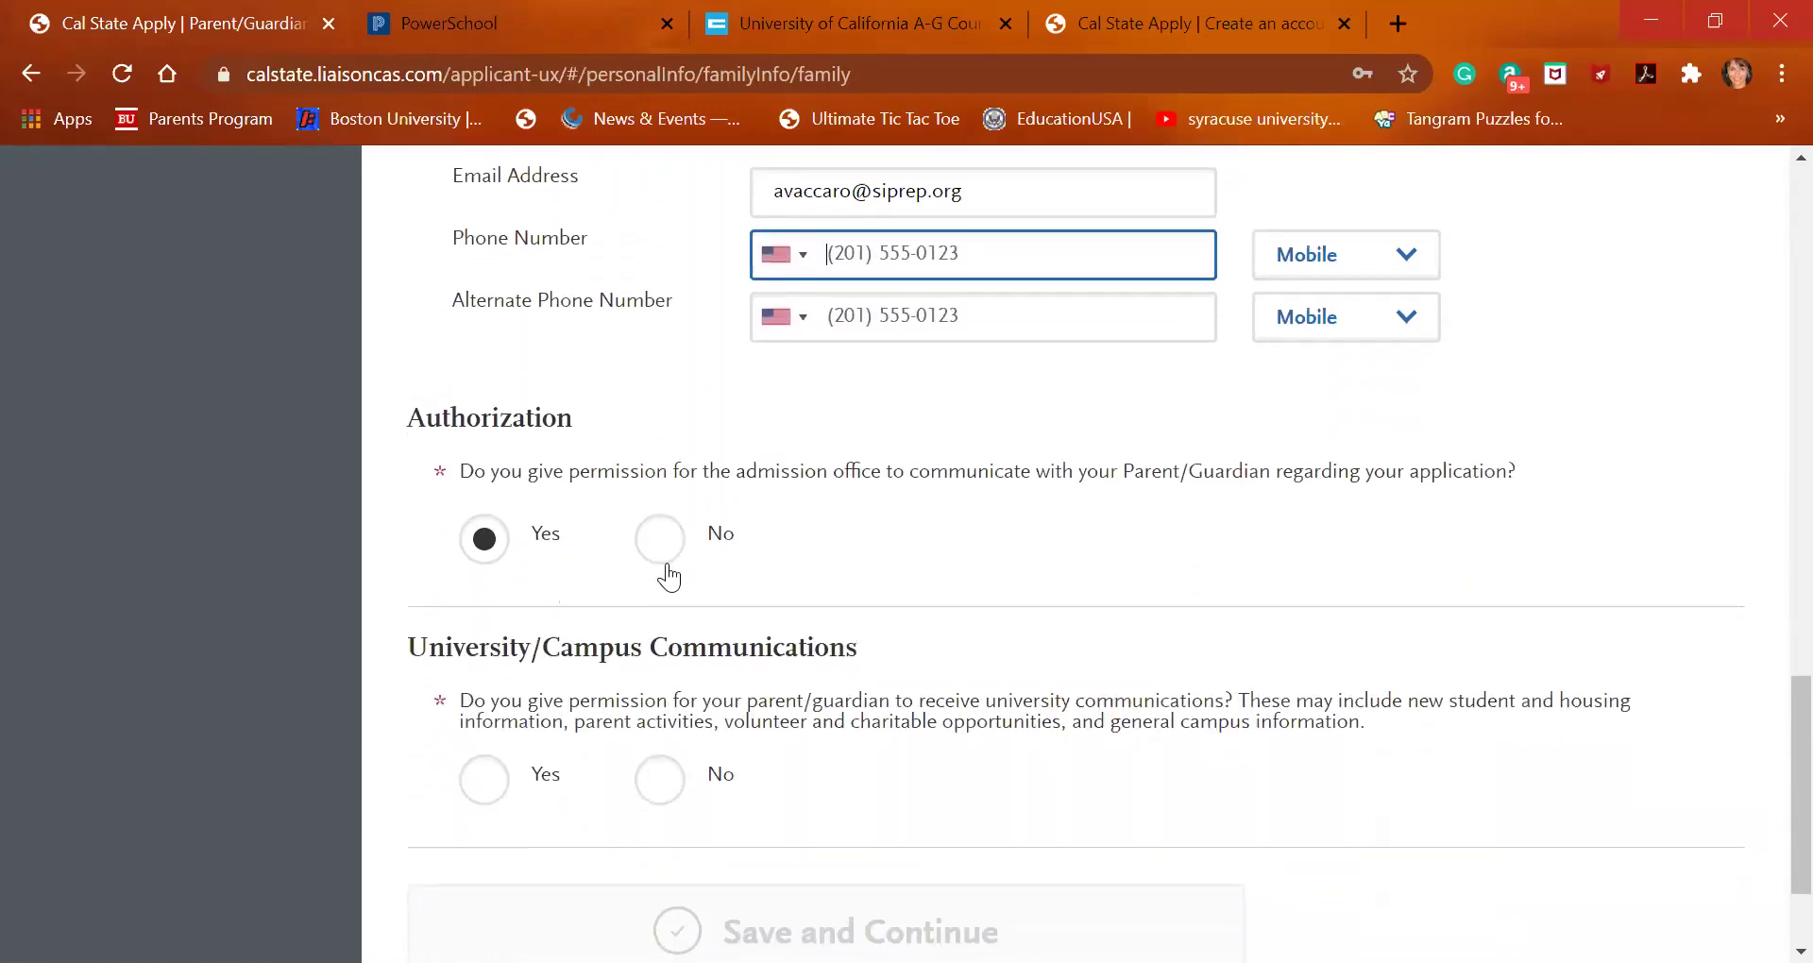
pyautogui.scroll(-1, 623, 704)
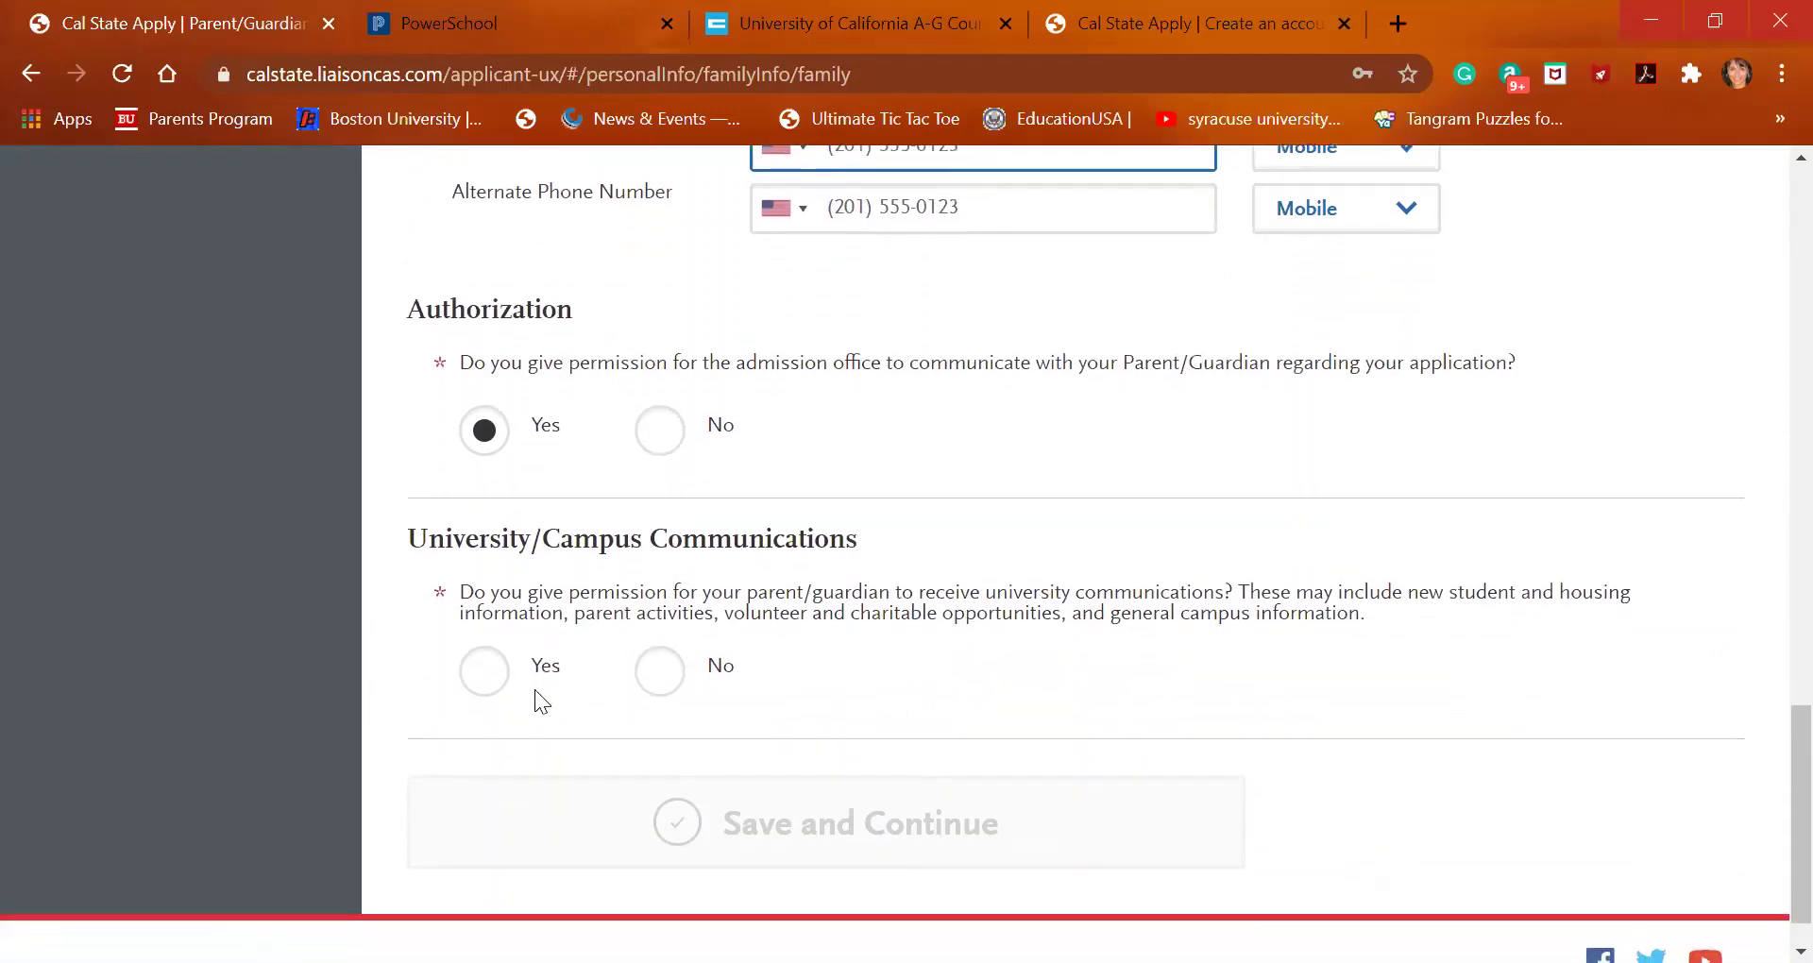
pyautogui.click(498, 680)
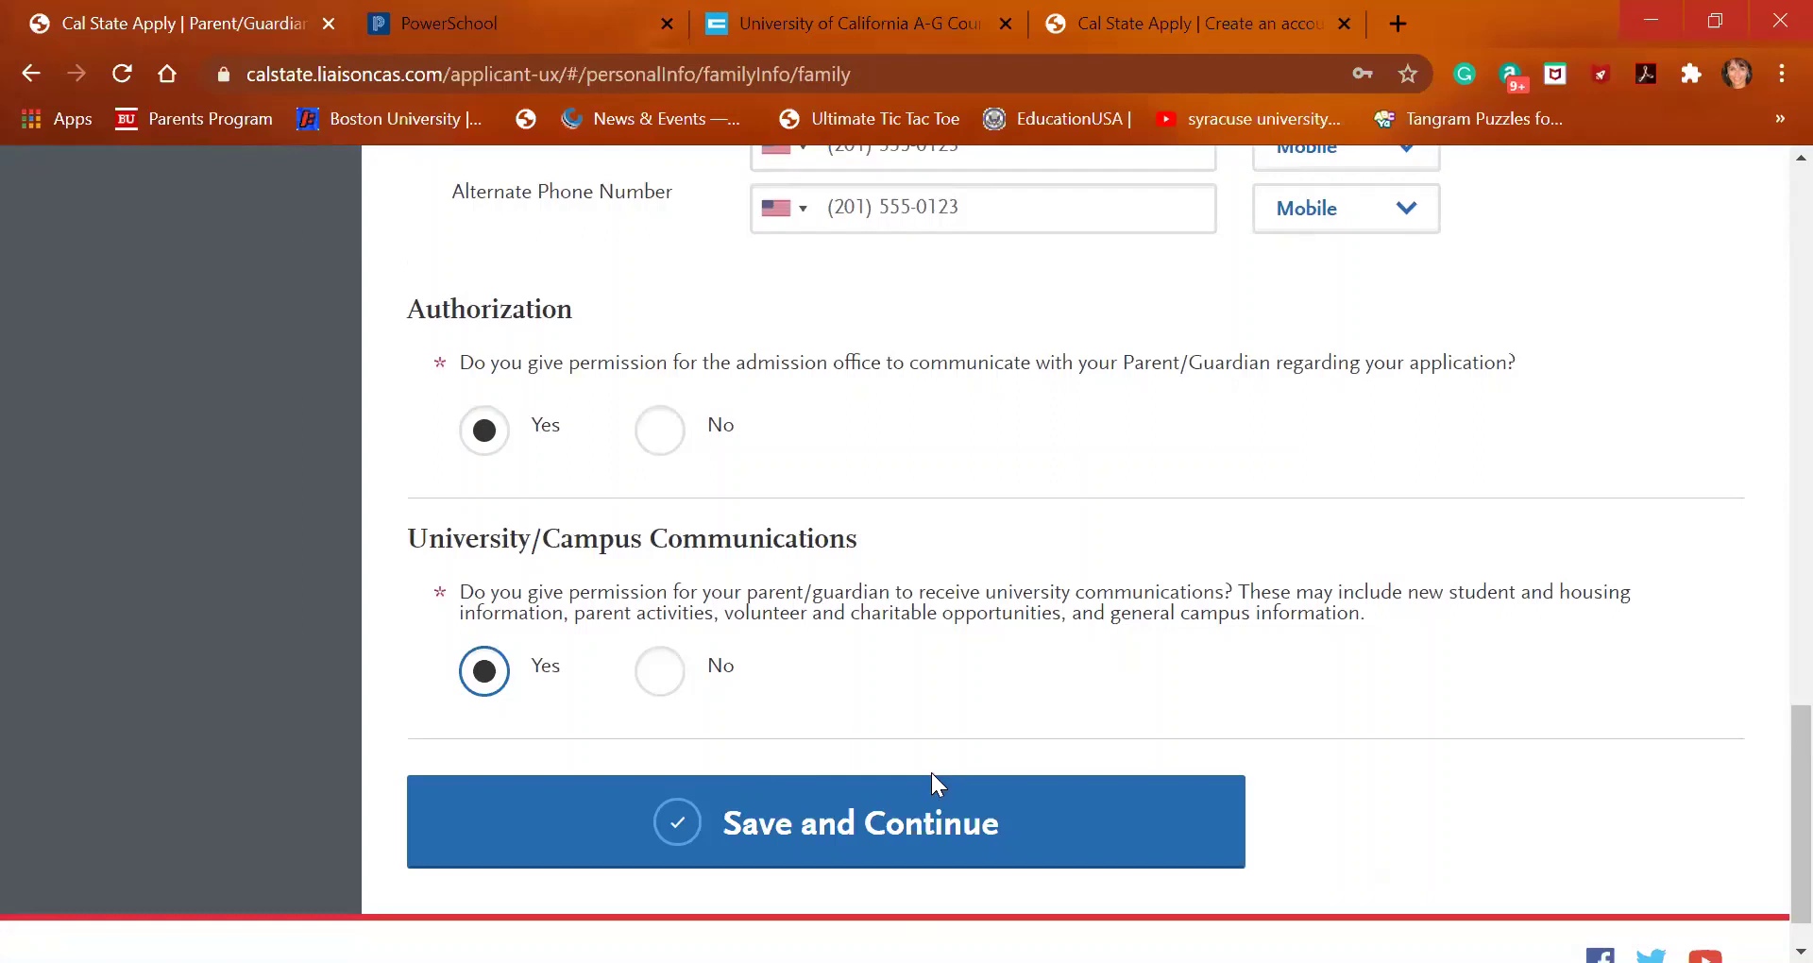
pyautogui.click(913, 825)
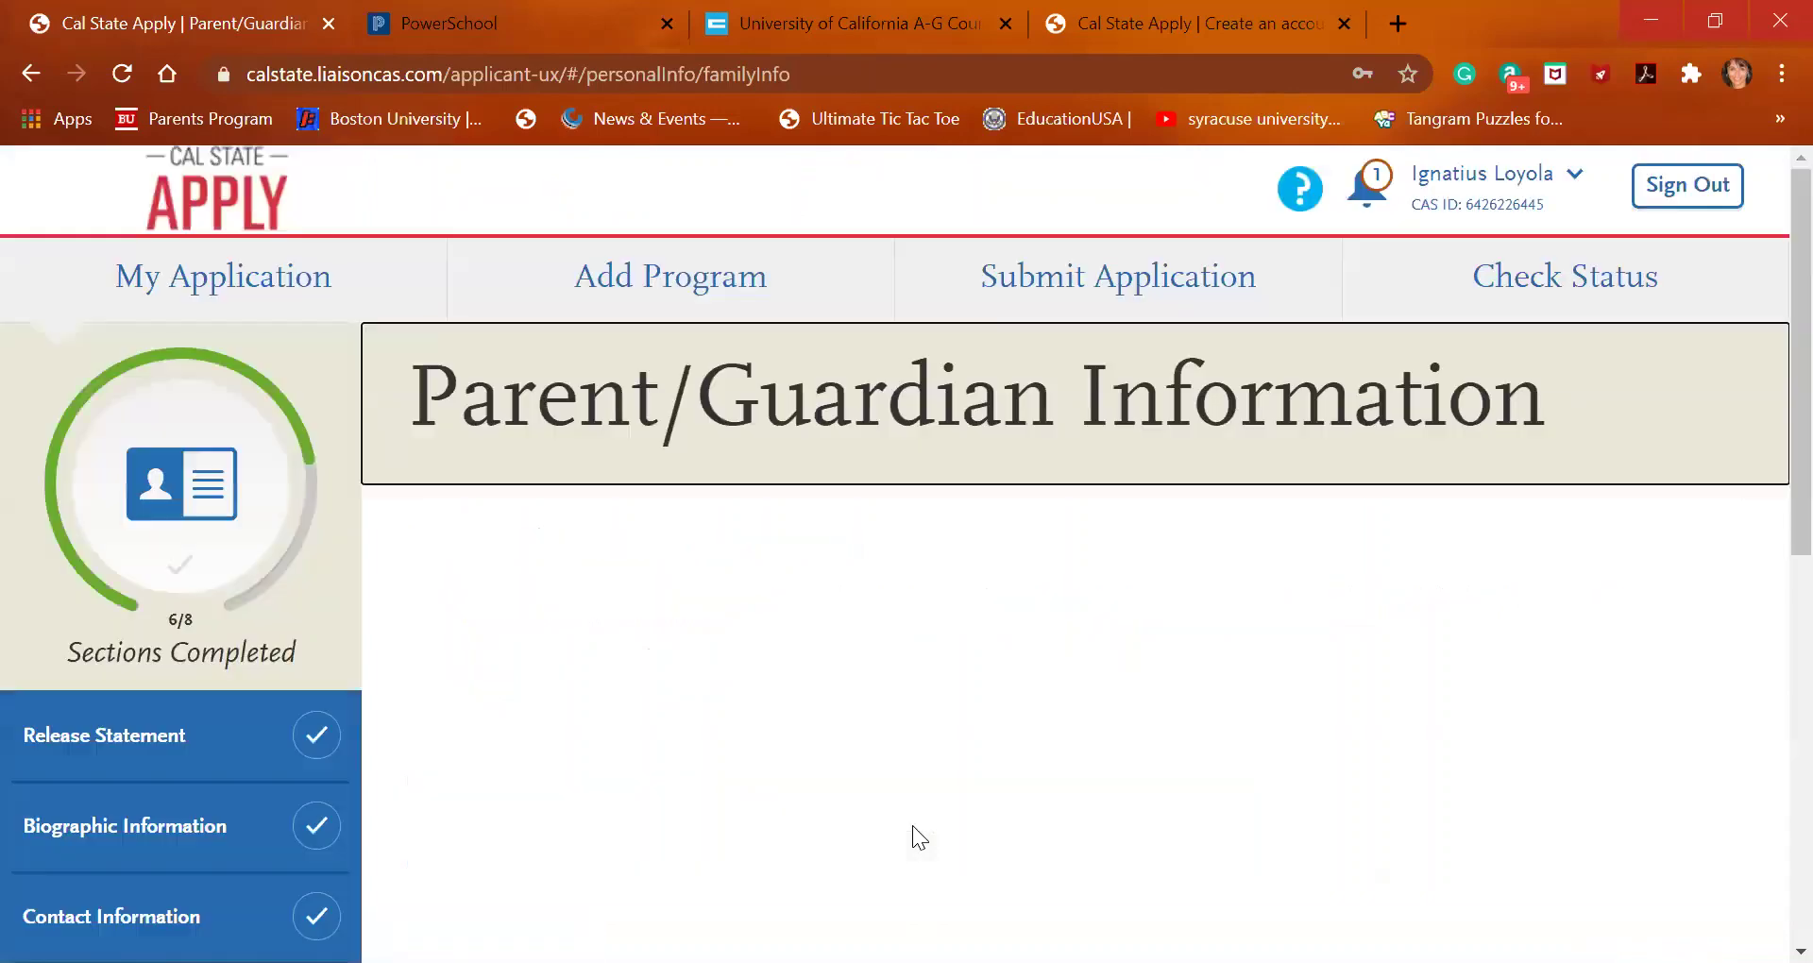
# Go from the Parent/Guardian summary to the Other Information section via the sidebar
pyautogui.scroll(-4, 912, 826)
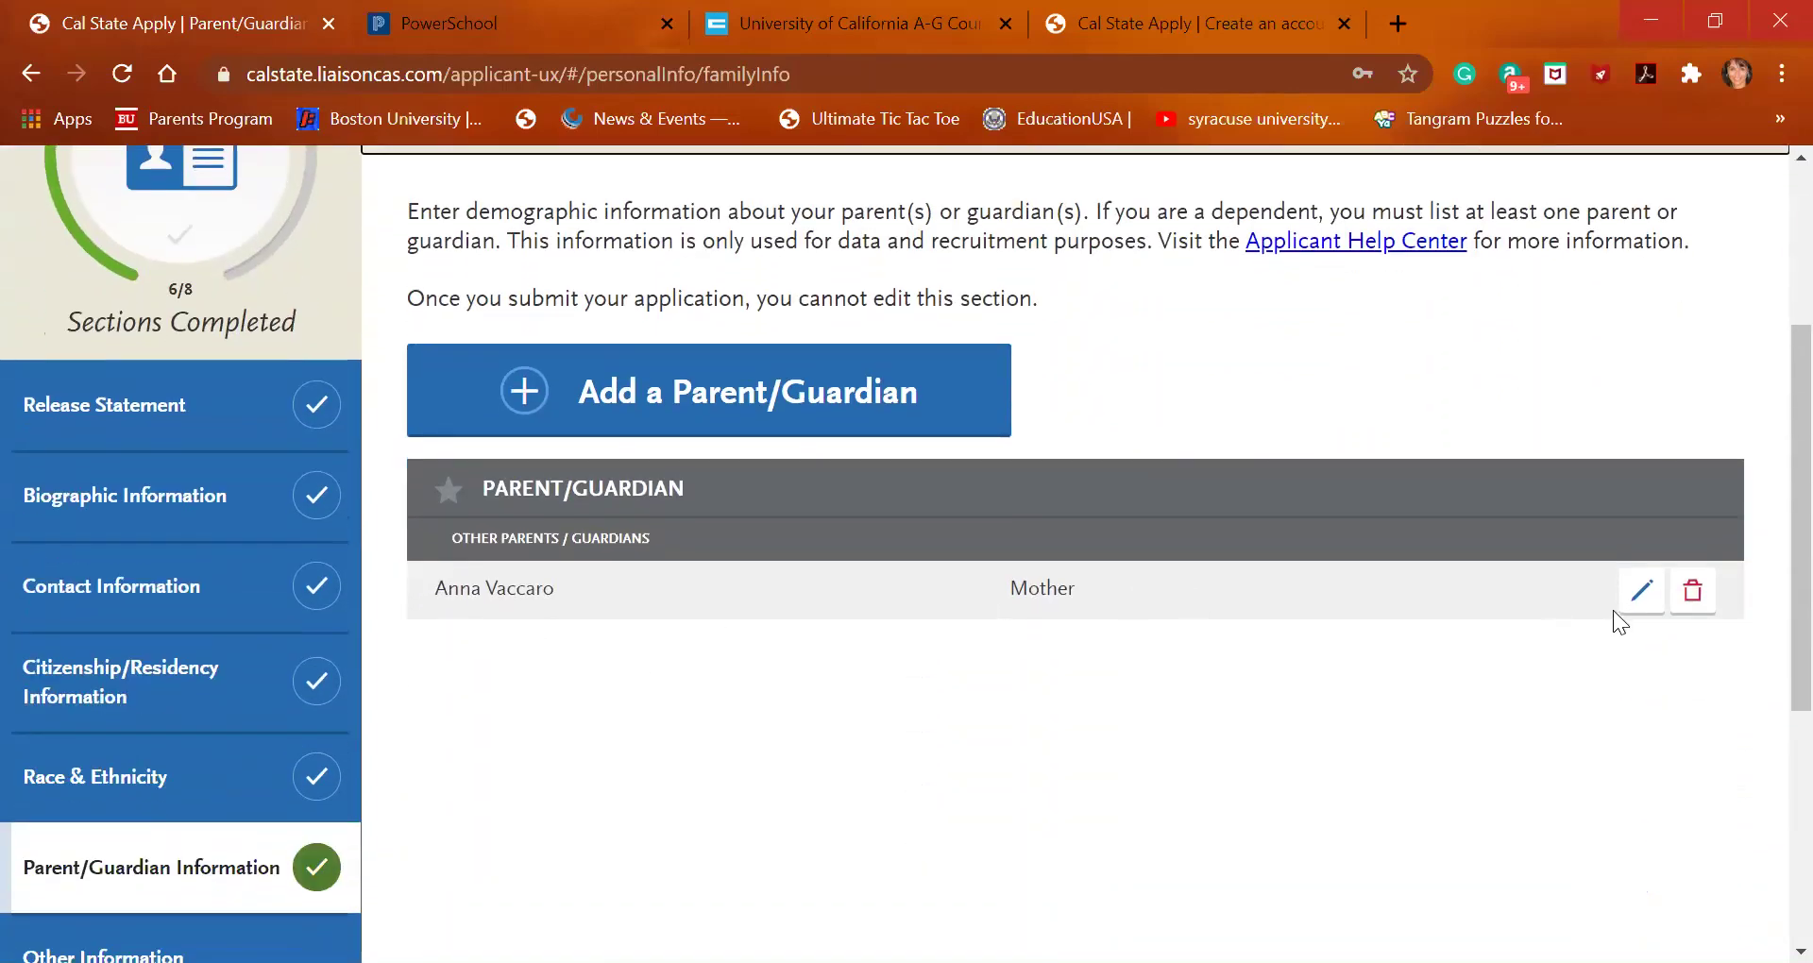
pyautogui.scroll(-2, 321, 642)
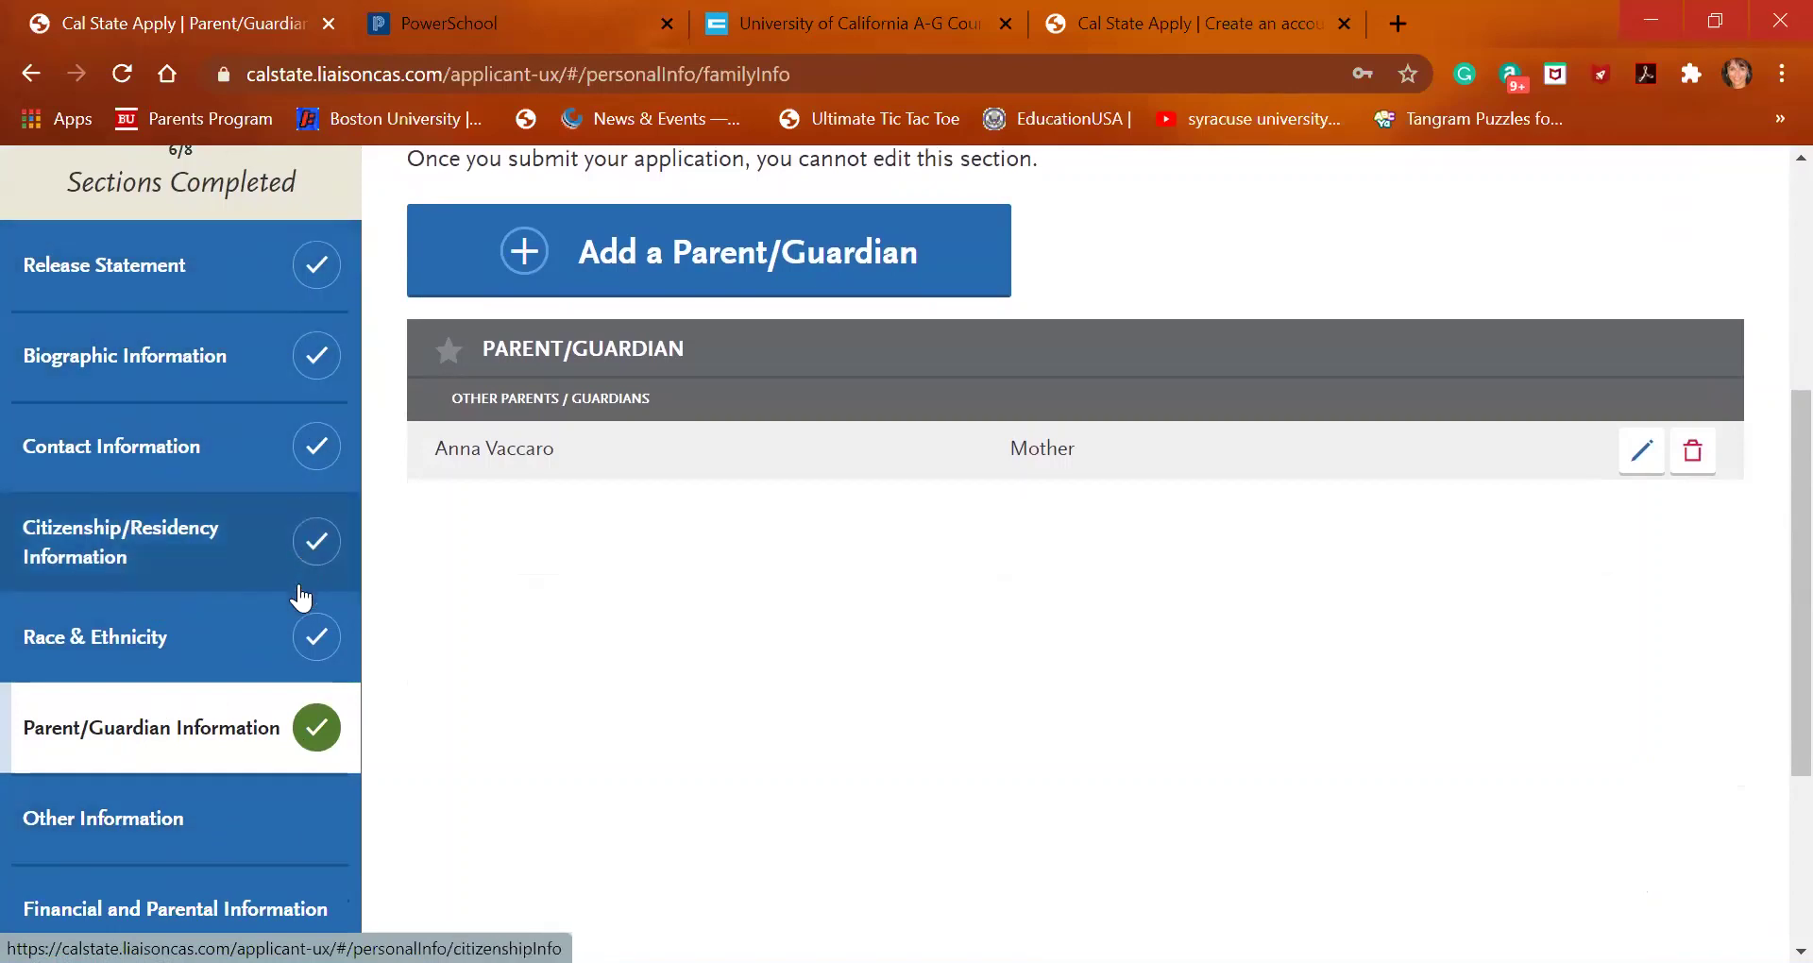
pyautogui.scroll(-2, 299, 599)
pyautogui.click(224, 680)
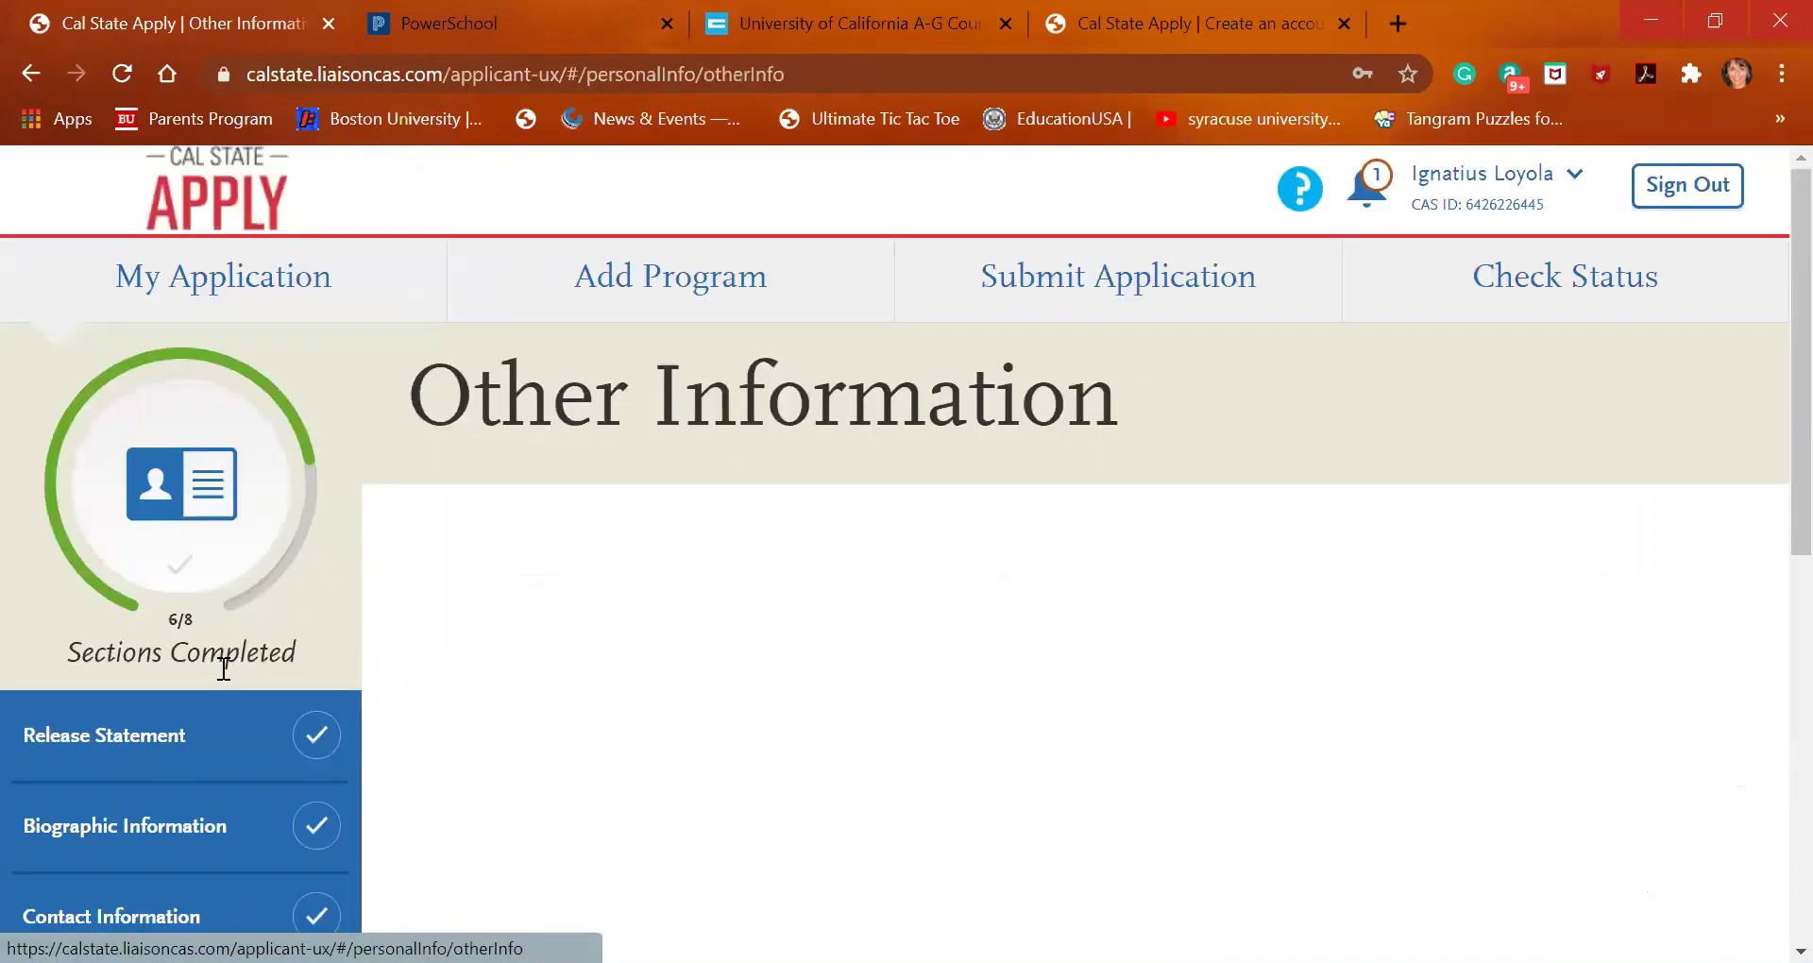
pyautogui.scroll(-3, 853, 609)
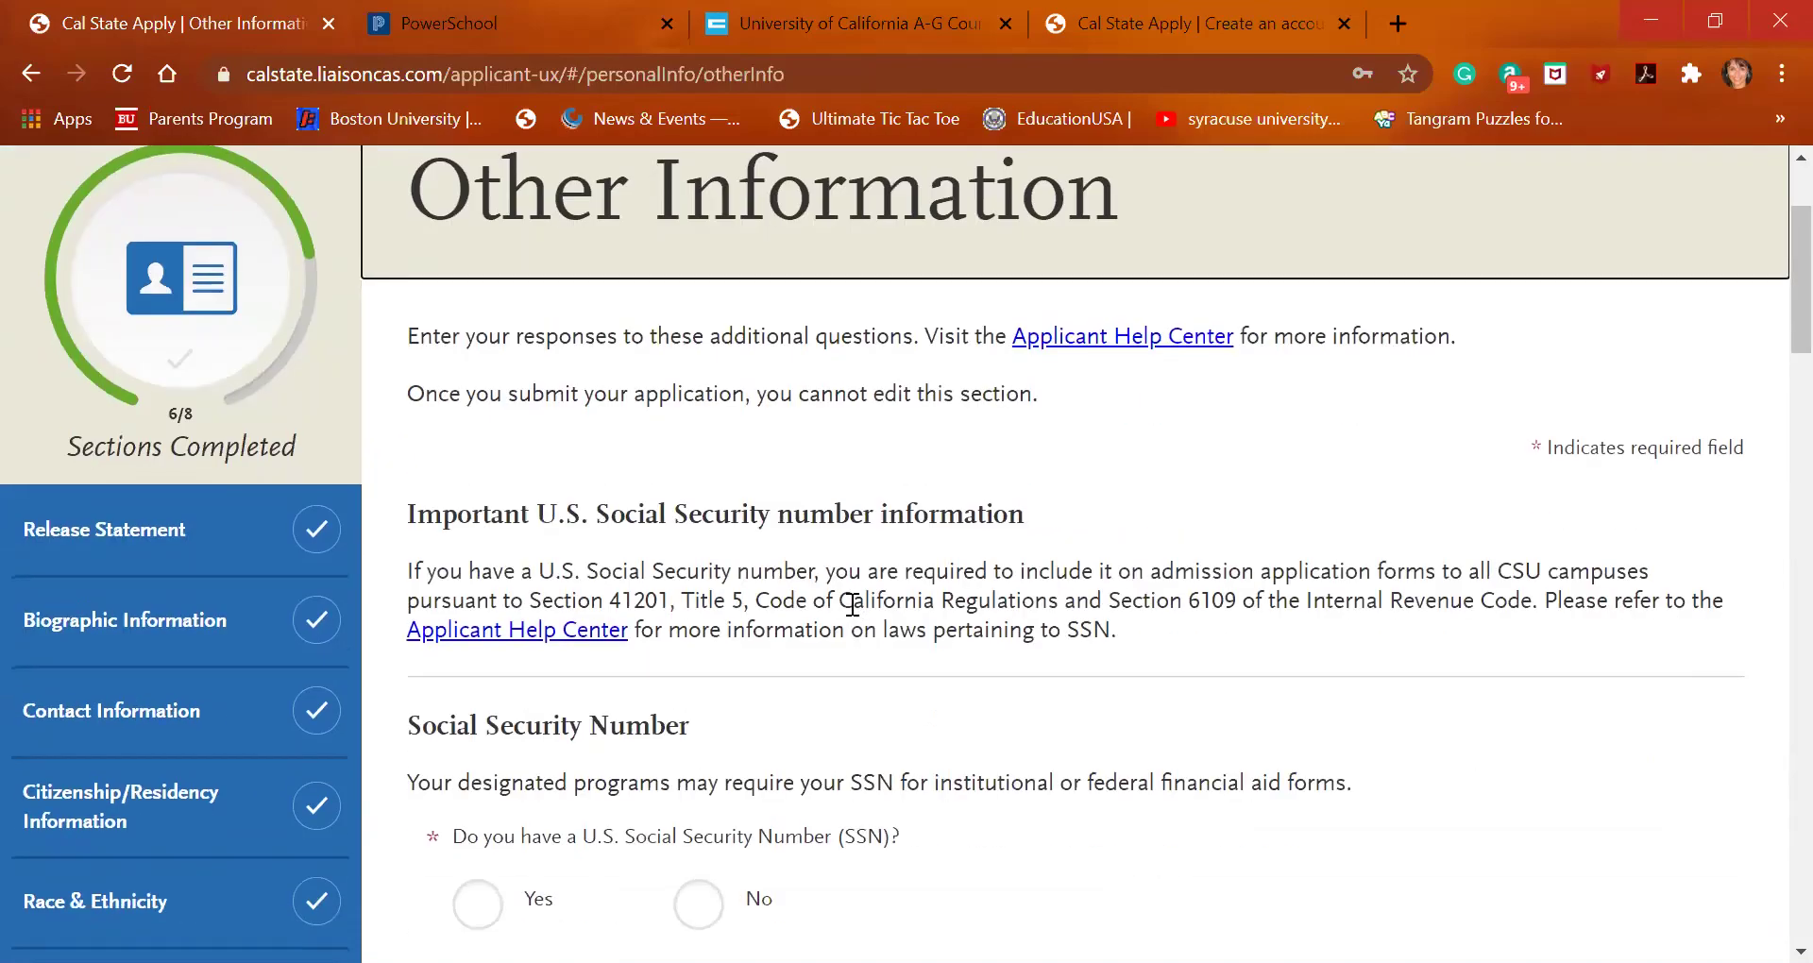
pyautogui.scroll(-3, 852, 604)
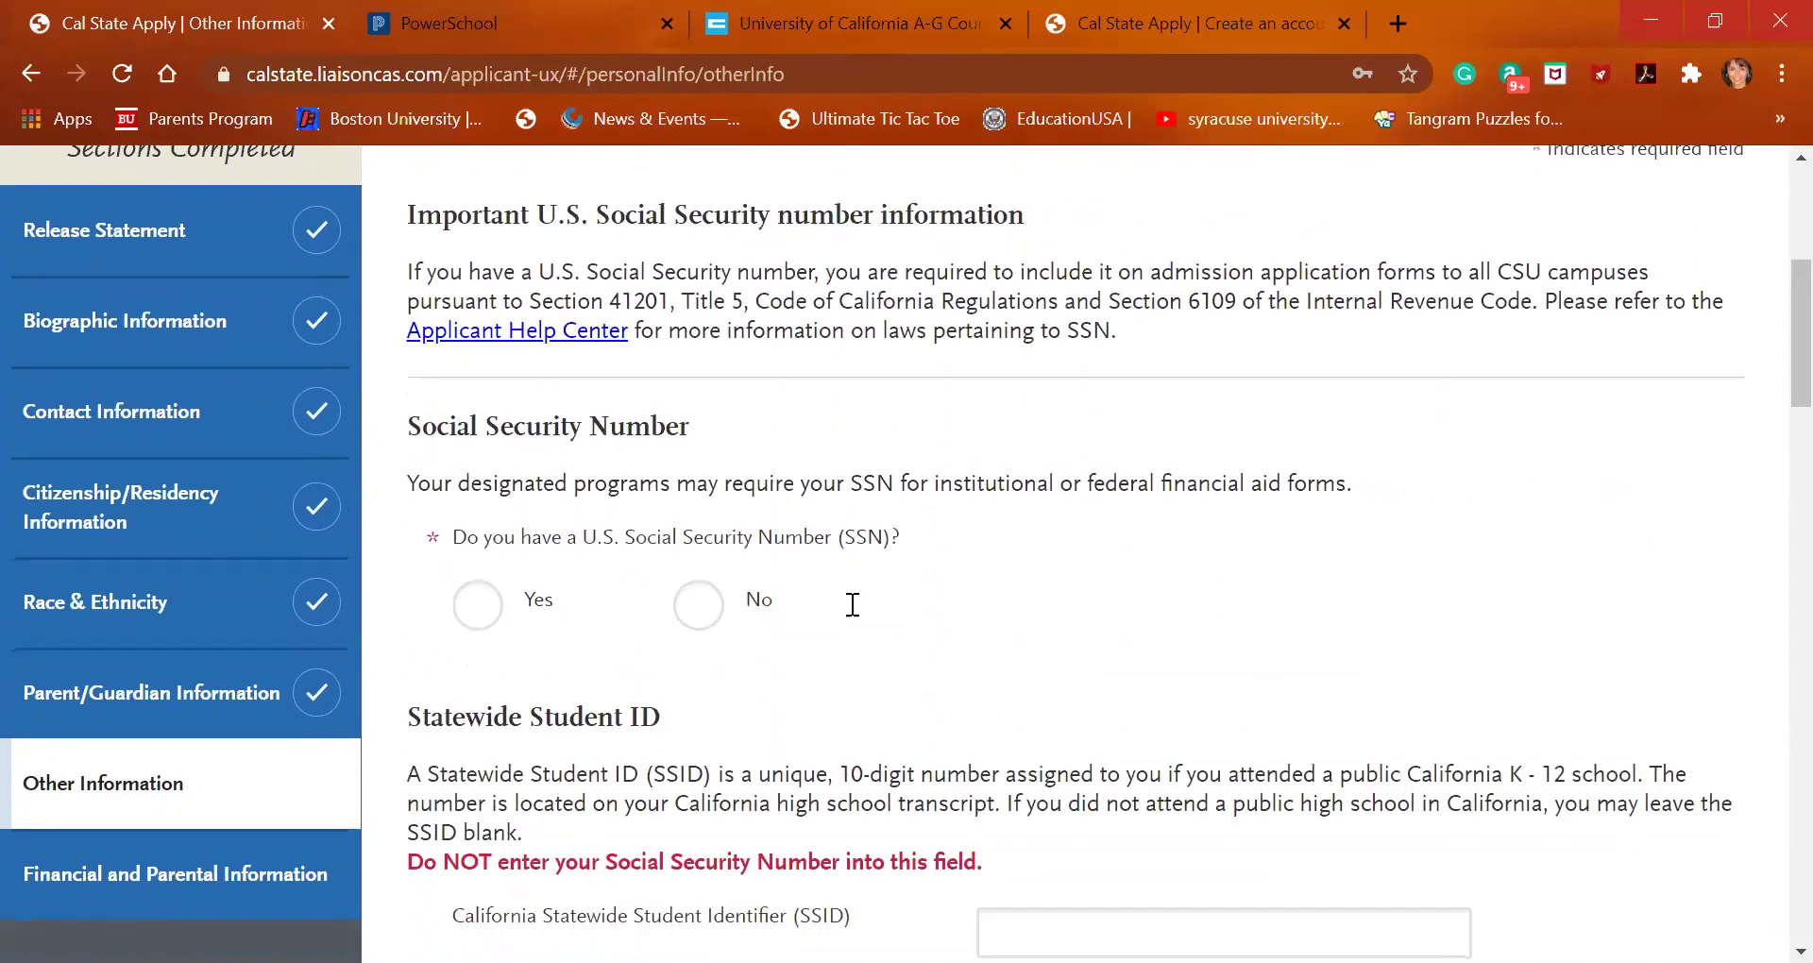
# Answer Yes to having a U.S. Social Security Number and enter the nine-digit SSN
pyautogui.click(485, 625)
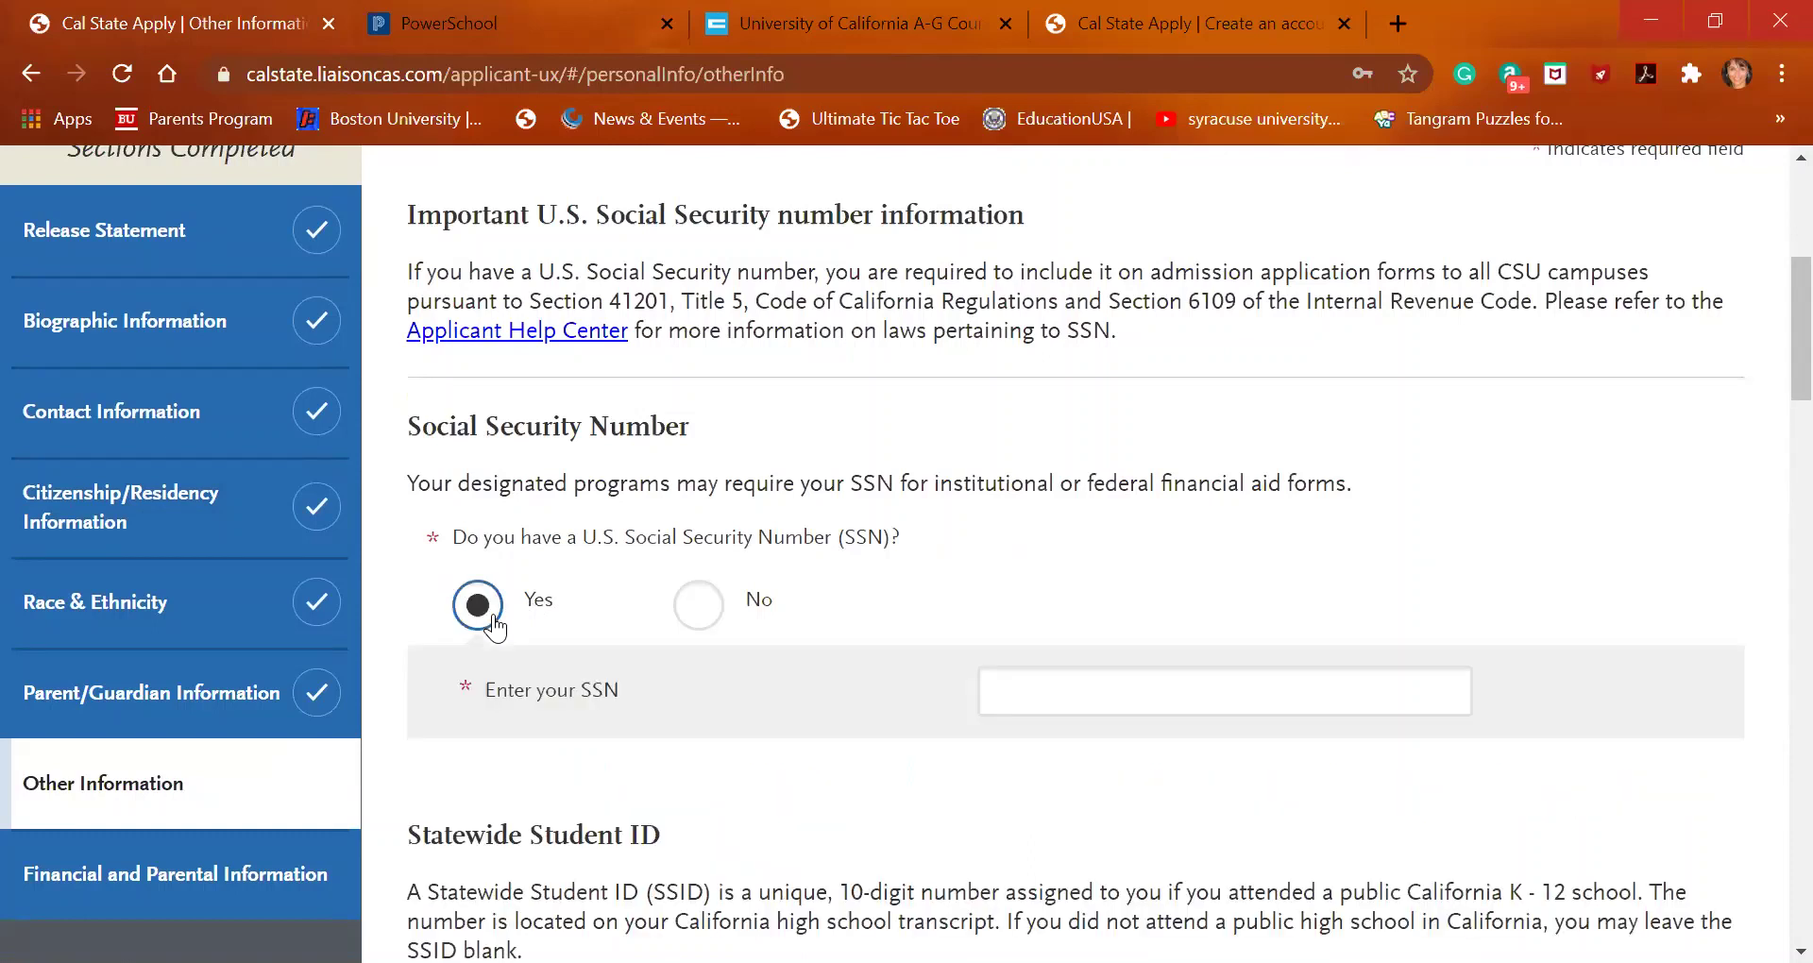
pyautogui.click(1177, 688)
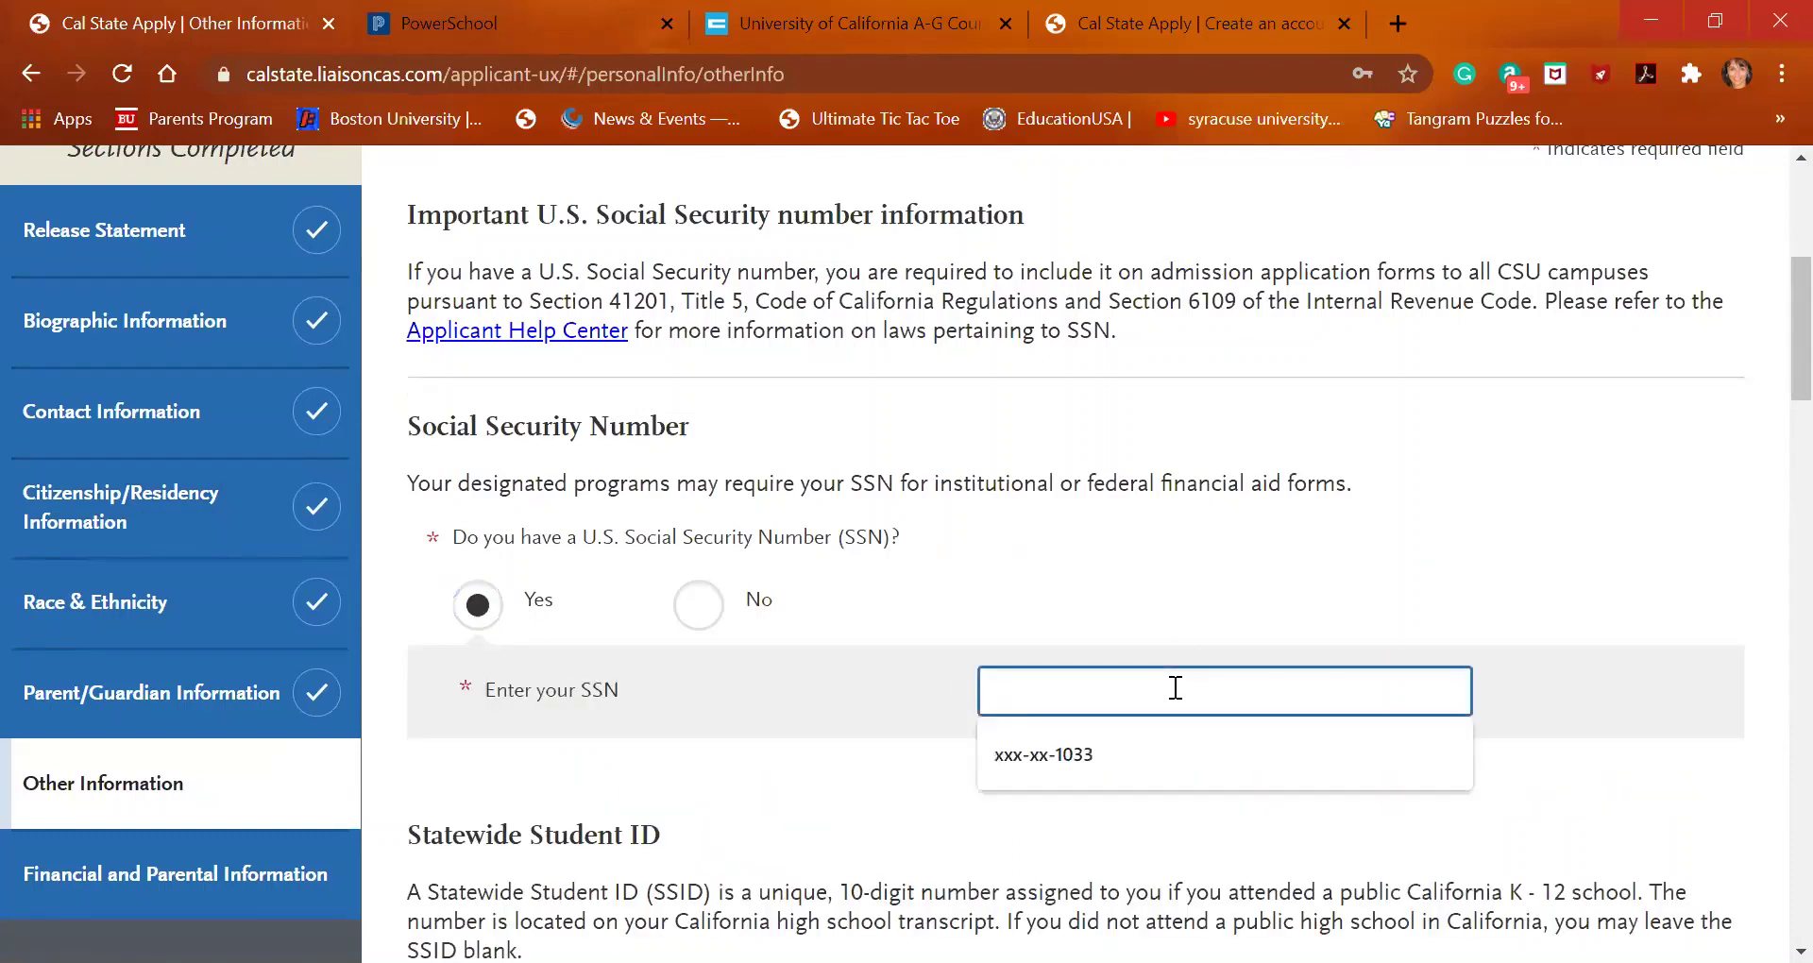
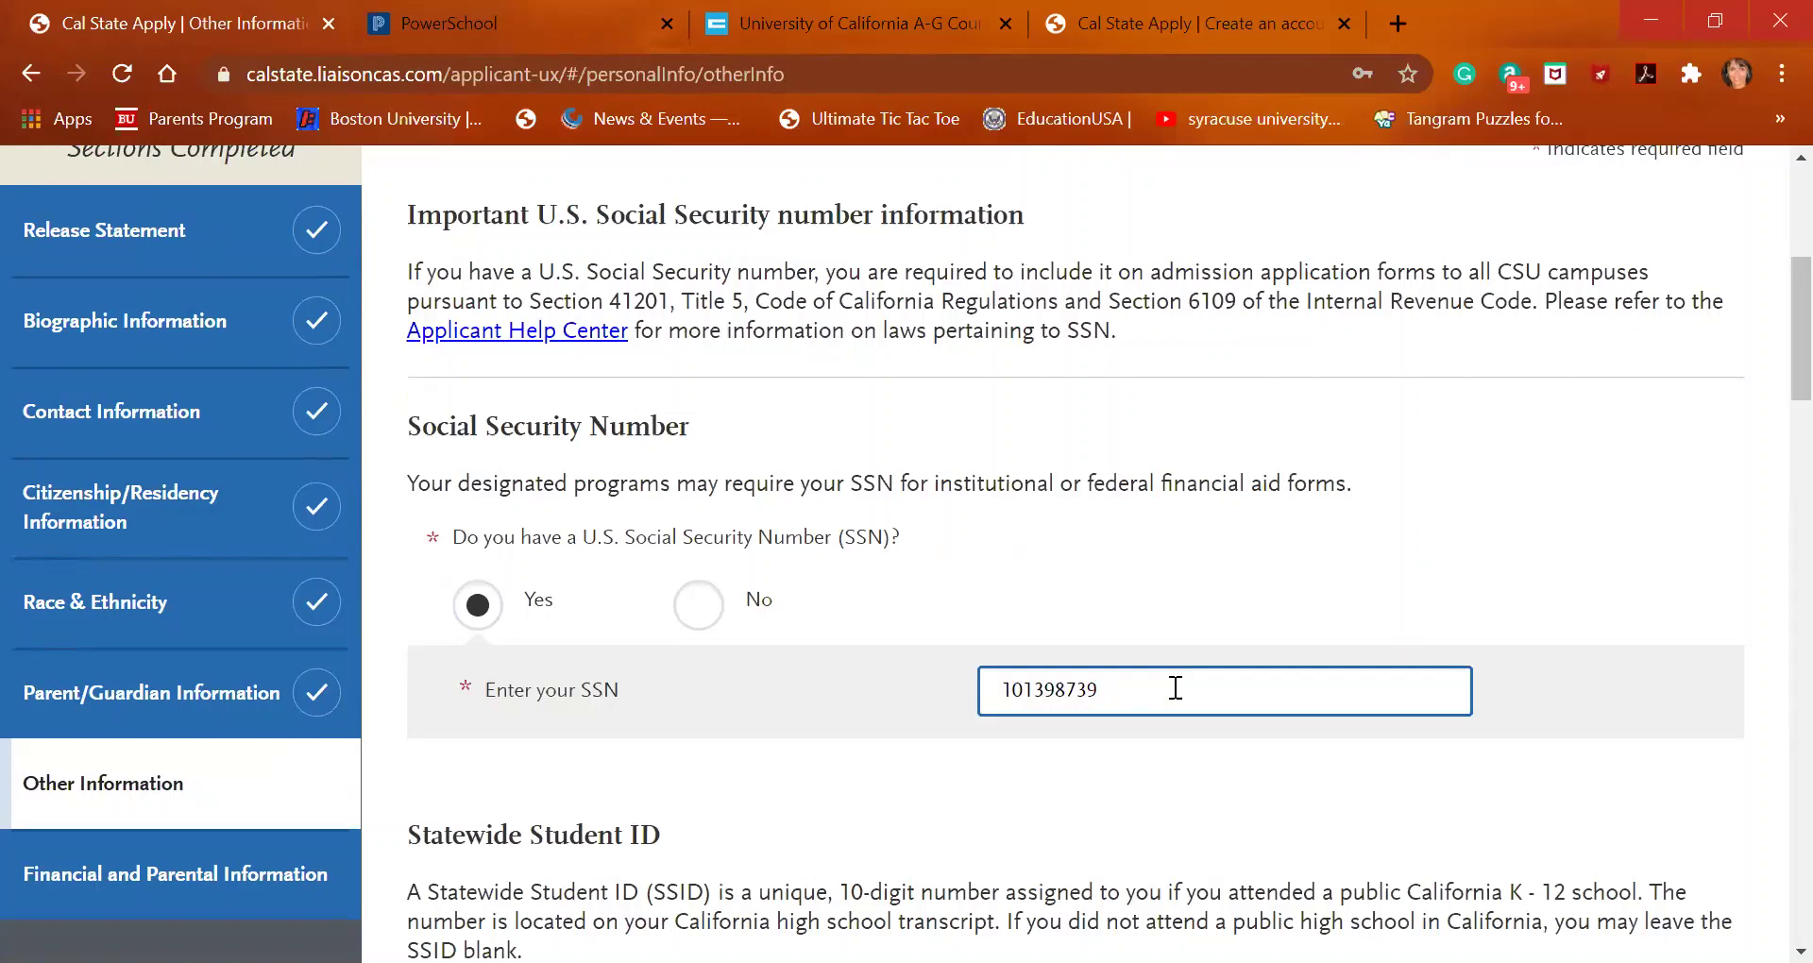
pyautogui.scroll(-1, 808, 519)
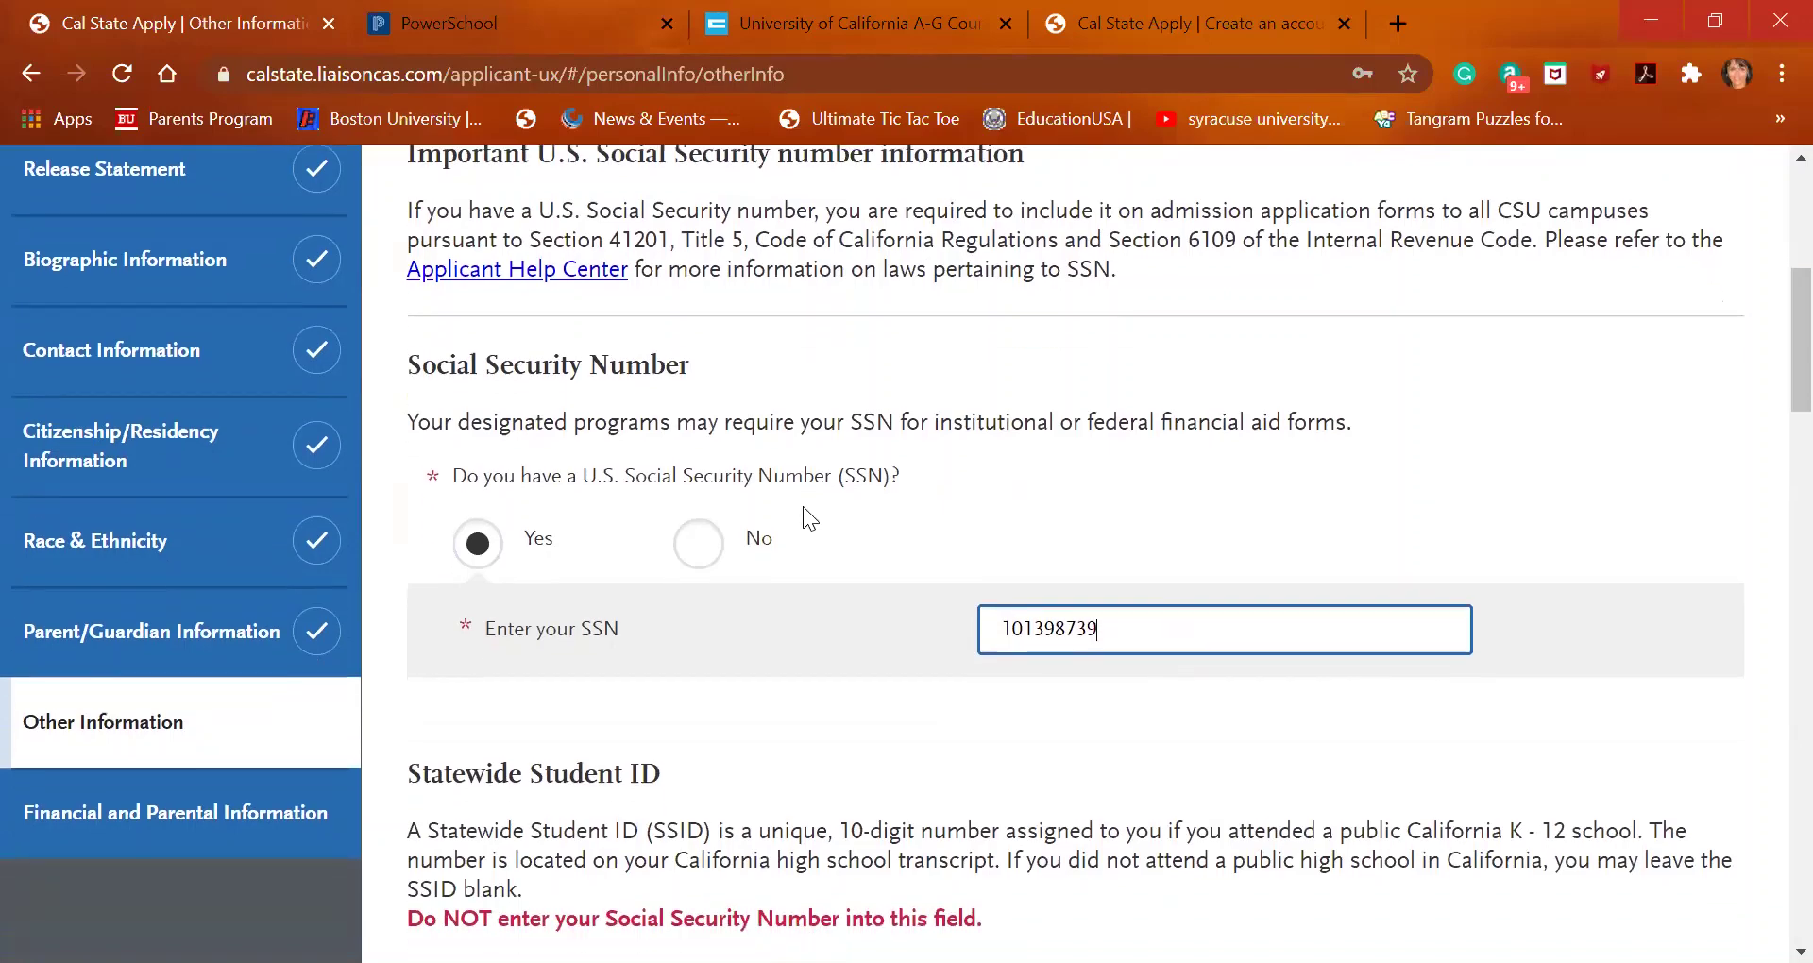
pyautogui.scroll(-3, 803, 591)
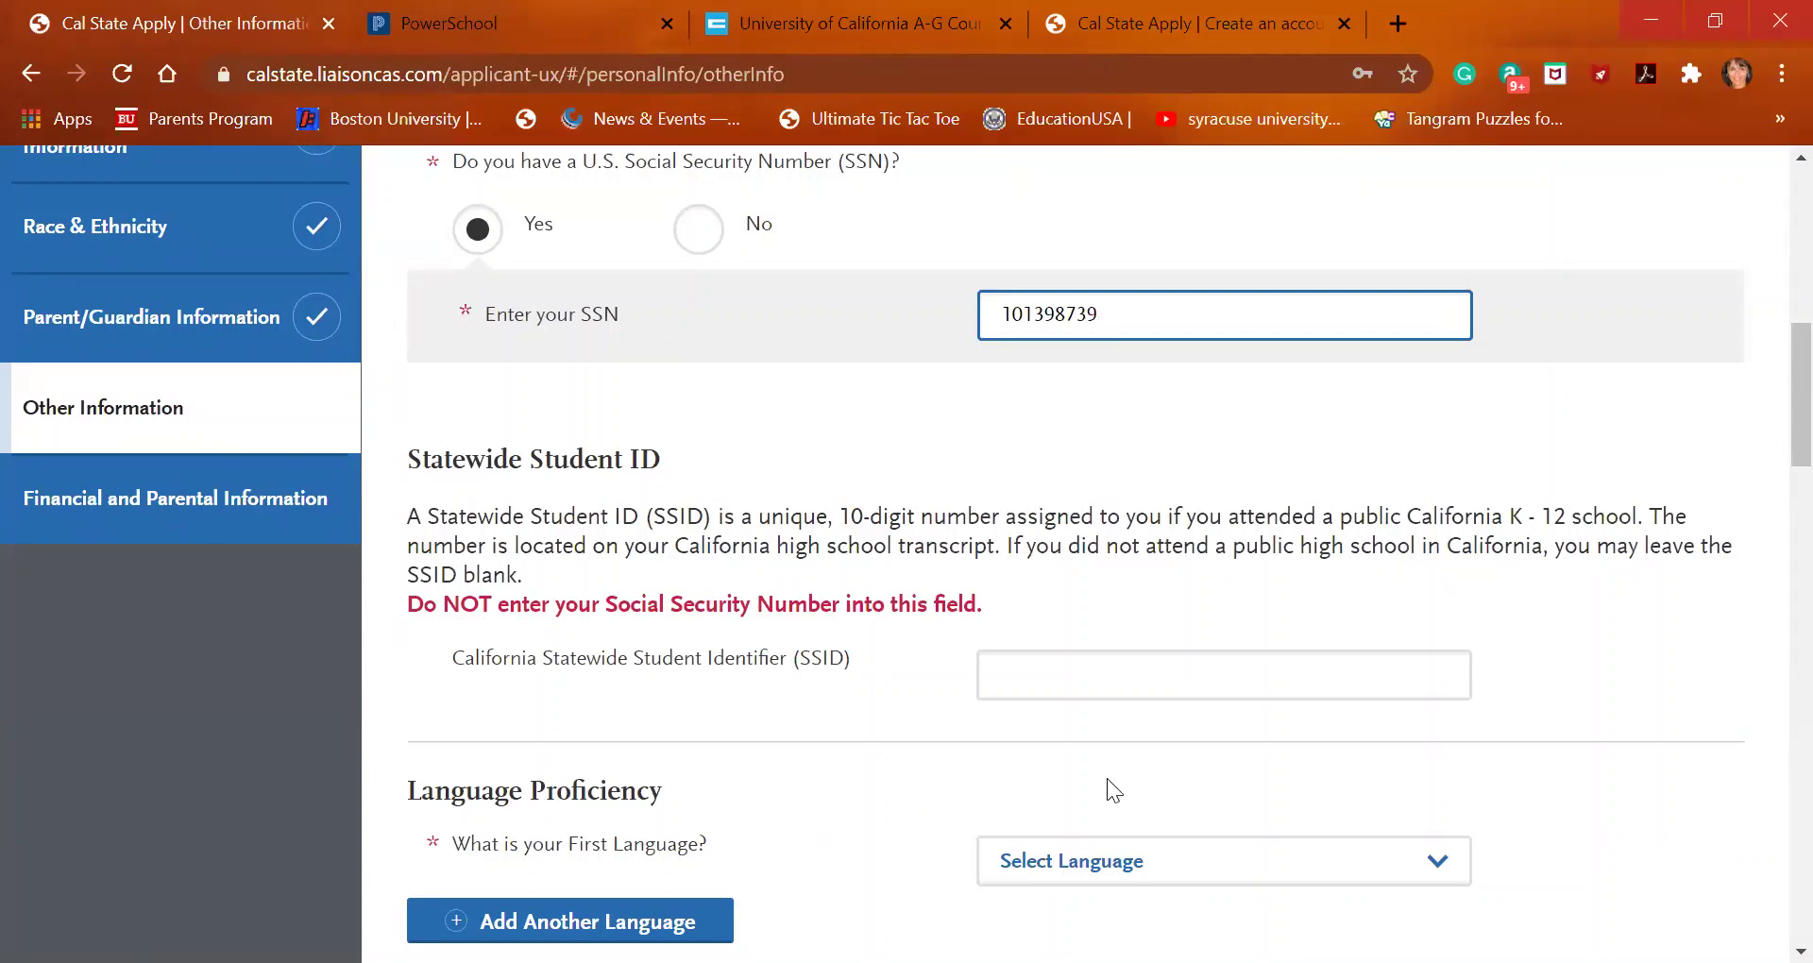
# Choose Akkadian as the first language
pyautogui.scroll(-2, 1107, 780)
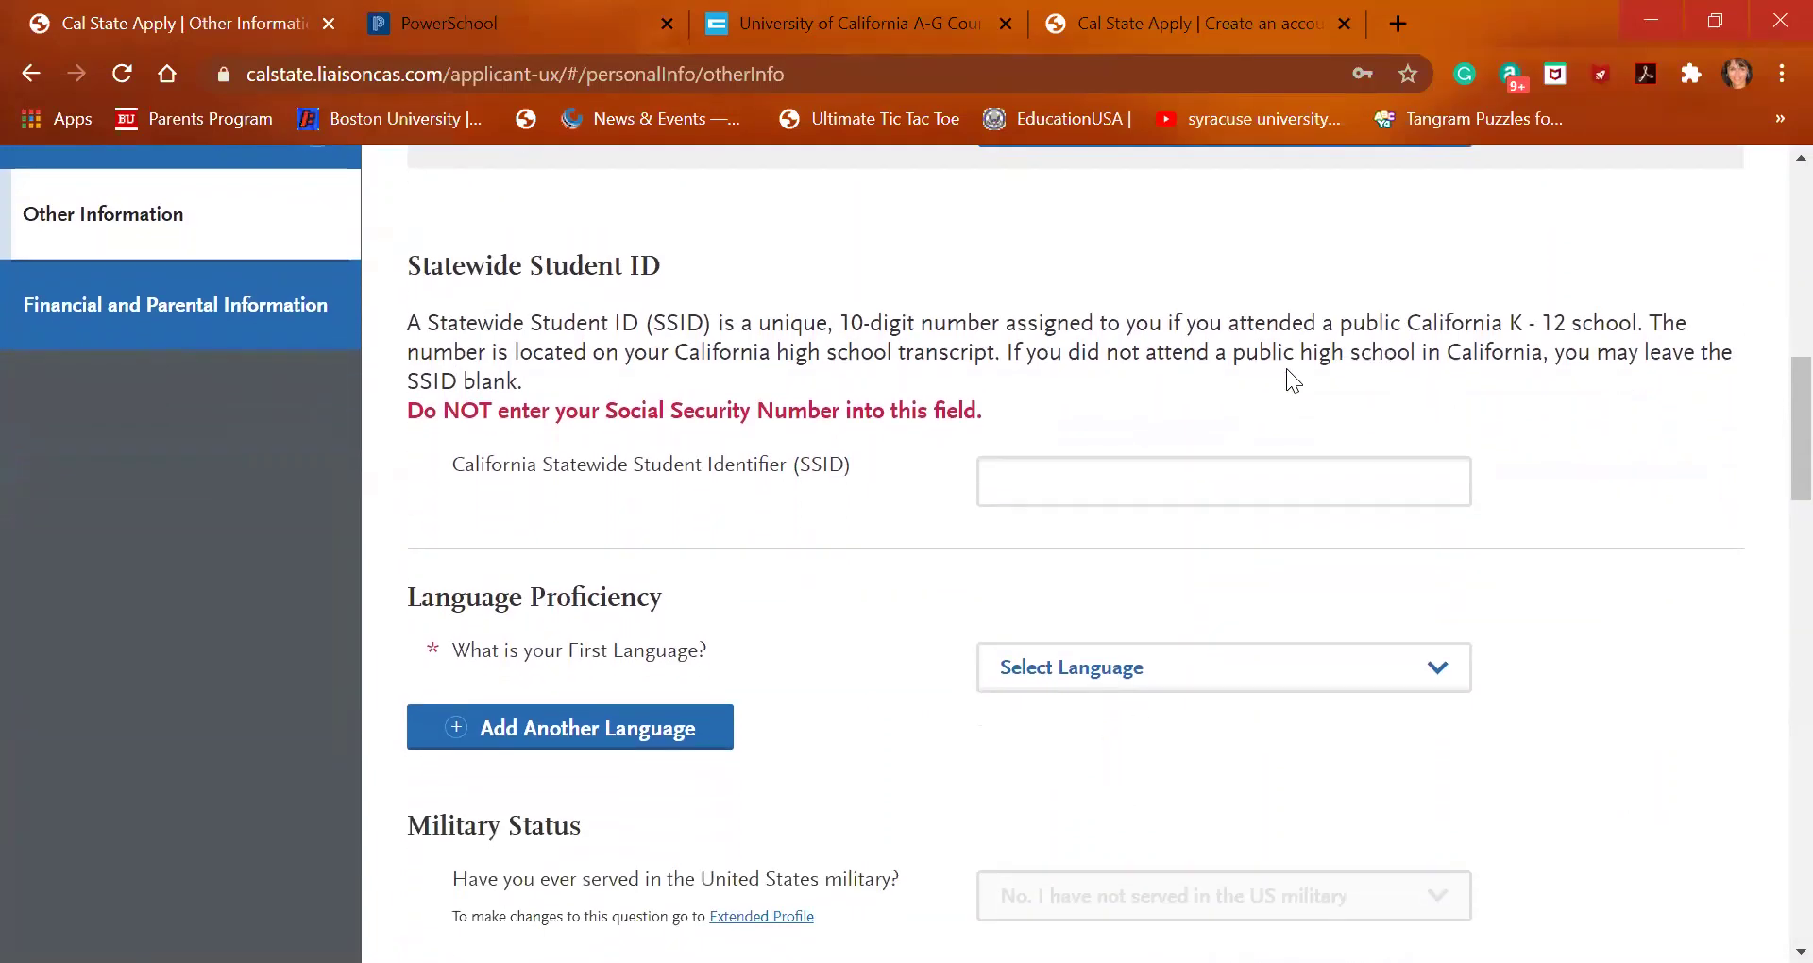
pyautogui.scroll(-1, 1239, 530)
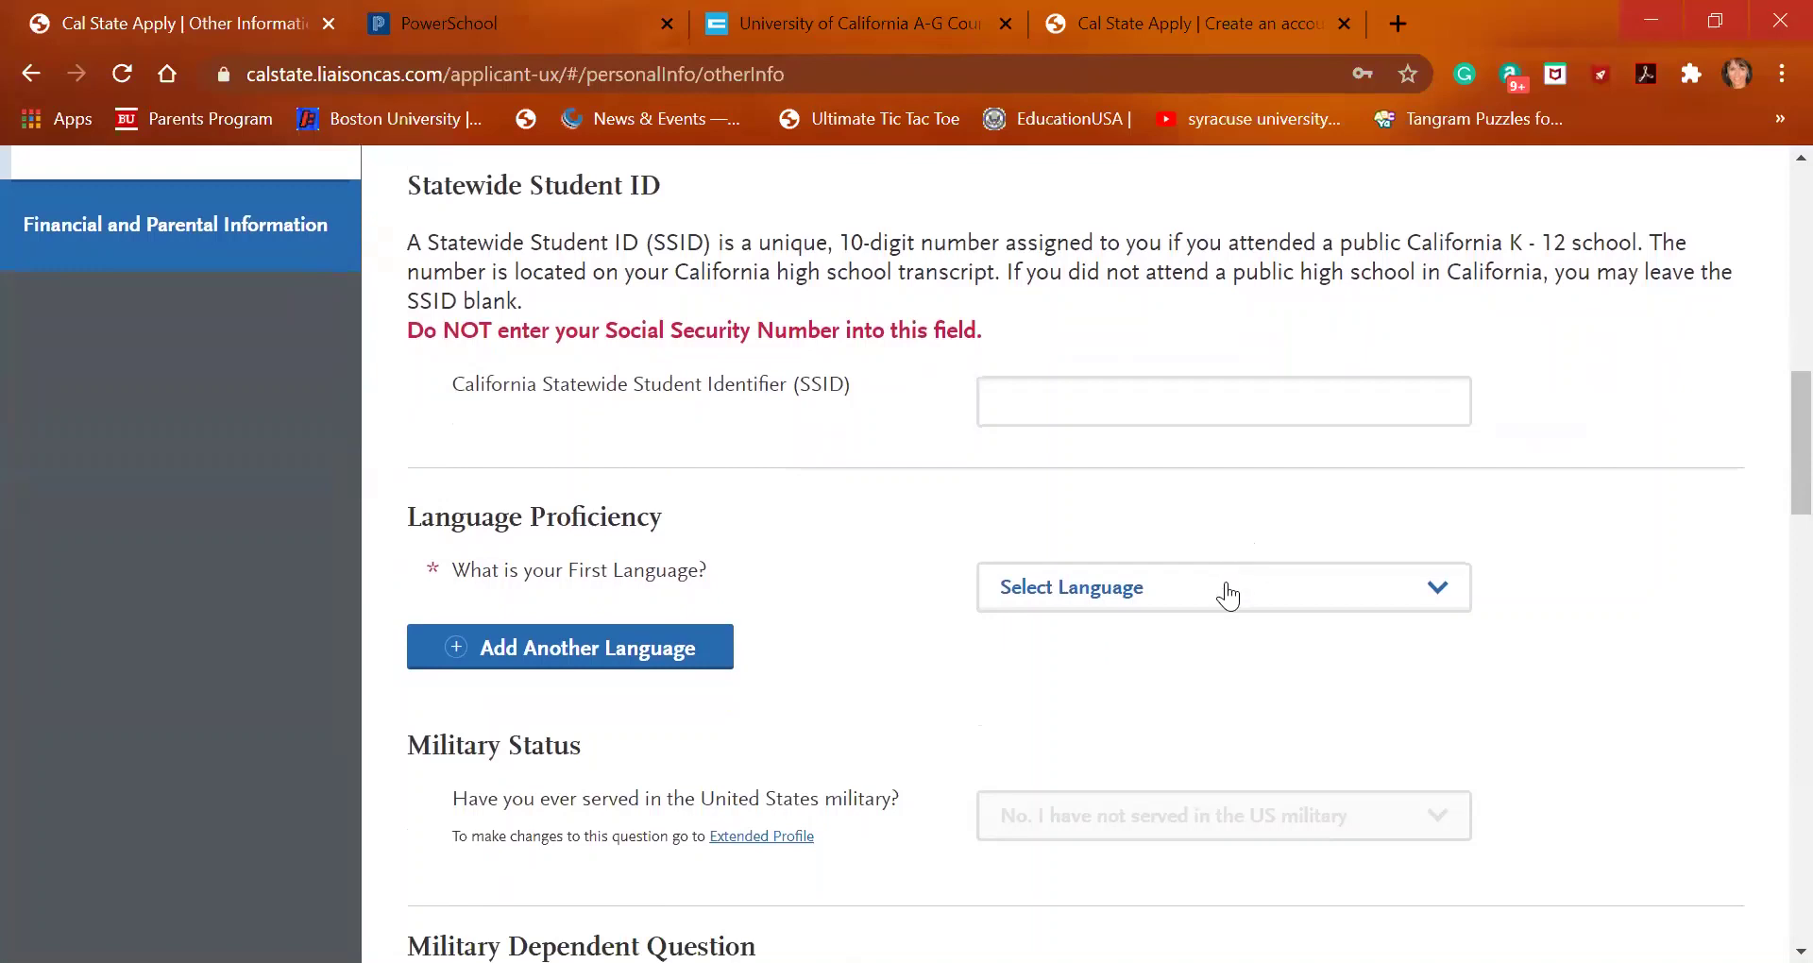
pyautogui.click(1228, 597)
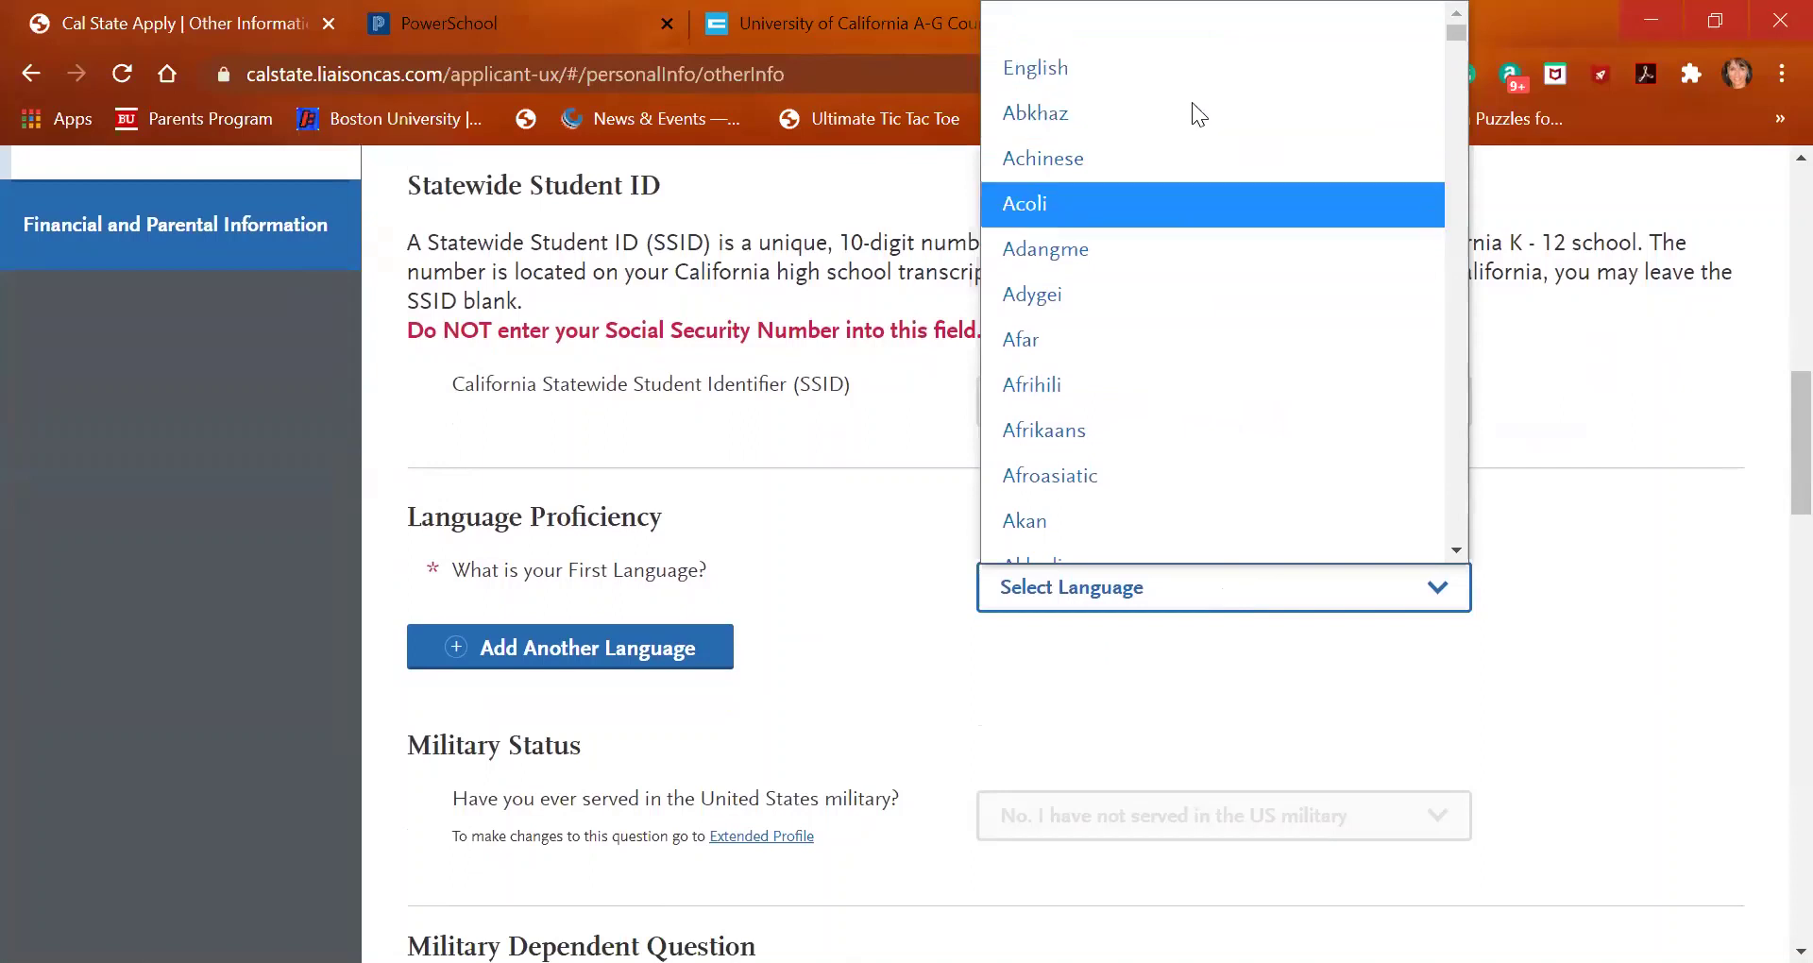
pyautogui.scroll(-2, 1182, 411)
pyautogui.click(1183, 374)
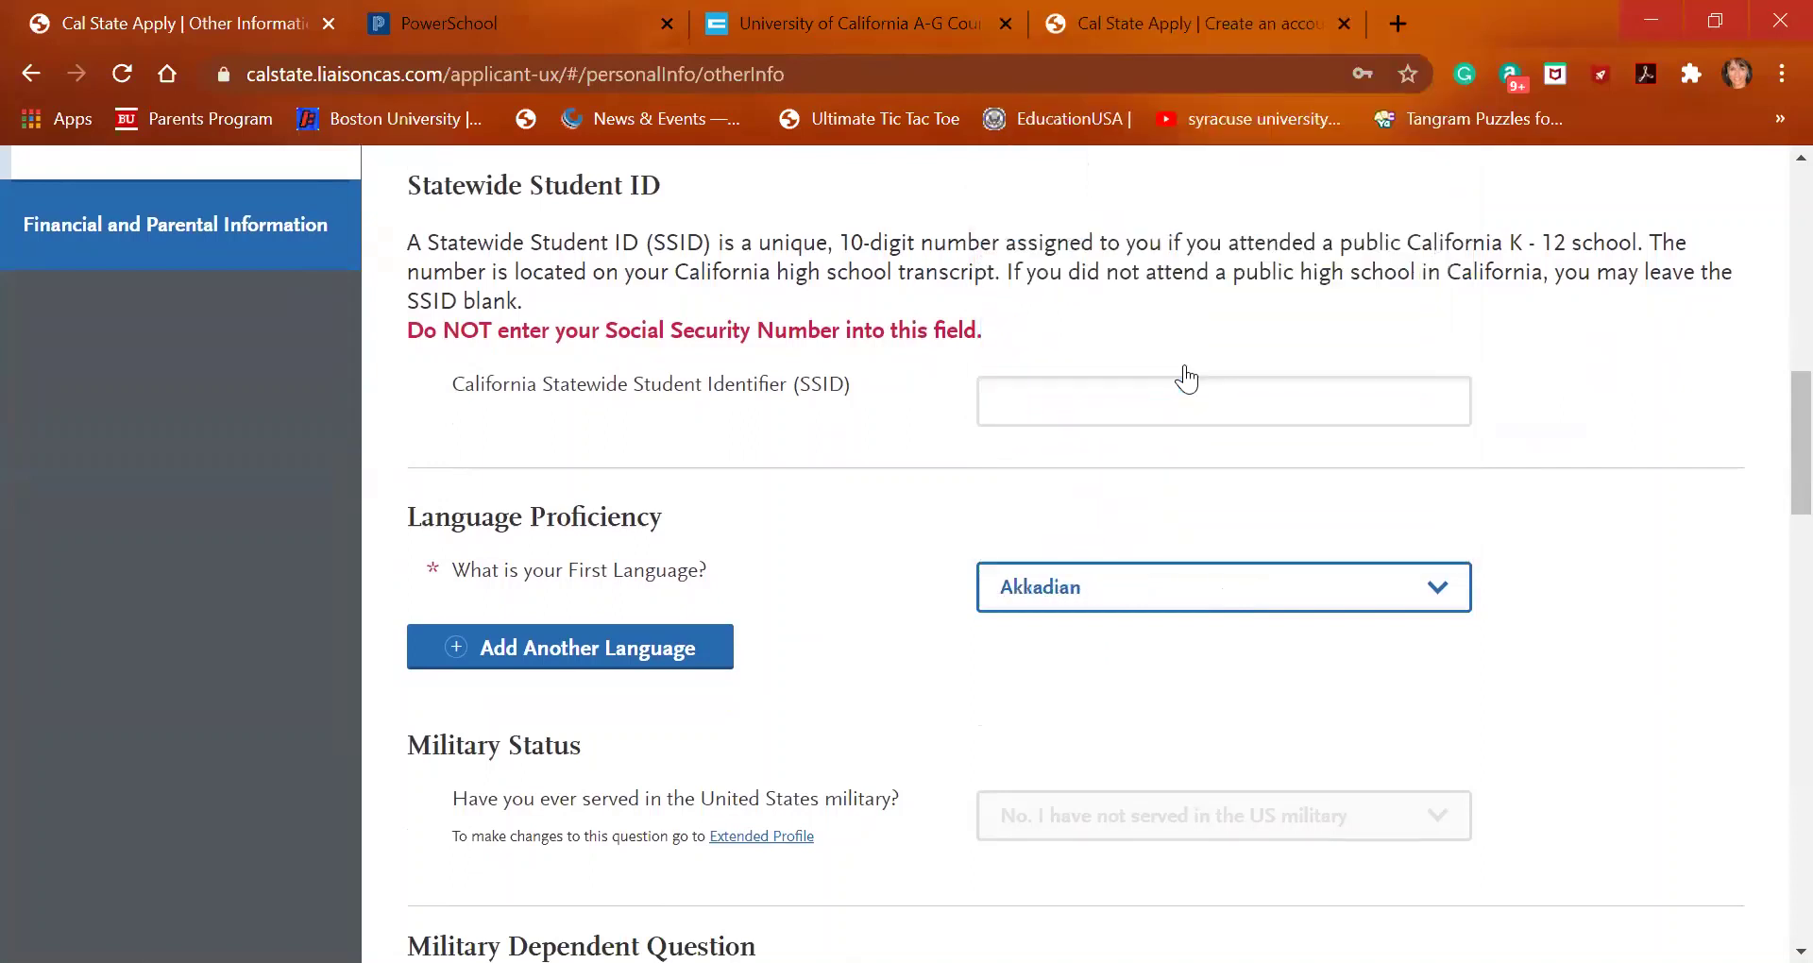
# Add English as an additional language with Advanced proficiency
pyautogui.click(602, 652)
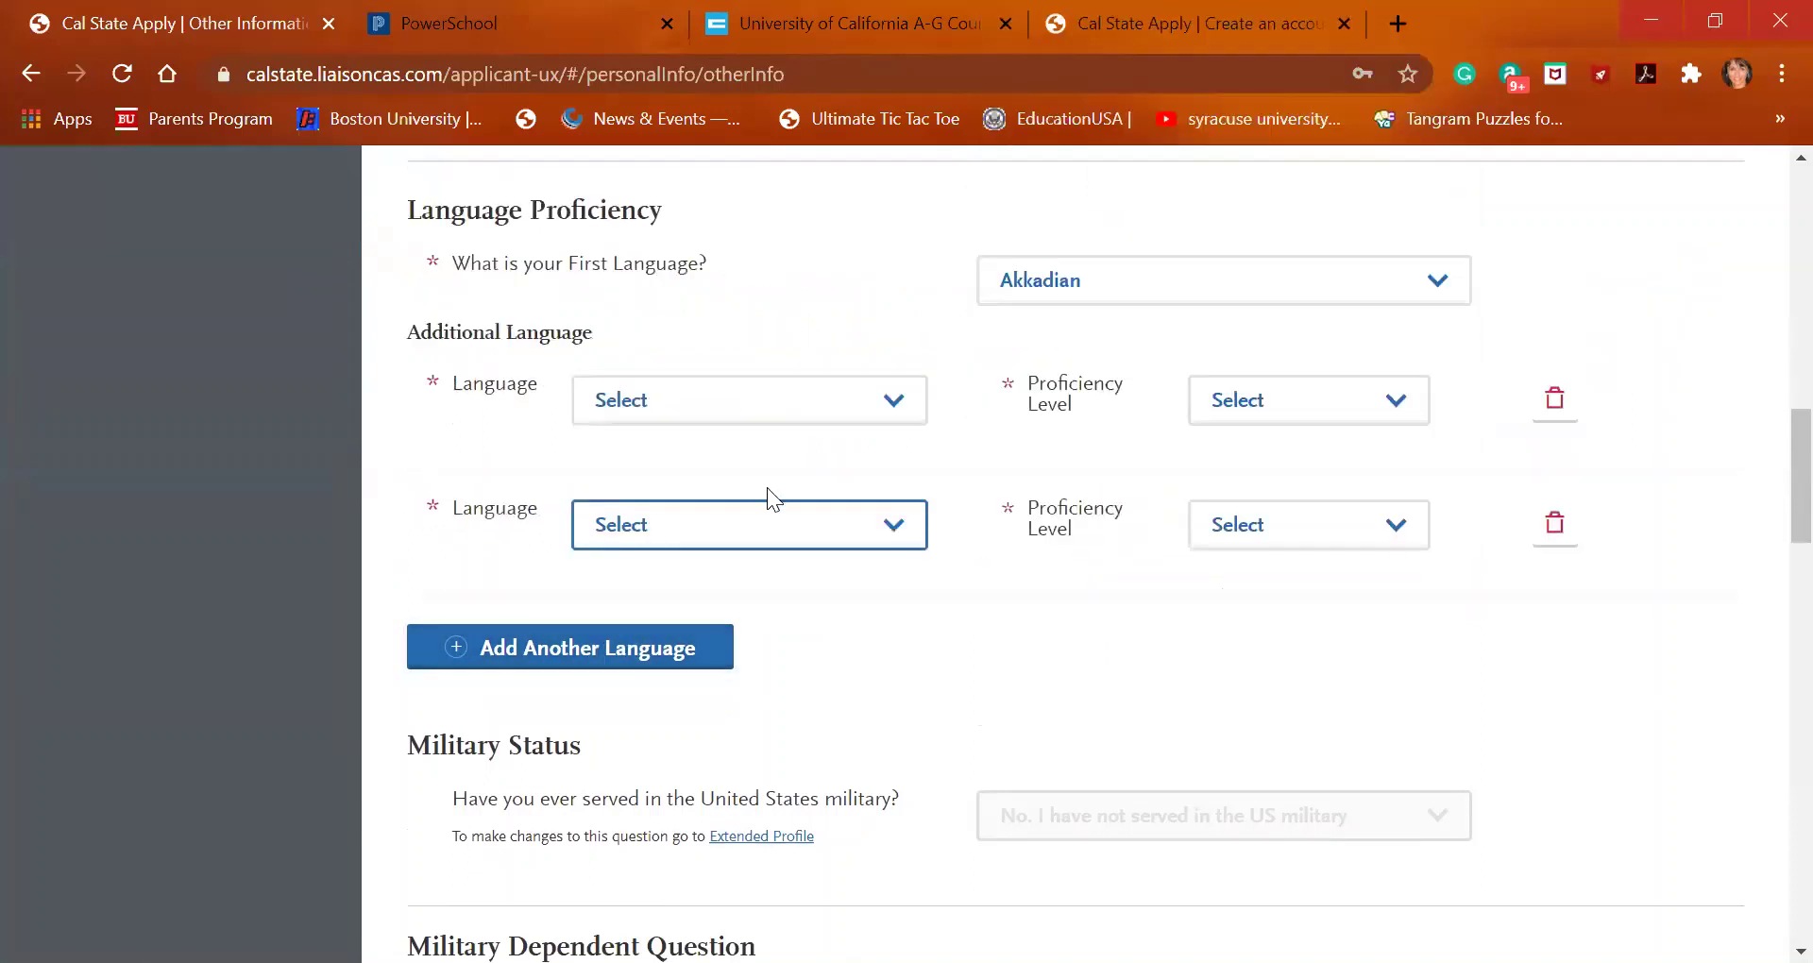
pyautogui.click(773, 412)
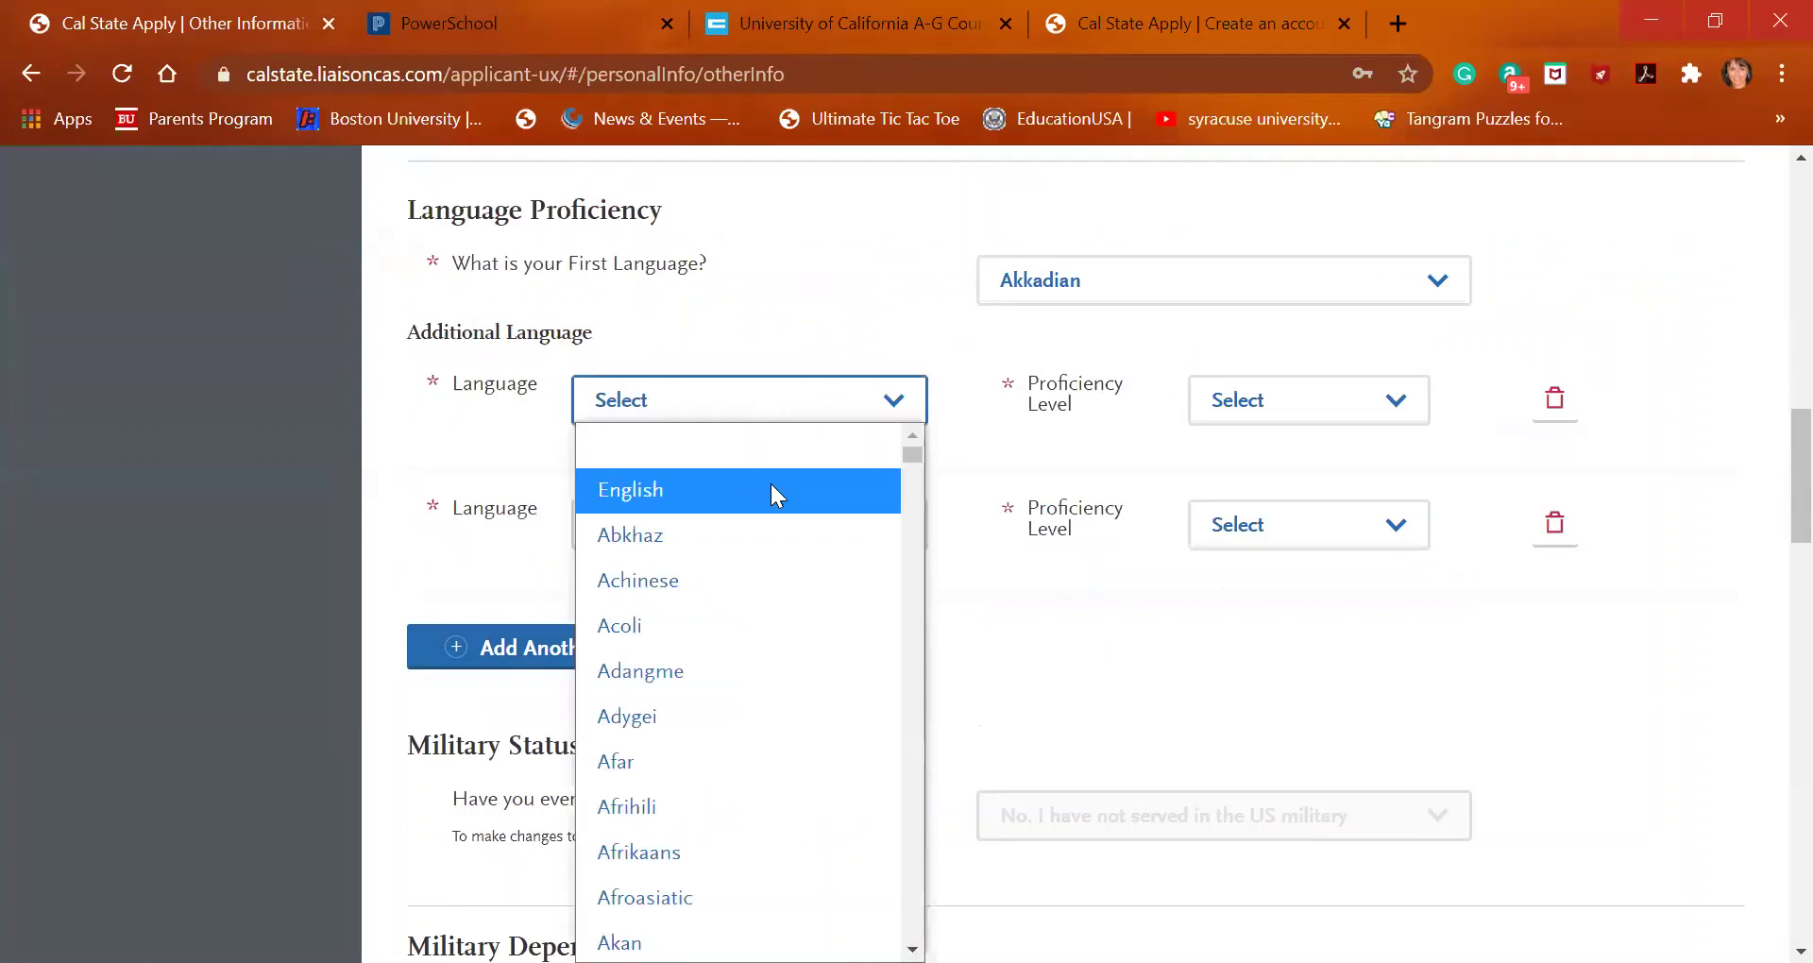
pyautogui.click(773, 486)
pyautogui.click(1256, 407)
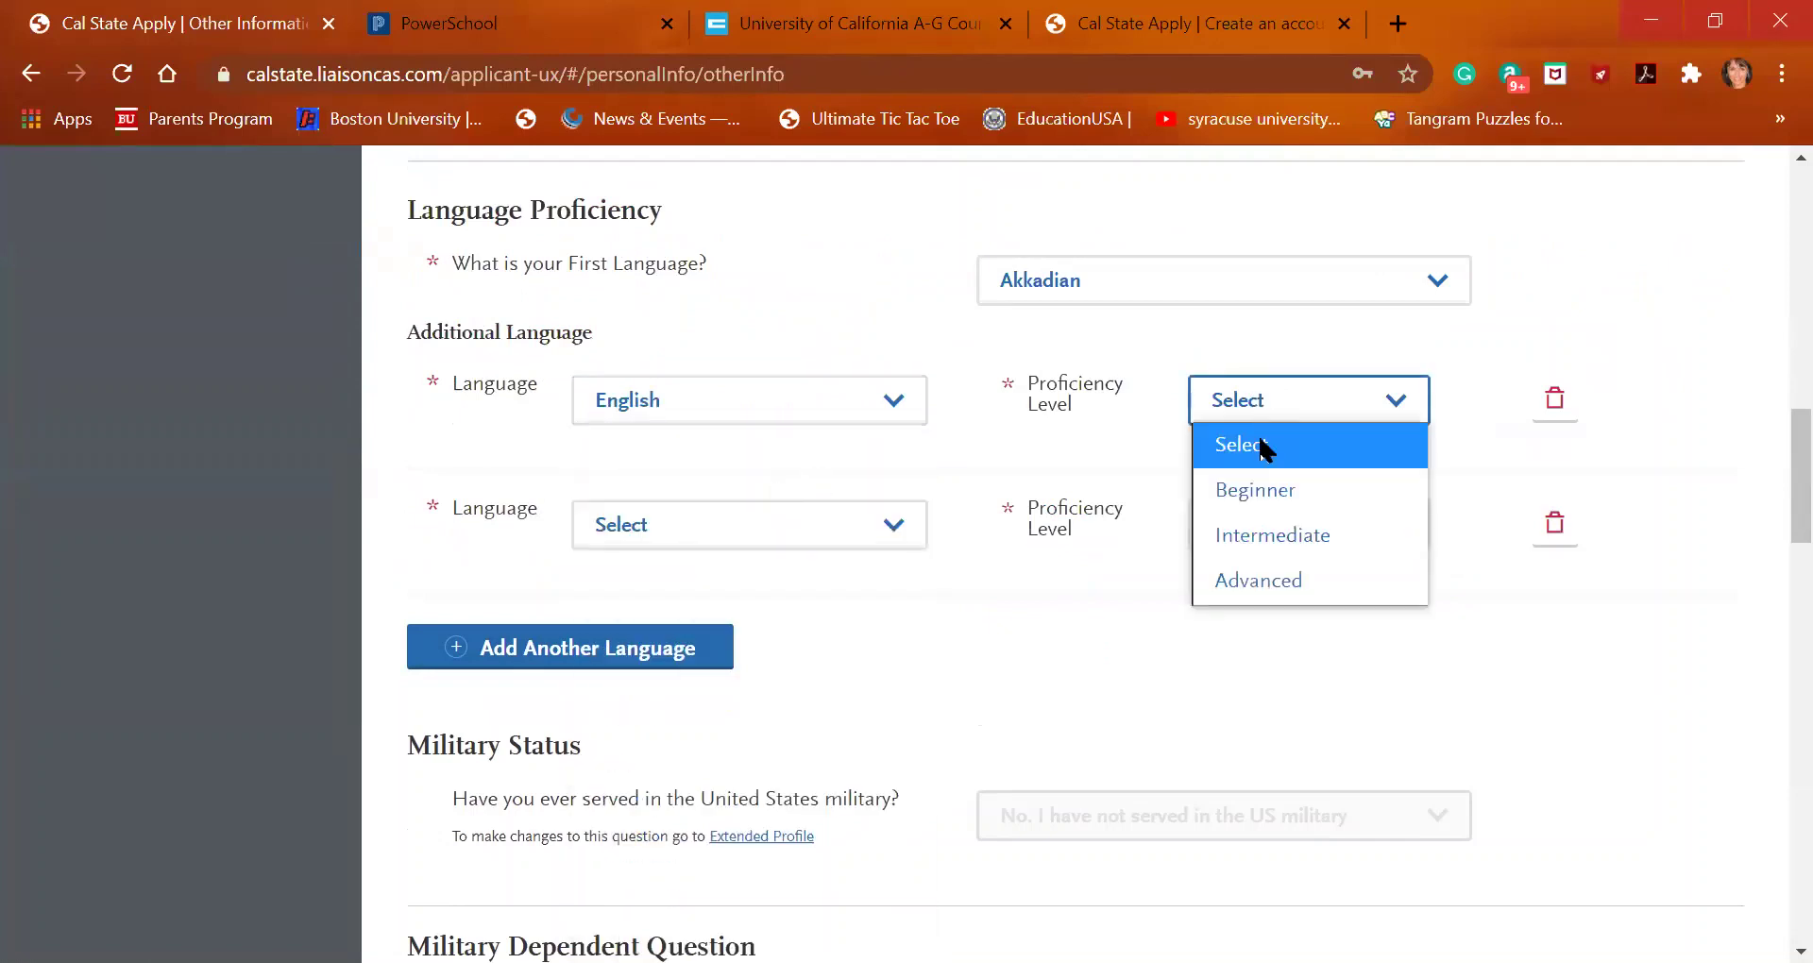
pyautogui.click(1277, 580)
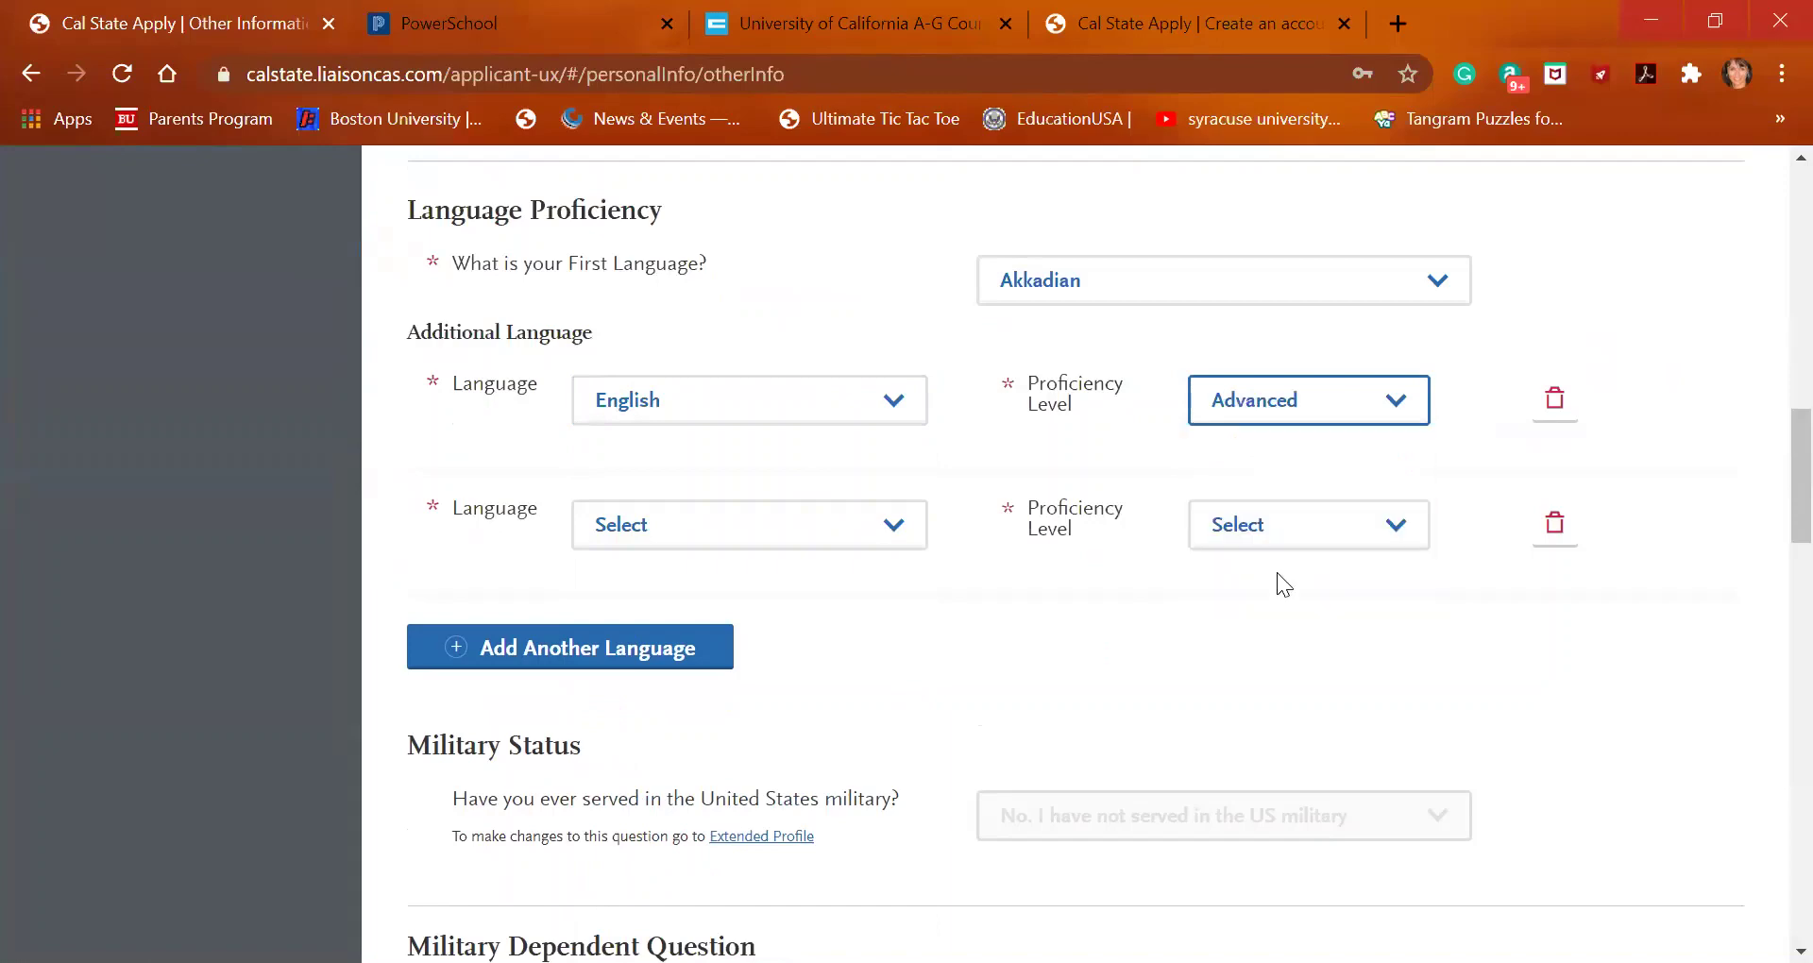
pyautogui.scroll(4, 1179, 541)
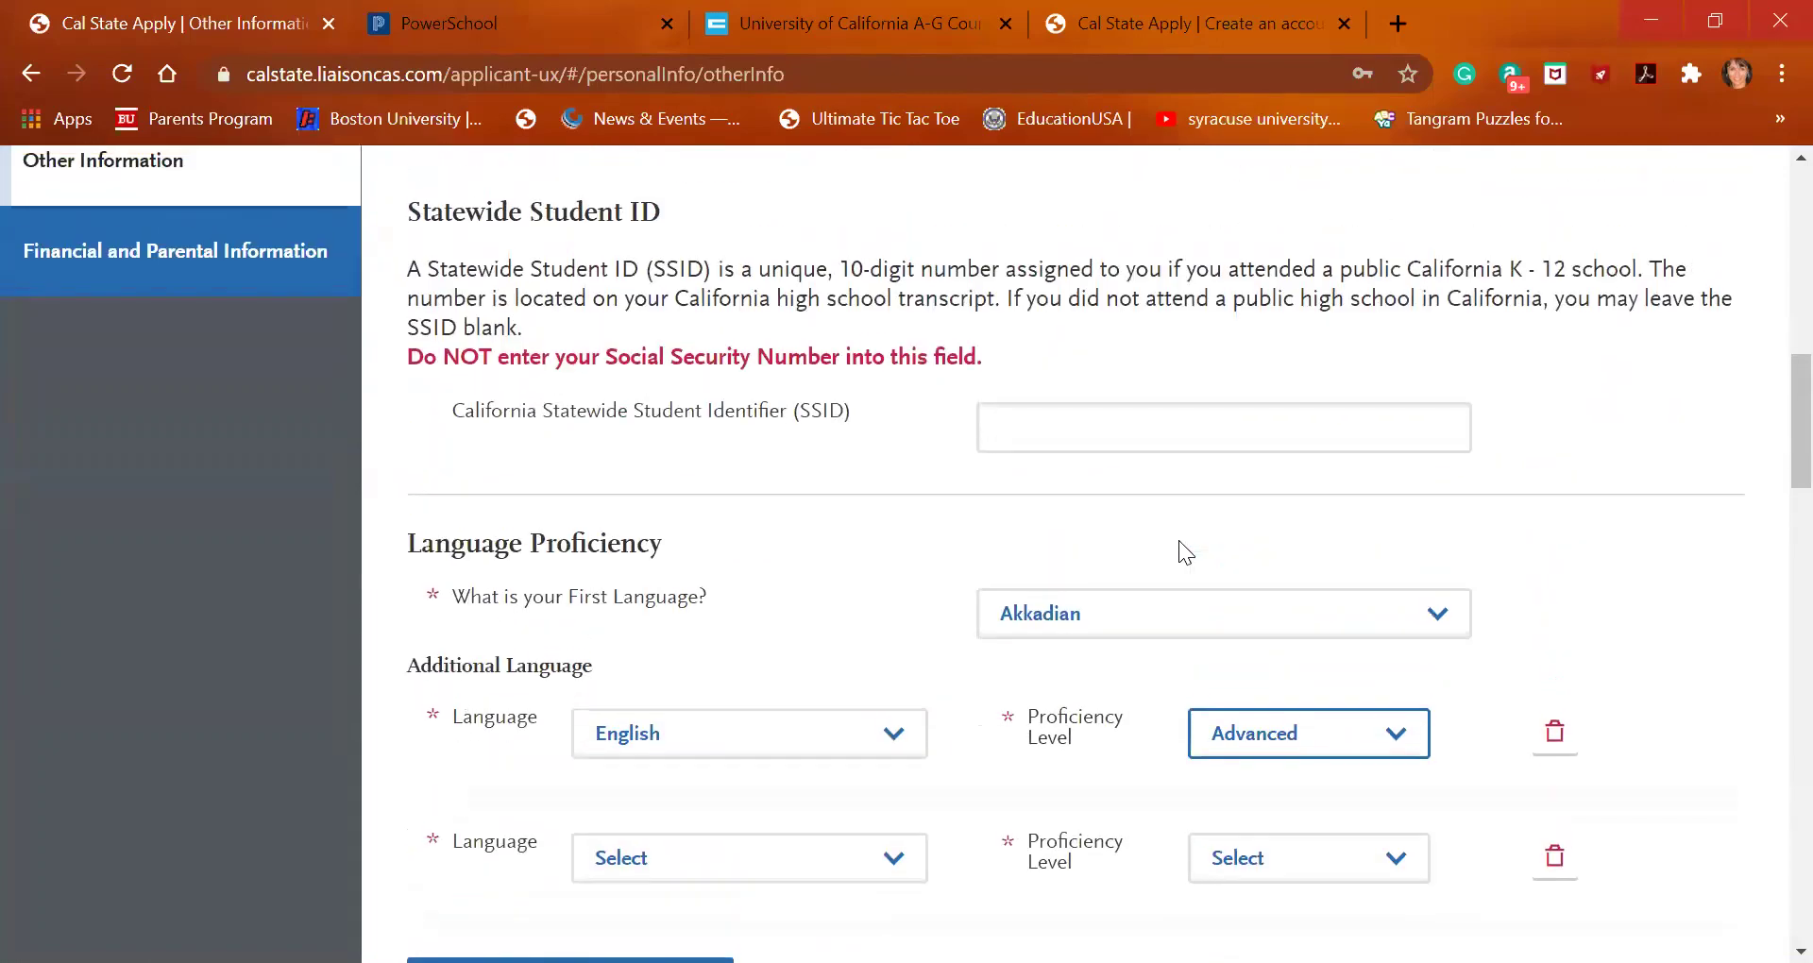
pyautogui.scroll(-2, 1179, 540)
pyautogui.scroll(-1, 1180, 541)
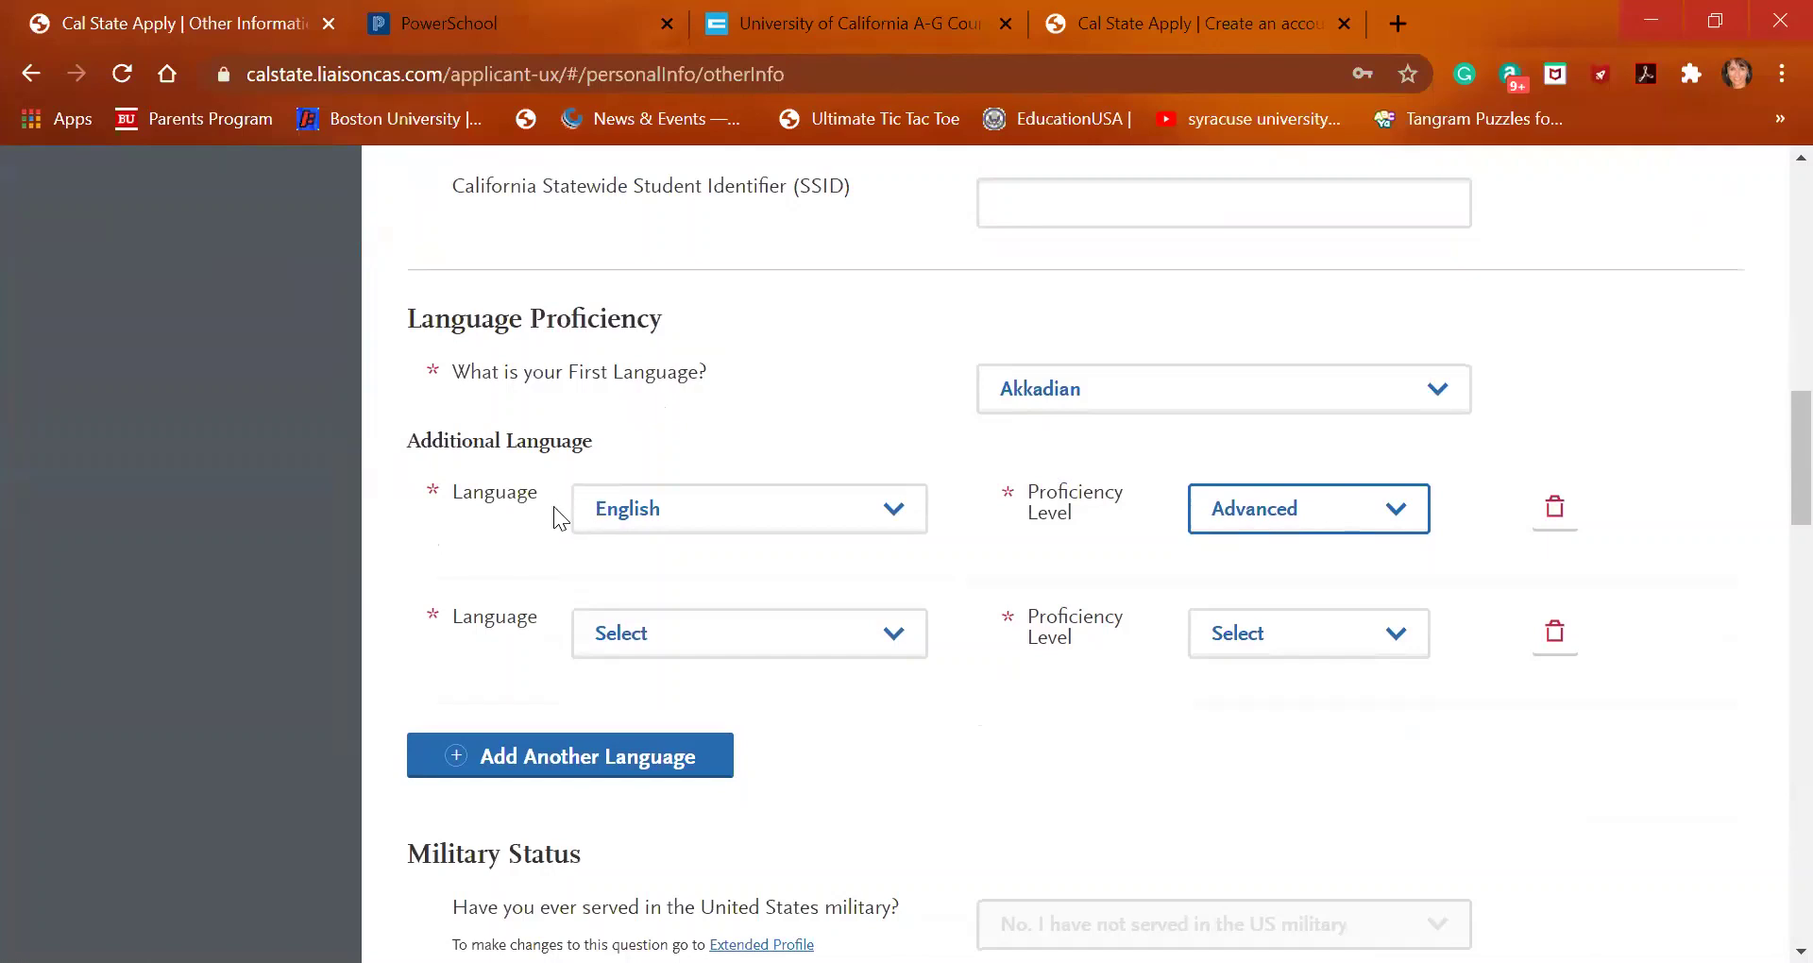
pyautogui.scroll(-1, 554, 506)
pyautogui.scroll(2, 904, 618)
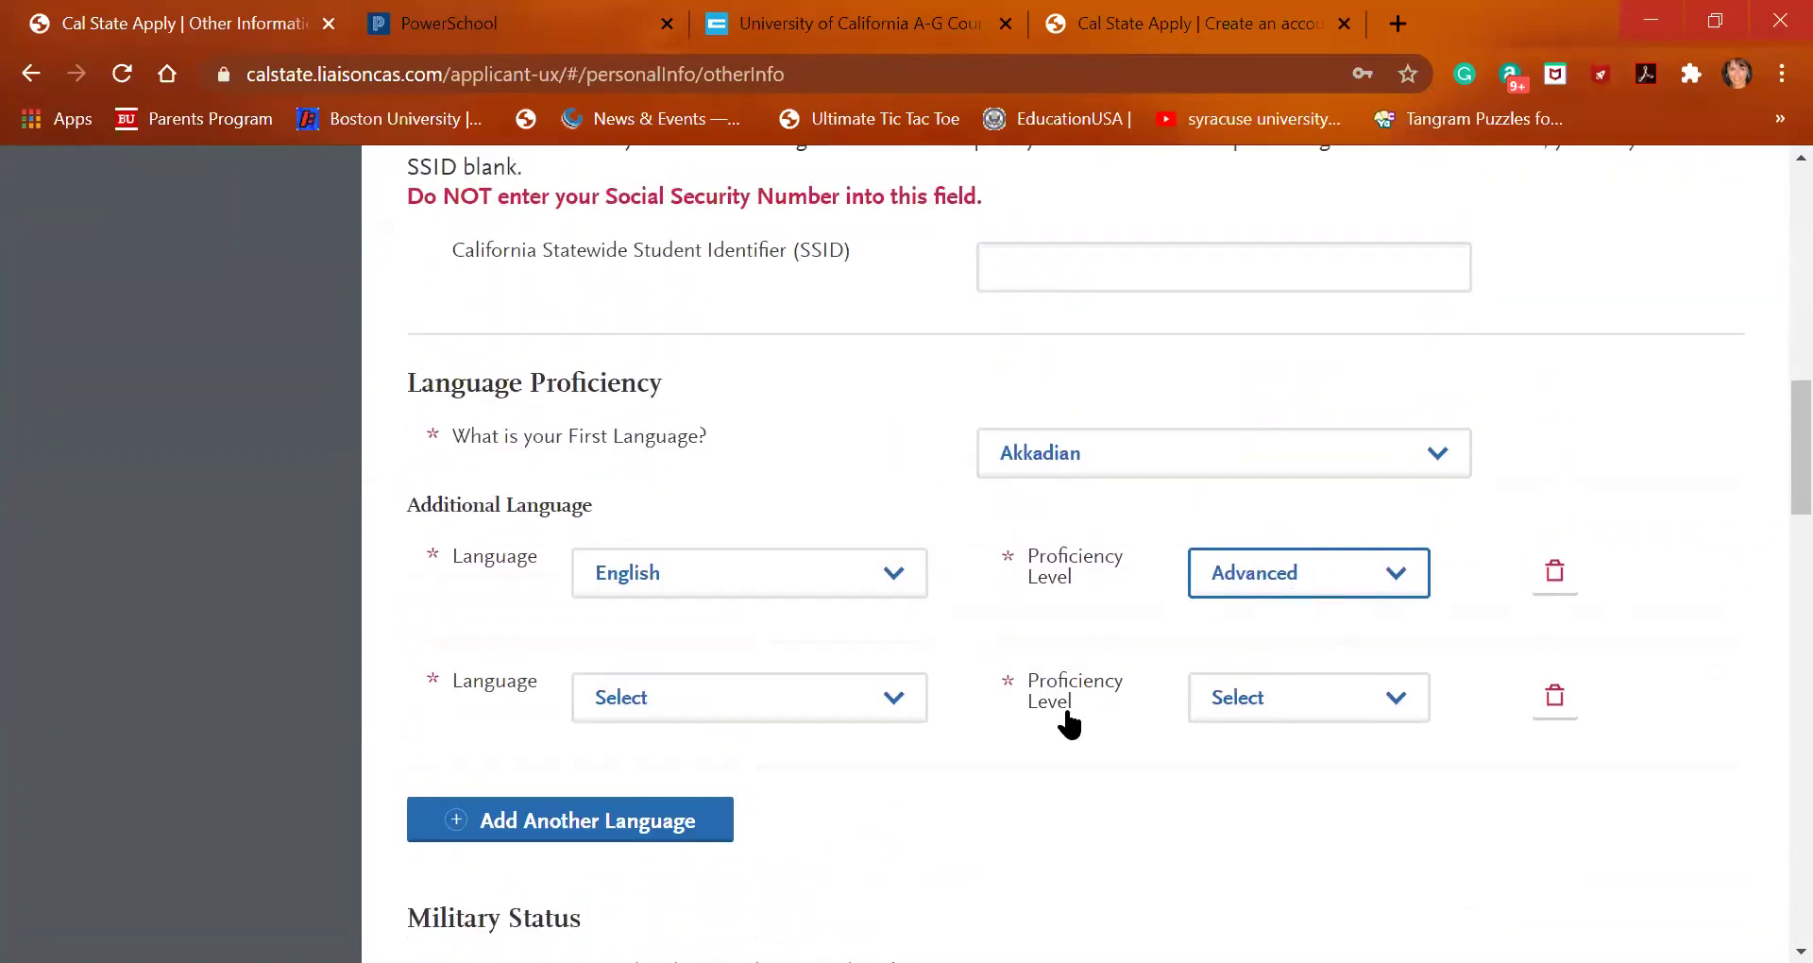
# Select "Yes, Veteran" for the Military Dependent Question
pyautogui.scroll(-2, 1065, 716)
pyautogui.scroll(-1, 1065, 704)
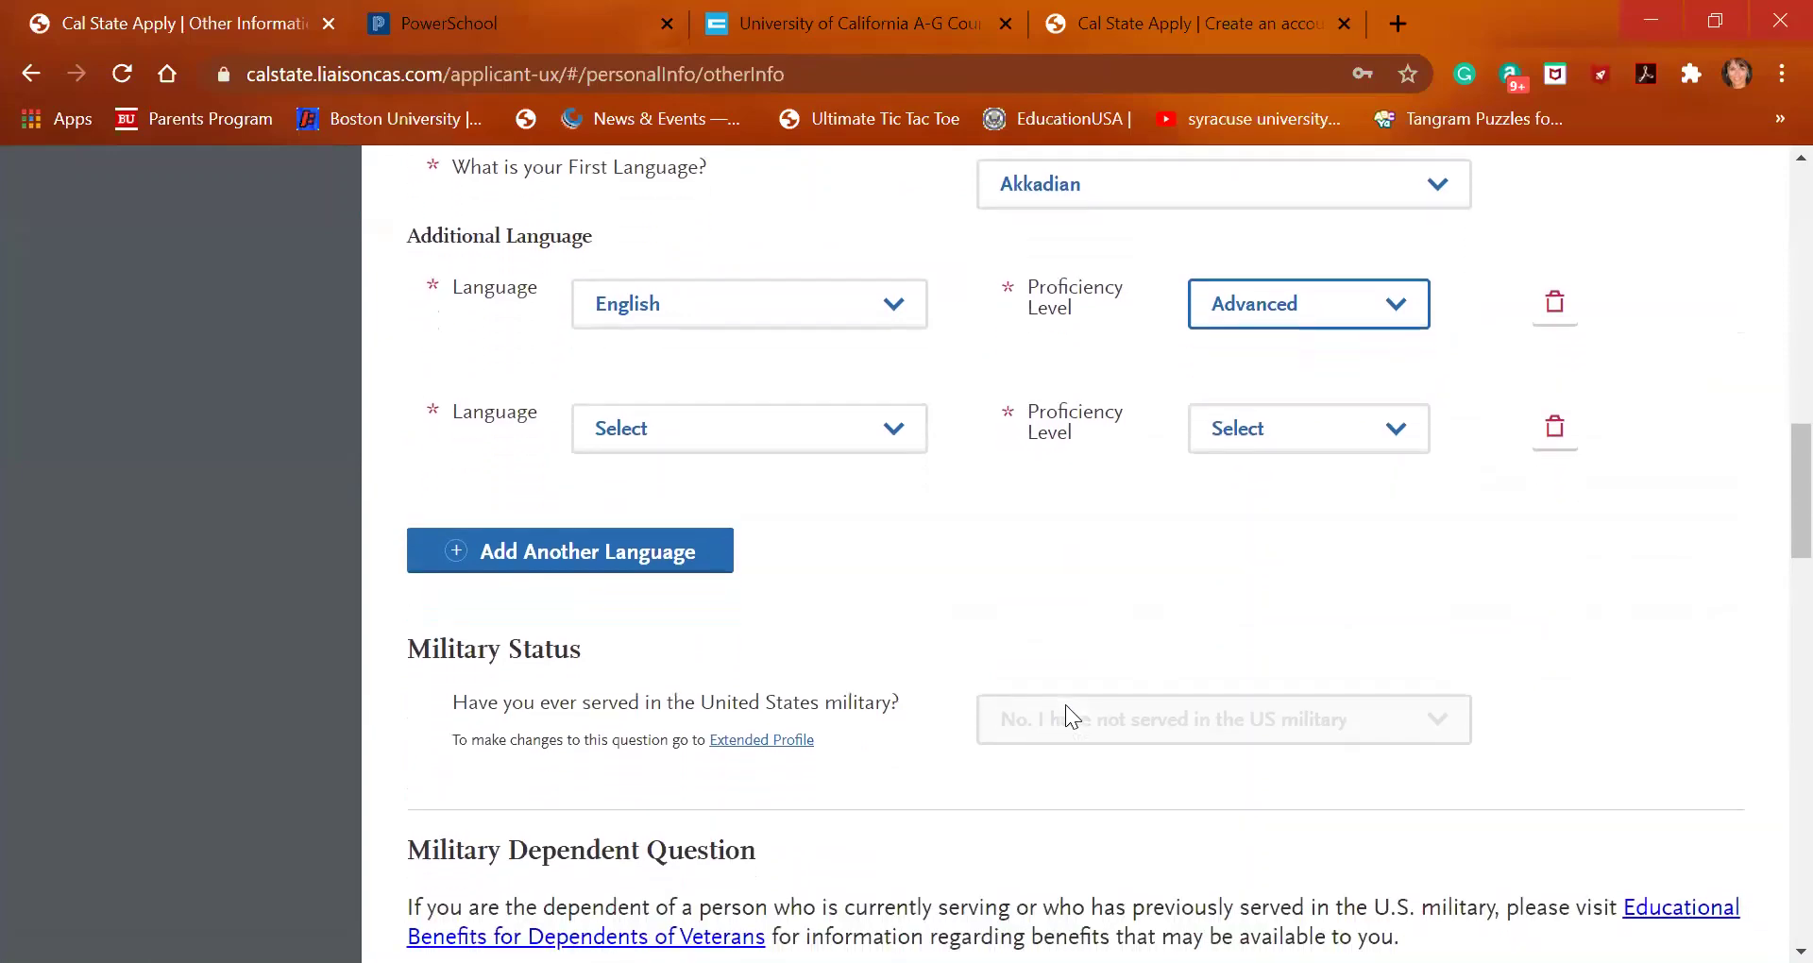
pyautogui.scroll(-2, 796, 631)
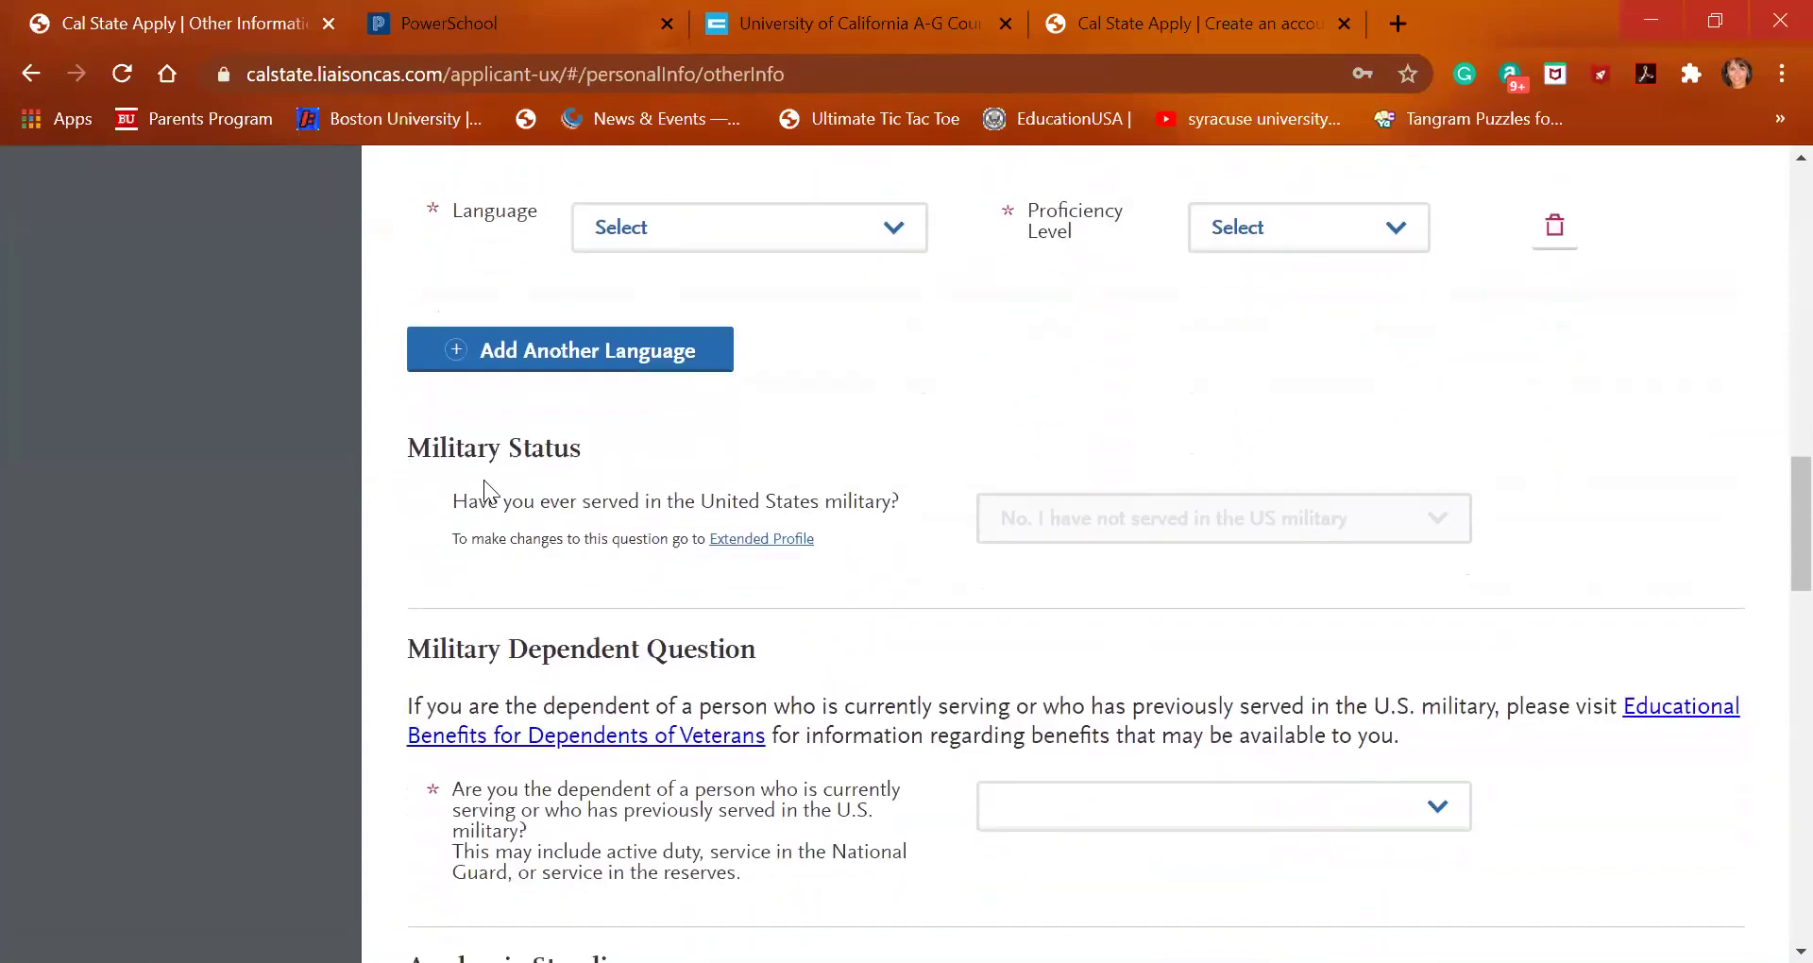
pyautogui.scroll(-1, 1010, 657)
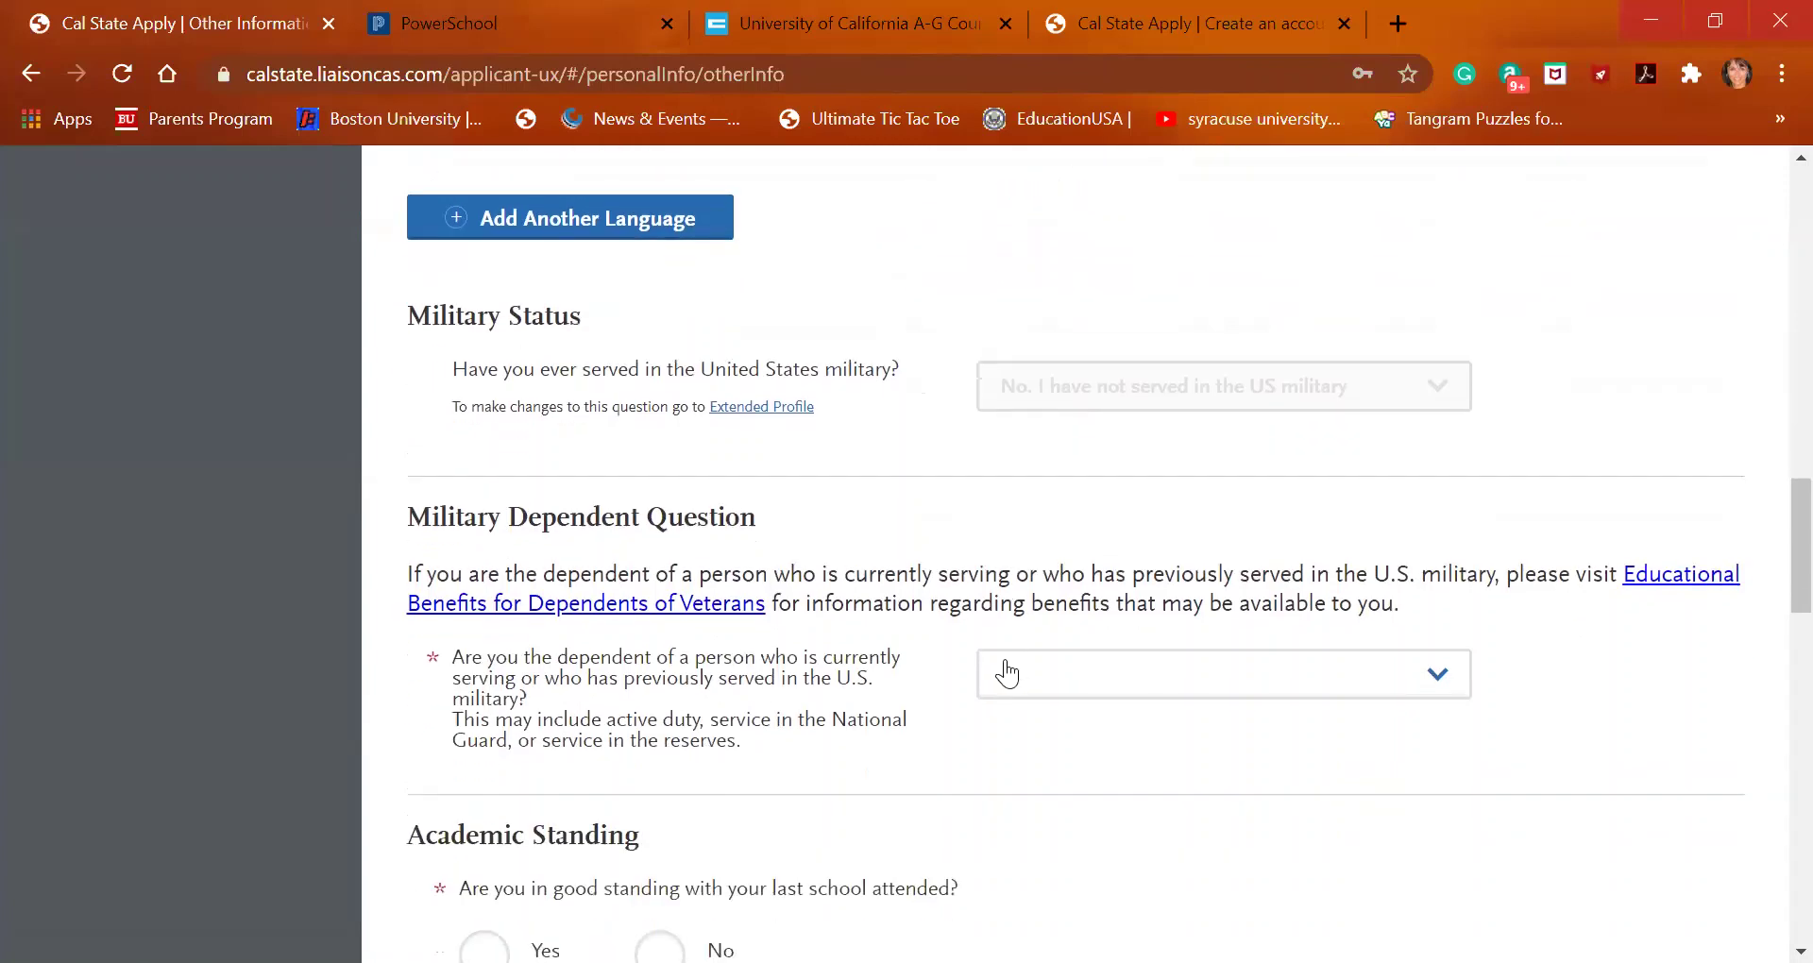
pyautogui.click(1322, 692)
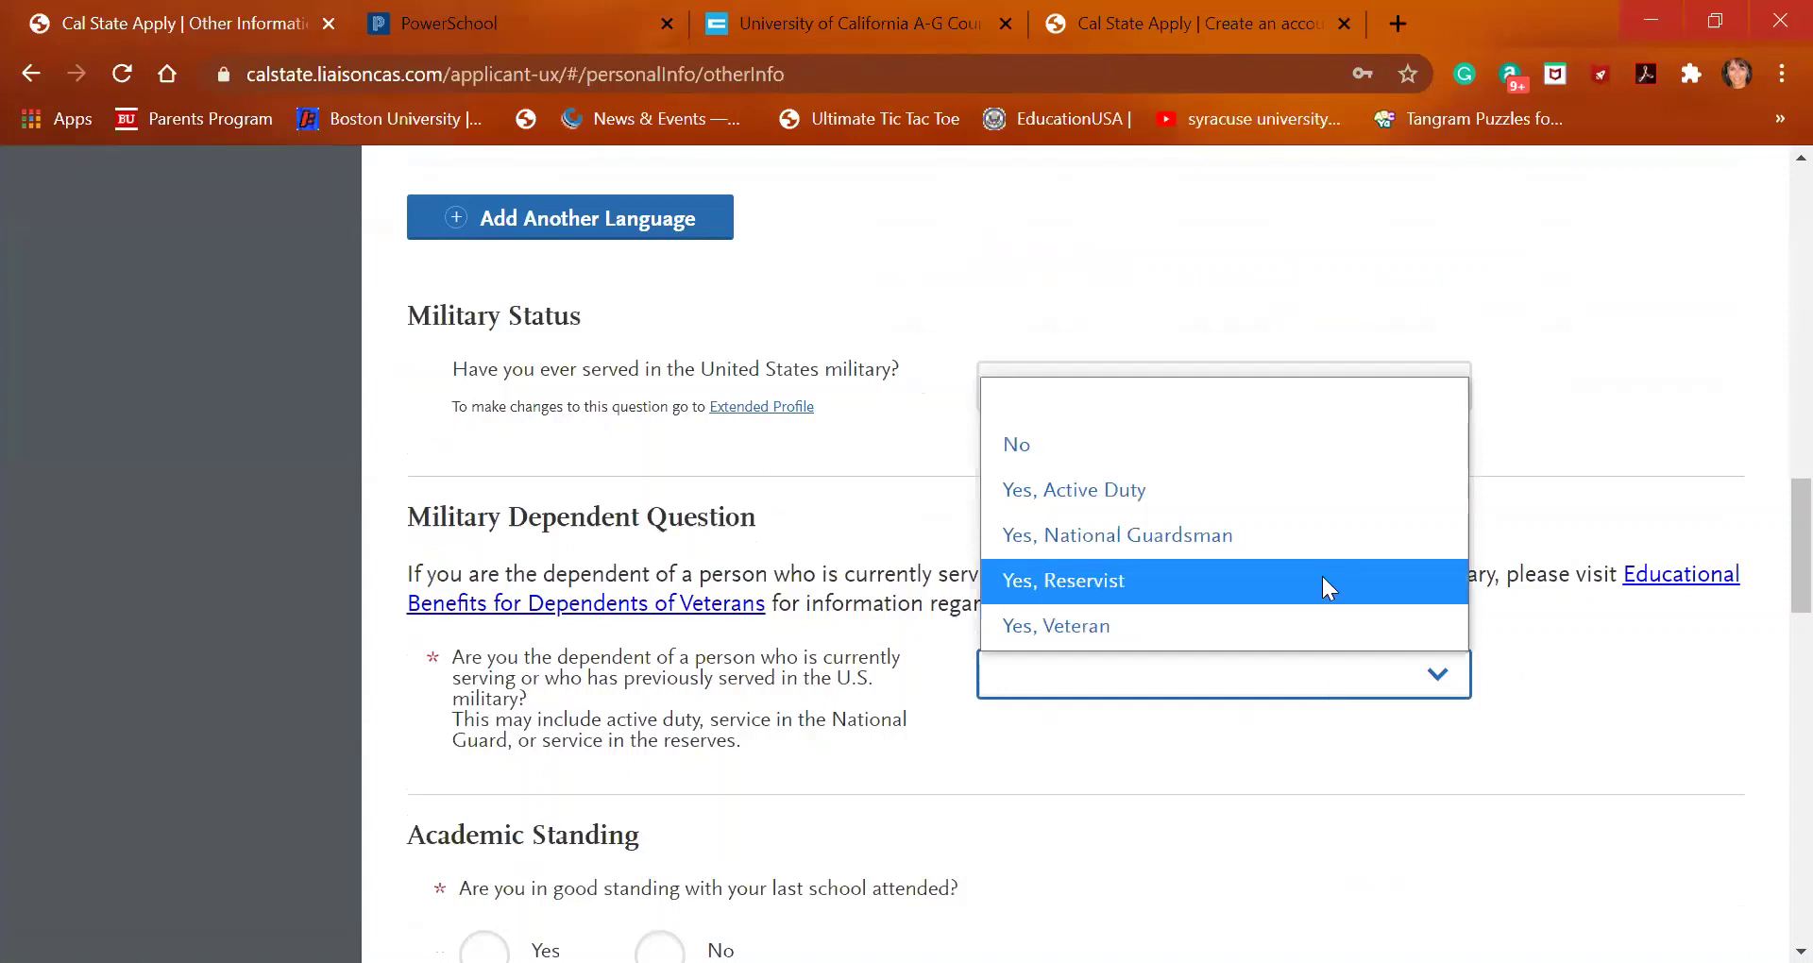
pyautogui.click(1311, 626)
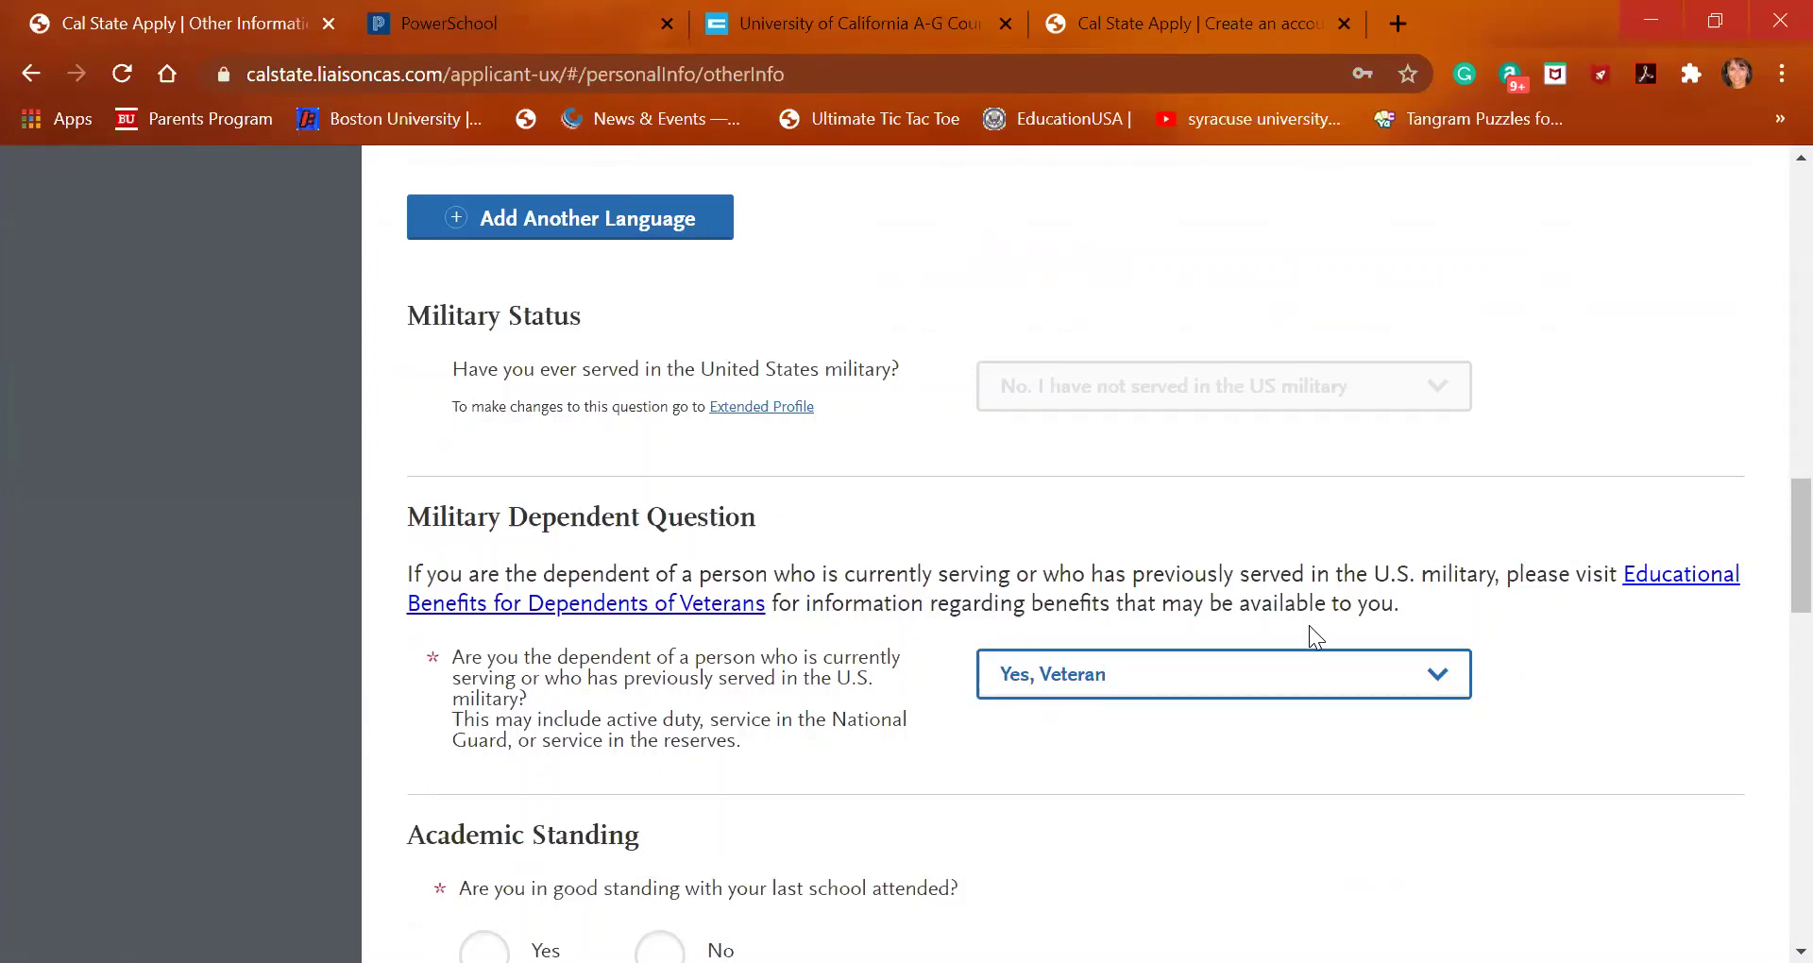
pyautogui.scroll(-3, 1309, 625)
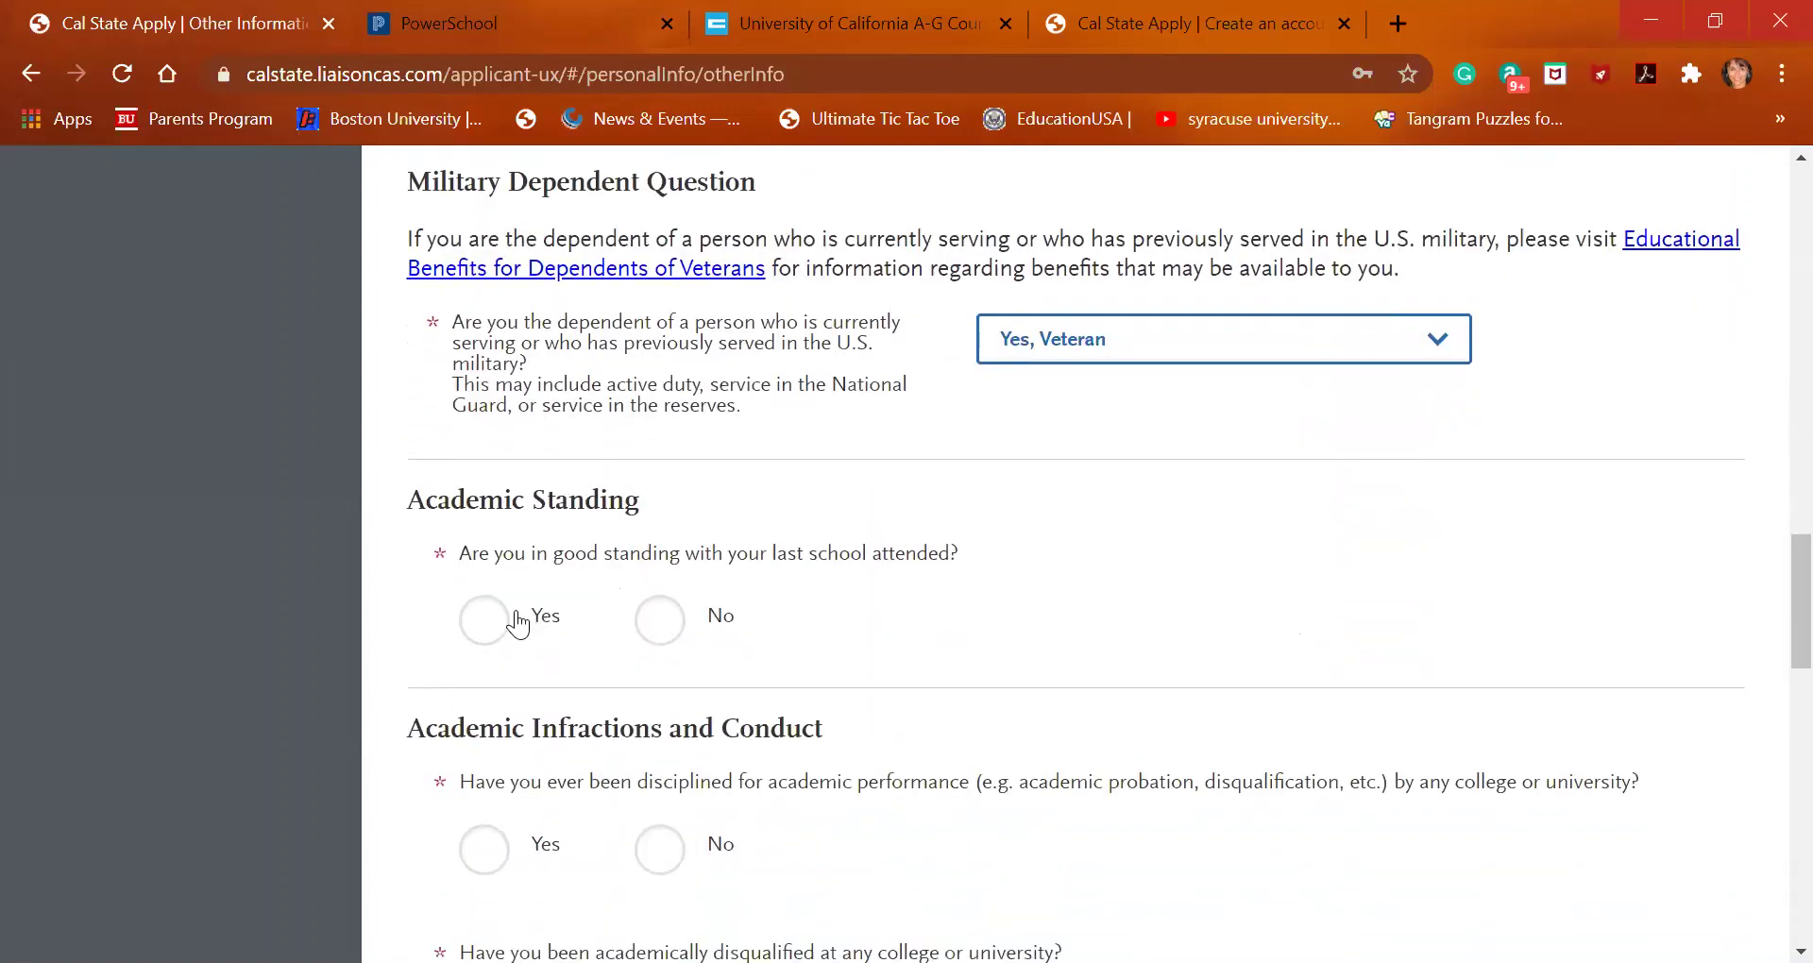
# Answer Yes to good academic standing, and No to academic discipline, disqualification and conduct discipline
pyautogui.click(484, 621)
pyautogui.scroll(-2, 484, 623)
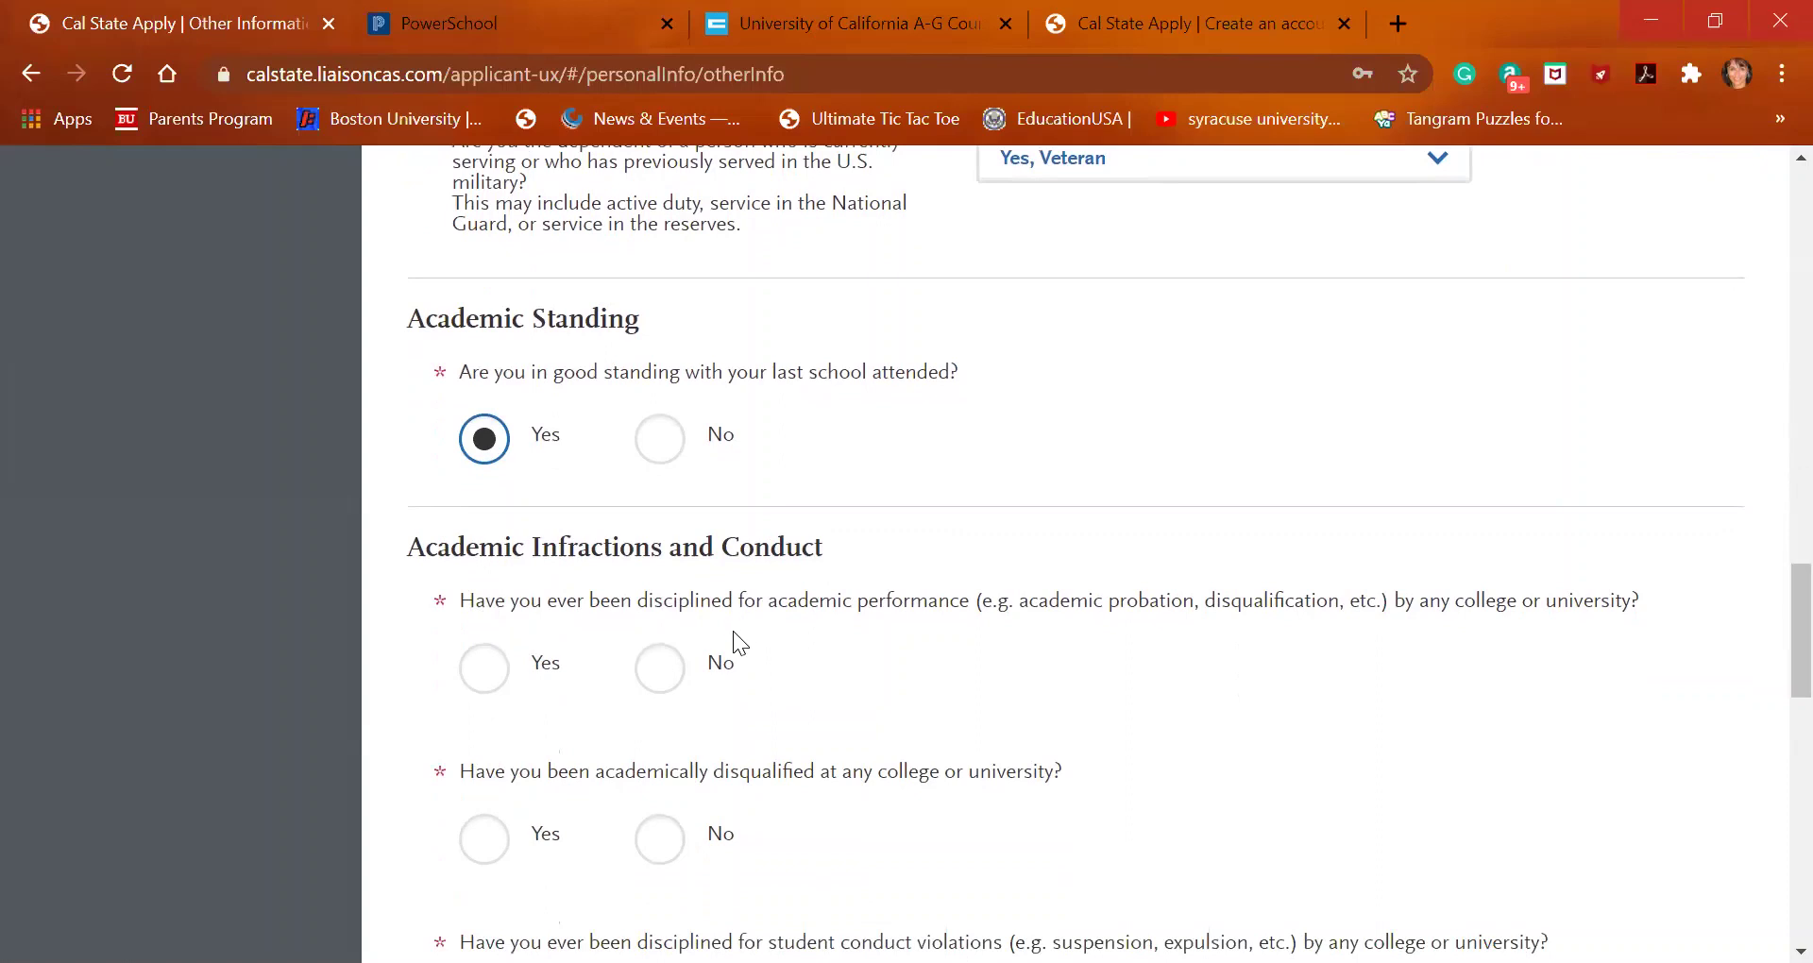
pyautogui.click(672, 675)
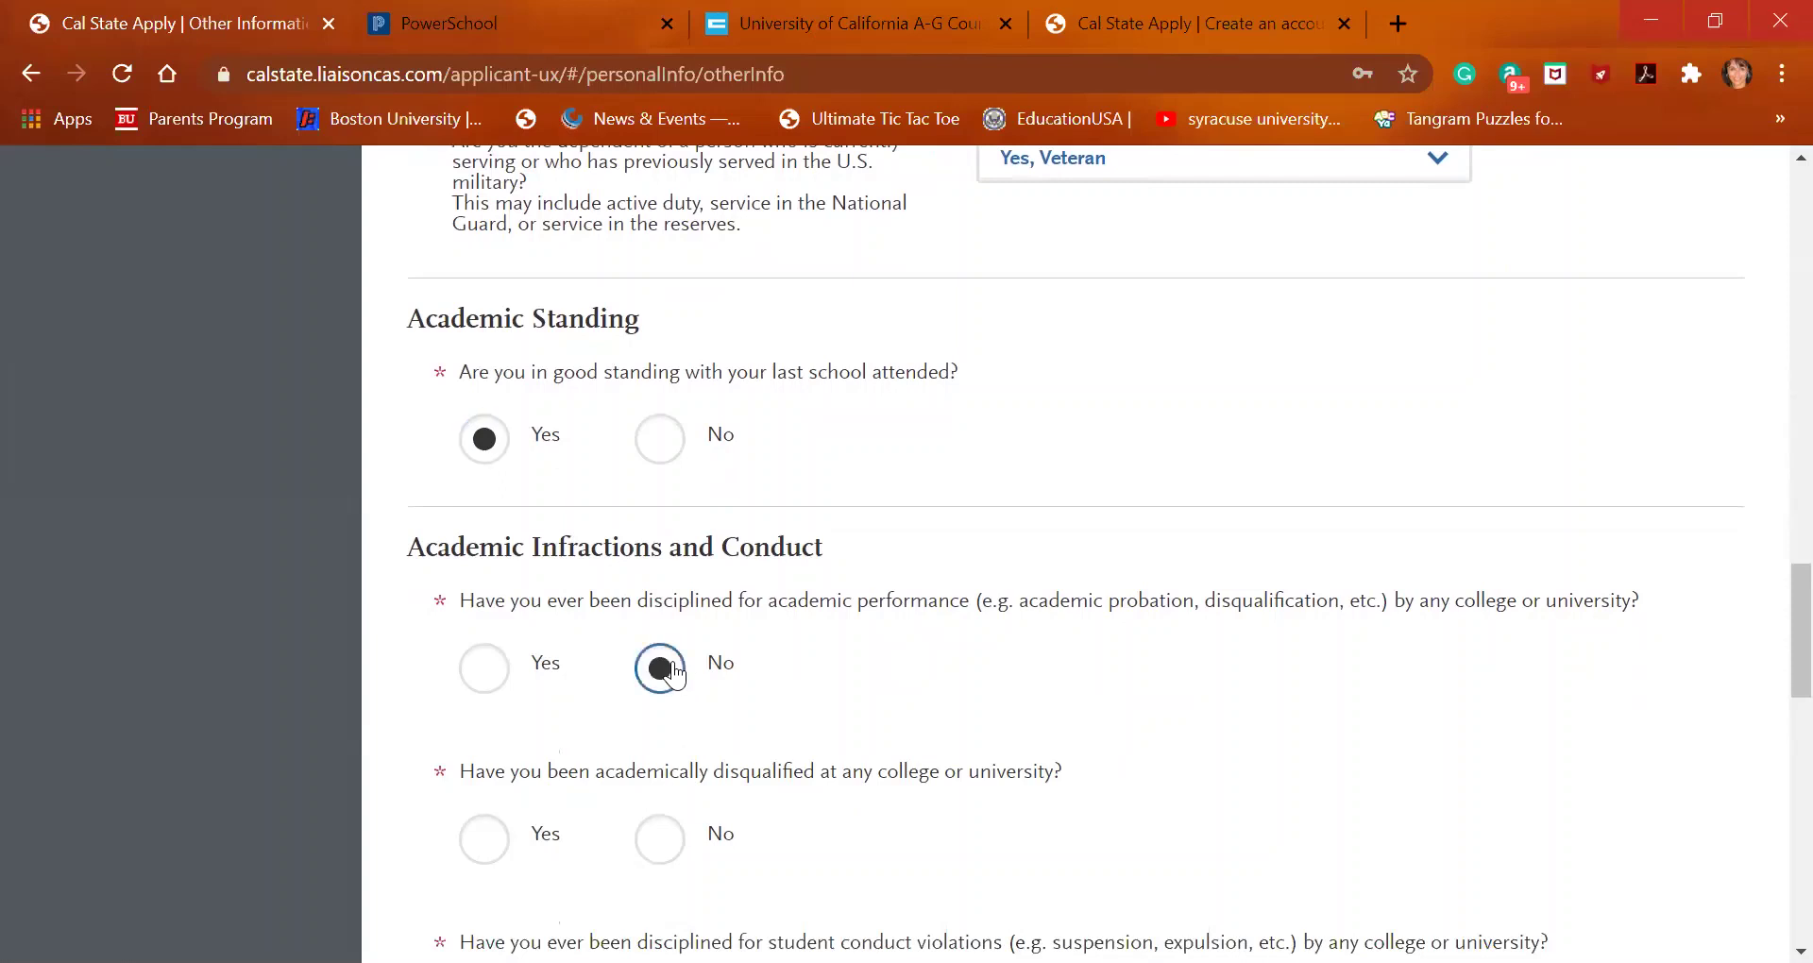
pyautogui.scroll(-2, 661, 670)
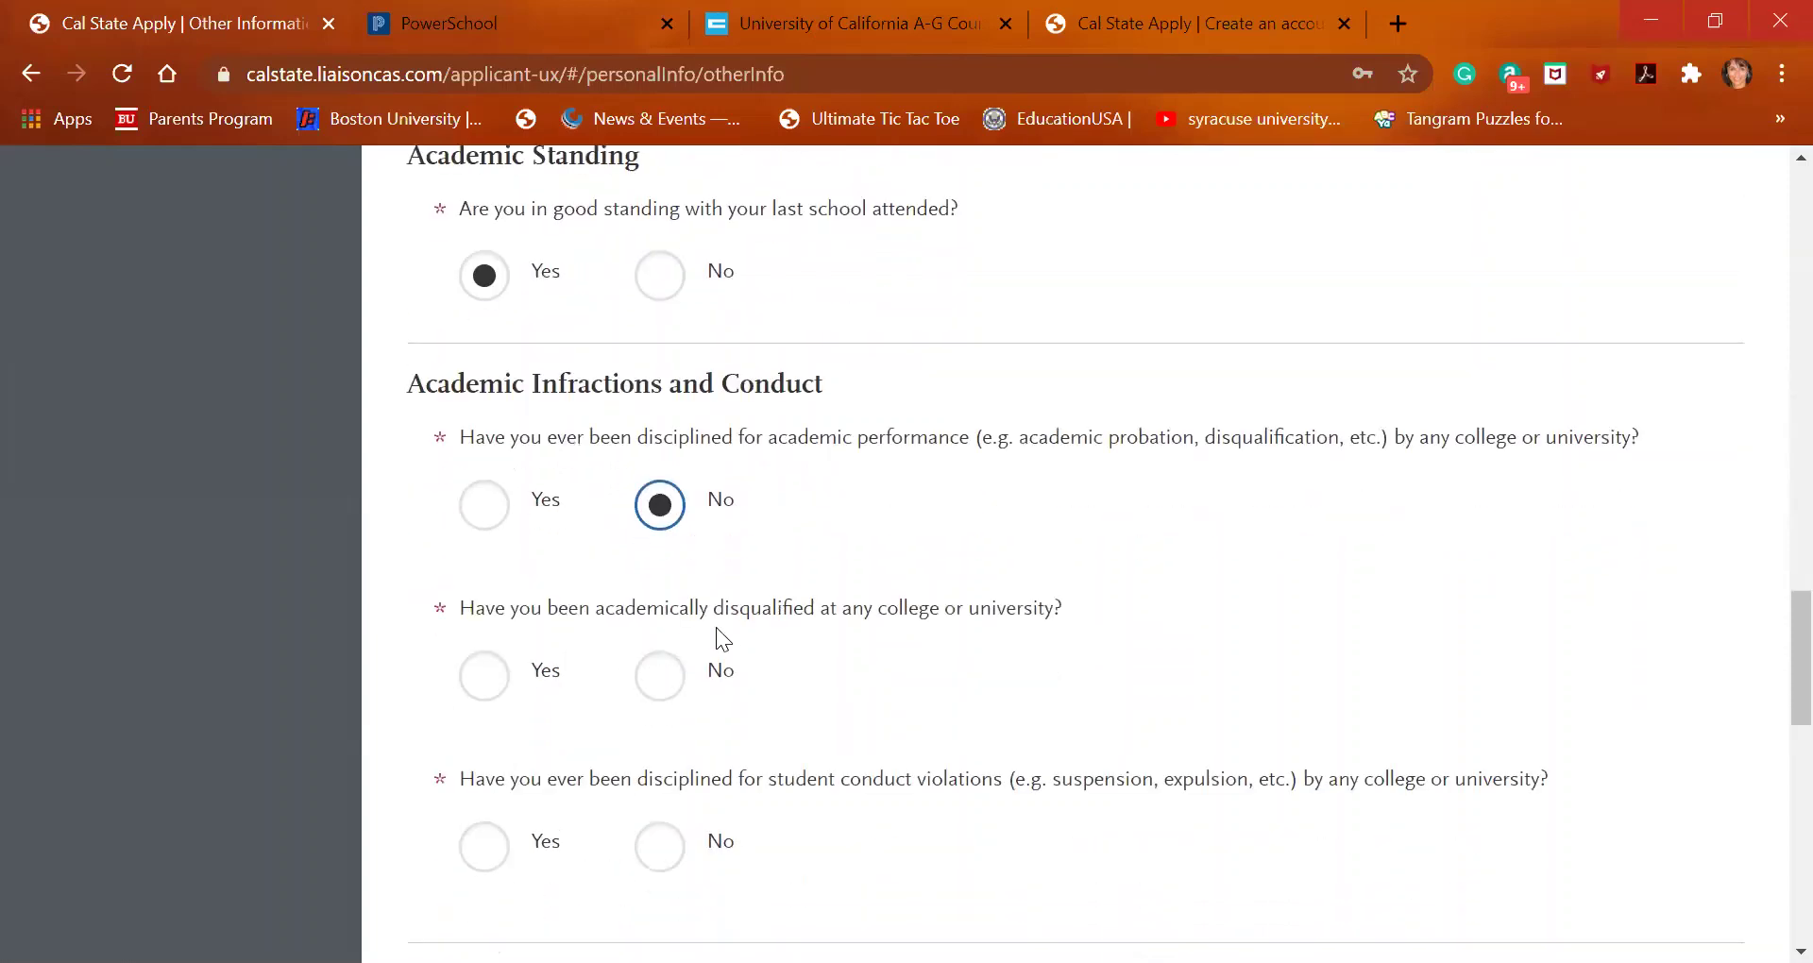
pyautogui.click(667, 679)
pyautogui.scroll(-2, 669, 678)
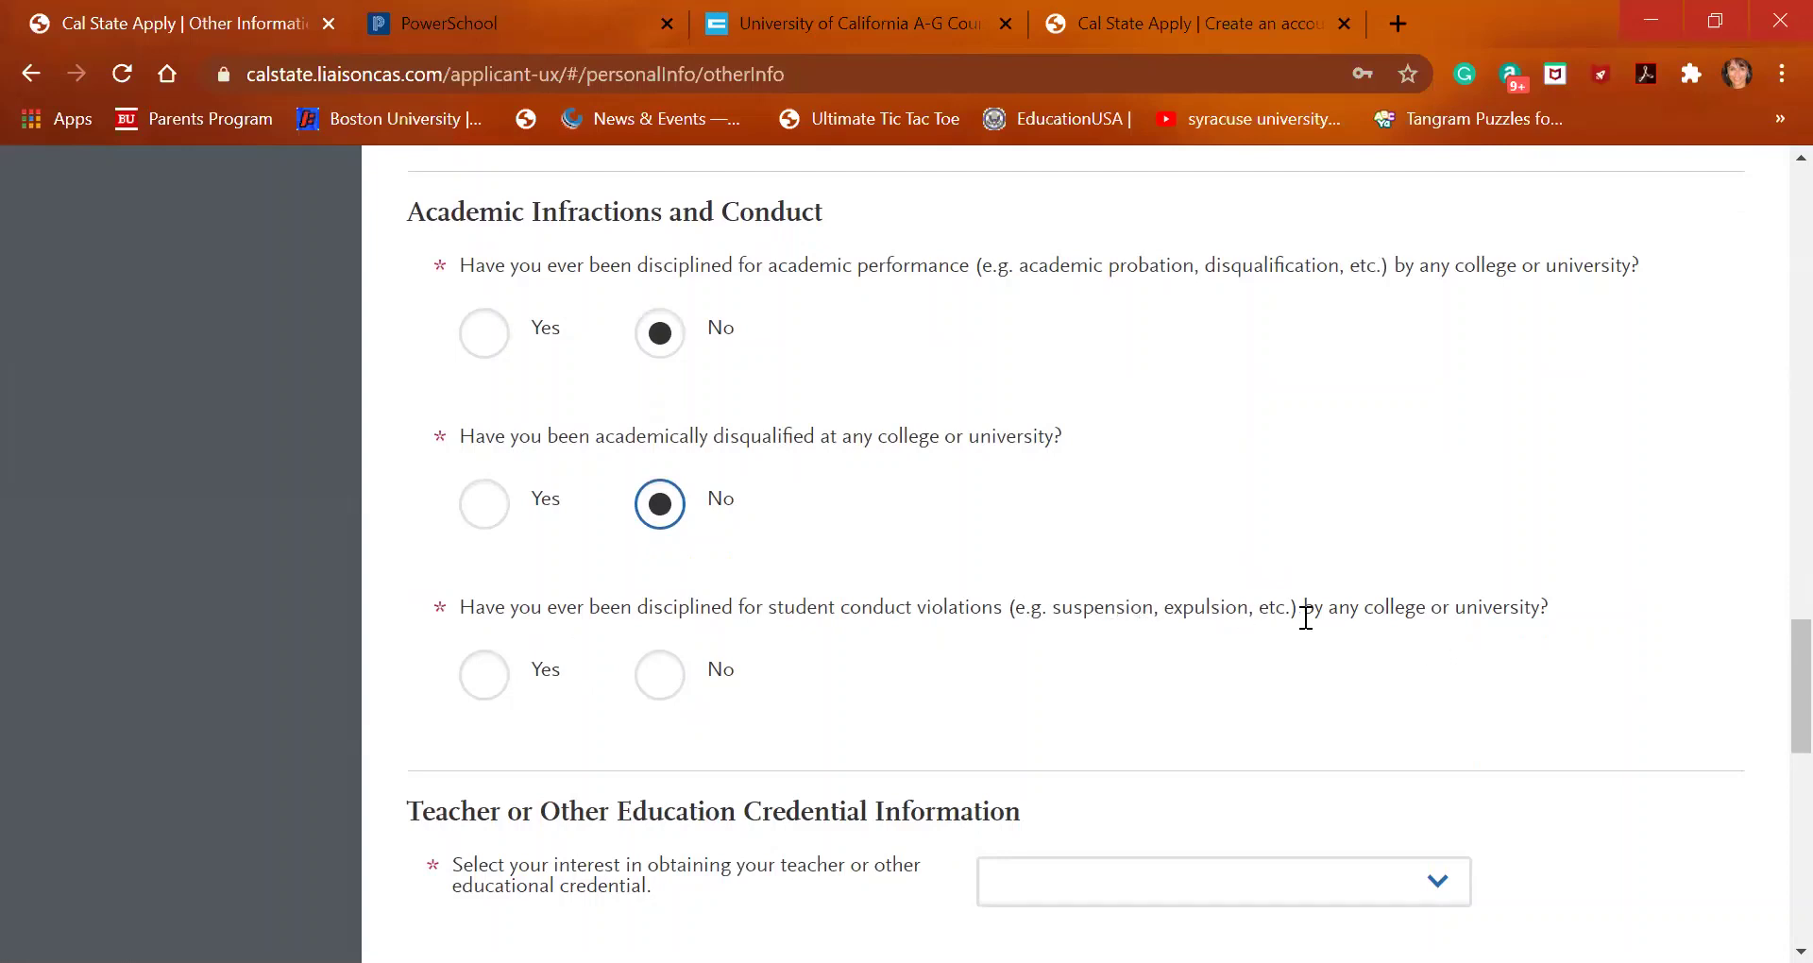
pyautogui.click(660, 678)
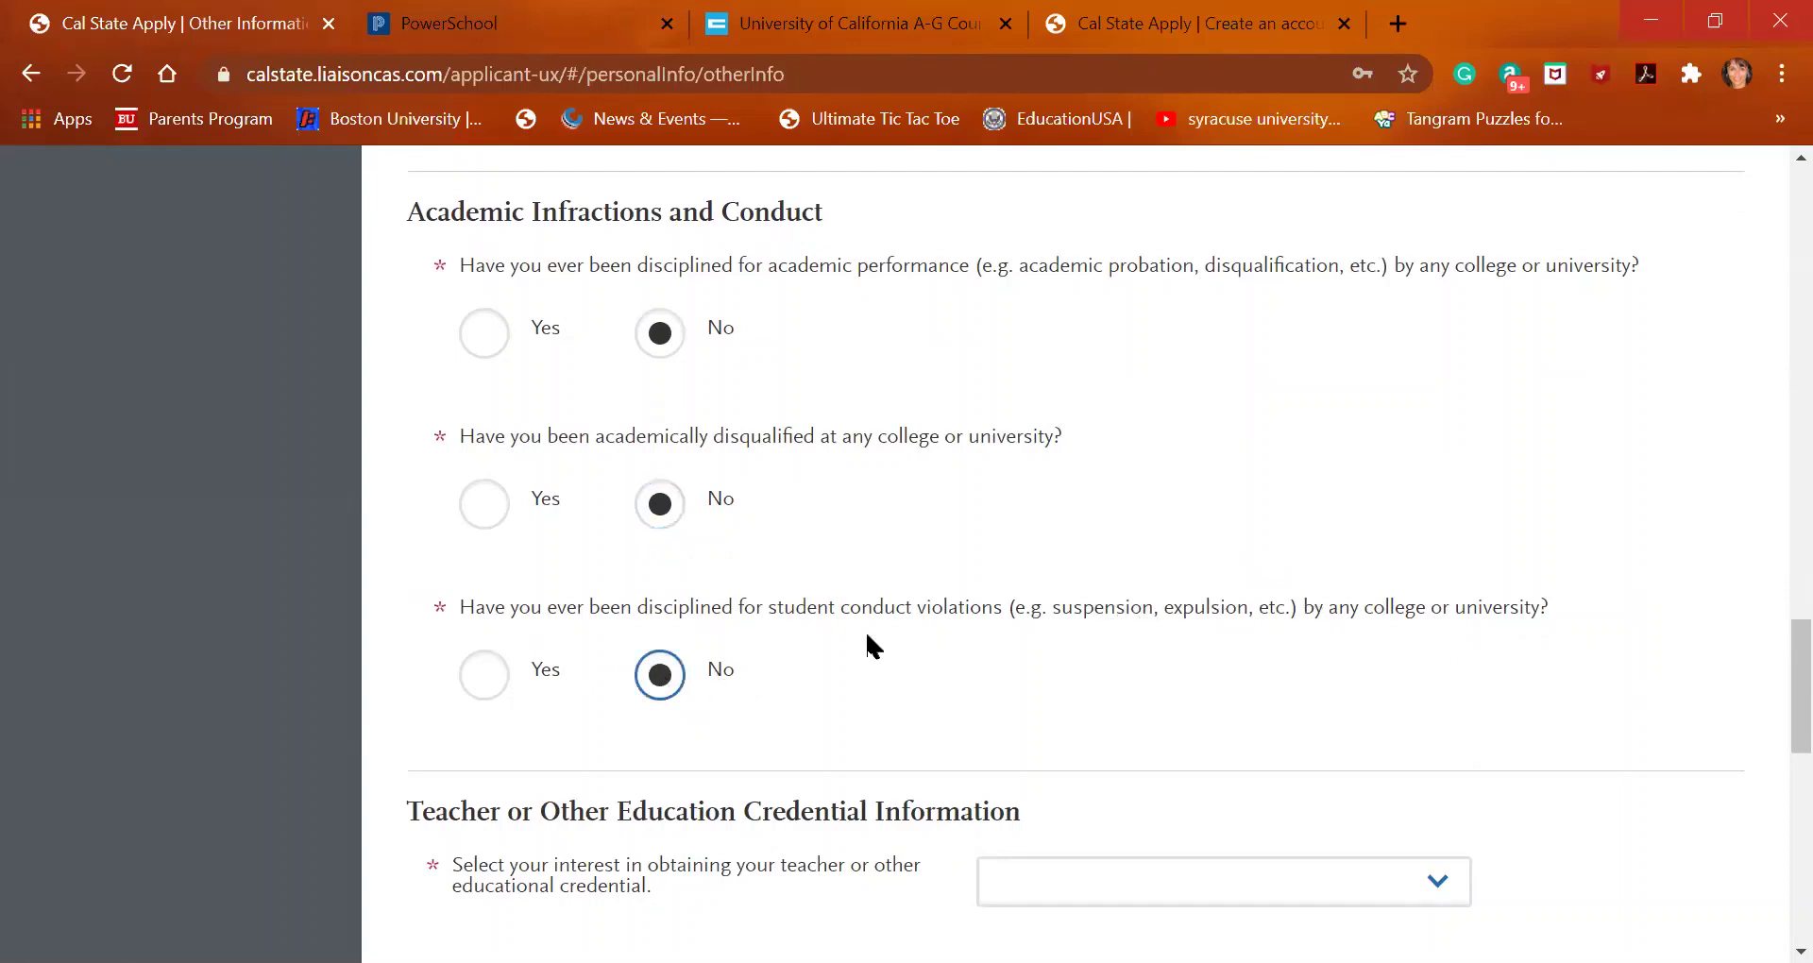
pyautogui.scroll(-3, 866, 640)
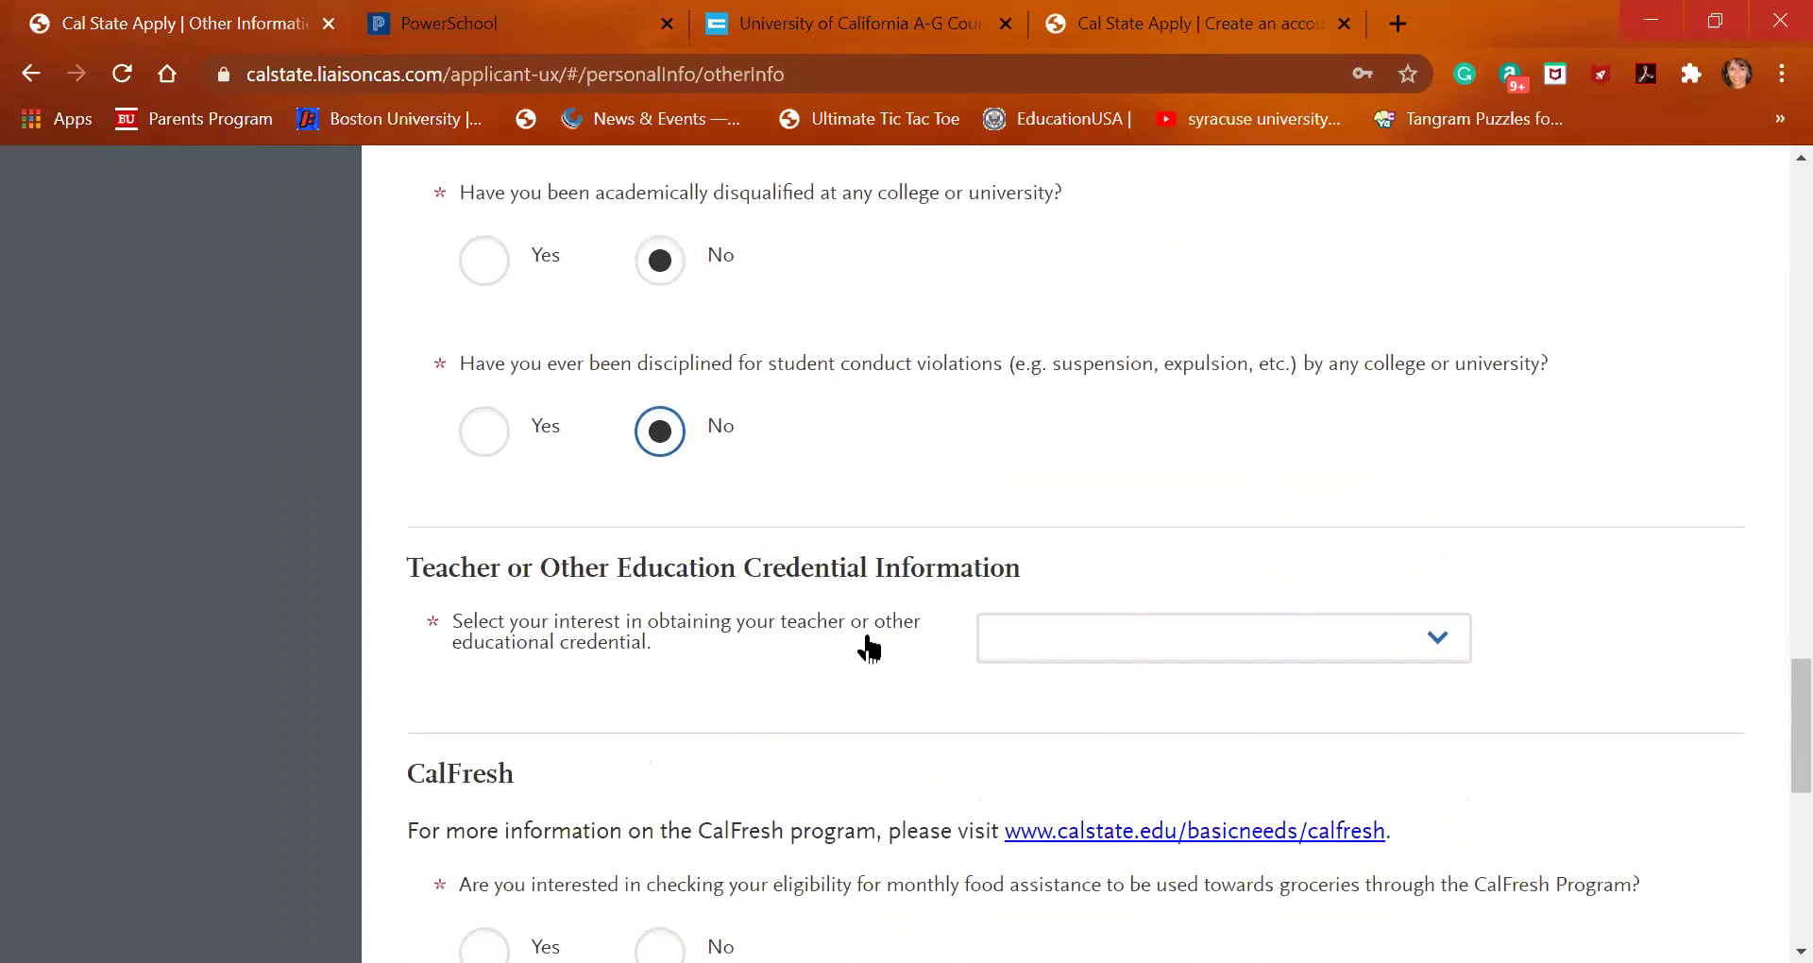
pyautogui.scroll(5, 869, 648)
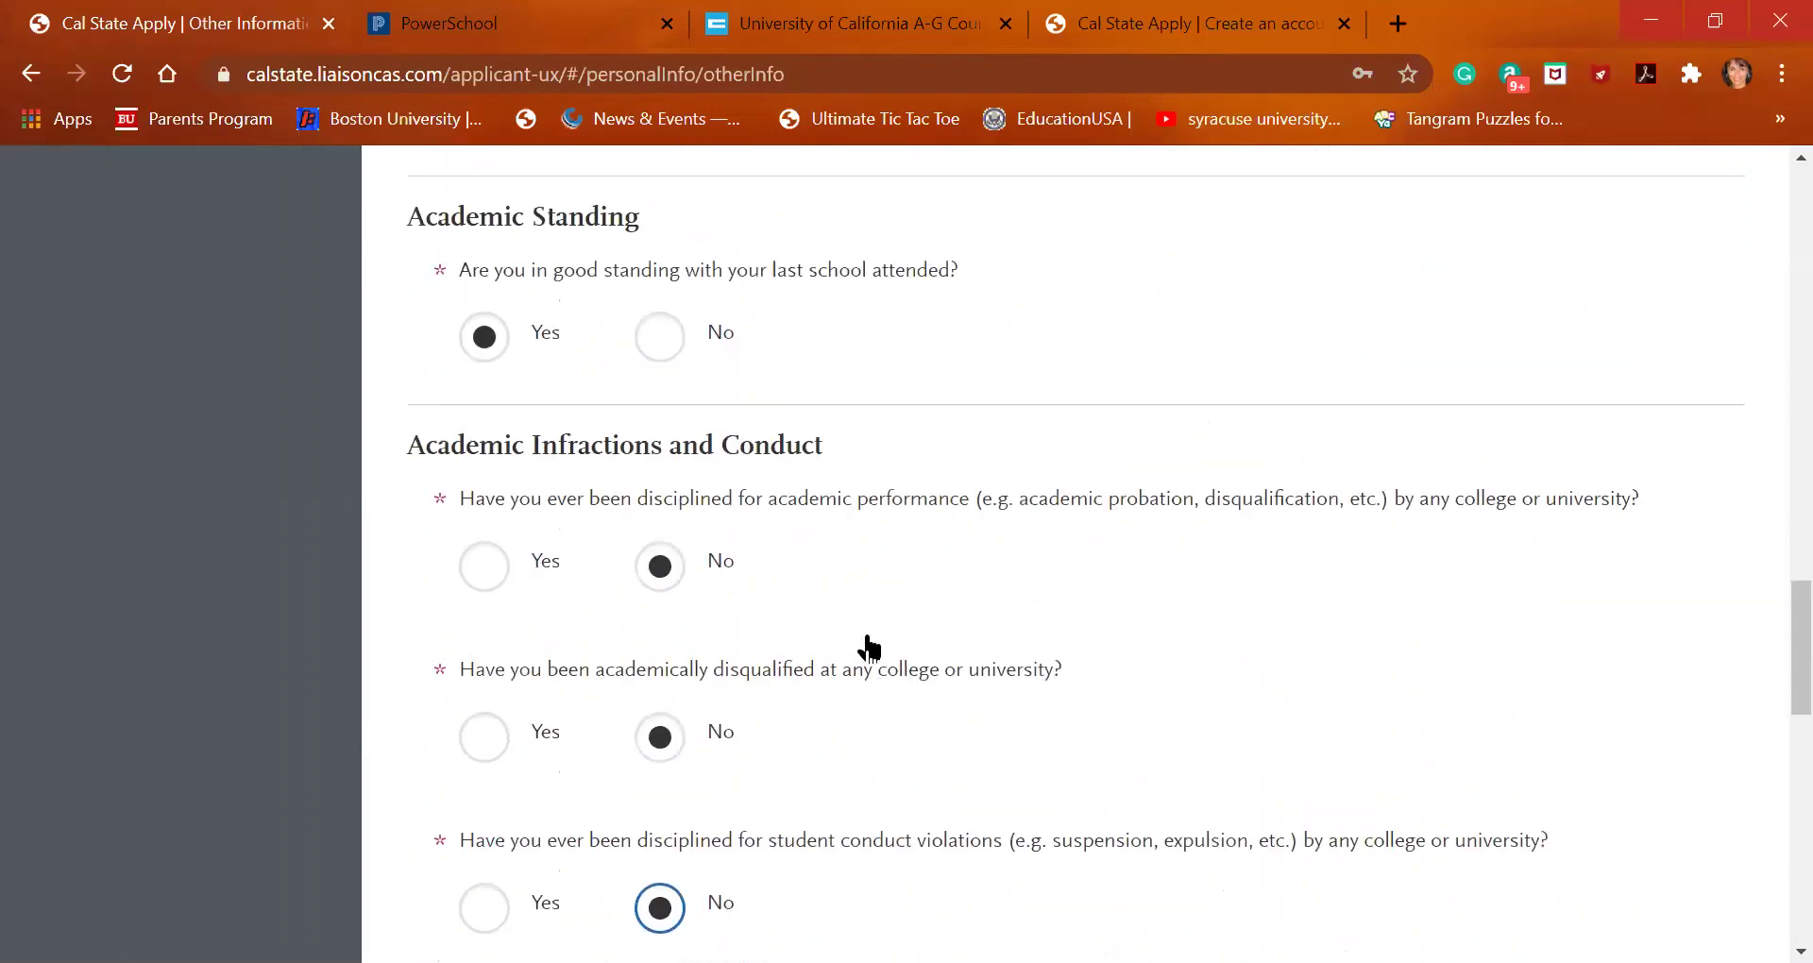
pyautogui.scroll(2, 869, 648)
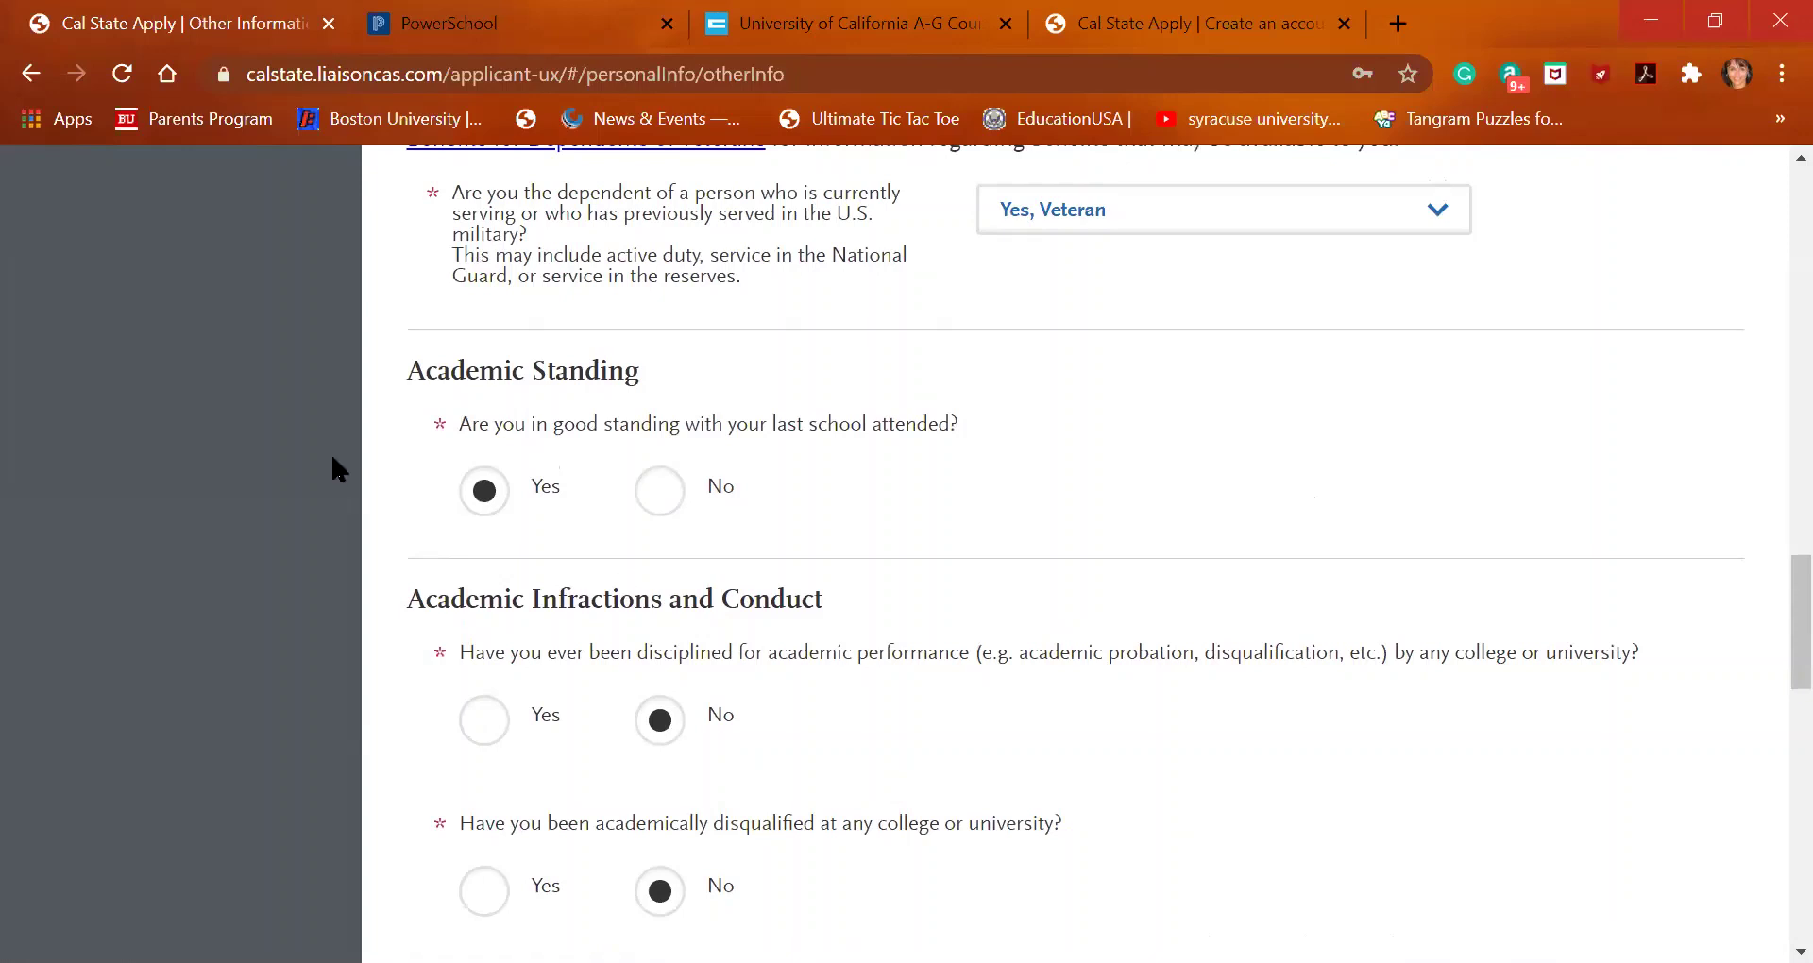
pyautogui.scroll(10, 294, 453)
pyautogui.scroll(10, 294, 452)
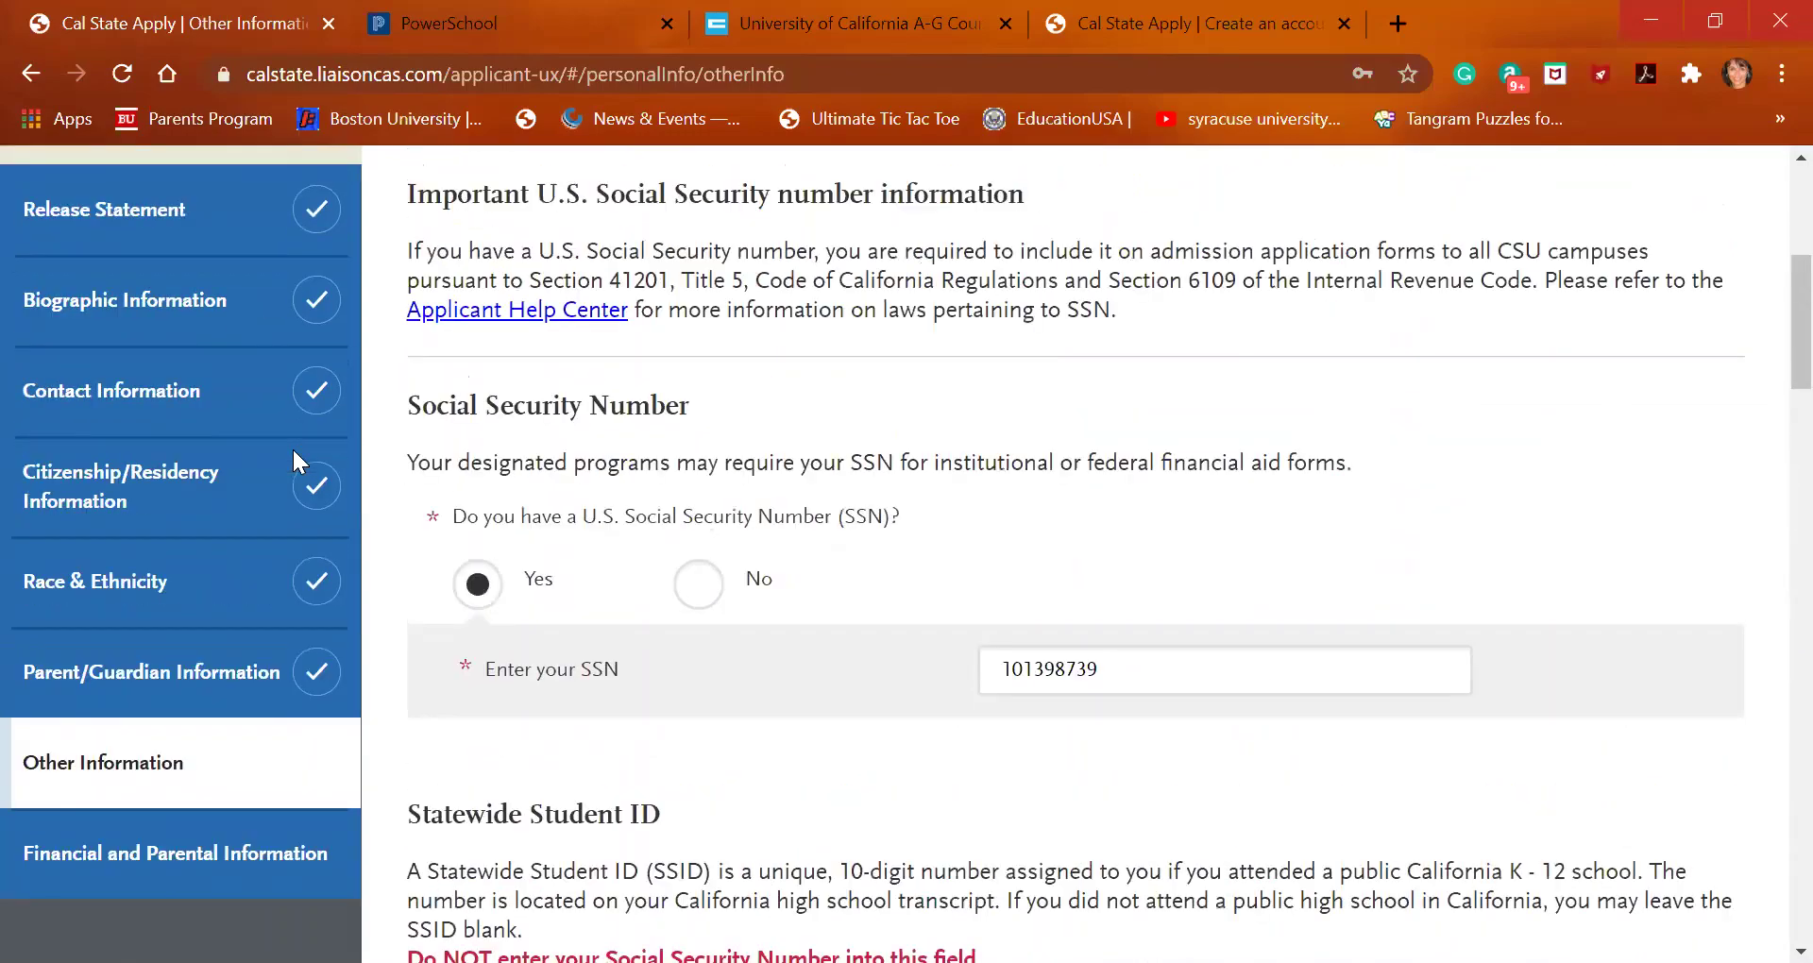
pyautogui.scroll(1, 295, 461)
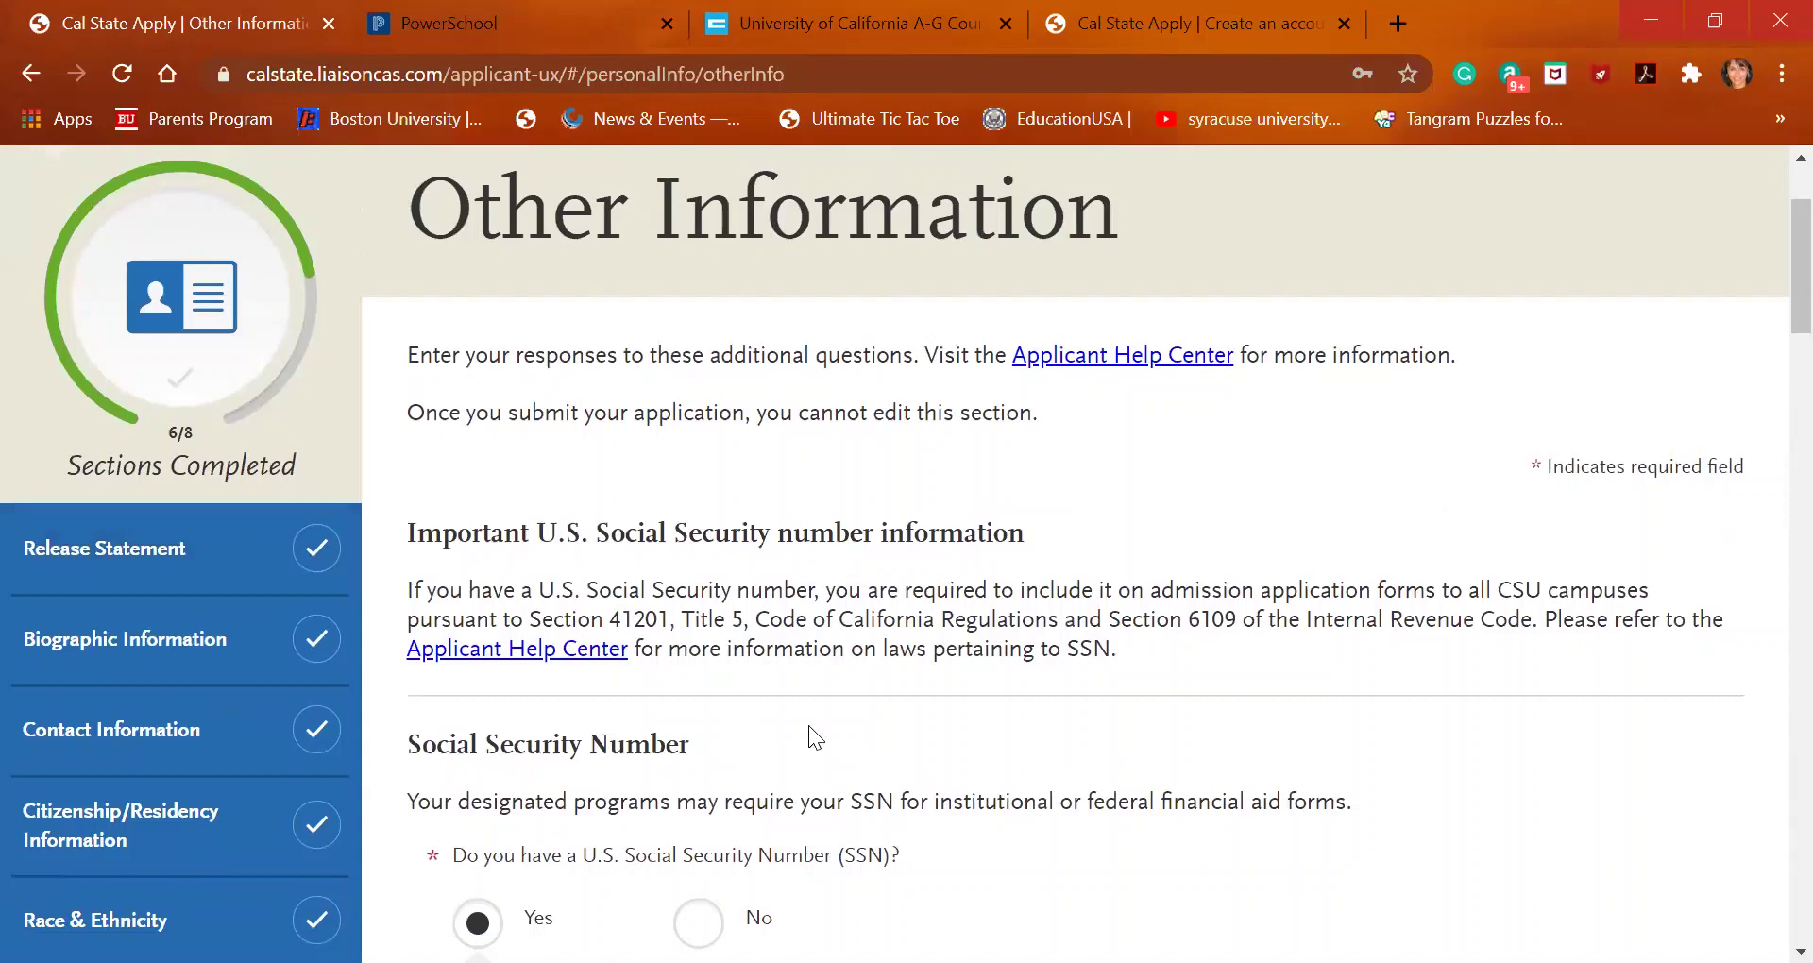
pyautogui.scroll(-1, 809, 722)
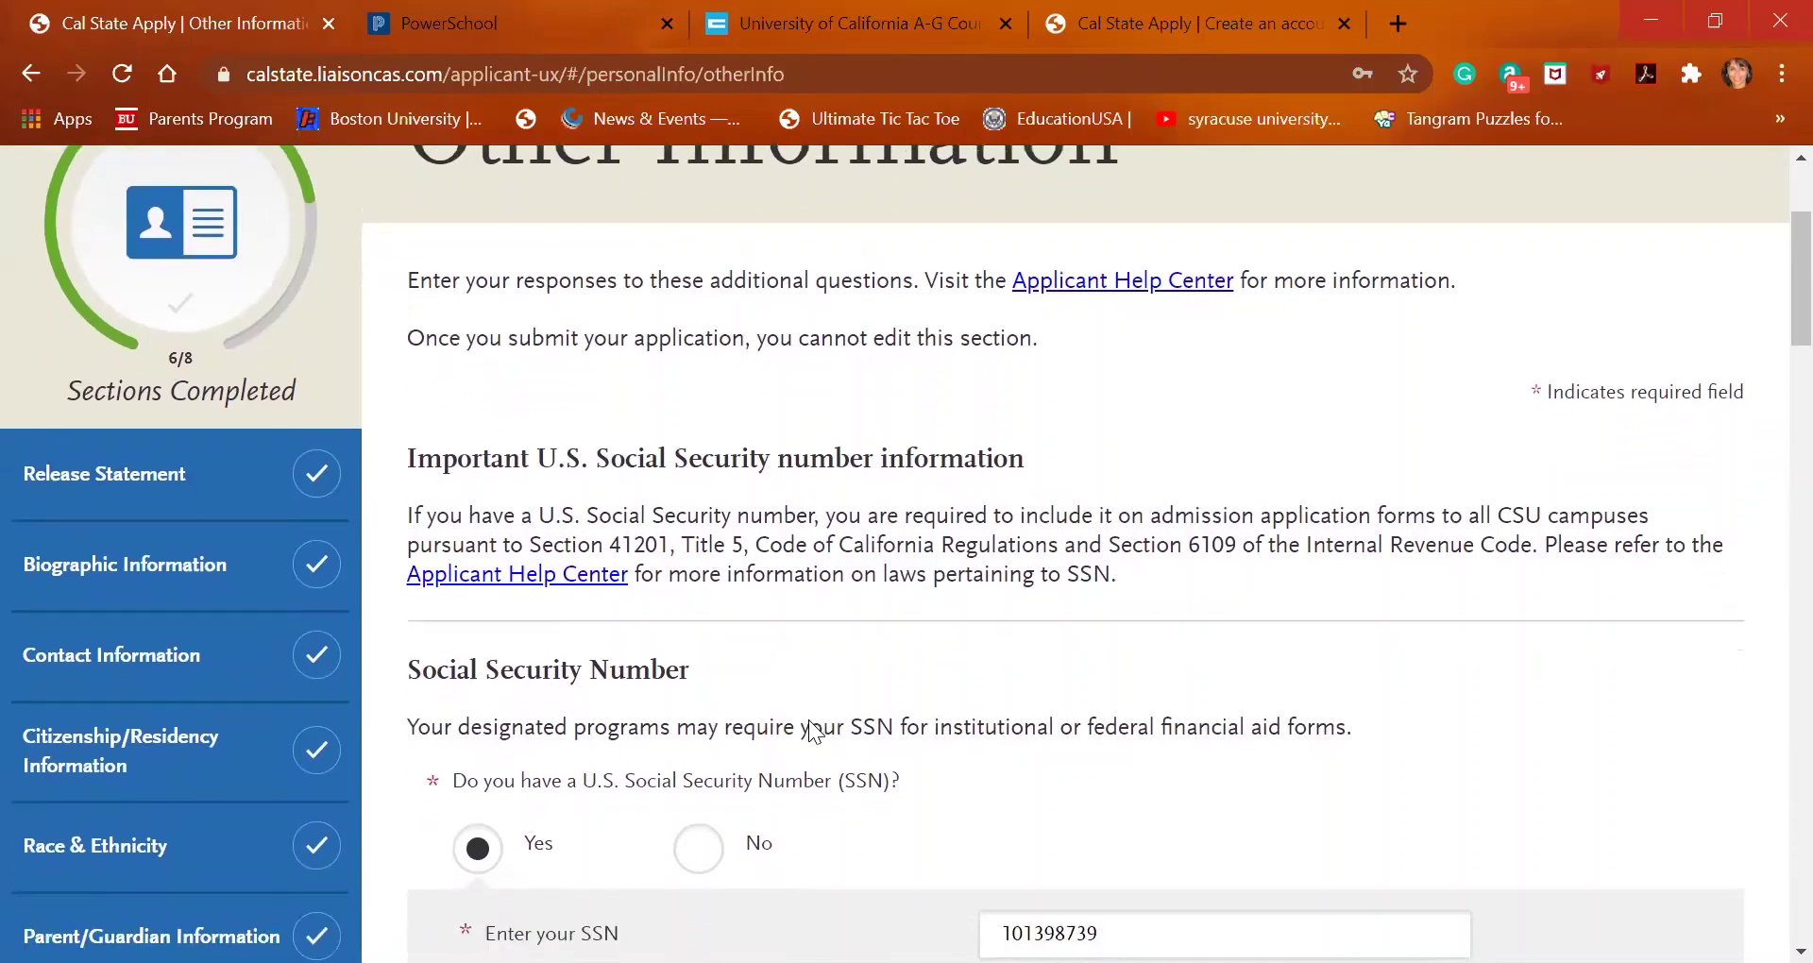
pyautogui.scroll(-1, 810, 716)
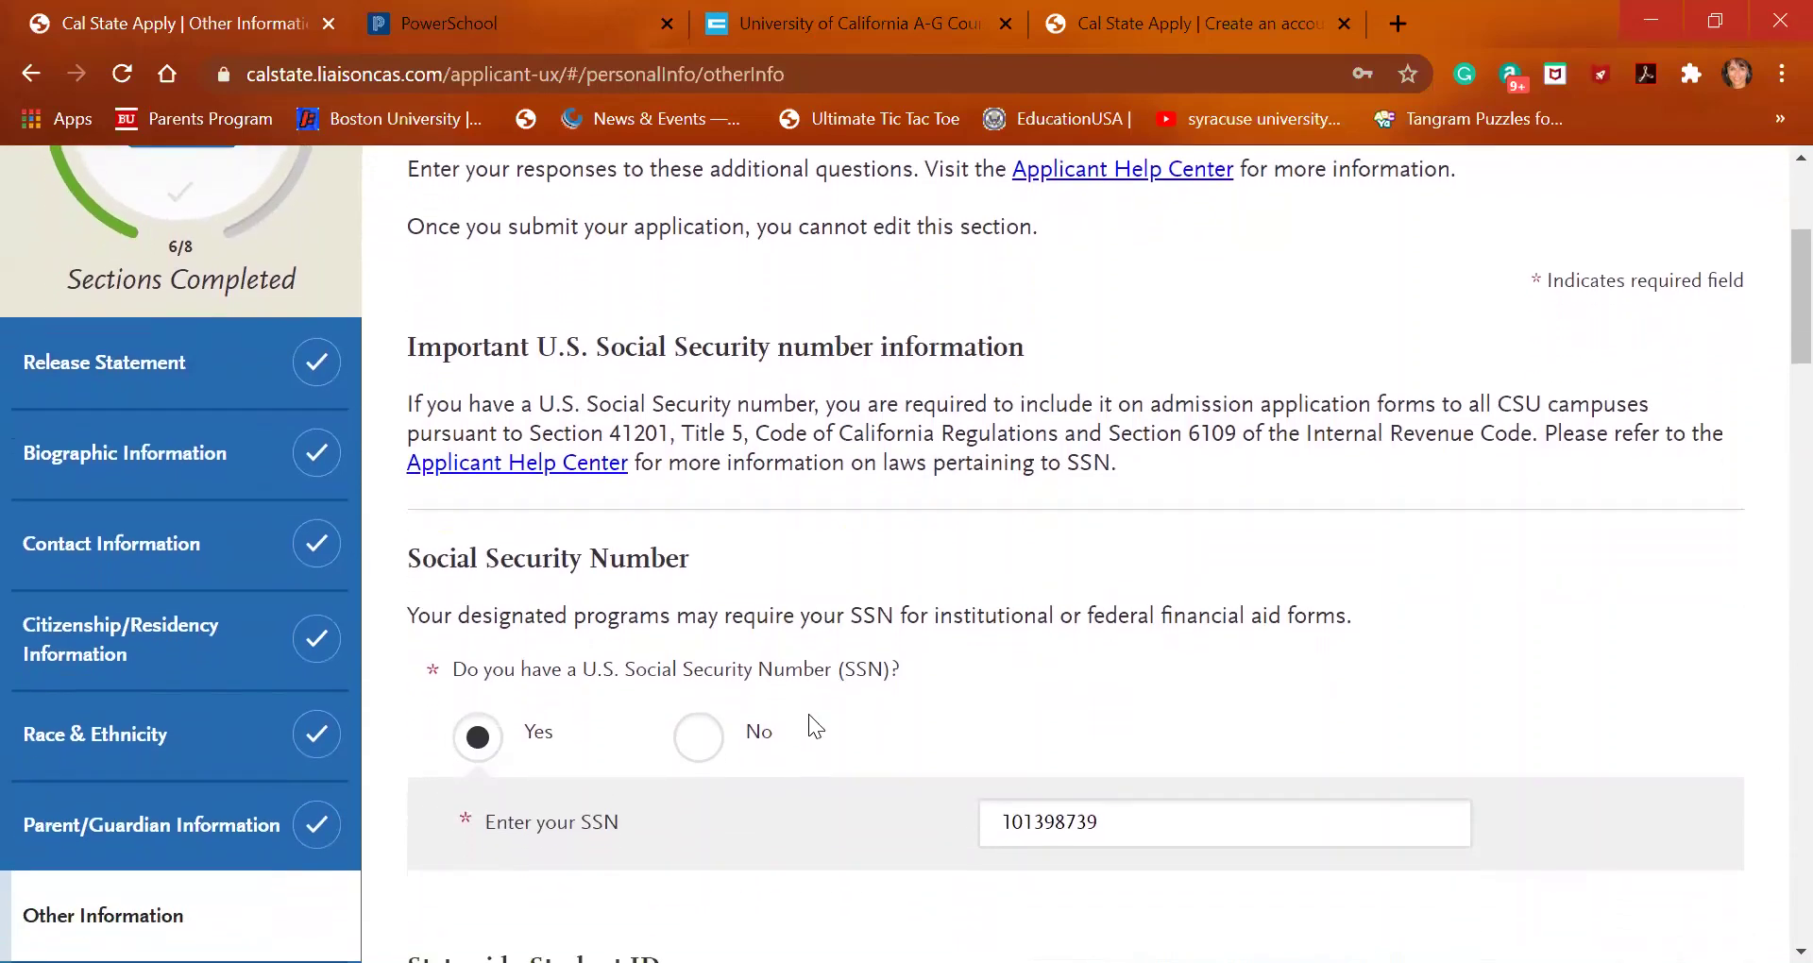
pyautogui.scroll(-1, 808, 706)
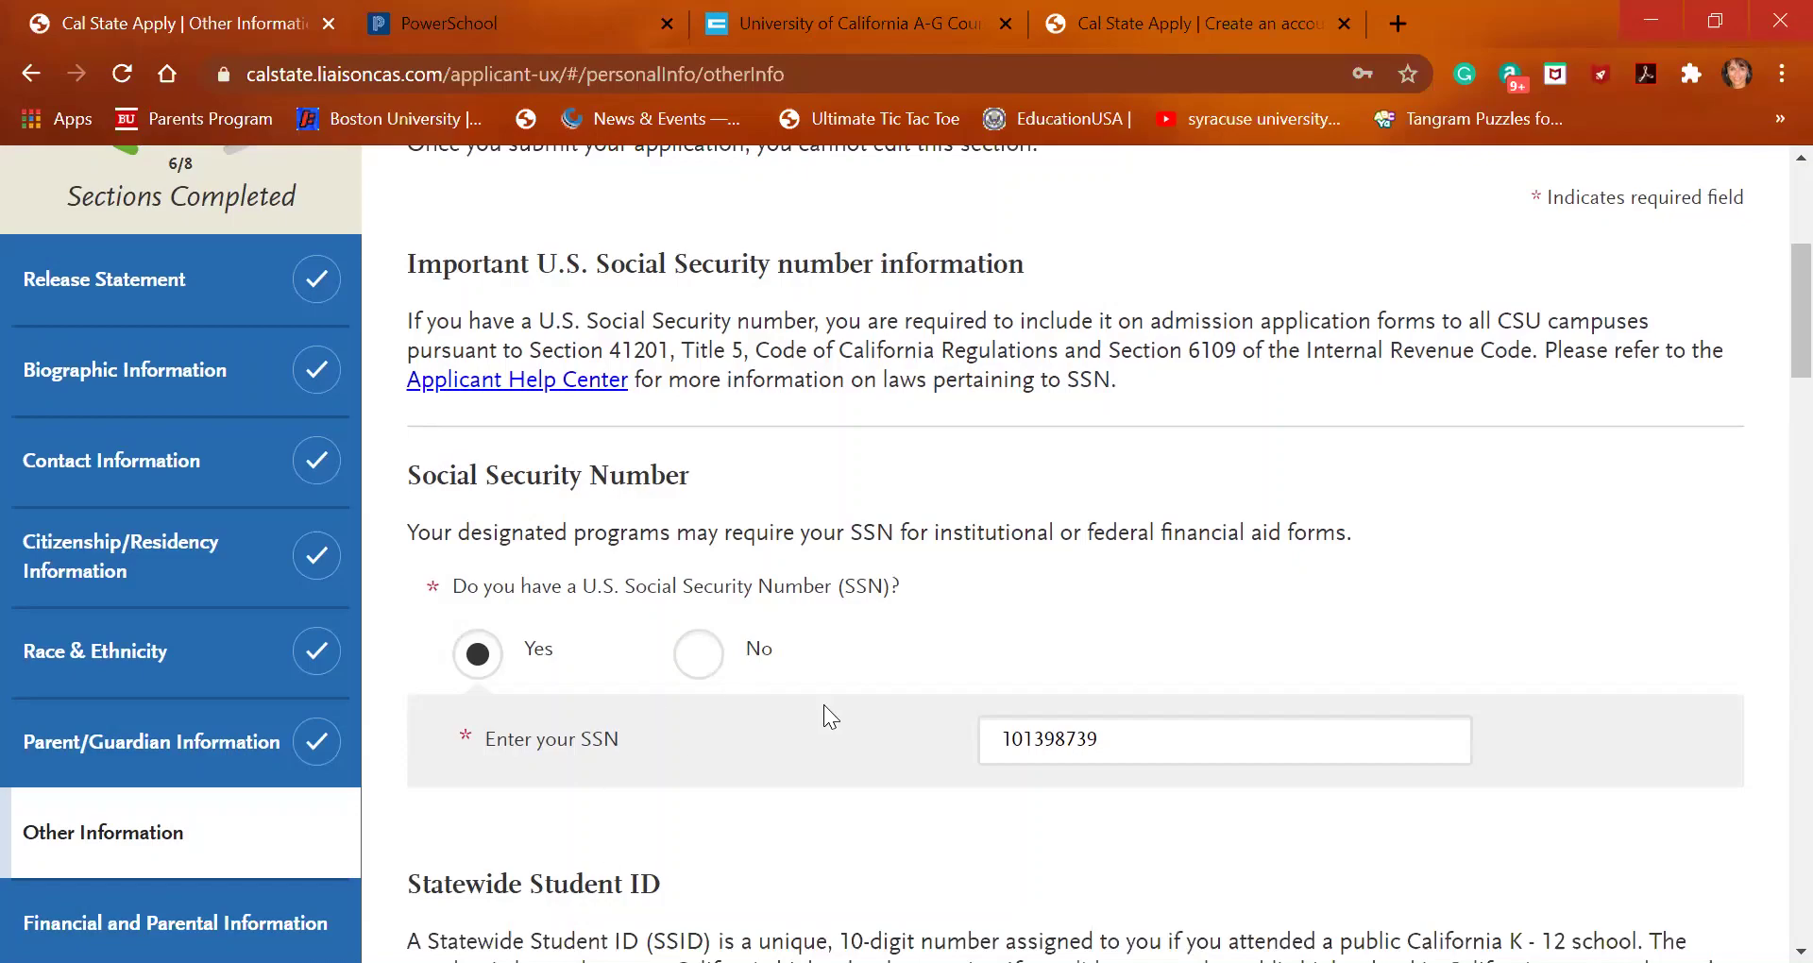
# Set credential interest to 'Planning to apply to a credential program at a later time'
pyautogui.scroll(-5, 824, 707)
pyautogui.scroll(-9, 827, 697)
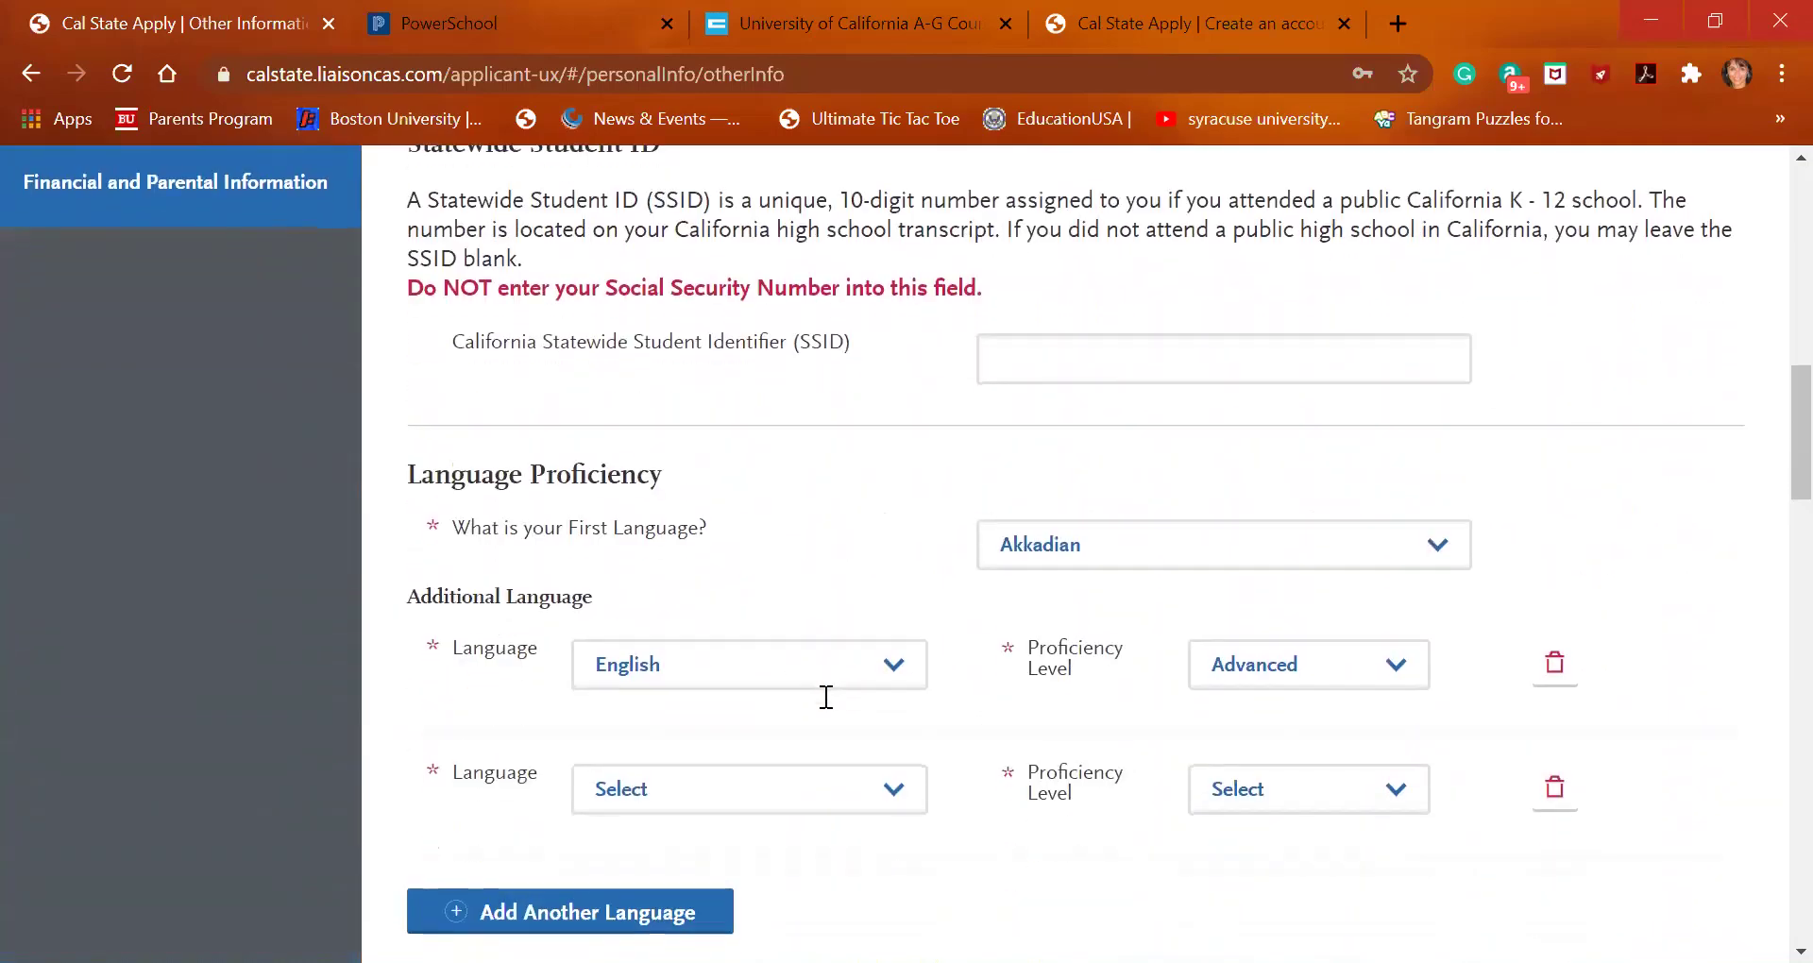
pyautogui.scroll(-19, 810, 792)
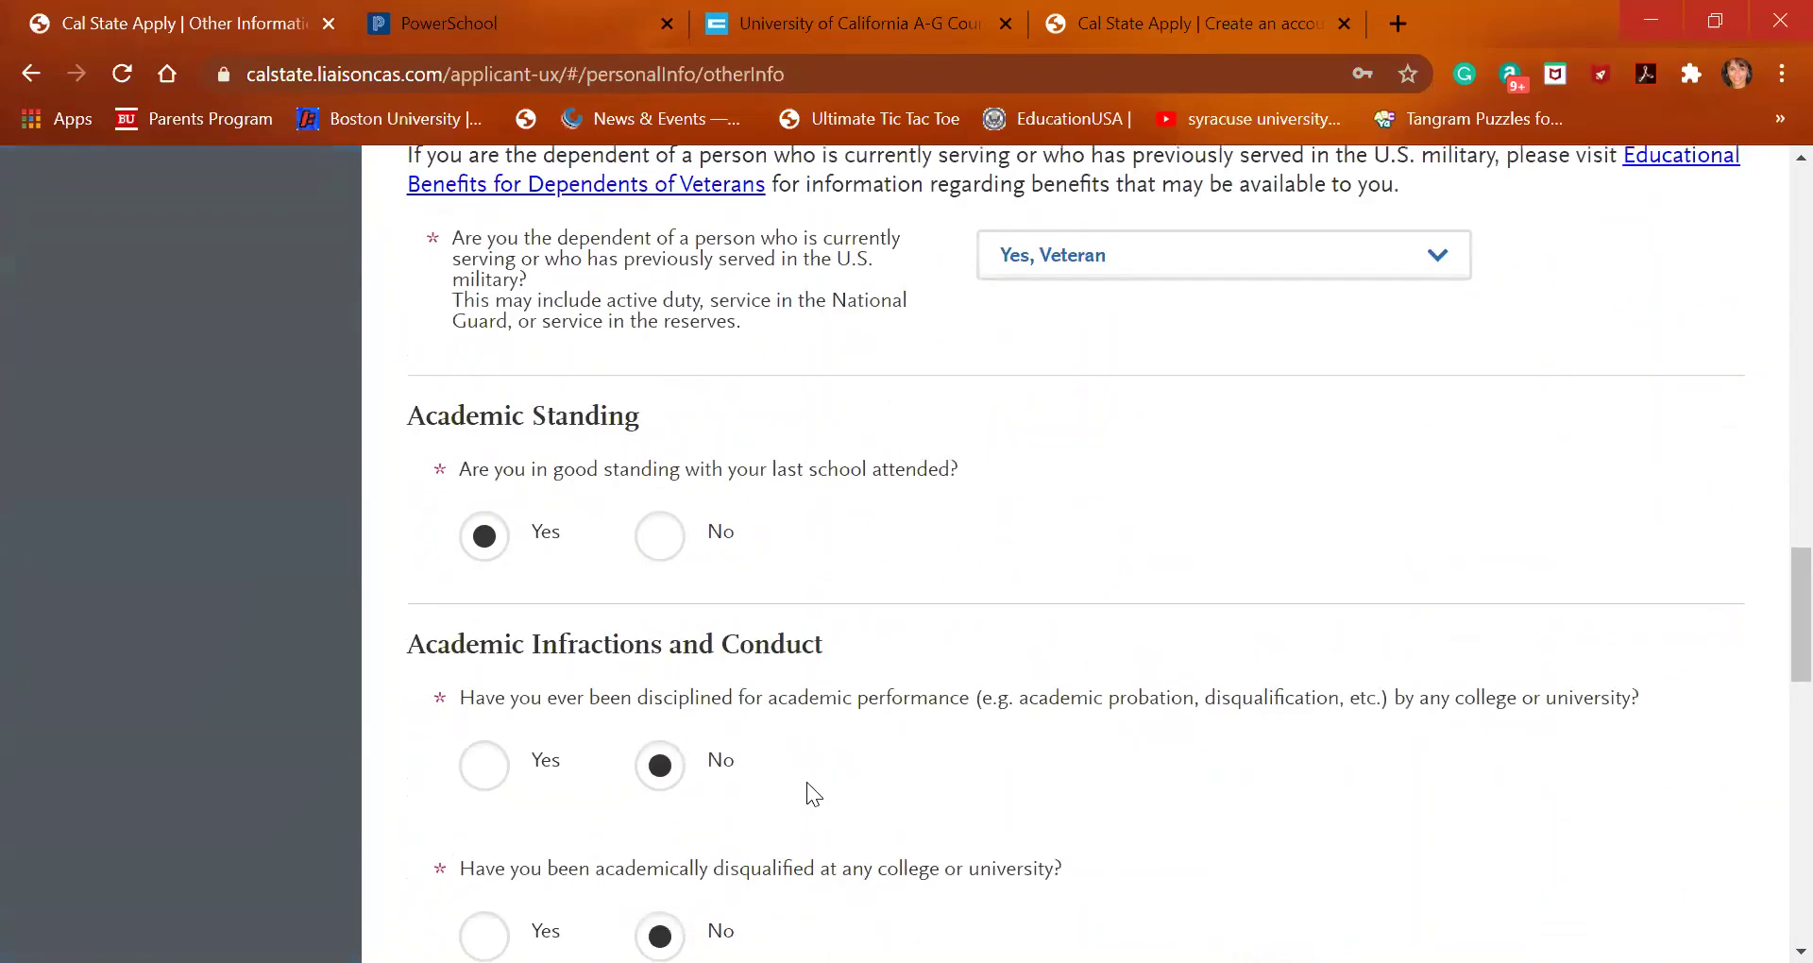
pyautogui.scroll(-3, 808, 784)
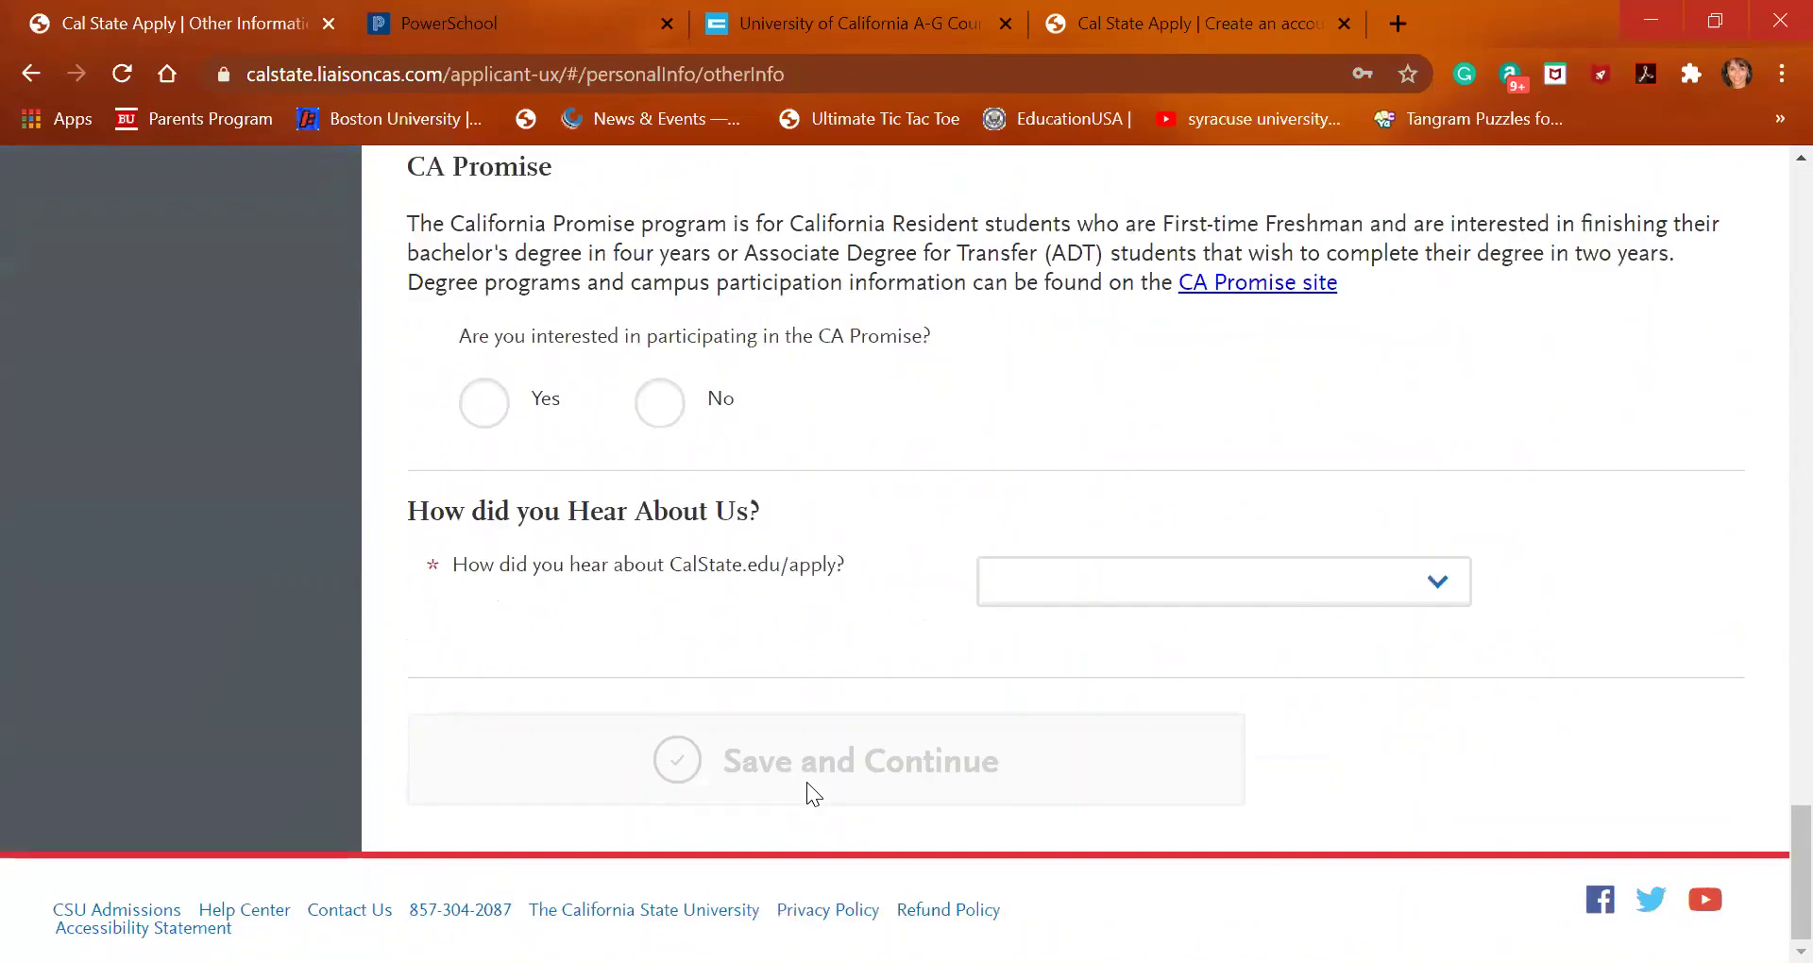
pyautogui.scroll(8, 809, 784)
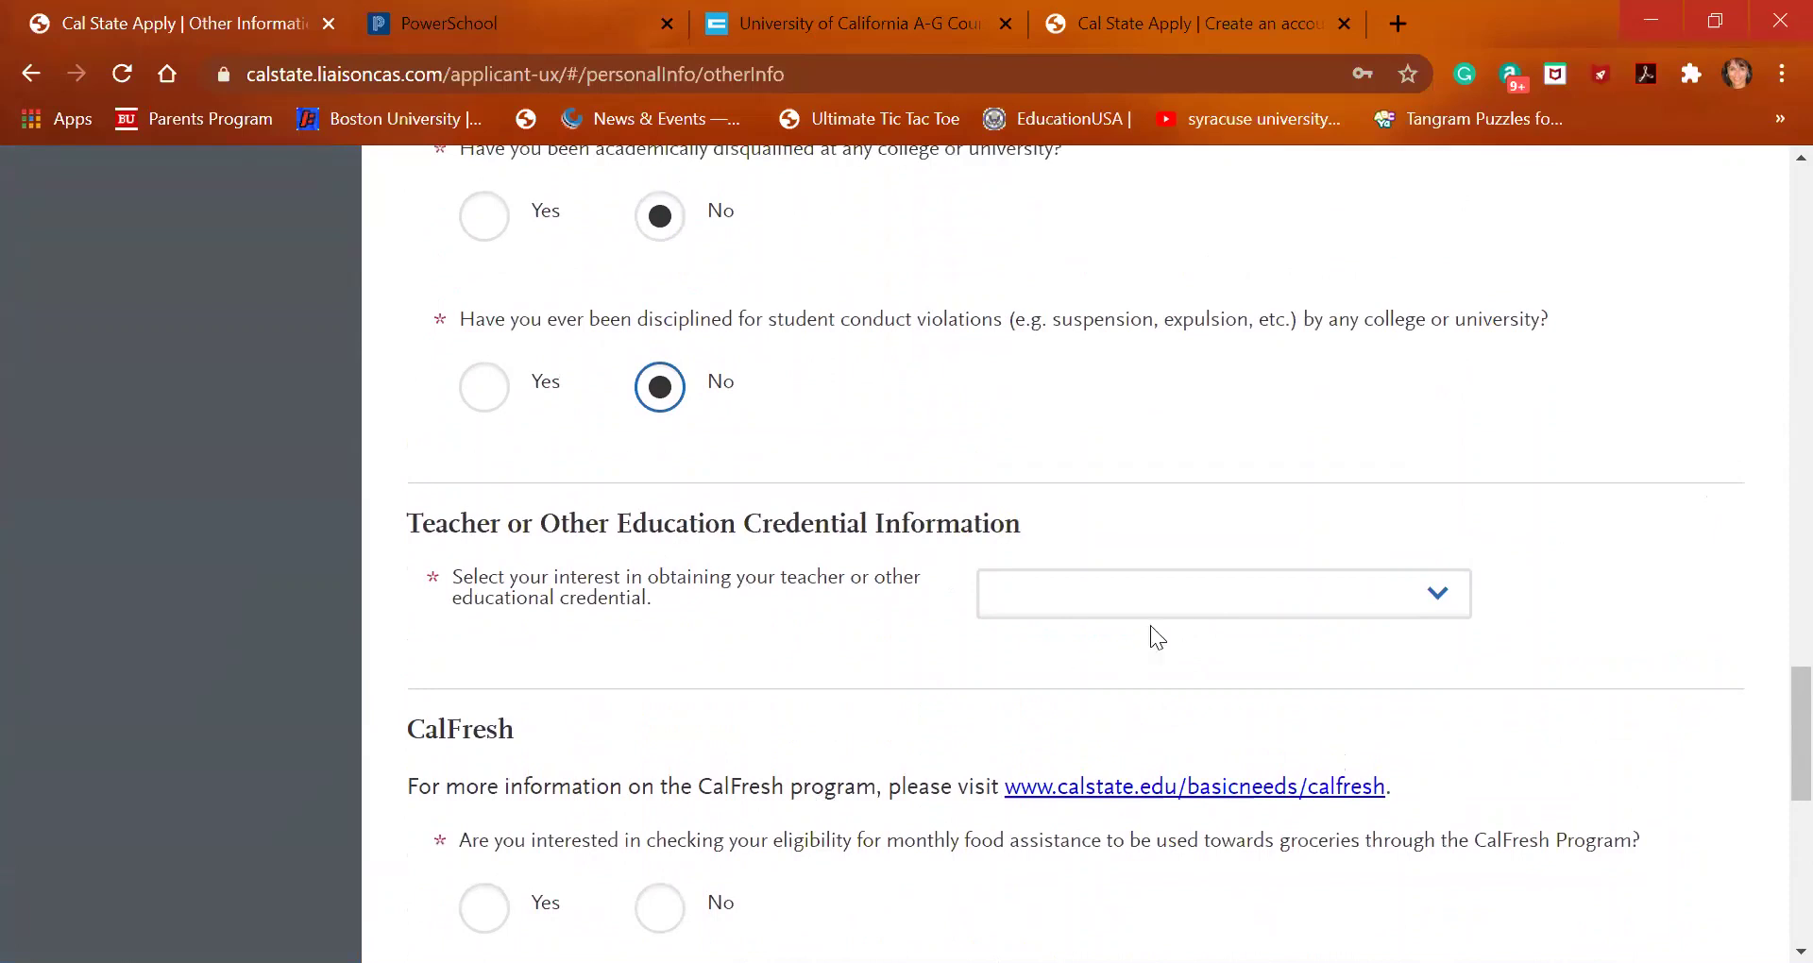
pyautogui.click(1181, 602)
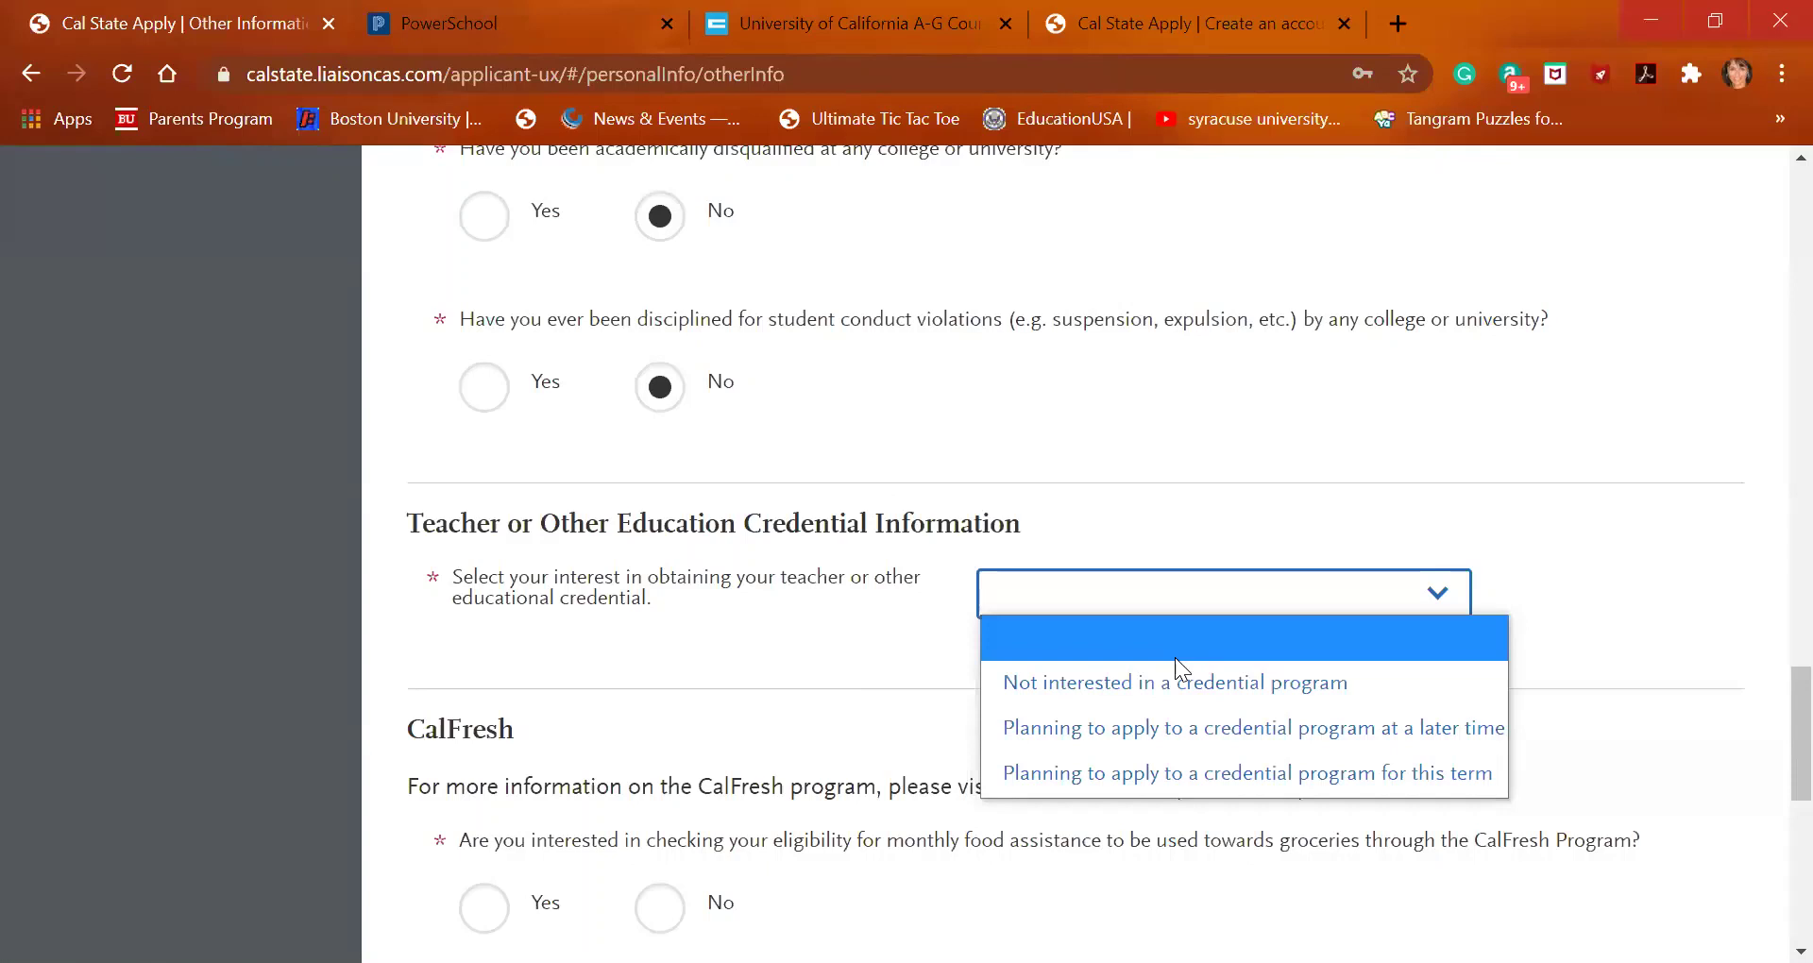
pyautogui.click(1176, 735)
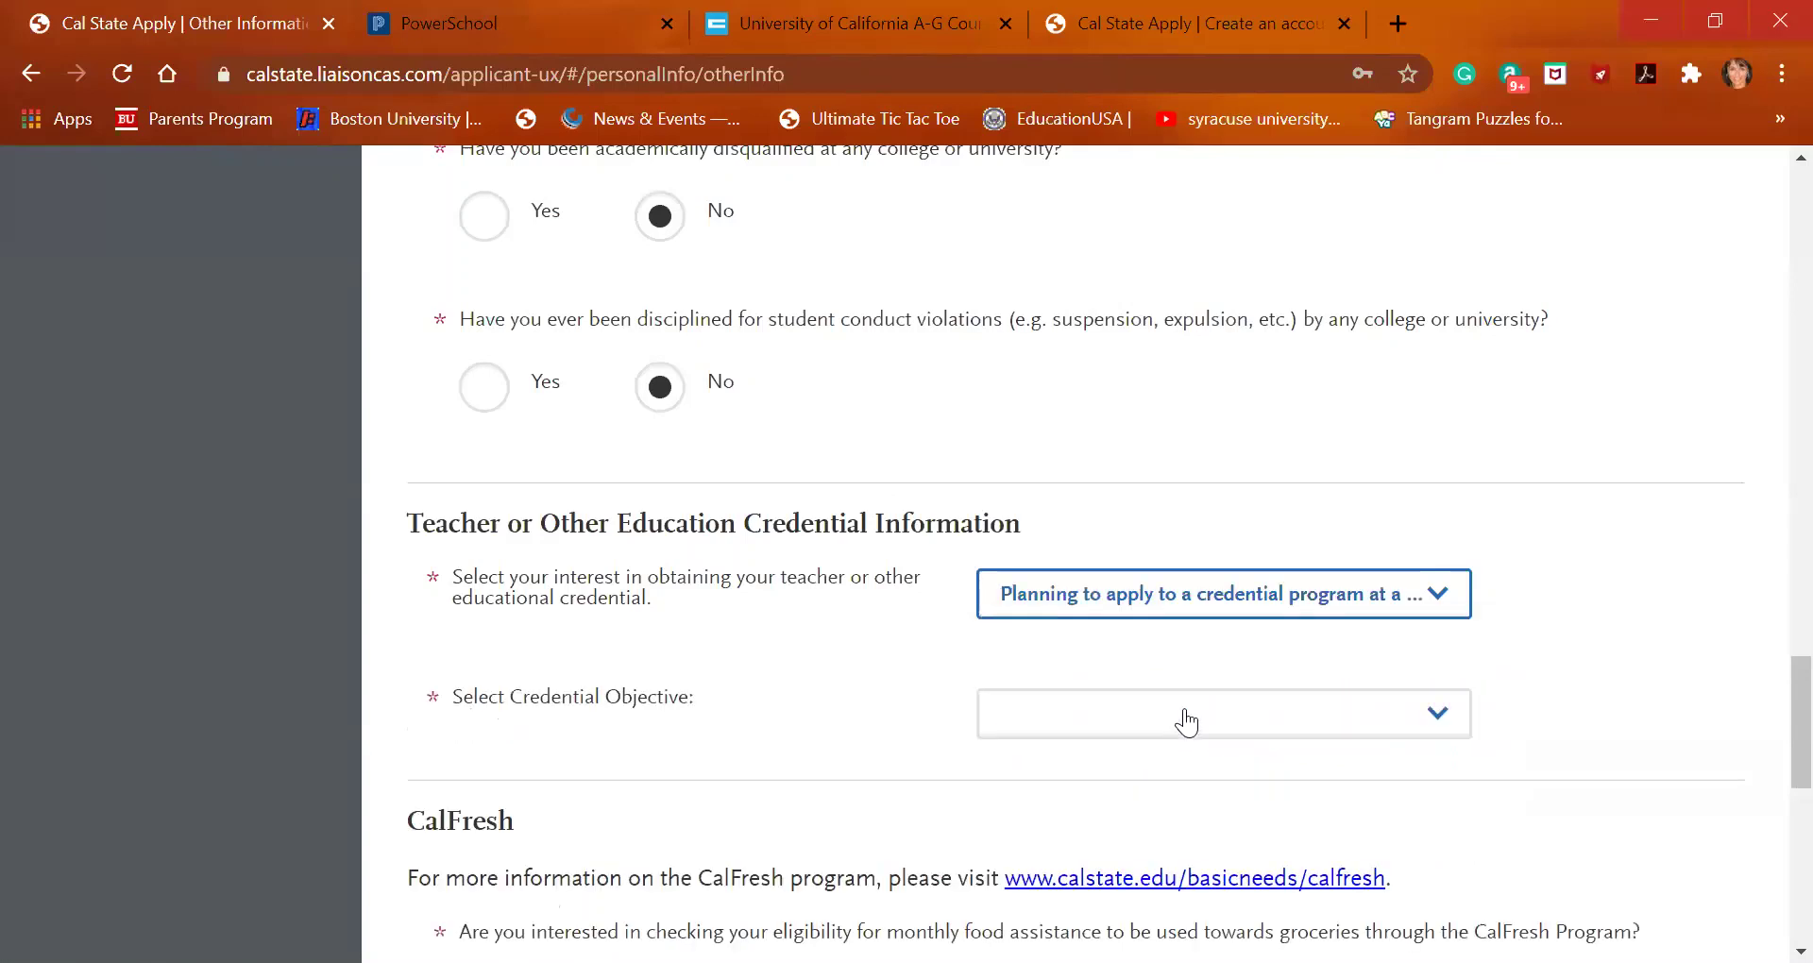
# Choose Multiple Subject Credential as the credential objective
pyautogui.rightClick(1183, 713)
pyautogui.click(1171, 710)
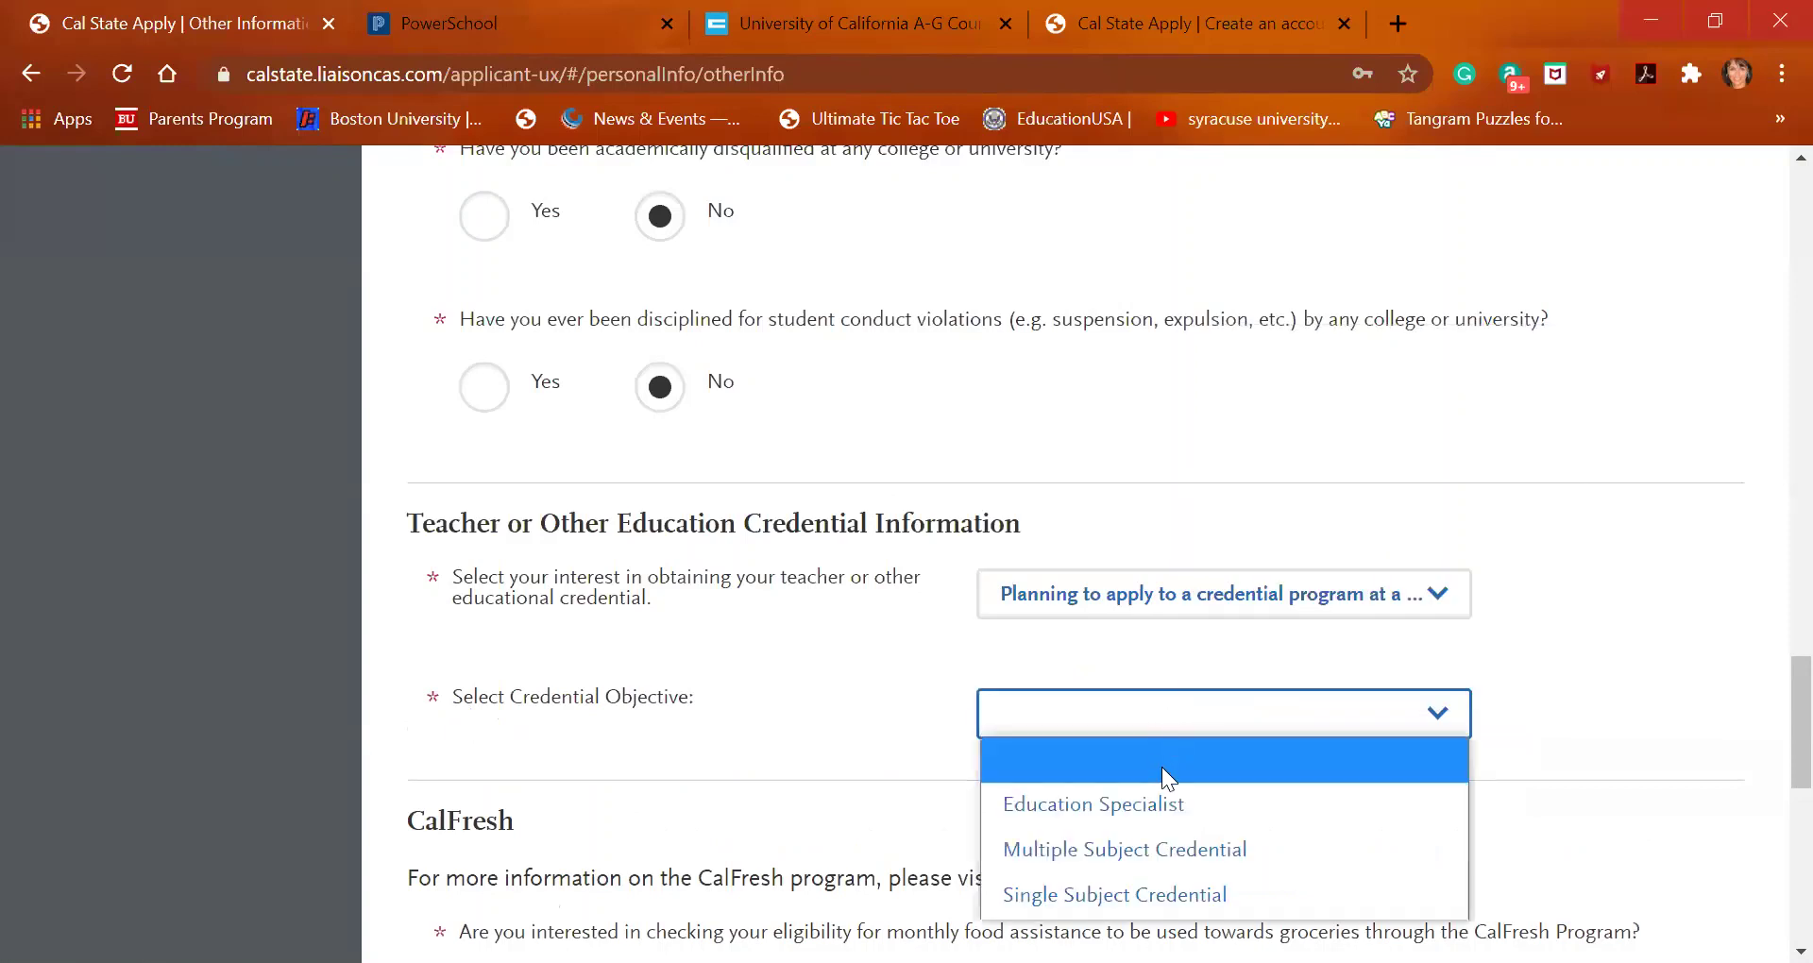
pyautogui.click(1172, 853)
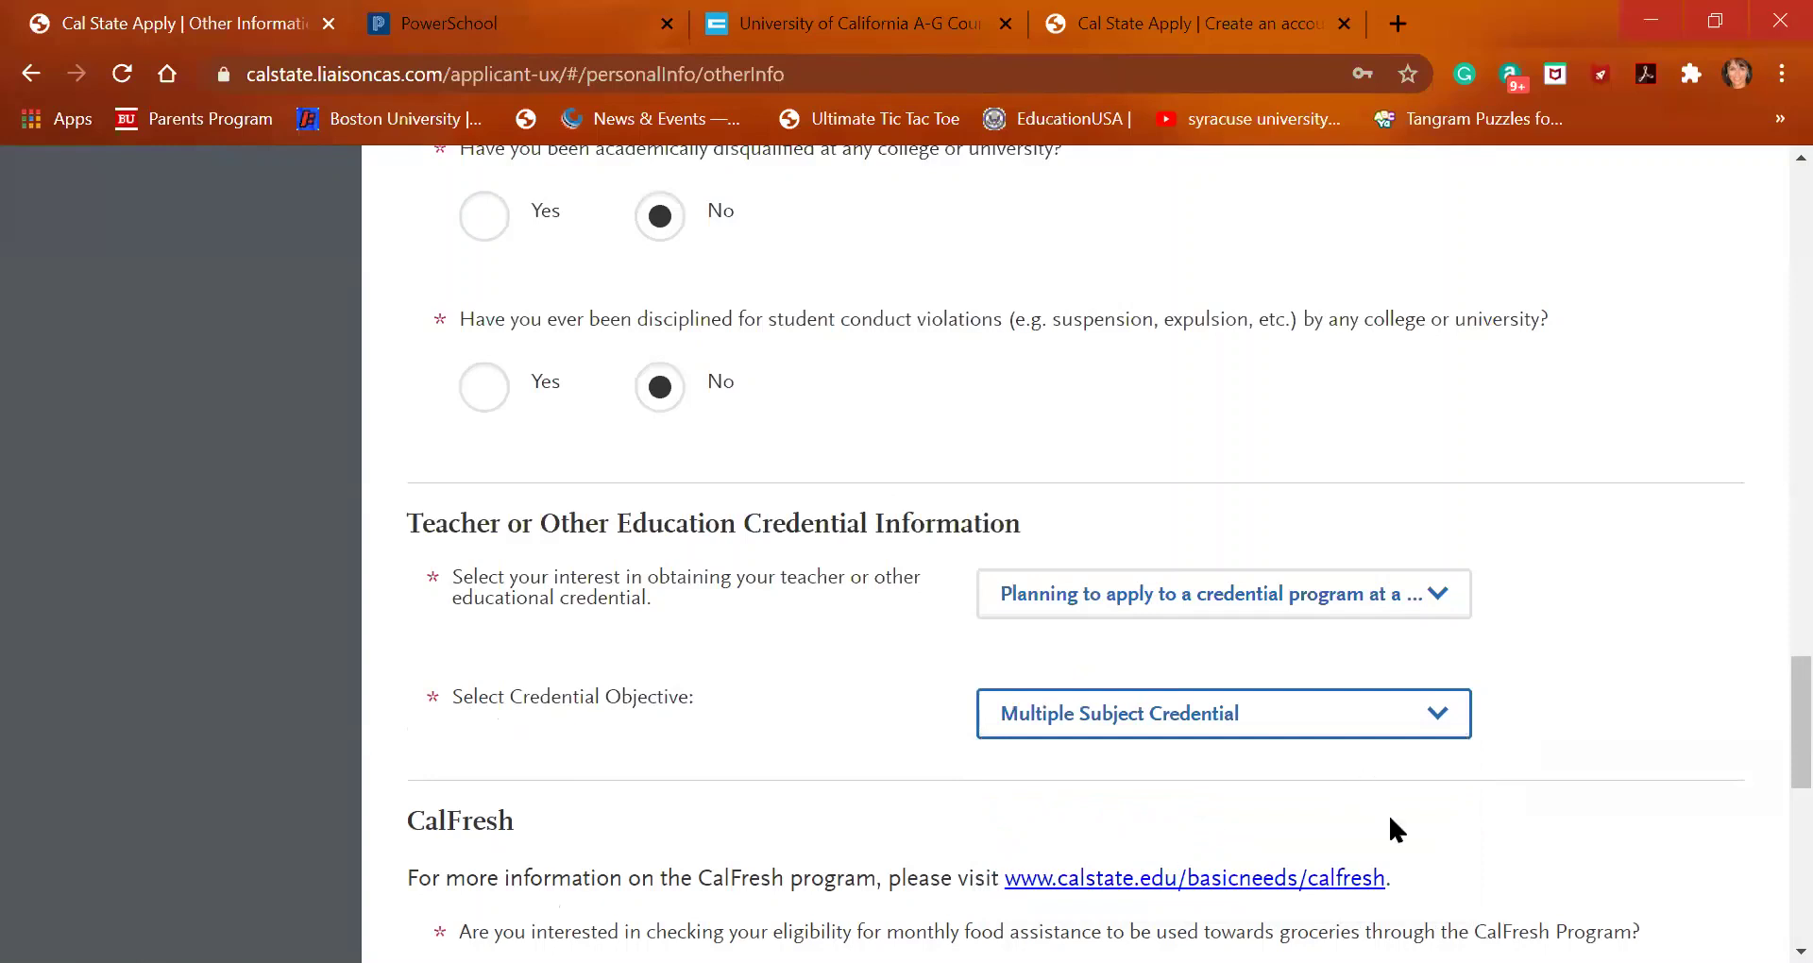
pyautogui.scroll(-3, 1394, 820)
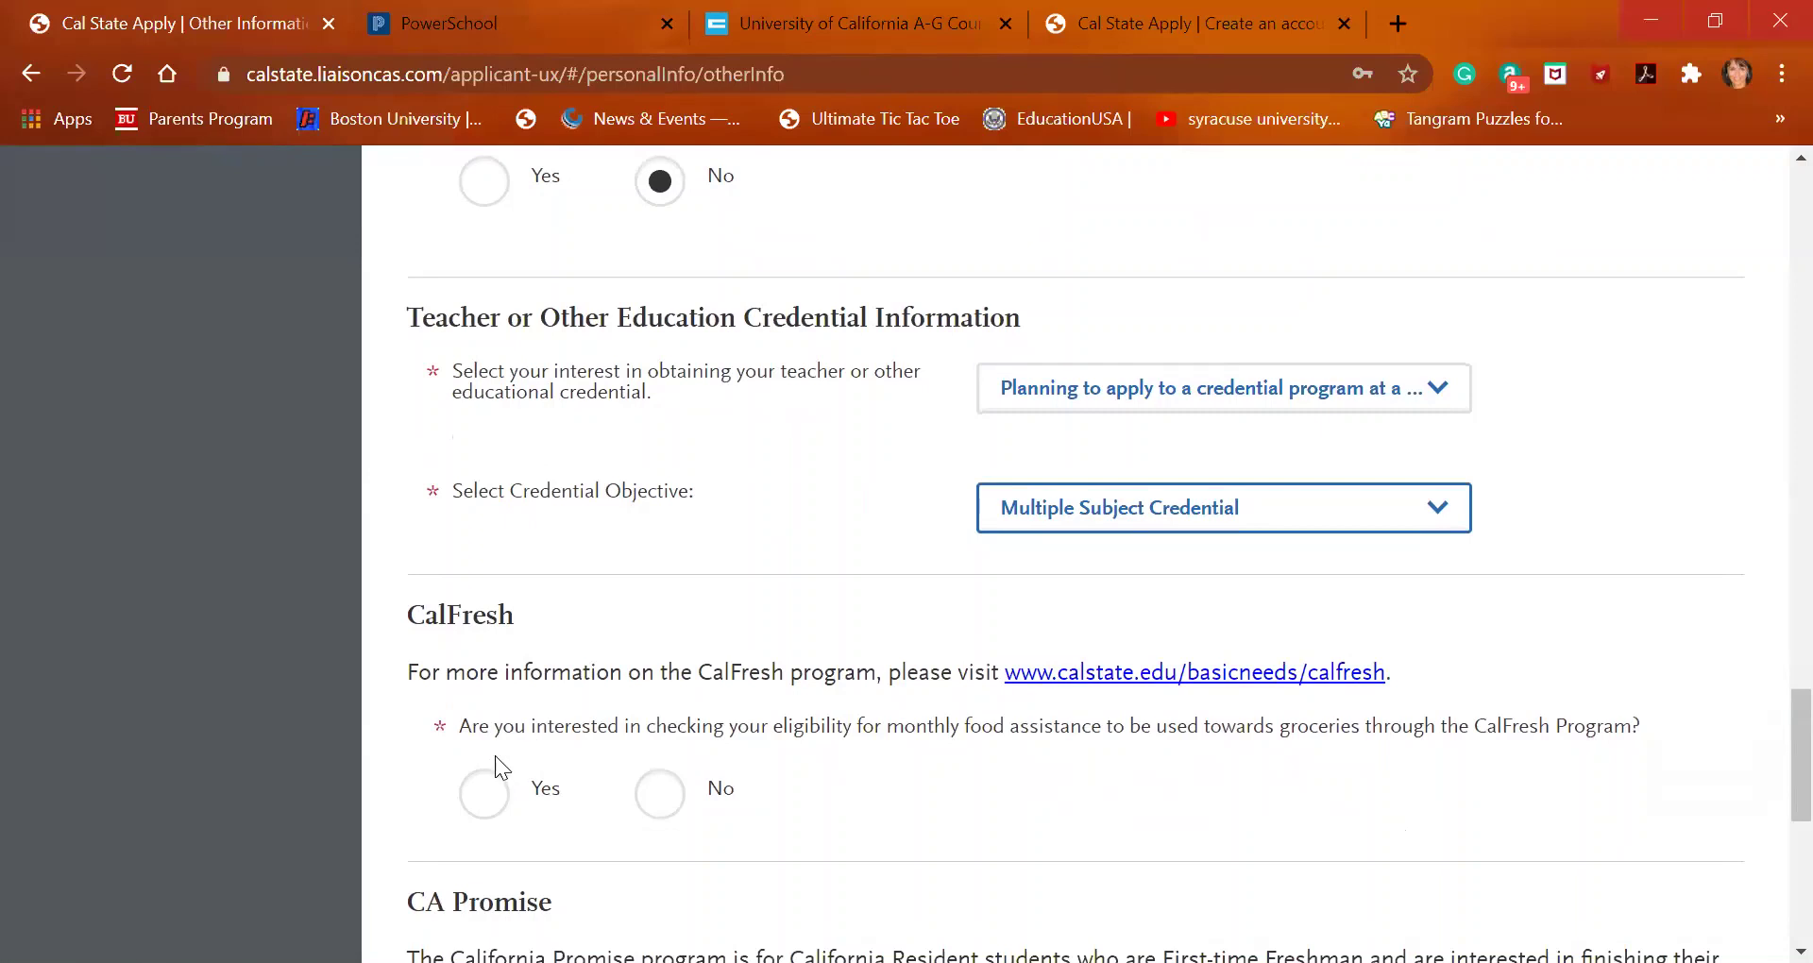
# Answer Yes to the CalFresh eligibility check and the CA Promise participation question
pyautogui.click(486, 793)
pyautogui.scroll(-2, 488, 793)
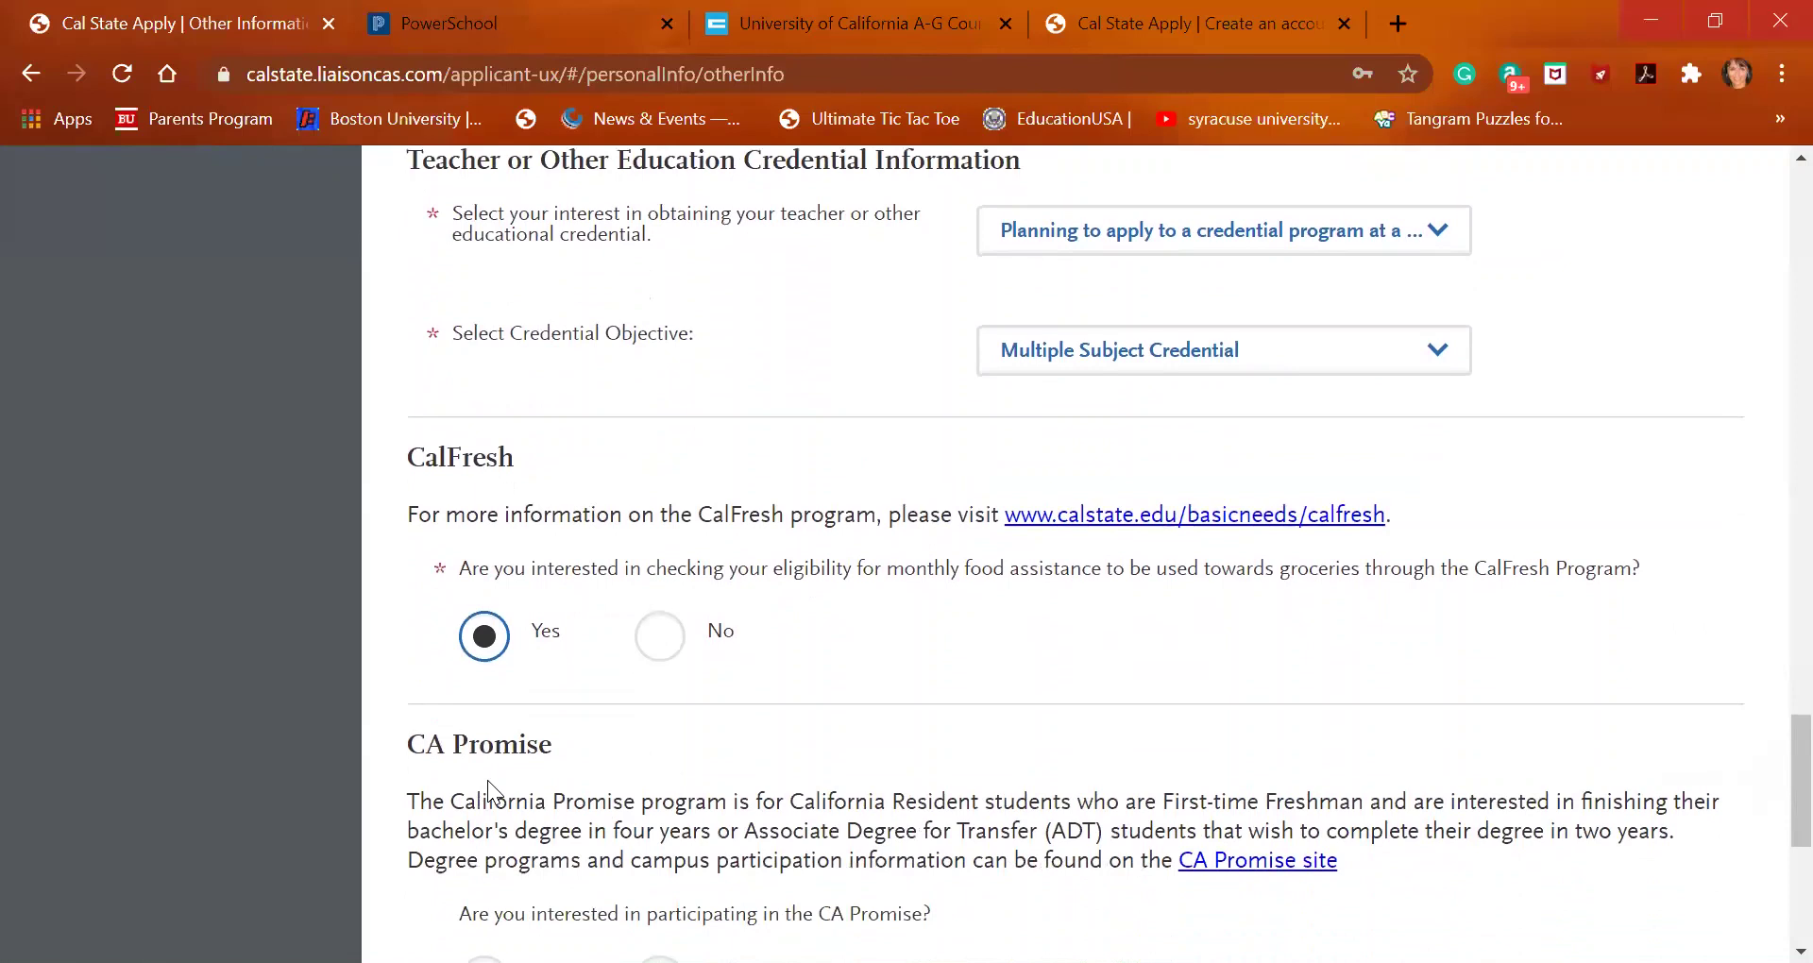
pyautogui.scroll(-1, 488, 781)
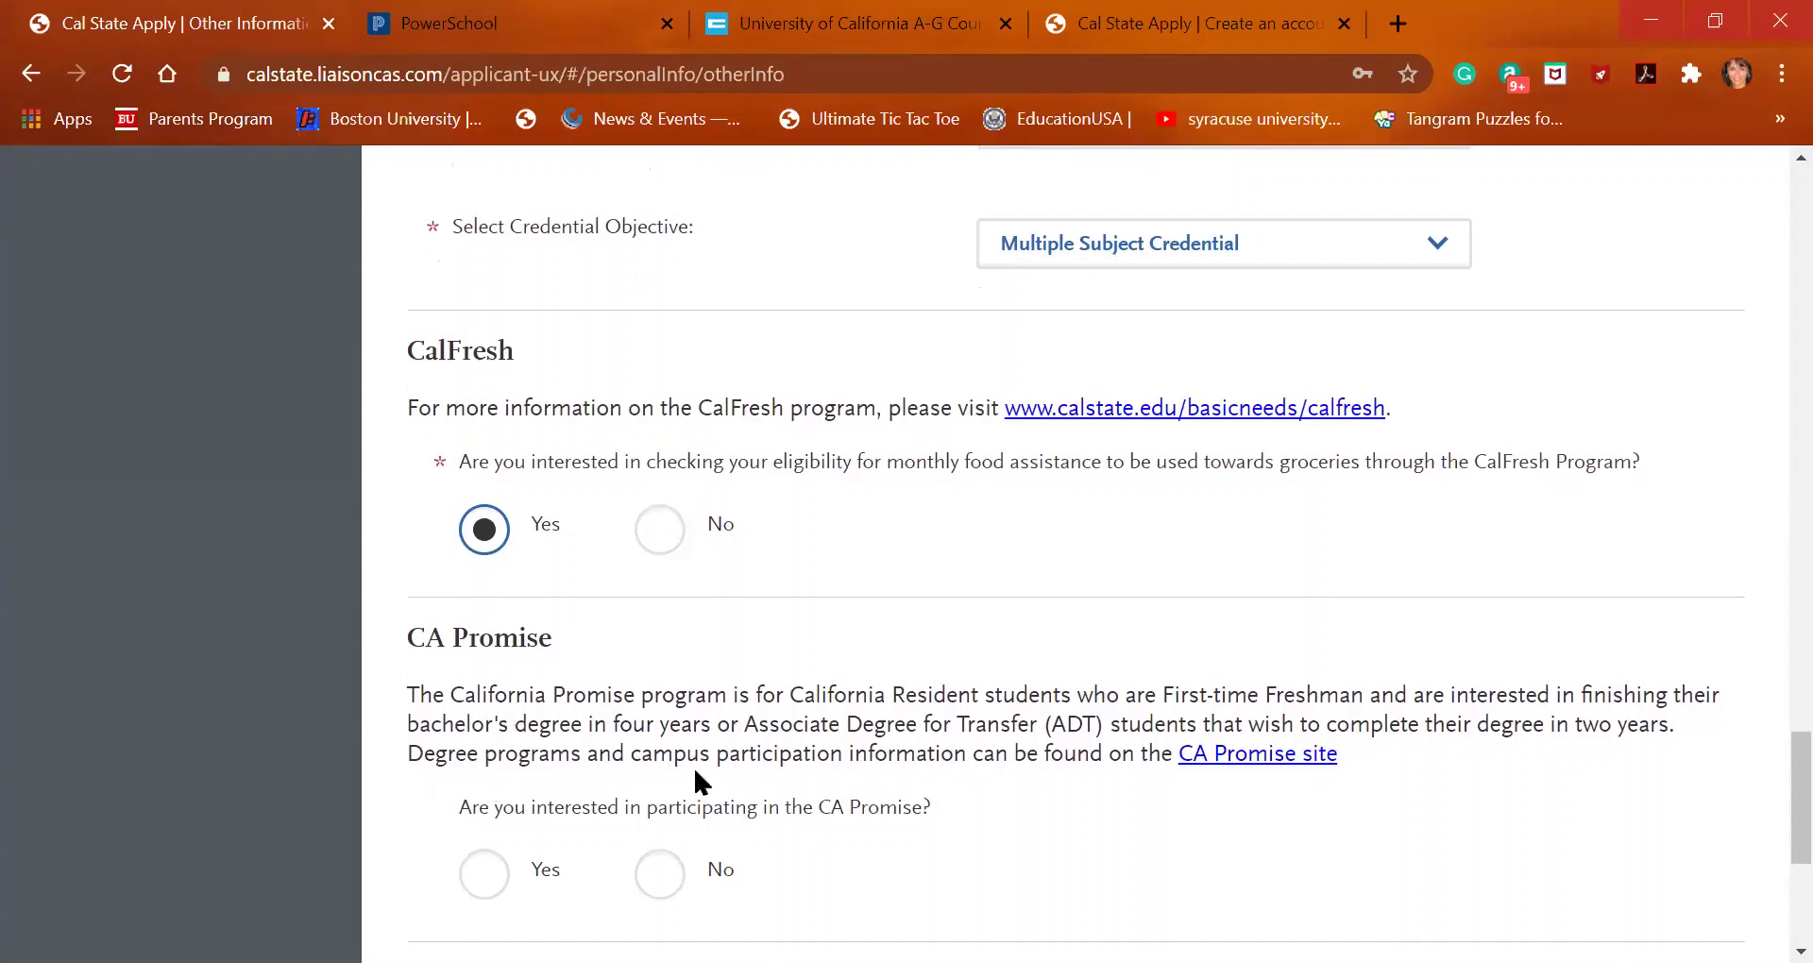
pyautogui.scroll(-1, 732, 818)
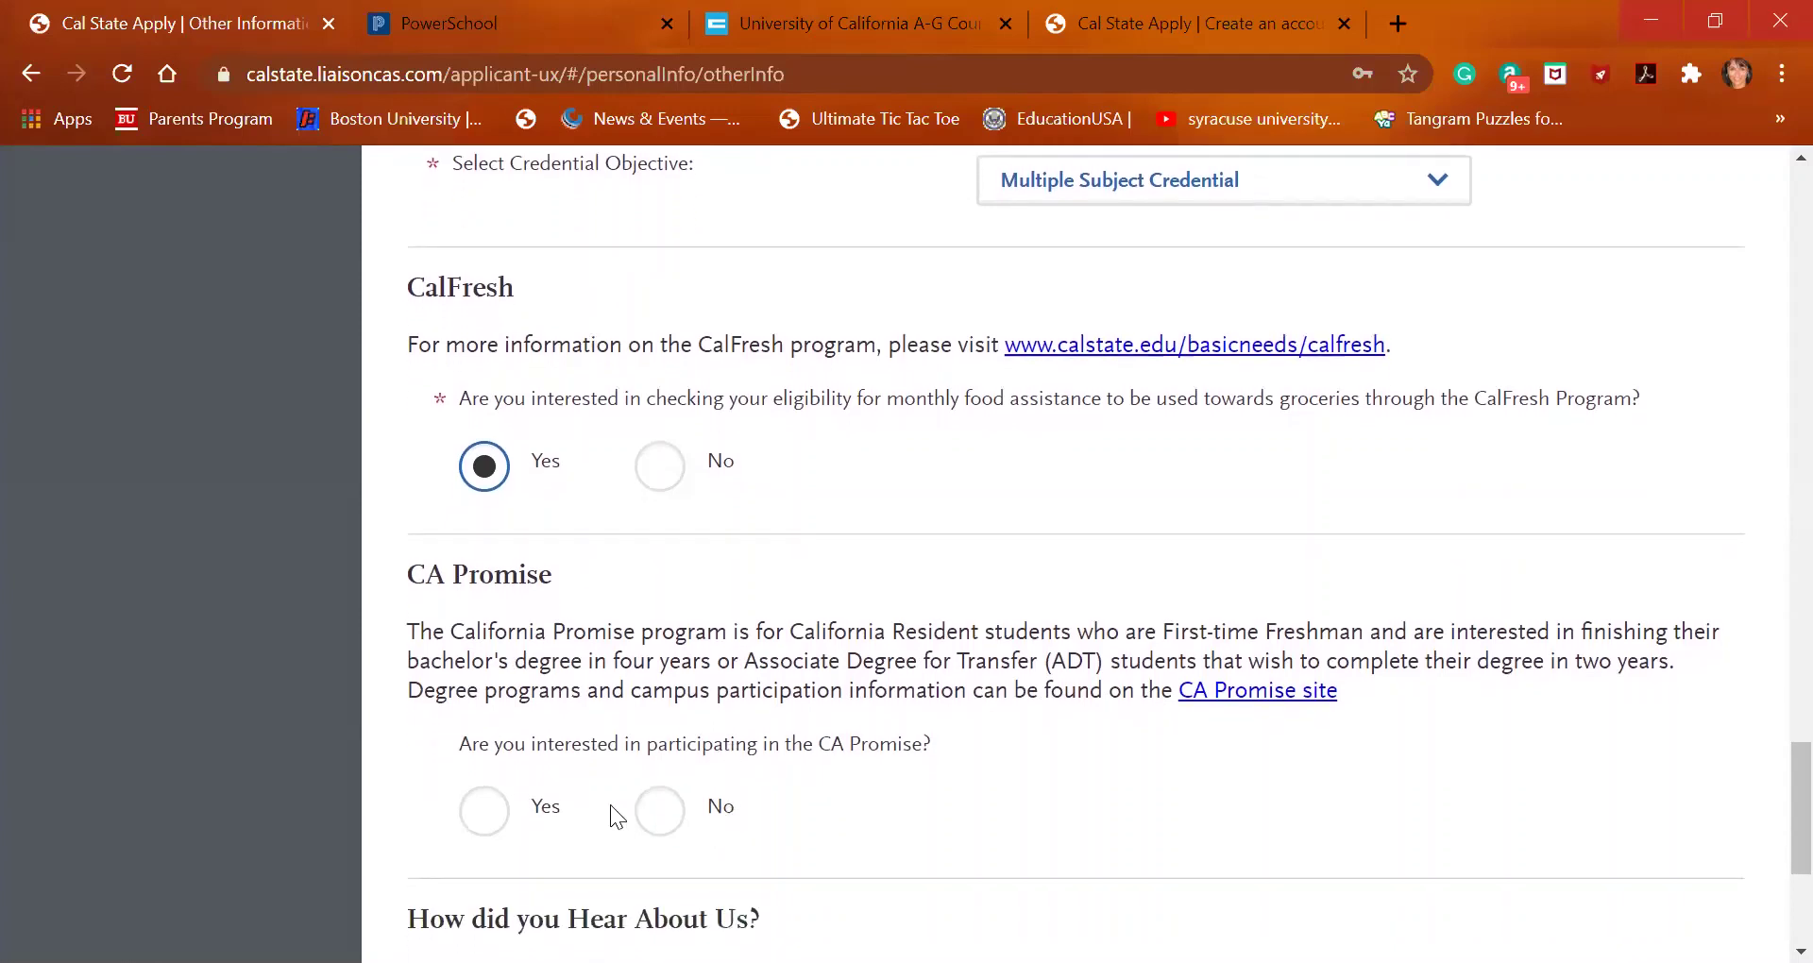
pyautogui.rightClick(486, 810)
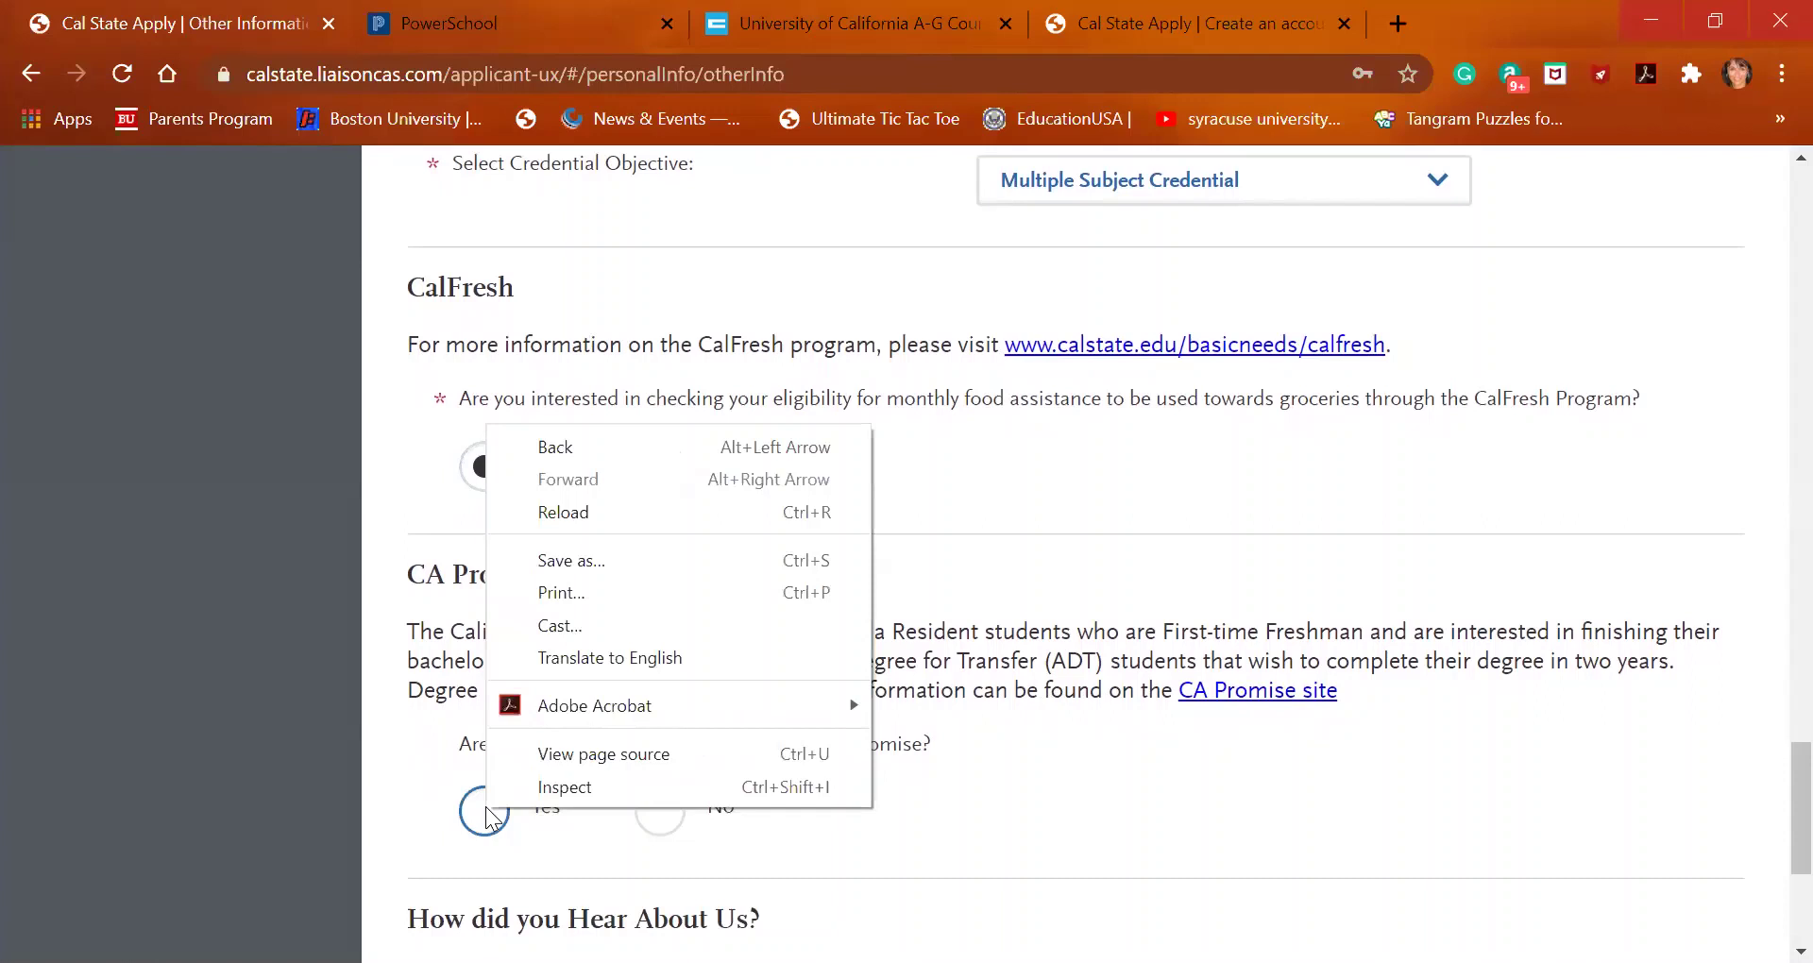
pyautogui.click(486, 812)
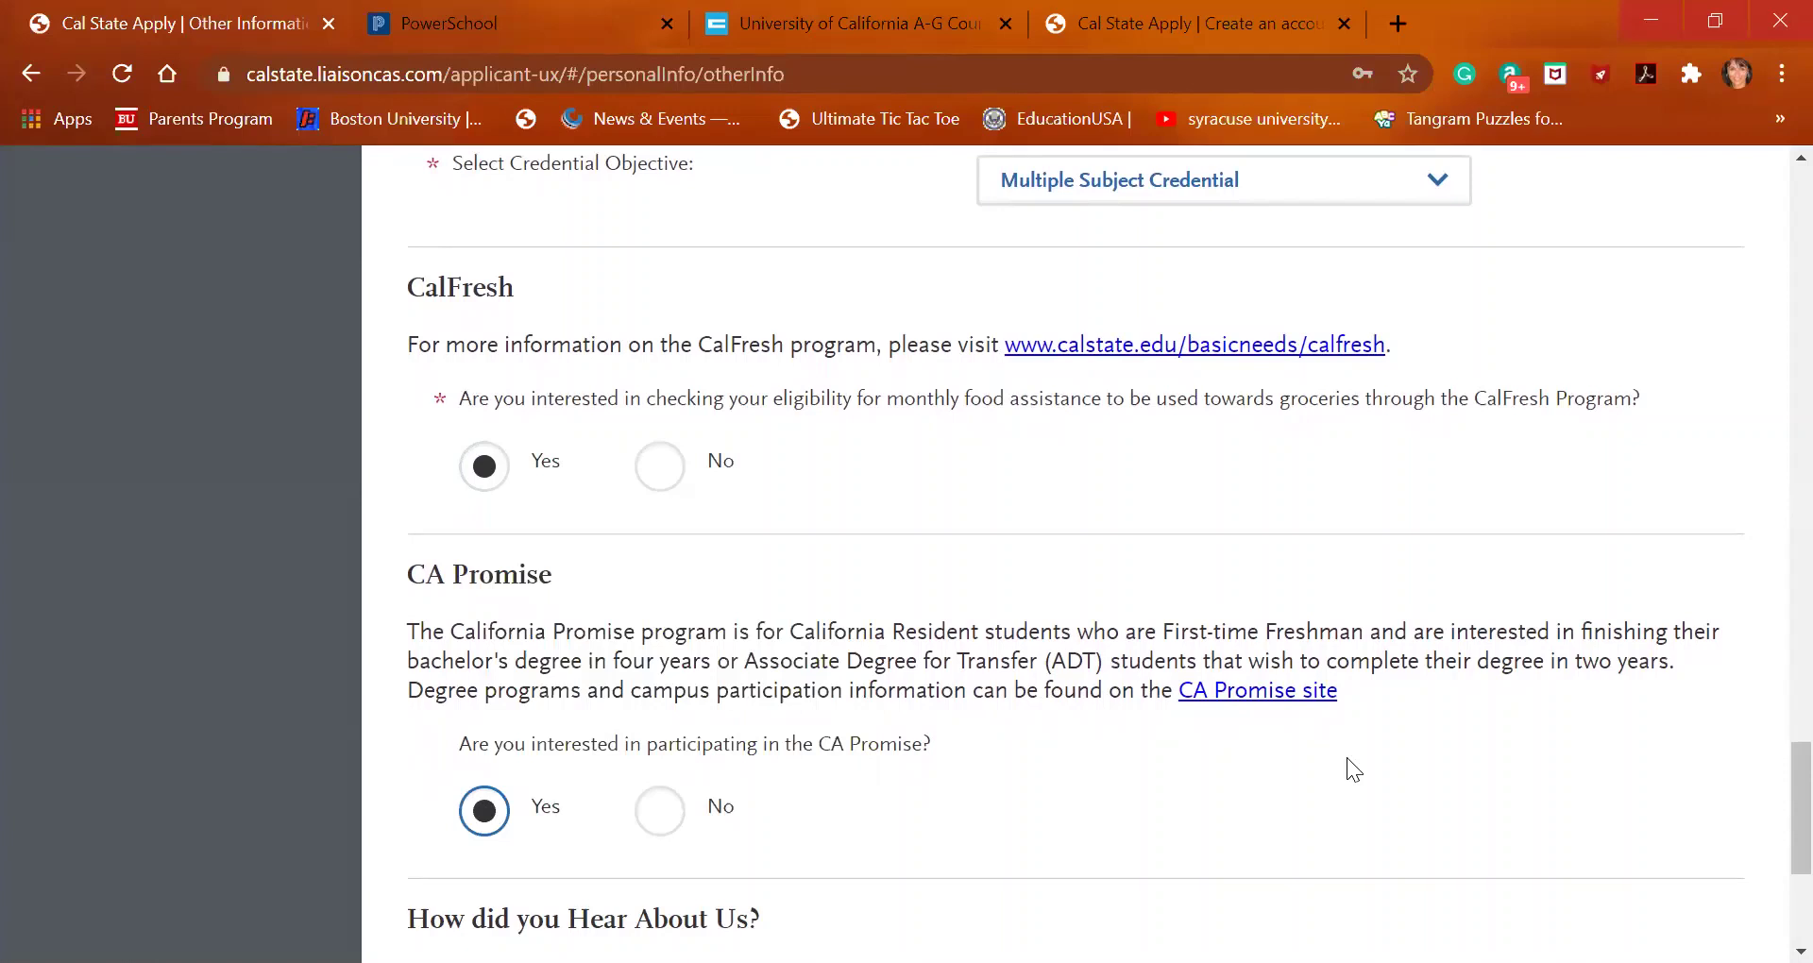
pyautogui.scroll(-5, 1347, 770)
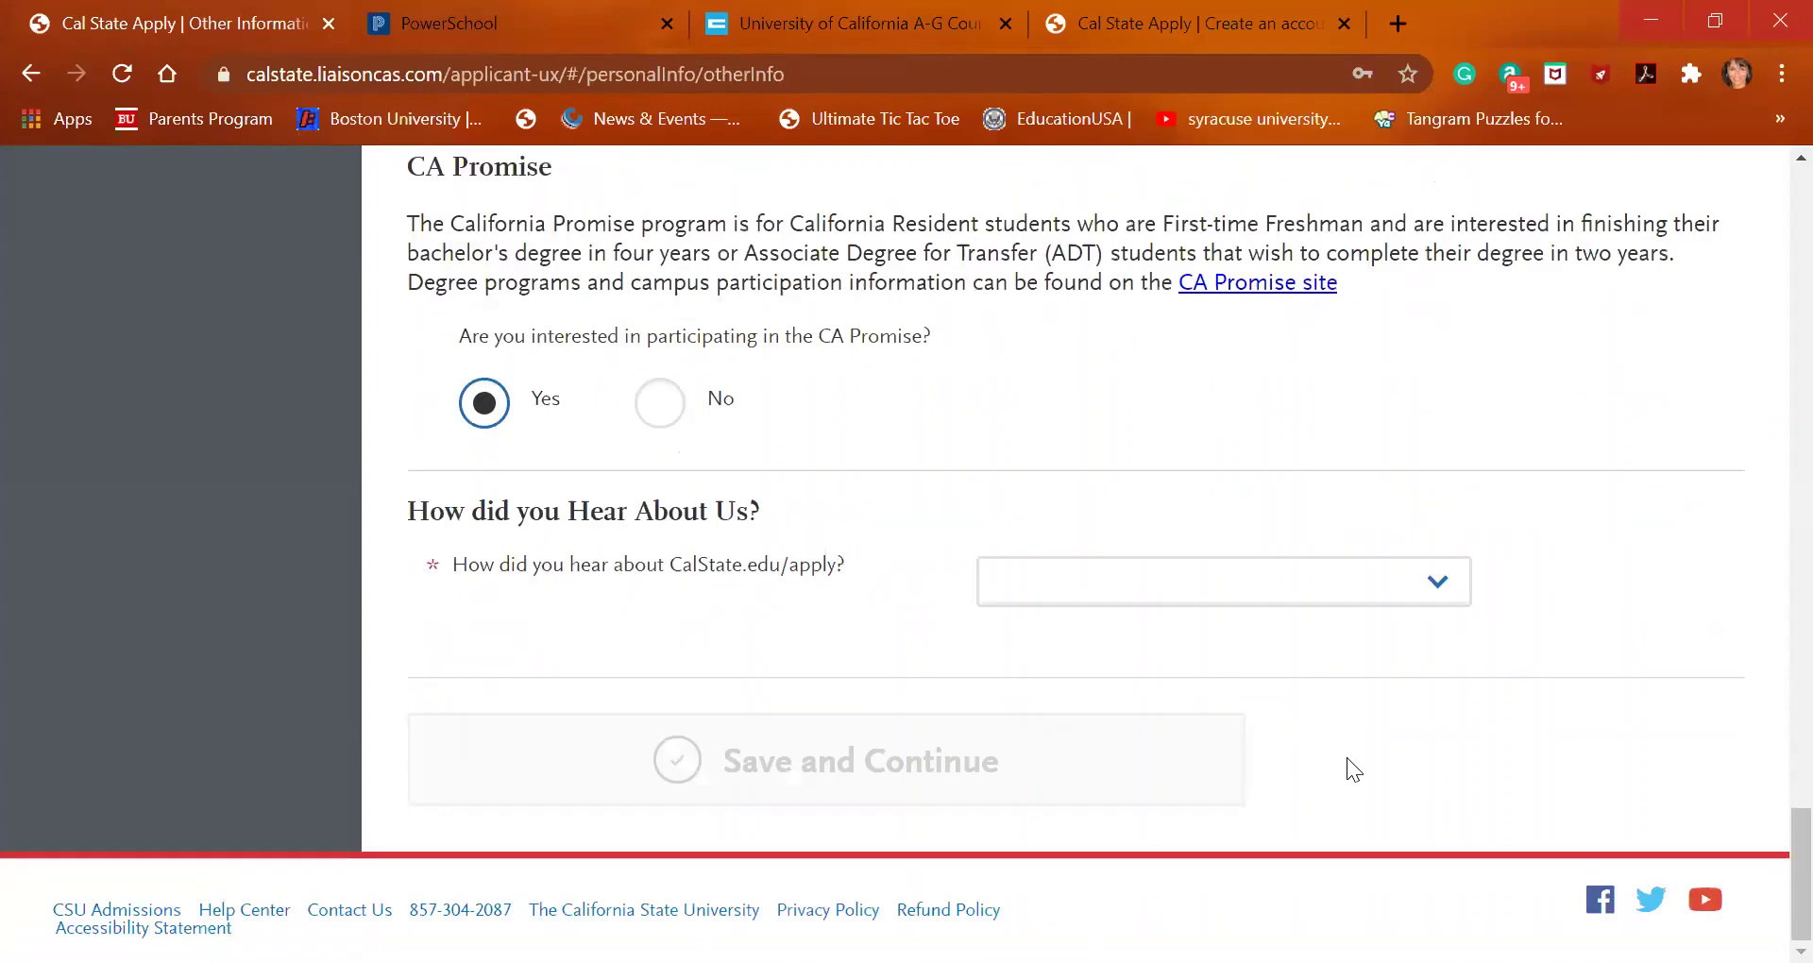
# Choose Counselor/Advisor as how you heard about CalState
pyautogui.rightClick(1415, 585)
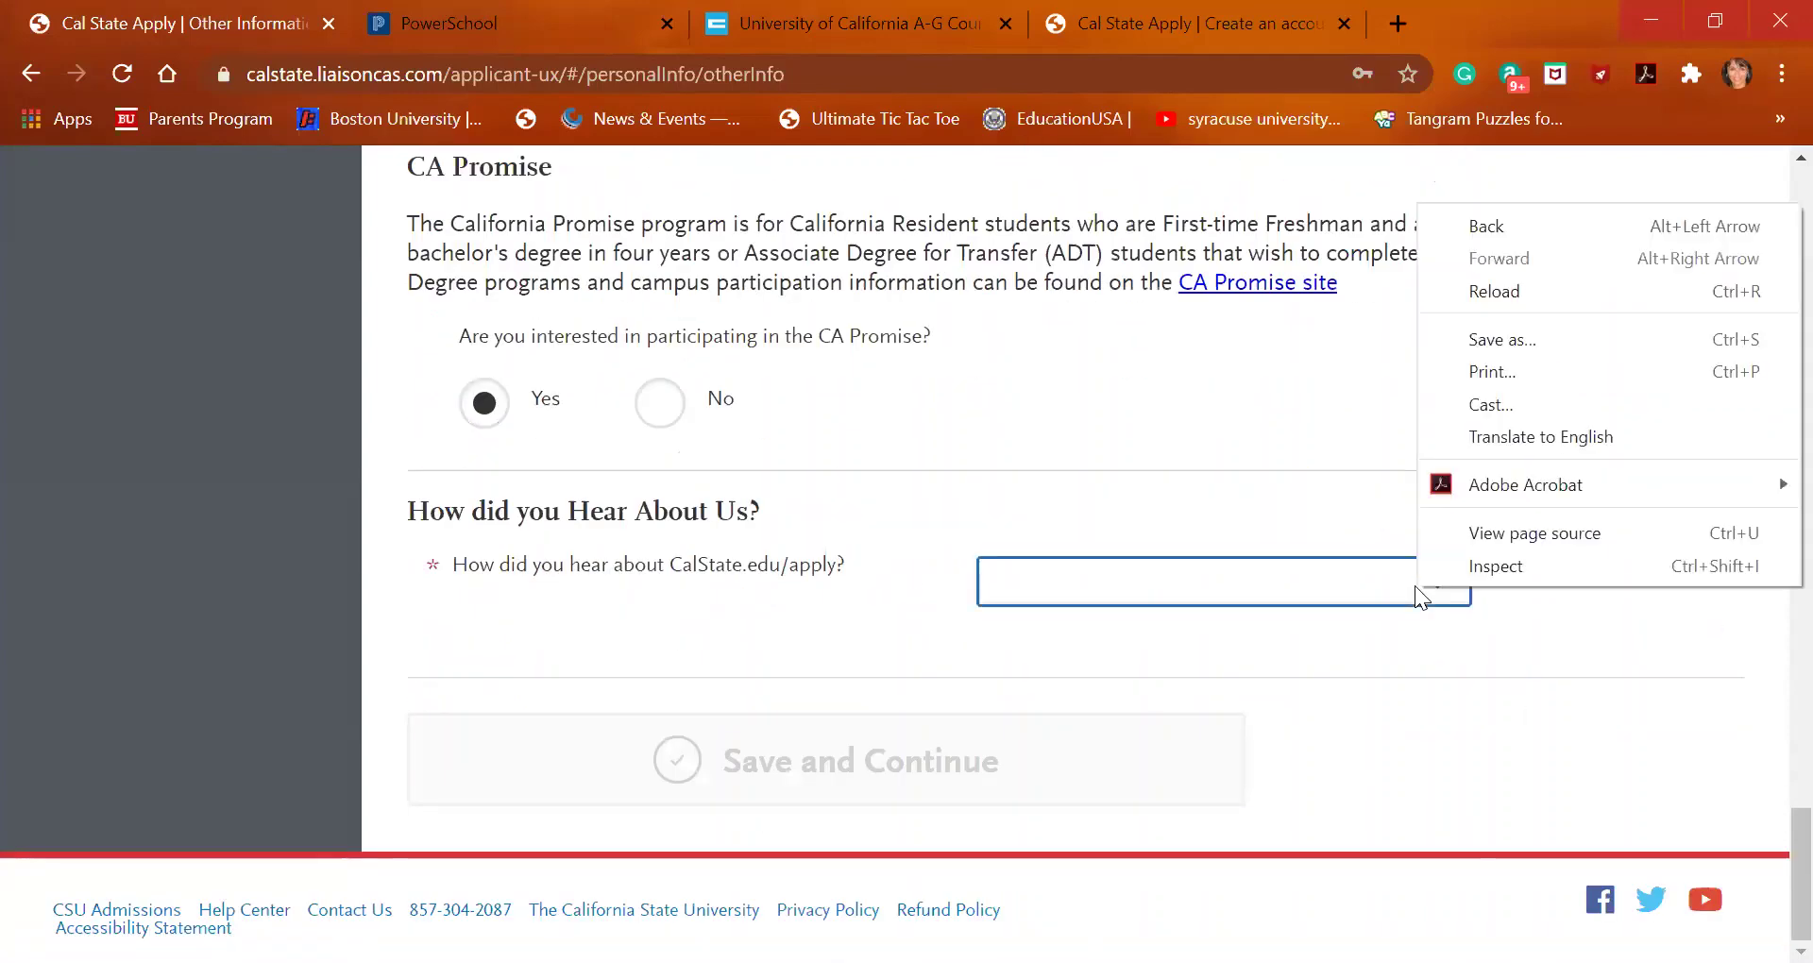
pyautogui.click(1415, 586)
pyautogui.scroll(-1, 1249, 285)
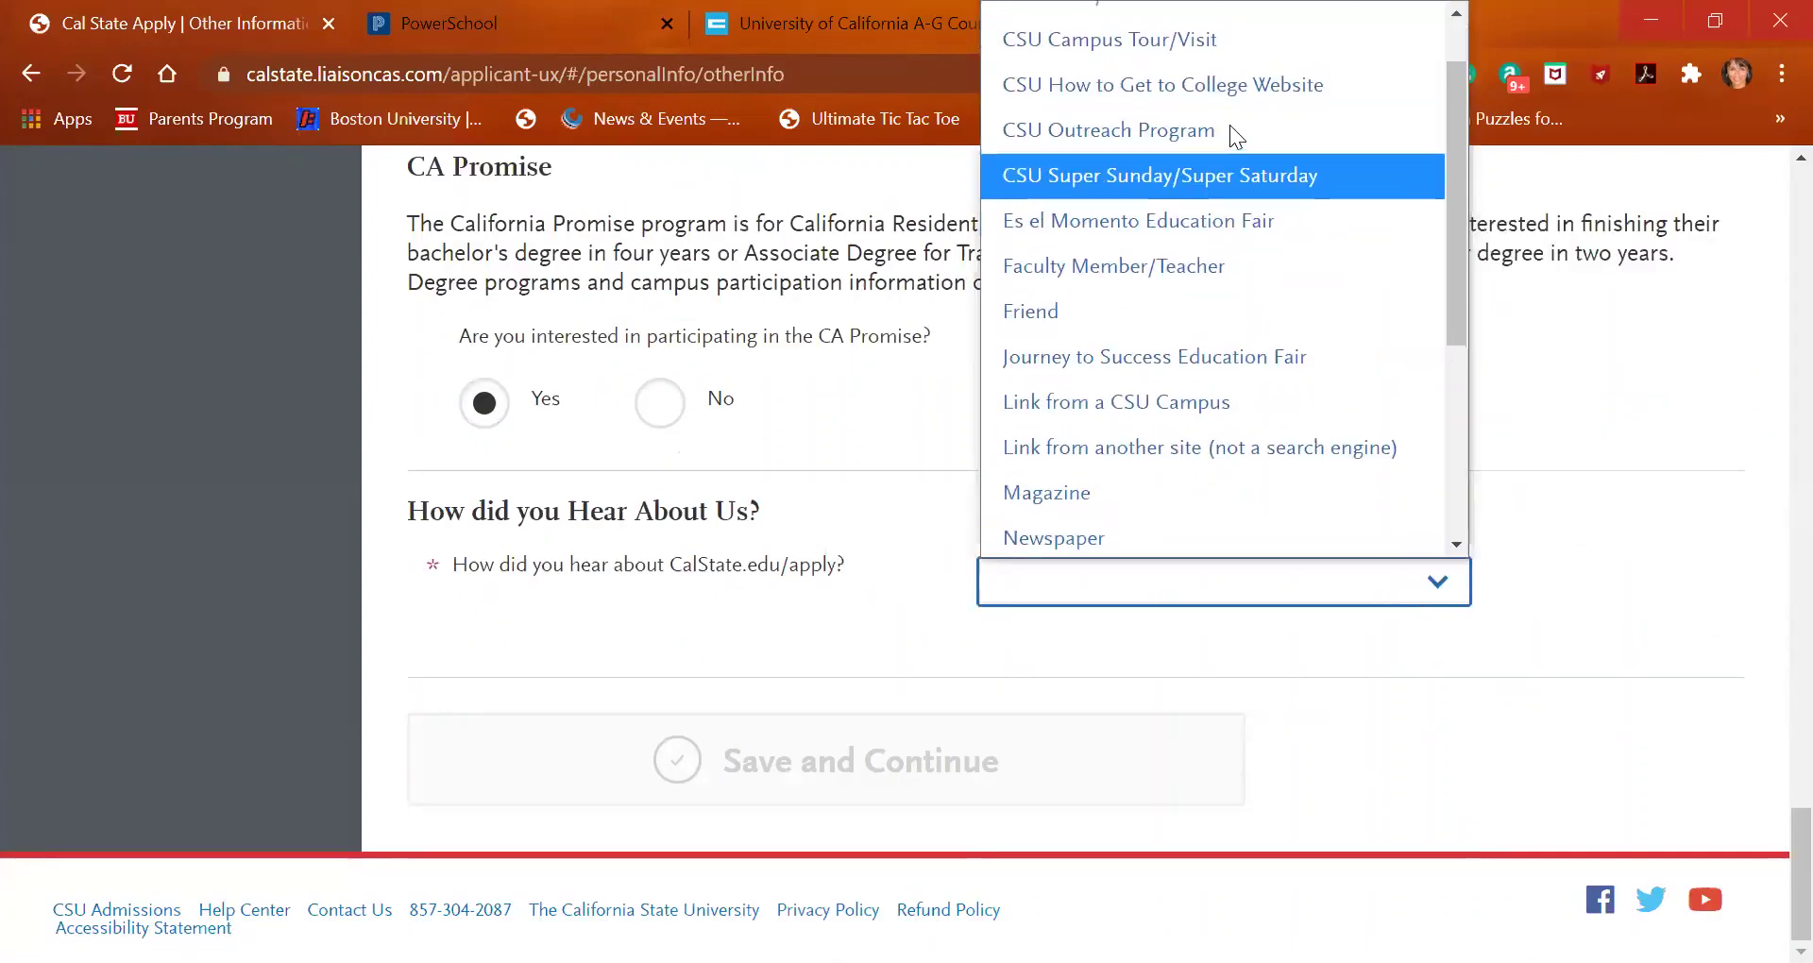
pyautogui.scroll(1, 1230, 125)
pyautogui.click(1231, 59)
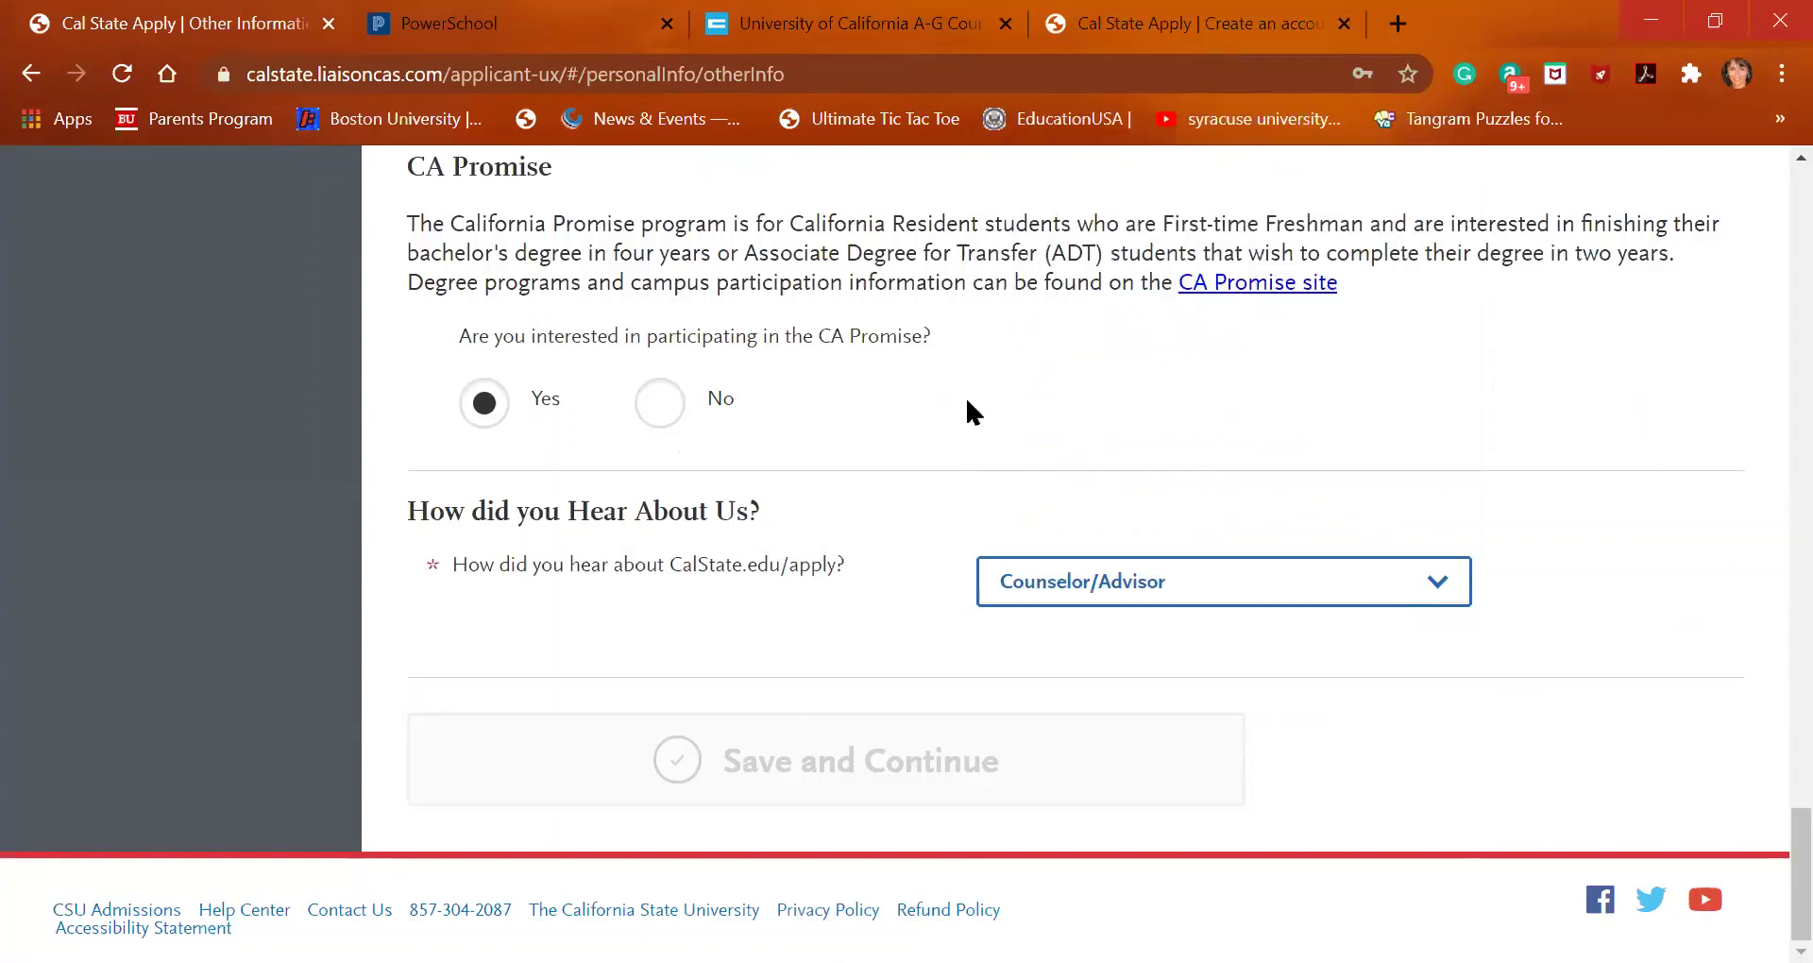
pyautogui.rightClick(1020, 662)
pyautogui.click(678, 653)
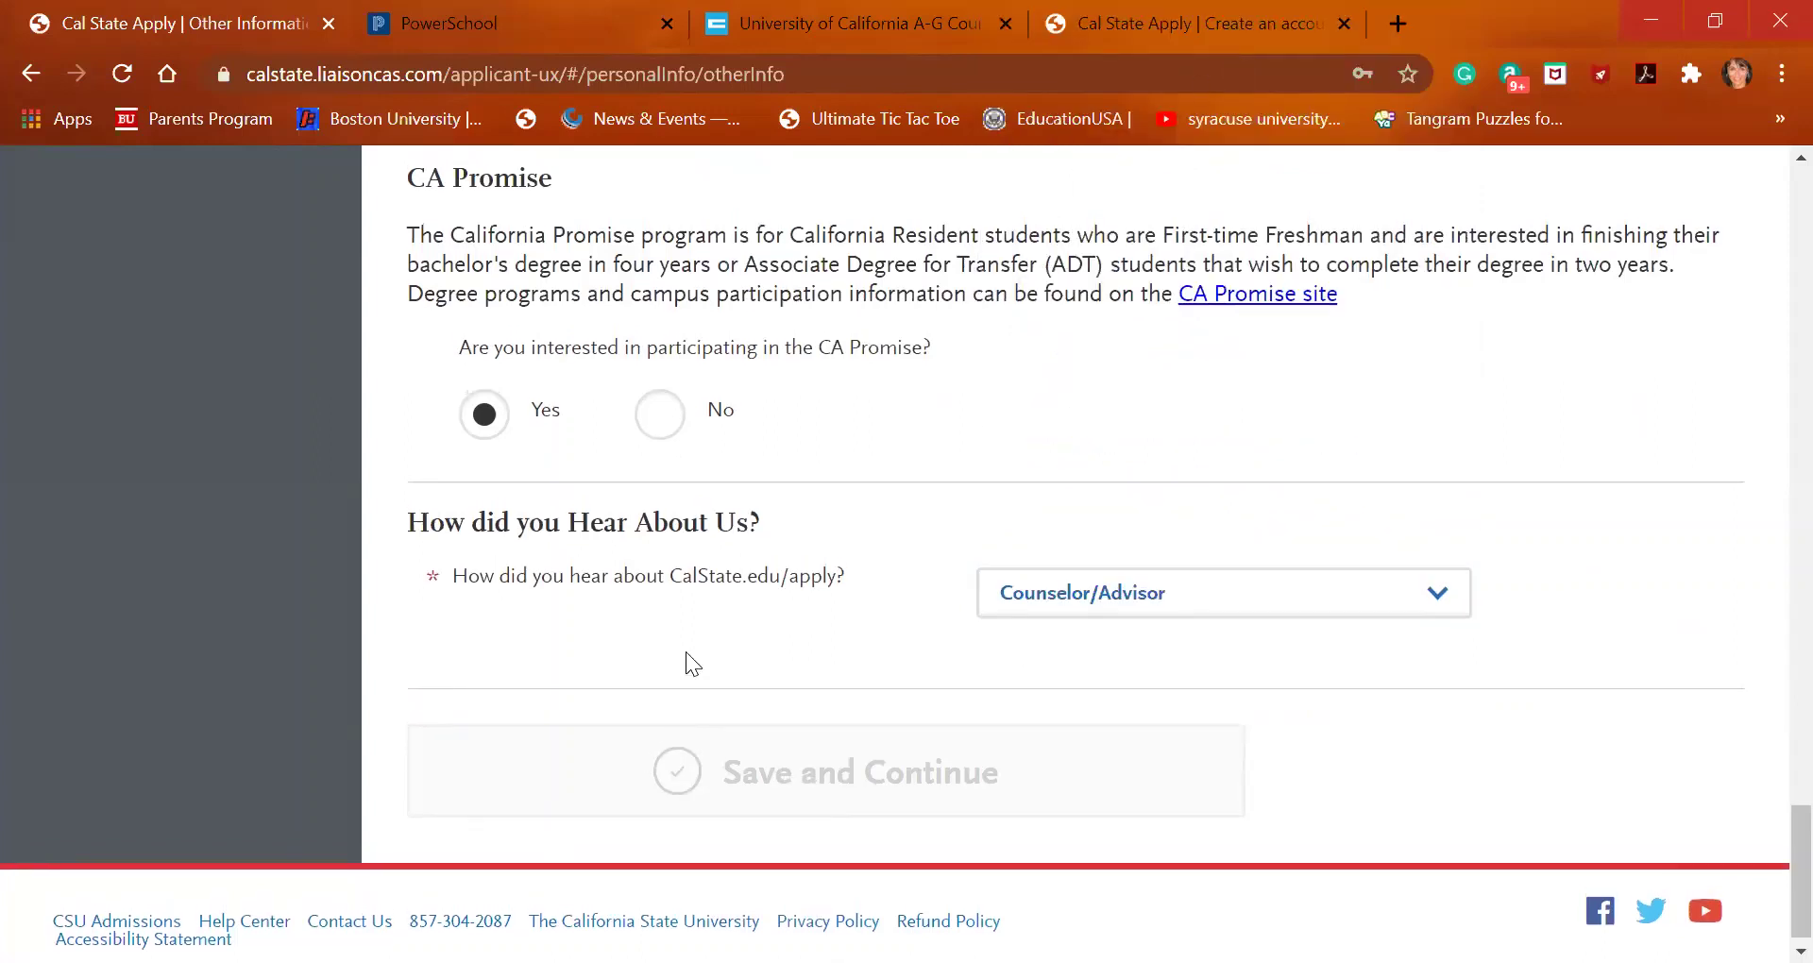
# Delete the blank second Additional Language row, leaving only English at Advanced
pyautogui.scroll(2, 686, 651)
pyautogui.scroll(9, 686, 652)
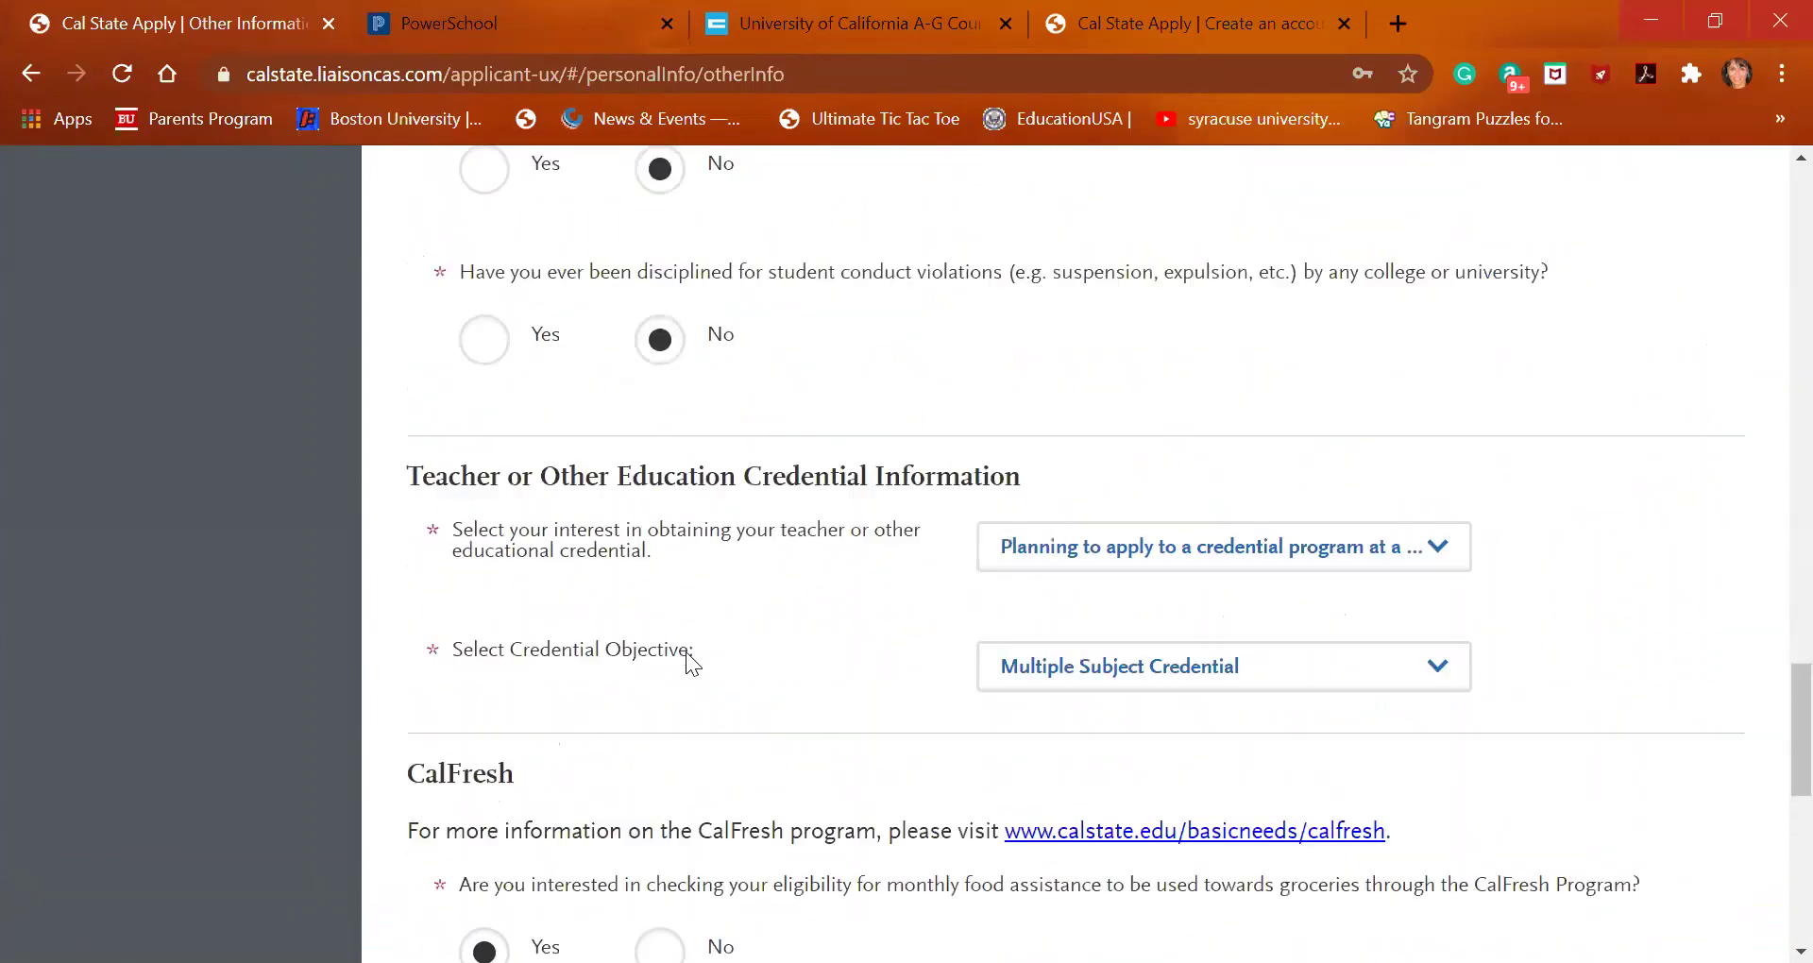
pyautogui.scroll(10, 687, 654)
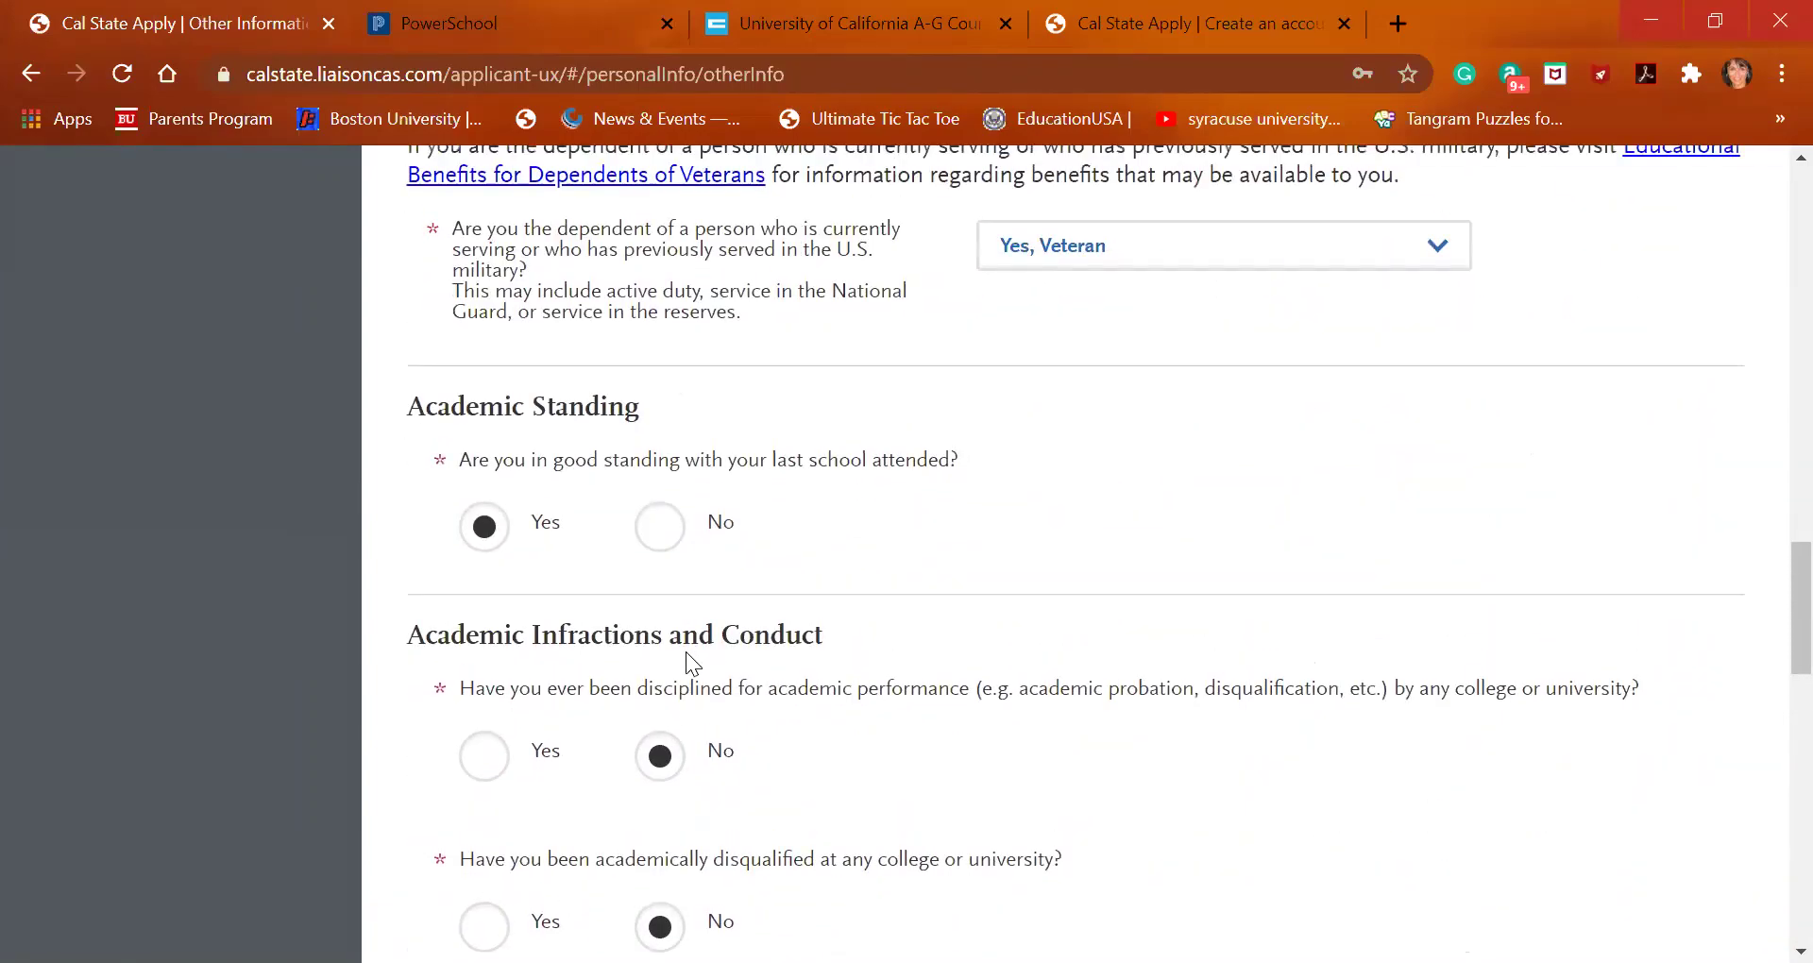
pyautogui.scroll(4, 686, 652)
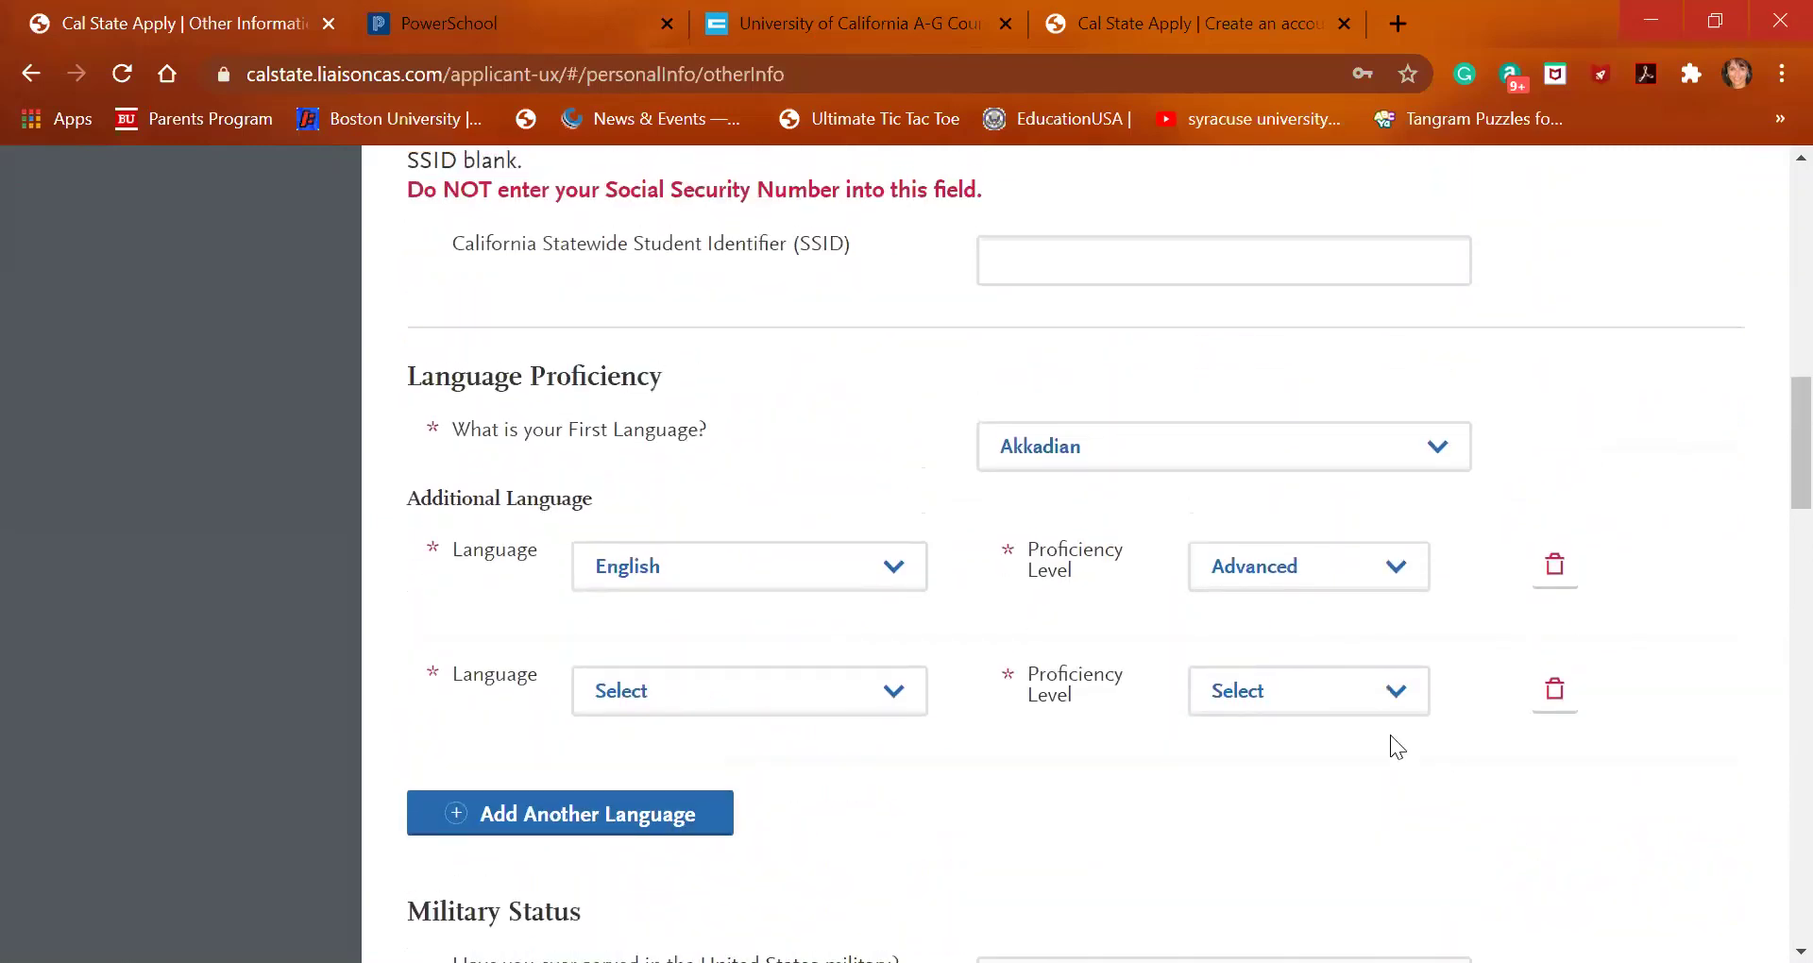
pyautogui.click(1554, 691)
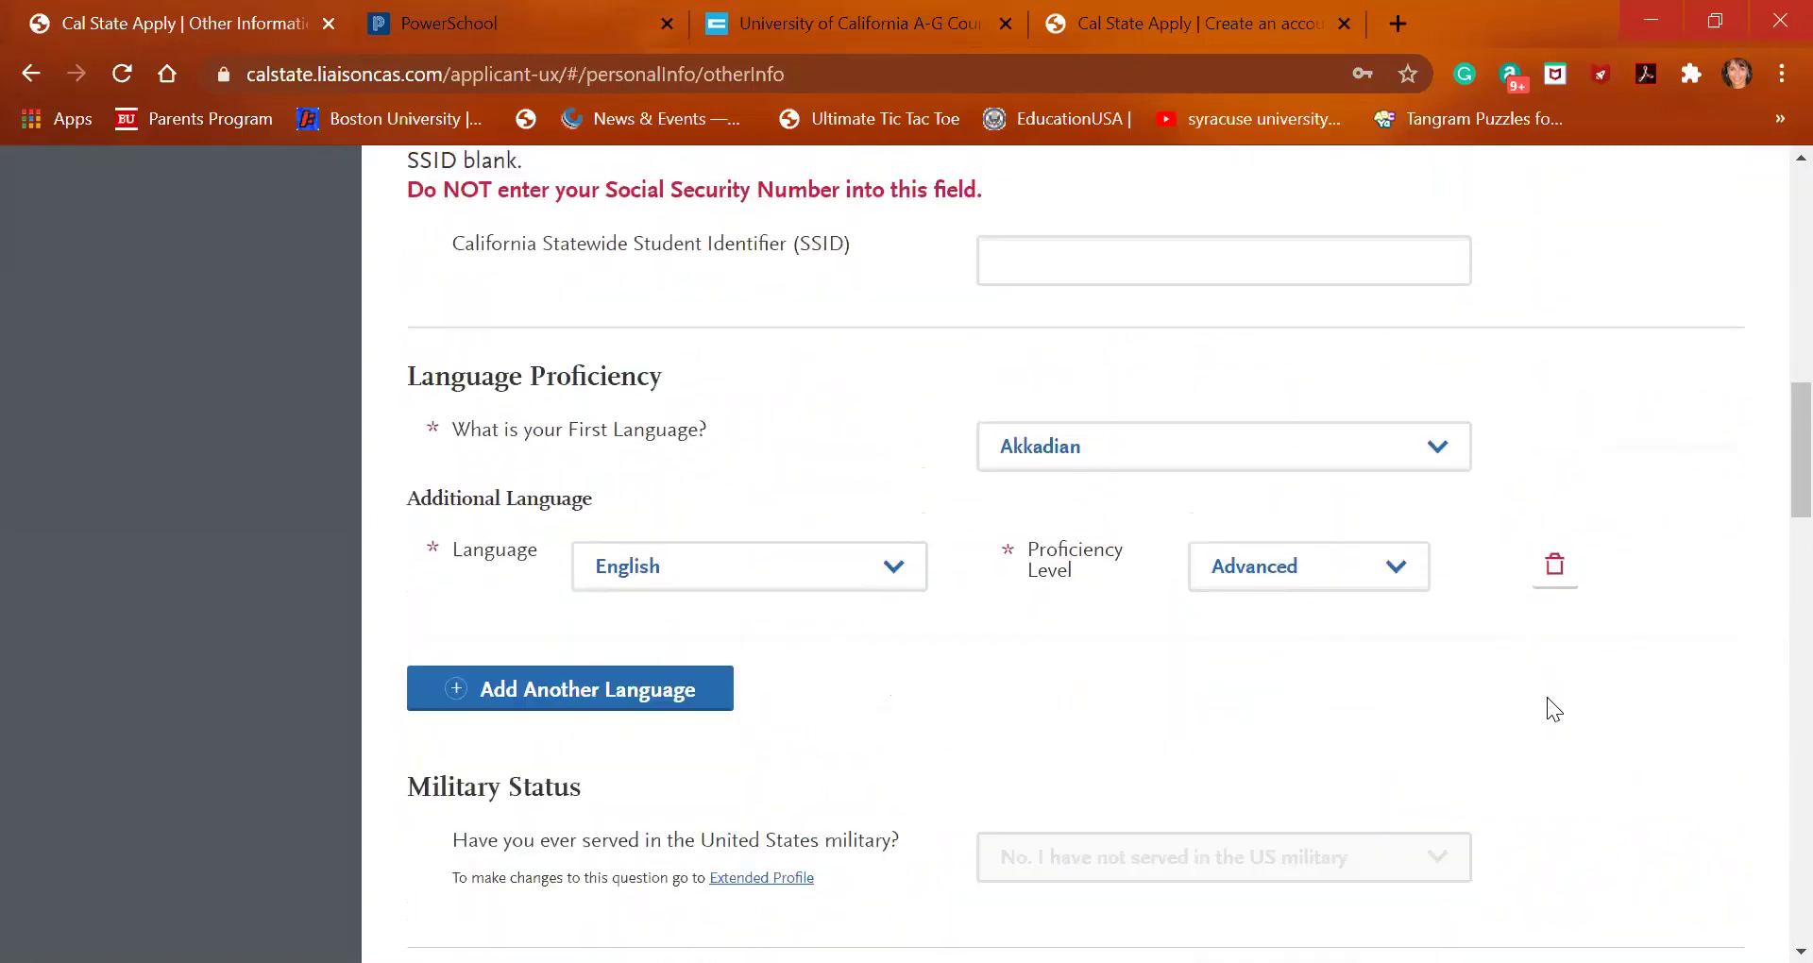
pyautogui.scroll(-20, 1284, 727)
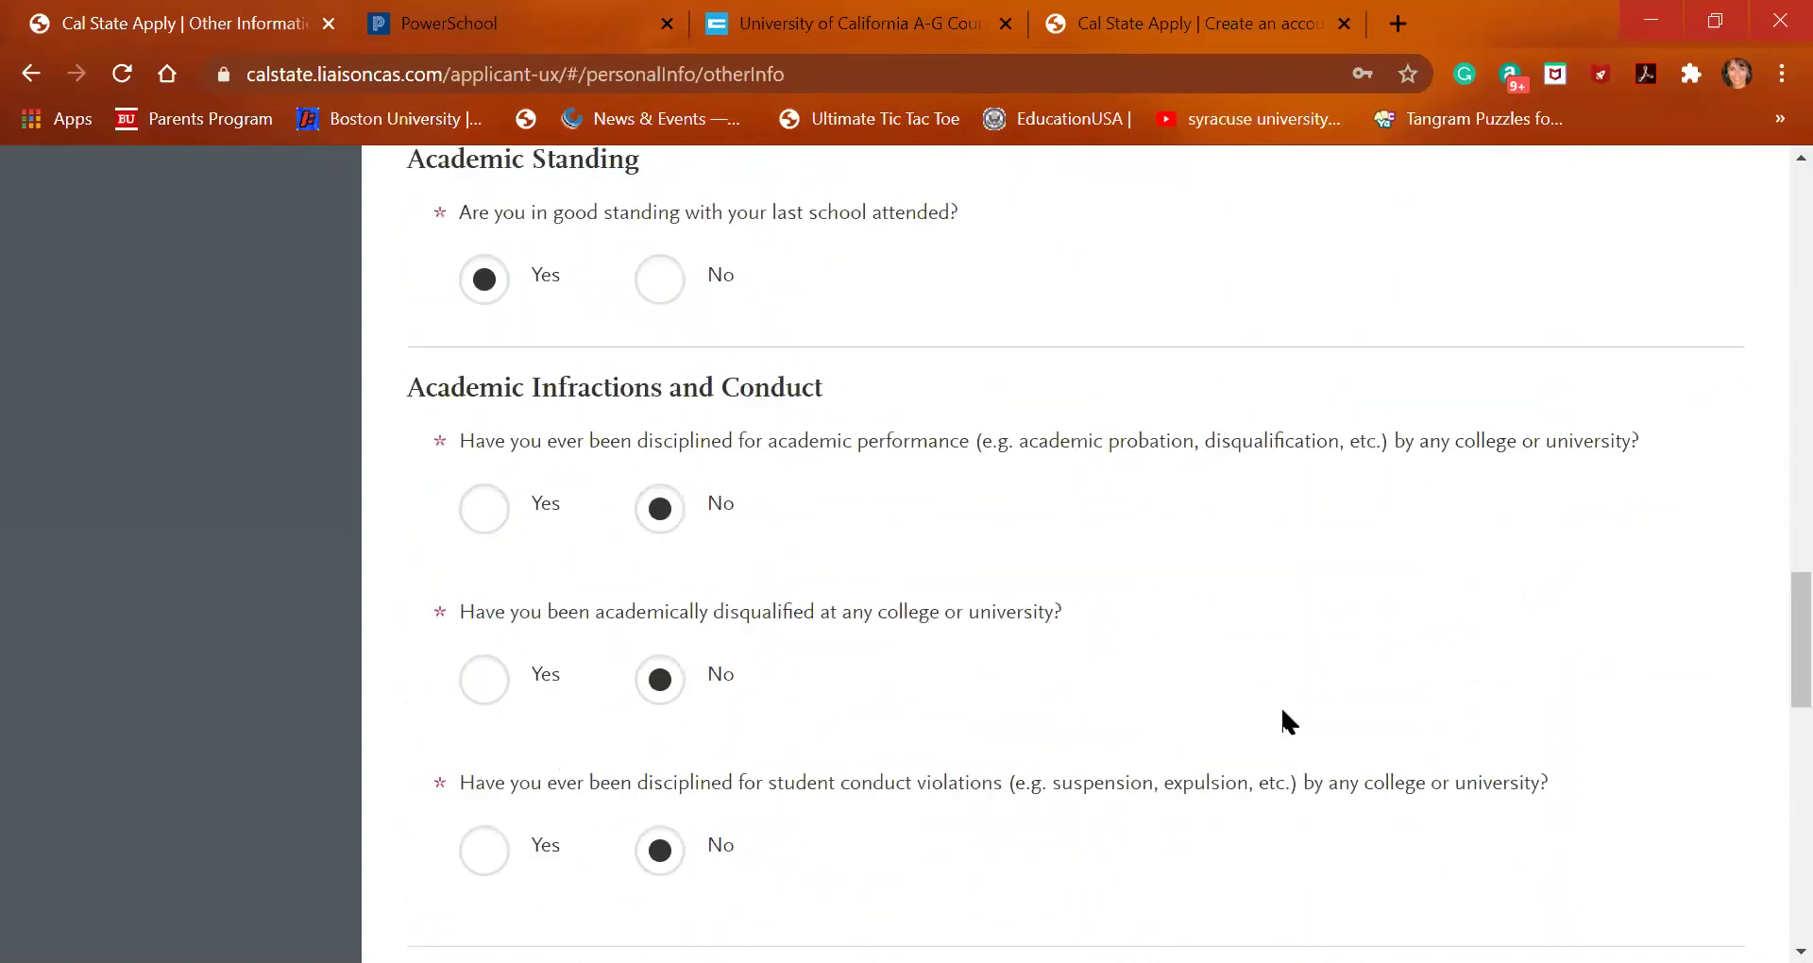
pyautogui.scroll(-7, 1285, 702)
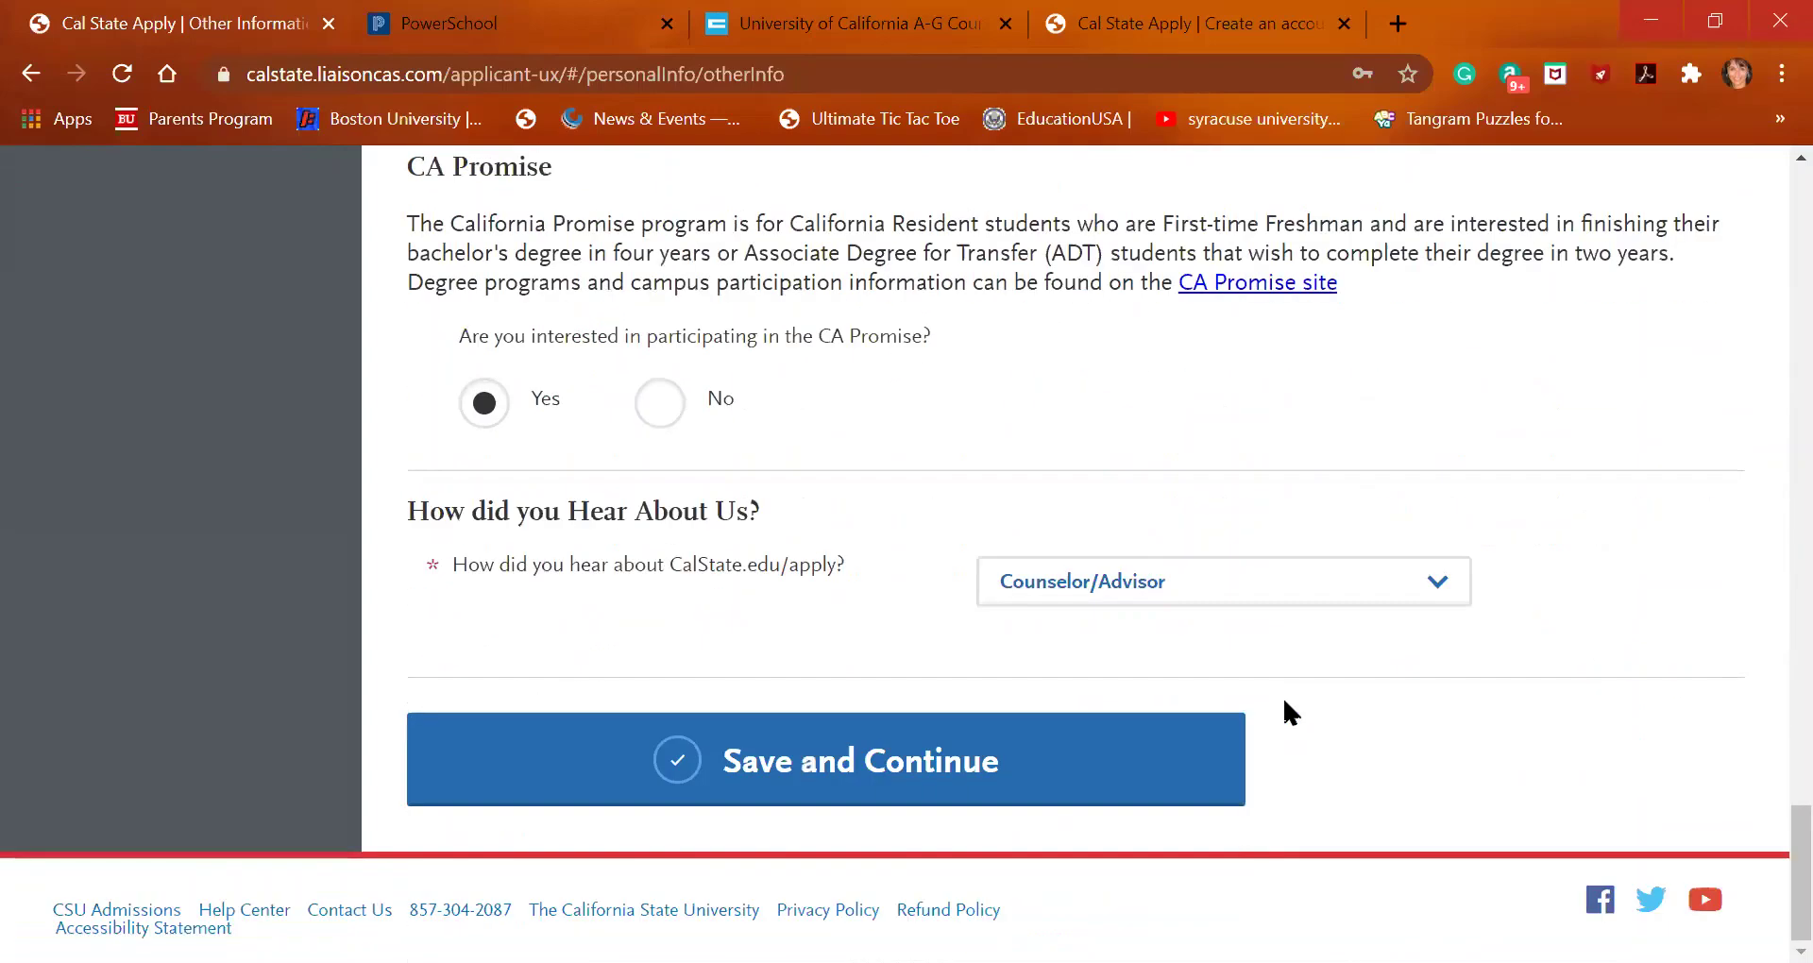
# Save the Other Information answers and continue to Financial and Parental Information
pyautogui.rightClick(1285, 703)
pyautogui.click(987, 765)
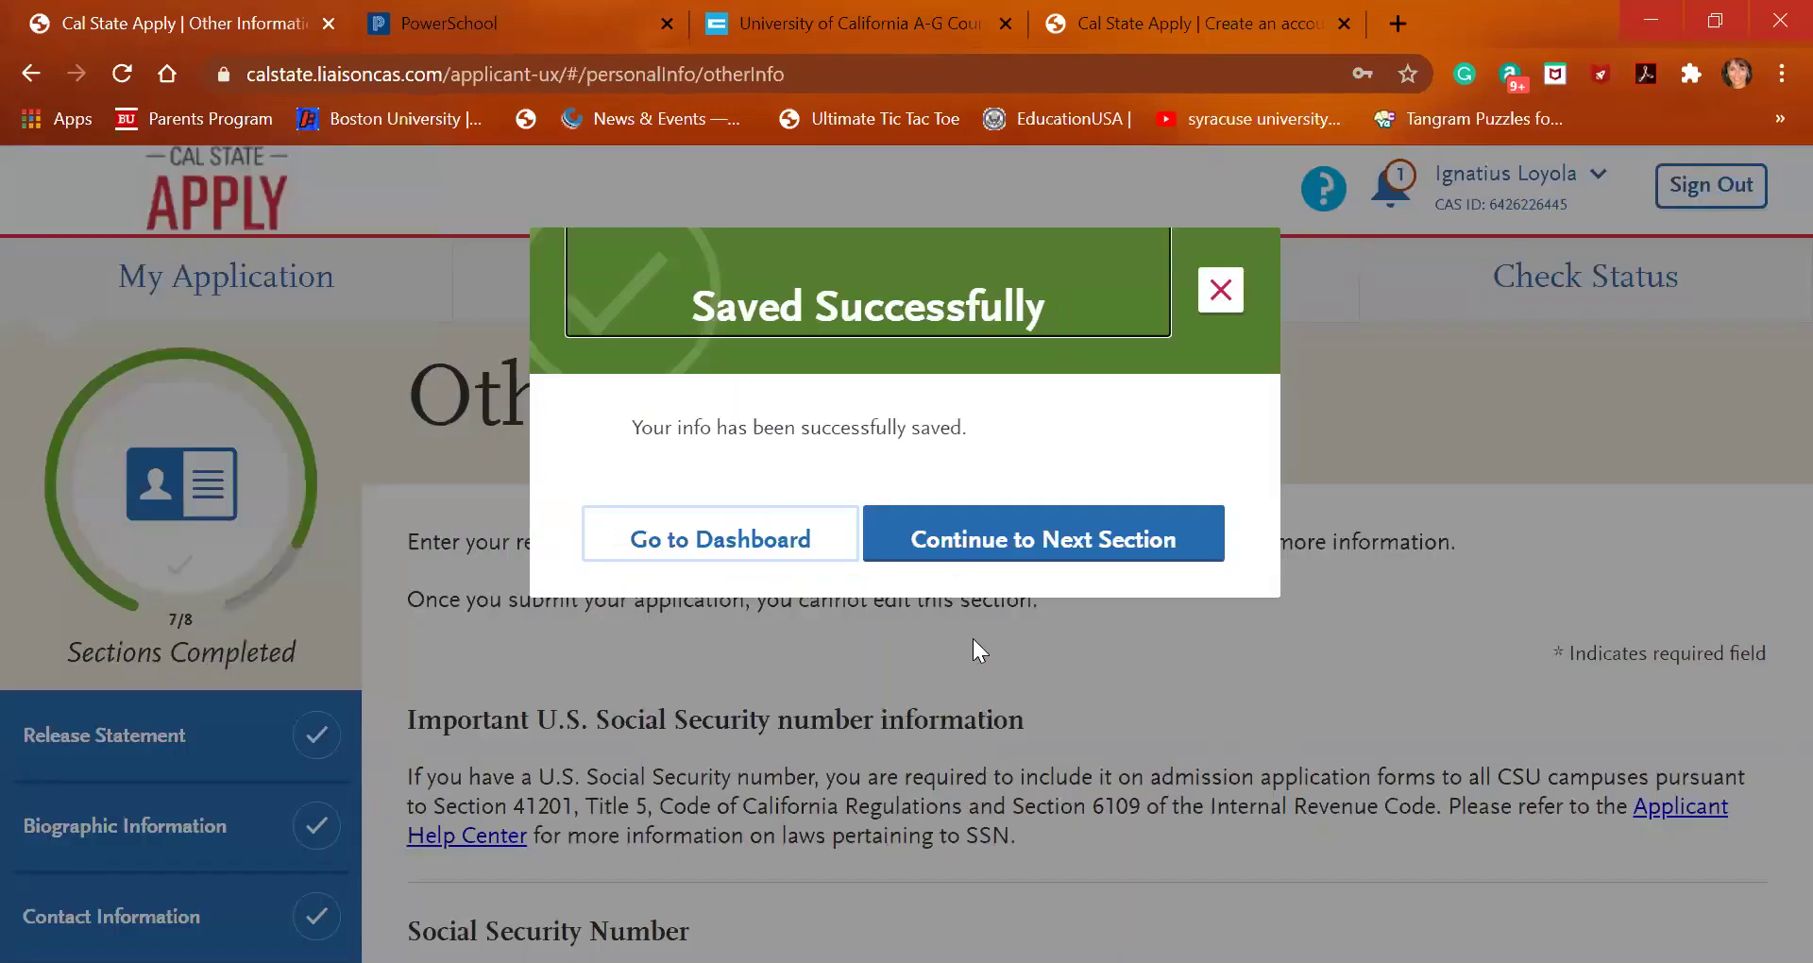
pyautogui.click(994, 529)
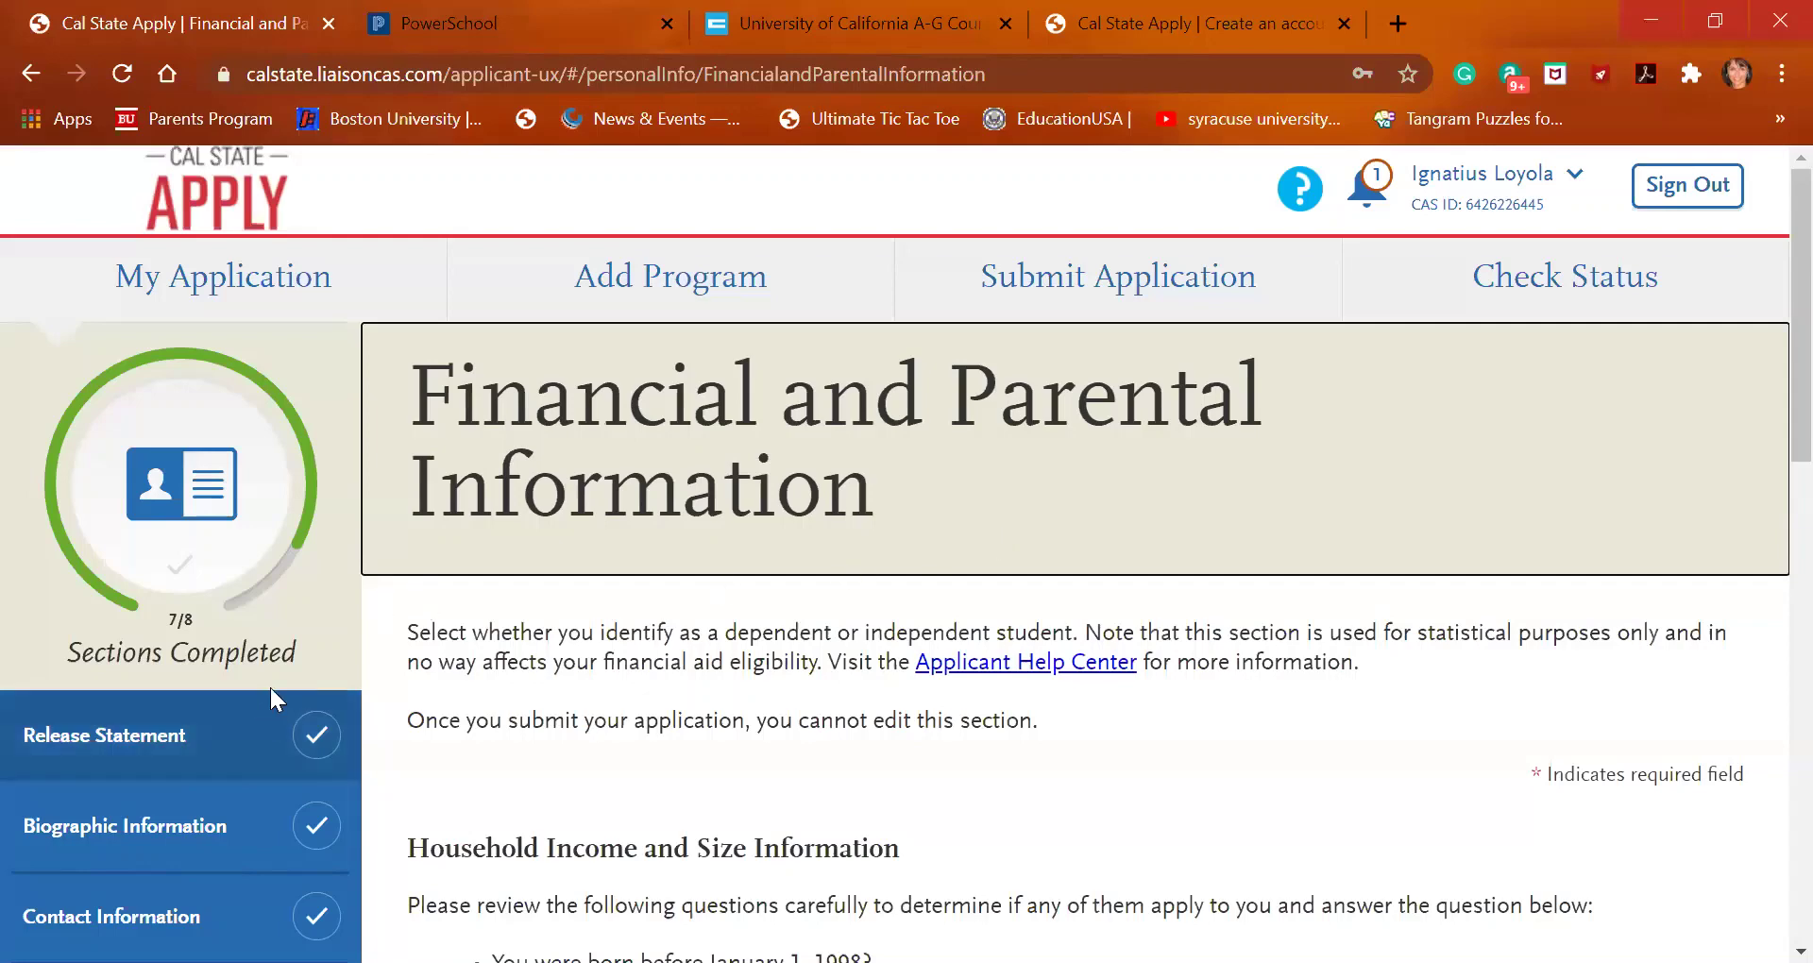
# Scroll down to the Household Income and Size Information questions
pyautogui.scroll(-5, 434, 816)
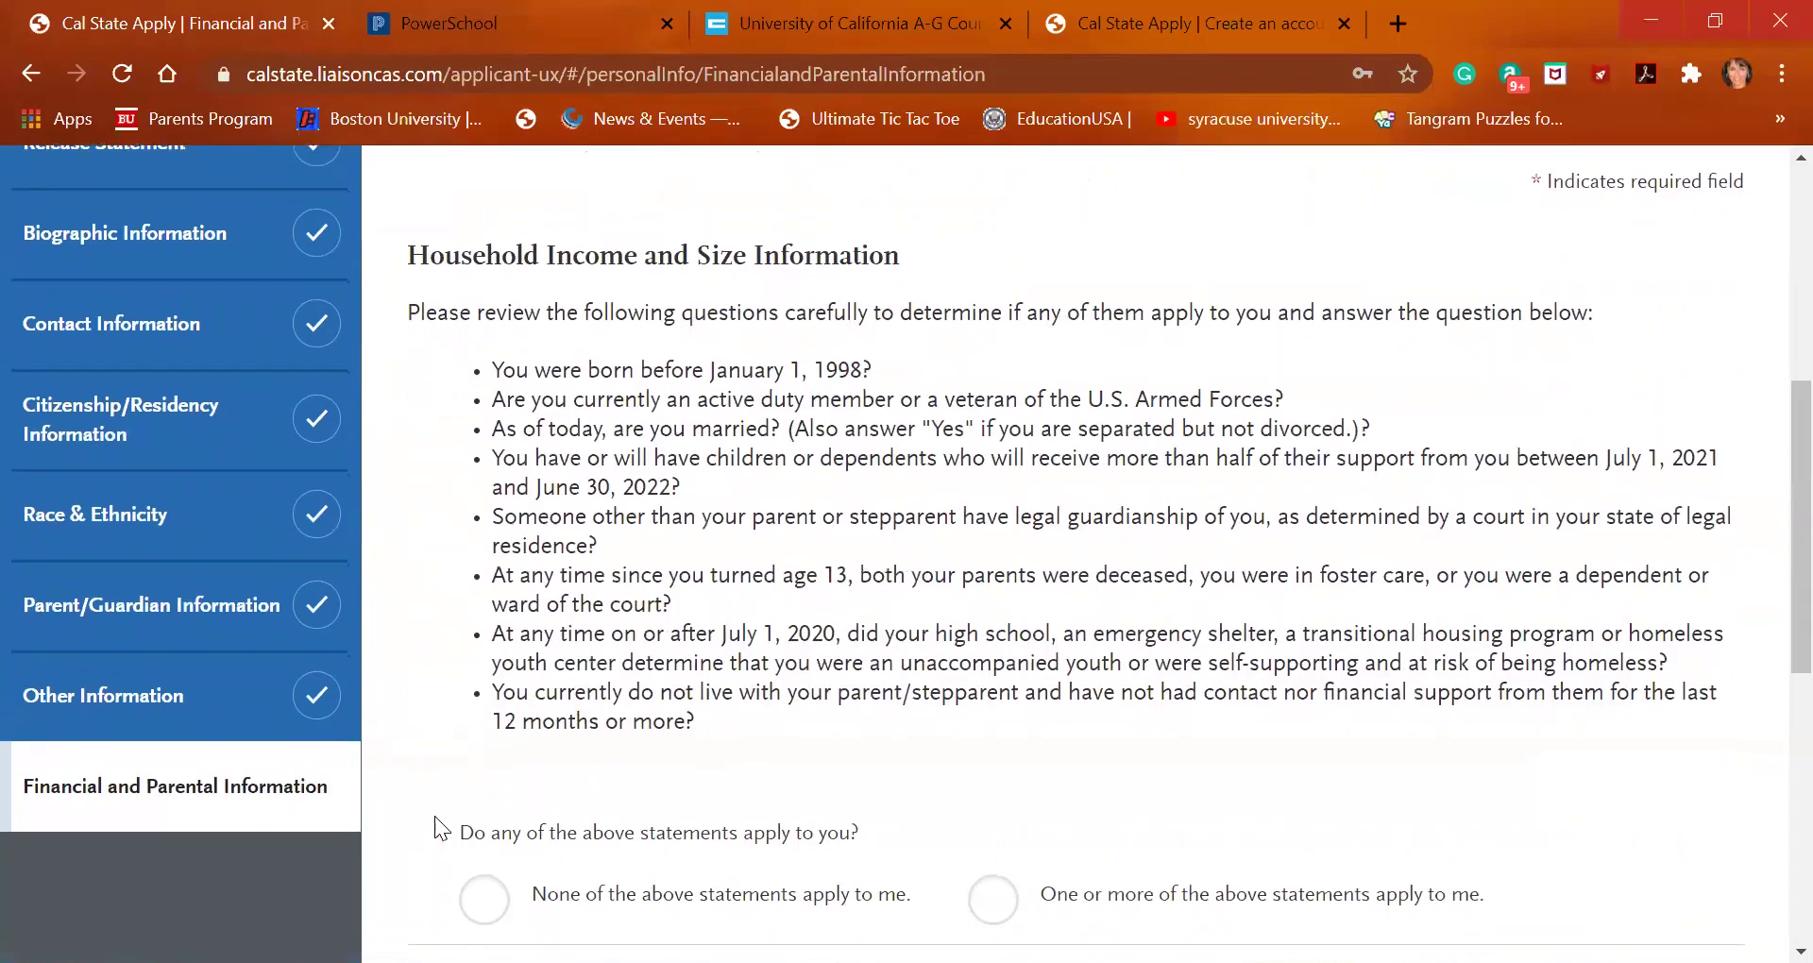
pyautogui.scroll(1, 546, 814)
pyautogui.scroll(2, 546, 814)
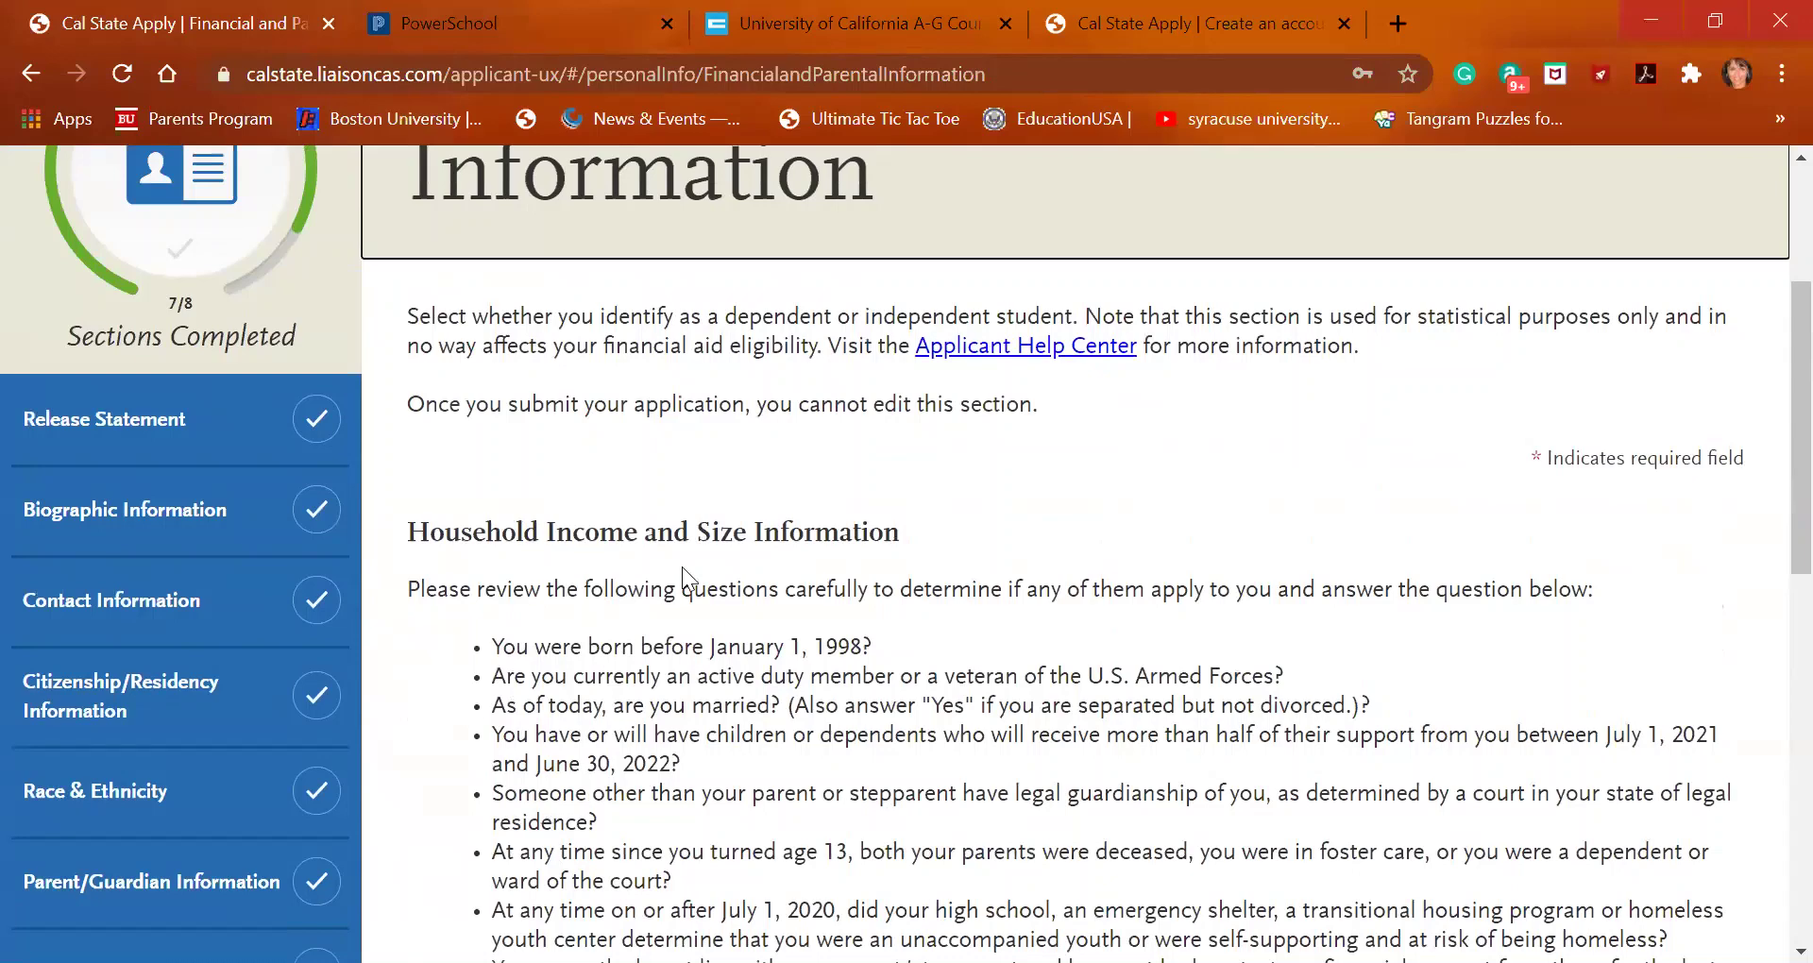
pyautogui.scroll(-1, 824, 699)
pyautogui.scroll(-3, 824, 697)
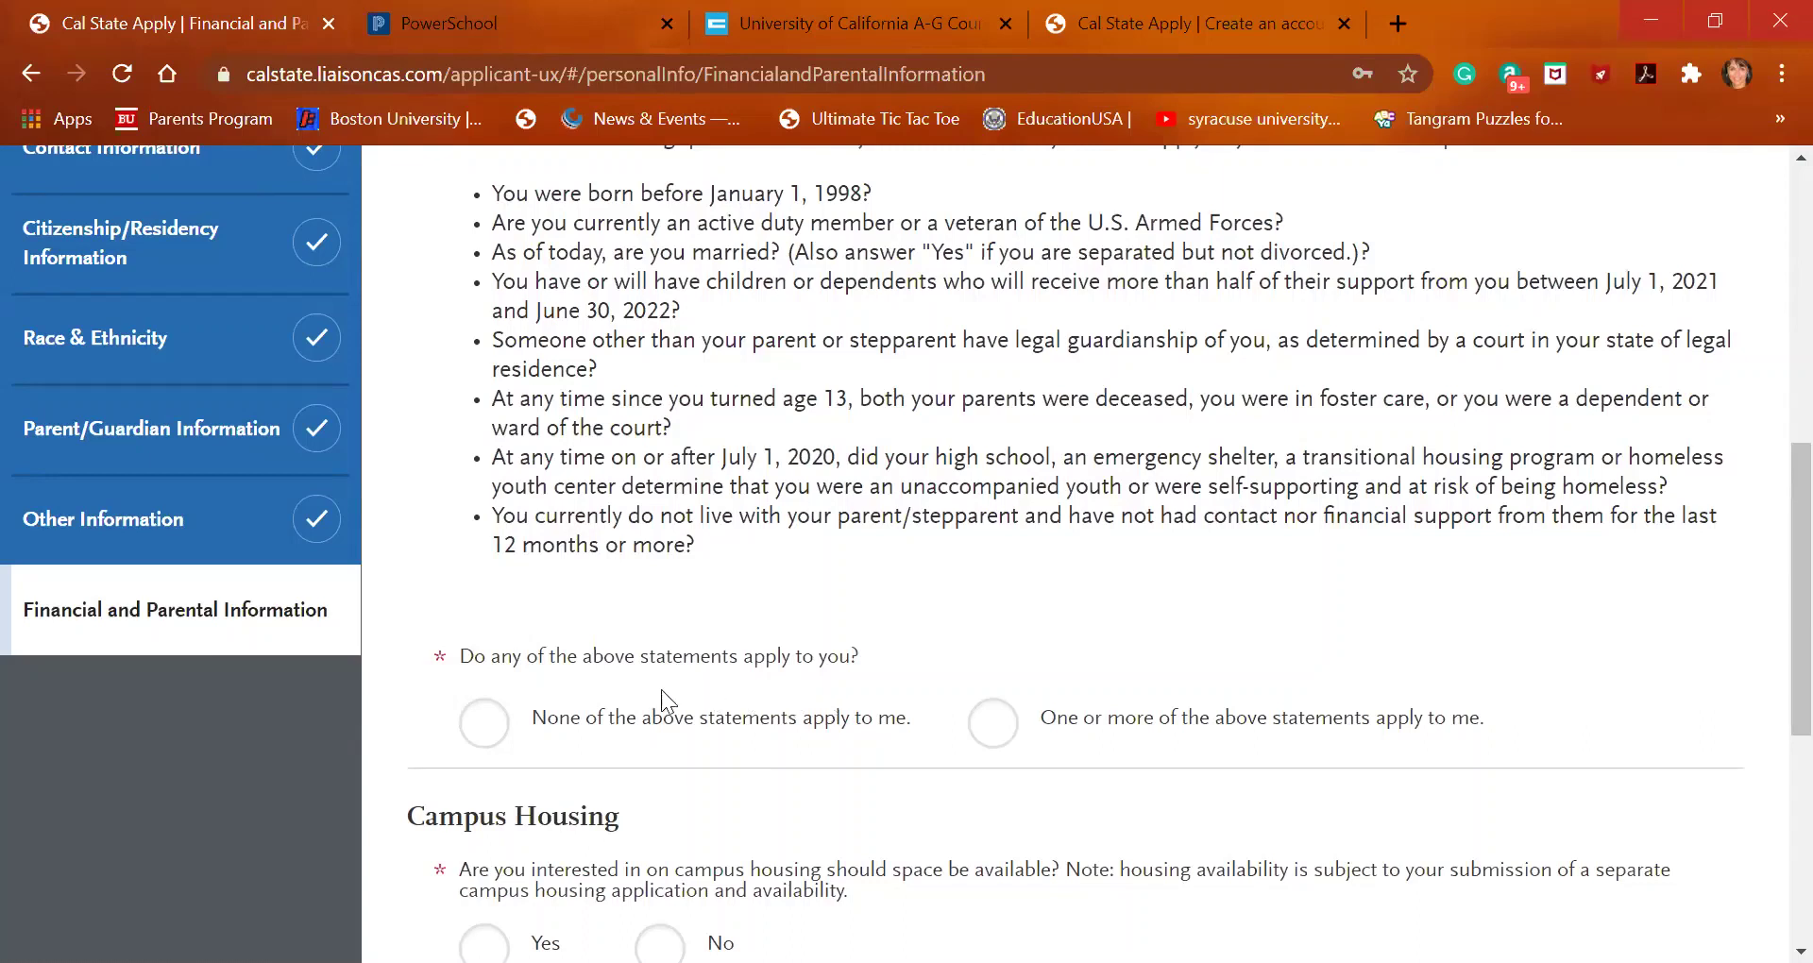
pyautogui.scroll(2, 761, 682)
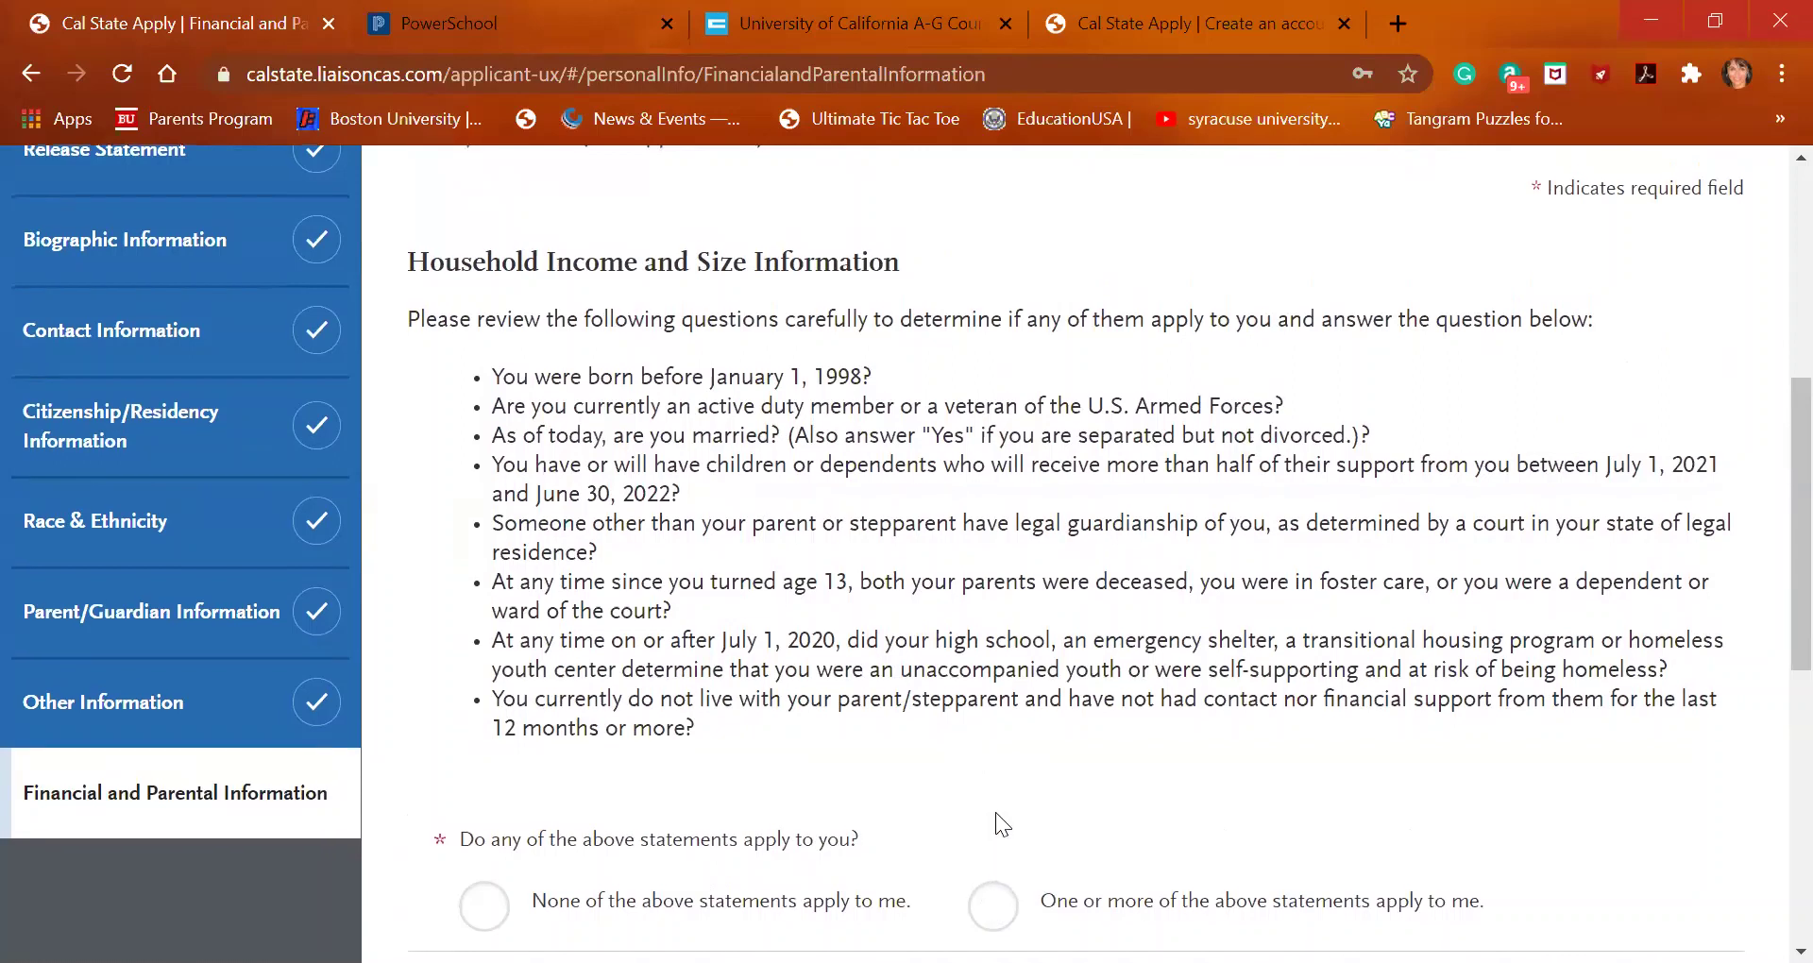
pyautogui.scroll(-1, 995, 812)
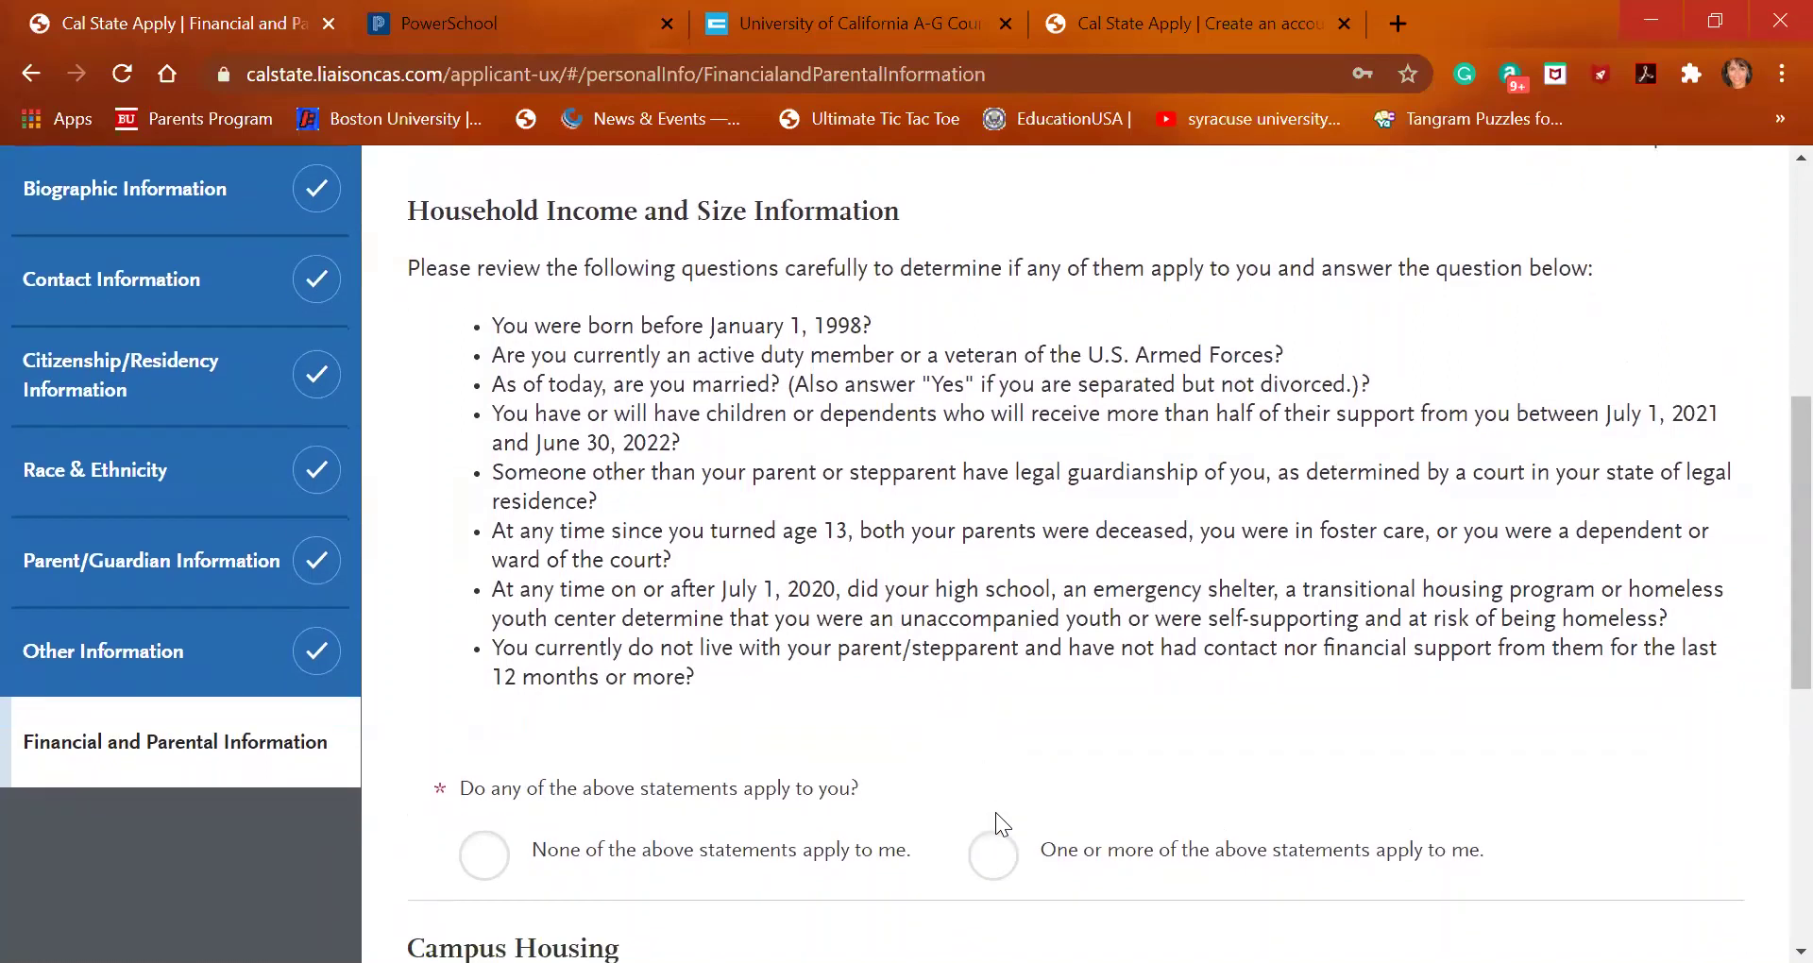
pyautogui.scroll(-1, 995, 812)
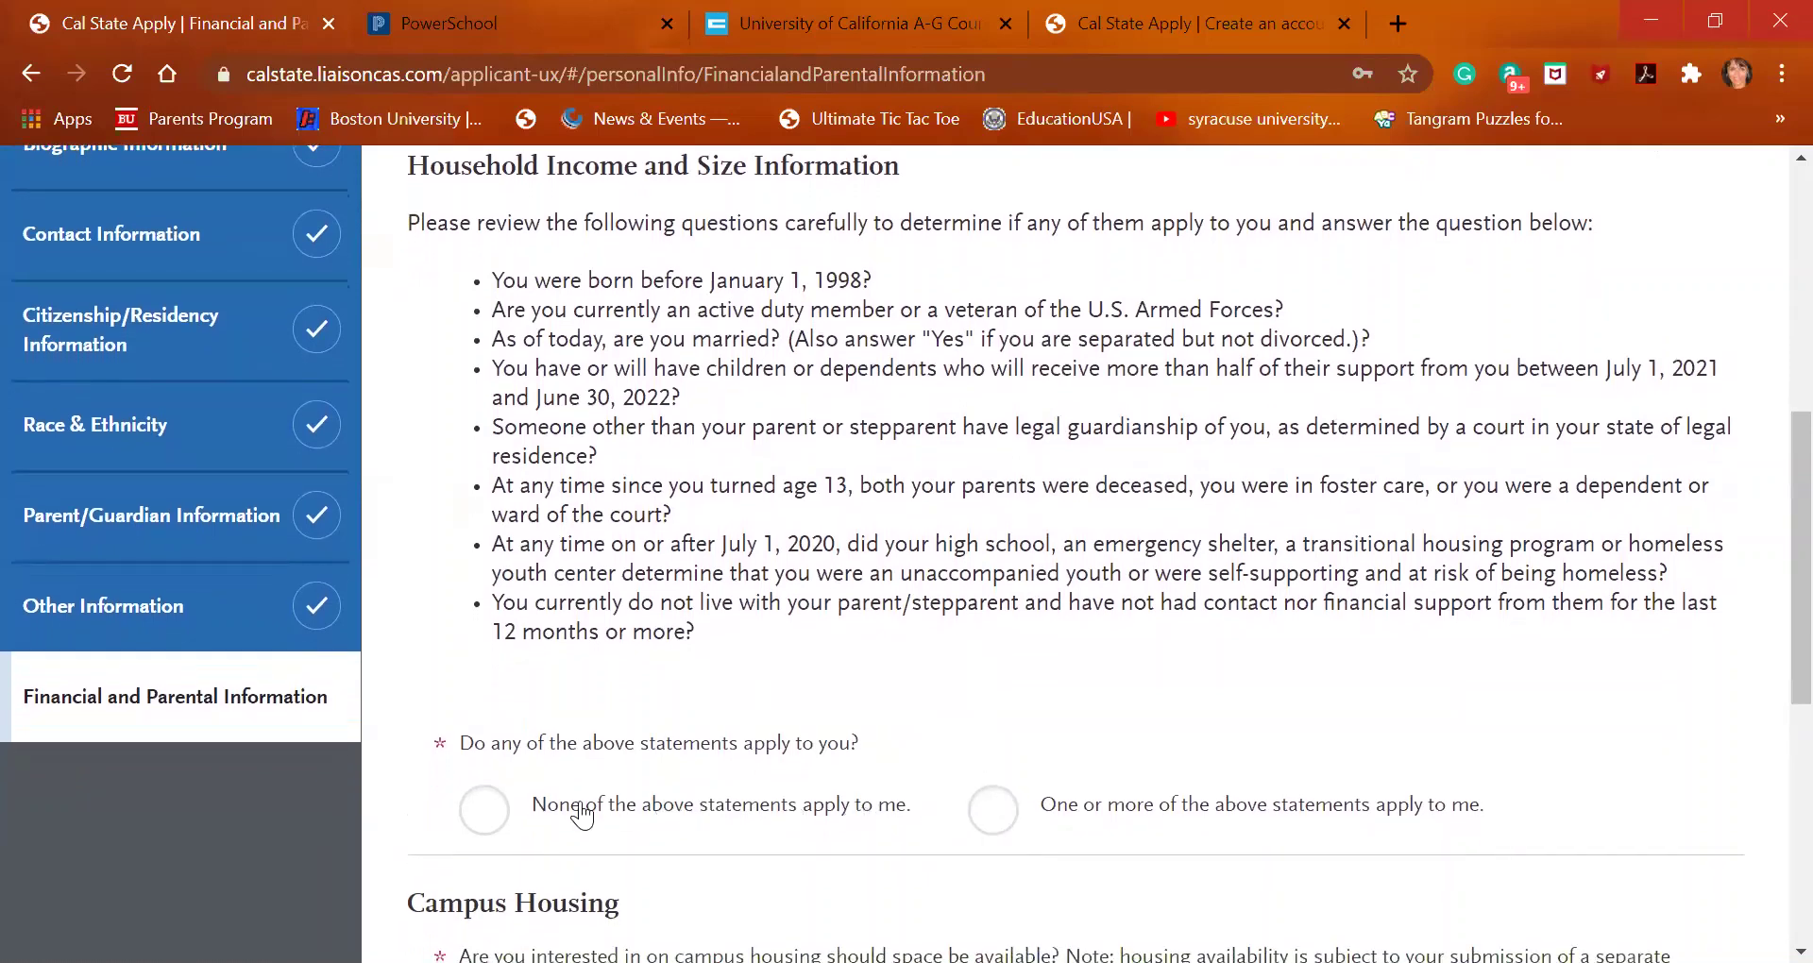
# Select 'None of the above statements apply to me' to reveal the household size questions
pyautogui.click(495, 818)
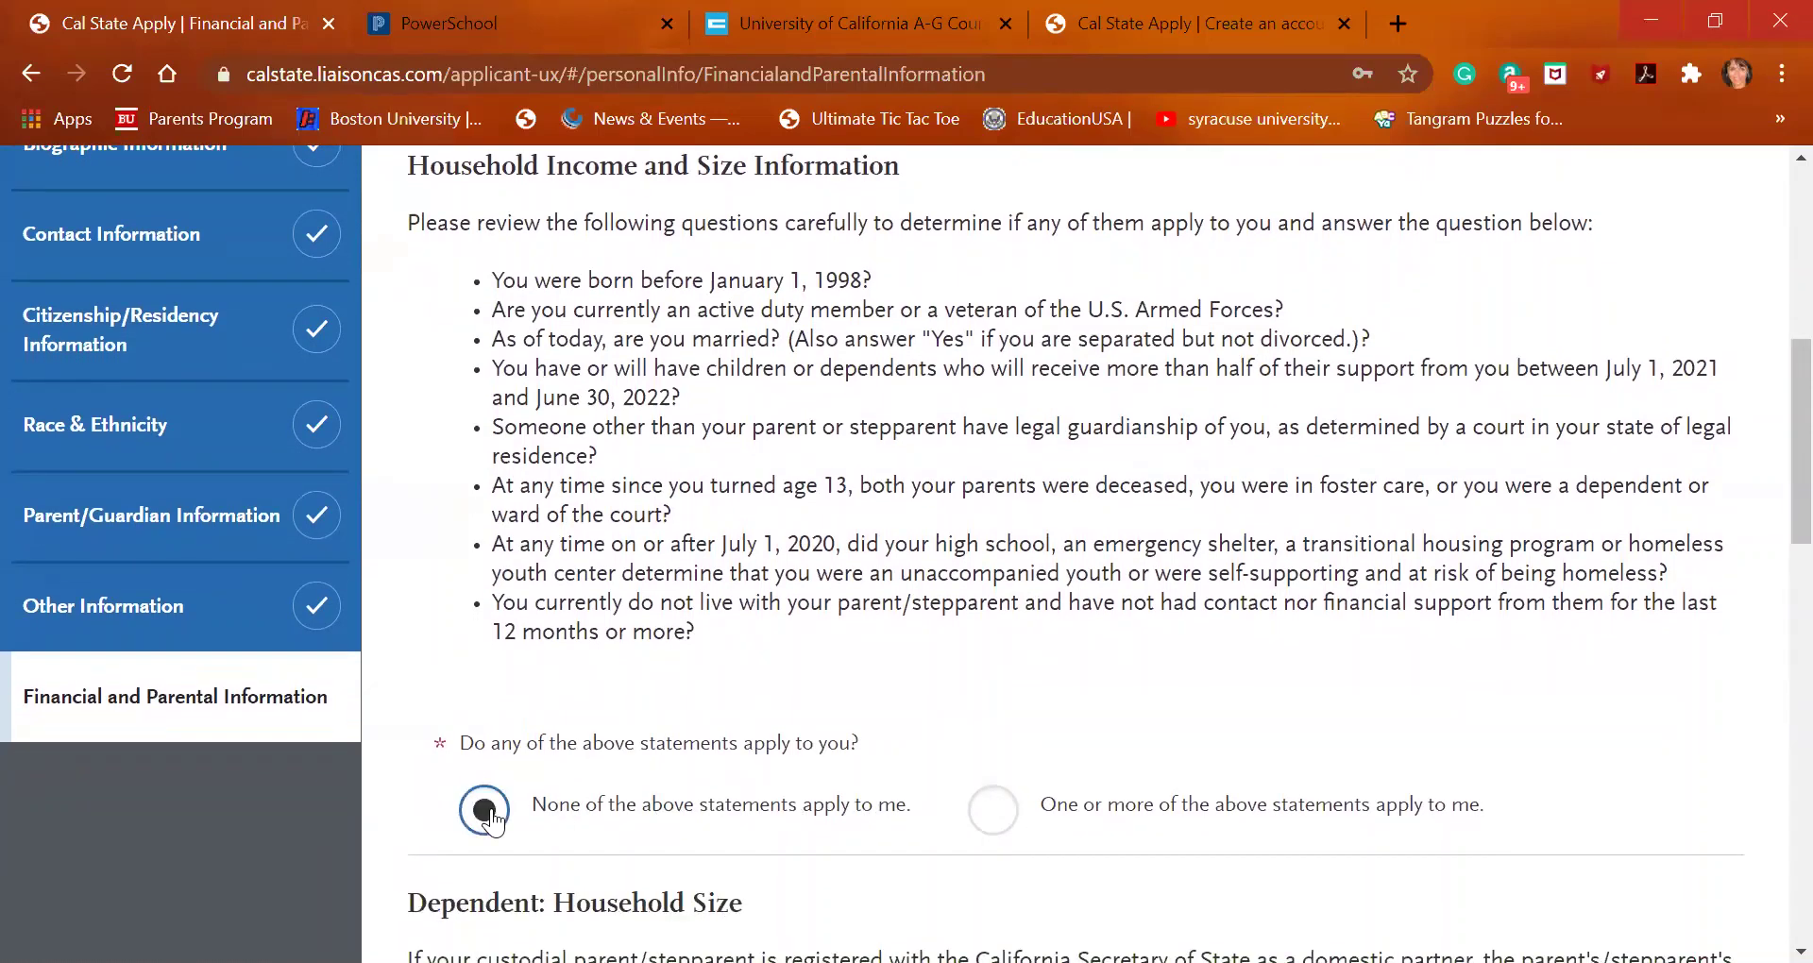
pyautogui.scroll(-3, 571, 786)
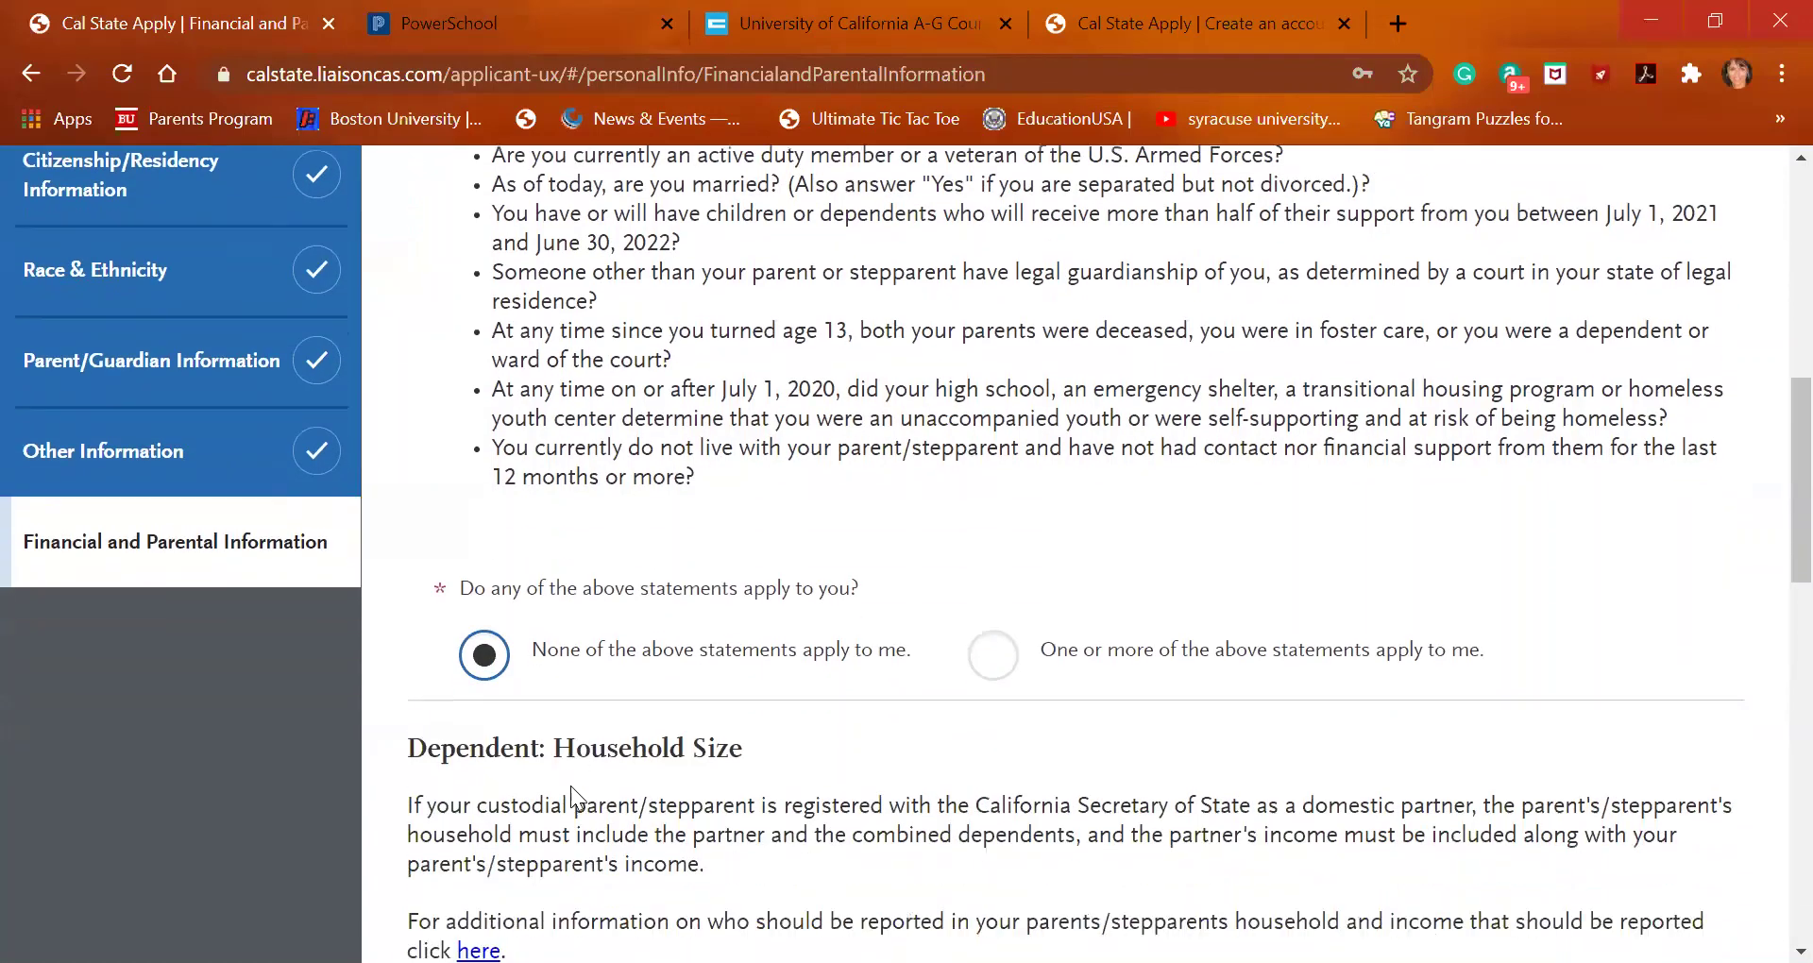
pyautogui.scroll(-2, 582, 620)
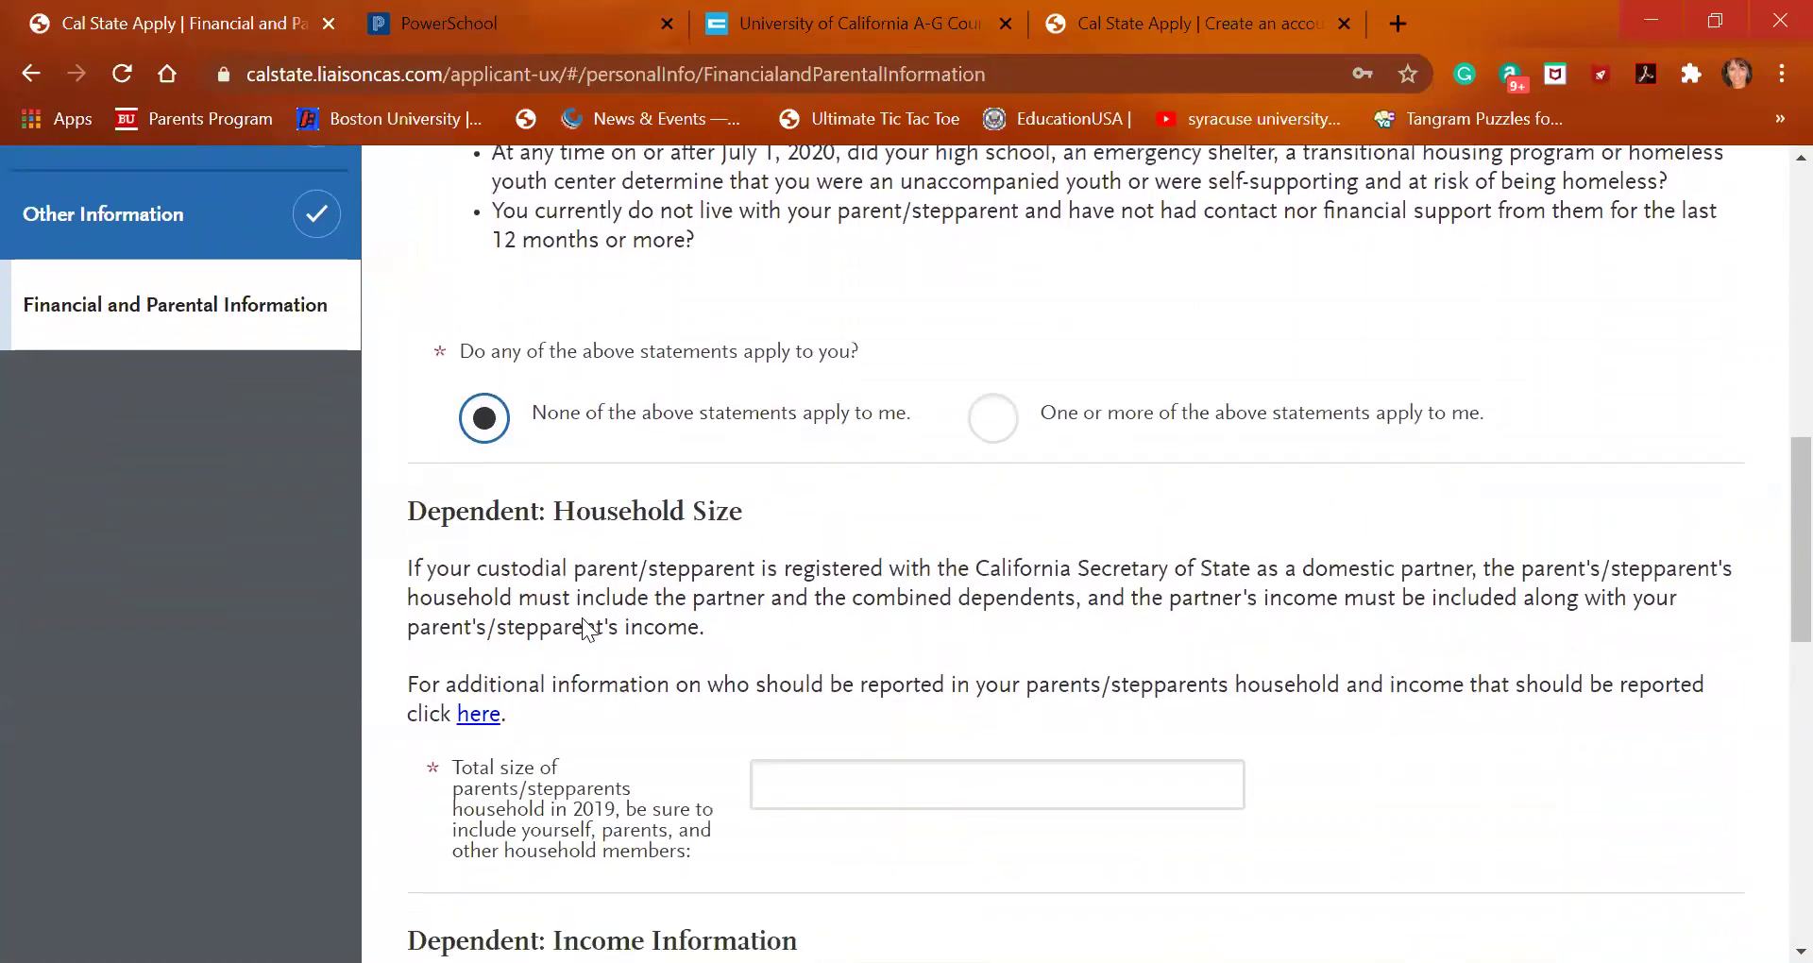
pyautogui.scroll(-1, 585, 620)
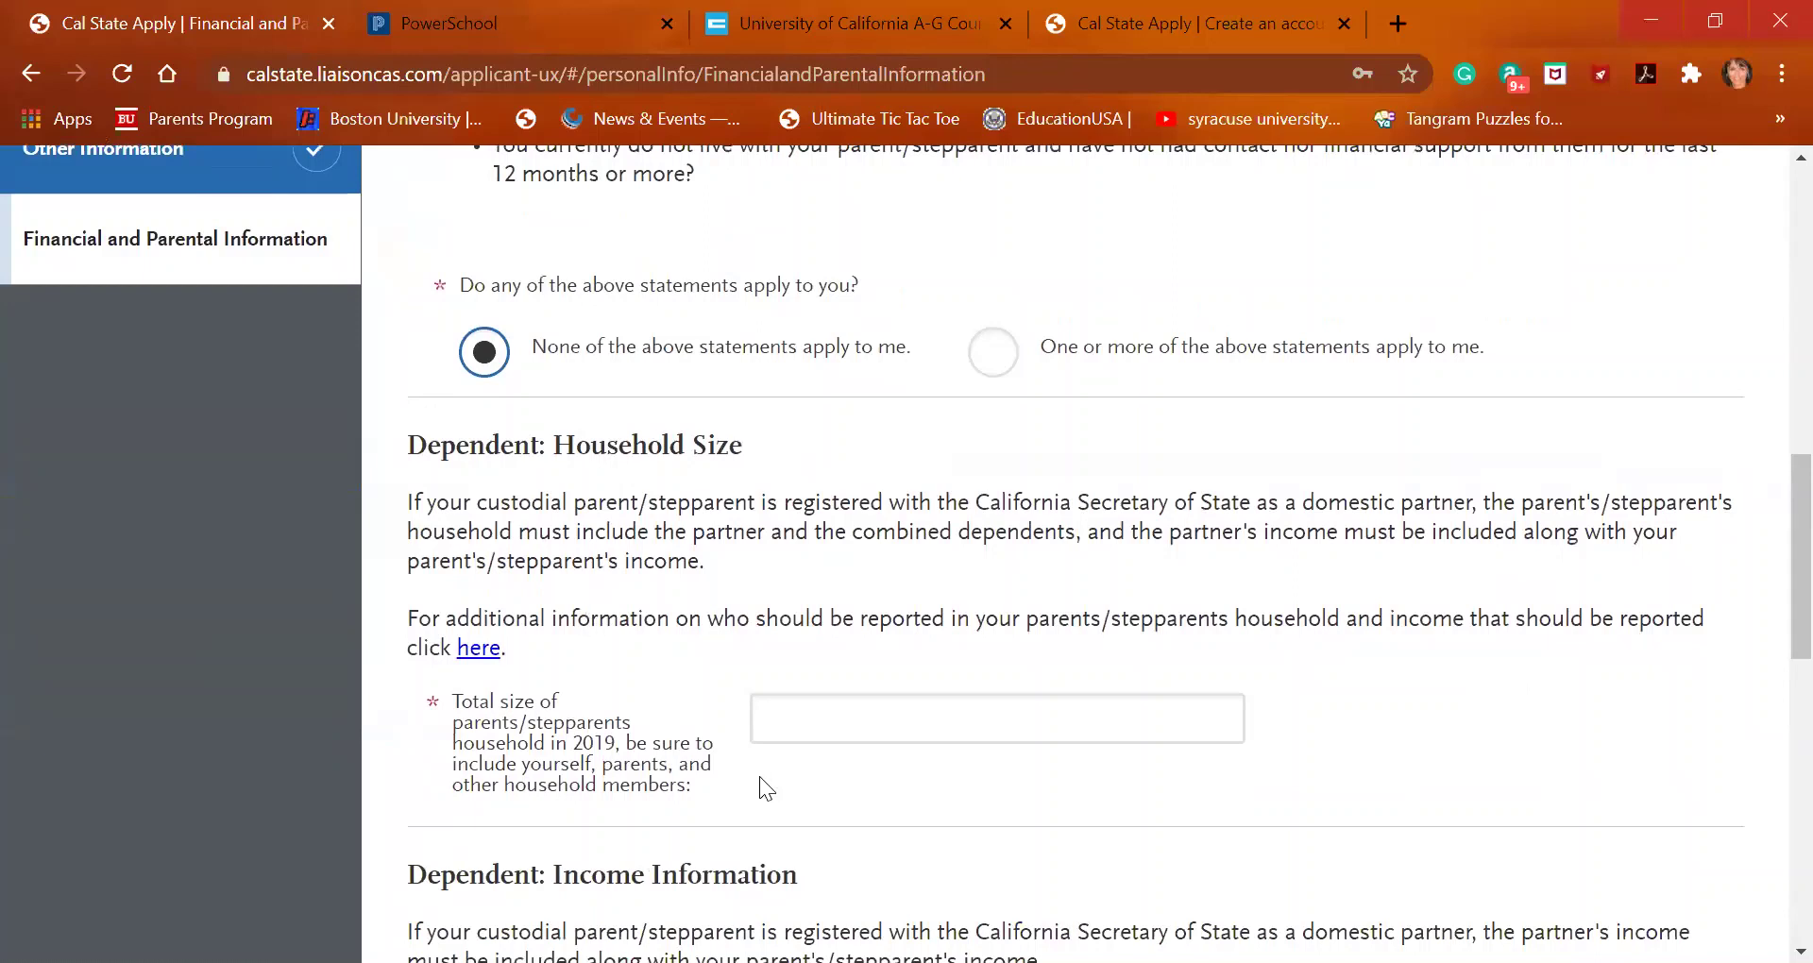
pyautogui.click(830, 710)
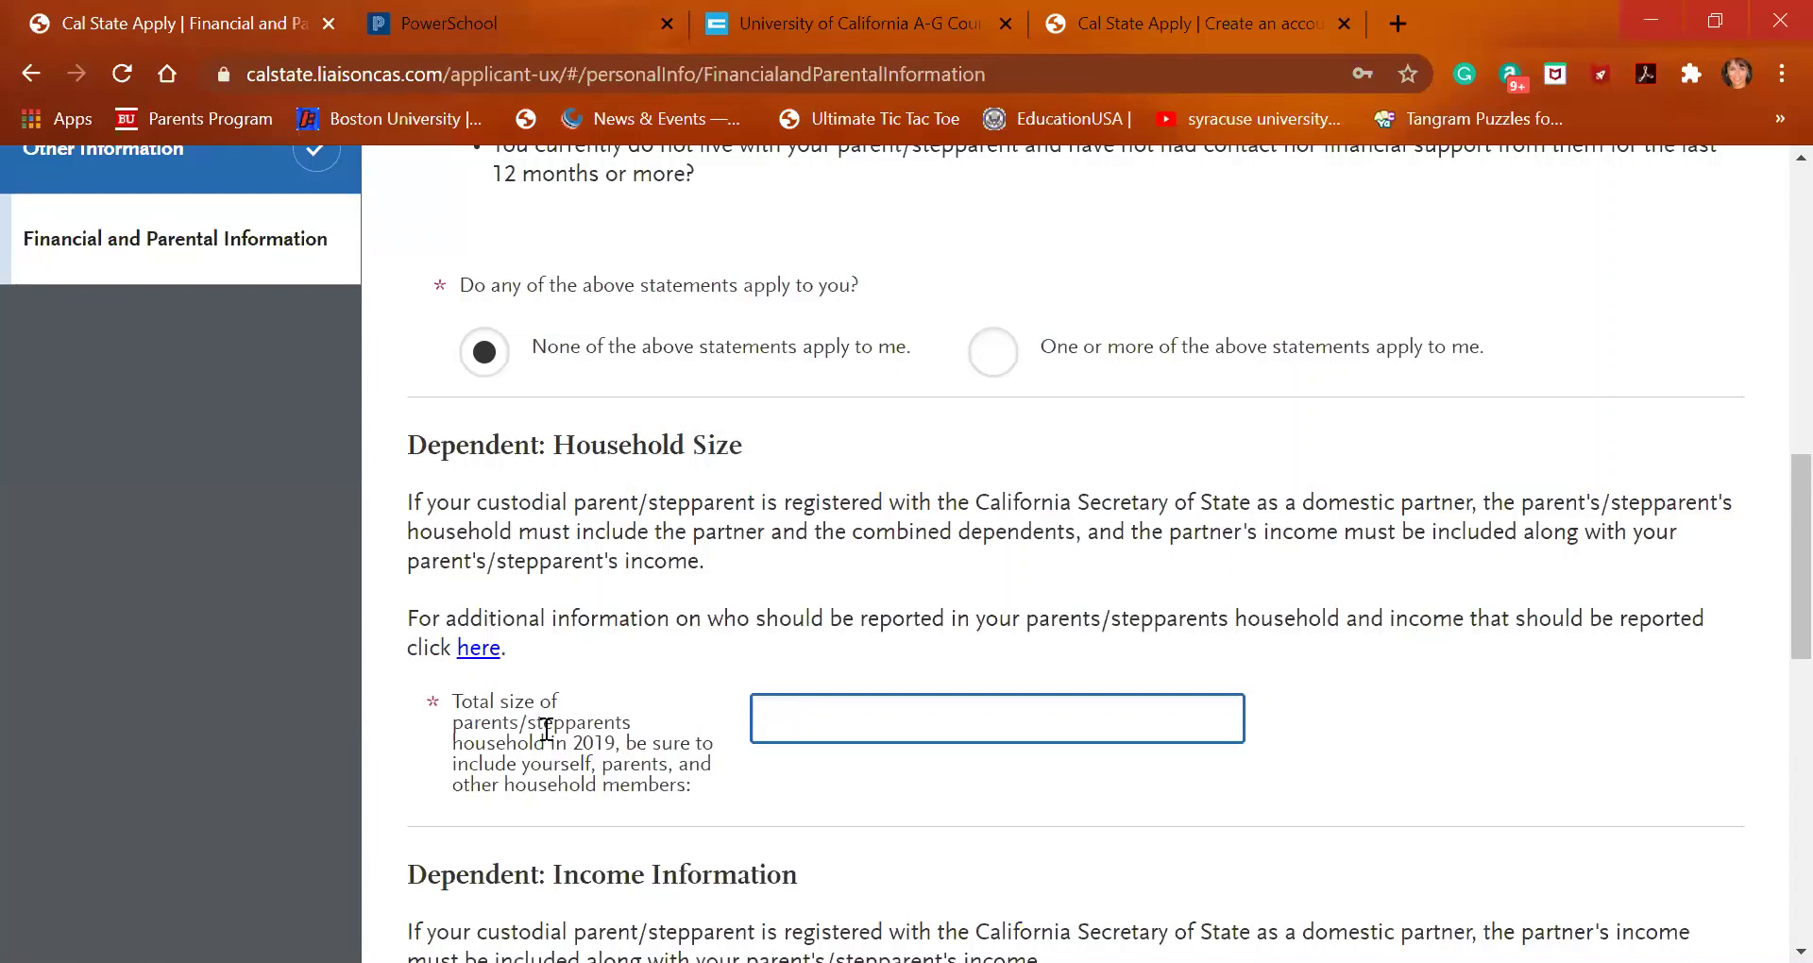
# Enter 3 as the total household size and open the help article on household members
pyautogui.click(547, 729)
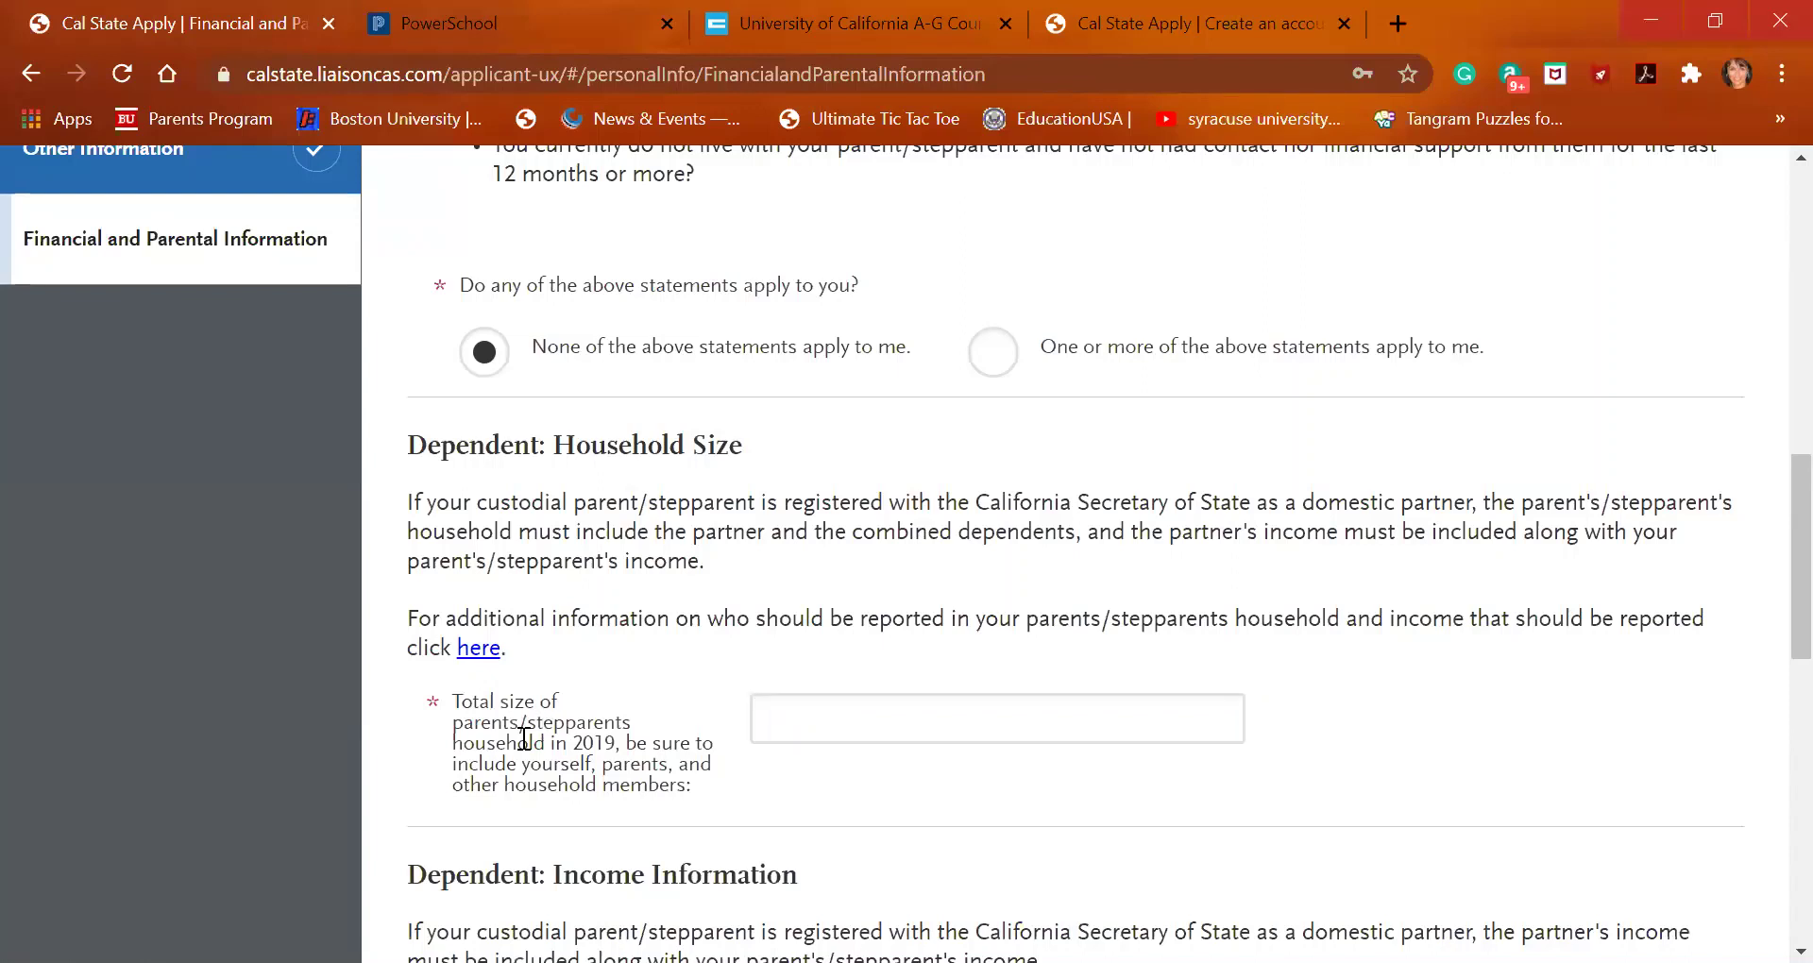
pyautogui.click(887, 727)
pyautogui.write('3')
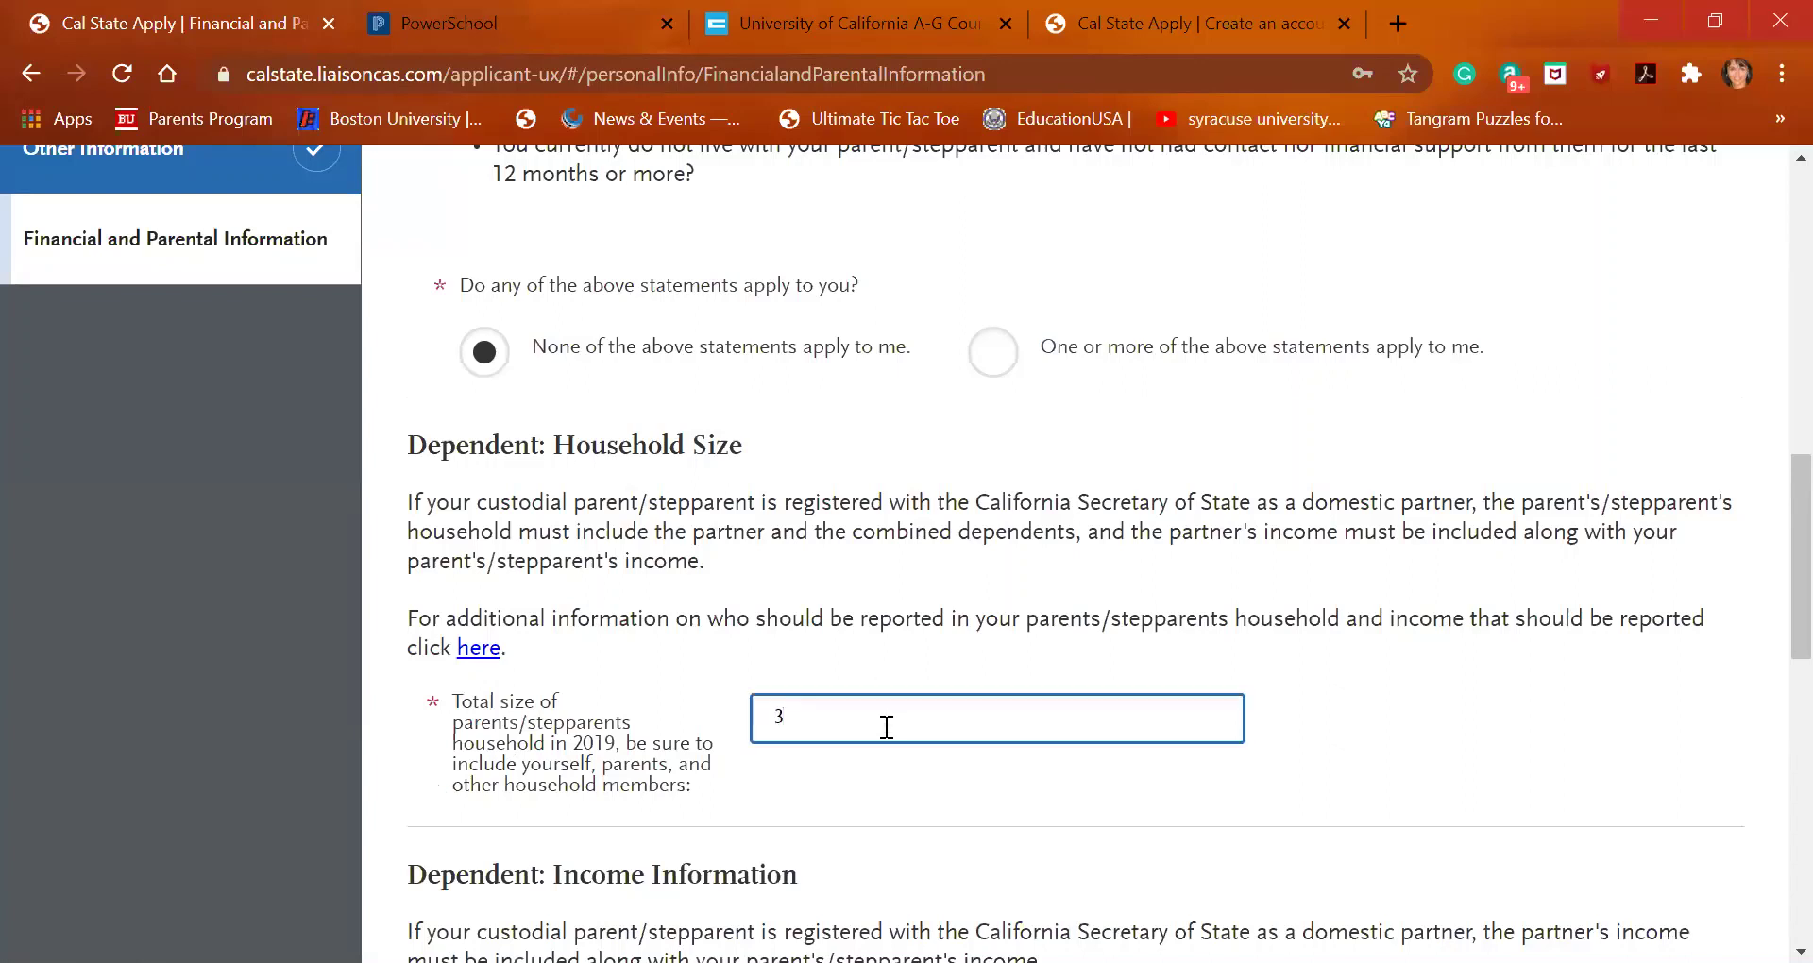
pyautogui.scroll(-3, 887, 727)
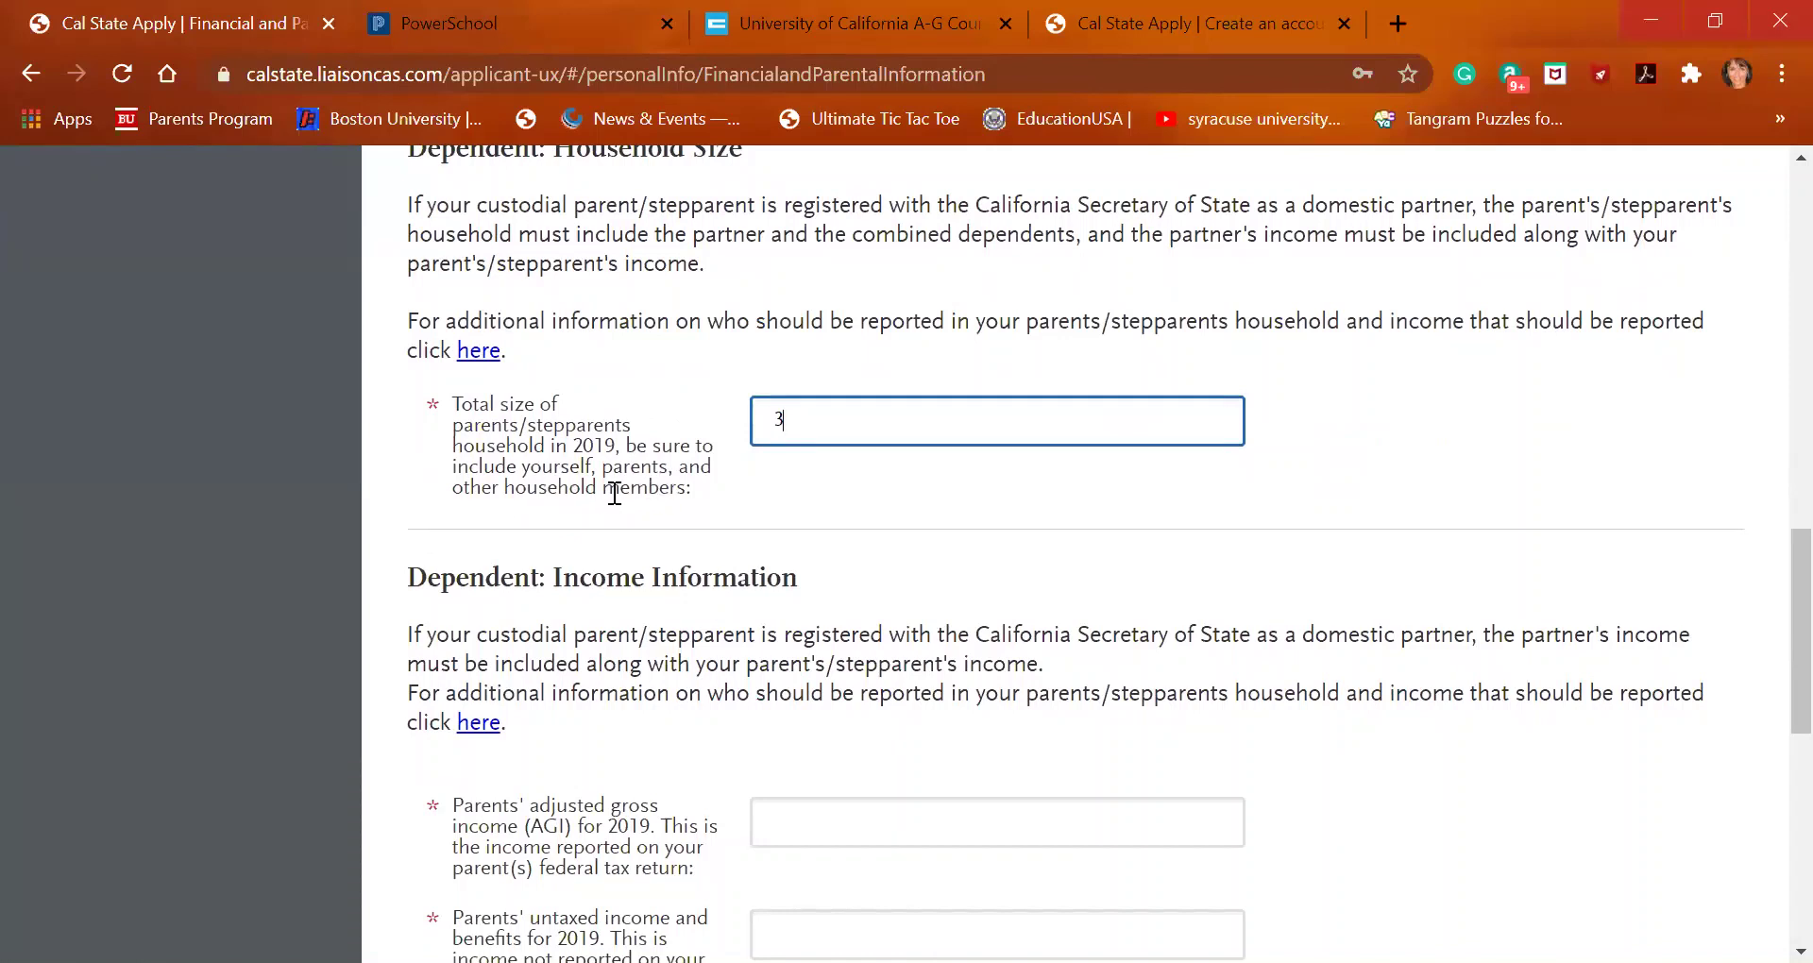
pyautogui.scroll(4, 576, 452)
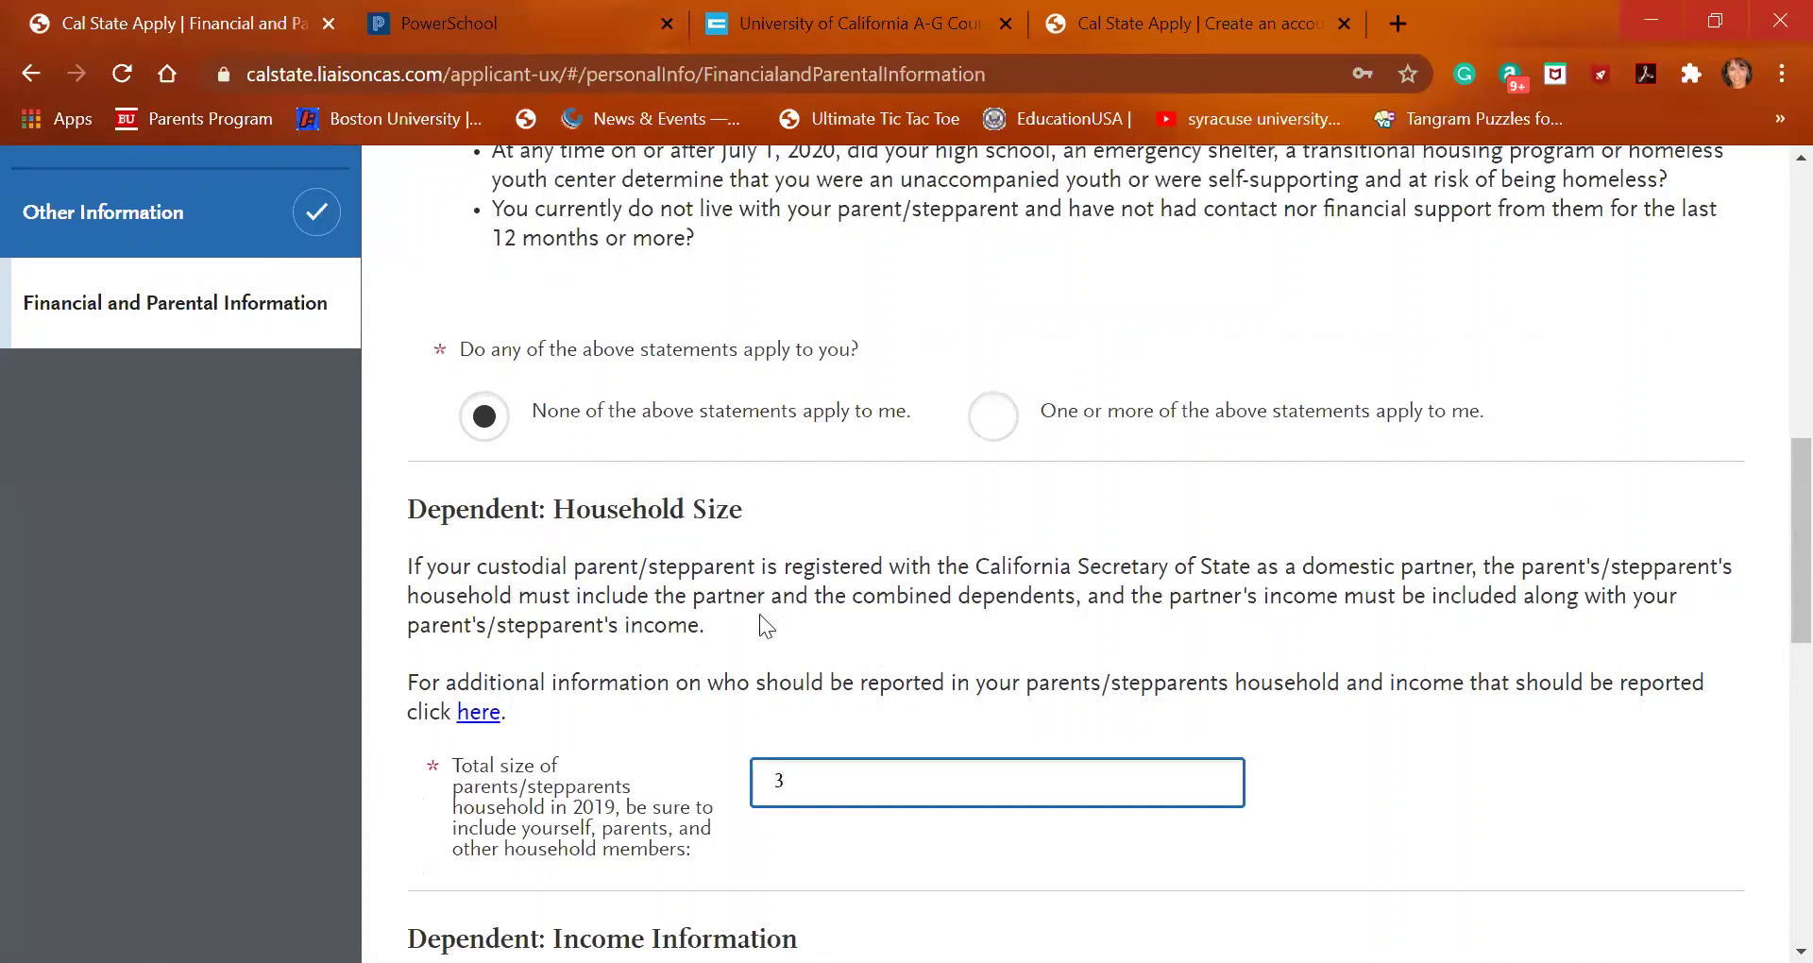
pyautogui.scroll(-1, 803, 686)
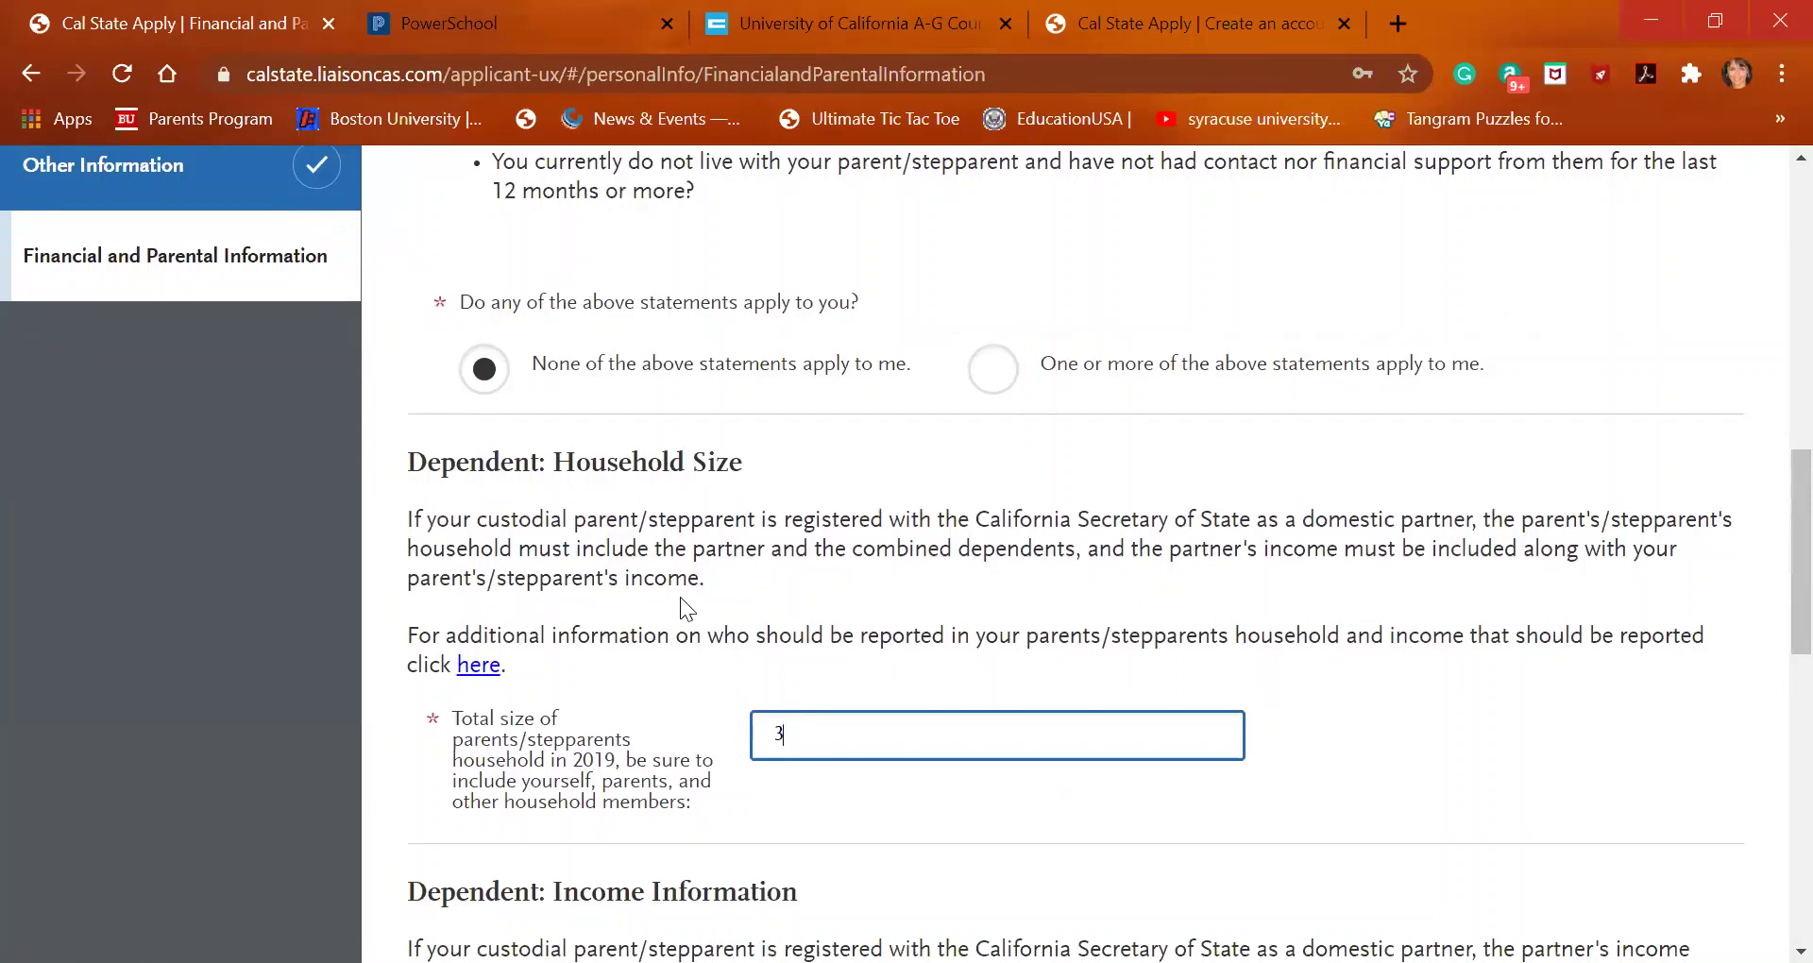
pyautogui.scroll(-1, 599, 722)
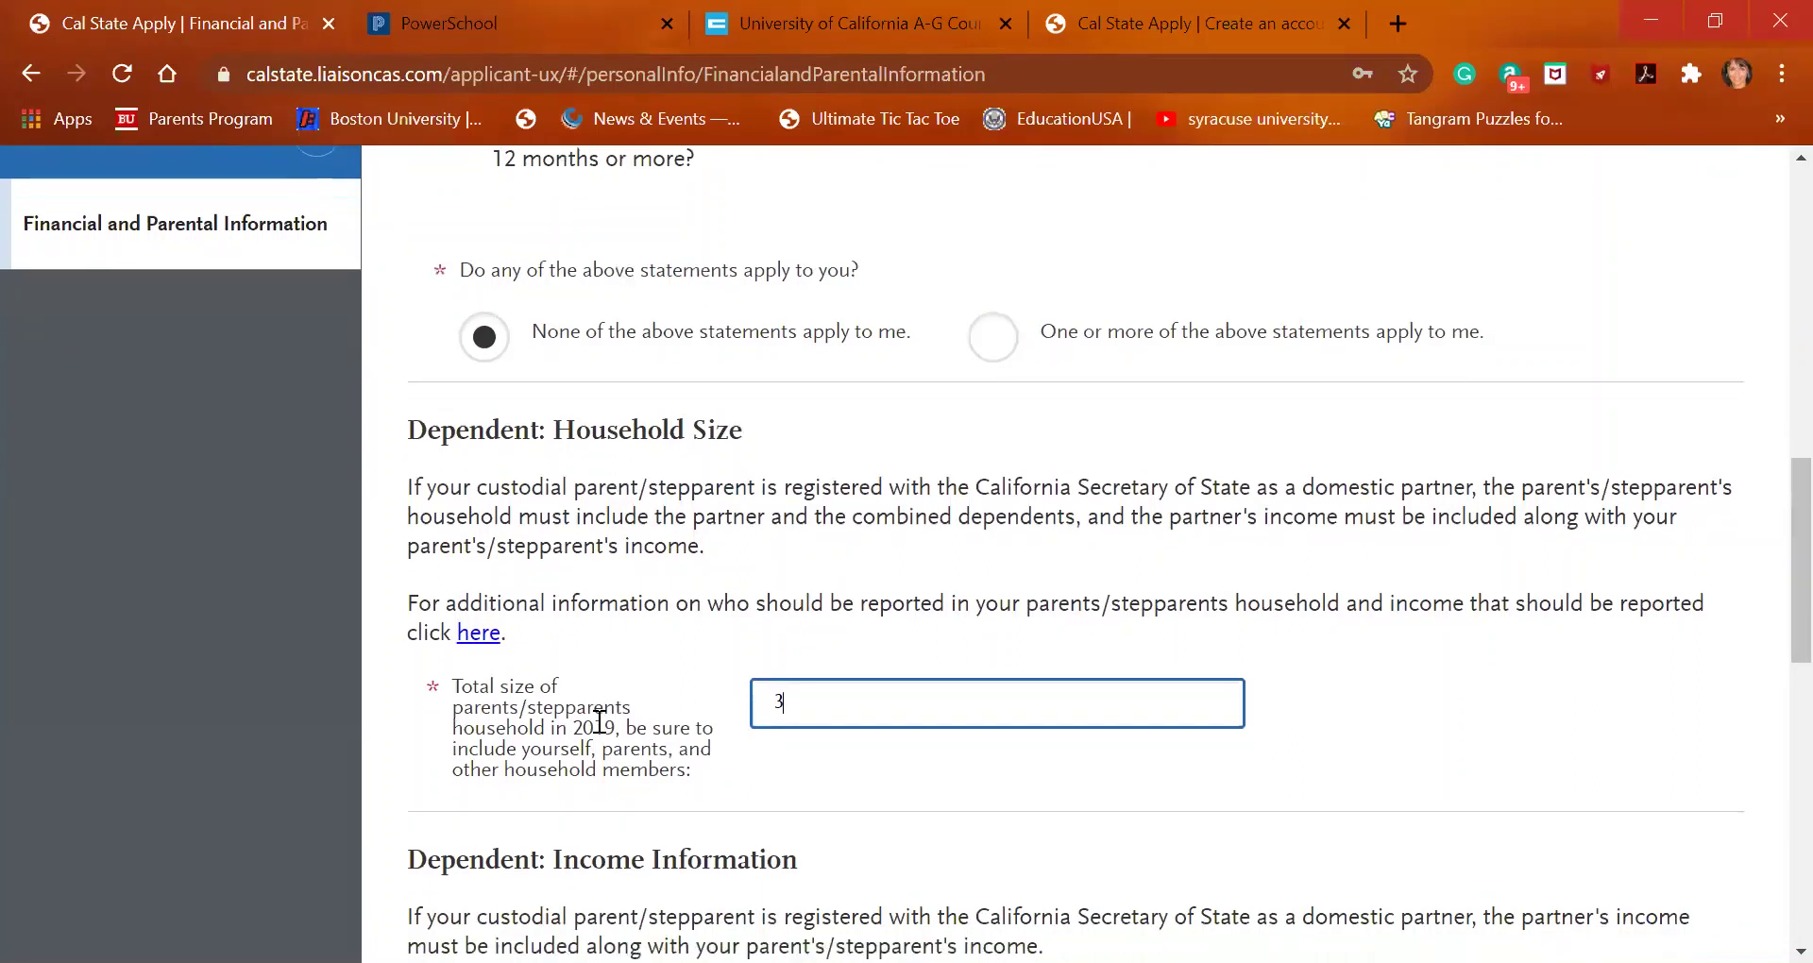
pyautogui.scroll(-1, 599, 723)
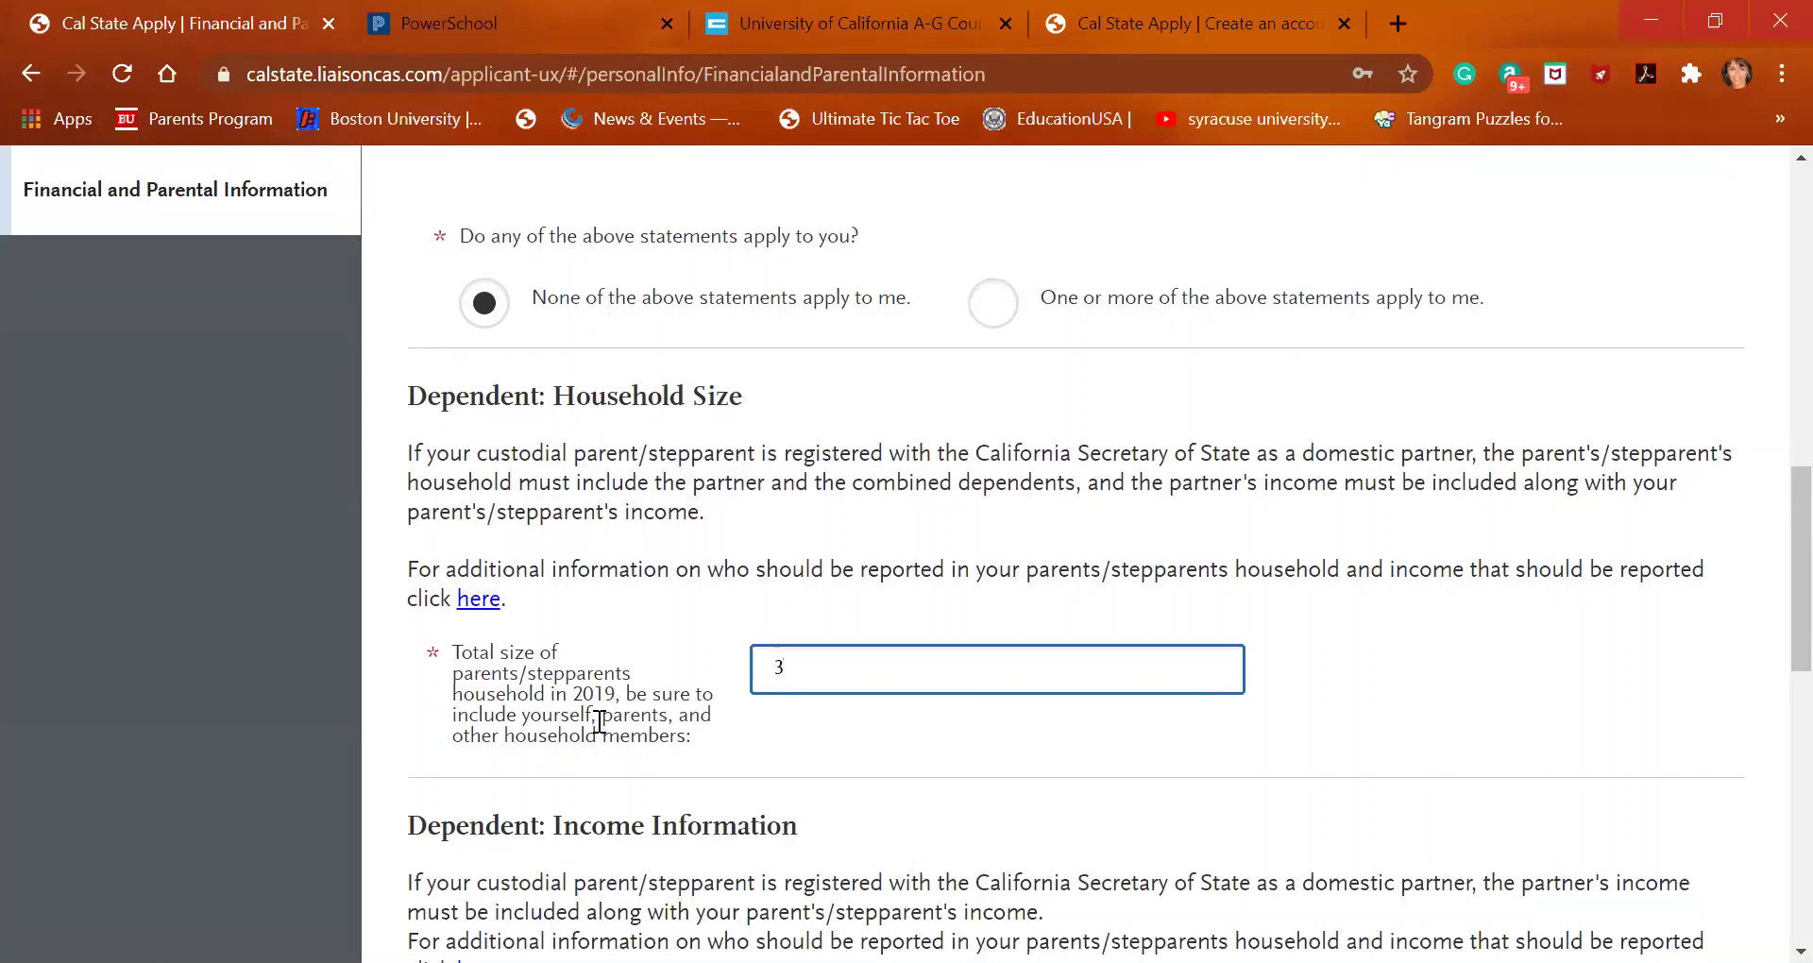
pyautogui.click(474, 599)
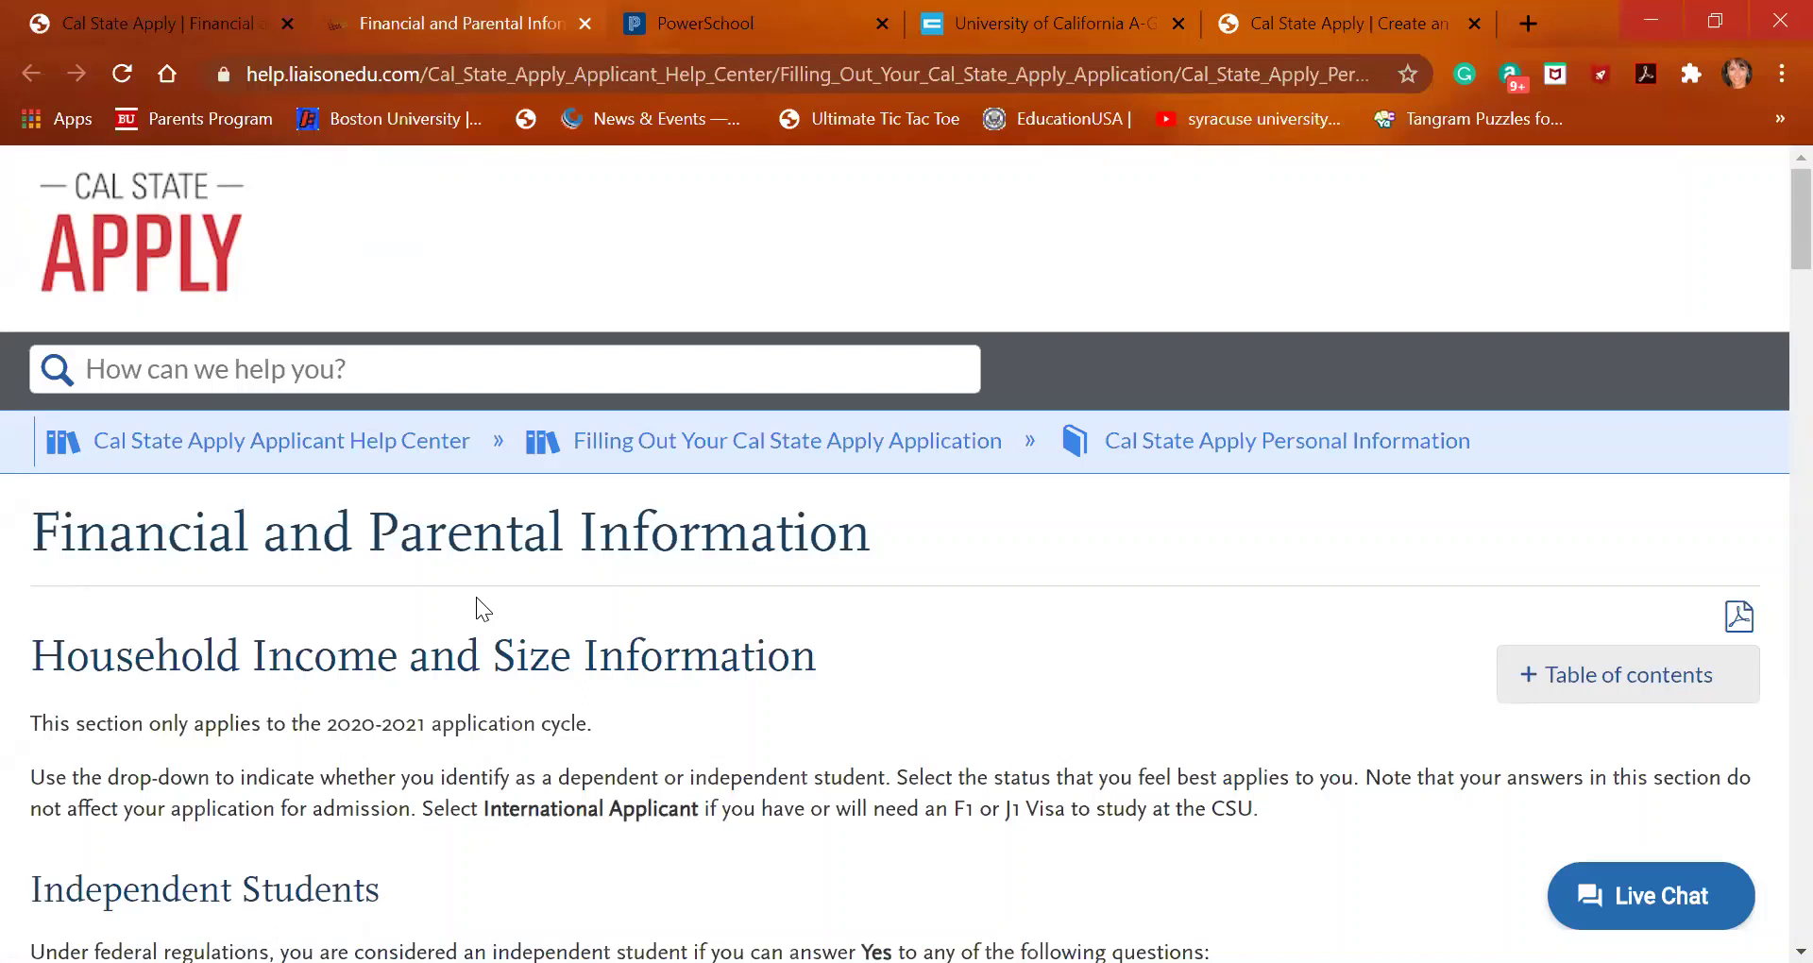
# Scroll the help article to the Dependent Students household size and income guidance
pyautogui.scroll(-3, 445, 708)
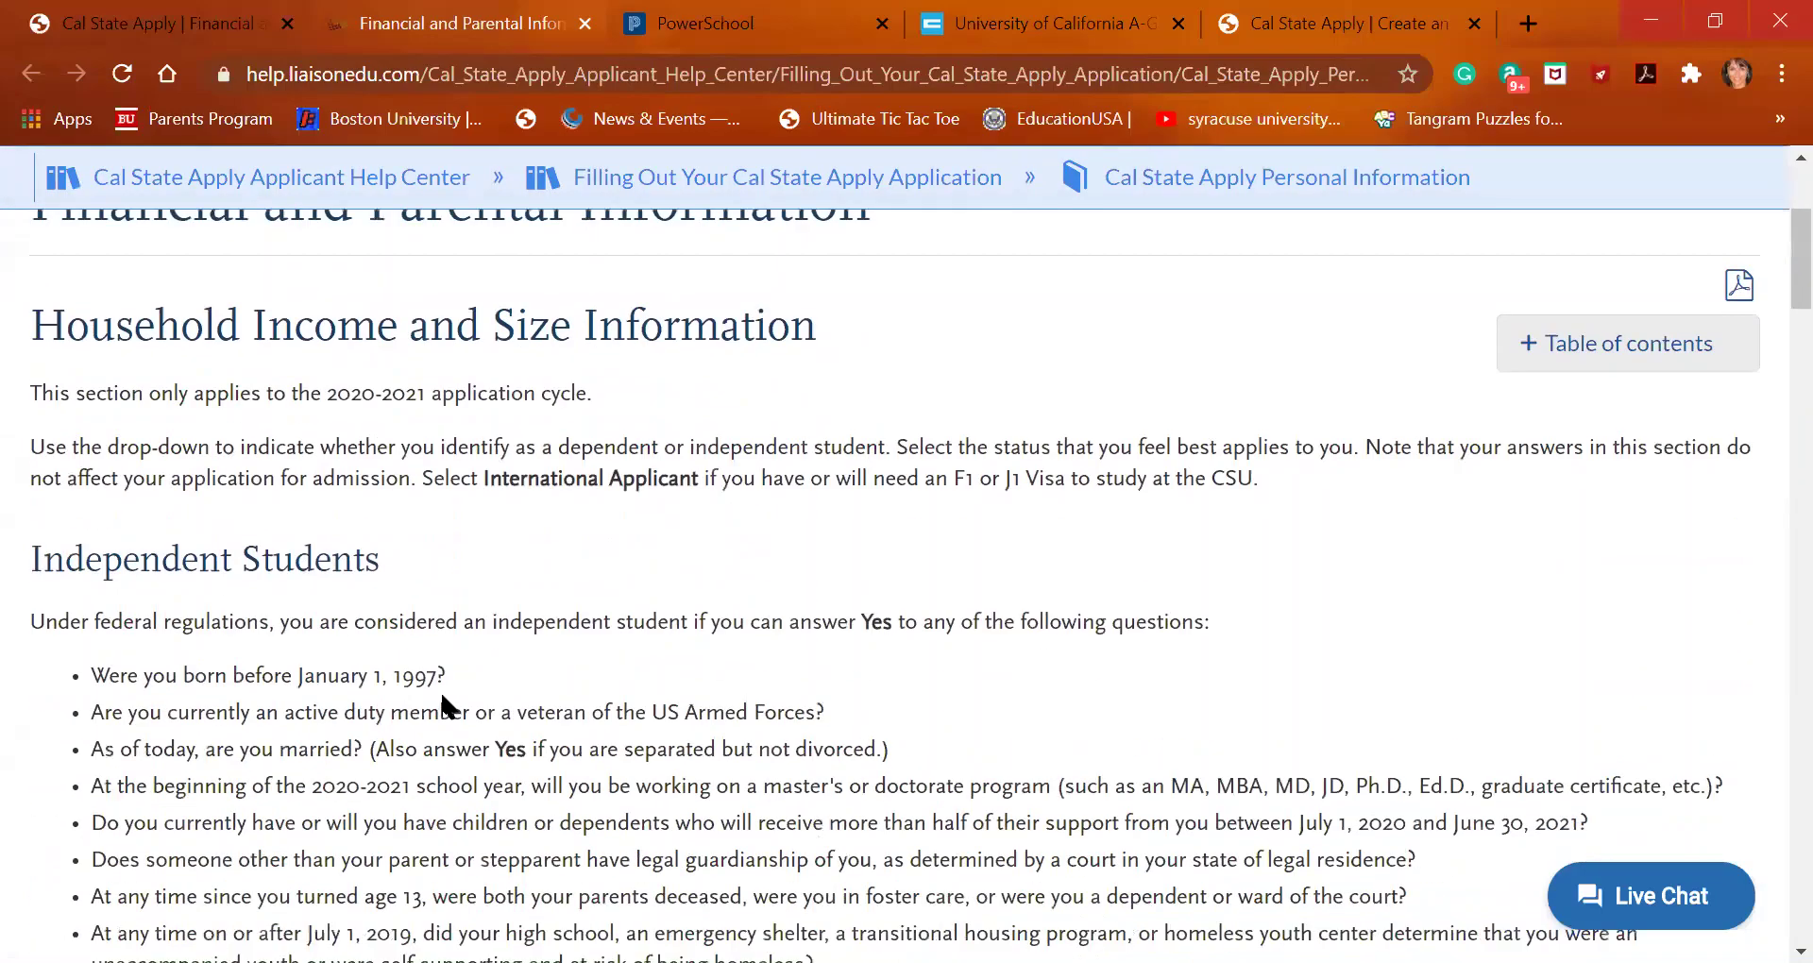
pyautogui.scroll(-10, 445, 703)
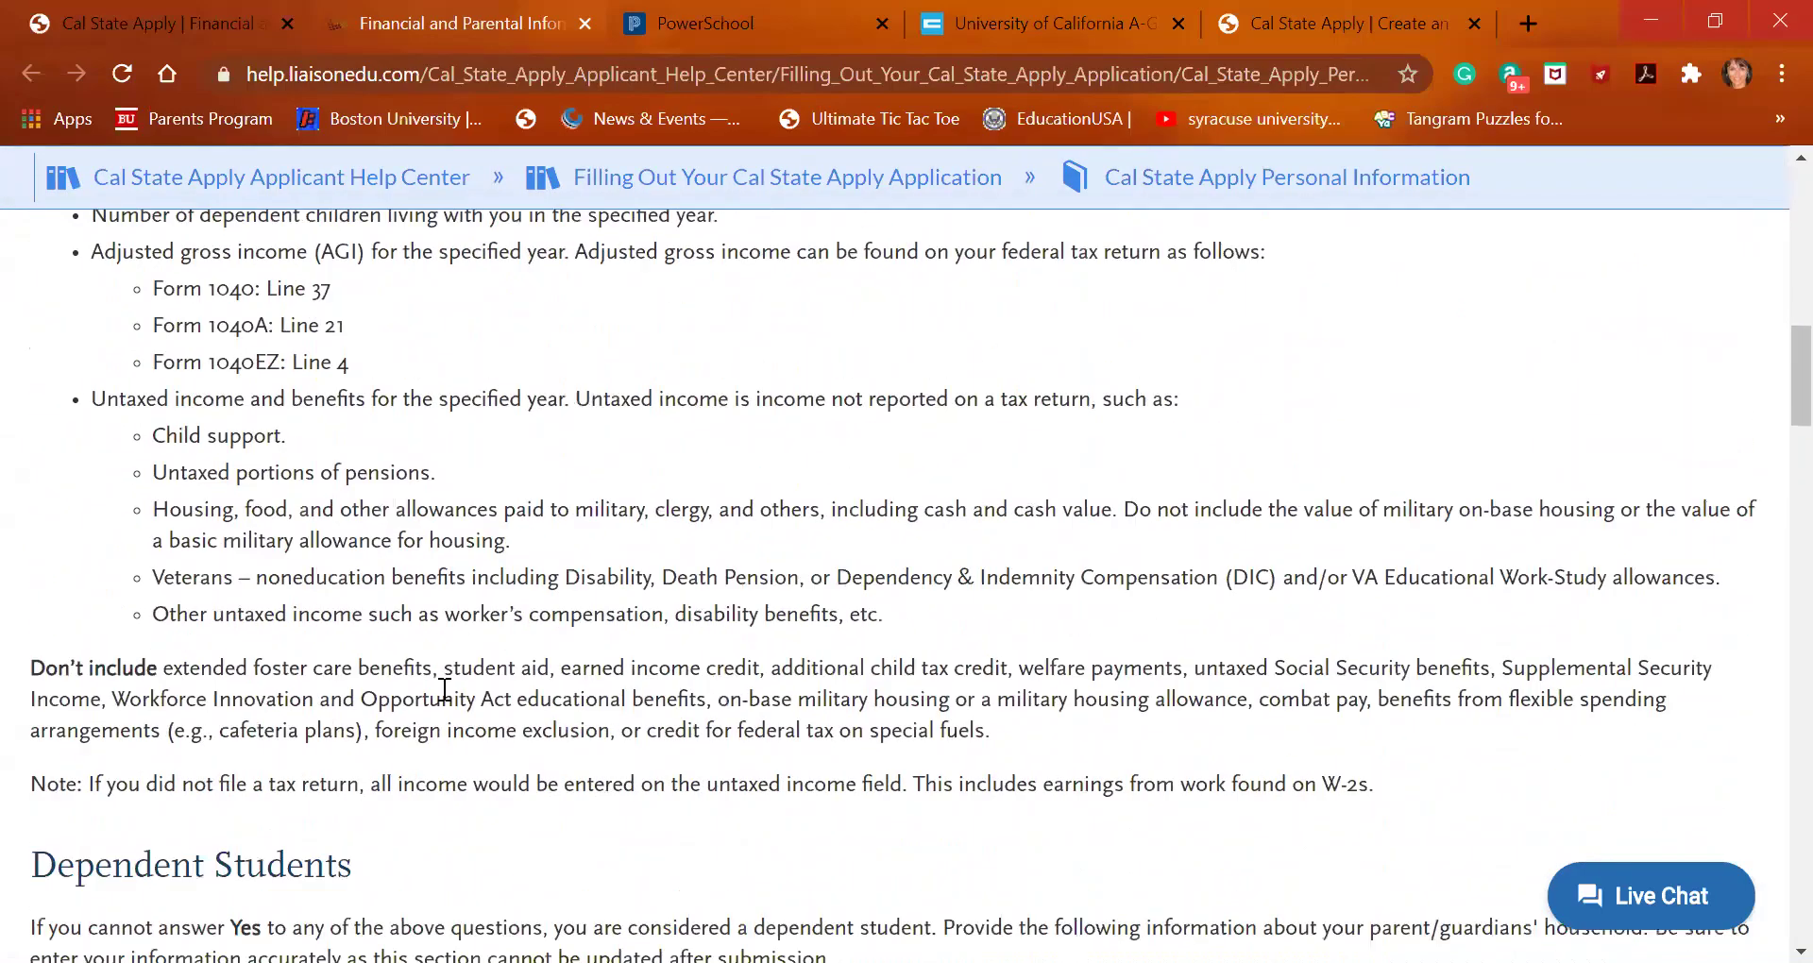
pyautogui.scroll(-5, 445, 690)
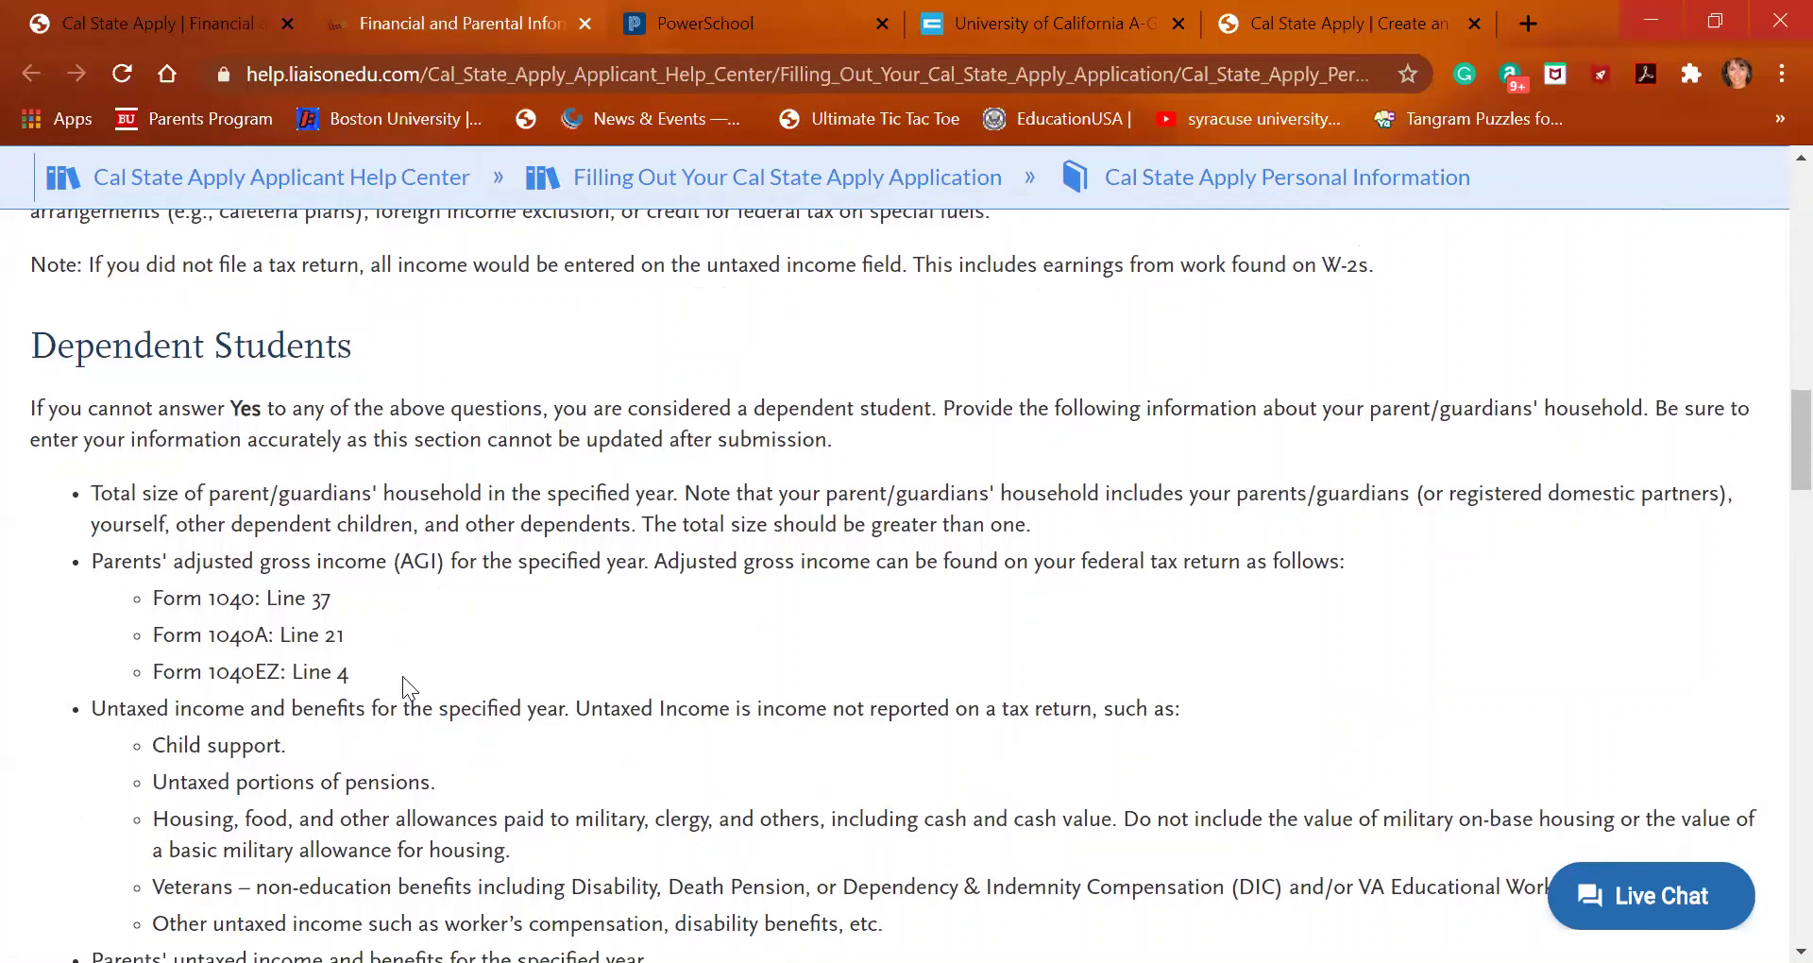
pyautogui.scroll(-3, 346, 659)
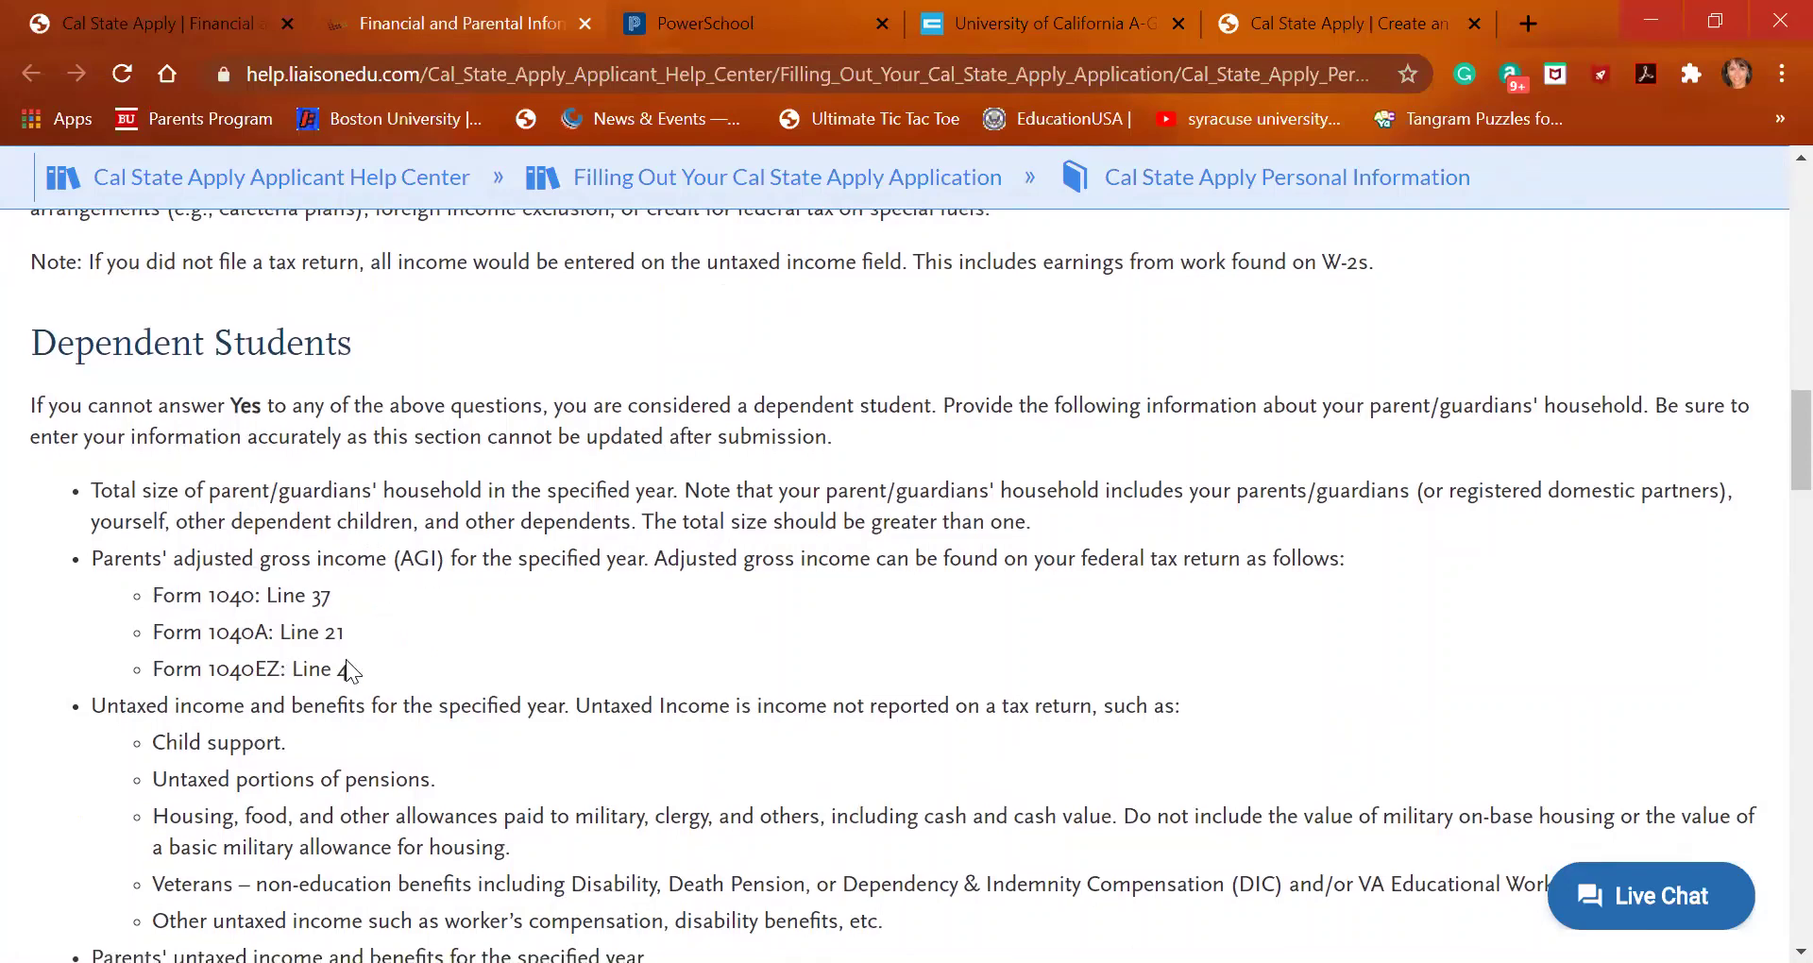
pyautogui.scroll(-3, 346, 659)
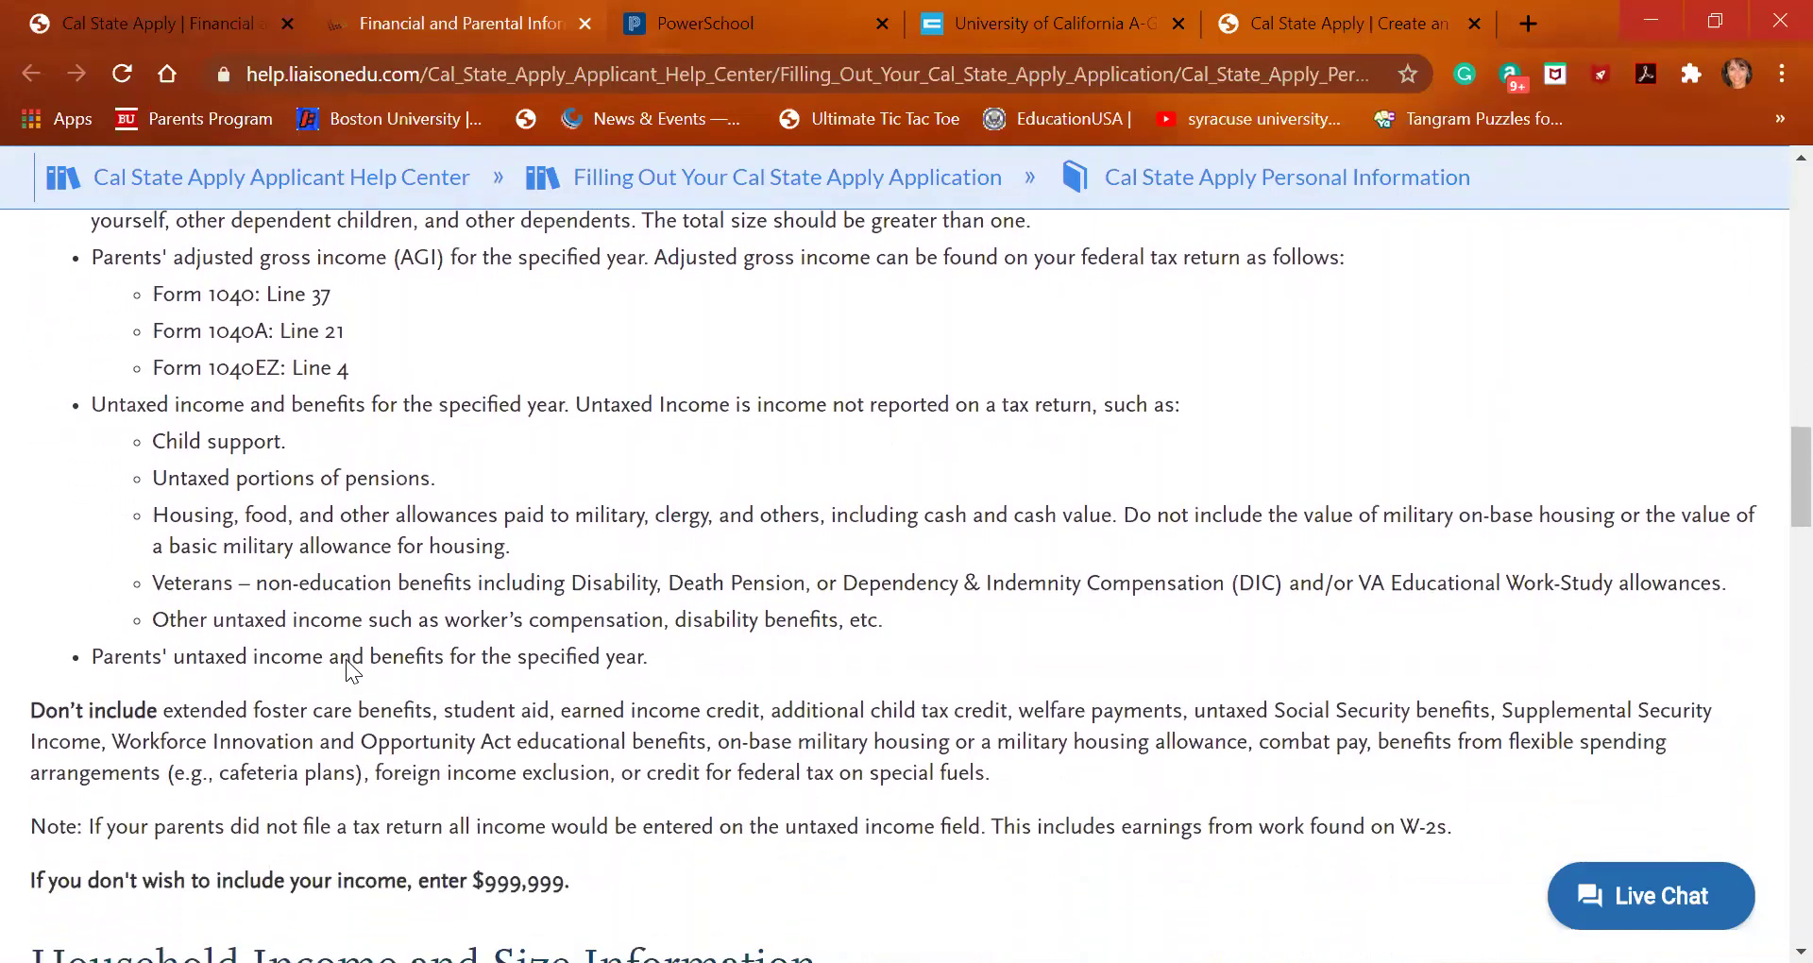
pyautogui.scroll(-6, 352, 671)
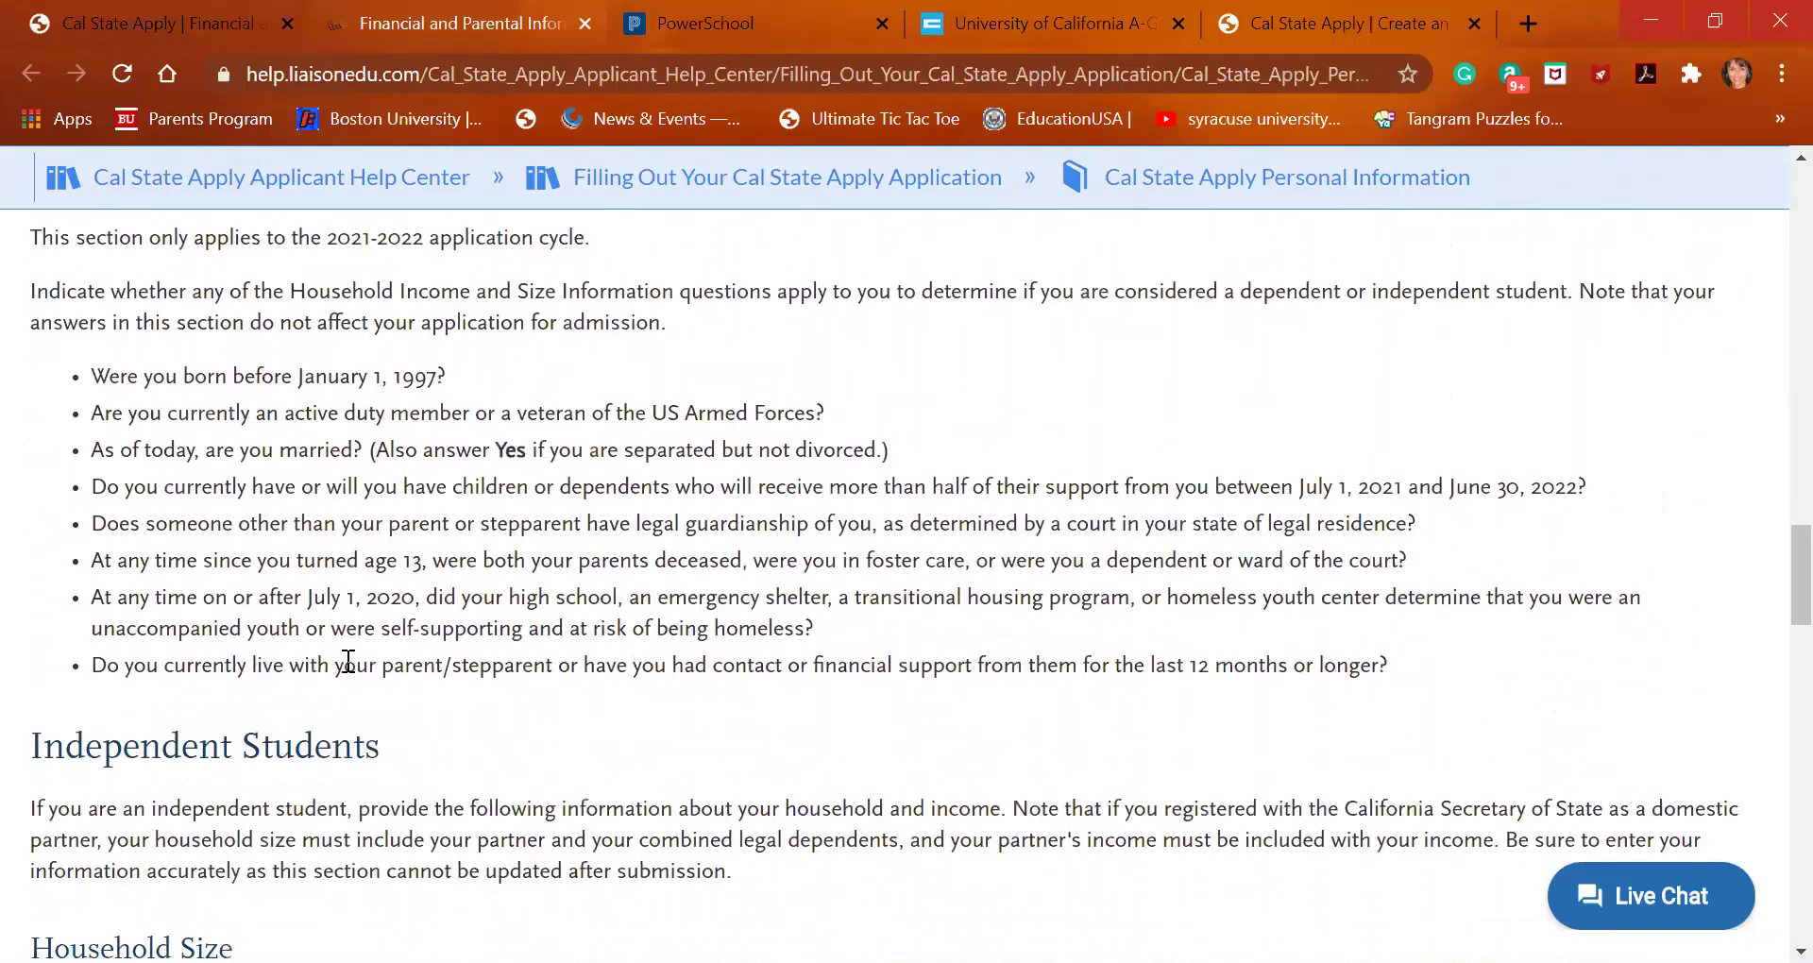
pyautogui.scroll(-2, 345, 672)
pyautogui.scroll(-2, 348, 661)
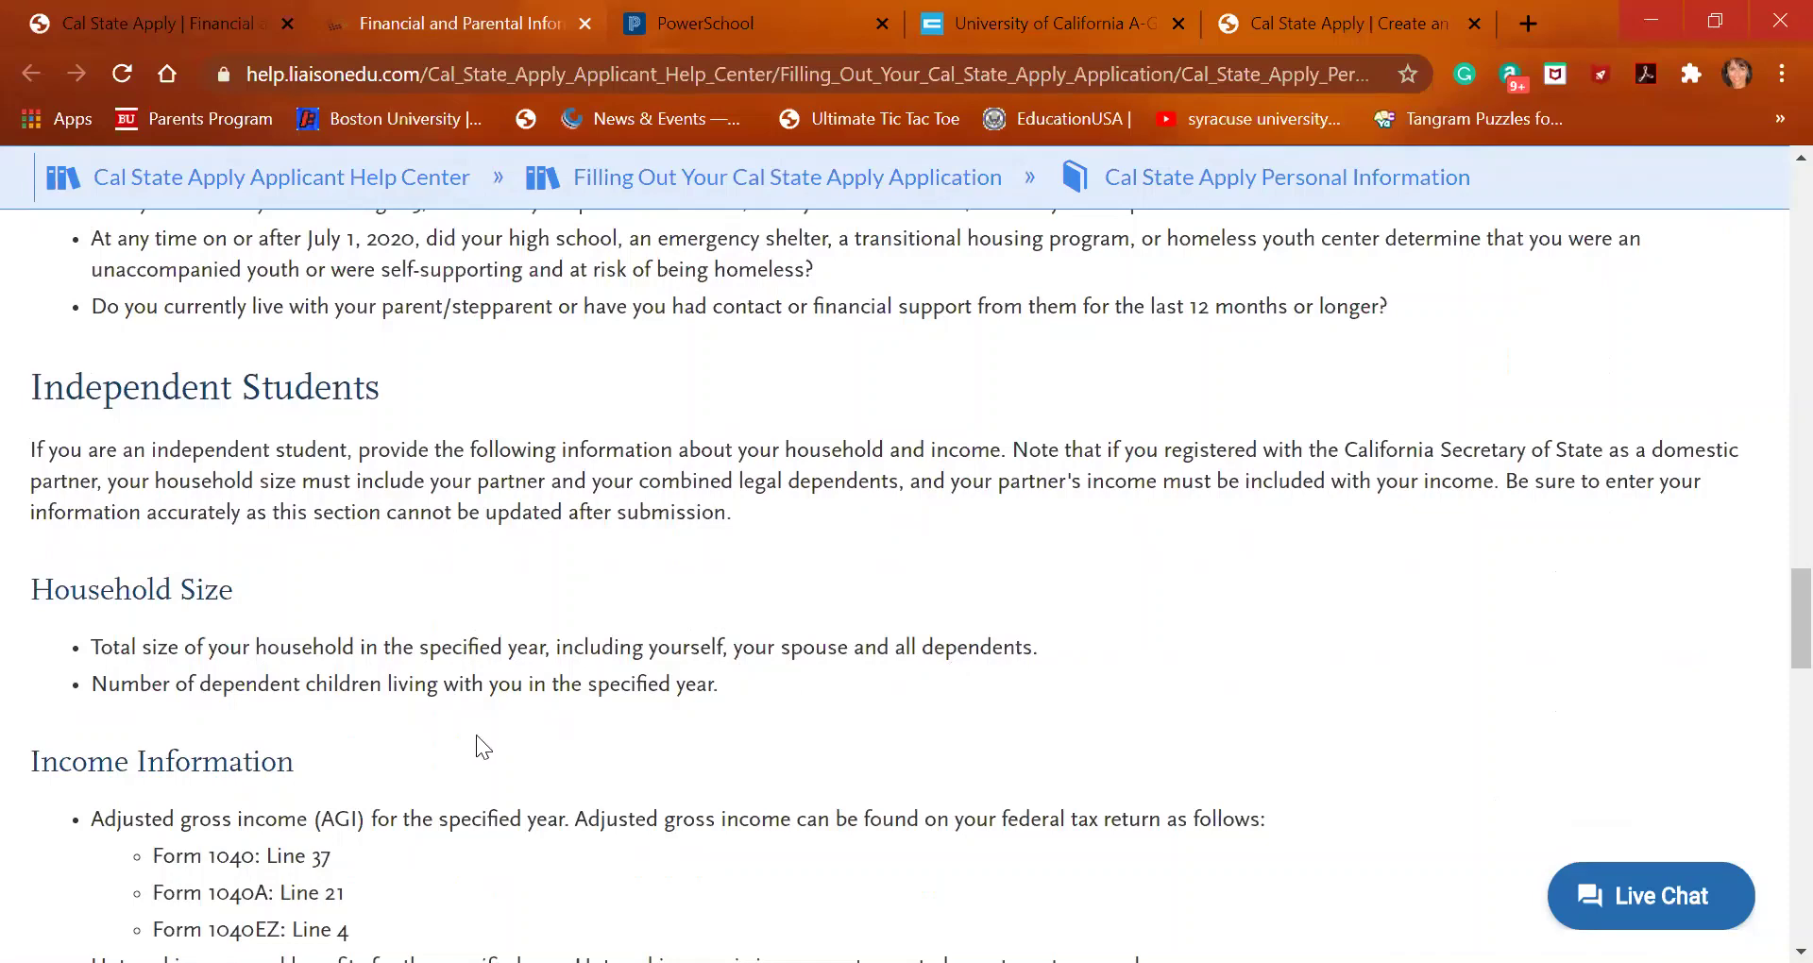
pyautogui.scroll(1, 463, 718)
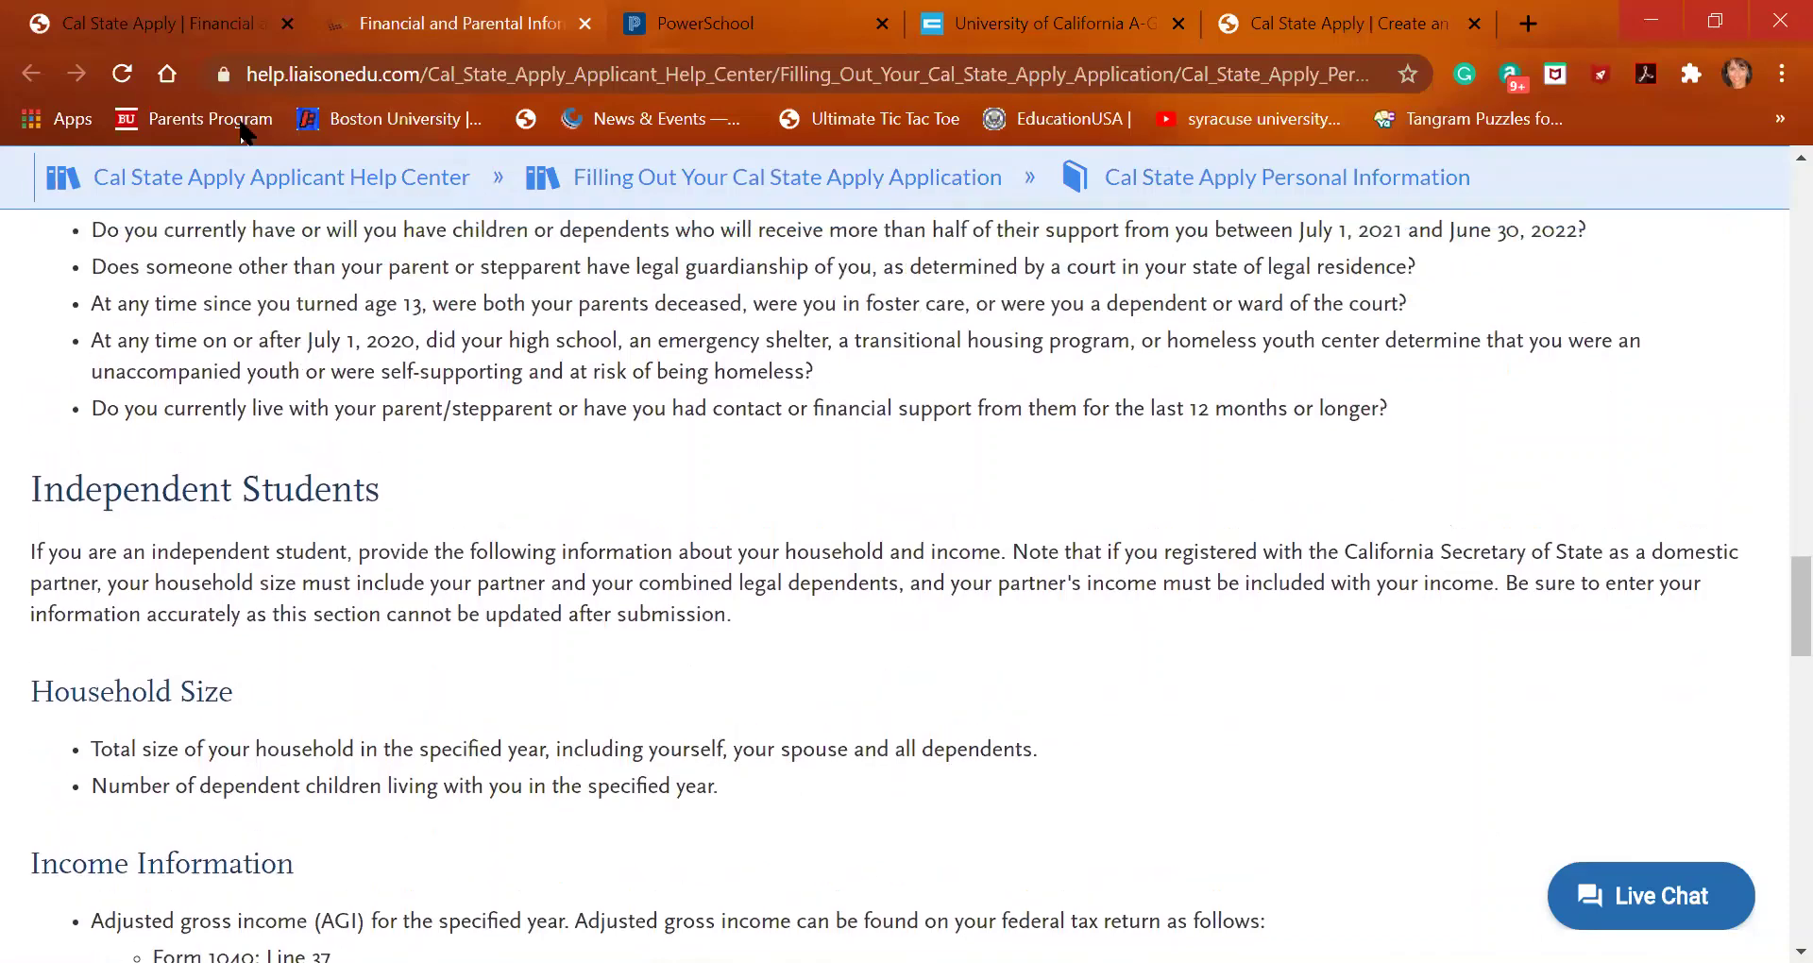
# Enter 60,000 as the parents' 2019 adjusted gross income on the application form
pyautogui.click(146, 21)
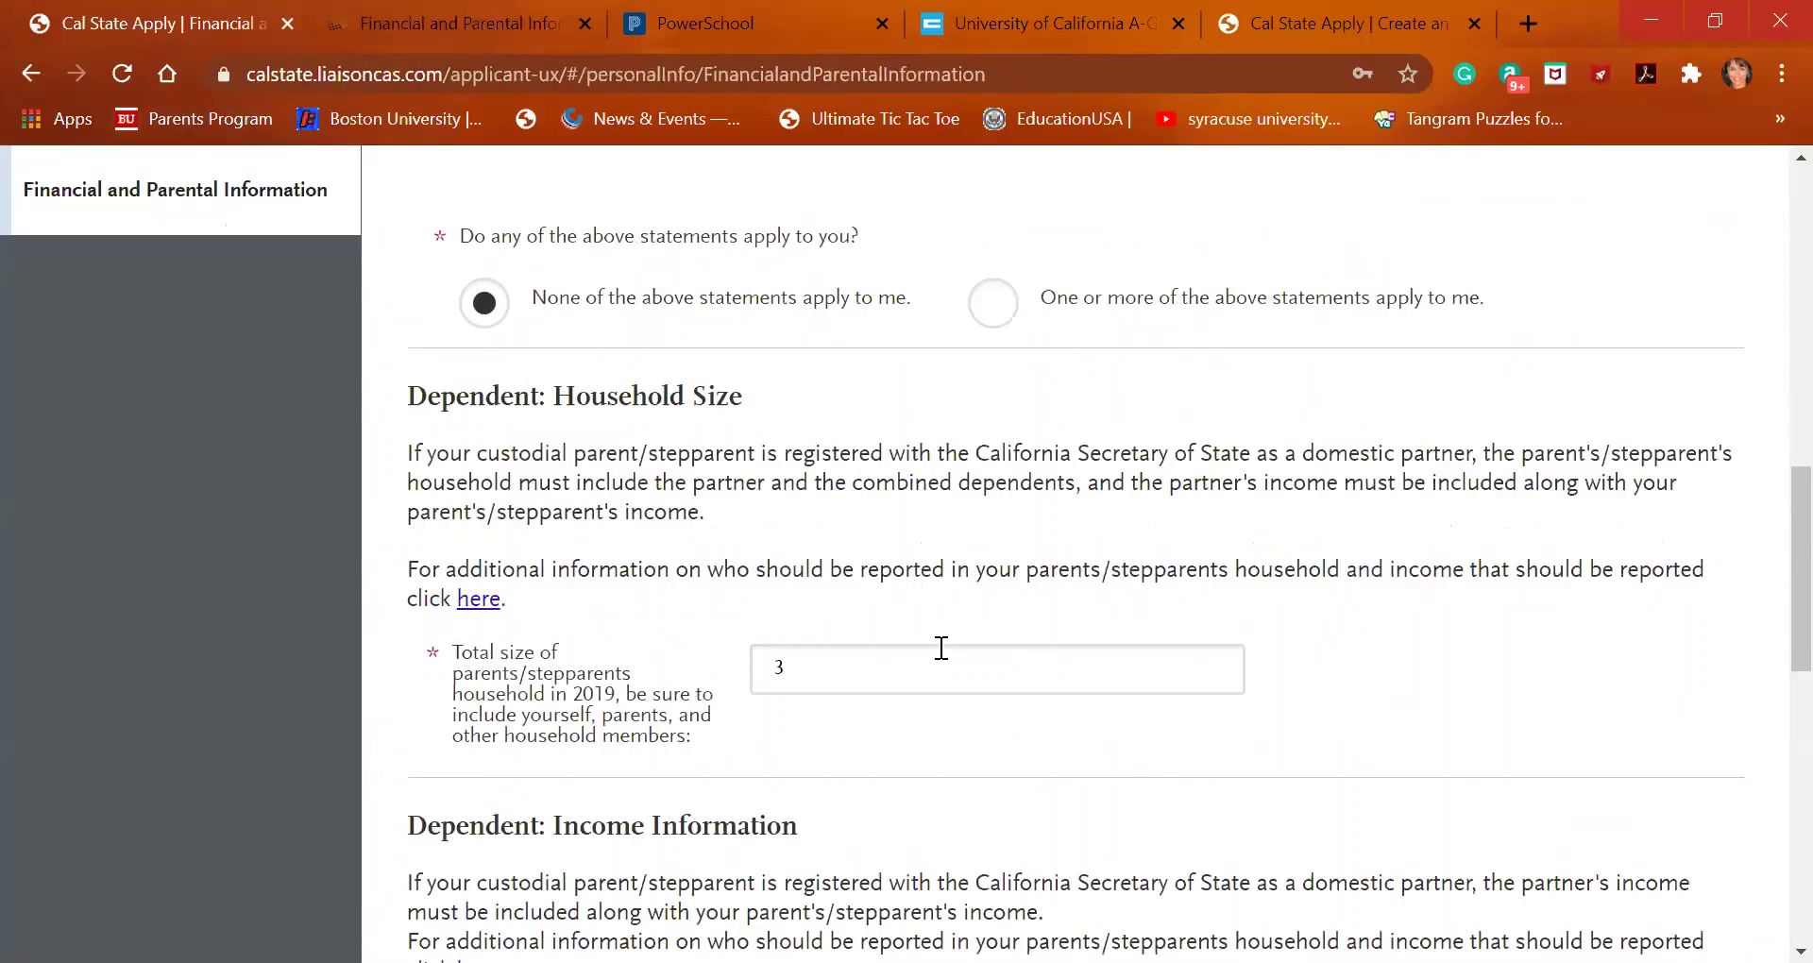
pyautogui.scroll(-1, 978, 707)
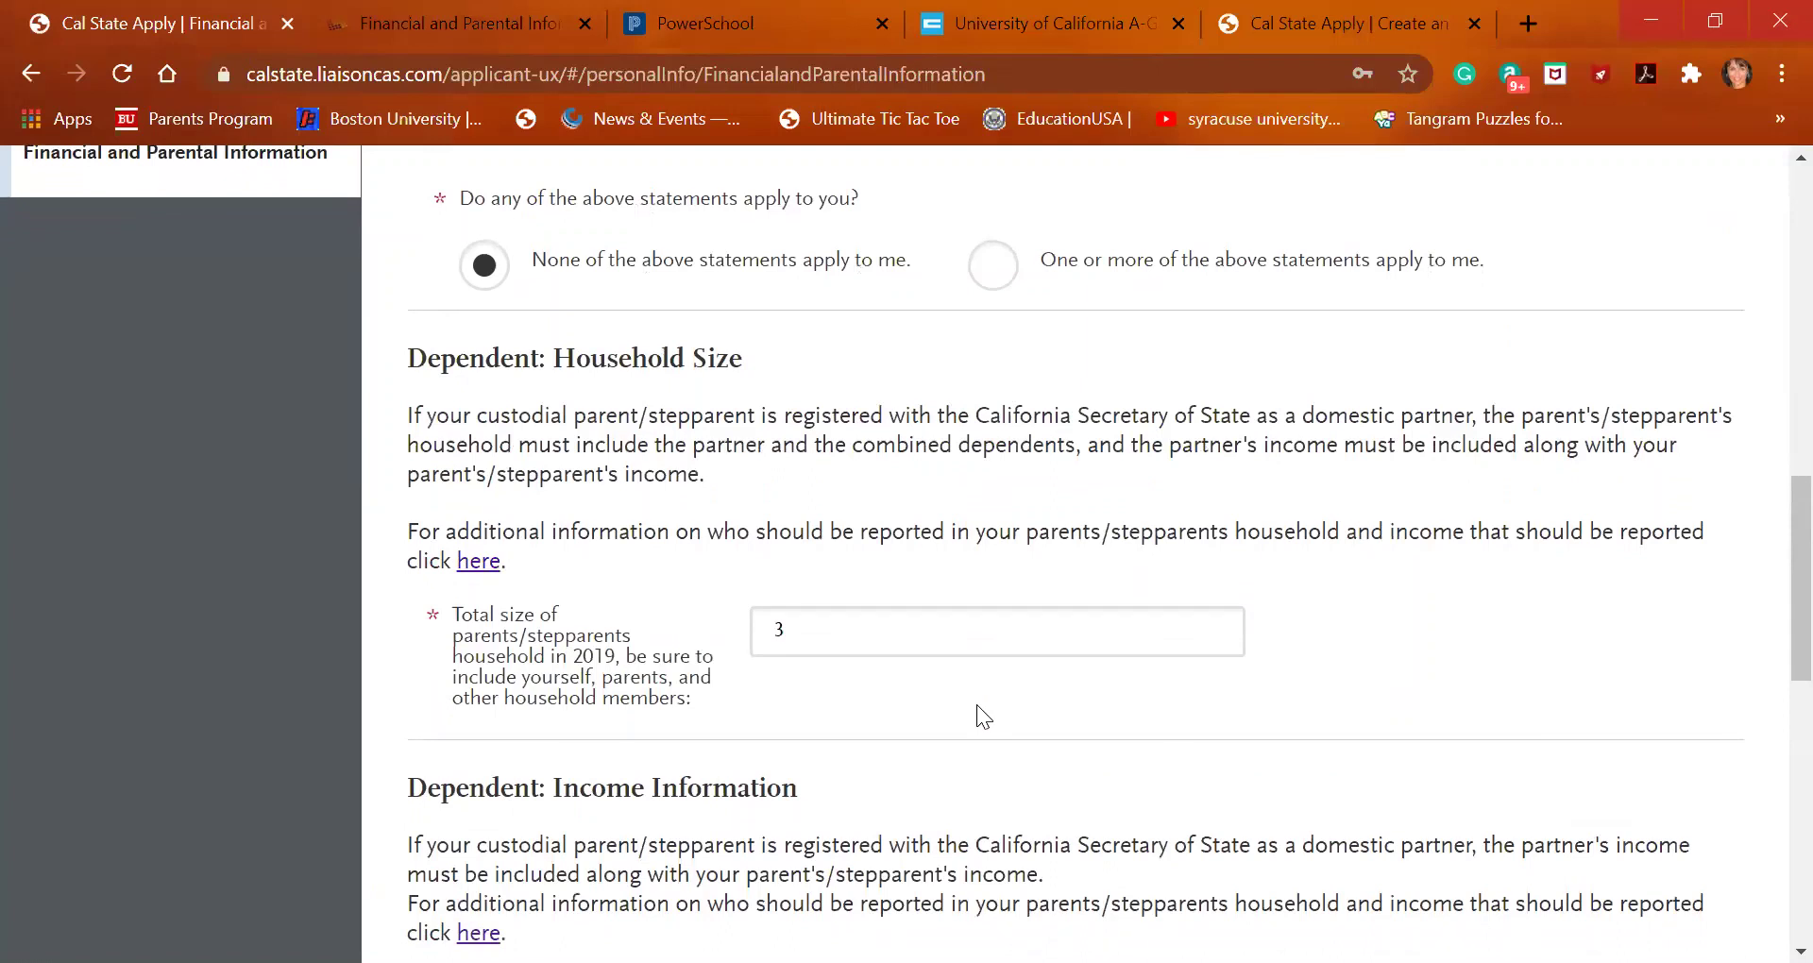
pyautogui.scroll(-3, 977, 705)
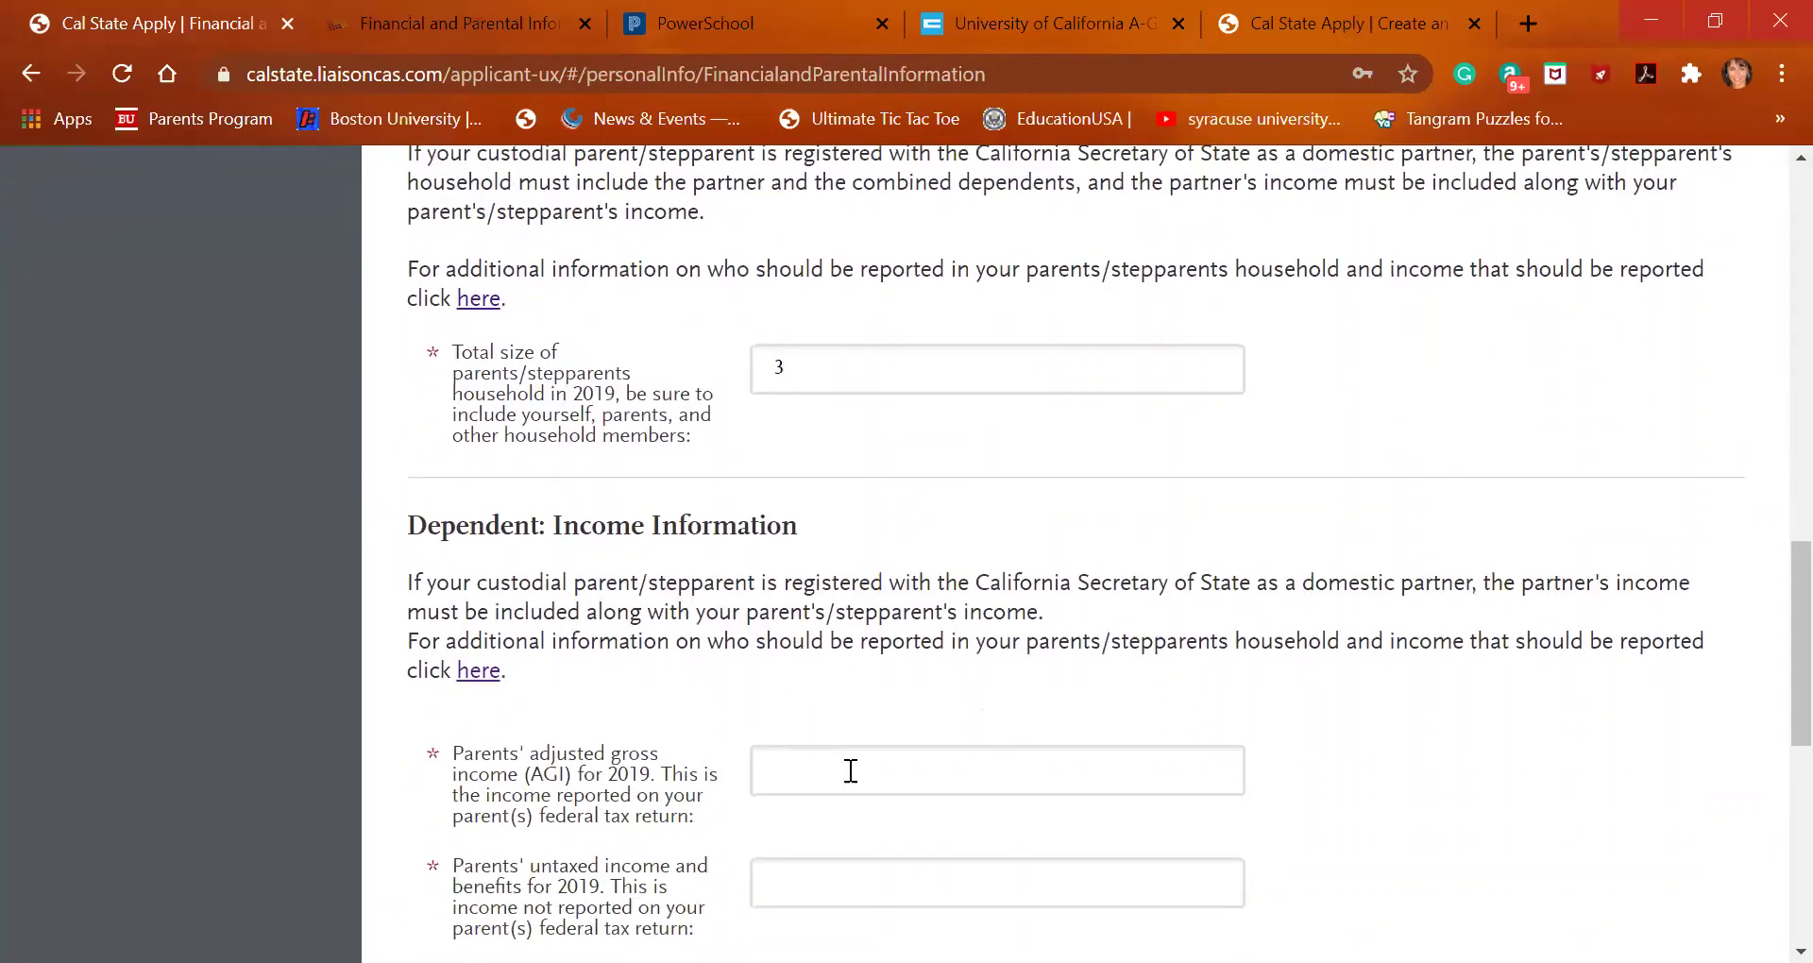
pyautogui.click(857, 778)
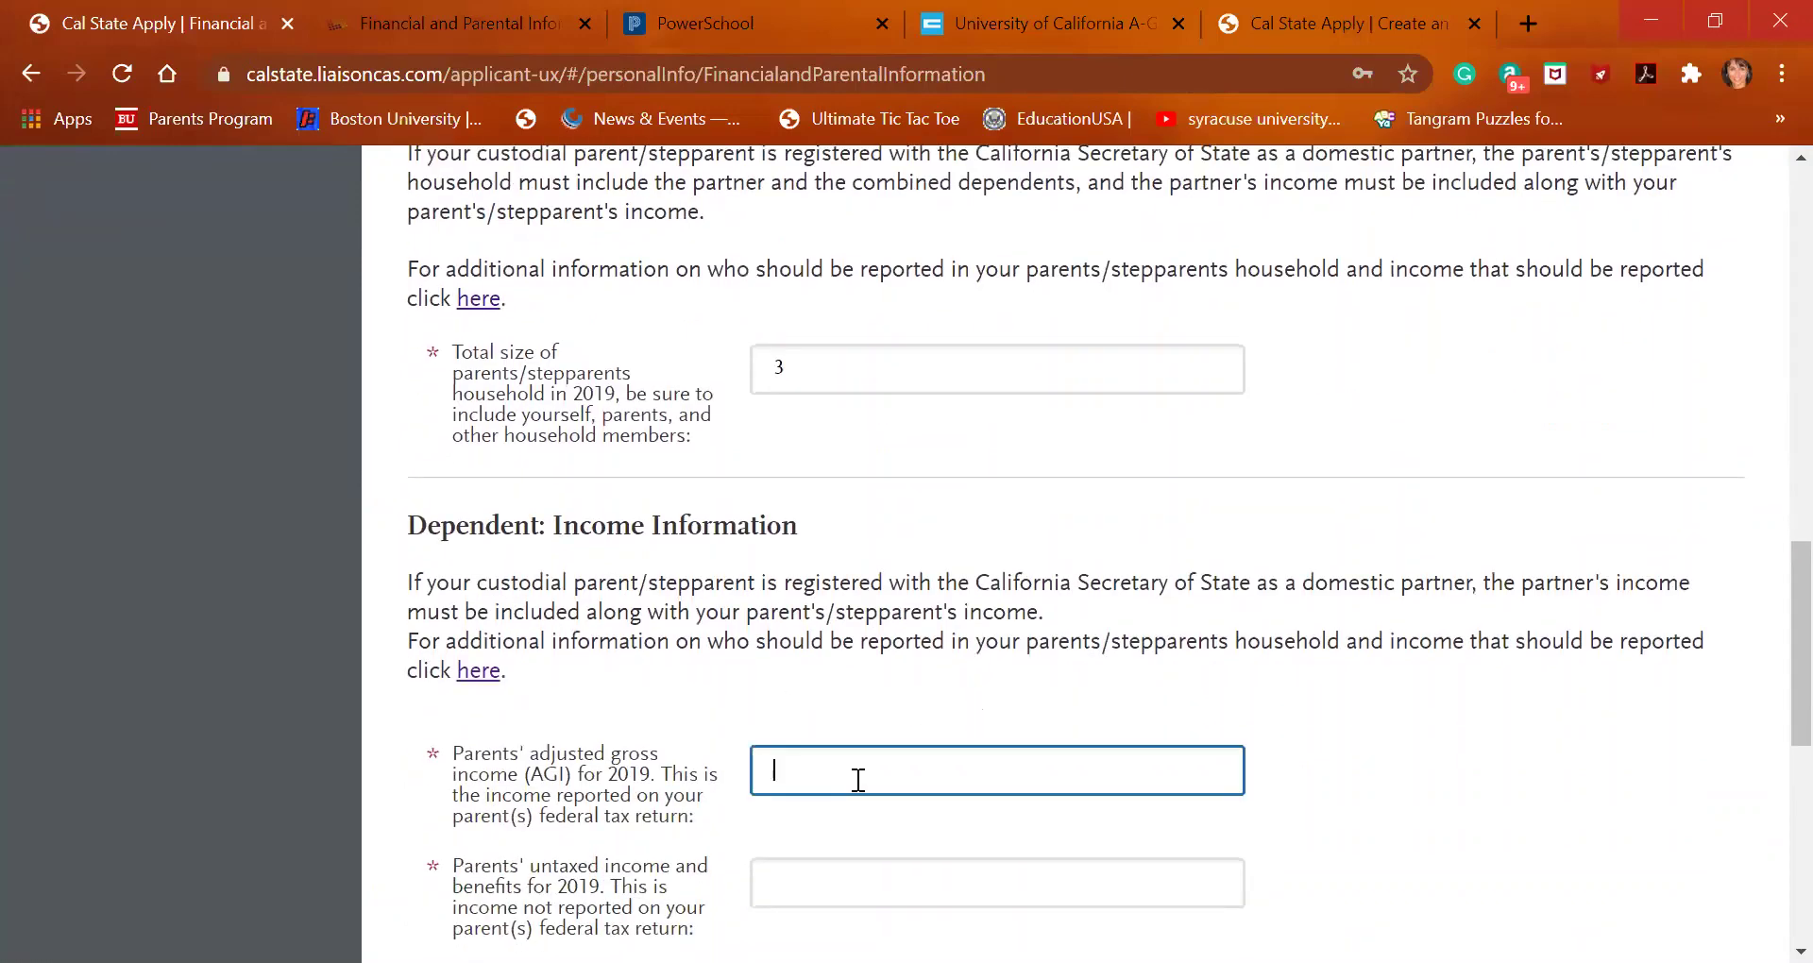
pyautogui.write('60,000')
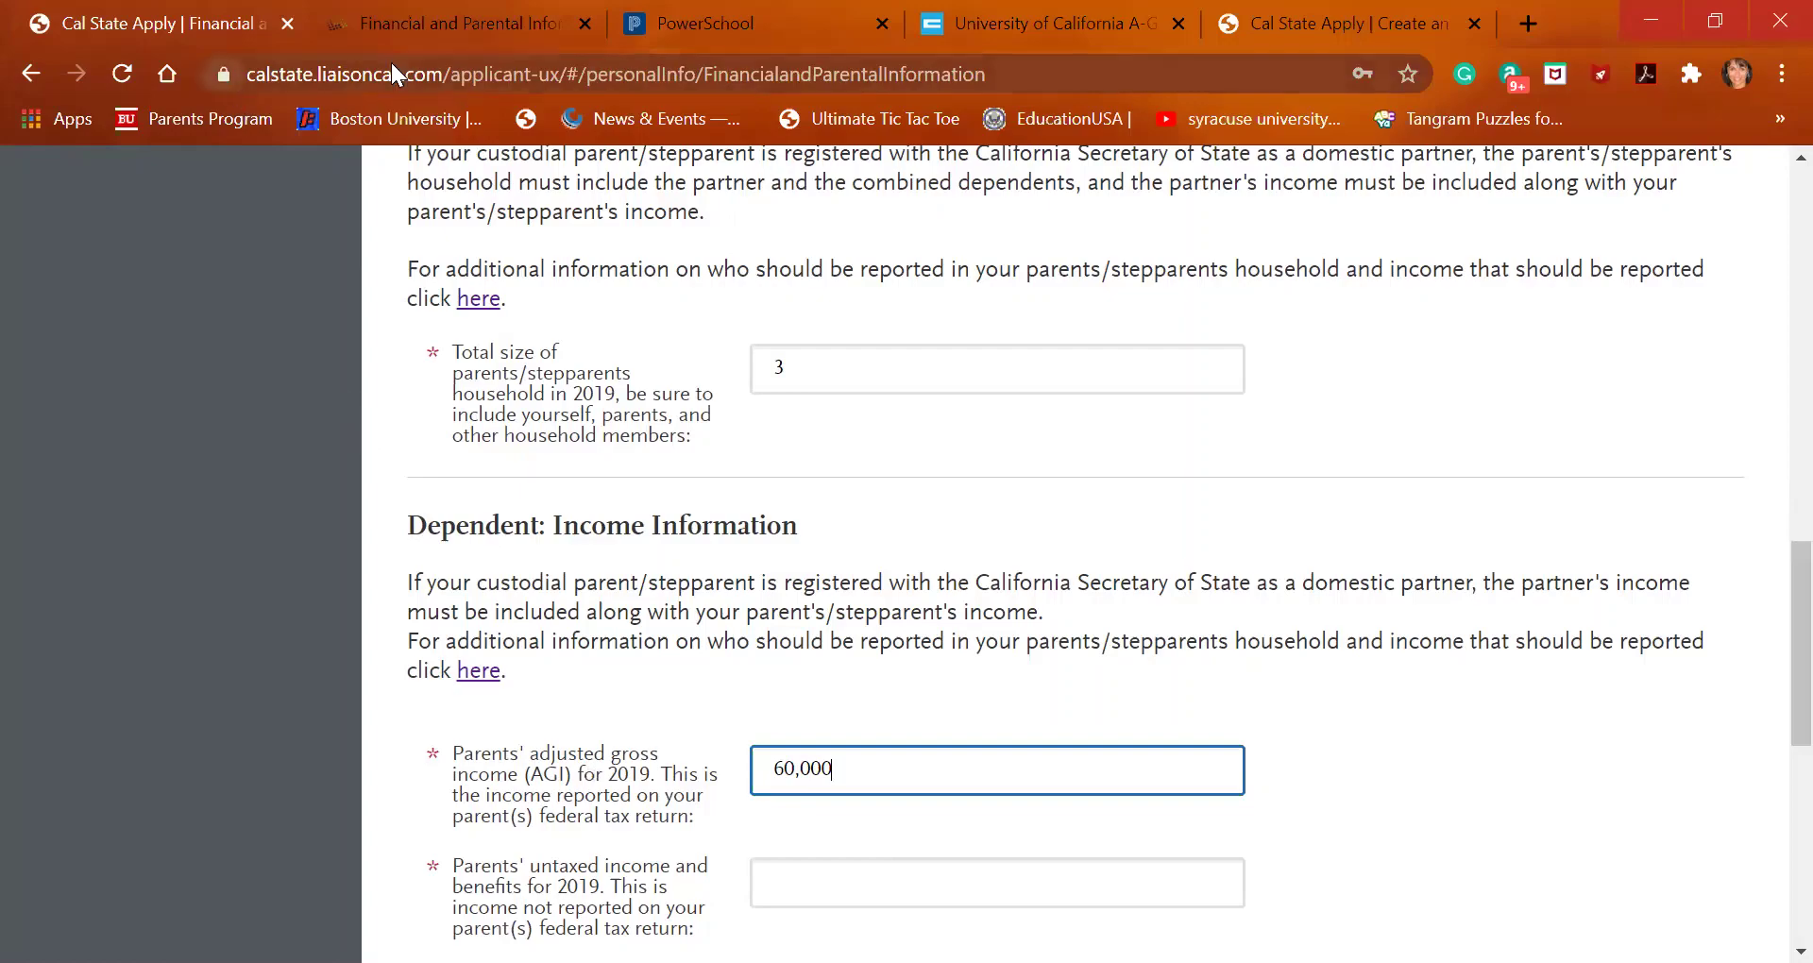
pyautogui.click(432, 30)
# Scroll the help article to the Dependent Students AGI bullets listing Form 1040 lines
pyautogui.scroll(10, 491, 578)
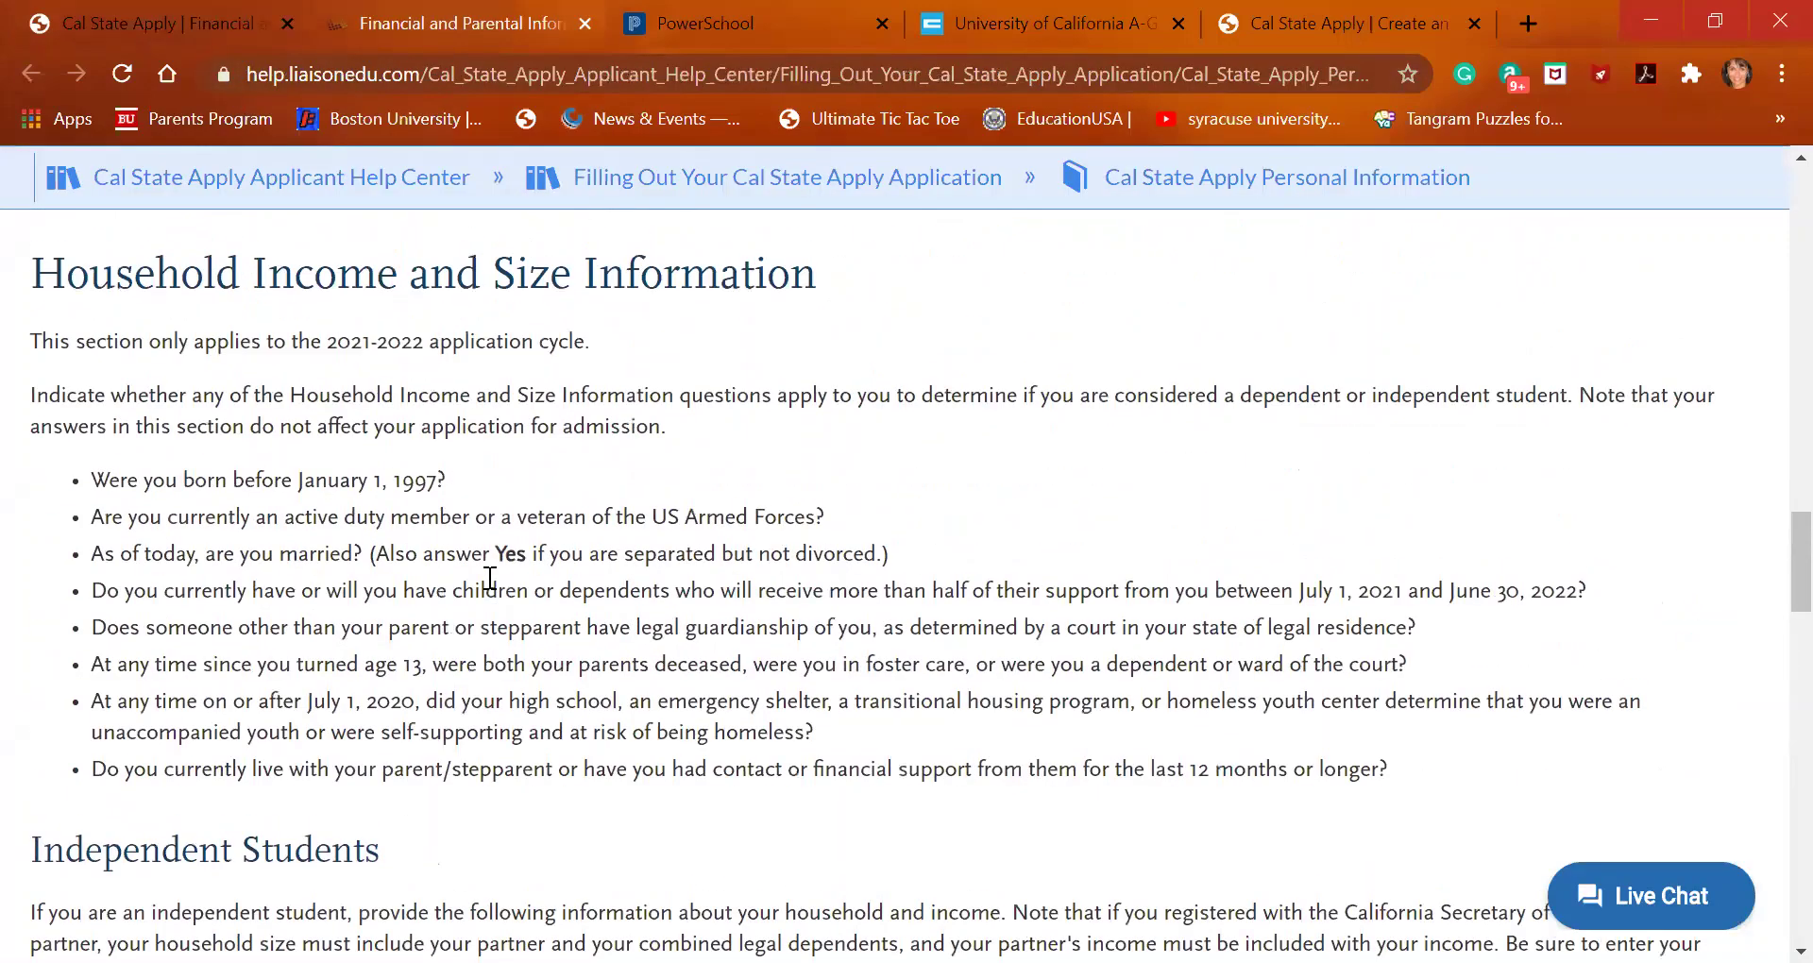
pyautogui.scroll(4, 490, 578)
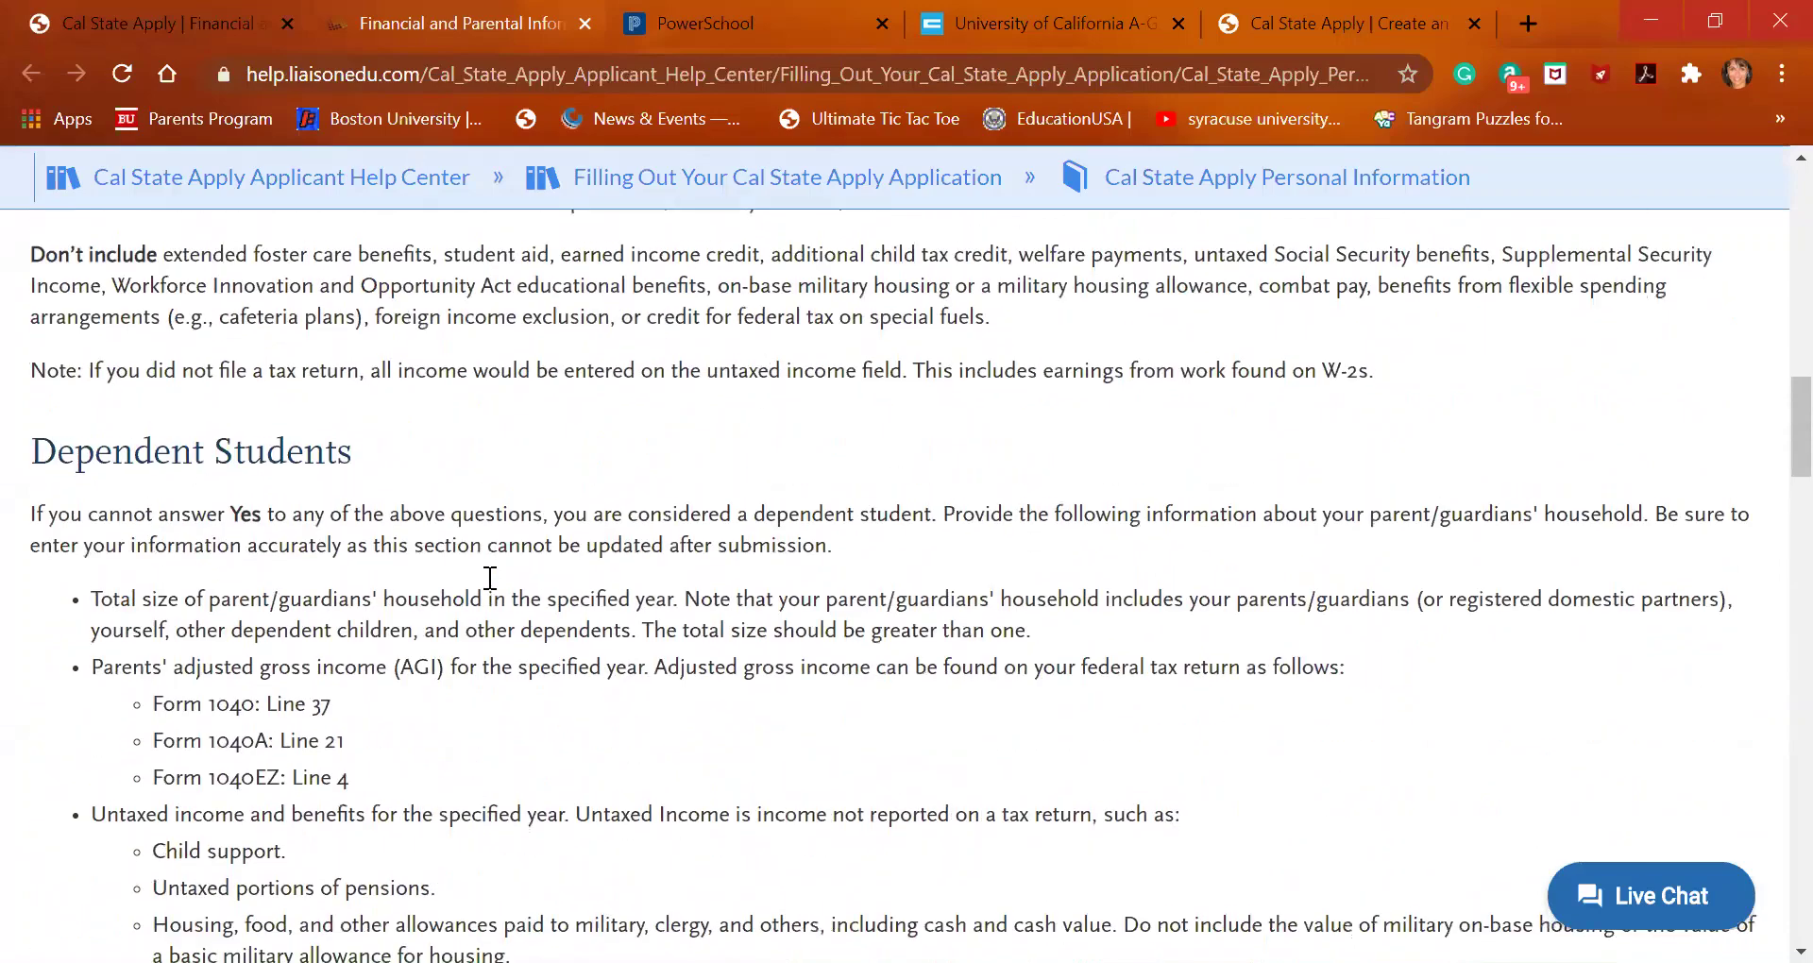
pyautogui.scroll(-2, 490, 578)
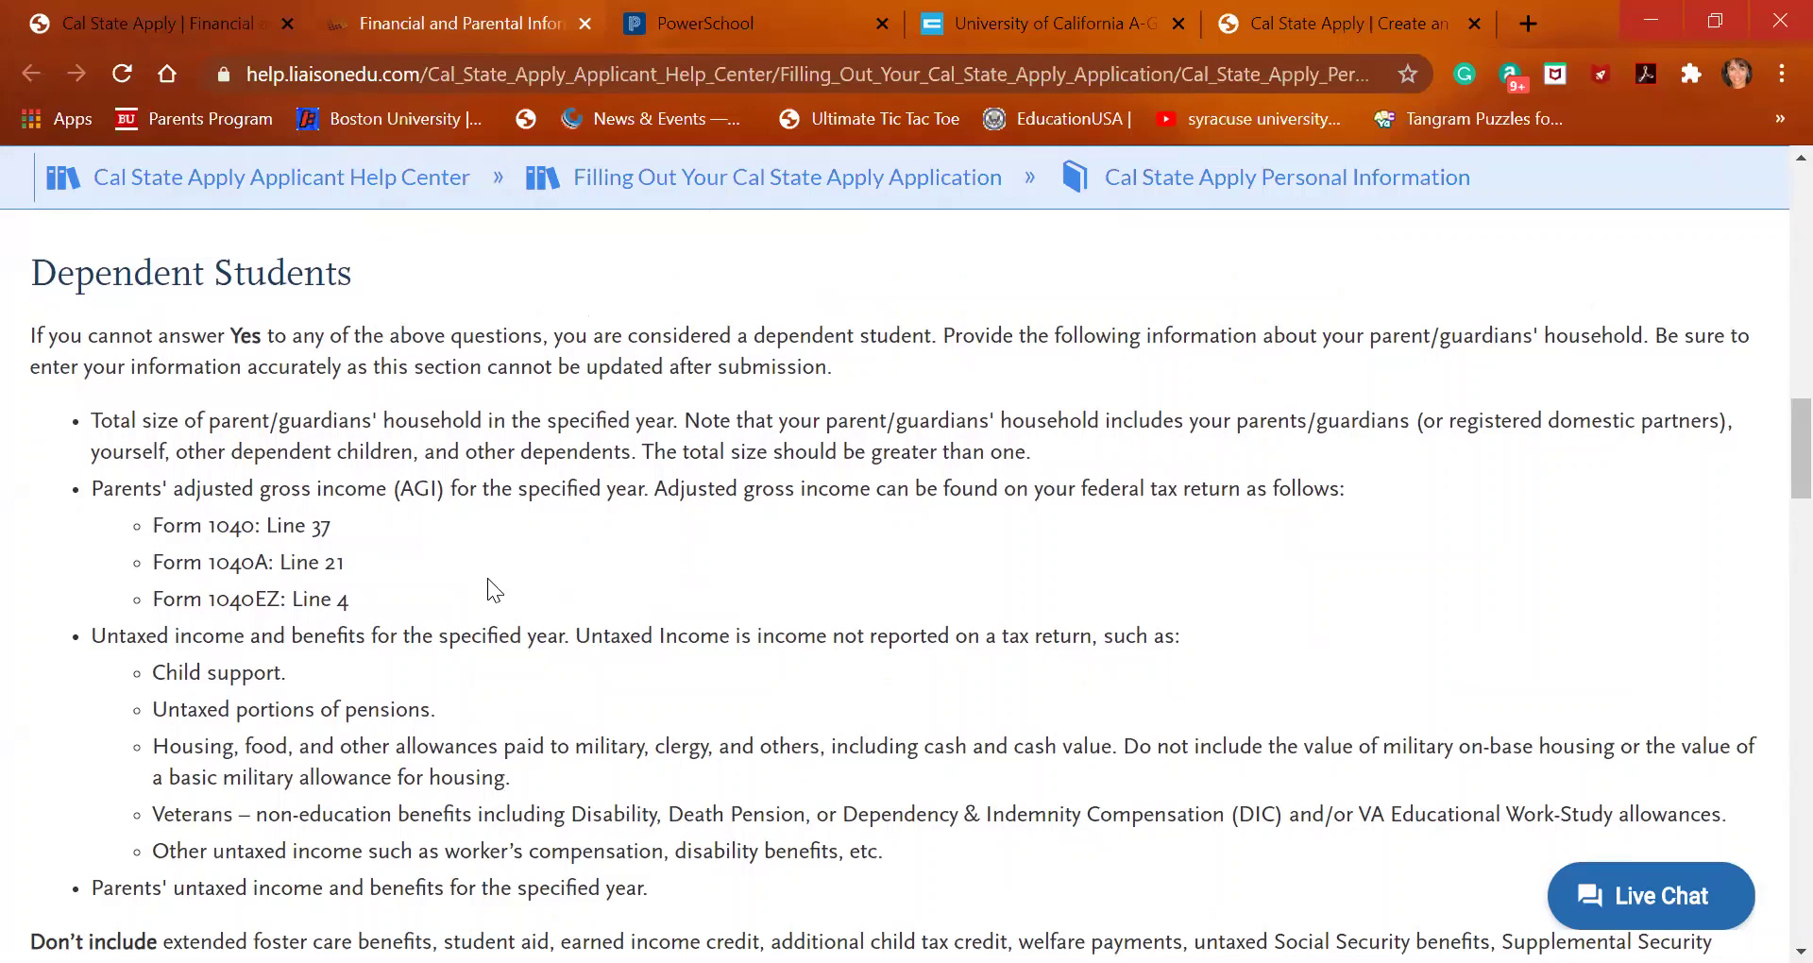
# Back on the application form, enter 0 as the parents' 2019 untaxed income and benefits
pyautogui.click(115, 22)
pyautogui.scroll(-2, 664, 761)
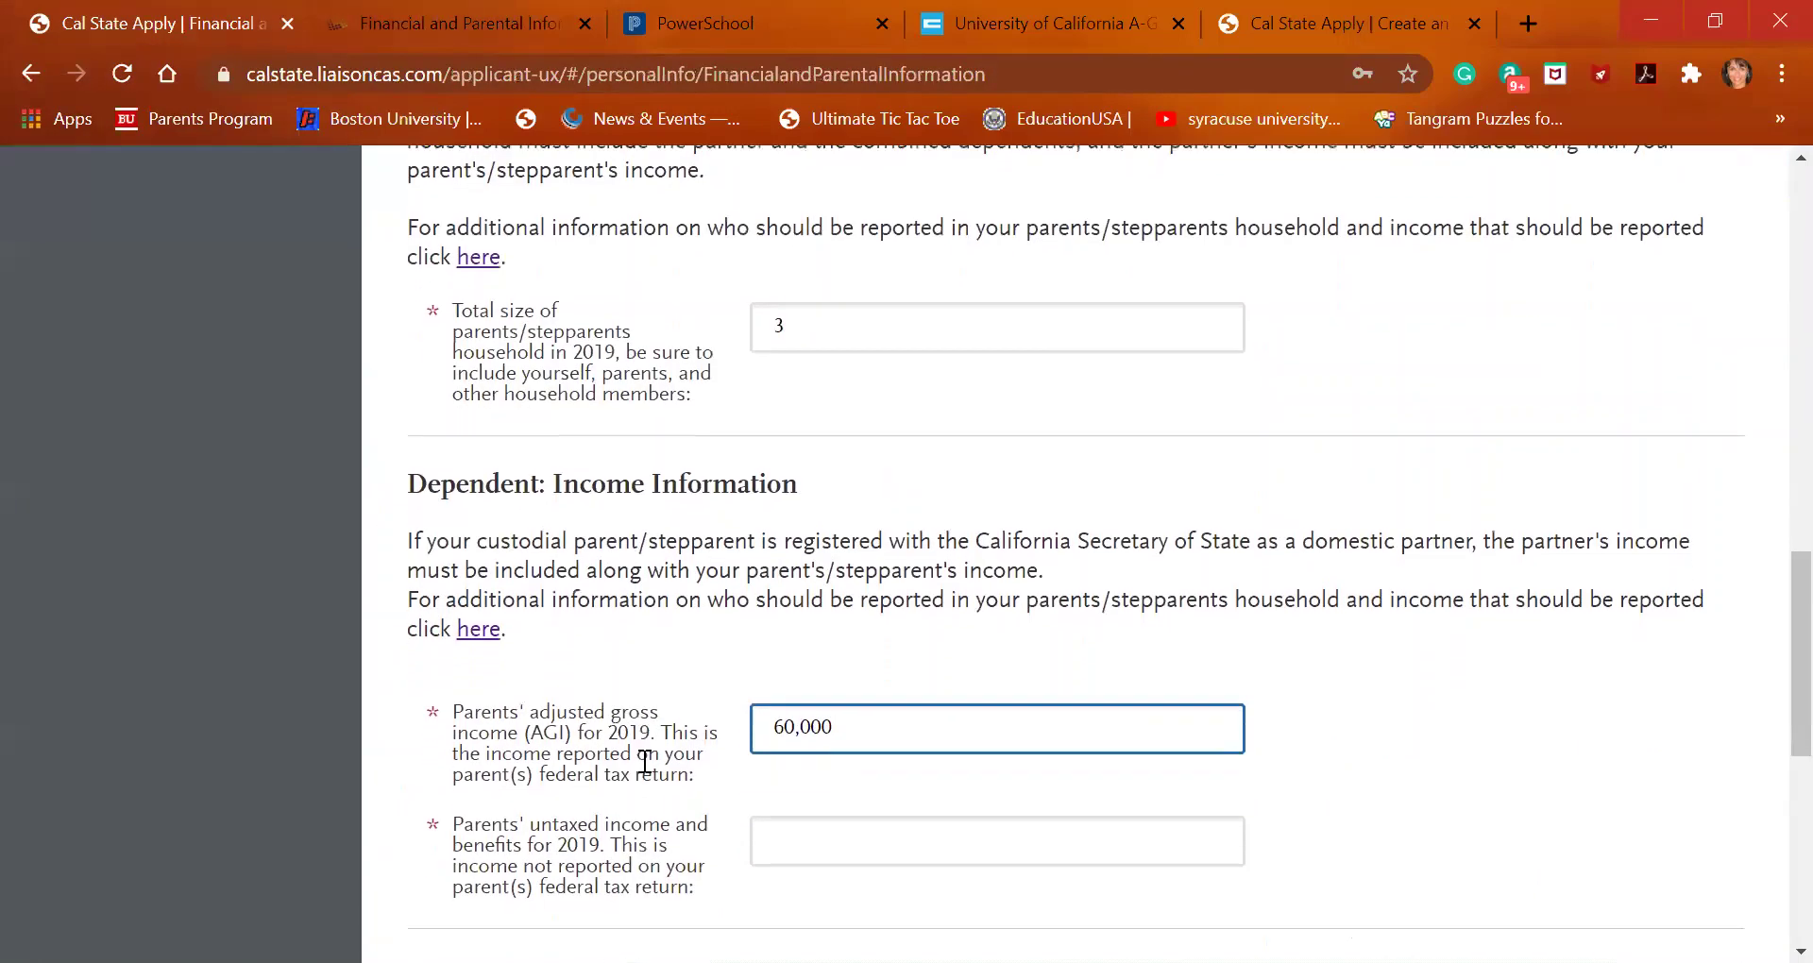
pyautogui.click(804, 746)
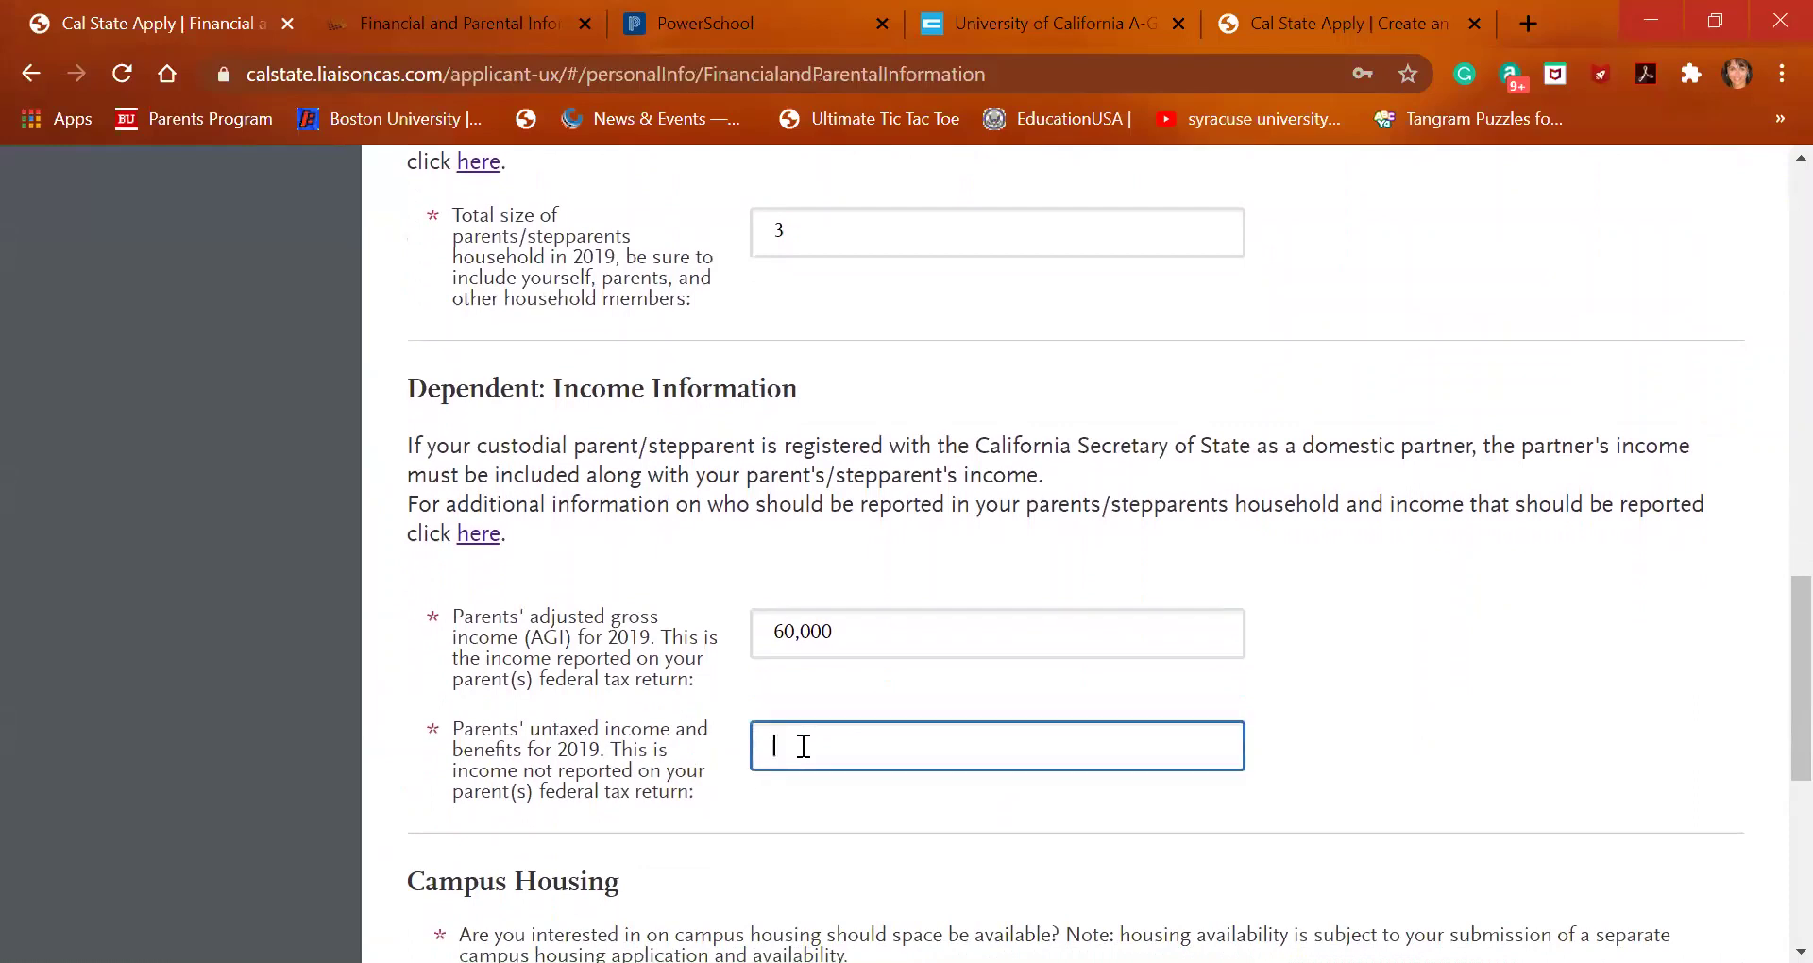
pyautogui.write('0')
pyautogui.scroll(-4, 803, 746)
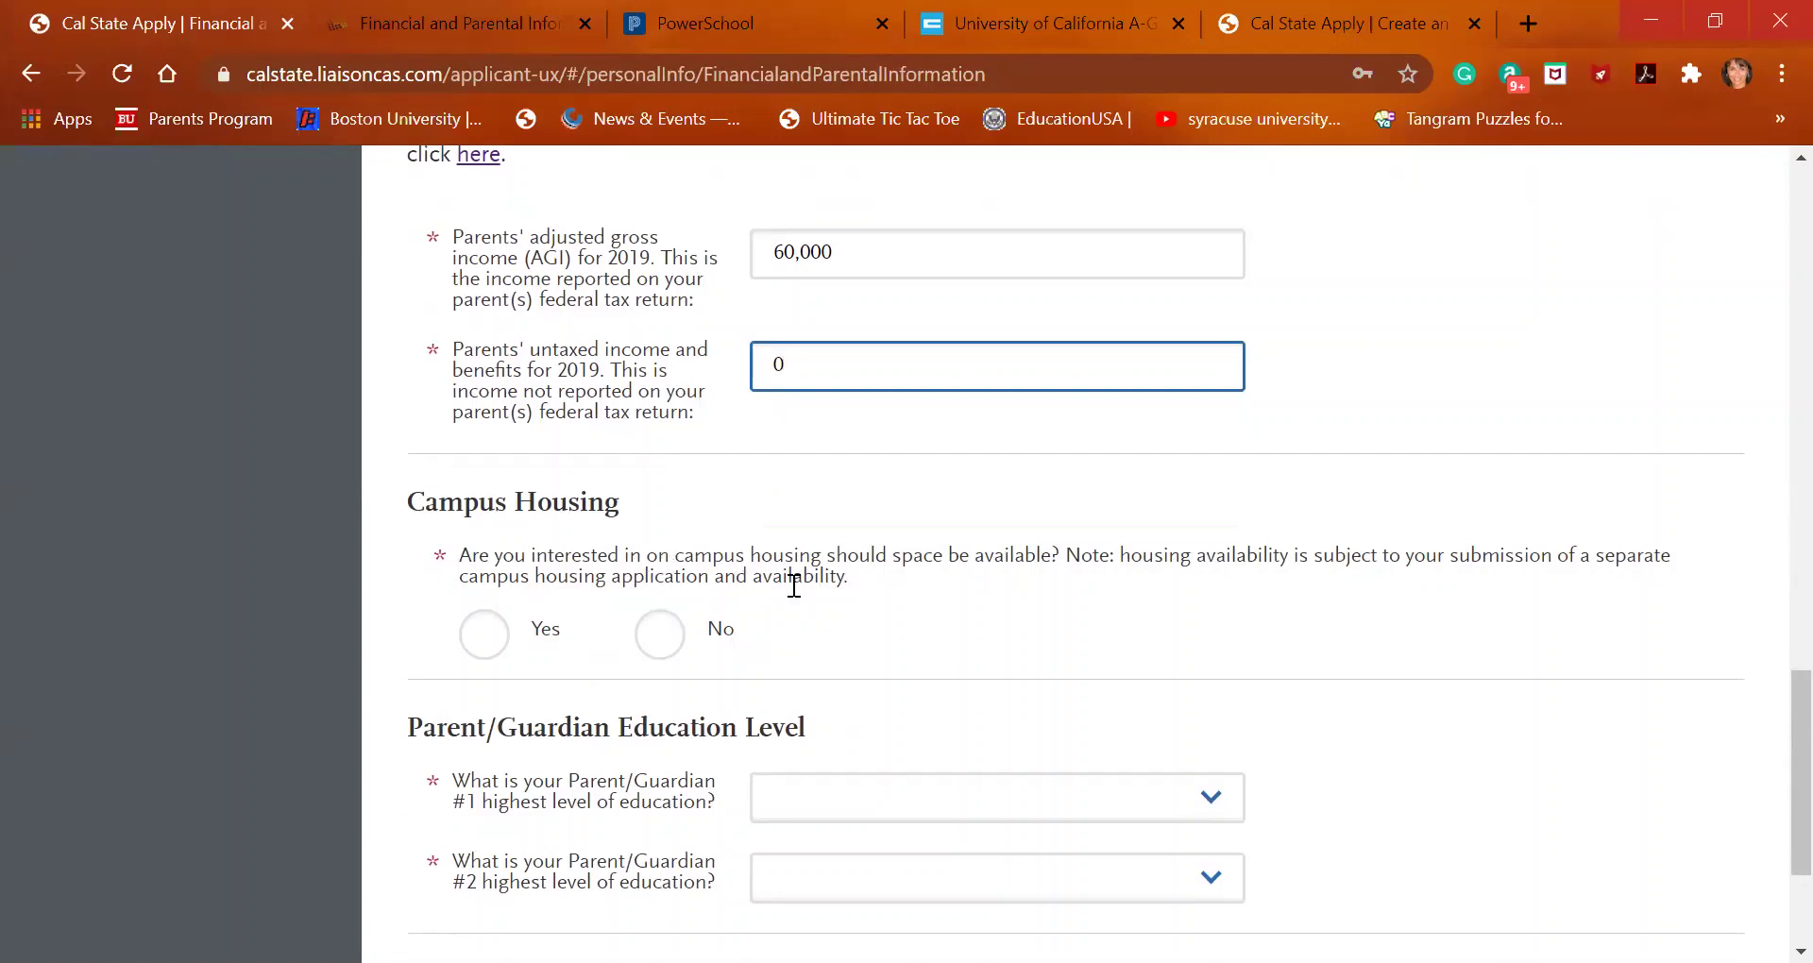
# Answer Yes to interest in on-campus housing
pyautogui.click(475, 648)
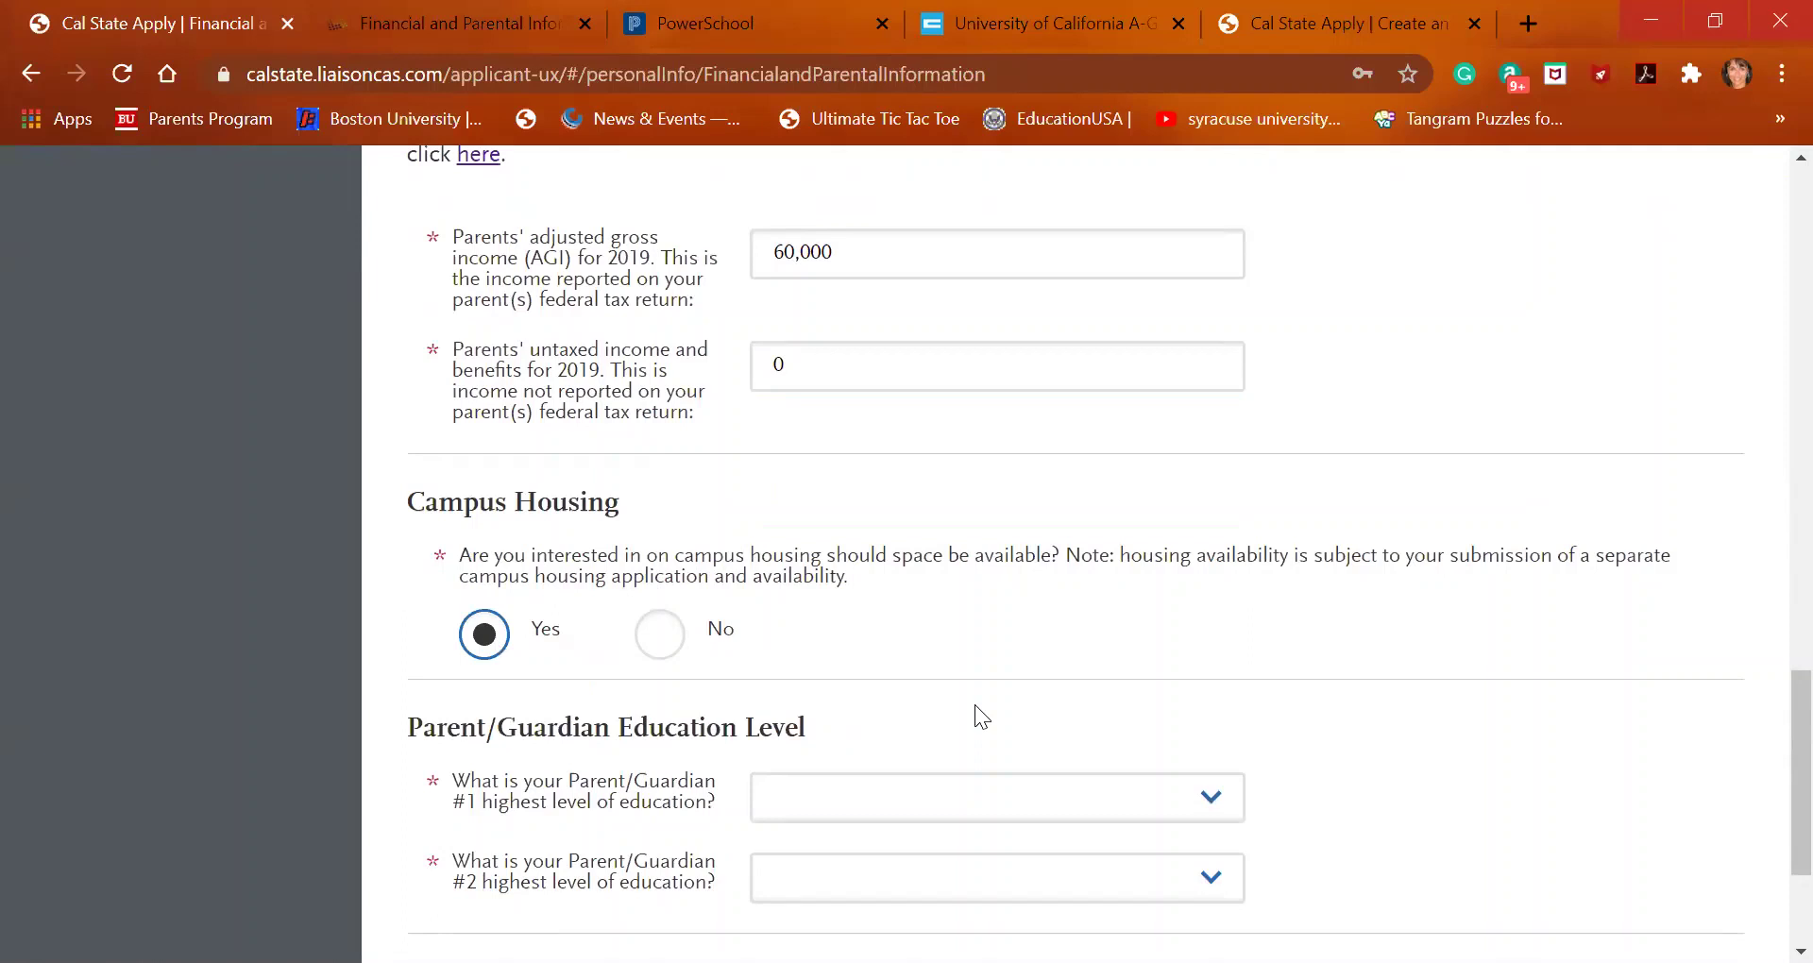
pyautogui.scroll(-2, 975, 705)
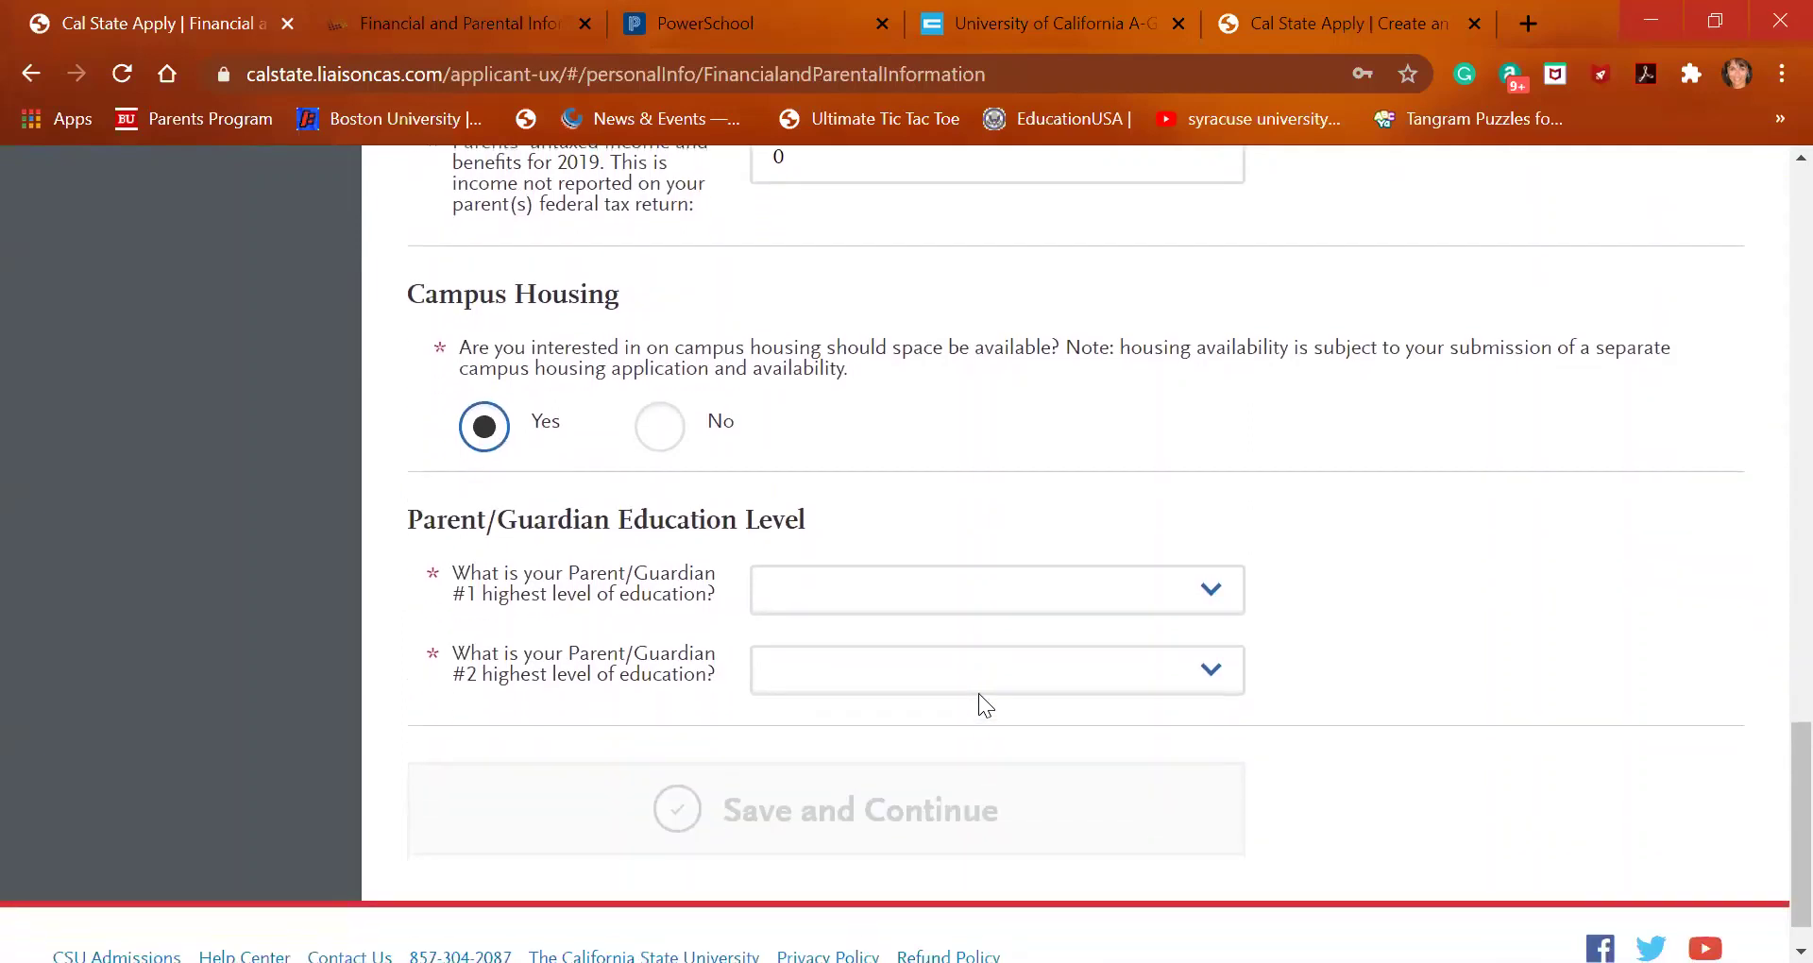
pyautogui.rightClick(1011, 597)
pyautogui.rightClick(924, 597)
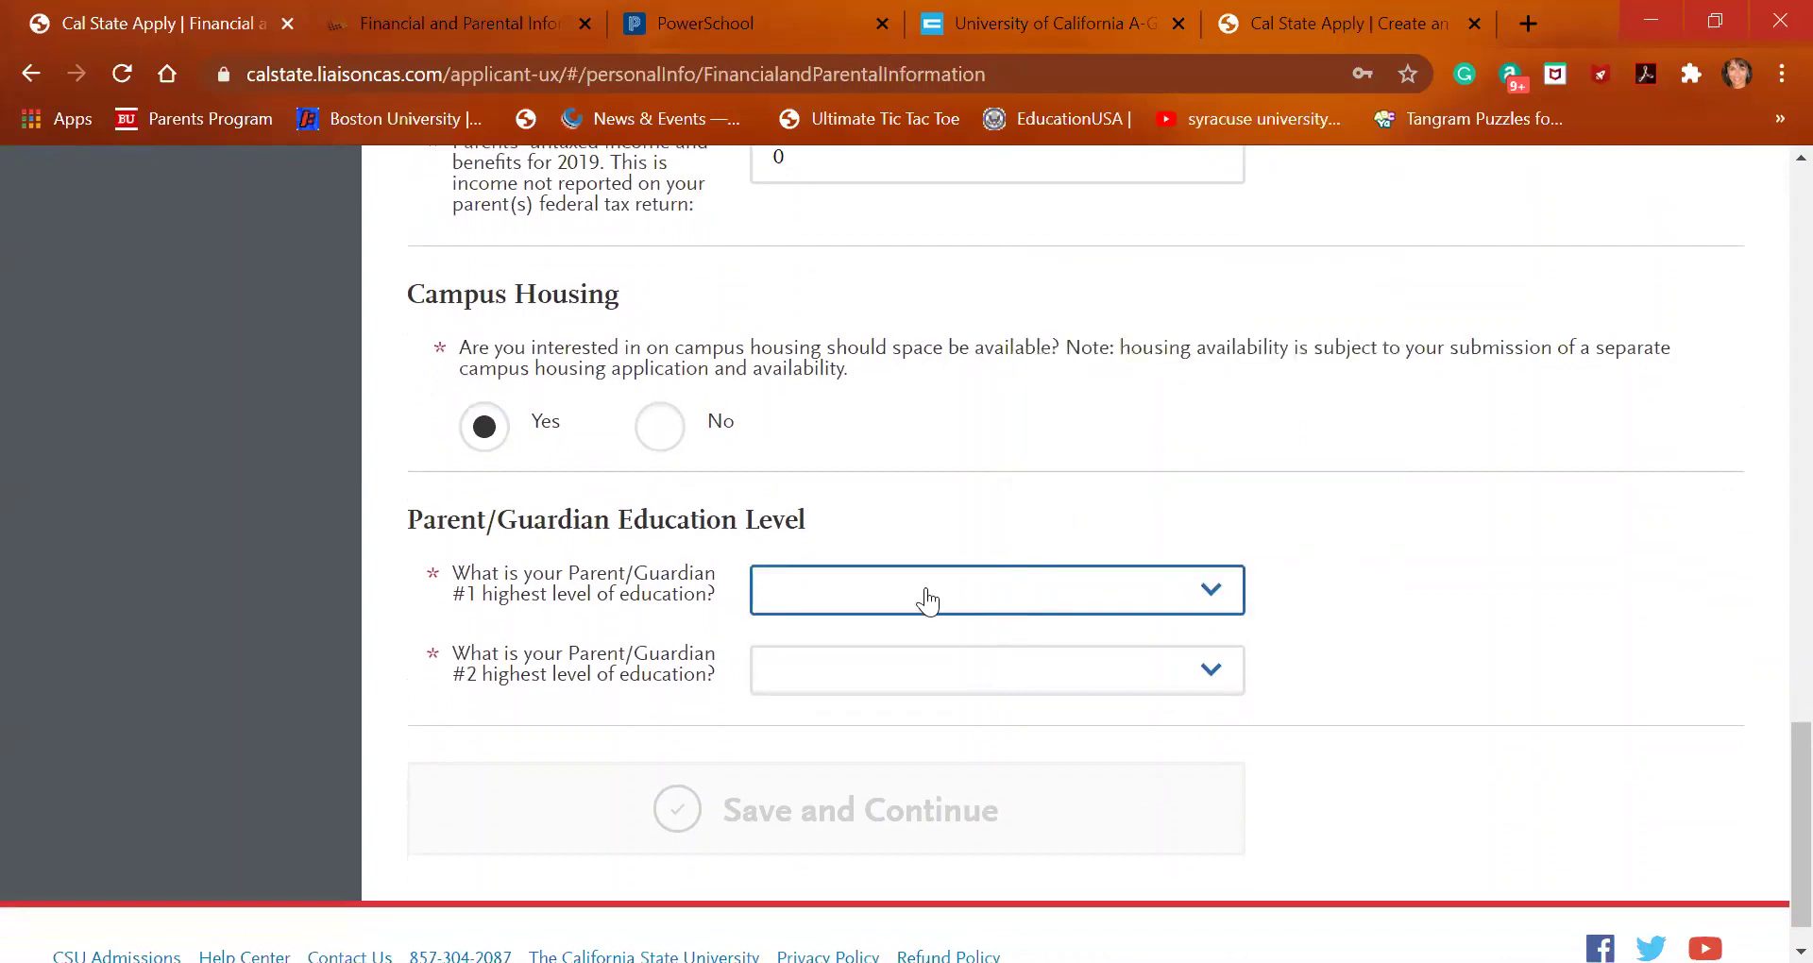
pyautogui.rightClick(926, 597)
# Set Parent #1 education to No High School and Parent #2 to Some College
pyautogui.click(927, 590)
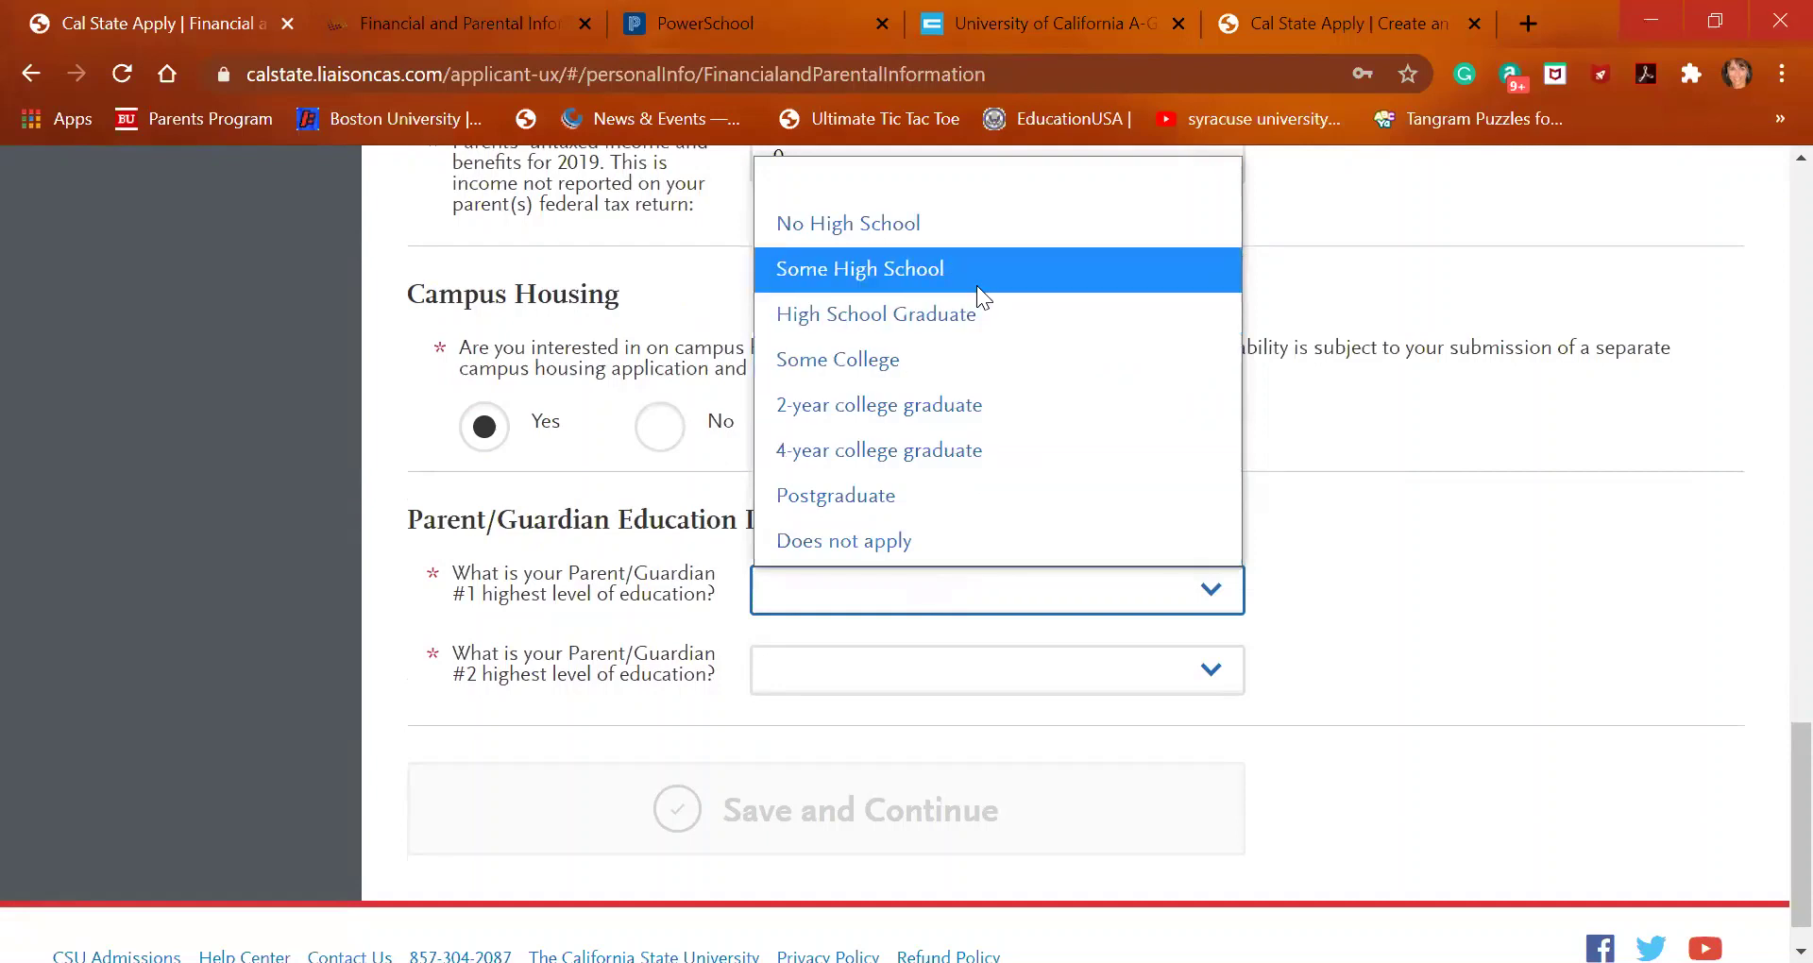
pyautogui.press('Up')
pyautogui.press('Return')
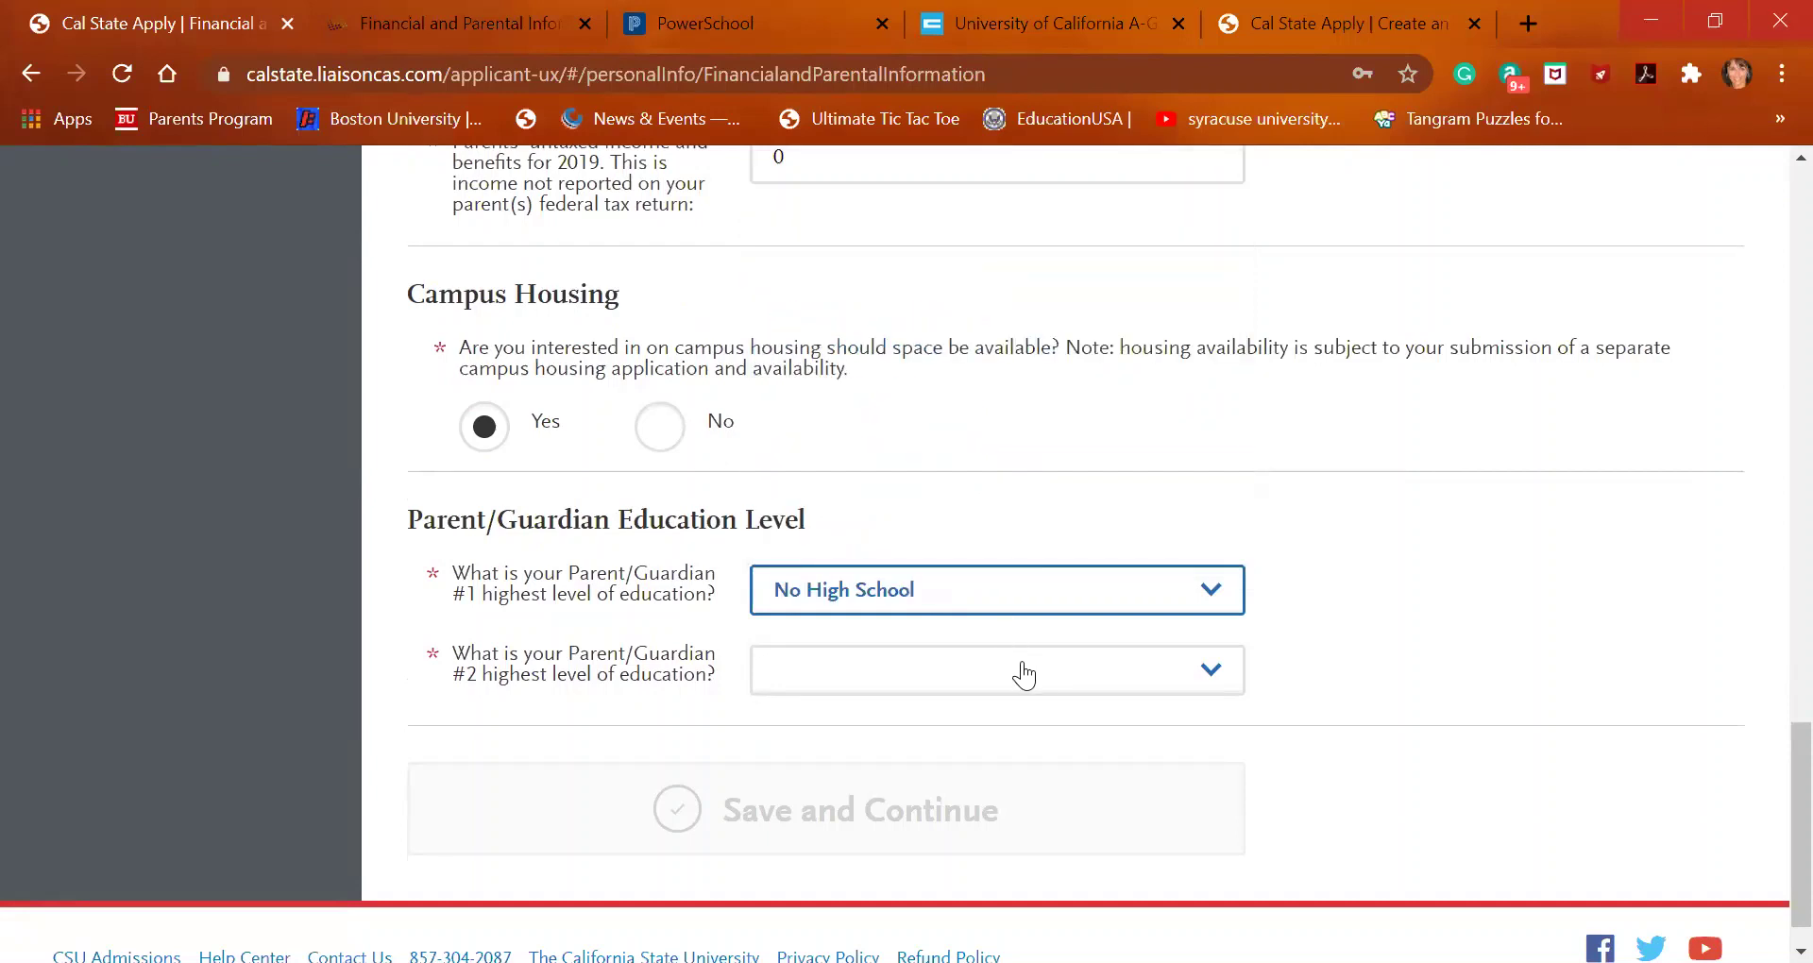
pyautogui.click(1034, 678)
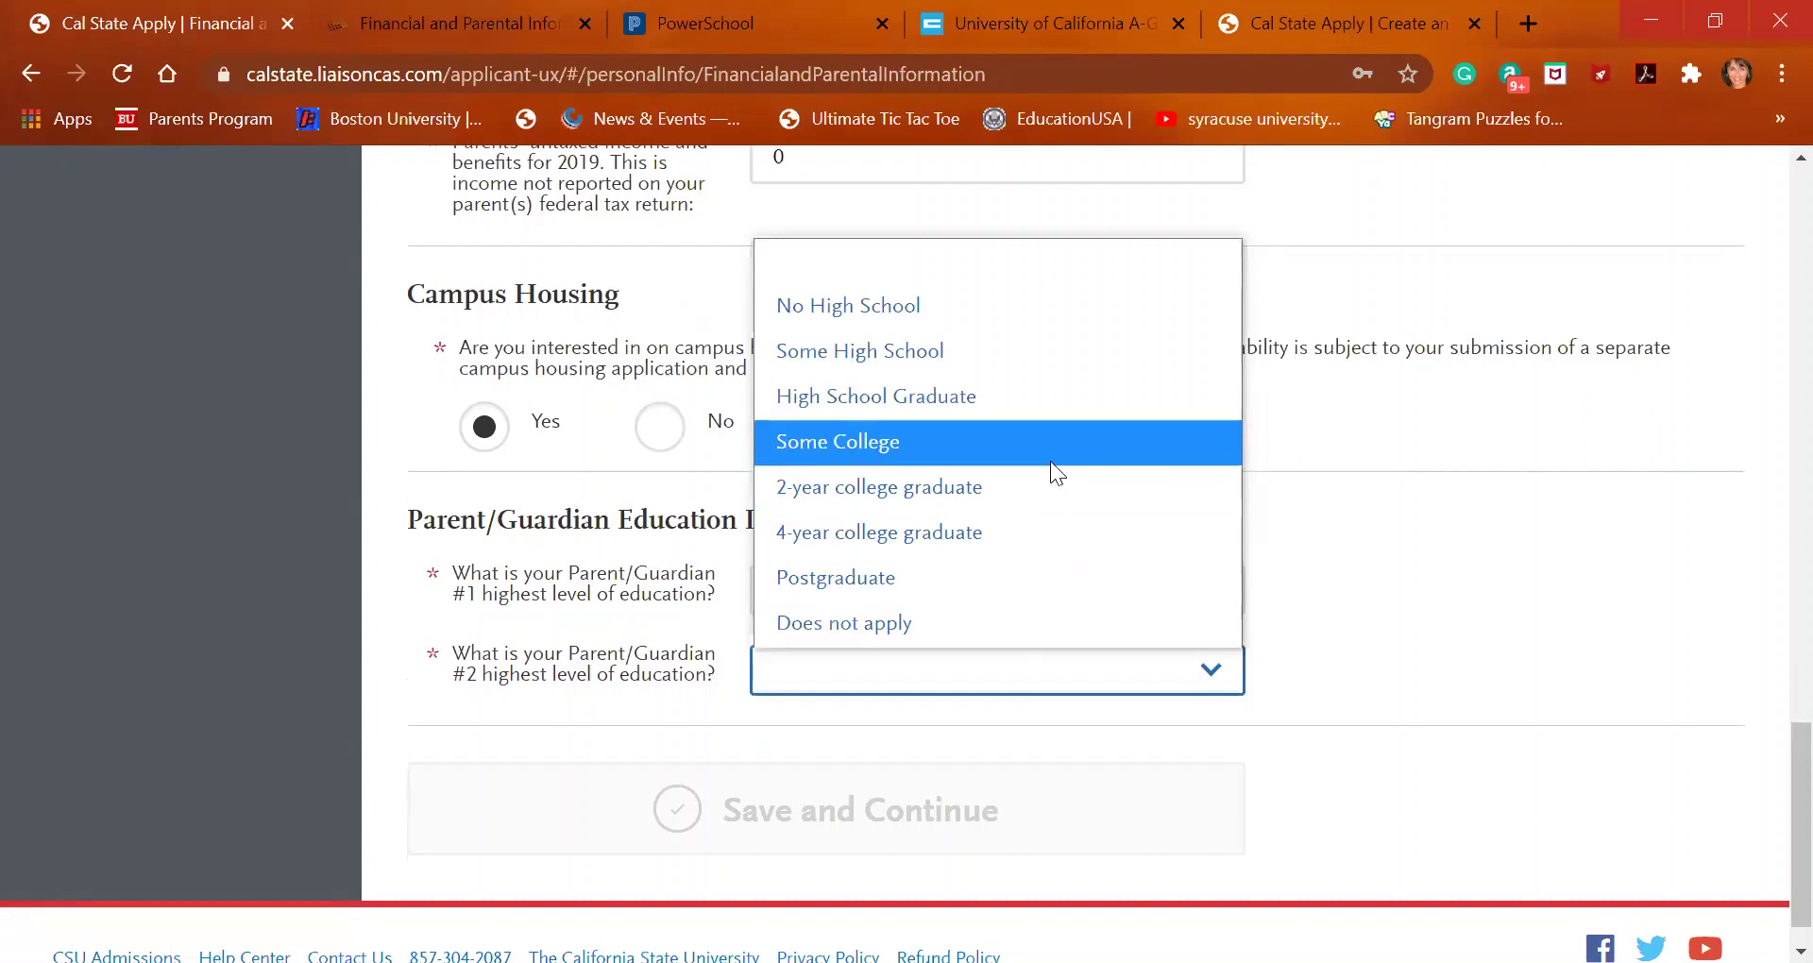
pyautogui.click(1050, 461)
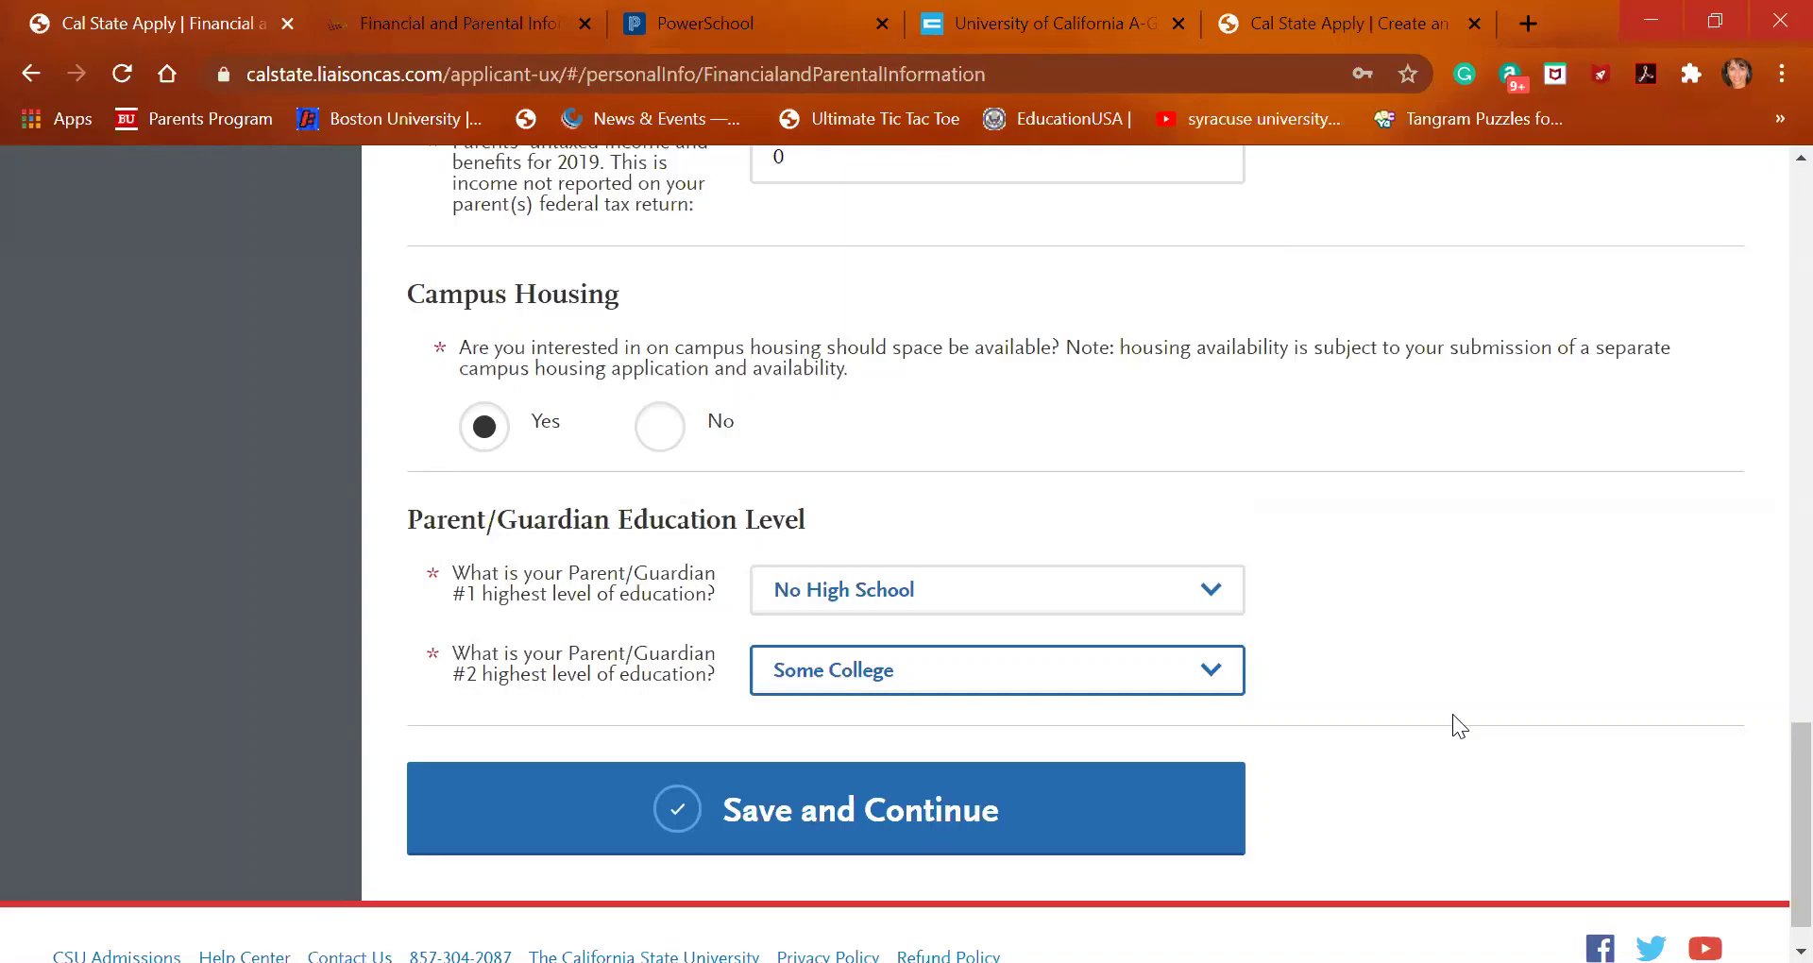
# Save the financial and parental answers, continue to High Schools Attended, and choose Add High School
pyautogui.click(1095, 815)
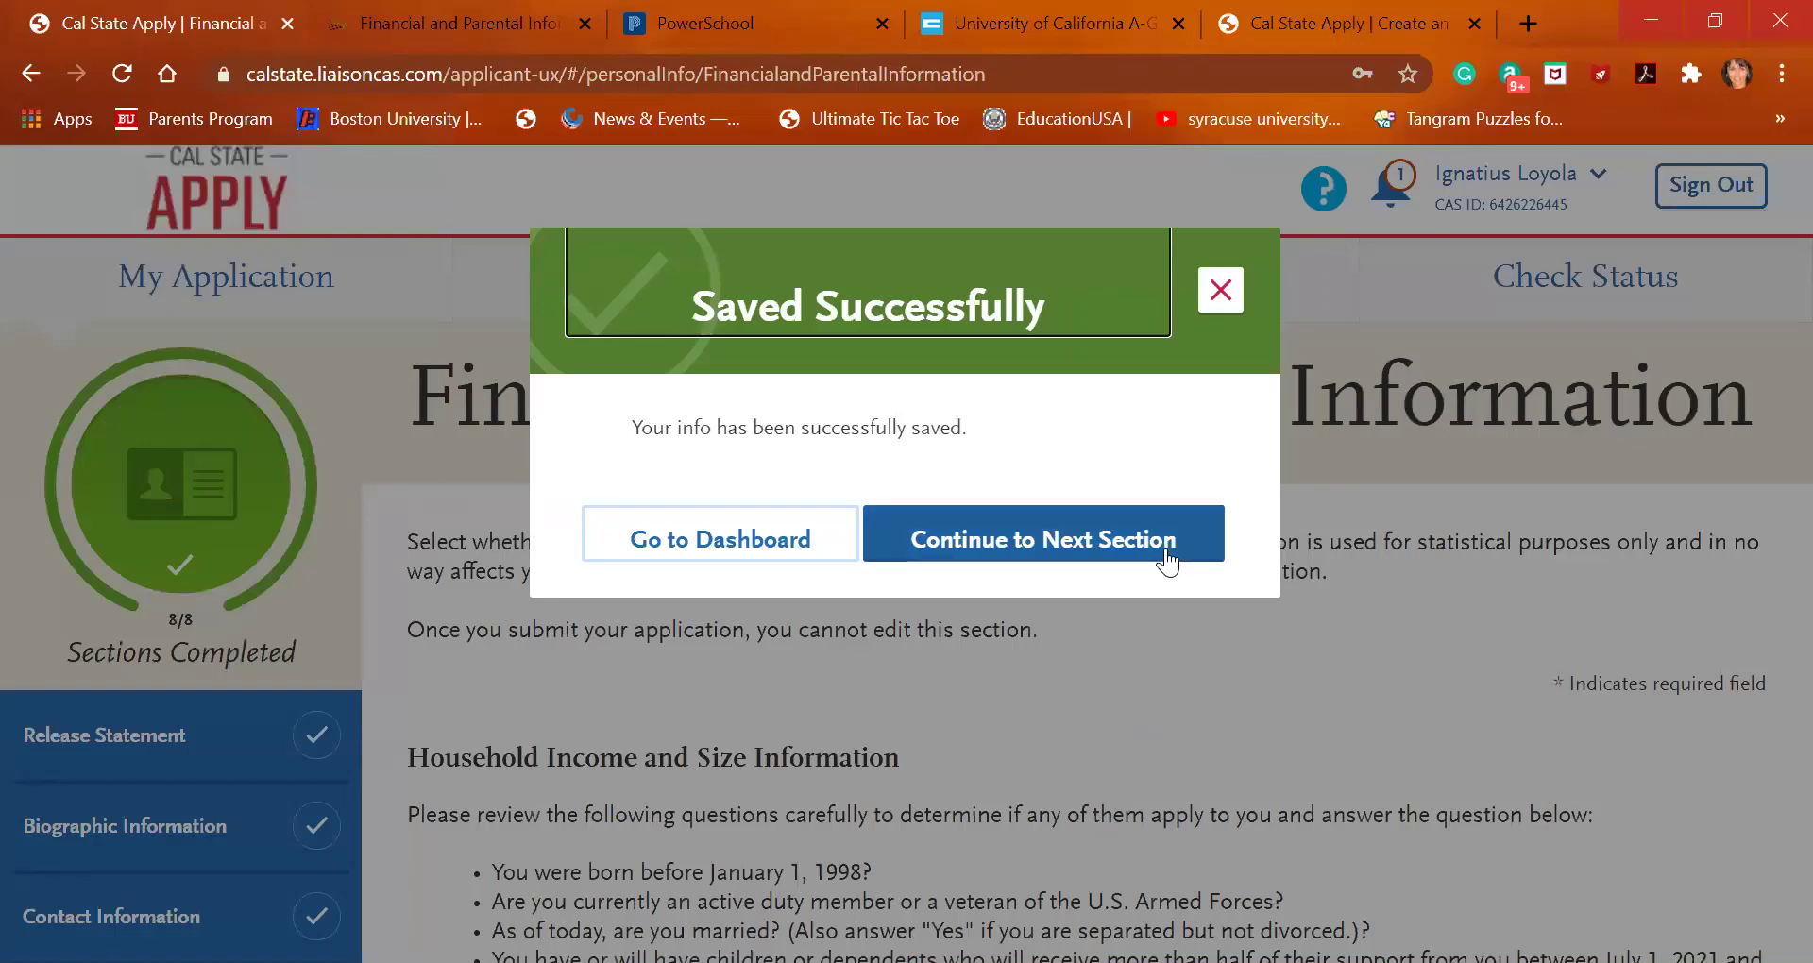
pyautogui.click(1052, 554)
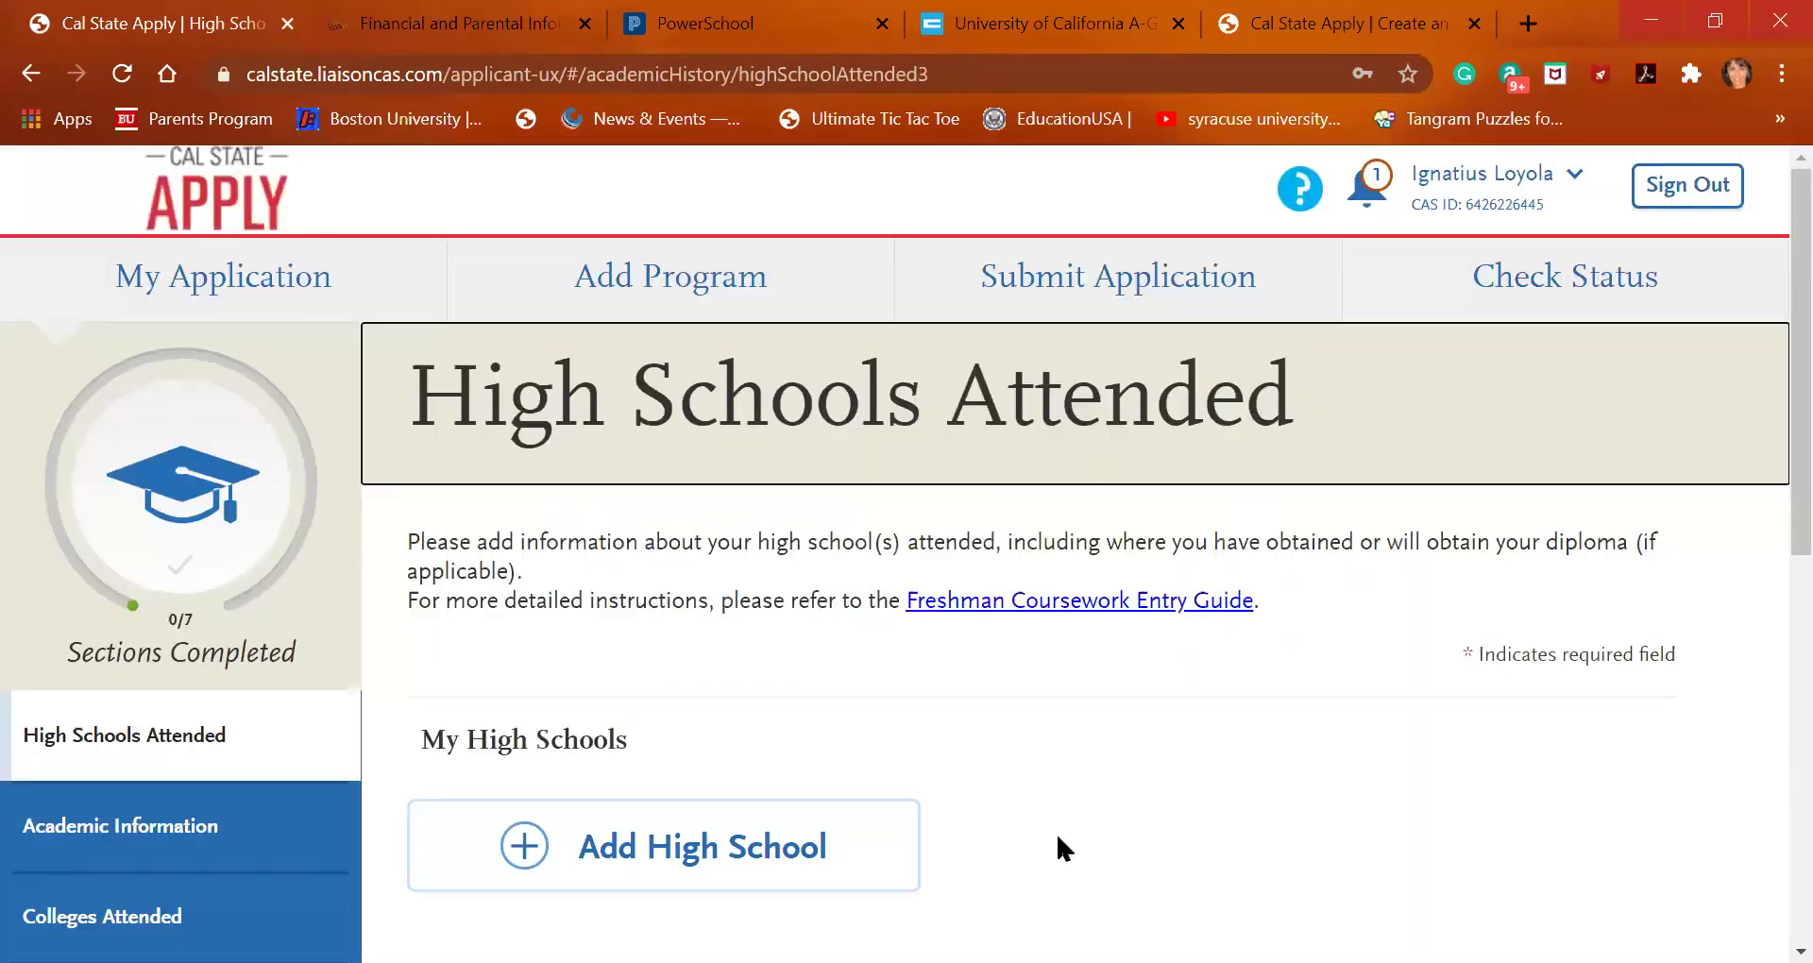
pyautogui.scroll(-2, 1058, 837)
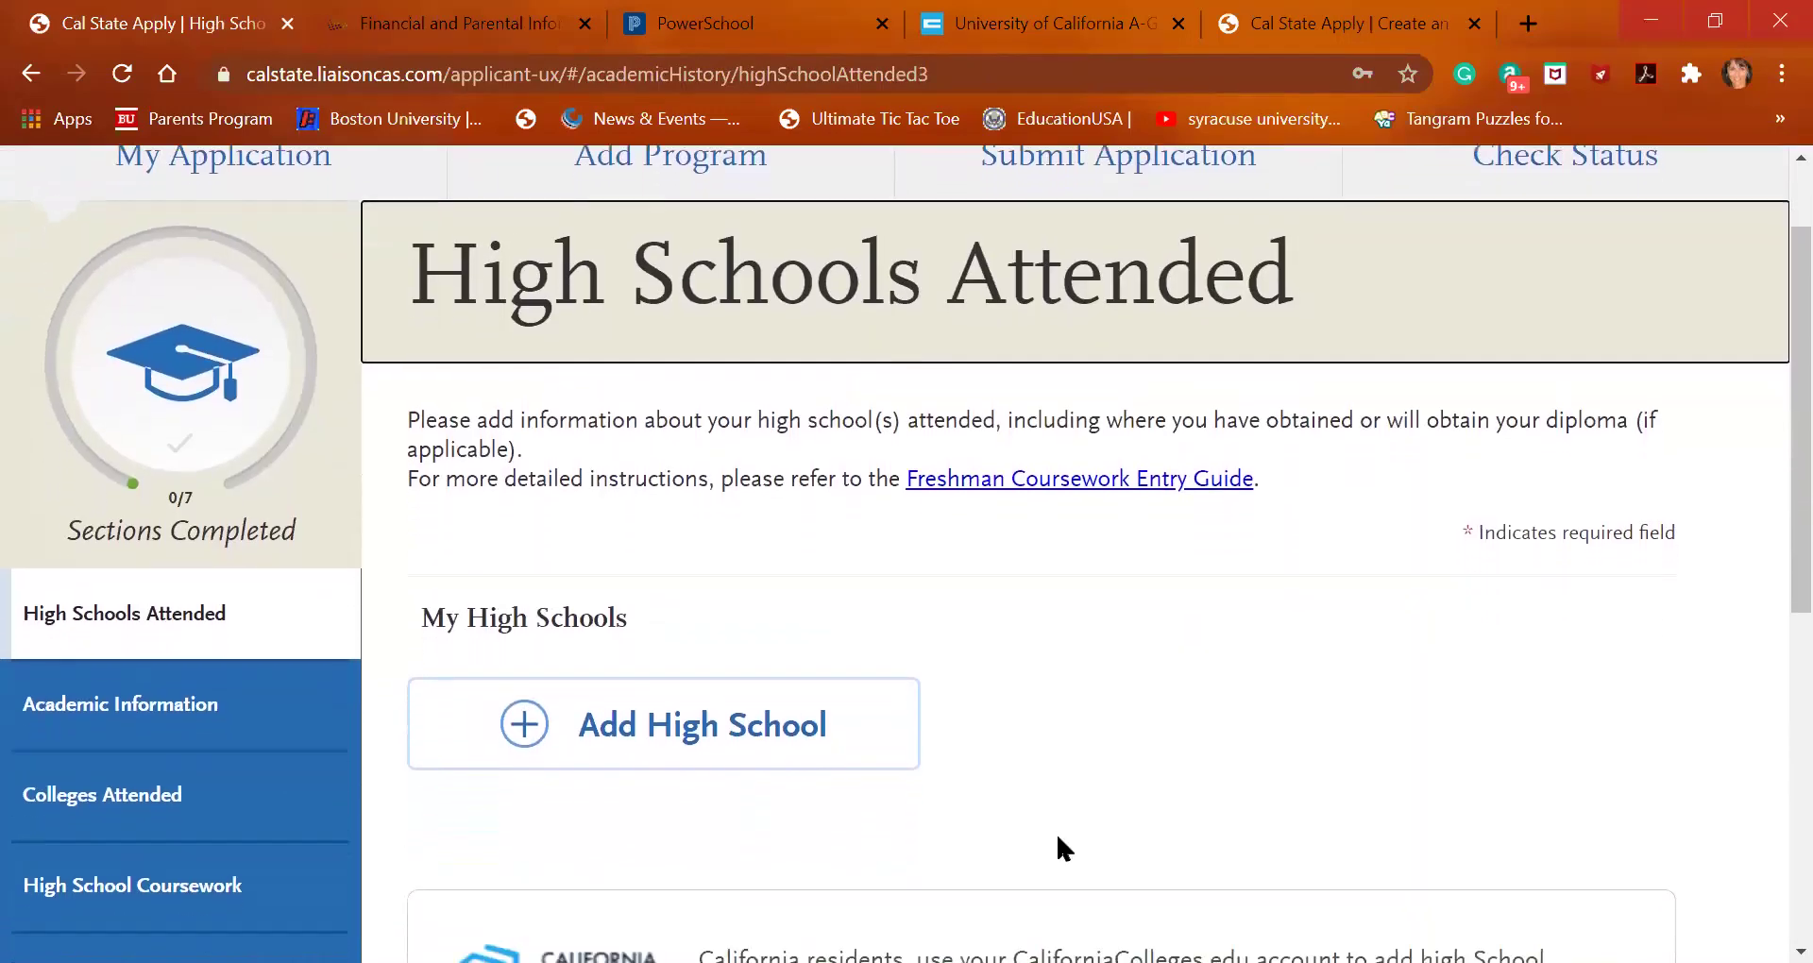
pyautogui.scroll(-3, 1056, 846)
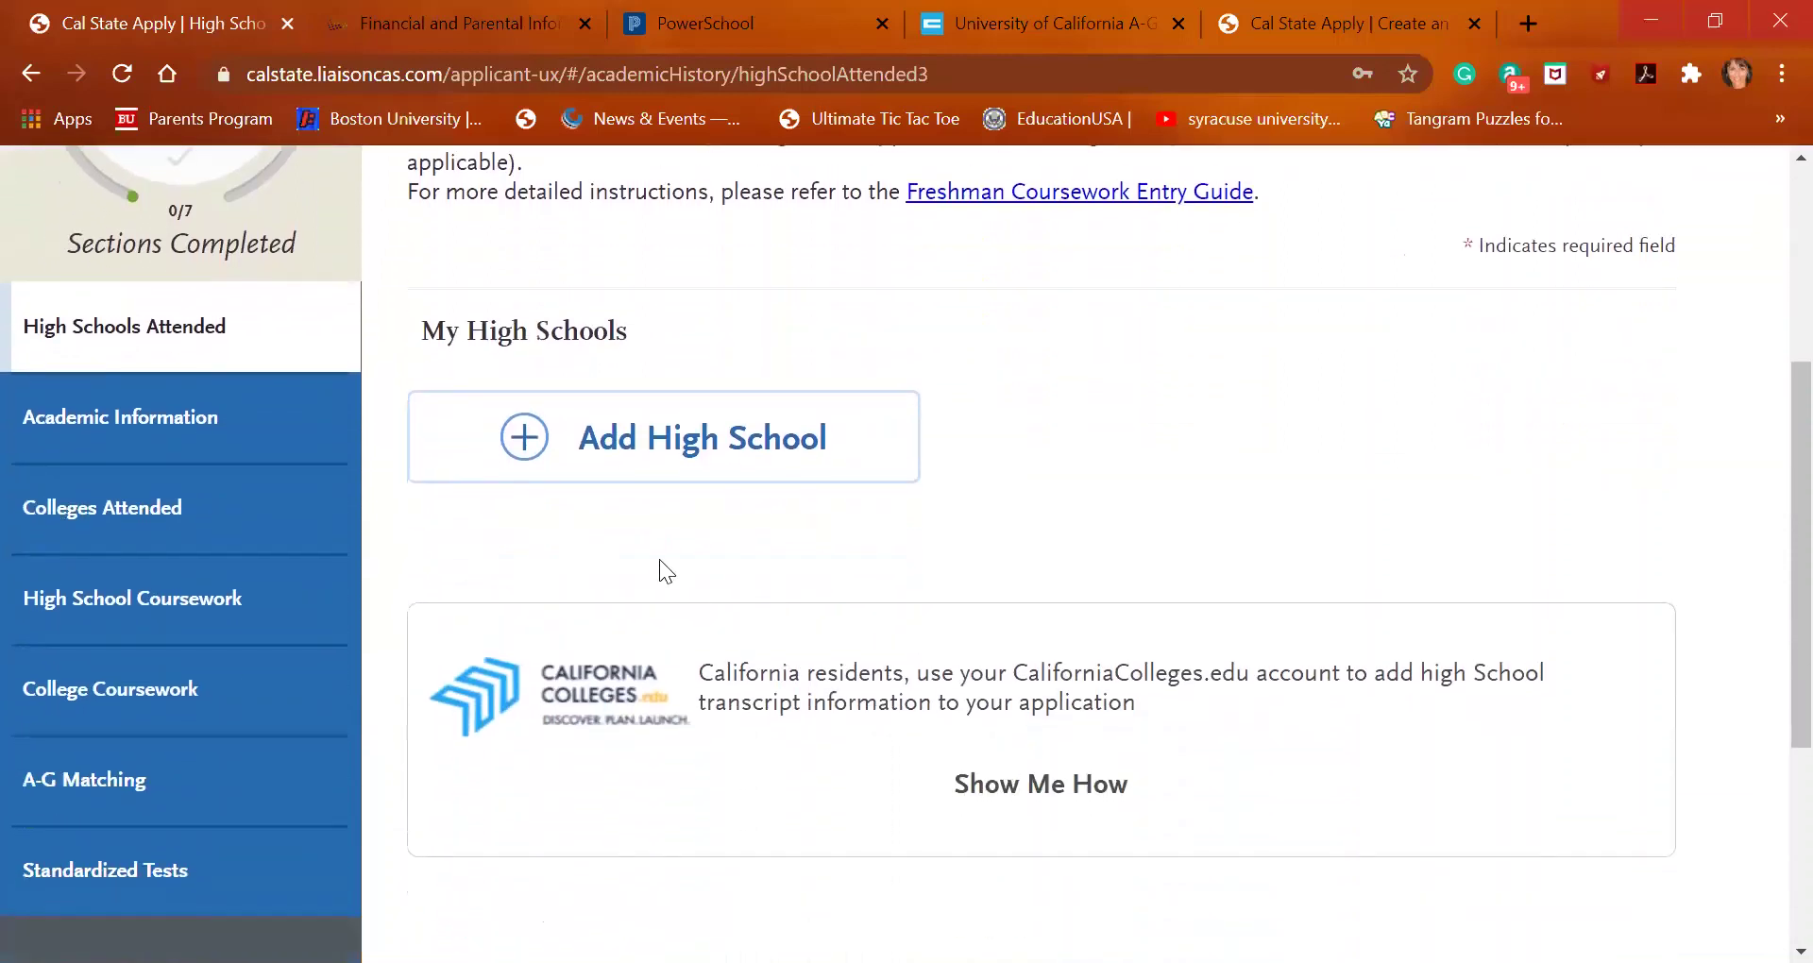
pyautogui.click(593, 446)
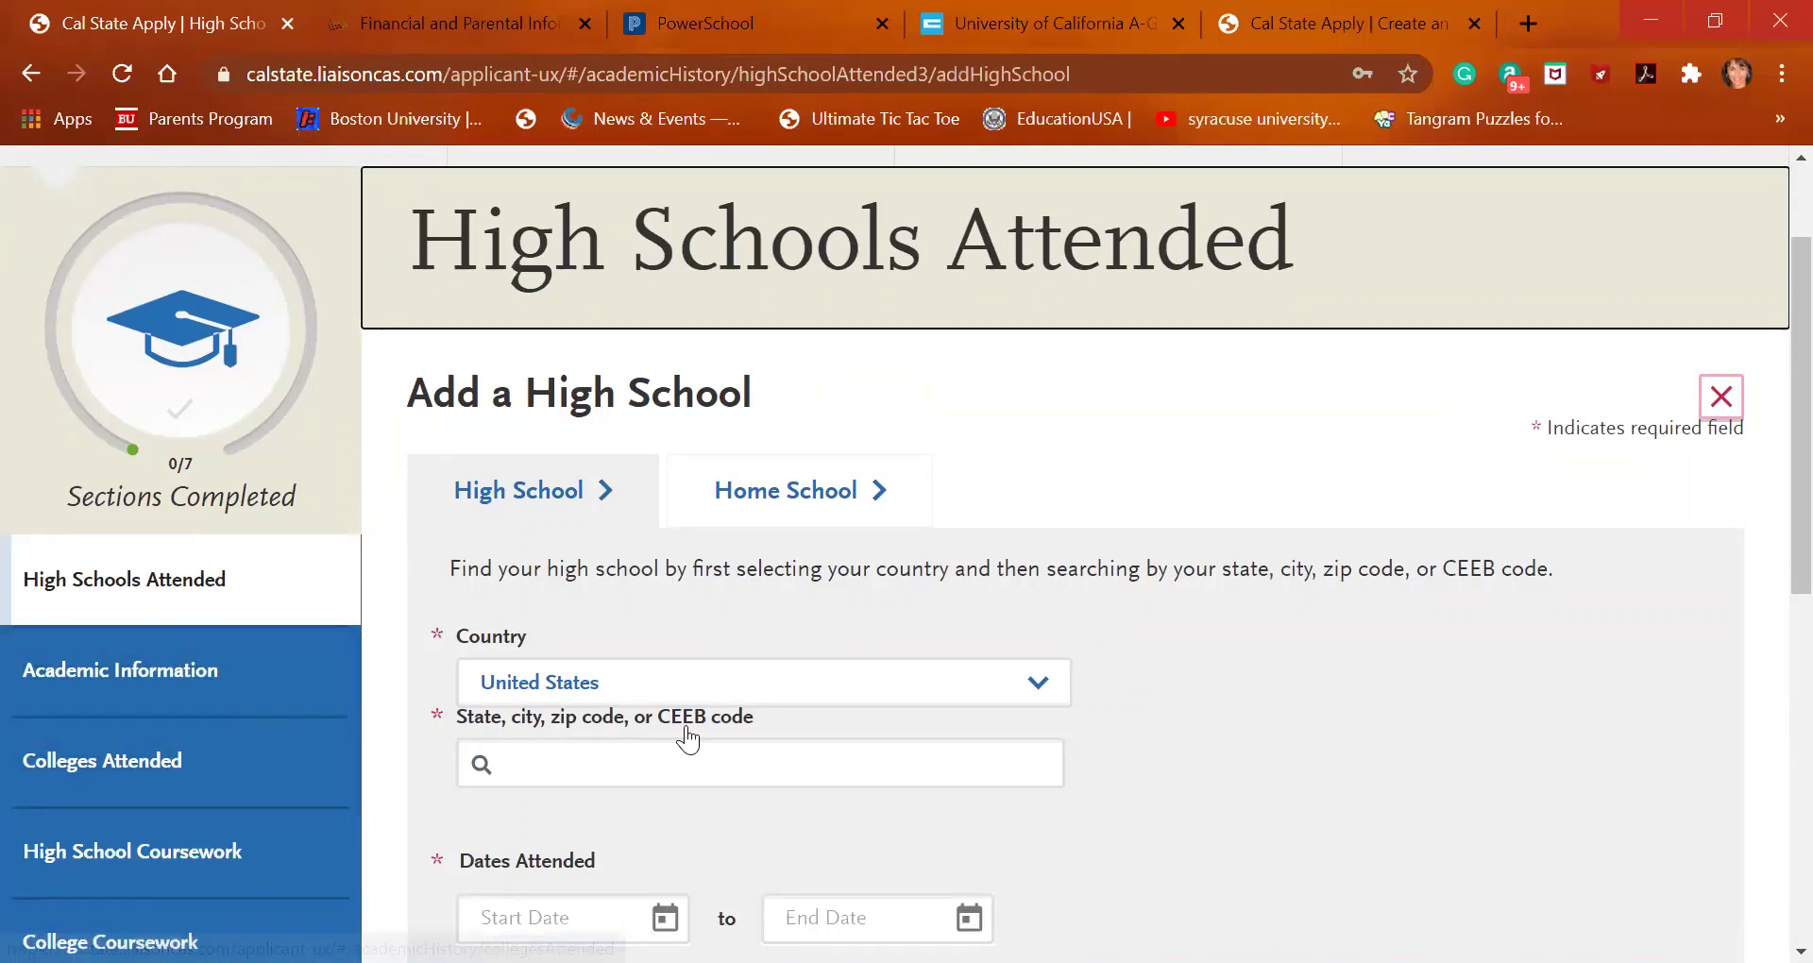
# Search by CEEB code 053010 and pick the Saint Ignatius College Prep match
pyautogui.scroll(-3, 685, 737)
pyautogui.click(702, 488)
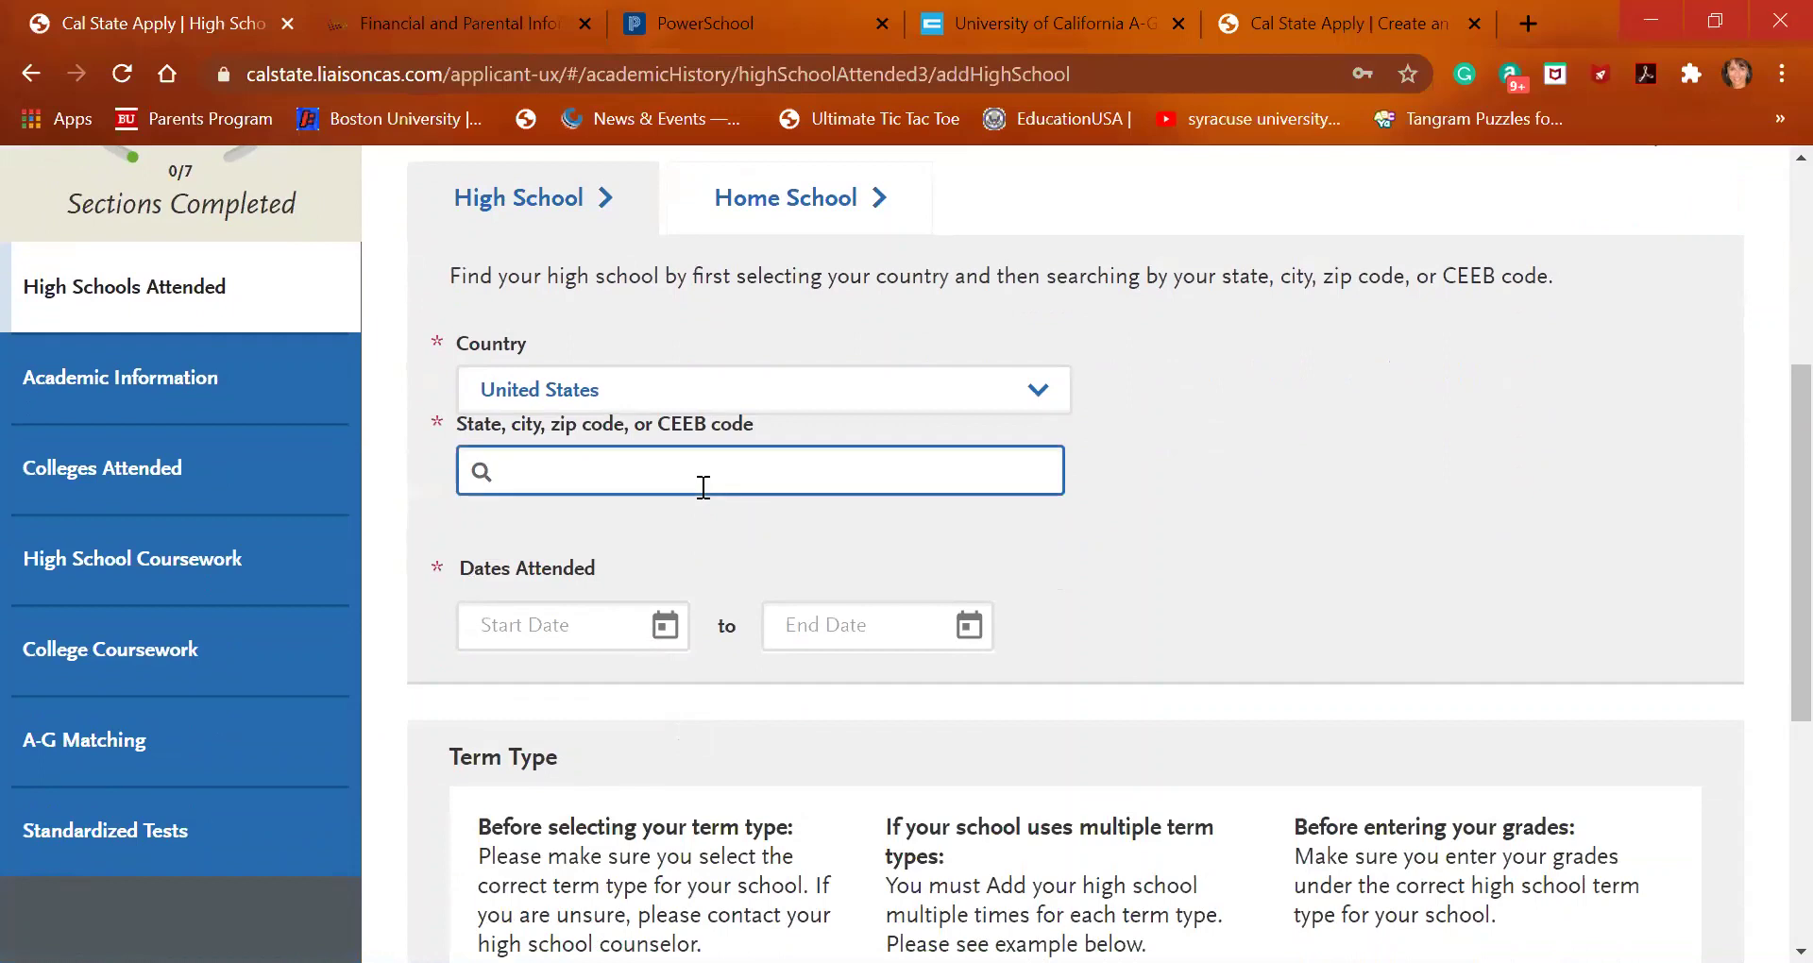
pyautogui.write('053010')
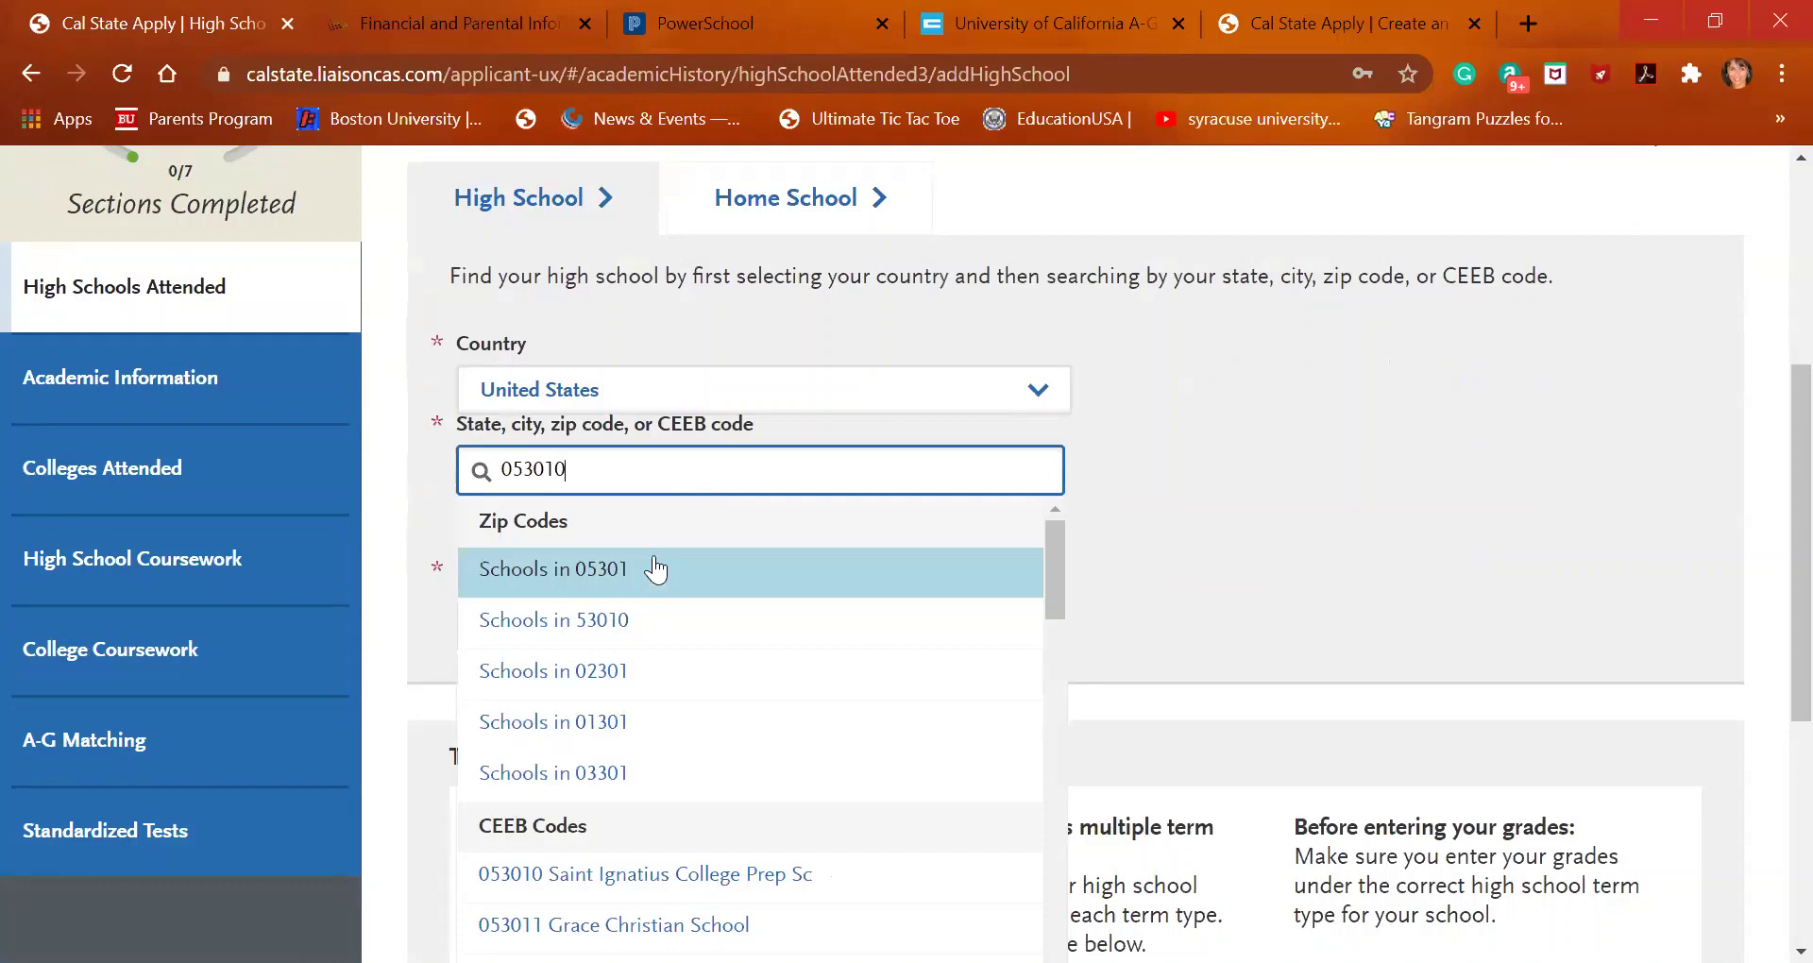
pyautogui.press('BackSpace')
pyautogui.press('BackSpace')
pyautogui.press('BackSpace')
pyautogui.press('BackSpace')
pyautogui.press('BackSpace')
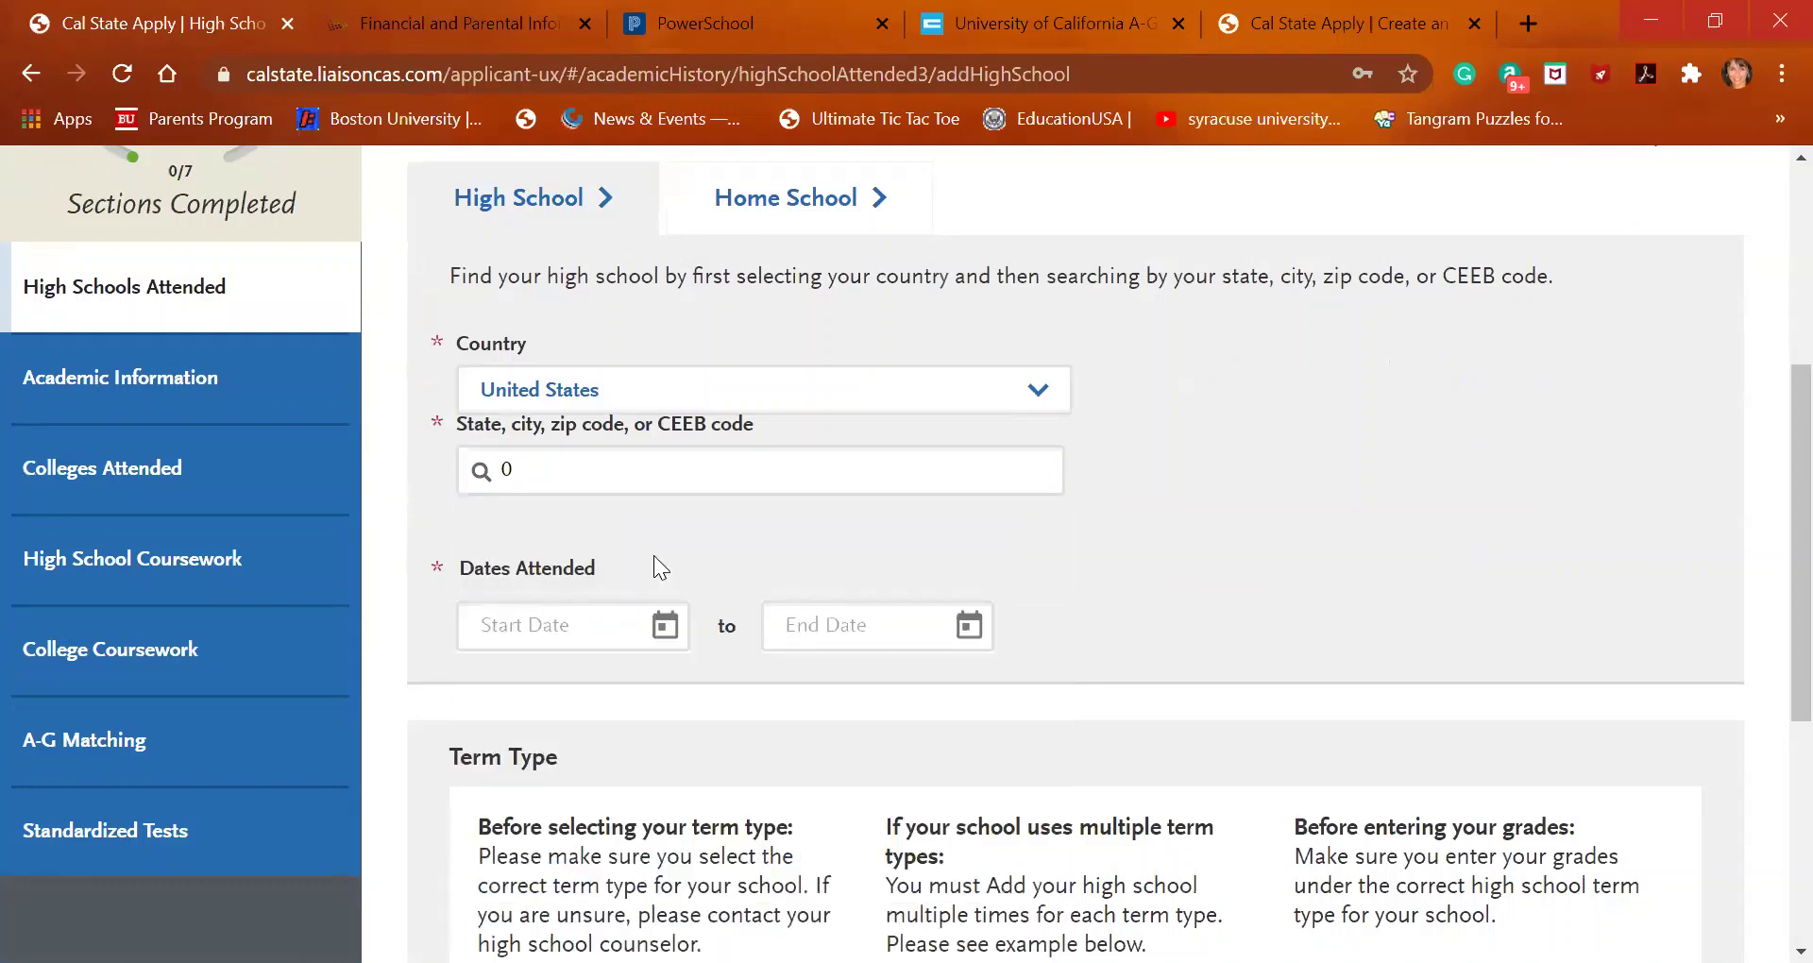
pyautogui.click(572, 469)
pyautogui.write('53010')
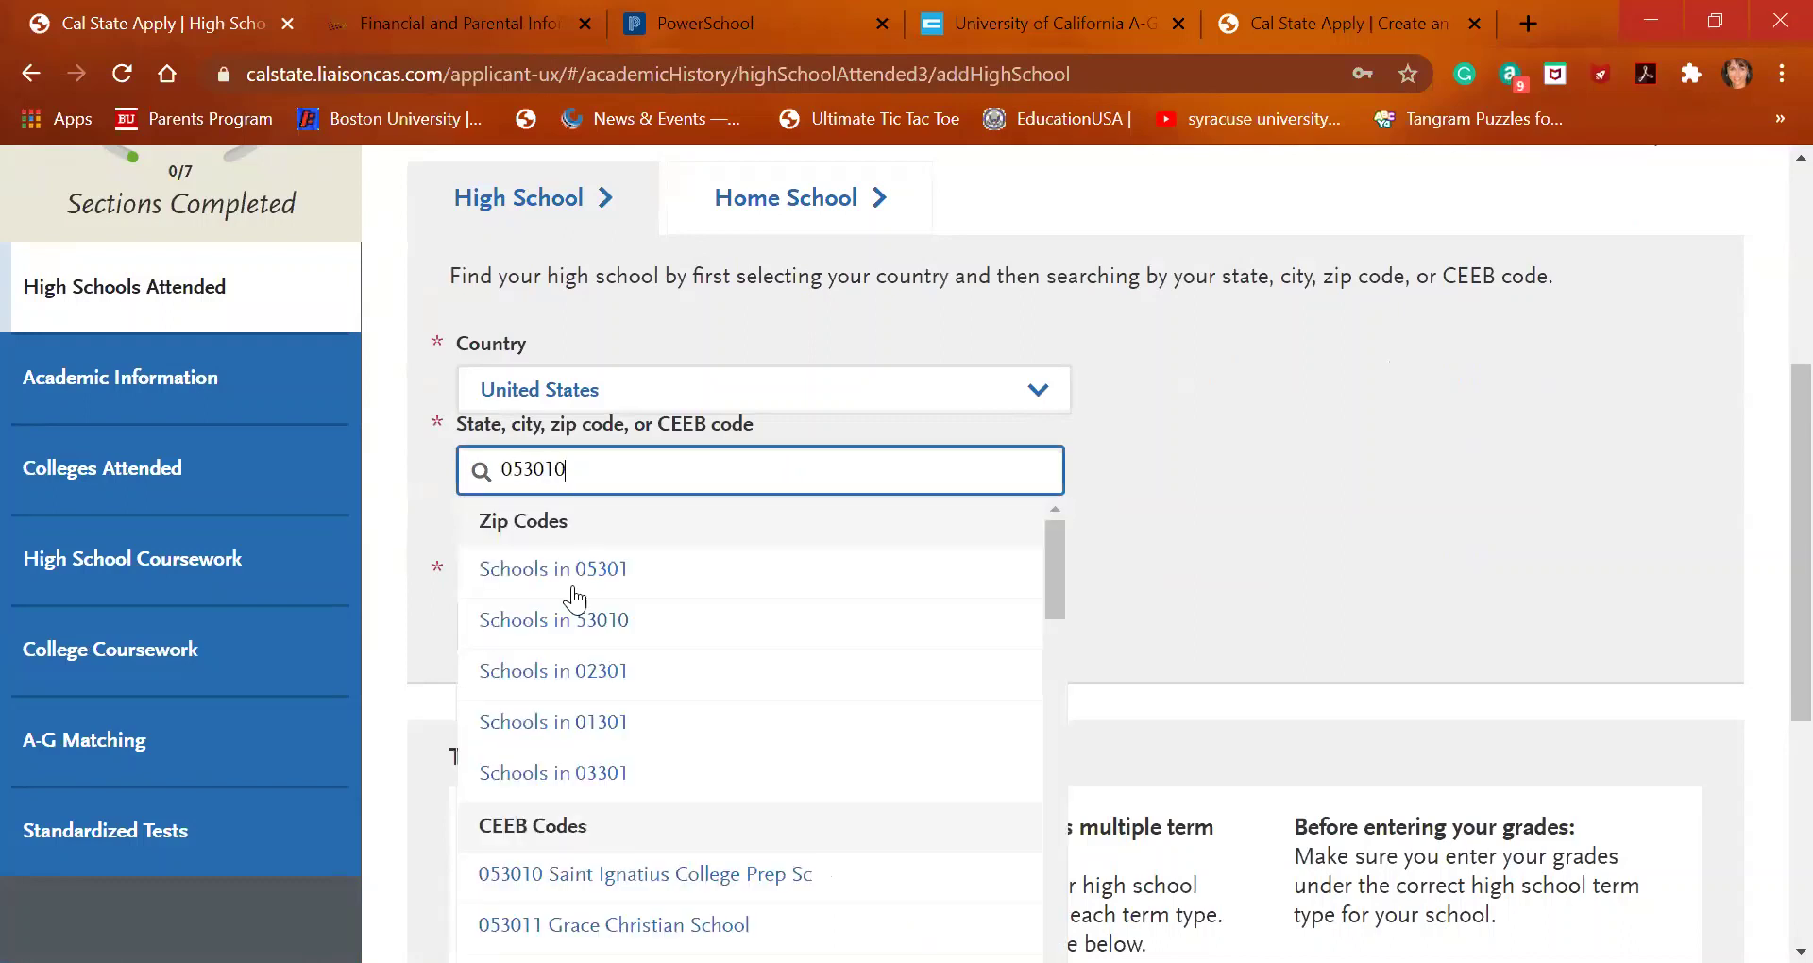
pyautogui.click(625, 876)
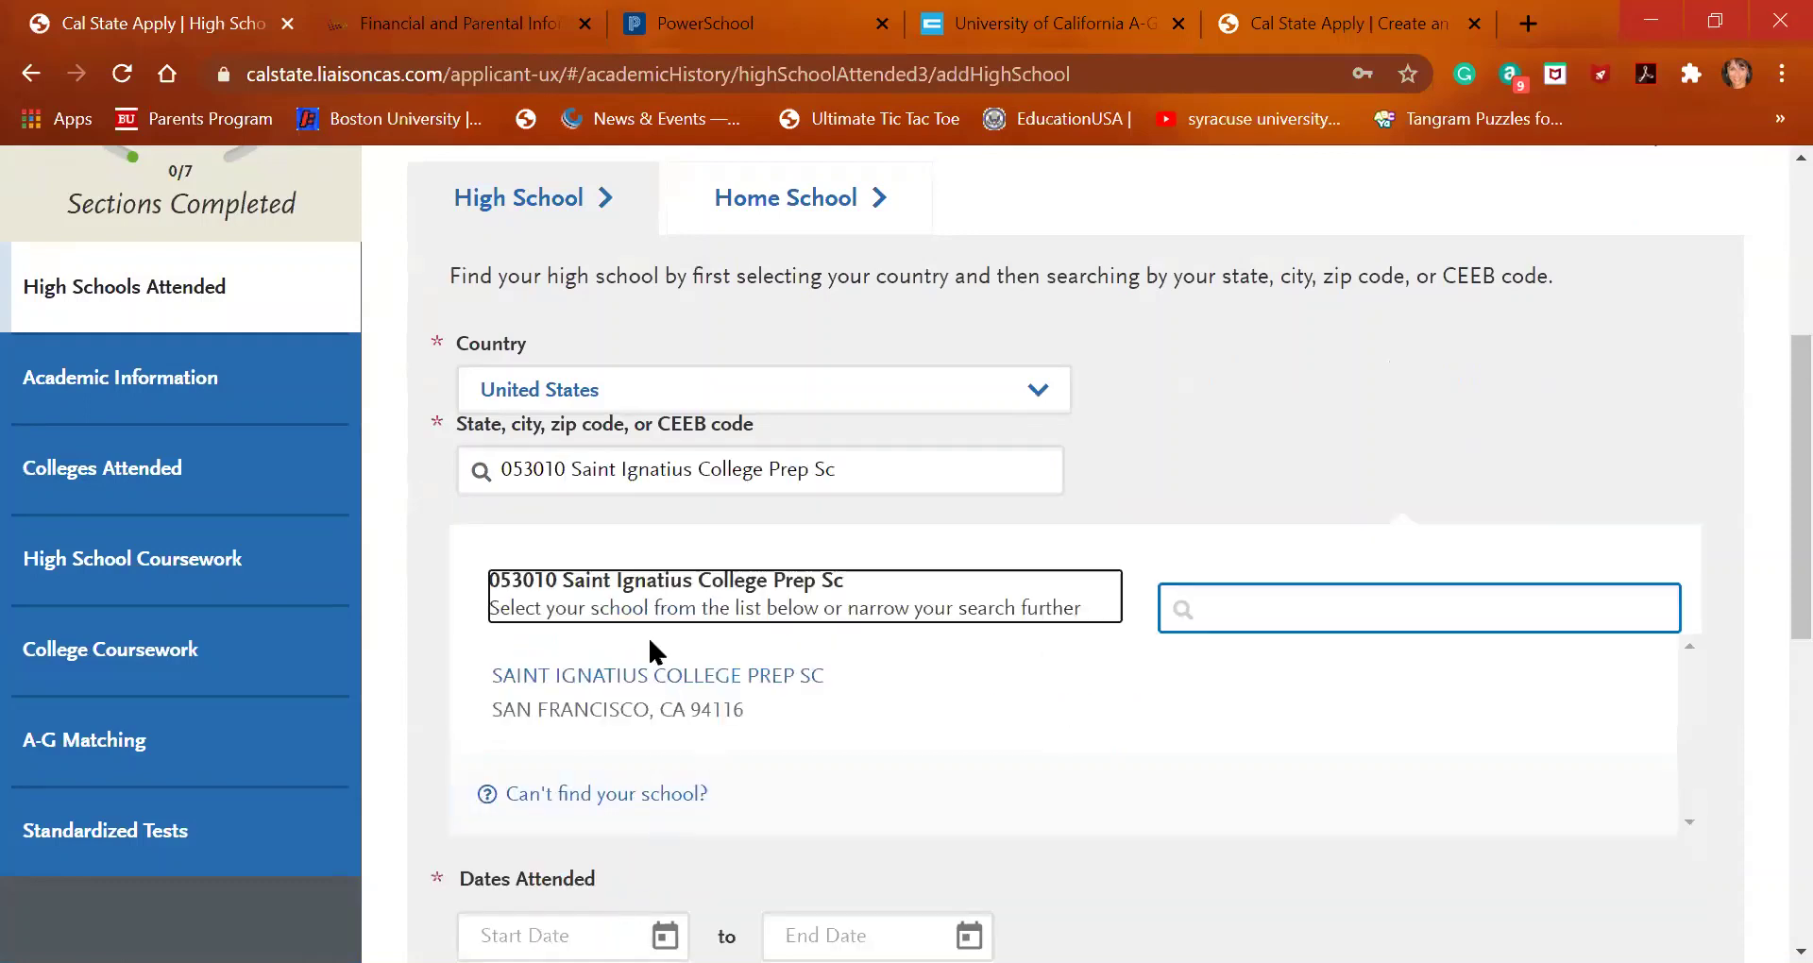
# Select Saint Ignatius College Prep and enter 08/15/2017 as the attendance start date
pyautogui.click(706, 690)
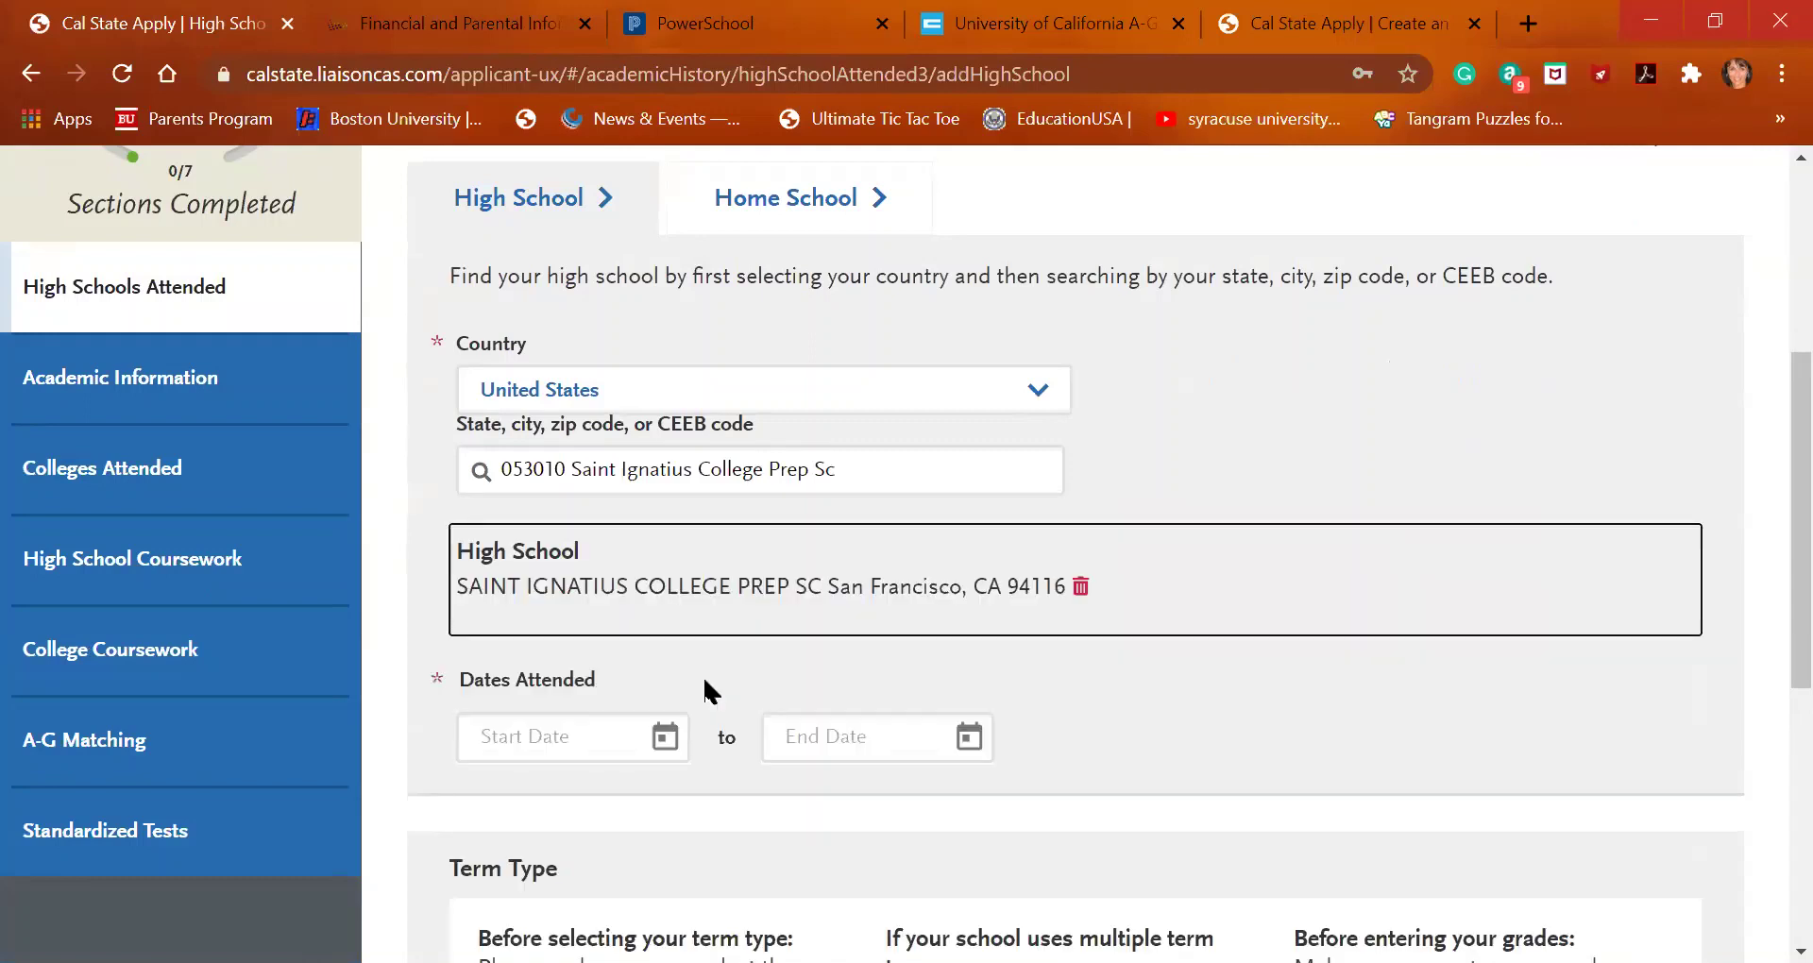
pyautogui.click(608, 706)
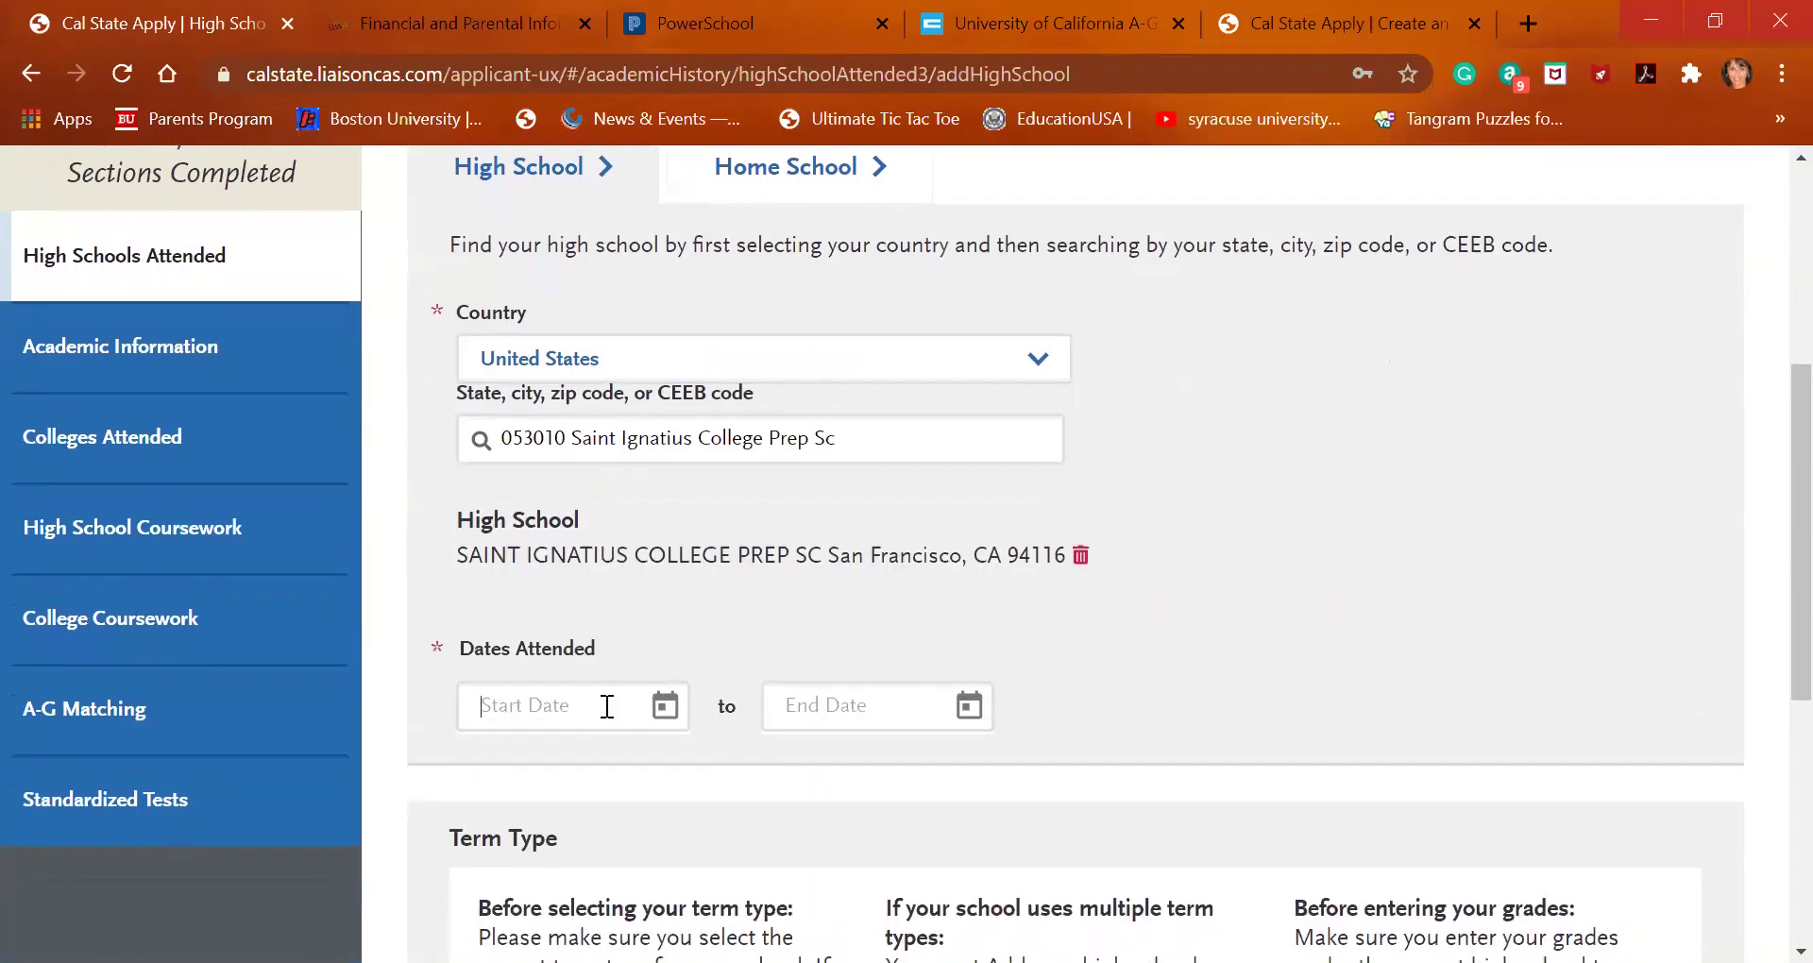
pyautogui.write('08/15/20')
pyautogui.click(667, 708)
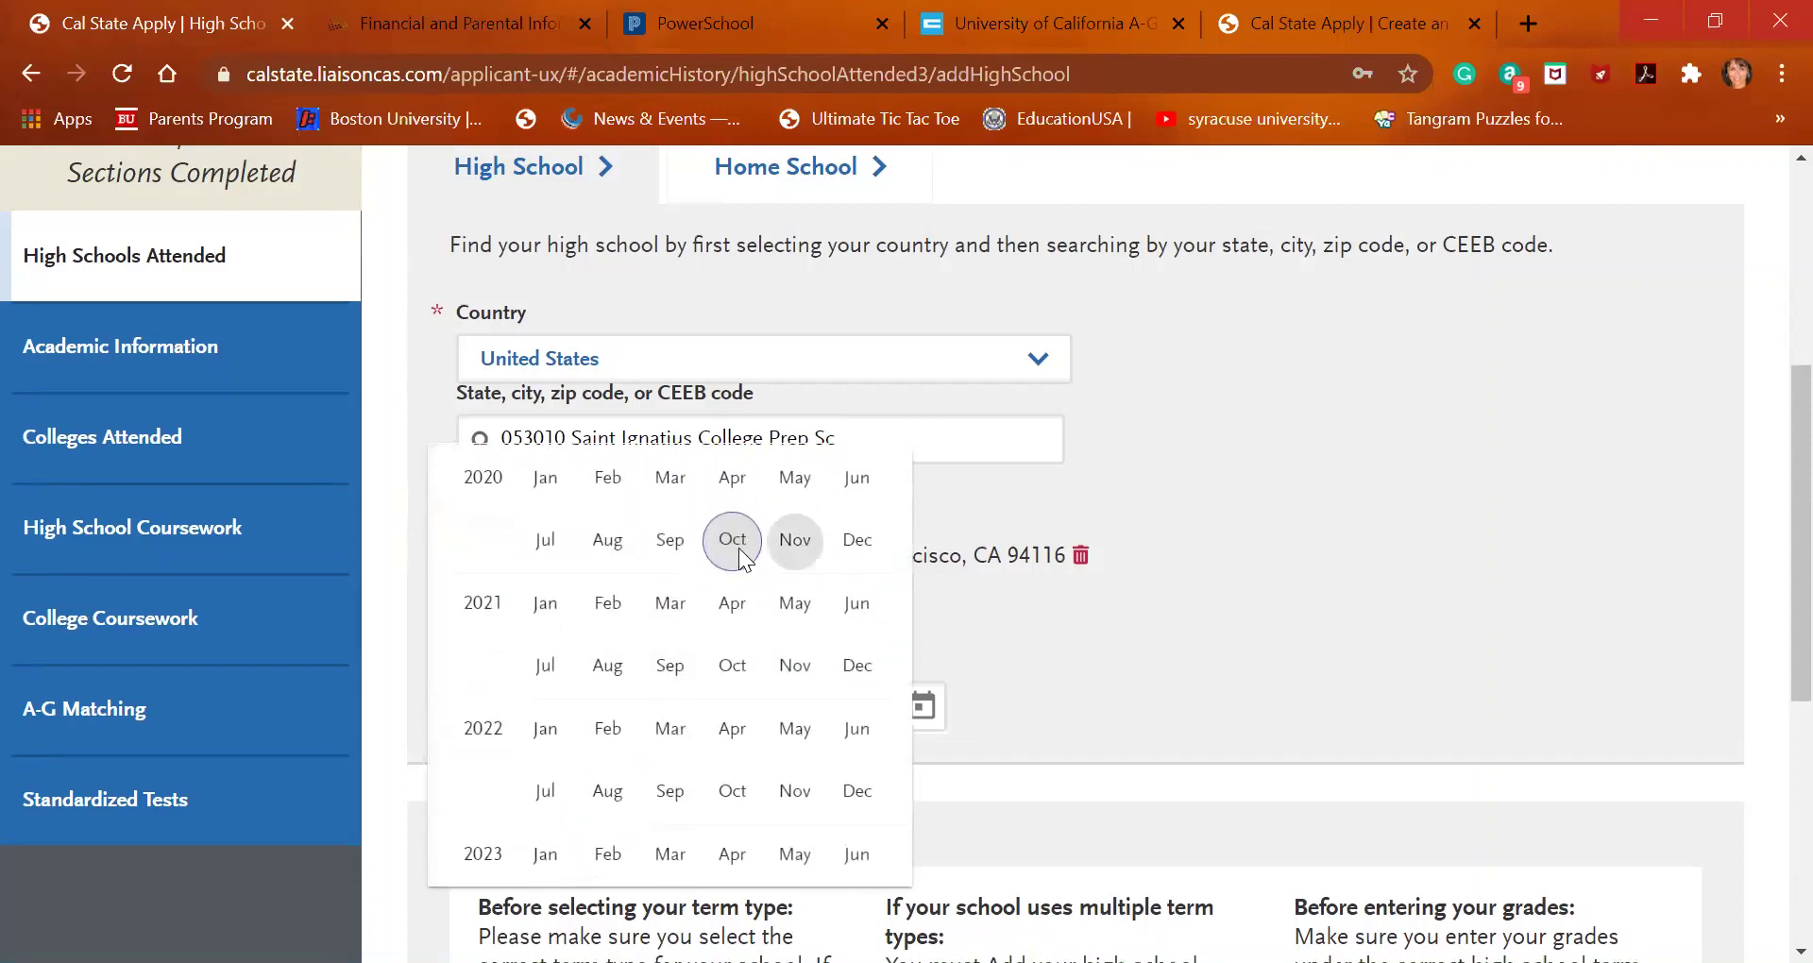
pyautogui.click(997, 622)
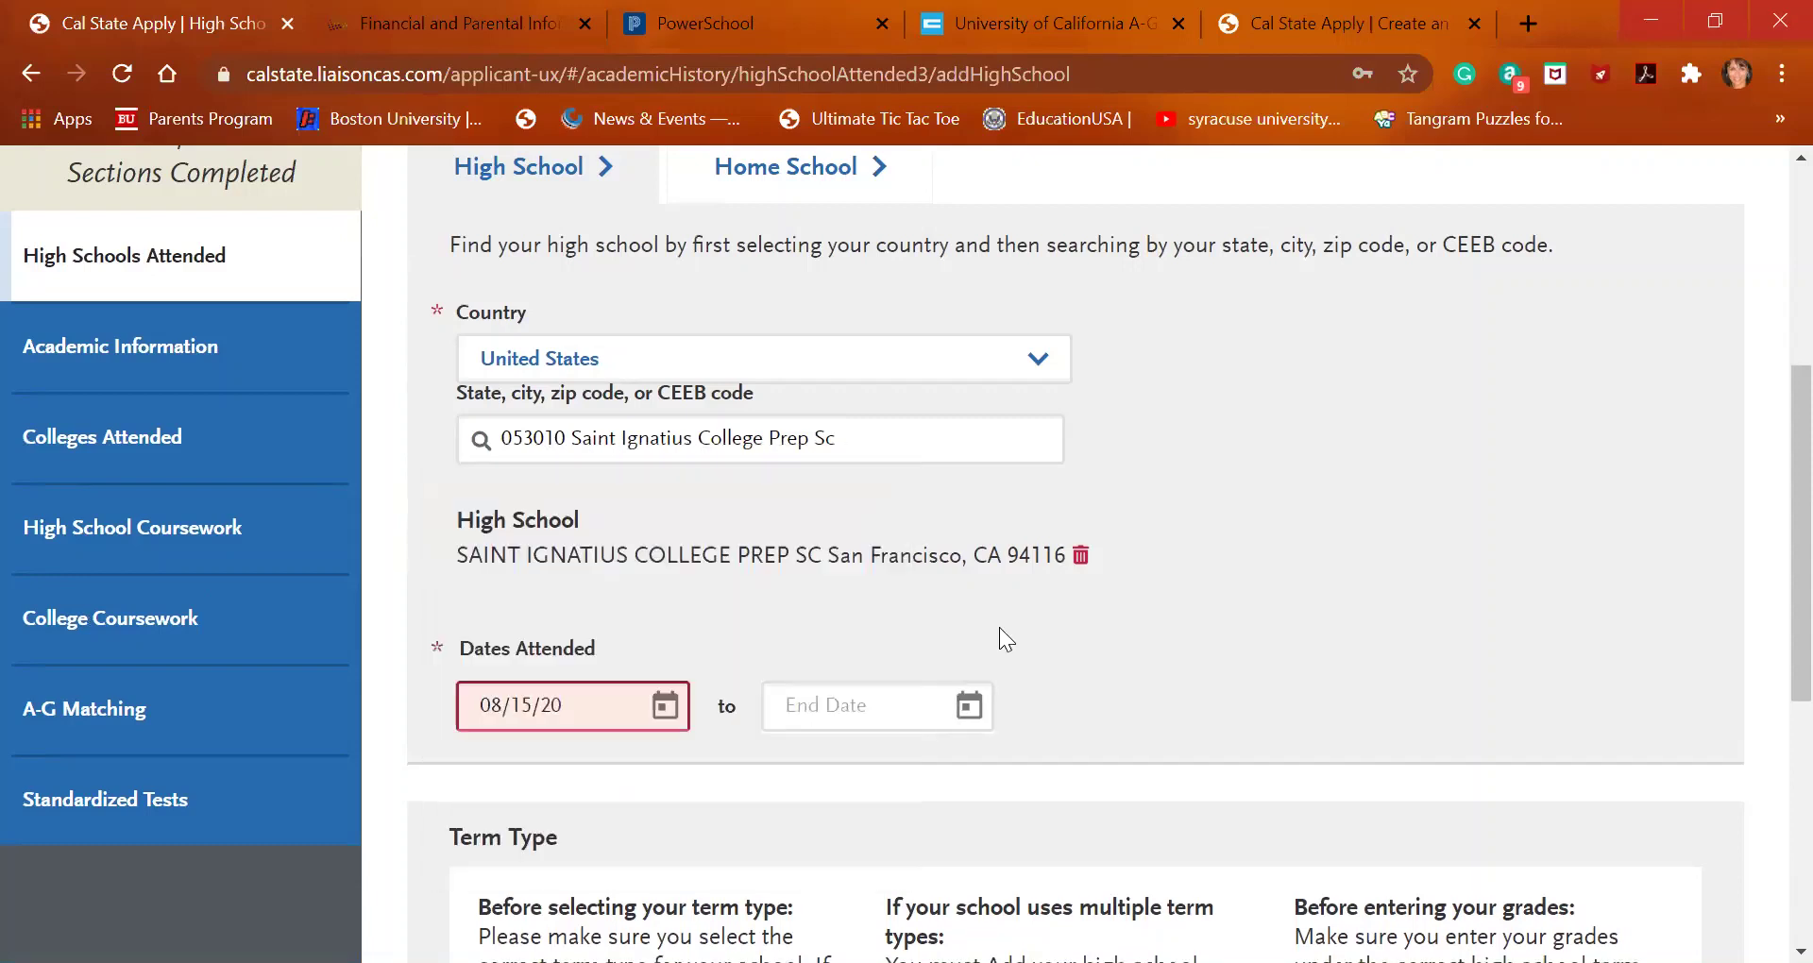
pyautogui.click(595, 713)
pyautogui.write('17')
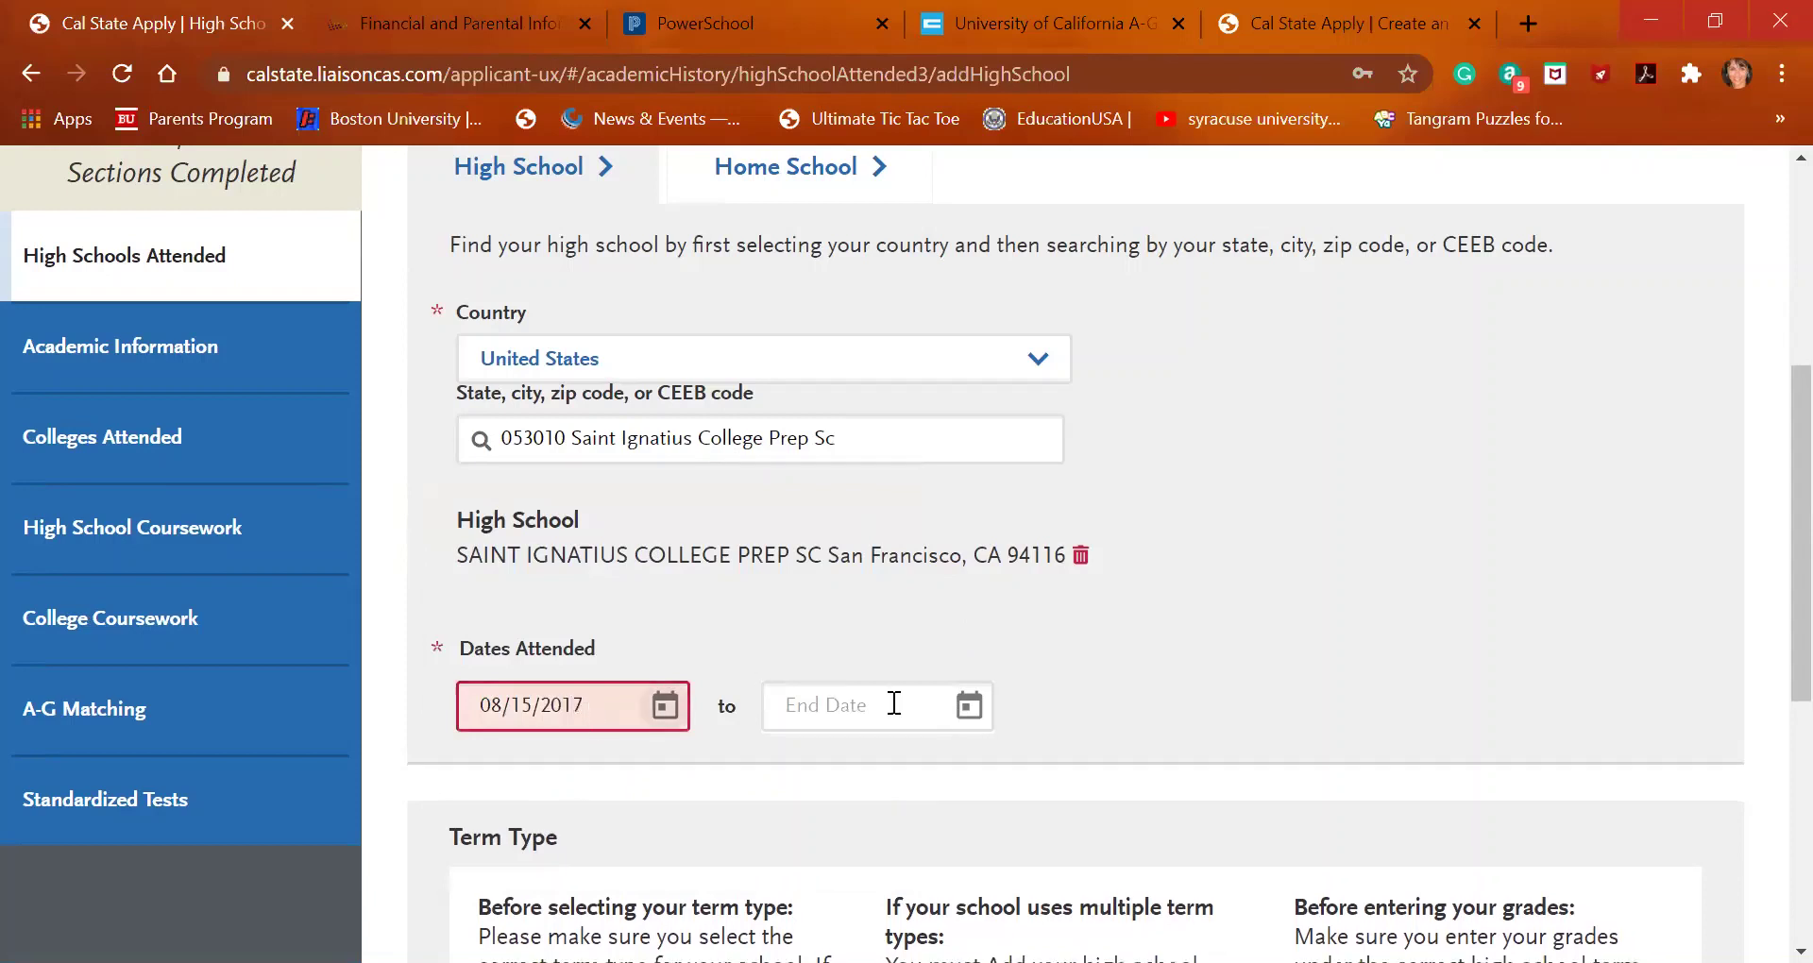
# Begin the attendance end date with month 05
pyautogui.click(855, 707)
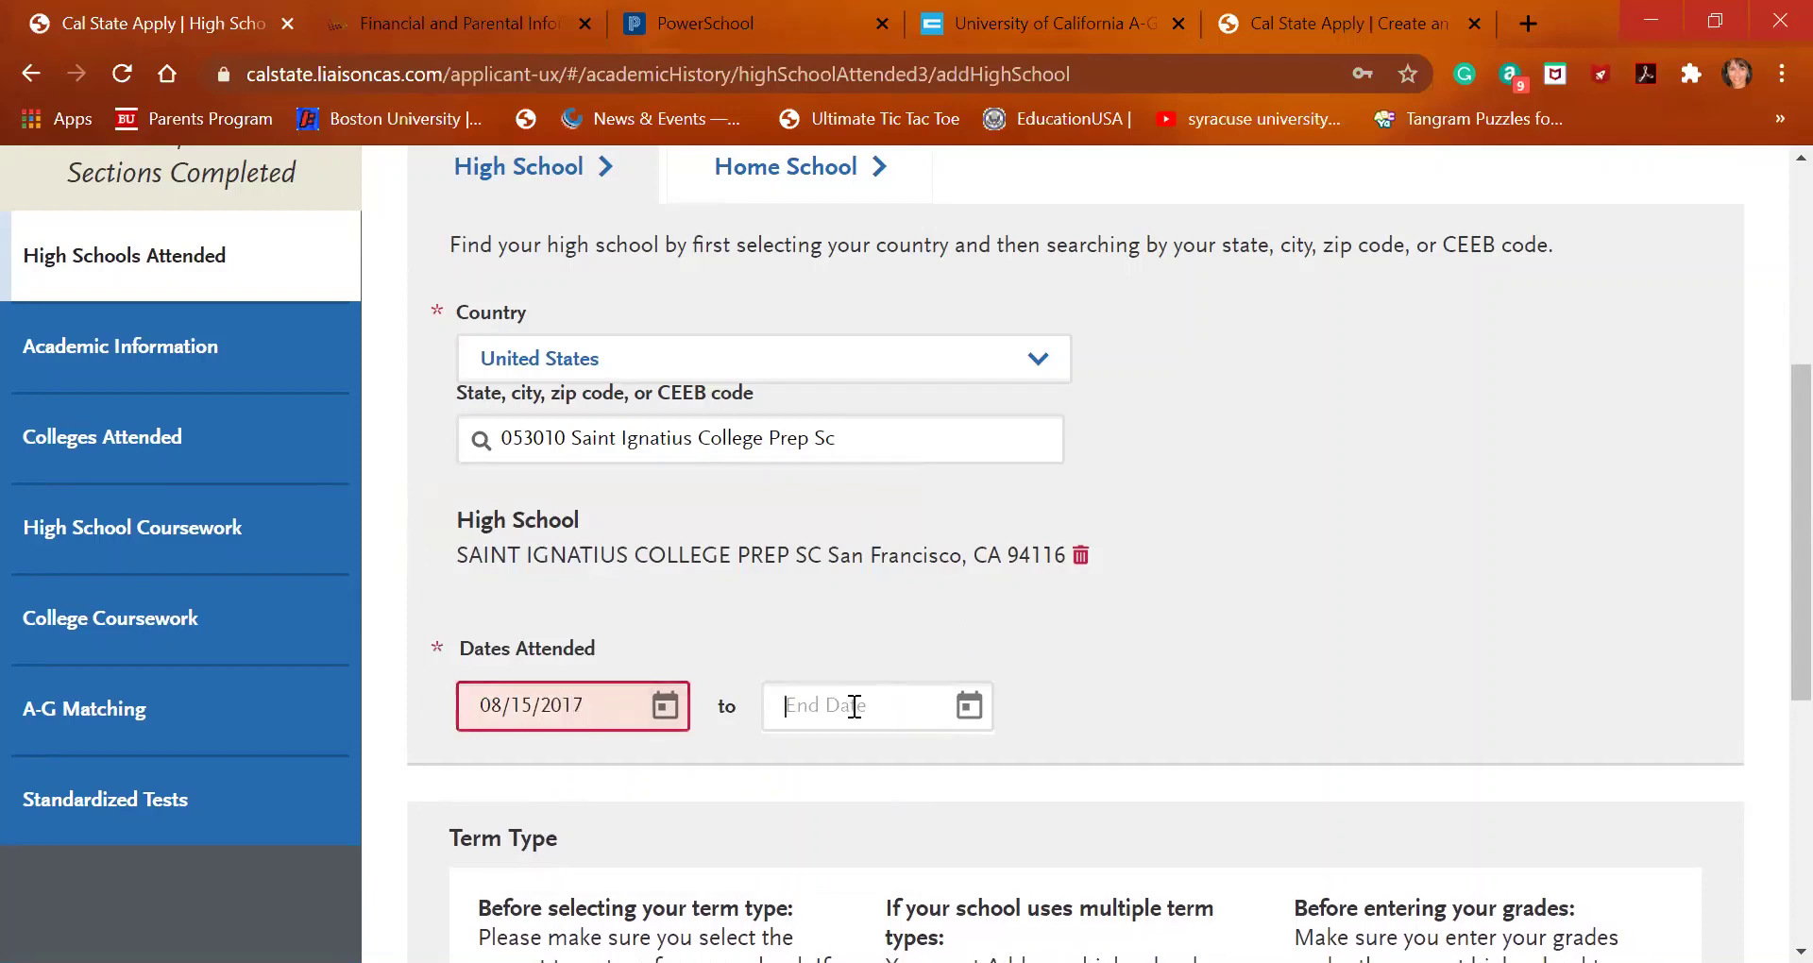
pyautogui.write('08')
pyautogui.press('BackSpace')
pyautogui.press('BackSpace')
pyautogui.write('0')
pyautogui.write('5')
# Search 'siprep important dates' in a new tab and find May graduation on the 2020-2021 page
pyautogui.click(1527, 29)
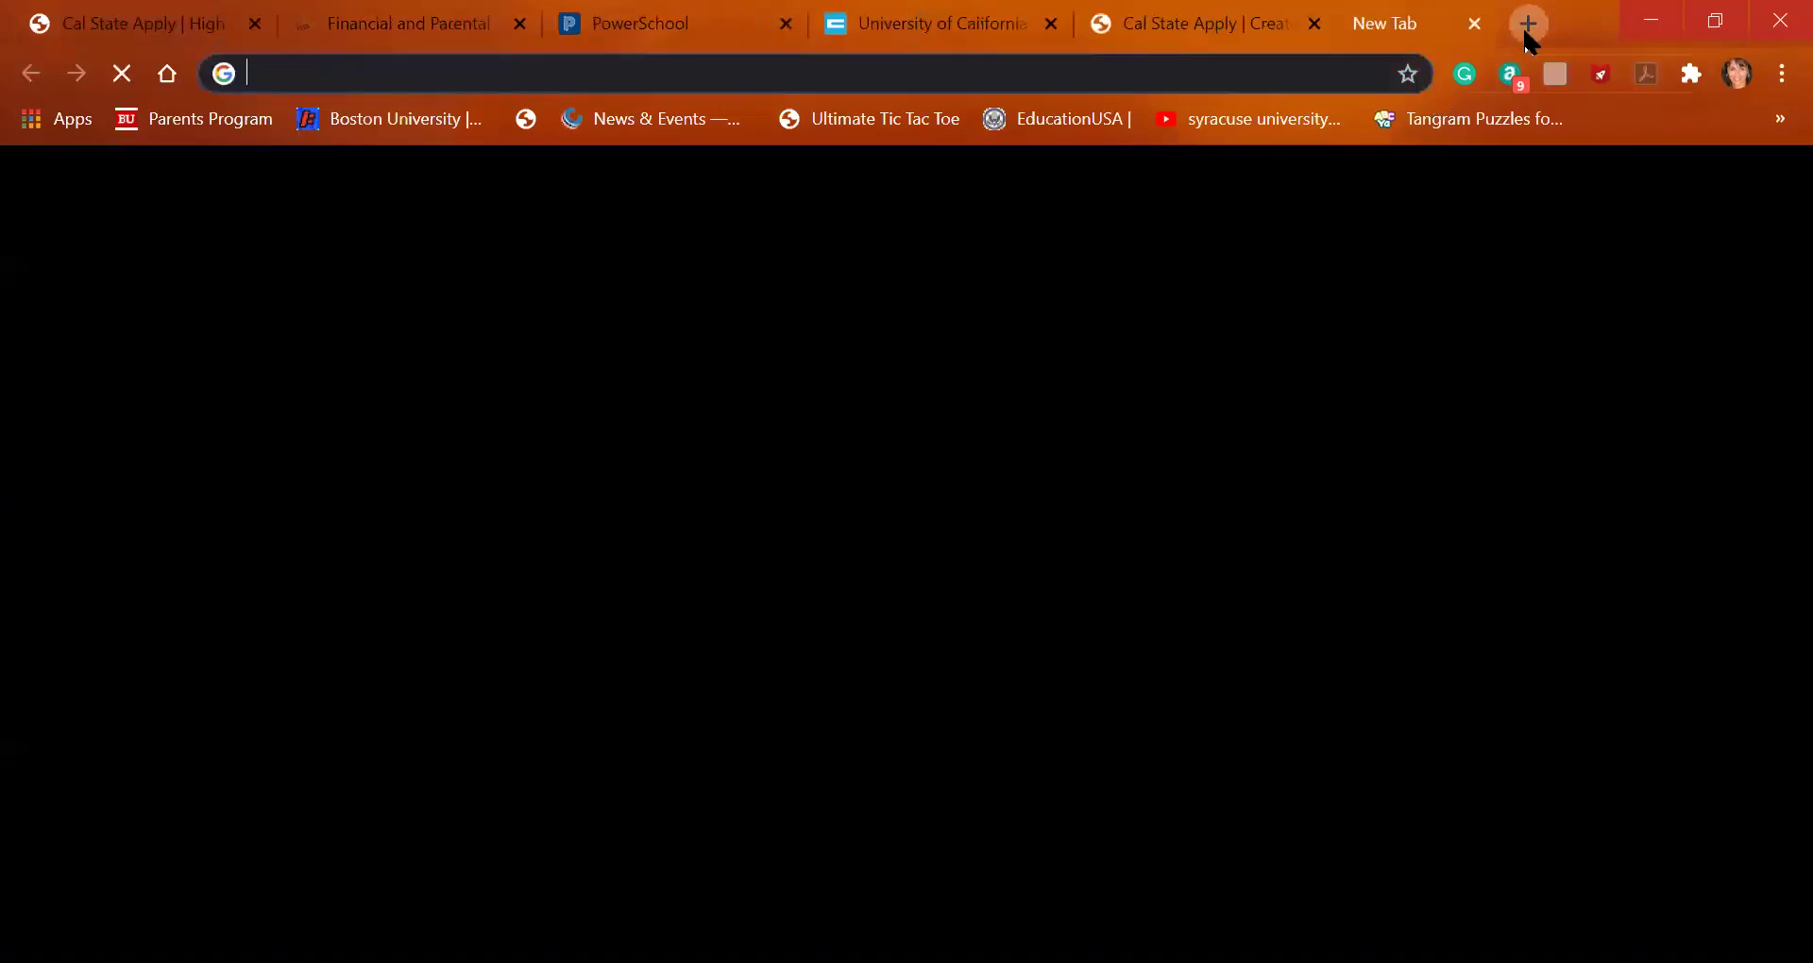
pyautogui.write('siprep impor')
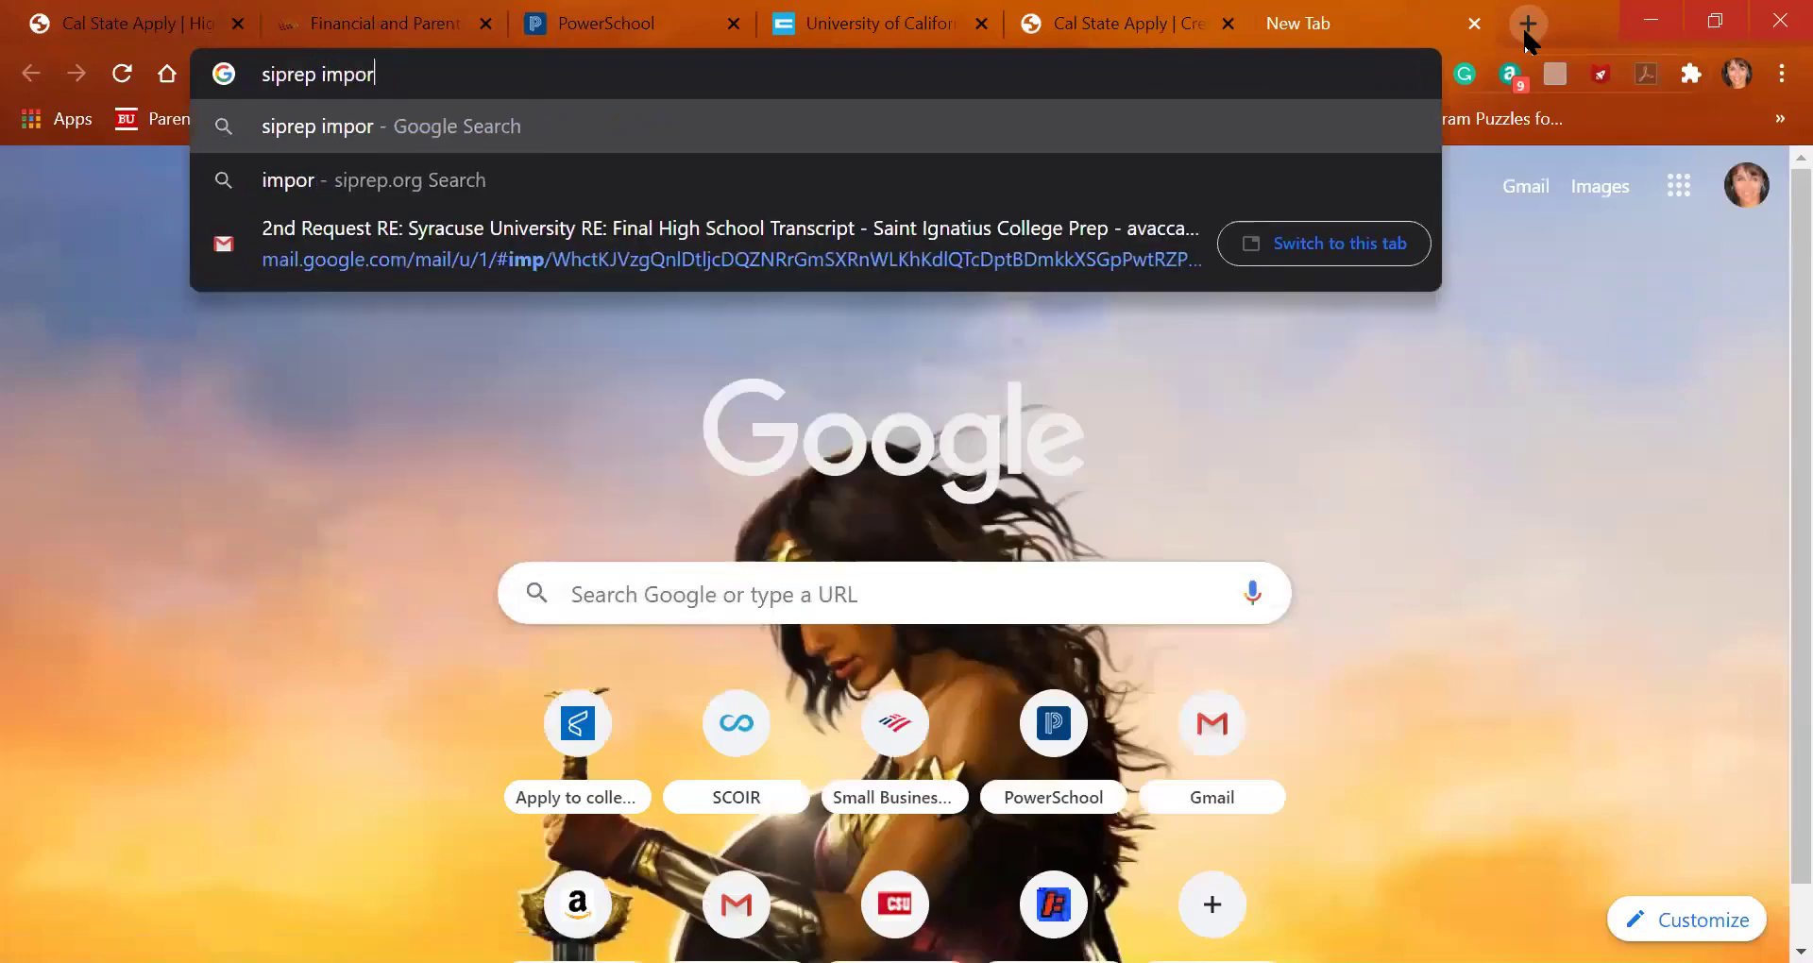
pyautogui.write('tant dates')
pyautogui.press('Return')
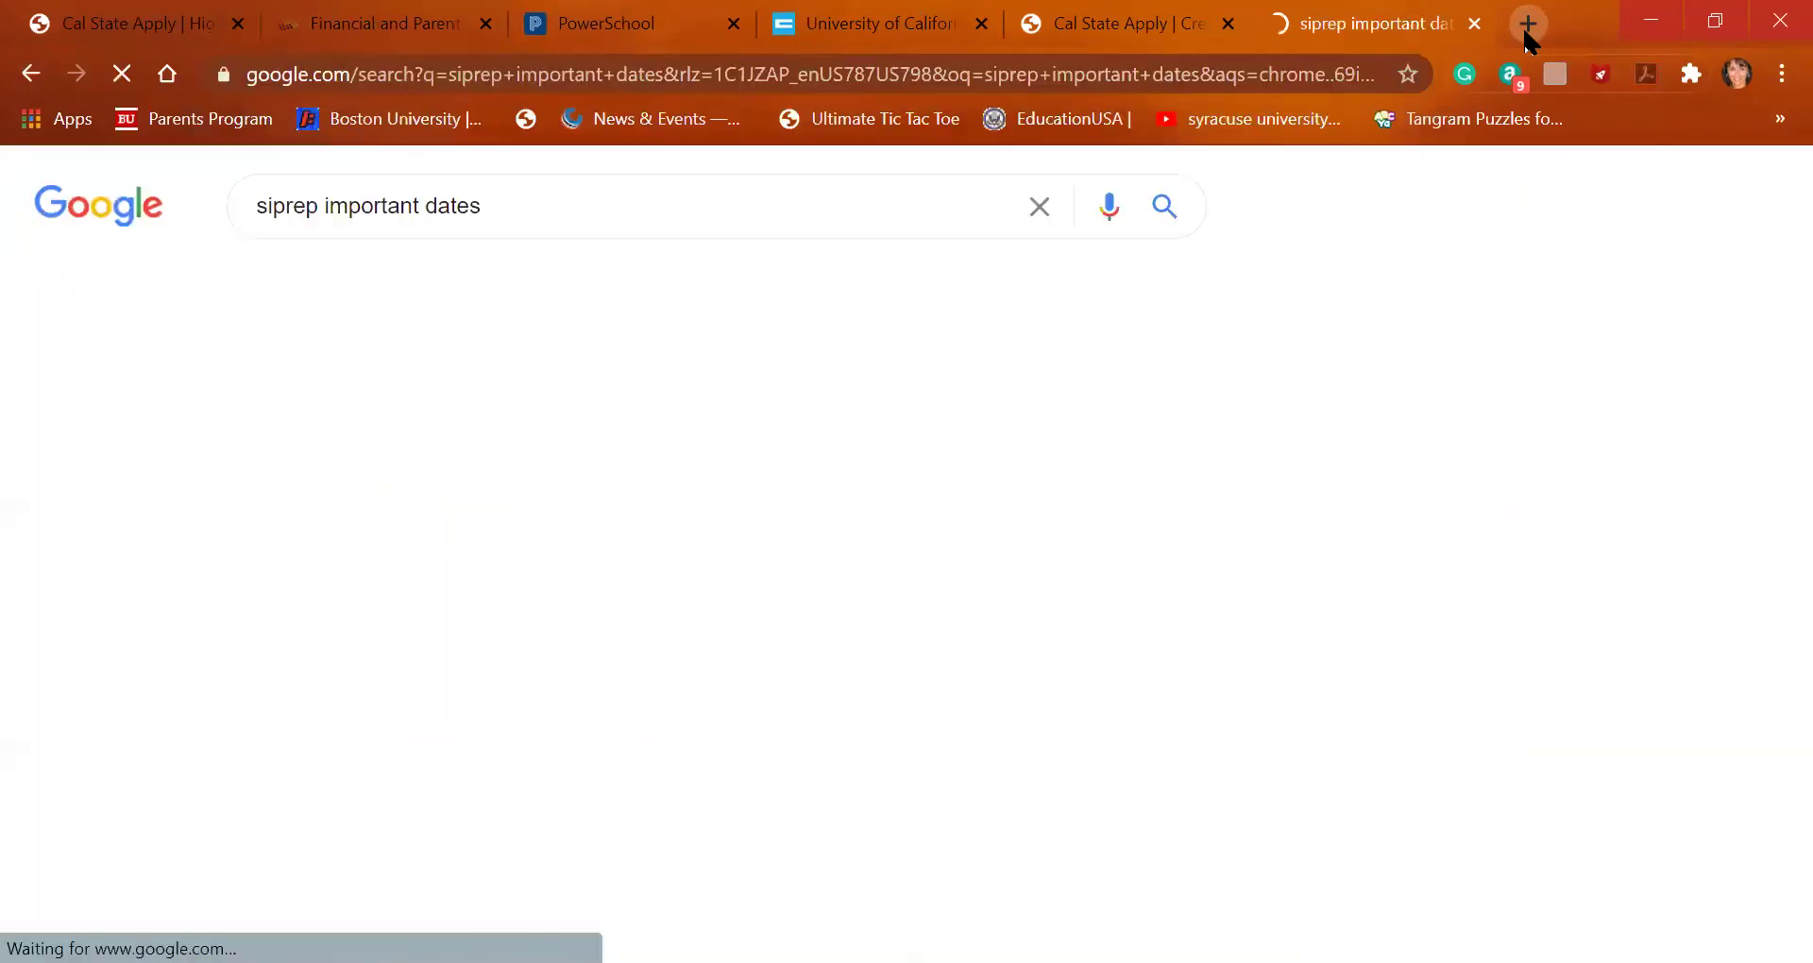
pyautogui.click(696, 442)
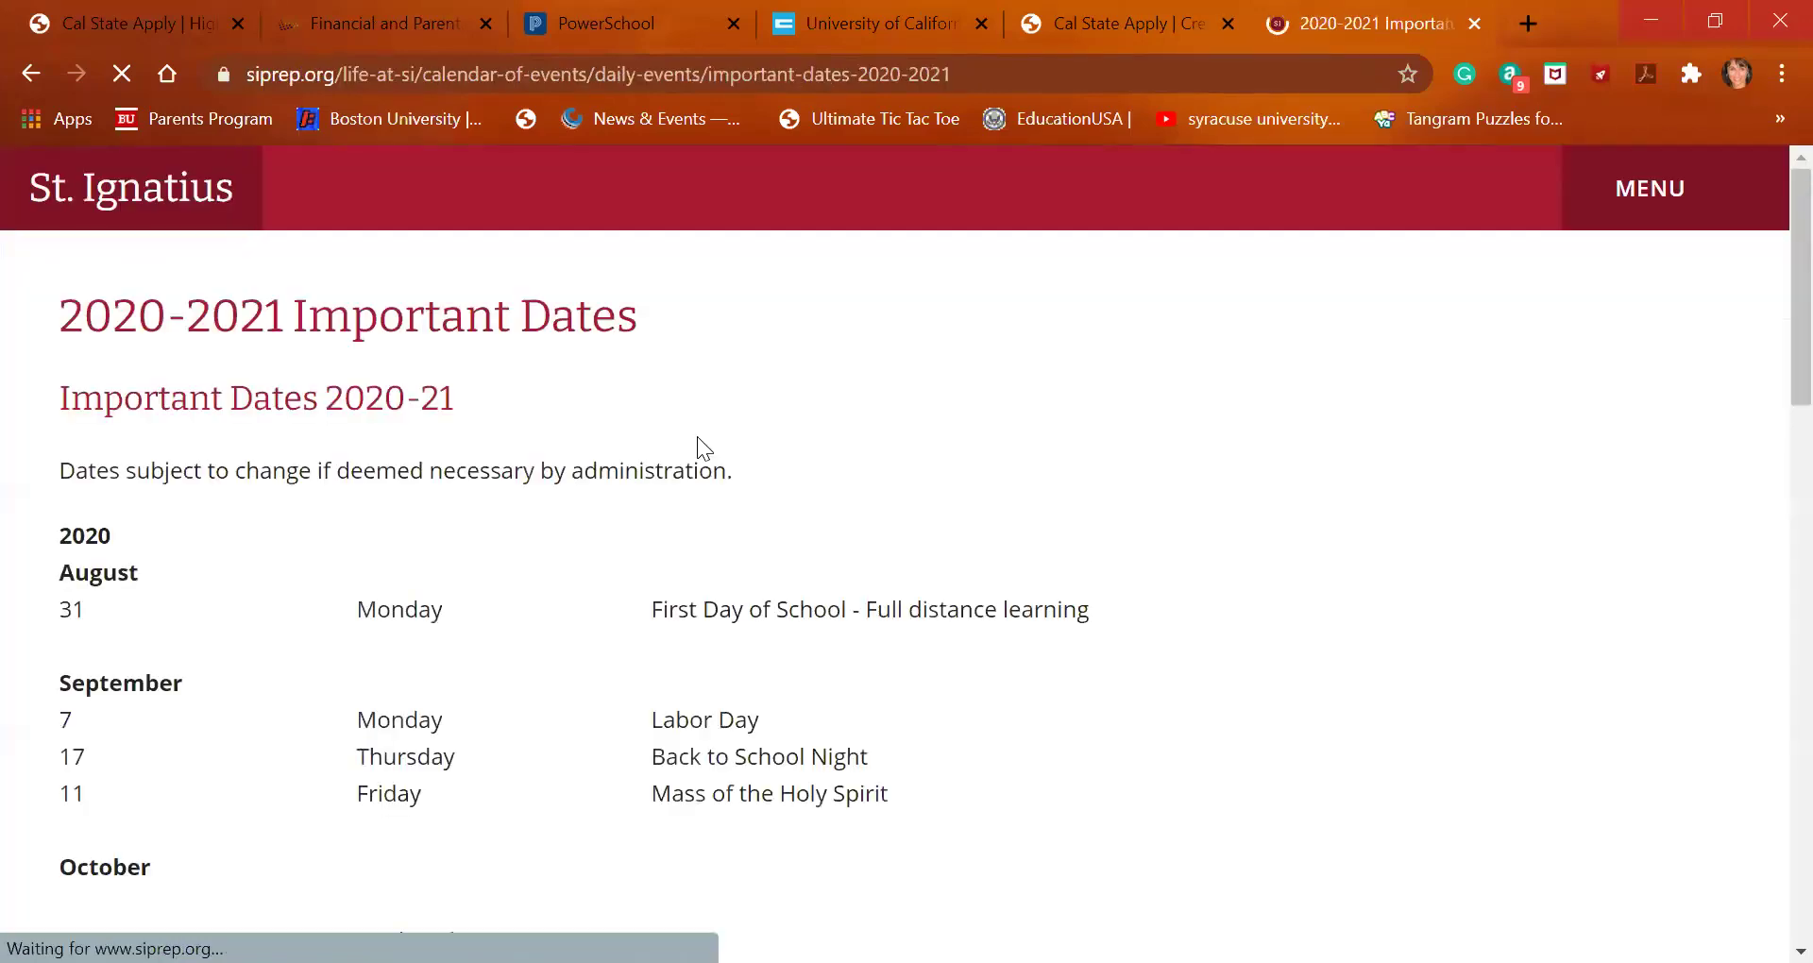
pyautogui.scroll(-15, 686, 682)
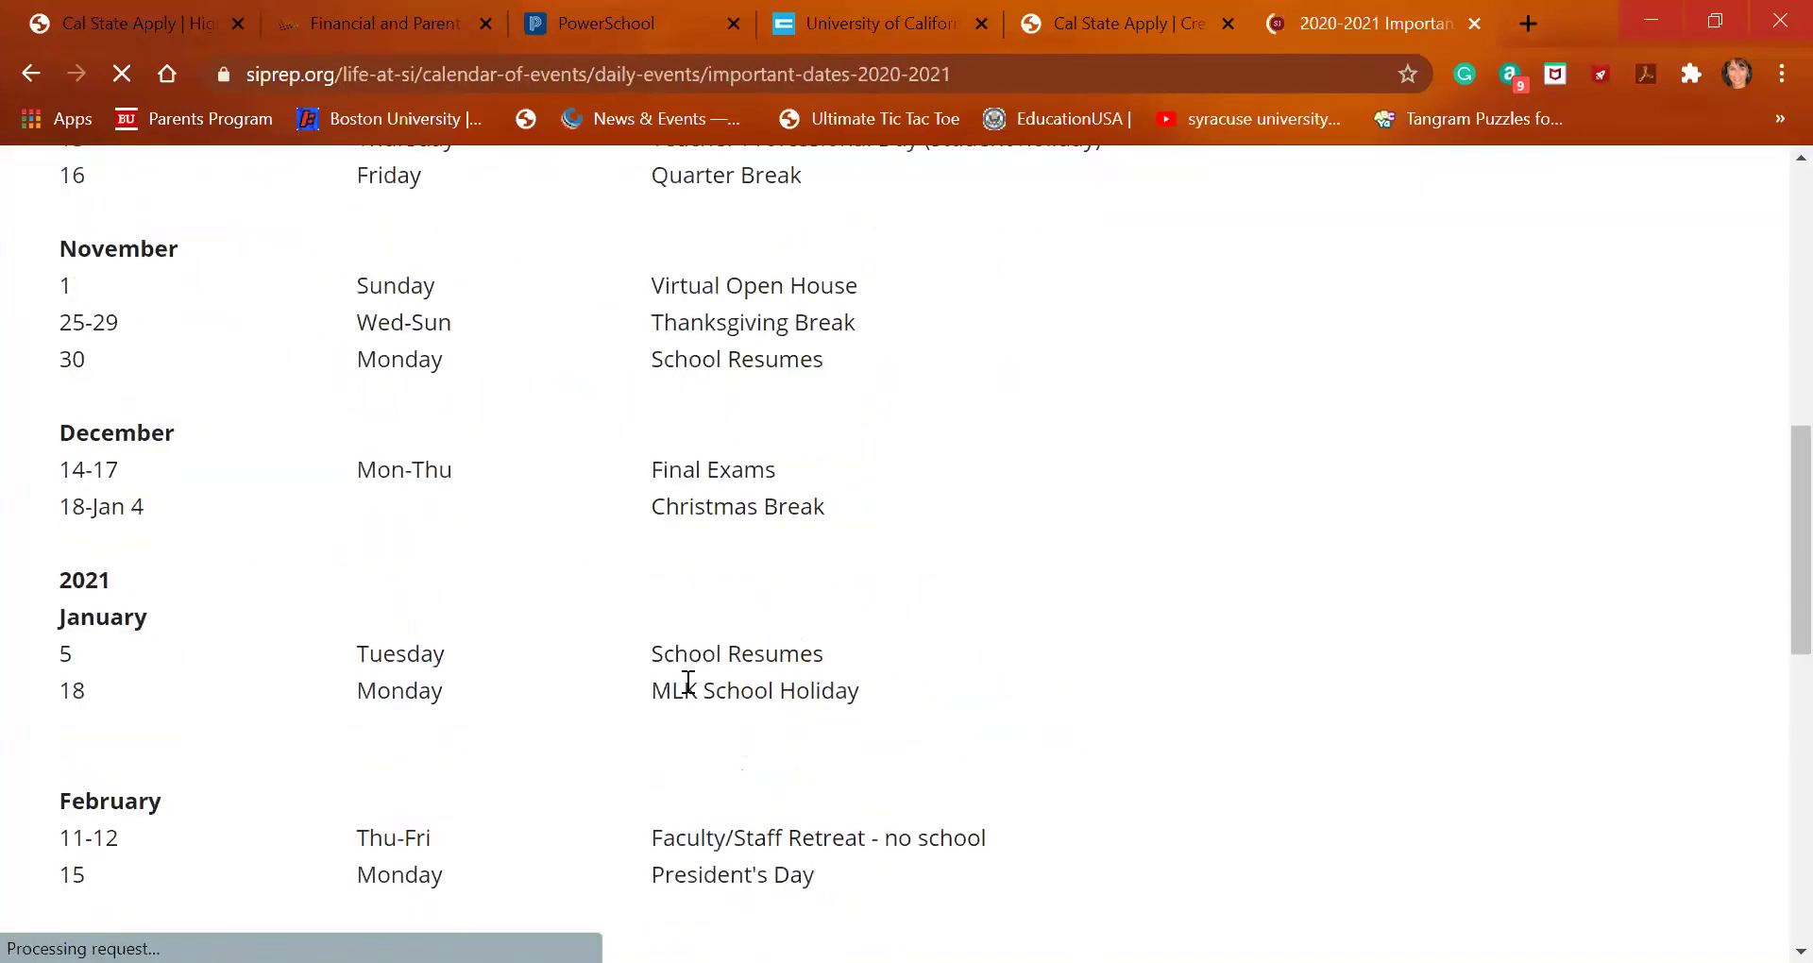
pyautogui.scroll(-2, 685, 682)
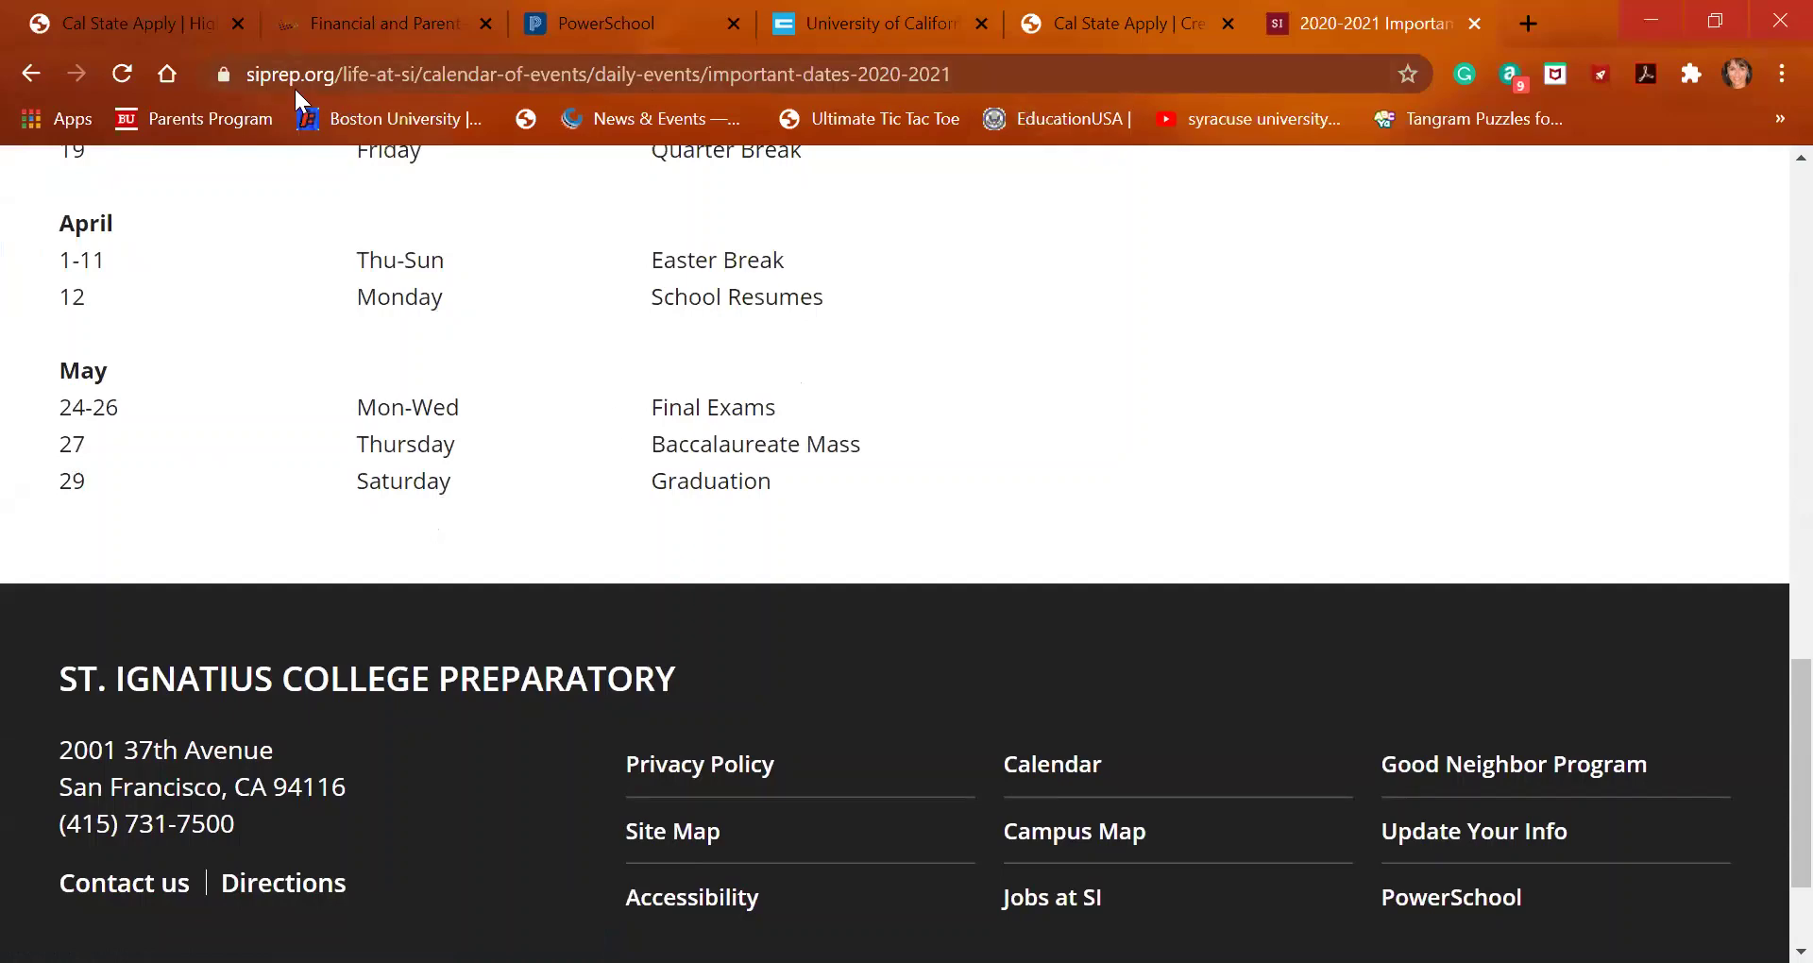
pyautogui.click(144, 23)
# Complete the end date as 05/29/2021 and retype the start date's year as 17
pyautogui.write('/')
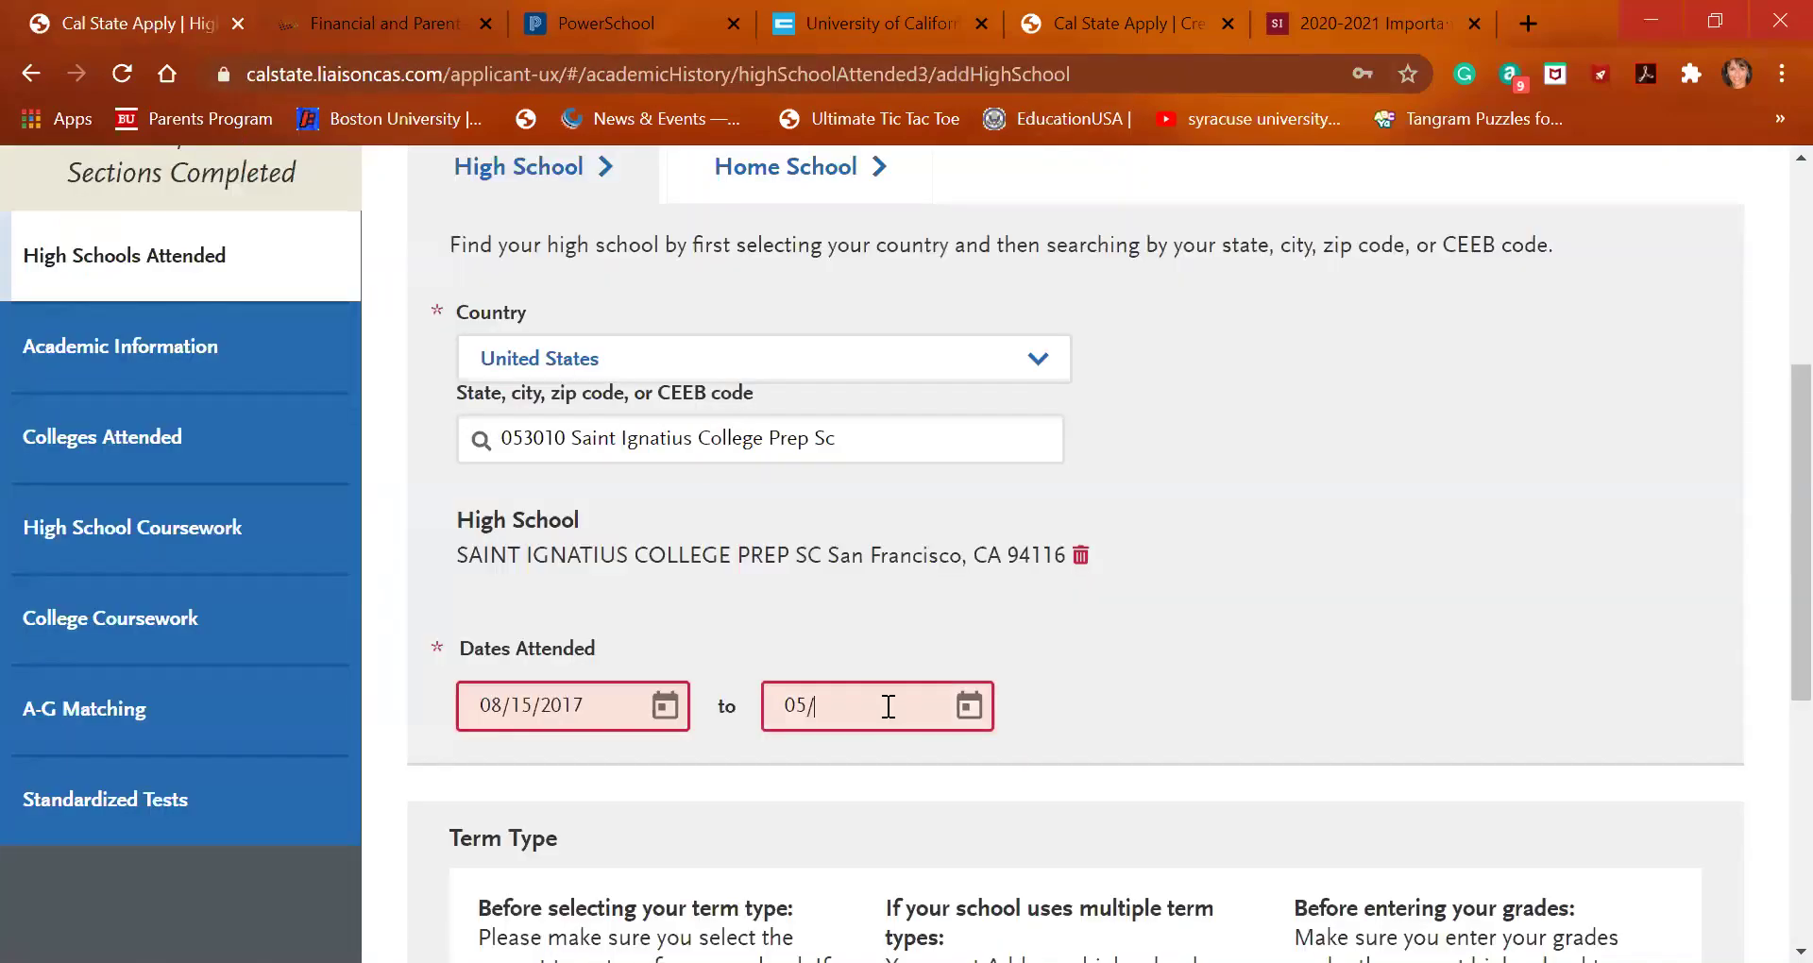
pyautogui.write('29/2021')
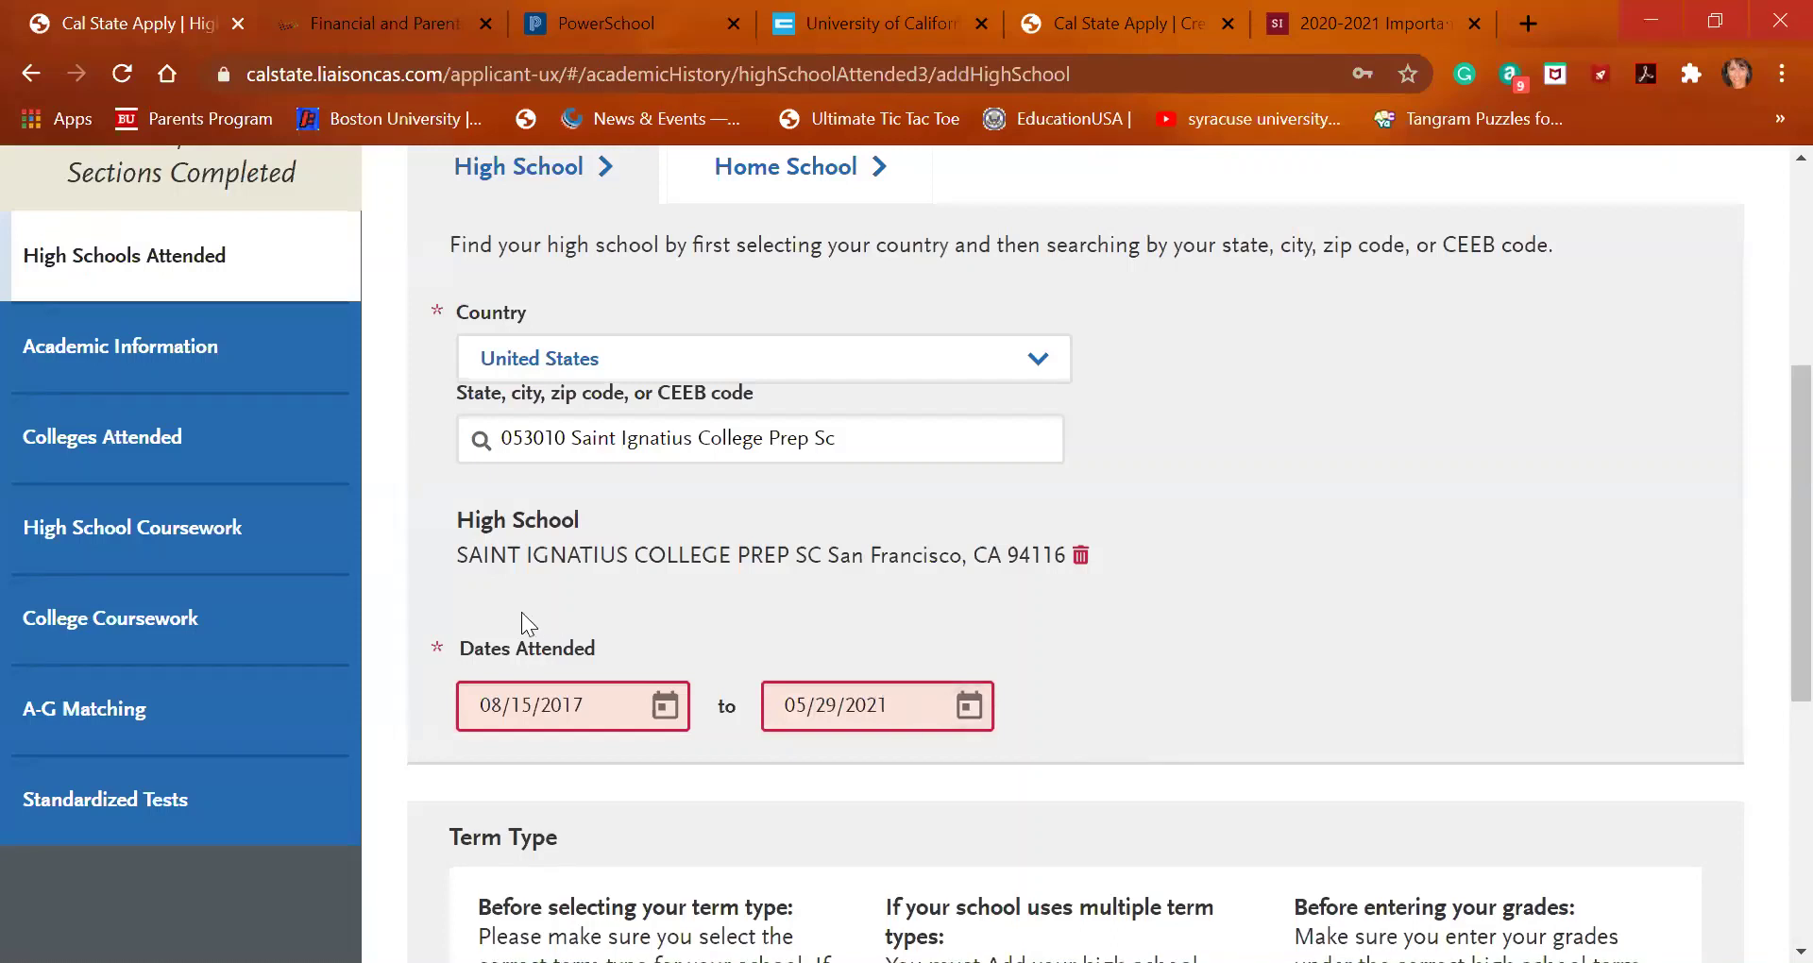
pyautogui.click(603, 701)
pyautogui.press('BackSpace')
pyautogui.press('BackSpace')
pyautogui.press('BackSpace')
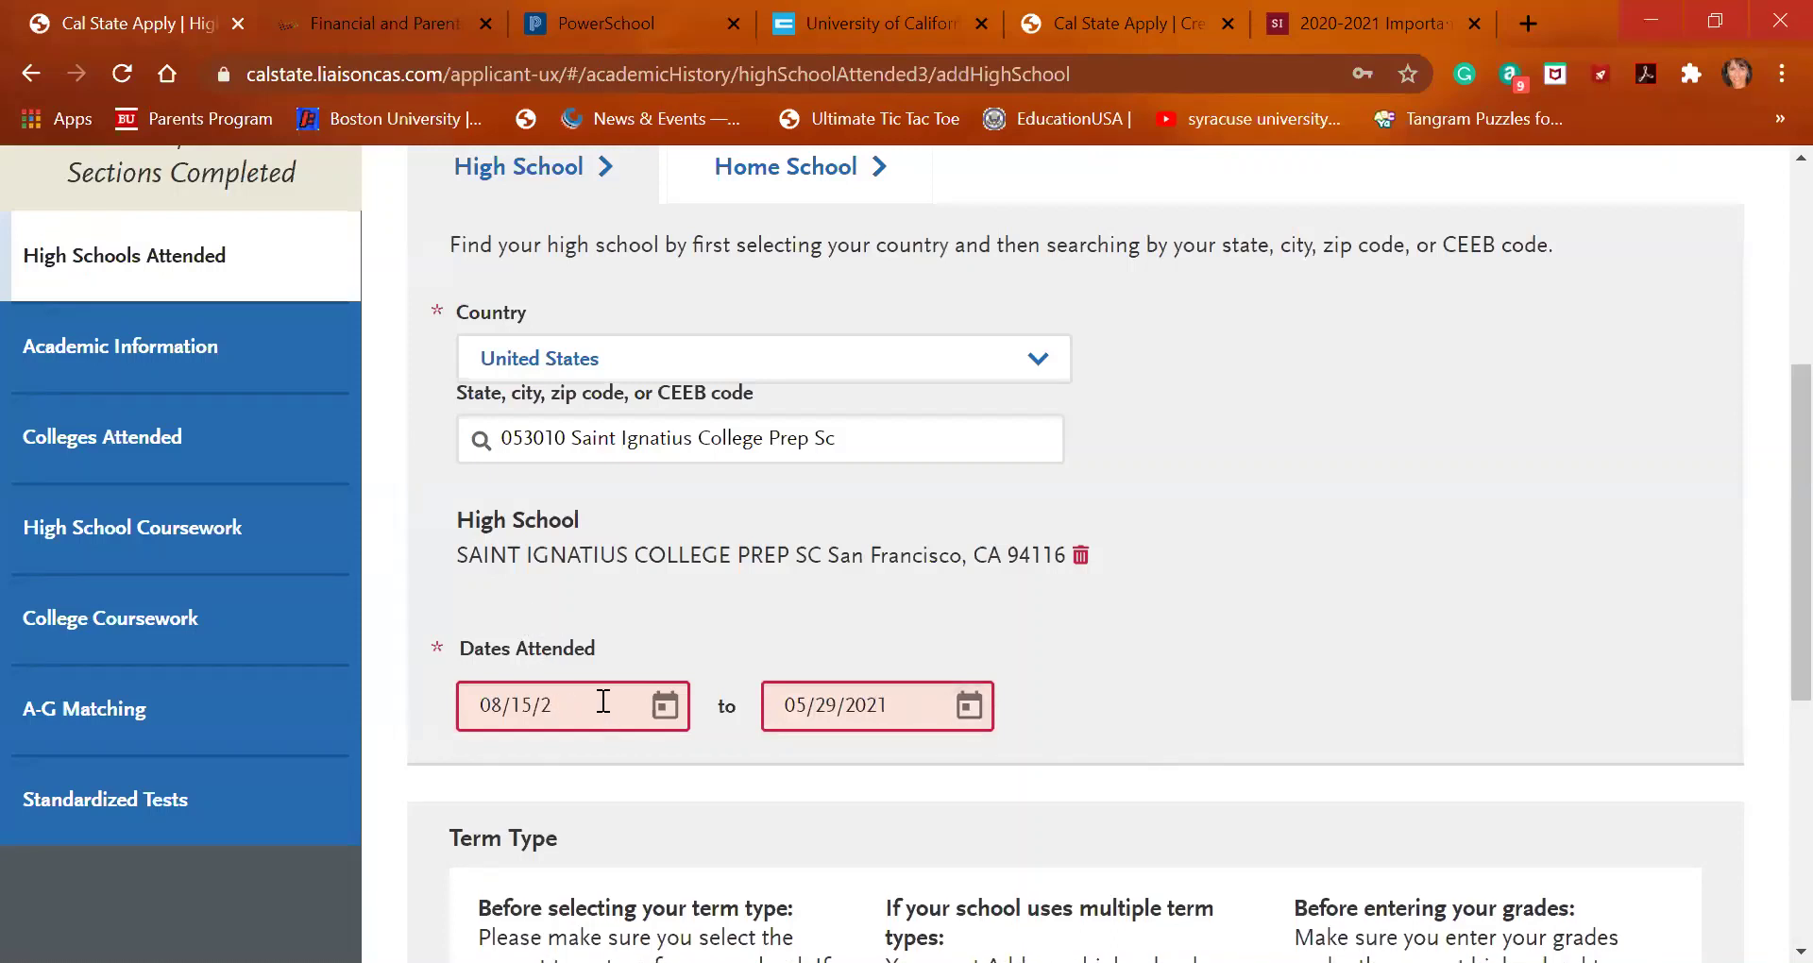
pyautogui.write('17')
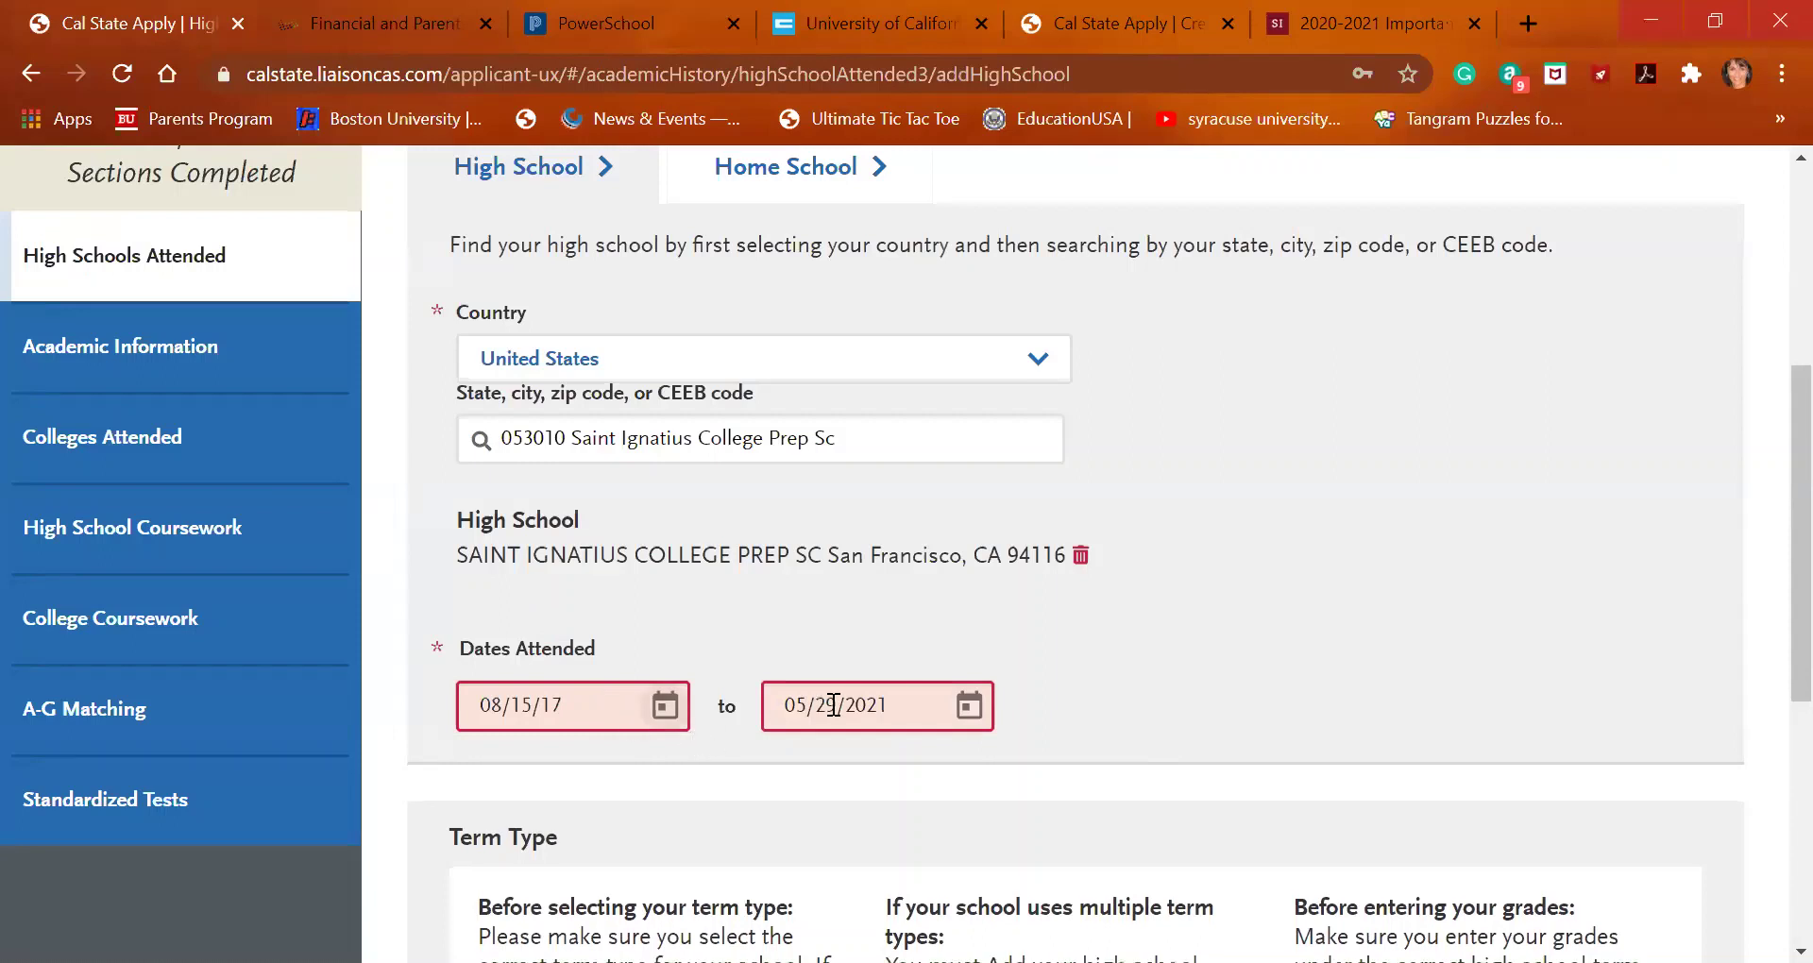
# Use the month pickers to set the start to August 2017 and the end to May 2021
pyautogui.click(663, 706)
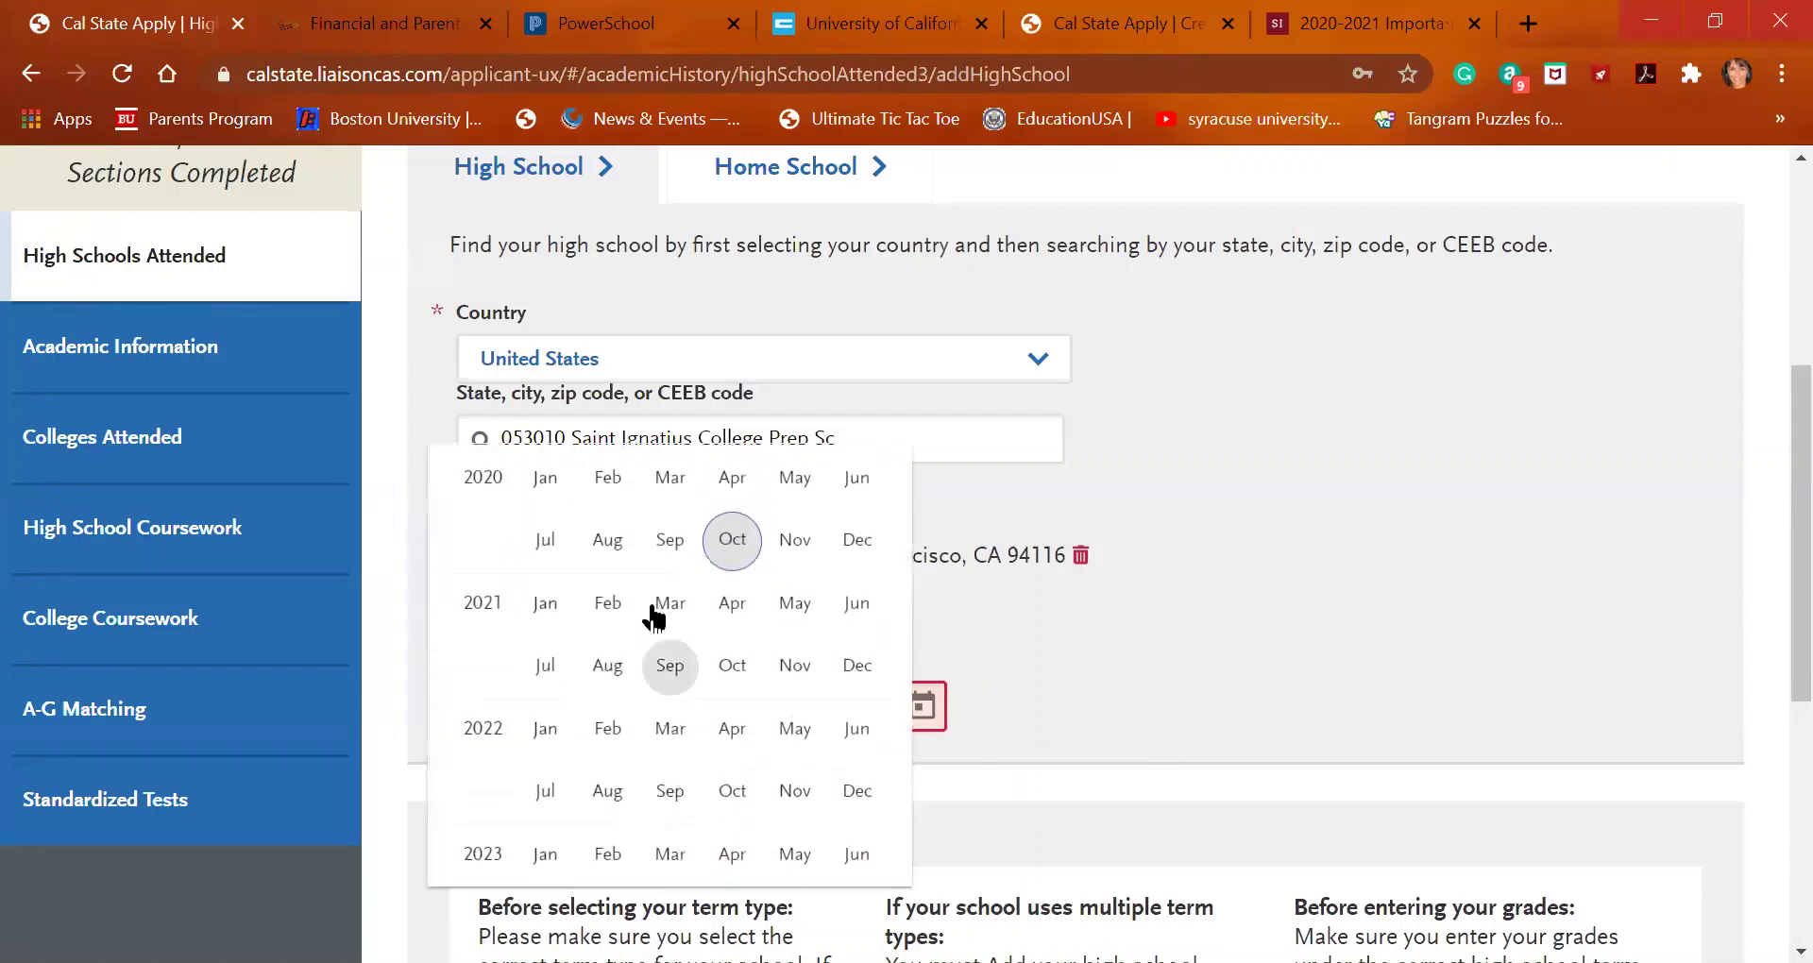
pyautogui.scroll(9, 640, 672)
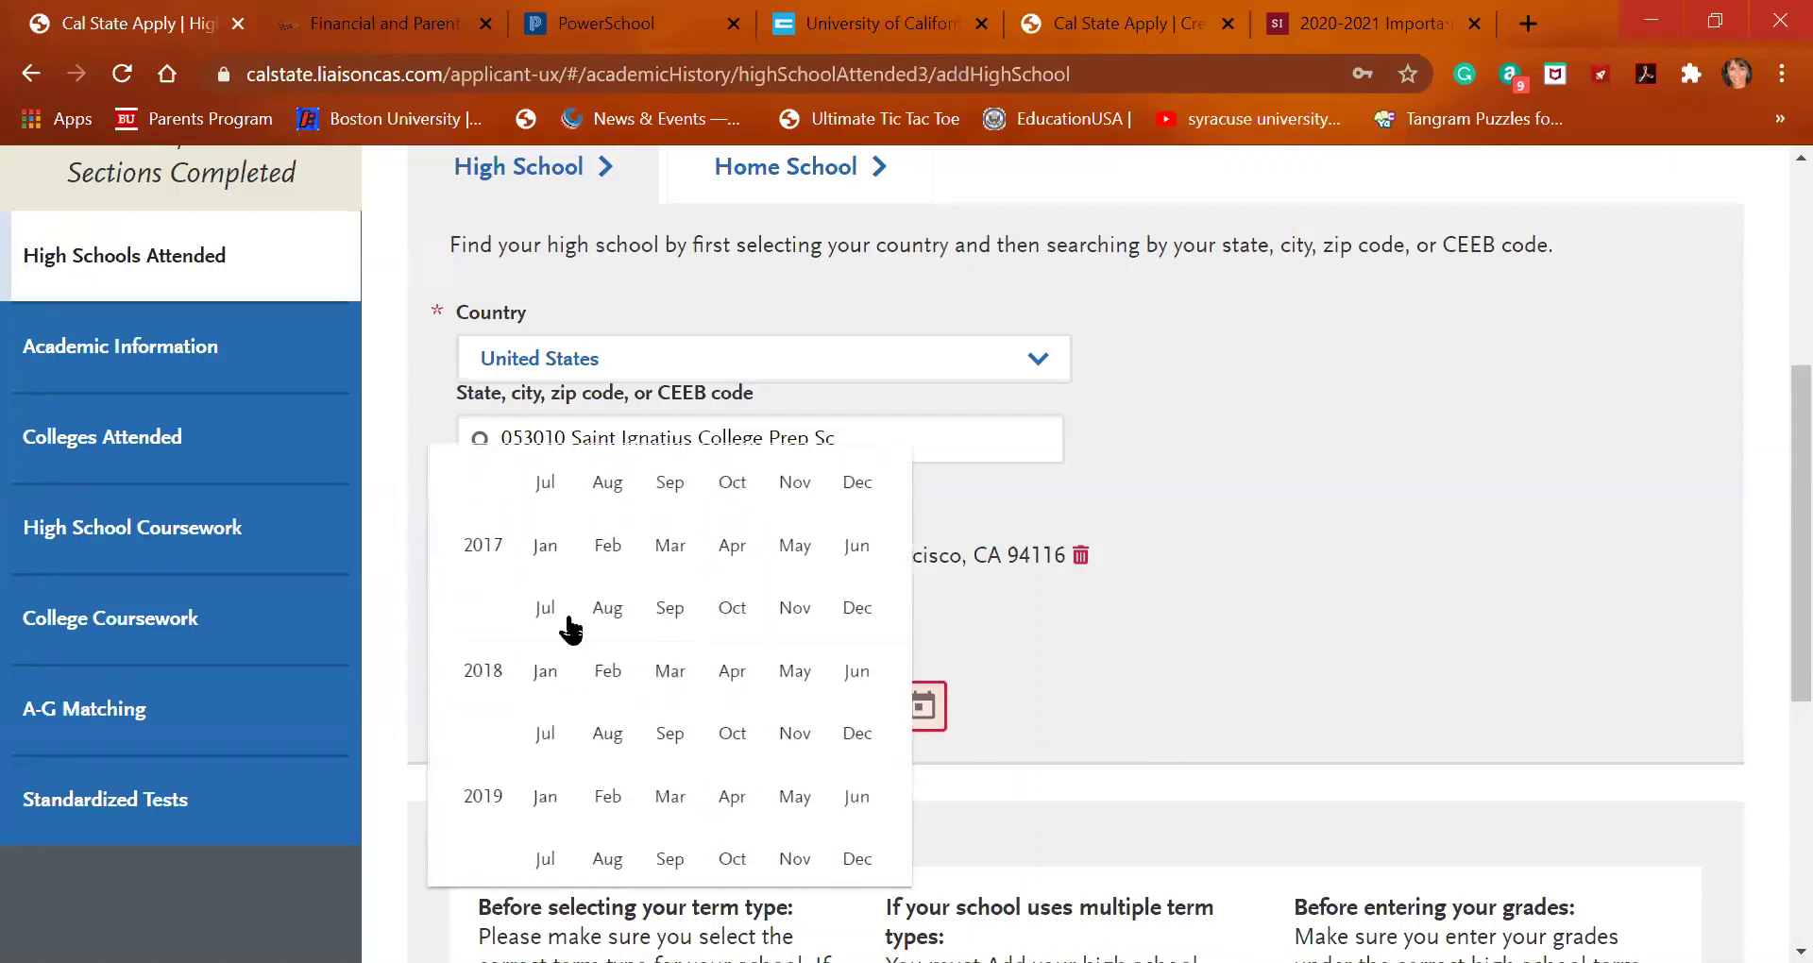
pyautogui.click(608, 545)
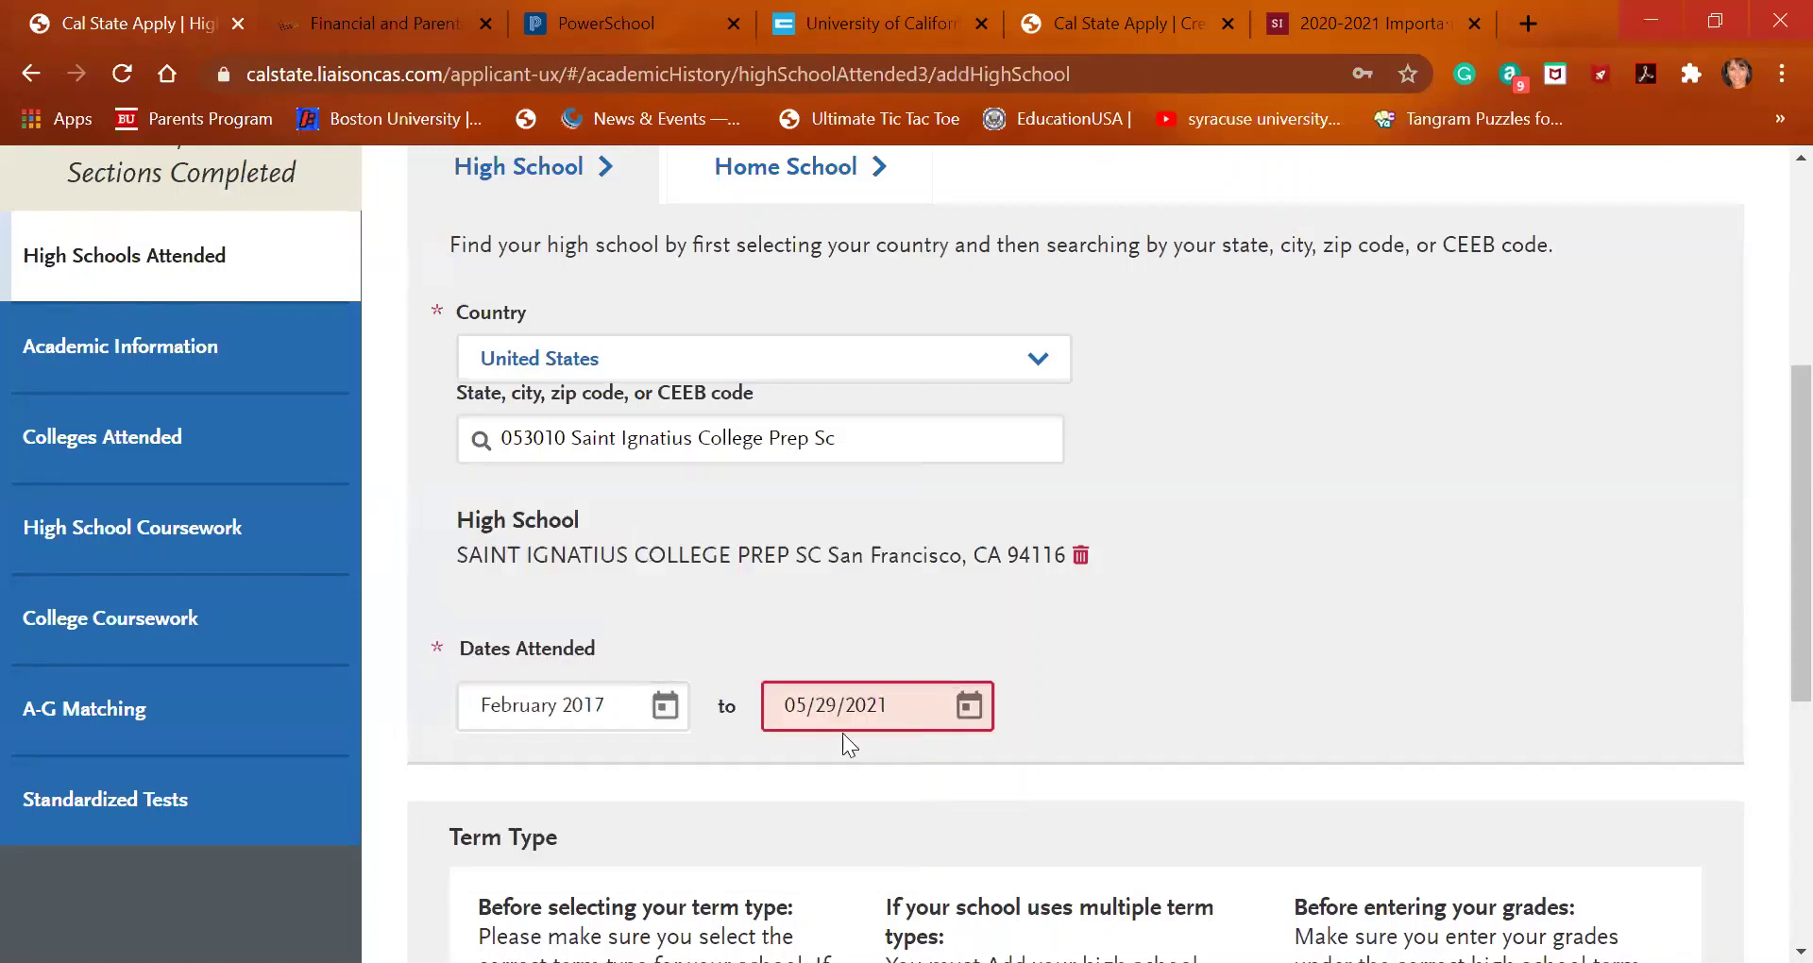
pyautogui.click(665, 706)
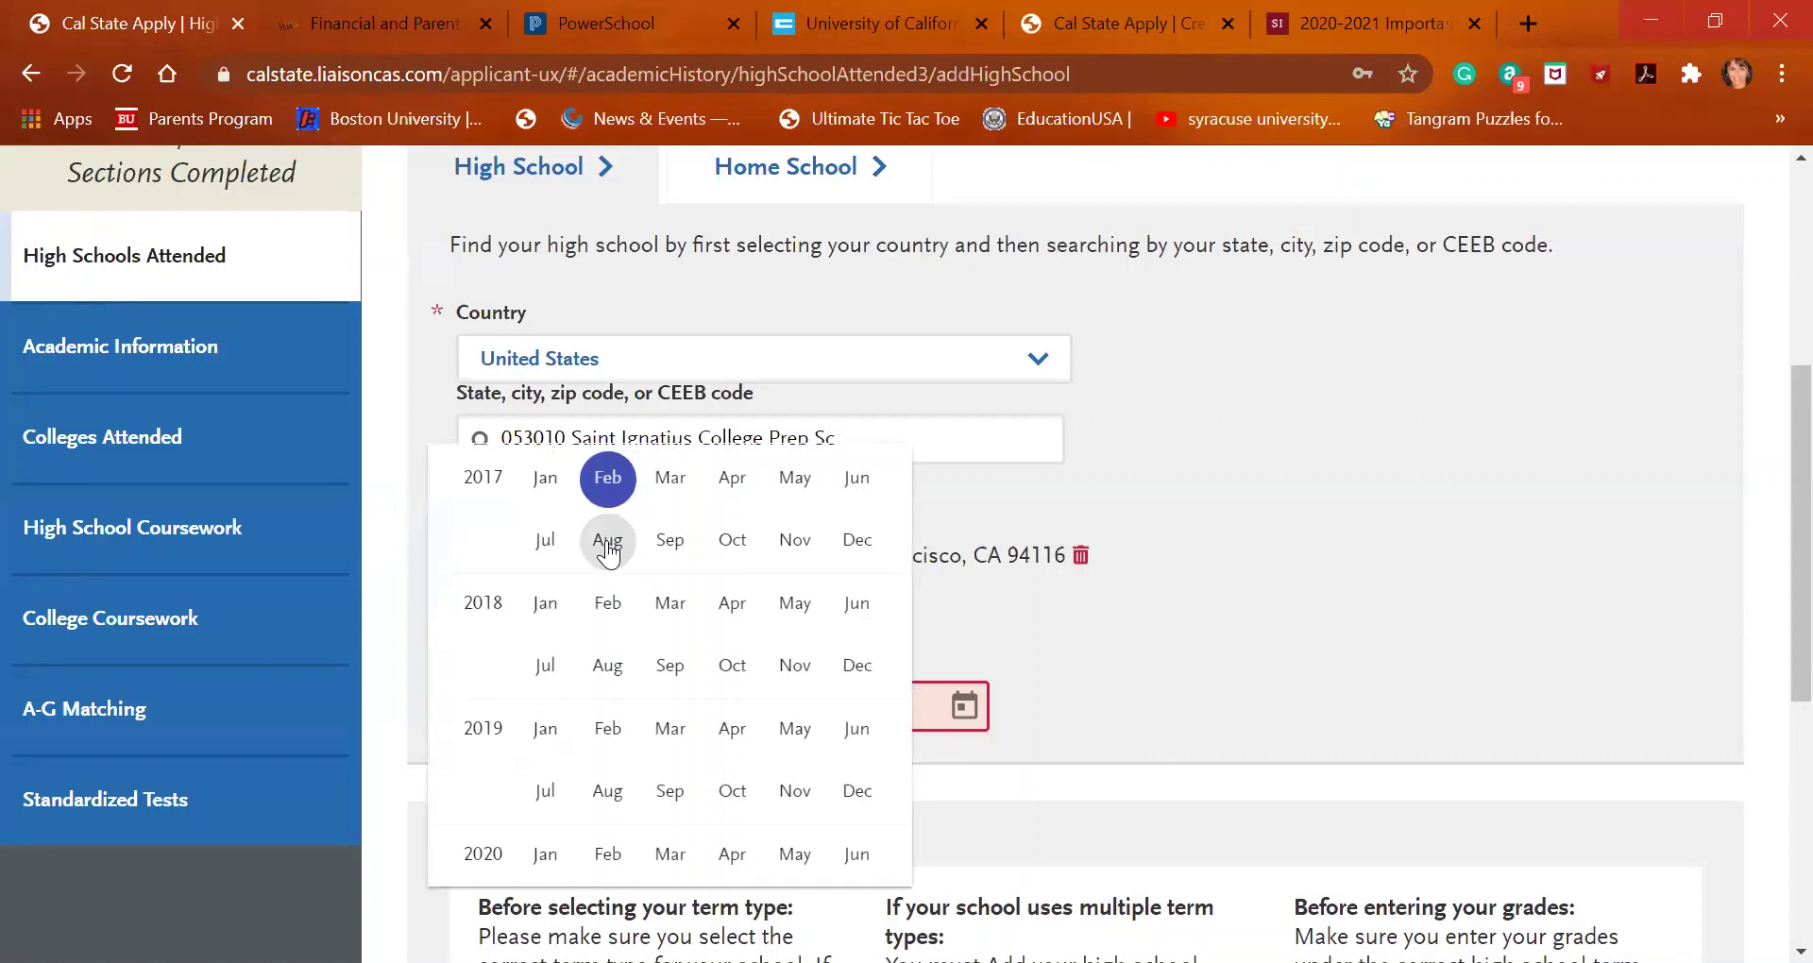
pyautogui.click(551, 557)
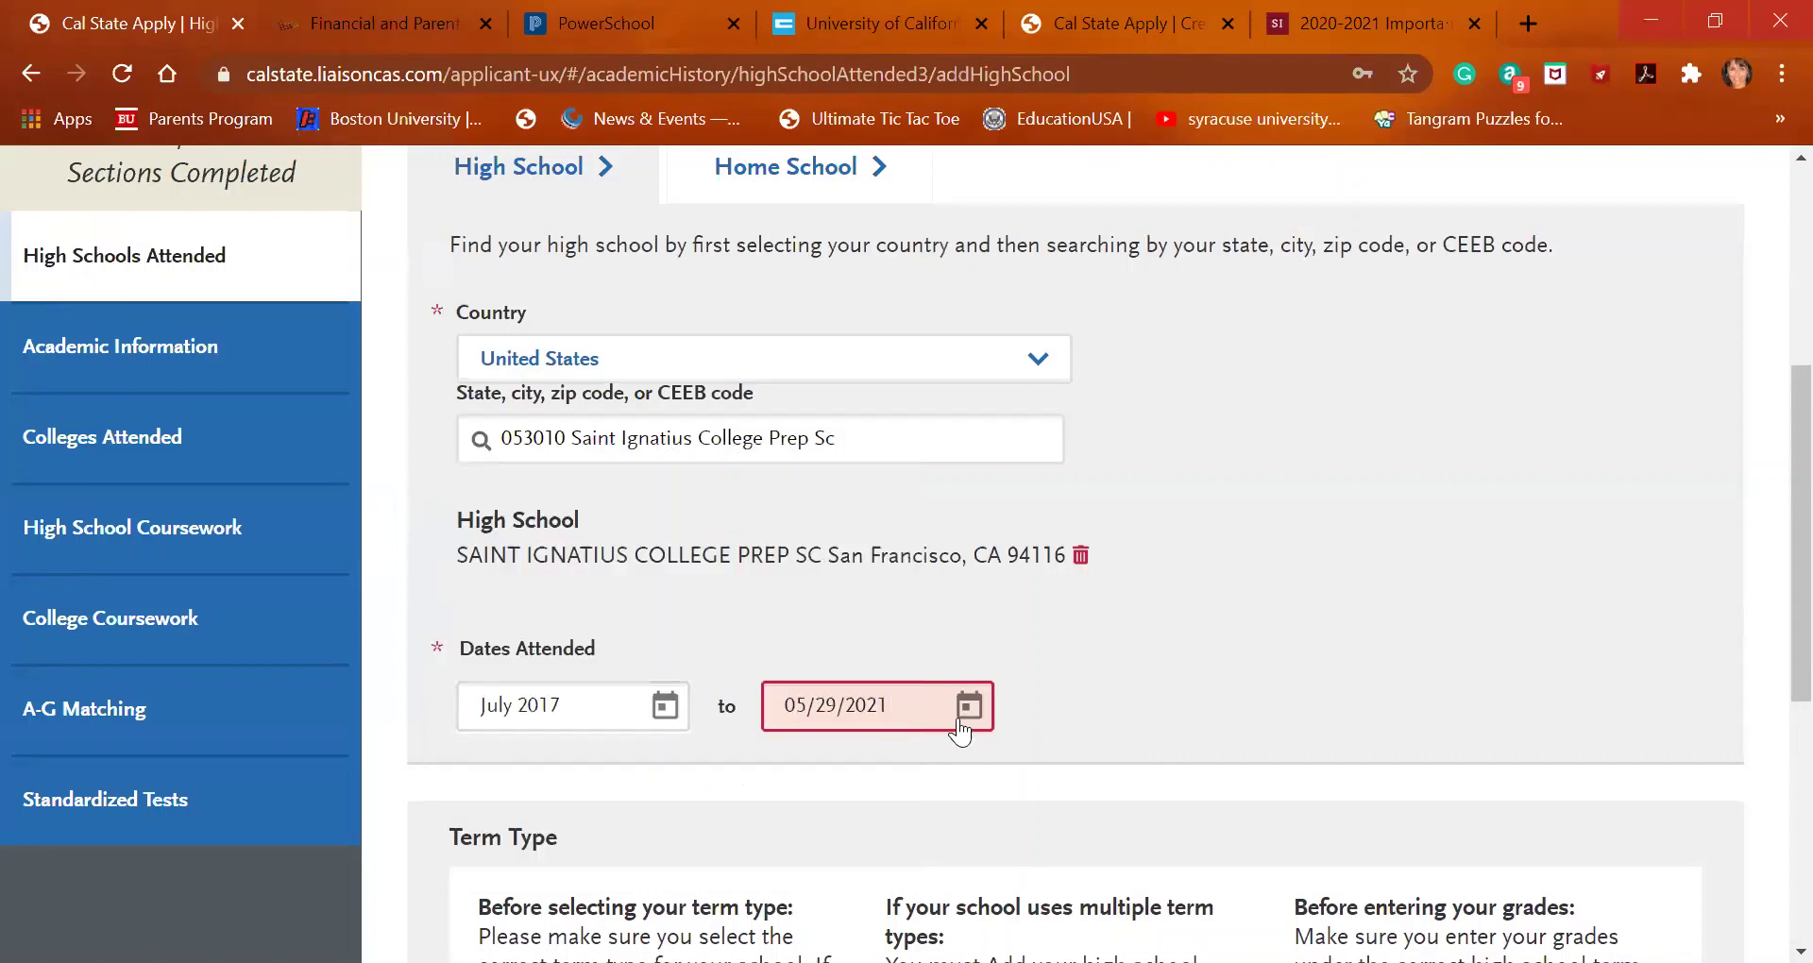
pyautogui.click(672, 710)
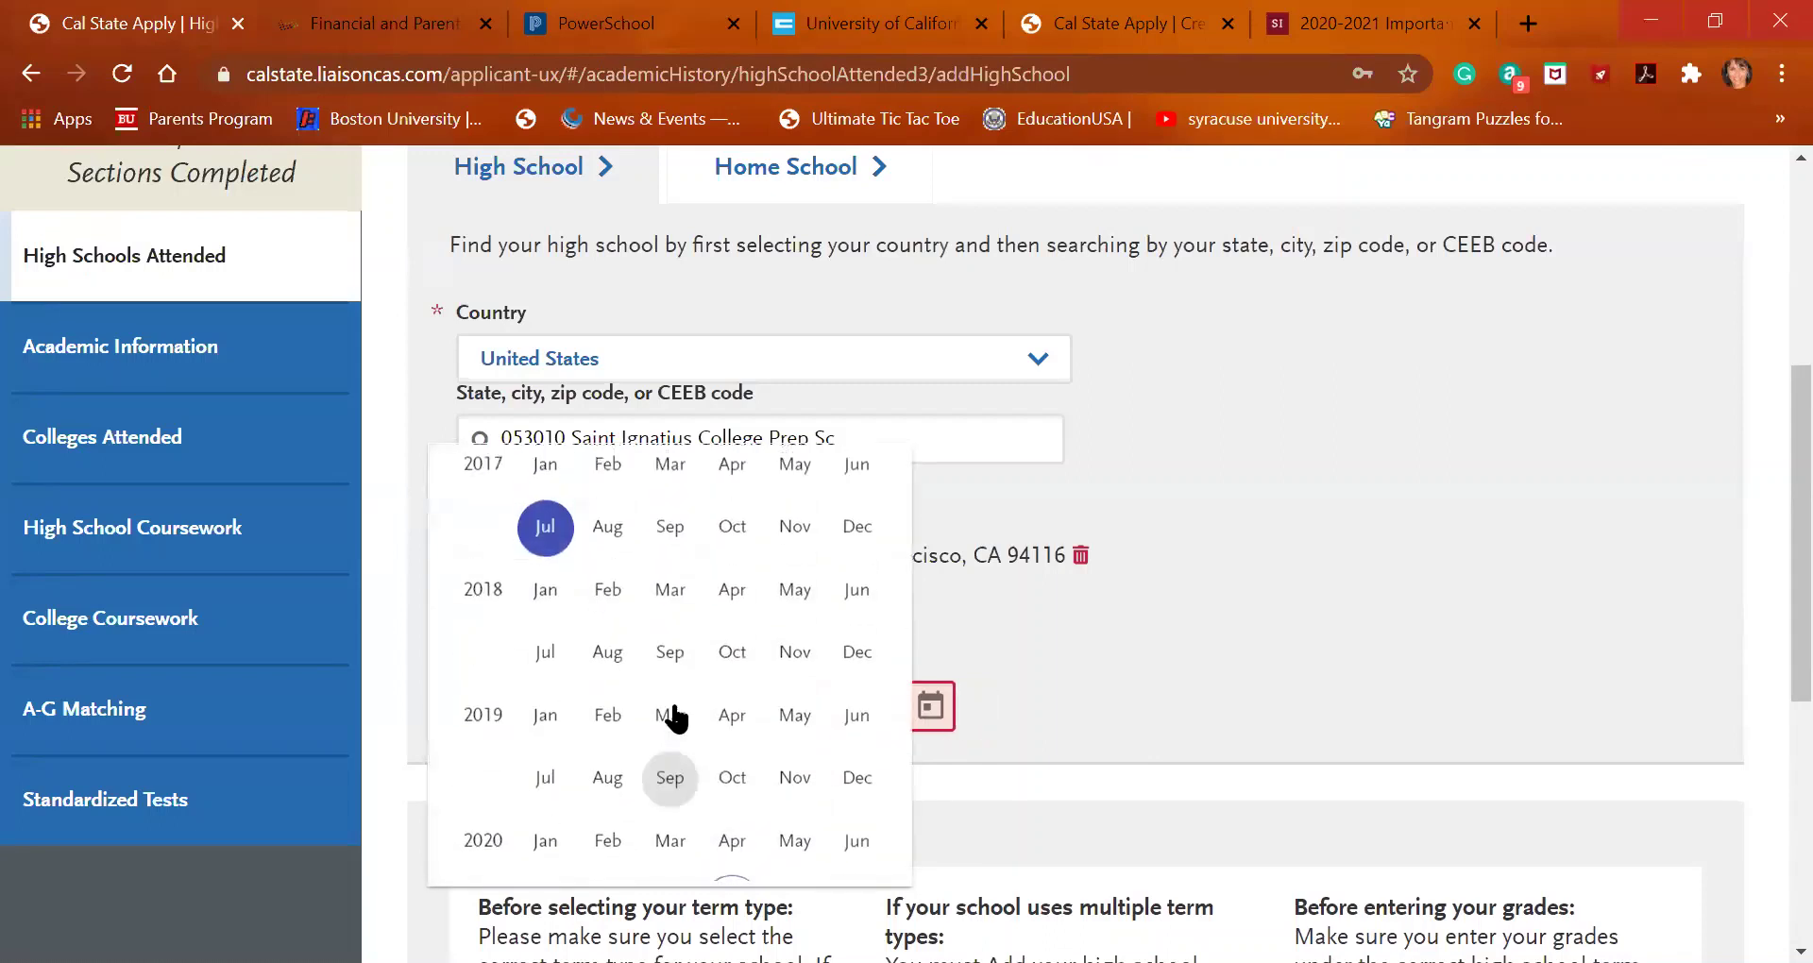
pyautogui.click(609, 542)
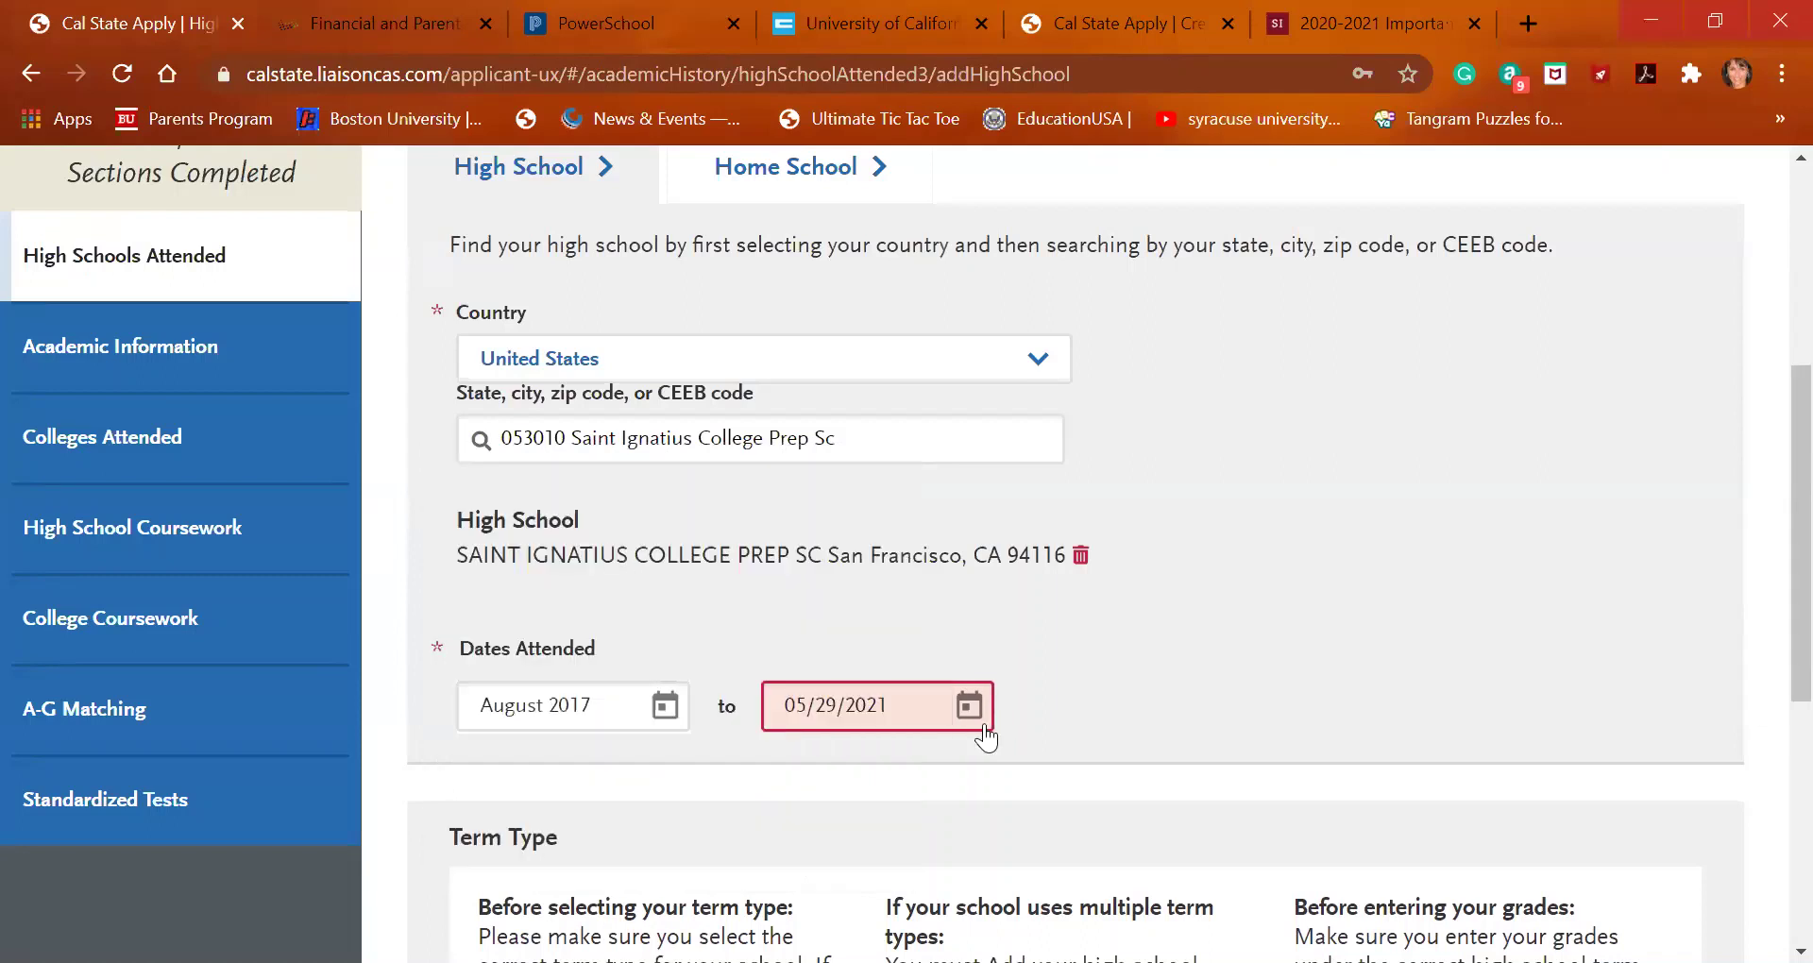
pyautogui.click(971, 714)
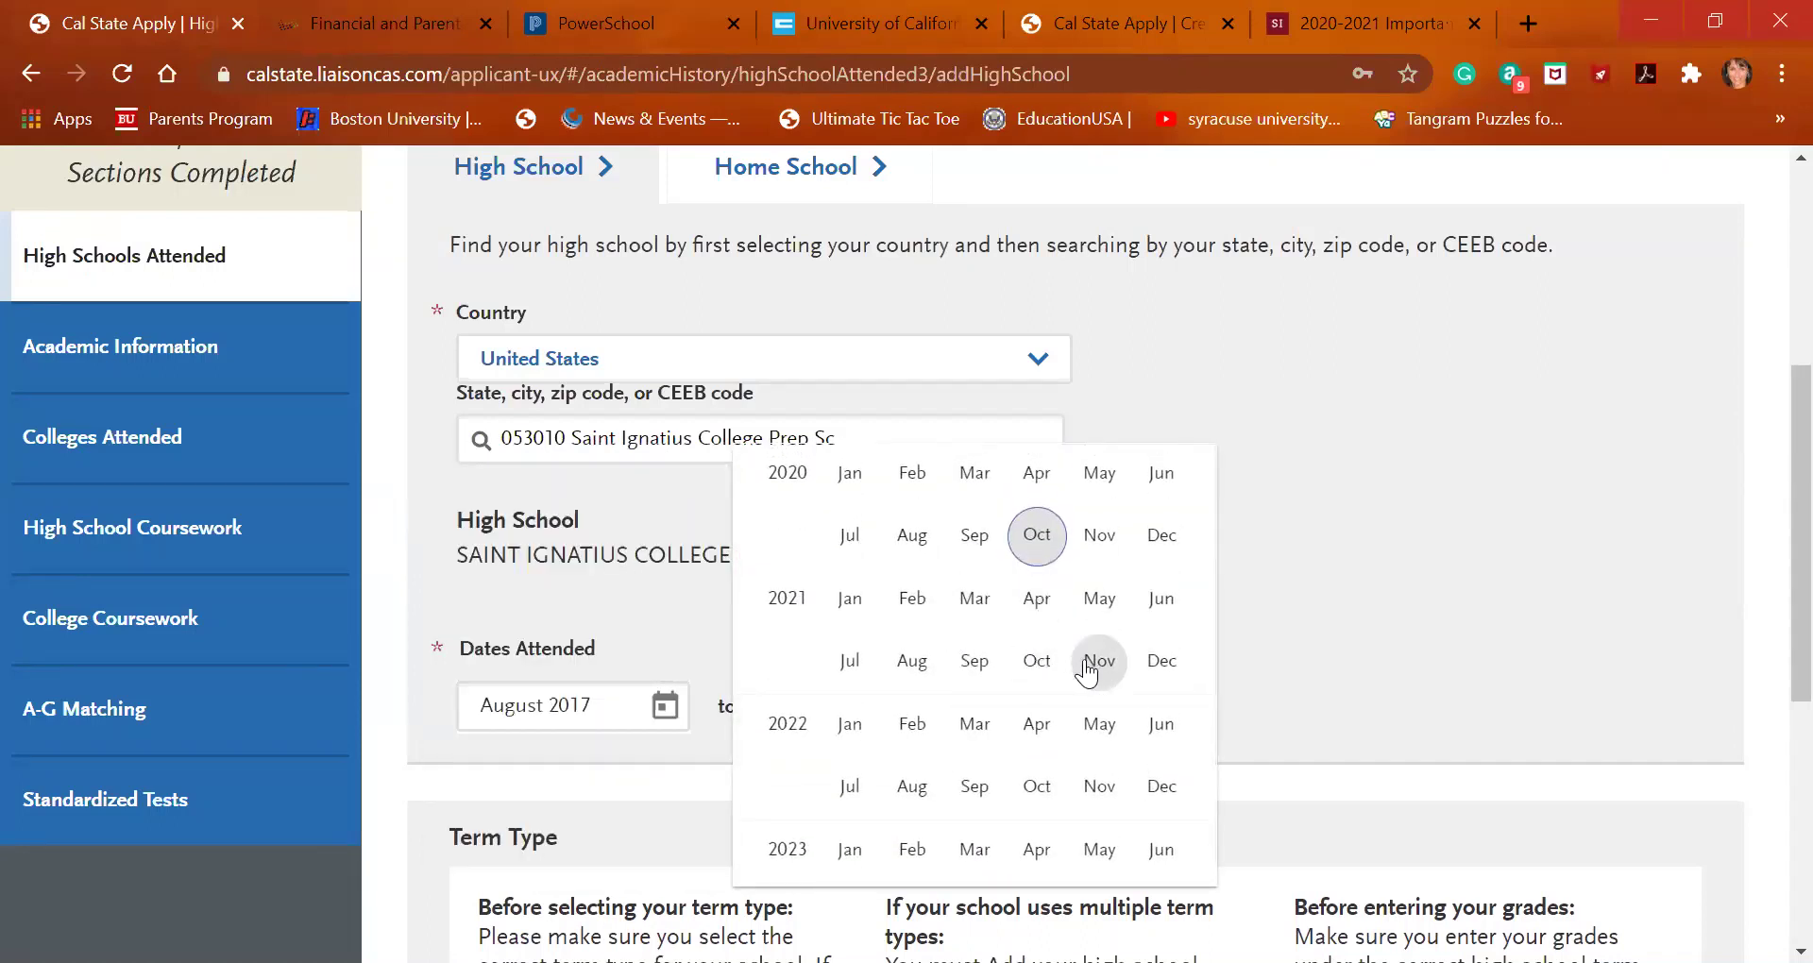
pyautogui.click(1099, 597)
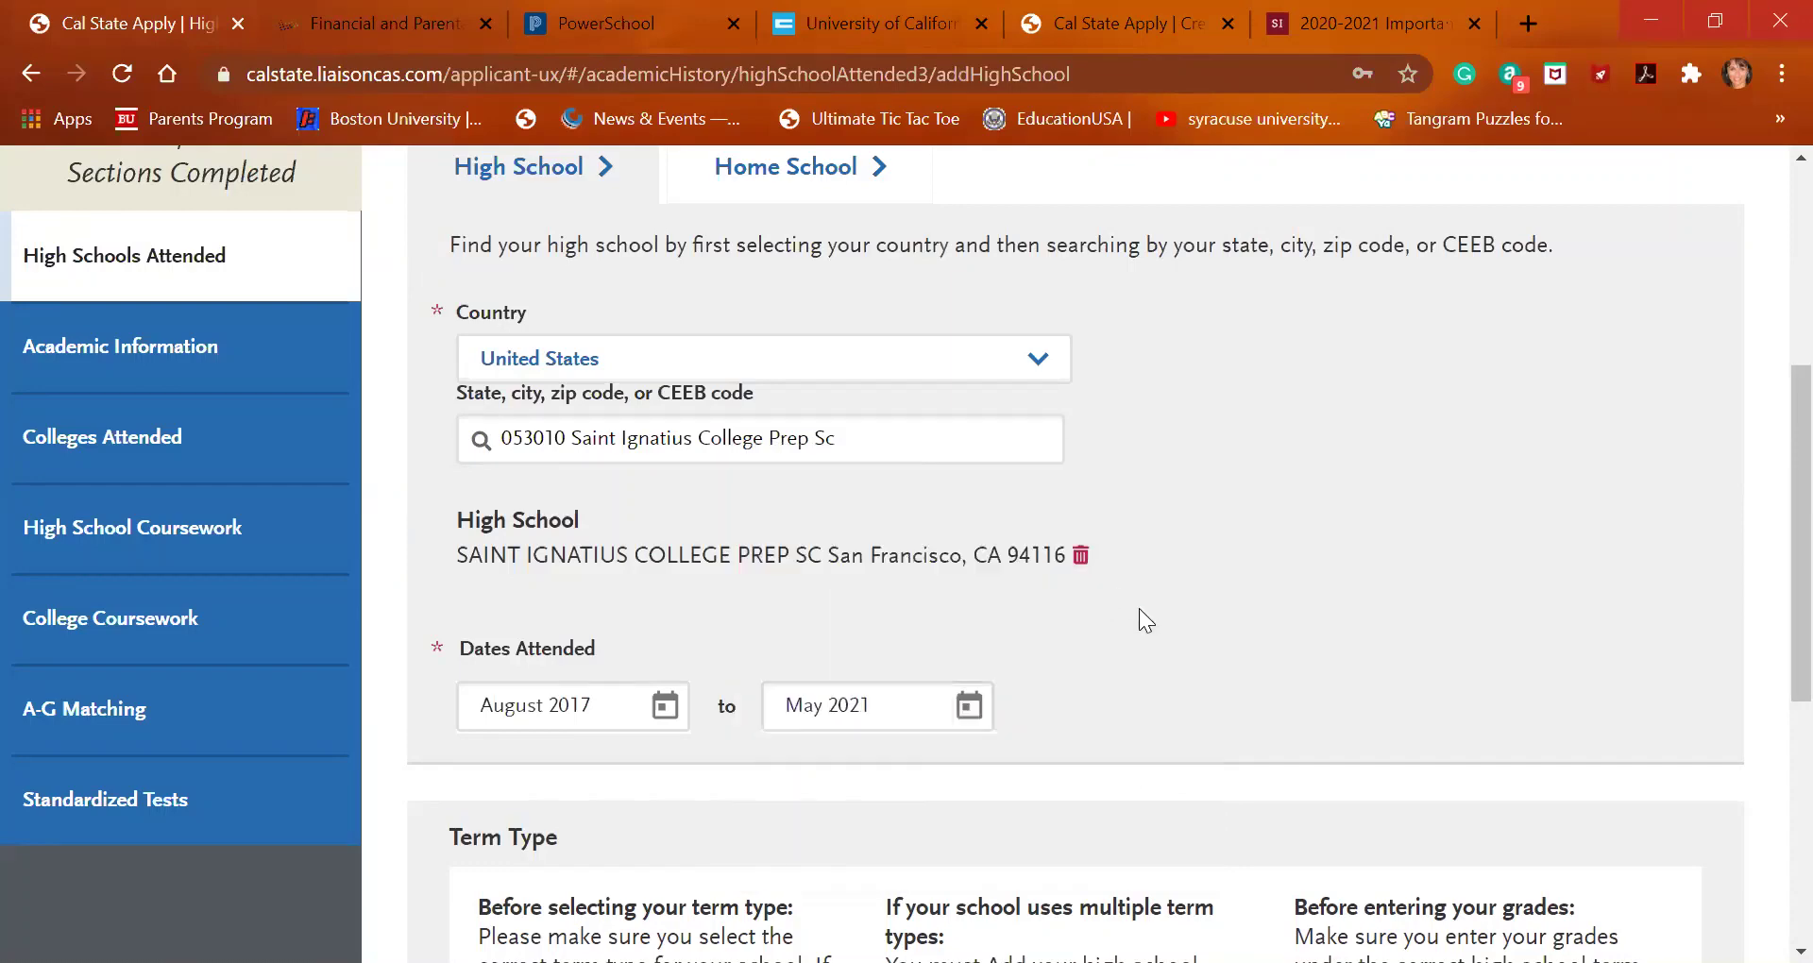
pyautogui.scroll(-5, 1139, 608)
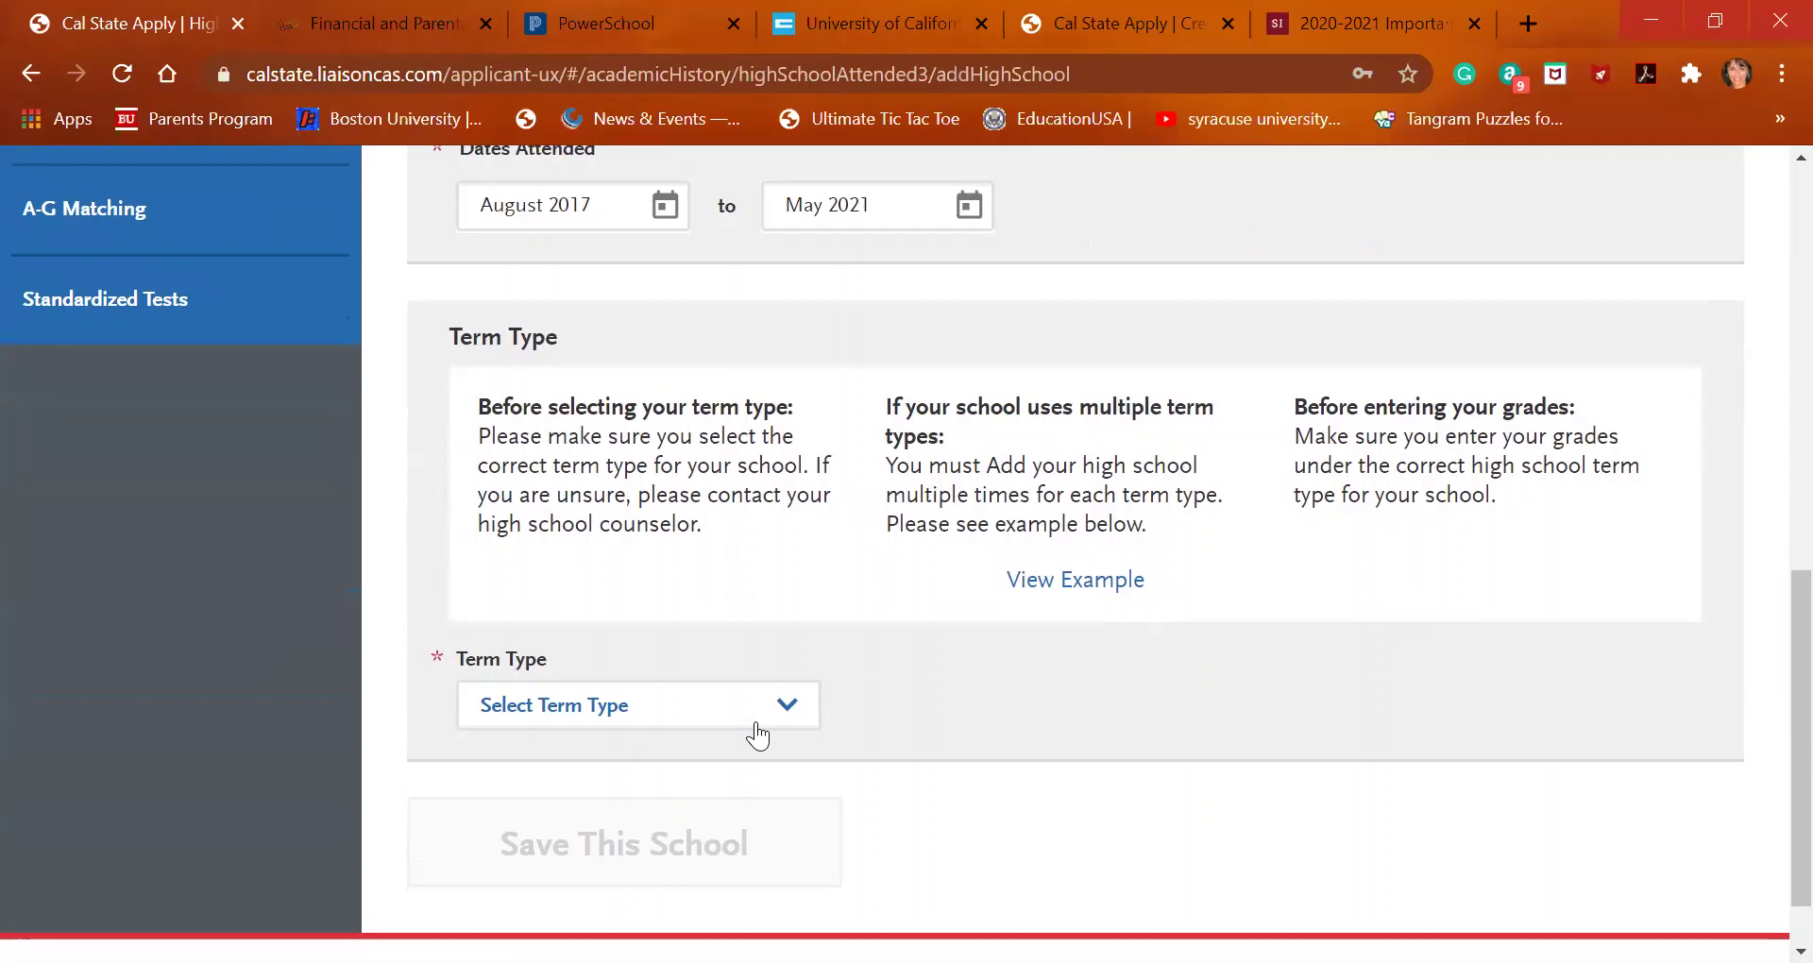
# Choose Semester as the term type and save the Saint Ignatius College Prep entry
pyautogui.scroll(8, 756, 735)
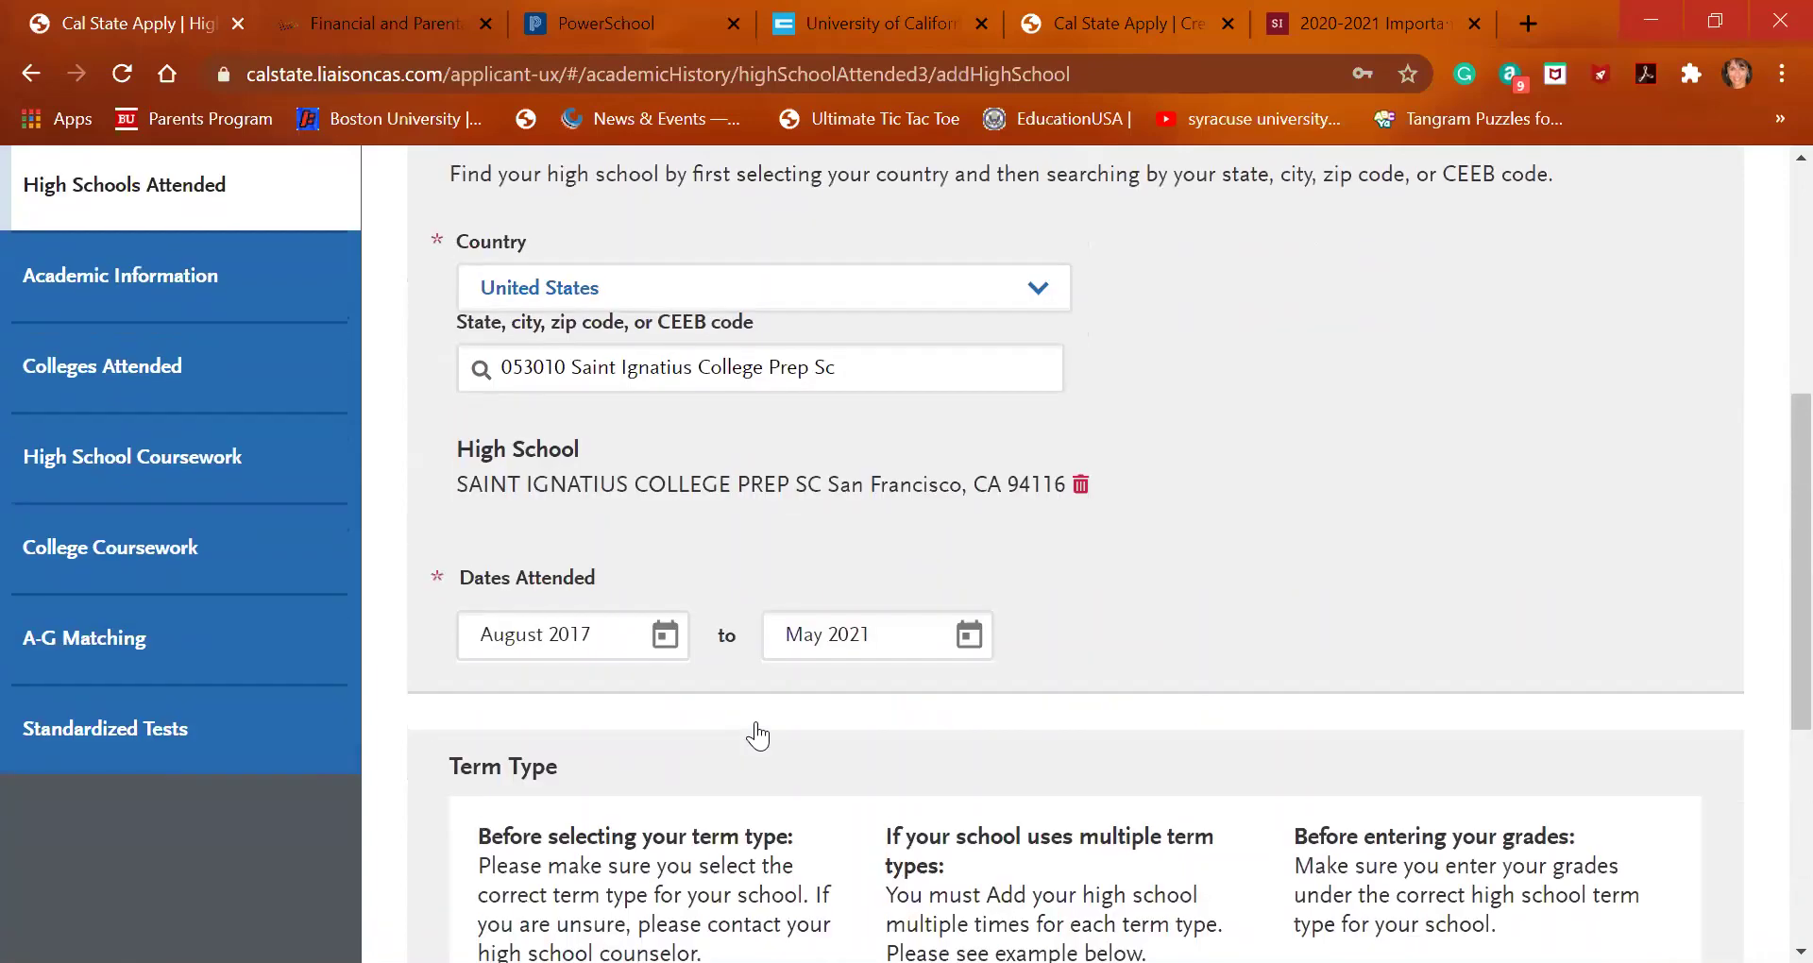
pyautogui.scroll(-8, 761, 734)
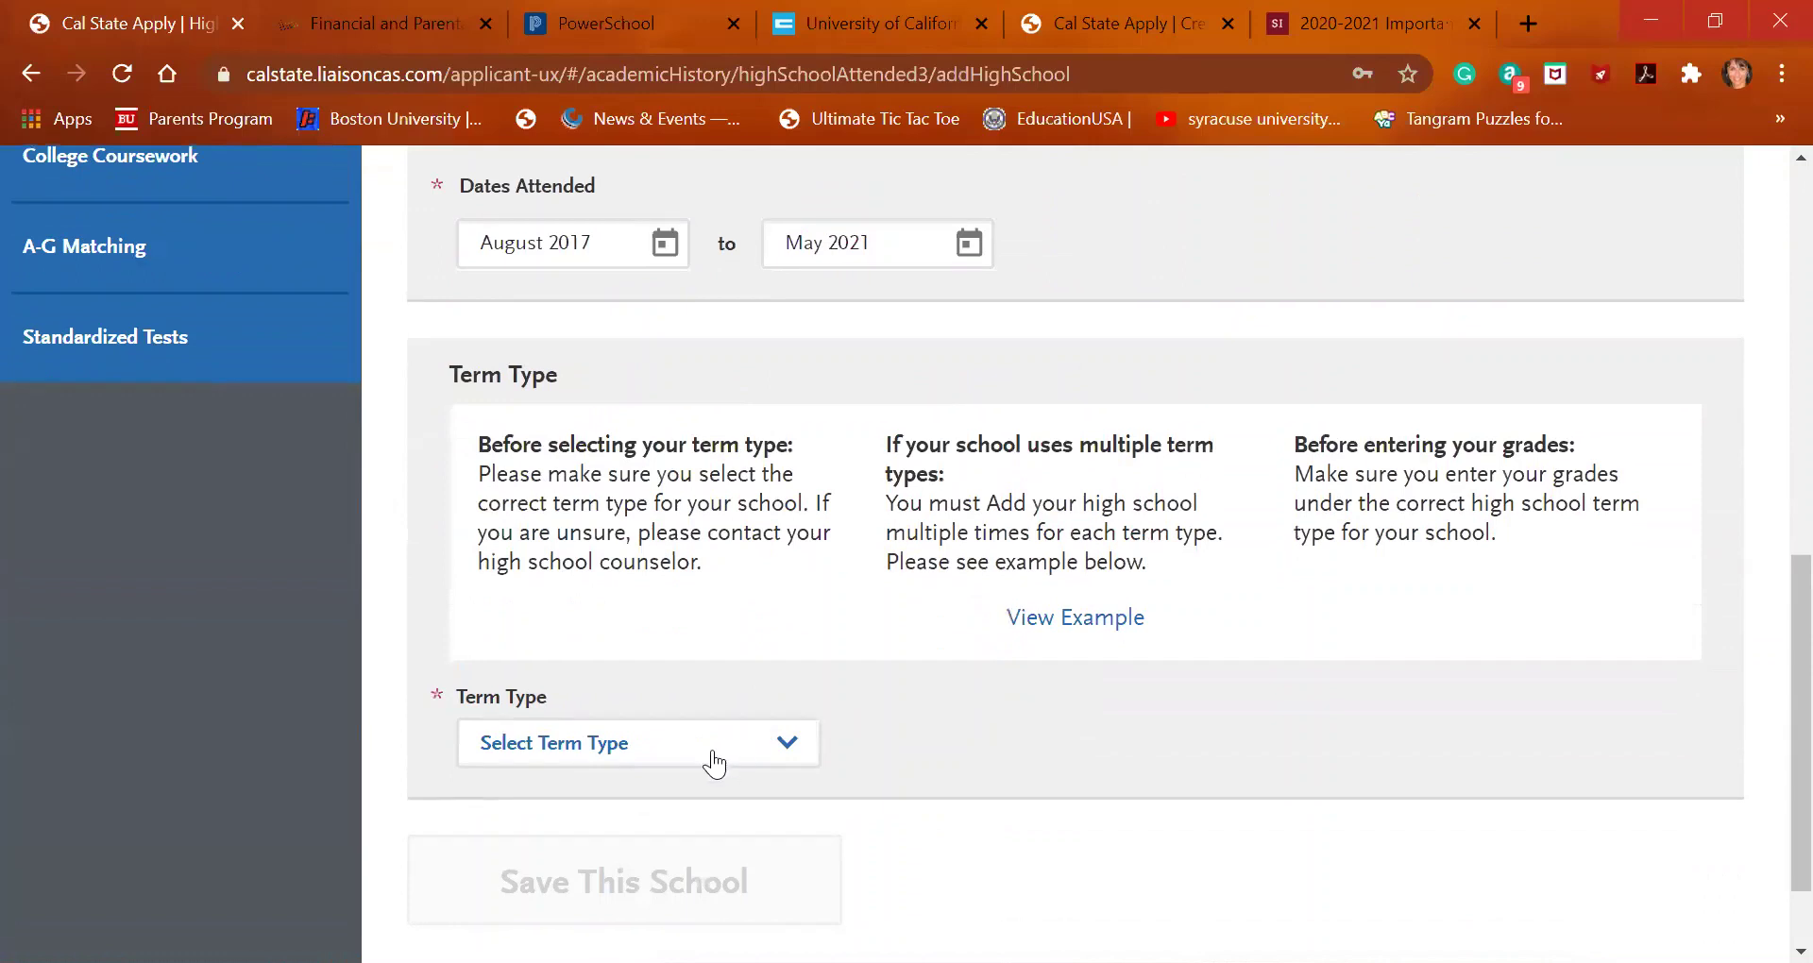
pyautogui.click(712, 756)
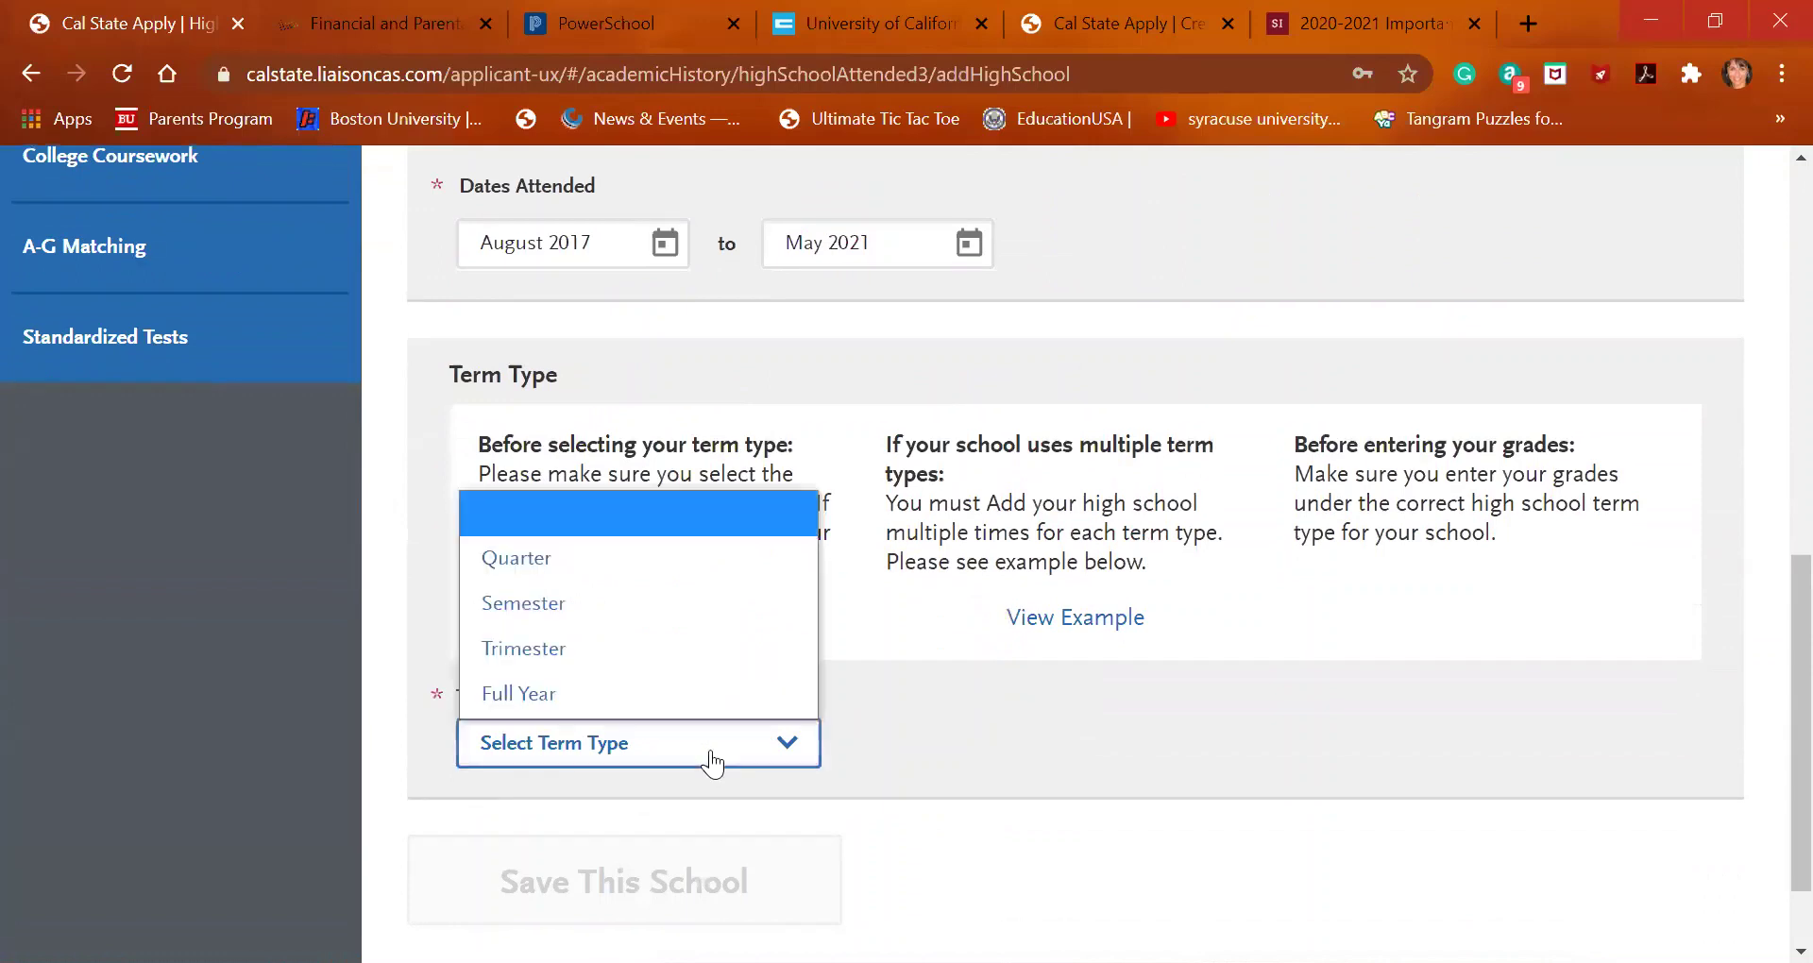
pyautogui.click(705, 612)
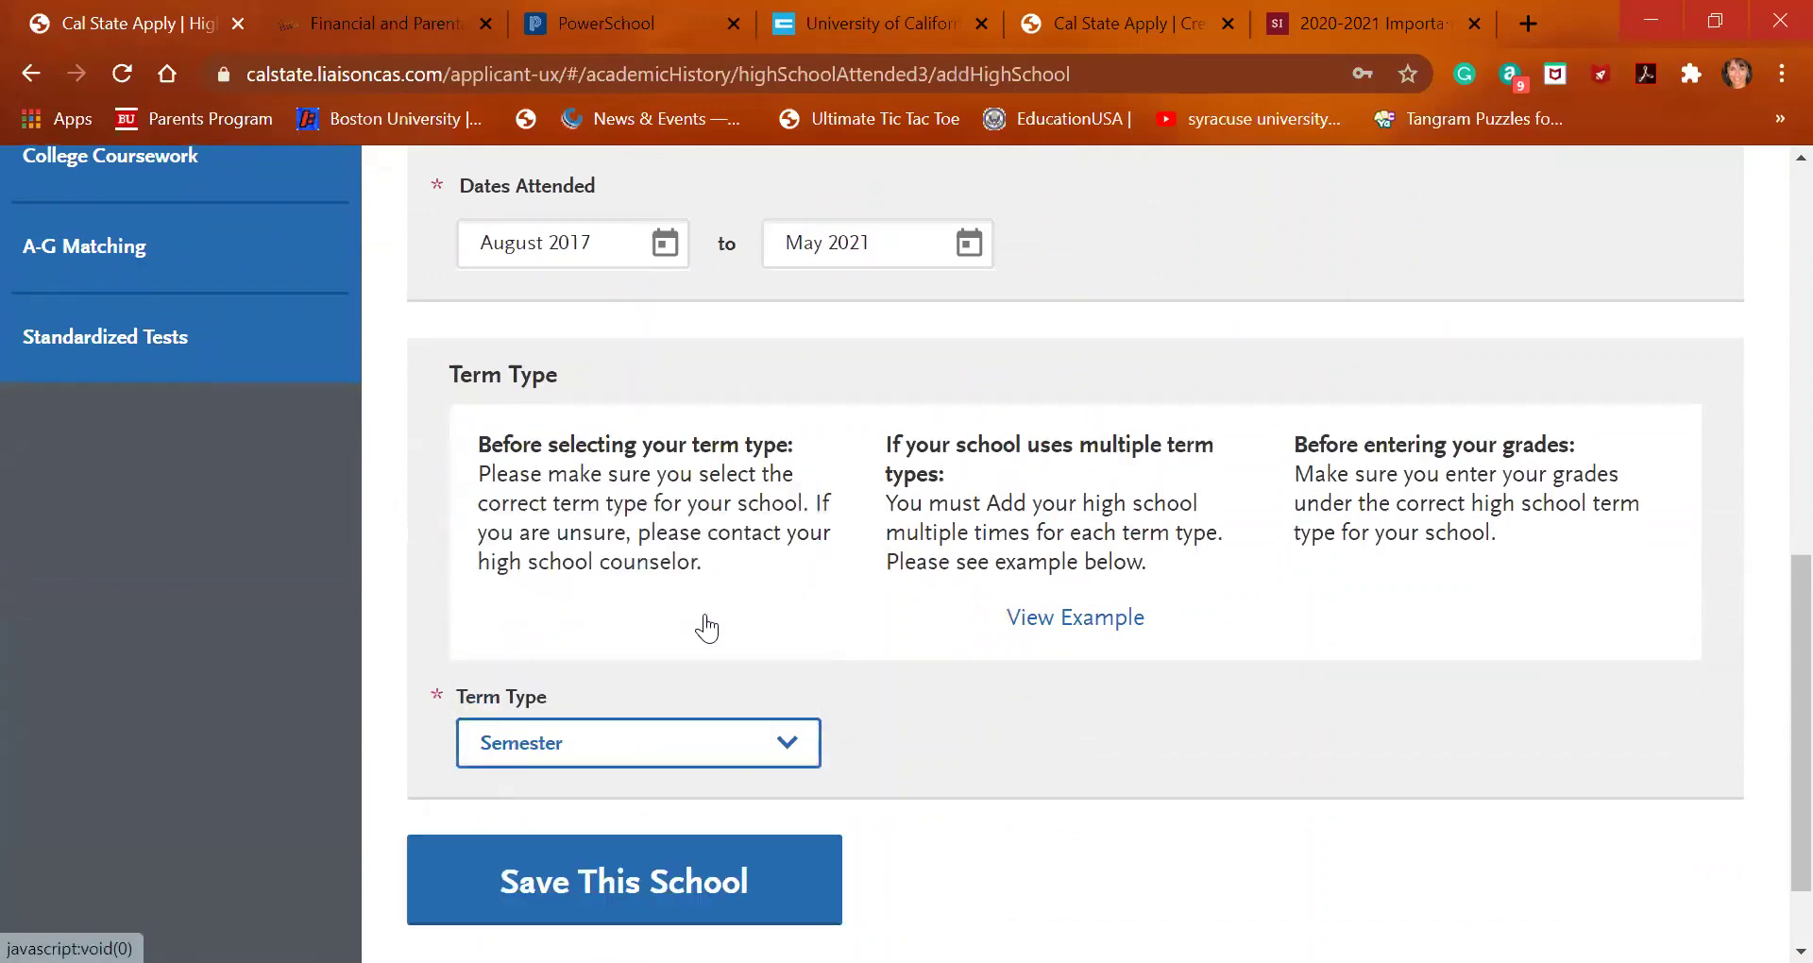
pyautogui.click(677, 886)
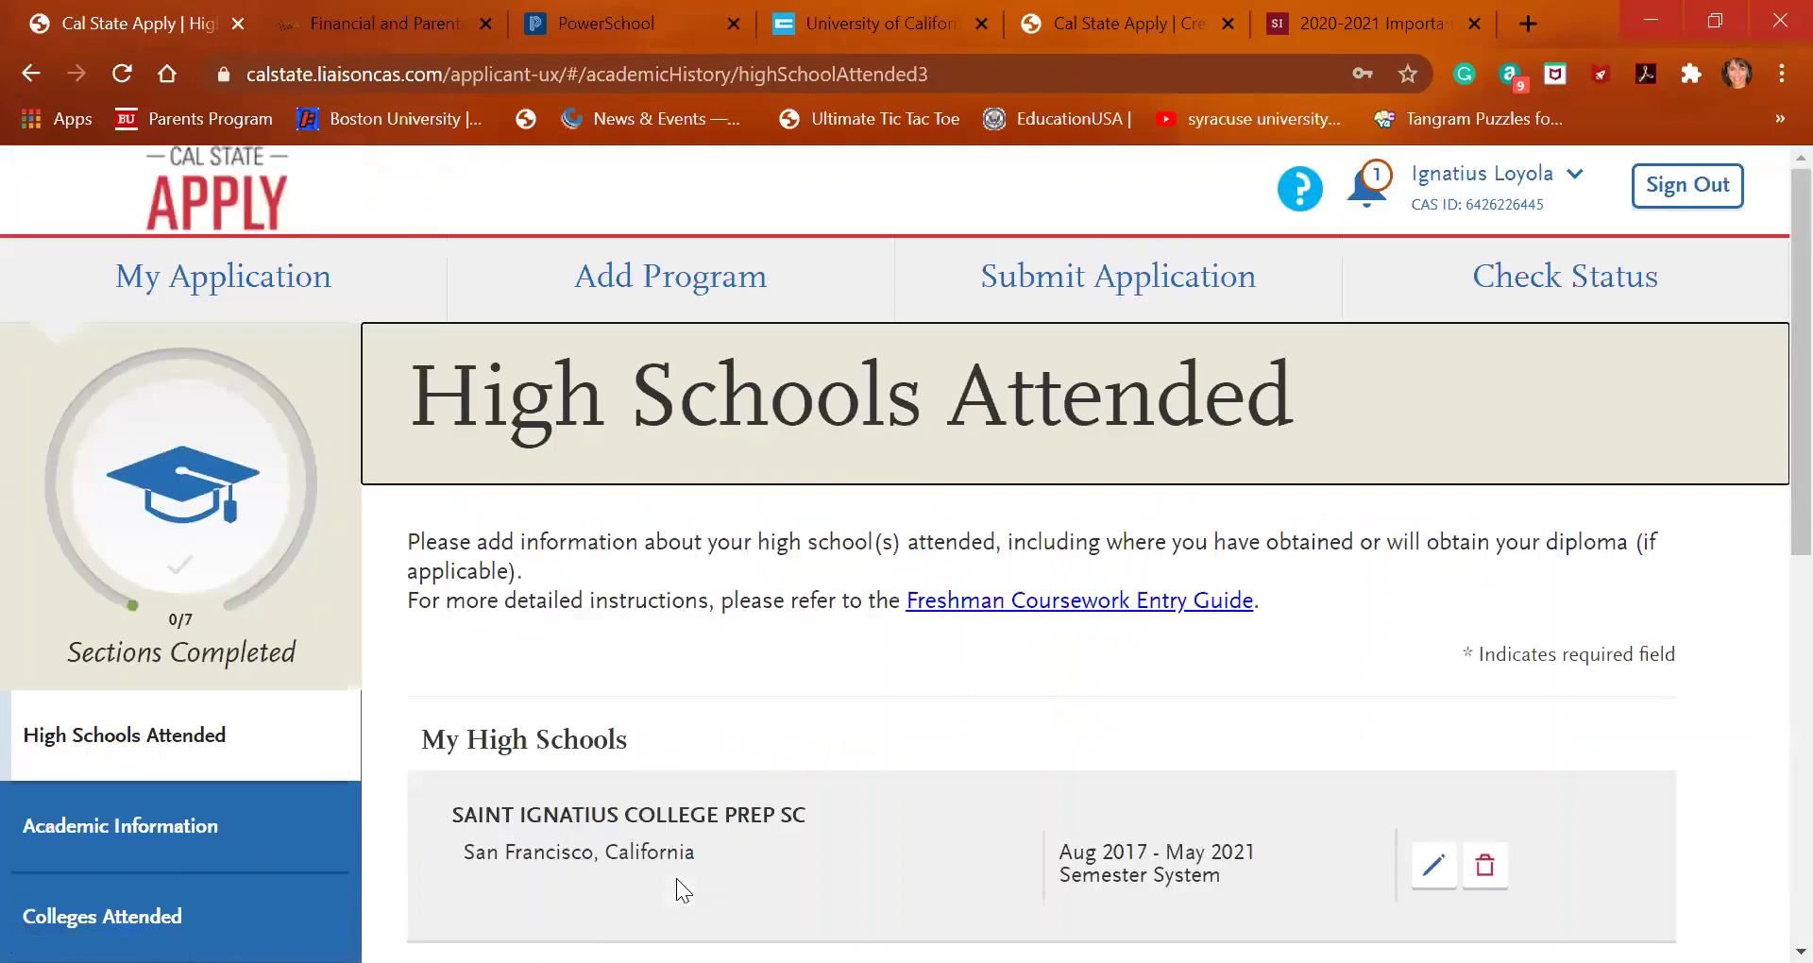
pyautogui.scroll(-3, 676, 879)
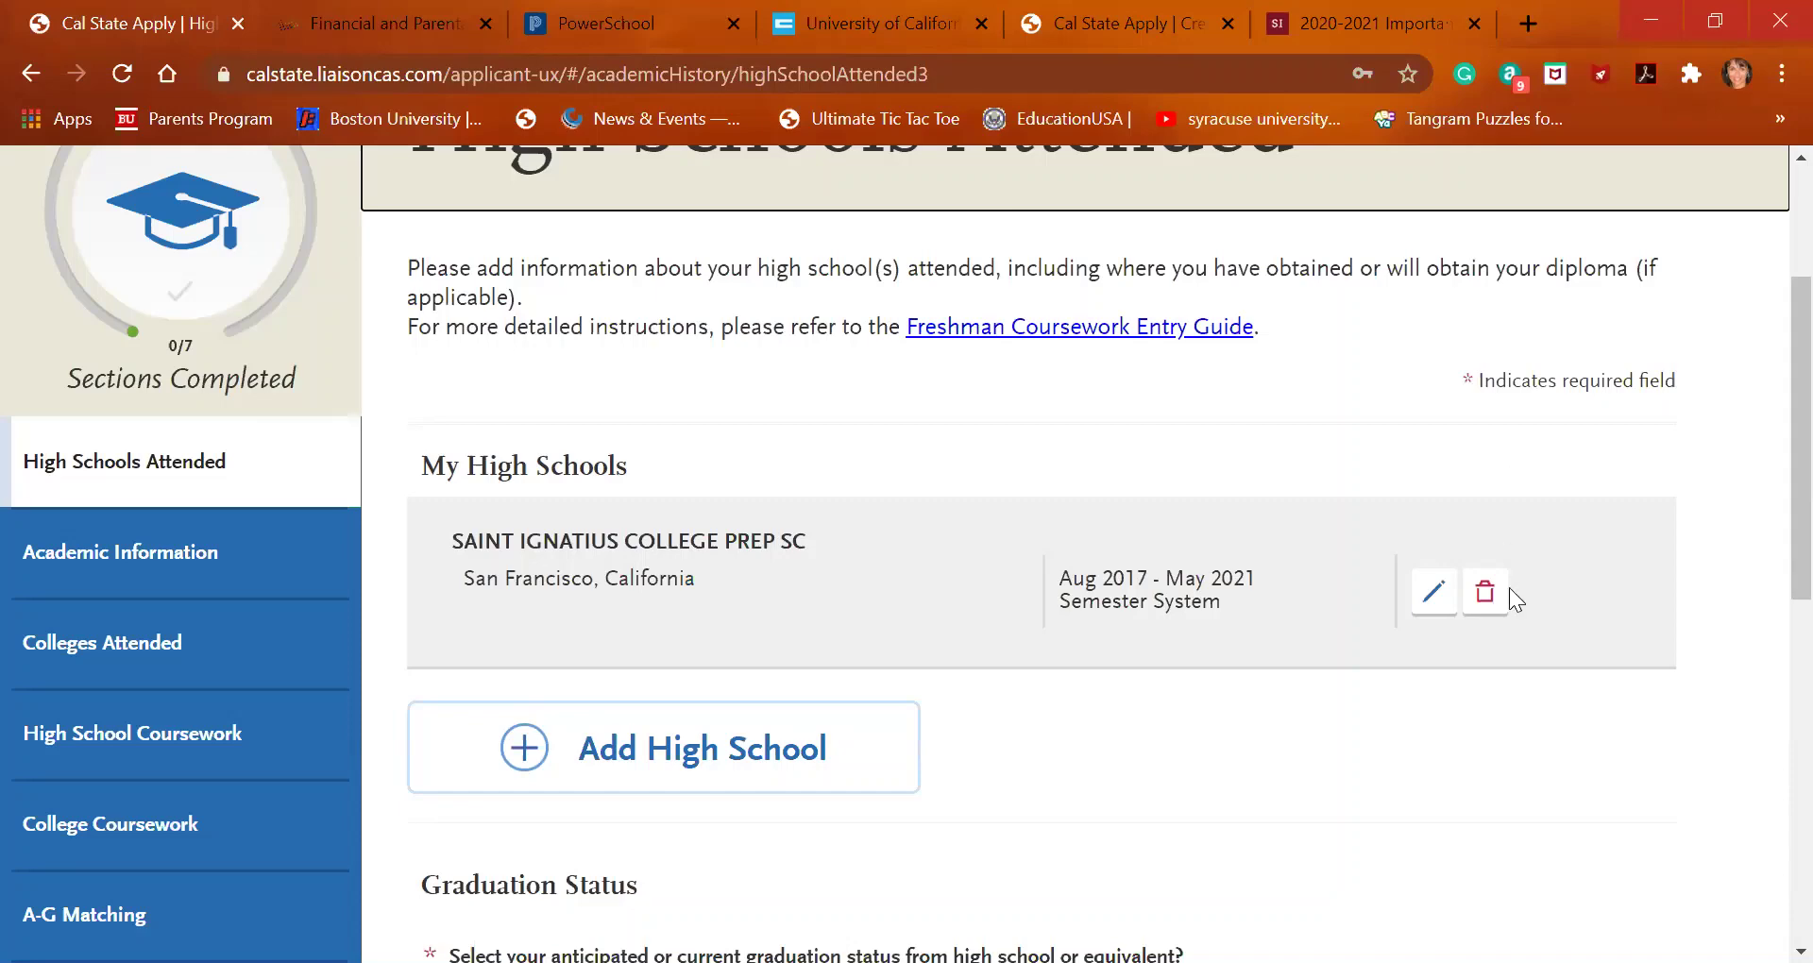
pyautogui.scroll(-5, 1268, 790)
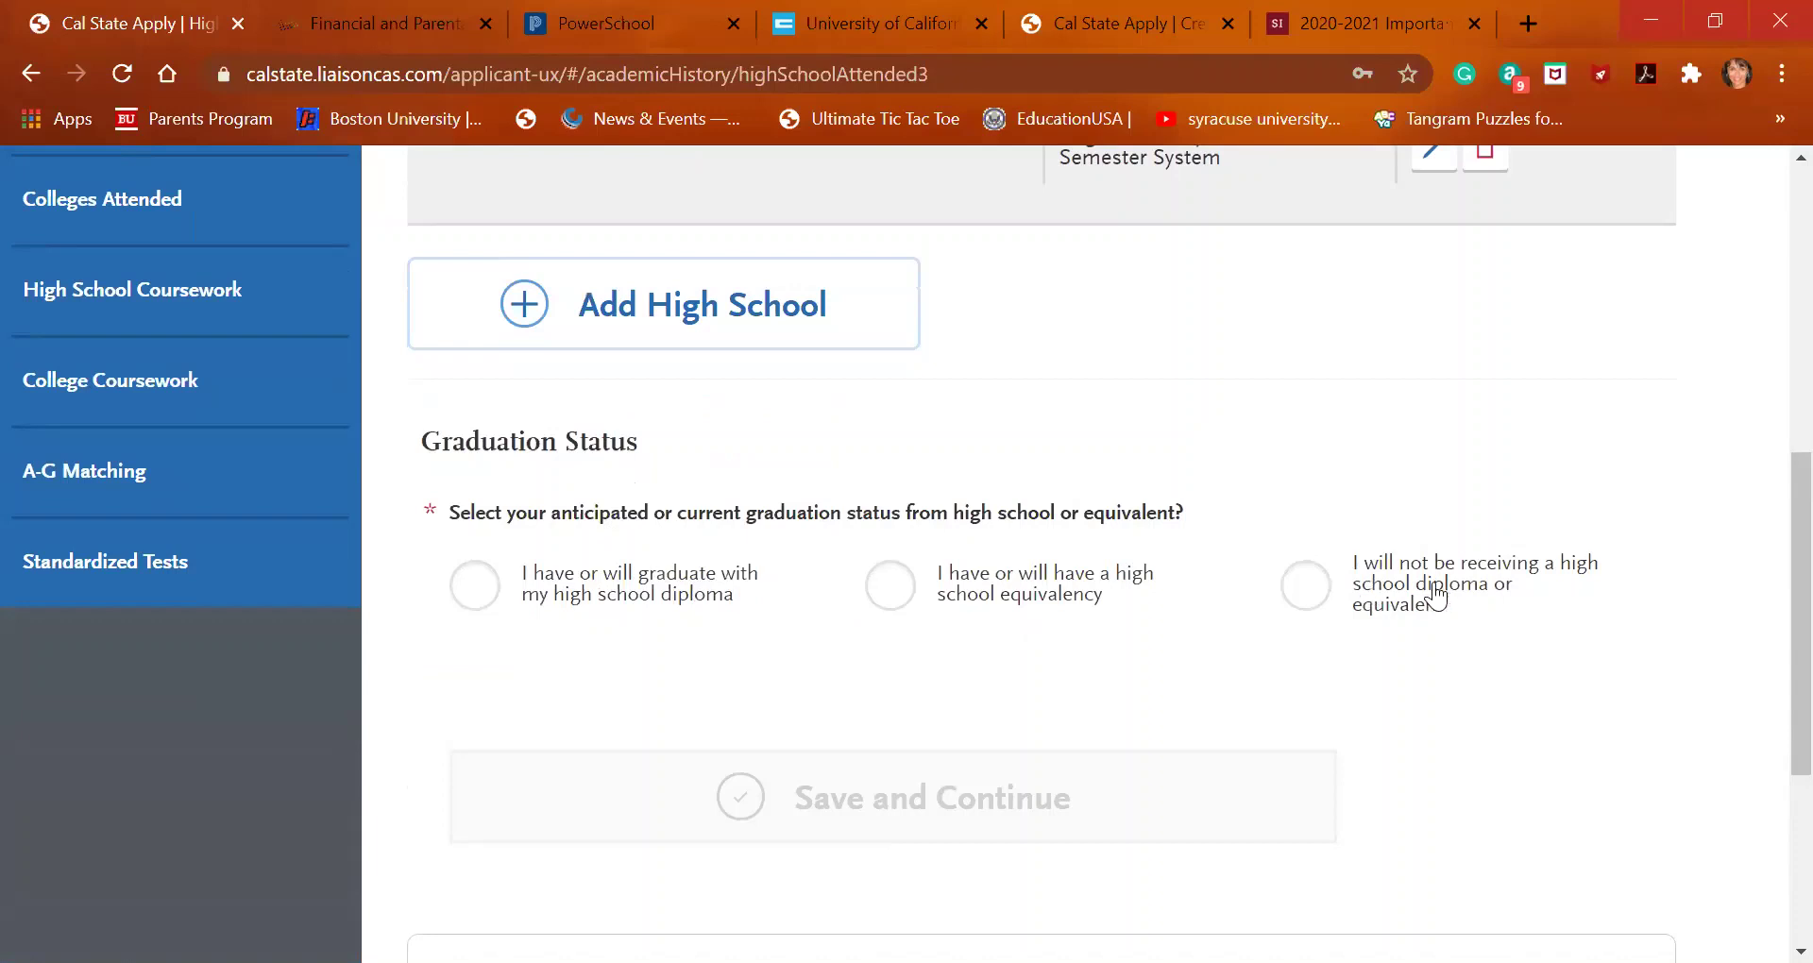
# Mark graduating with a diploma from Saint Ignatius College Prep, expected May 2021
pyautogui.click(473, 605)
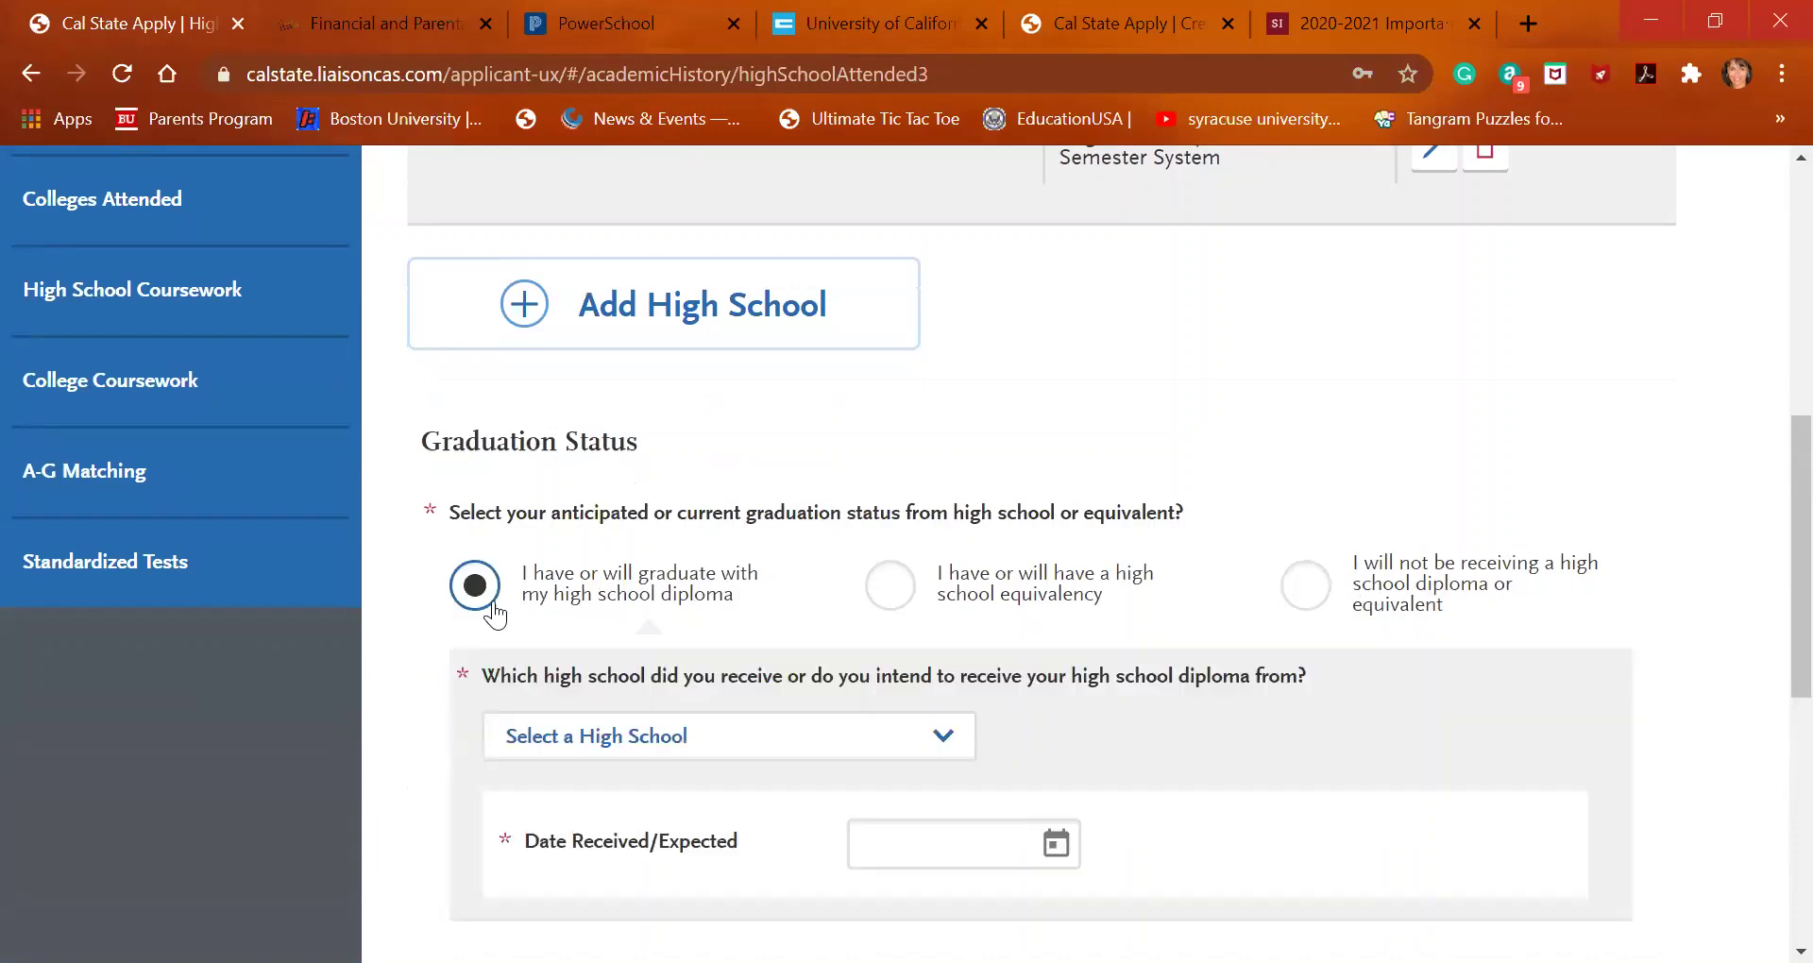
pyautogui.click(837, 756)
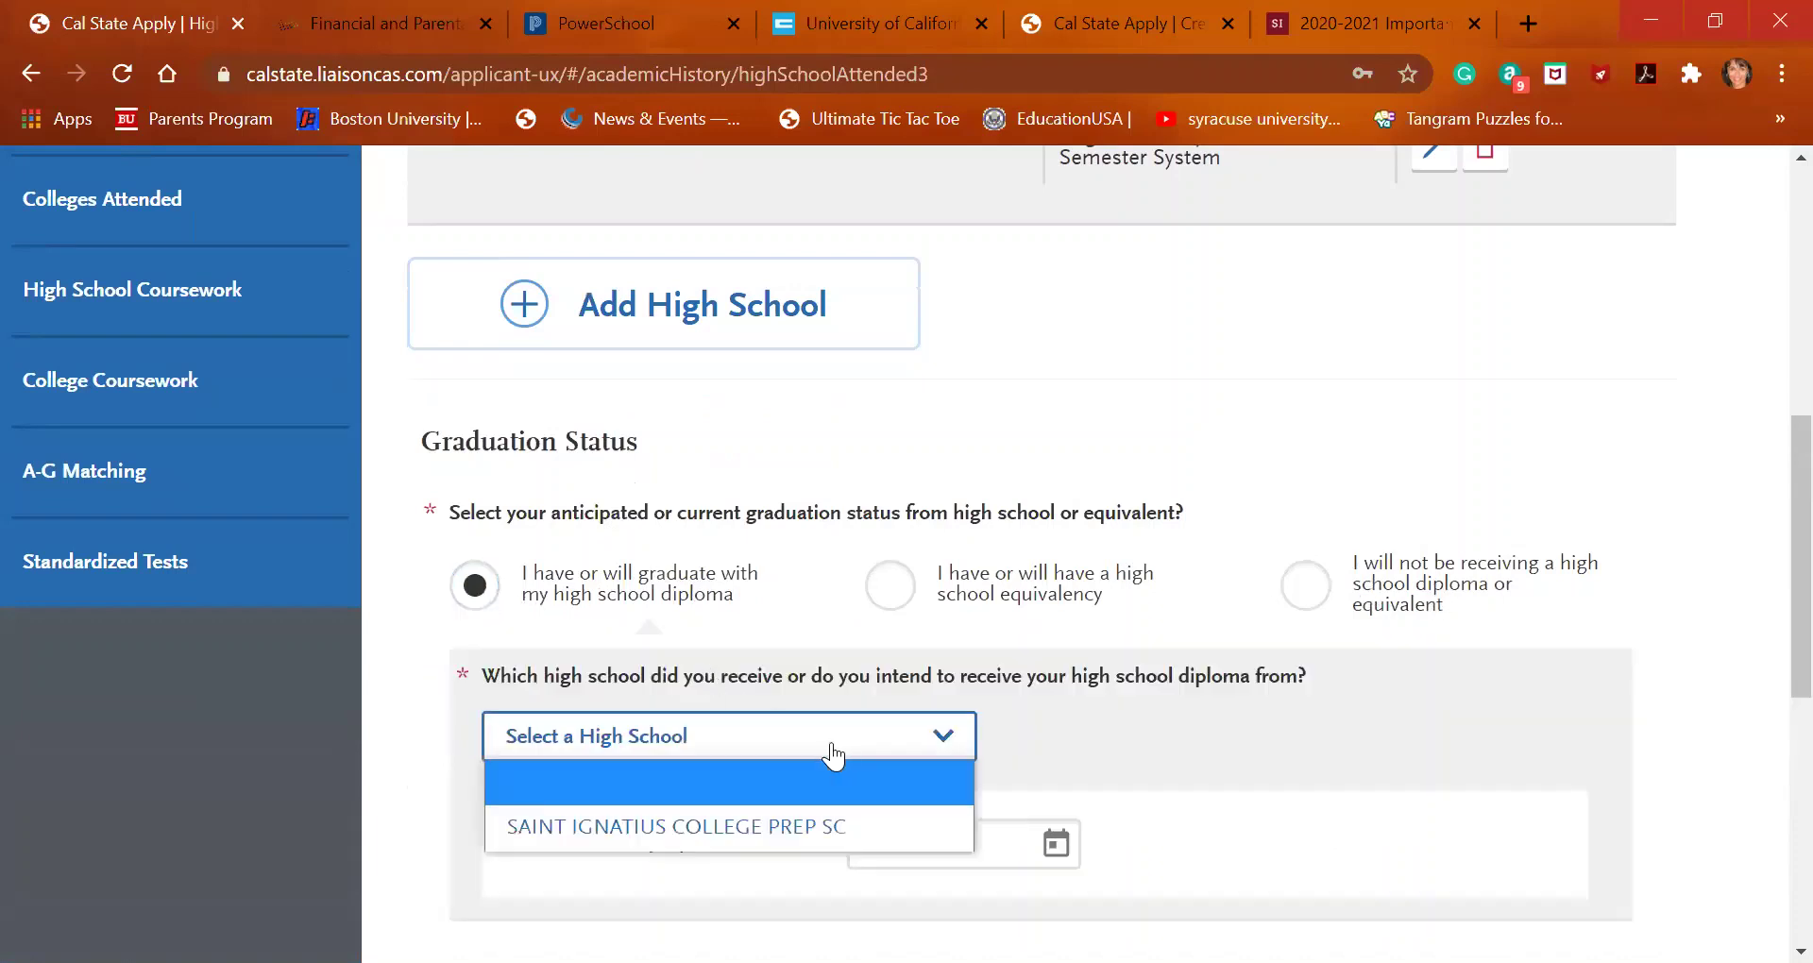
pyautogui.click(820, 823)
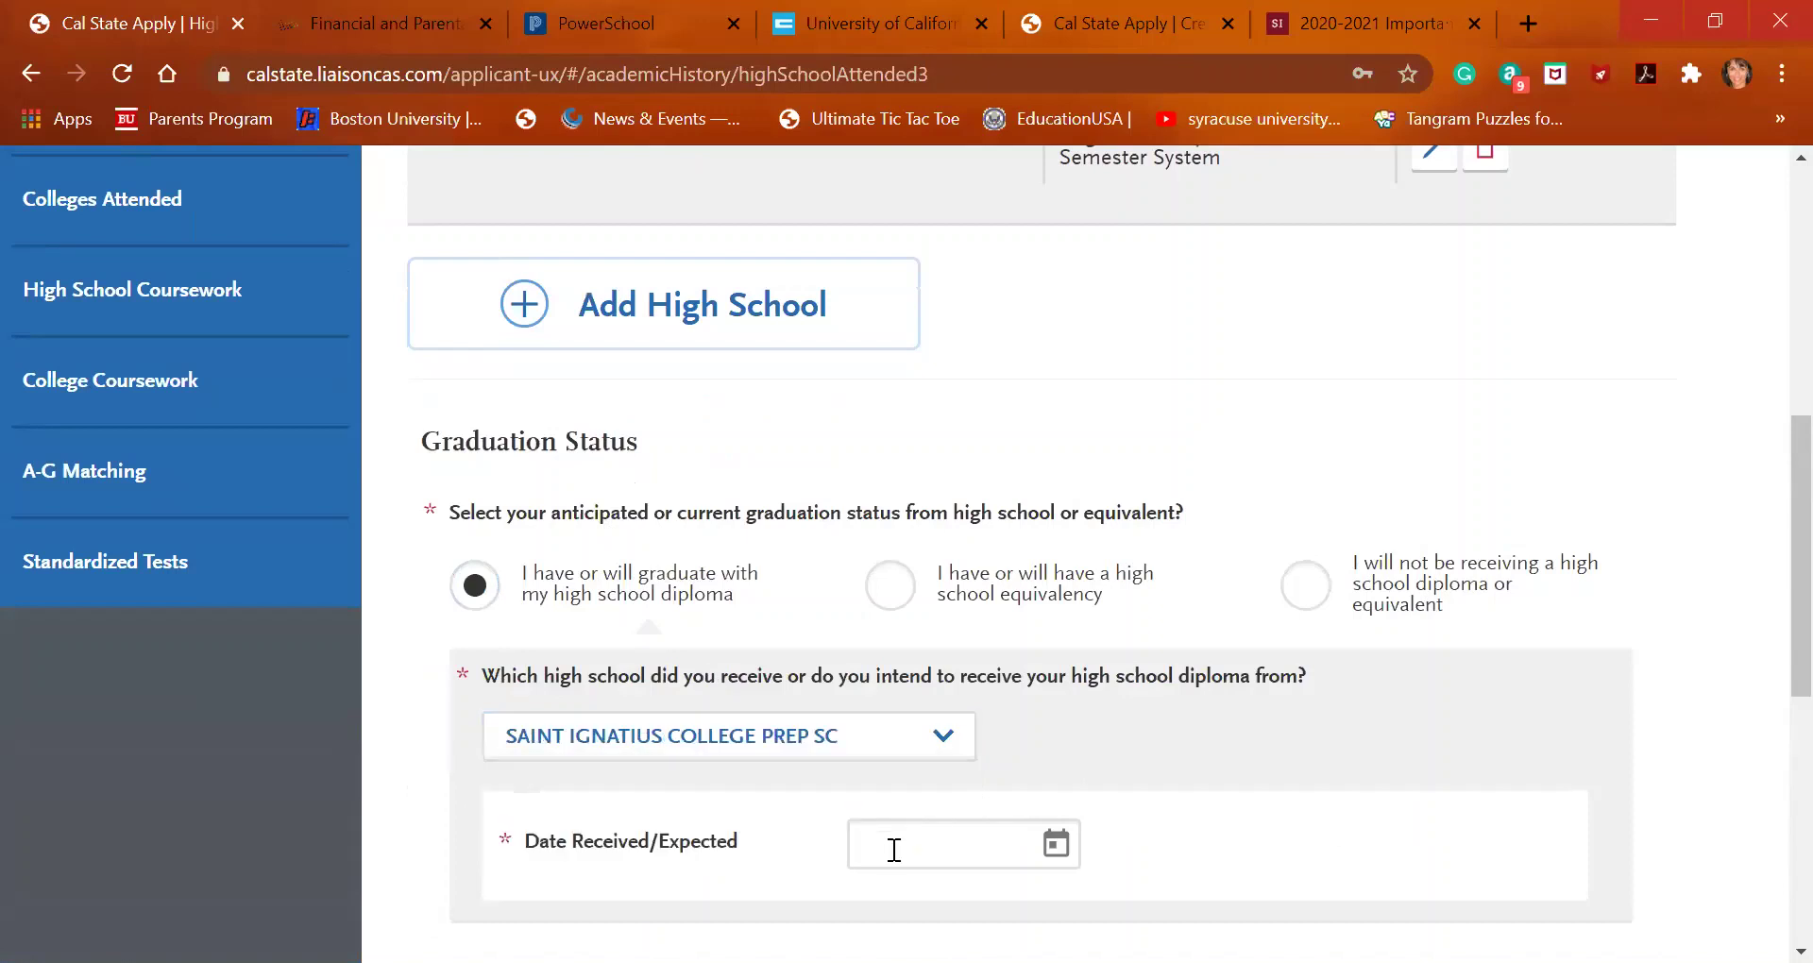
pyautogui.write('05')
pyautogui.click(1055, 850)
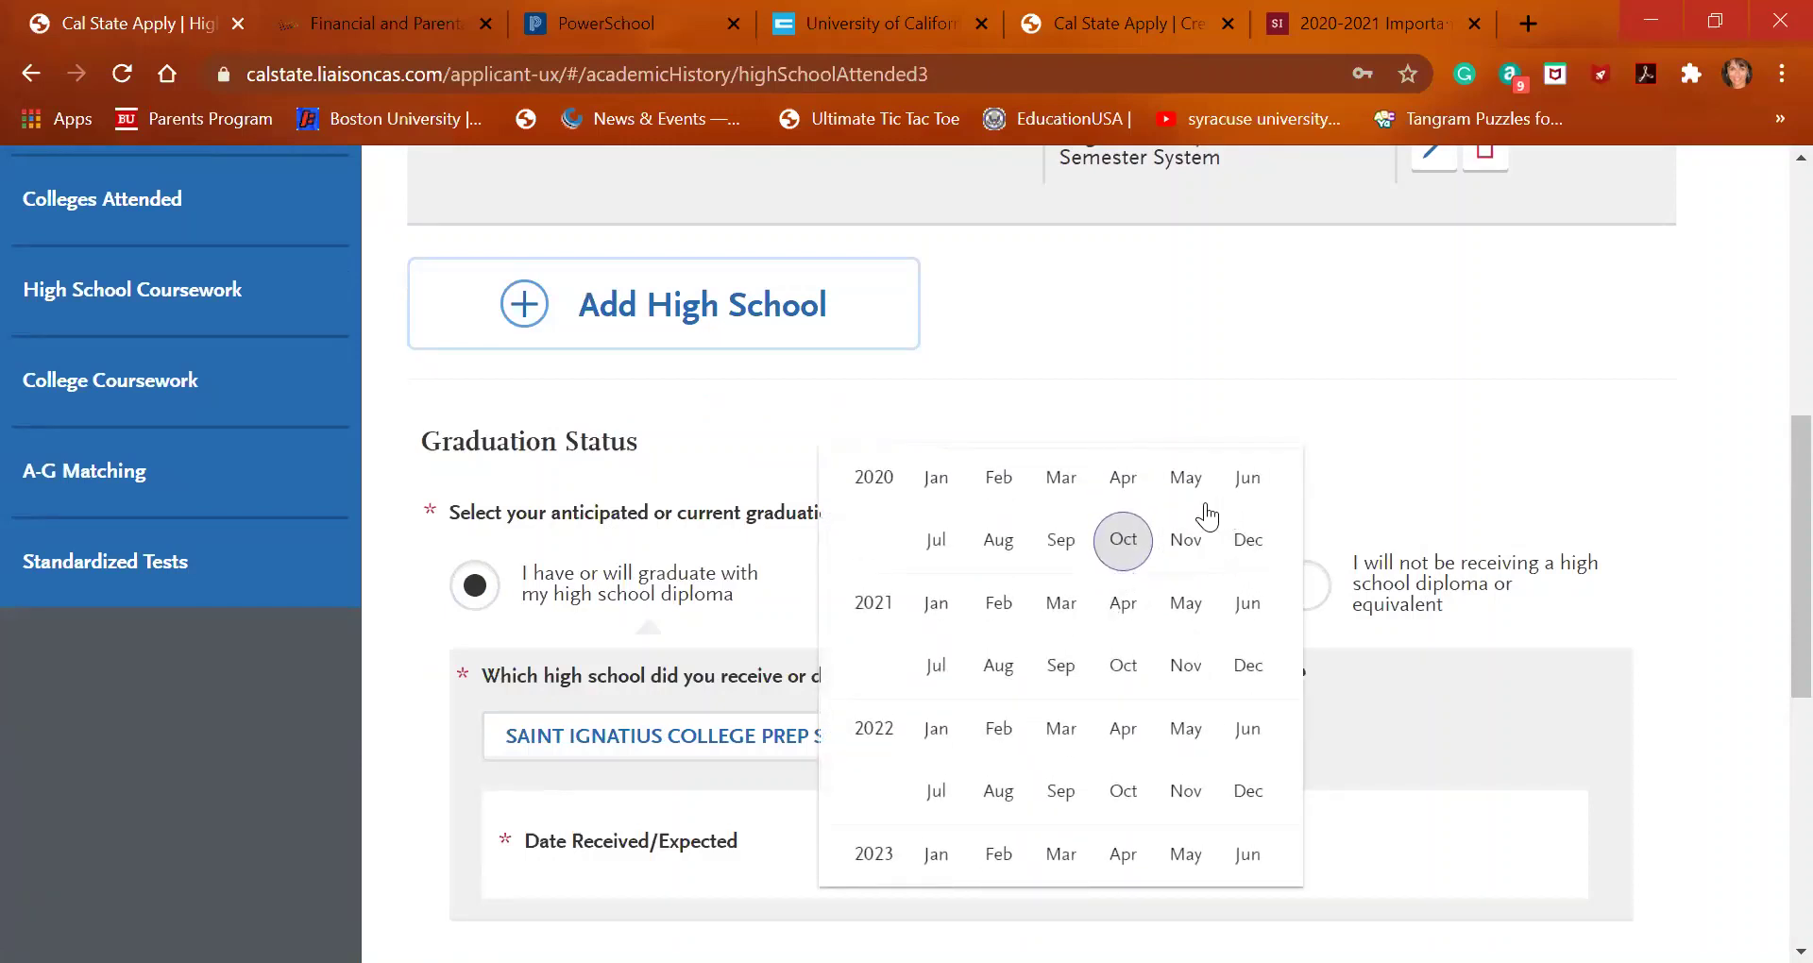
pyautogui.click(1188, 601)
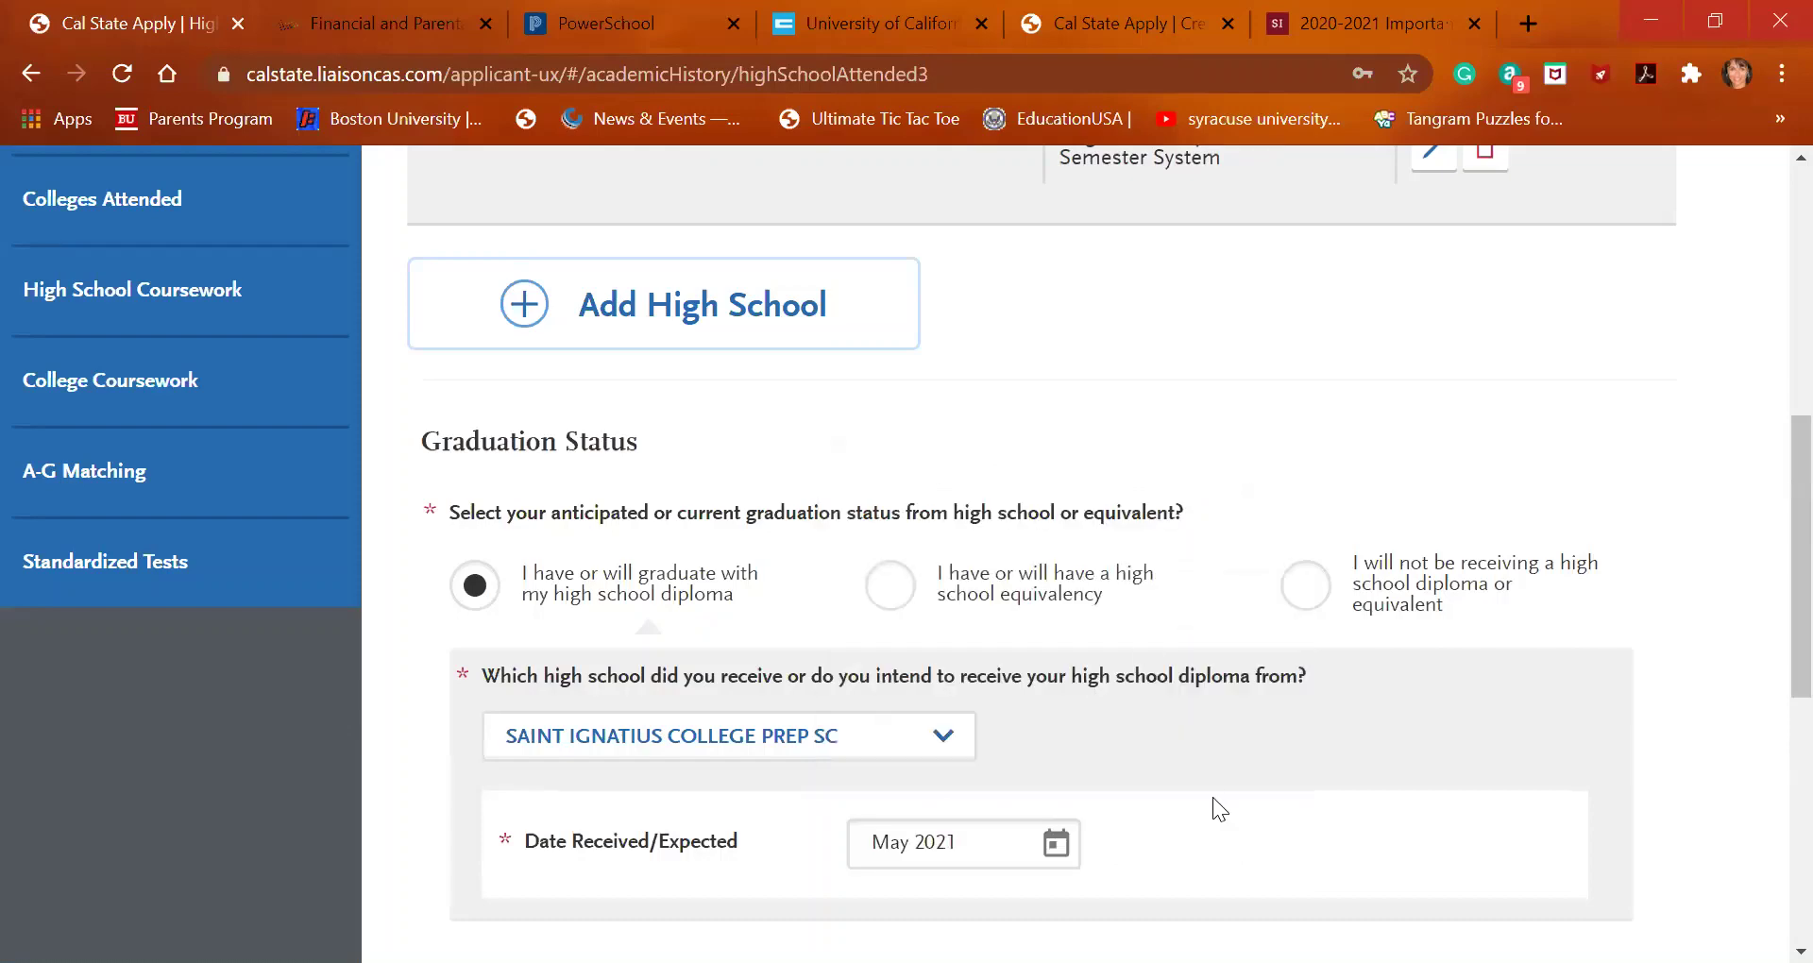
# Save the High Schools Attended section
pyautogui.scroll(-1, 1214, 801)
pyautogui.scroll(-4, 1212, 797)
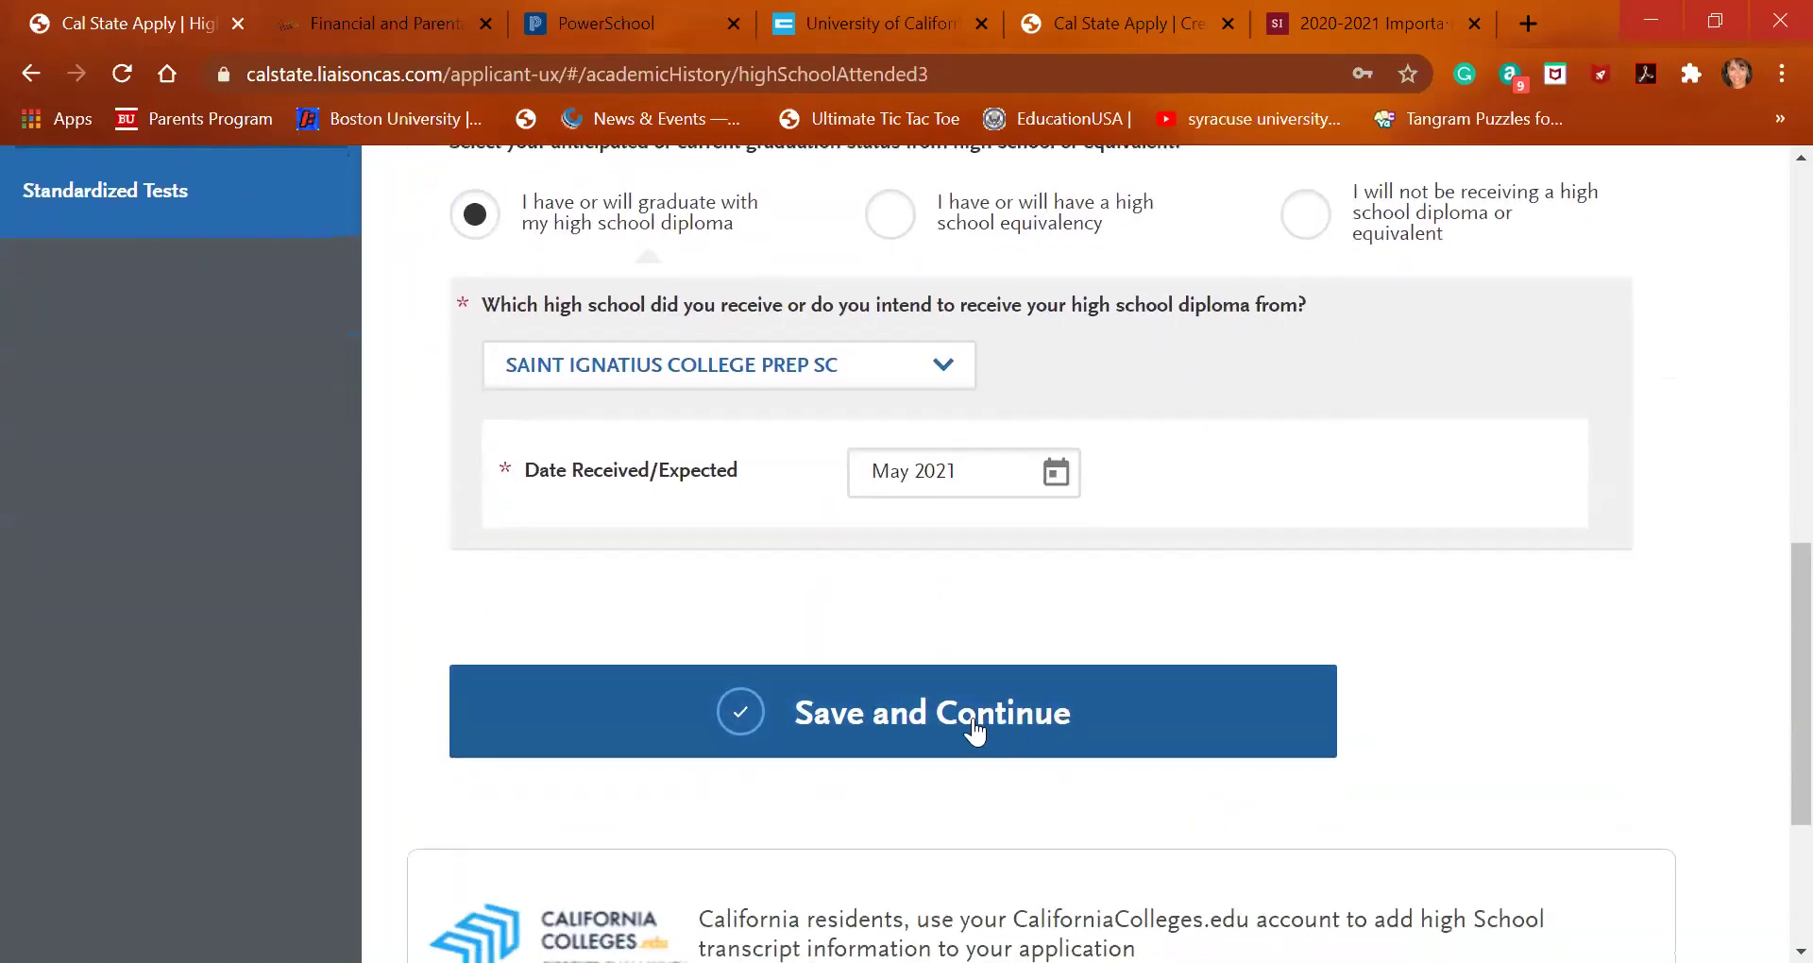
pyautogui.scroll(-1, 973, 728)
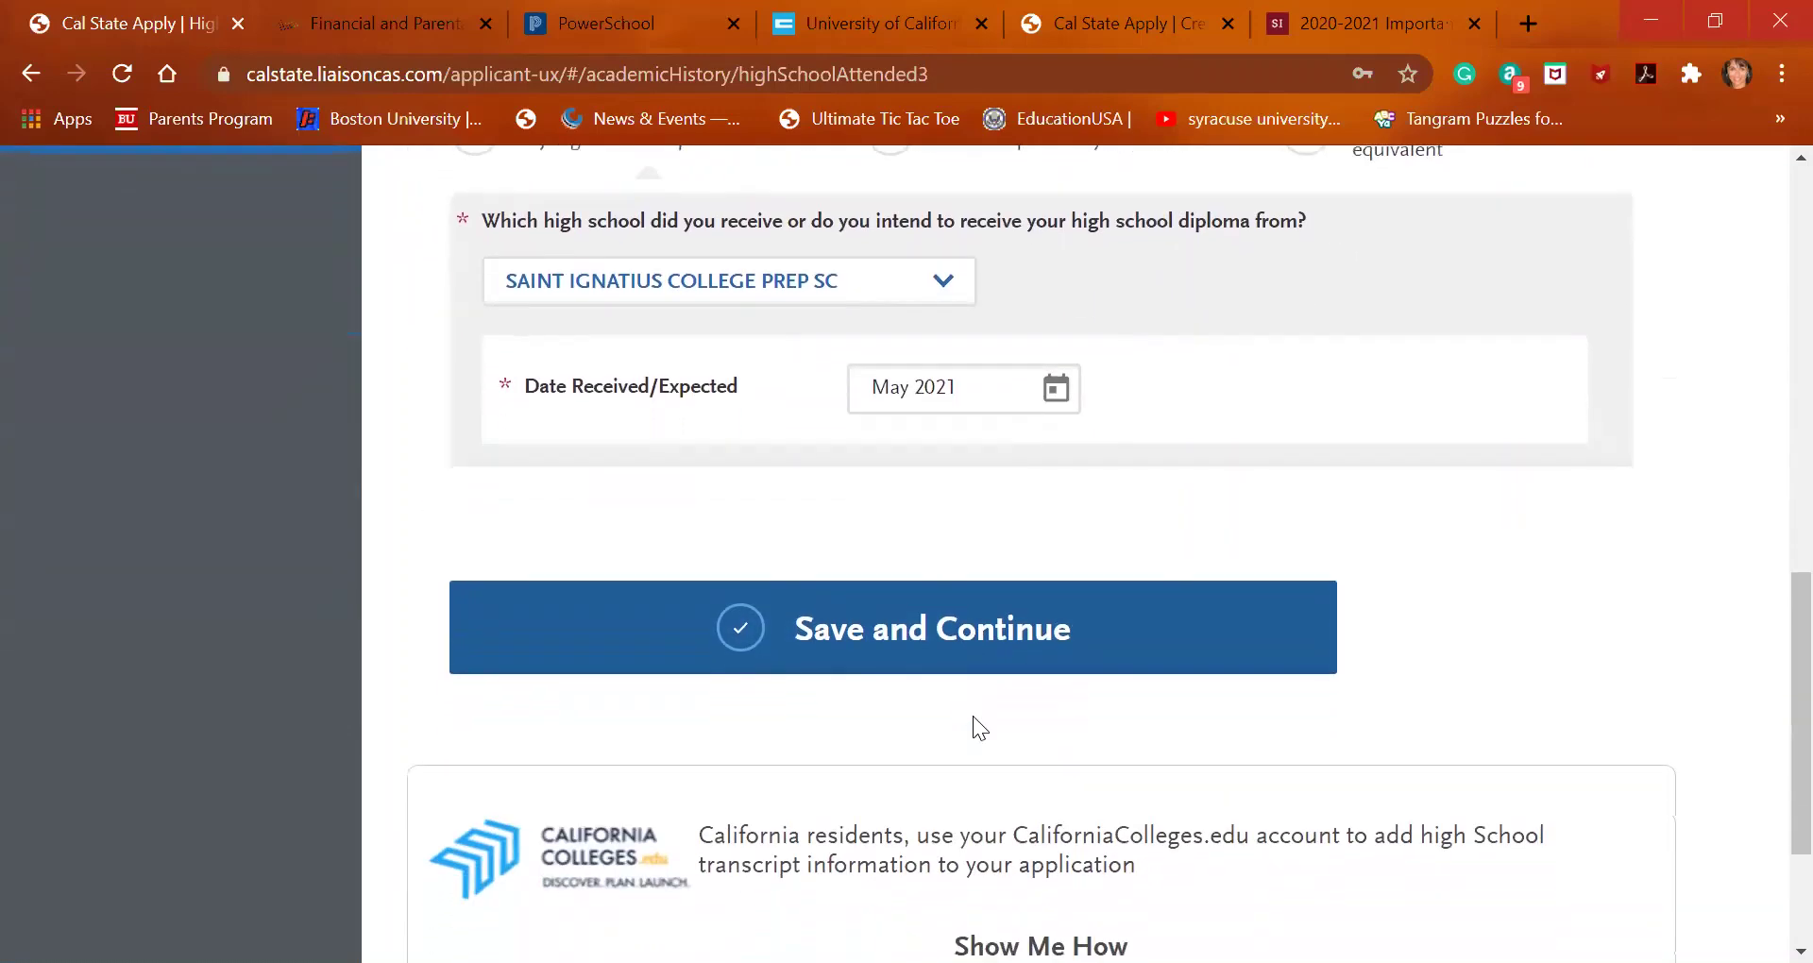
pyautogui.click(966, 642)
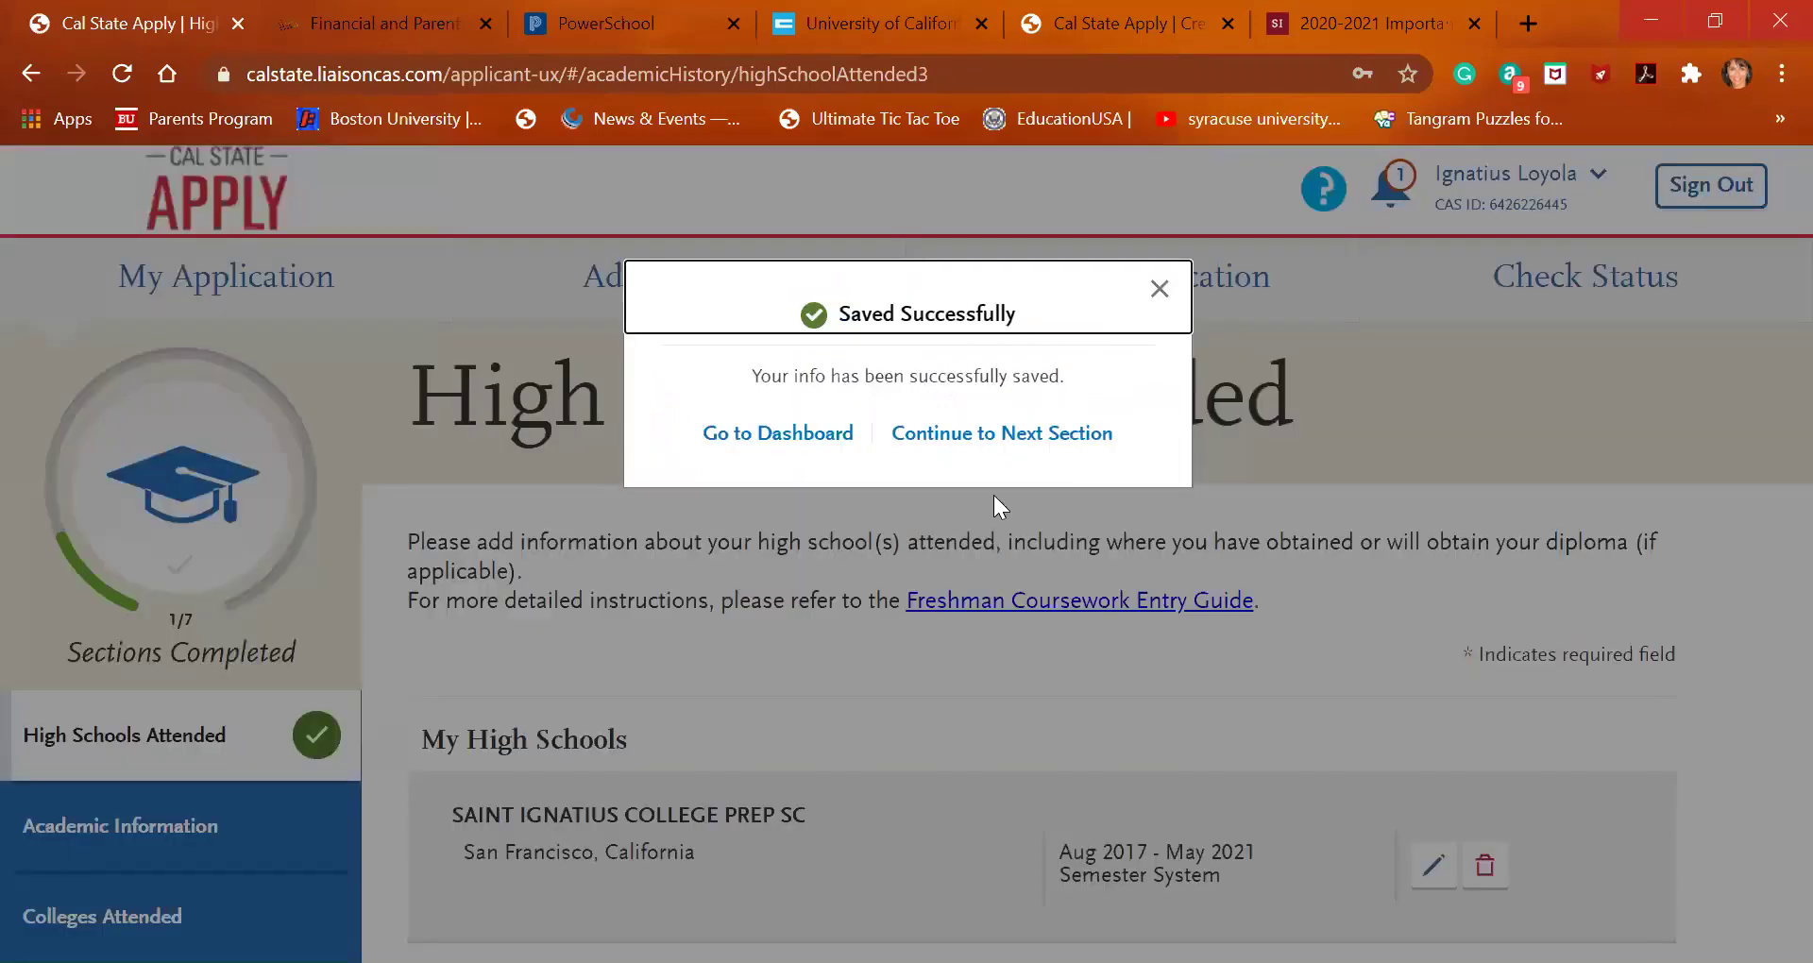
# In Academic Information, answer No to high school abroad, save, and continue to Colleges Attended
pyautogui.click(1003, 432)
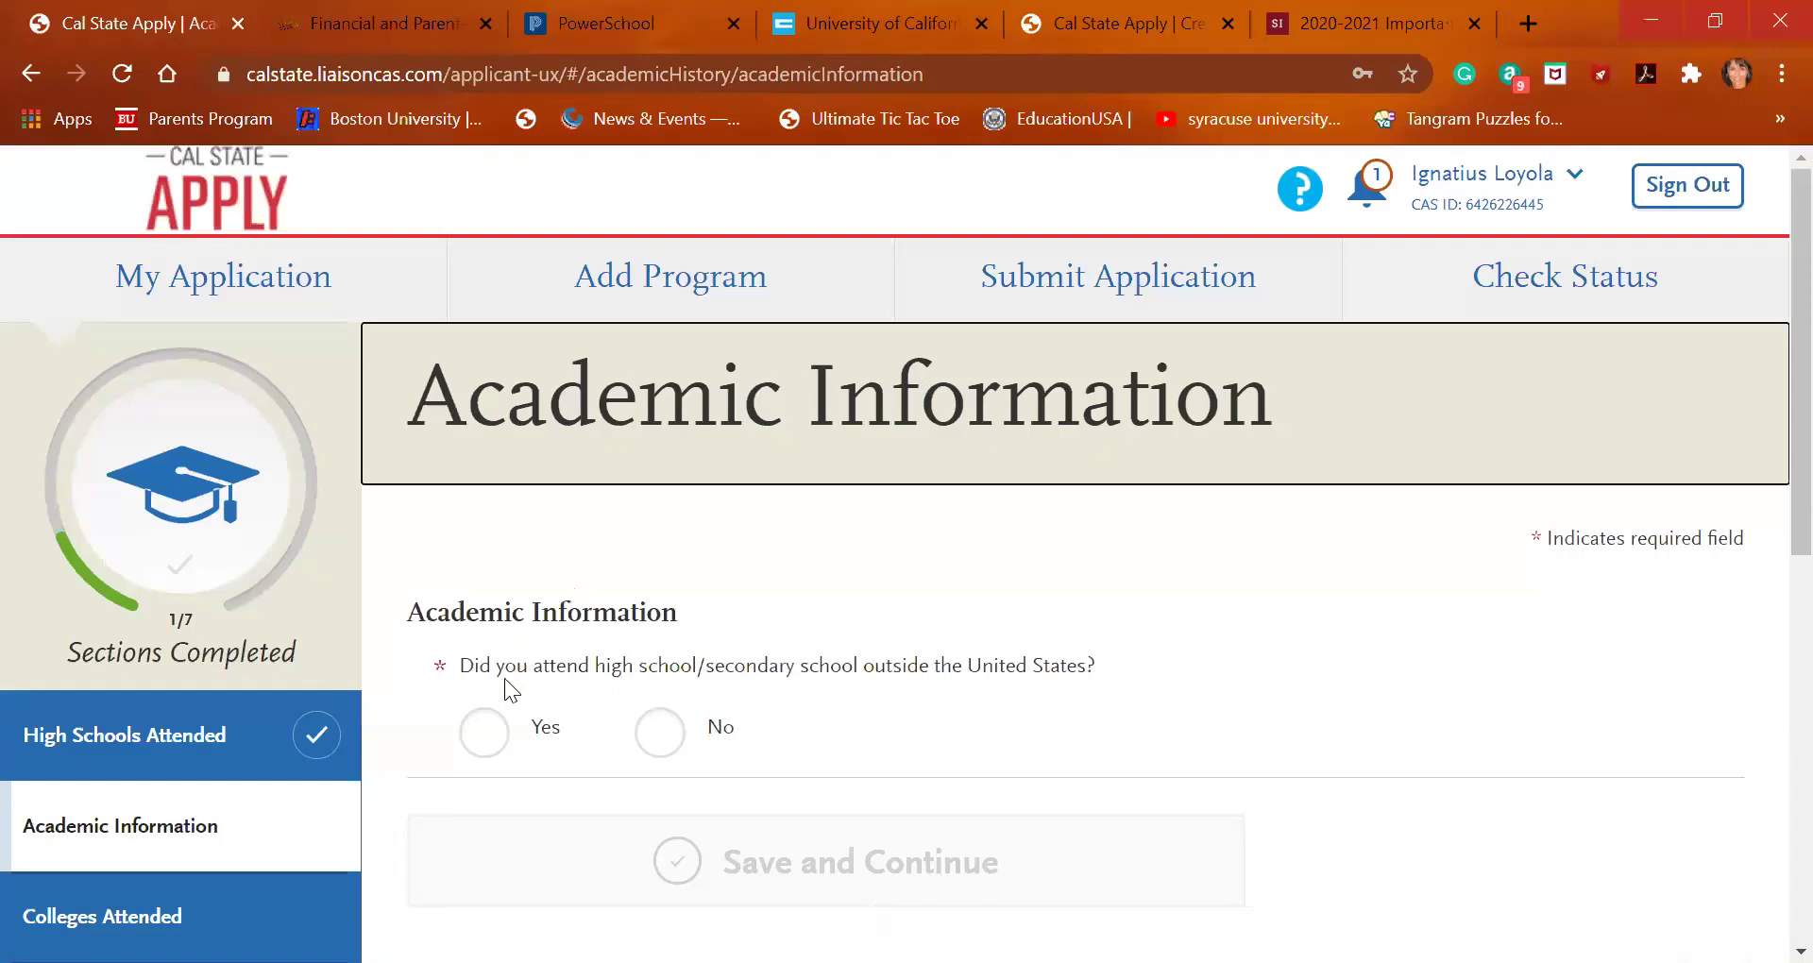
pyautogui.click(661, 735)
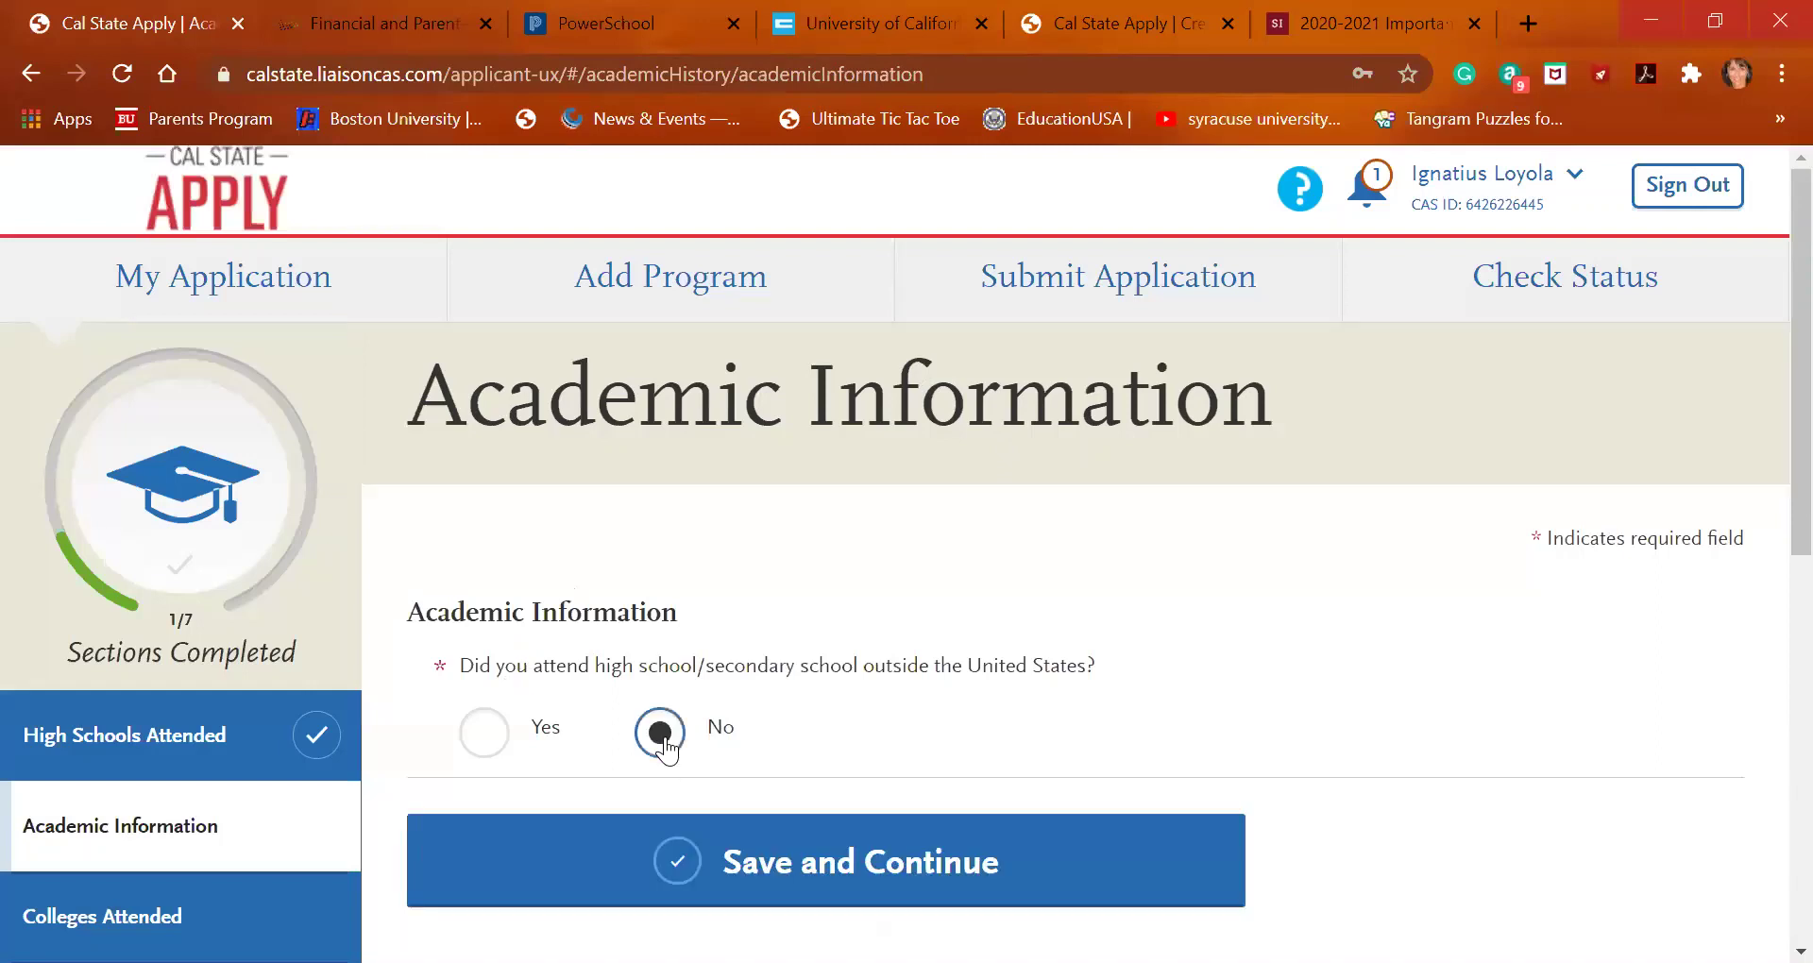
pyautogui.click(793, 845)
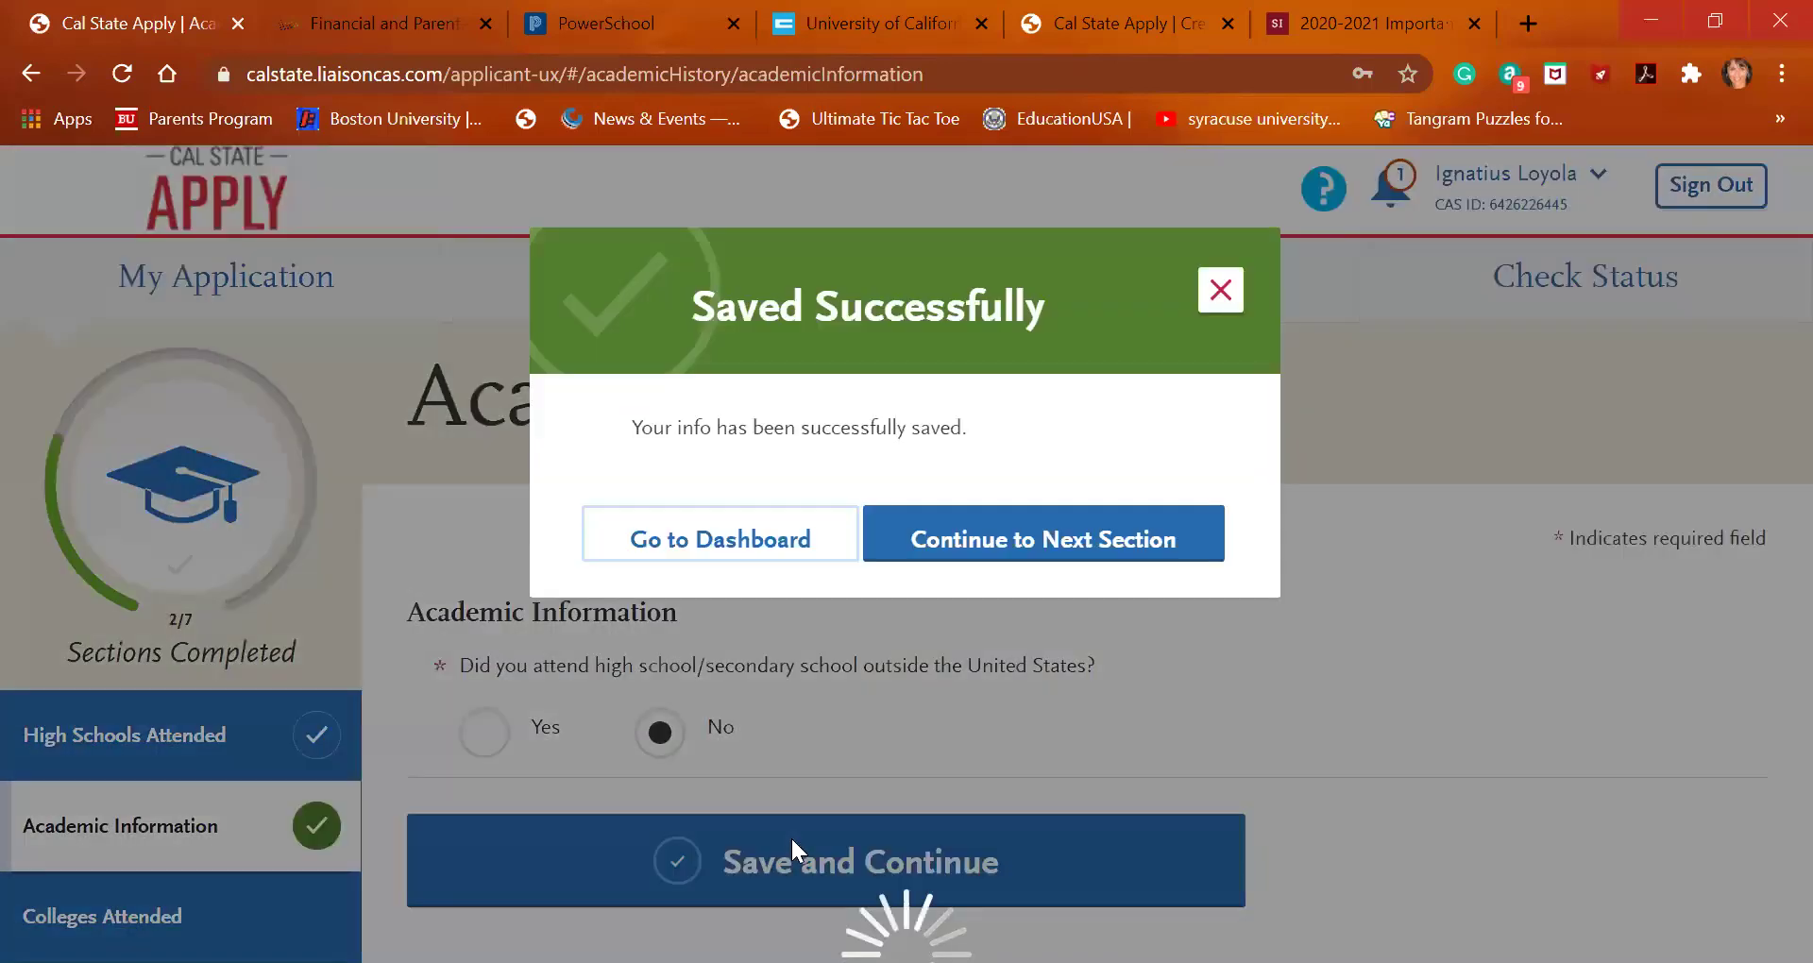
pyautogui.click(985, 545)
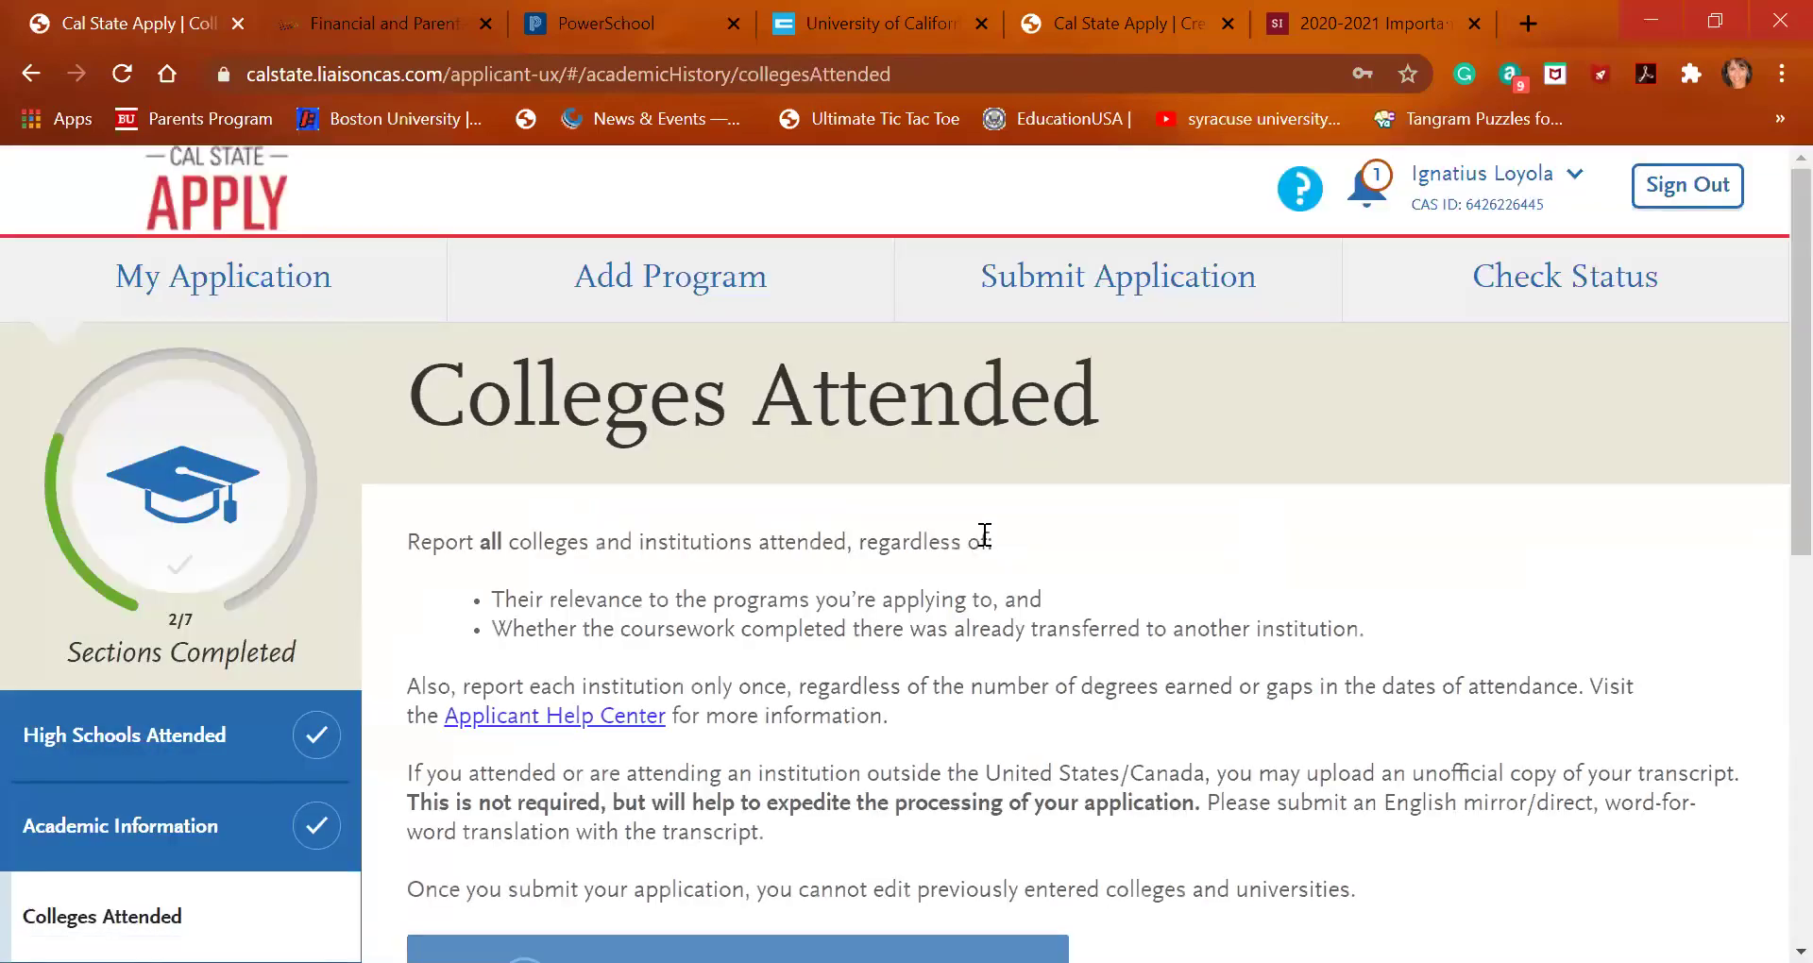
# Open the Add Your Colleges or Universities form from the Colleges Attended page
pyautogui.scroll(-3, 985, 538)
pyautogui.rightClick(985, 535)
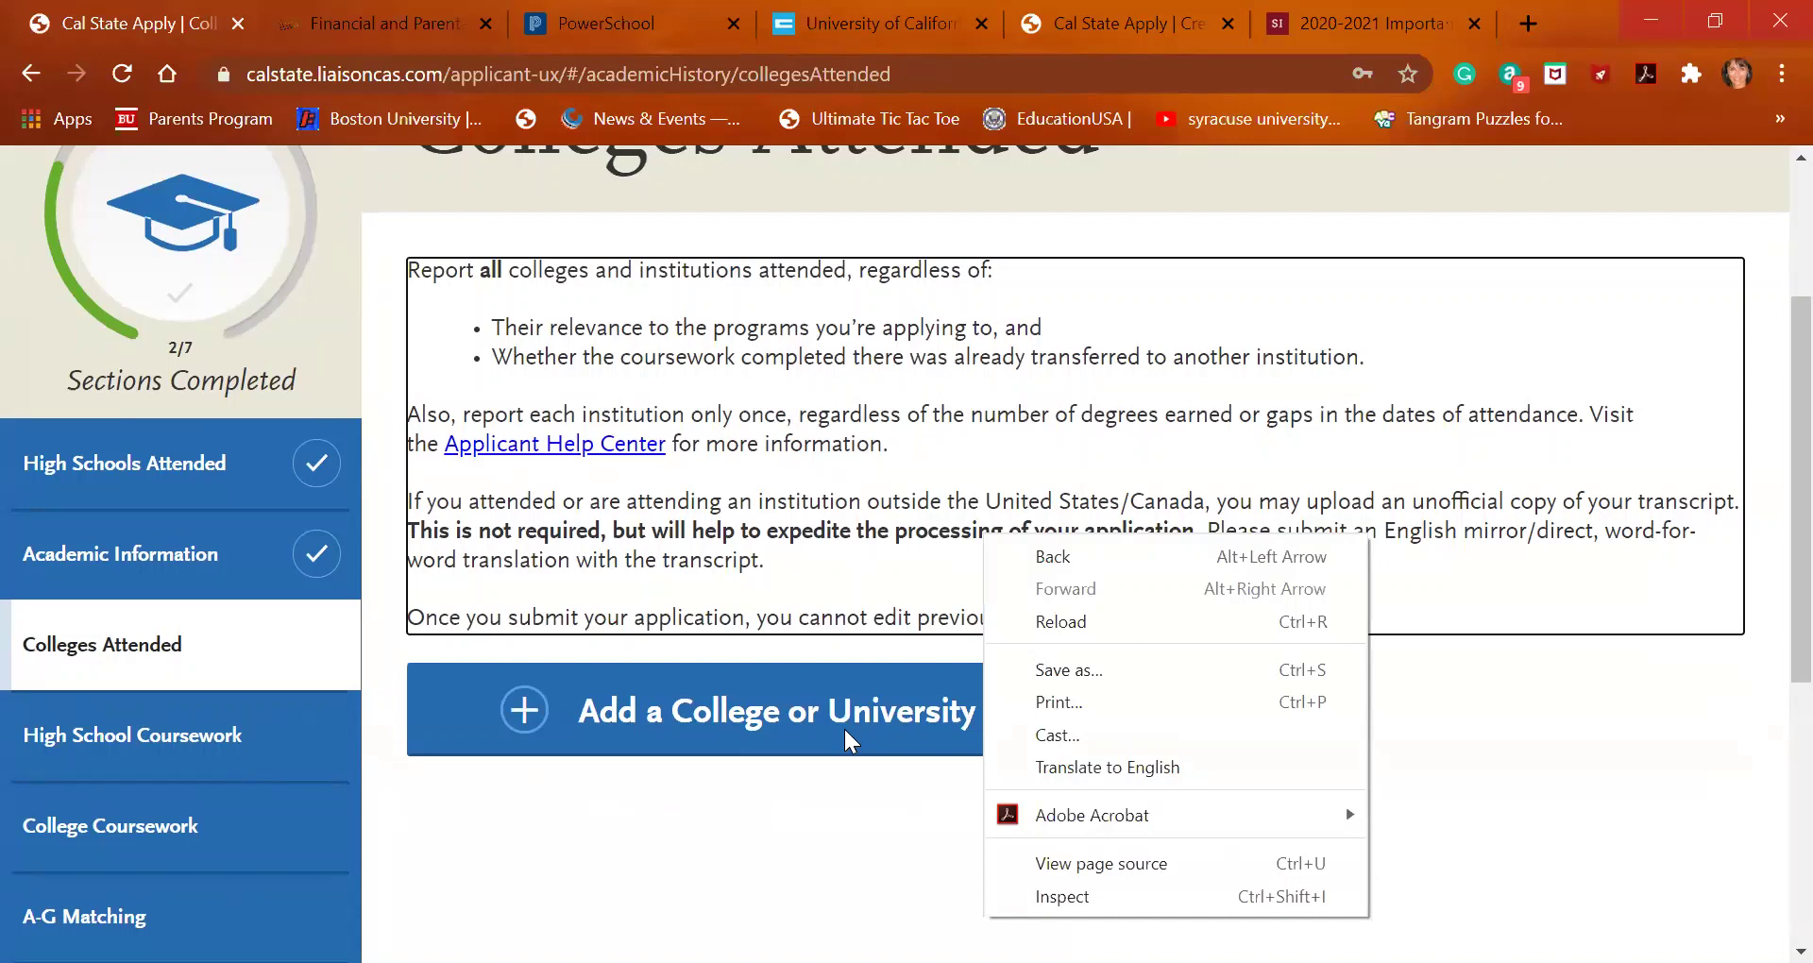
pyautogui.click(824, 718)
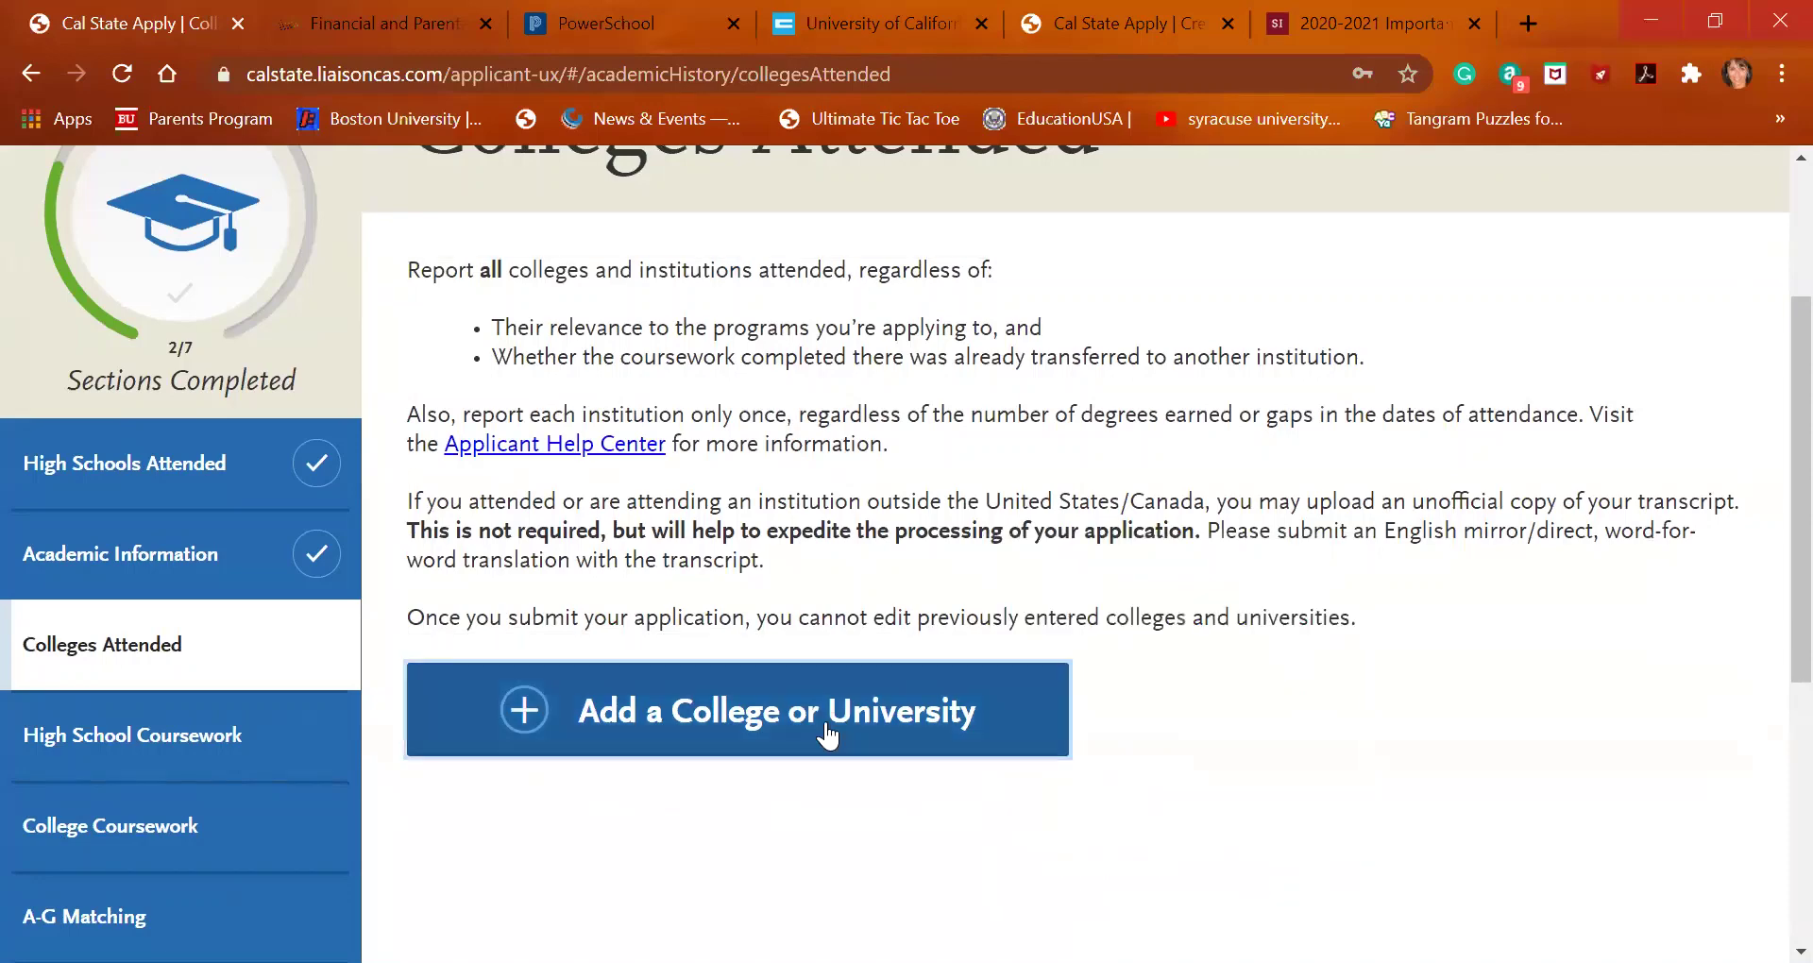
pyautogui.click(825, 718)
pyautogui.scroll(-3, 836, 761)
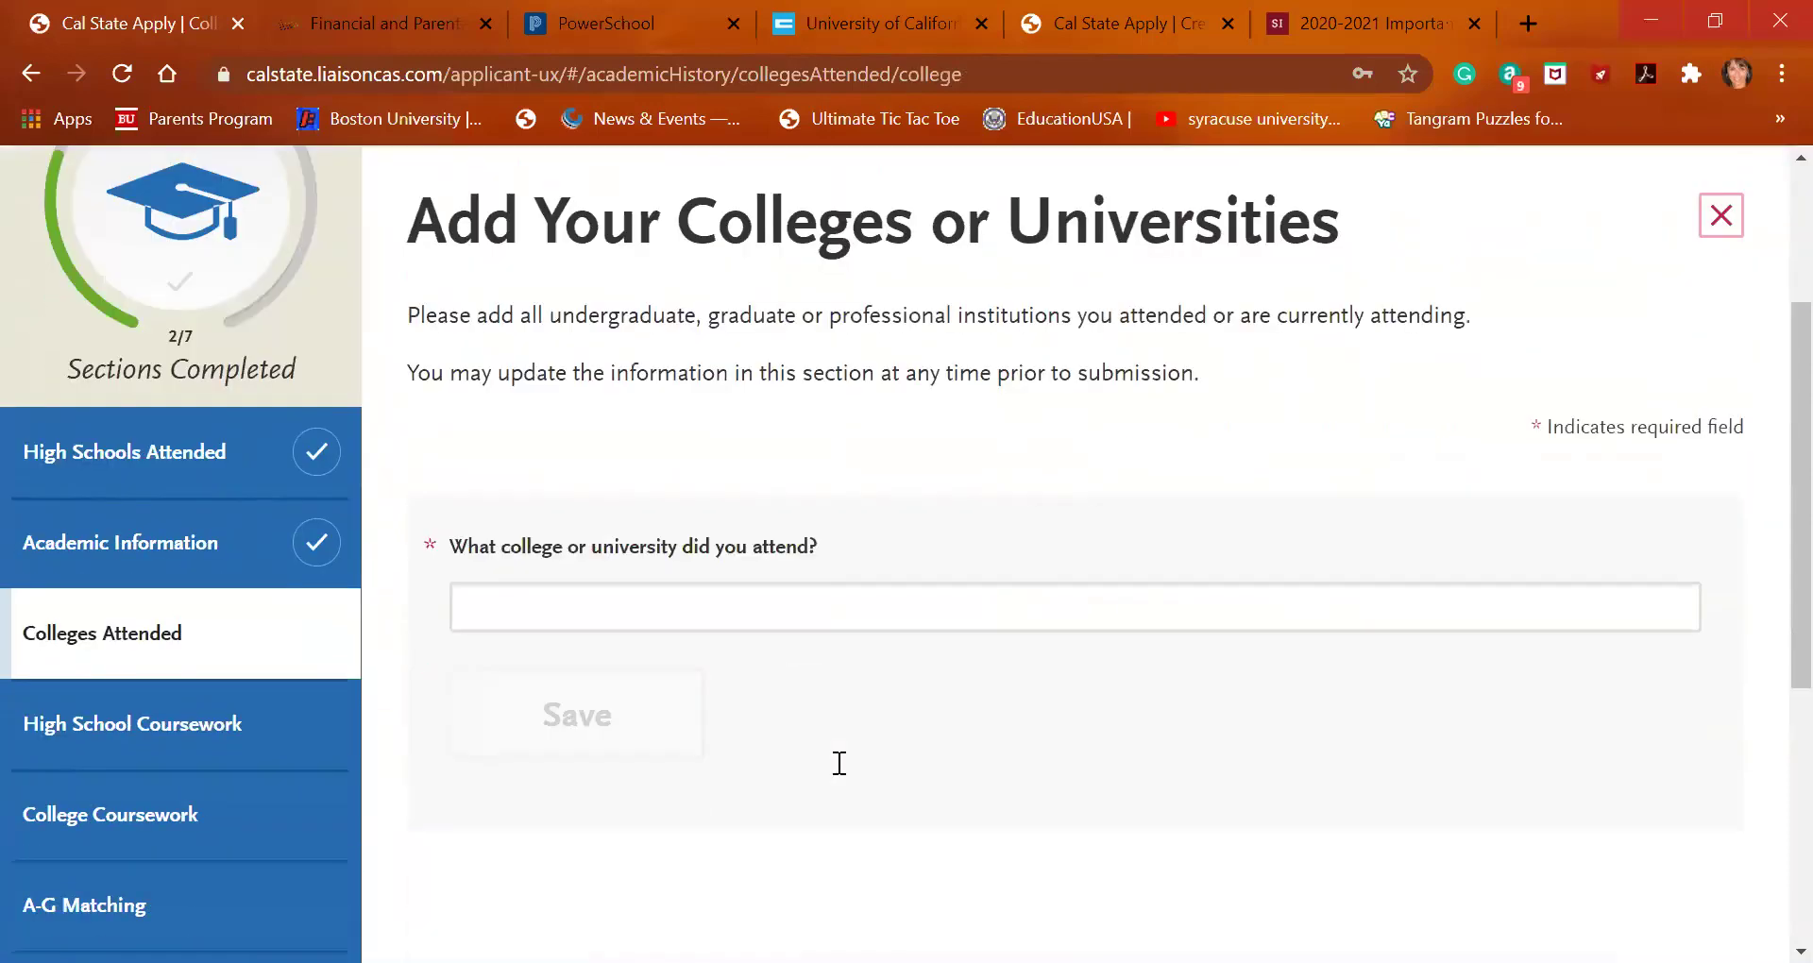
# Enter Skyline College as a non-degree college on the semester system
pyautogui.click(834, 612)
pyautogui.write('skyline')
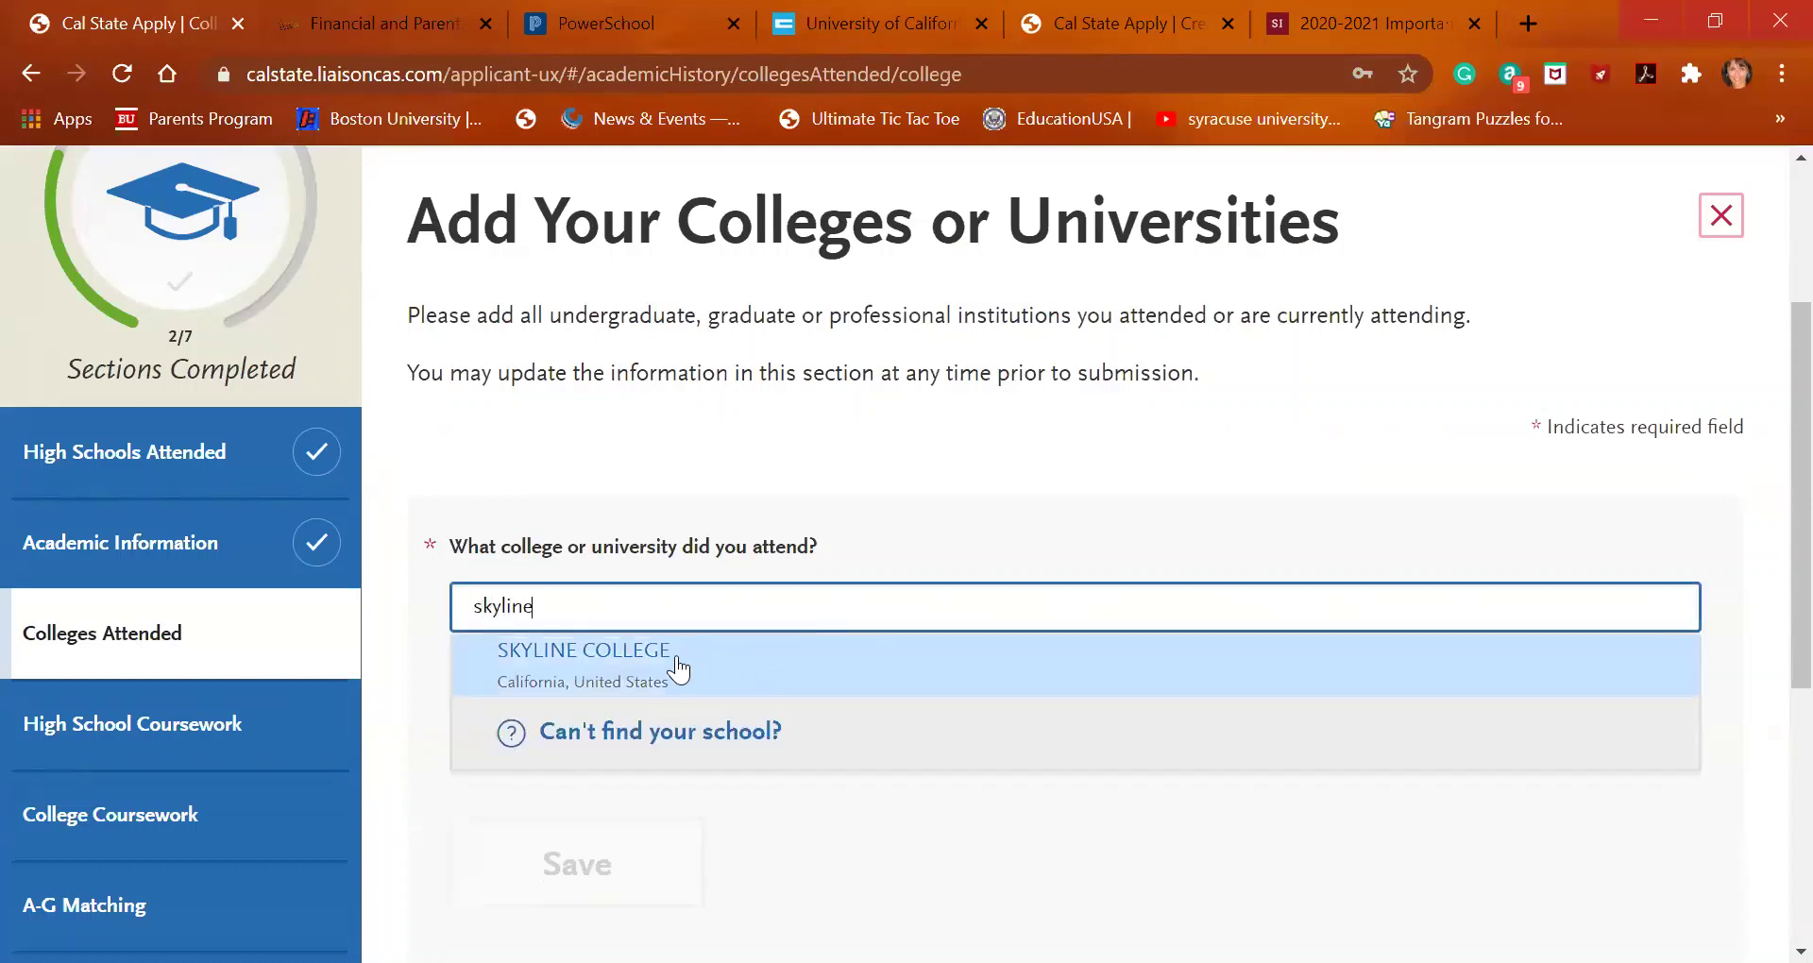
pyautogui.click(666, 655)
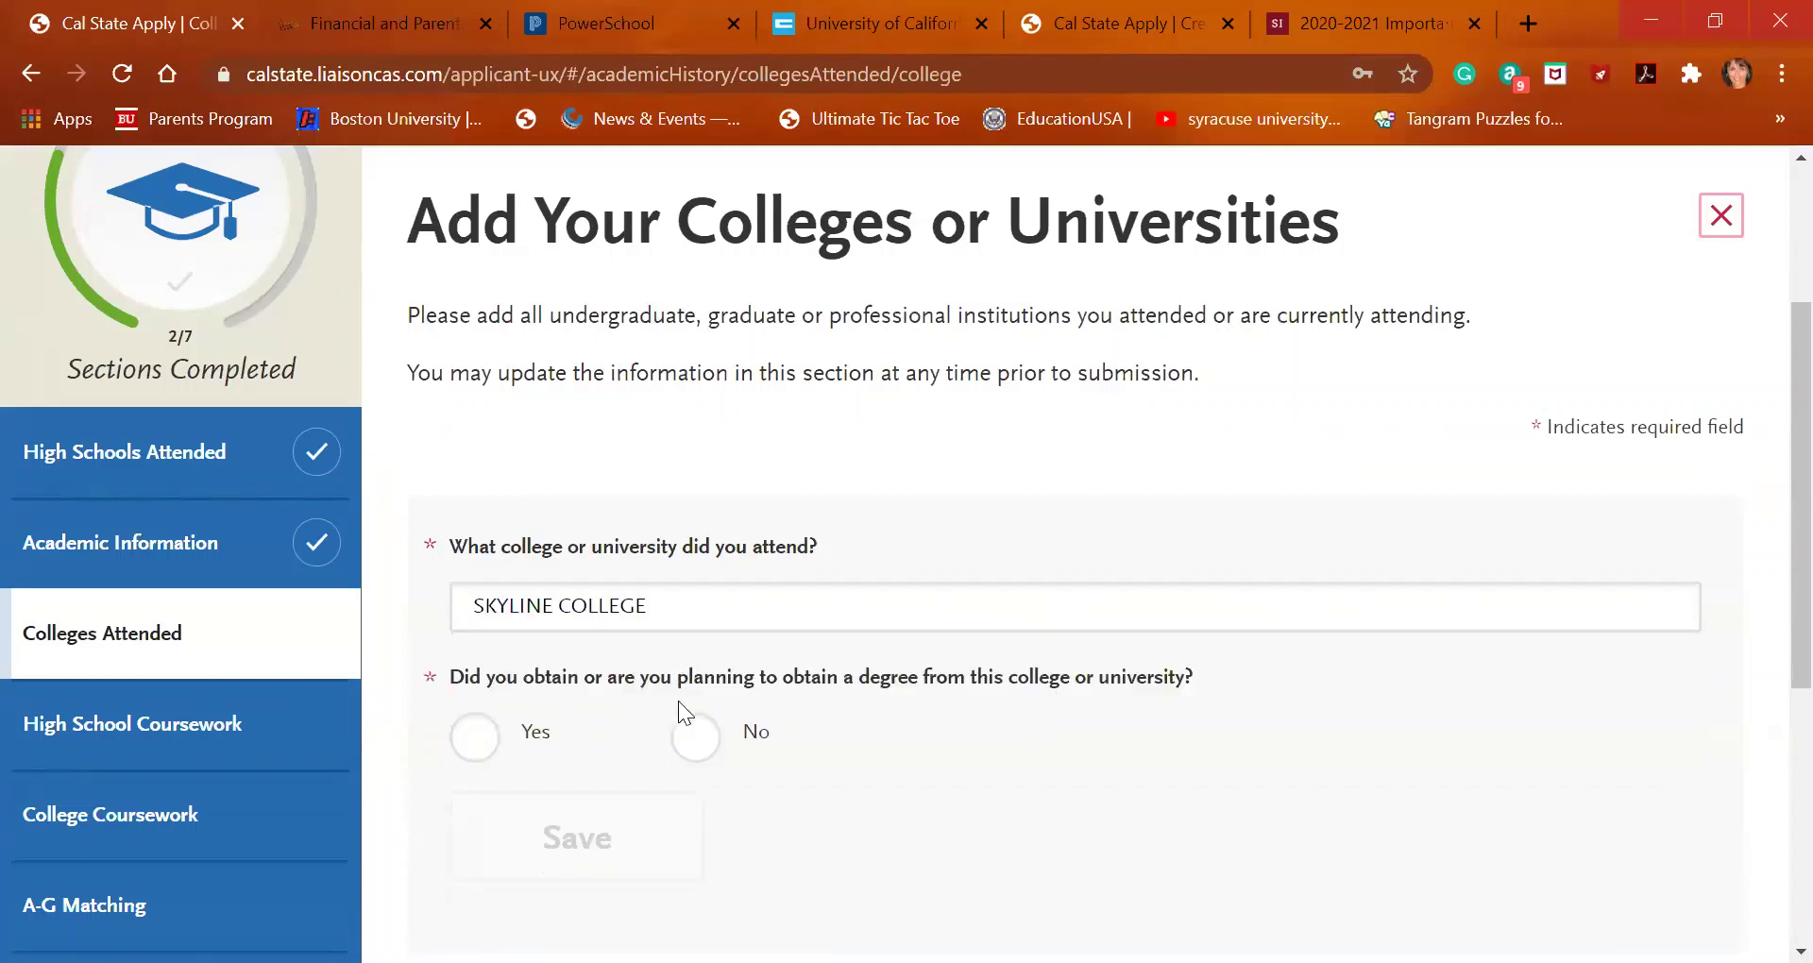
pyautogui.click(698, 737)
pyautogui.scroll(-2, 708, 746)
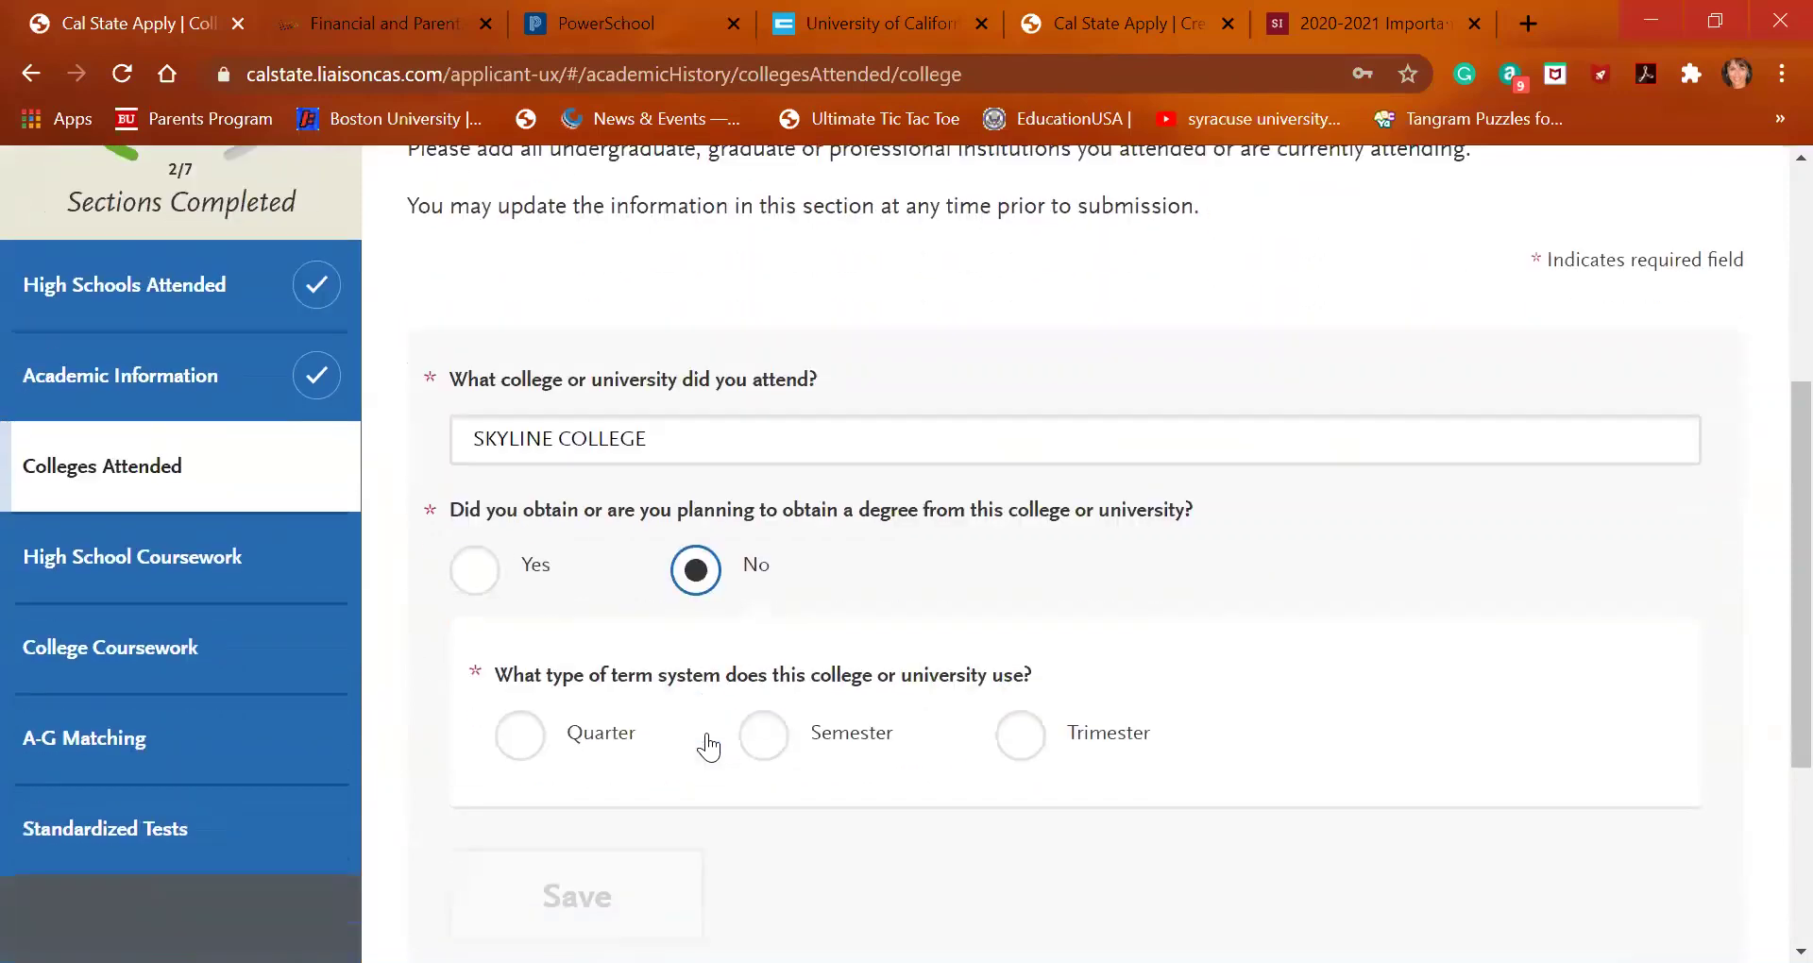
pyautogui.click(758, 709)
# Set the first semester to Summer 1, June 2020
pyautogui.scroll(-1, 763, 715)
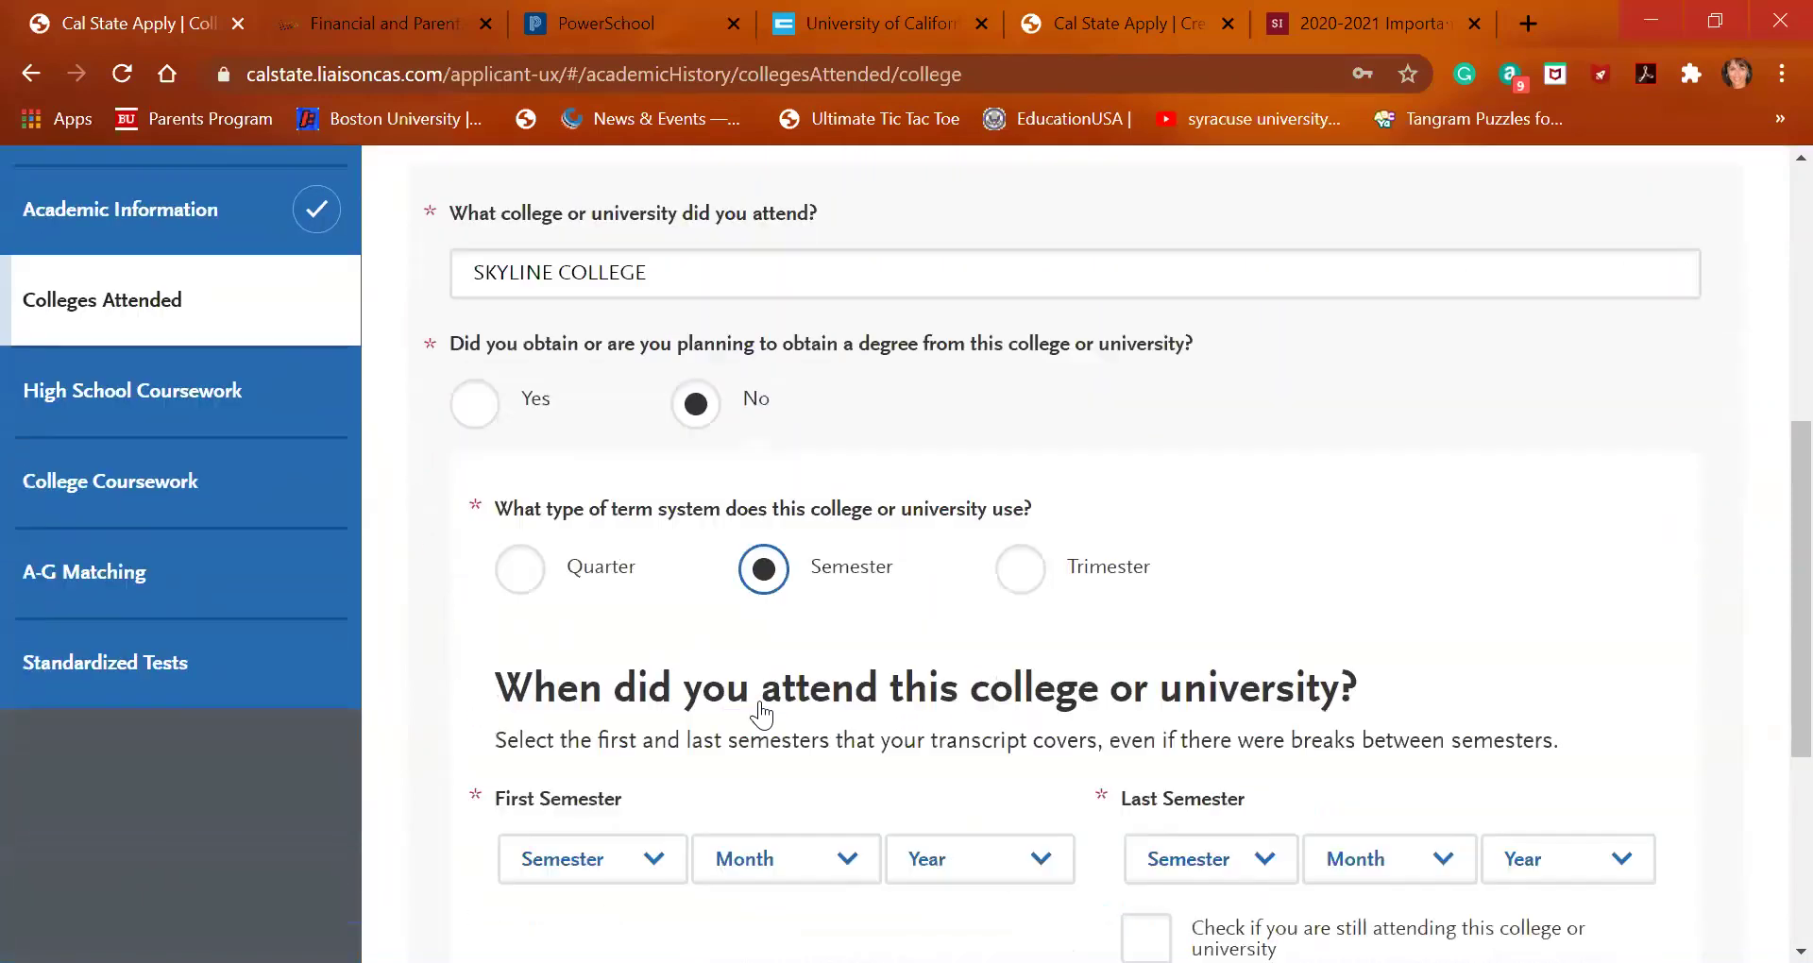
pyautogui.click(631, 729)
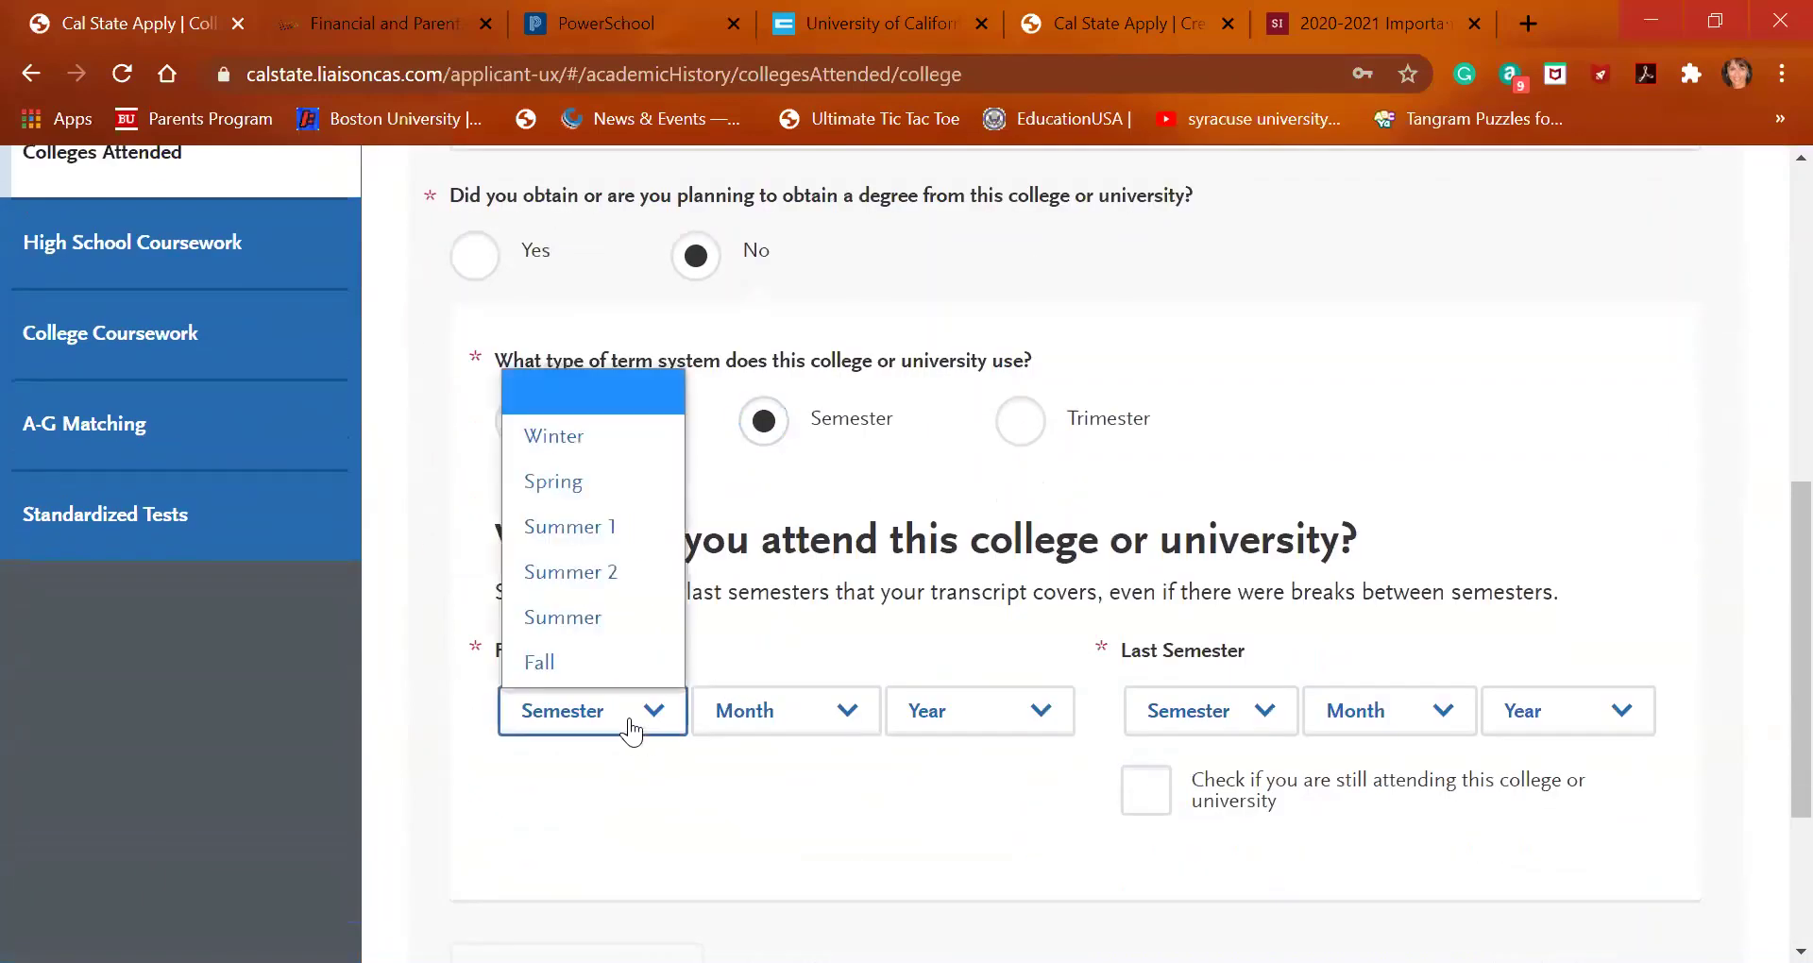
pyautogui.click(648, 531)
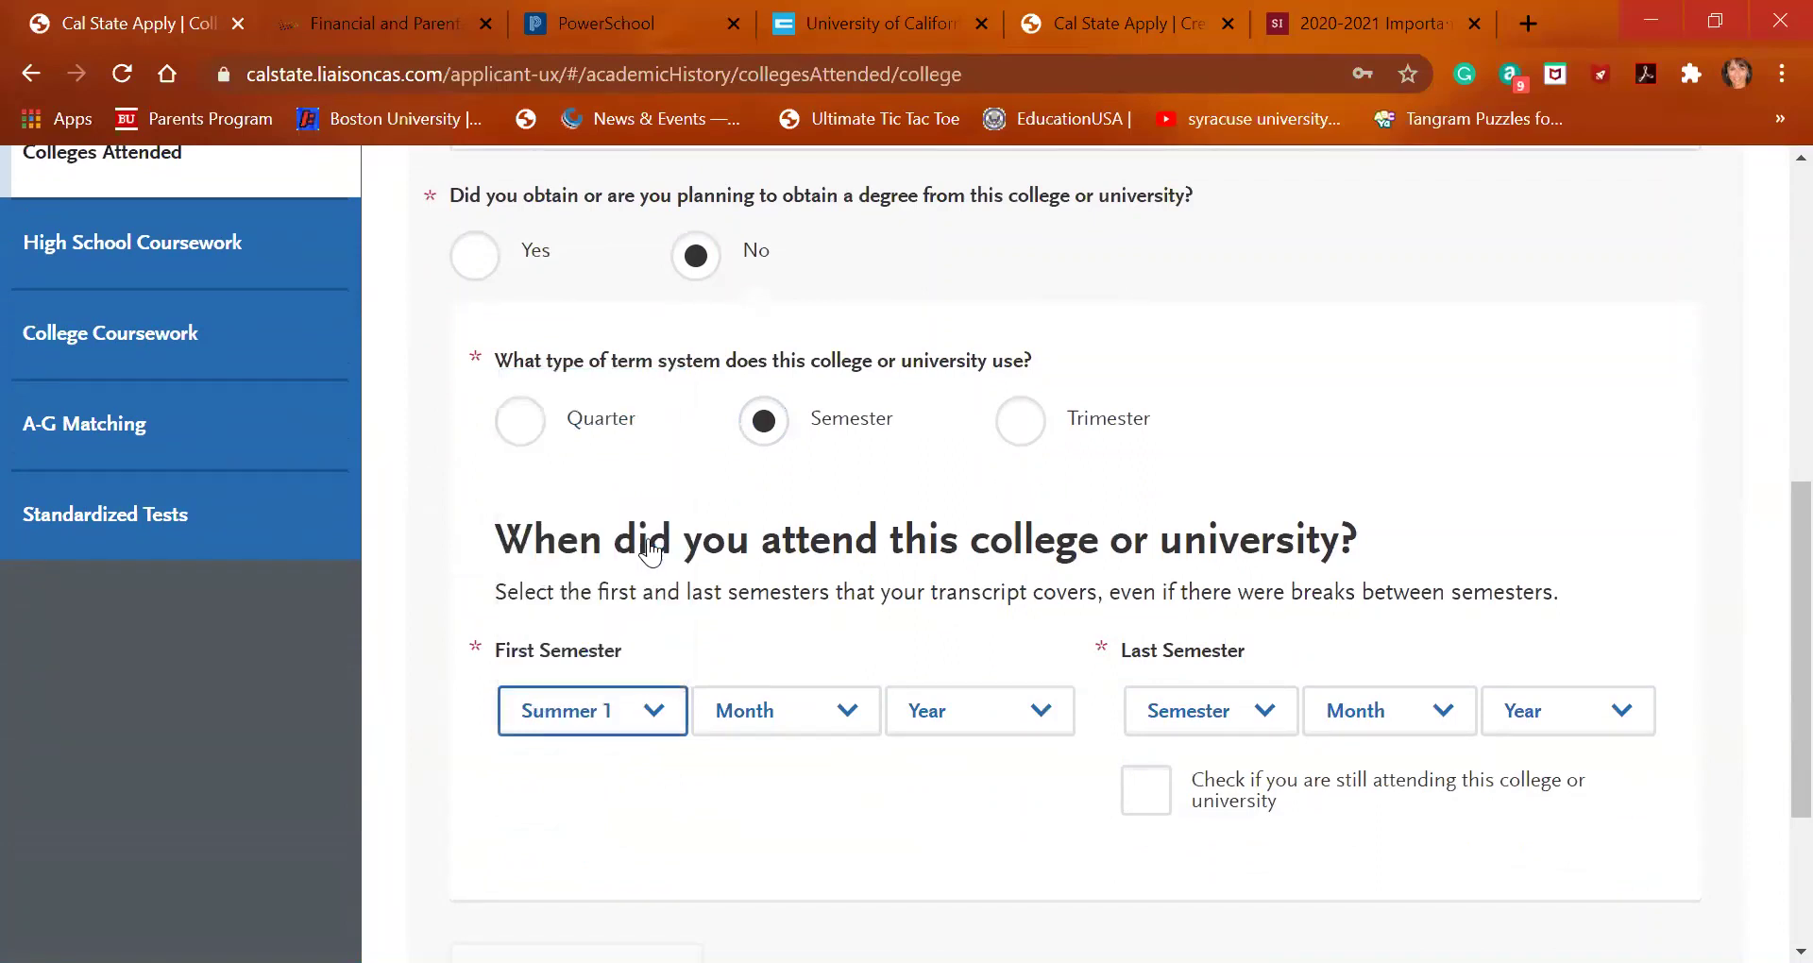
pyautogui.click(817, 715)
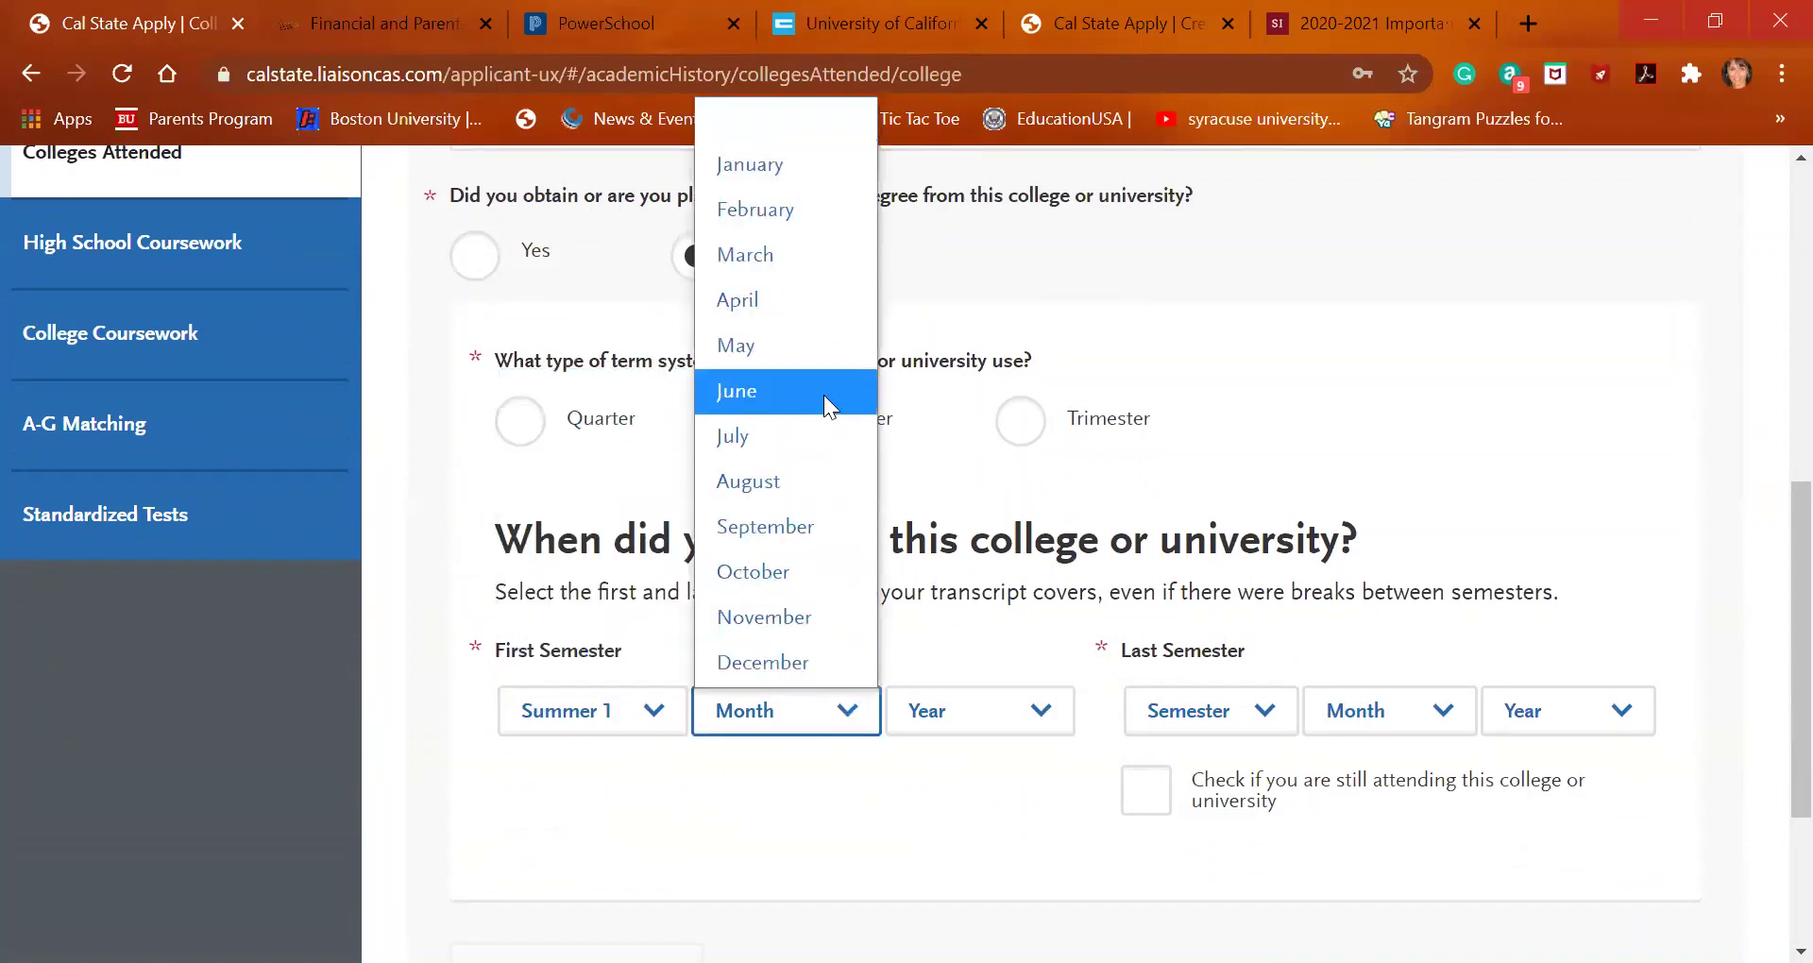
pyautogui.click(826, 403)
pyautogui.click(1003, 737)
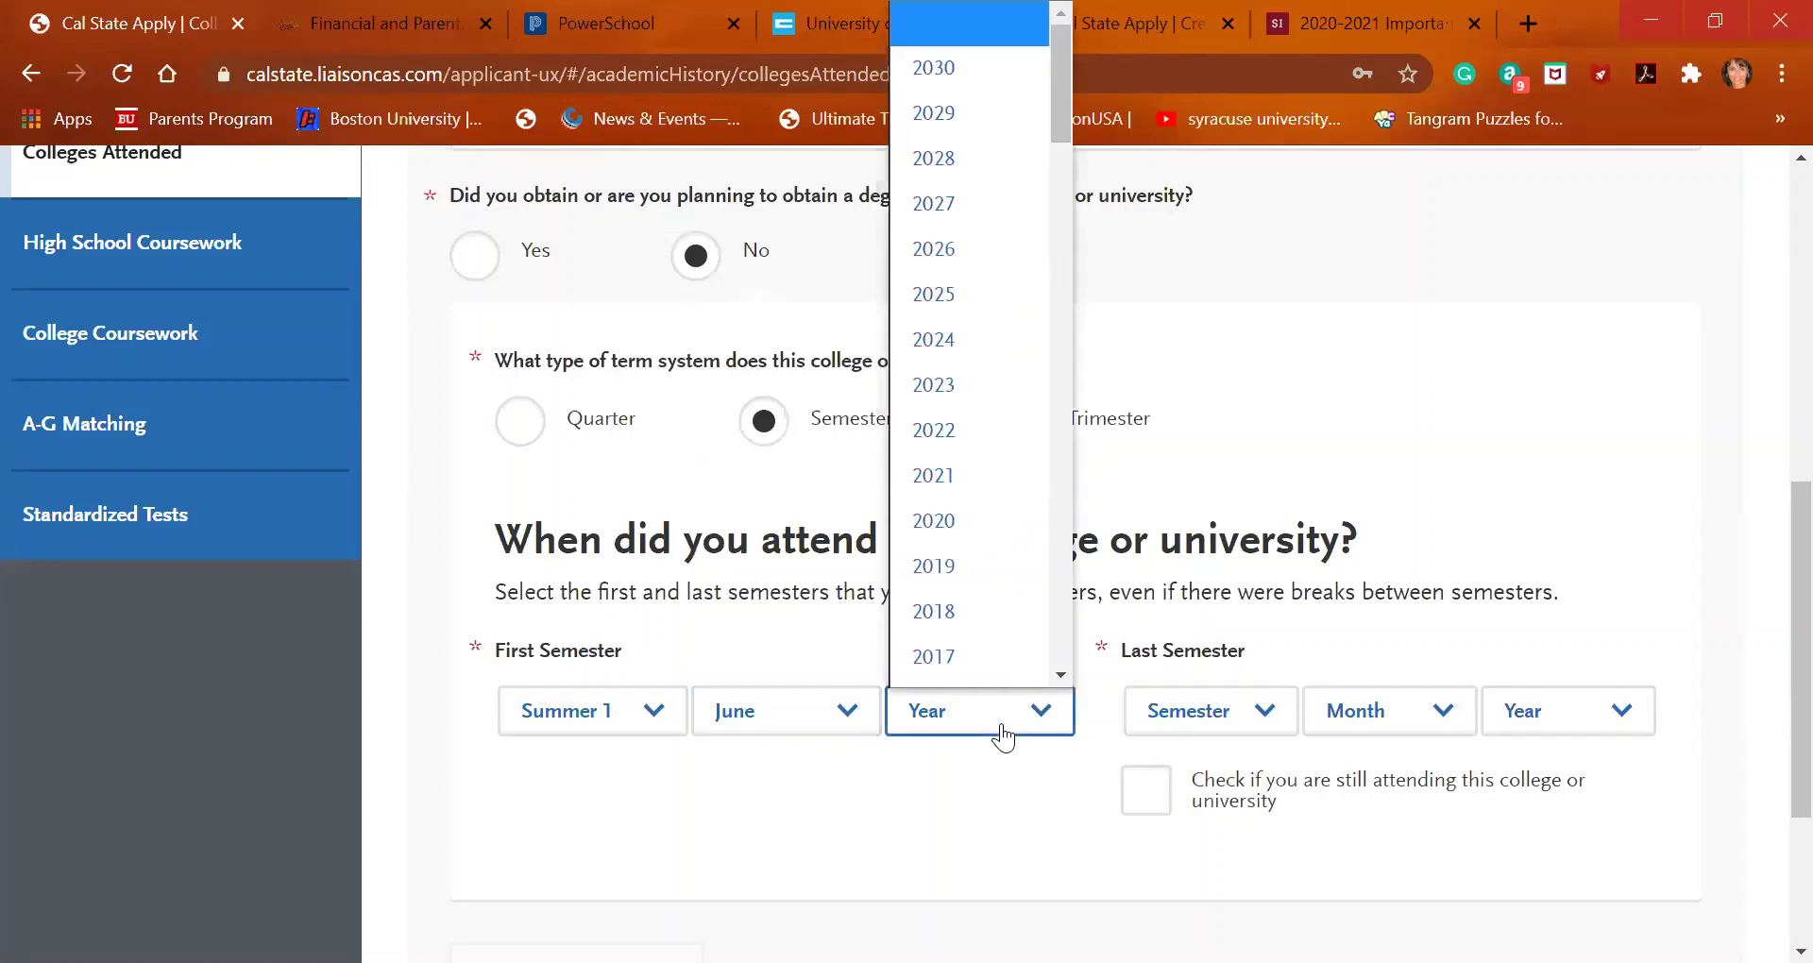
pyautogui.click(998, 495)
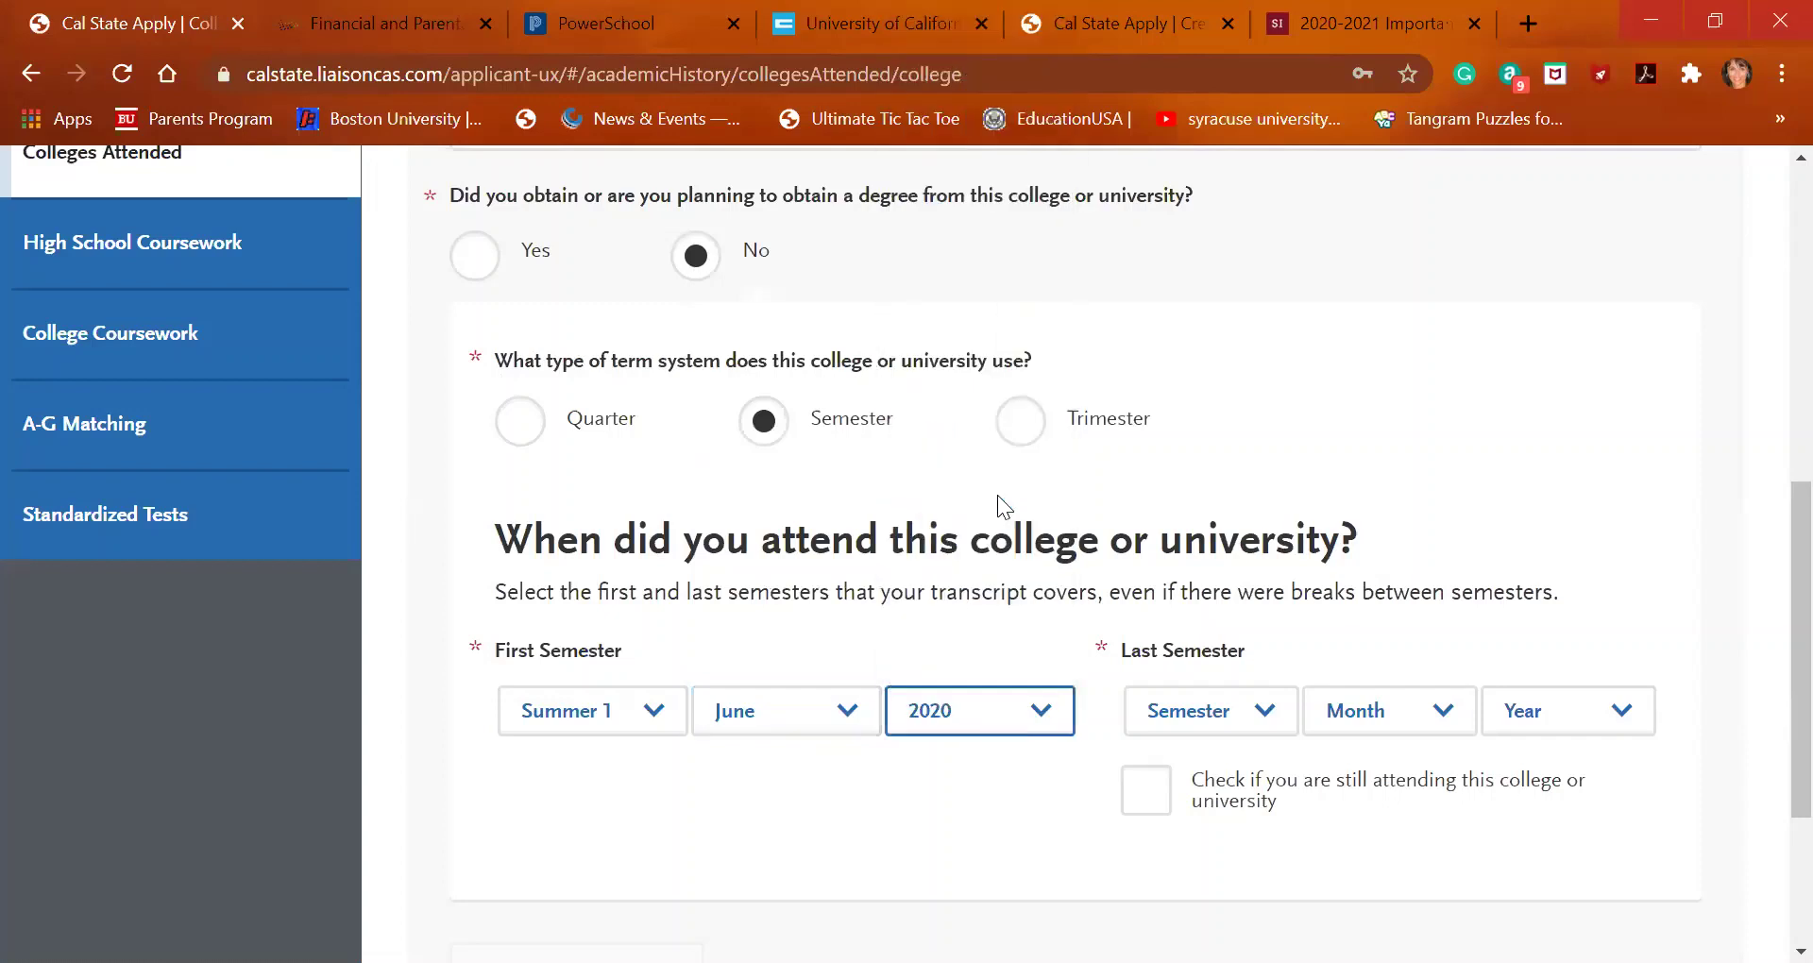
# Set the last semester to Summer 1, June 2020 and try to save the entry
pyautogui.click(1253, 727)
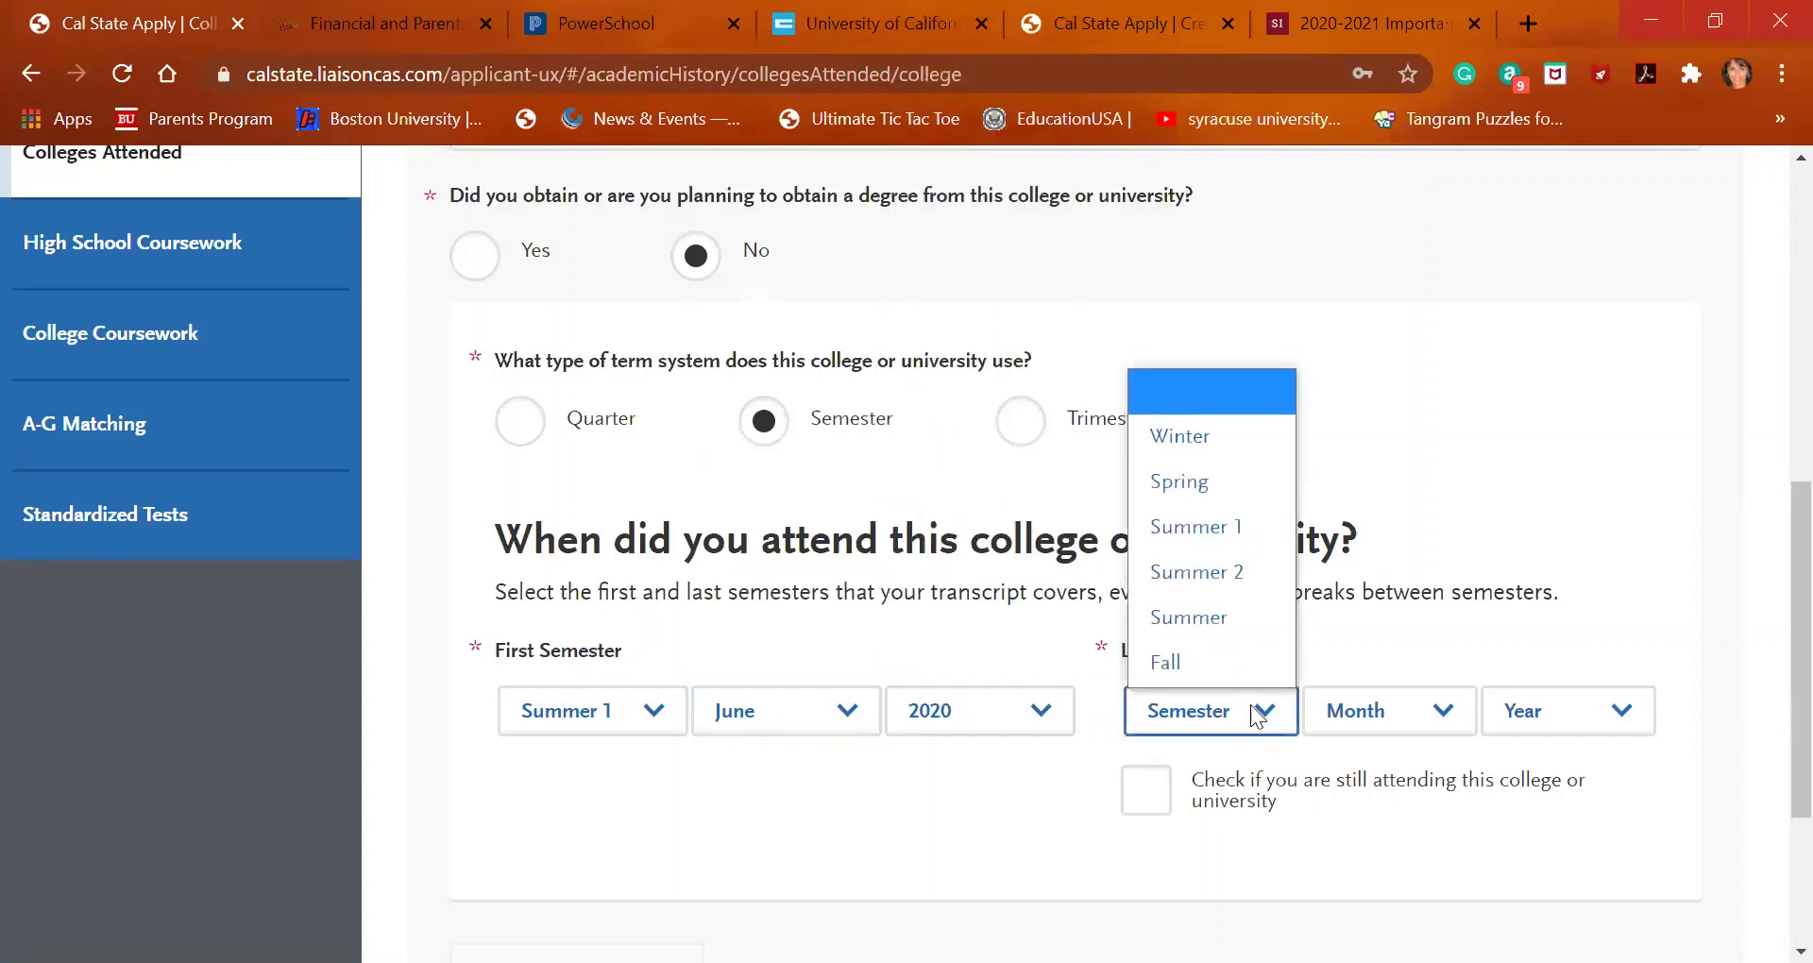
pyautogui.click(1037, 814)
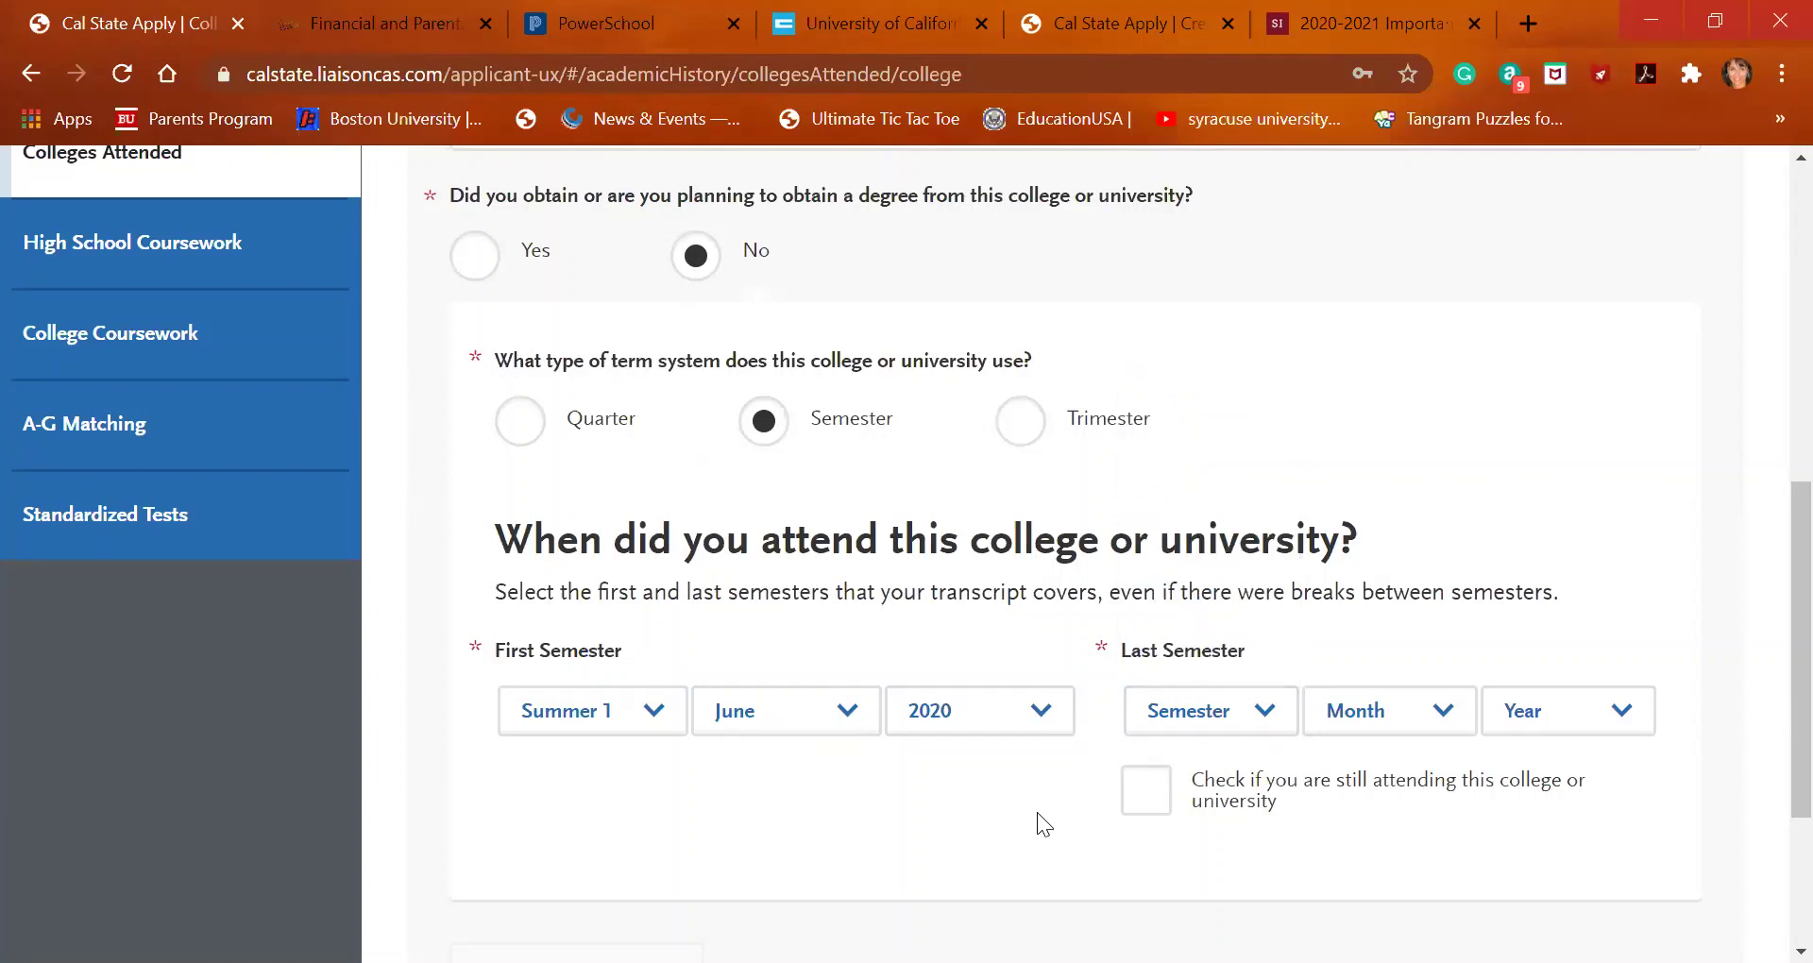
pyautogui.click(1226, 714)
pyautogui.click(1235, 527)
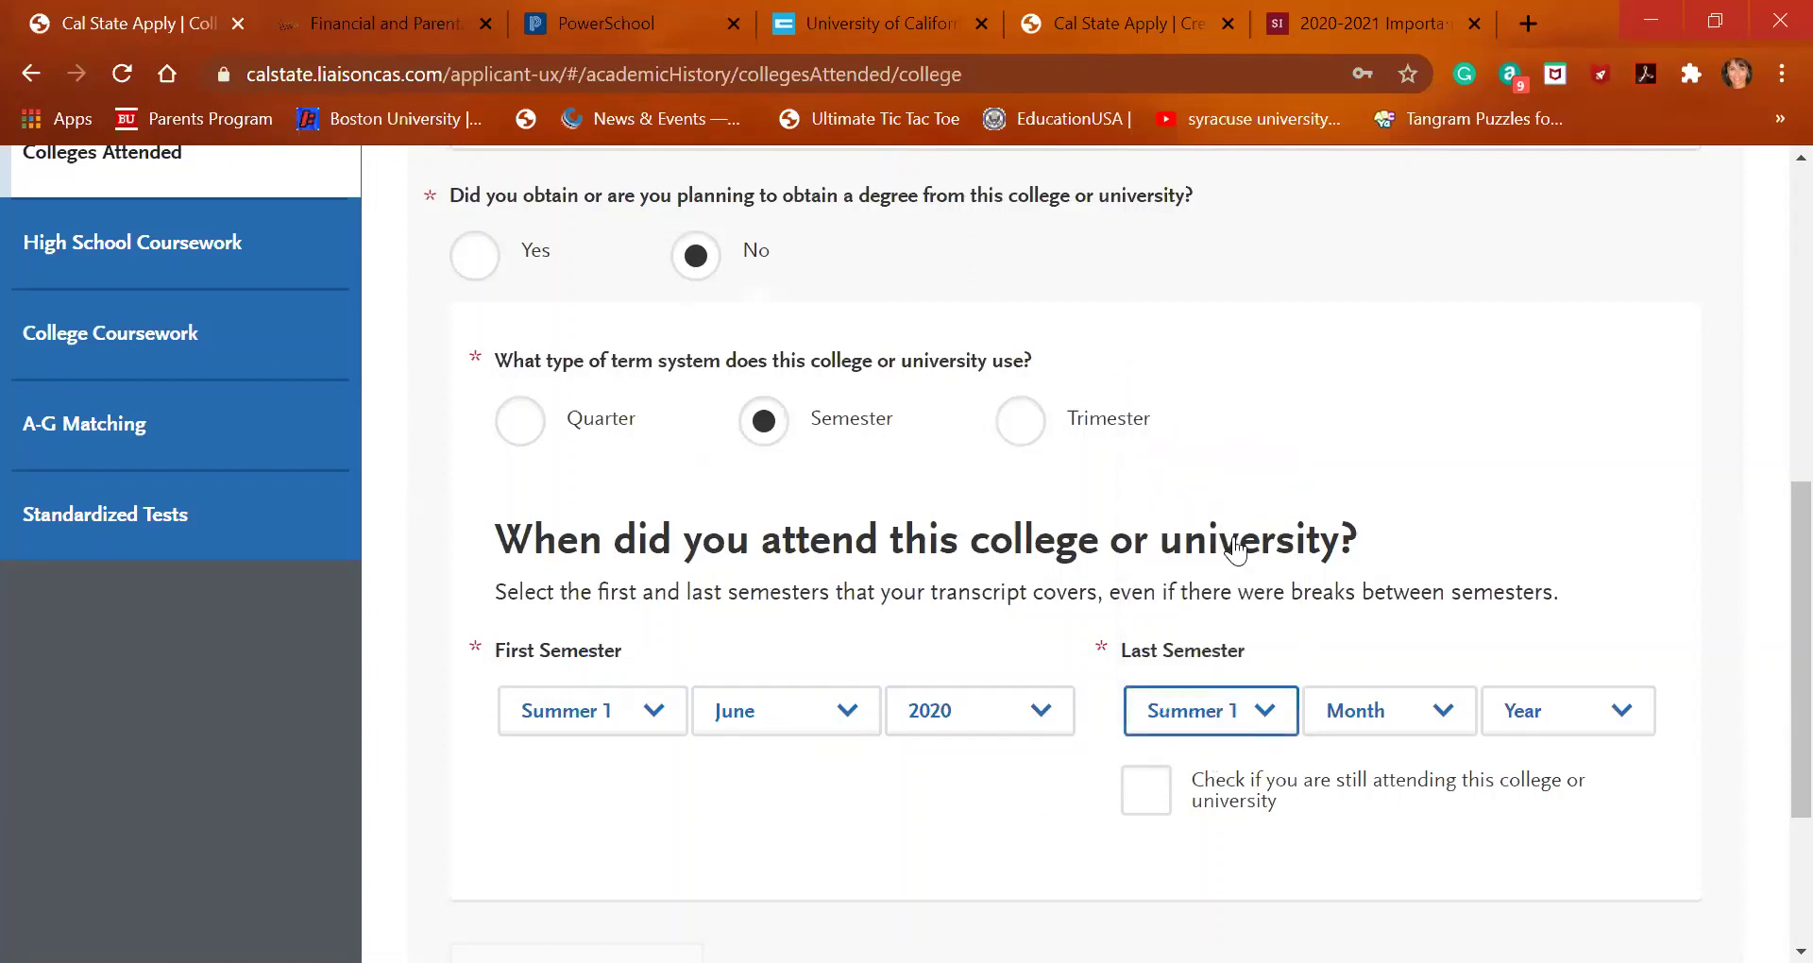
pyautogui.click(1394, 710)
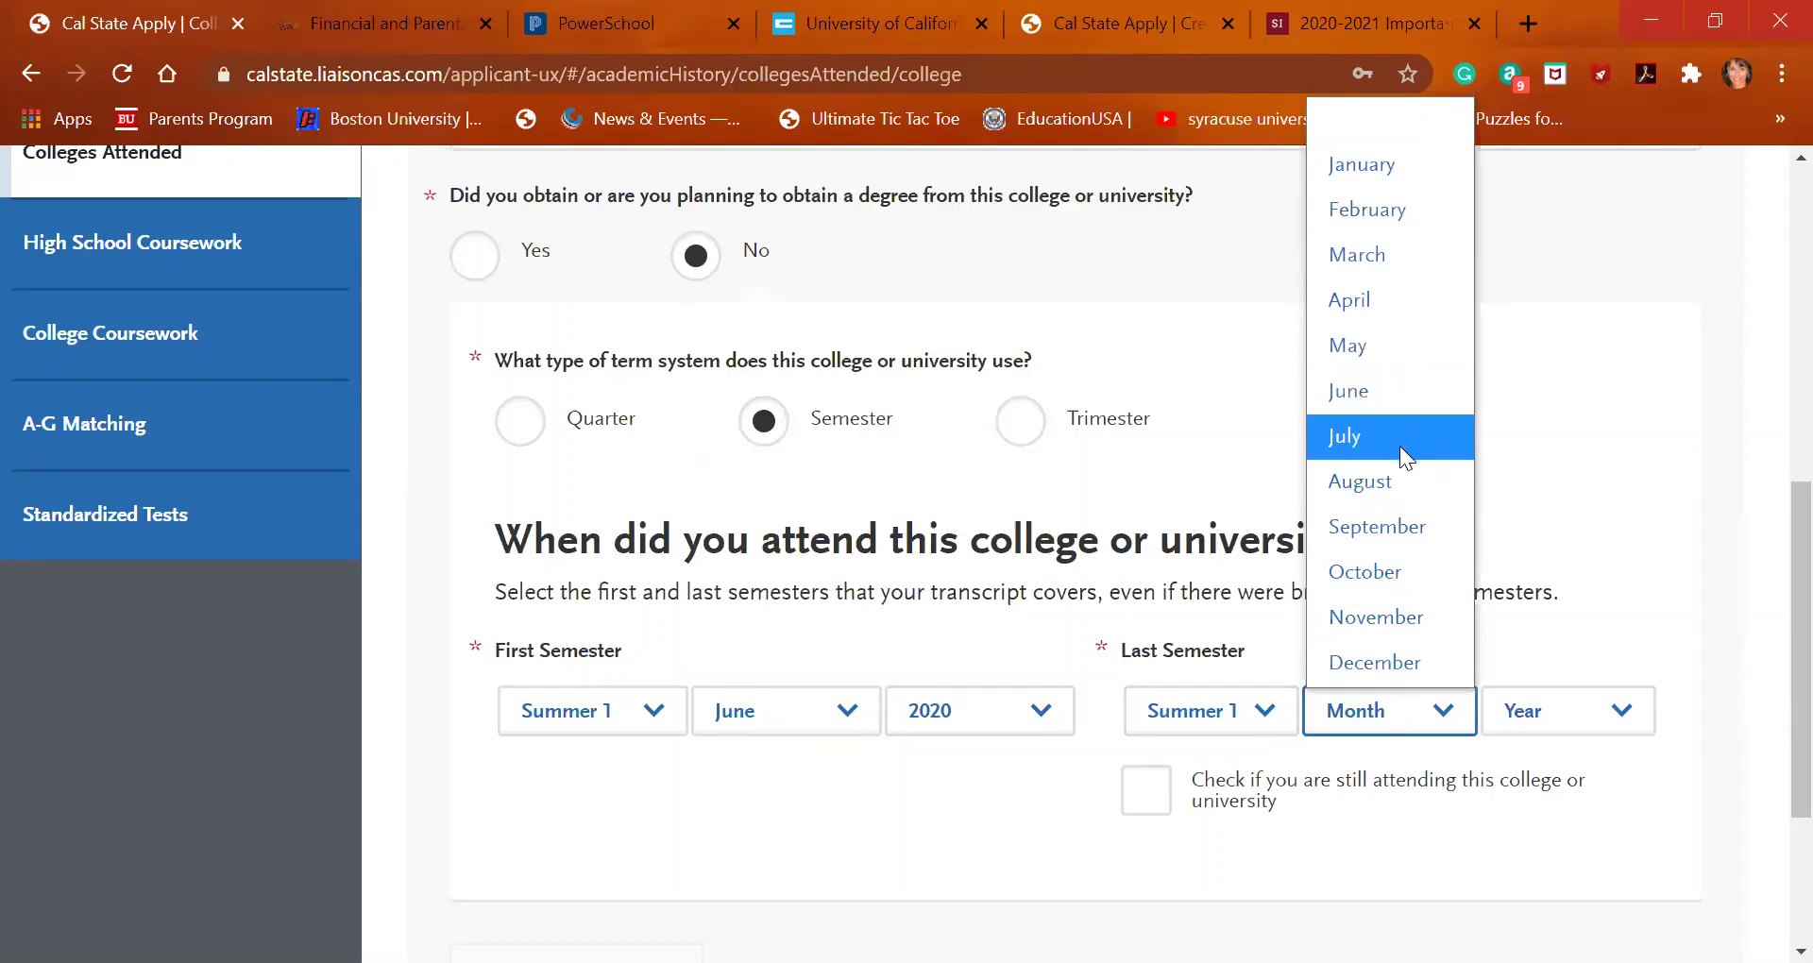
pyautogui.click(1398, 398)
pyautogui.click(1569, 719)
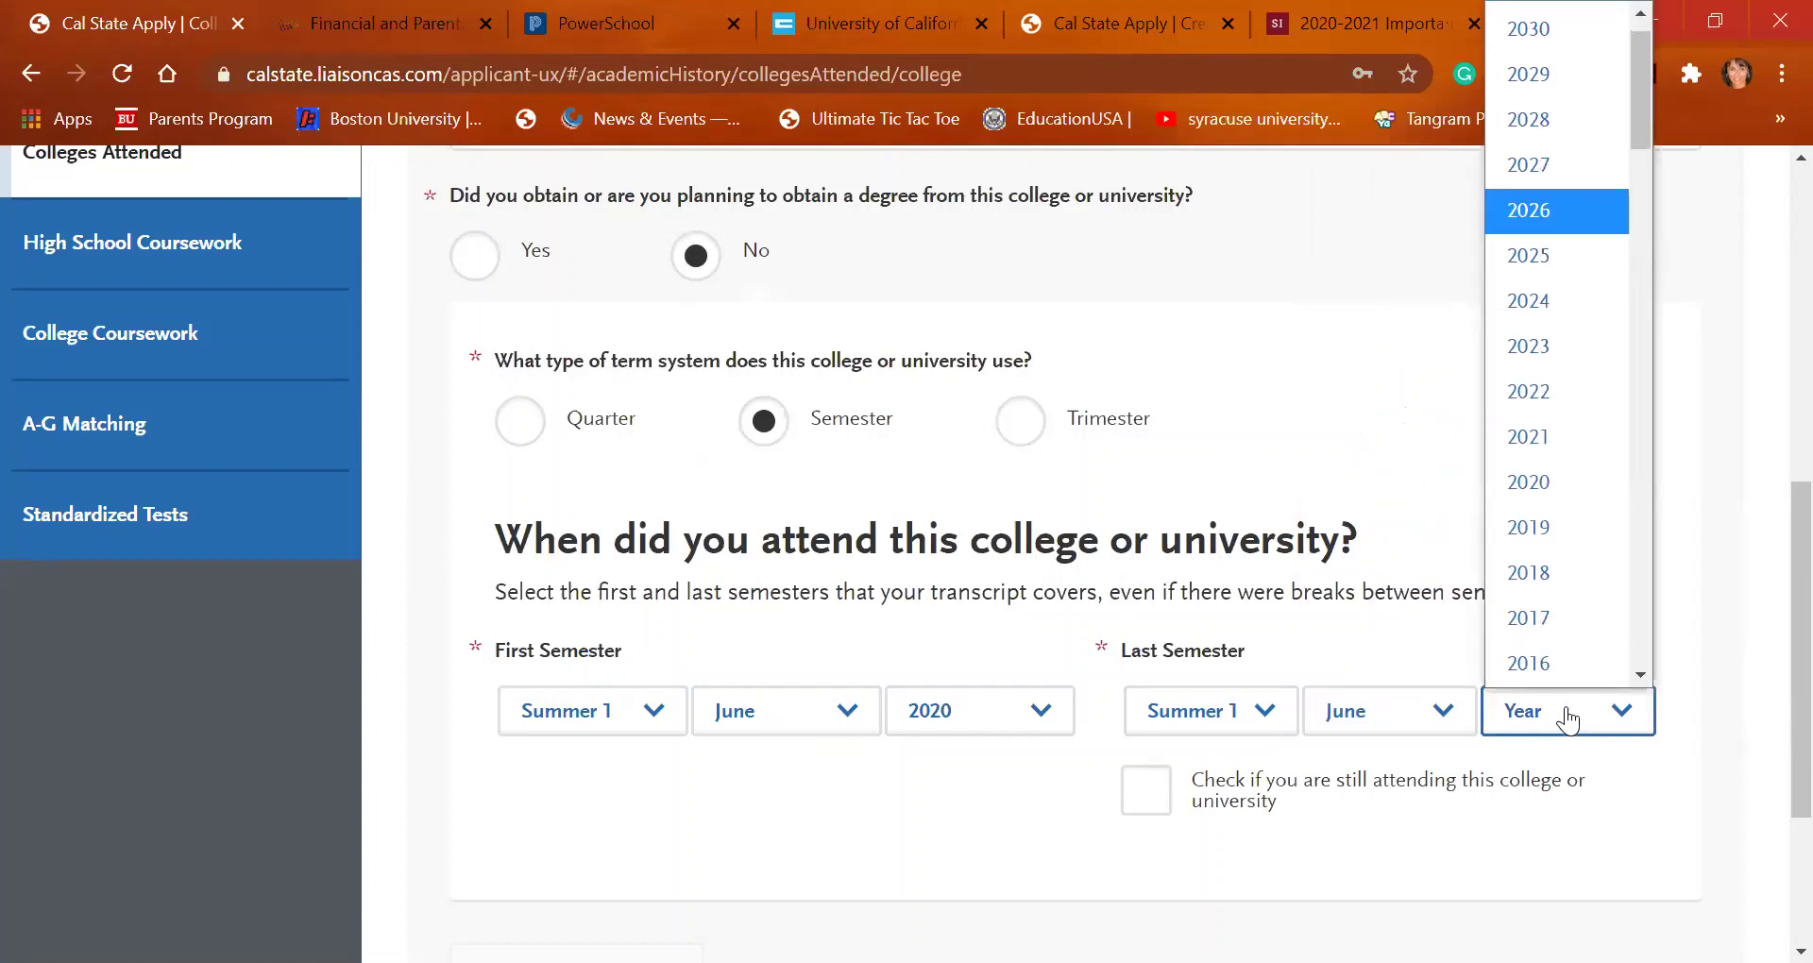
pyautogui.click(1595, 480)
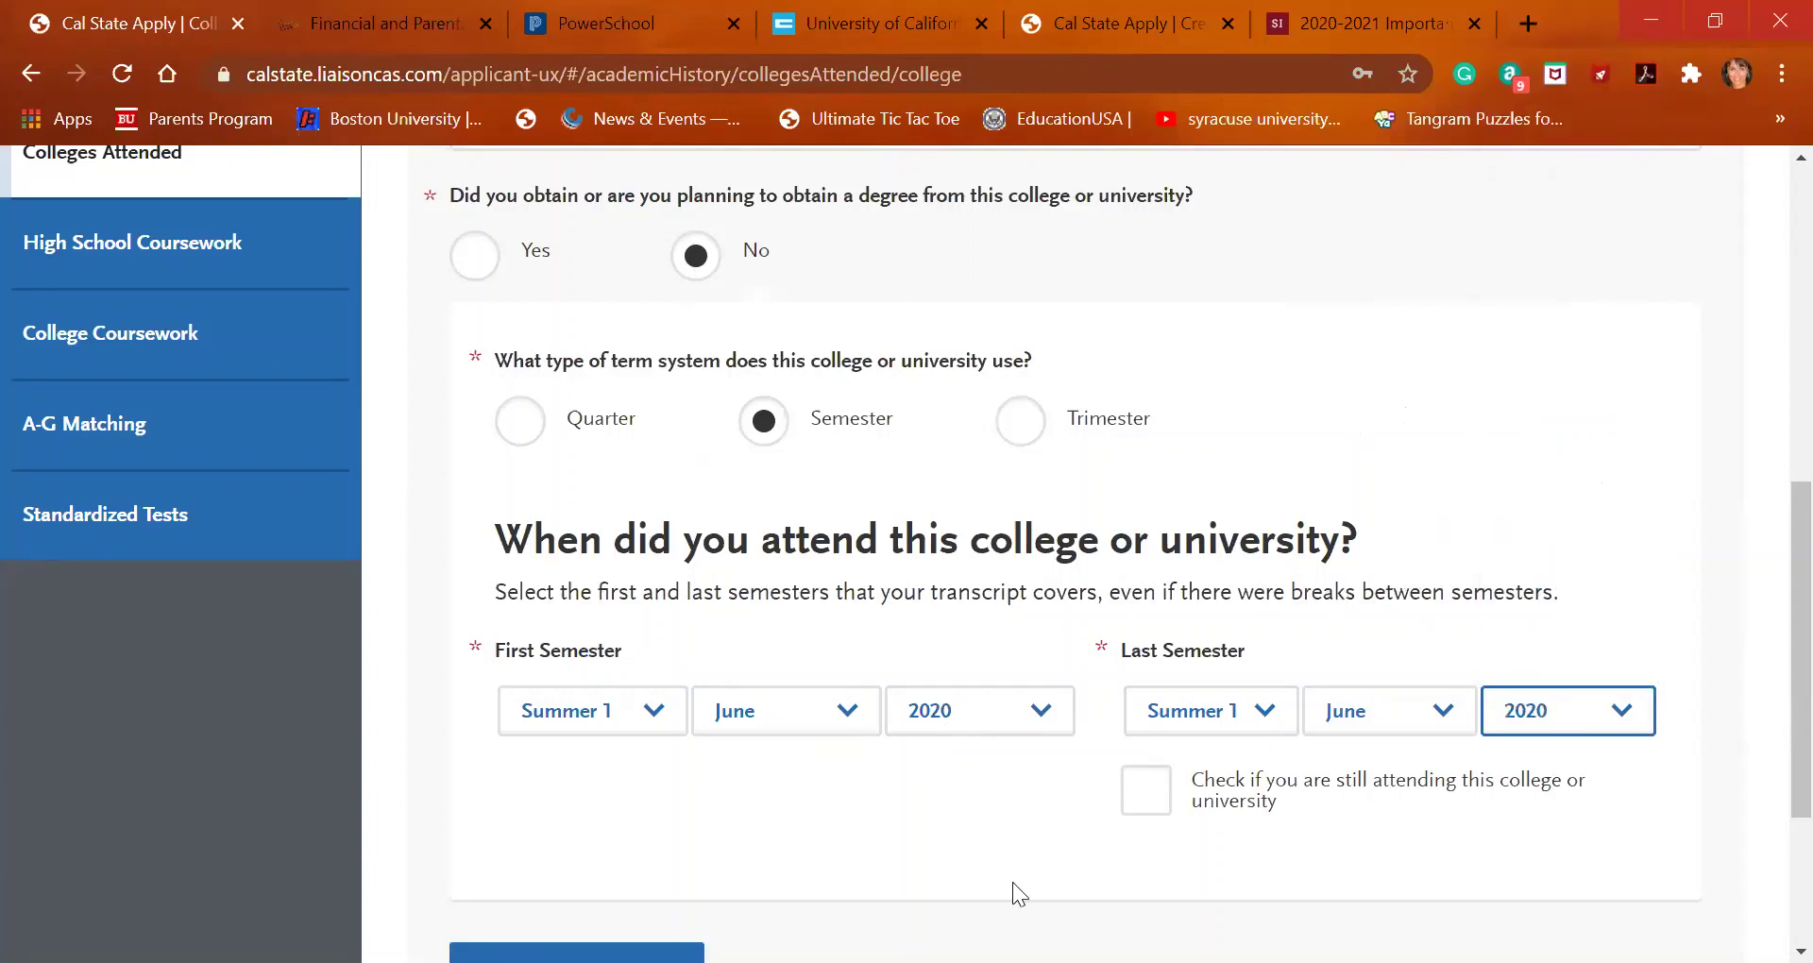
pyautogui.scroll(-3, 1013, 882)
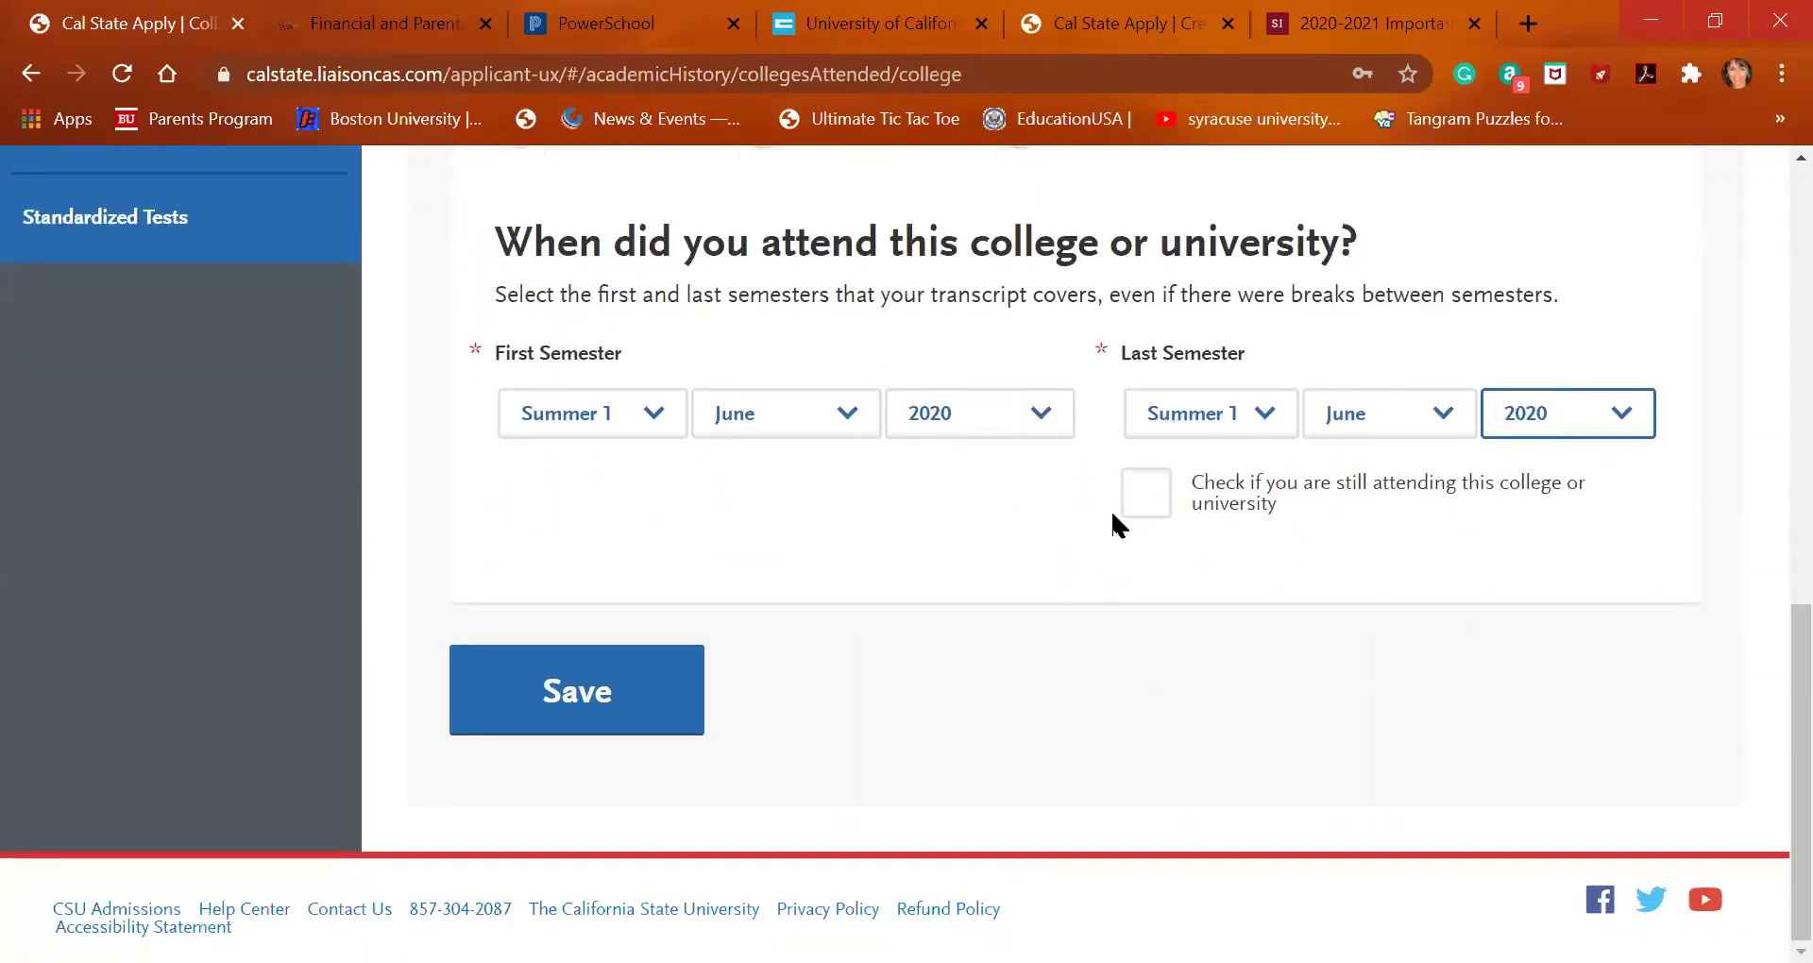
pyautogui.click(597, 710)
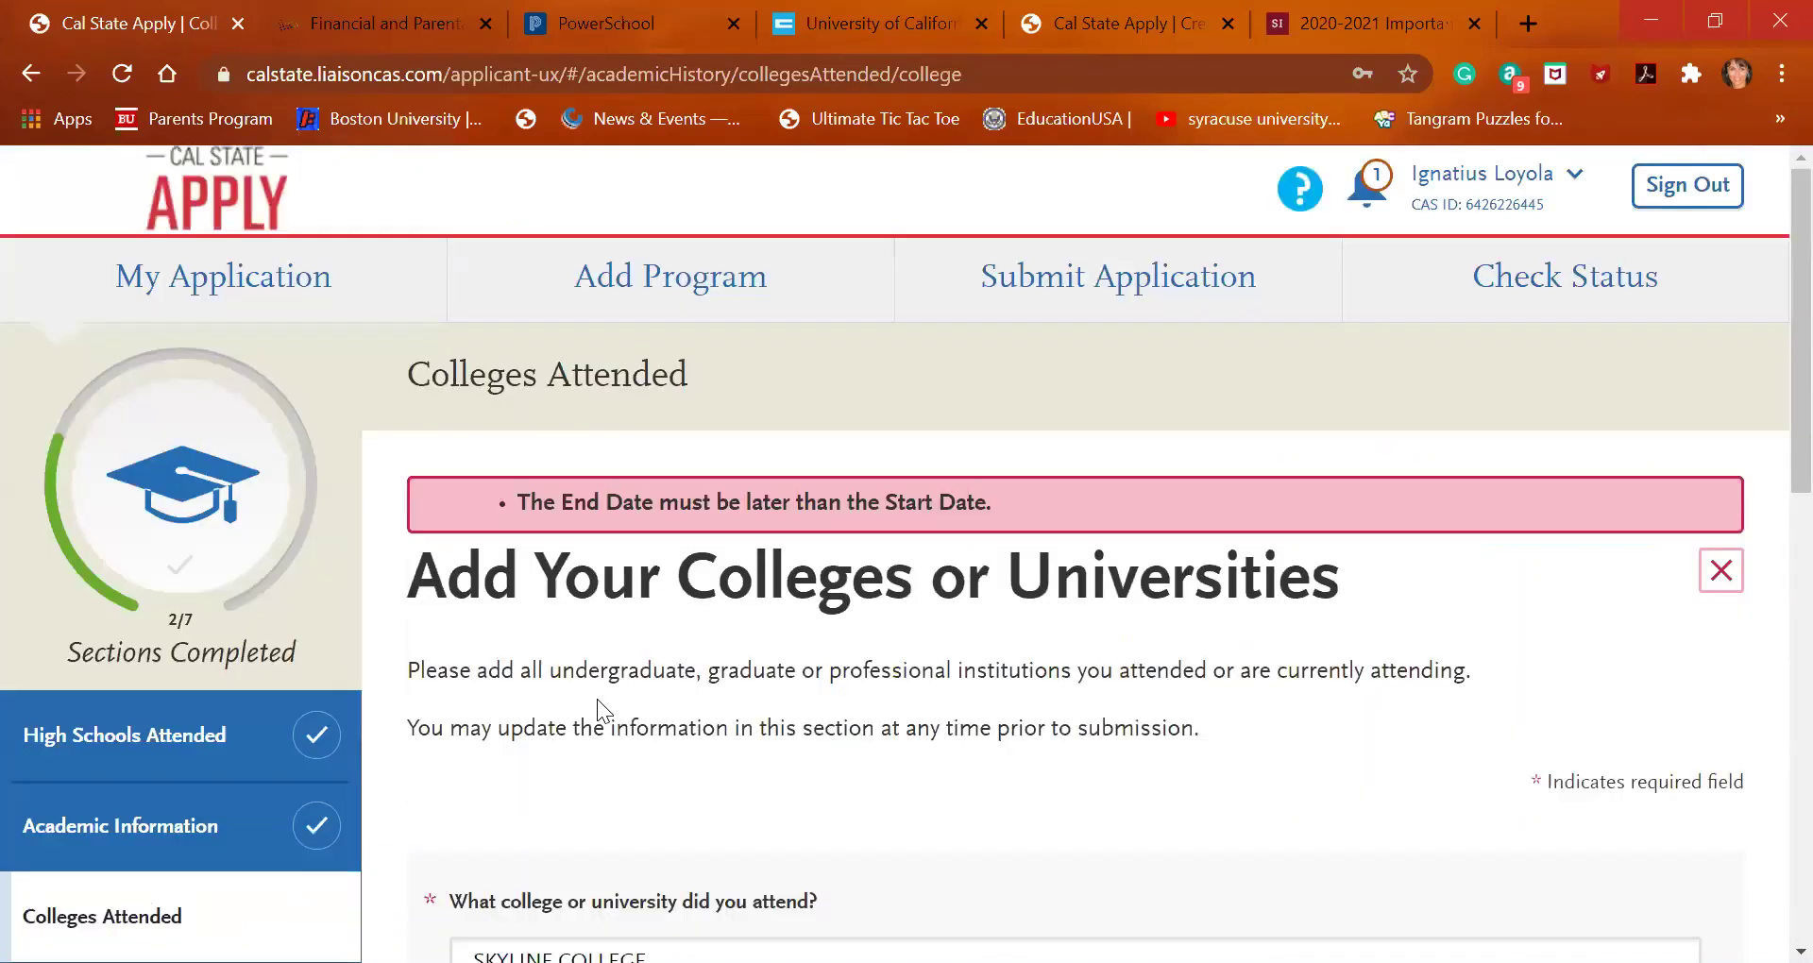
# Change Skyline College's last semester month to August 2020 and save the entry
pyautogui.scroll(-8, 597, 695)
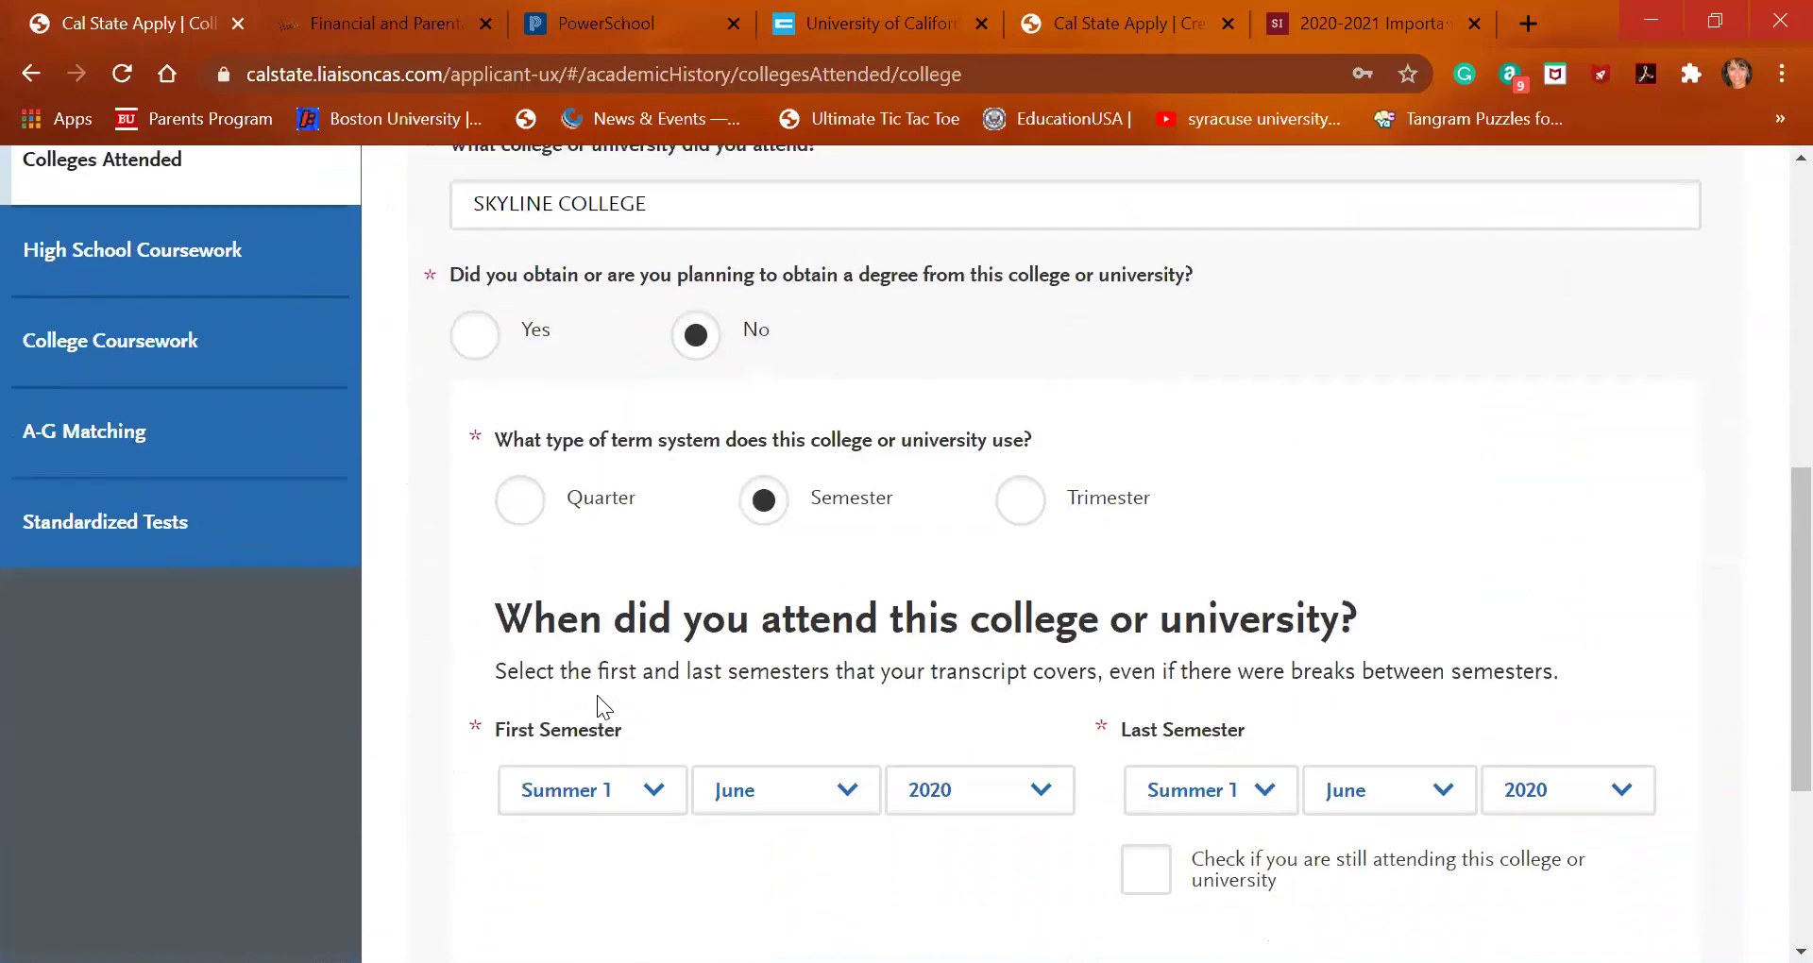
pyautogui.scroll(-3, 597, 695)
pyautogui.scroll(1, 579, 696)
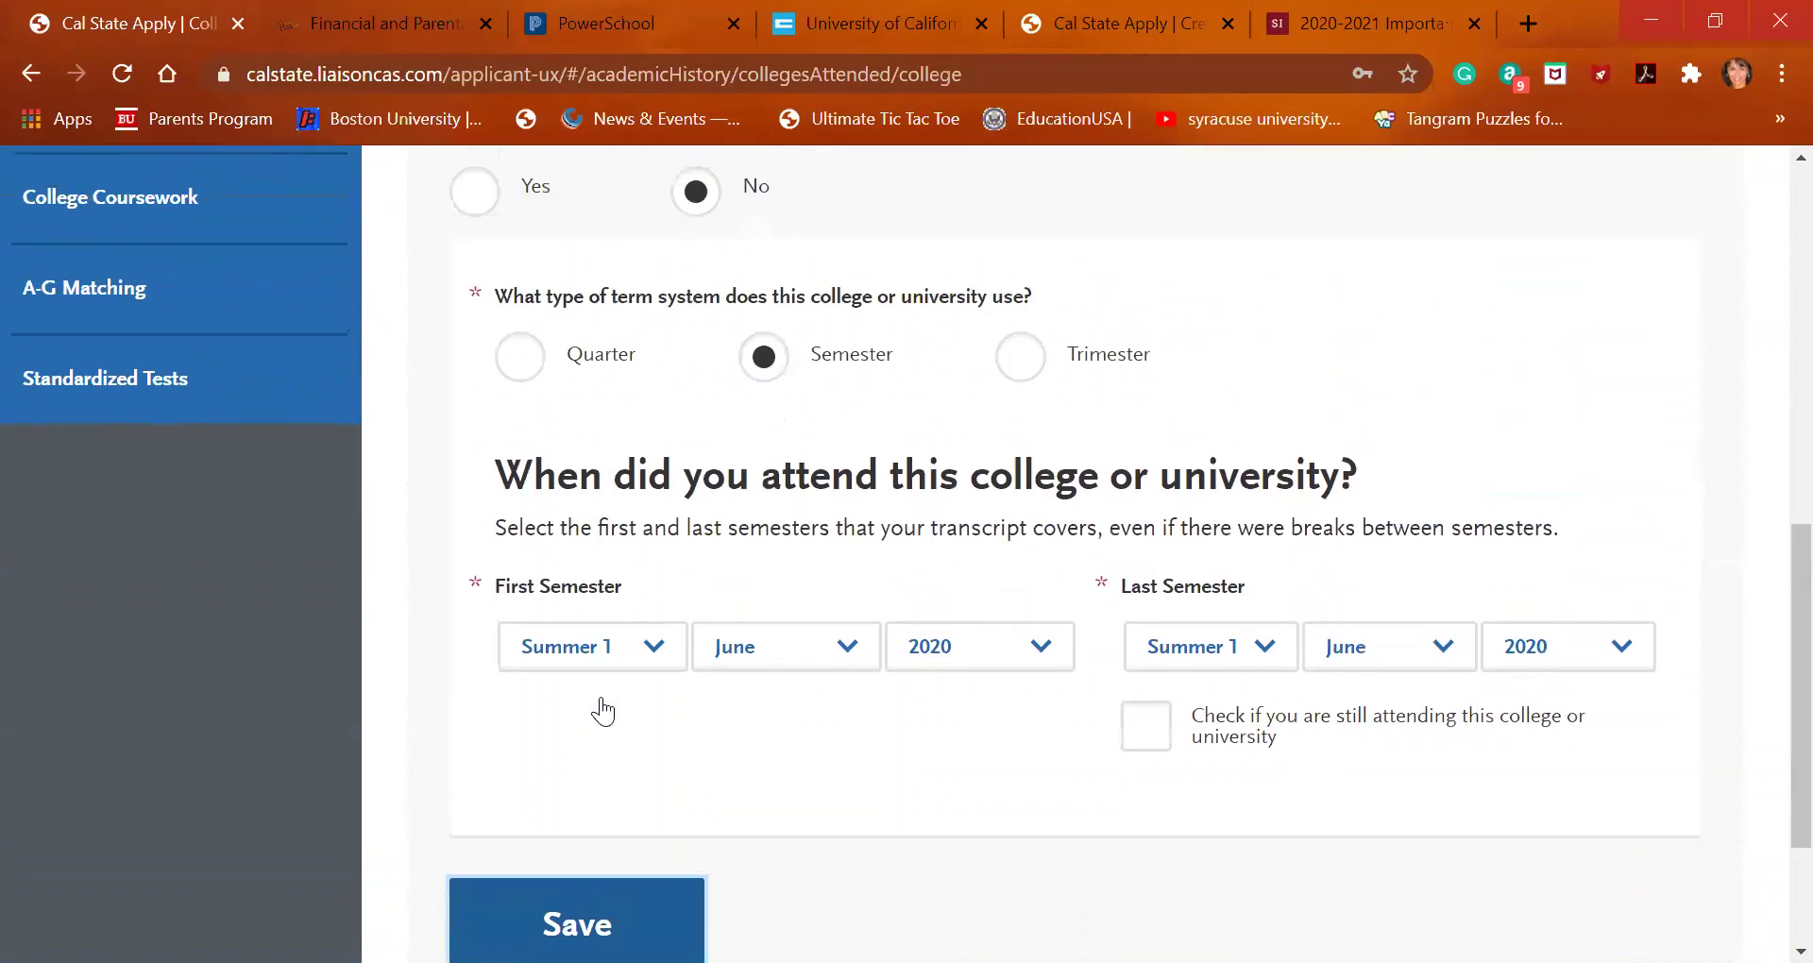
pyautogui.click(1419, 652)
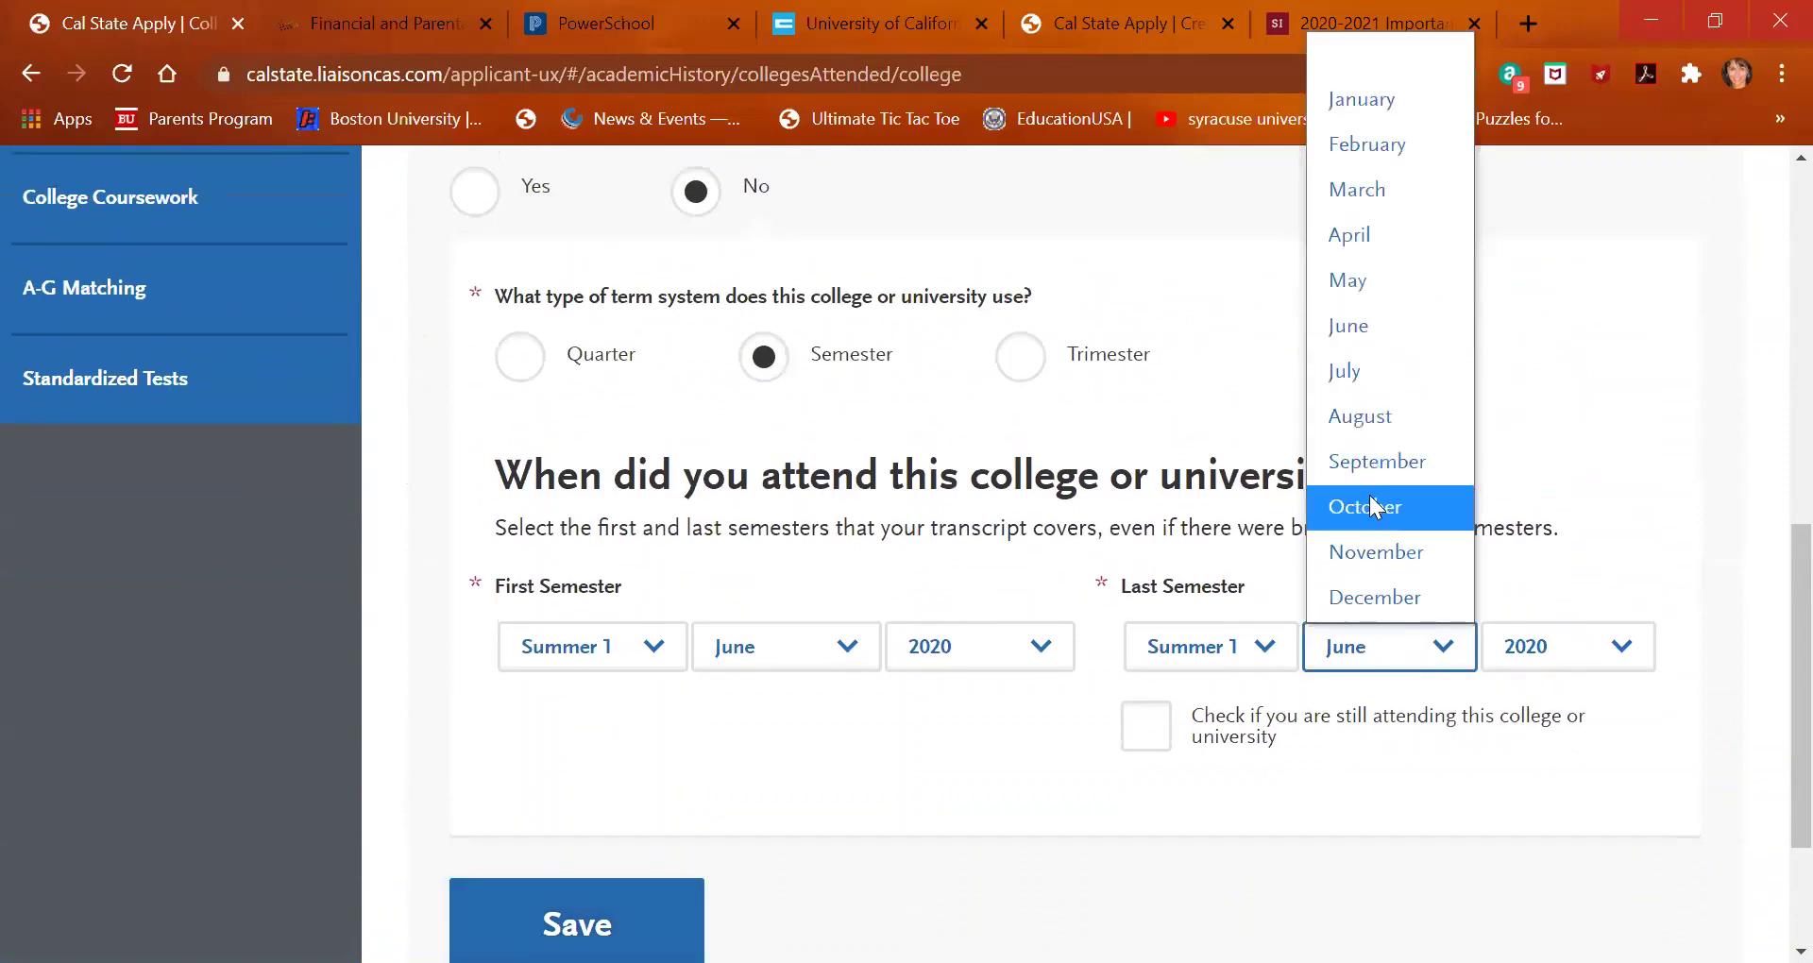
pyautogui.click(1416, 424)
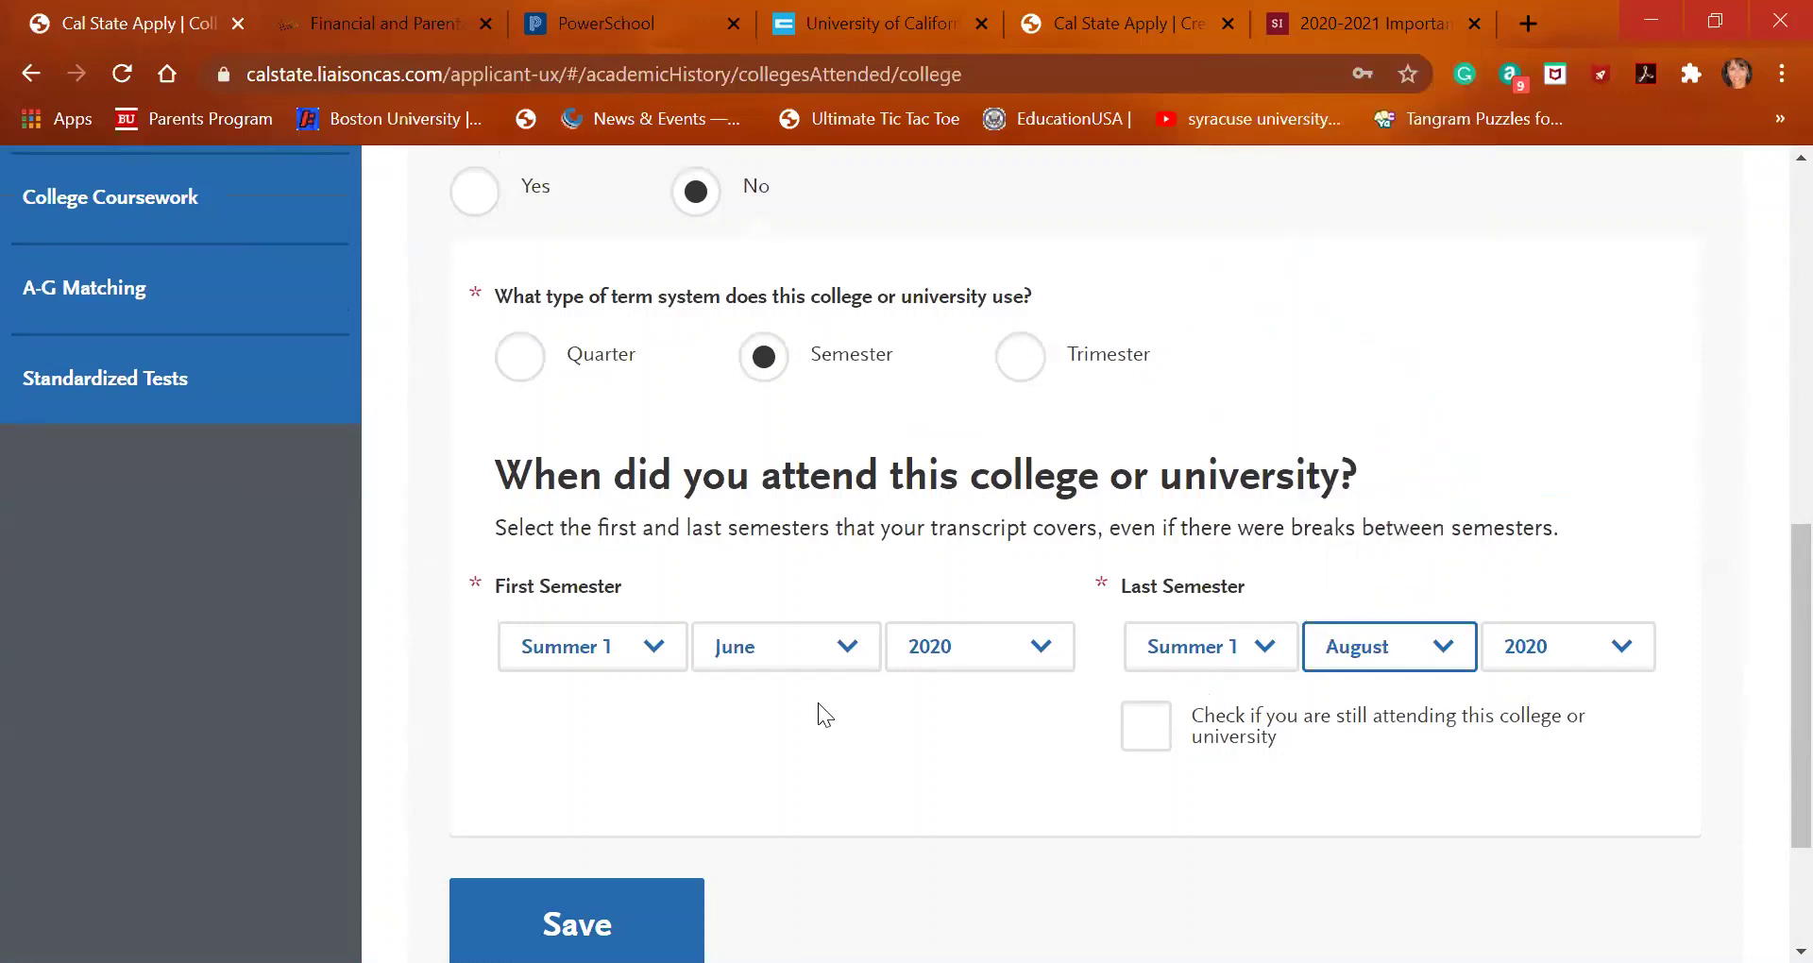
pyautogui.click(577, 921)
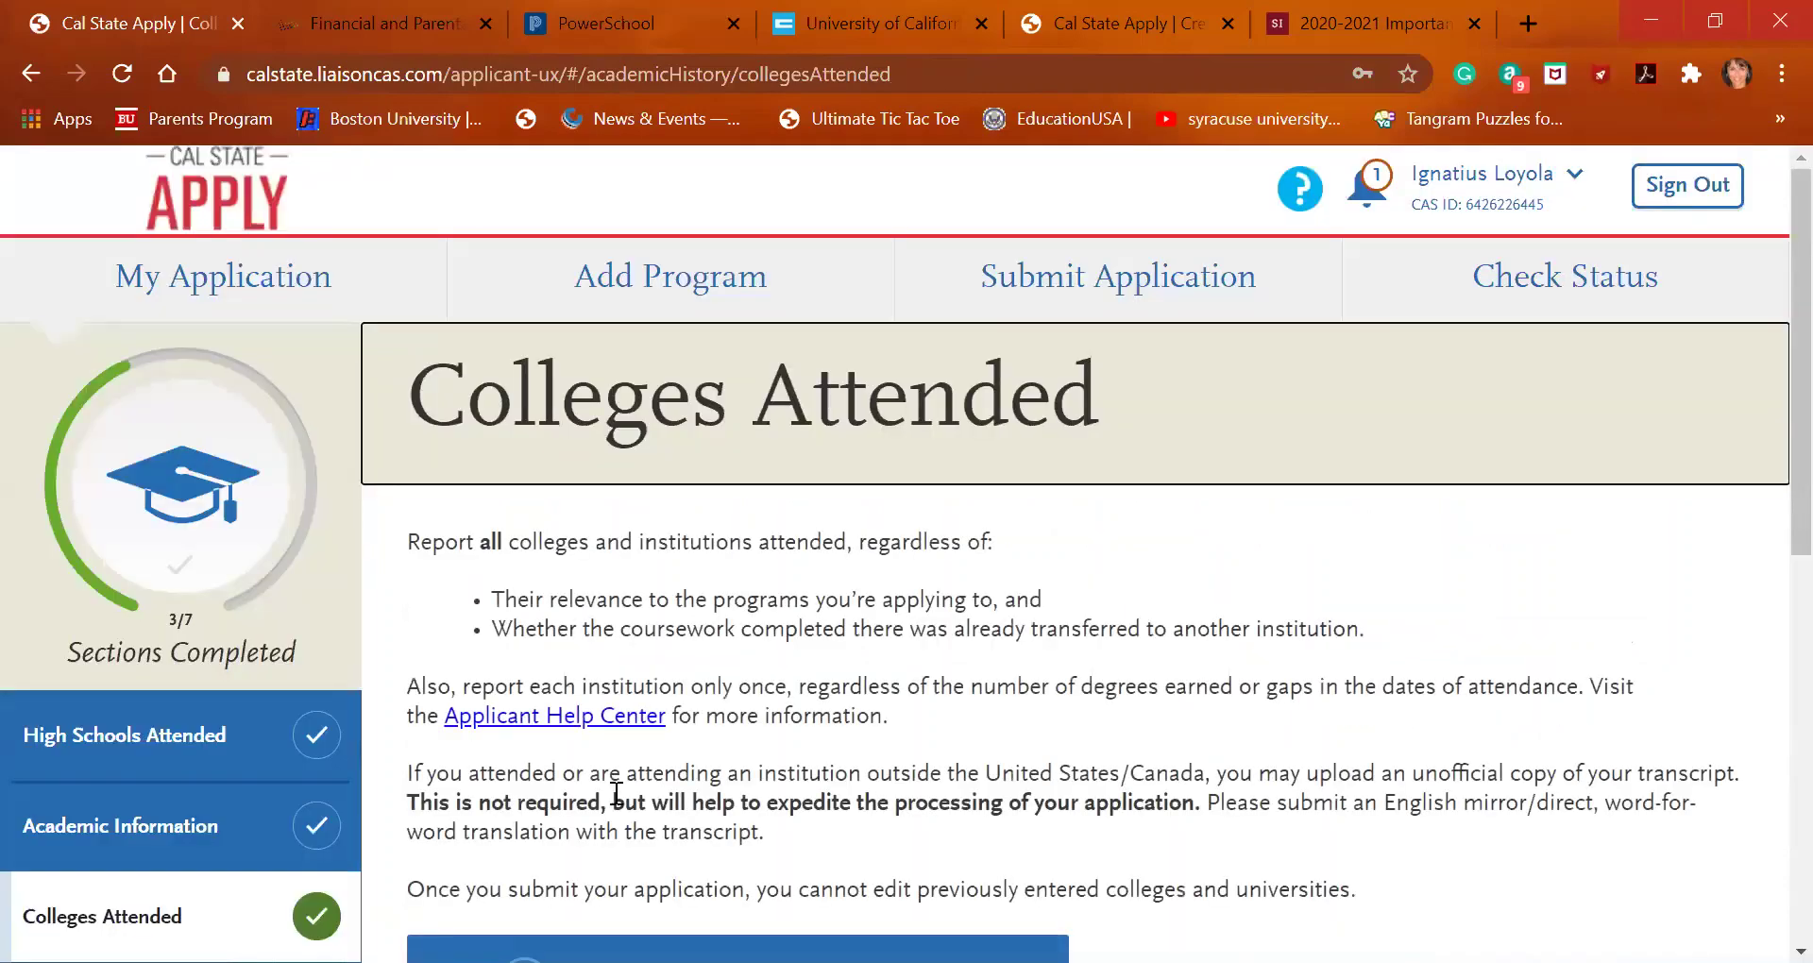
pyautogui.scroll(-3, 640, 691)
# Go to High School Coursework and scroll to the Saint Ignatius 2017-2018 grade-level row
pyautogui.scroll(-4, 640, 692)
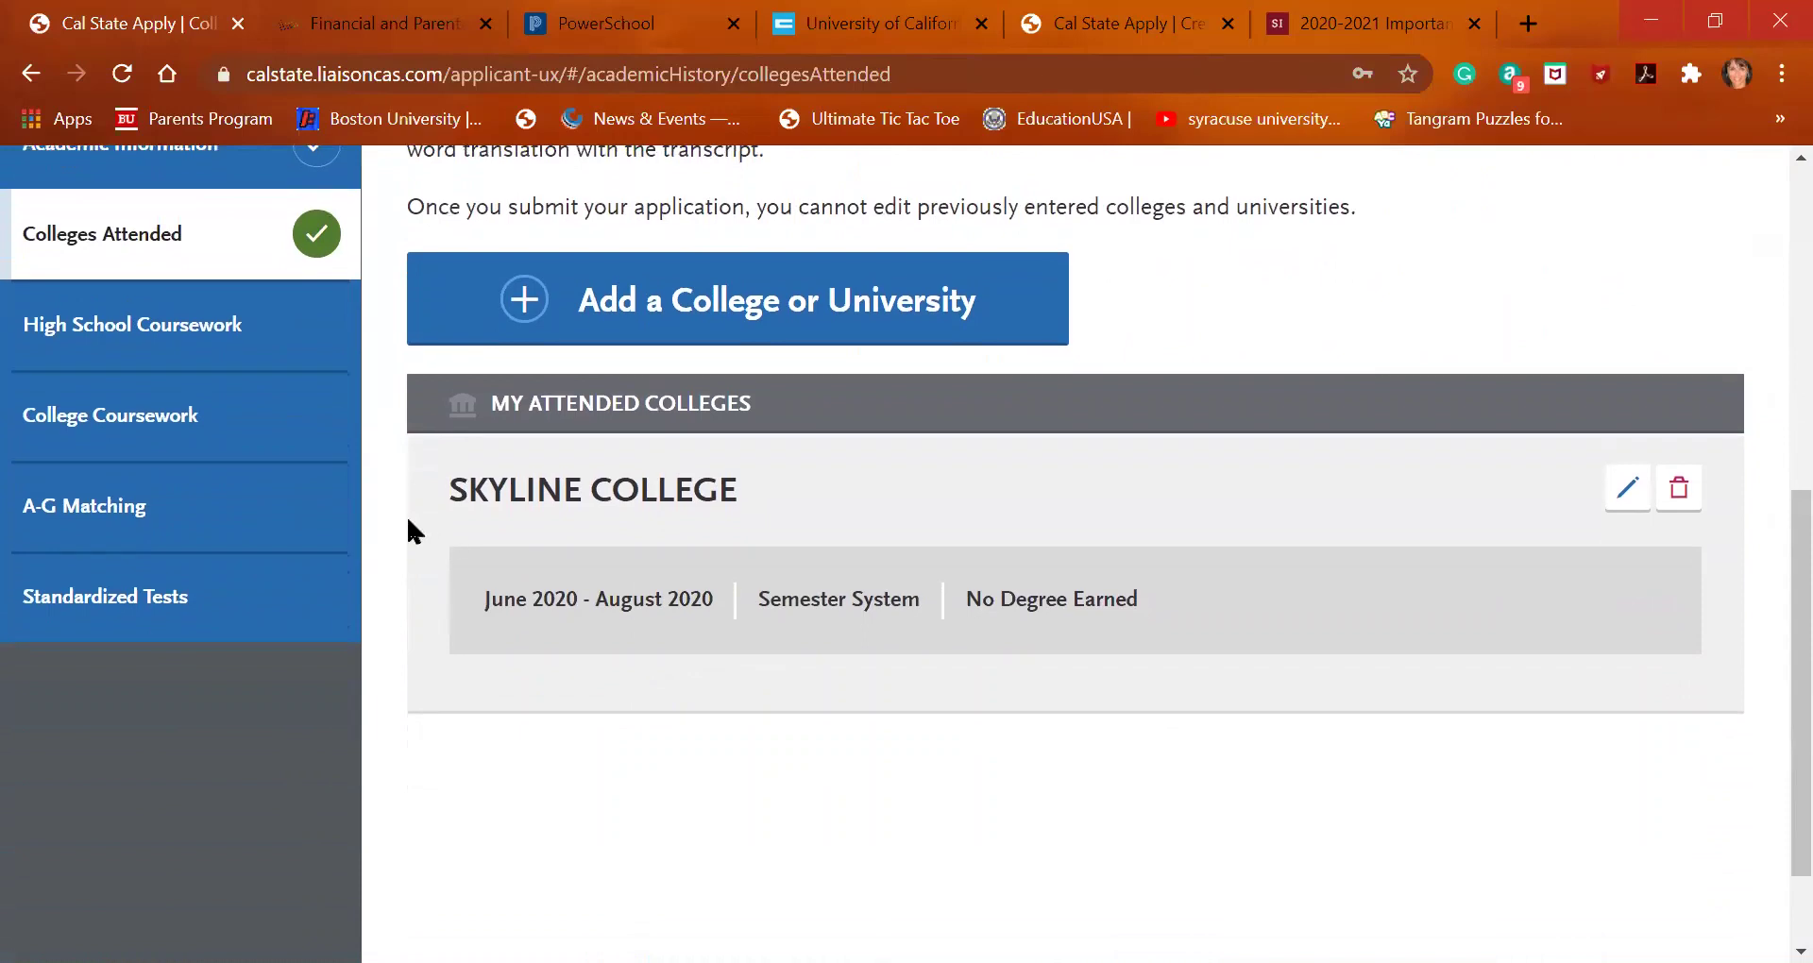
pyautogui.click(214, 346)
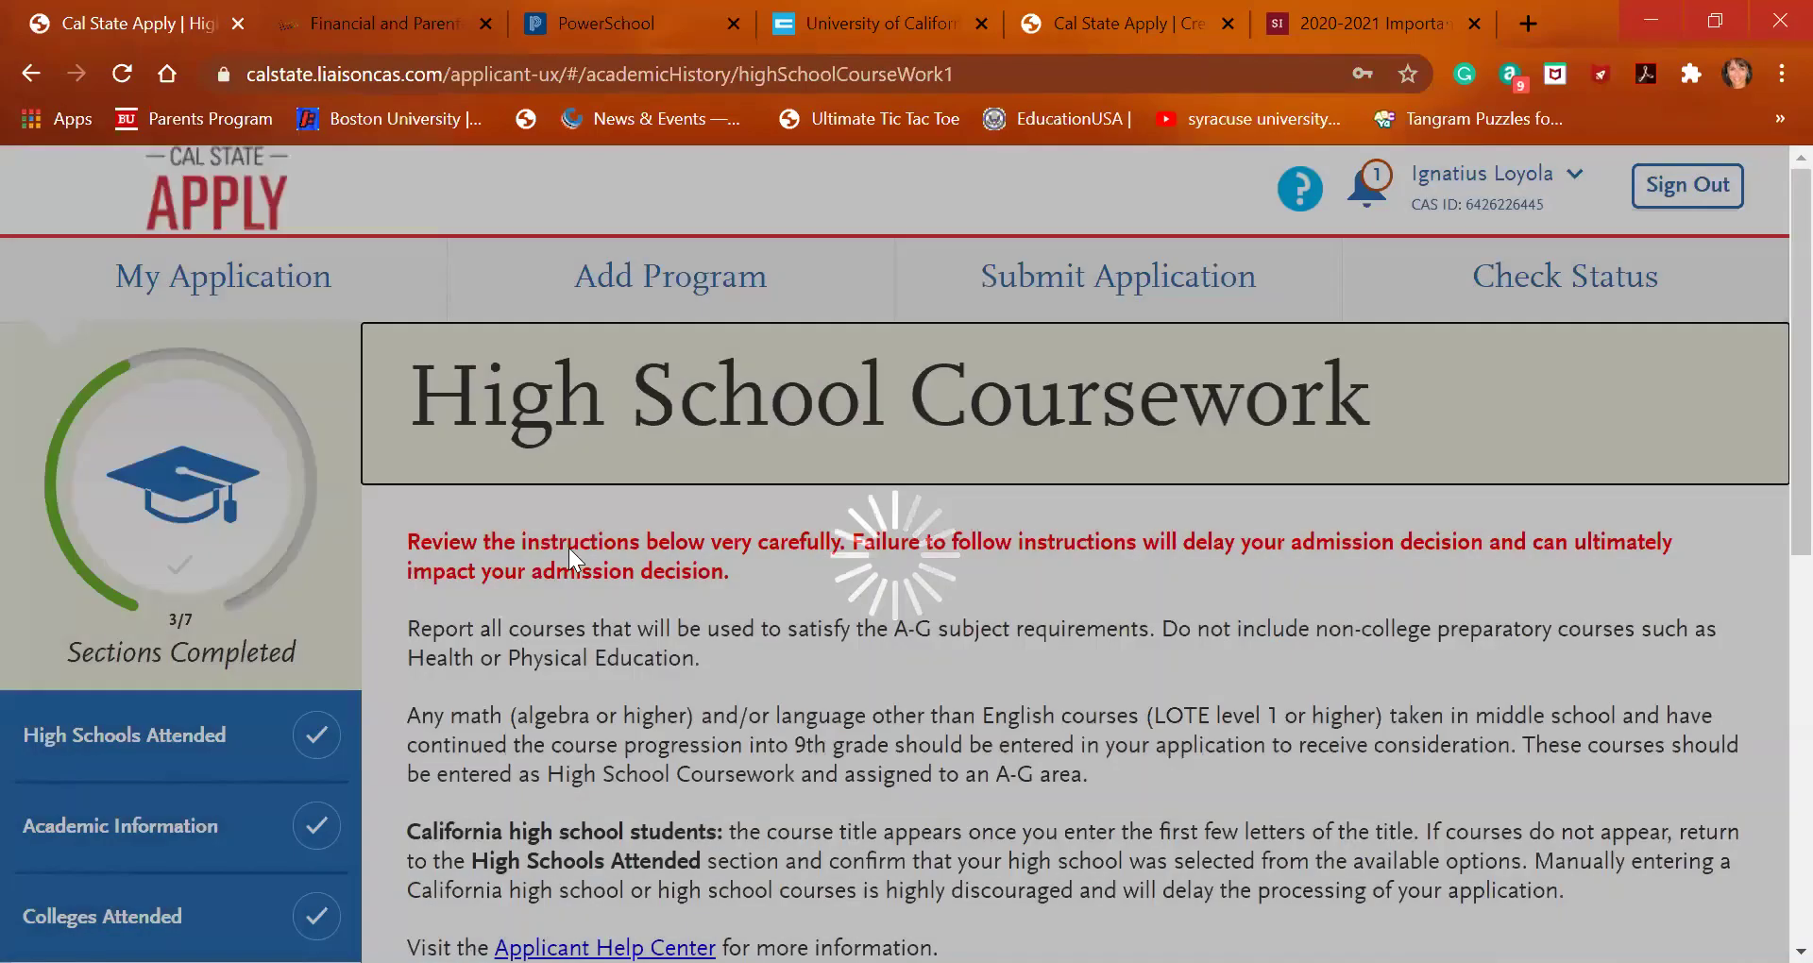
pyautogui.scroll(-6, 569, 548)
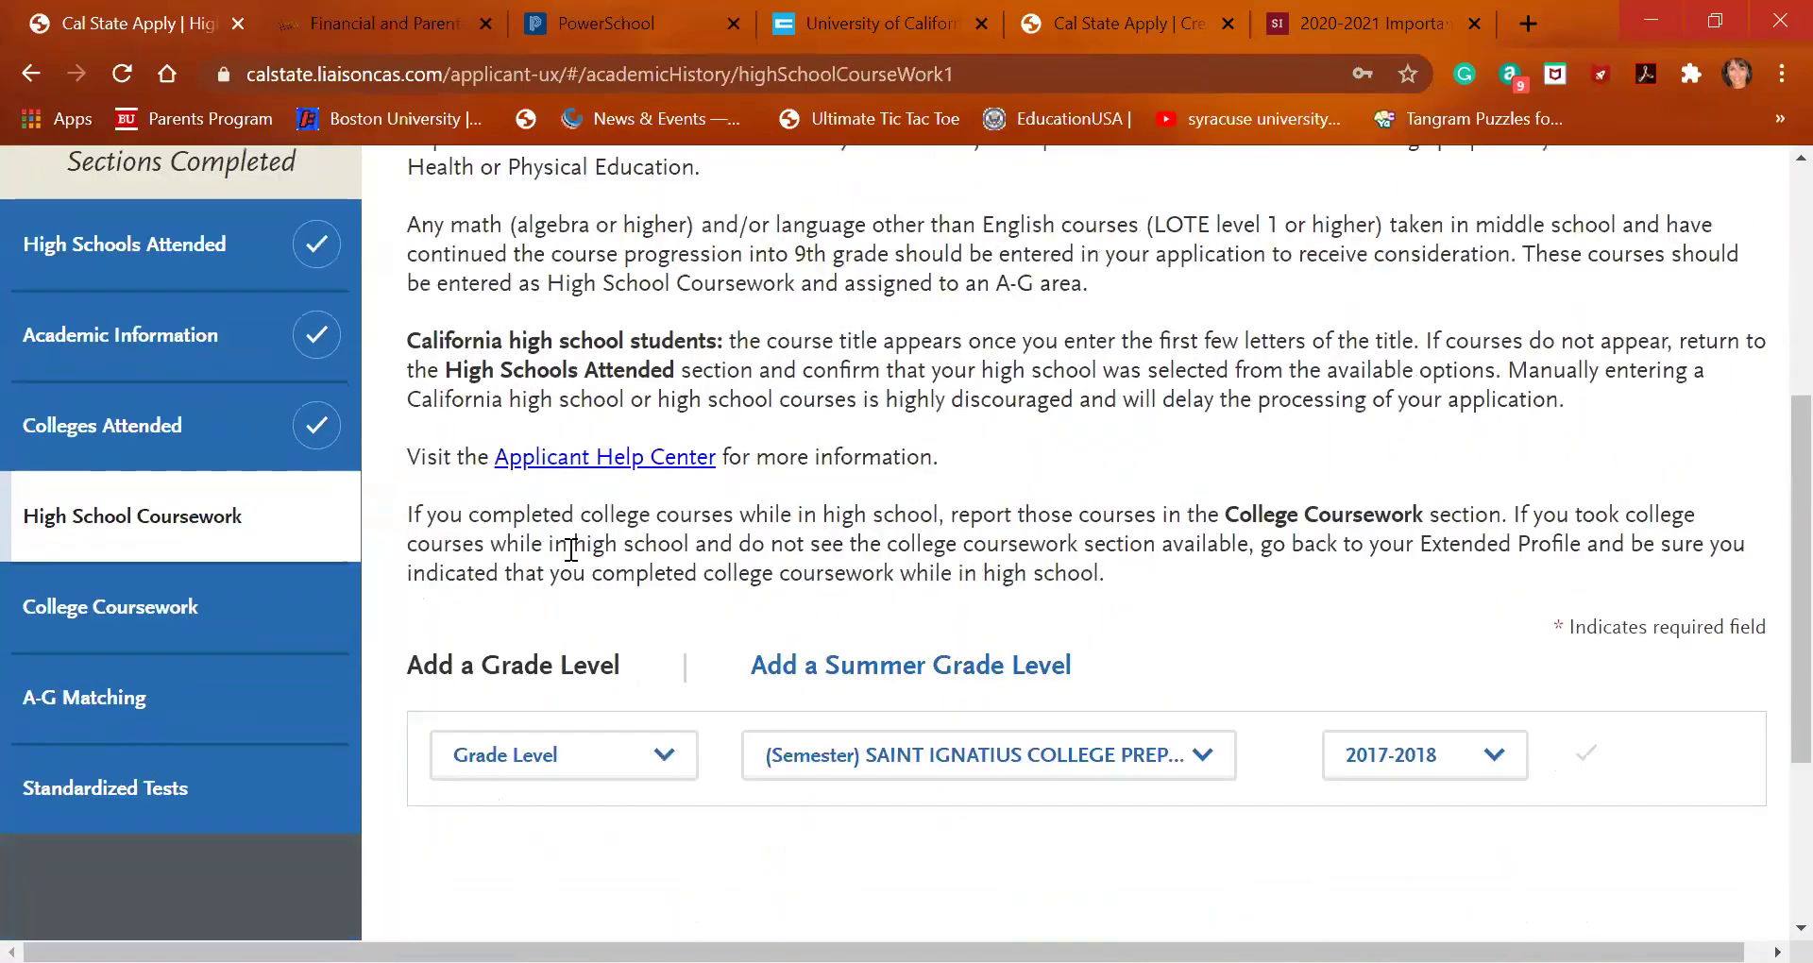
pyautogui.scroll(-1, 571, 549)
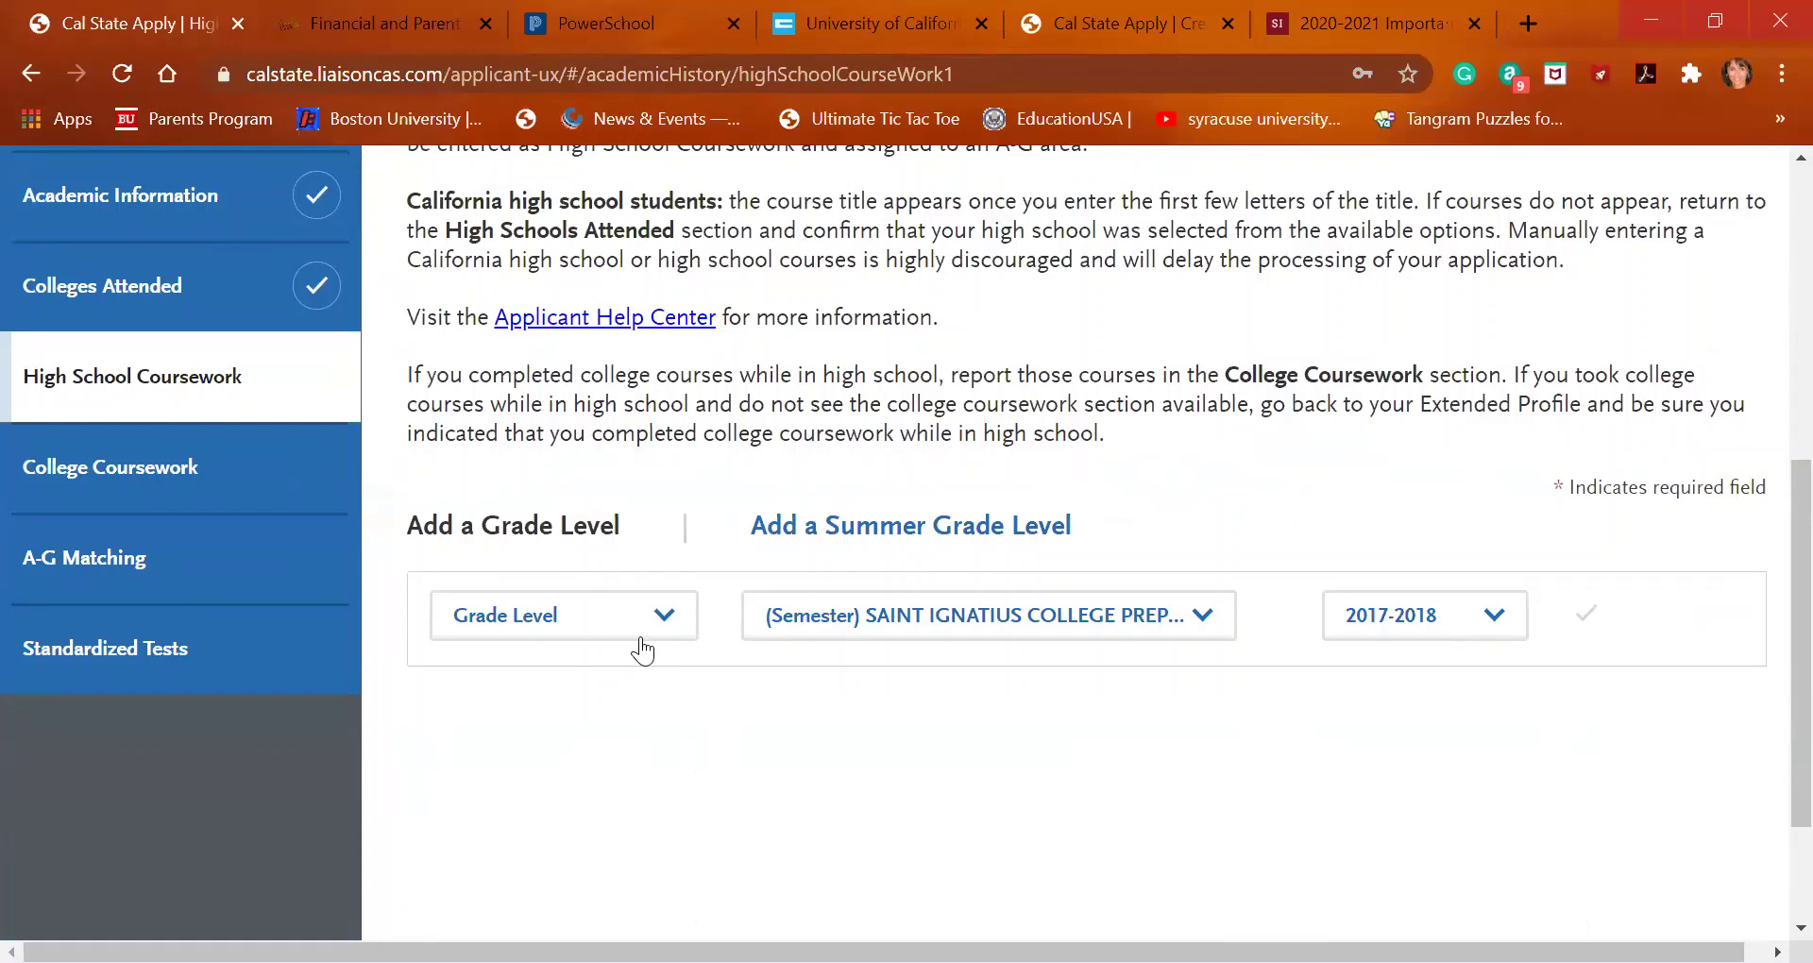
pyautogui.click(909, 26)
pyautogui.scroll(9, 690, 457)
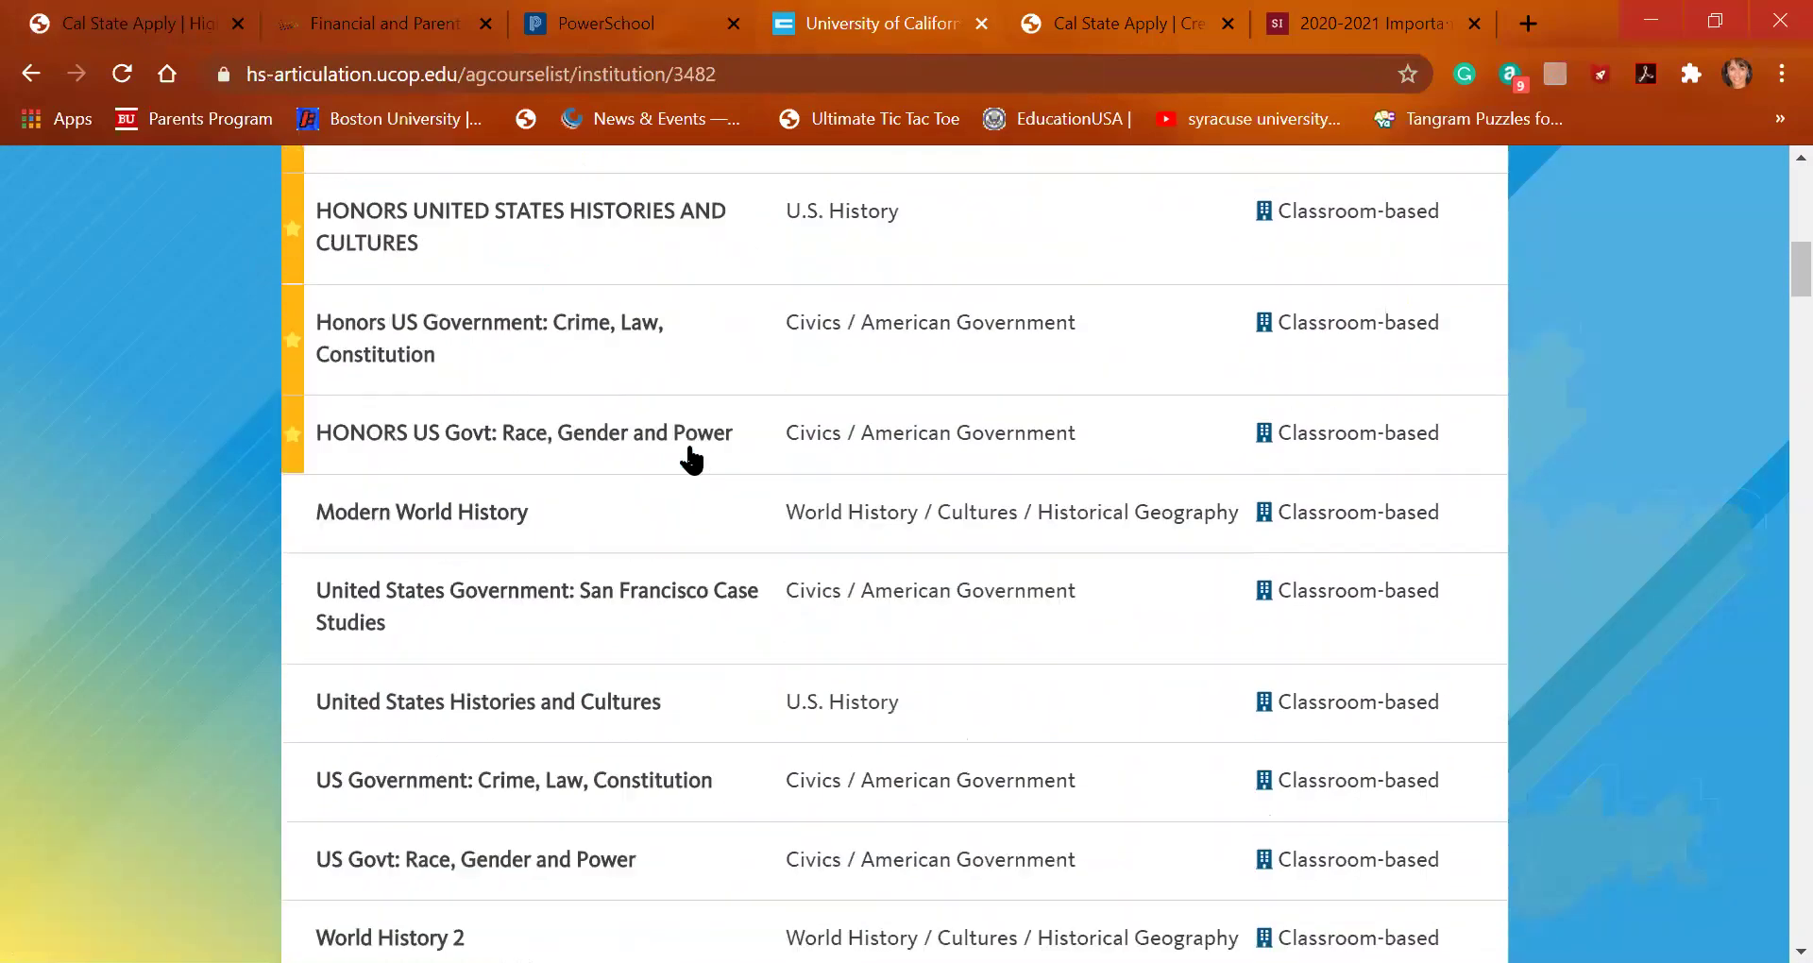
pyautogui.scroll(3, 692, 460)
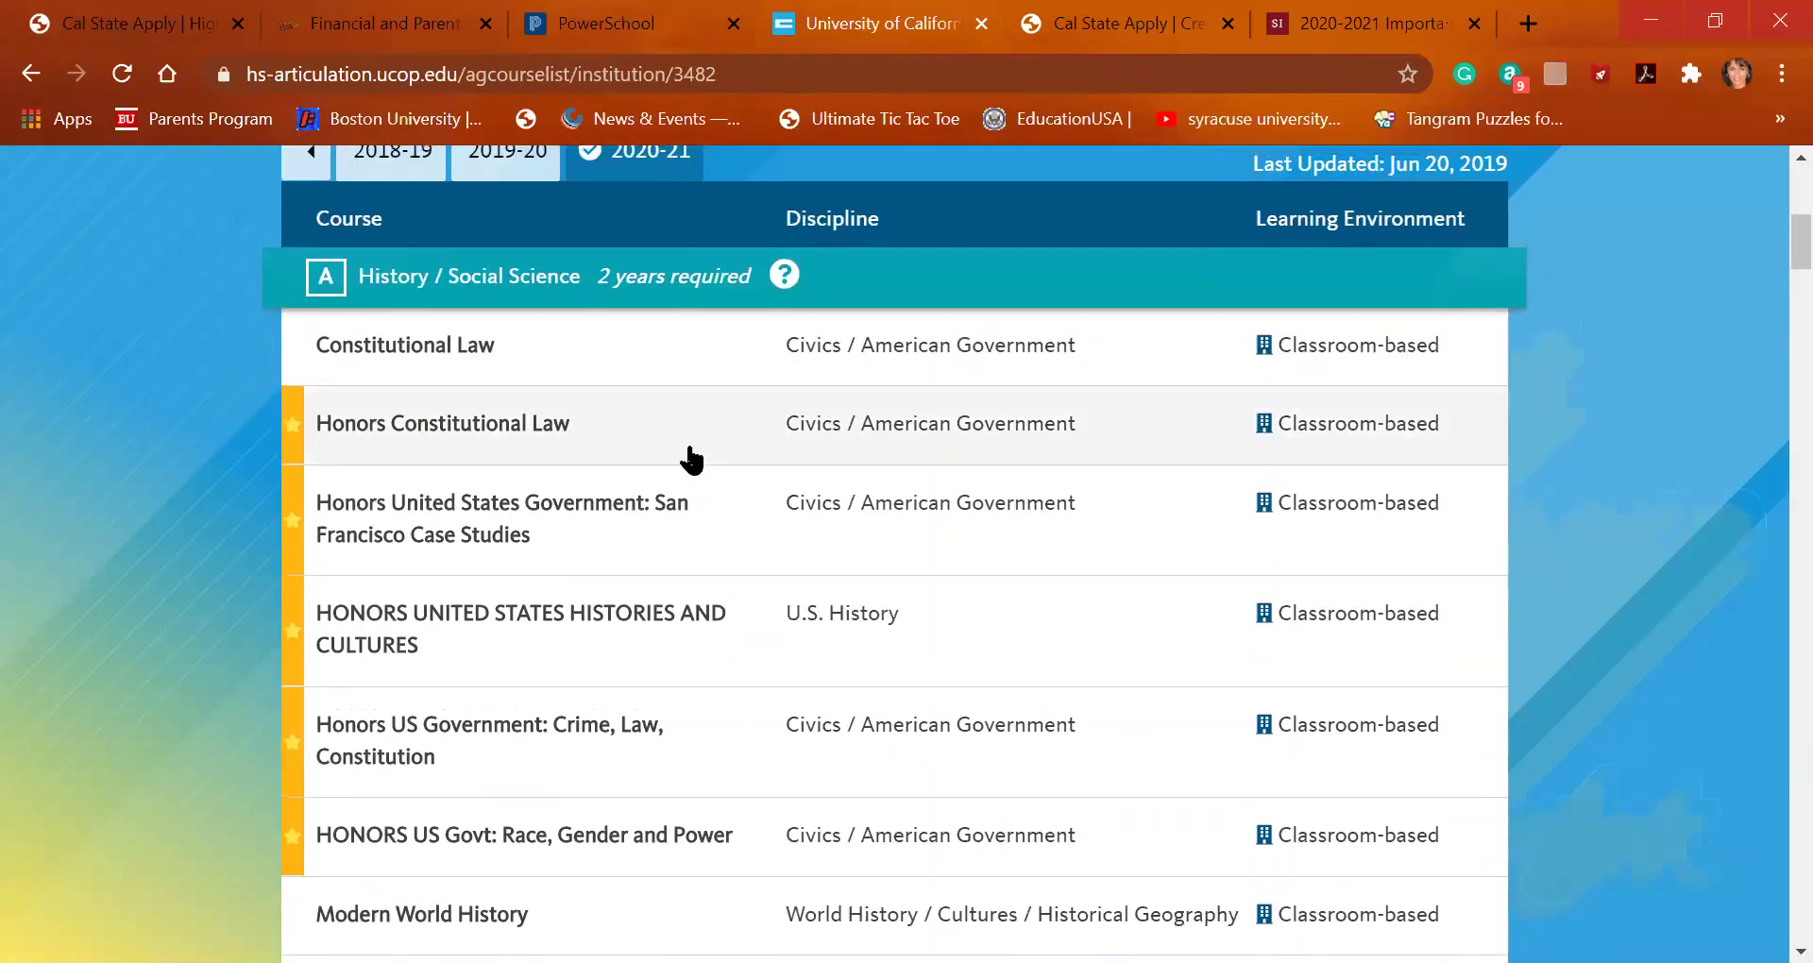
pyautogui.click(159, 22)
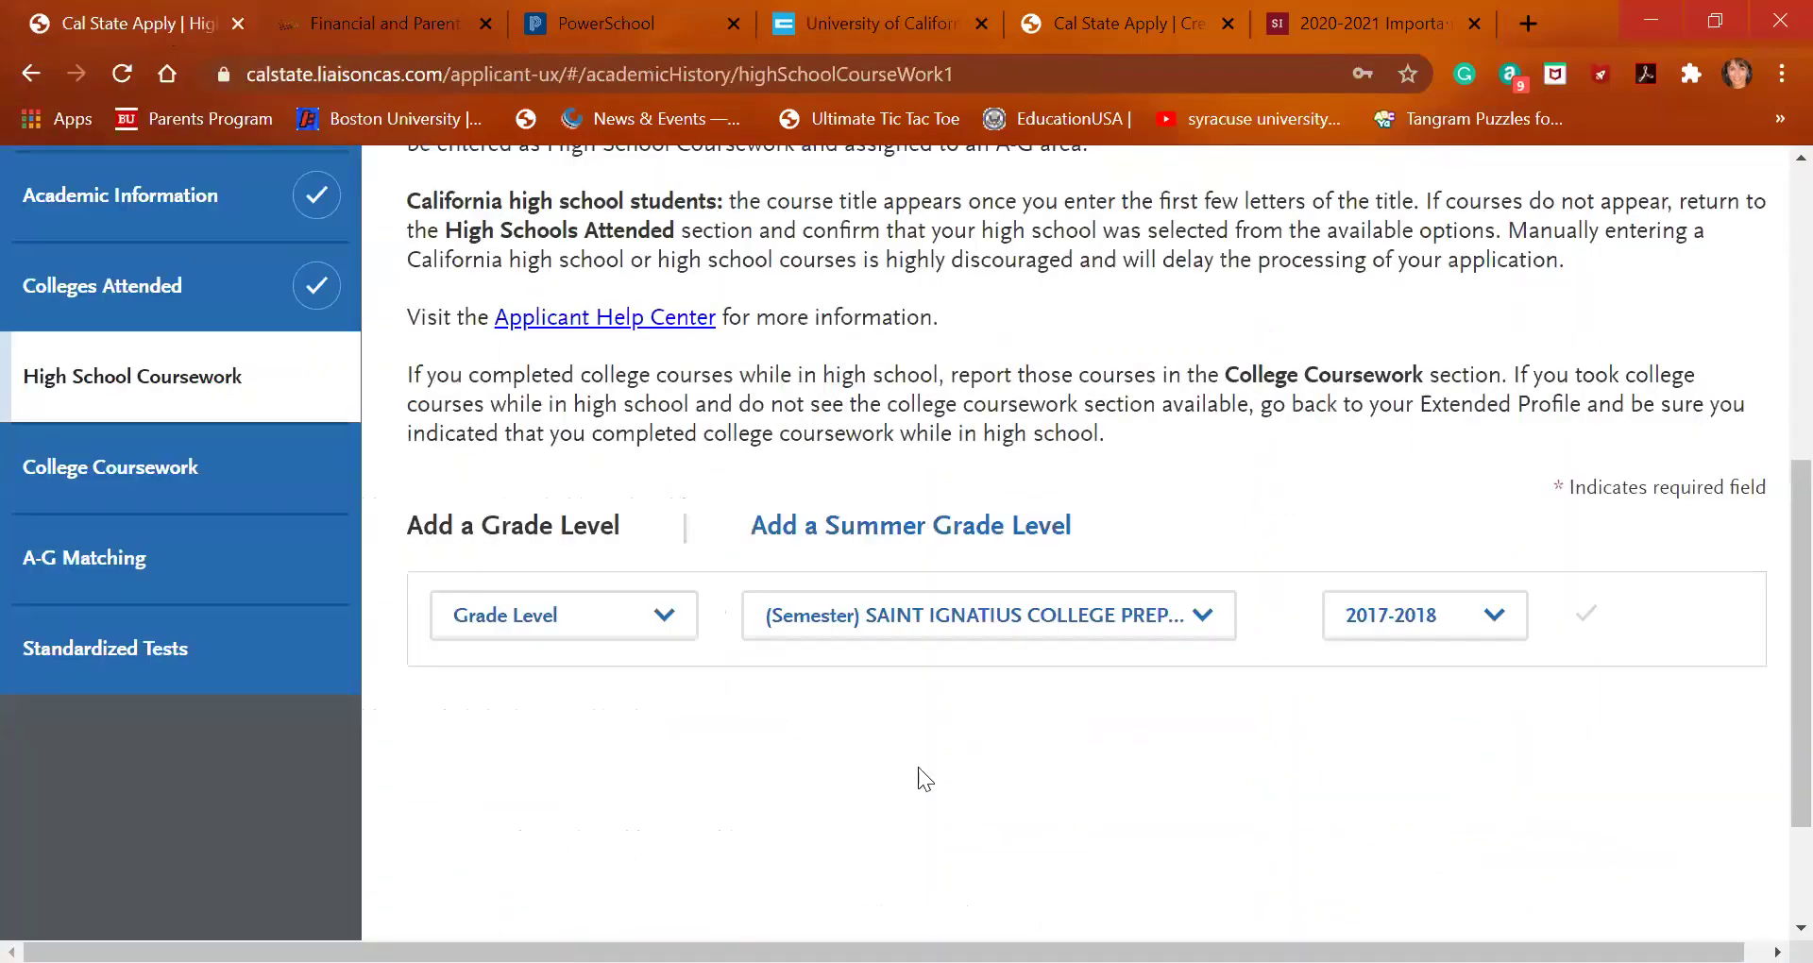
# Add 7th Grade as a grade level for the 2017-2018 school year and save it
pyautogui.click(662, 614)
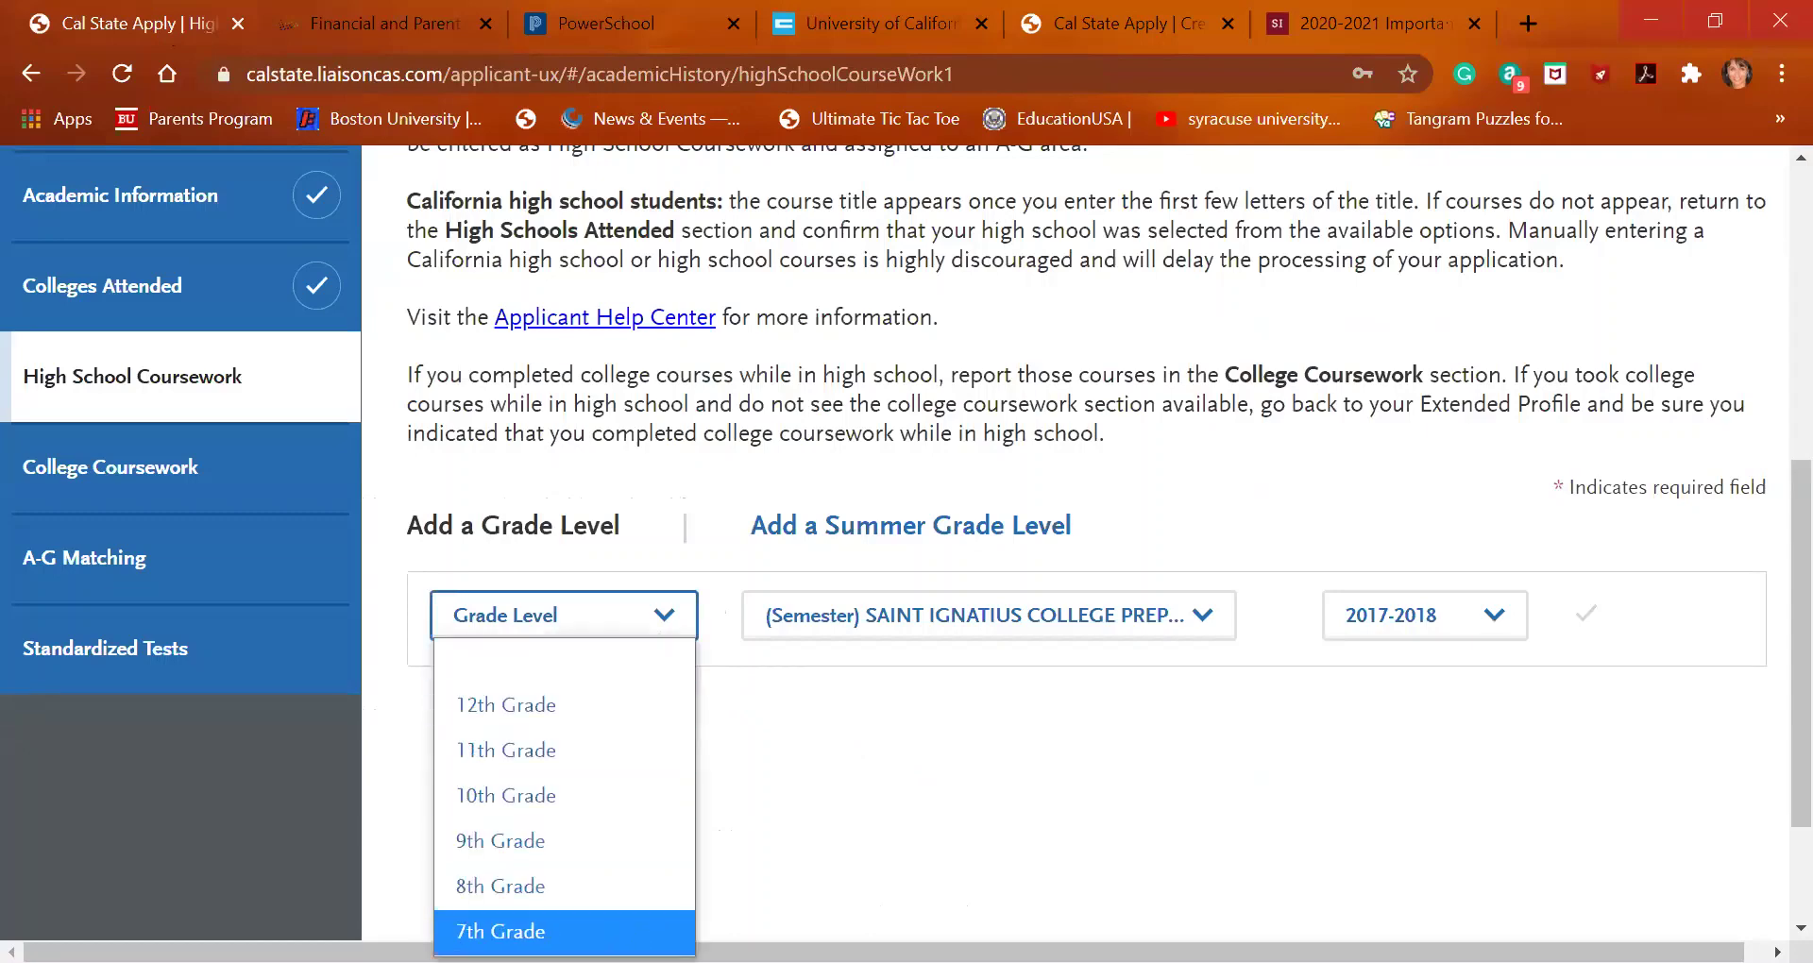
pyautogui.click(529, 931)
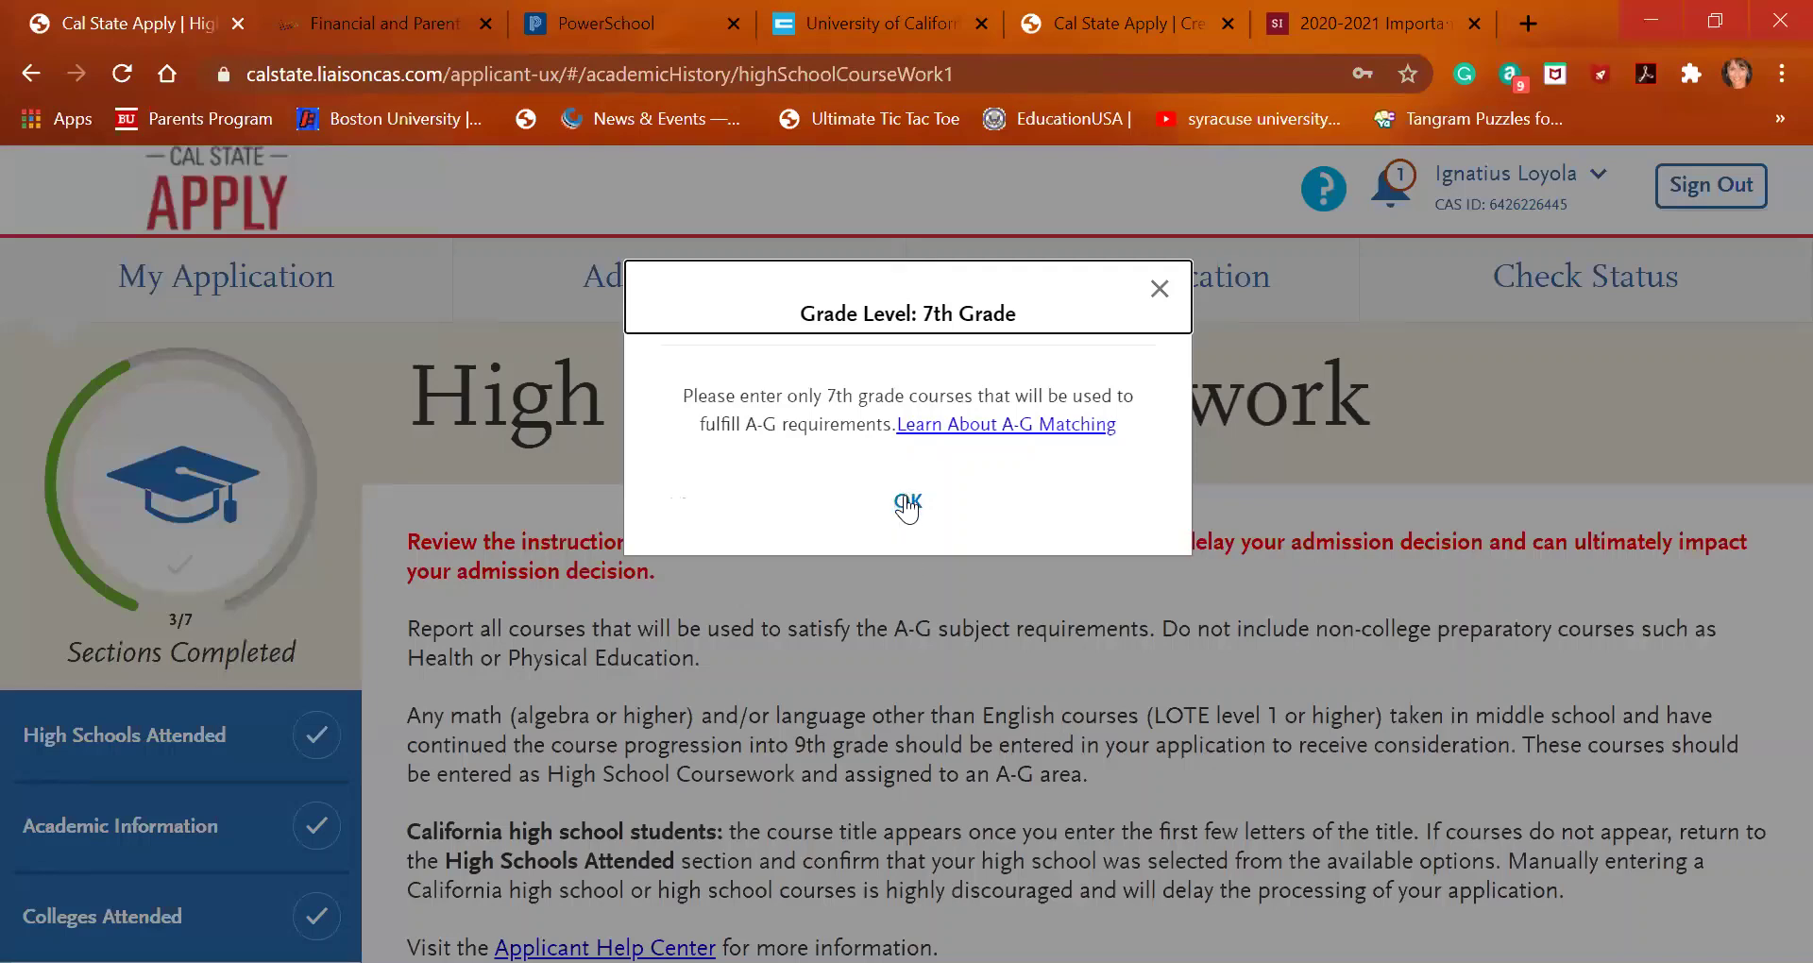
pyautogui.click(906, 501)
pyautogui.scroll(-6, 882, 652)
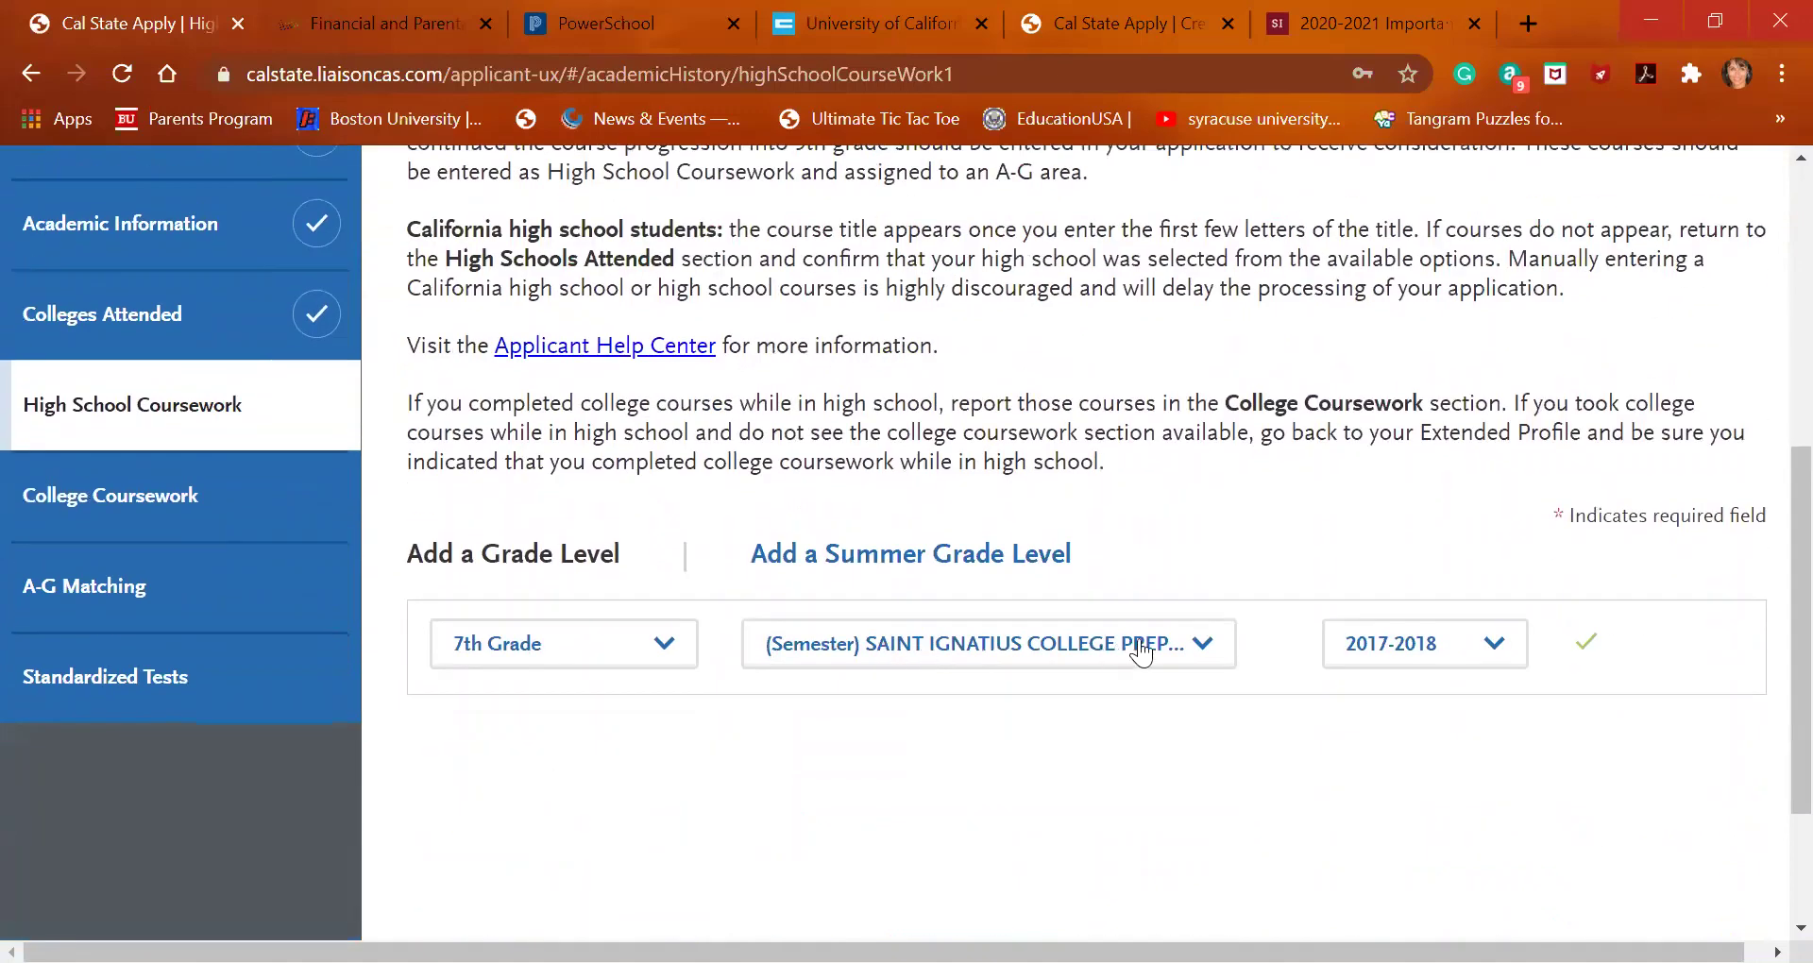
pyautogui.rightClick(1139, 639)
pyautogui.click(1117, 586)
pyautogui.click(1400, 651)
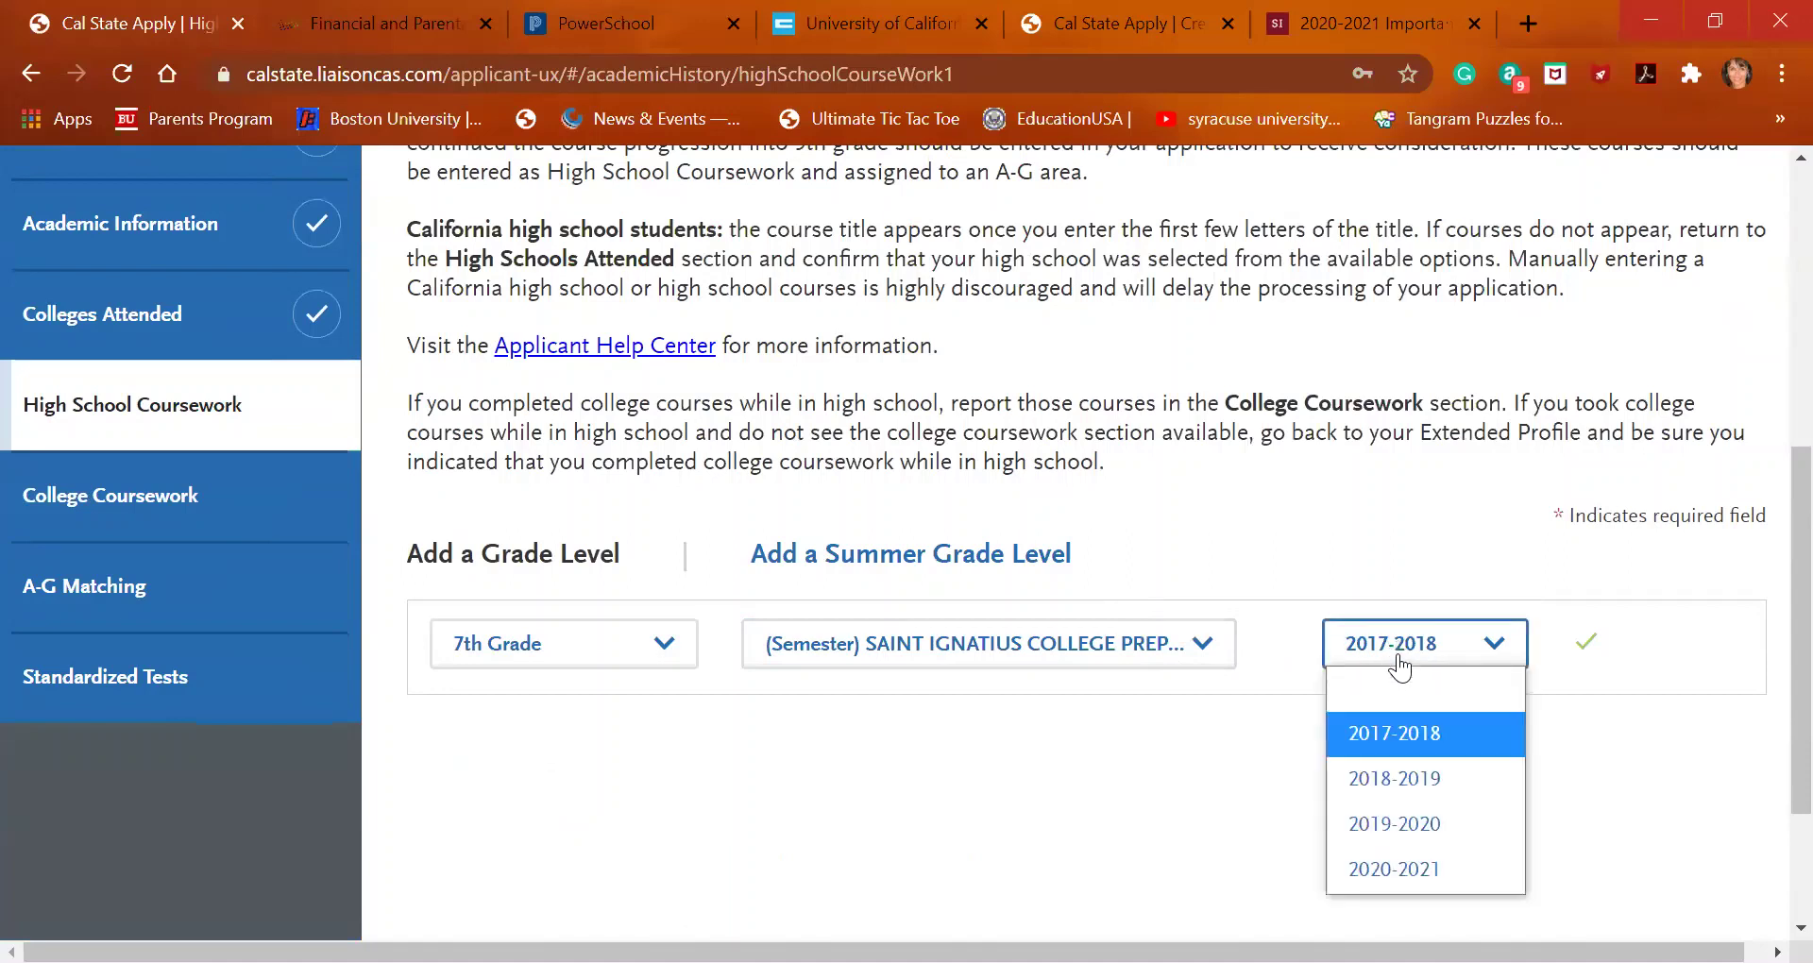
pyautogui.click(1404, 730)
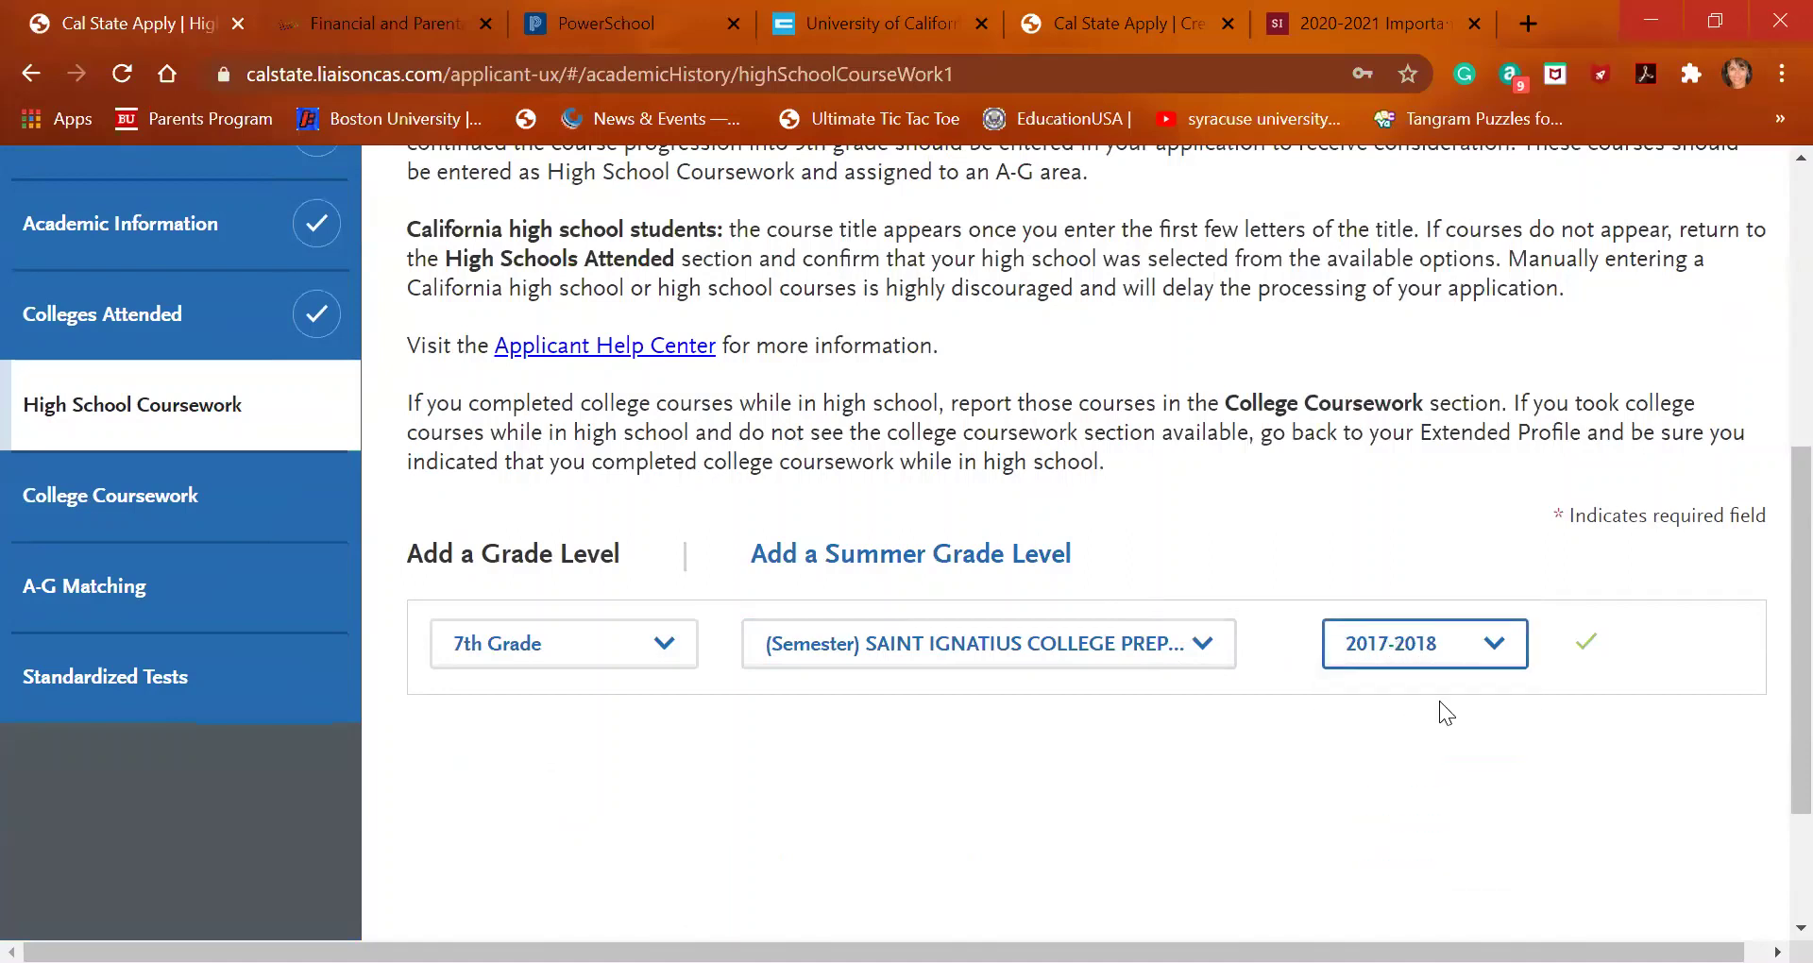
pyautogui.click(1587, 651)
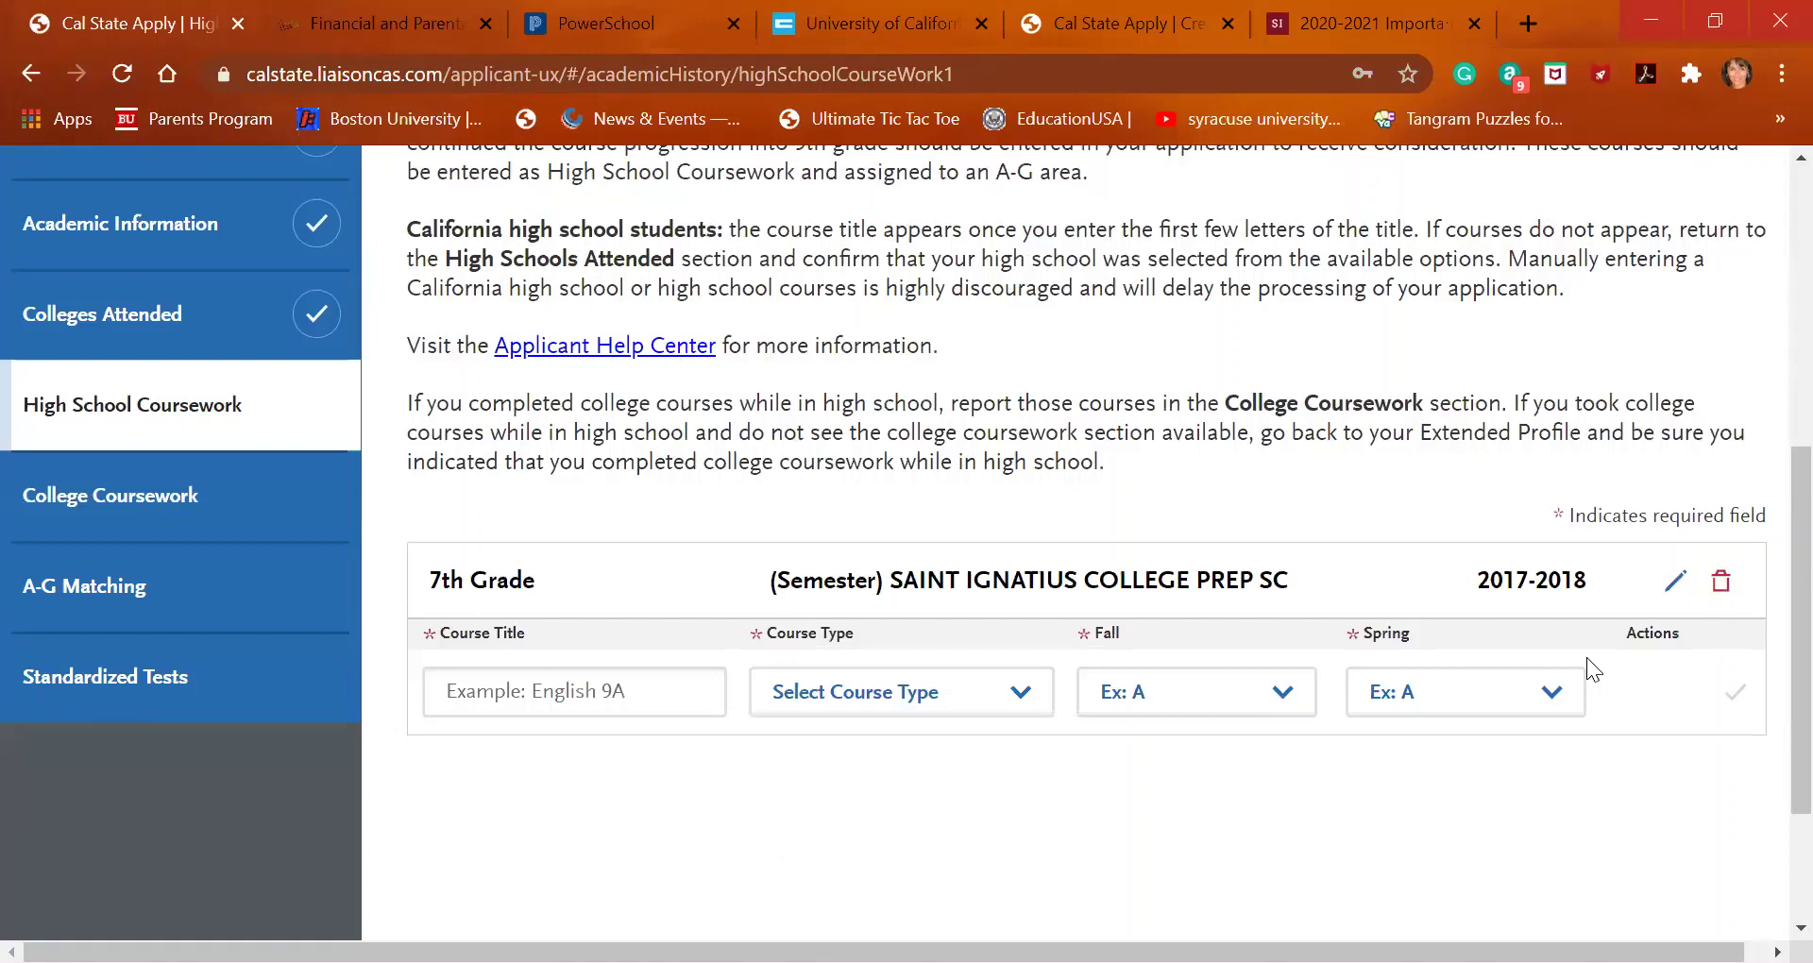
# Add Spanish with course type None, Fall grade A and Spring grade B
pyautogui.click(617, 690)
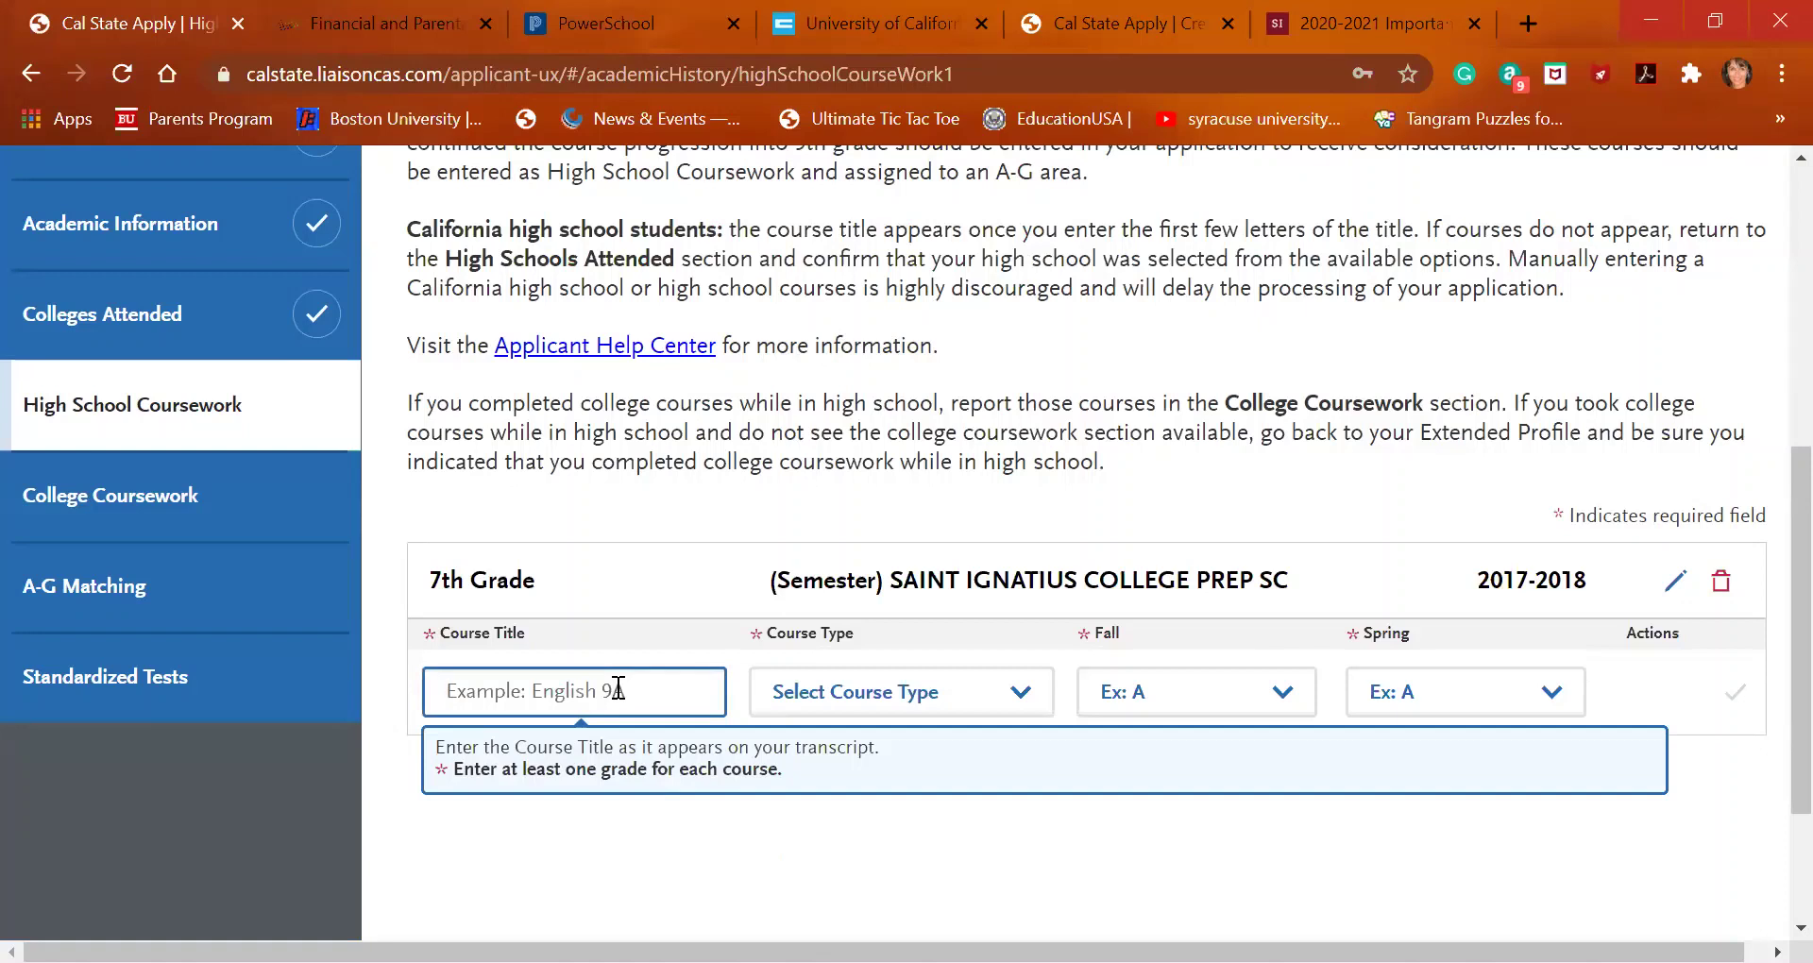
pyautogui.write('Spanish')
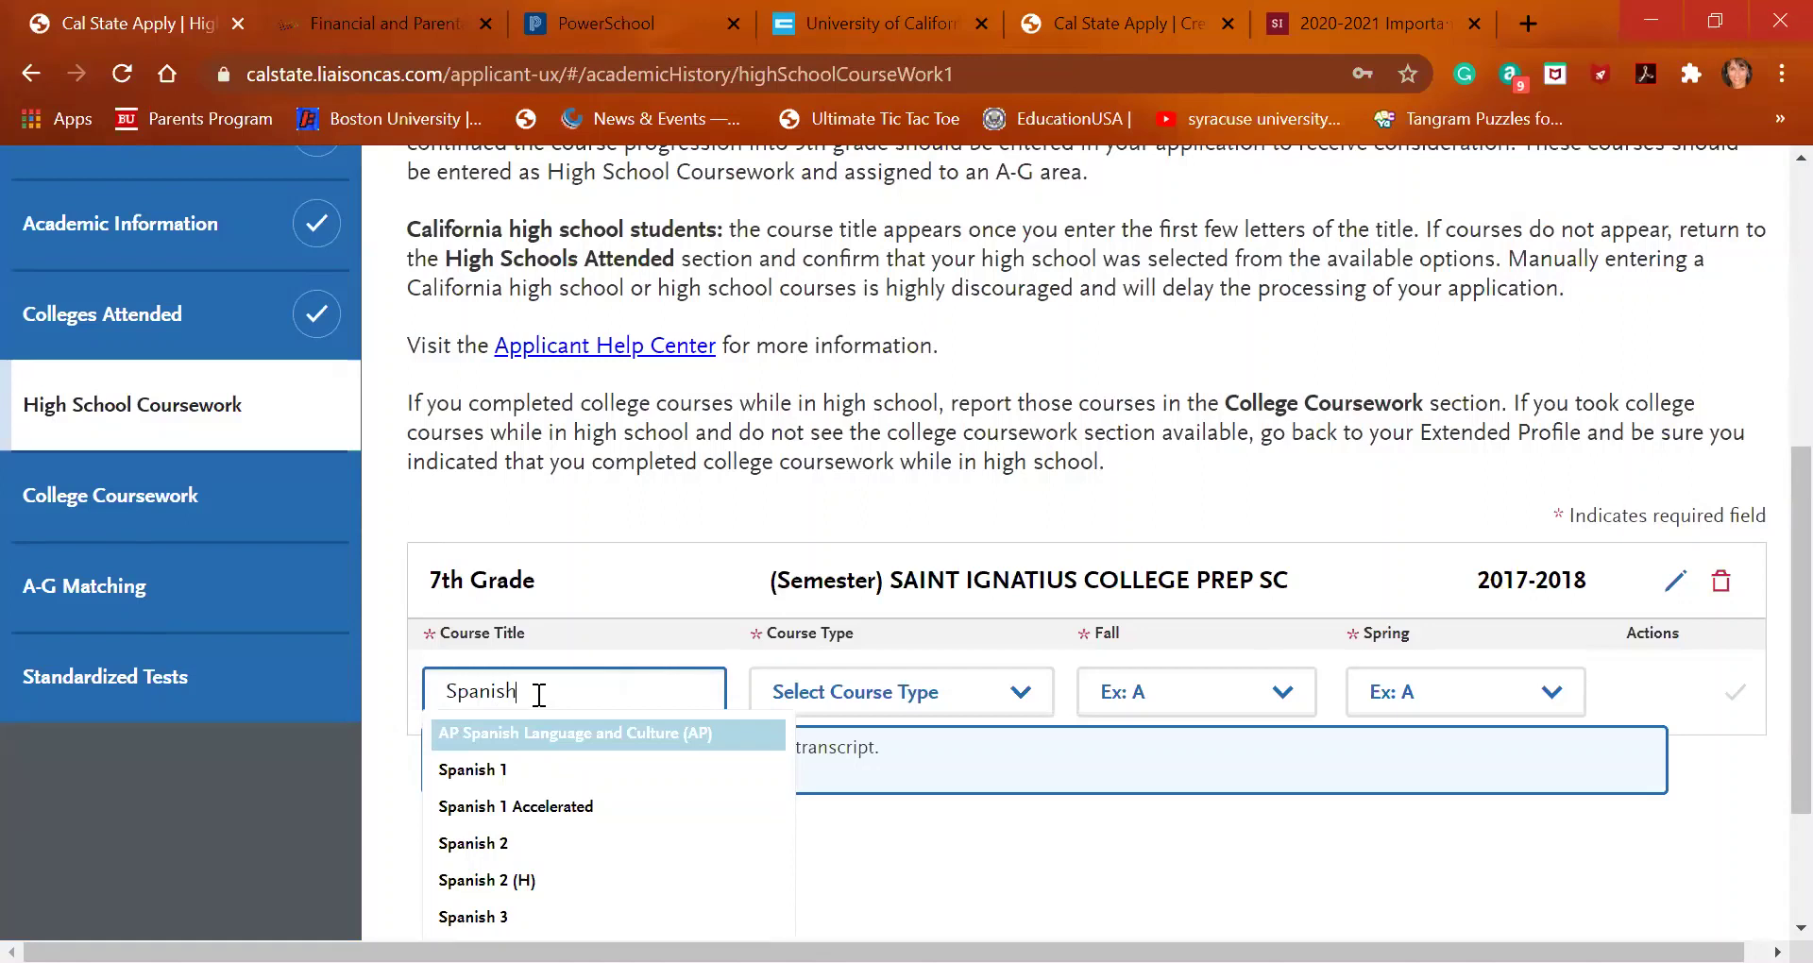
pyautogui.click(971, 694)
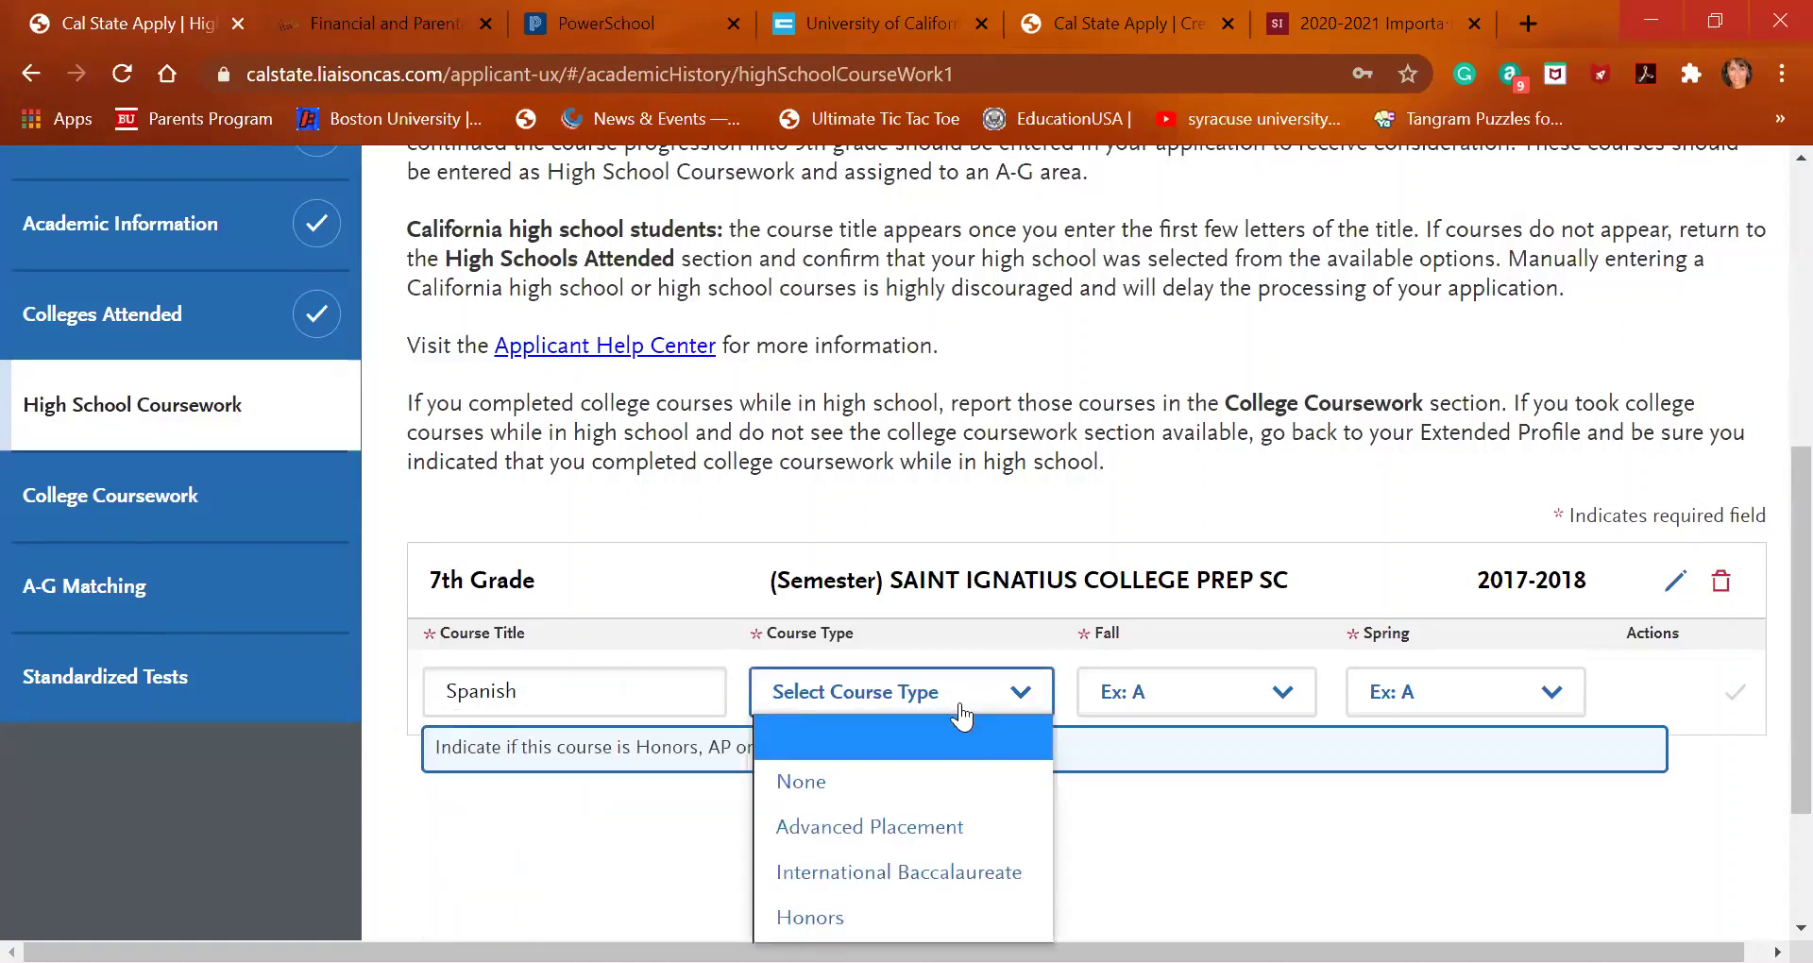
pyautogui.click(941, 790)
pyautogui.click(1293, 697)
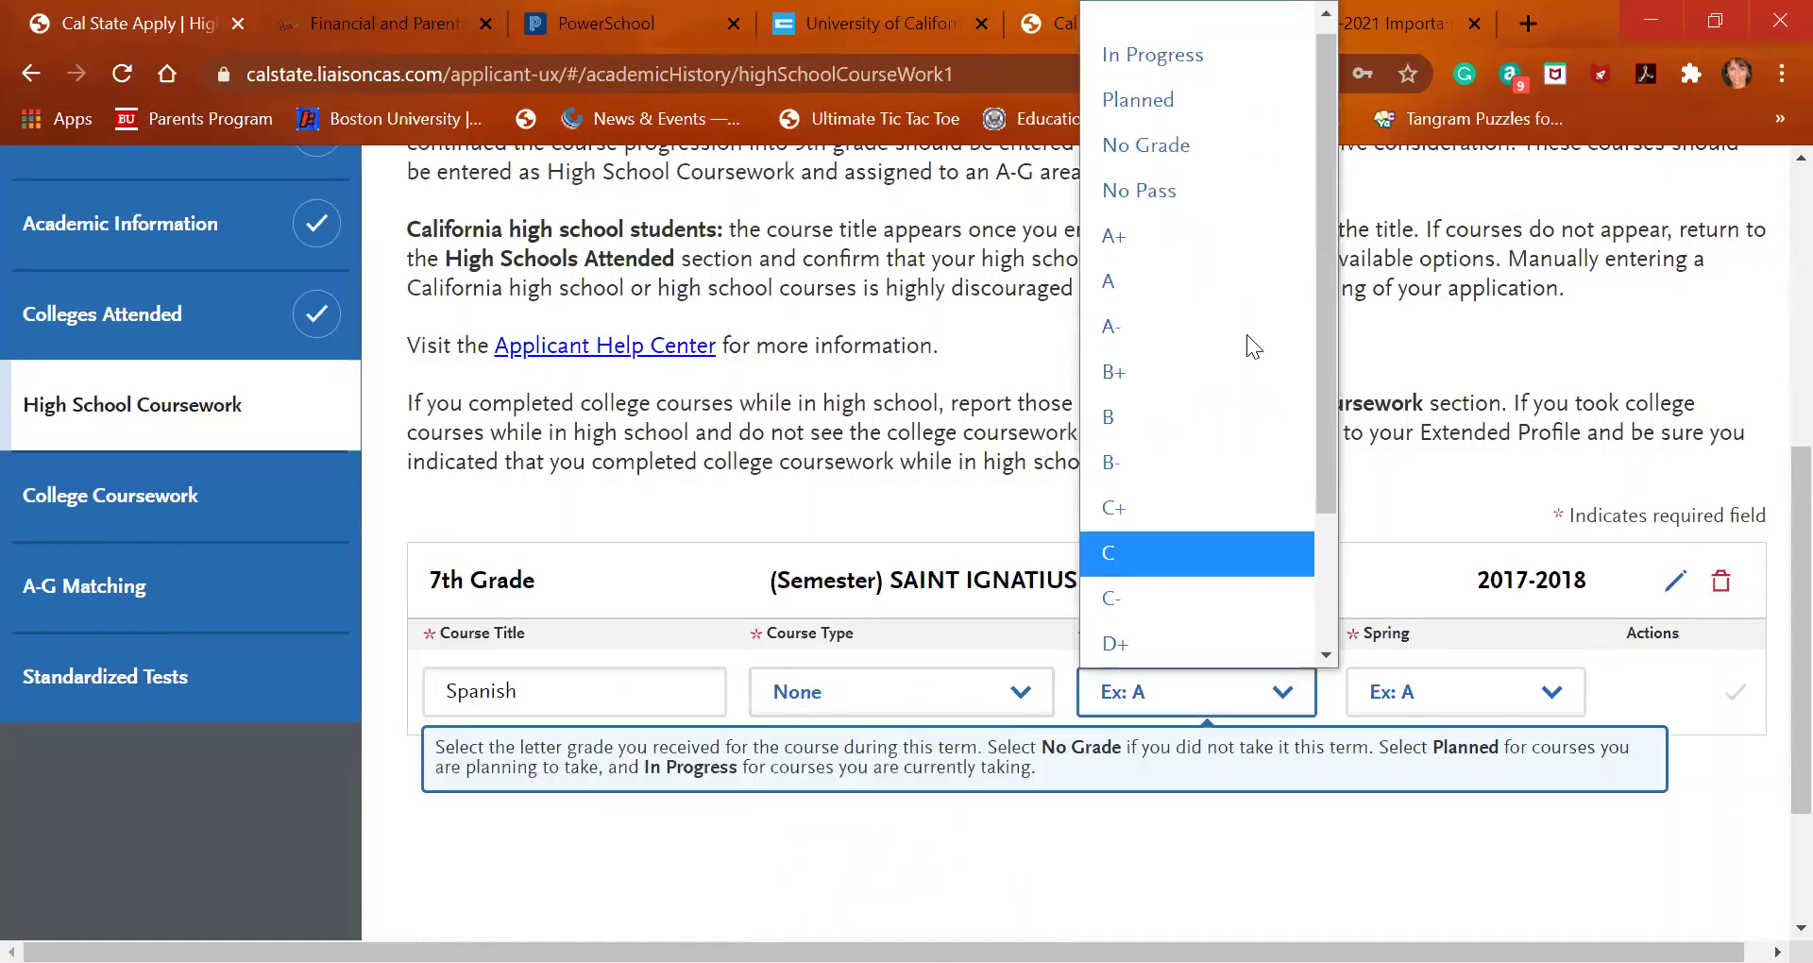
pyautogui.click(1245, 301)
pyautogui.click(1465, 693)
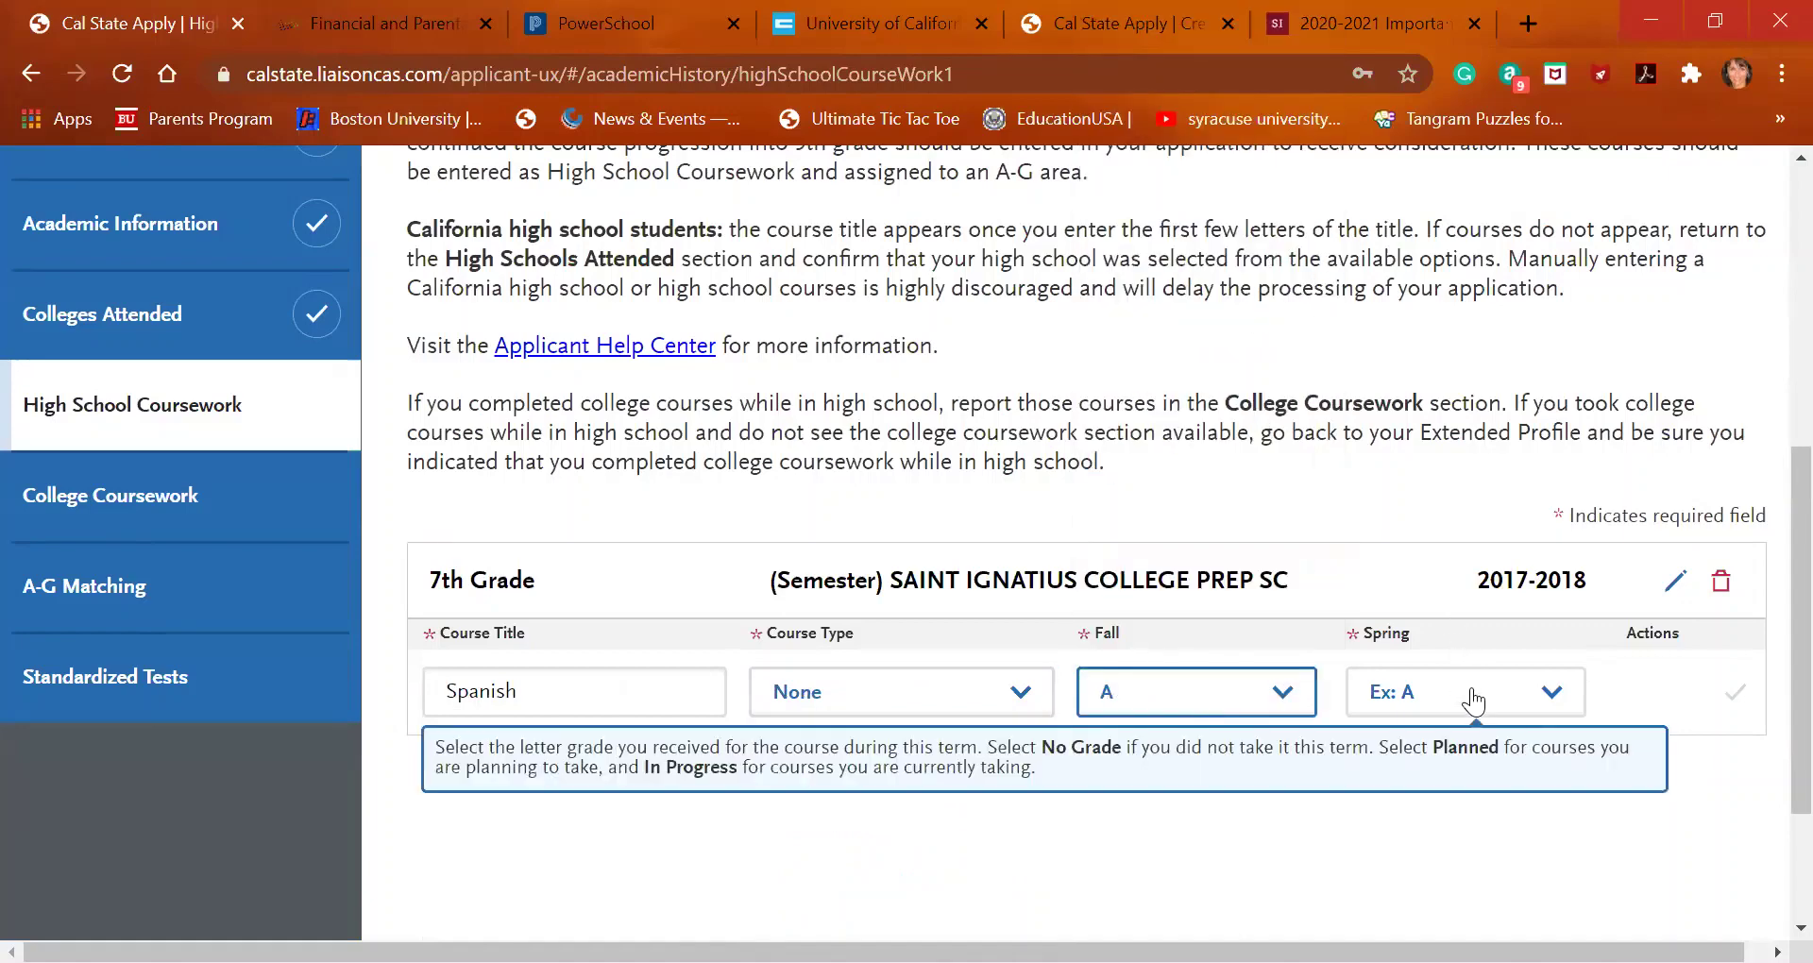
pyautogui.click(1460, 388)
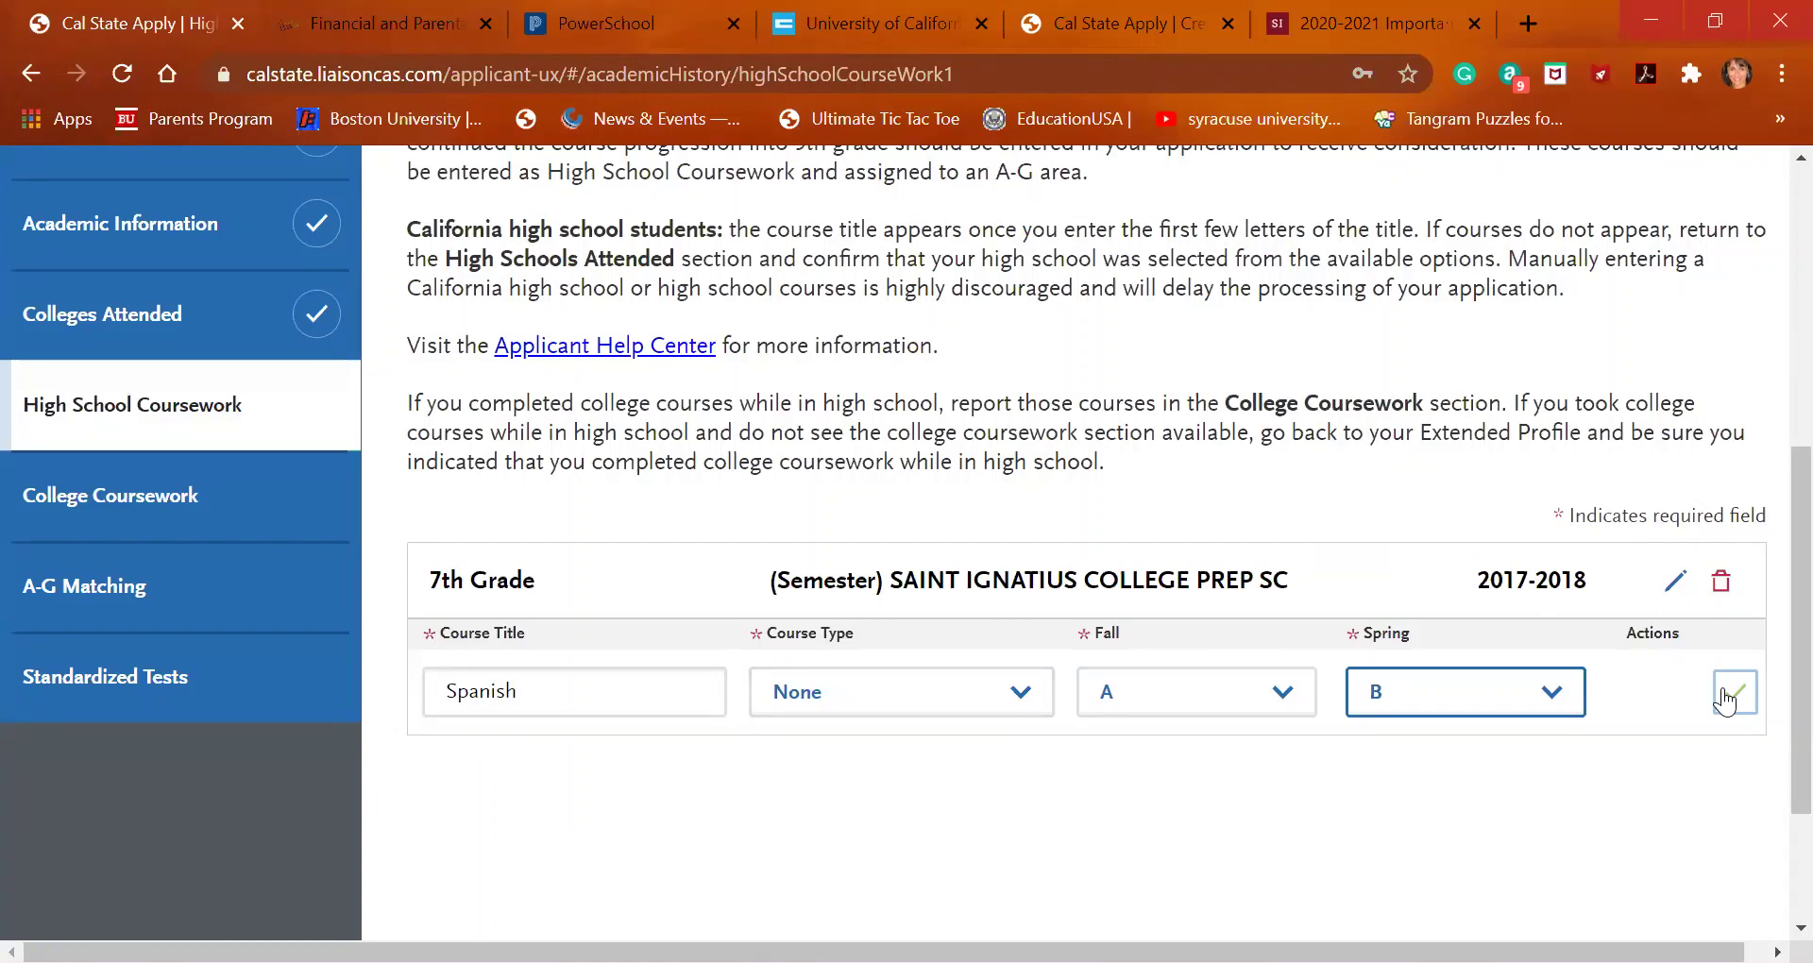
pyautogui.click(1734, 692)
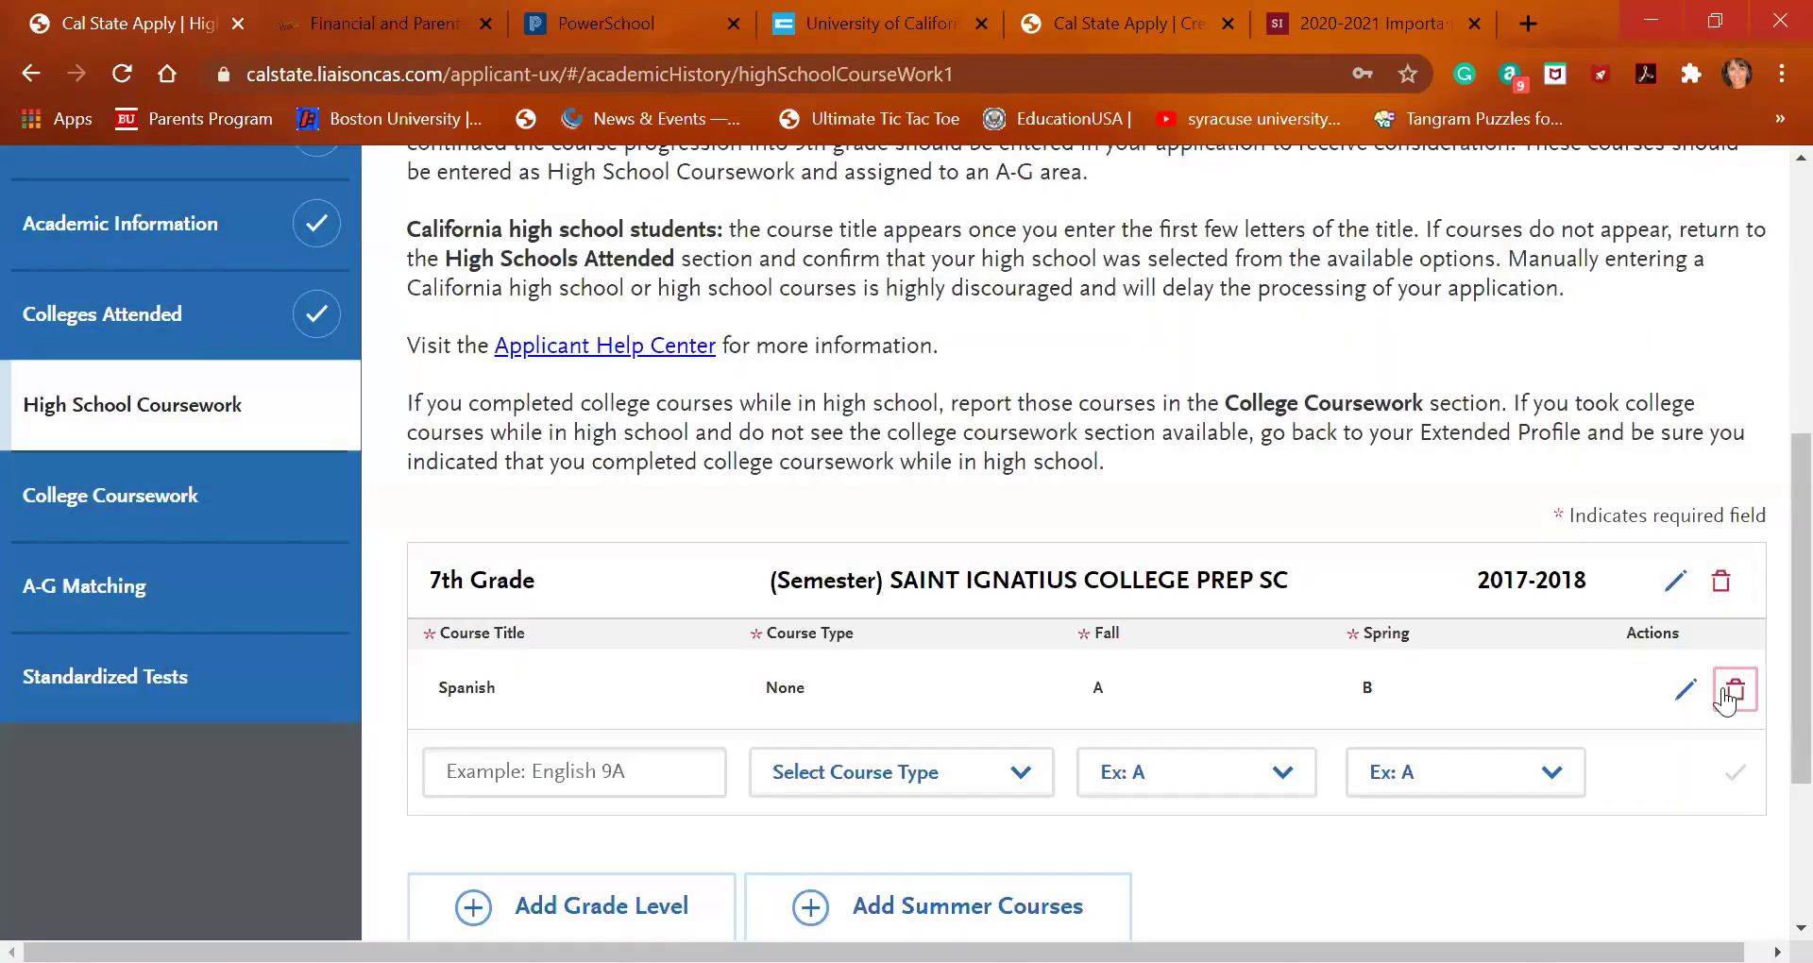
pyautogui.scroll(-1, 1399, 733)
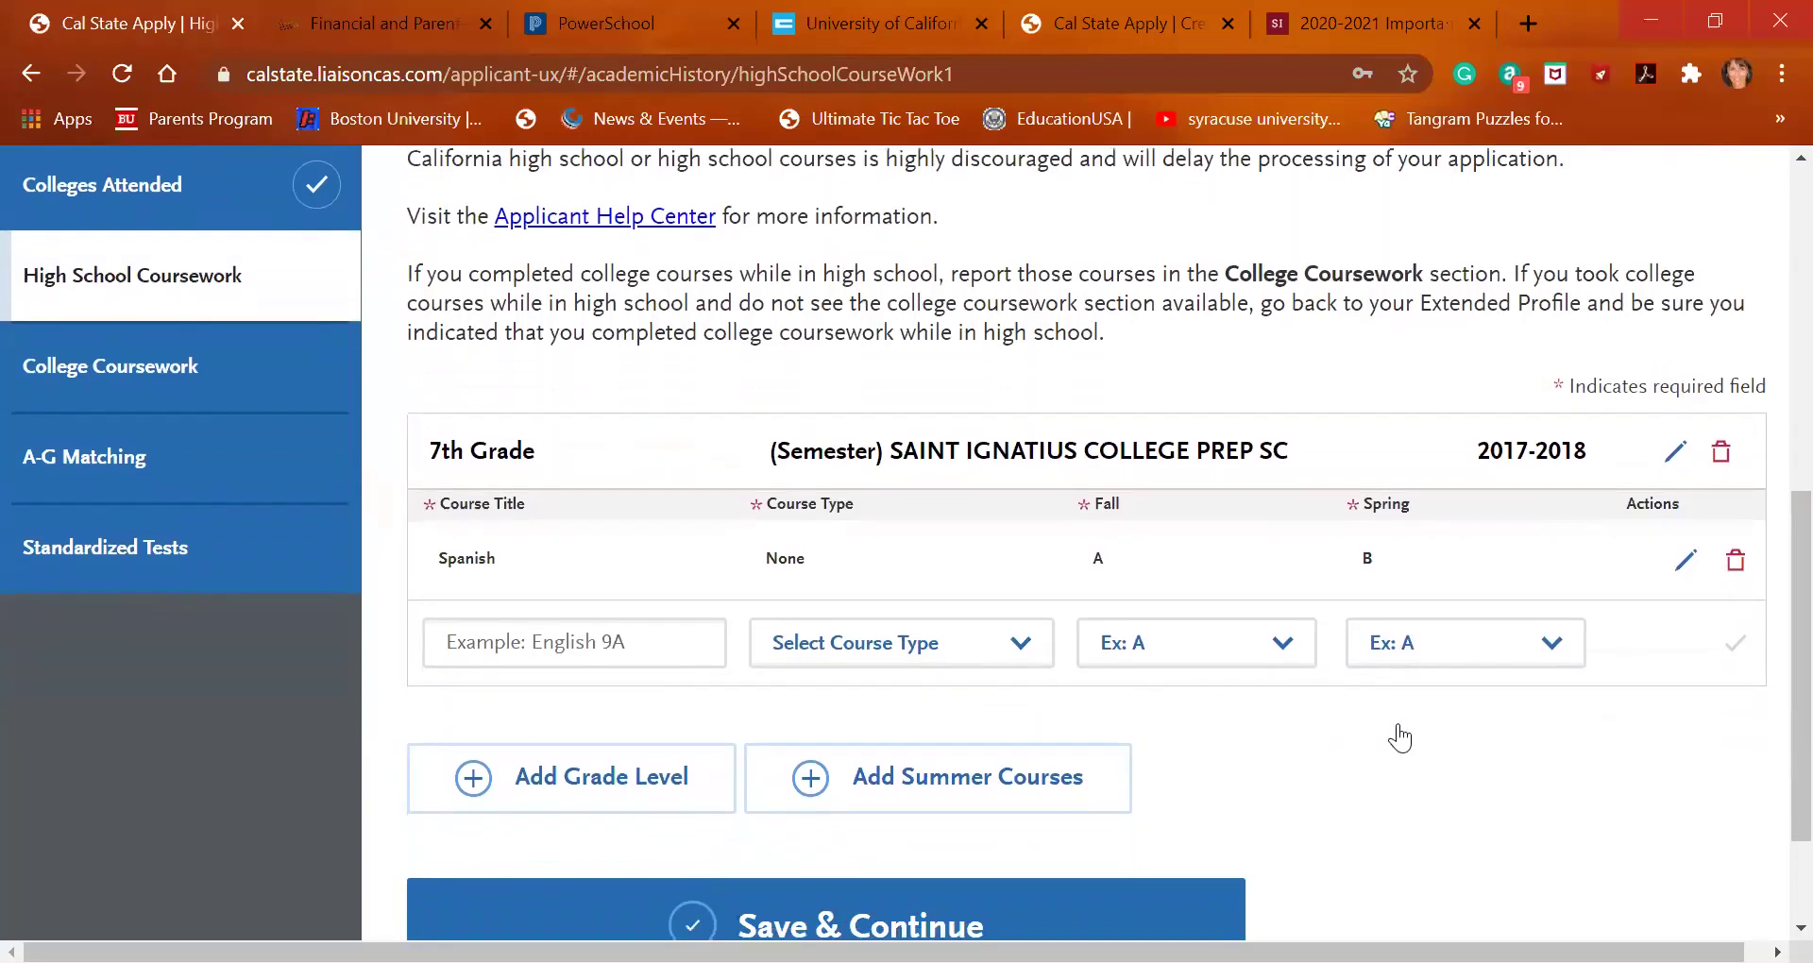
# Add an 8th Grade level for the 2017-2018 school year
pyautogui.click(619, 807)
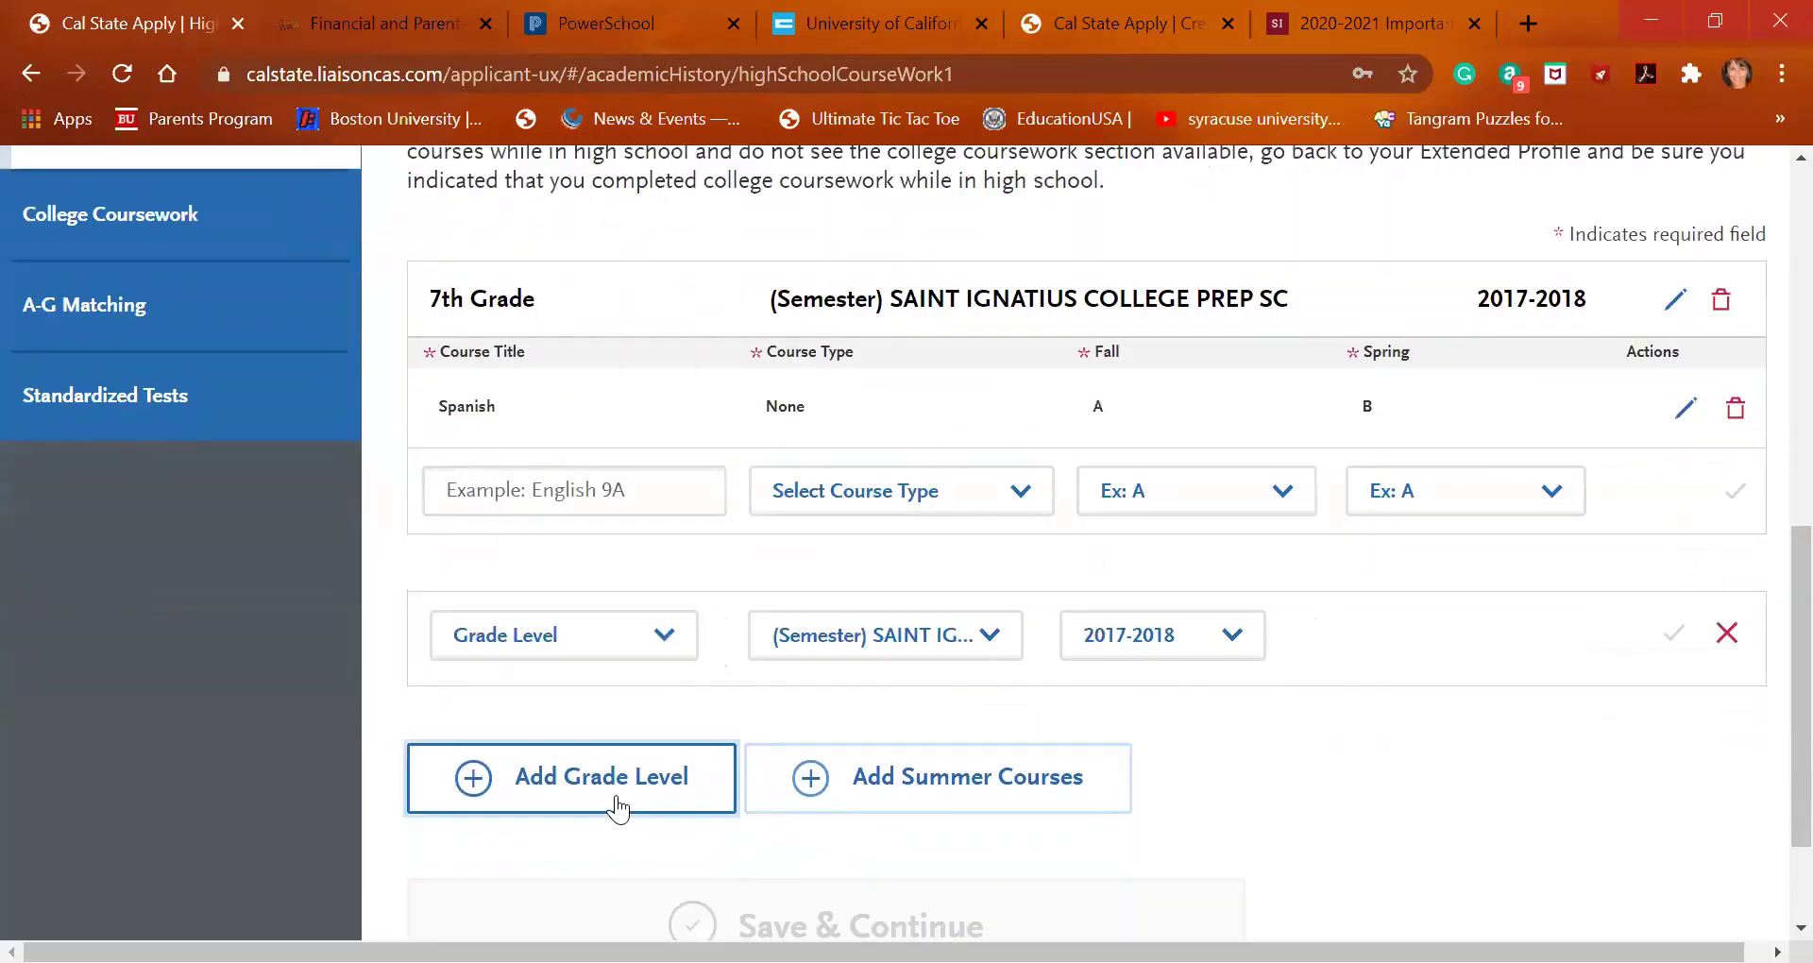
pyautogui.click(627, 638)
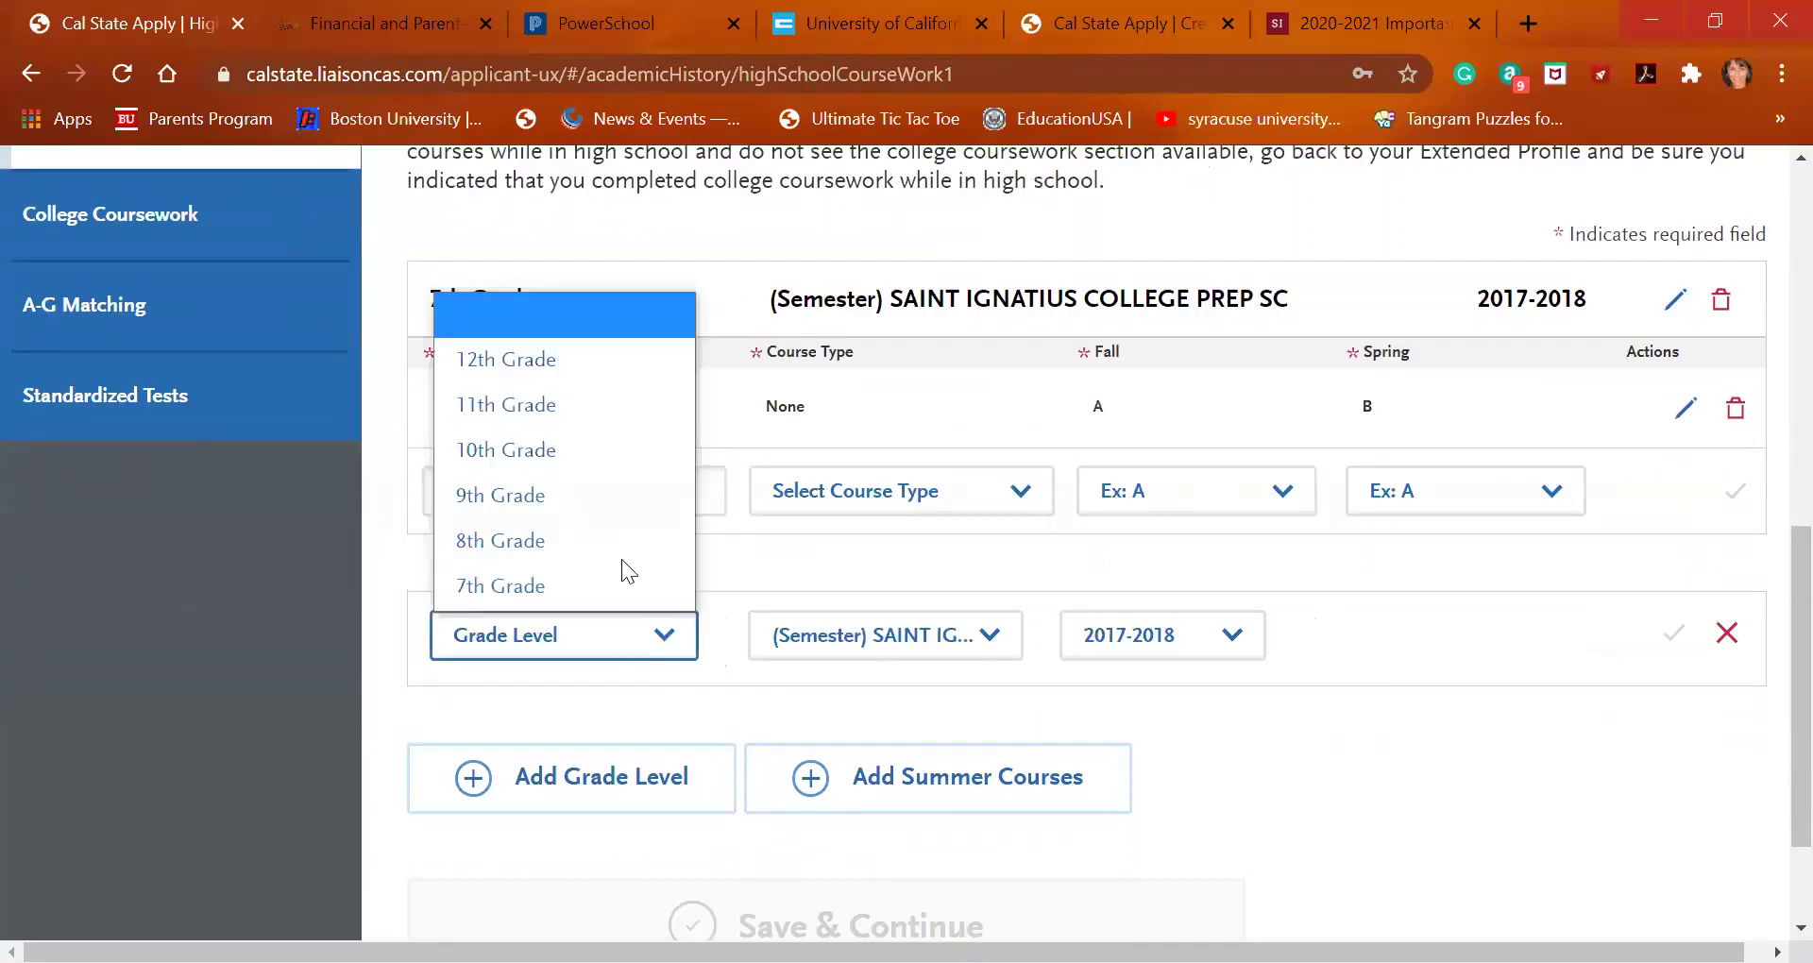
pyautogui.click(597, 548)
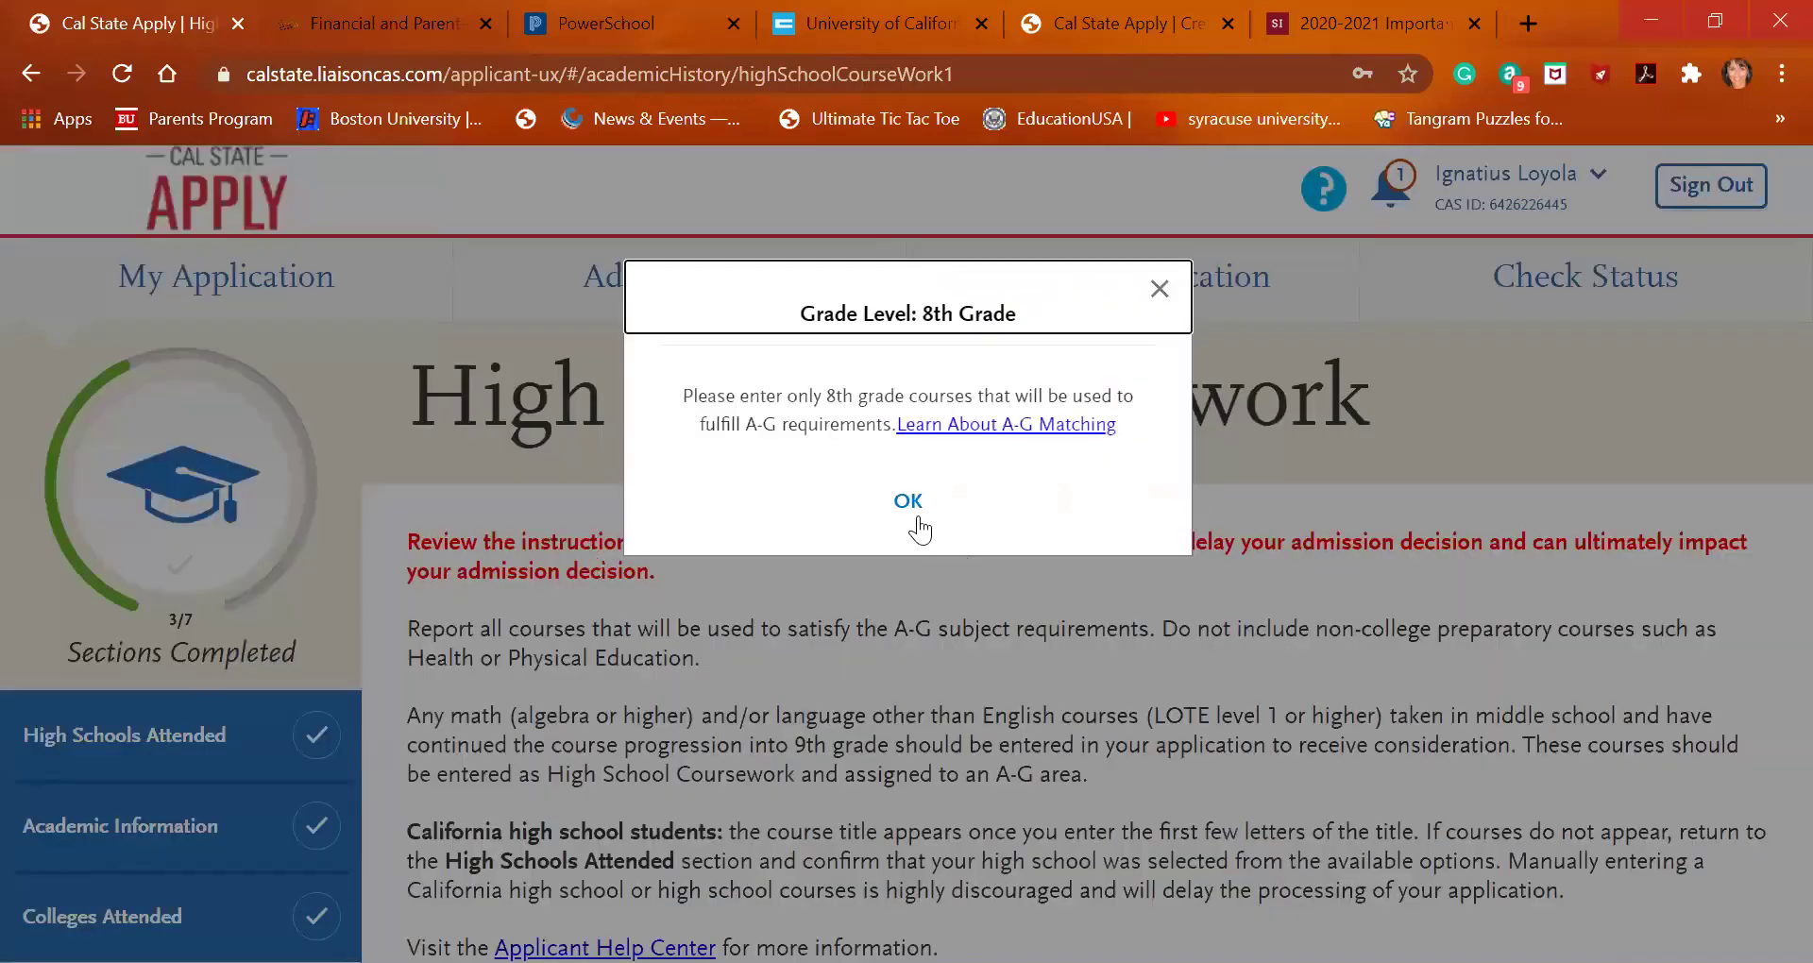
pyautogui.click(918, 519)
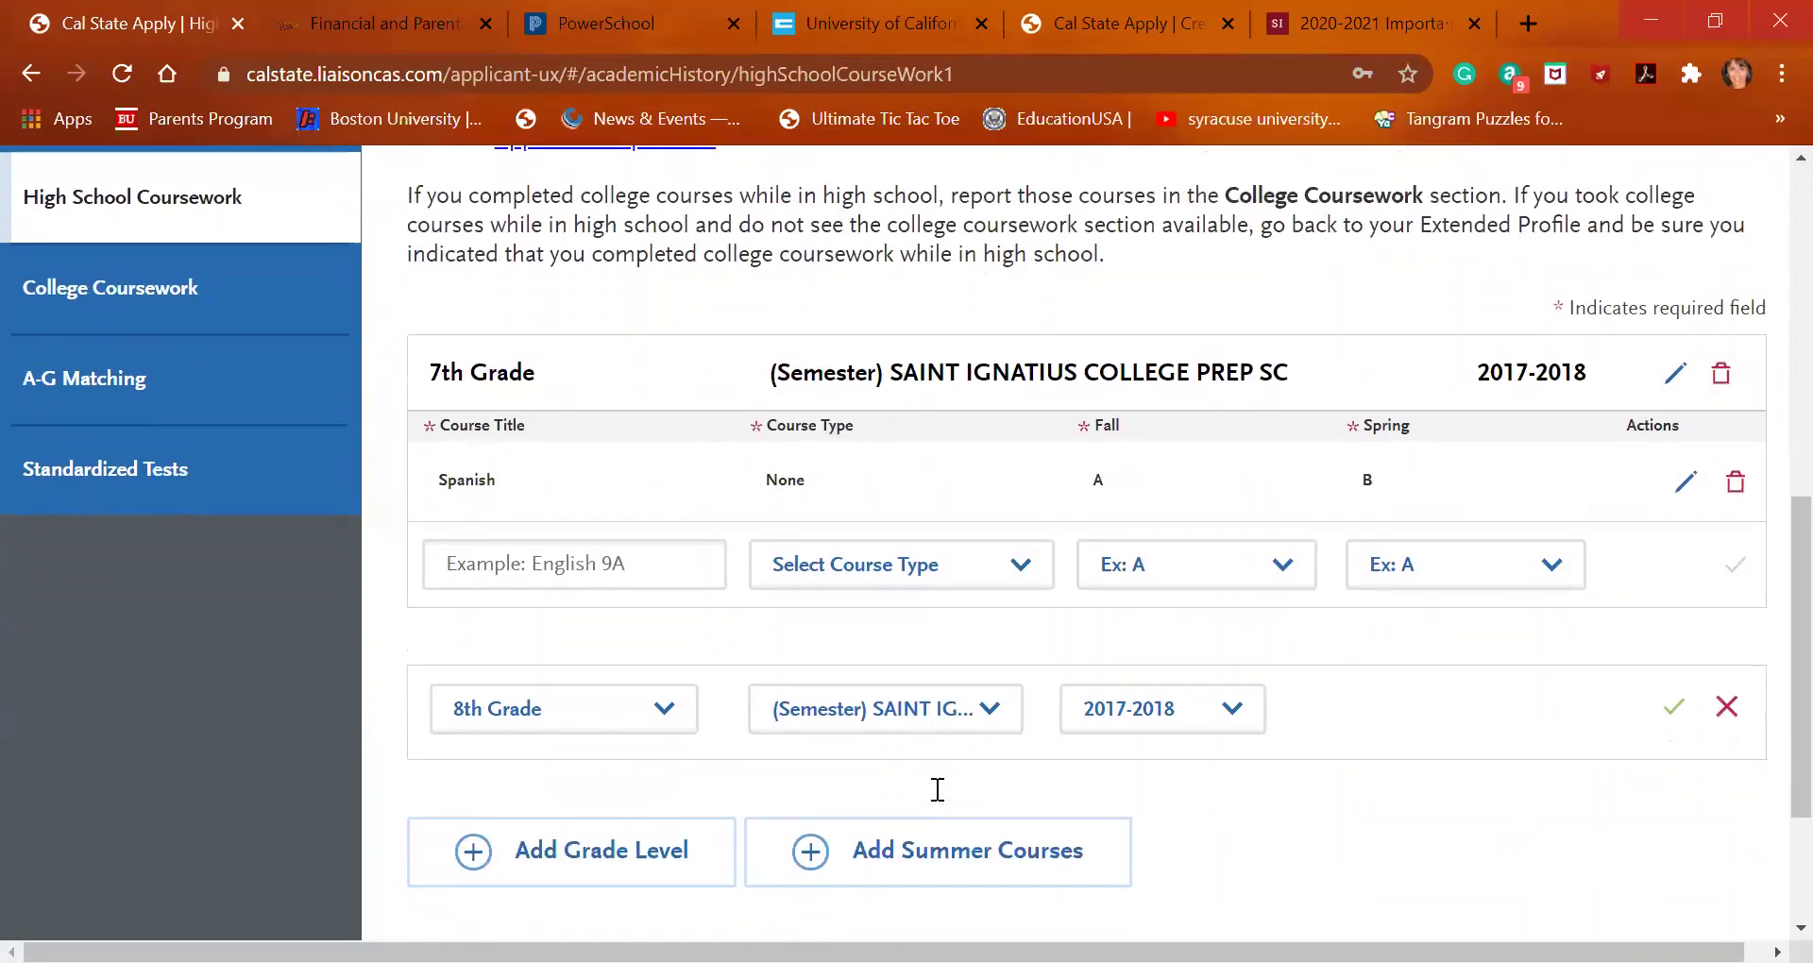
pyautogui.click(1164, 702)
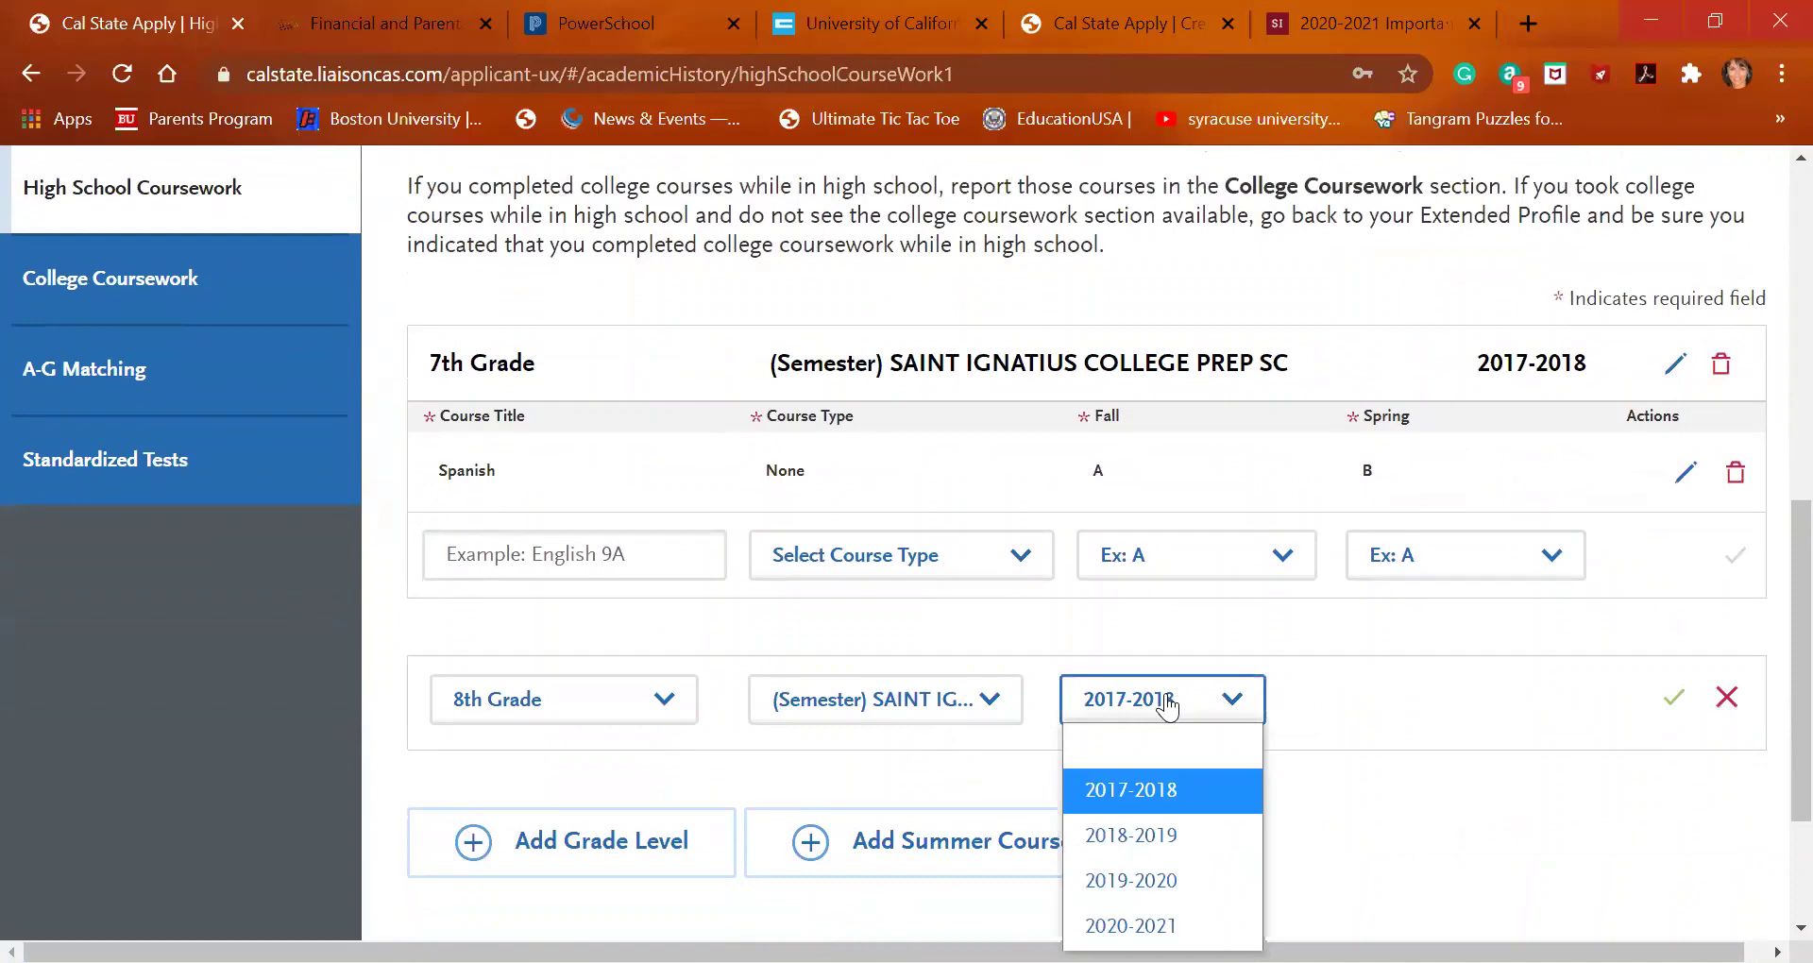
pyautogui.click(1165, 776)
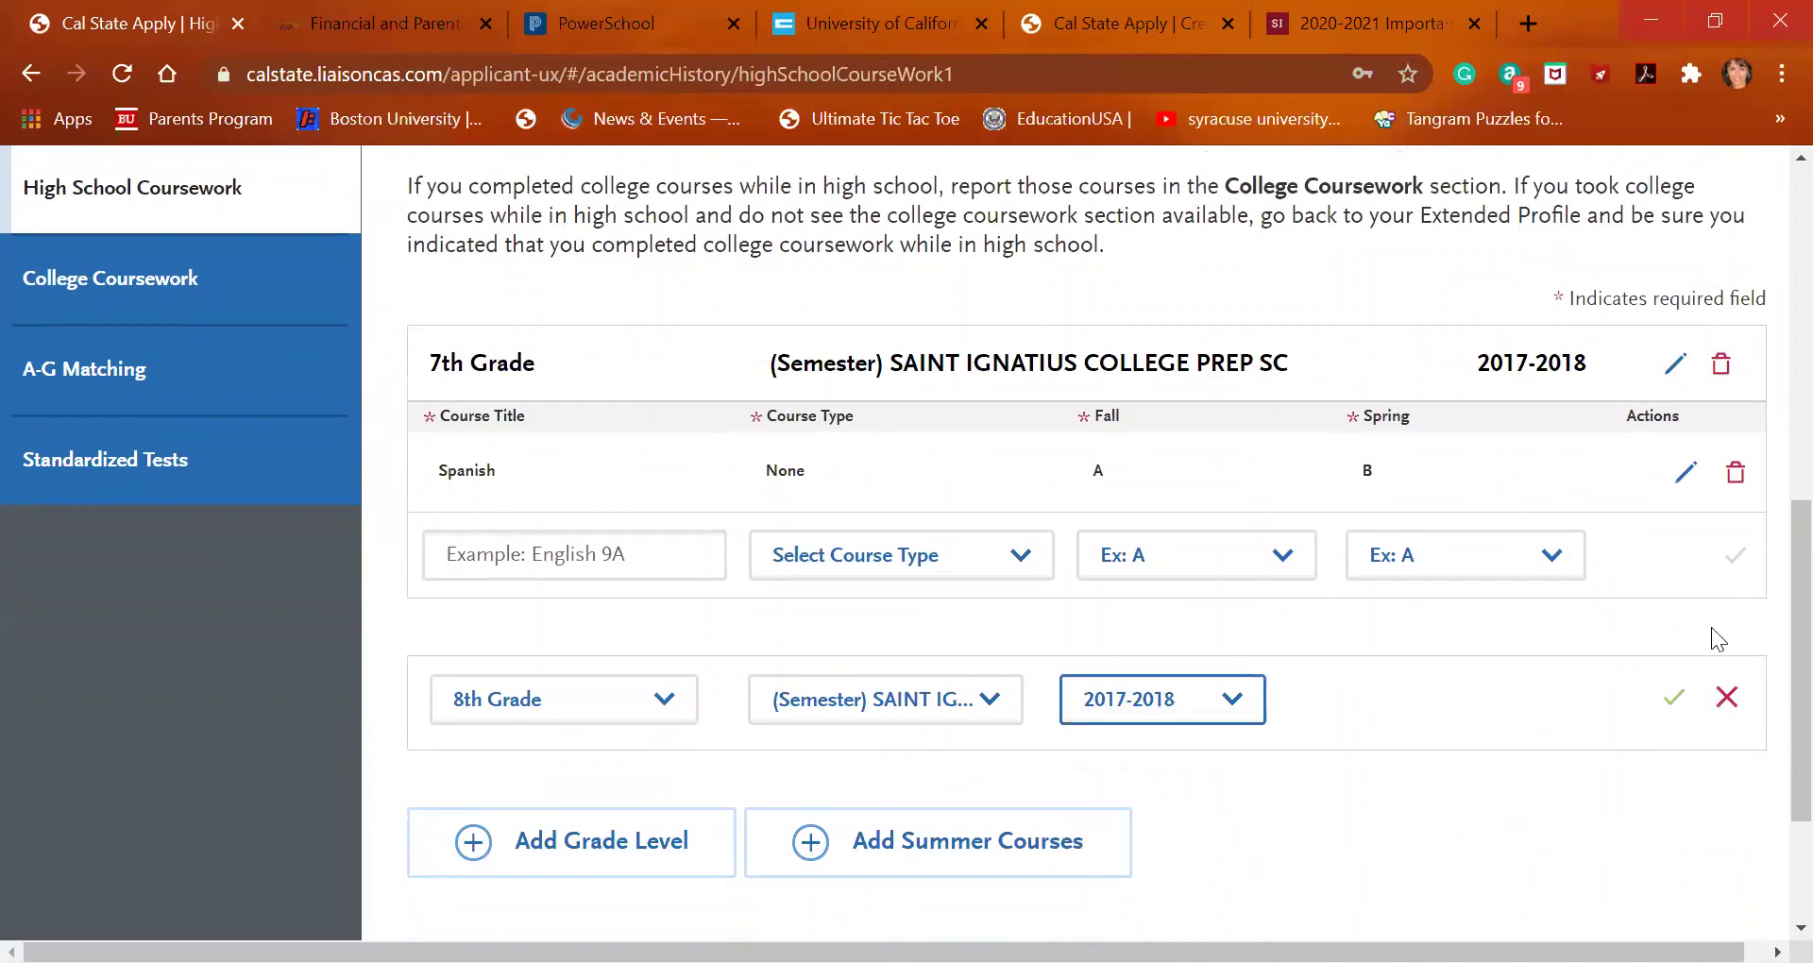
pyautogui.click(1674, 697)
pyautogui.scroll(-3, 890, 678)
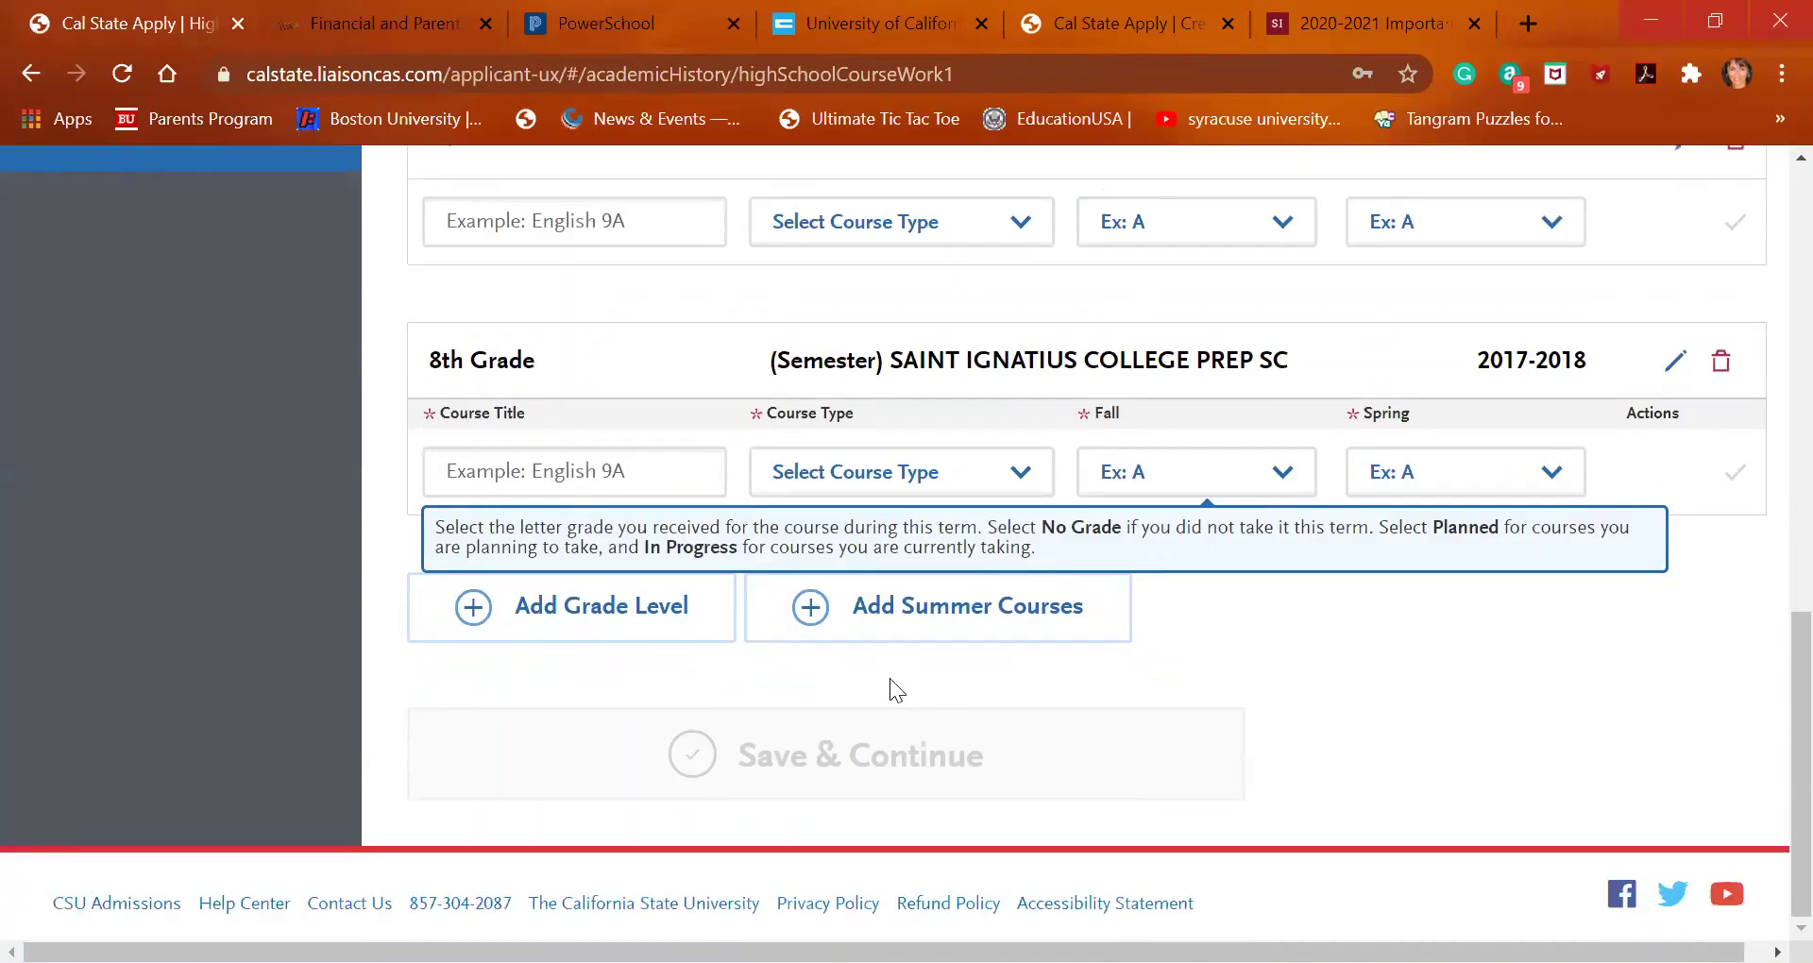
# Enter Algebra under 8th Grade with type None, Fall A+ and Spring A-
pyautogui.click(633, 489)
pyautogui.write('Algeb')
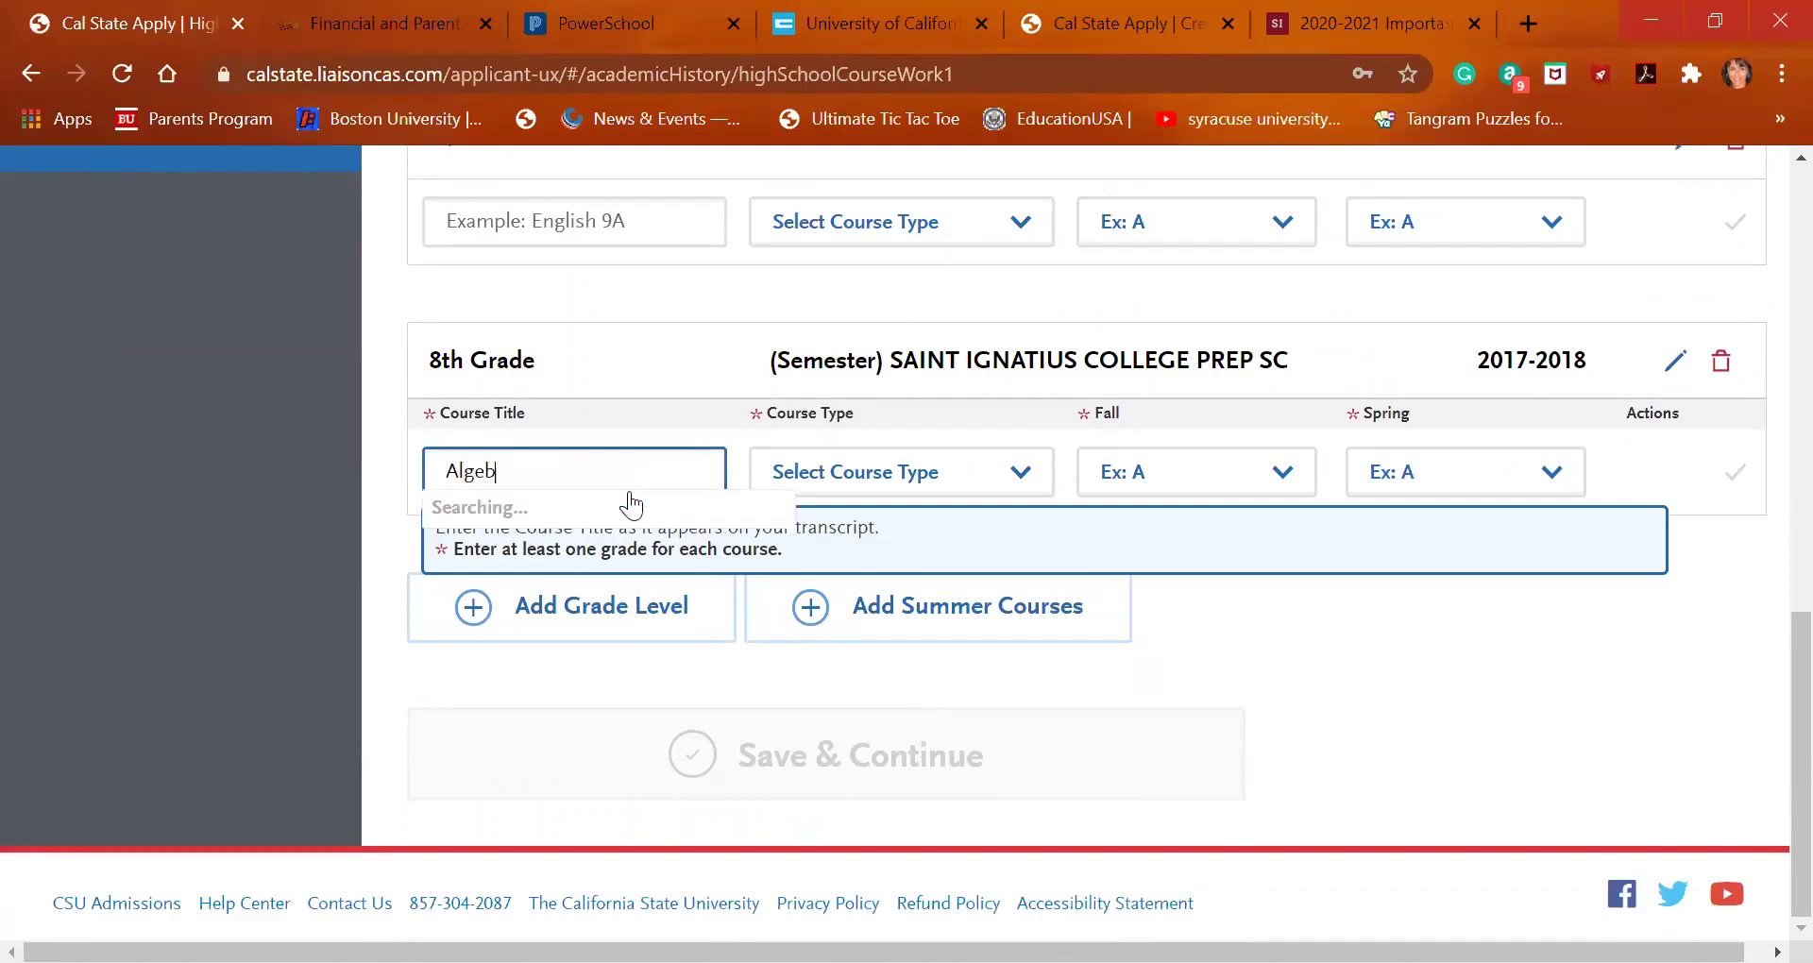
pyautogui.write('ra')
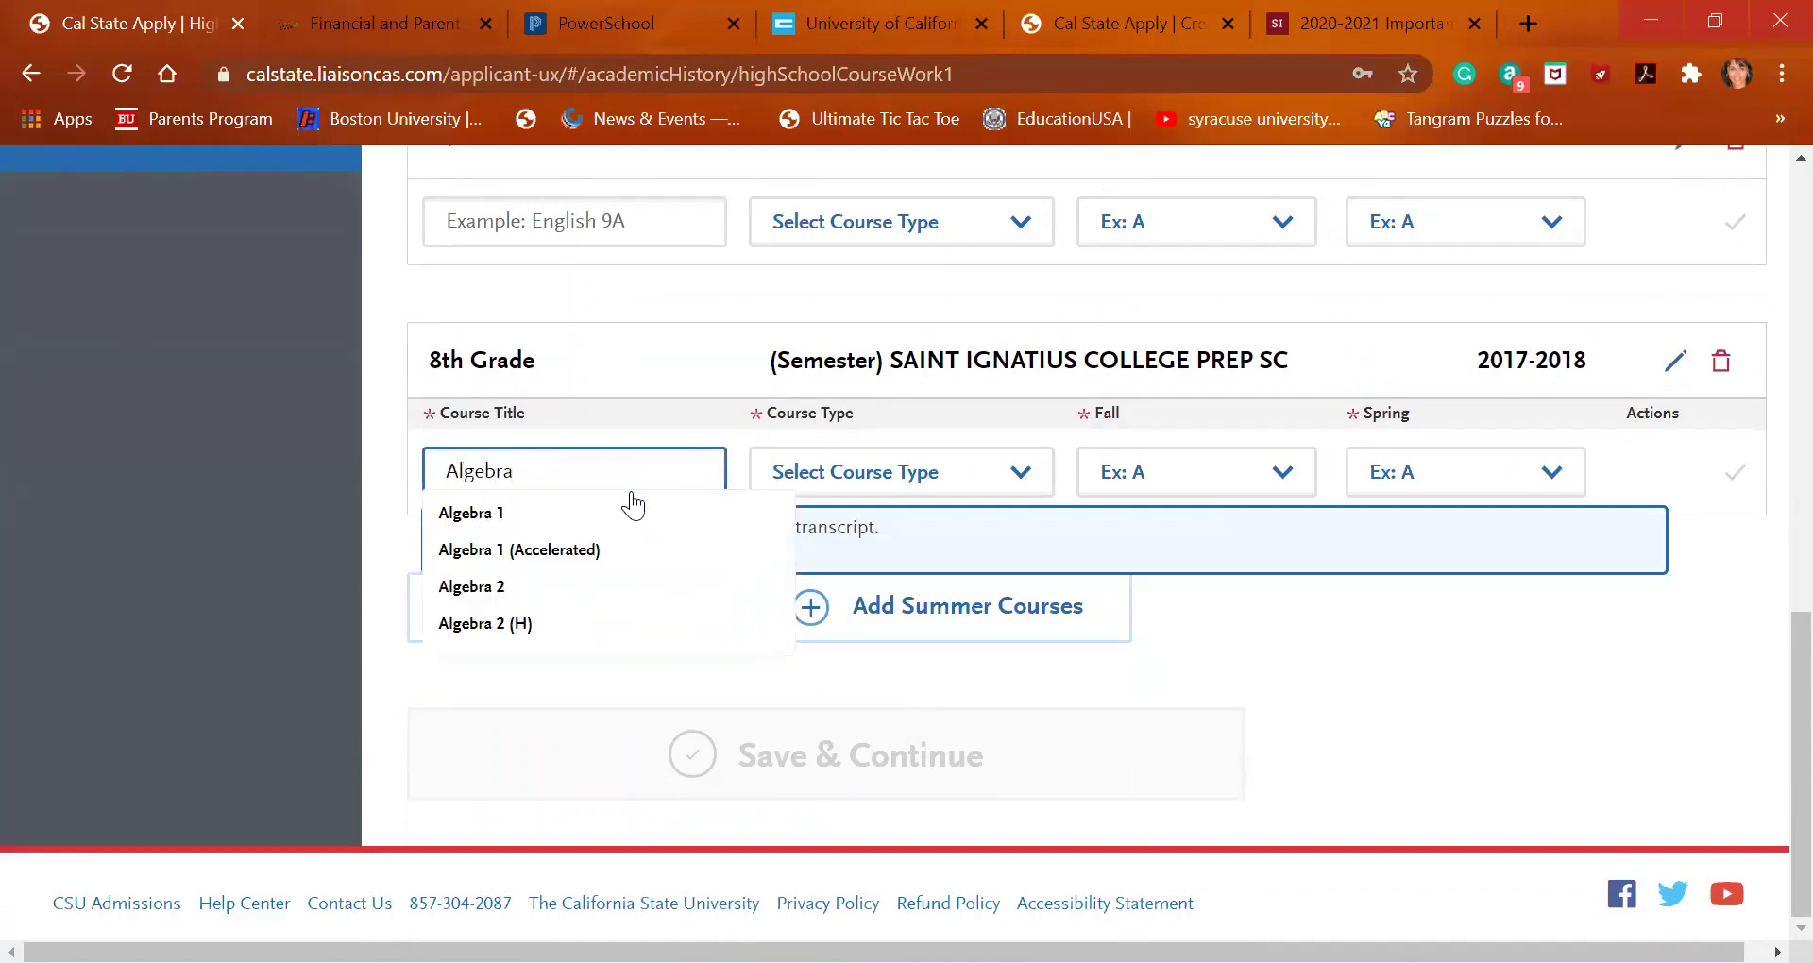
pyautogui.click(940, 485)
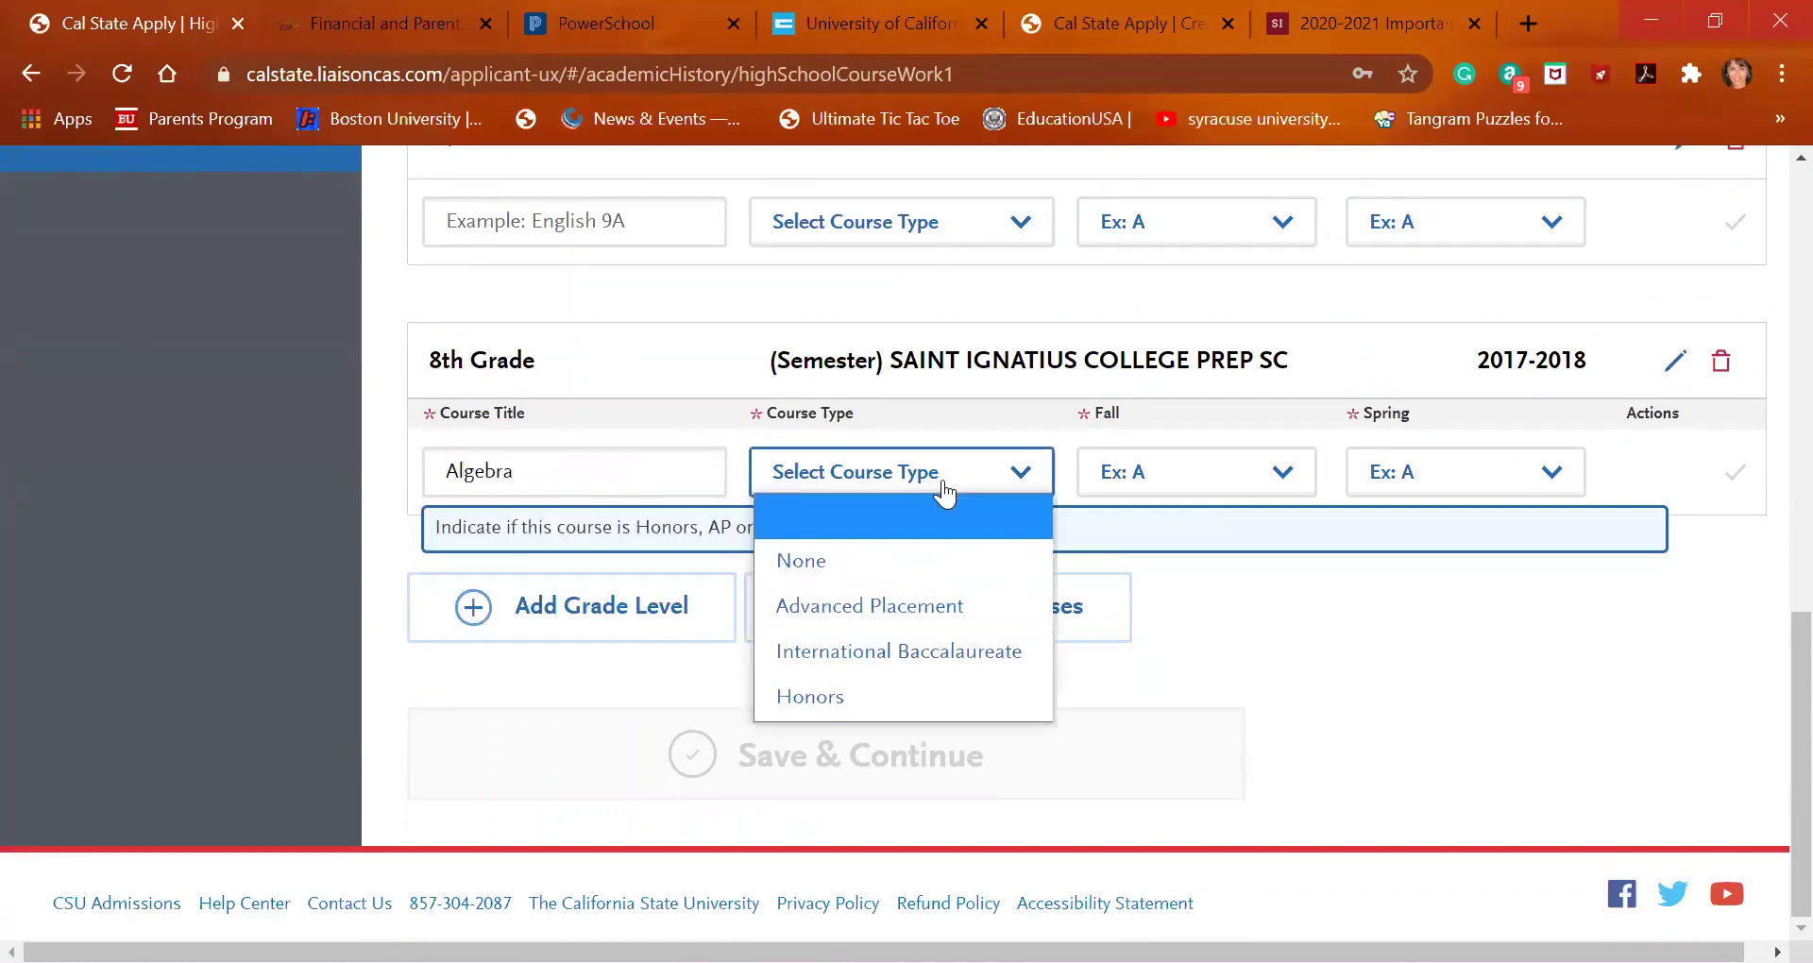
pyautogui.click(920, 561)
pyautogui.click(1229, 484)
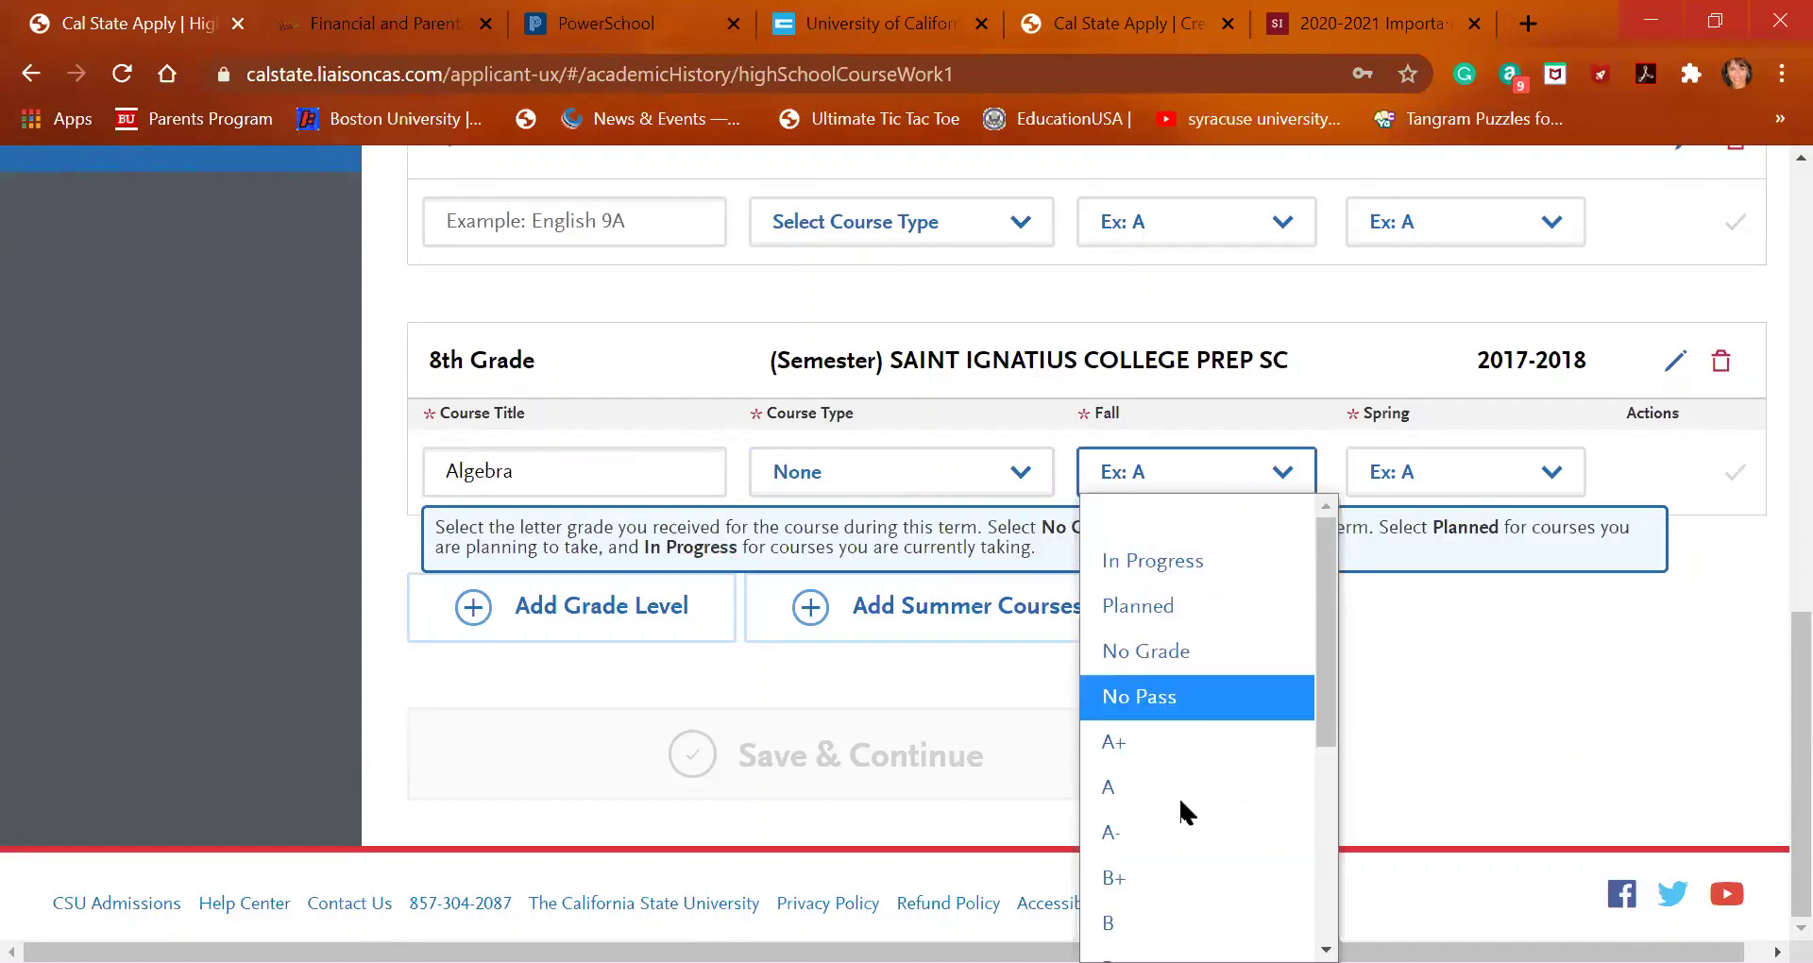
pyautogui.click(1194, 741)
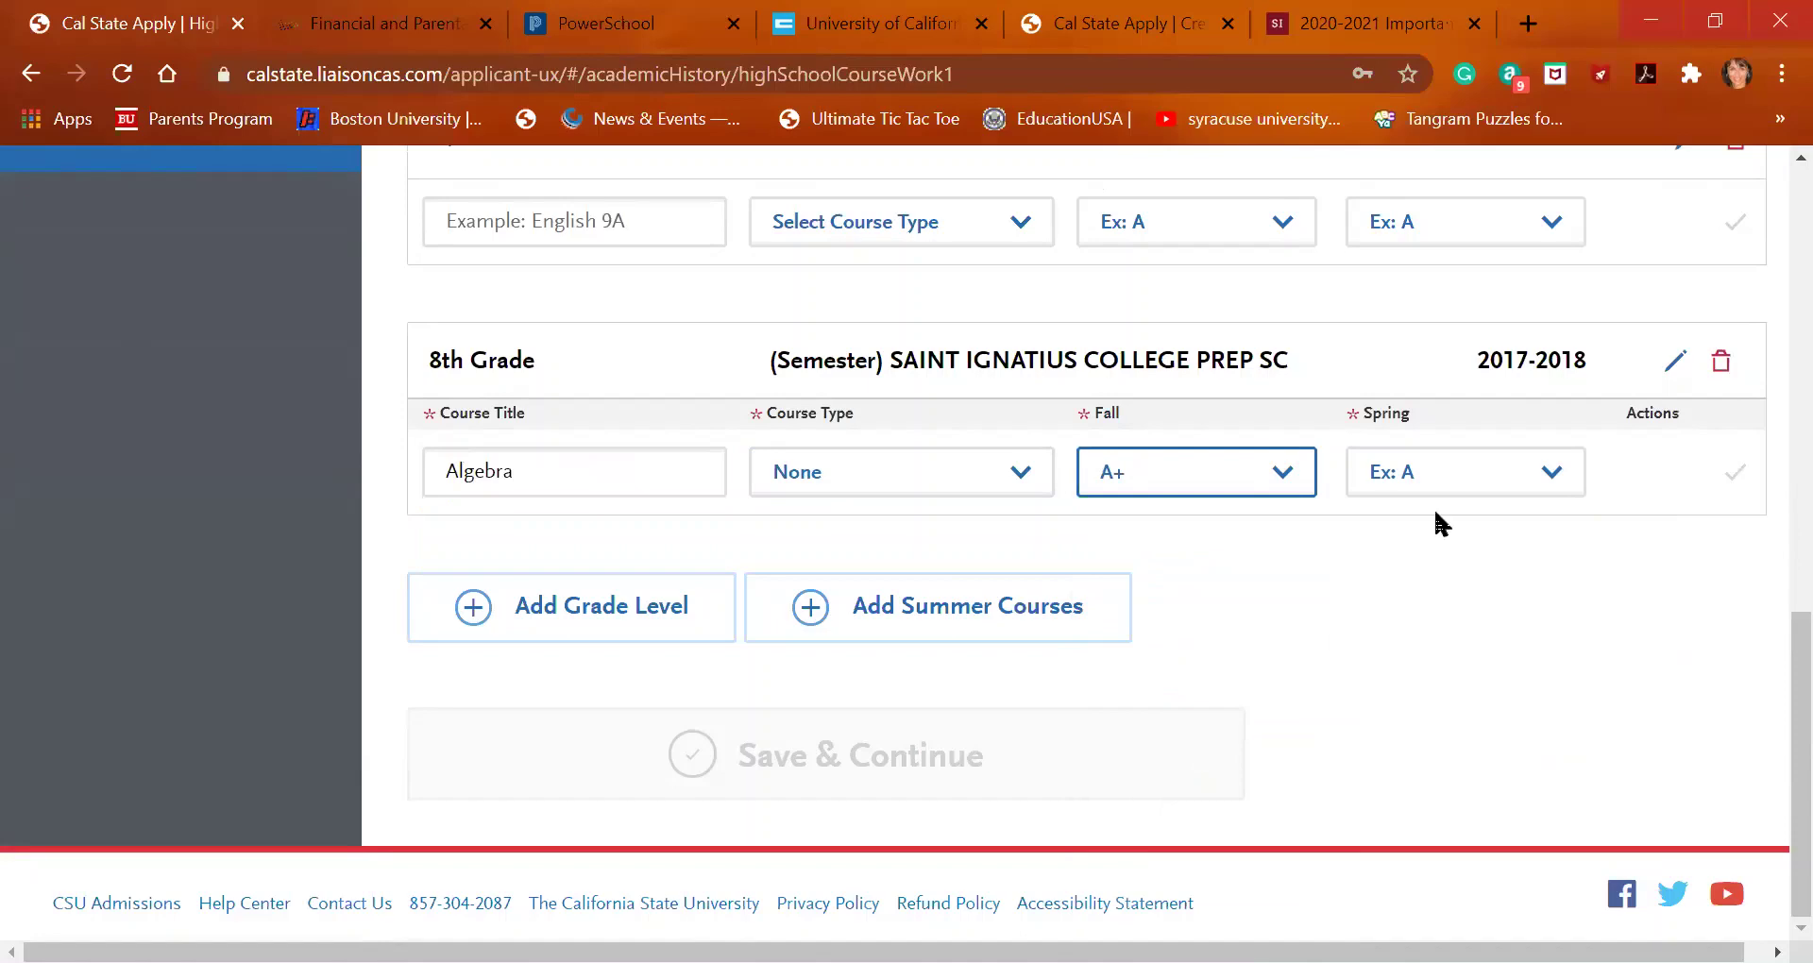
pyautogui.click(1468, 475)
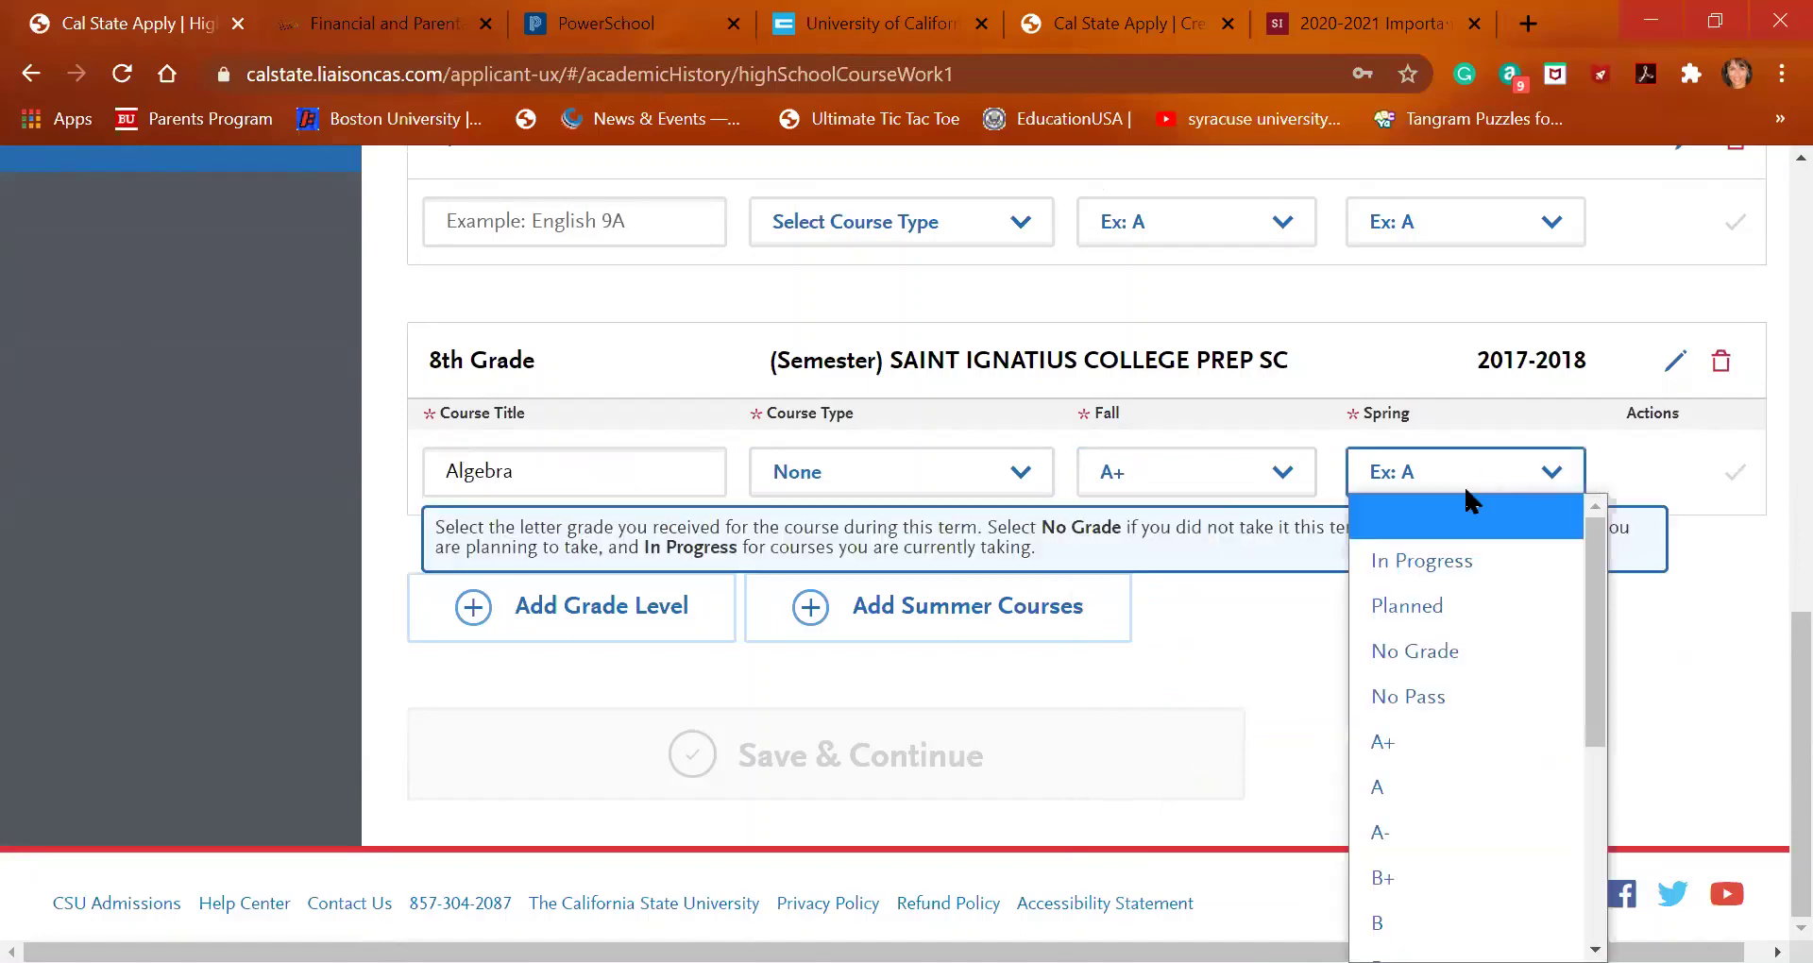
pyautogui.click(1464, 828)
pyautogui.click(1737, 474)
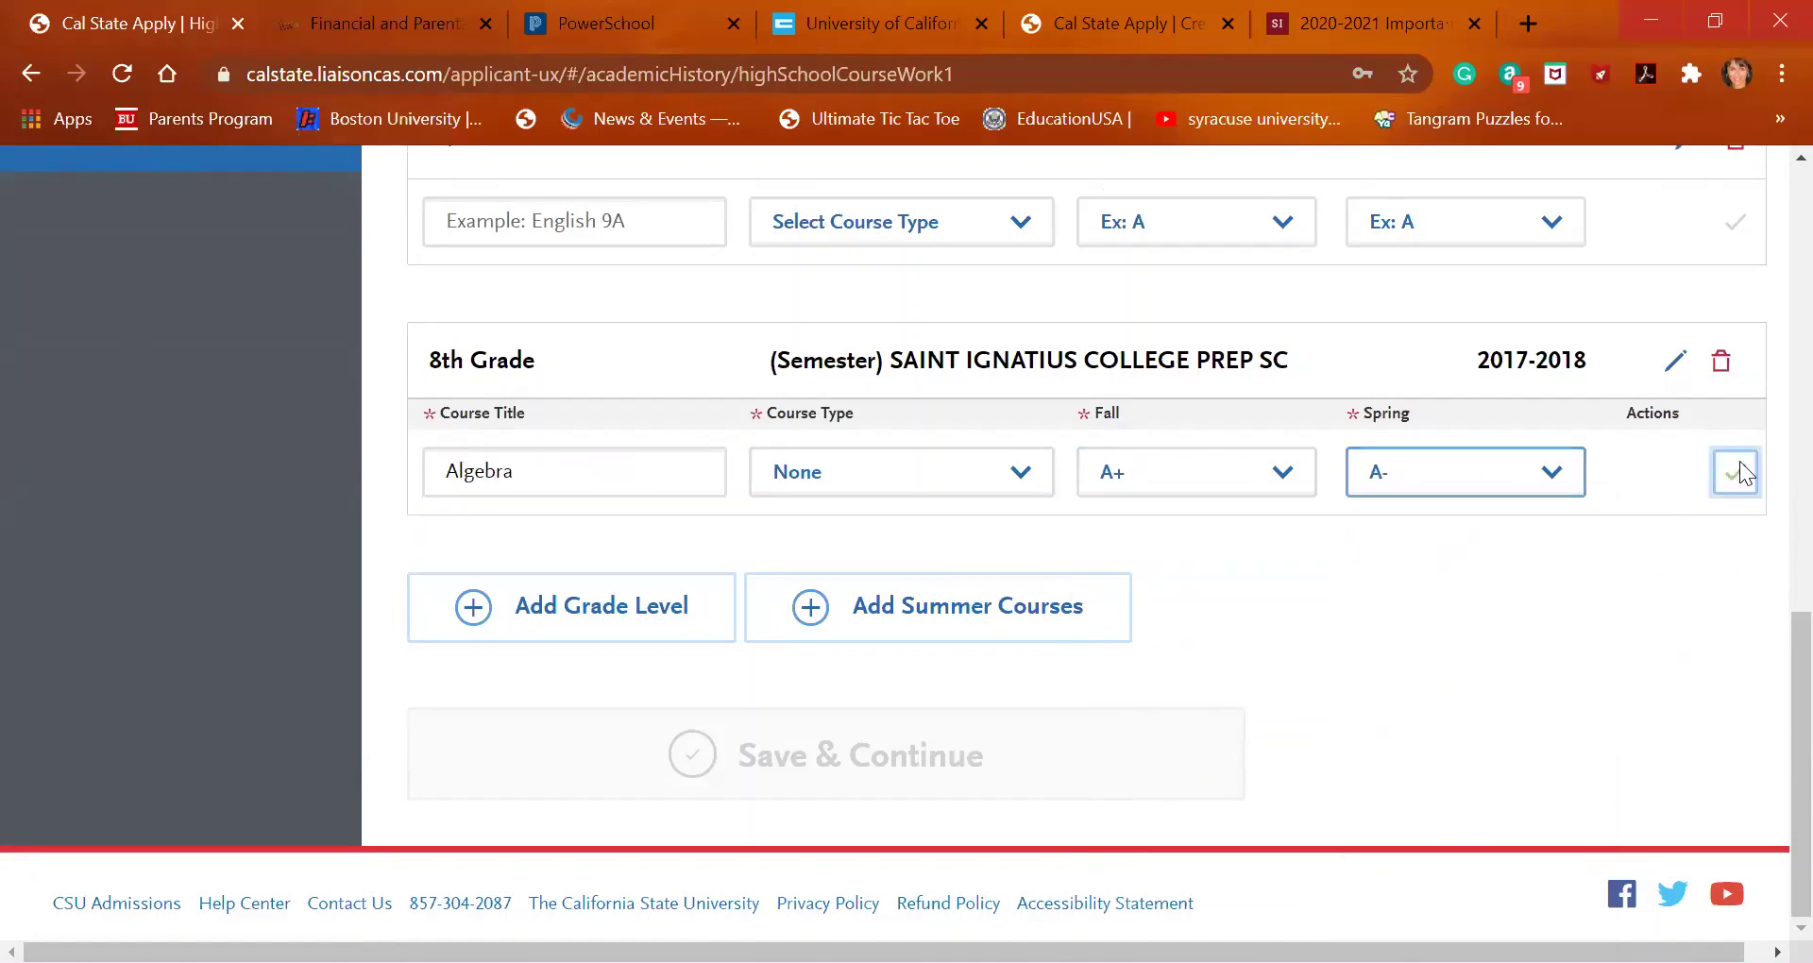
pyautogui.scroll(-3, 1053, 798)
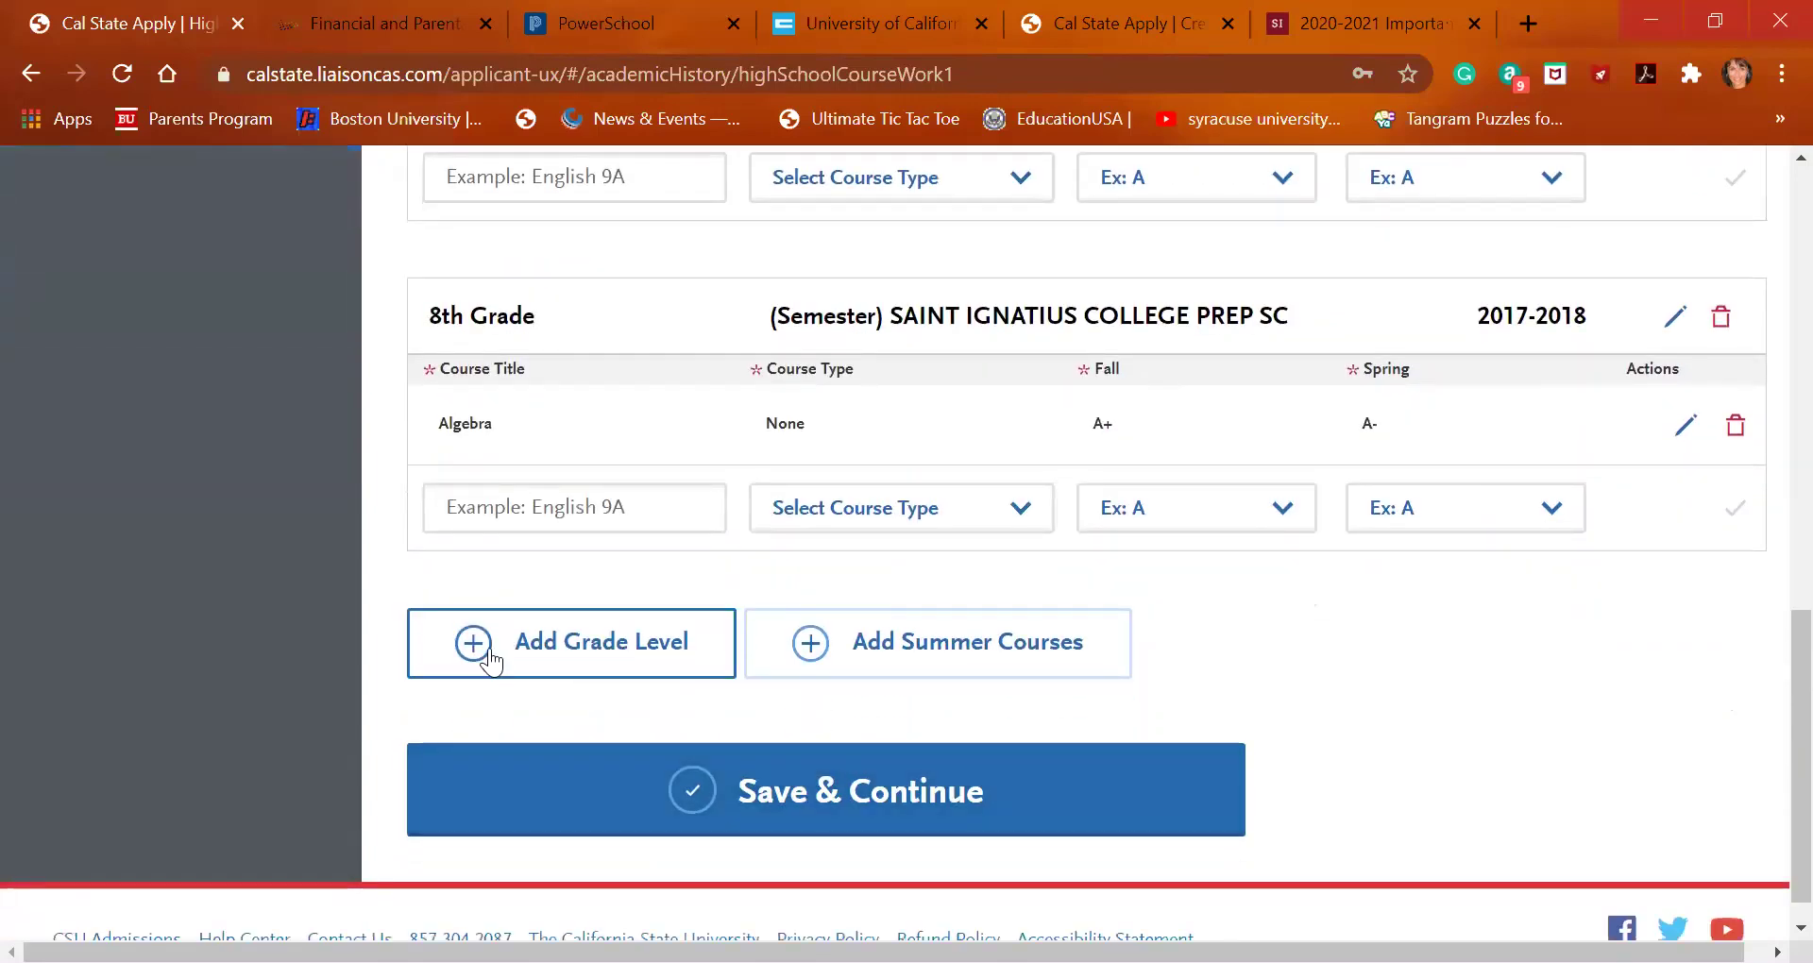
pyautogui.click(491, 661)
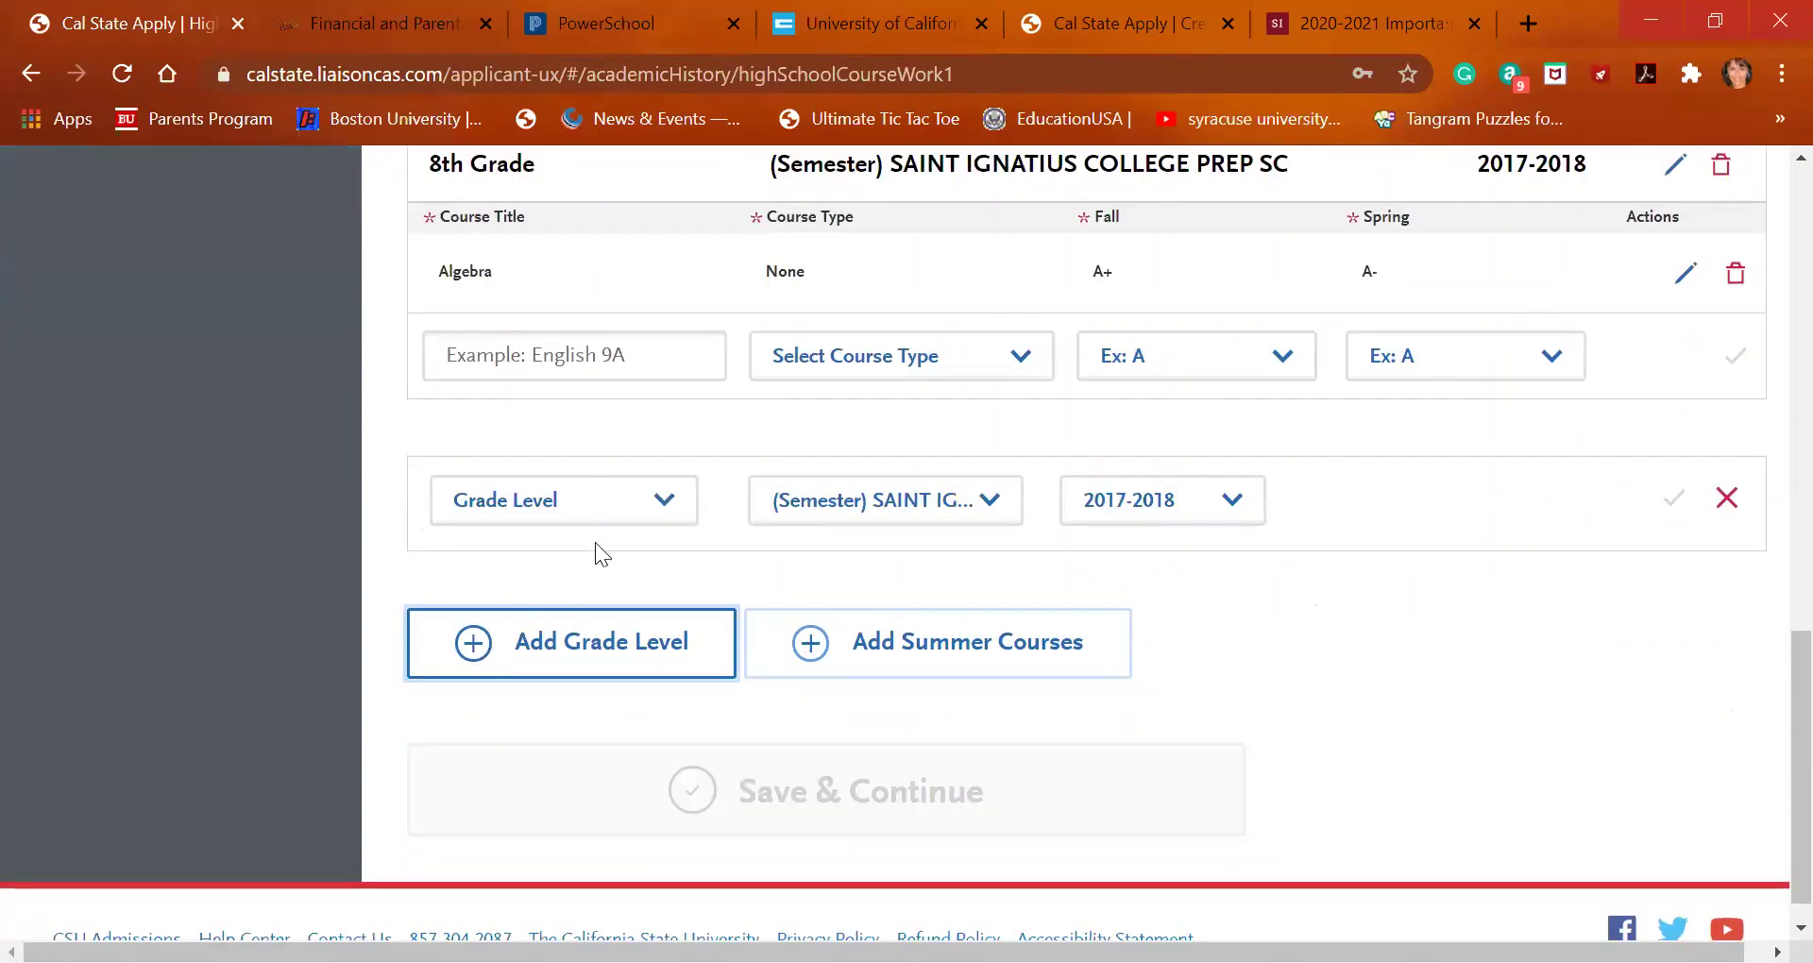
pyautogui.click(648, 516)
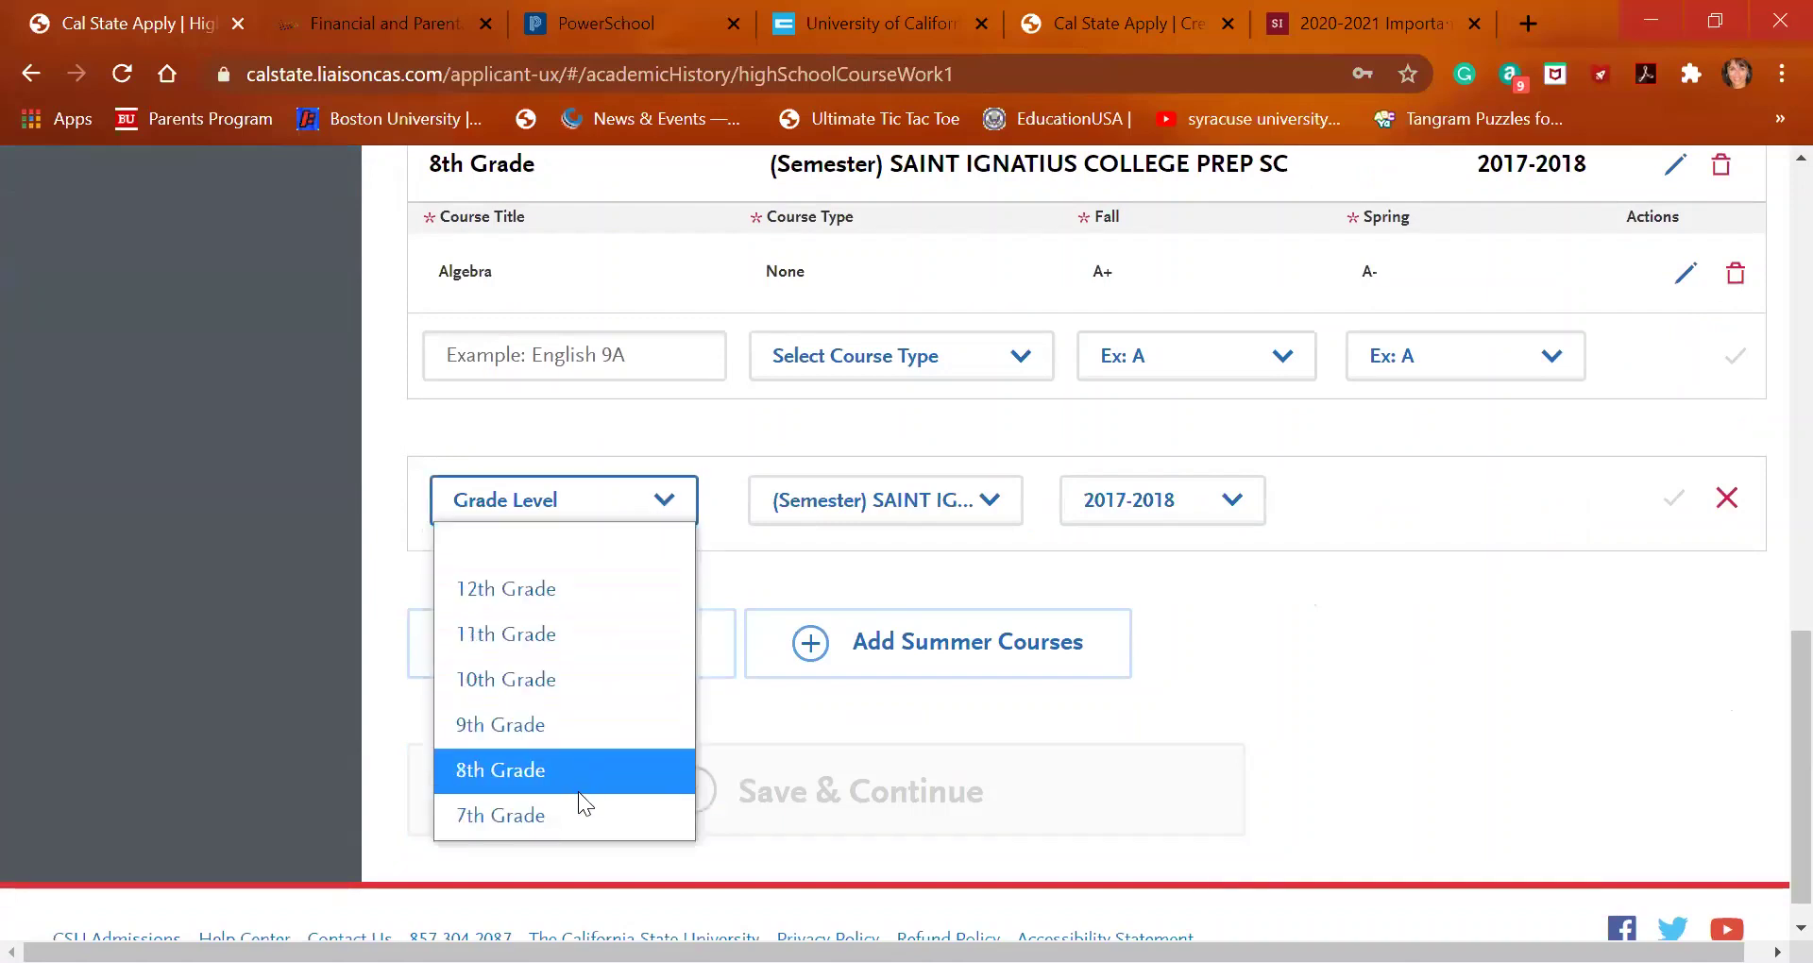
pyautogui.click(588, 736)
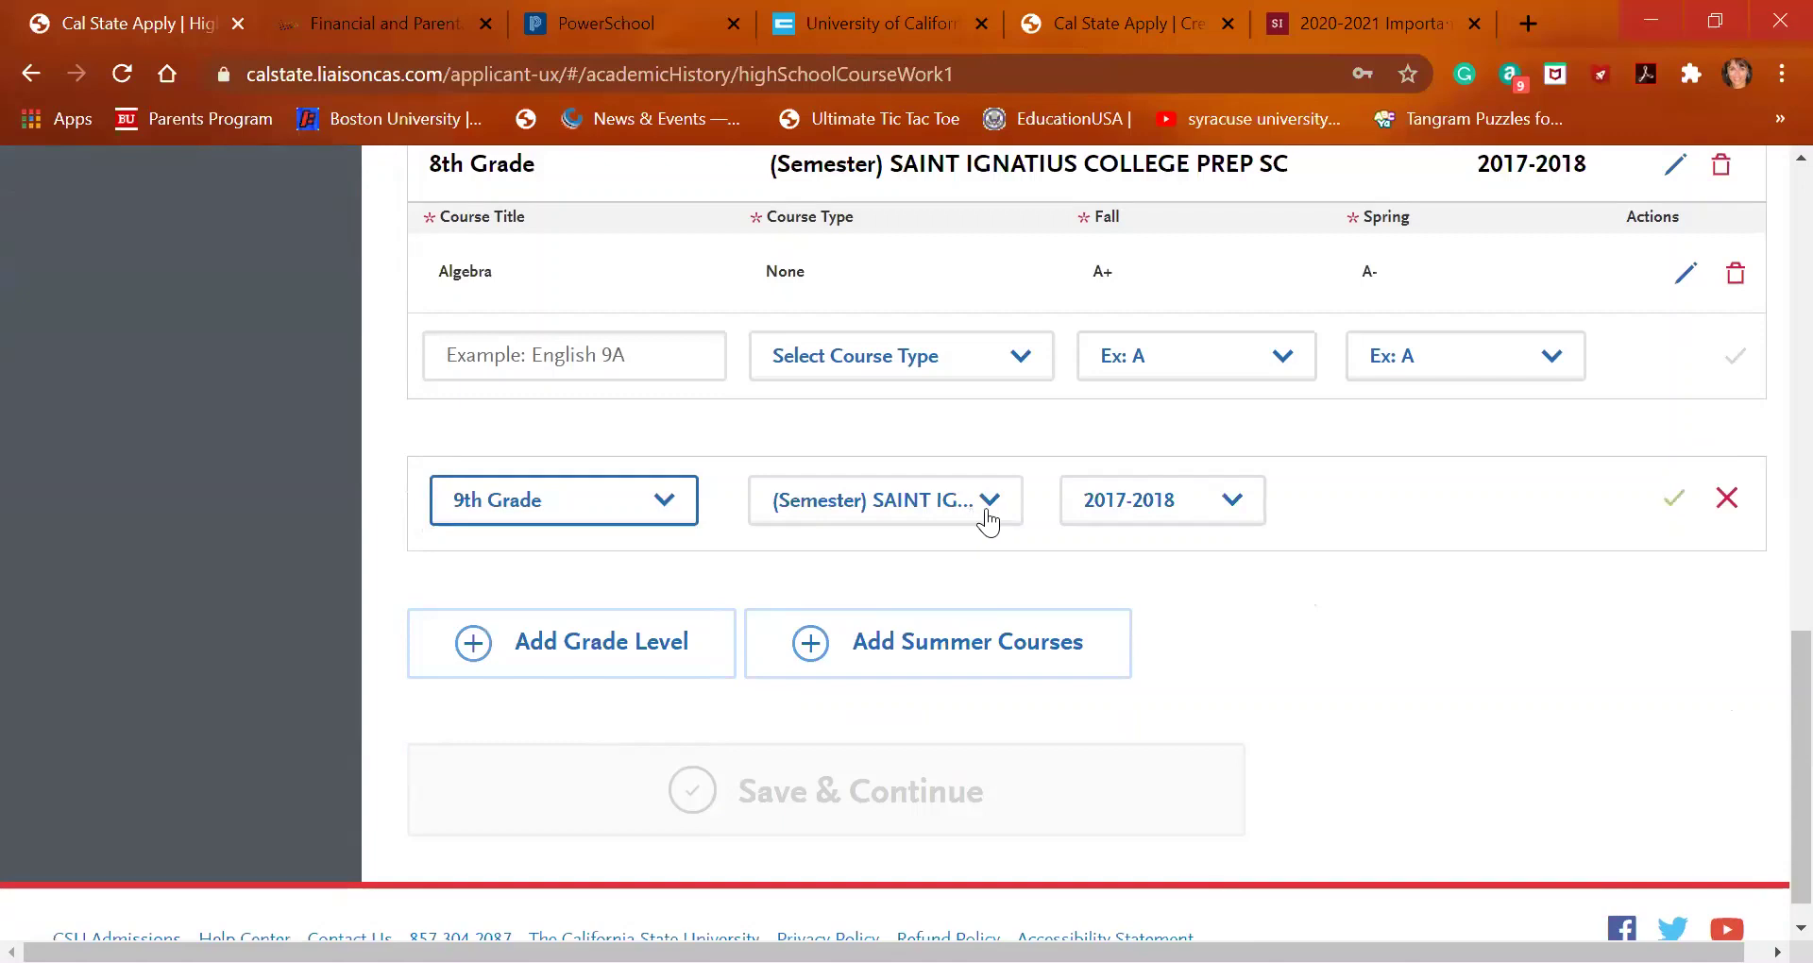
pyautogui.click(1673, 511)
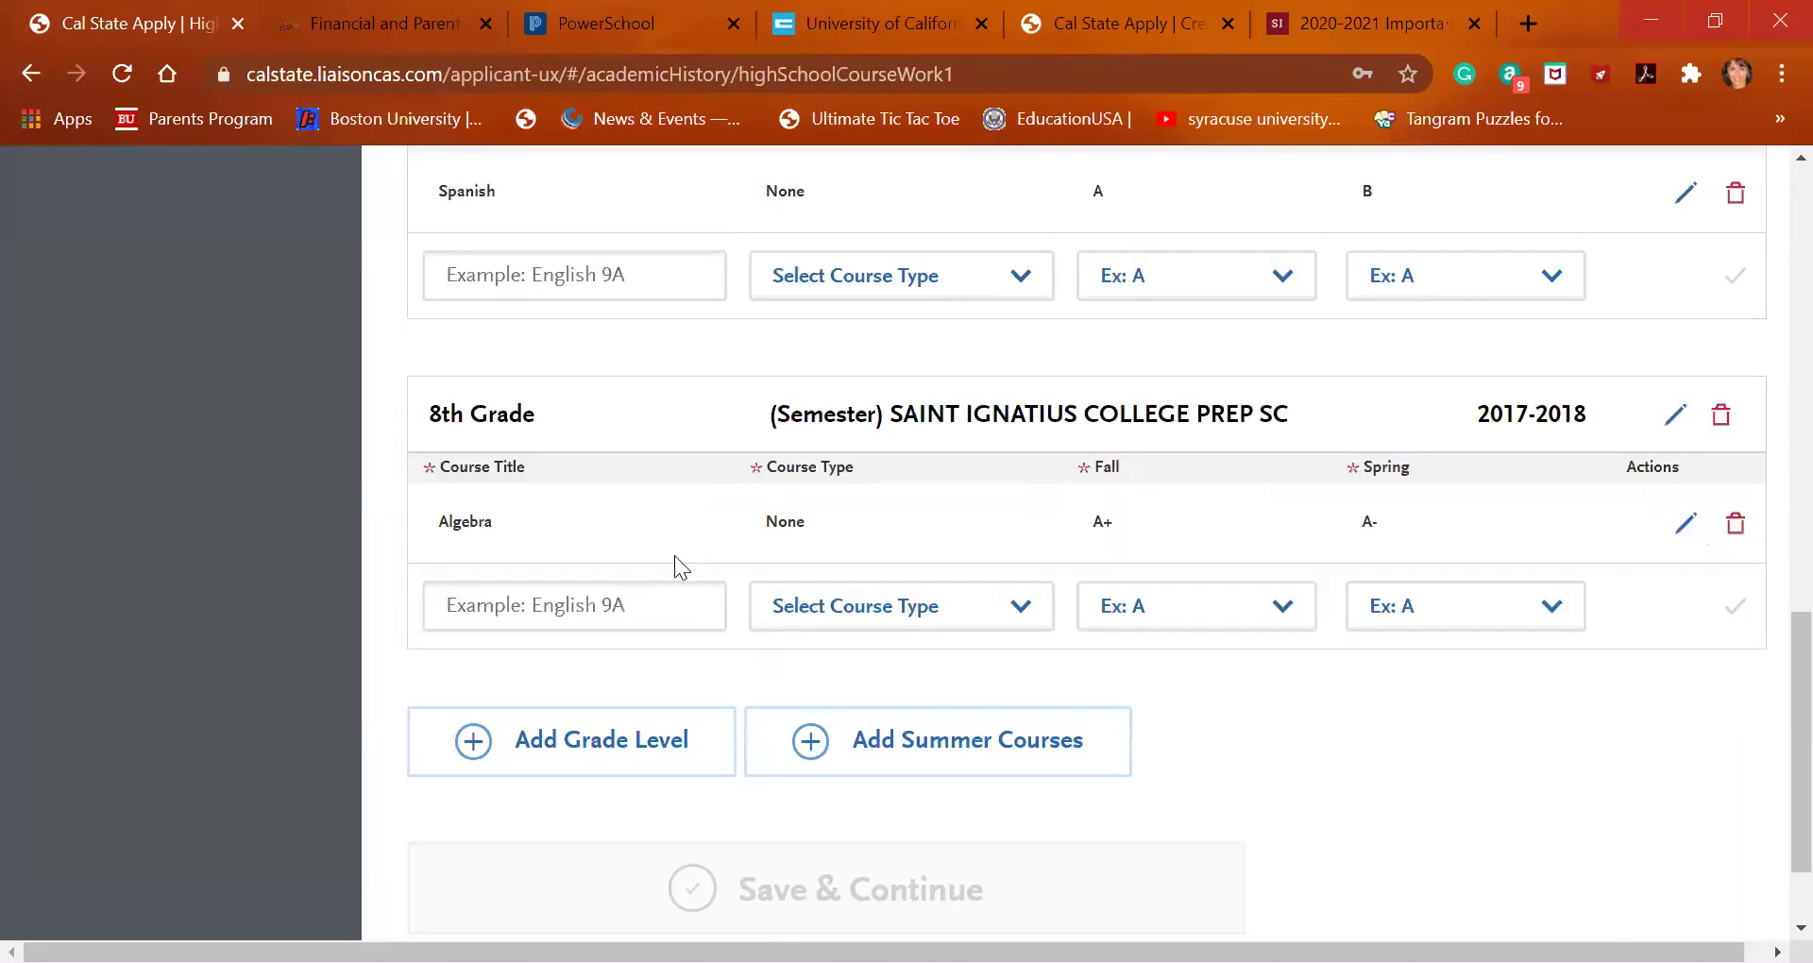
pyautogui.scroll(-2, 619, 835)
pyautogui.scroll(9, 618, 833)
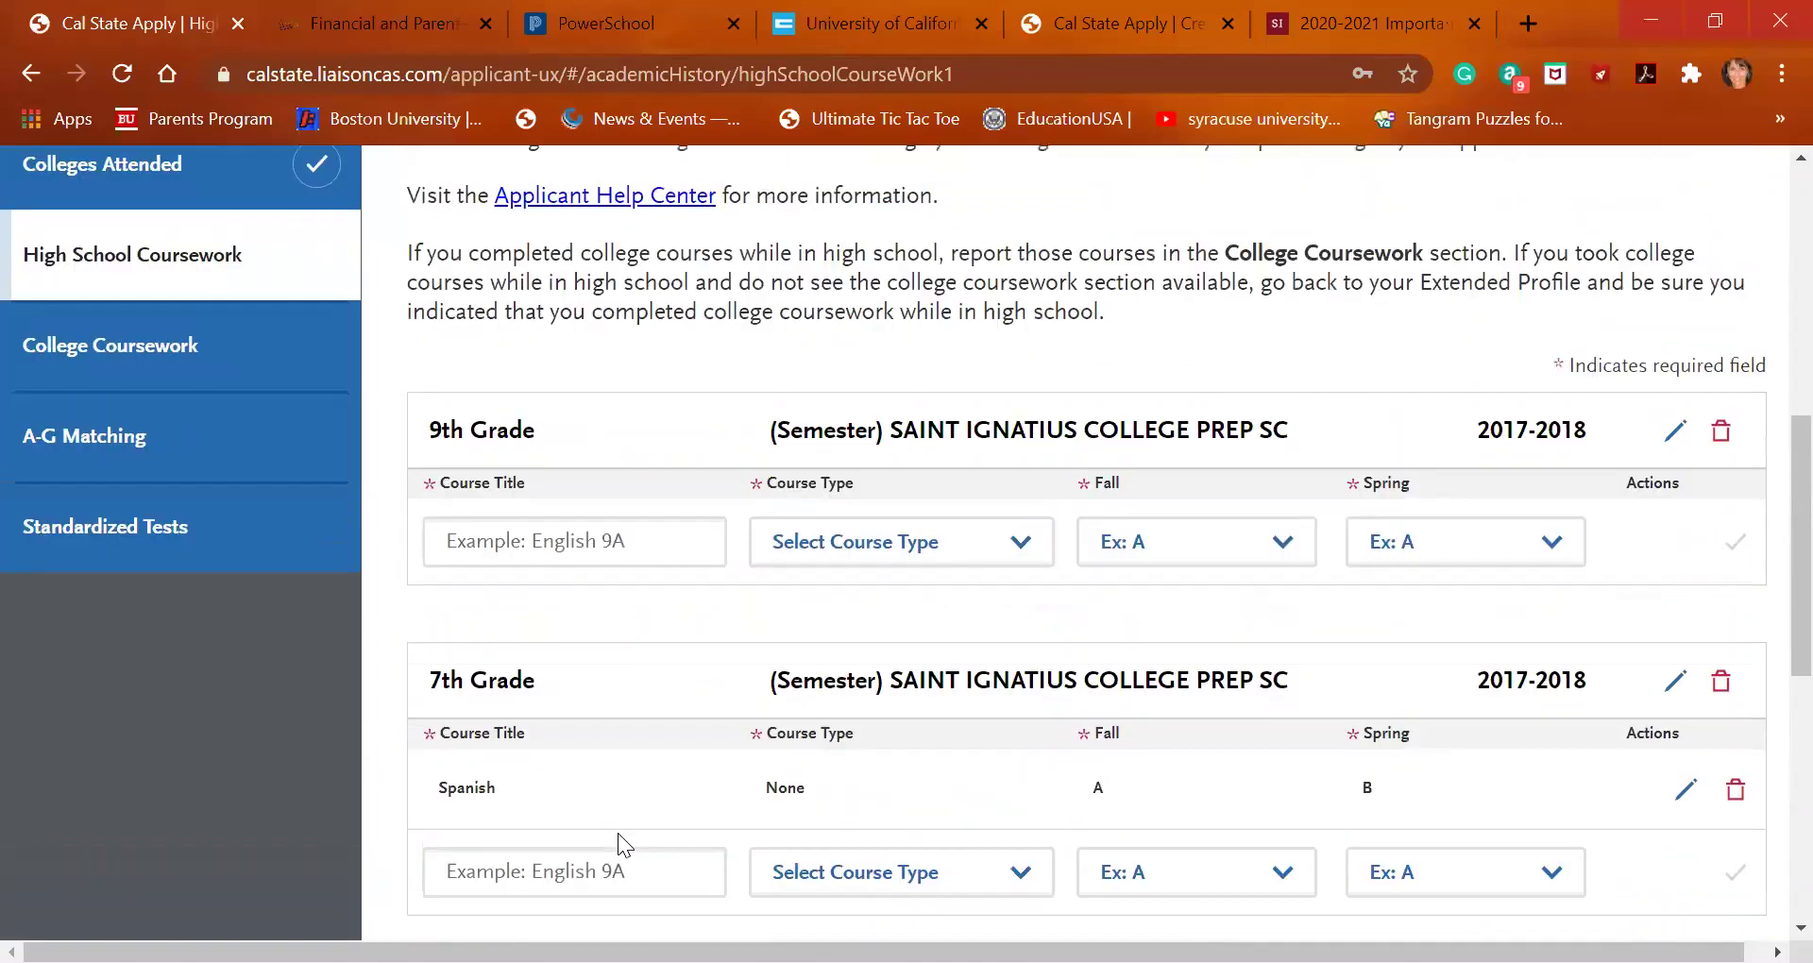
pyautogui.click(595, 656)
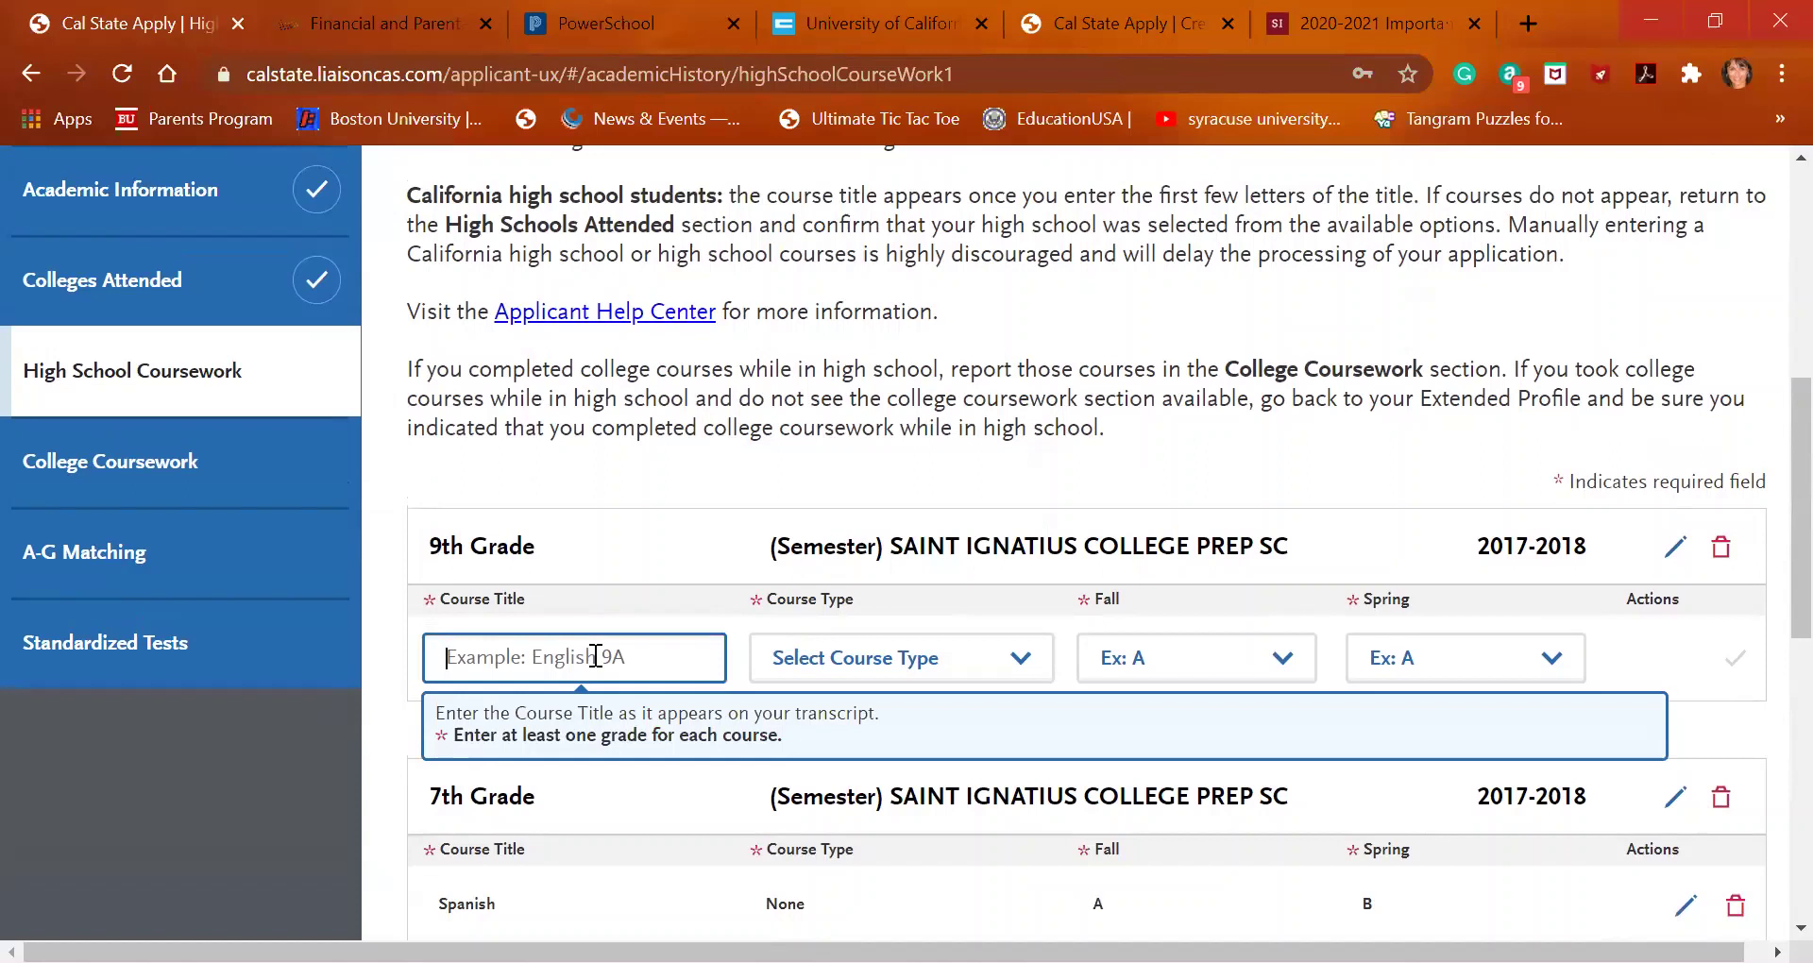
pyautogui.click(842, 25)
pyautogui.scroll(2, 724, 756)
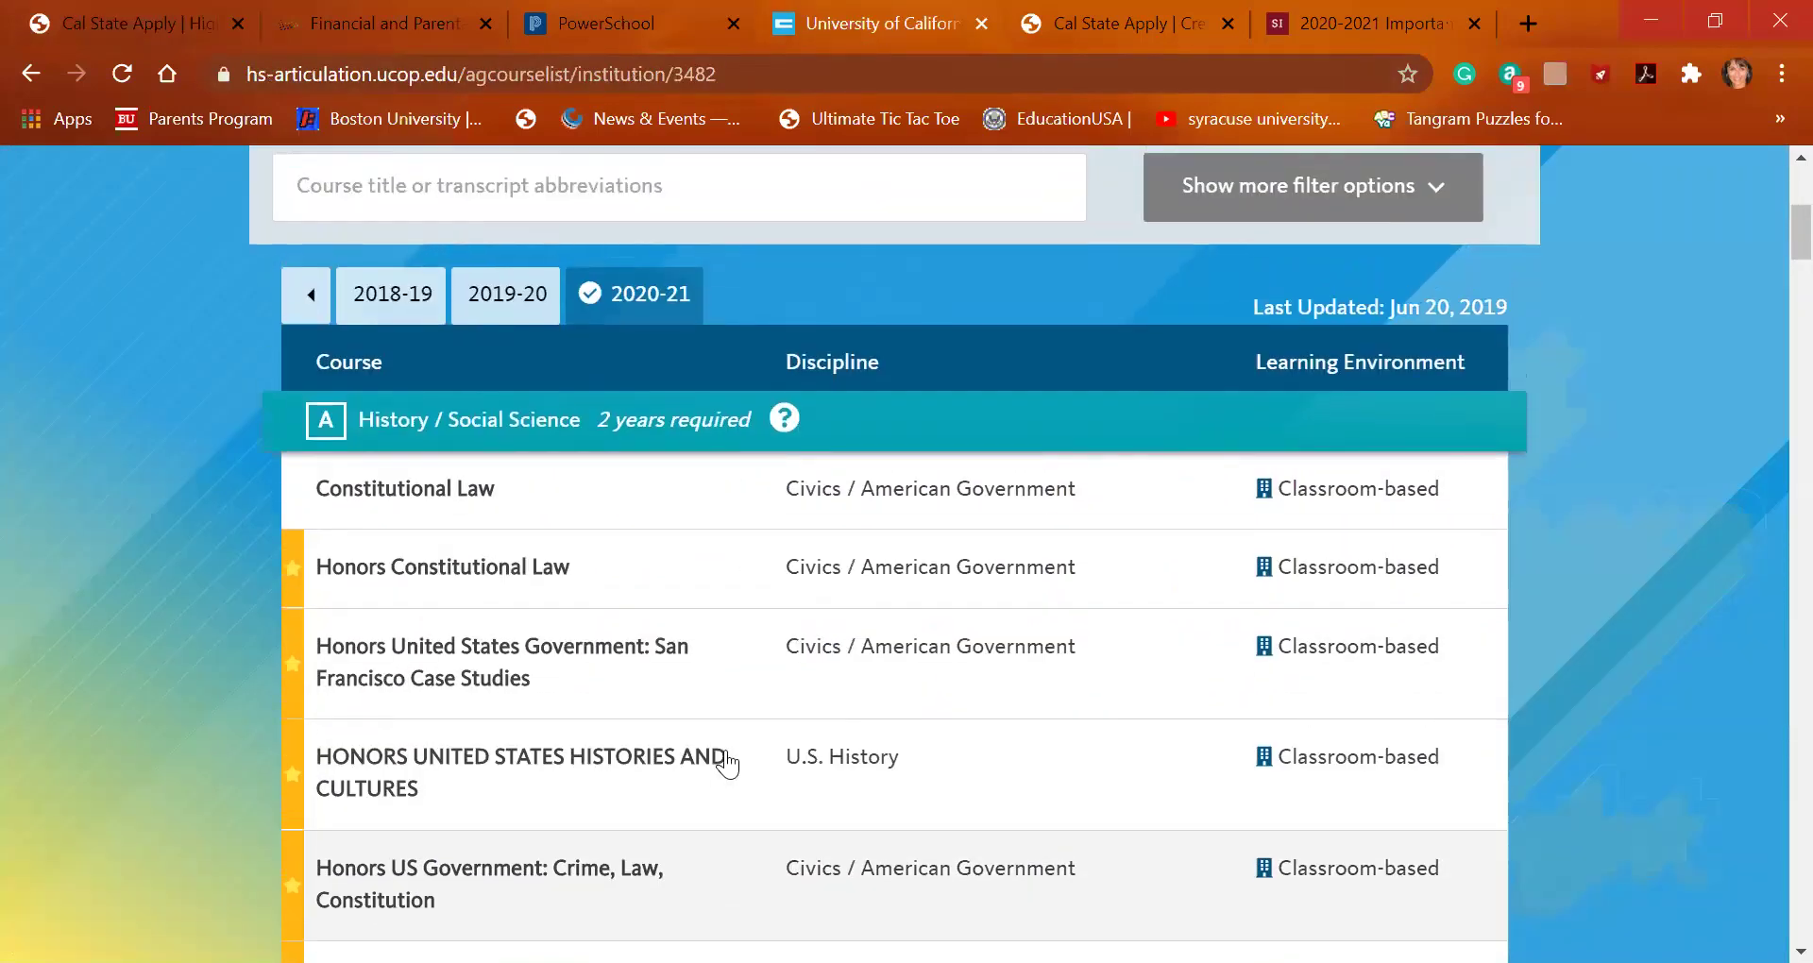
pyautogui.scroll(-4, 727, 763)
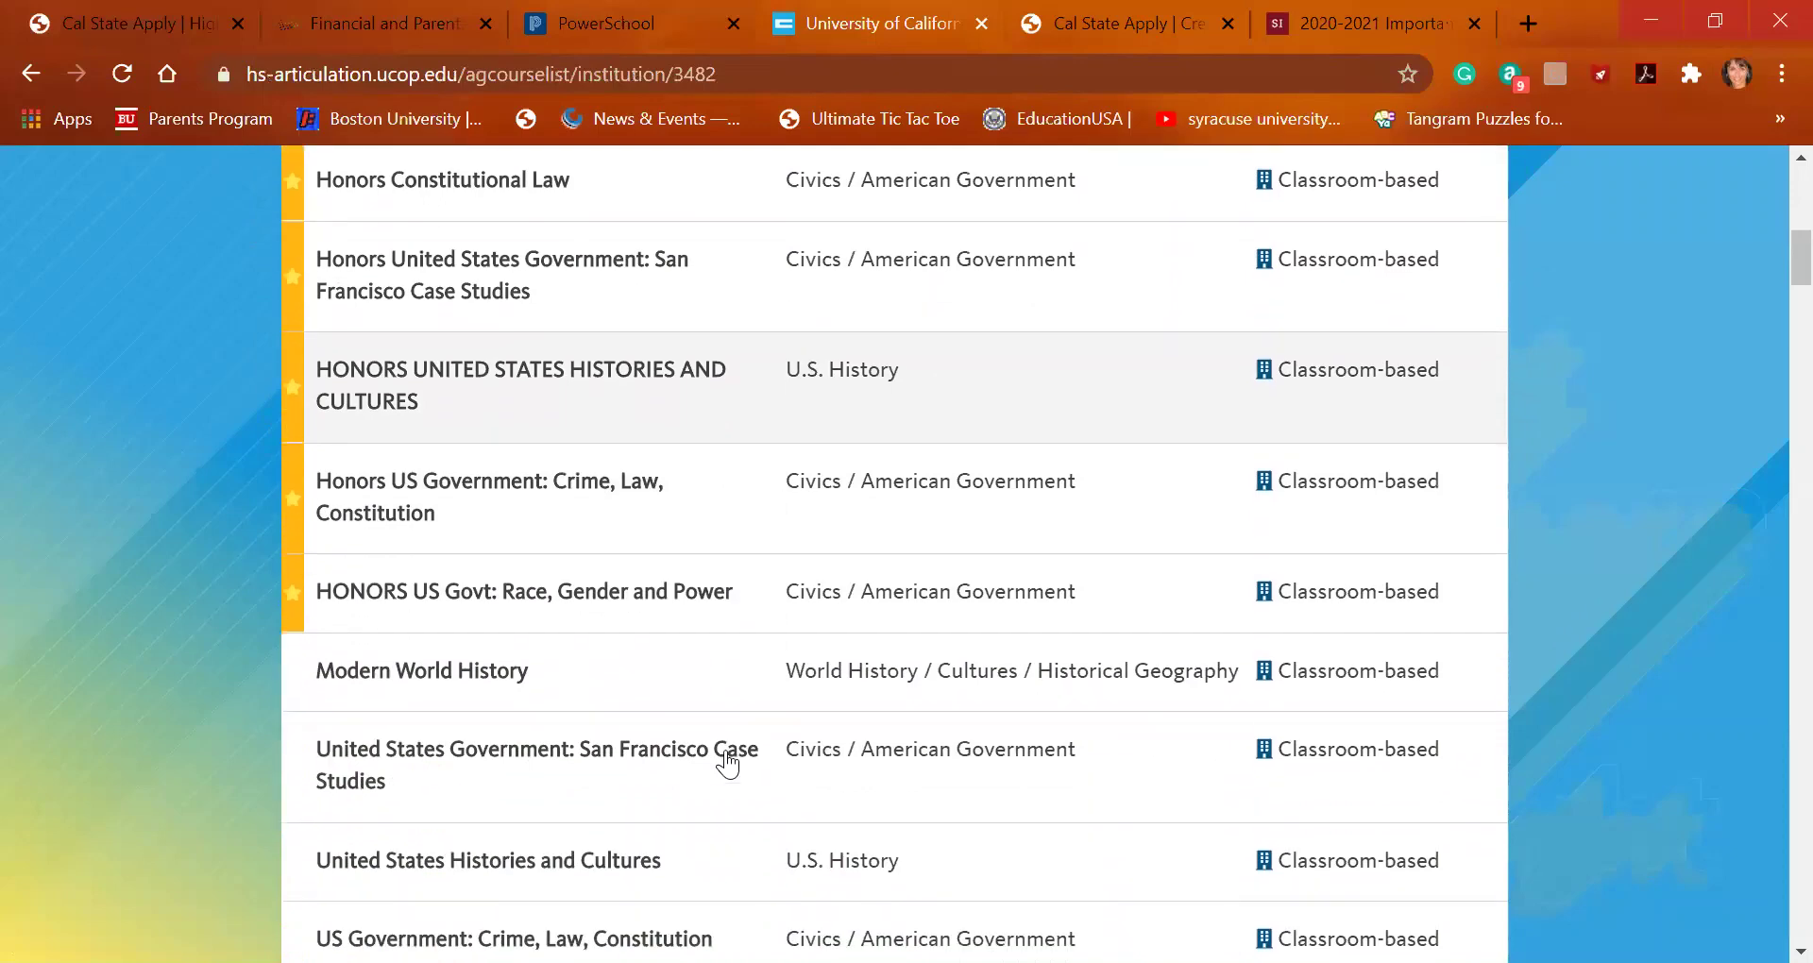
pyautogui.scroll(-3, 728, 763)
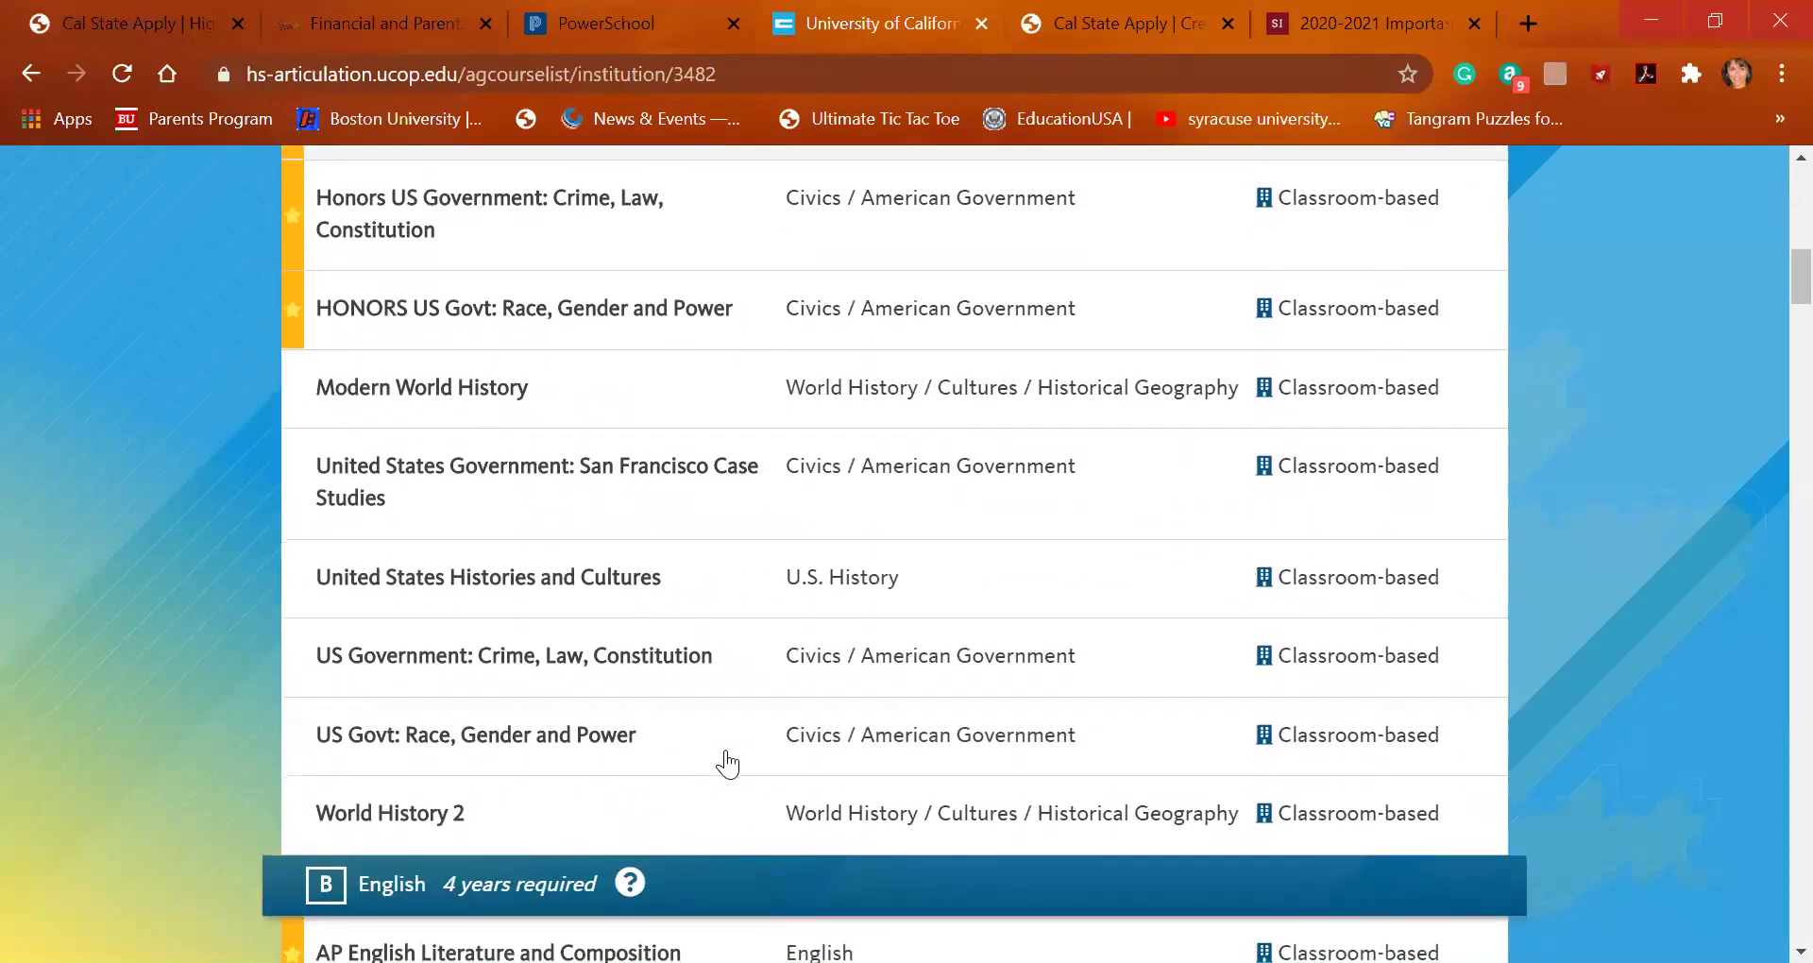
pyautogui.scroll(-5, 728, 763)
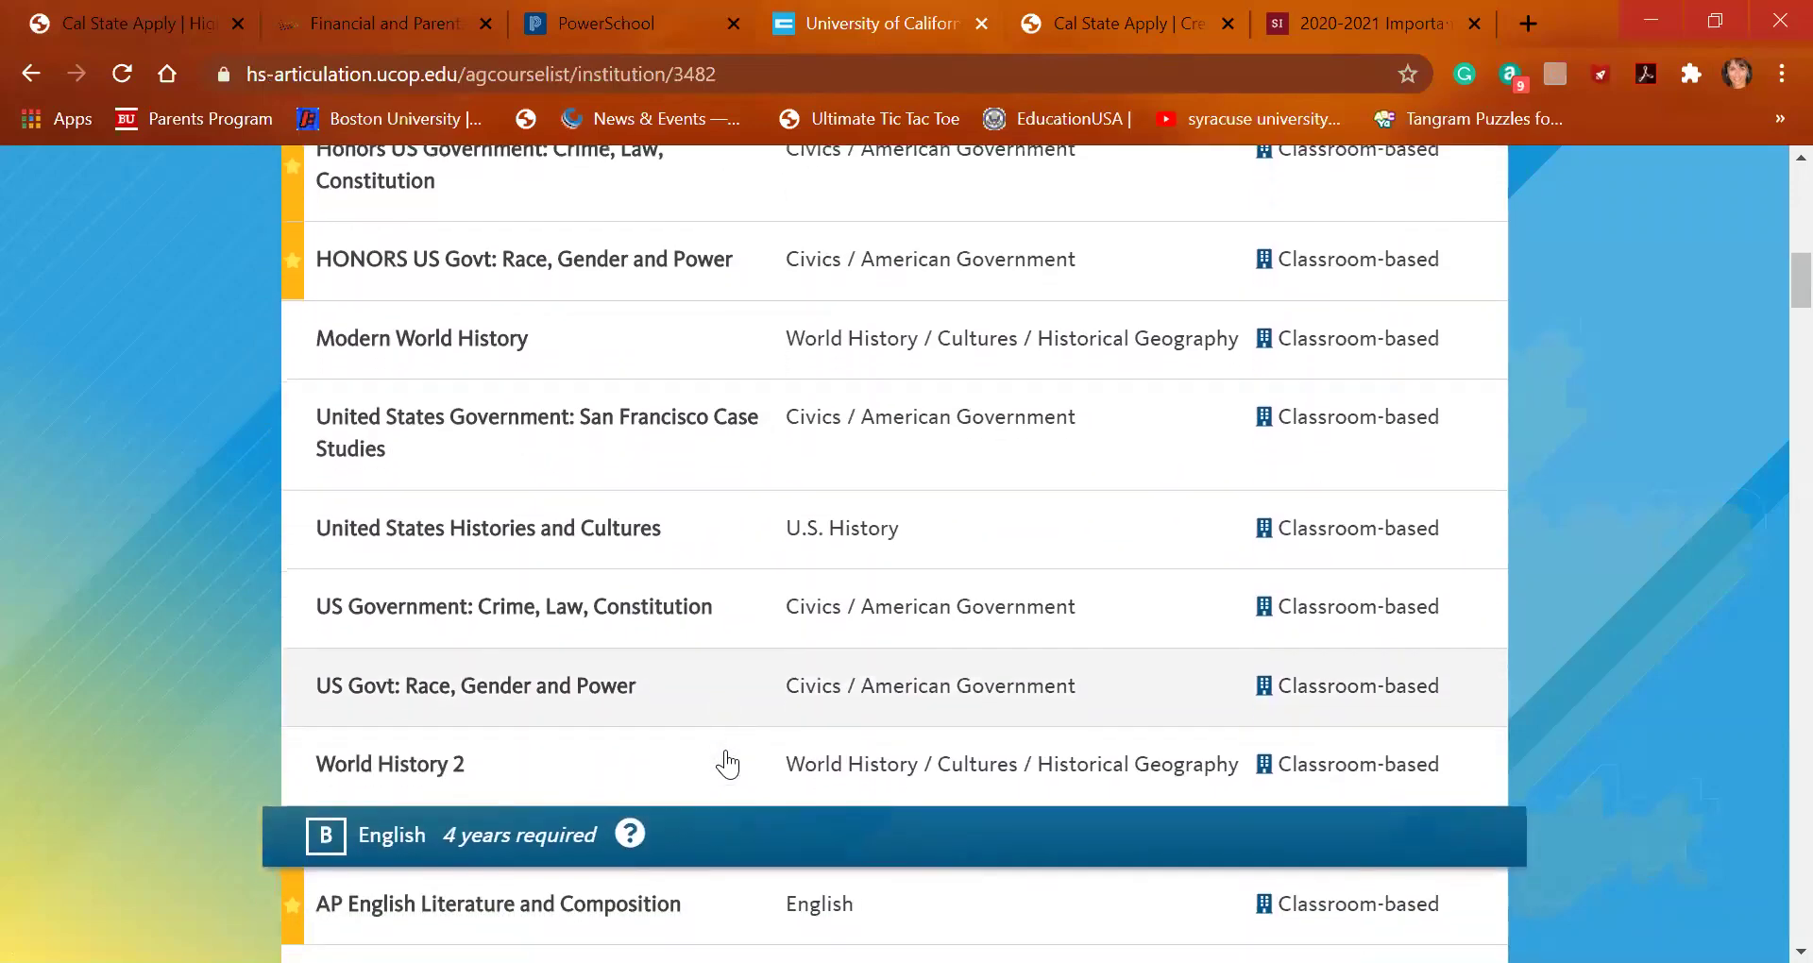
pyautogui.scroll(-3, 727, 763)
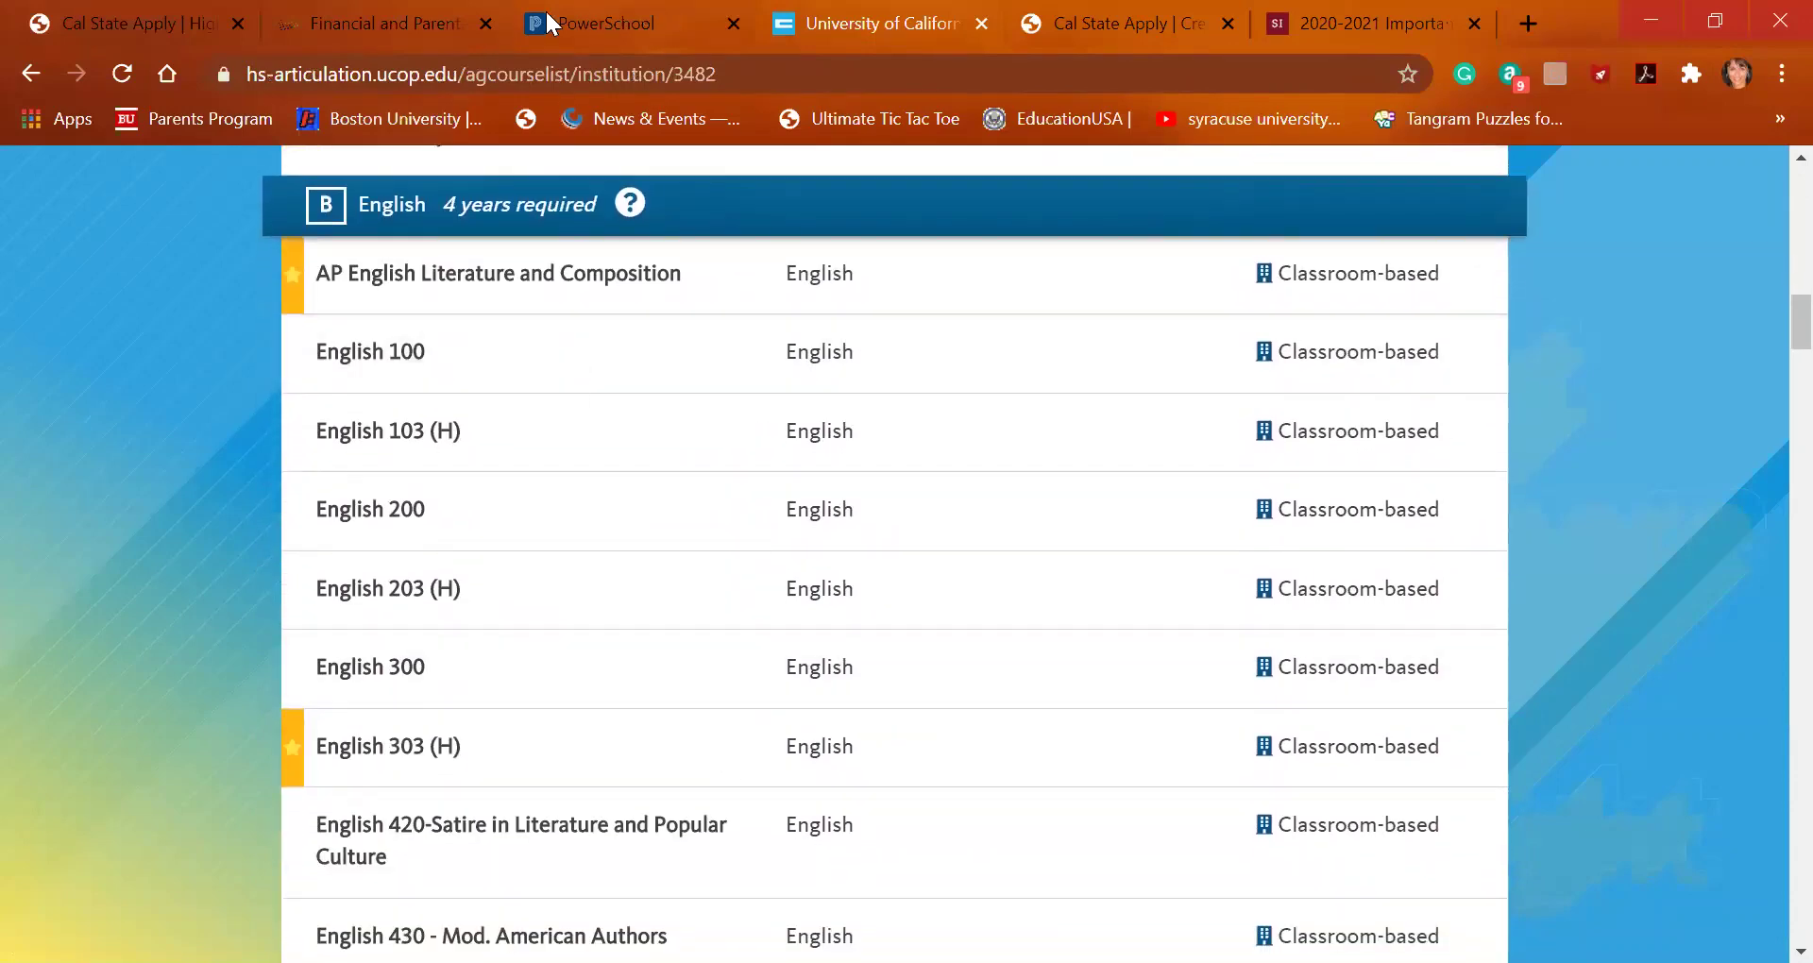
pyautogui.click(161, 23)
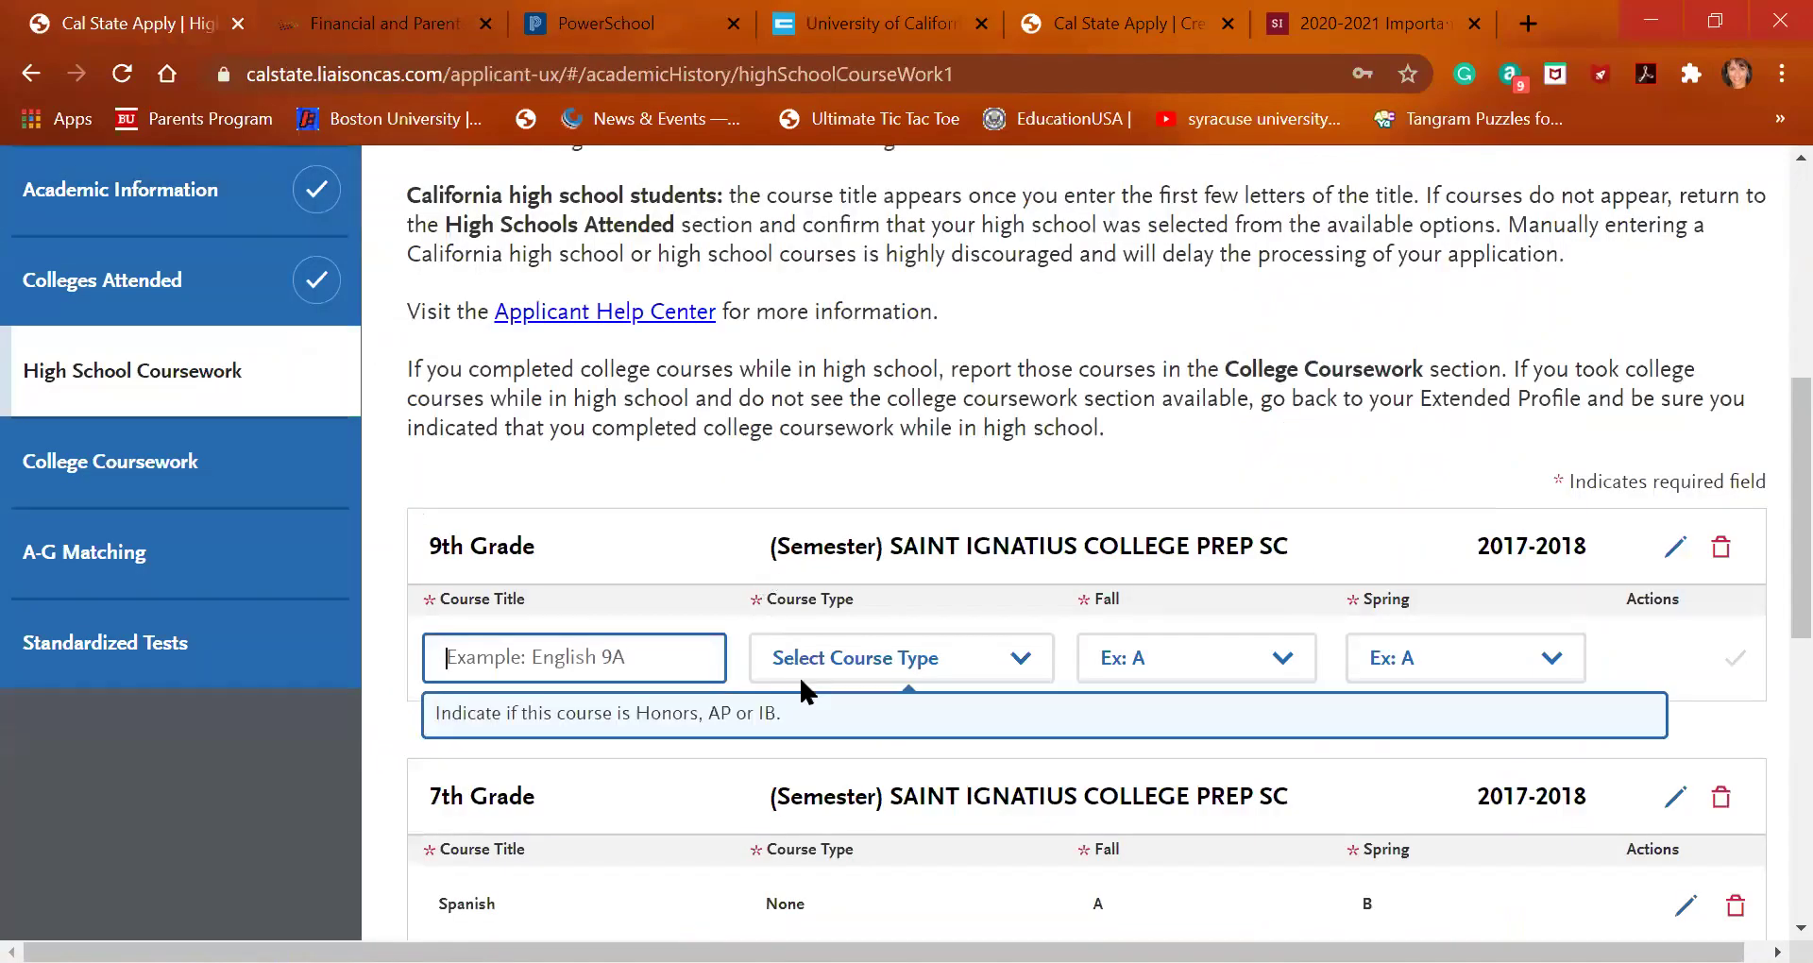
# Add English 100 with a B+ for both Fall and Spring
pyautogui.write('Eng')
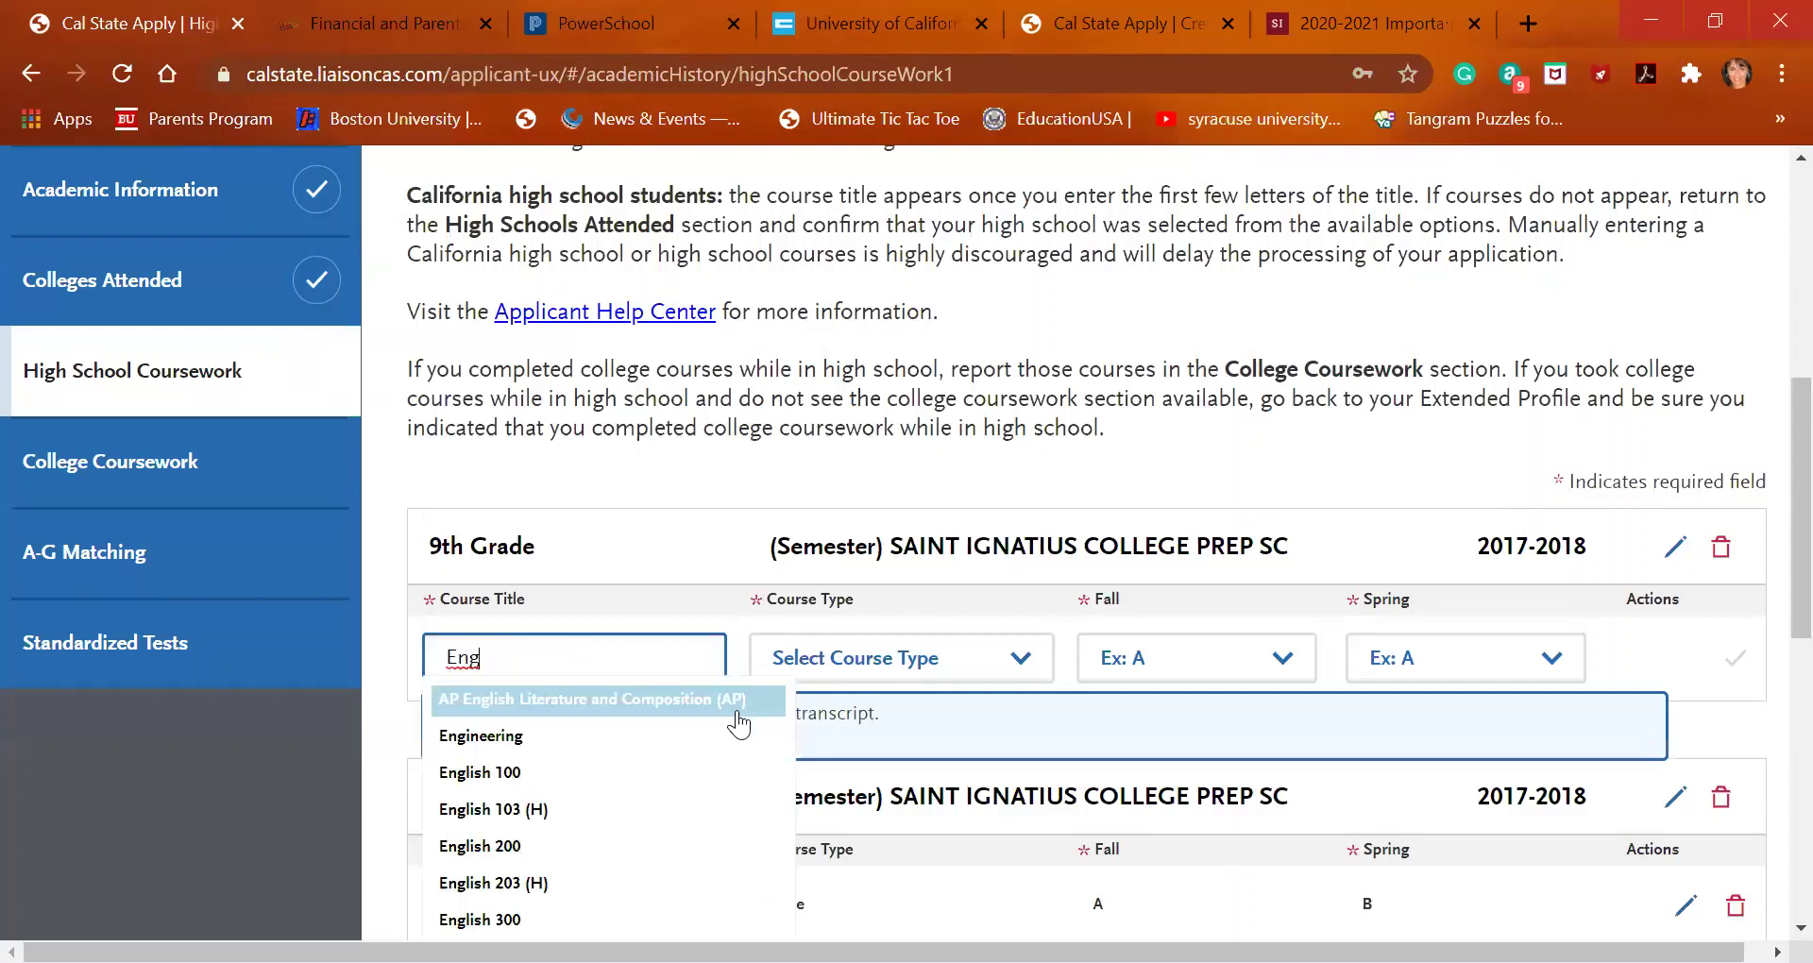
pyautogui.click(708, 774)
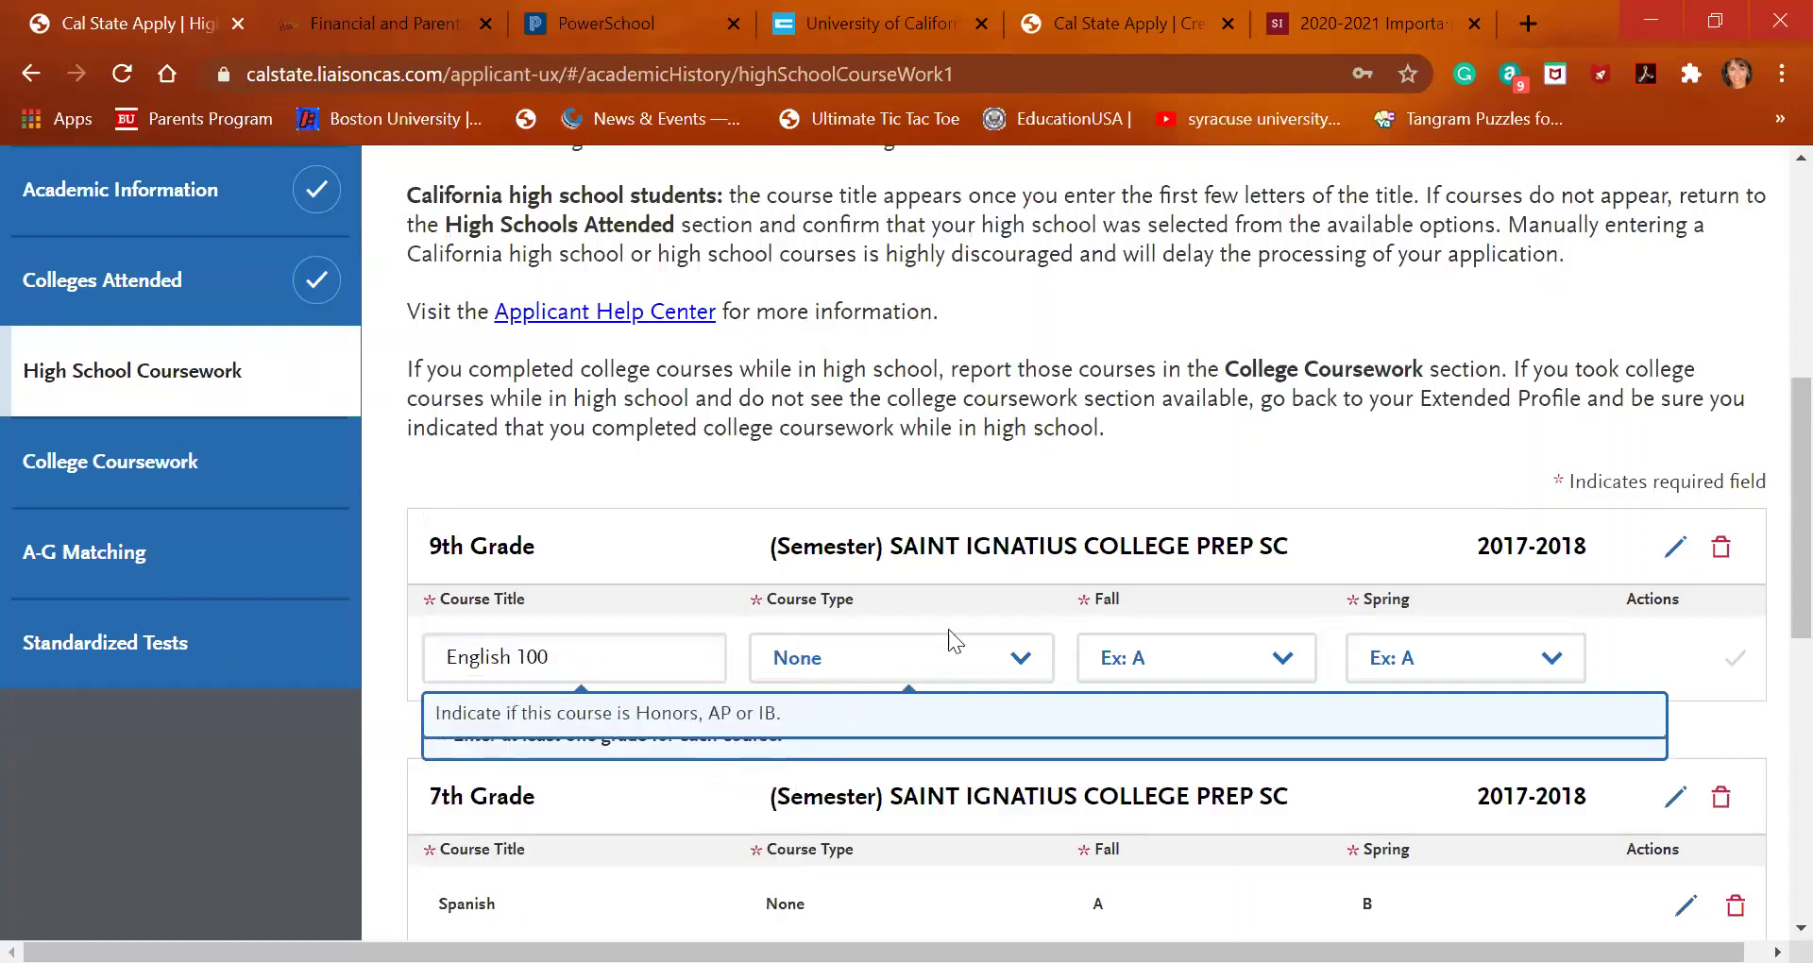
pyautogui.click(1217, 676)
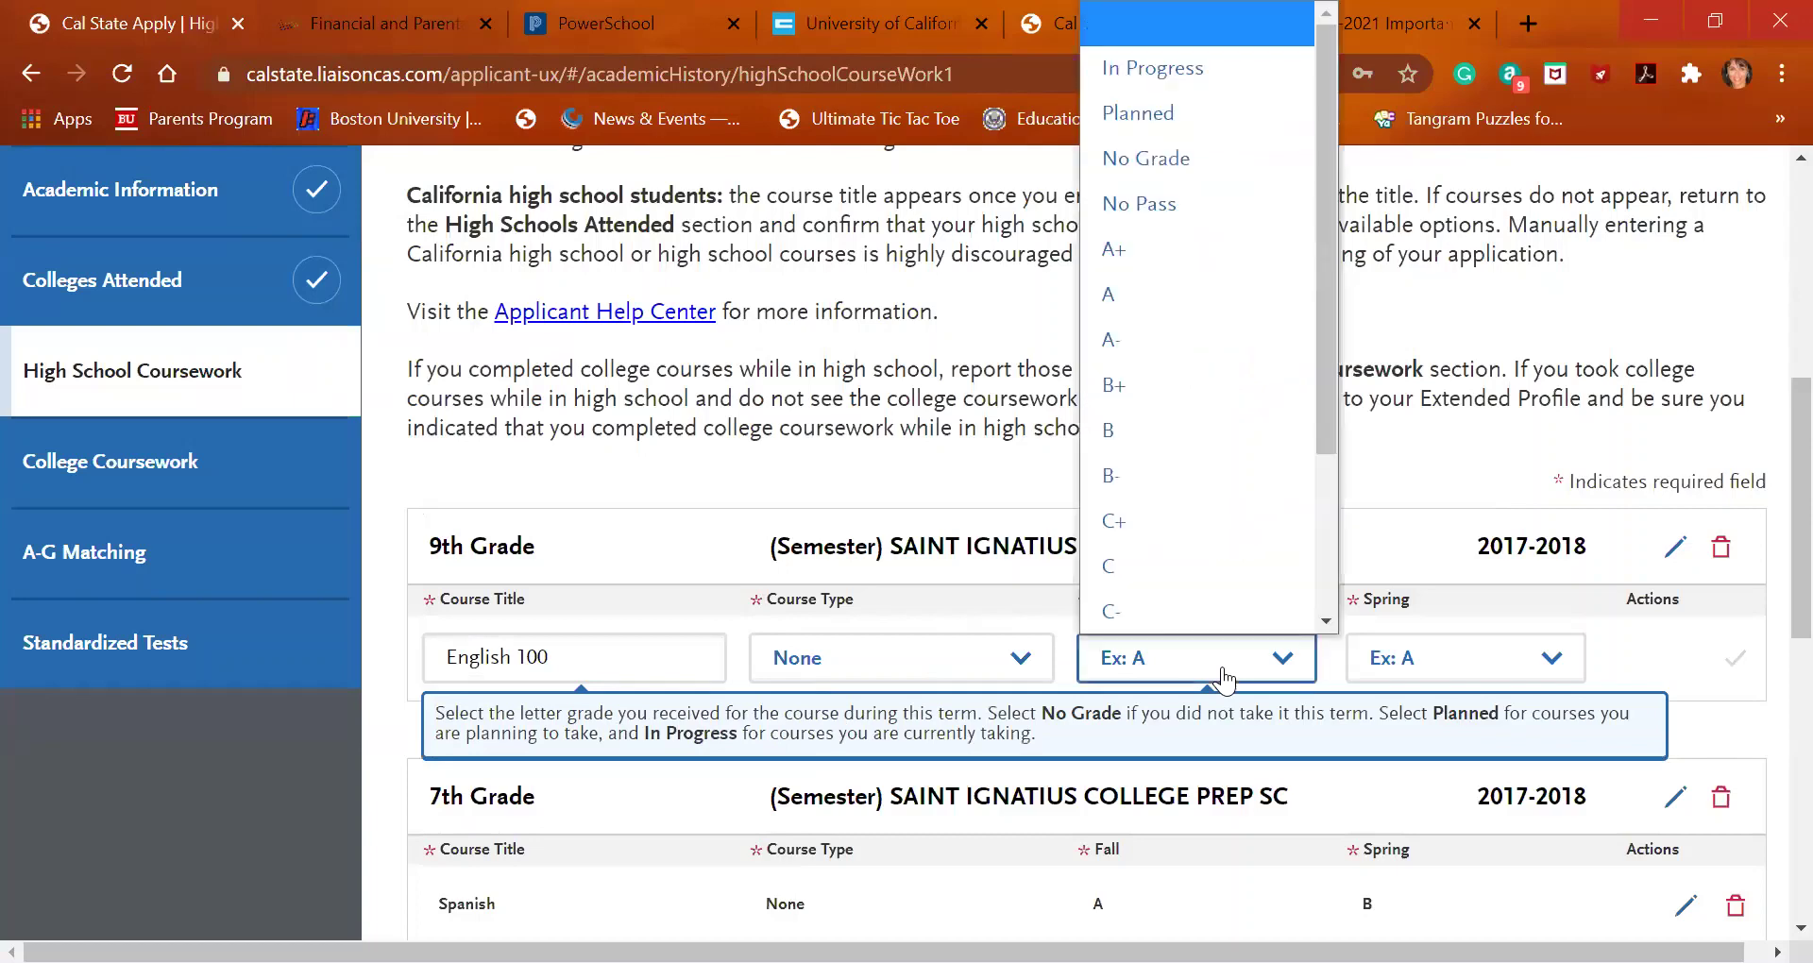
pyautogui.click(1220, 396)
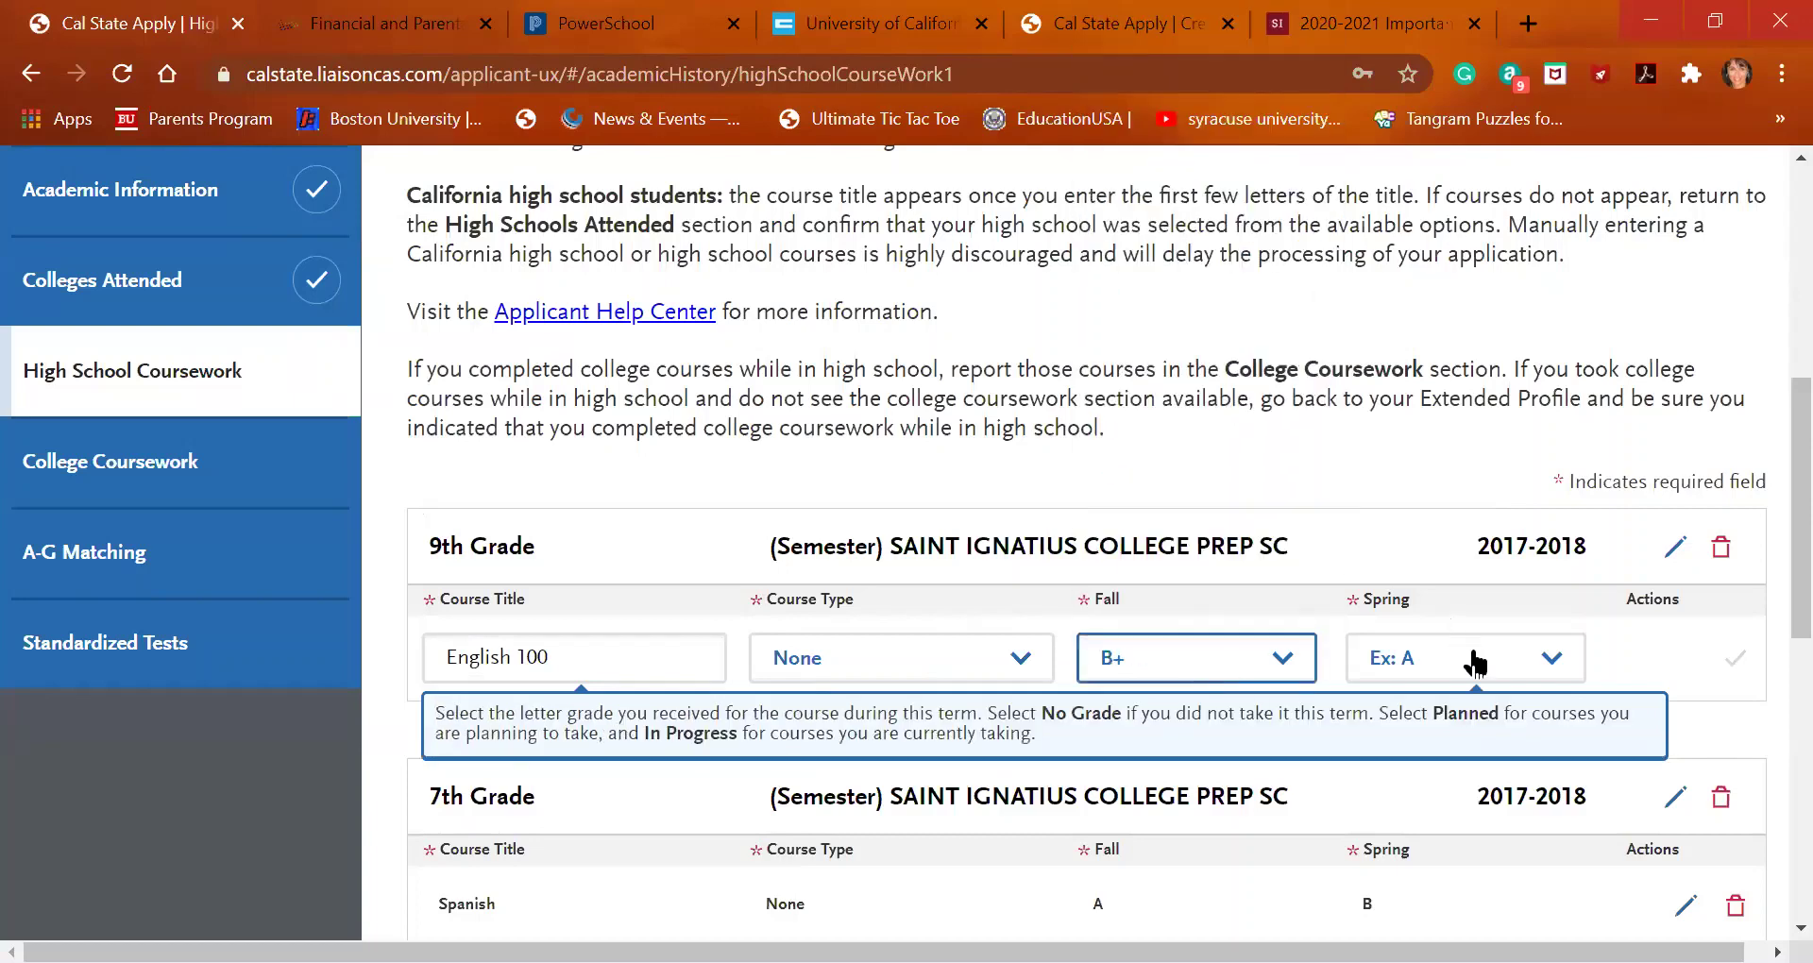
pyautogui.click(1473, 656)
pyautogui.click(1458, 373)
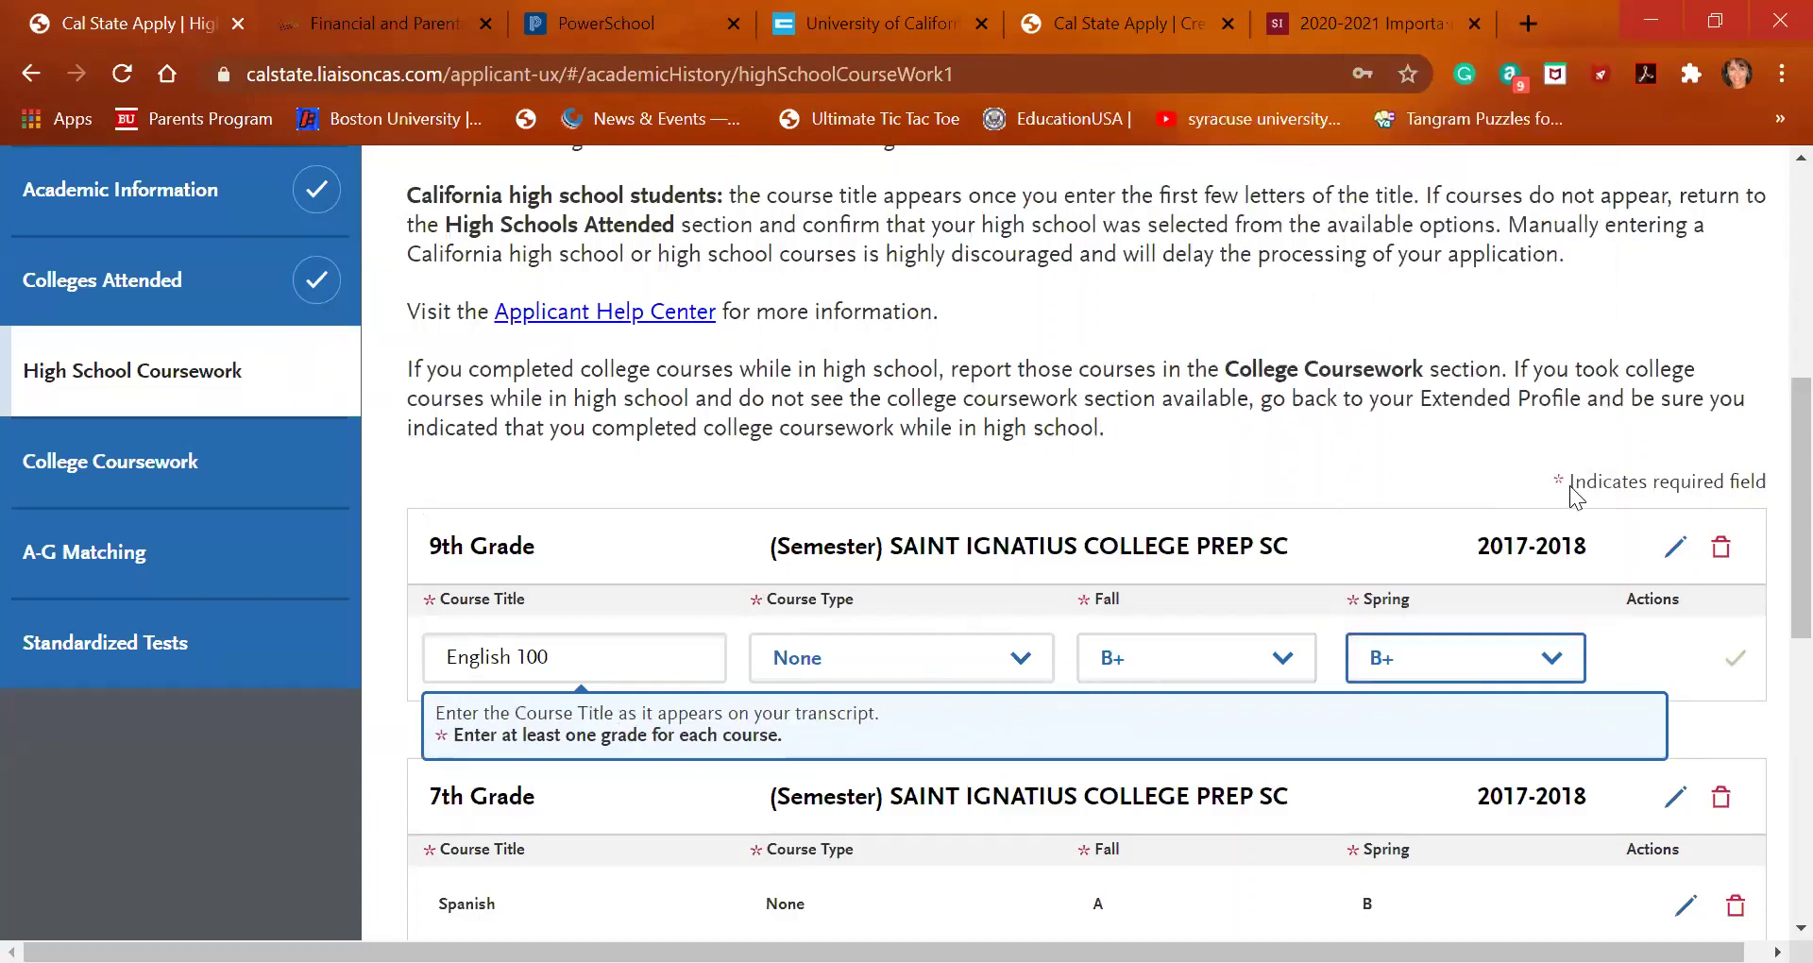
pyautogui.click(1710, 668)
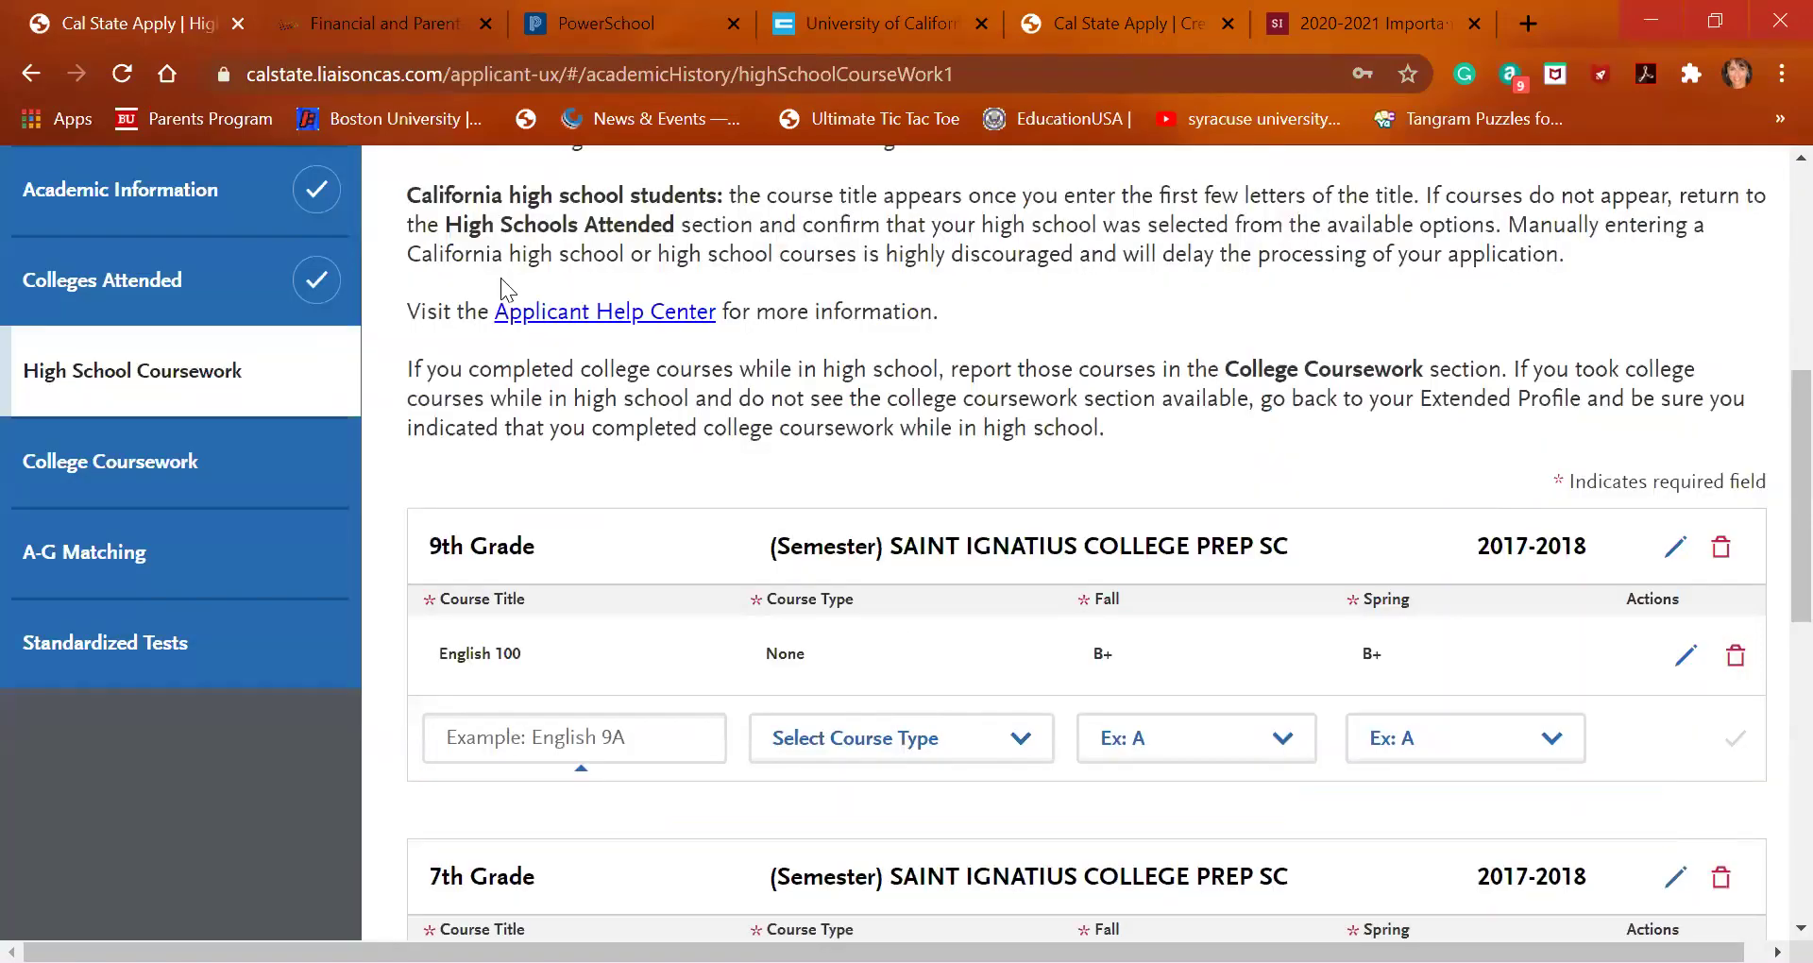
# Check the UC A-G course list, then return to the coursework page
pyautogui.click(926, 24)
pyautogui.scroll(-9, 749, 804)
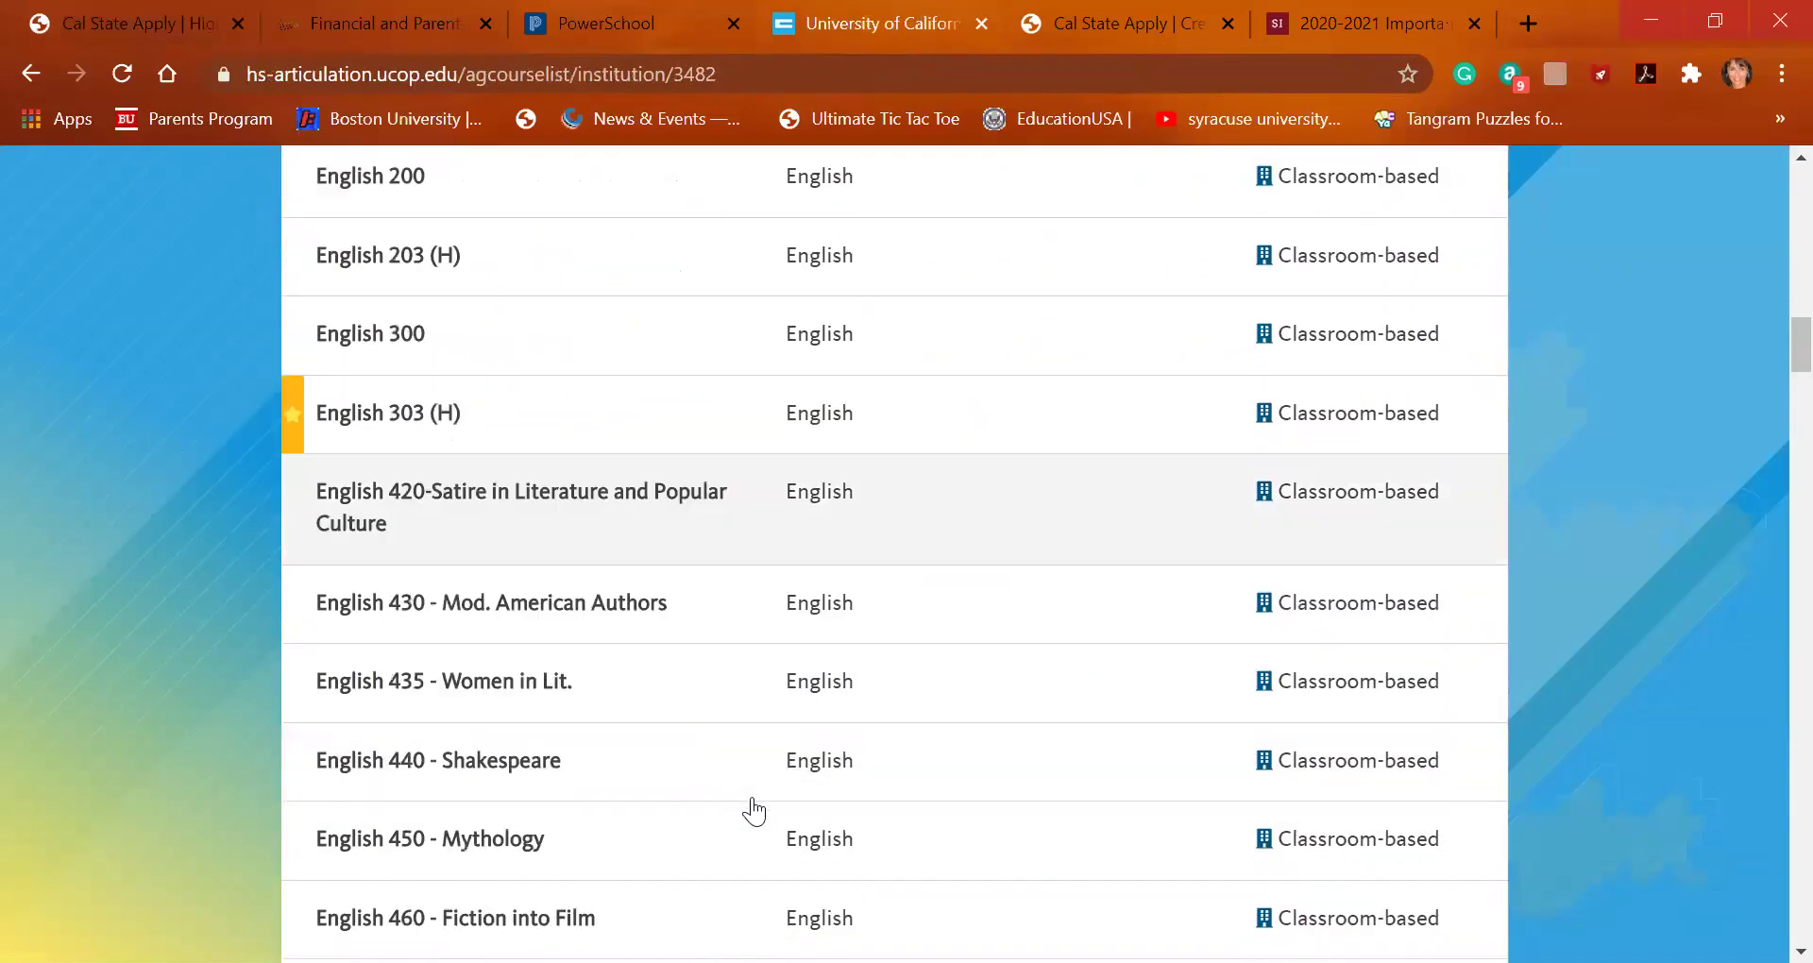
pyautogui.scroll(-5, 752, 780)
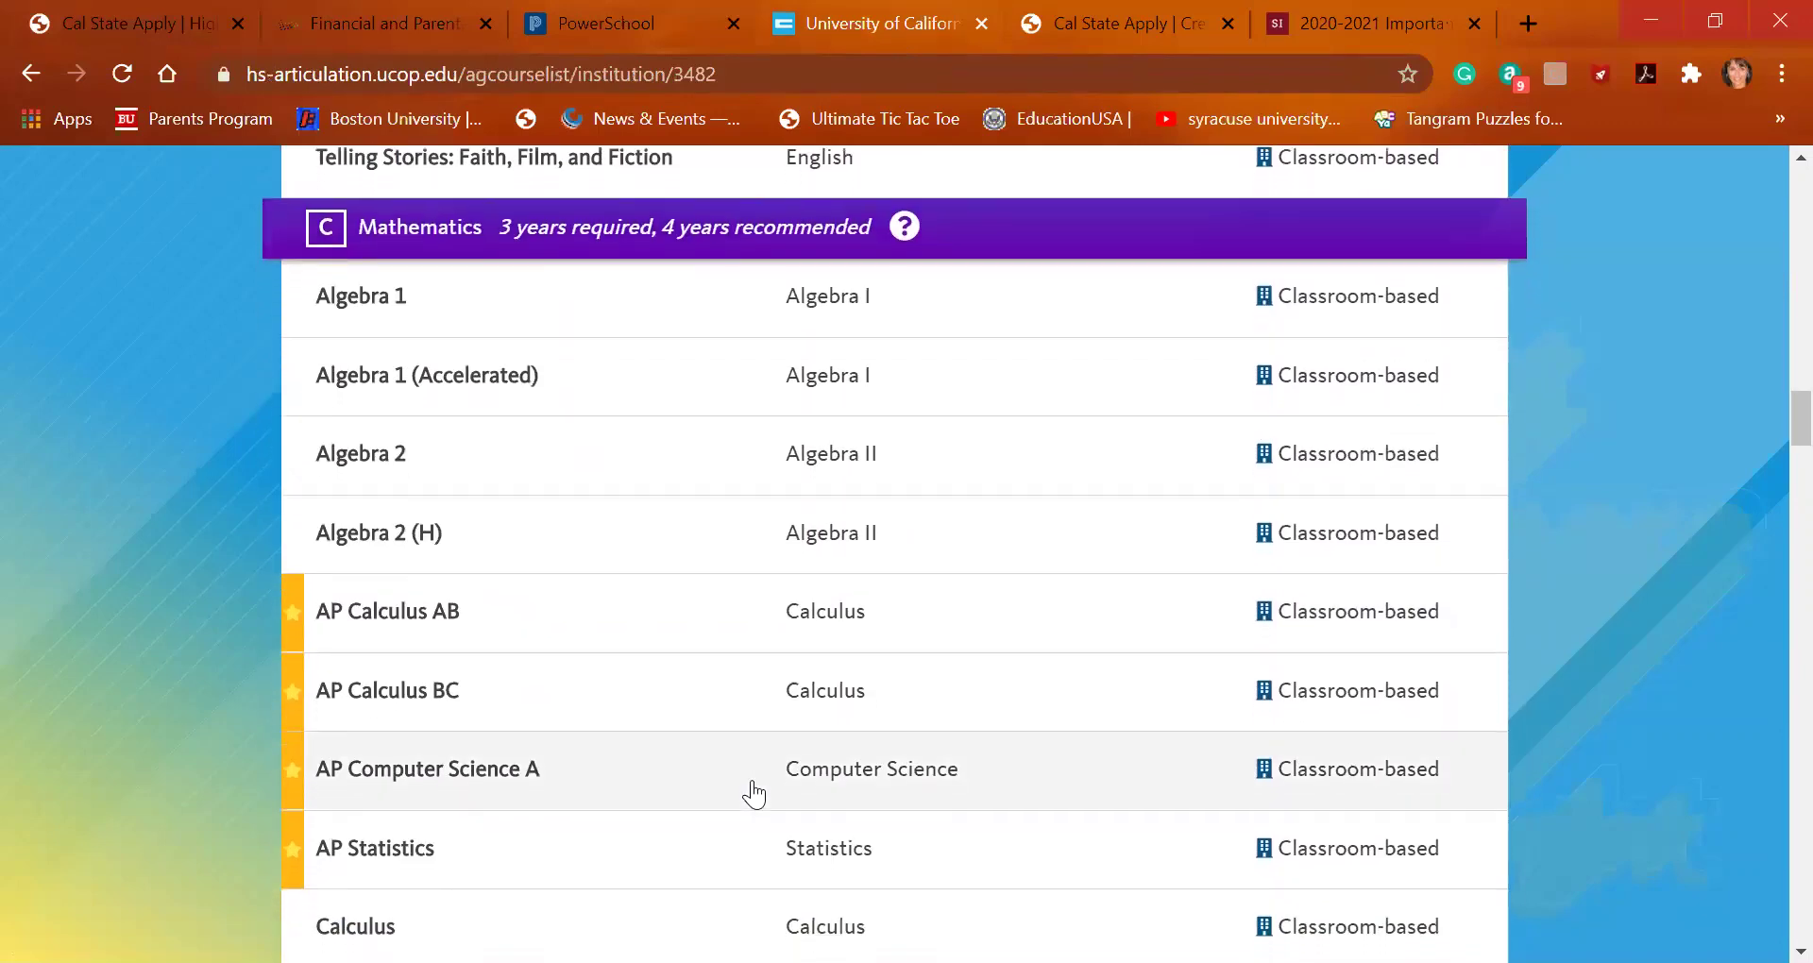
pyautogui.scroll(-1, 753, 787)
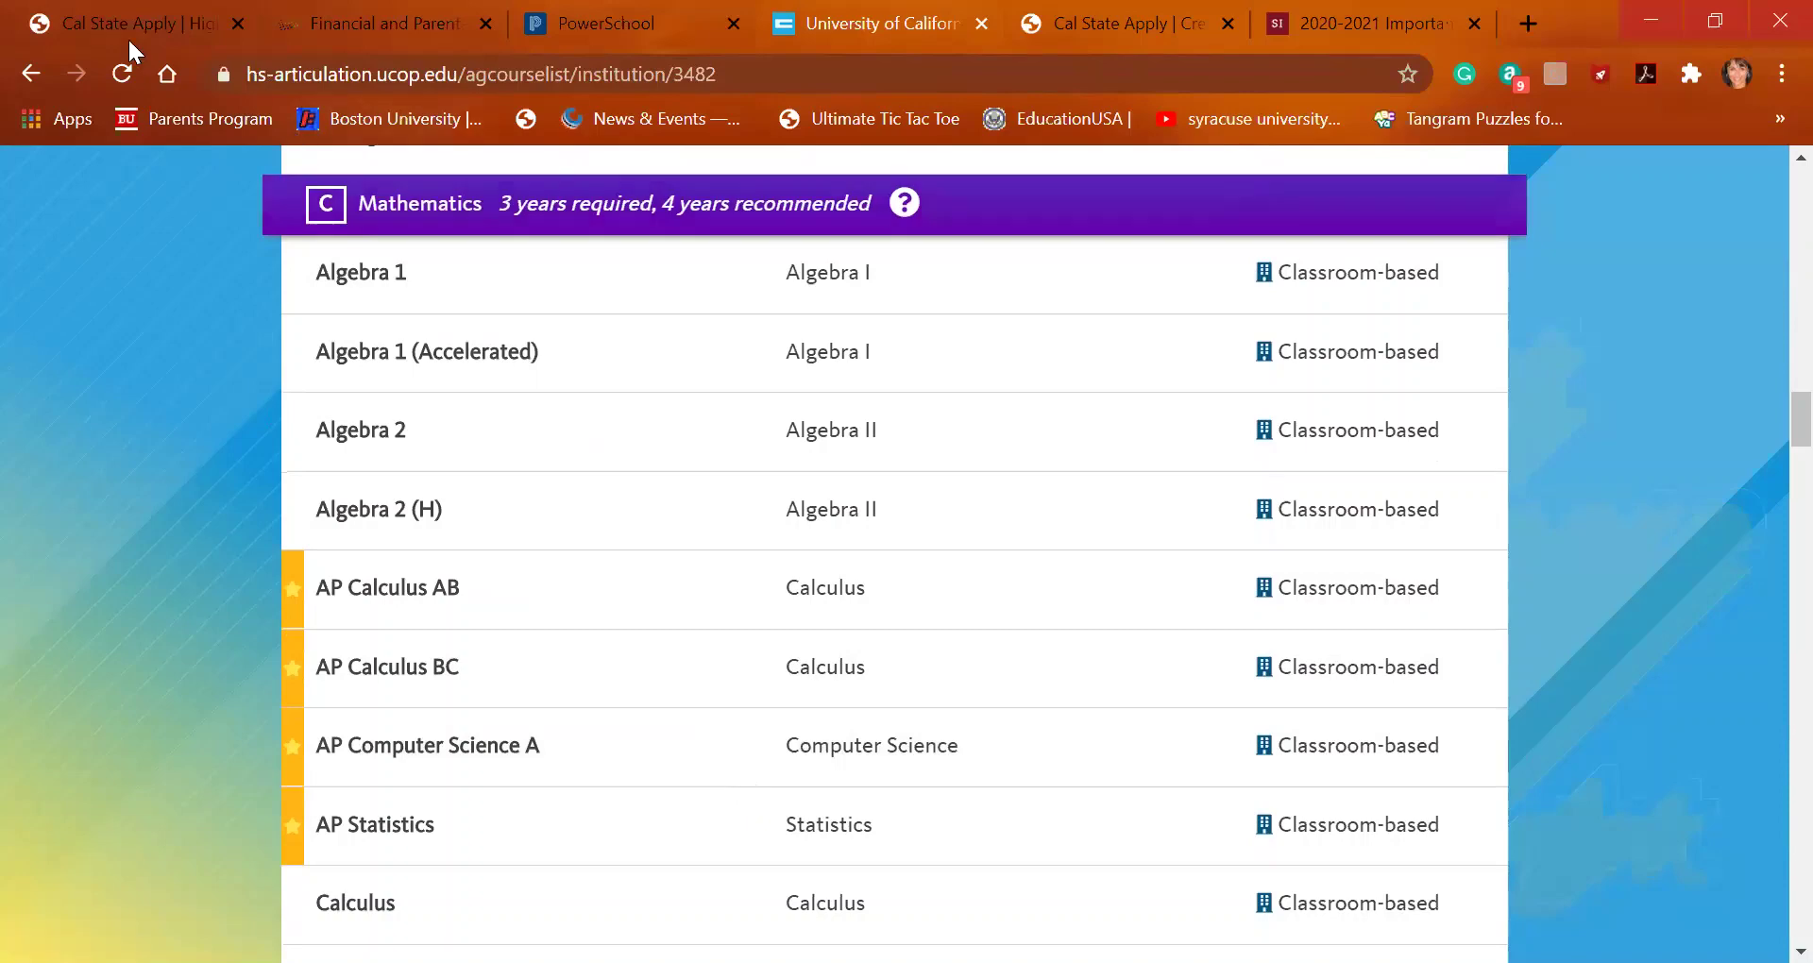
pyautogui.click(156, 23)
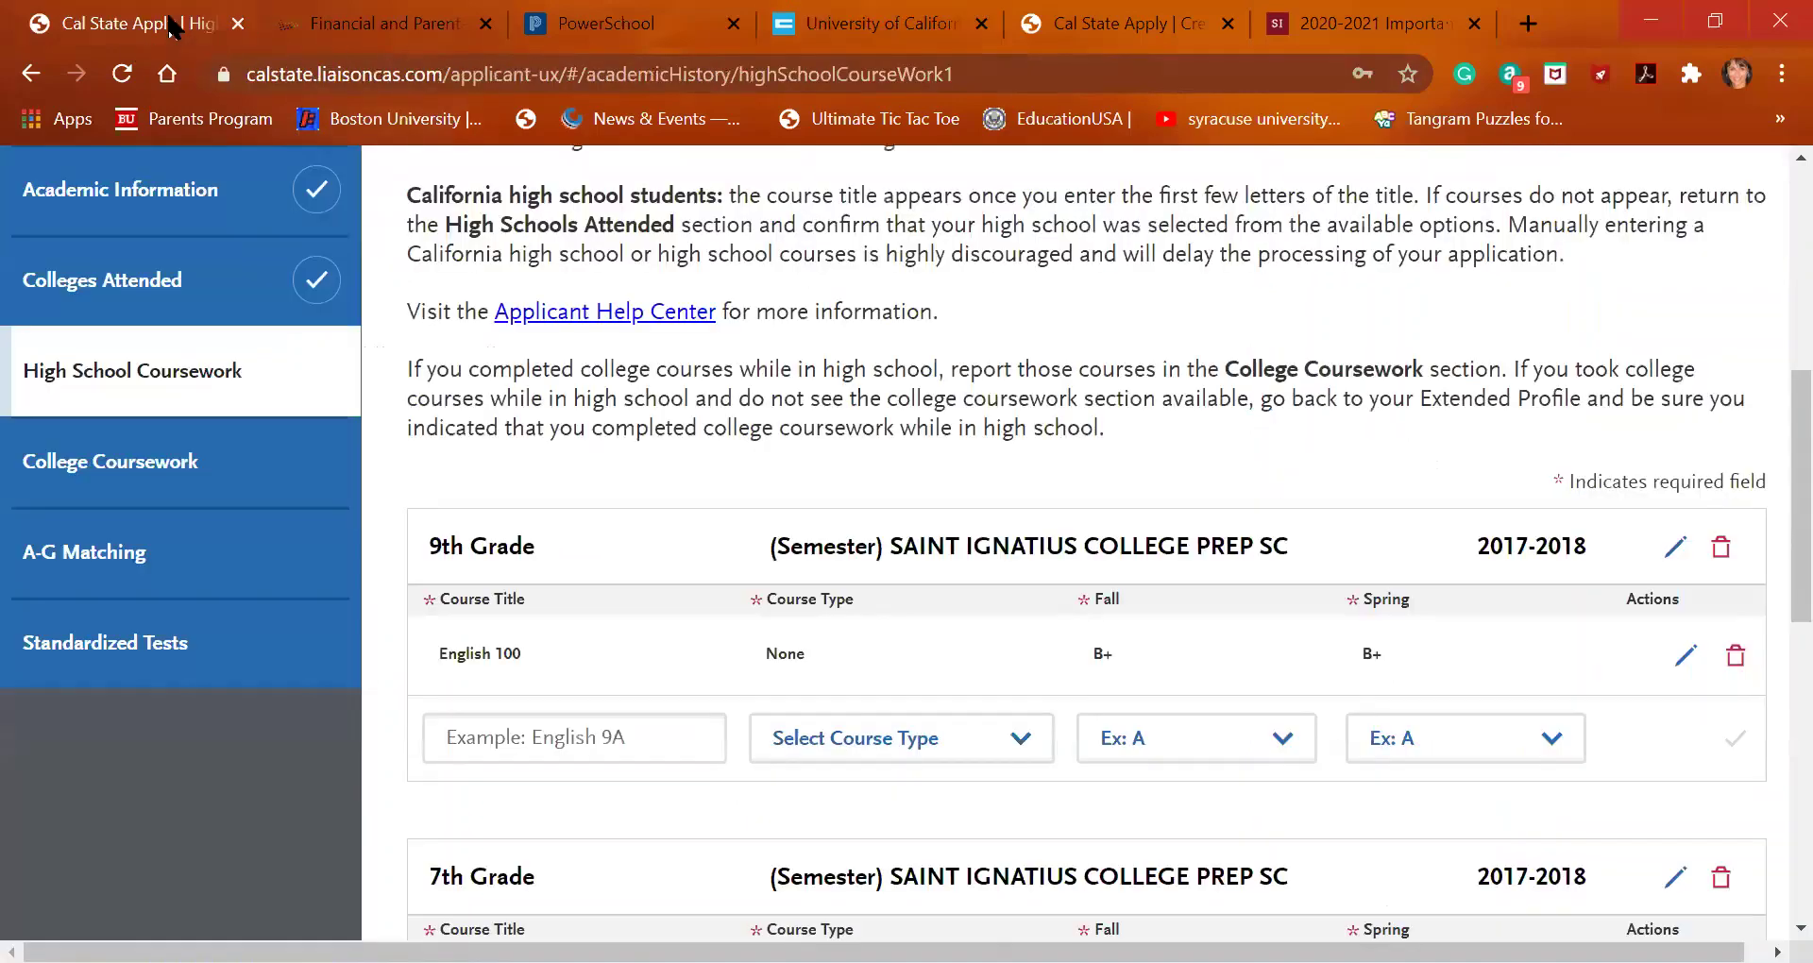
# Add Algebra 1 (Accelerated), type None, with a B for Fall and Spring
pyautogui.click(573, 740)
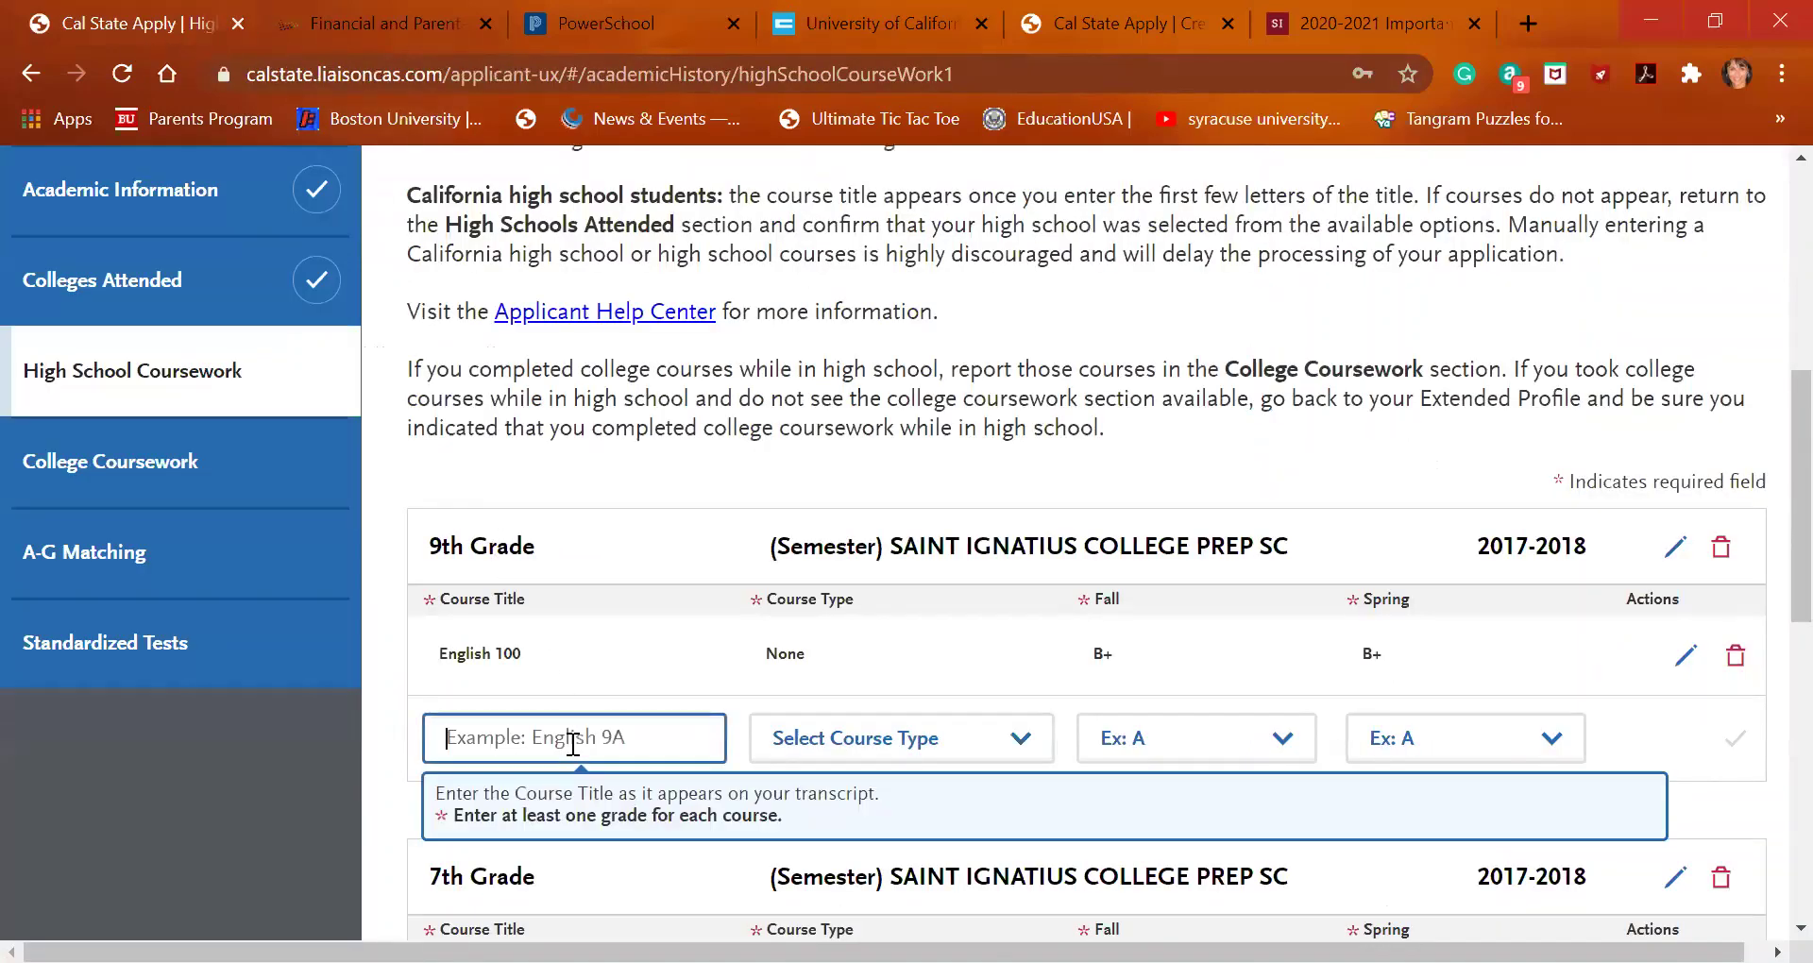
pyautogui.write('Algebra')
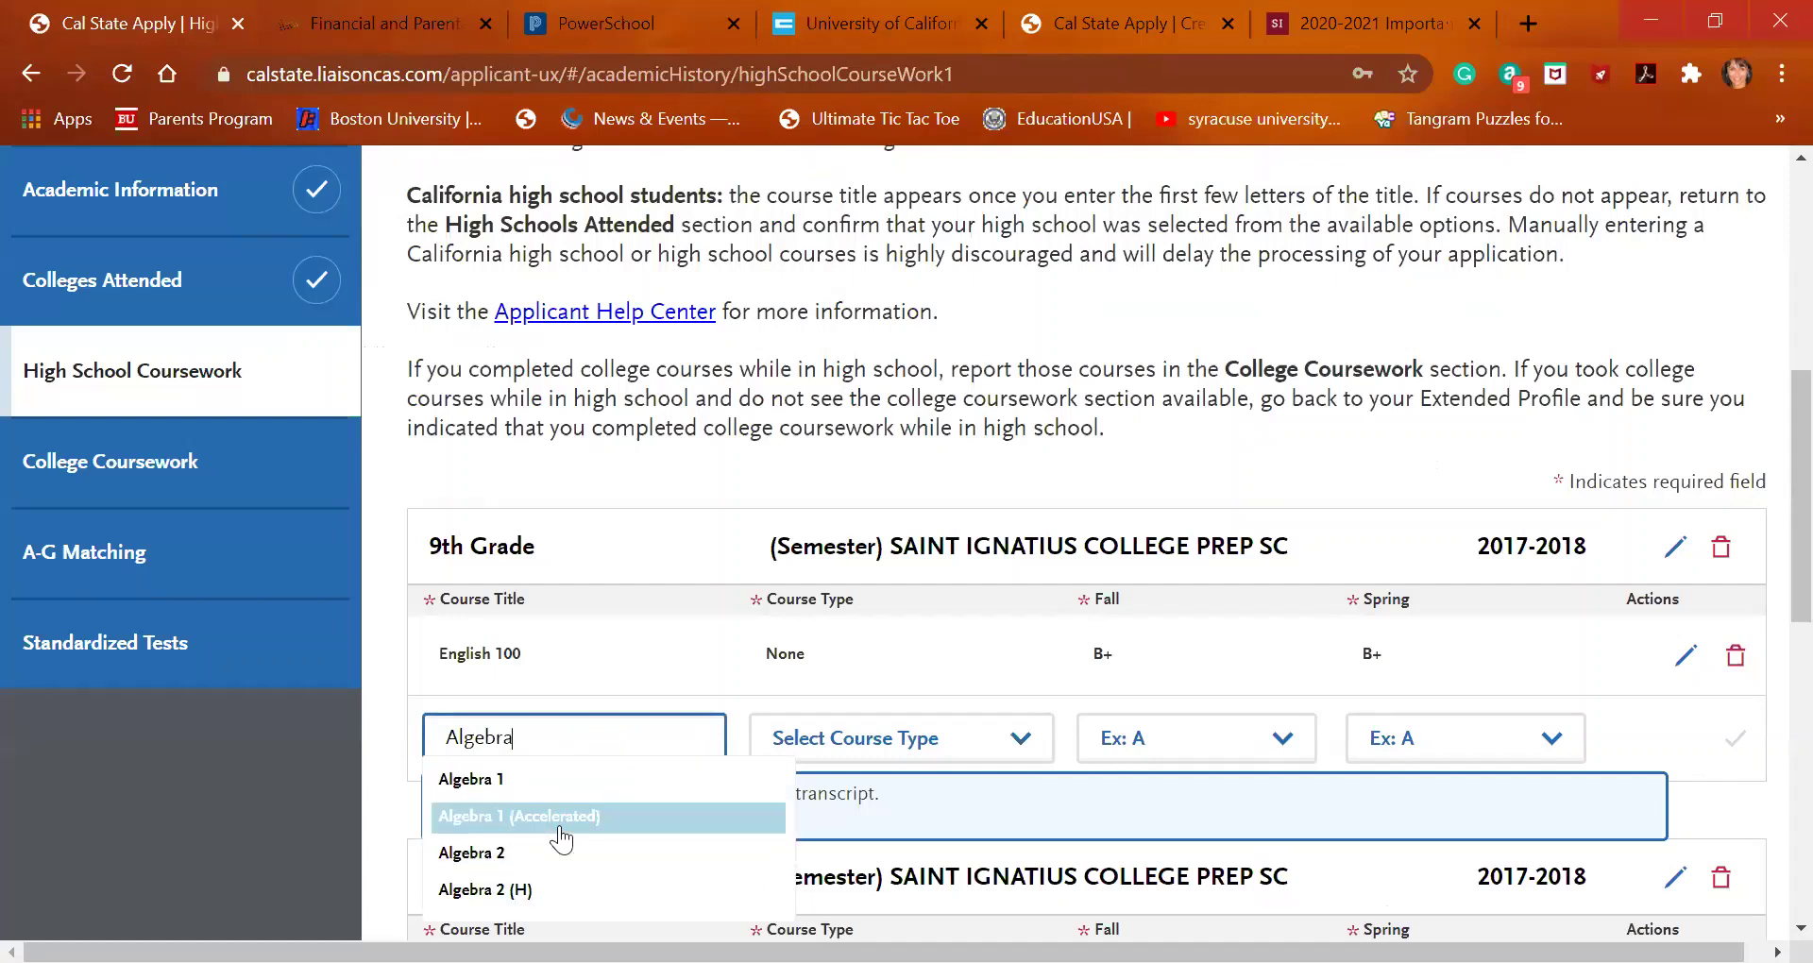
pyautogui.click(562, 818)
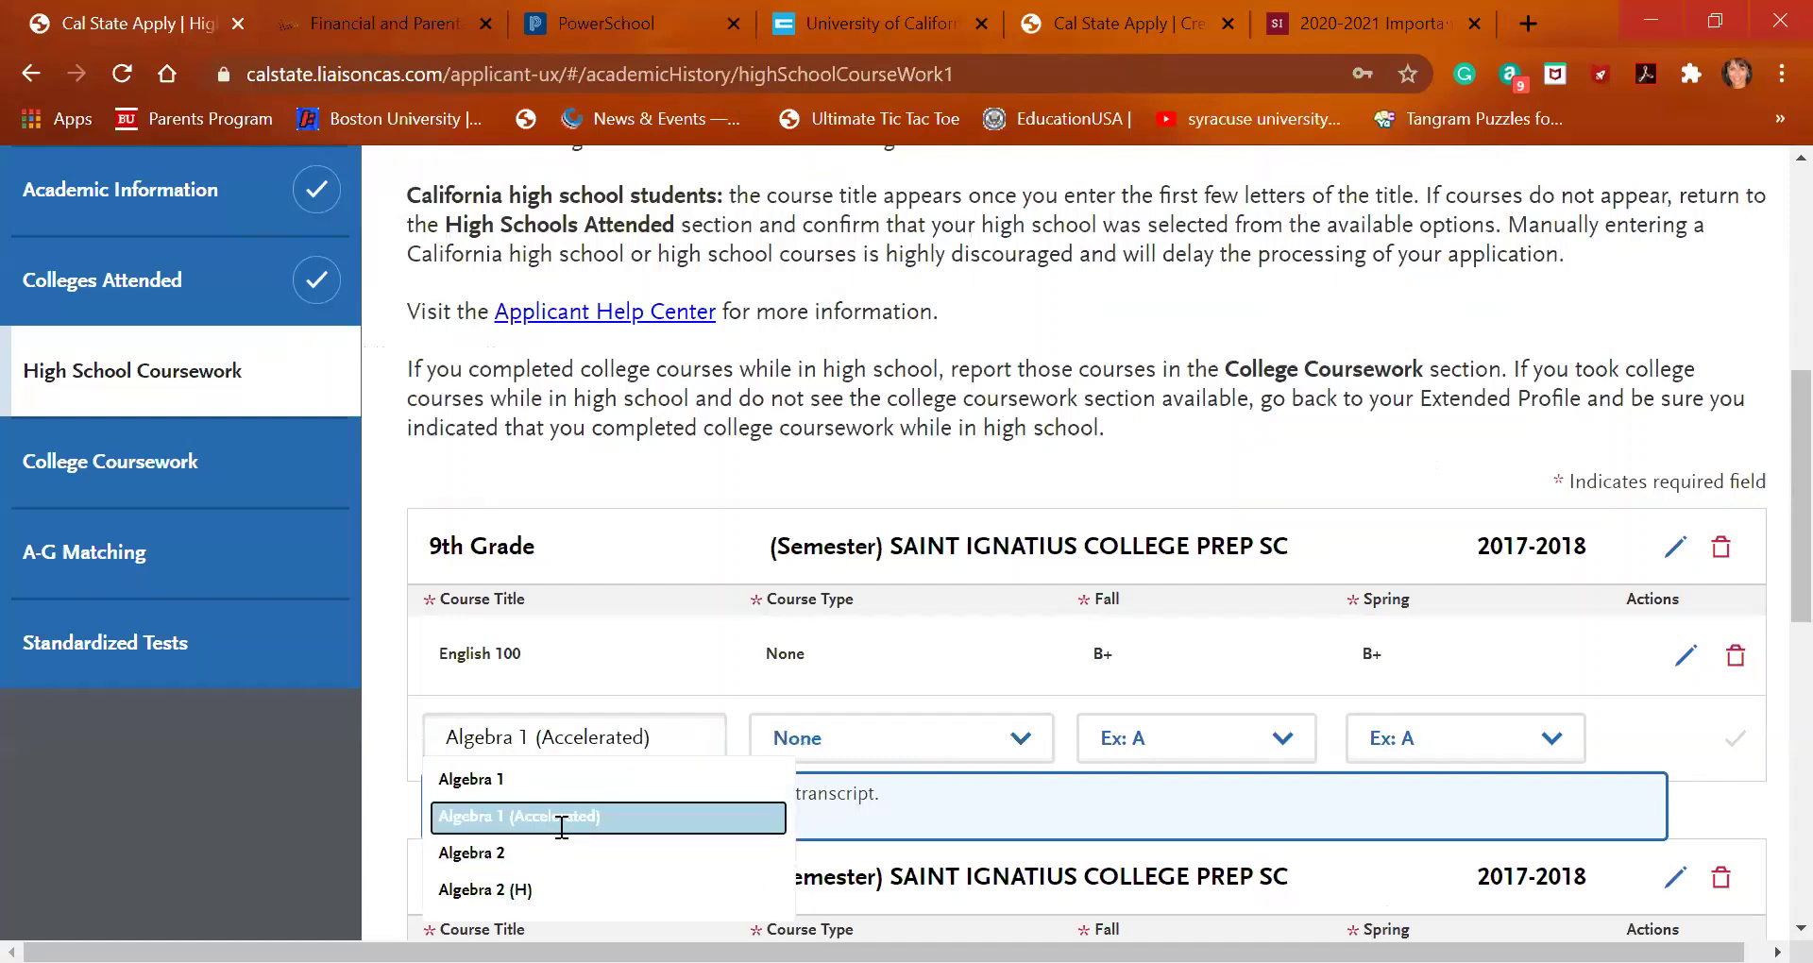
pyautogui.click(1001, 751)
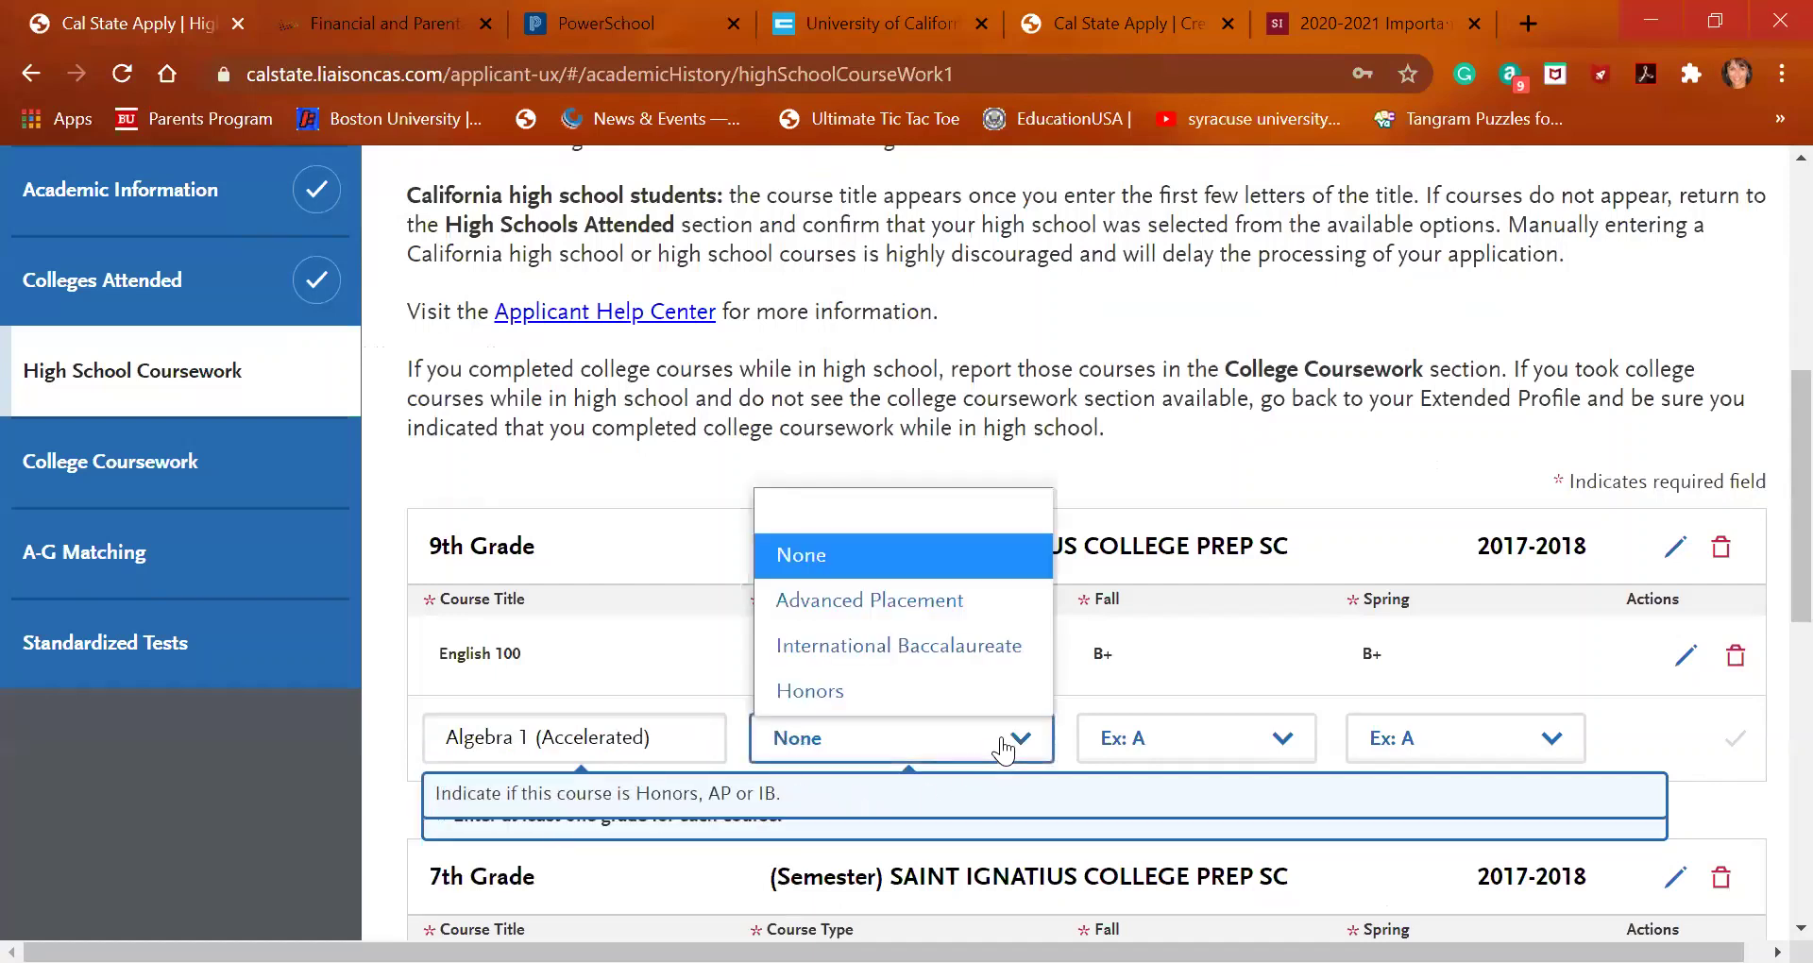
pyautogui.click(1001, 751)
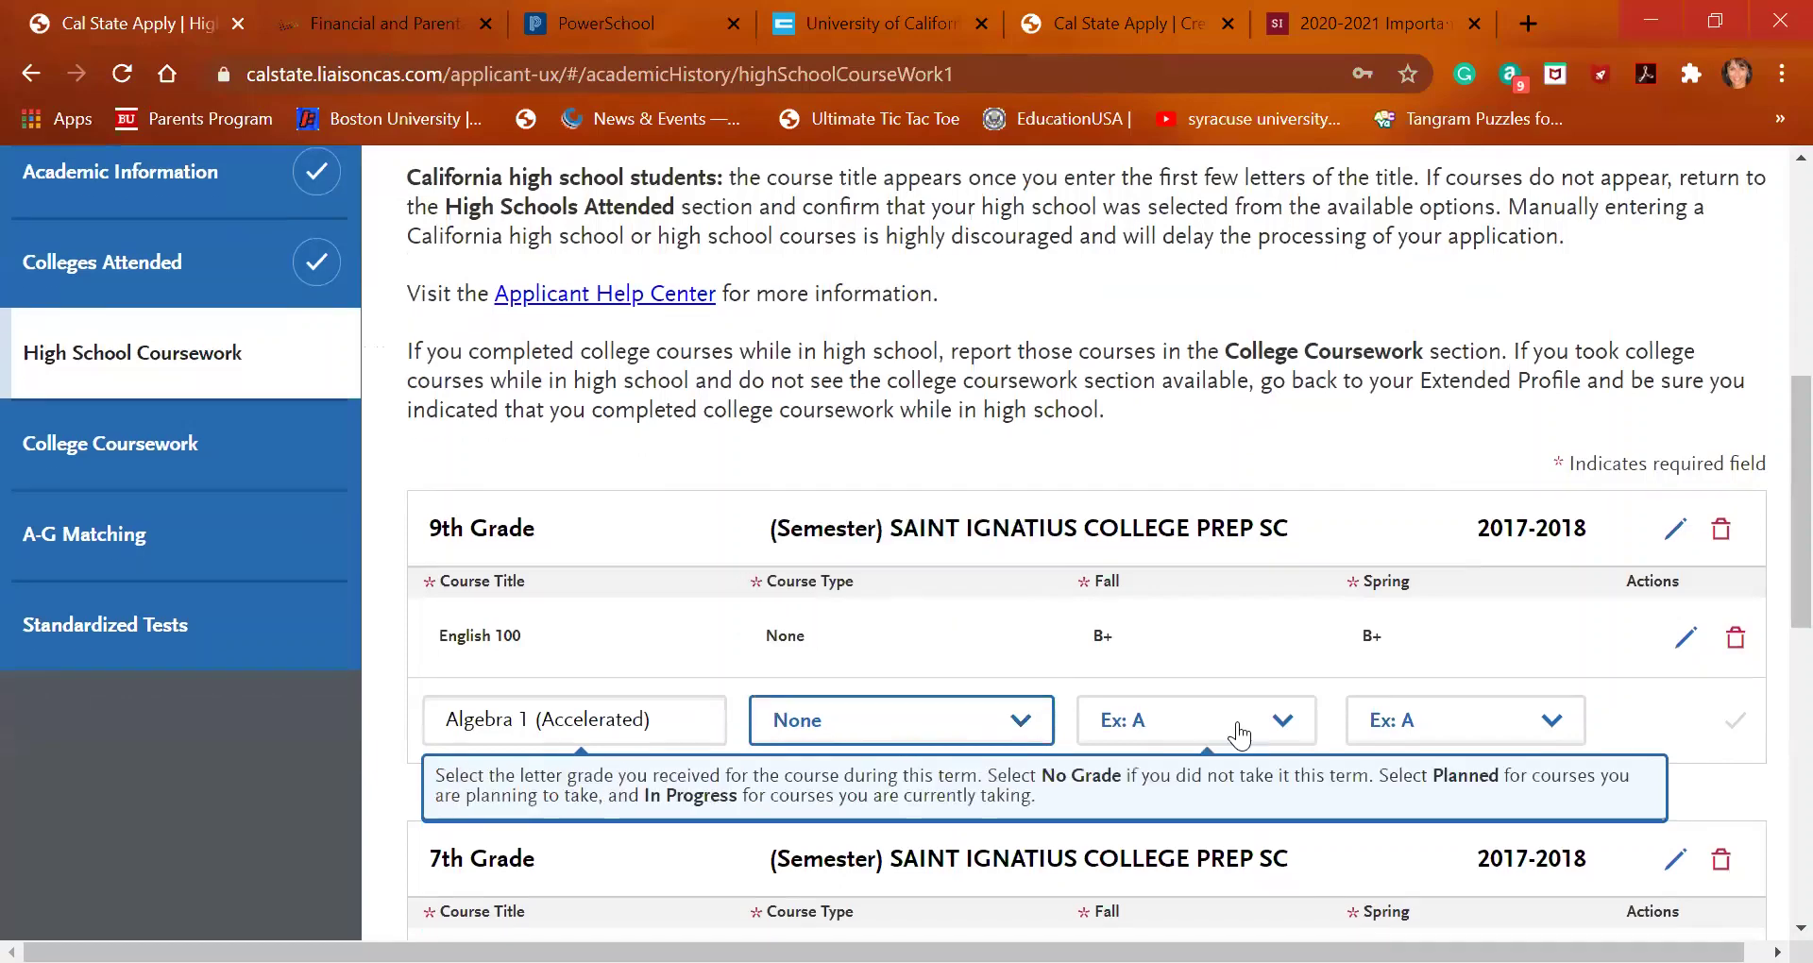
pyautogui.click(1239, 737)
pyautogui.click(1230, 402)
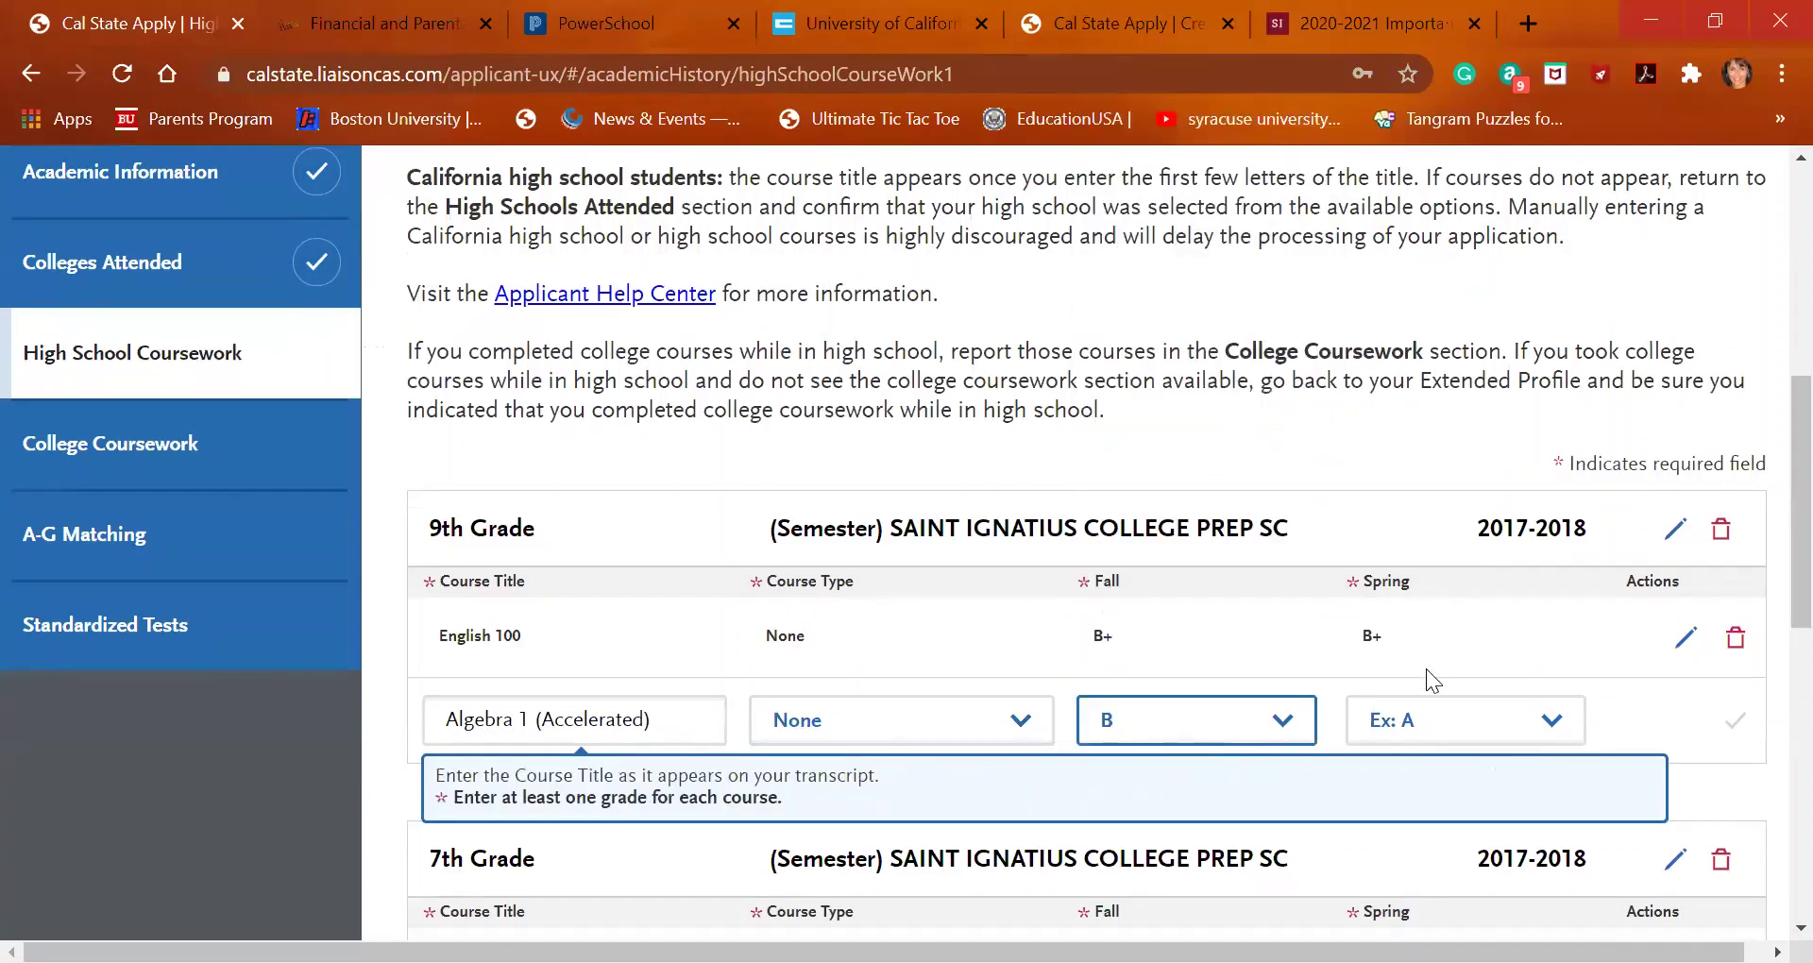
pyautogui.click(1462, 739)
pyautogui.click(1461, 381)
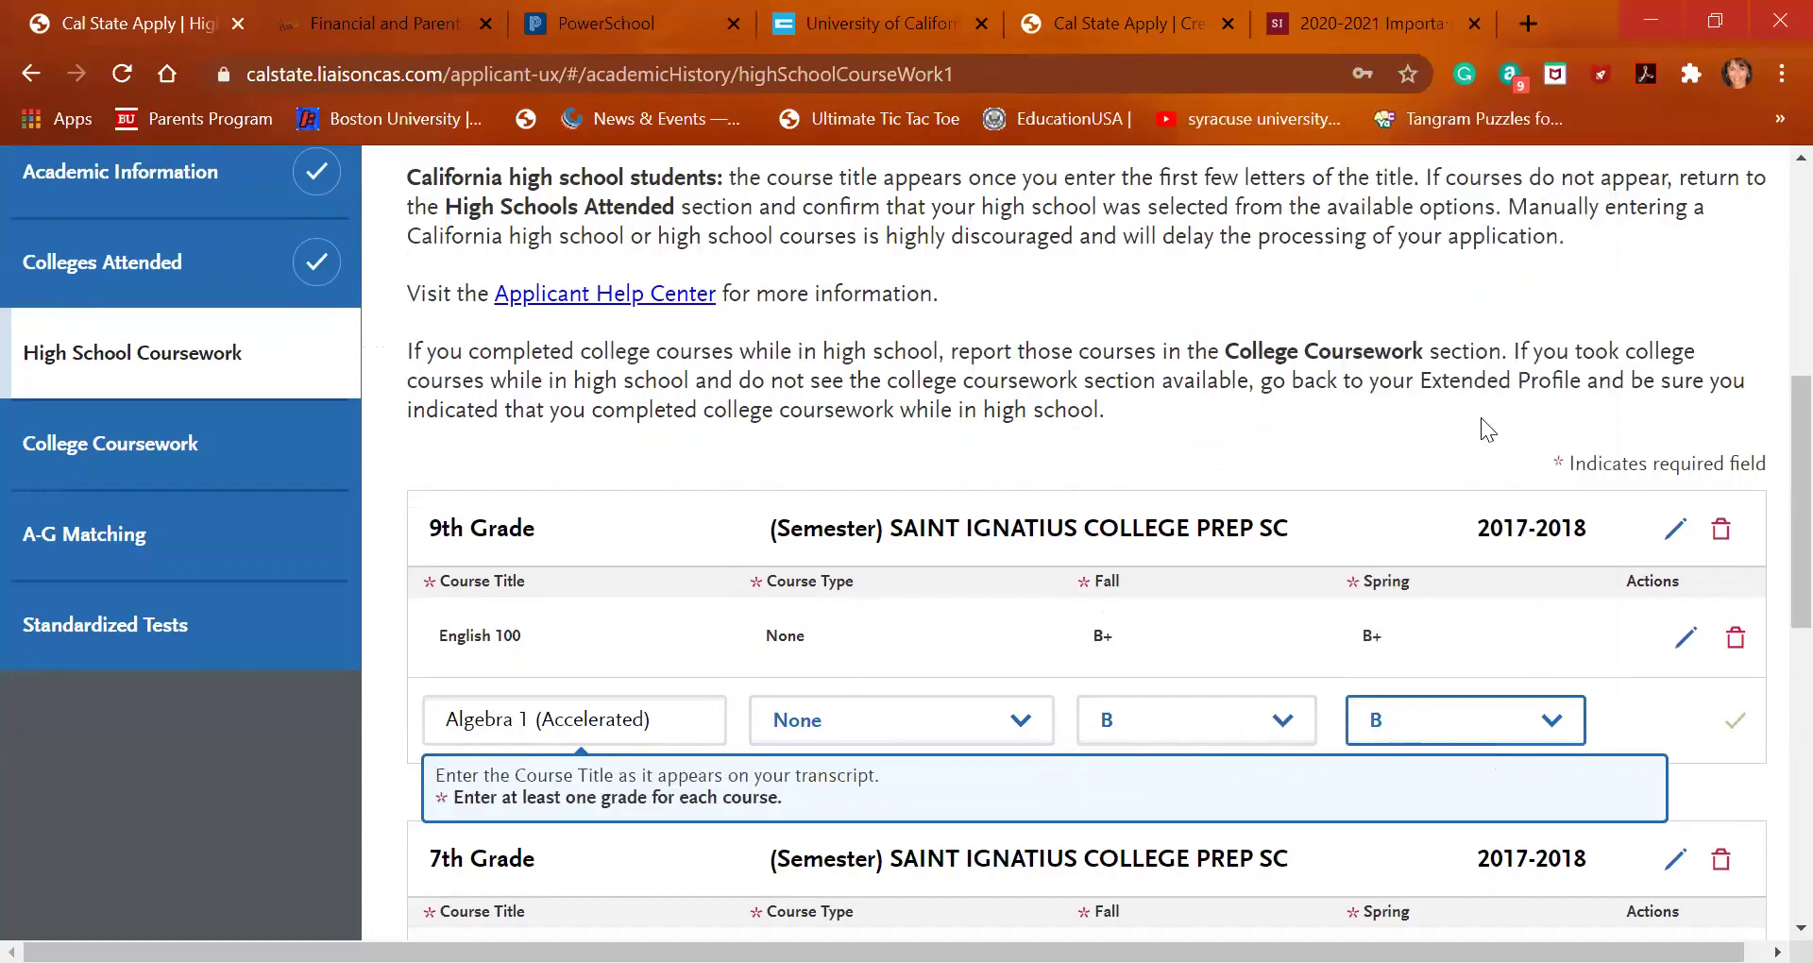
pyautogui.click(1734, 723)
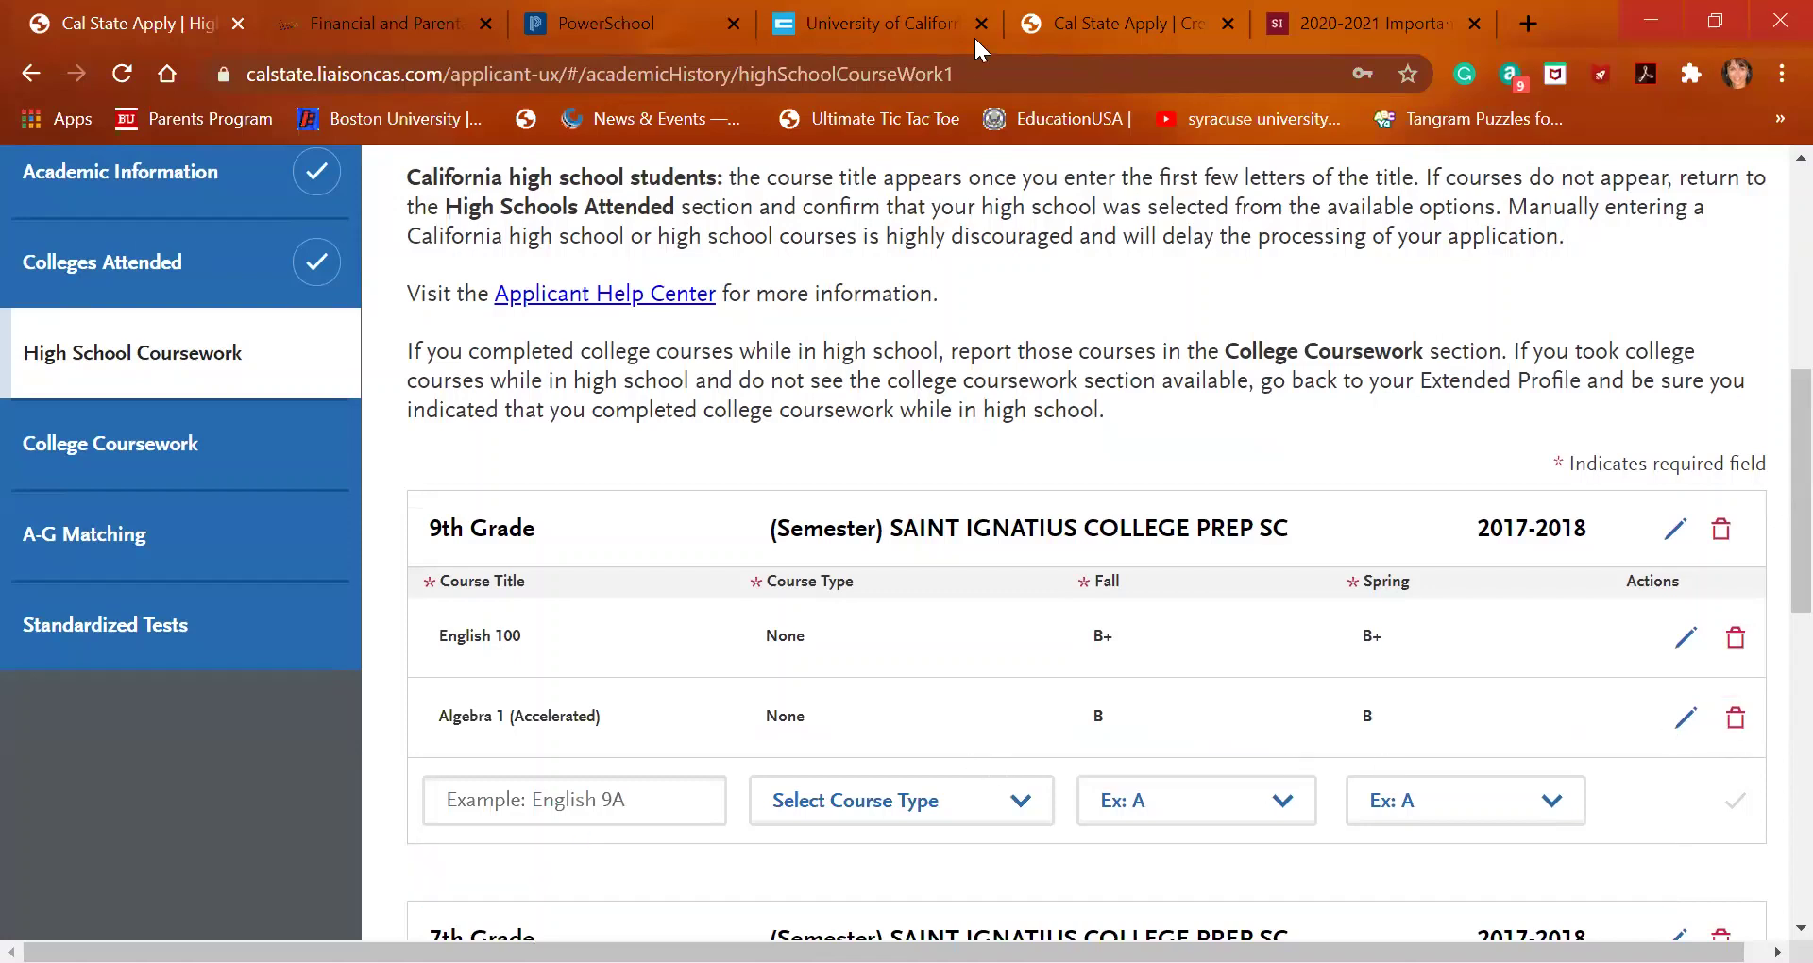
pyautogui.click(880, 14)
# Scroll the UC A-G list past Mathematics to the D Science courses
pyautogui.scroll(-1, 728, 655)
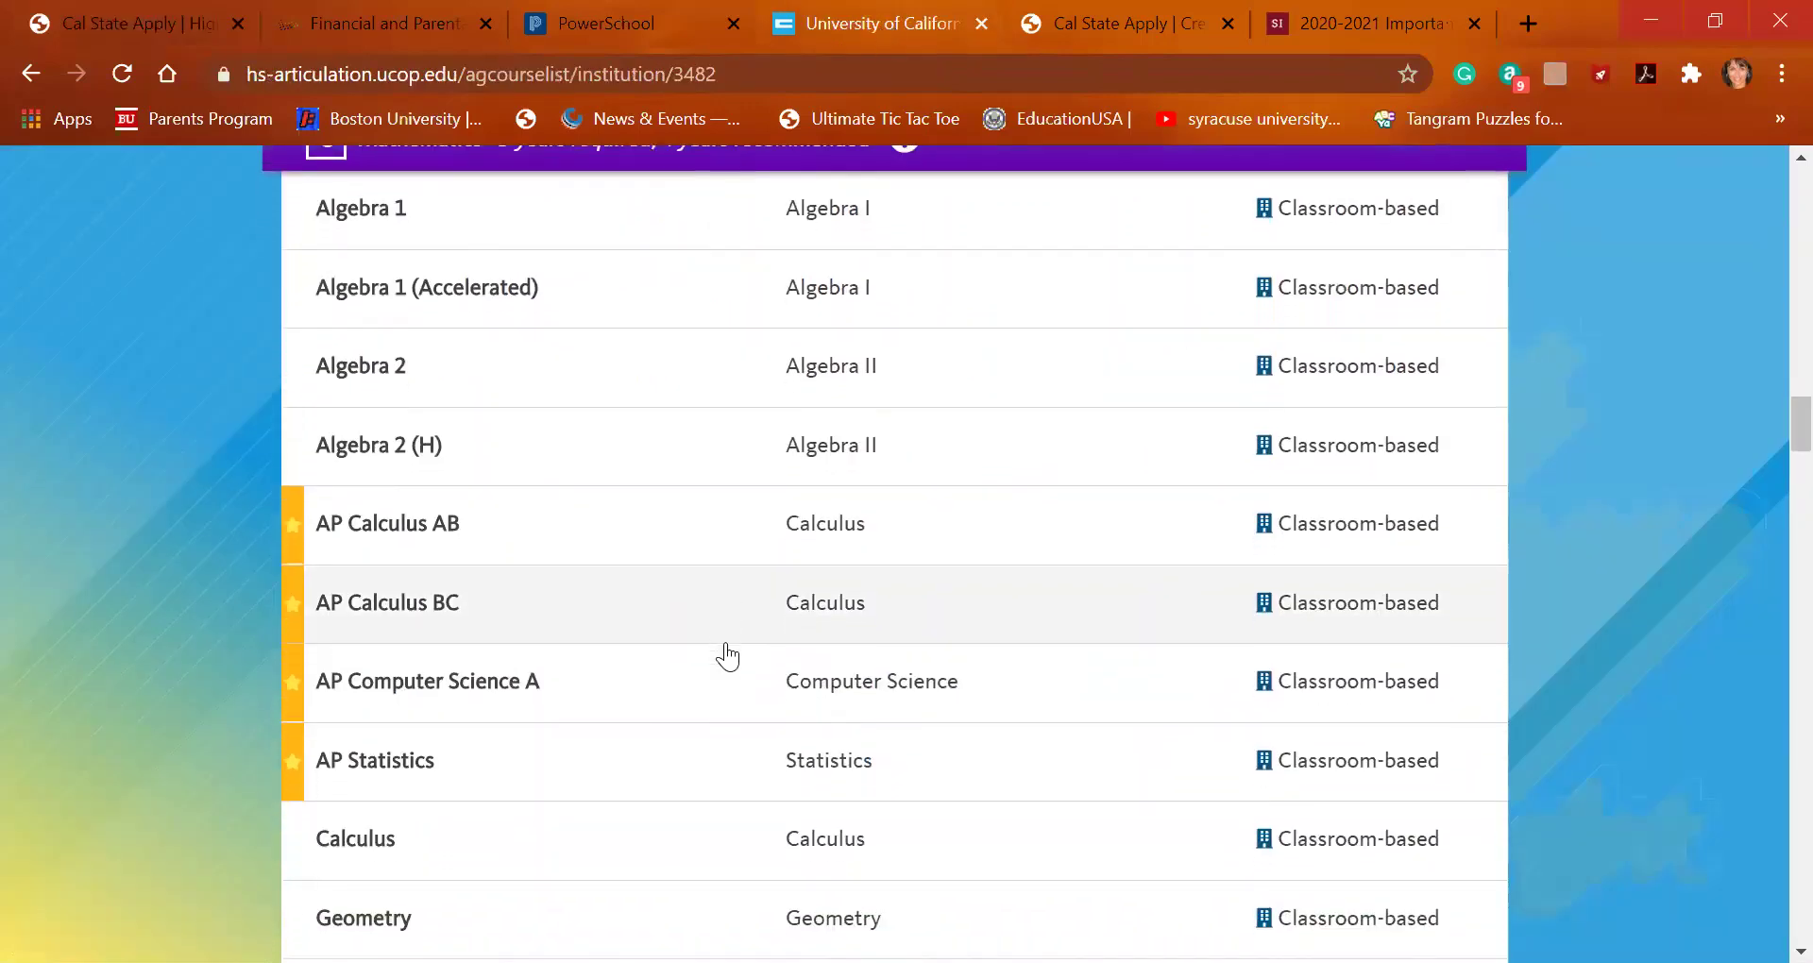
pyautogui.scroll(-10, 727, 655)
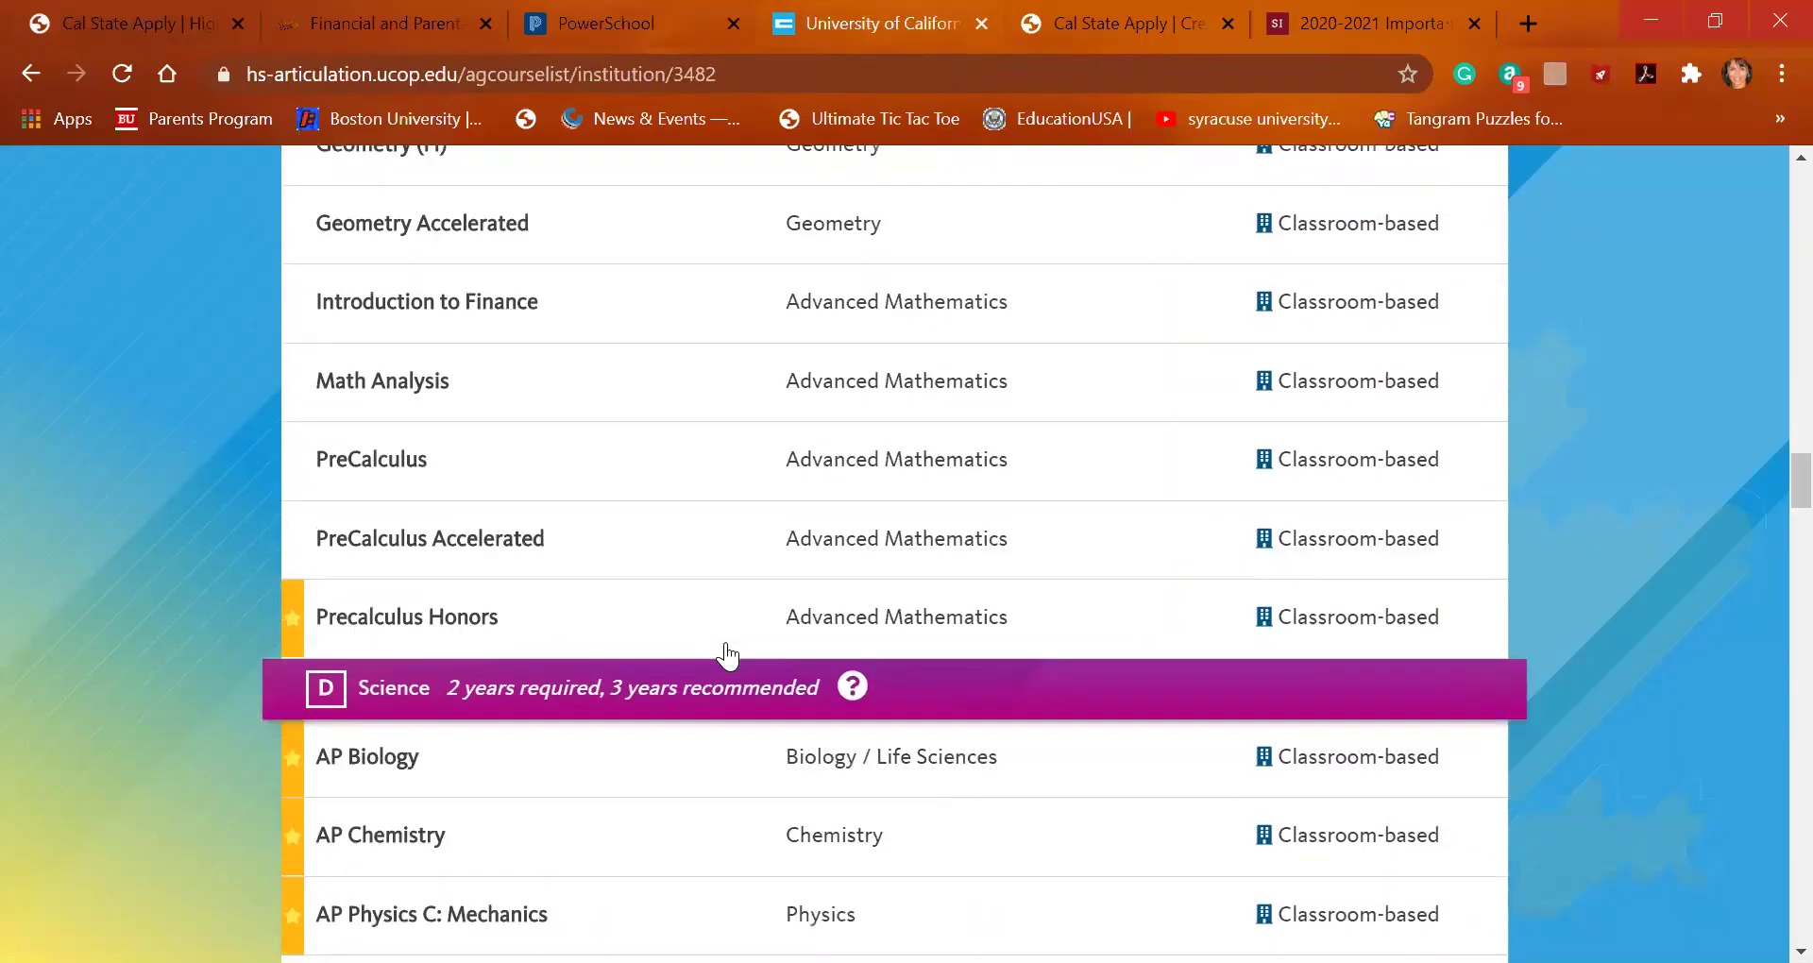
pyautogui.scroll(-3, 727, 654)
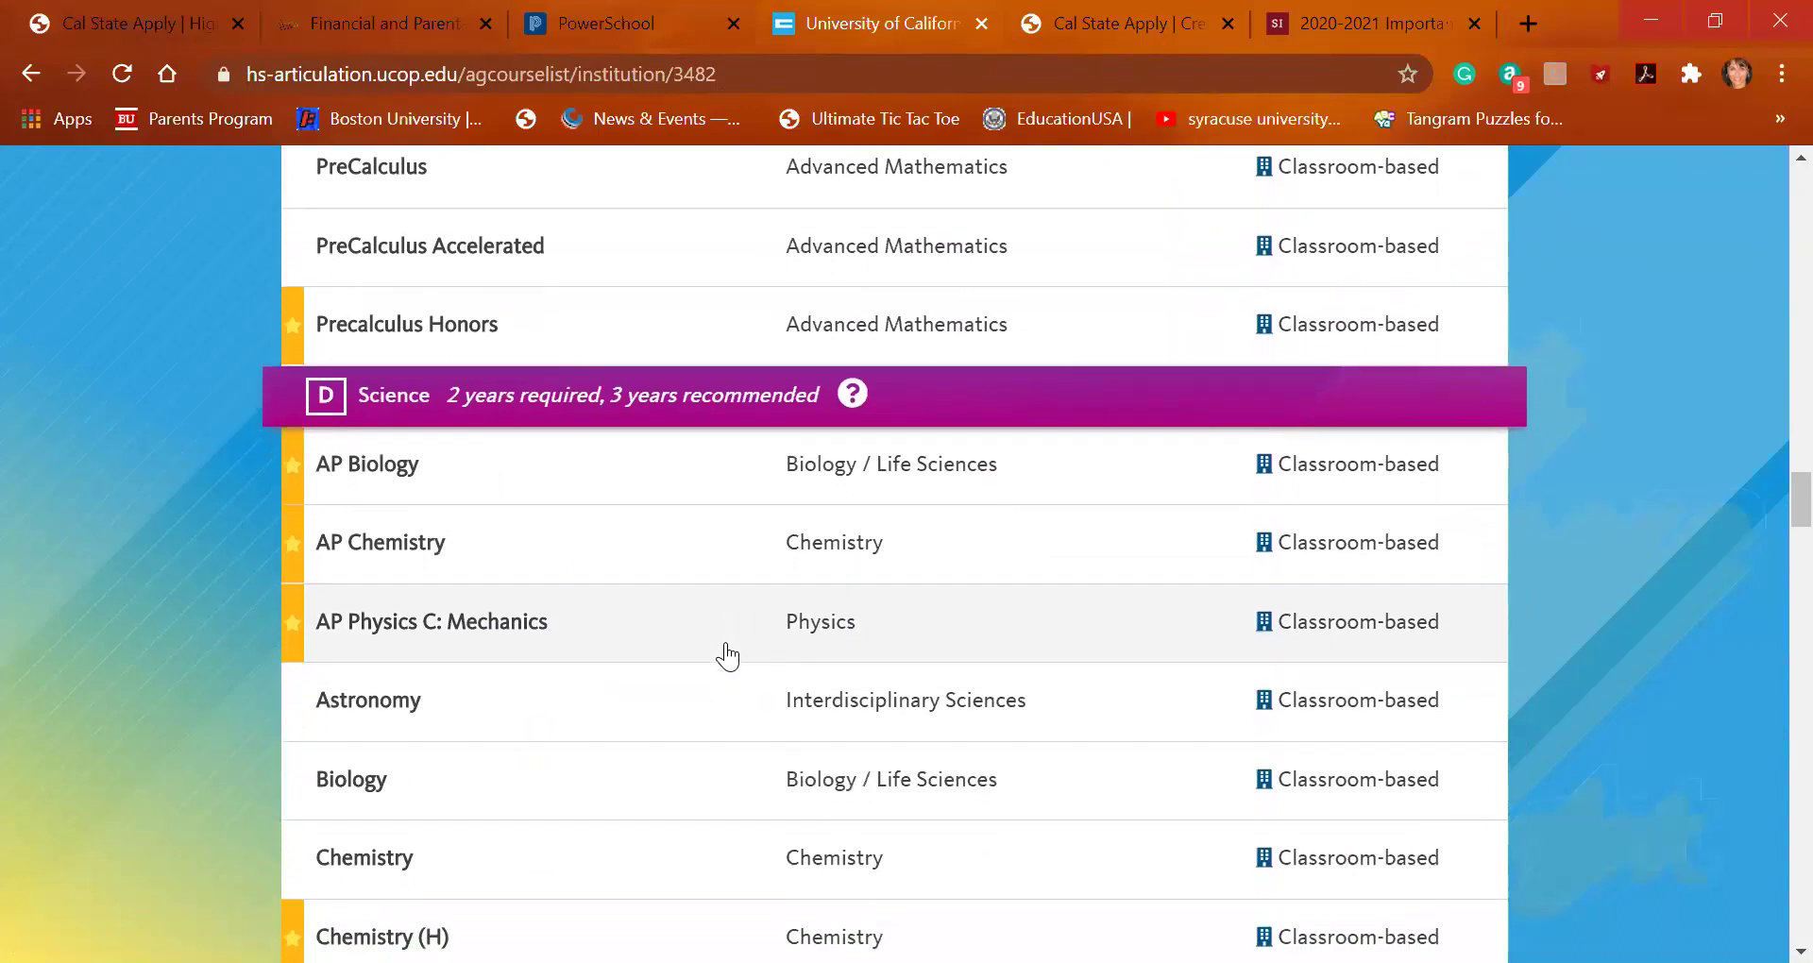
pyautogui.scroll(-2, 727, 655)
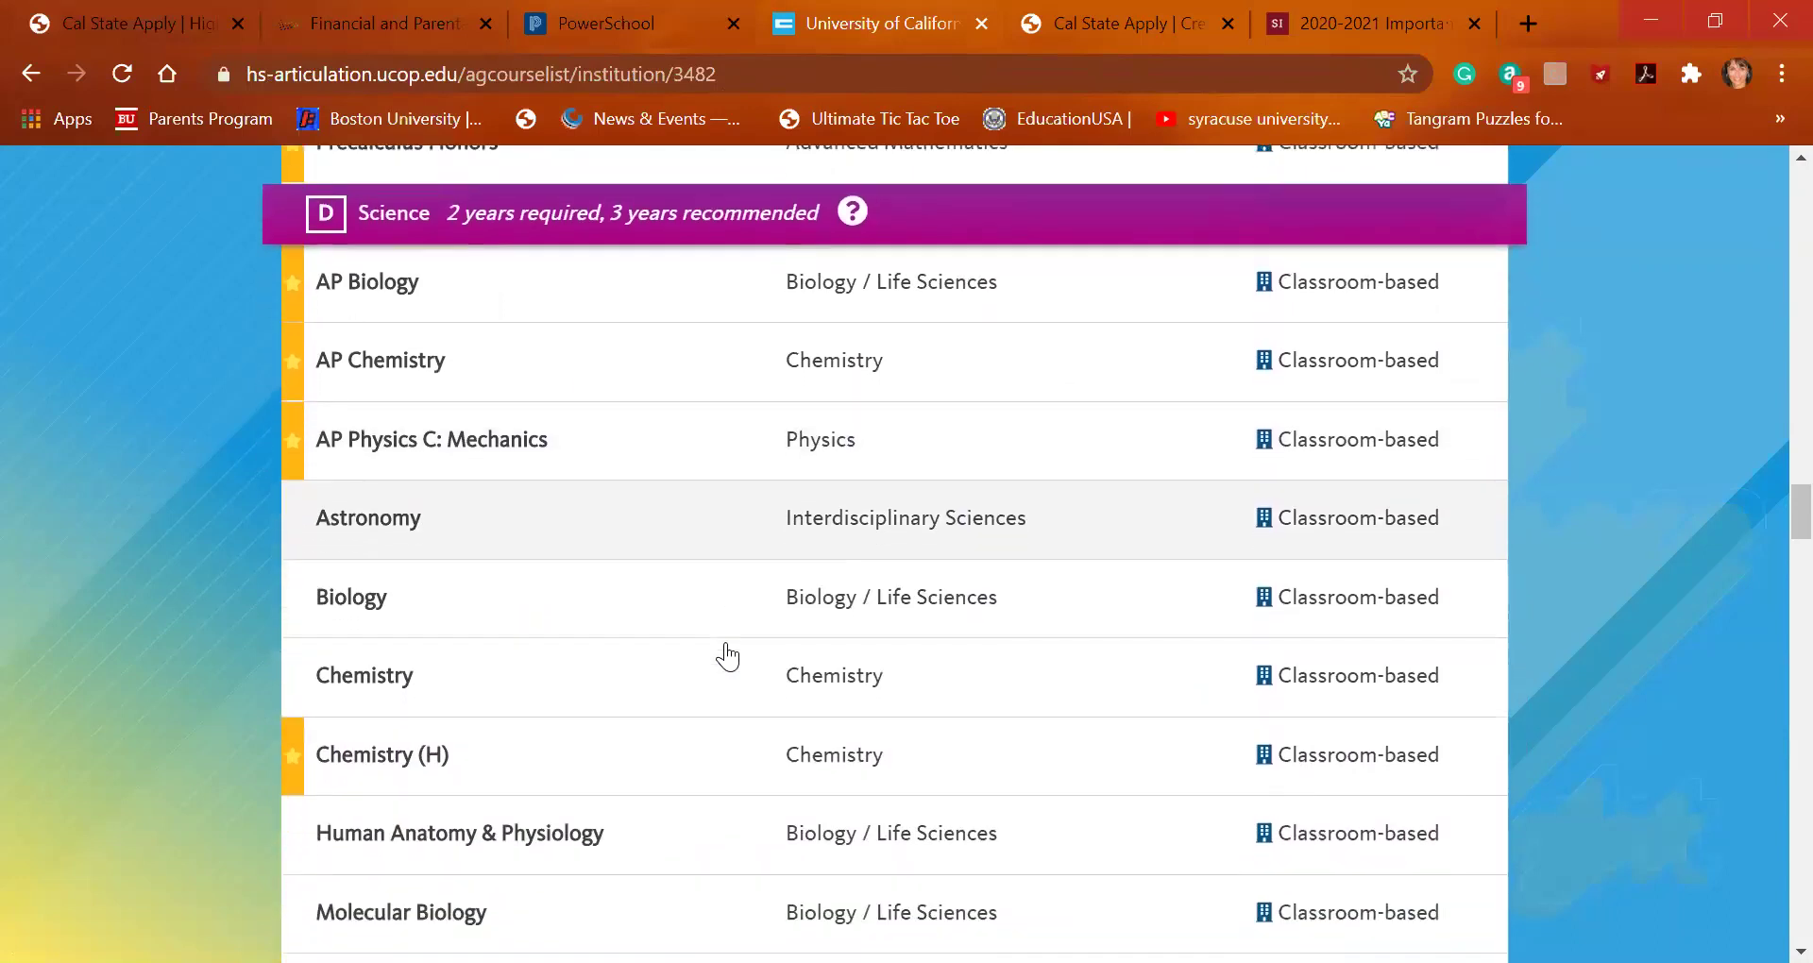
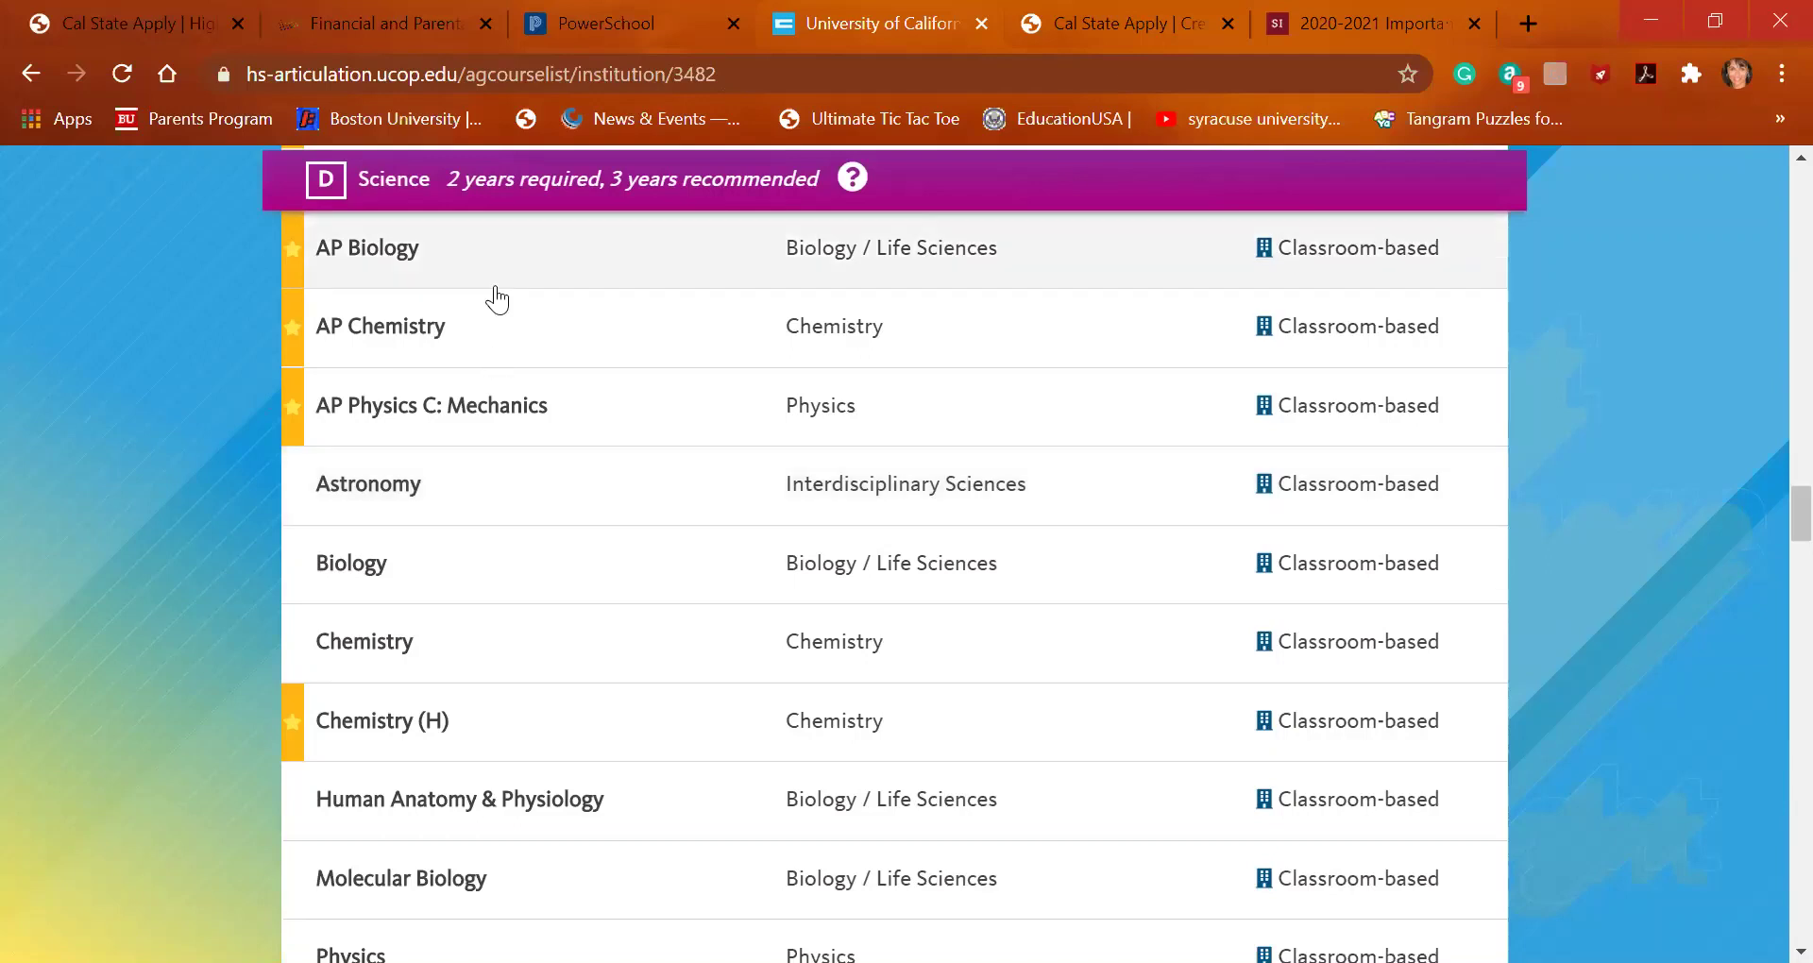
# Enter Biology as a third 9th Grade course, graded C+ for Fall and D+ for Spring, and save it
pyautogui.click(136, 26)
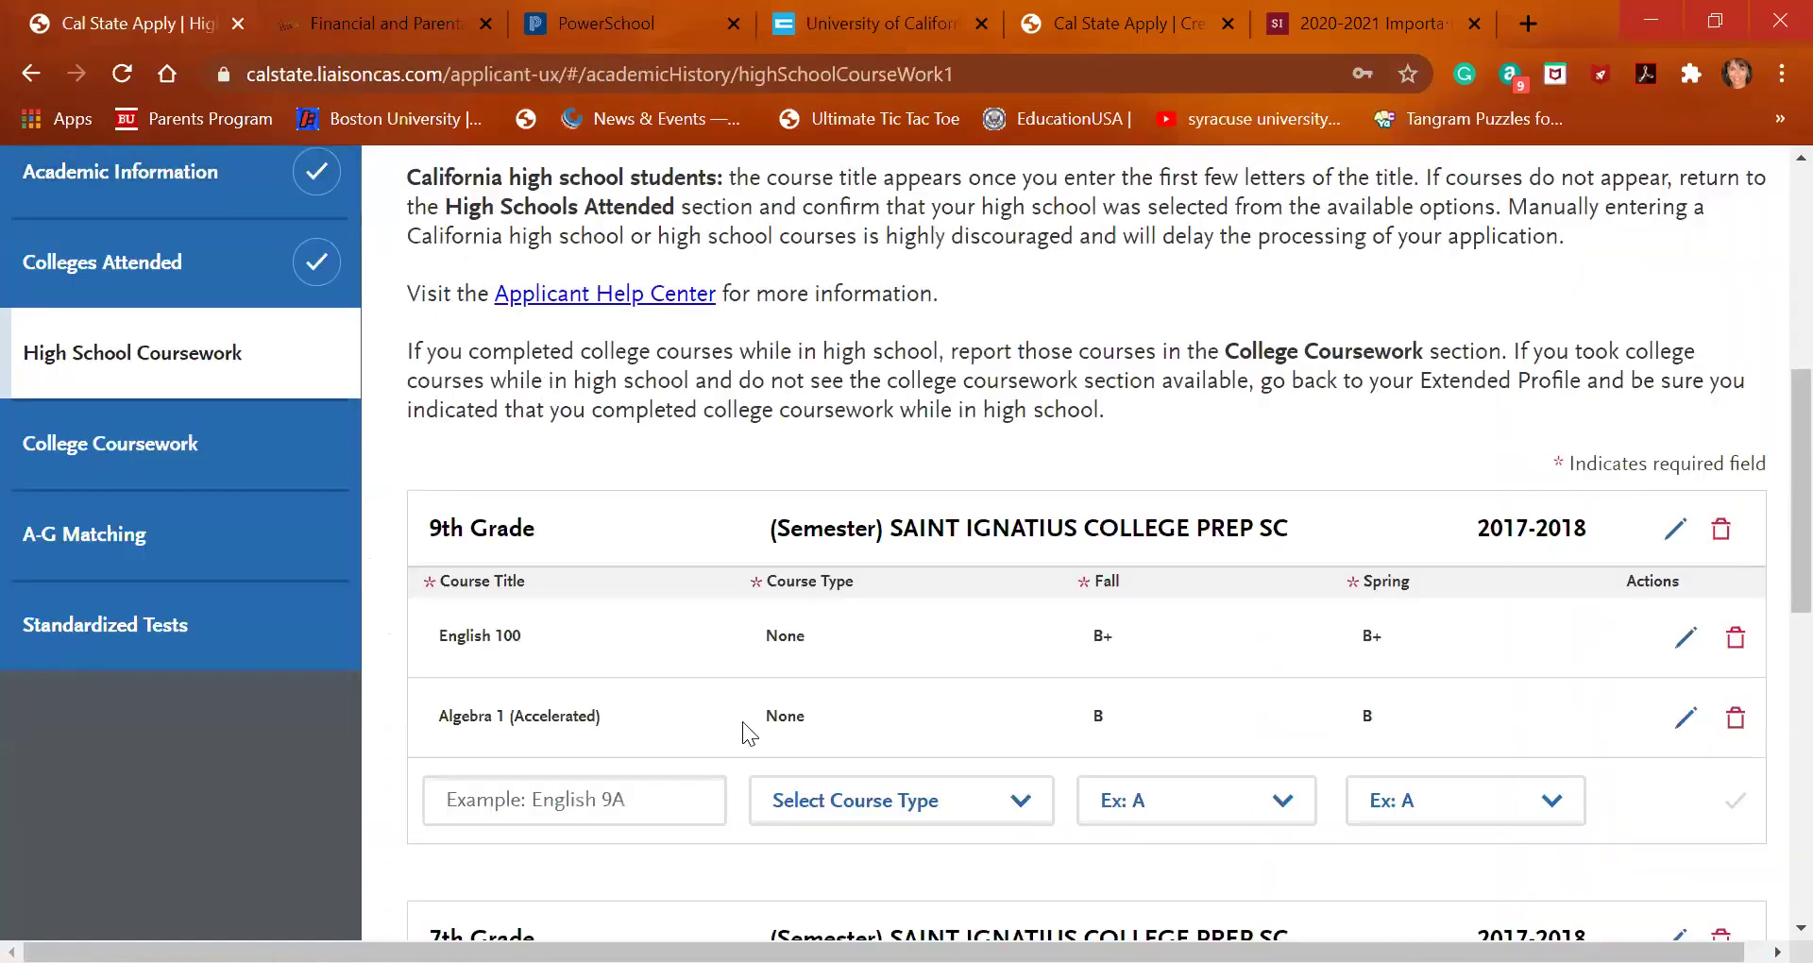
pyautogui.scroll(-1, 746, 728)
pyautogui.click(670, 718)
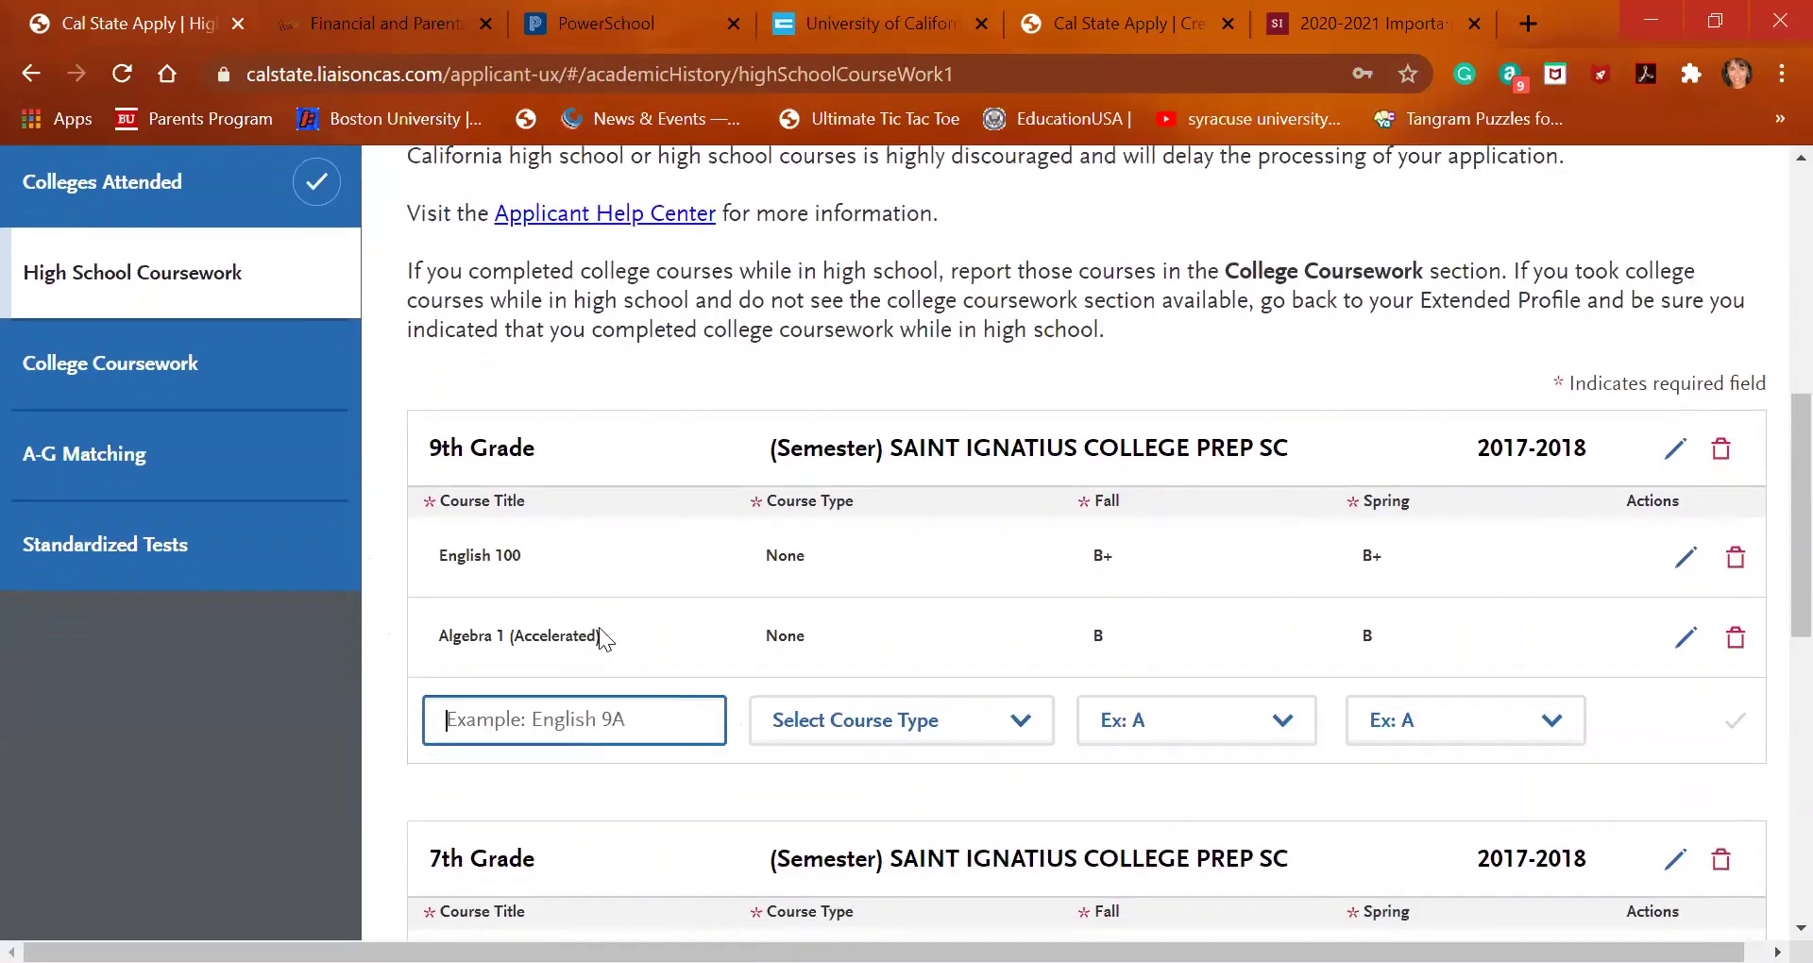
pyautogui.write('bio')
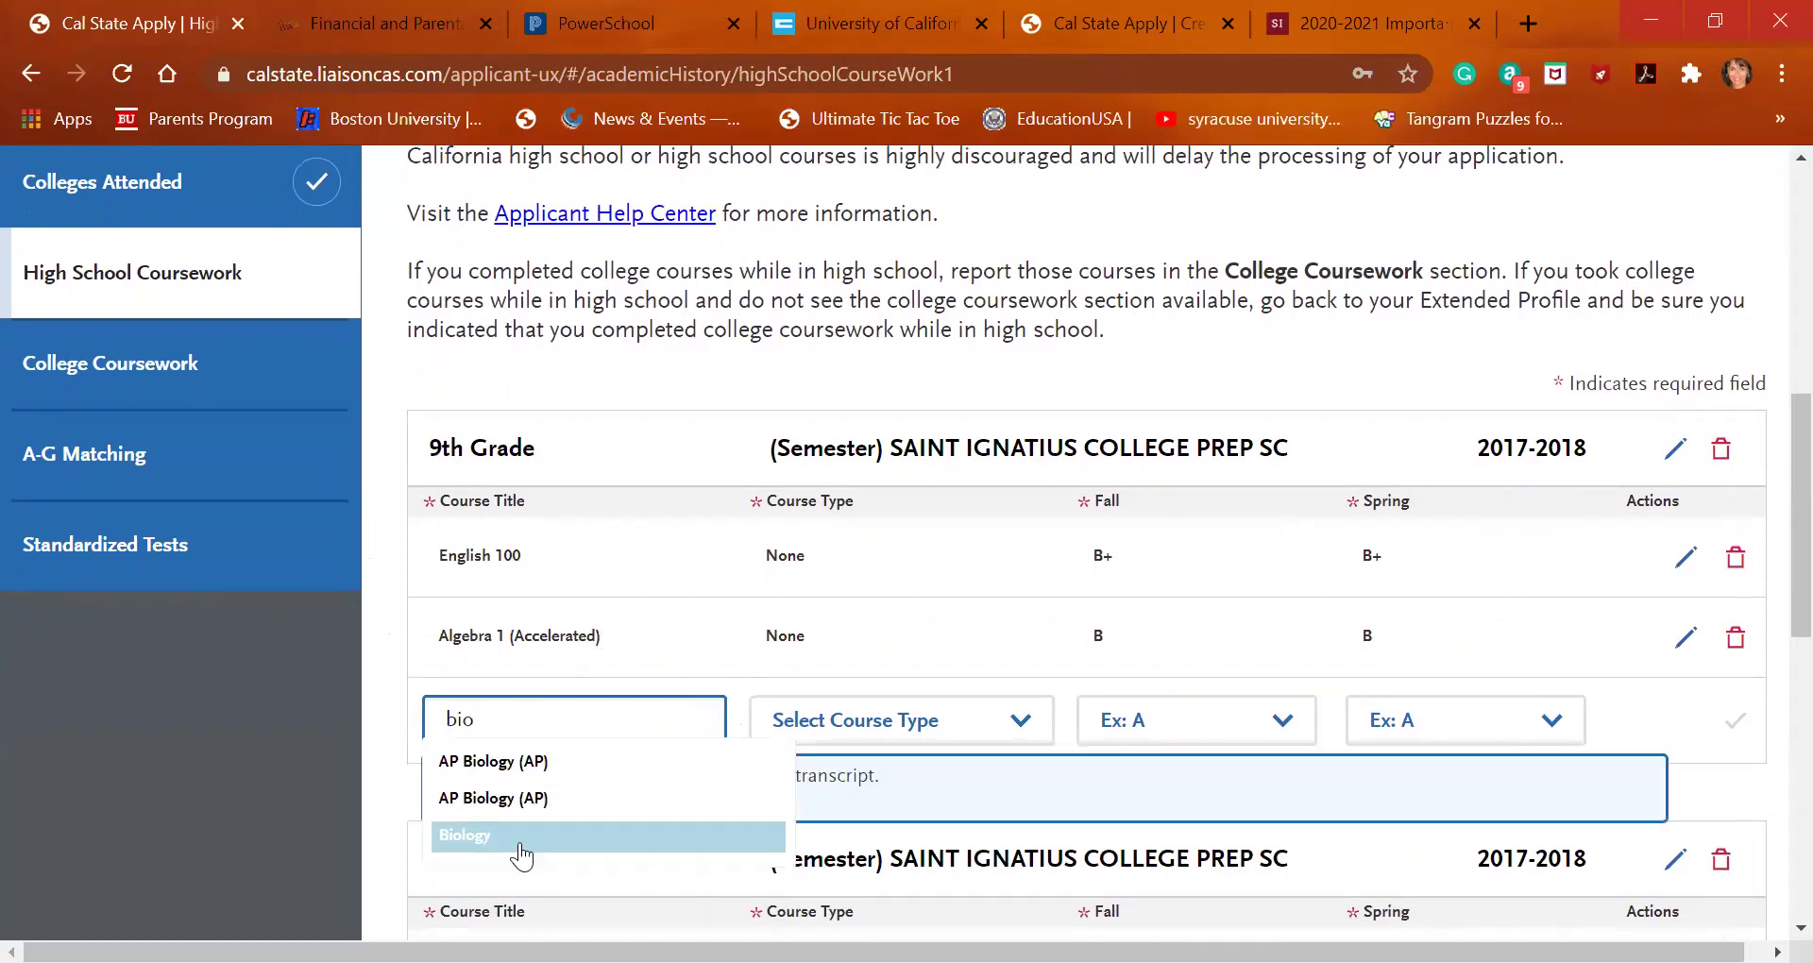
pyautogui.click(527, 833)
pyautogui.click(1232, 715)
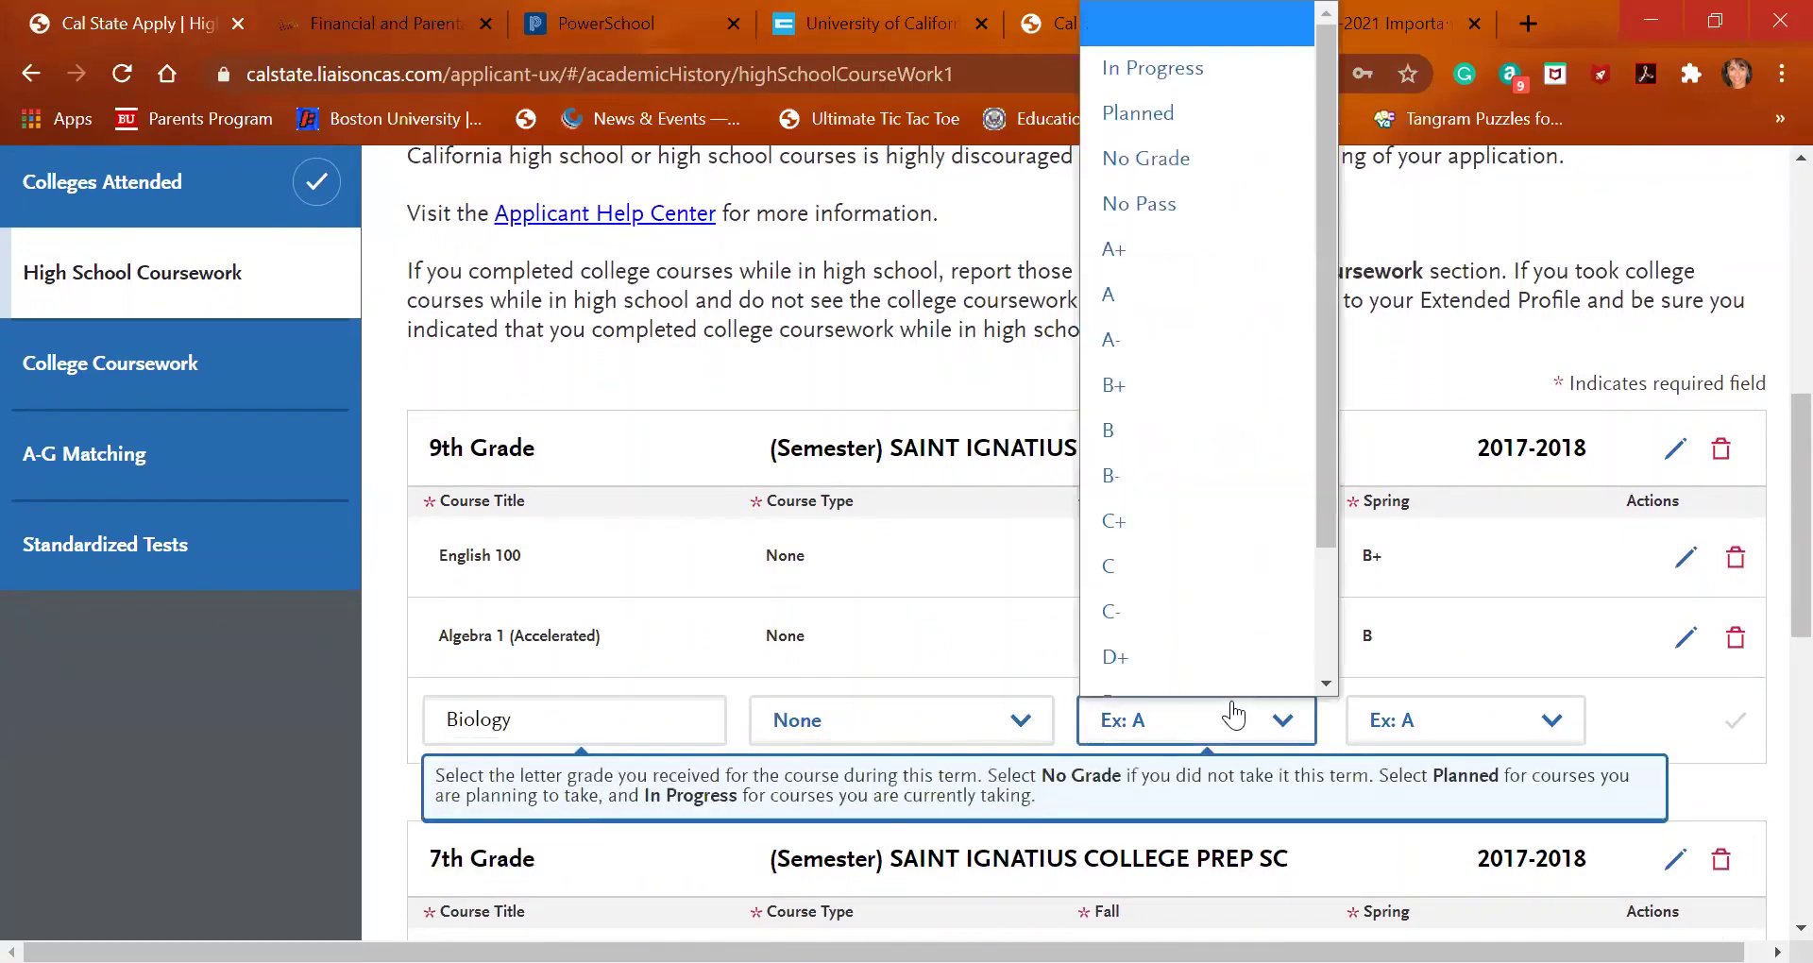
pyautogui.click(1210, 472)
pyautogui.click(1447, 727)
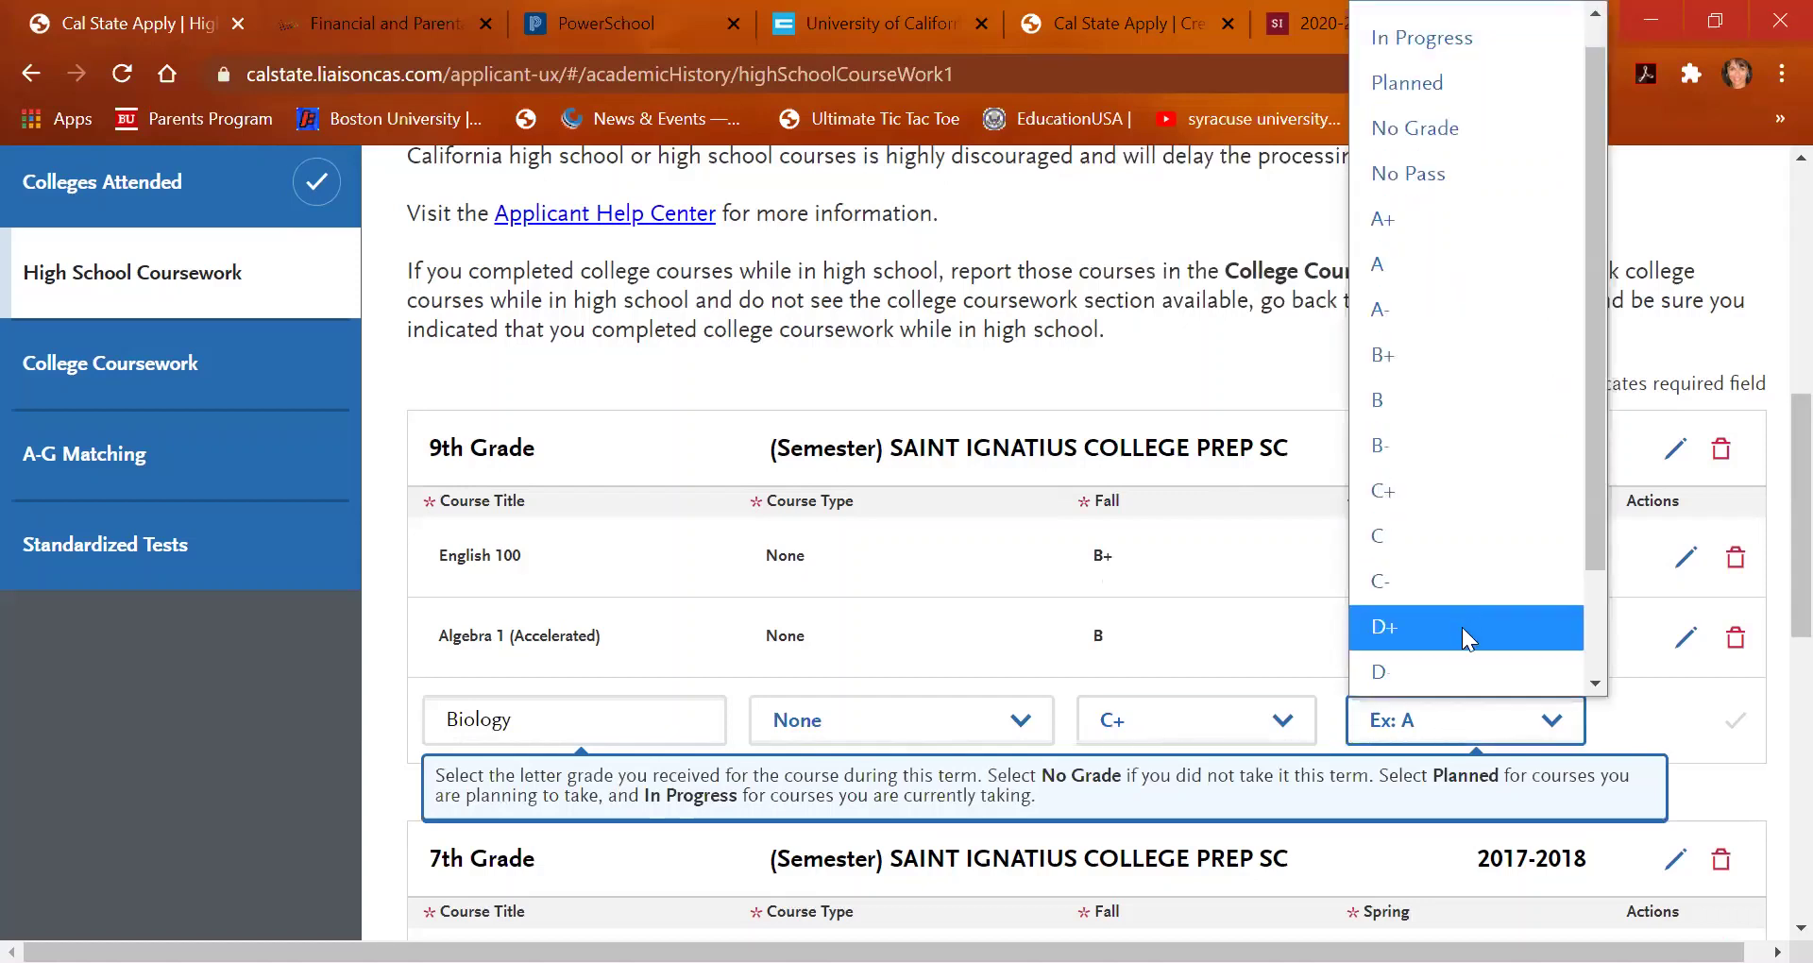
pyautogui.click(1462, 631)
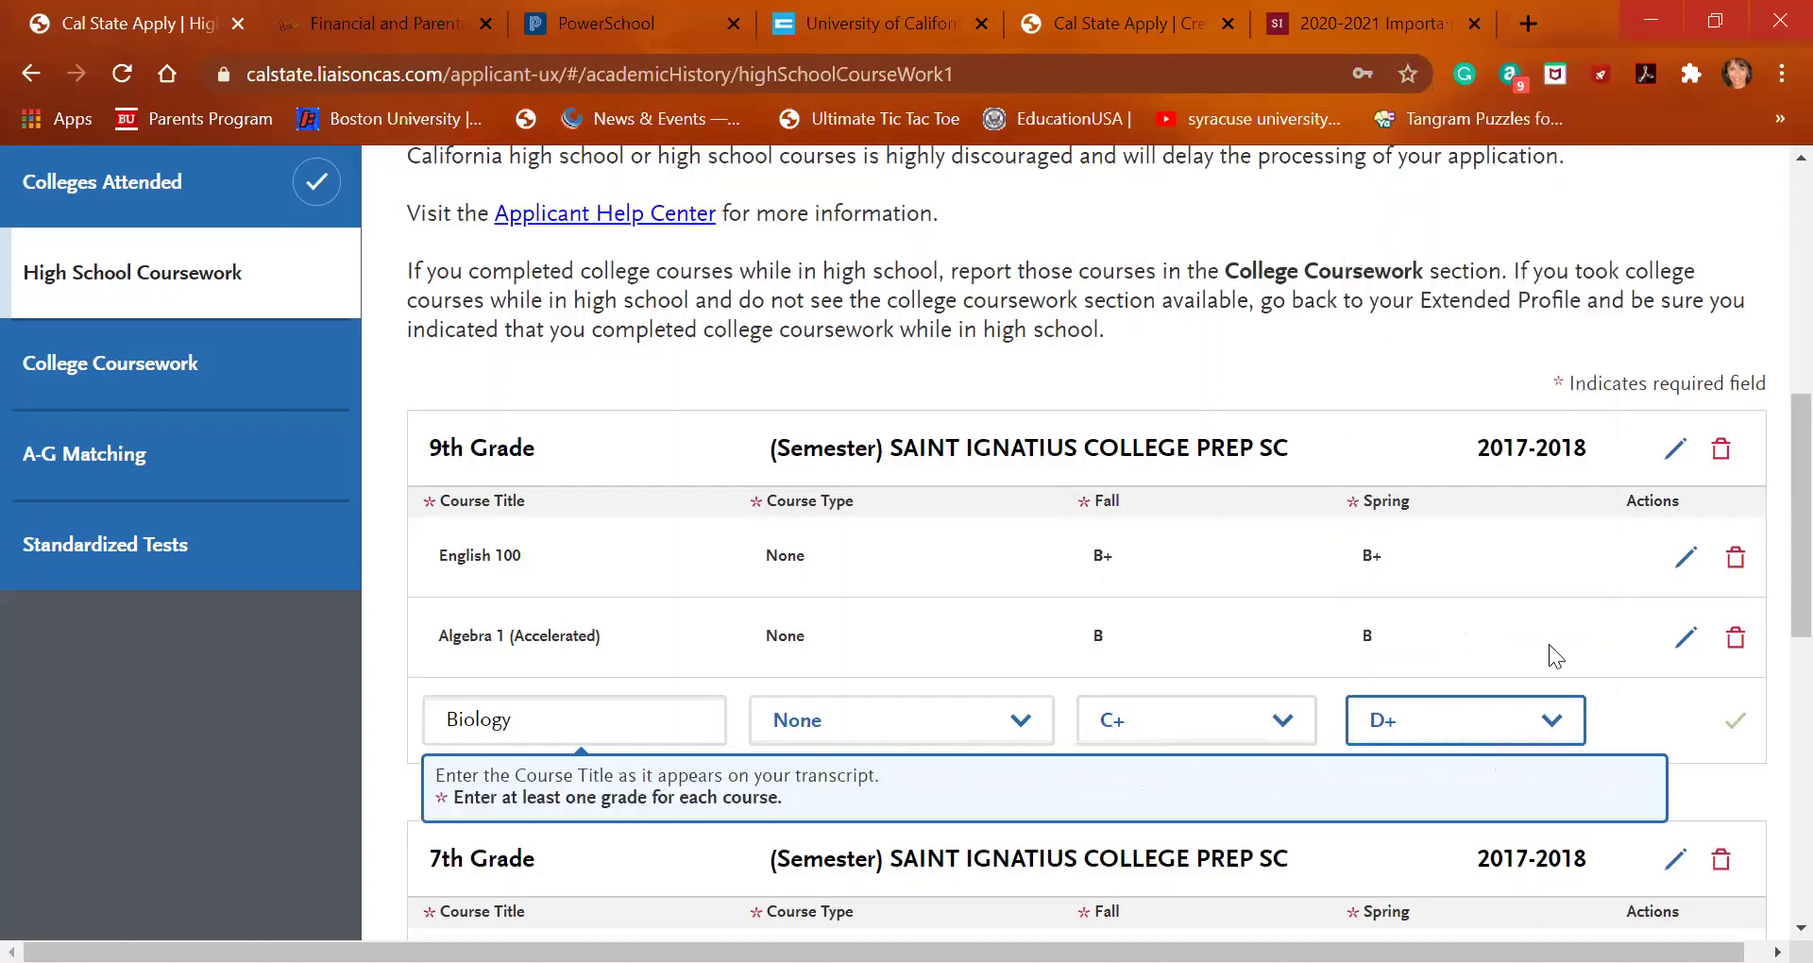
pyautogui.click(1735, 723)
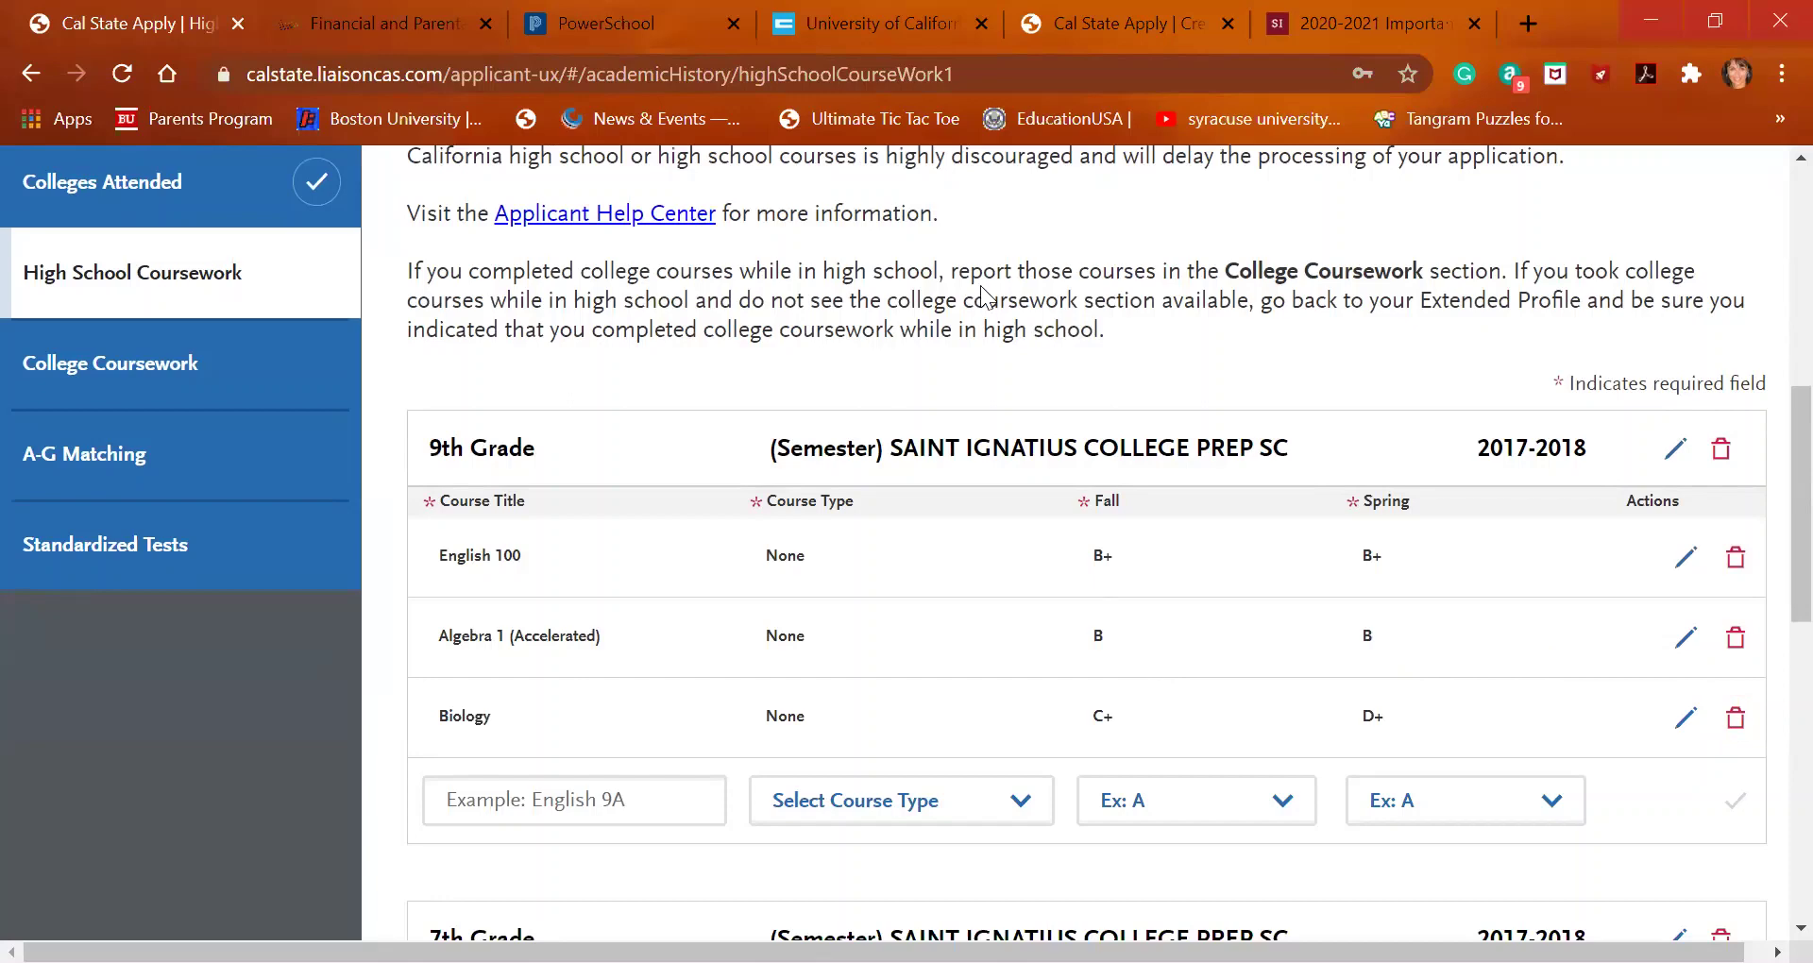
# Look up the Latin courses in the UC A-G list, then return to the coursework page
pyautogui.click(849, 36)
pyautogui.scroll(-9, 777, 537)
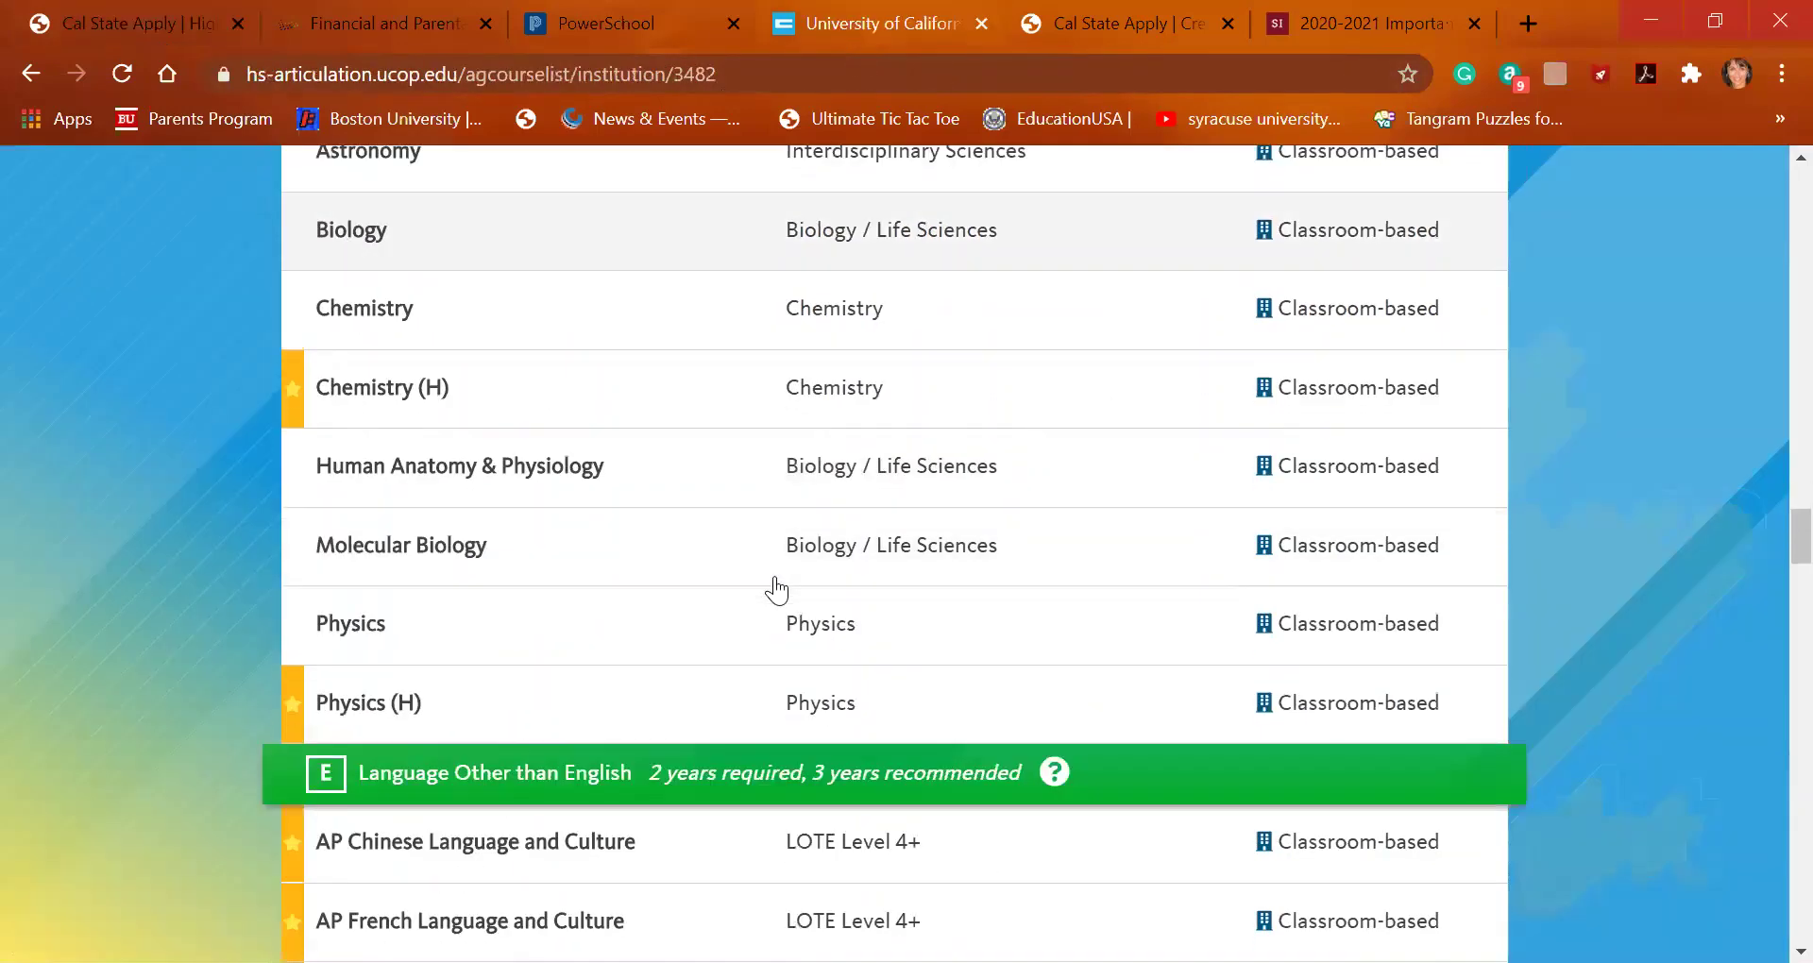
pyautogui.scroll(-2, 775, 591)
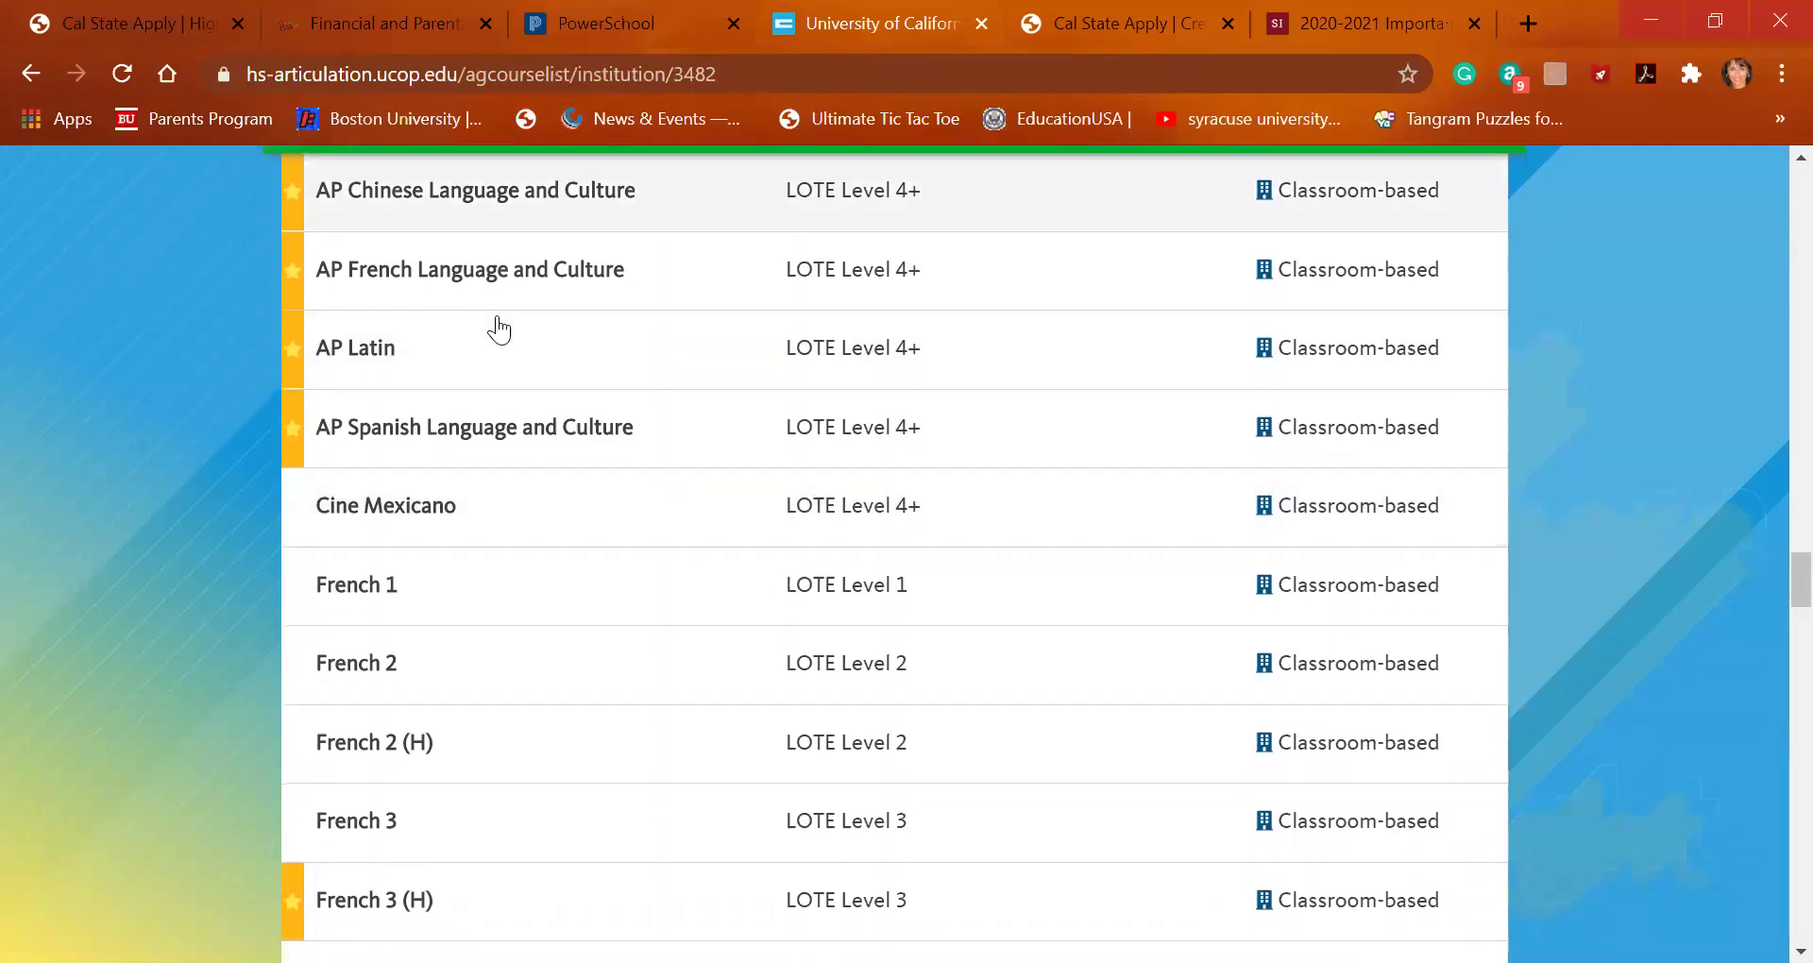
pyautogui.click(144, 29)
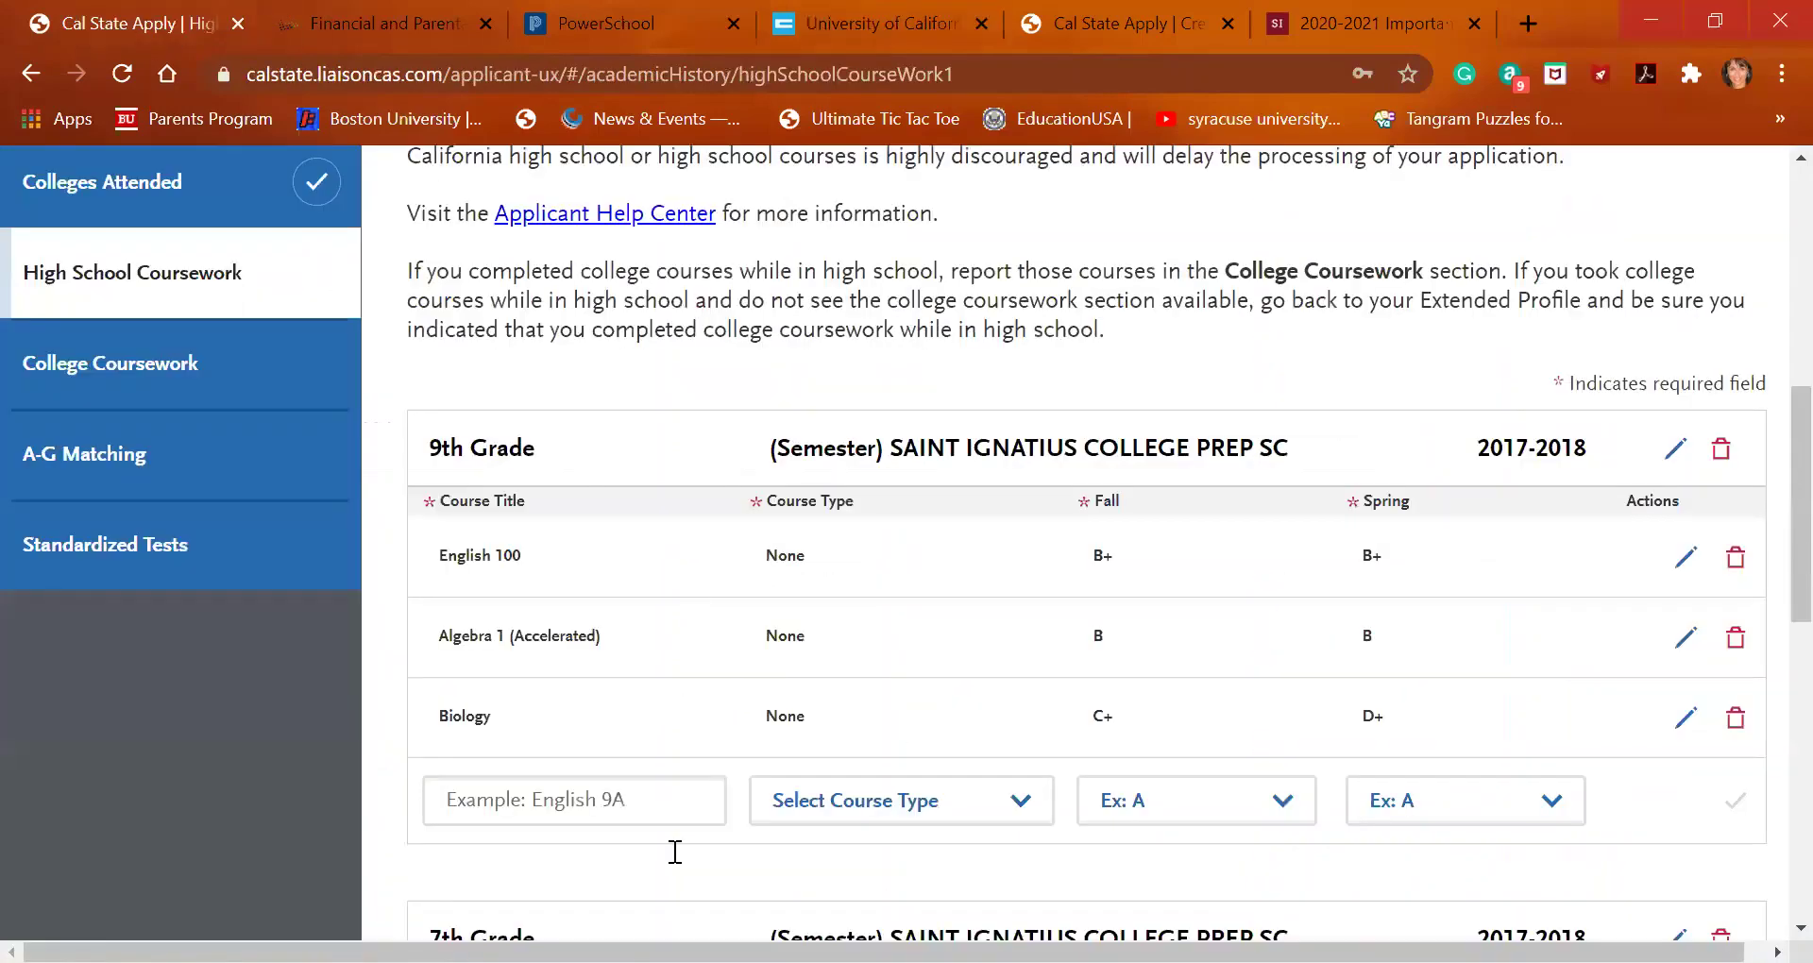
# Add Latin 1 with D+ for Fall and B for Spring, then go back to the UC A-G list
pyautogui.click(629, 799)
pyautogui.write('latin')
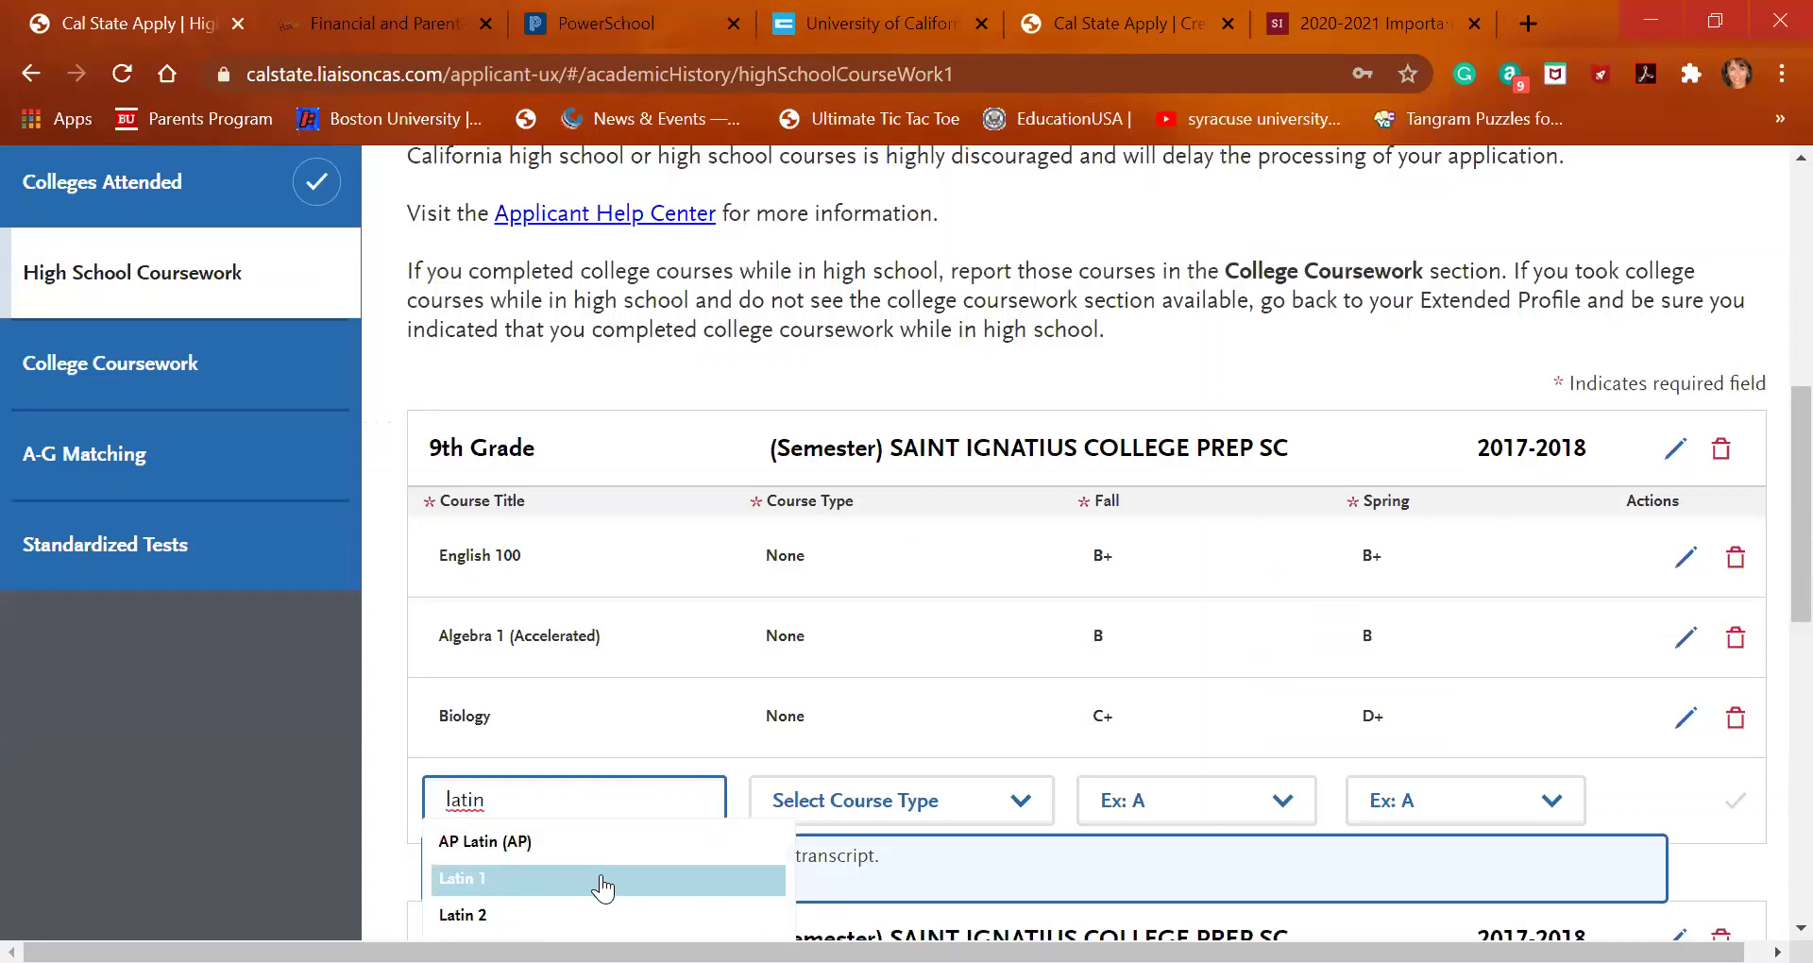
pyautogui.click(598, 882)
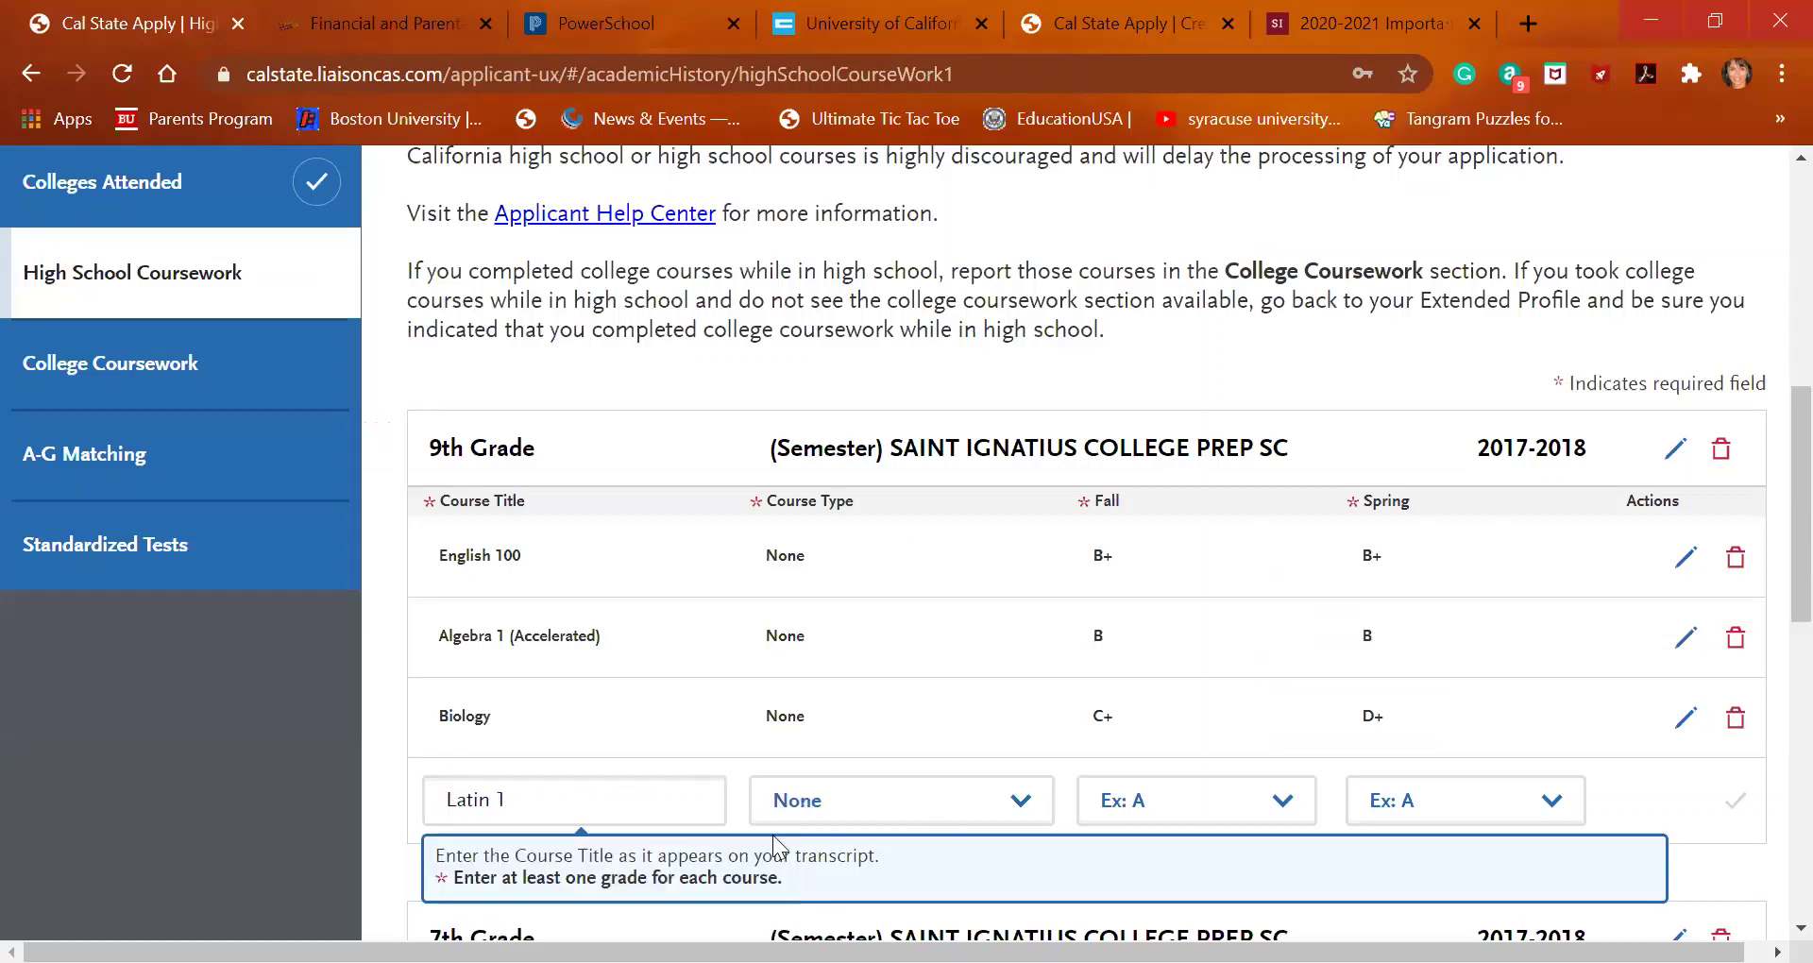
pyautogui.click(1224, 818)
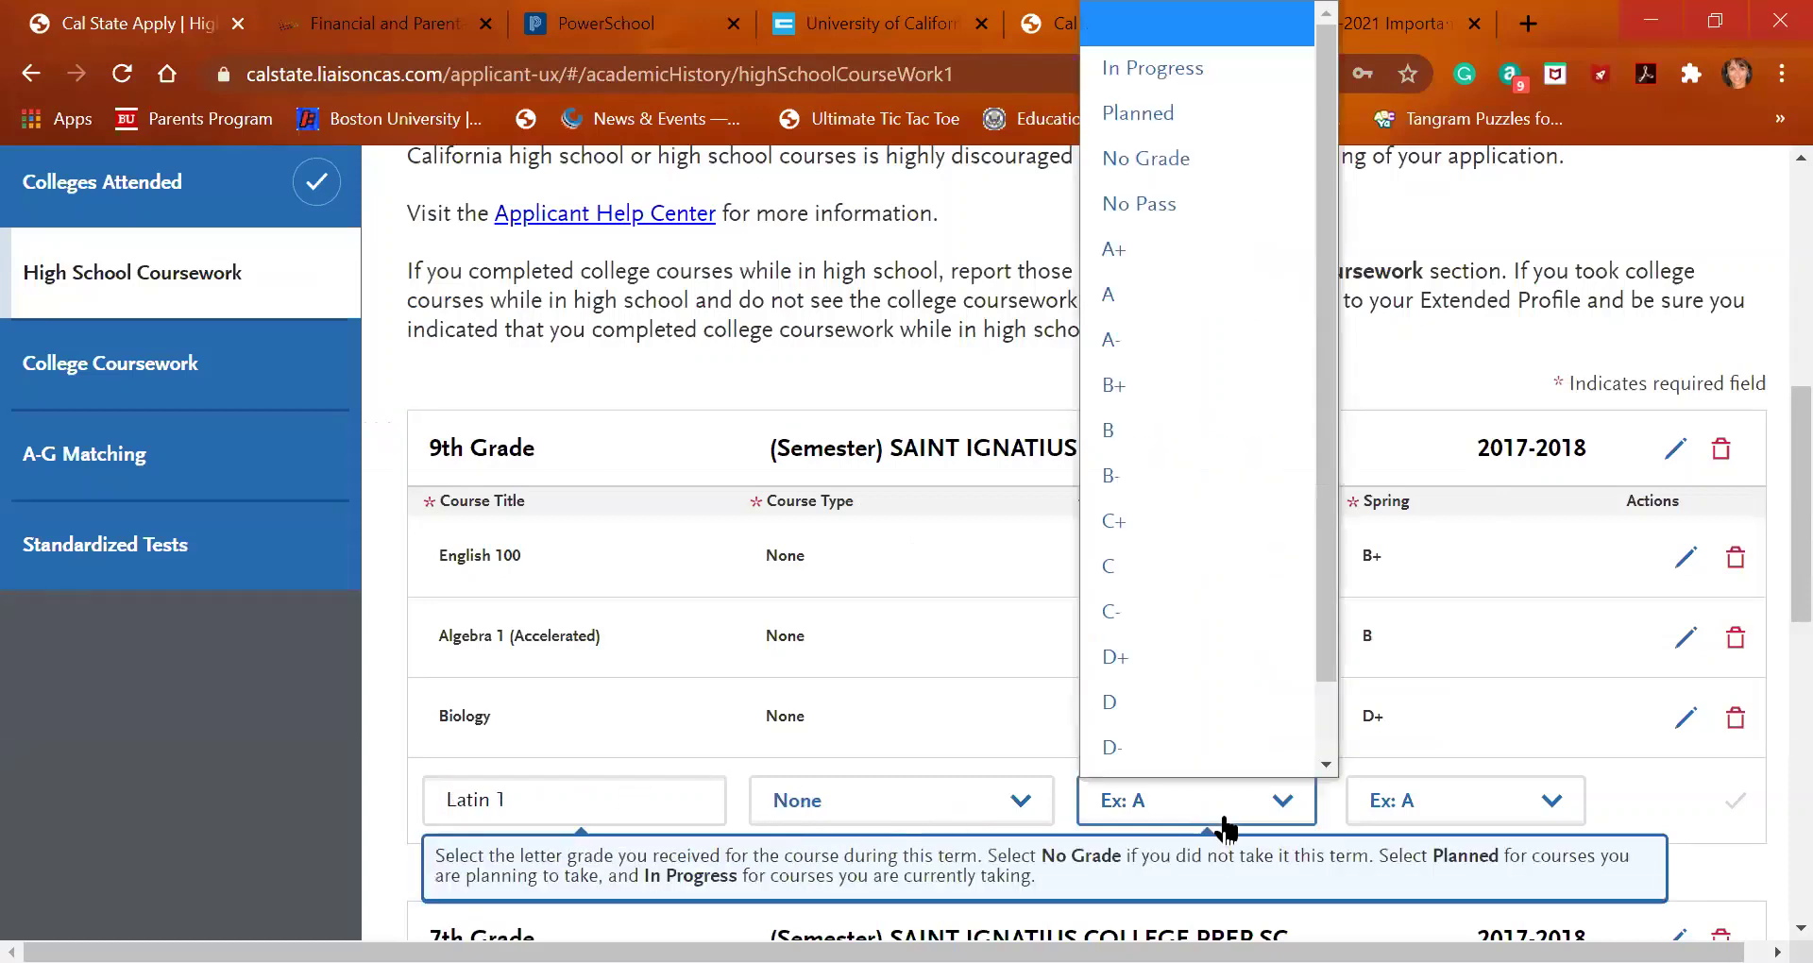
pyautogui.click(1207, 638)
pyautogui.click(1398, 812)
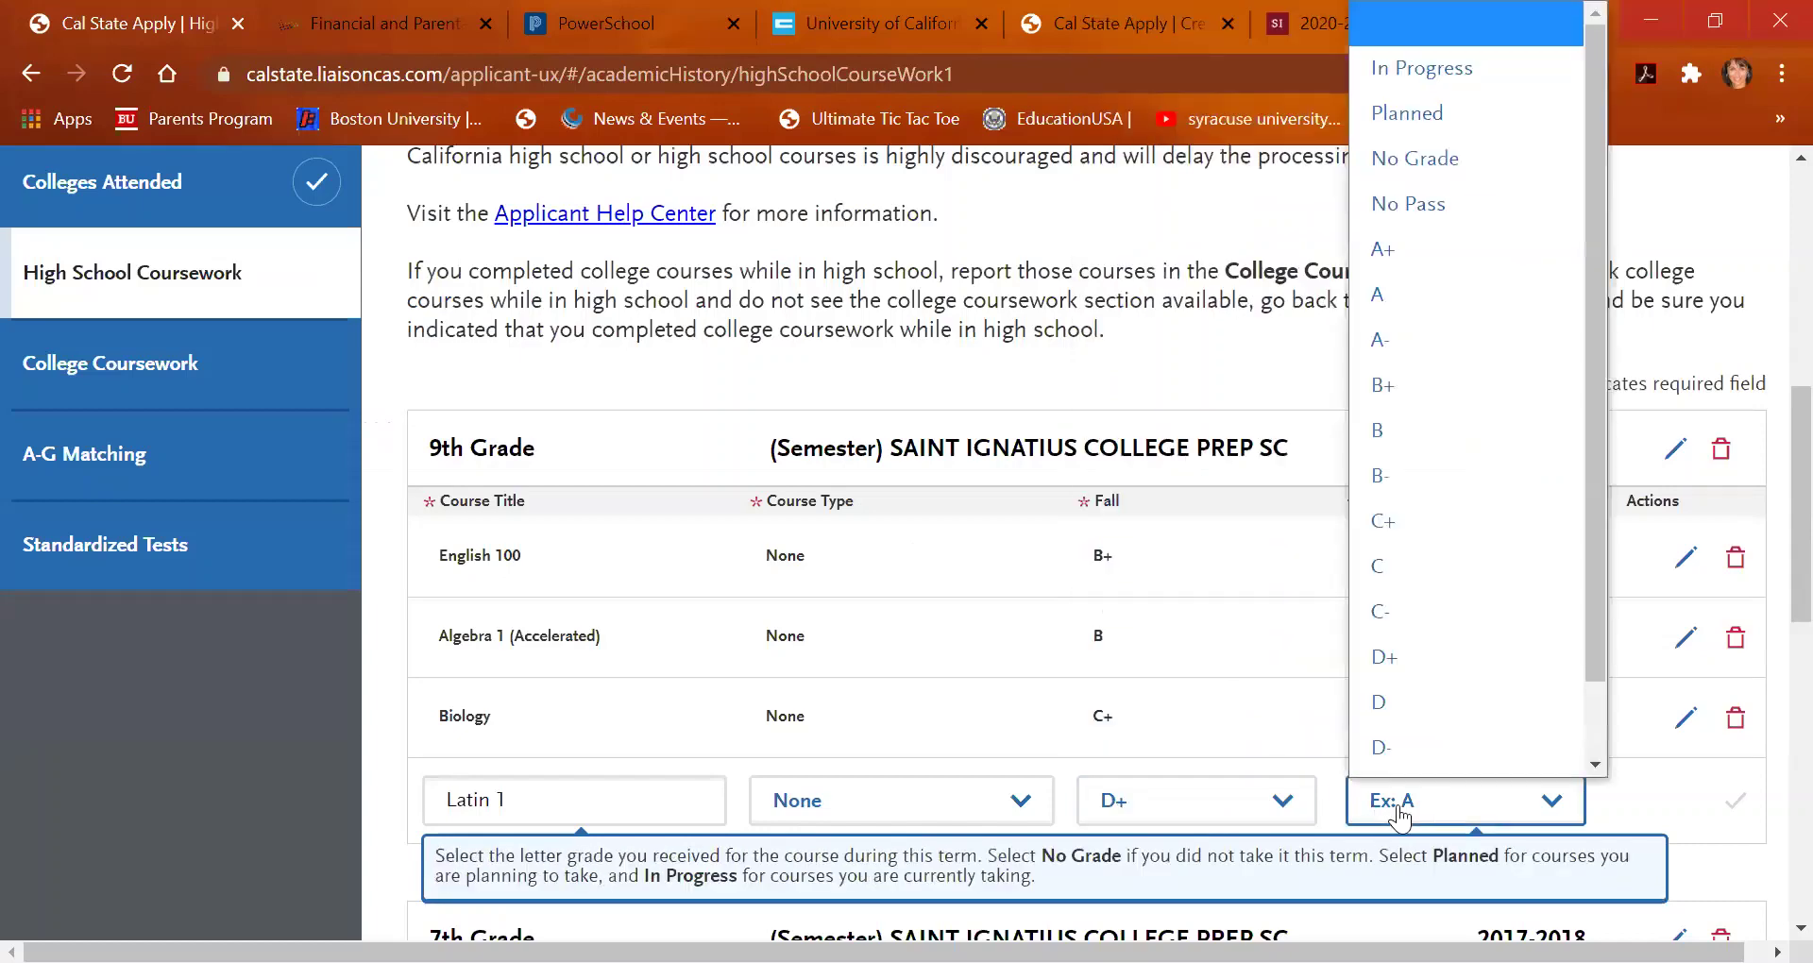
pyautogui.scroll(-1, 1424, 378)
pyautogui.click(1426, 378)
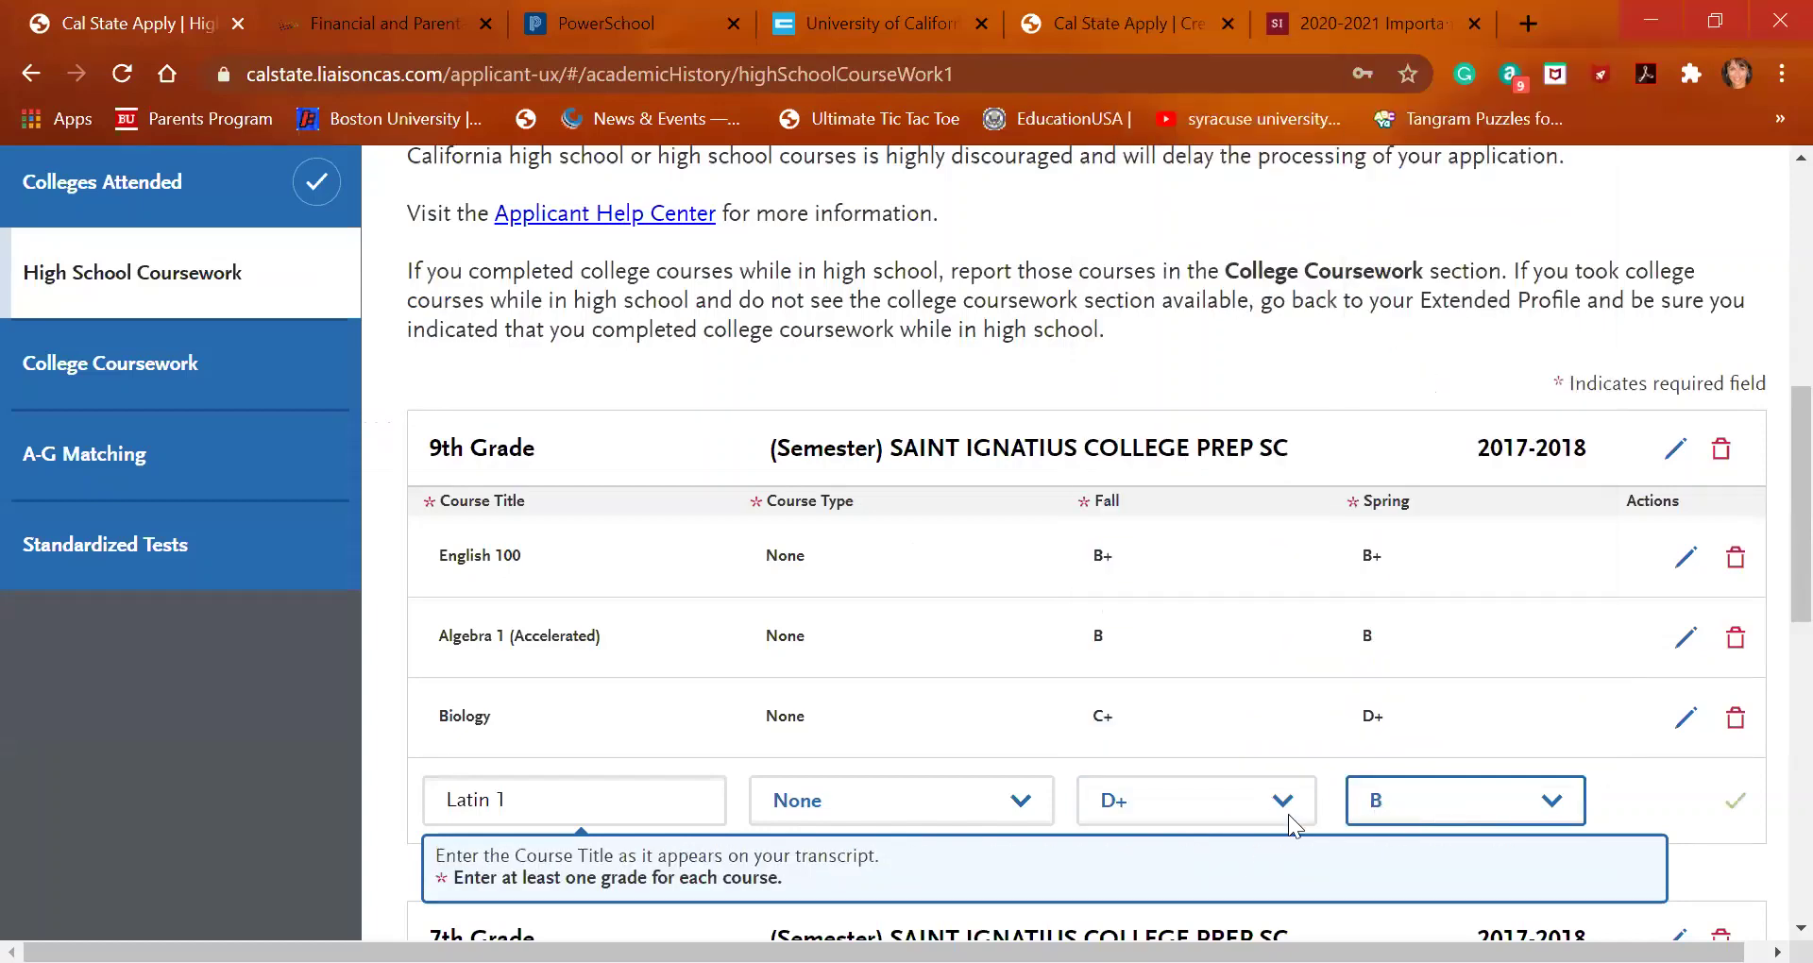
pyautogui.click(1733, 803)
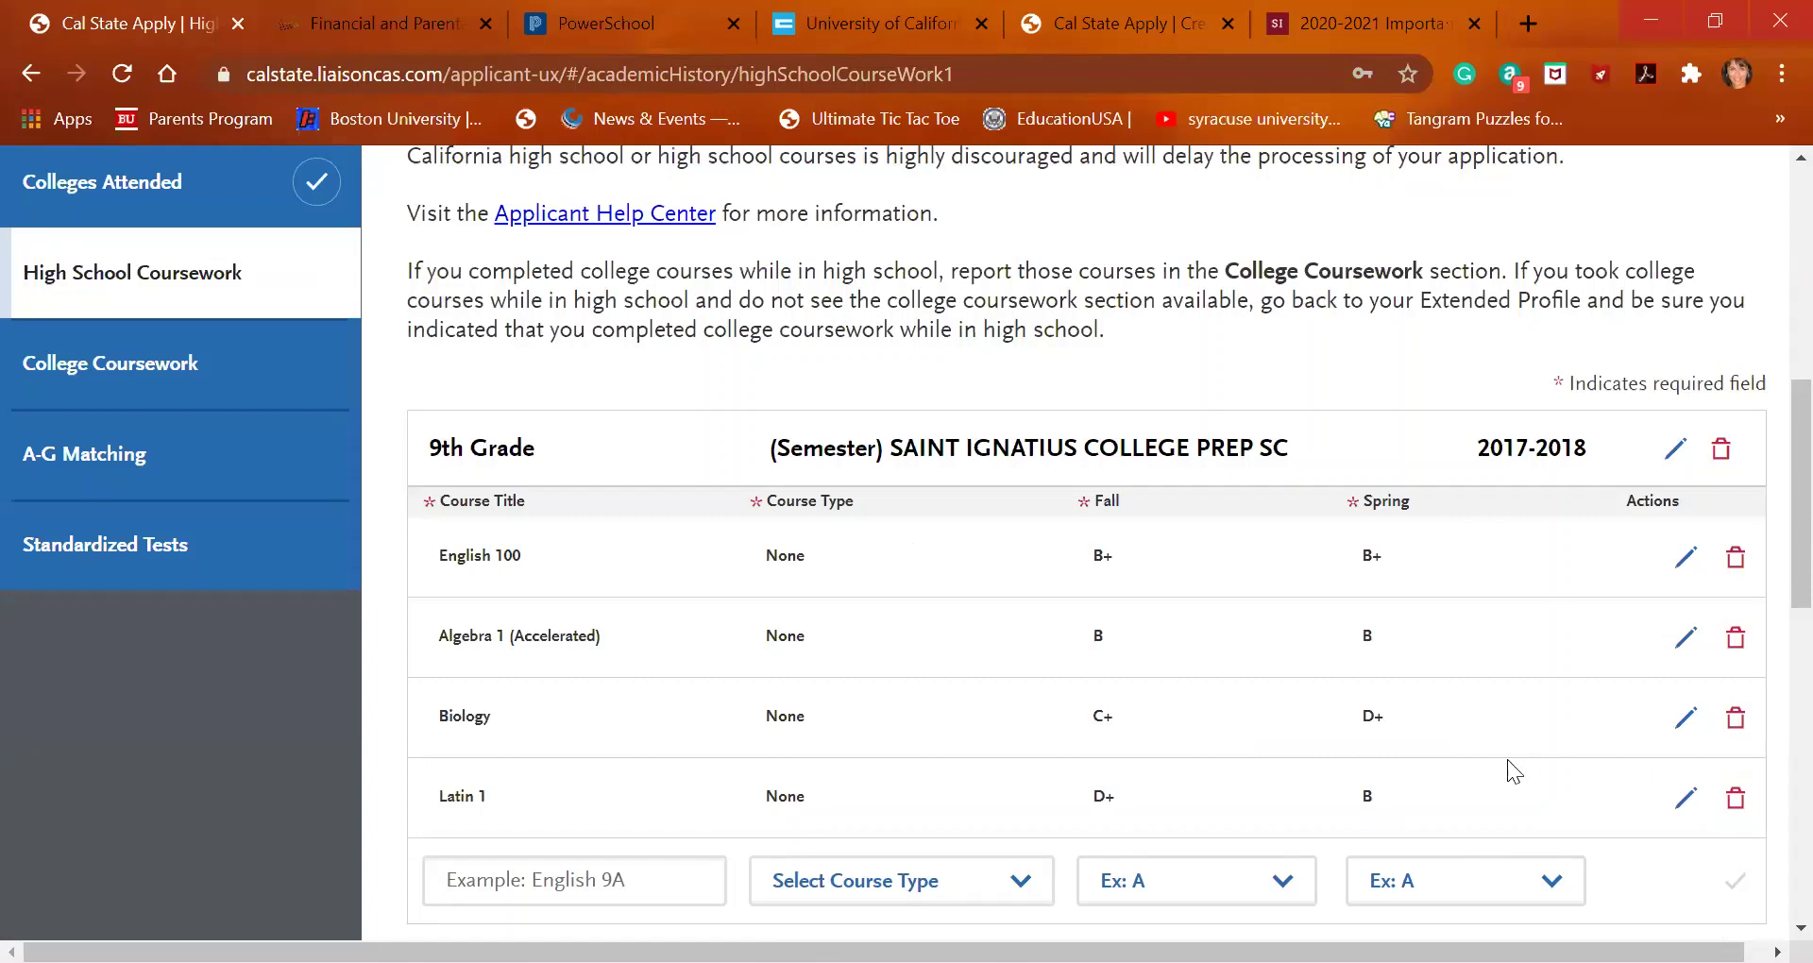
pyautogui.scroll(-1, 1300, 845)
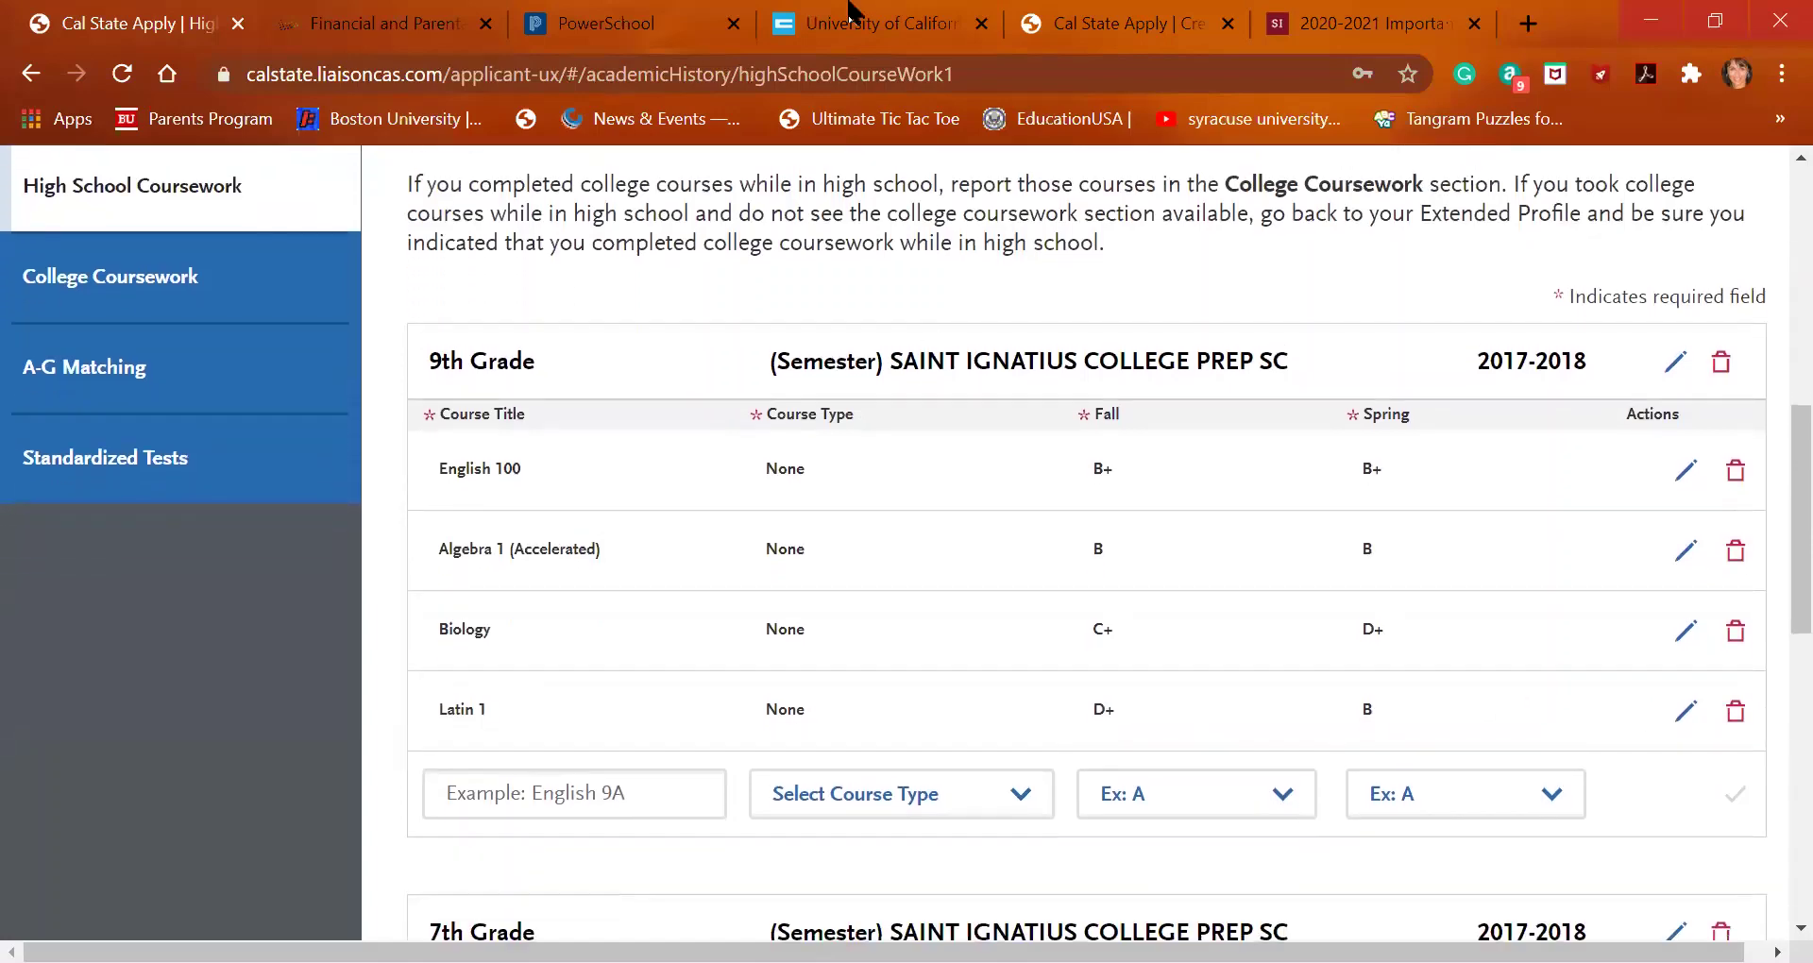
pyautogui.click(853, 16)
# Scroll the UC A-G list past the arts section to the College-Preparatory Elective (G) courses
pyautogui.scroll(-7, 604, 519)
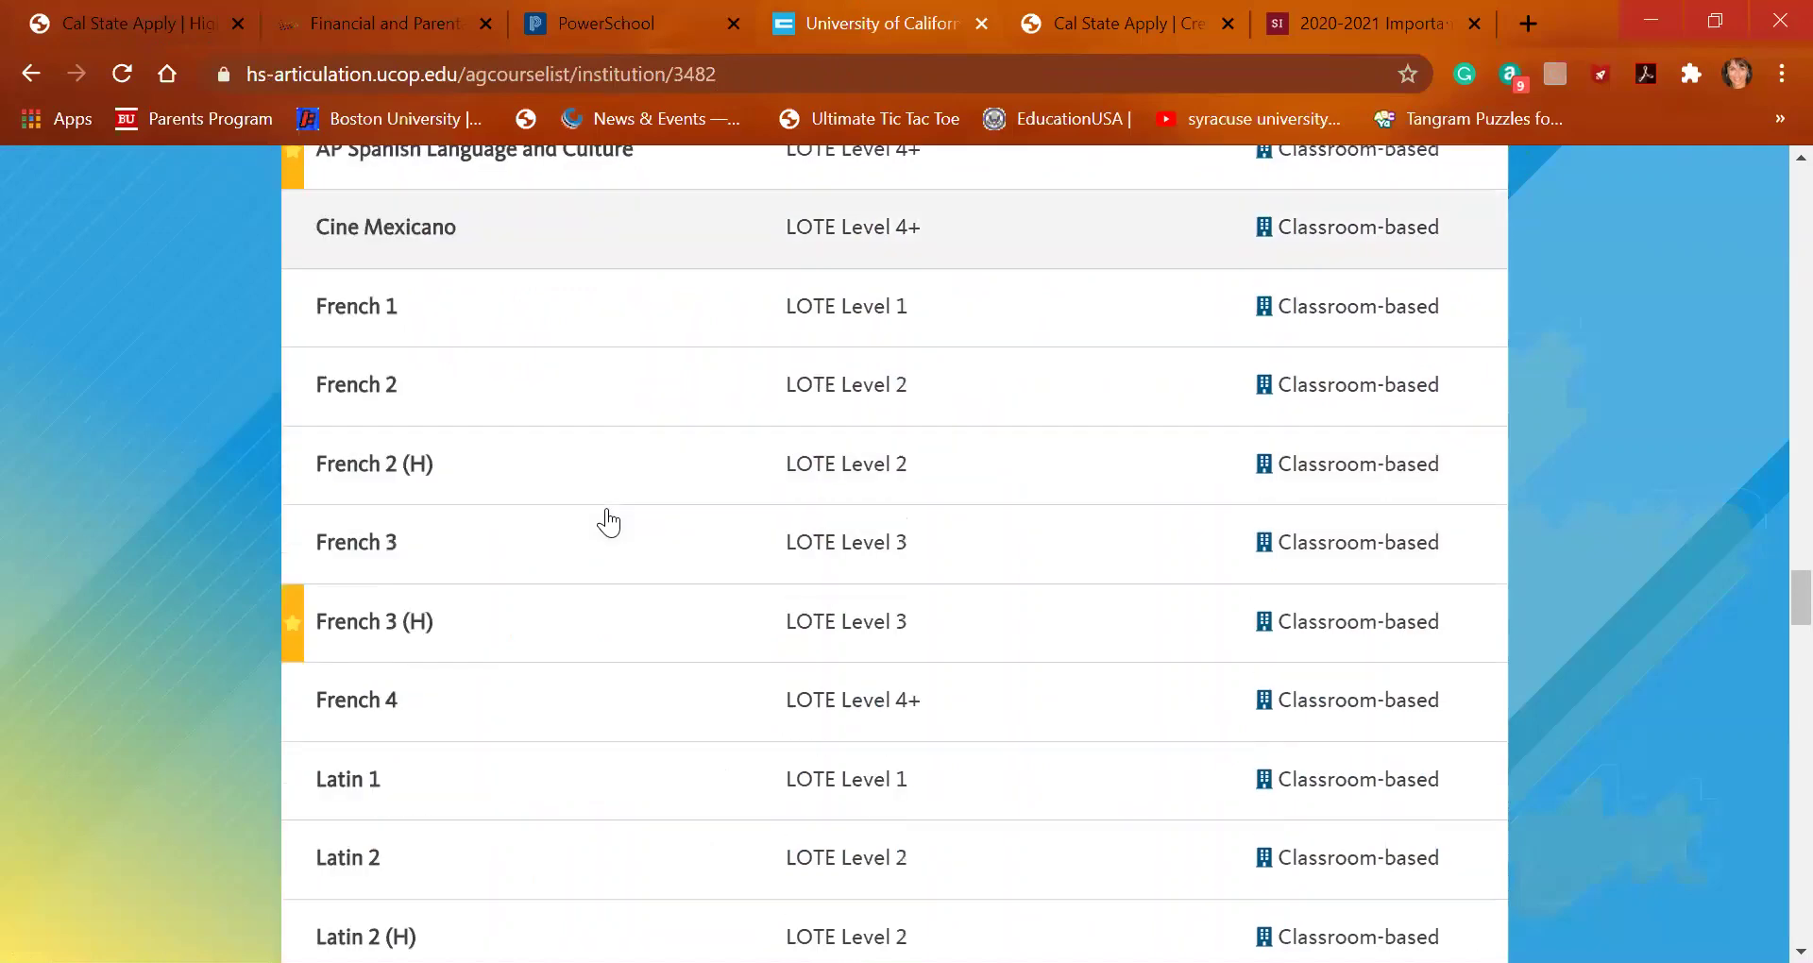
pyautogui.scroll(-15, 608, 522)
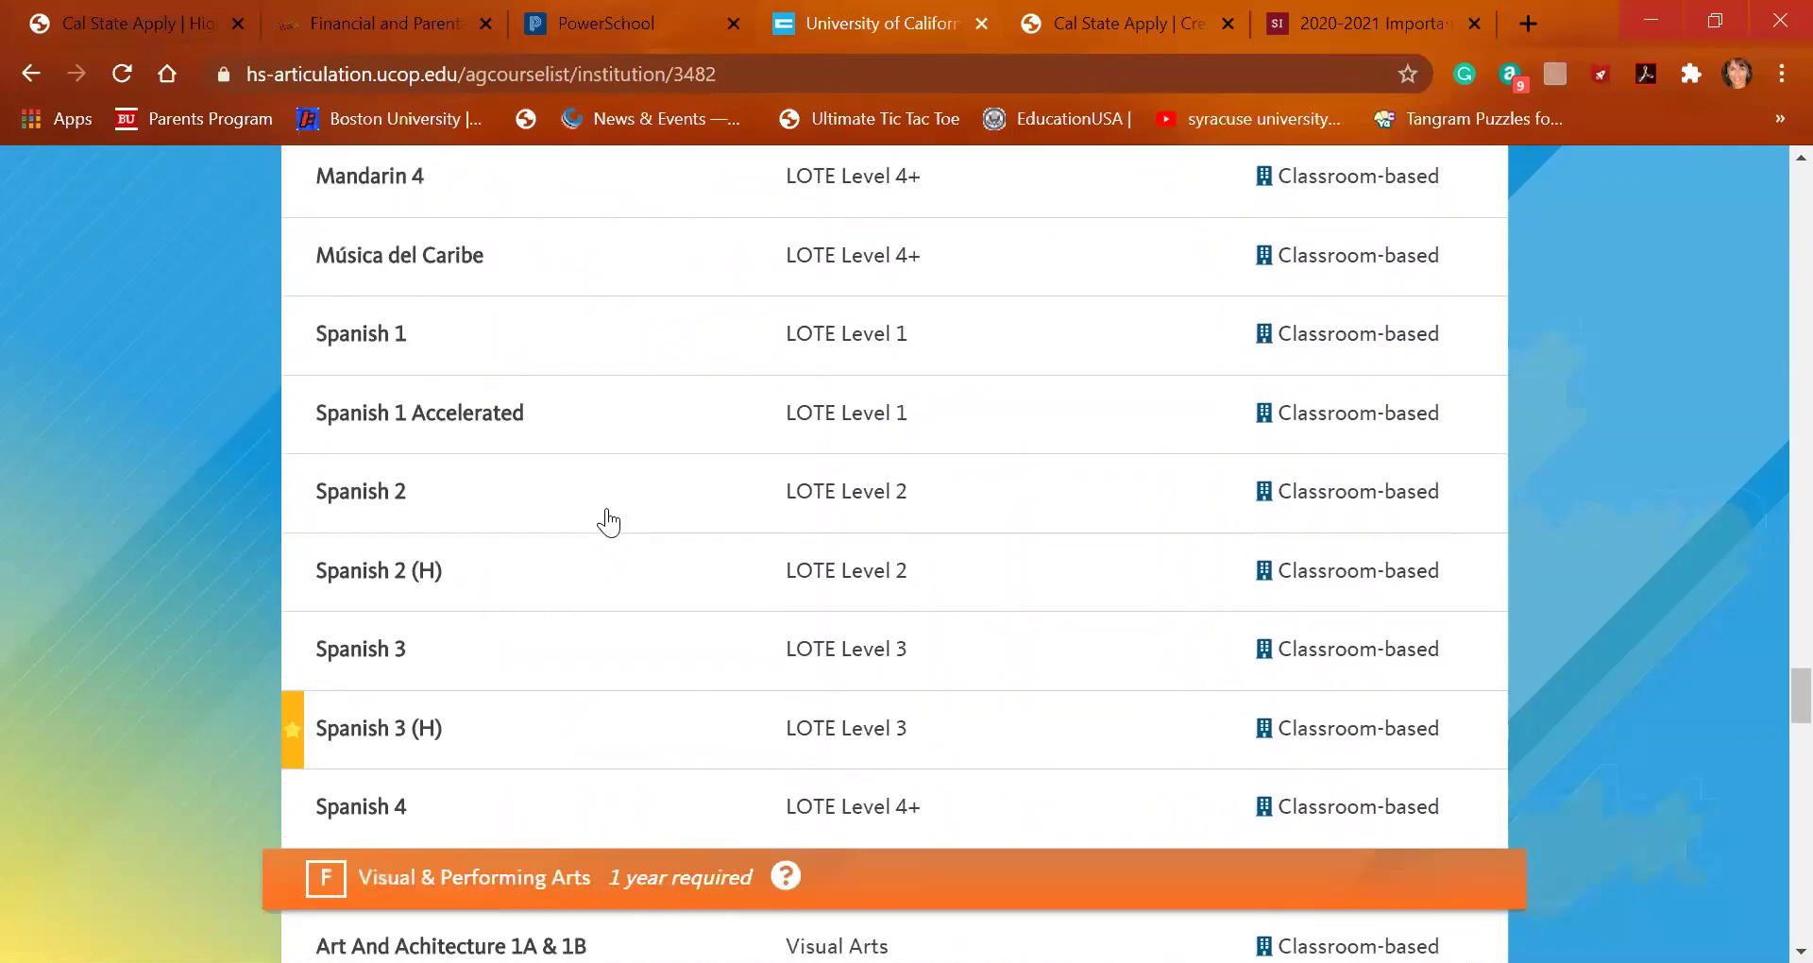
pyautogui.scroll(-3, 608, 522)
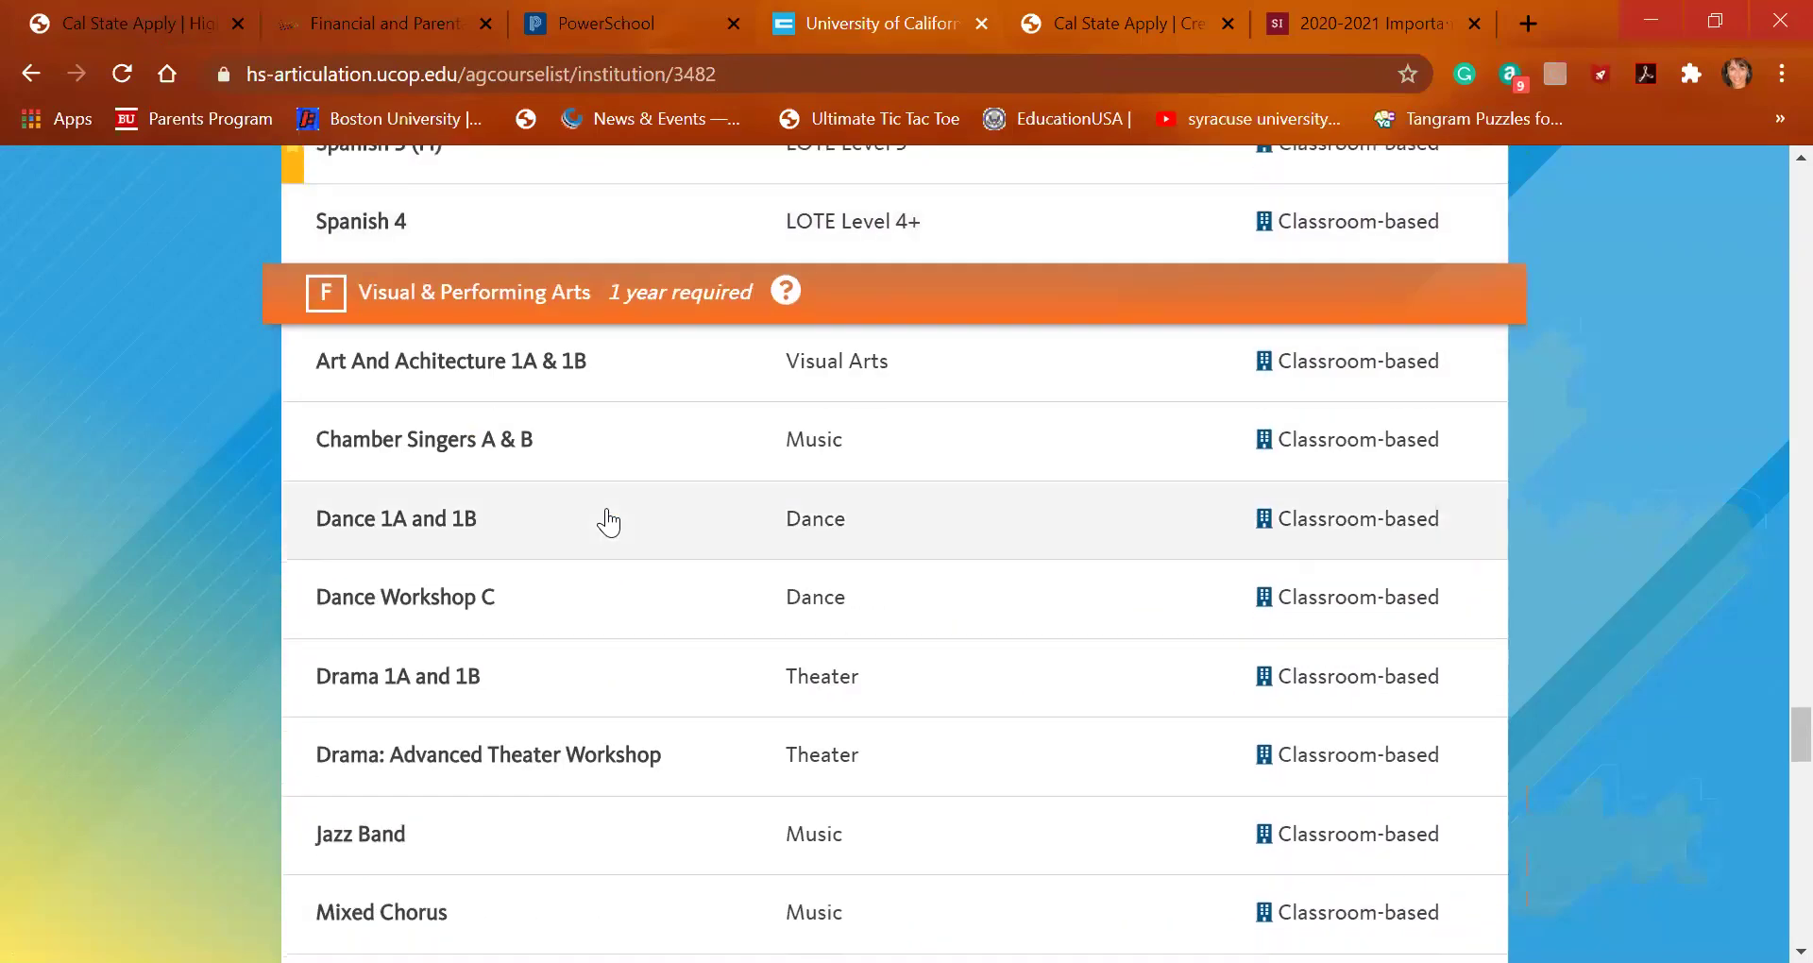
pyautogui.scroll(-1, 608, 521)
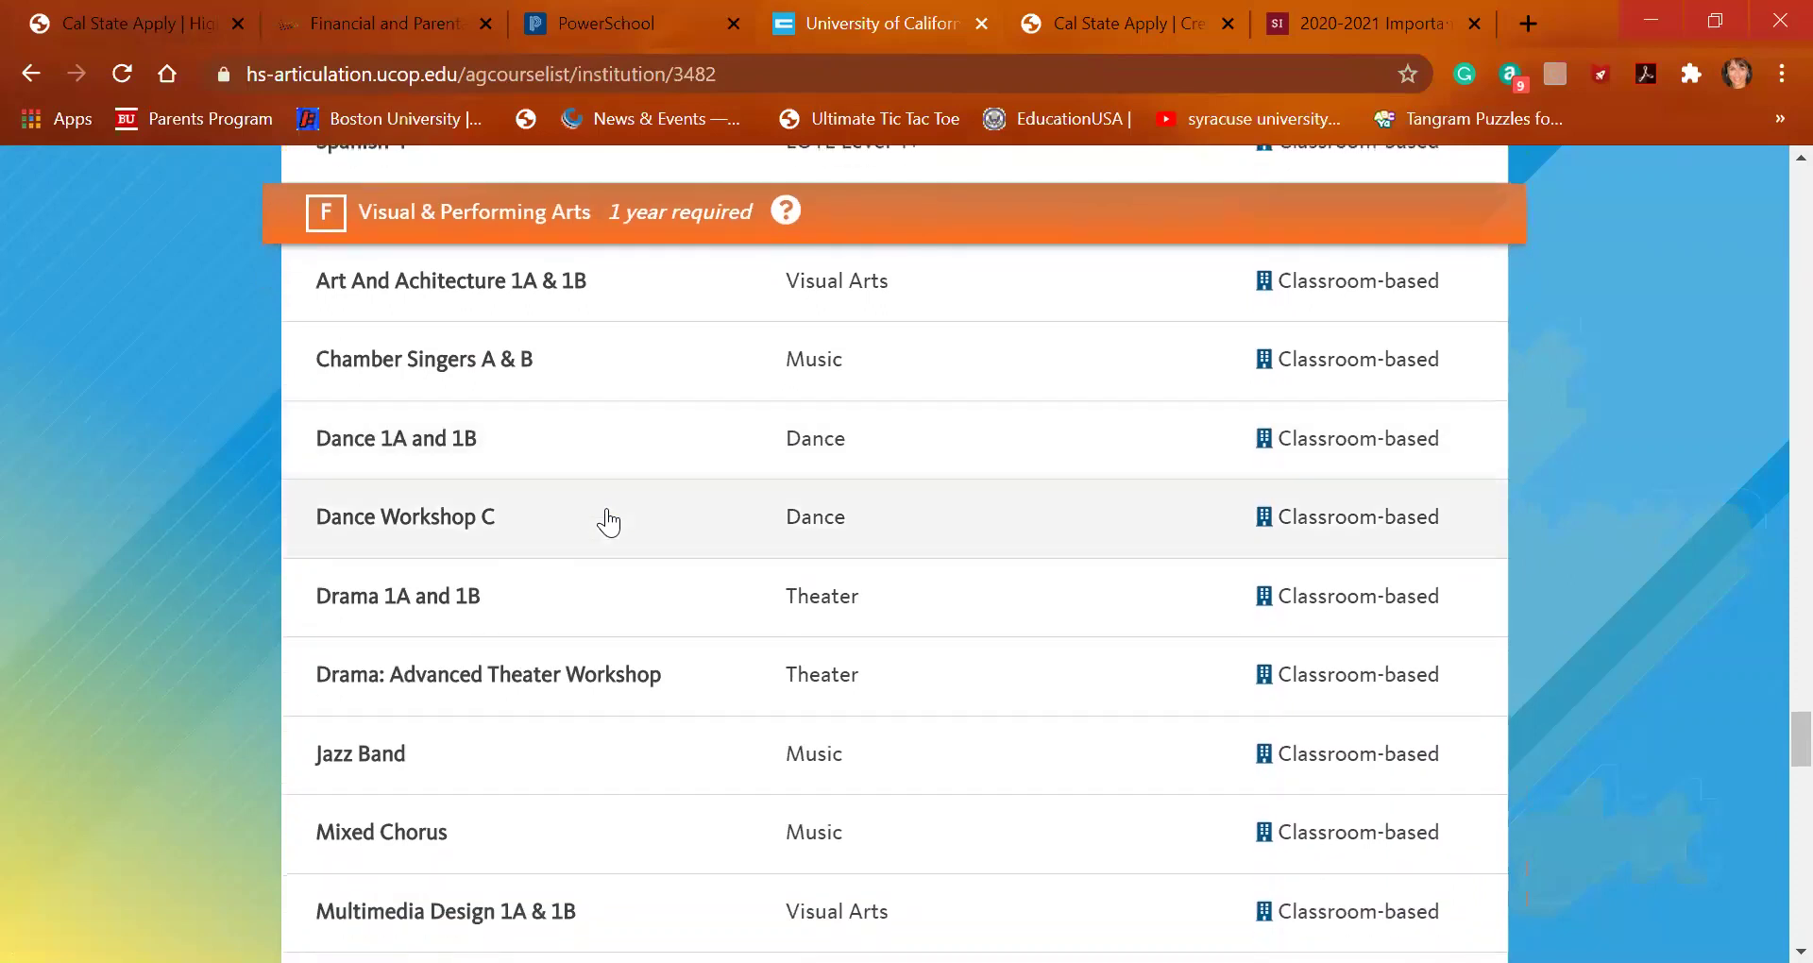
pyautogui.scroll(-1, 608, 521)
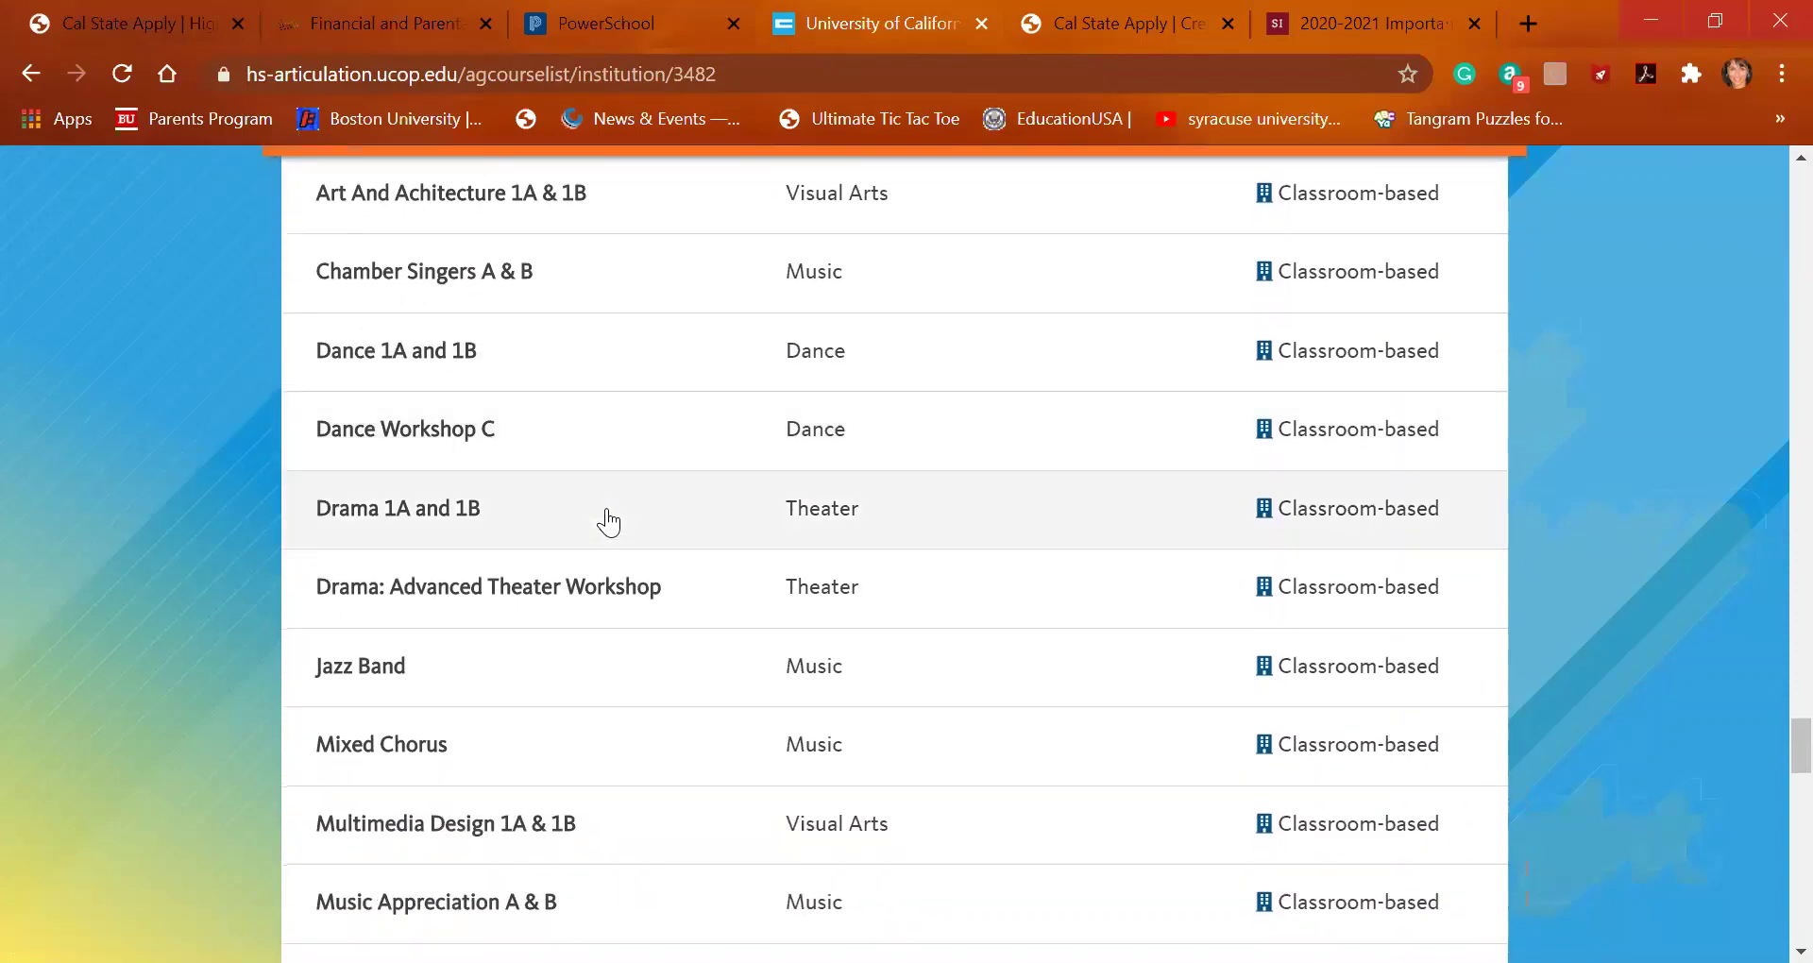
pyautogui.scroll(-2, 609, 522)
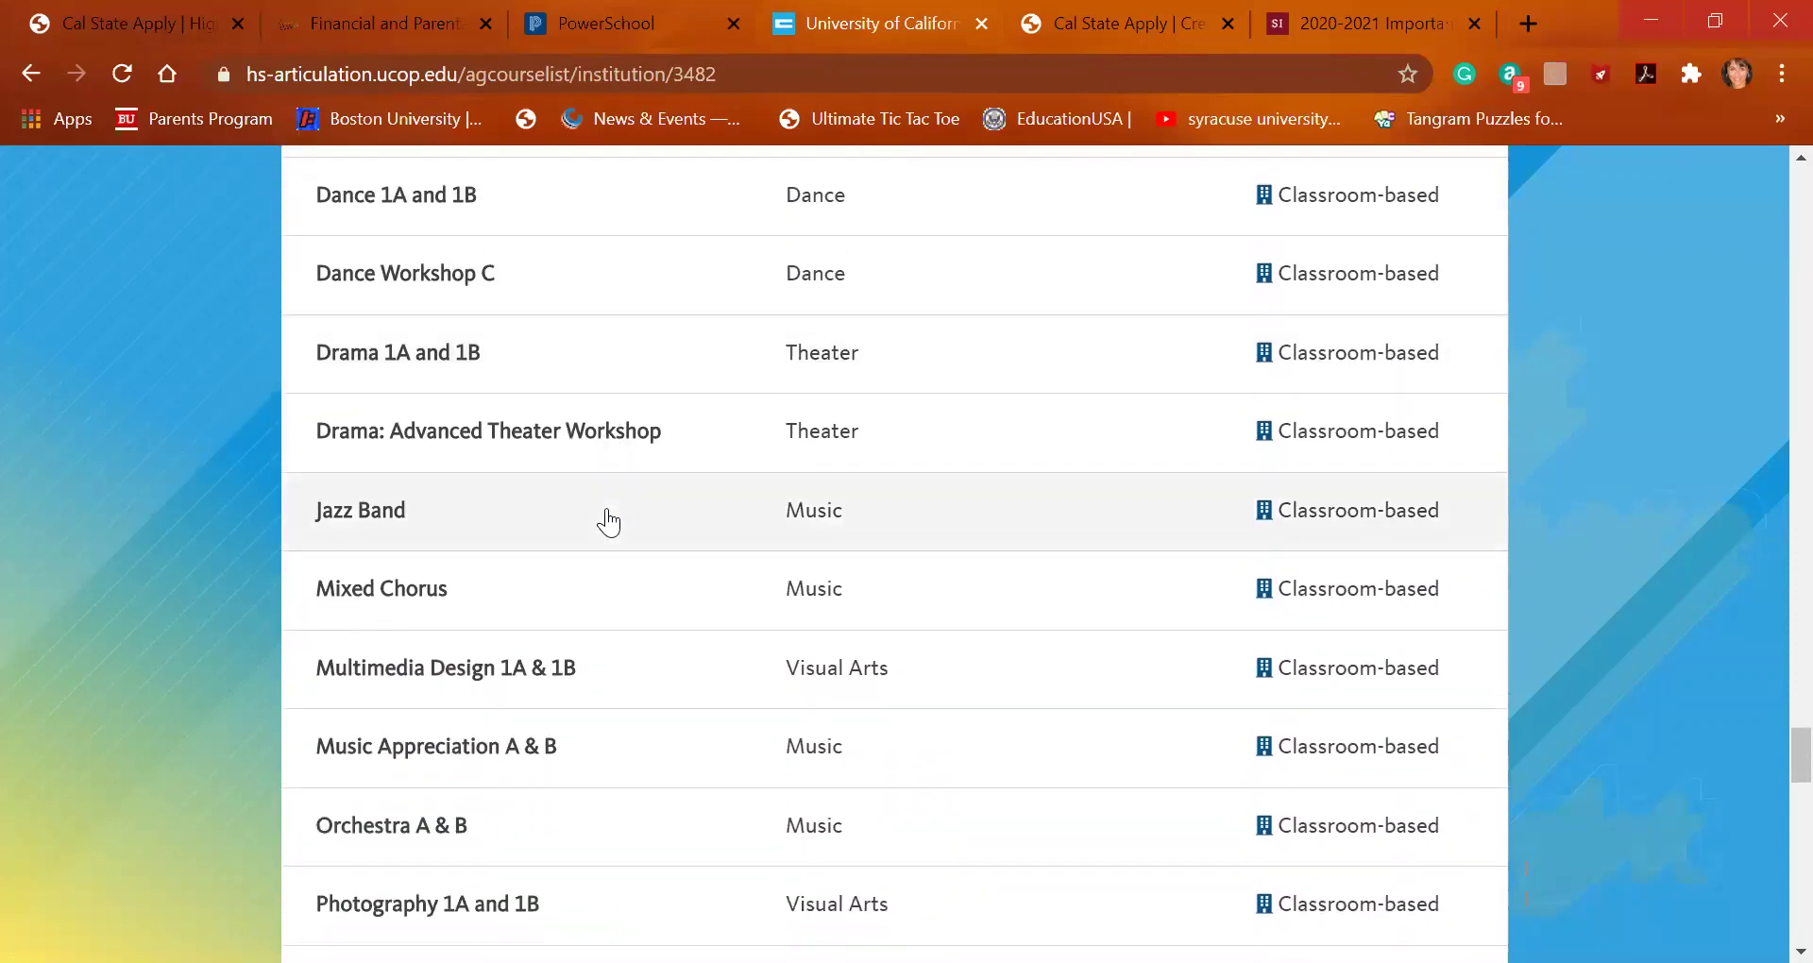
pyautogui.scroll(-4, 608, 521)
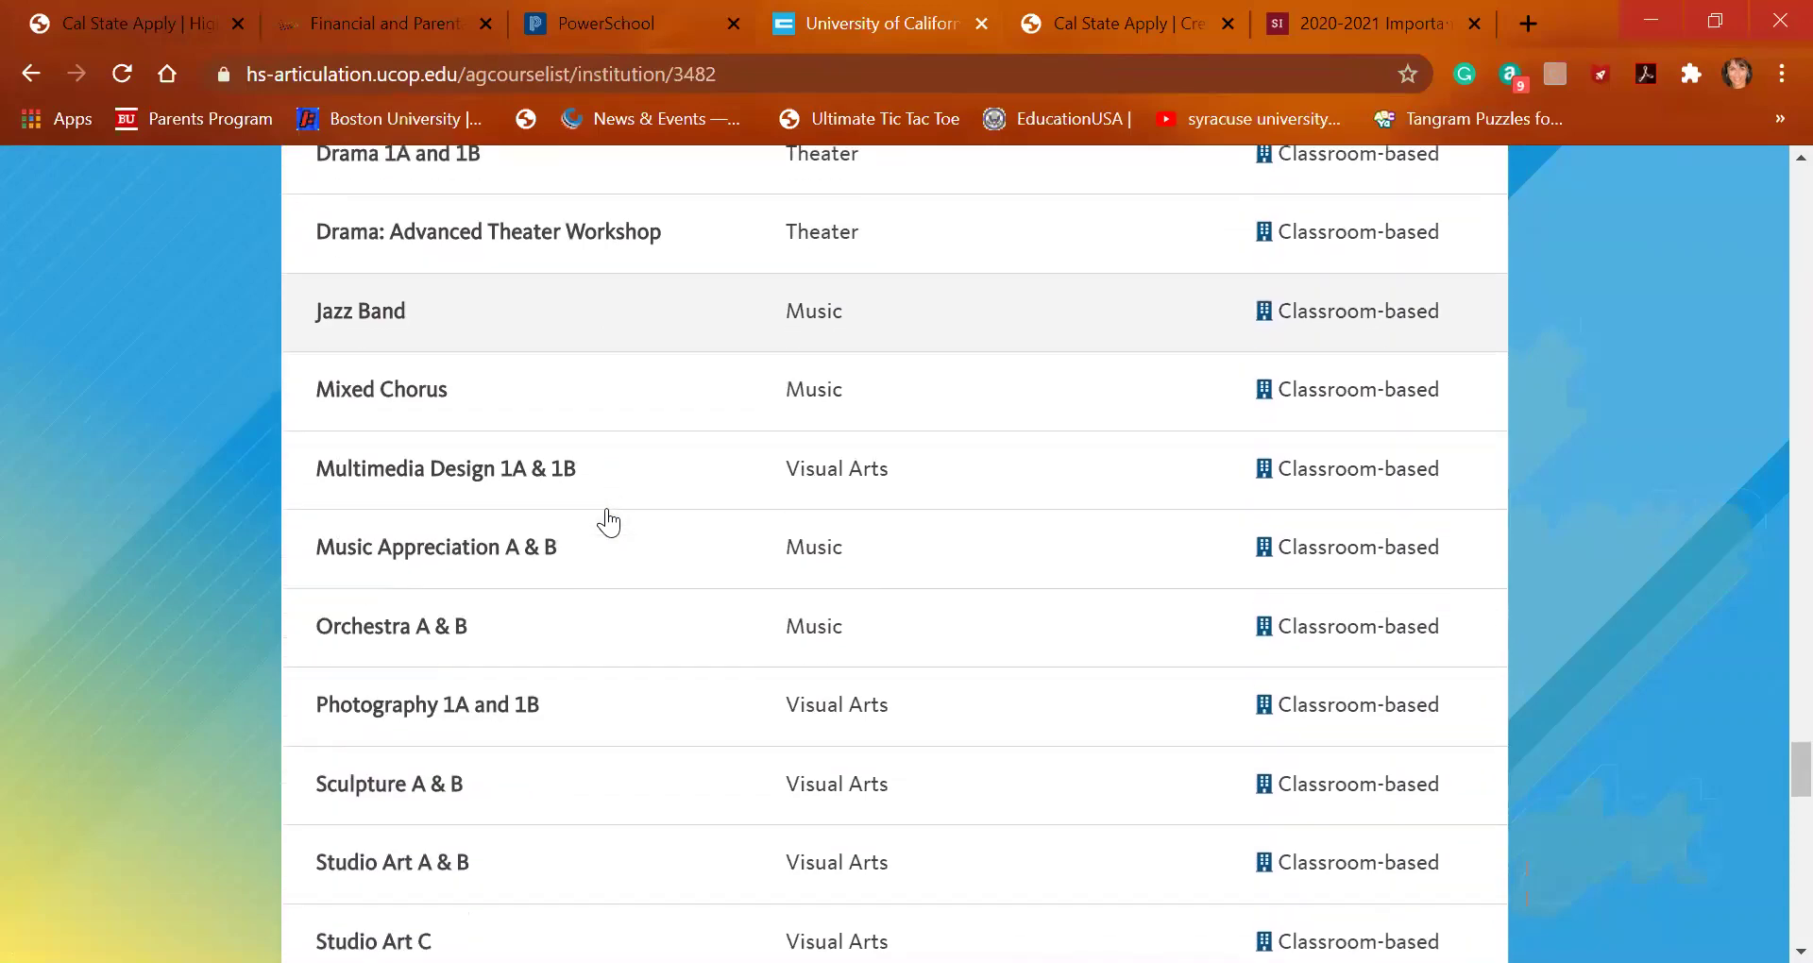
pyautogui.scroll(-3, 608, 518)
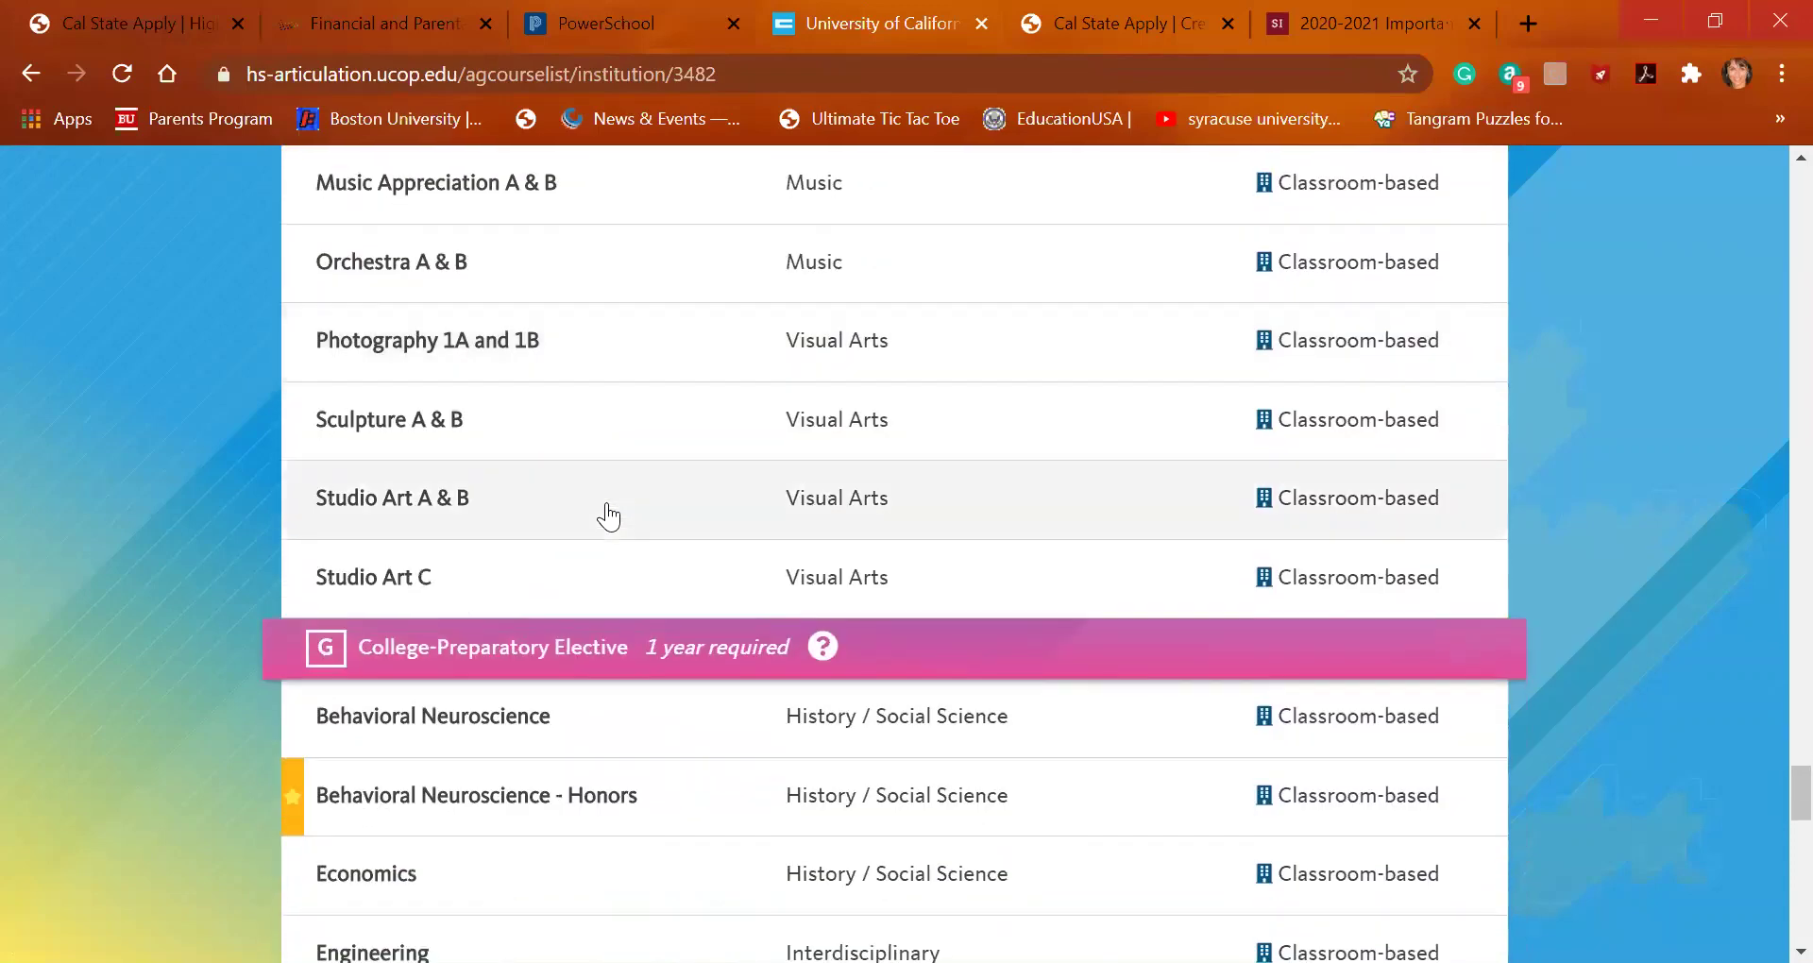
pyautogui.scroll(-3, 608, 517)
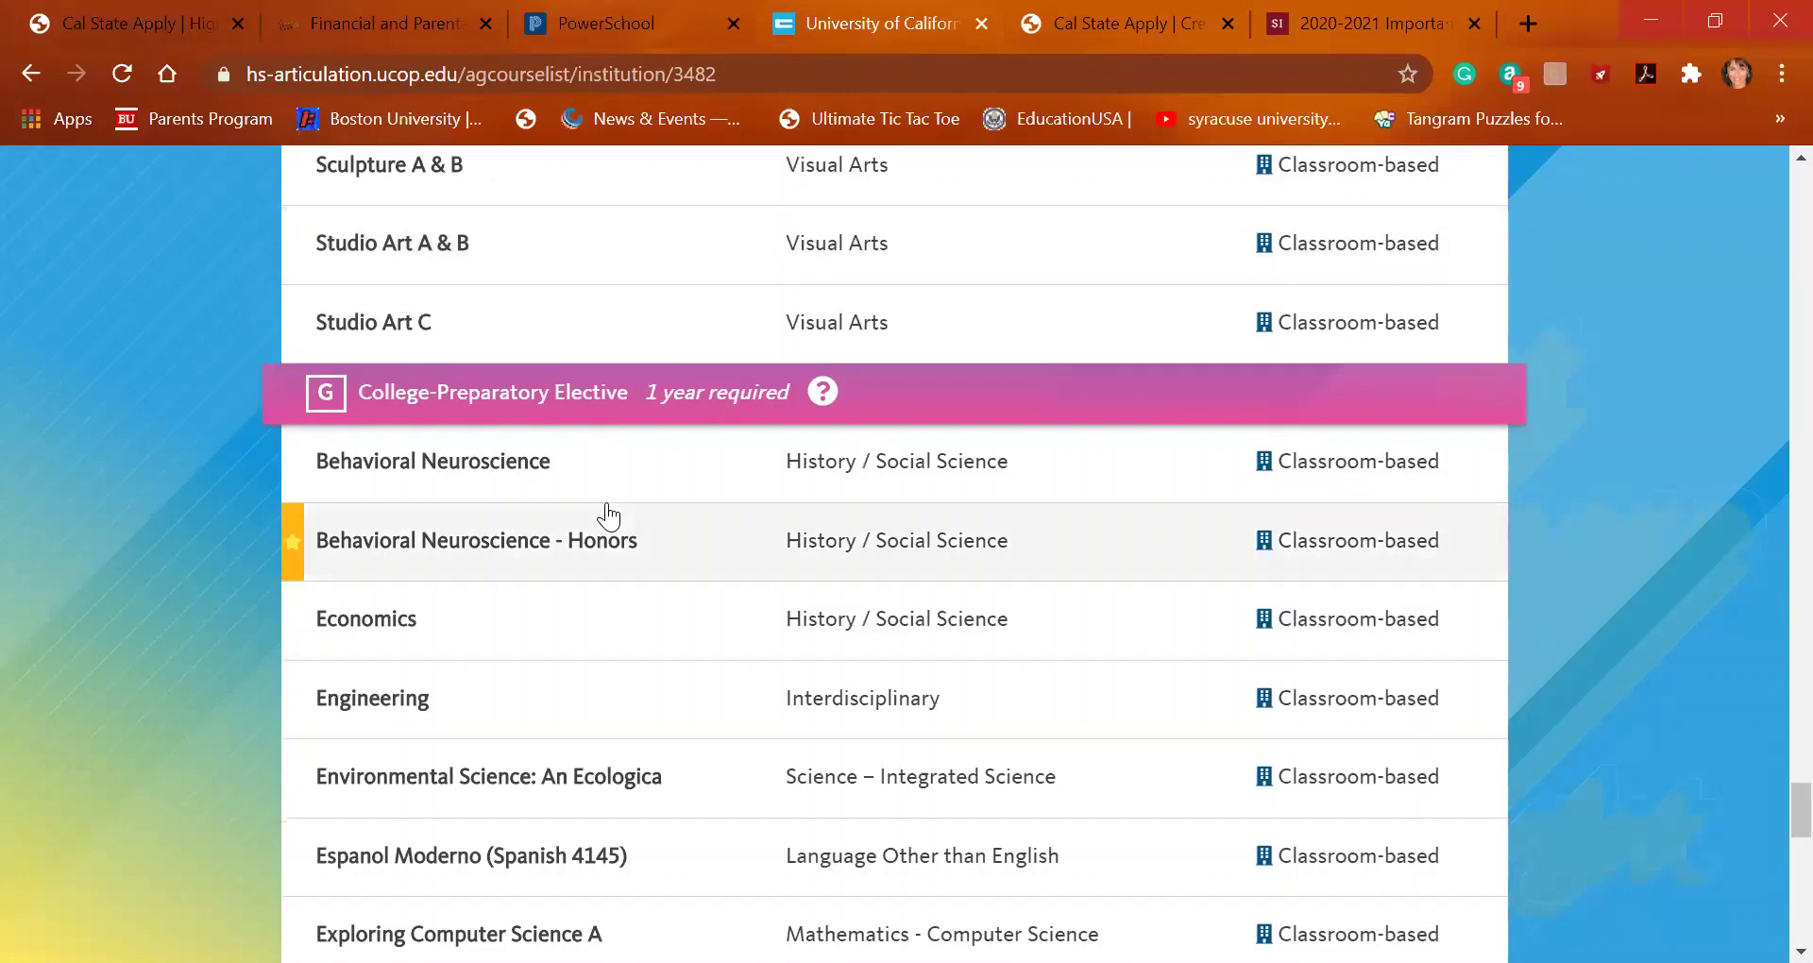
pyautogui.scroll(-2, 608, 517)
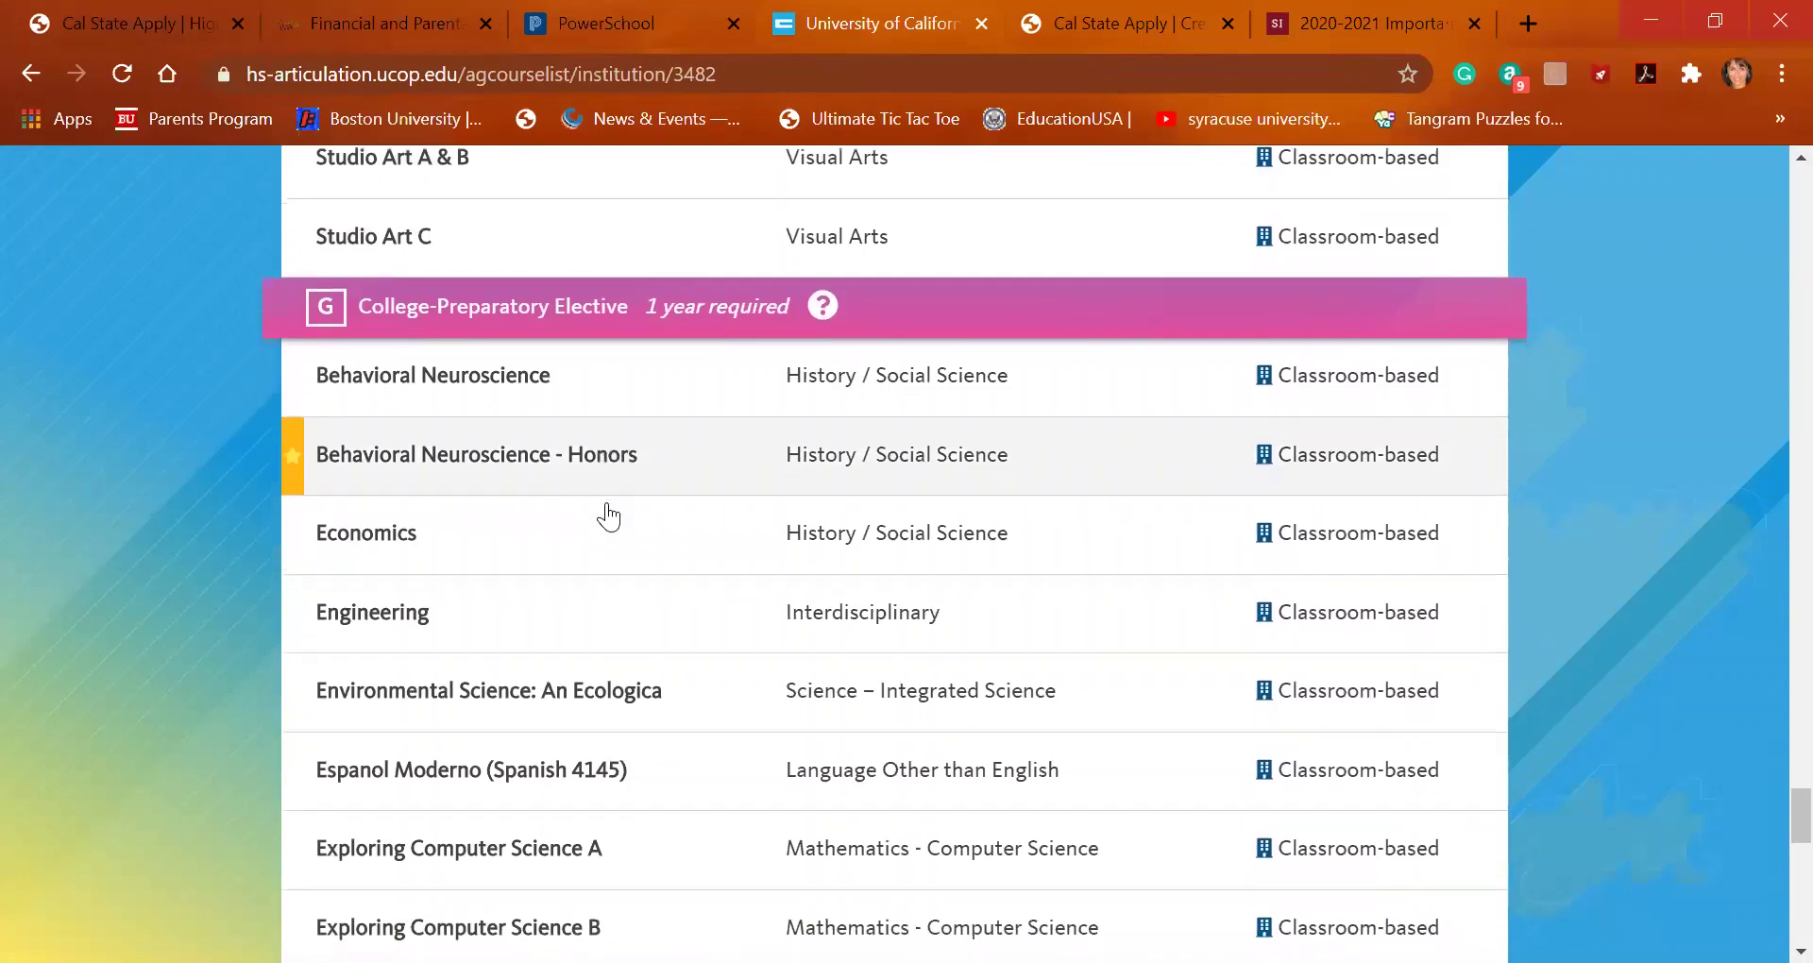
pyautogui.scroll(-2, 609, 517)
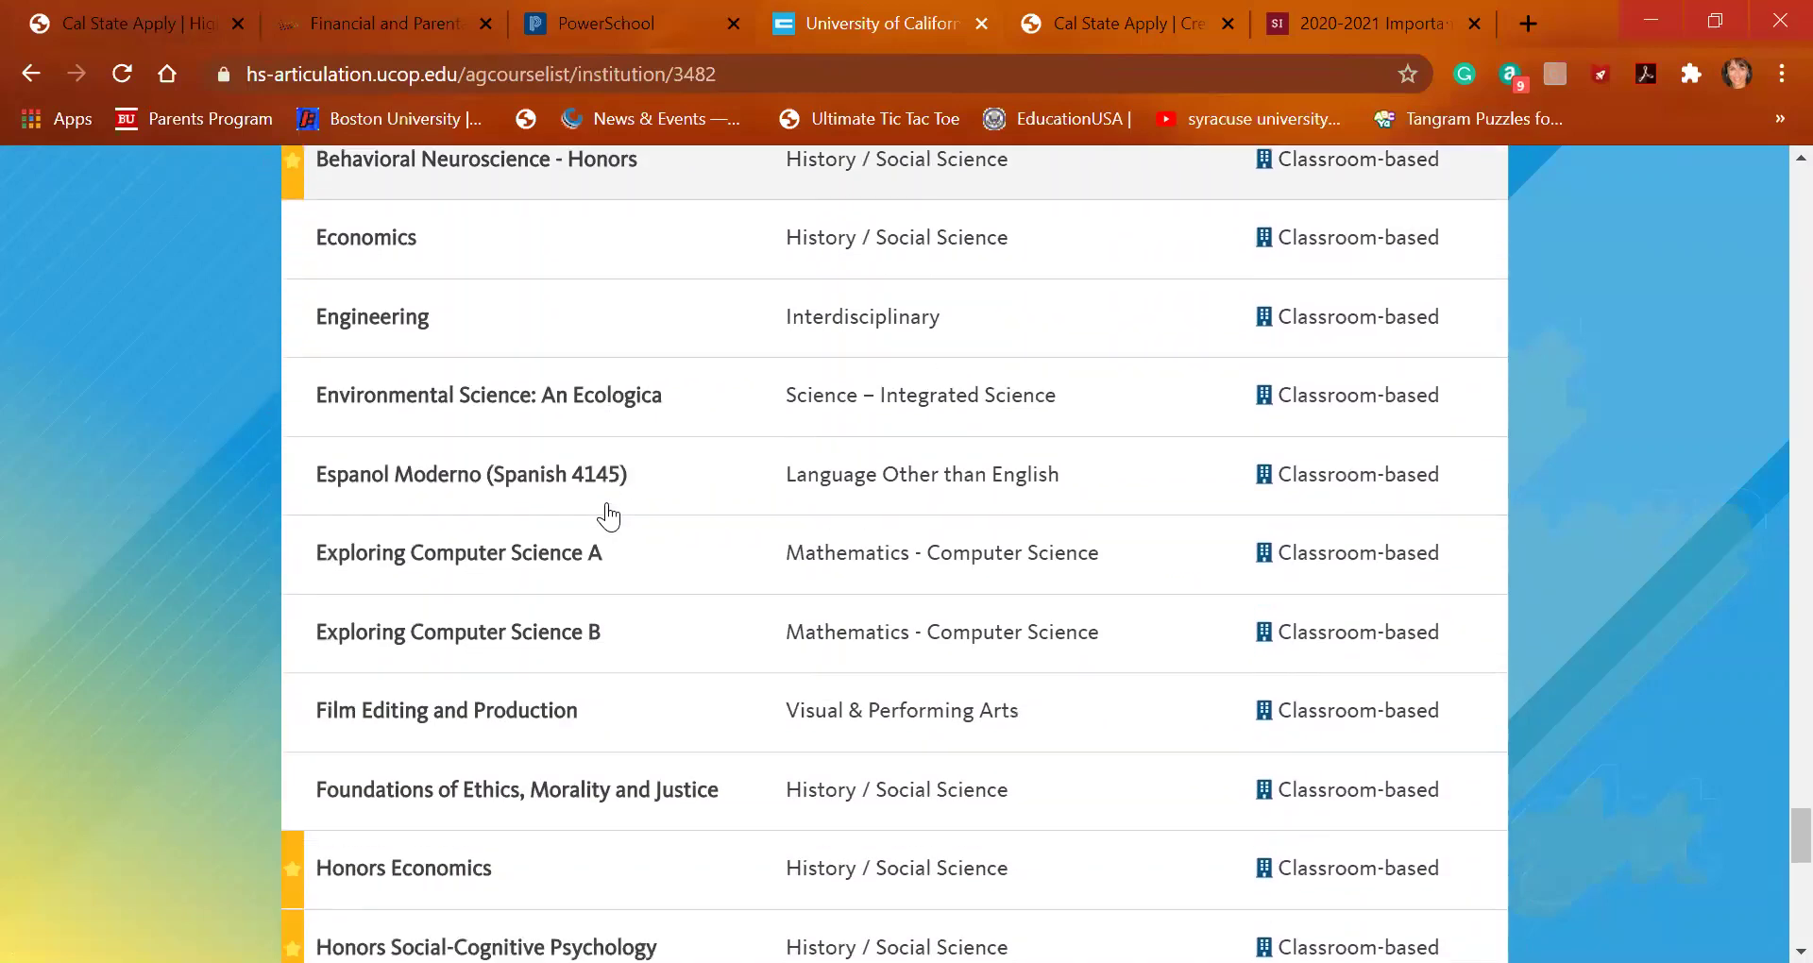
pyautogui.scroll(-2, 610, 514)
pyautogui.scroll(-2, 608, 510)
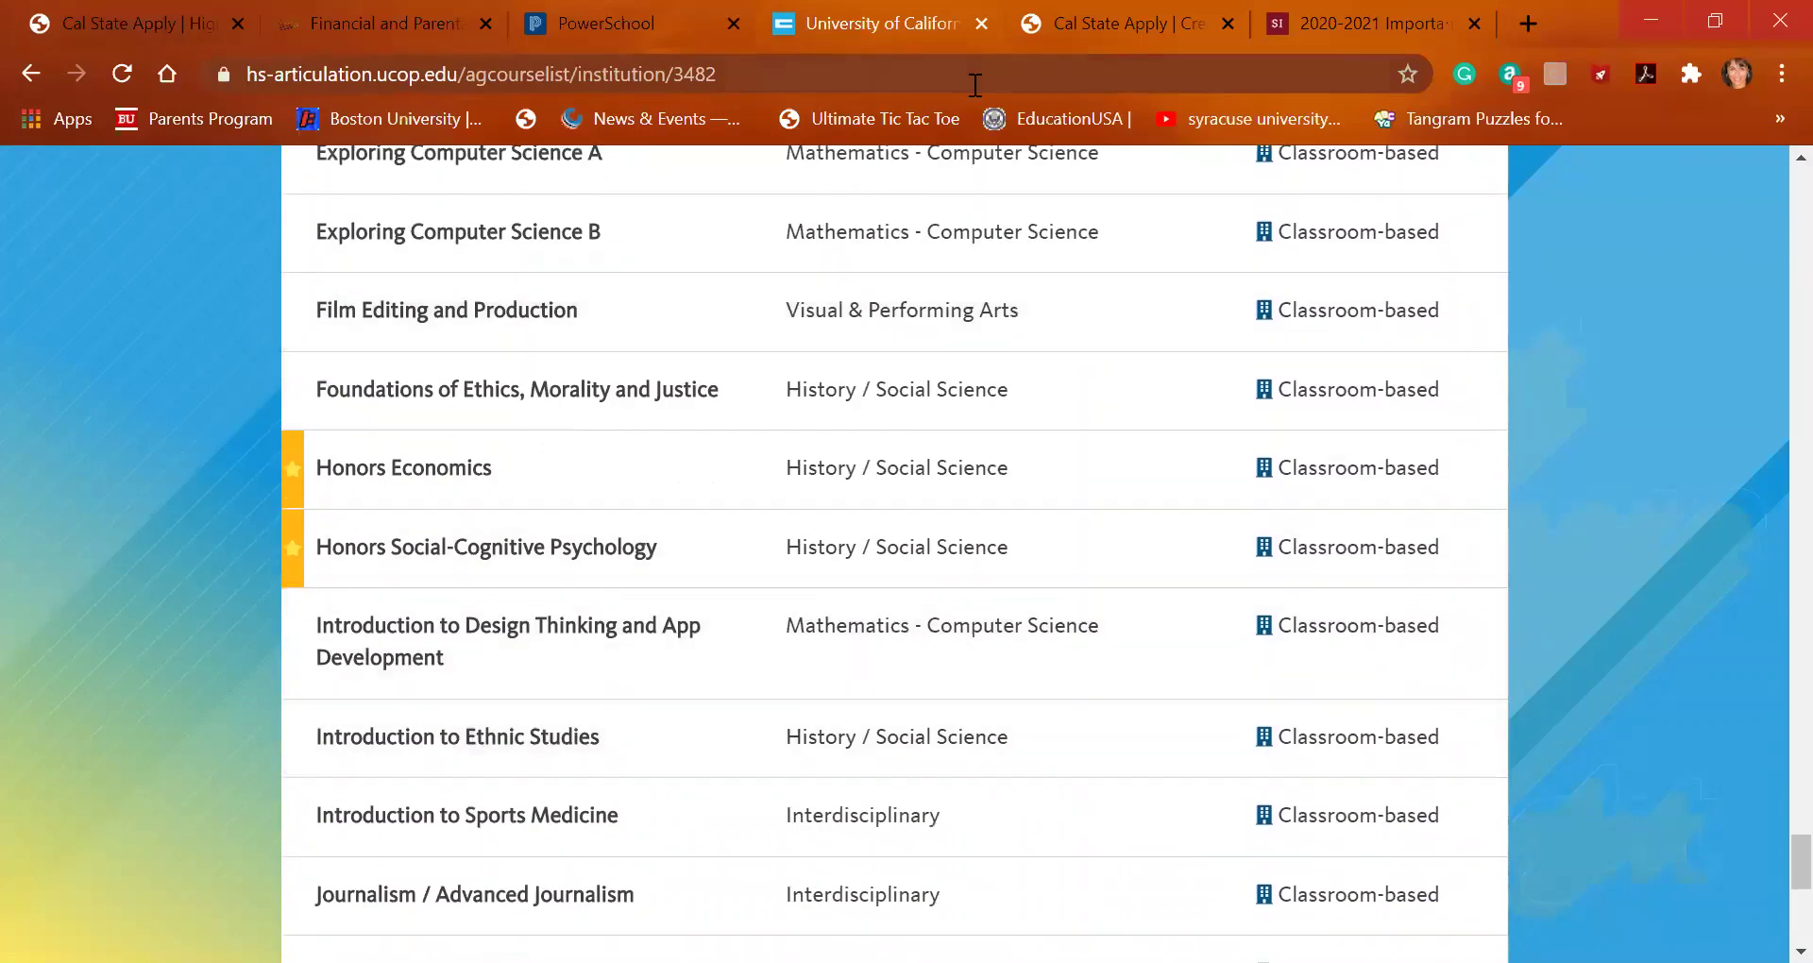
# Add Introduction to Ethnic Studies as the fifth 9th Grade course, graded A for Fall and A- for Spring
pyautogui.click(160, 19)
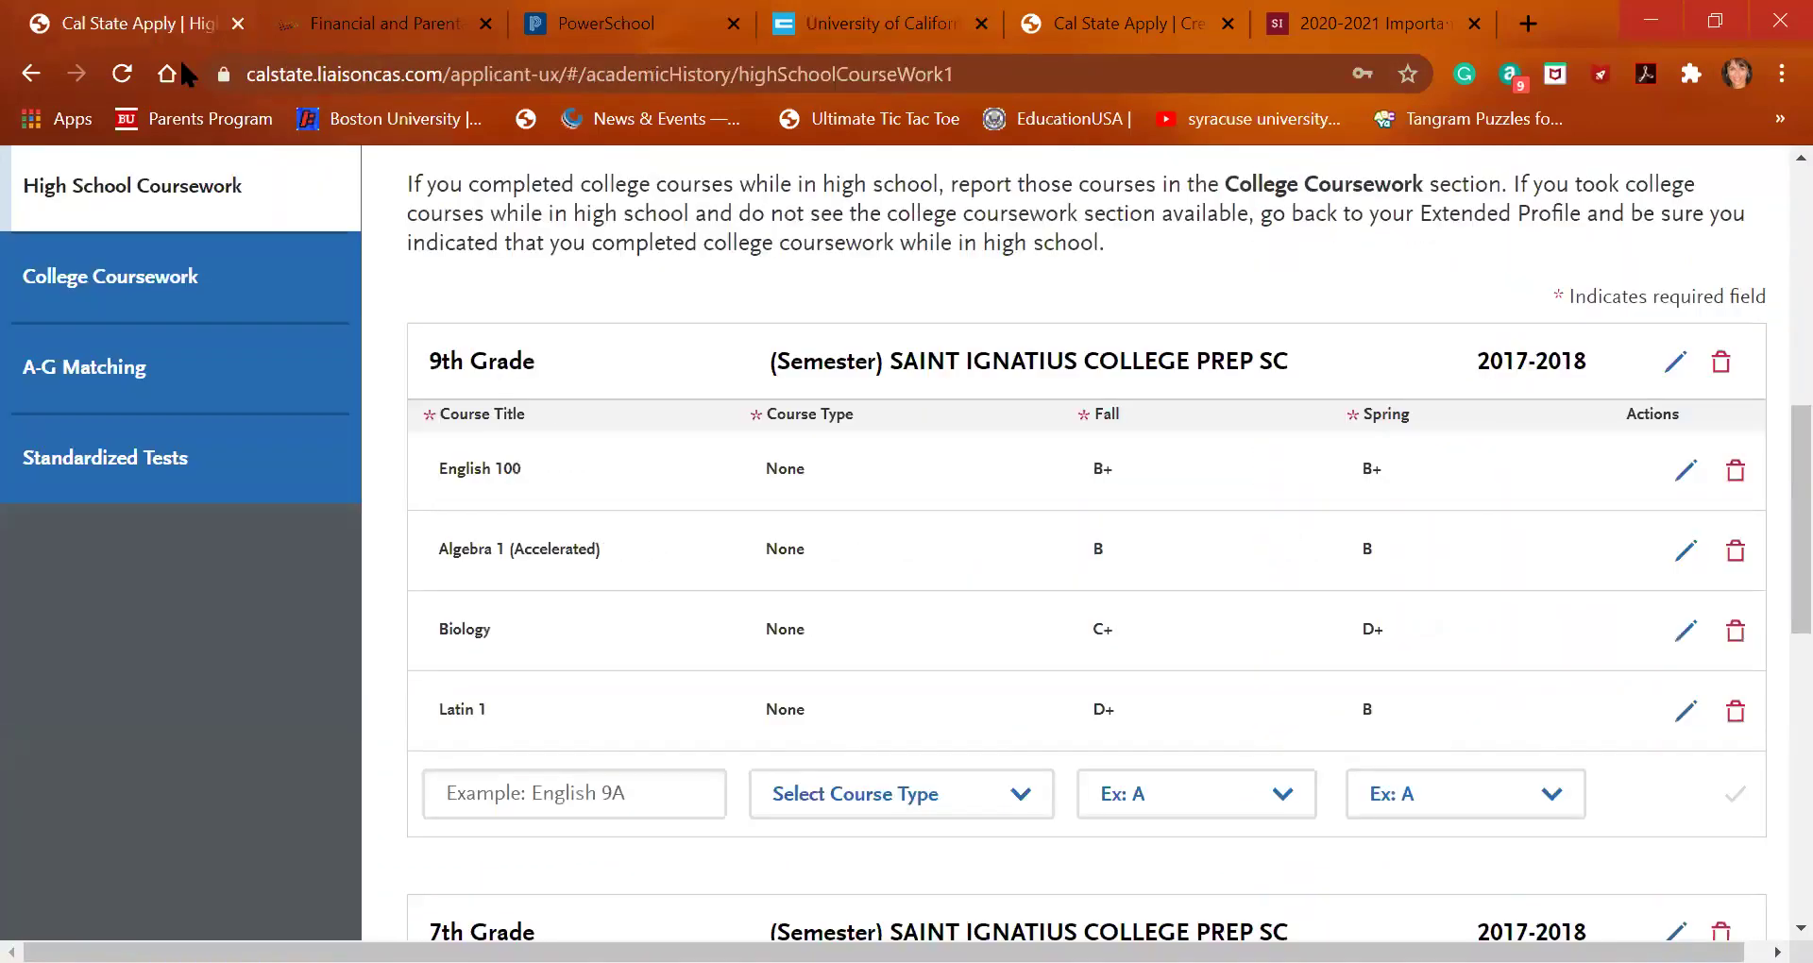
pyautogui.click(612, 791)
pyautogui.write('intro to')
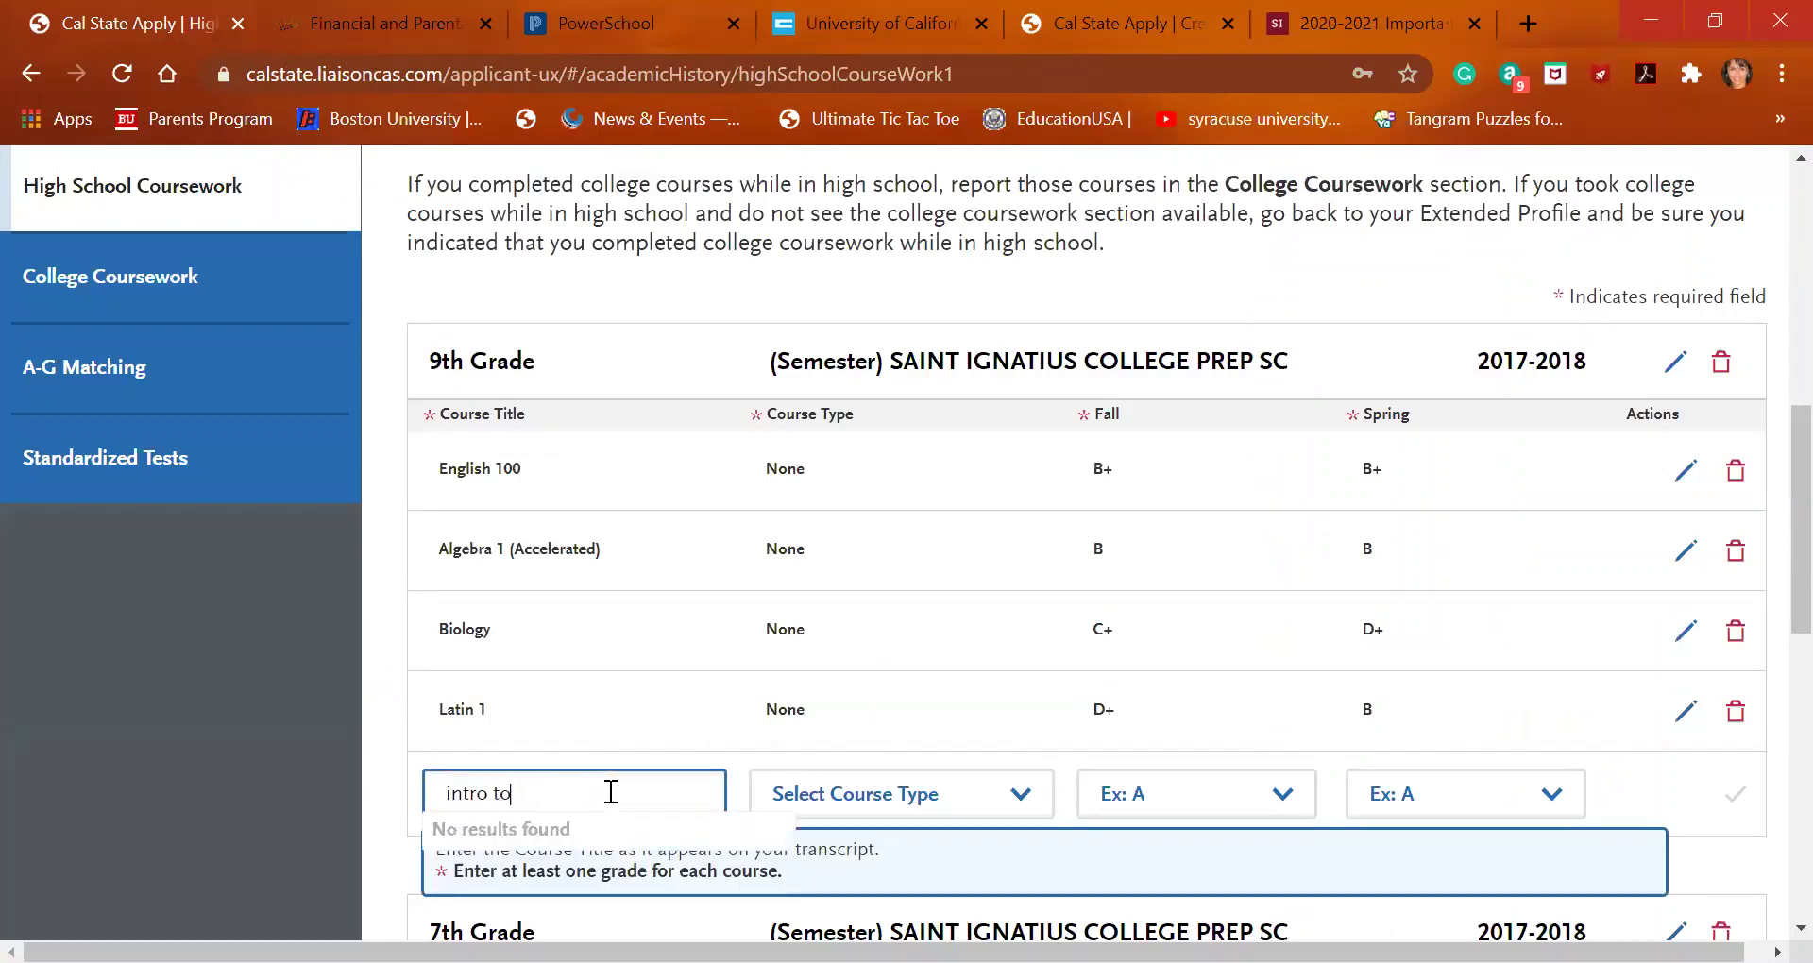
pyautogui.press('BackSpace')
pyautogui.press('BackSpace')
pyautogui.press('BackSpace')
pyautogui.press('BackSpace')
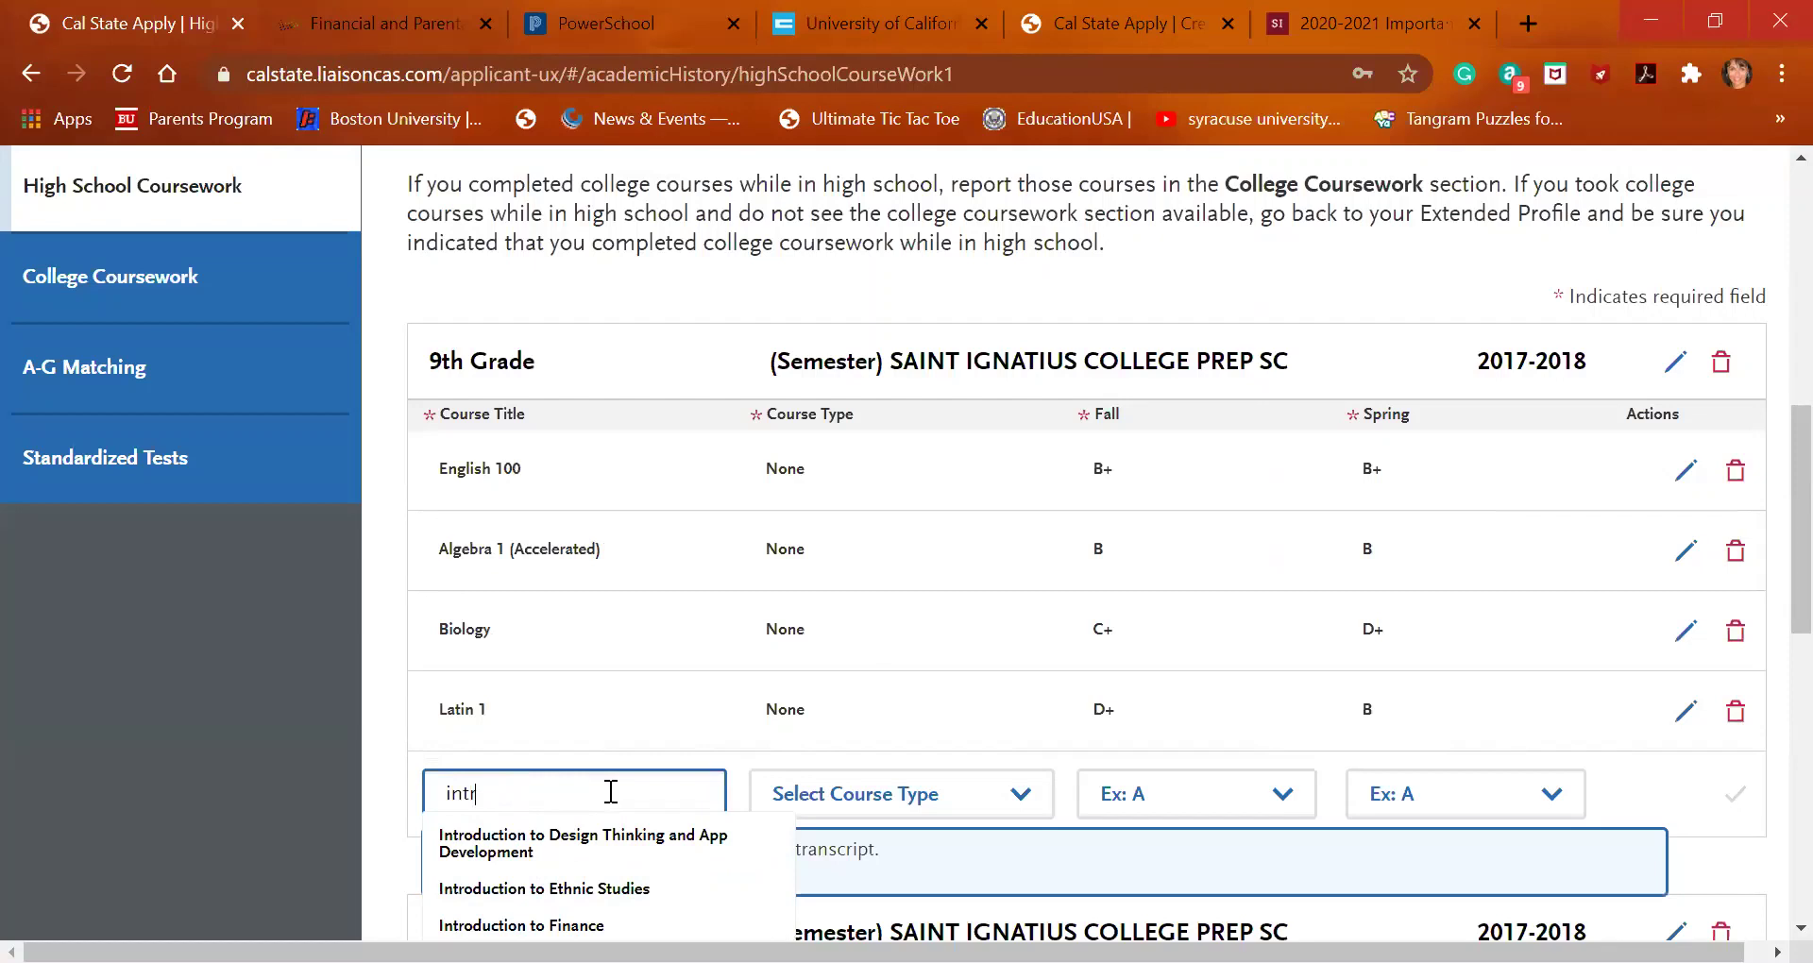
pyautogui.click(588, 884)
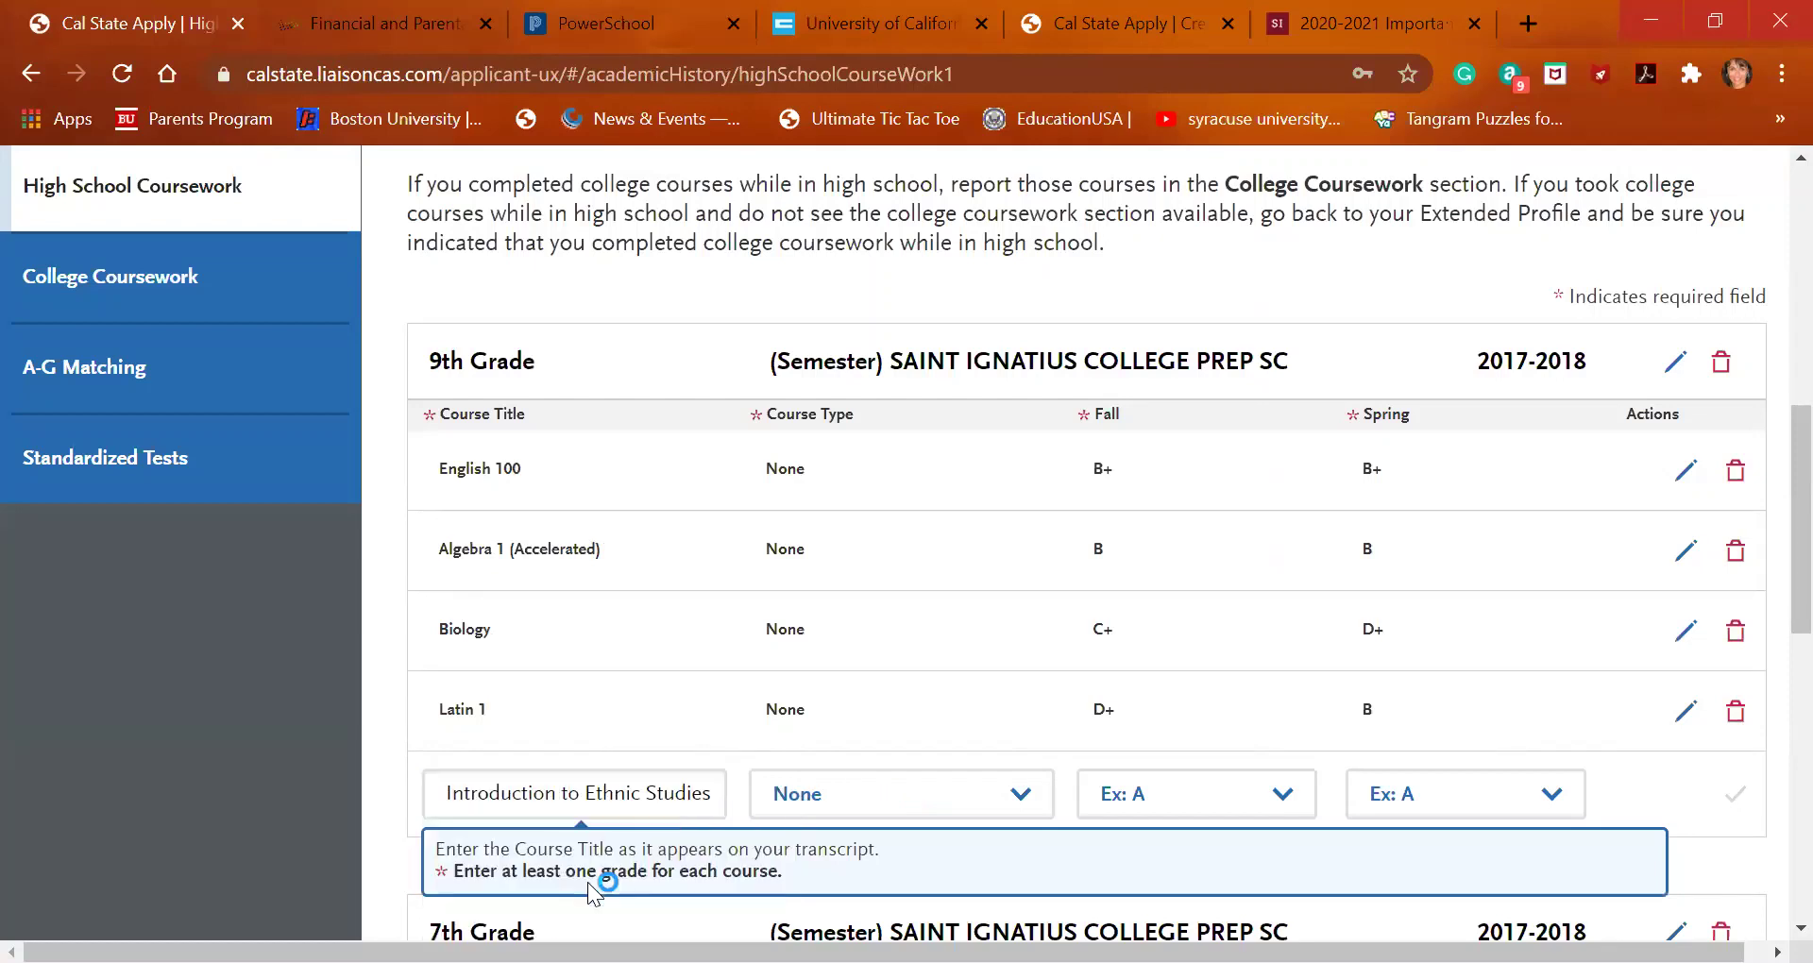
pyautogui.click(1243, 794)
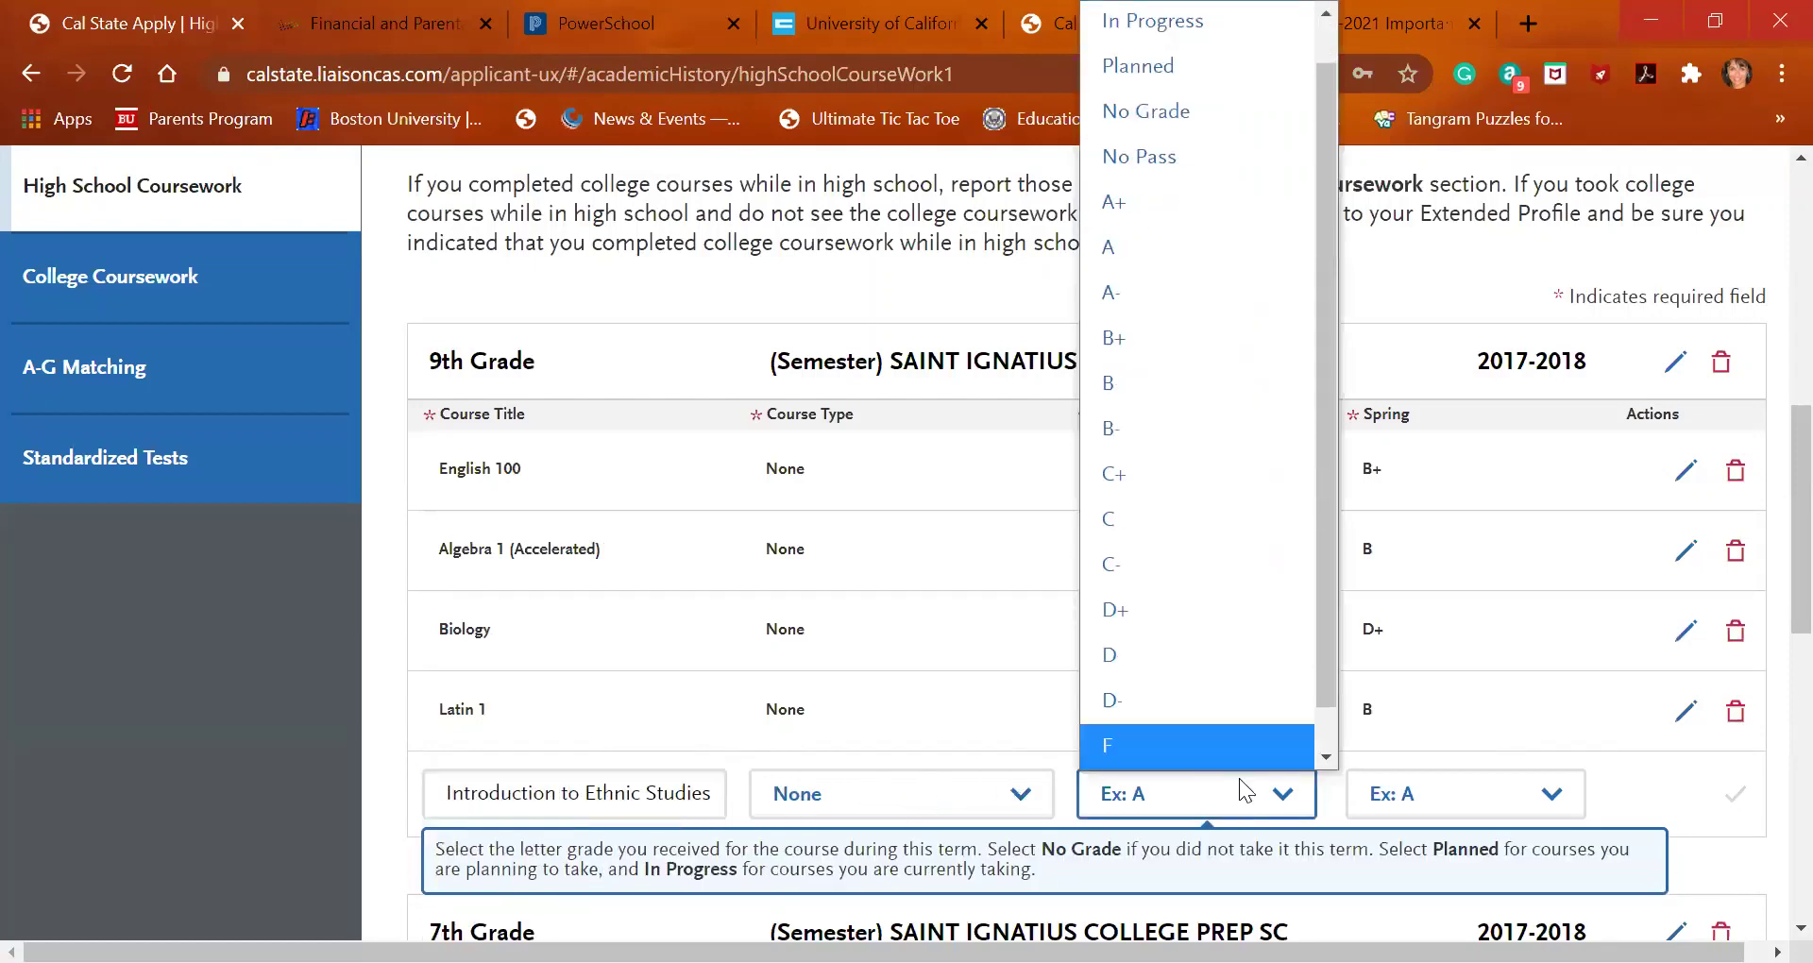
pyautogui.click(1228, 291)
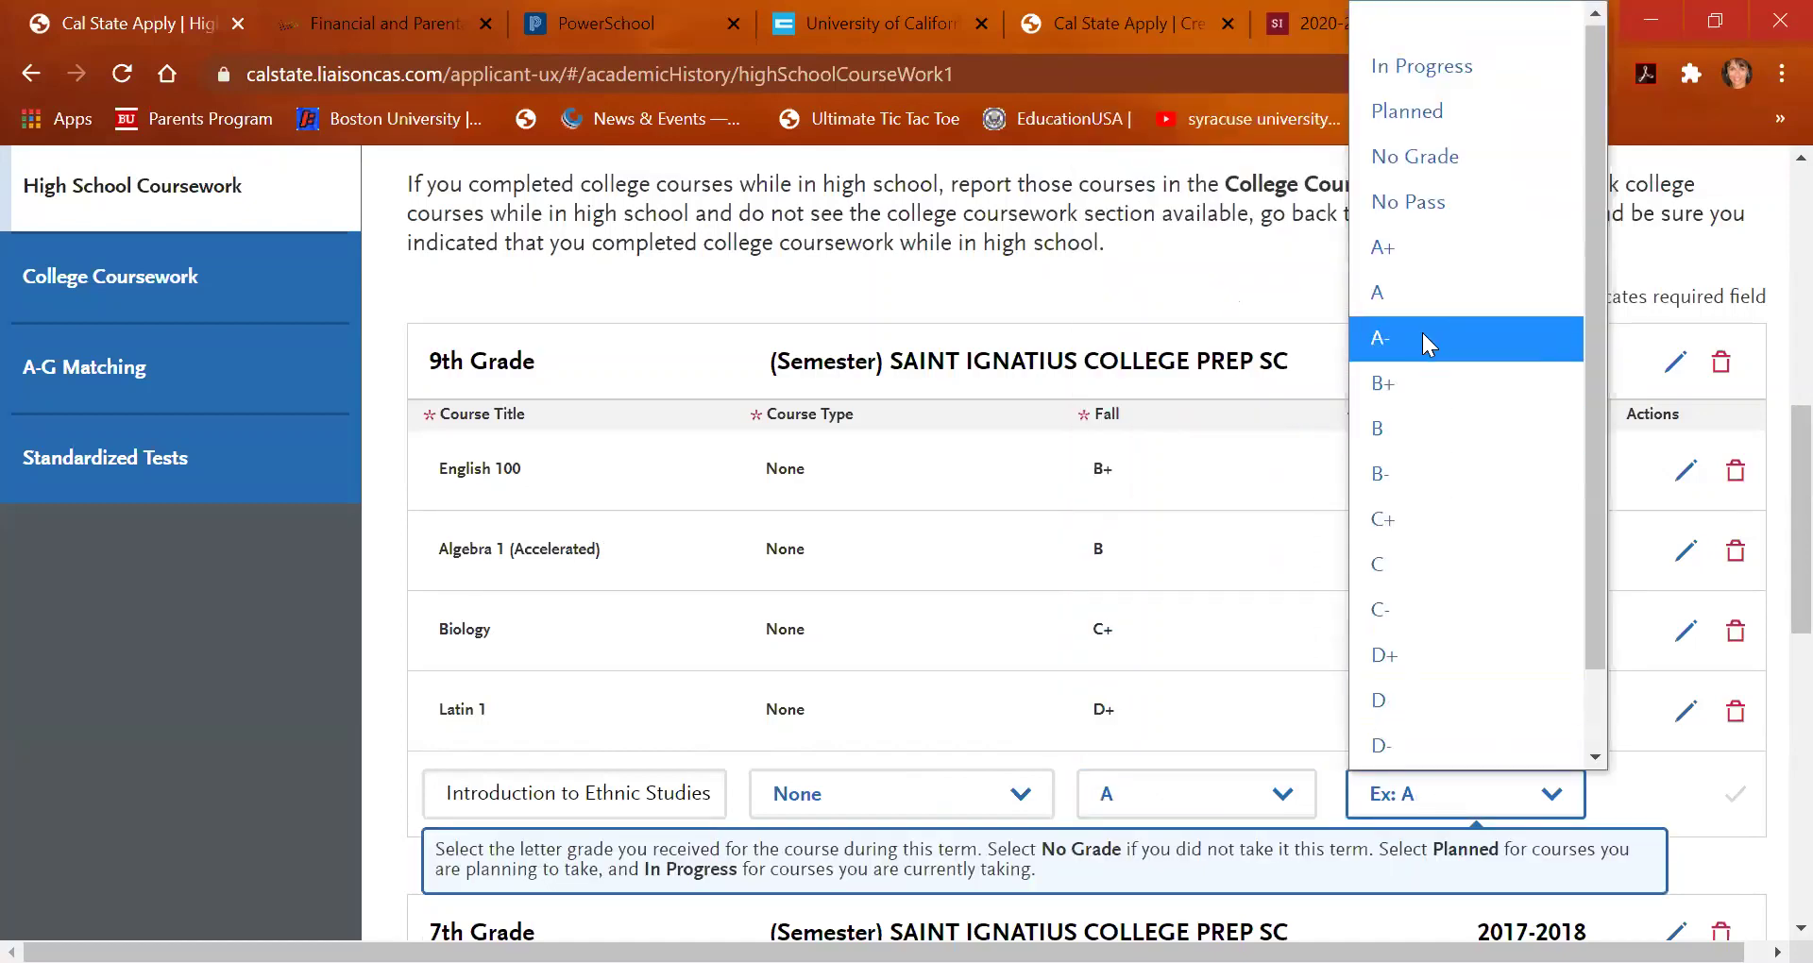
pyautogui.click(1424, 336)
pyautogui.click(1736, 794)
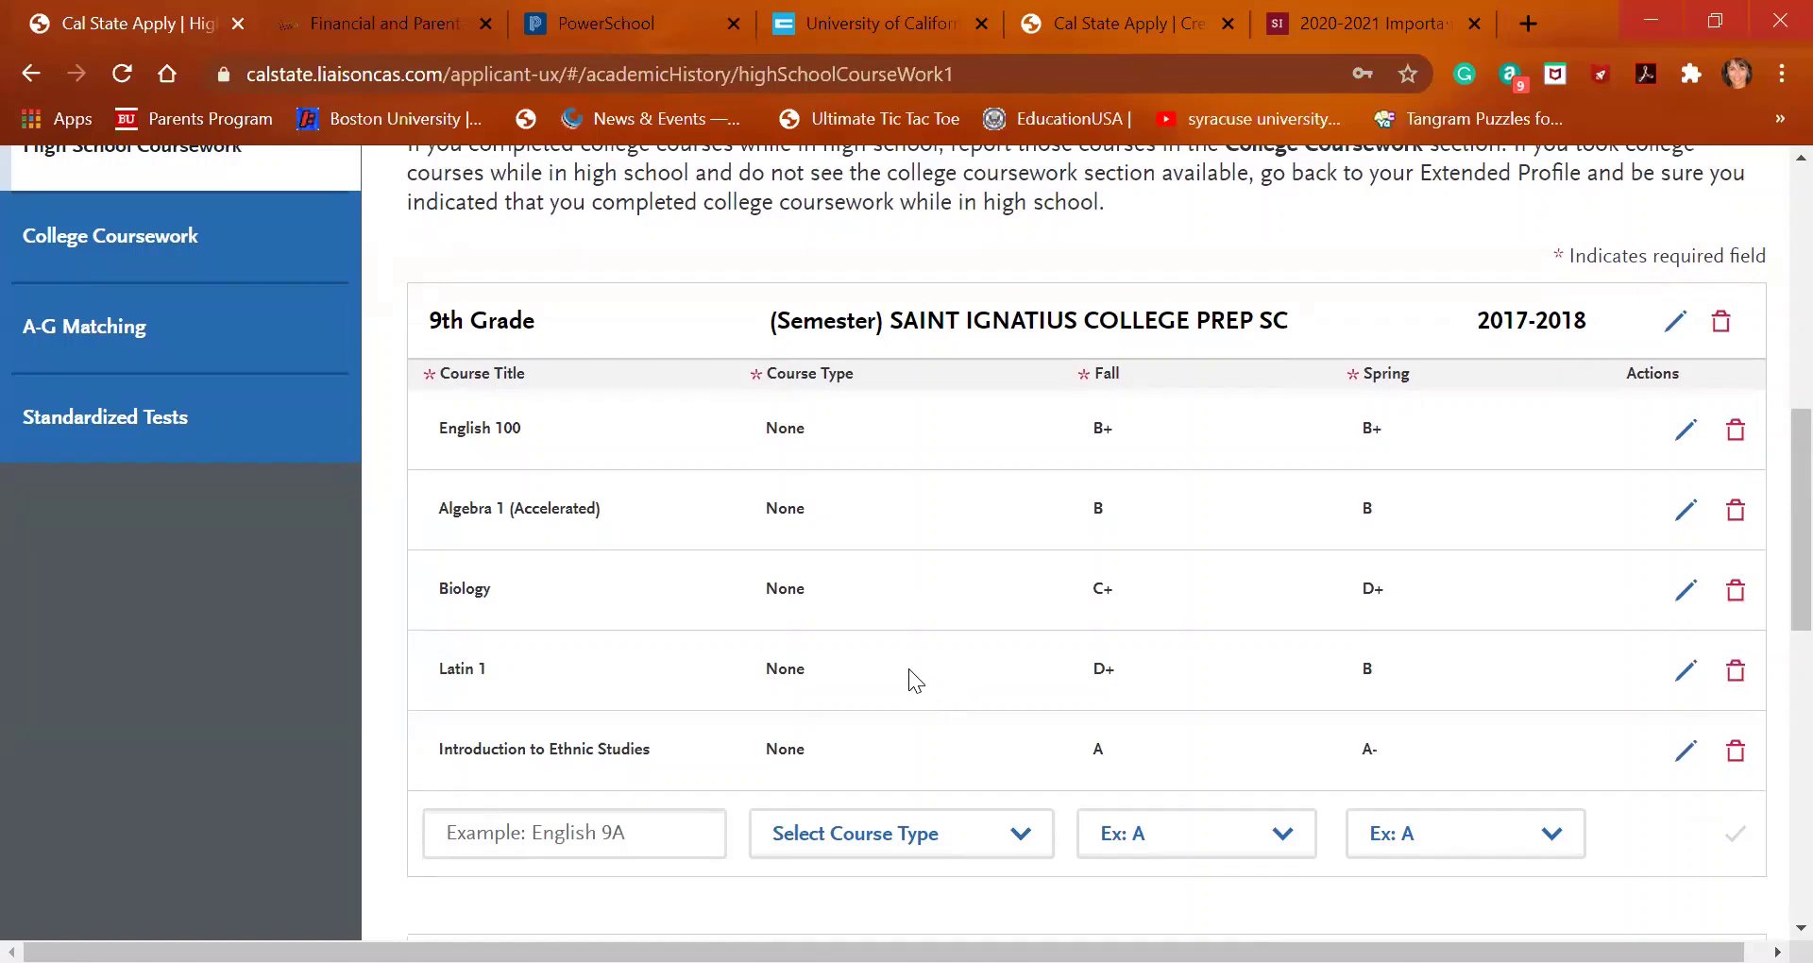
# Add a new grade level section, trying the summer option before setting it to 10th Grade
pyautogui.scroll(-1, 911, 673)
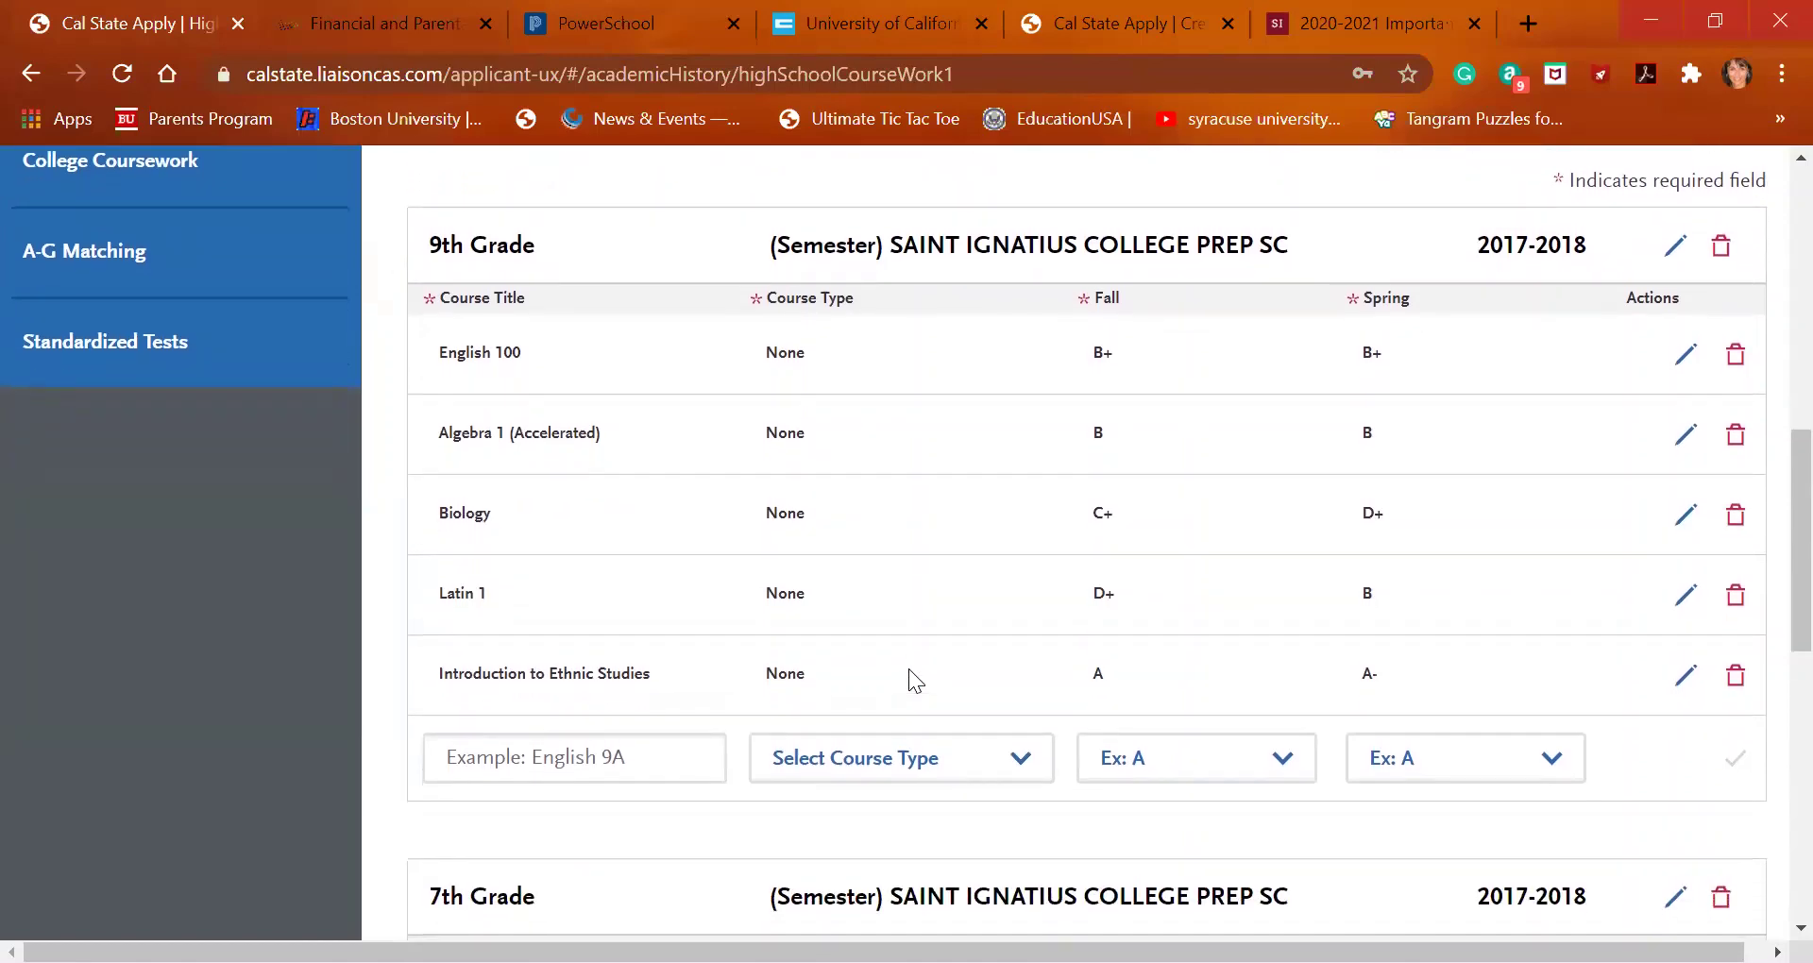
pyautogui.scroll(4, 909, 669)
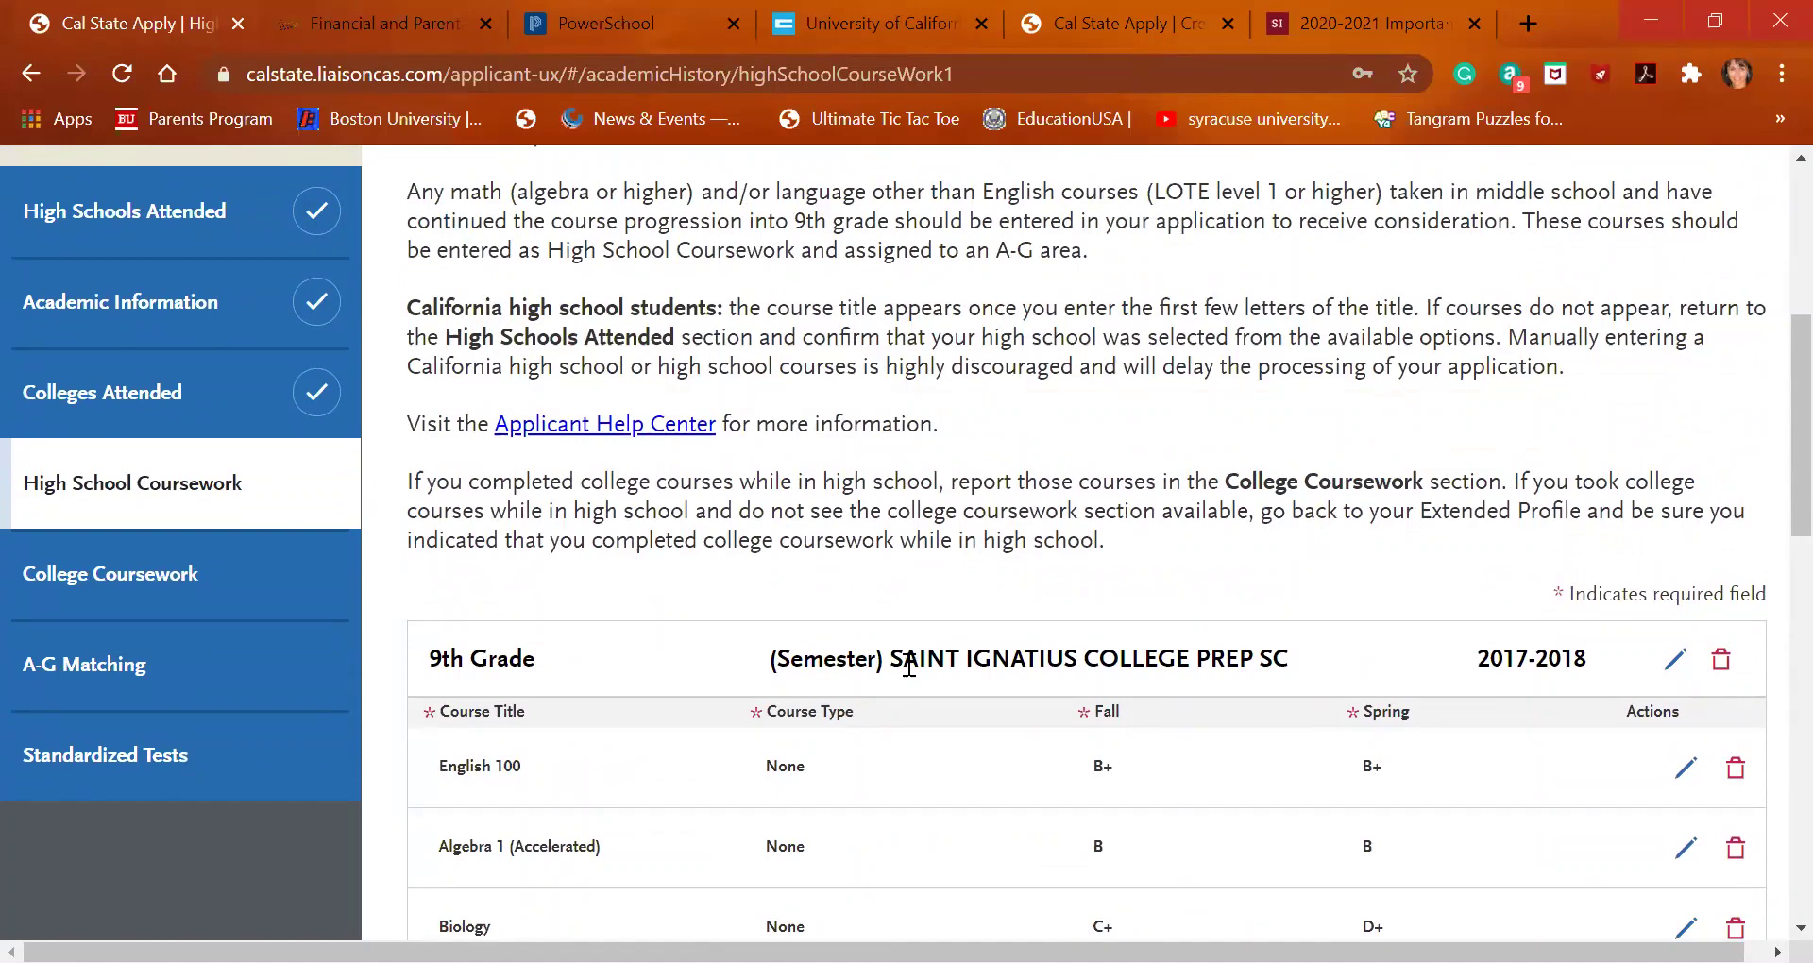
pyautogui.scroll(-7, 911, 668)
pyautogui.scroll(-5, 906, 656)
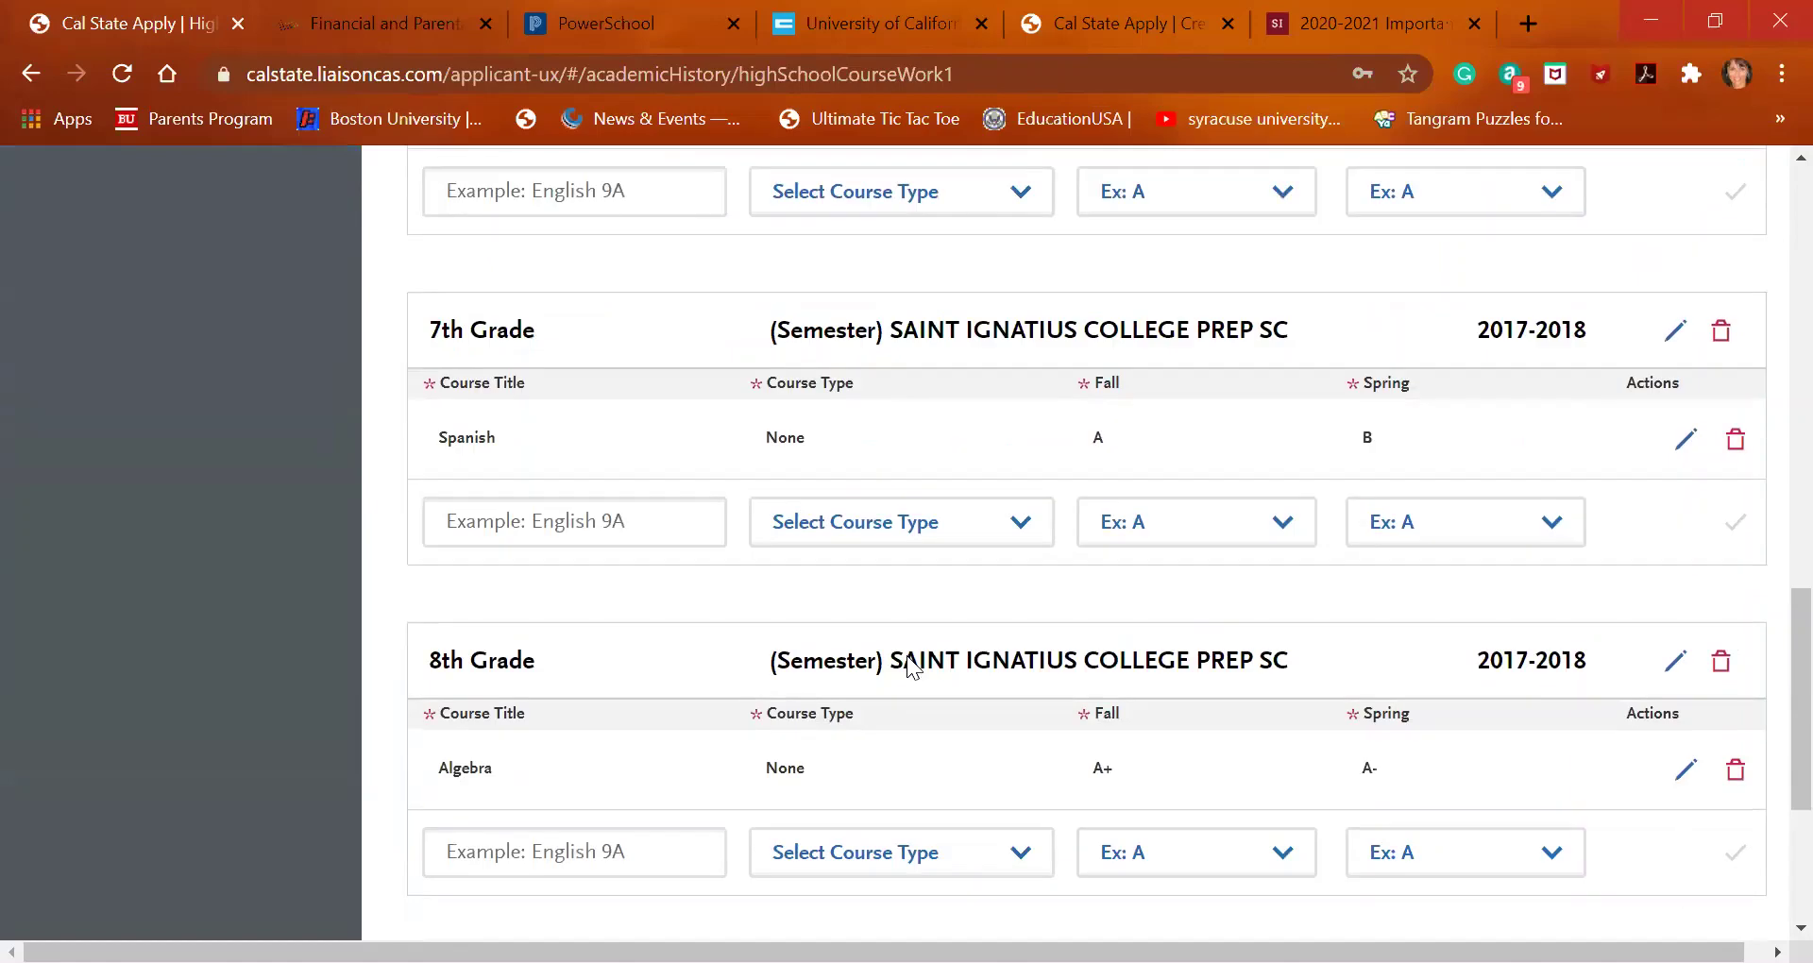
pyautogui.click(598, 722)
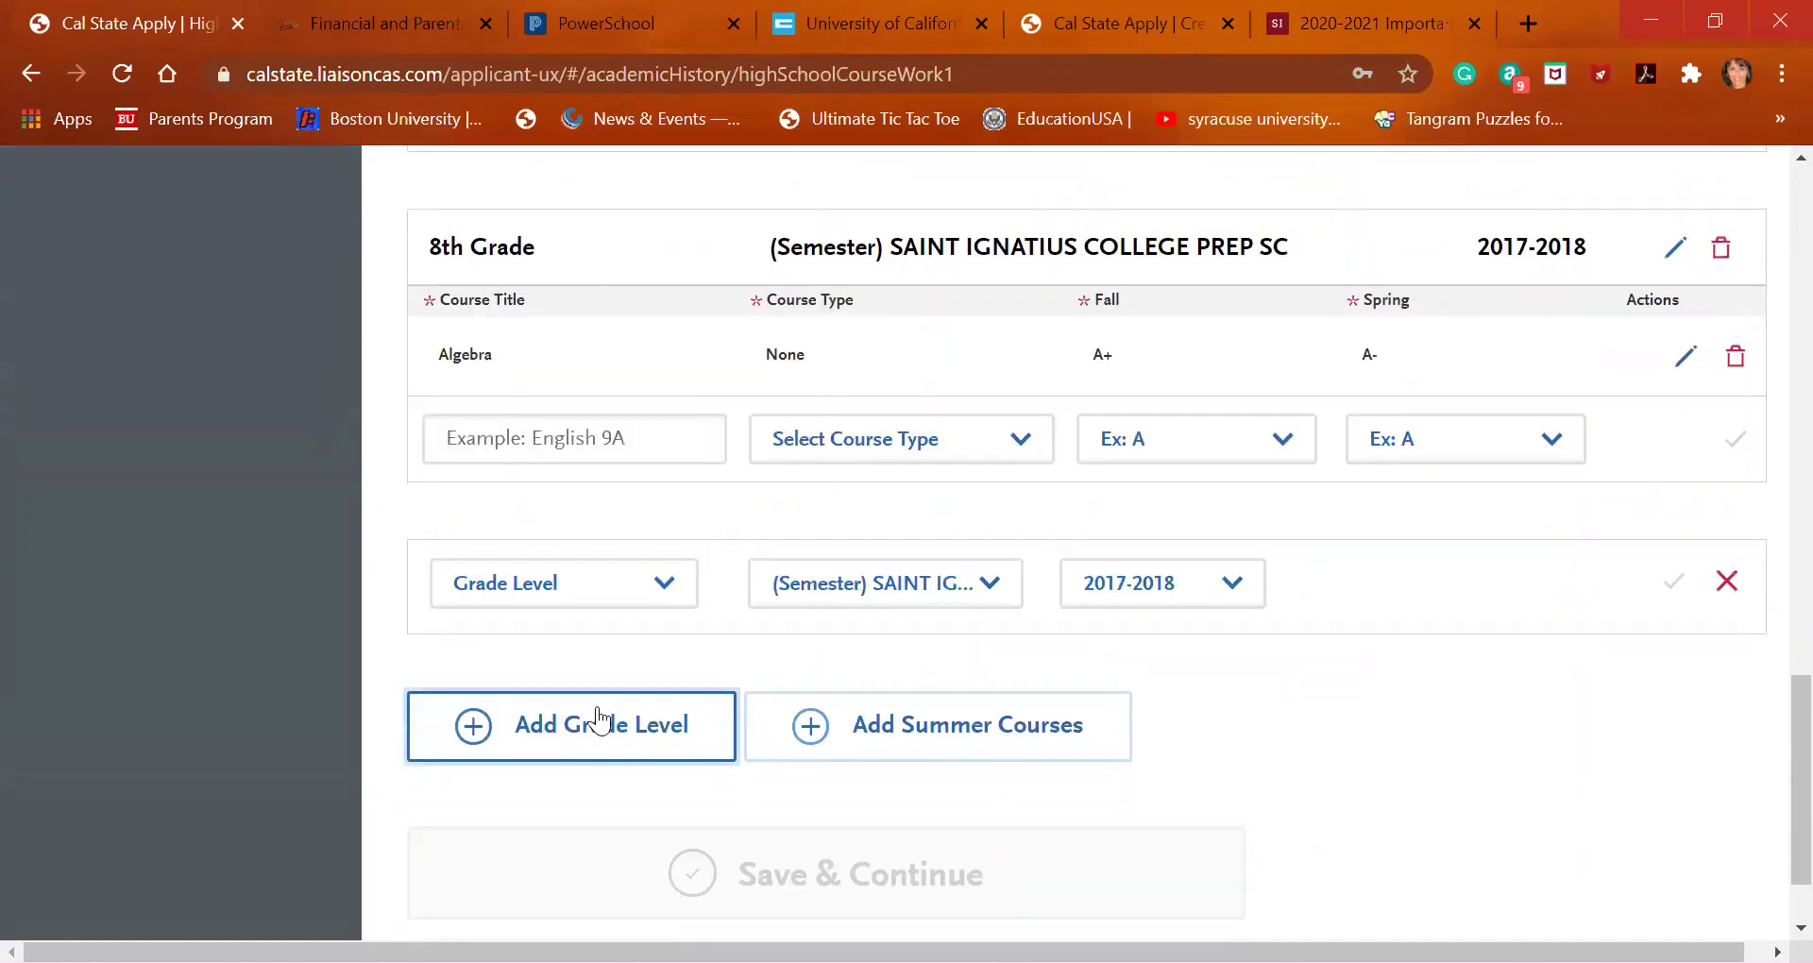
pyautogui.click(808, 727)
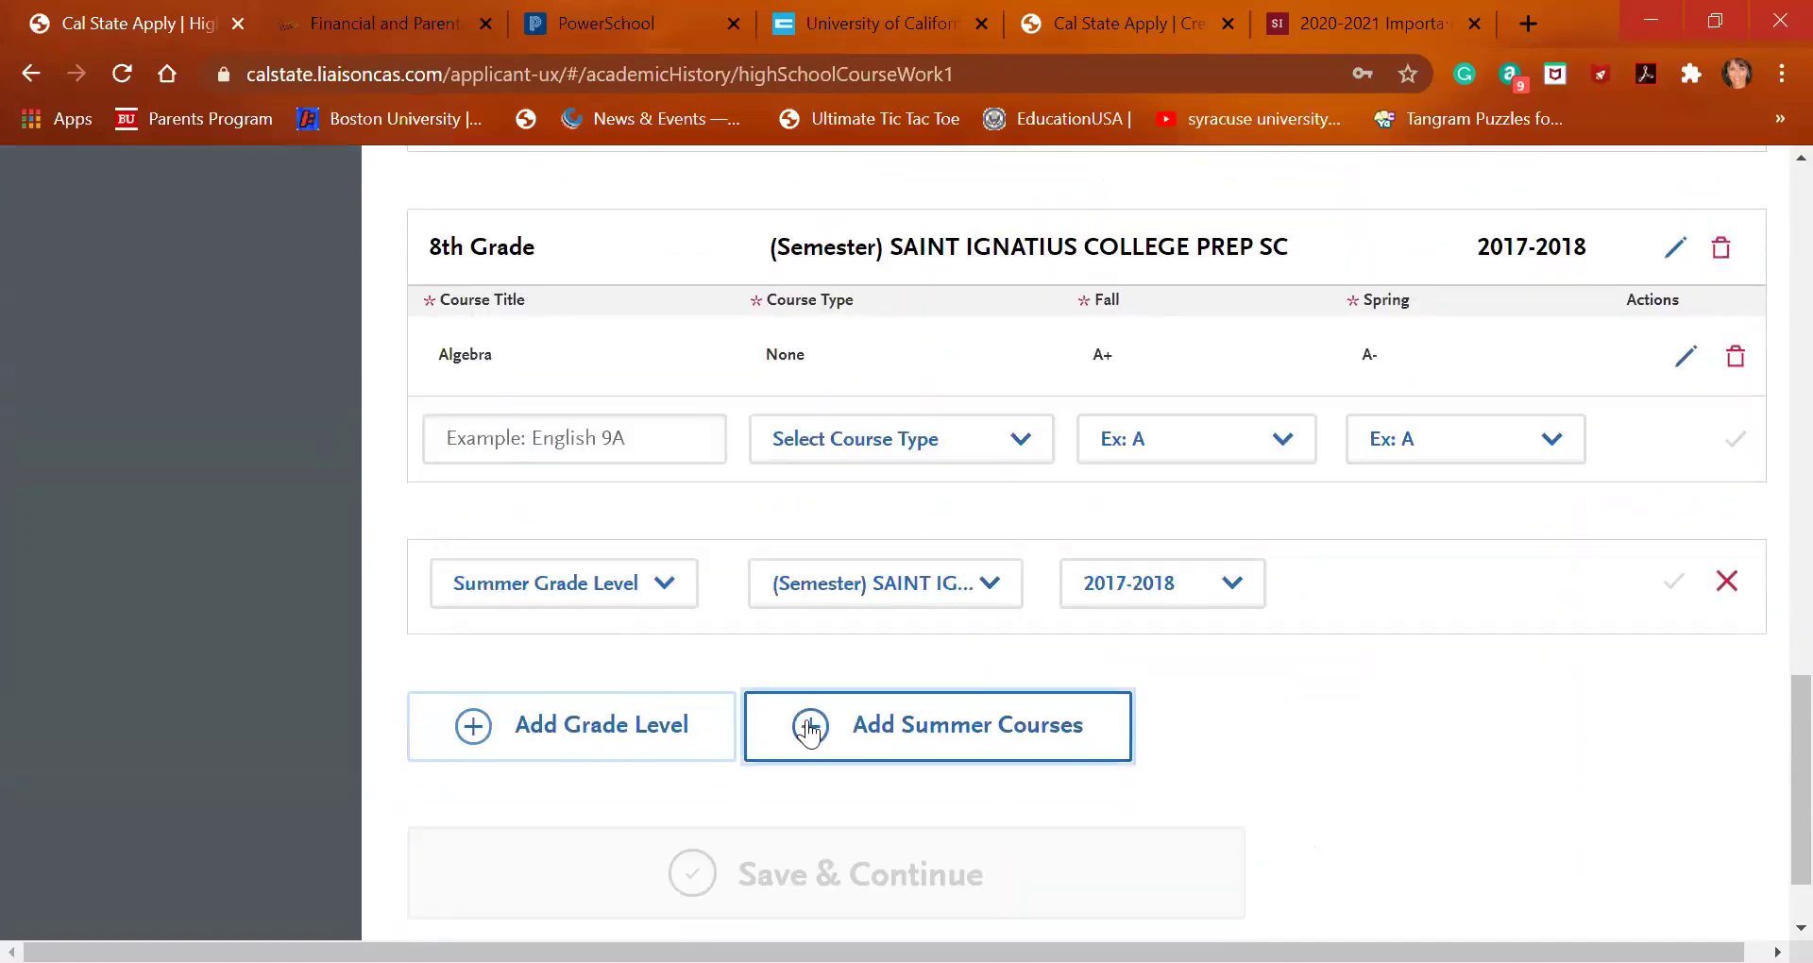
pyautogui.scroll(2, 707, 663)
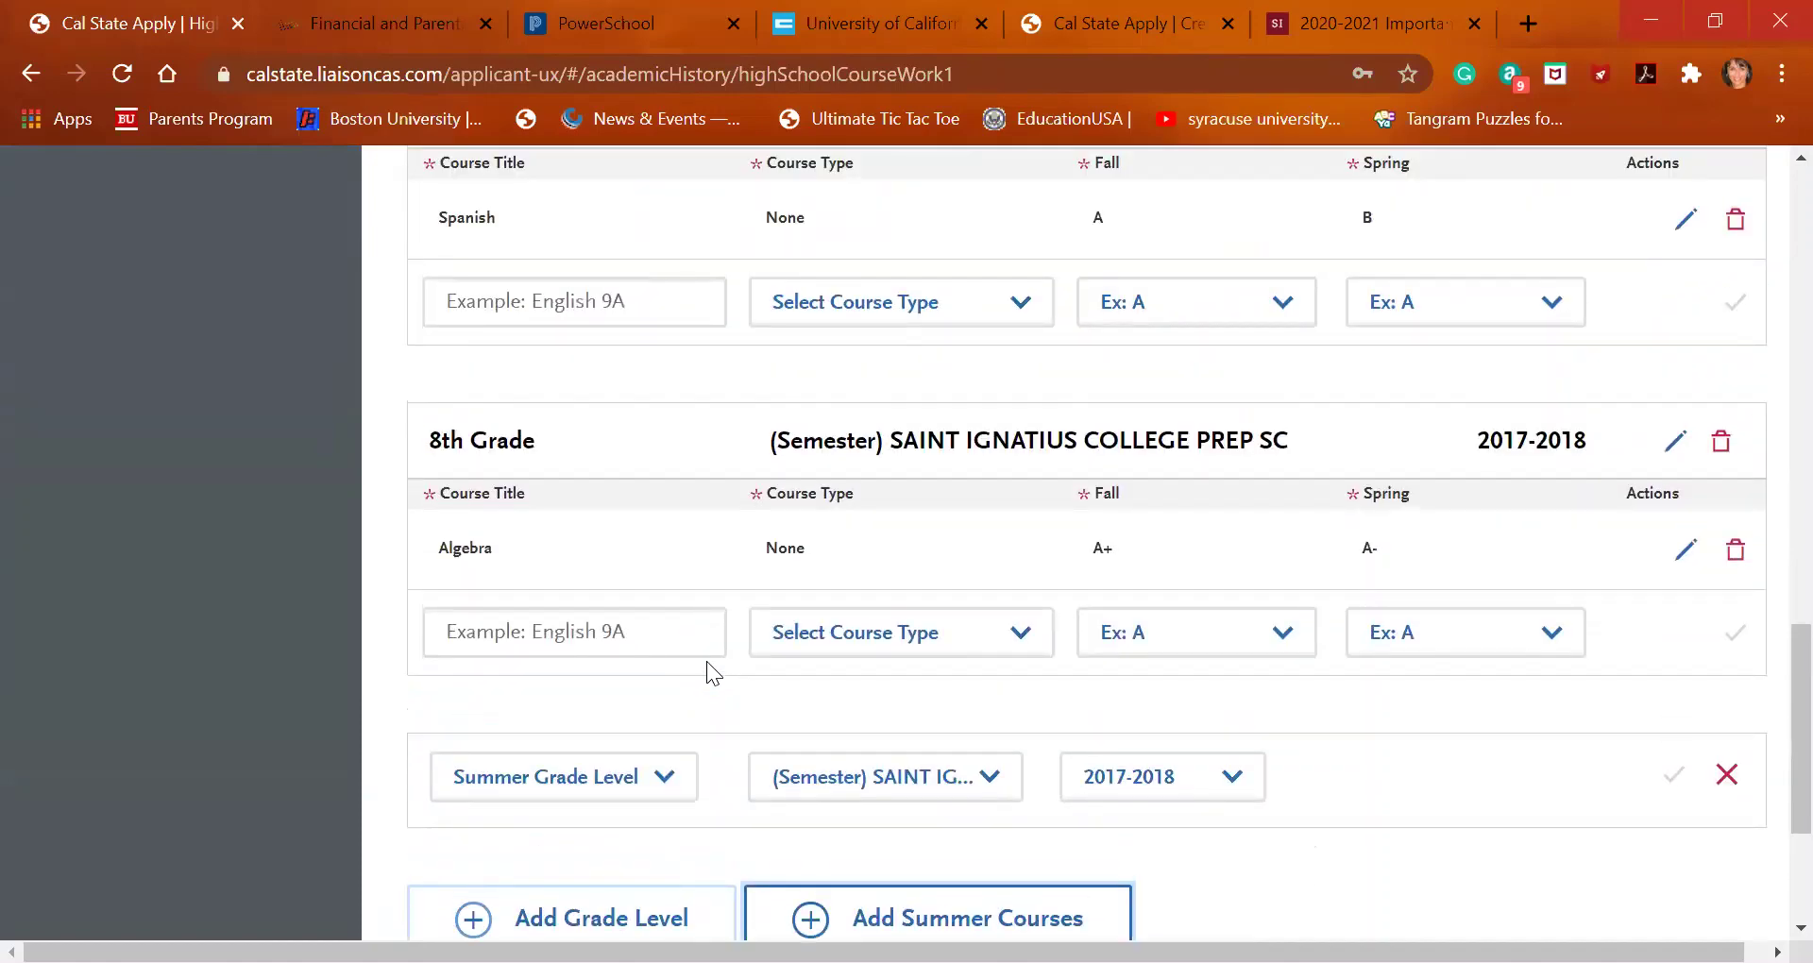
pyautogui.scroll(-1, 707, 666)
pyautogui.moveTo(680, 654)
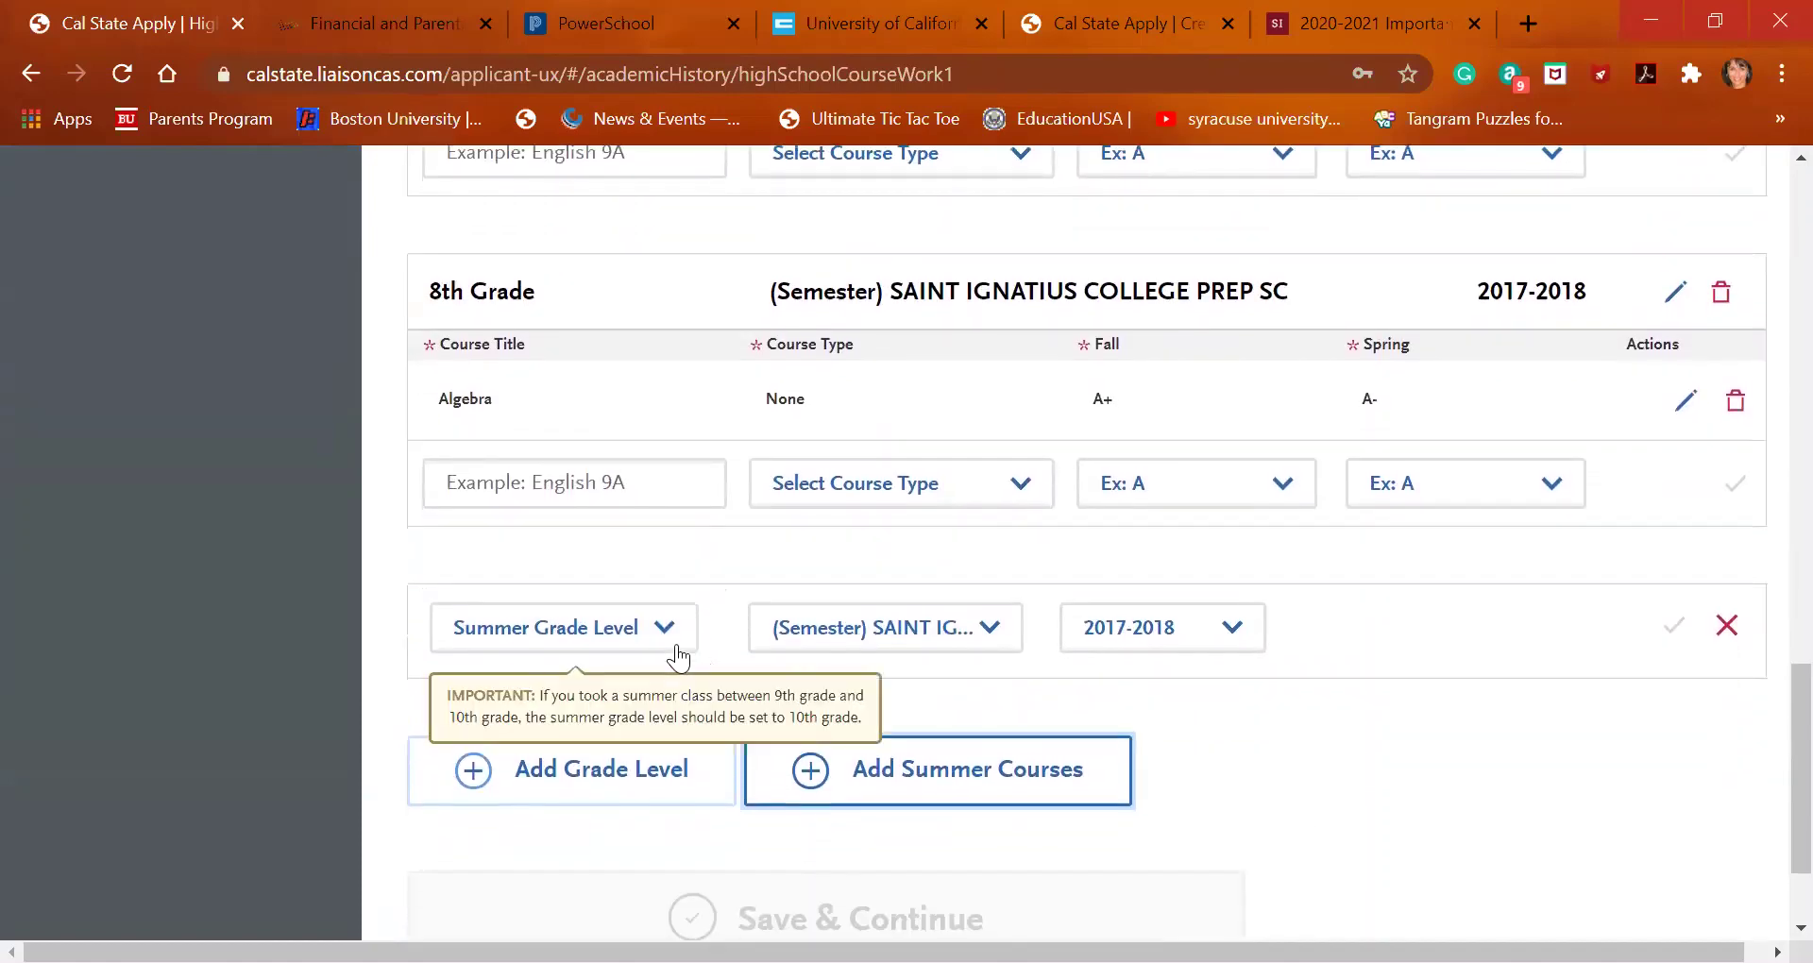
pyautogui.scroll(2, 678, 658)
pyautogui.scroll(5, 676, 658)
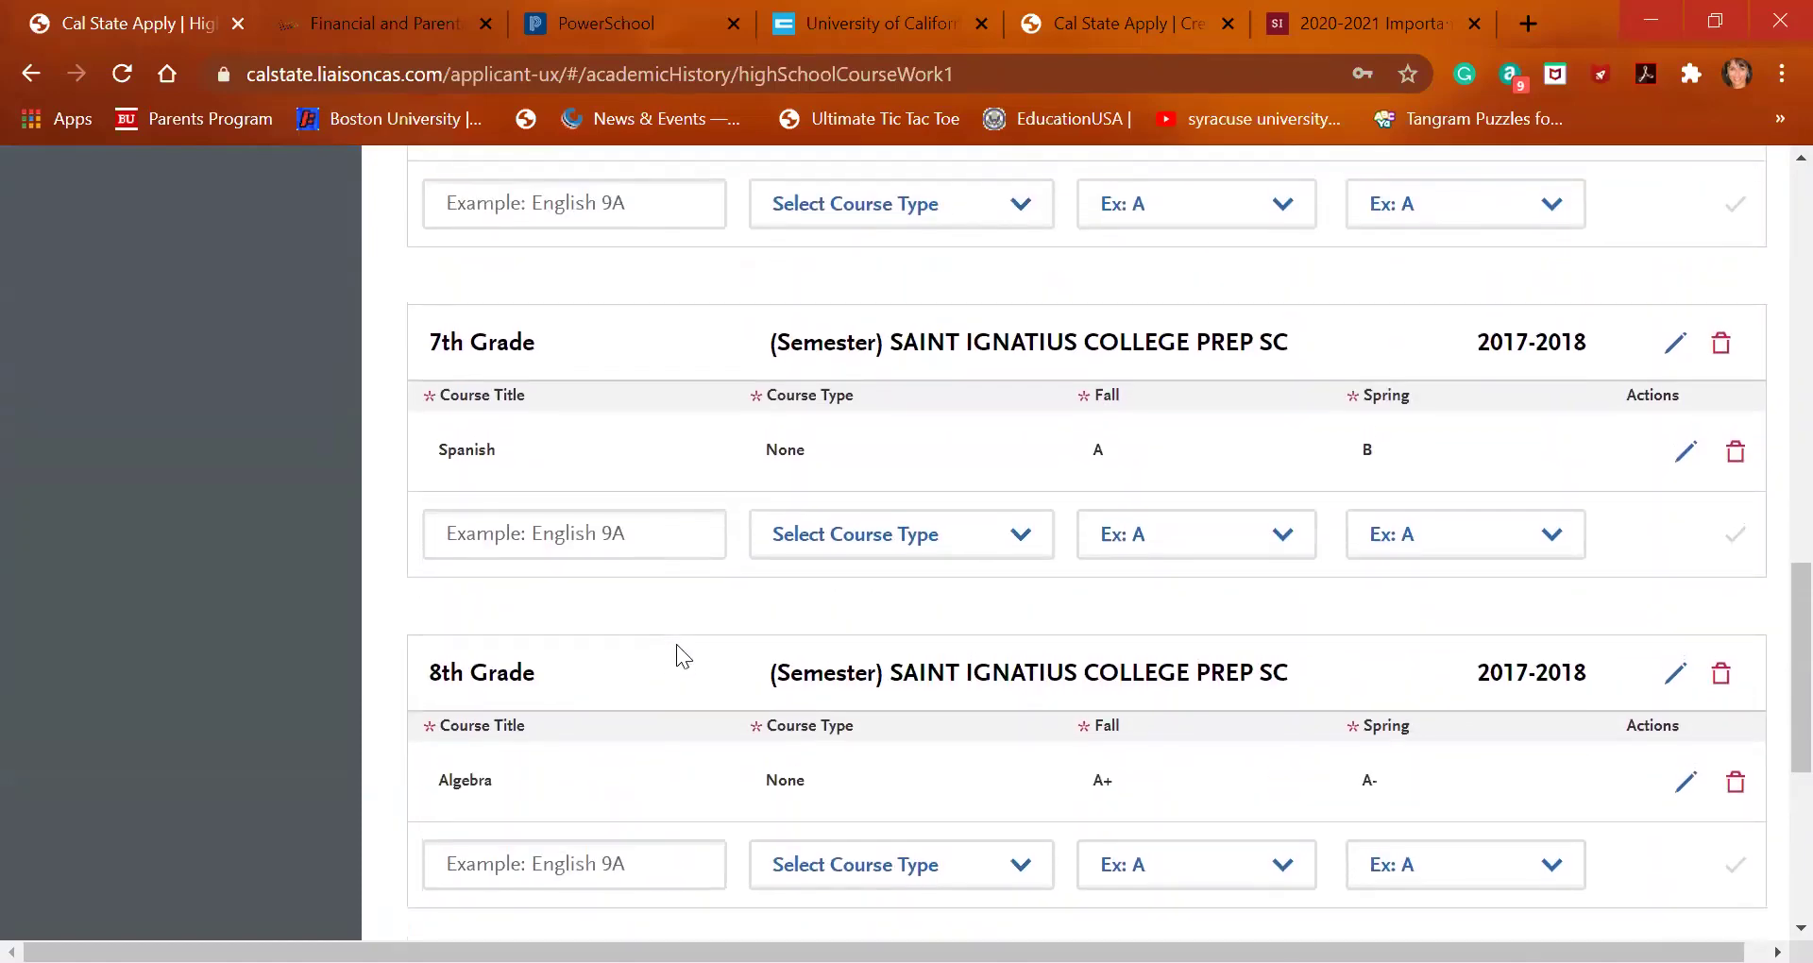
pyautogui.scroll(7, 676, 644)
pyautogui.scroll(-15, 676, 645)
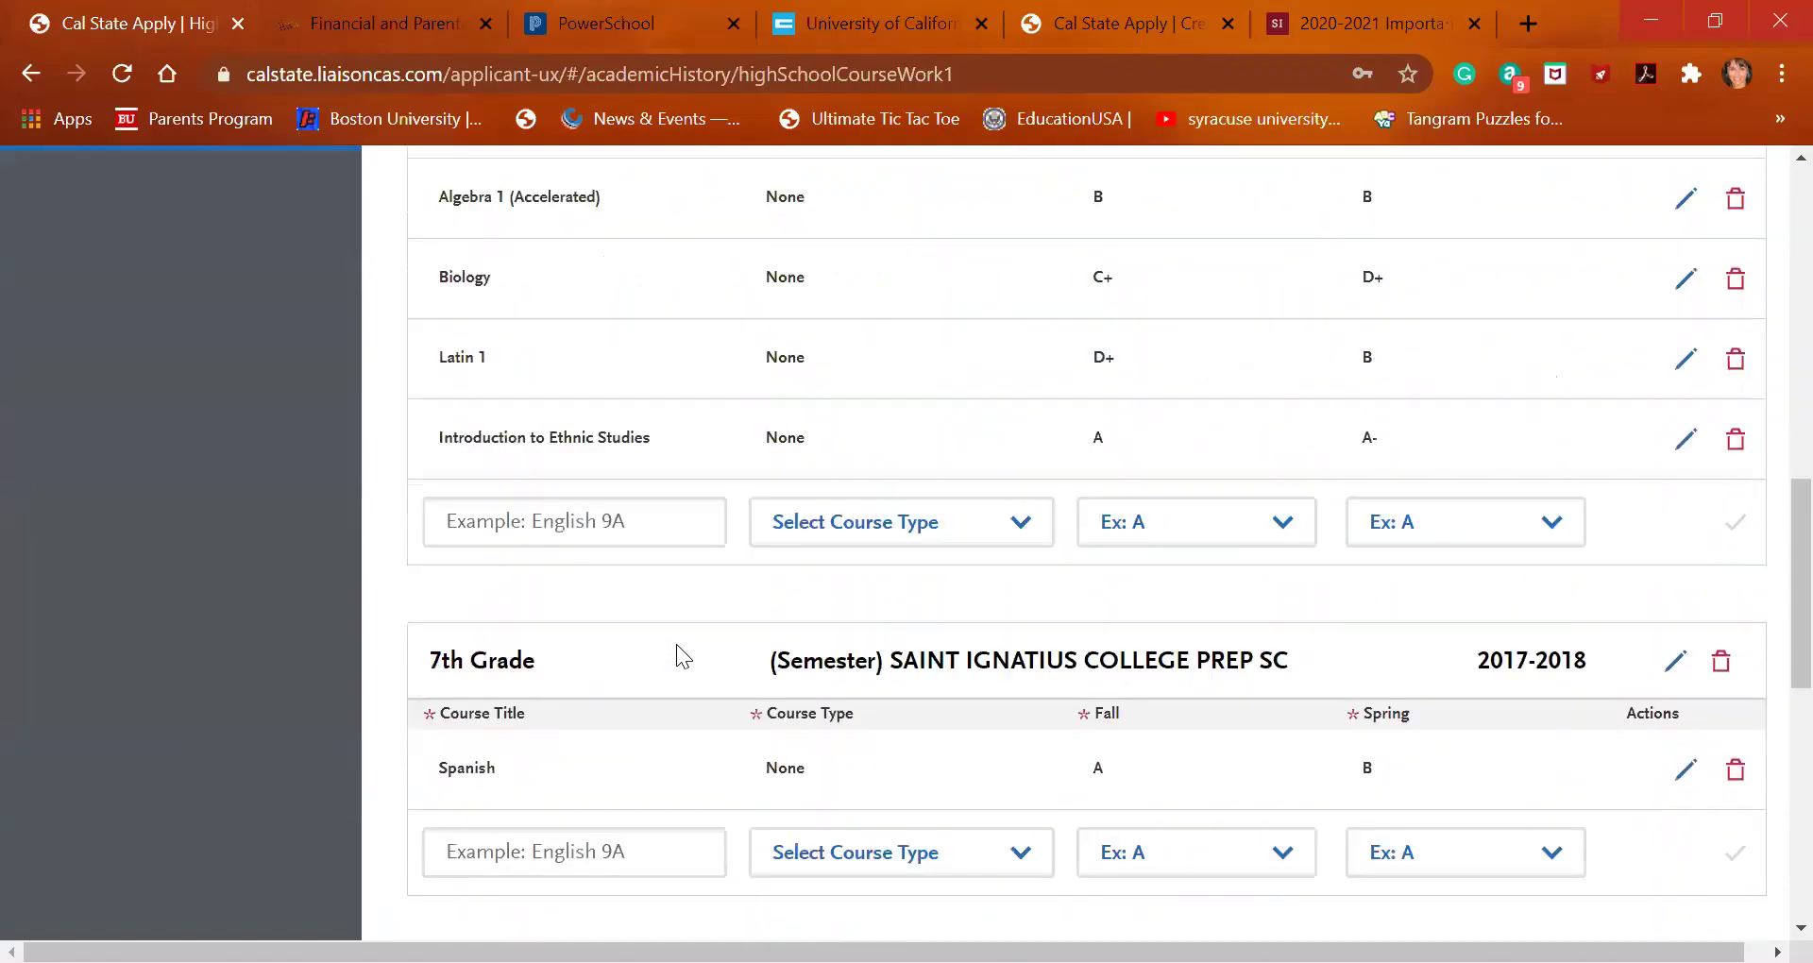
pyautogui.scroll(-1, 678, 653)
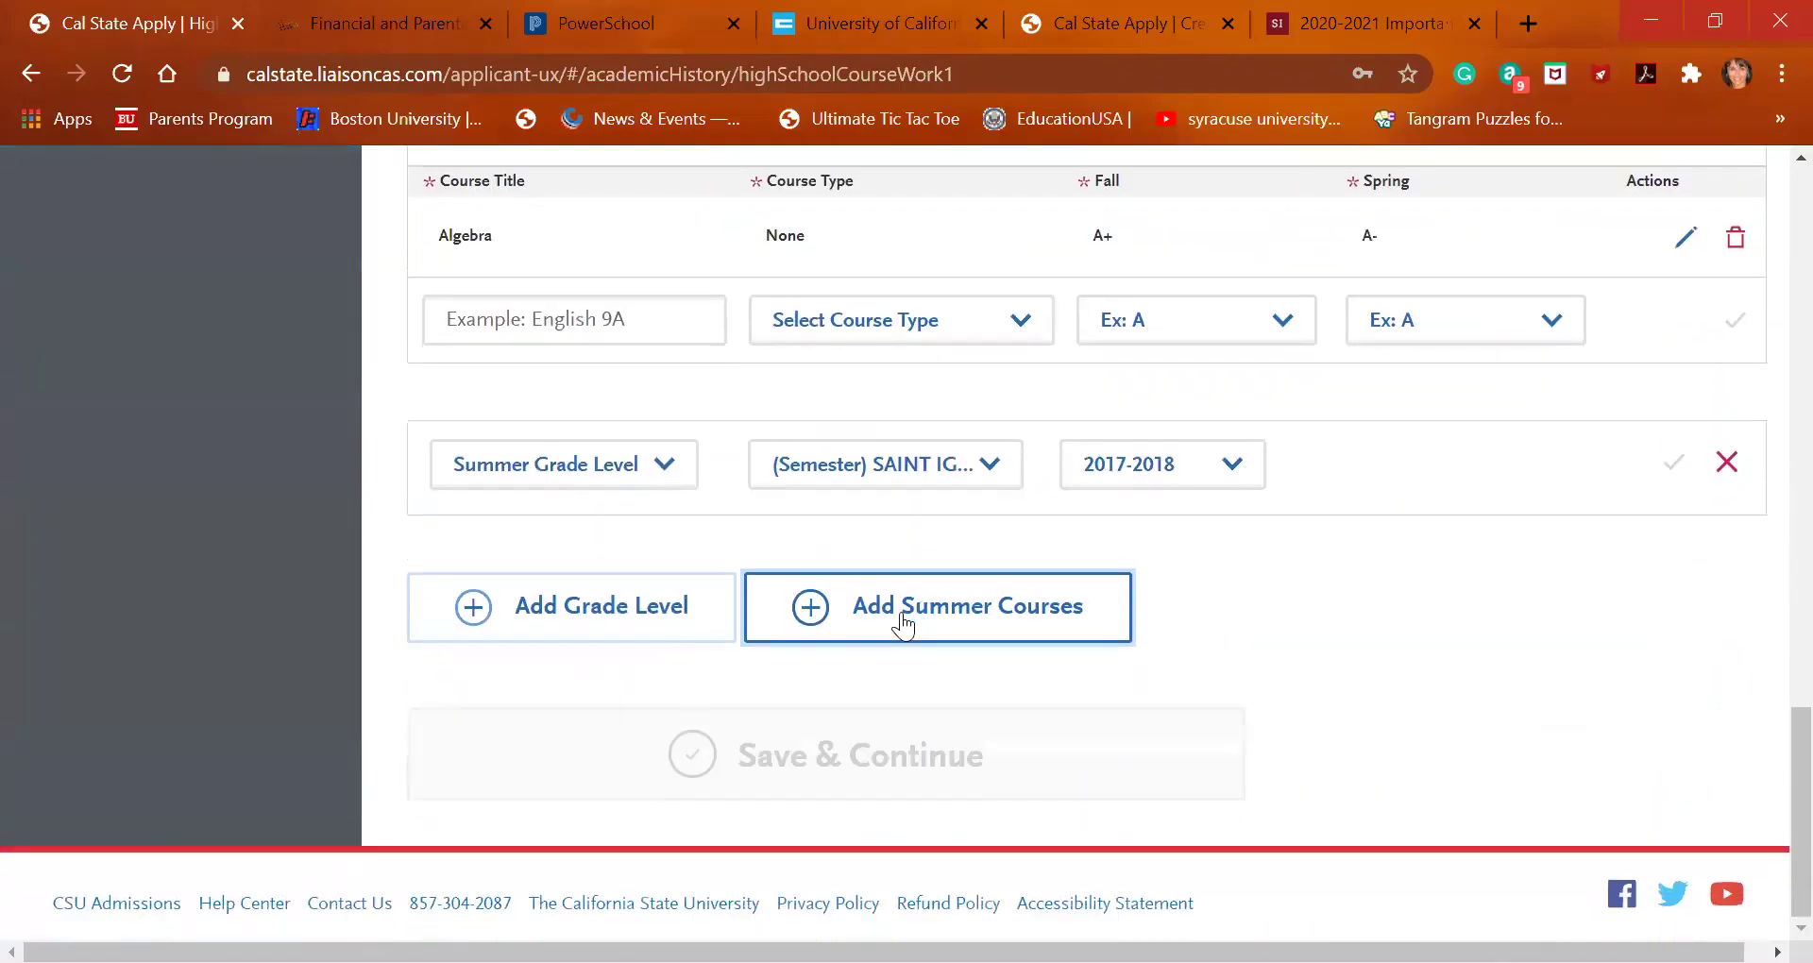
pyautogui.click(655, 606)
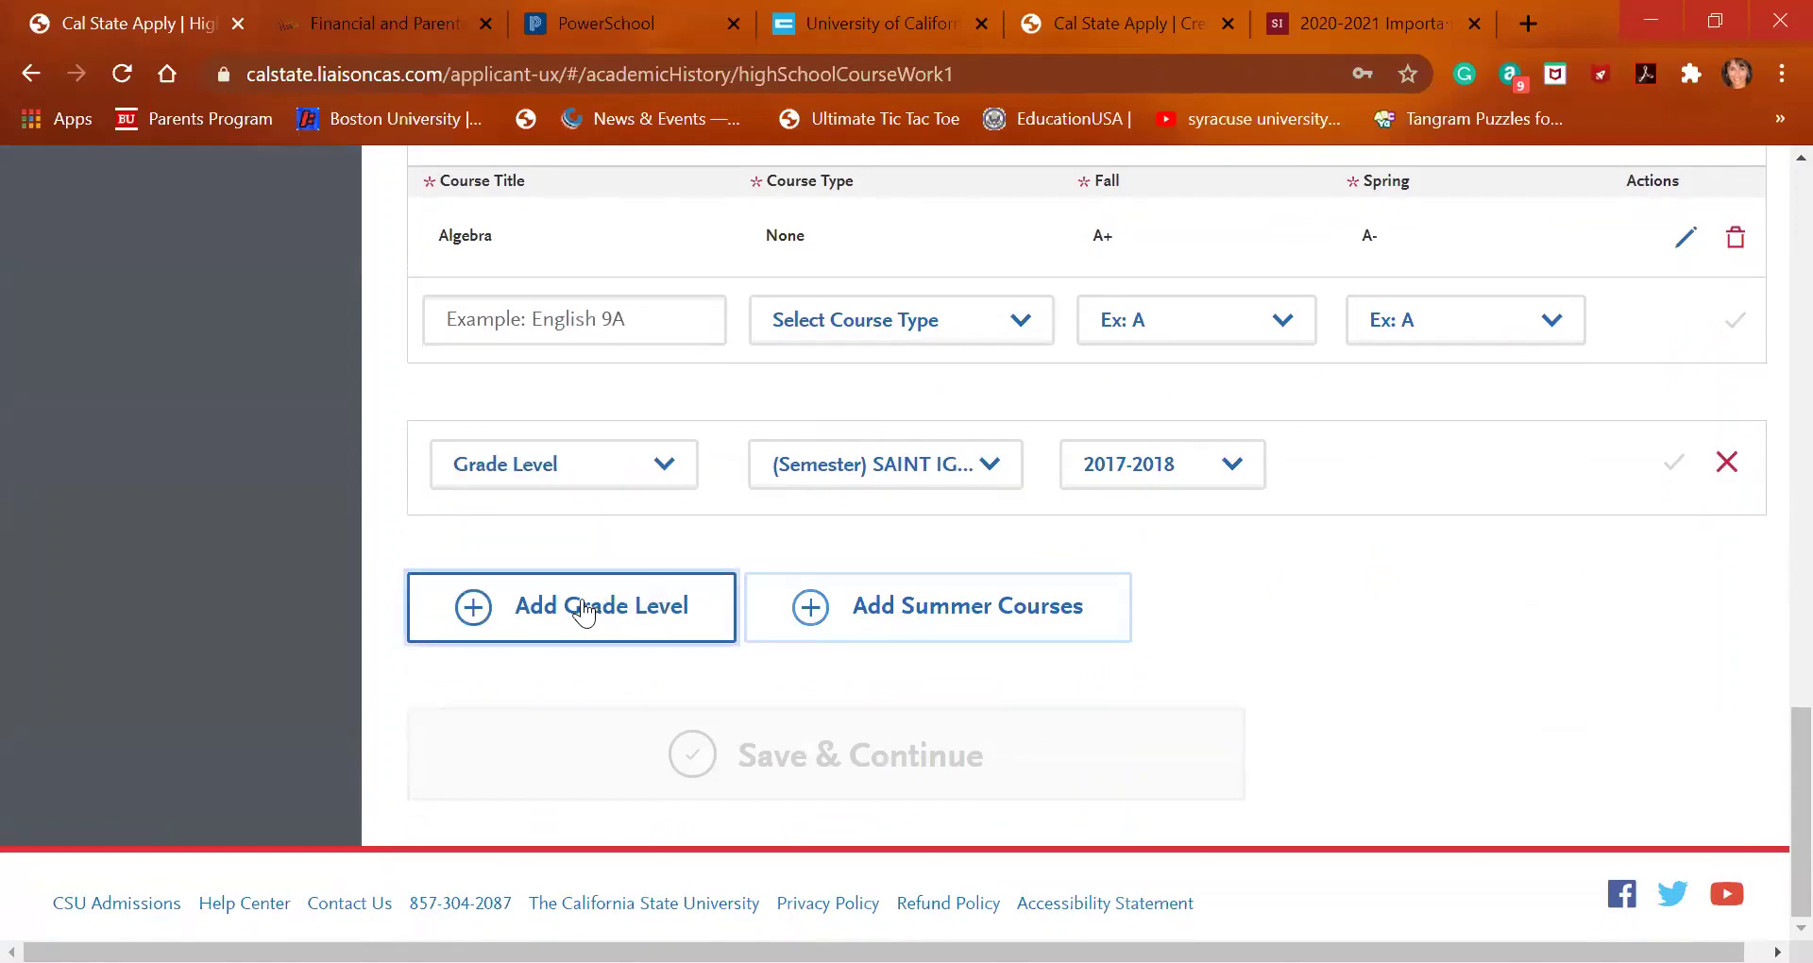
pyautogui.scroll(1, 493, 619)
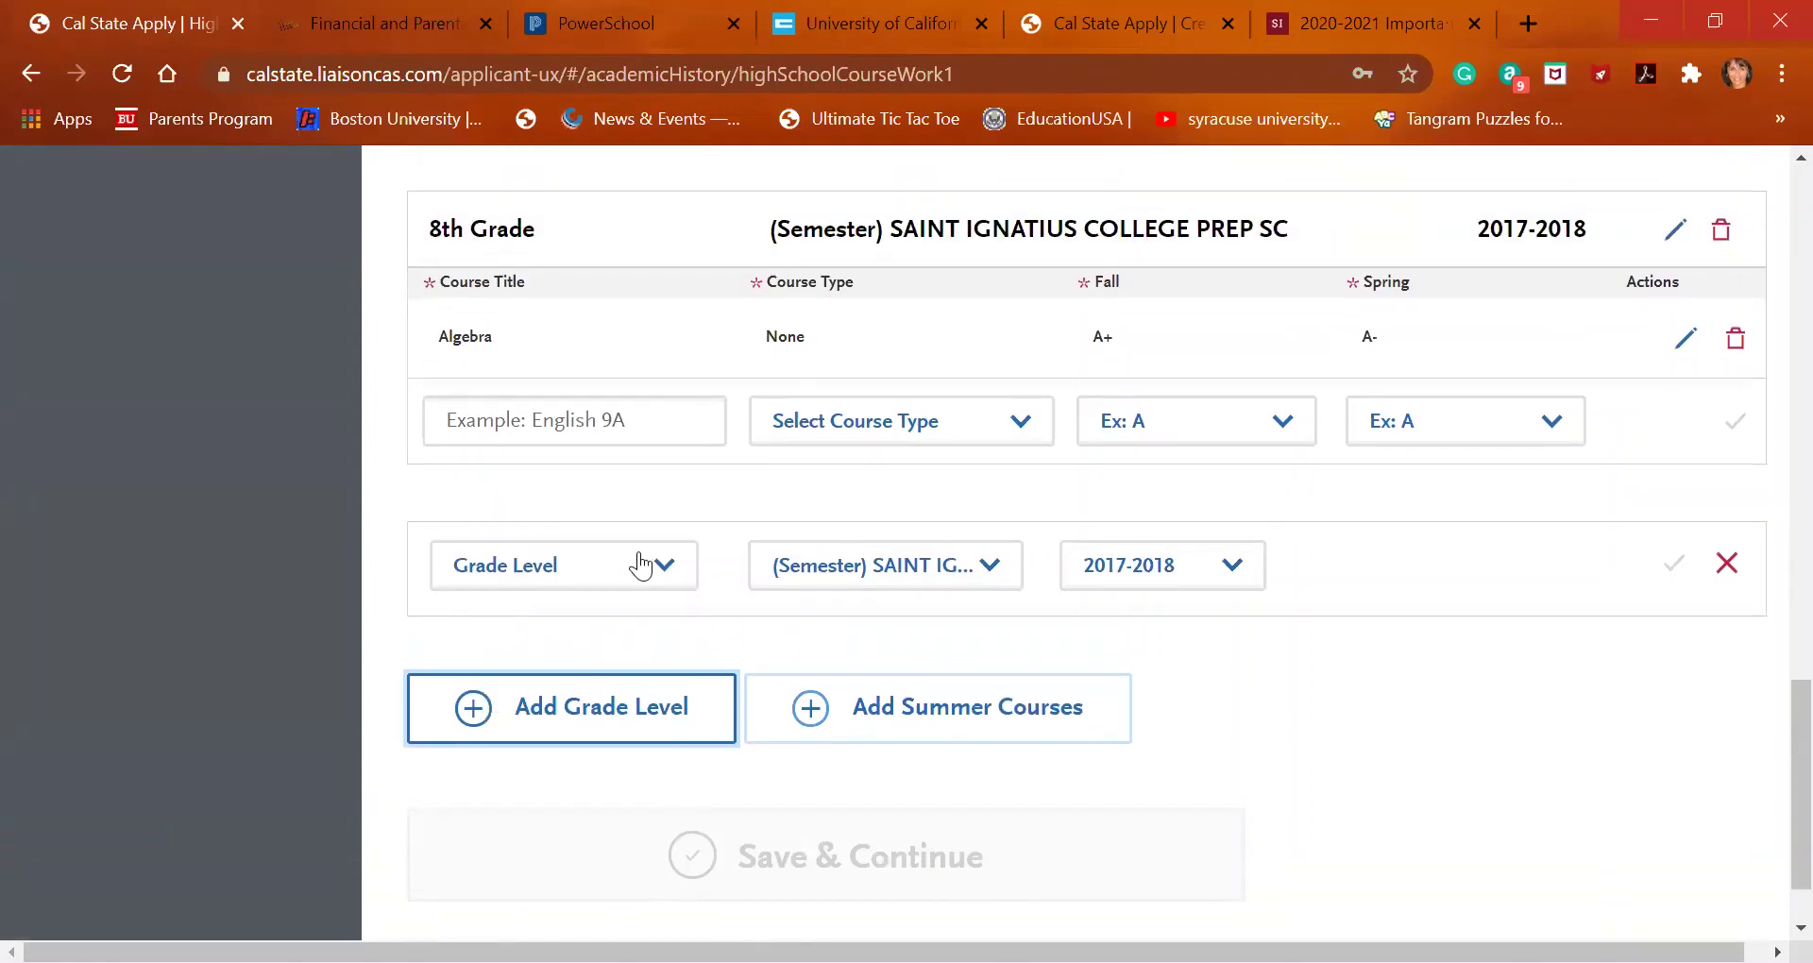
pyautogui.click(640, 565)
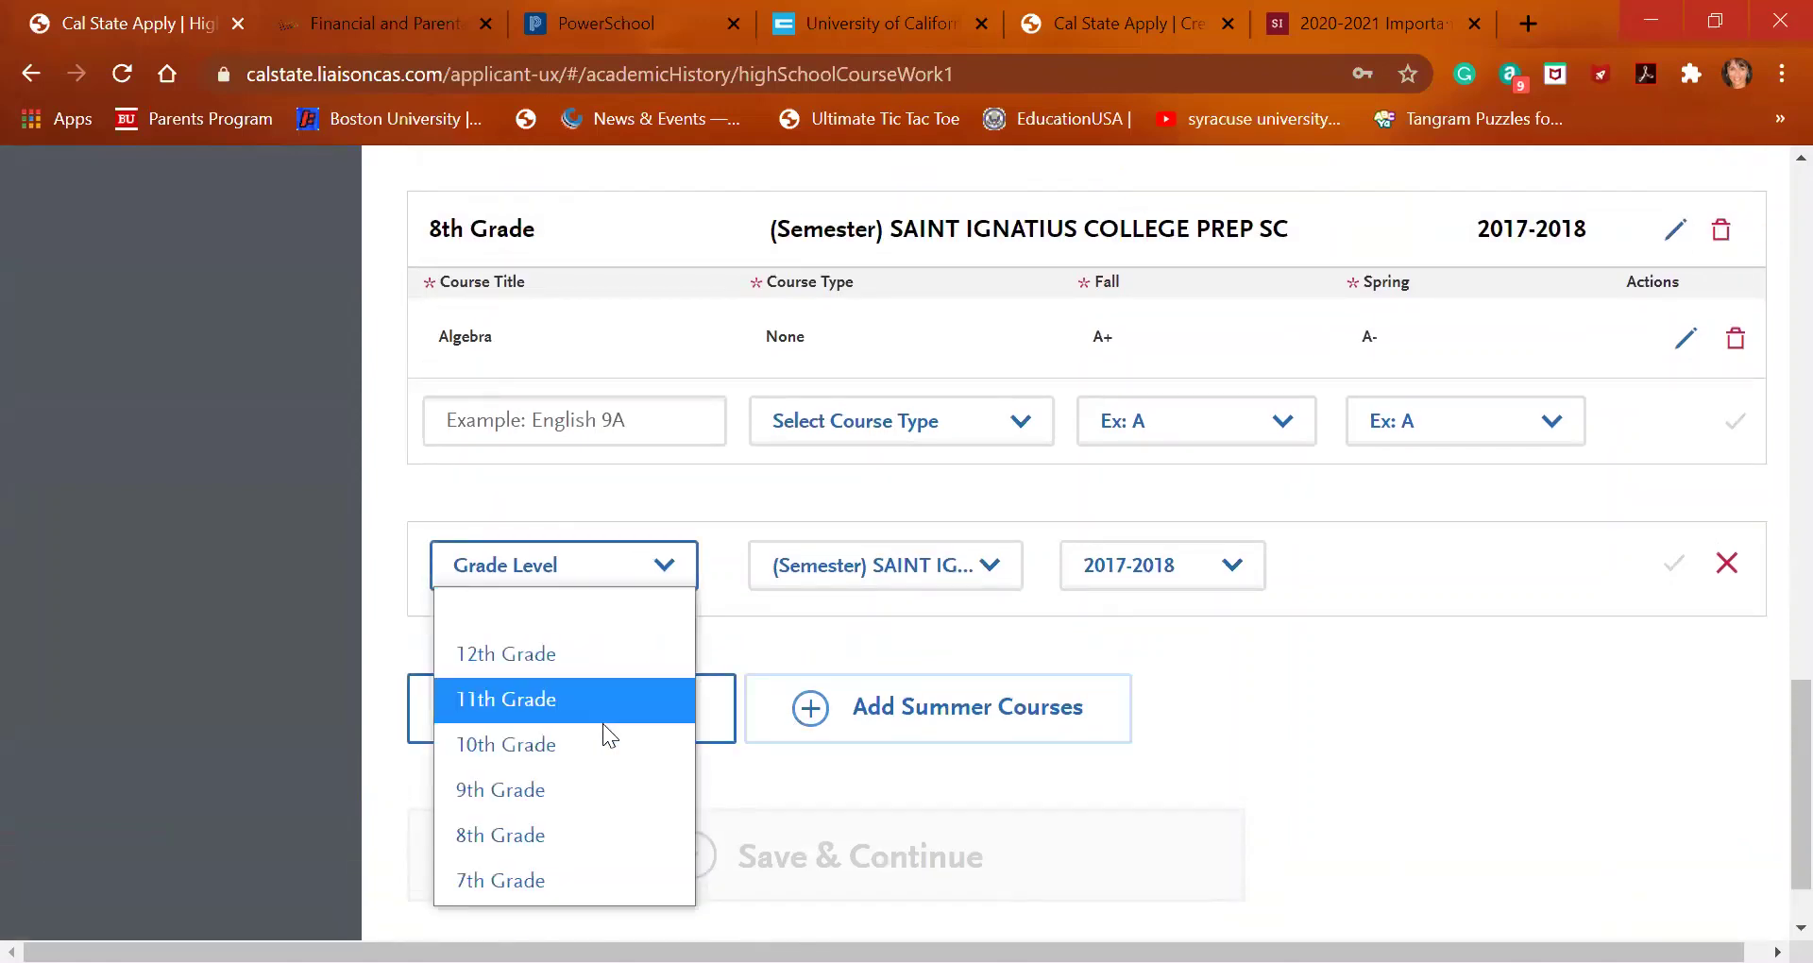
pyautogui.click(593, 754)
# Add a 2018-2019 summer section, then discard it and the unsaved 10th Grade section
pyautogui.click(839, 736)
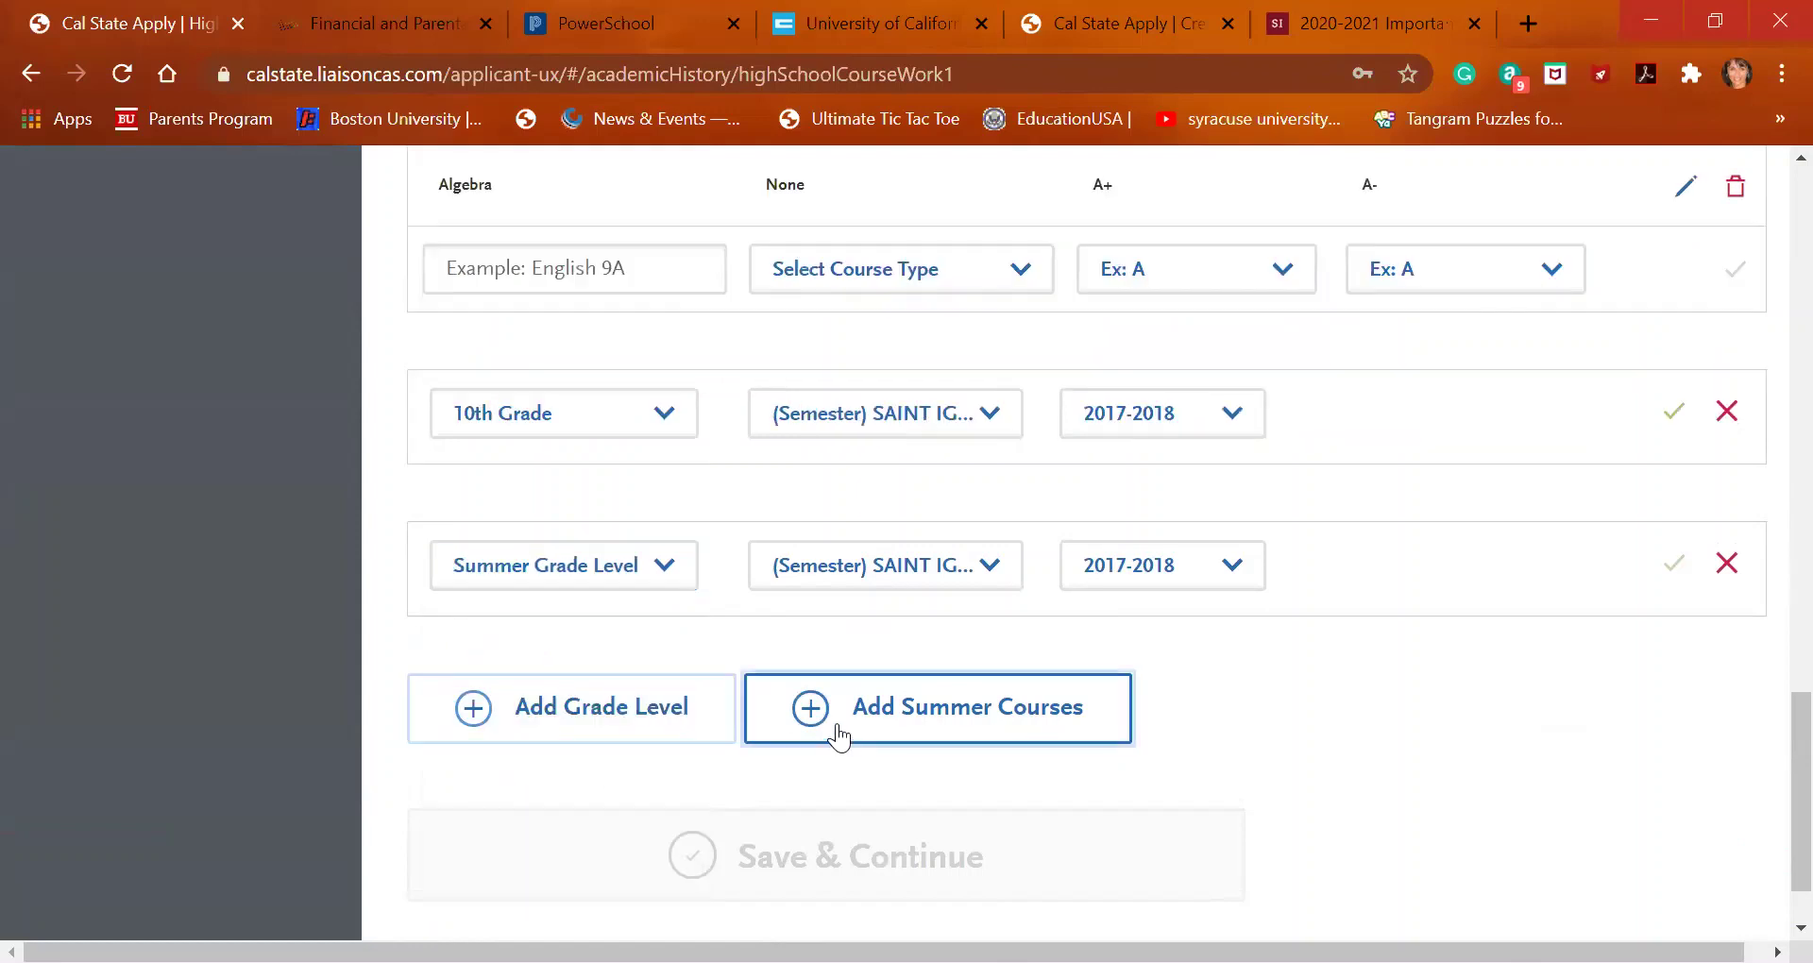
pyautogui.scroll(1, 837, 734)
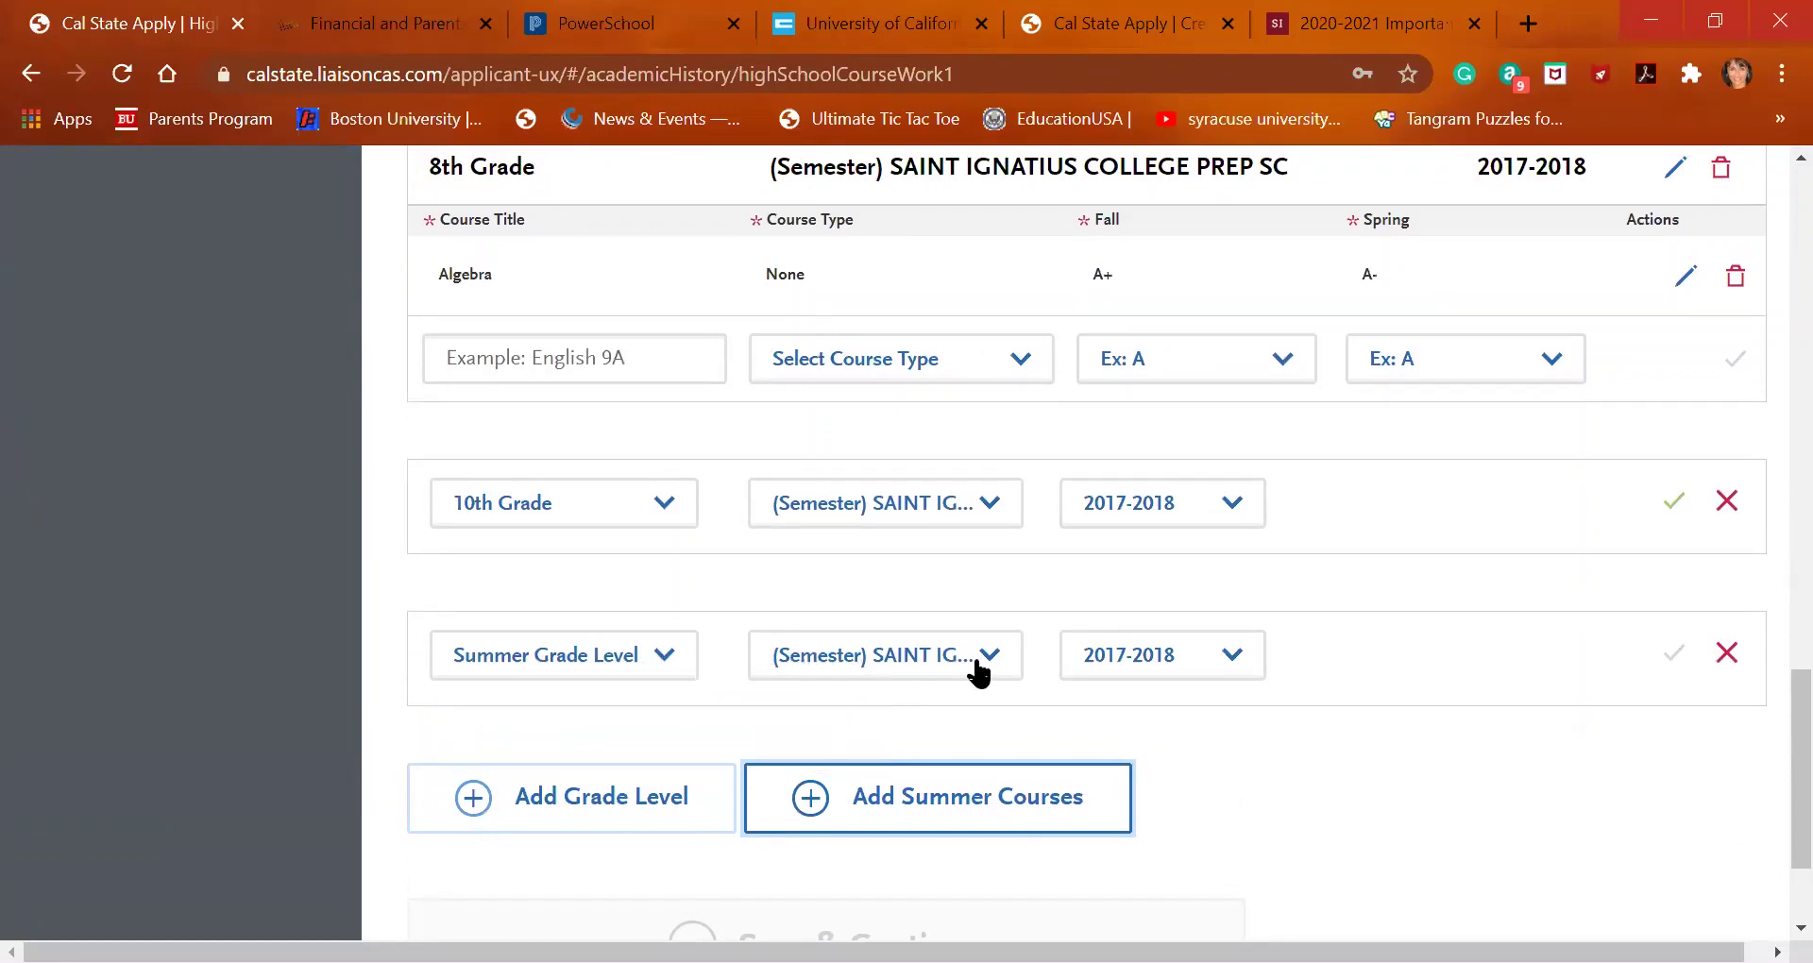
pyautogui.click(1168, 670)
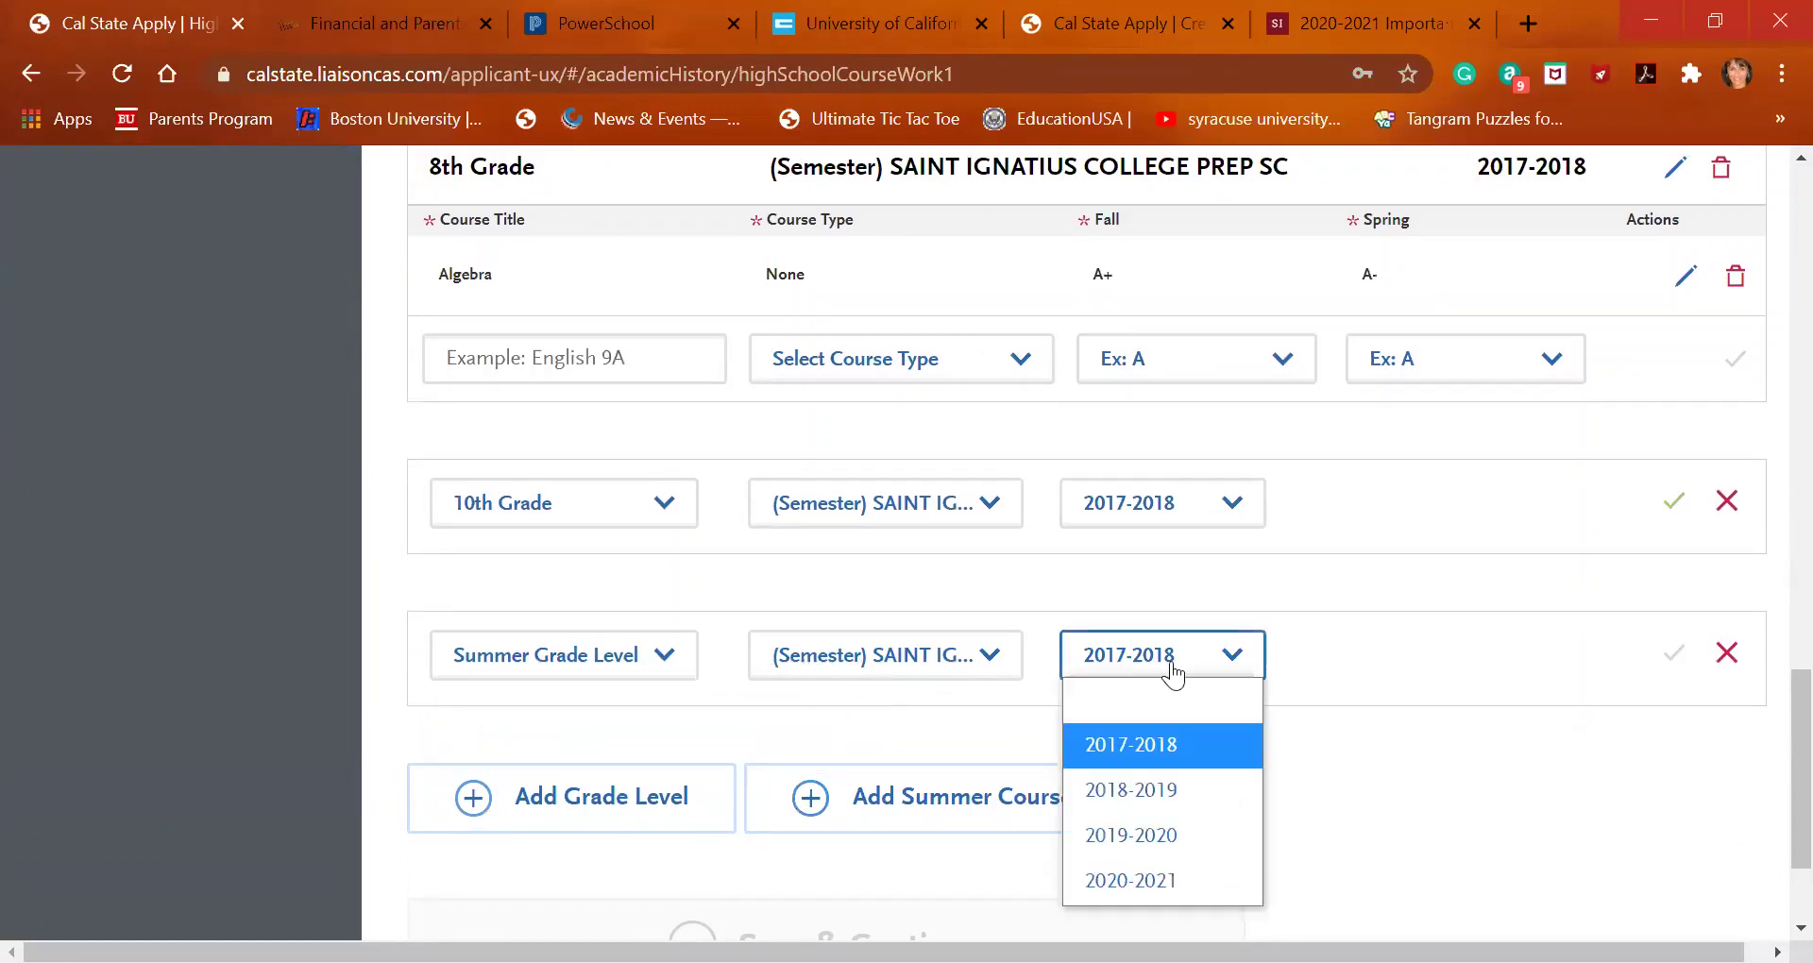
pyautogui.click(1167, 799)
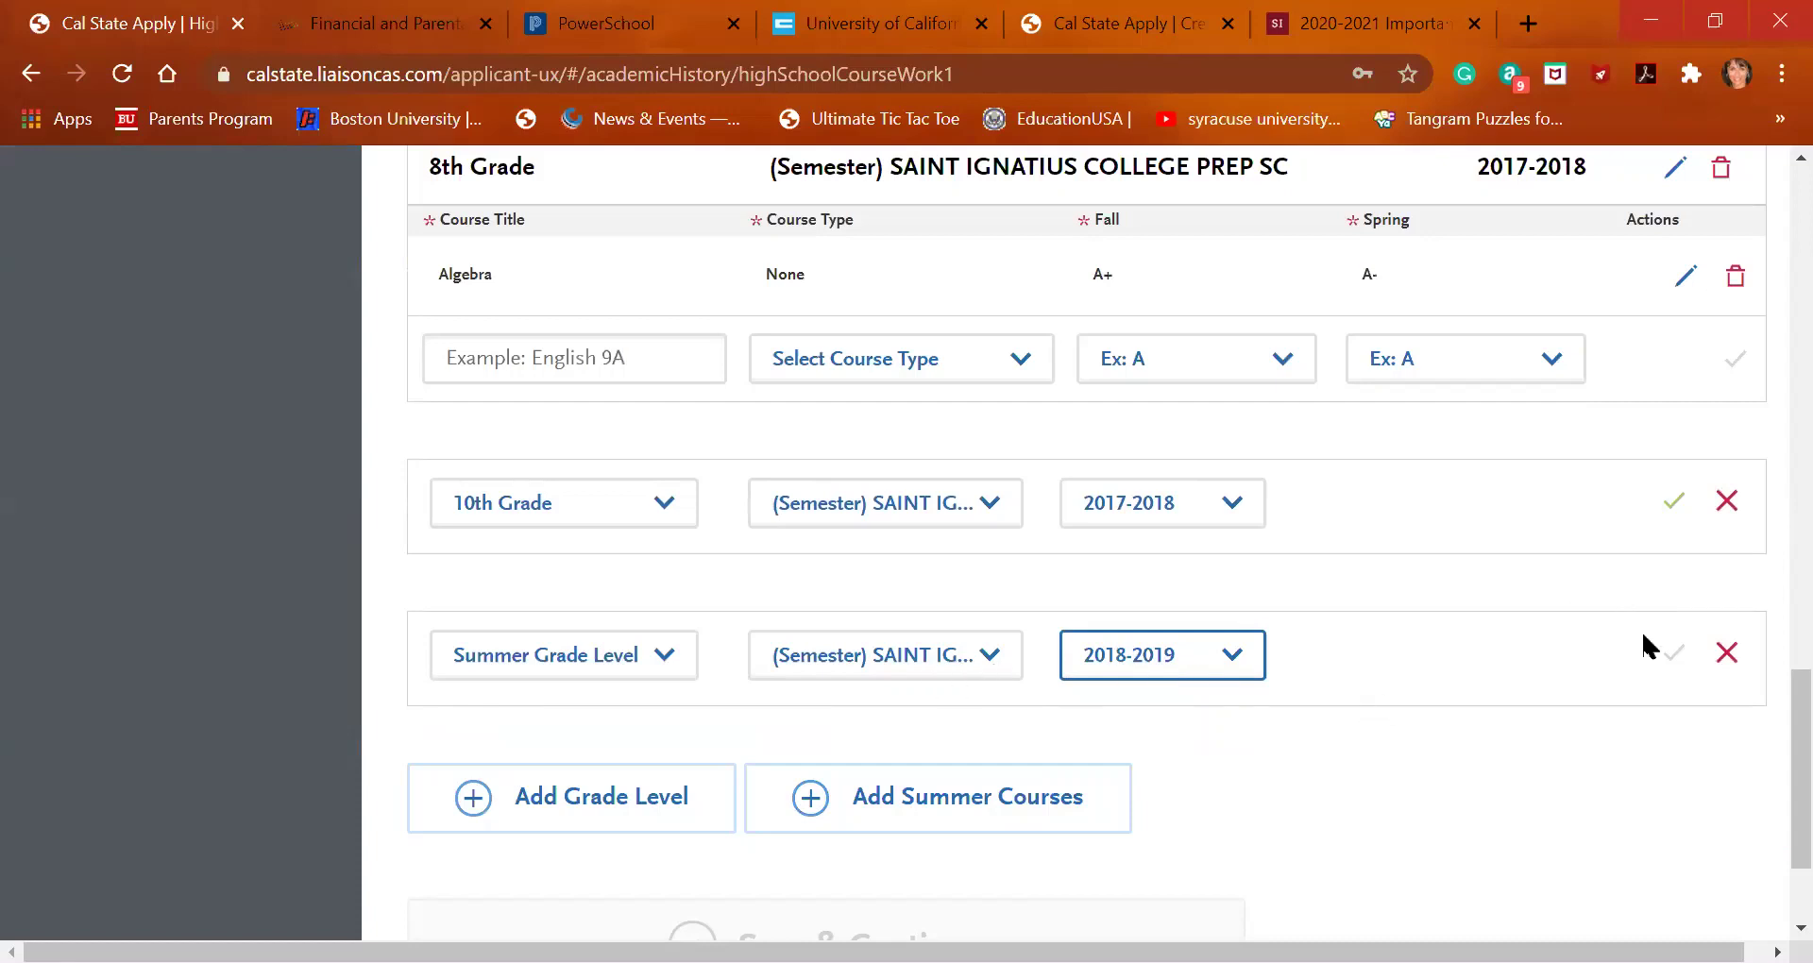
pyautogui.click(1742, 500)
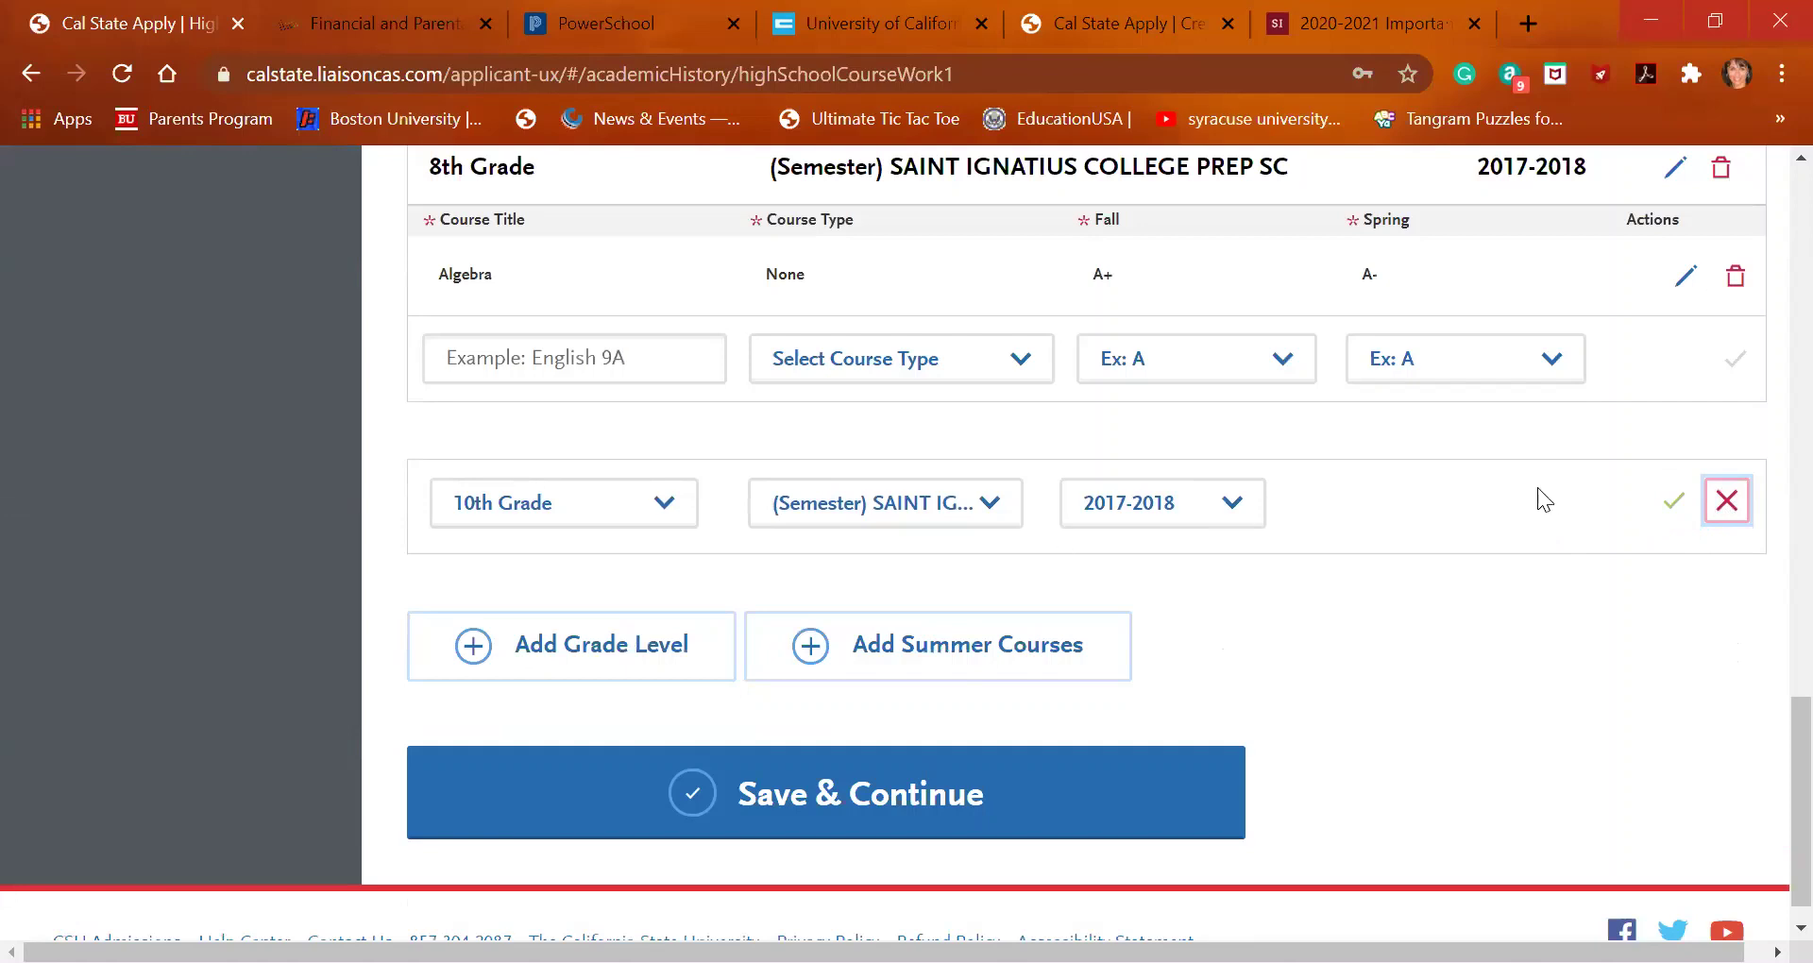
pyautogui.click(1728, 501)
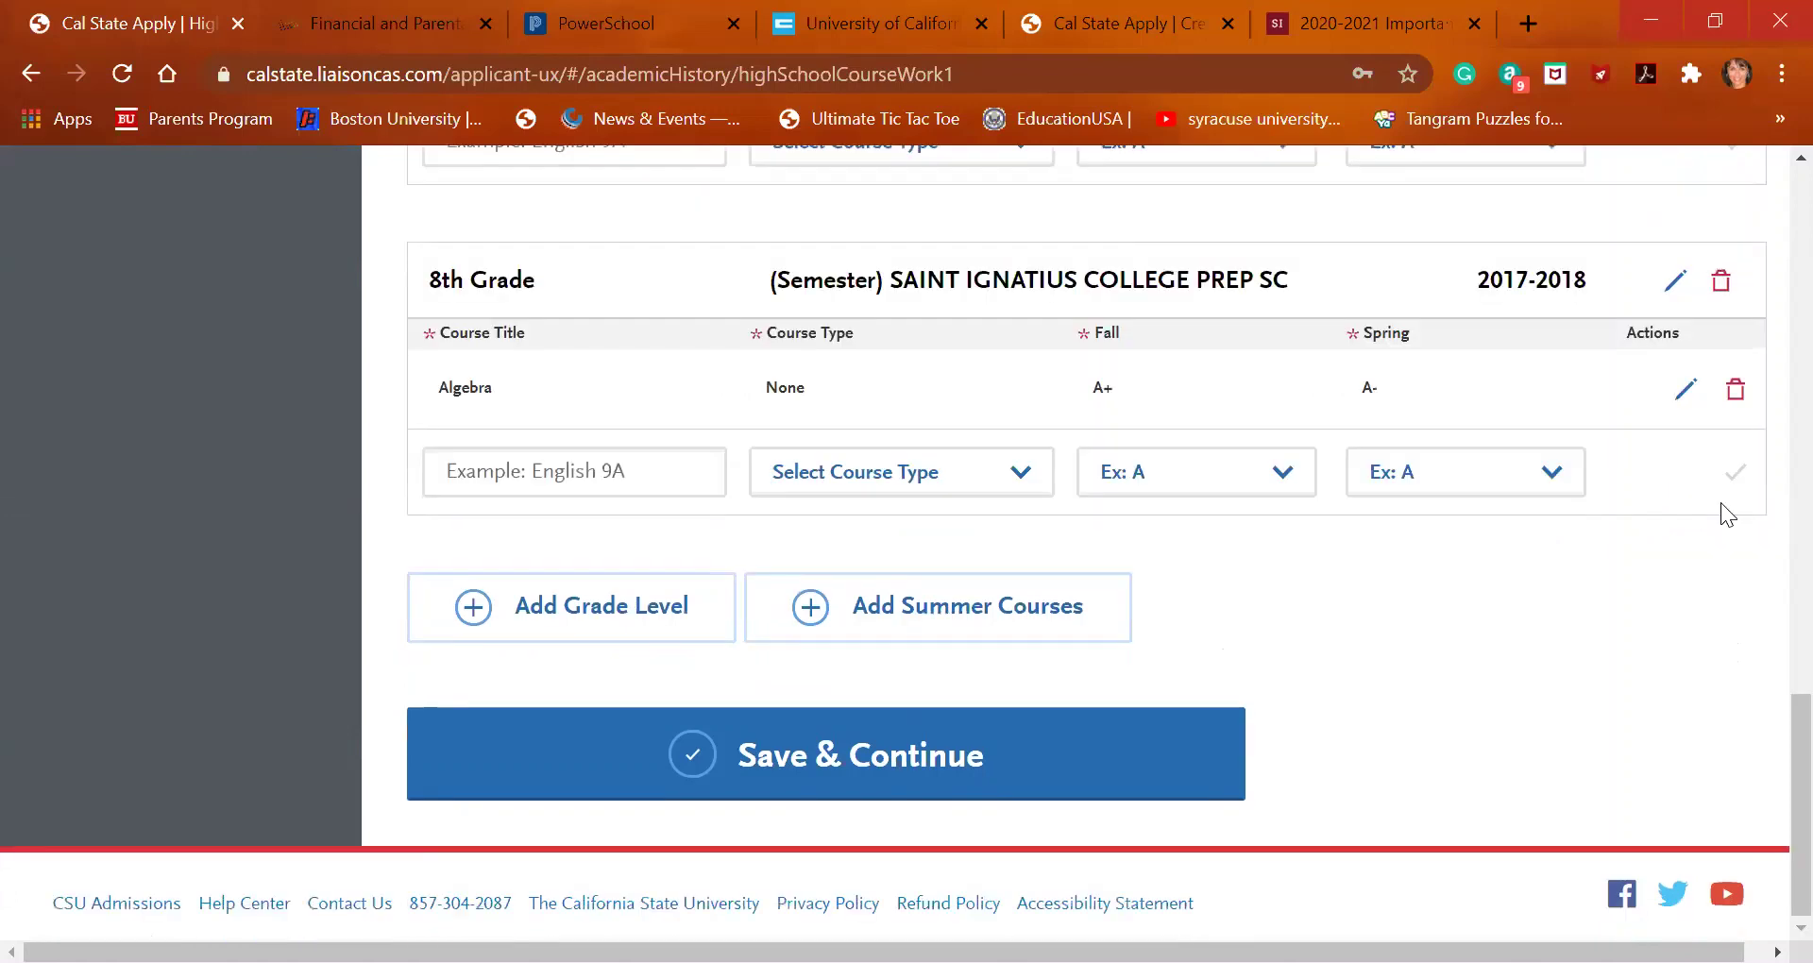
# Create a 10th Grade summer section for 2018-2019 and save it
pyautogui.click(858, 616)
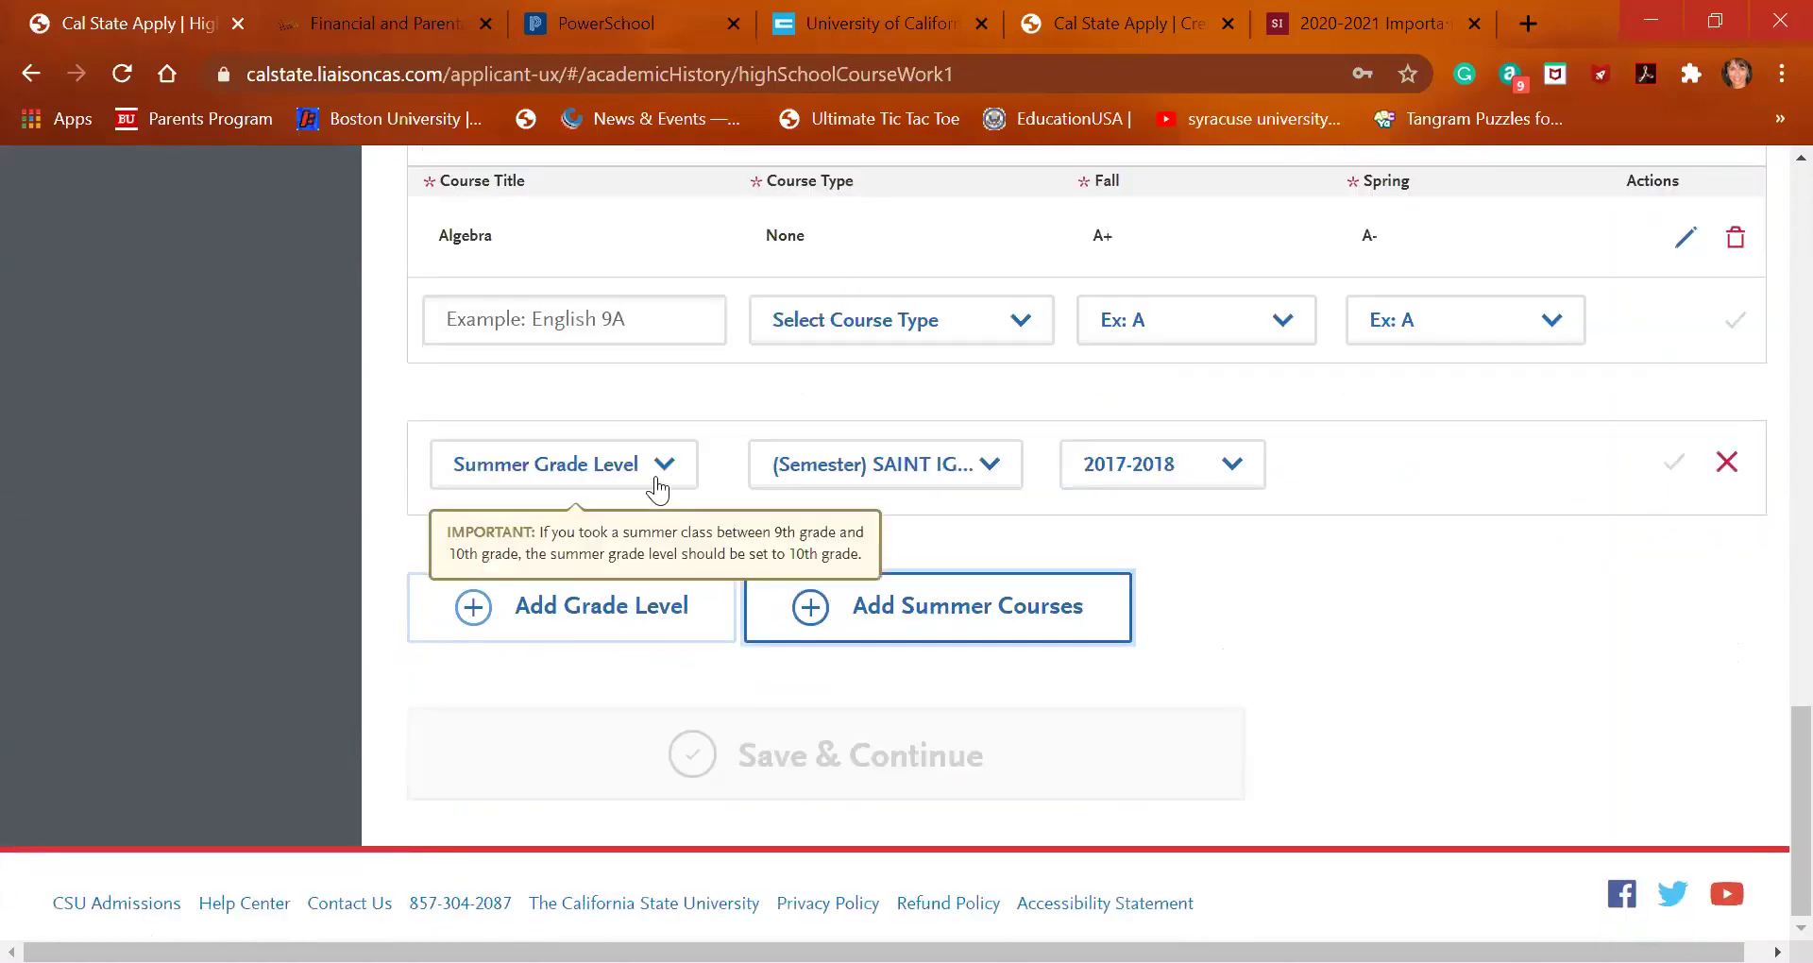
pyautogui.click(1157, 469)
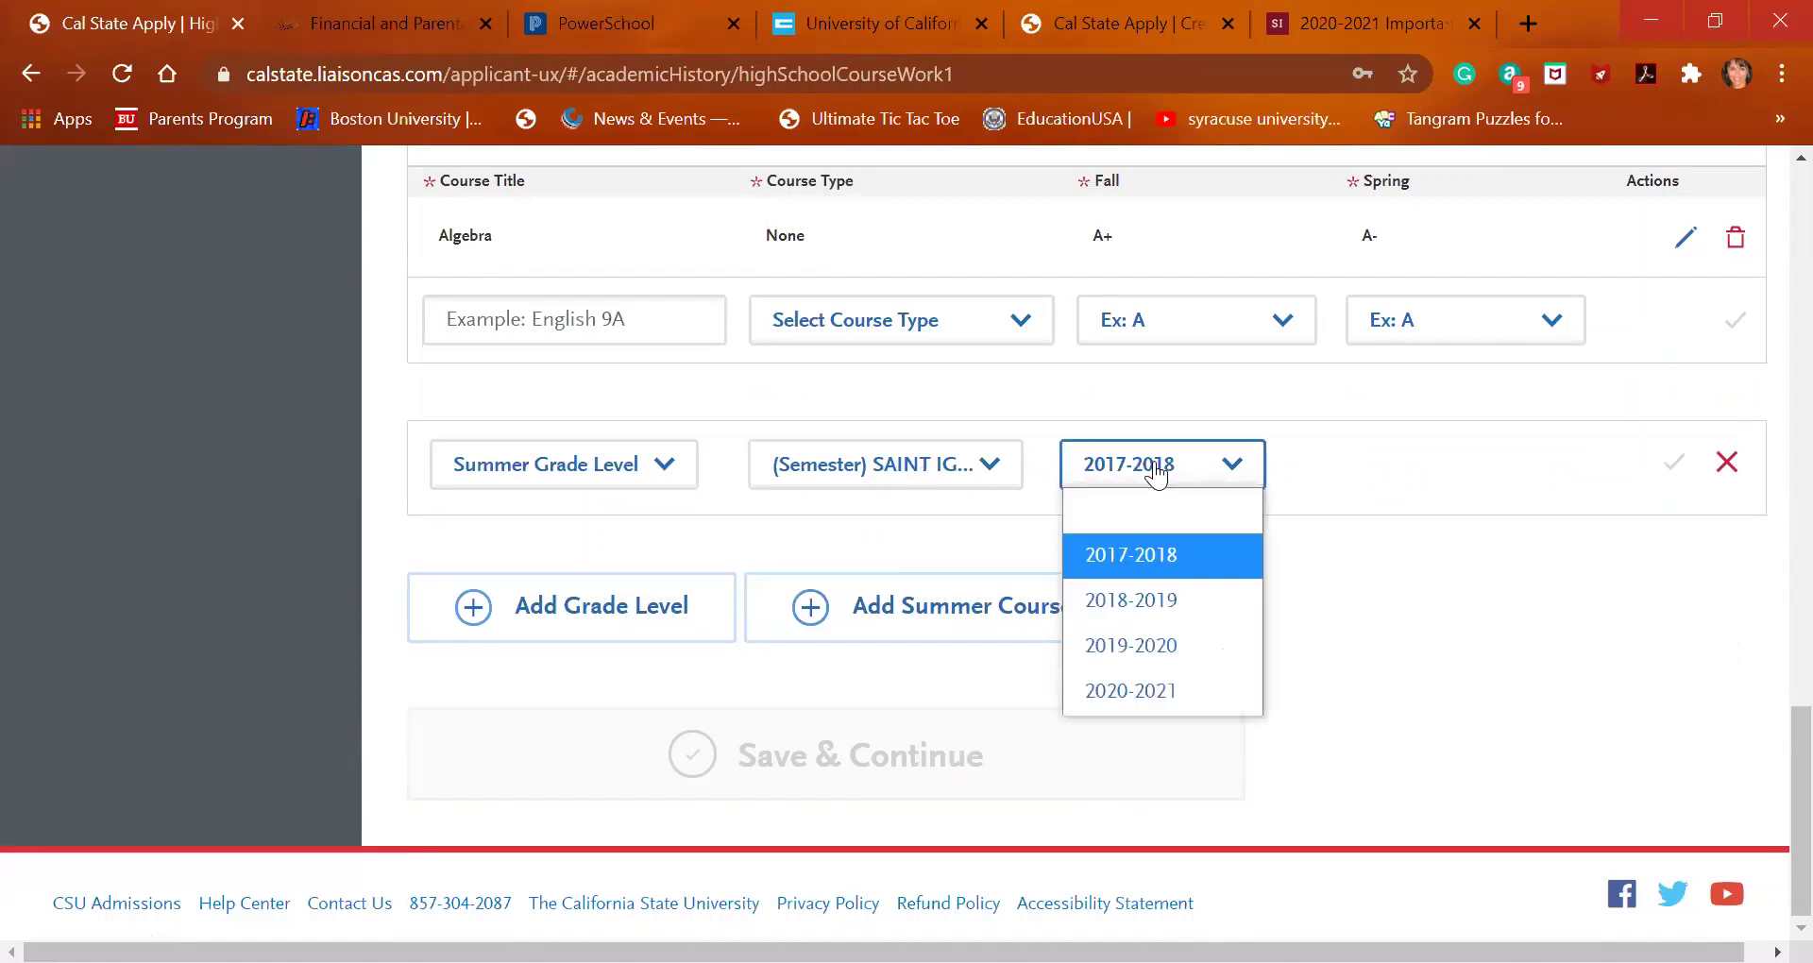
pyautogui.click(1158, 600)
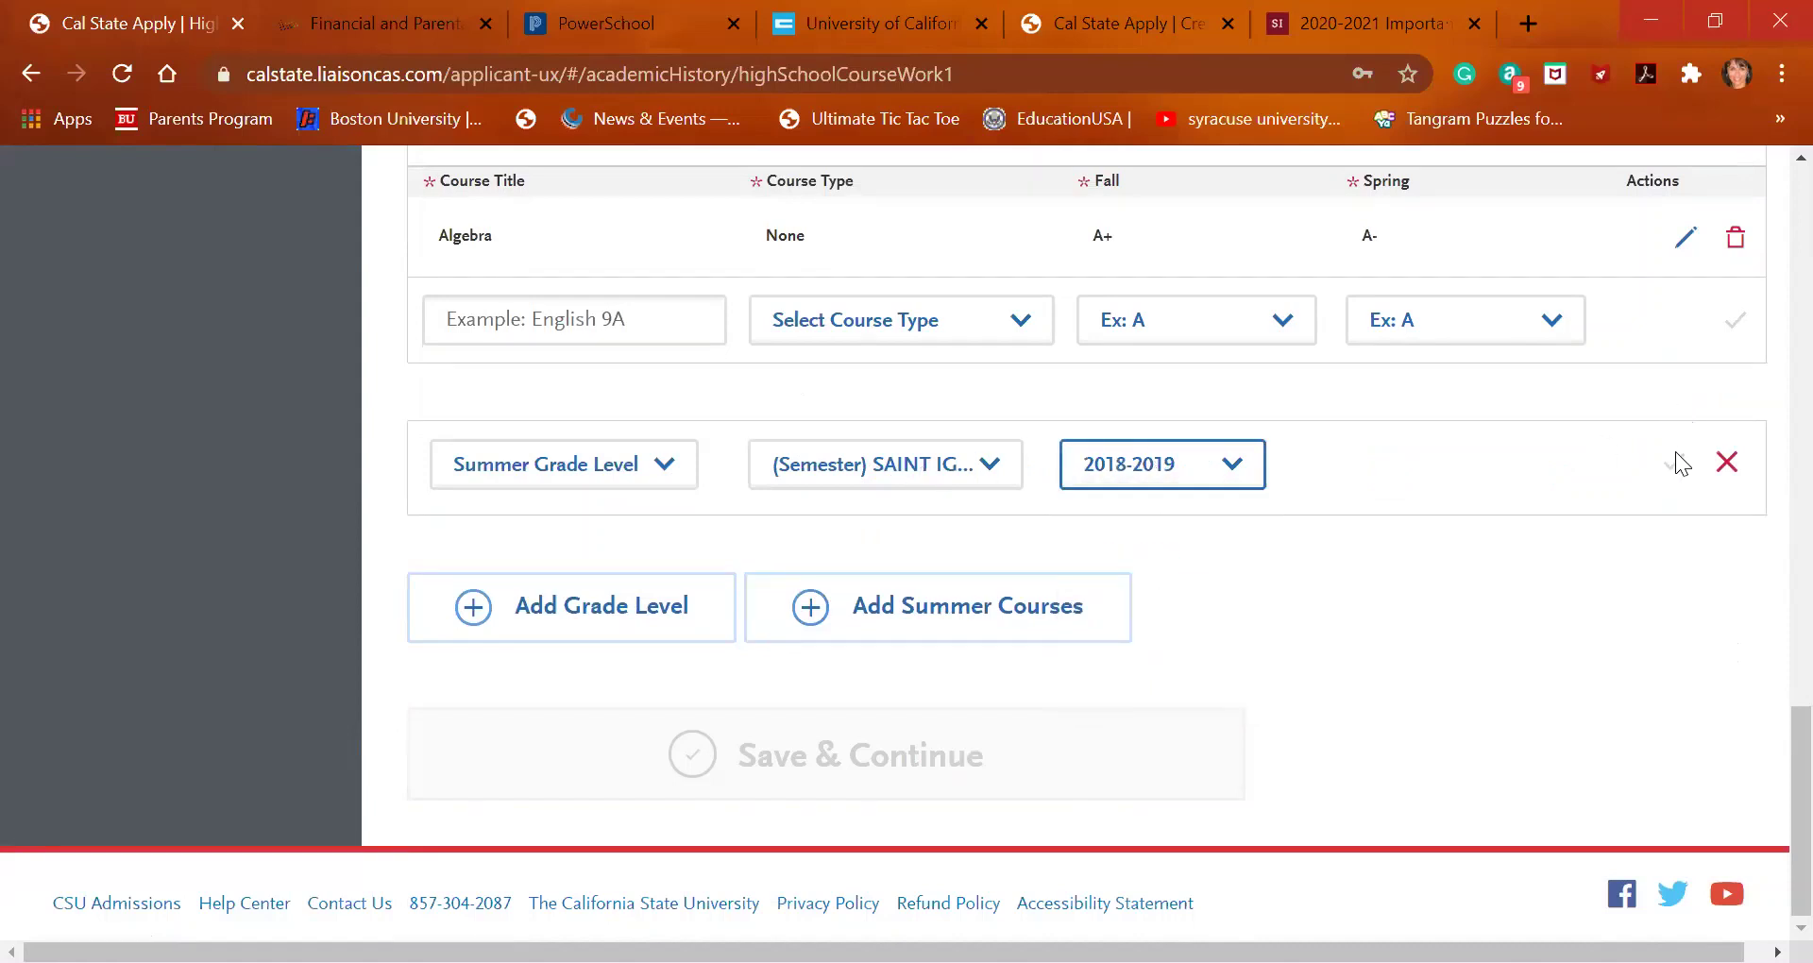
pyautogui.scroll(2, 1669, 463)
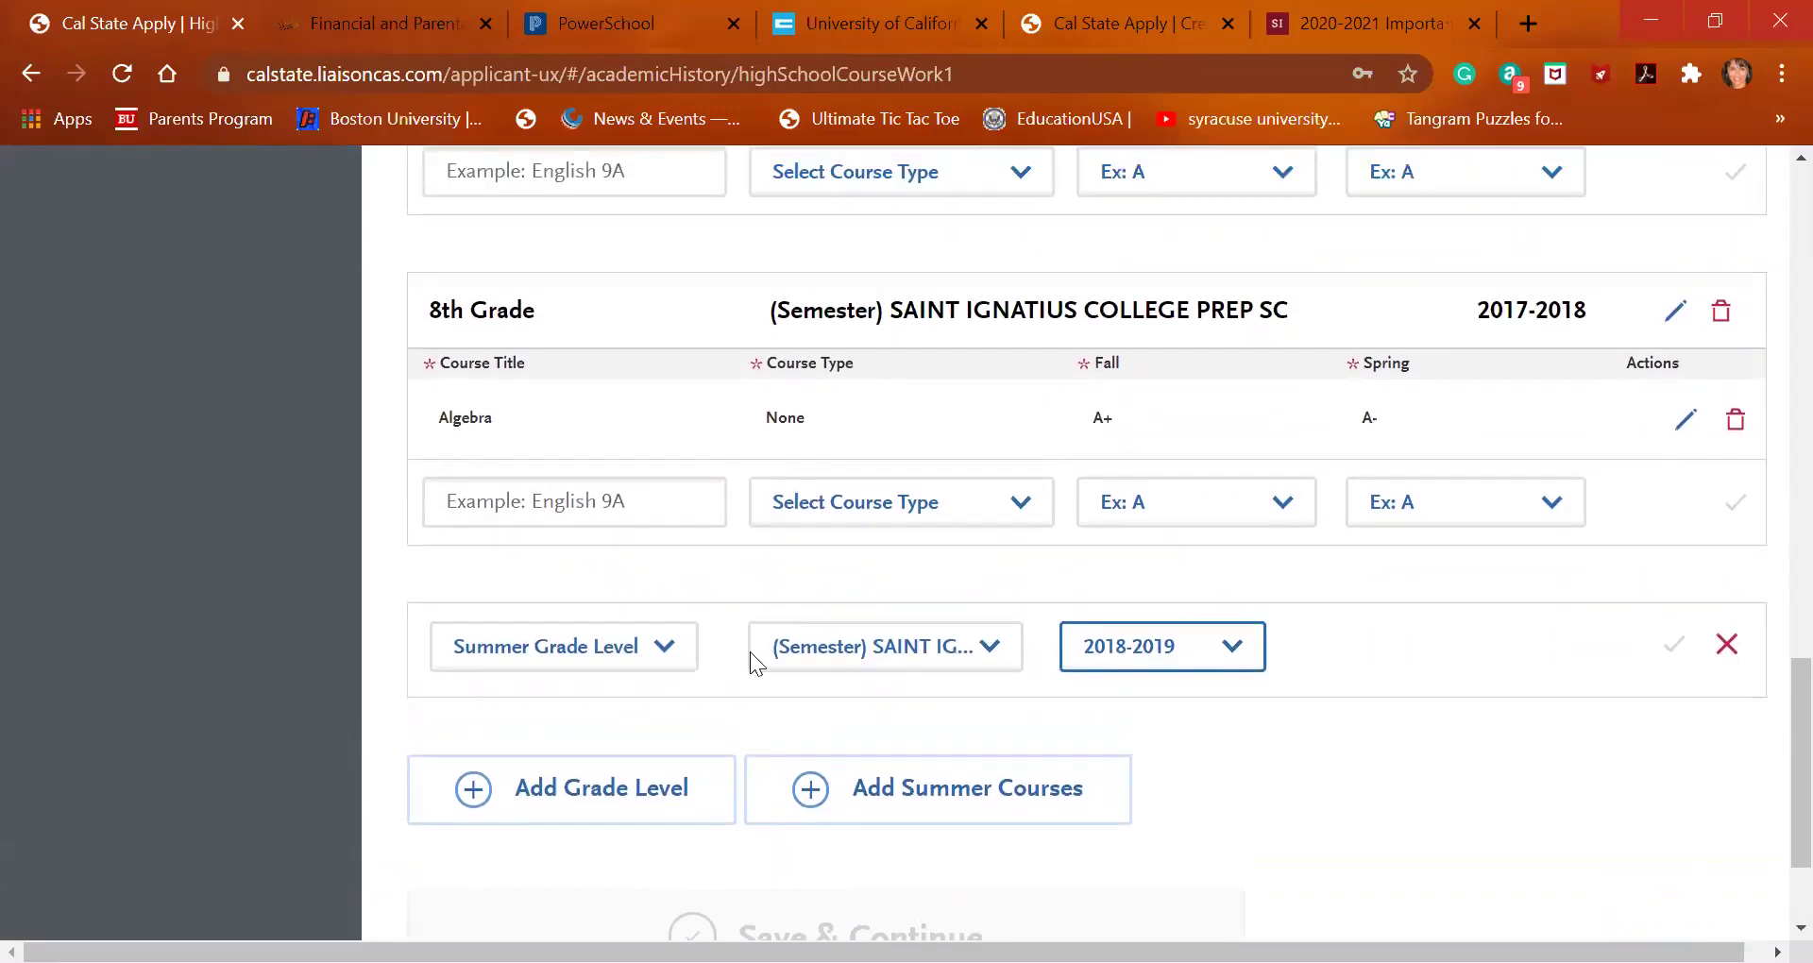
pyautogui.click(642, 650)
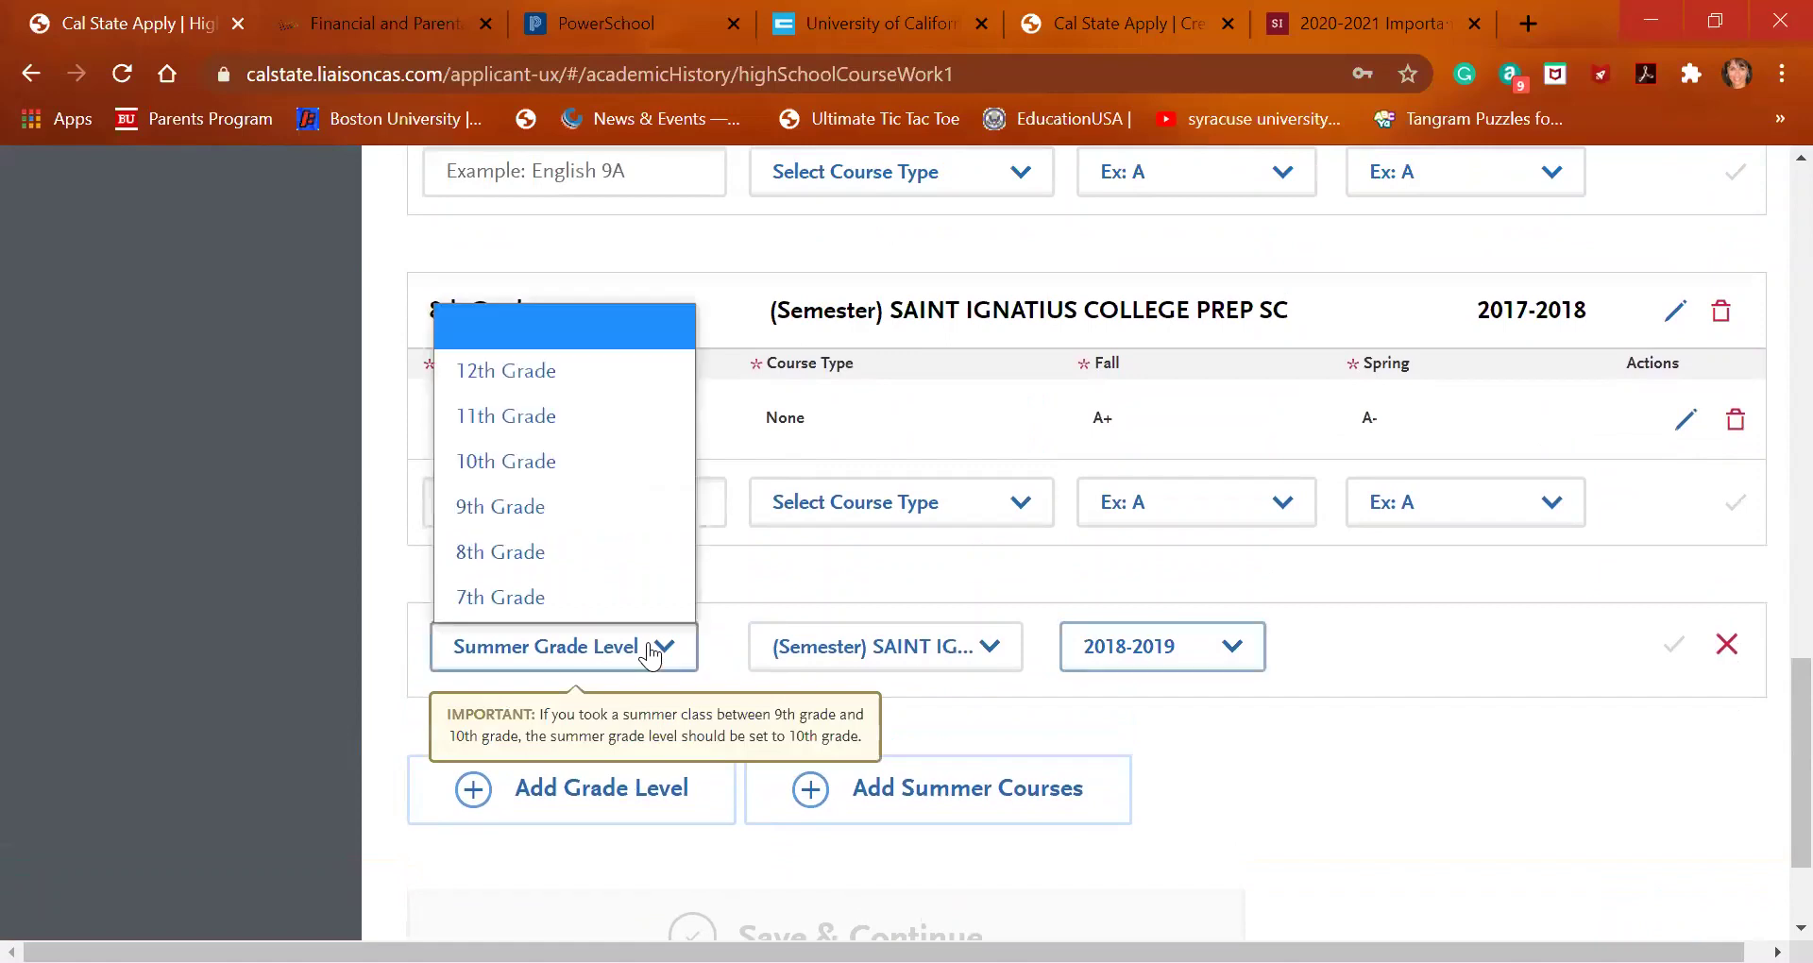
pyautogui.click(607, 472)
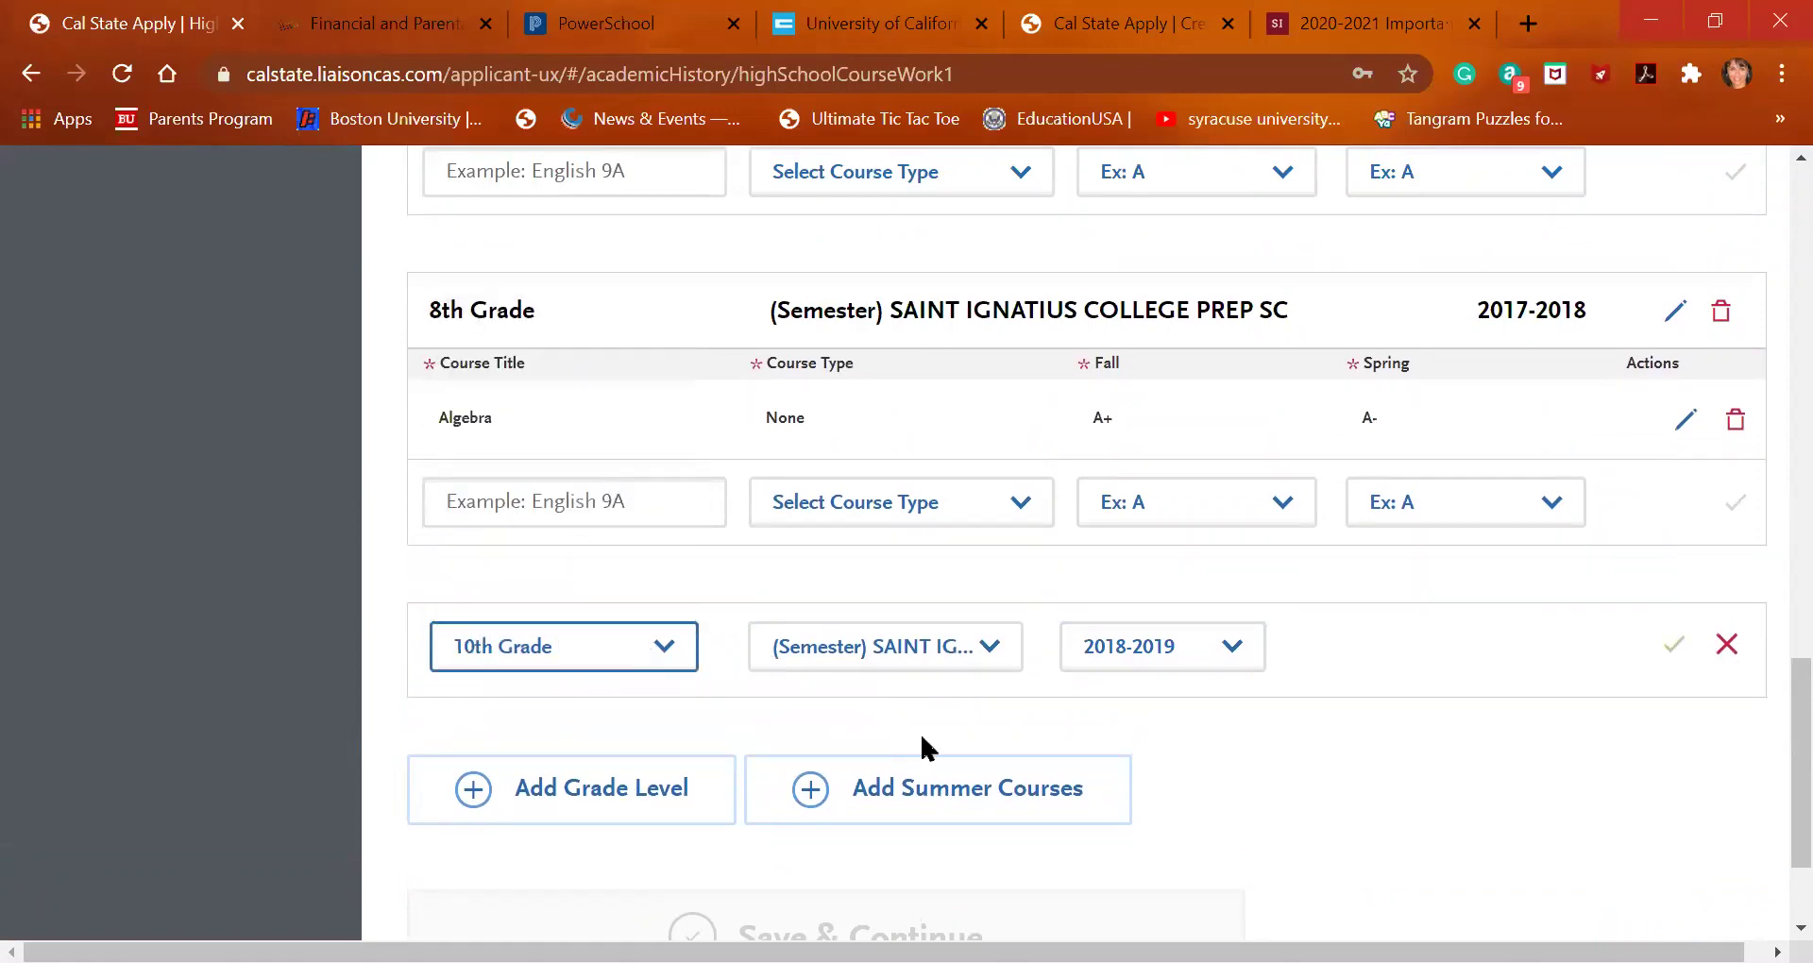
pyautogui.click(1670, 644)
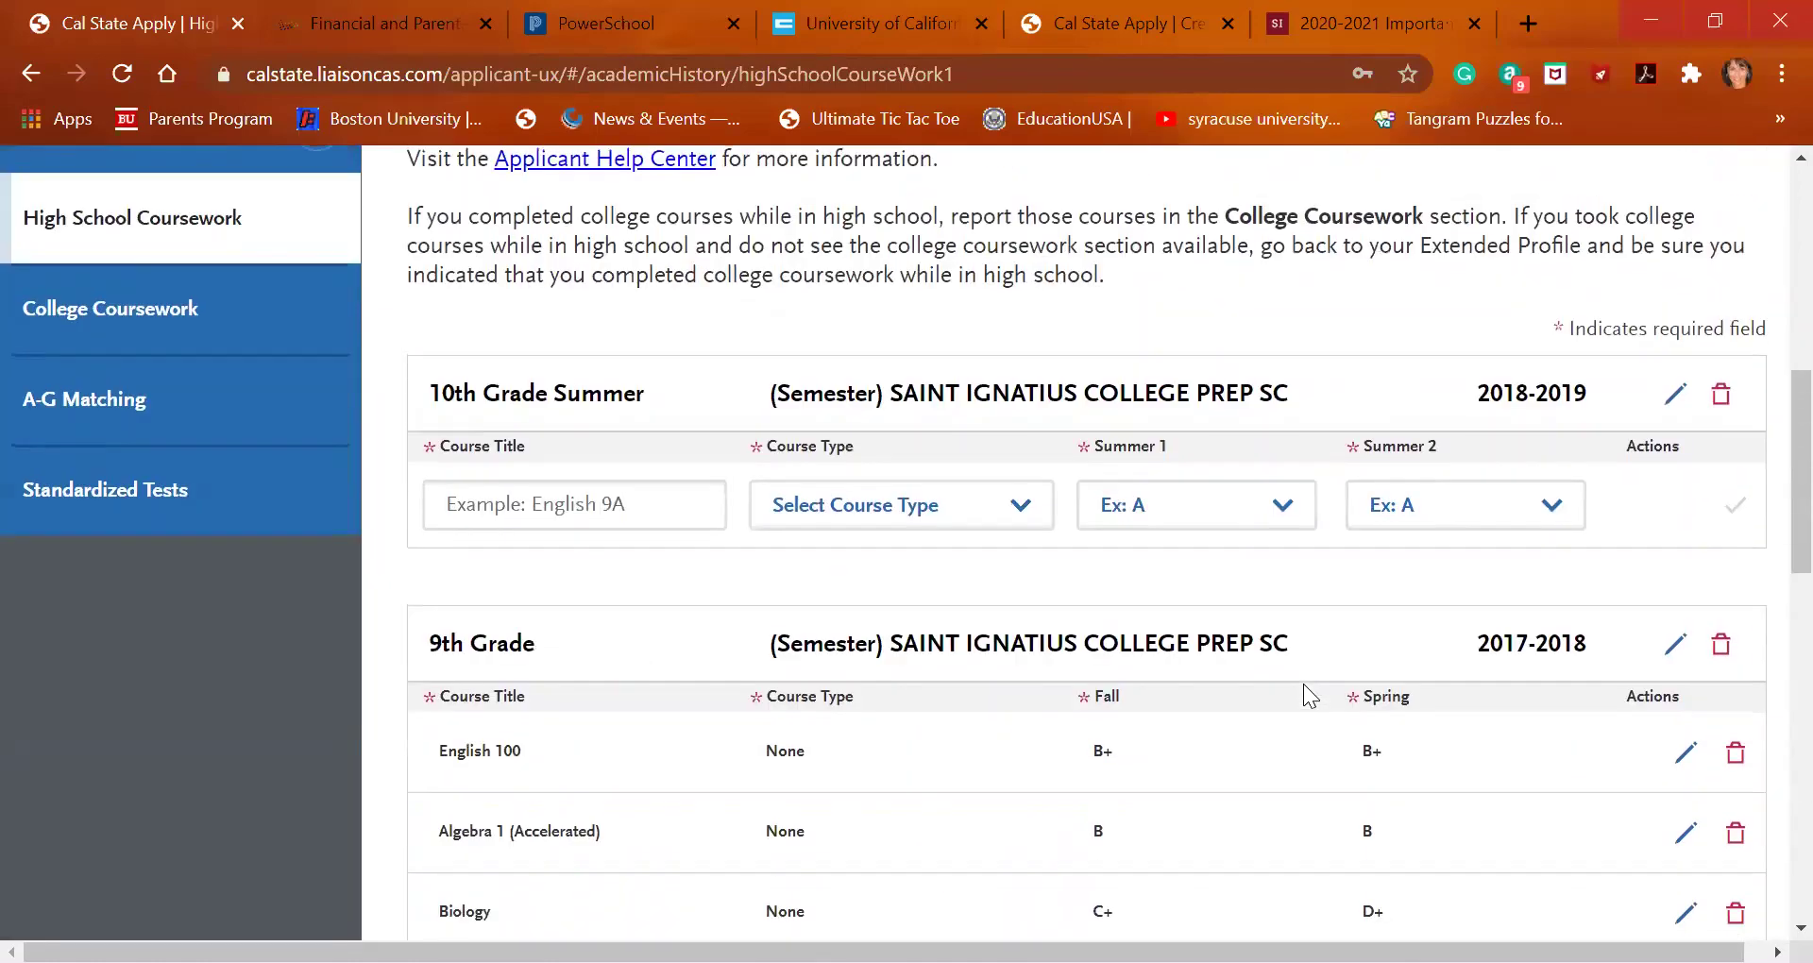
# Add summer Chemistry with A- for Summer 1 and B for Summer 2
pyautogui.click(598, 543)
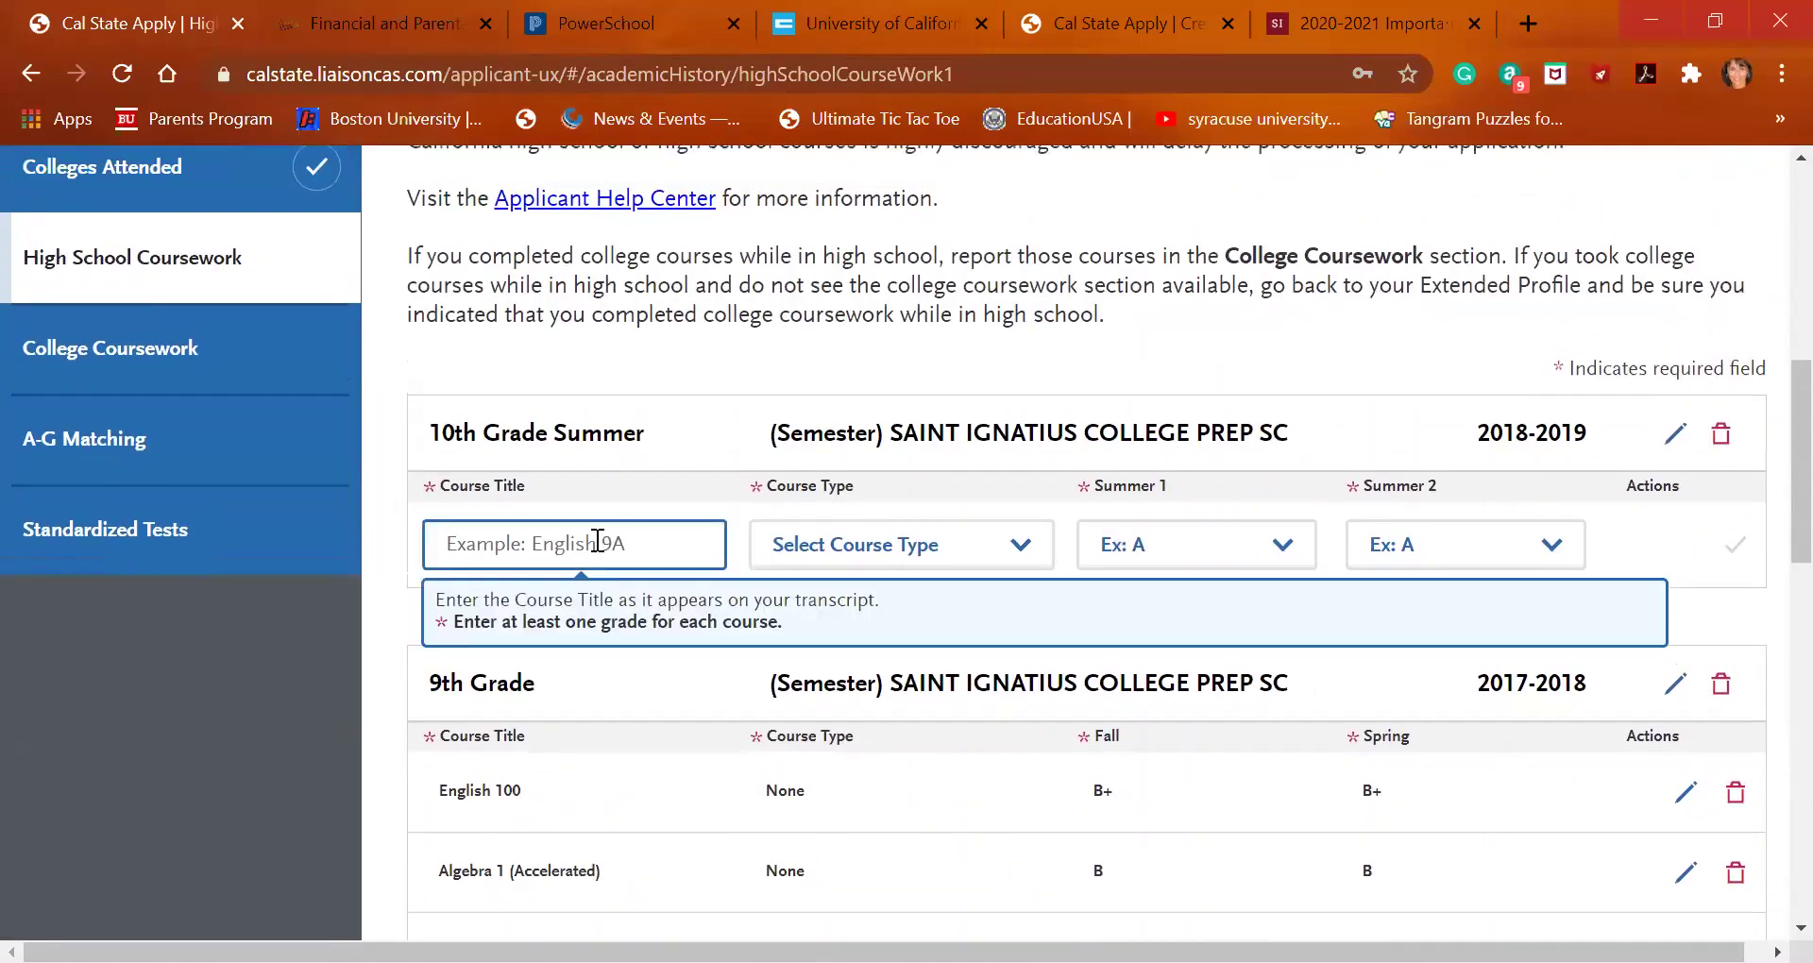
pyautogui.write('Chemistr')
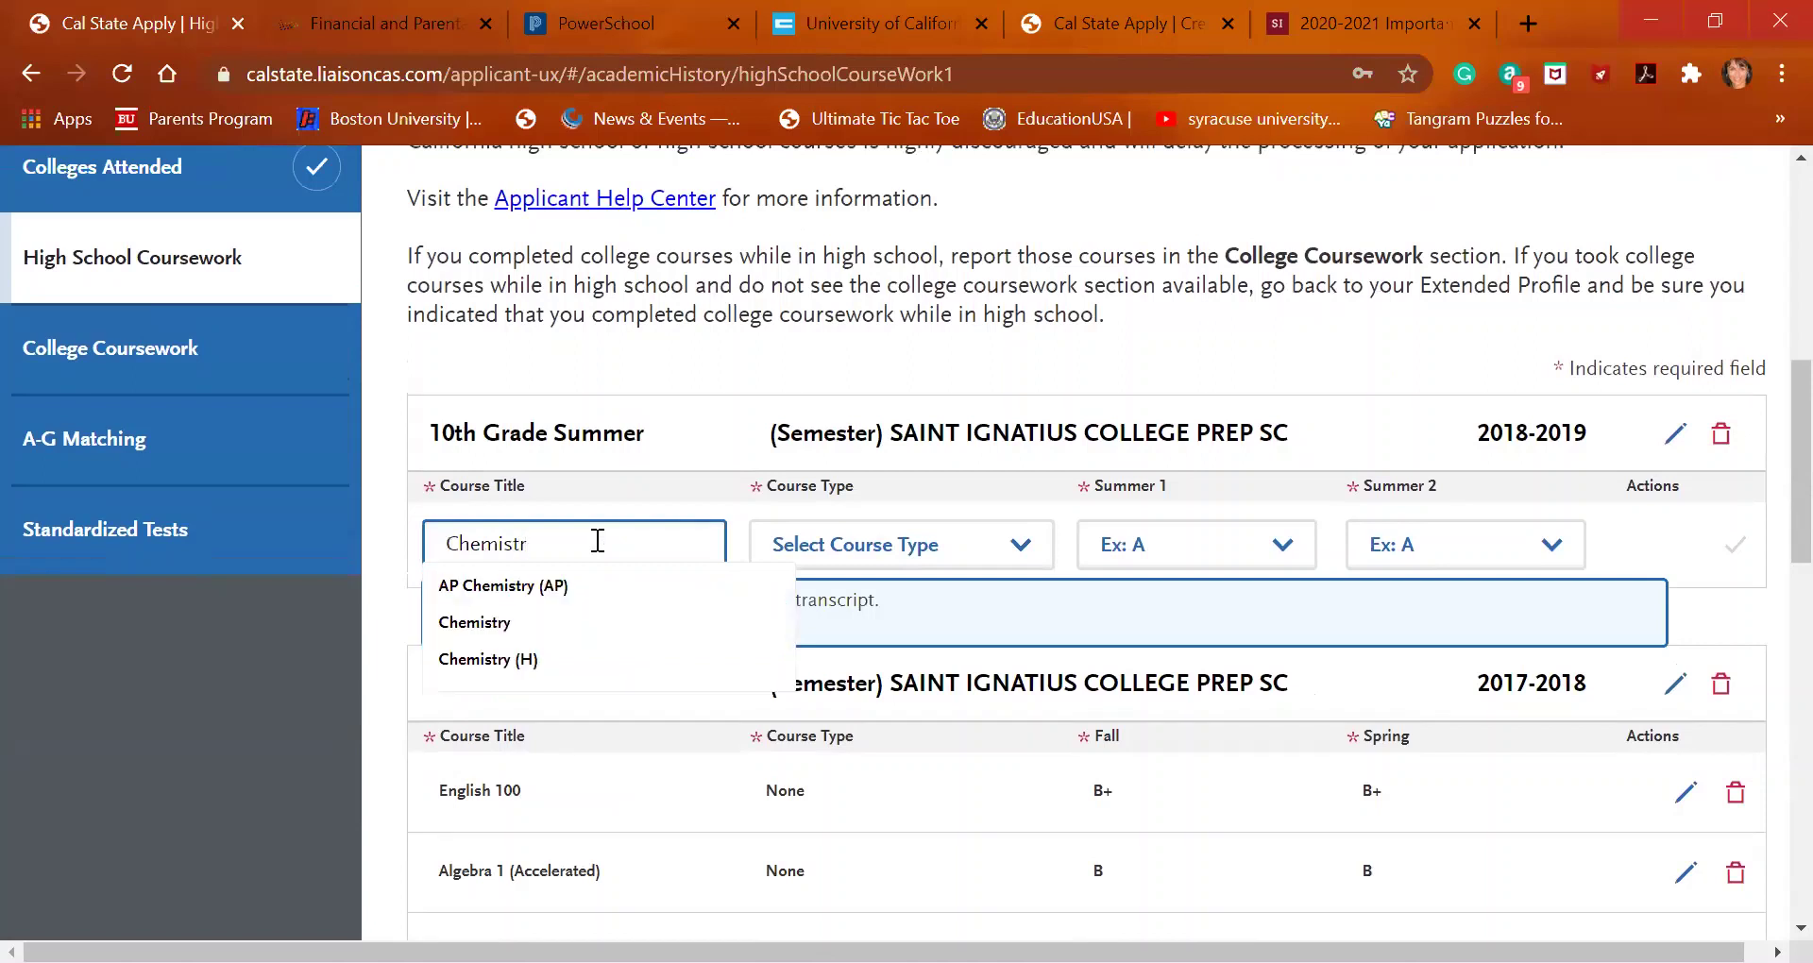
pyautogui.click(571, 623)
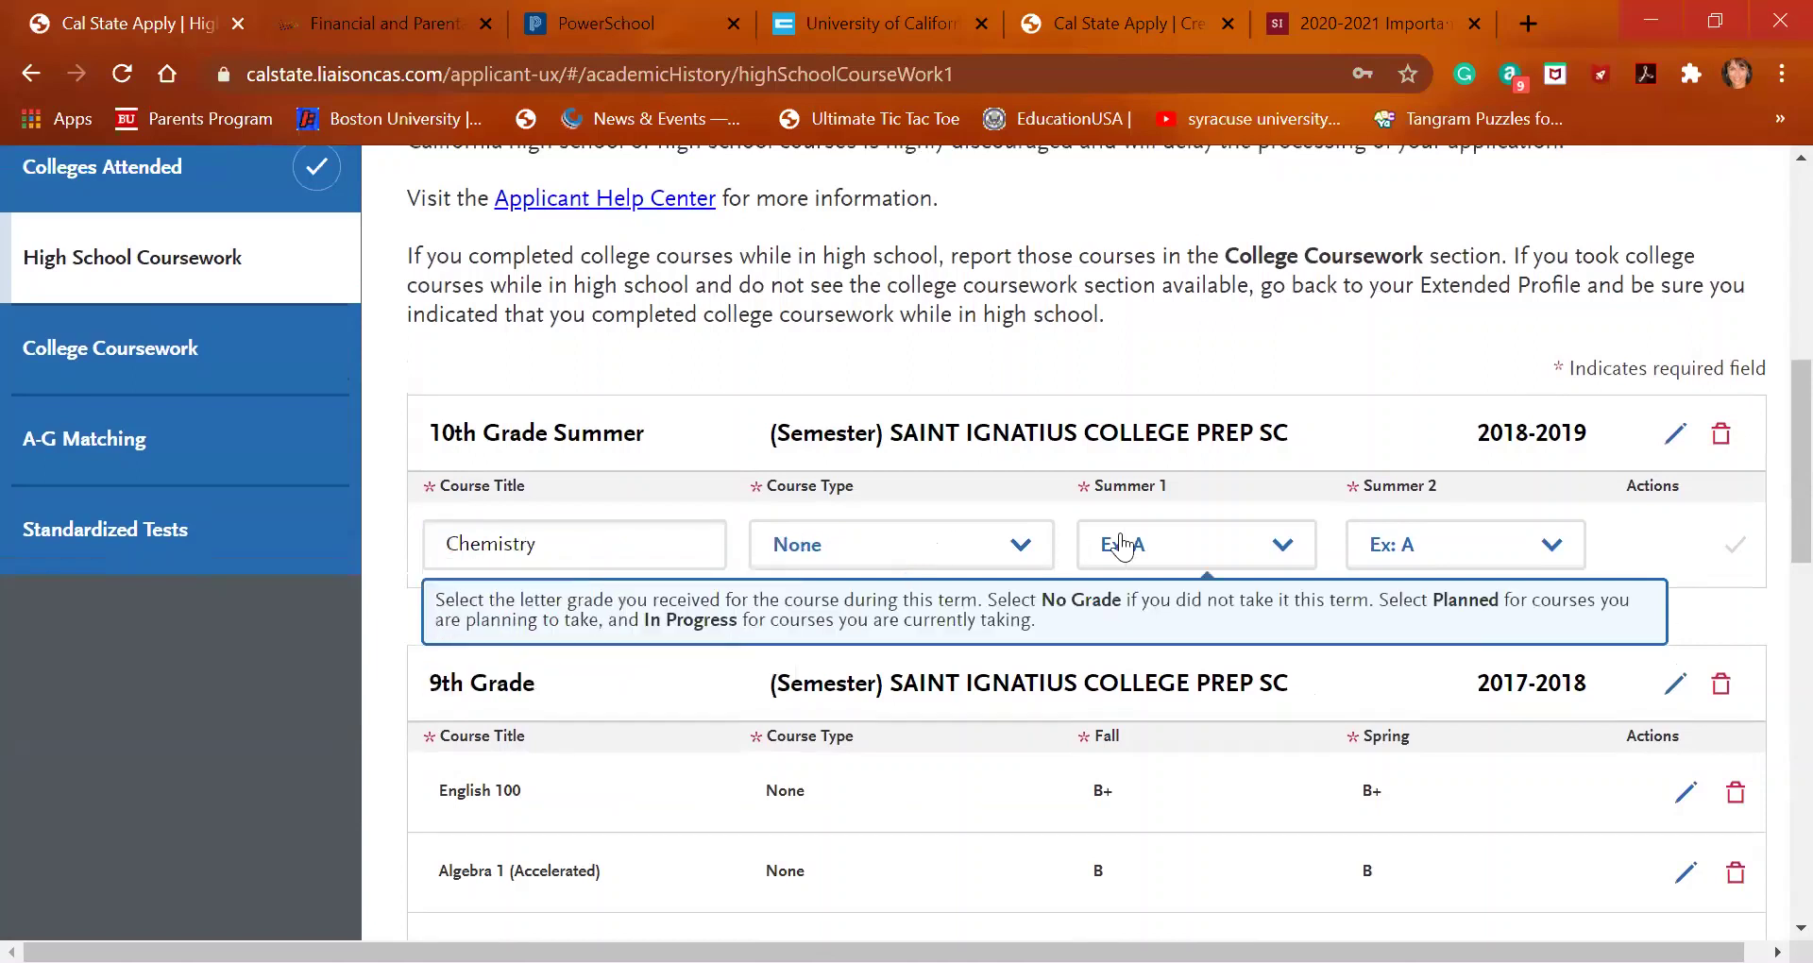
pyautogui.click(1192, 537)
pyautogui.click(1181, 337)
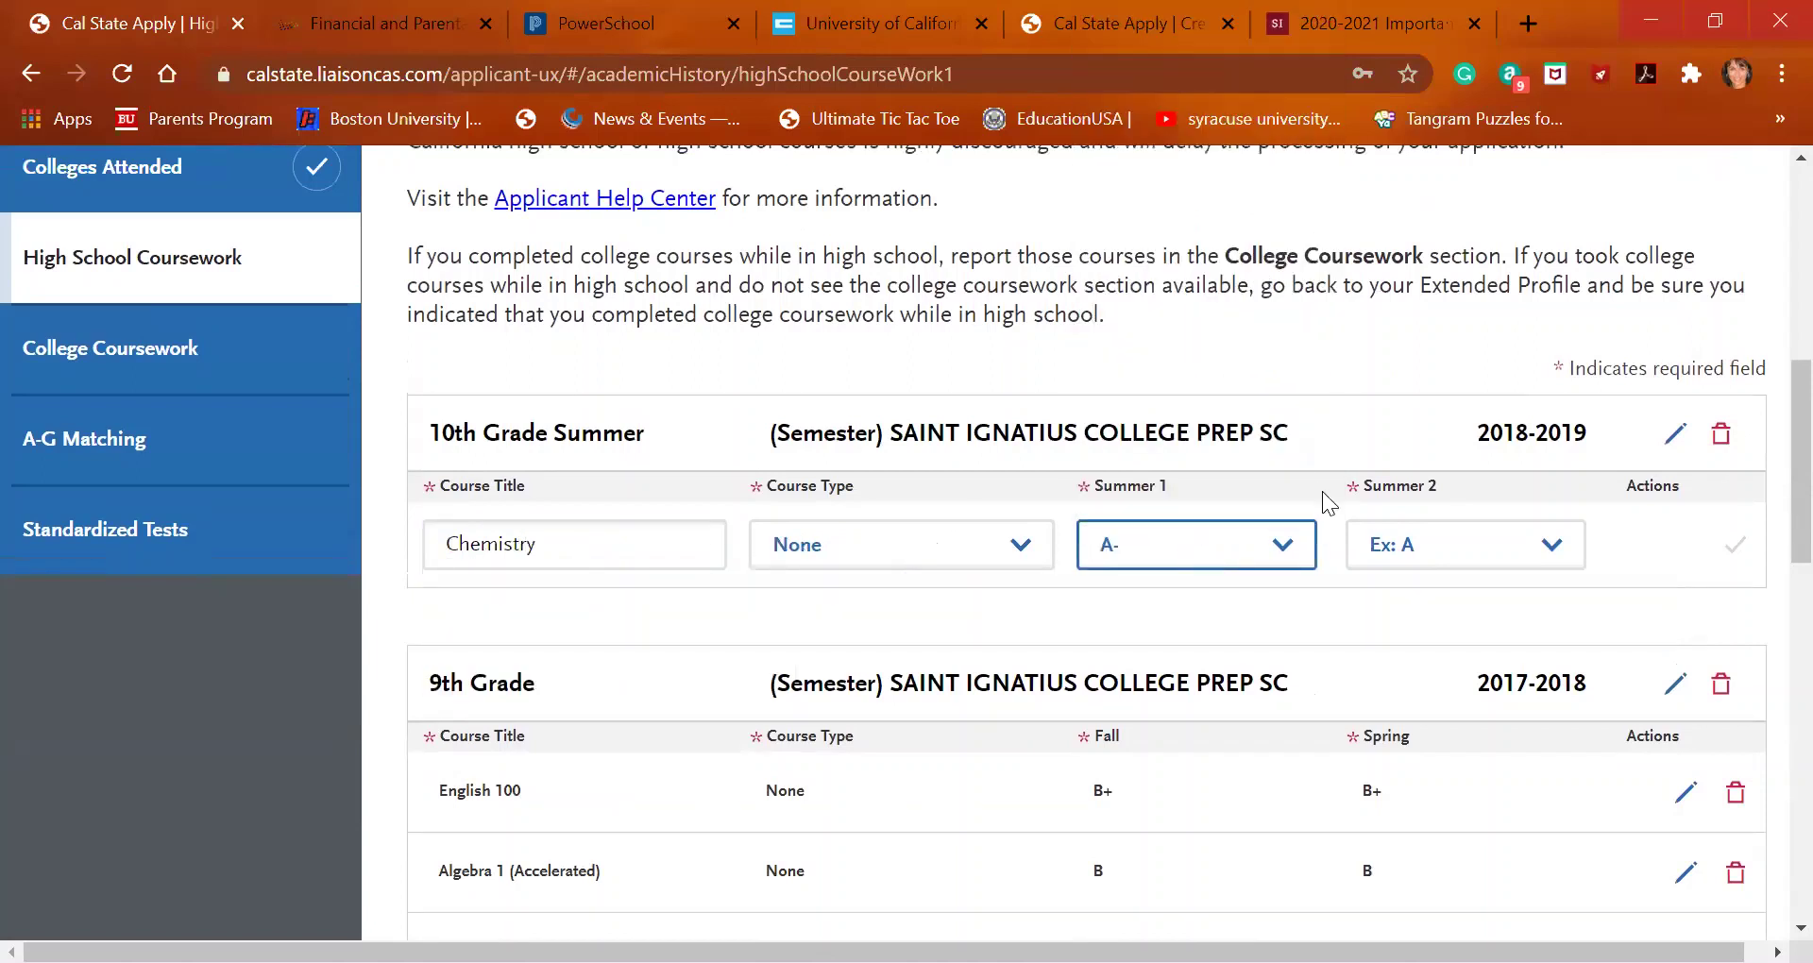
pyautogui.click(1379, 553)
pyautogui.click(1408, 402)
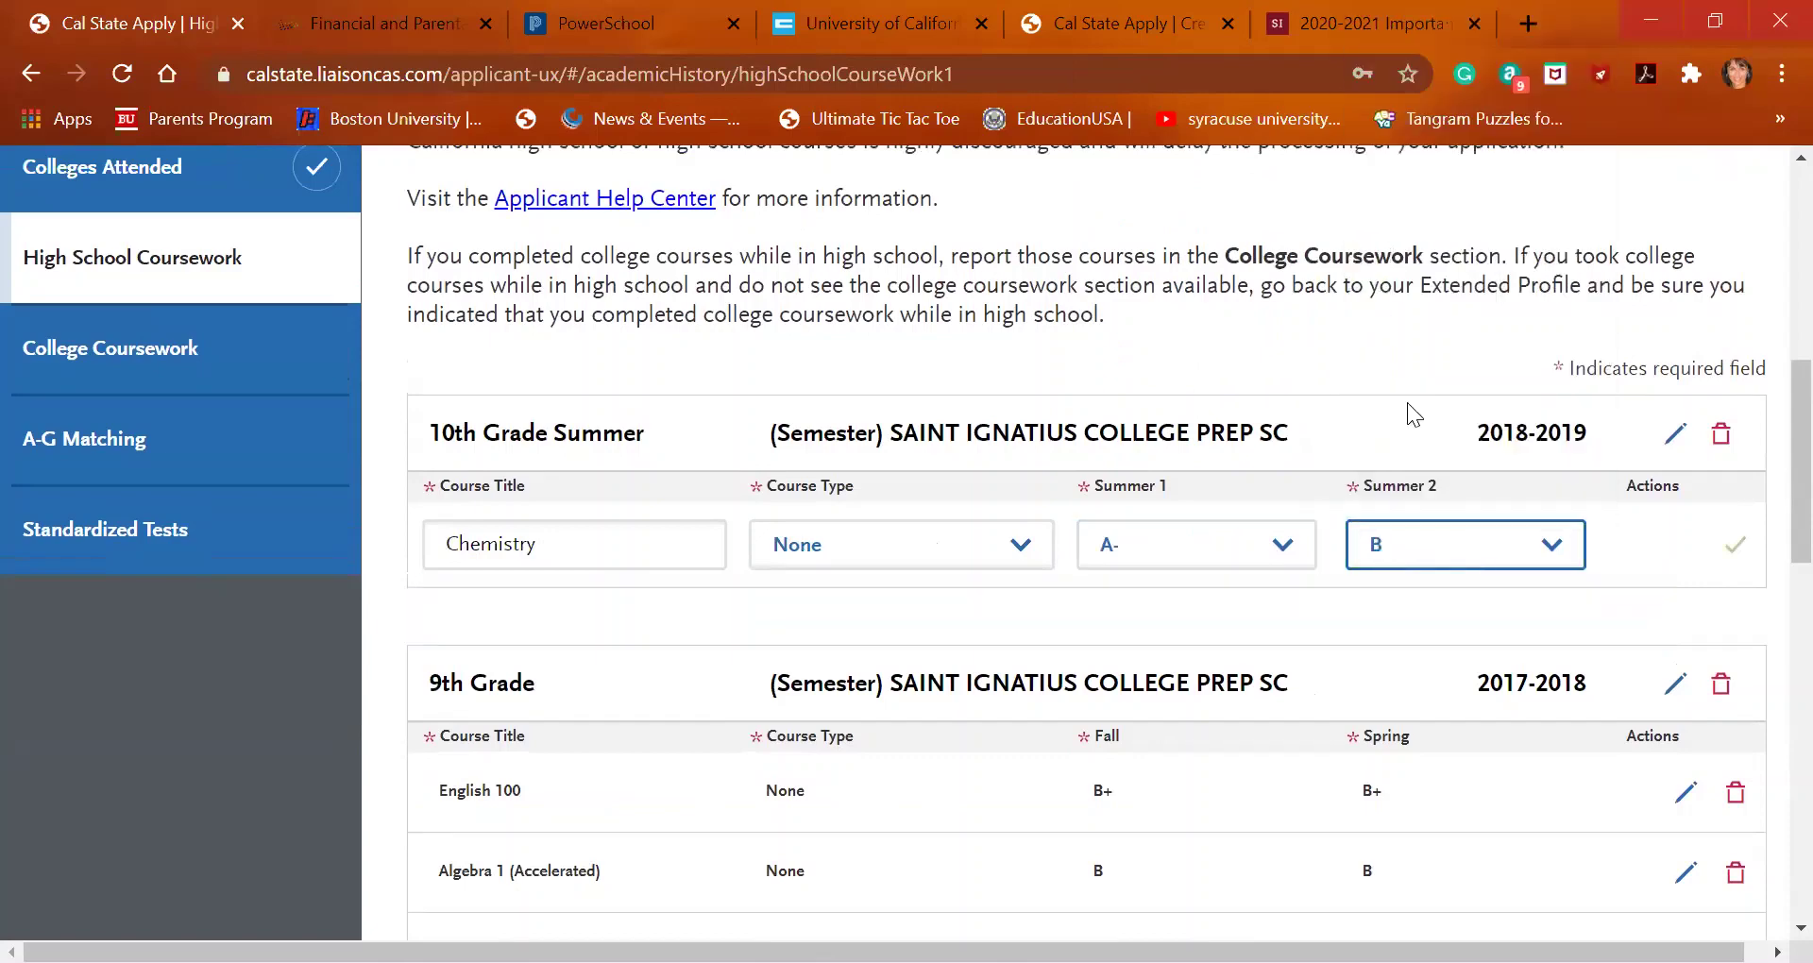
pyautogui.click(1736, 544)
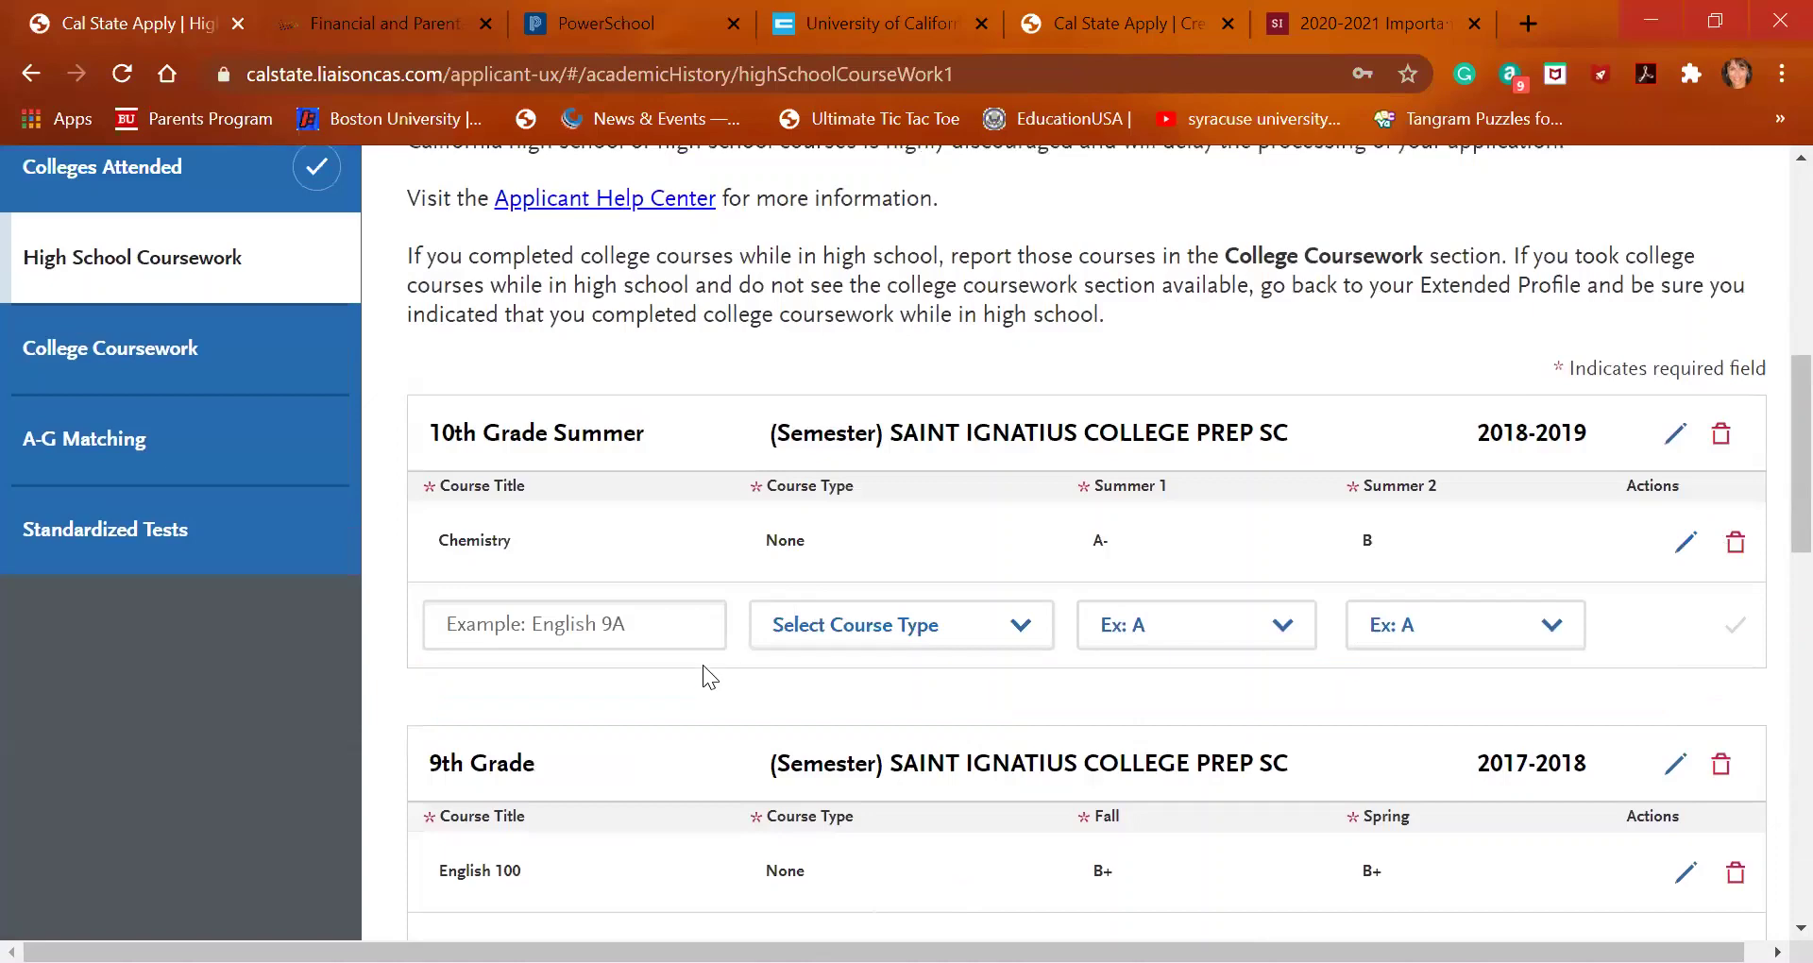
# Add and save a 10th Grade grade level for 2018-2019
pyautogui.scroll(-2, 702, 676)
pyautogui.scroll(-8, 703, 665)
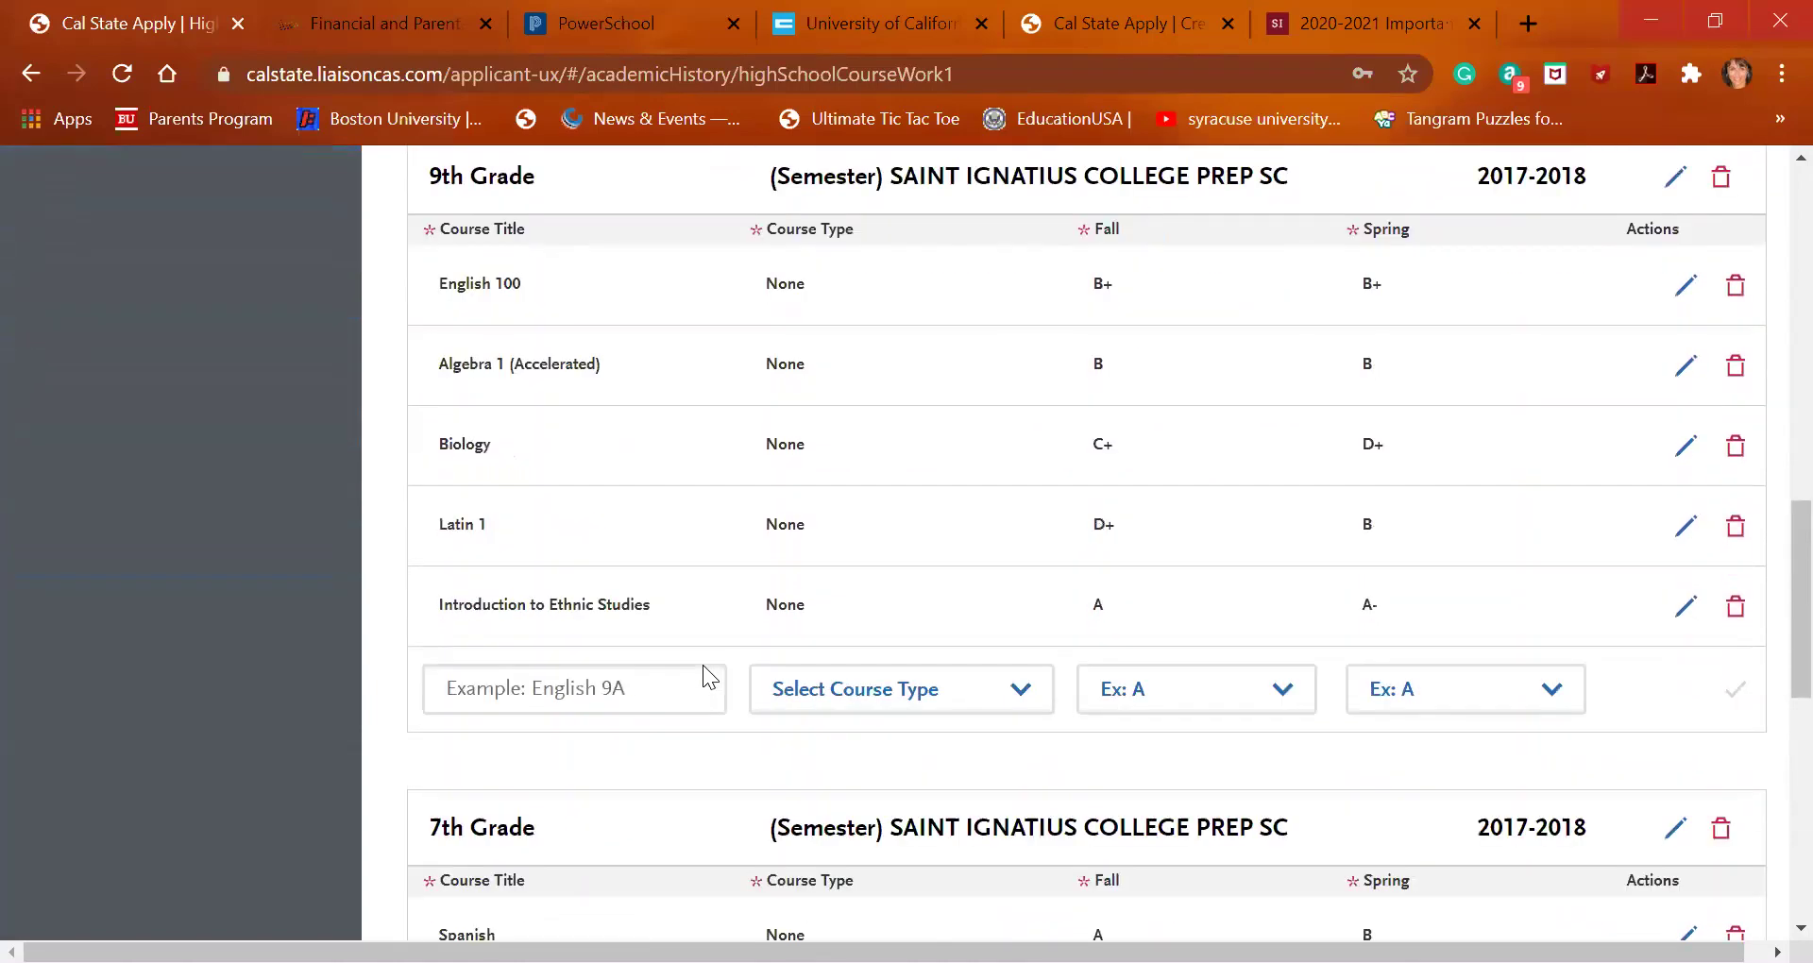
pyautogui.scroll(-2, 703, 665)
pyautogui.click(630, 615)
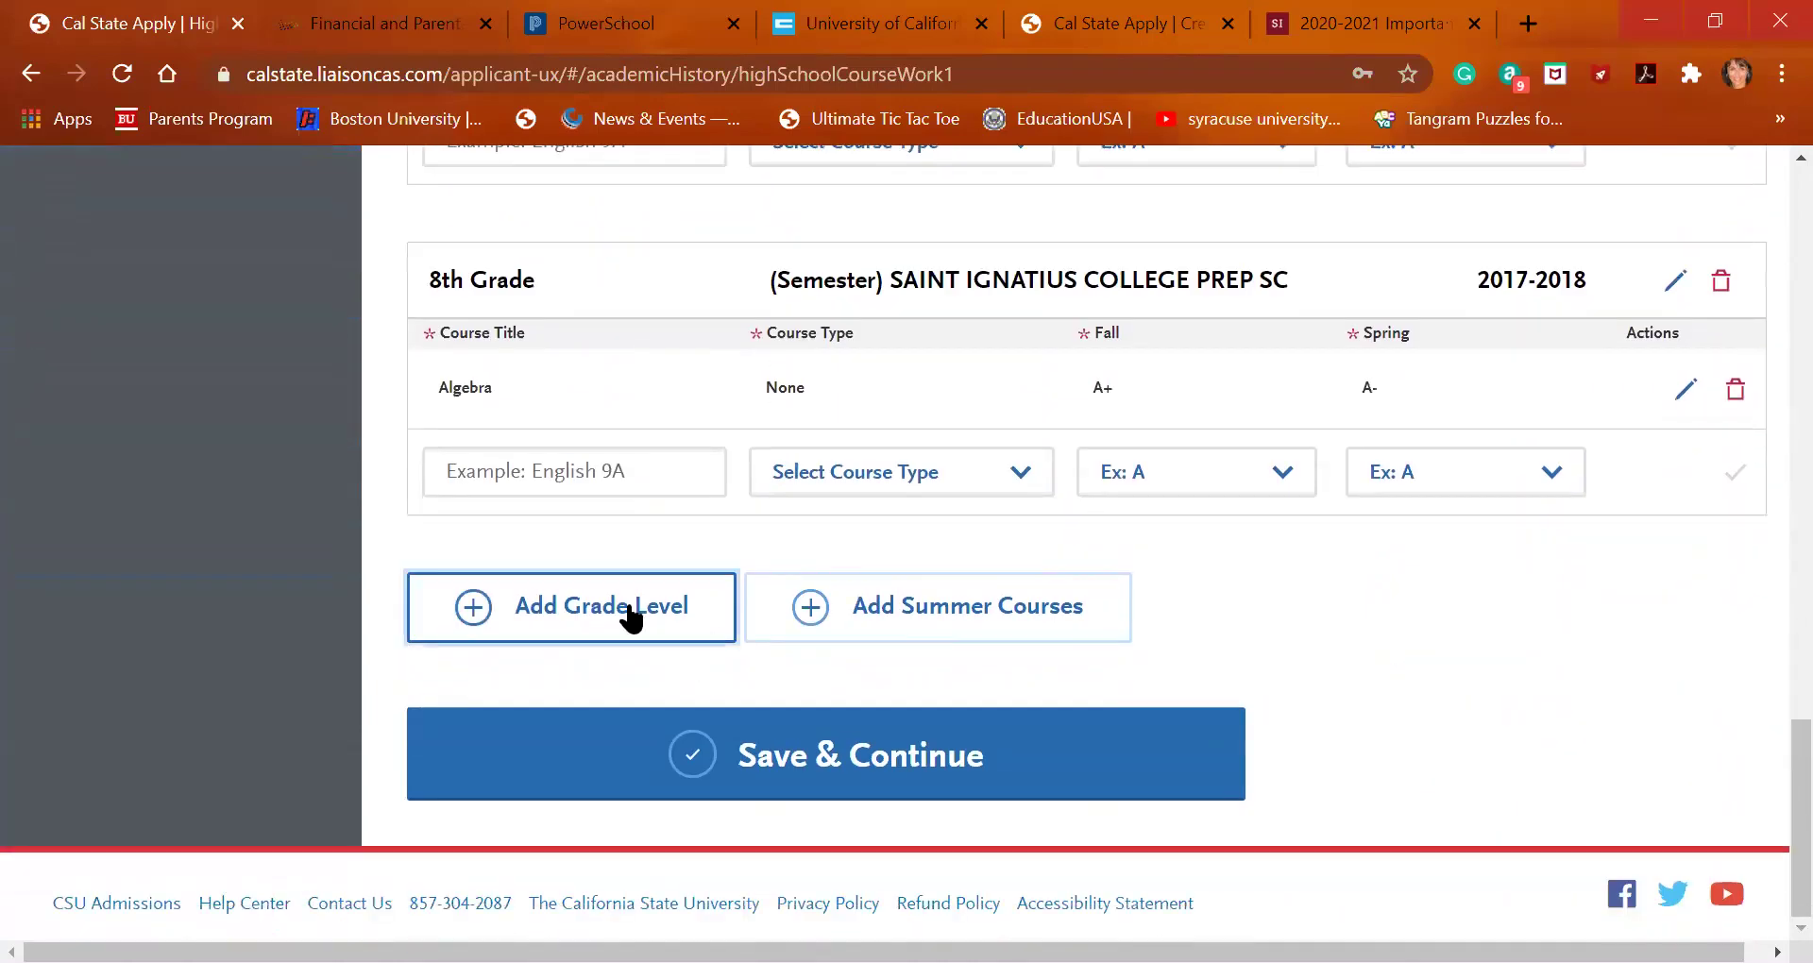
pyautogui.click(615, 478)
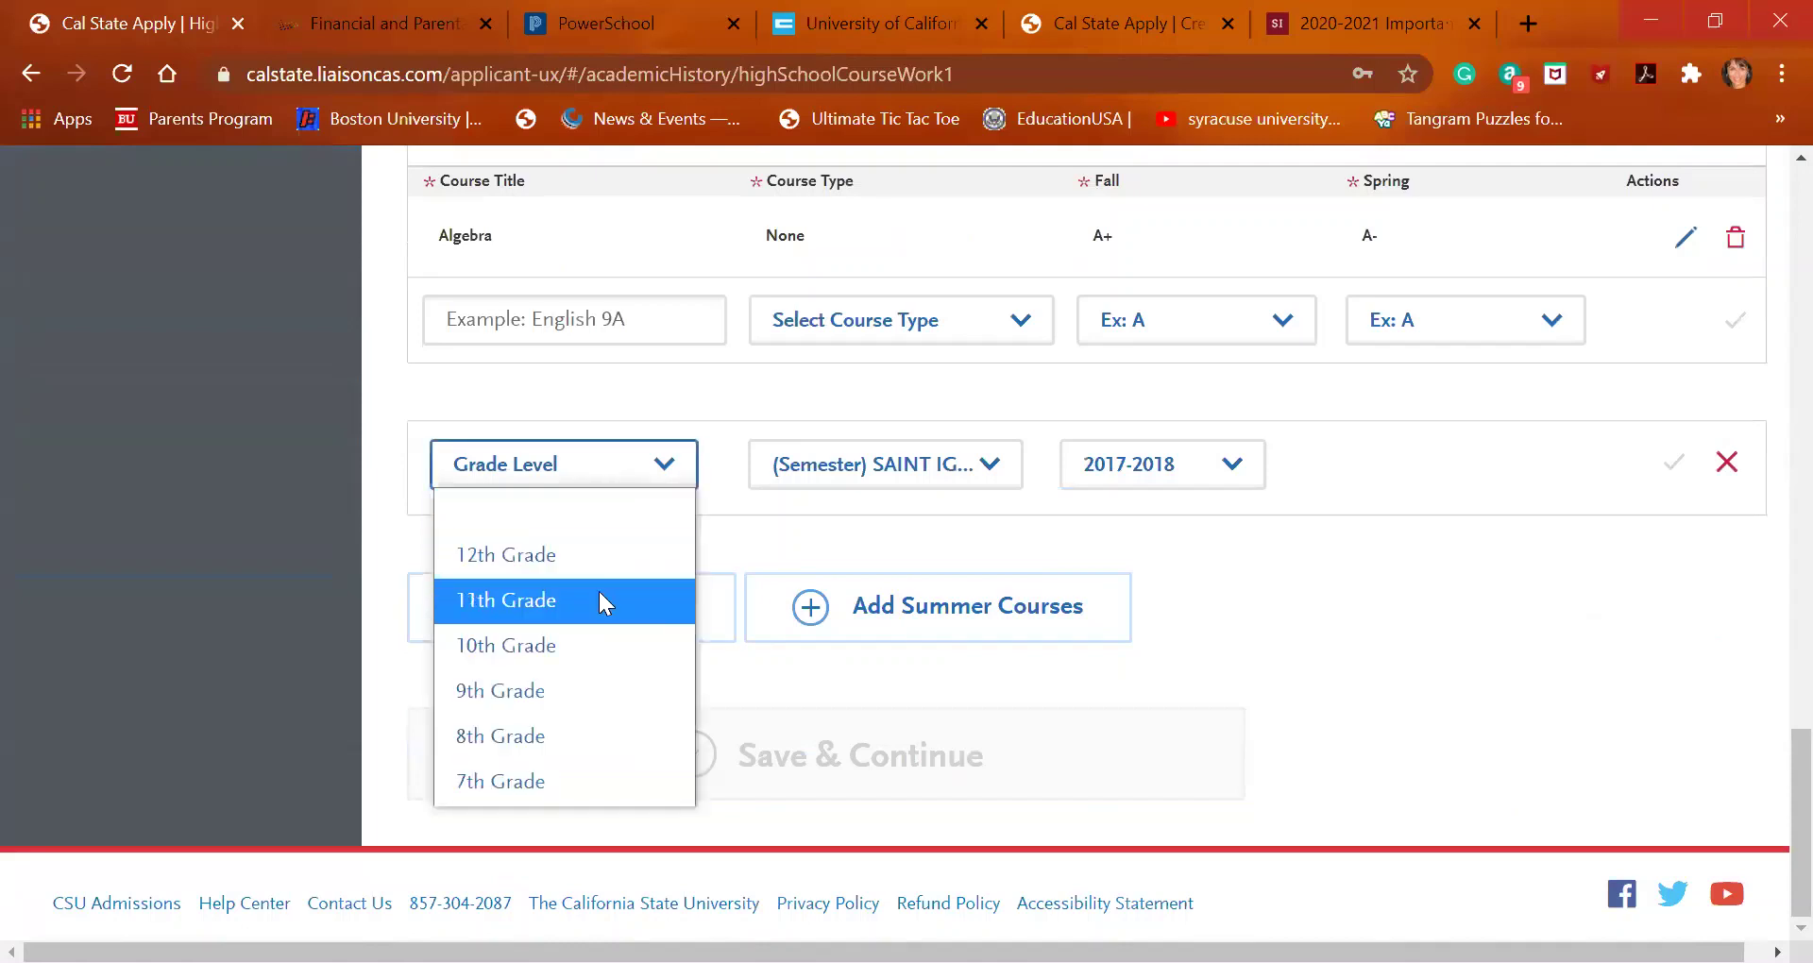
pyautogui.click(601, 644)
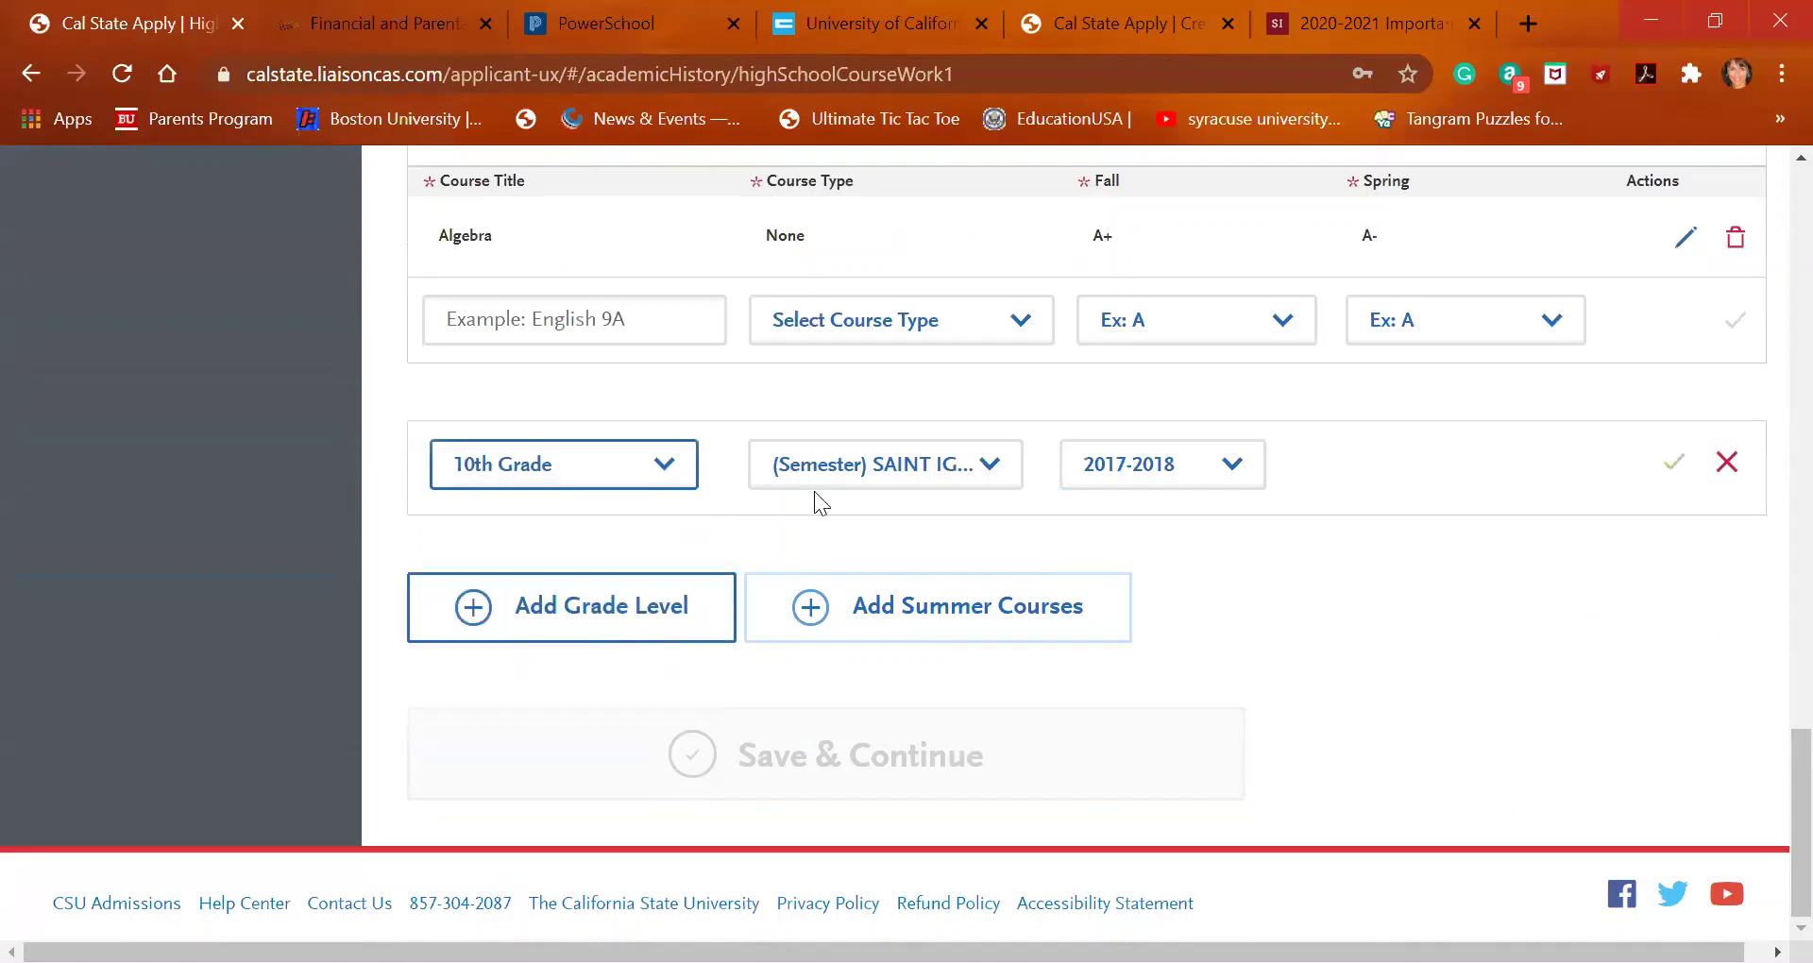
pyautogui.click(1183, 461)
pyautogui.click(1186, 599)
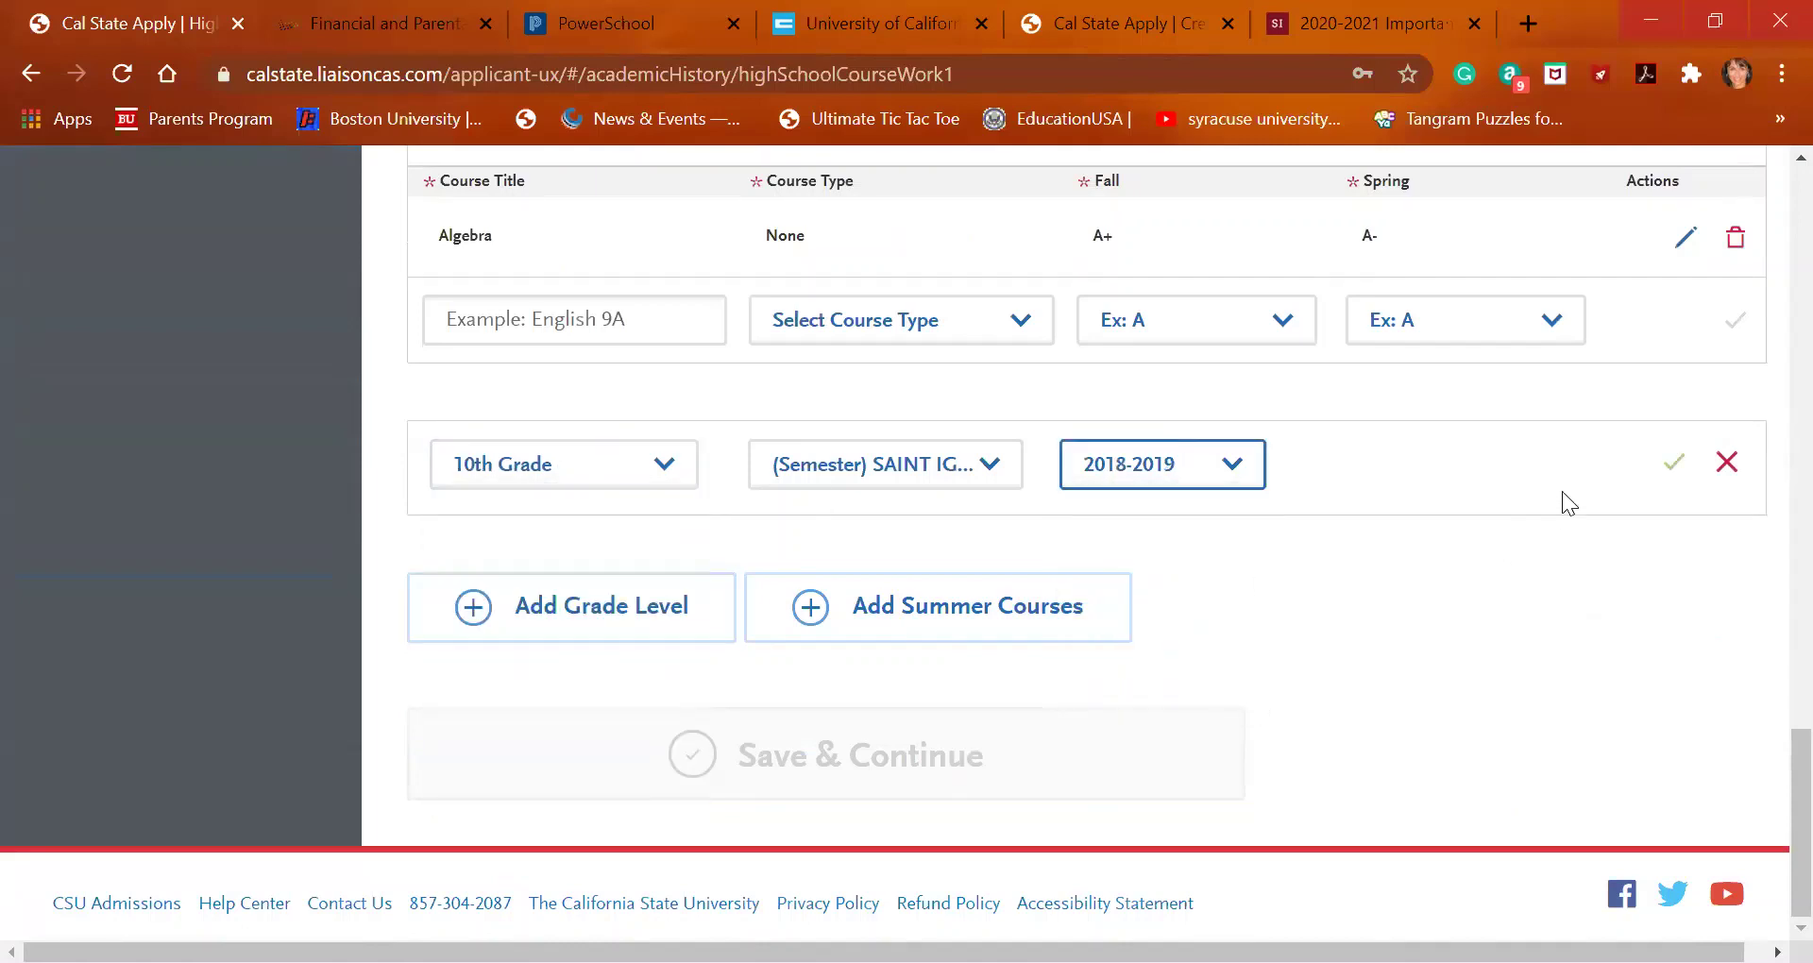
pyautogui.click(1674, 462)
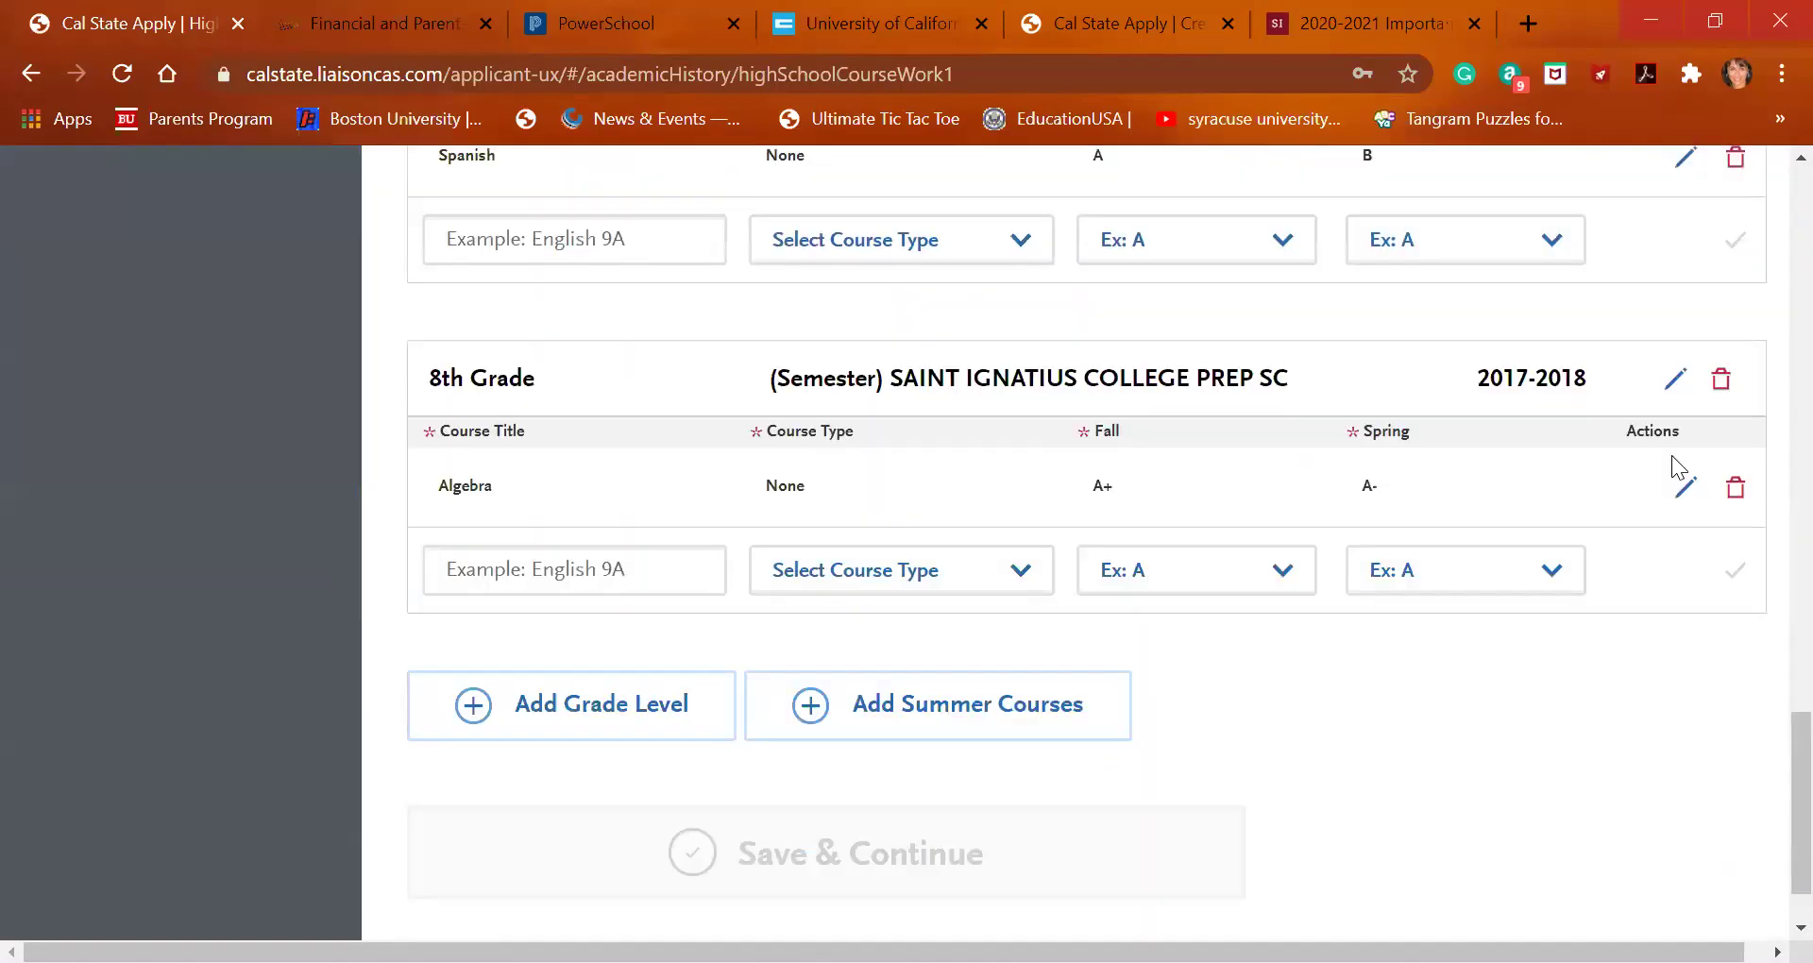
# Add Modern World History with B+ for Summer 1 and No Grade for Summer 2
pyautogui.scroll(15, 1679, 467)
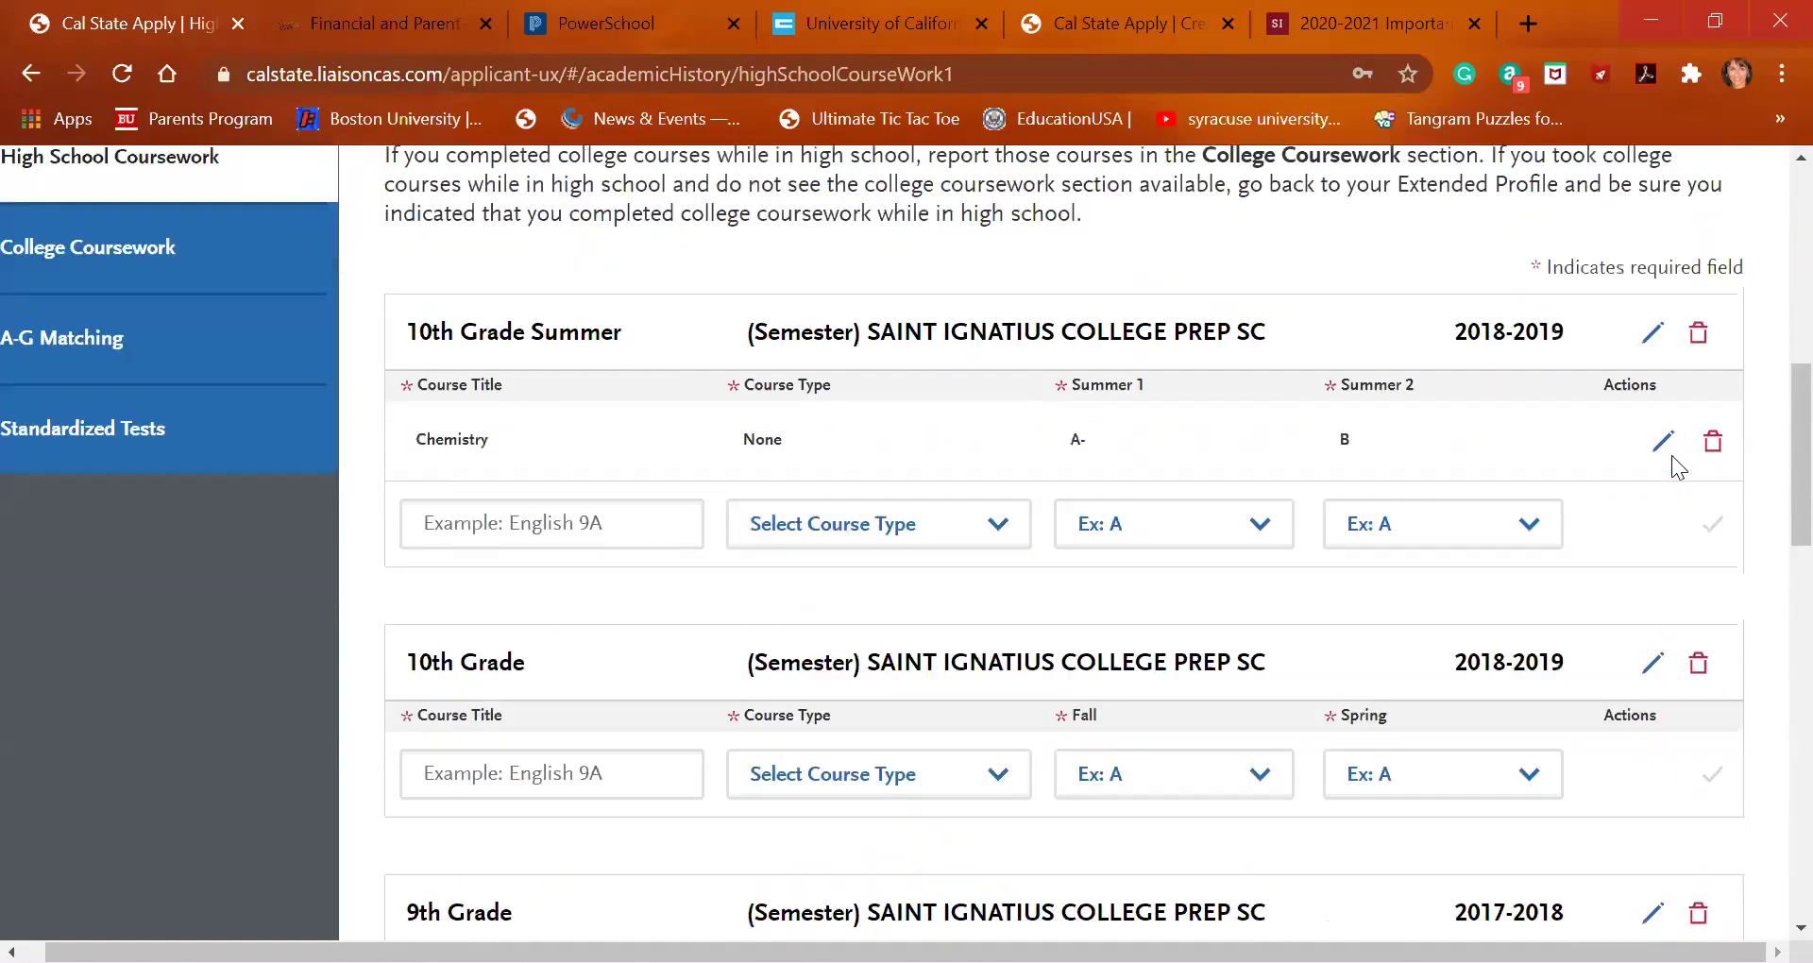
pyautogui.scroll(-2, 1672, 467)
pyautogui.click(567, 700)
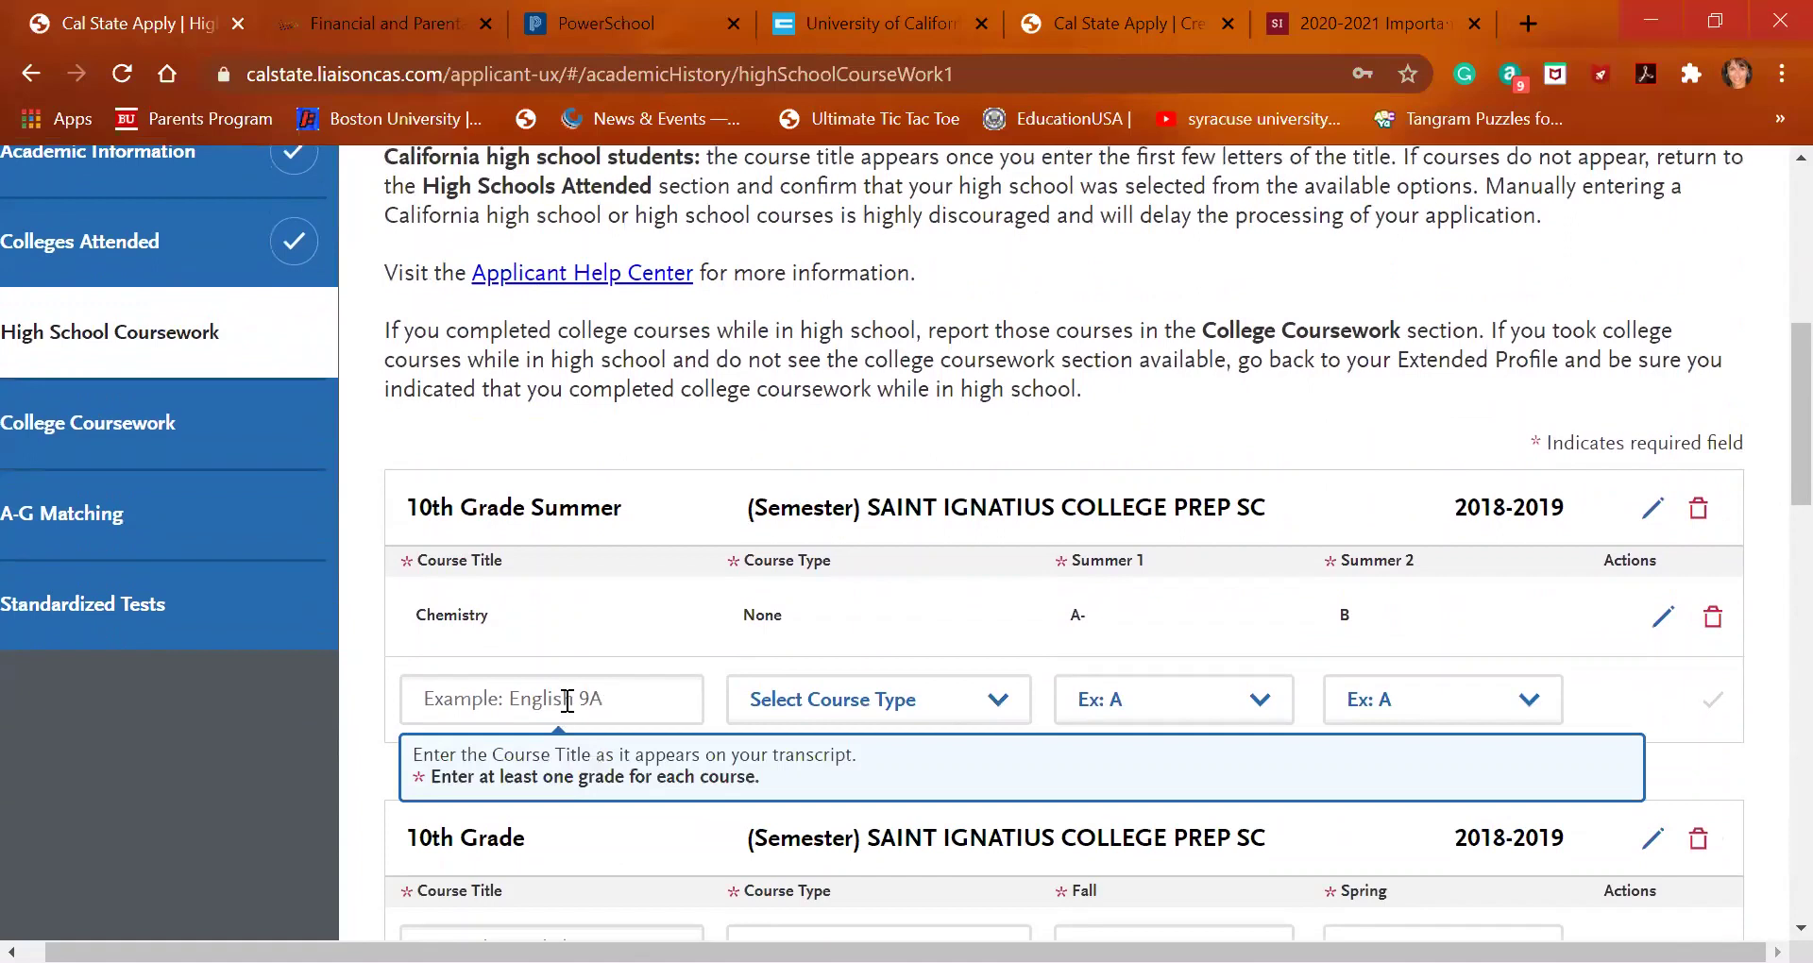
pyautogui.write('modern')
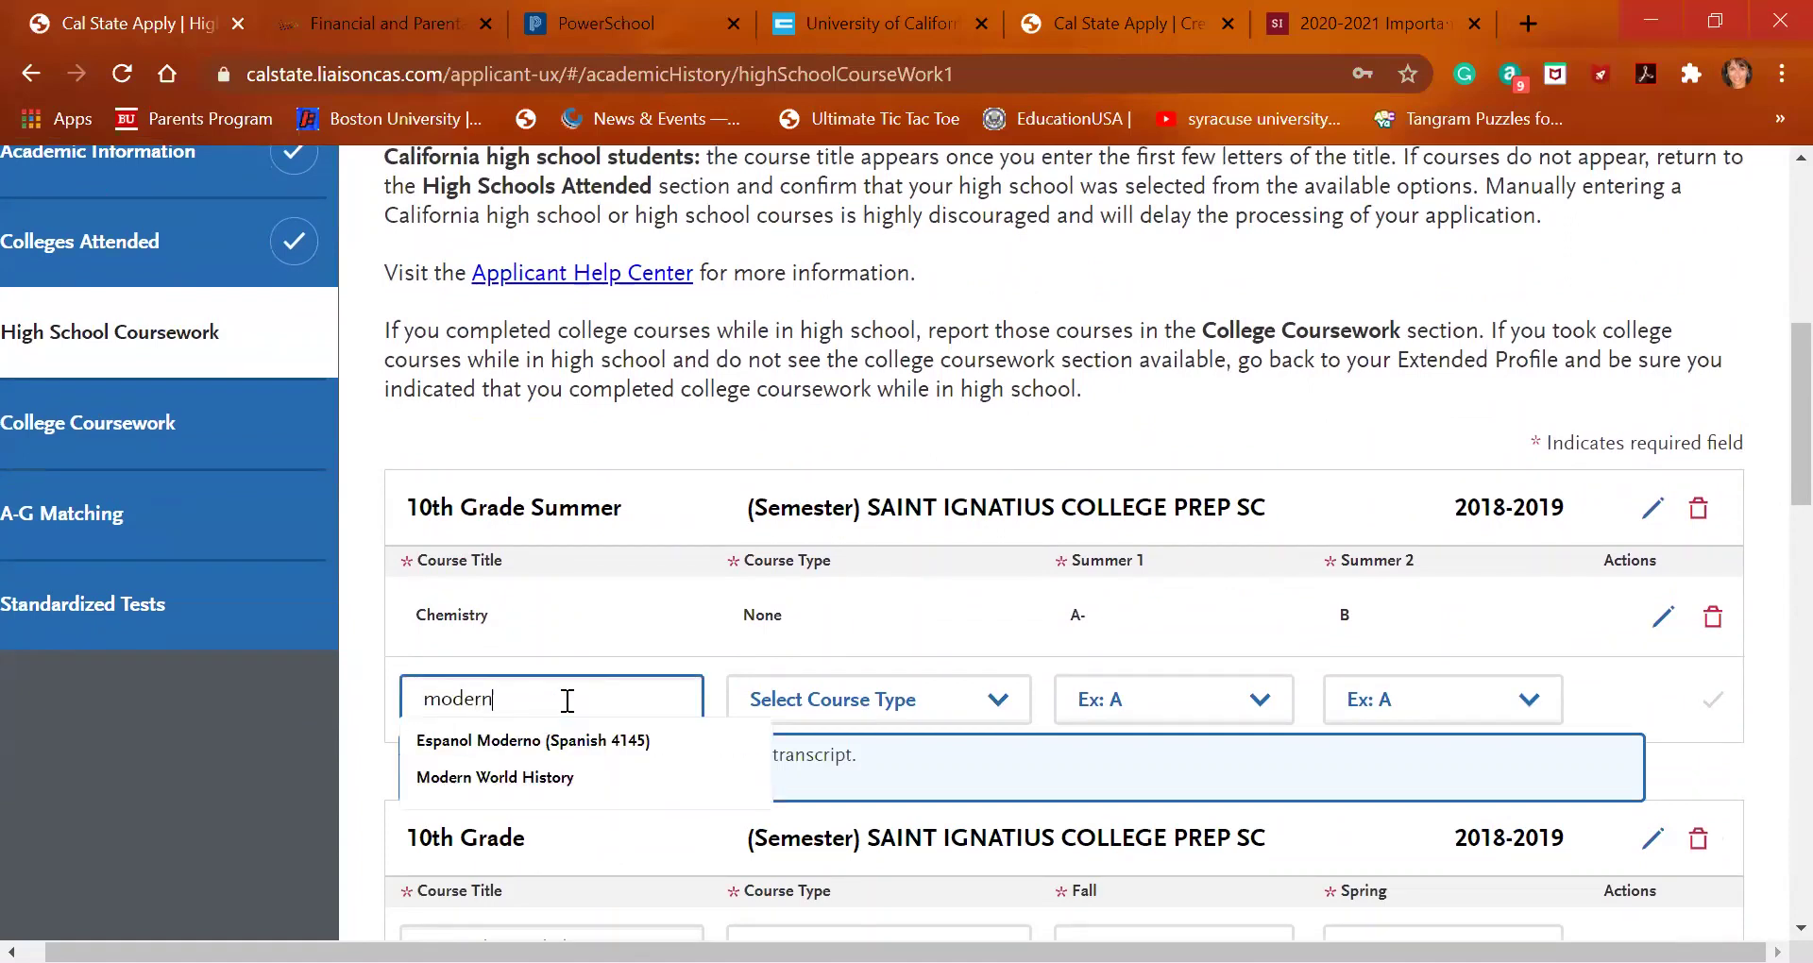
pyautogui.click(553, 780)
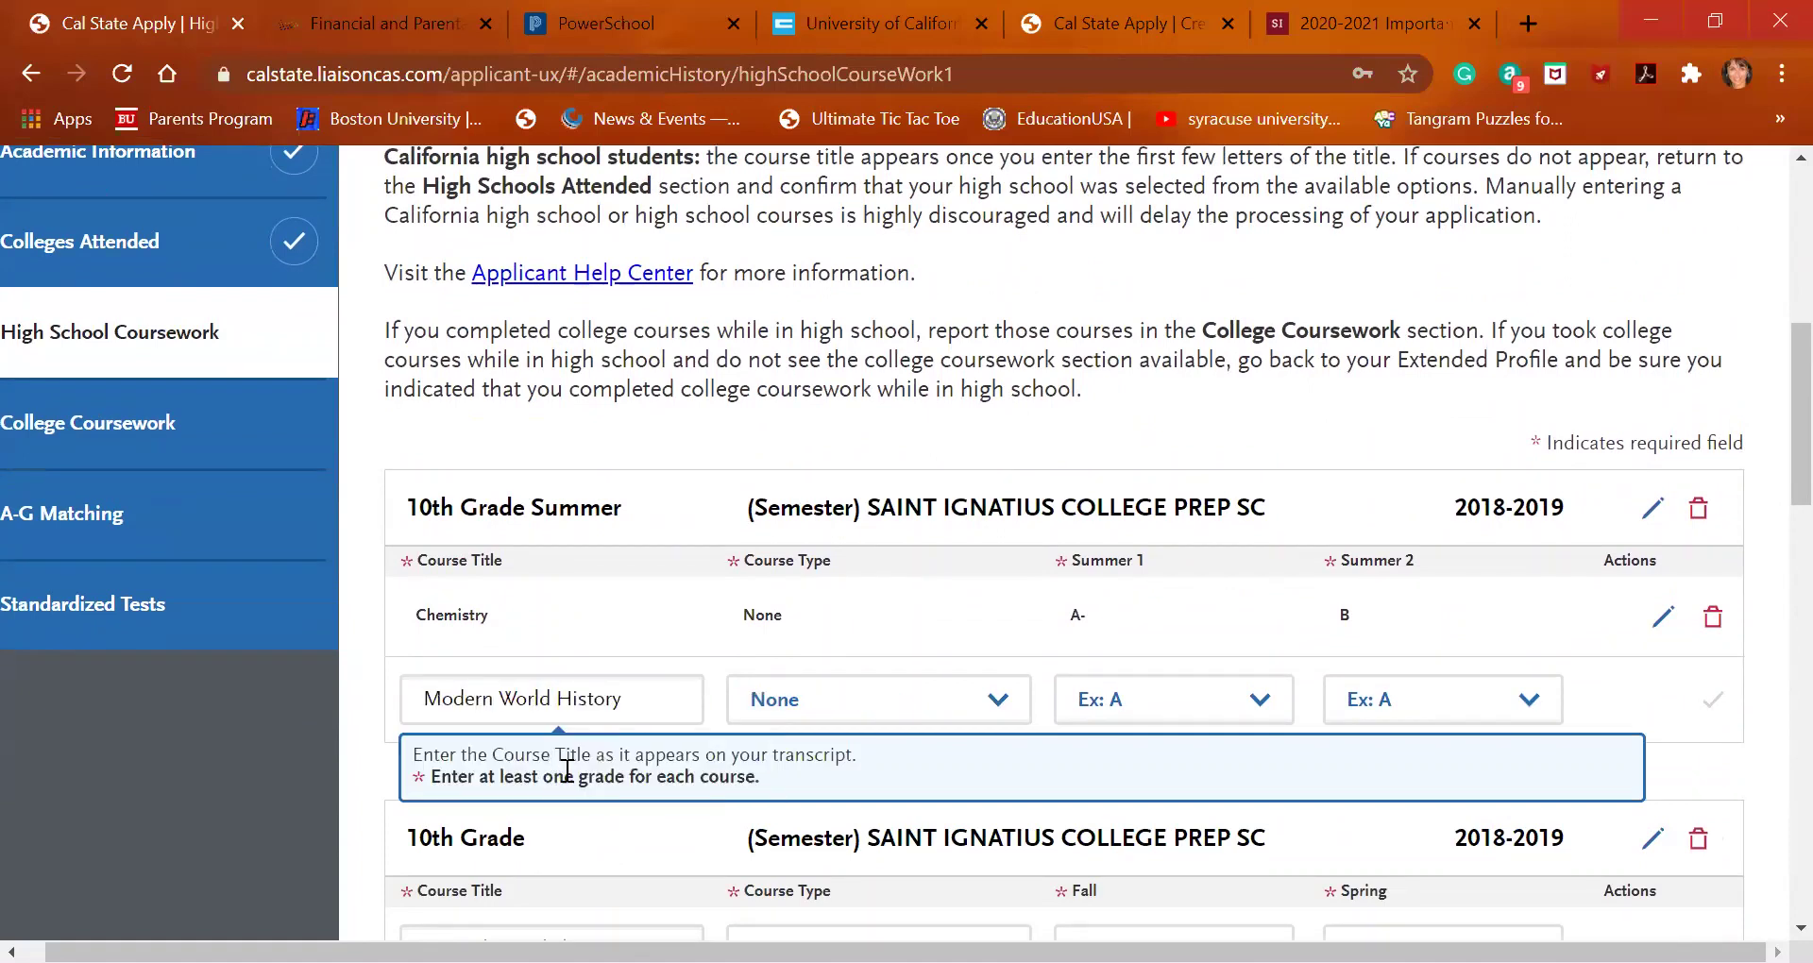
pyautogui.click(1124, 700)
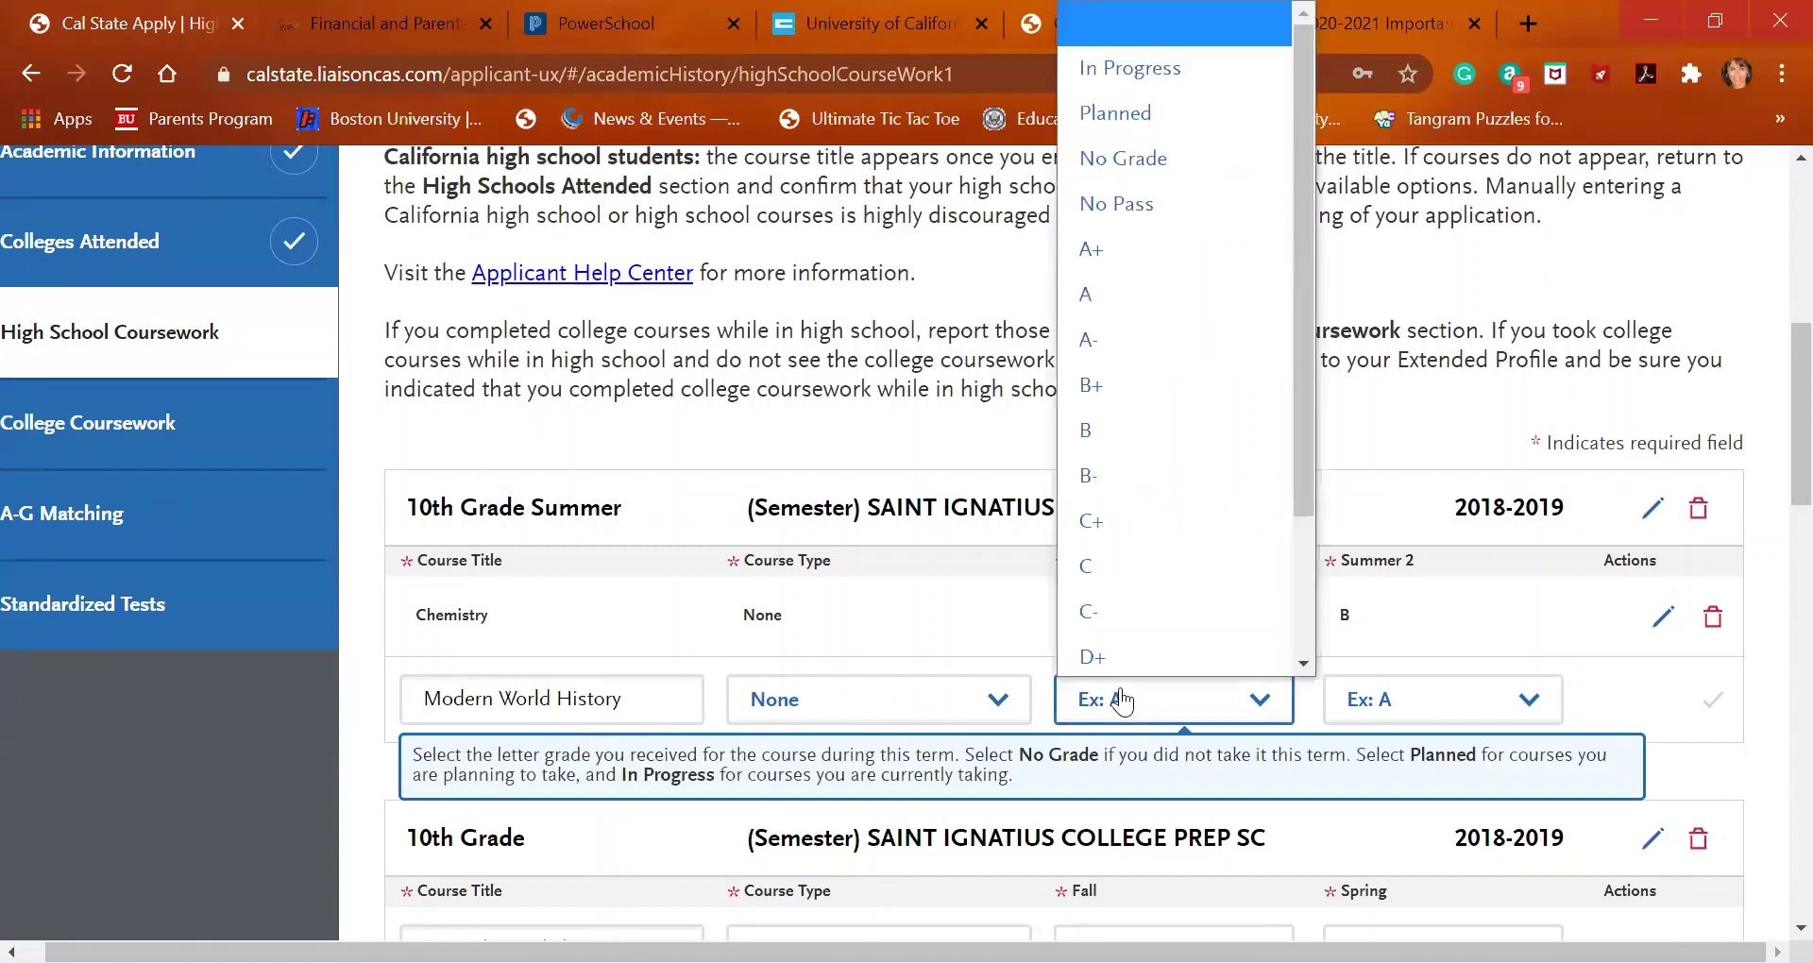
pyautogui.scroll(-1, 1160, 421)
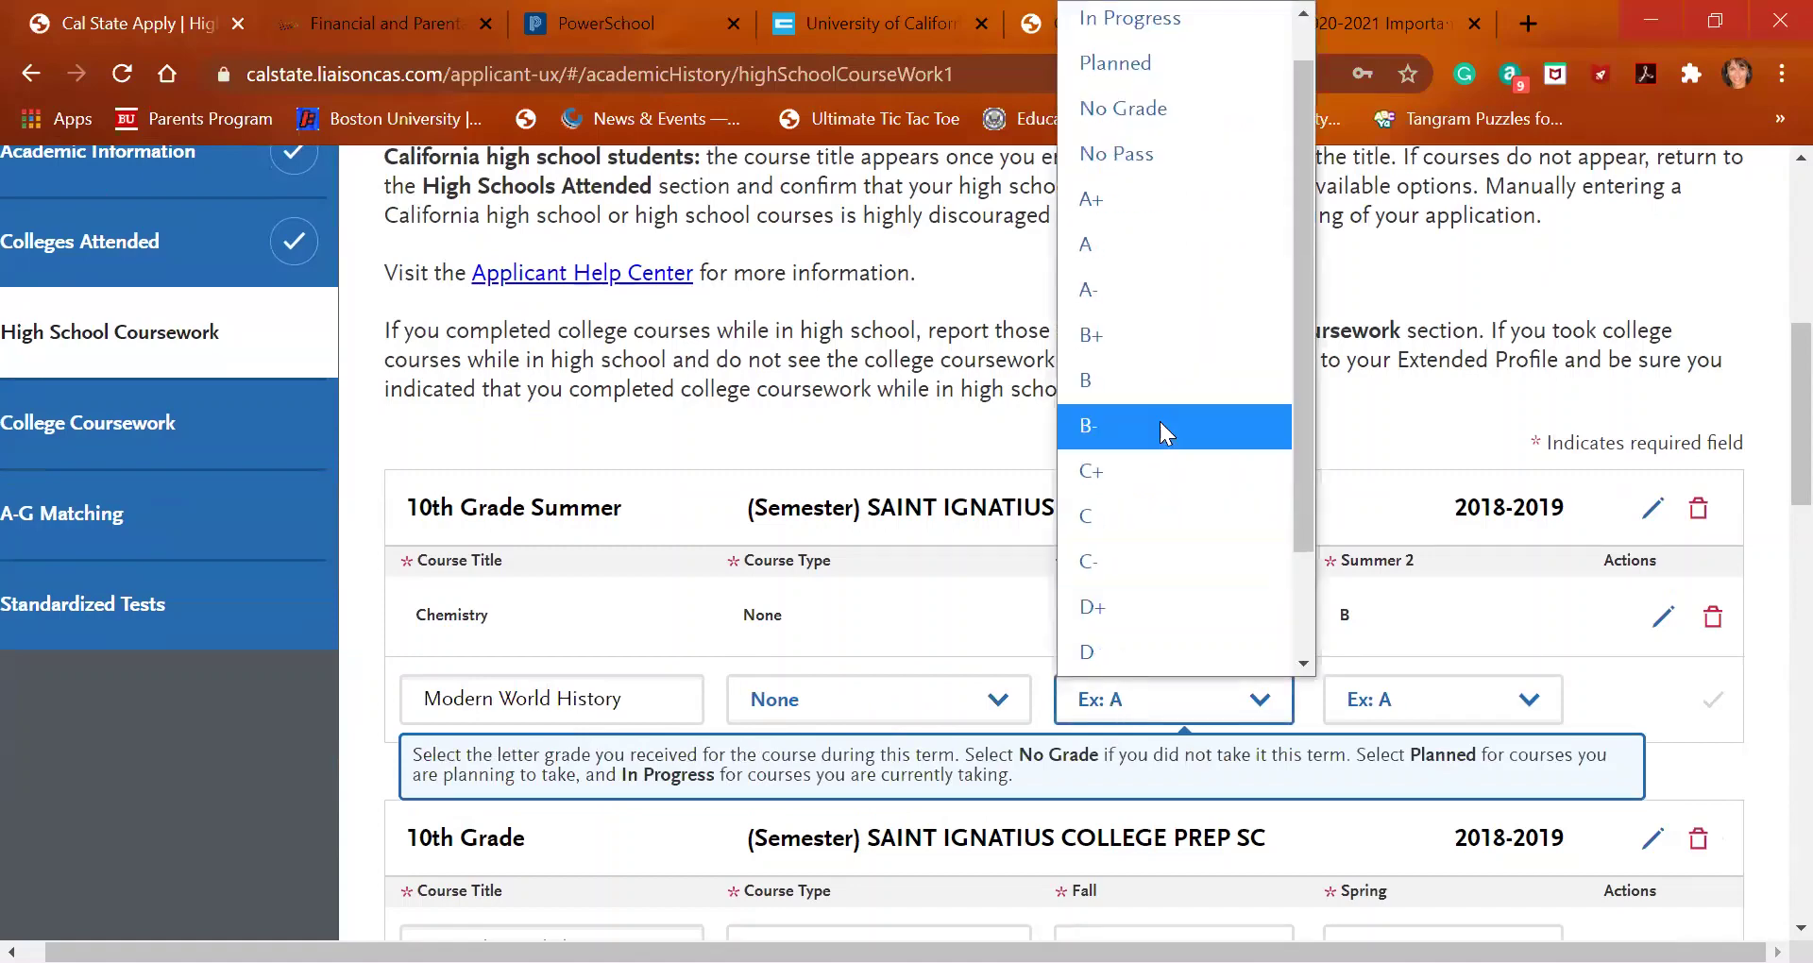
pyautogui.click(1156, 336)
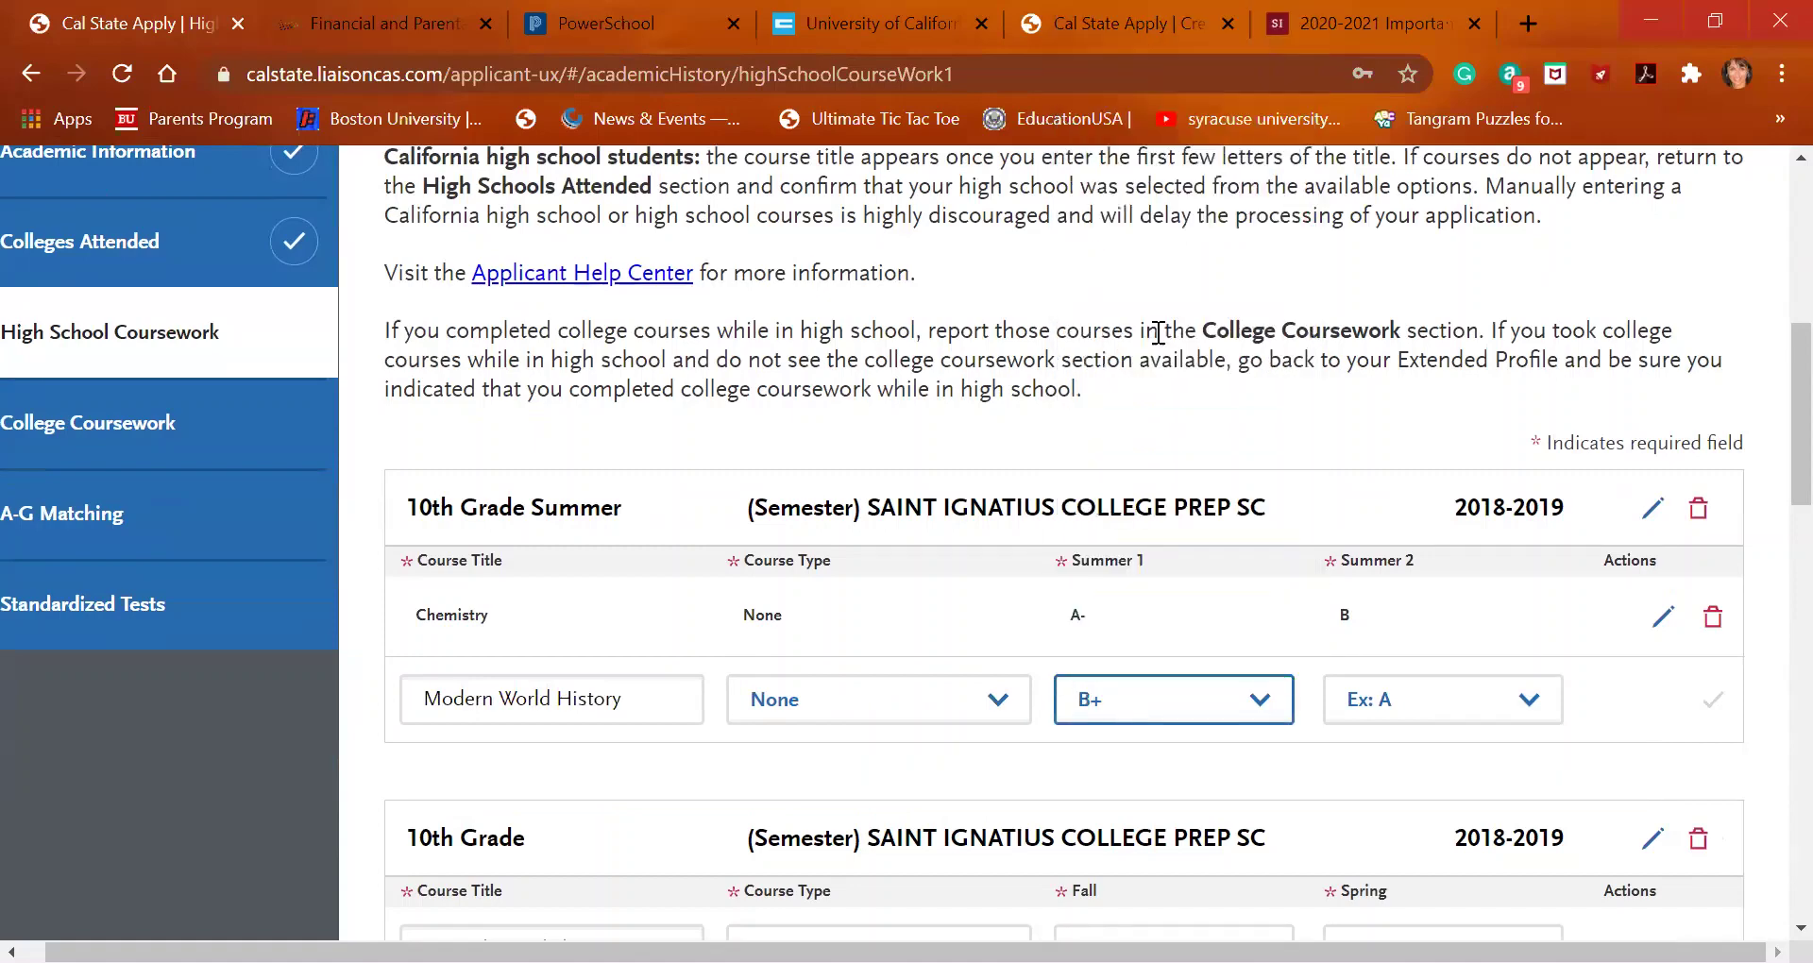
pyautogui.click(1481, 710)
pyautogui.press('n')
pyautogui.press('n')
pyautogui.press('n')
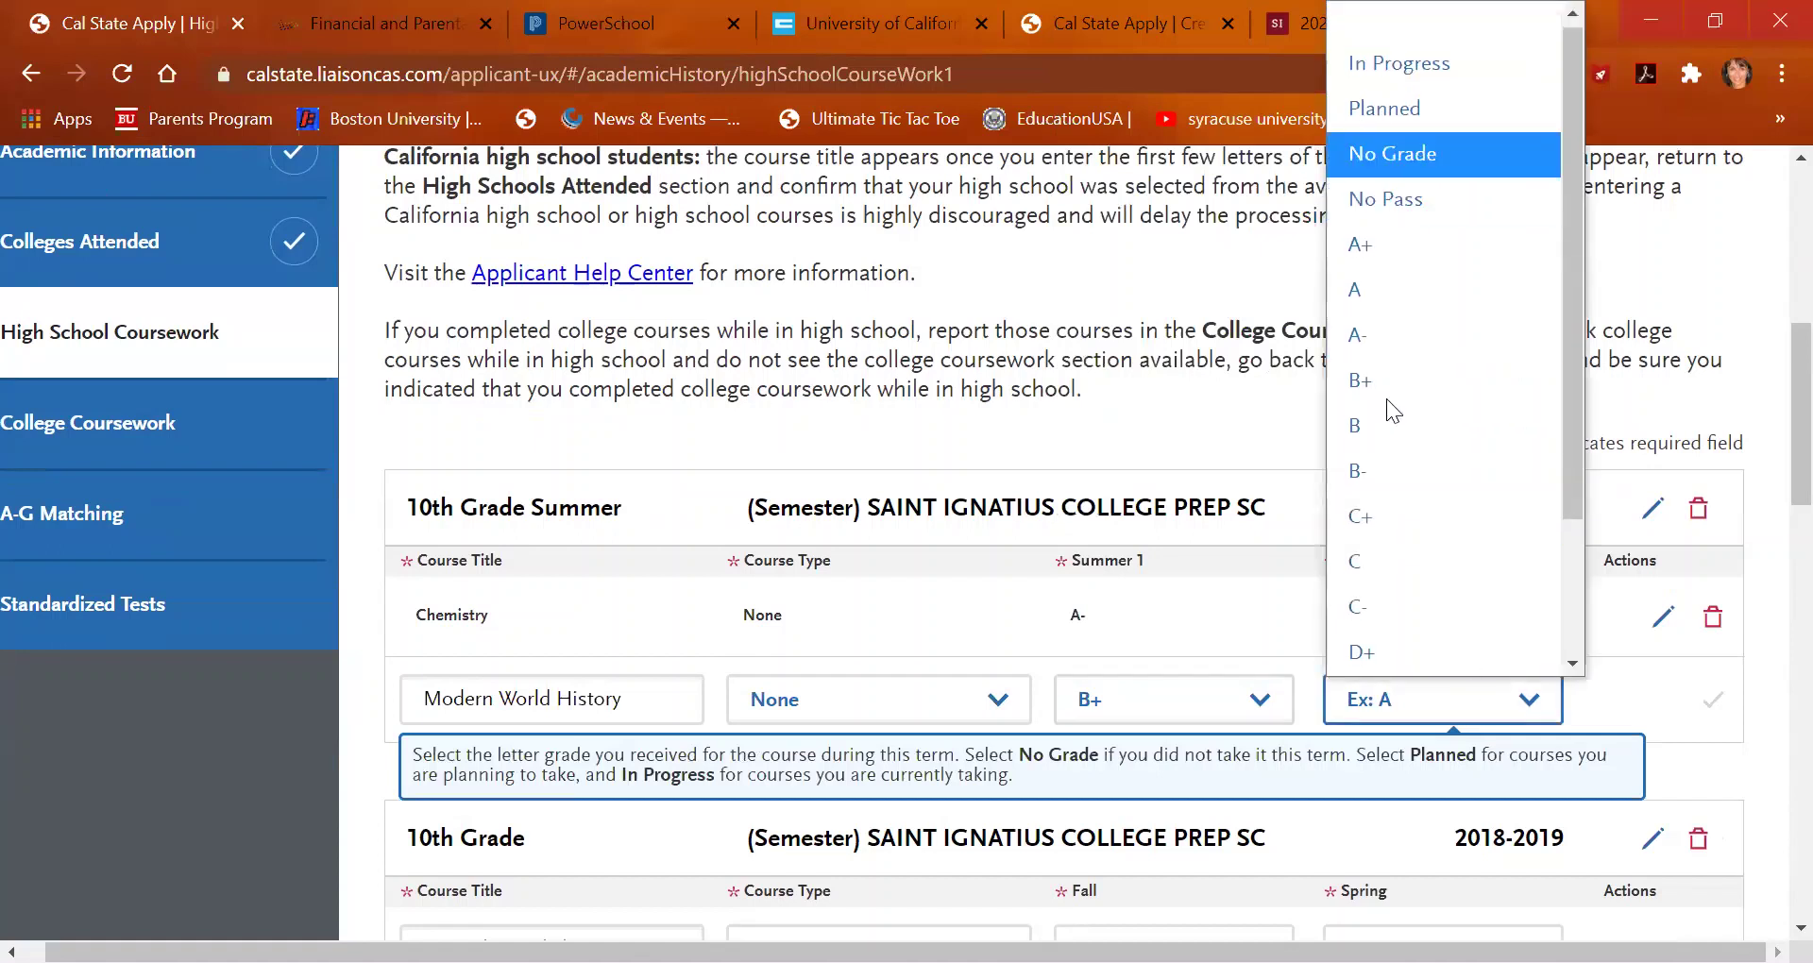
pyautogui.scroll(-2, 1365, 346)
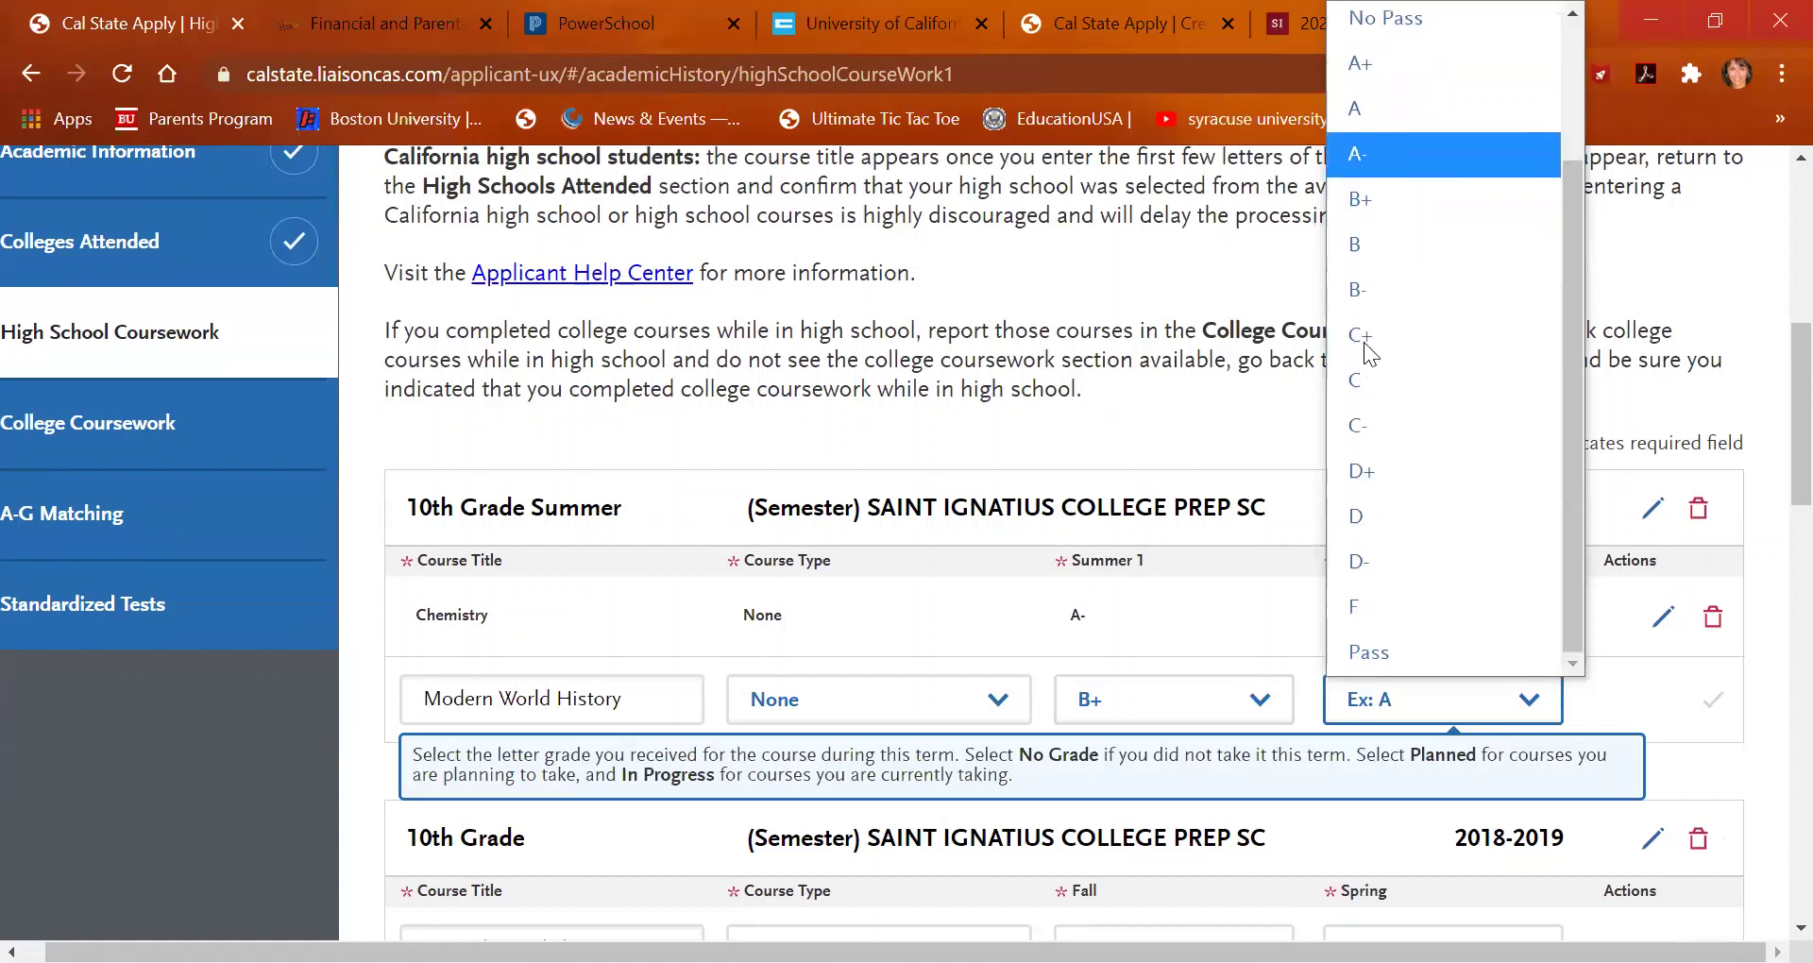
pyautogui.scroll(2, 1364, 345)
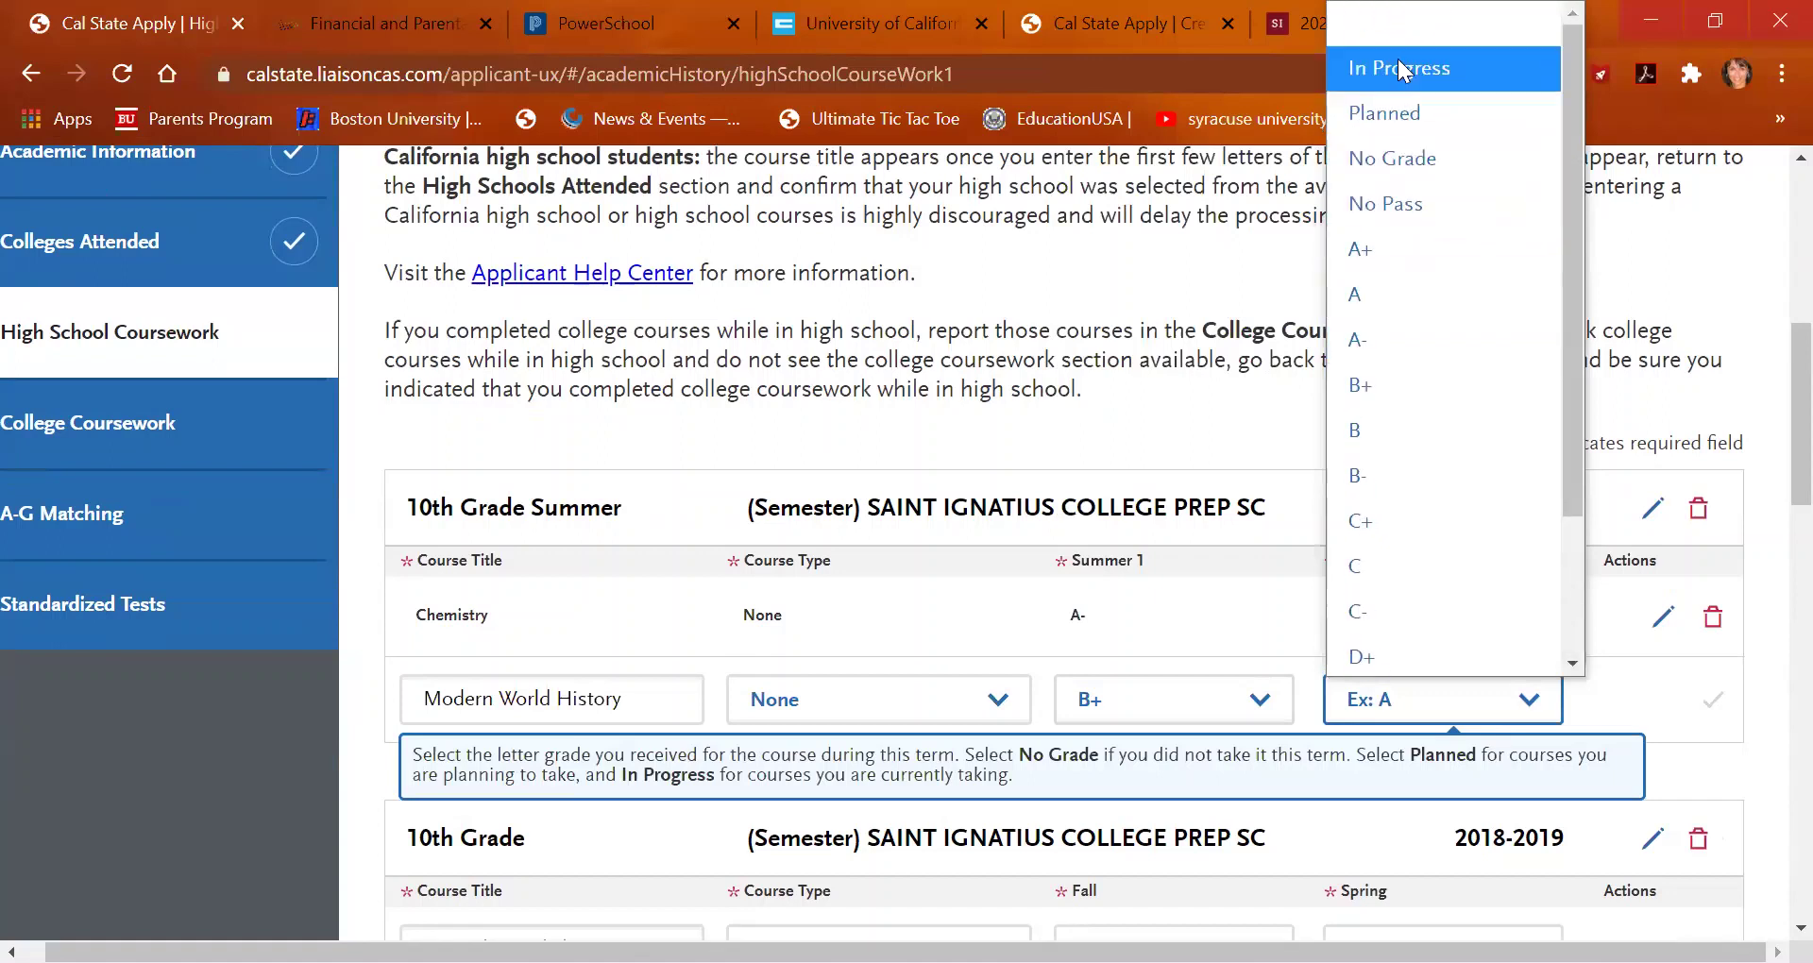
pyautogui.click(1384, 125)
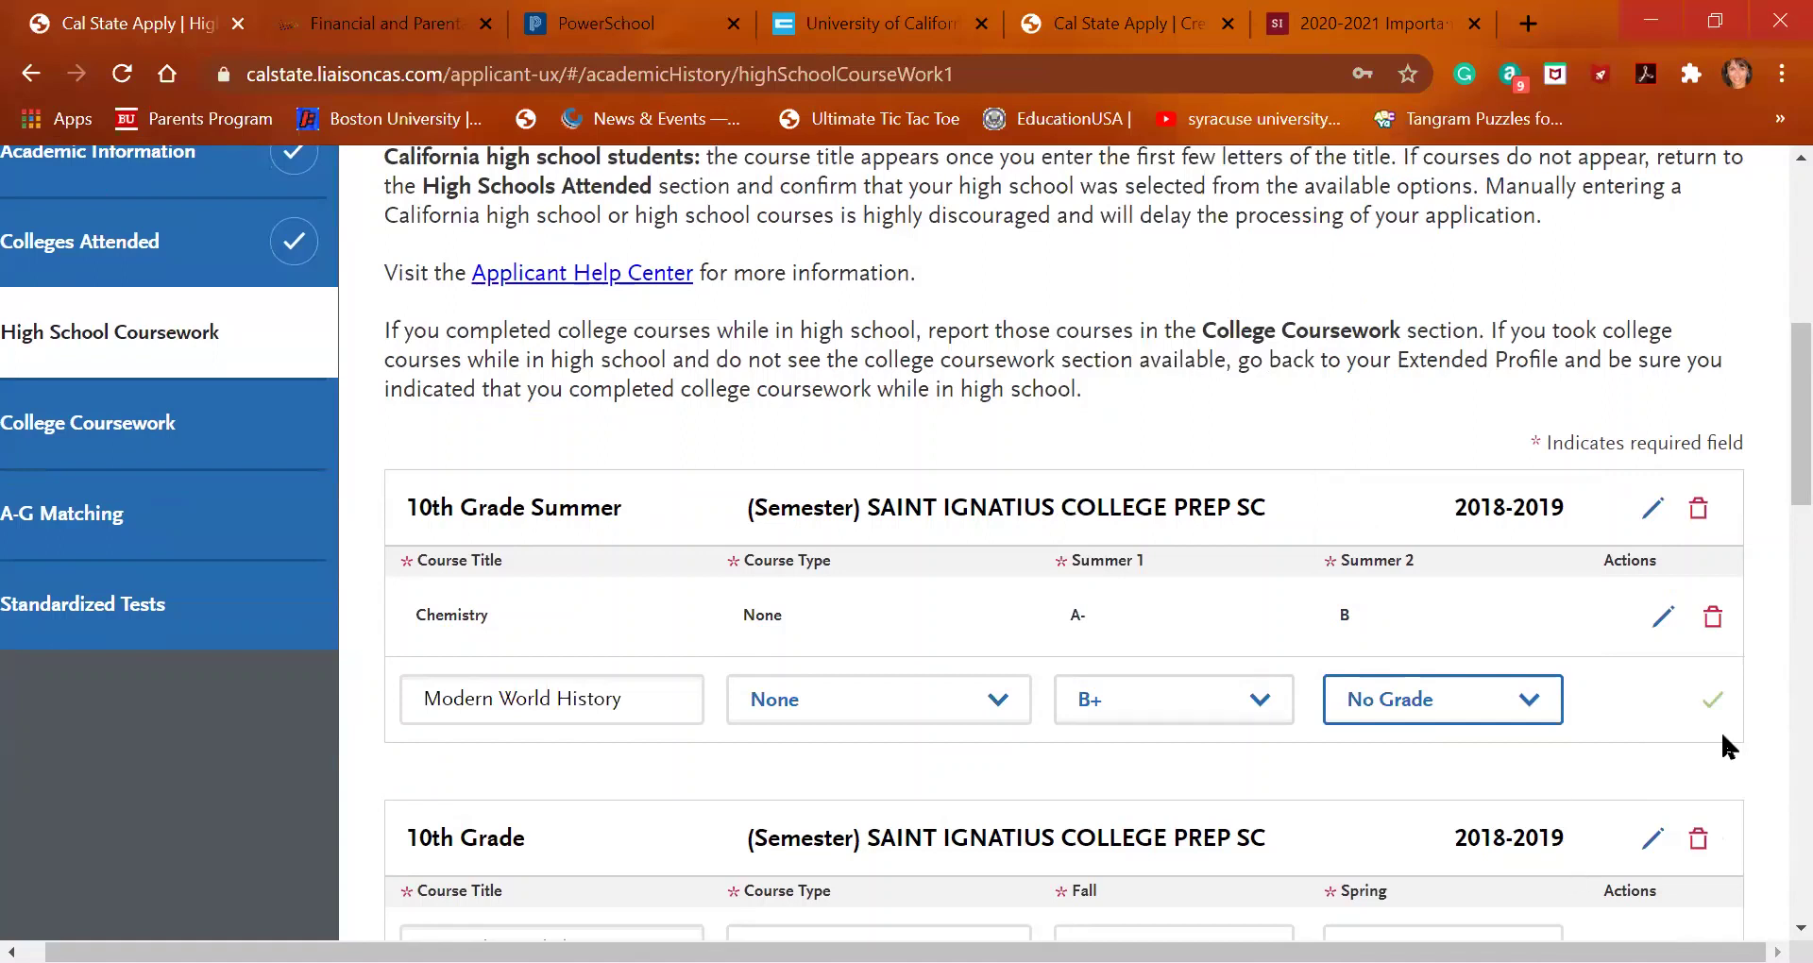
pyautogui.click(1712, 700)
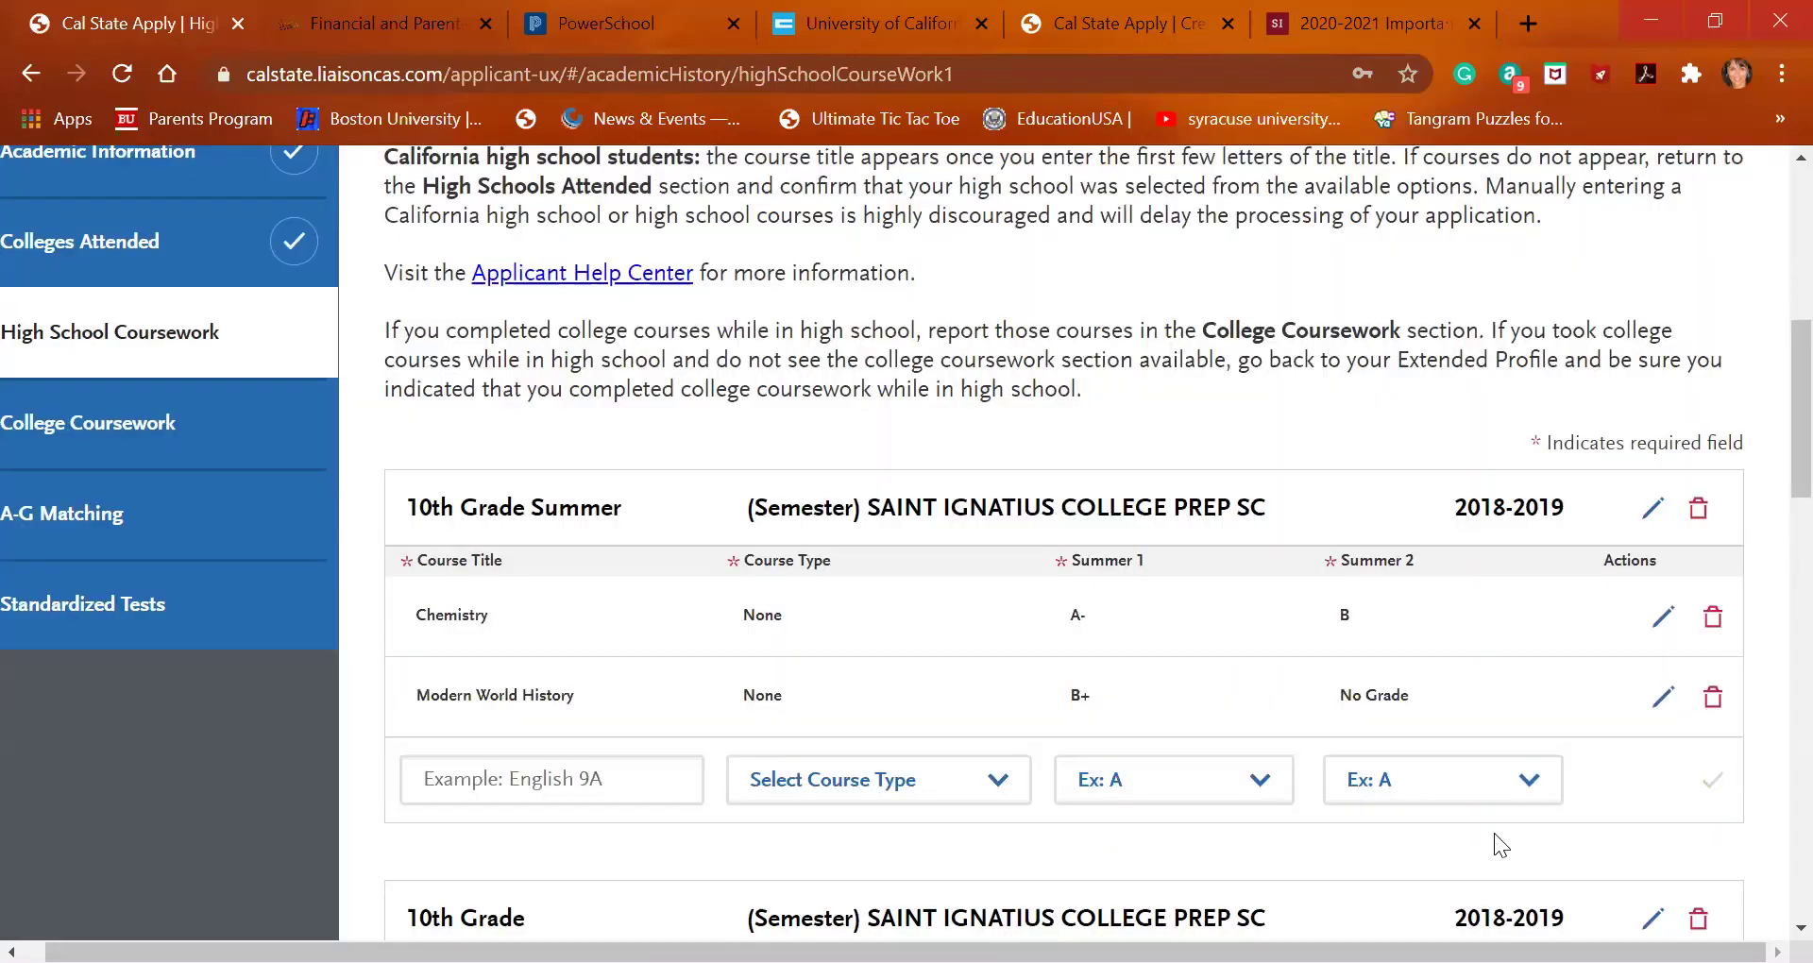
# Start an English 203 (H) entry with course type Honors
pyautogui.click(605, 763)
pyautogui.write('English')
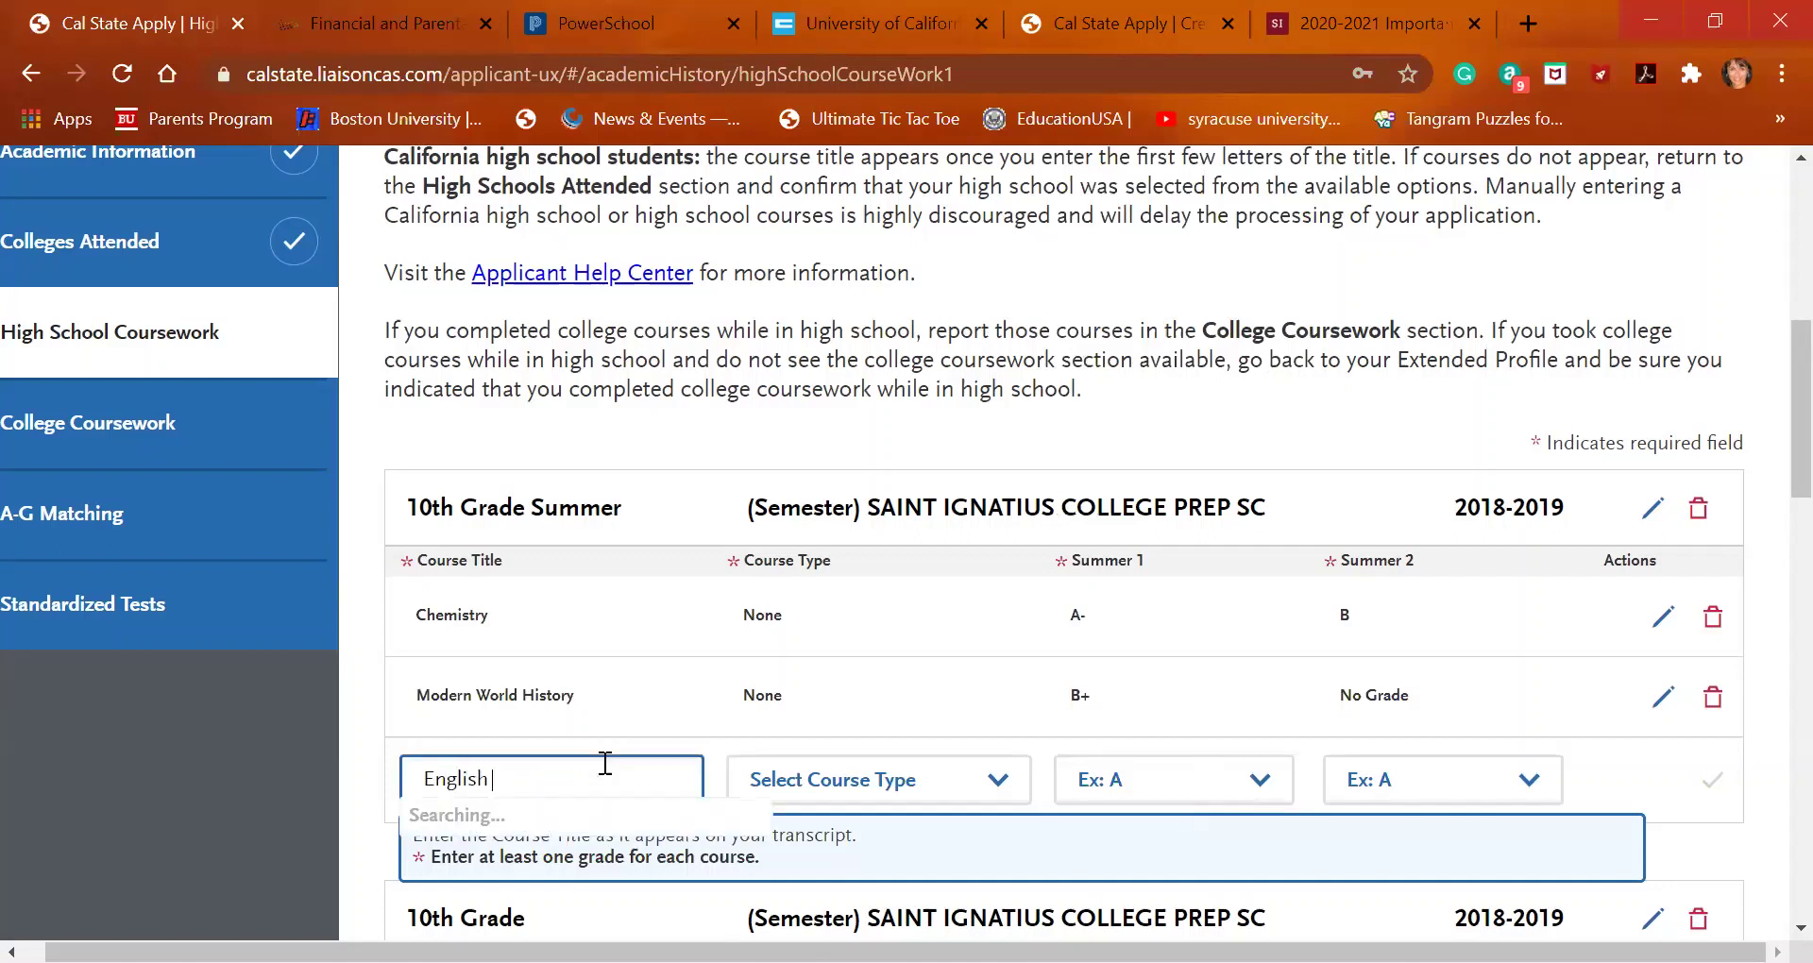
pyautogui.scroll(-1, 538, 898)
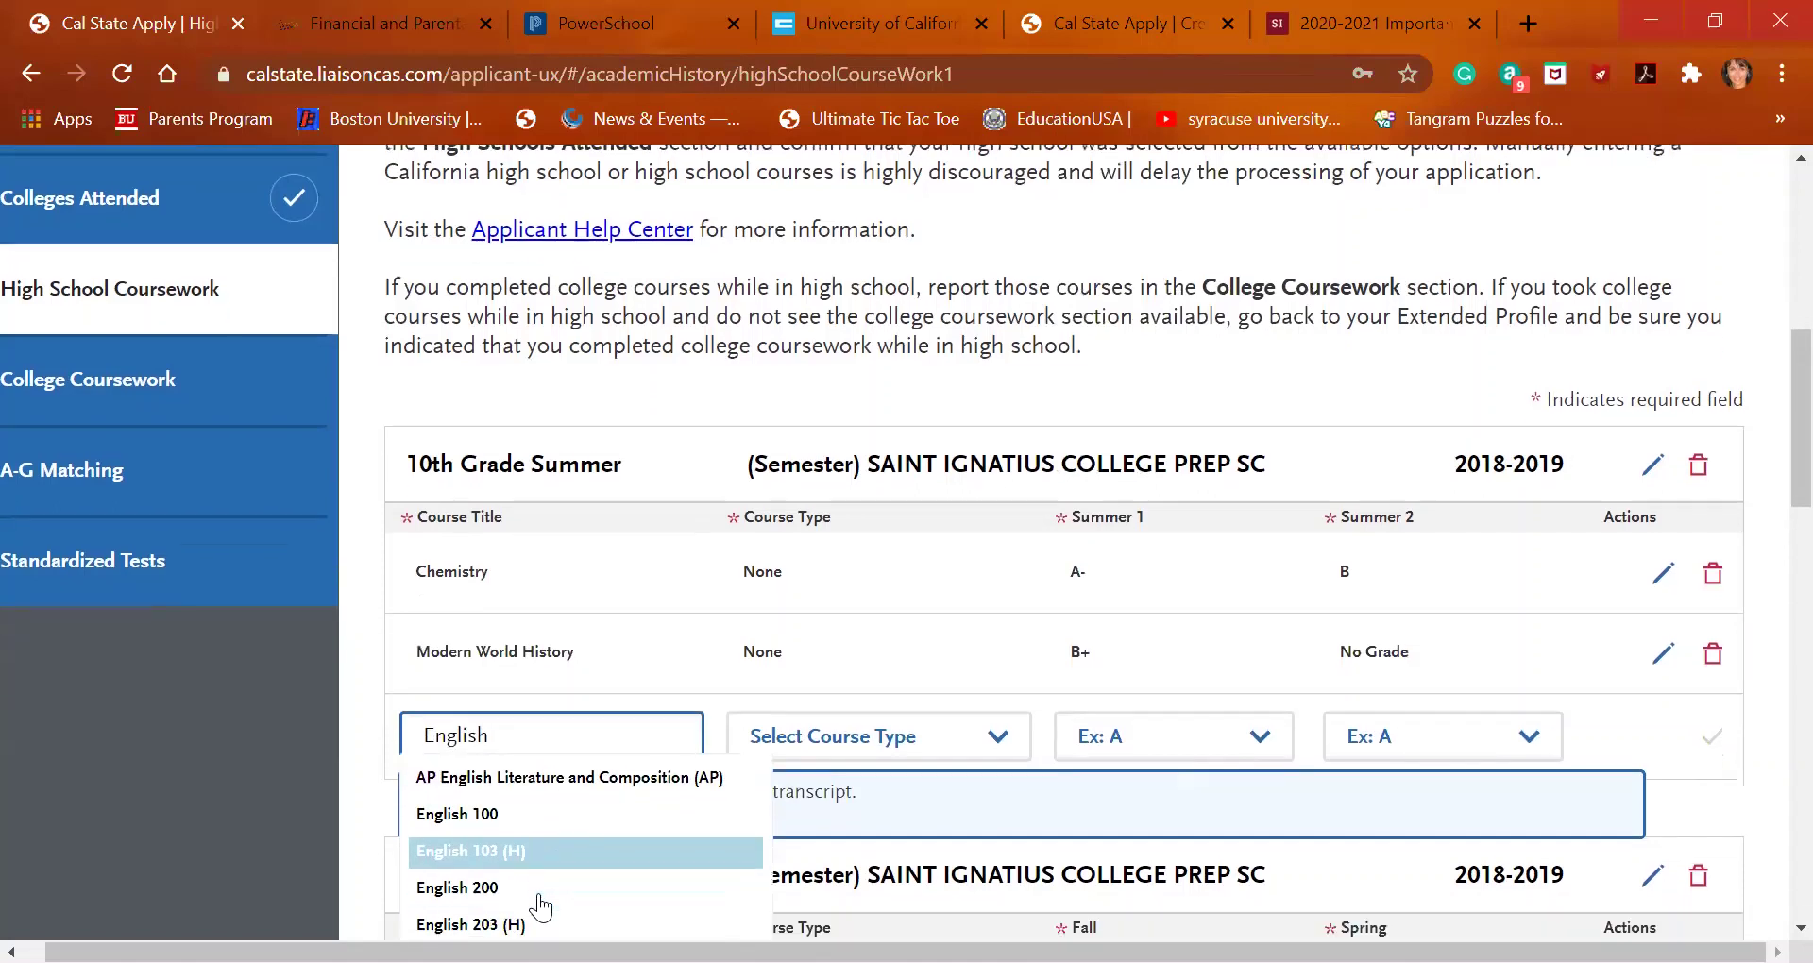
pyautogui.click(543, 874)
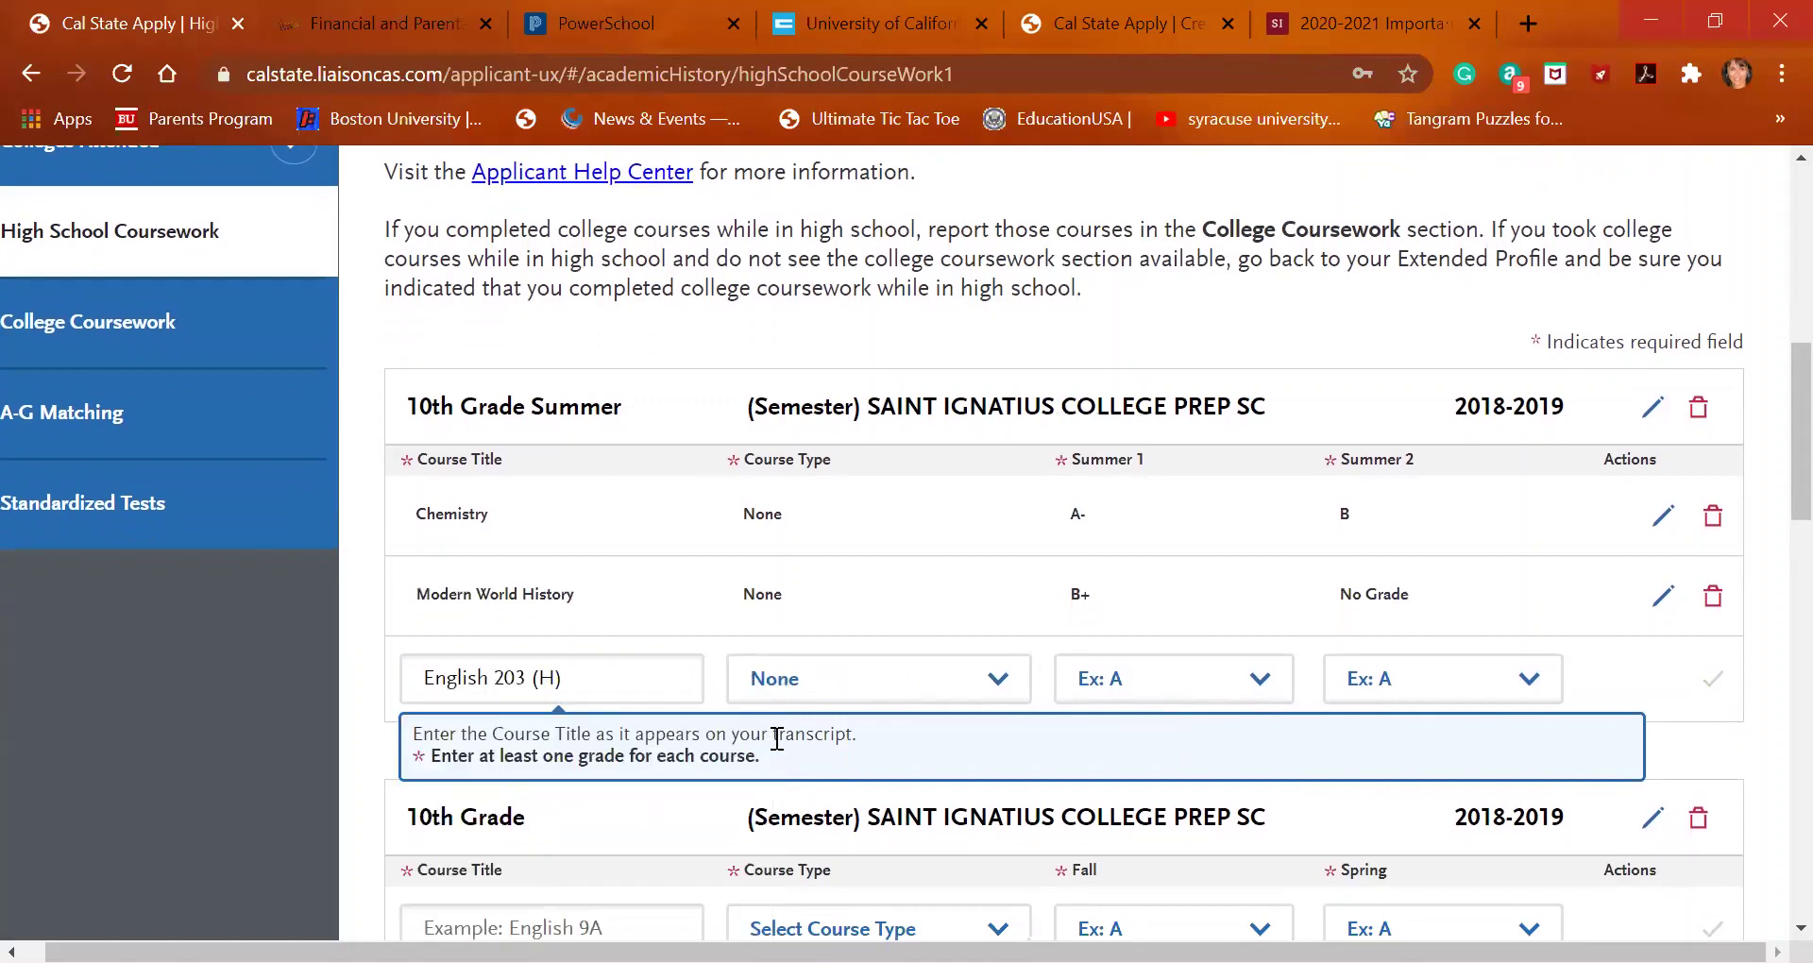
pyautogui.click(954, 688)
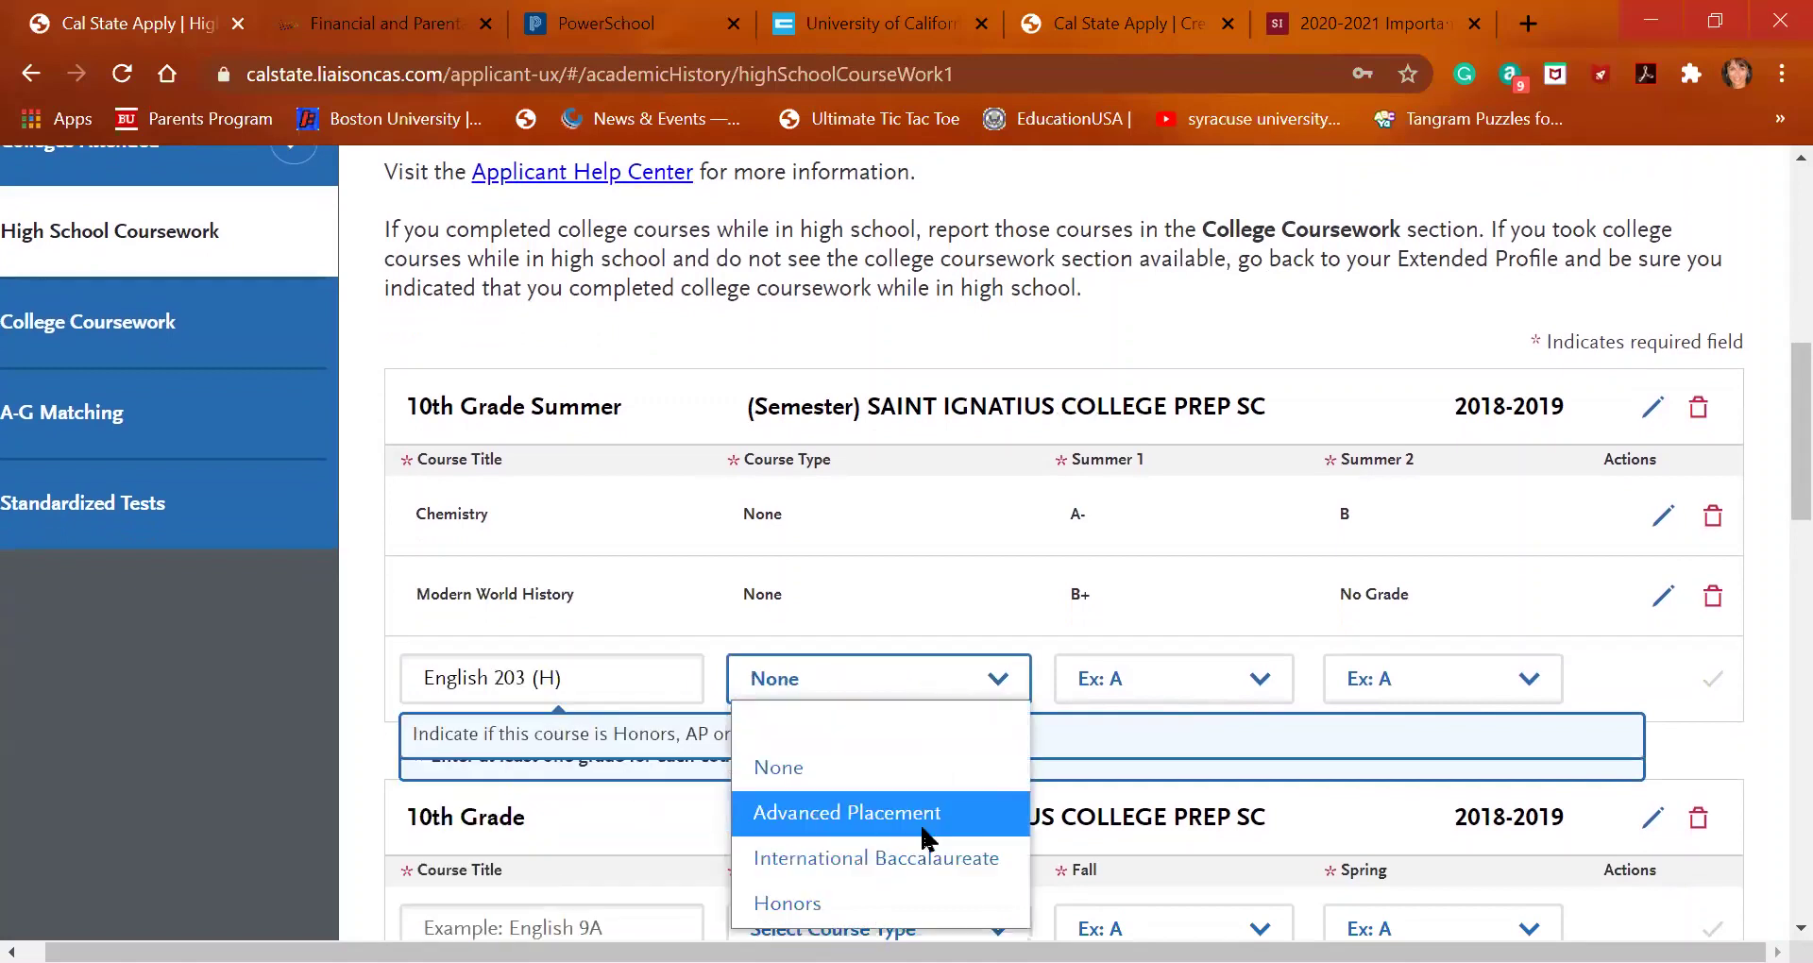
pyautogui.click(919, 893)
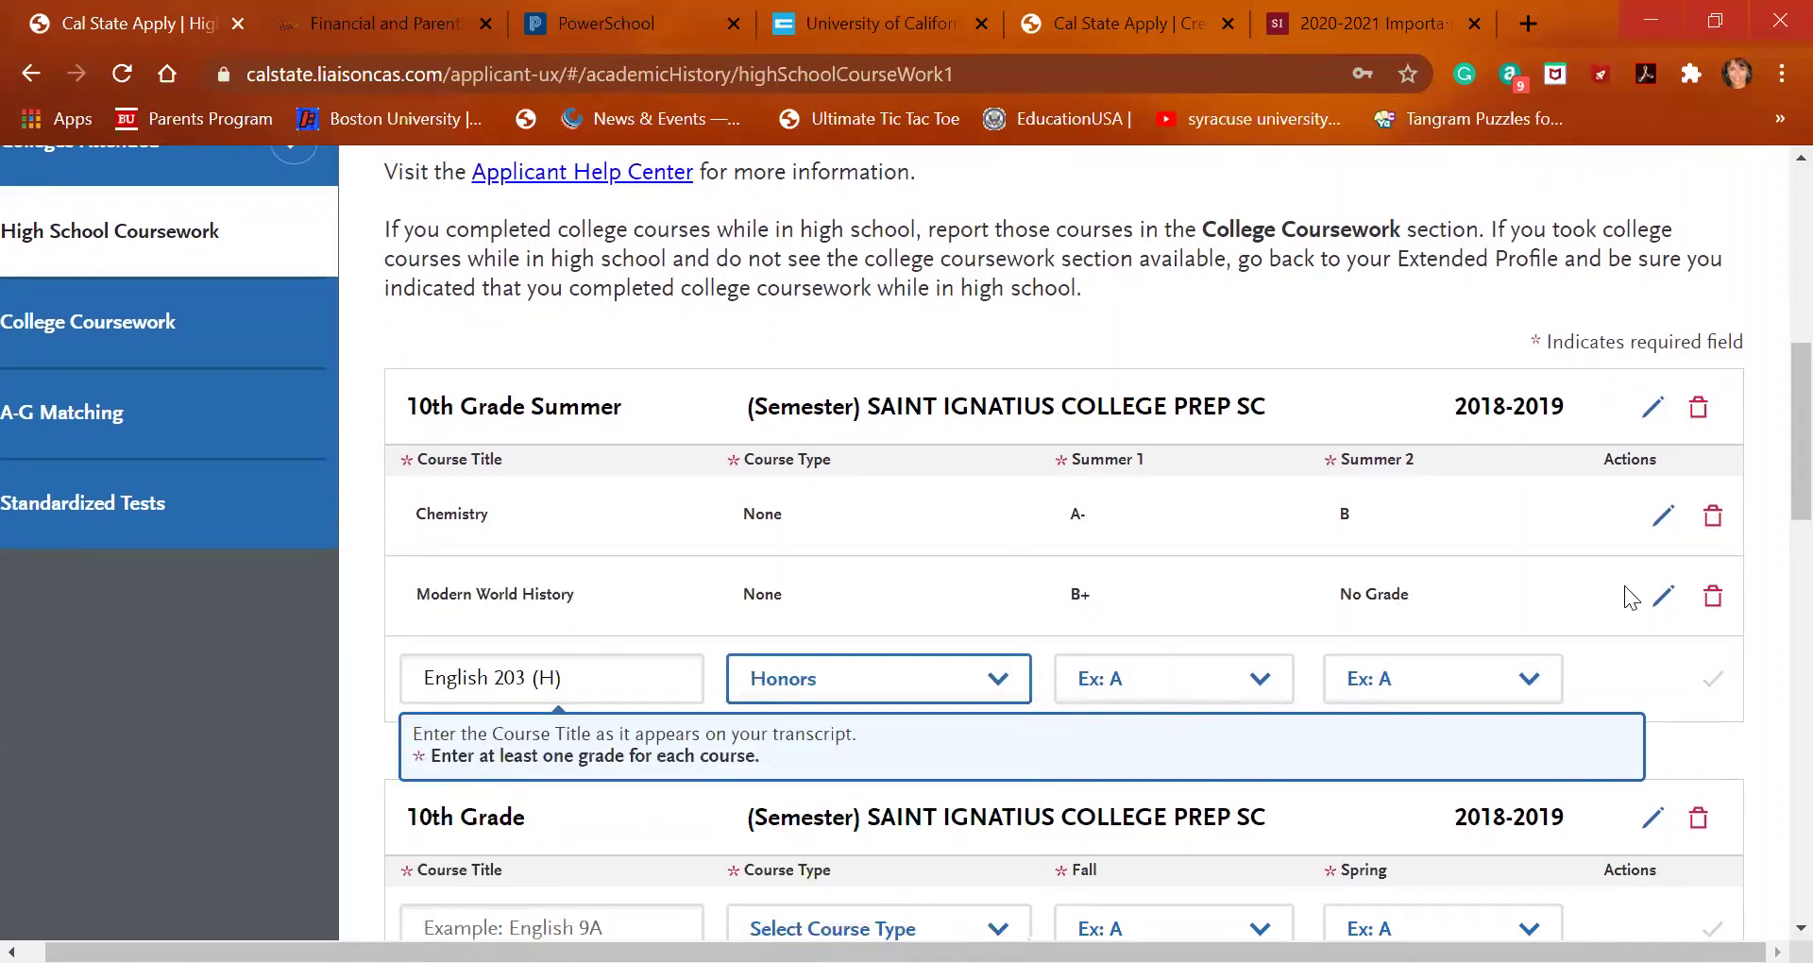
# Edit Modern World History to change its Summer 2 grade to B+
pyautogui.click(1655, 609)
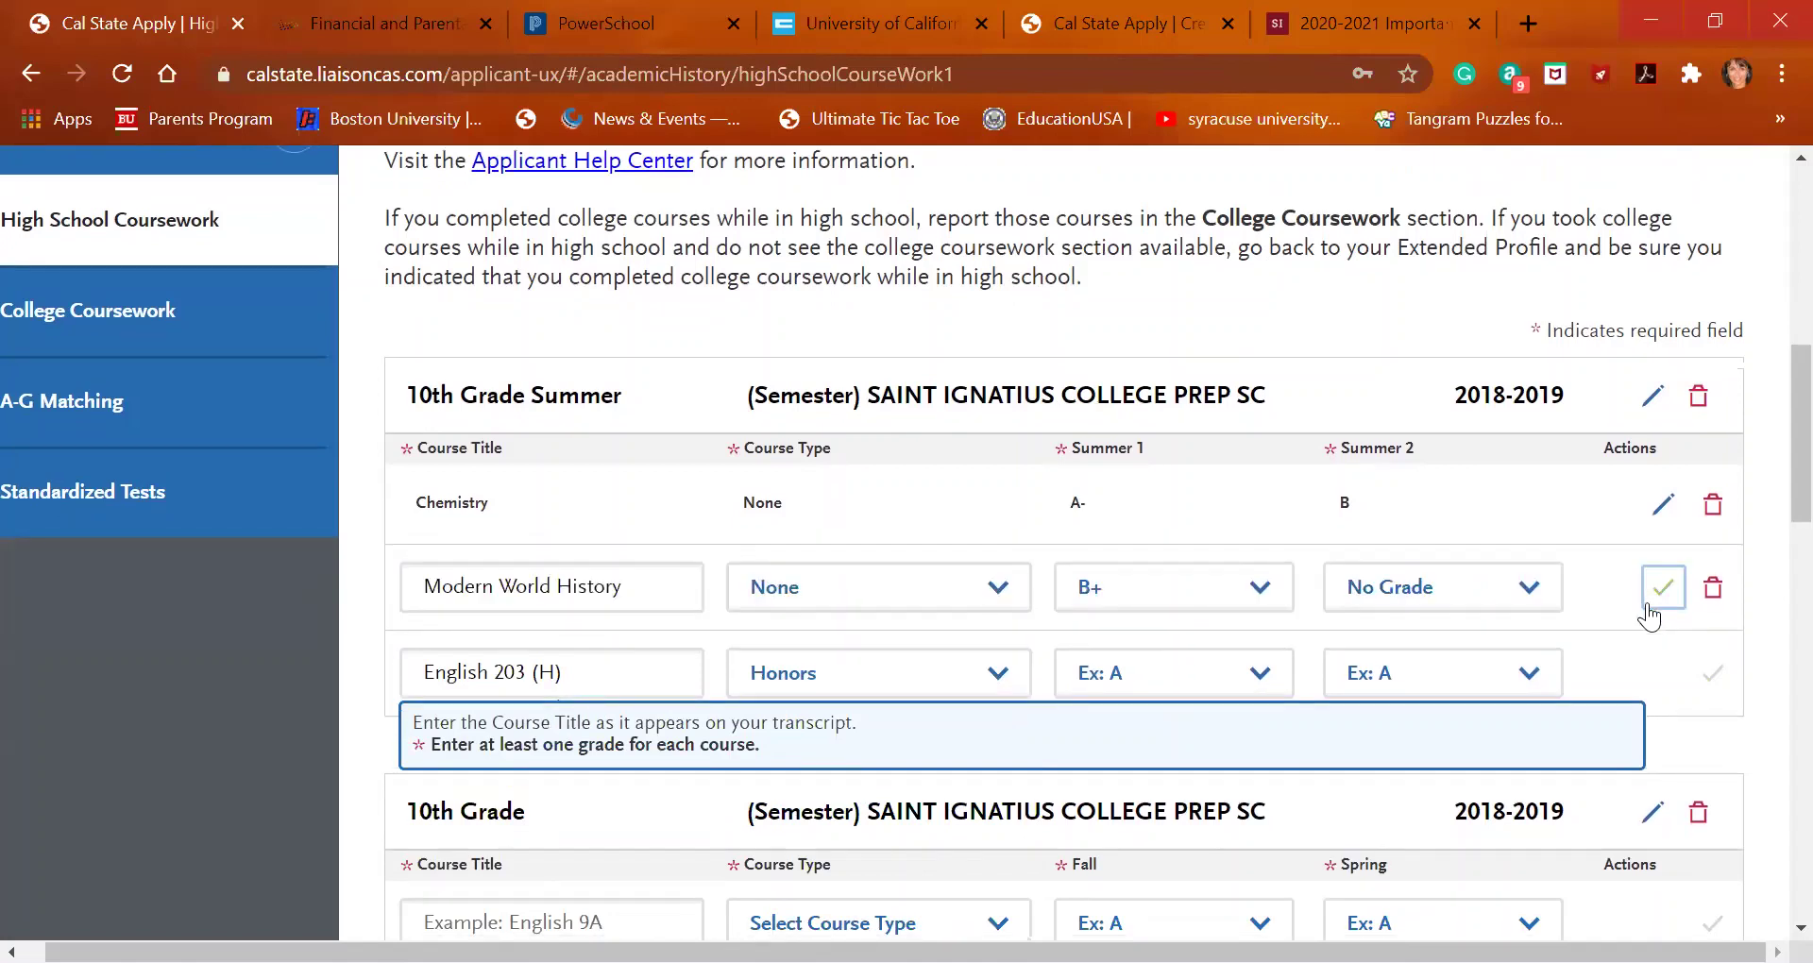
pyautogui.click(1517, 602)
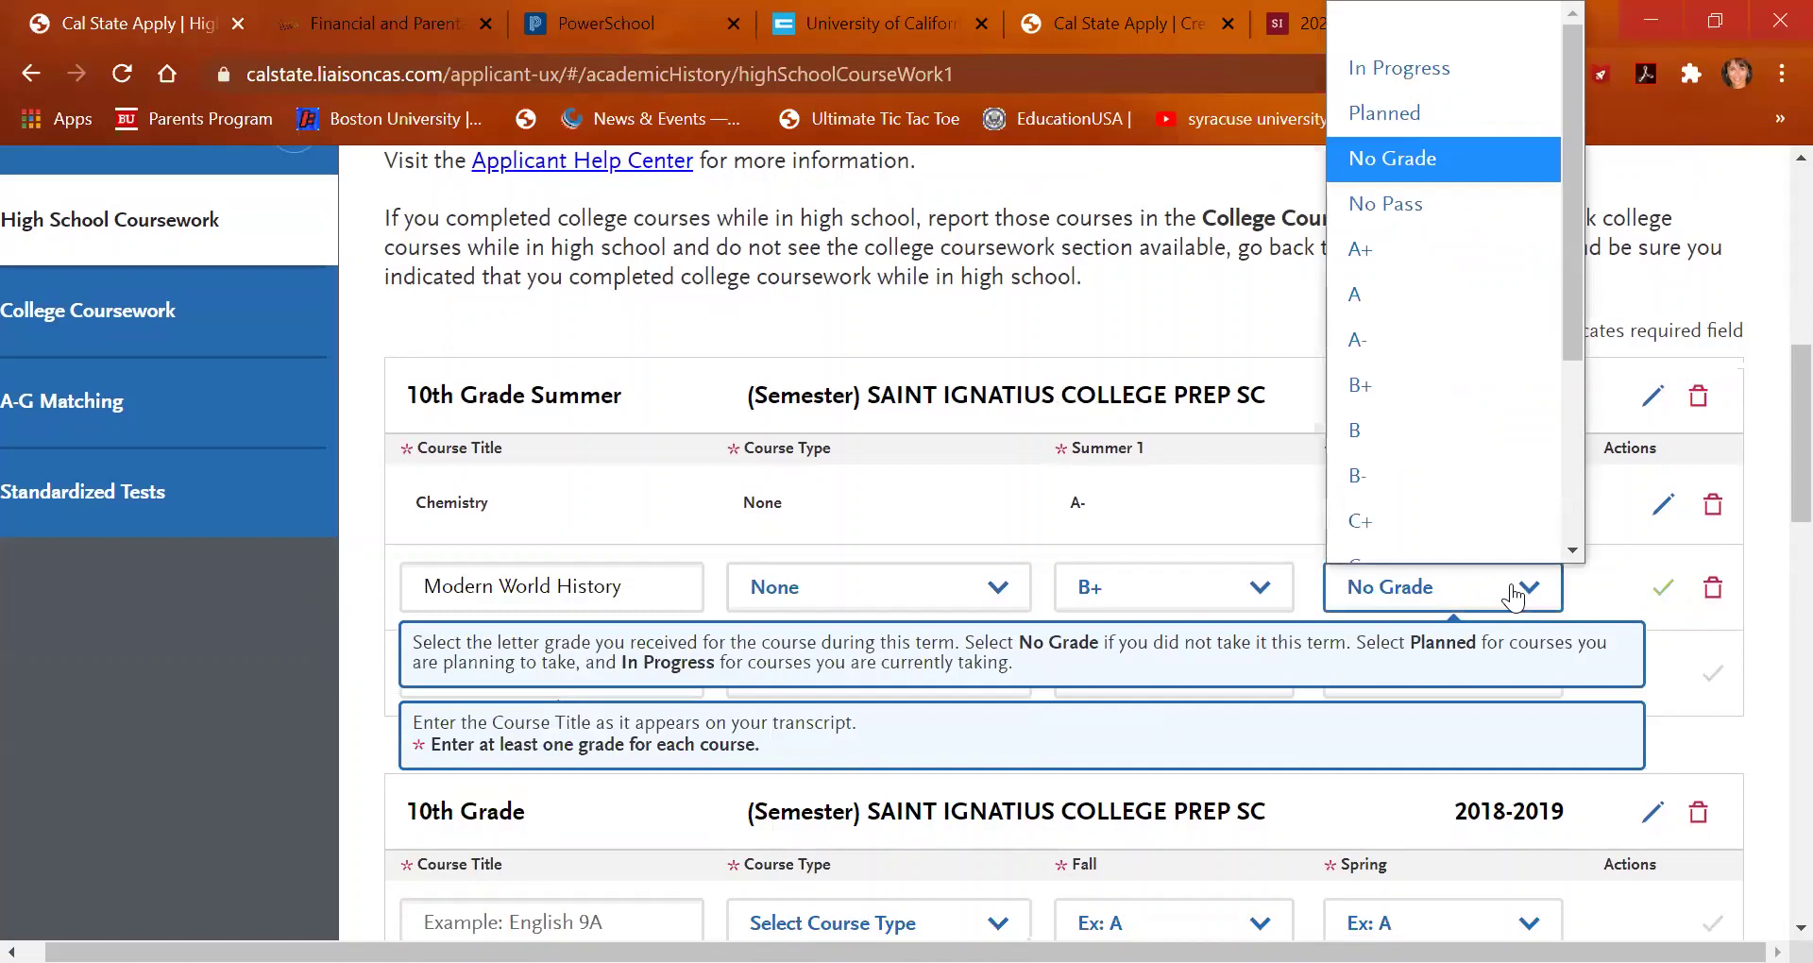
pyautogui.scroll(-1, 1472, 374)
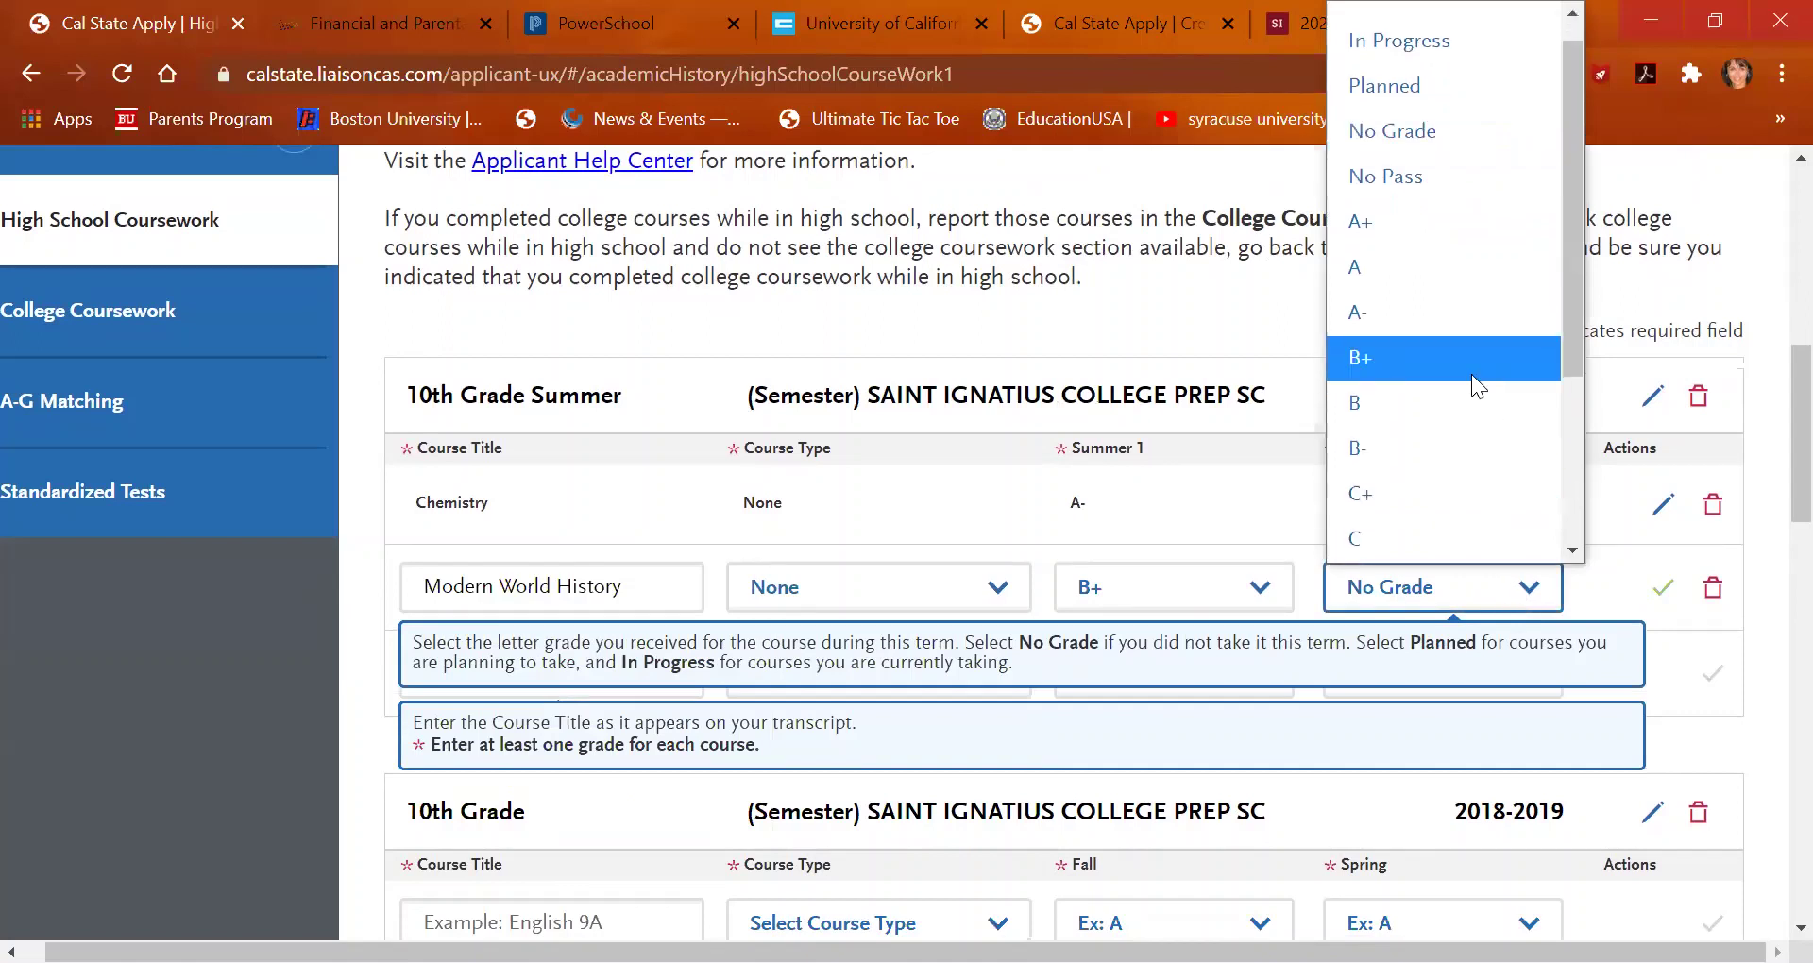
pyautogui.click(1471, 374)
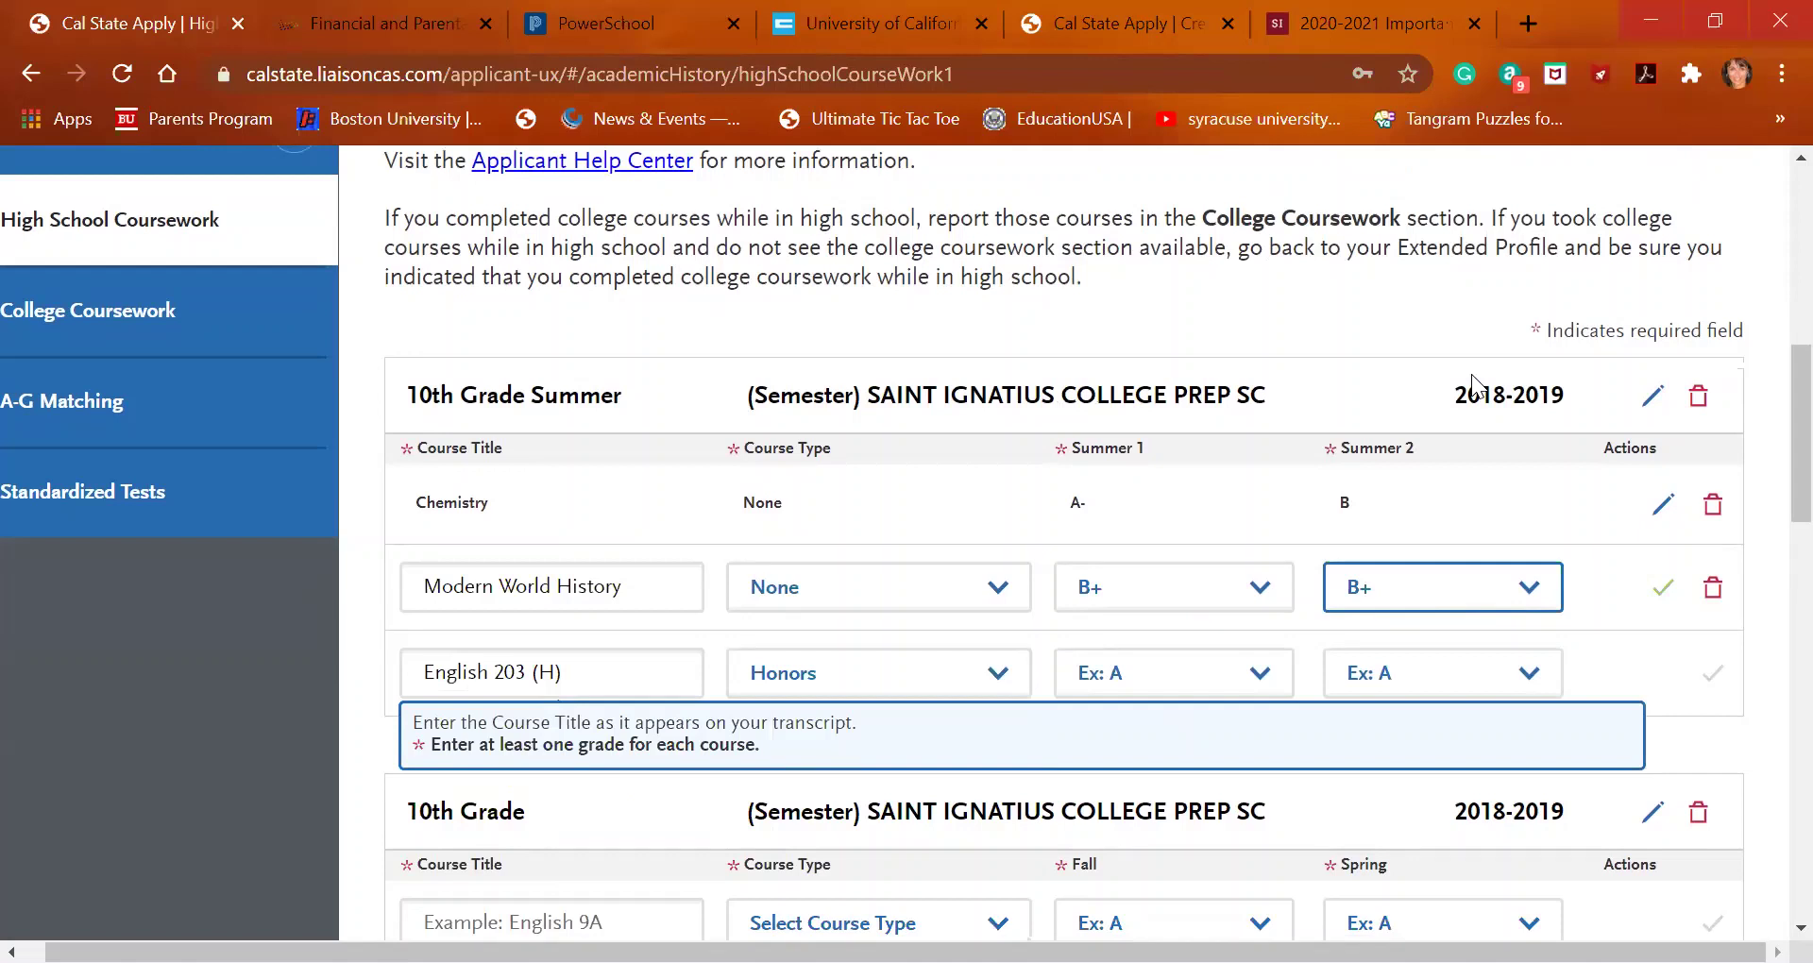
pyautogui.click(1644, 591)
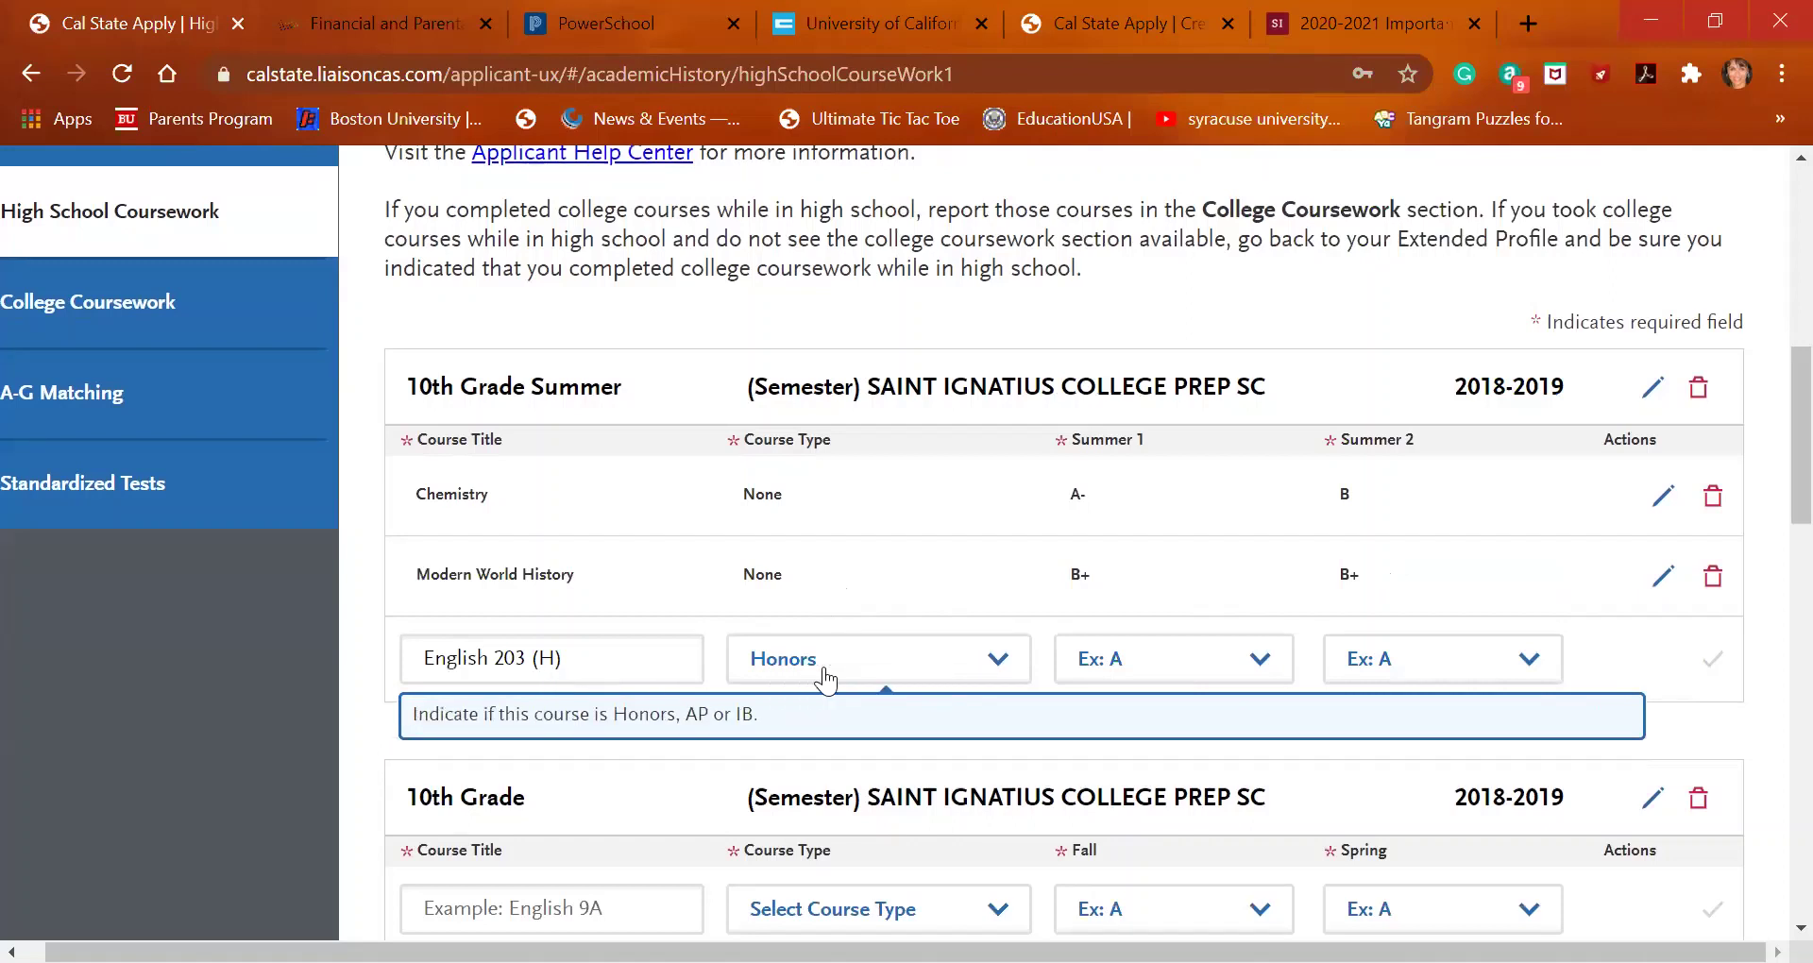
# Give English 203 (H) a B for Summer 1 and B- for Summer 2, and save it
pyautogui.click(1171, 672)
pyautogui.click(1176, 446)
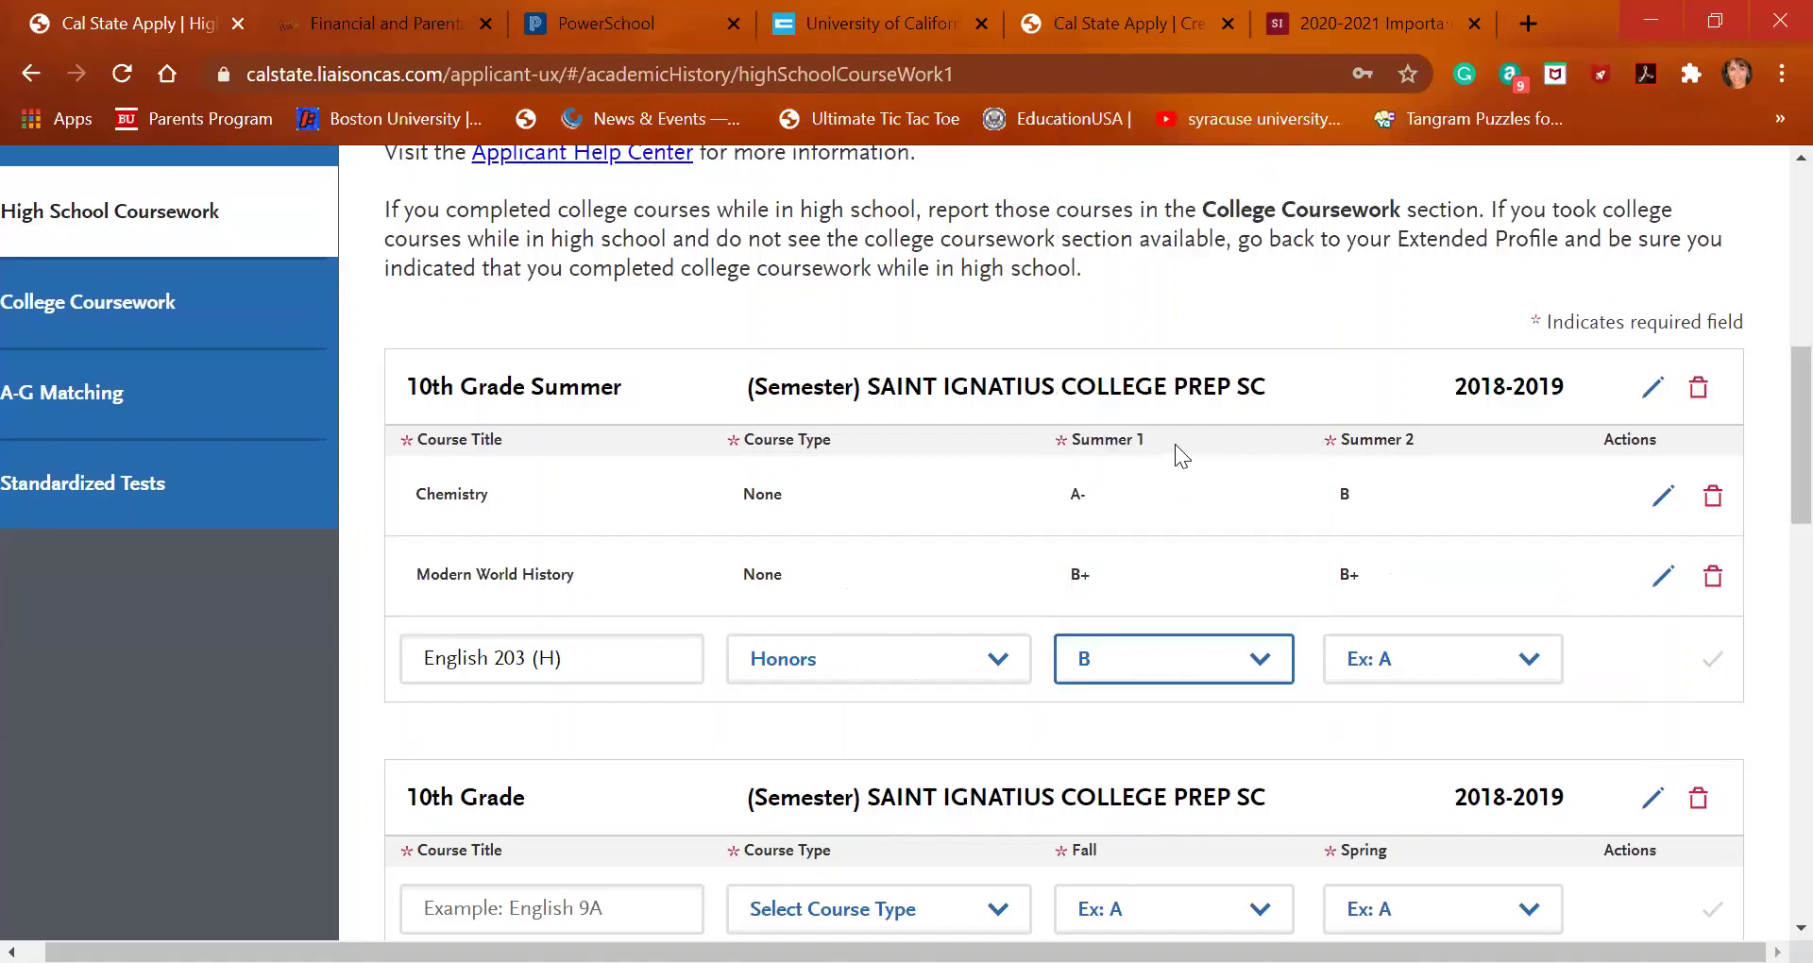
pyautogui.click(1387, 661)
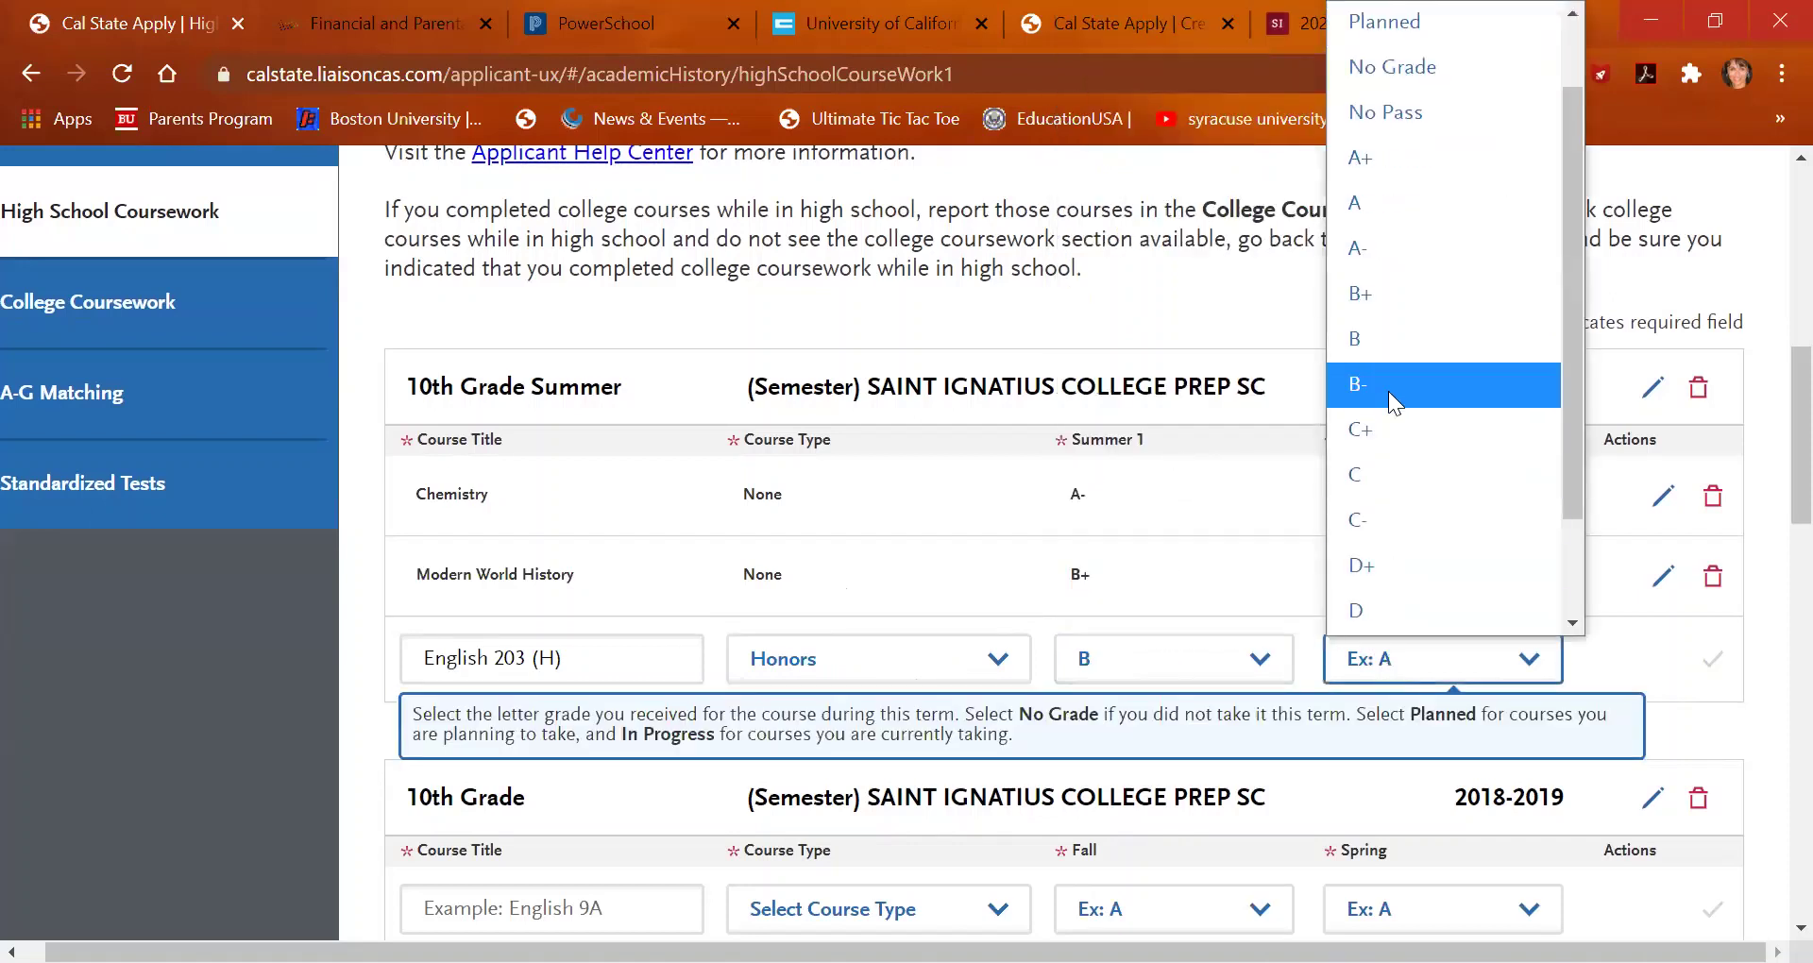
pyautogui.click(1389, 391)
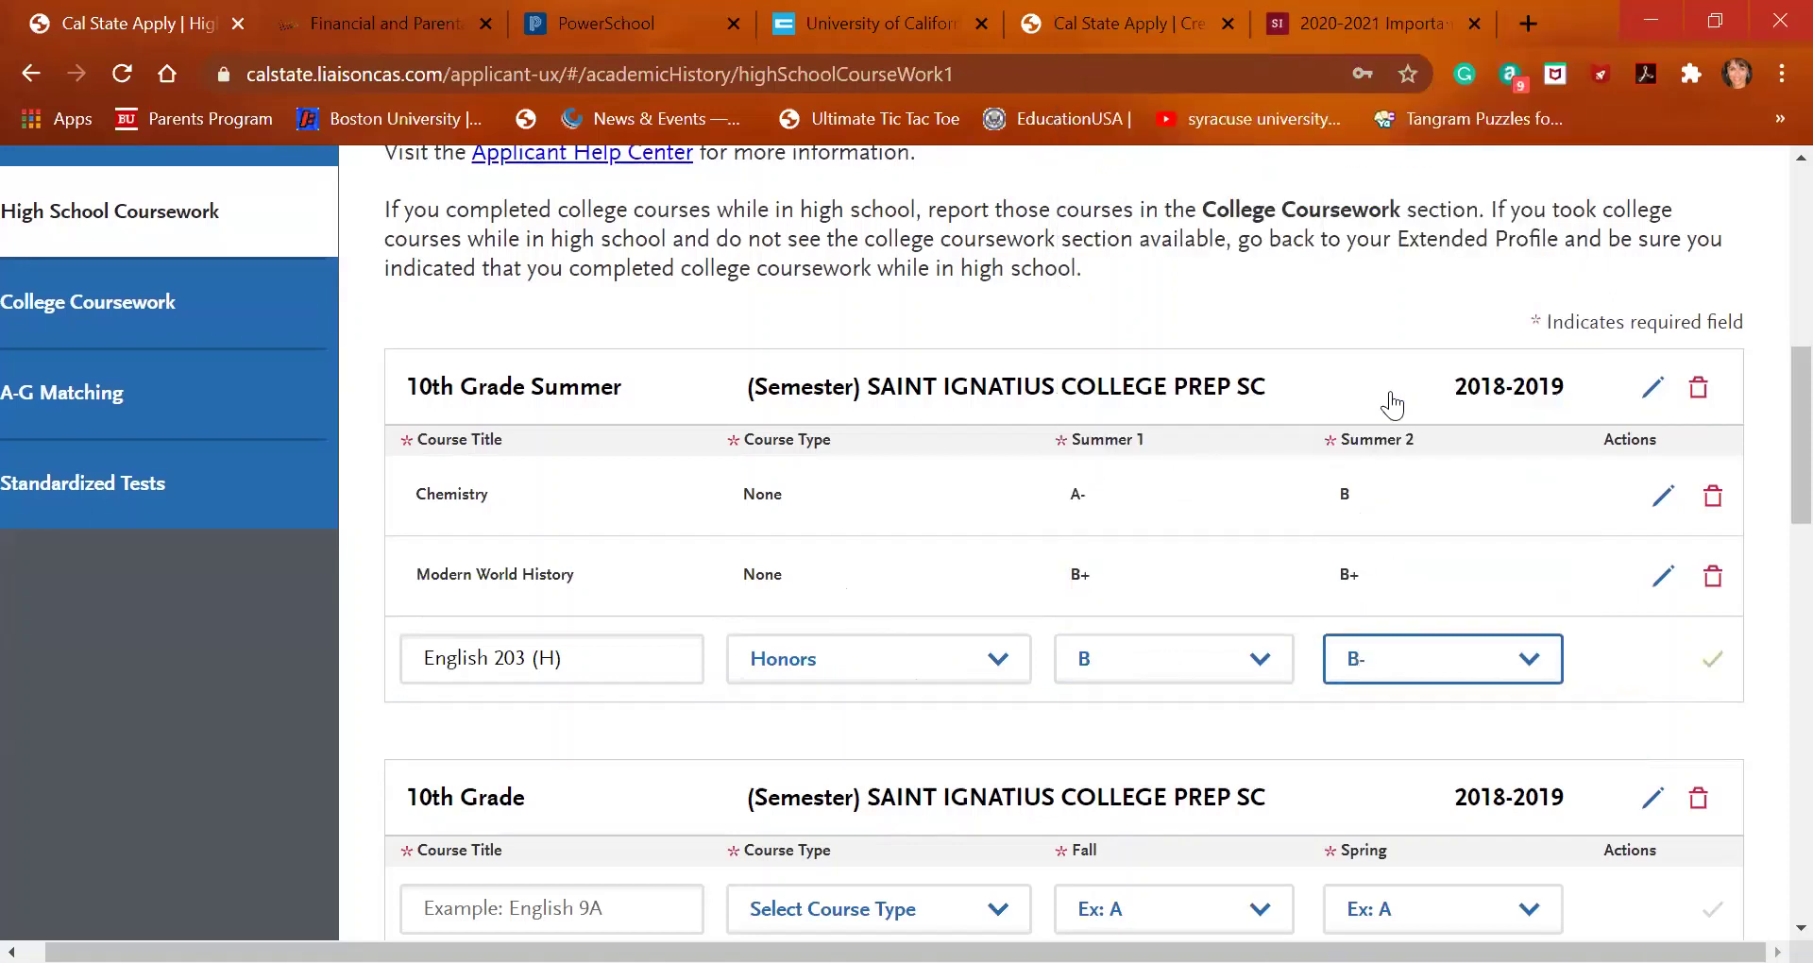
pyautogui.click(1711, 660)
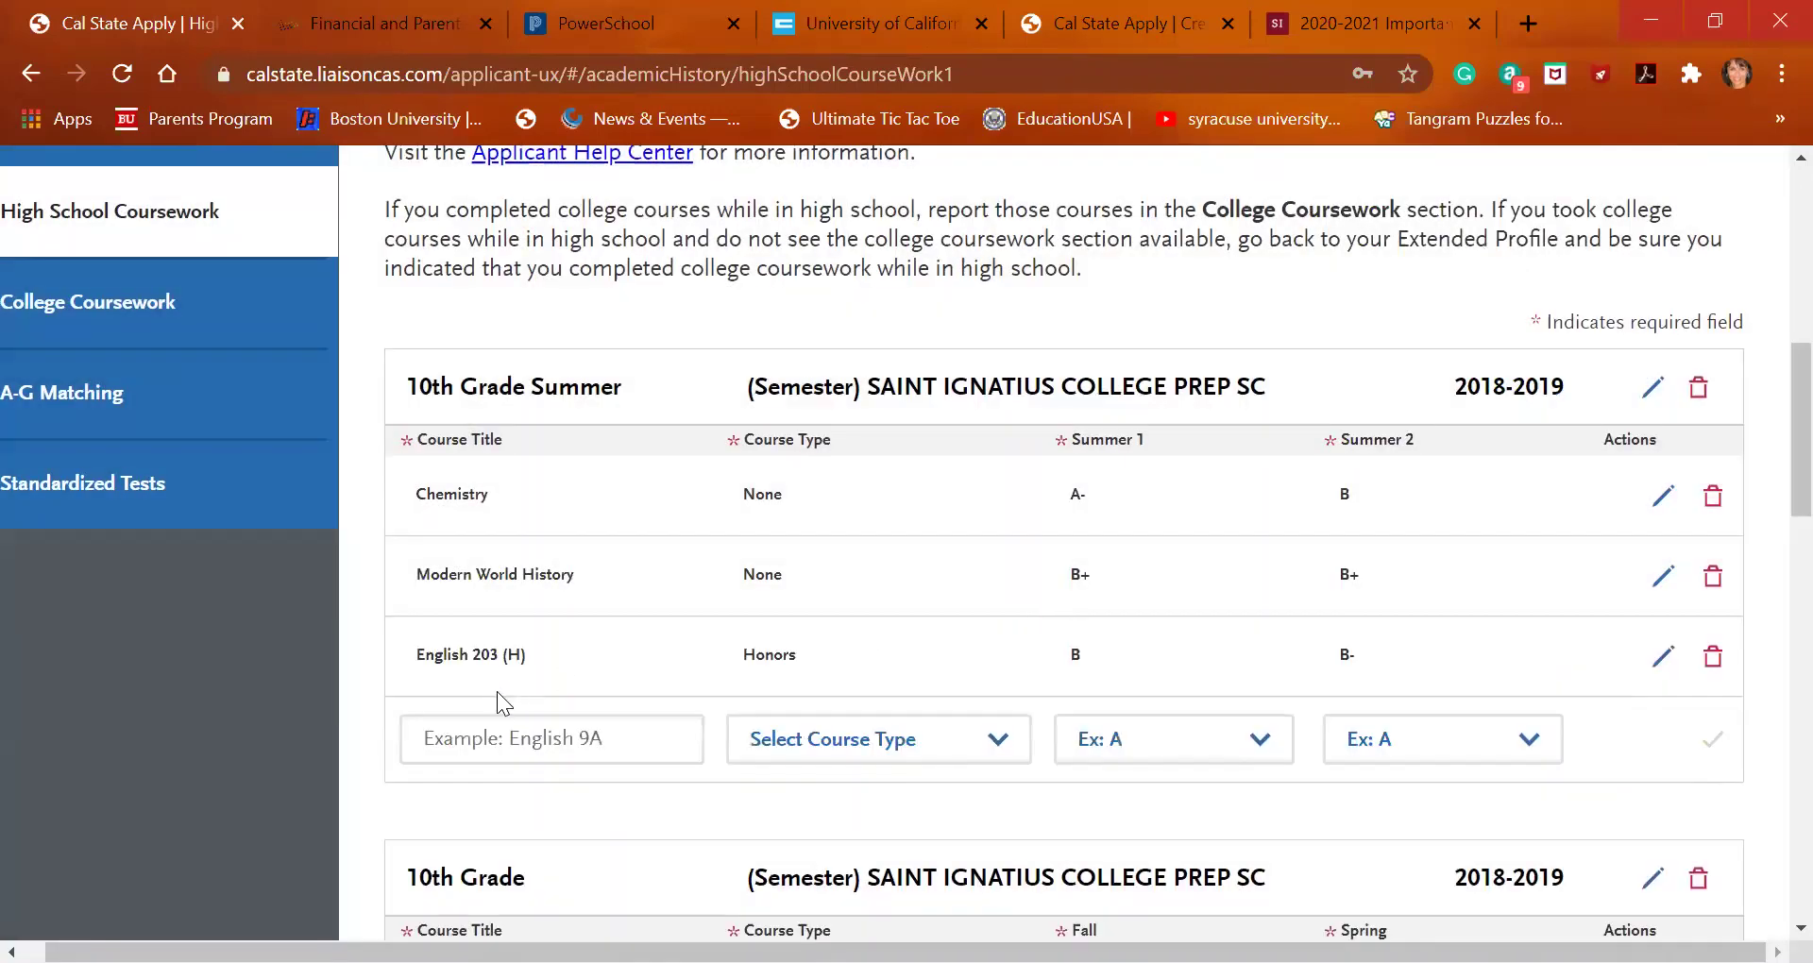
pyautogui.click(504, 743)
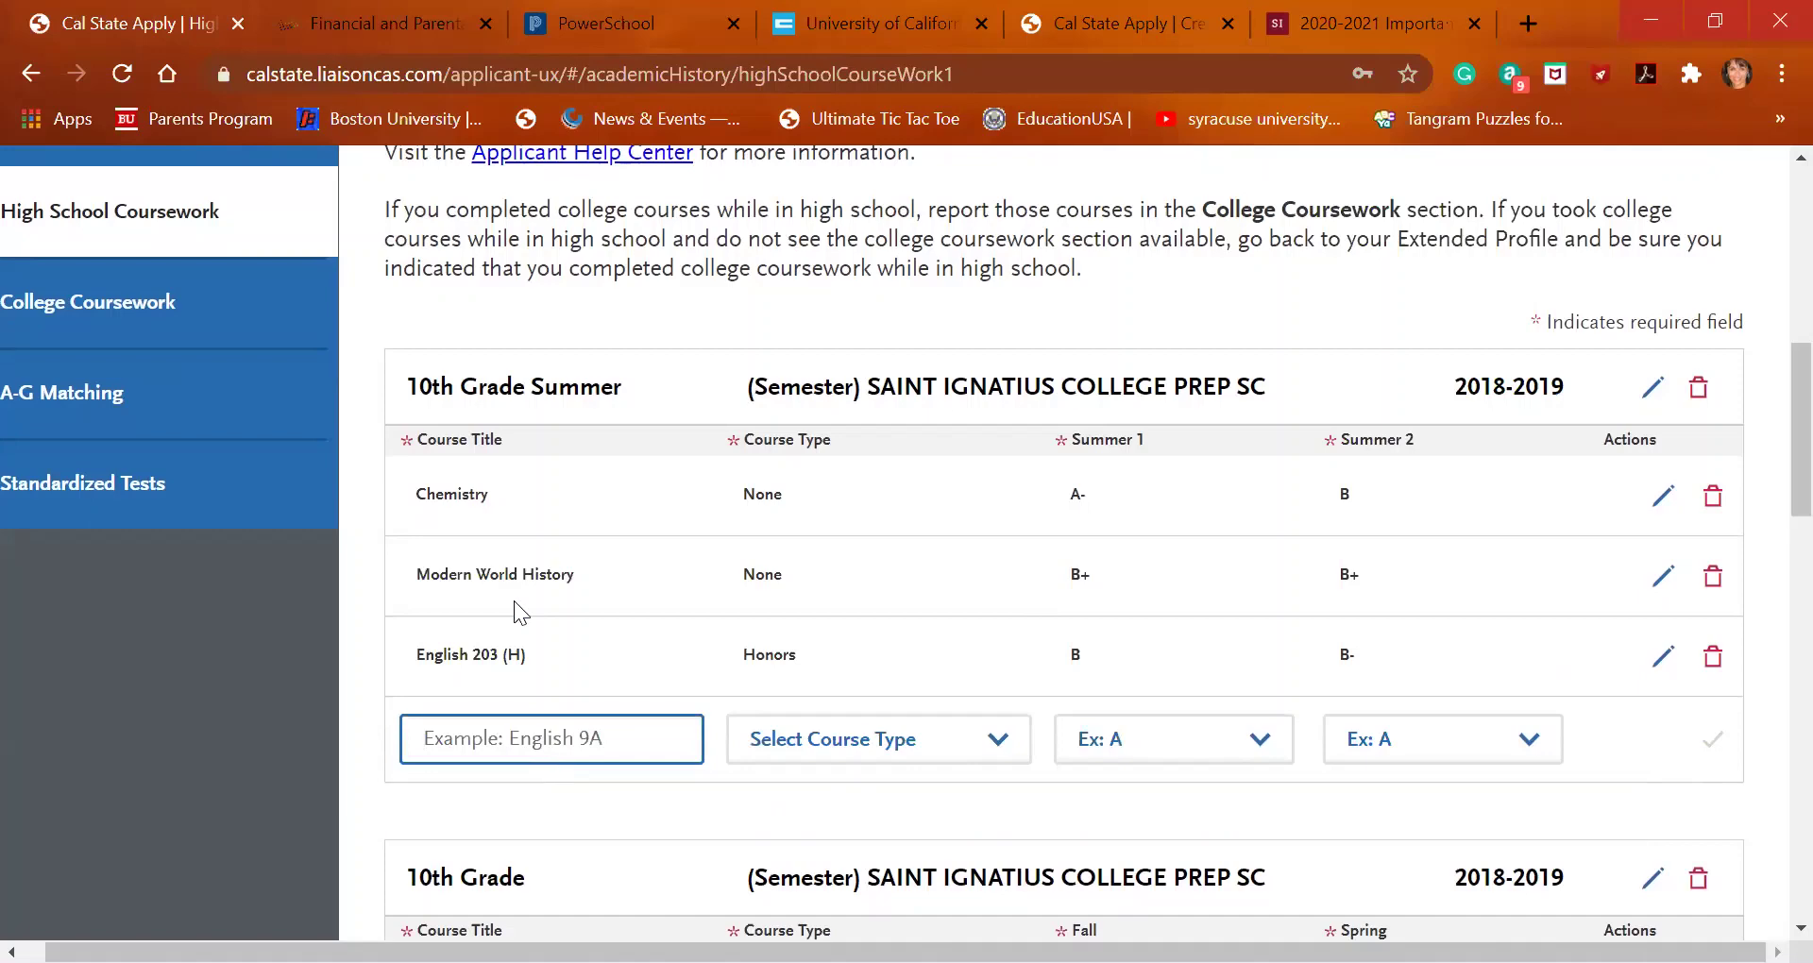
# Return to the UC A-G list and scroll to the Mathematics courses, including the Geometry options
pyautogui.click(855, 26)
pyautogui.scroll(-3, 687, 718)
pyautogui.scroll(20, 687, 718)
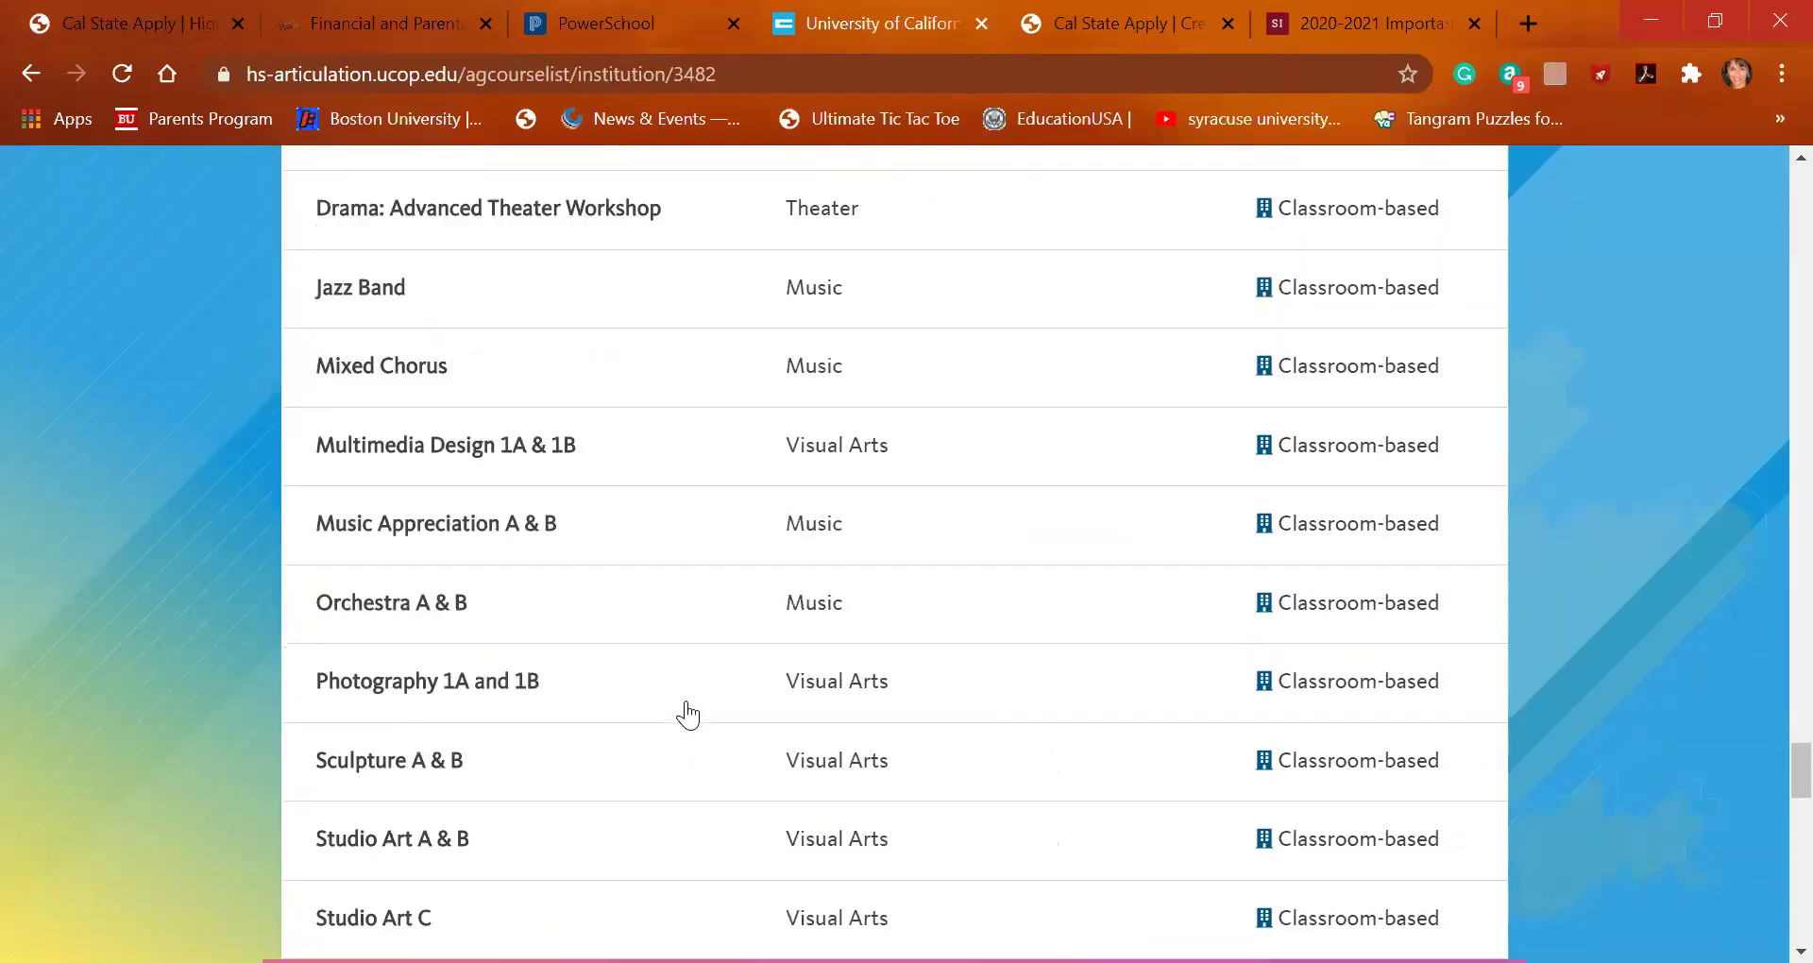
pyautogui.scroll(20, 688, 716)
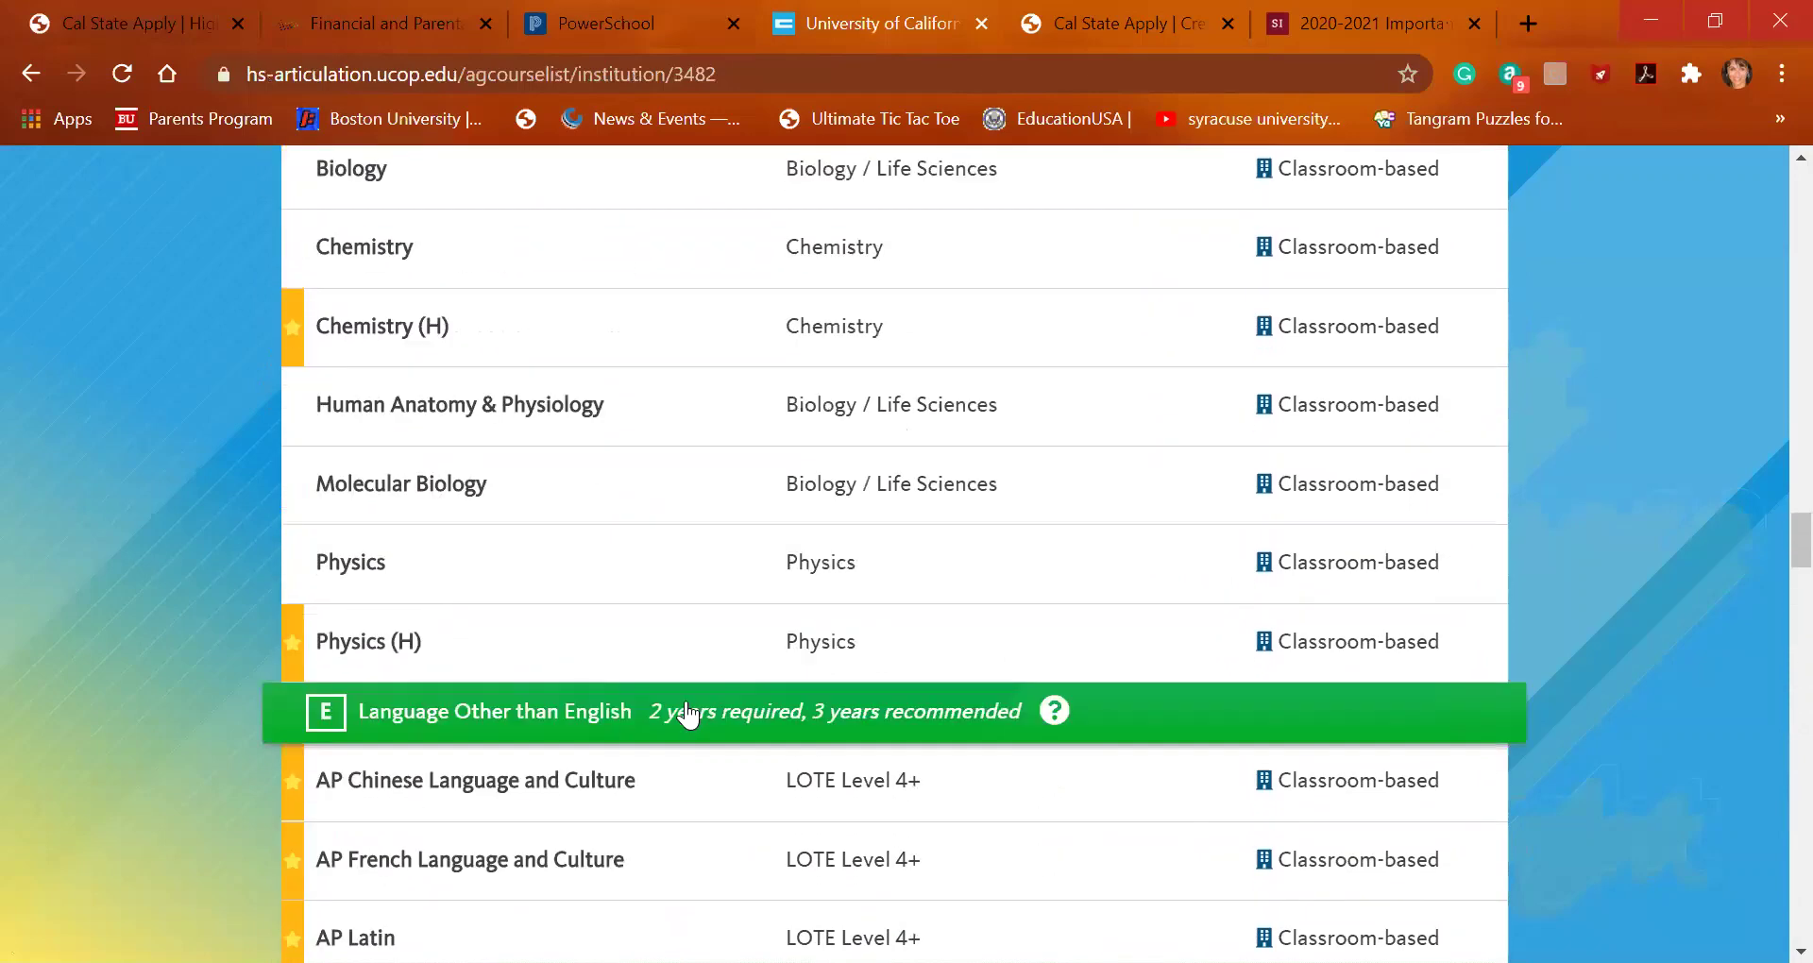
pyautogui.scroll(7, 687, 716)
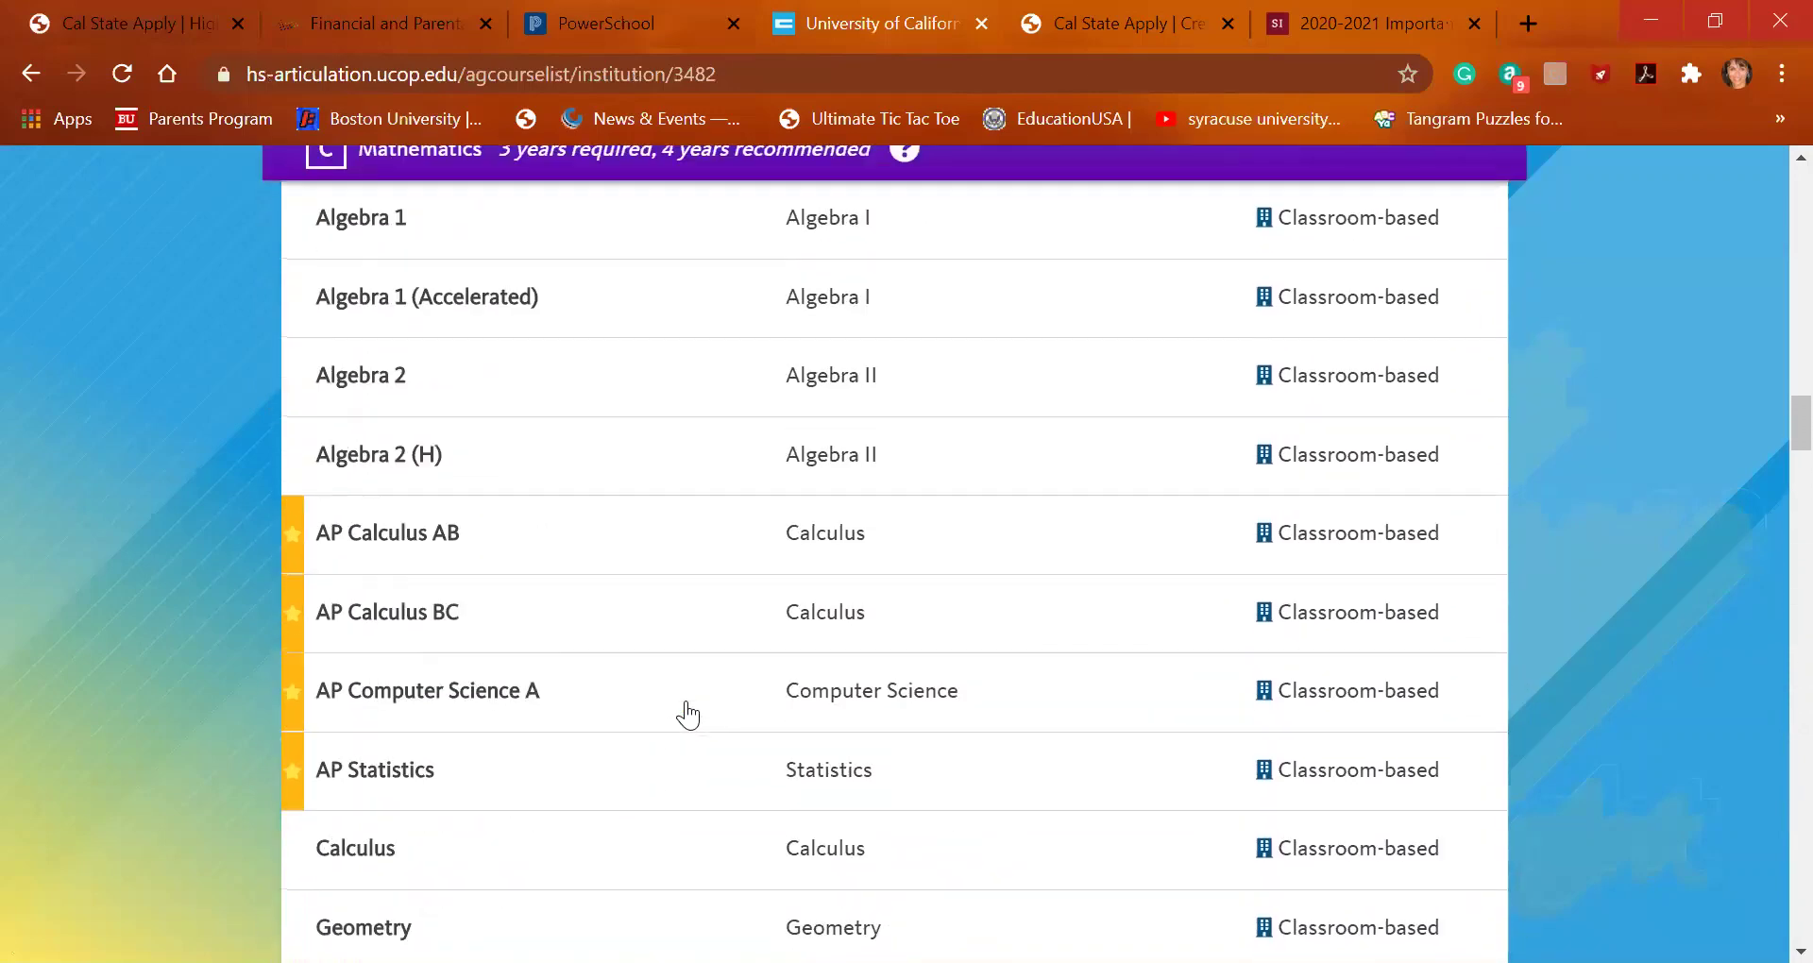
pyautogui.scroll(-4, 687, 716)
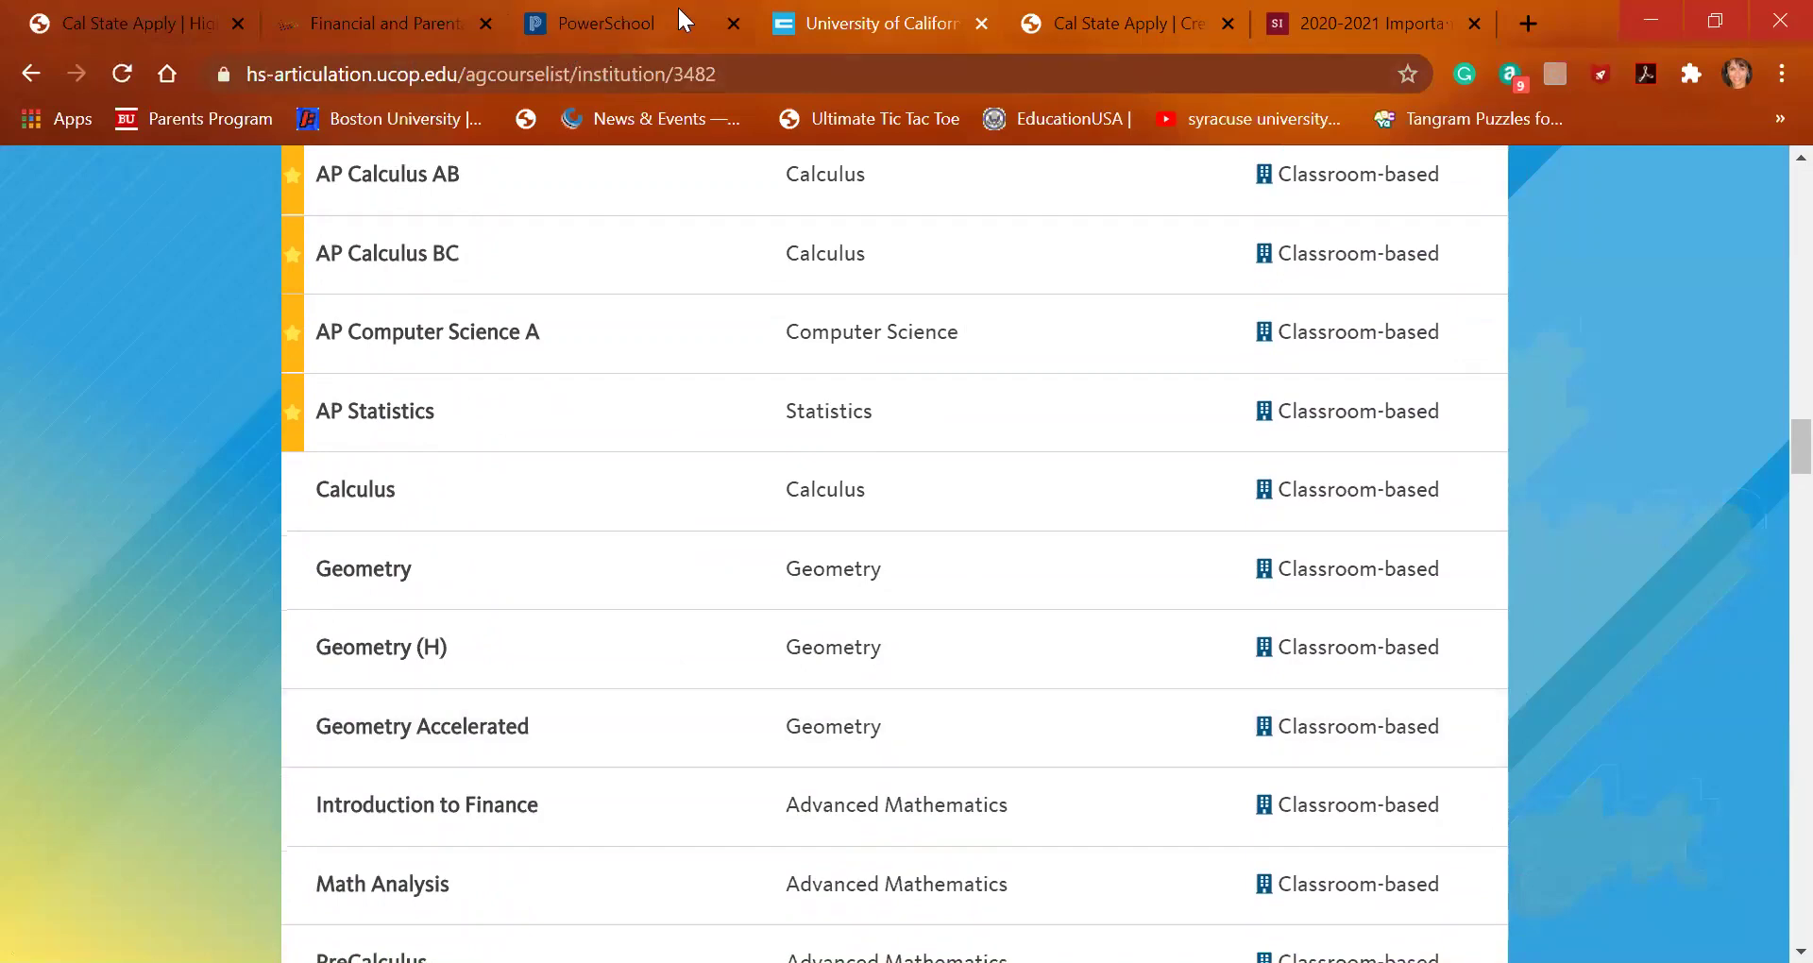
# Enter Geometry Accelerated as a Summer course with grades D and C-, and save the row
pyautogui.click(88, 19)
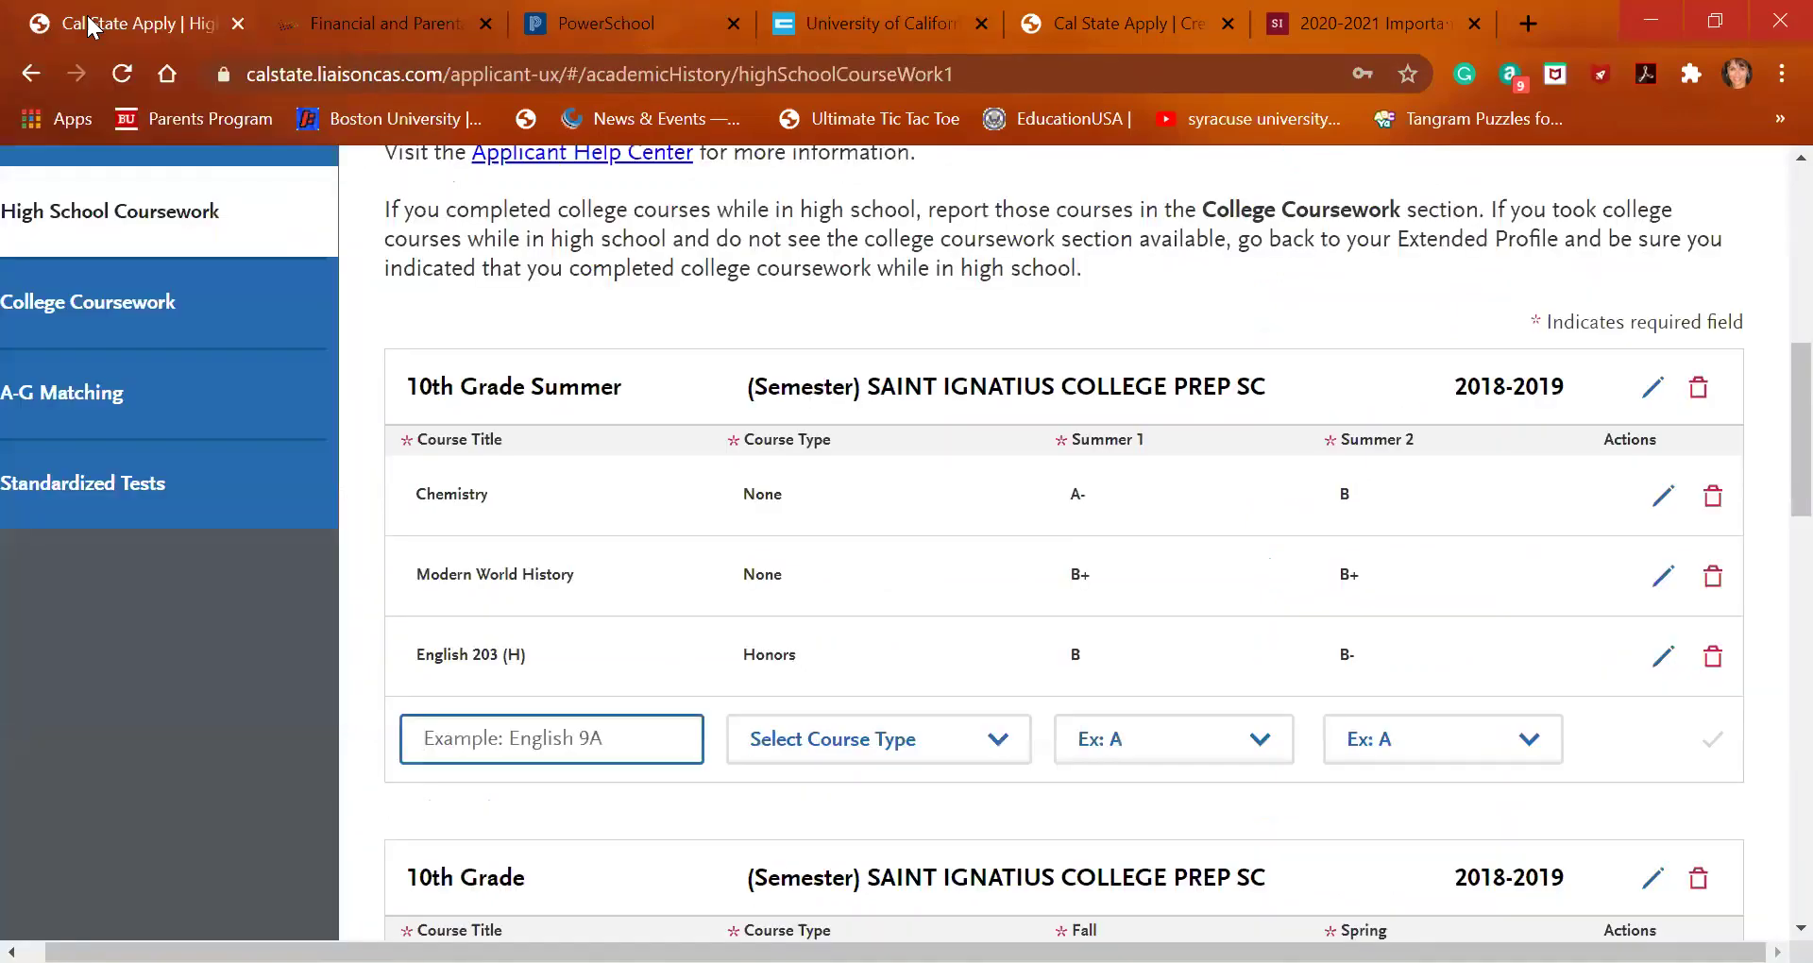
pyautogui.click(537, 729)
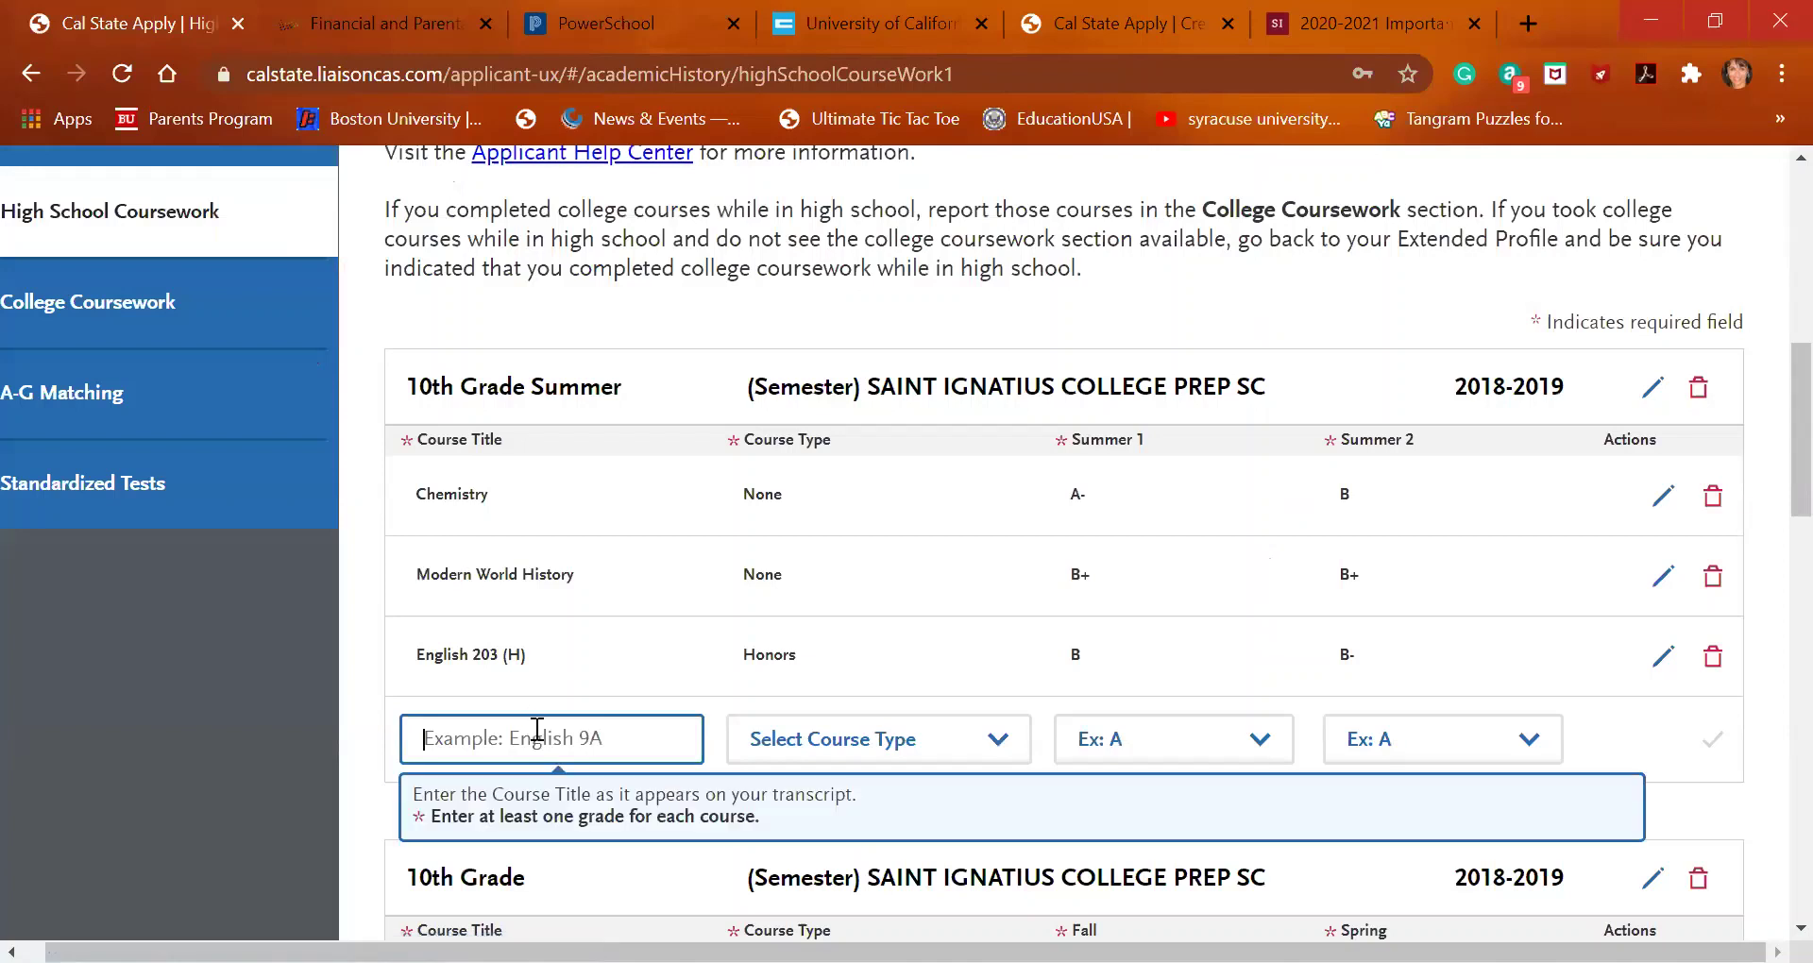
pyautogui.write('geomd')
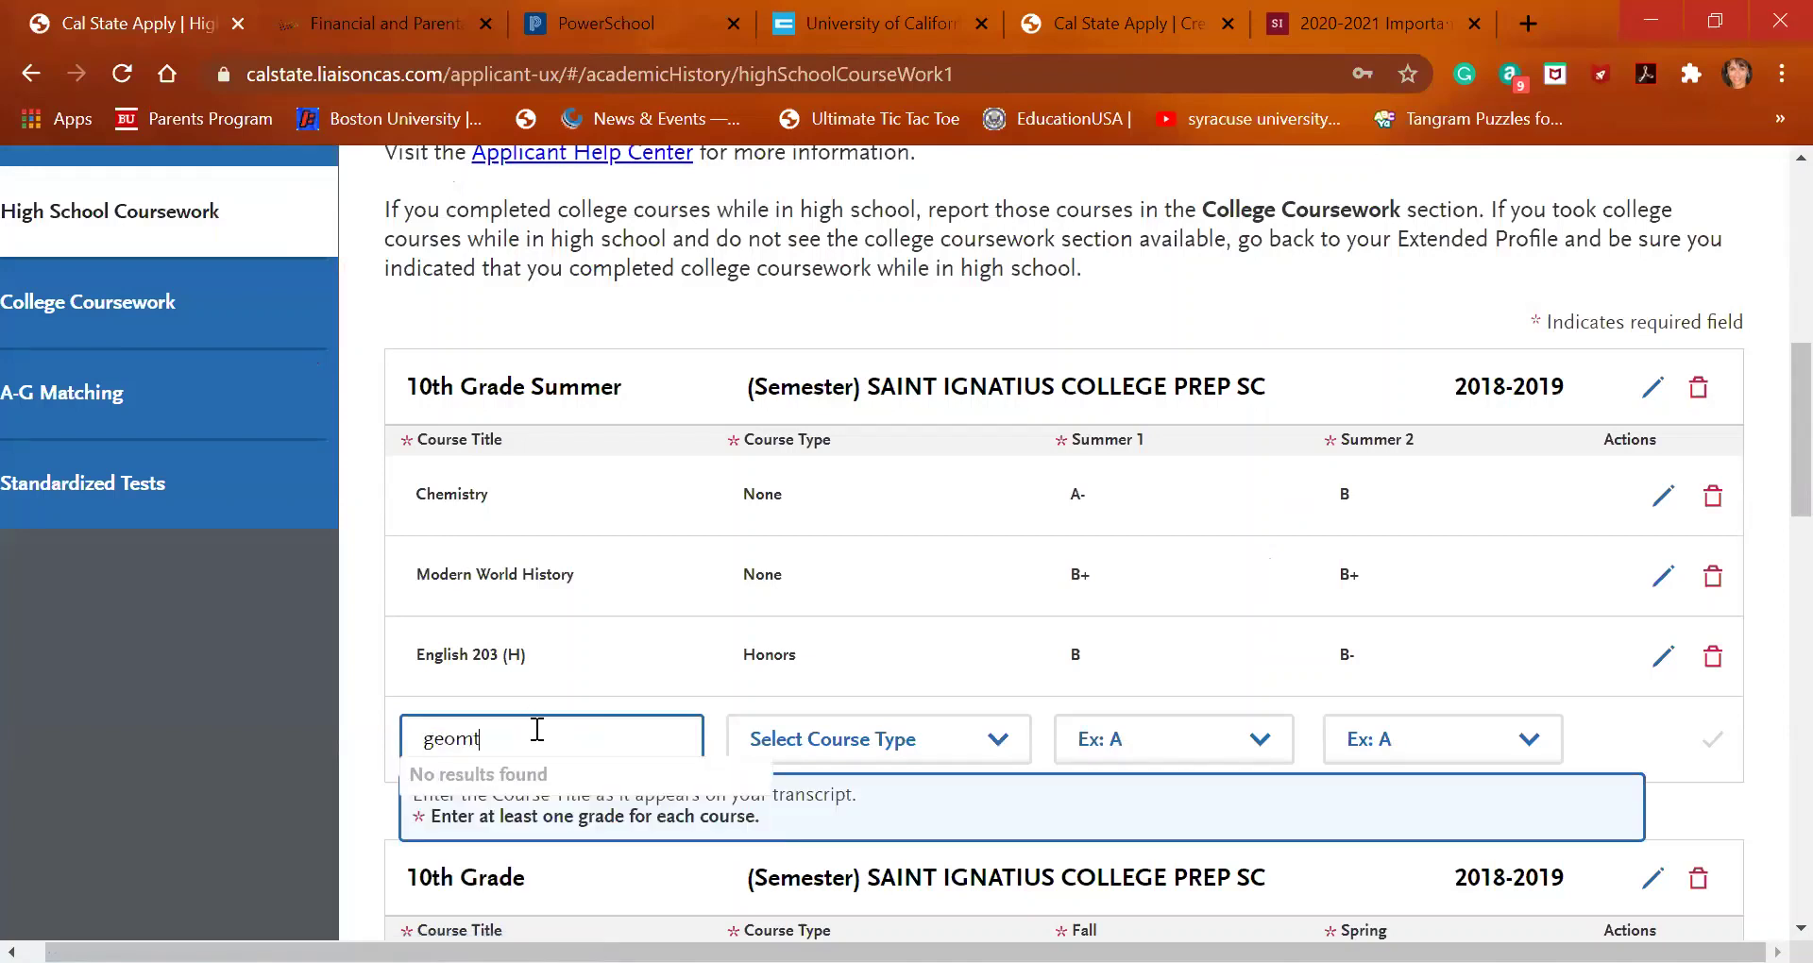
pyautogui.press('BackSpace')
pyautogui.write('e')
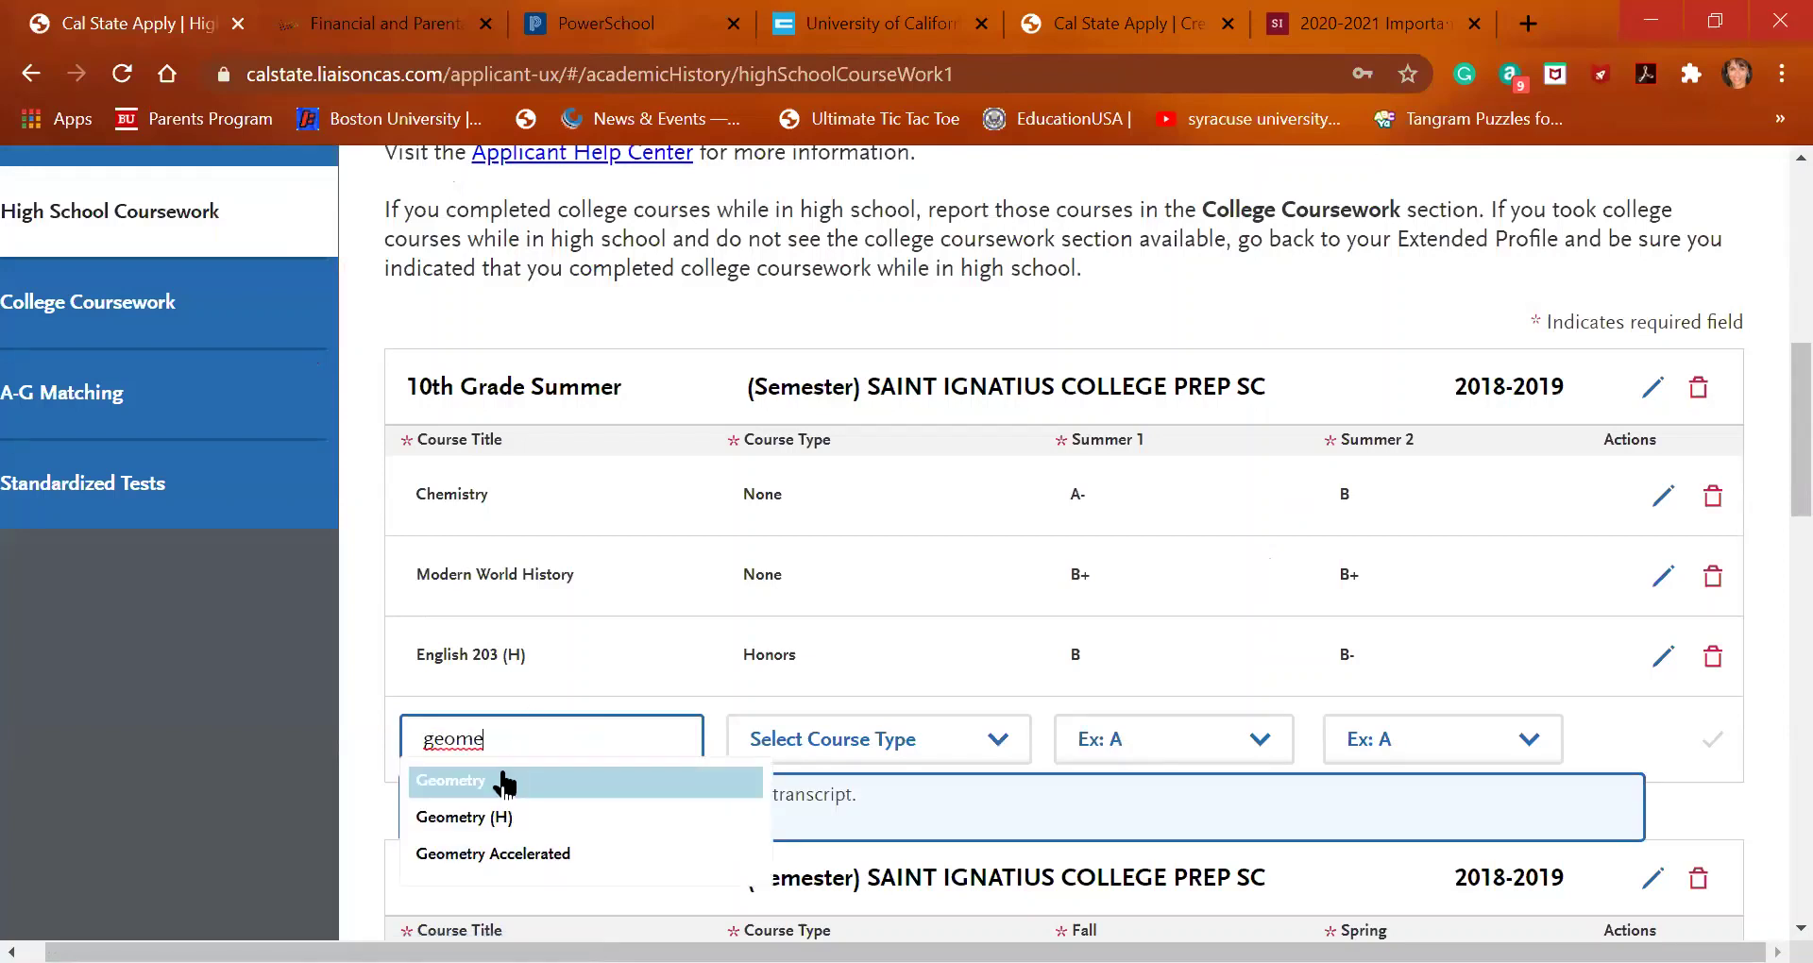
pyautogui.click(510, 852)
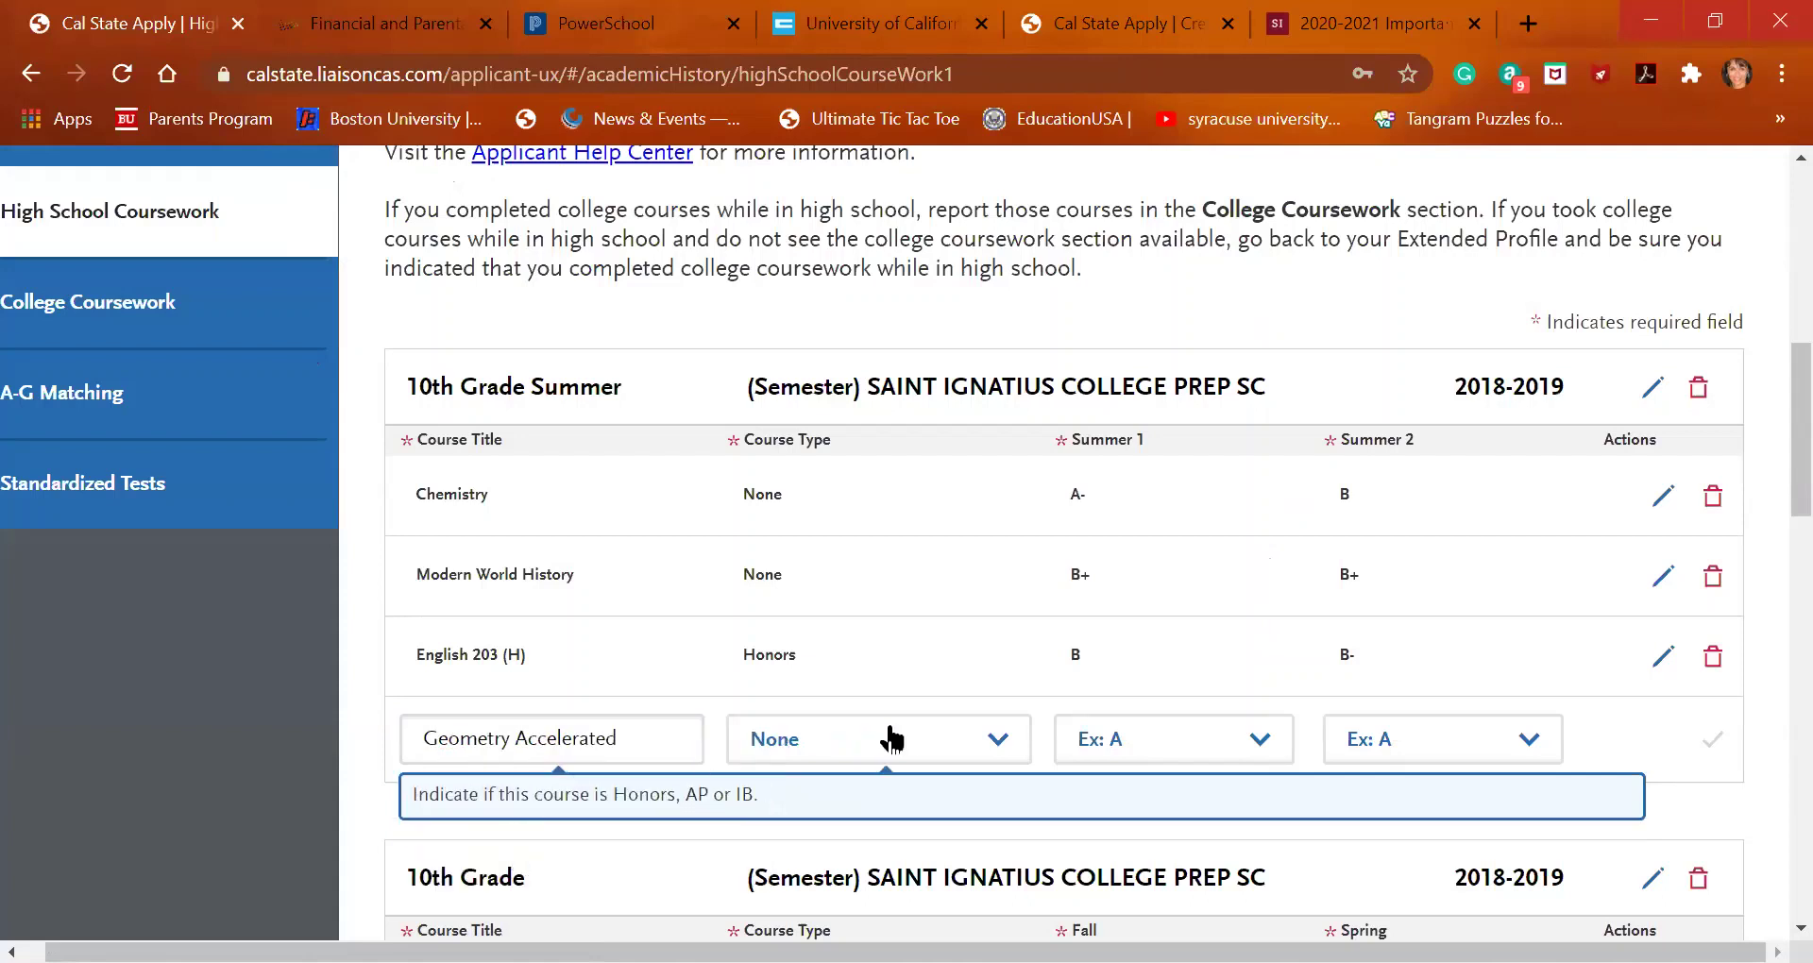
pyautogui.click(1110, 735)
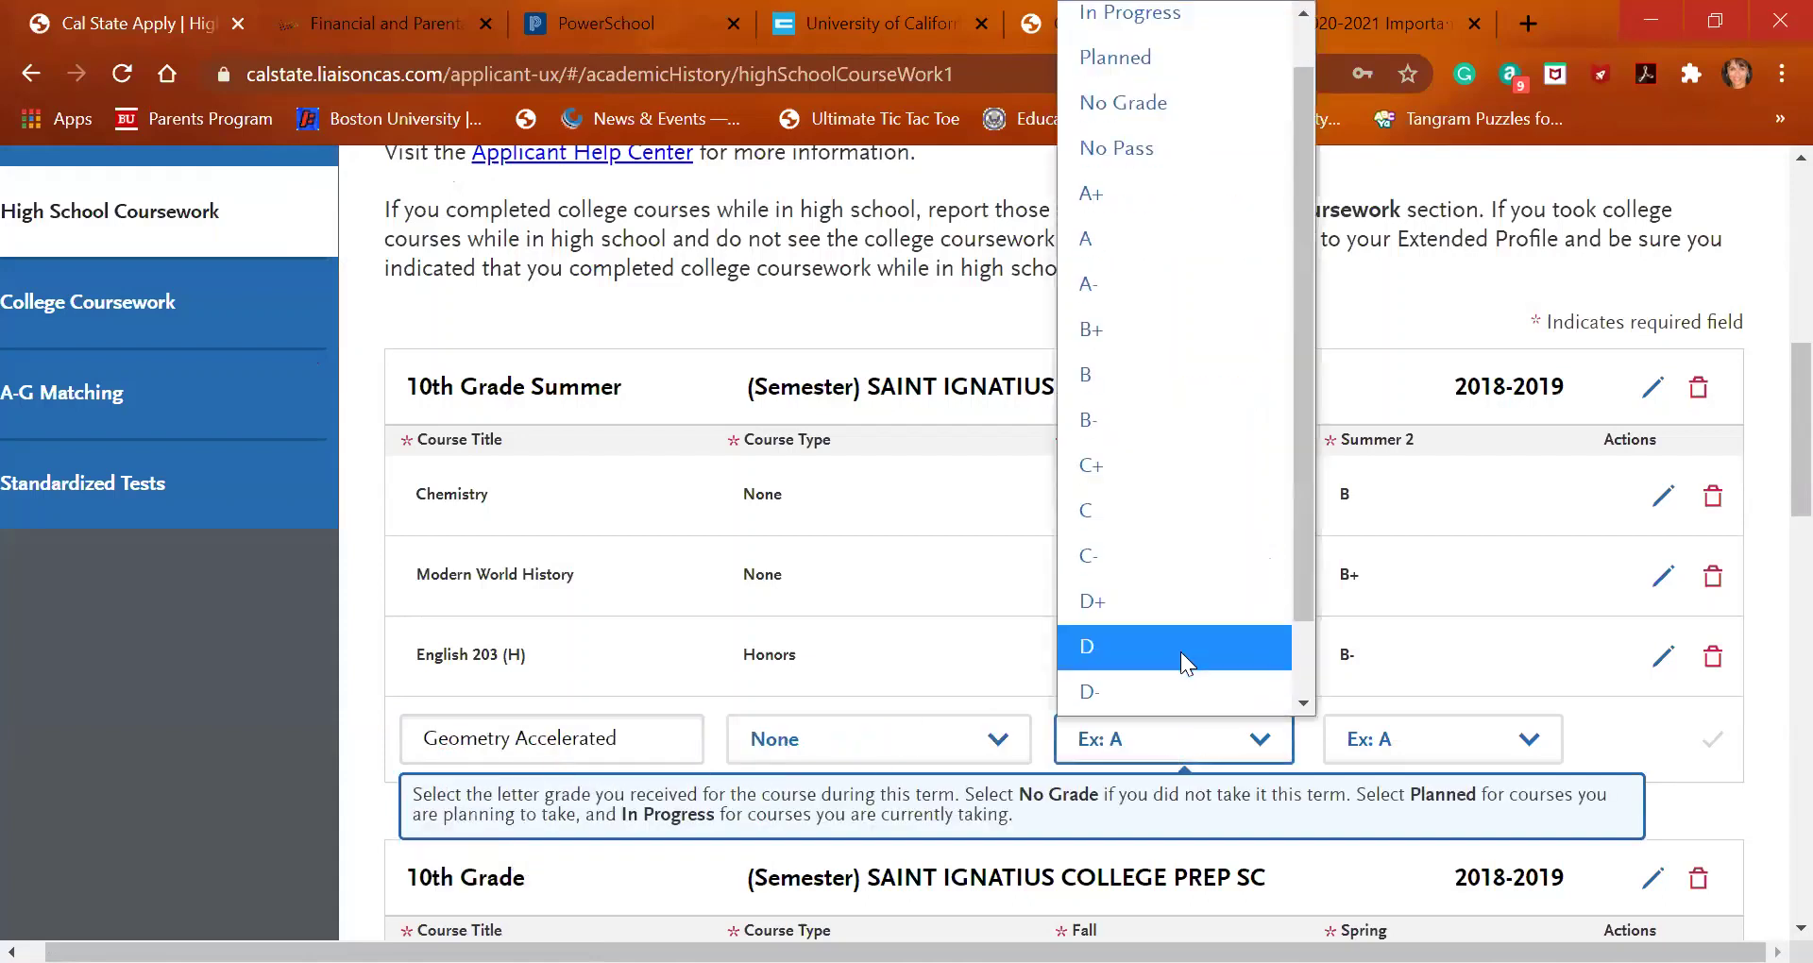
pyautogui.click(1183, 646)
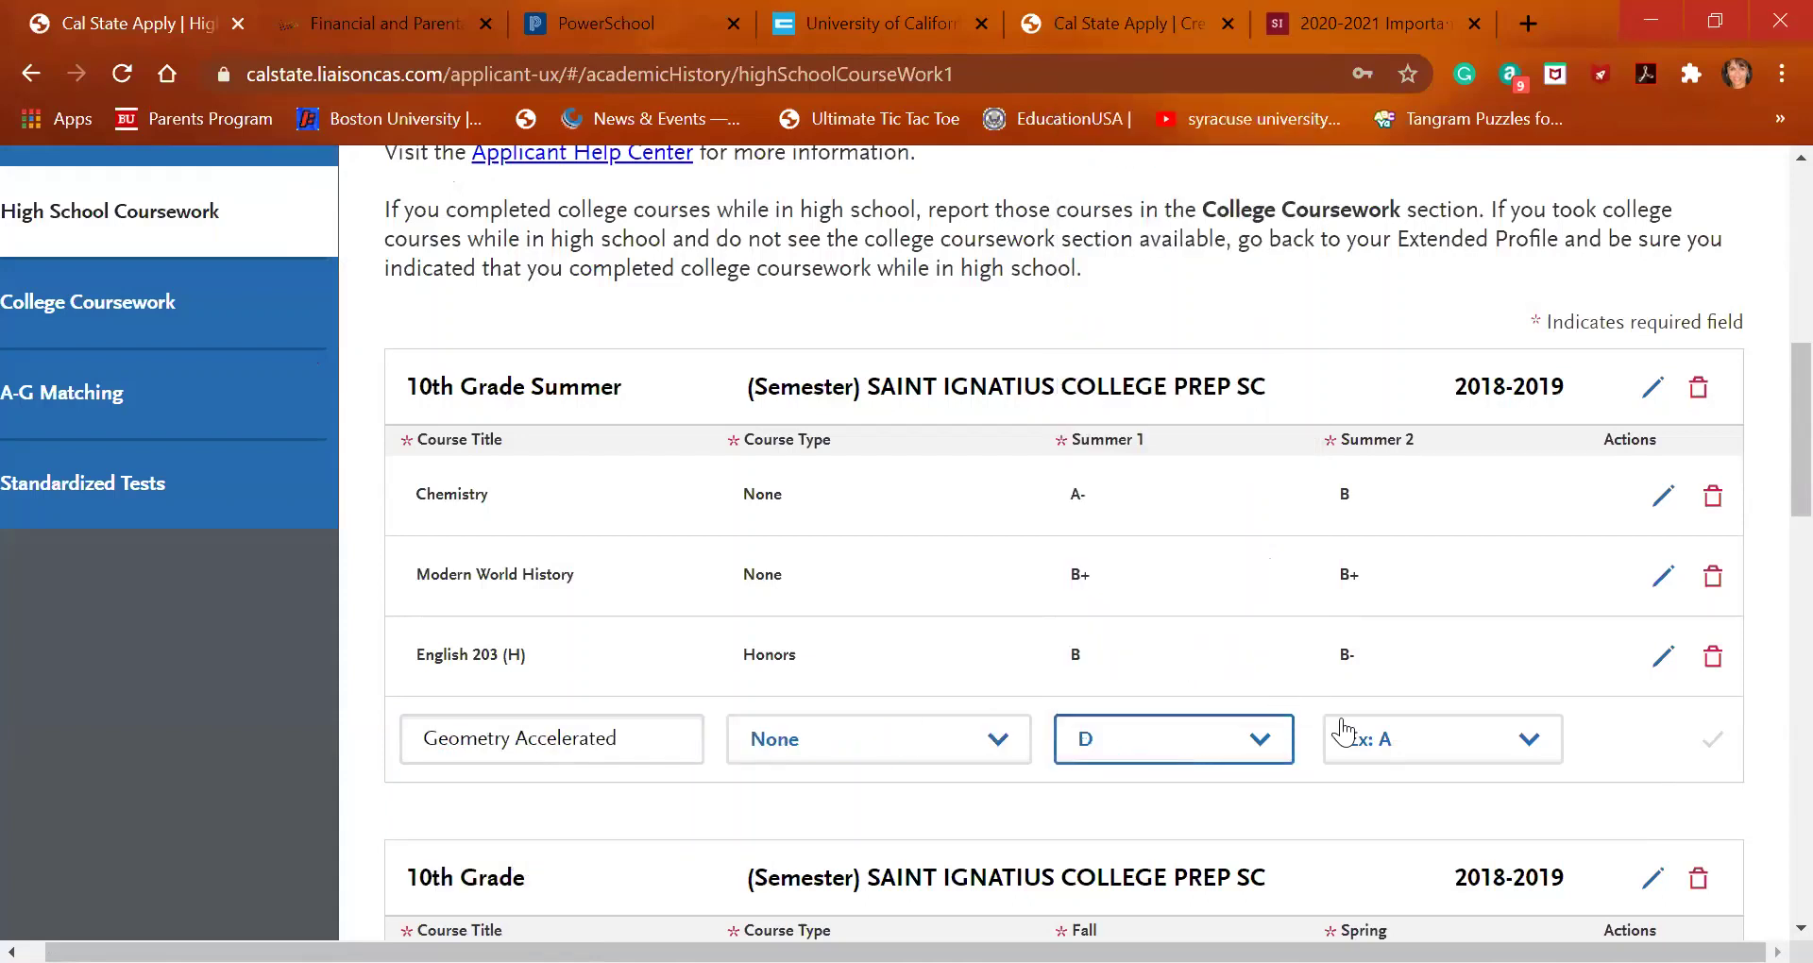
pyautogui.click(1430, 760)
pyautogui.click(1430, 612)
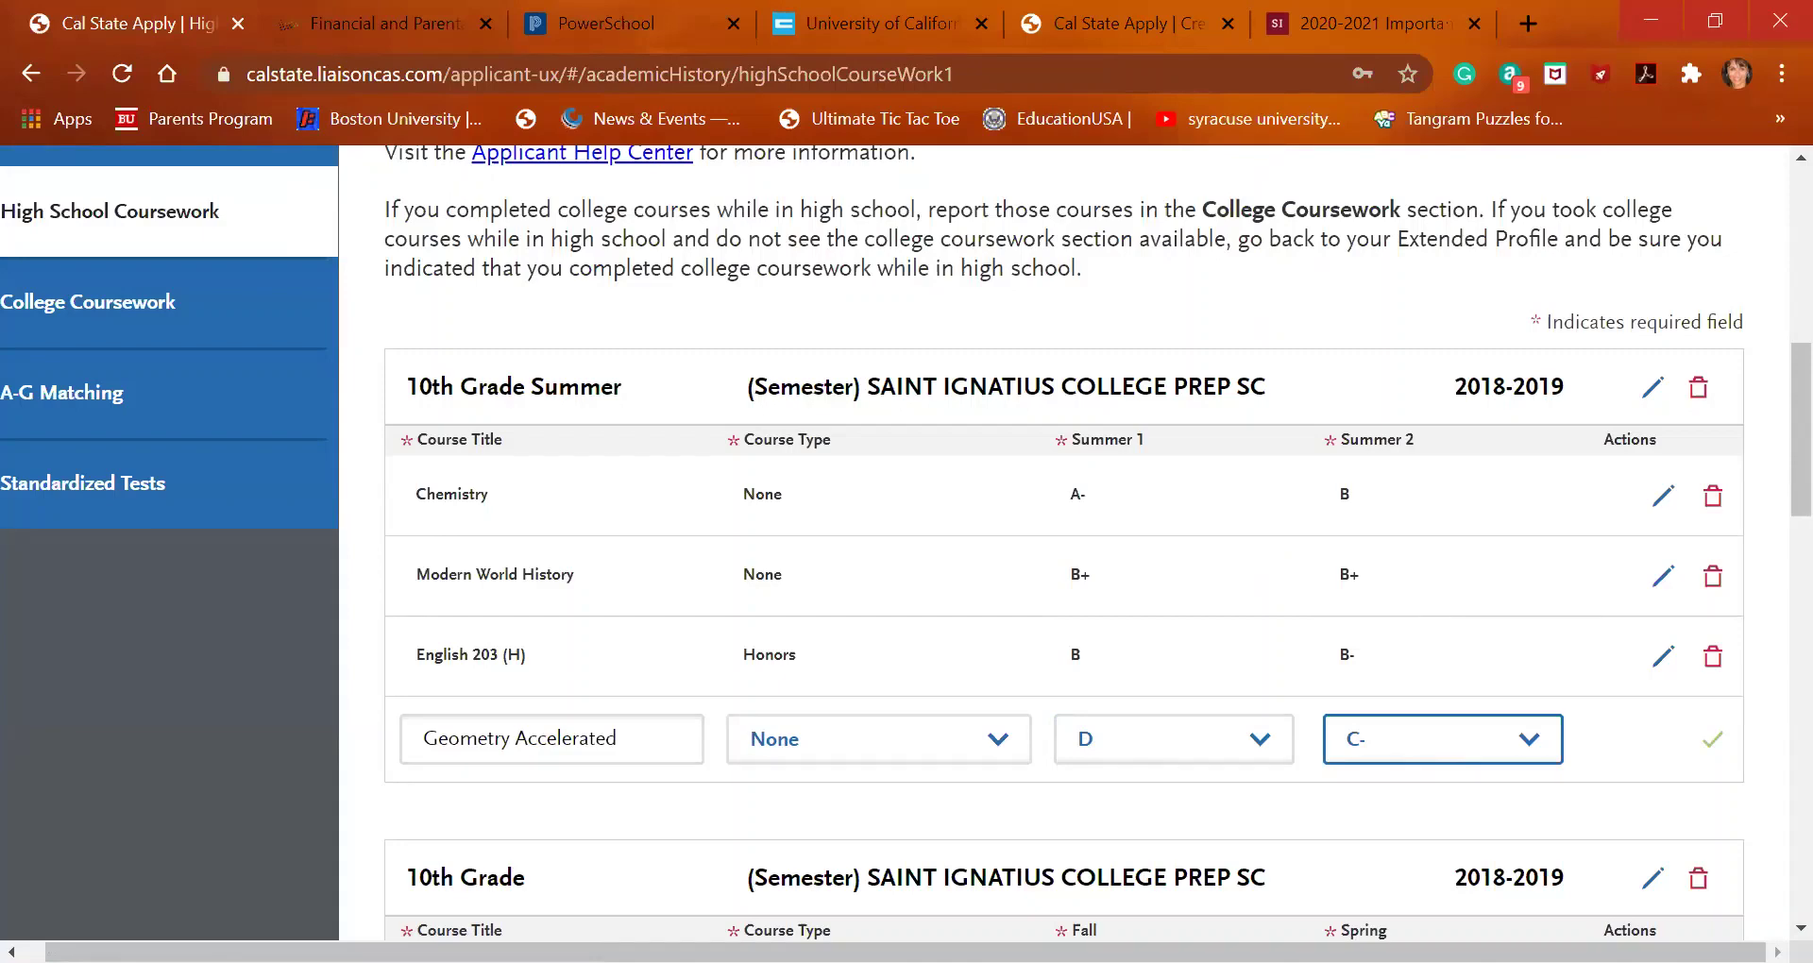
pyautogui.click(1707, 741)
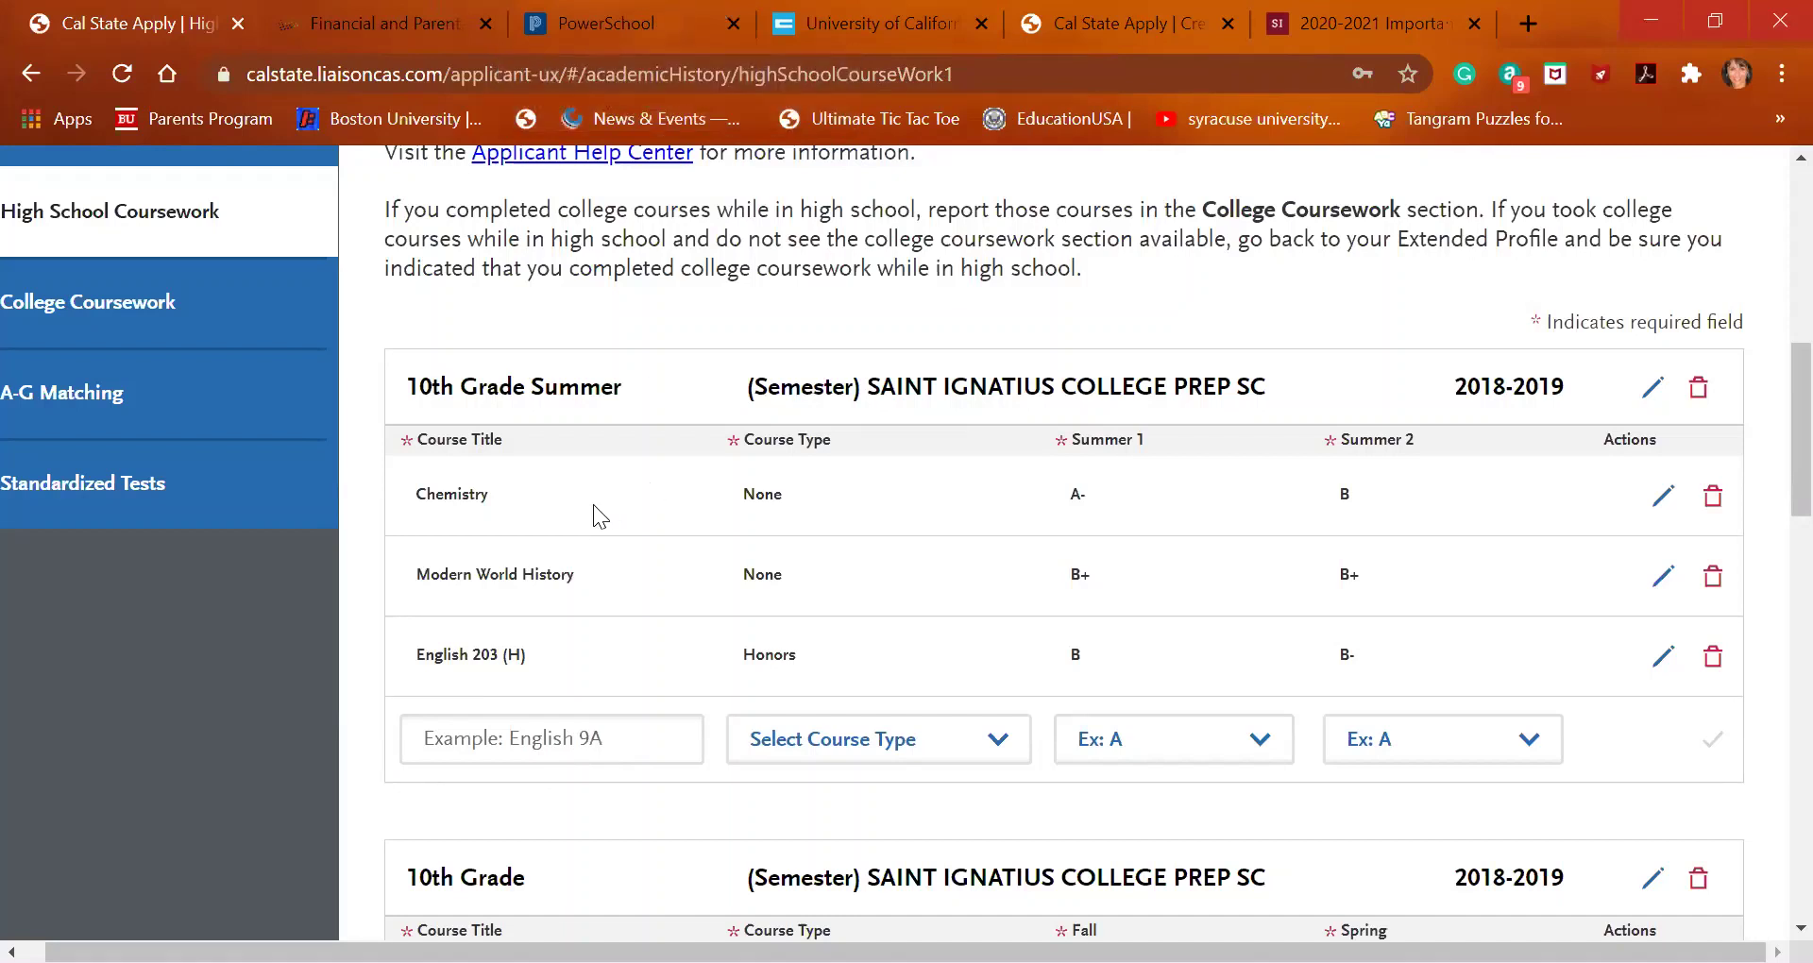
# Save Modern World History in the 10th Grade list with Fall C+ and Spring B+
pyautogui.scroll(-2, 621, 631)
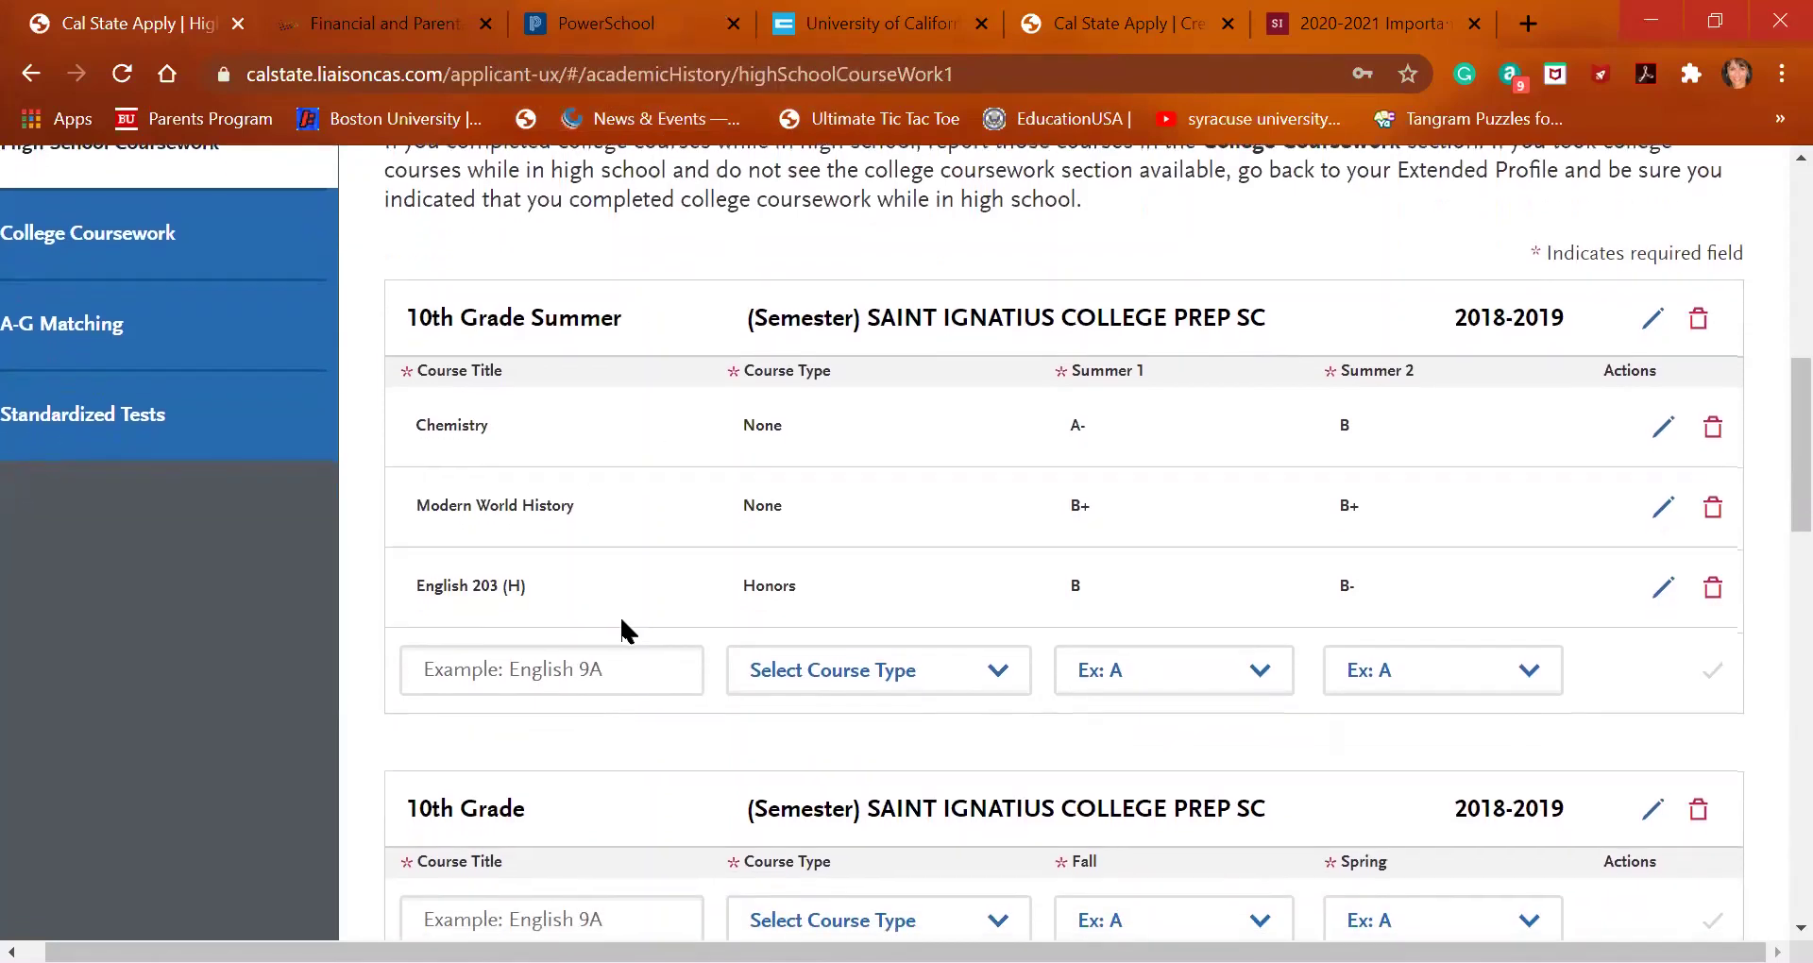
pyautogui.scroll(-1, 621, 631)
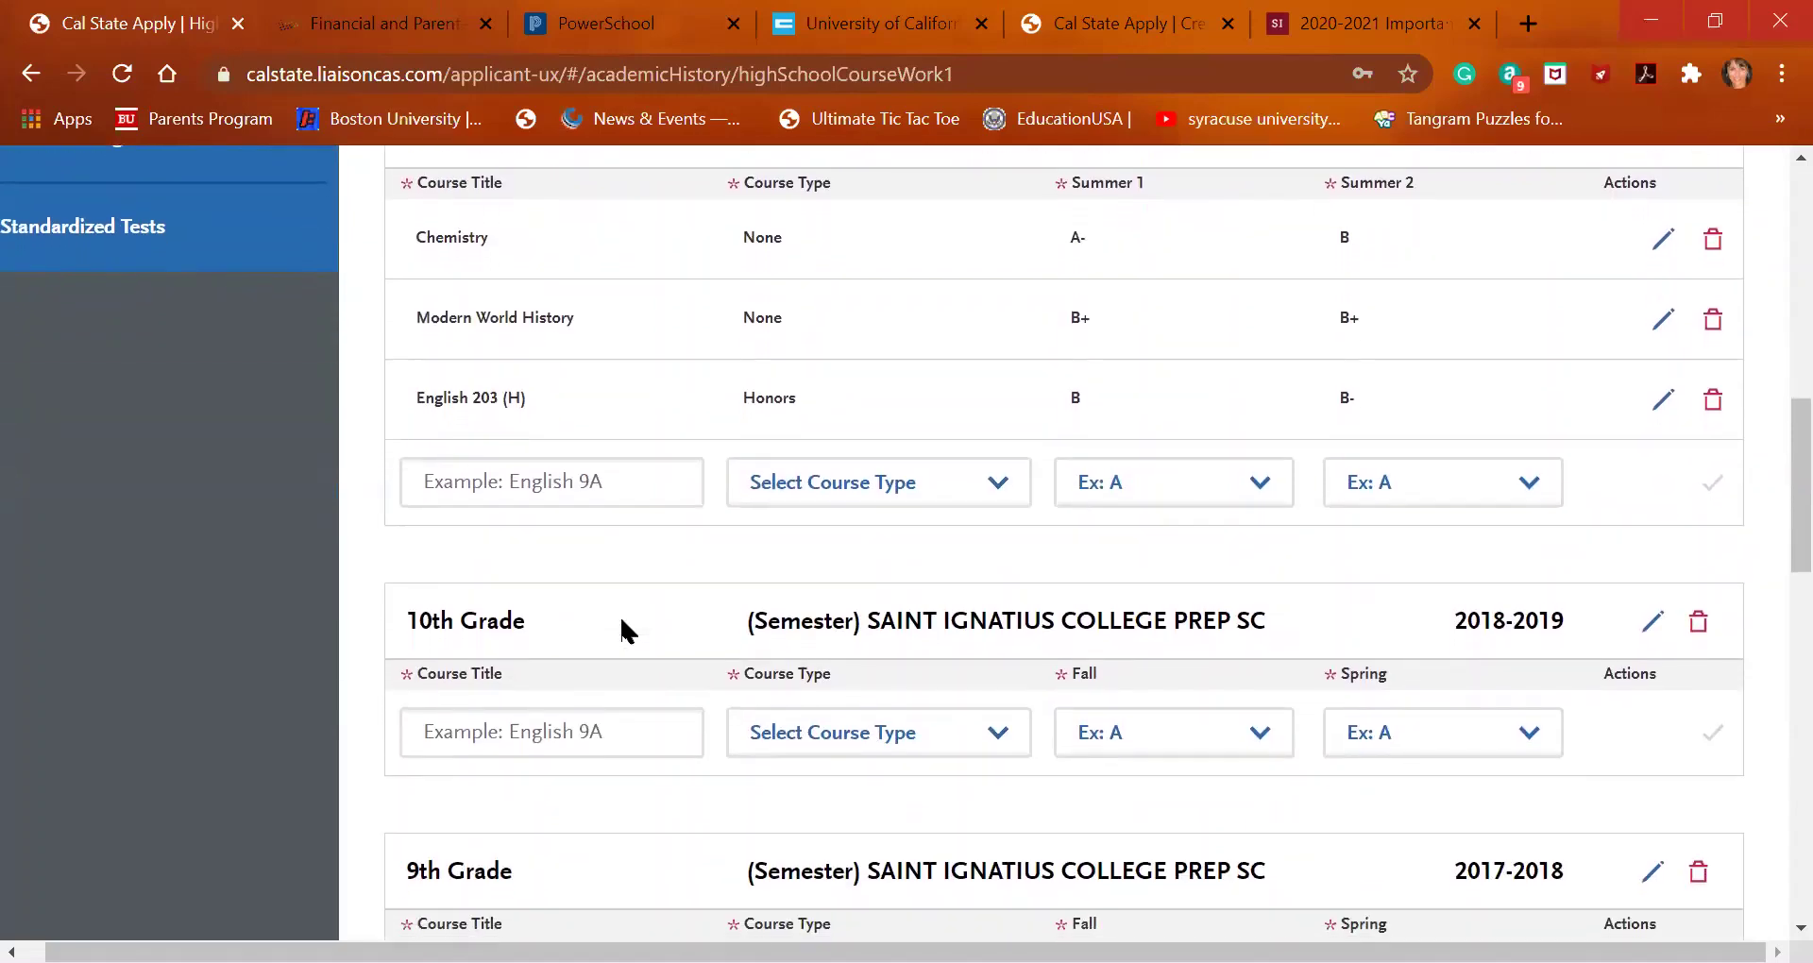
pyautogui.scroll(3, 622, 631)
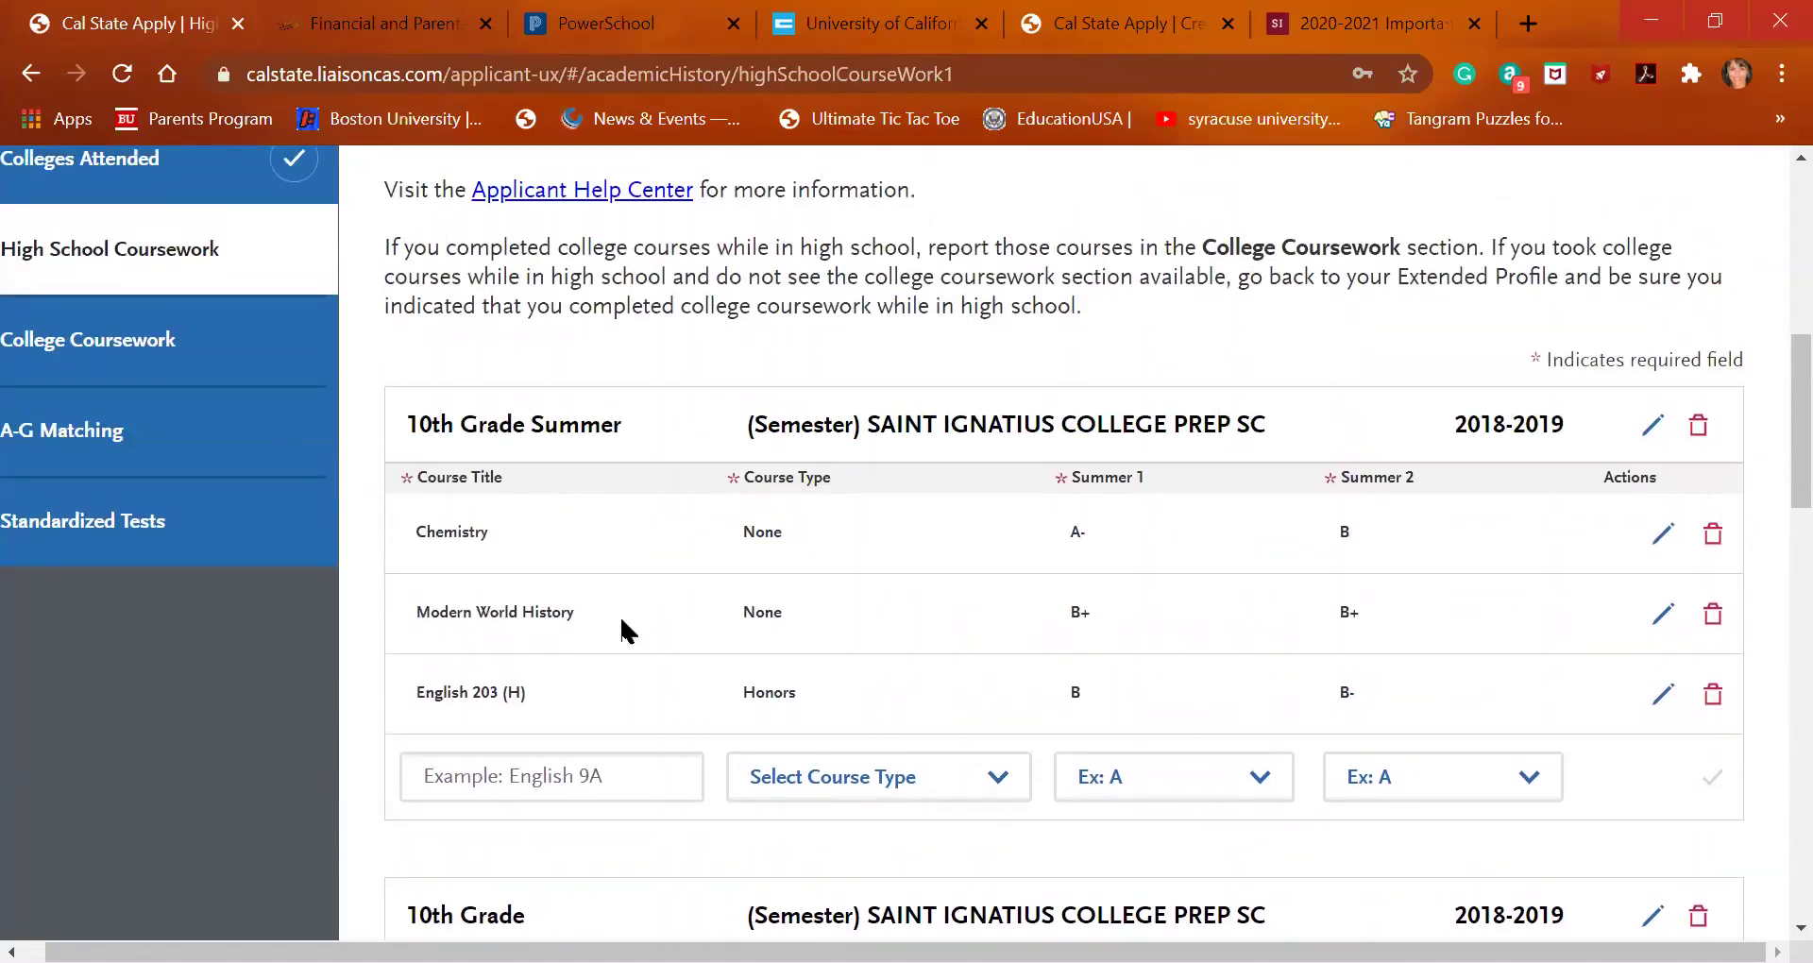
pyautogui.scroll(-3, 622, 631)
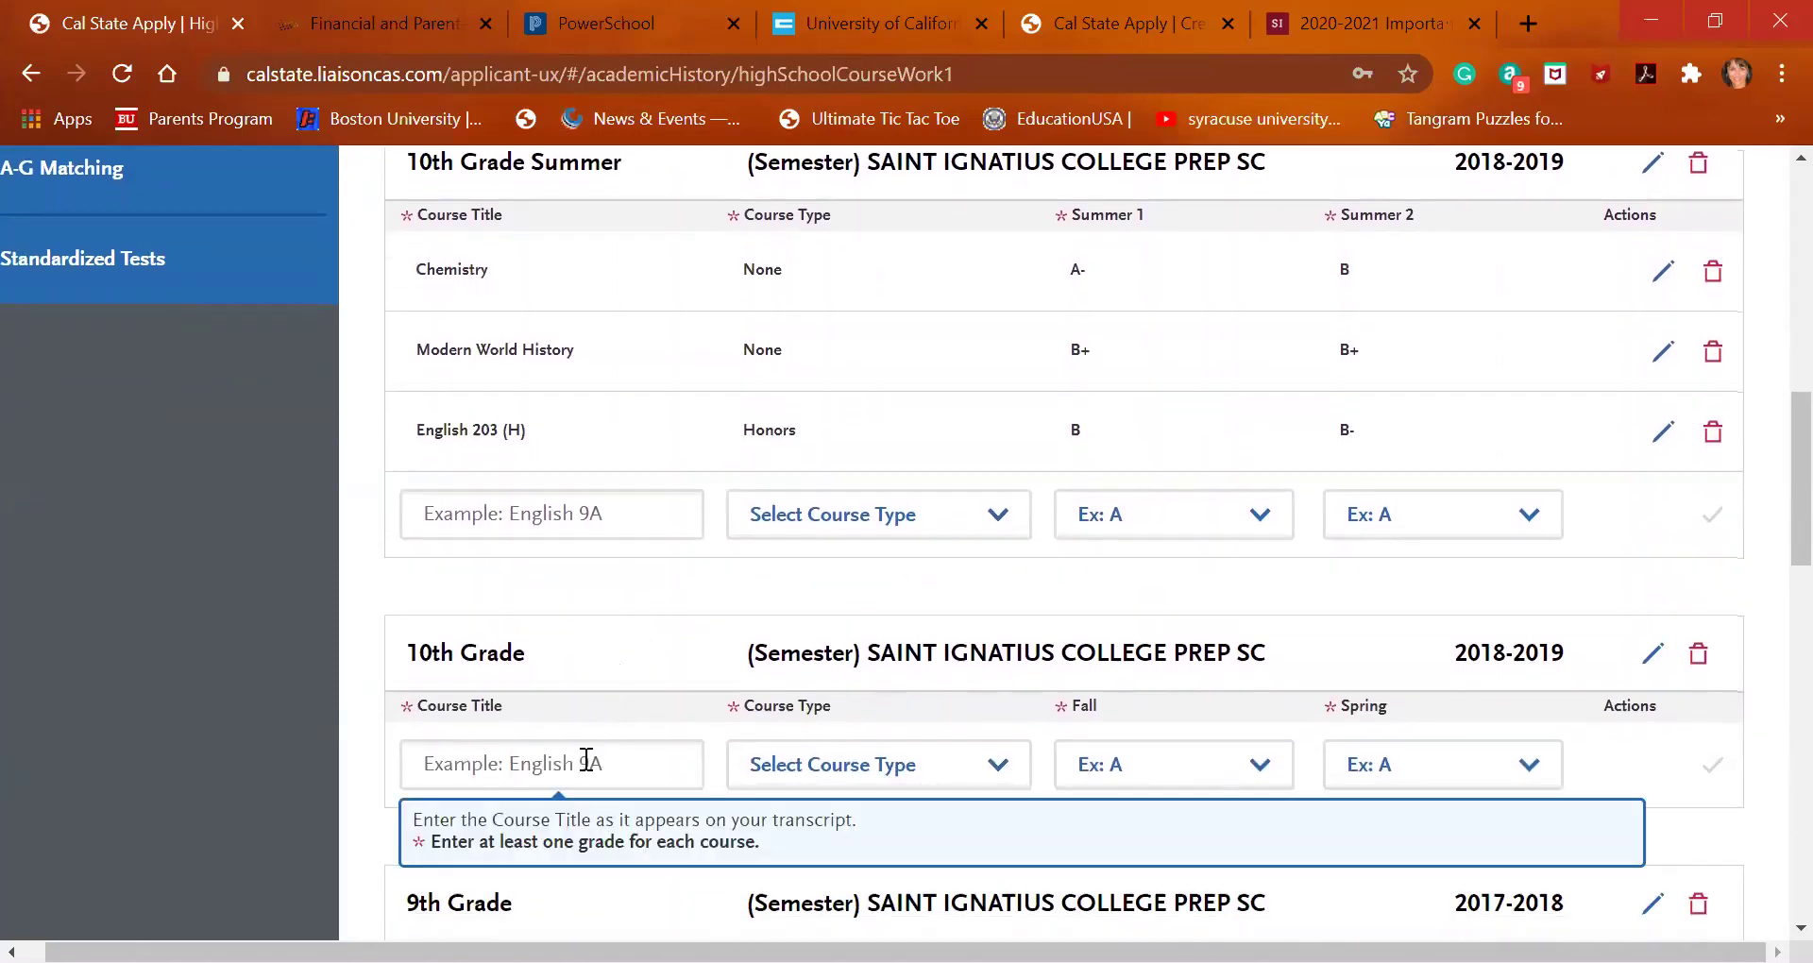
pyautogui.click(585, 759)
pyautogui.write('modern world')
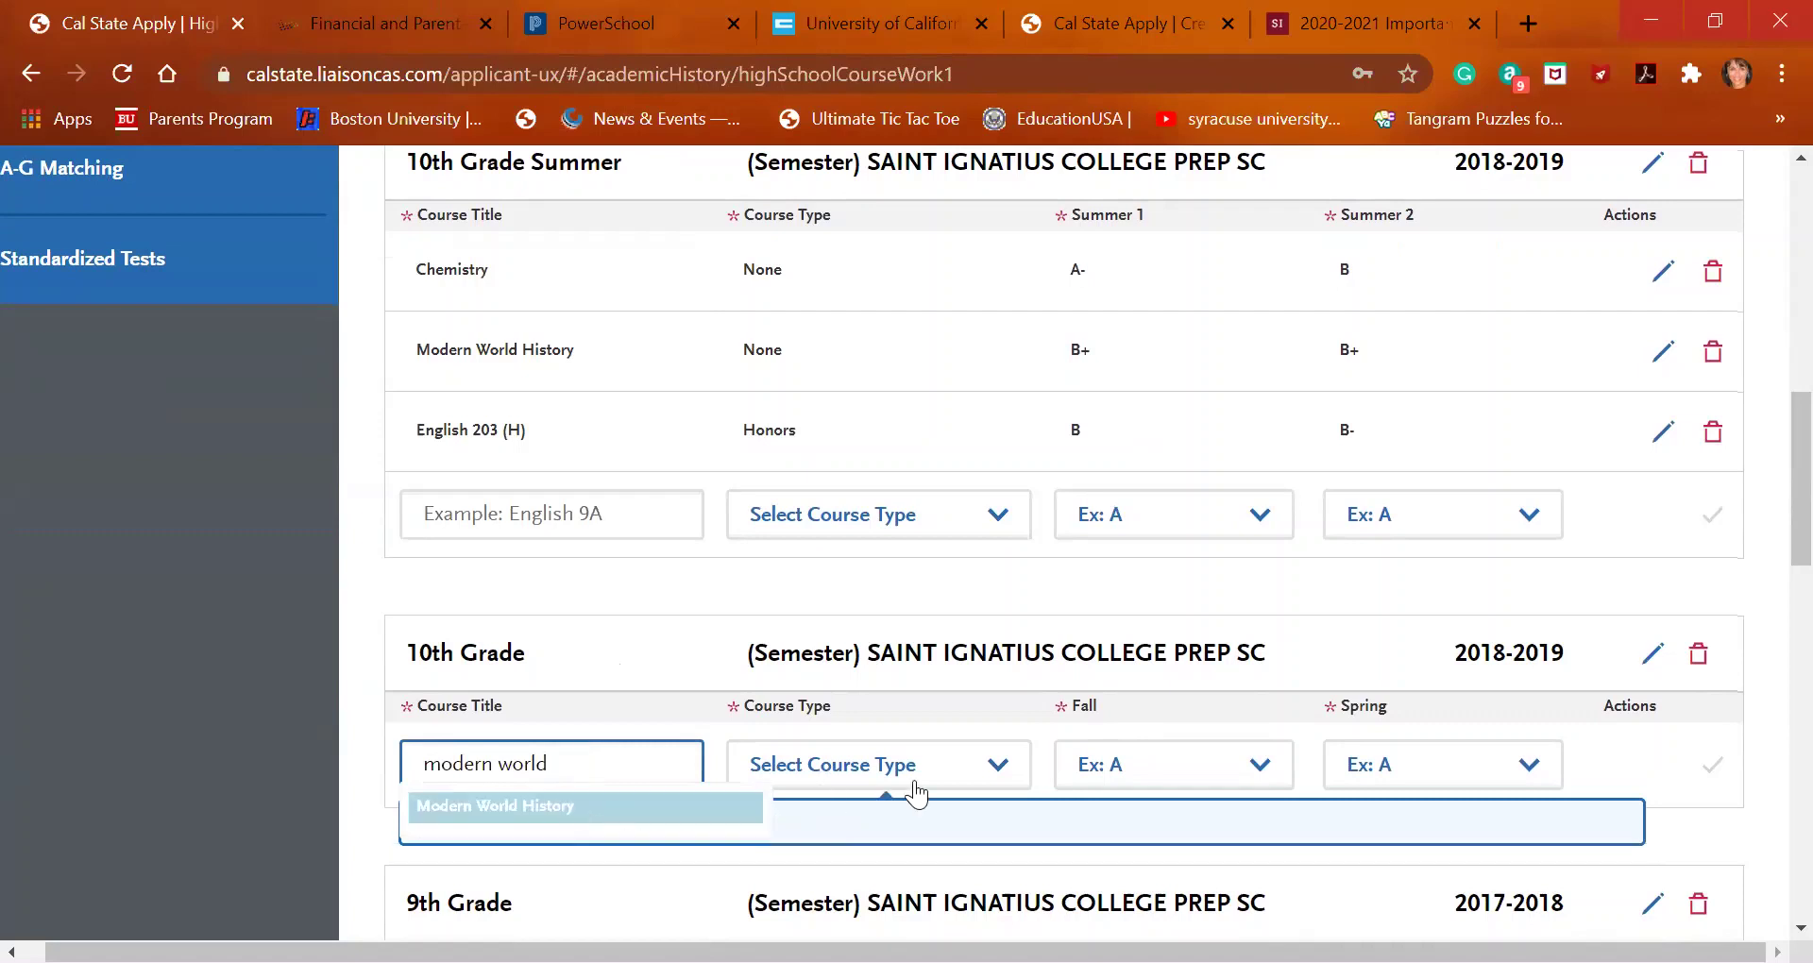
pyautogui.click(650, 808)
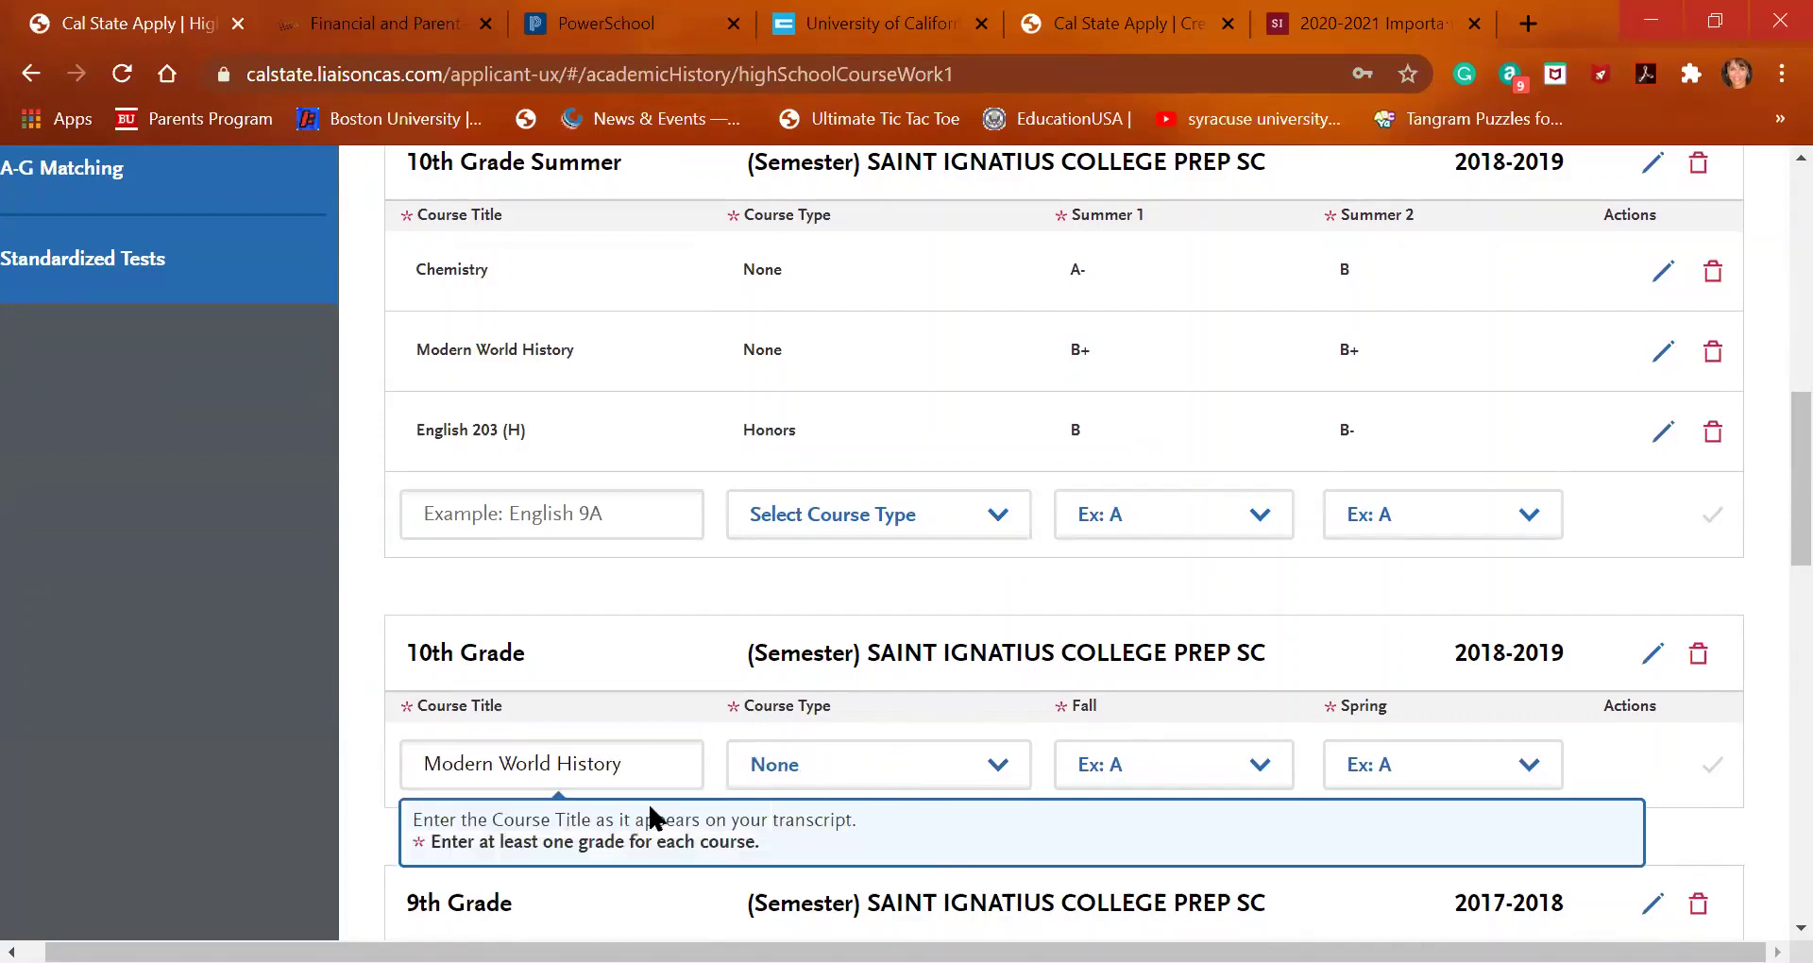
pyautogui.click(1182, 761)
pyautogui.click(1166, 493)
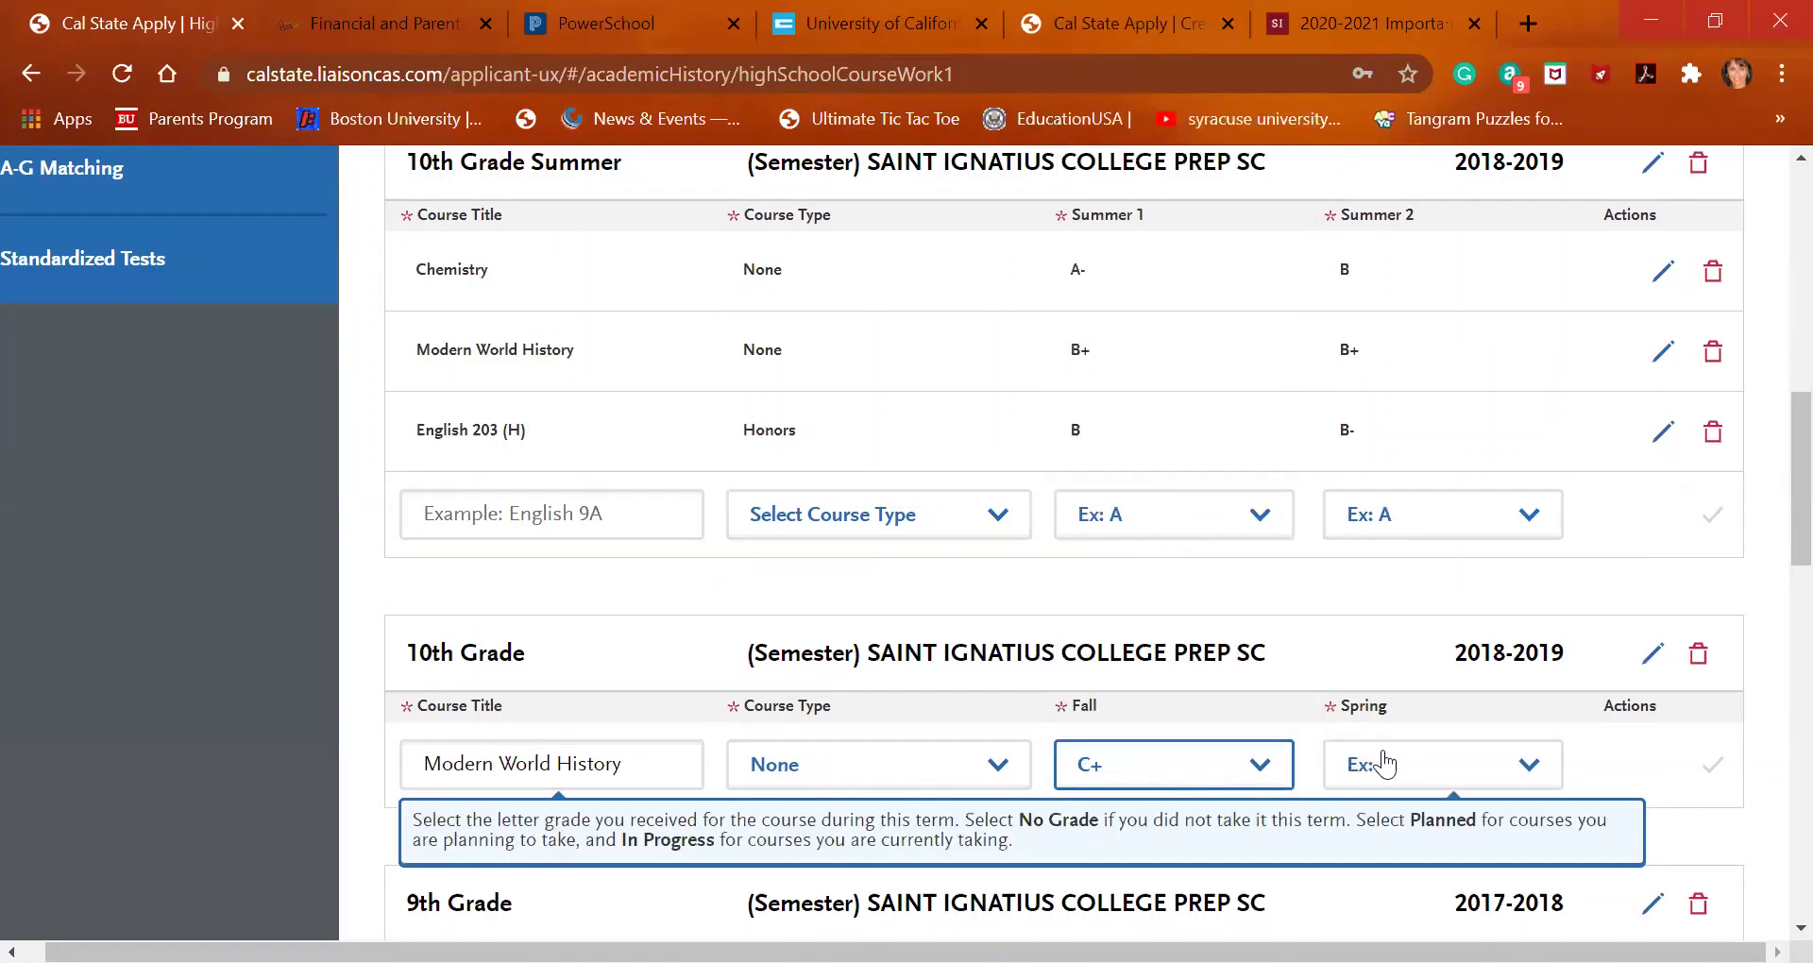
pyautogui.click(1381, 761)
pyautogui.click(1401, 369)
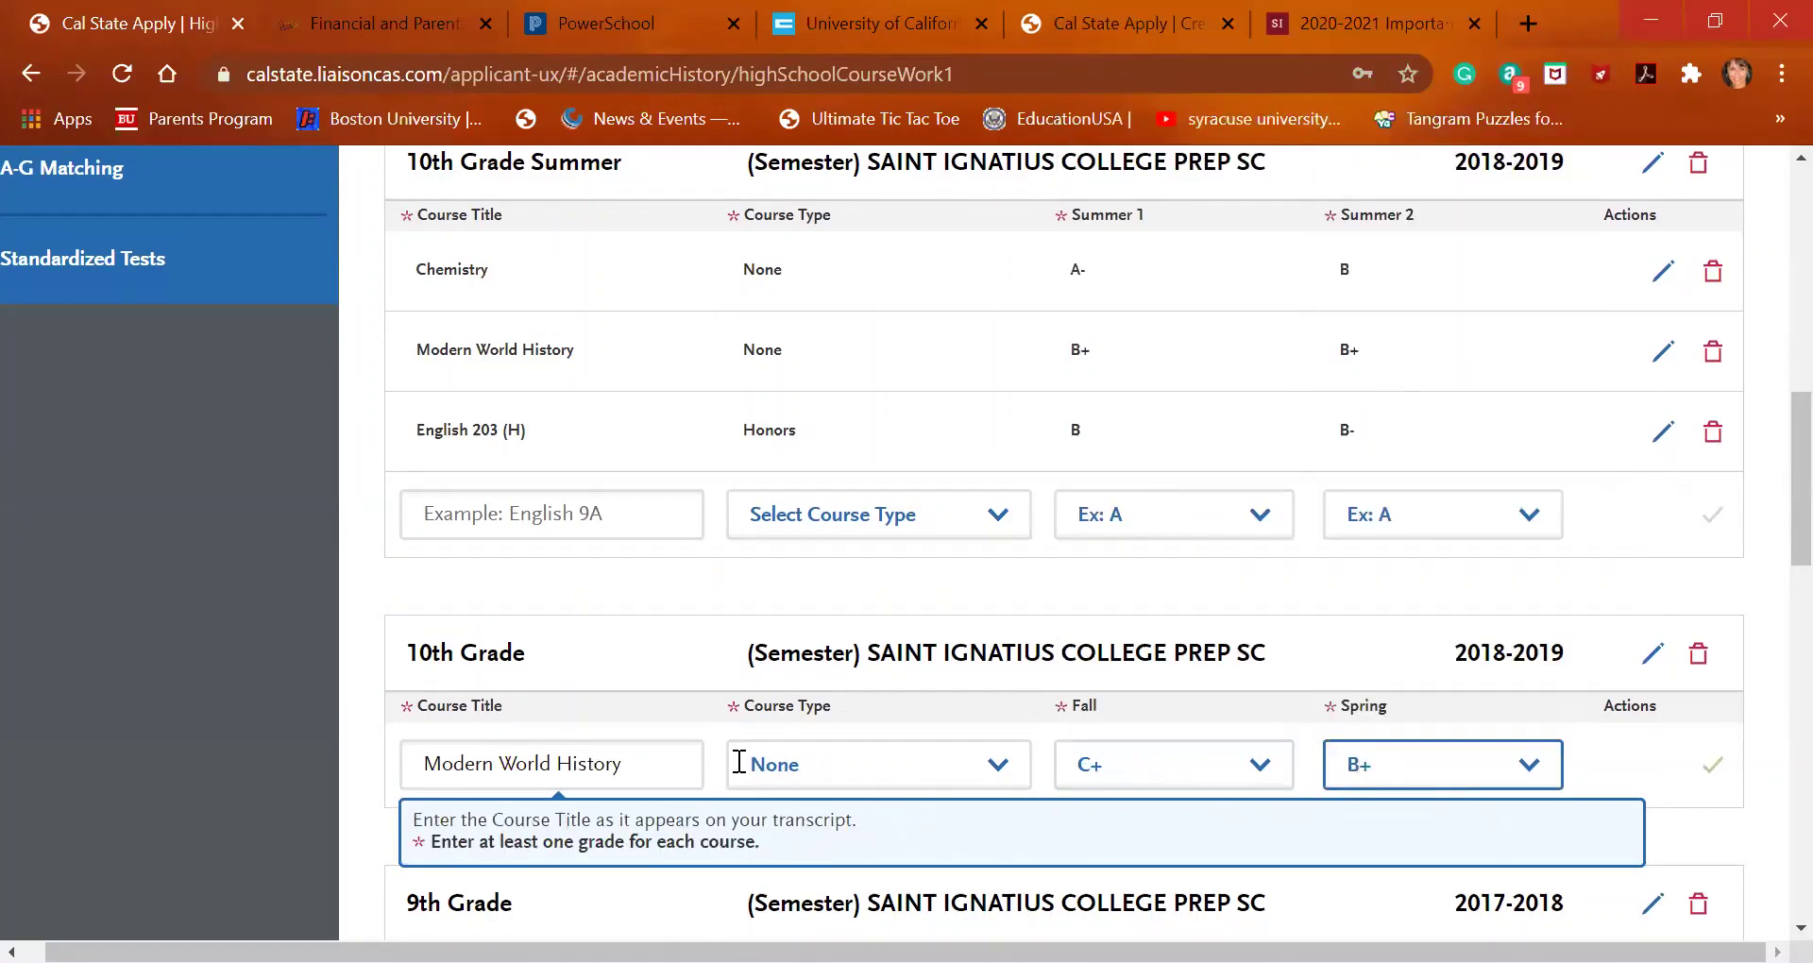
pyautogui.click(1705, 771)
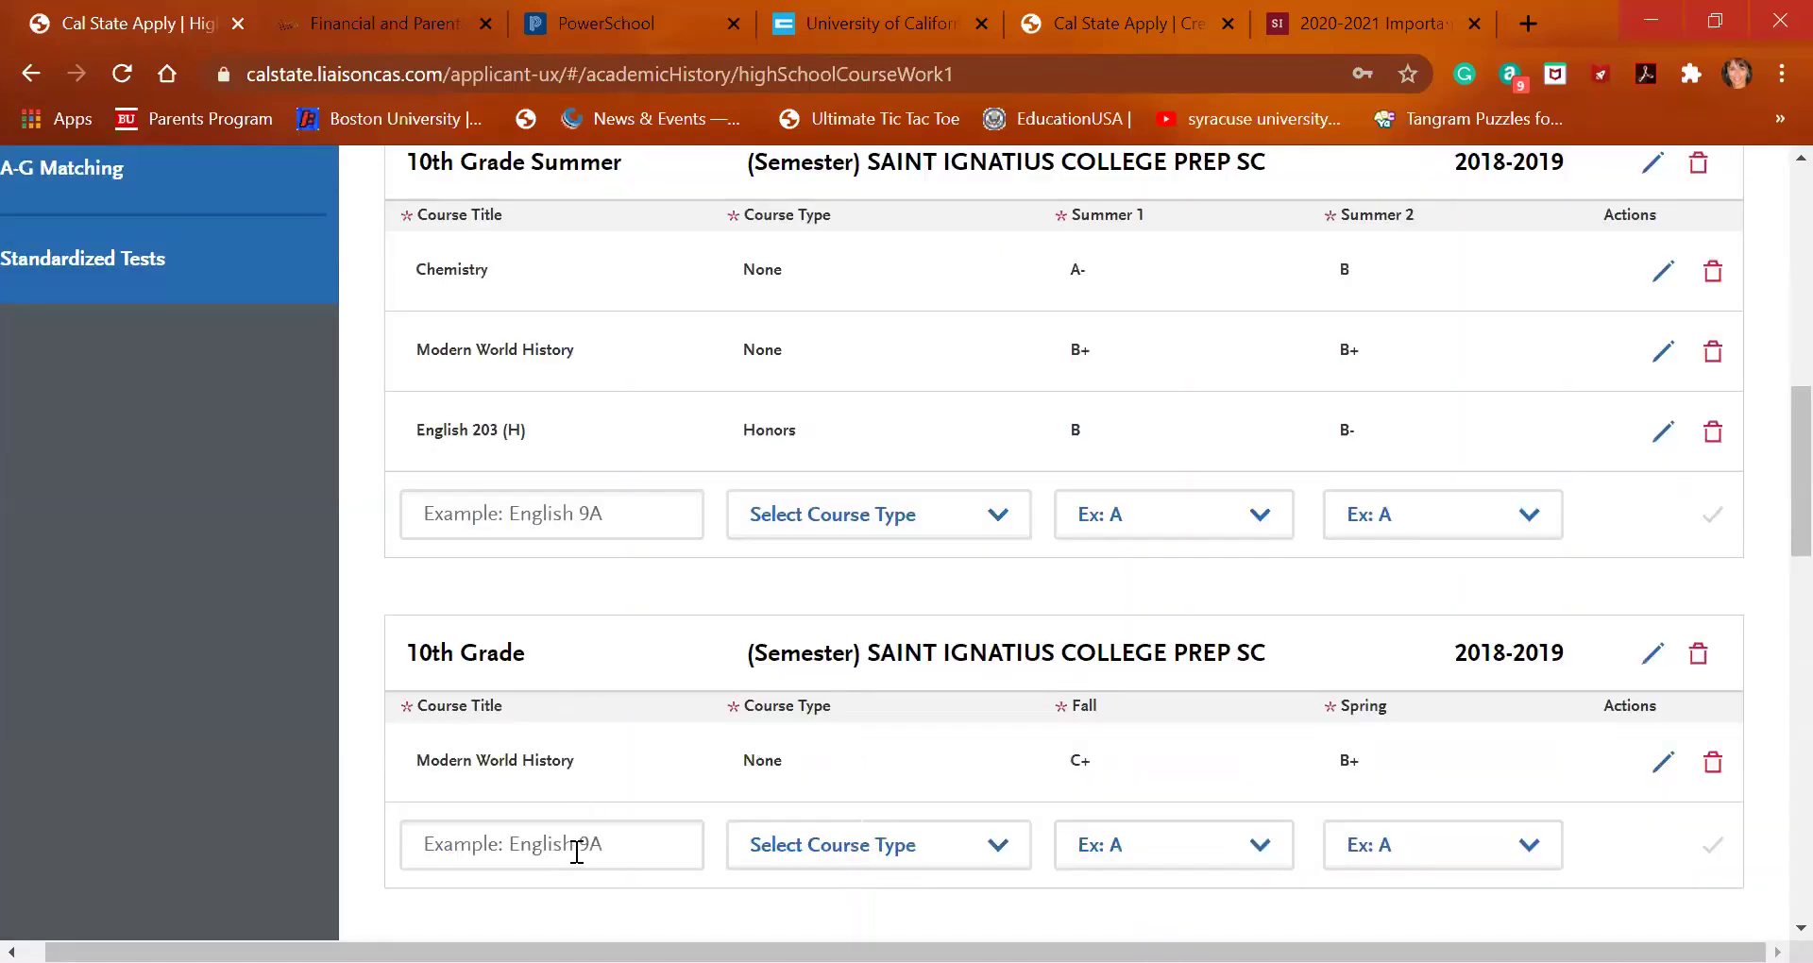
# Add English 203 (H) to 10th Grade with B- for both Fall and Spring
pyautogui.click(576, 852)
pyautogui.write('english')
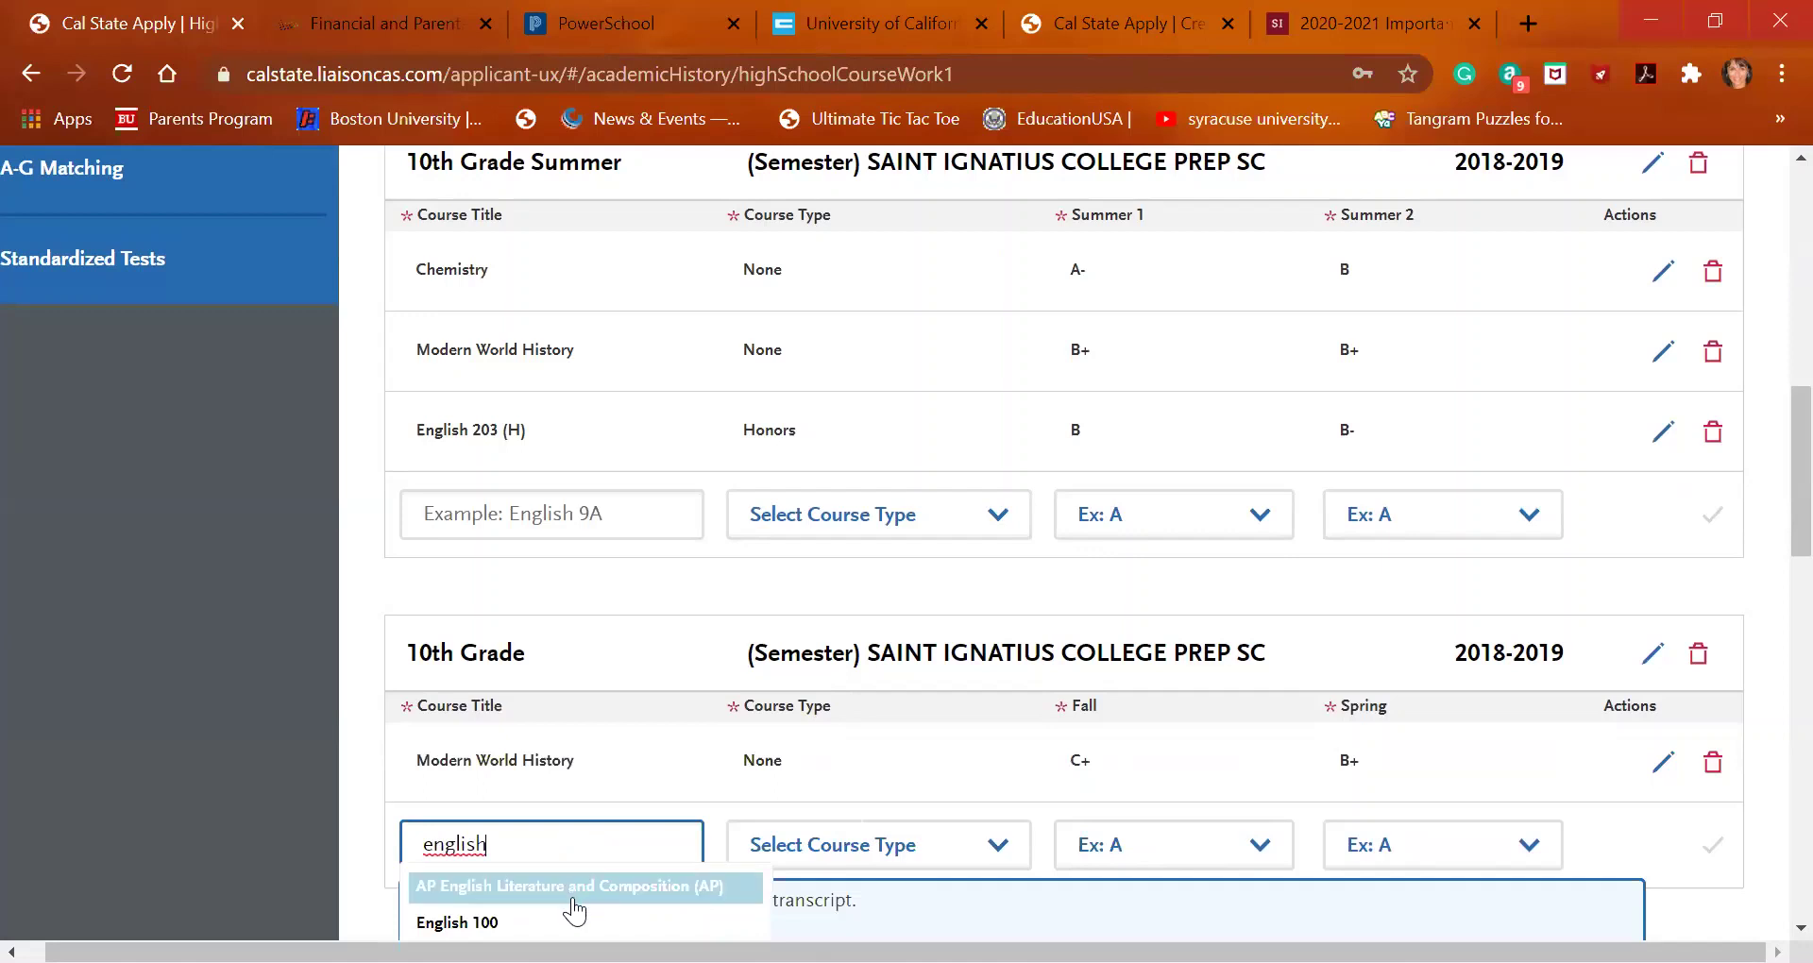
pyautogui.scroll(-2, 574, 911)
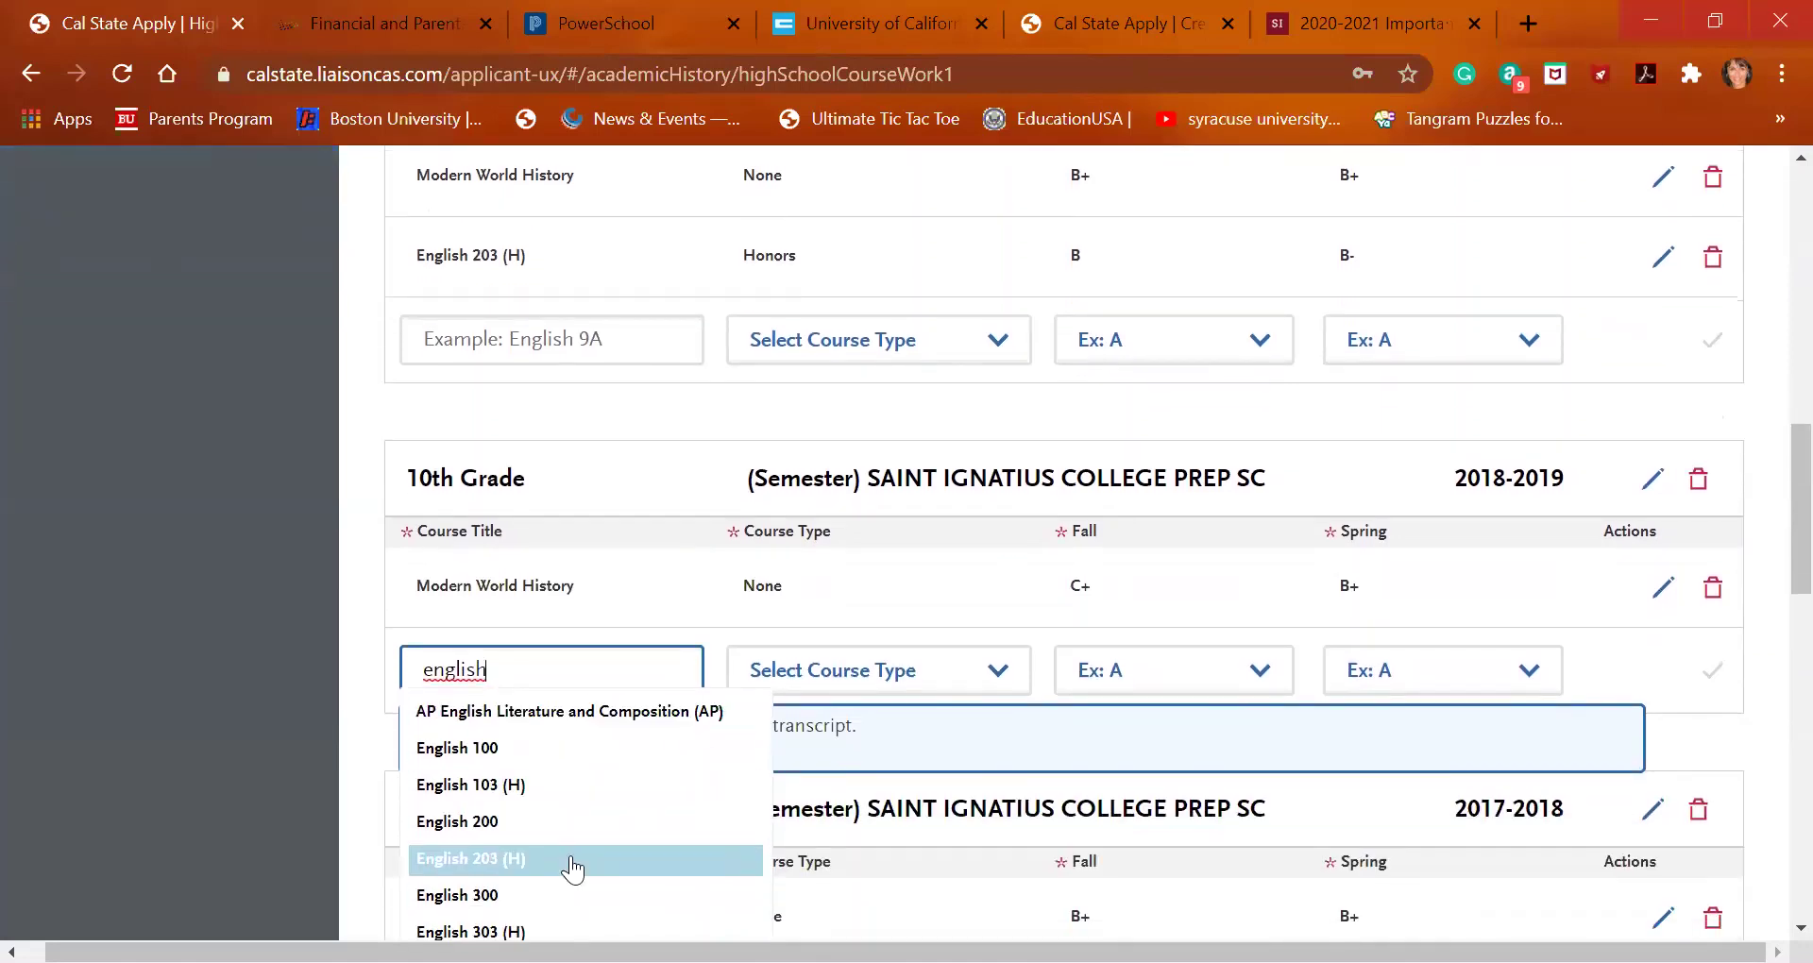
pyautogui.click(573, 860)
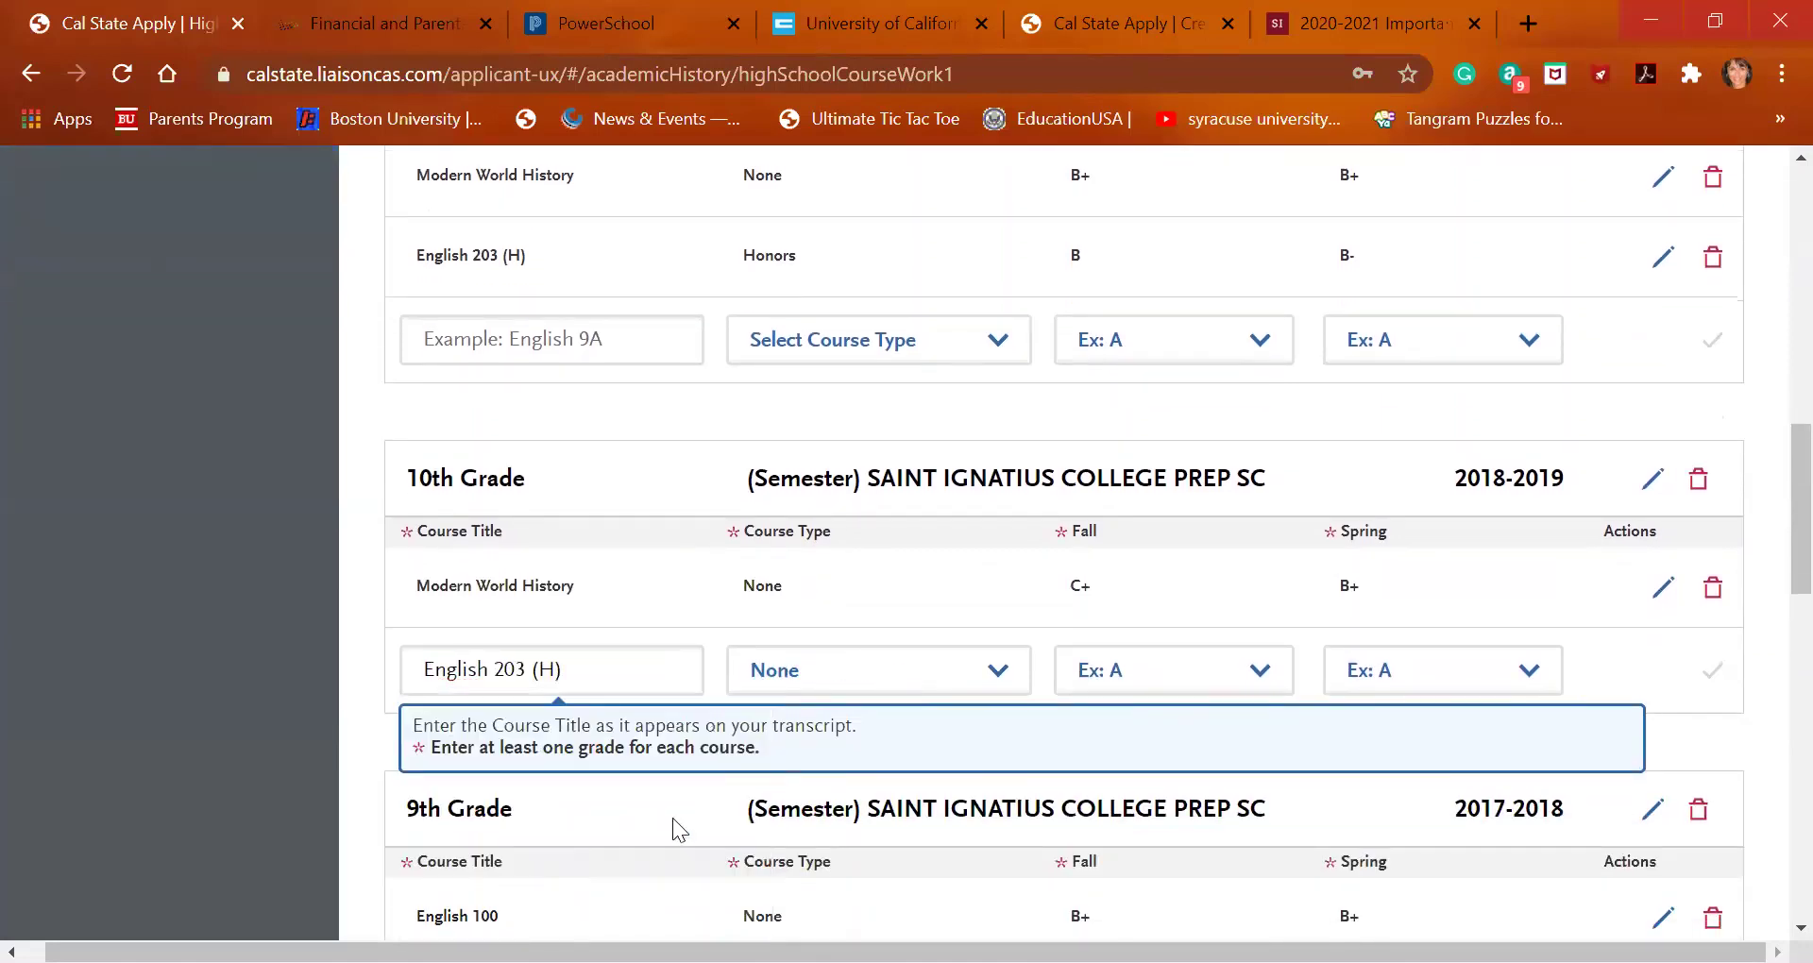
pyautogui.click(1176, 675)
pyautogui.click(1161, 462)
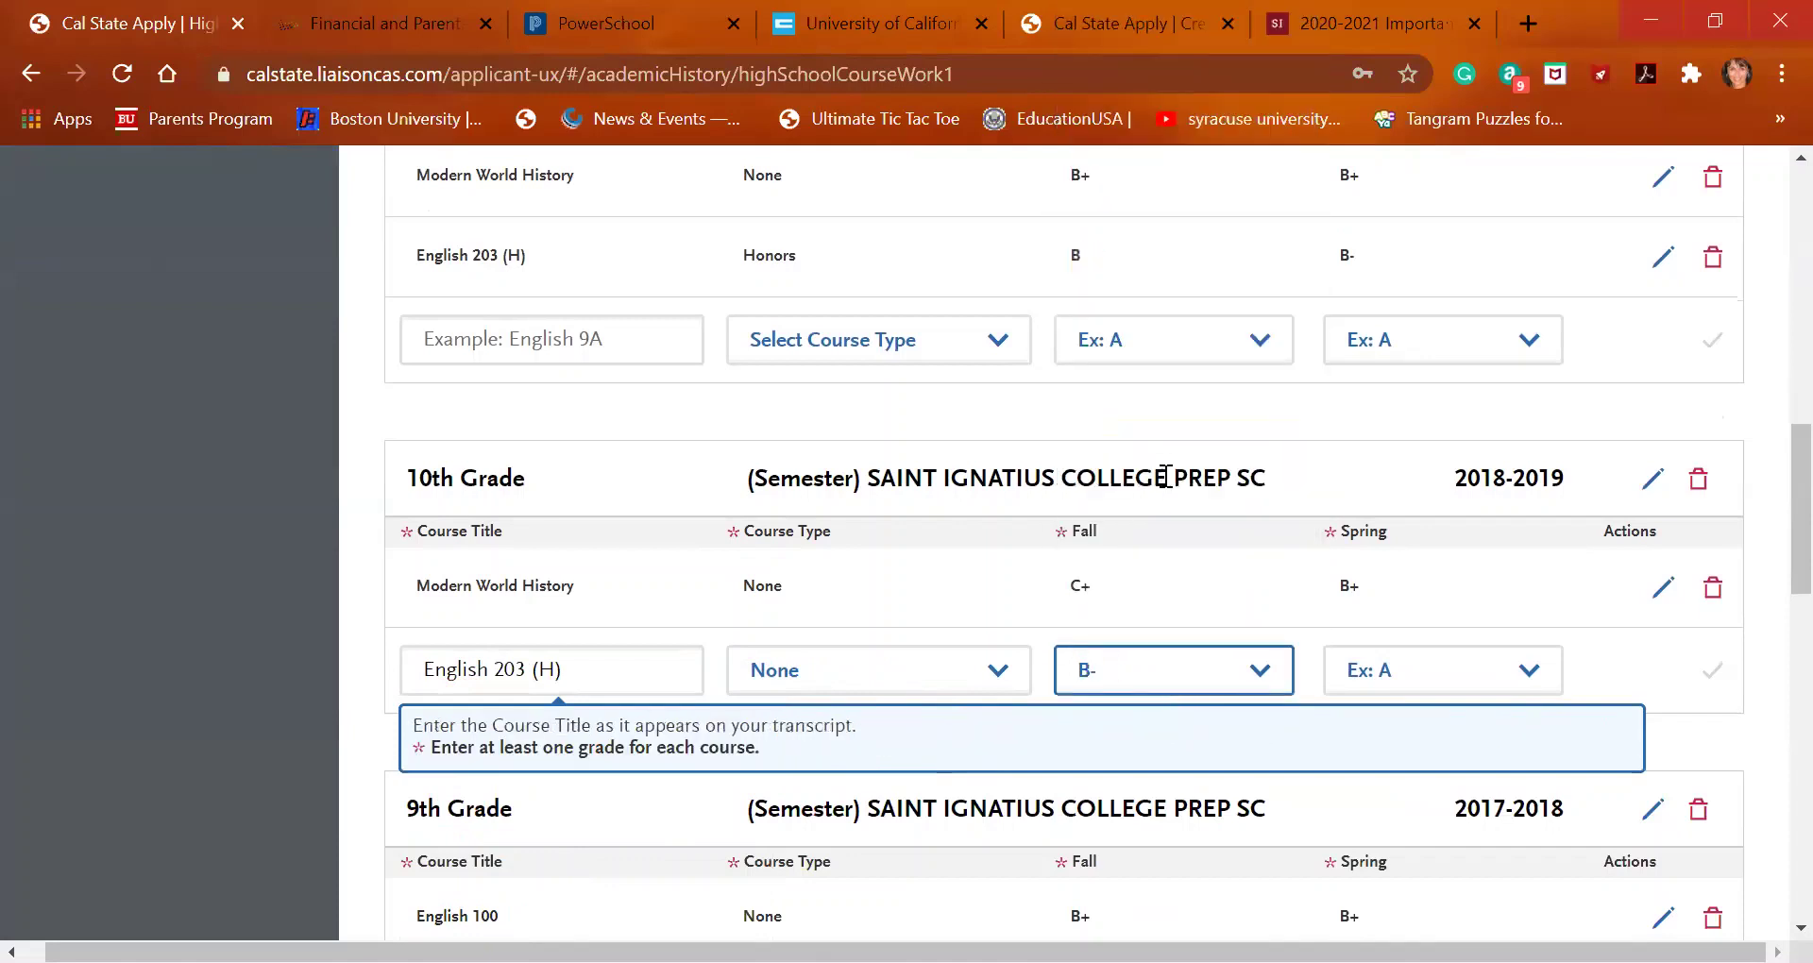
pyautogui.click(1448, 672)
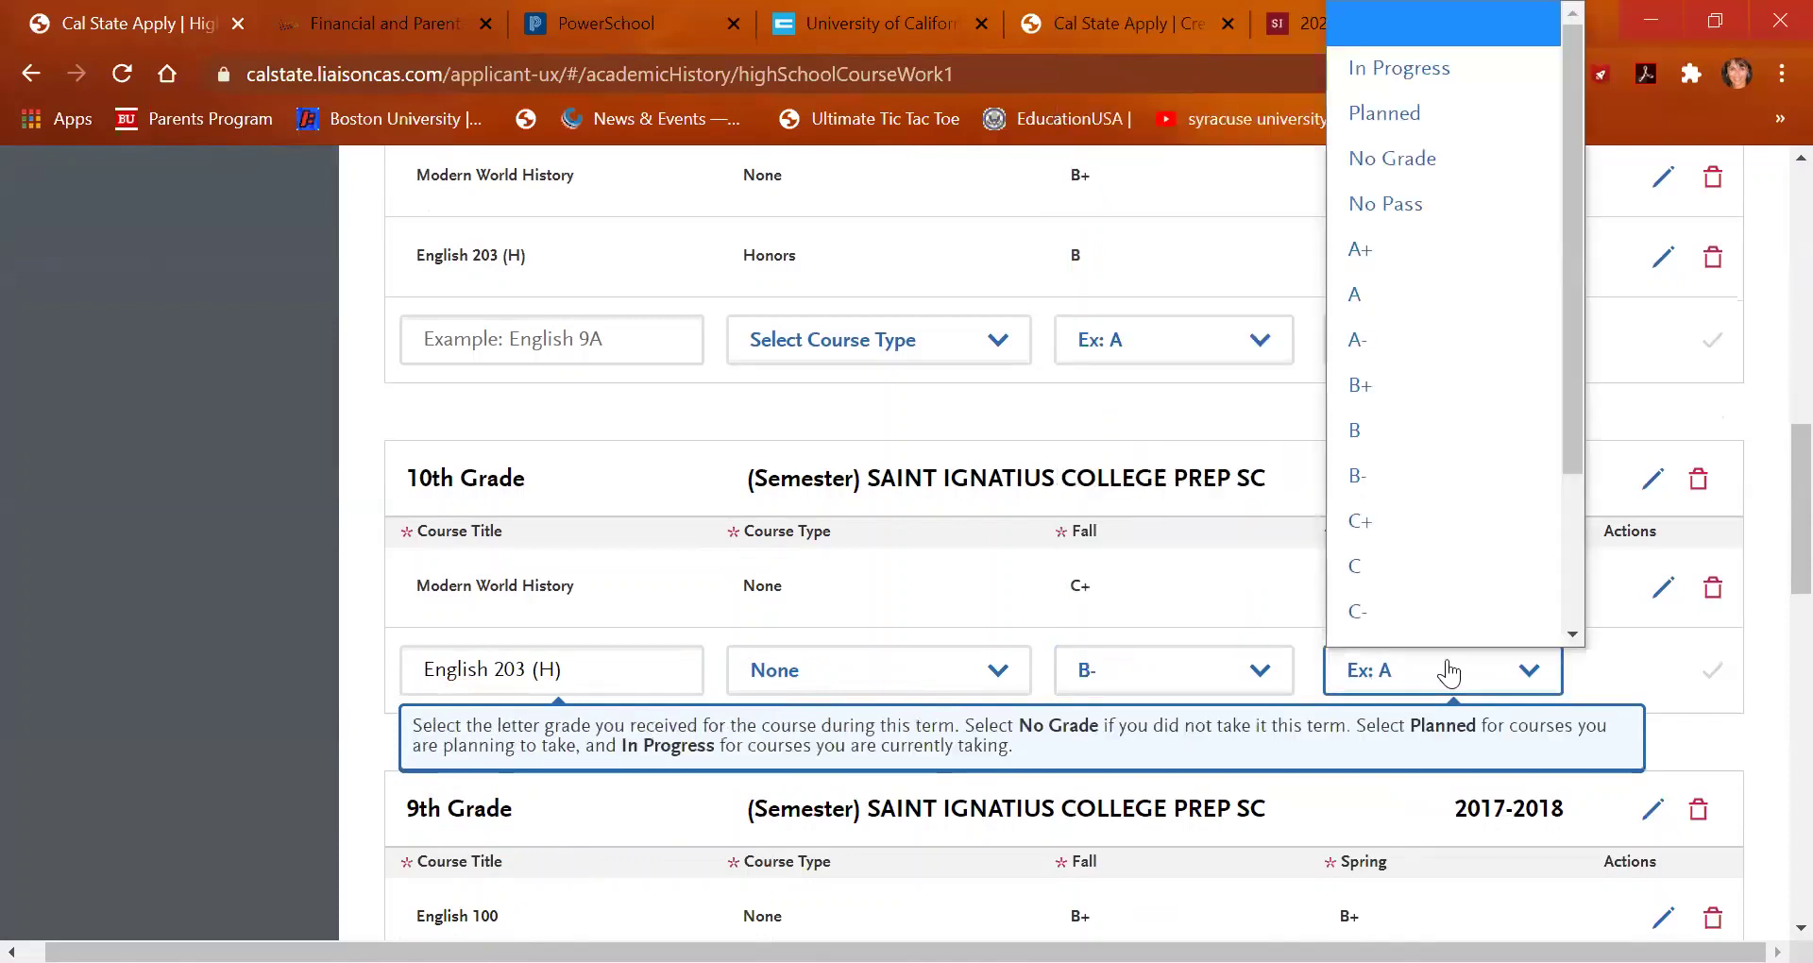
pyautogui.click(1440, 459)
pyautogui.click(1708, 669)
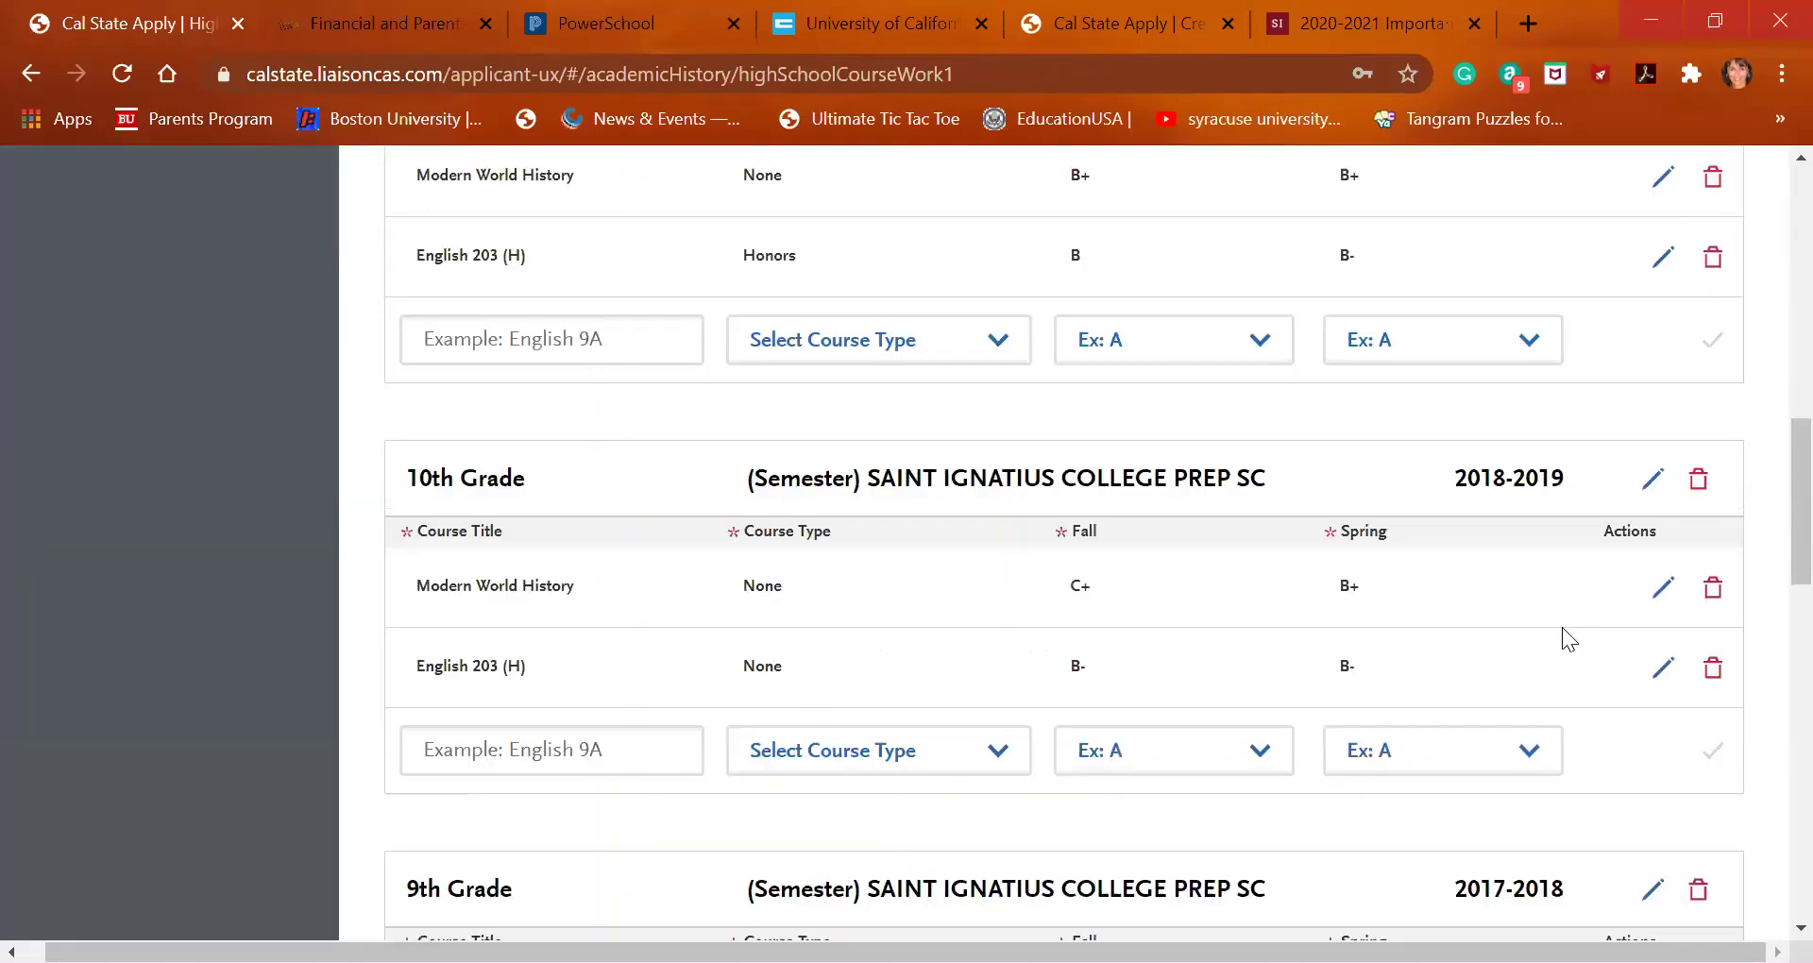
# Delete the Modern World History and English 203 (H) rows from 10th Grade Summer
pyautogui.scroll(3, 1562, 627)
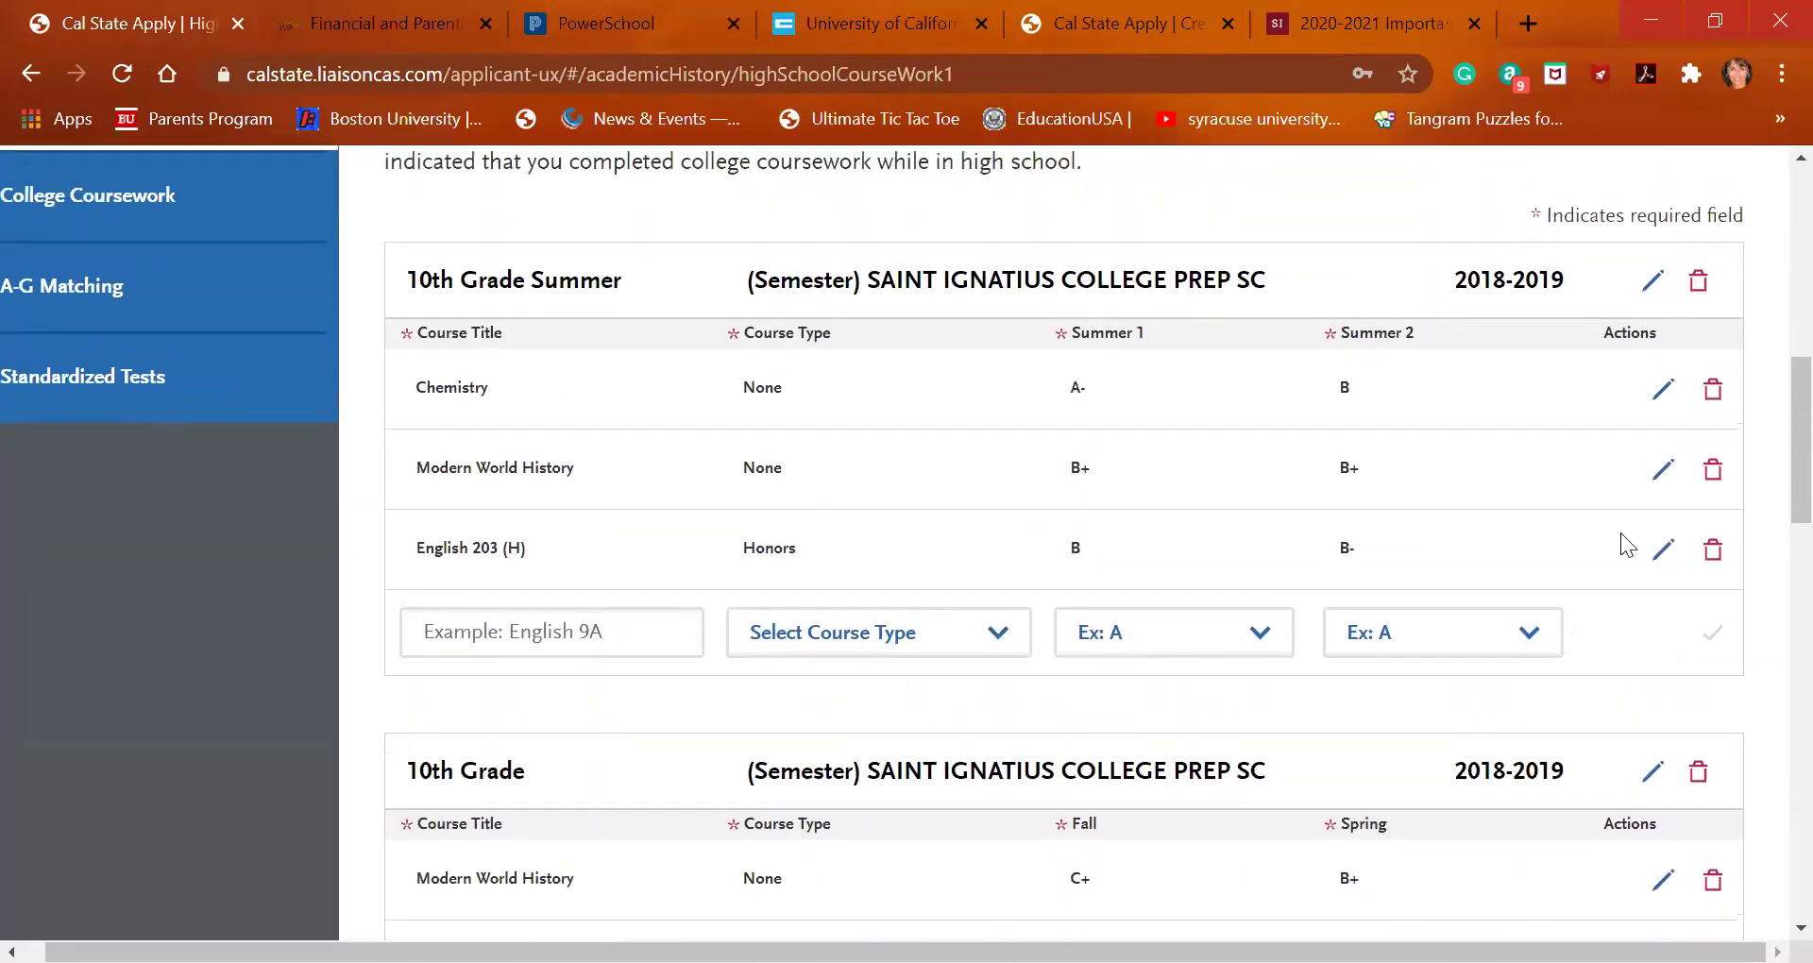
pyautogui.click(1712, 487)
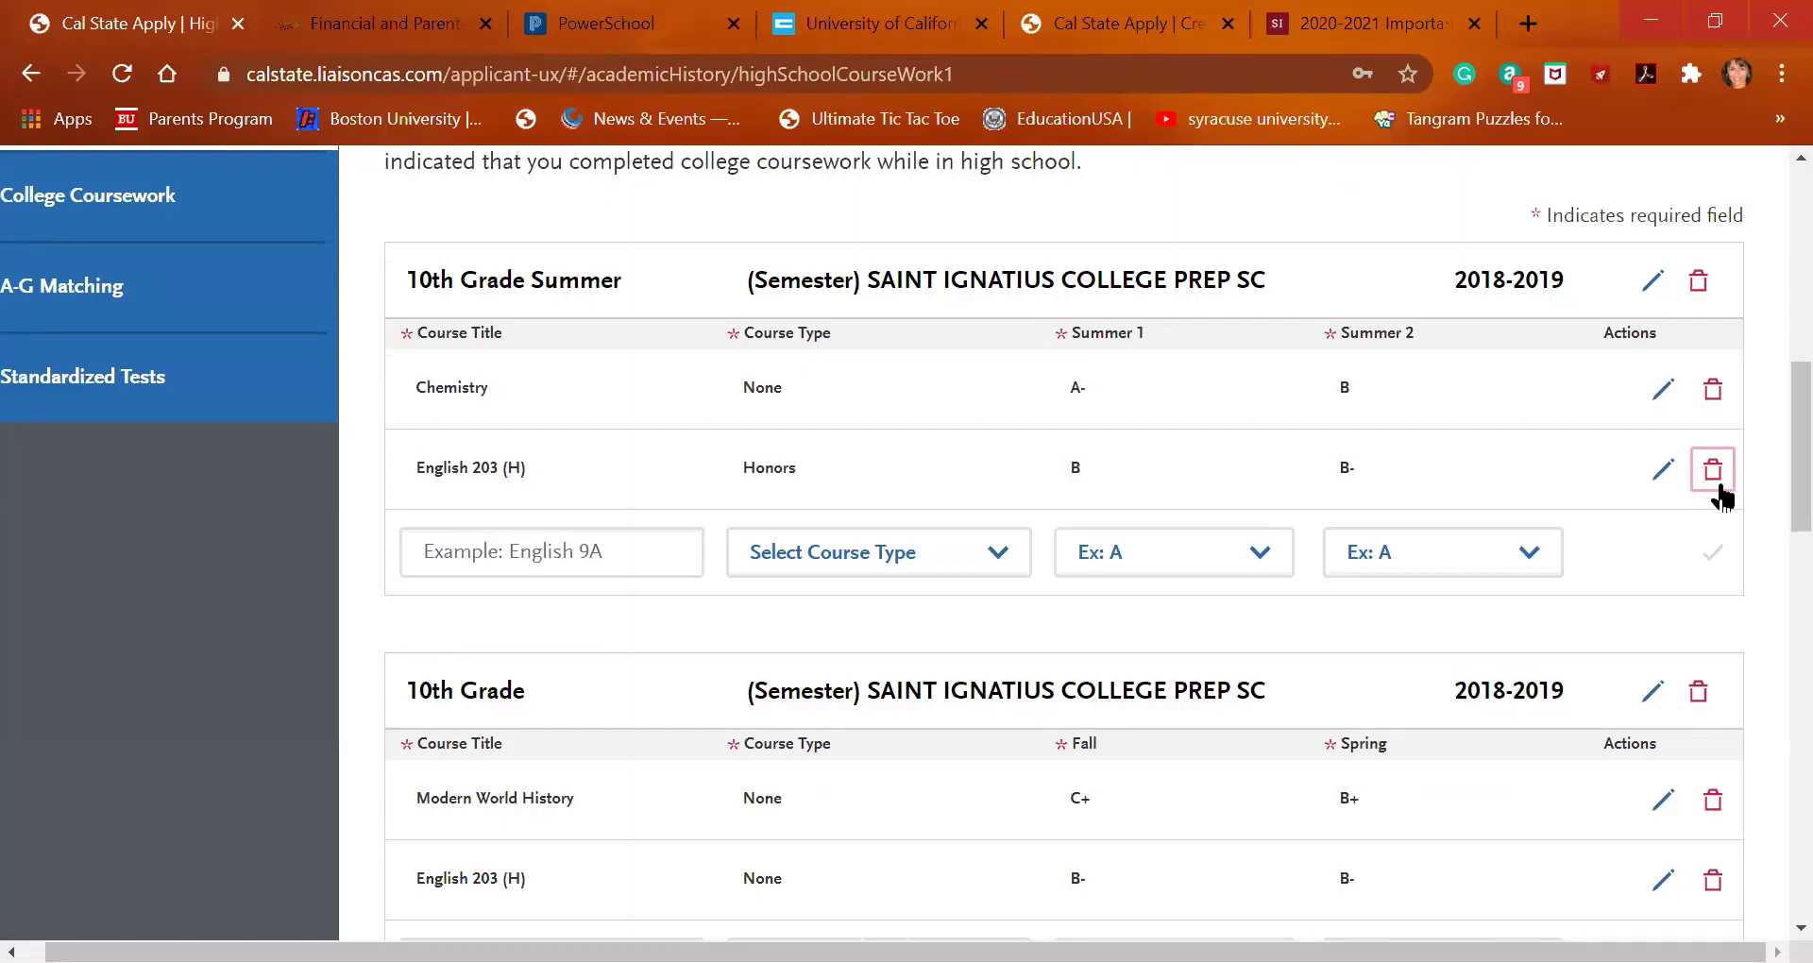
pyautogui.click(1717, 488)
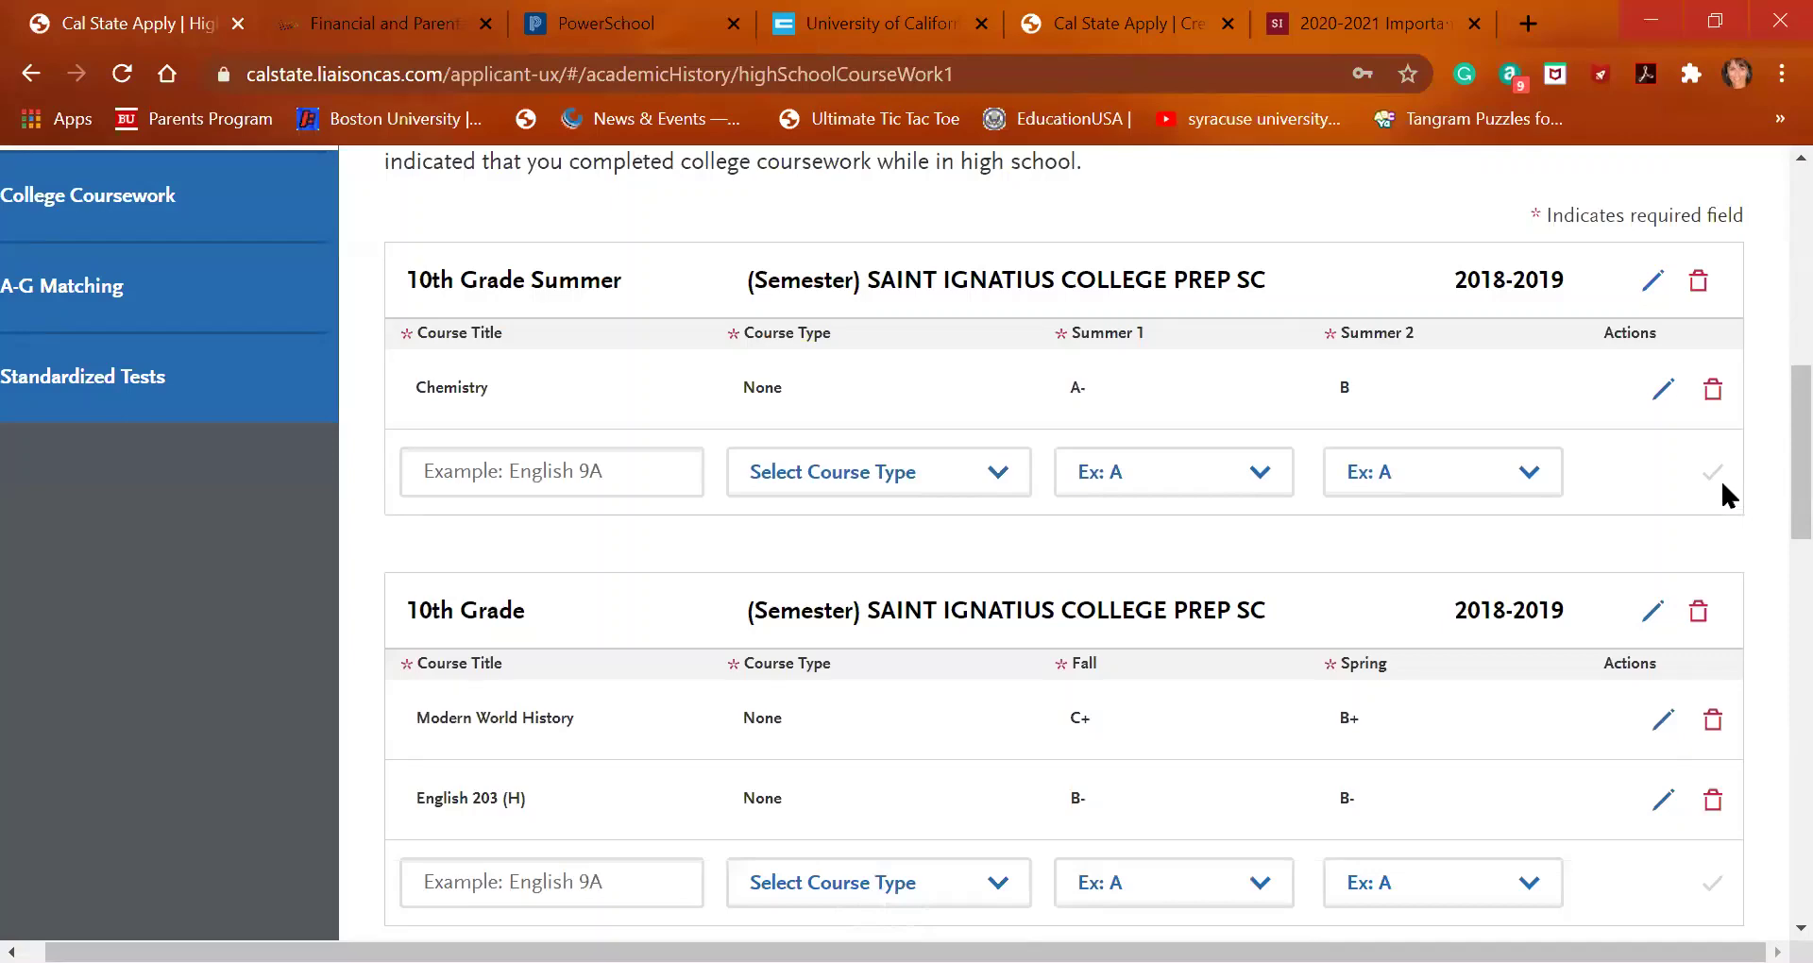
# Save Geometry Accelerated as a 10th Grade course with Fall B and Spring C+
pyautogui.scroll(-3, 1607, 605)
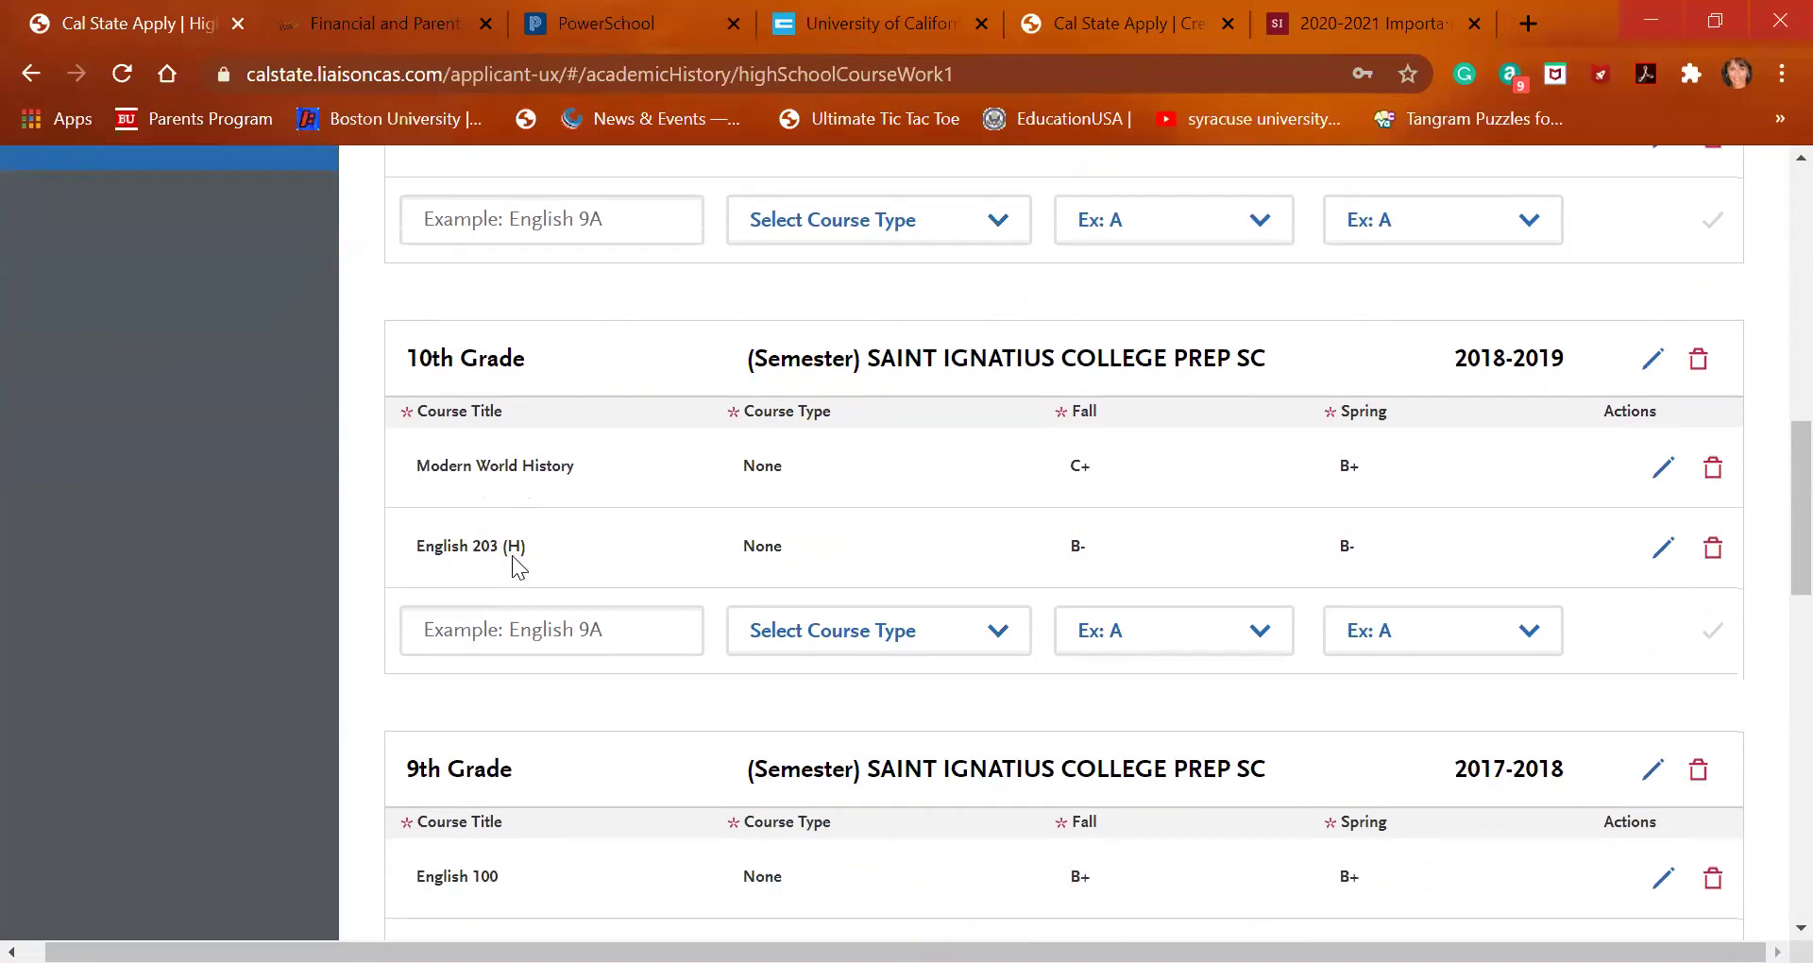
pyautogui.click(483, 623)
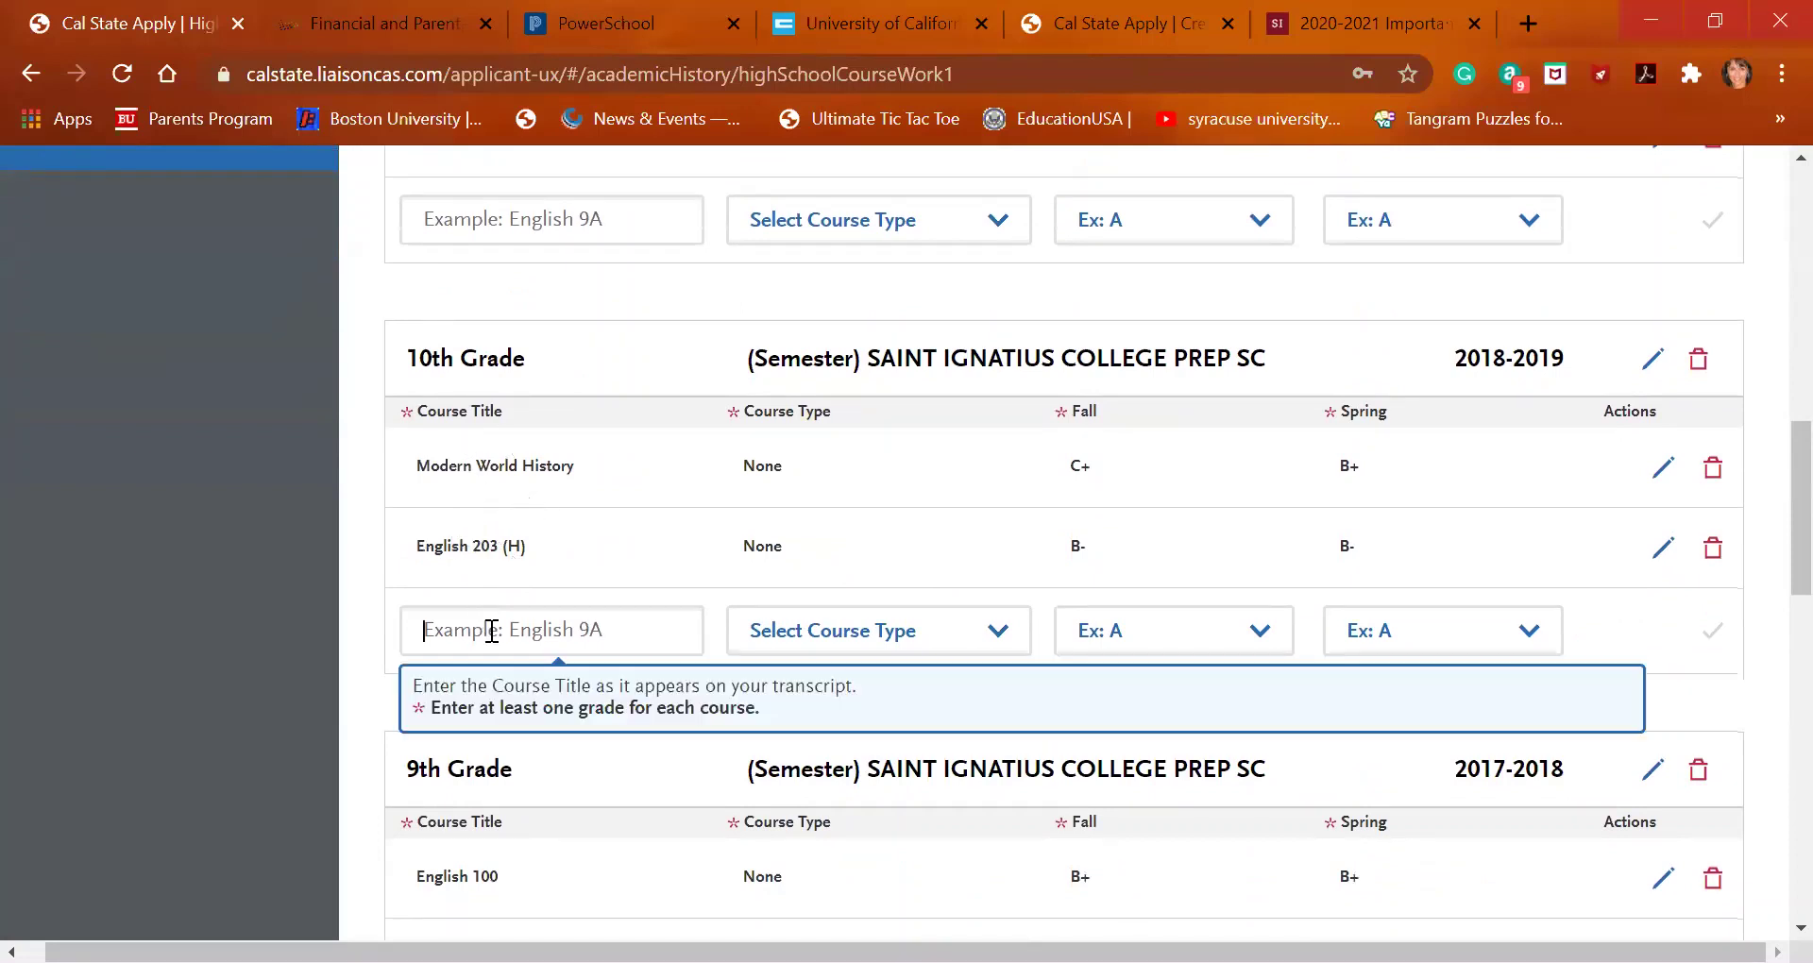
pyautogui.write('geom')
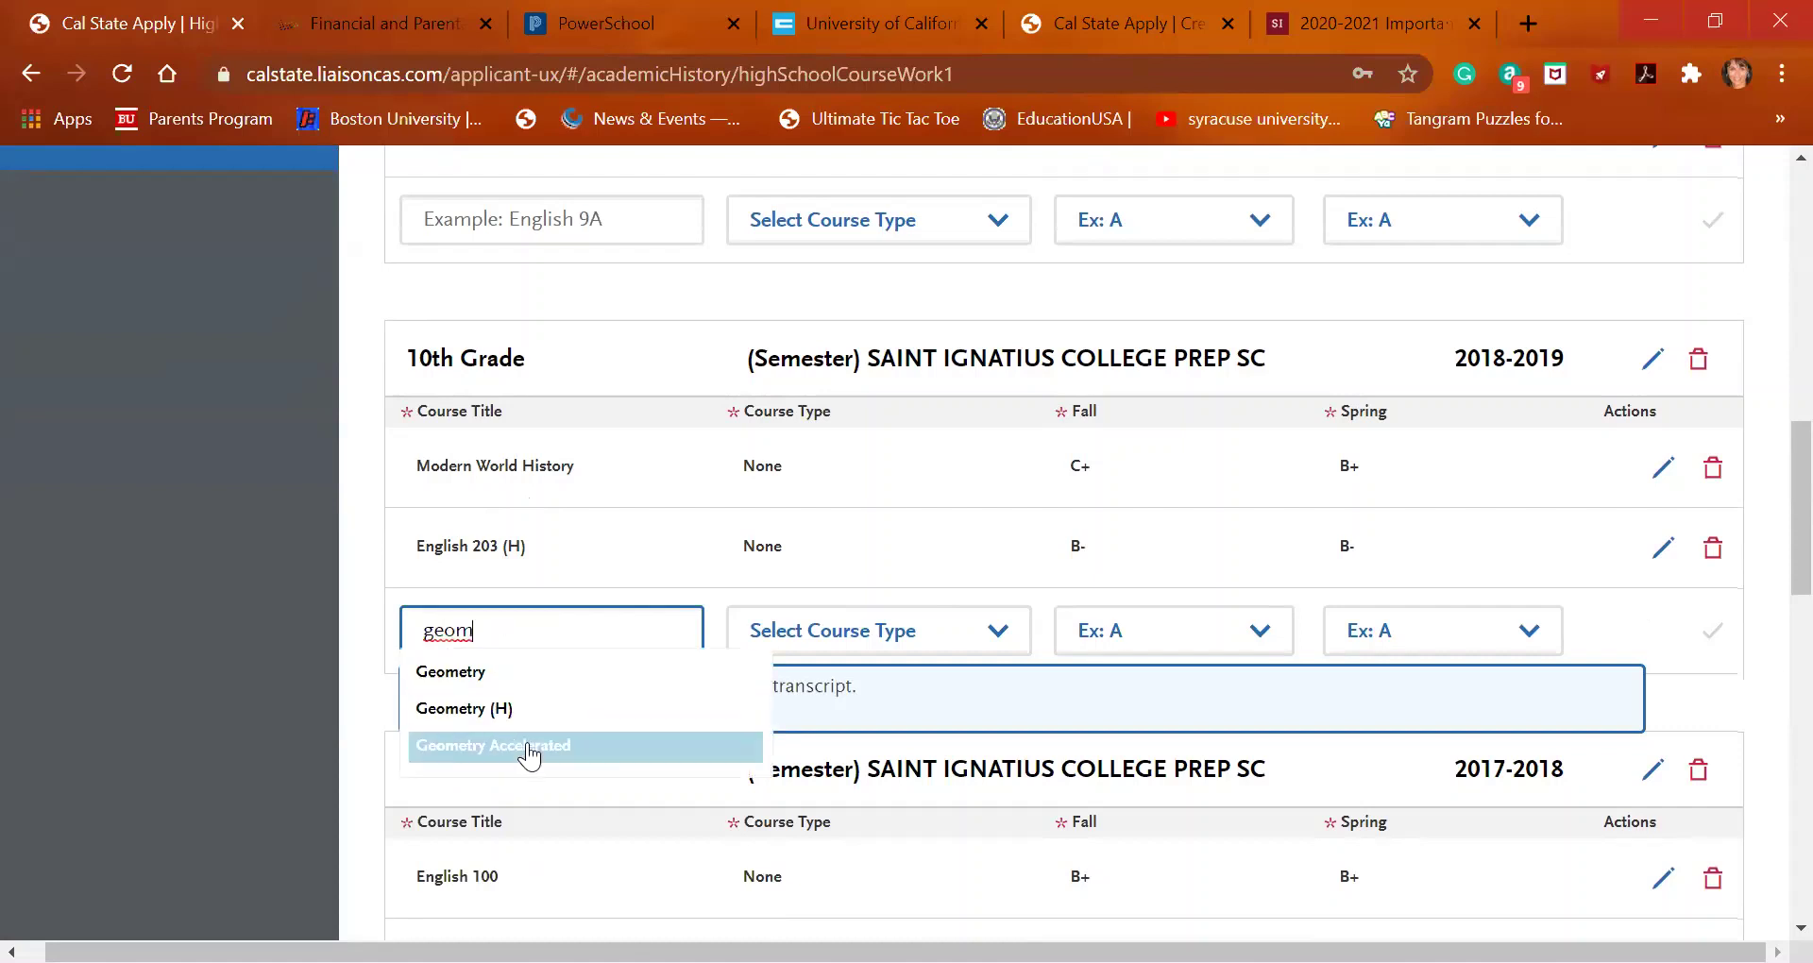
pyautogui.click(526, 747)
pyautogui.click(1207, 631)
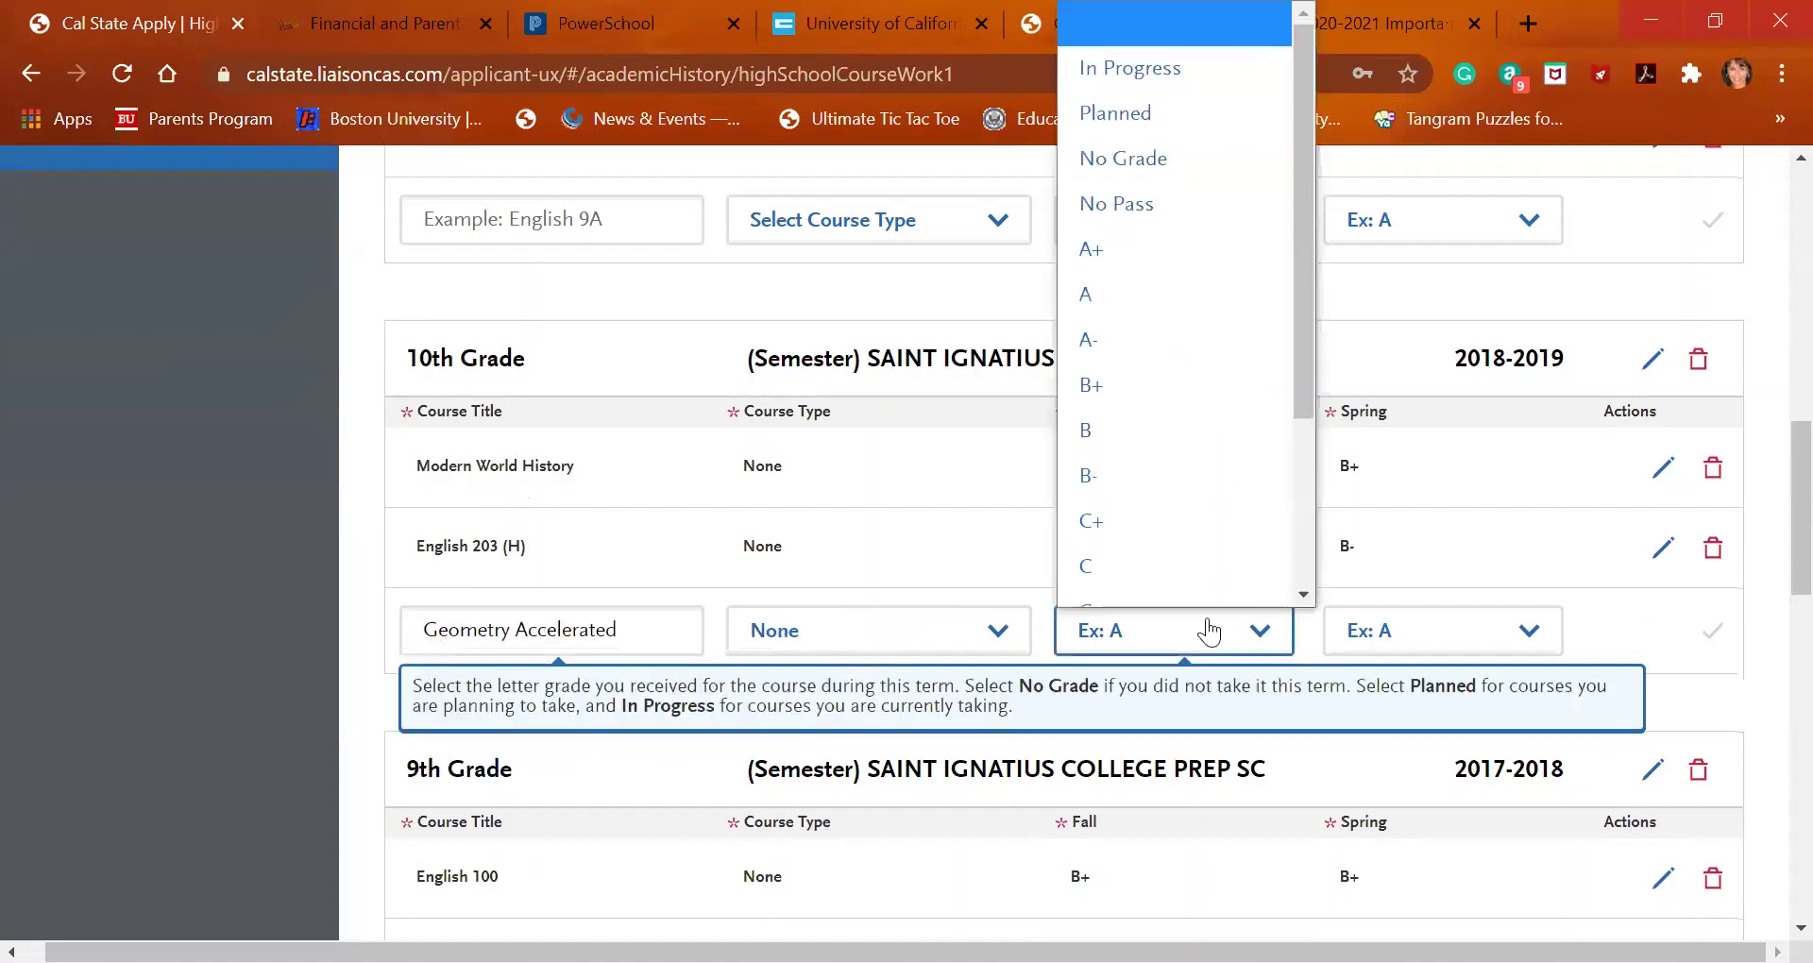
pyautogui.click(1200, 417)
pyautogui.click(1376, 628)
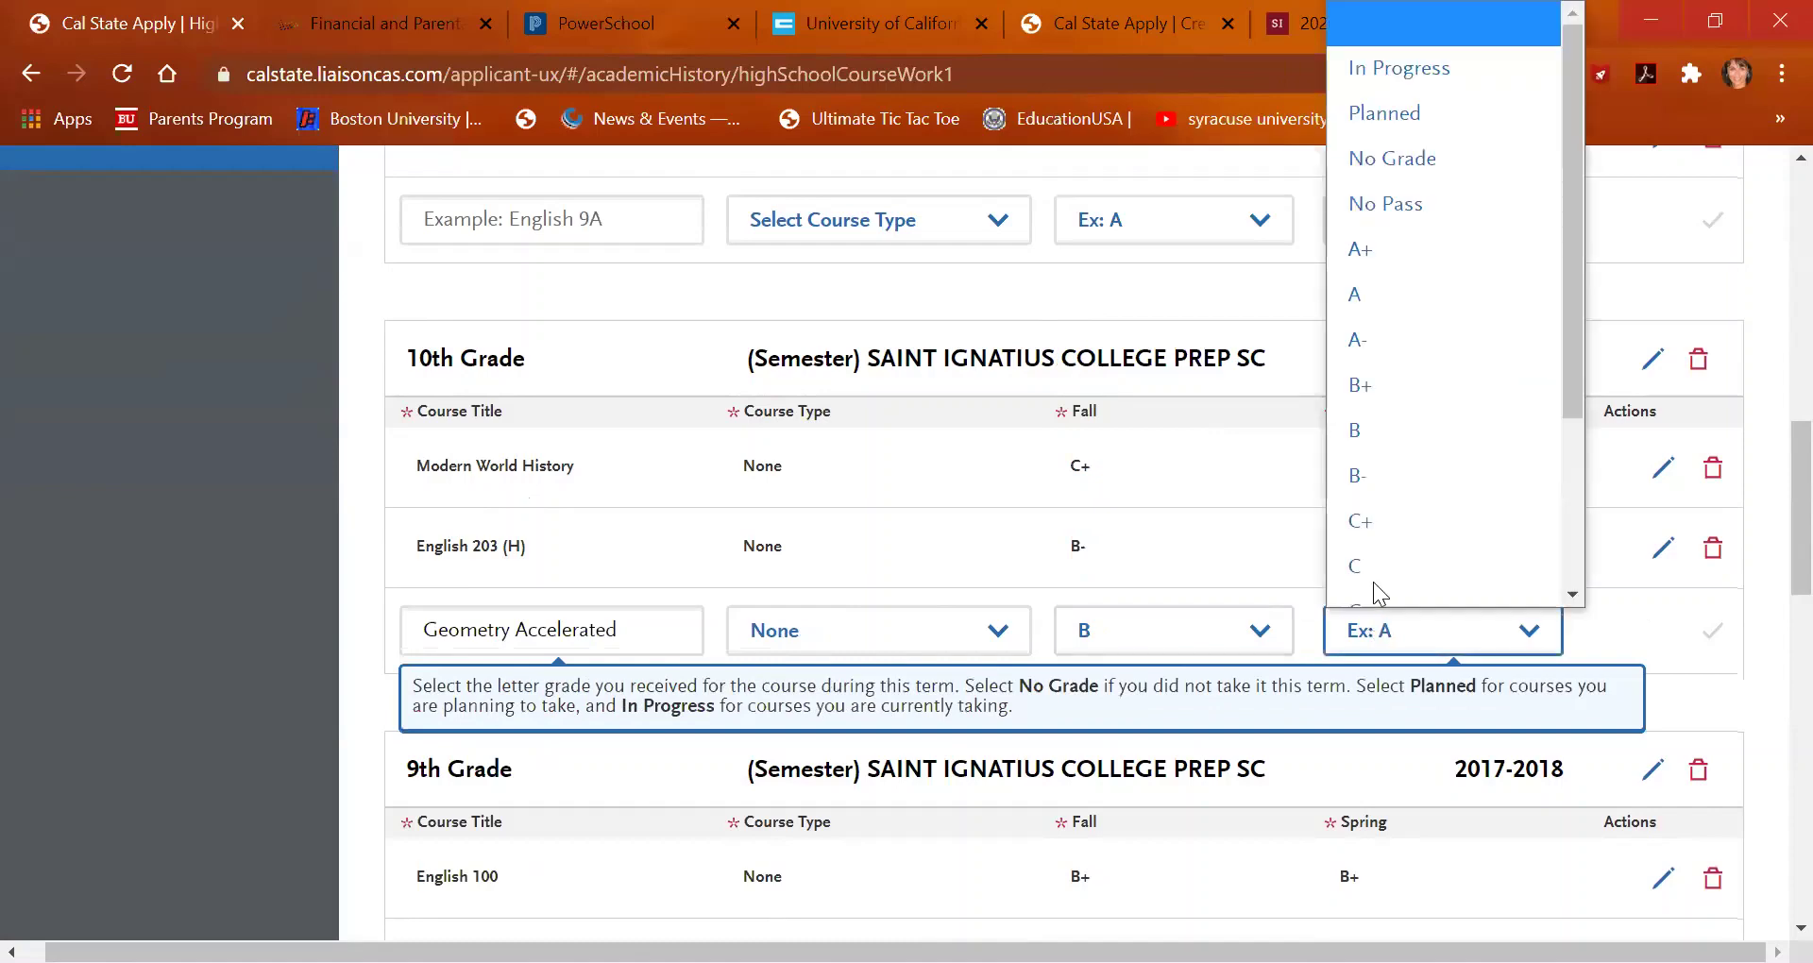
pyautogui.scroll(-1, 1373, 582)
pyautogui.click(1372, 489)
pyautogui.click(1712, 631)
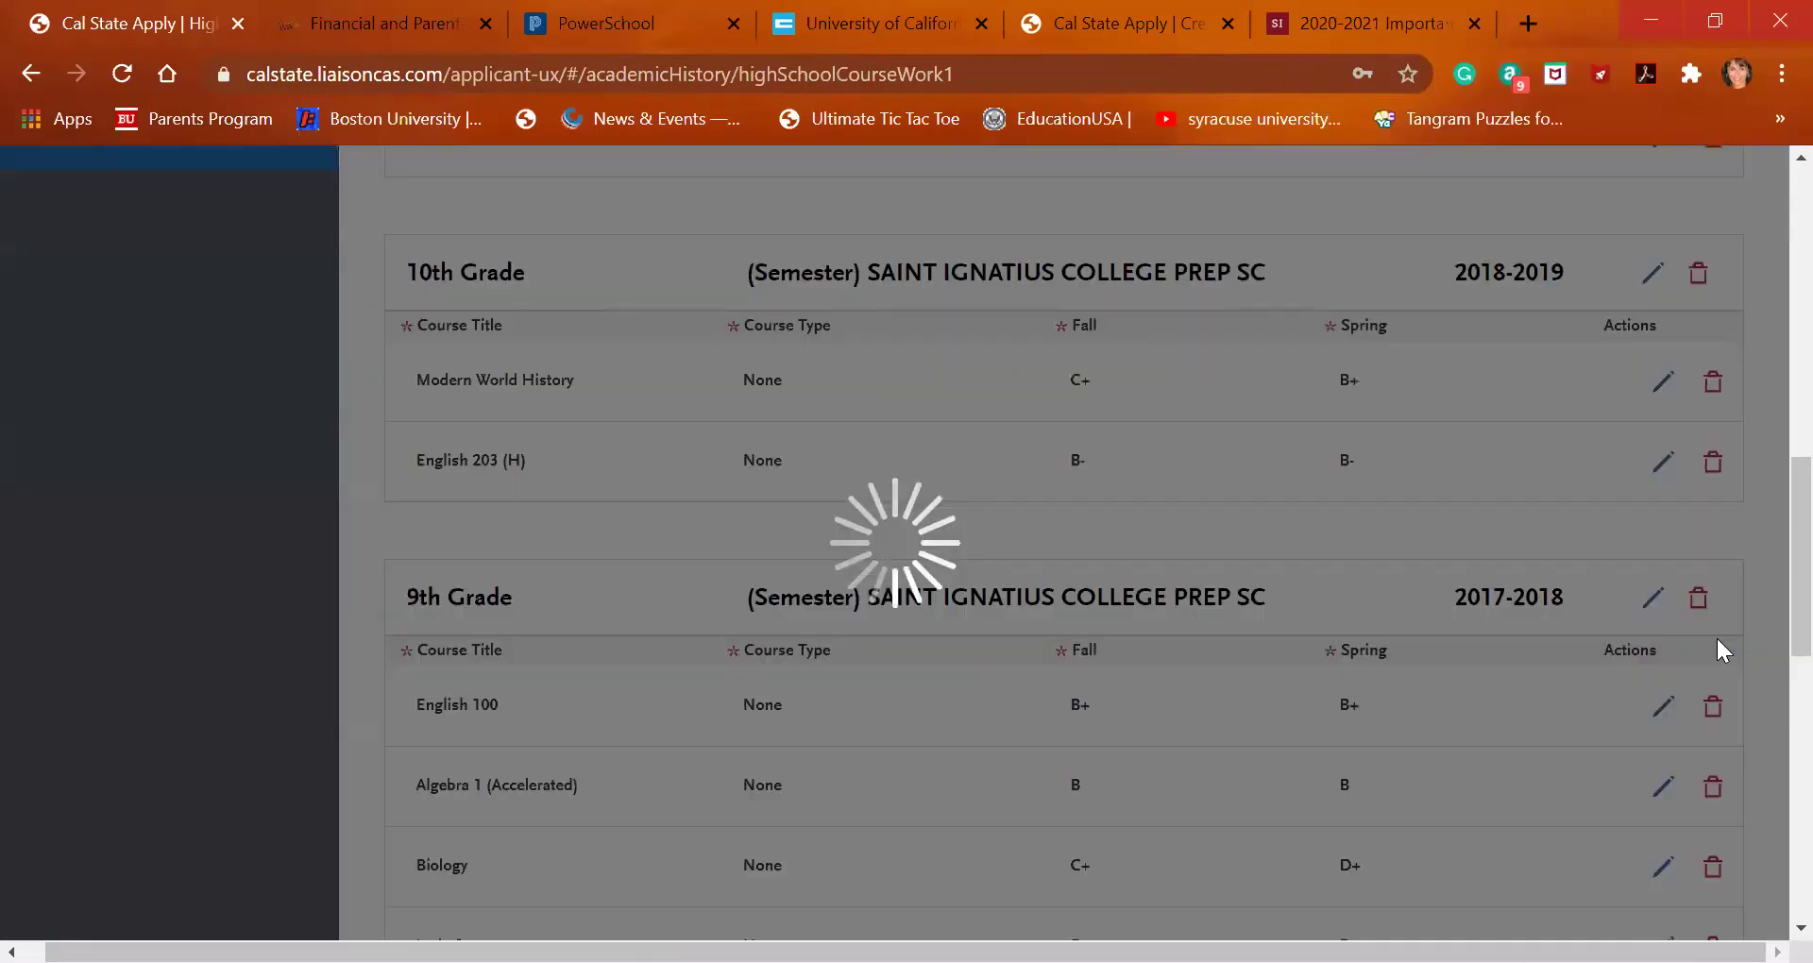
pyautogui.click(524, 706)
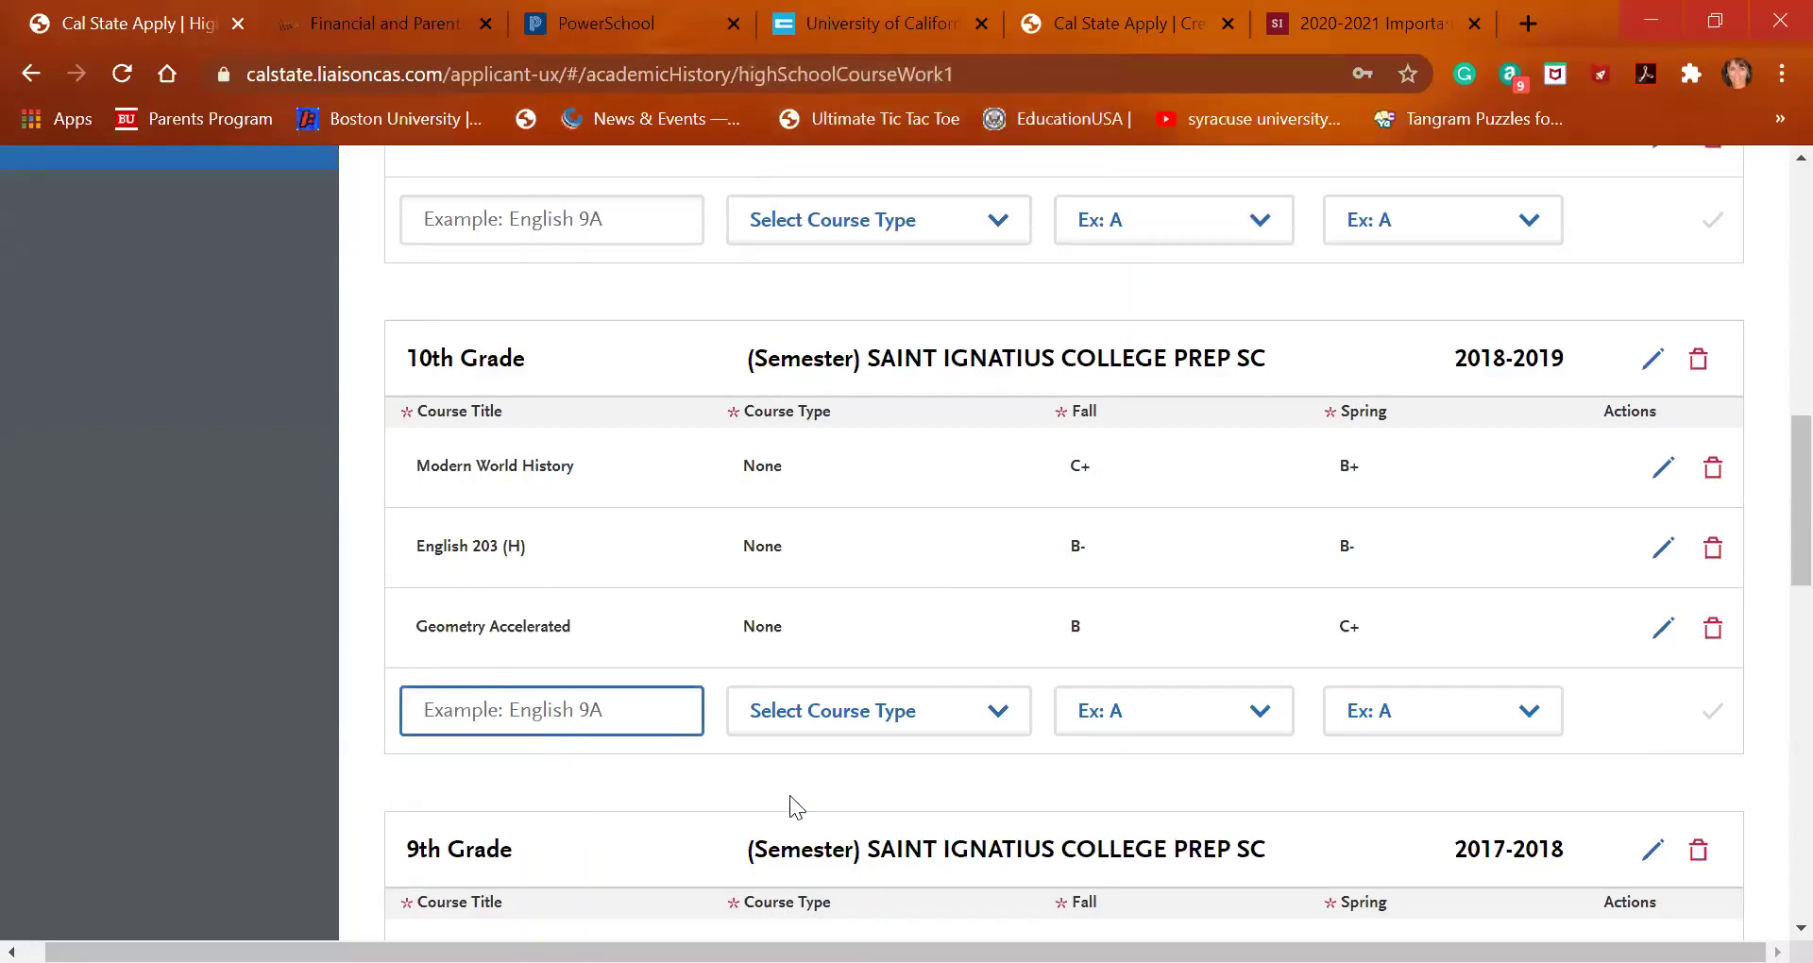
# Add Physics to 10th Grade with B for both Fall and Spring
pyautogui.write('phys')
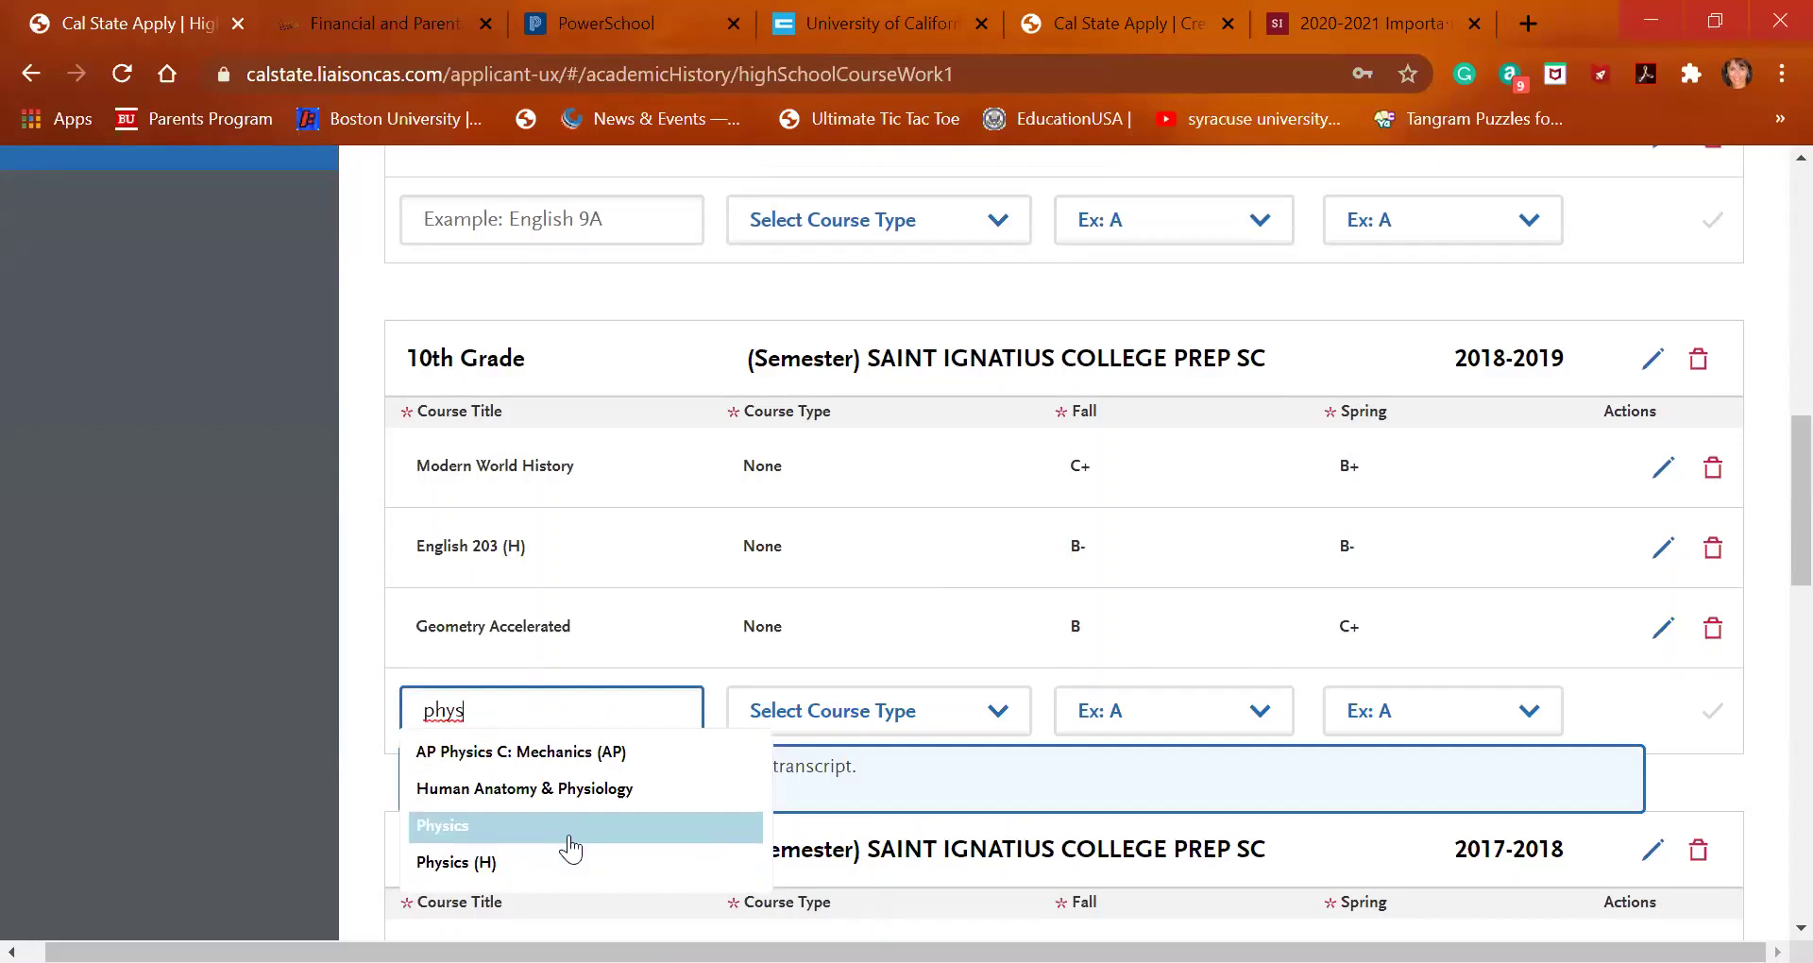
pyautogui.click(571, 827)
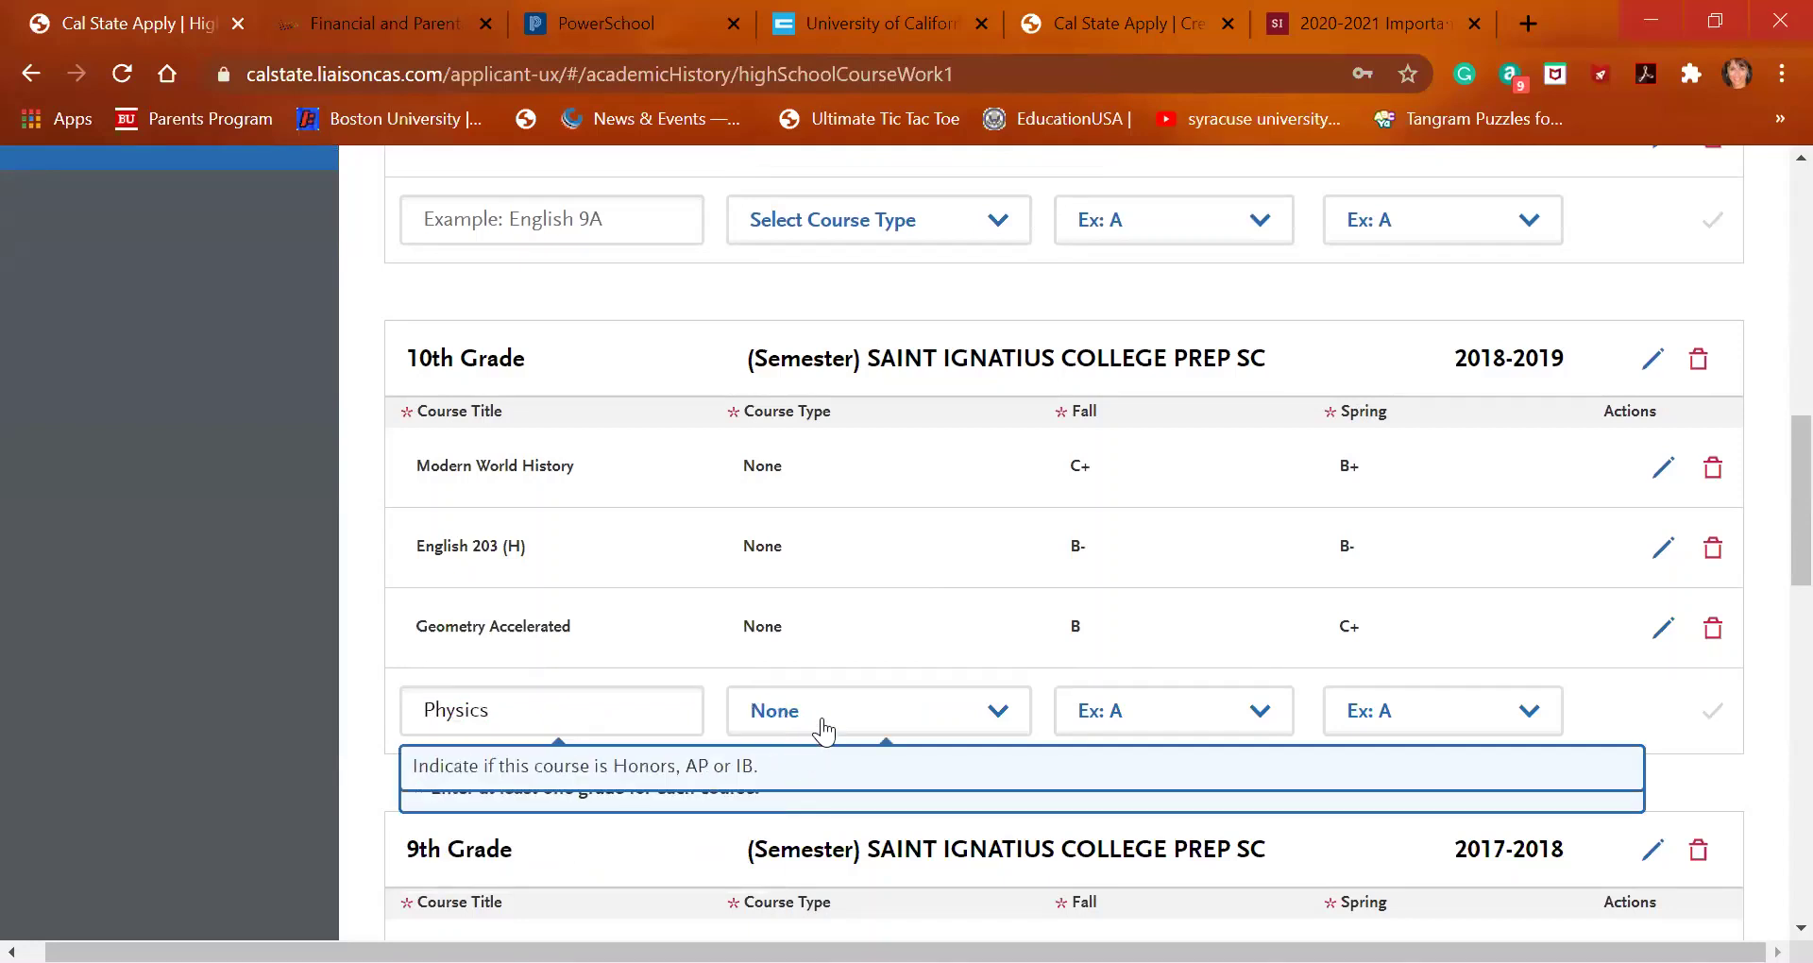
pyautogui.click(824, 727)
pyautogui.click(1217, 710)
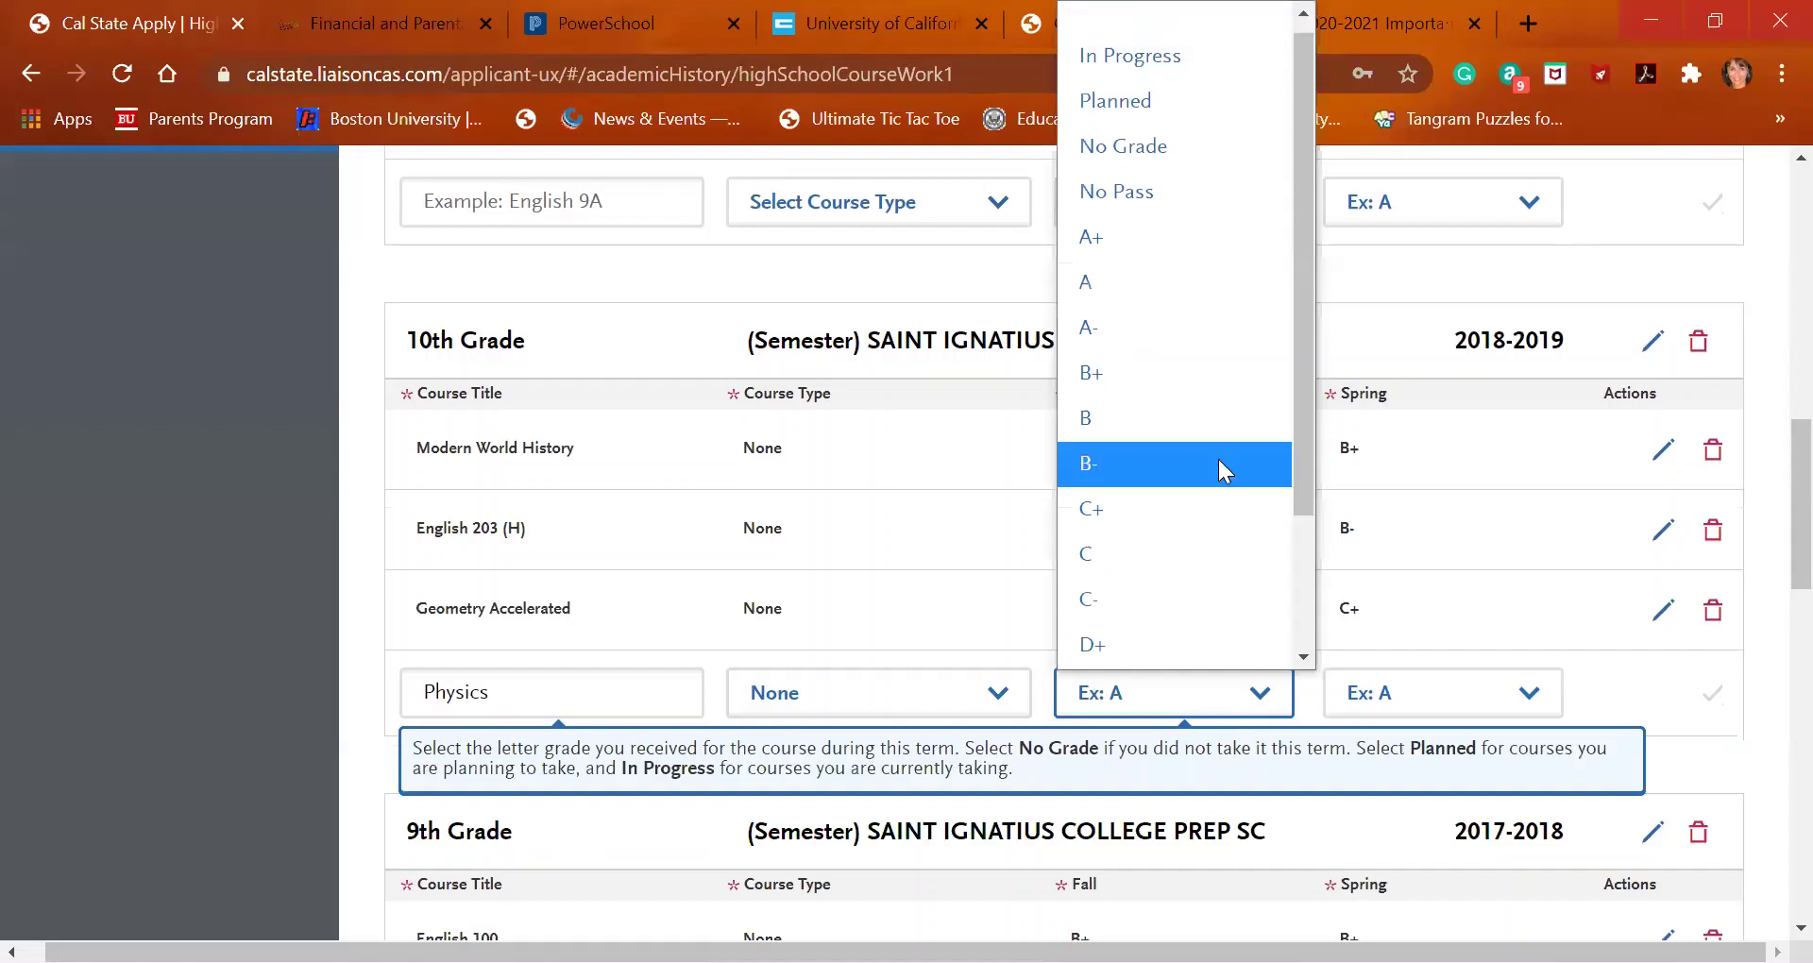
pyautogui.click(1220, 421)
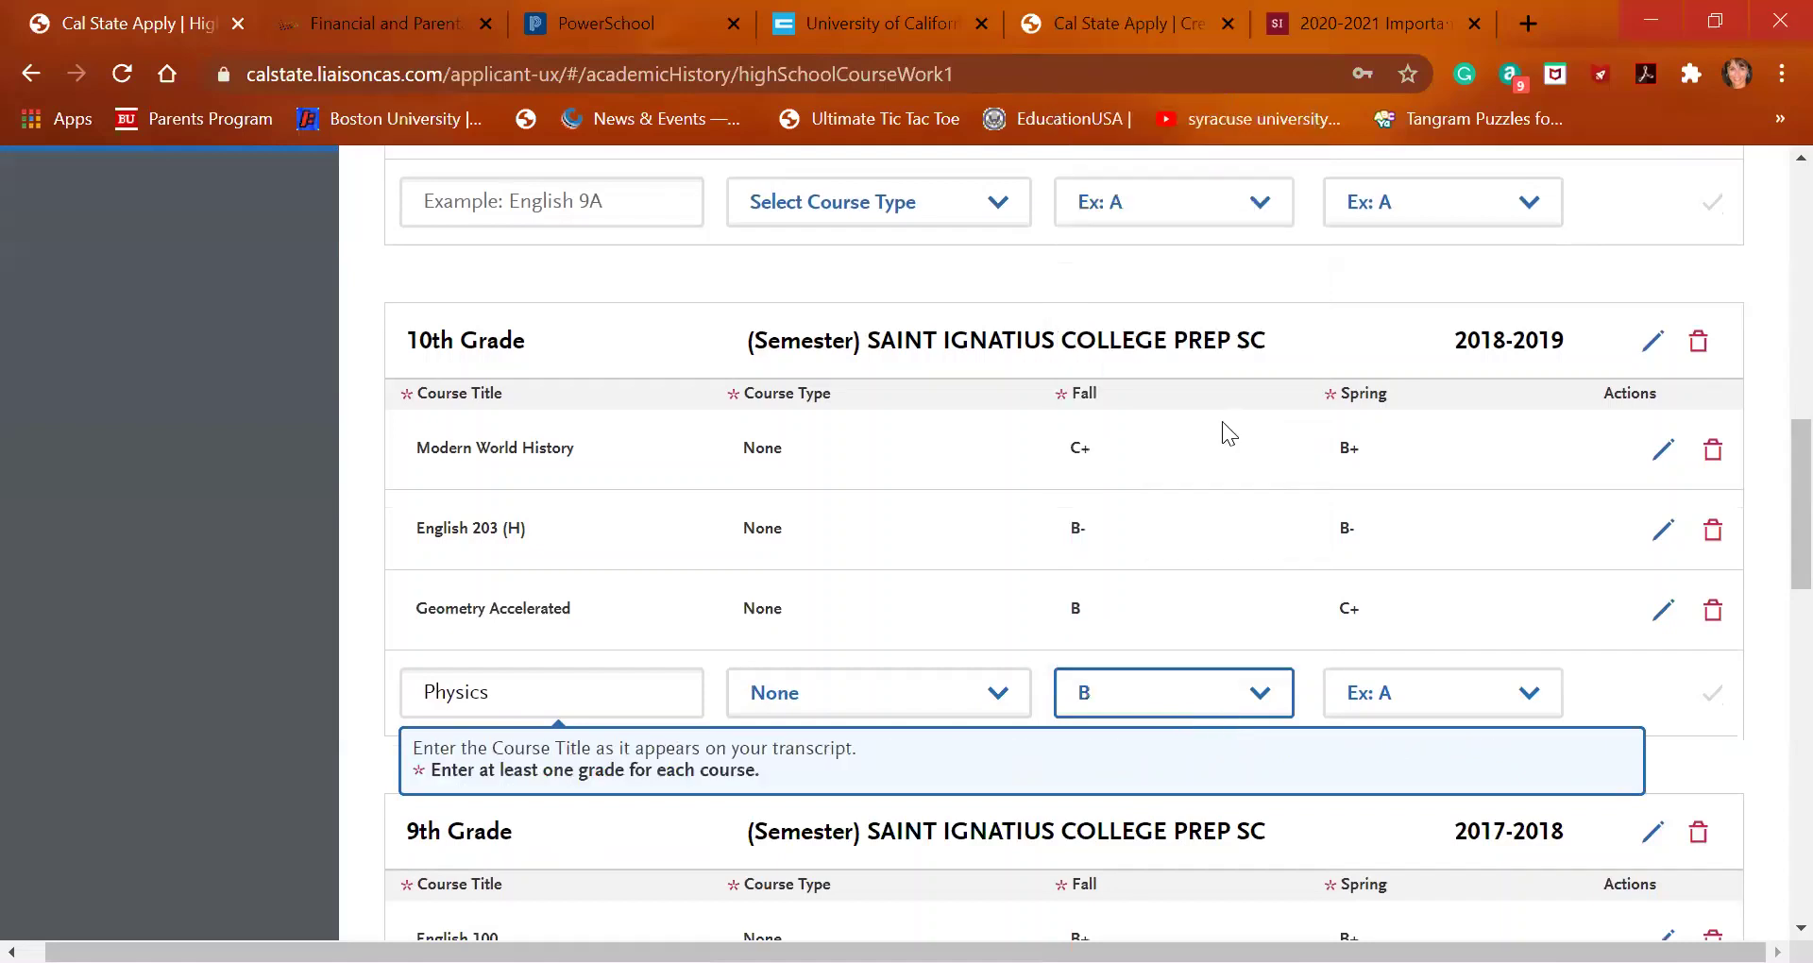
pyautogui.click(1380, 696)
pyautogui.click(1404, 427)
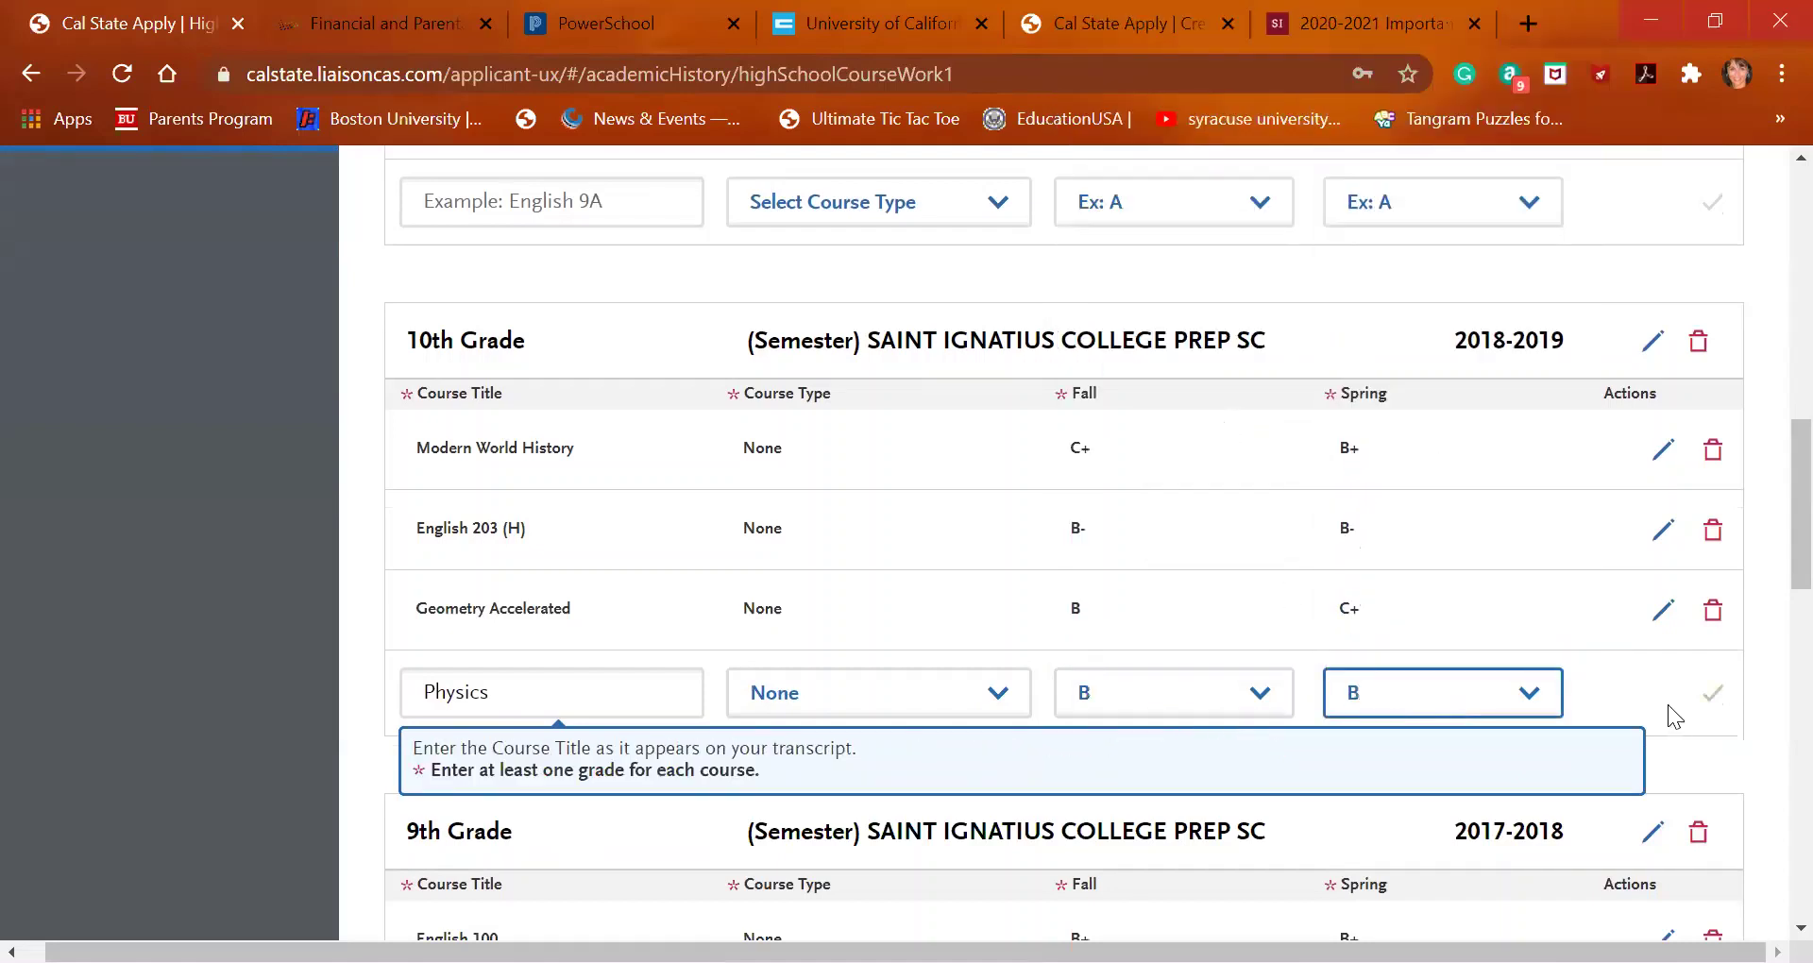
pyautogui.click(1710, 696)
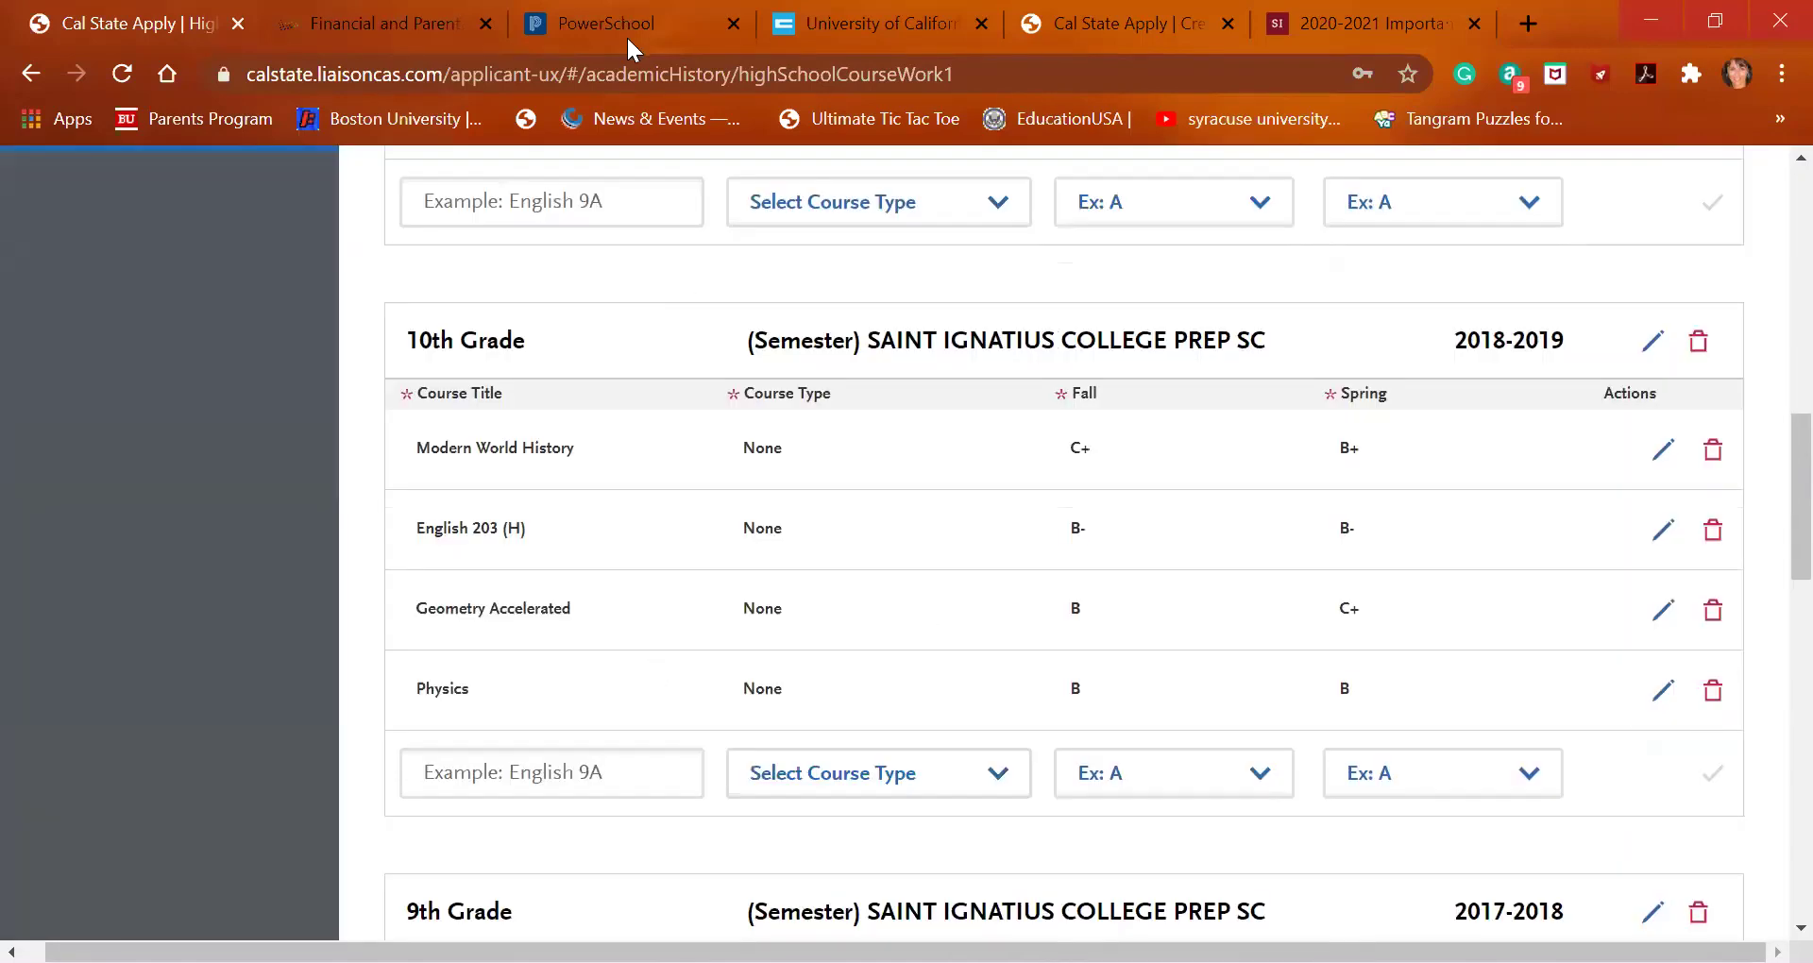
# Add Latin 2 to 10th Grade with Fall B and Spring D+
pyautogui.click(551, 792)
pyautogui.click(556, 782)
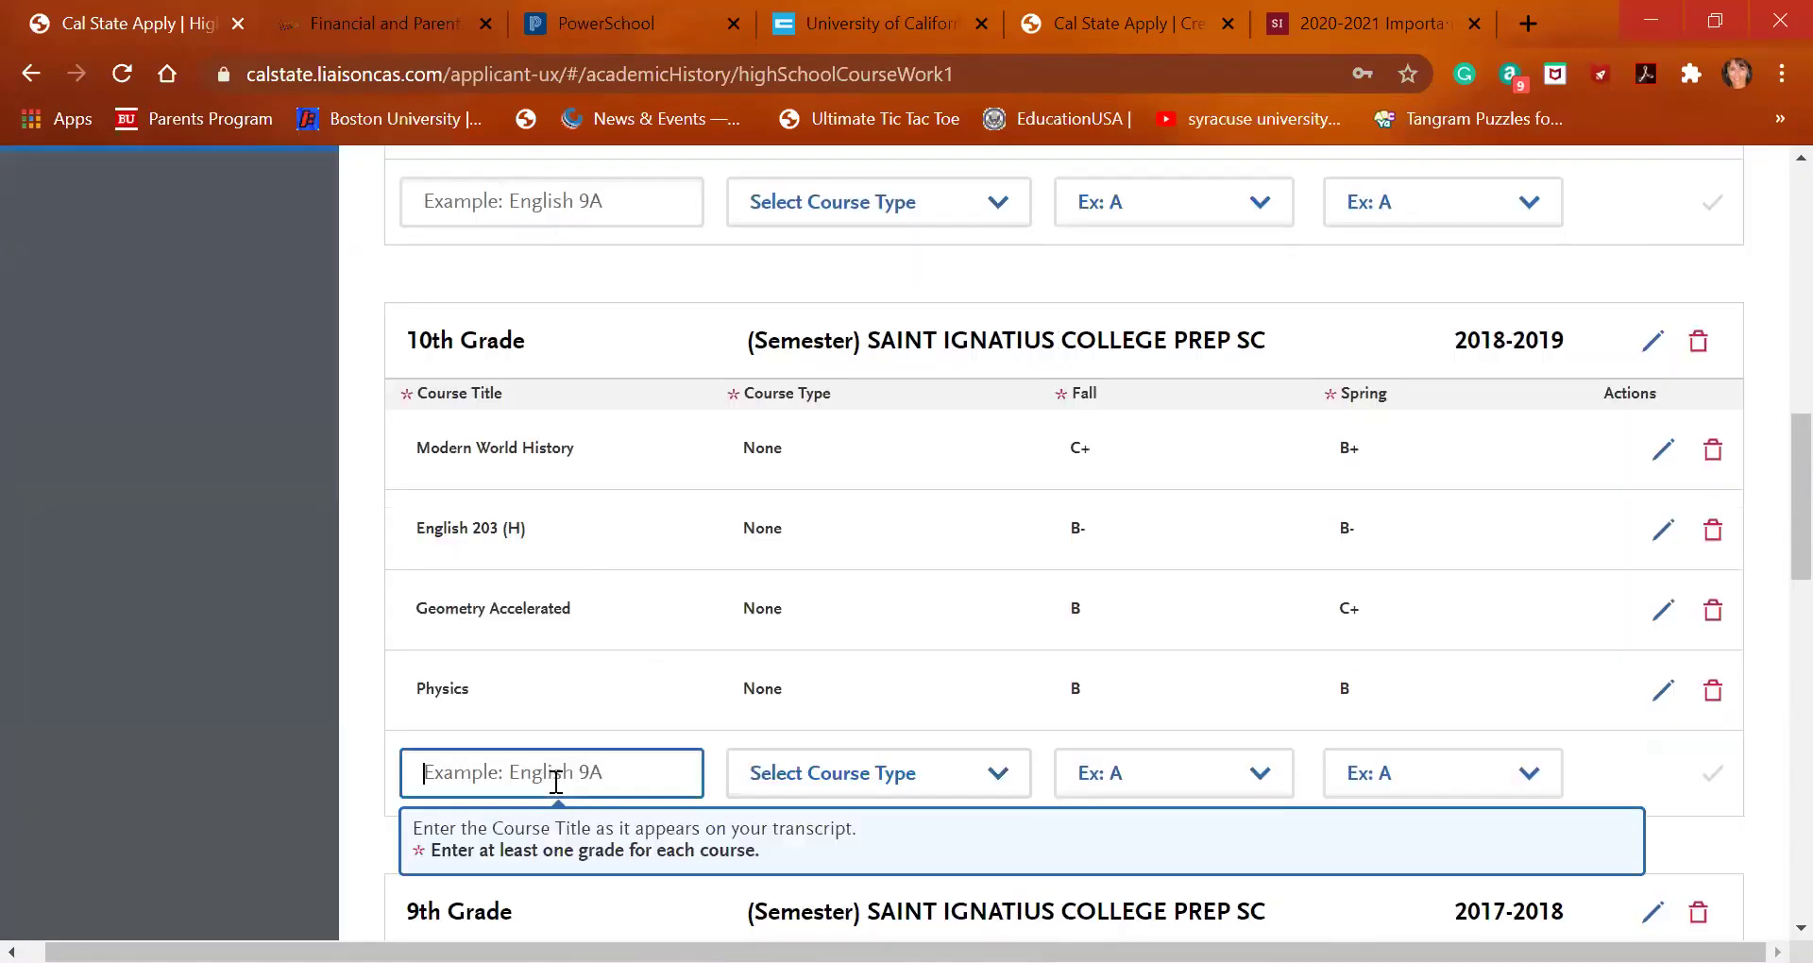
pyautogui.write('latin')
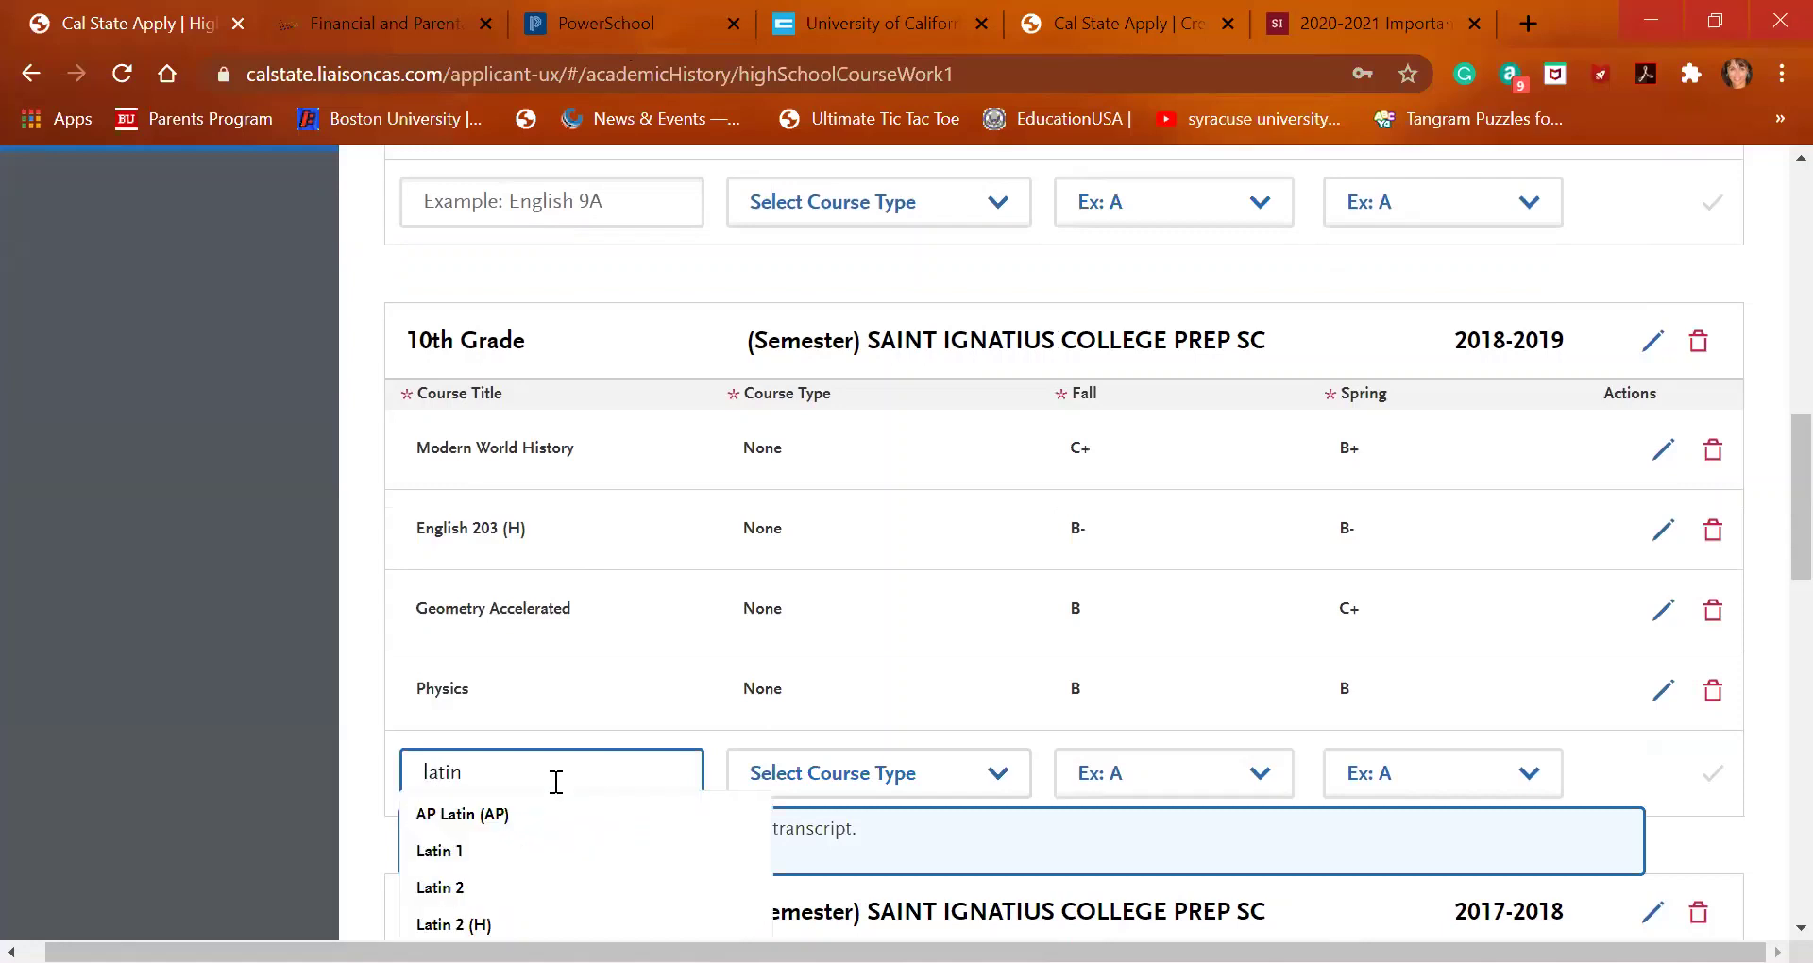
pyautogui.click(531, 890)
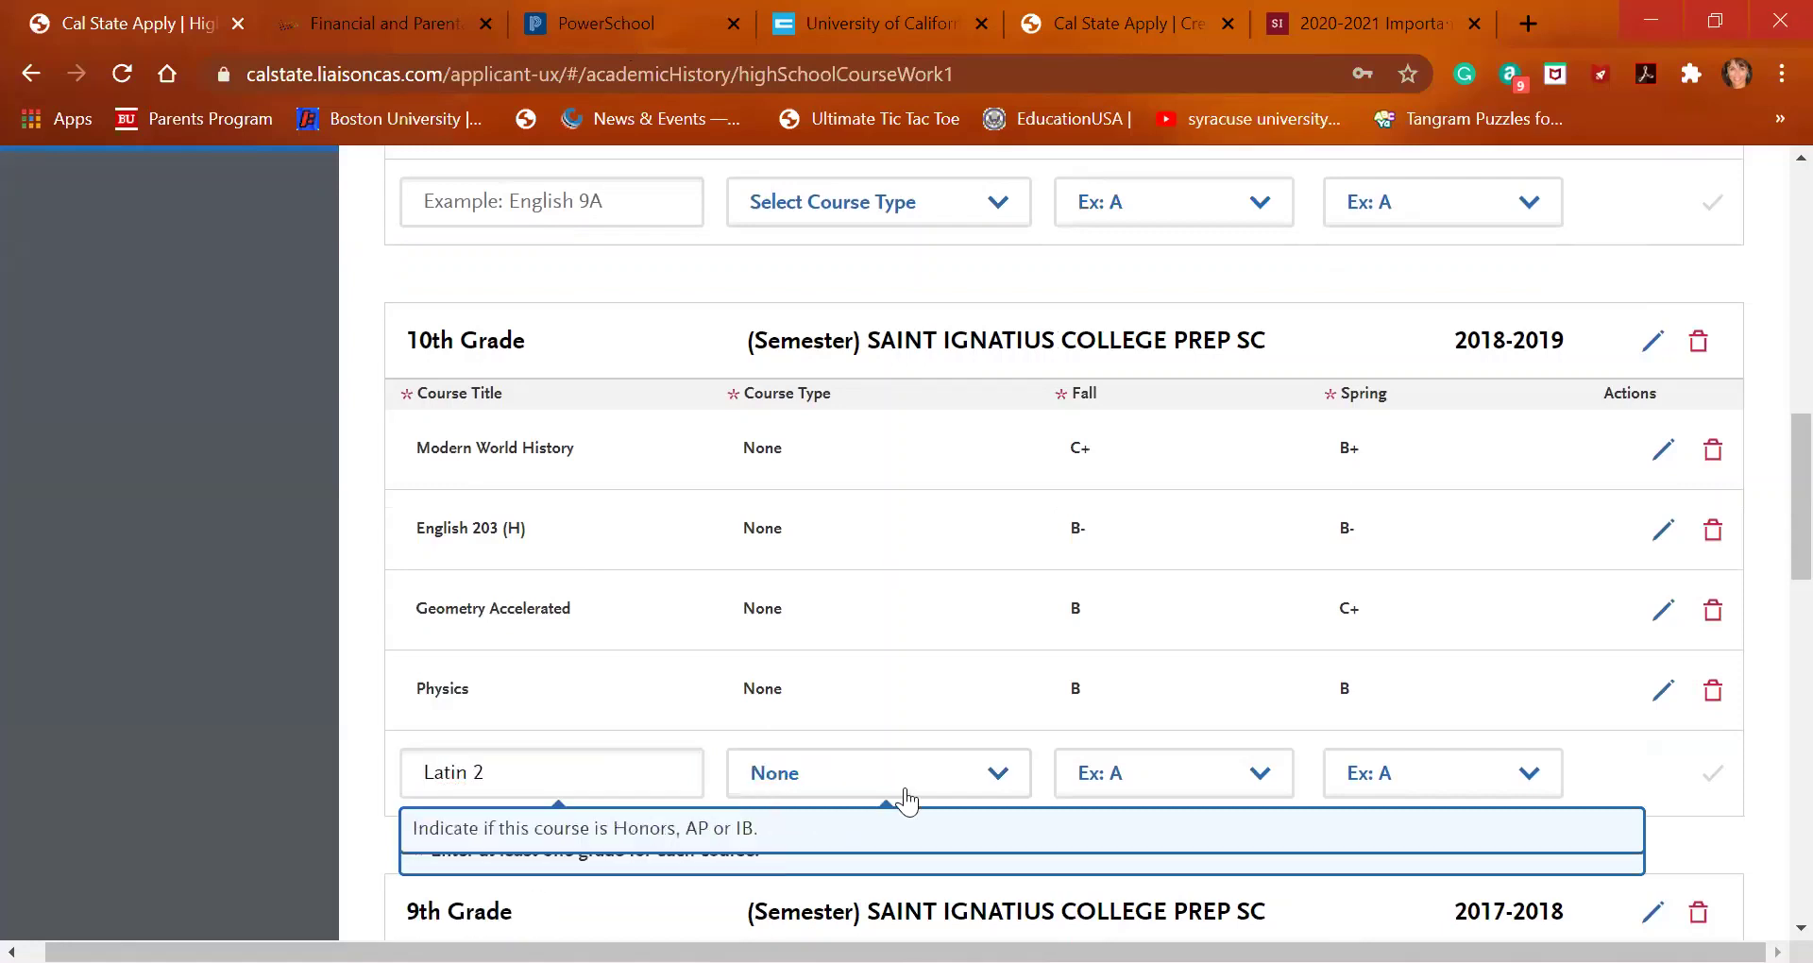
pyautogui.click(1197, 783)
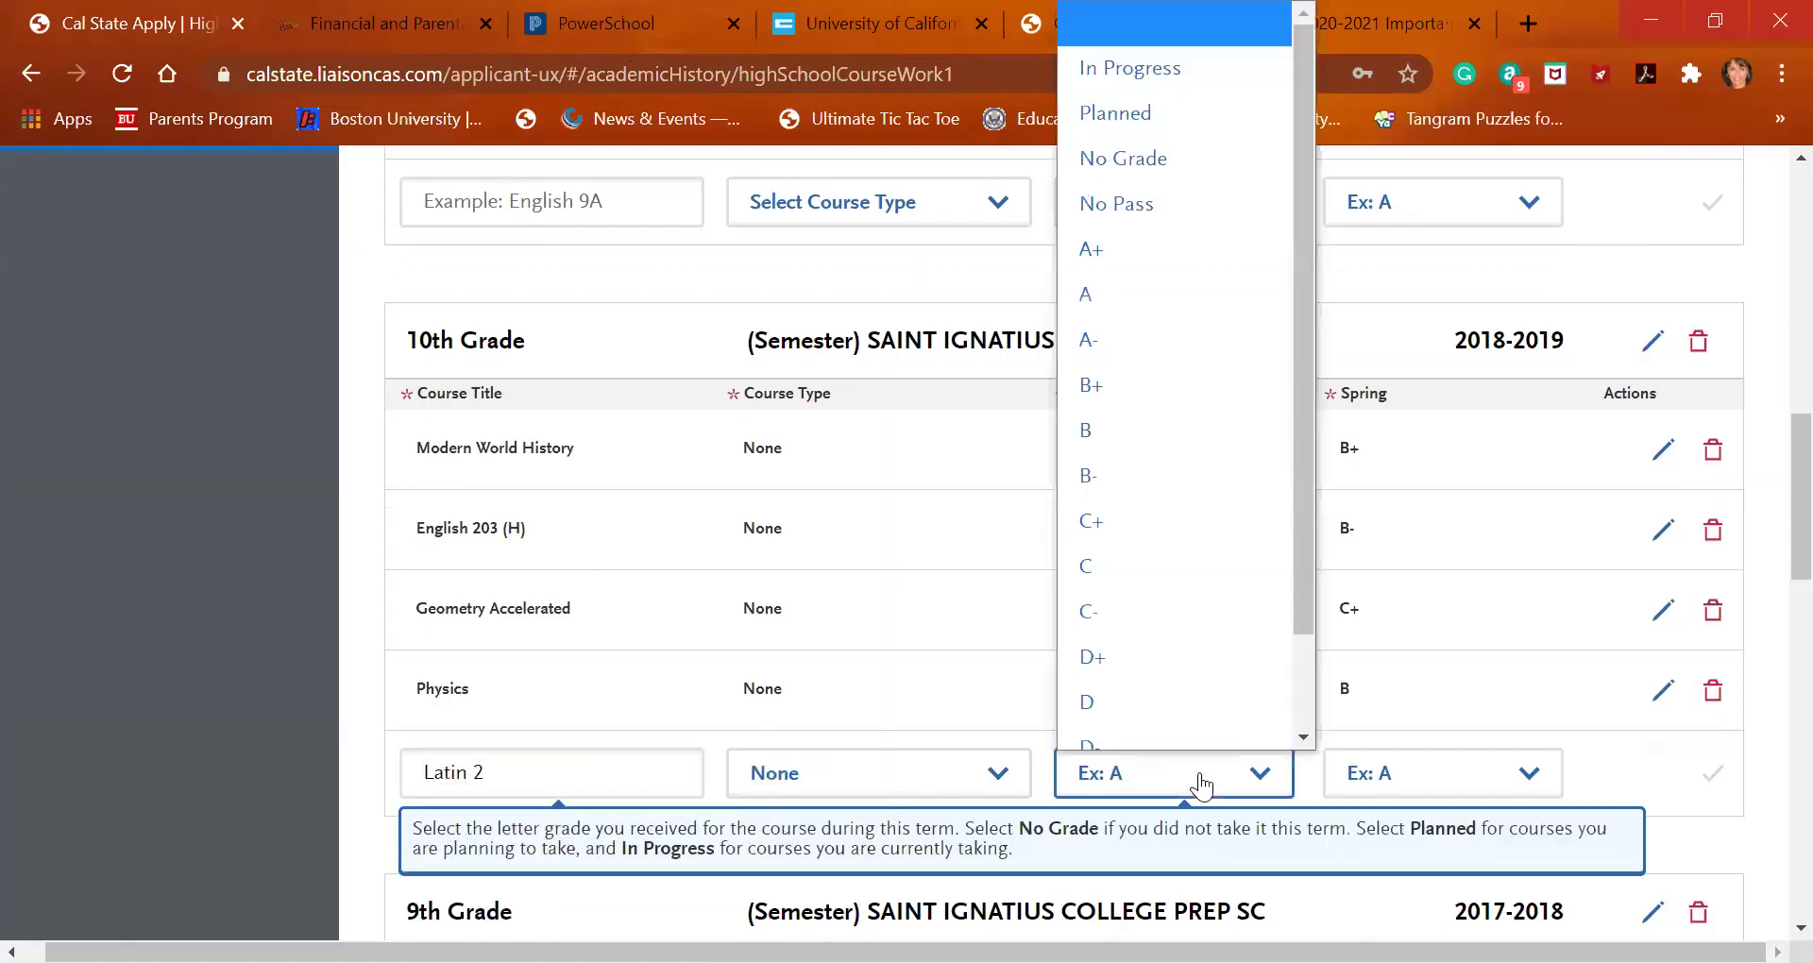
pyautogui.click(1184, 423)
pyautogui.click(1464, 776)
pyautogui.scroll(-1, 1456, 529)
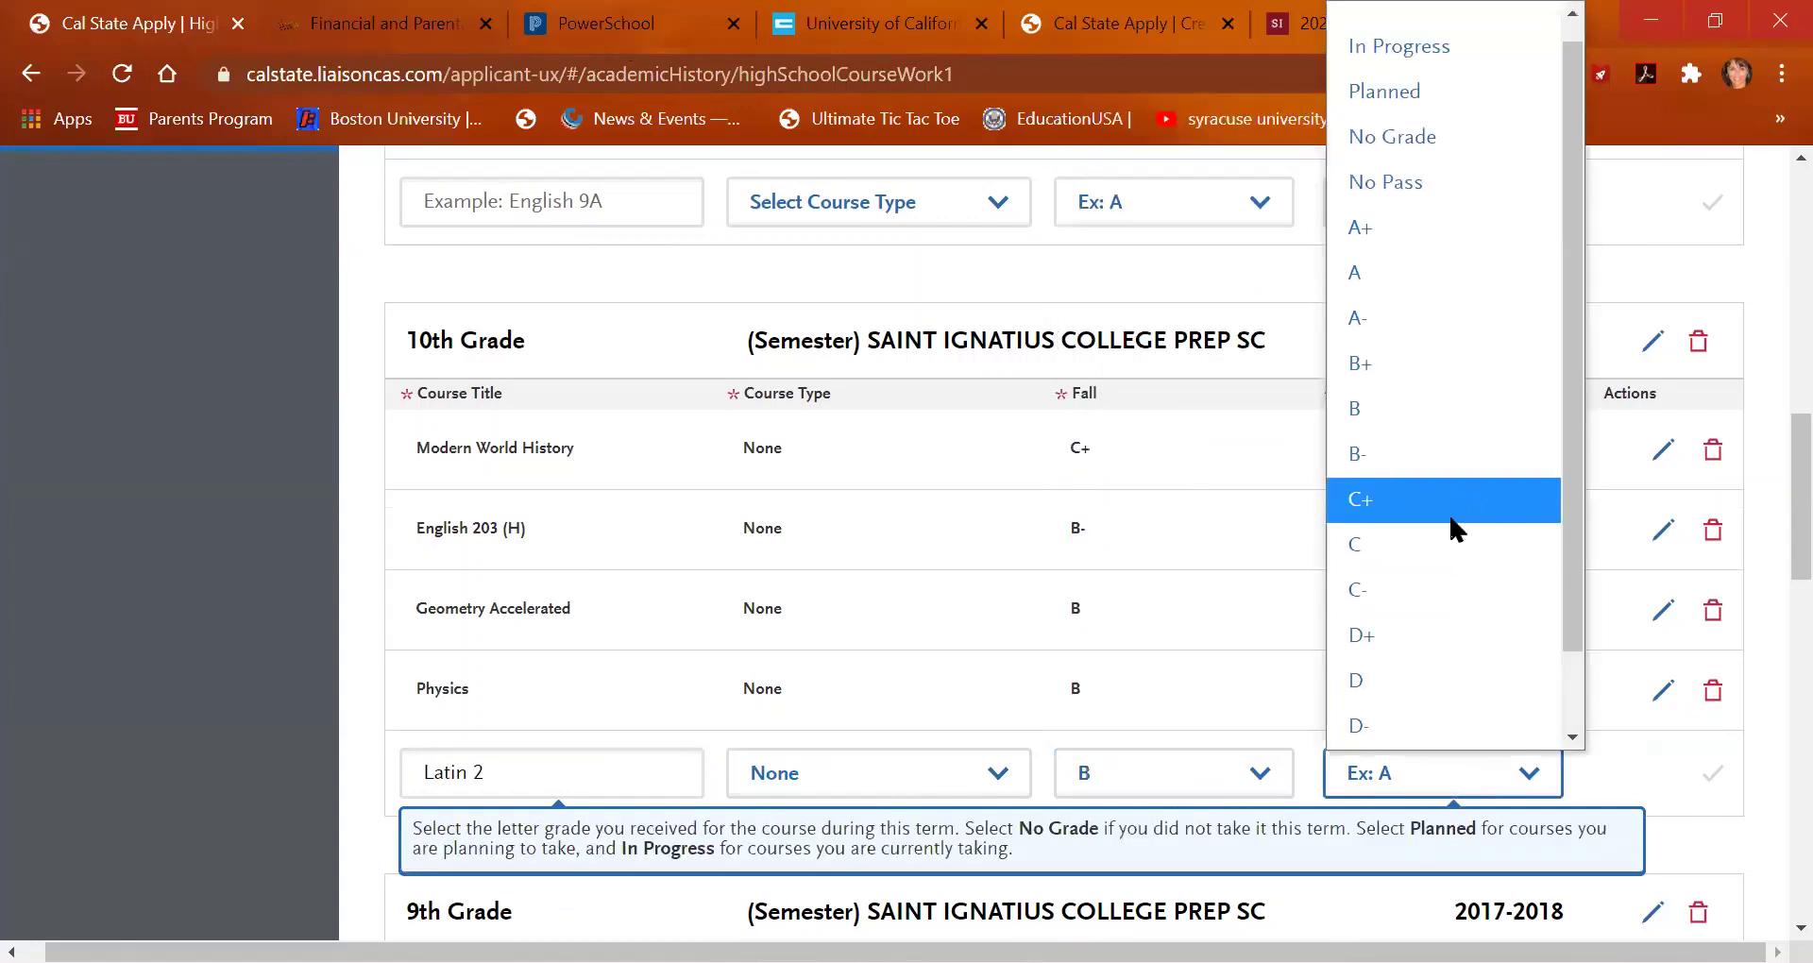
pyautogui.click(1426, 635)
pyautogui.click(1700, 772)
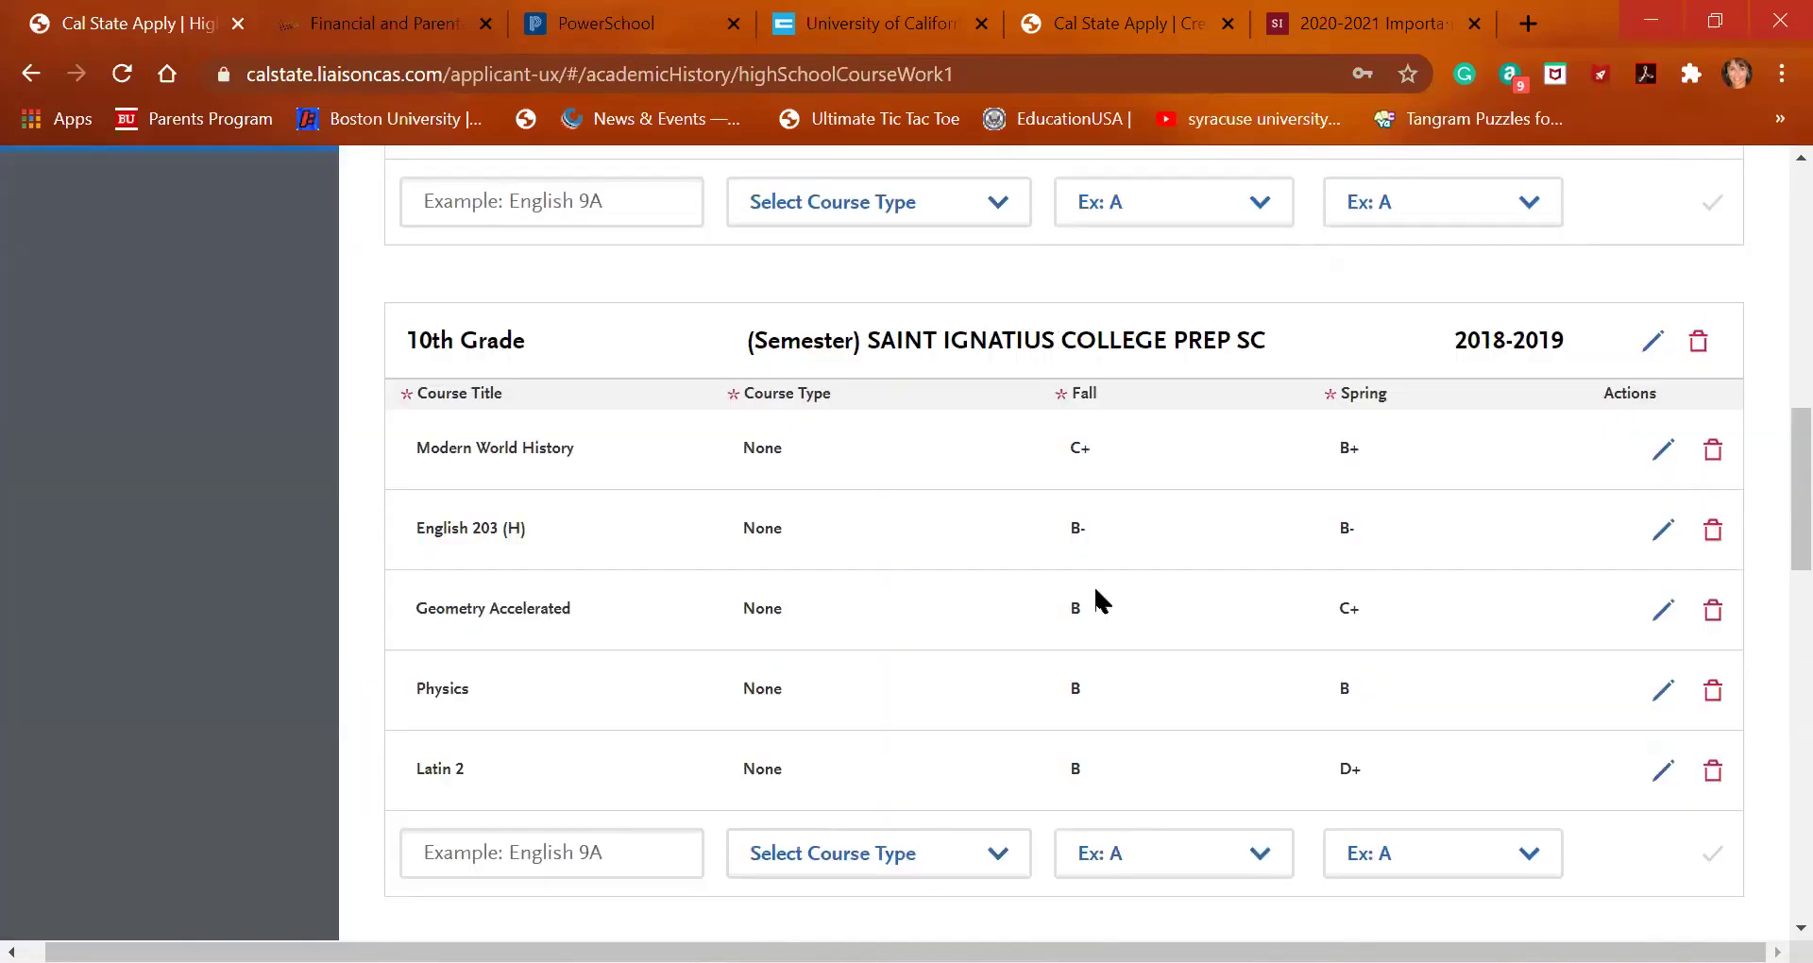
pyautogui.click(561, 867)
# In the UC A-G list, open the Drama: Advanced Theater Workshop and Dance Workshop C details
pyautogui.click(869, 19)
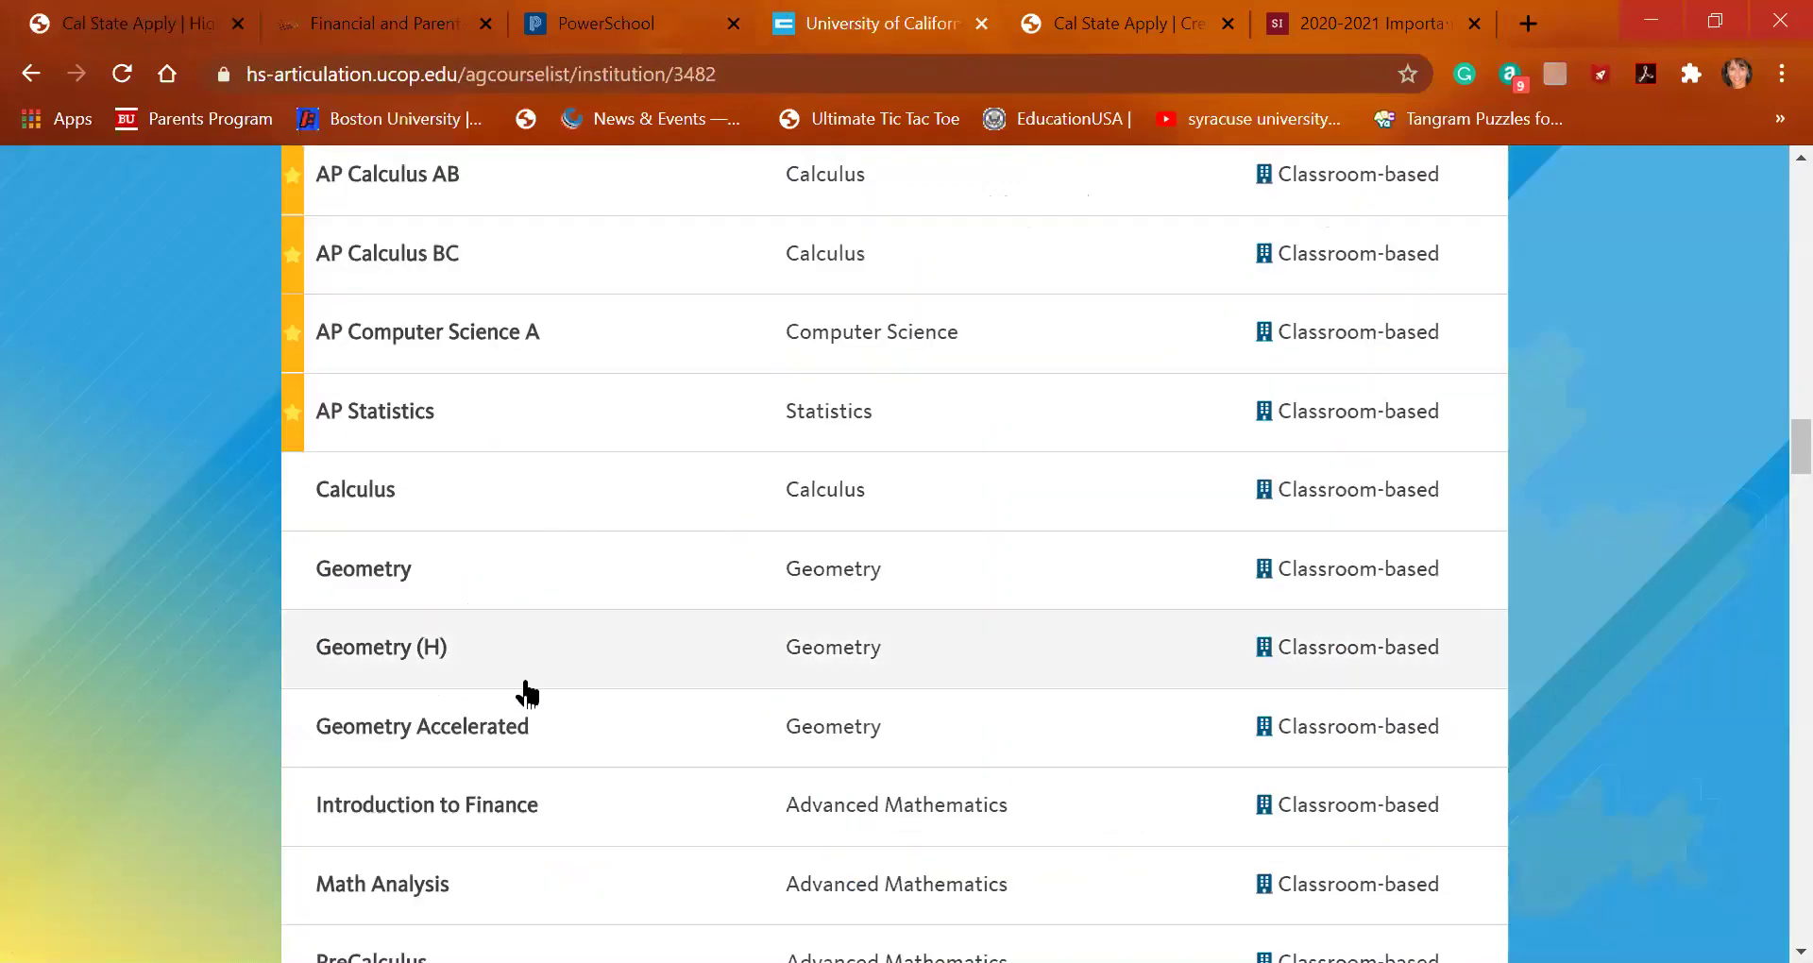
pyautogui.scroll(-6, 526, 692)
pyautogui.scroll(-8, 526, 690)
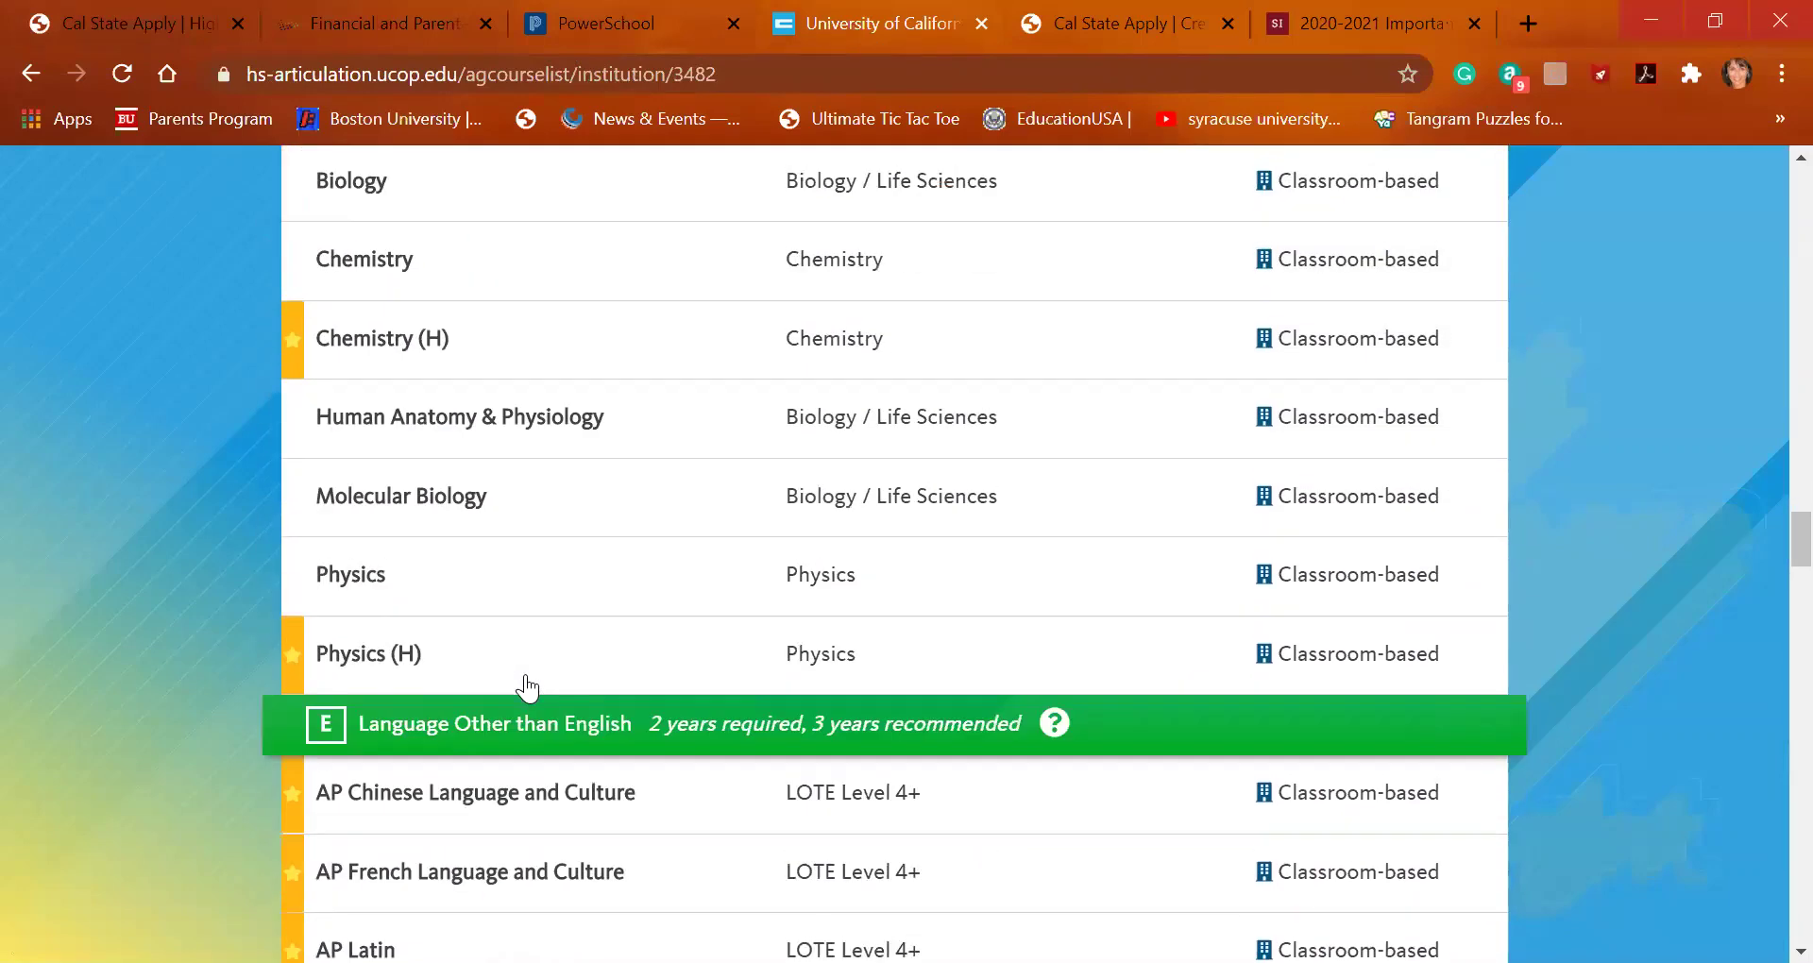
pyautogui.scroll(-3, 526, 690)
pyautogui.scroll(-12, 526, 690)
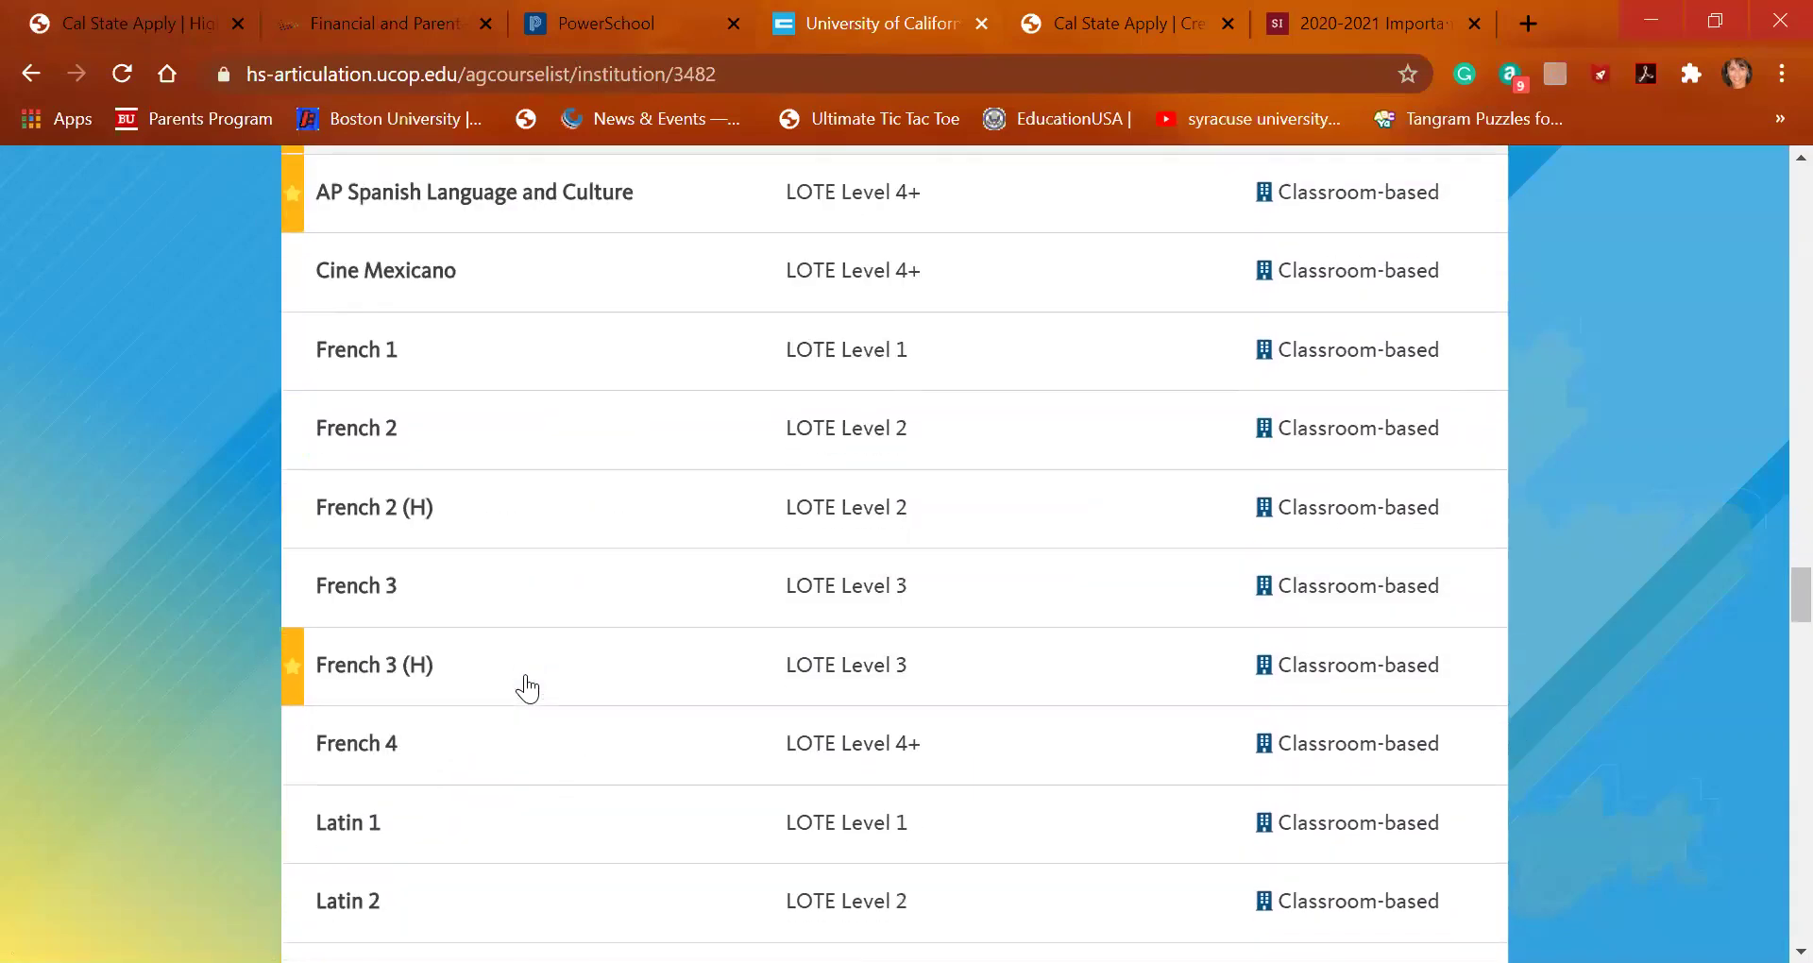
pyautogui.scroll(-10, 527, 689)
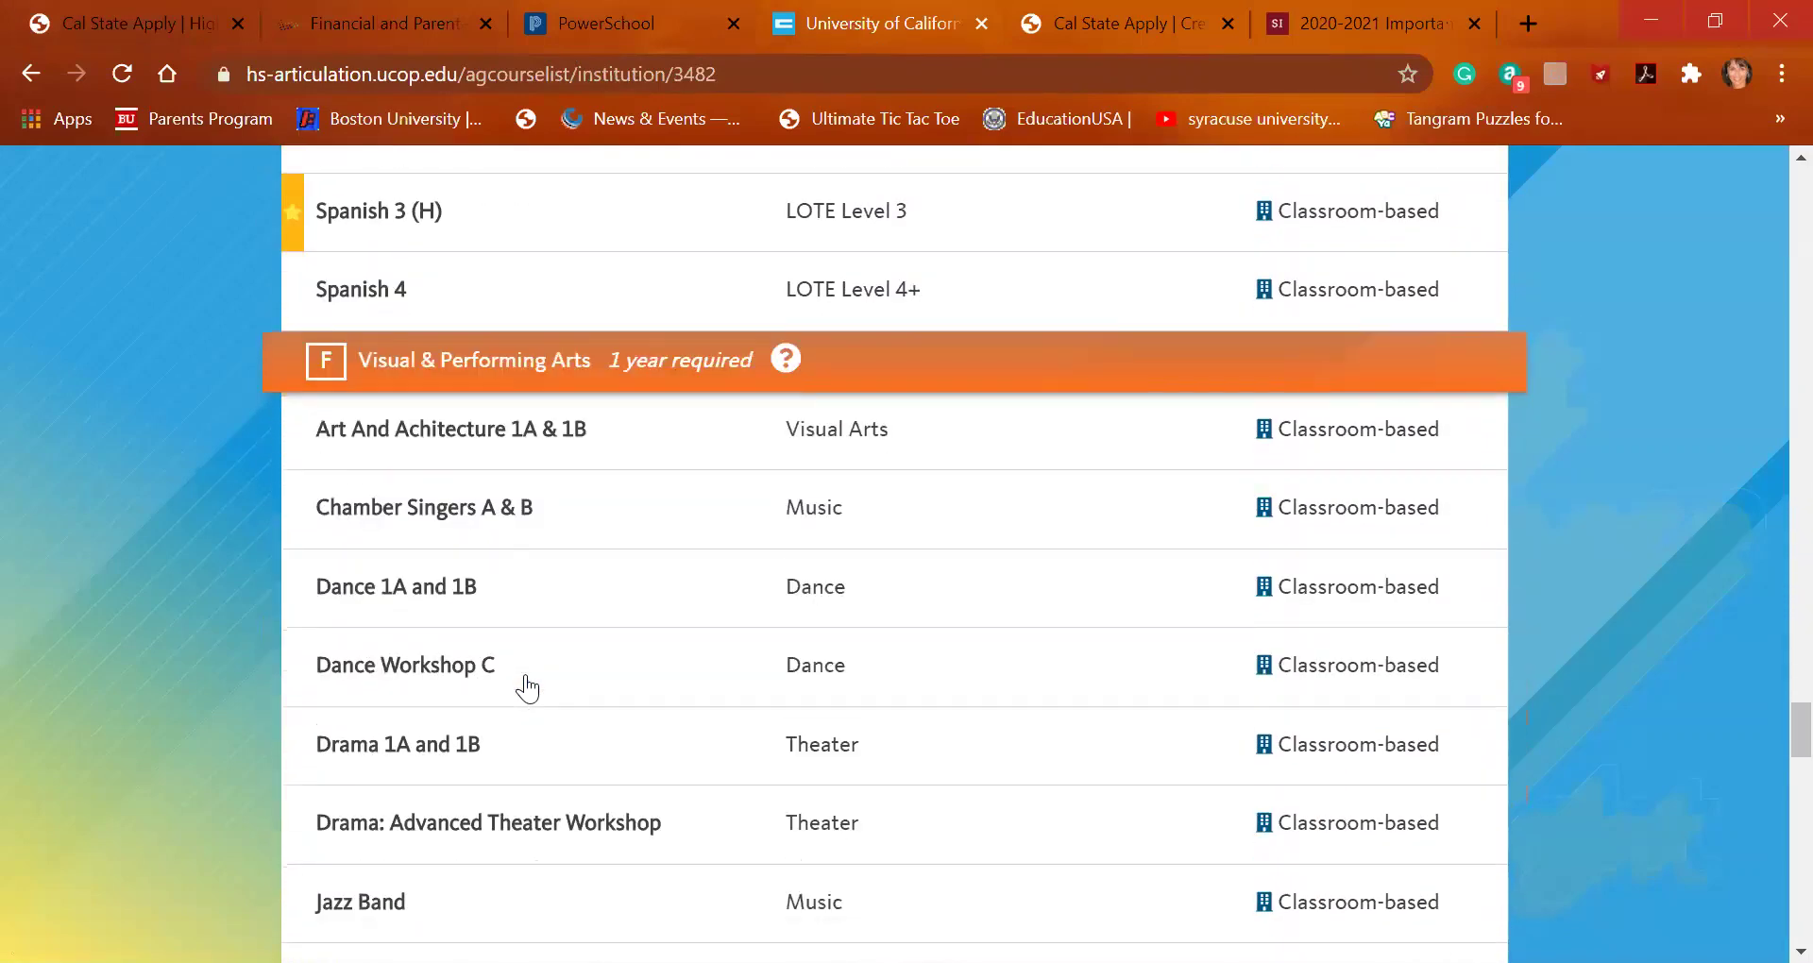
pyautogui.scroll(-3, 526, 690)
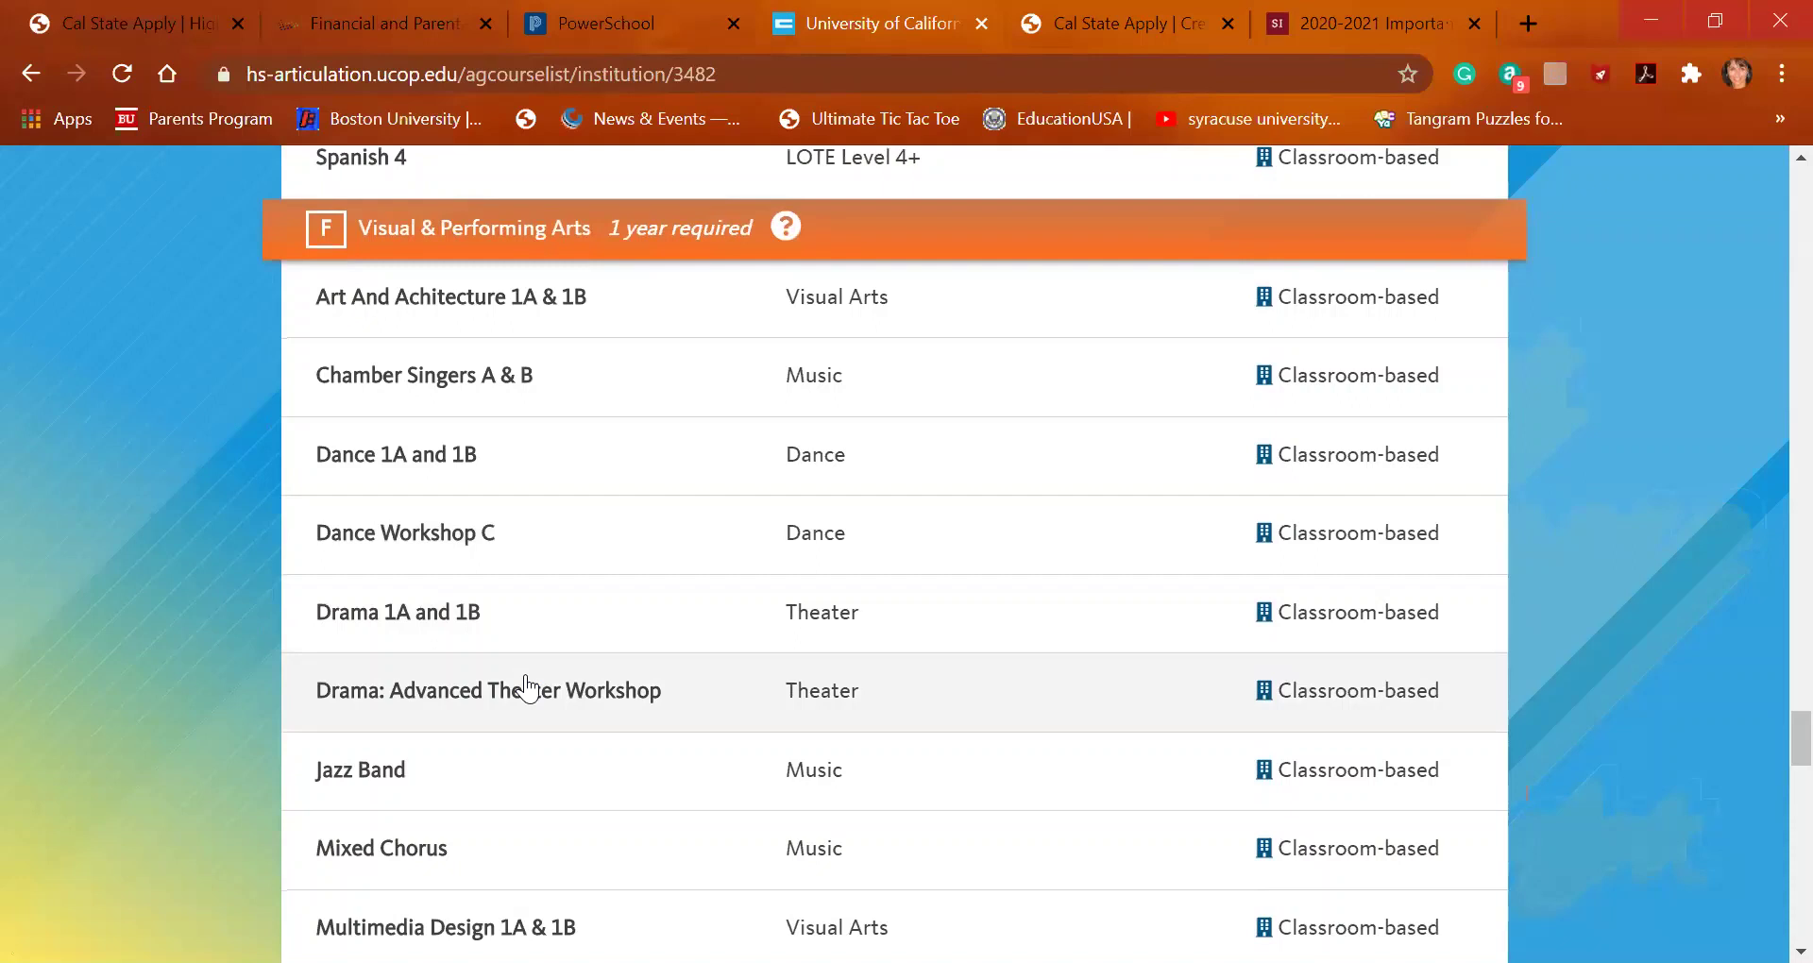
pyautogui.moveTo(529, 690); pyautogui.dragTo(509, 721)
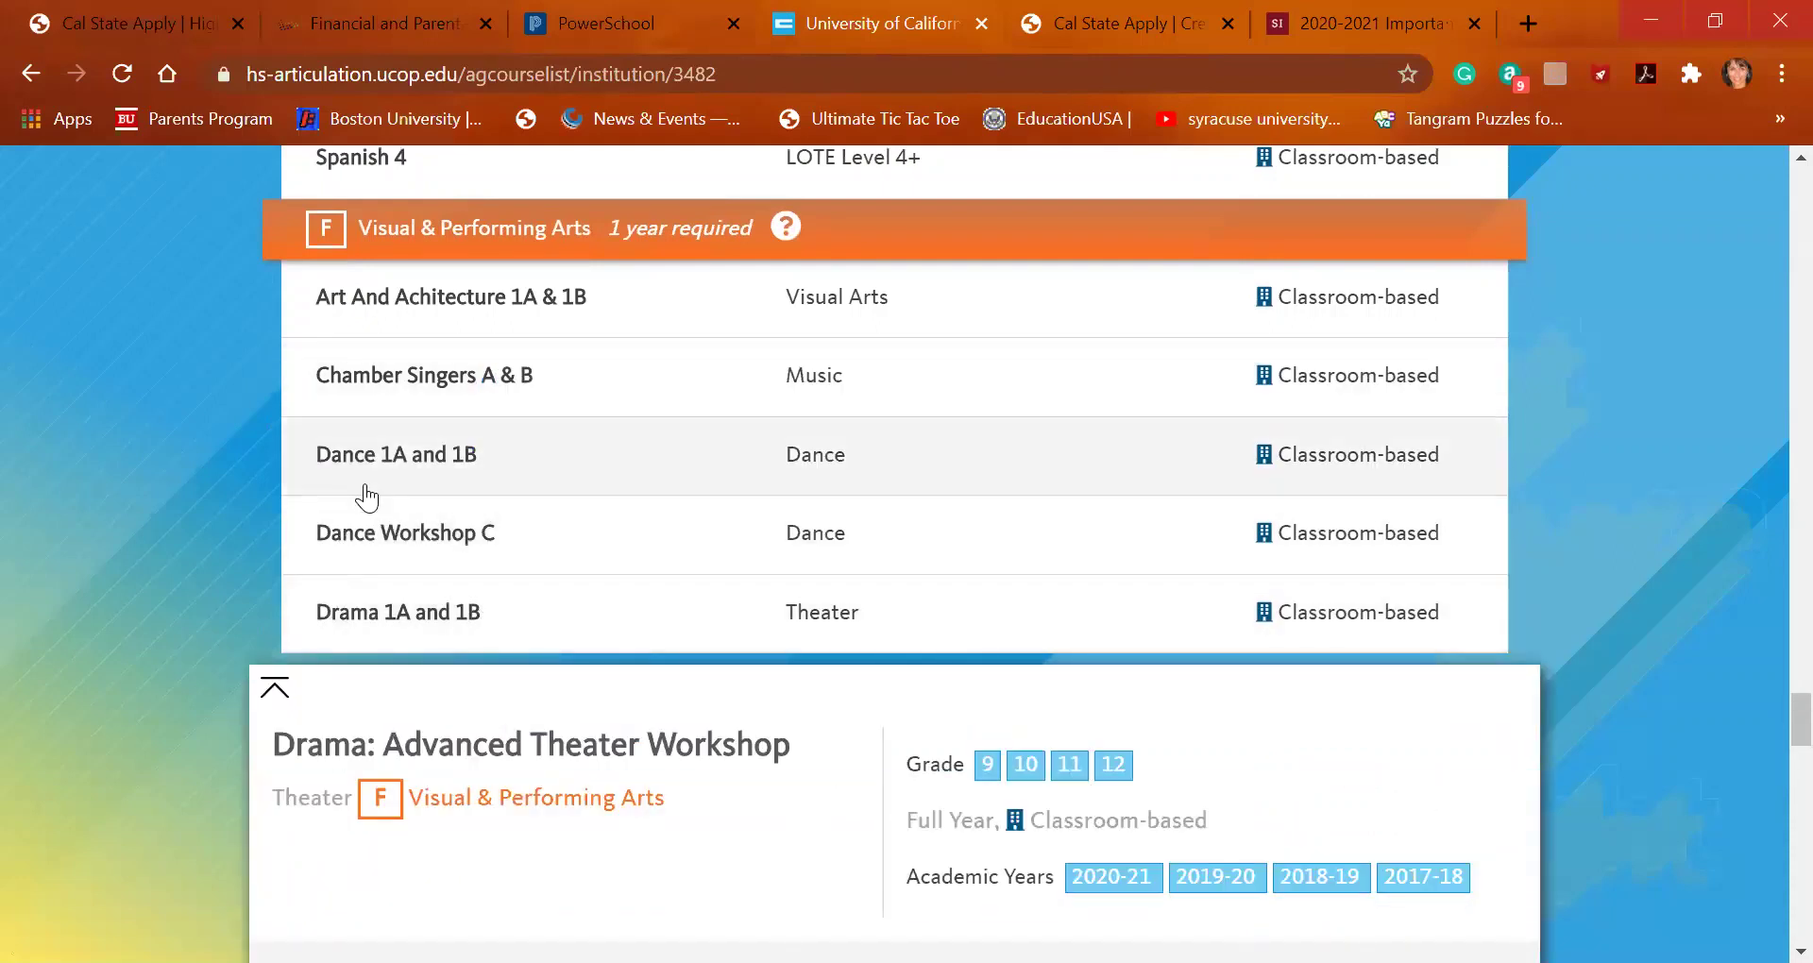
pyautogui.click(361, 540)
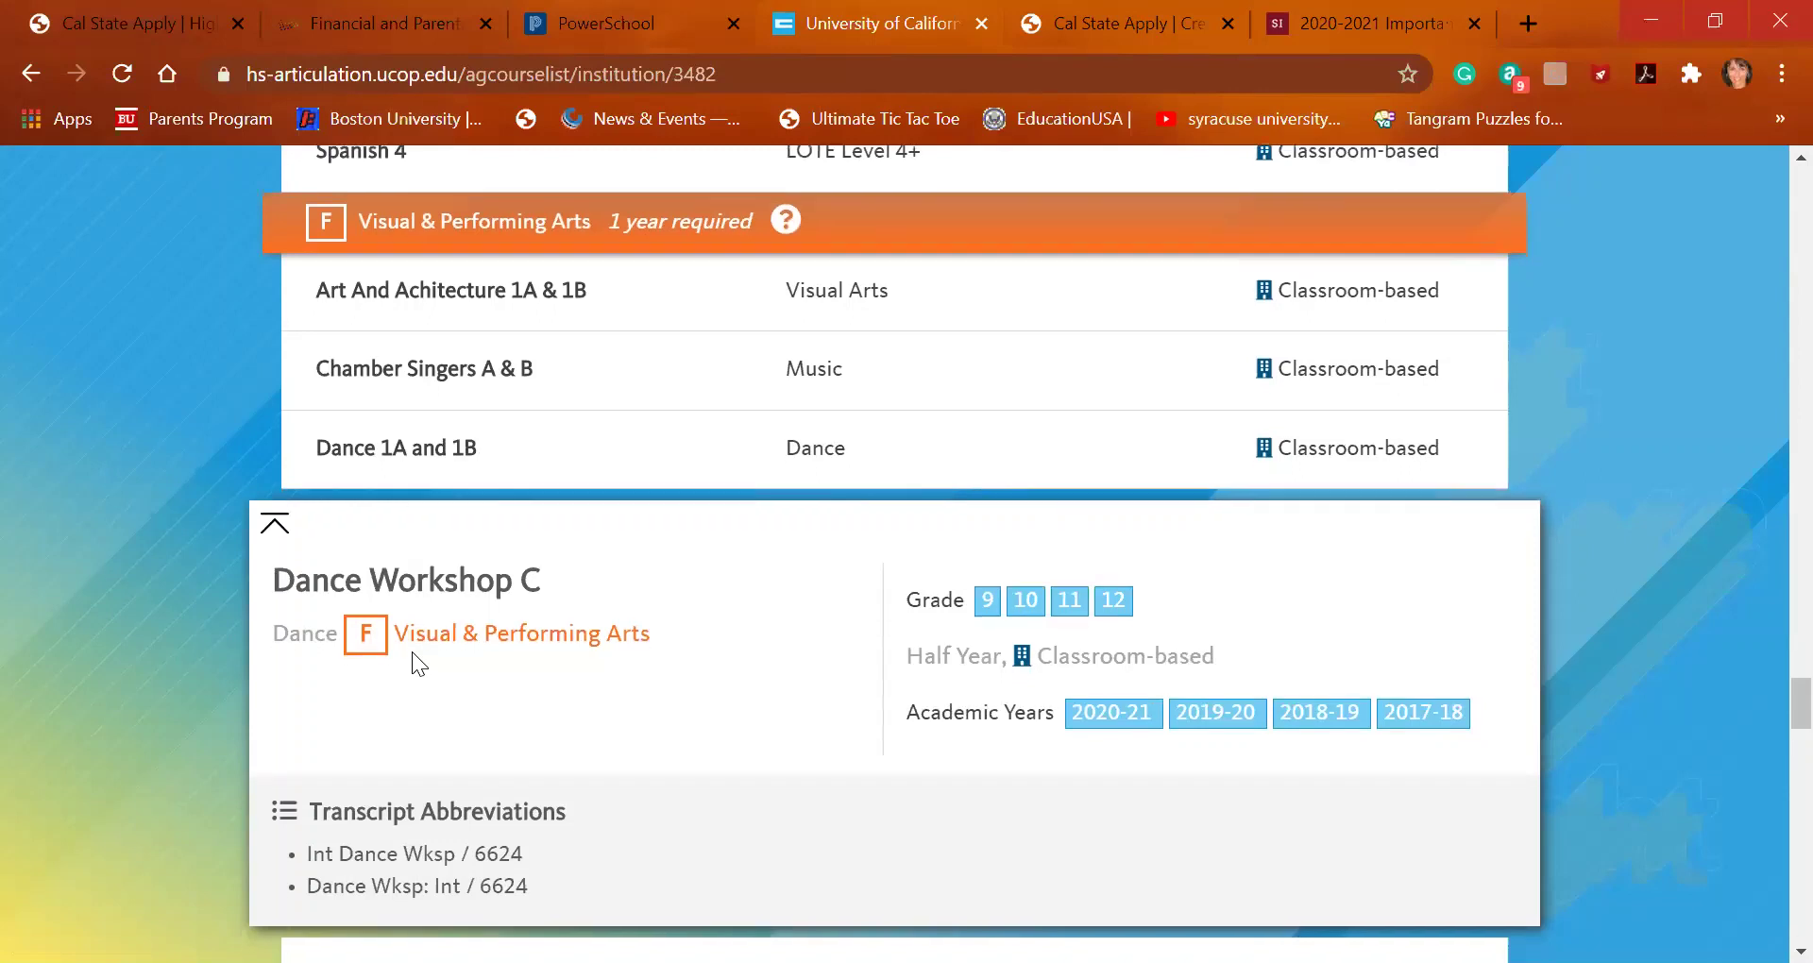
# Open the details for Jazz Band, Mixed Chorus and Studio Art C
pyautogui.scroll(-3, 411, 653)
pyautogui.scroll(-3, 412, 661)
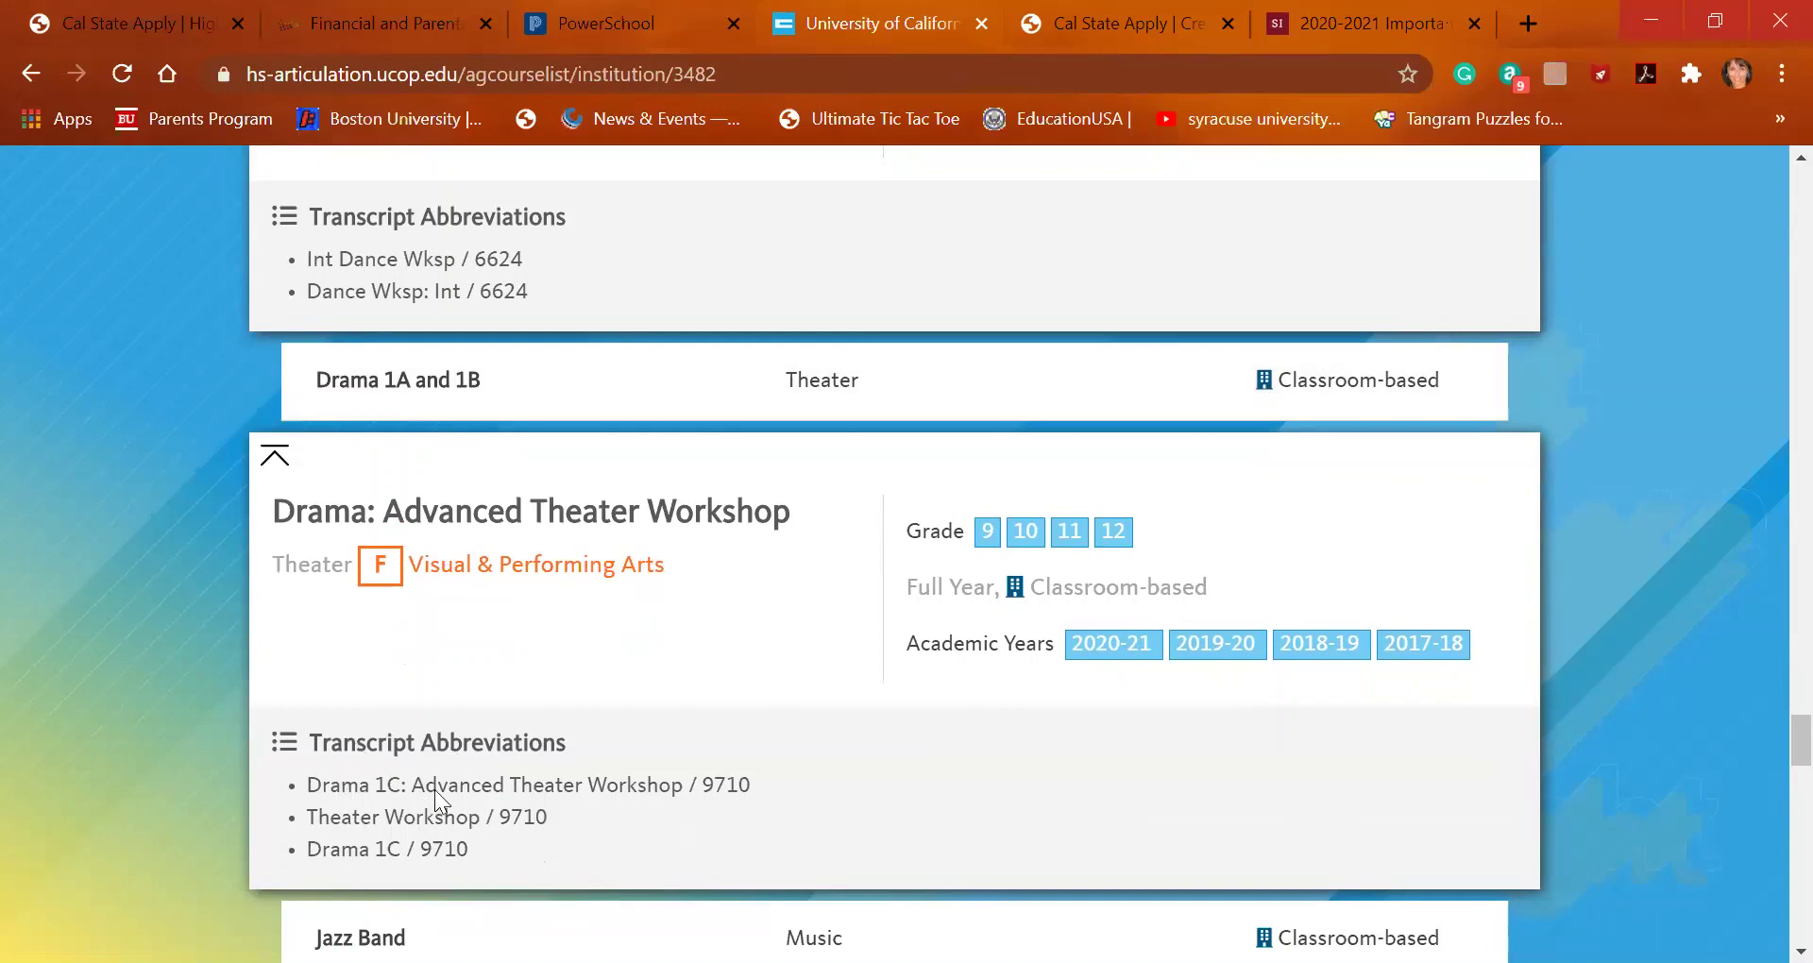
pyautogui.scroll(-2, 448, 784)
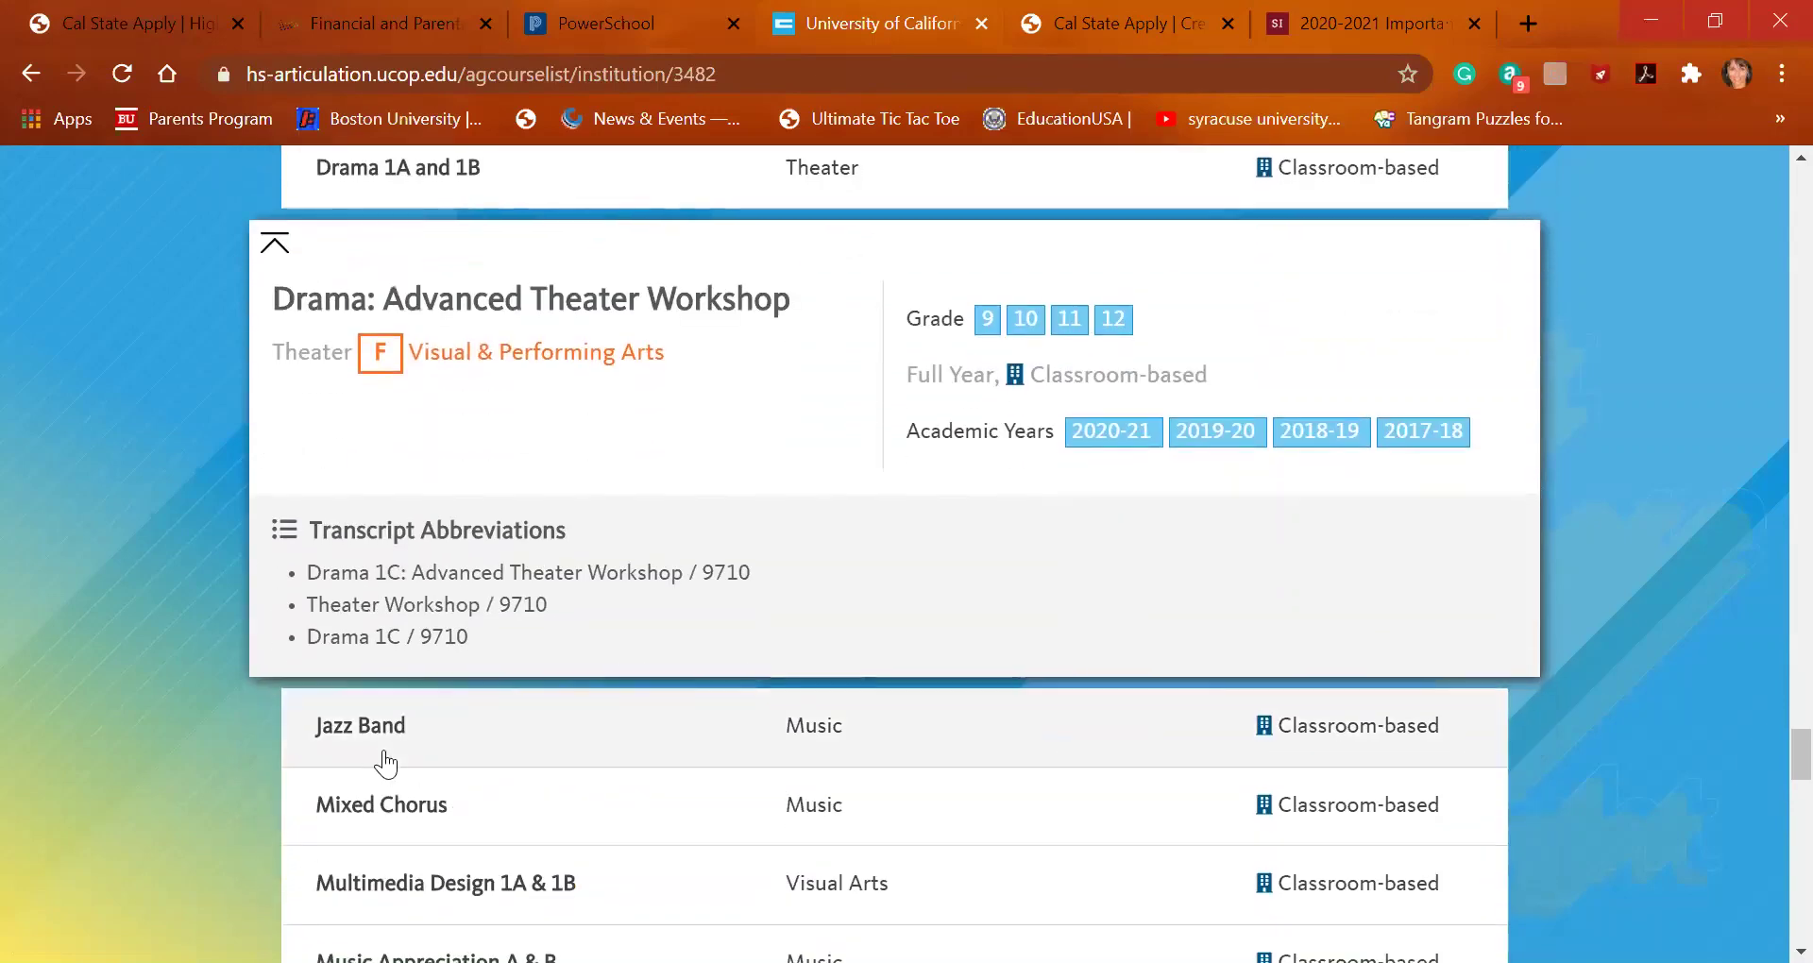
pyautogui.click(376, 747)
pyautogui.scroll(-5, 376, 741)
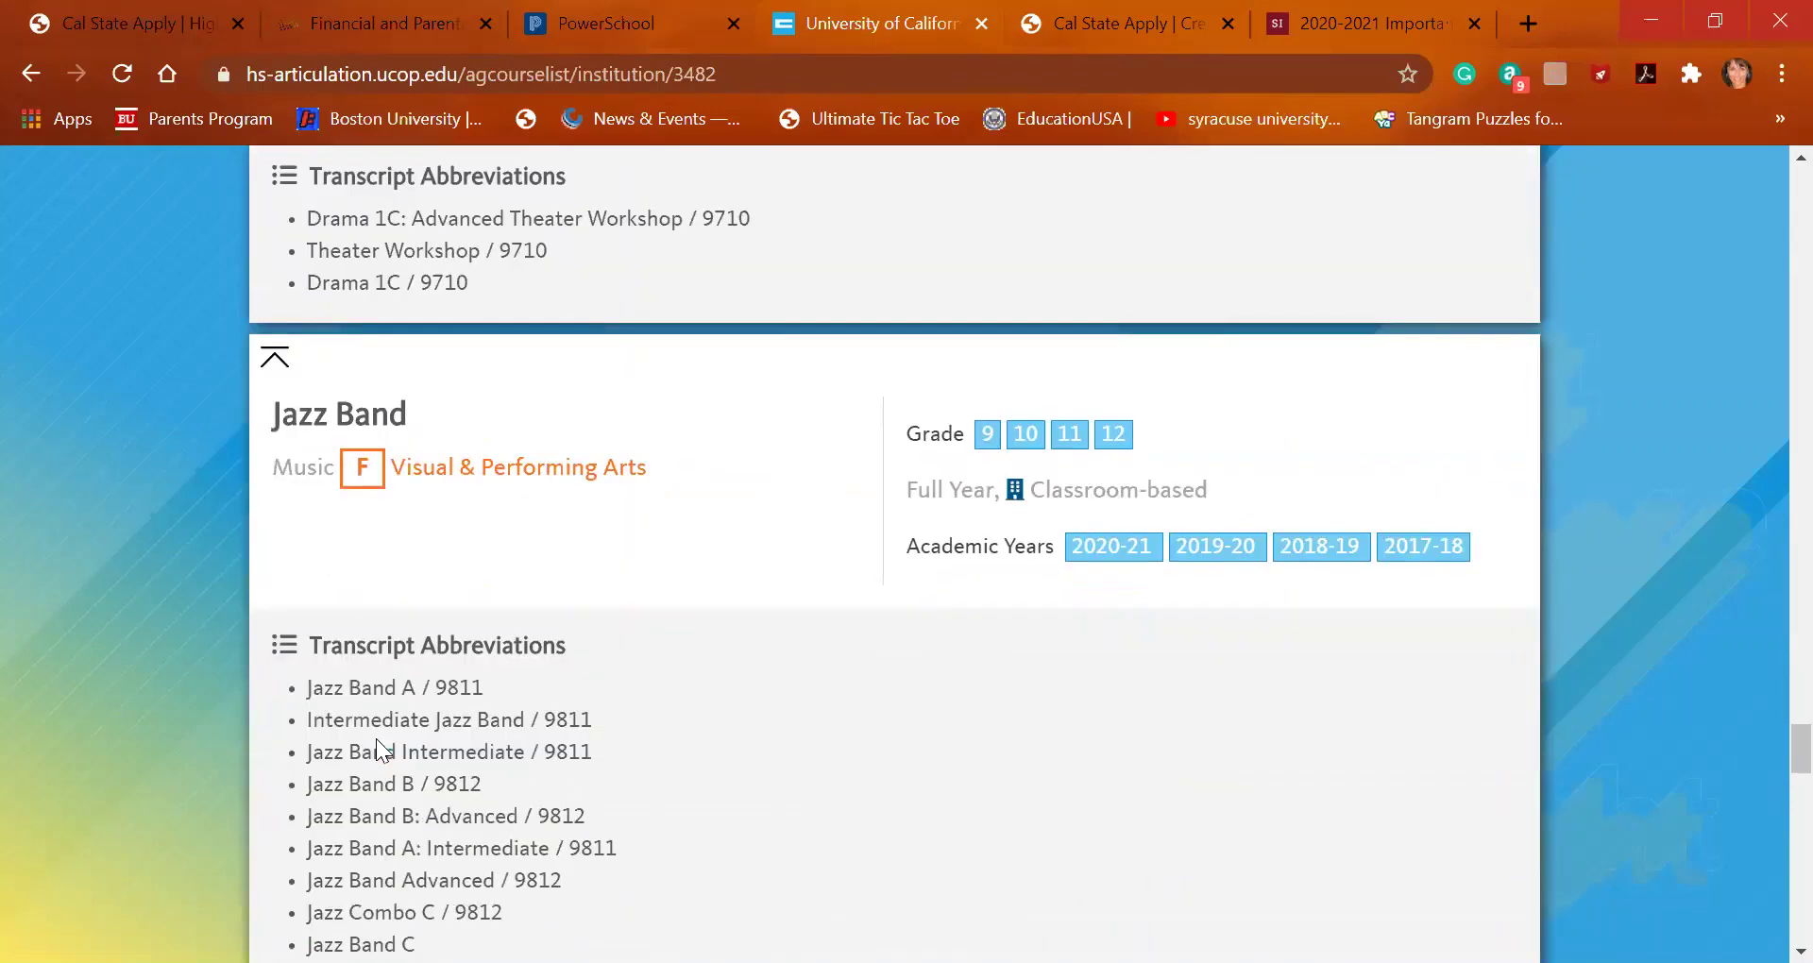
pyautogui.scroll(-2, 376, 738)
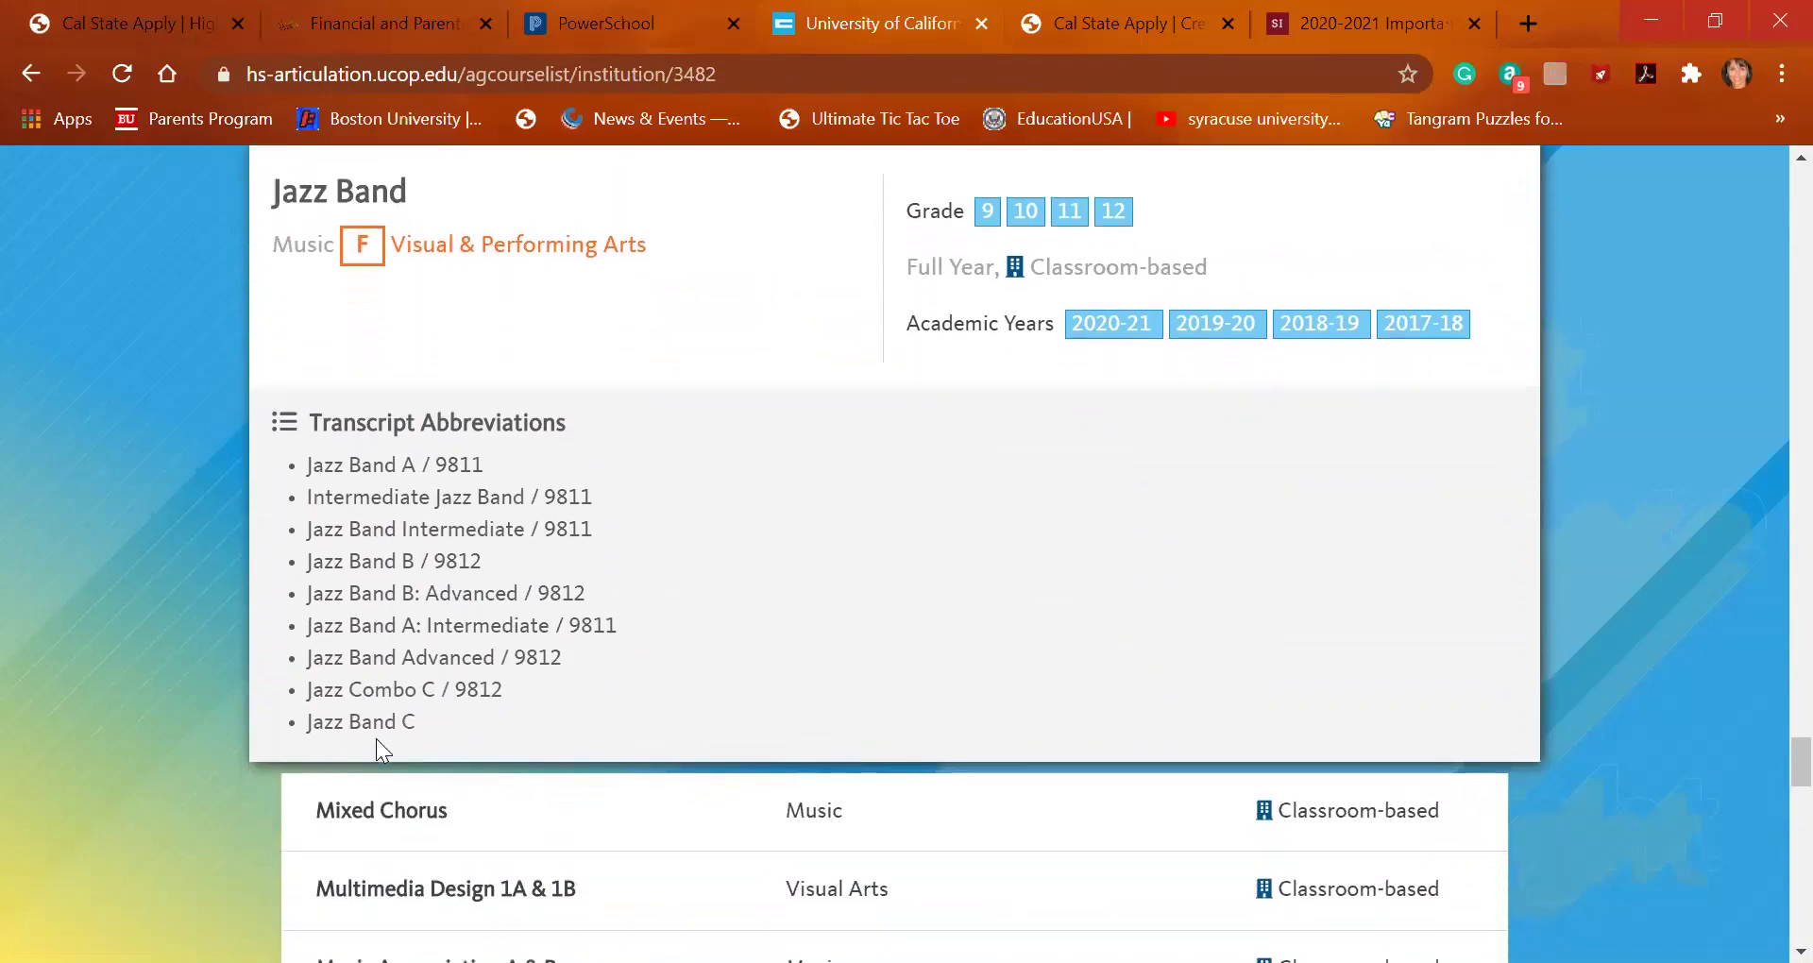
pyautogui.click(381, 743)
pyautogui.scroll(-4, 381, 746)
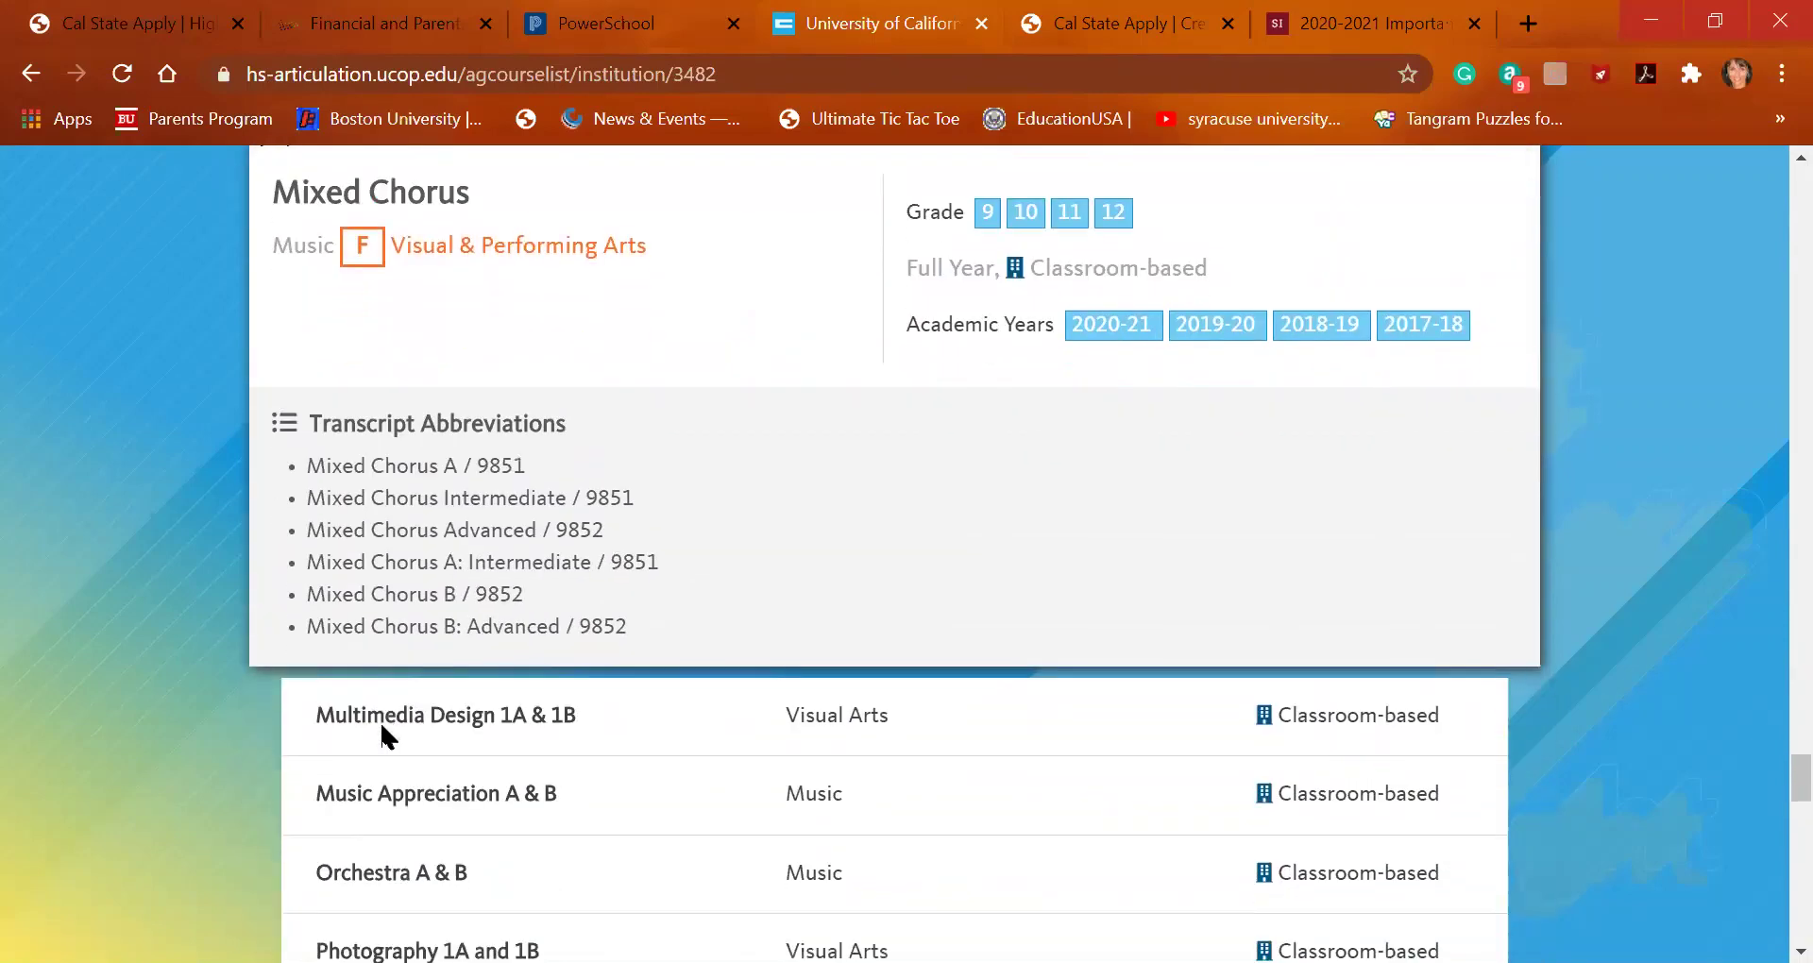
pyautogui.moveTo(381, 725); pyautogui.dragTo(423, 652)
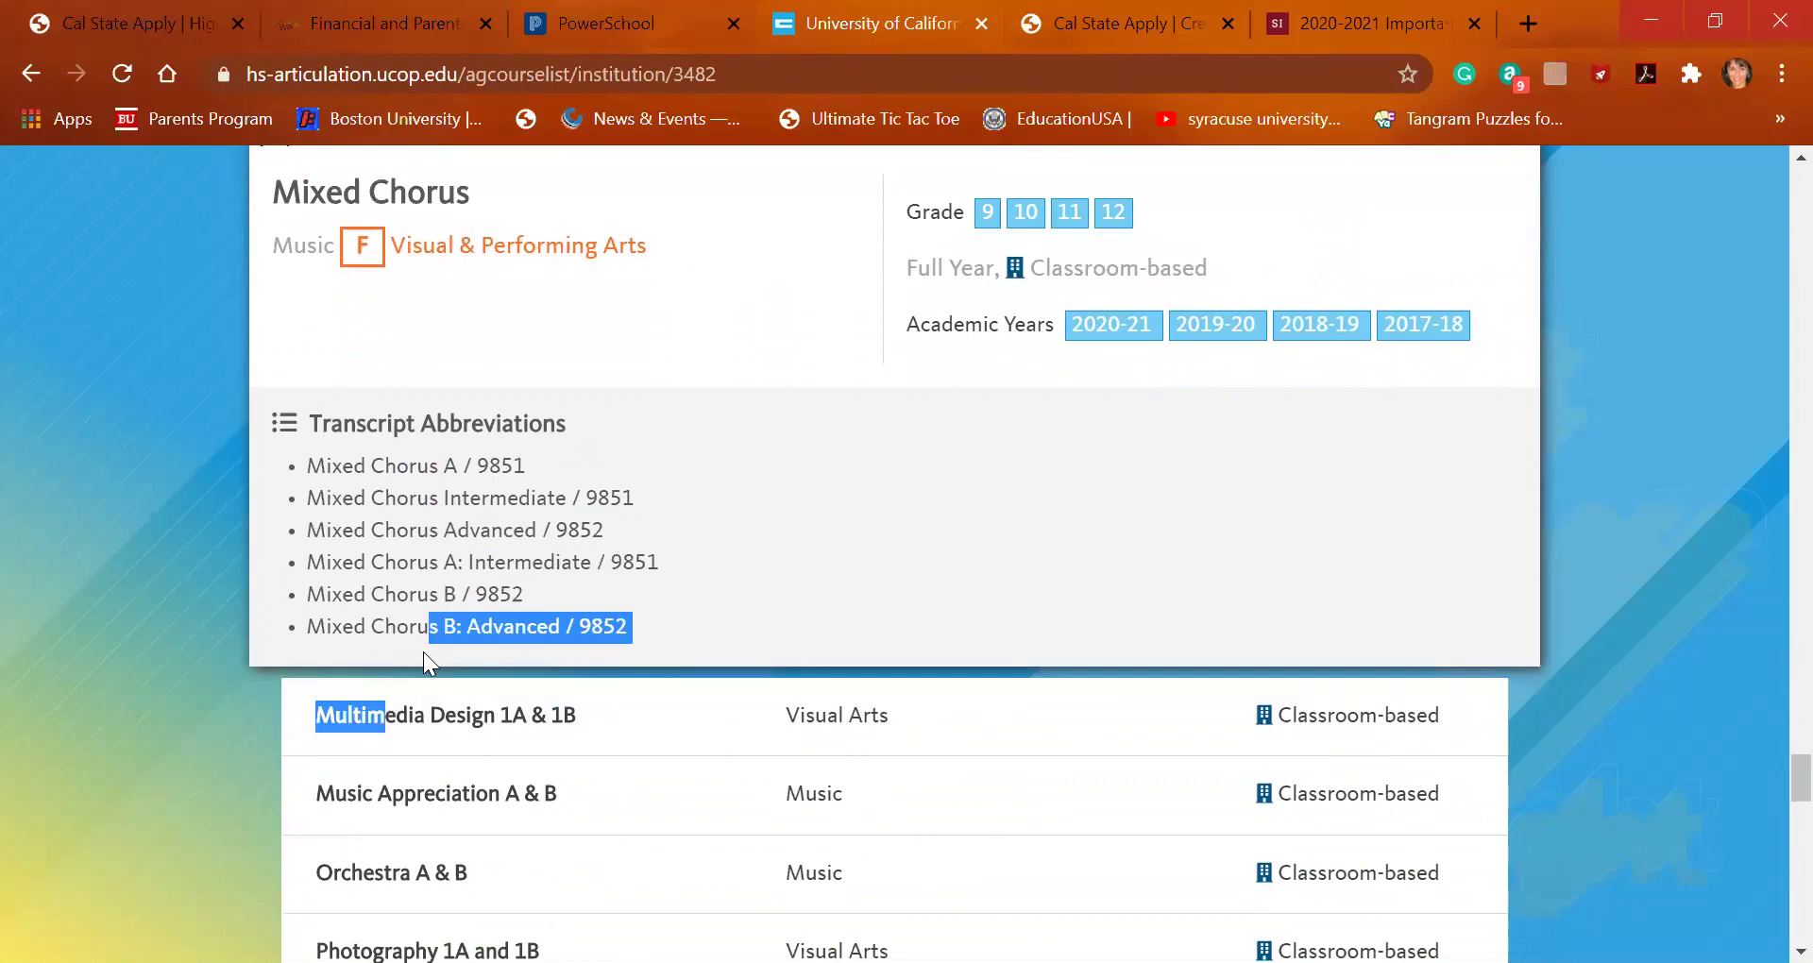
pyautogui.scroll(-1, 422, 809)
pyautogui.scroll(-3, 422, 806)
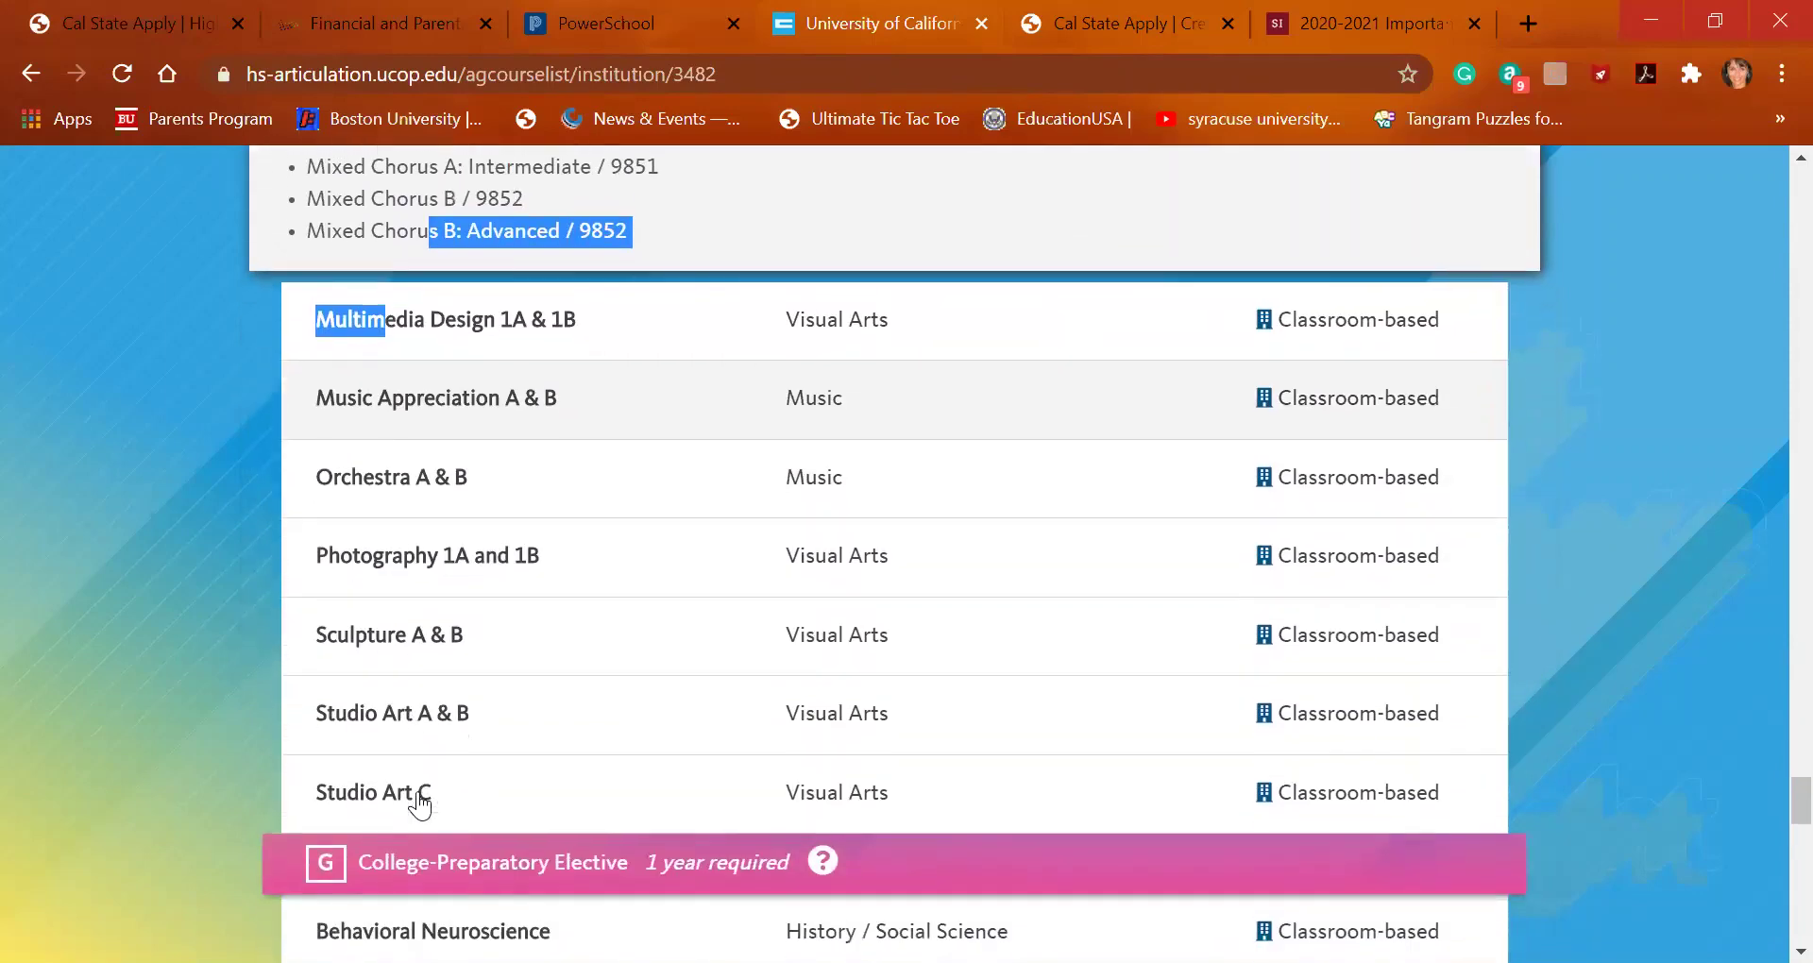
pyautogui.click(423, 803)
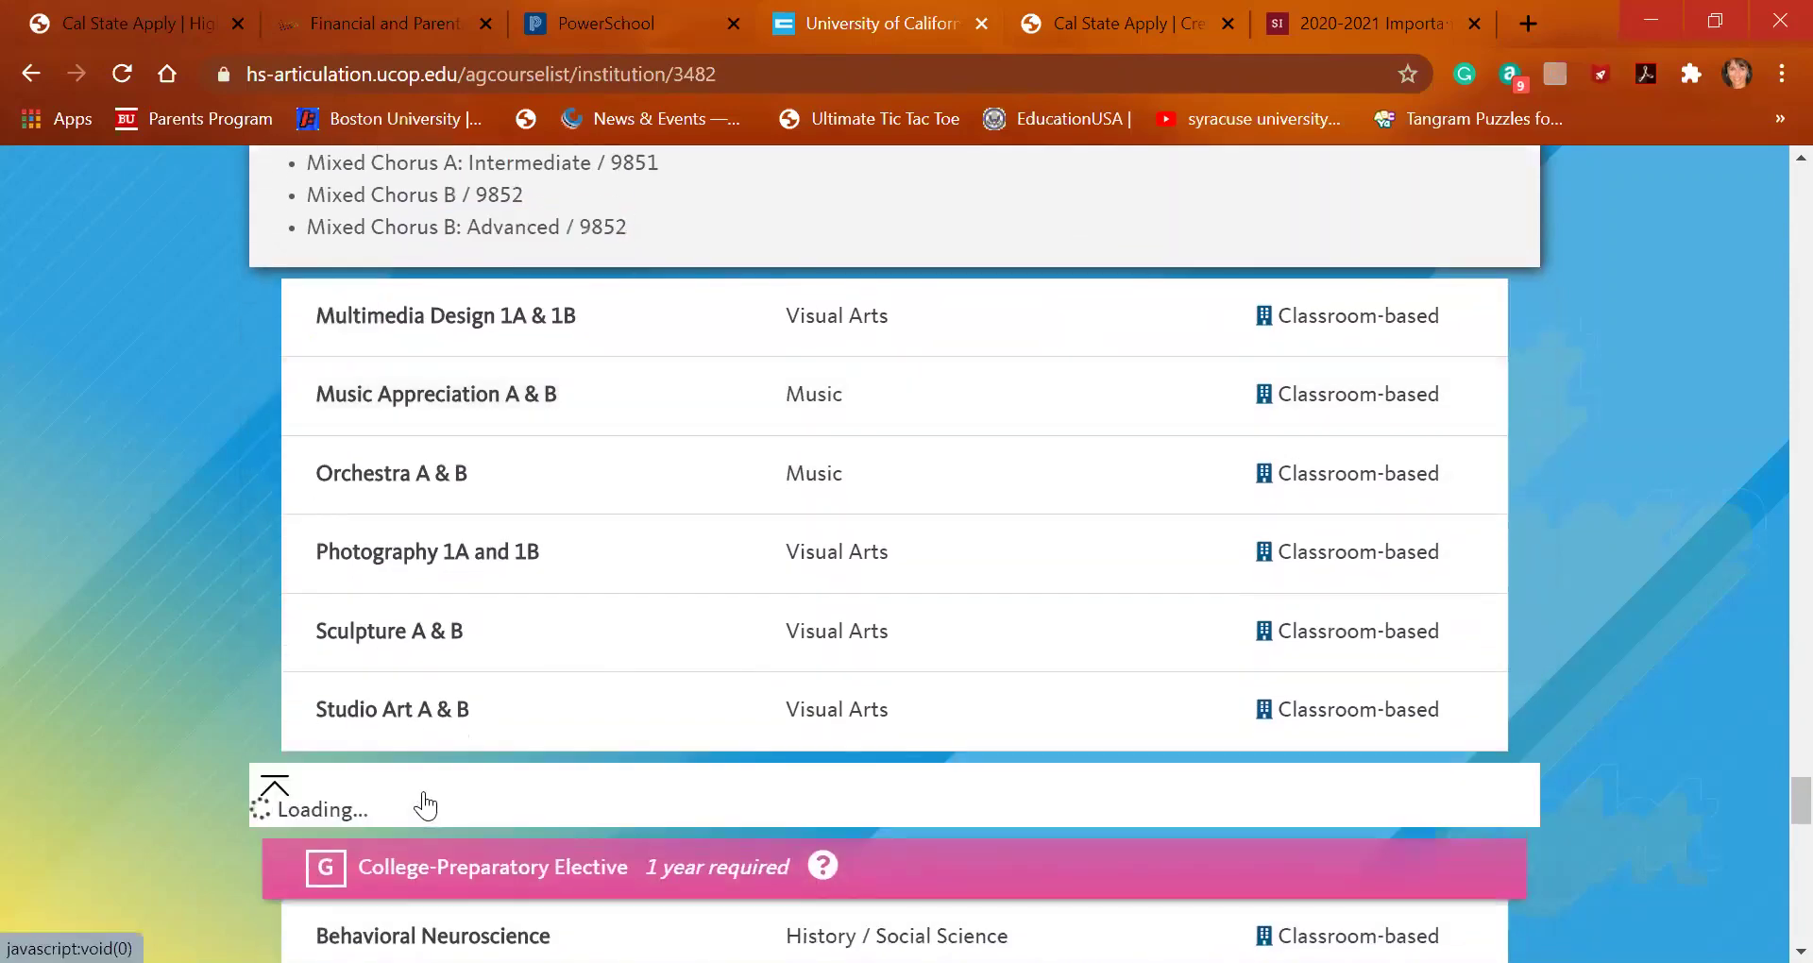
pyautogui.scroll(4, 423, 803)
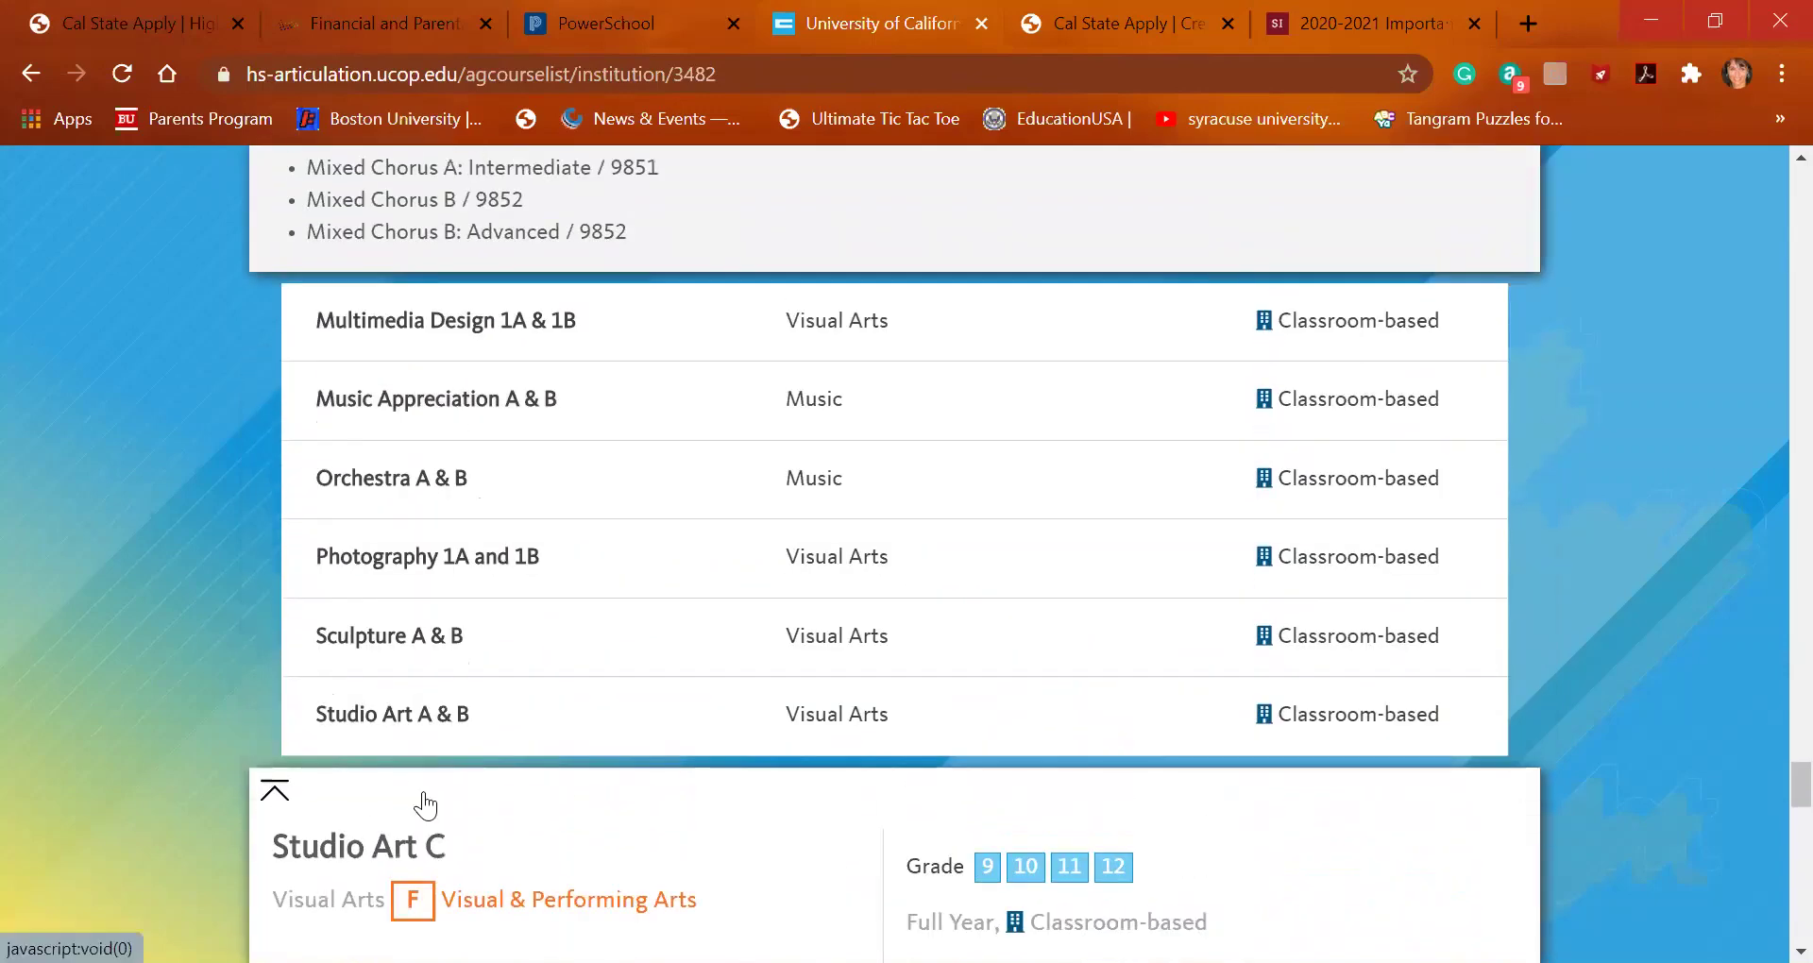
# Save Dance Workshop C in 10th Grade with Fall B and Spring No Grade
pyautogui.click(156, 26)
pyautogui.click(606, 845)
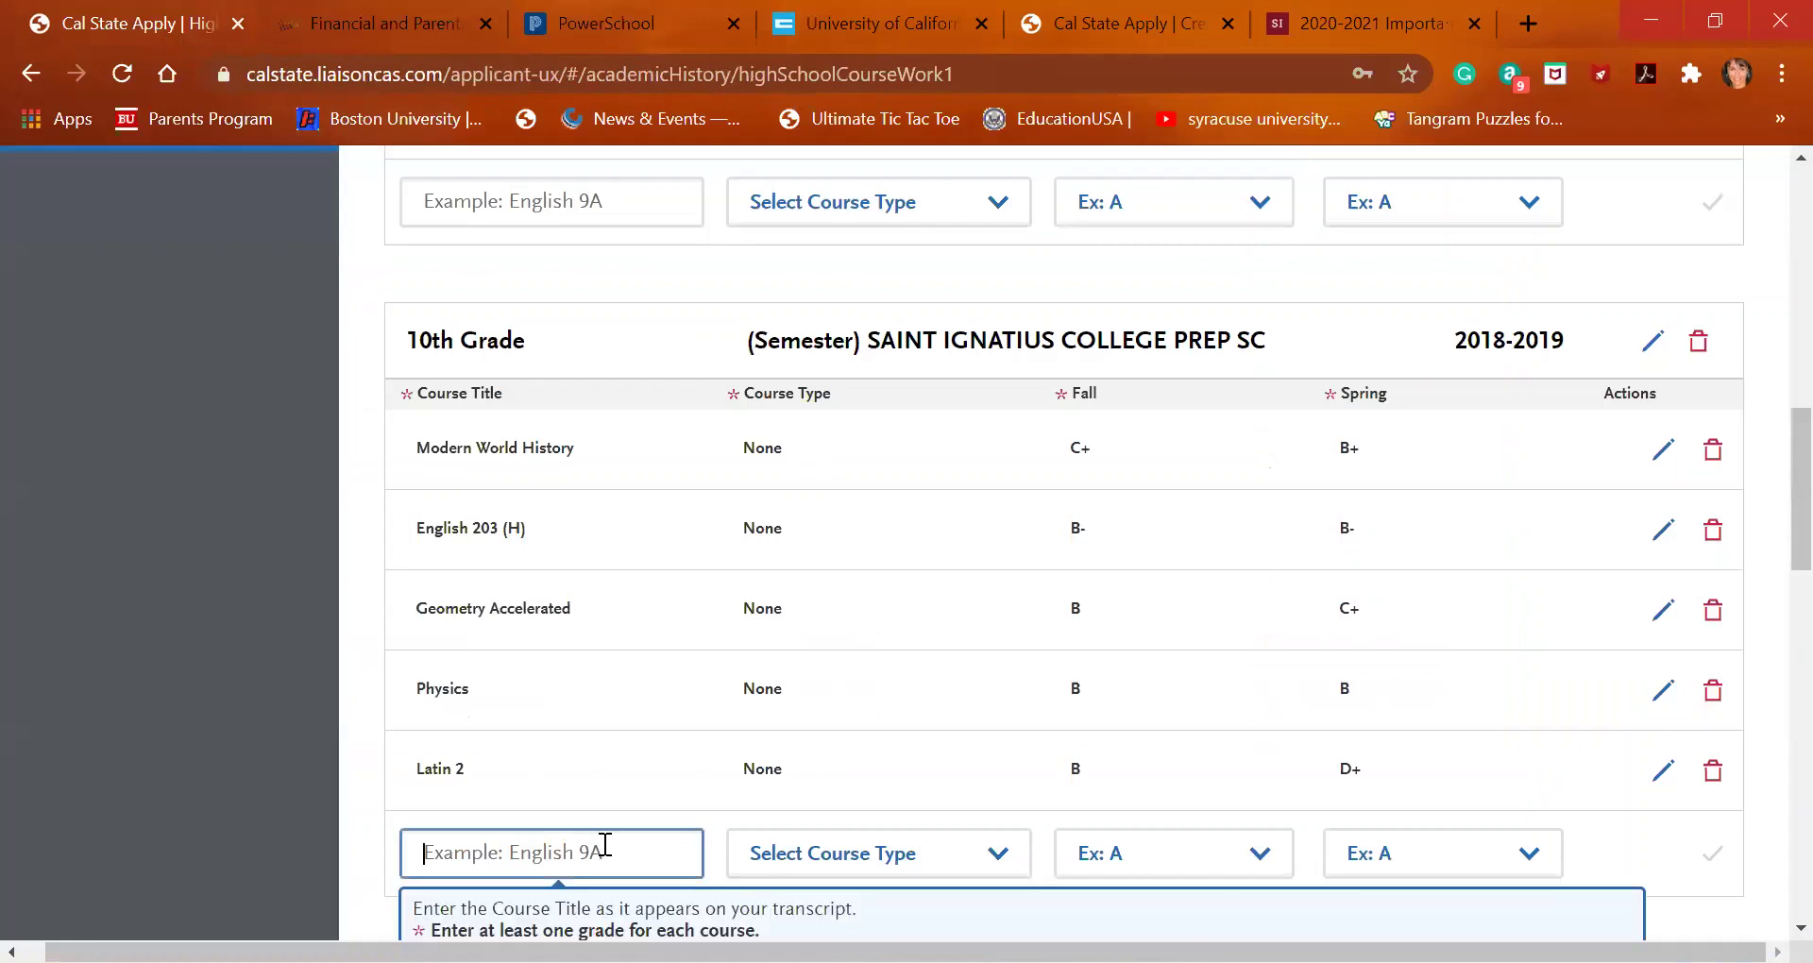
pyautogui.write('dance')
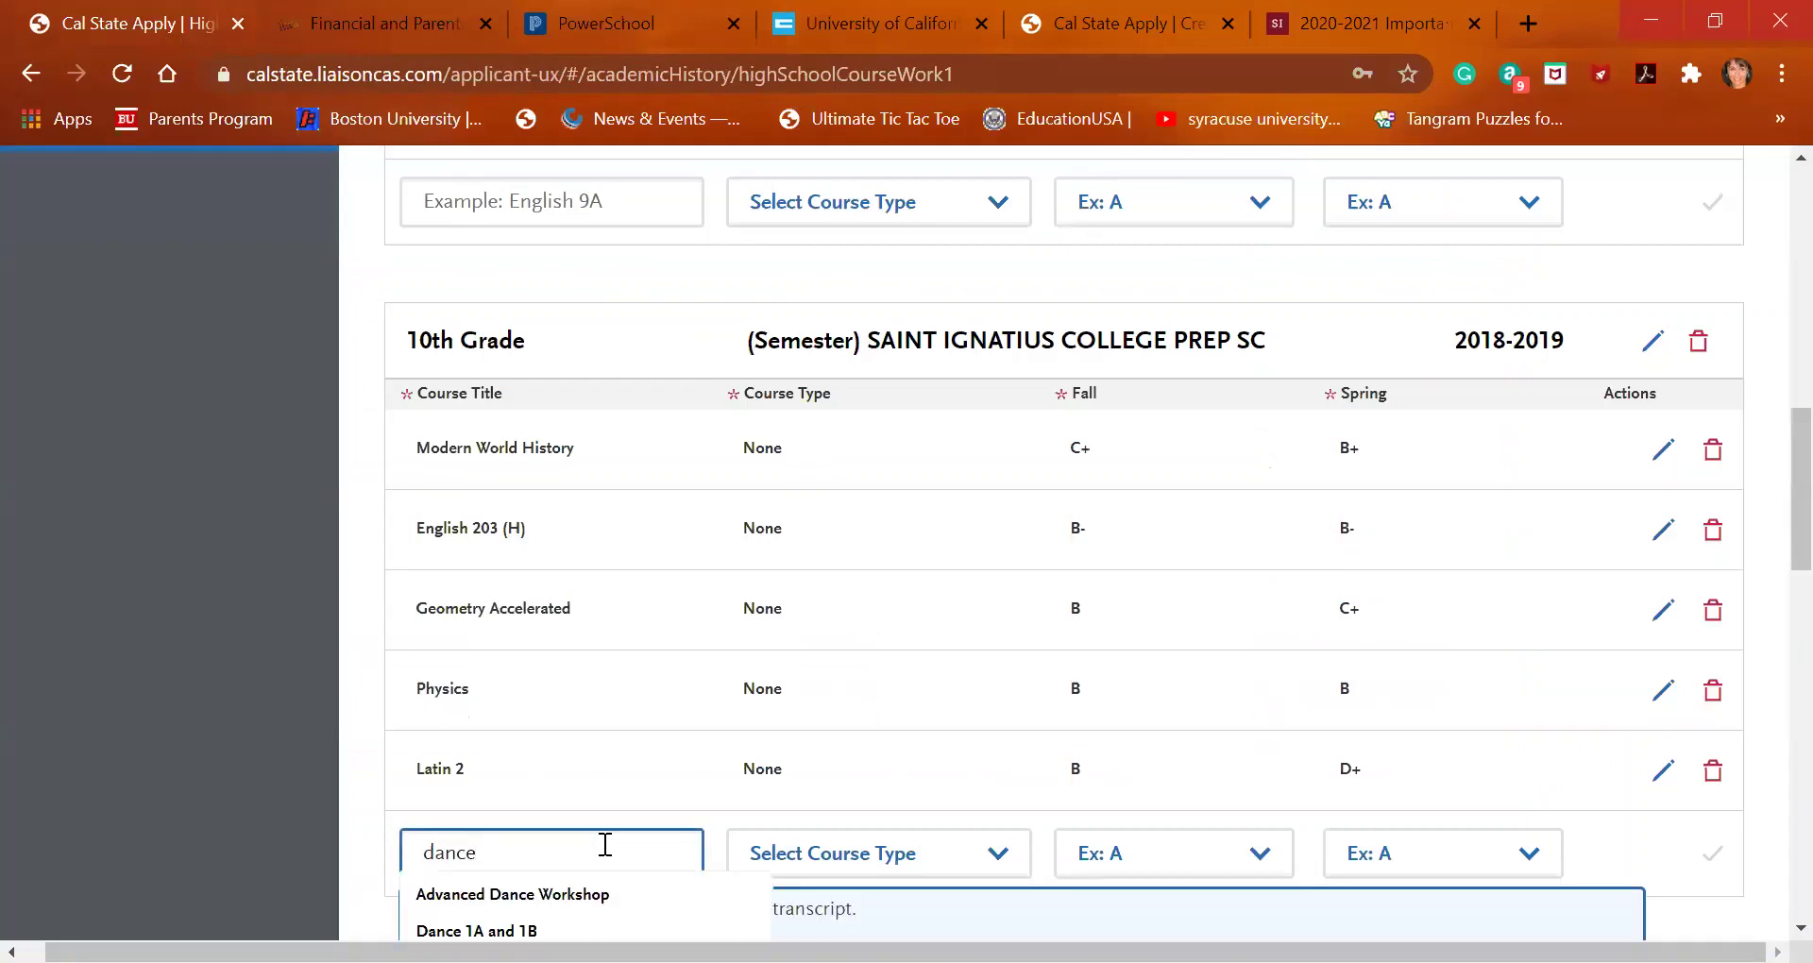
pyautogui.scroll(-3, 605, 845)
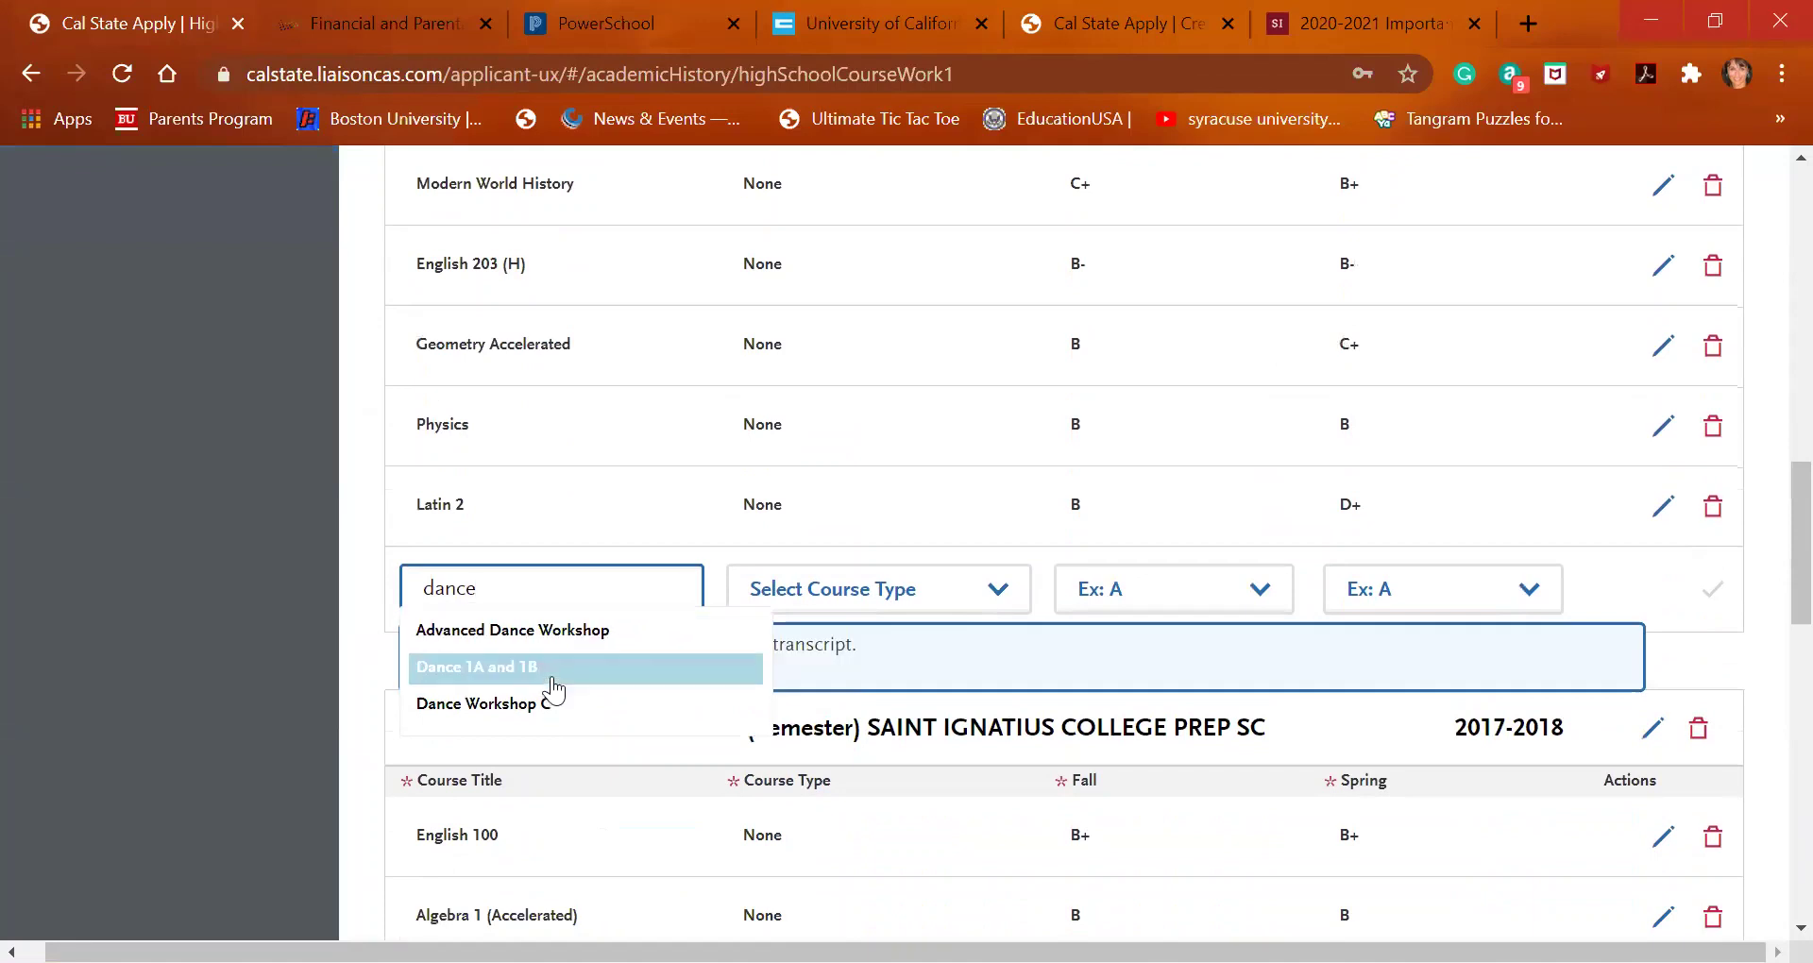
pyautogui.click(555, 705)
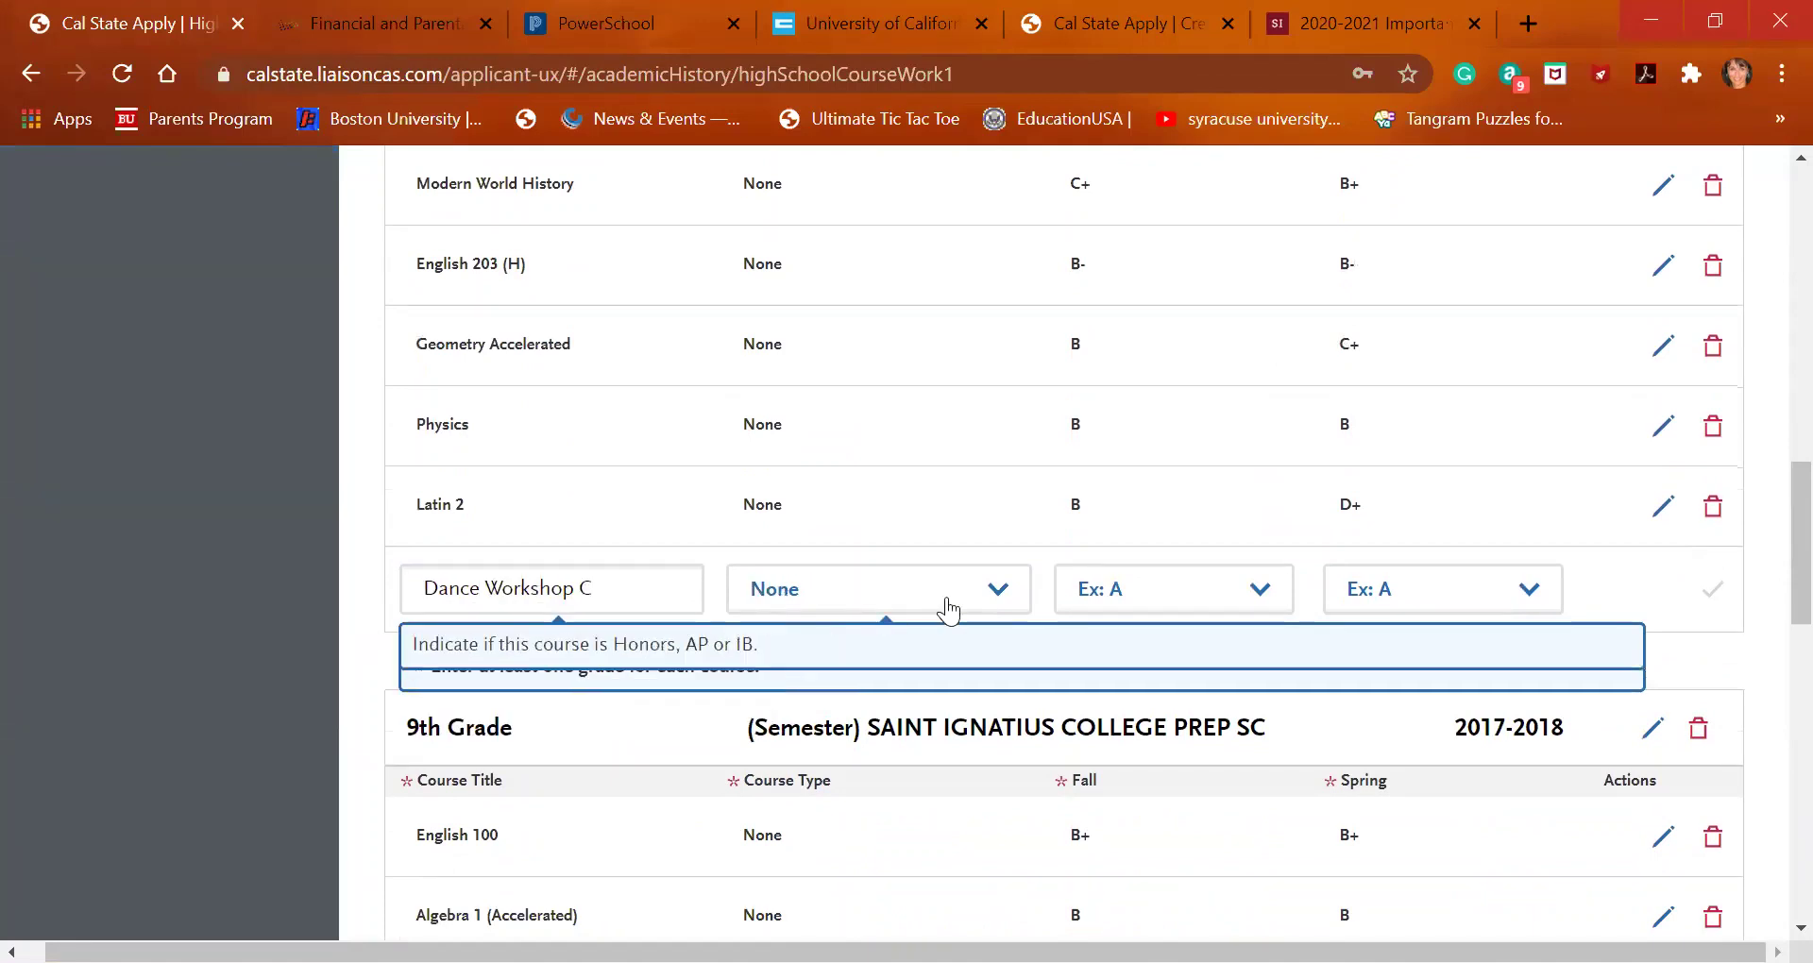
pyautogui.click(1164, 612)
pyautogui.click(1171, 394)
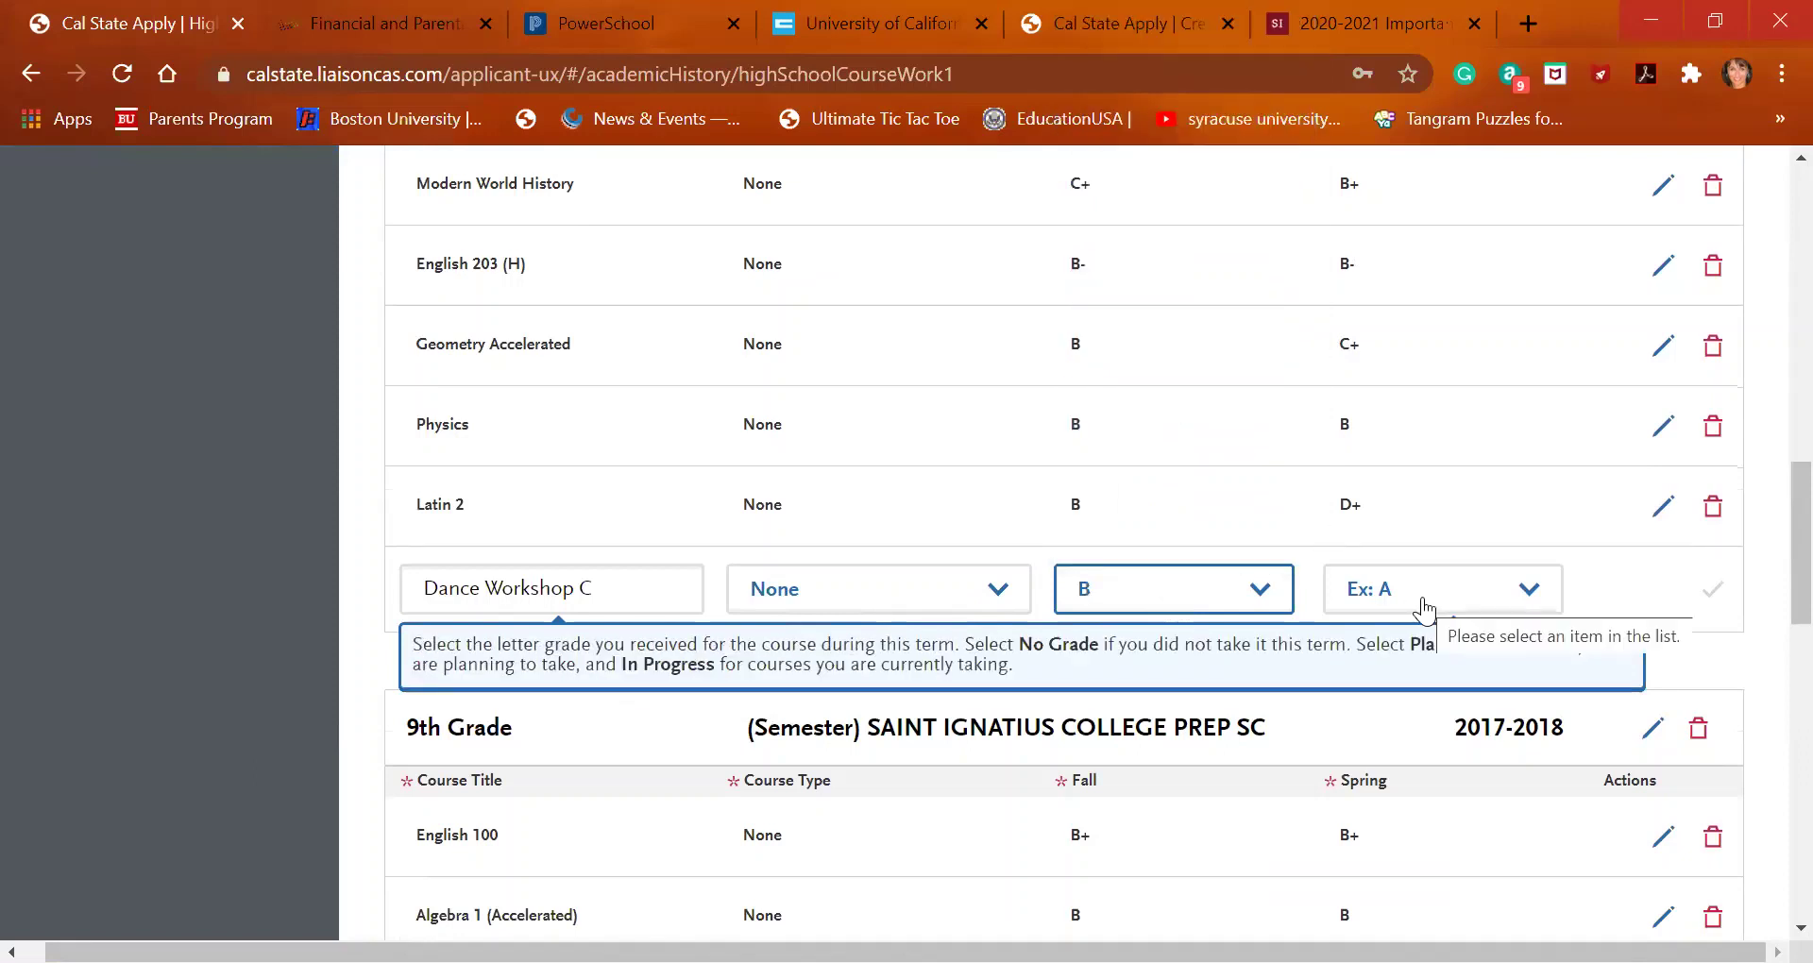
pyautogui.click(1453, 614)
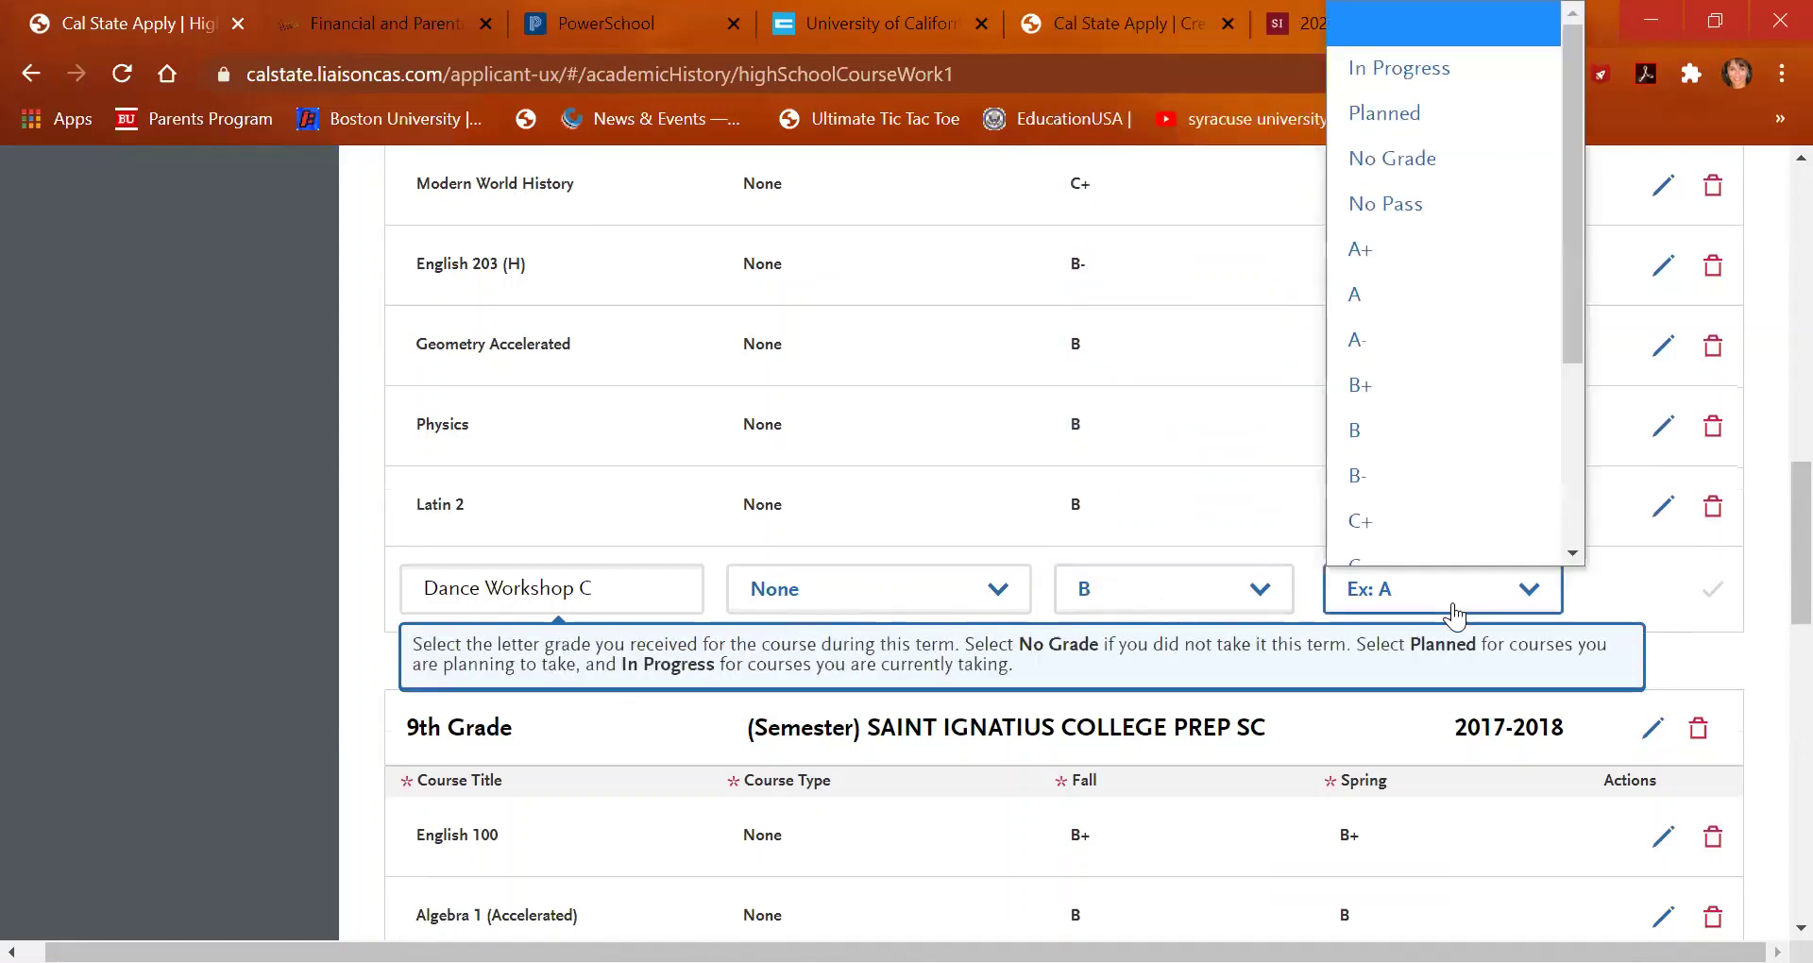
pyautogui.click(1392, 140)
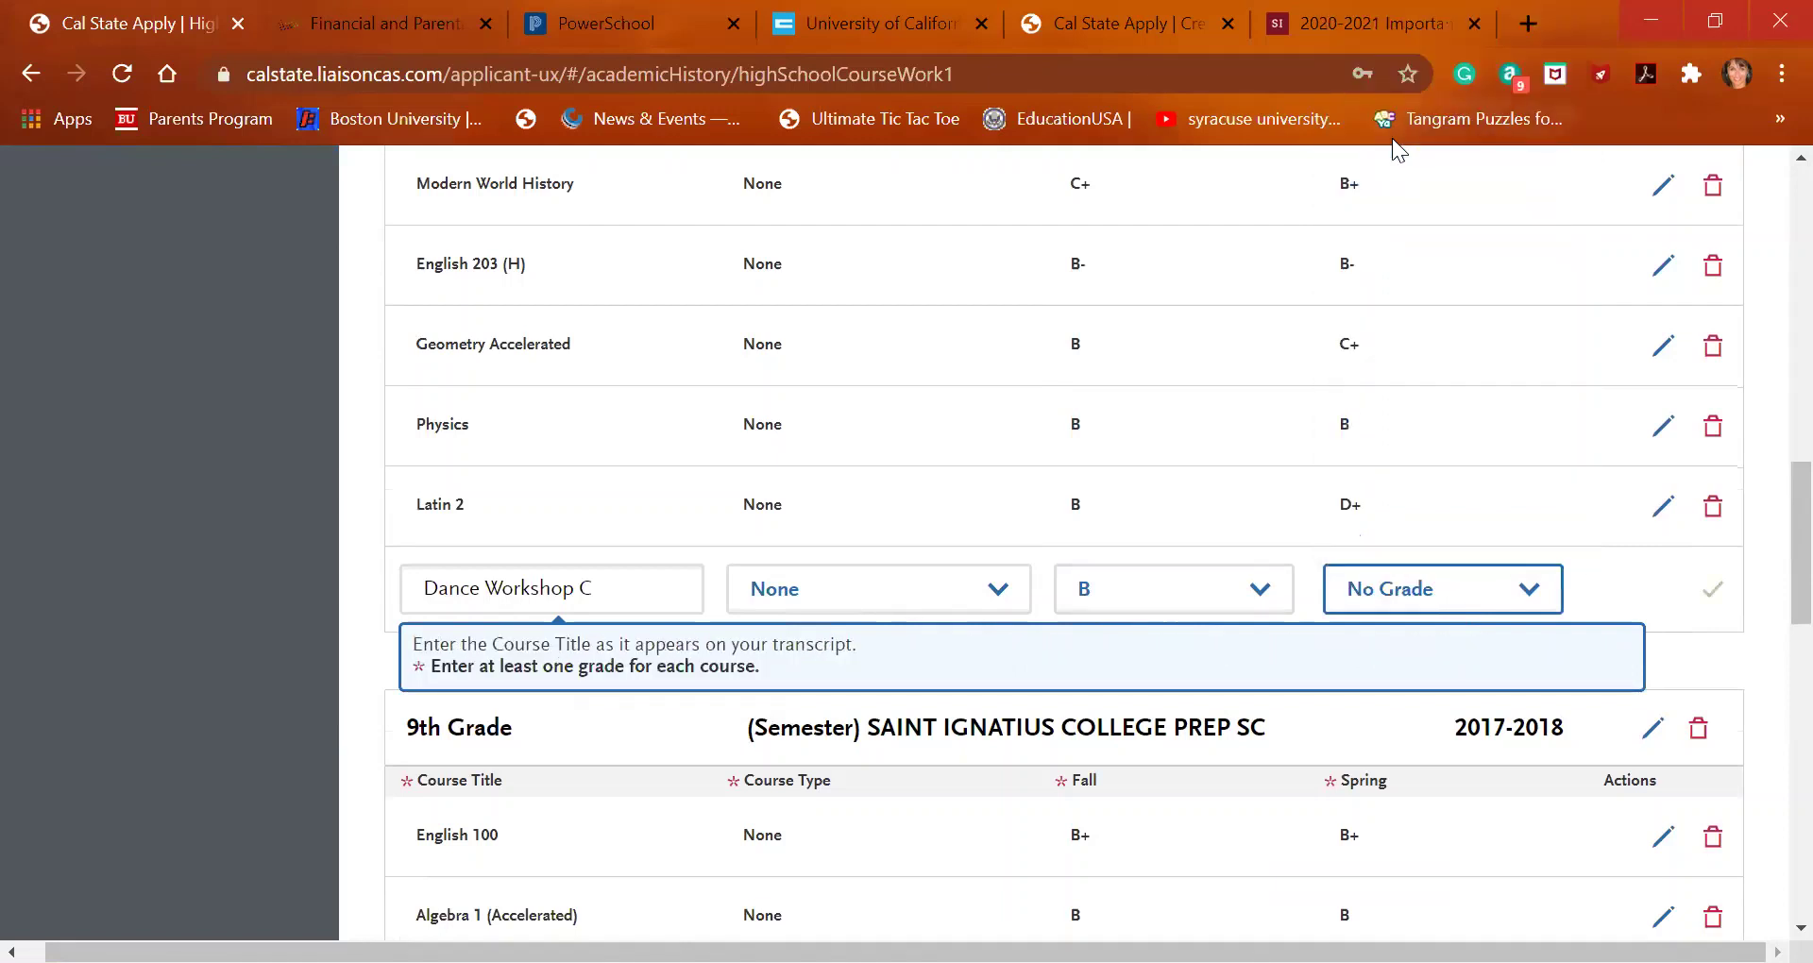
pyautogui.click(1704, 592)
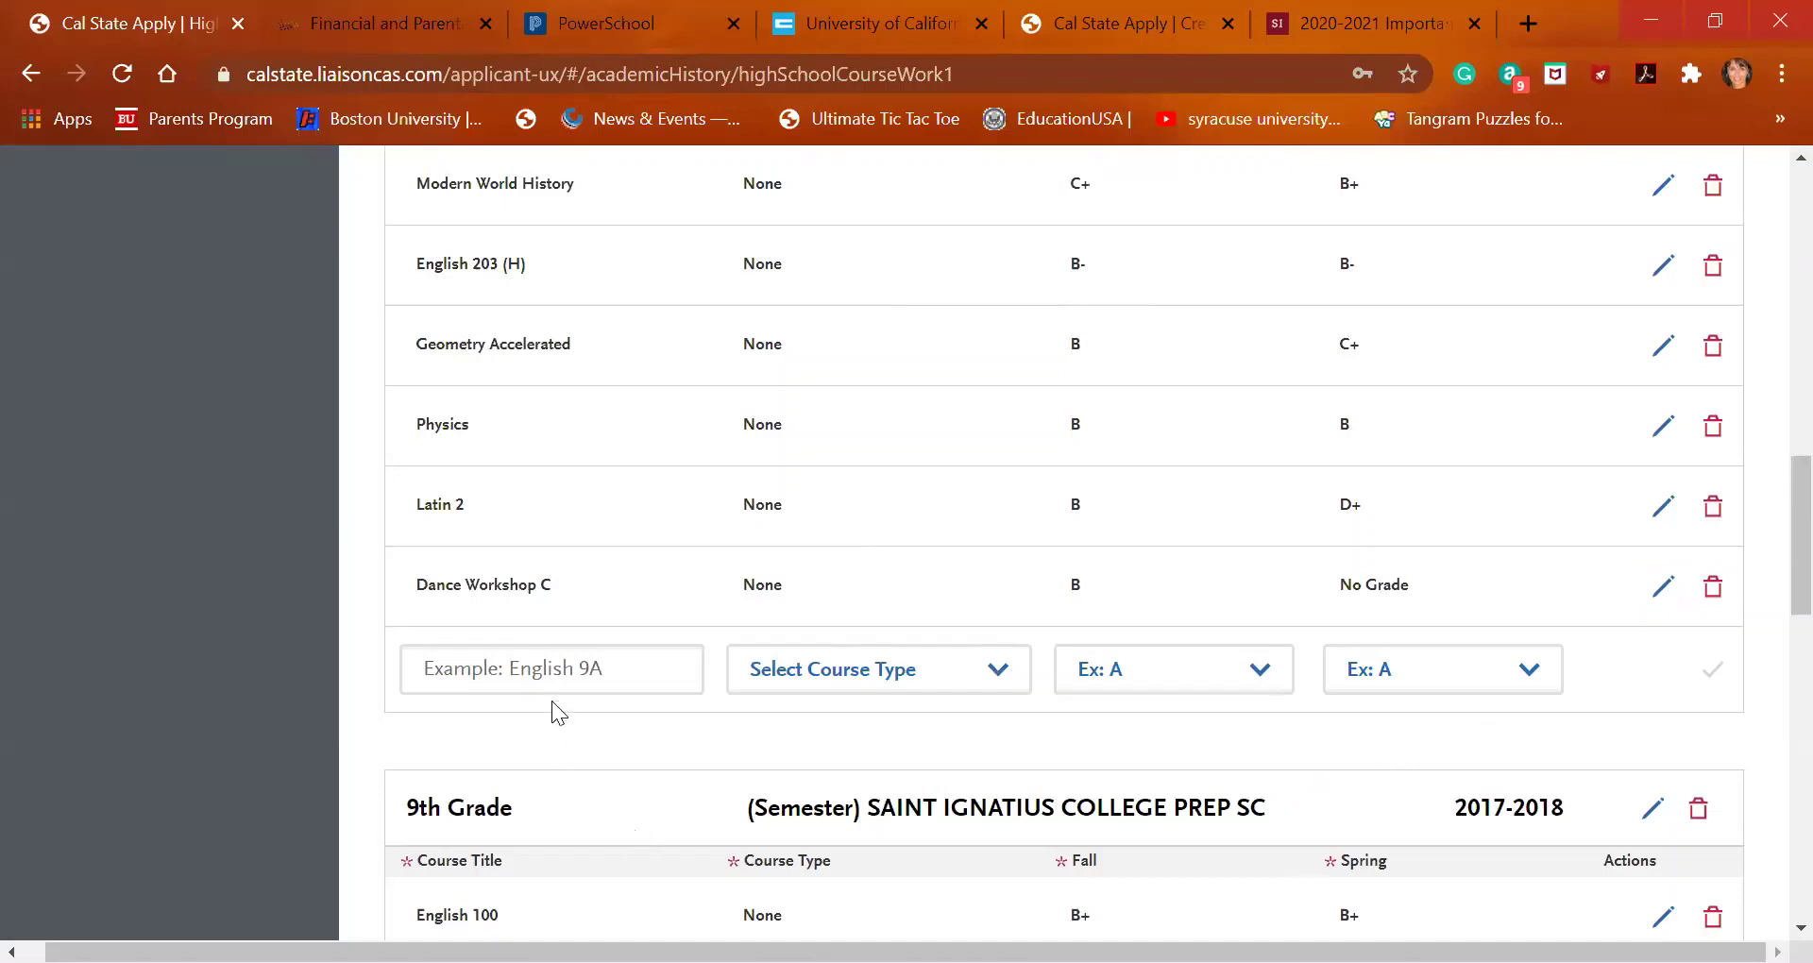
pyautogui.click(473, 668)
# Add Multimedia Design 1A & 1B with Fall No Grade and Spring B, and save the row
pyautogui.write('mult')
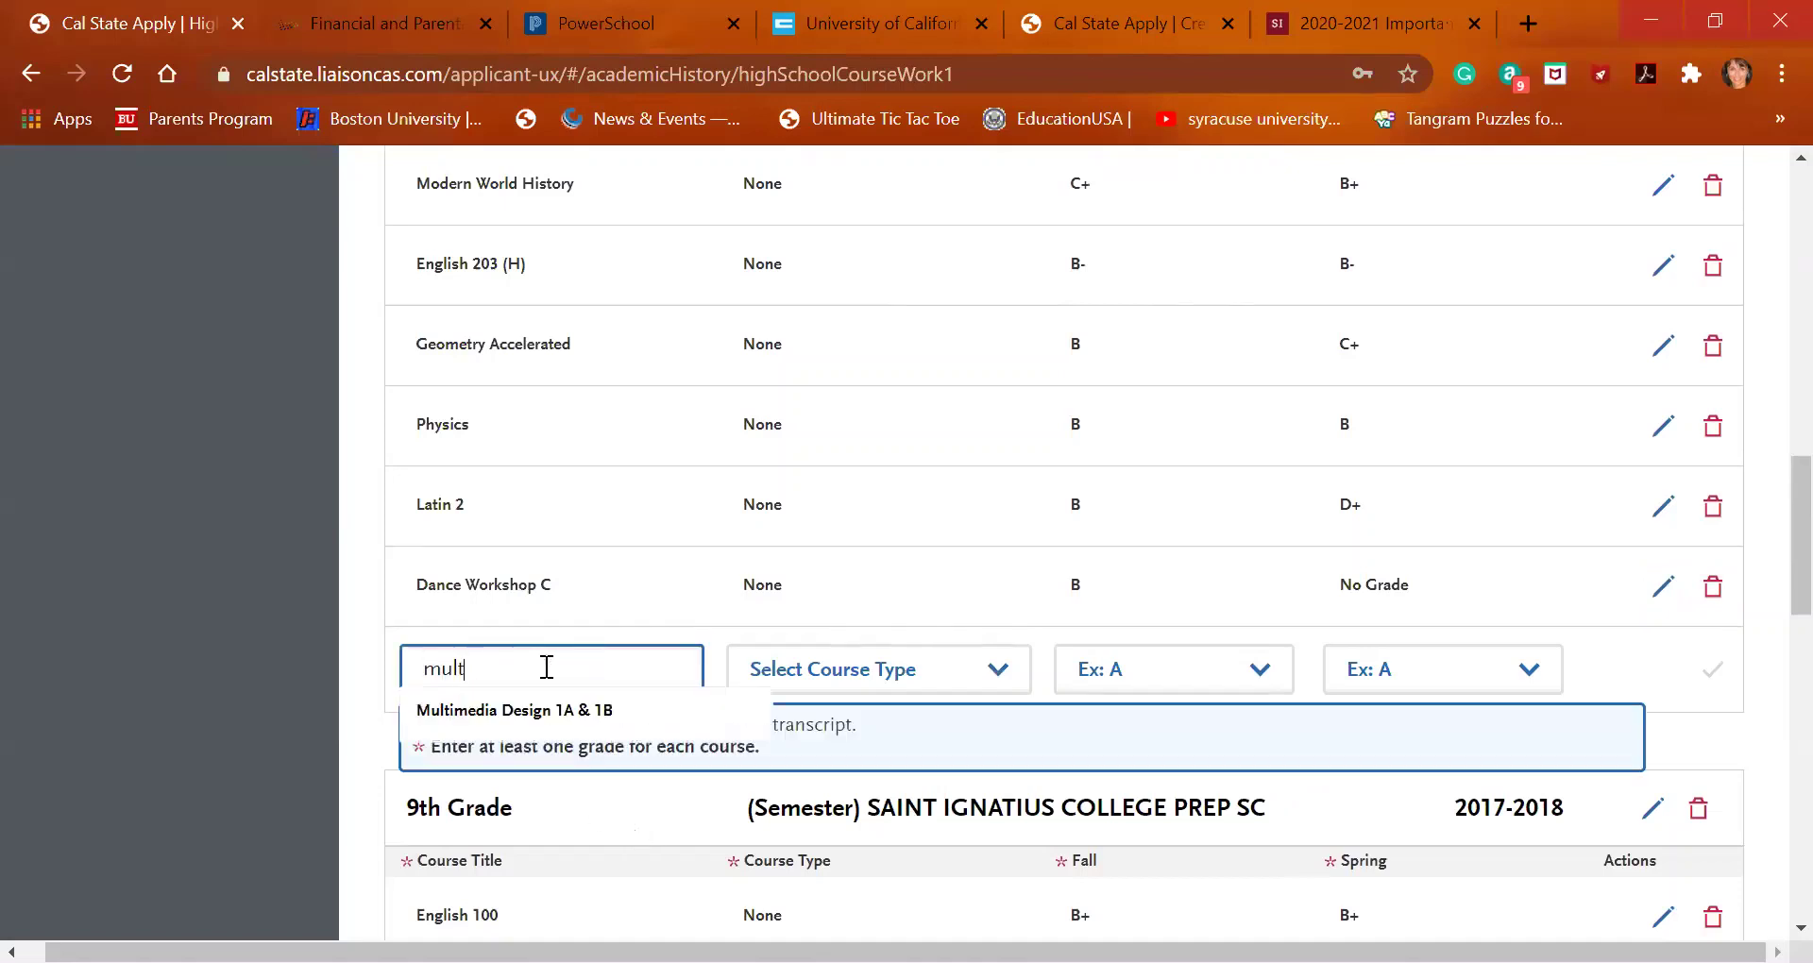
pyautogui.write('i')
pyautogui.click(551, 709)
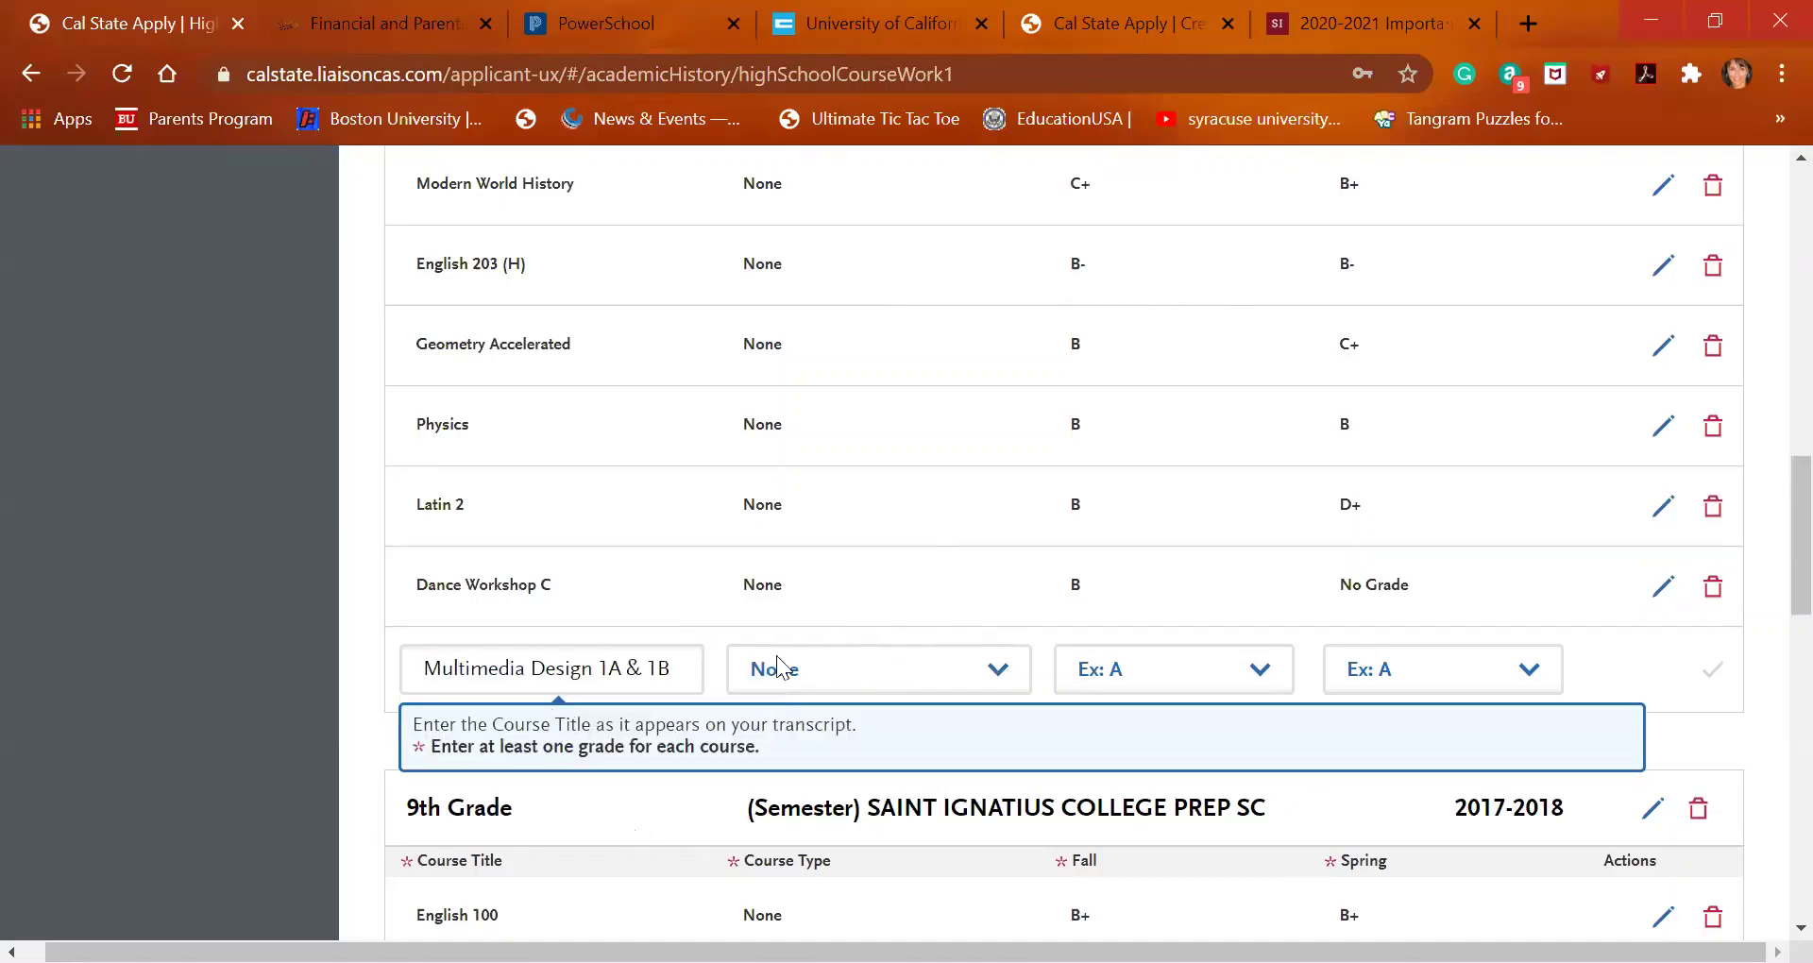
pyautogui.click(1131, 680)
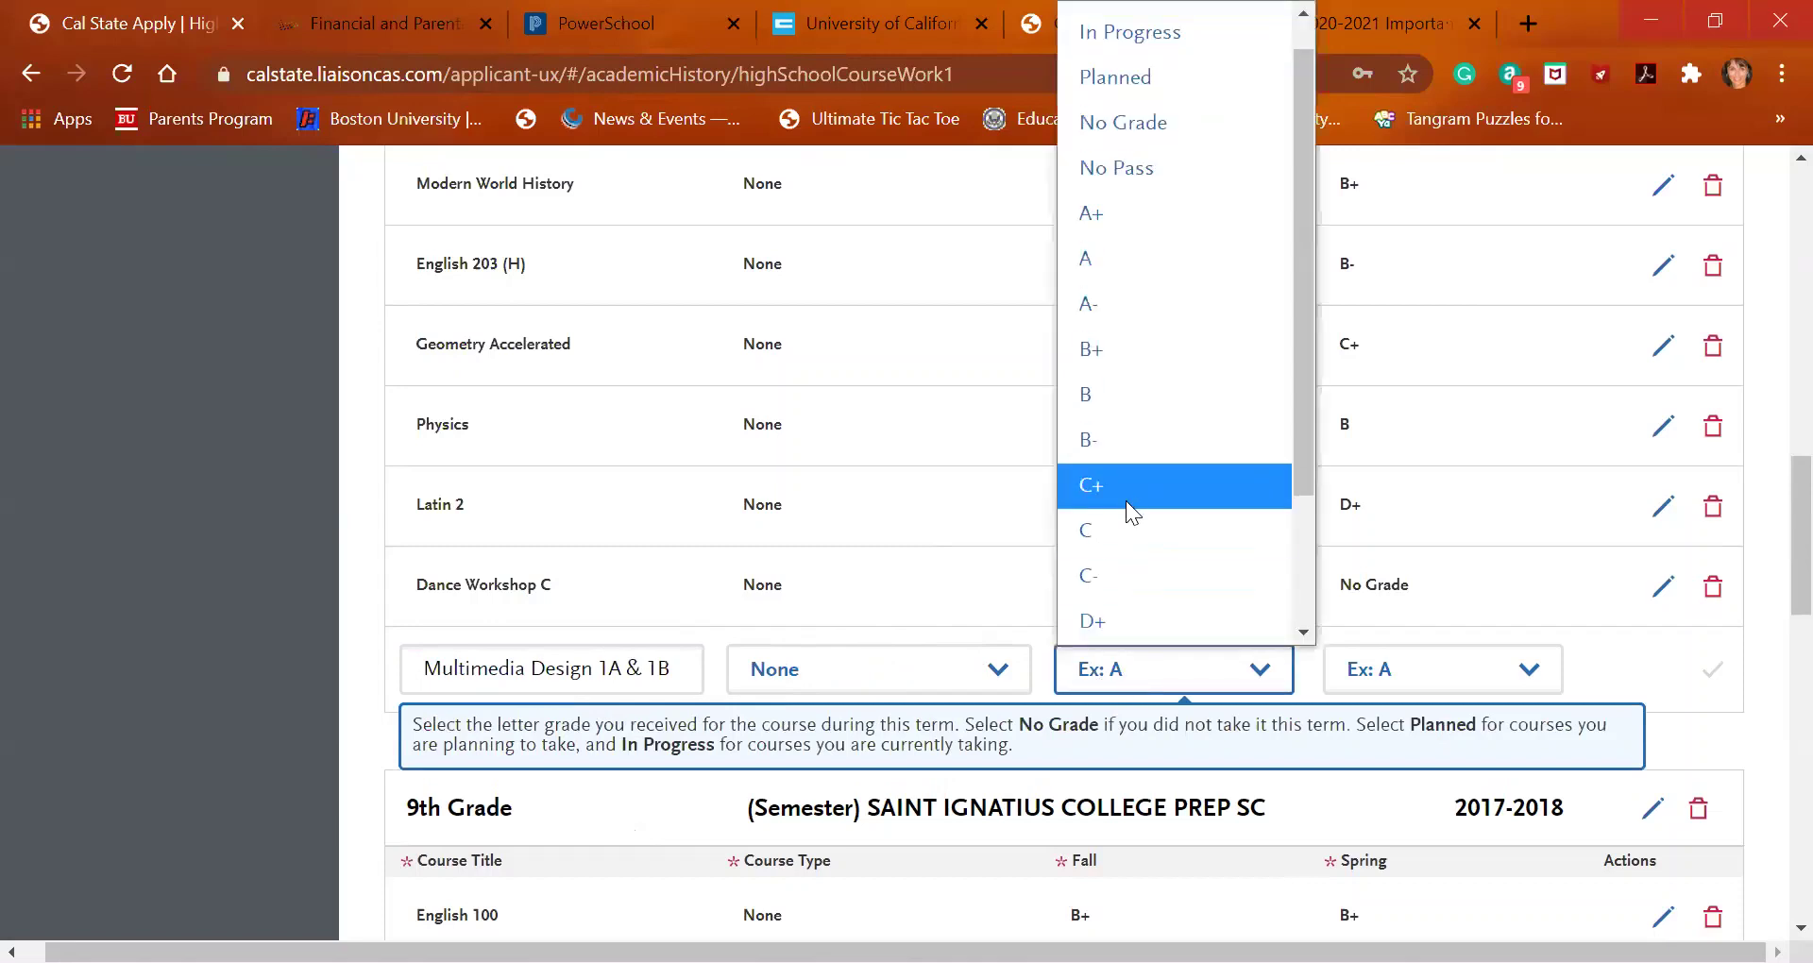
pyautogui.click(1128, 435)
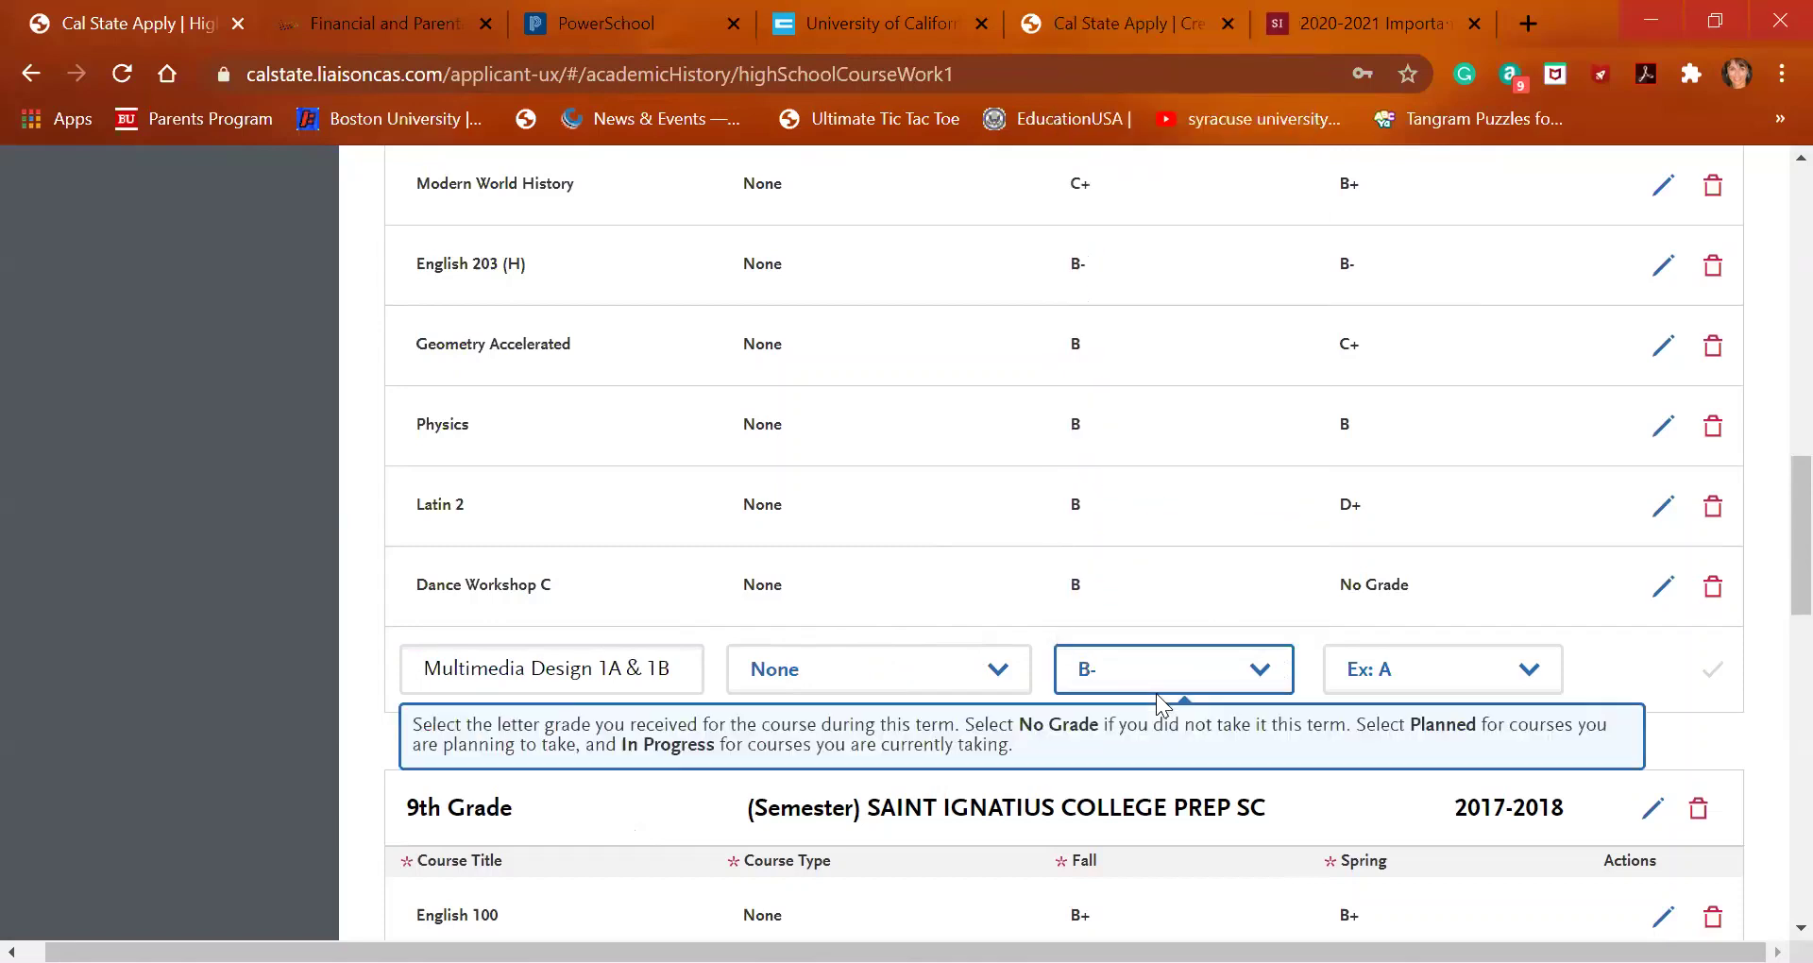
pyautogui.click(1248, 671)
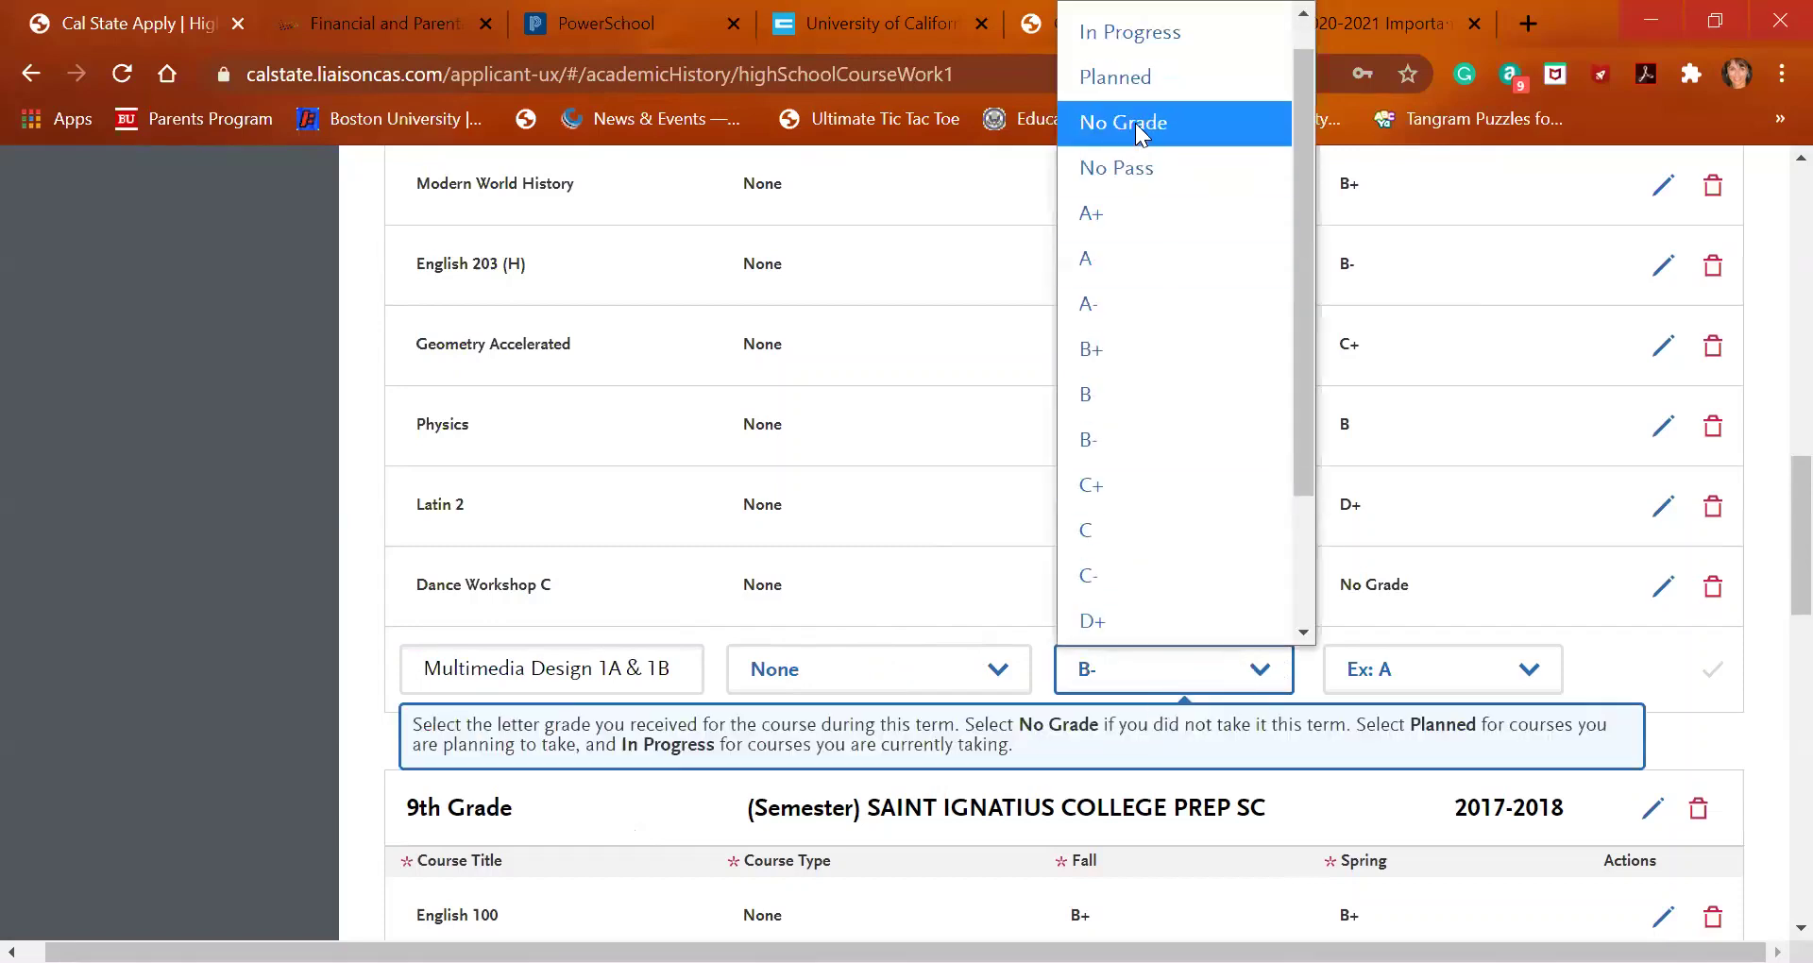
pyautogui.click(1126, 158)
pyautogui.click(1413, 673)
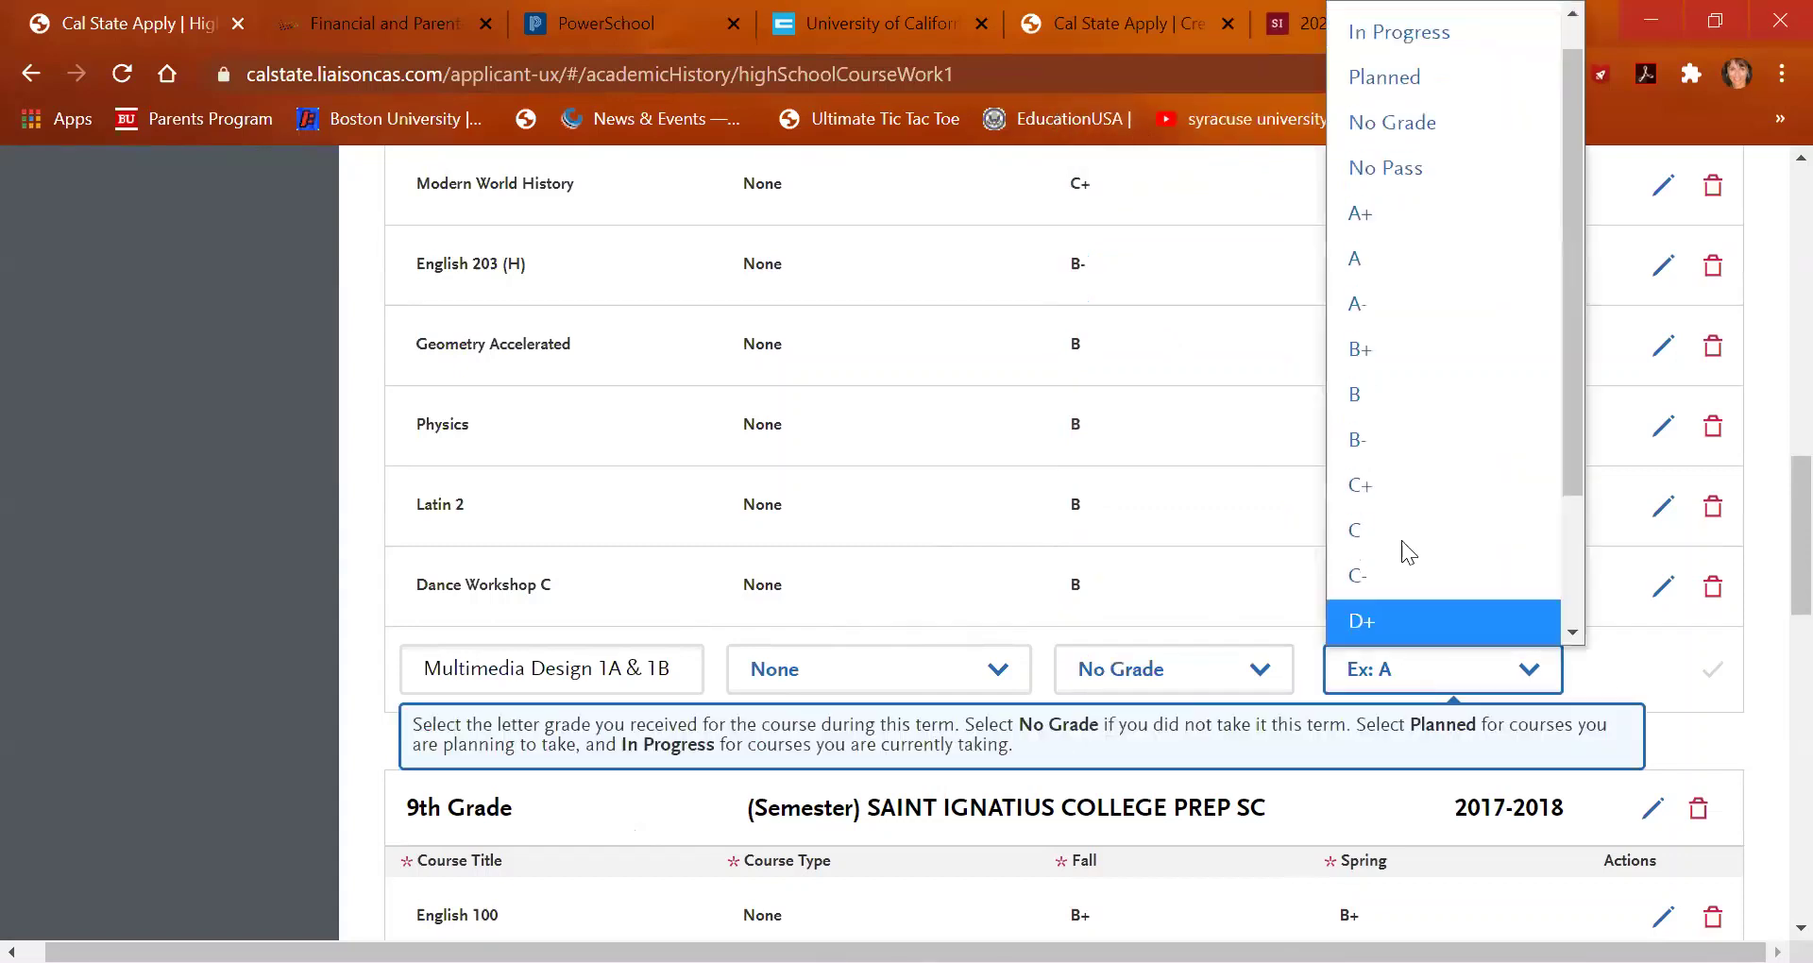
pyautogui.click(1399, 399)
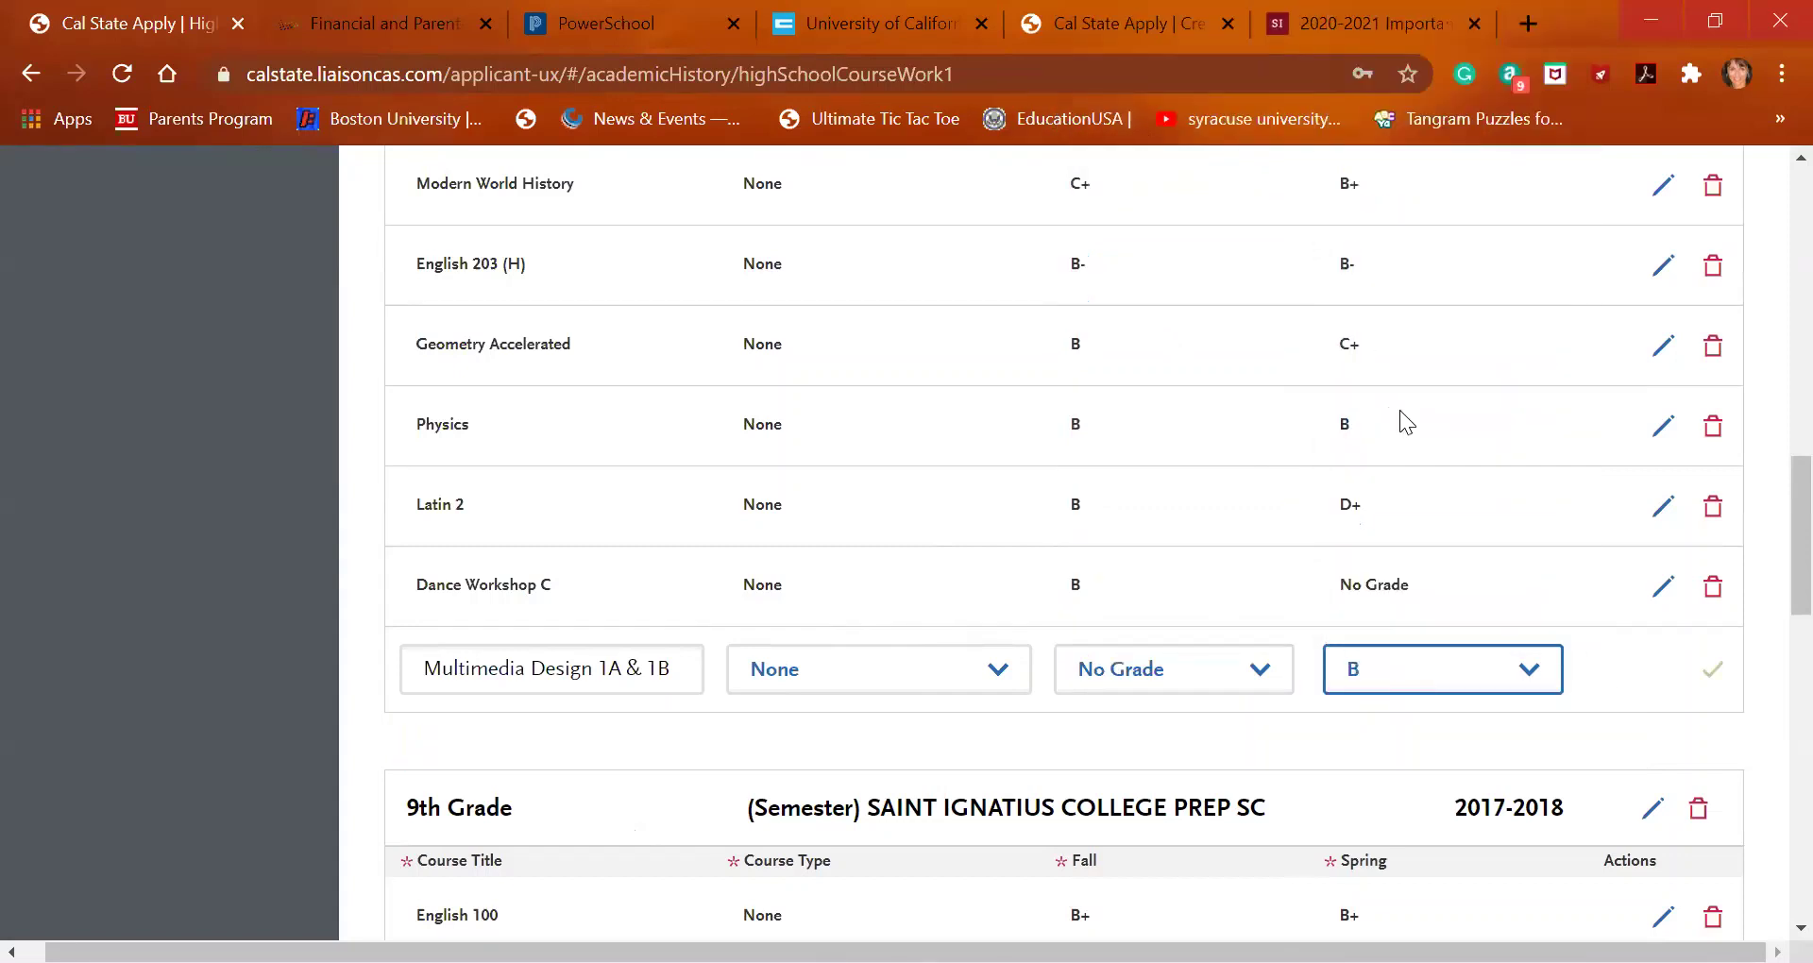
pyautogui.click(1699, 676)
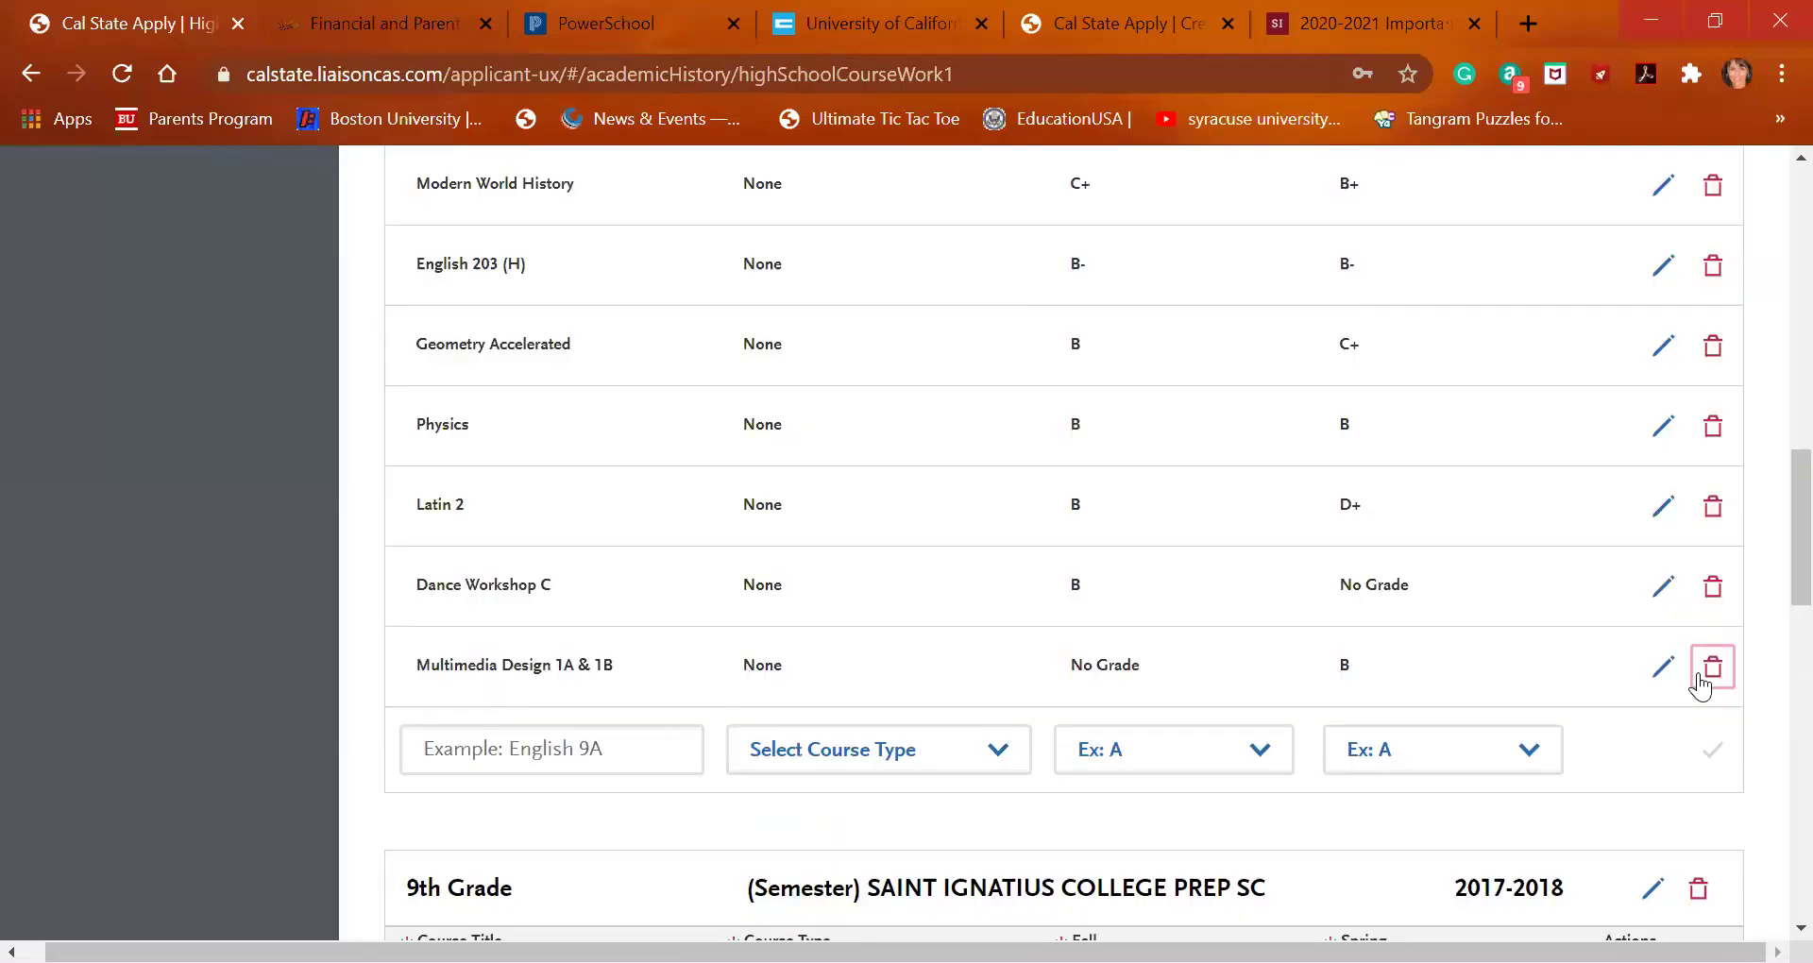
pyautogui.click(627, 38)
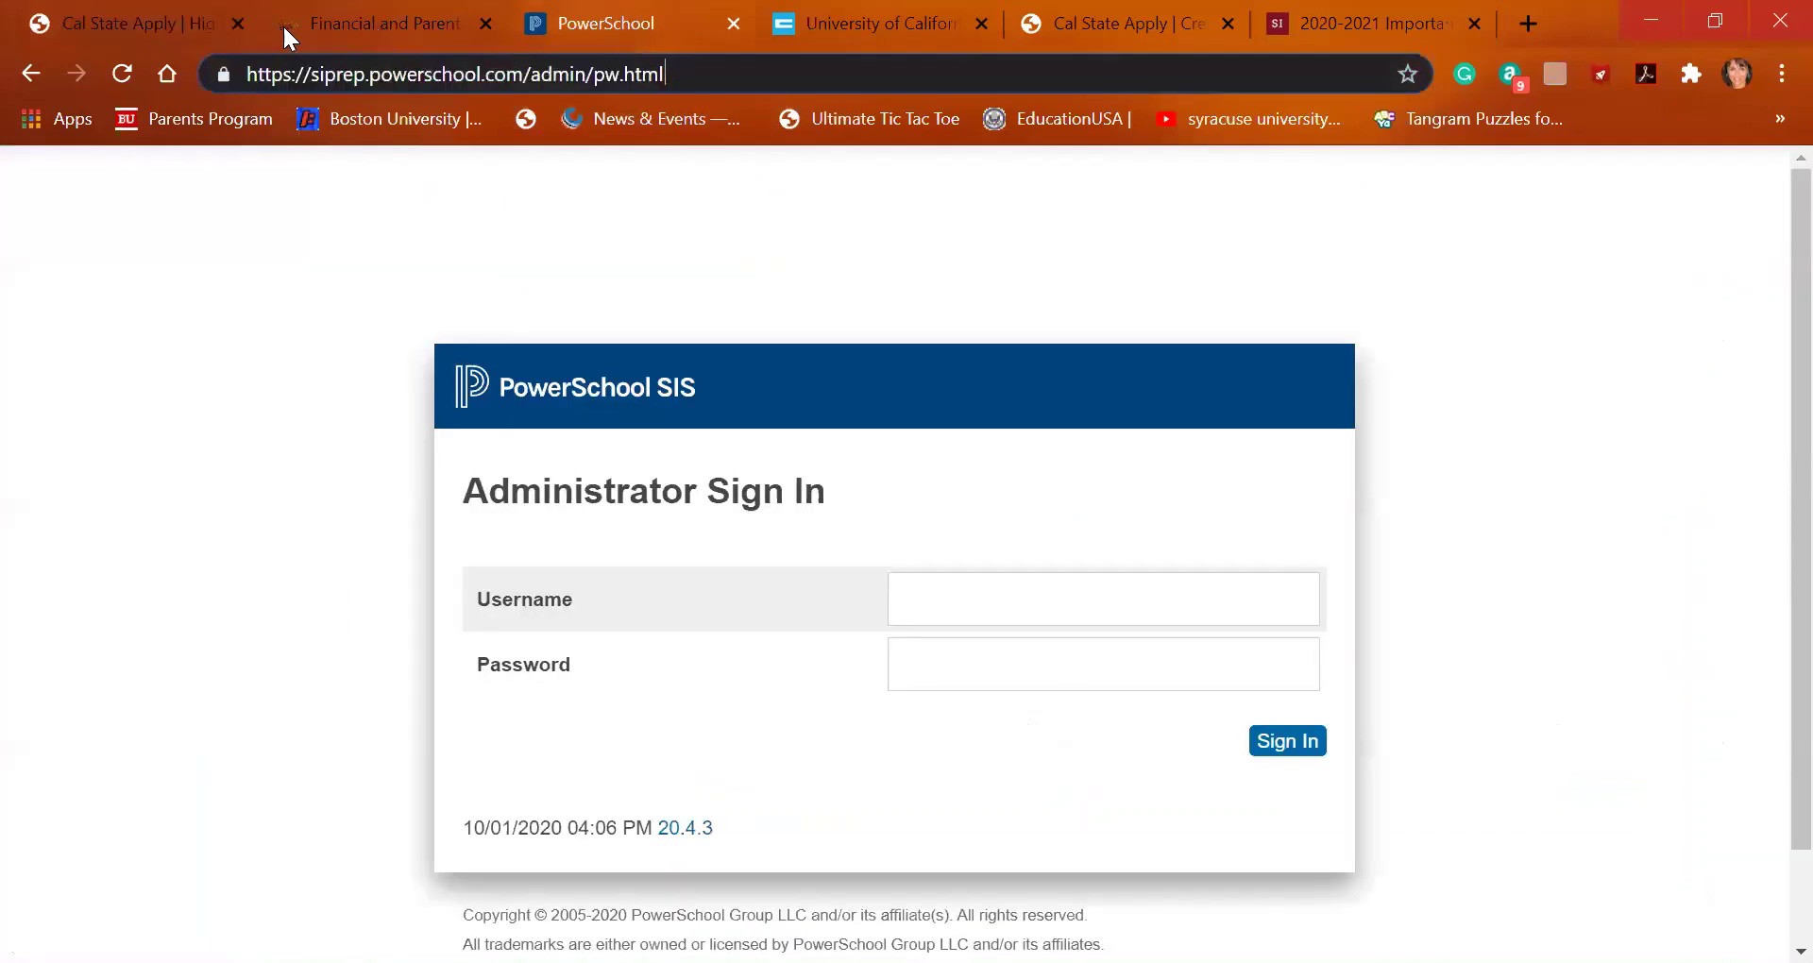
# Scroll the UC A-G course list to the College-Preparatory Elective courses
pyautogui.click(873, 26)
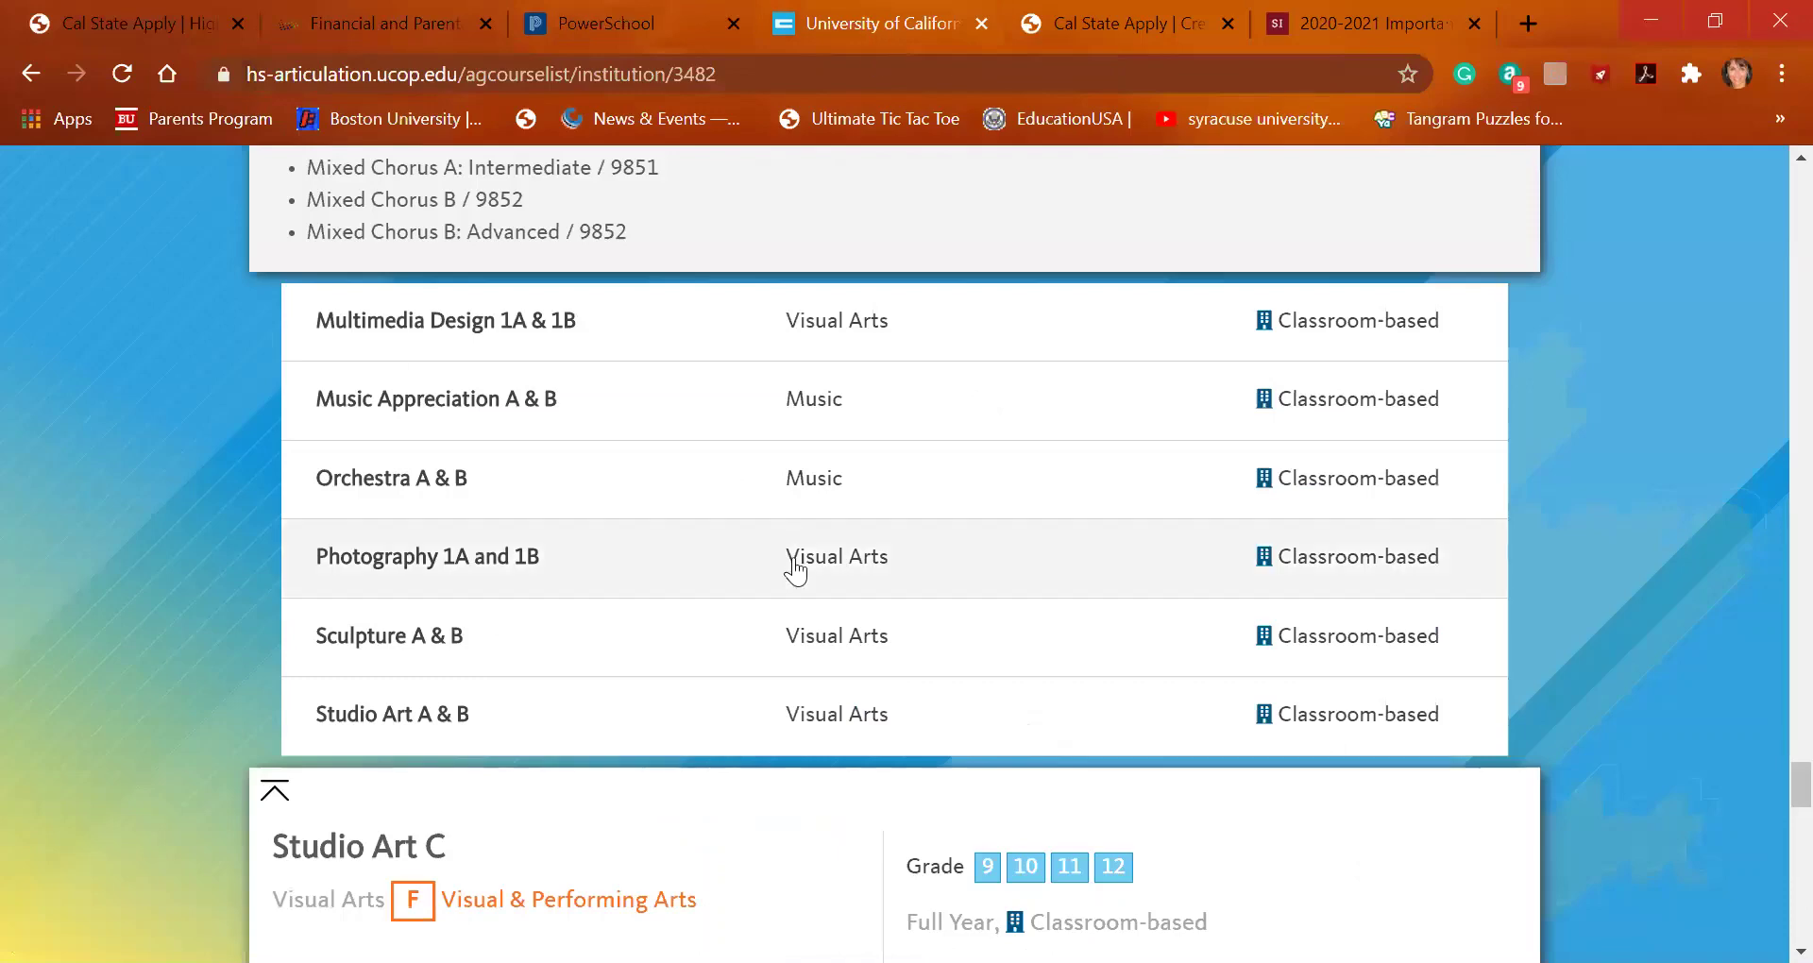
pyautogui.scroll(-9, 796, 567)
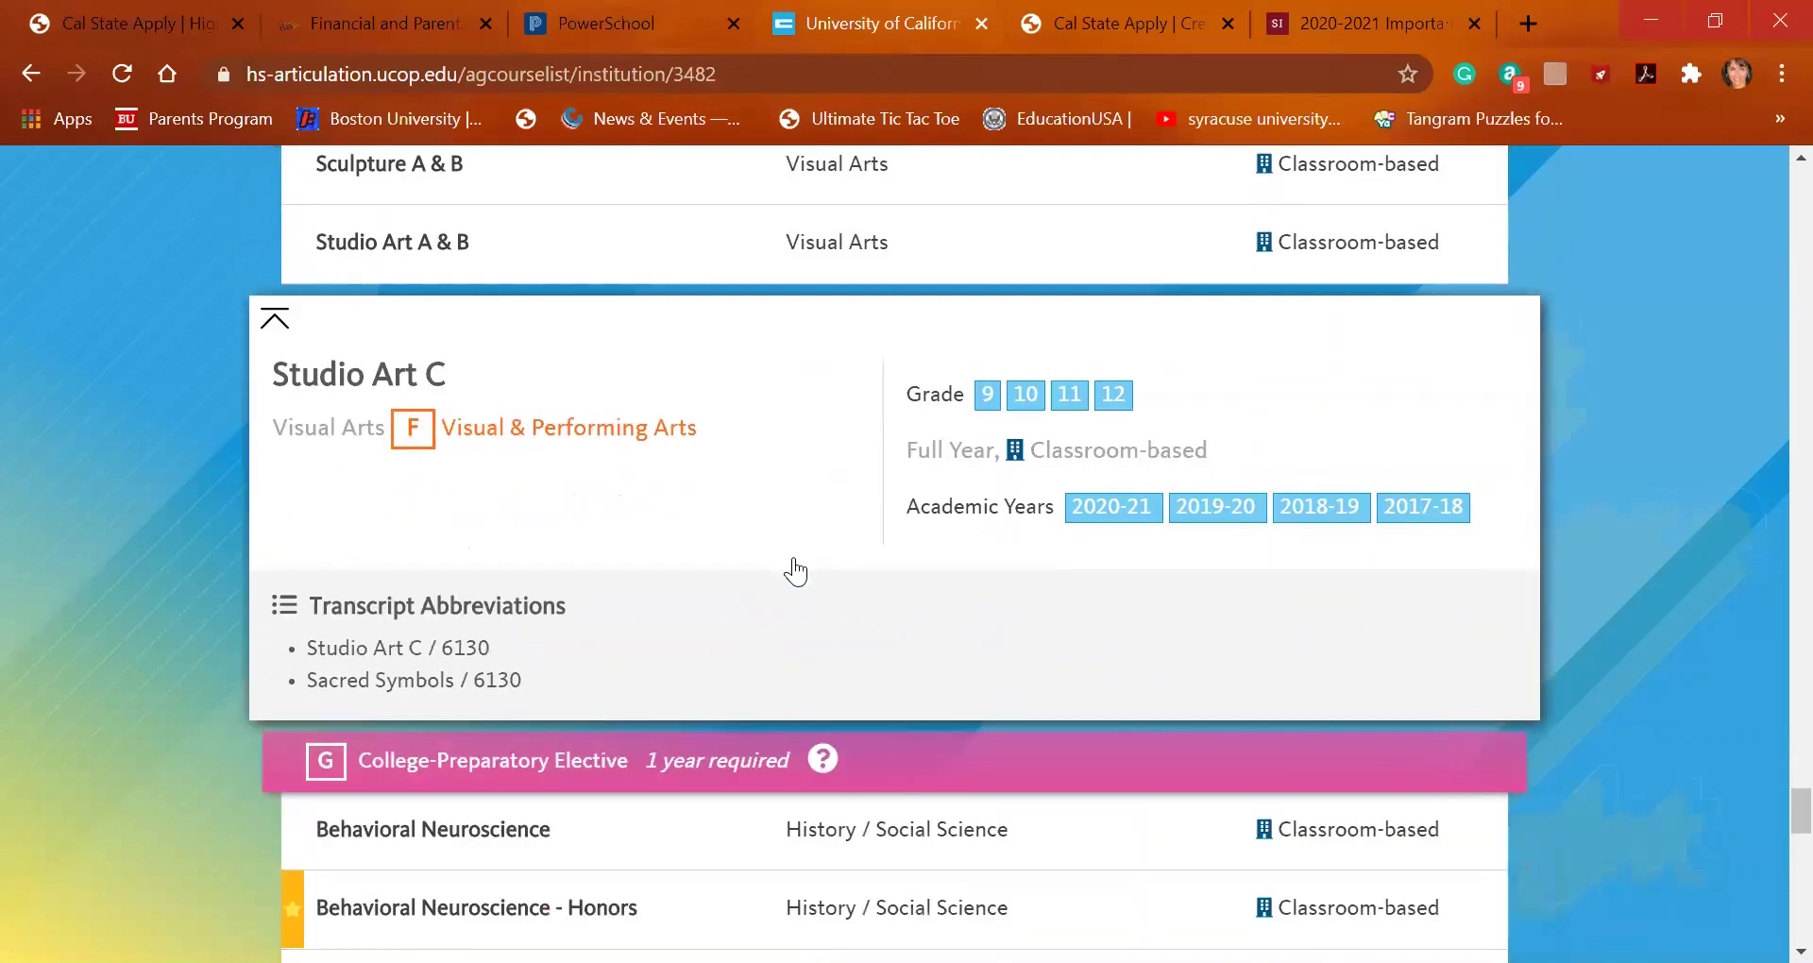
pyautogui.scroll(-18, 795, 567)
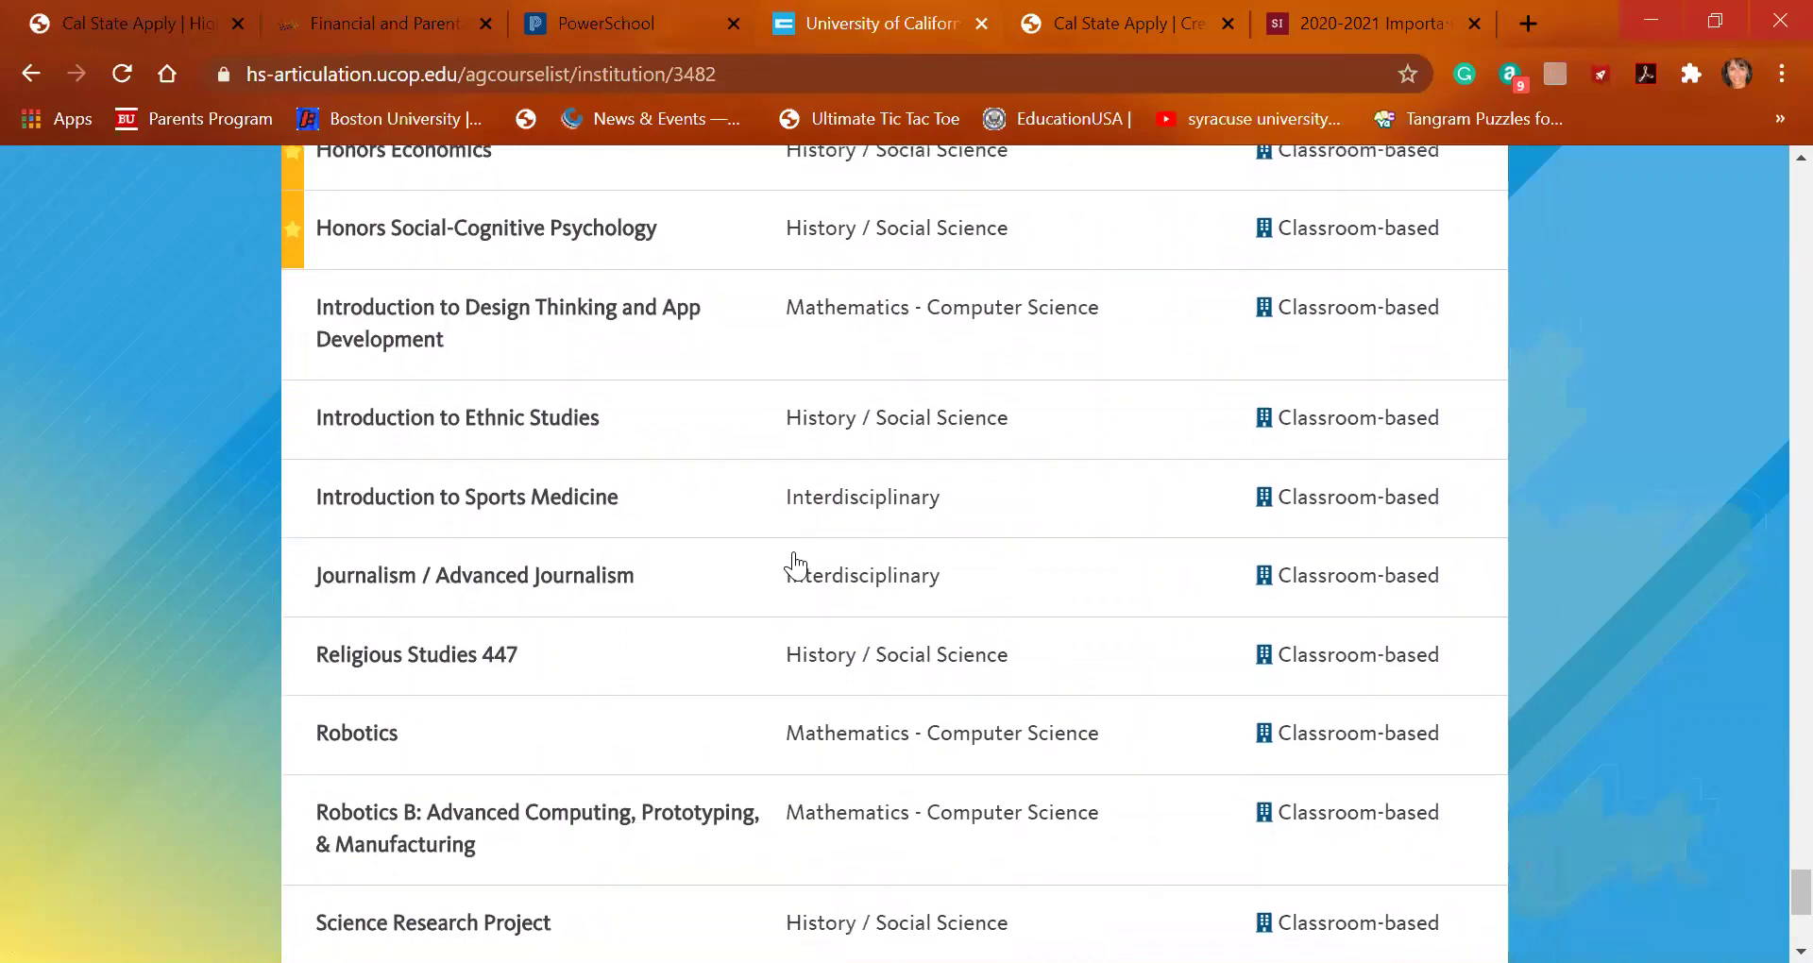
pyautogui.scroll(4, 795, 565)
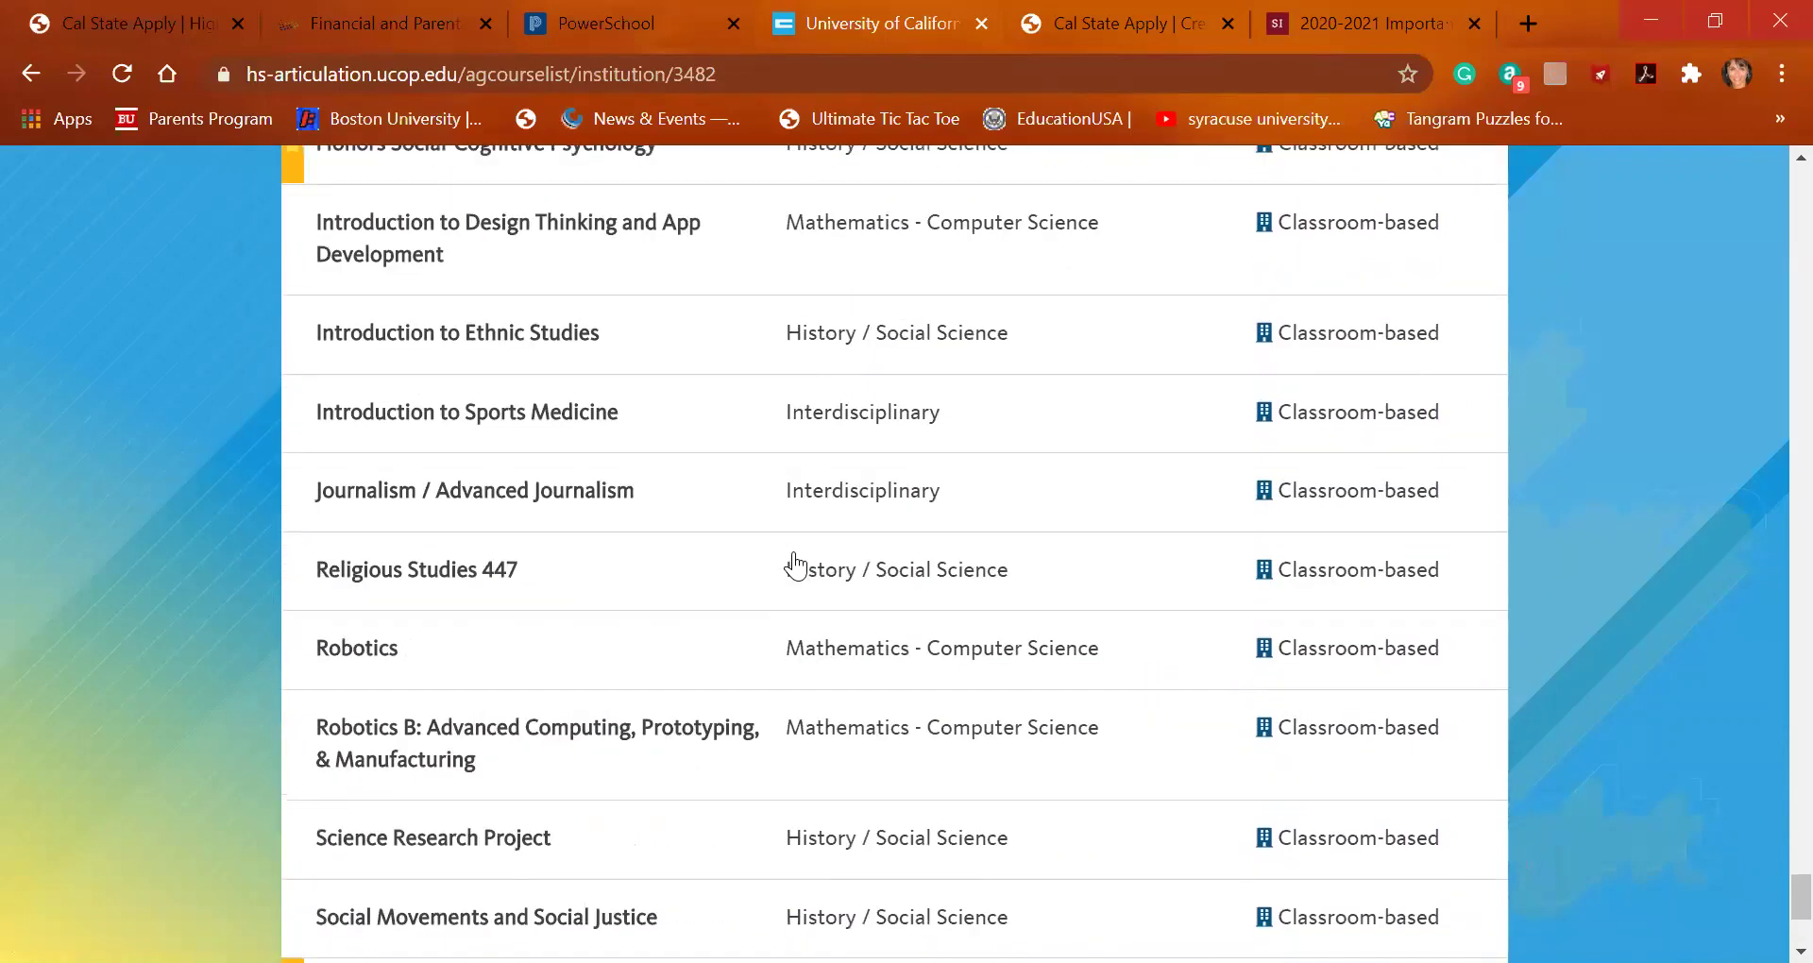
pyautogui.scroll(3, 795, 565)
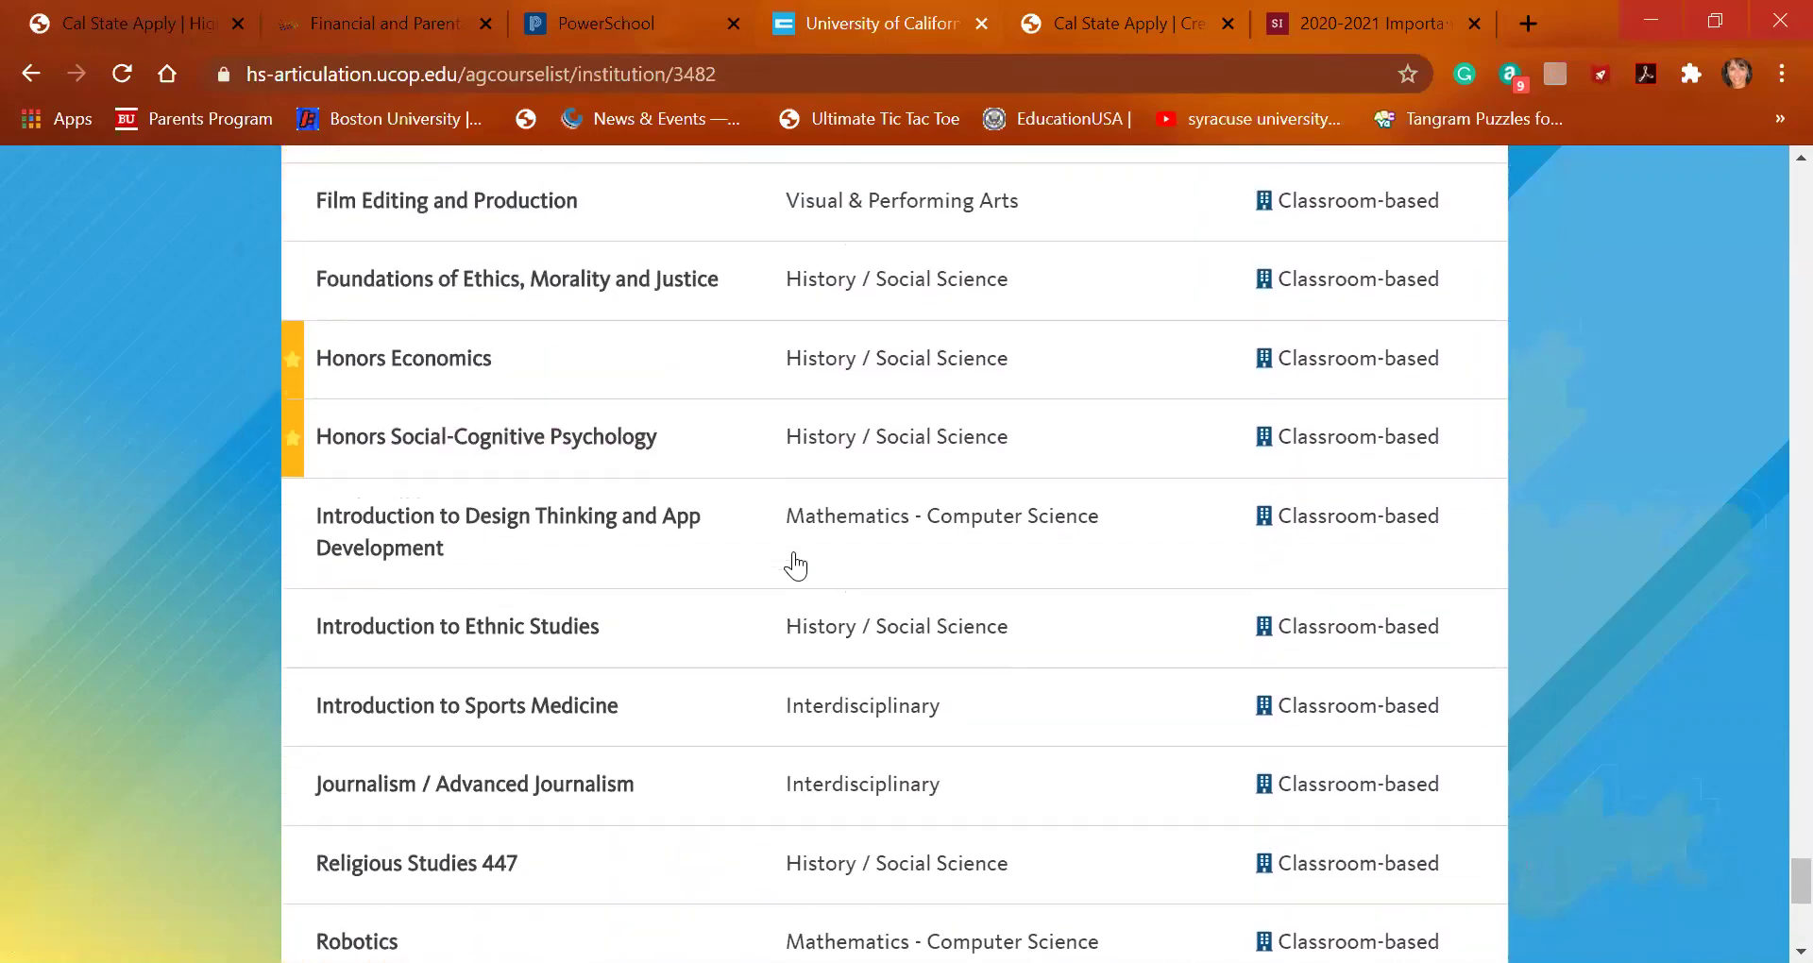
pyautogui.scroll(5, 795, 565)
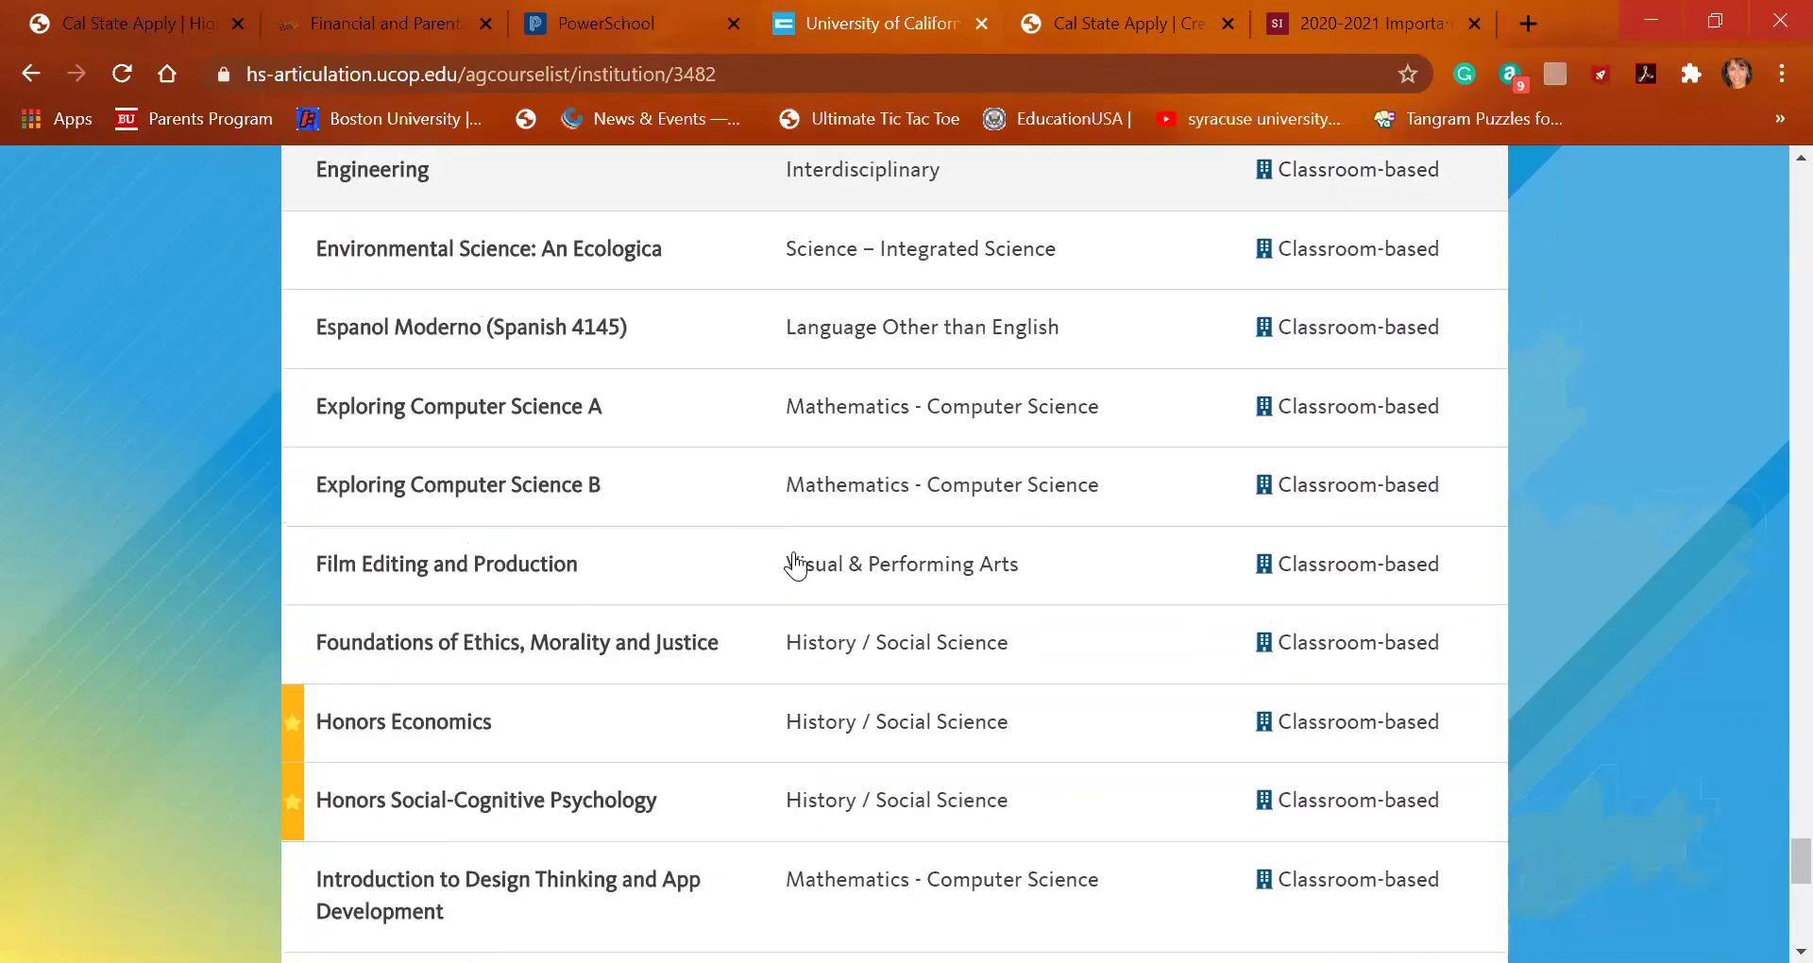
pyautogui.scroll(2, 795, 565)
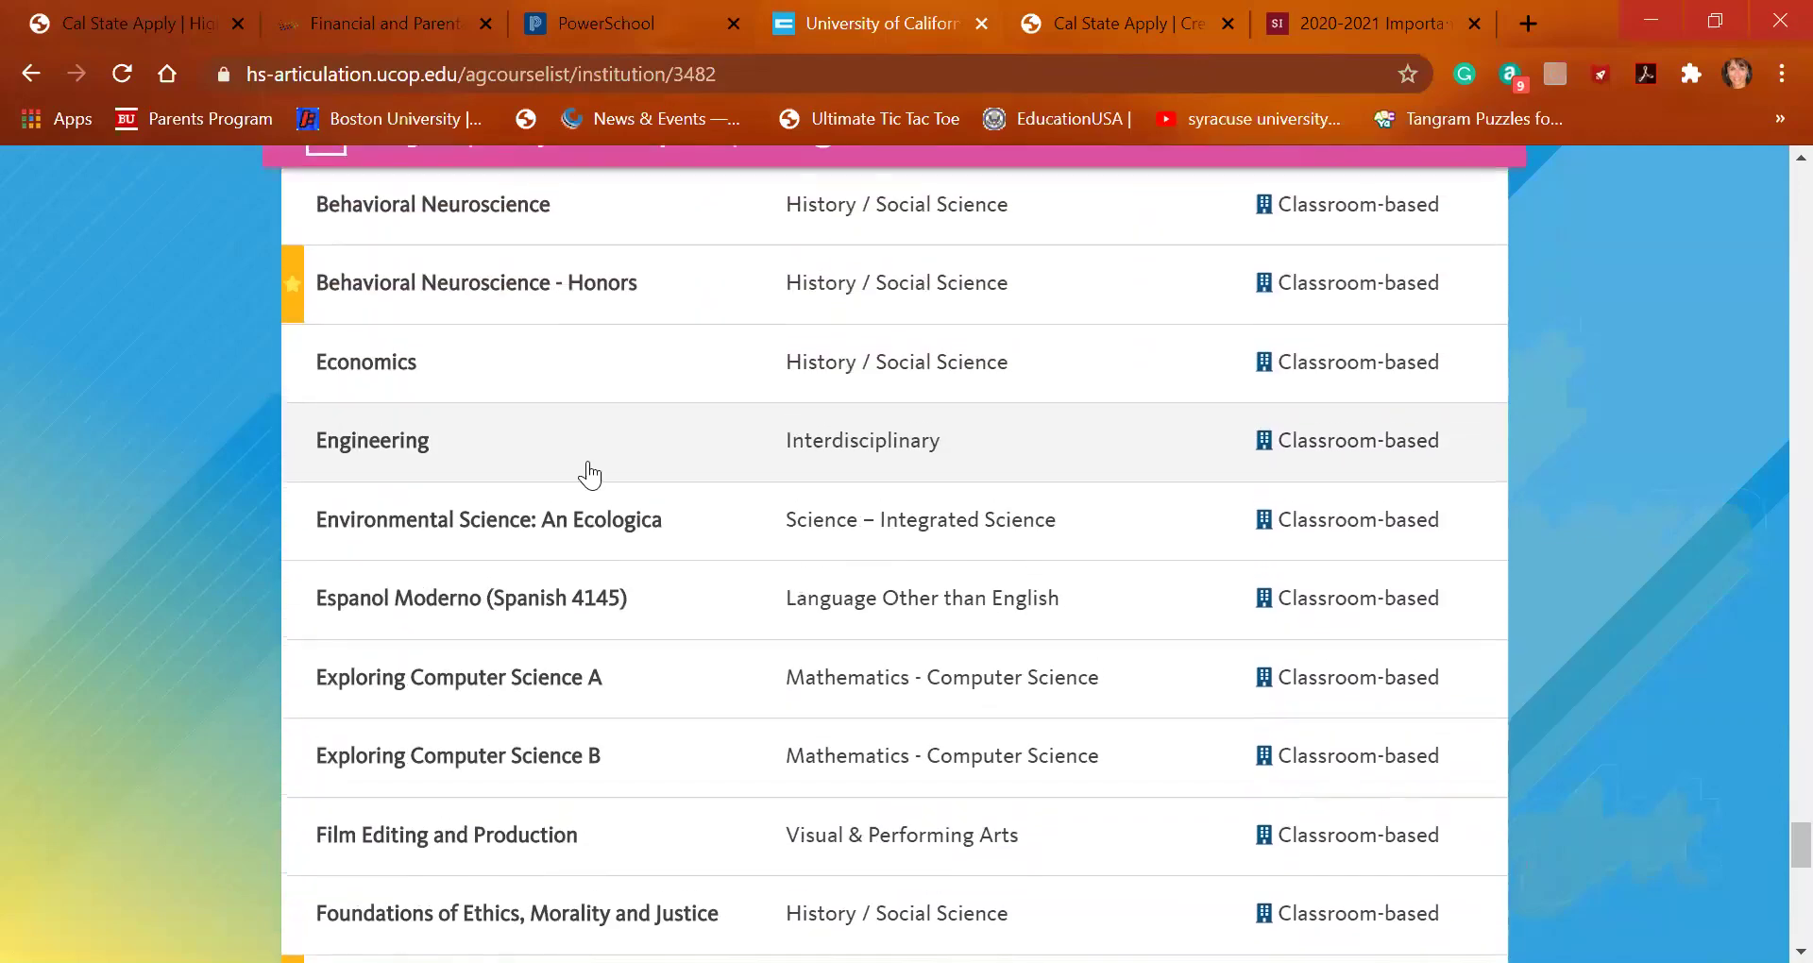
# Add a new 11th Grade grade level for school year 2019-2020
pyautogui.click(123, 23)
pyautogui.scroll(-1, 595, 614)
pyautogui.scroll(-2, 601, 618)
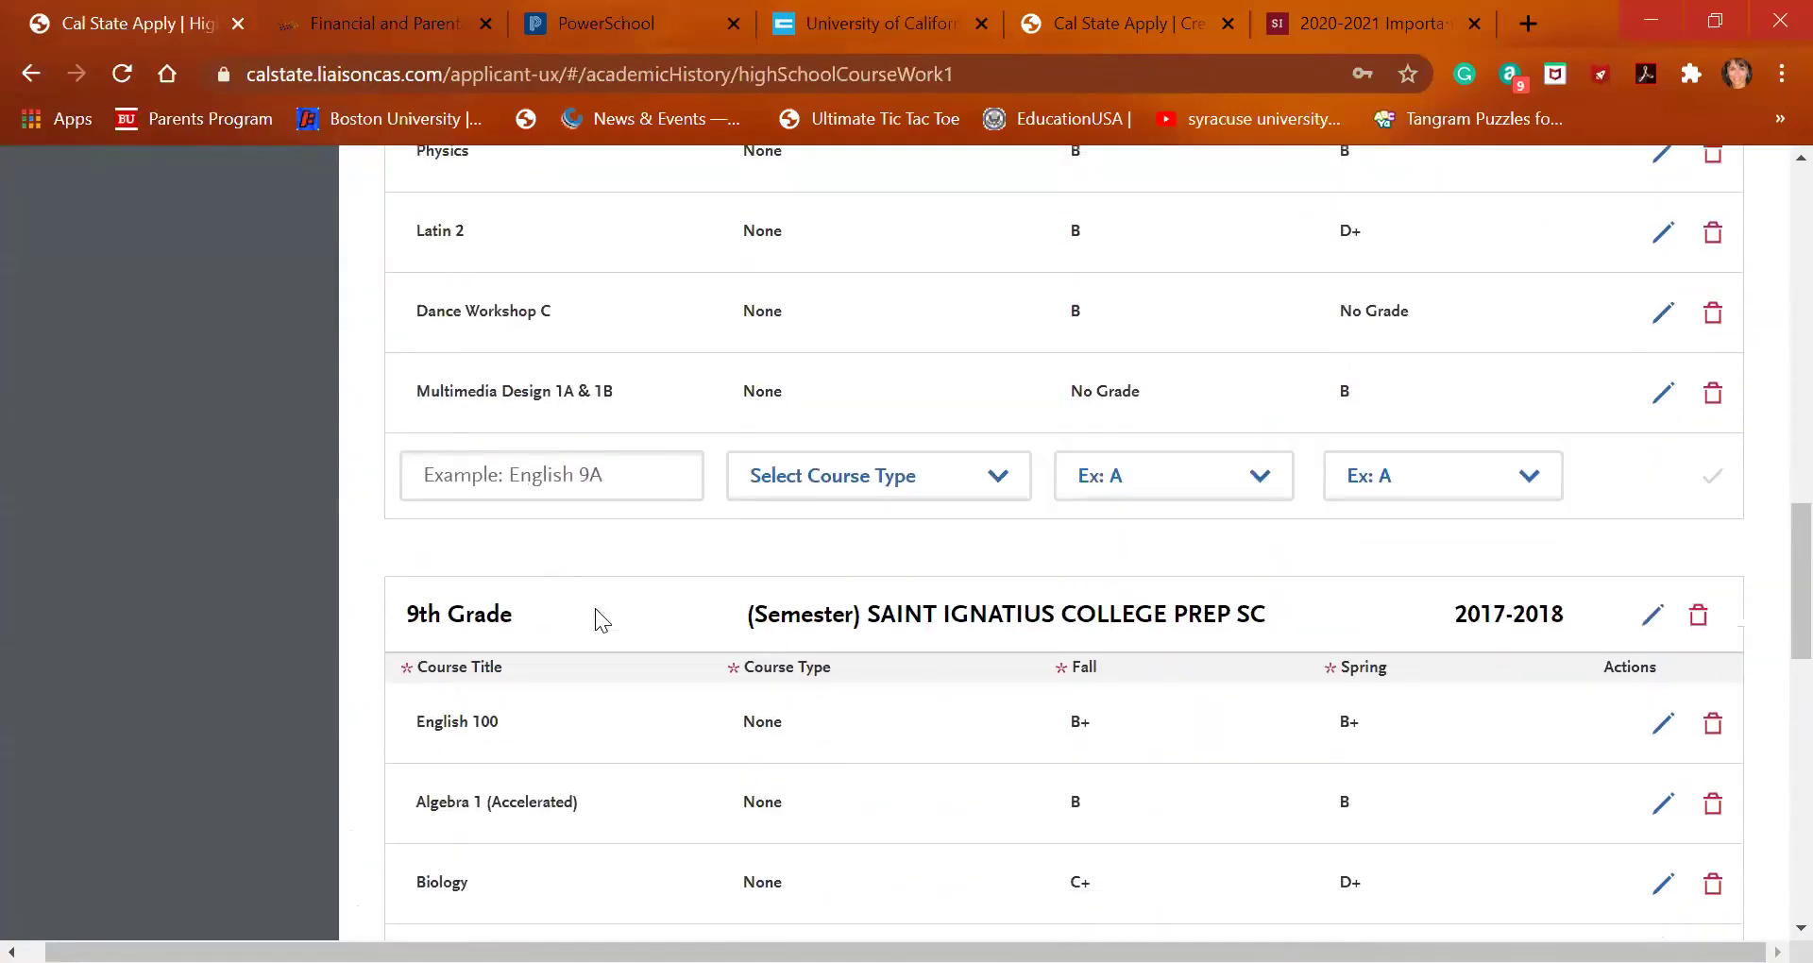
pyautogui.scroll(-13, 595, 619)
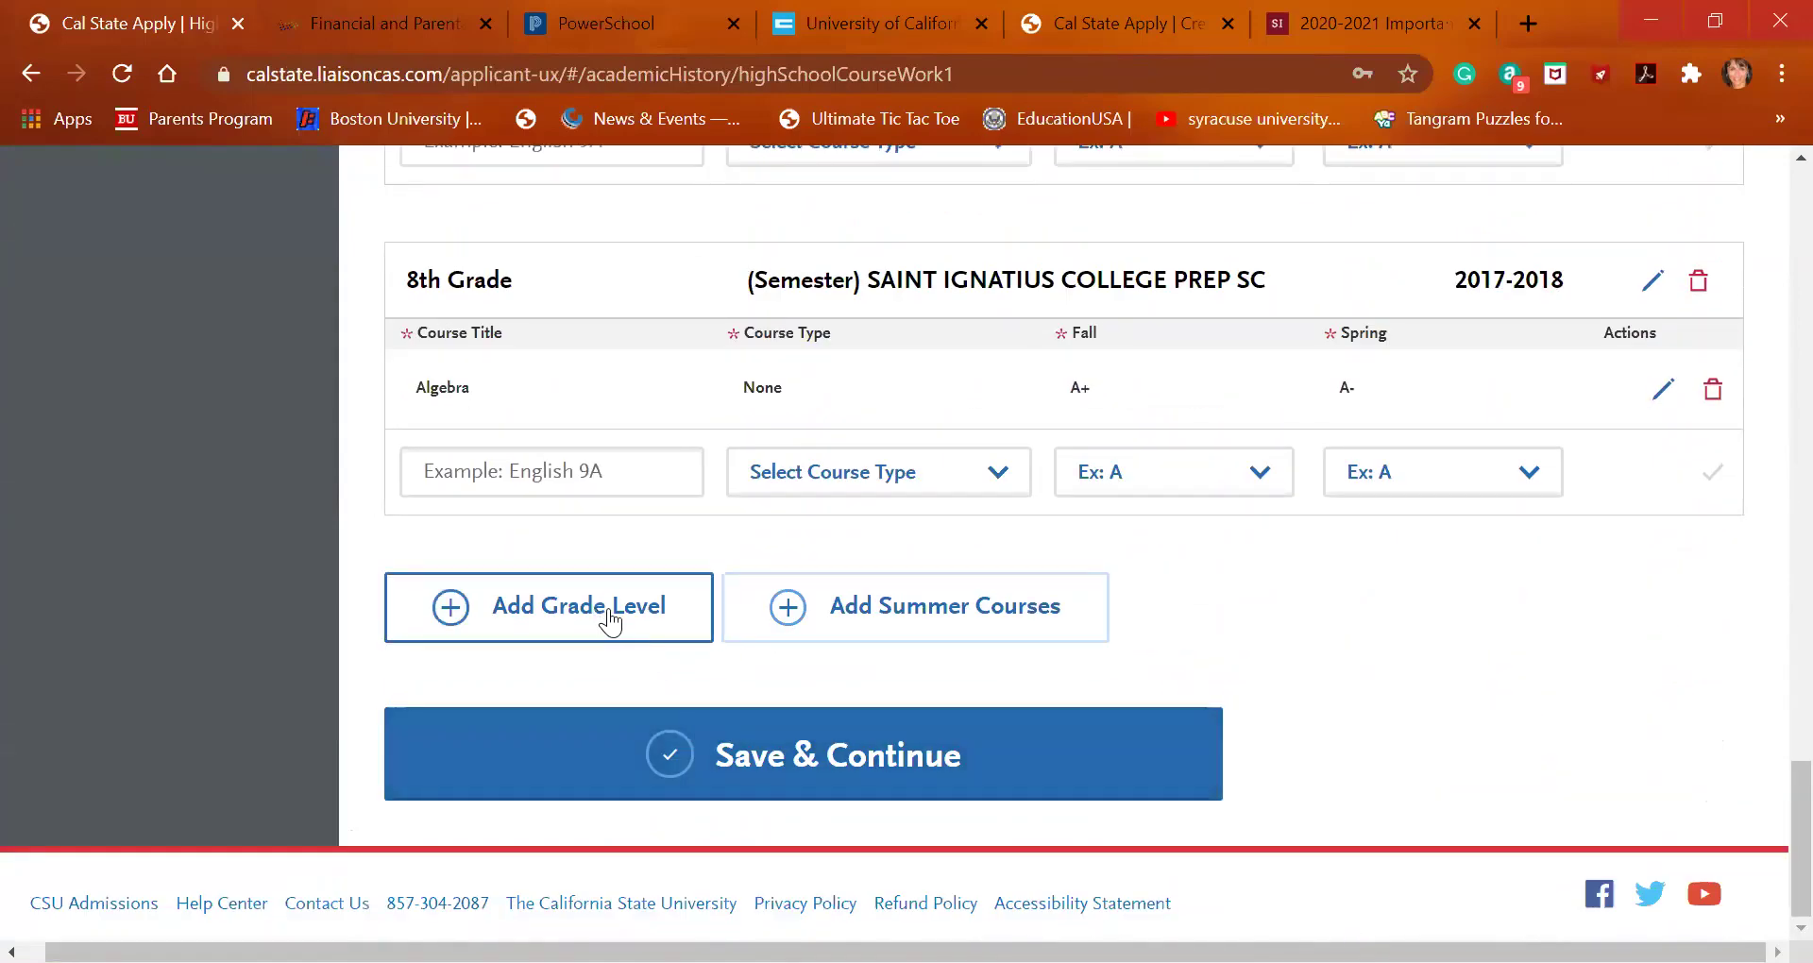
pyautogui.click(609, 619)
pyautogui.click(625, 455)
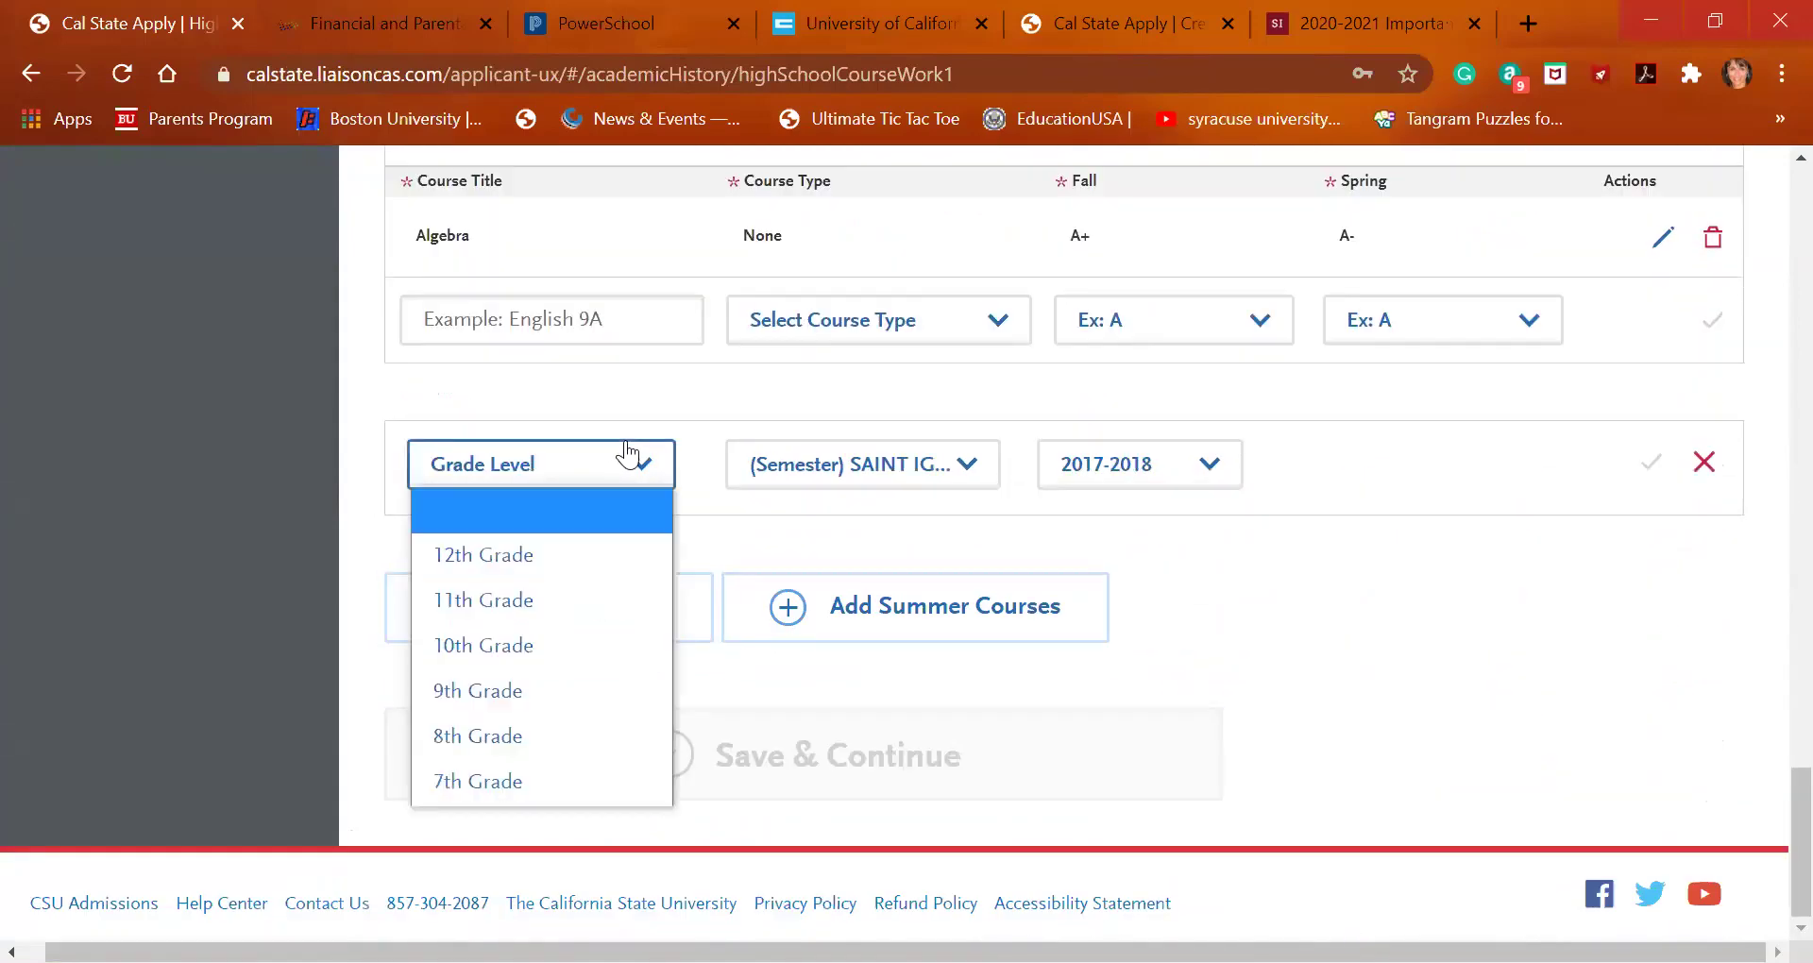
pyautogui.click(557, 620)
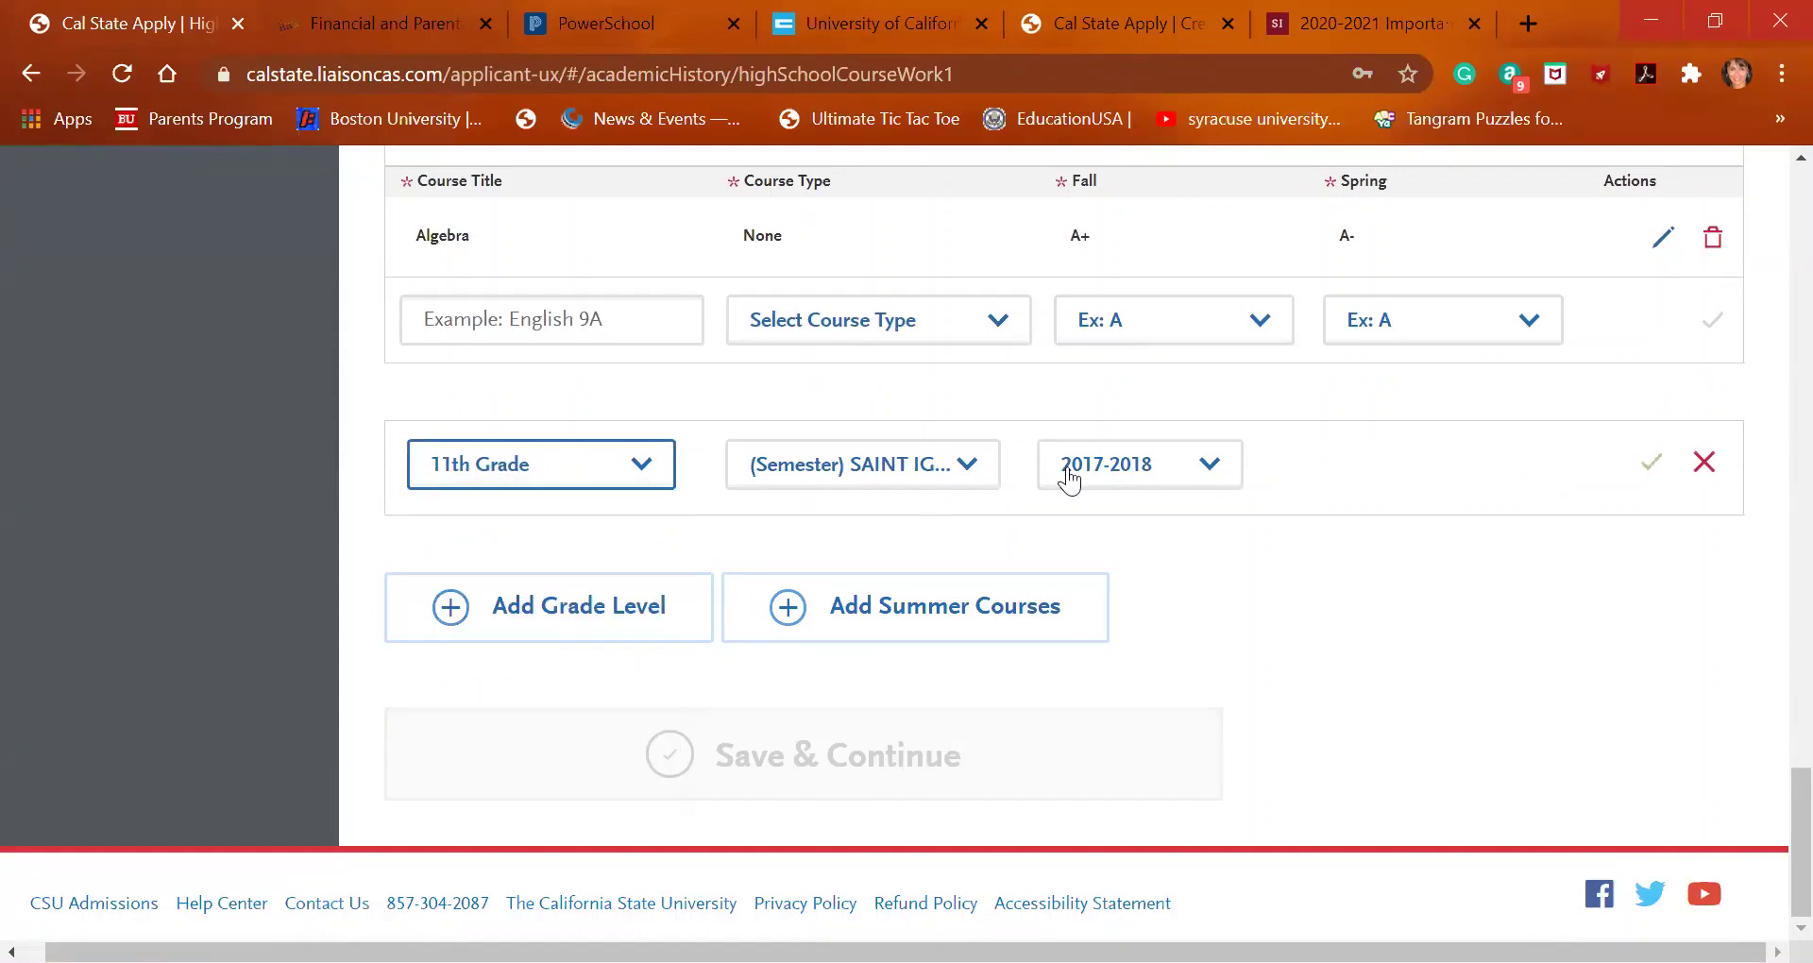
pyautogui.click(1141, 463)
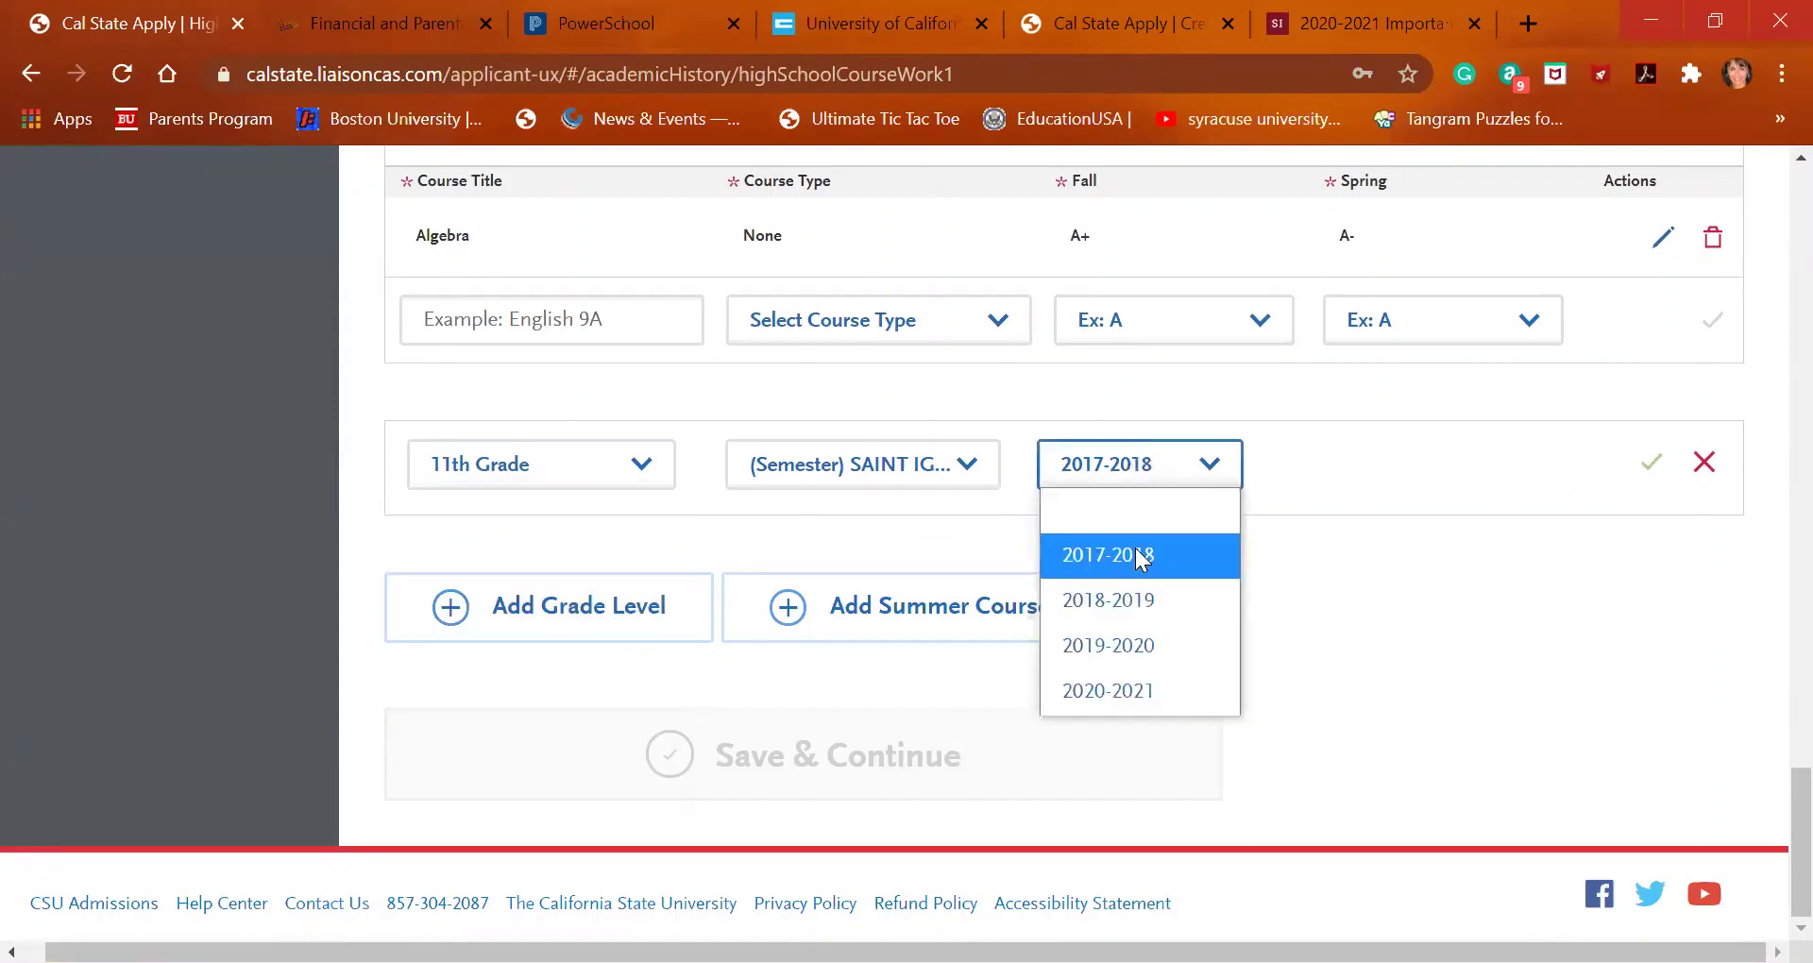
pyautogui.click(1136, 644)
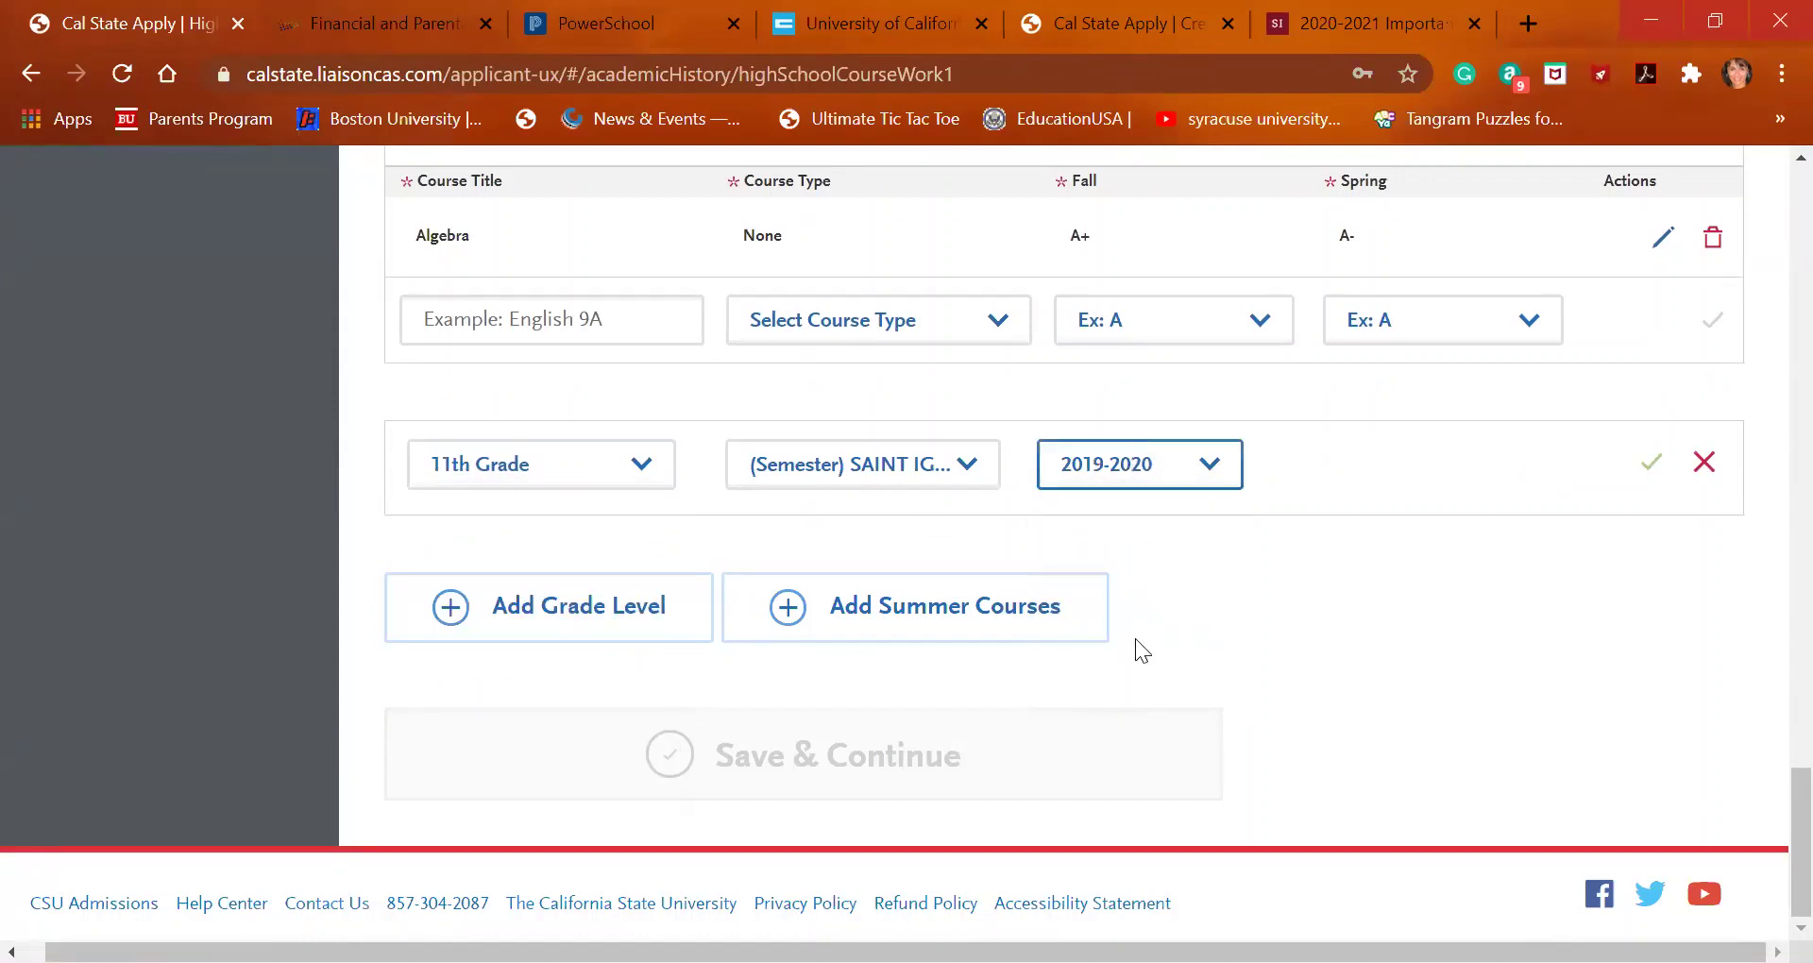
pyautogui.click(1651, 463)
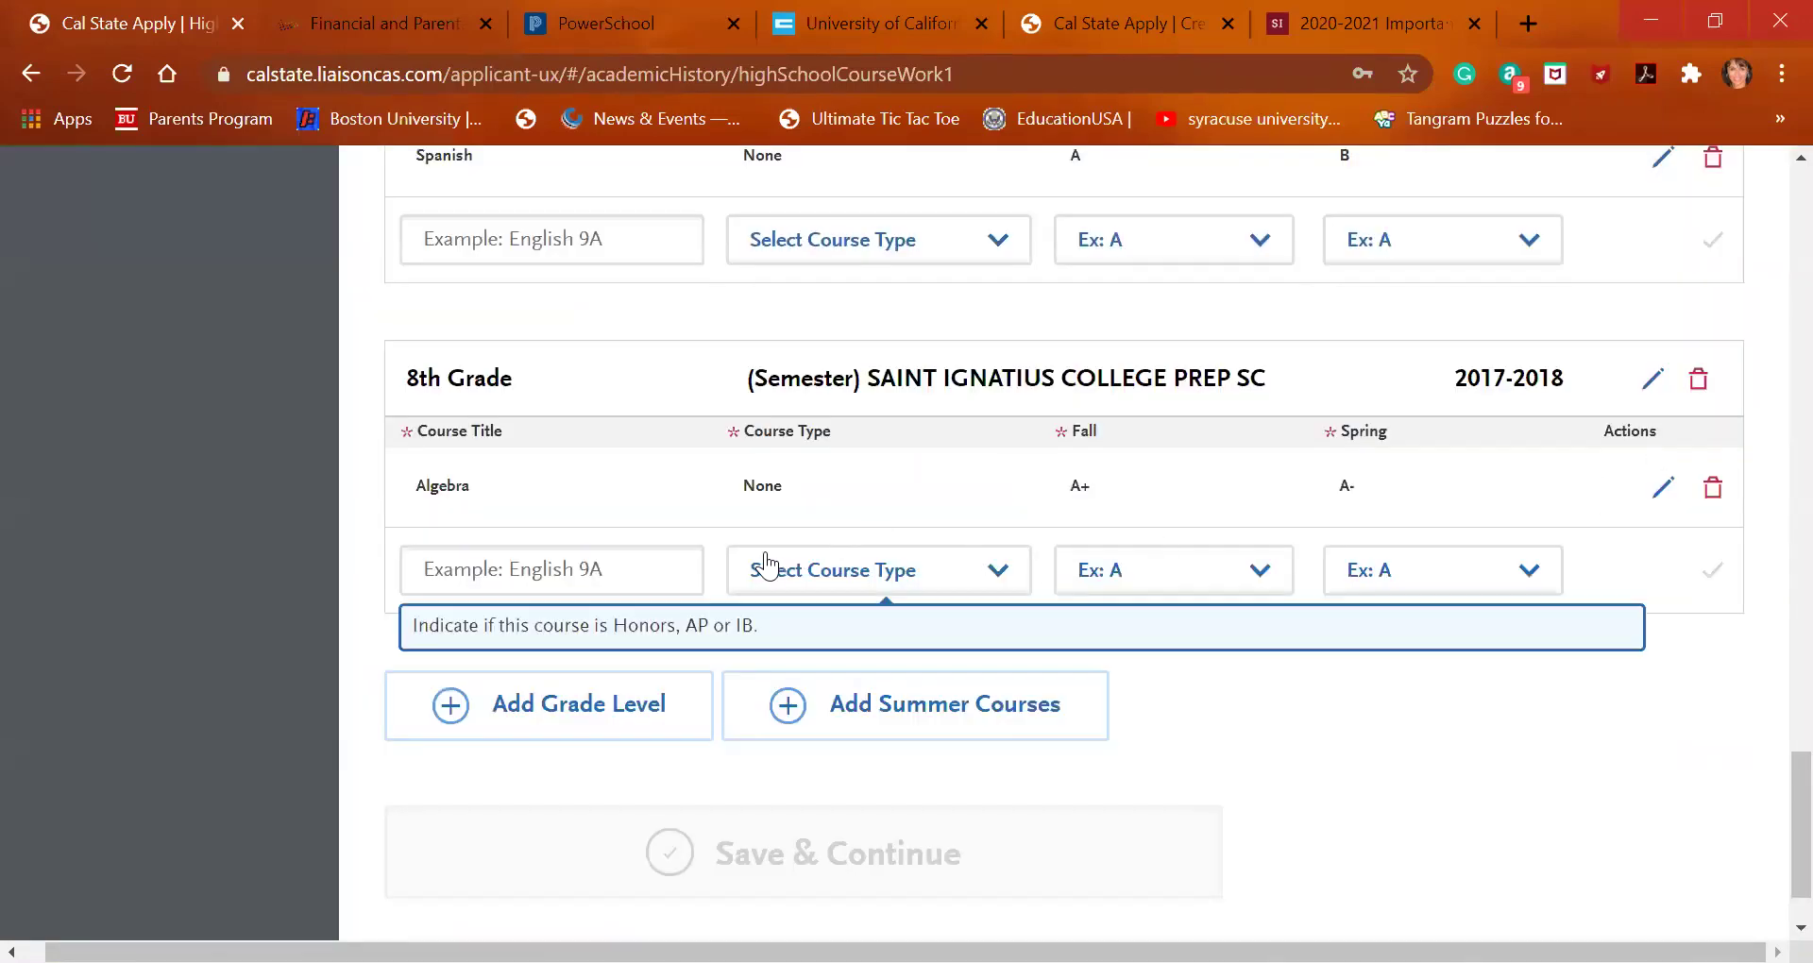
# Begin the first 11th Grade course title by typing 'us'
pyautogui.scroll(10, 718, 525)
pyautogui.scroll(10, 718, 525)
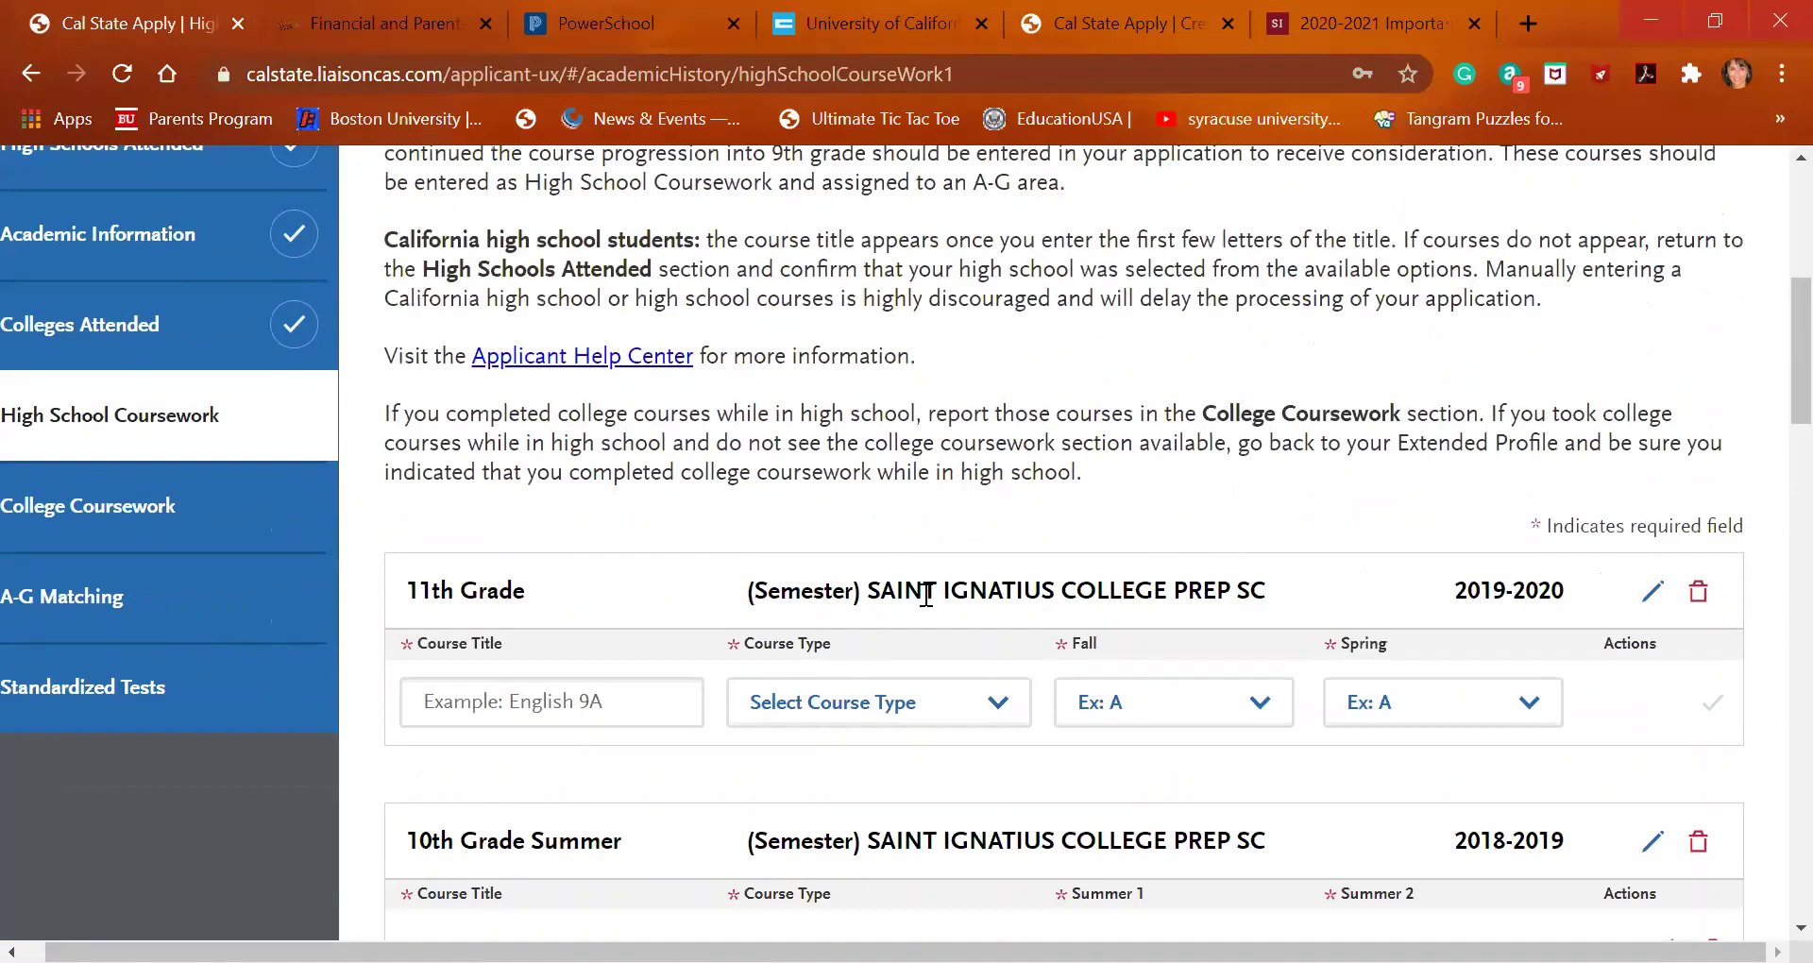
pyautogui.click(556, 701)
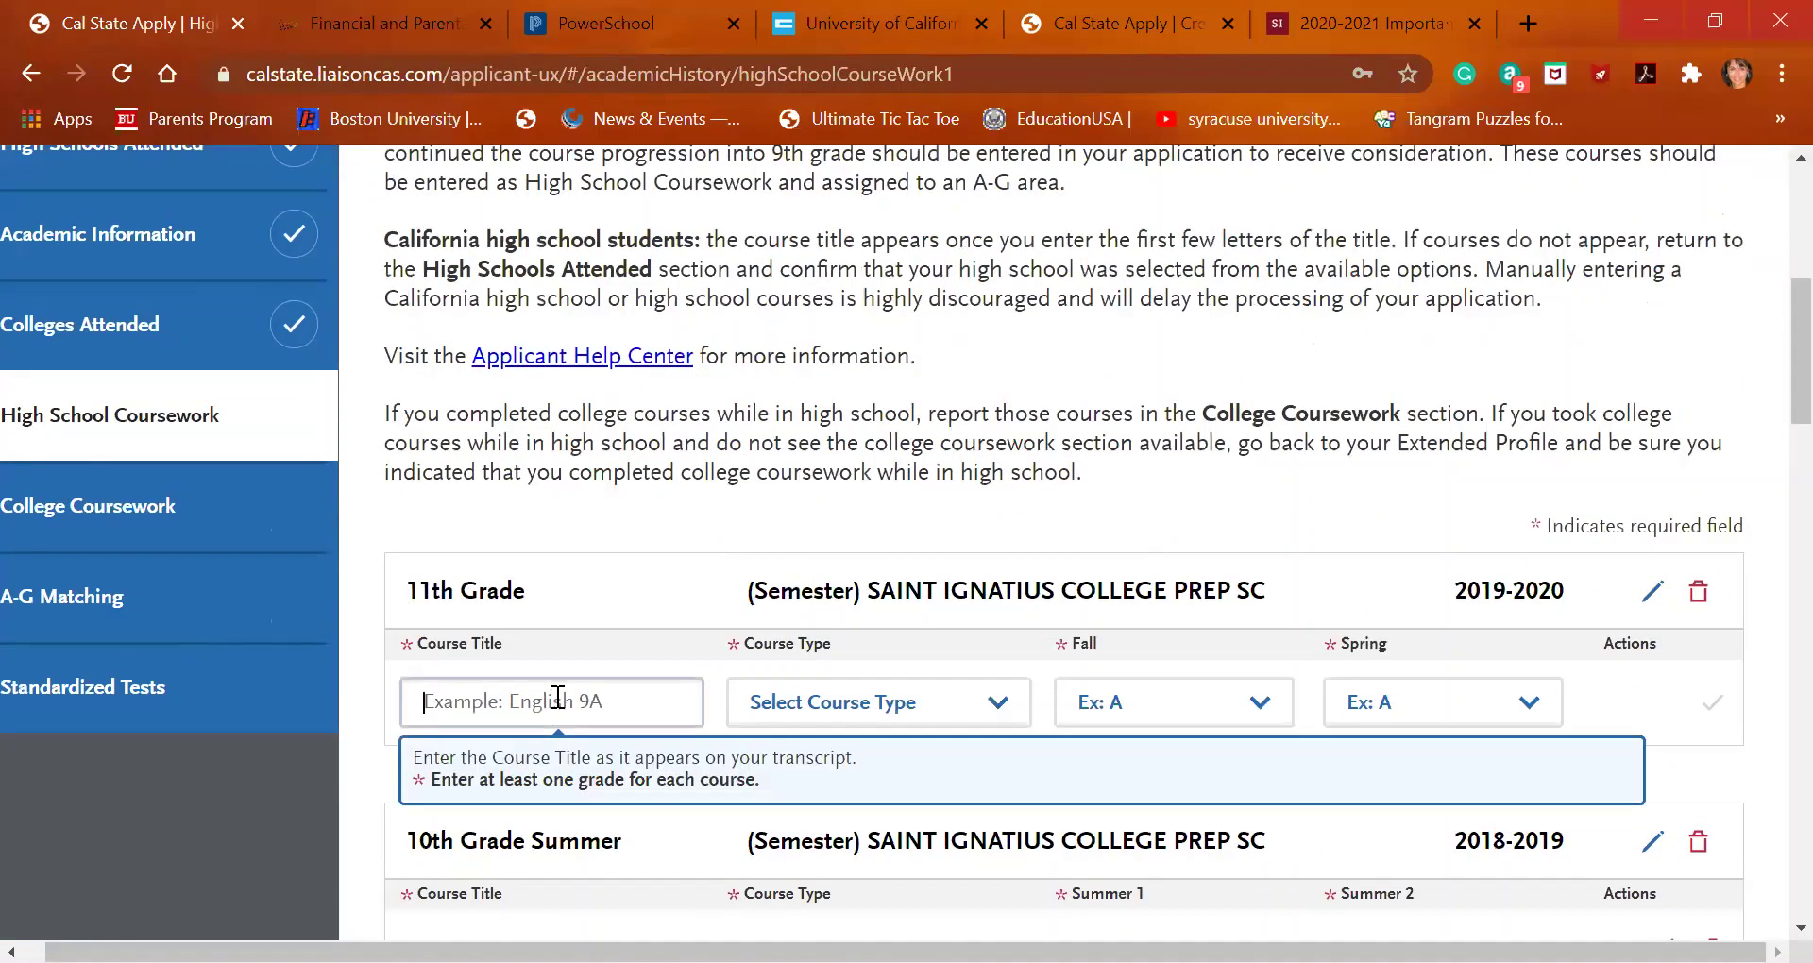
pyautogui.write('us')
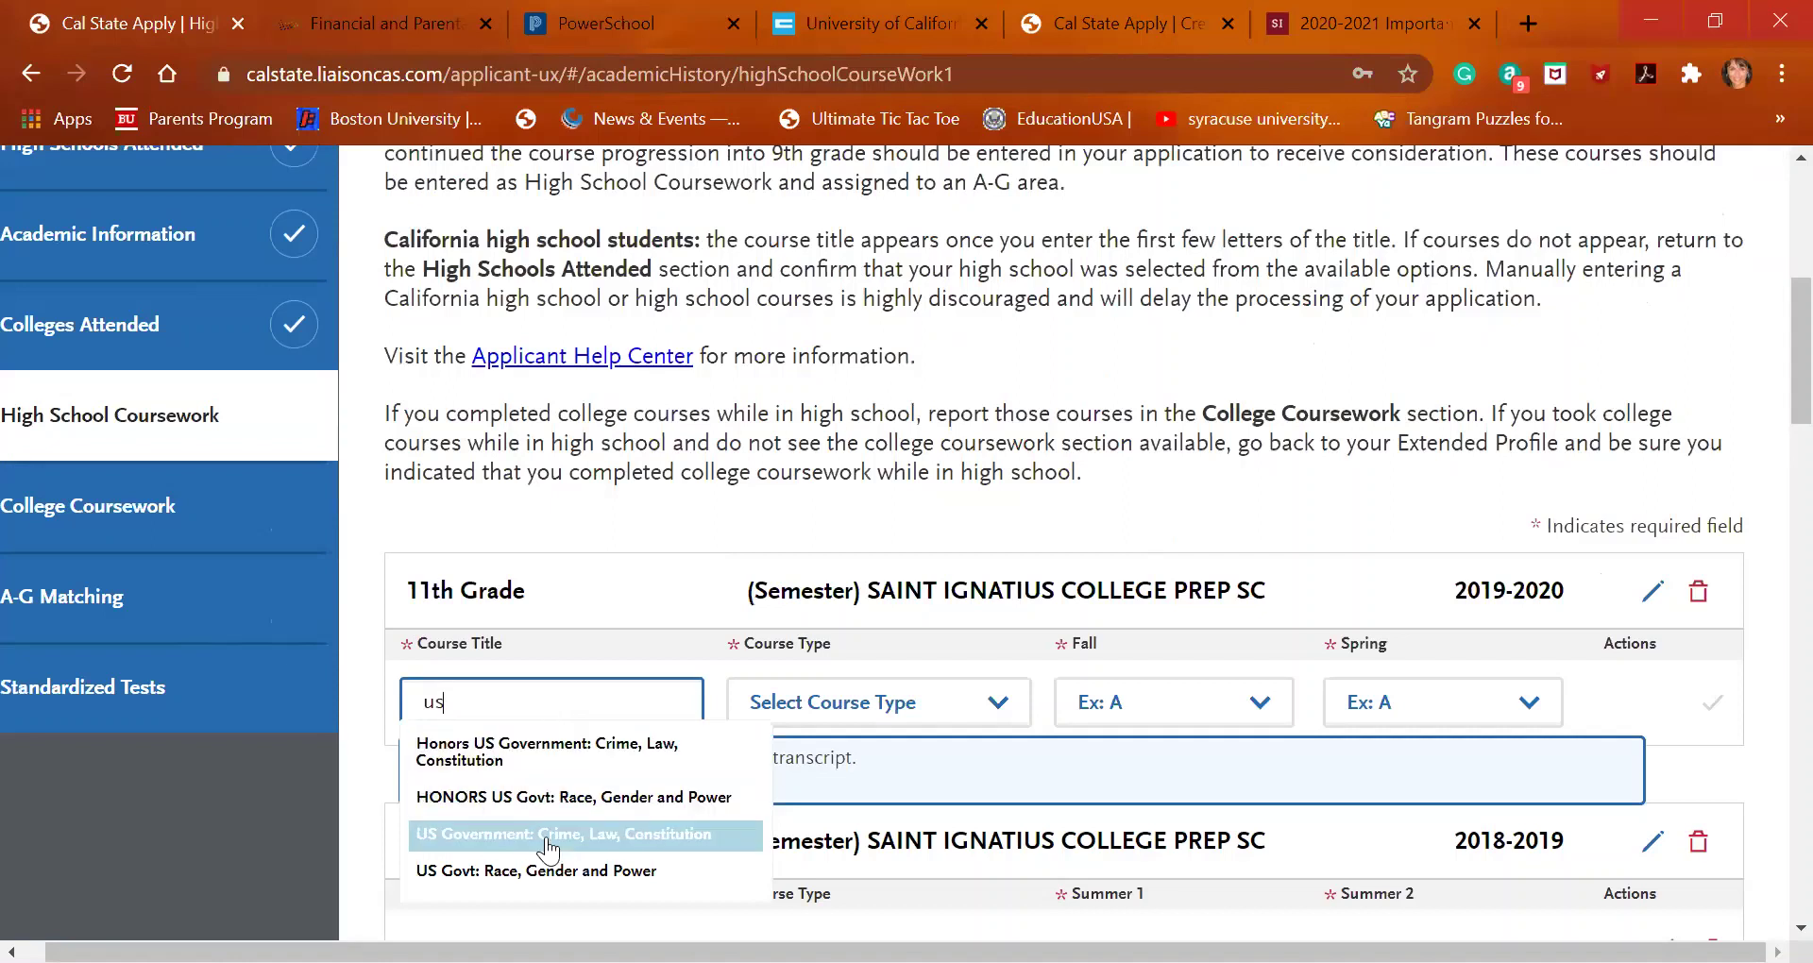
pyautogui.scroll(-1, 548, 850)
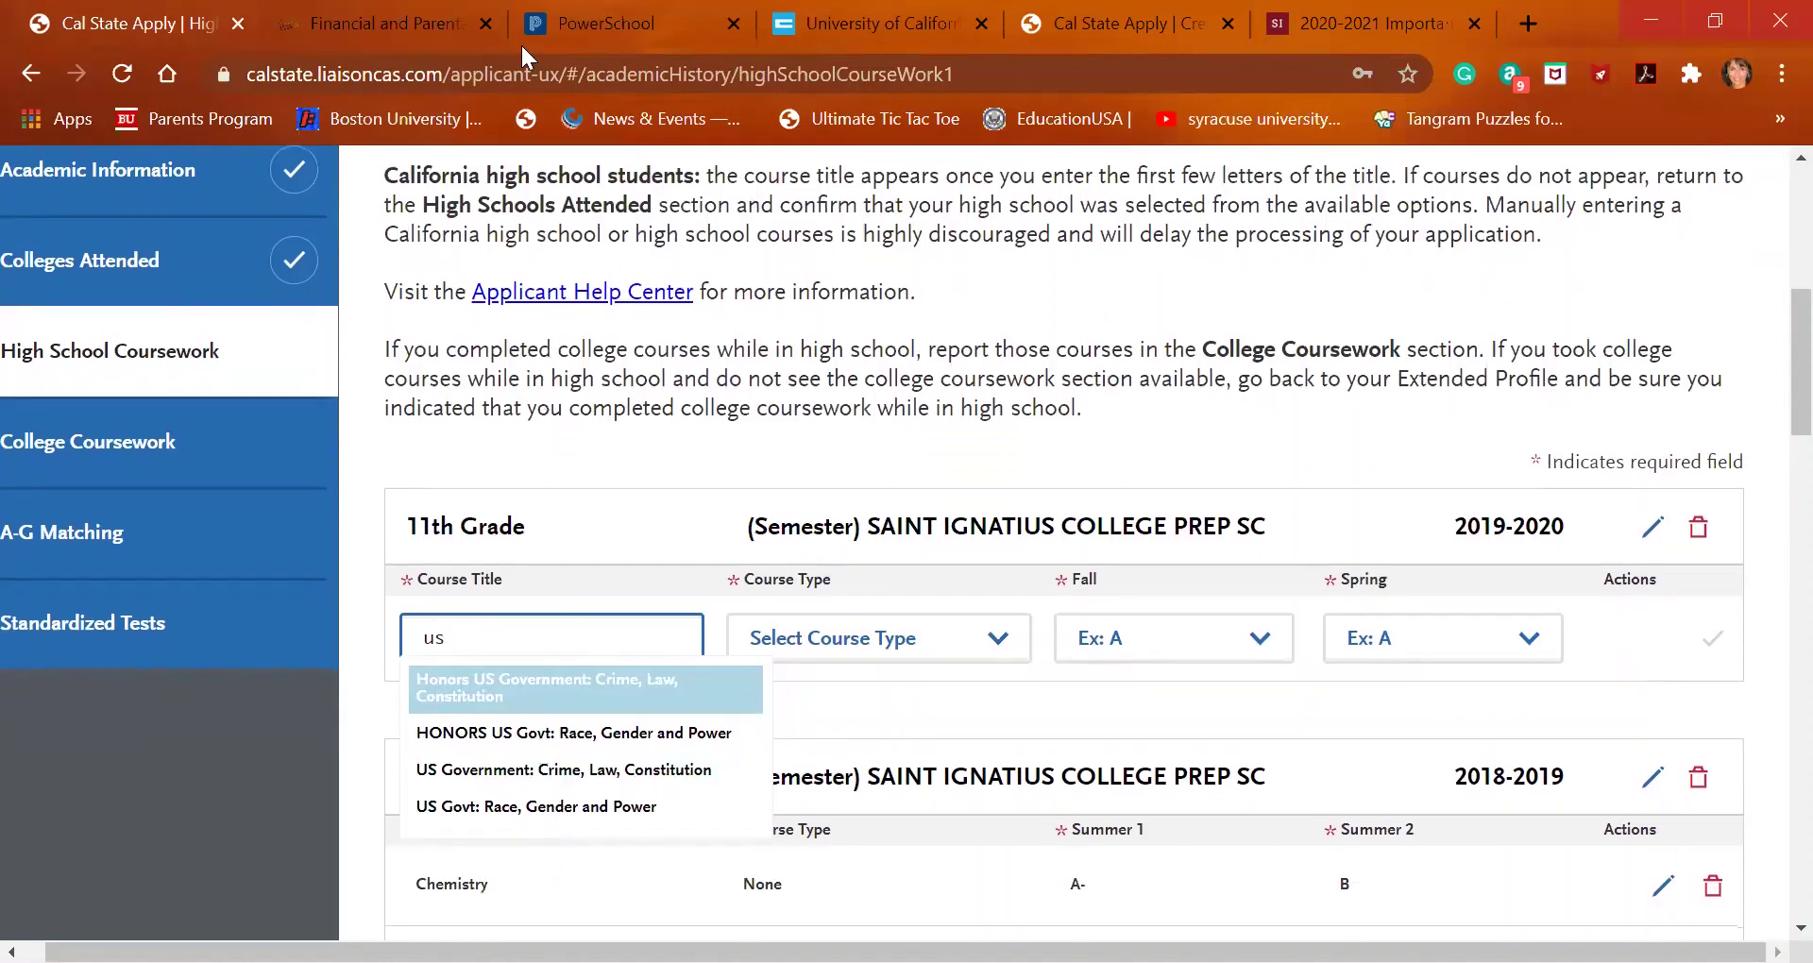
pyautogui.click(870, 19)
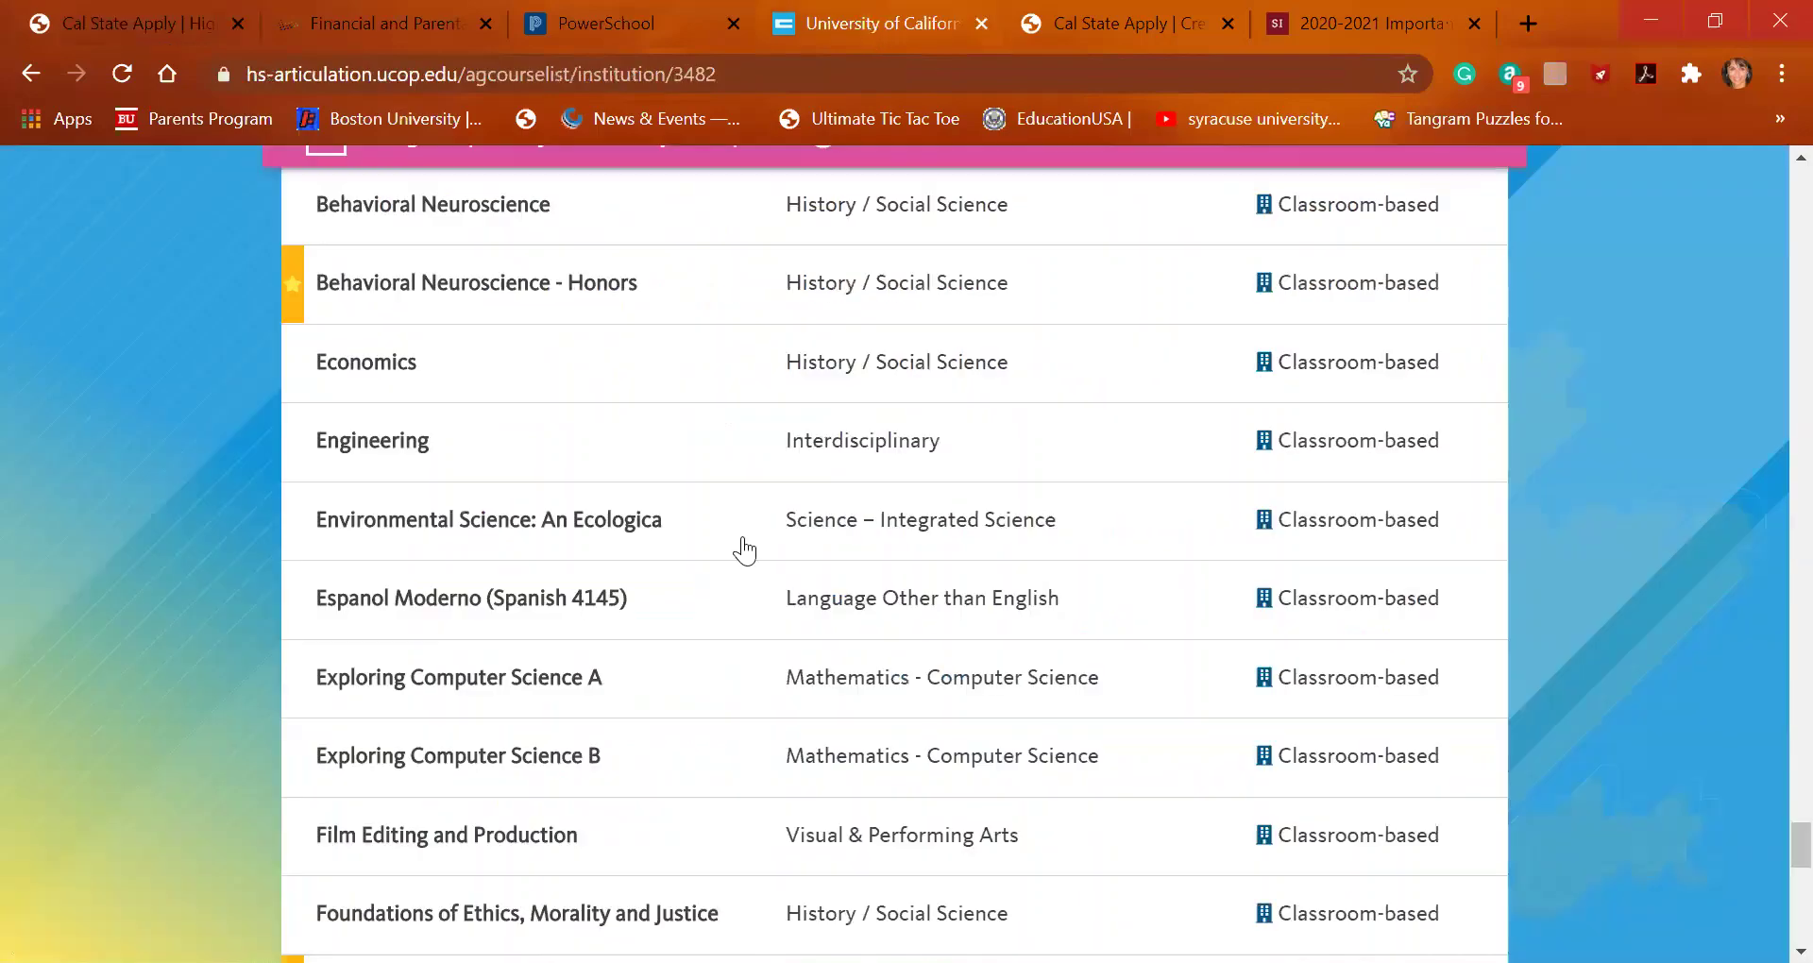
pyautogui.scroll(10, 727, 586)
pyautogui.scroll(20, 722, 623)
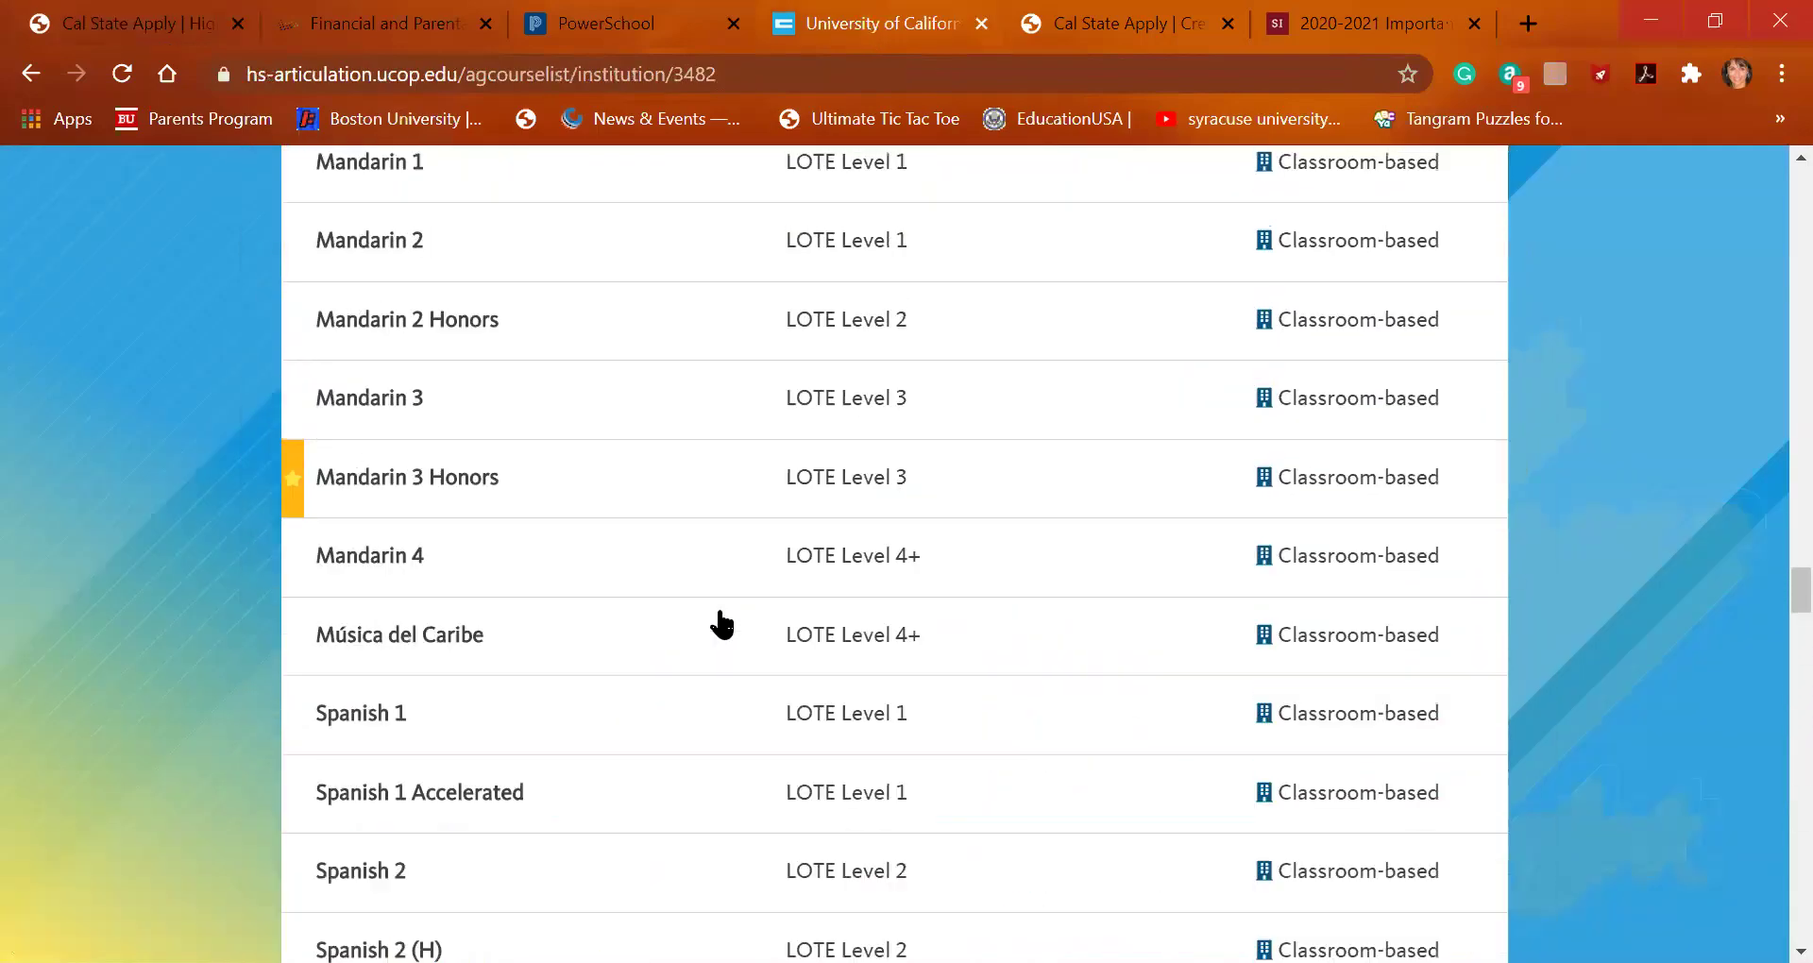
pyautogui.scroll(20, 722, 624)
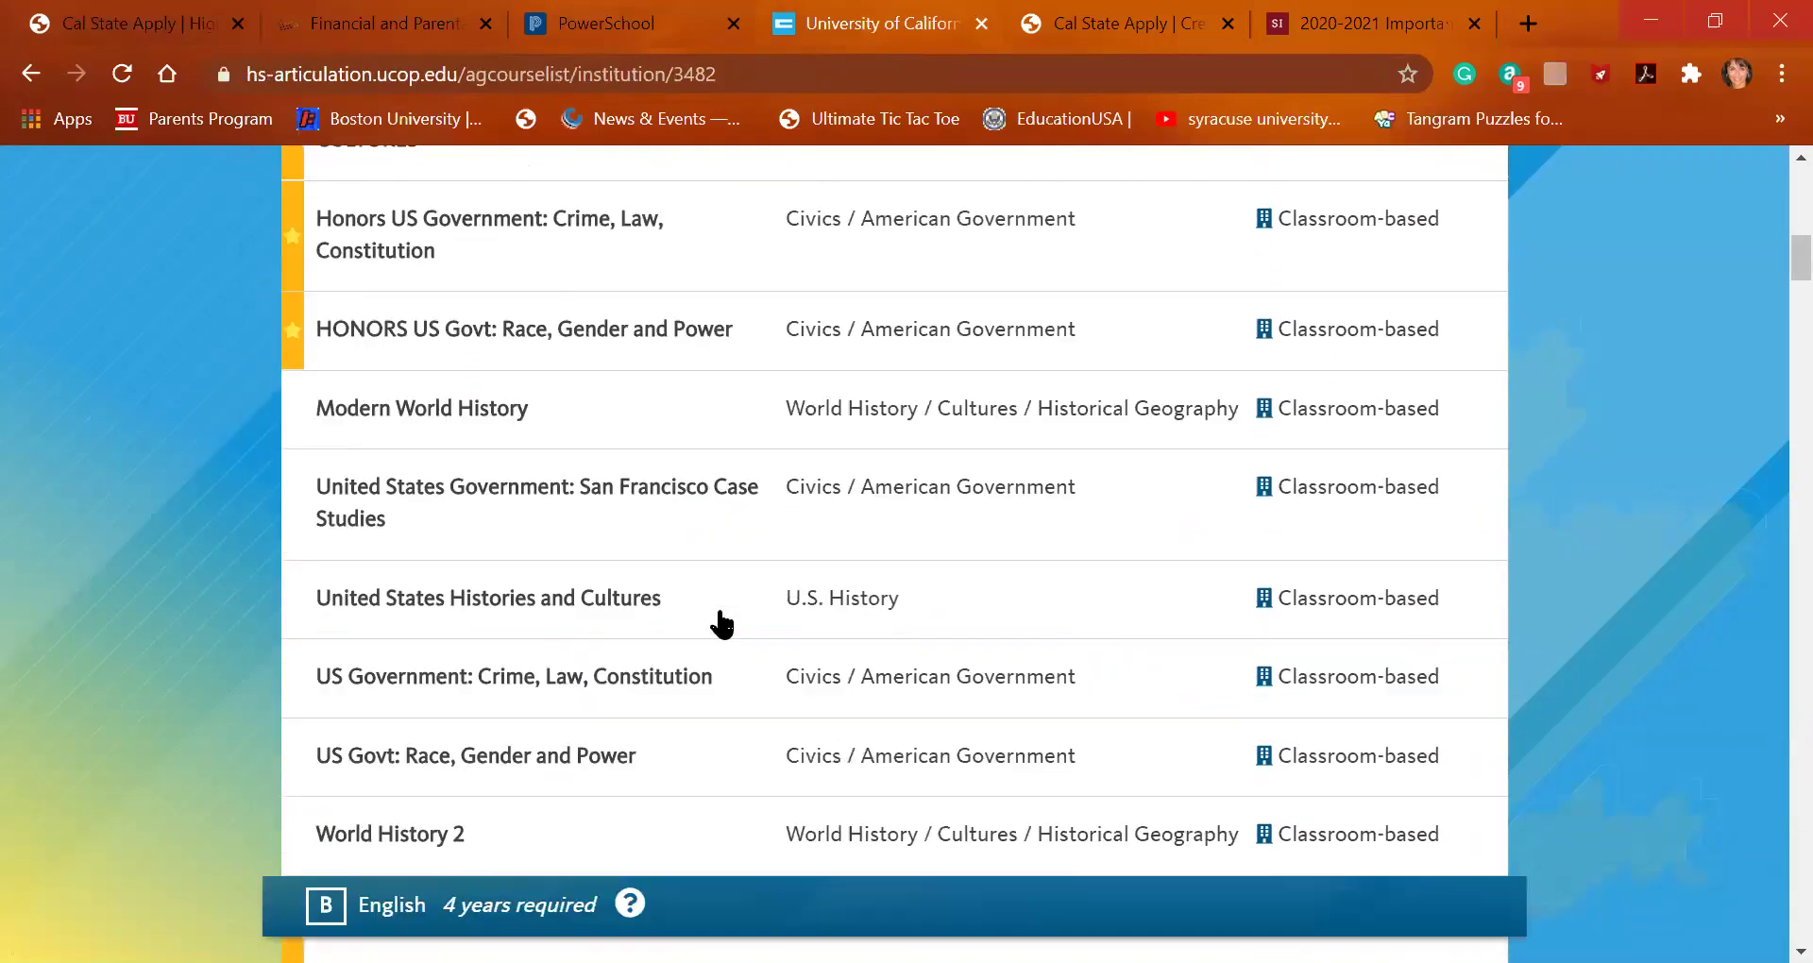
pyautogui.scroll(-8, 723, 624)
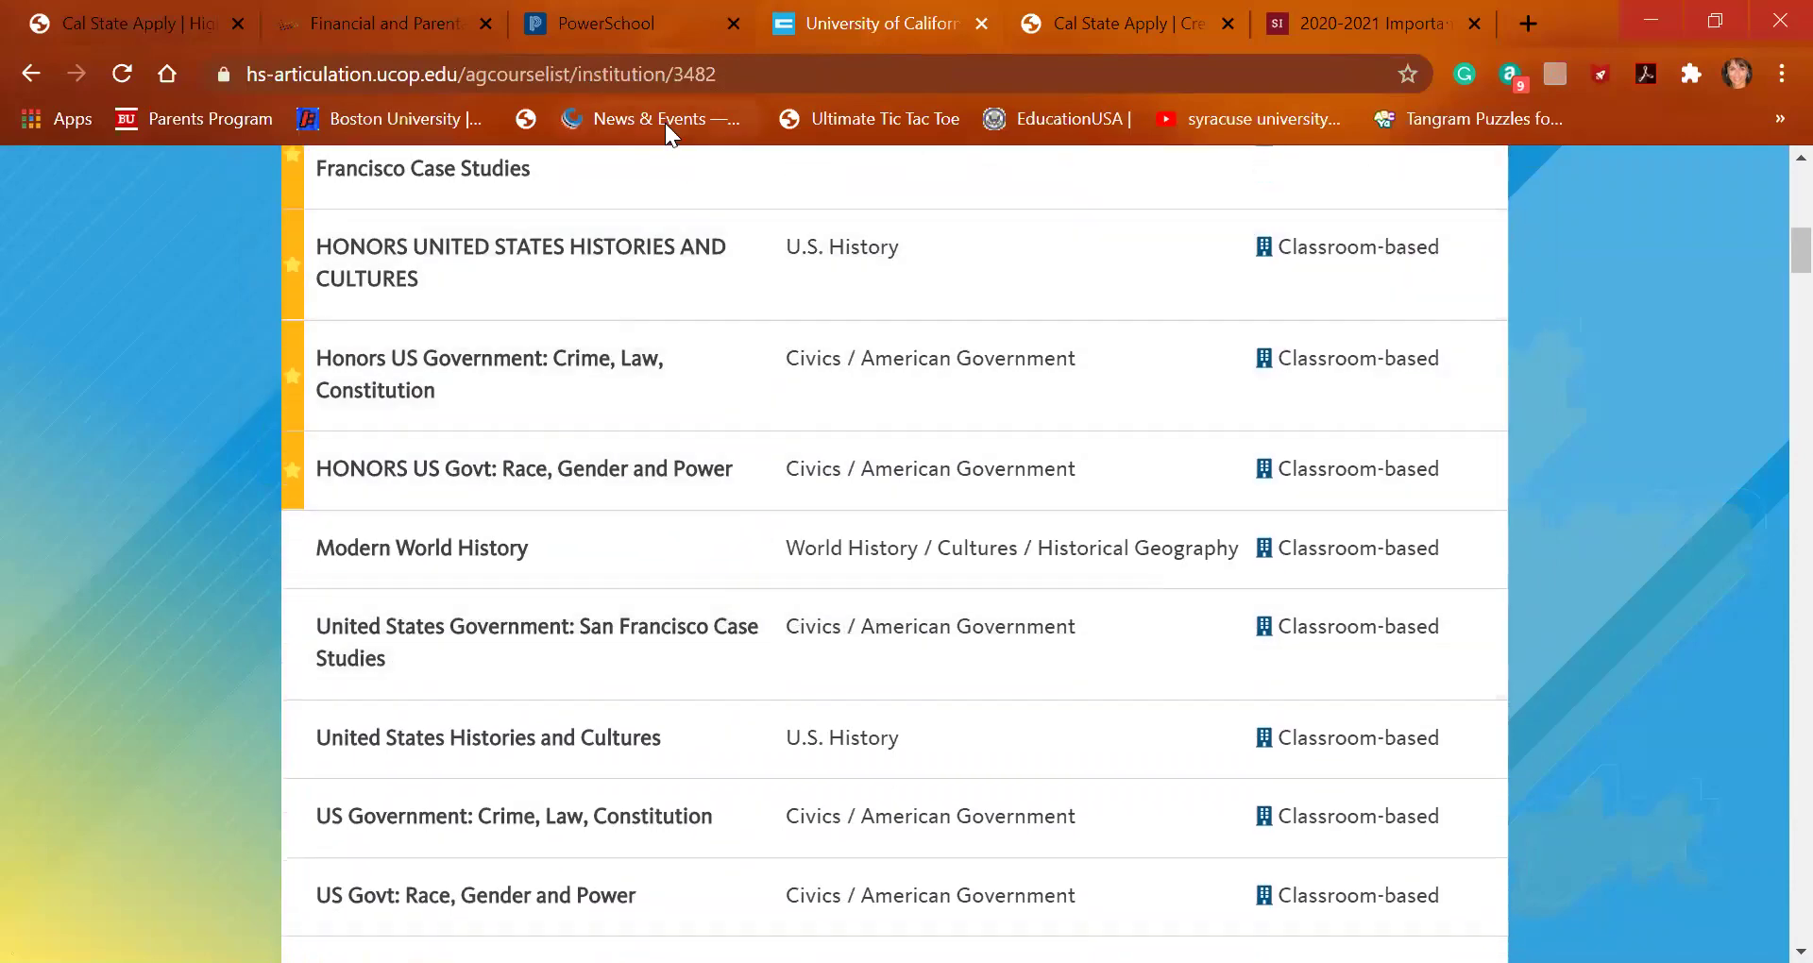
pyautogui.click(171, 24)
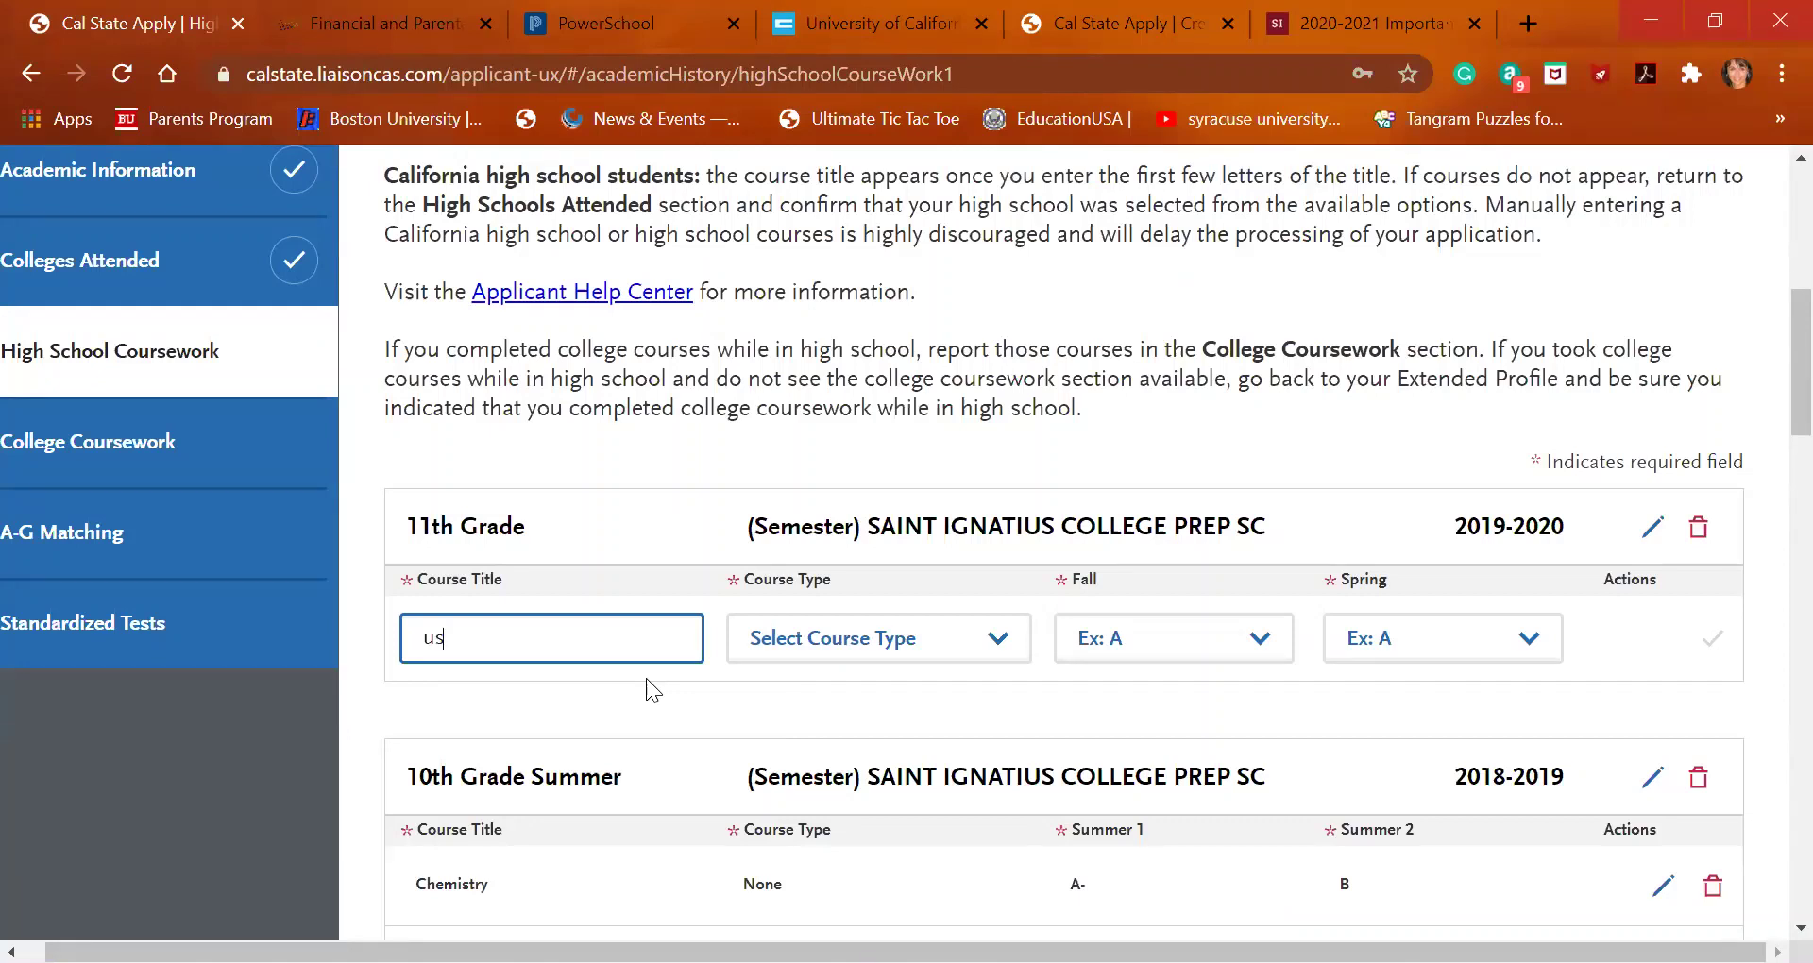
# Add United States Histories and Cultures with Fall grade A and Spring No Grade, and save it
pyautogui.press('BackSpace')
pyautogui.write('n')
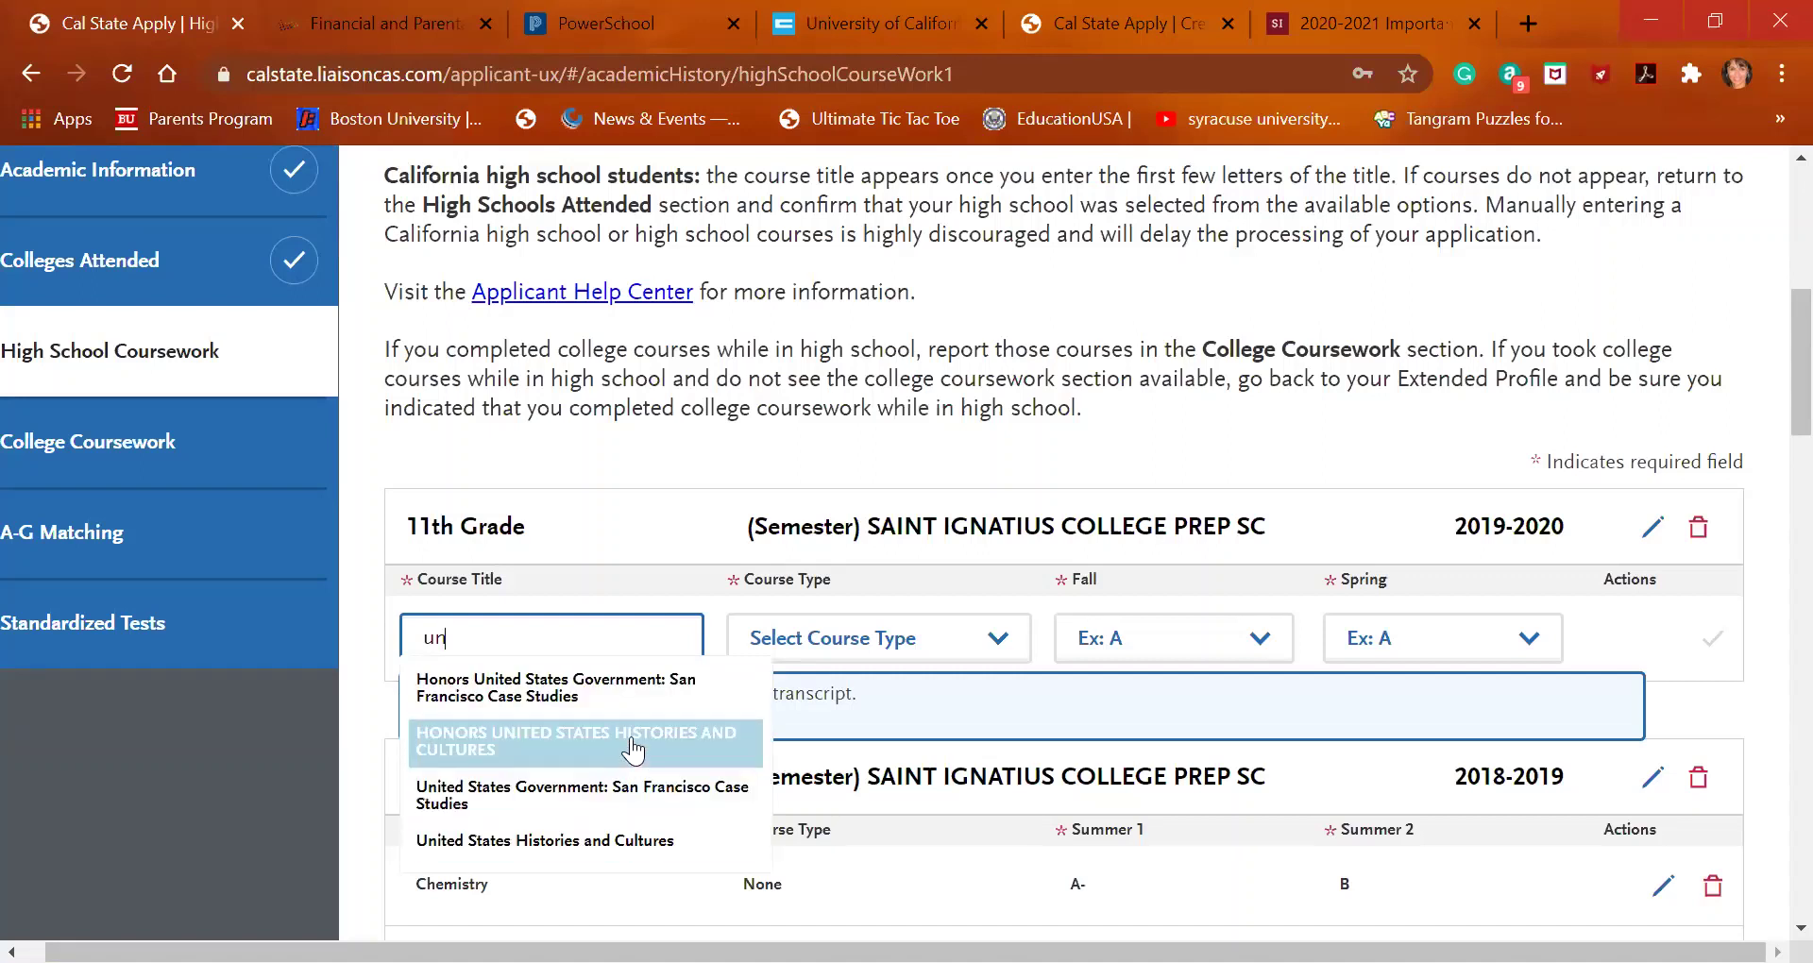
pyautogui.click(609, 845)
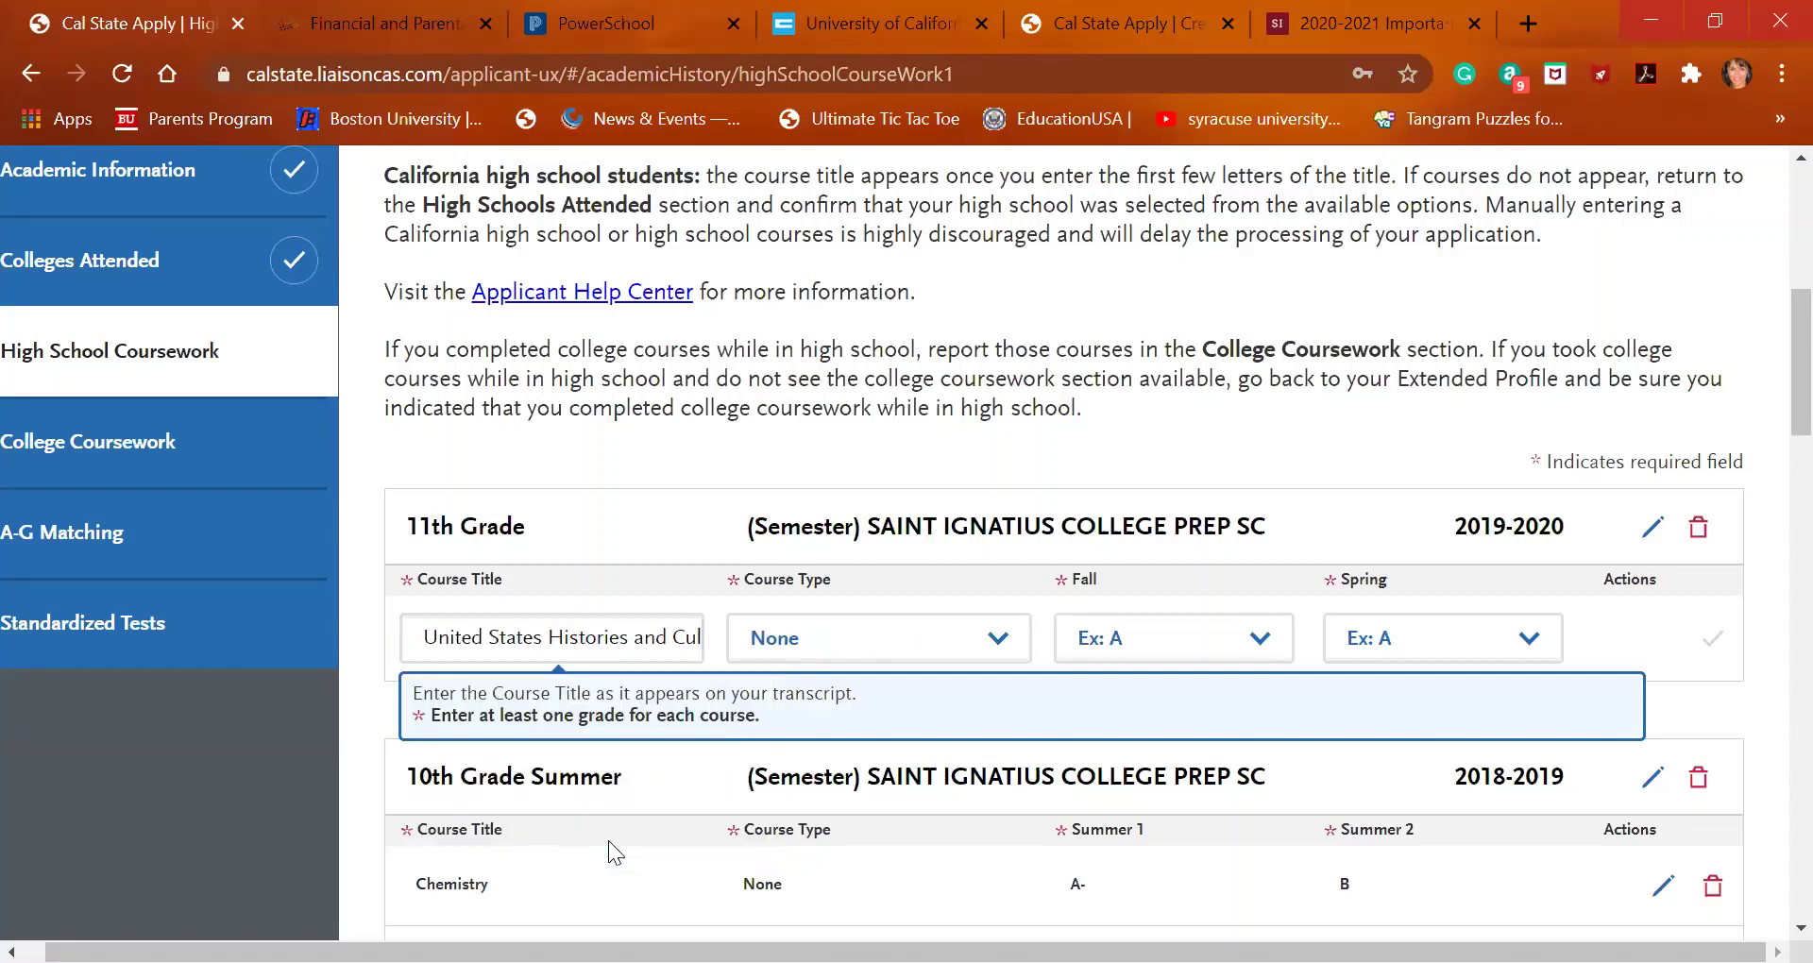
pyautogui.click(1190, 650)
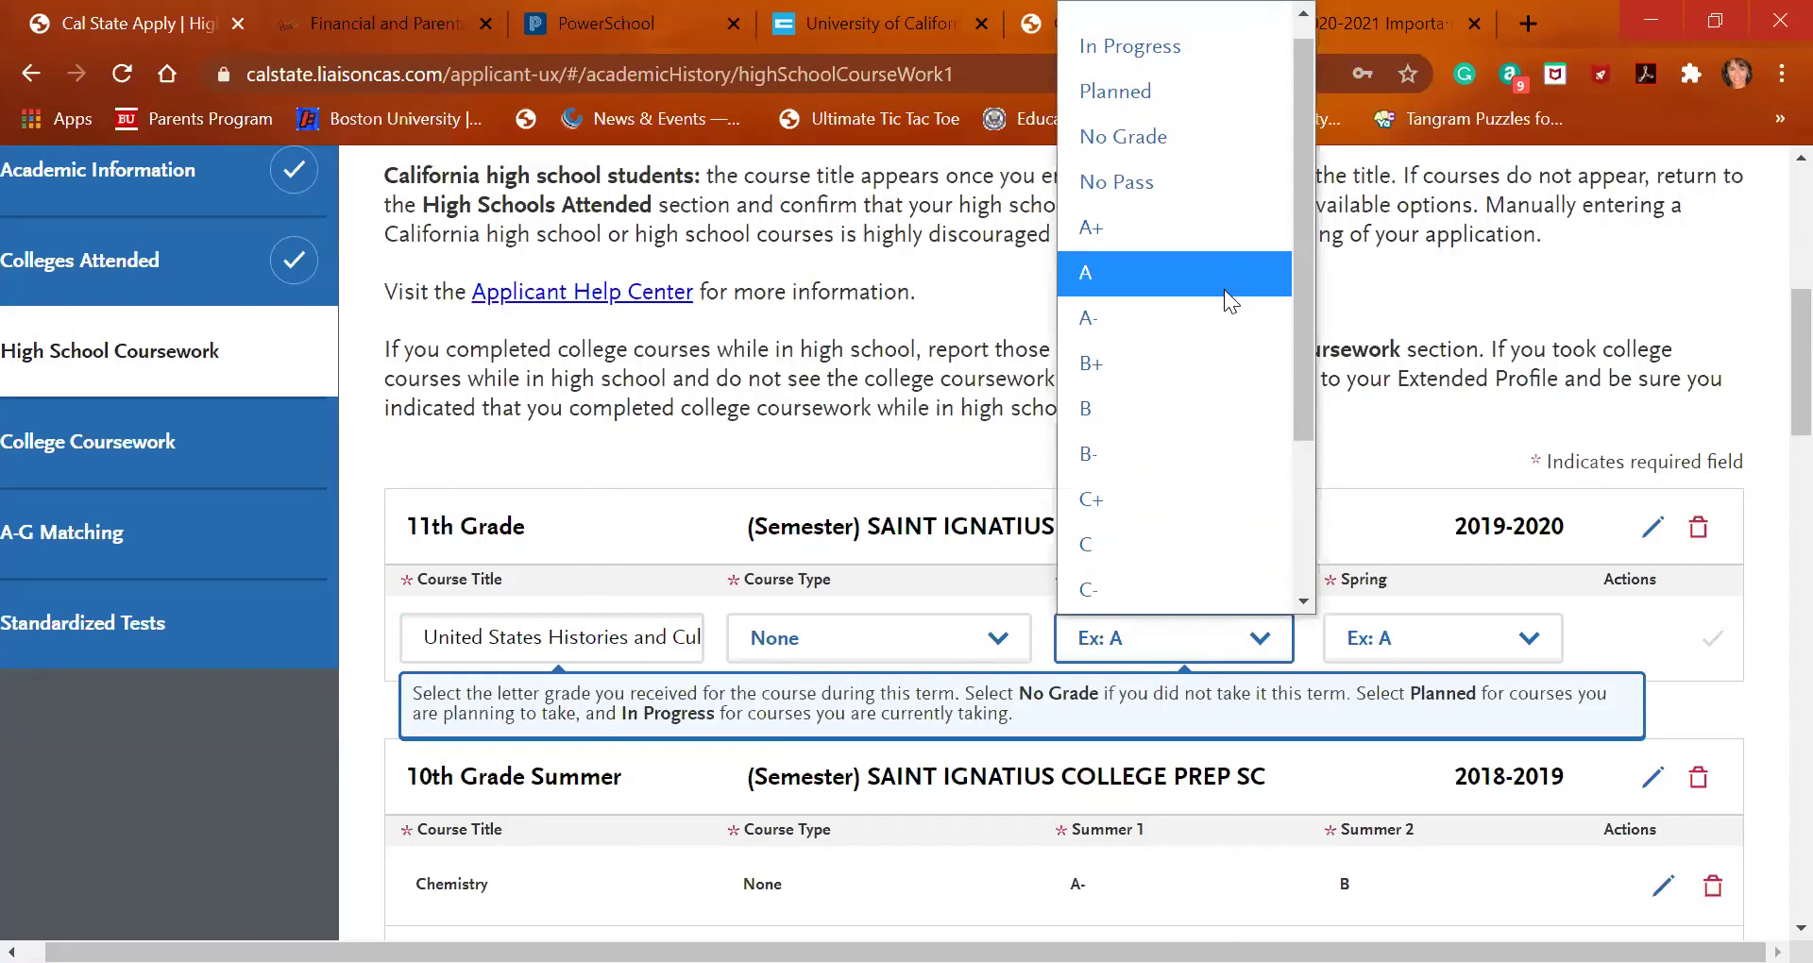
pyautogui.click(1224, 289)
pyautogui.click(1408, 639)
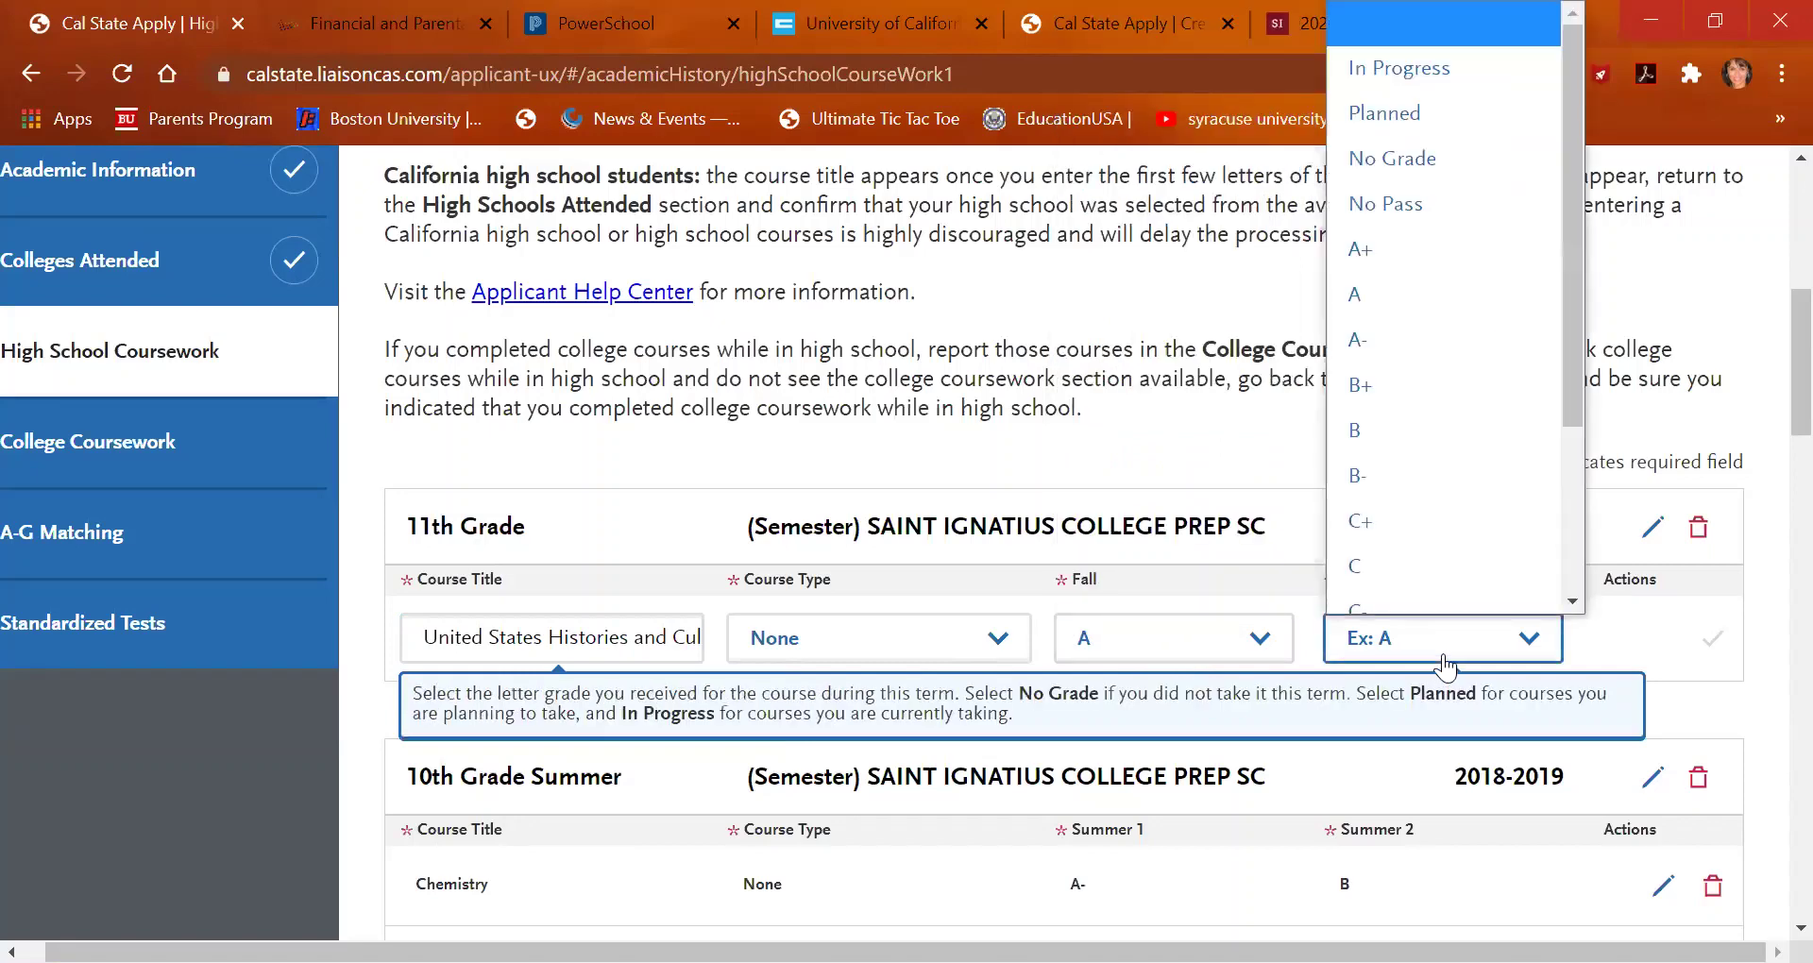
pyautogui.click(1407, 136)
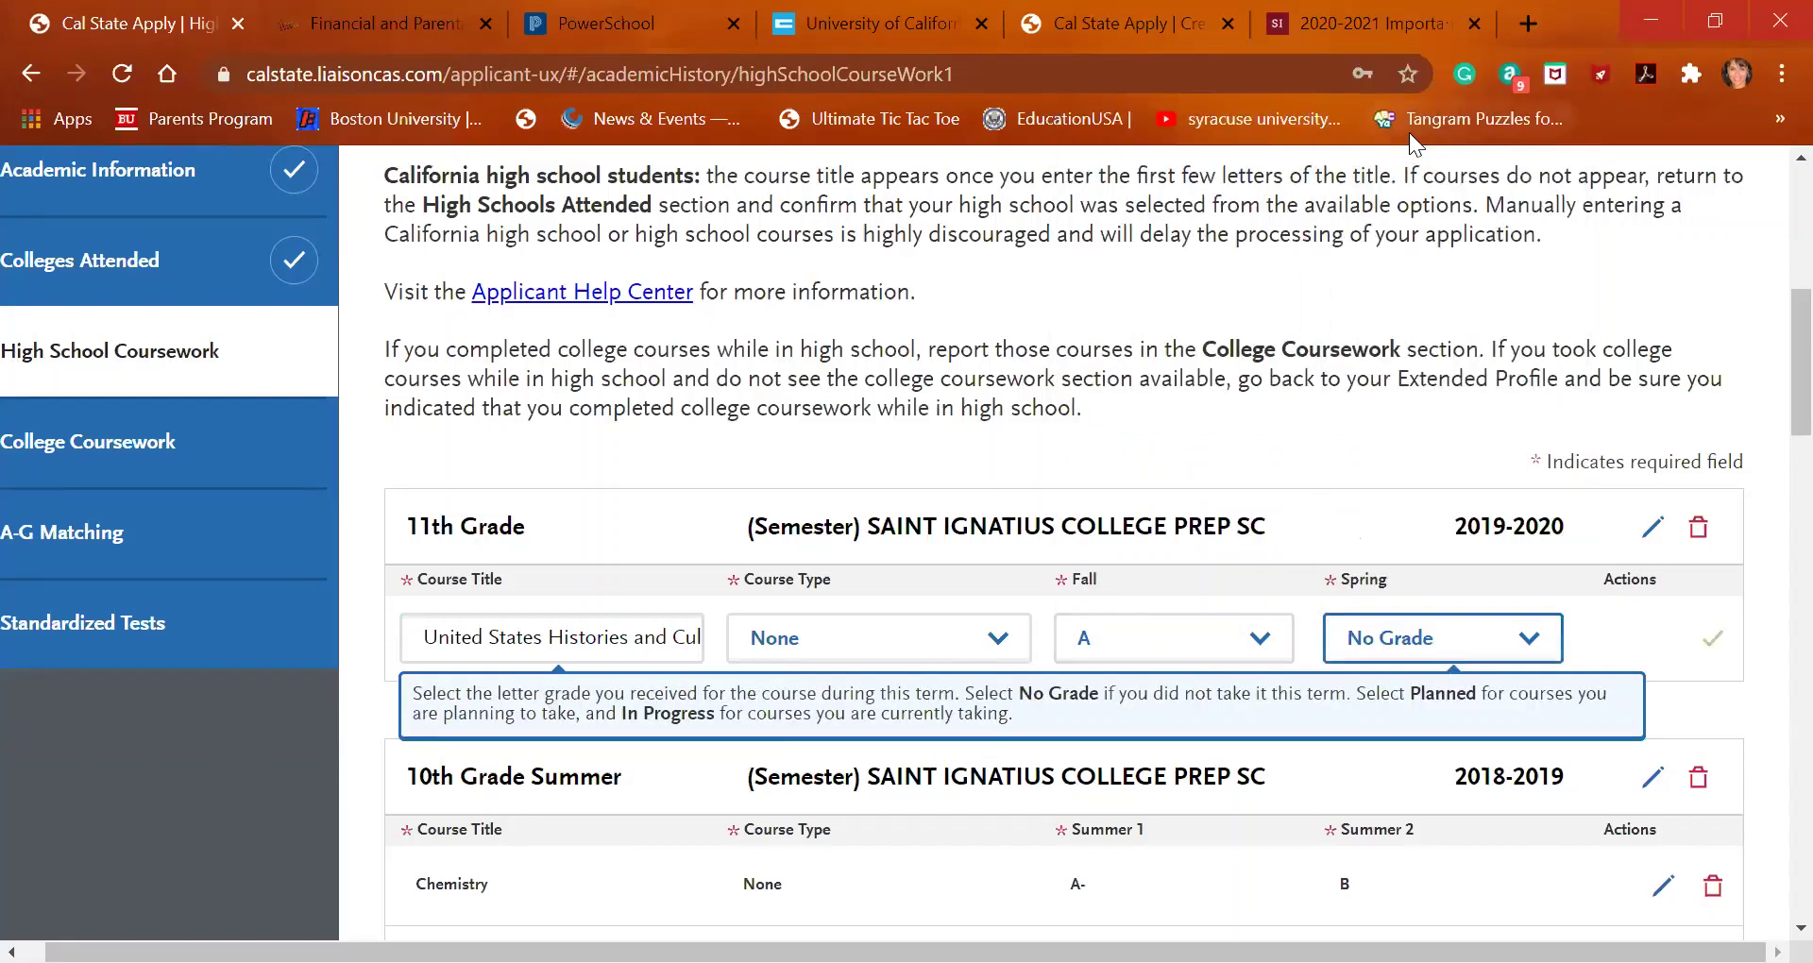
pyautogui.click(1713, 638)
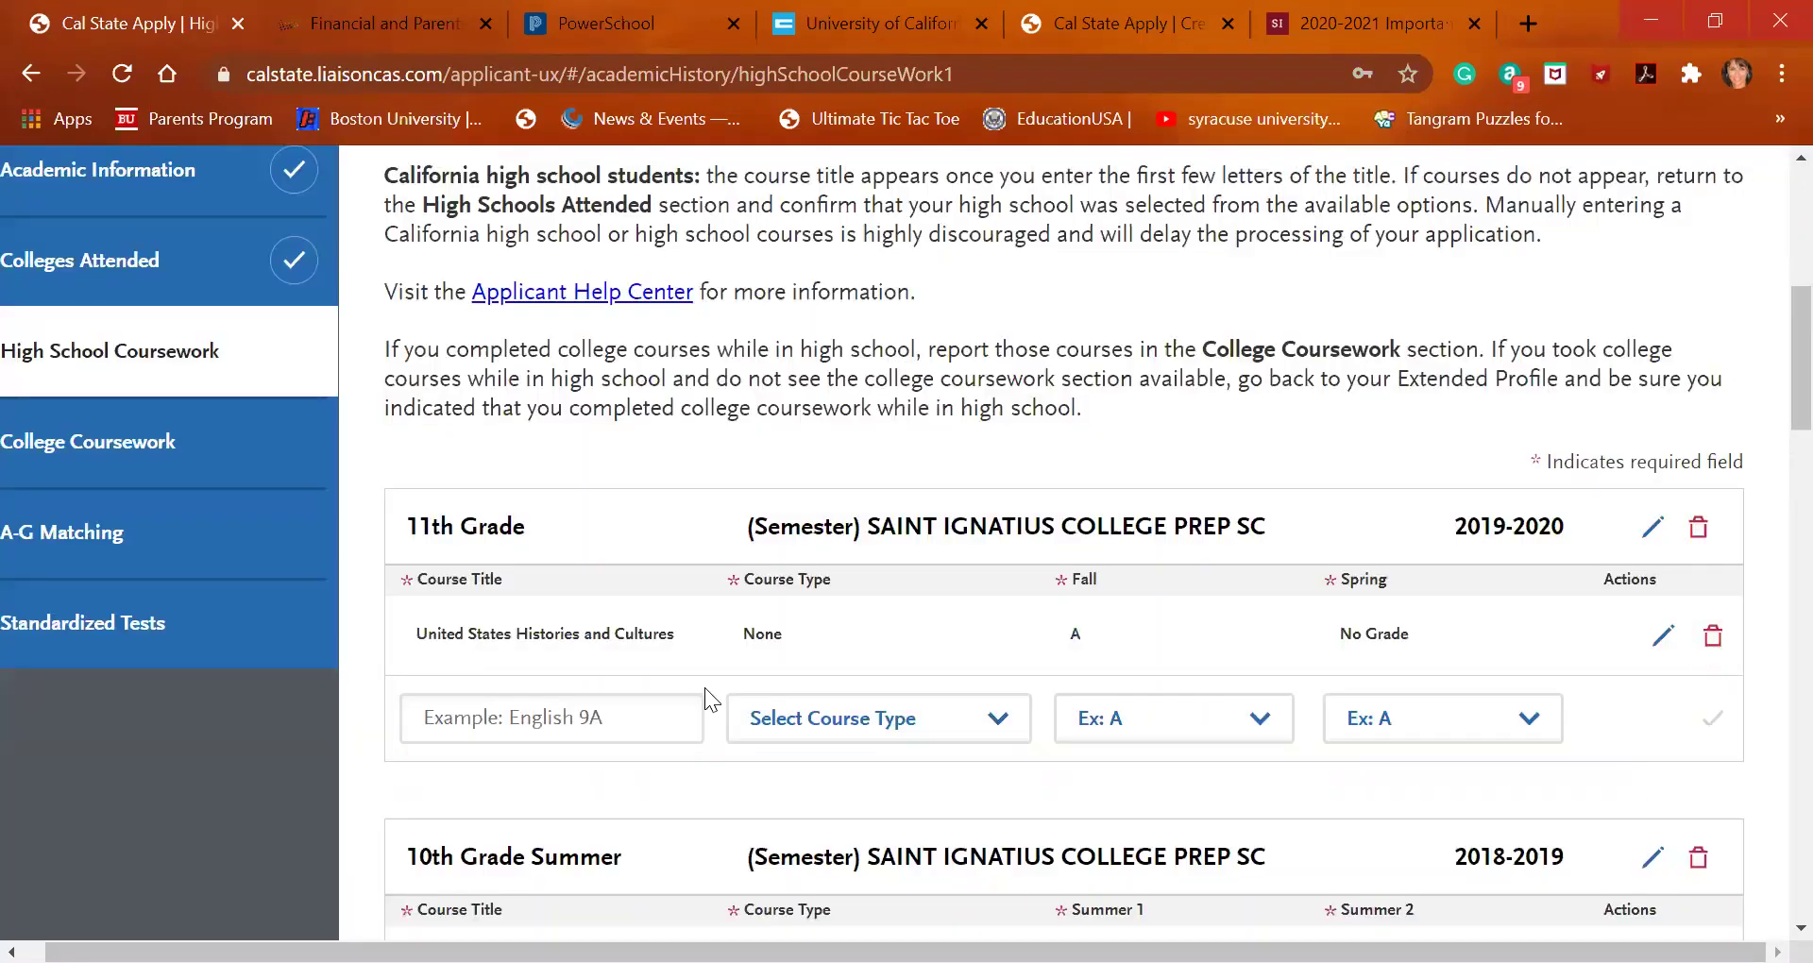
# Add the Honors United States Histories course with Fall B- and Spring A, and save it
pyautogui.click(652, 710)
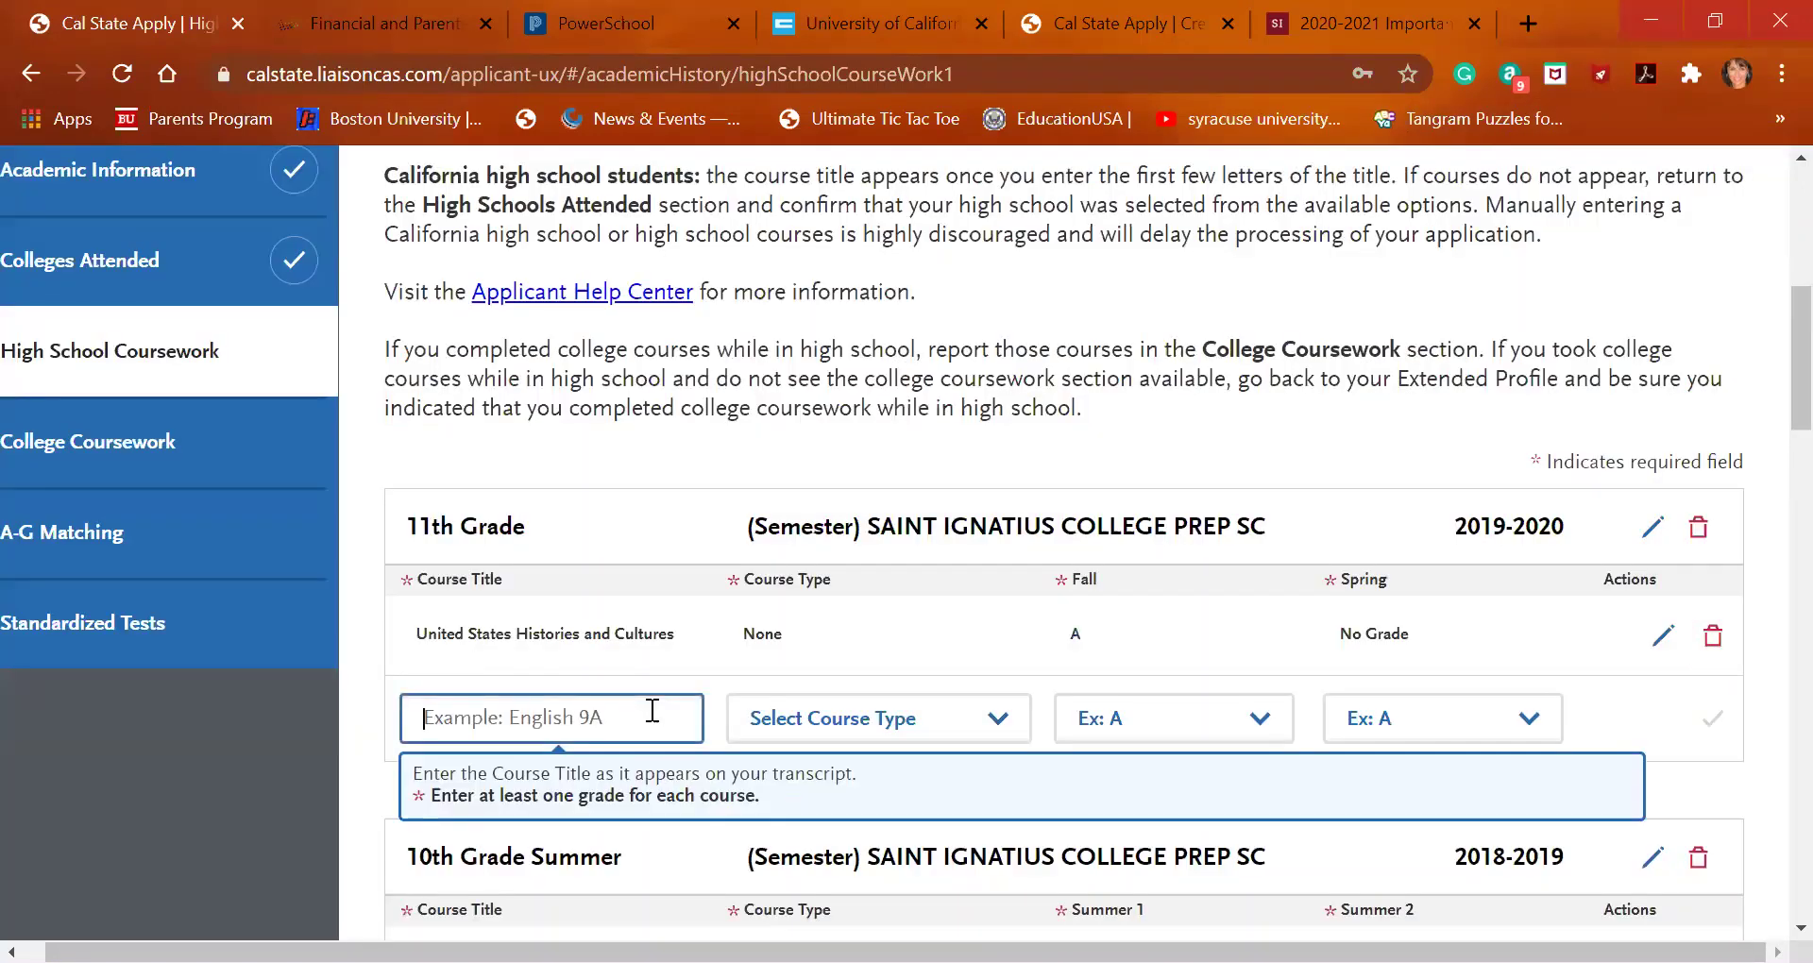
pyautogui.write('united')
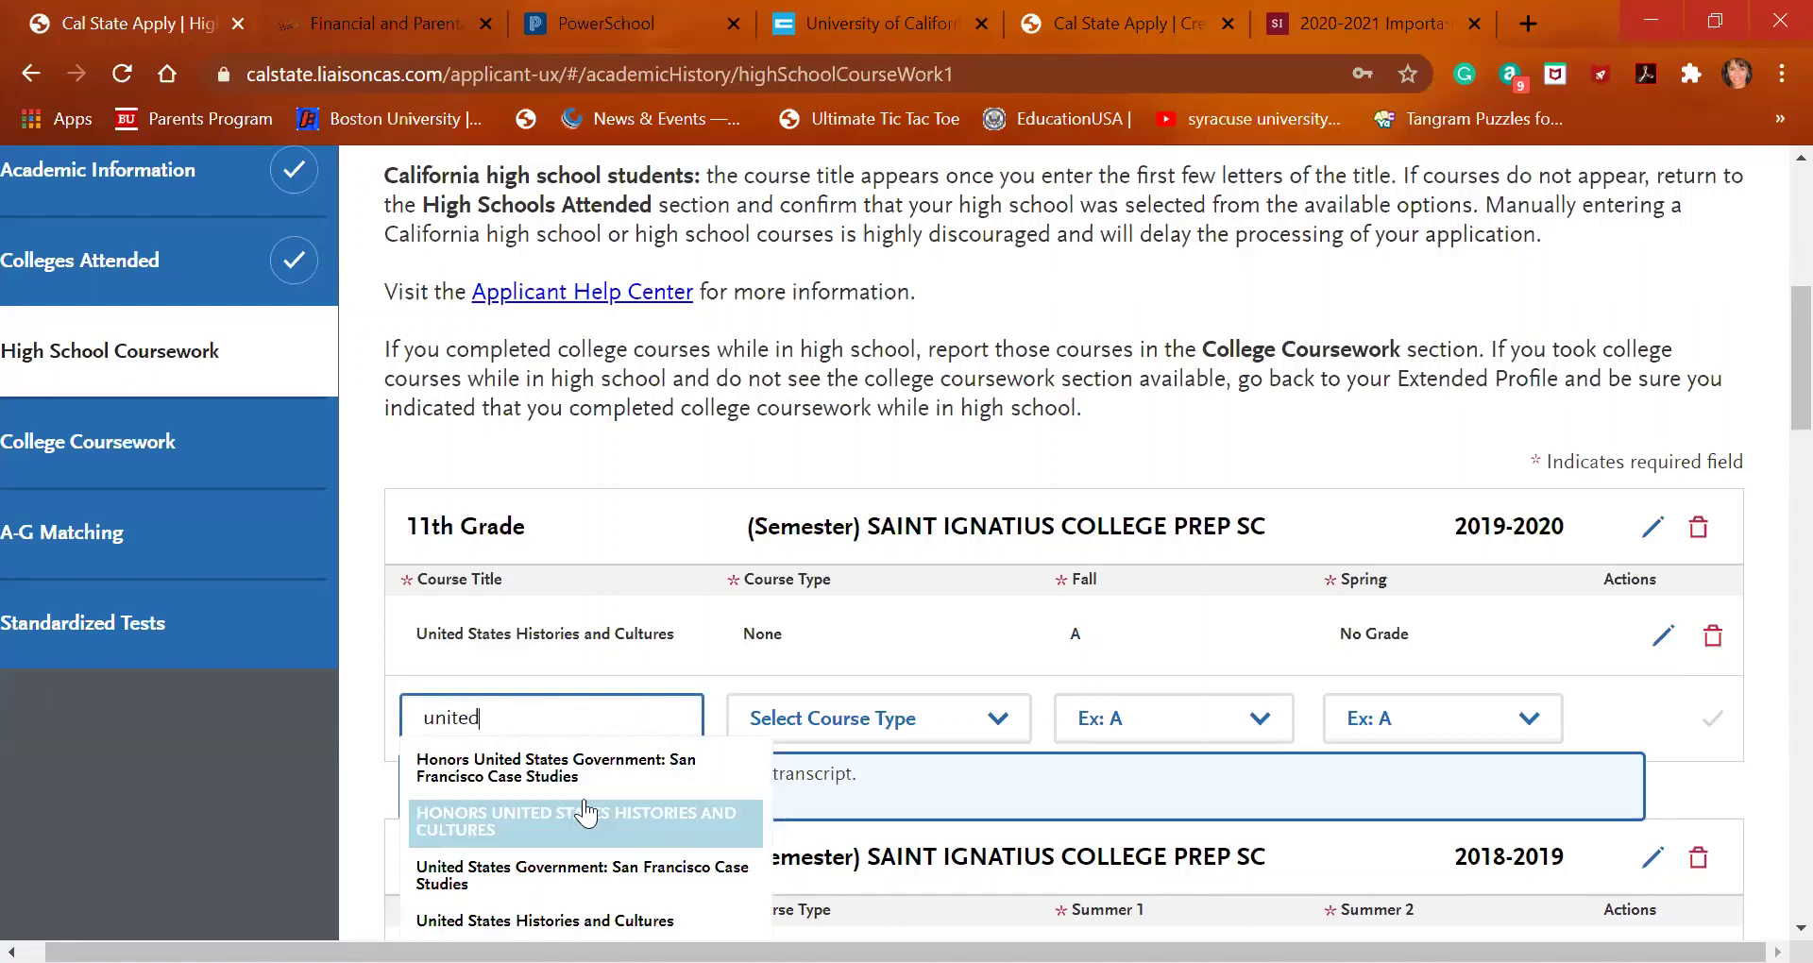
pyautogui.click(586, 814)
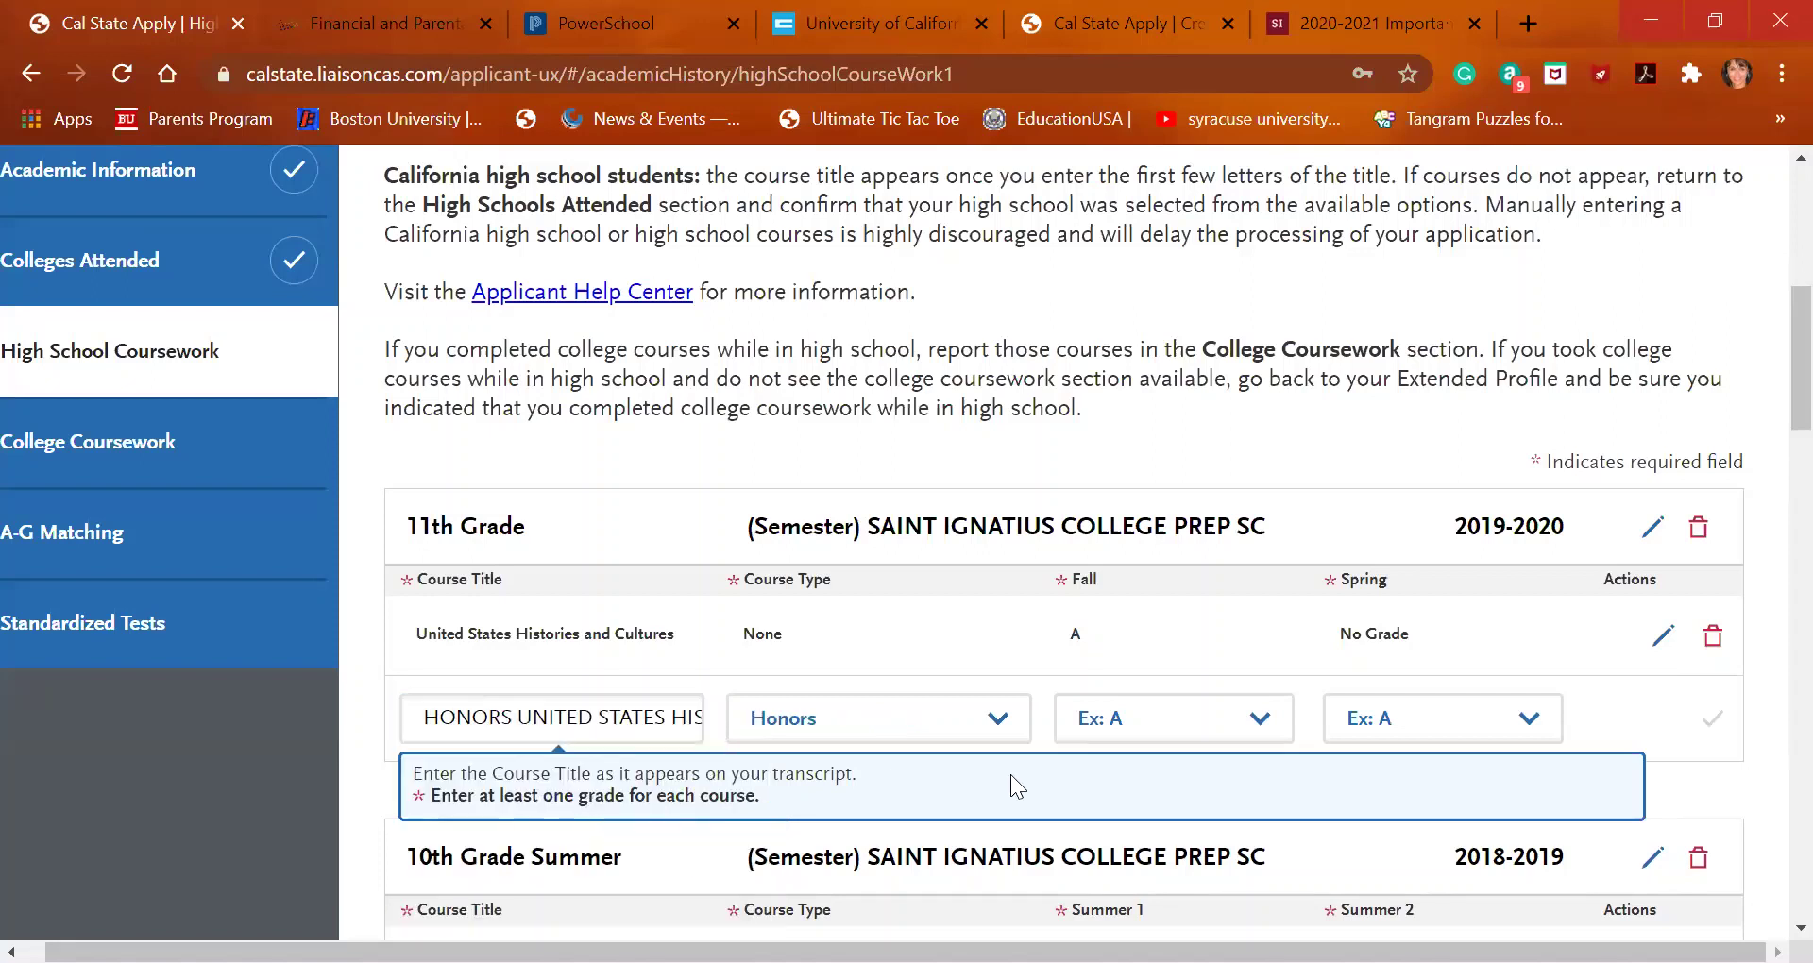
pyautogui.click(1145, 735)
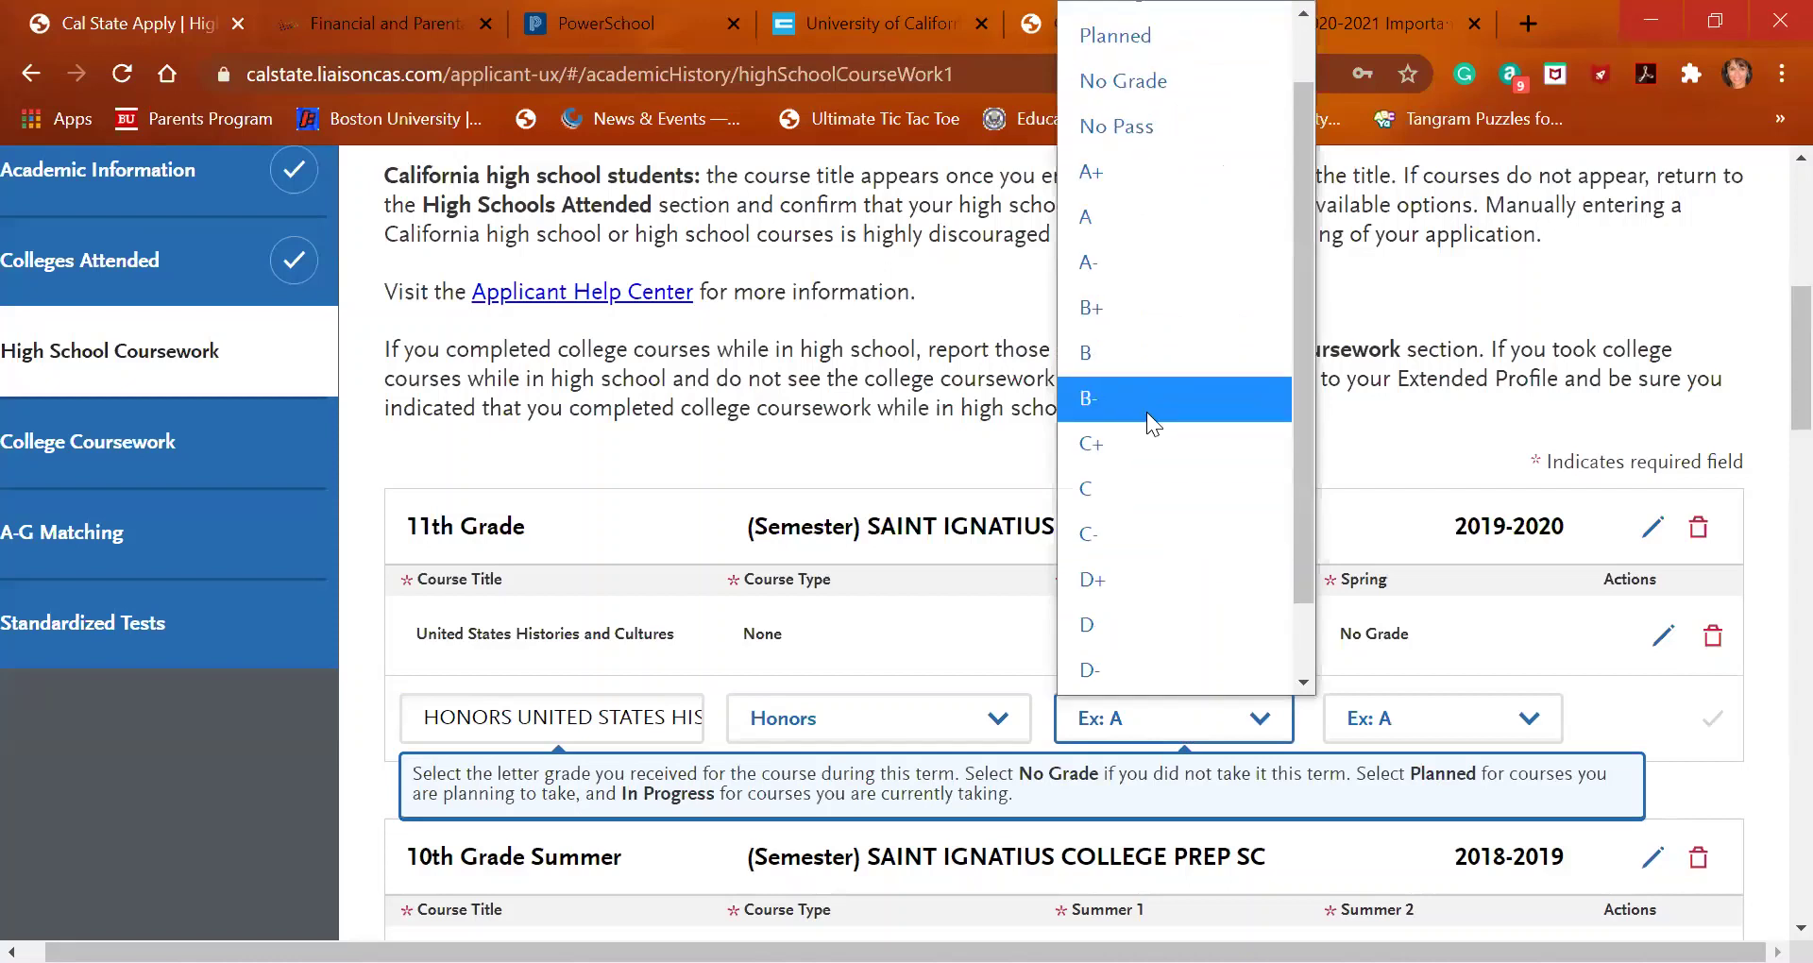
pyautogui.click(1147, 412)
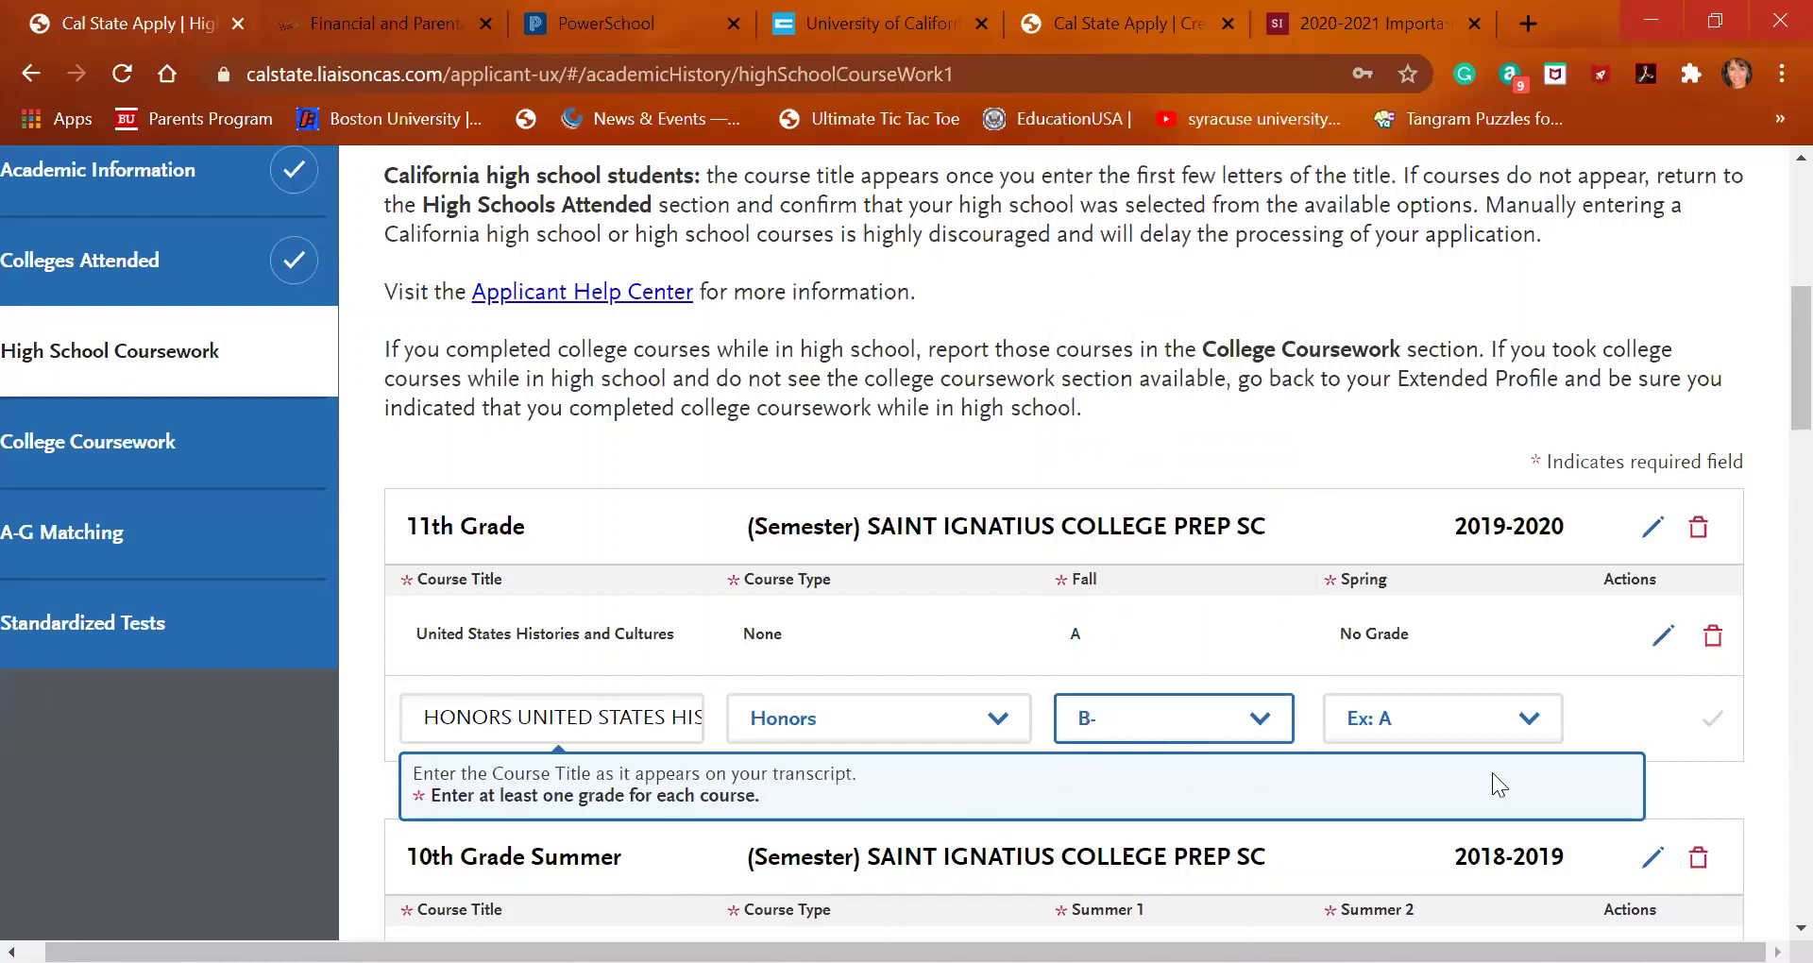
pyautogui.click(1472, 726)
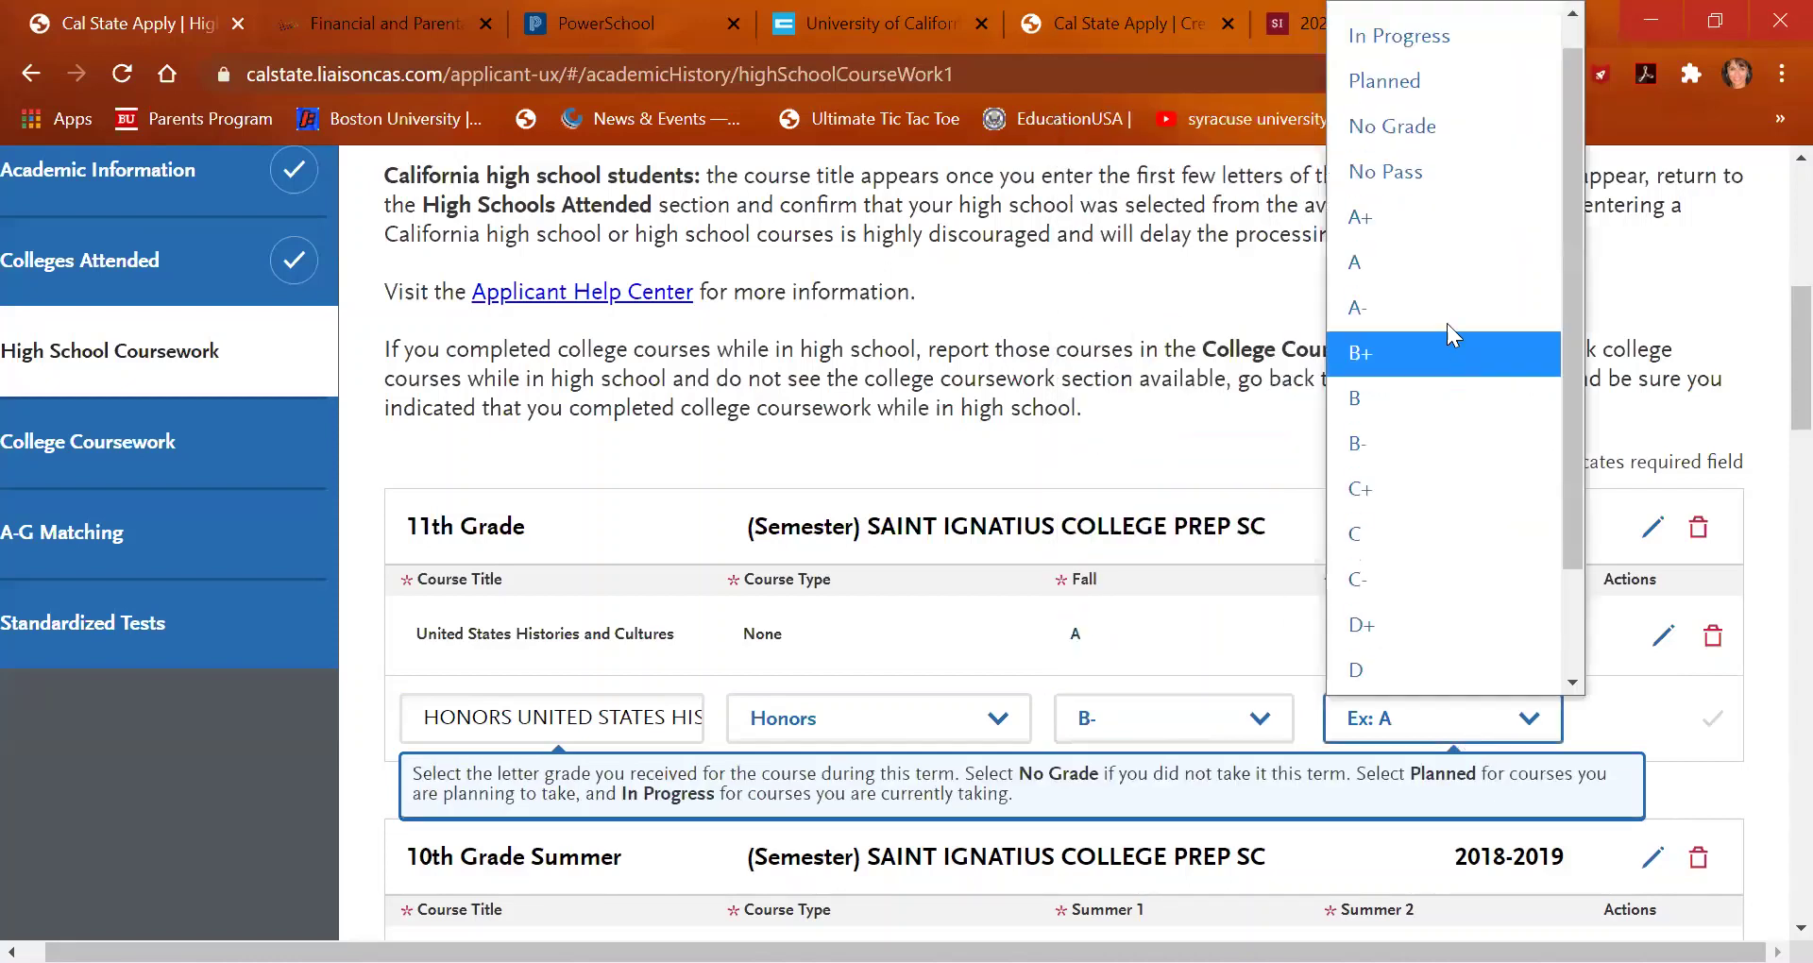
pyautogui.click(1401, 274)
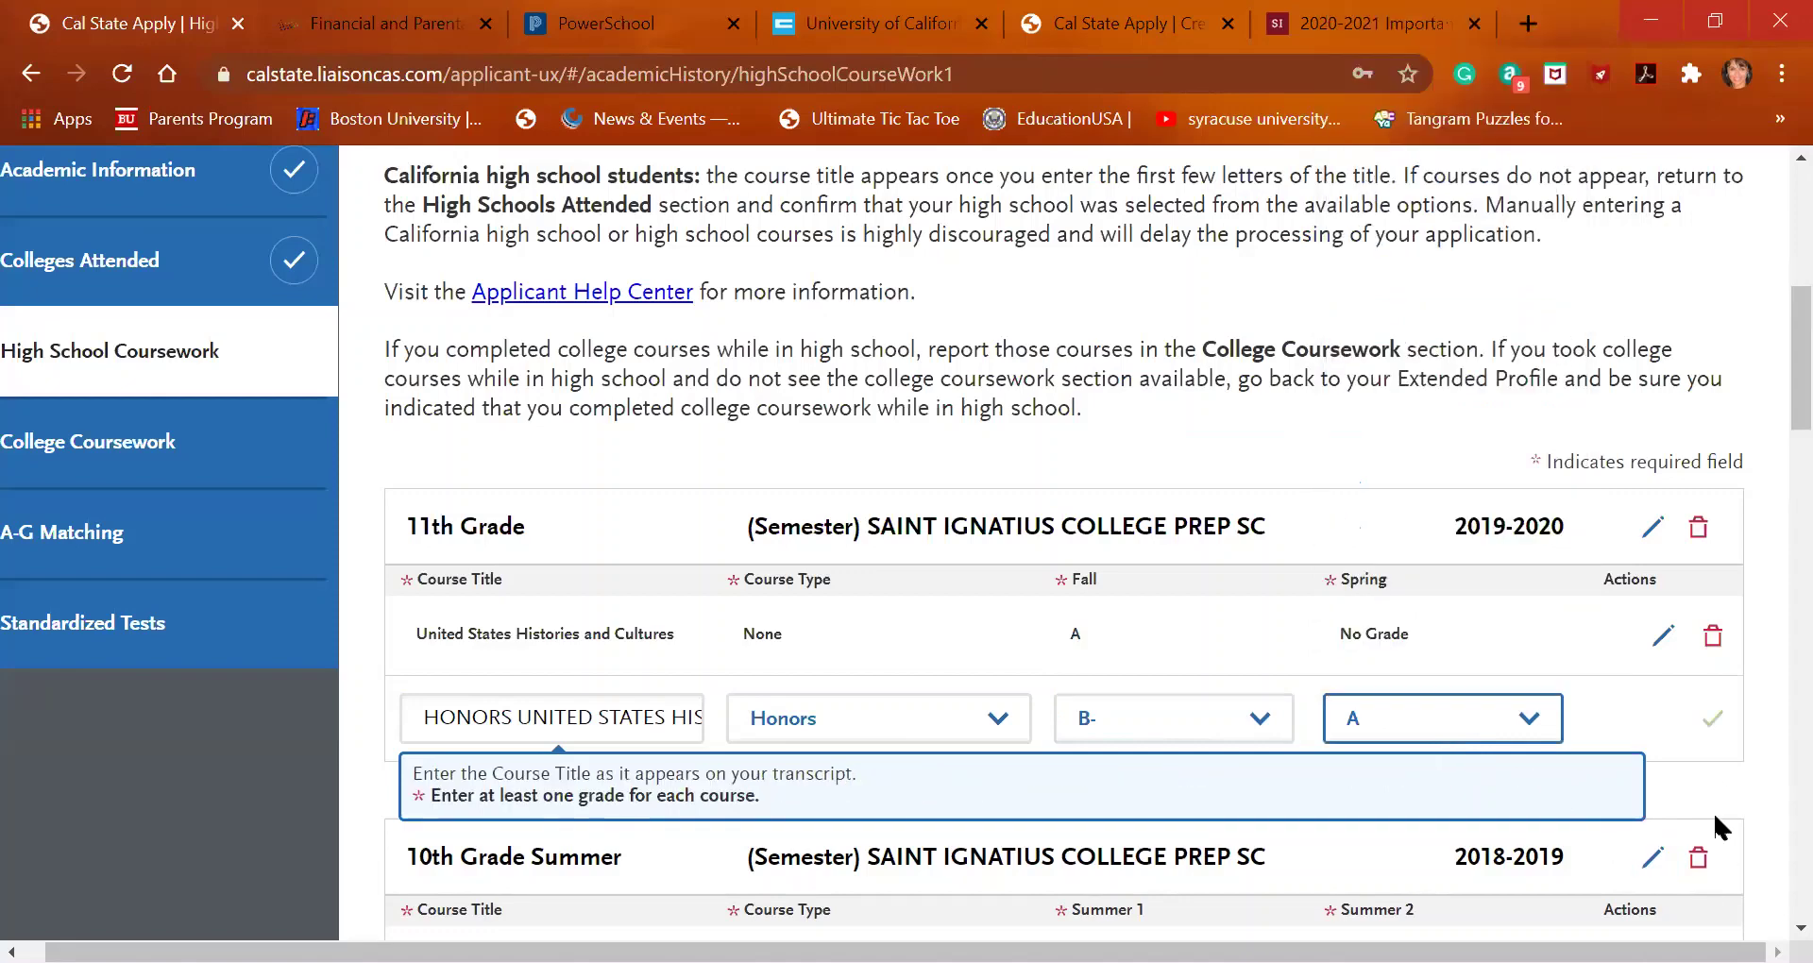
pyautogui.click(1715, 718)
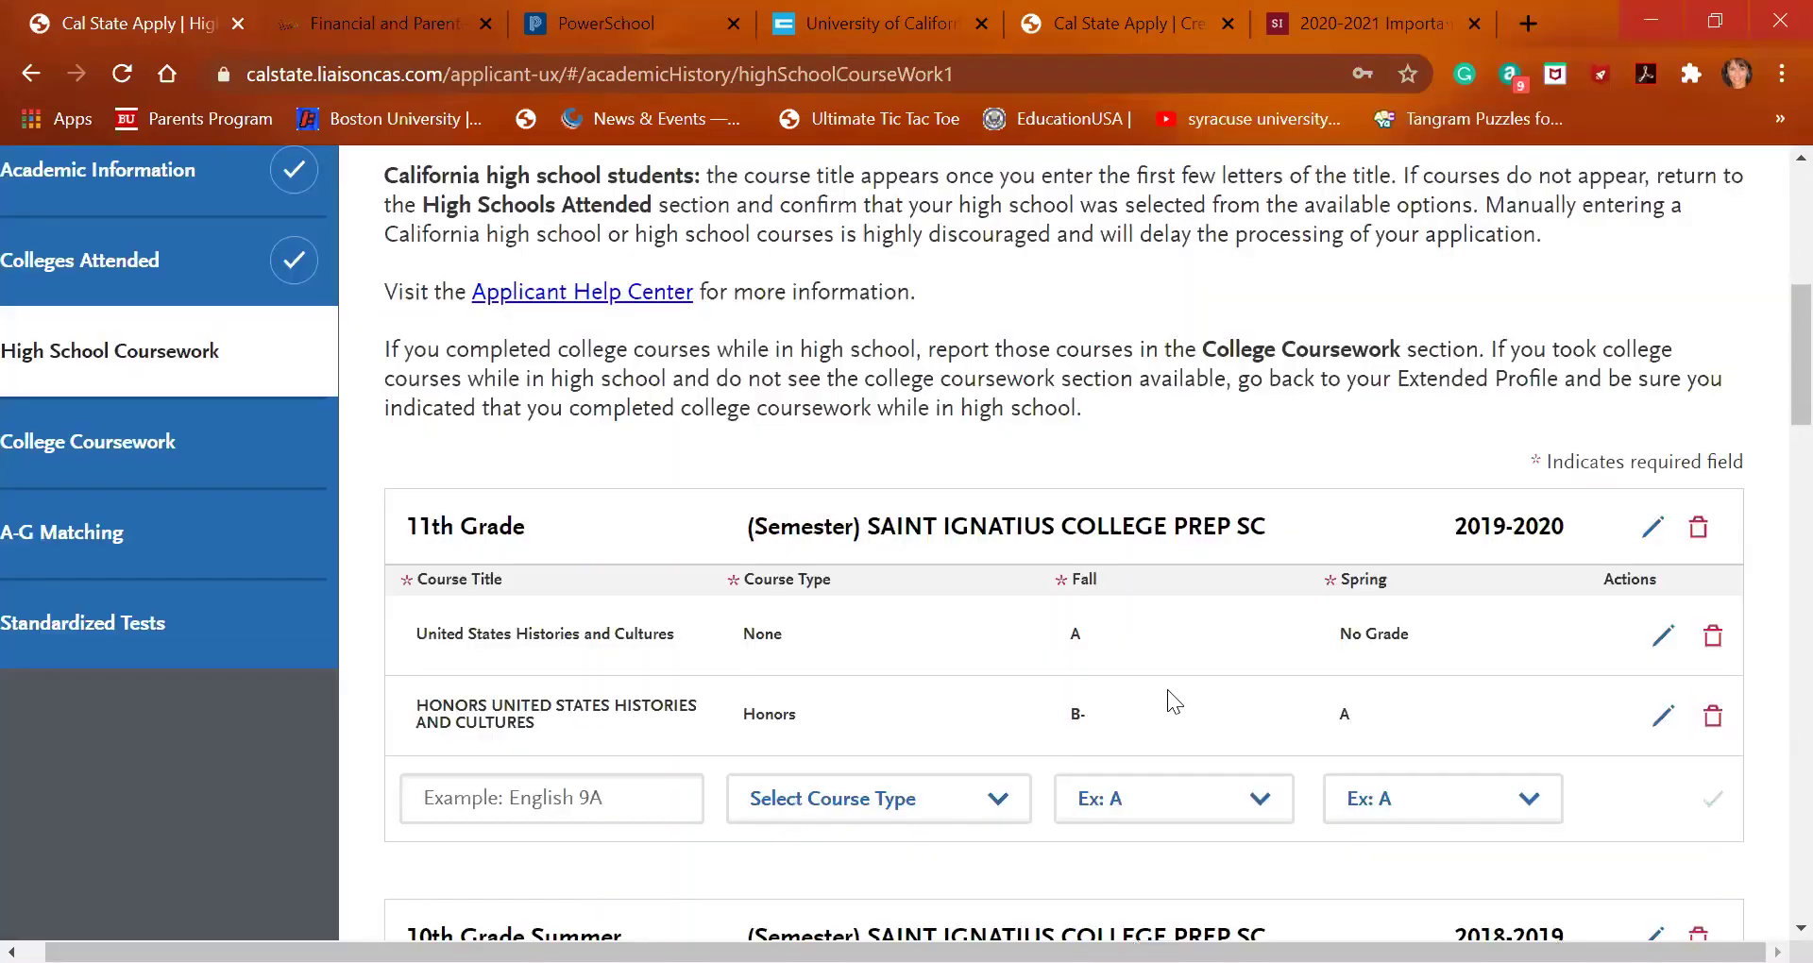
# Add English 300 with B+ for both Fall and Spring, replacing a wrongly picked English title
pyautogui.click(500, 795)
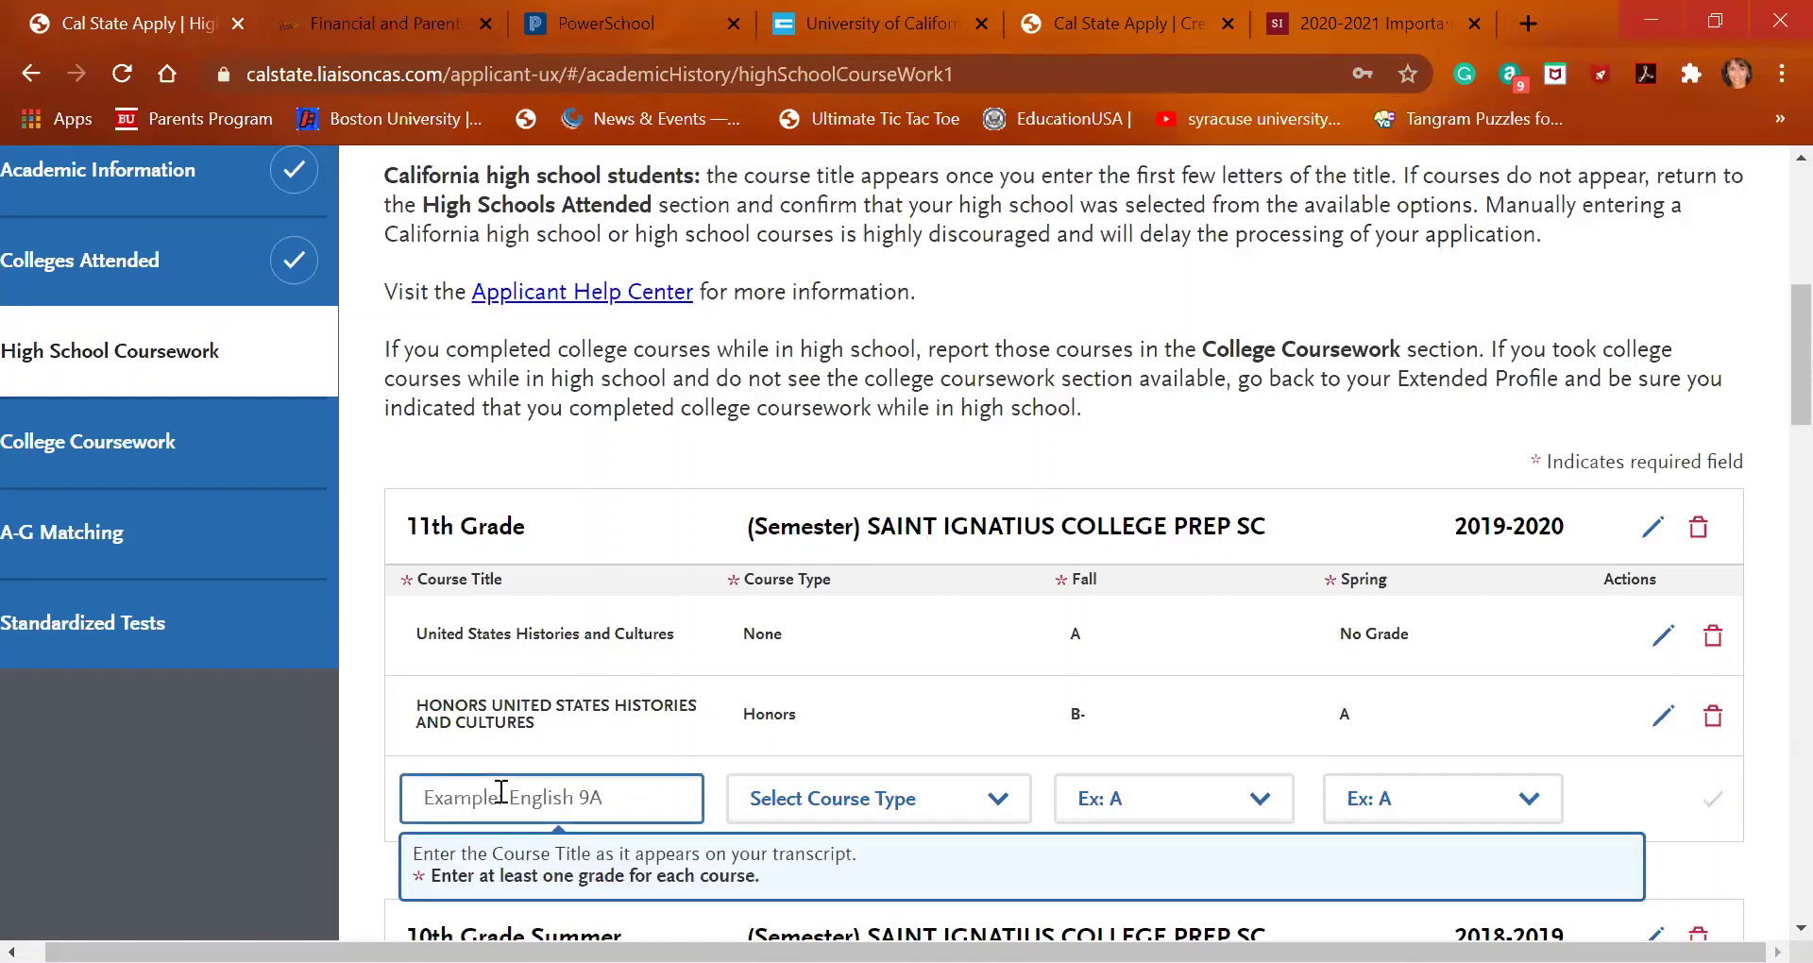
pyautogui.write('engli')
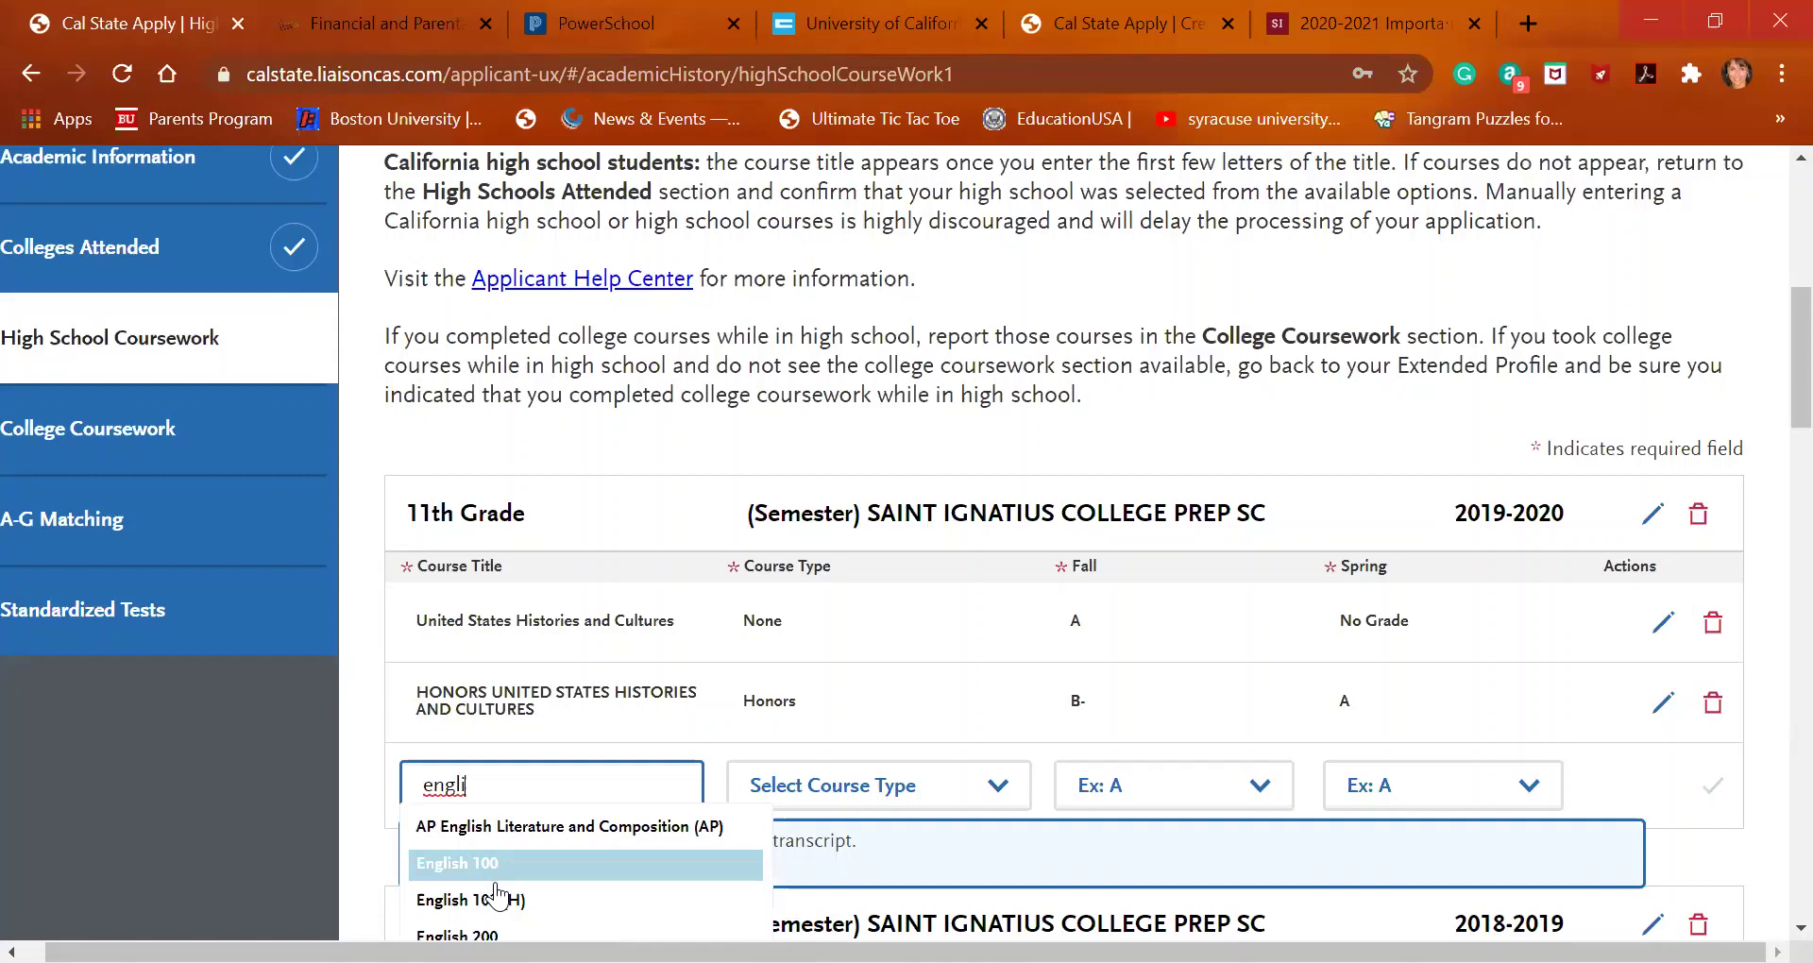
pyautogui.scroll(-2, 498, 892)
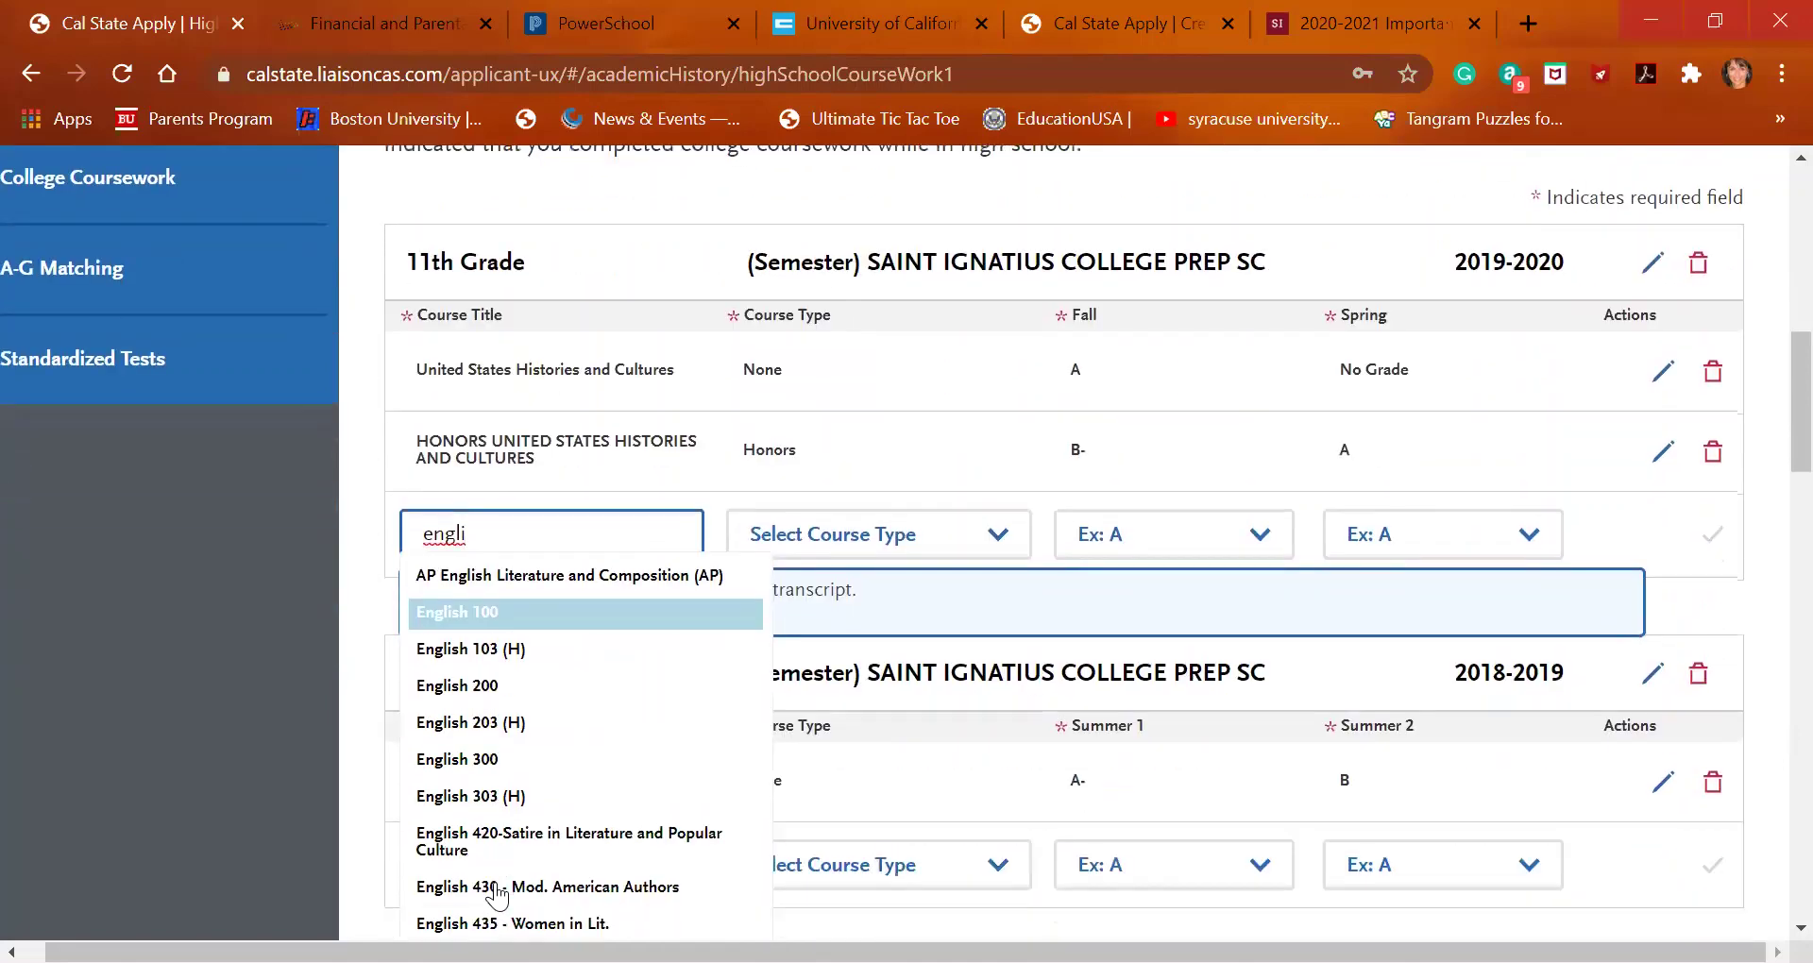
pyautogui.click(497, 888)
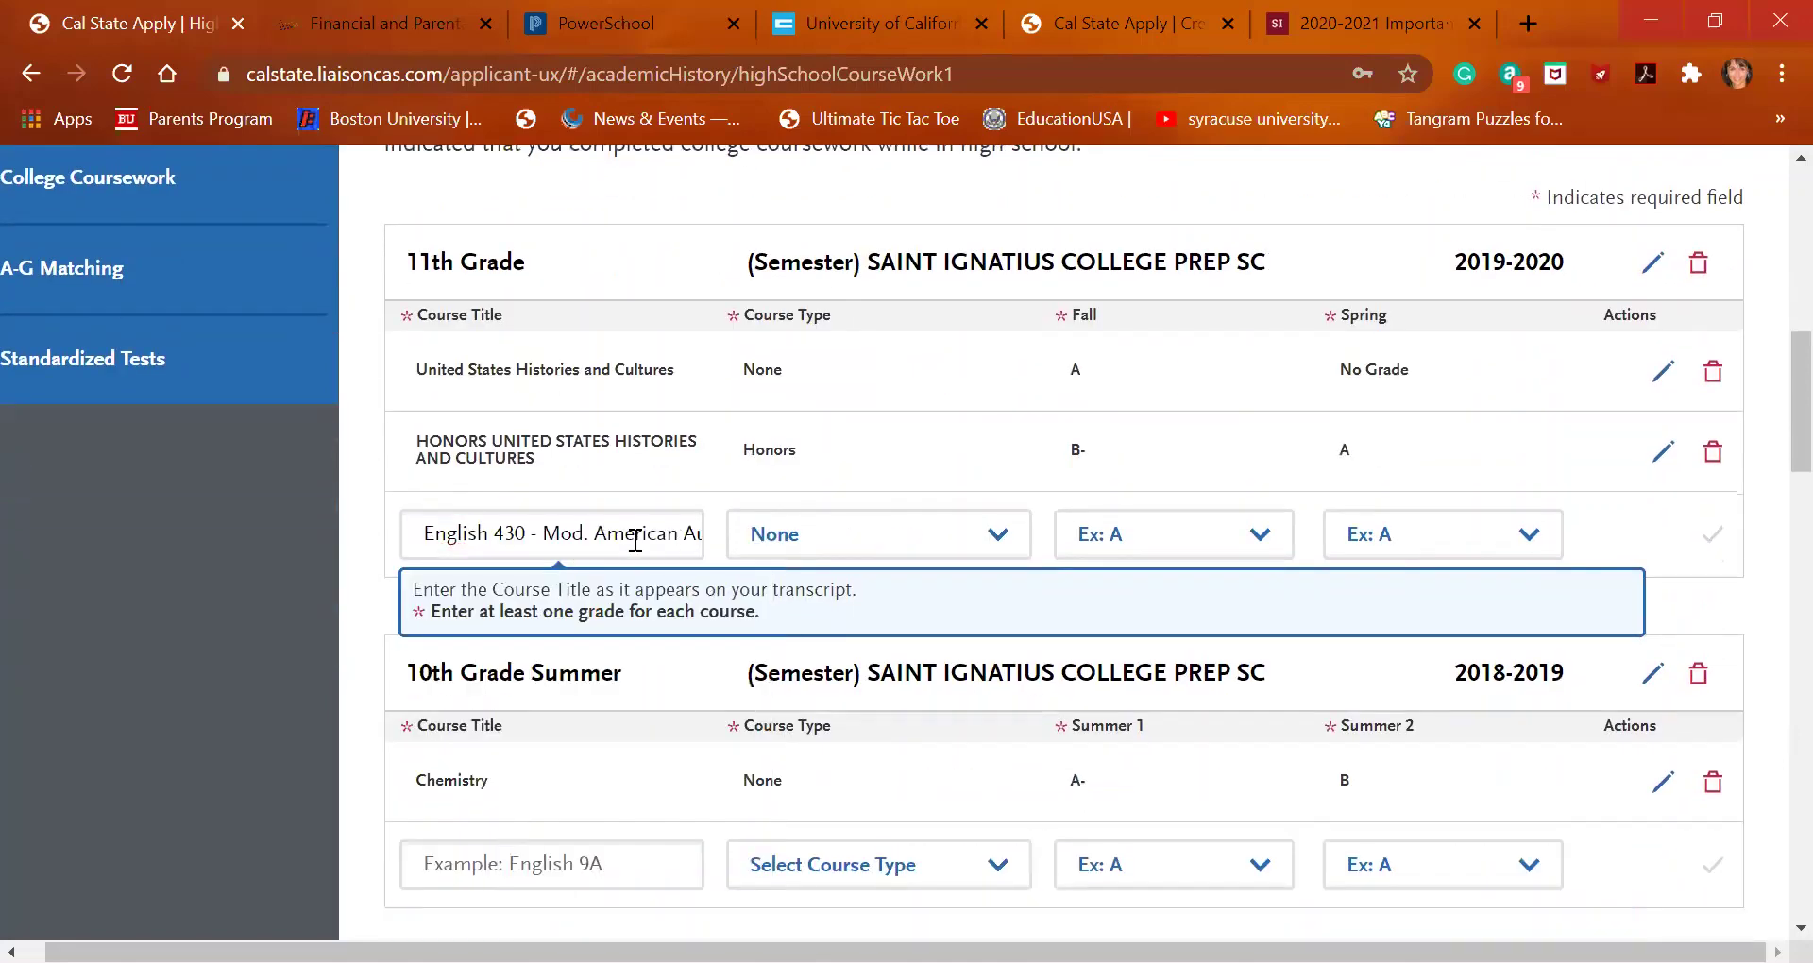
pyautogui.click(427, 527)
pyautogui.hotkey('ctrl', 'a')
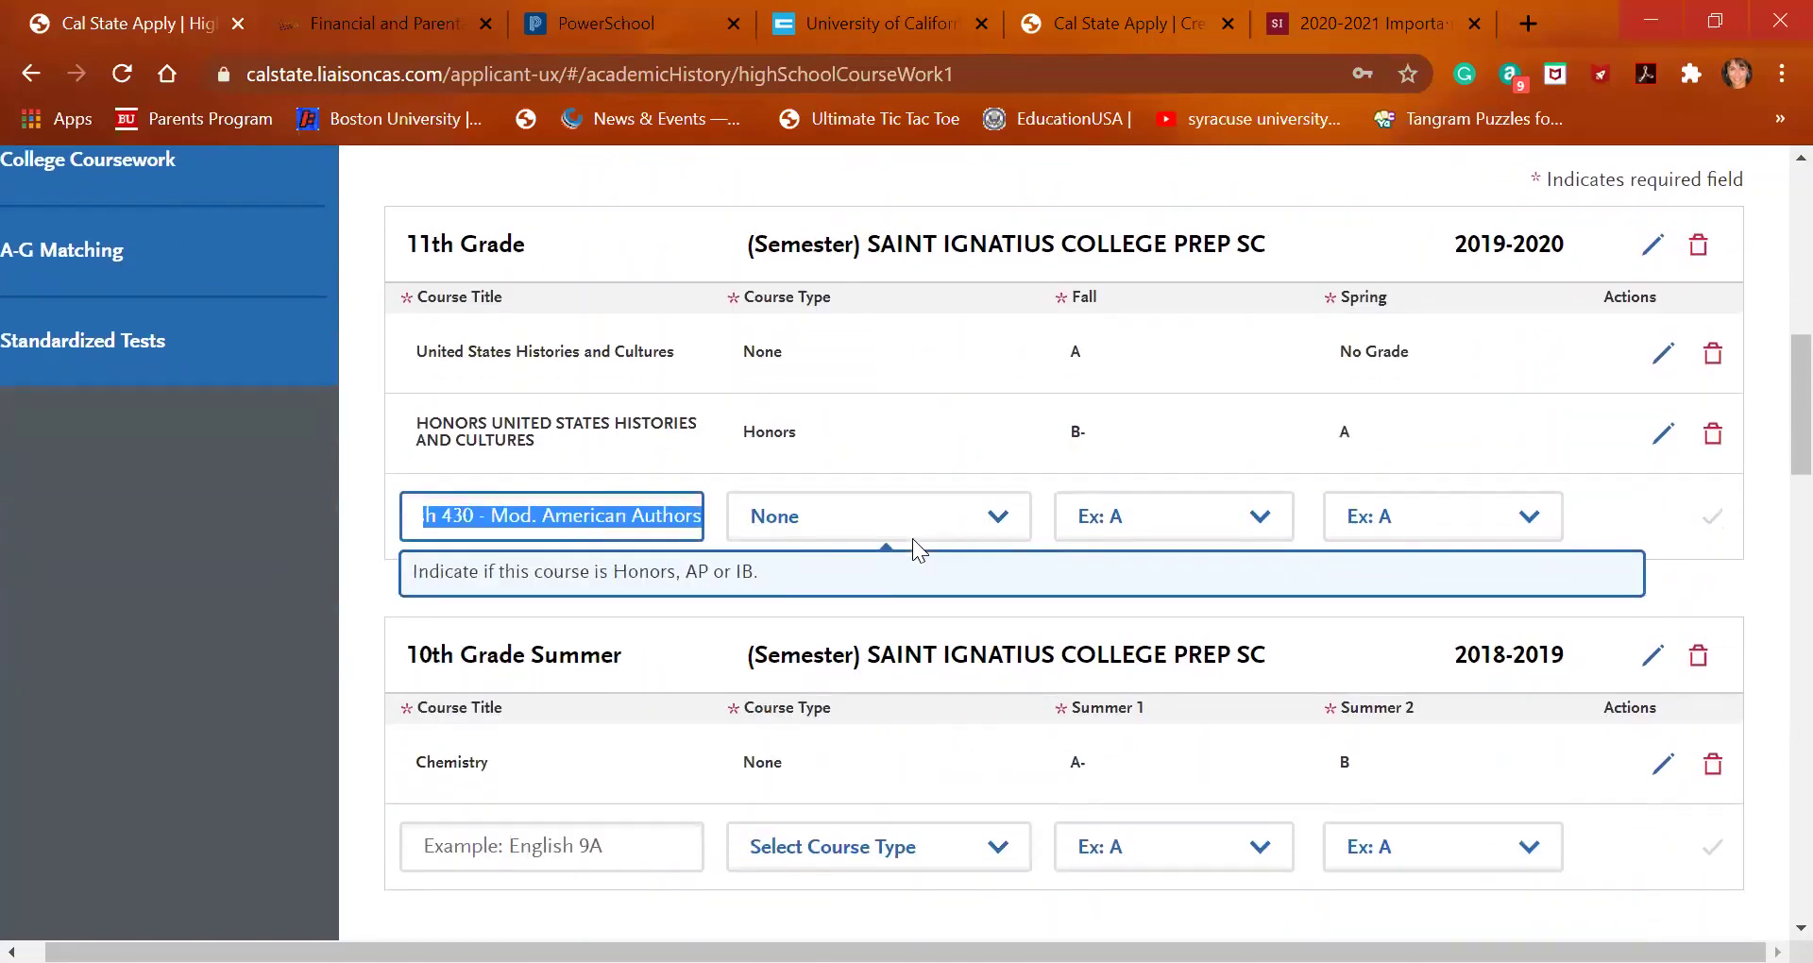
pyautogui.press('BackSpace')
pyautogui.write('engli')
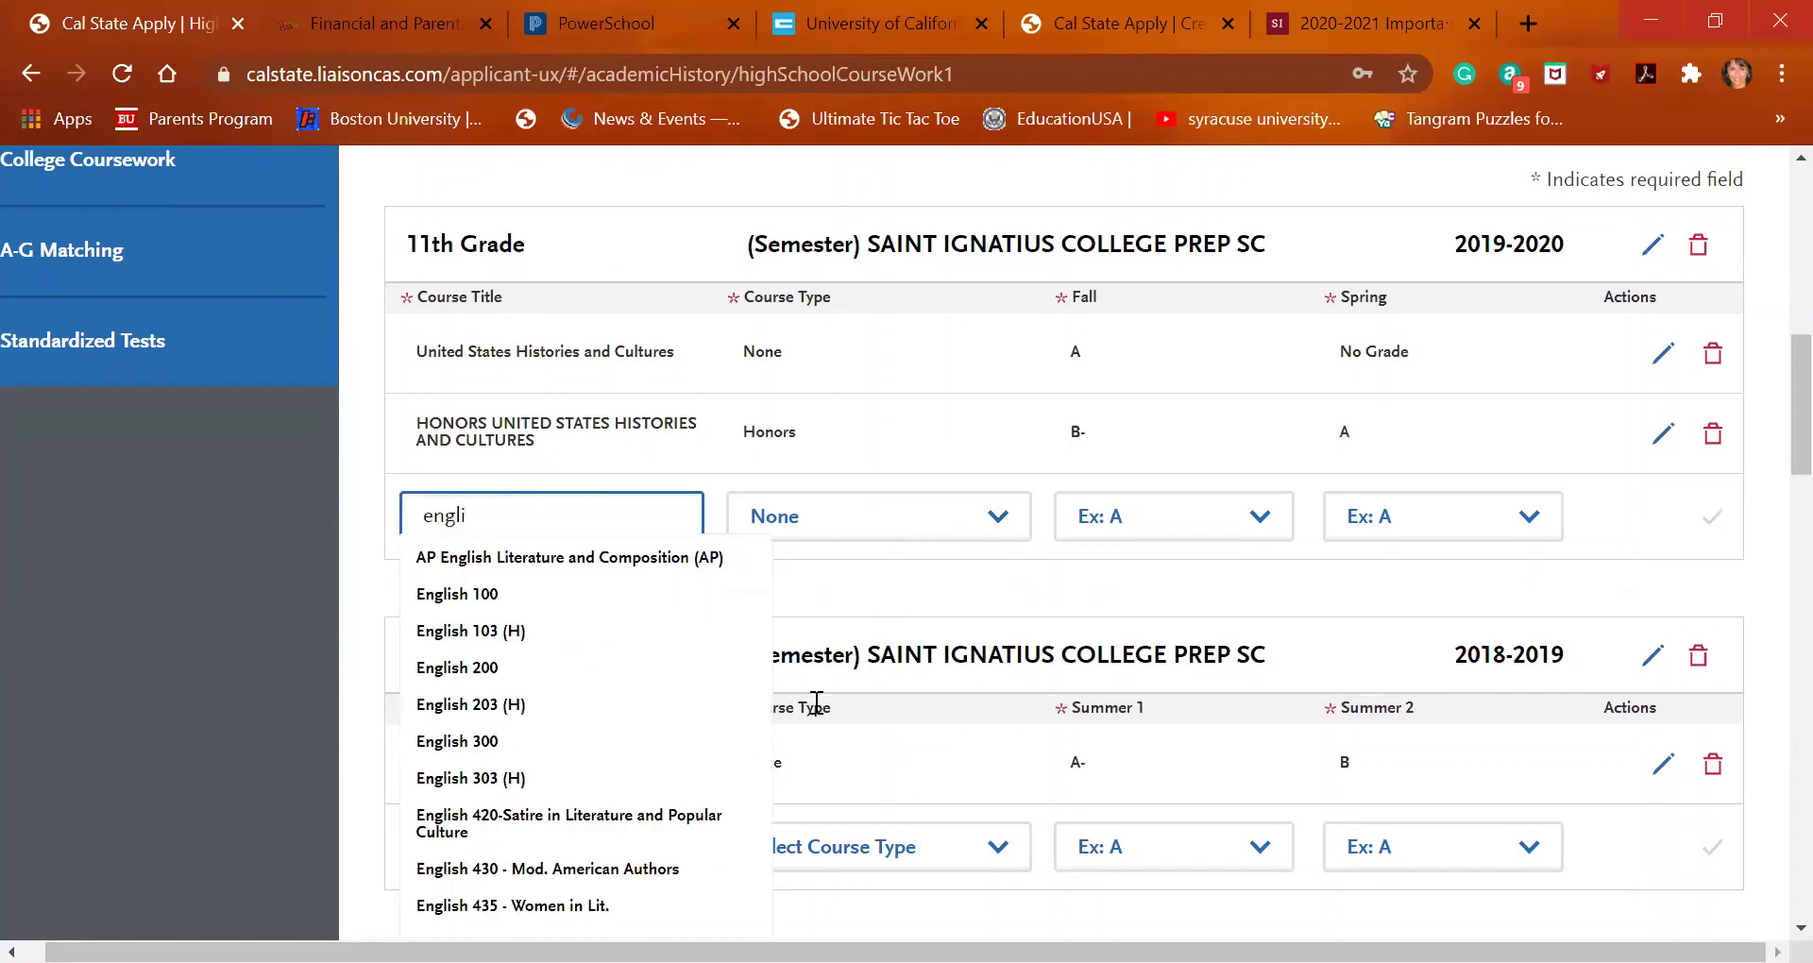
pyautogui.click(592, 743)
pyautogui.click(1110, 517)
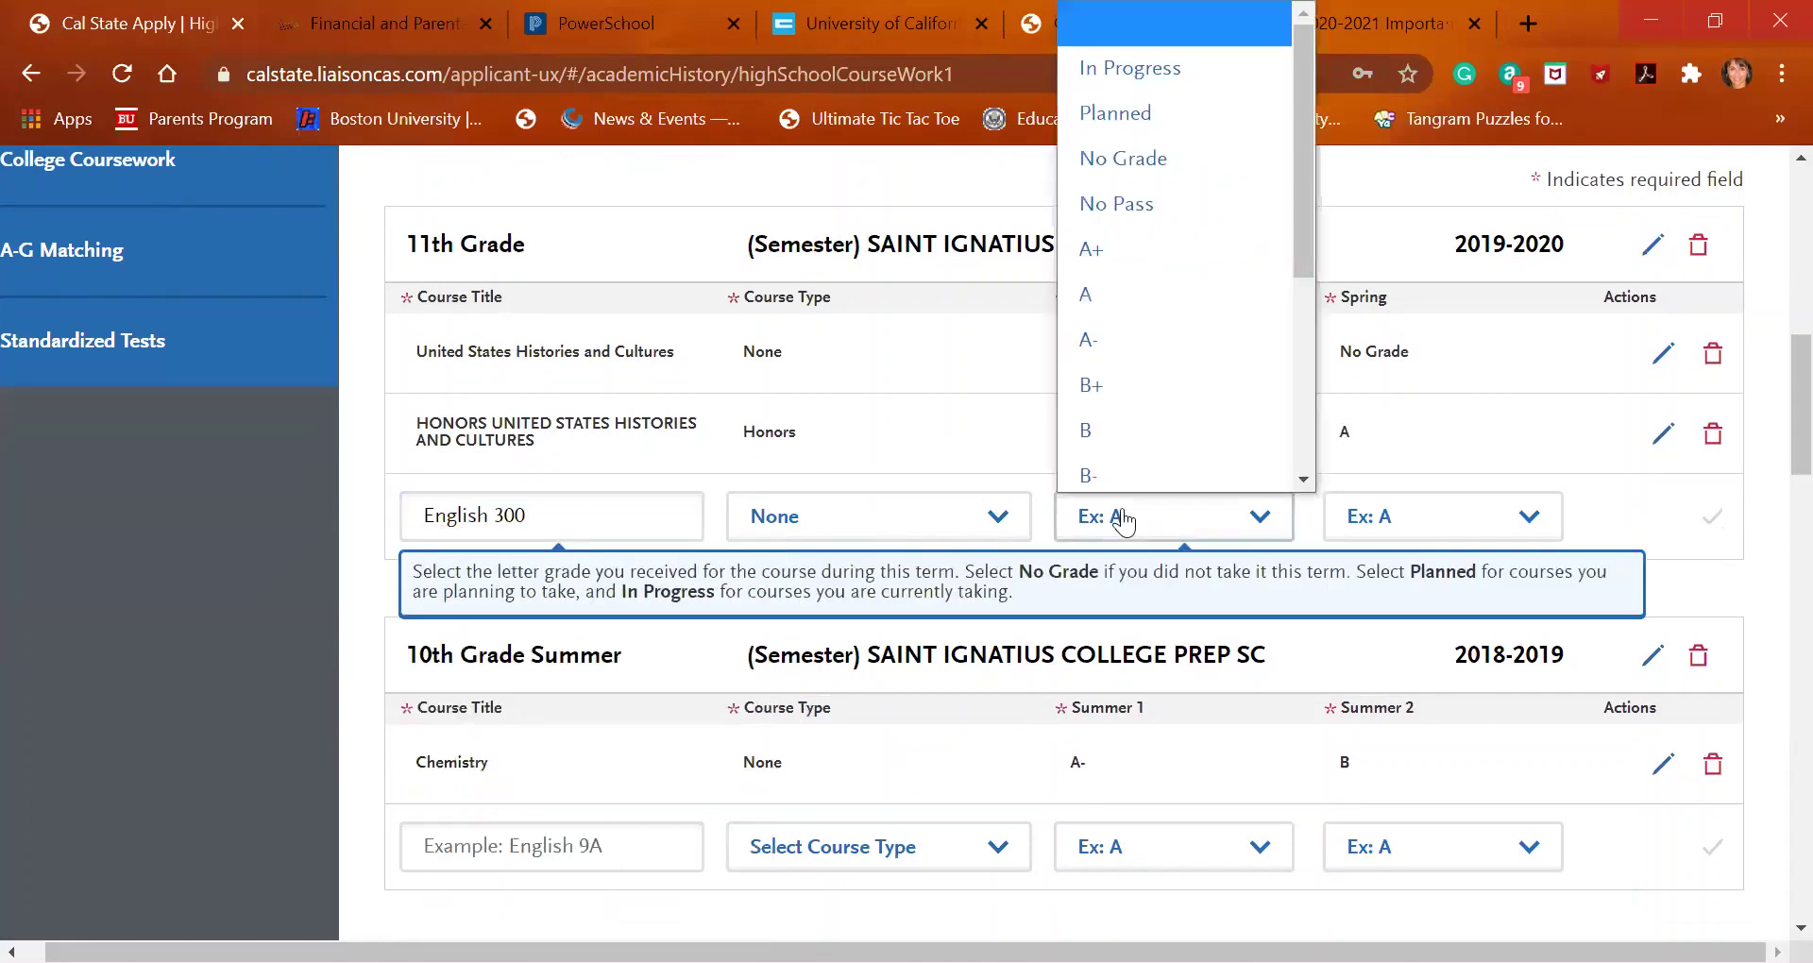
pyautogui.click(1135, 351)
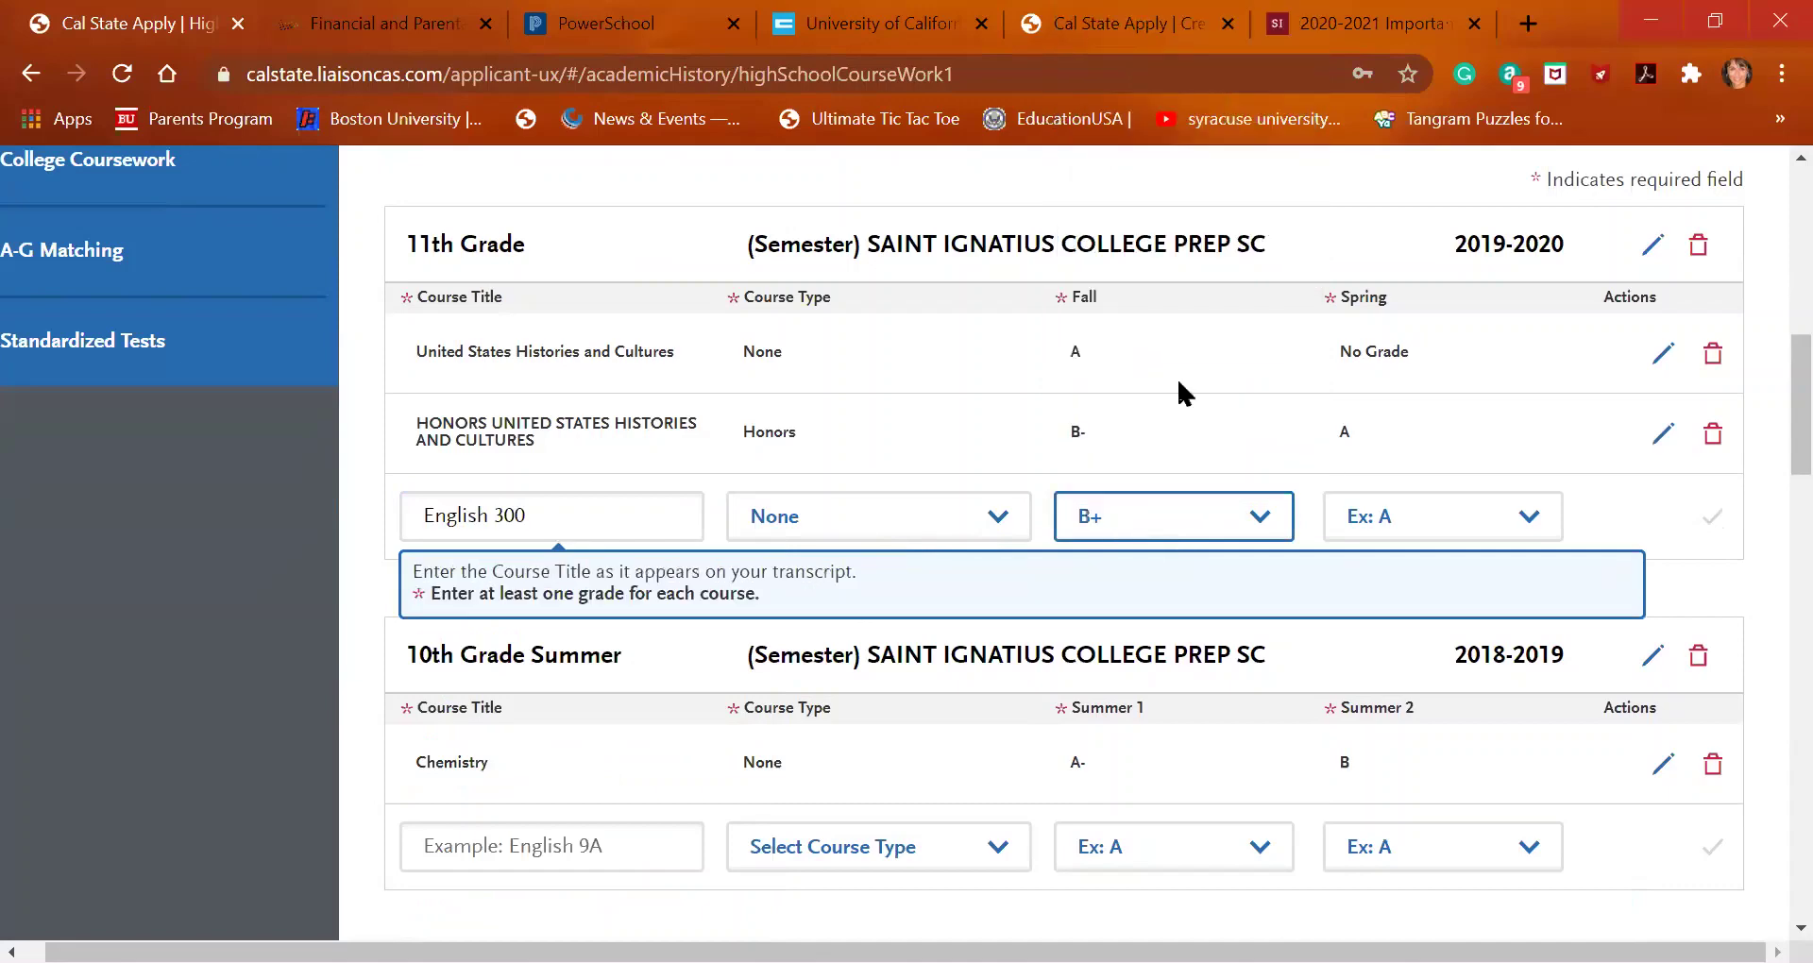
pyautogui.click(1376, 518)
pyautogui.click(1377, 396)
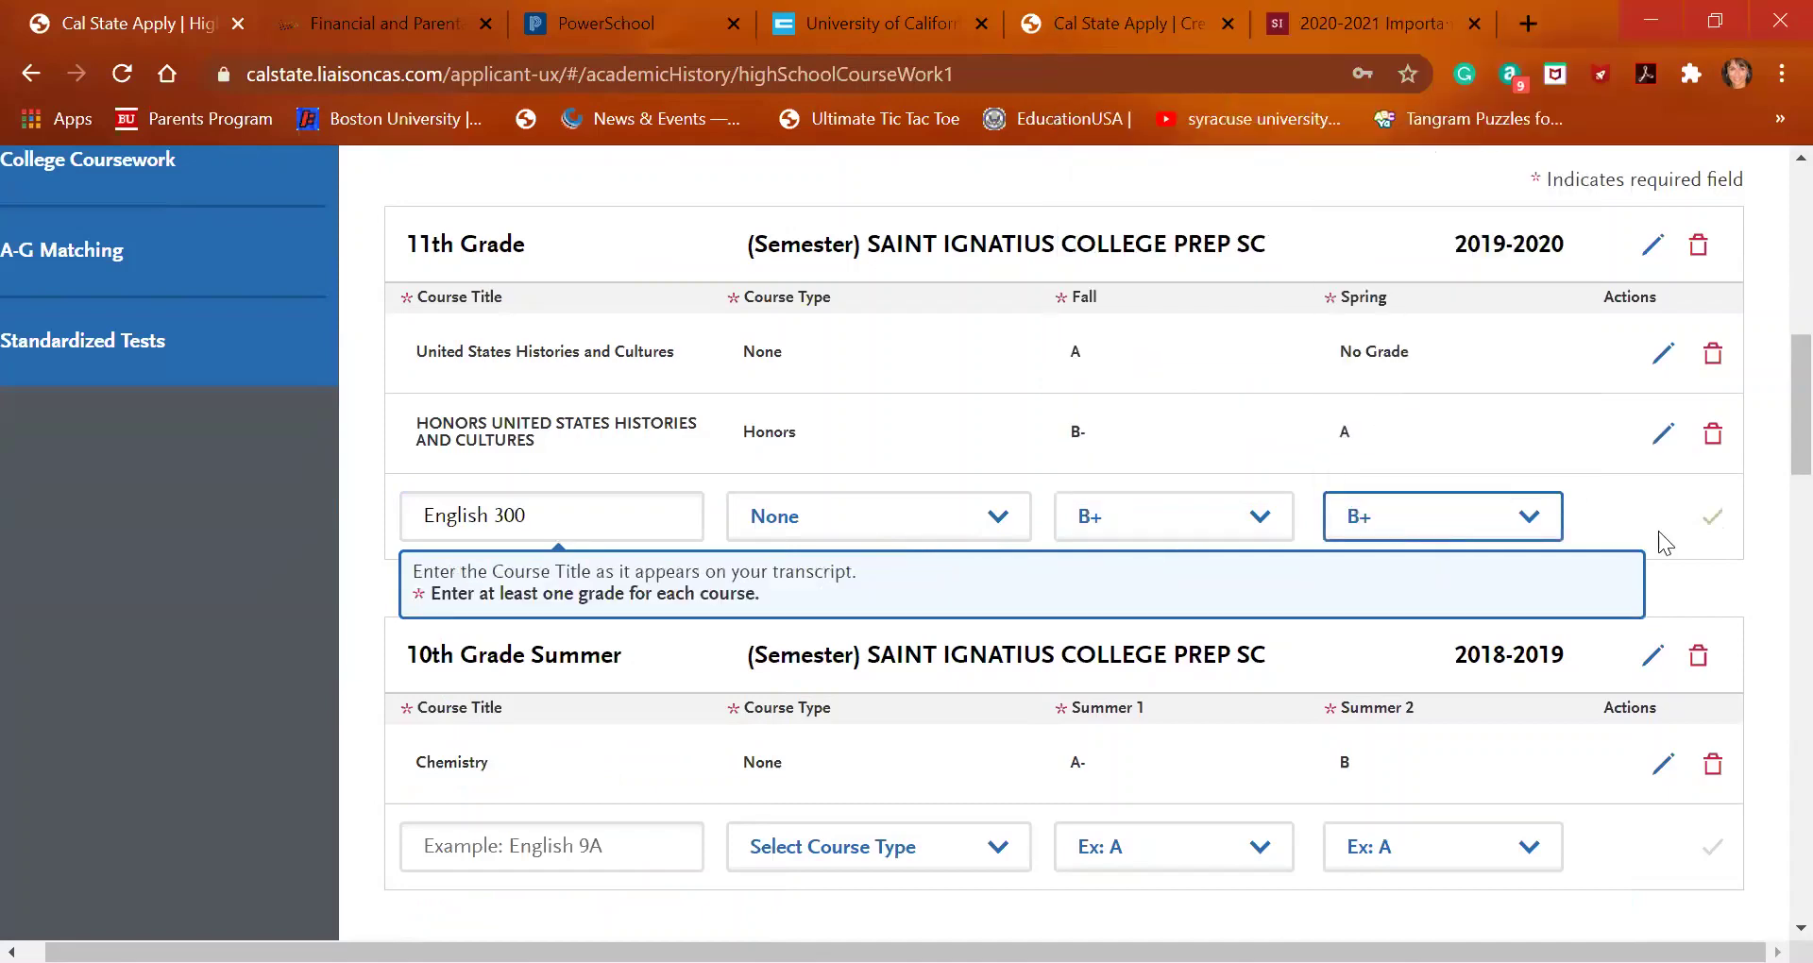
pyautogui.click(1710, 522)
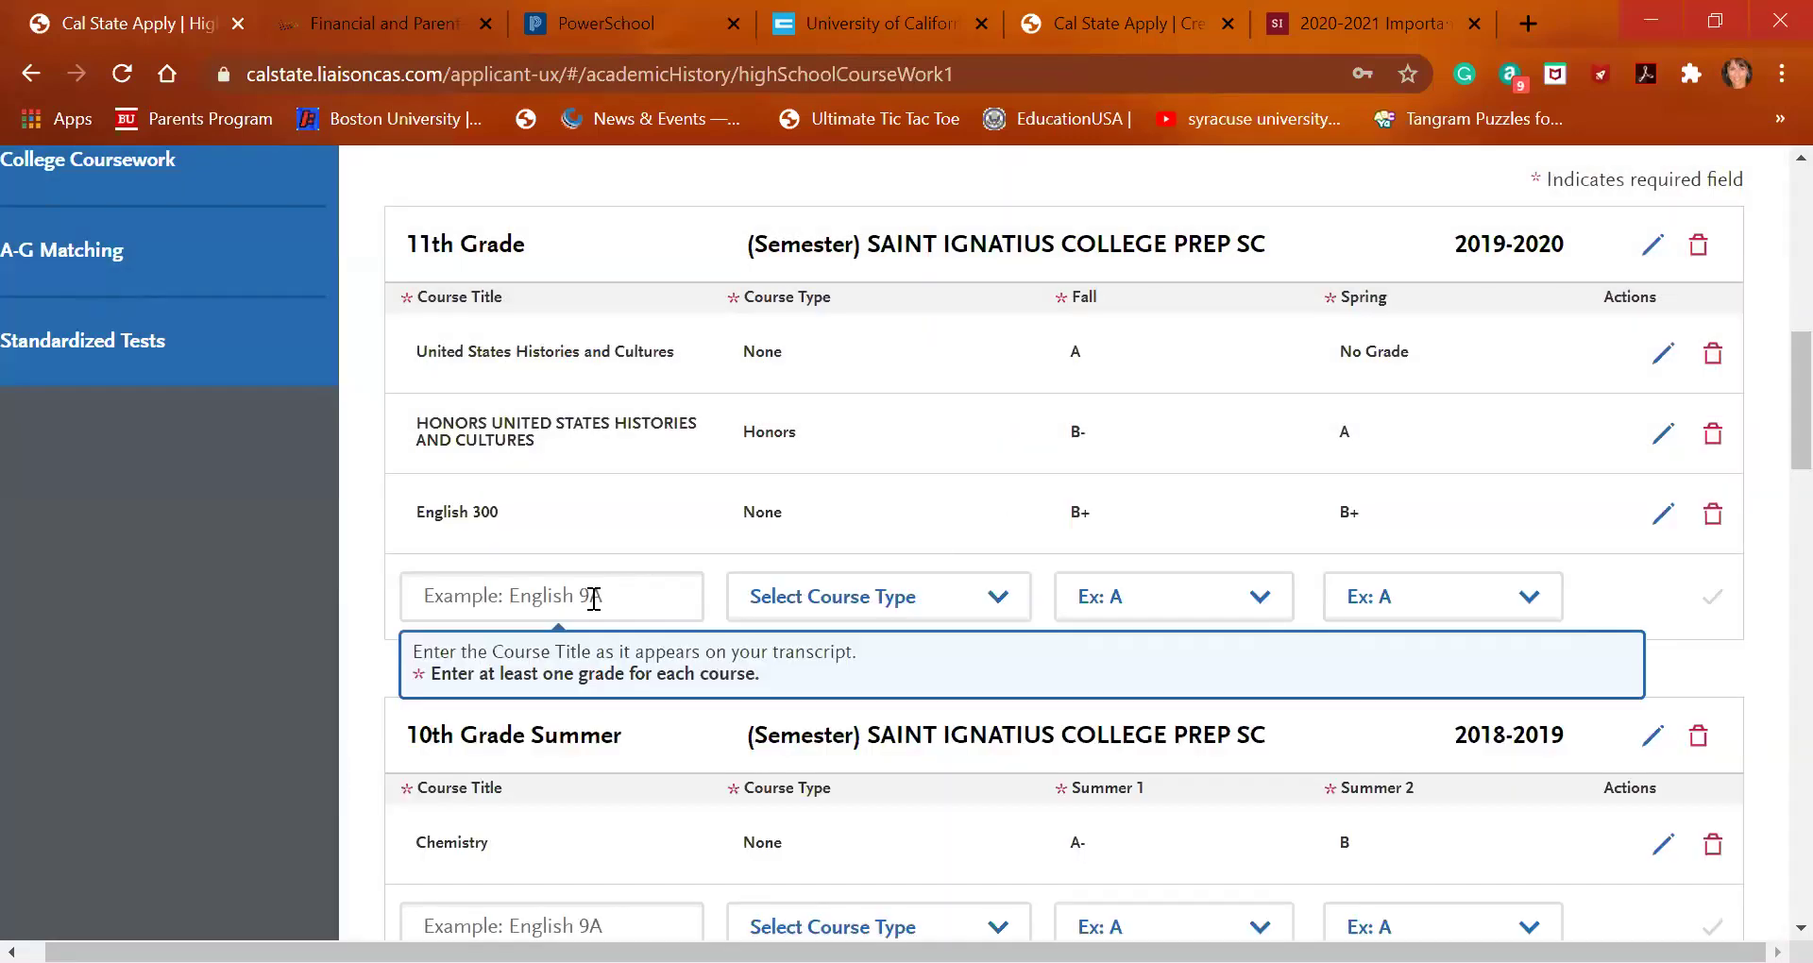
# Add PreCalculus with grade B for both Fall and Spring, and save it
pyautogui.click(593, 599)
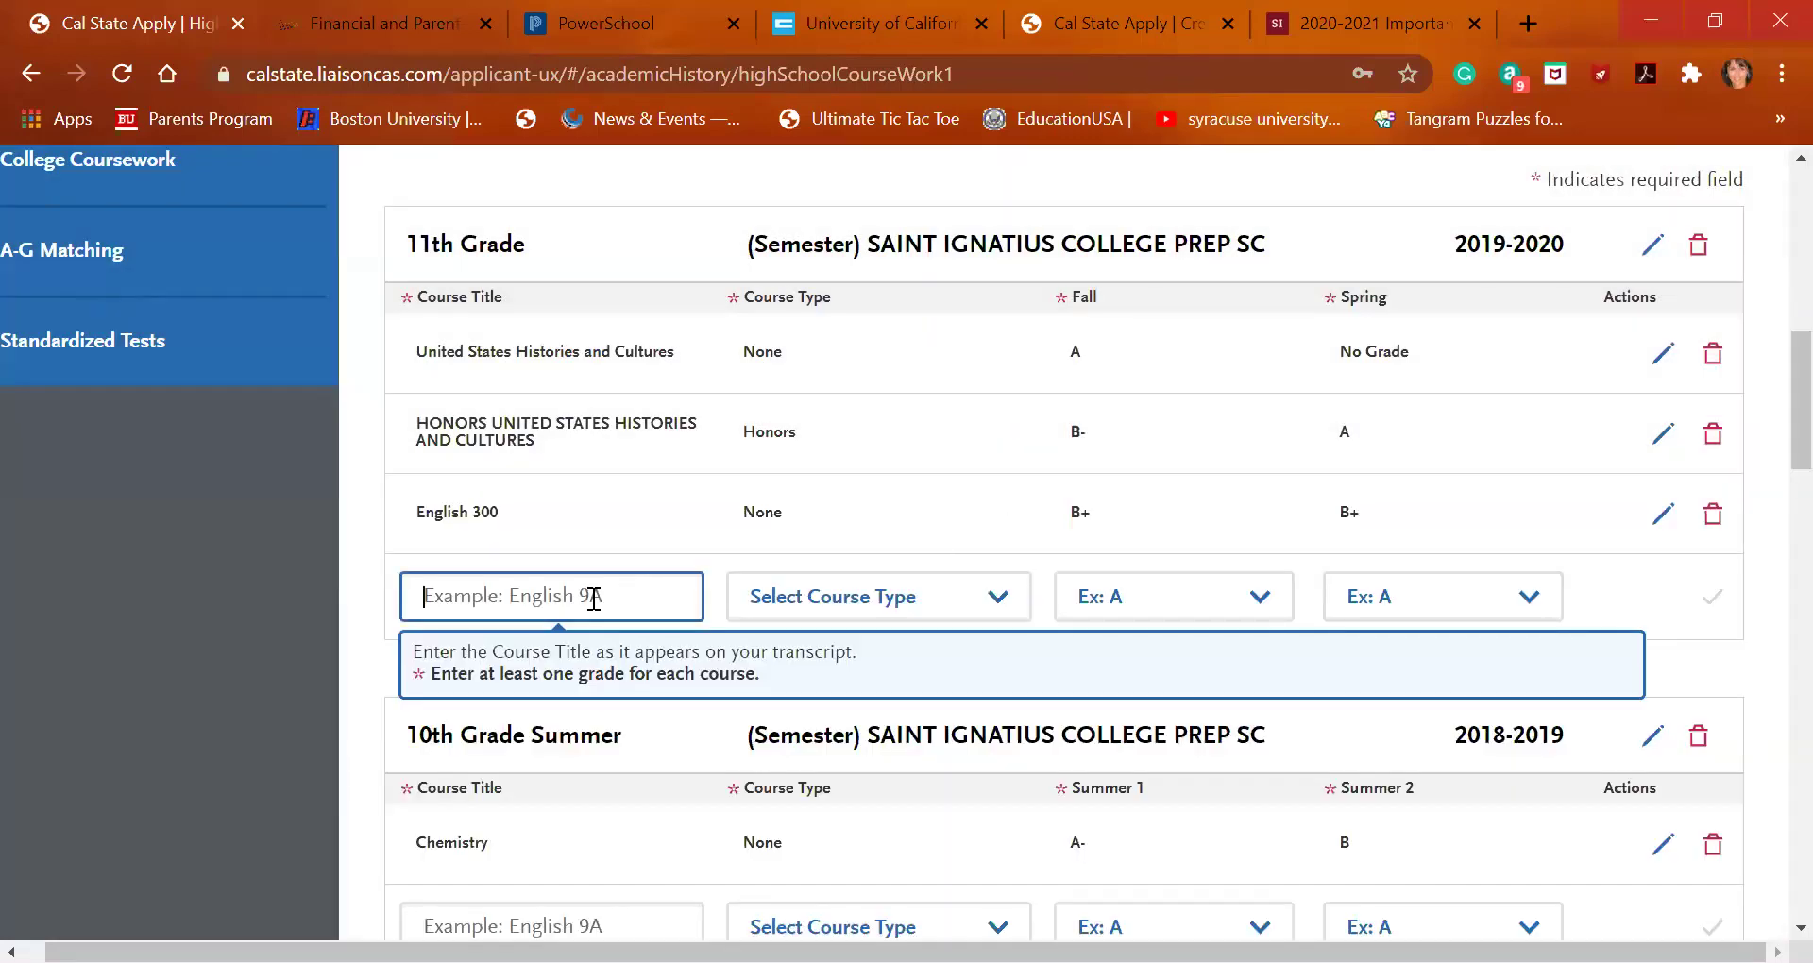
pyautogui.write('pre-')
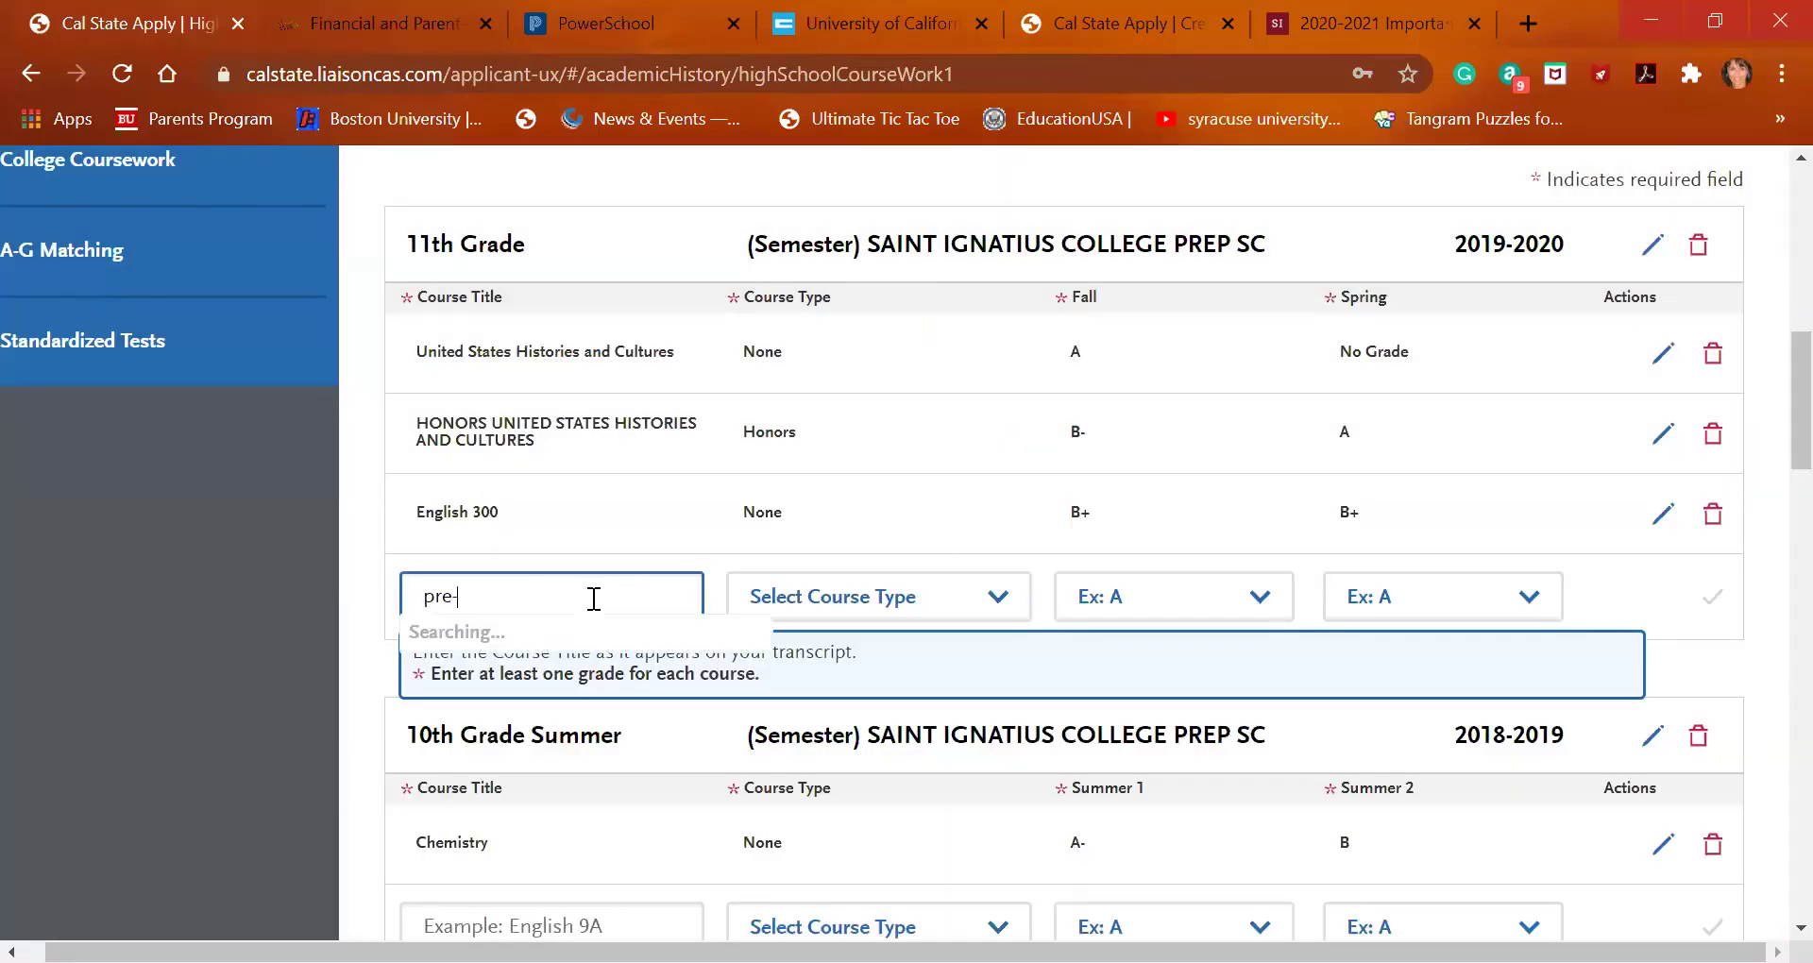
pyautogui.press('BackSpace')
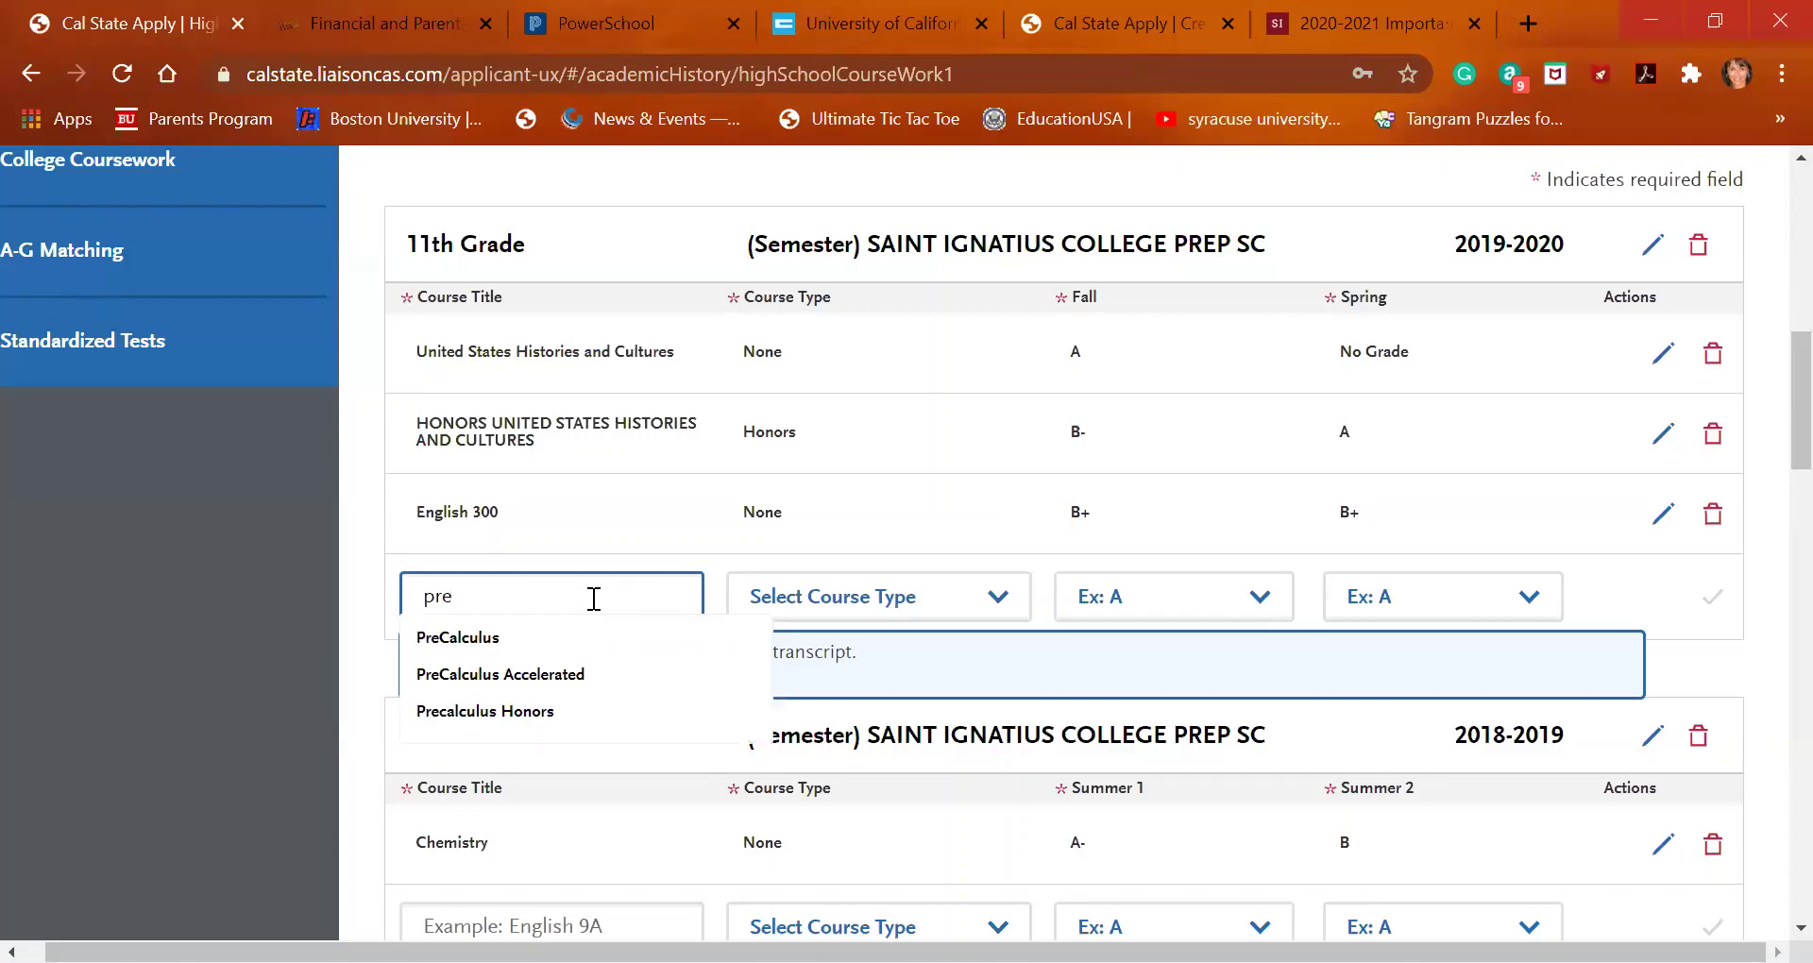
pyautogui.click(555, 638)
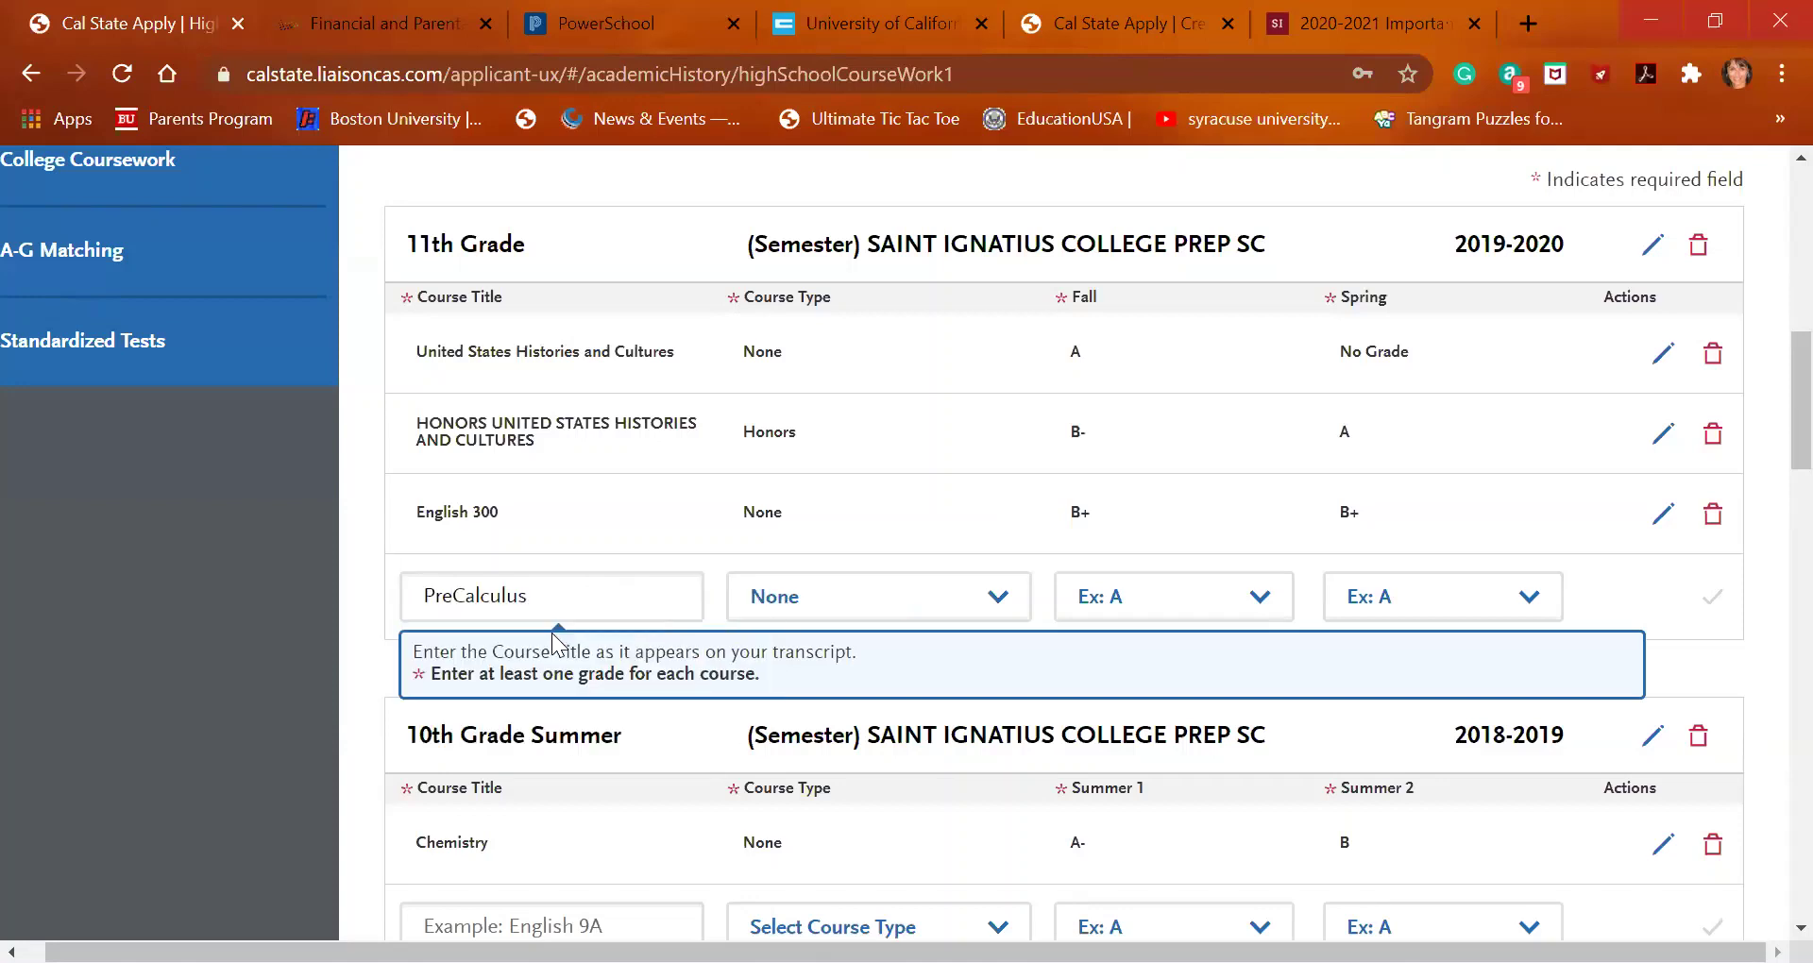
pyautogui.click(1139, 597)
pyautogui.click(1157, 402)
pyautogui.click(1417, 605)
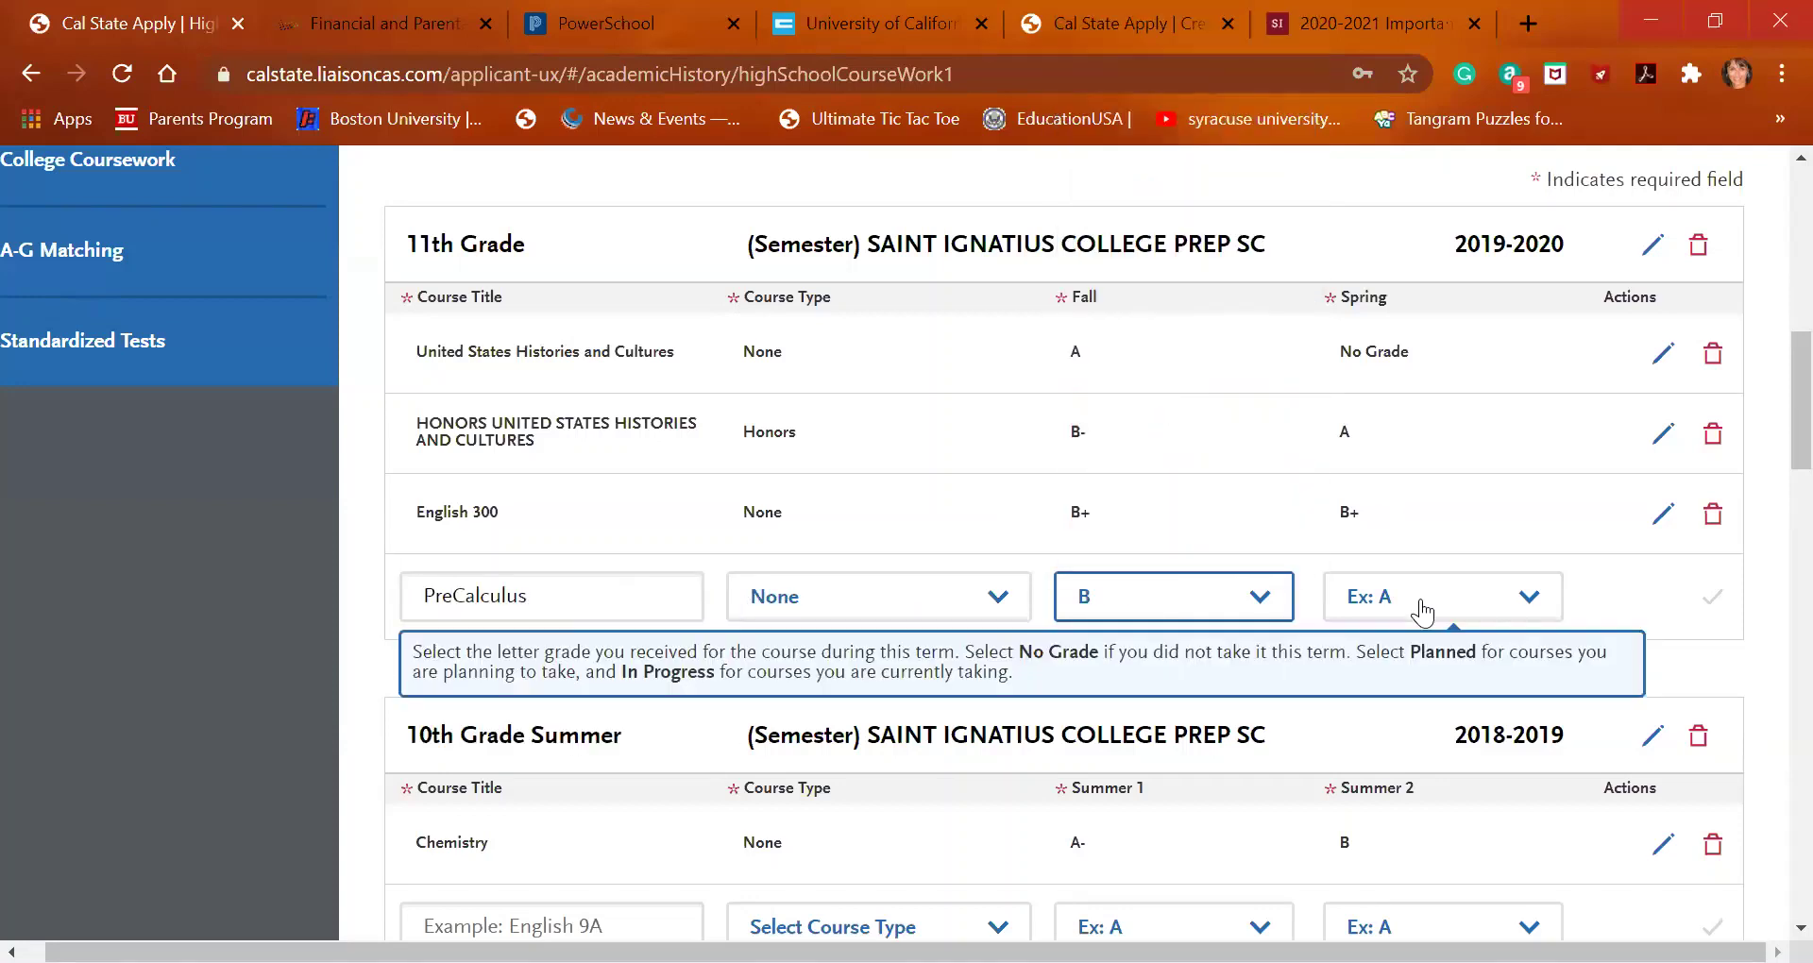
pyautogui.click(1413, 421)
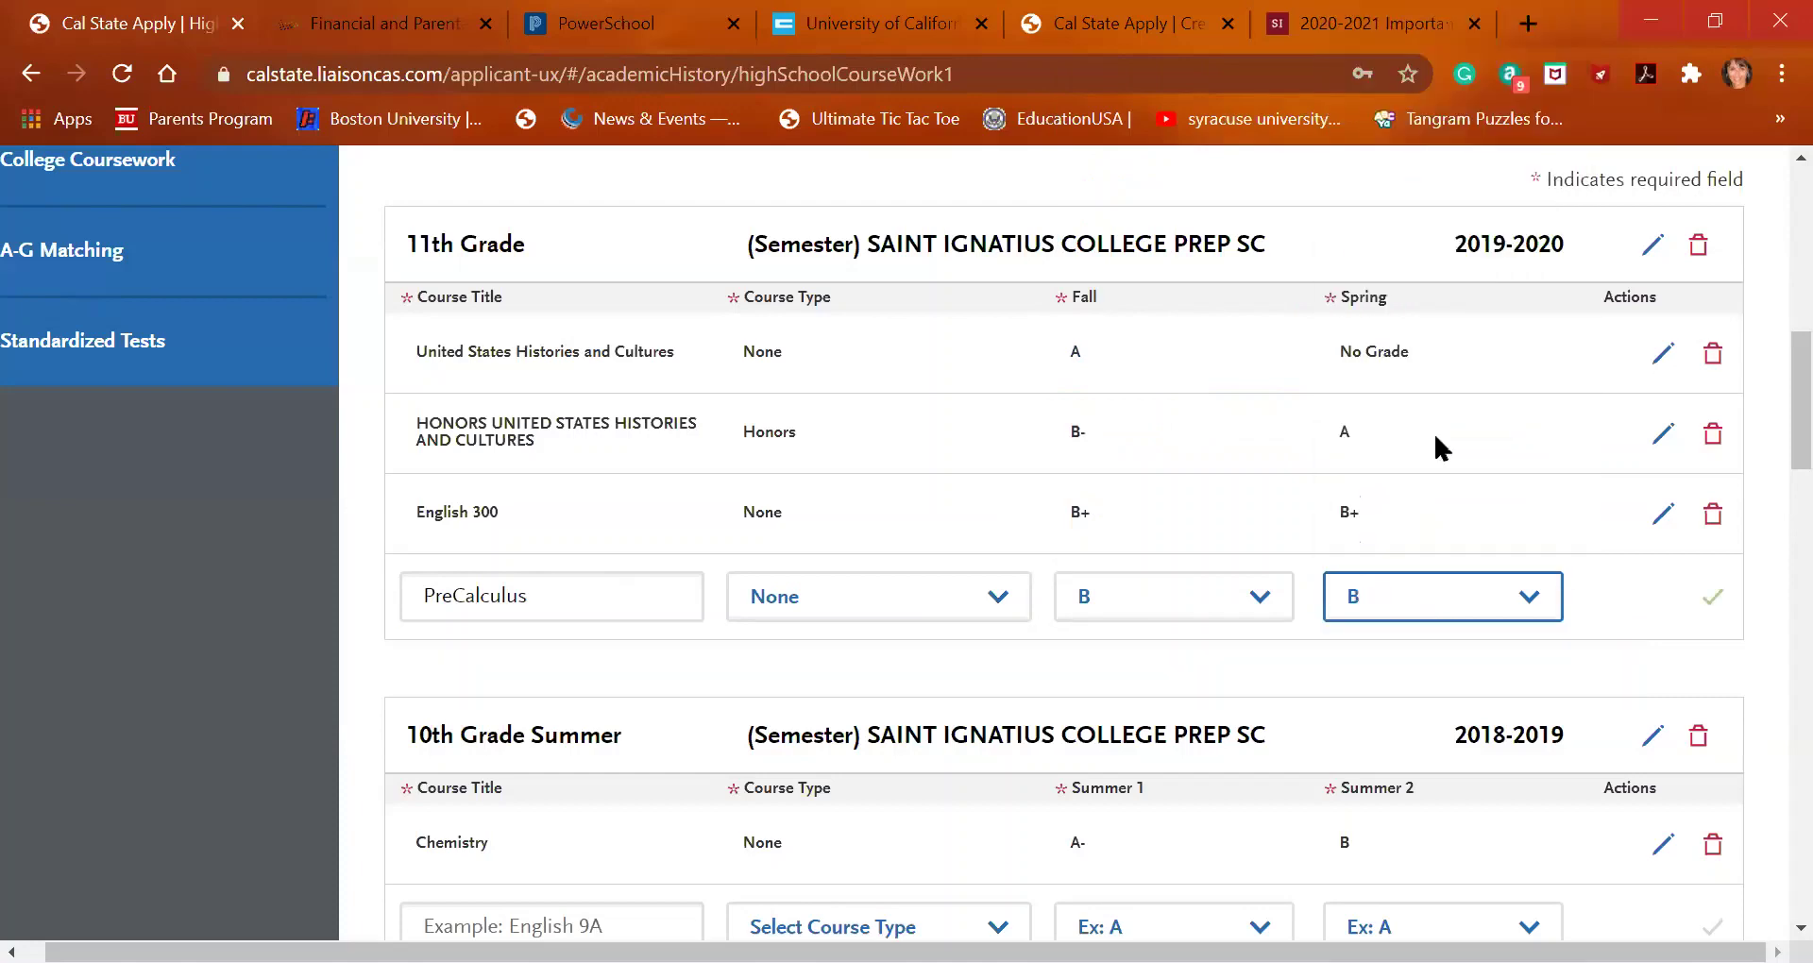
pyautogui.click(1700, 599)
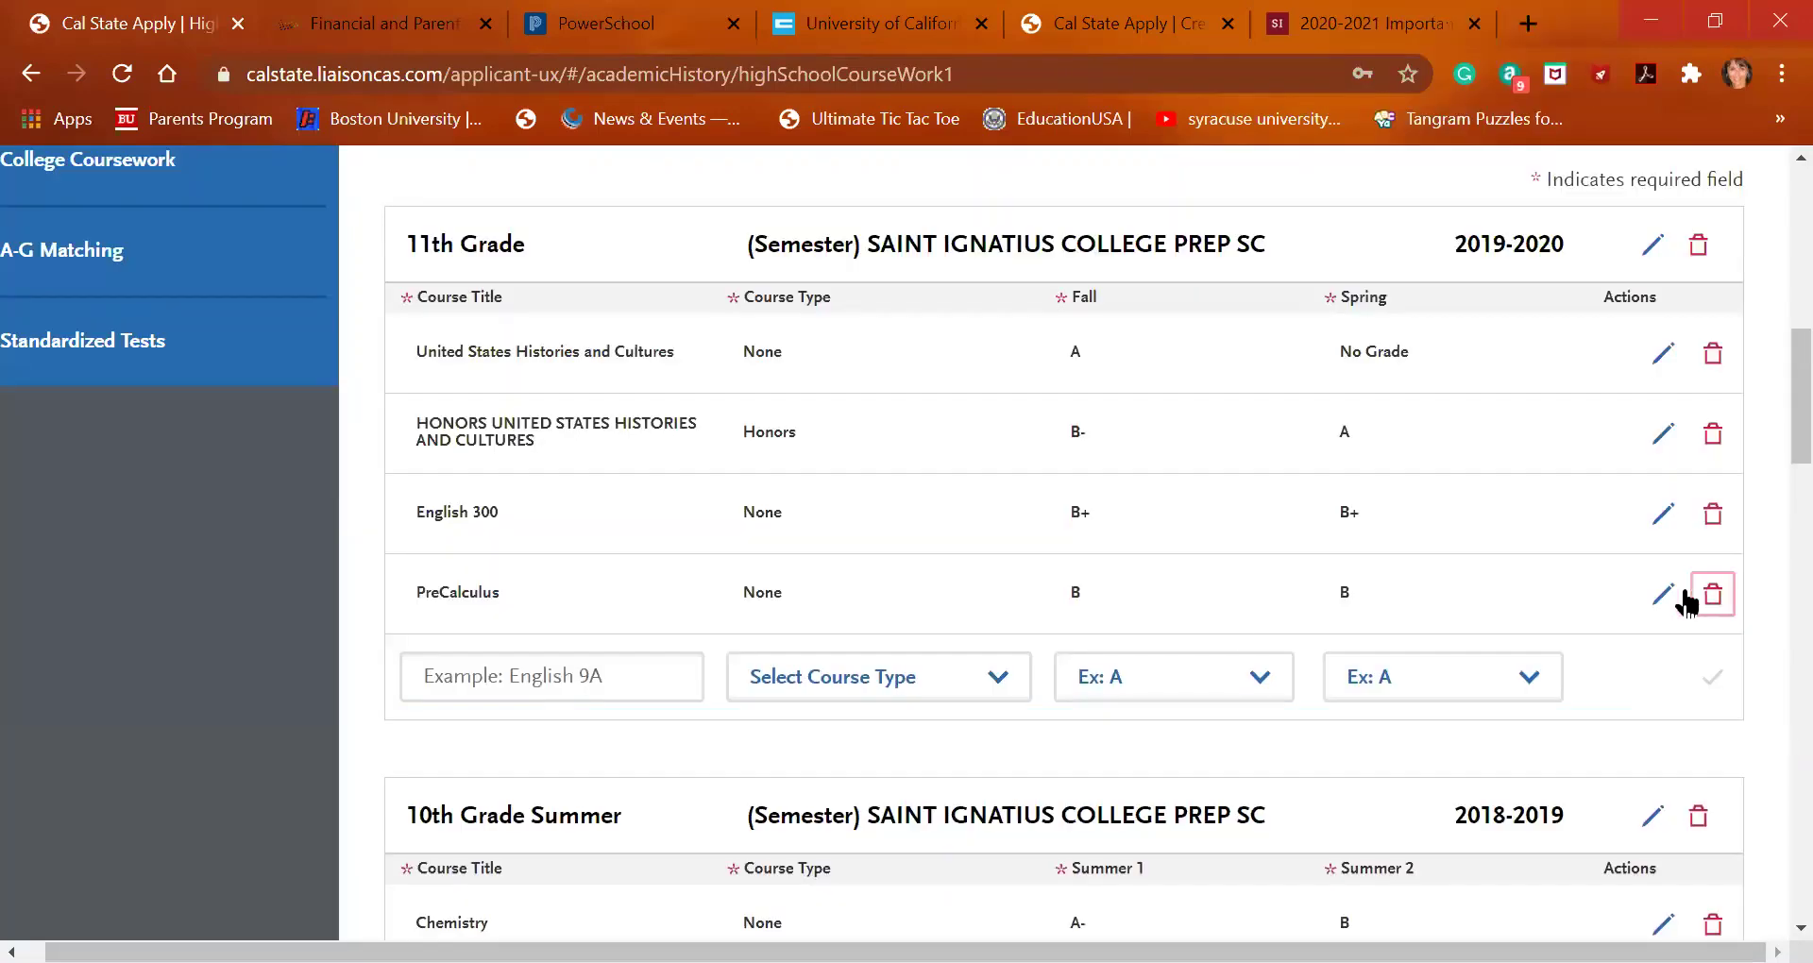
# Add Human Anatomy & Physiology with Fall A- and Spring A, and save the row
pyautogui.click(578, 682)
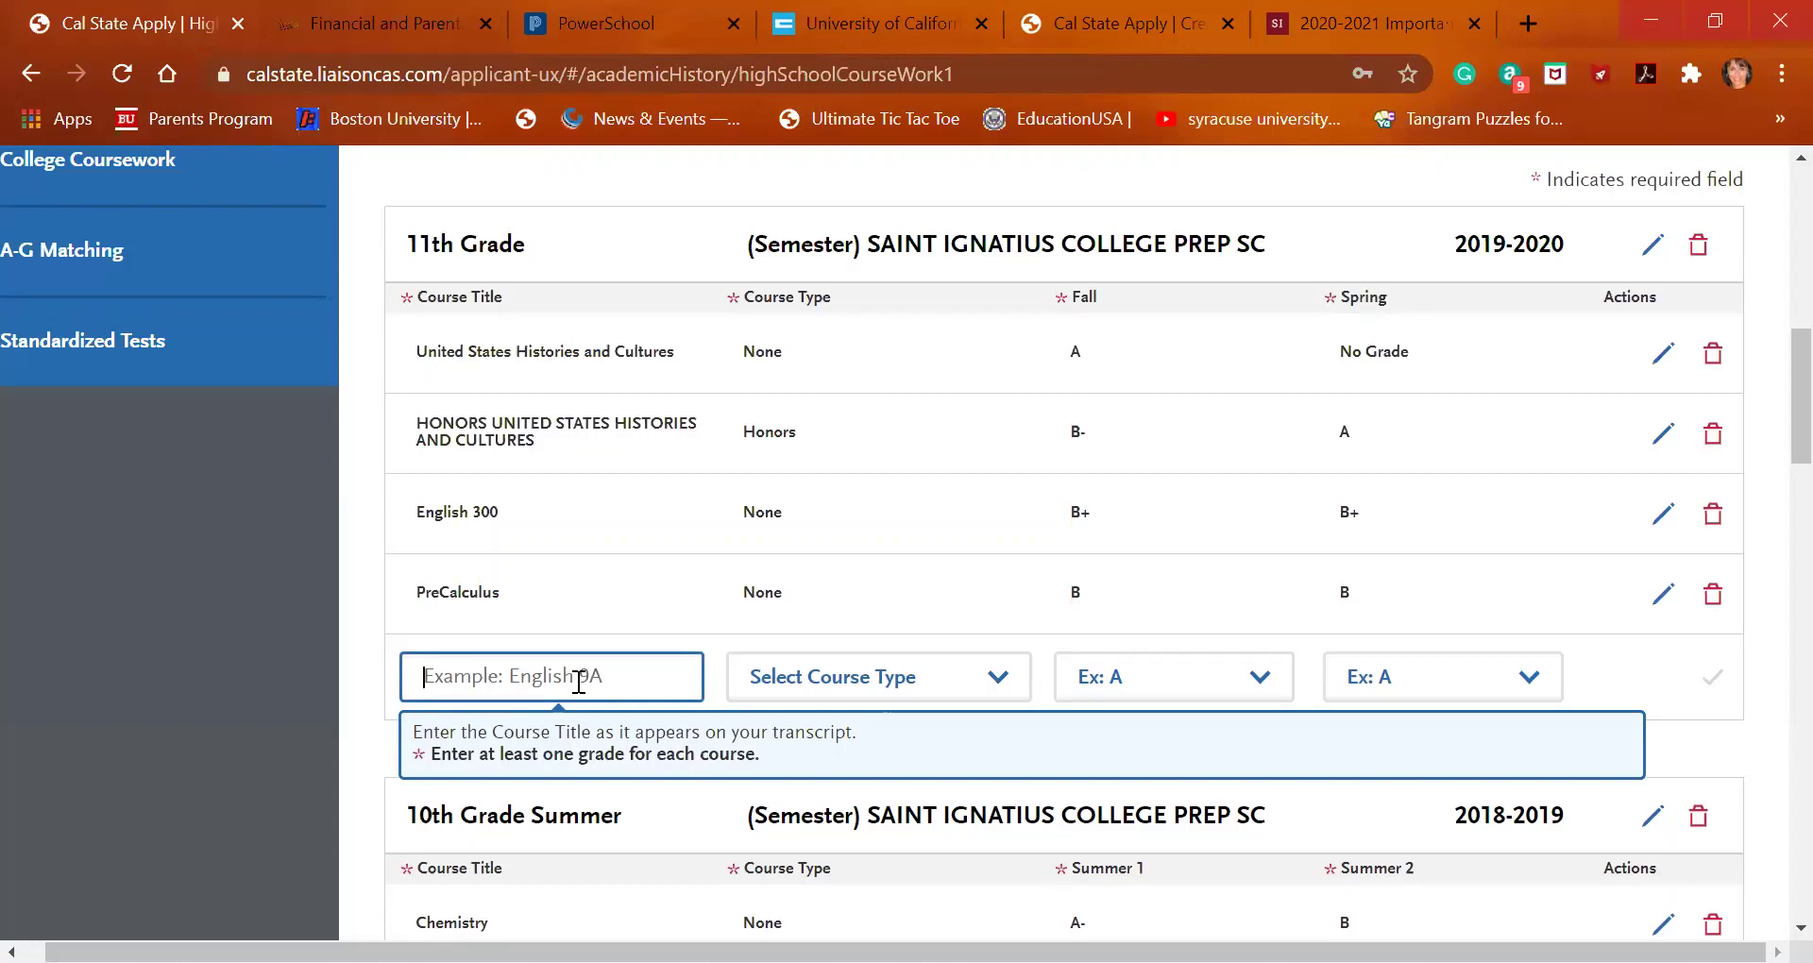
pyautogui.write('an')
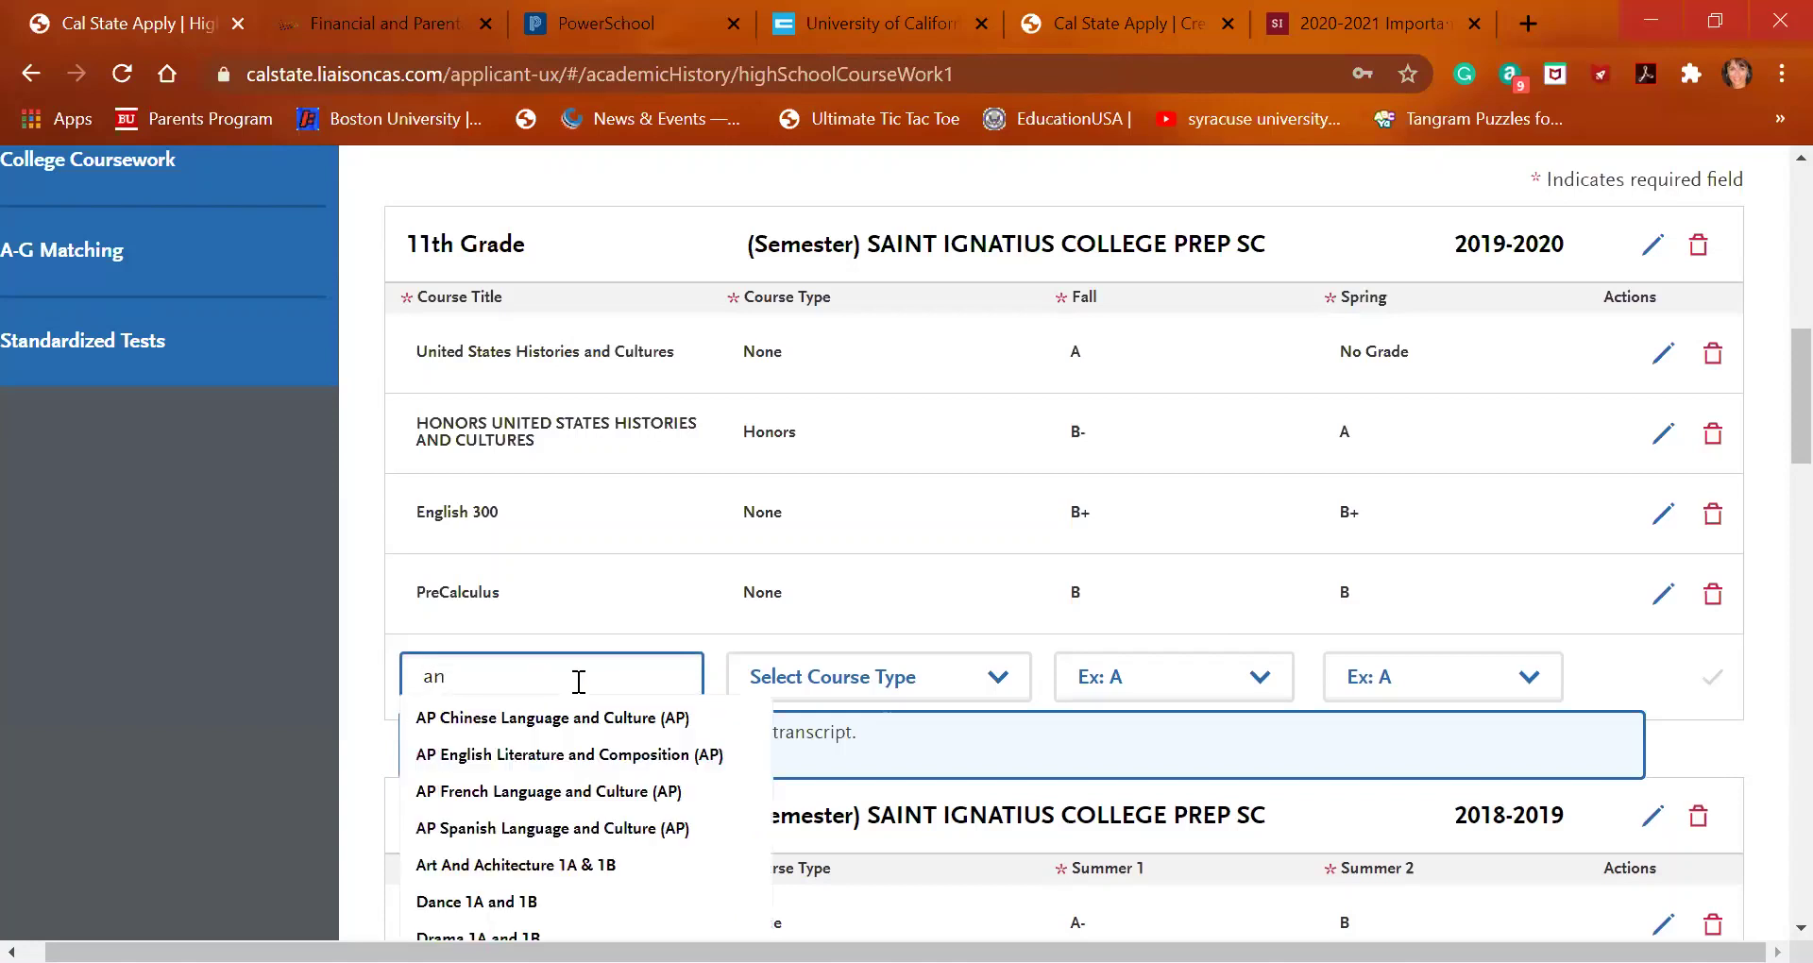
pyautogui.write('at')
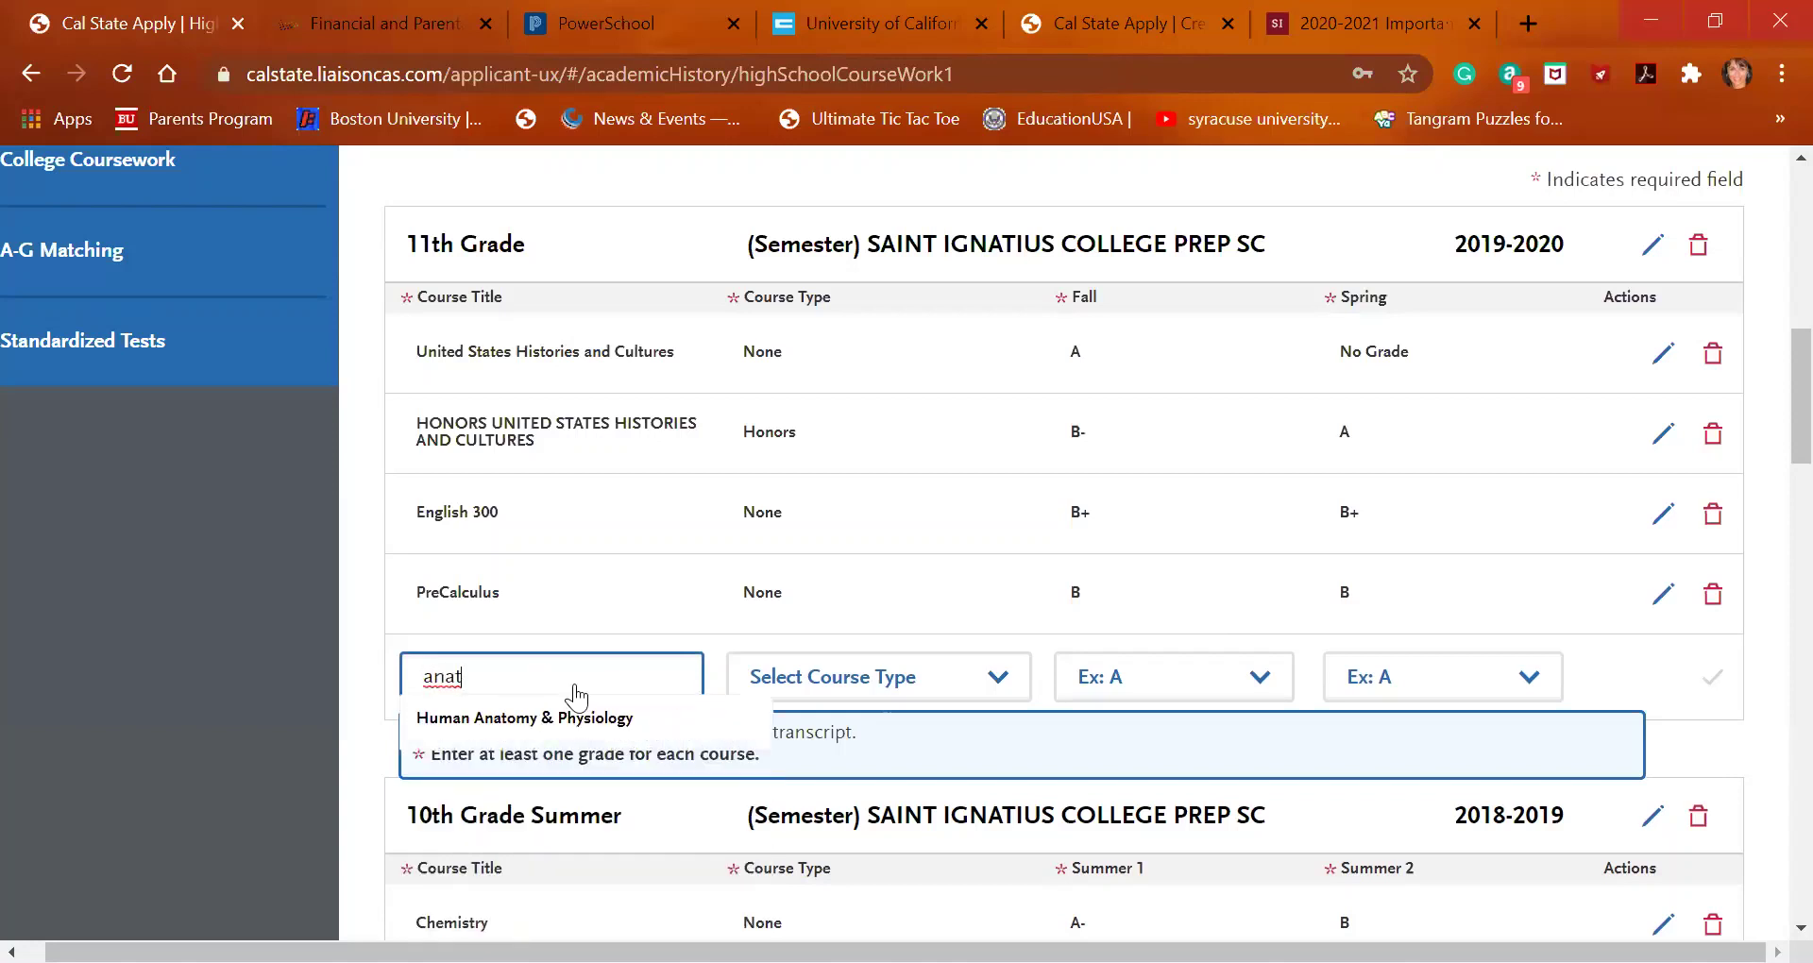
pyautogui.click(567, 720)
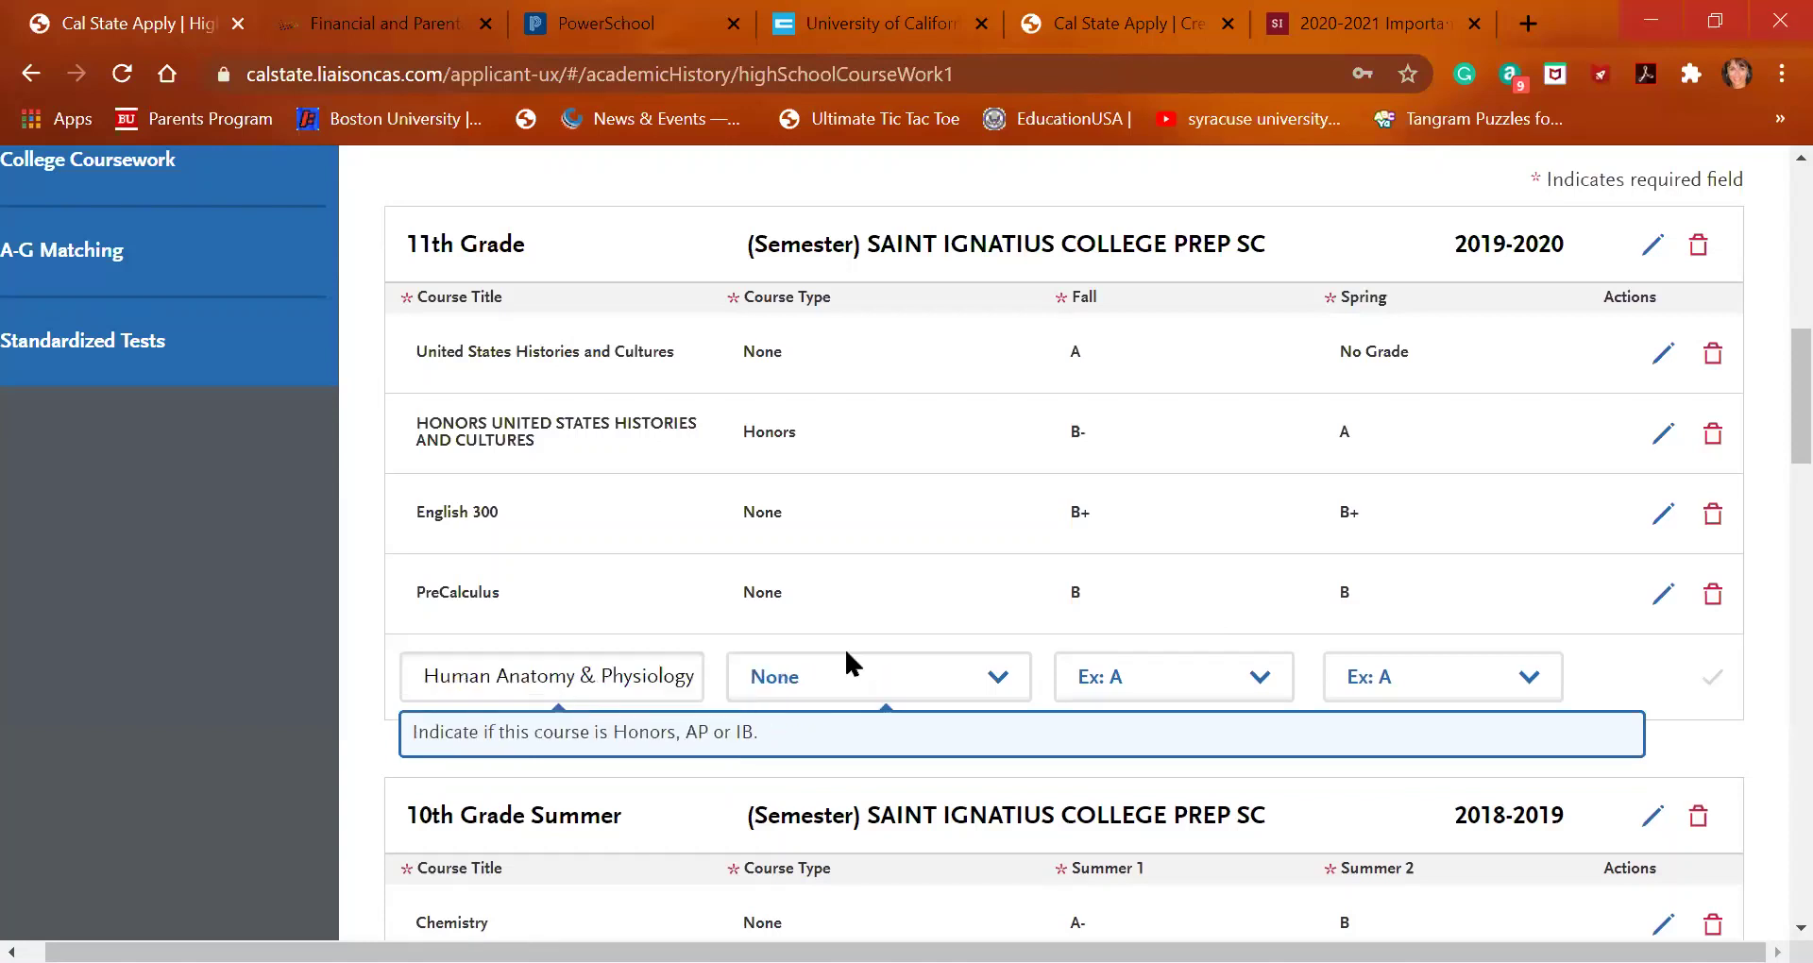
pyautogui.click(1197, 690)
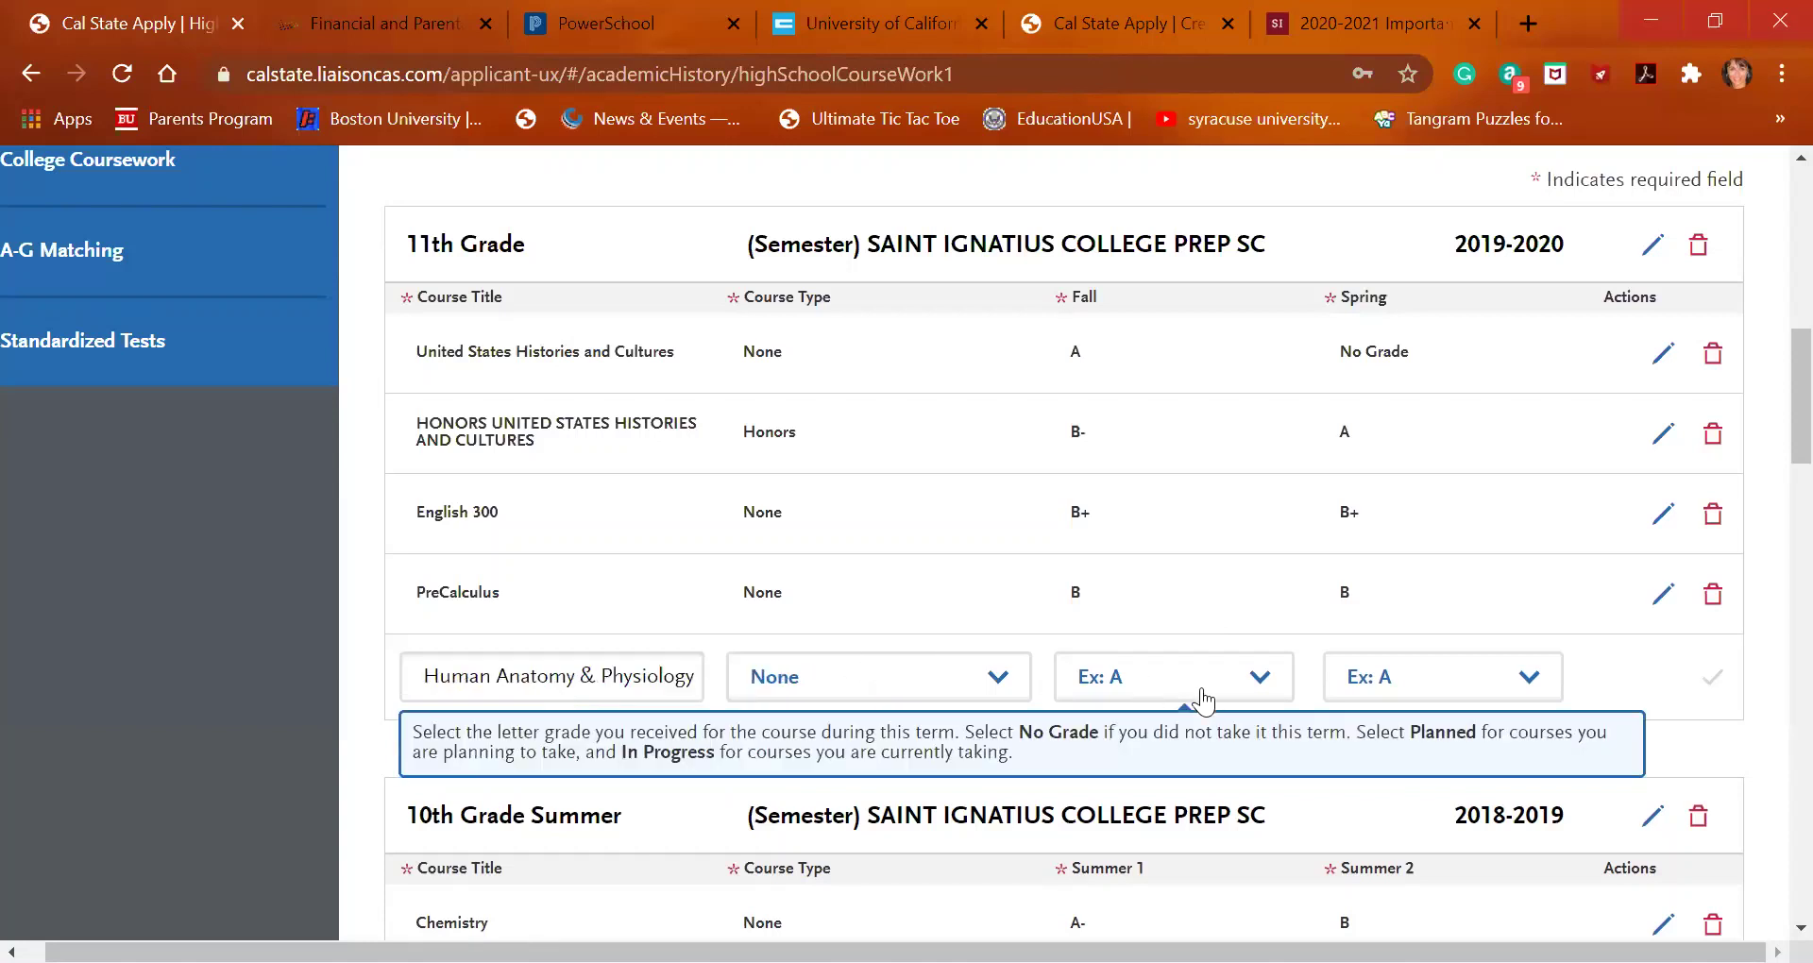
pyautogui.click(1193, 325)
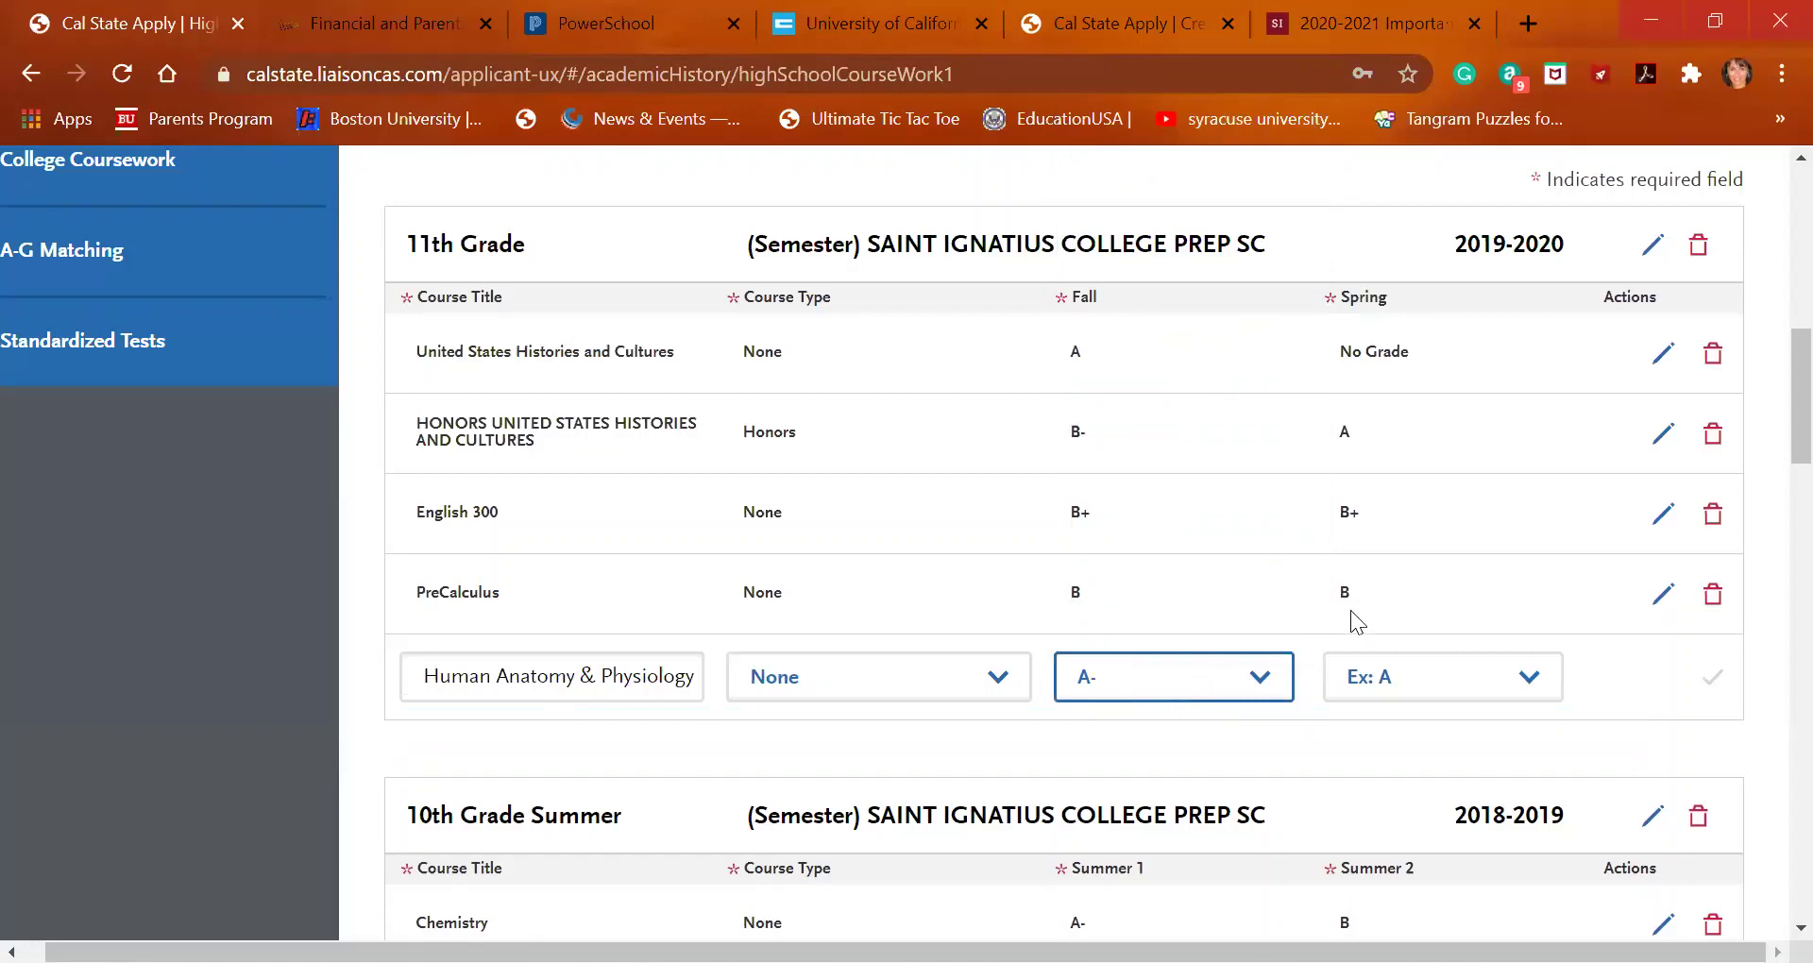
pyautogui.click(1433, 692)
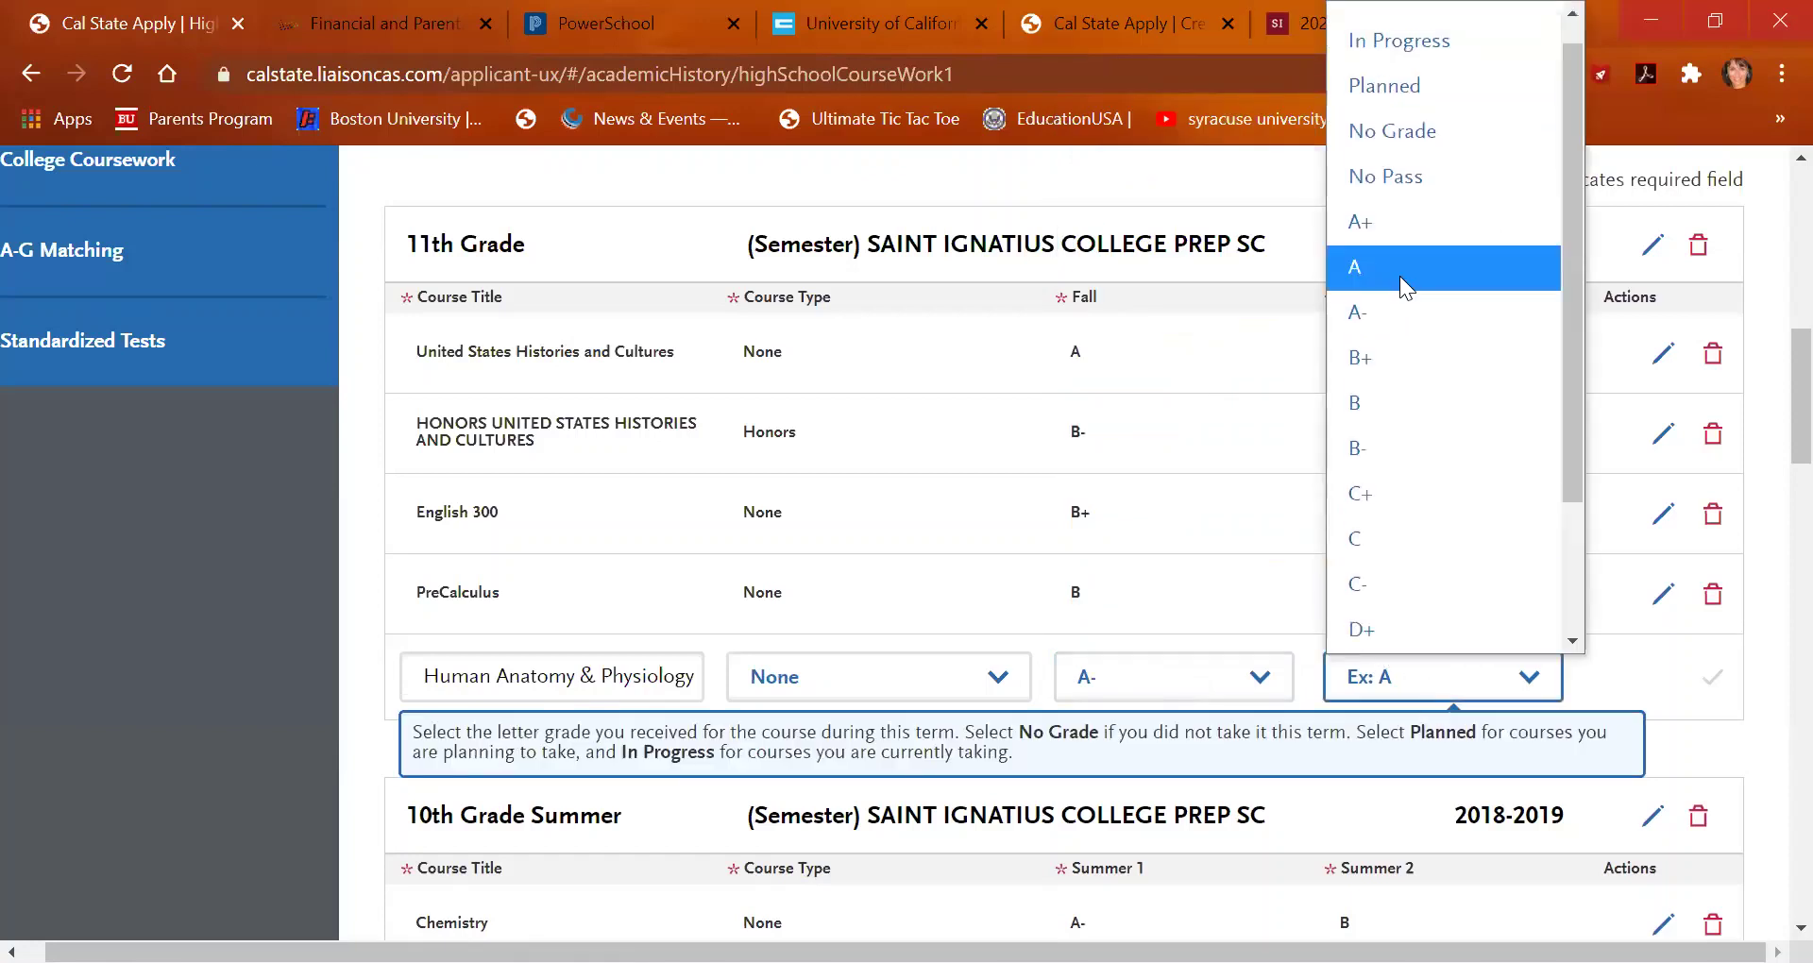
pyautogui.click(1400, 269)
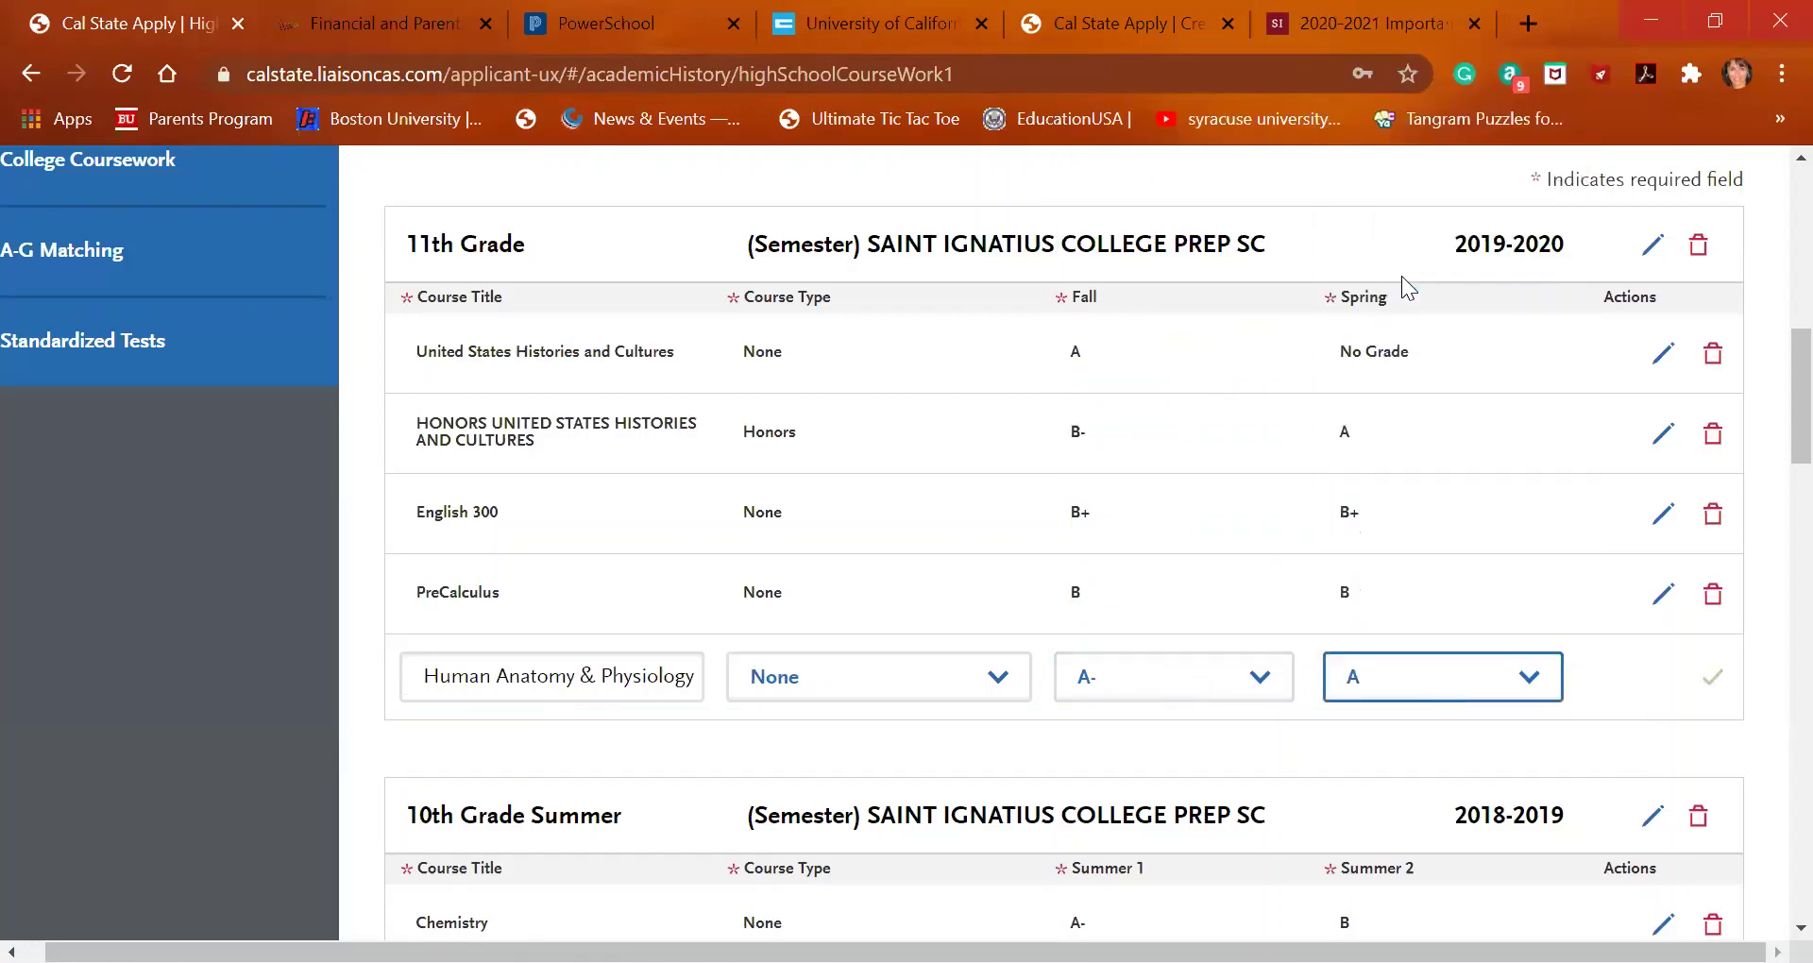
pyautogui.click(1717, 680)
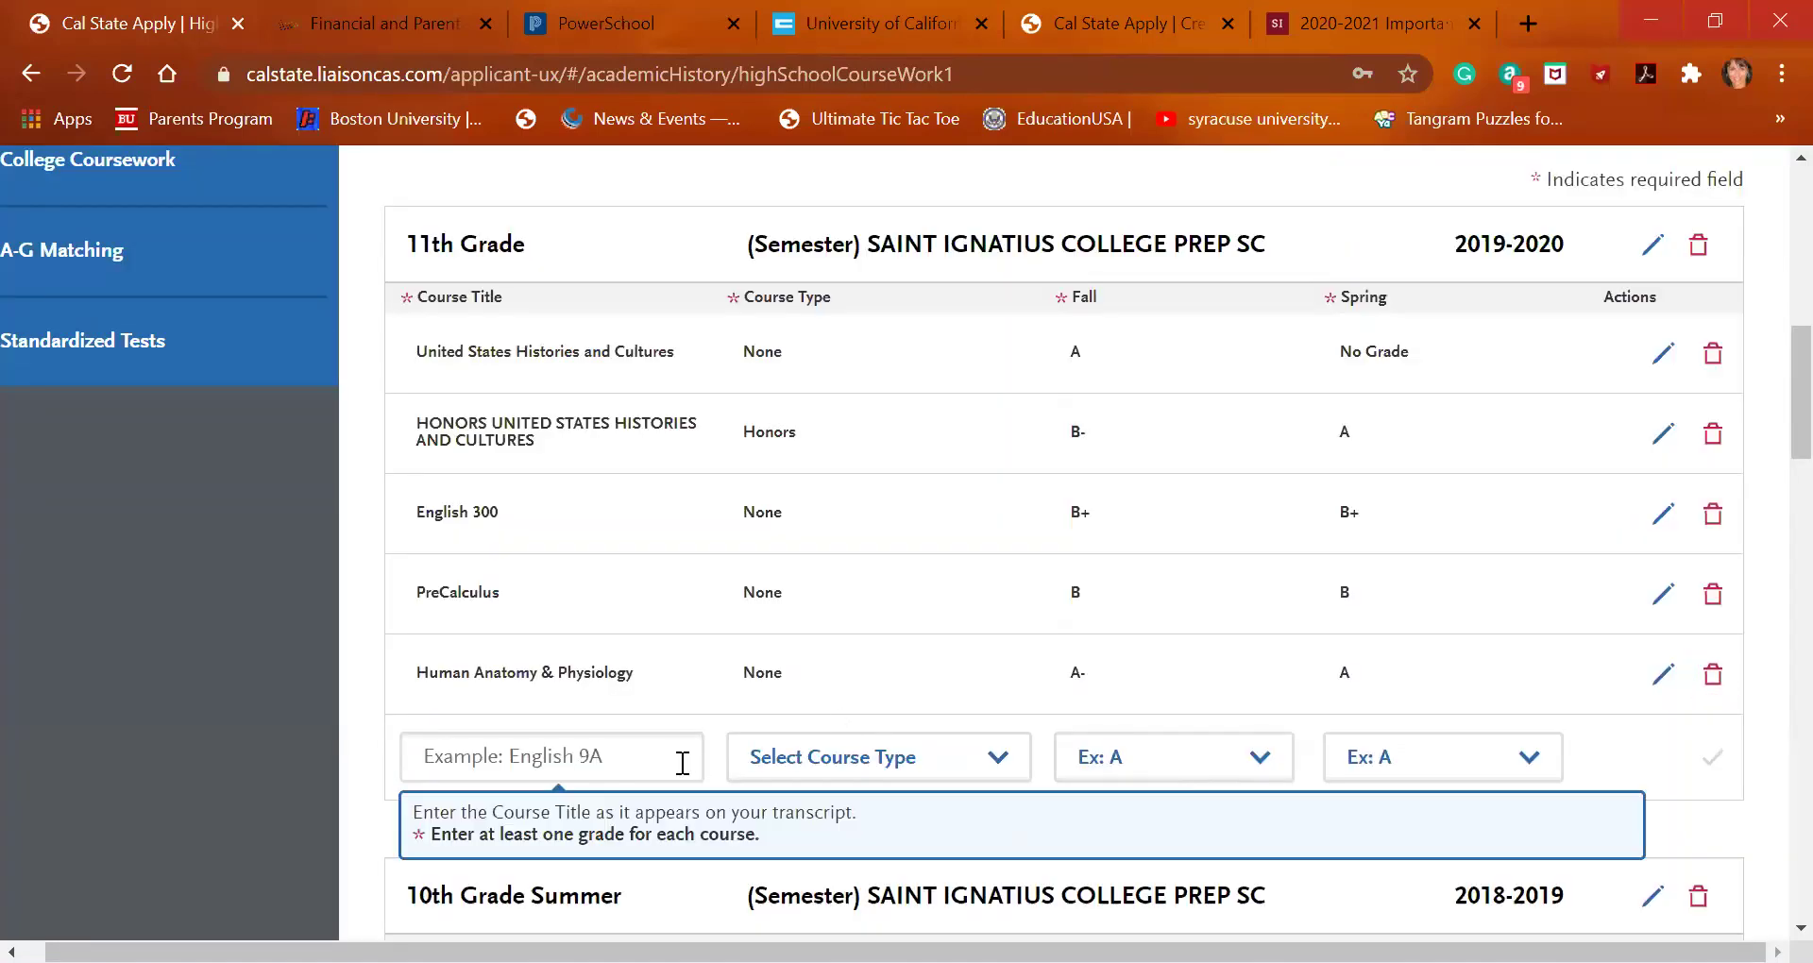
# Add Latin 3 with Fall B and Spring C+, and save the row
pyautogui.click(610, 761)
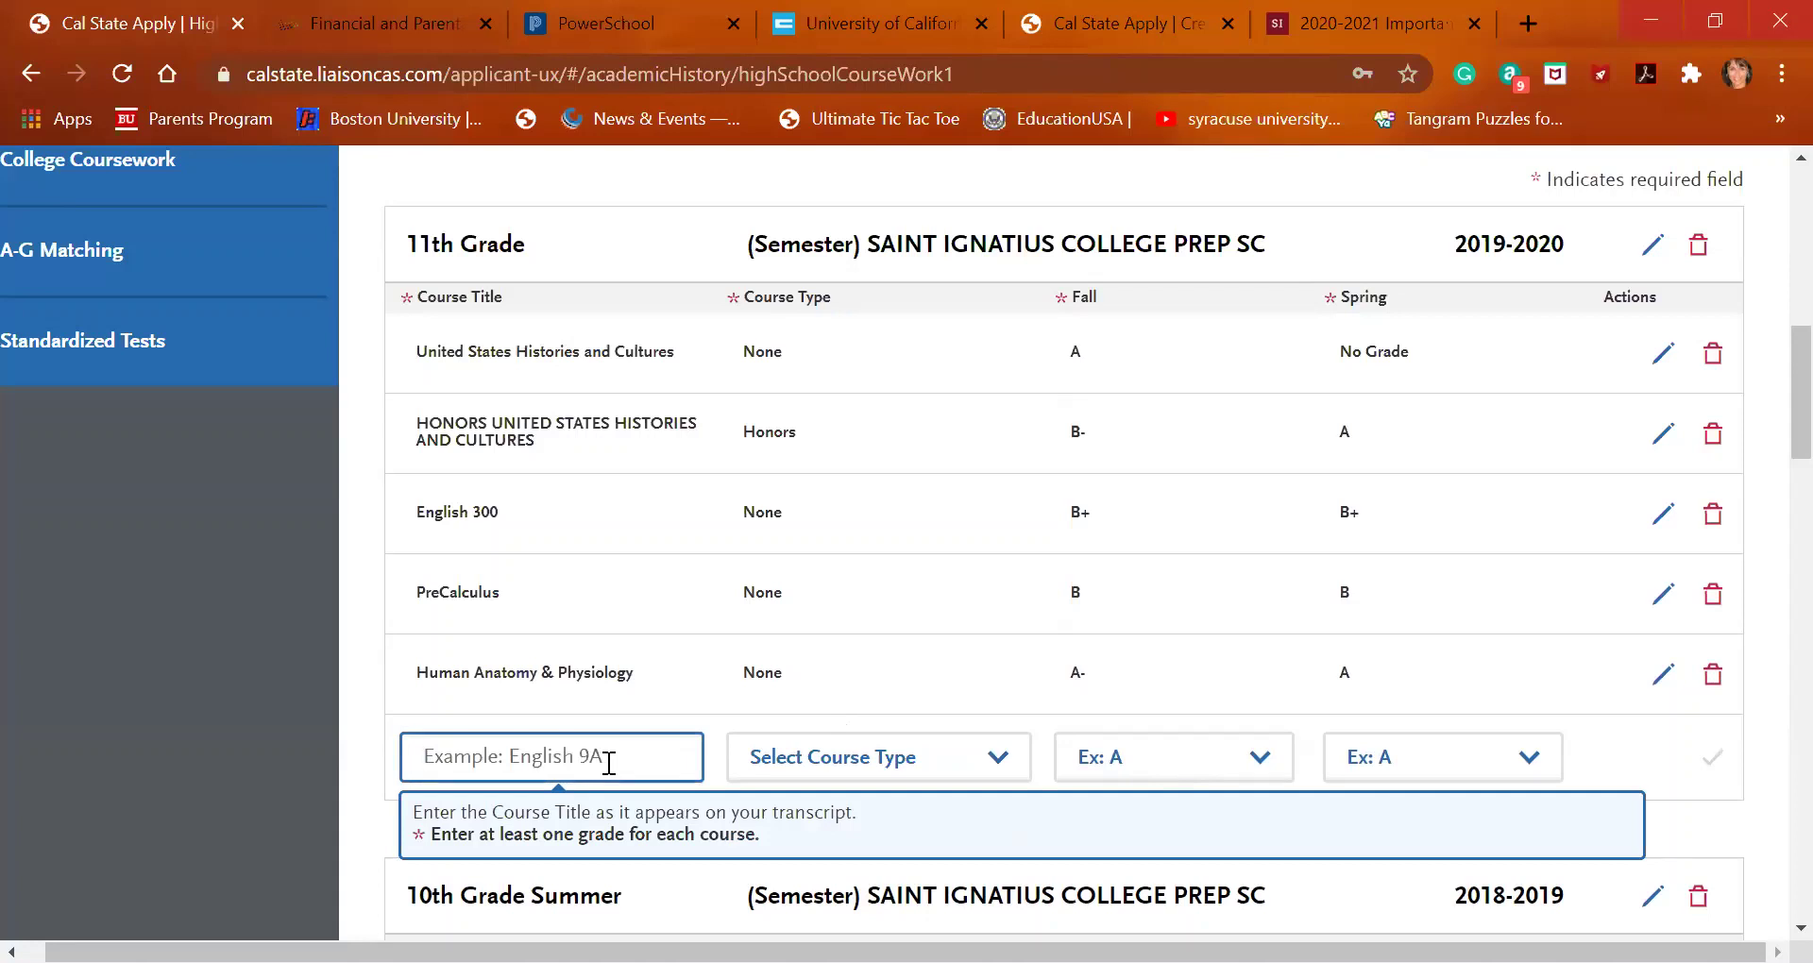
pyautogui.write('latin')
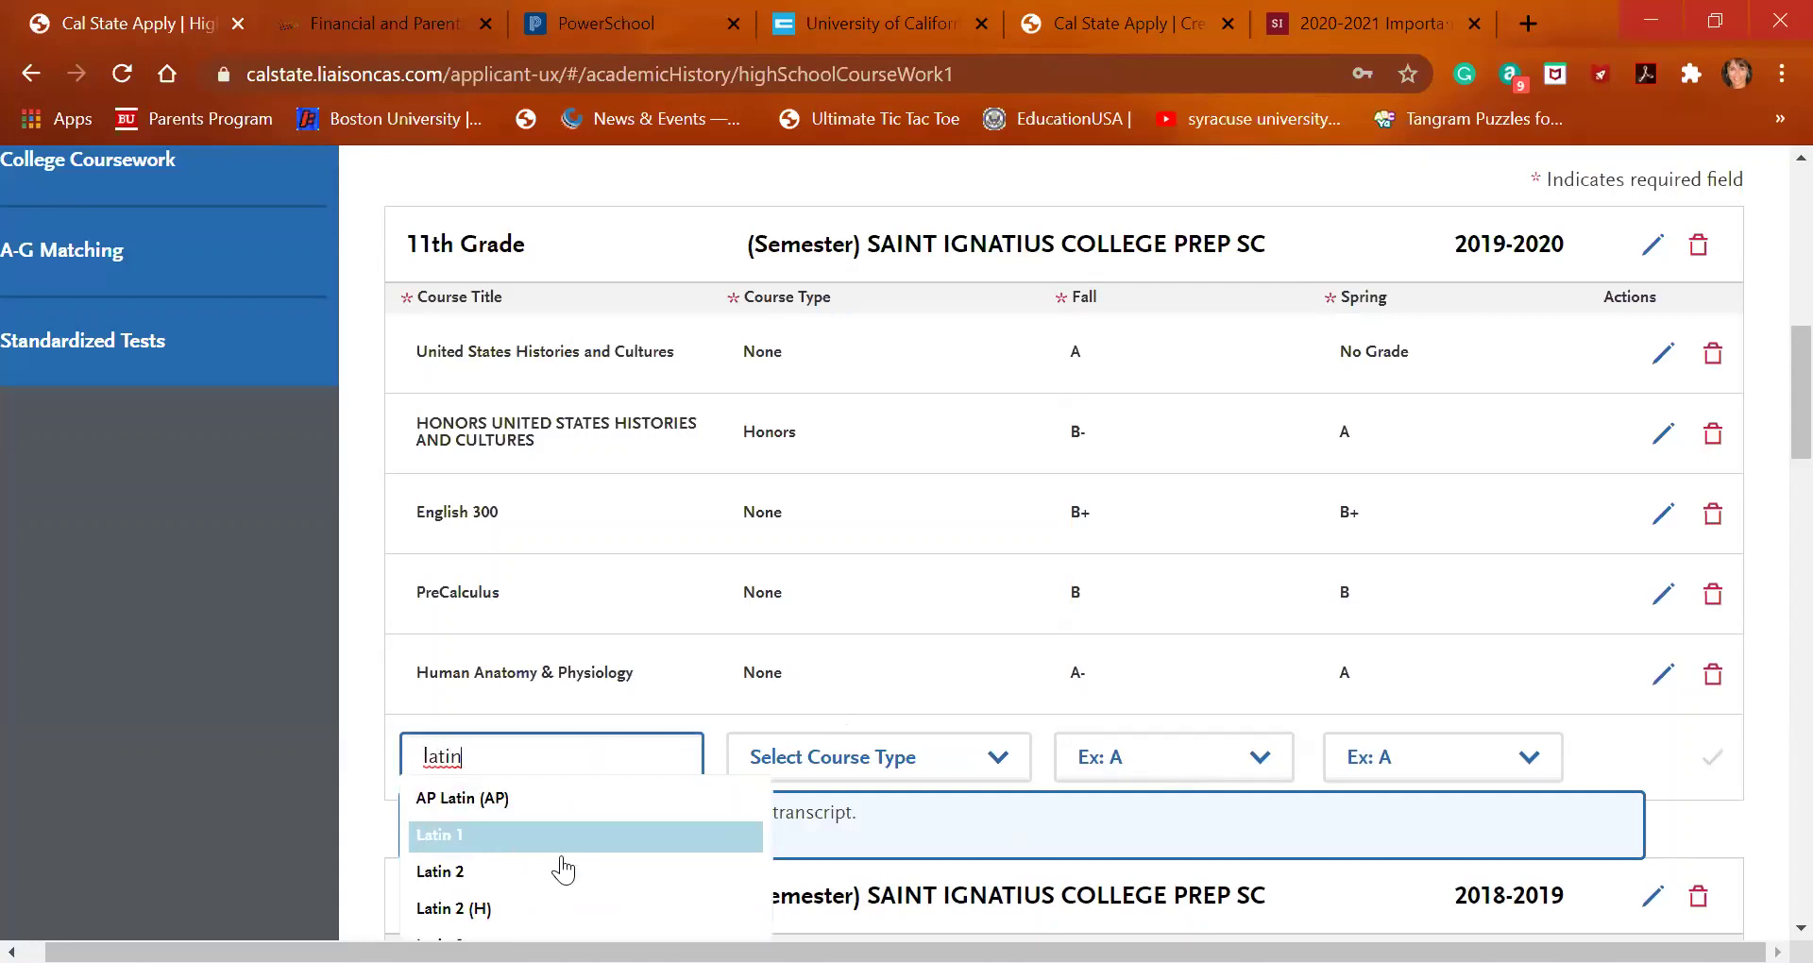
pyautogui.scroll(-1, 560, 874)
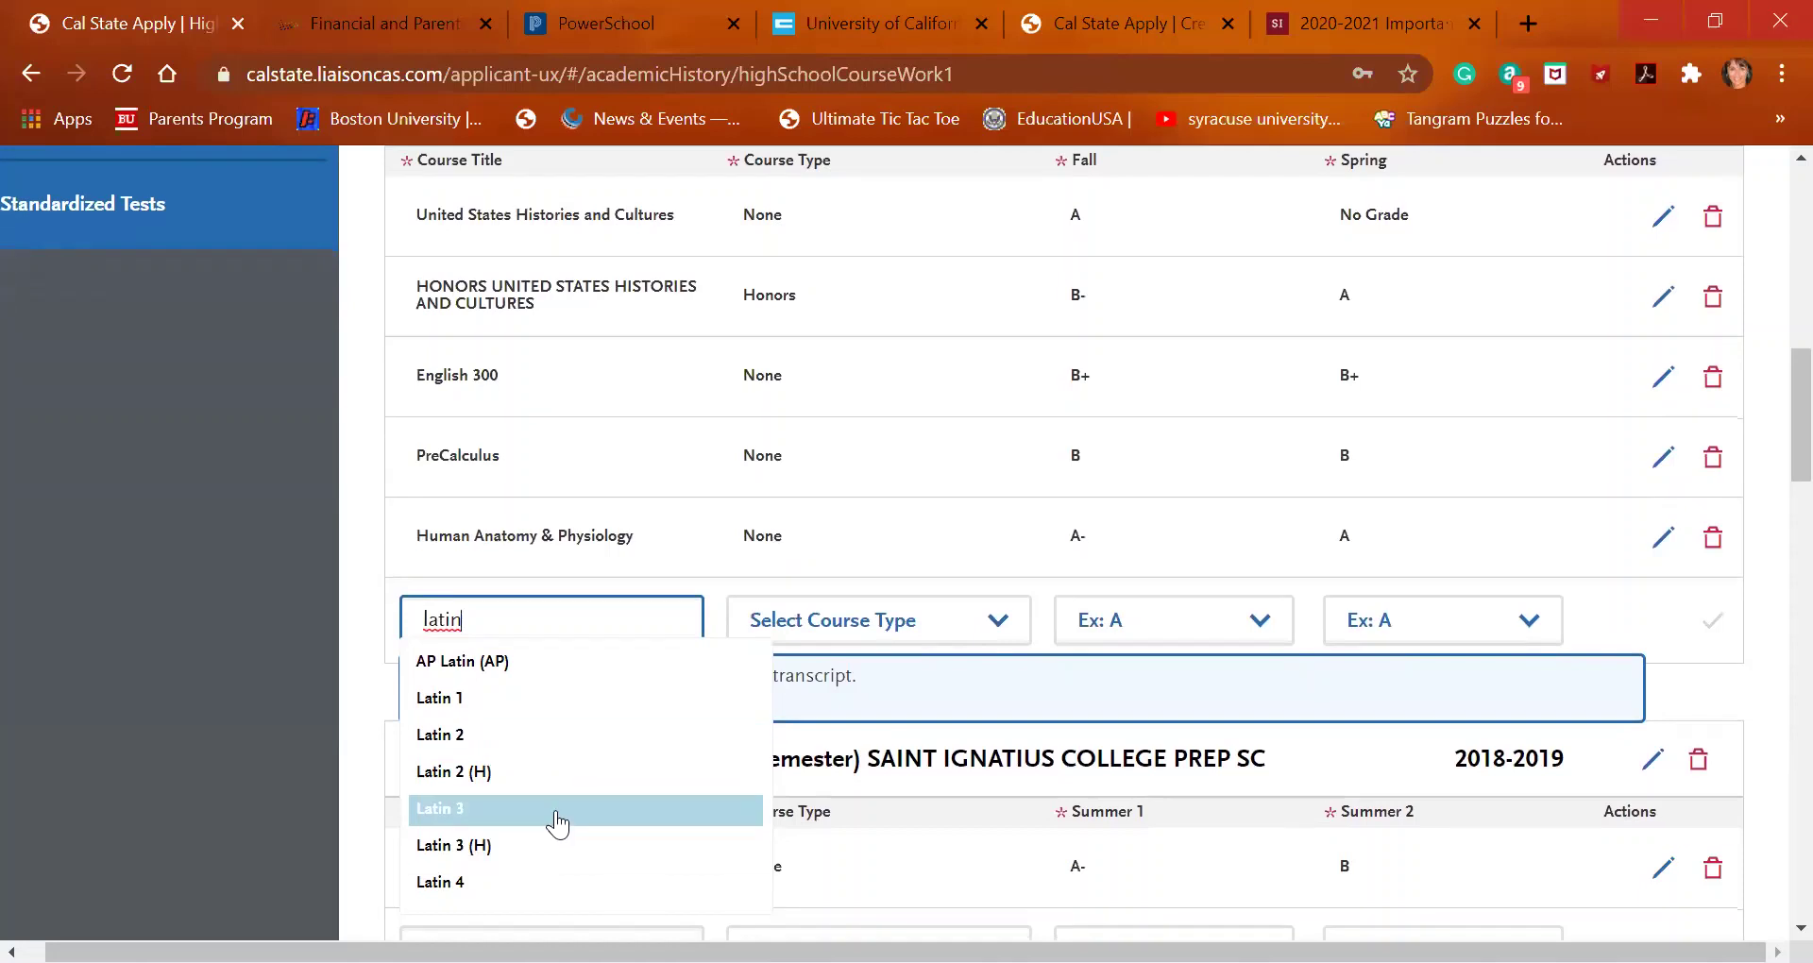
pyautogui.click(555, 810)
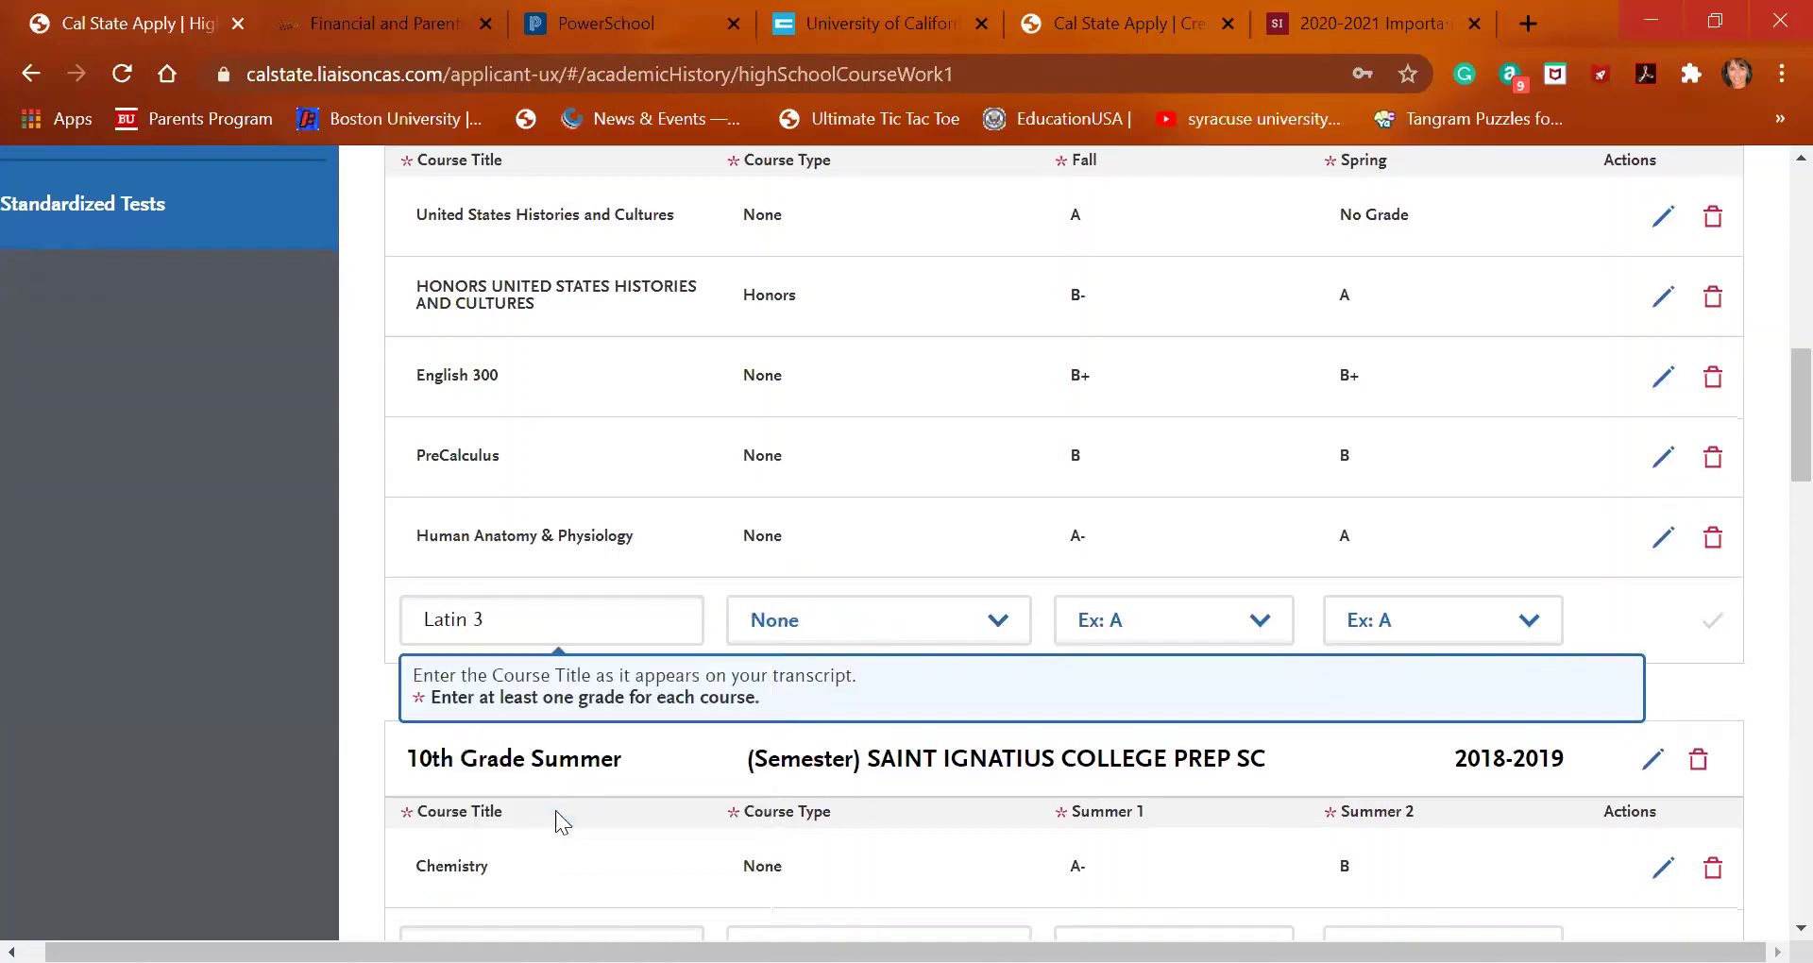
pyautogui.click(1119, 623)
pyautogui.click(1152, 389)
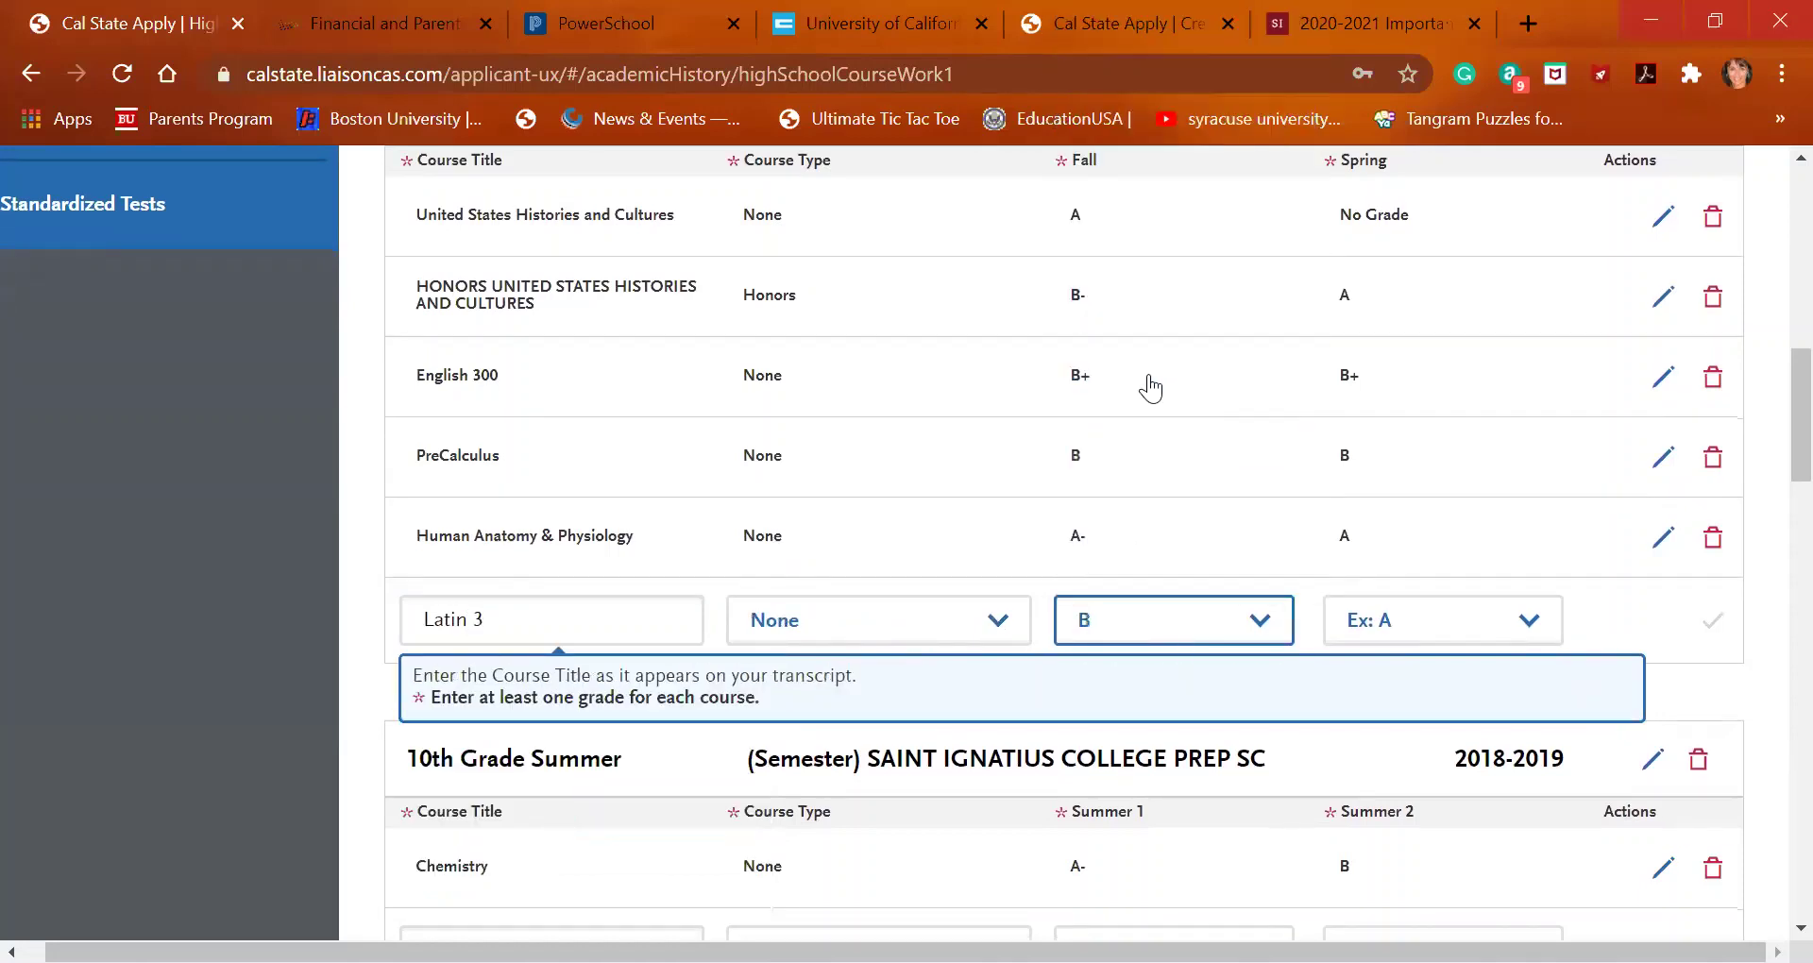
pyautogui.click(1440, 614)
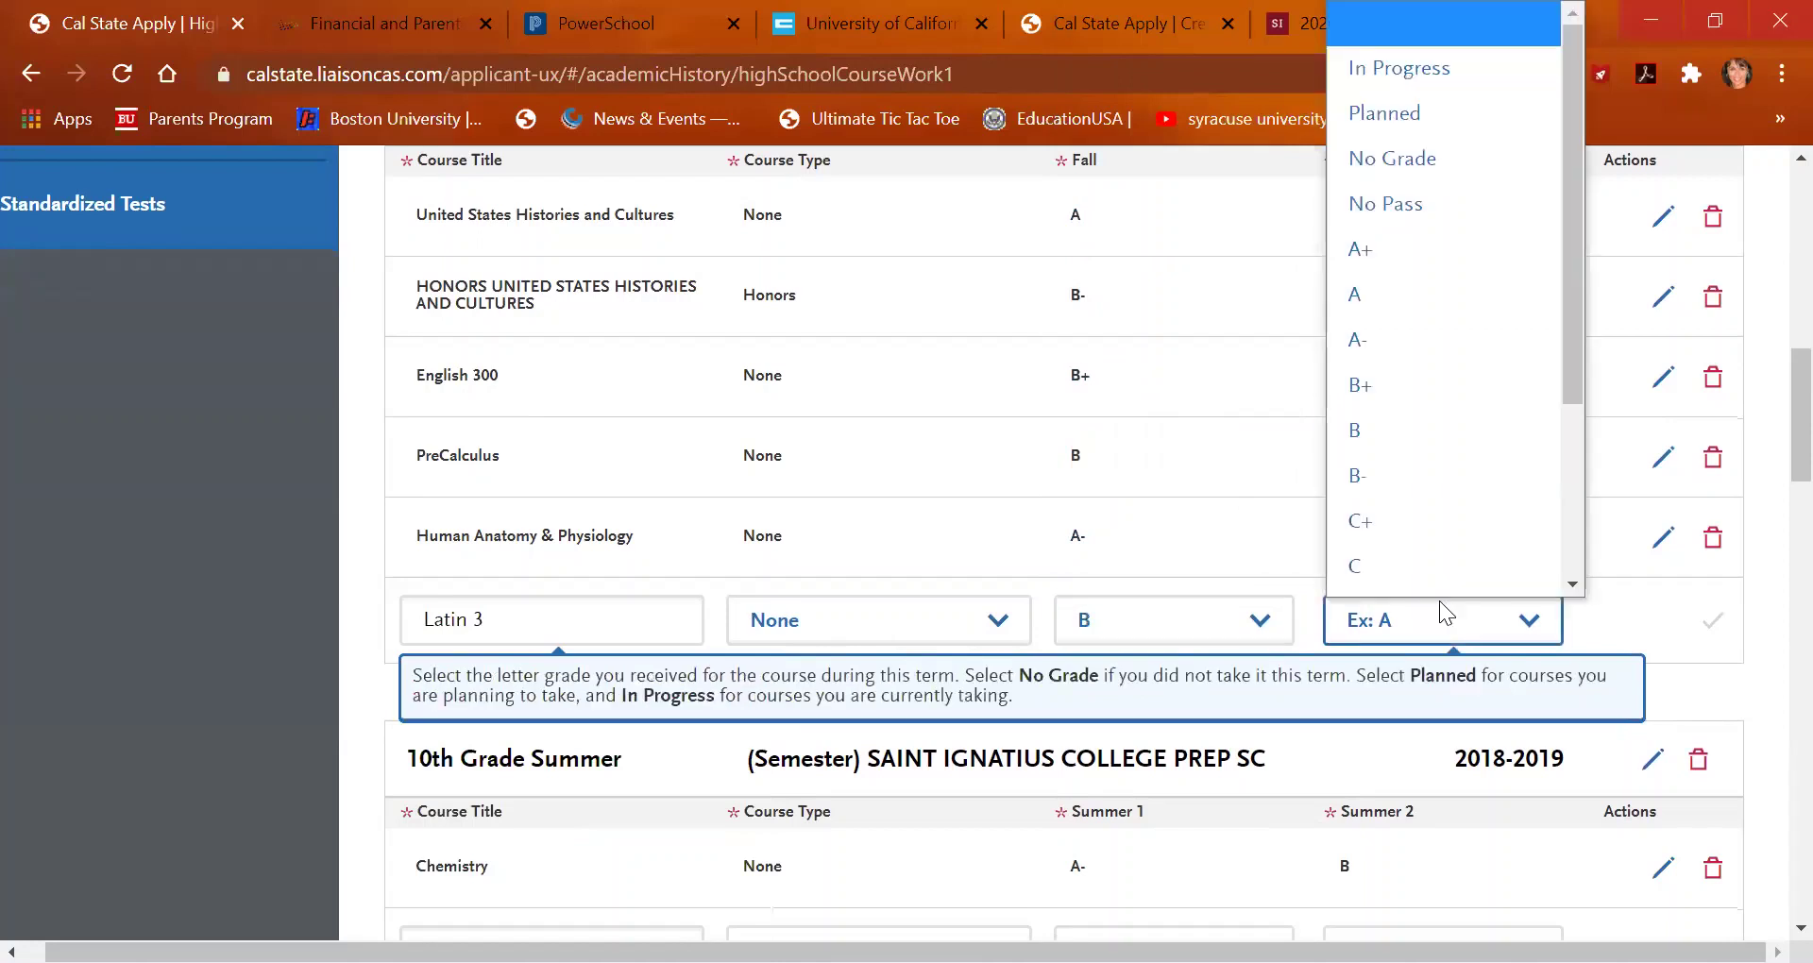
pyautogui.click(1411, 429)
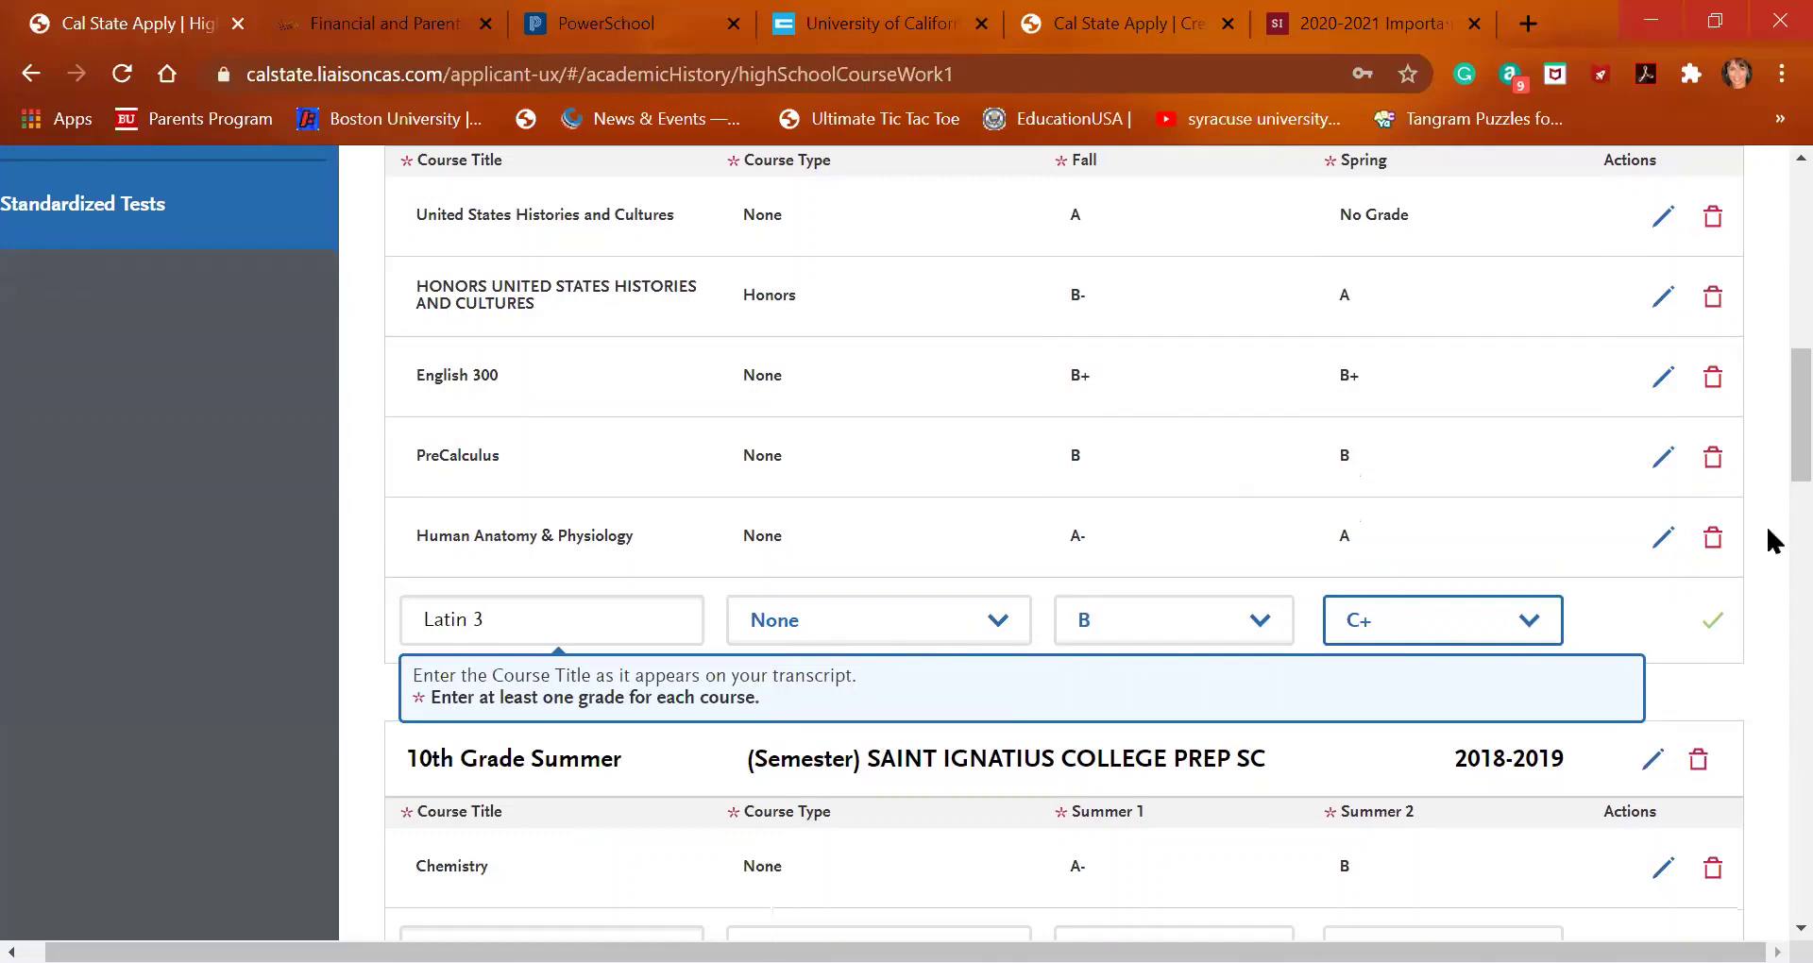
pyautogui.click(1721, 623)
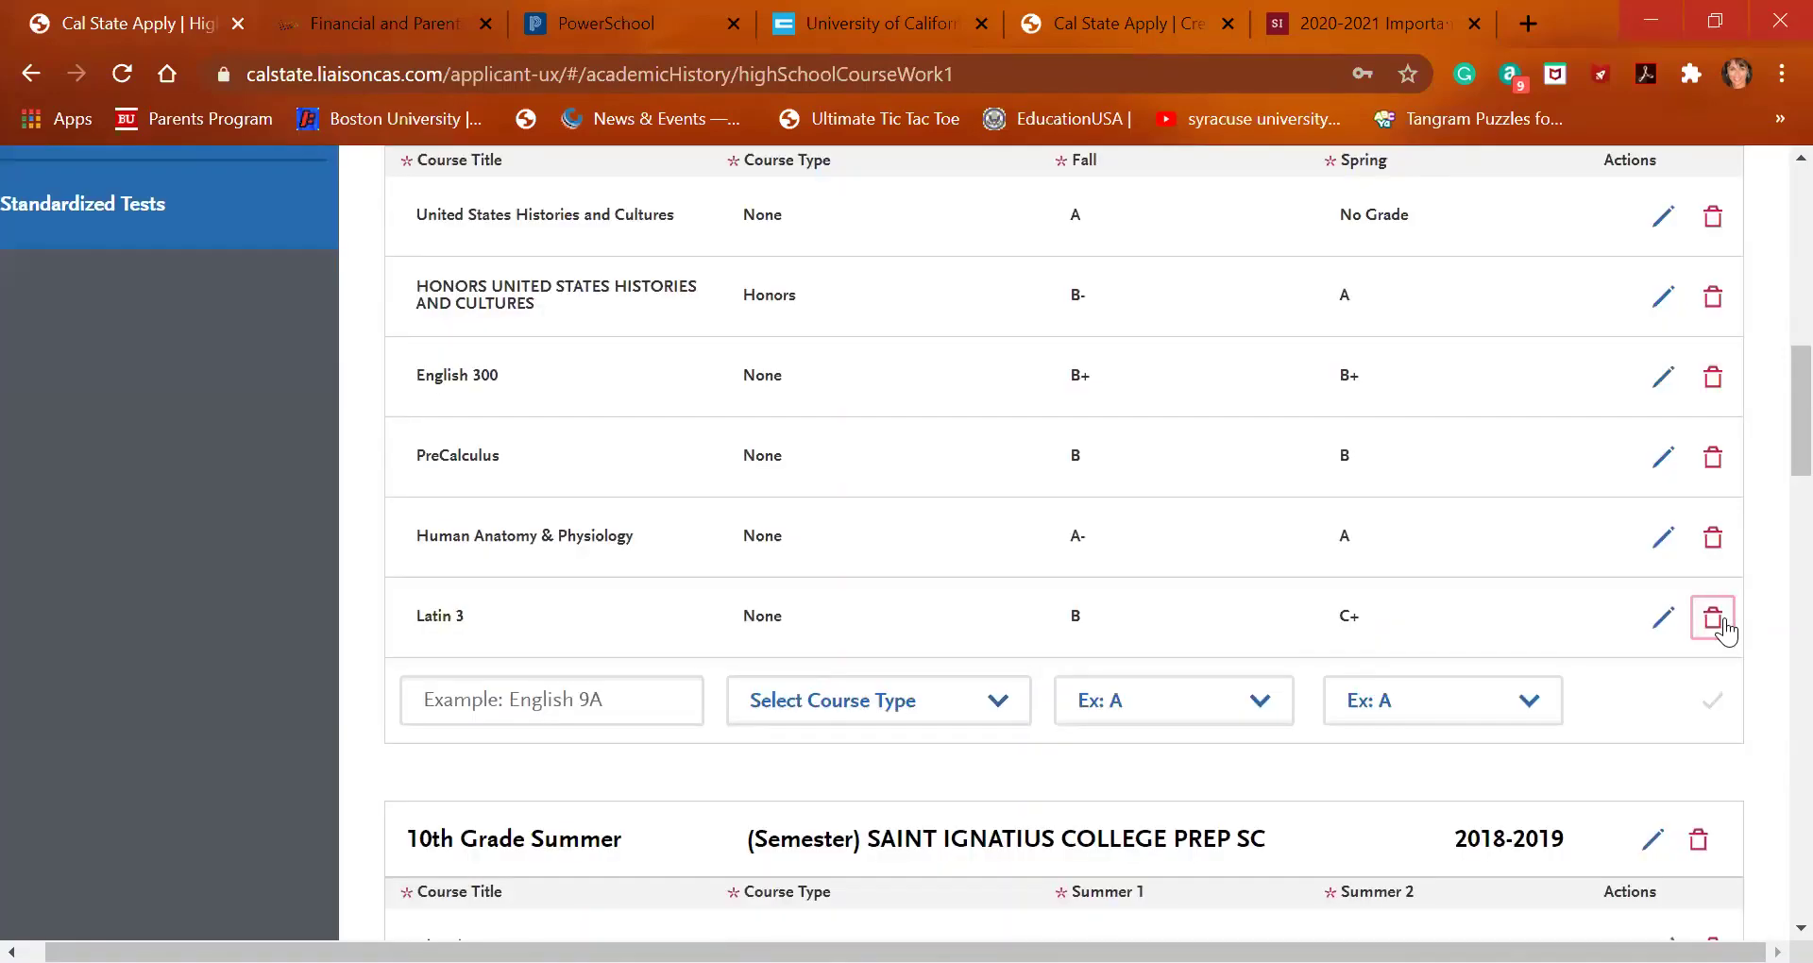
# Search 'found' to enter Foundations of Ethics, Morality and Justice, grading Fall B and Spring A
pyautogui.click(555, 697)
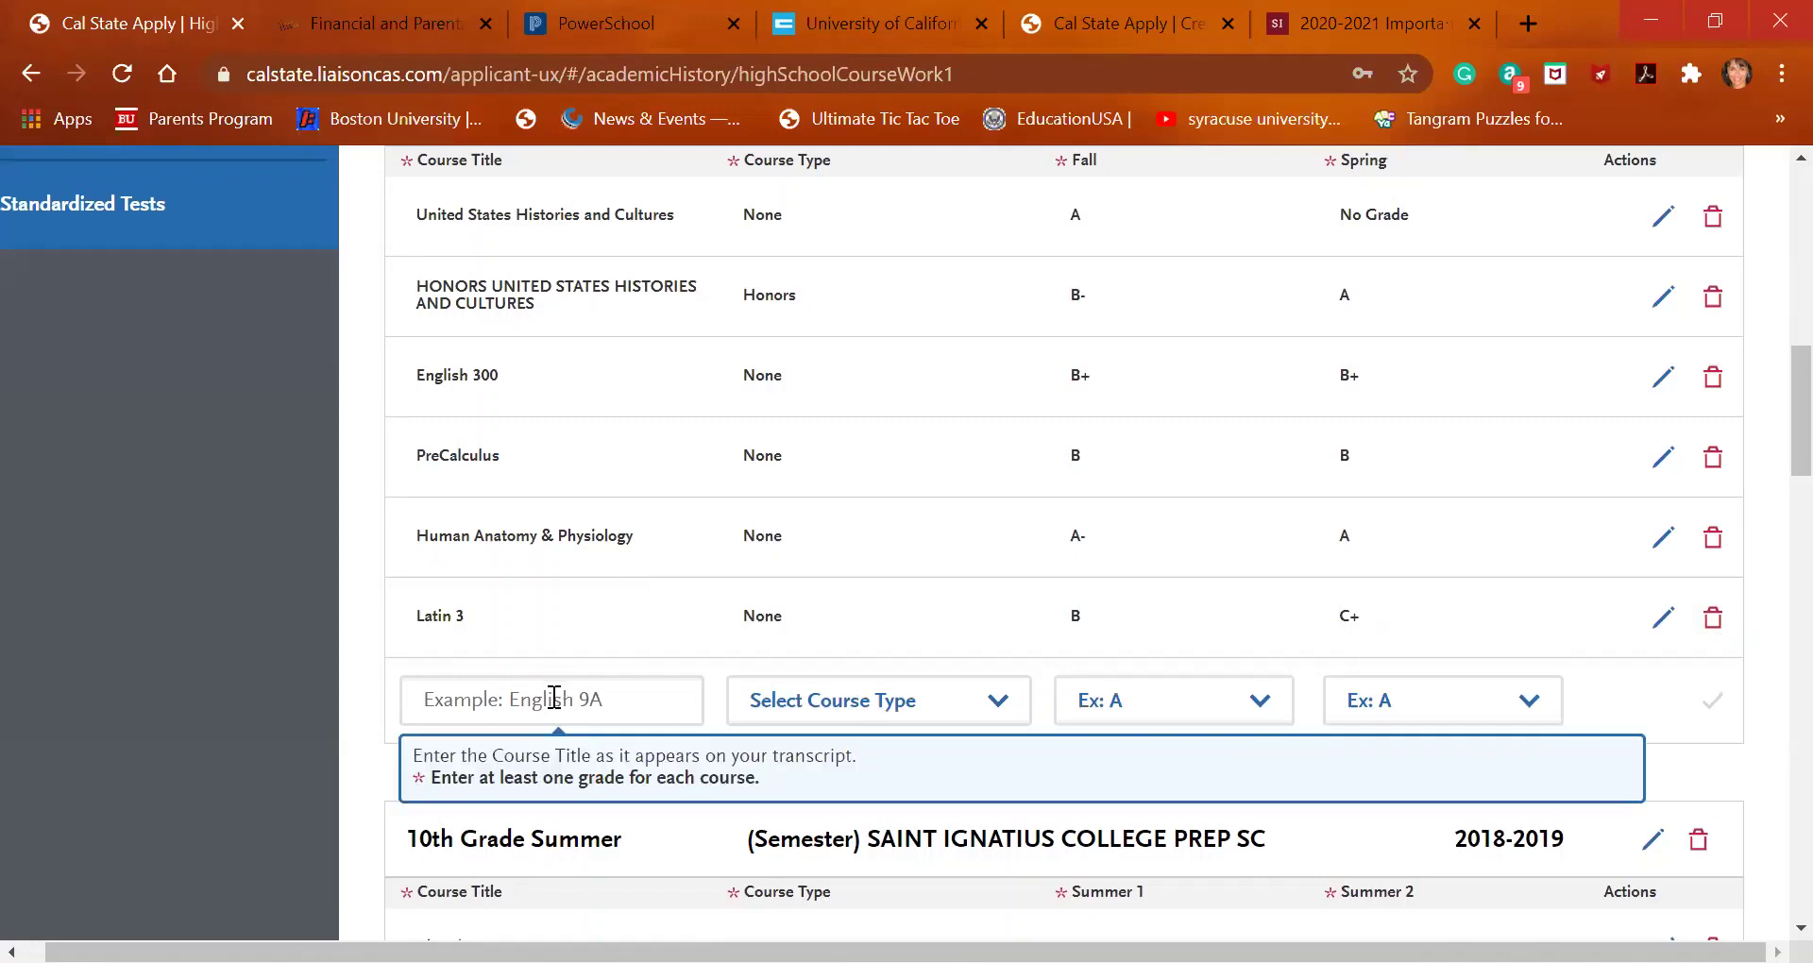
pyautogui.click(554, 699)
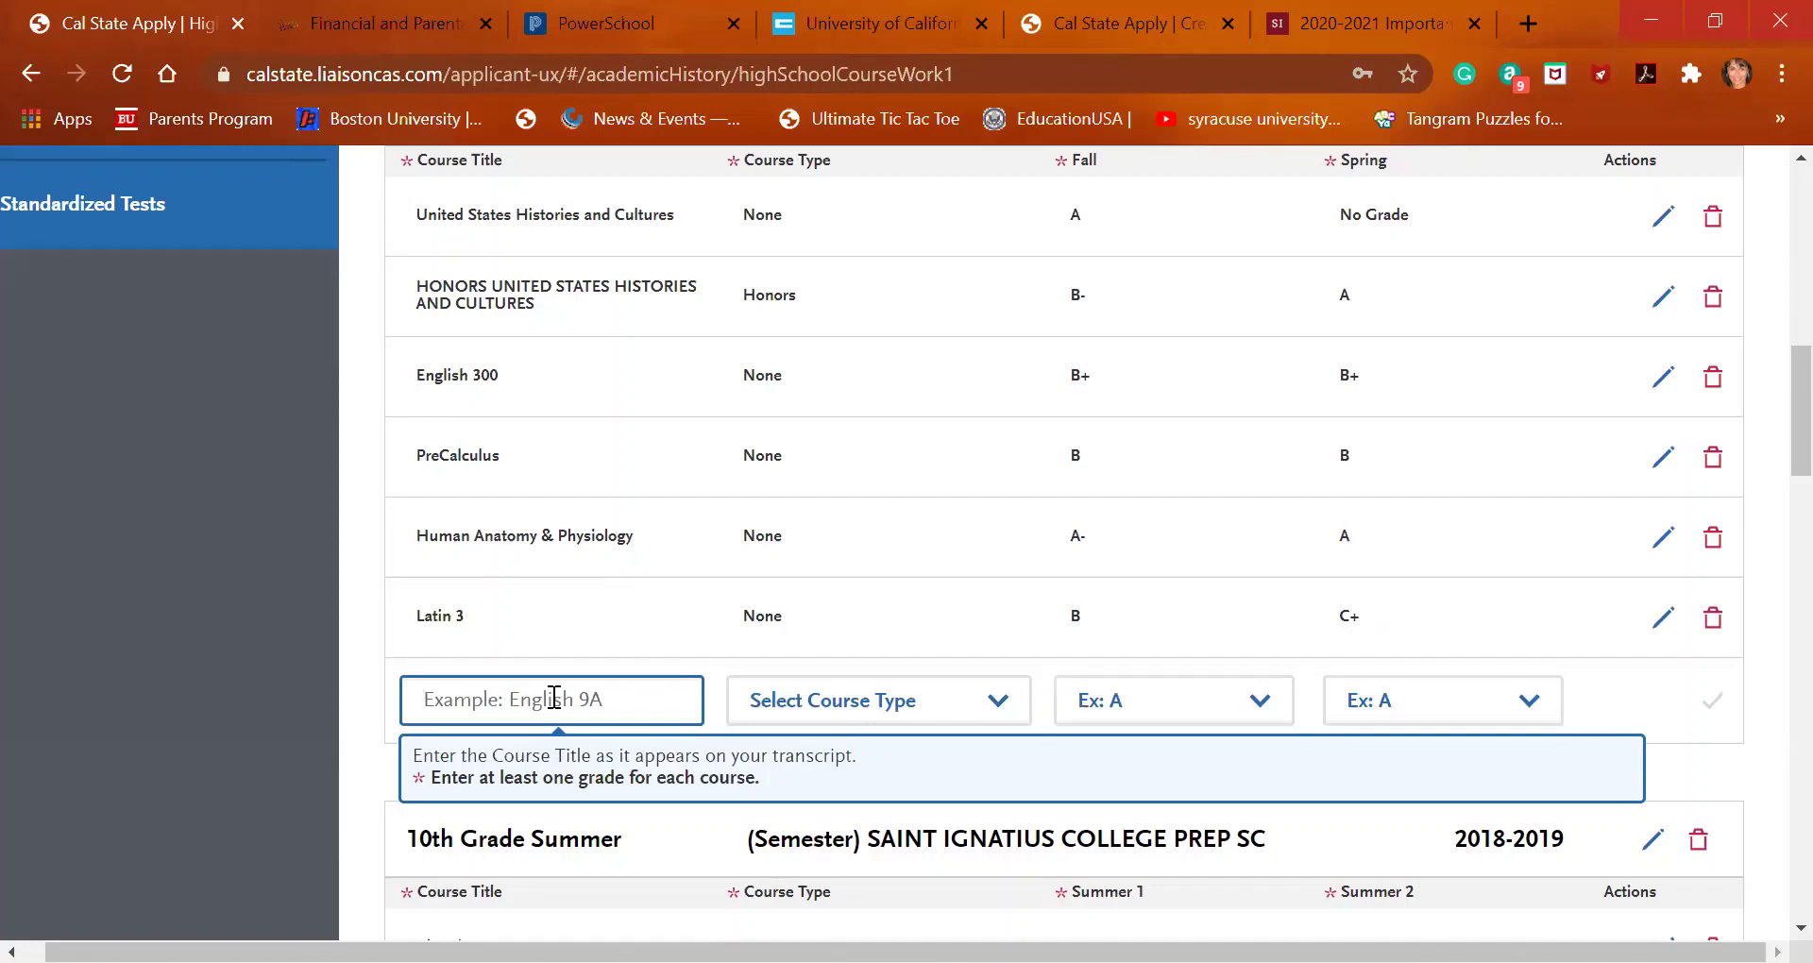
pyautogui.write('found')
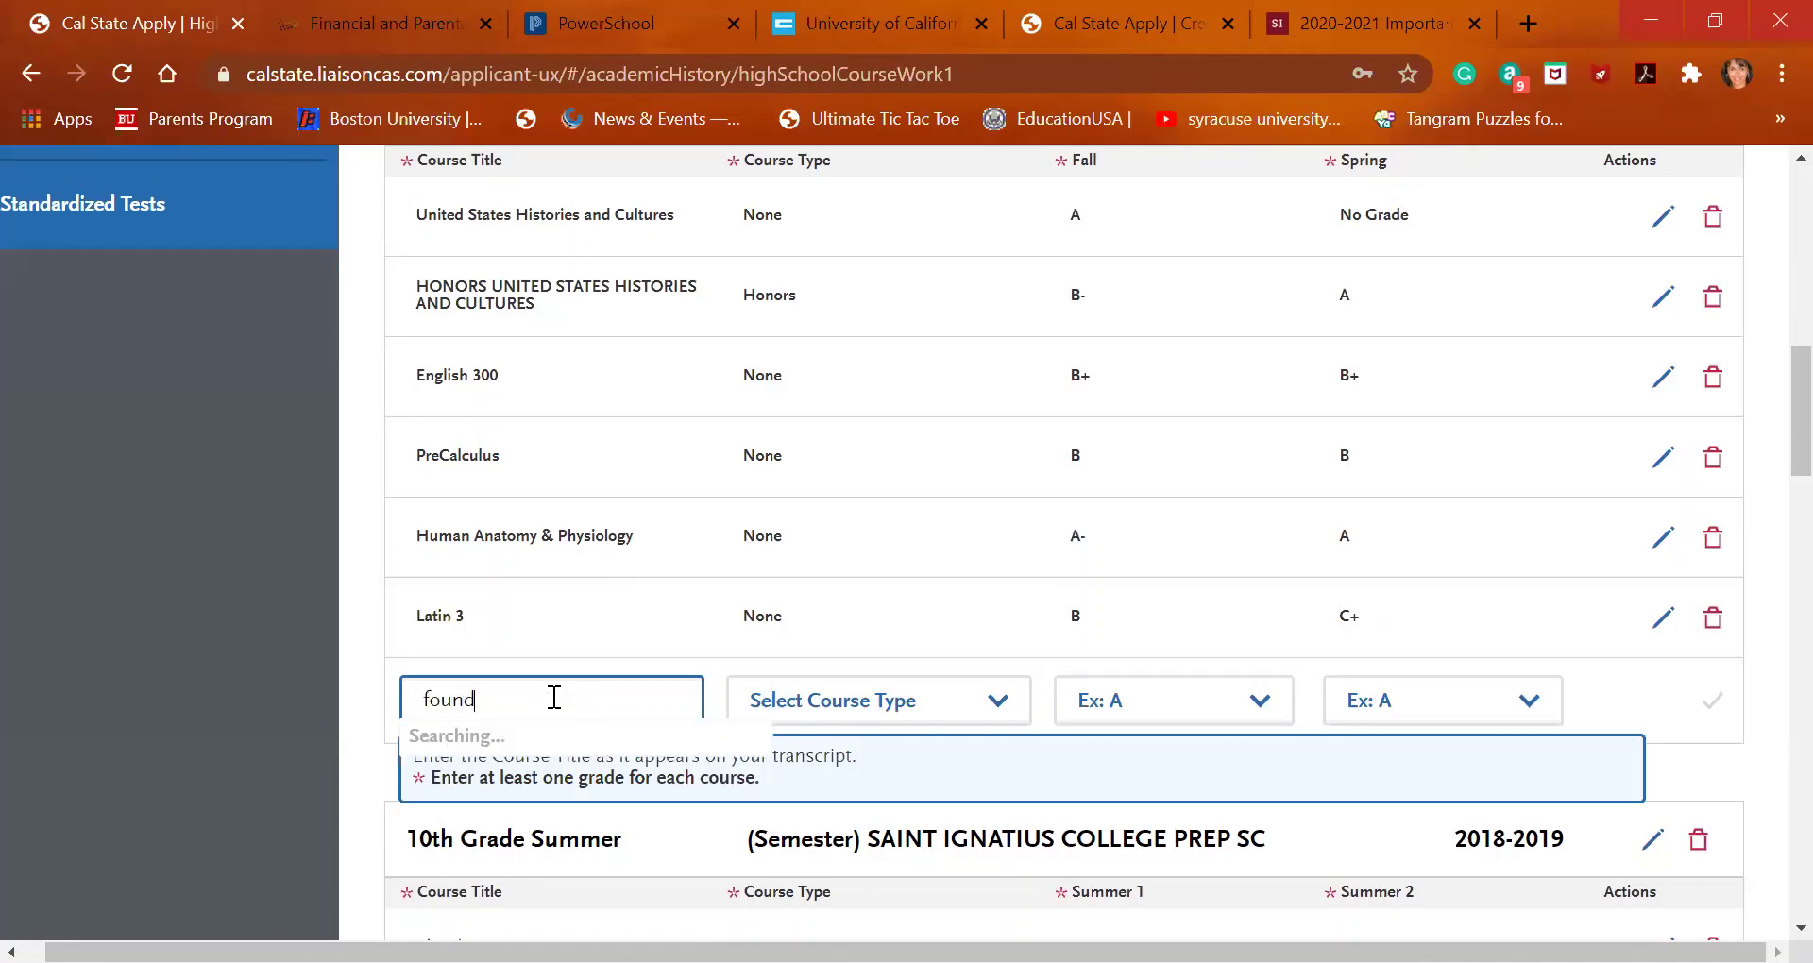
pyautogui.click(565, 740)
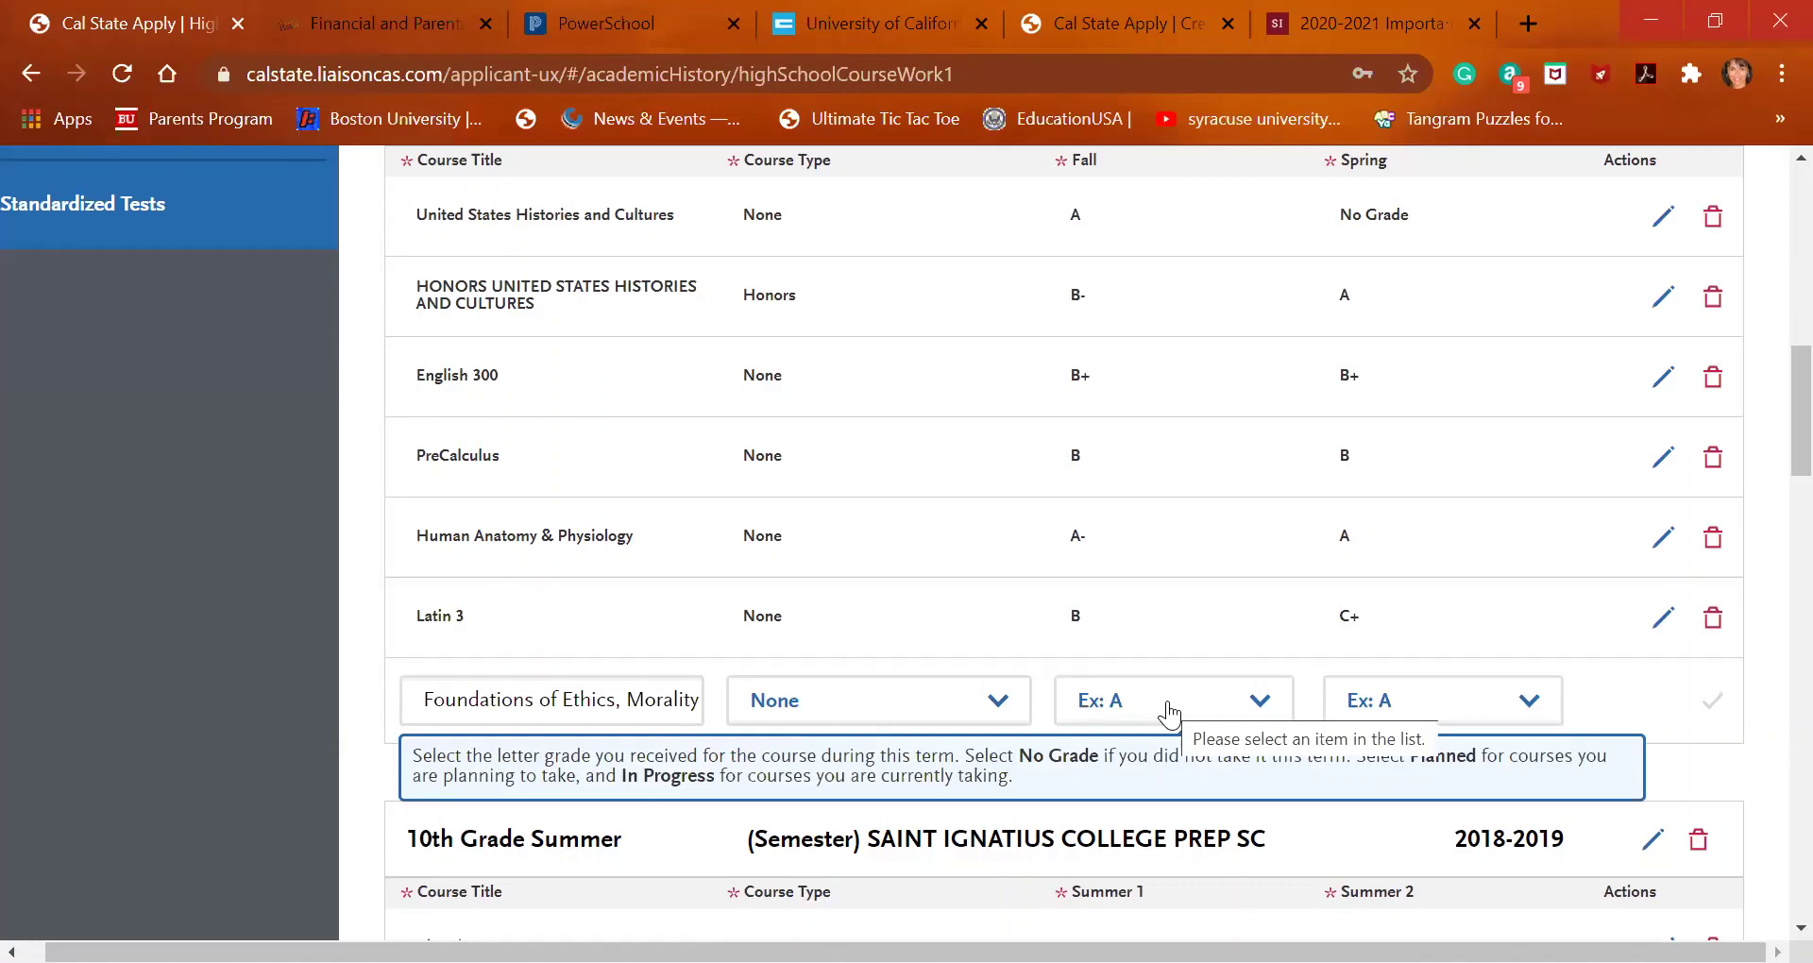
pyautogui.click(1168, 713)
pyautogui.click(1179, 404)
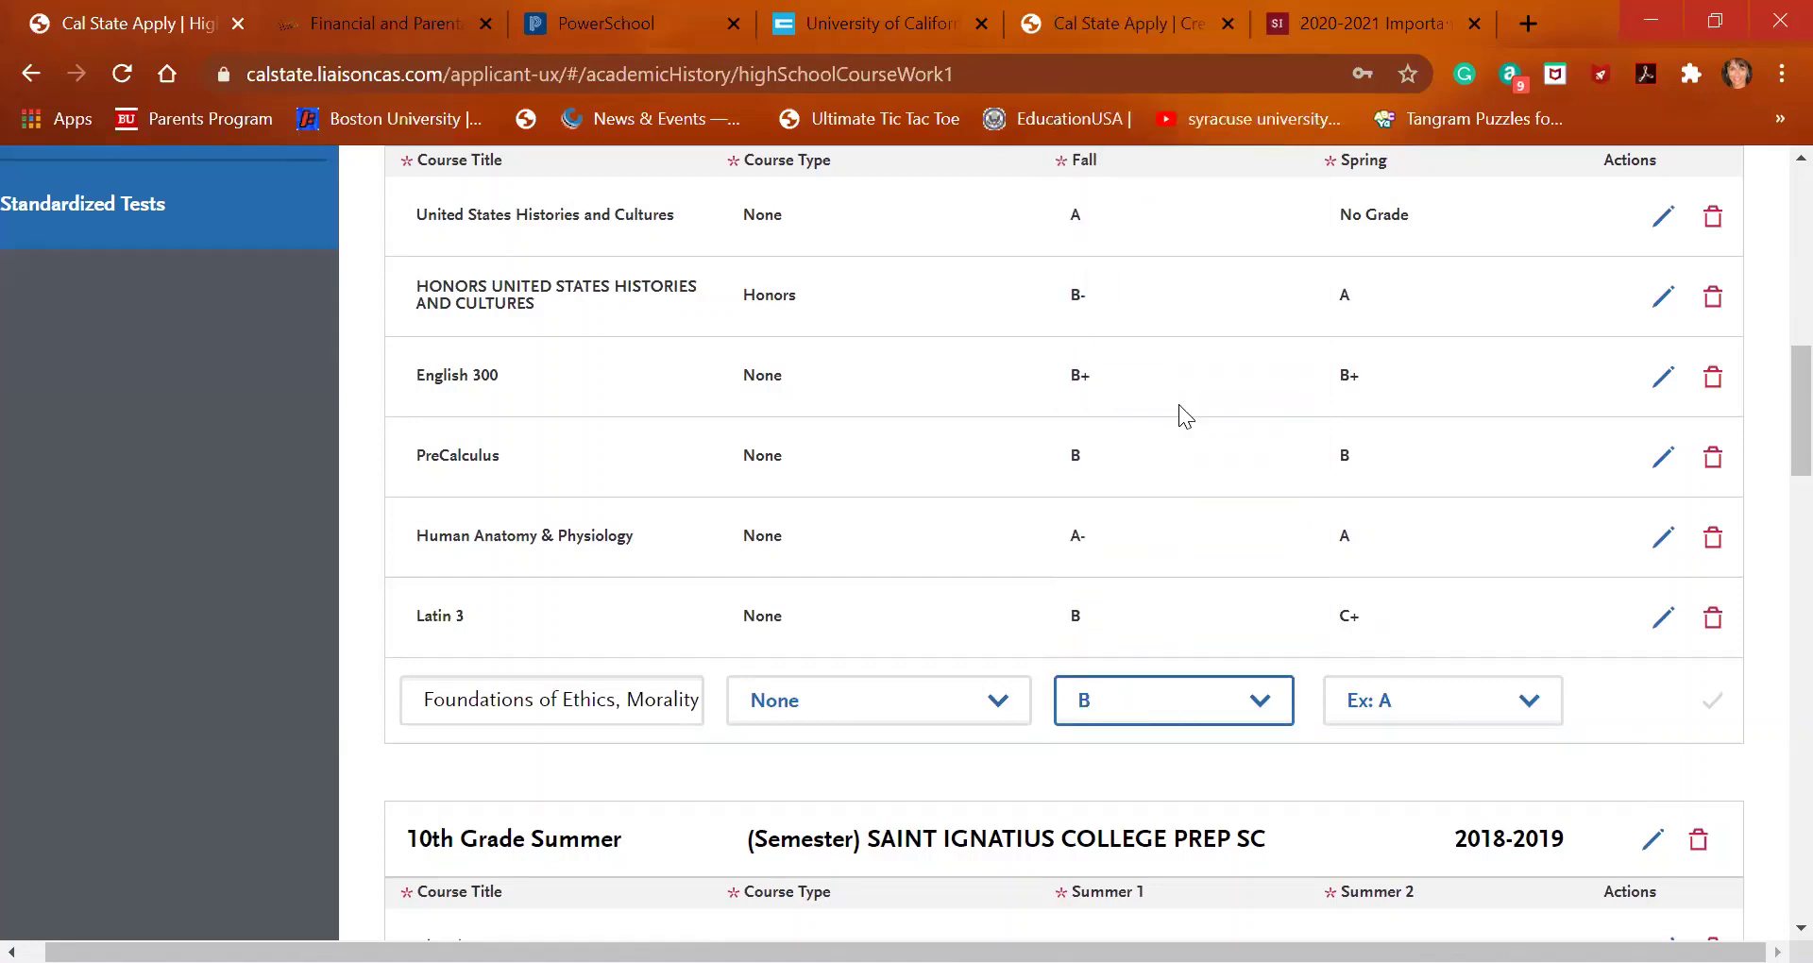
pyautogui.click(1389, 716)
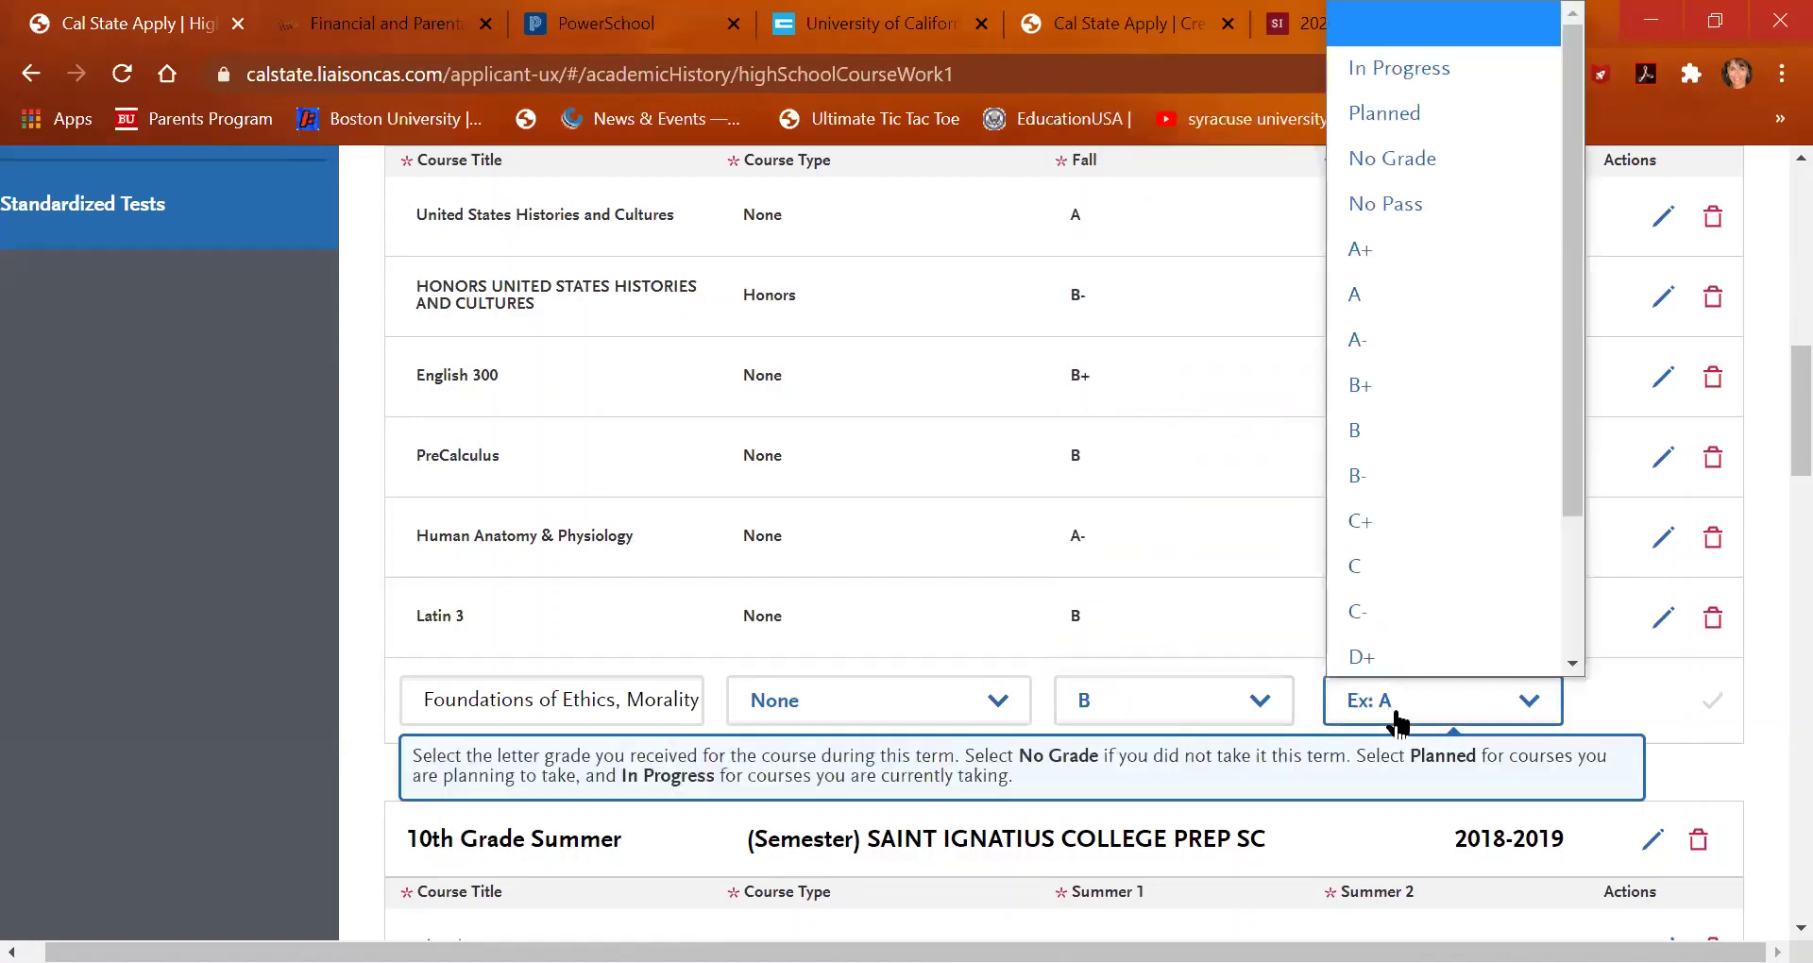
pyautogui.click(1389, 306)
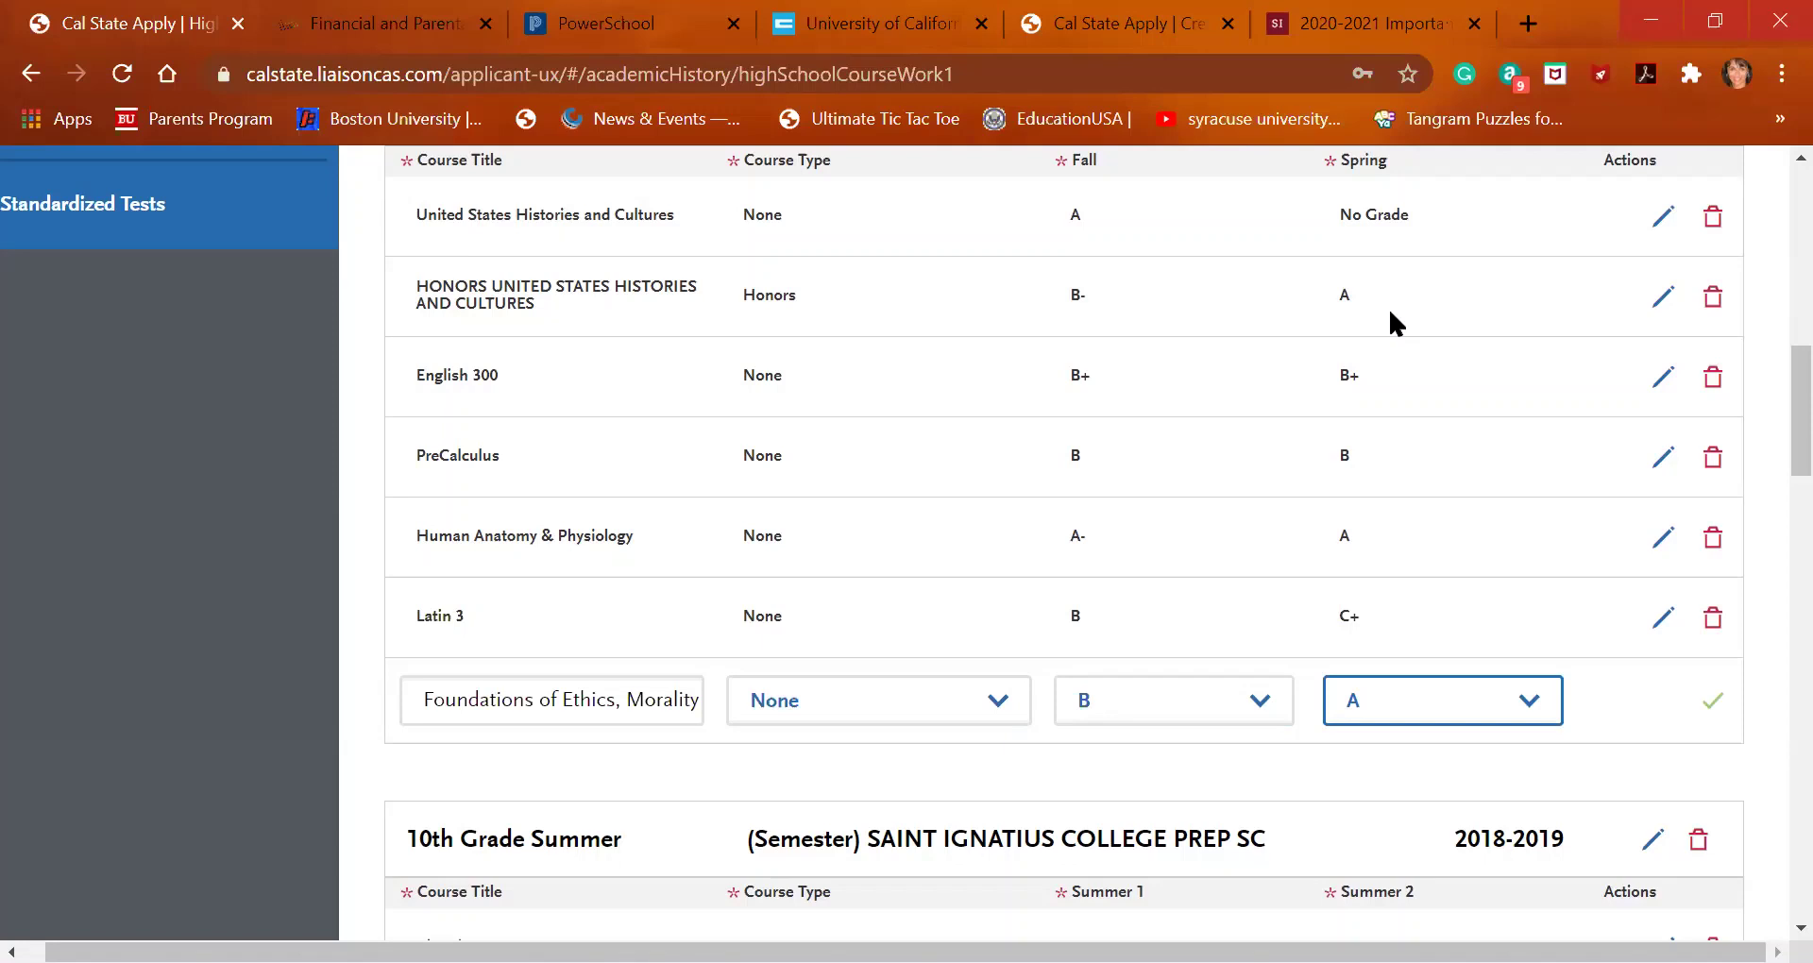
# Save the Foundations of Ethics row (Fall B, Spring A) and scroll down to the 10th Grade table
pyautogui.click(1713, 707)
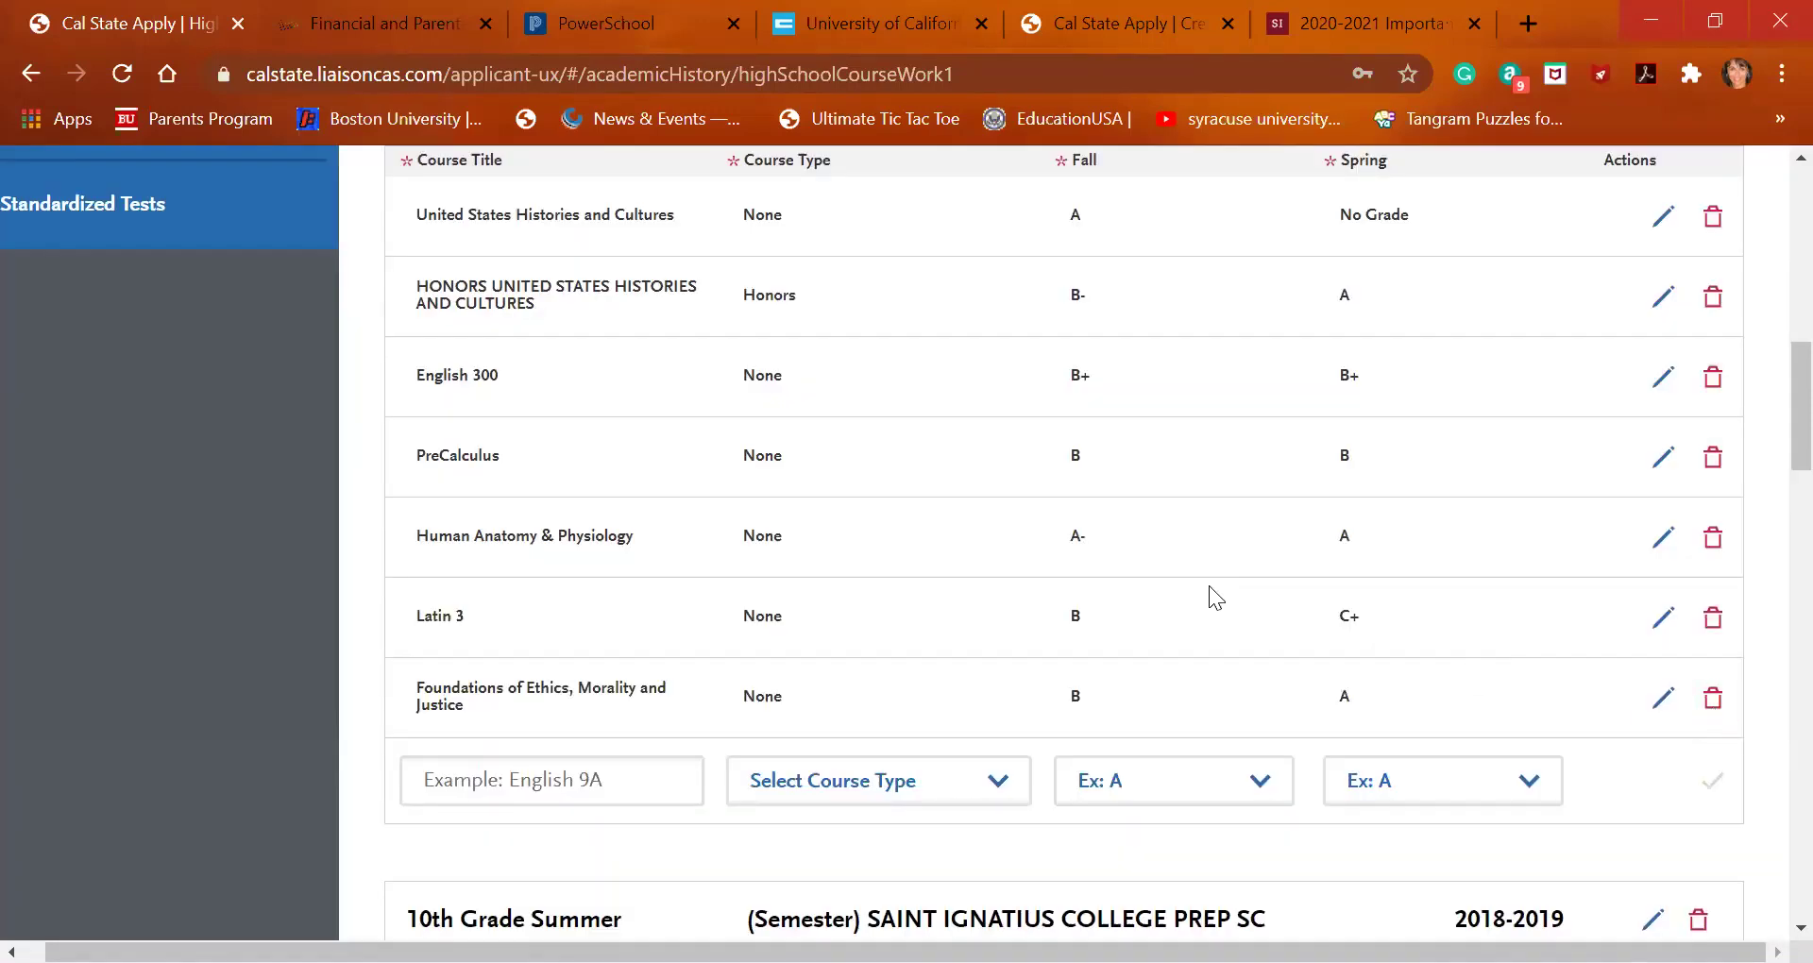
pyautogui.scroll(-6, 1209, 586)
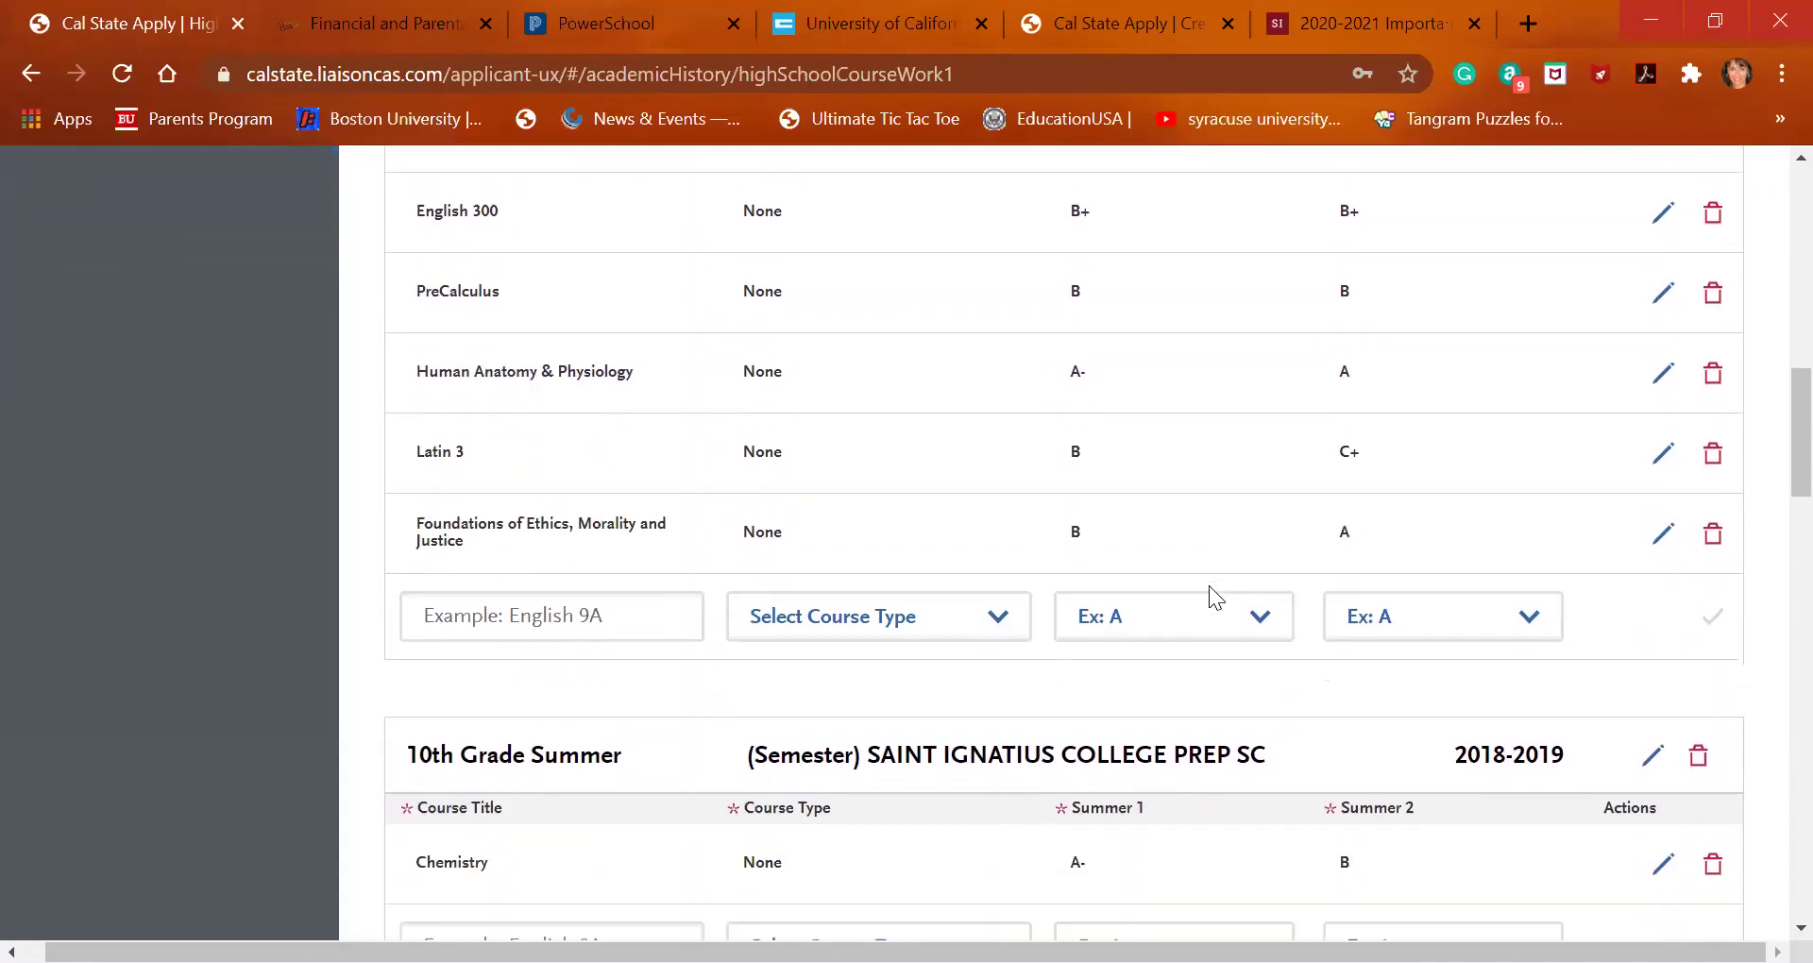
pyautogui.scroll(-10, 1209, 590)
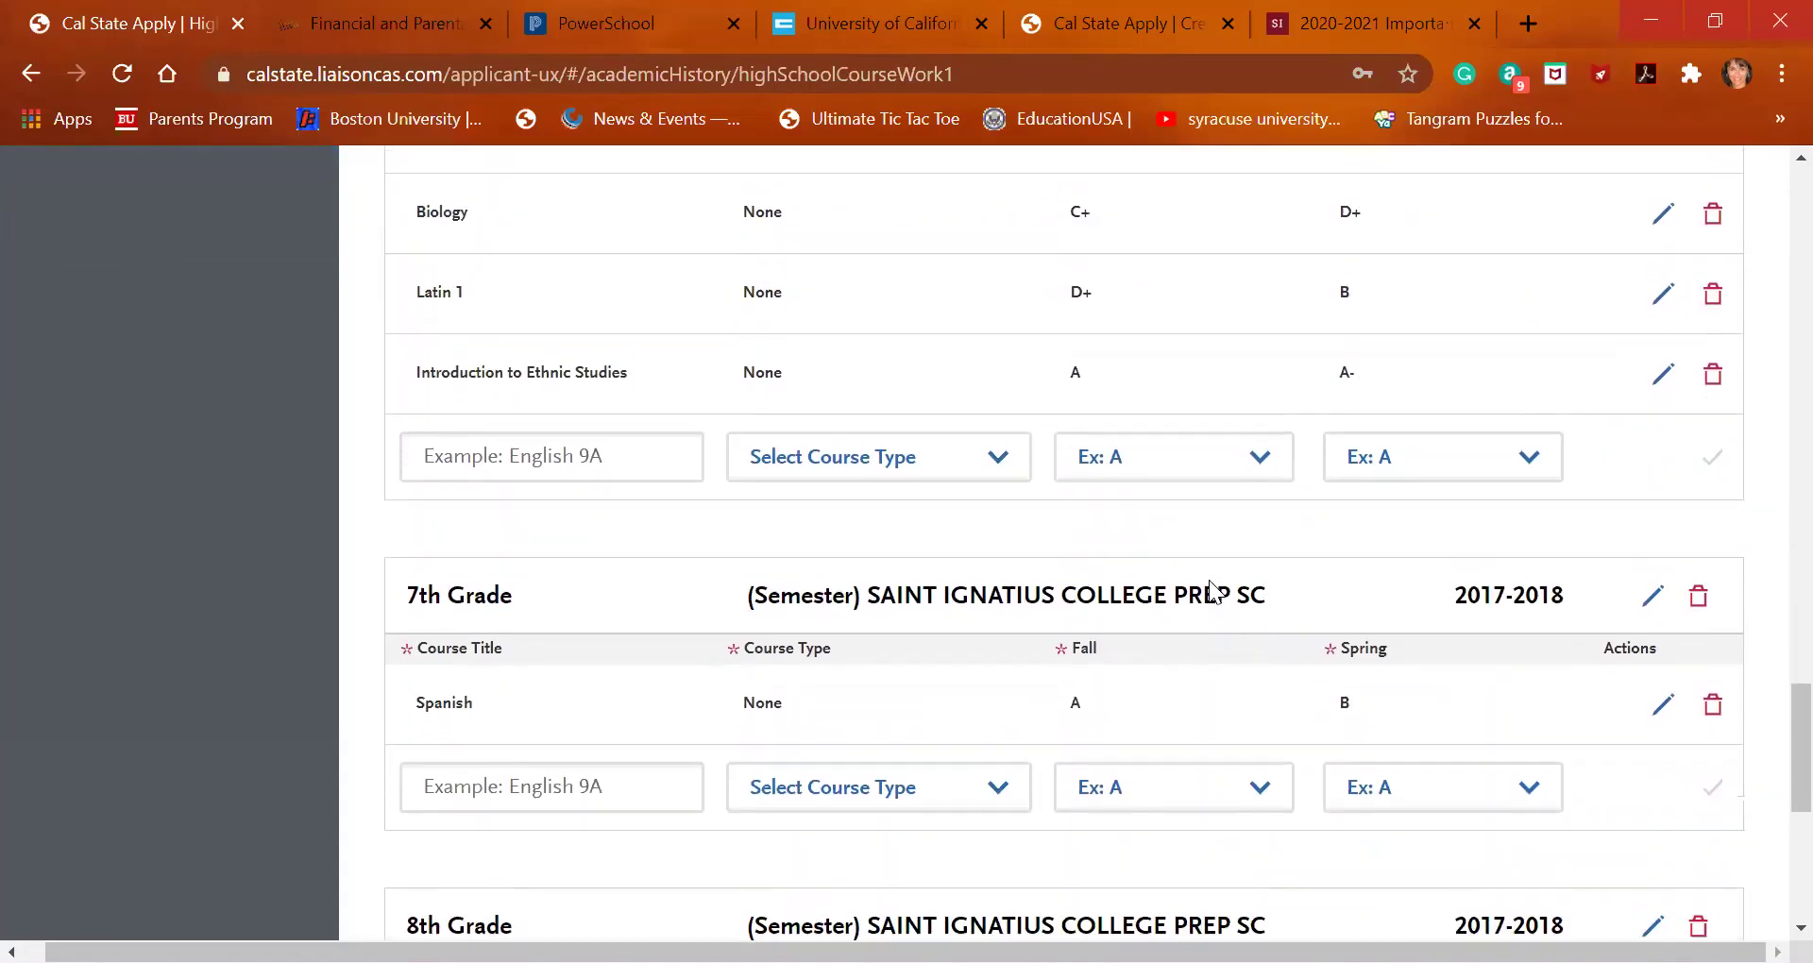
pyautogui.scroll(7, 1209, 591)
pyautogui.scroll(10, 1209, 591)
pyautogui.scroll(-3, 1209, 591)
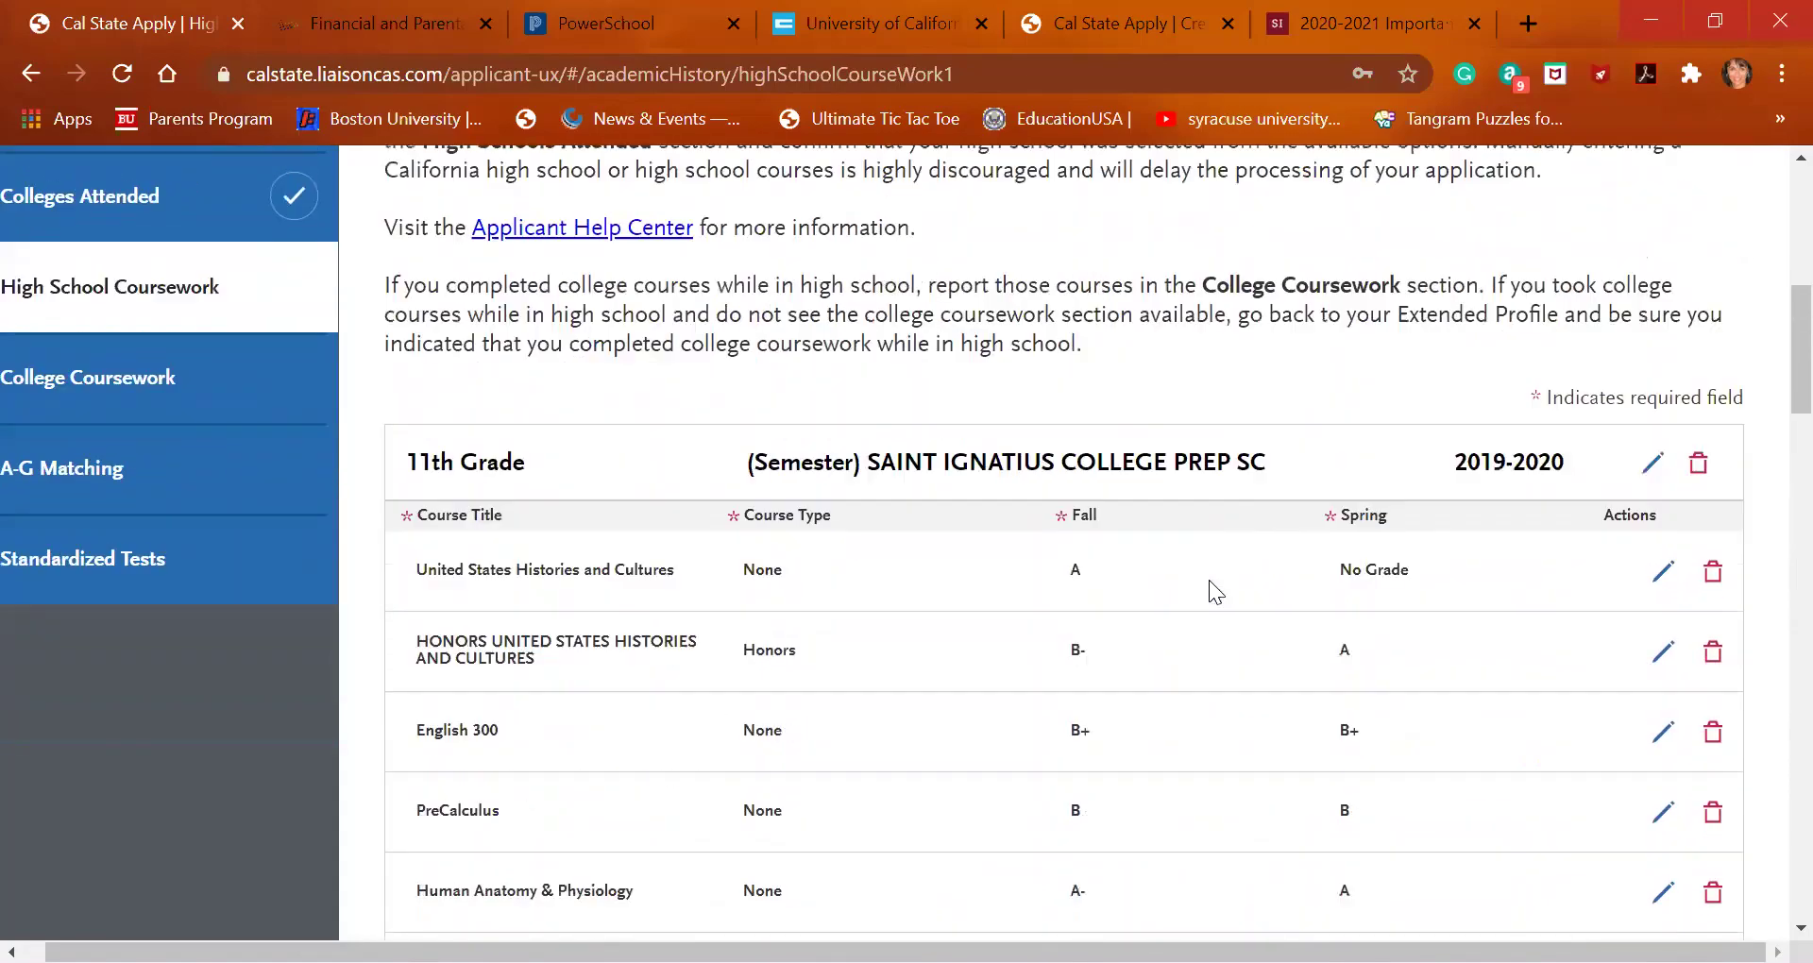
pyautogui.scroll(-8, 1209, 591)
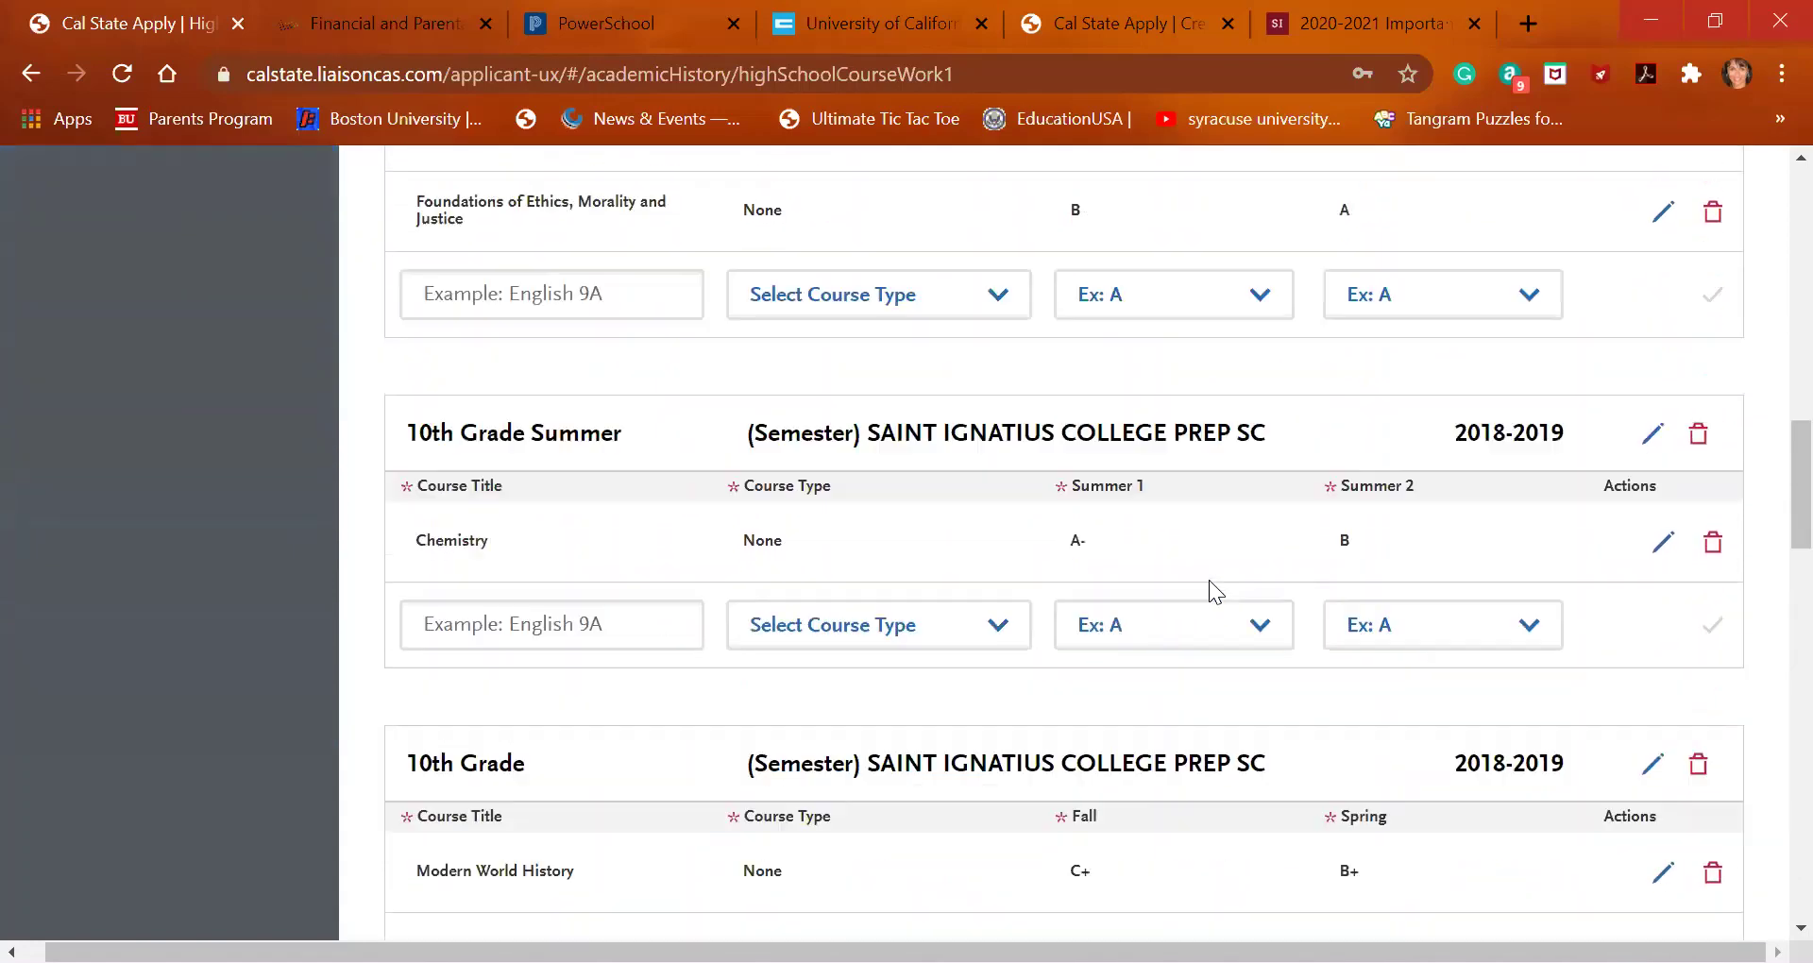
pyautogui.scroll(-5, 1209, 580)
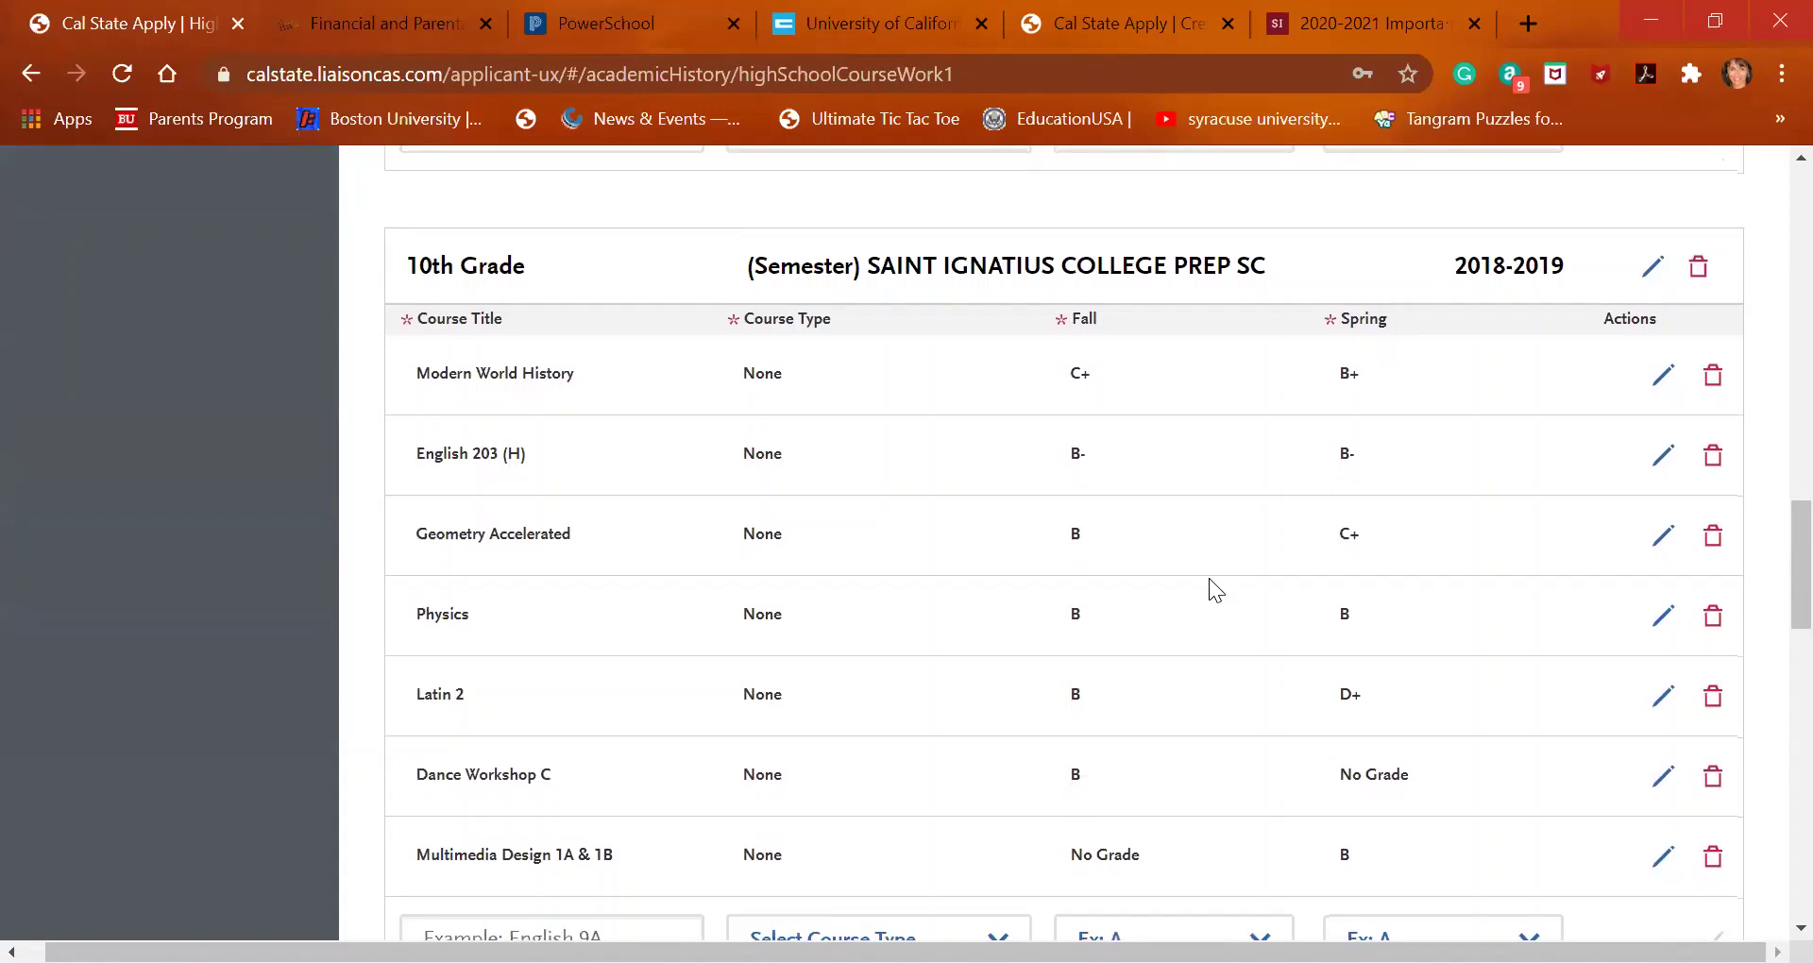
pyautogui.scroll(-1, 1208, 578)
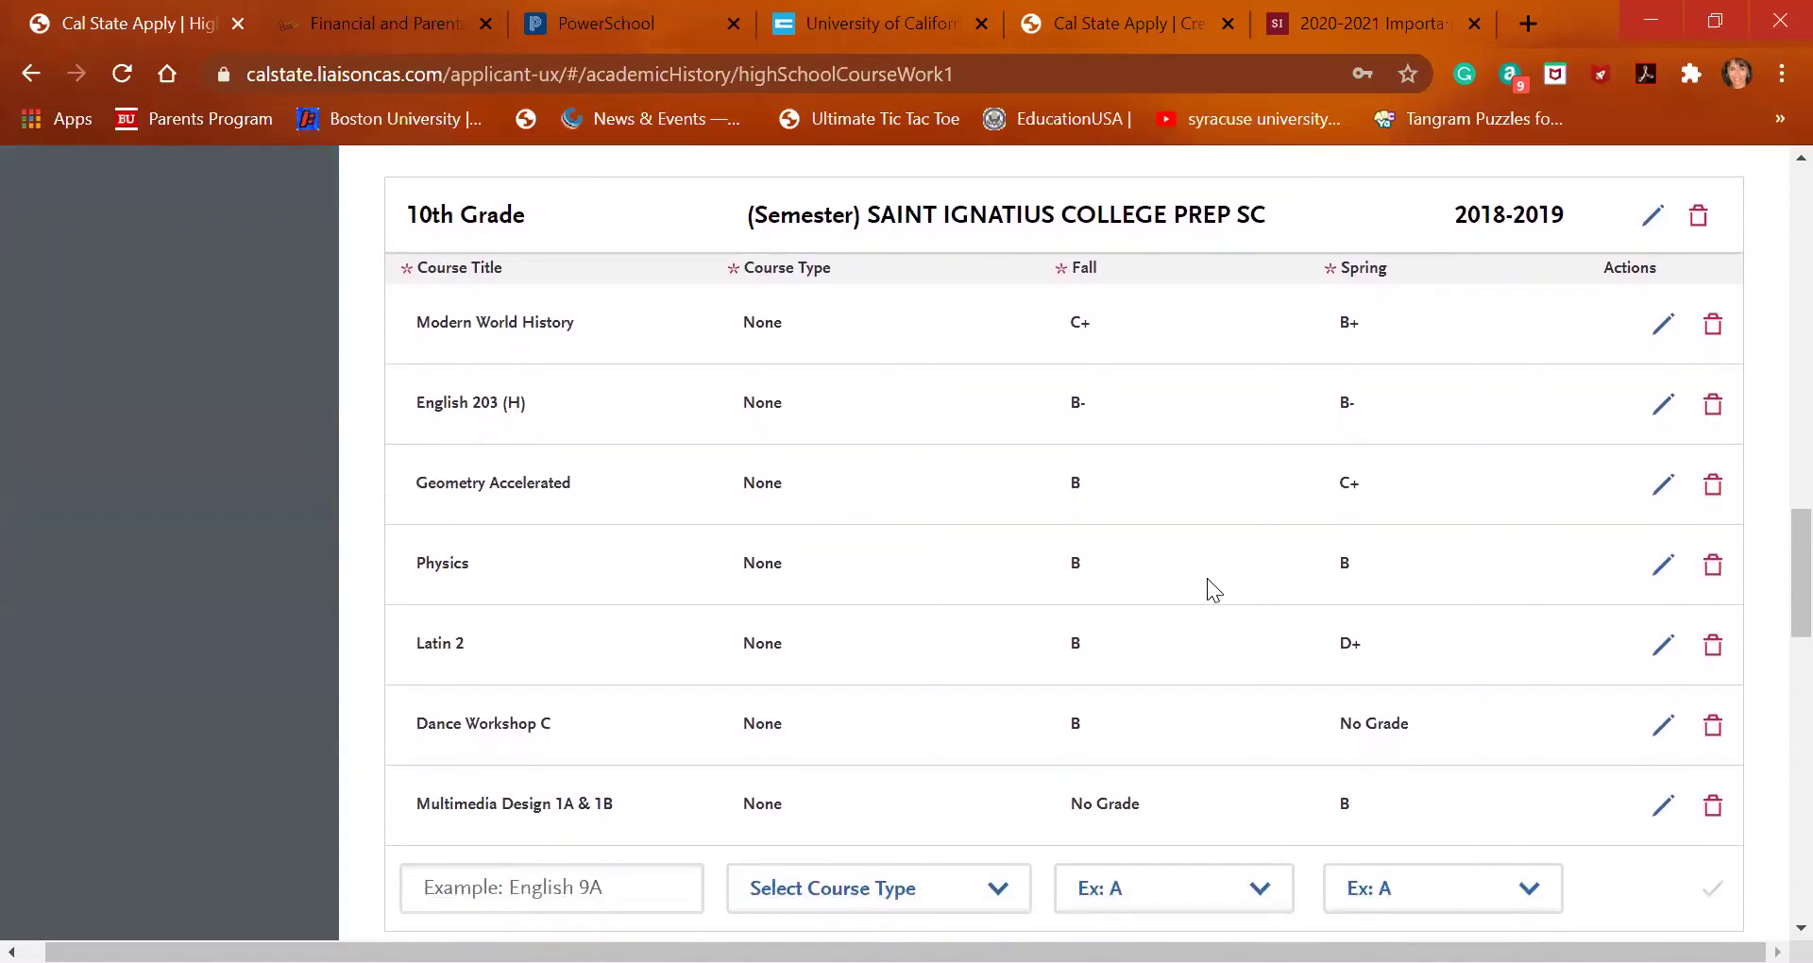
# Search 'musi' and add Music Appreciation A & B to 10th Grade with Fall C-, Spring No Grade
pyautogui.click(522, 899)
pyautogui.write('musi')
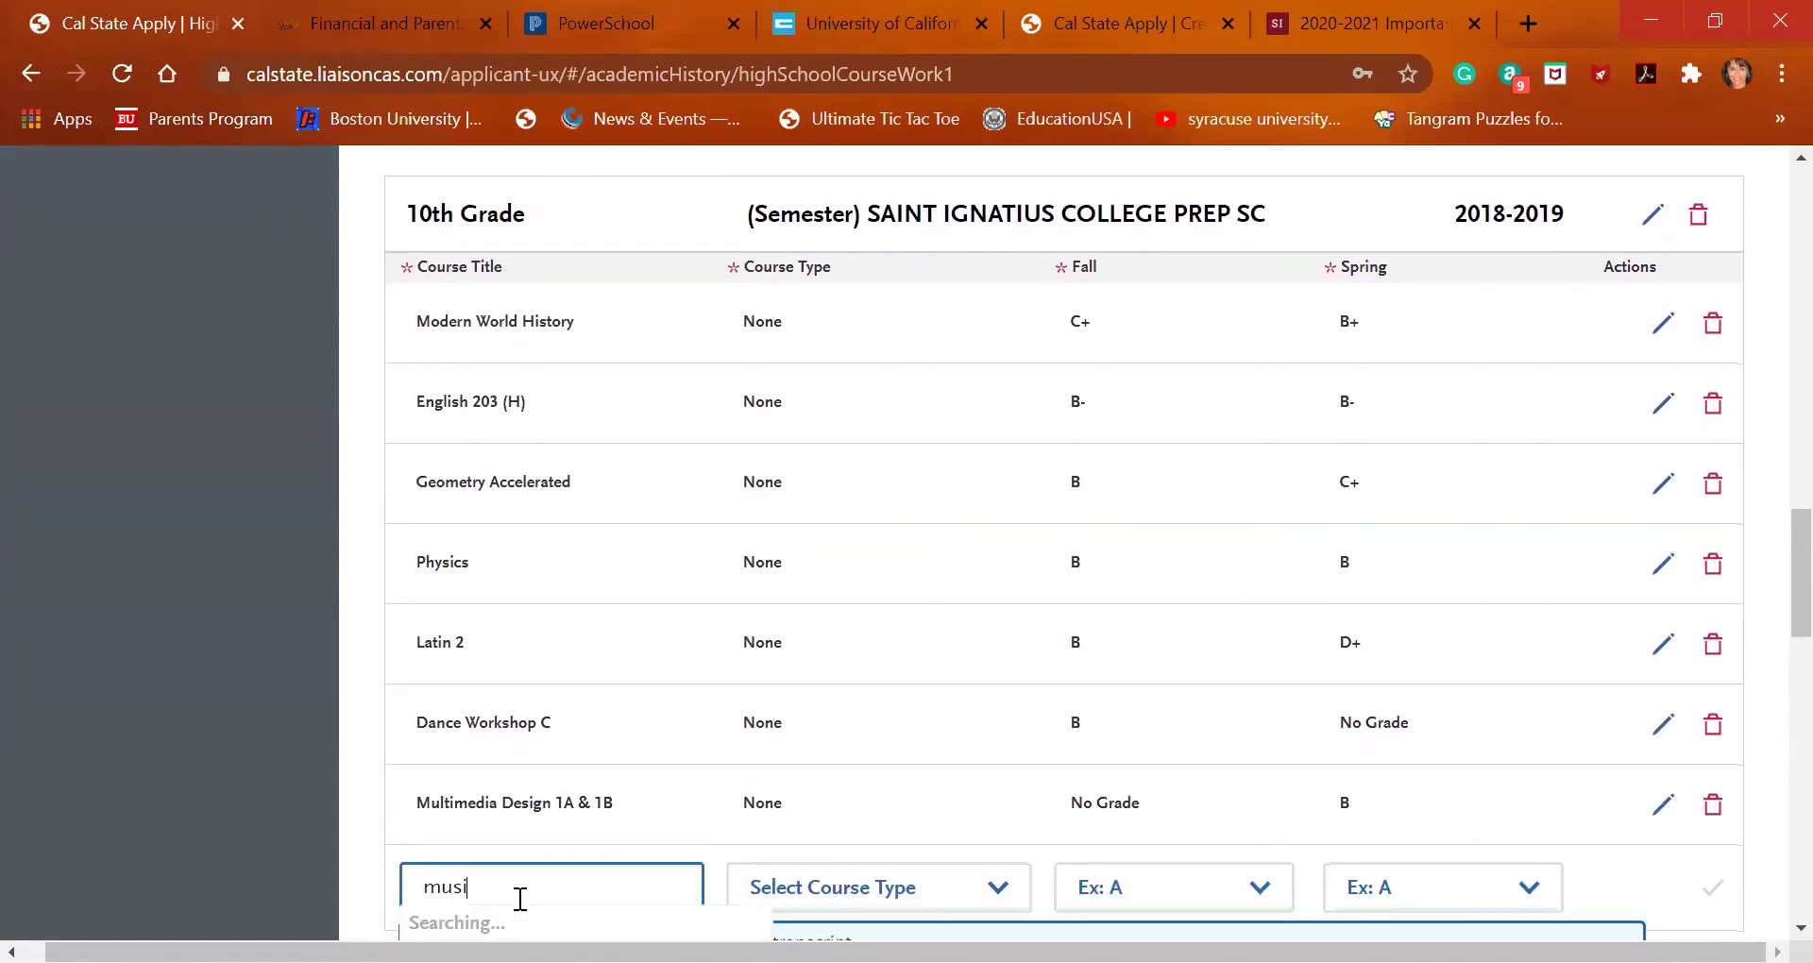
pyautogui.scroll(-1, 520, 899)
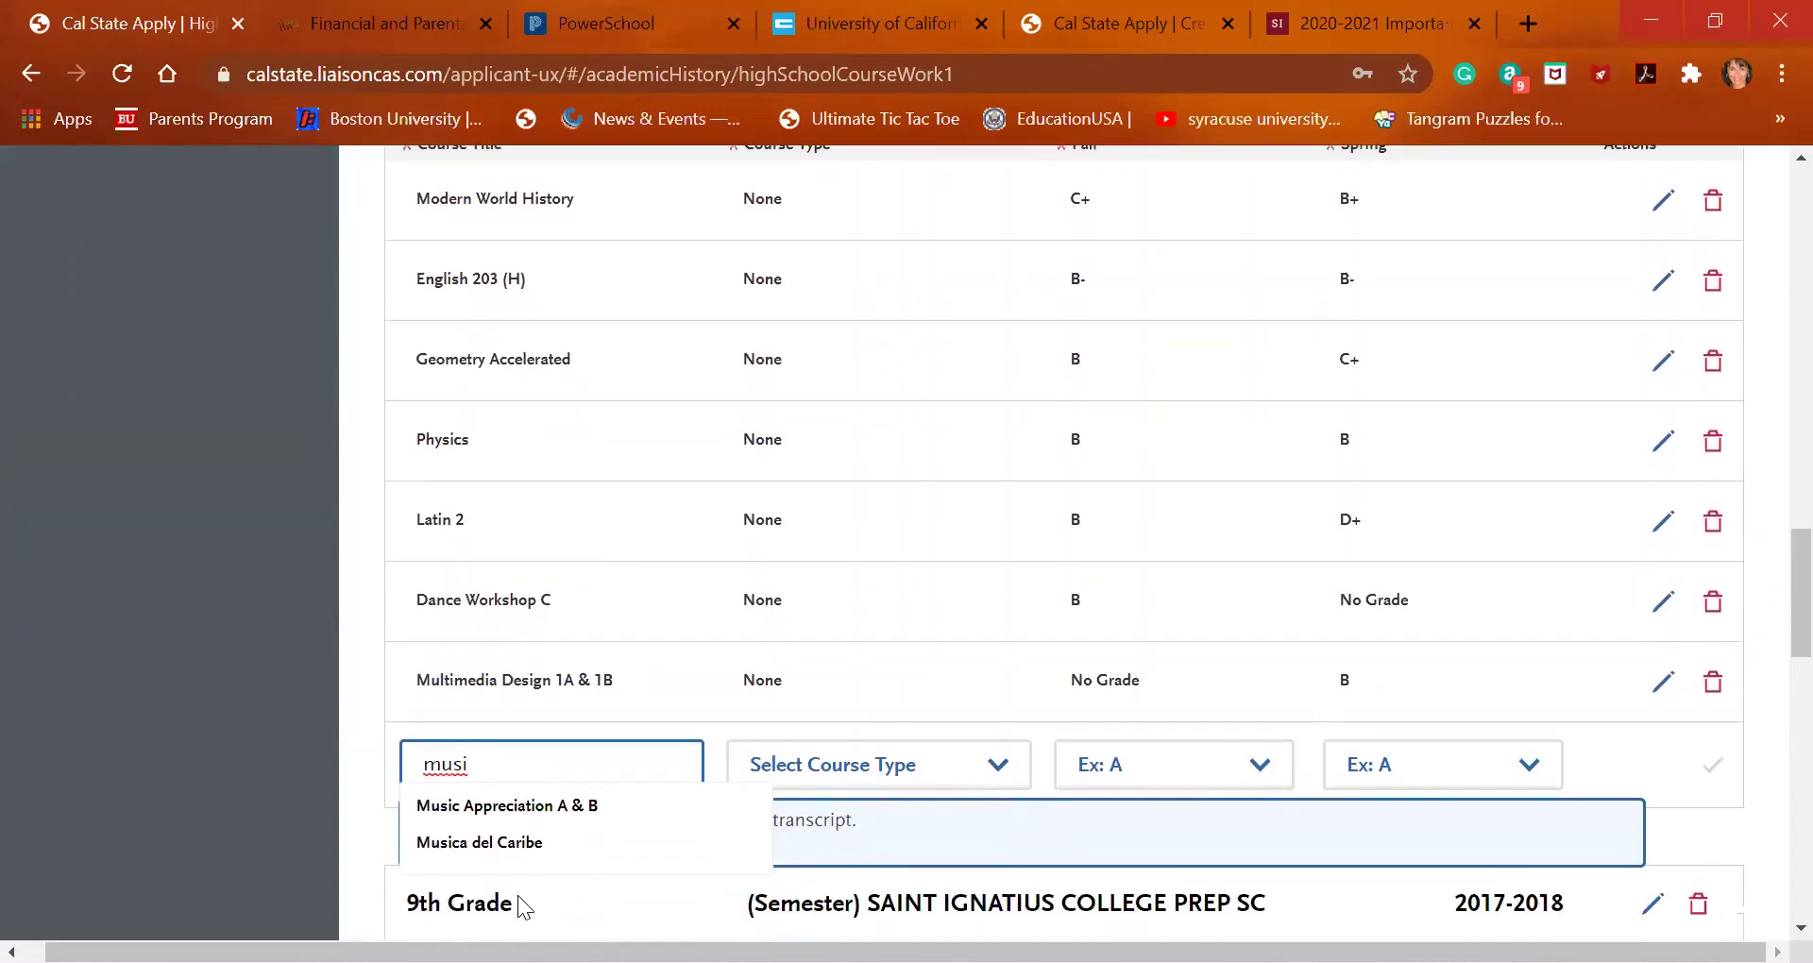
pyautogui.click(522, 808)
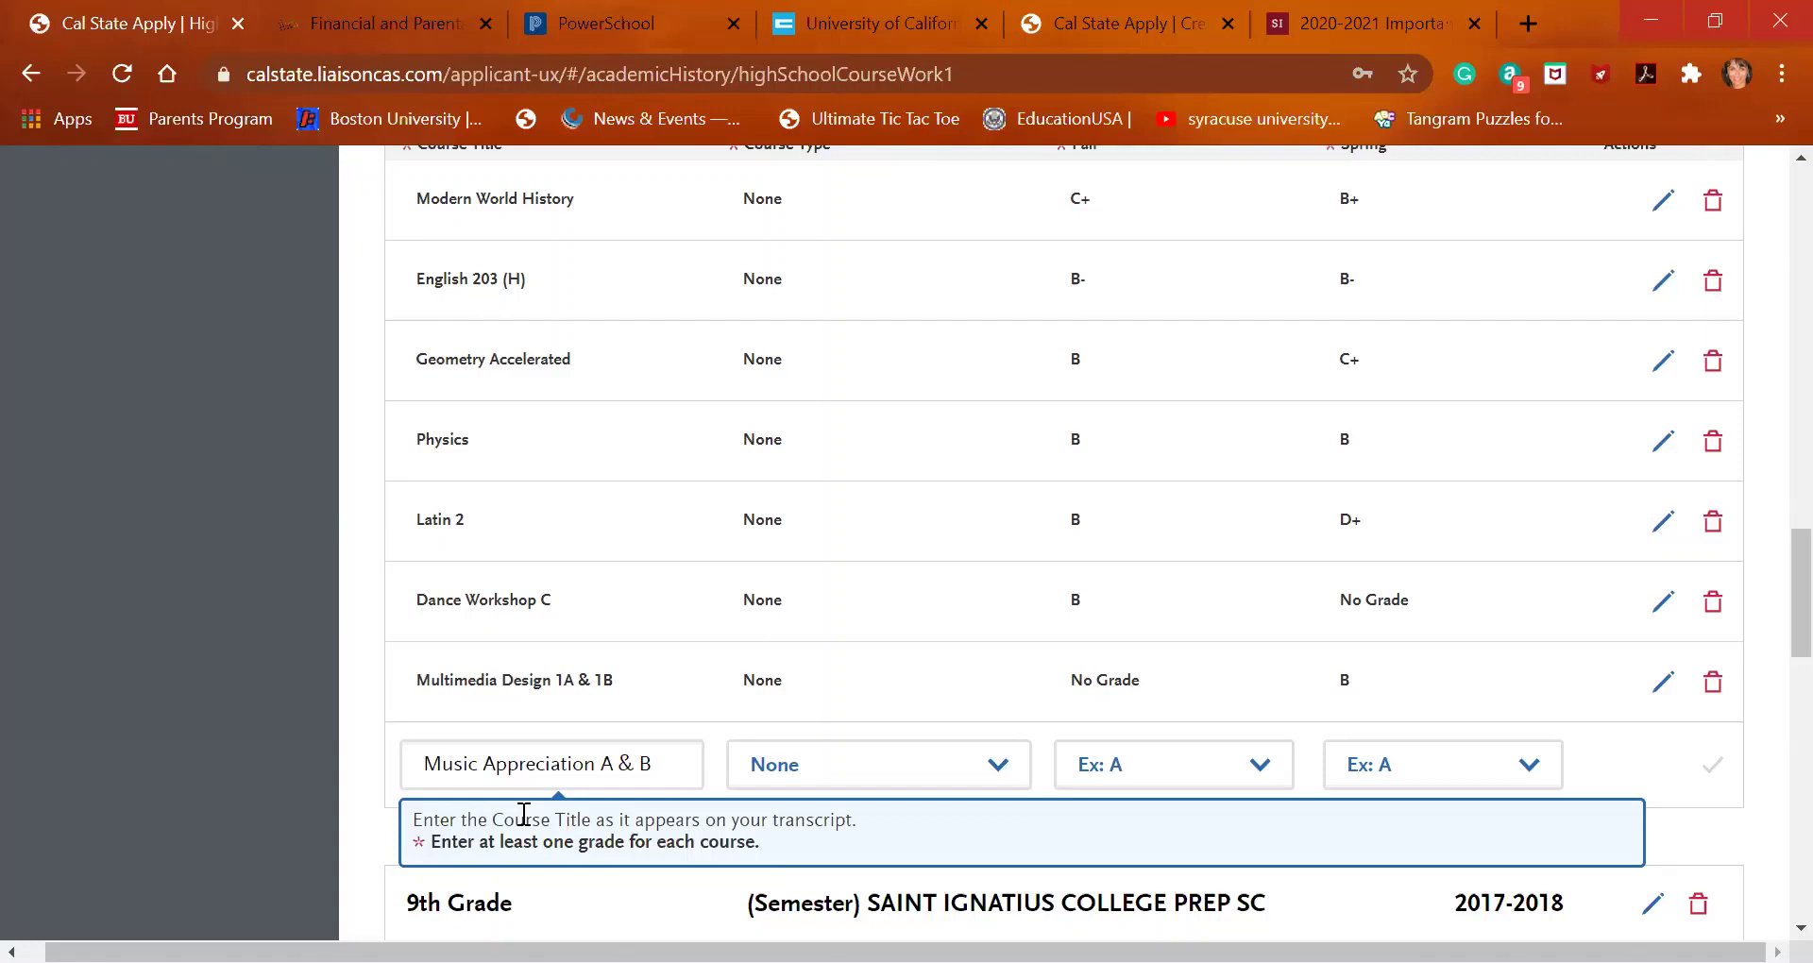
pyautogui.click(1141, 763)
pyautogui.scroll(-2, 1147, 567)
pyautogui.click(1147, 557)
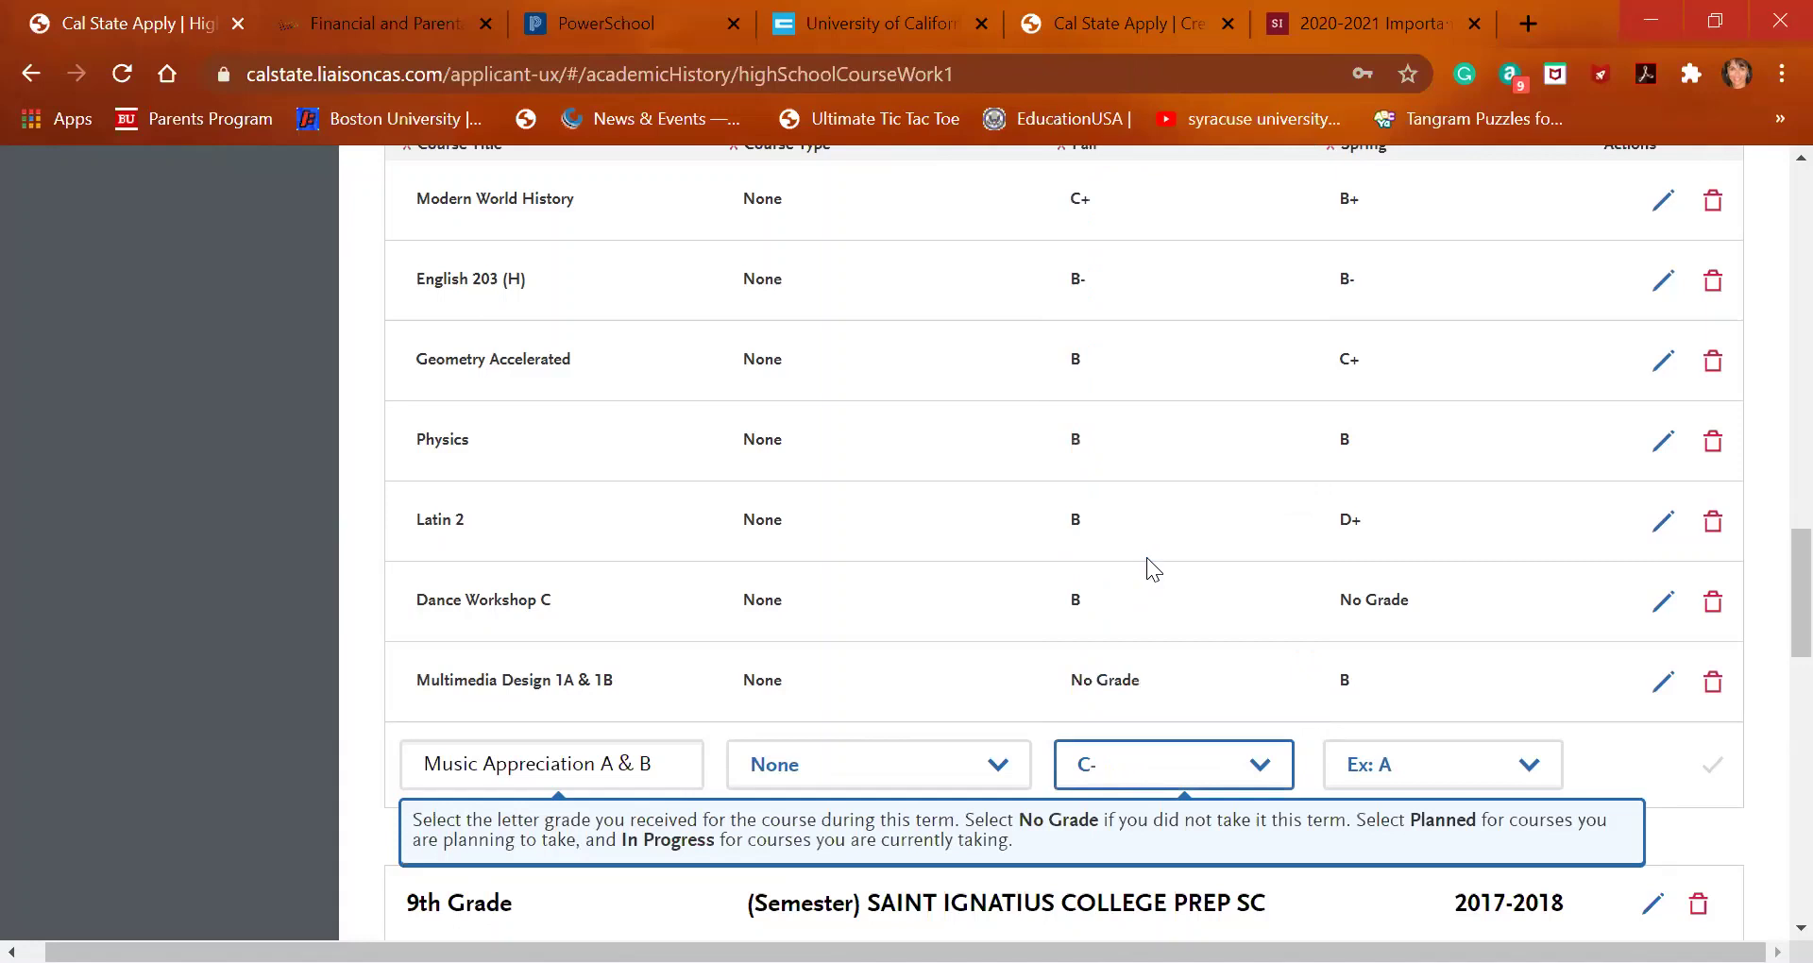
pyautogui.click(1403, 784)
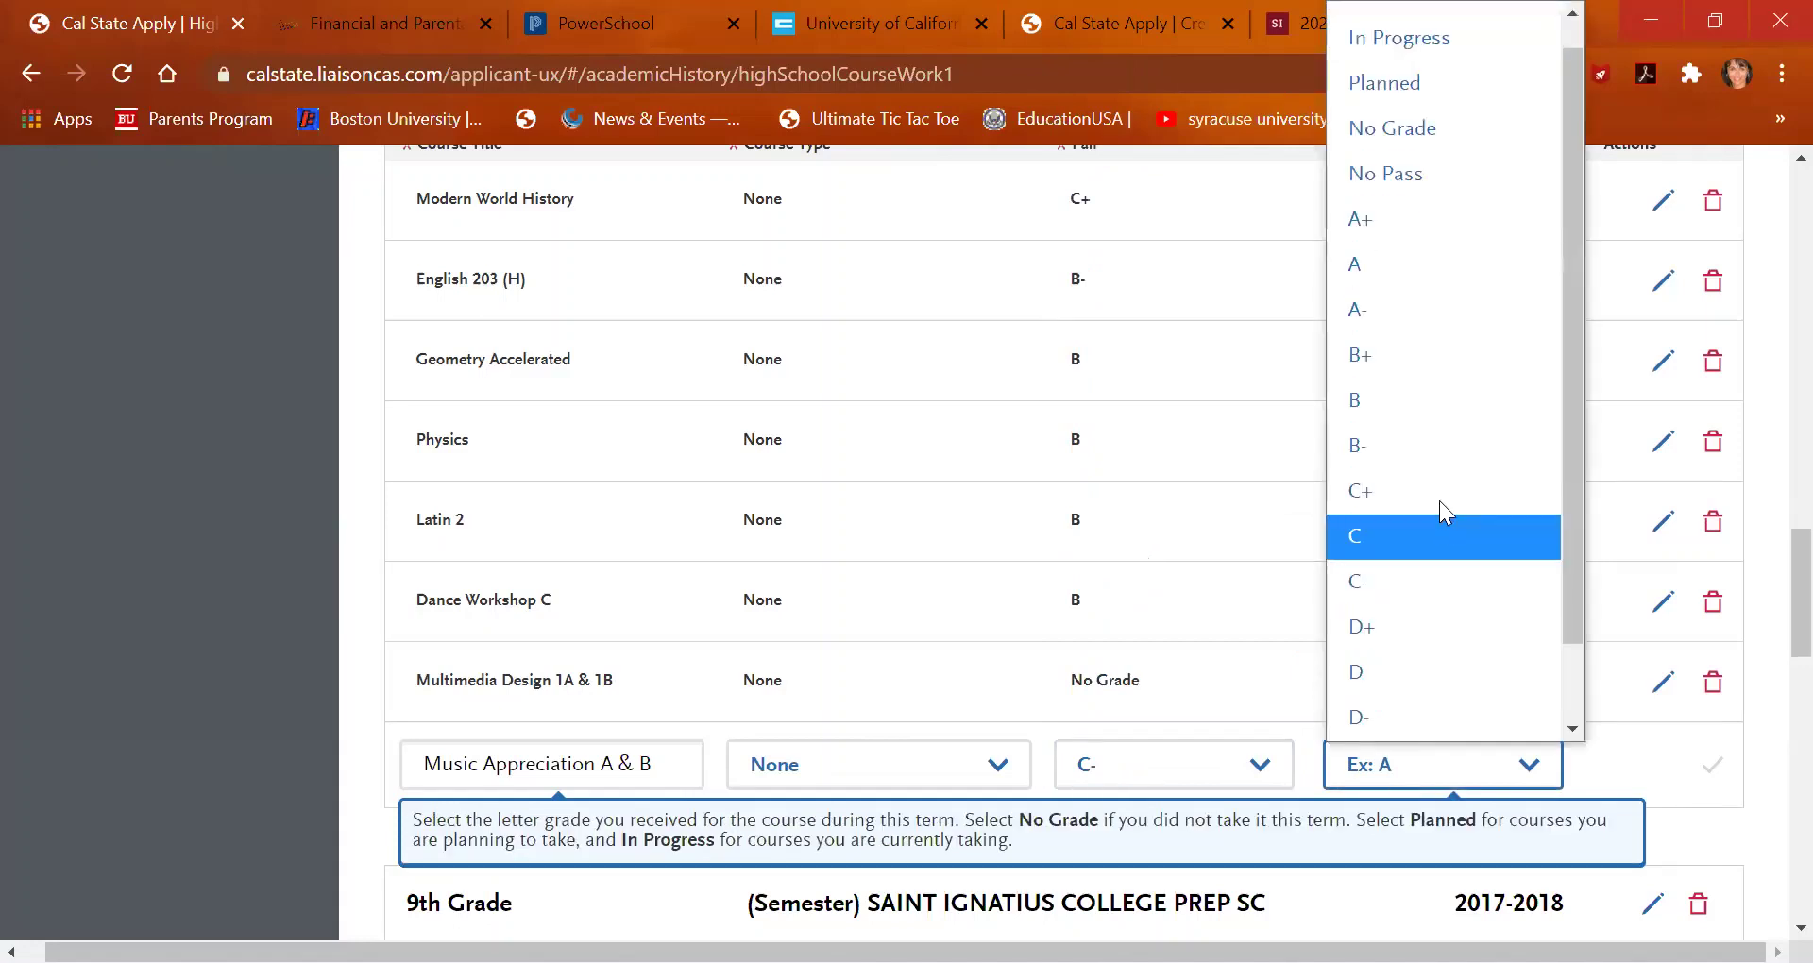
pyautogui.click(1426, 126)
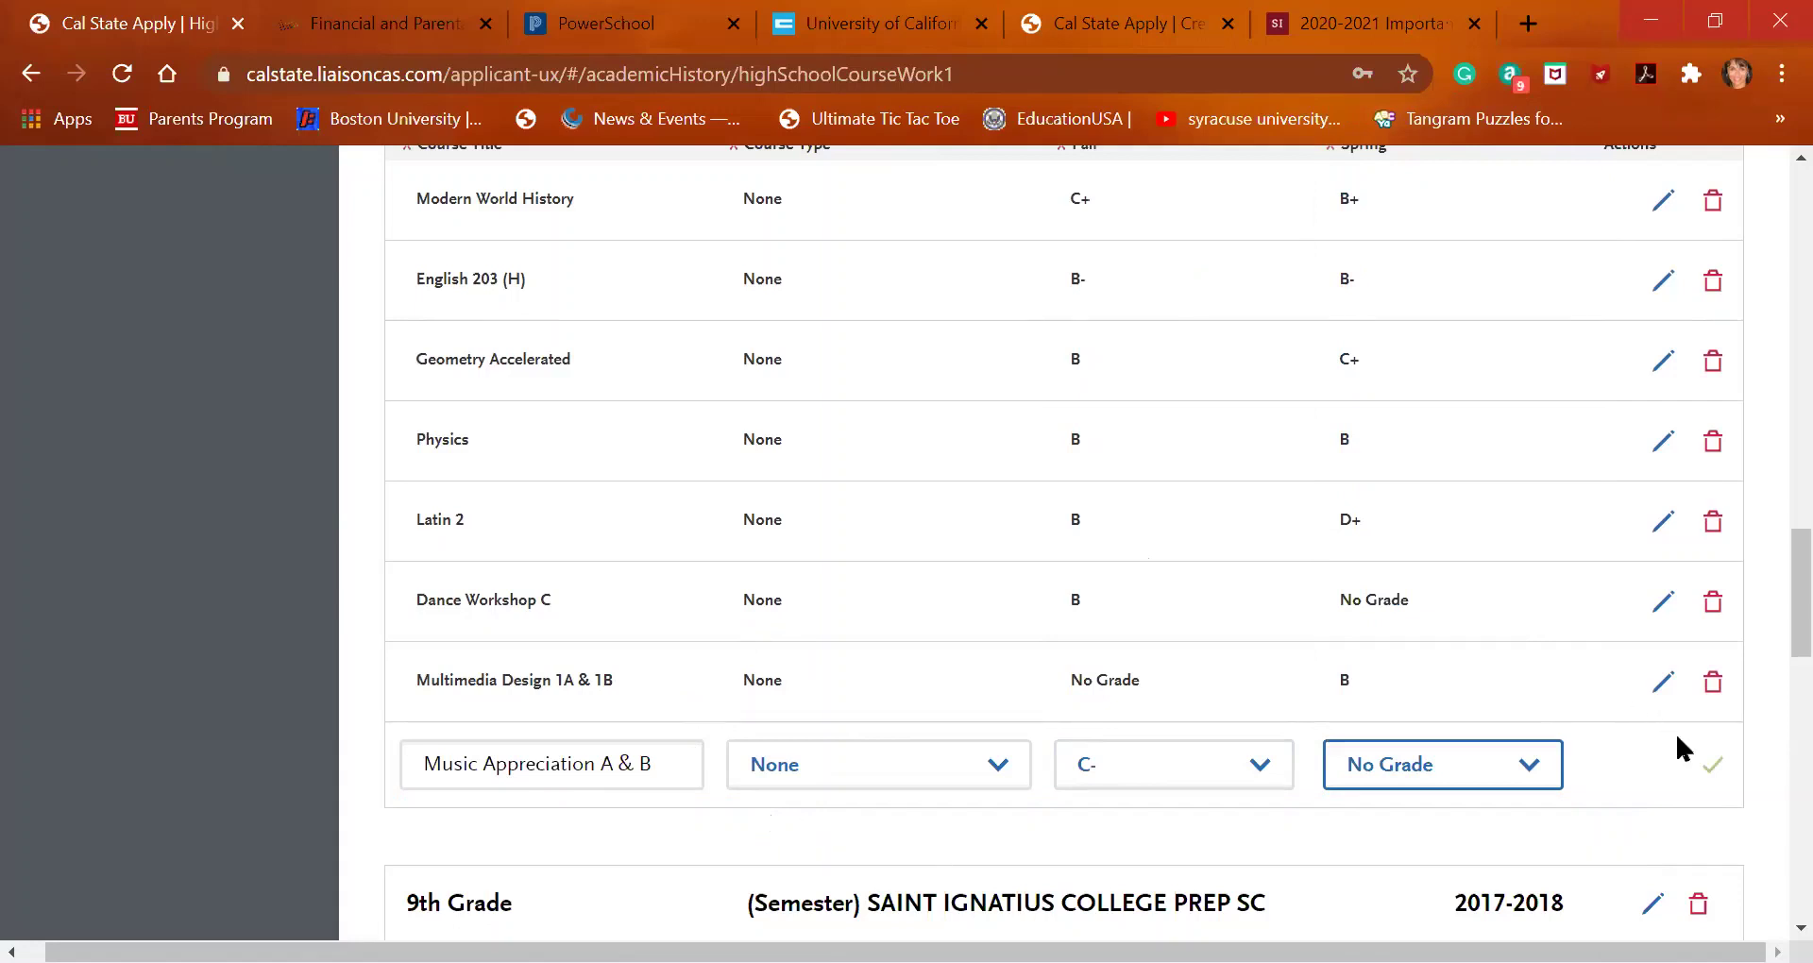
pyautogui.click(1712, 765)
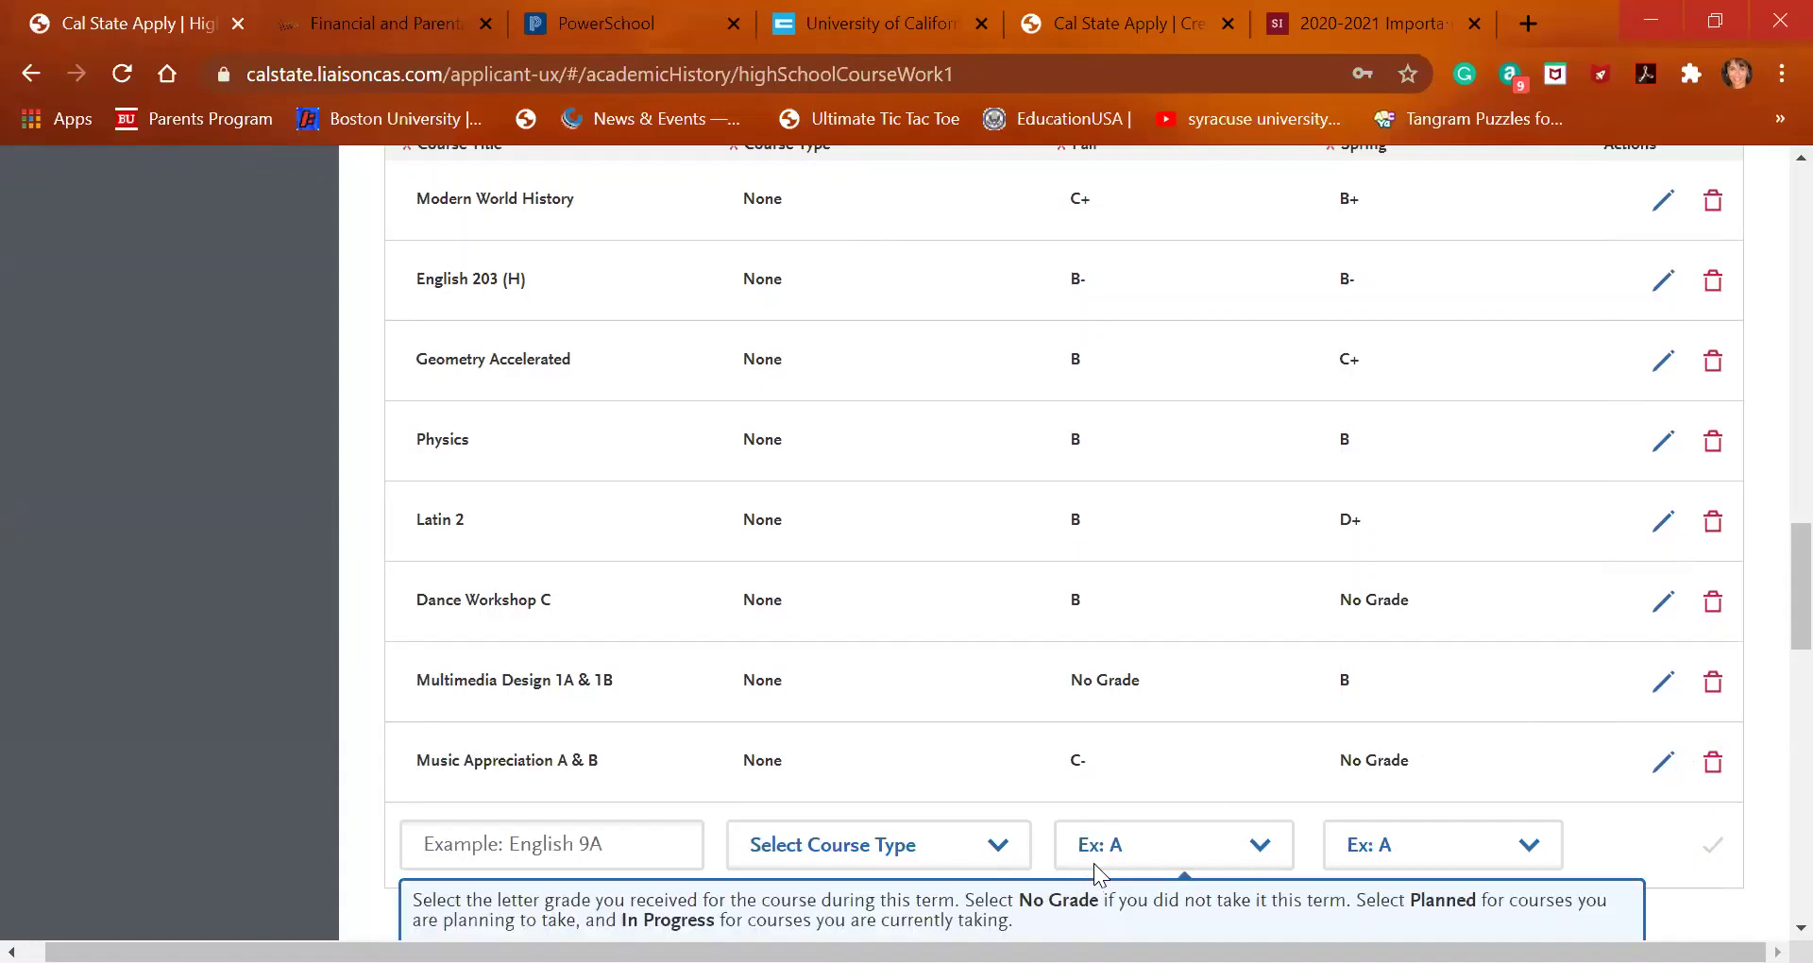
# Add a 12th Grade level for the 2020-2021 school year and focus its first Course Title field
pyautogui.scroll(4, 776, 615)
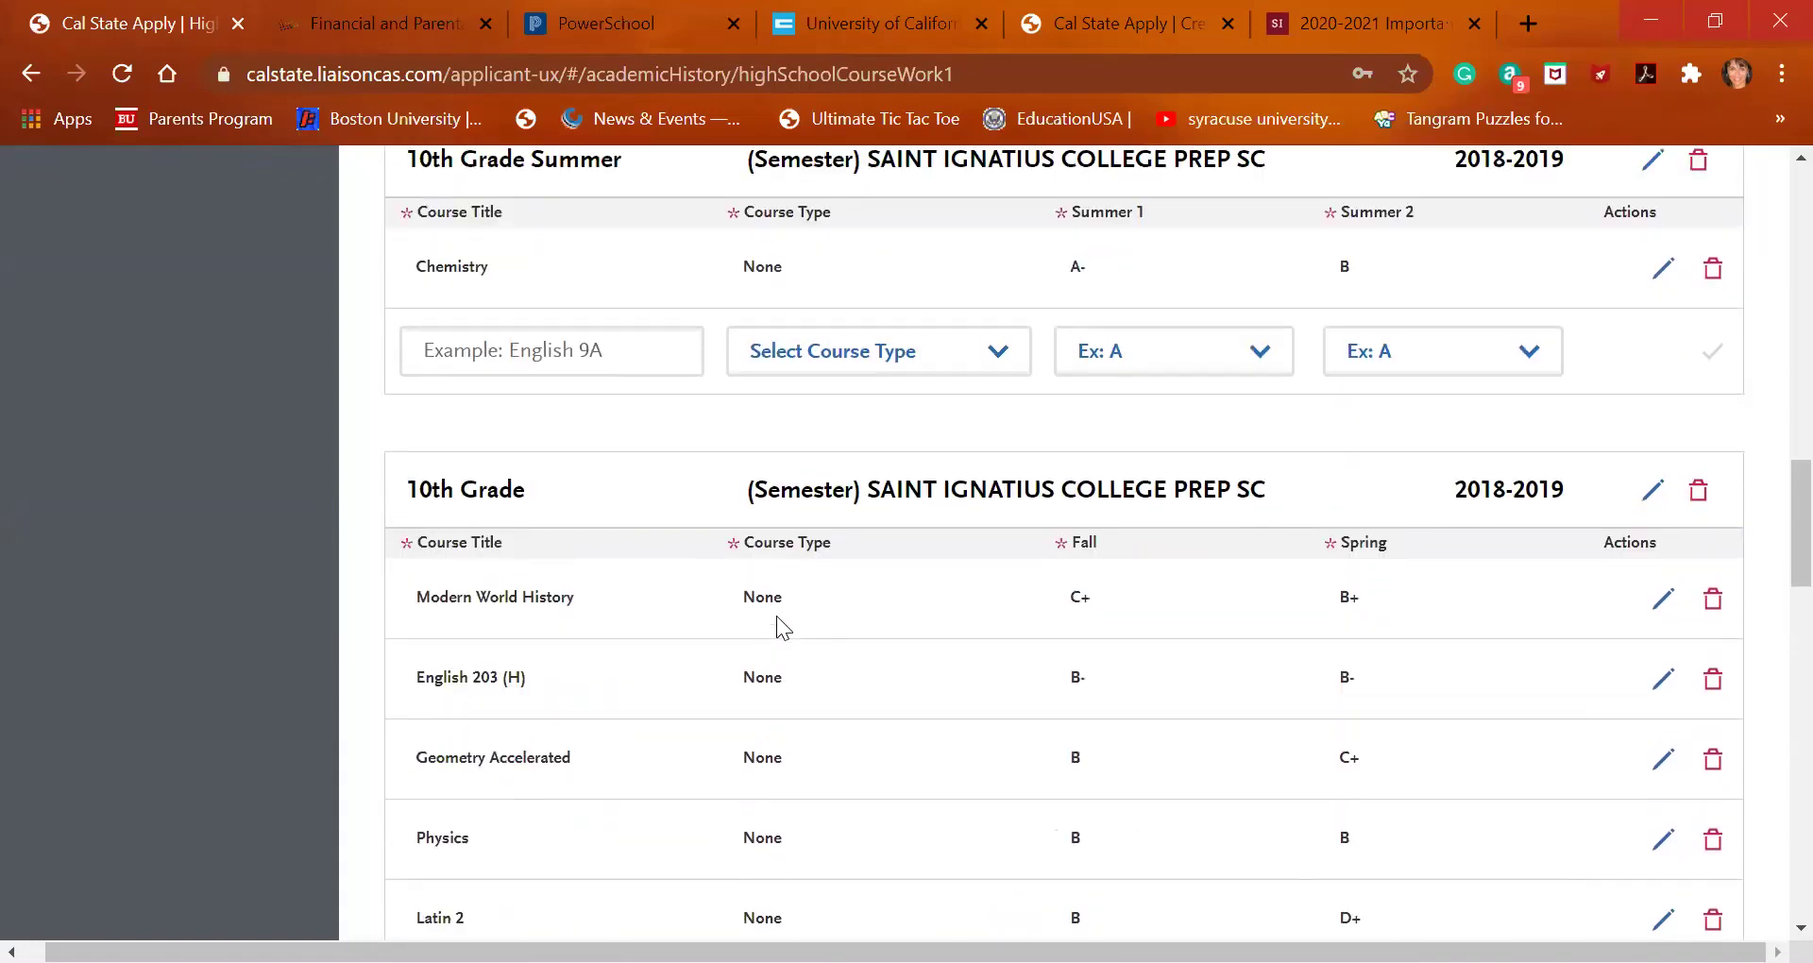
pyautogui.scroll(-1, 777, 615)
pyautogui.scroll(-10, 777, 616)
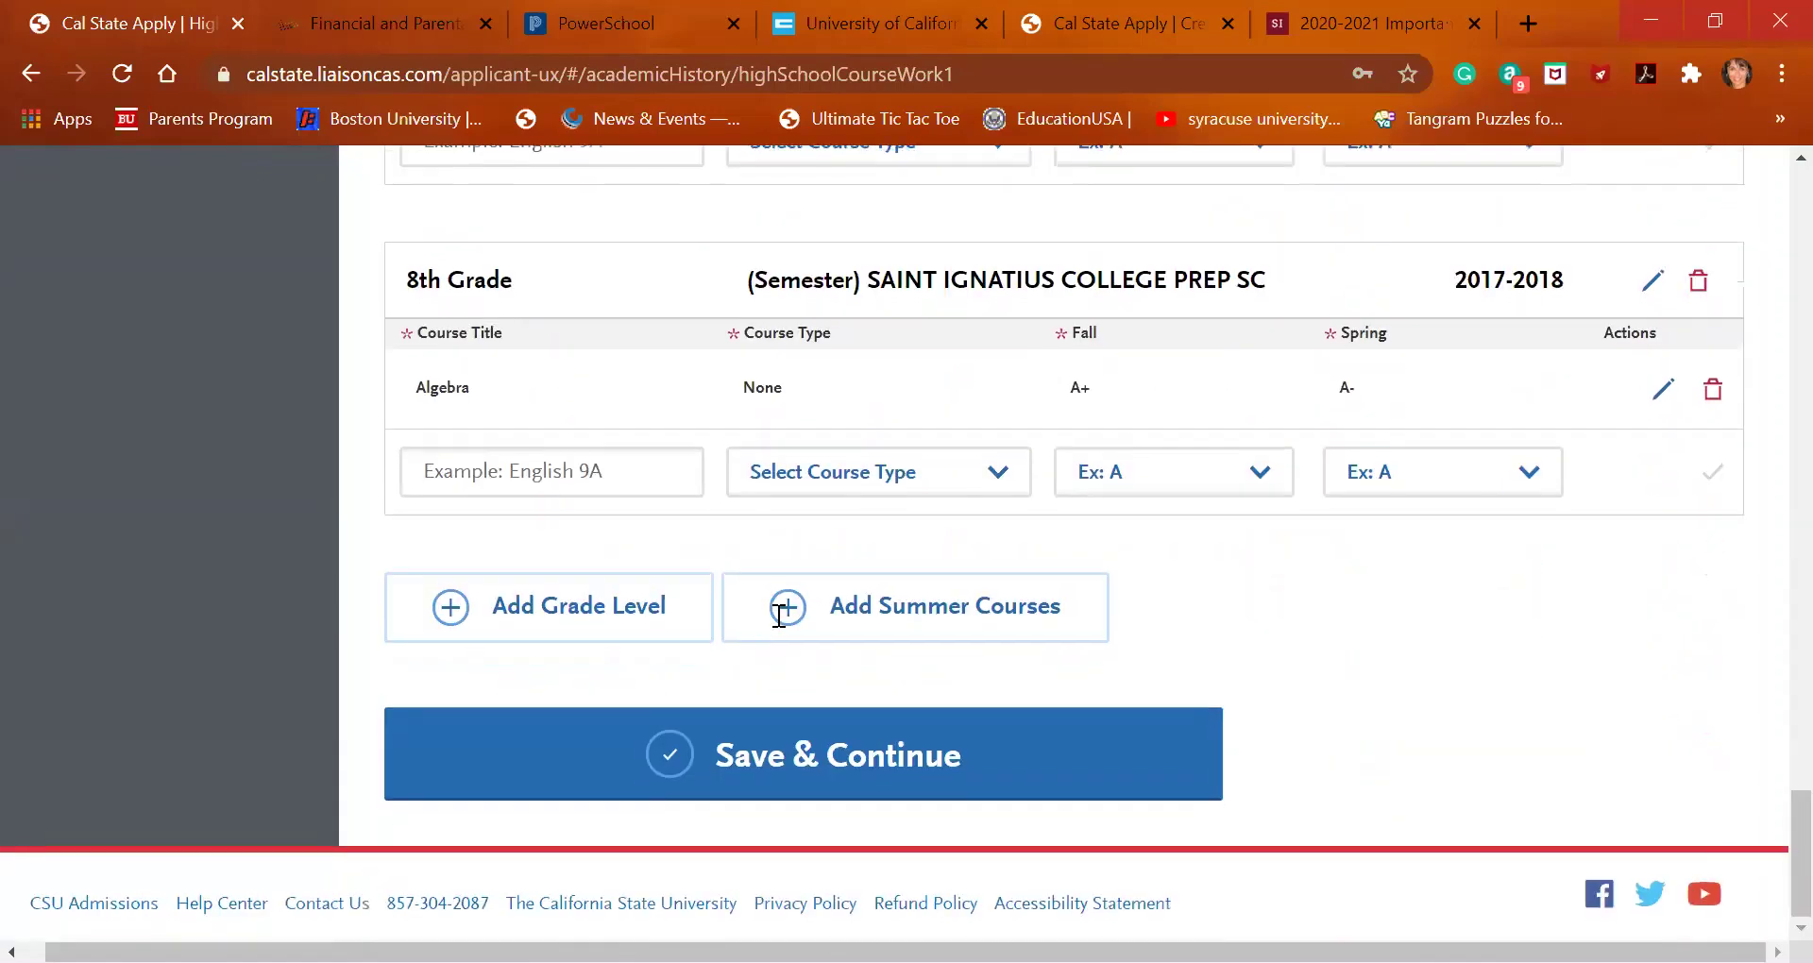
pyautogui.click(616, 629)
pyautogui.click(627, 472)
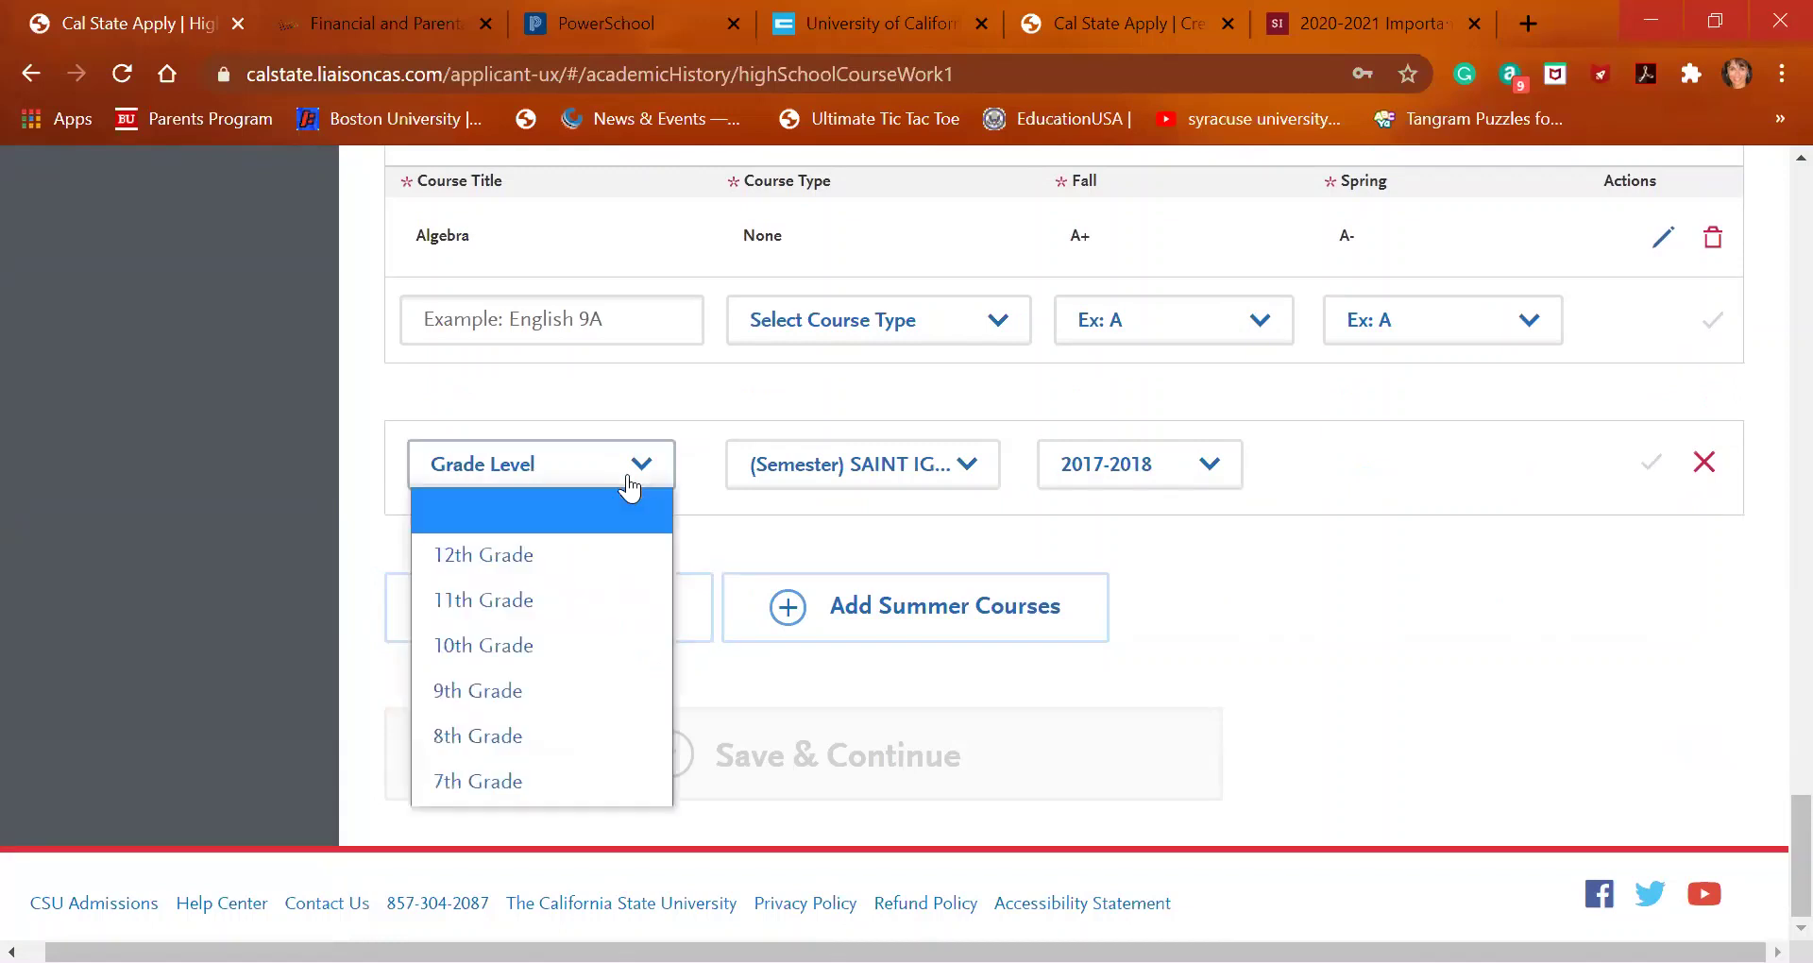
pyautogui.click(615, 535)
pyautogui.click(1137, 478)
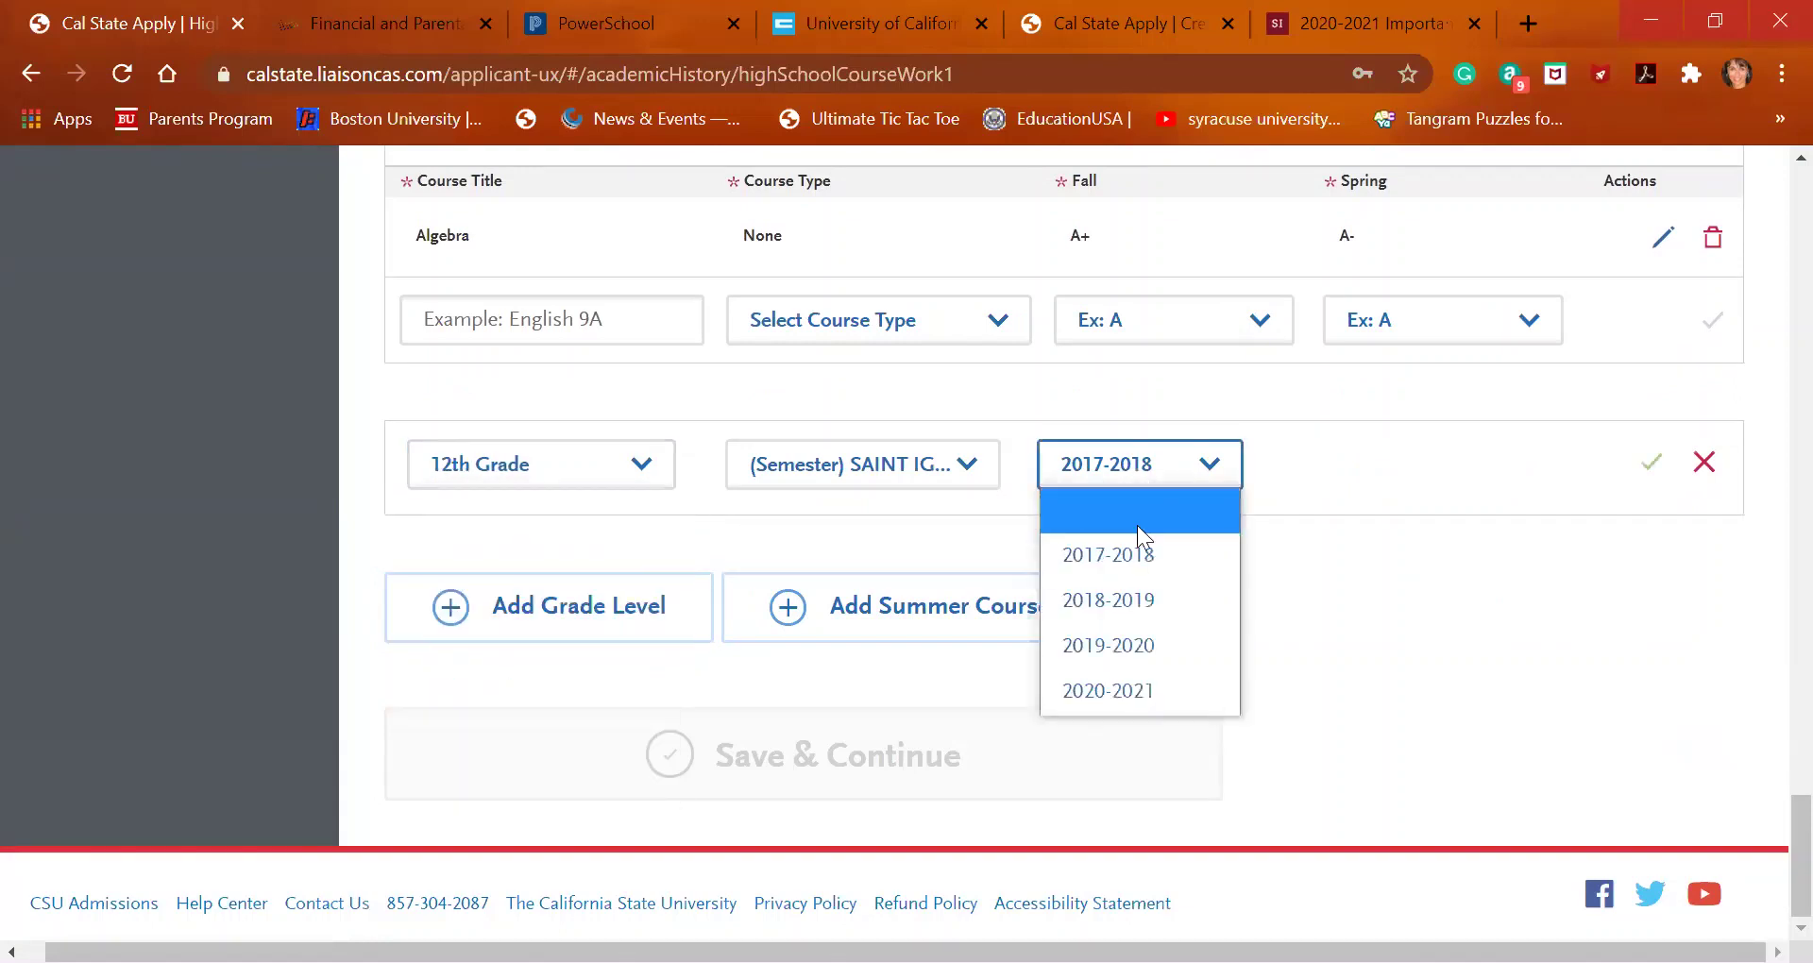
pyautogui.click(1143, 688)
pyautogui.click(1651, 465)
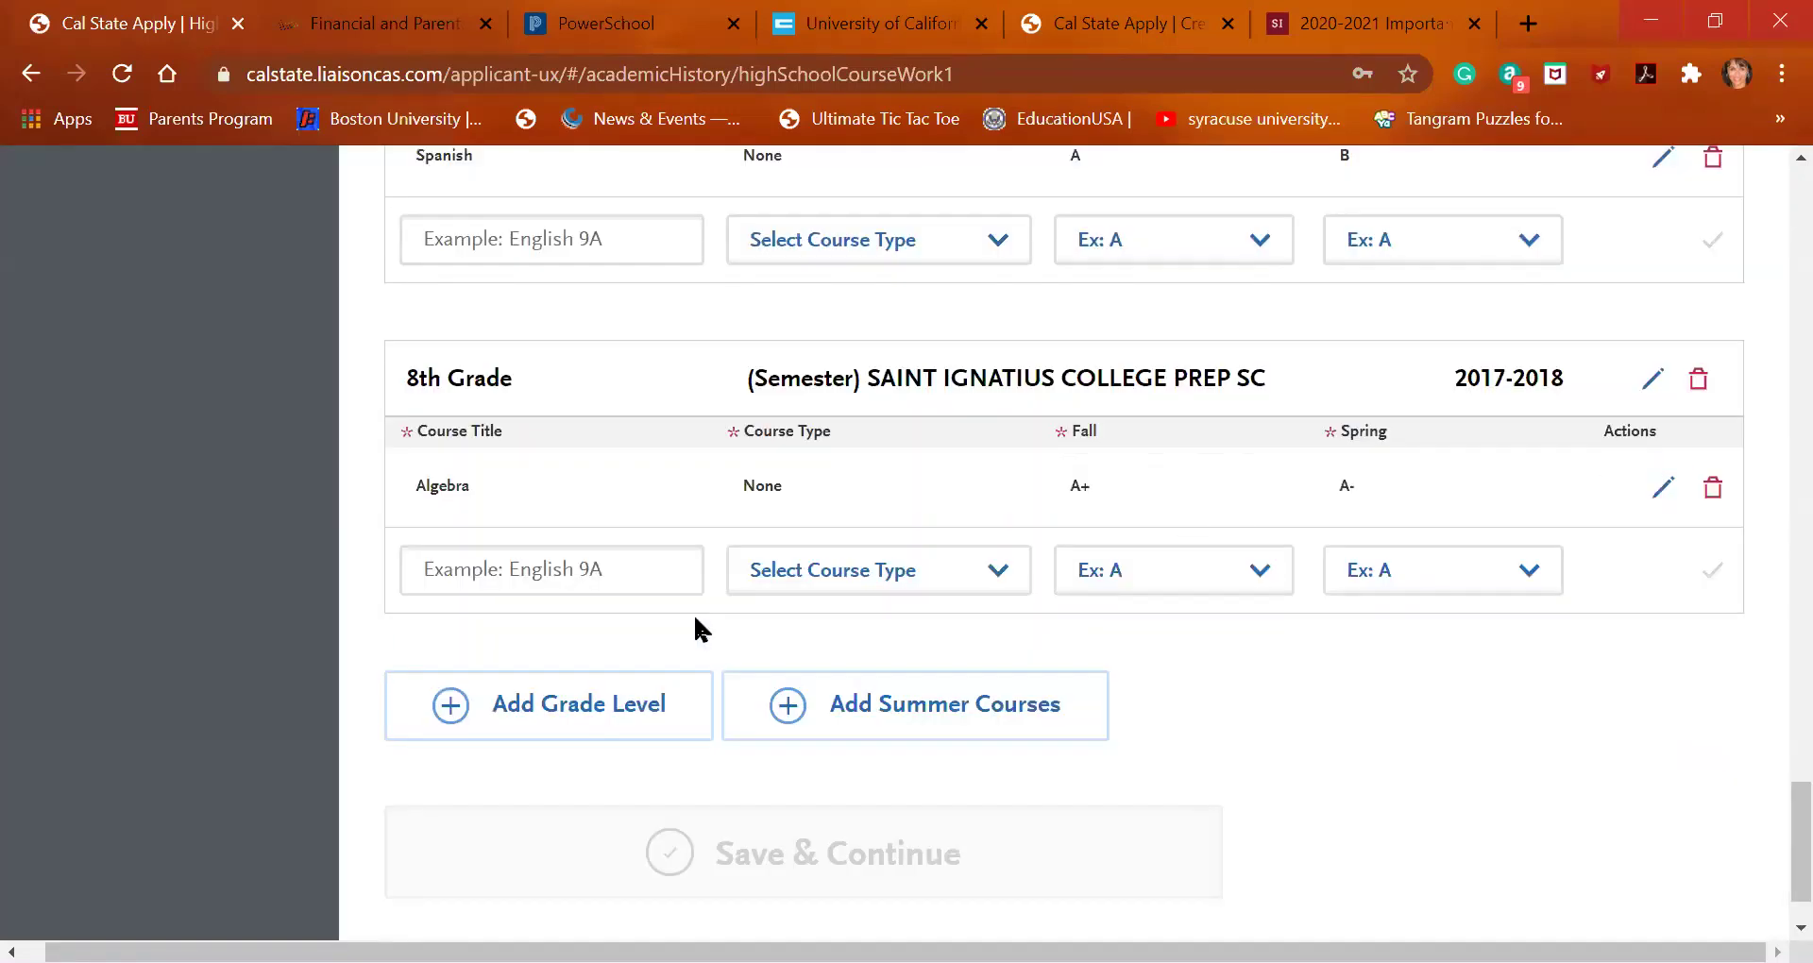
pyautogui.scroll(18, 622, 606)
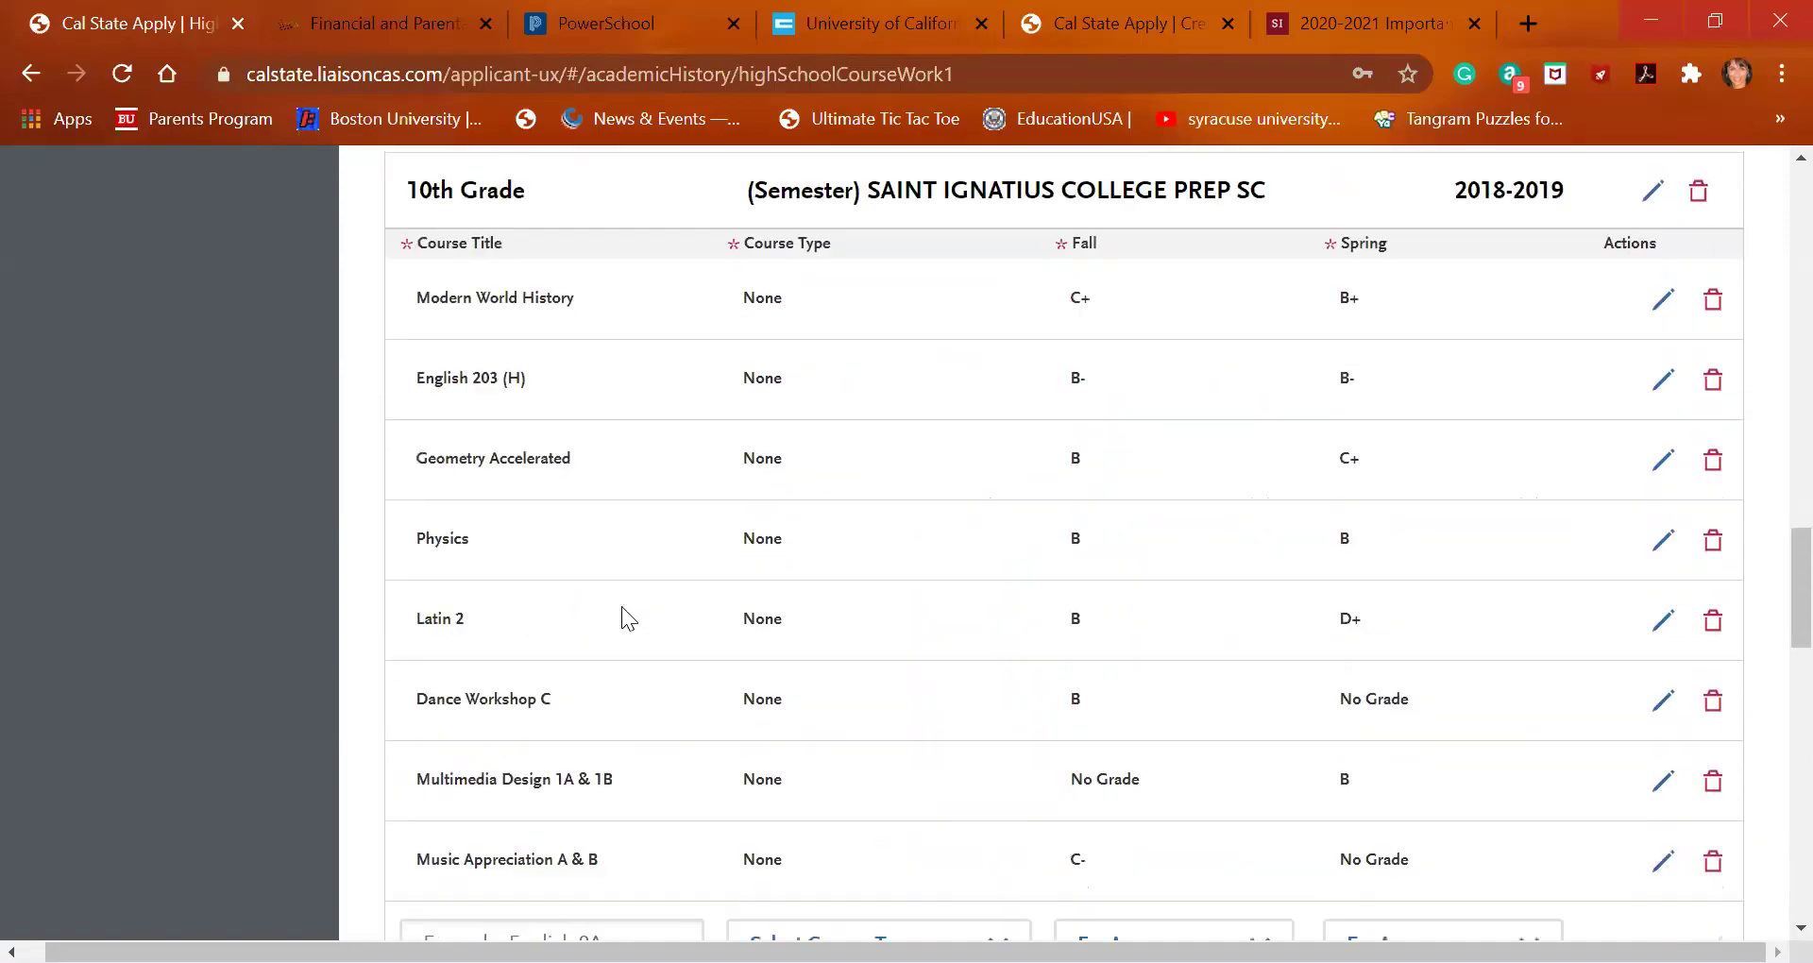
pyautogui.scroll(14, 621, 606)
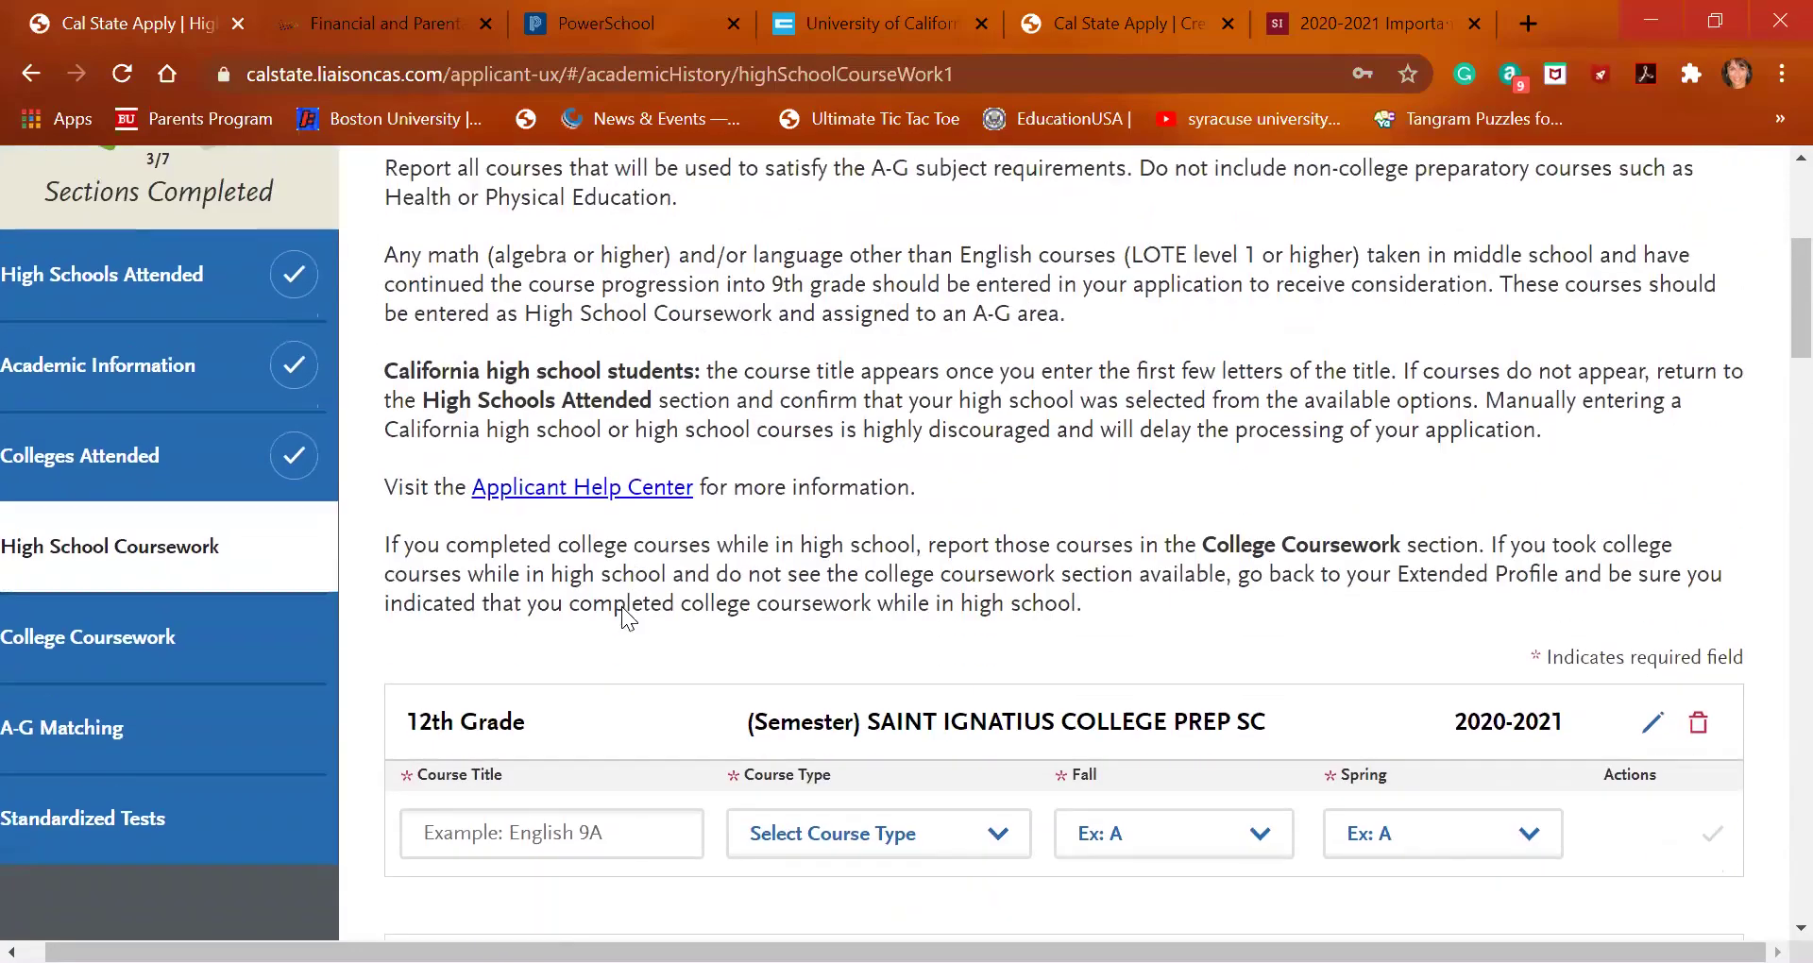
pyautogui.click(587, 742)
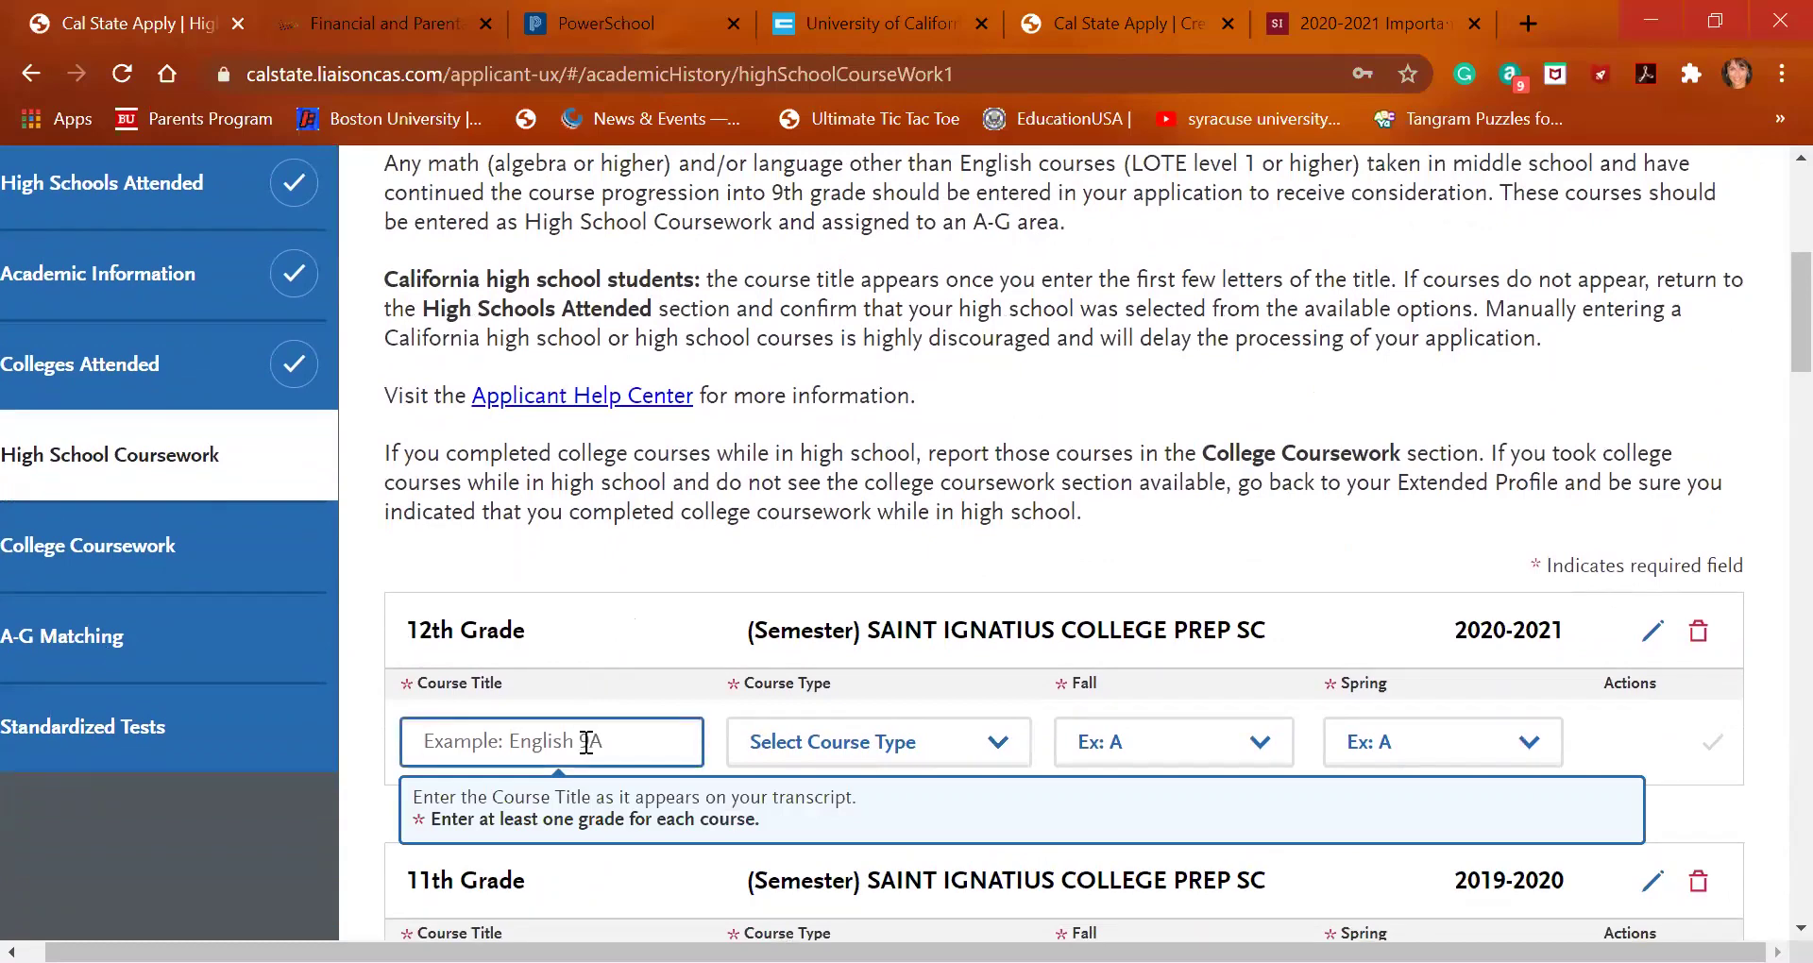
pyautogui.click(846, 20)
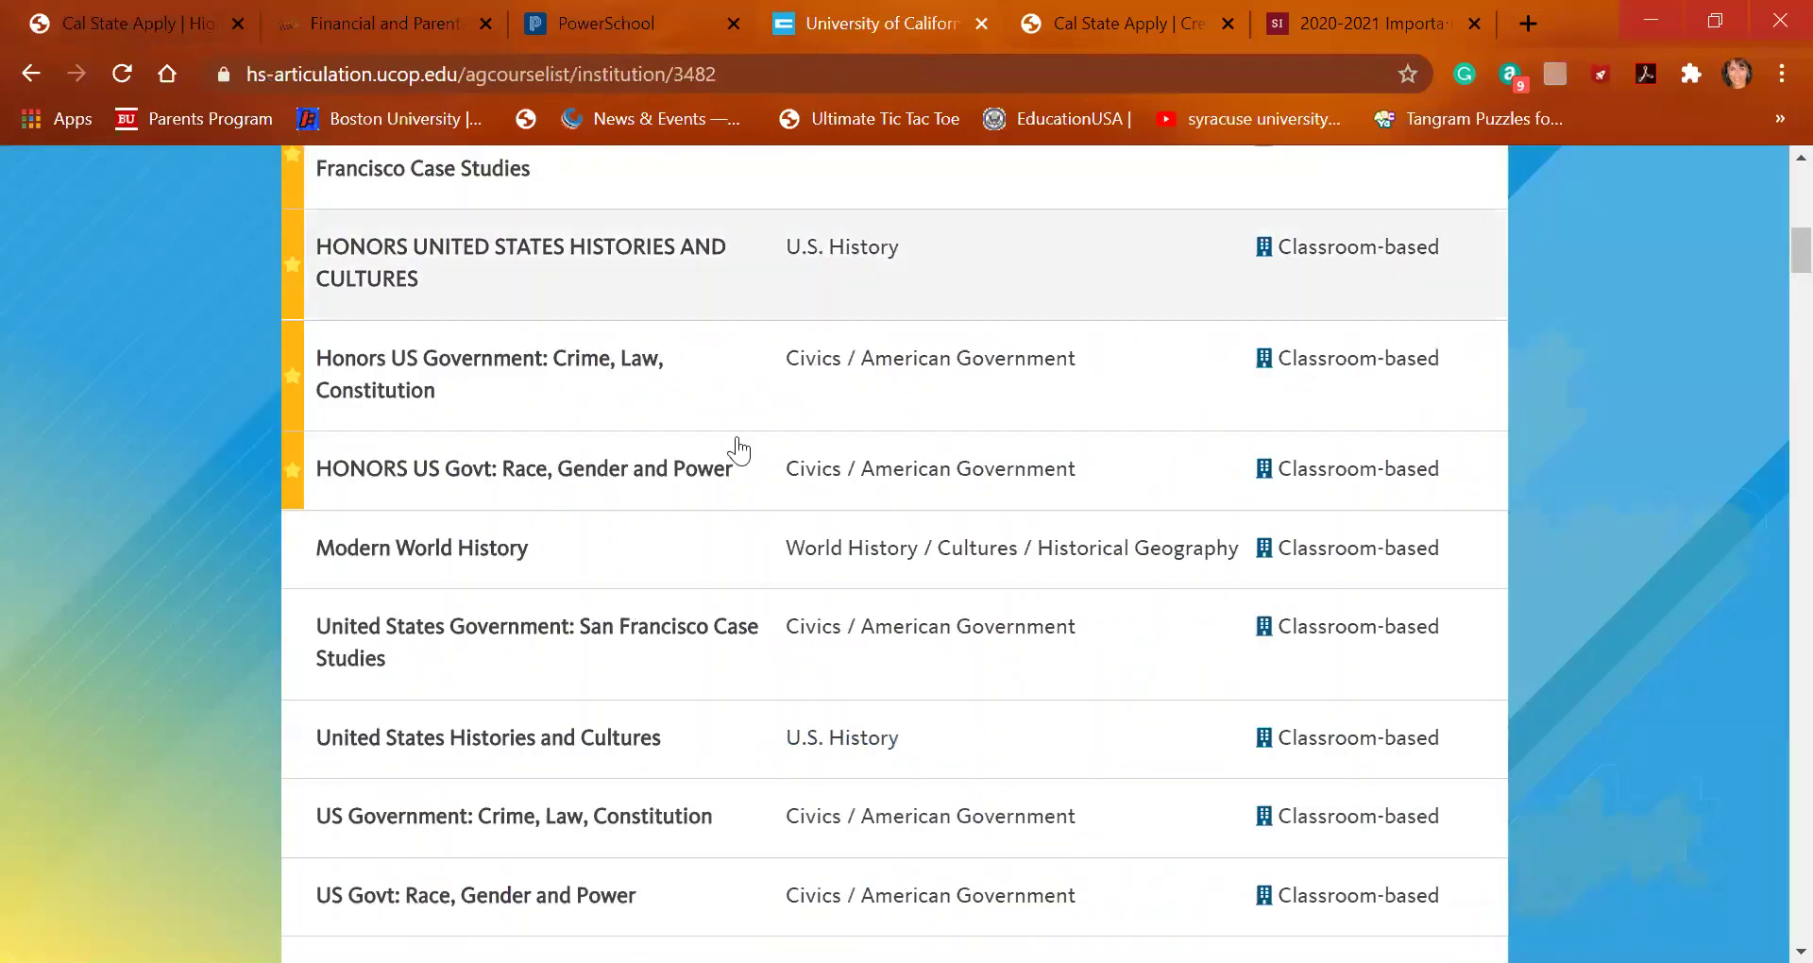
pyautogui.scroll(4, 722, 586)
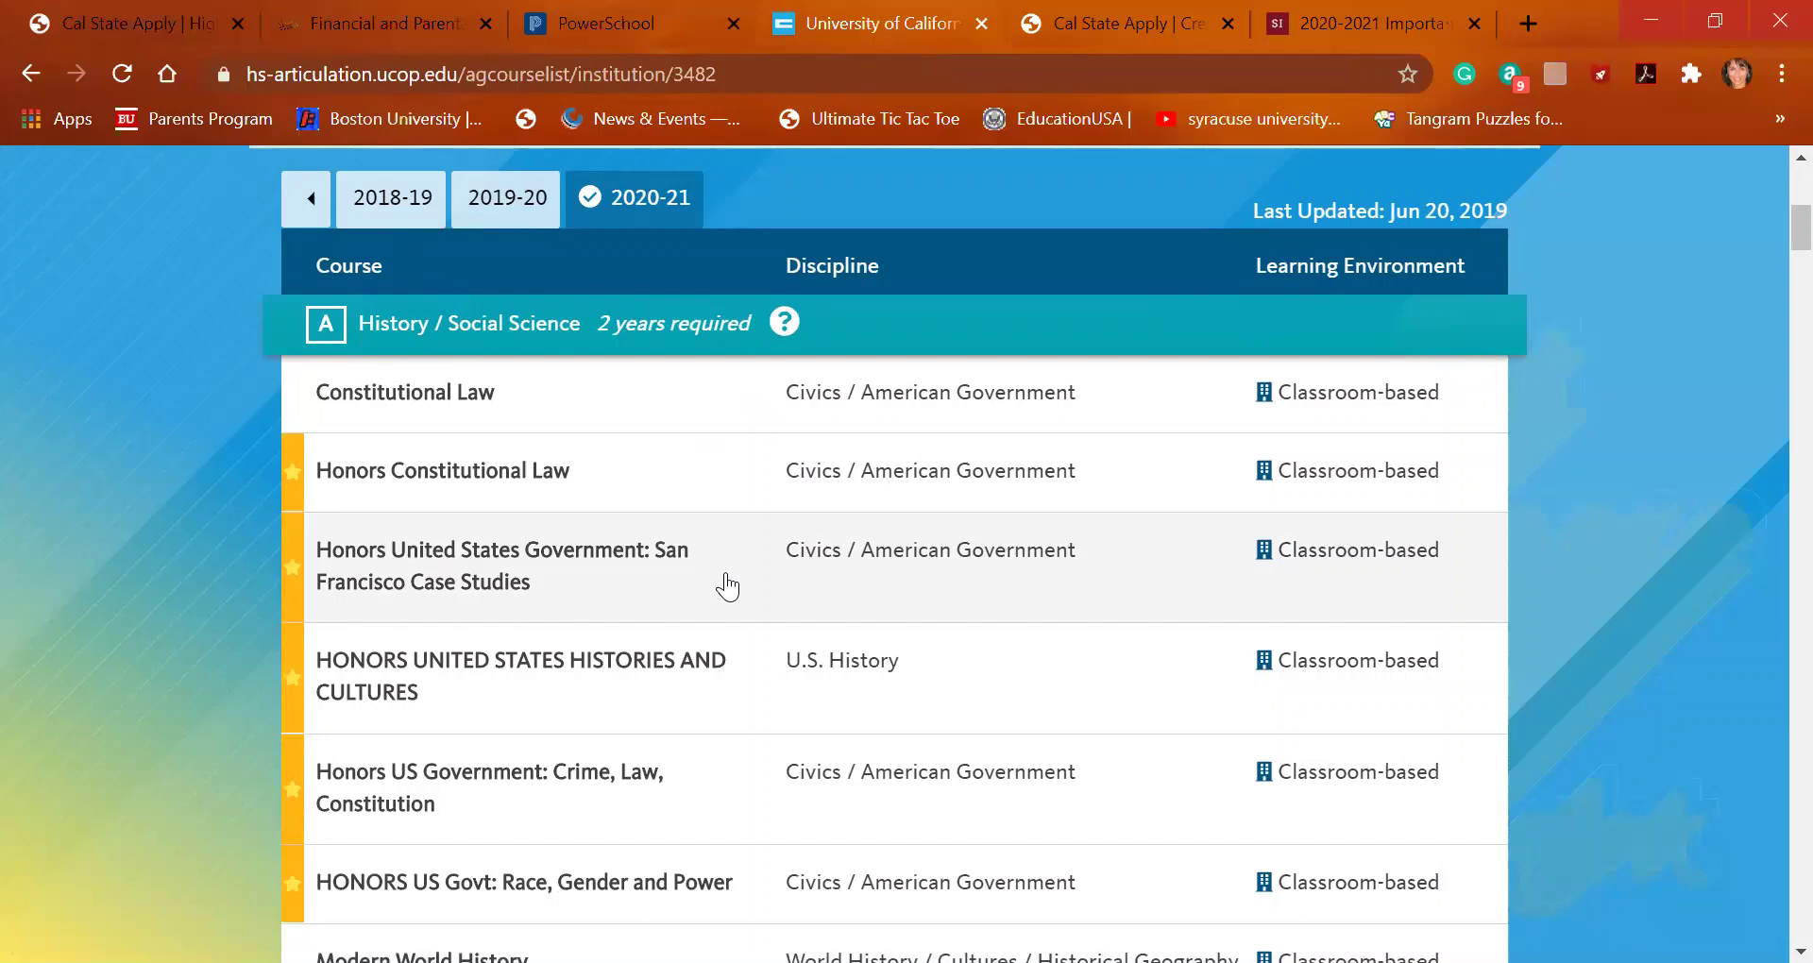
pyautogui.scroll(-3, 727, 587)
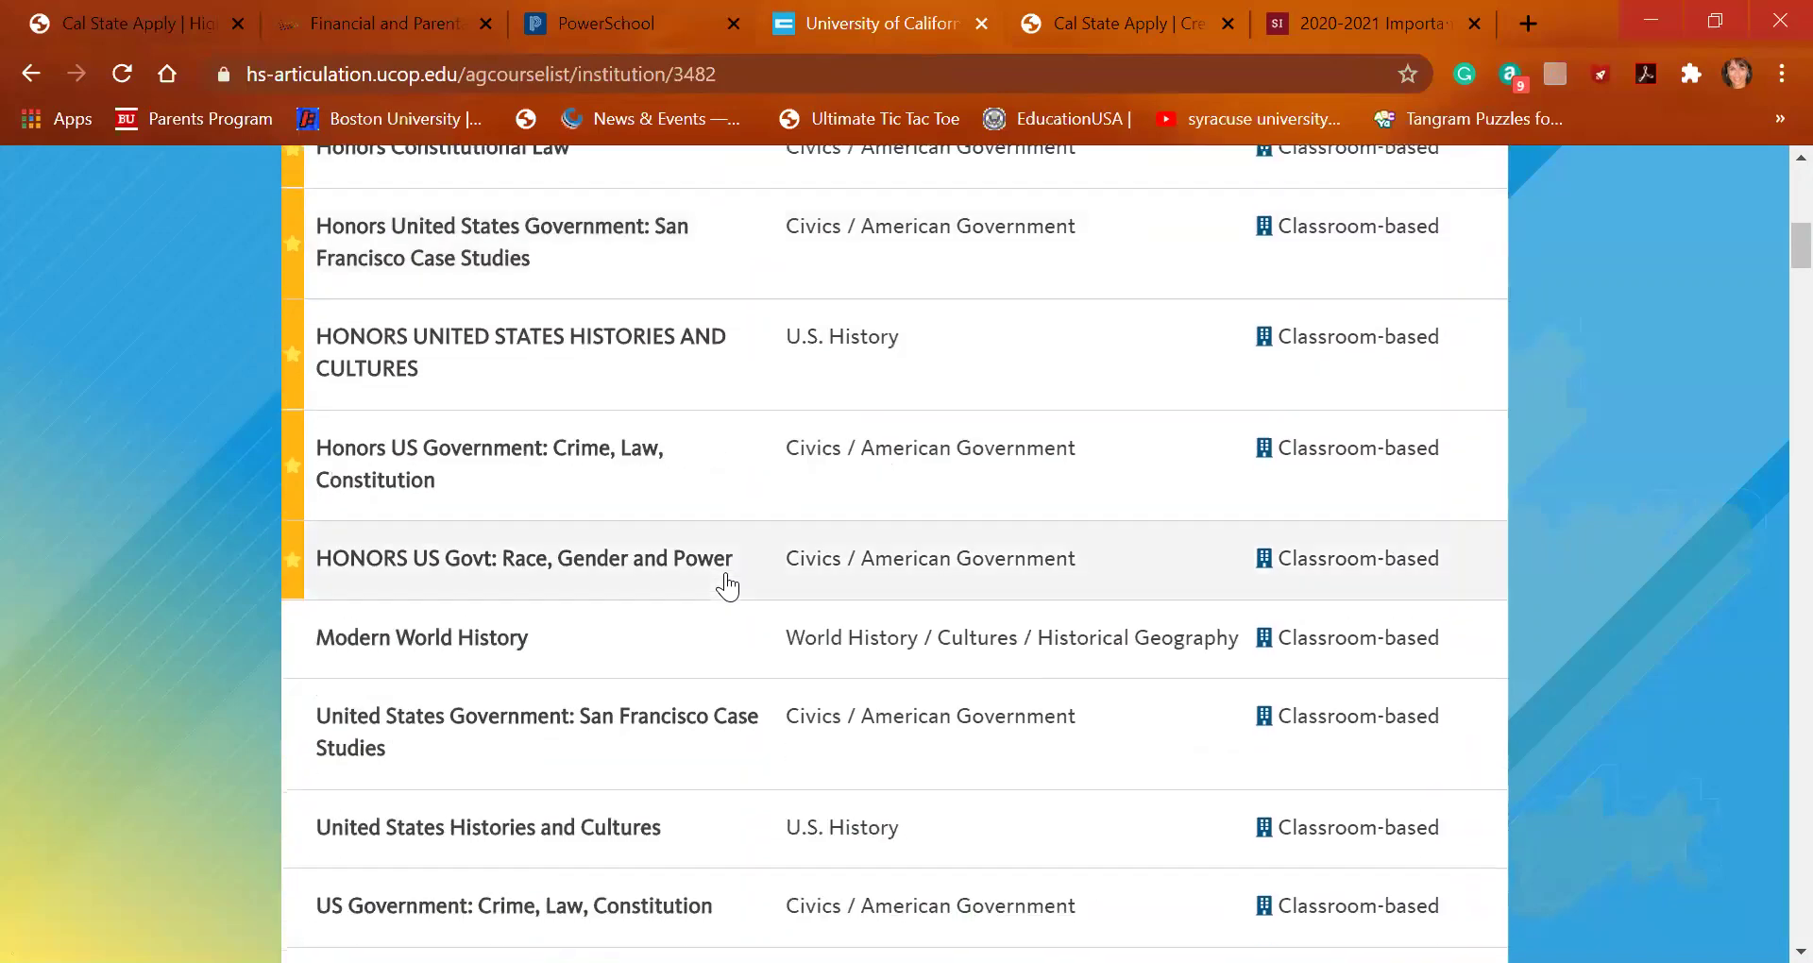
pyautogui.scroll(-3, 728, 587)
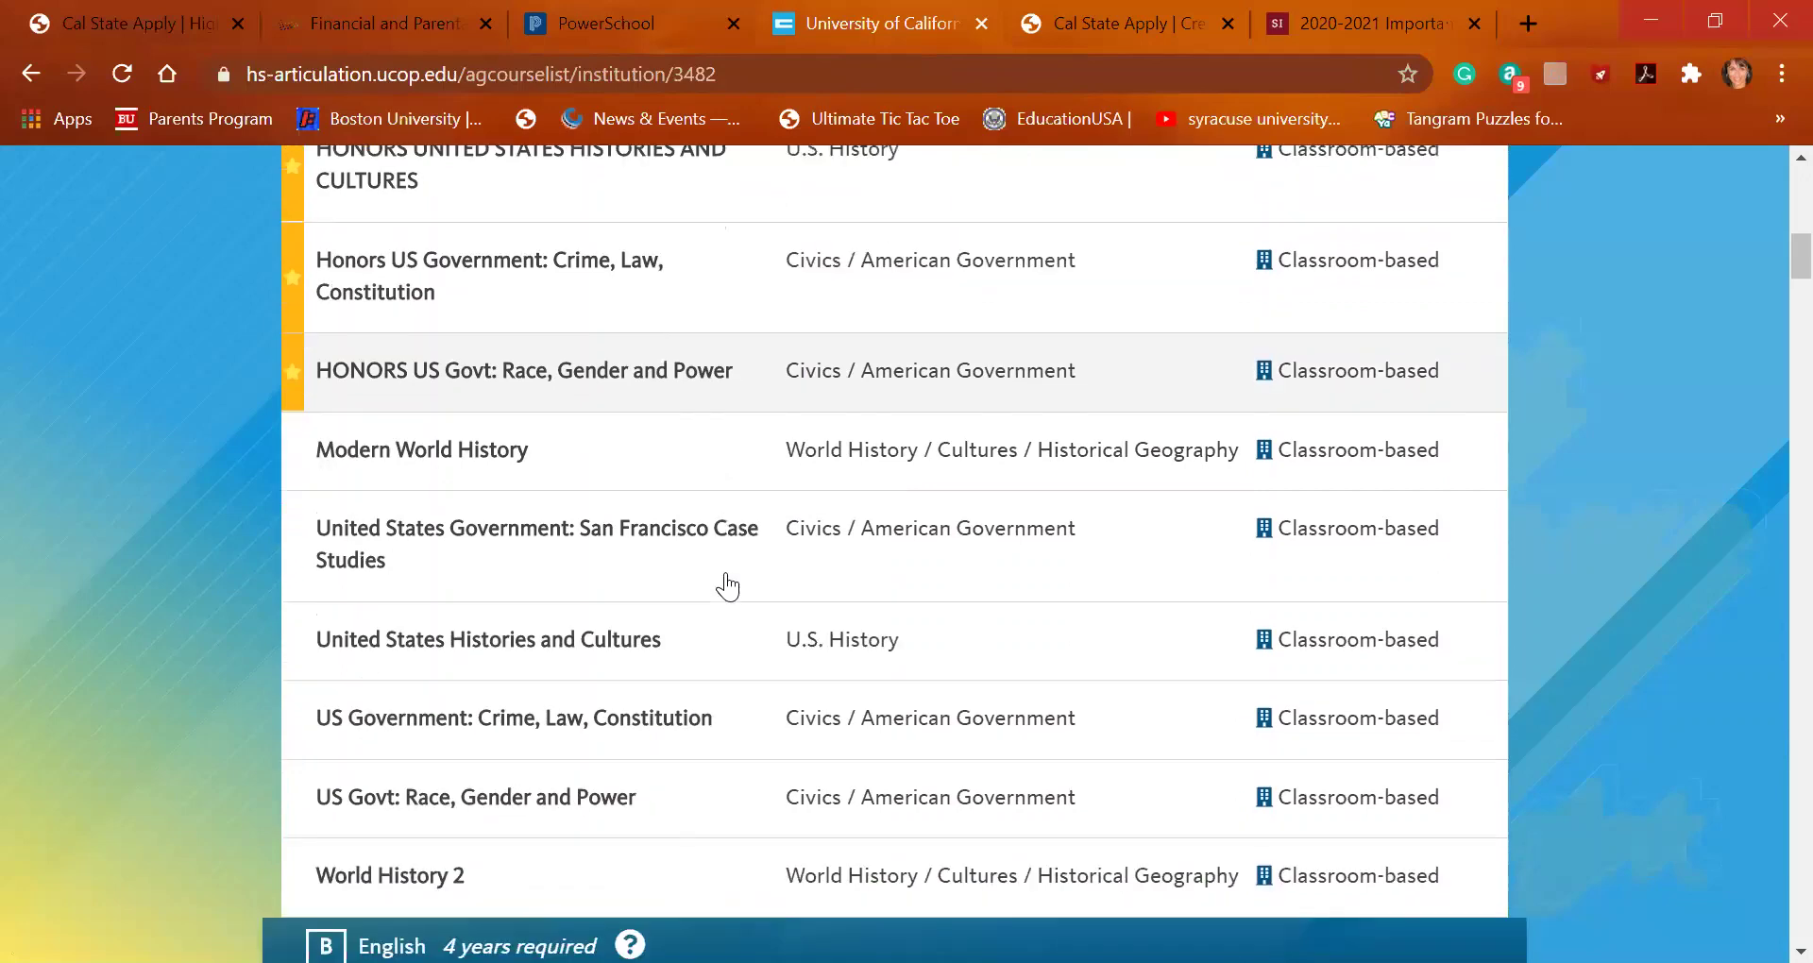
pyautogui.scroll(-1, 725, 587)
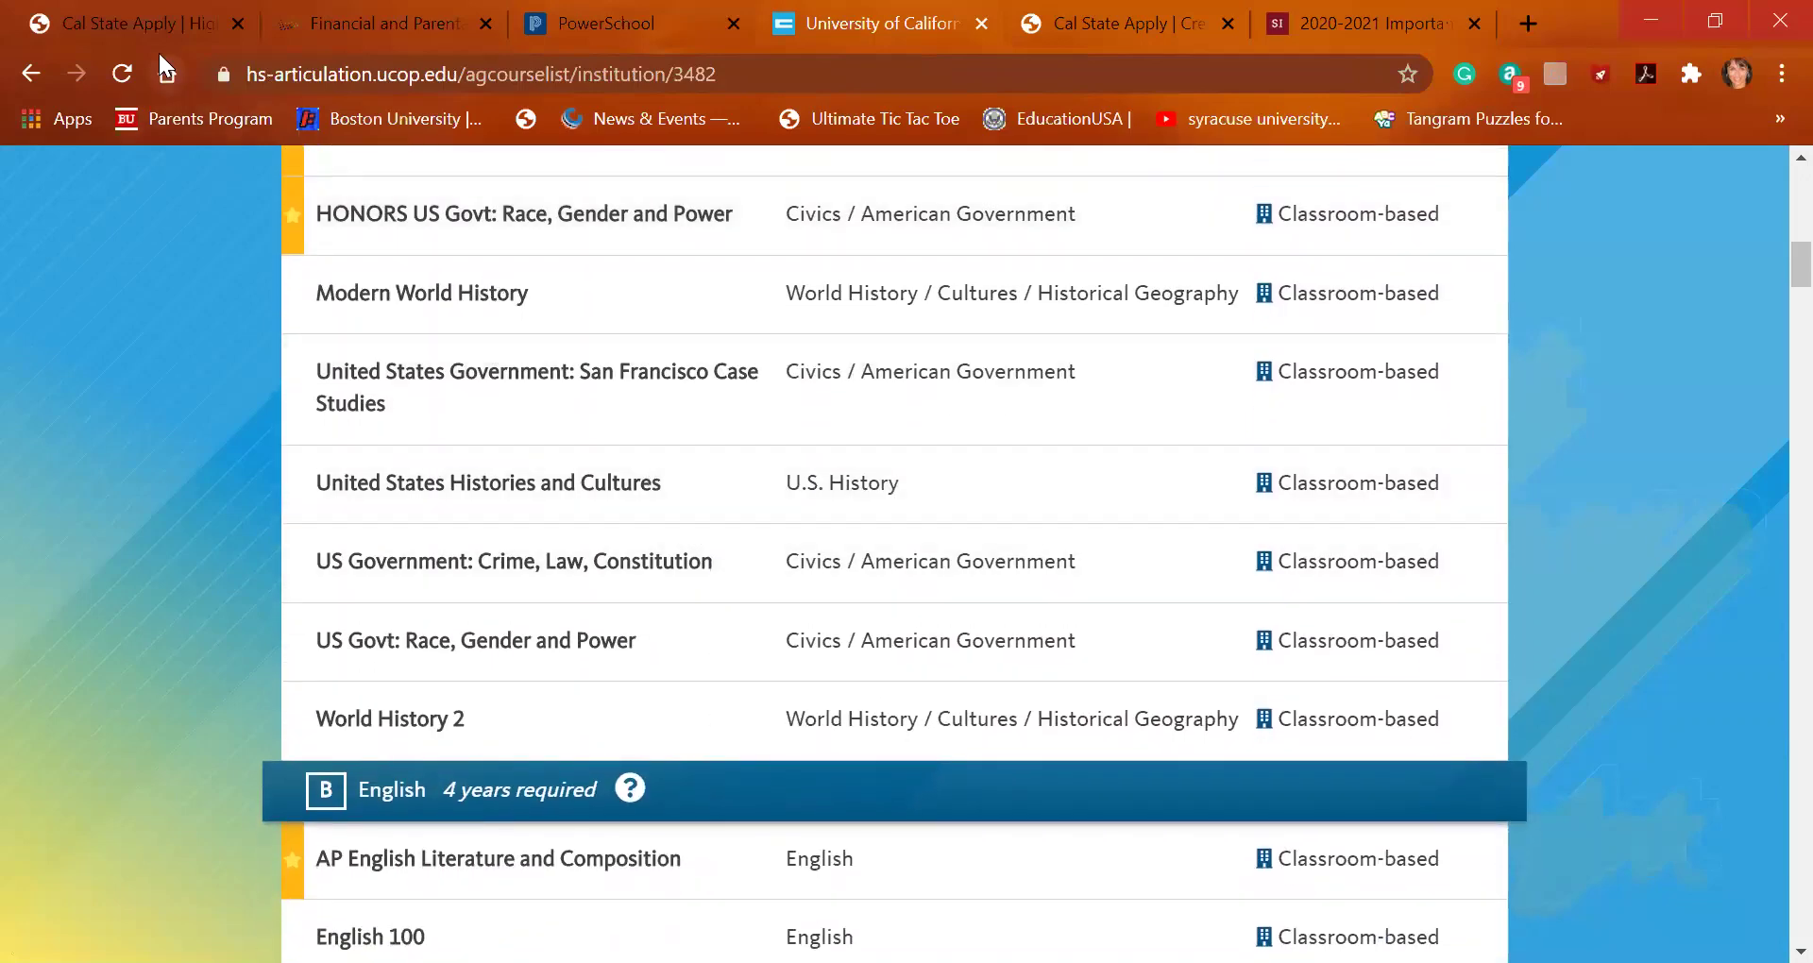
pyautogui.click(139, 24)
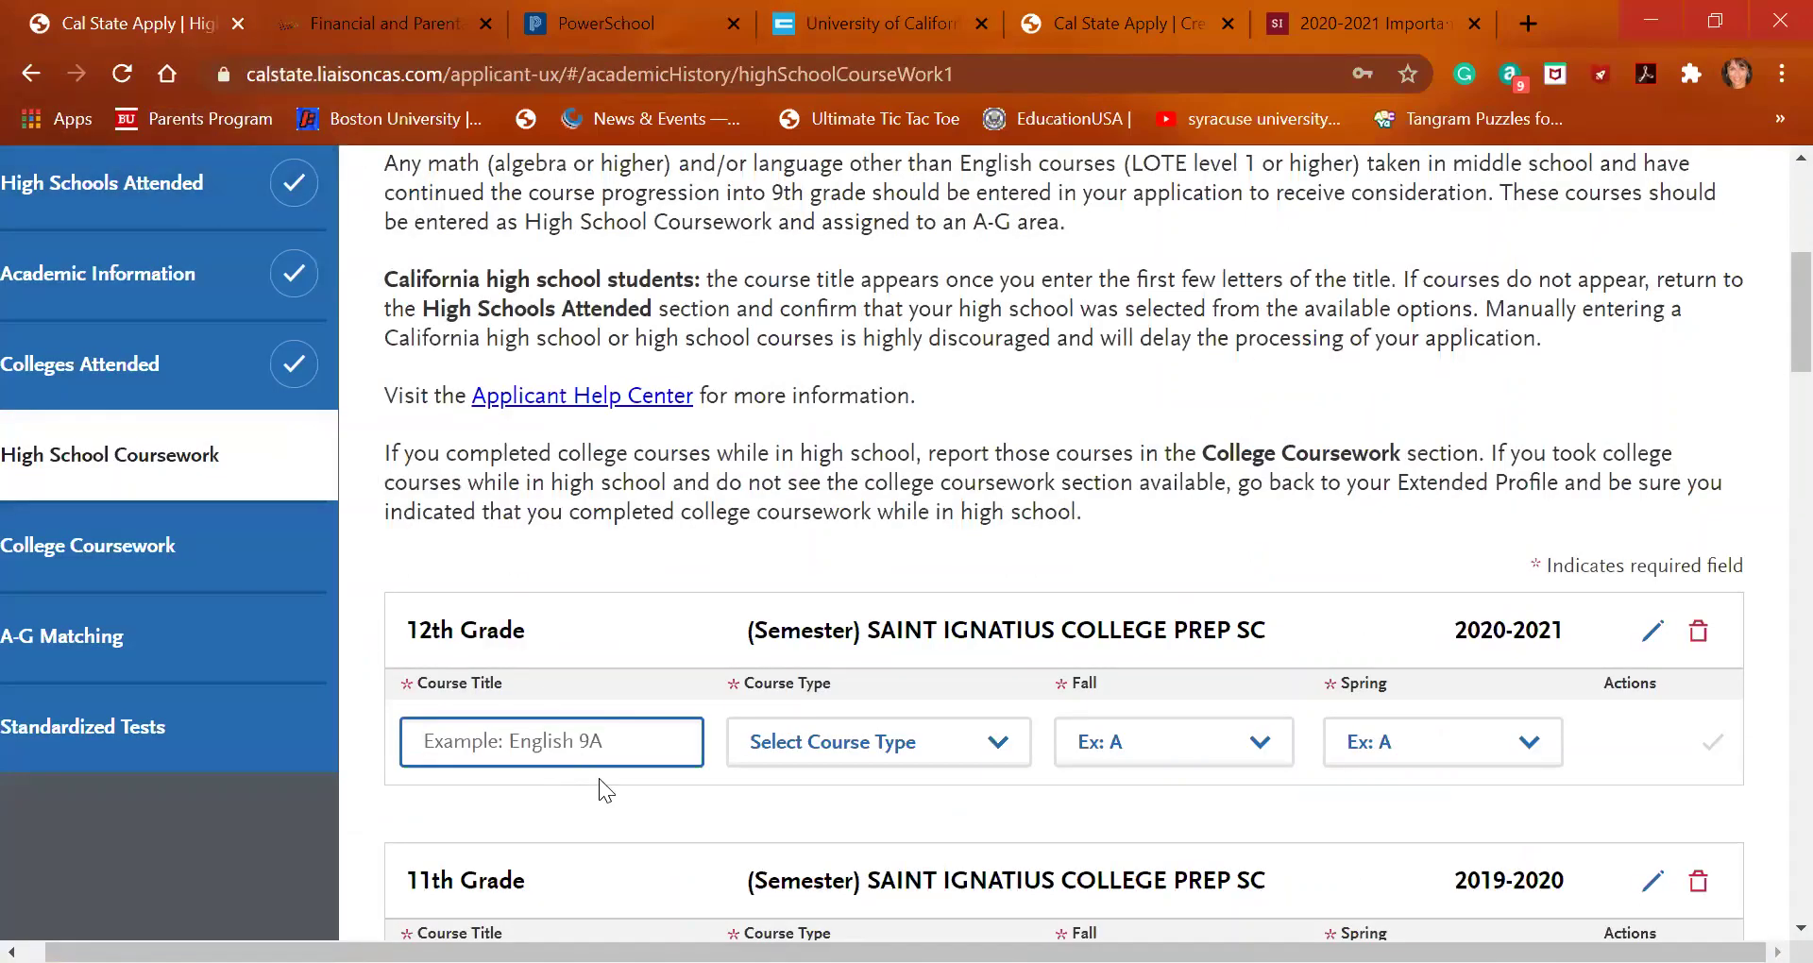
# Search 'case' and add Honors US Government: San Francisco Case Studies with Fall In Progress, Spring No Grade
pyautogui.write('case')
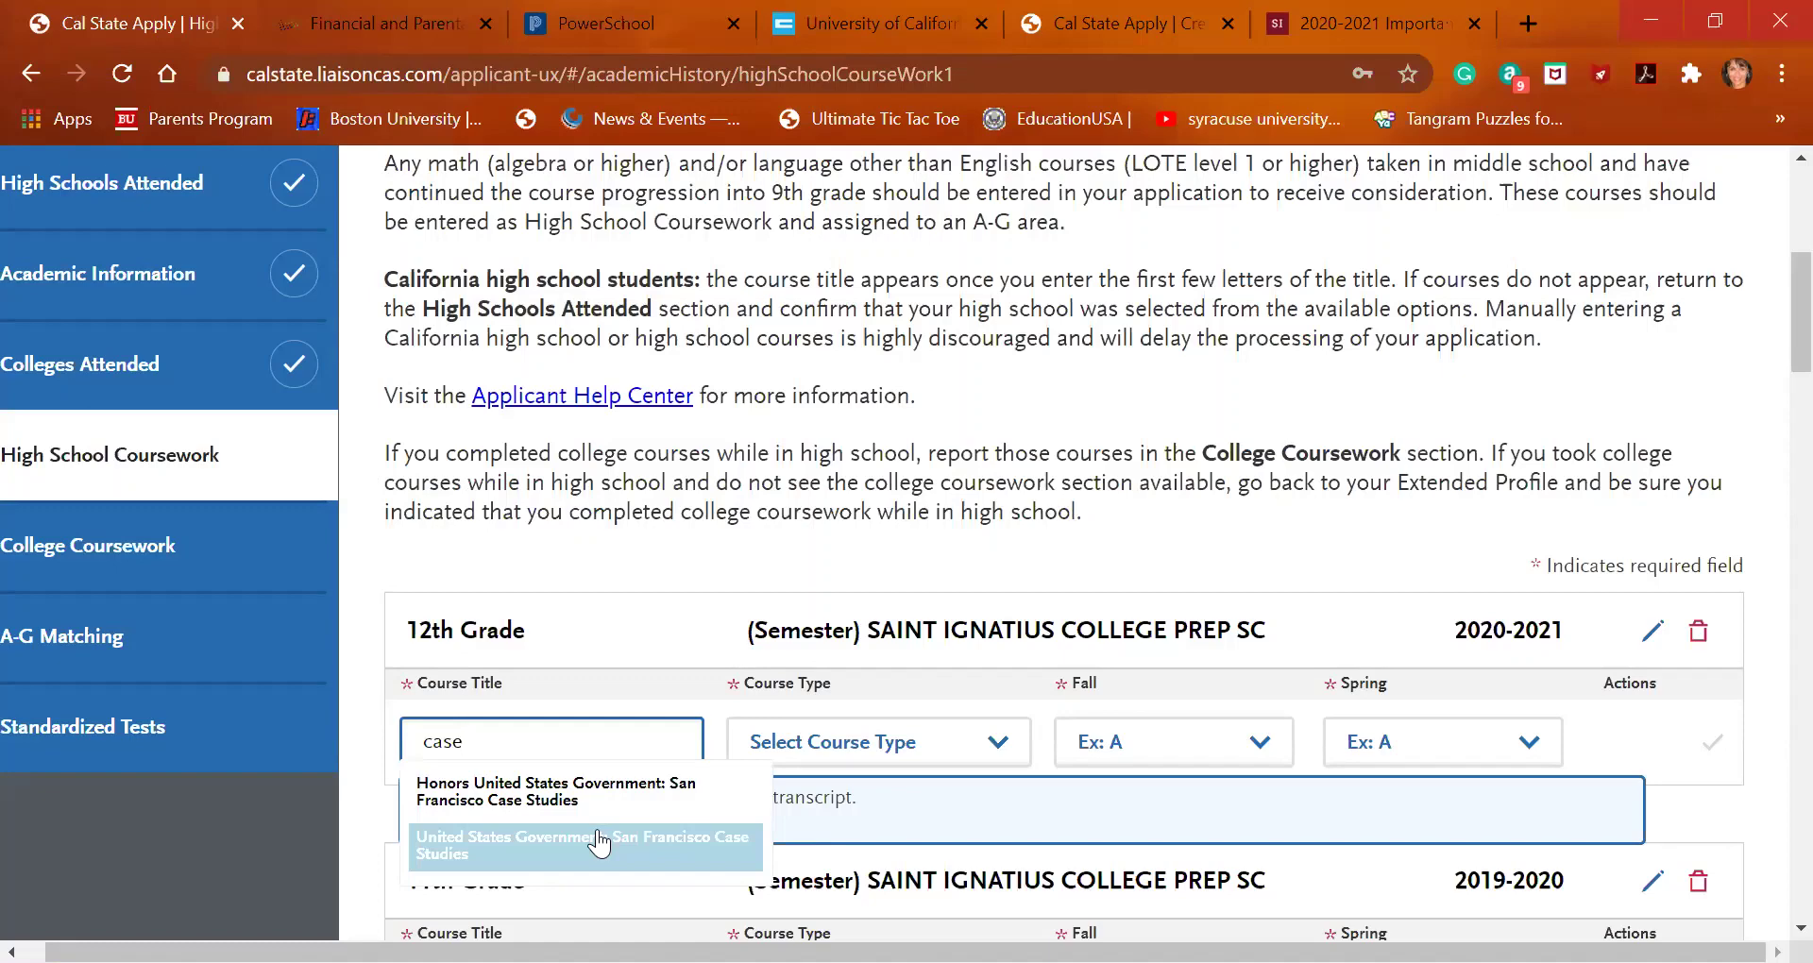
pyautogui.click(601, 805)
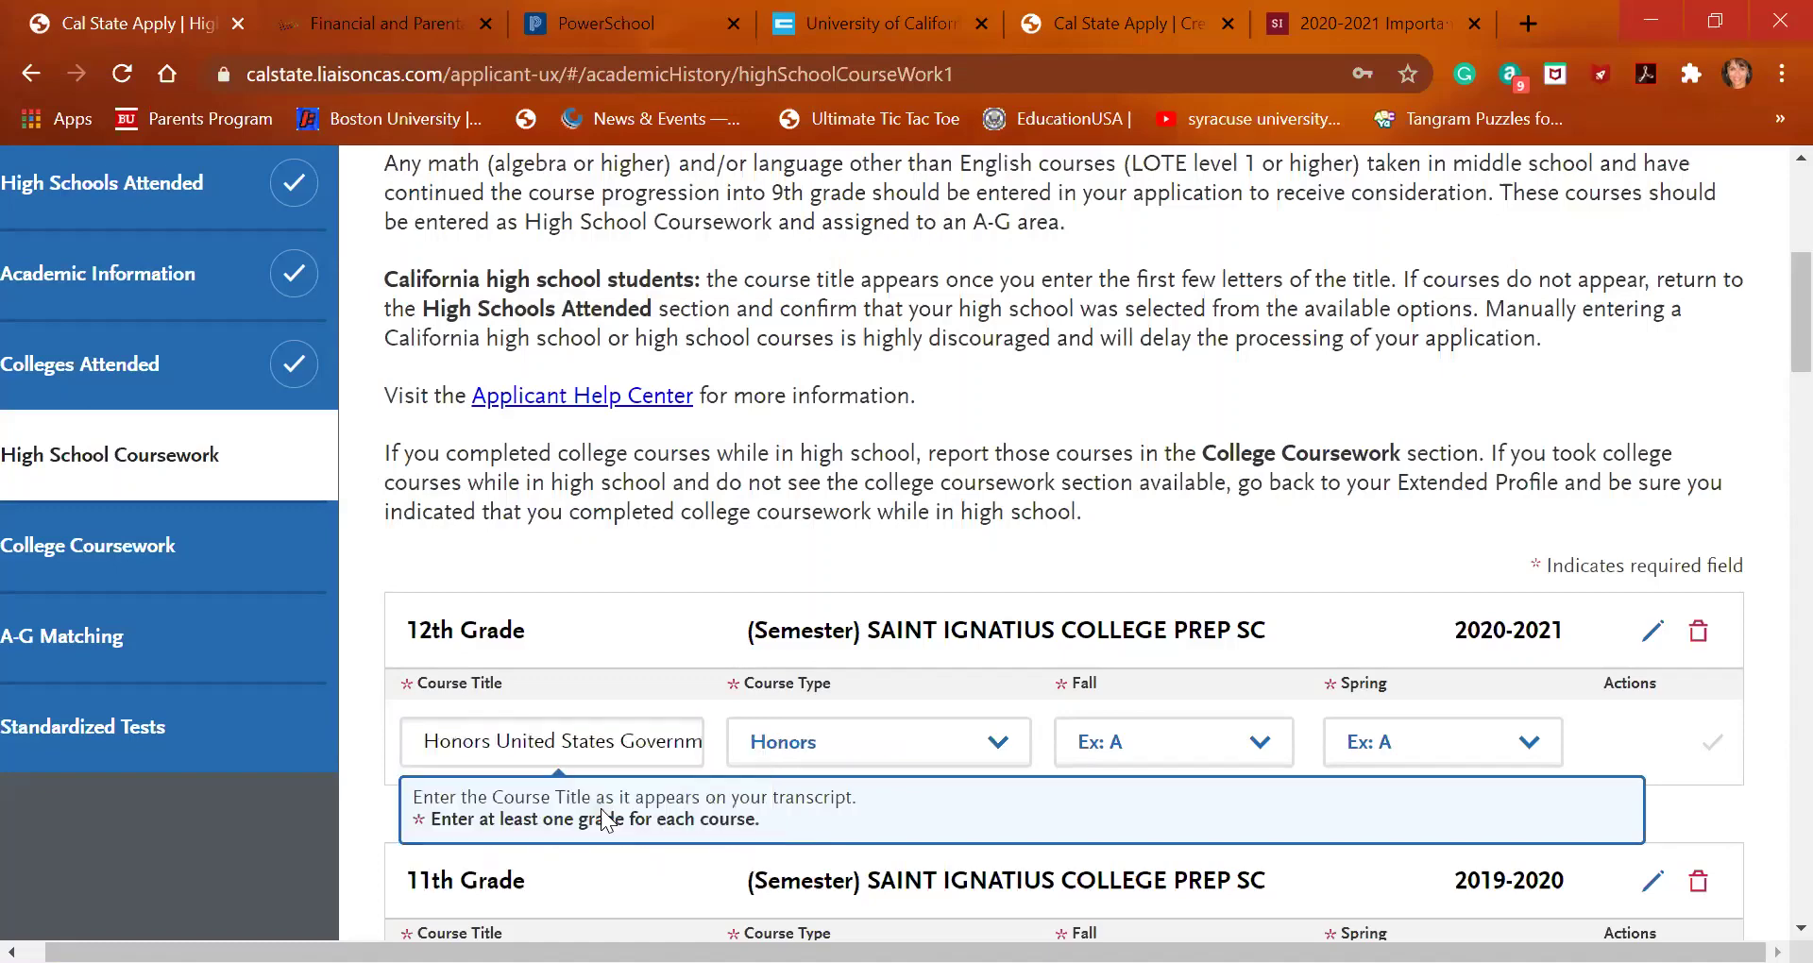
pyautogui.click(1211, 741)
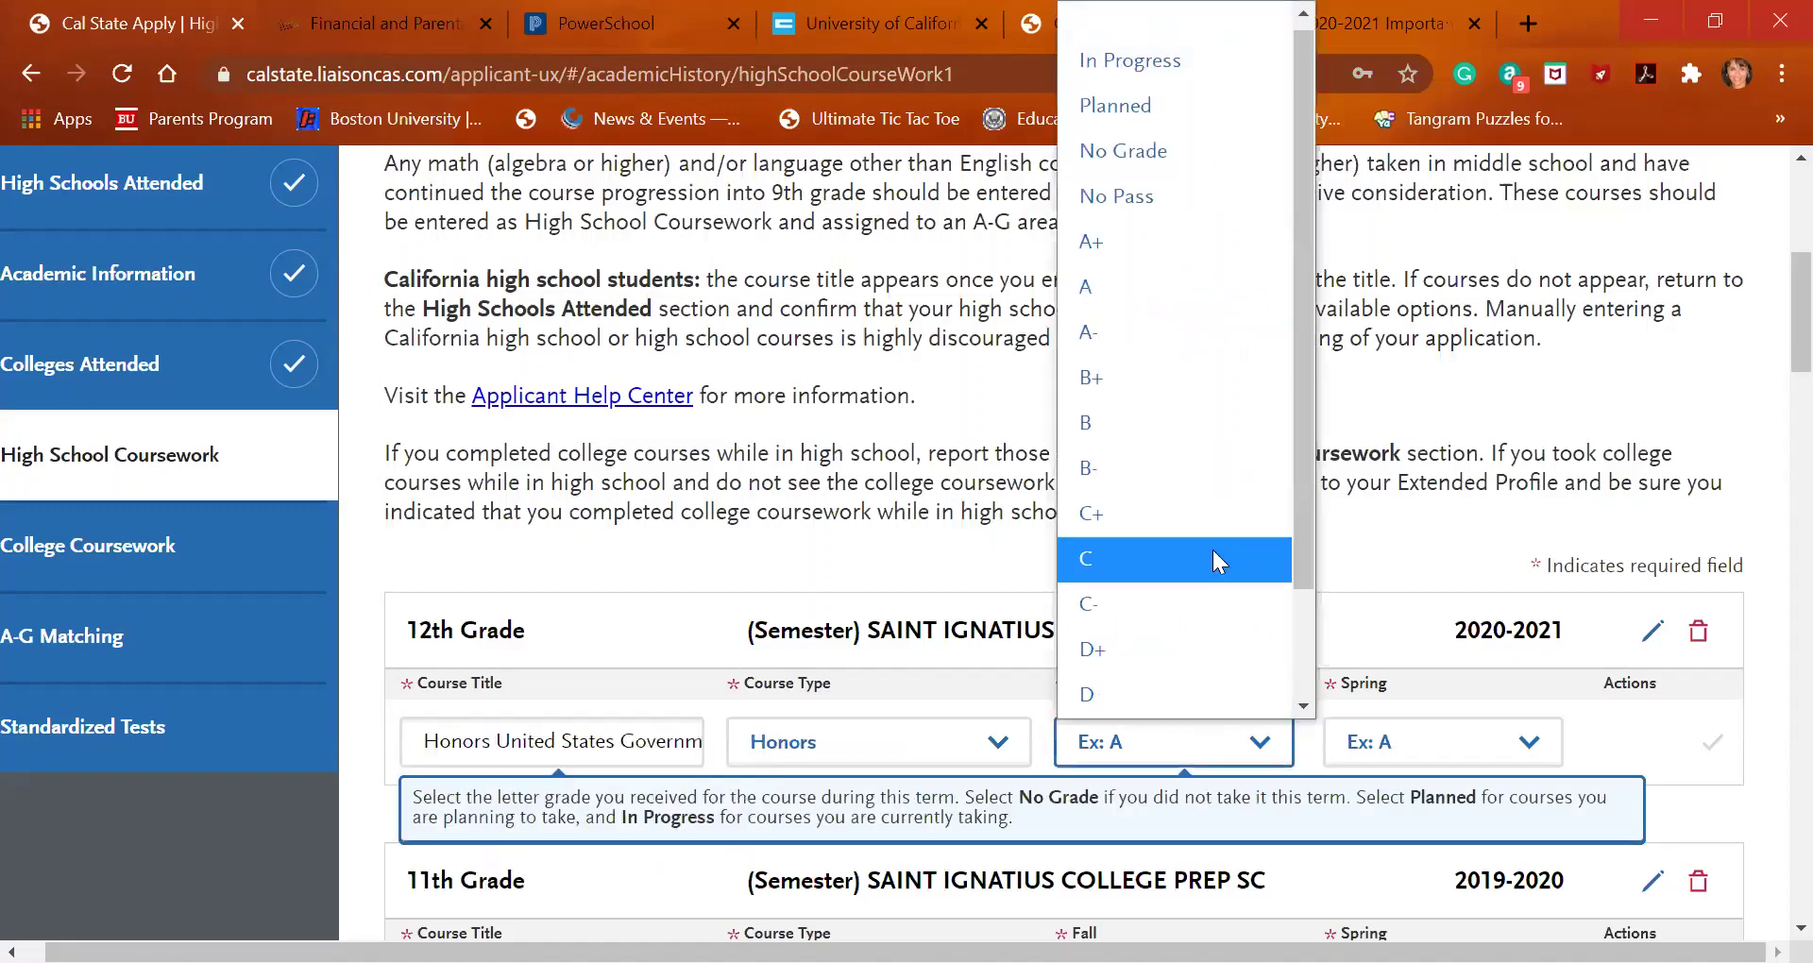
pyautogui.click(1215, 459)
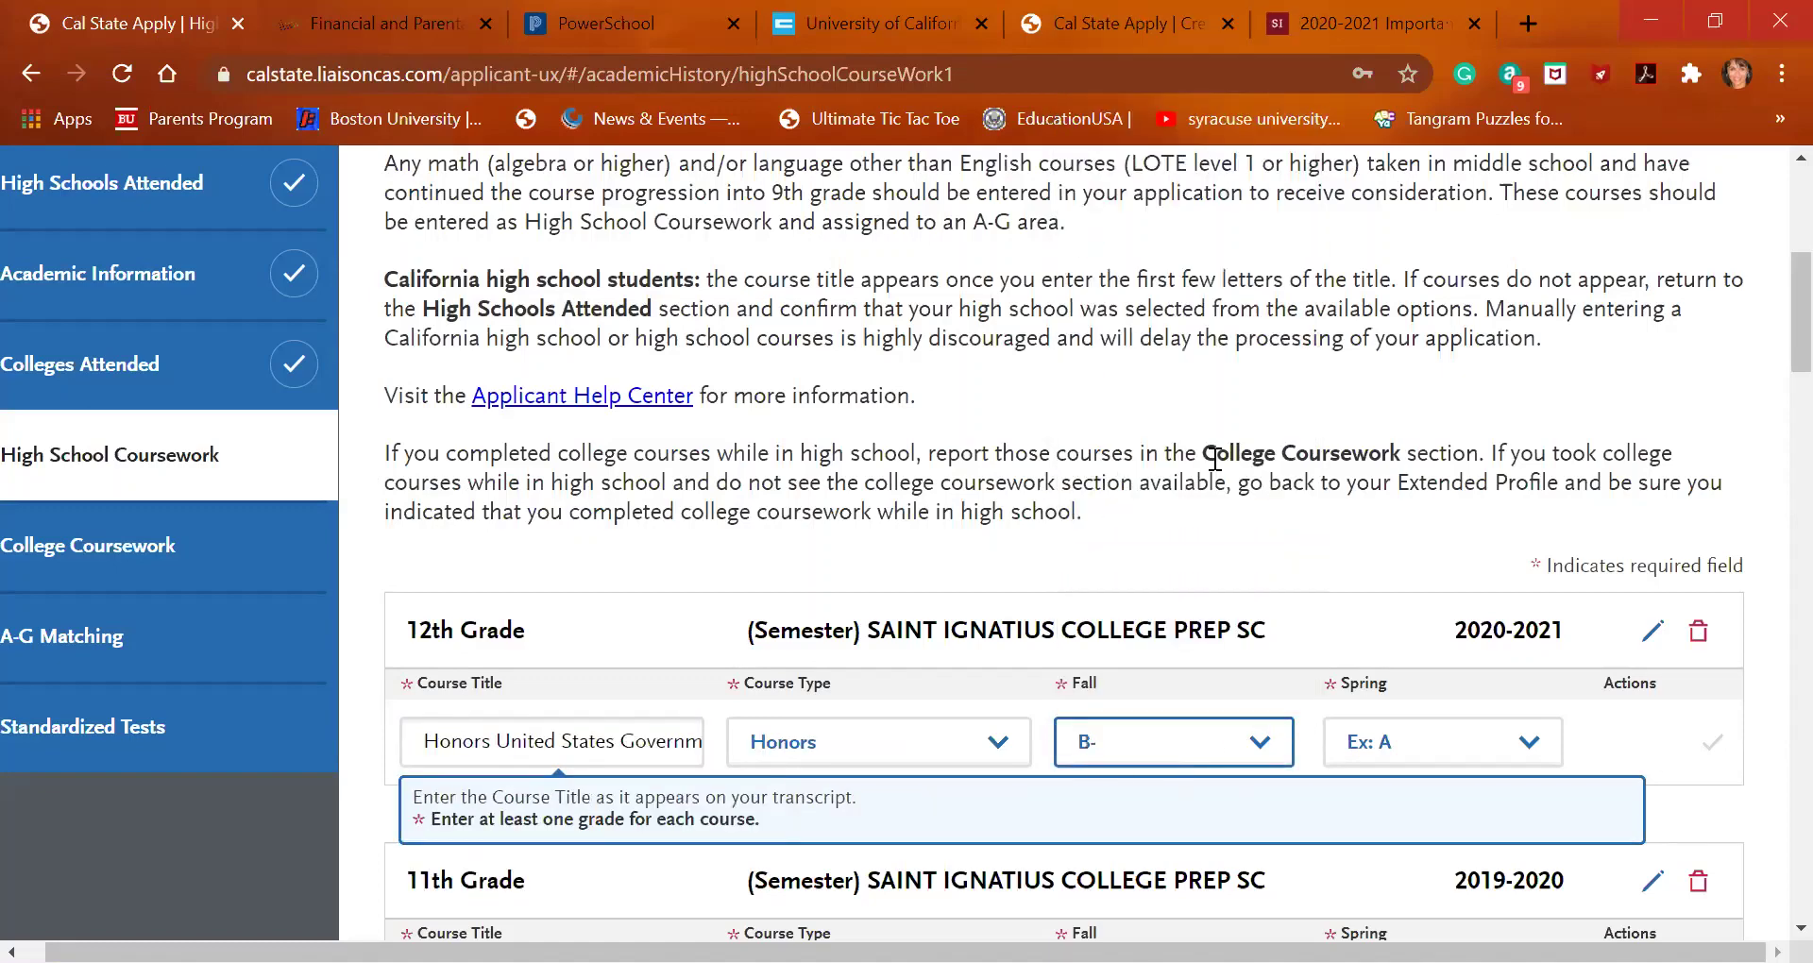
pyautogui.click(1209, 751)
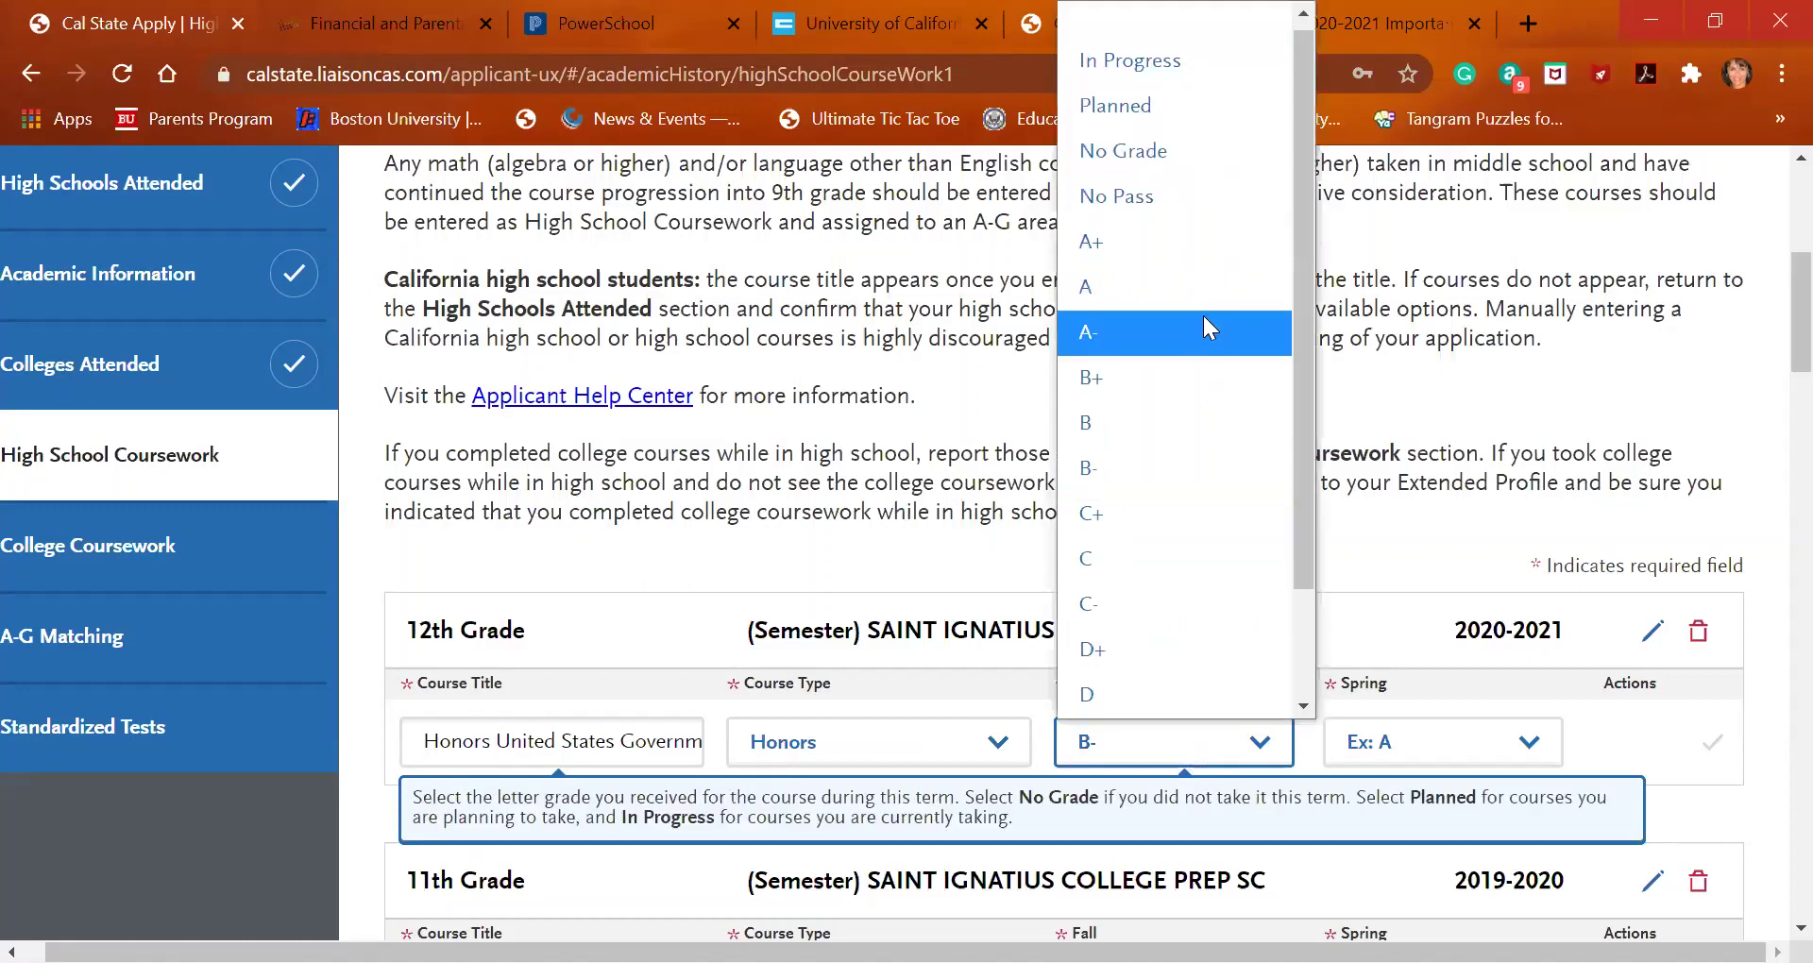
pyautogui.click(1218, 76)
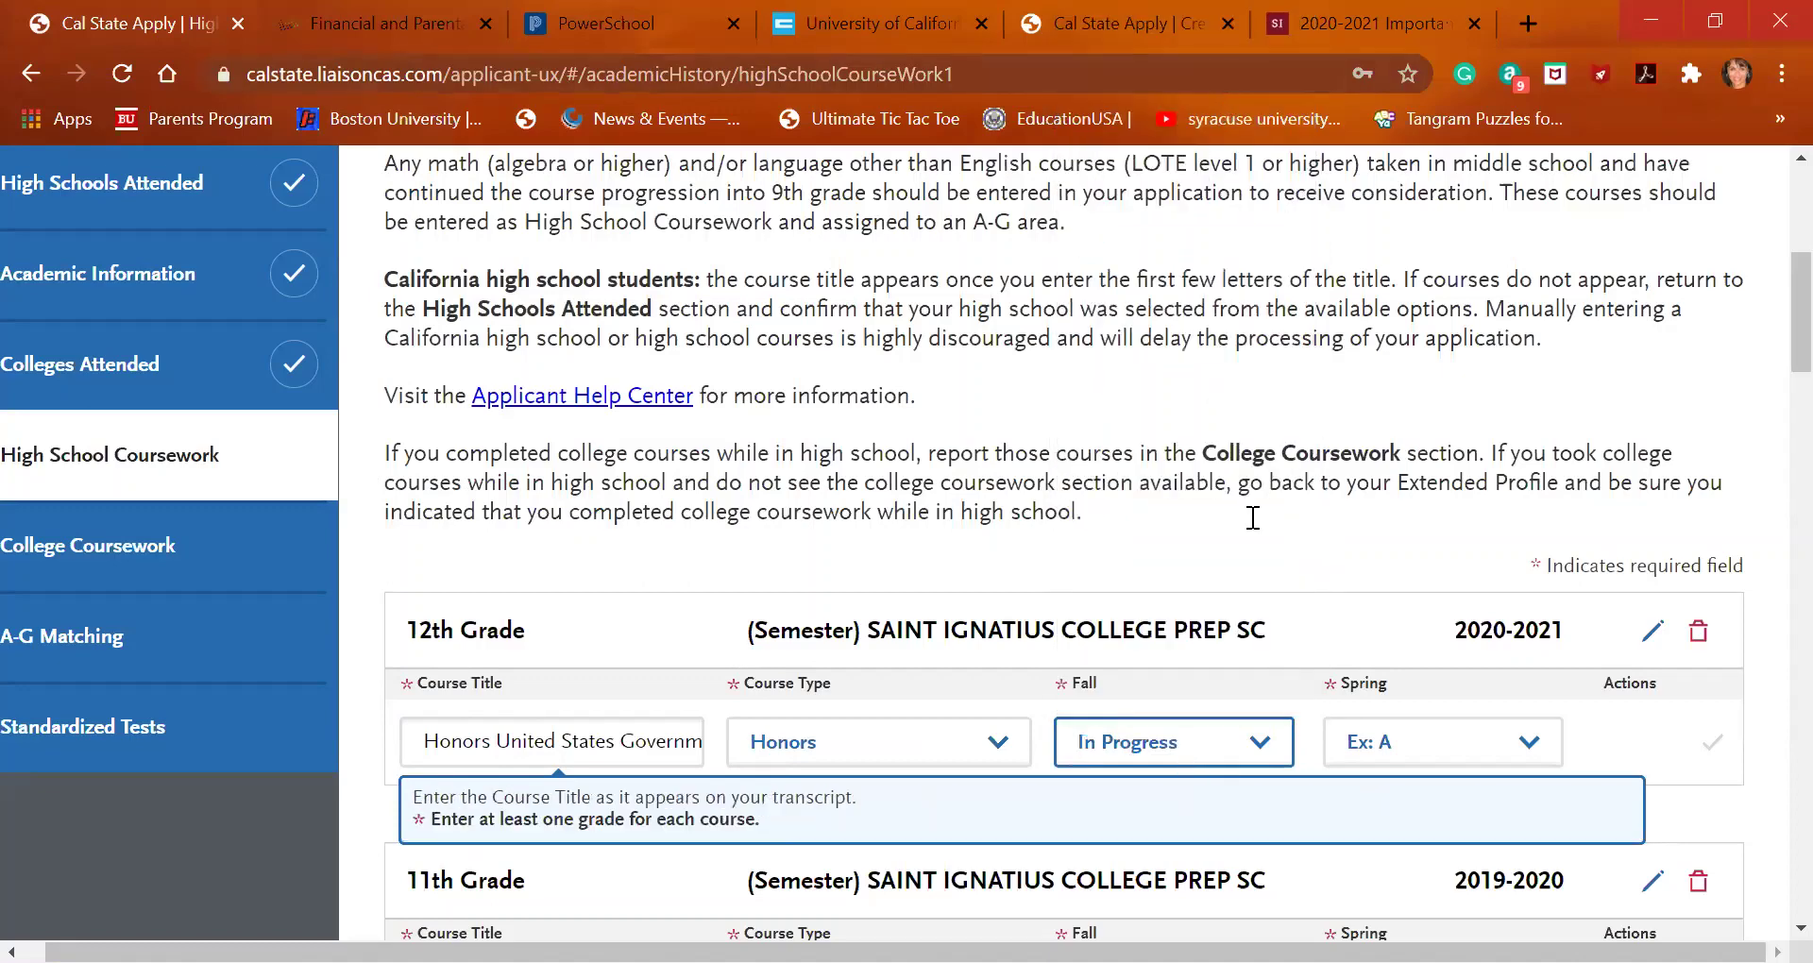
pyautogui.click(1443, 741)
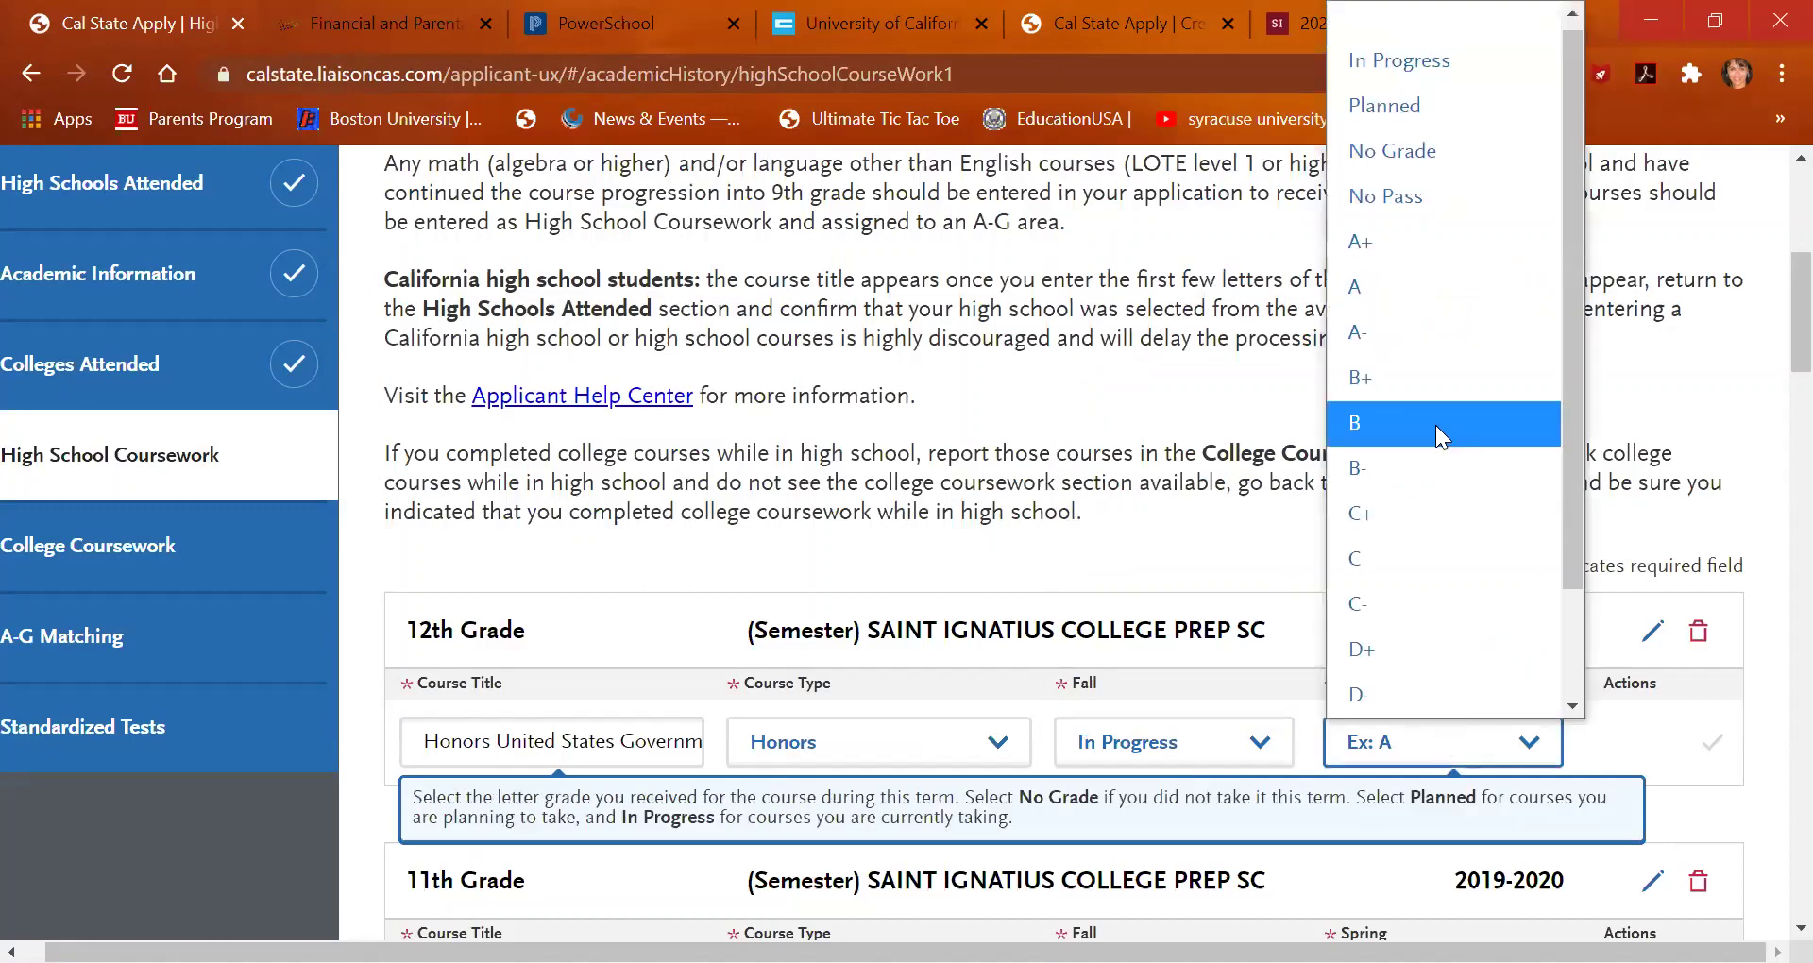
pyautogui.press('Up')
pyautogui.press('Up')
pyautogui.press('Up')
pyautogui.press('Up')
pyautogui.press('Up')
pyautogui.press('Up')
pyautogui.press('Return')
pyautogui.scroll(-2, 1445, 444)
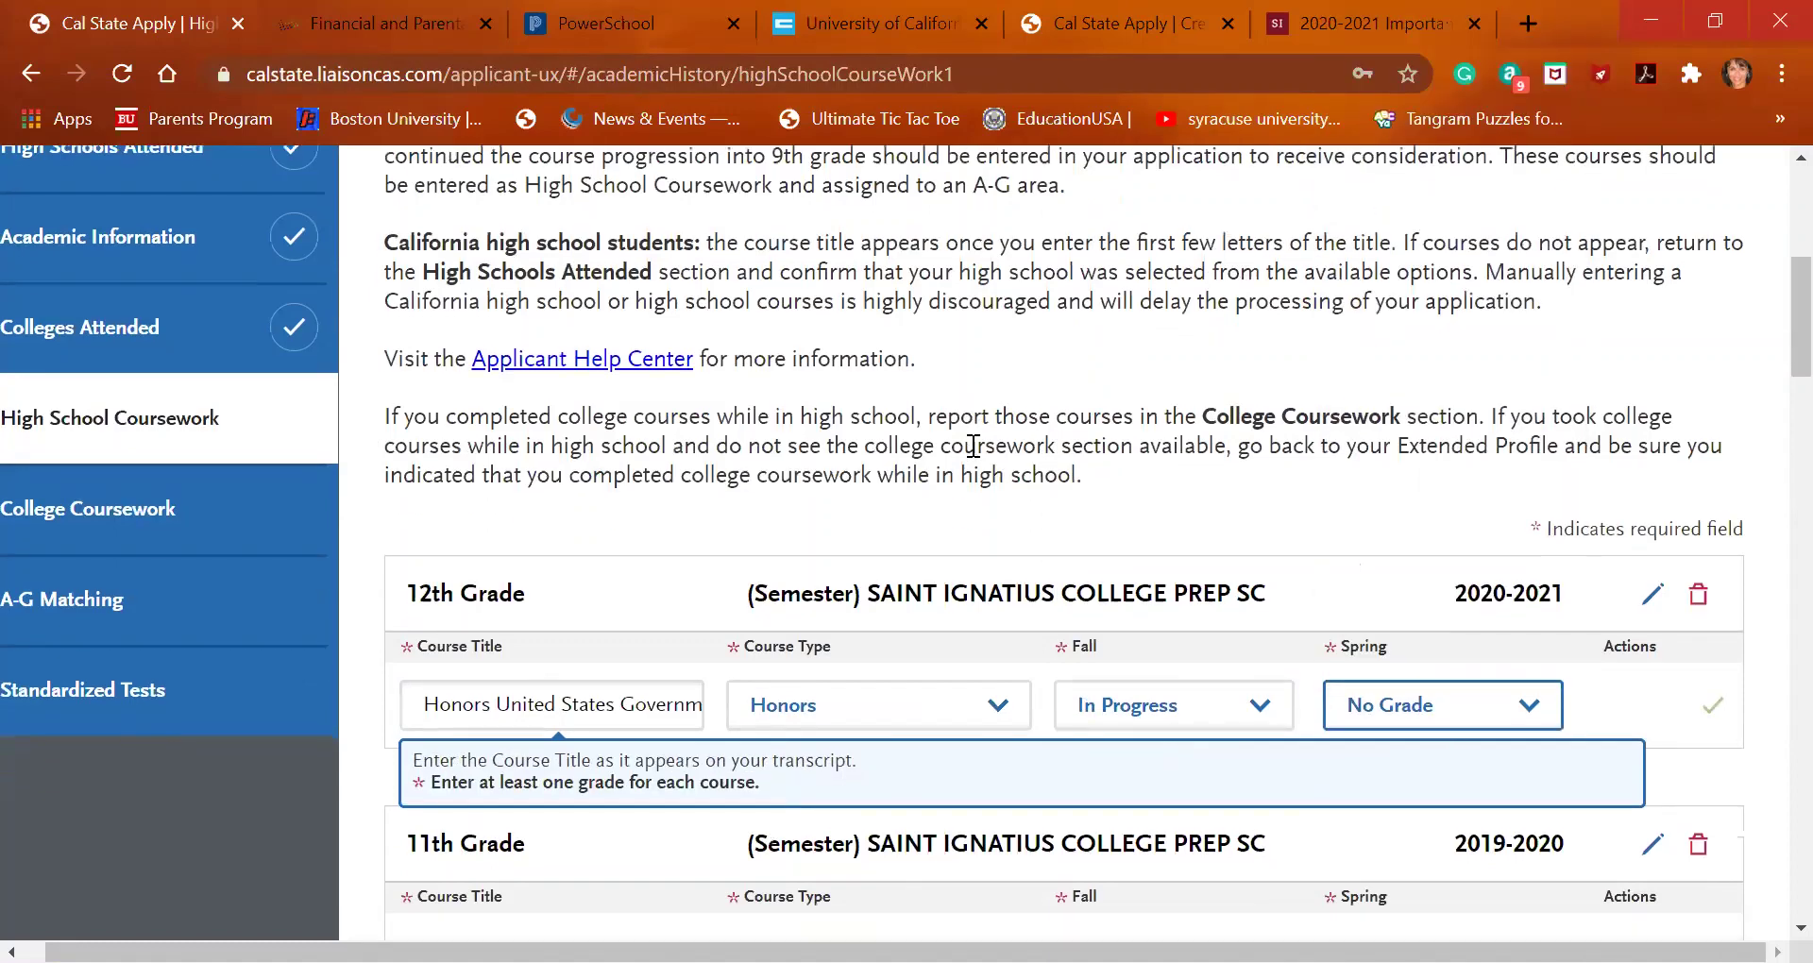
pyautogui.click(1698, 514)
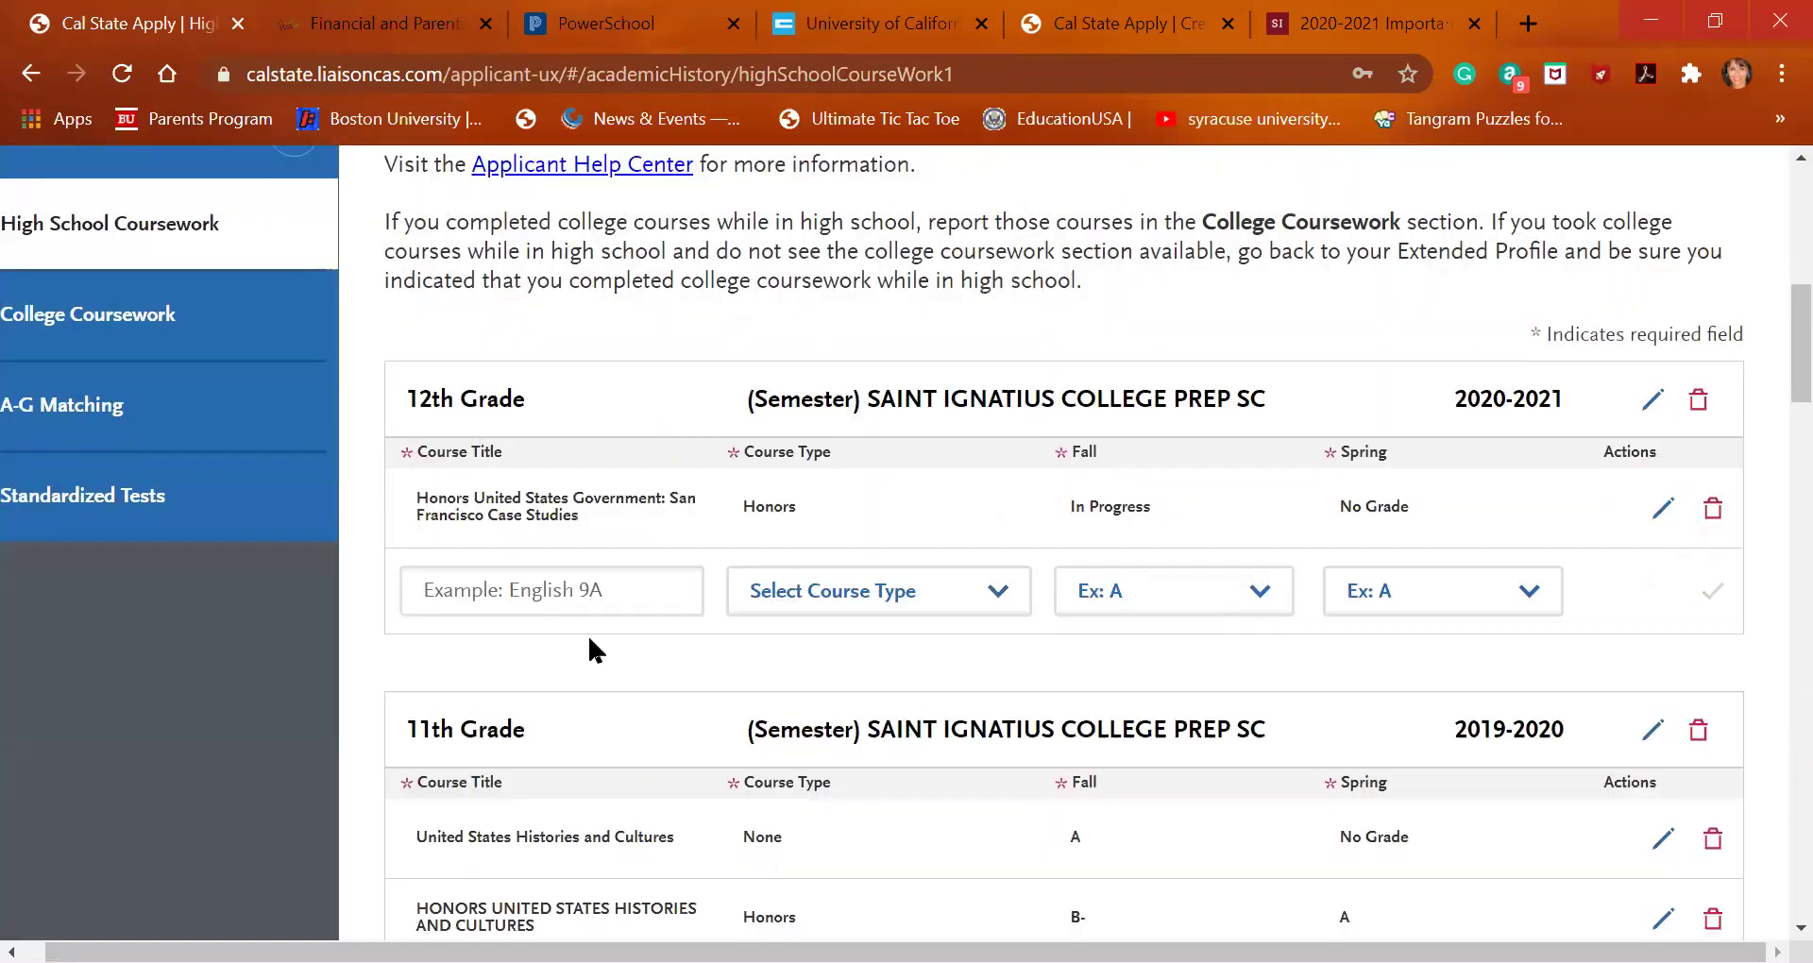
pyautogui.click(533, 593)
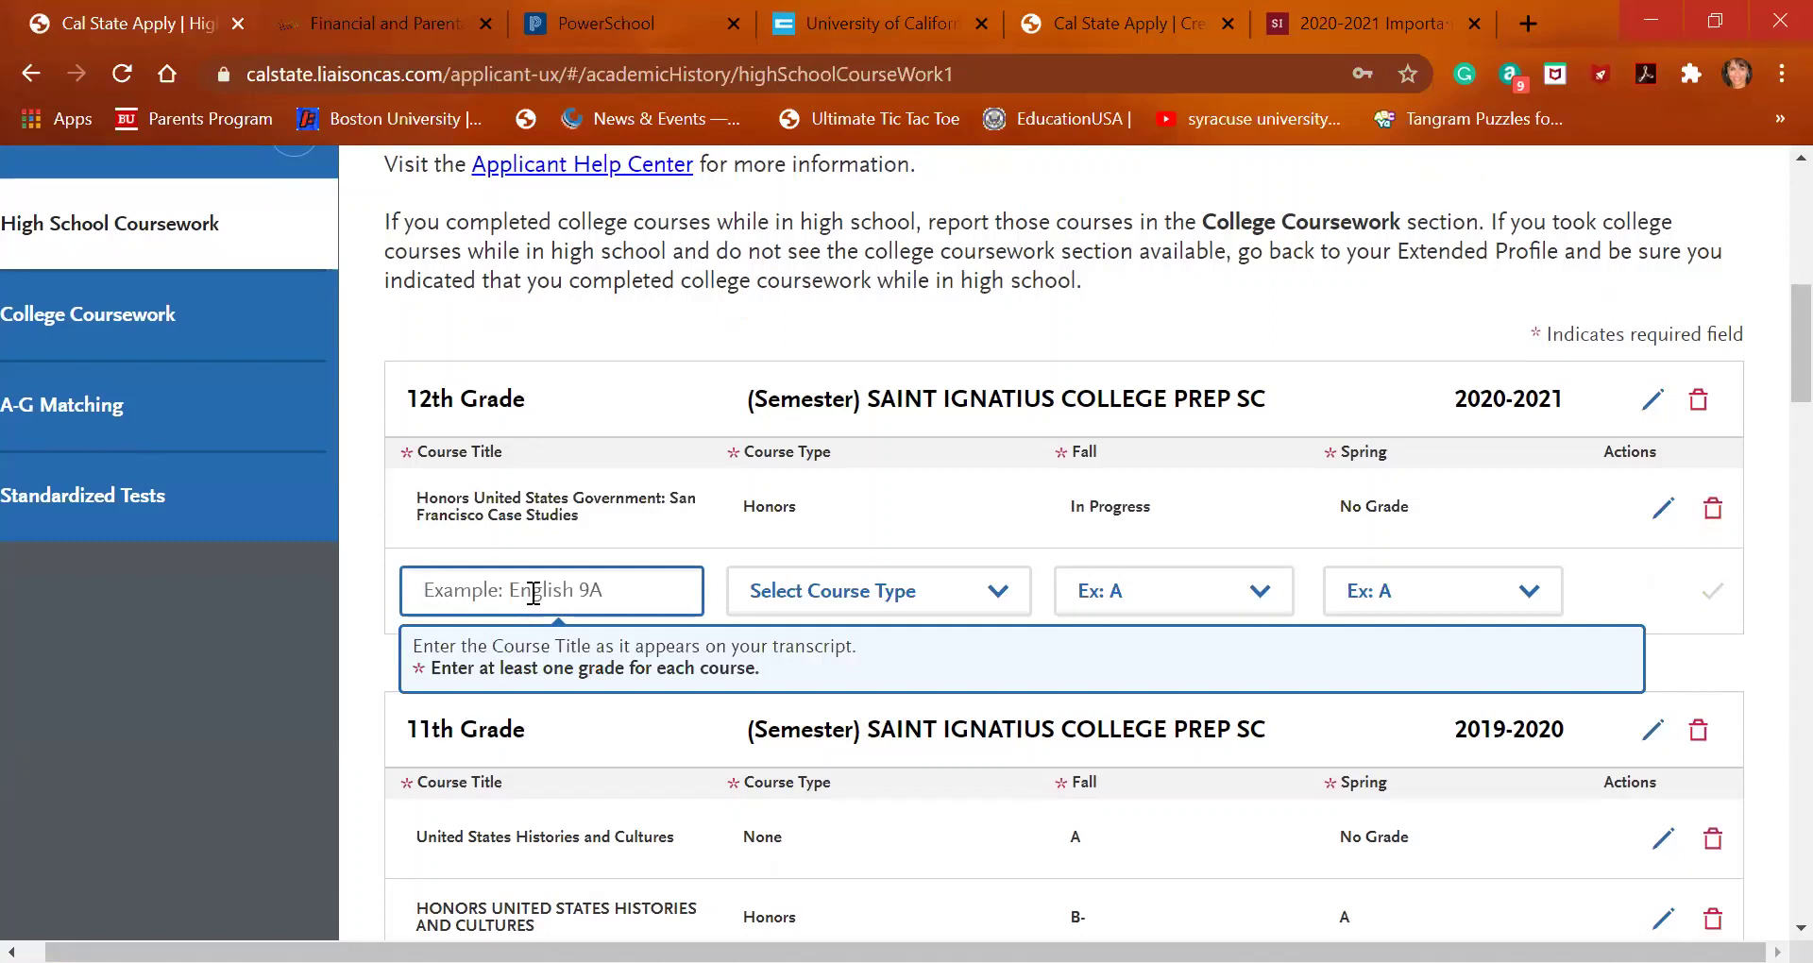
# Add US Govt: Race, Gender and Power with Fall No Grade and Spring Planned, then search 'uni'
pyautogui.write('rac')
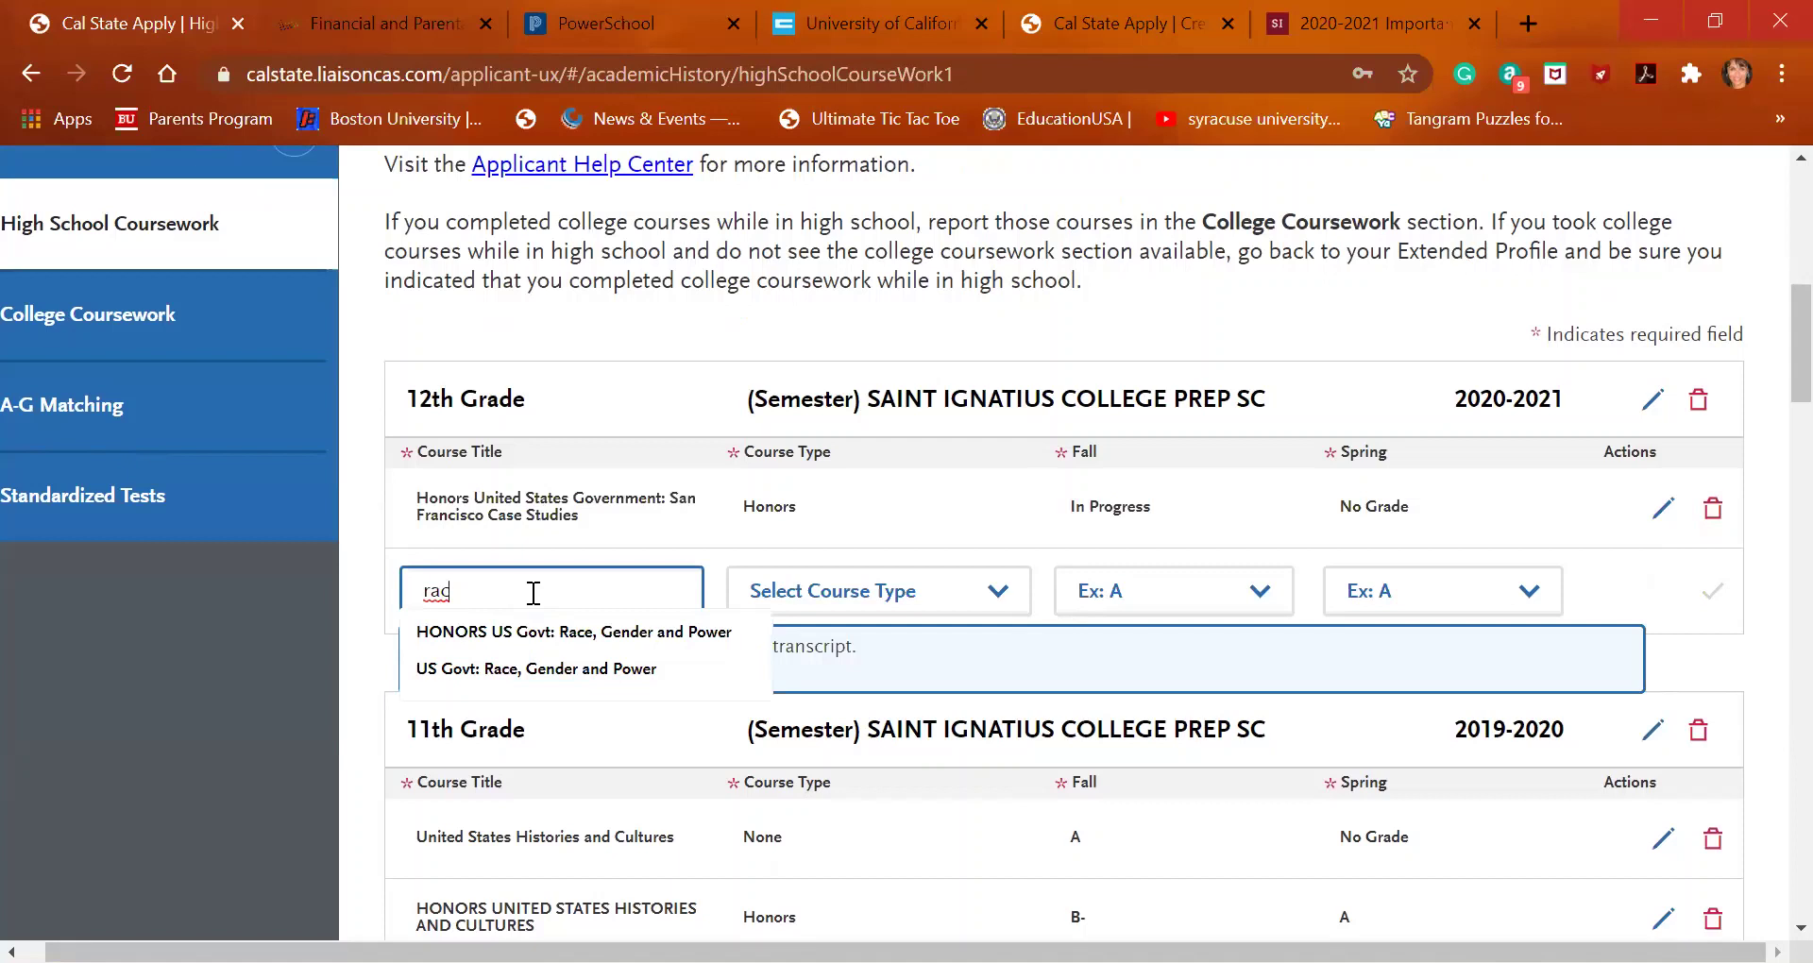
pyautogui.click(548, 671)
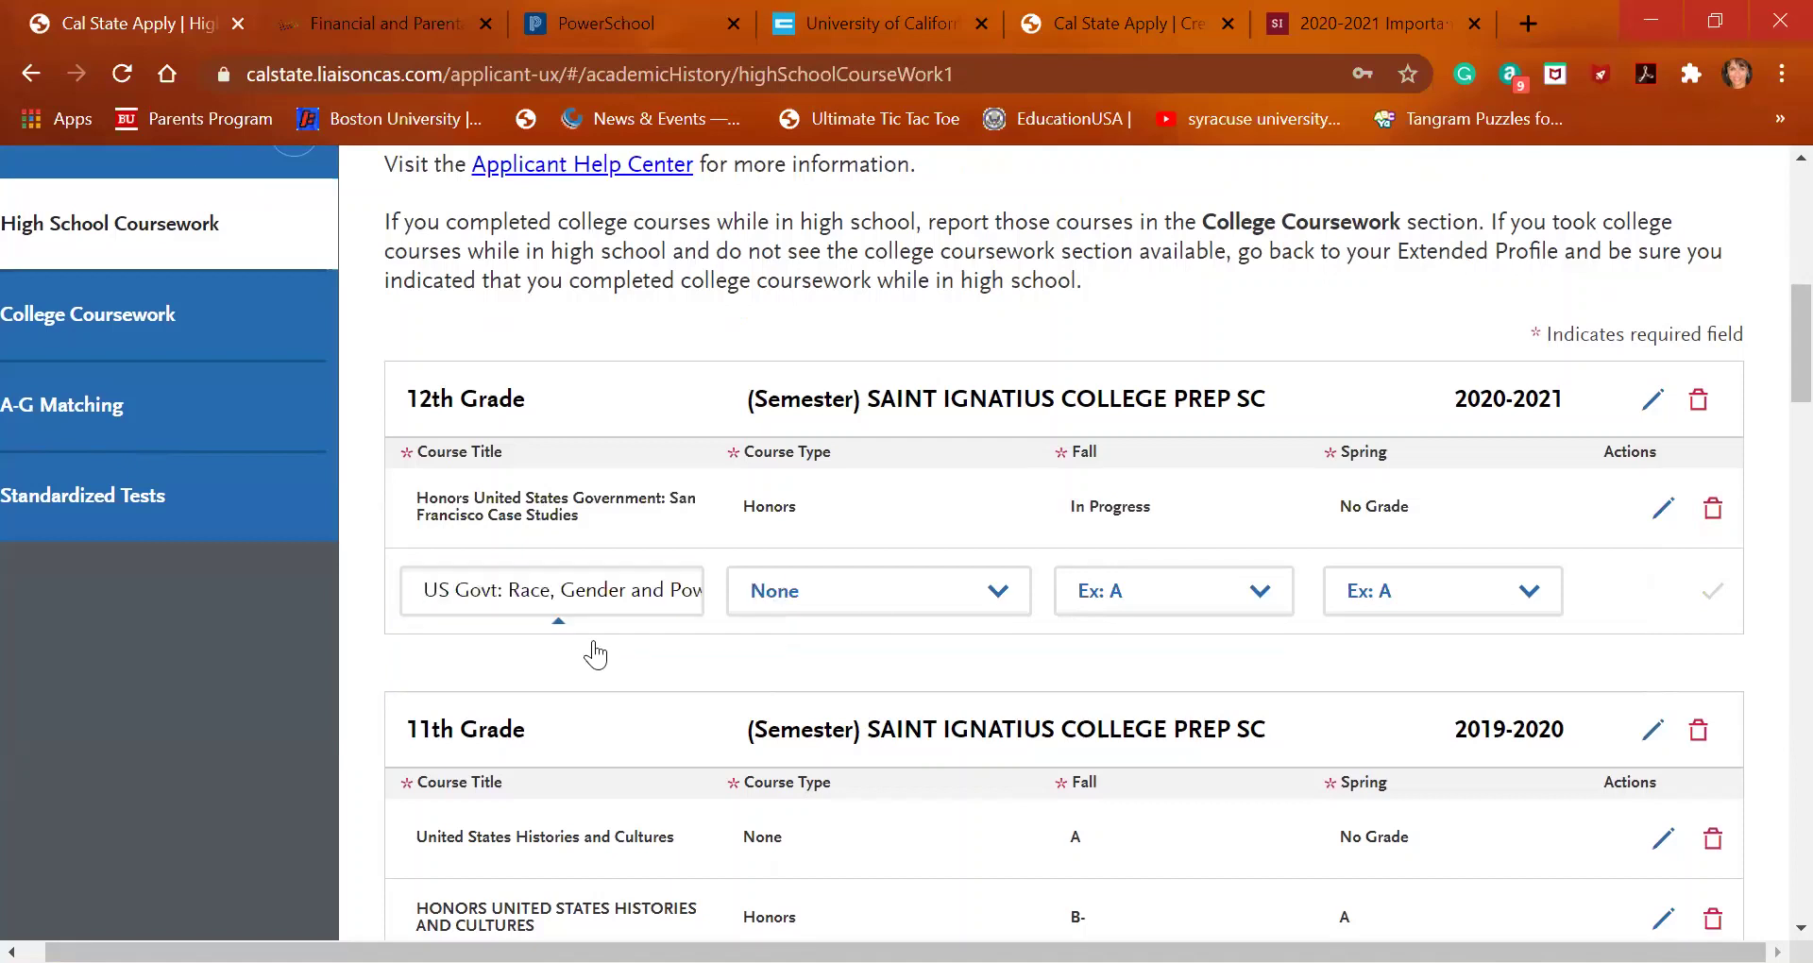
pyautogui.click(1134, 612)
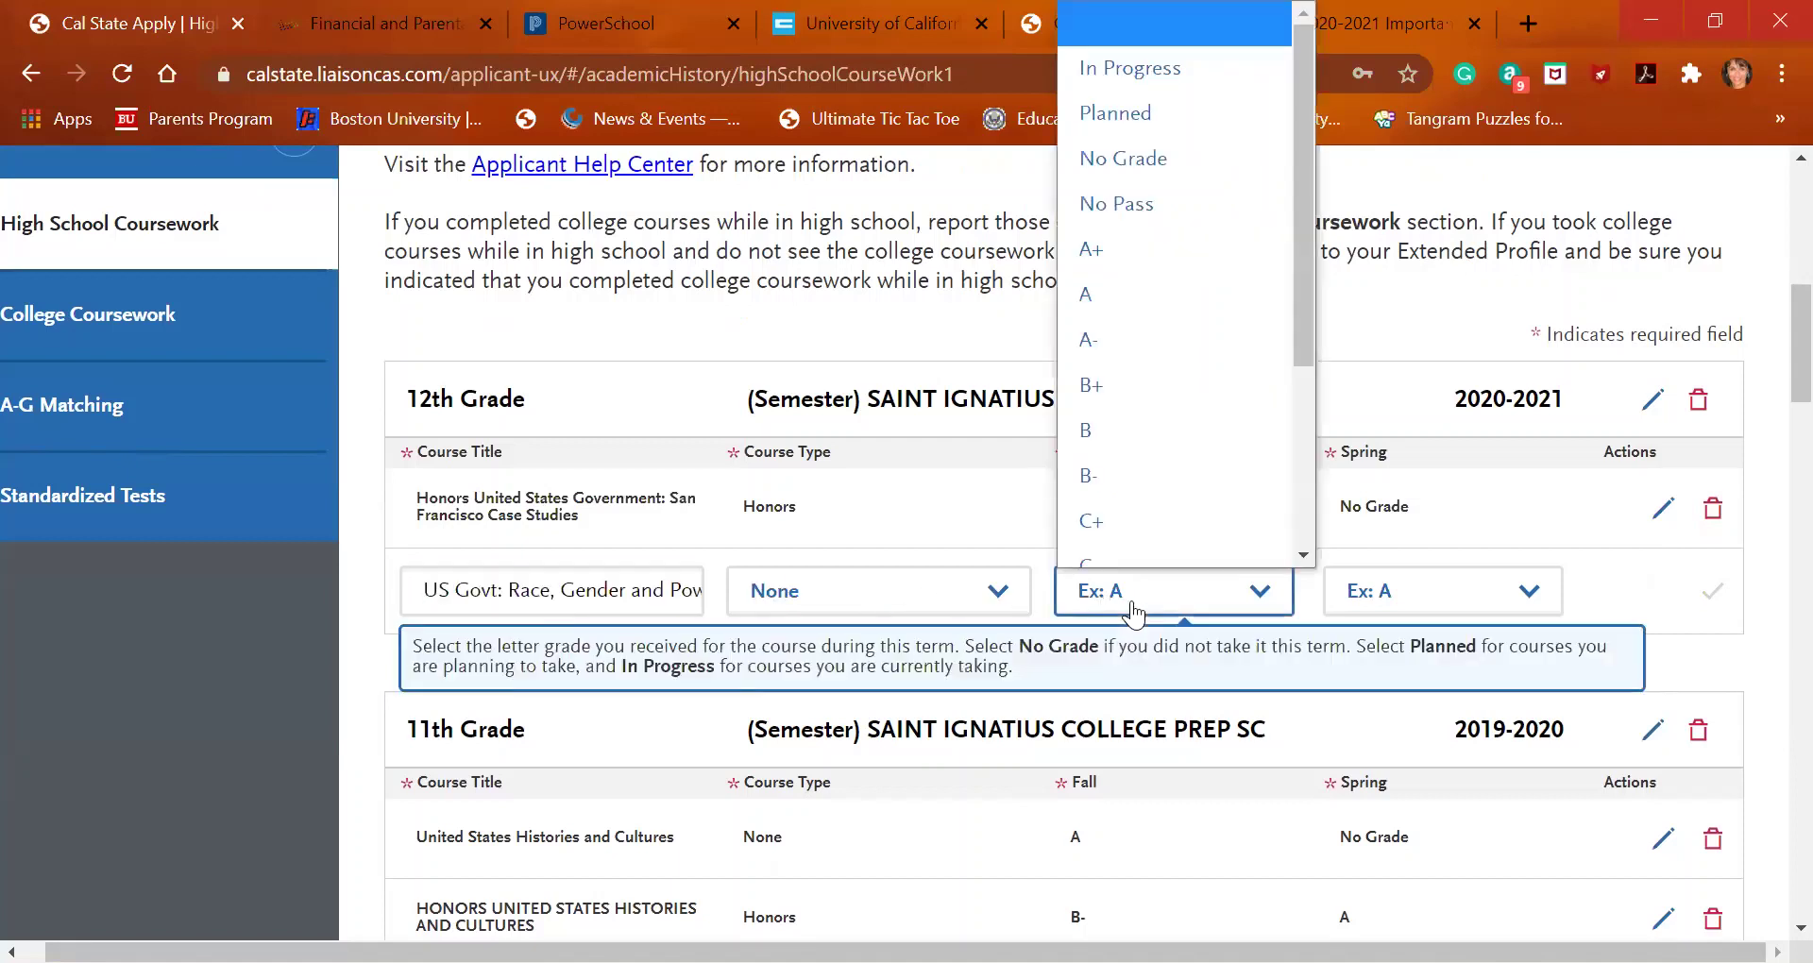
pyautogui.press('Return')
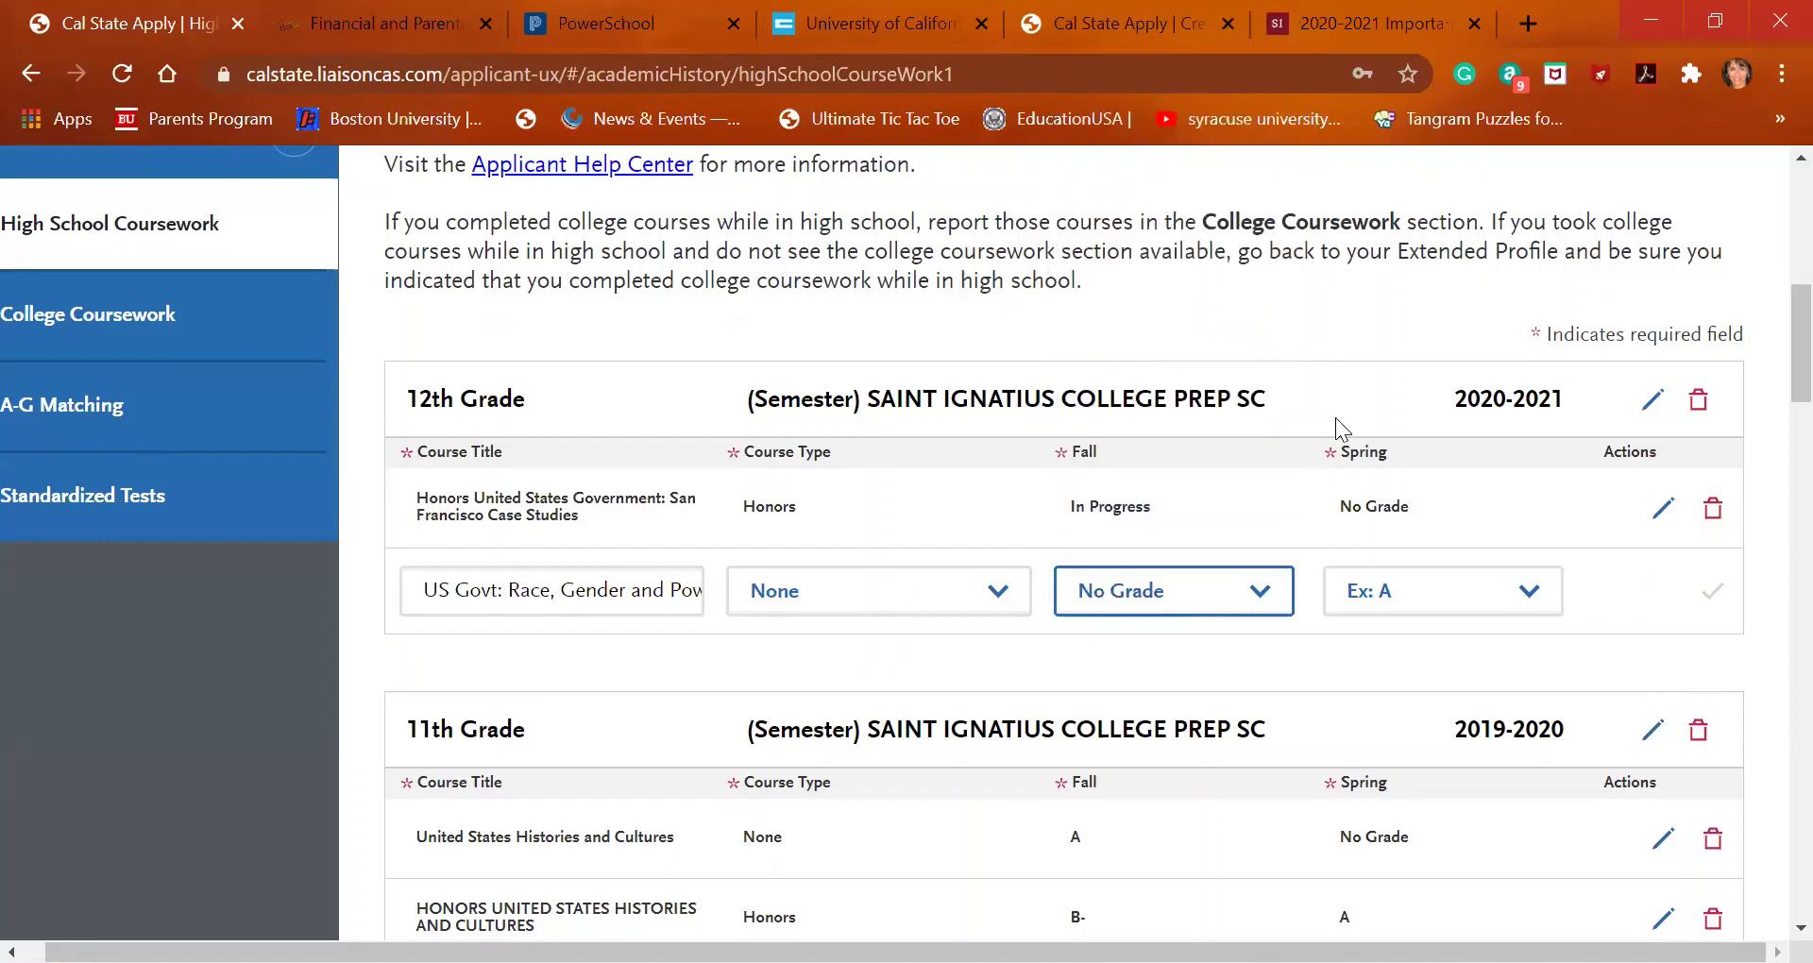
pyautogui.click(1435, 605)
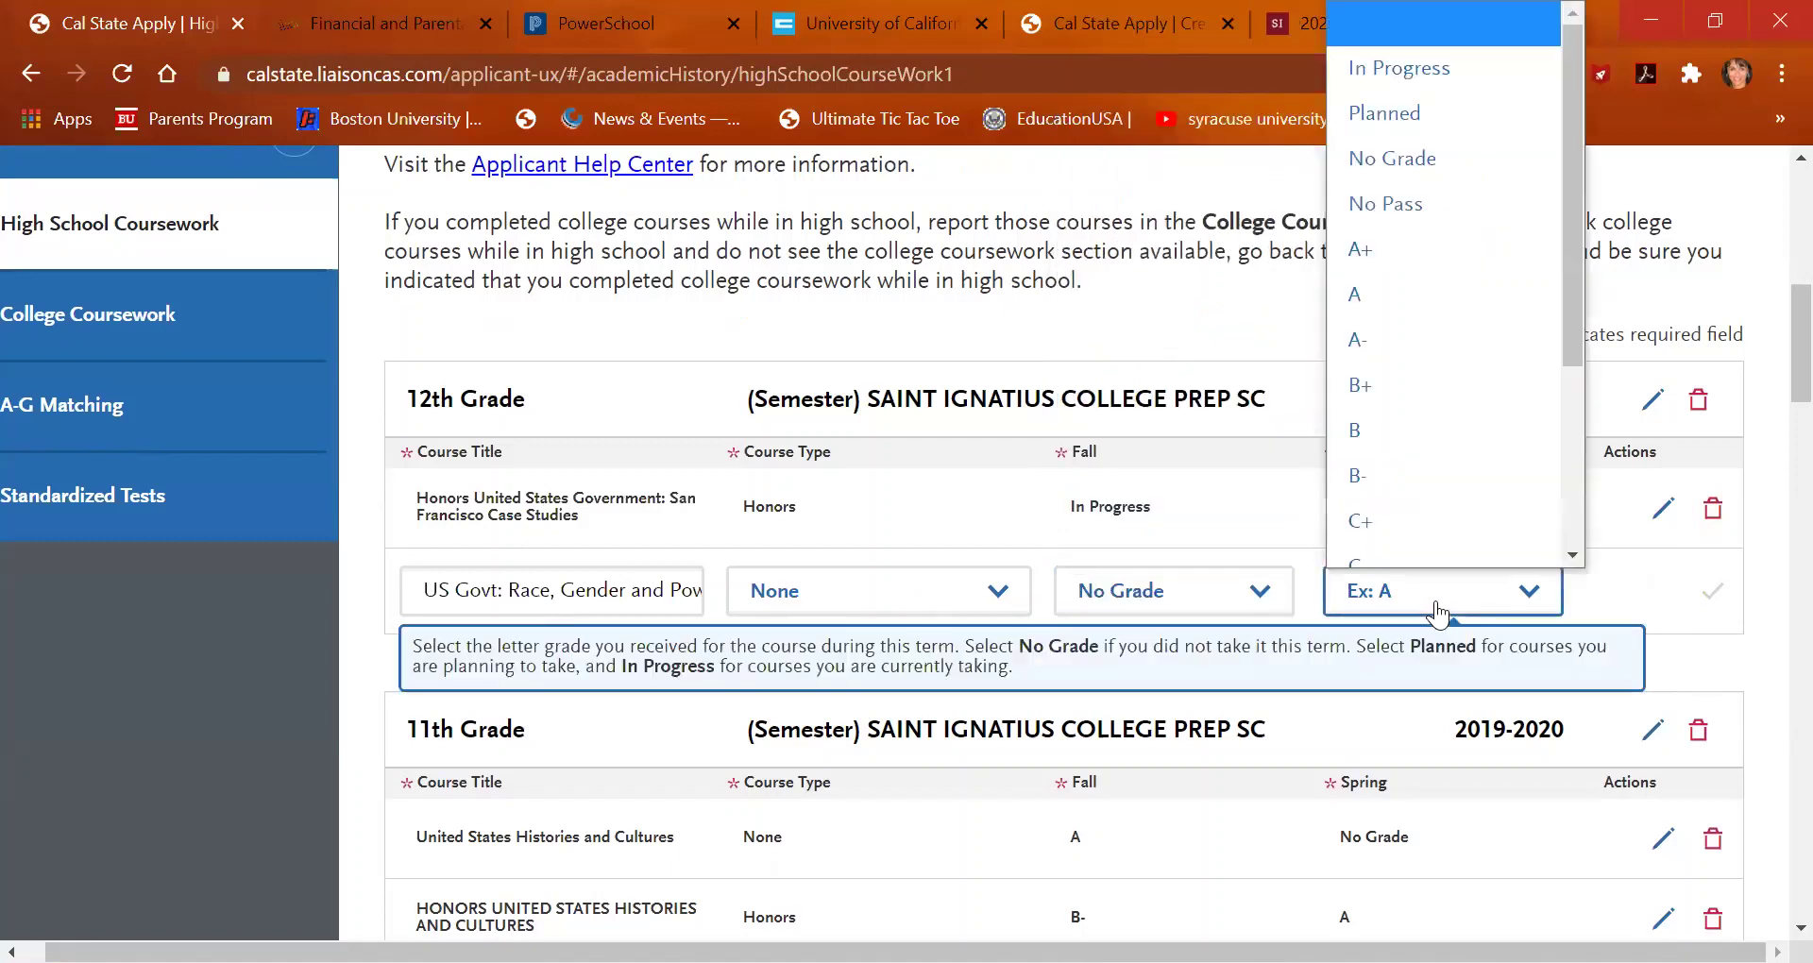
pyautogui.click(1377, 109)
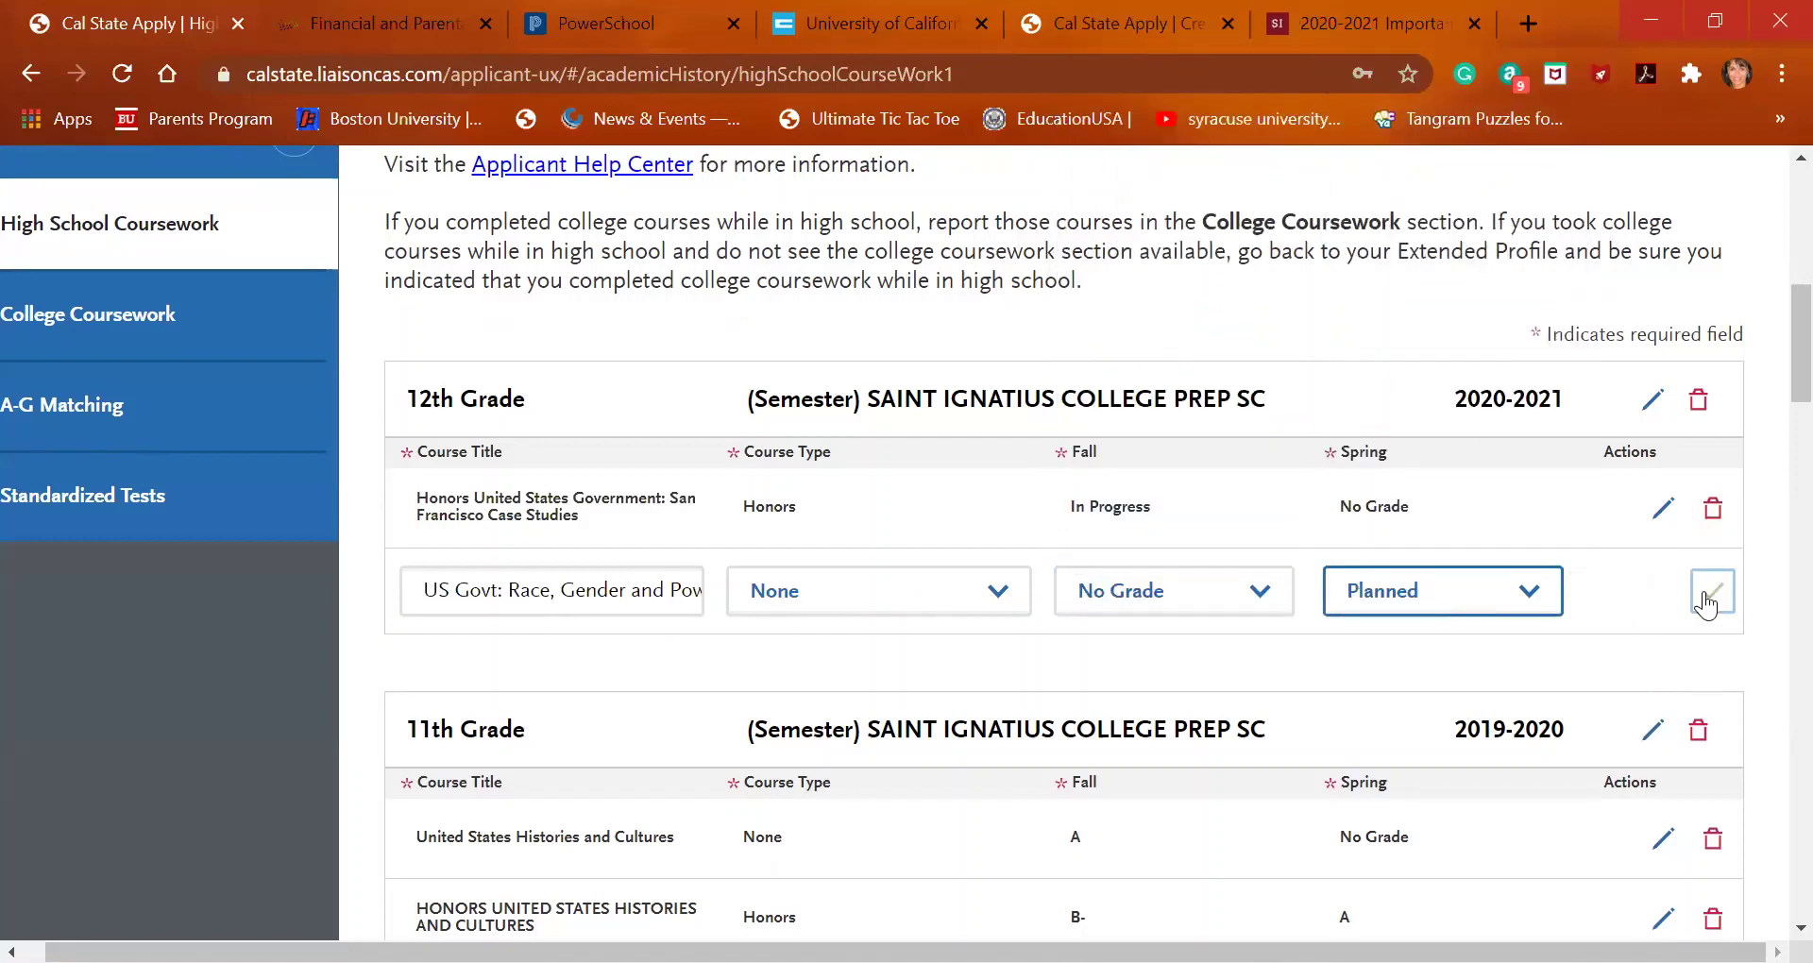
pyautogui.click(1711, 592)
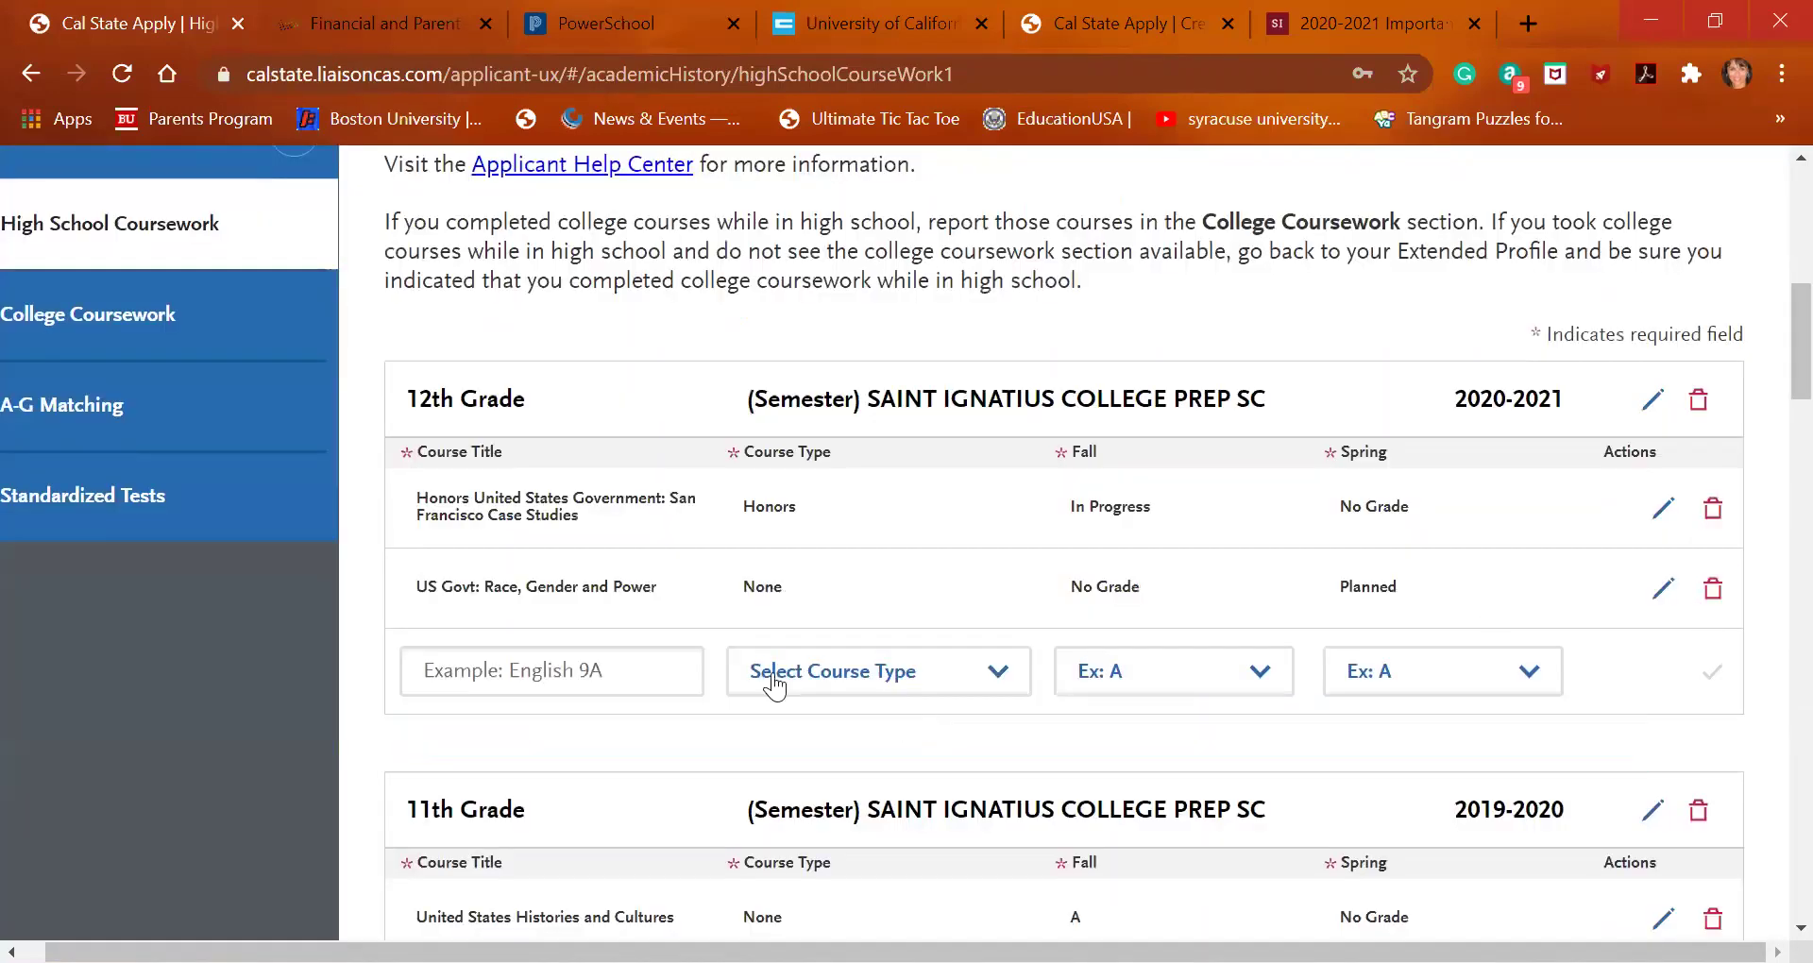
pyautogui.click(601, 661)
pyautogui.write('uni')
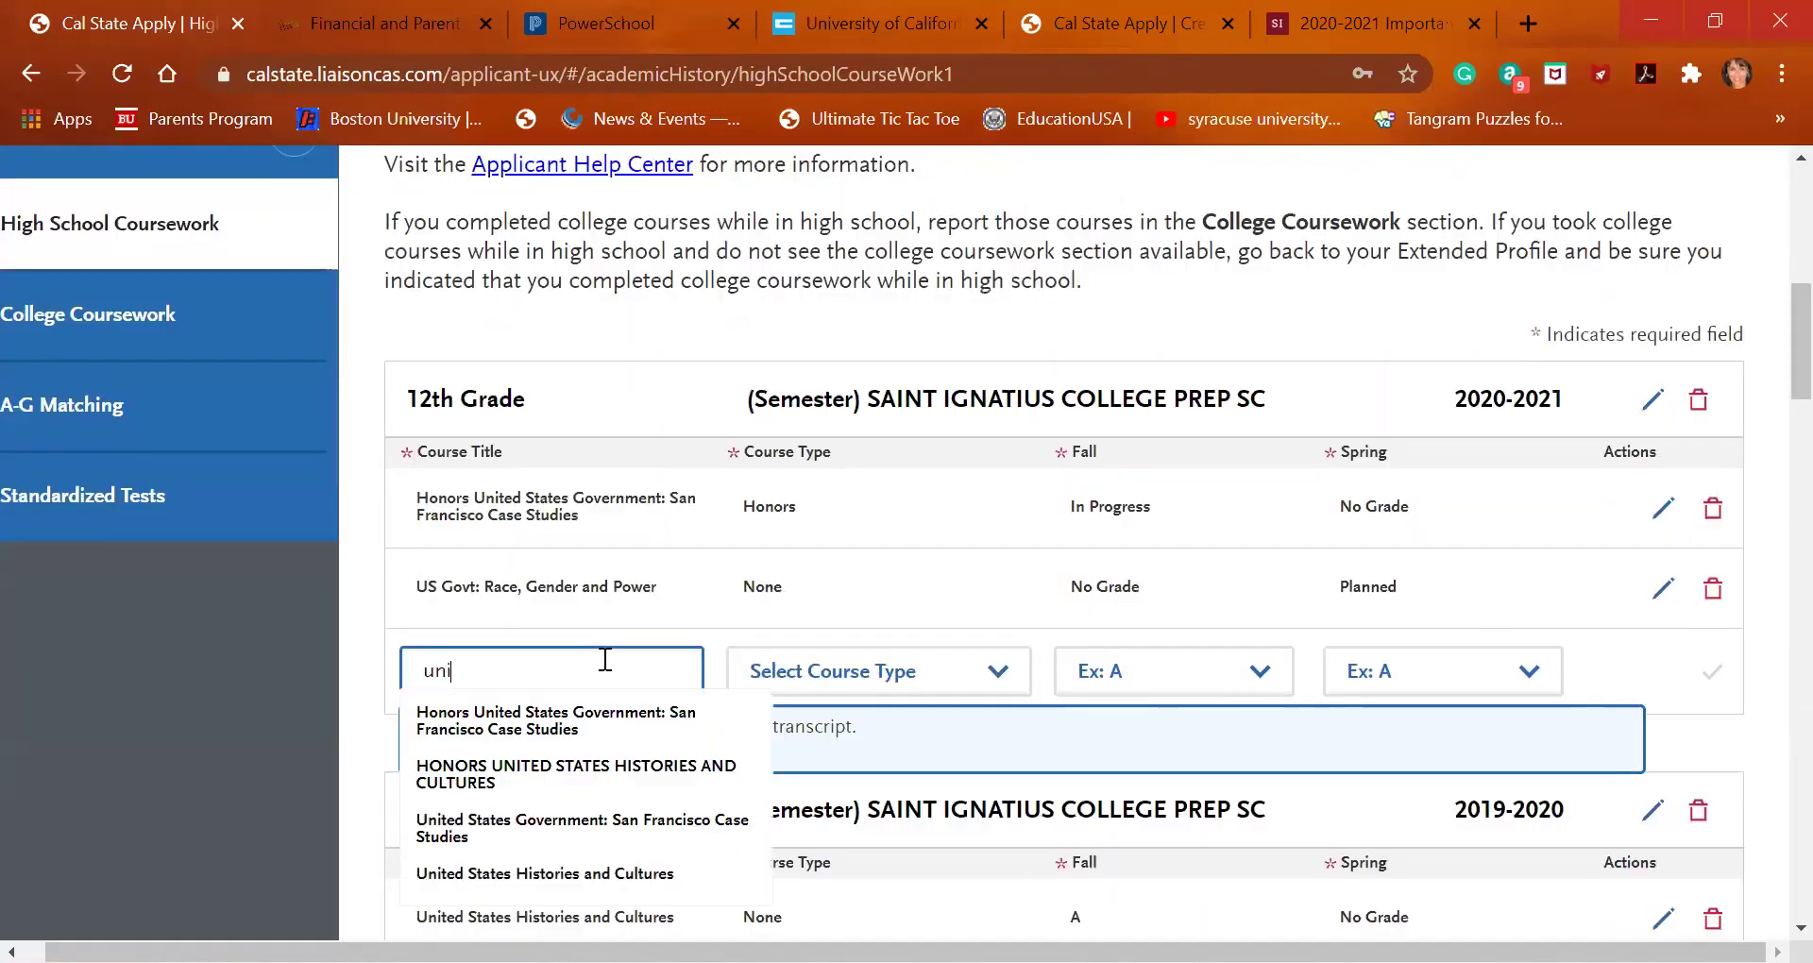
# Add another Honors San Francisco Case Studies row as Honors, Fall In Progress, Spring No Grade
pyautogui.click(599, 723)
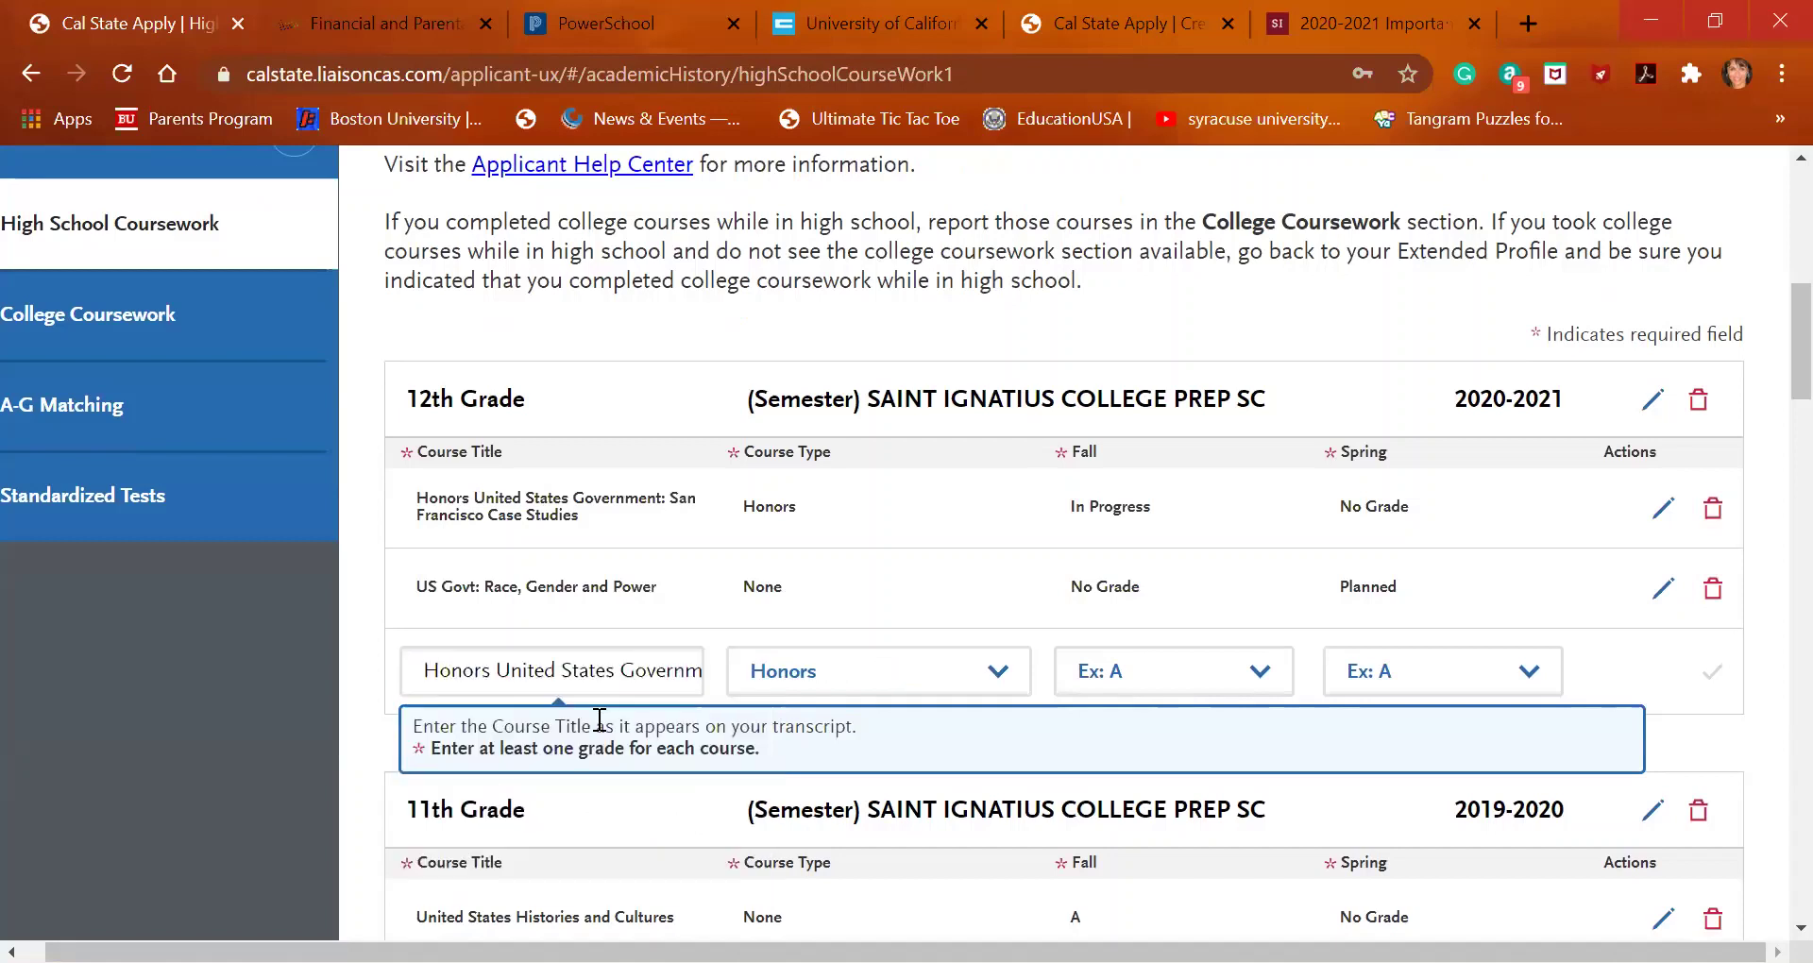
pyautogui.click(951, 694)
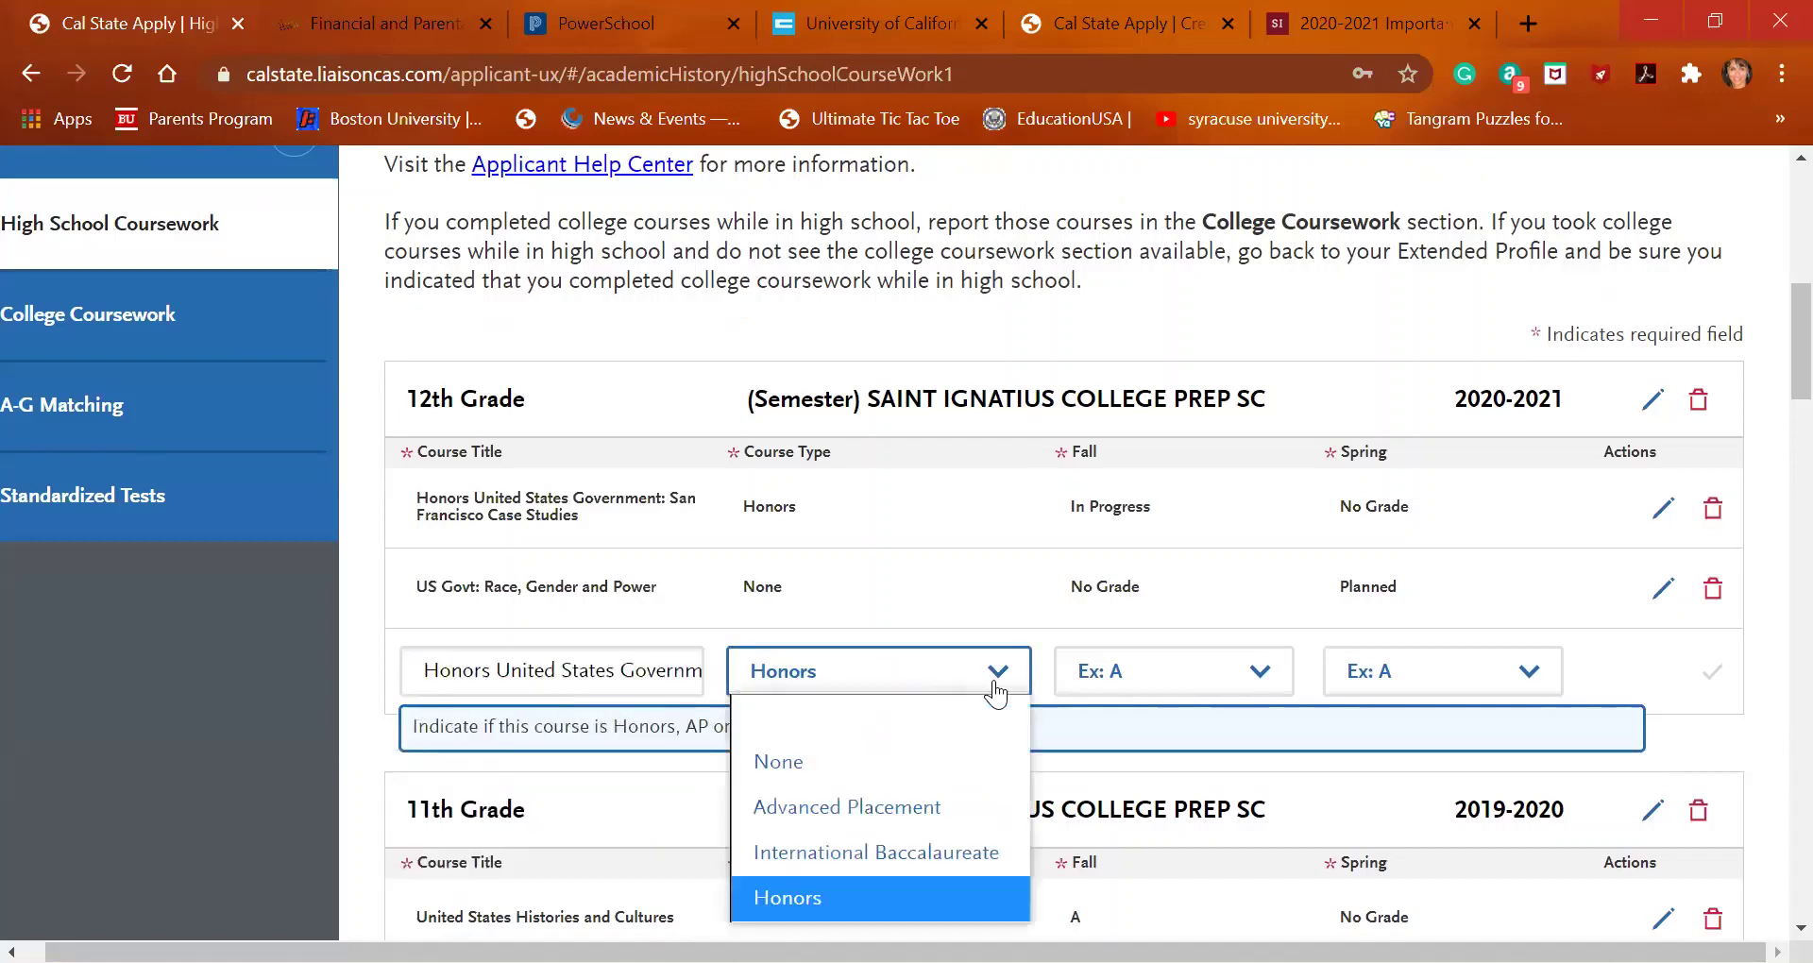
pyautogui.click(1145, 664)
pyautogui.click(1149, 566)
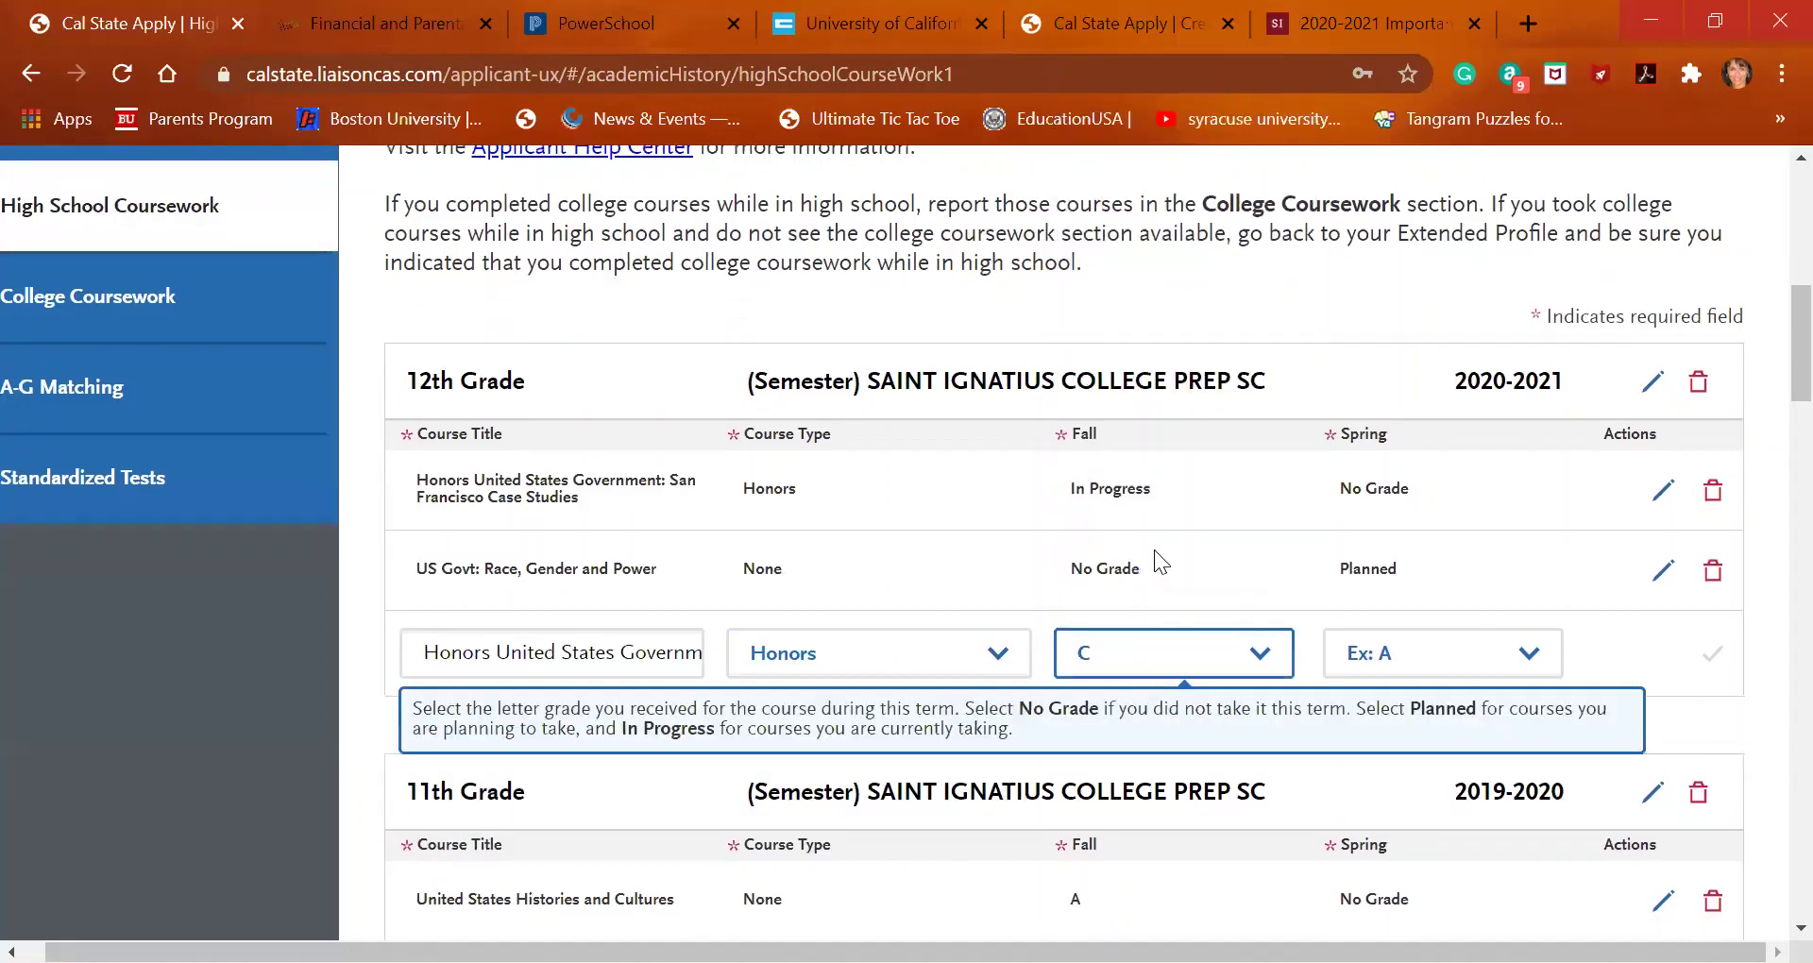
pyautogui.click(1181, 660)
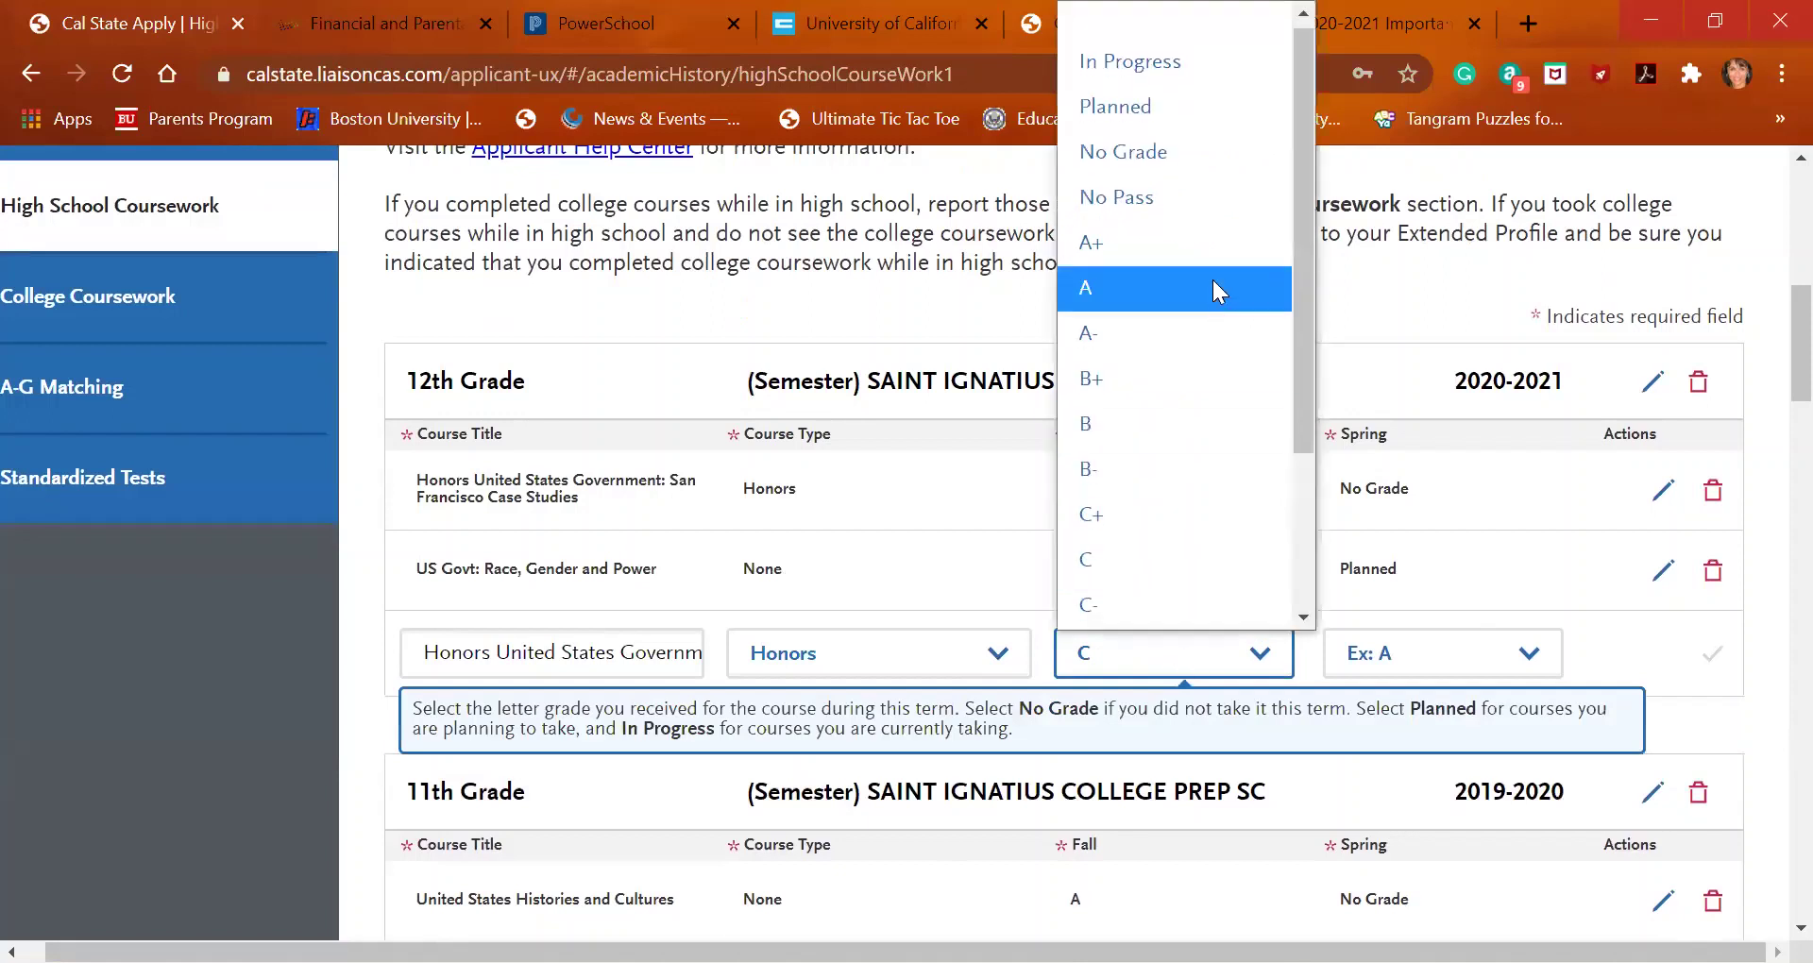
pyautogui.click(1237, 68)
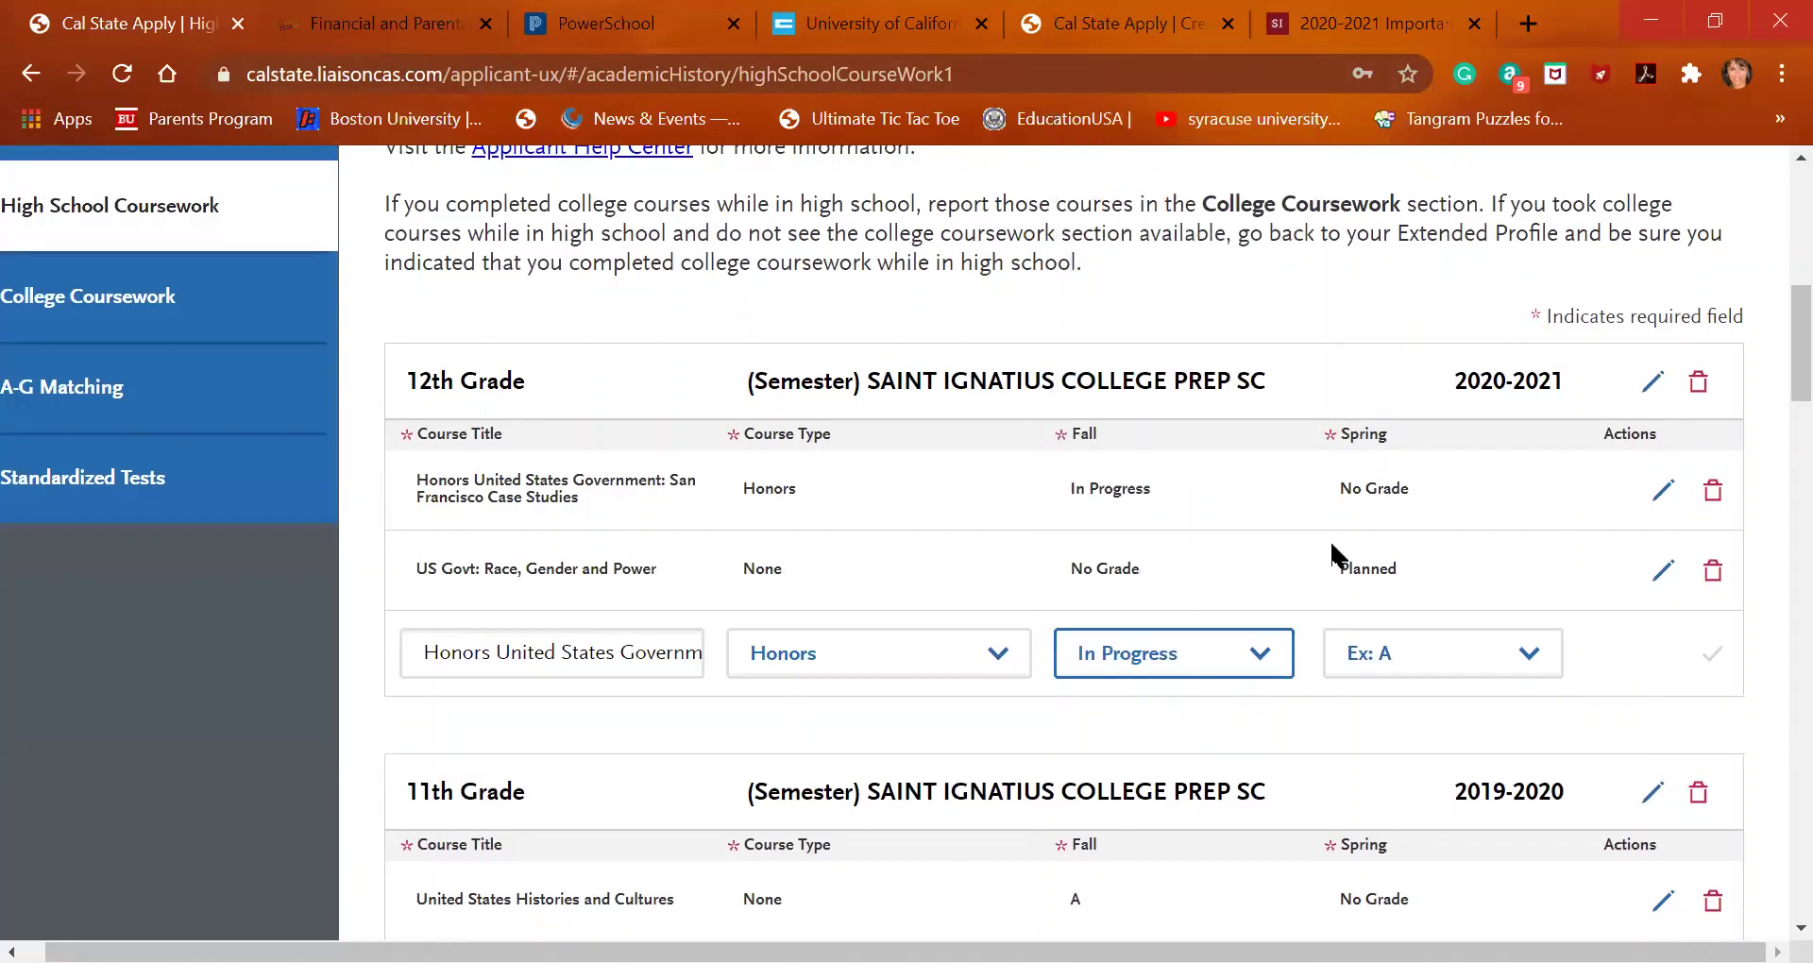
pyautogui.click(1431, 654)
pyautogui.press('n')
pyautogui.press('Return')
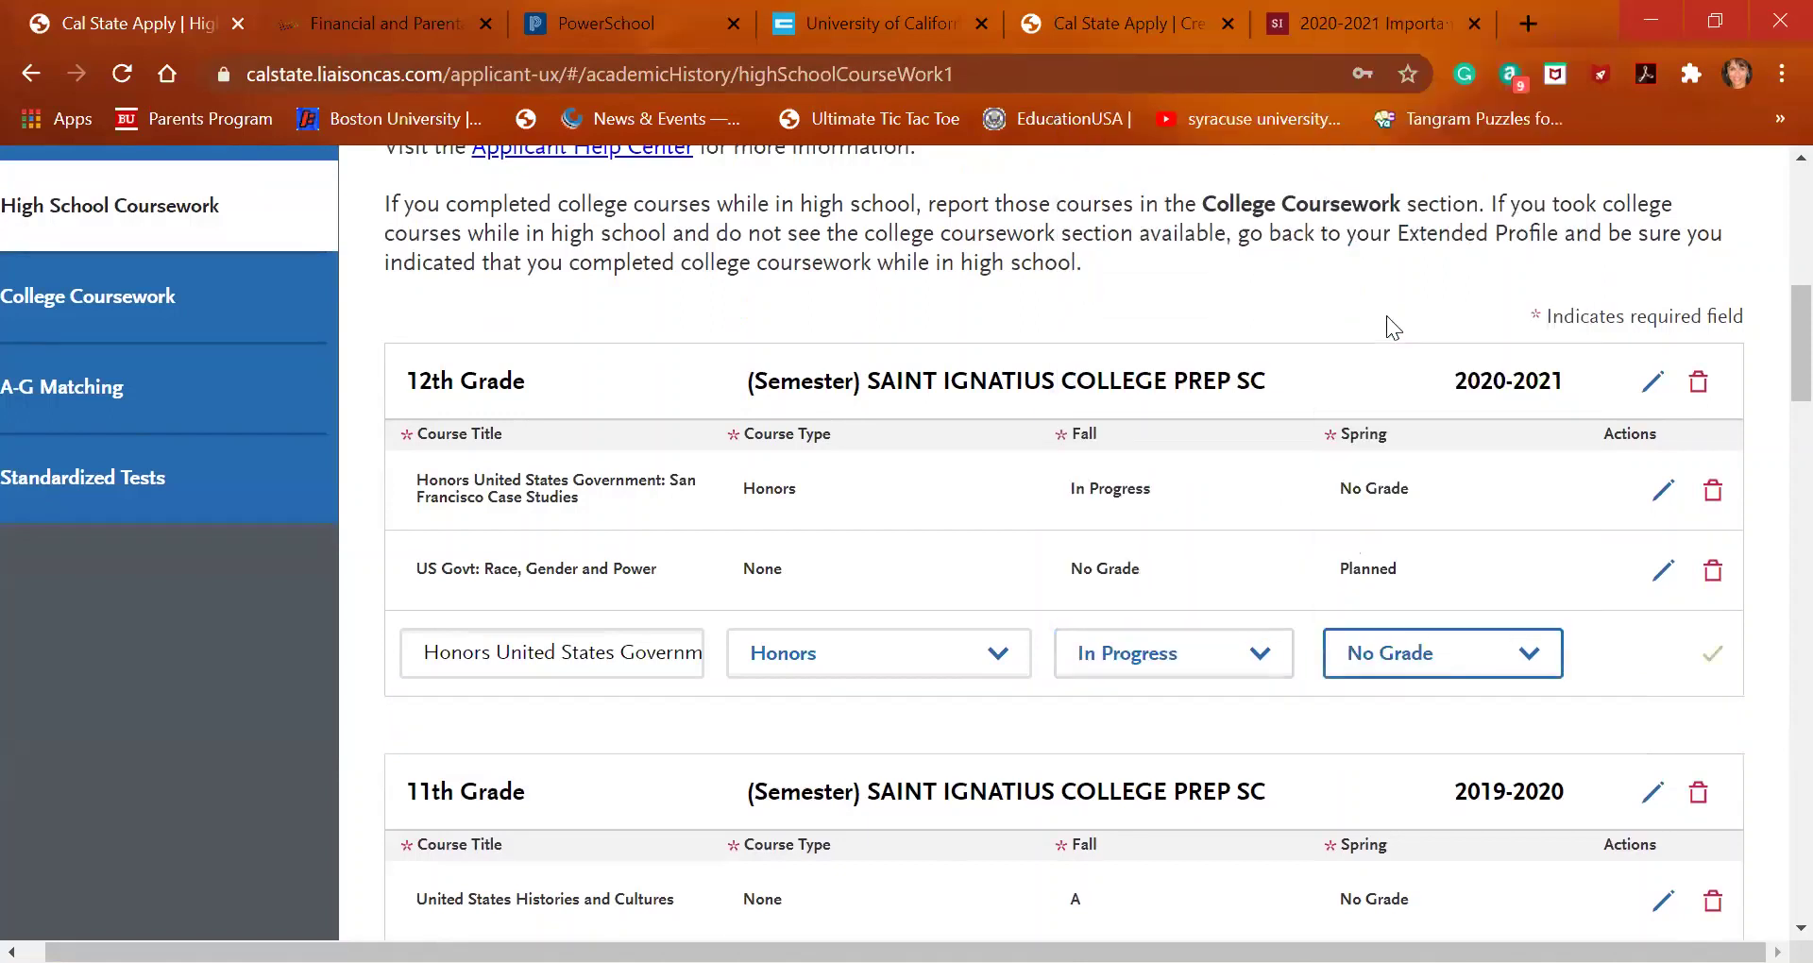
pyautogui.click(1713, 654)
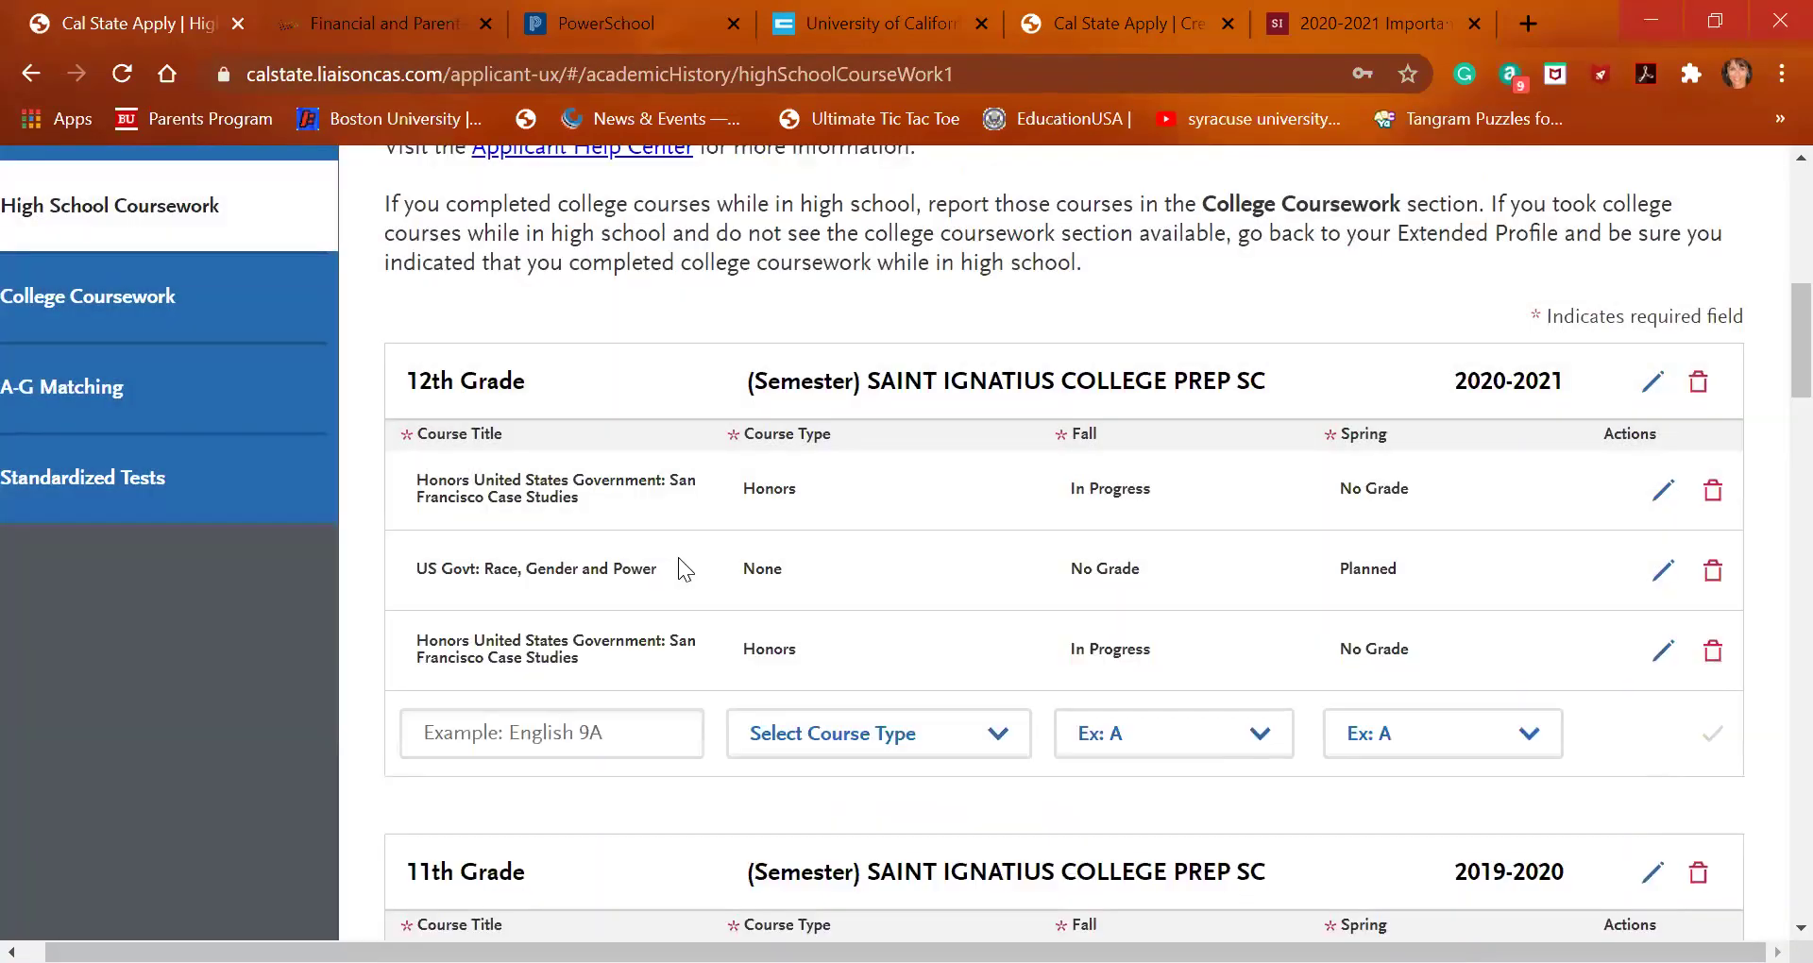
# Search 'us' and add US Government: Crime, Law, Constitution with Fall No Grade, Spring Planned
pyautogui.click(612, 727)
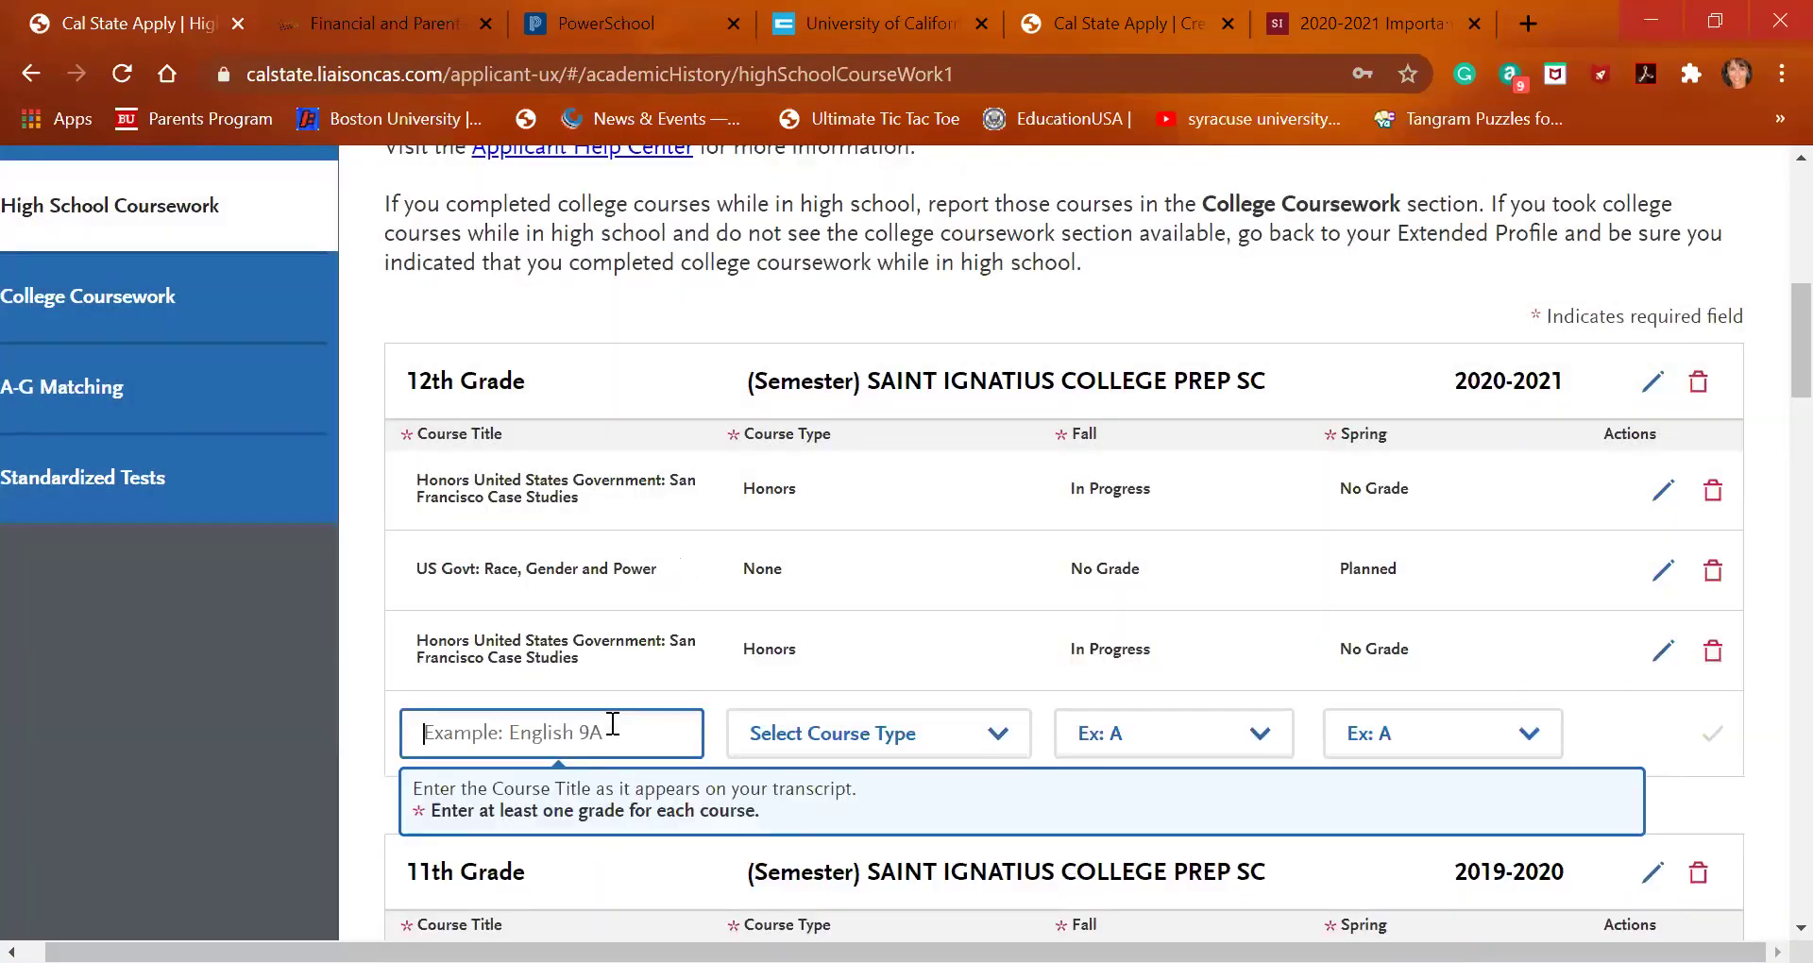
pyautogui.write('us')
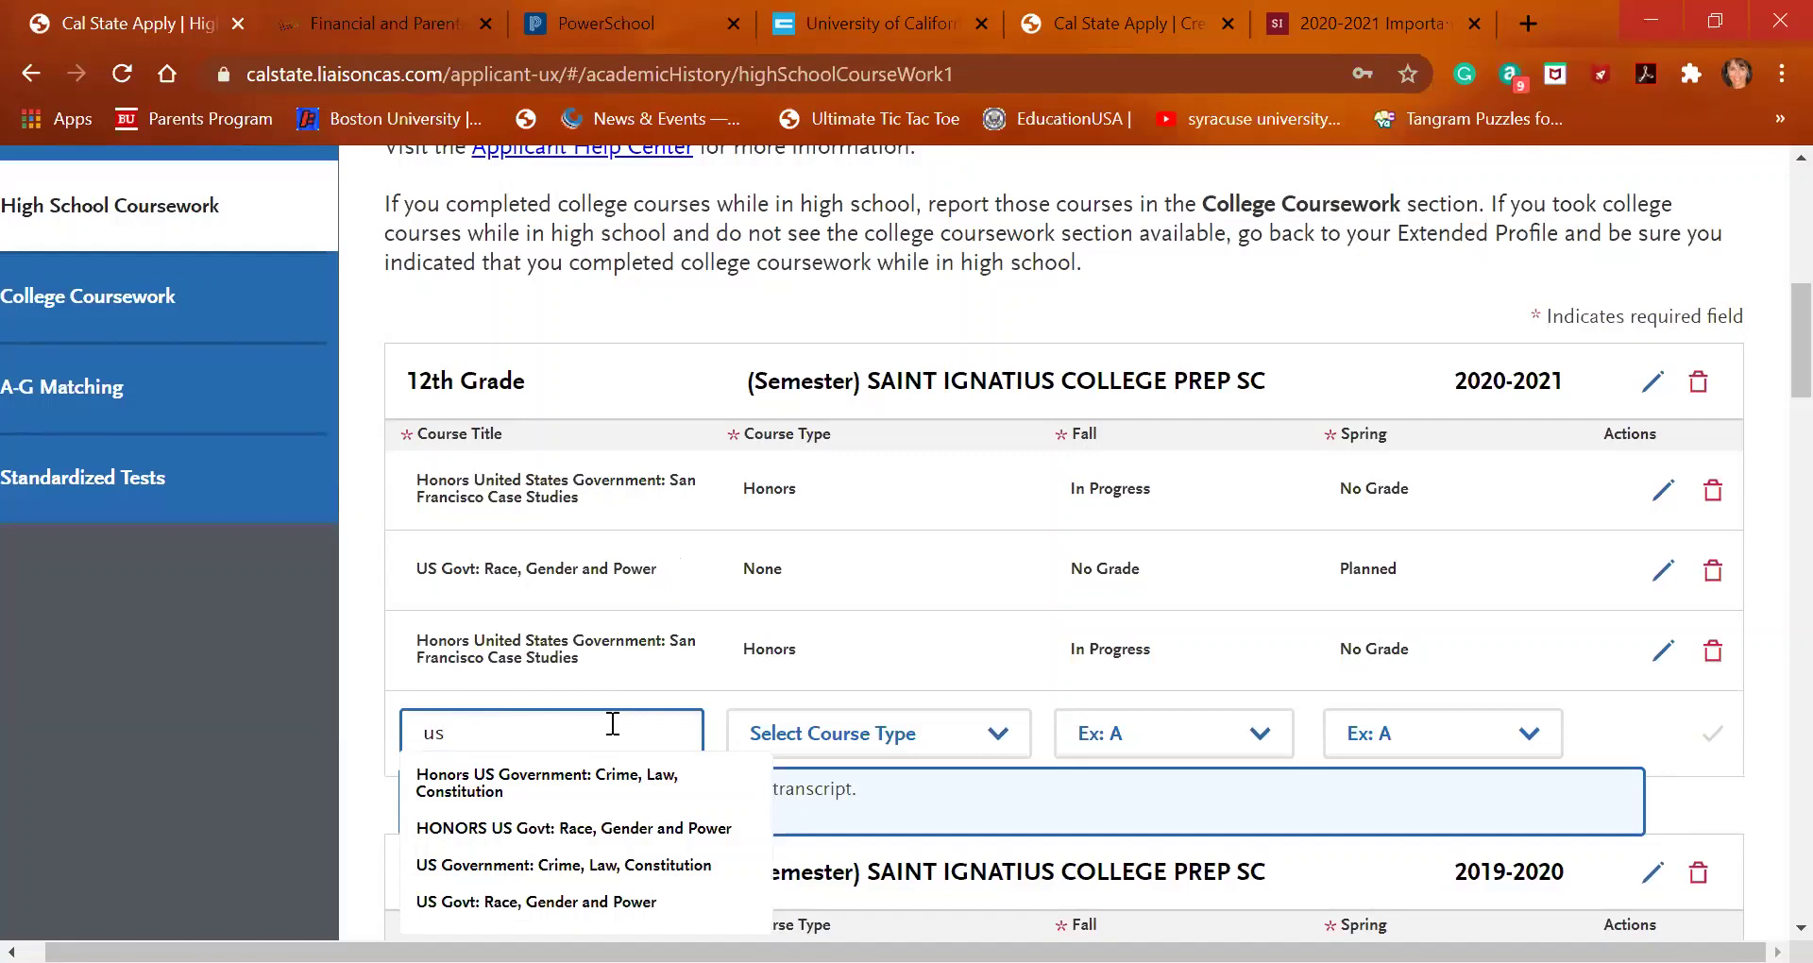
pyautogui.click(610, 866)
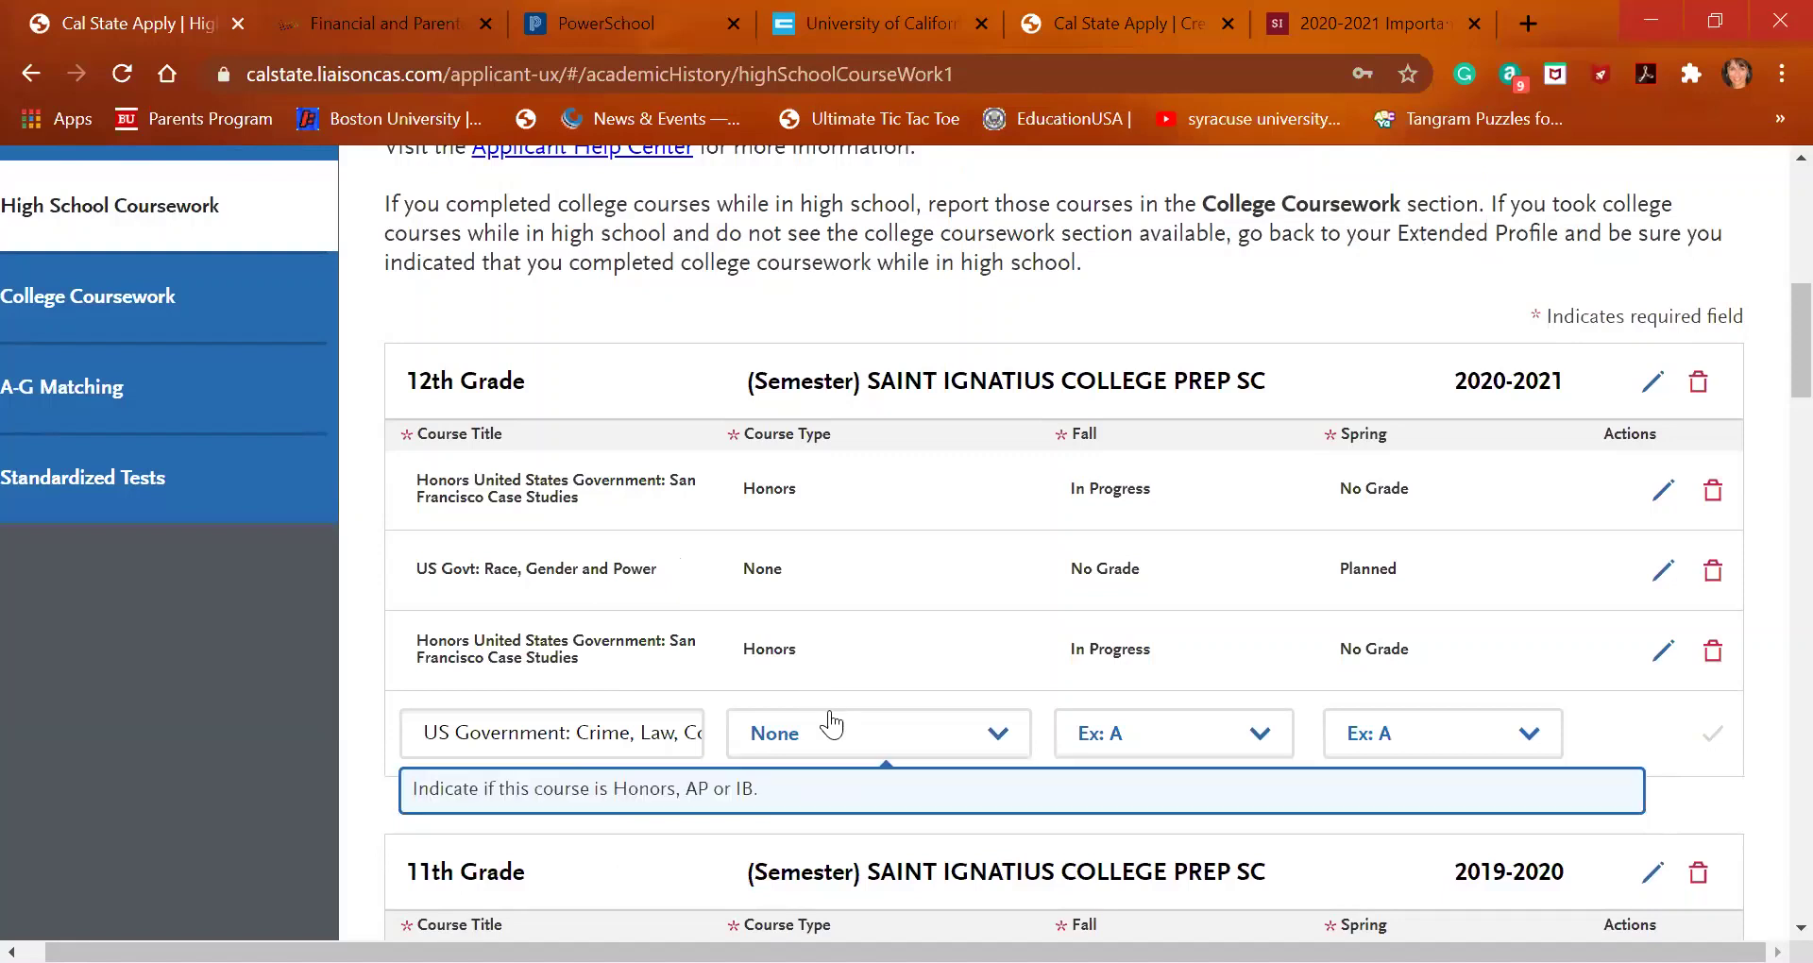
pyautogui.click(1098, 747)
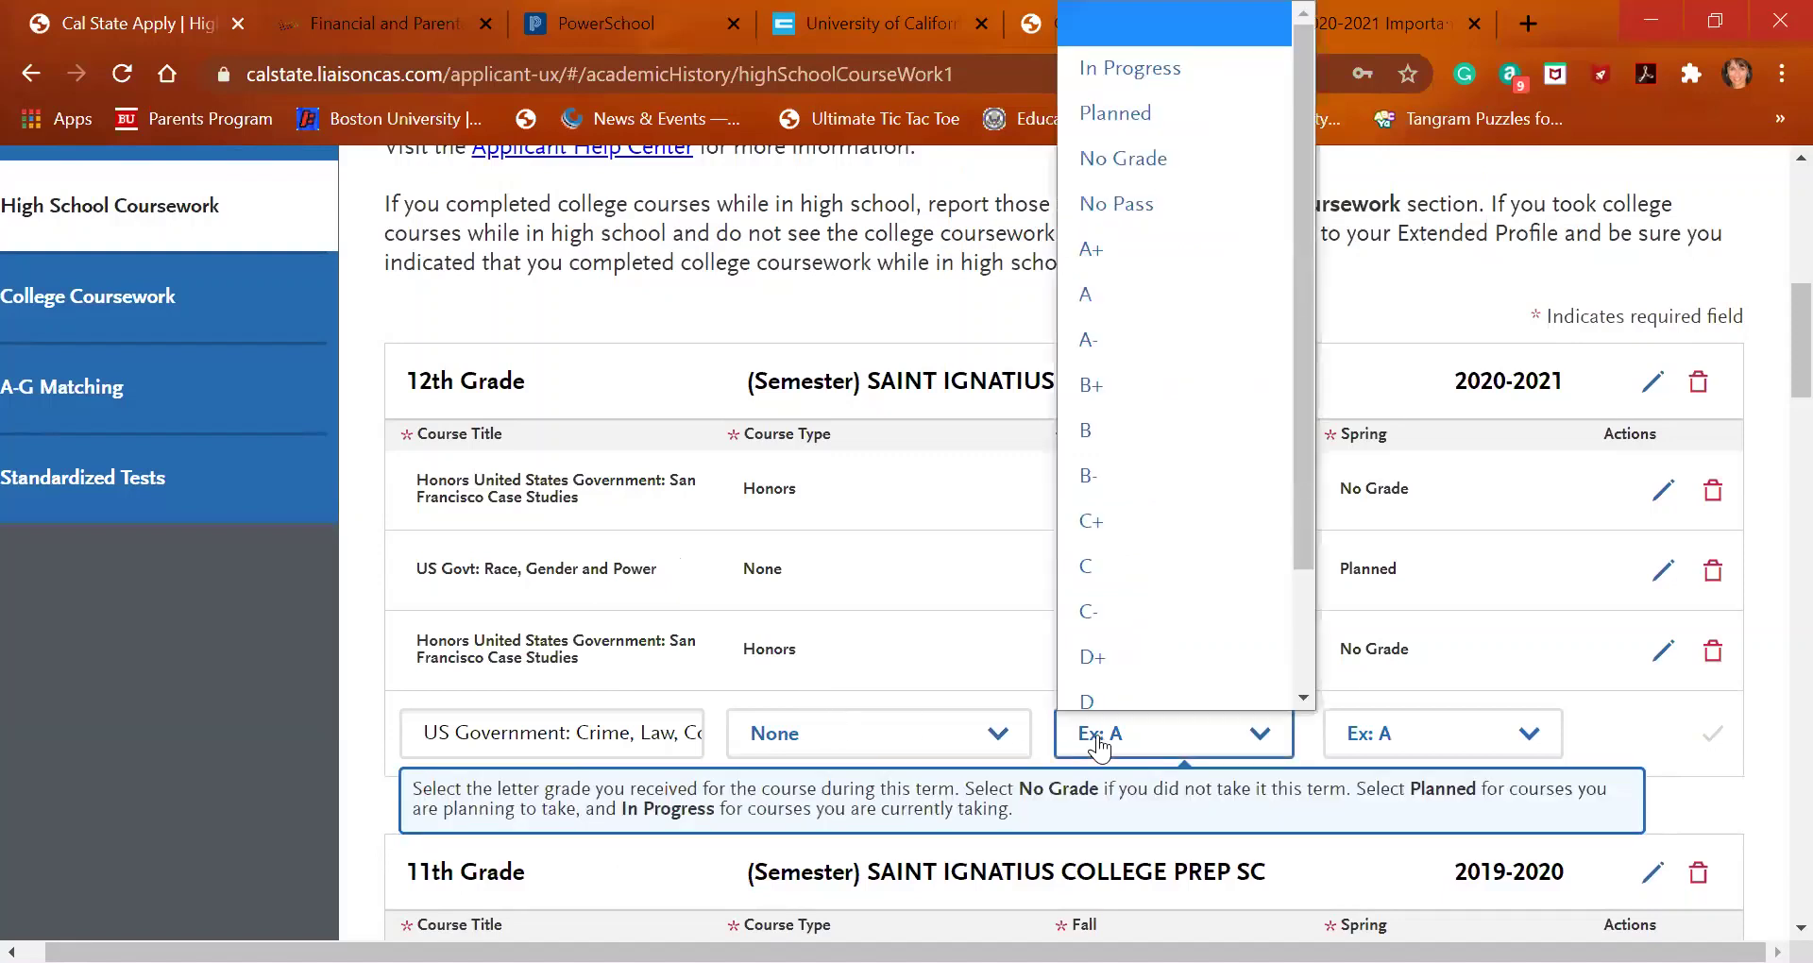
pyautogui.click(1183, 104)
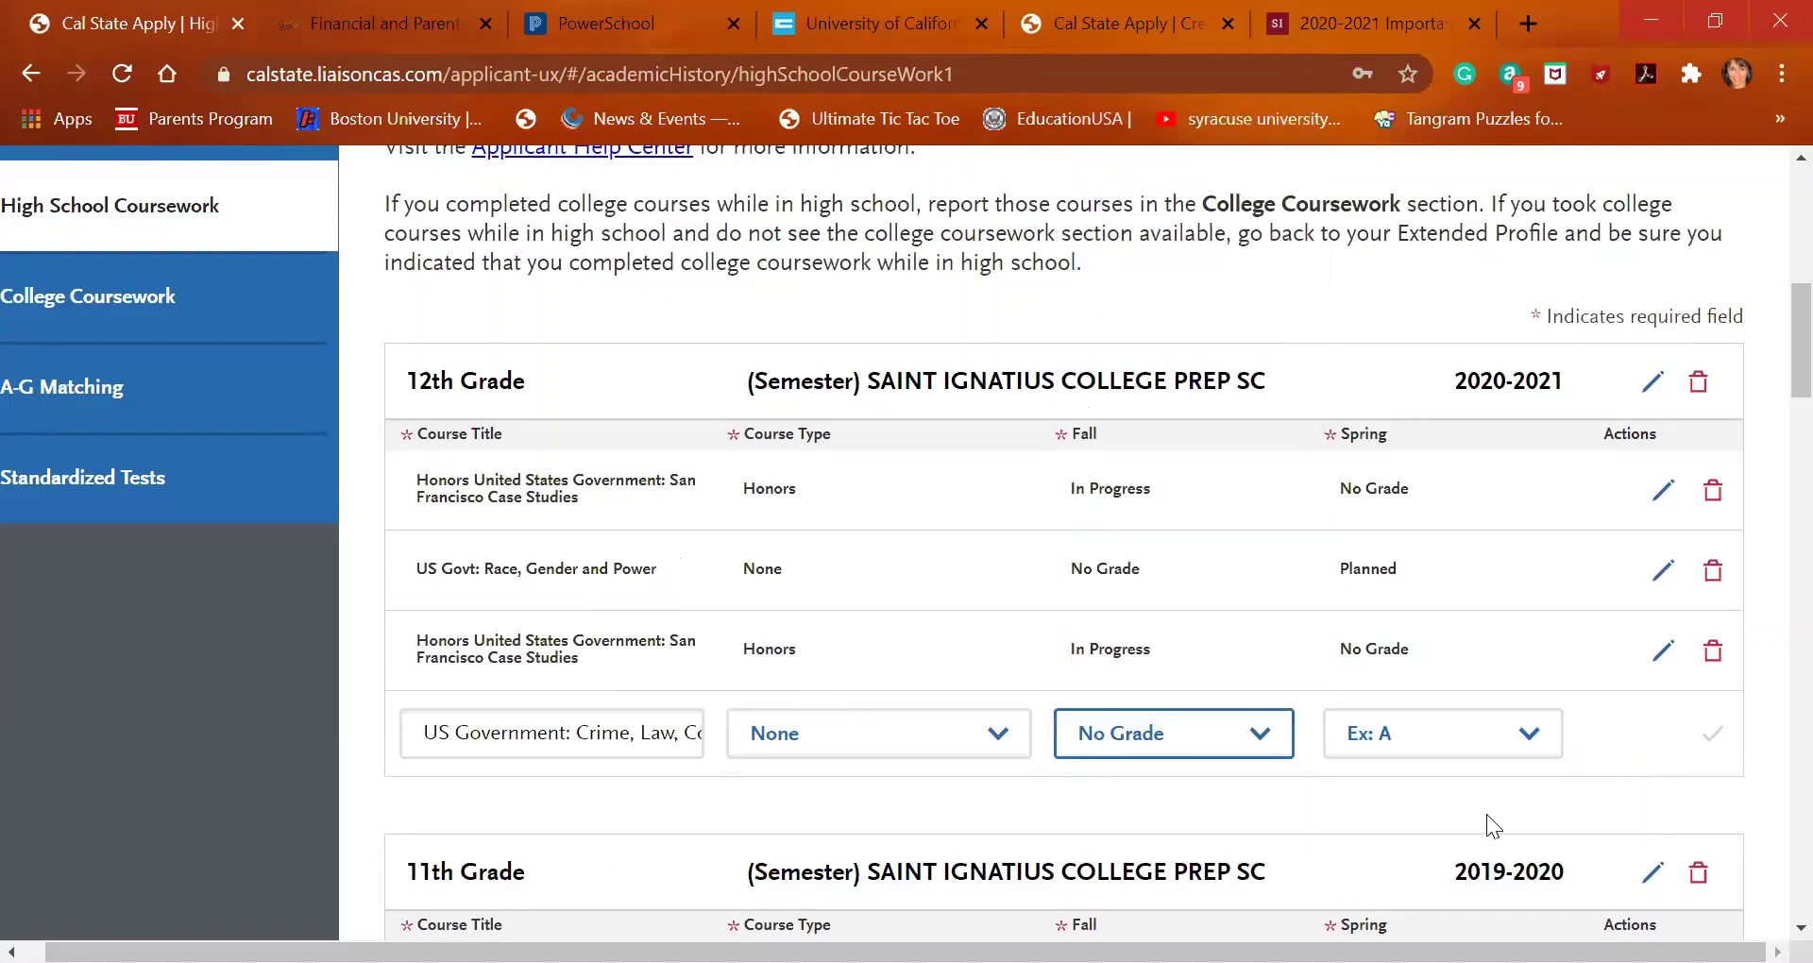
pyautogui.click(1484, 741)
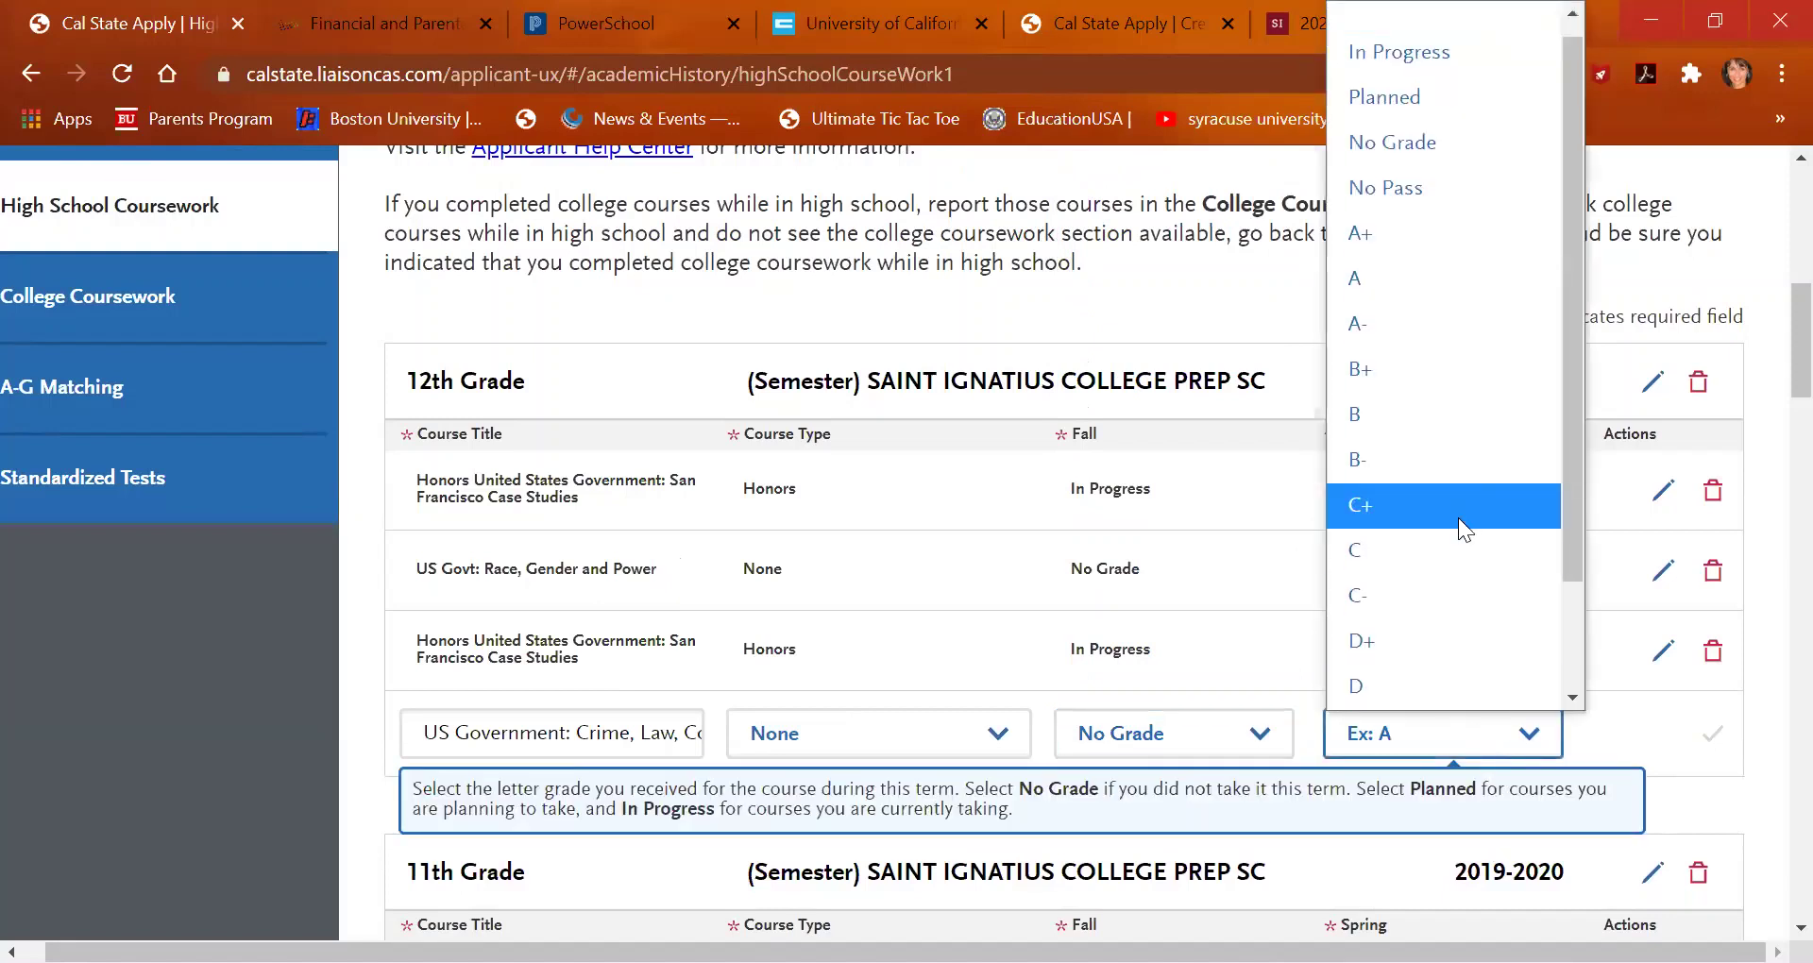
pyautogui.click(1377, 117)
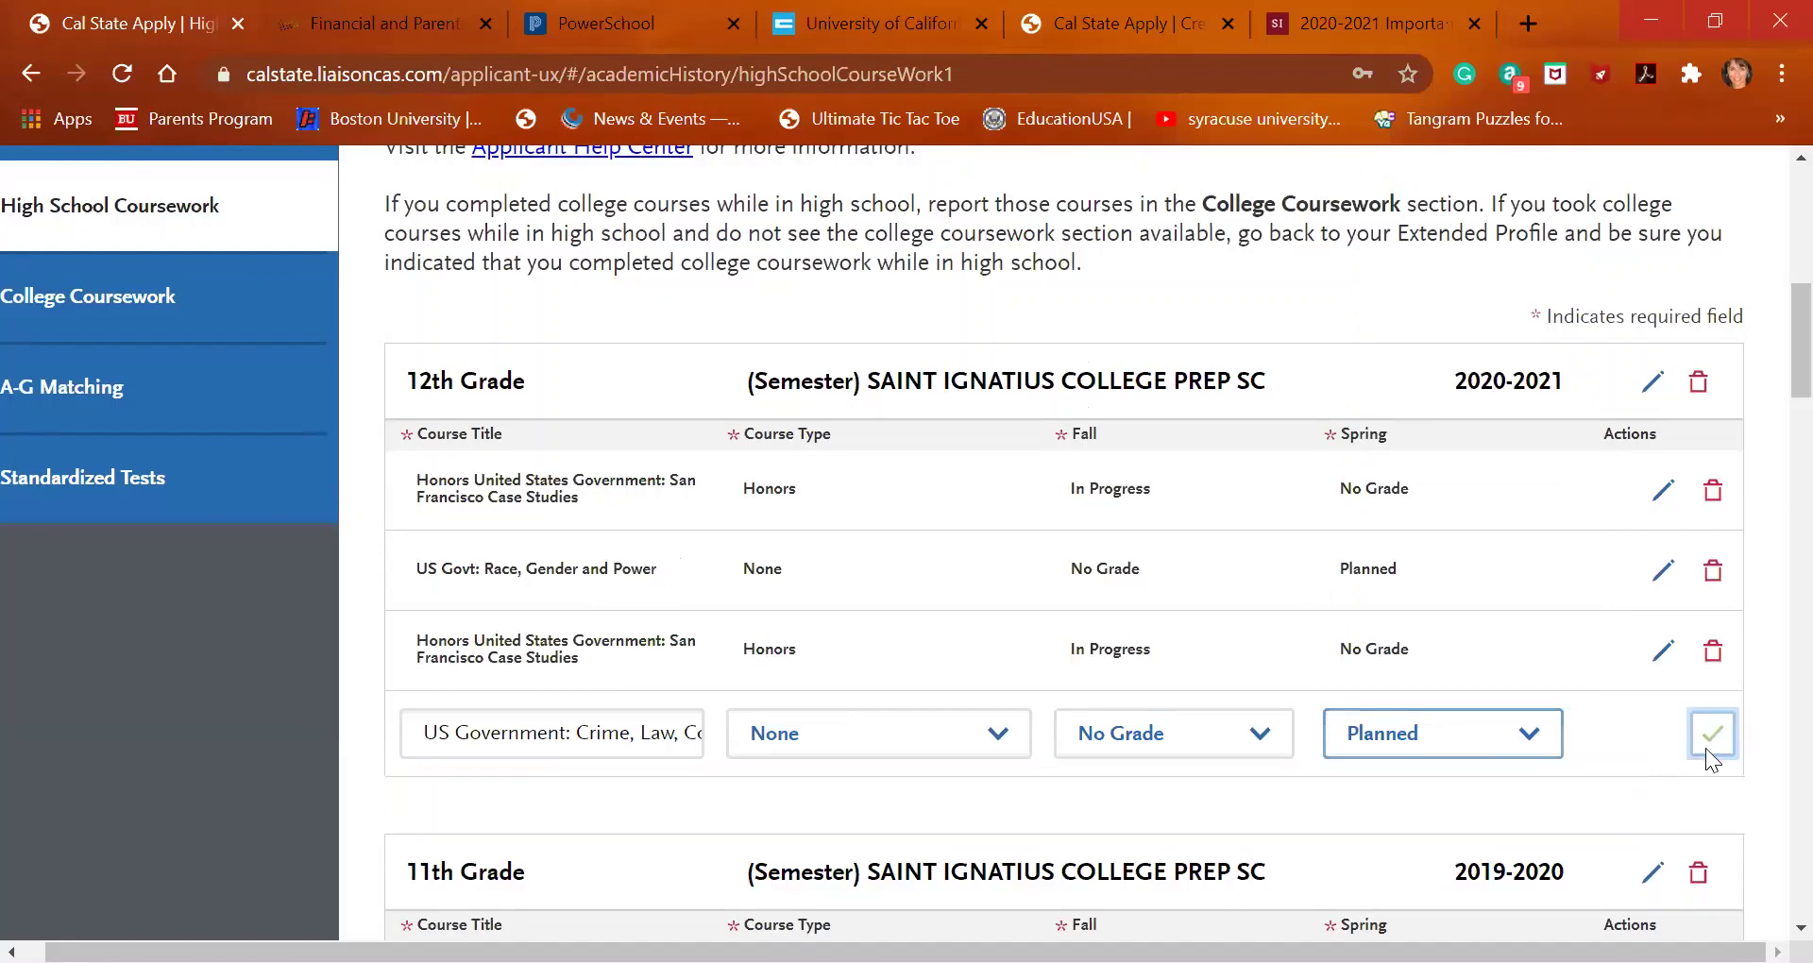
pyautogui.click(1705, 746)
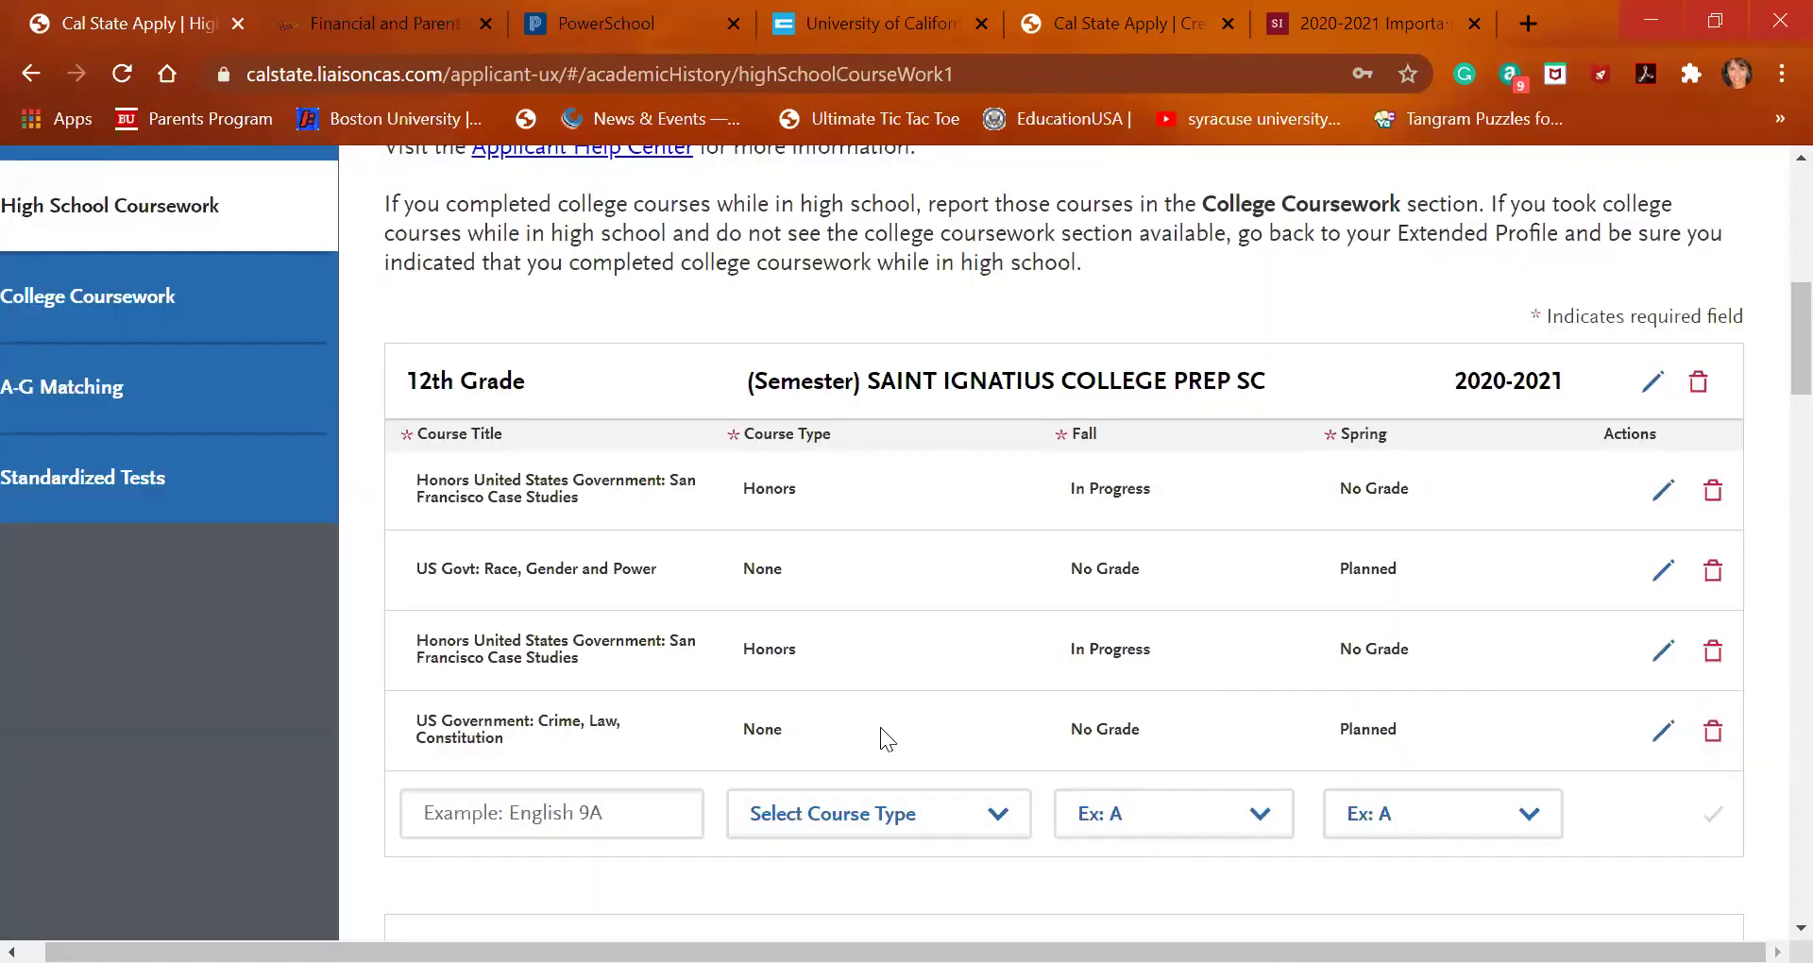
# Search 'cons' and add Constitutional Law with Fall In Progress and Spring No Grade
pyautogui.click(550, 809)
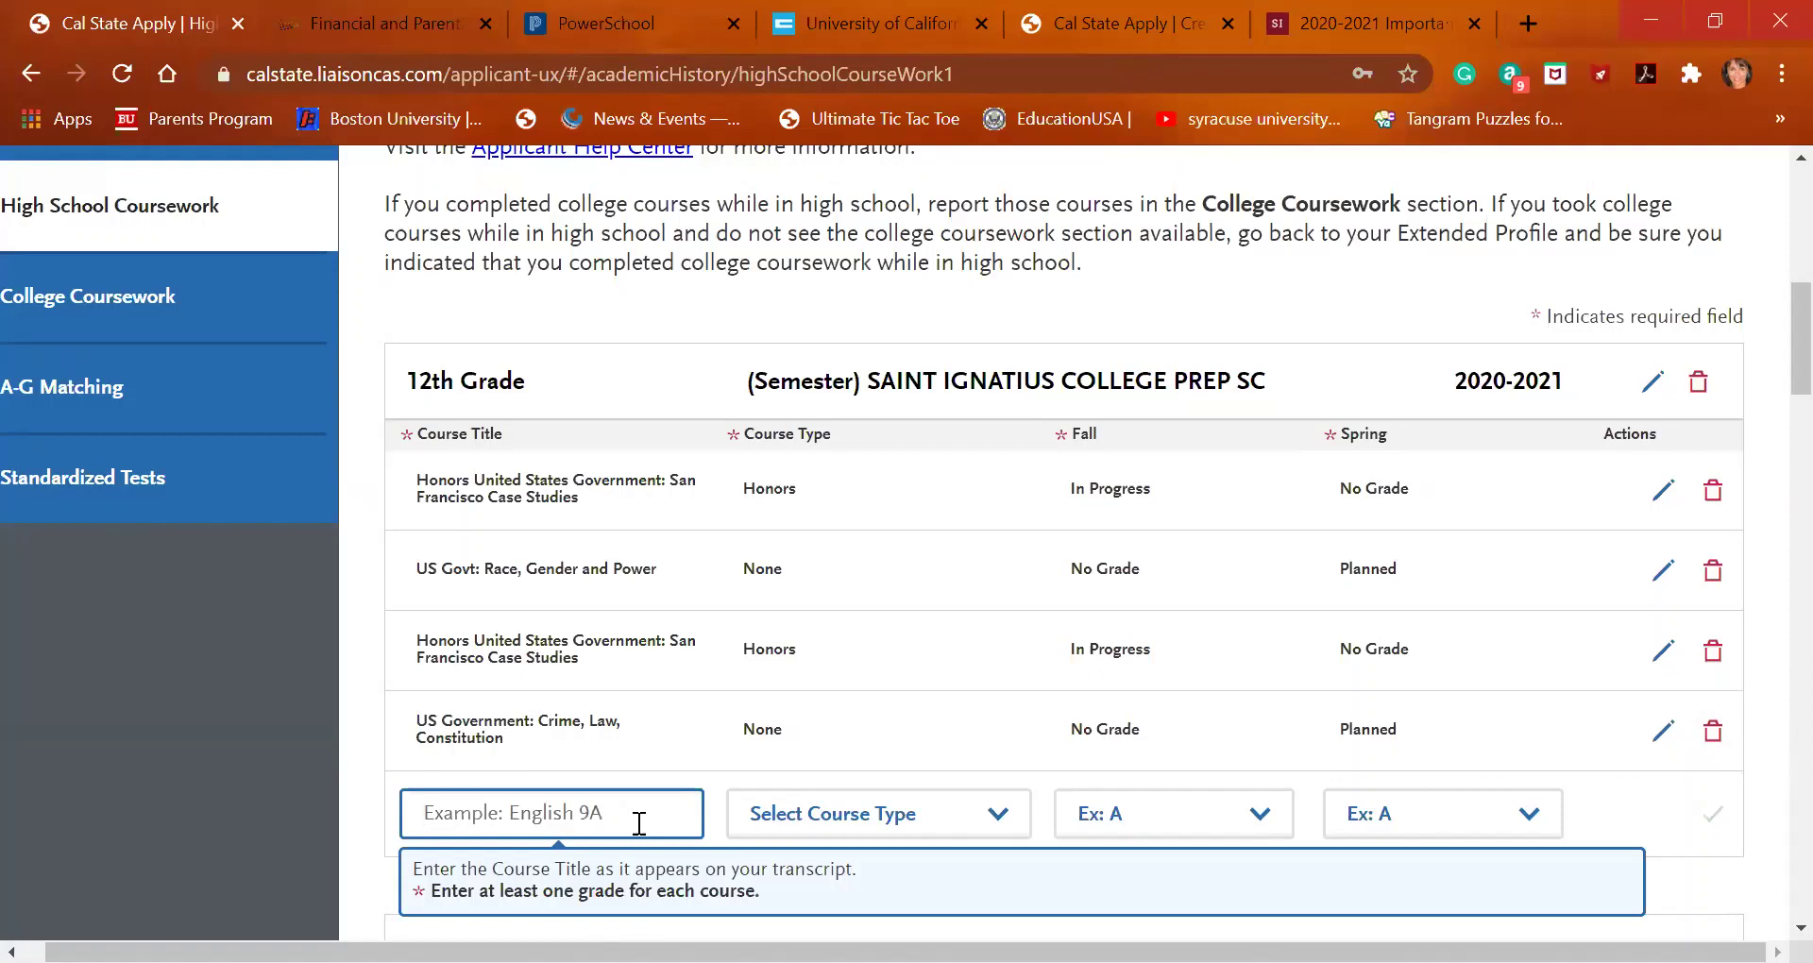
pyautogui.write('cons')
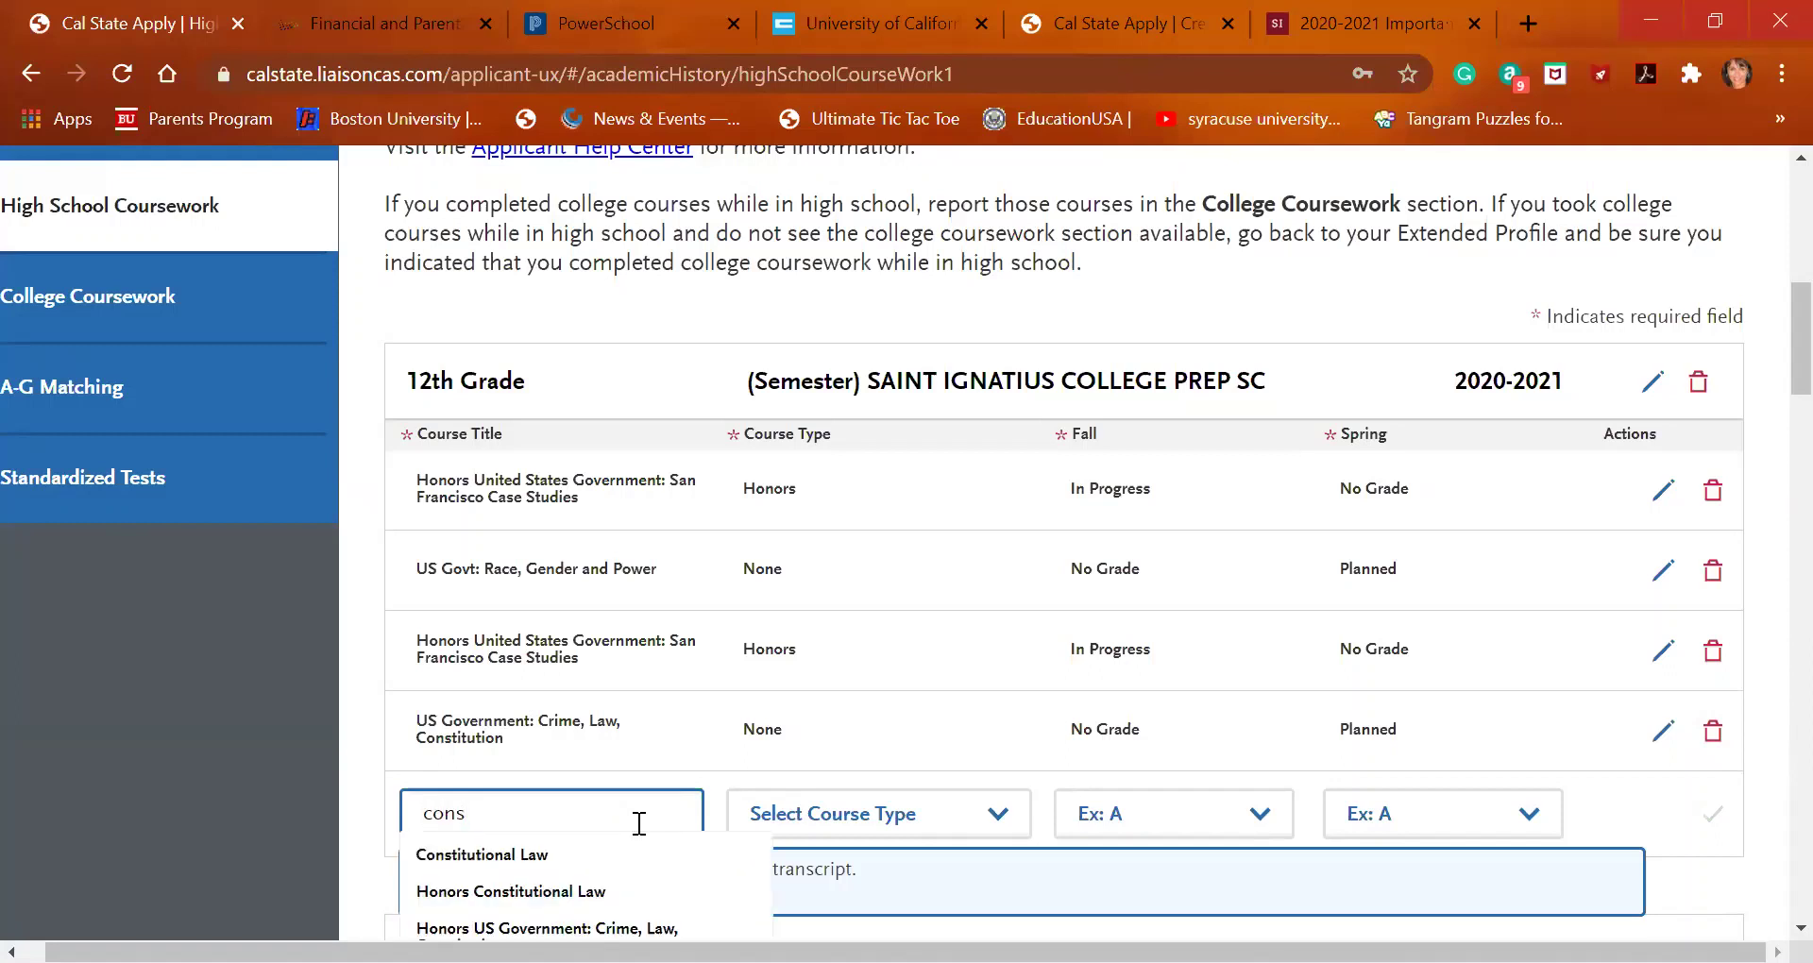
pyautogui.scroll(-1, 587, 859)
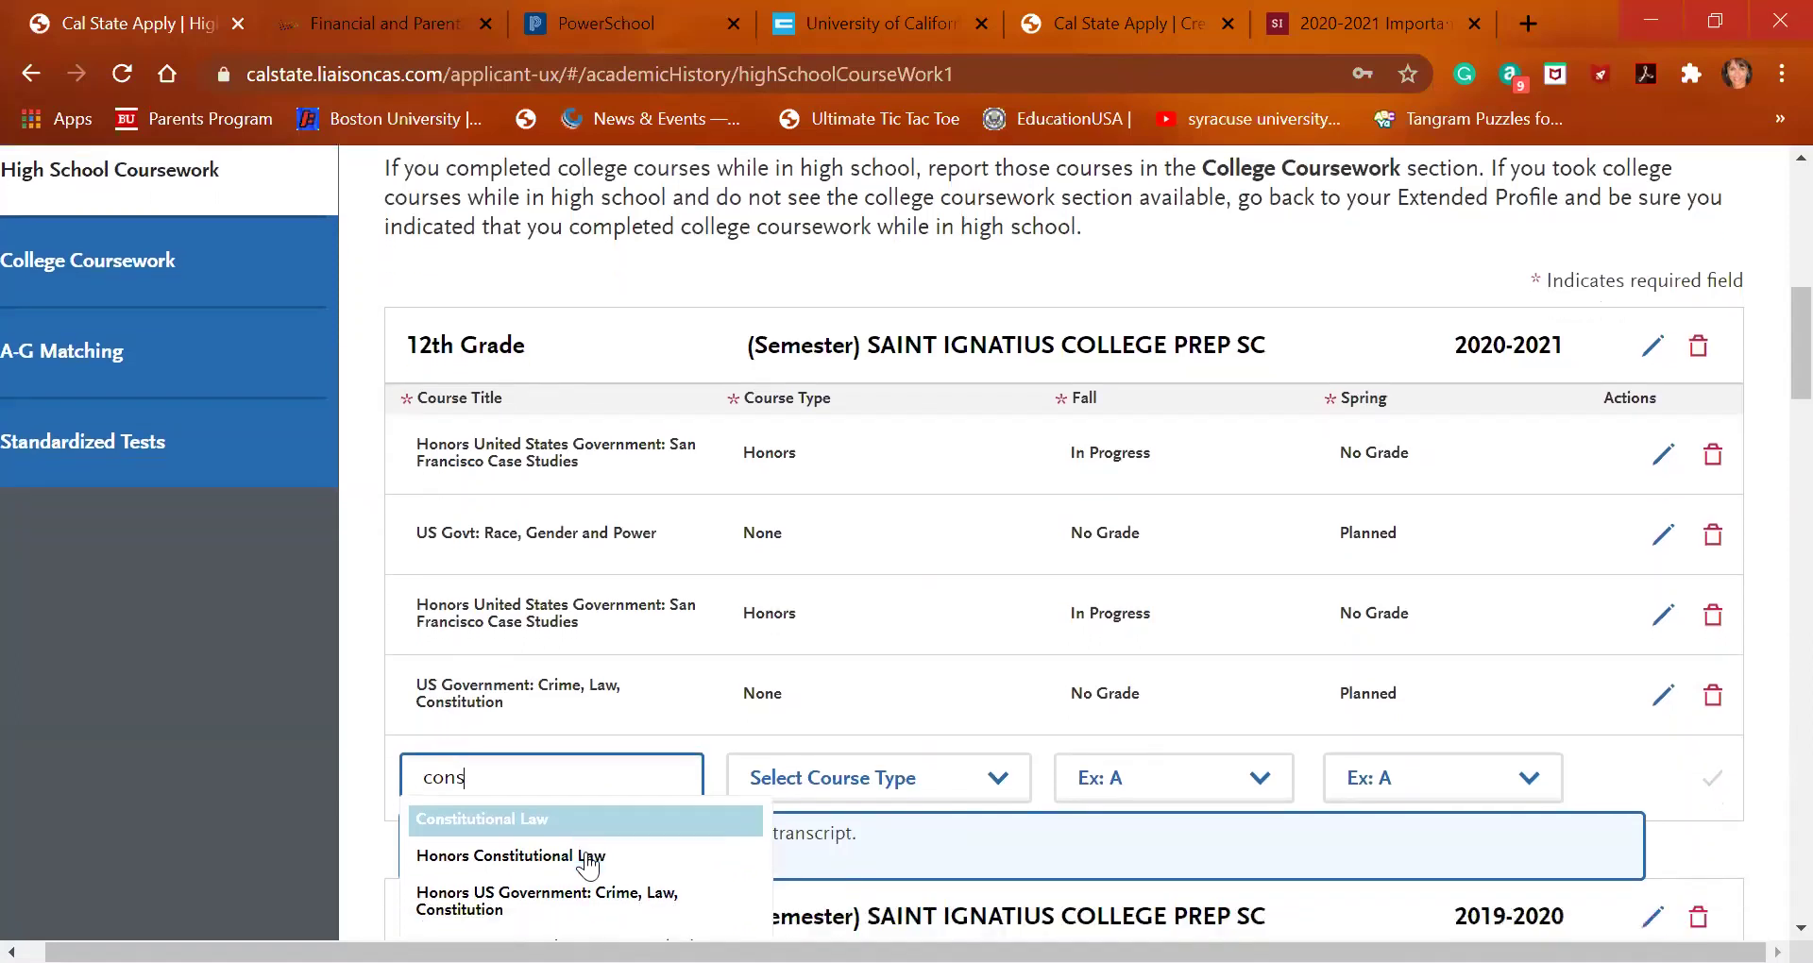
pyautogui.click(588, 761)
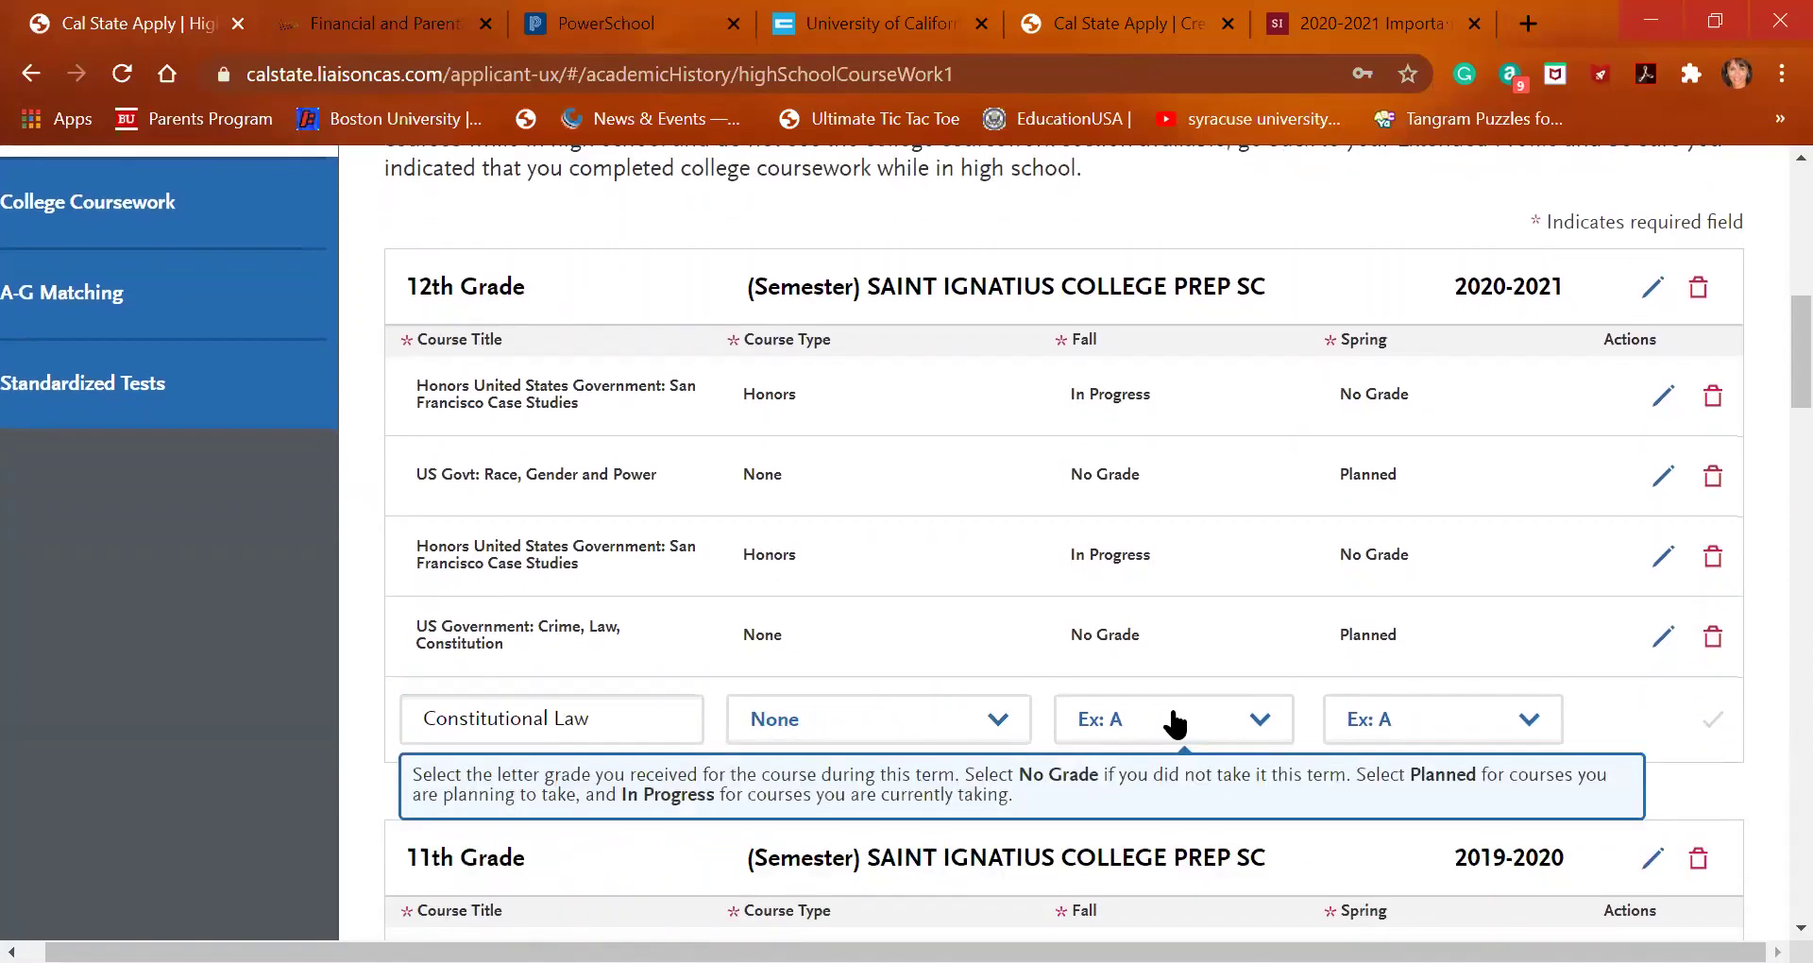
pyautogui.click(1172, 720)
pyautogui.click(1158, 57)
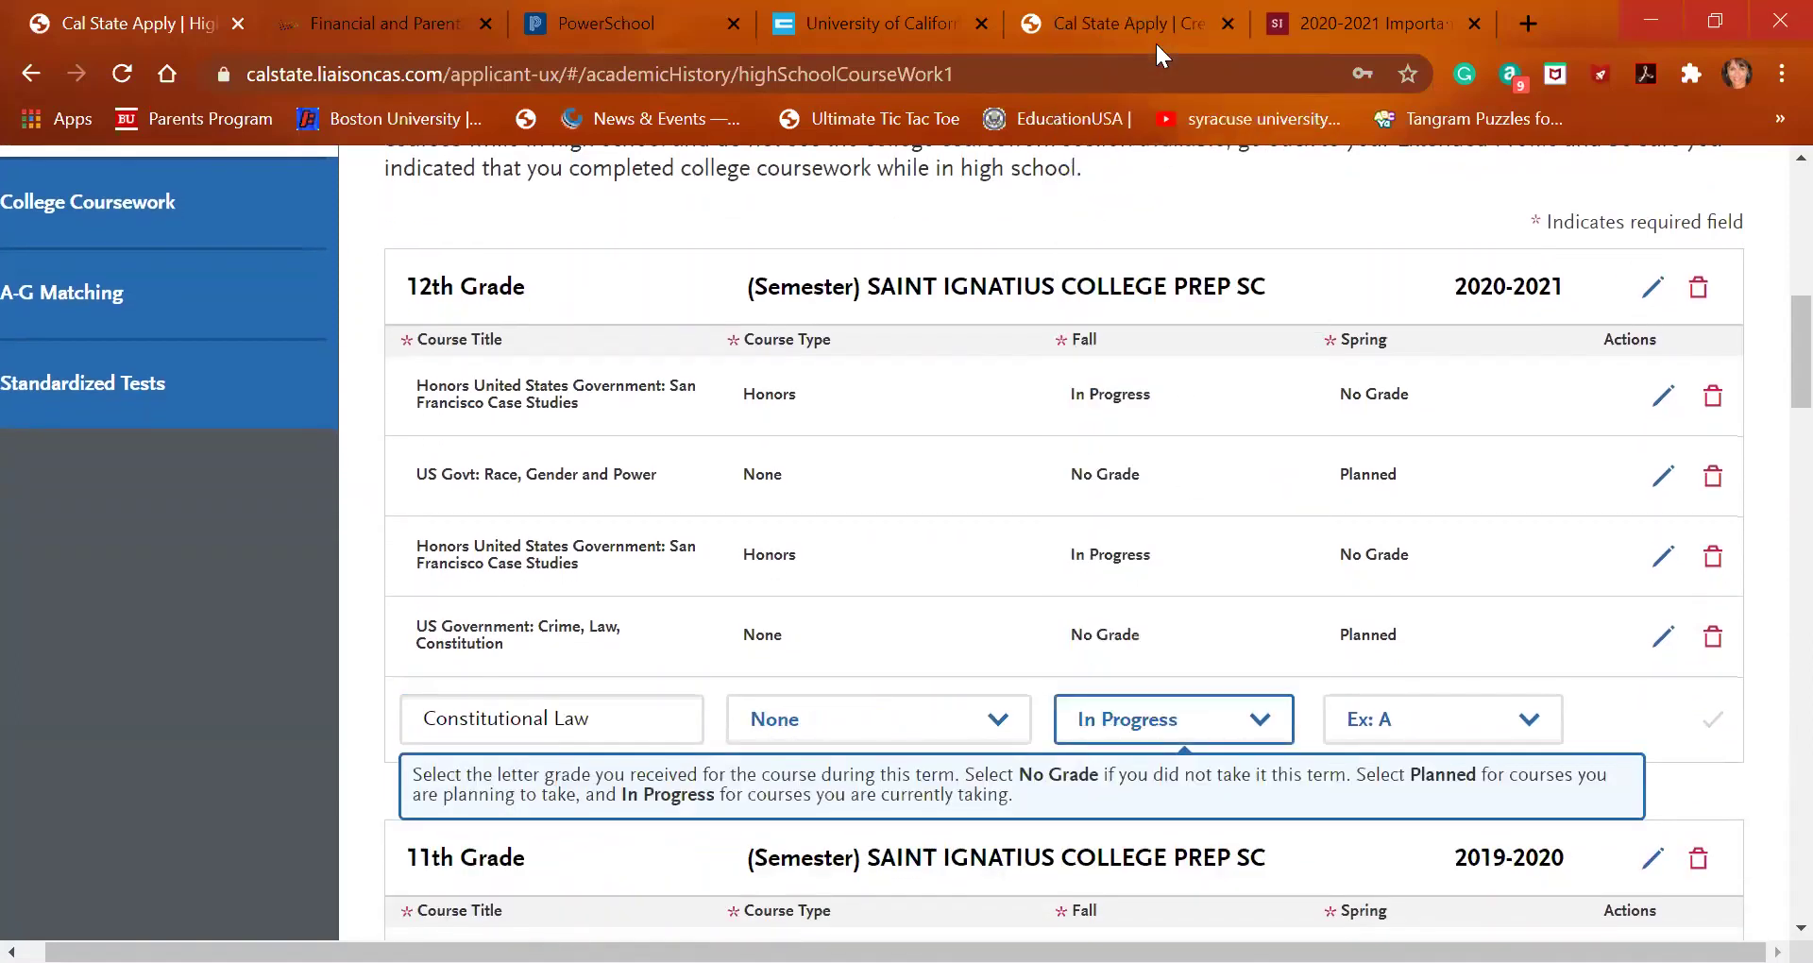
pyautogui.click(1459, 732)
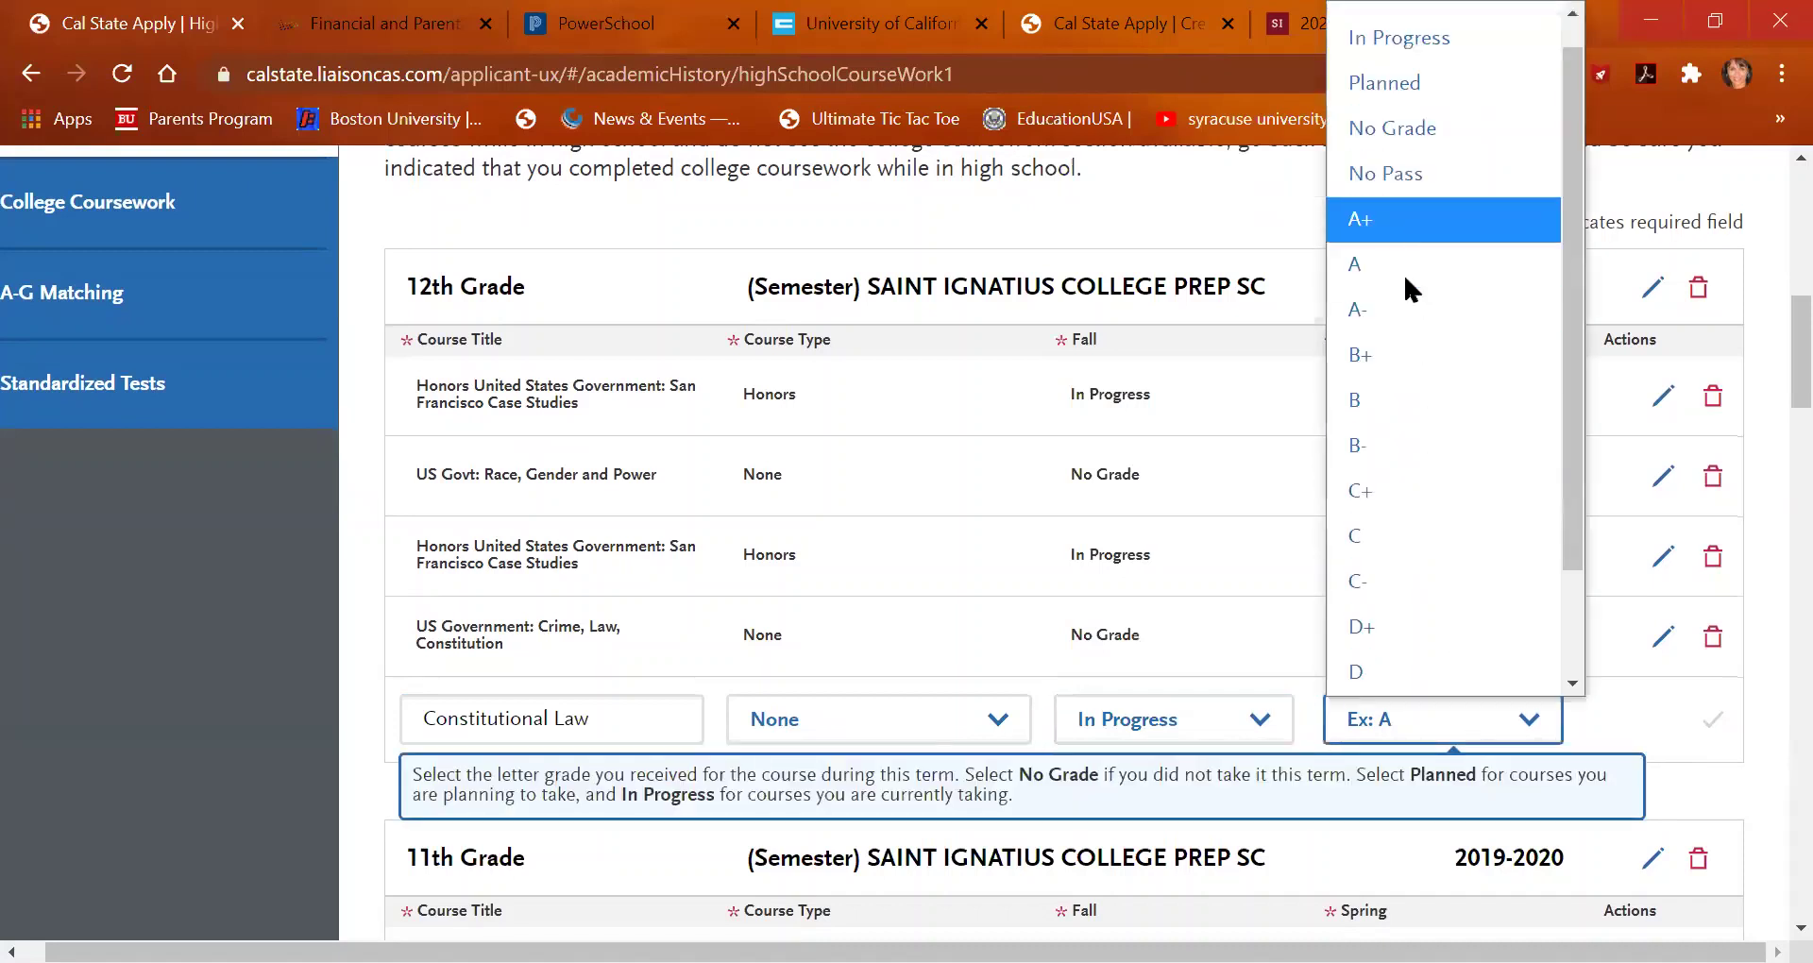
pyautogui.click(1398, 137)
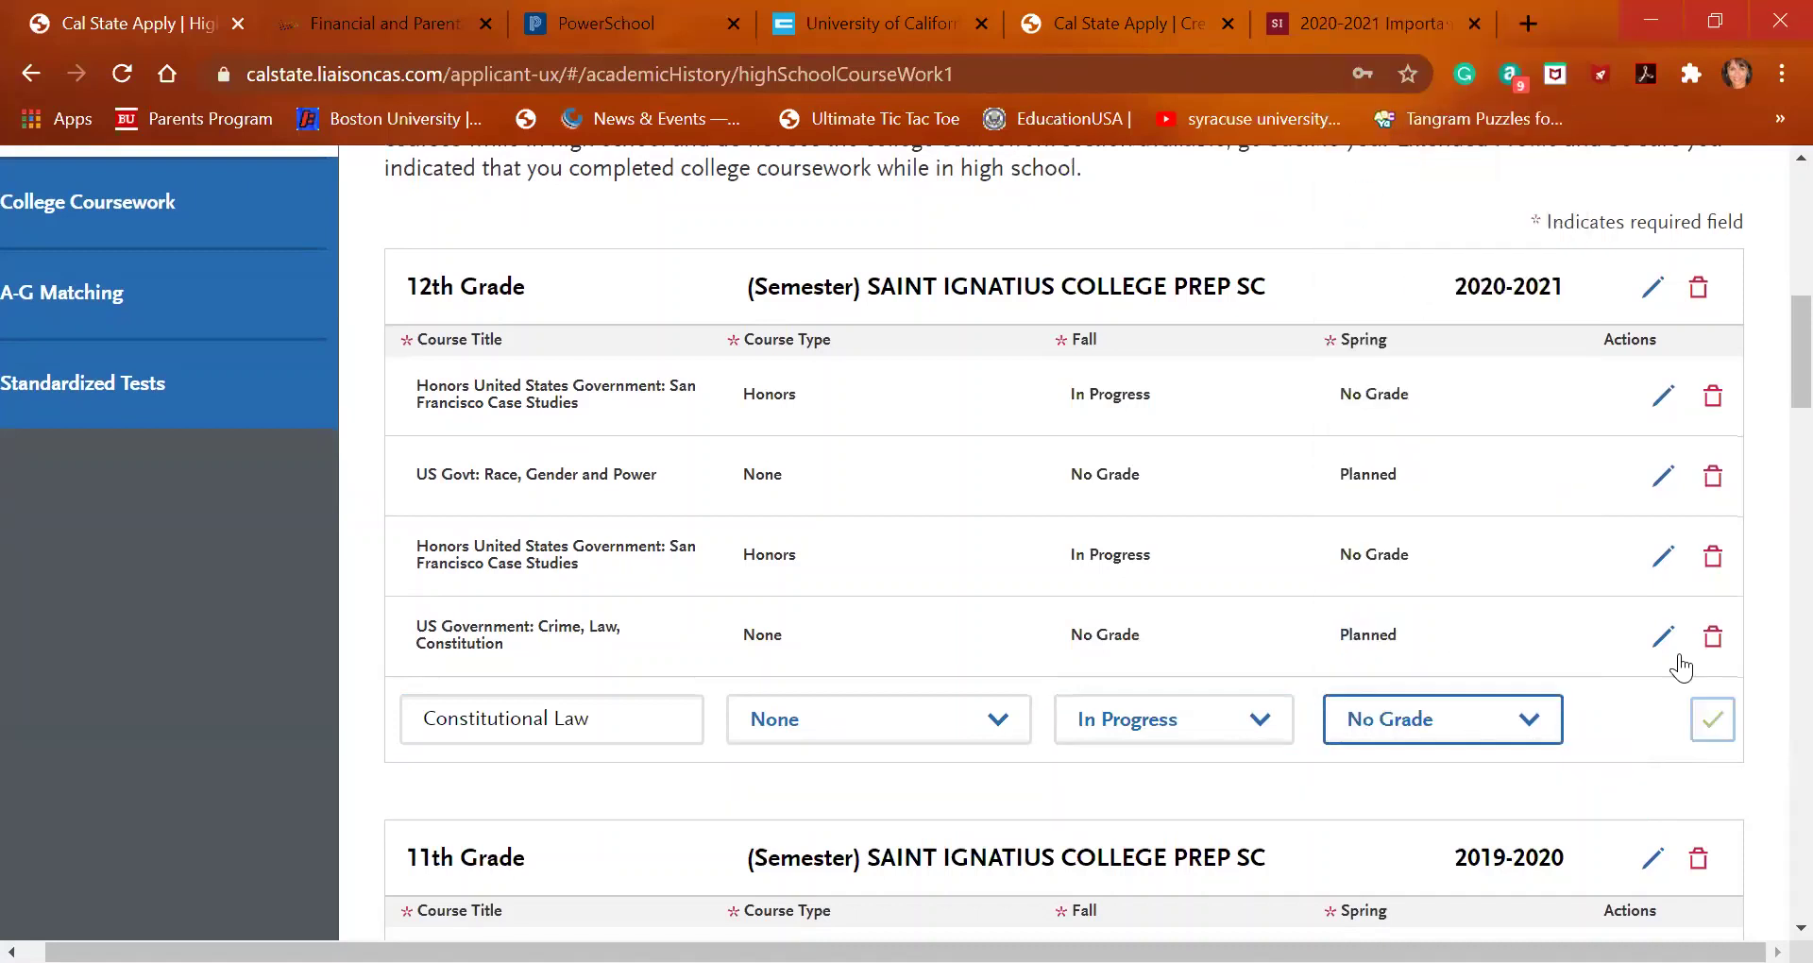
pyautogui.click(1713, 721)
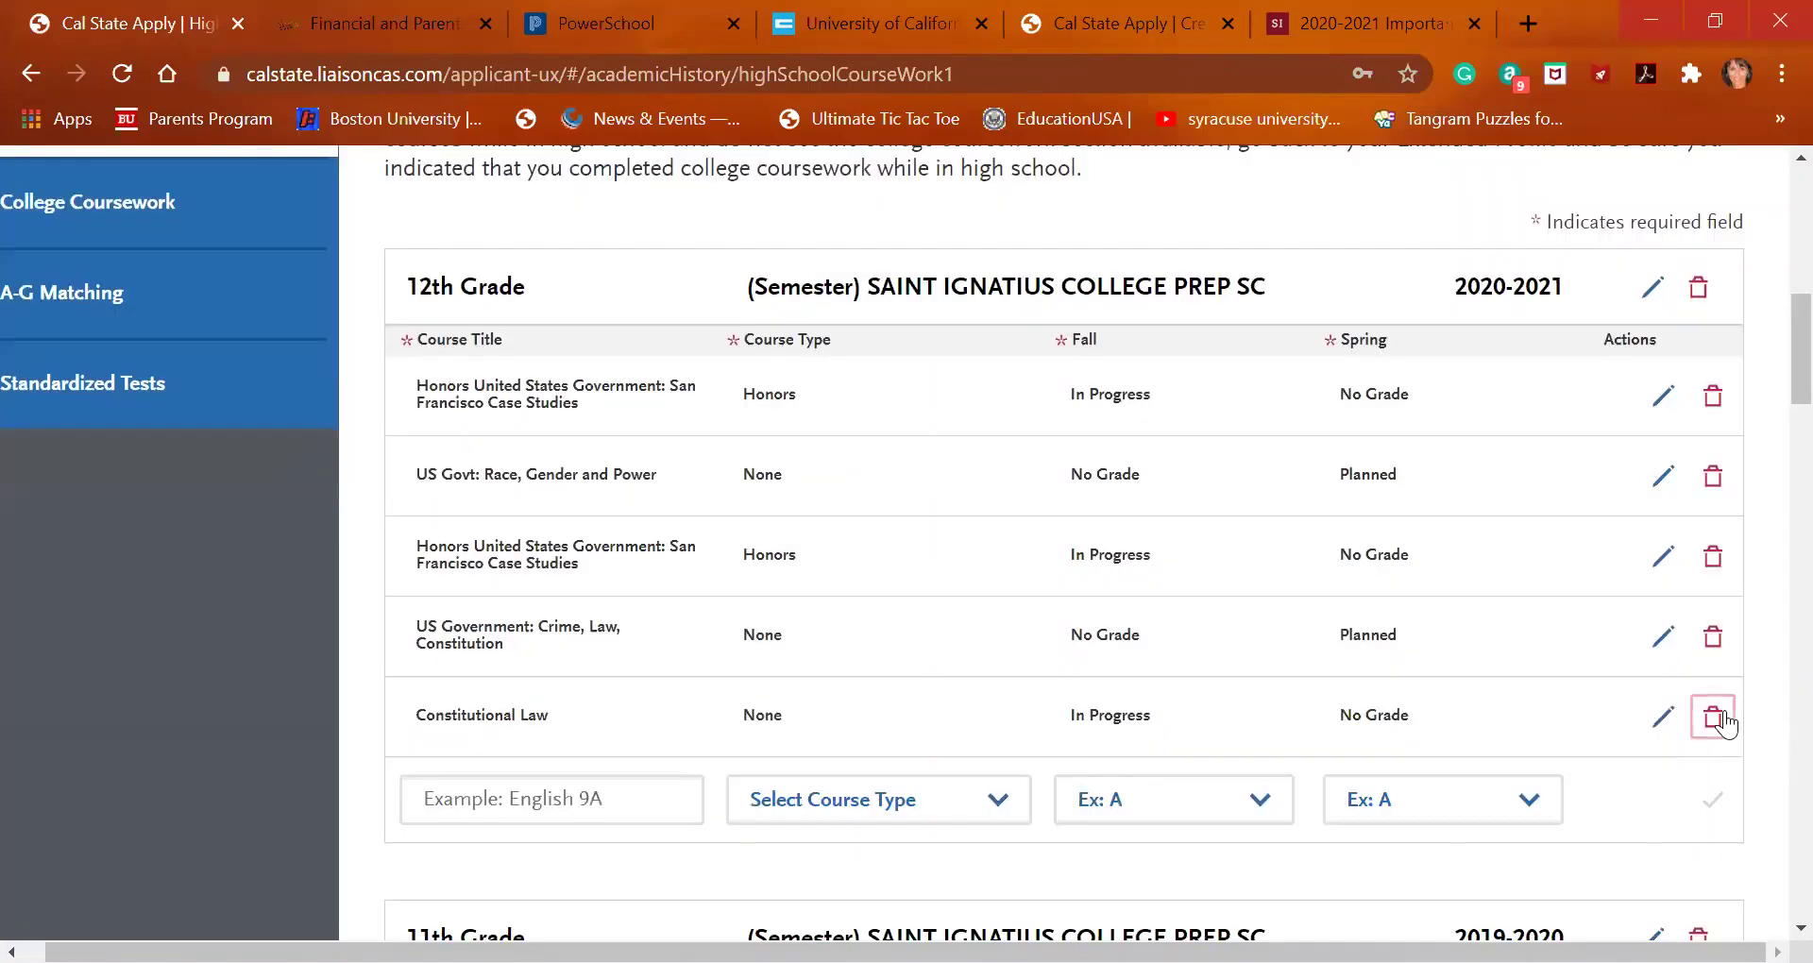
pyautogui.click(647, 807)
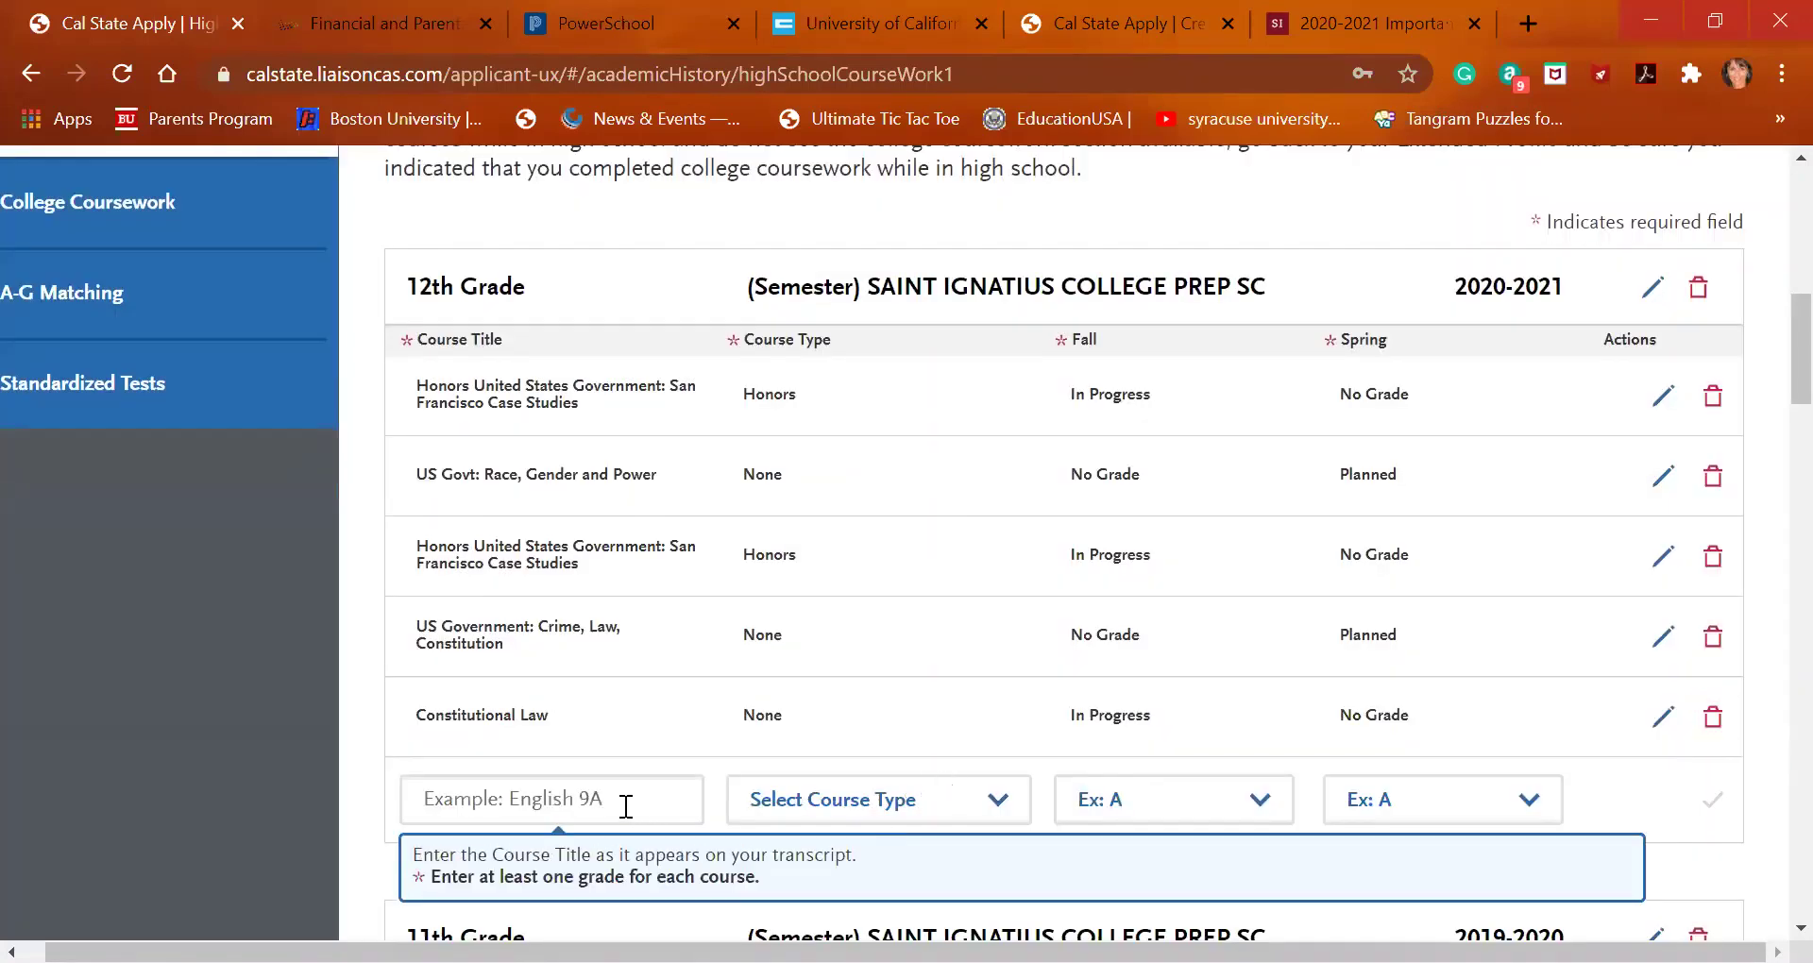
pyautogui.click(625, 807)
# Search 'ap en' and pick AP English Literature and Composition (AP) for a new 12th Grade row
pyautogui.write('a')
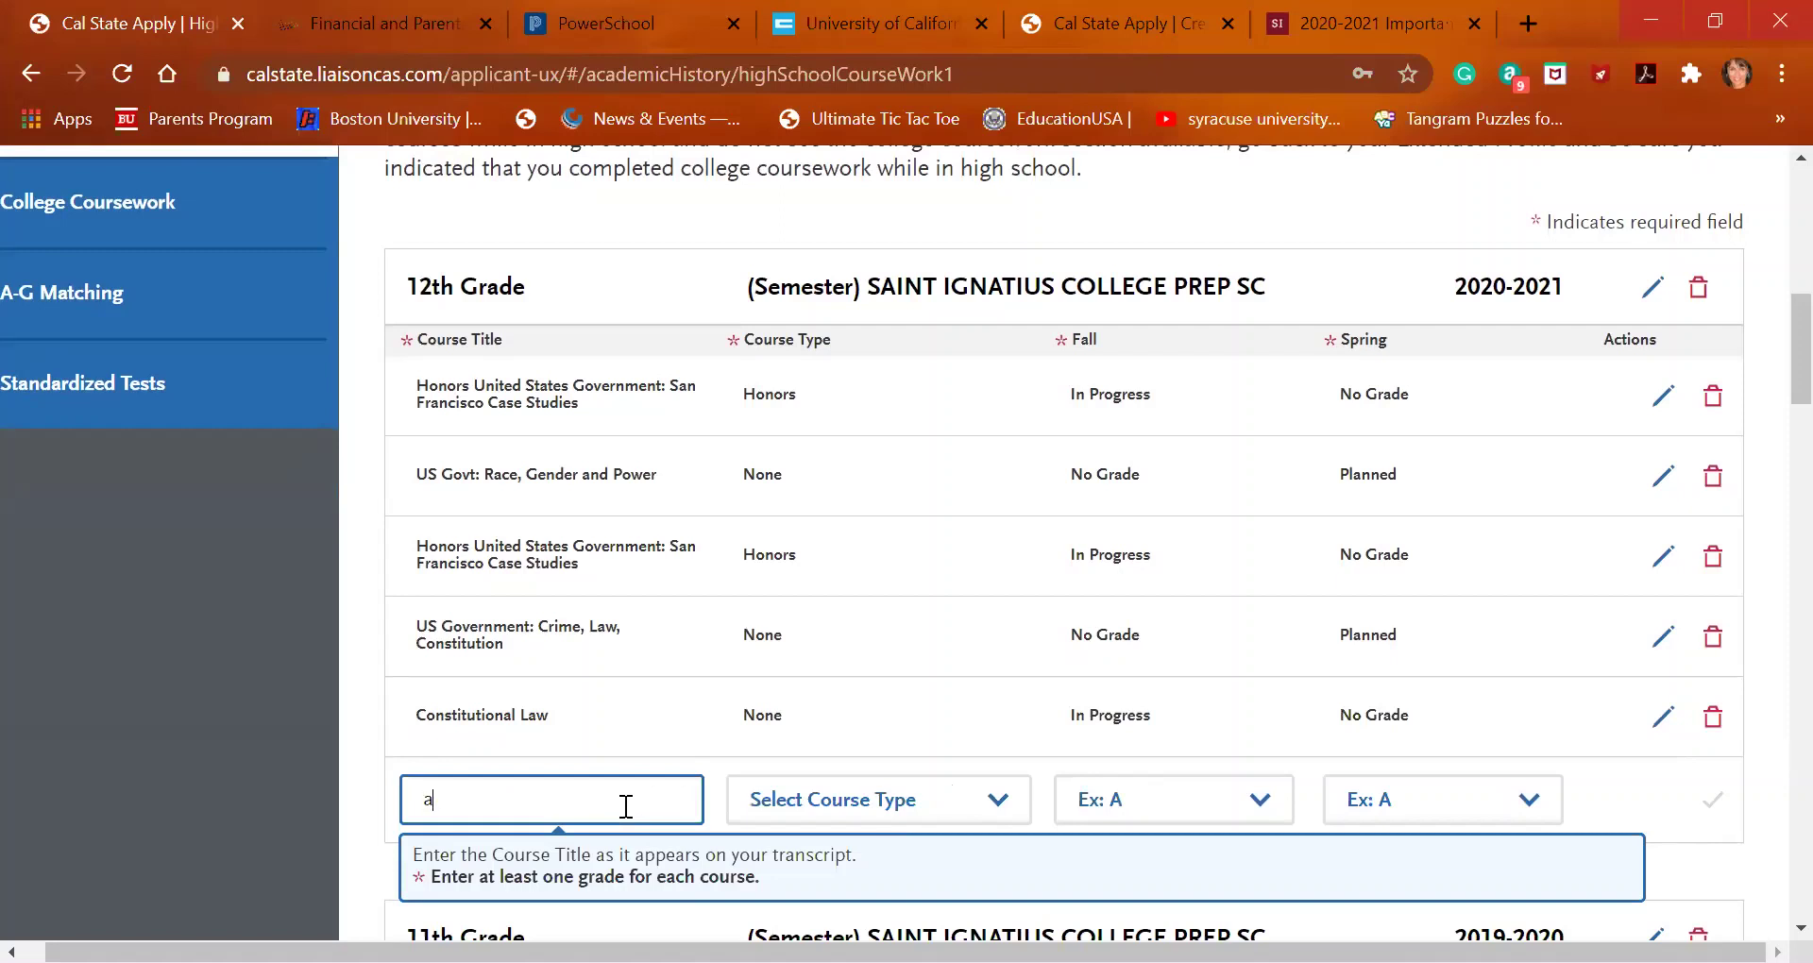
pyautogui.write('p e')
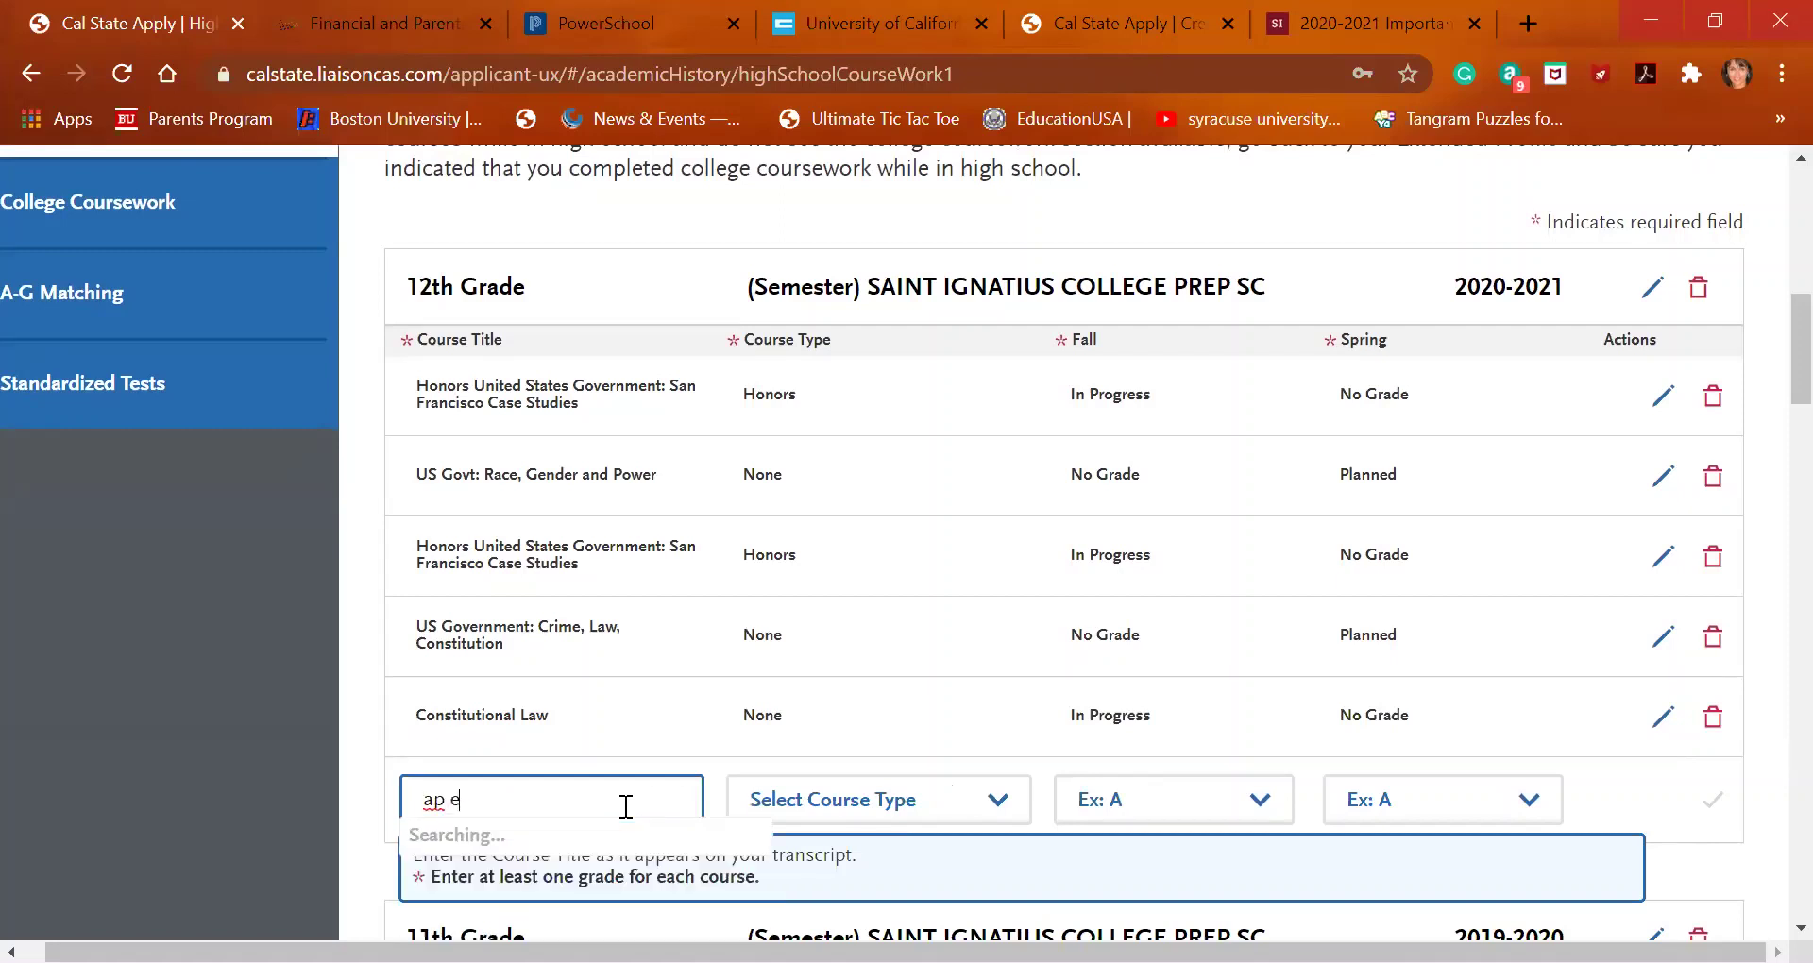
pyautogui.write('n')
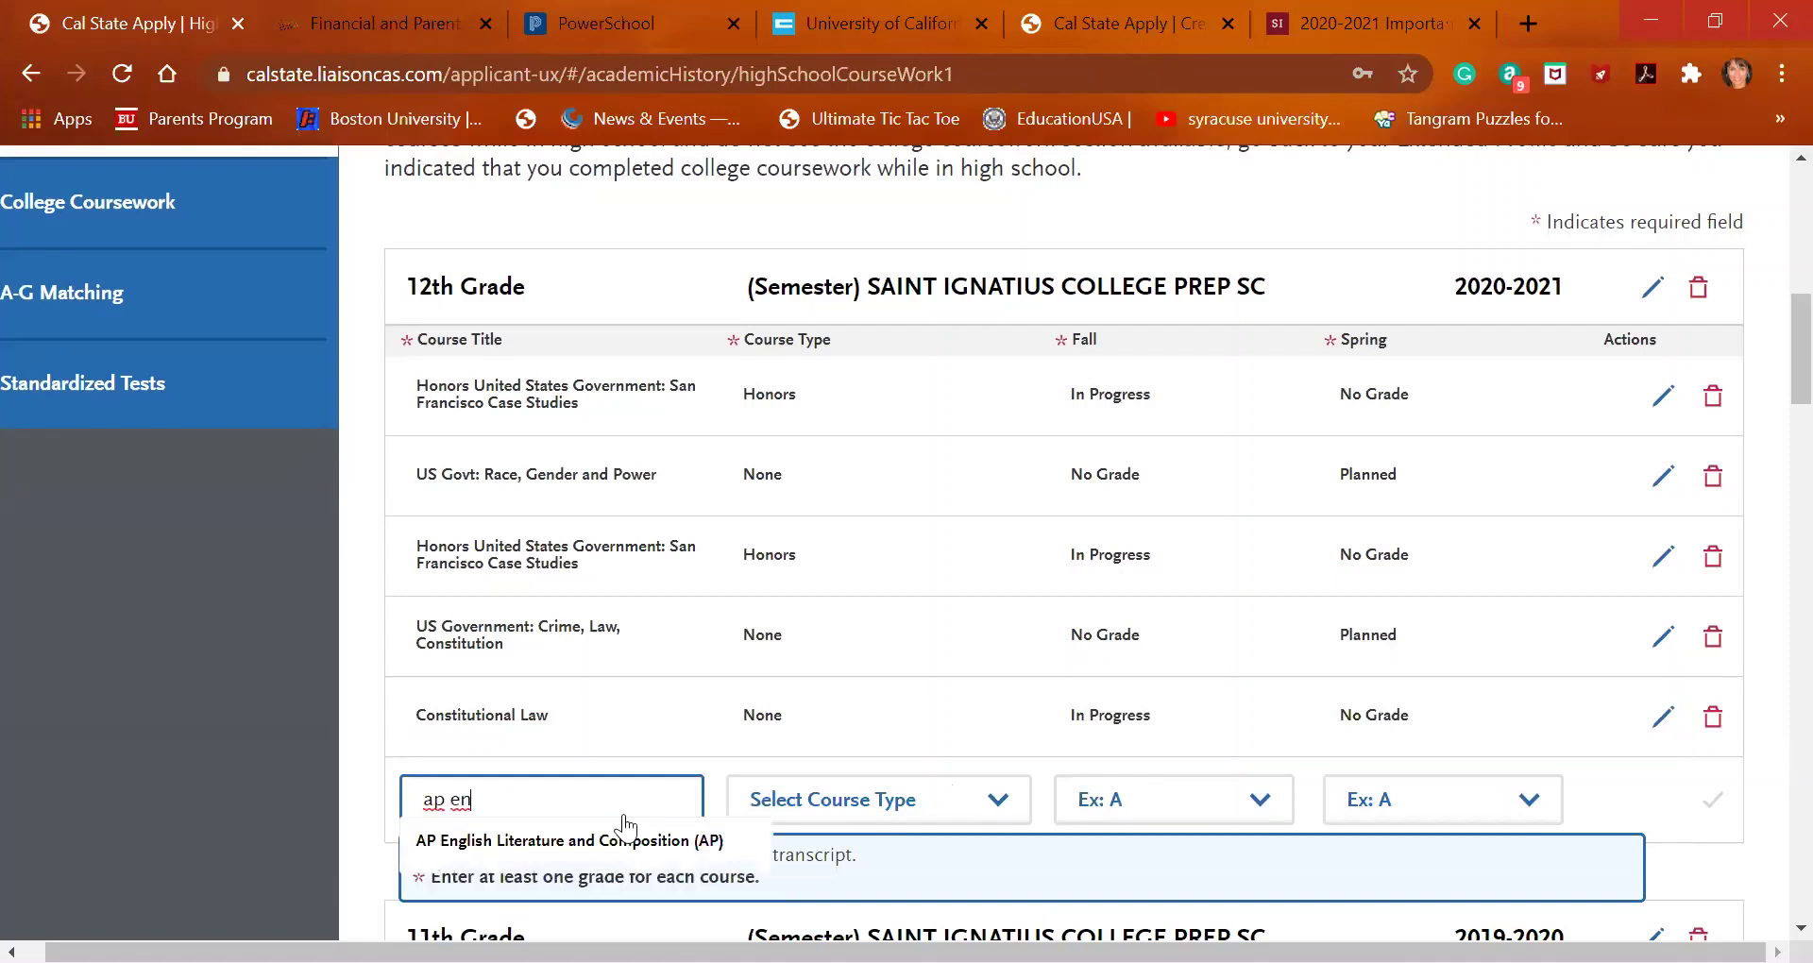
pyautogui.click(631, 843)
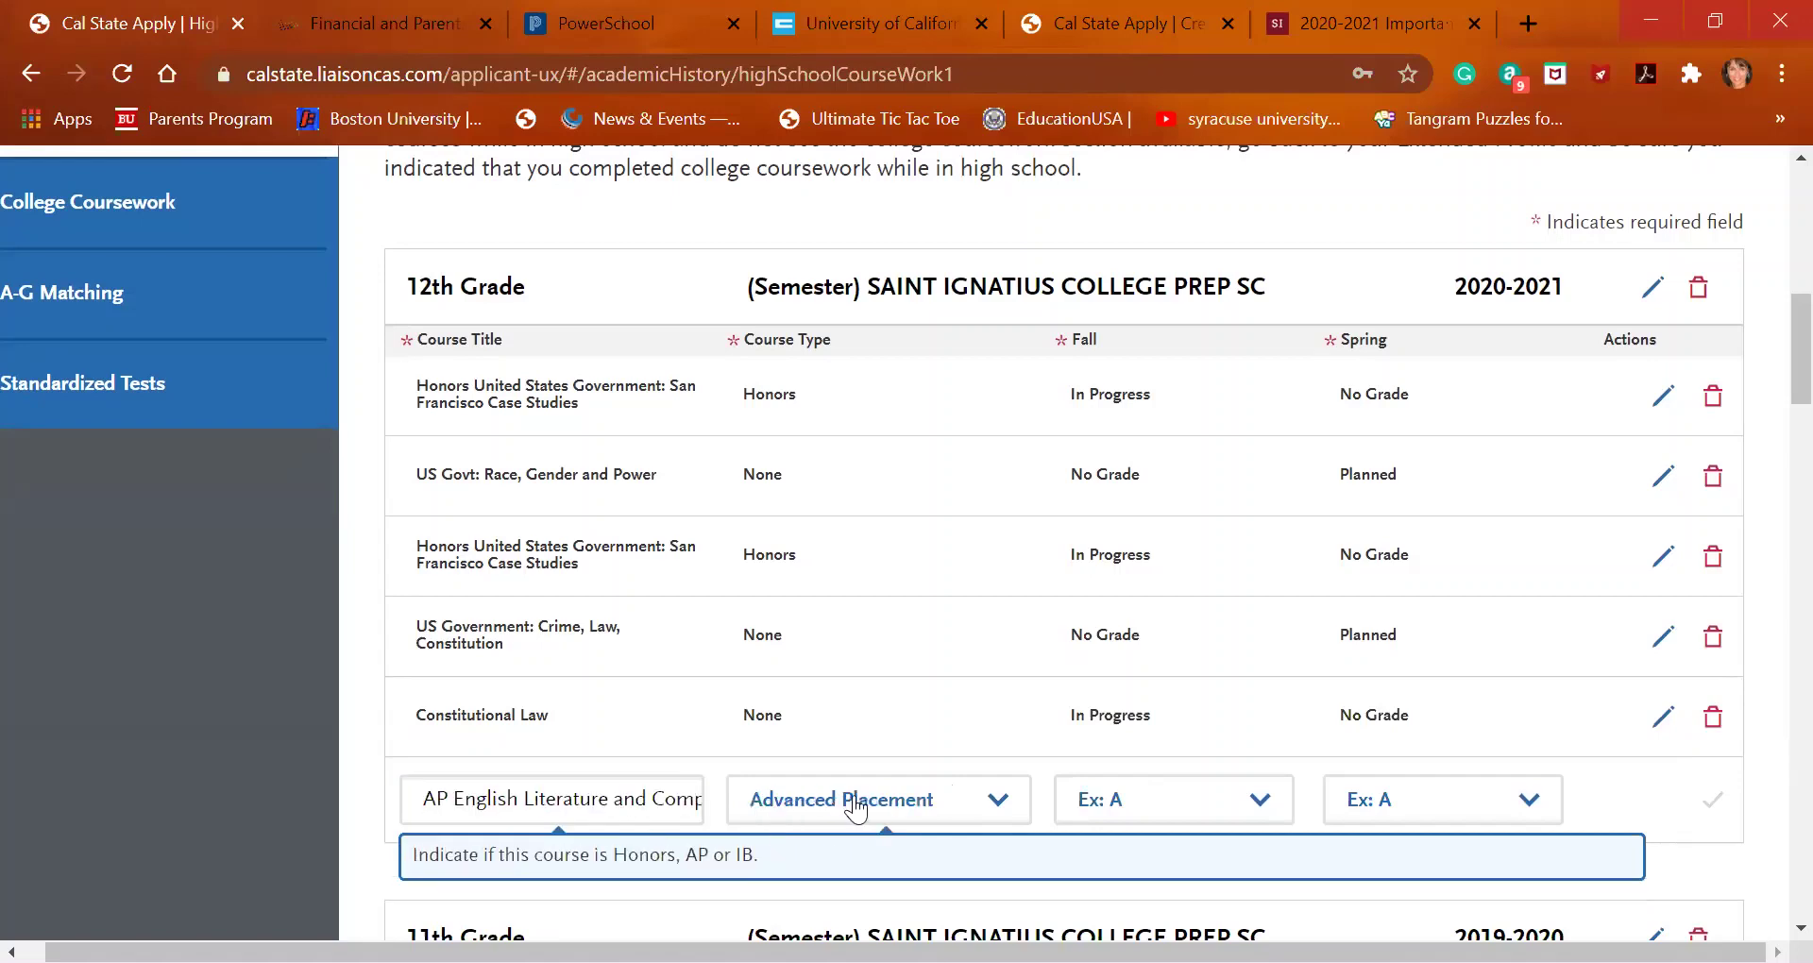
pyautogui.scroll(-5, 1187, 808)
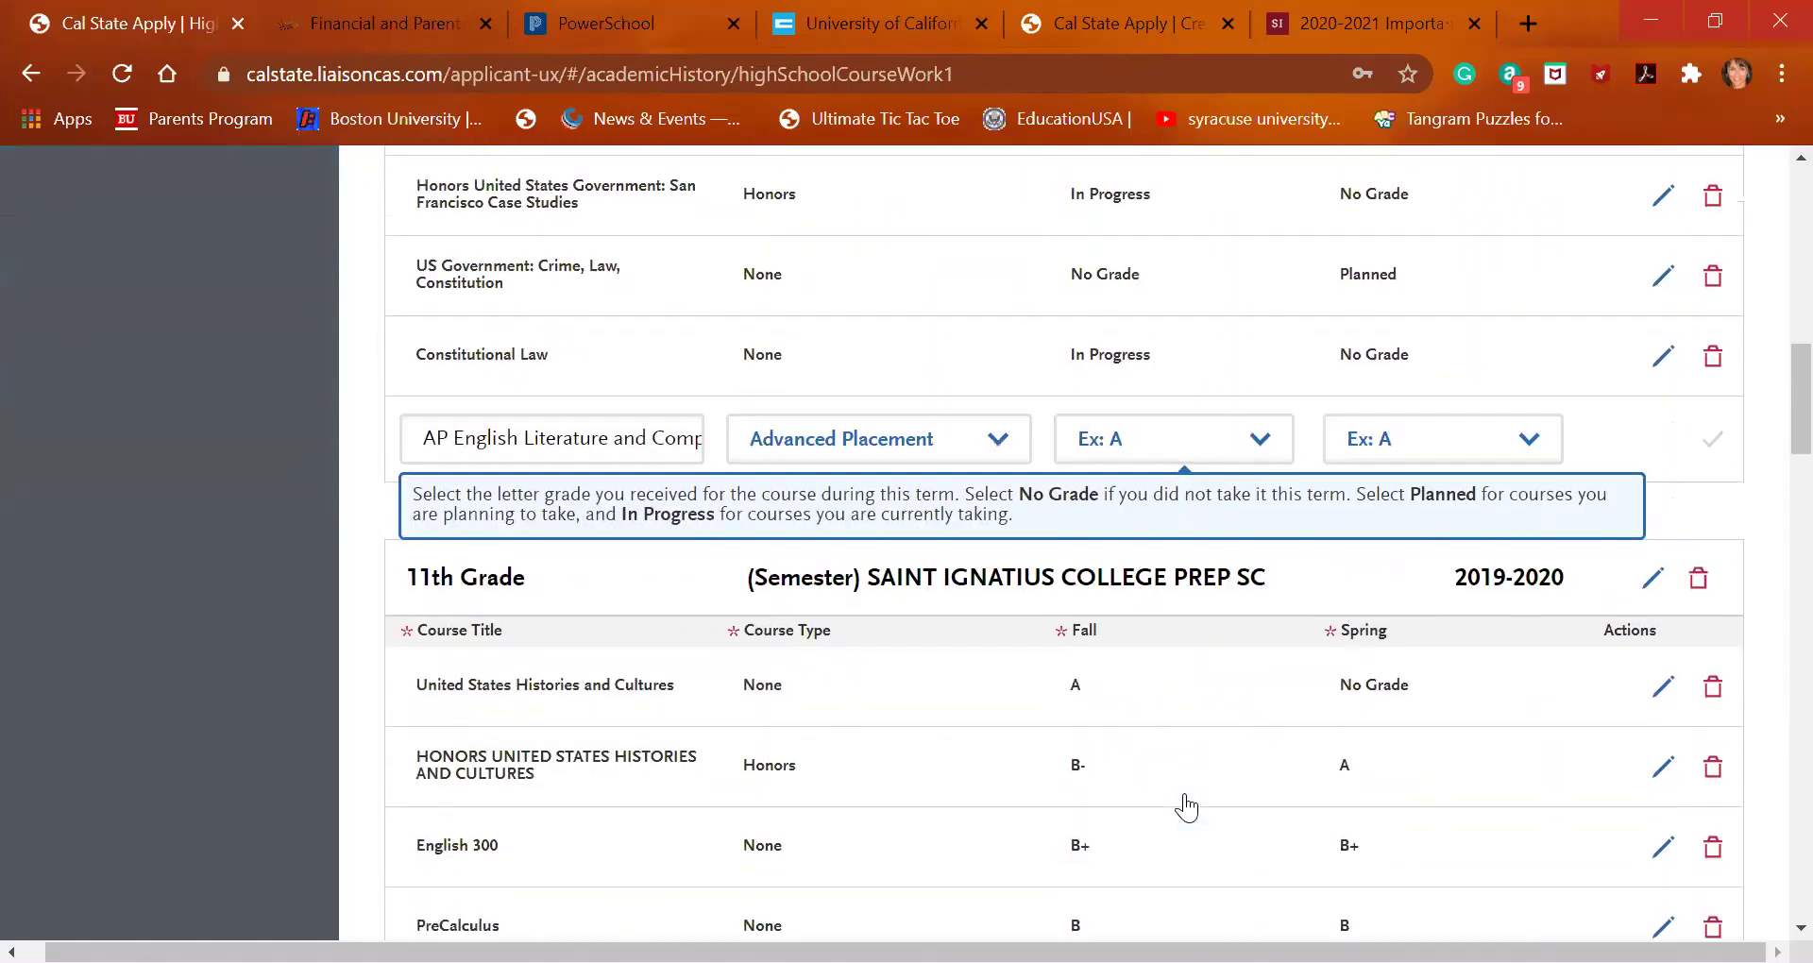
pyautogui.scroll(-2, 1187, 808)
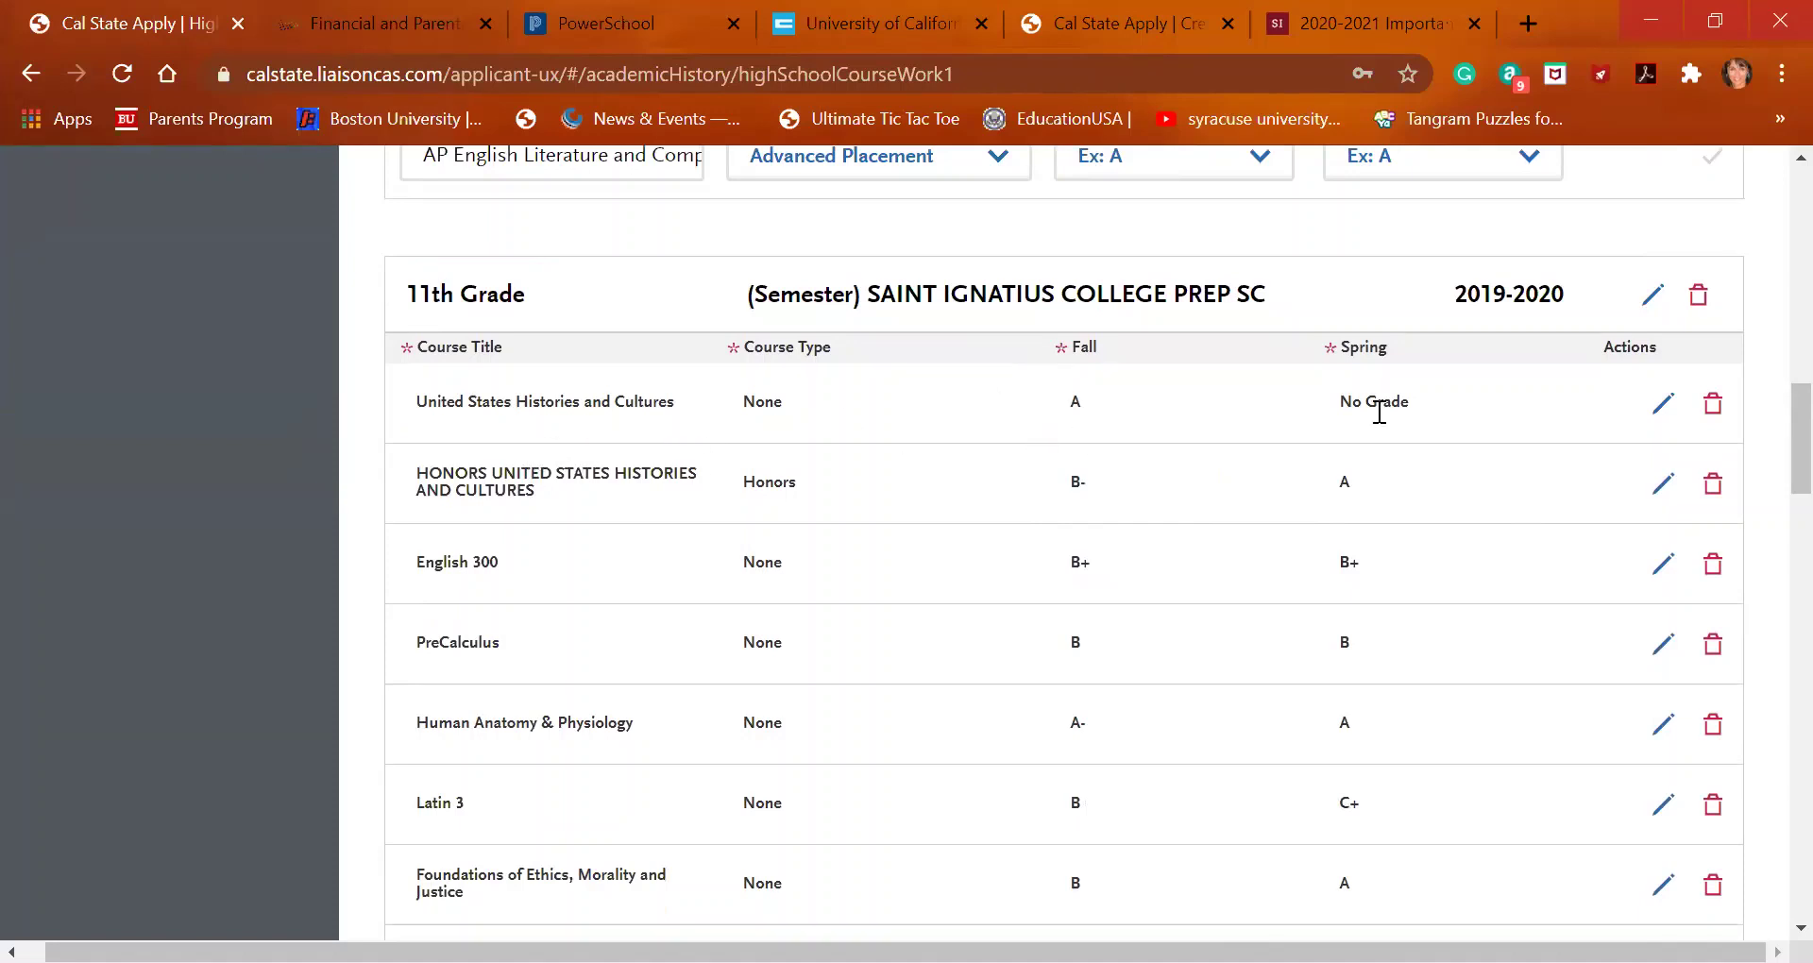
# Change the 11th Grade Honors United States Histories and Cultures fall grade from B- to No Grade
pyautogui.click(1667, 487)
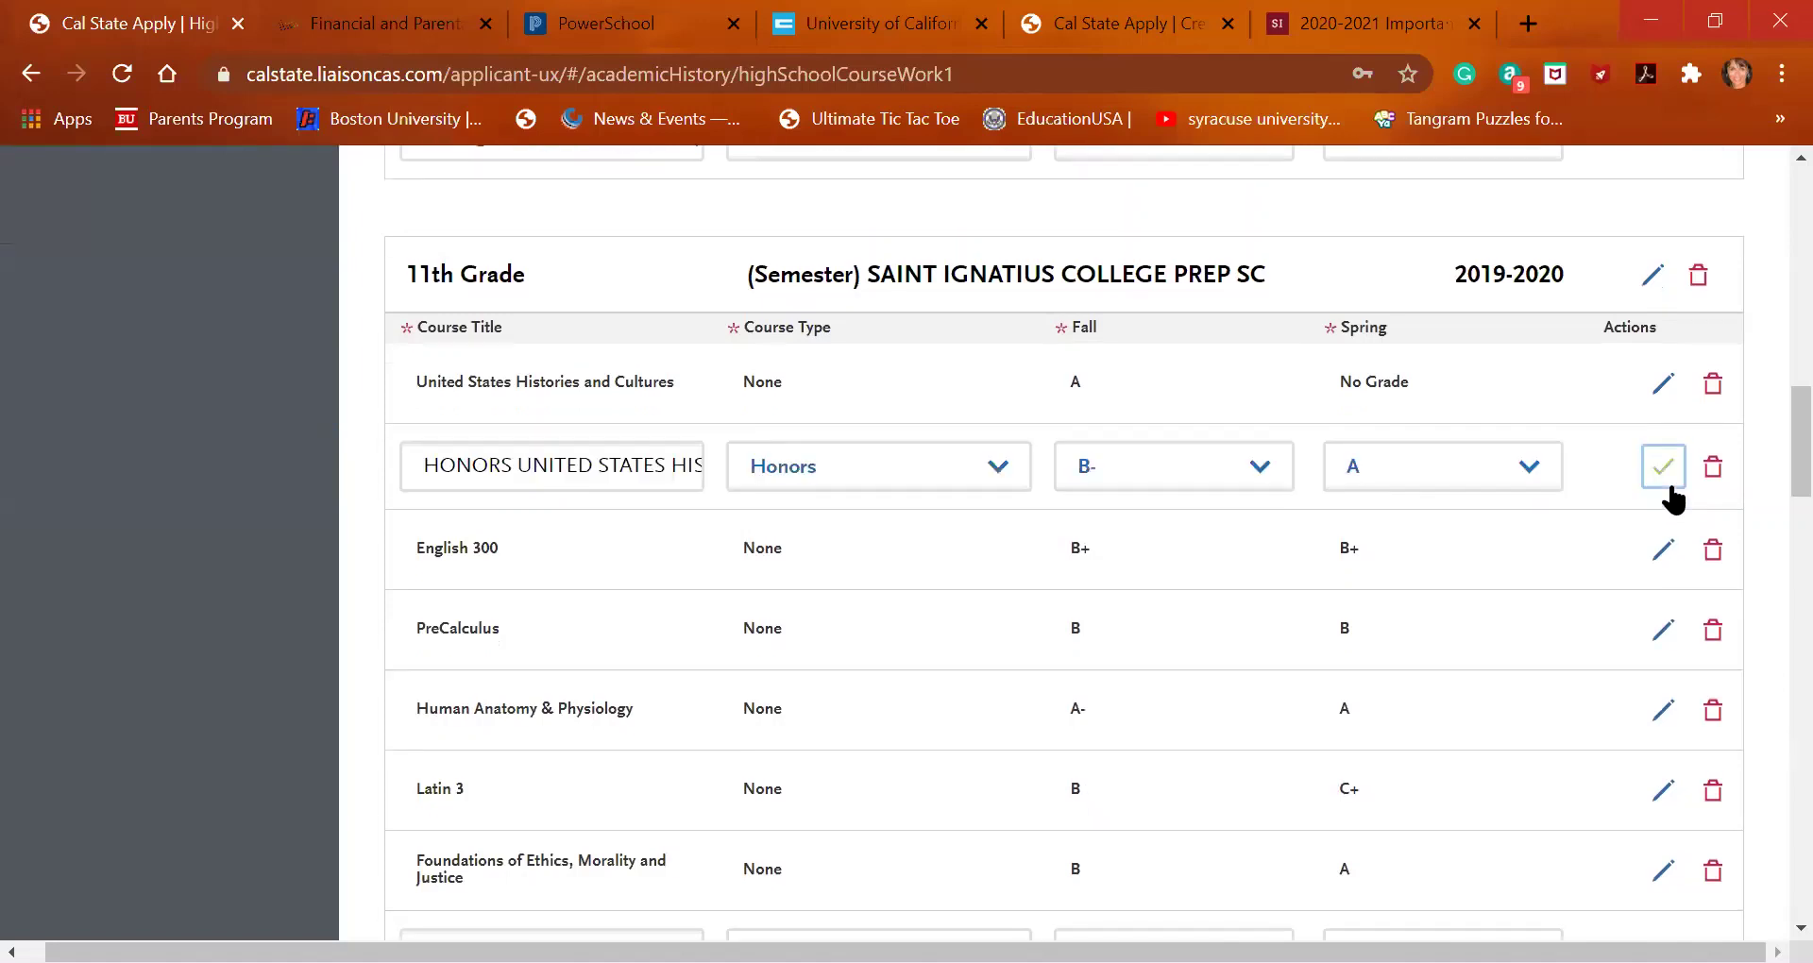
pyautogui.click(1198, 477)
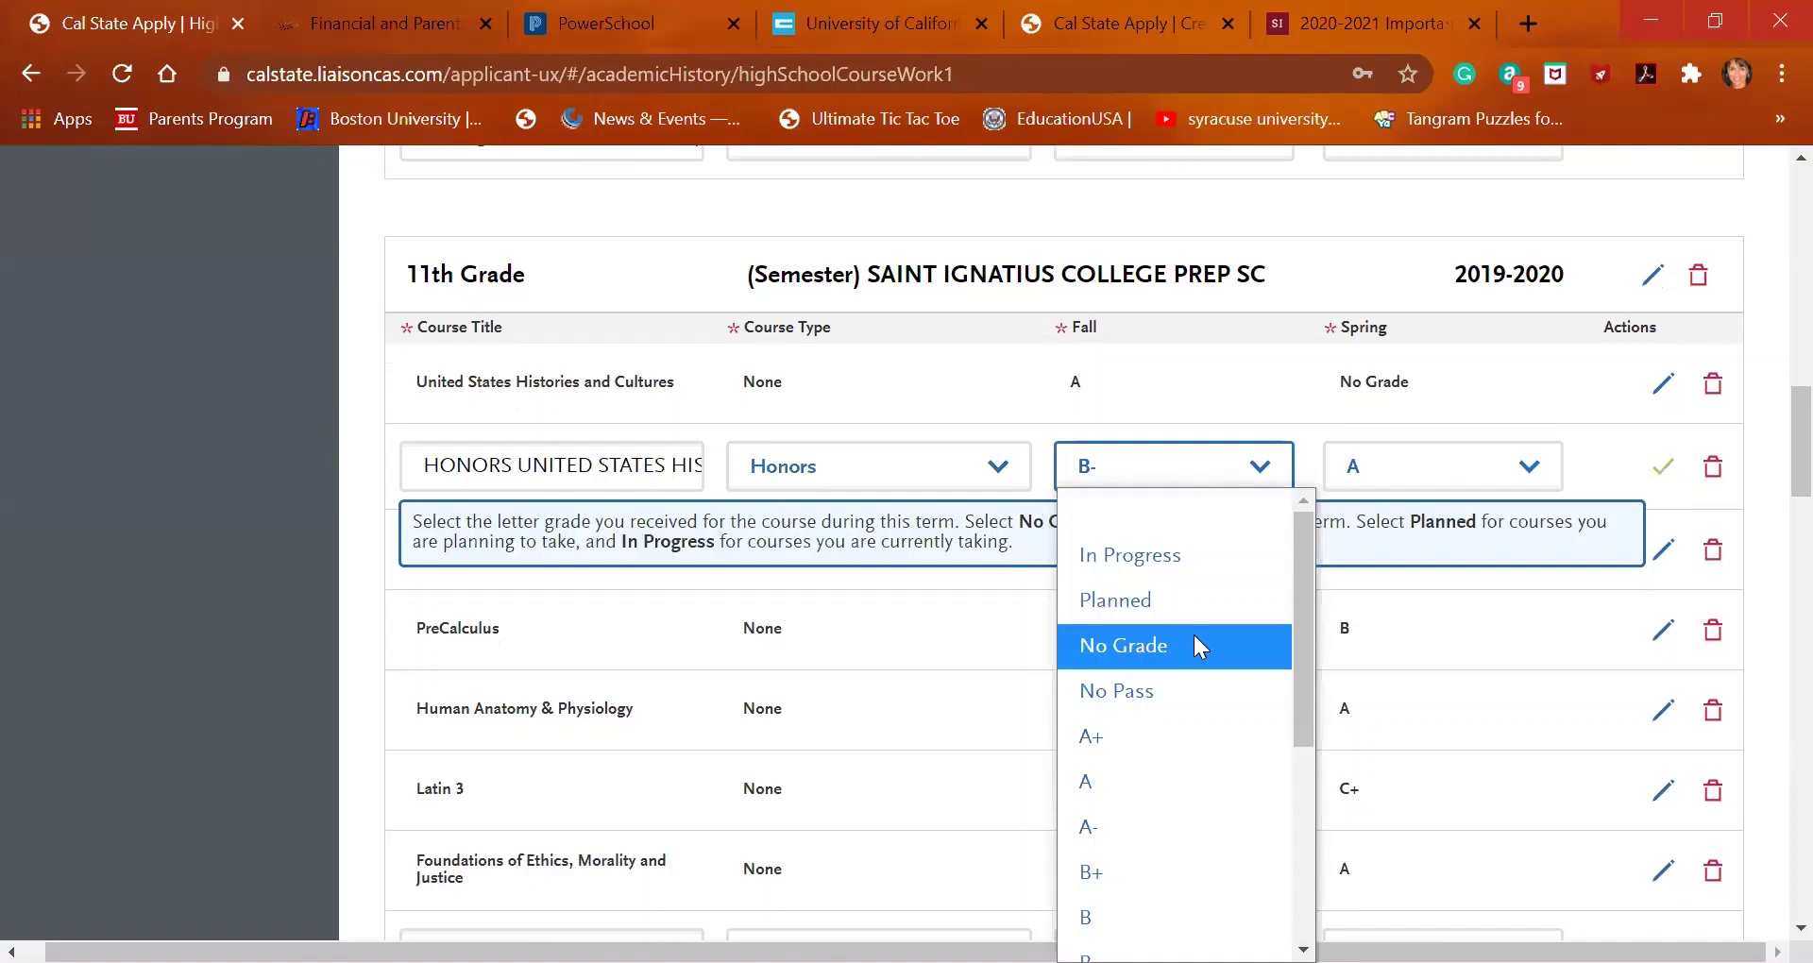
pyautogui.click(1195, 645)
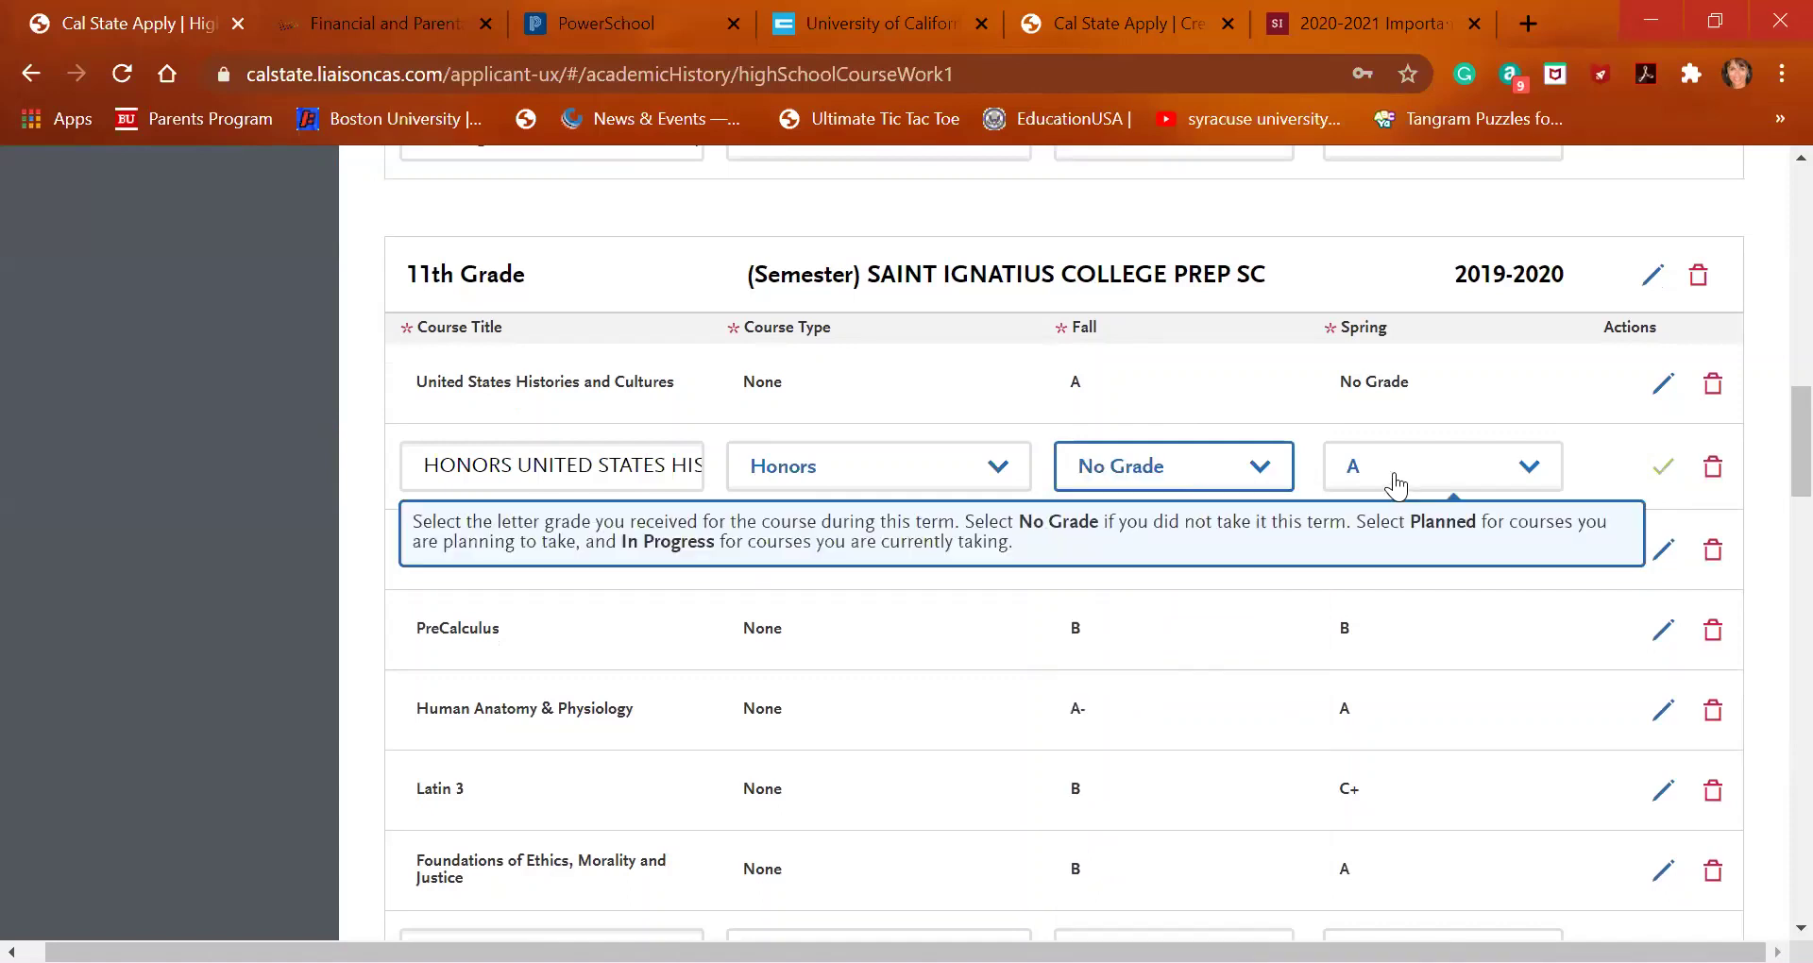
pyautogui.click(1661, 466)
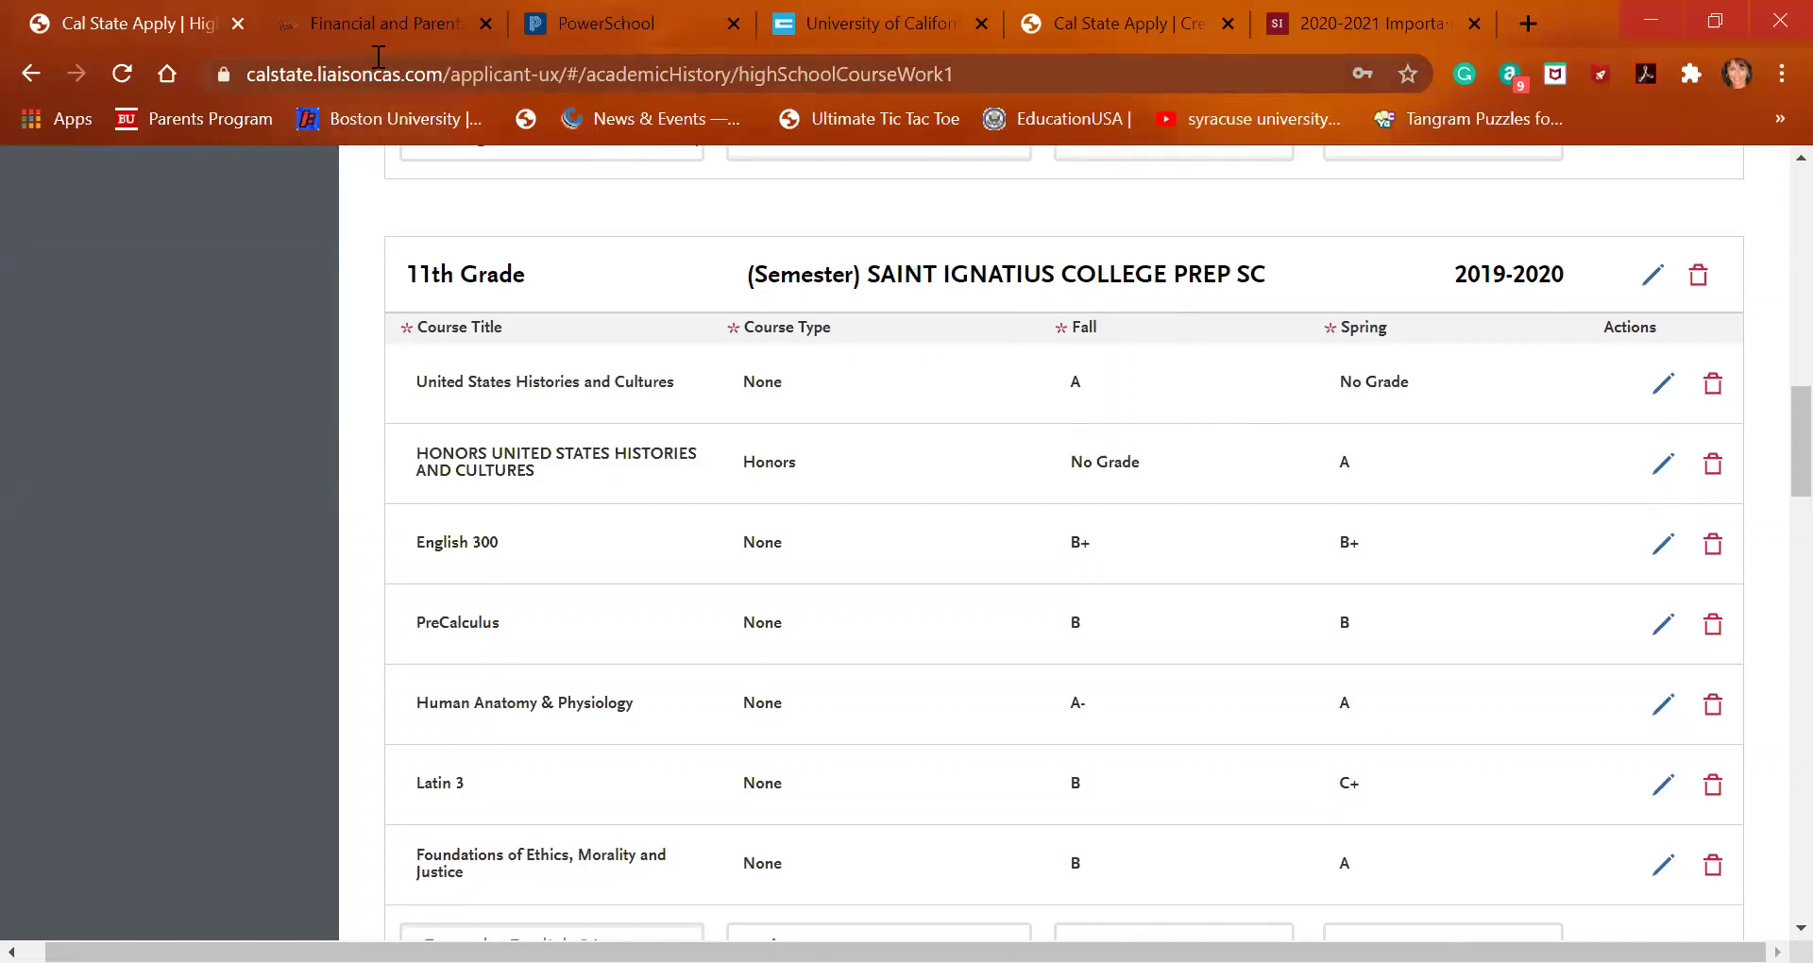
# Save AP English Literature and Composition with Fall In Progress and Spring No Grade
pyautogui.scroll(8, 521, 337)
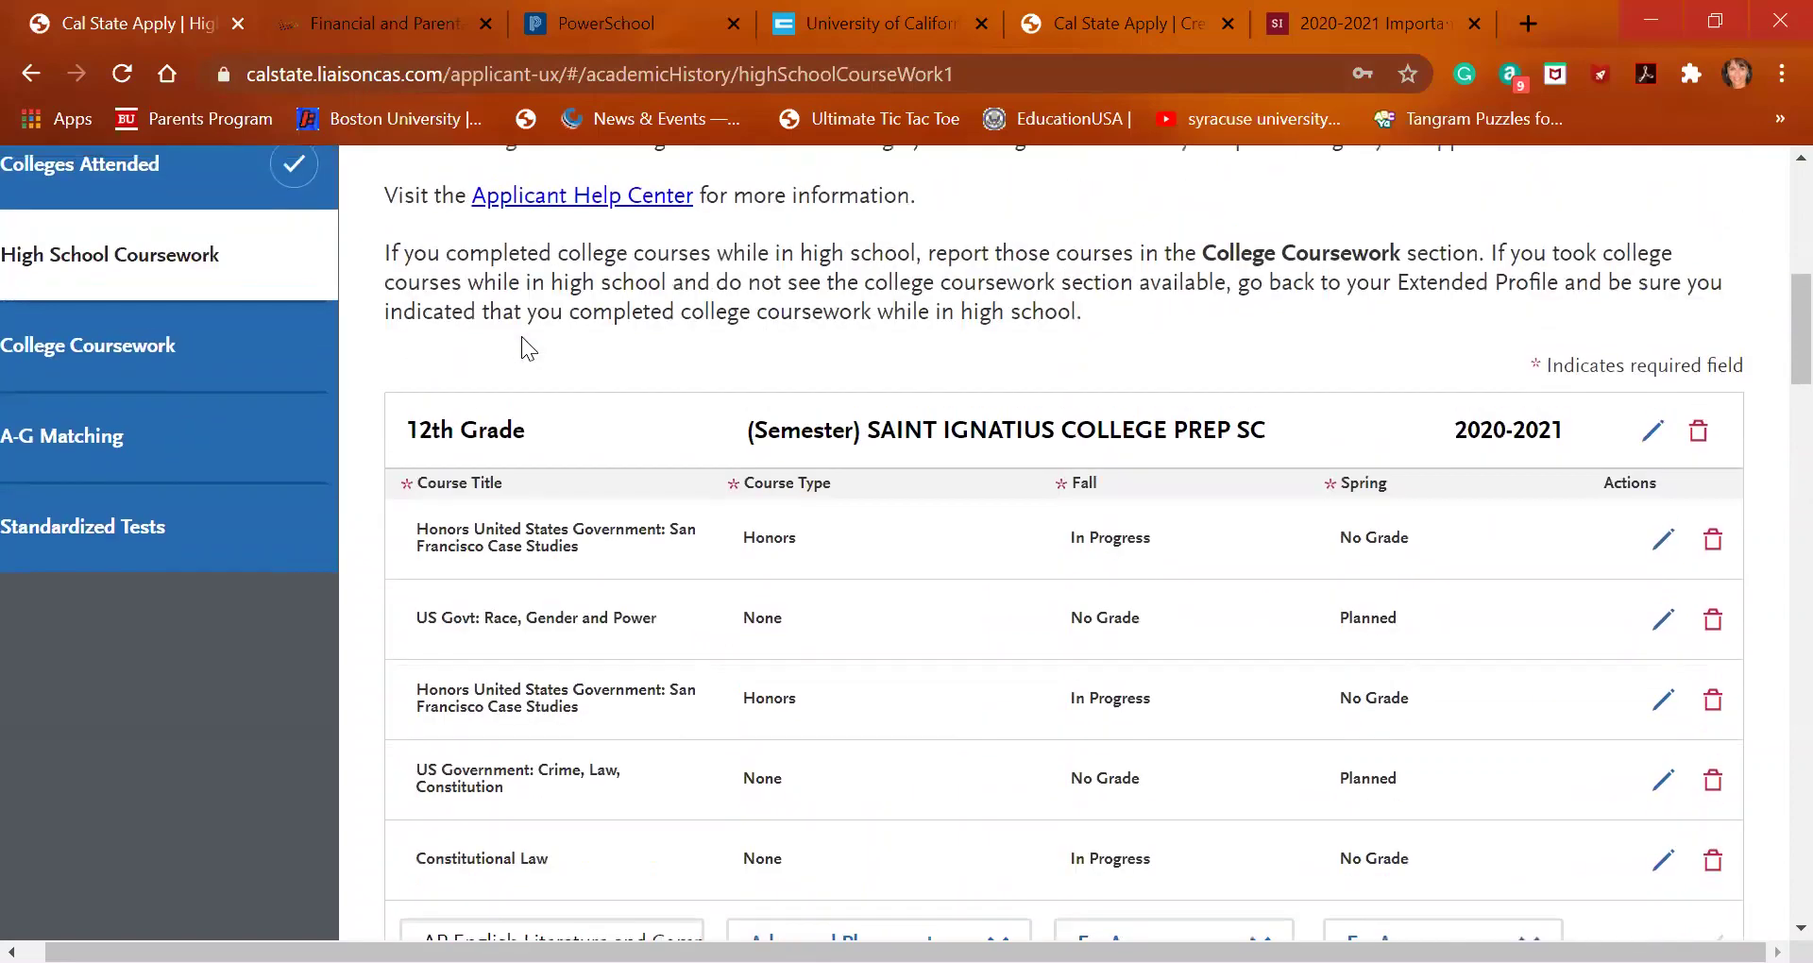
pyautogui.scroll(-3, 546, 593)
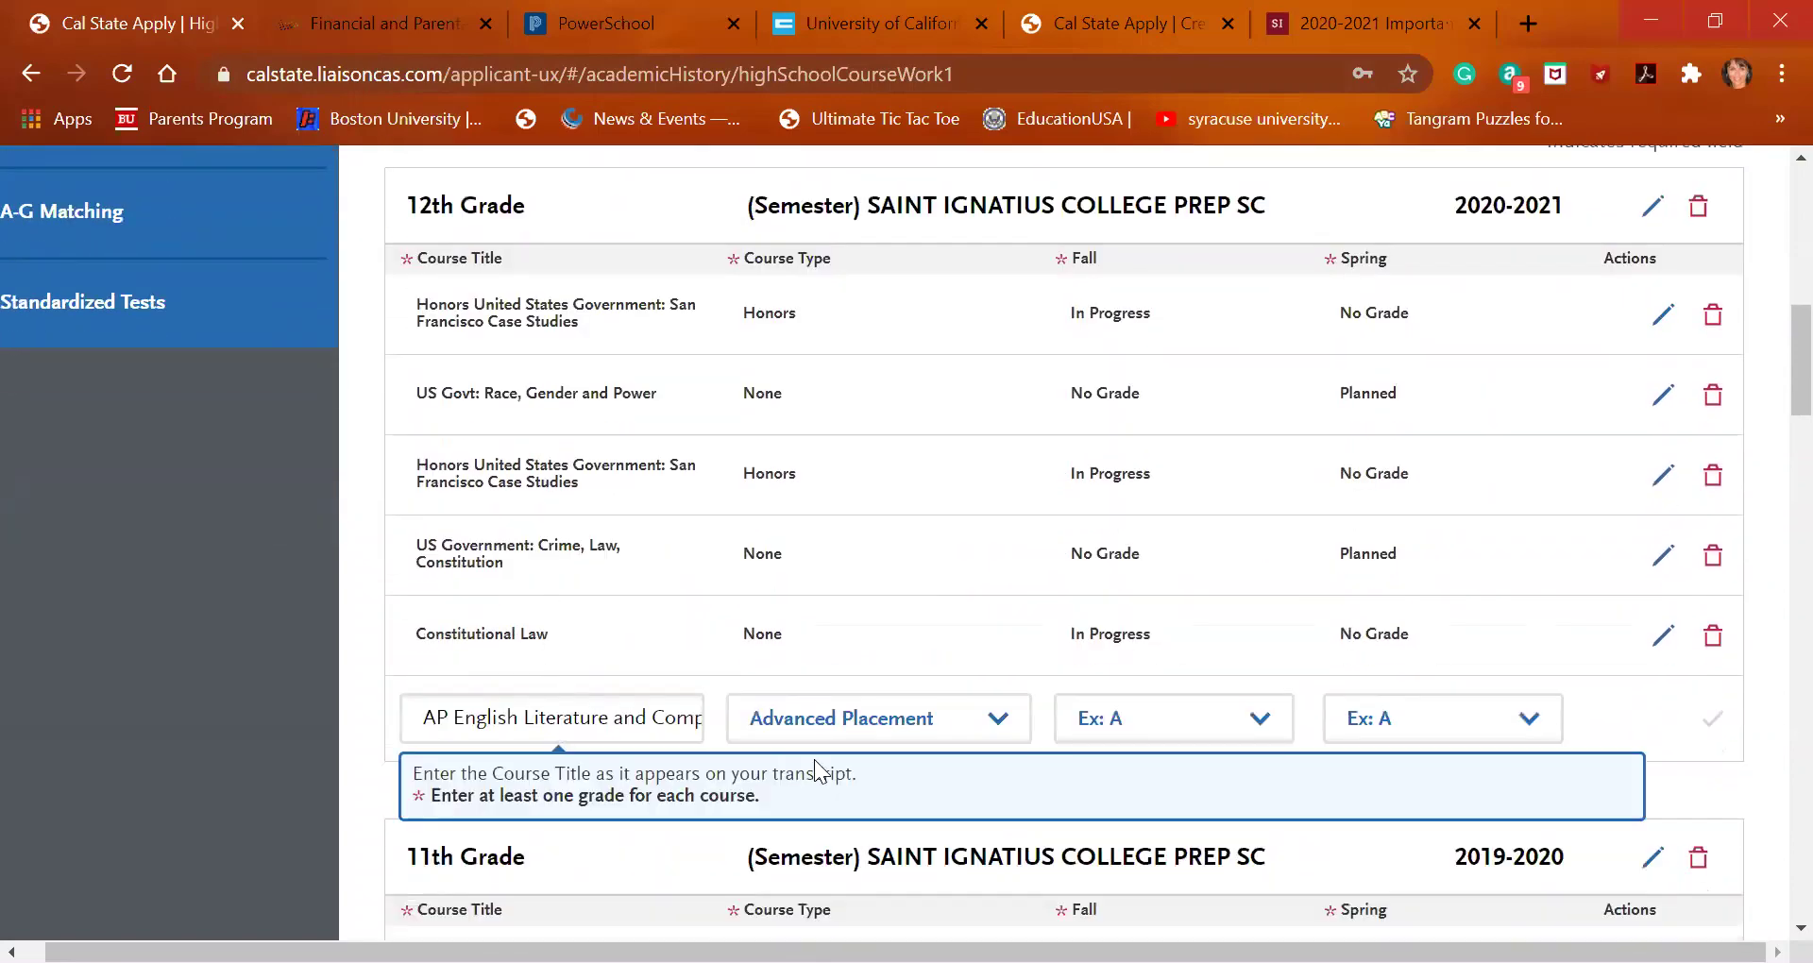
pyautogui.click(1192, 725)
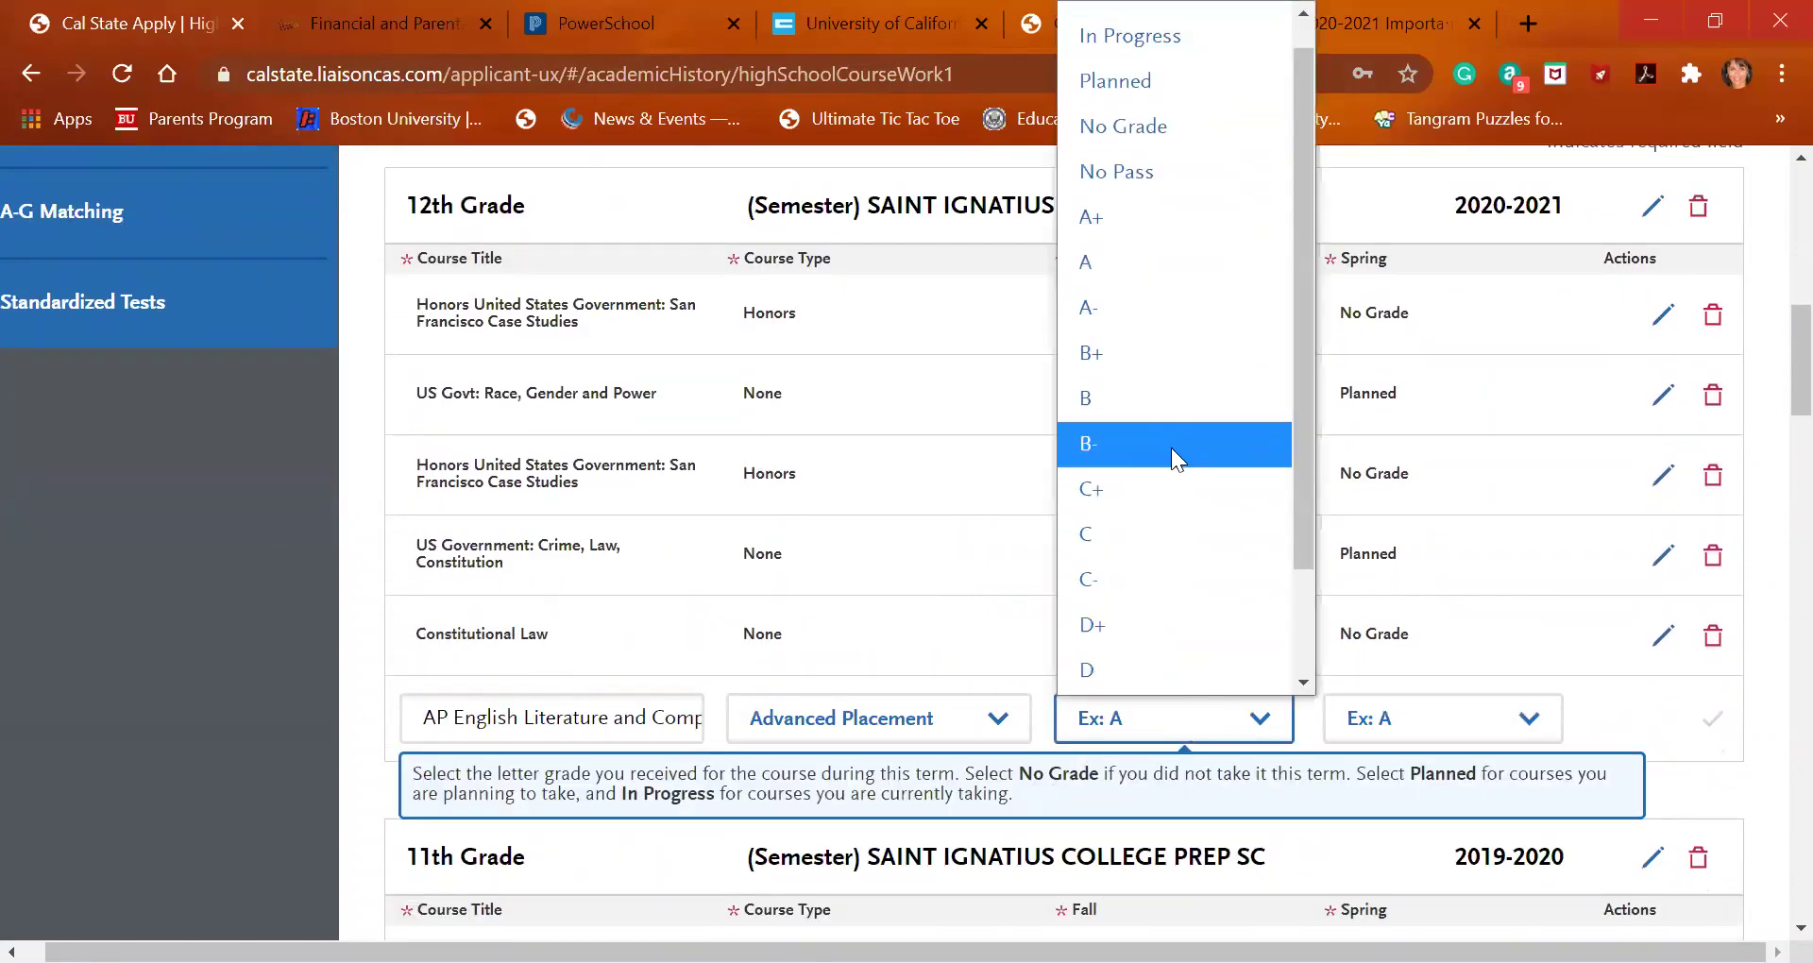
pyautogui.click(1175, 355)
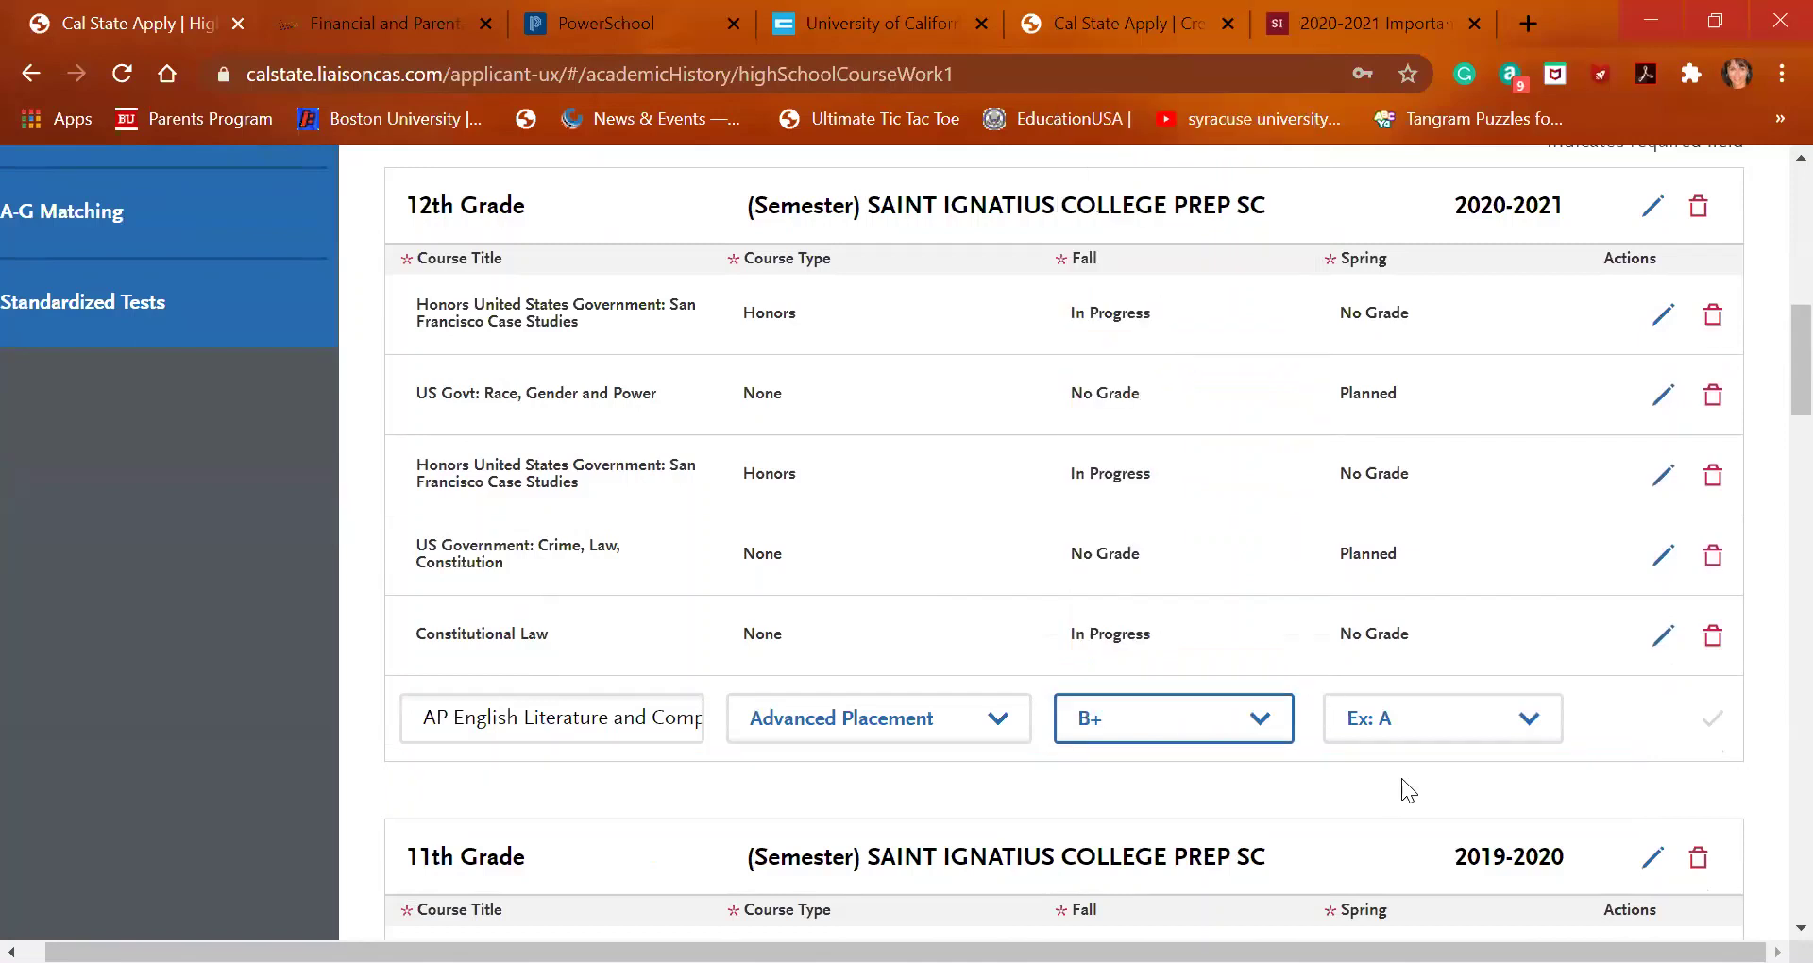
pyautogui.click(1454, 736)
pyautogui.scroll(-1, 1428, 447)
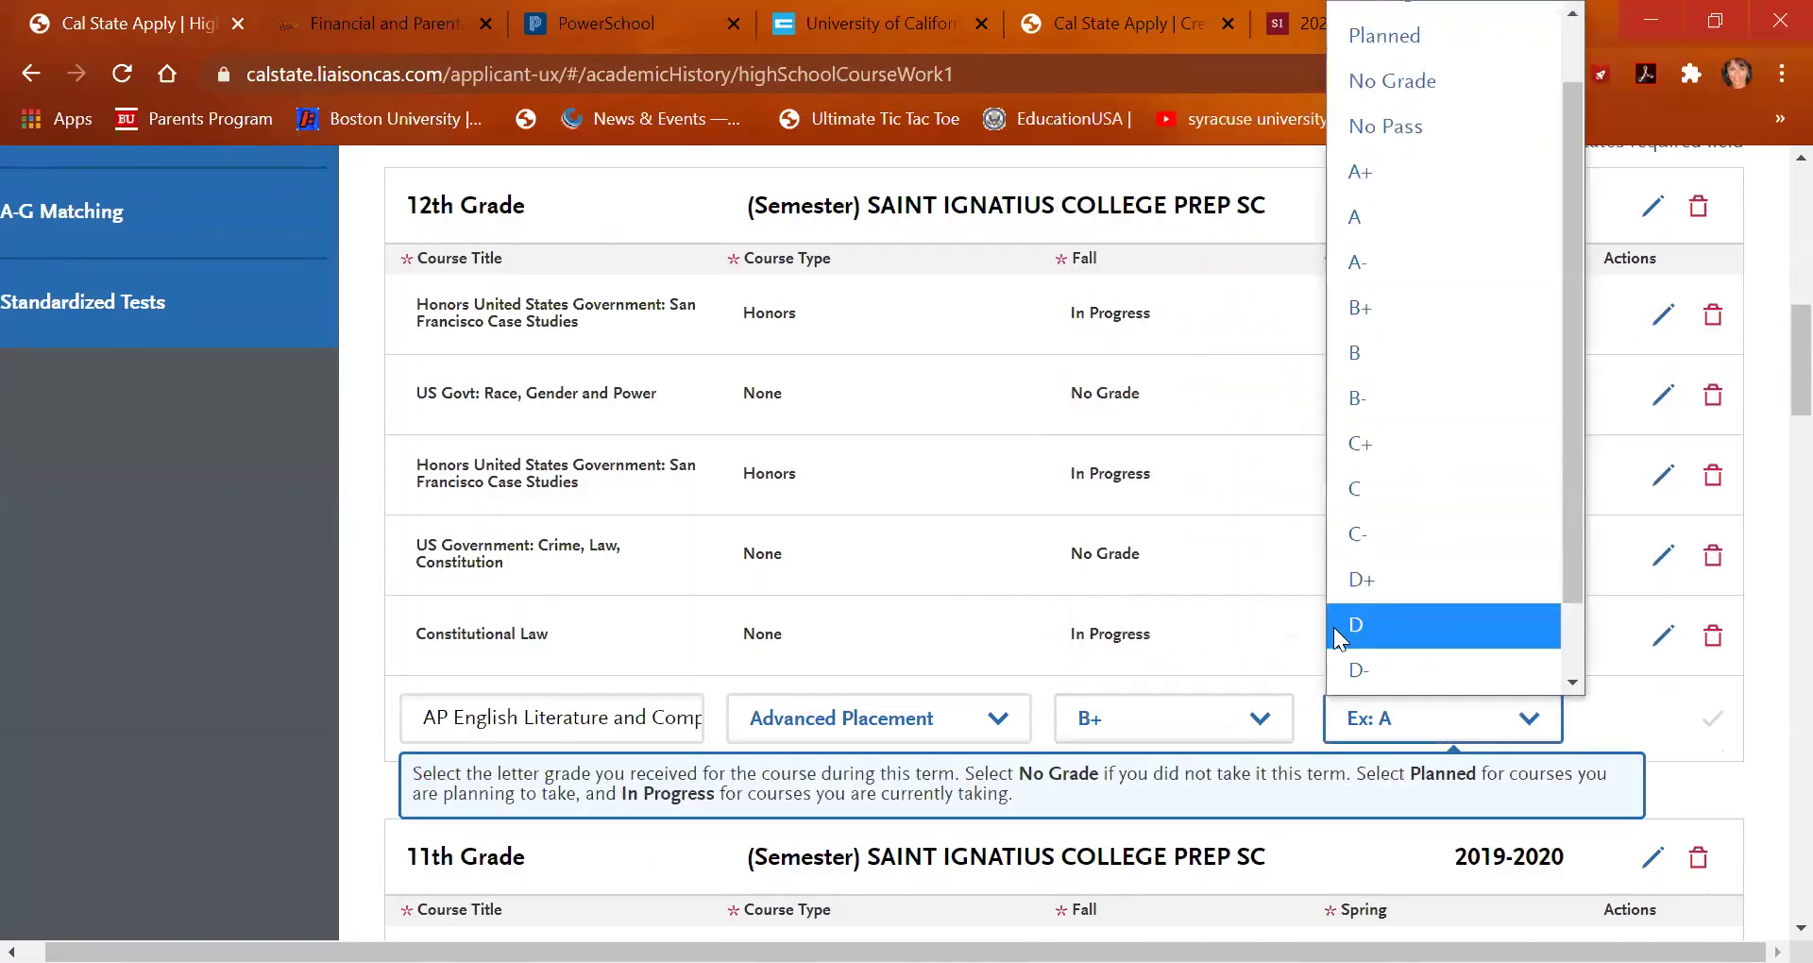
pyautogui.click(1171, 706)
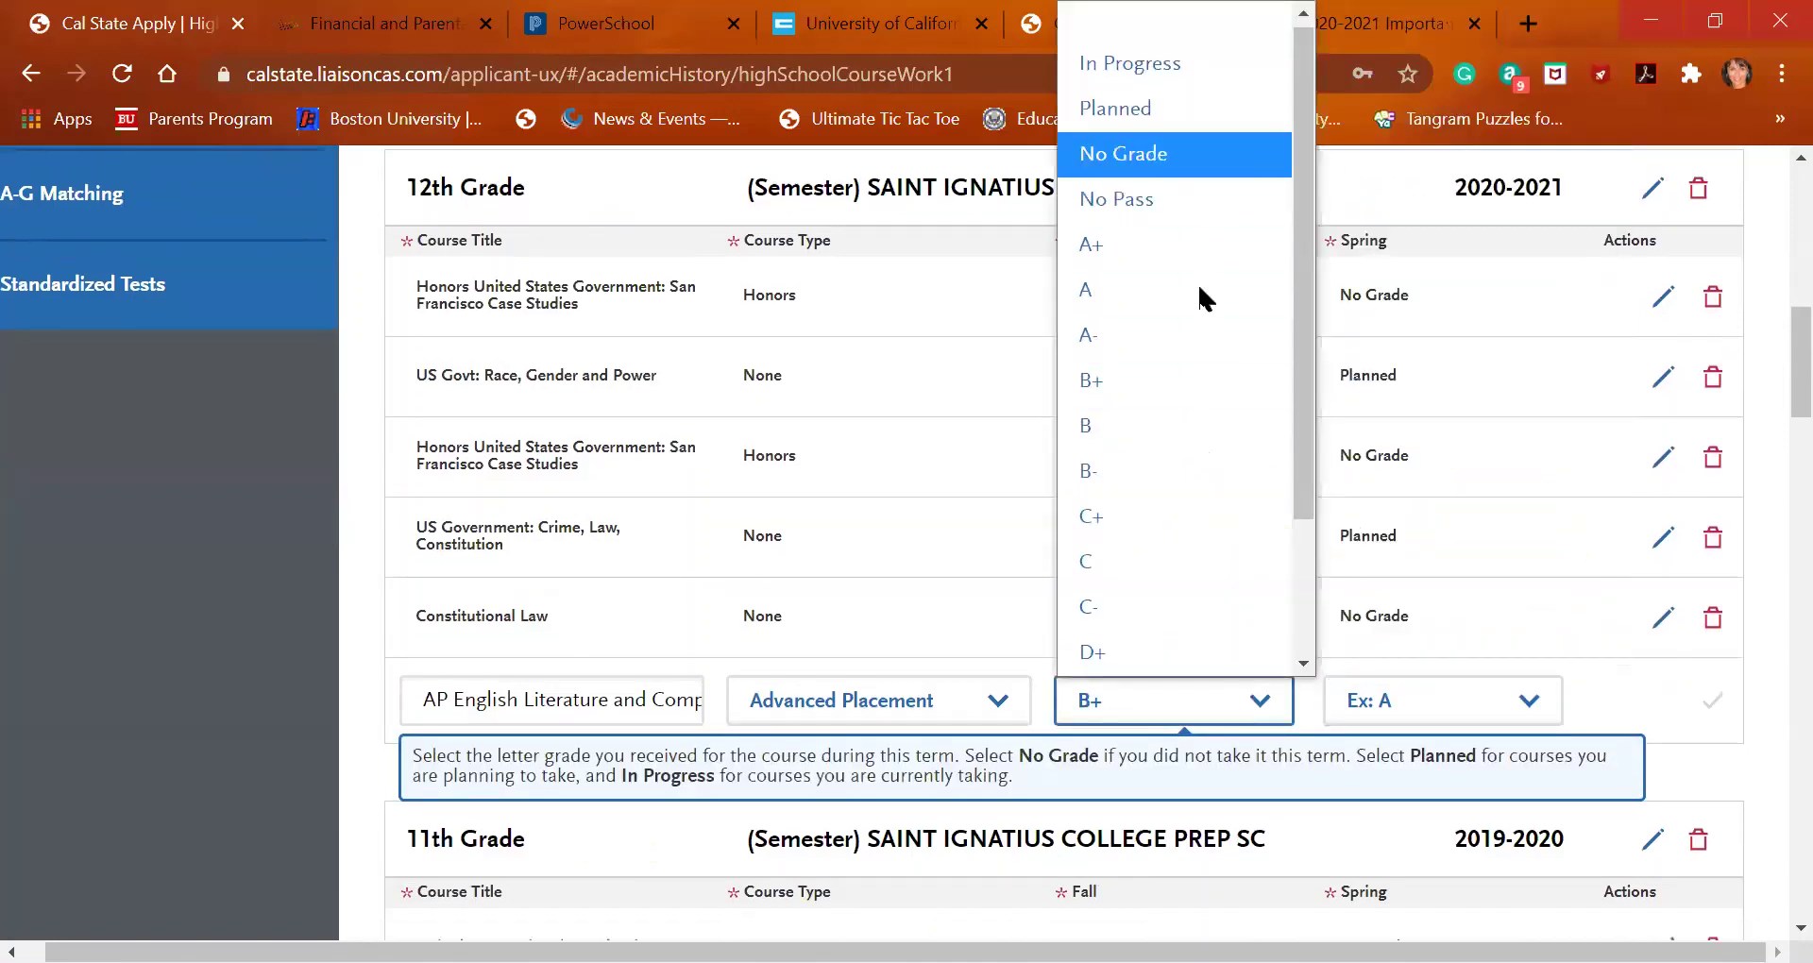
pyautogui.click(1198, 72)
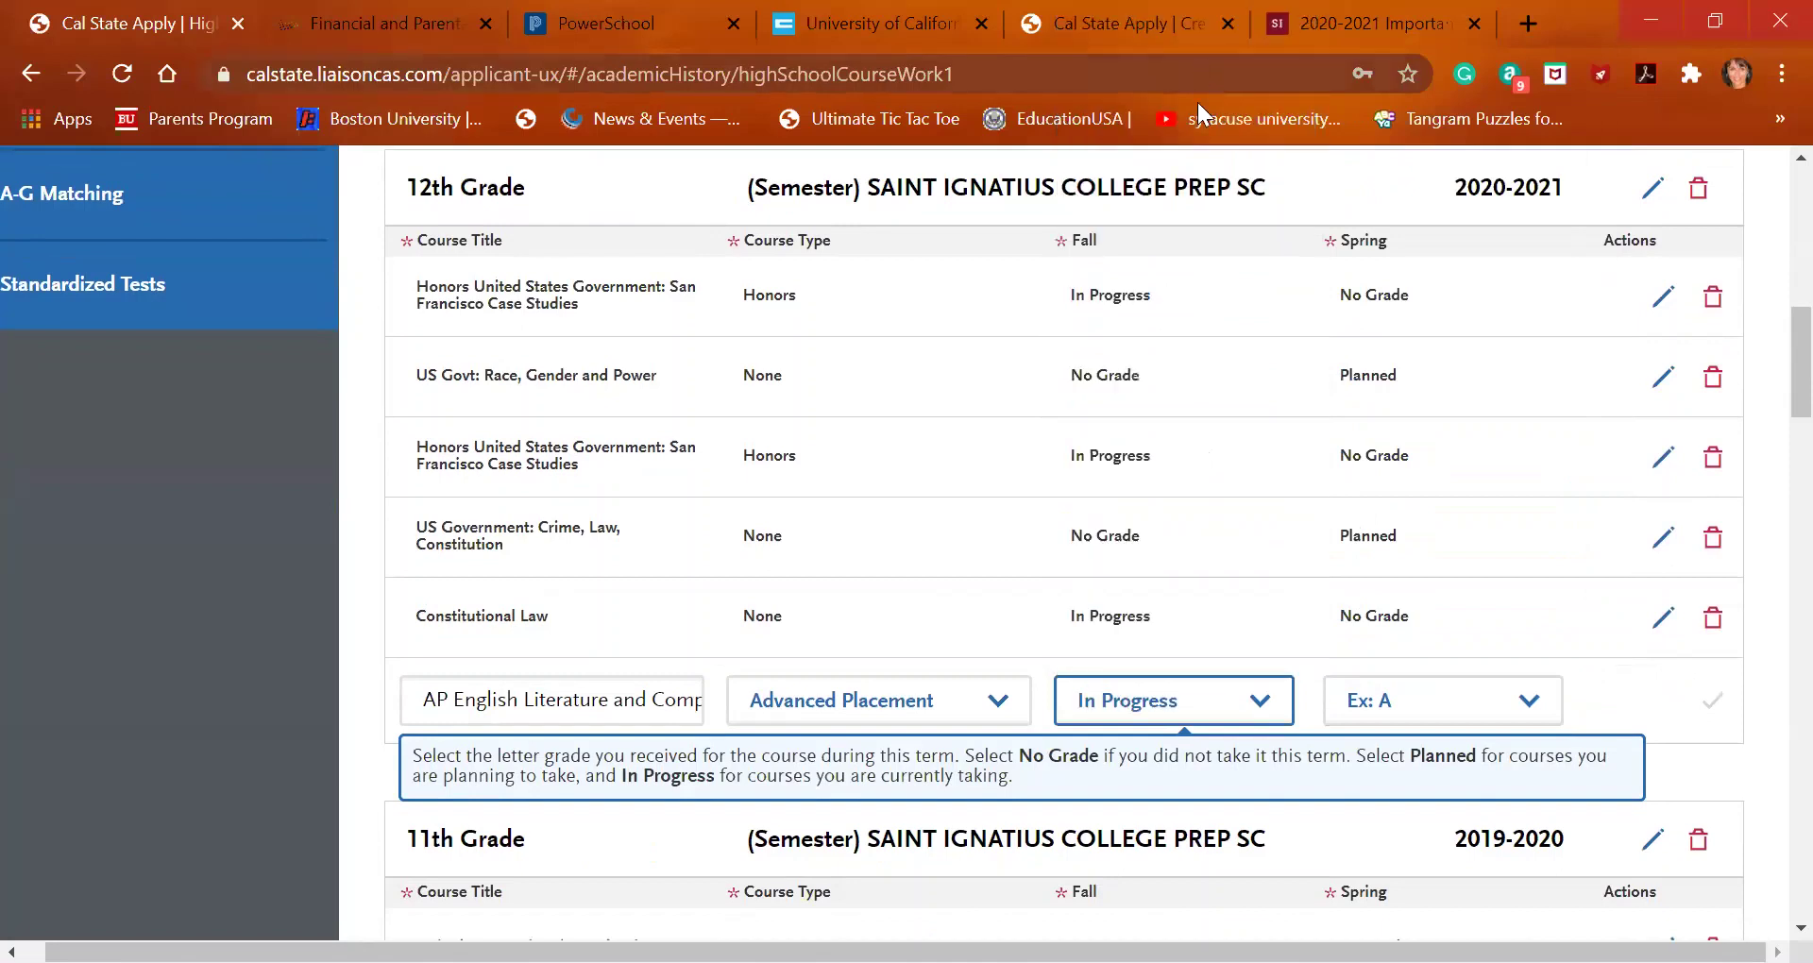
pyautogui.click(1438, 726)
pyautogui.press('Up')
pyautogui.press('Up')
pyautogui.press('Up')
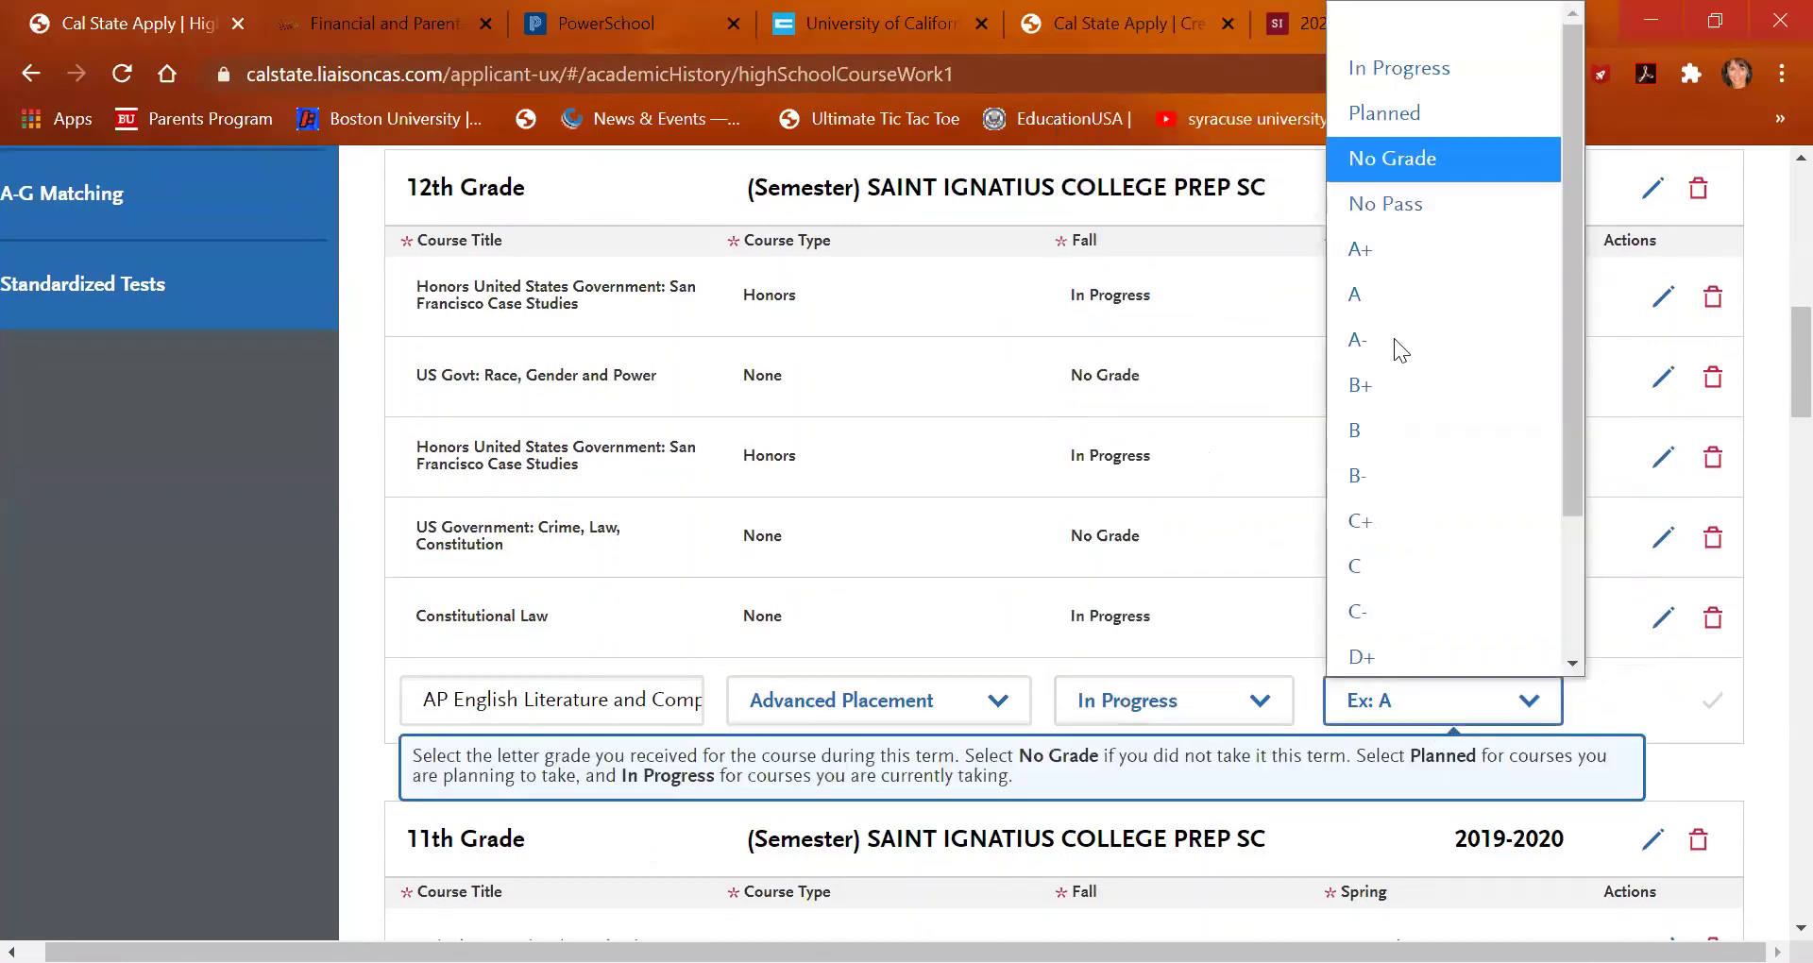
pyautogui.press('Return')
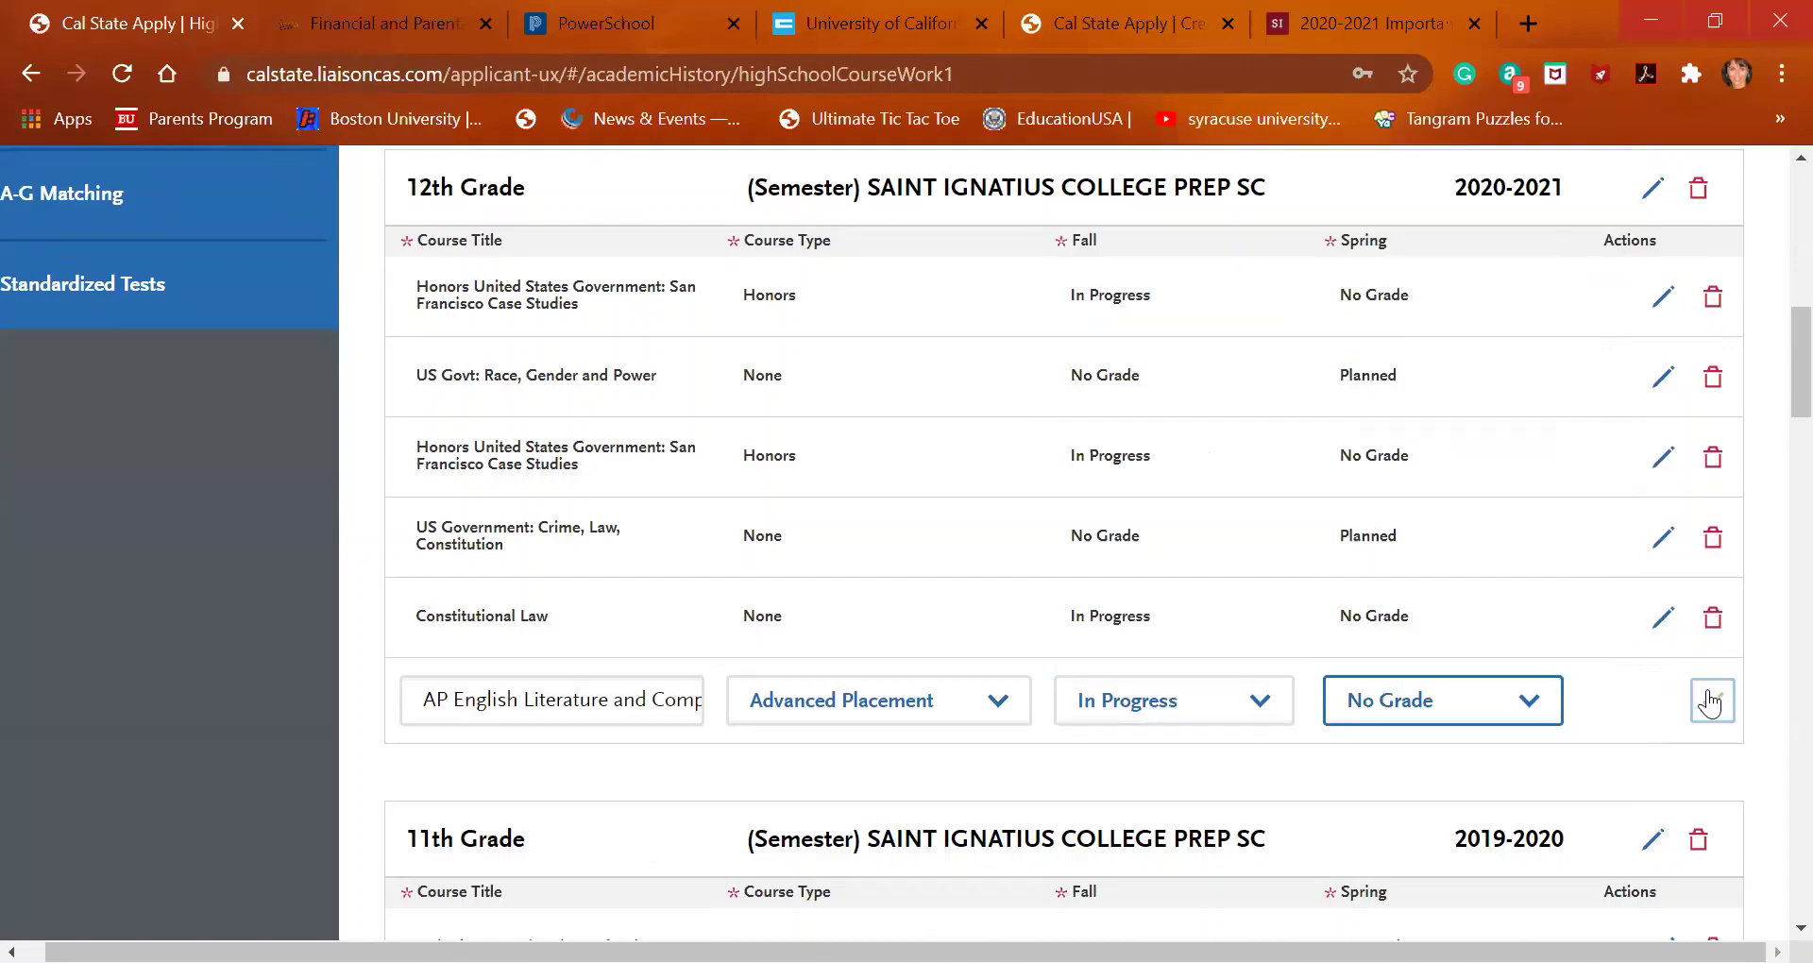
pyautogui.click(1710, 699)
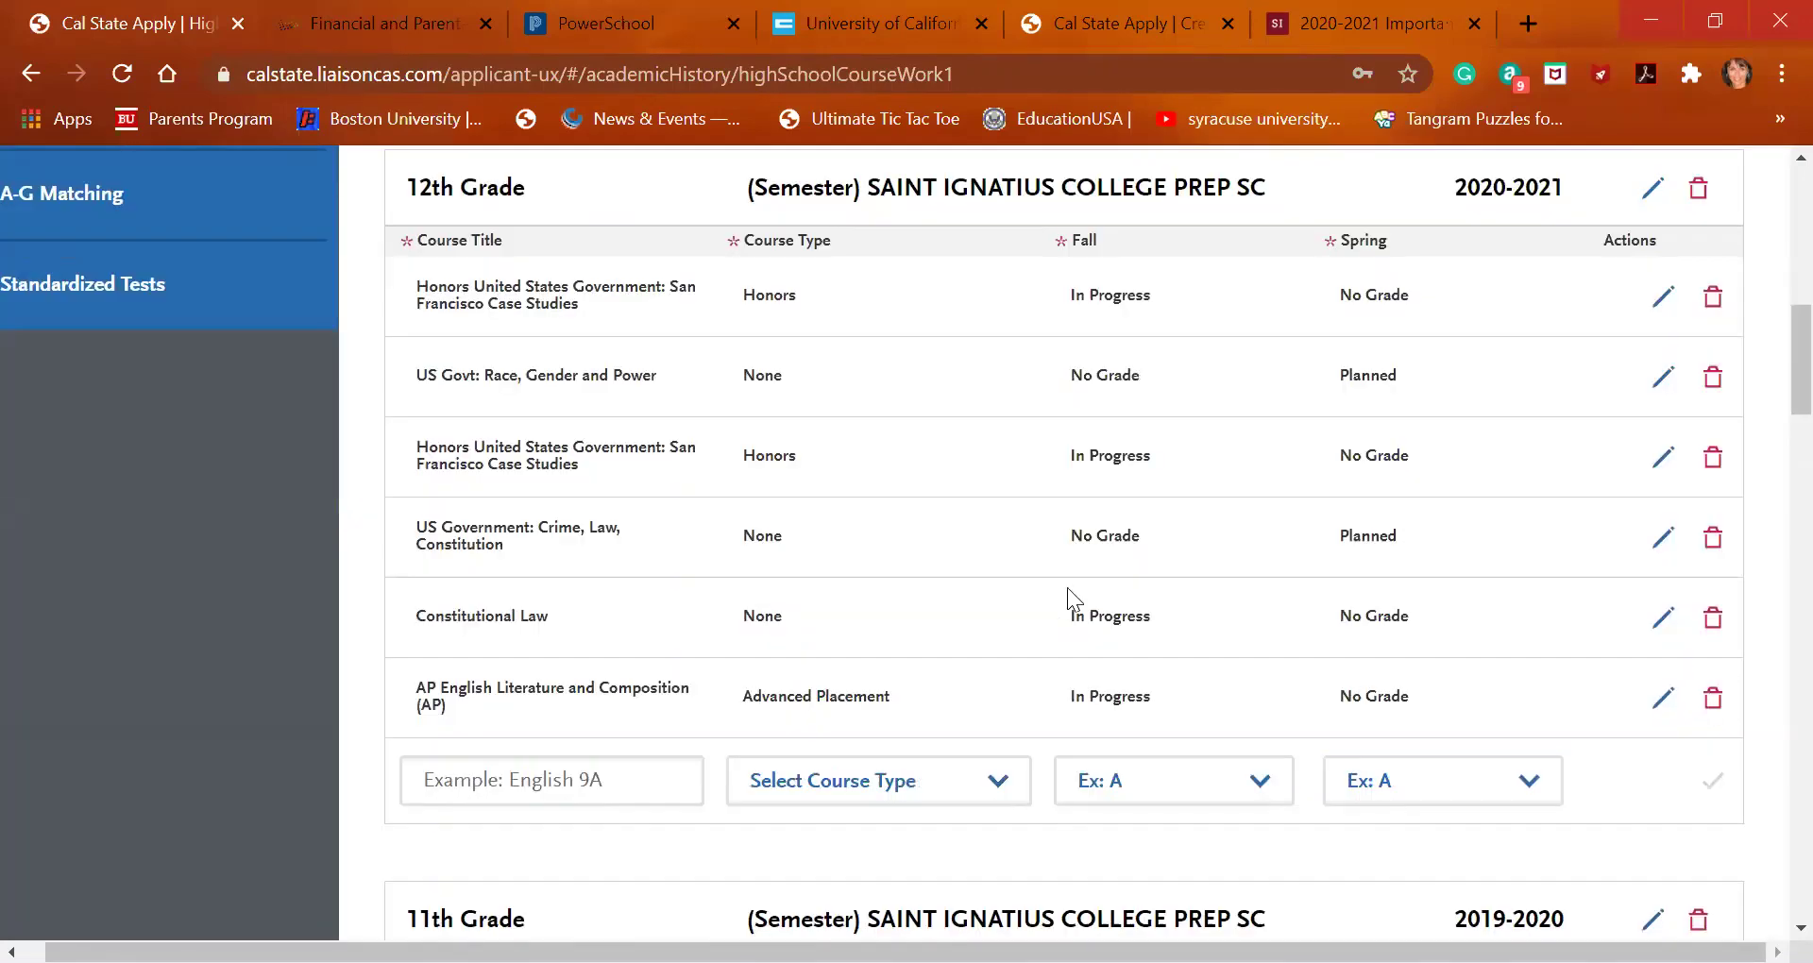
# Add English 430 - Mod. American Authors with Fall No Grade and Spring Planned
pyautogui.click(637, 792)
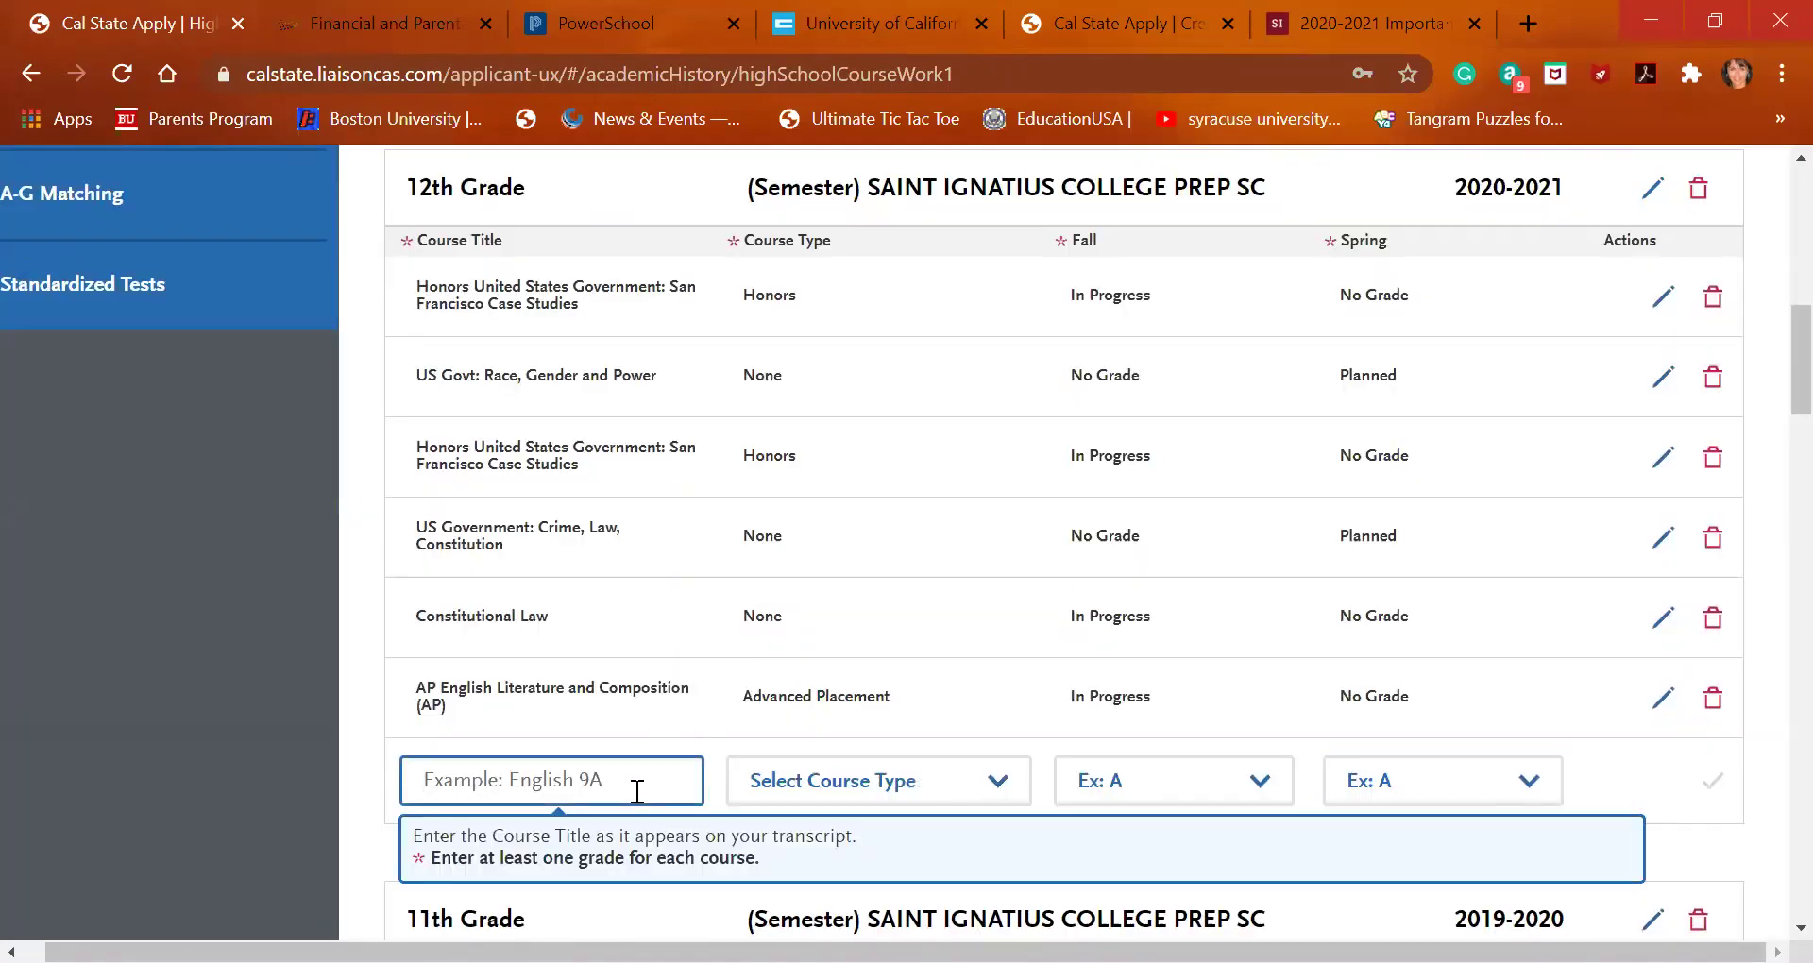
pyautogui.write('eng')
pyautogui.scroll(-4, 638, 798)
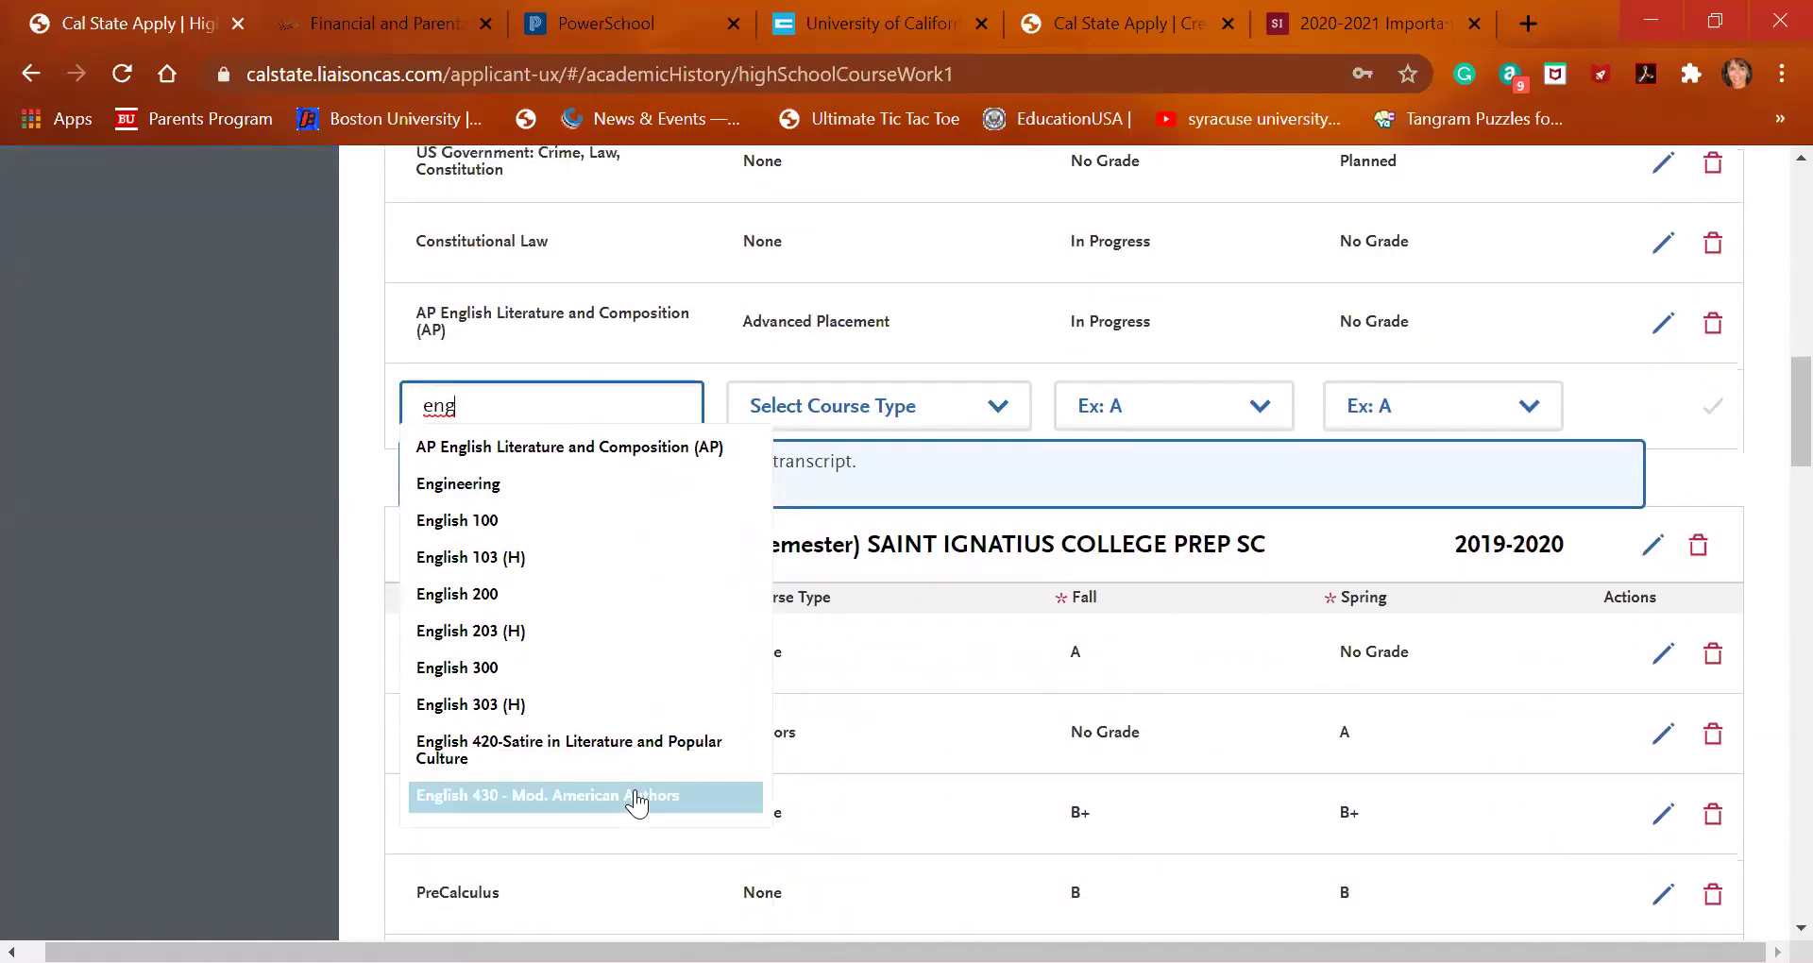
pyautogui.click(627, 794)
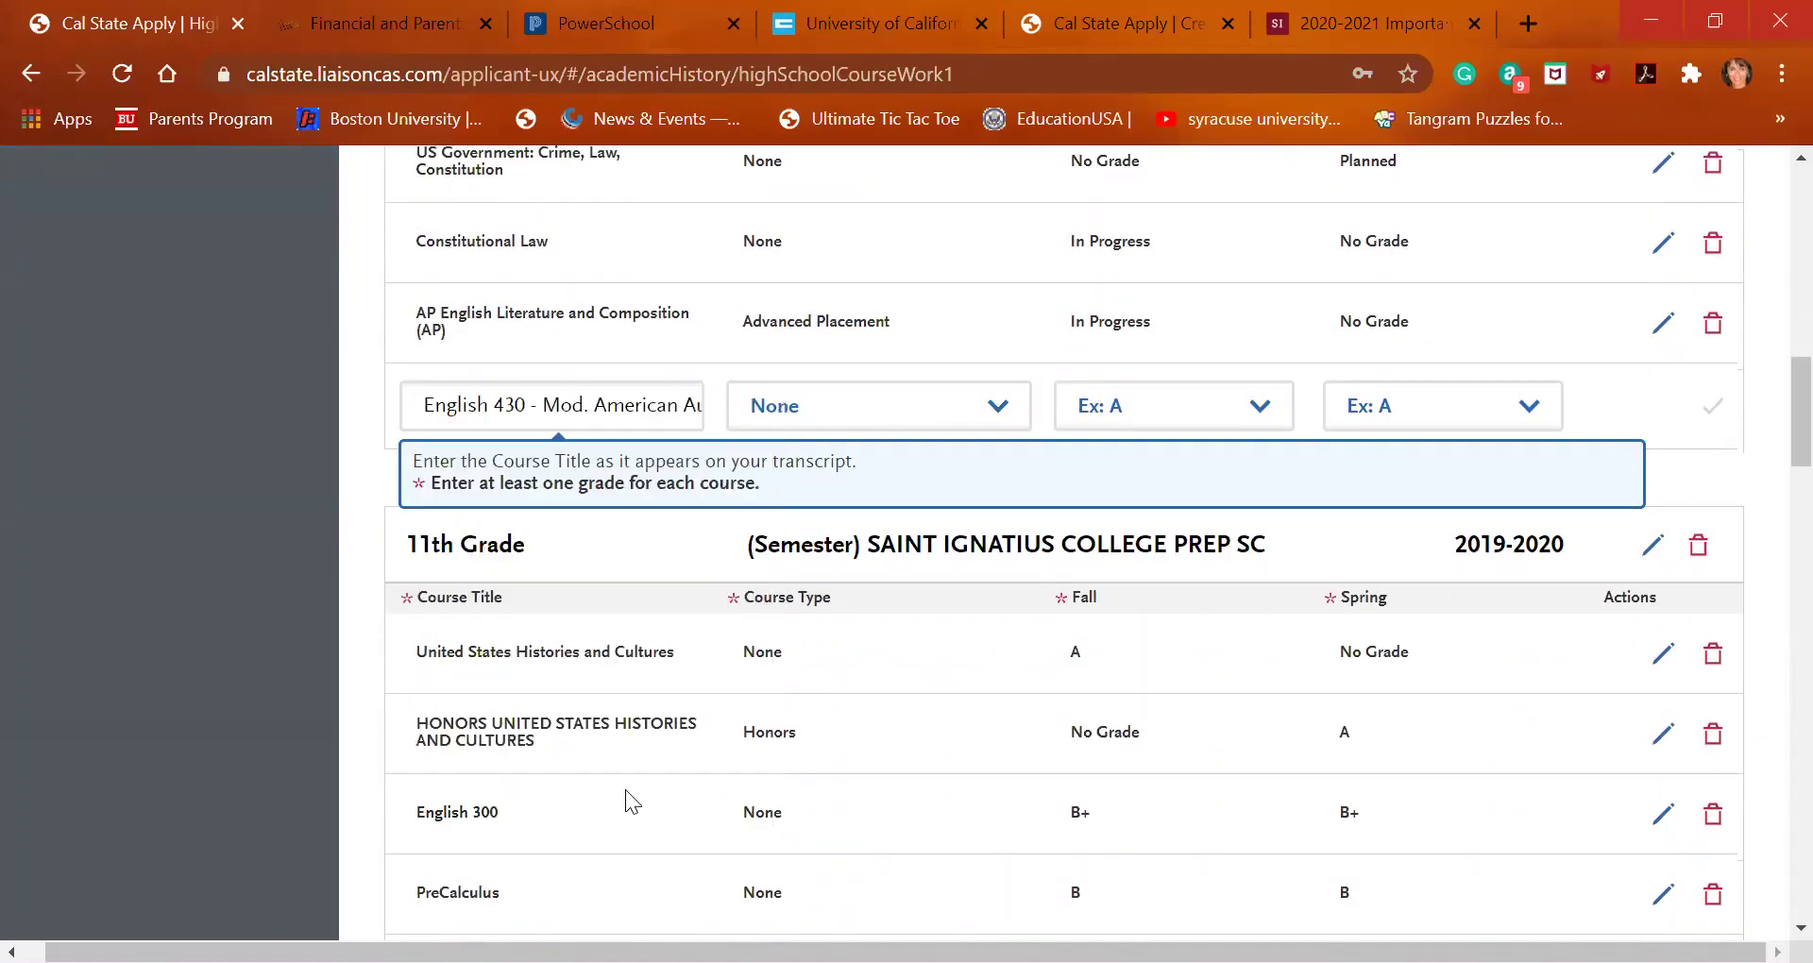
pyautogui.click(1138, 425)
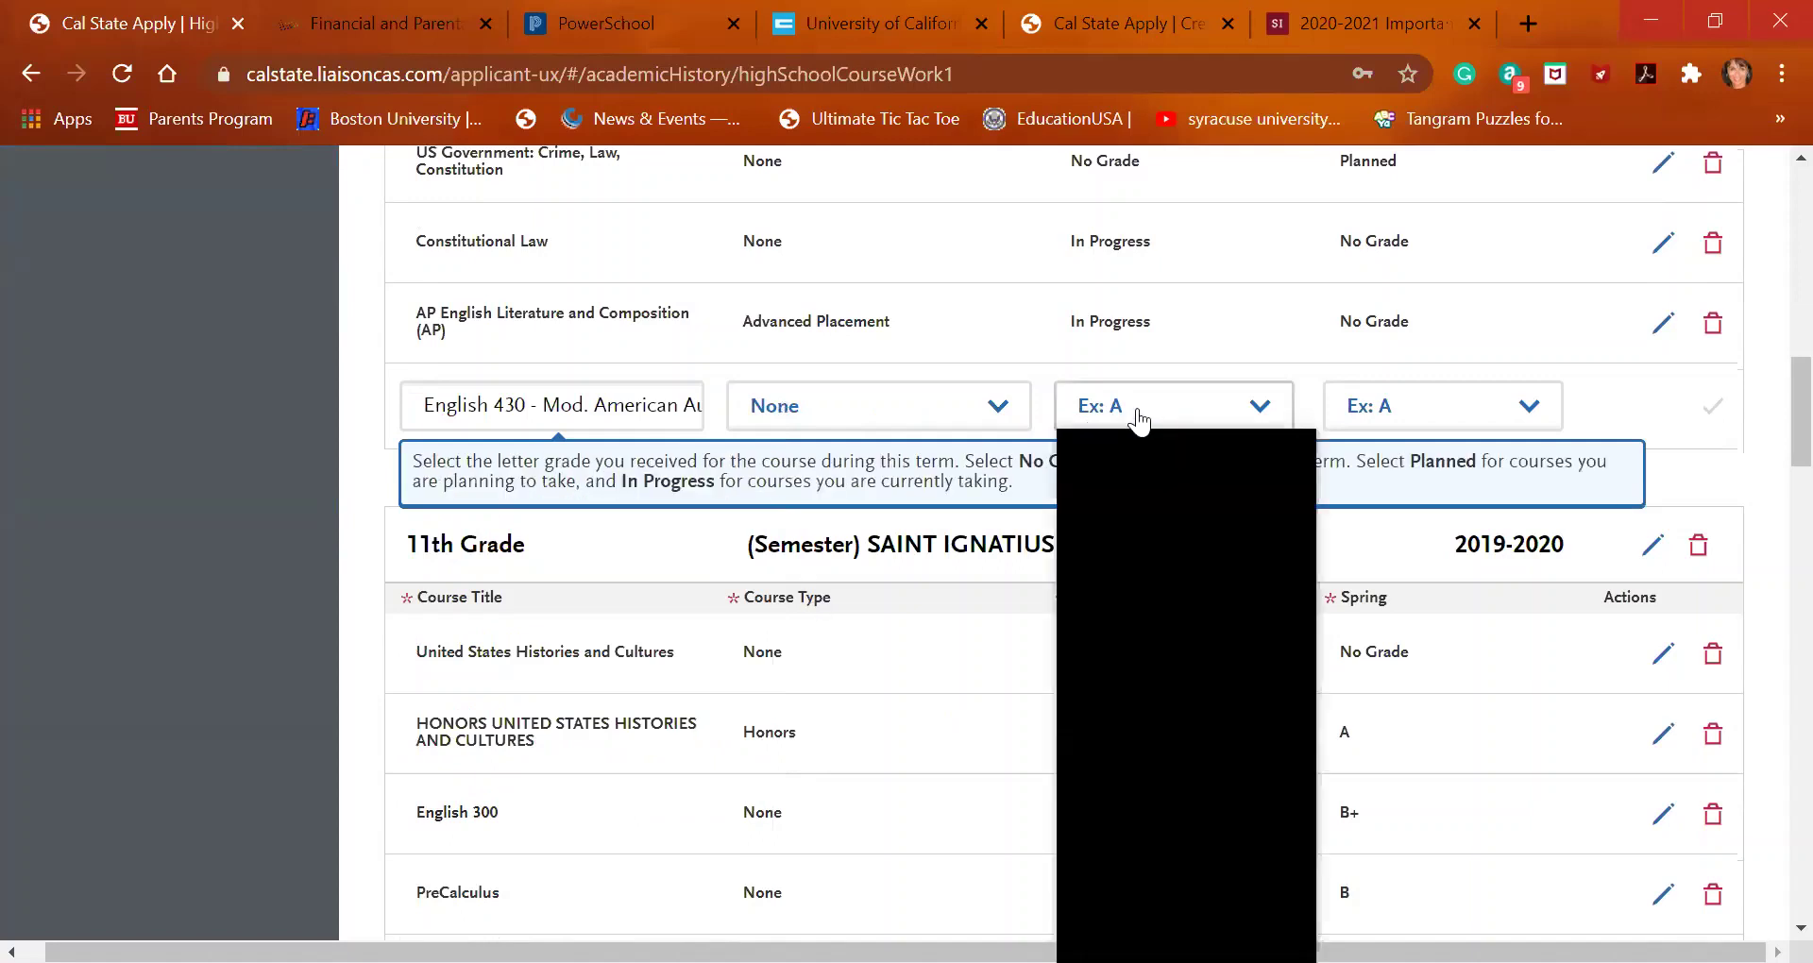
pyautogui.click(1160, 582)
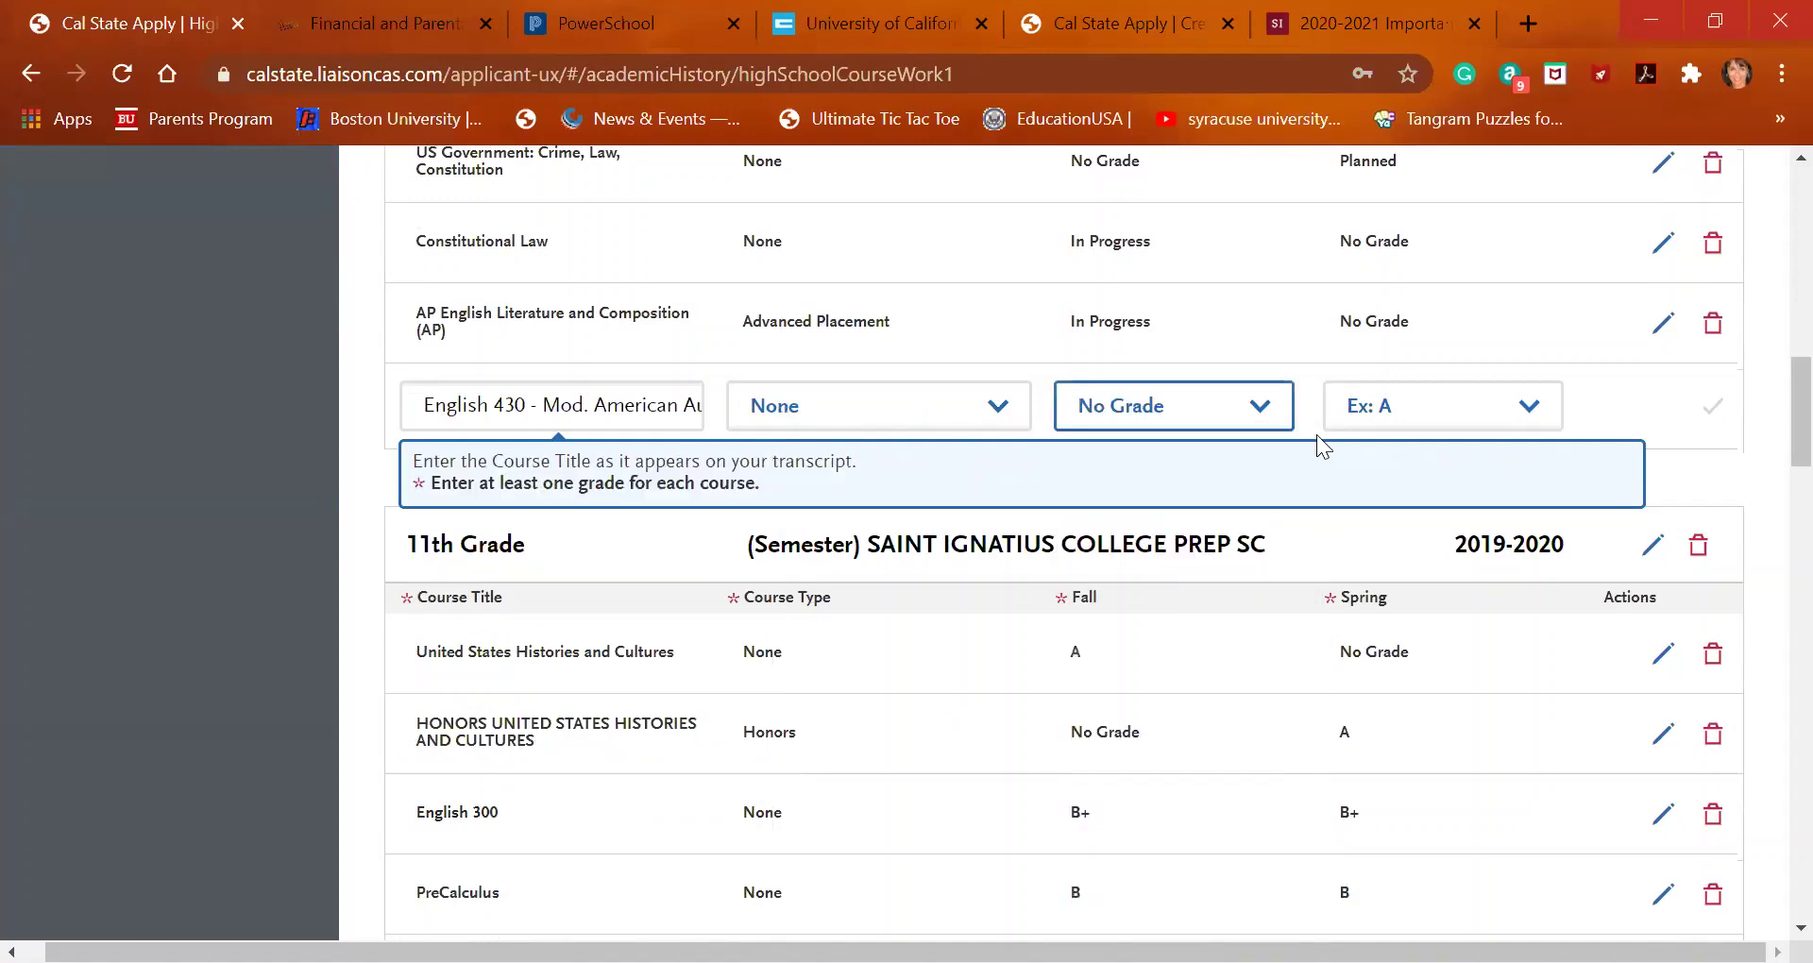
pyautogui.click(1388, 415)
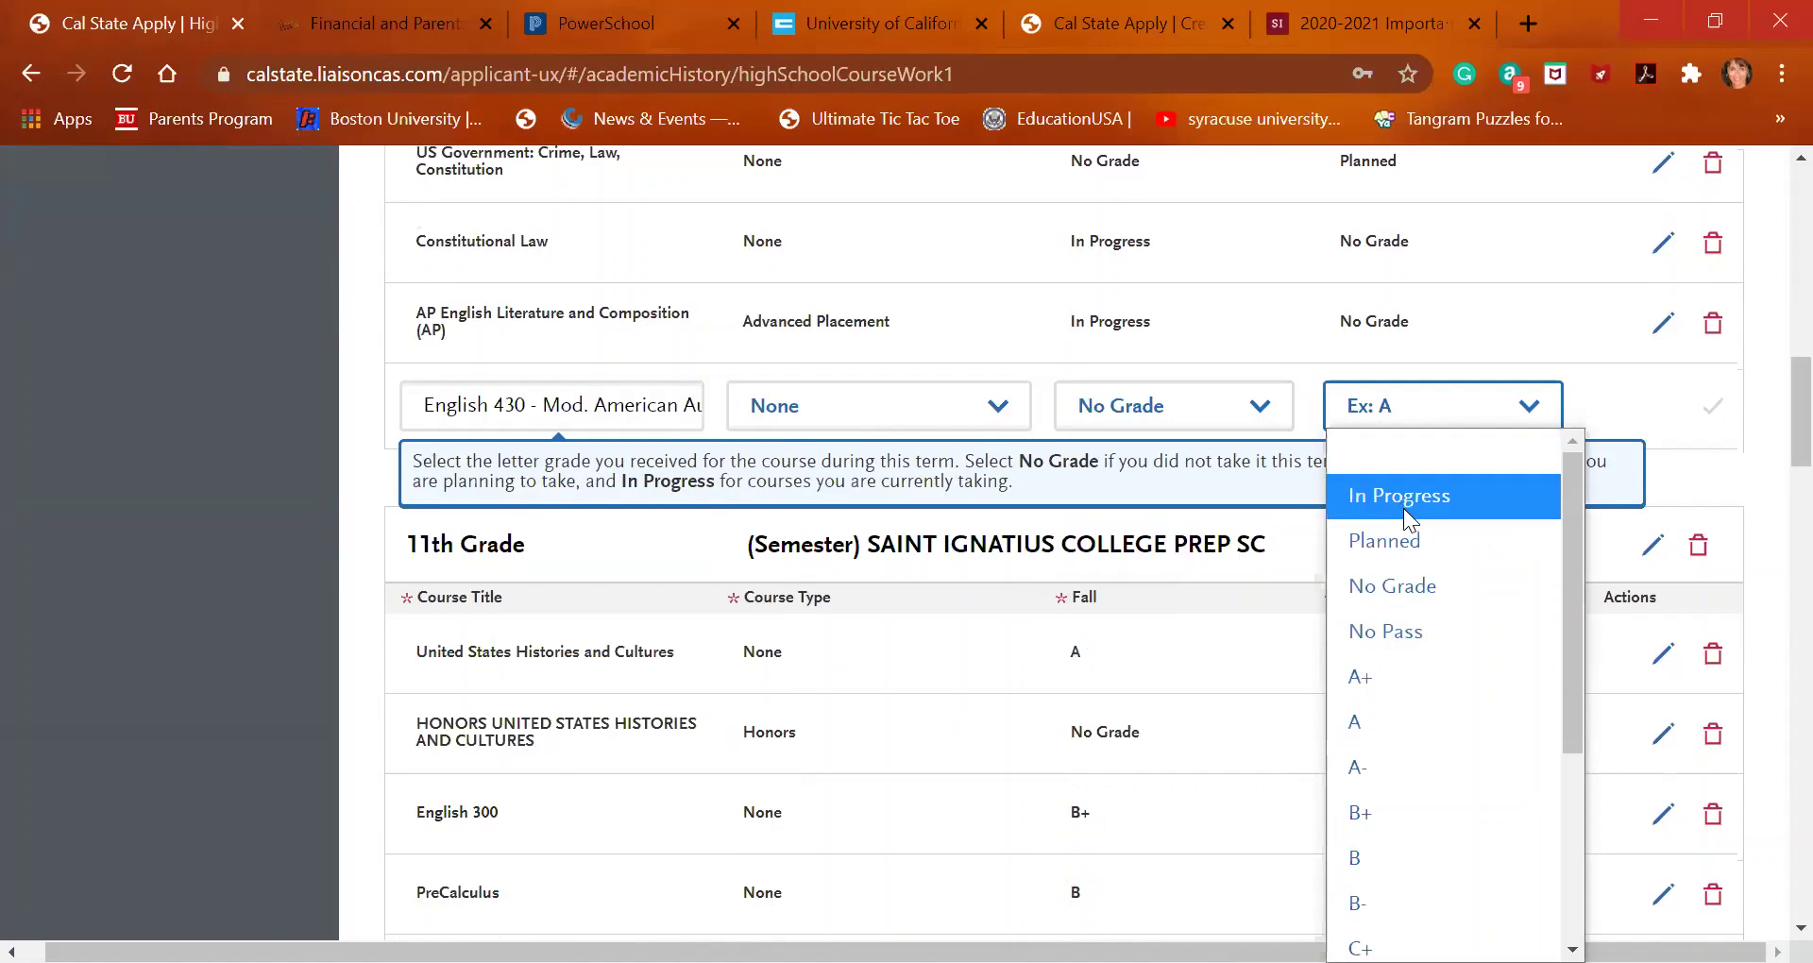
pyautogui.click(1408, 544)
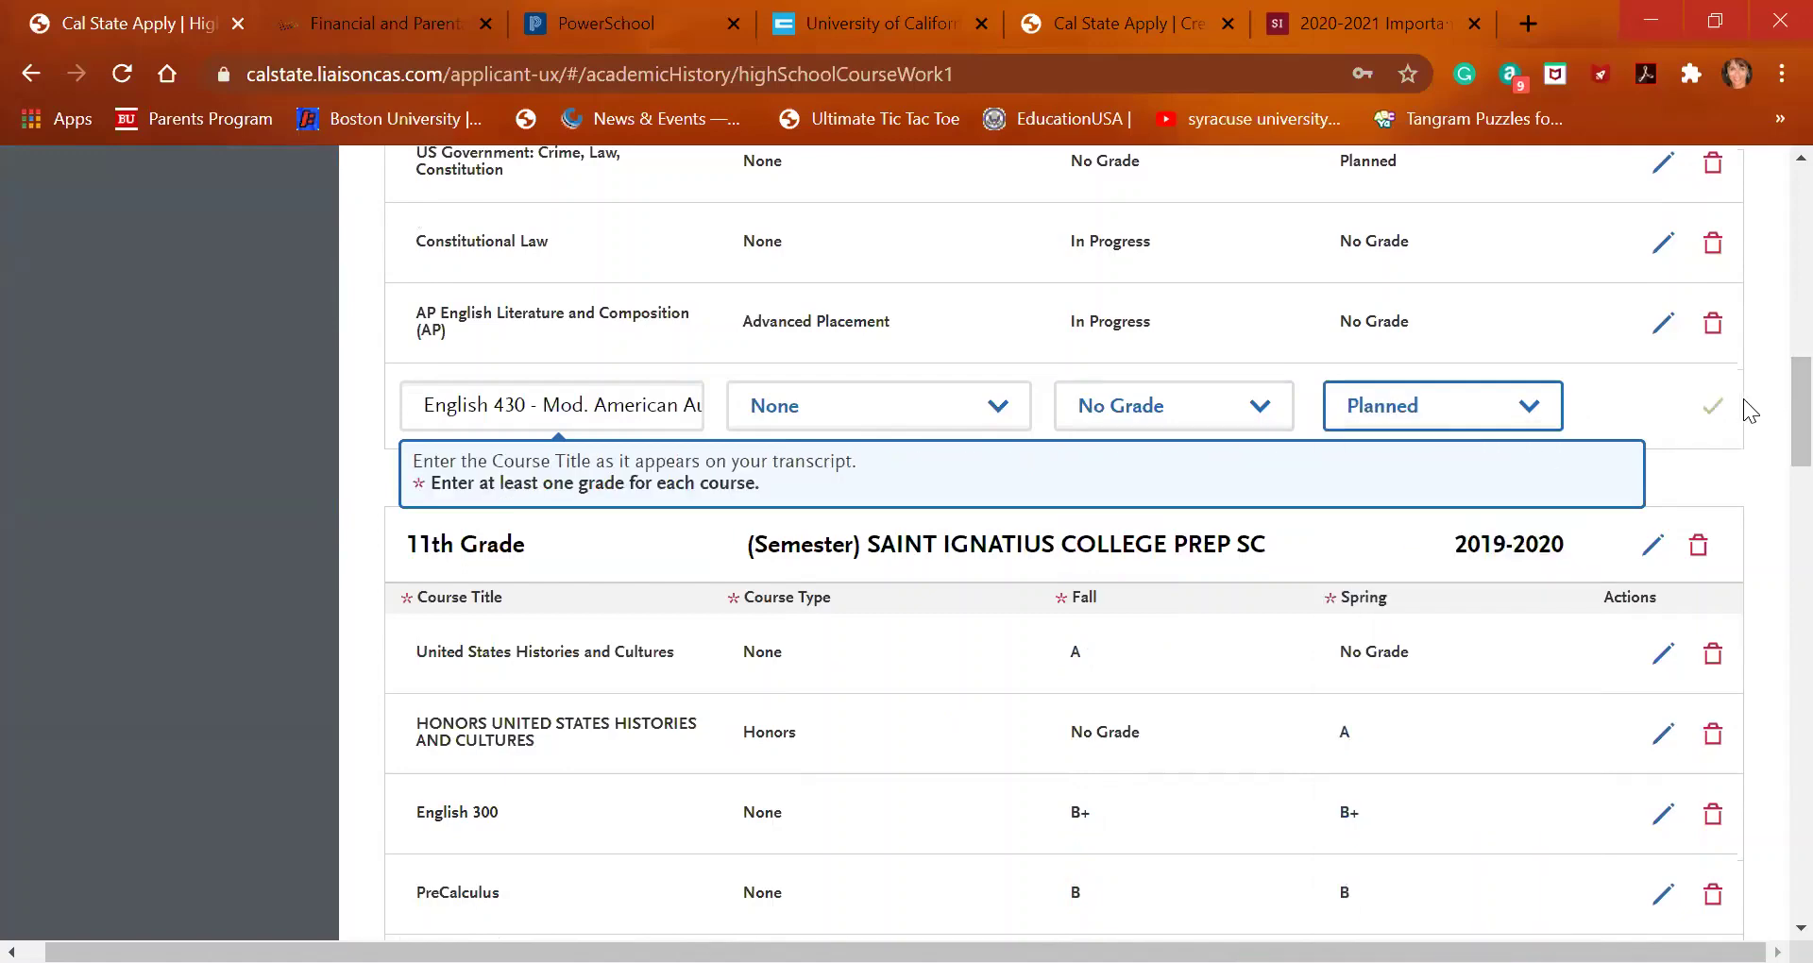
pyautogui.click(1715, 404)
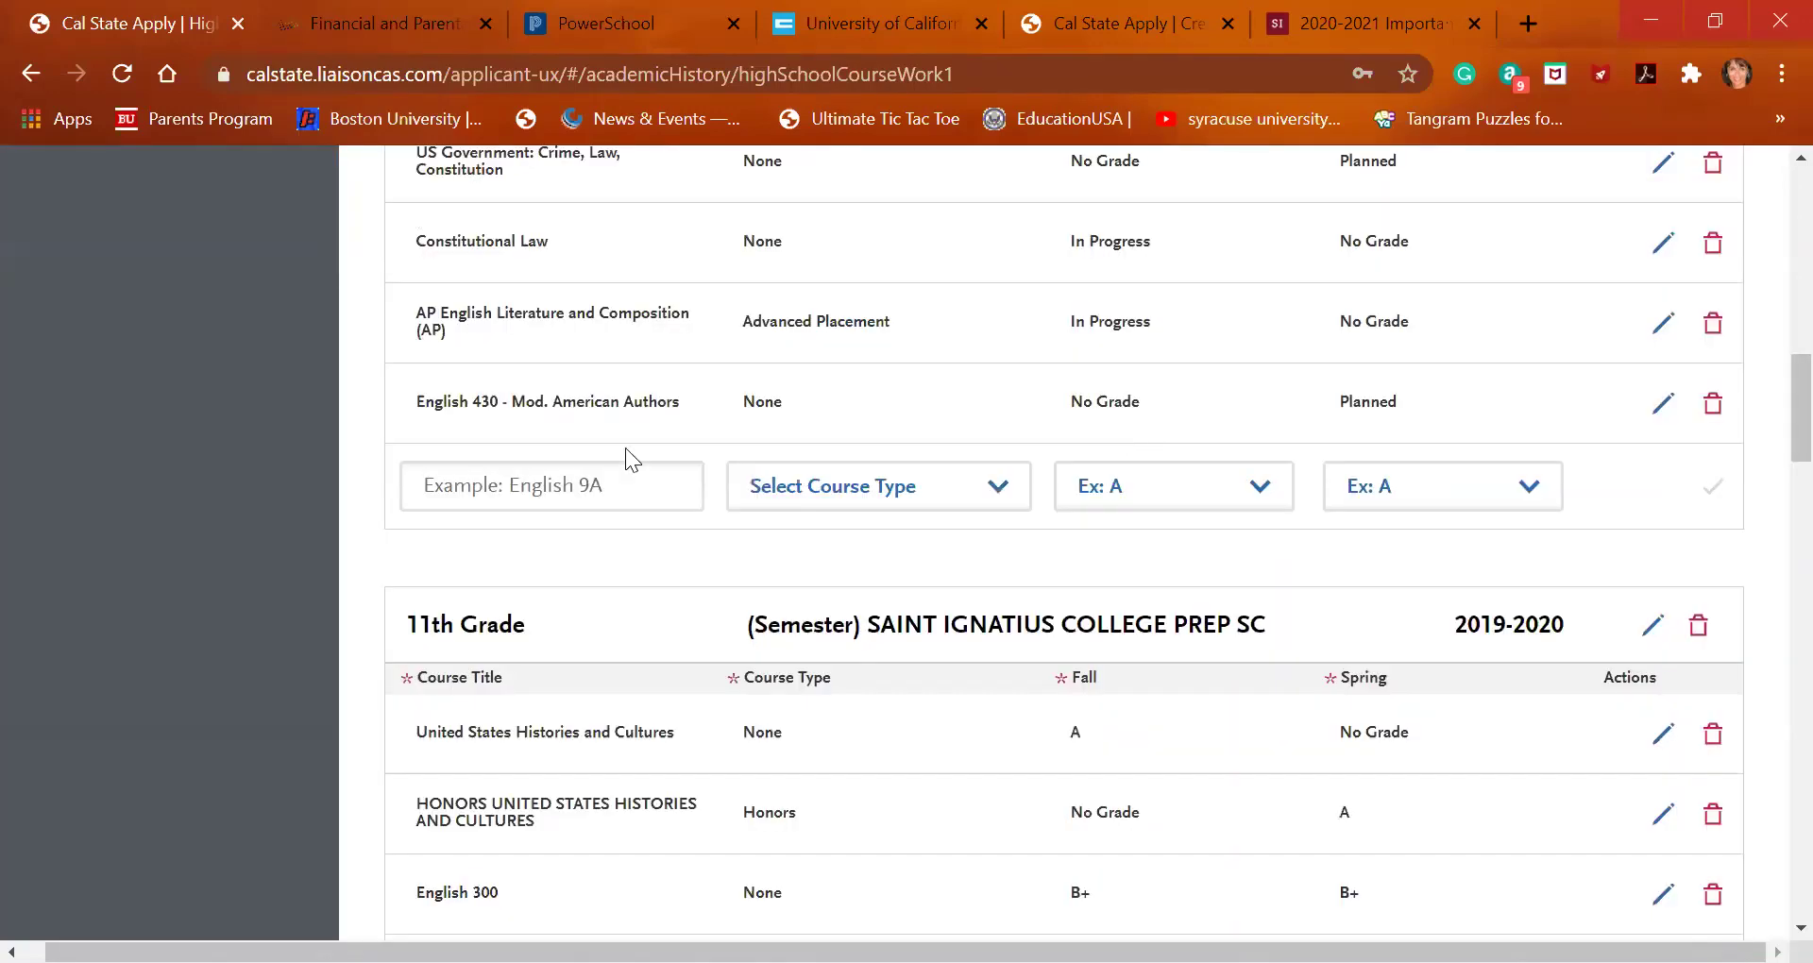
# Add English 420-Satire in Literature and Popular Culture with Fall In Progress, Spring No Grade
pyautogui.click(601, 481)
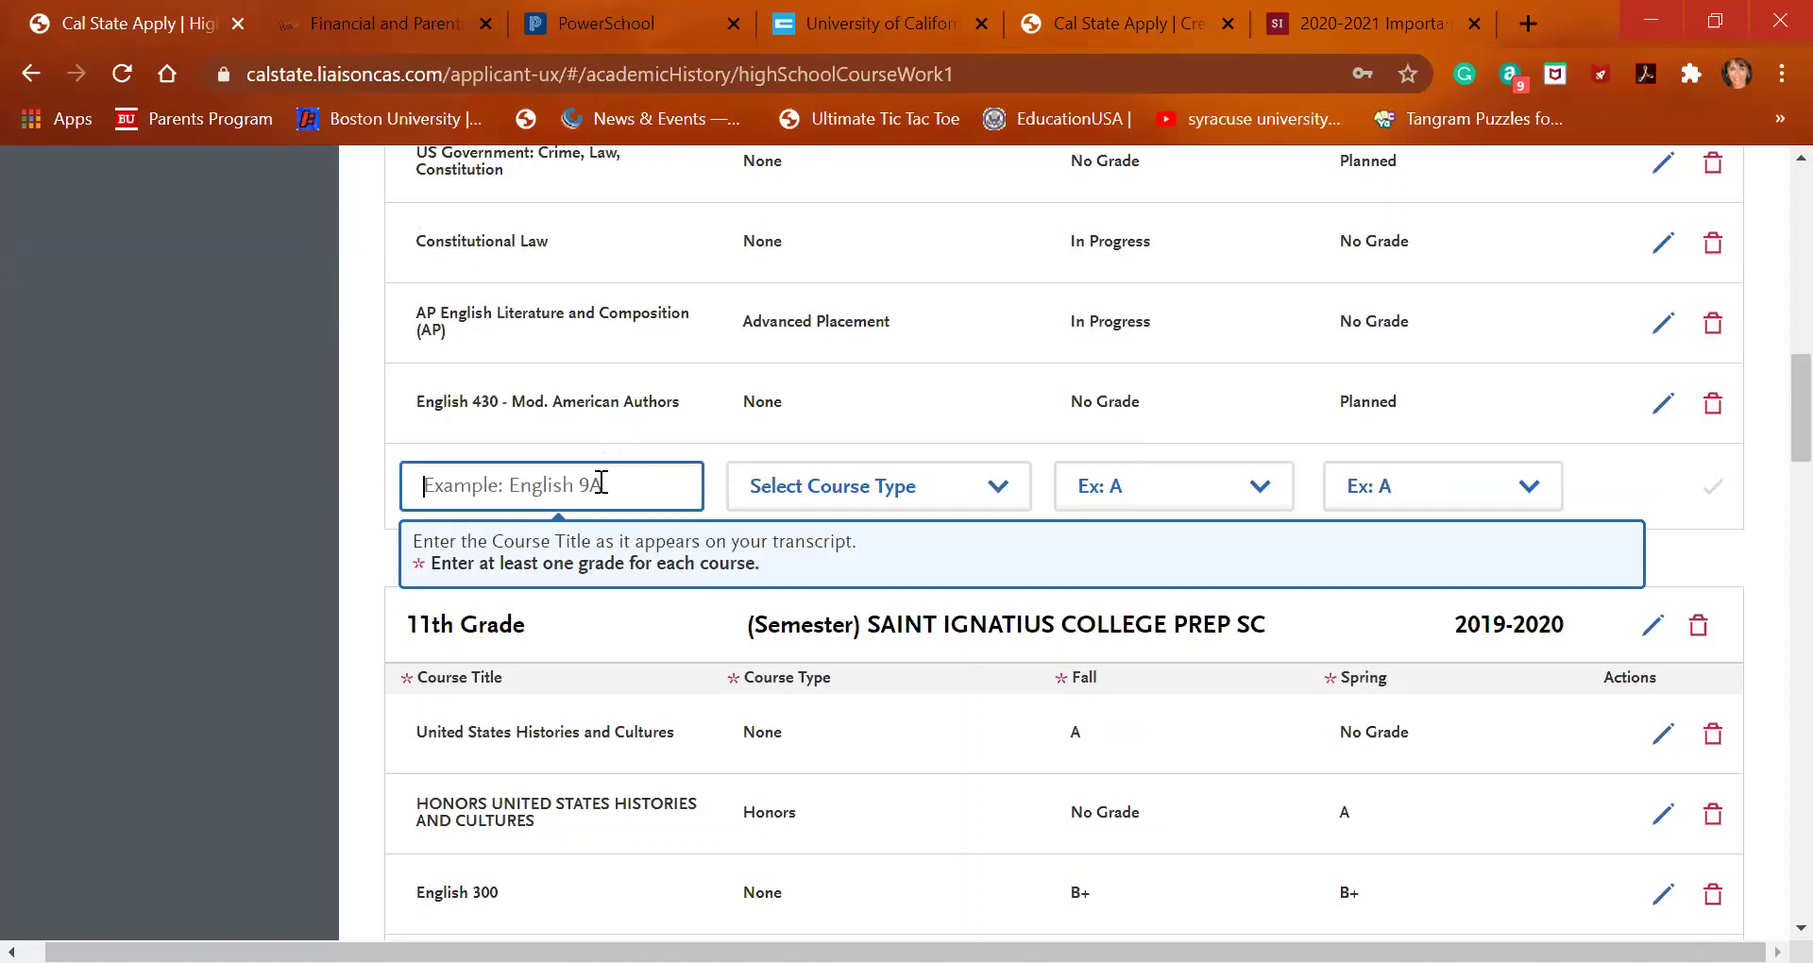
pyautogui.write('eng')
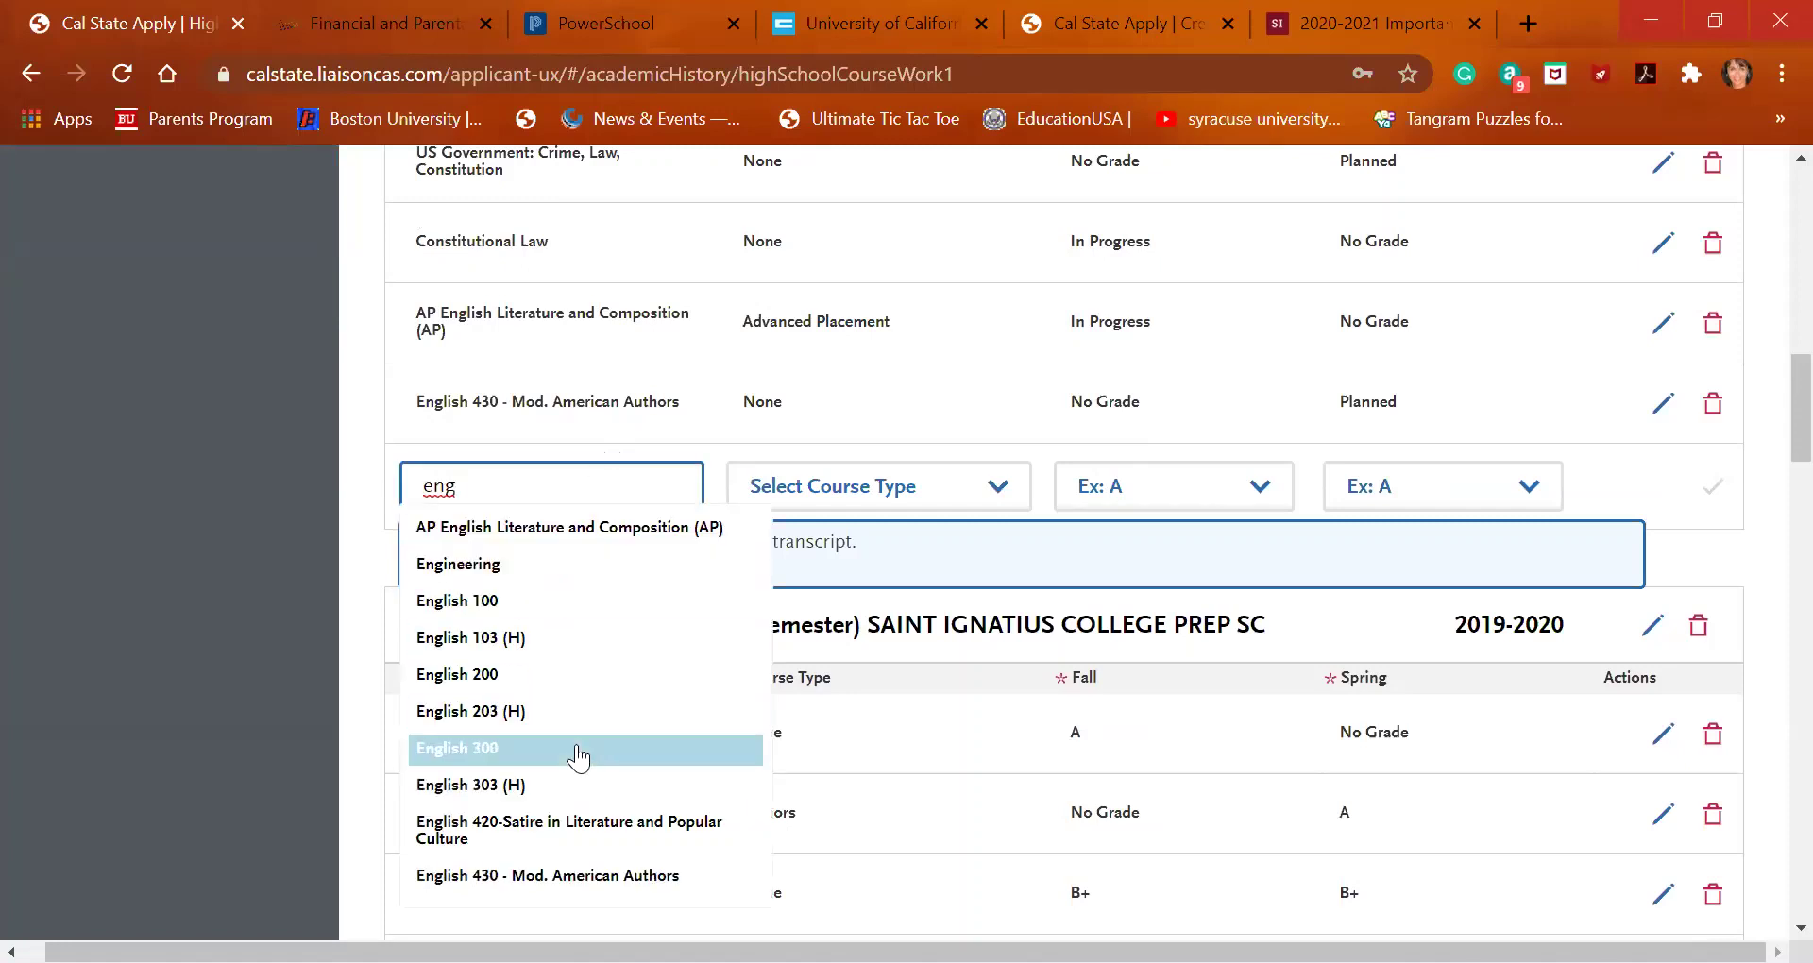
pyautogui.scroll(-1, 578, 755)
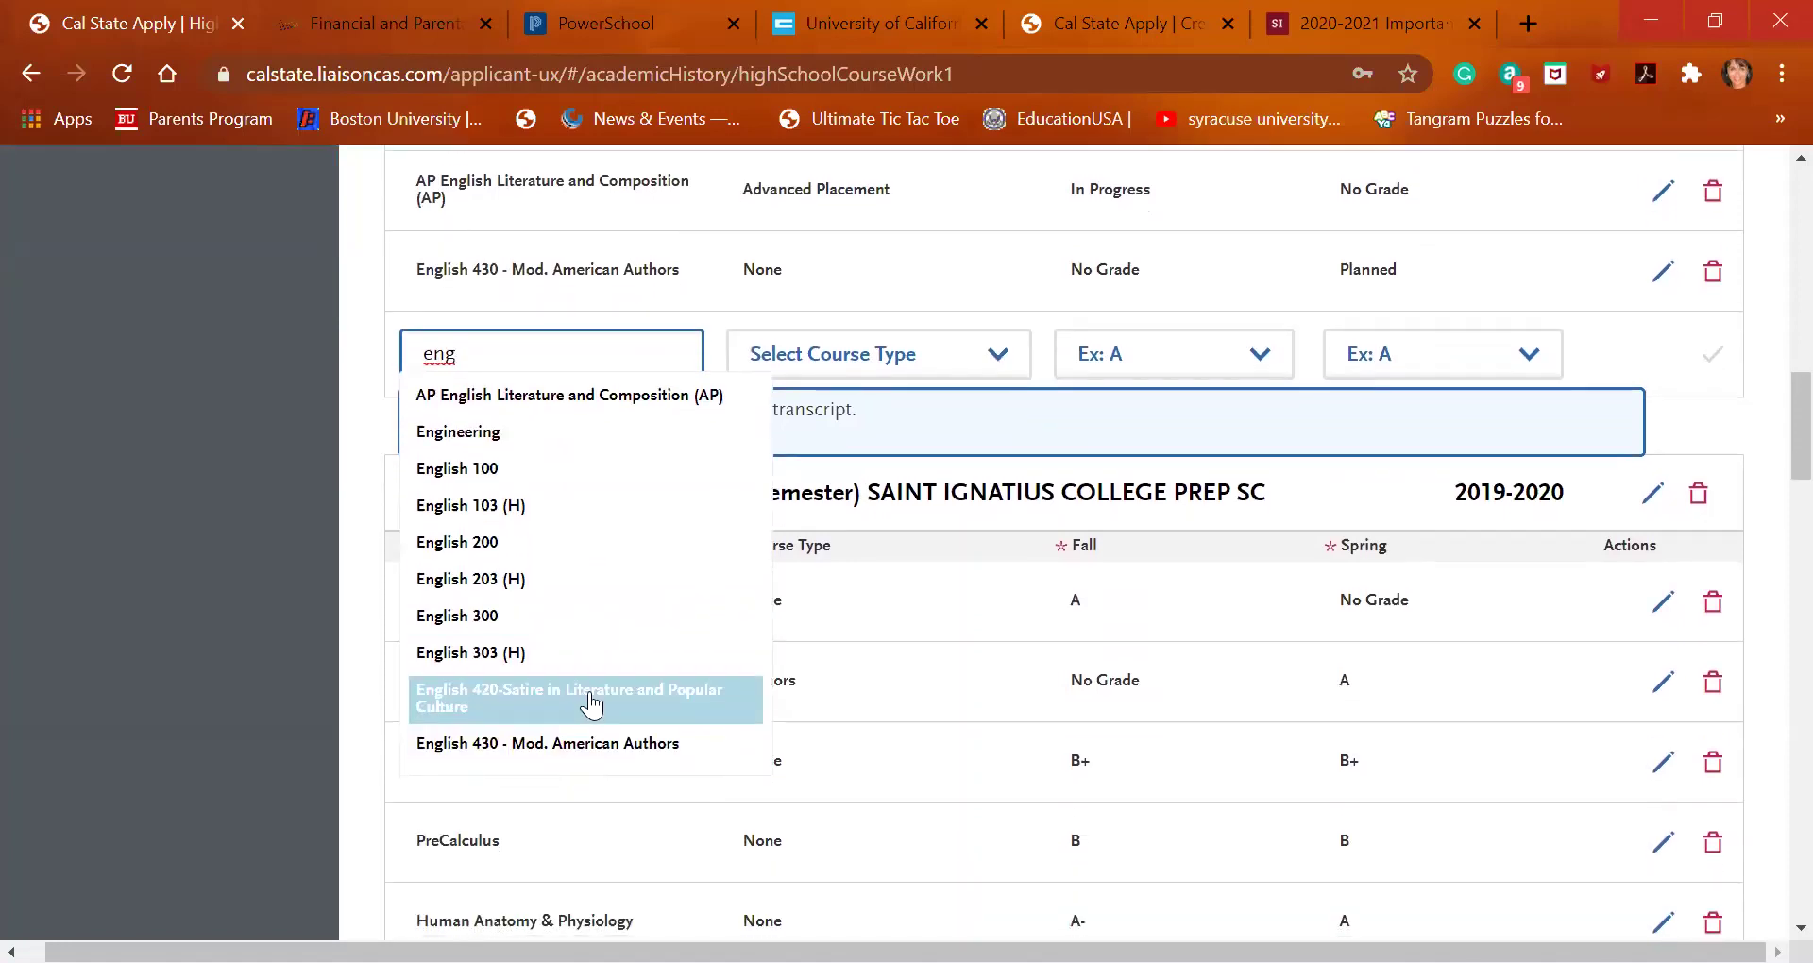
pyautogui.click(589, 697)
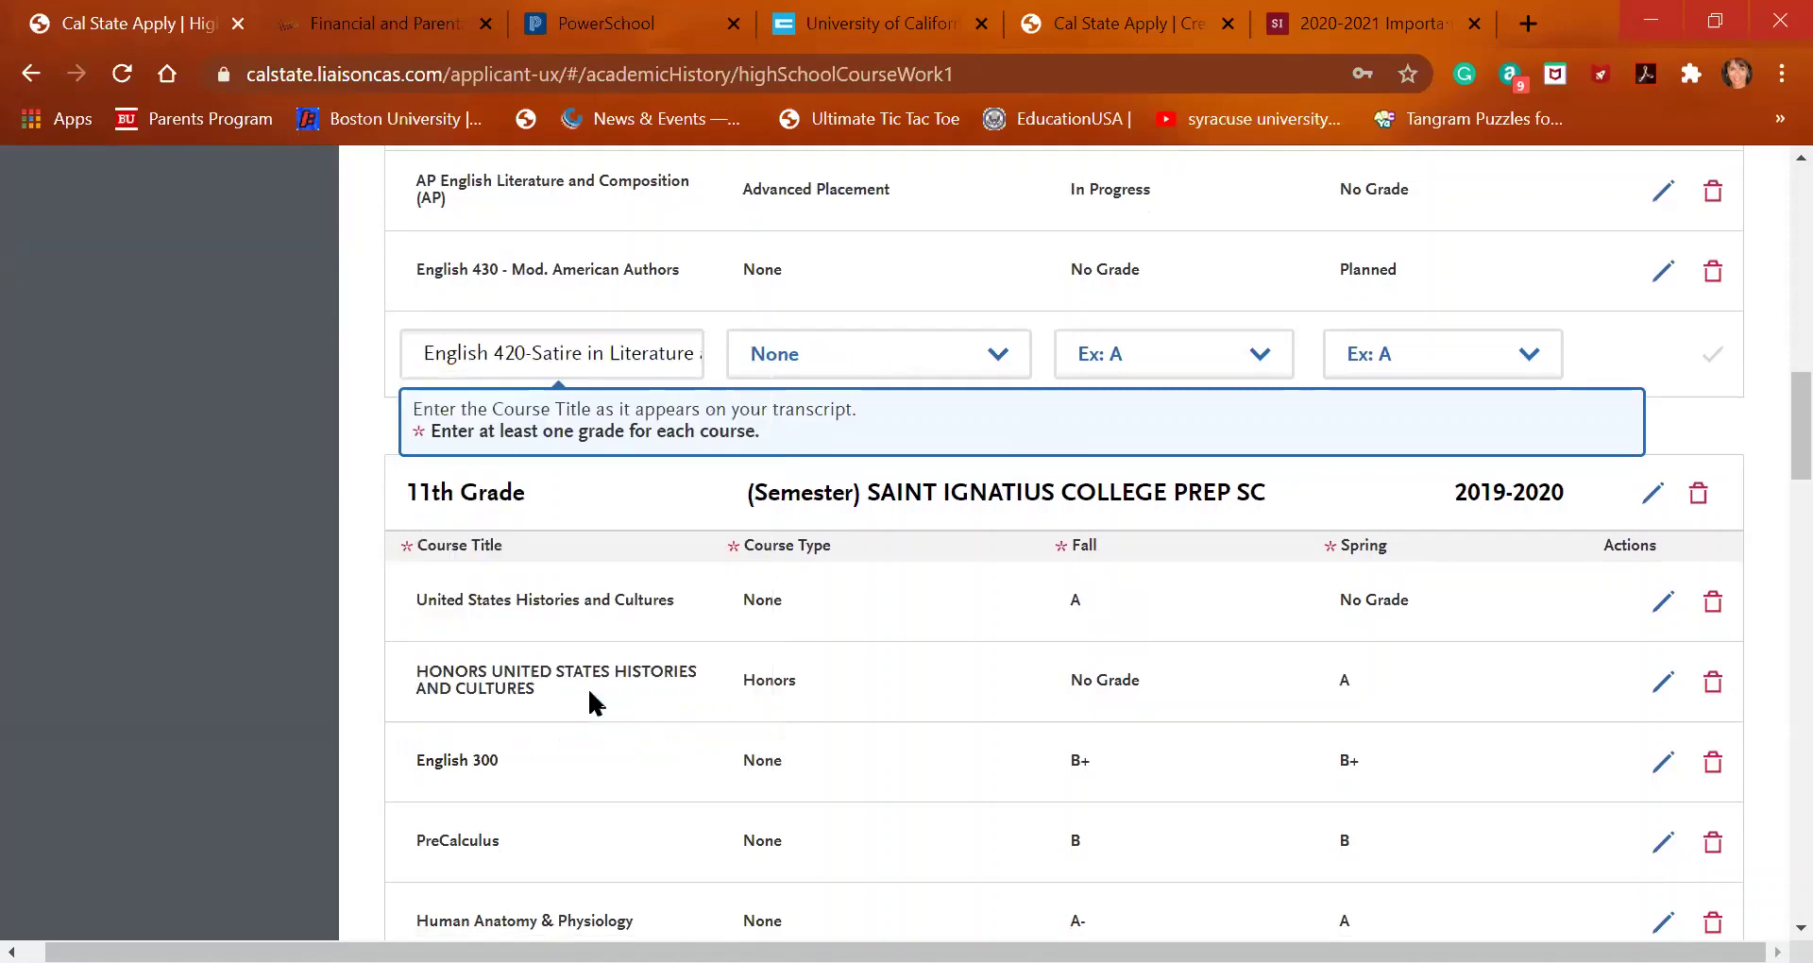
pyautogui.click(1172, 366)
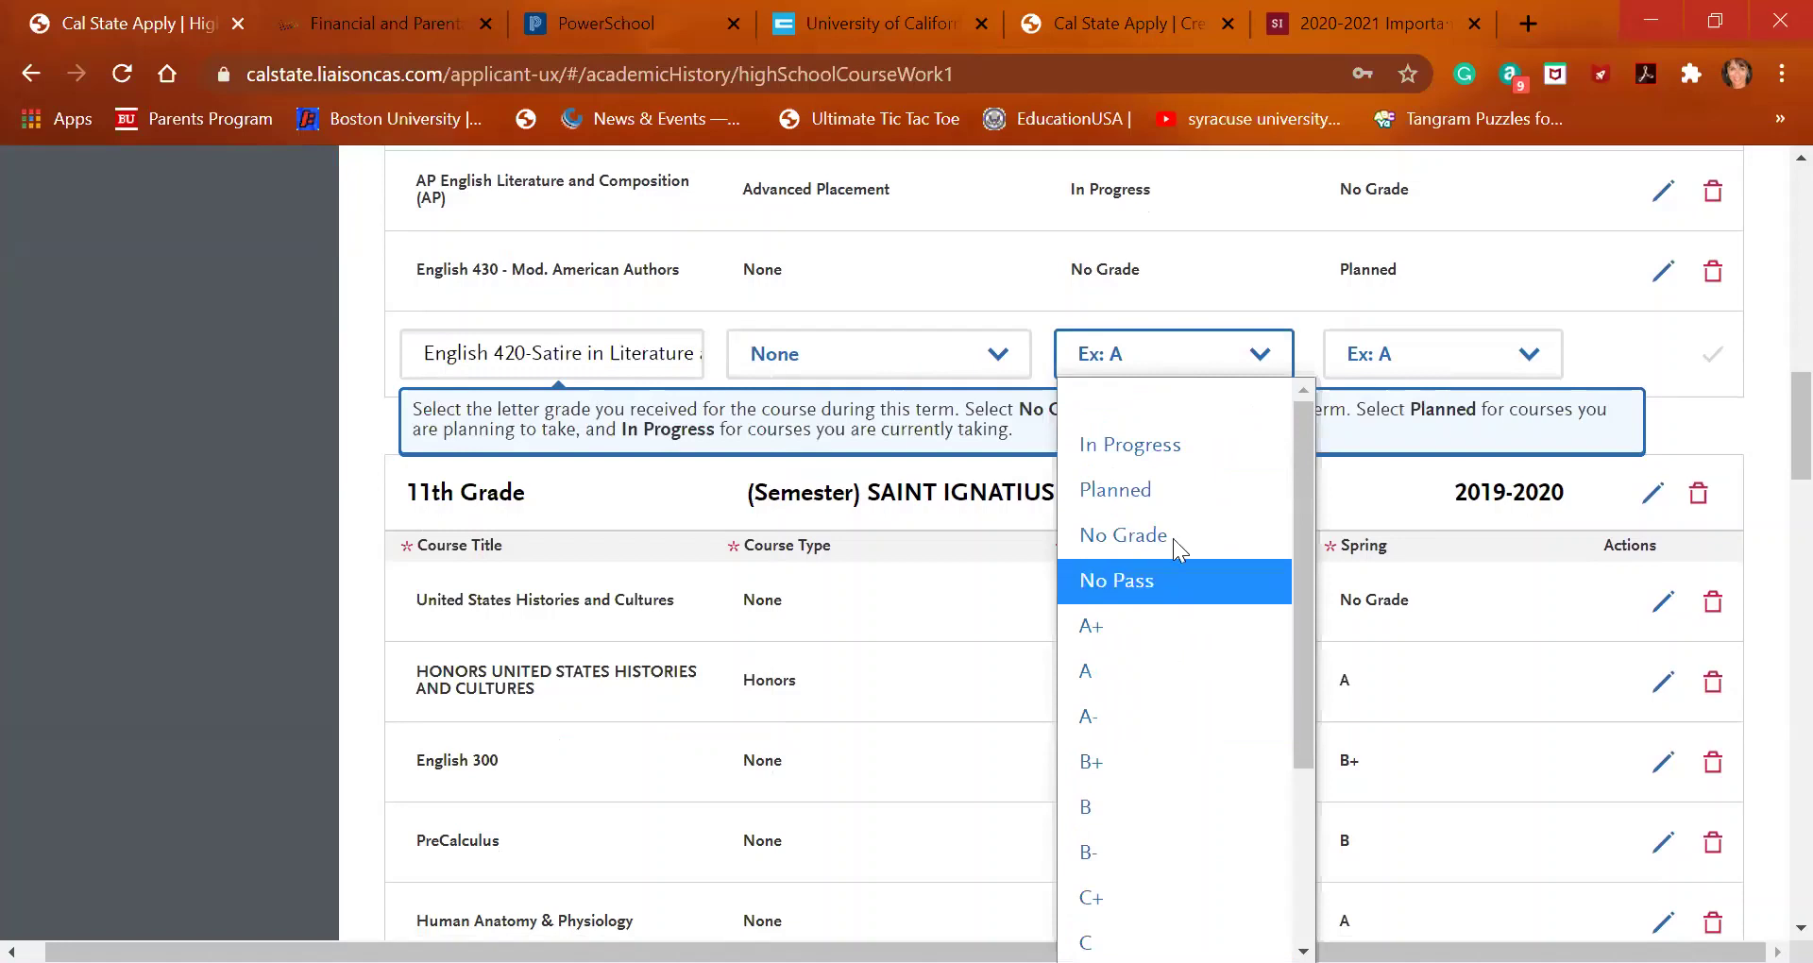
pyautogui.click(1190, 464)
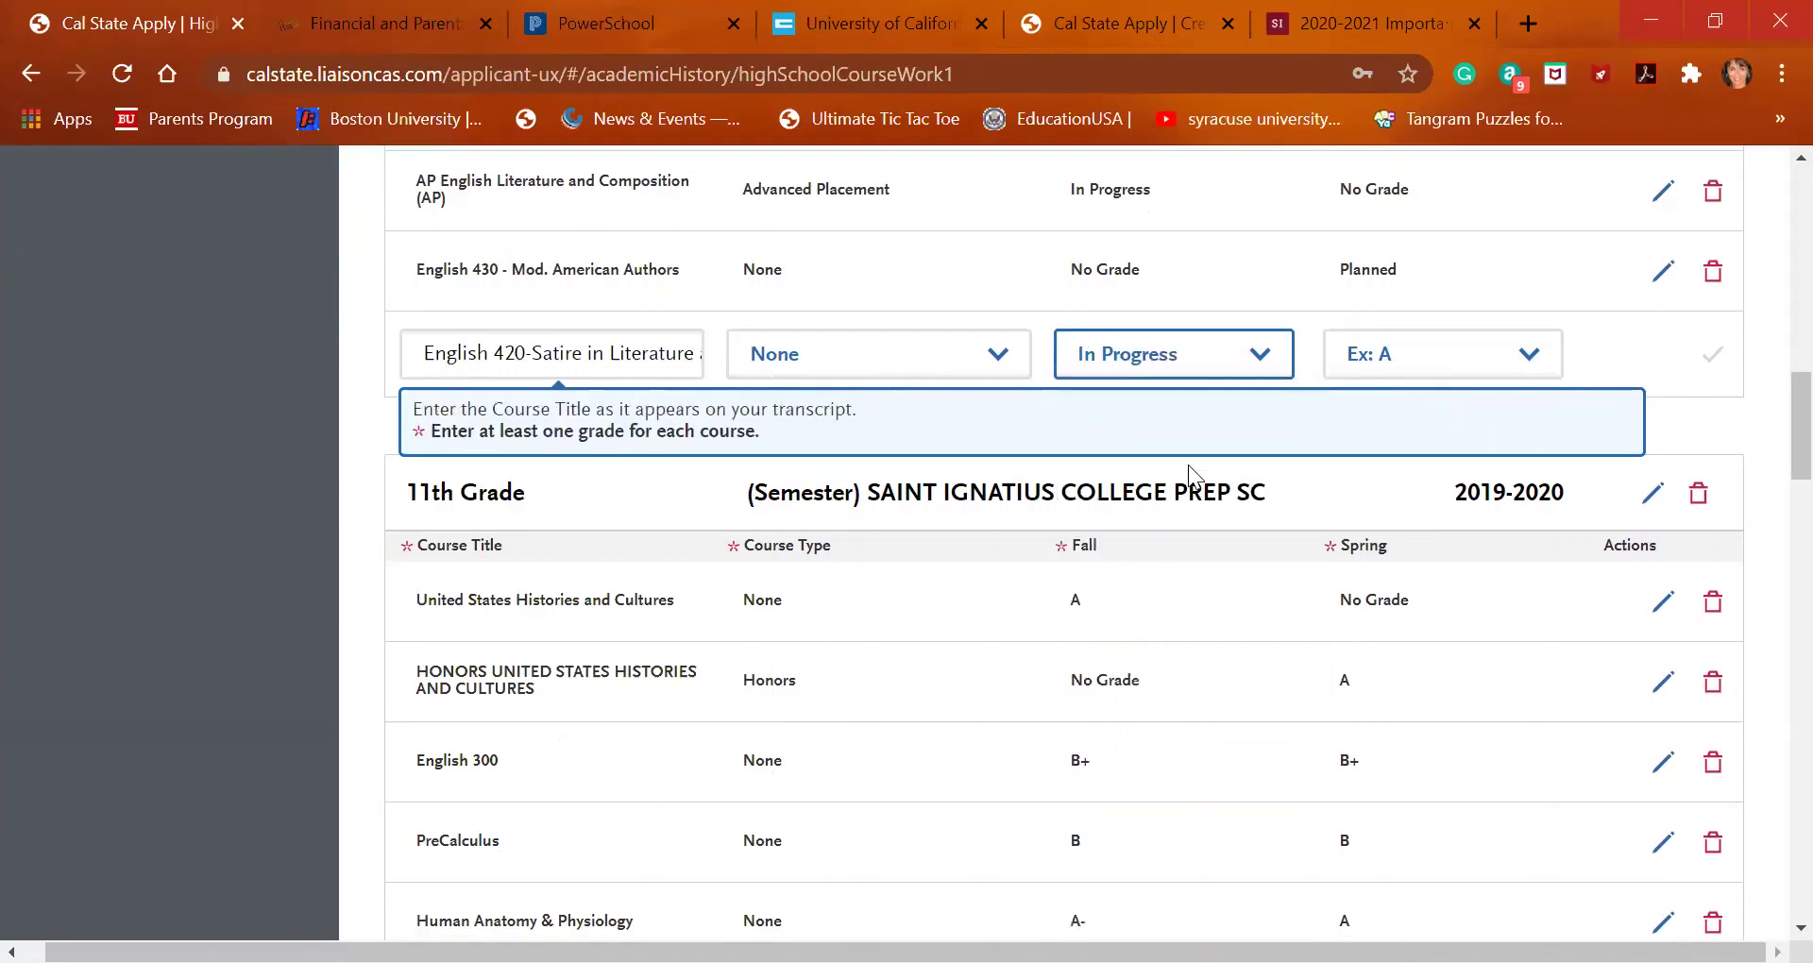
pyautogui.click(1394, 358)
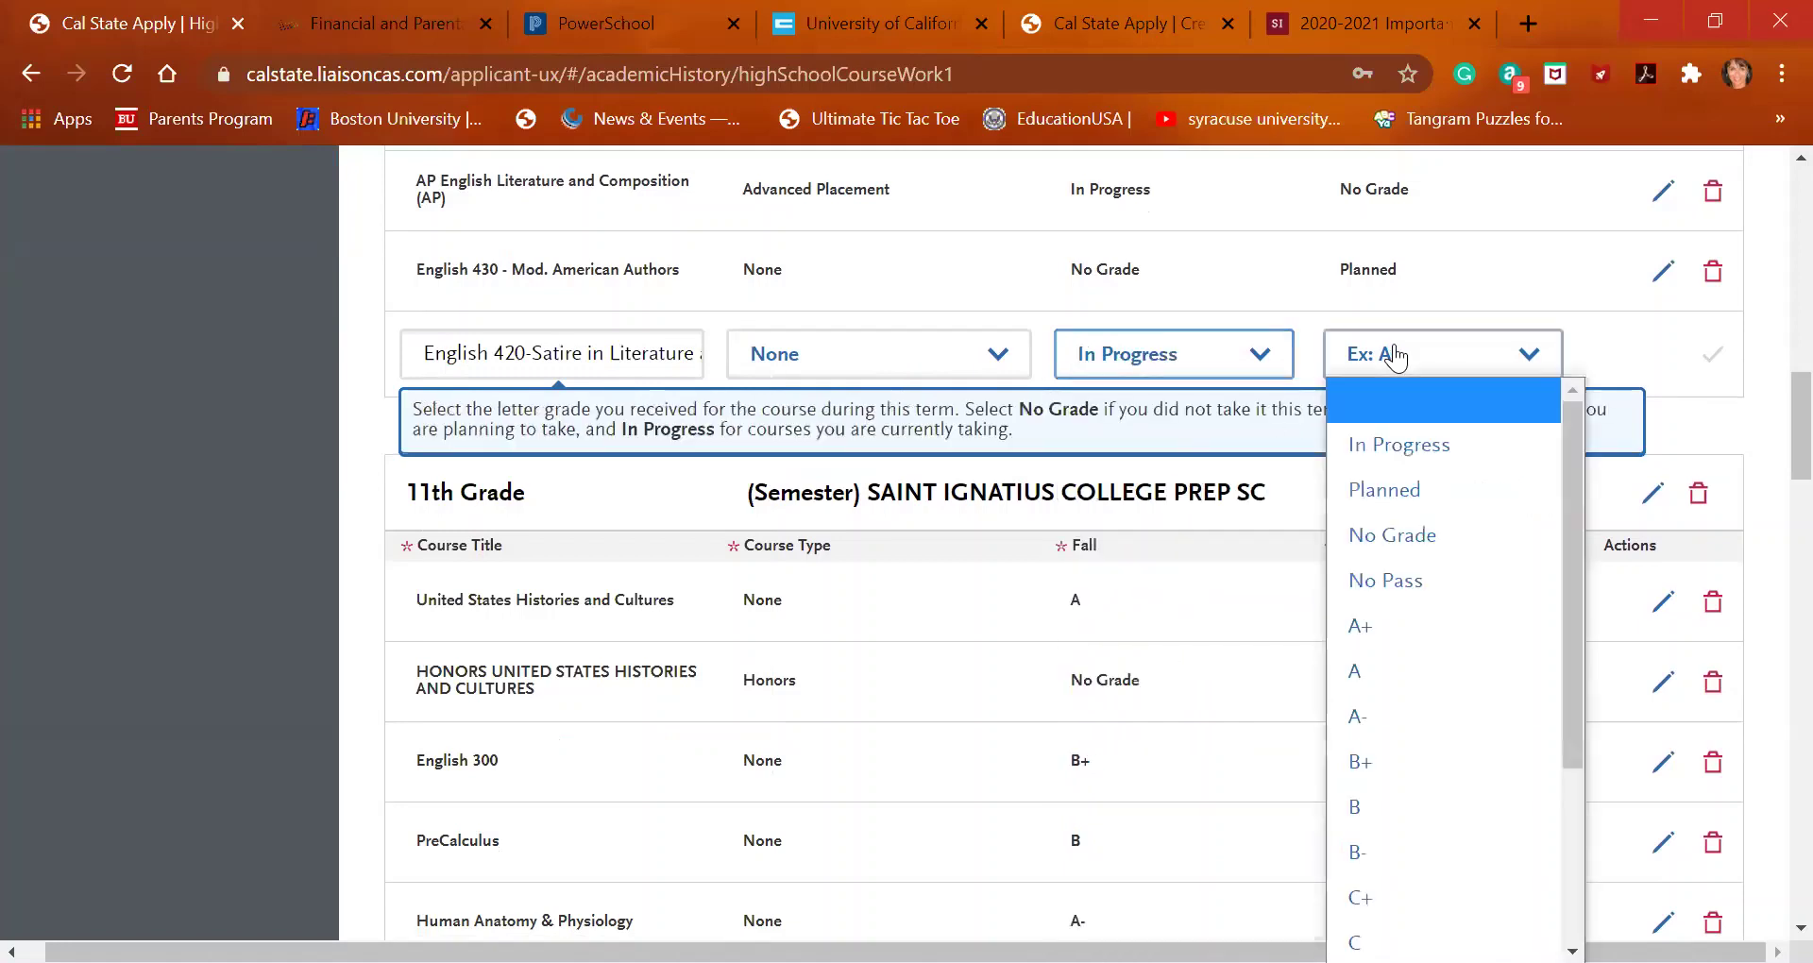
pyautogui.click(1402, 536)
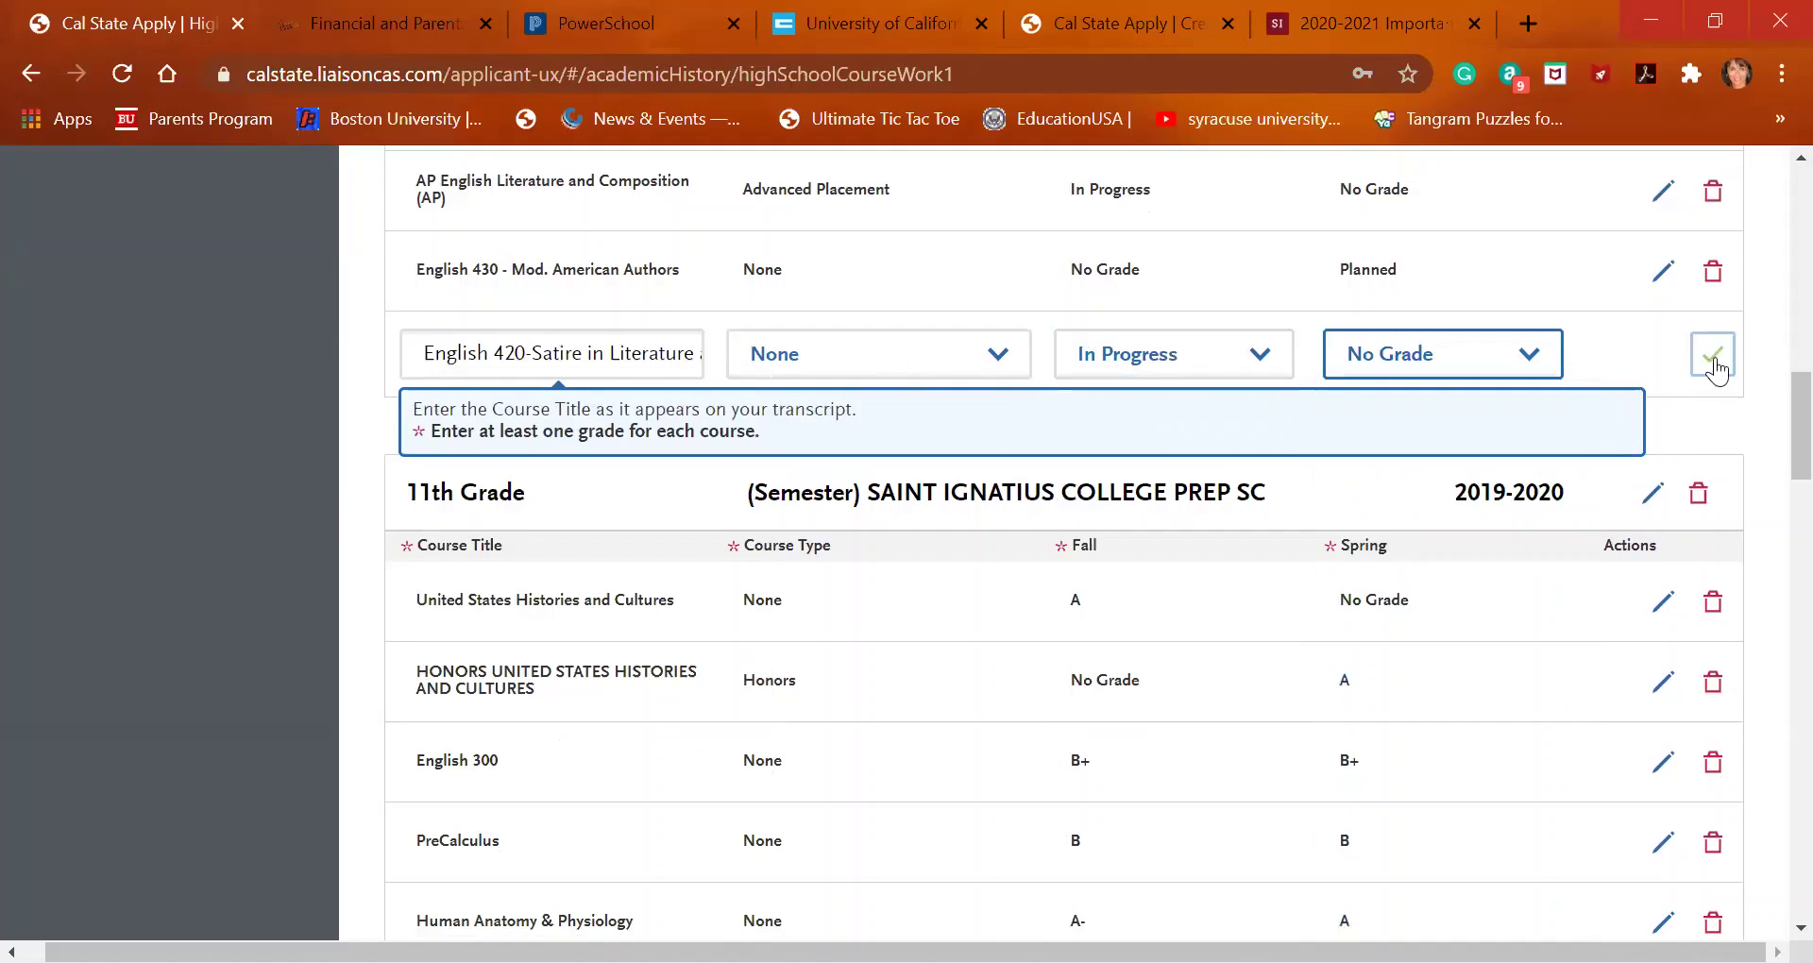
pyautogui.click(1713, 355)
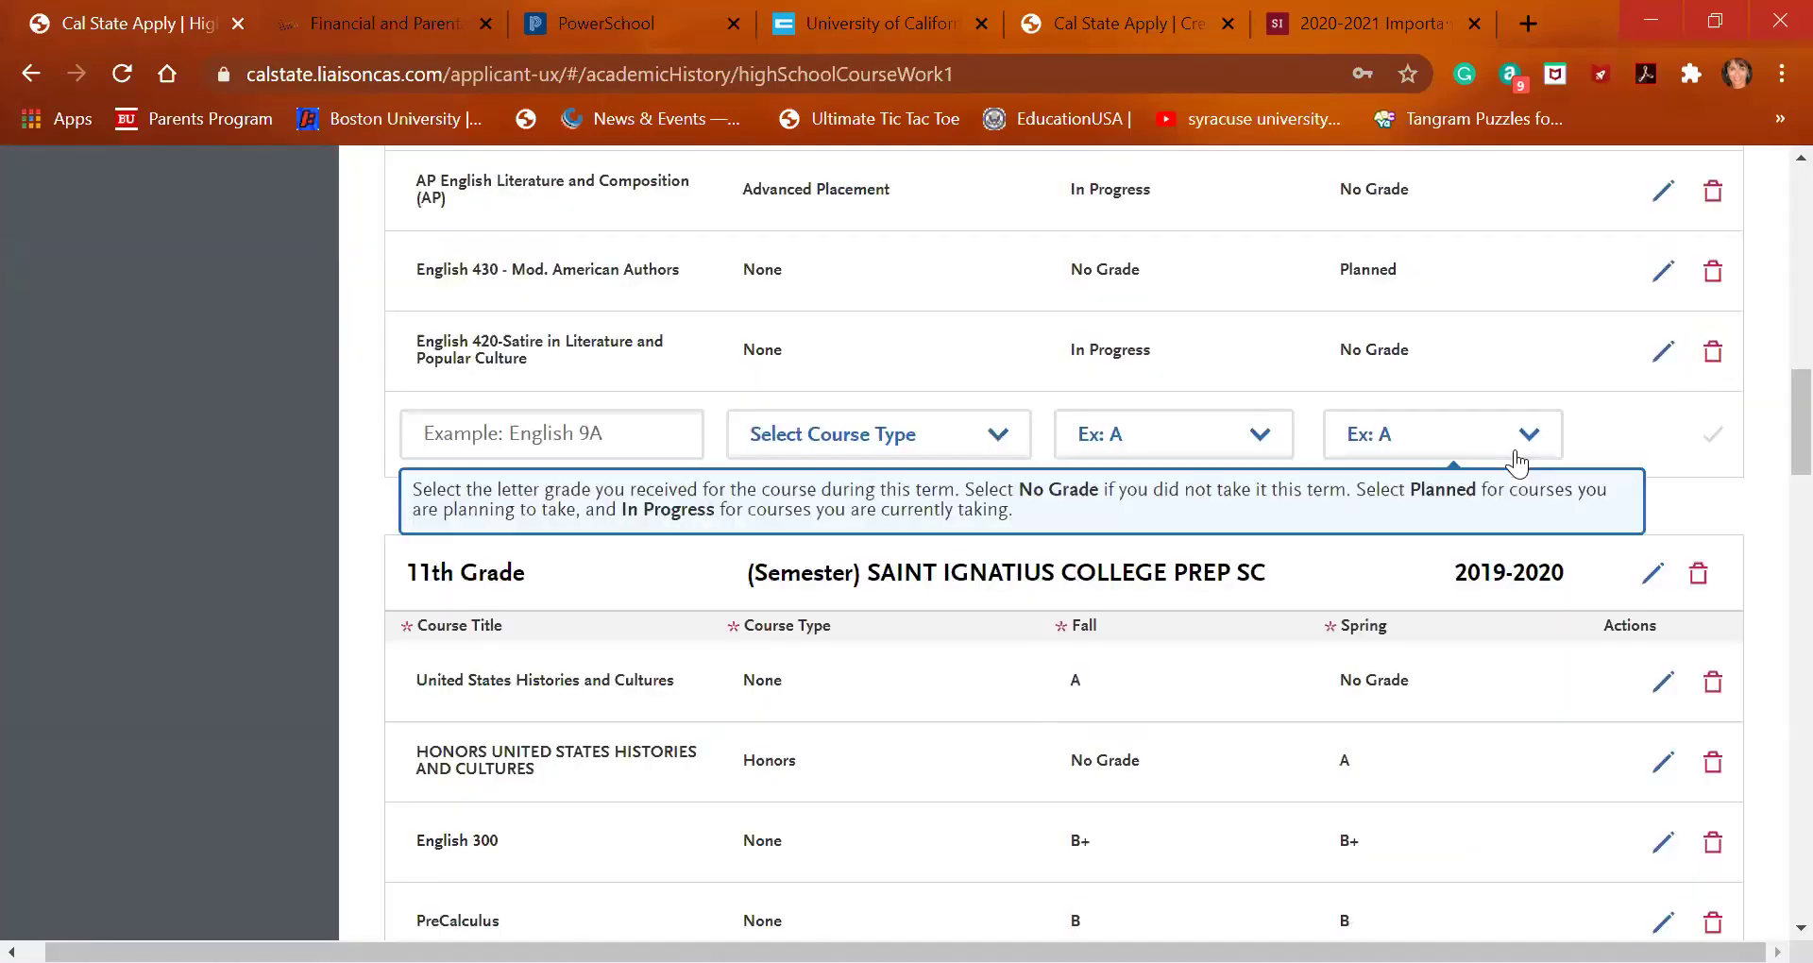
# Add AP Calculus AB (AP) with Fall In Progress and Spring Planned, and save it
pyautogui.scroll(1, 1516, 463)
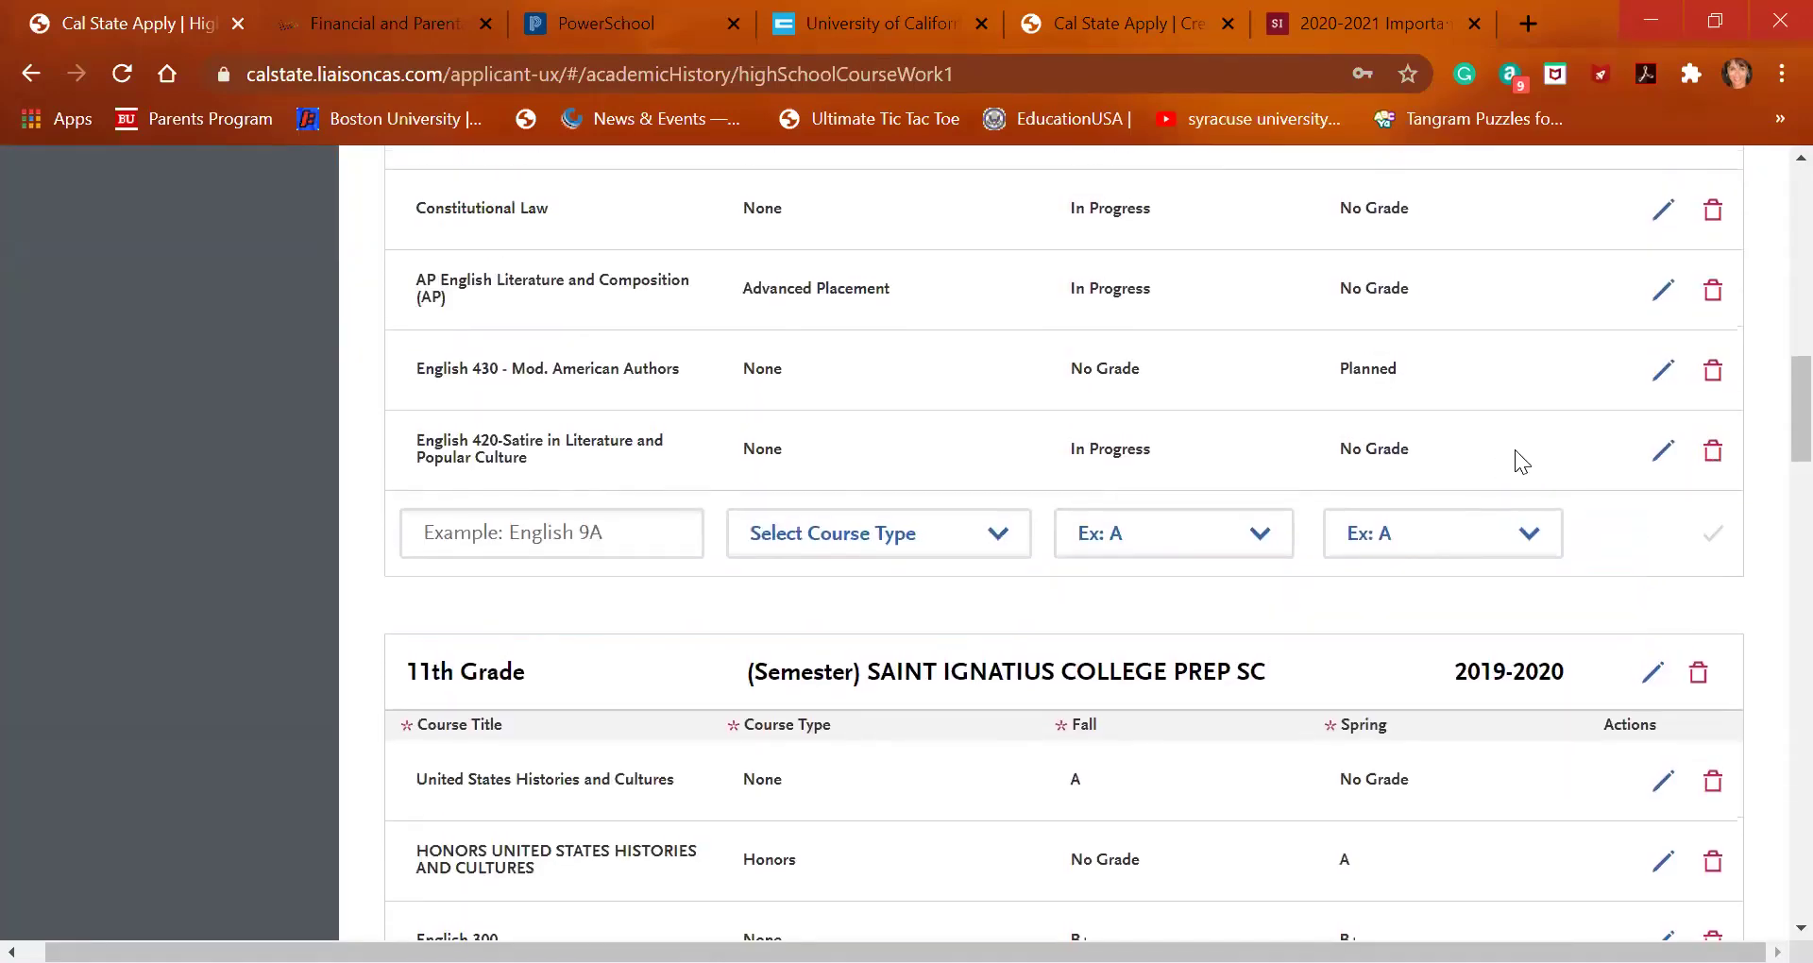
pyautogui.click(565, 539)
pyautogui.write('ap ca')
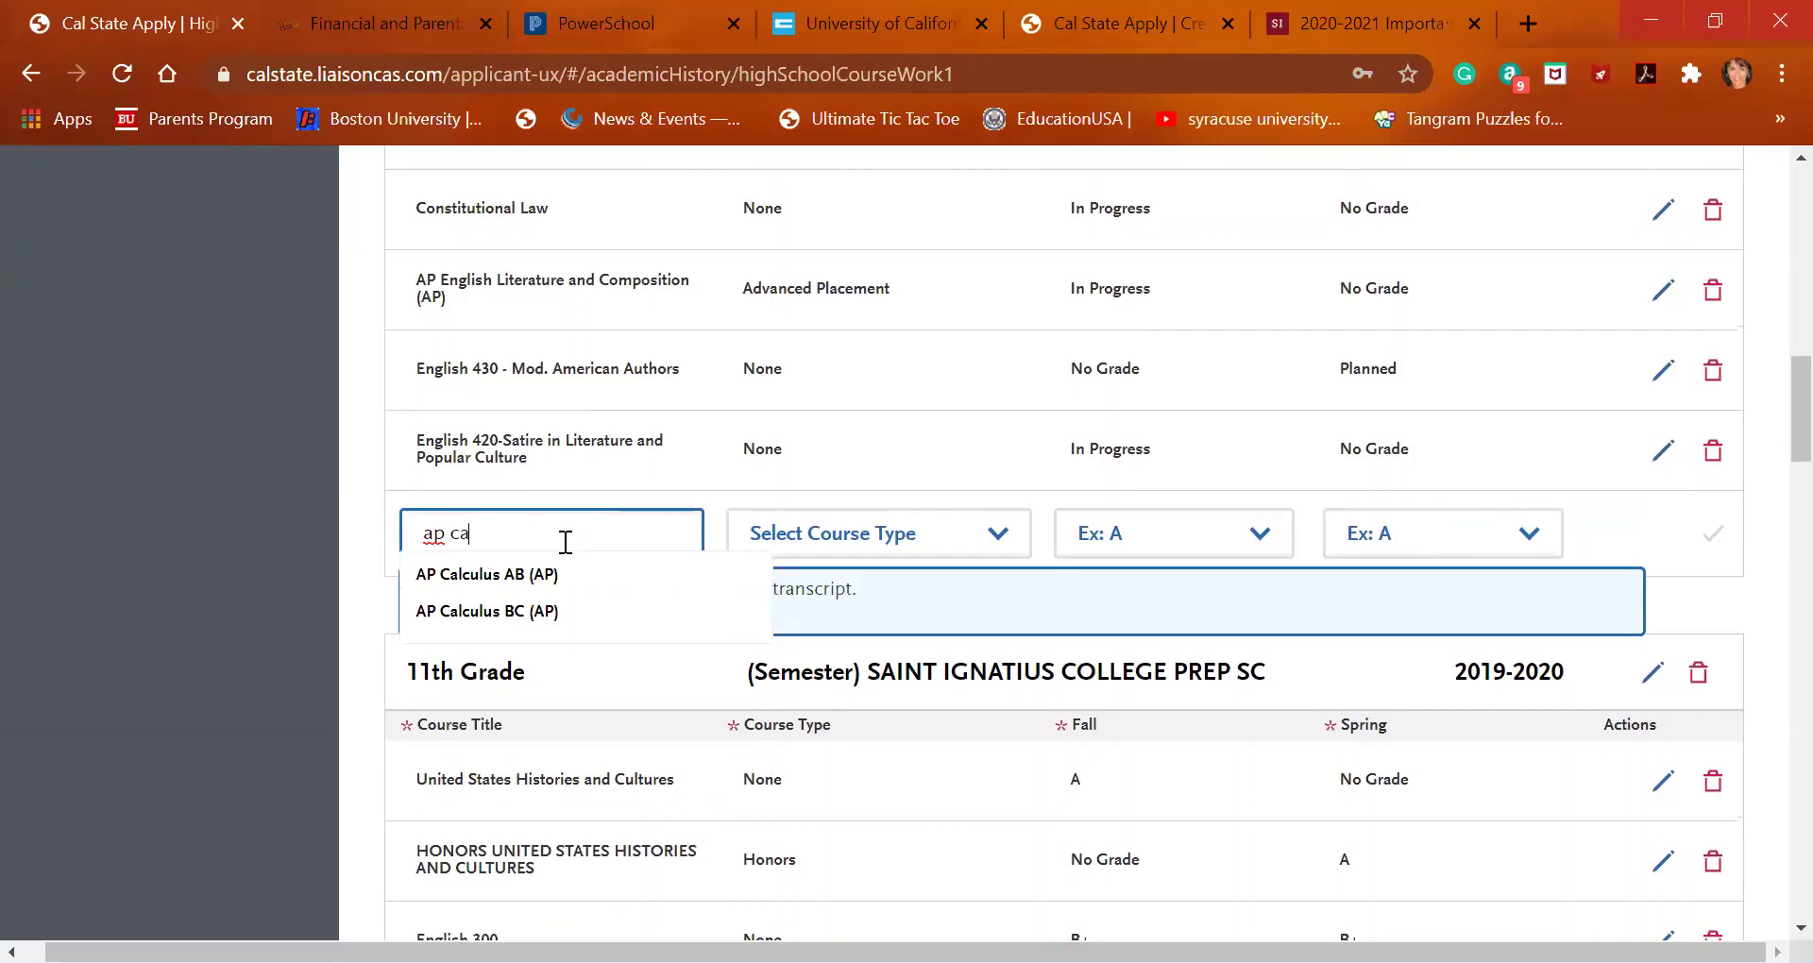
pyautogui.click(558, 575)
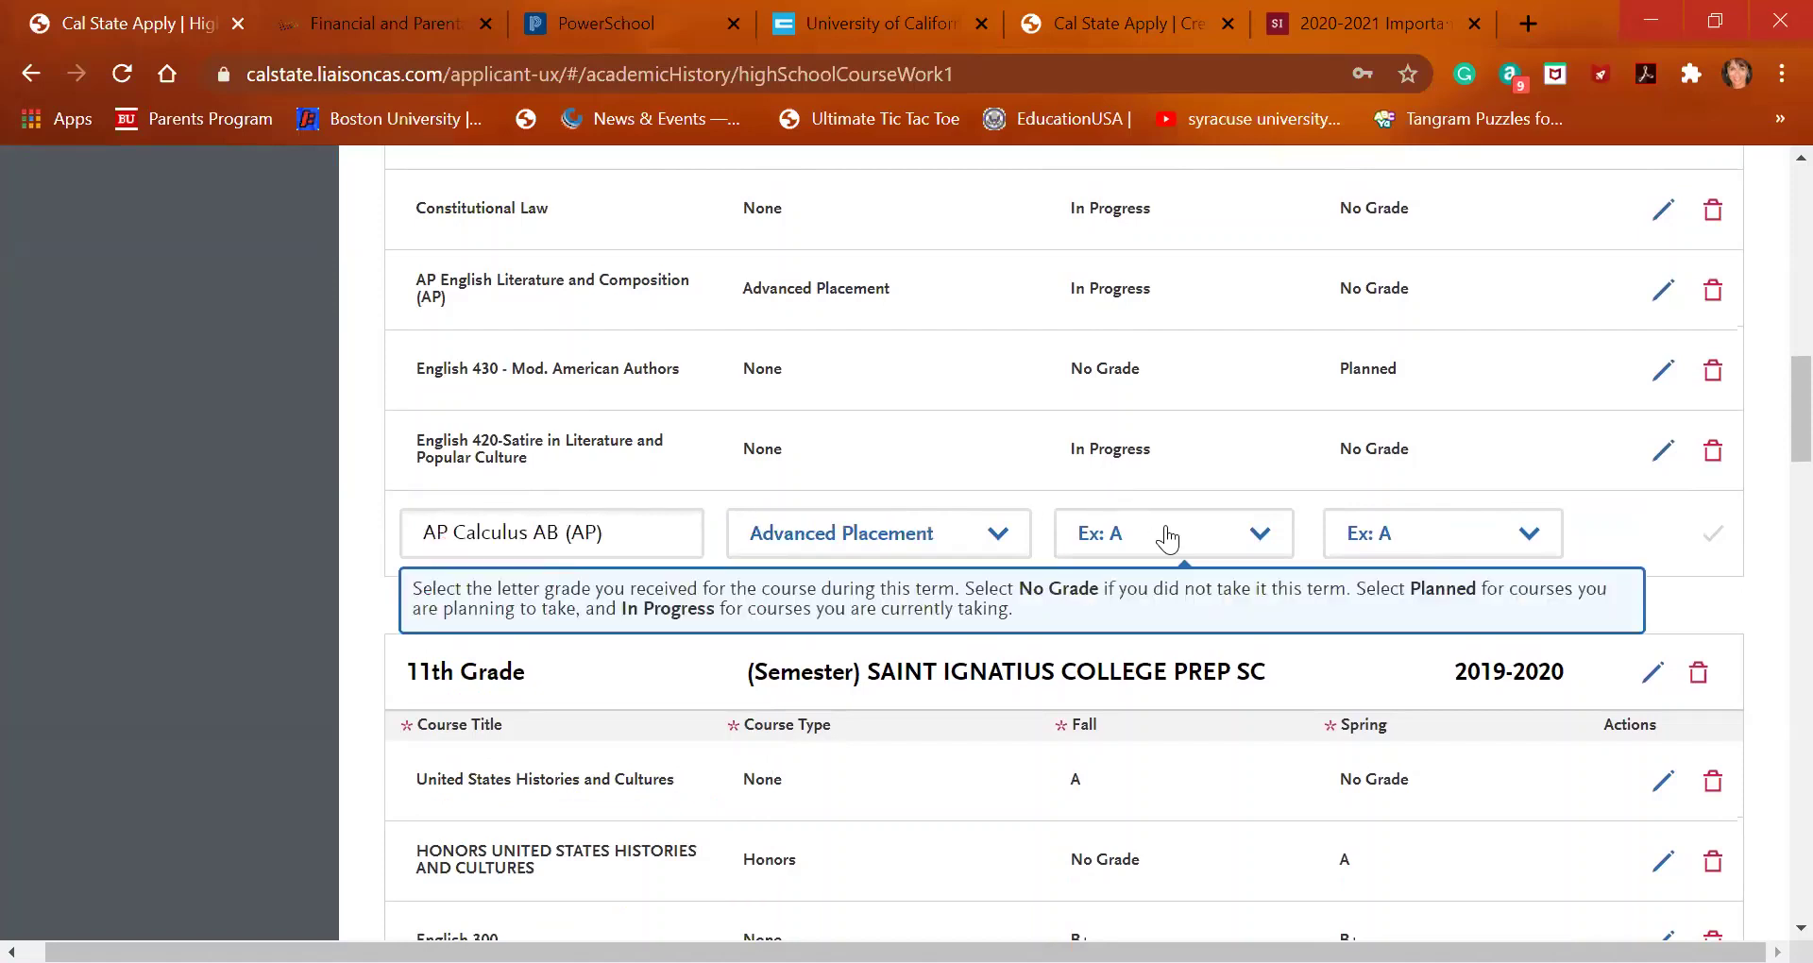
pyautogui.click(1195, 543)
pyautogui.scroll(-1, 1197, 489)
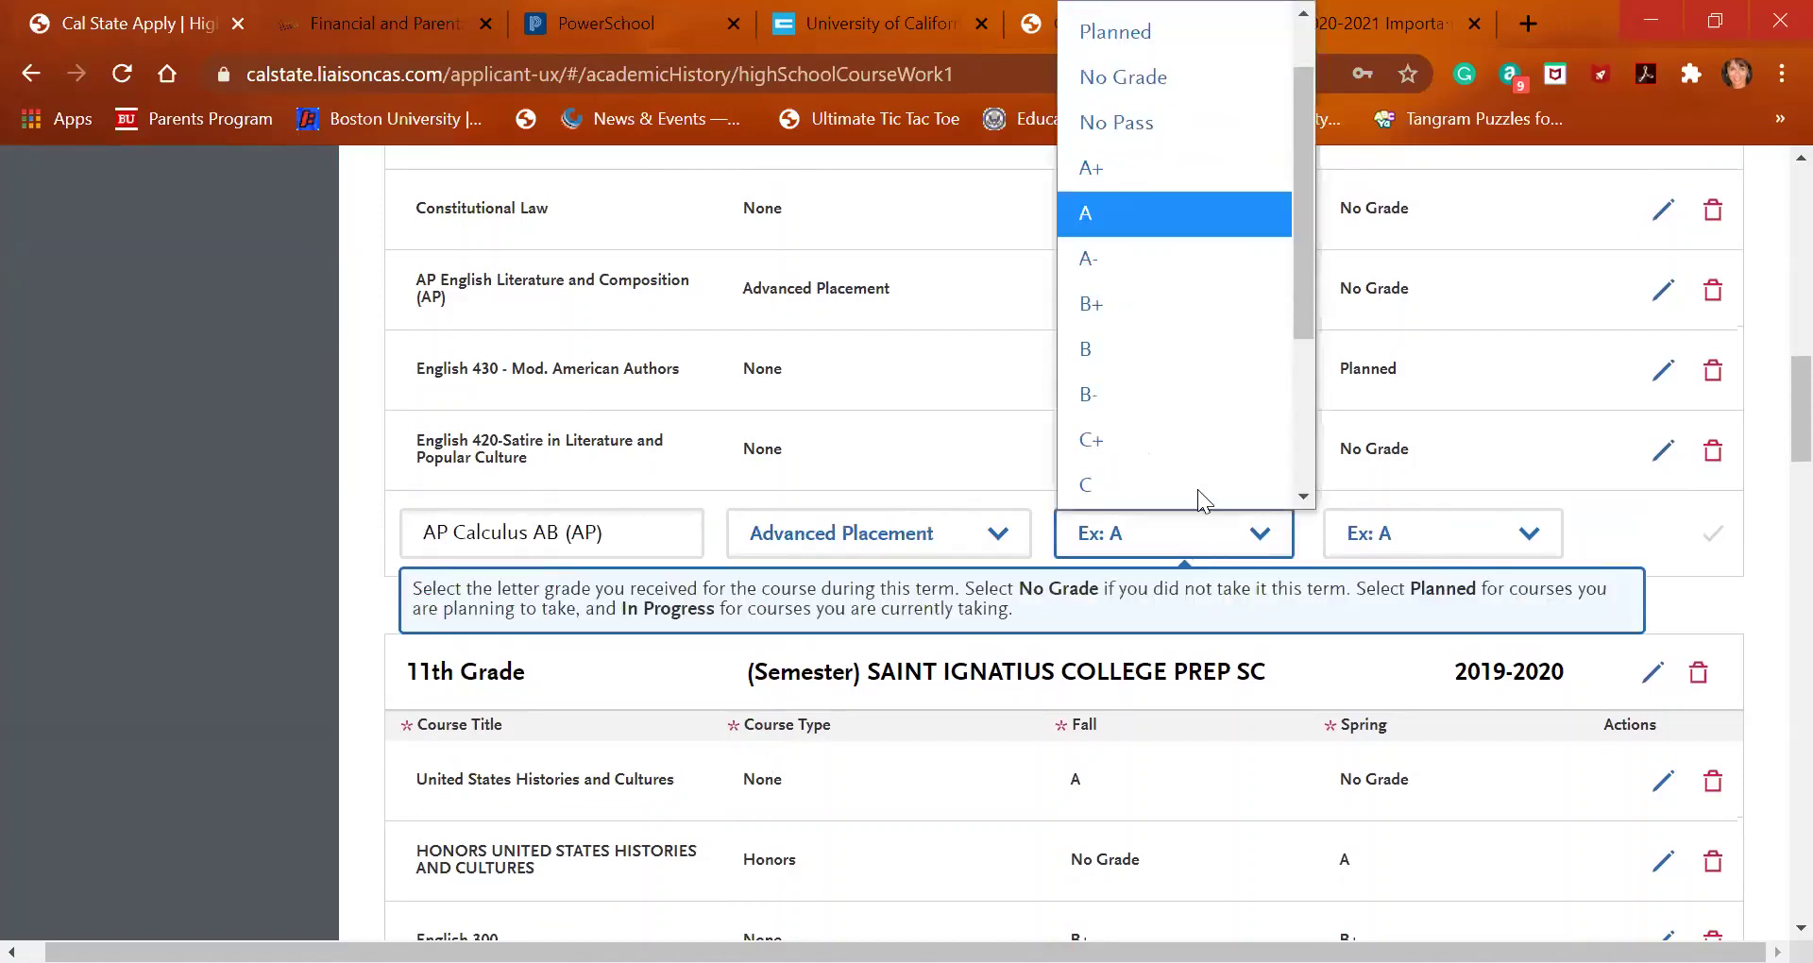
pyautogui.scroll(1, 1196, 90)
pyautogui.click(1196, 66)
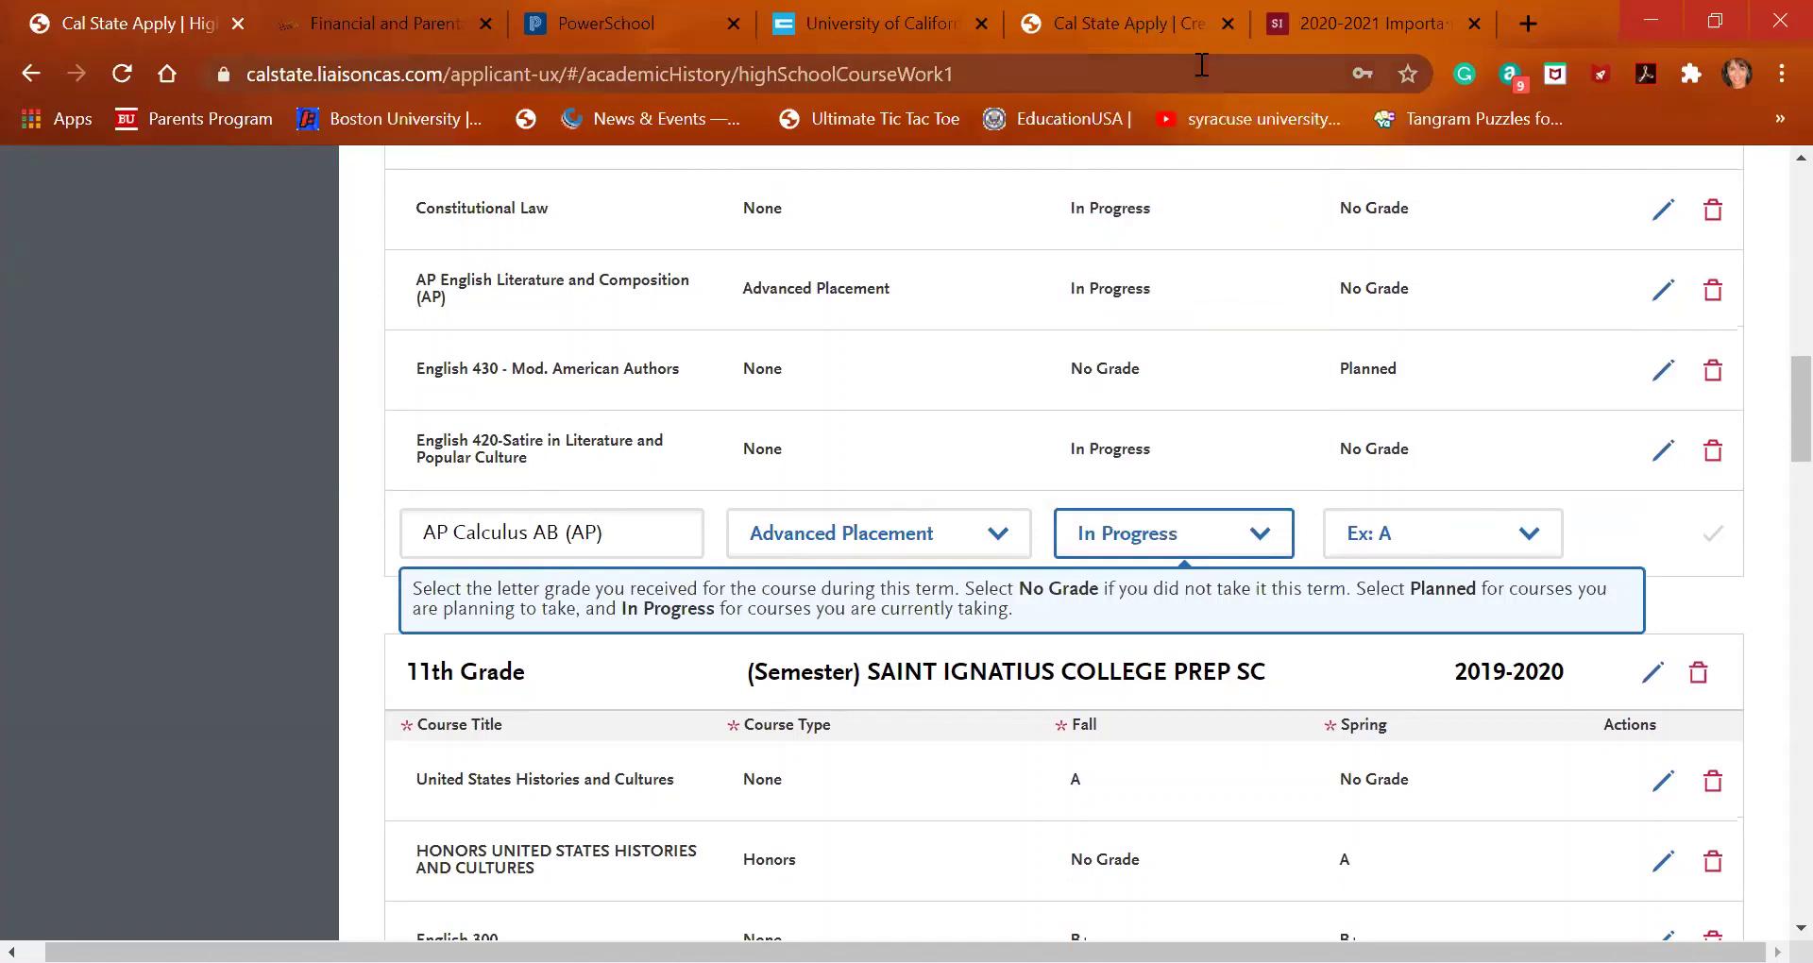
pyautogui.click(1450, 536)
pyautogui.scroll(-1, 1449, 538)
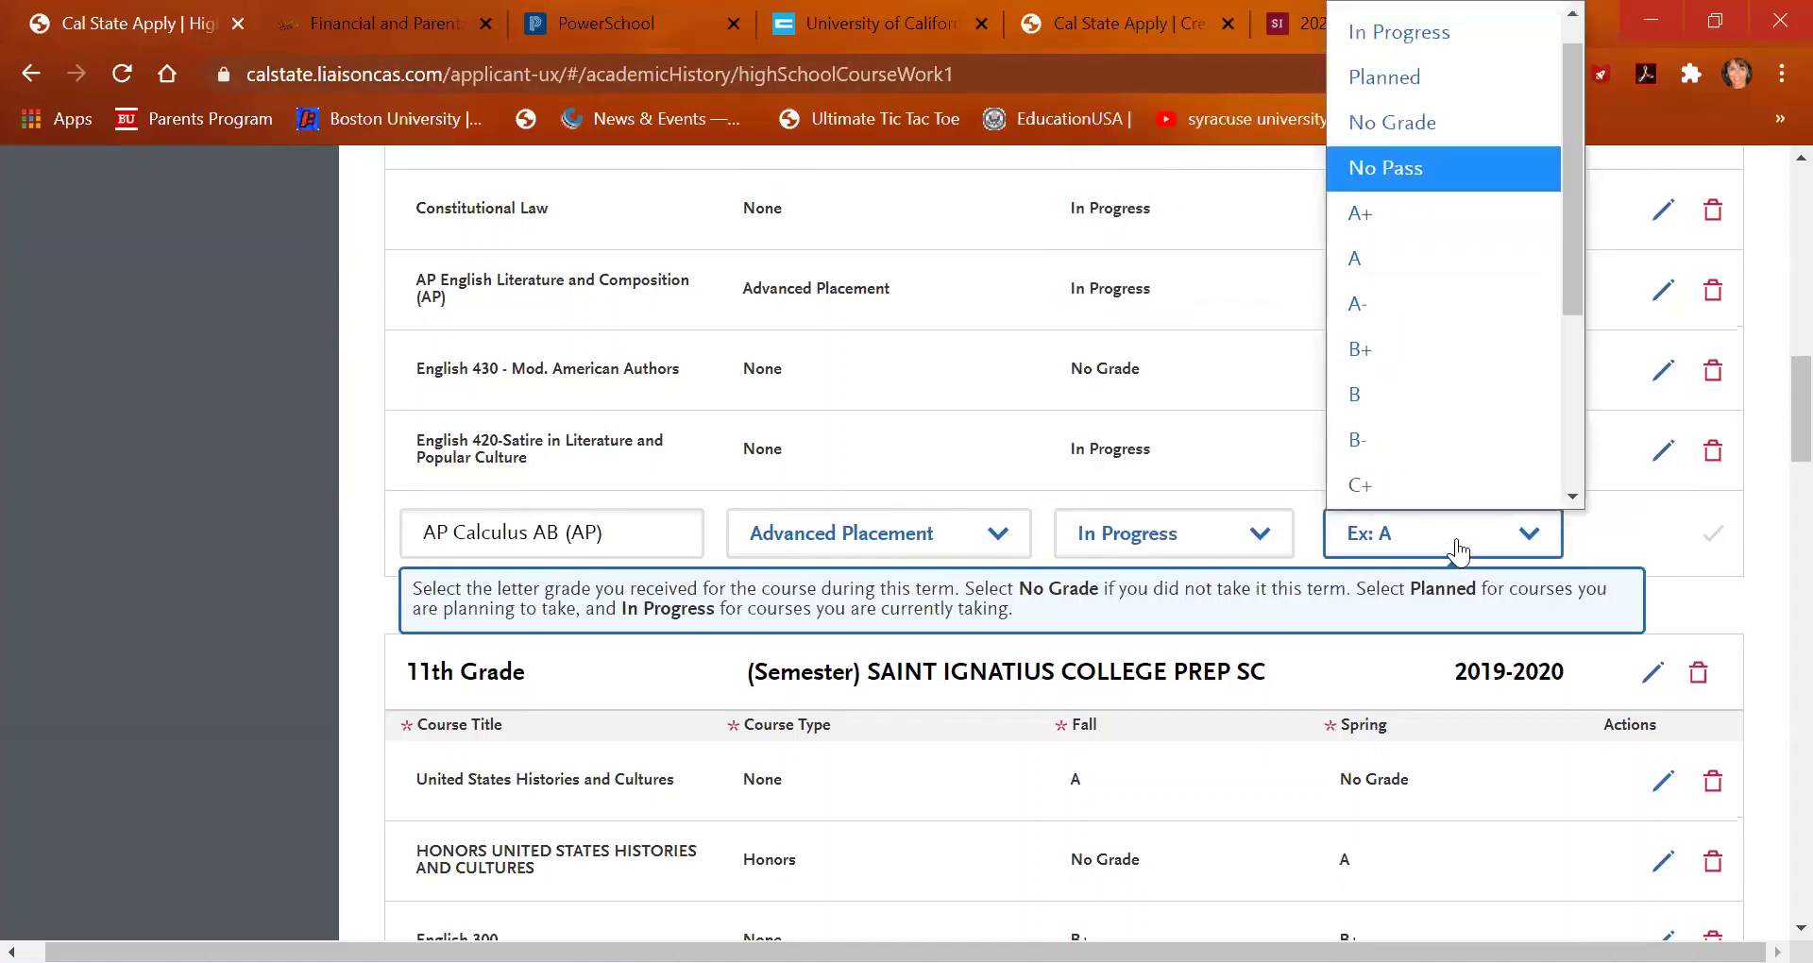
pyautogui.click(1398, 83)
pyautogui.click(1710, 534)
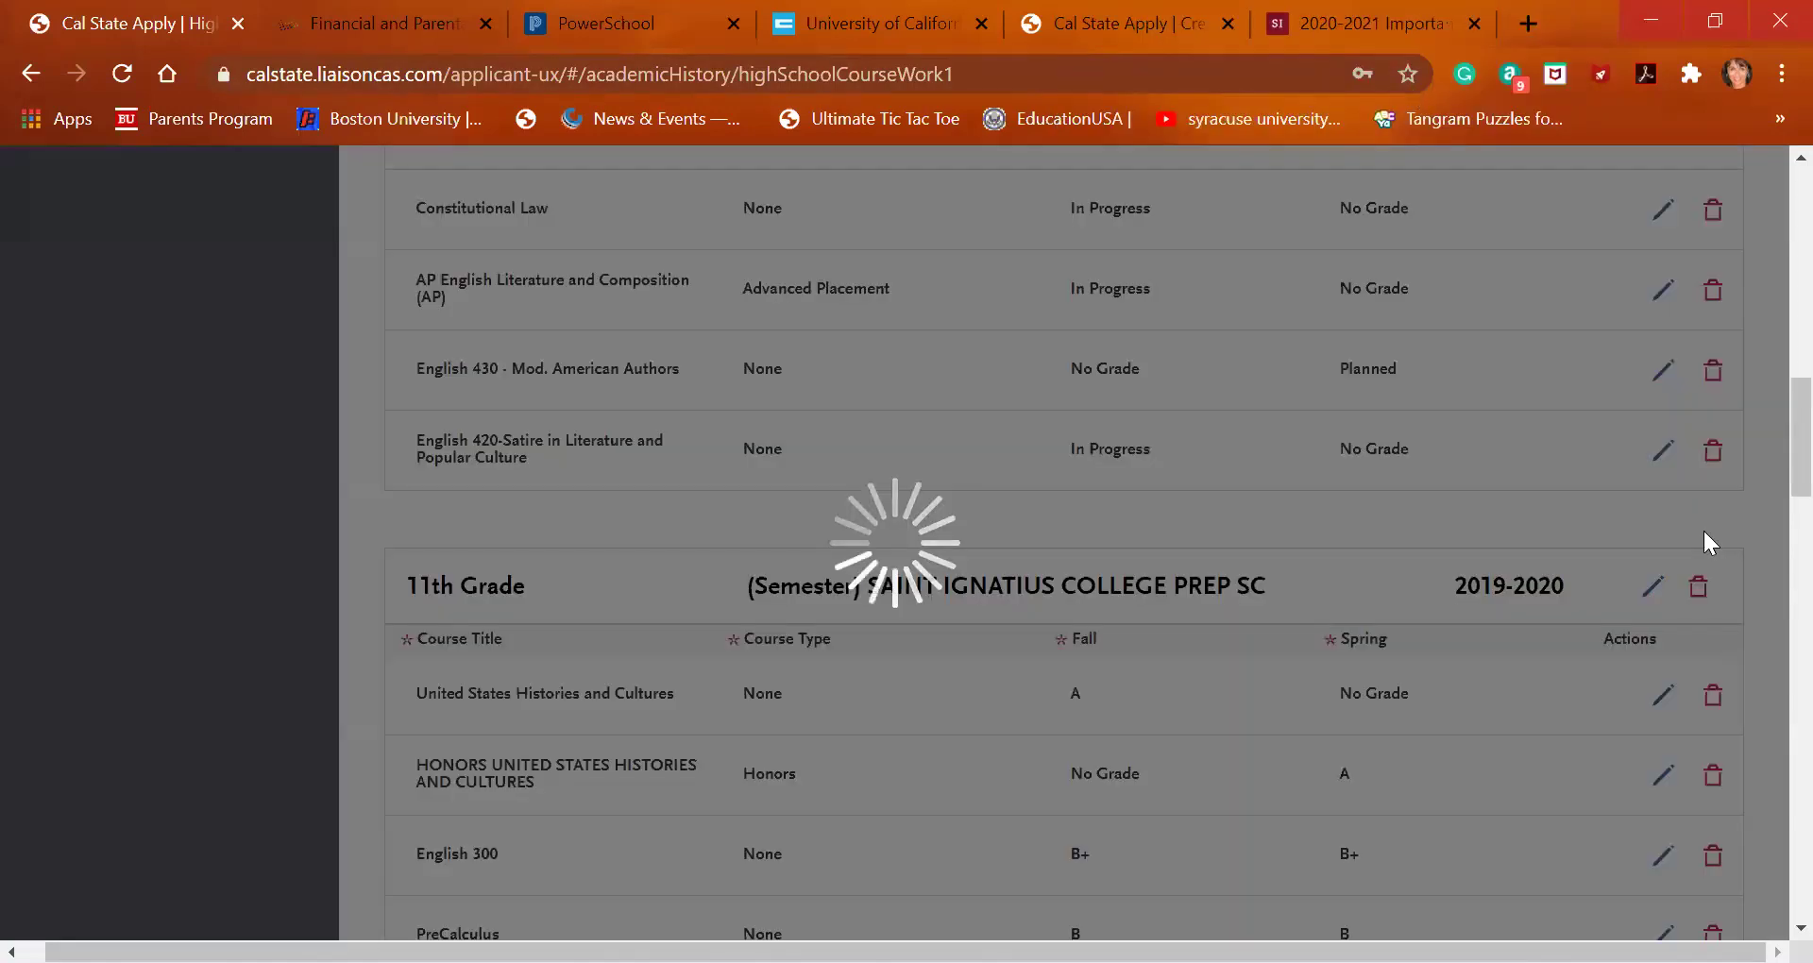
# Add Math Analysis as Fall In Progress, Spring Planned, save it, then bring up the UC A-G list
pyautogui.click(651, 620)
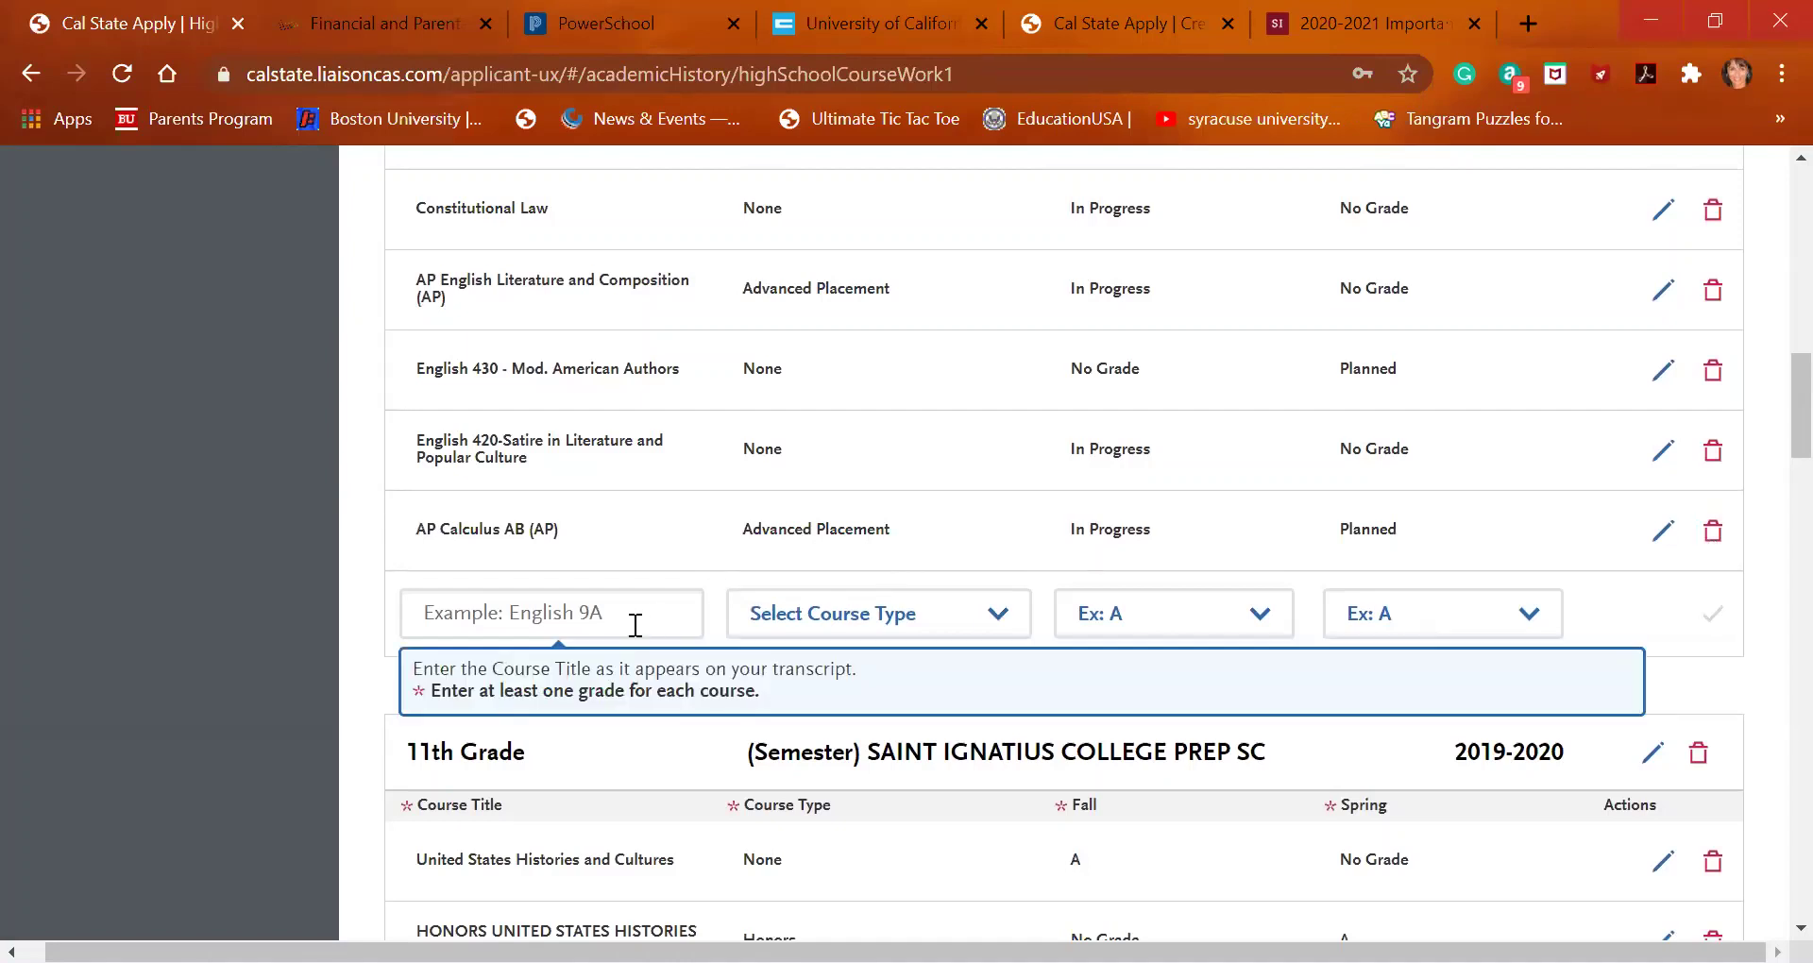
pyautogui.click(636, 625)
pyautogui.write('math an')
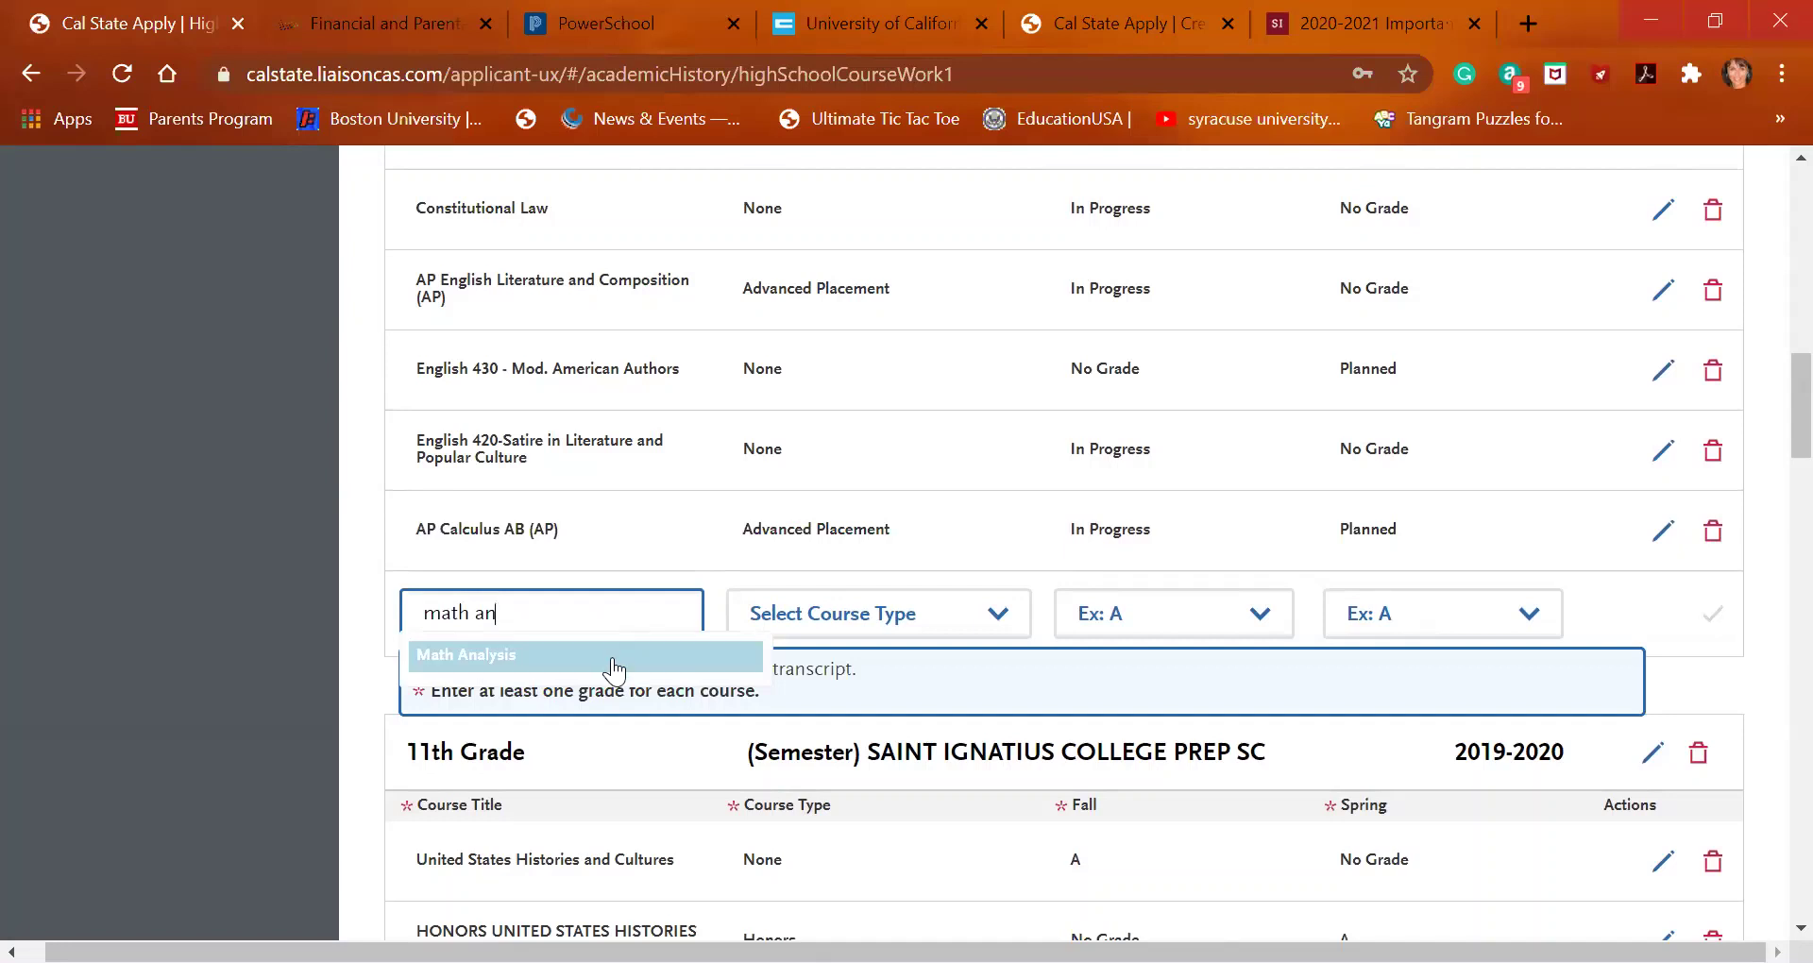
pyautogui.click(467, 654)
pyautogui.click(1137, 627)
pyautogui.scroll(-1, 1143, 464)
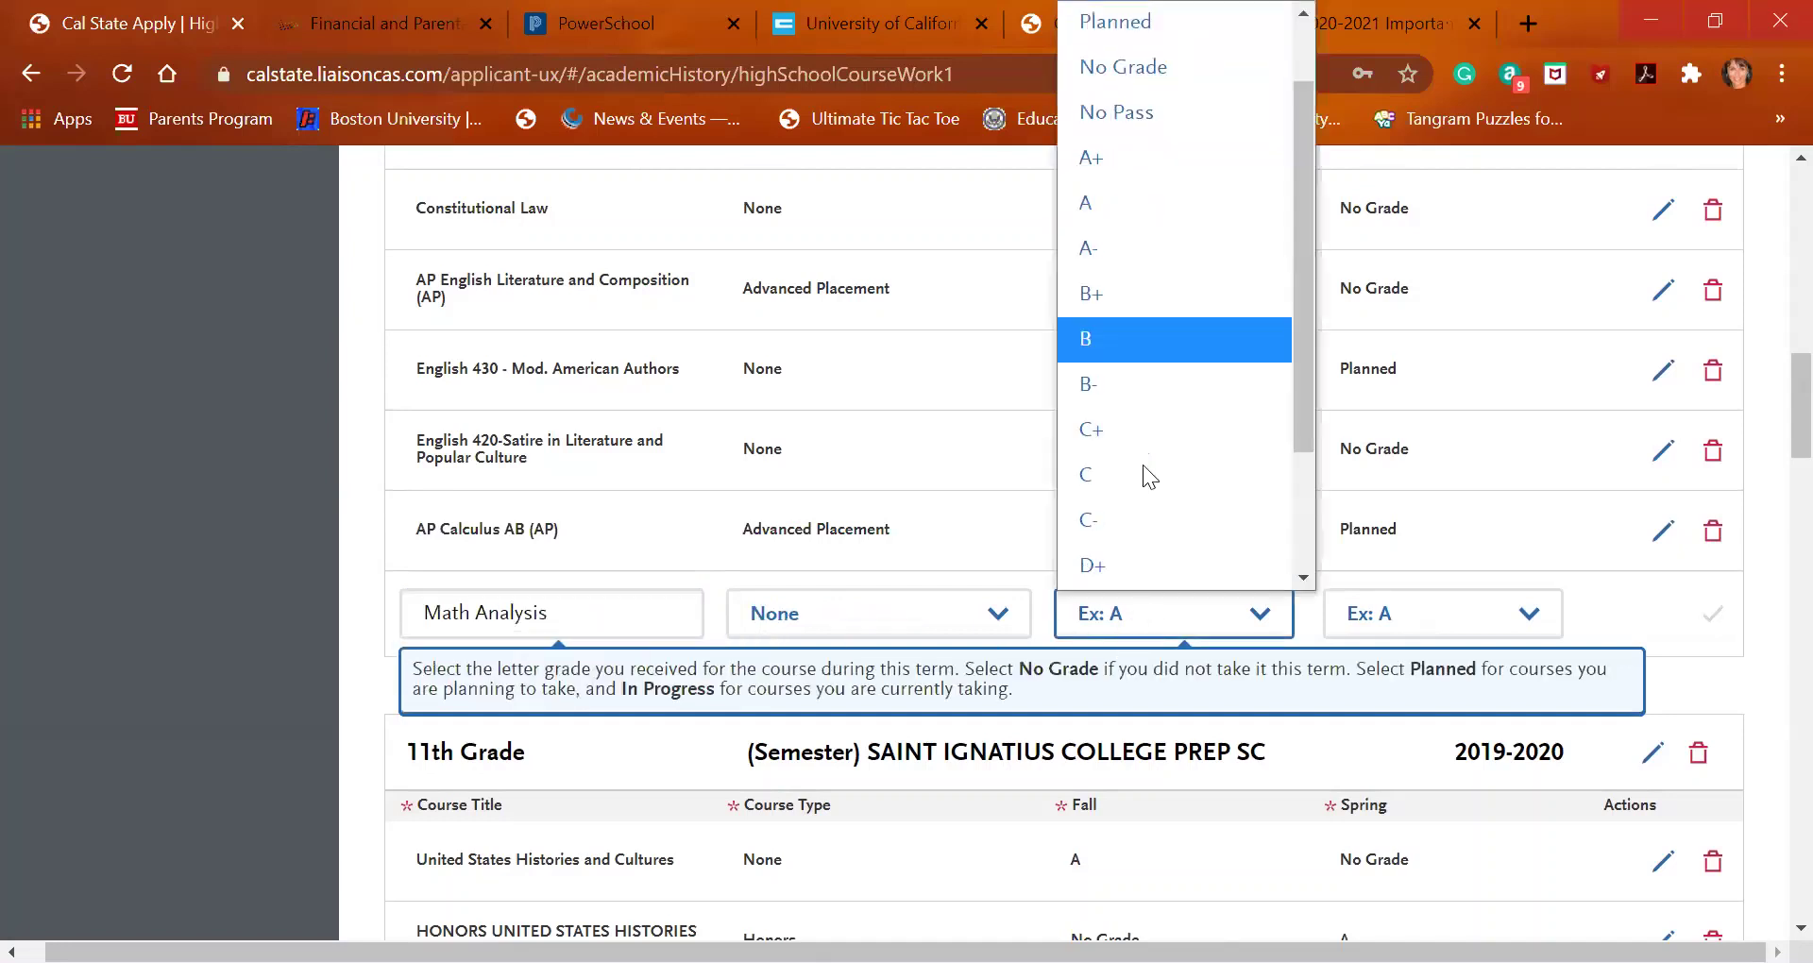
pyautogui.scroll(1, 1172, 61)
pyautogui.click(1171, 60)
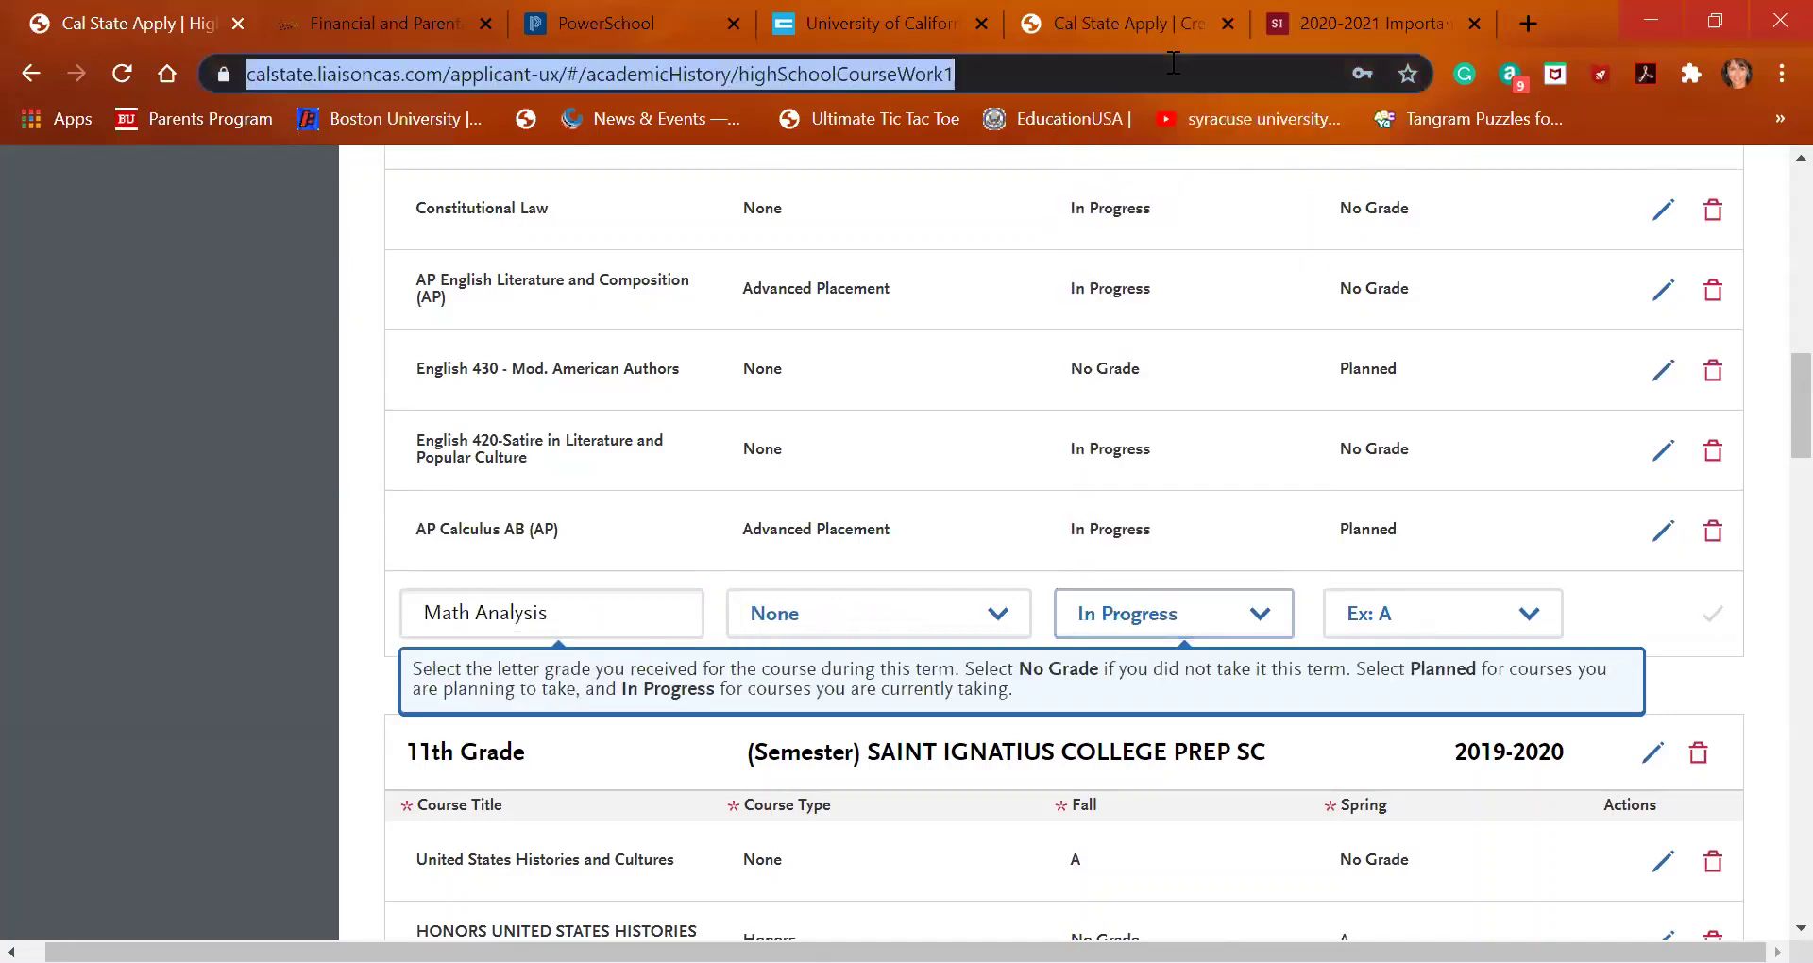
pyautogui.click(1466, 635)
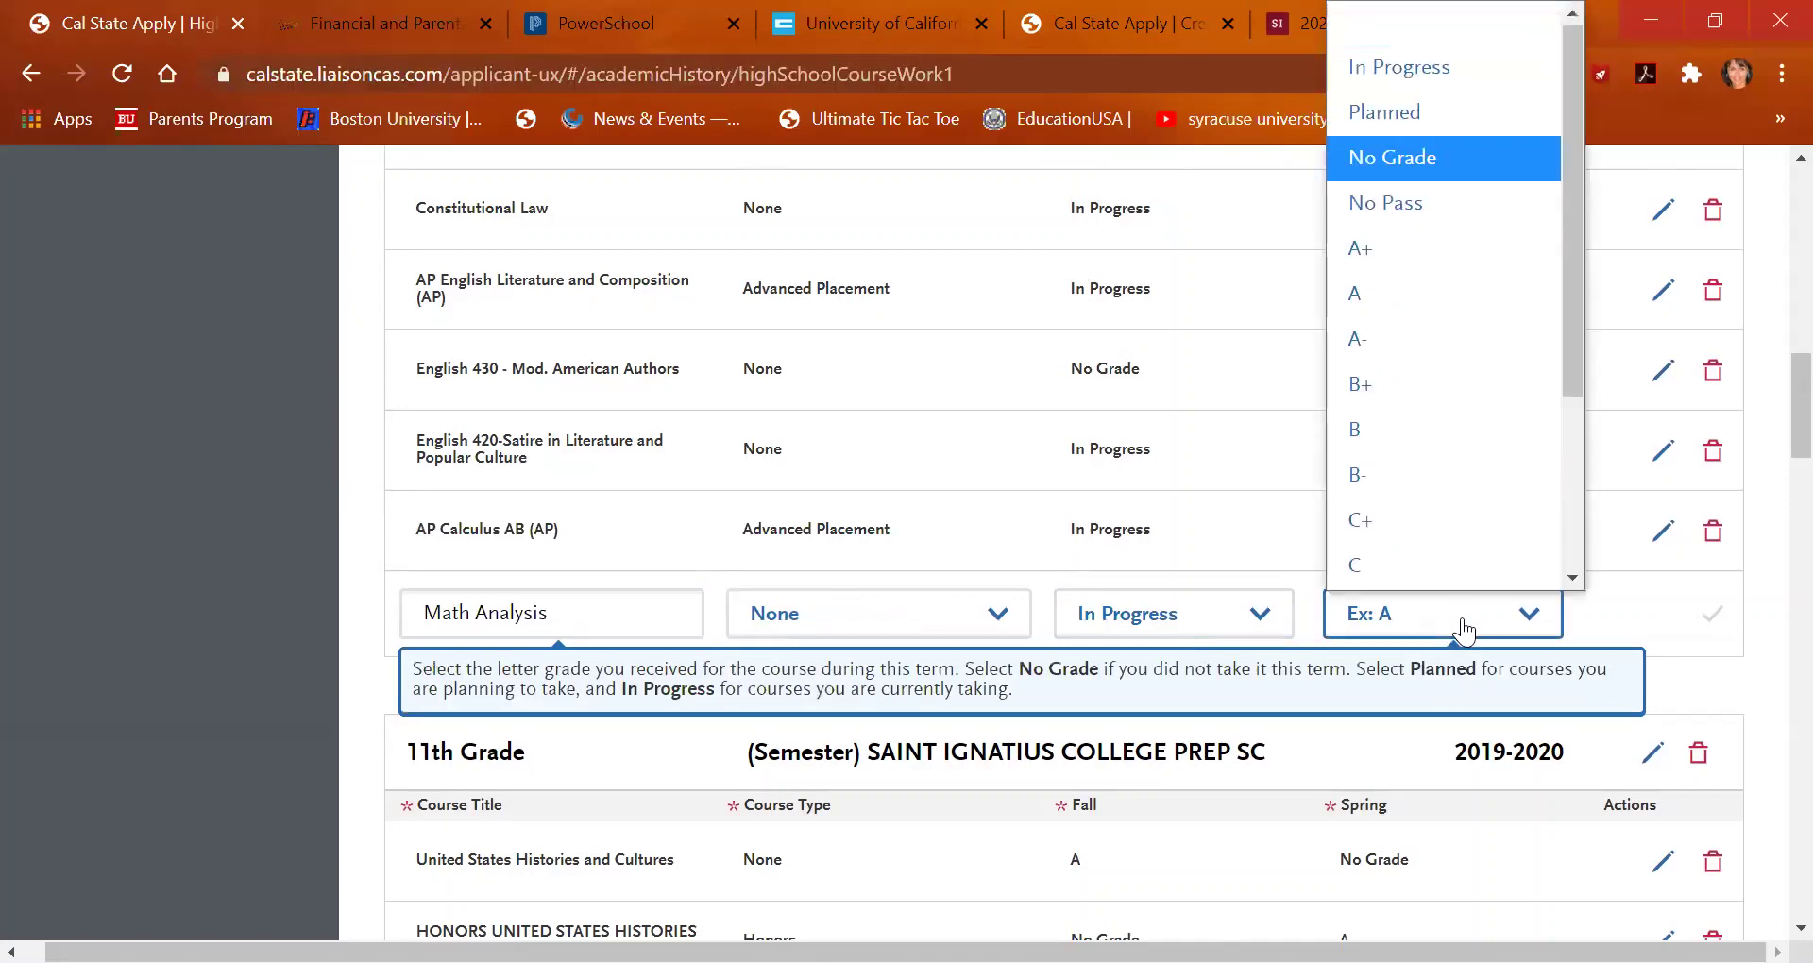
pyautogui.click(1392, 115)
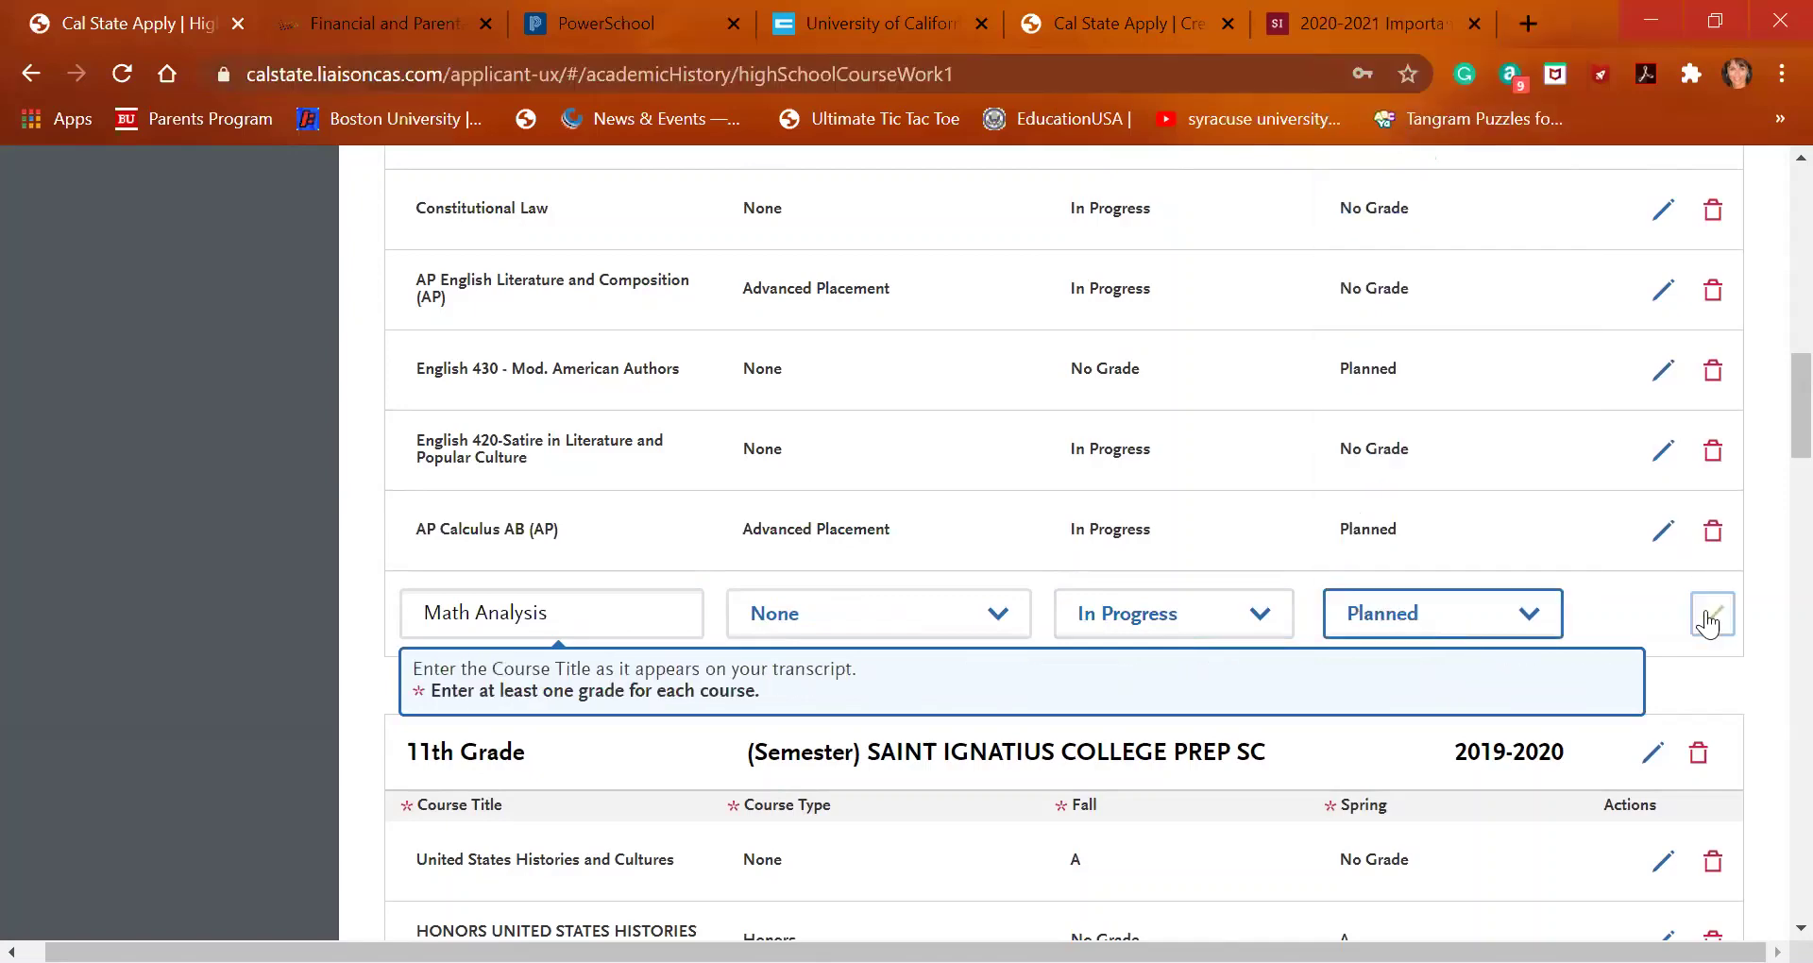
pyautogui.click(1710, 612)
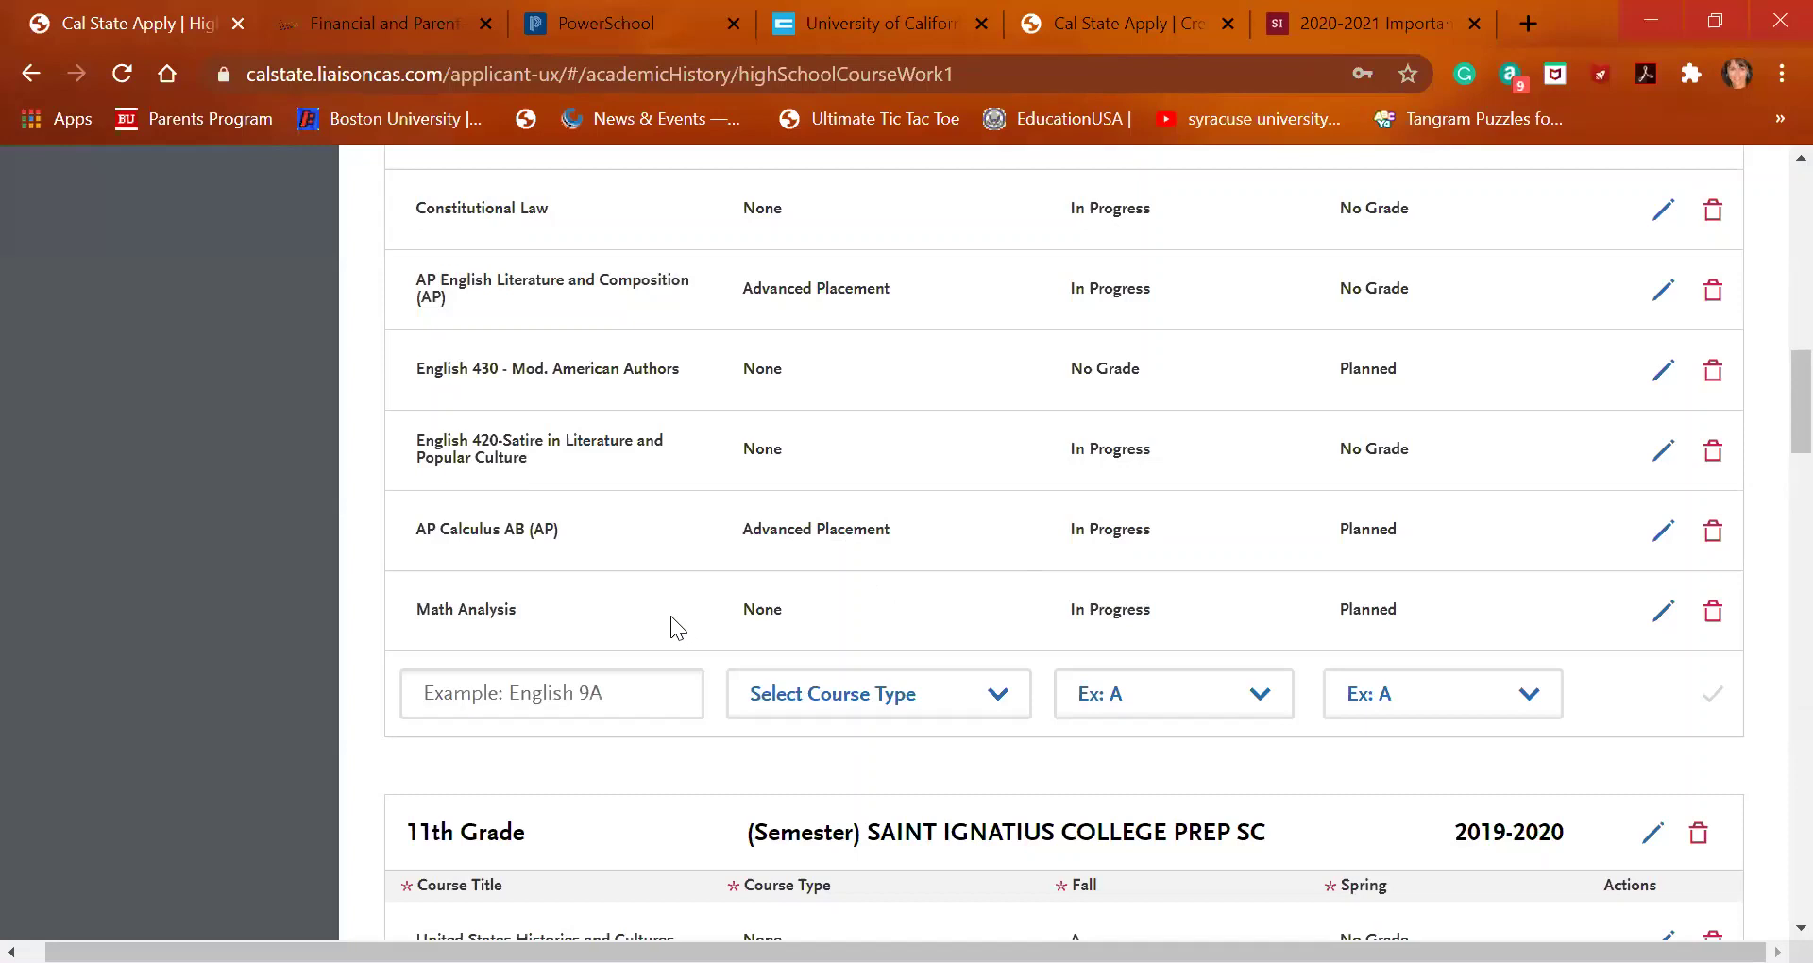
pyautogui.click(608, 697)
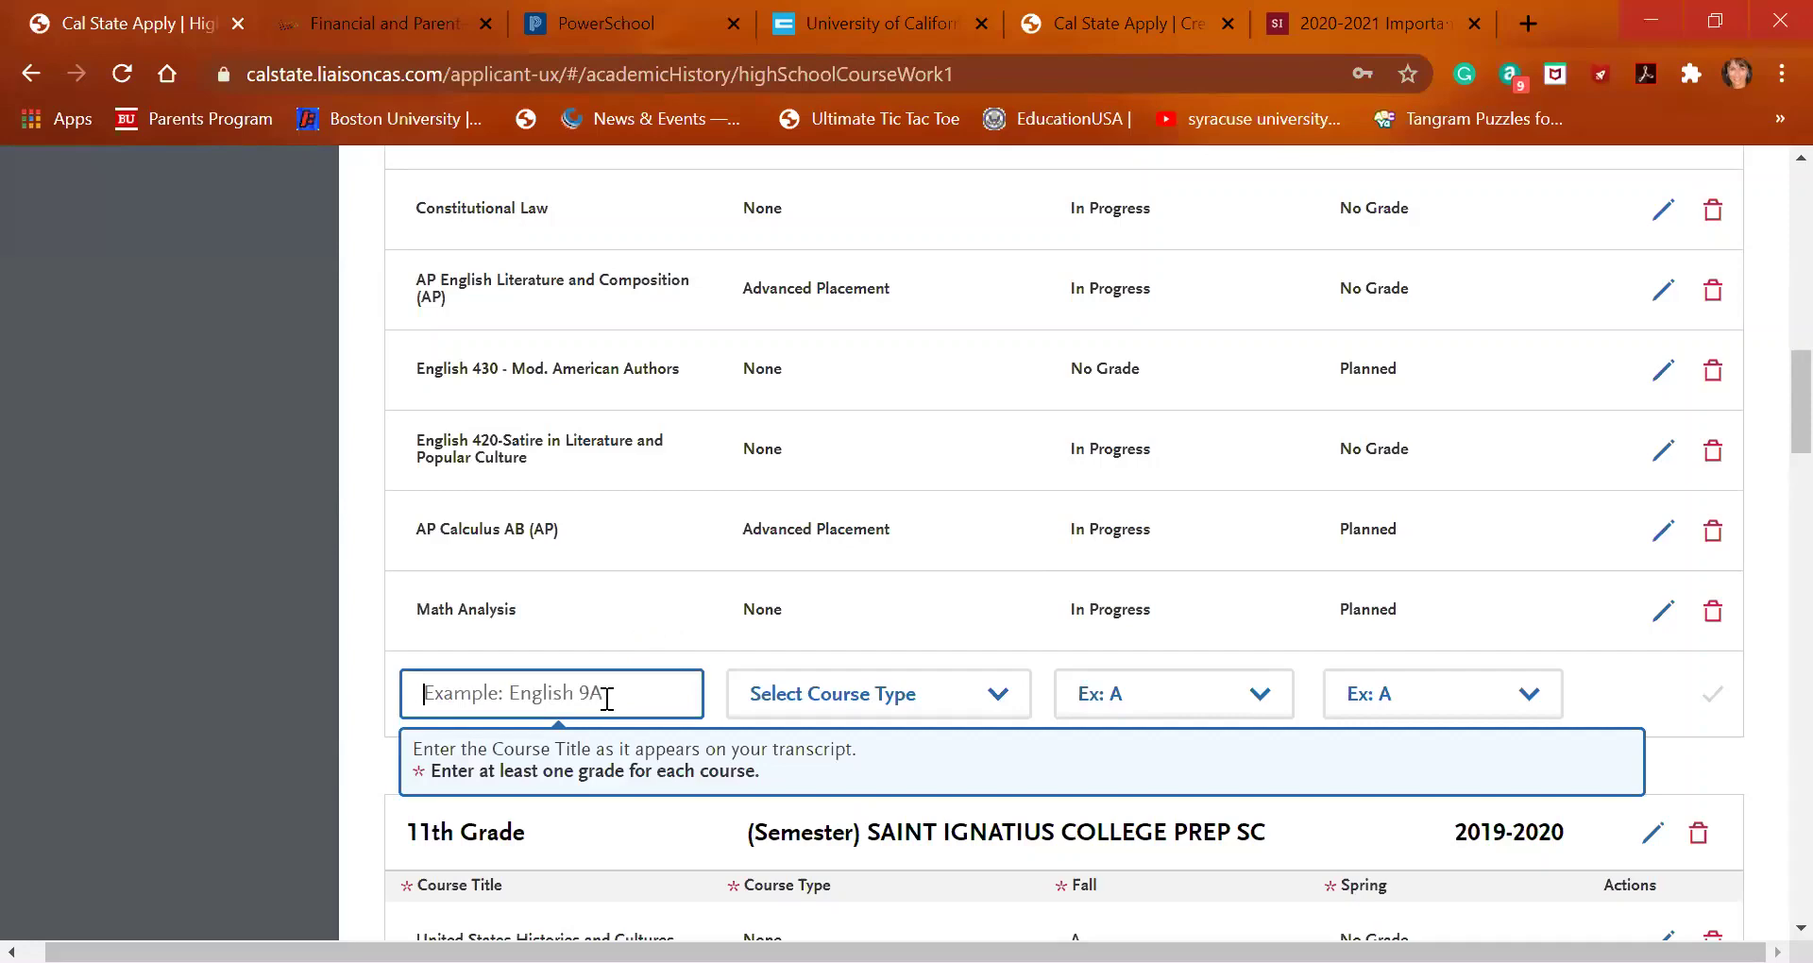
pyautogui.click(830, 29)
# Scroll the UC A-G course list down past Mathematics to the Science courses
pyautogui.scroll(-15, 676, 728)
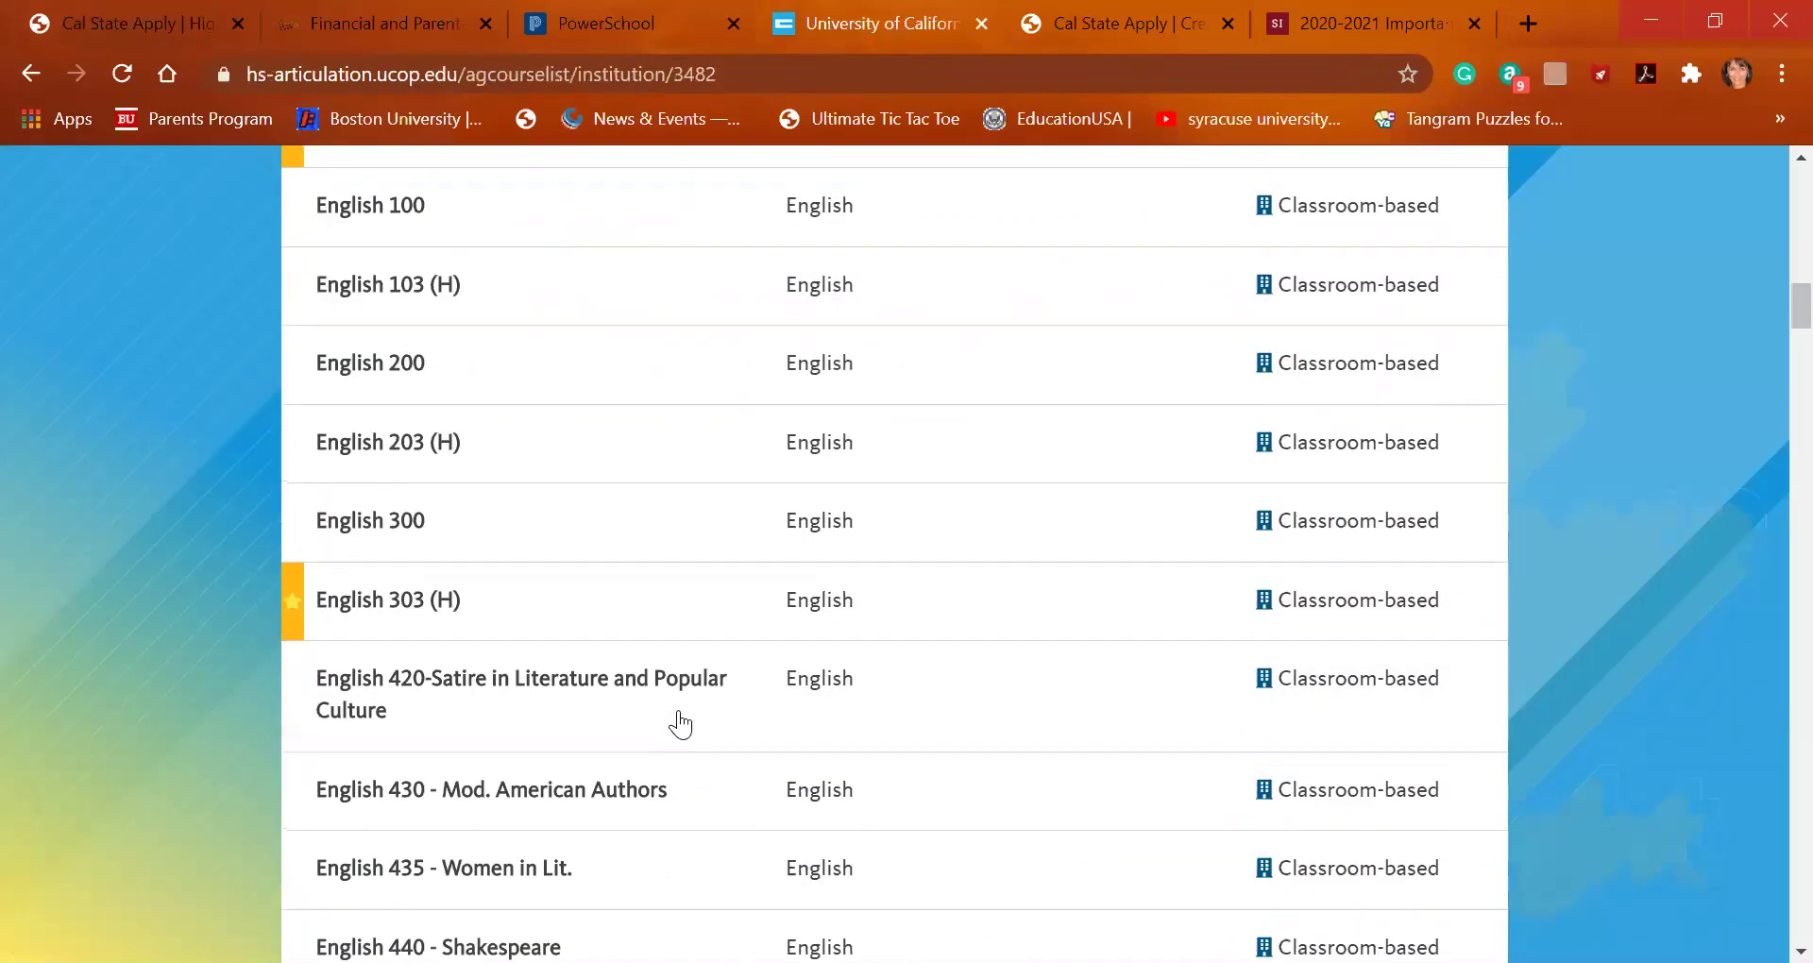
pyautogui.scroll(-15, 679, 724)
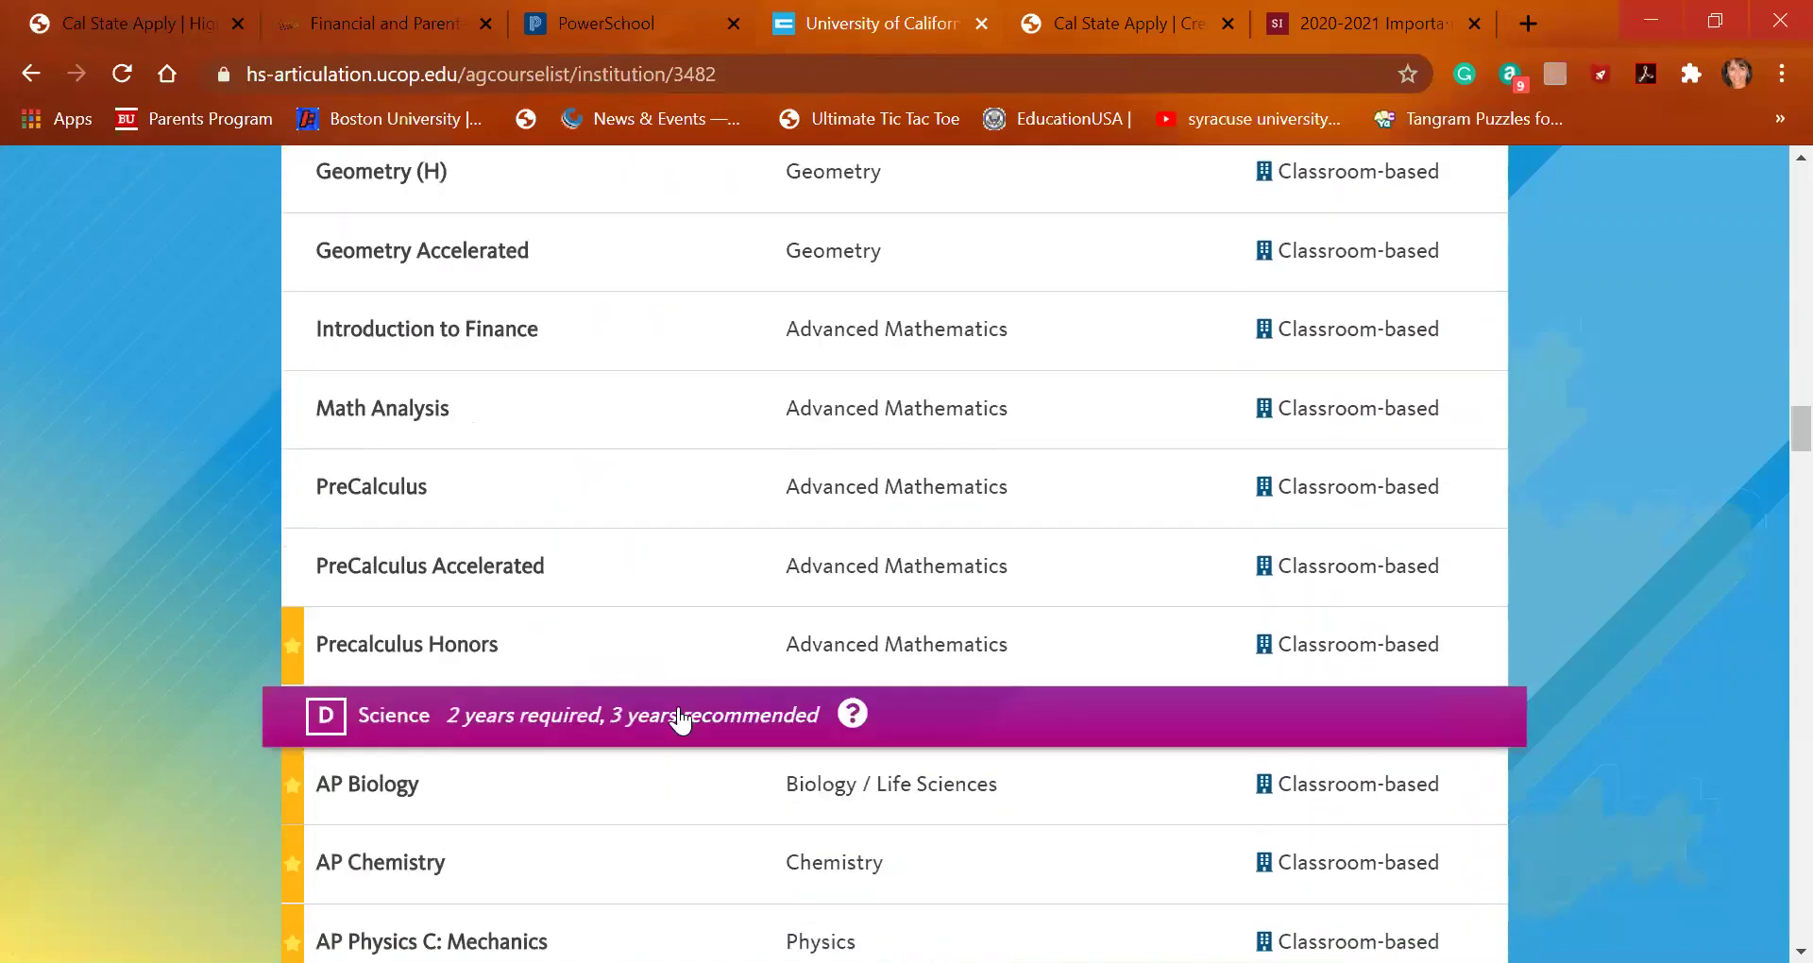
pyautogui.scroll(-5, 679, 721)
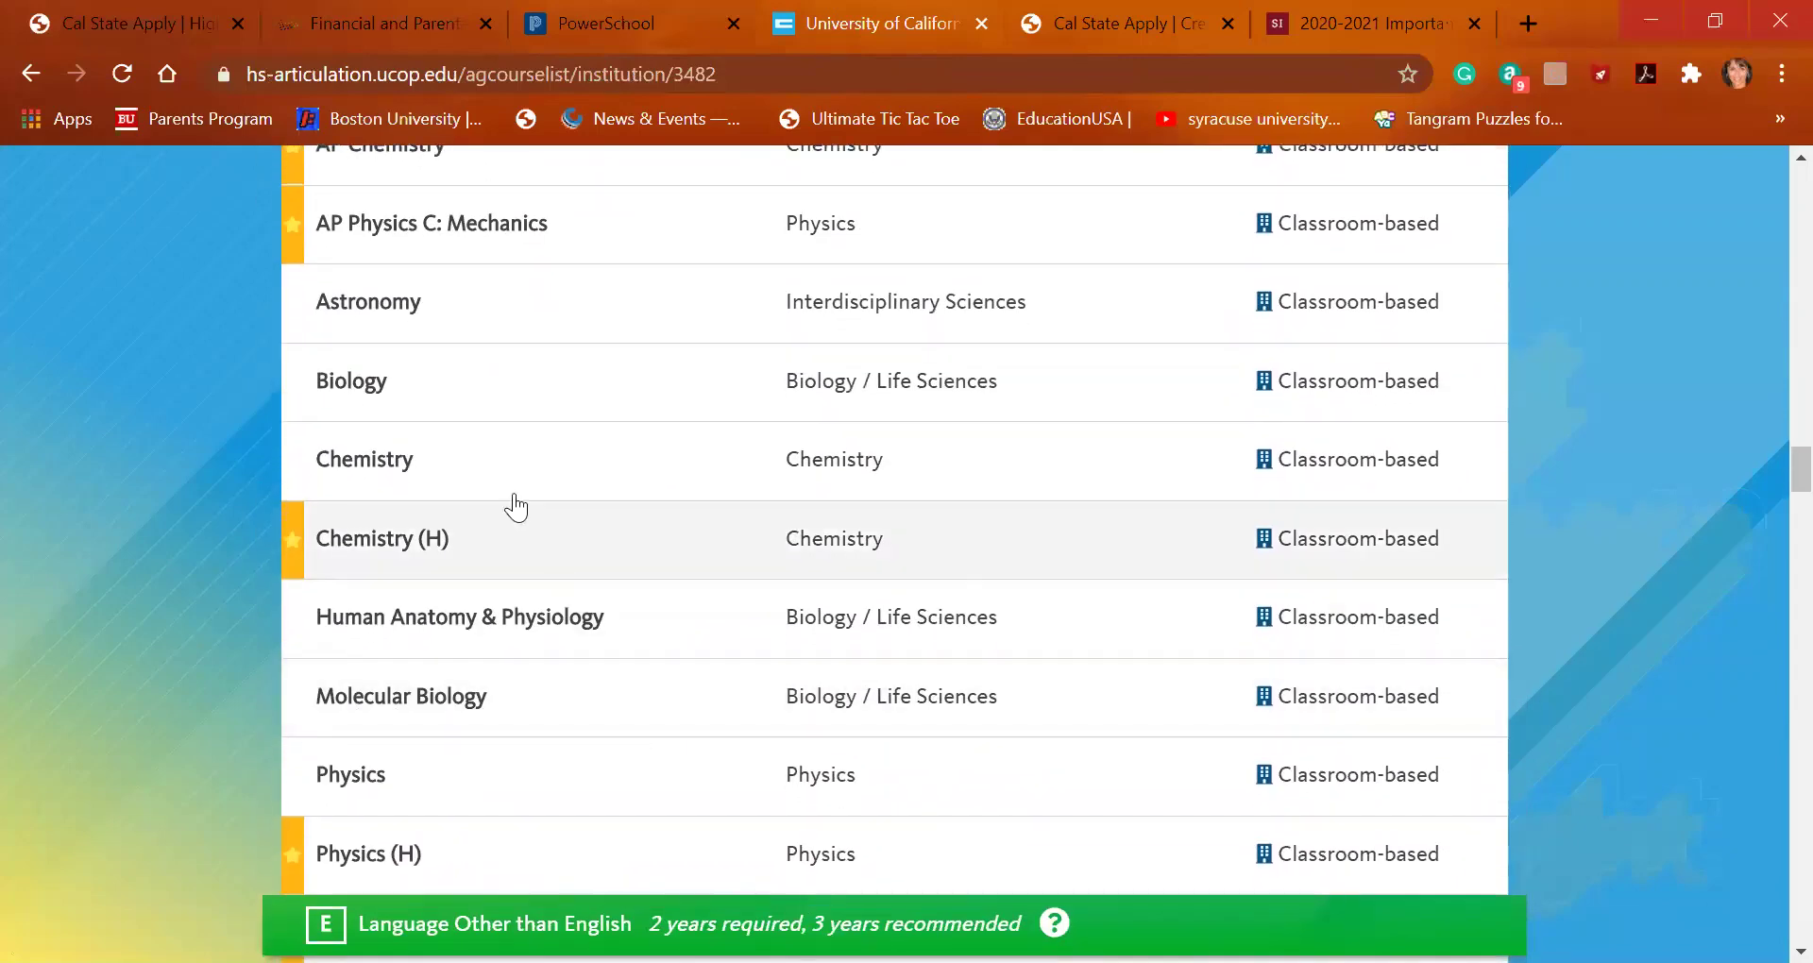
# Save Molecular Biology with Fall In Progress and Spring Planned, then show the PowerSchool sign-in page
pyautogui.click(68, 21)
pyautogui.write('molec')
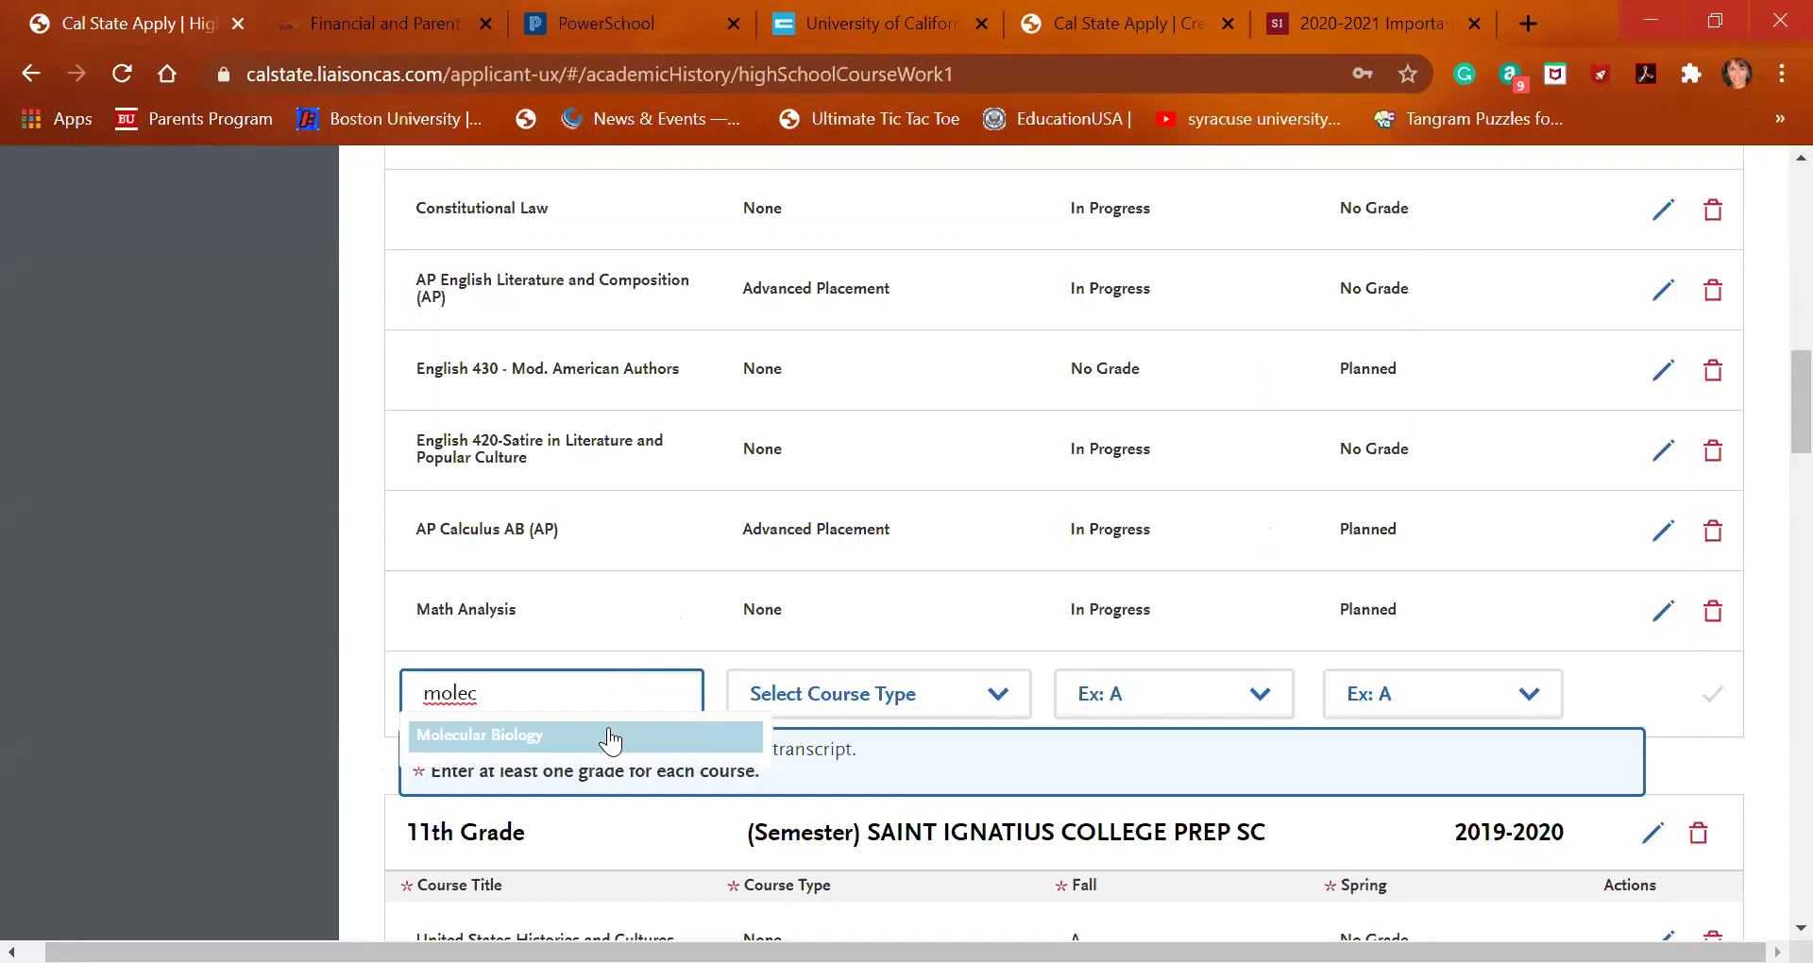
pyautogui.click(607, 735)
pyautogui.click(1131, 701)
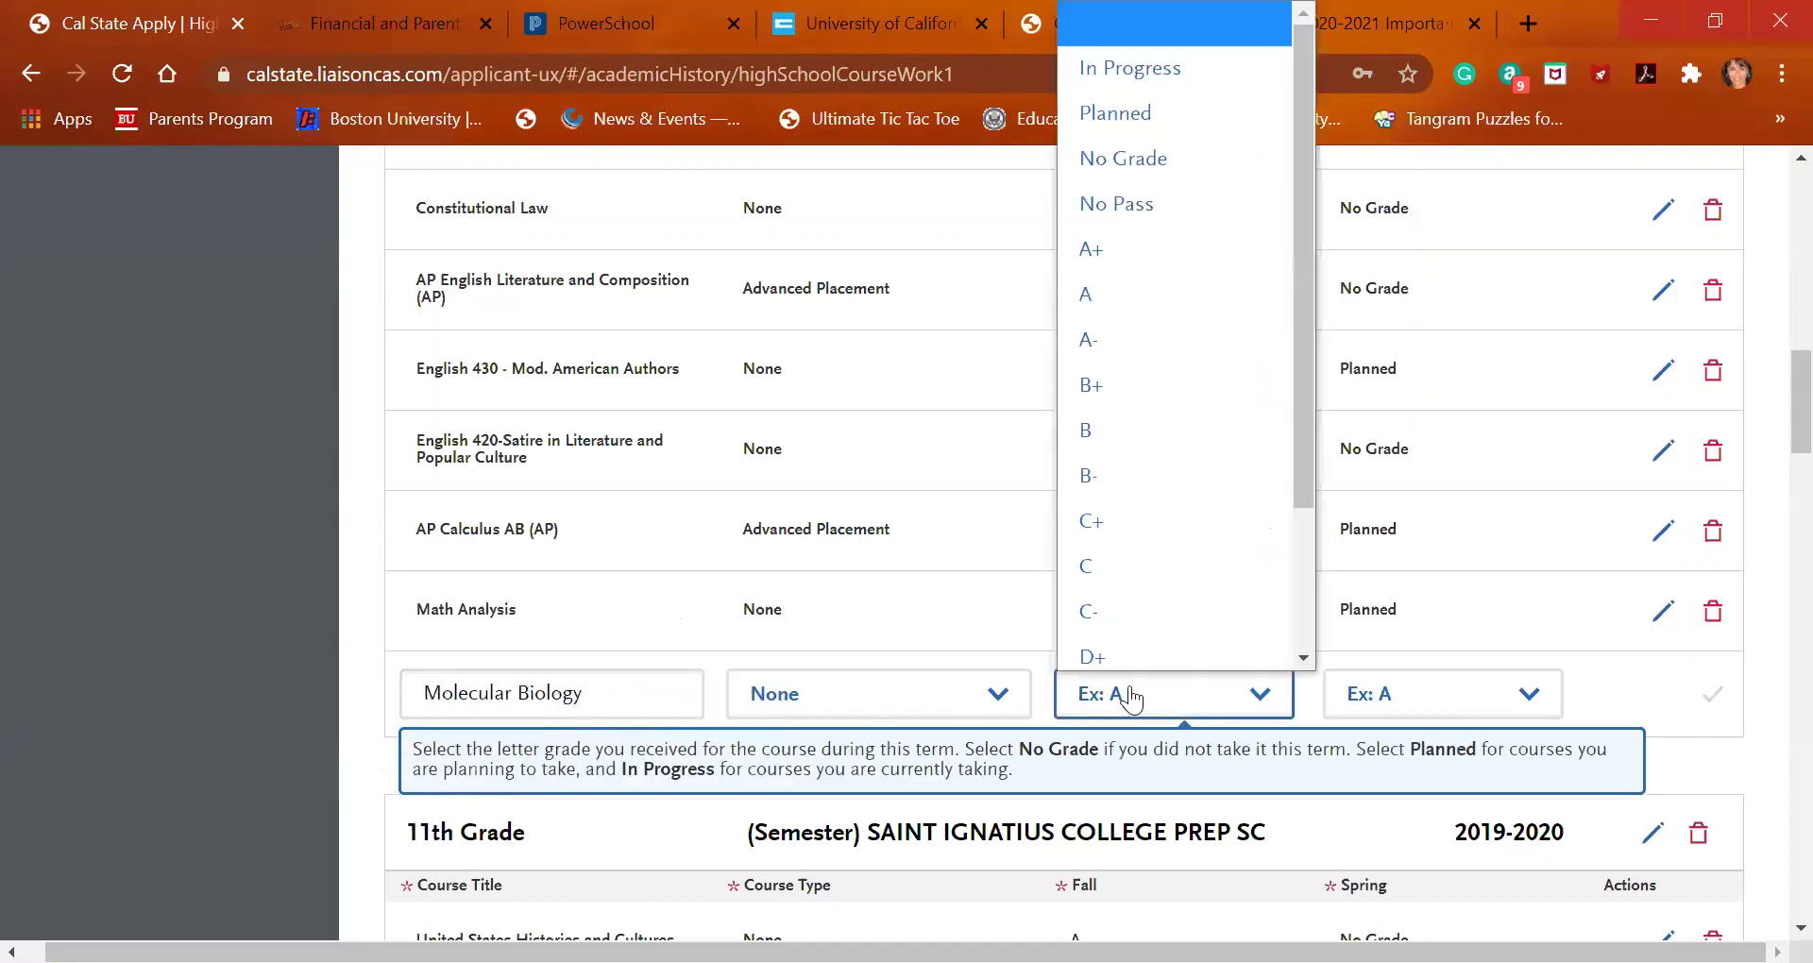
pyautogui.click(1159, 57)
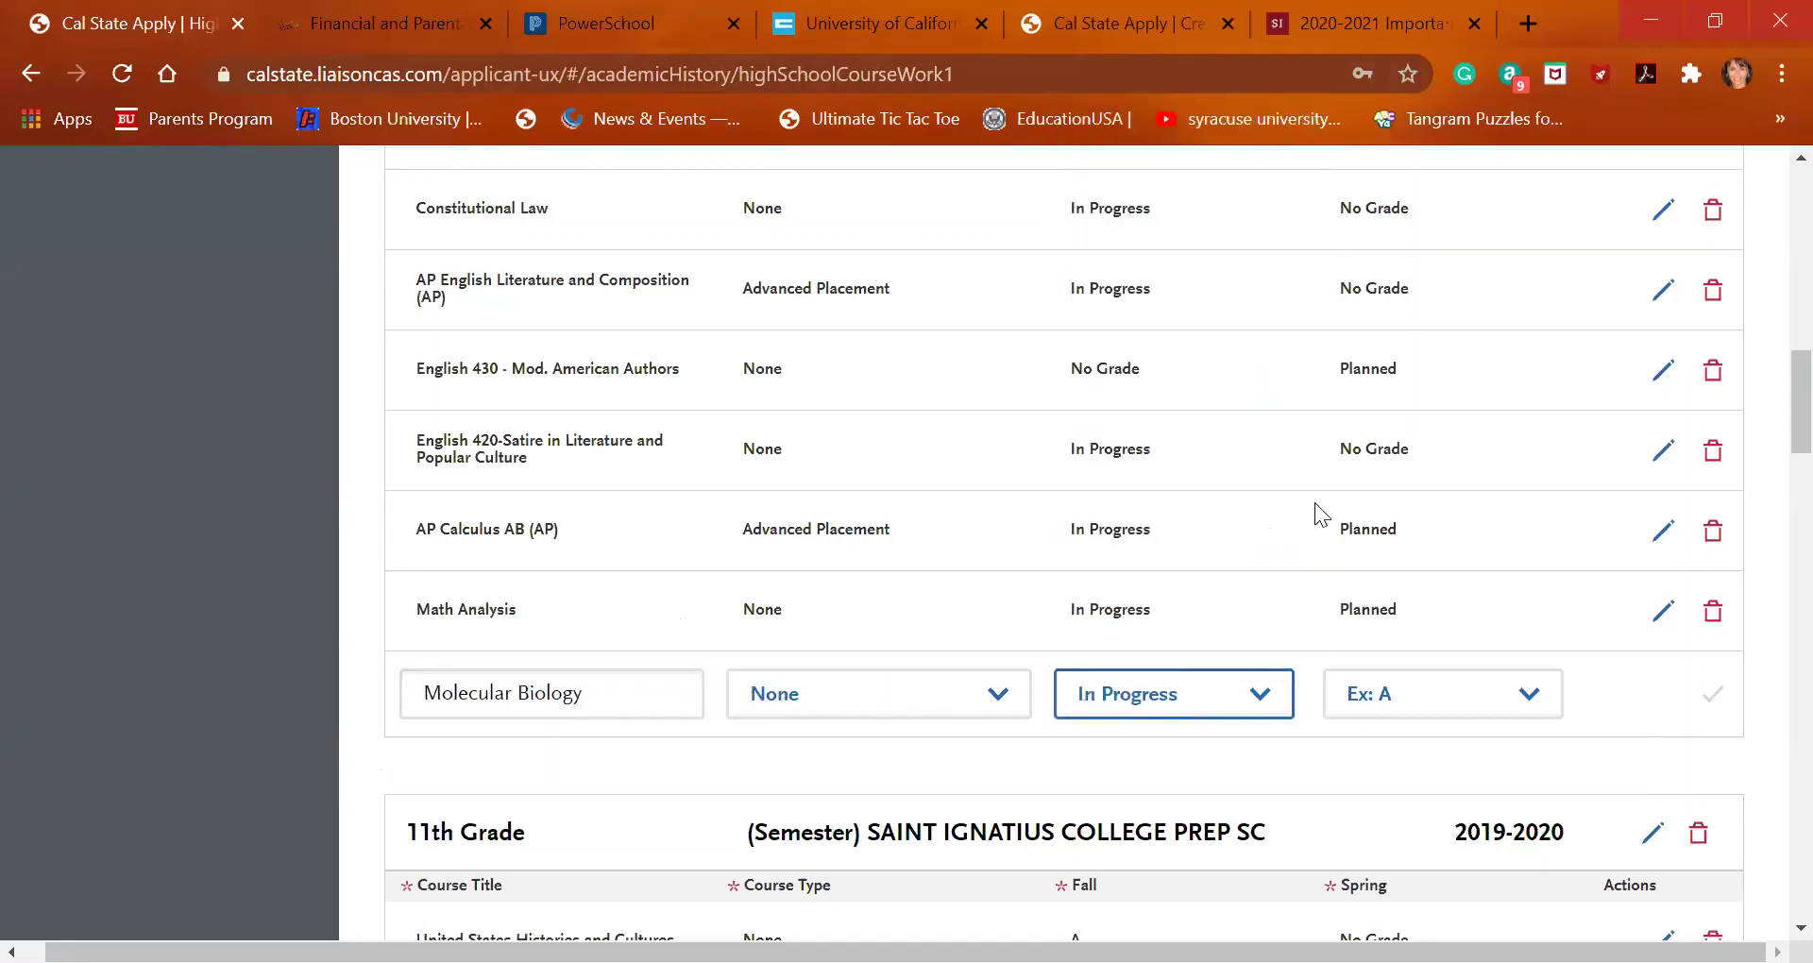
pyautogui.click(1450, 710)
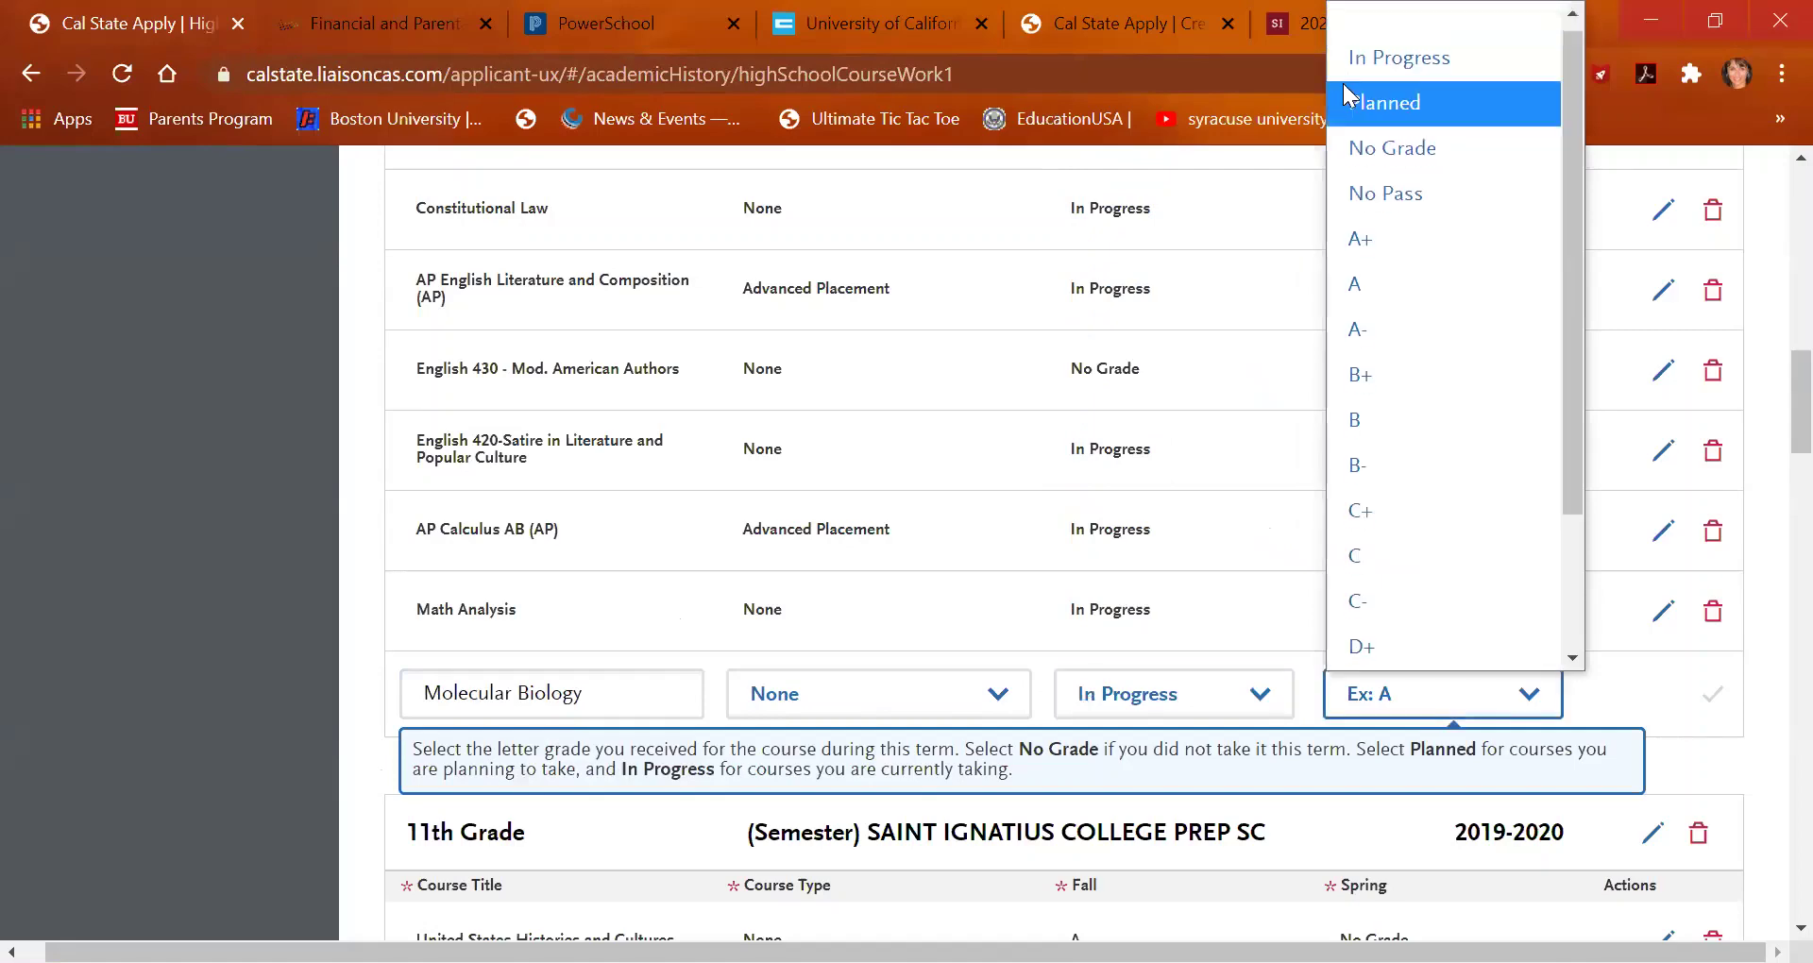
pyautogui.click(1367, 87)
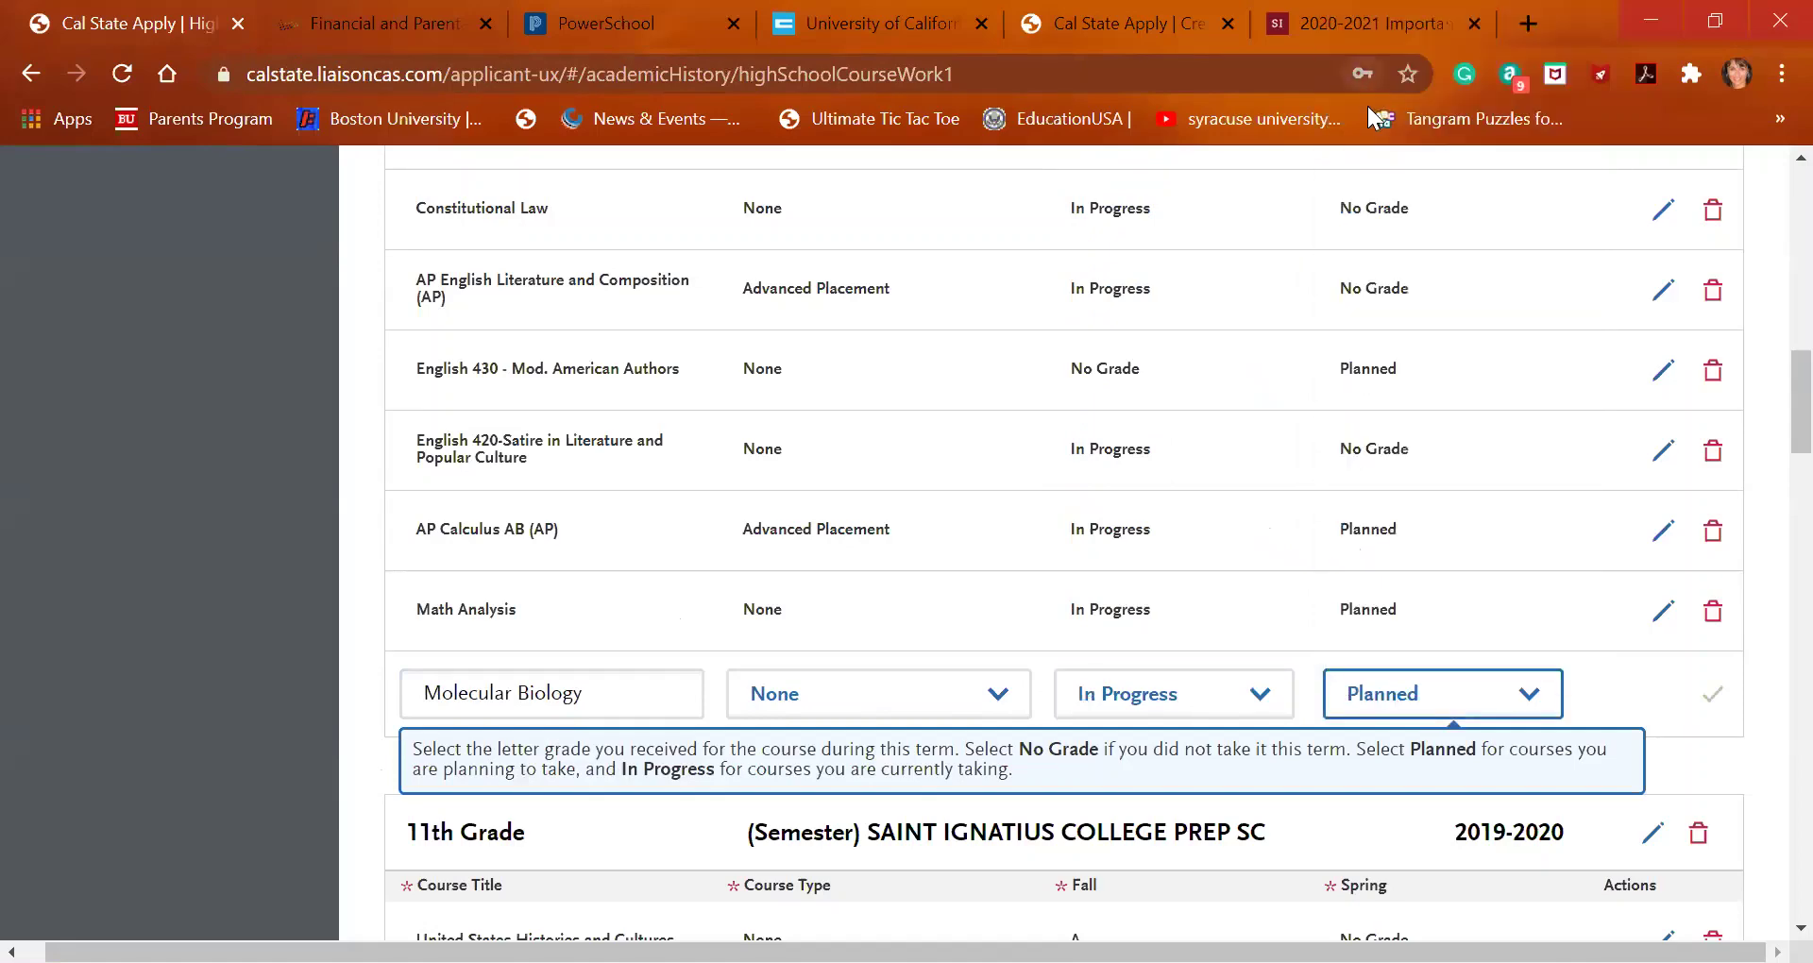
pyautogui.click(1710, 695)
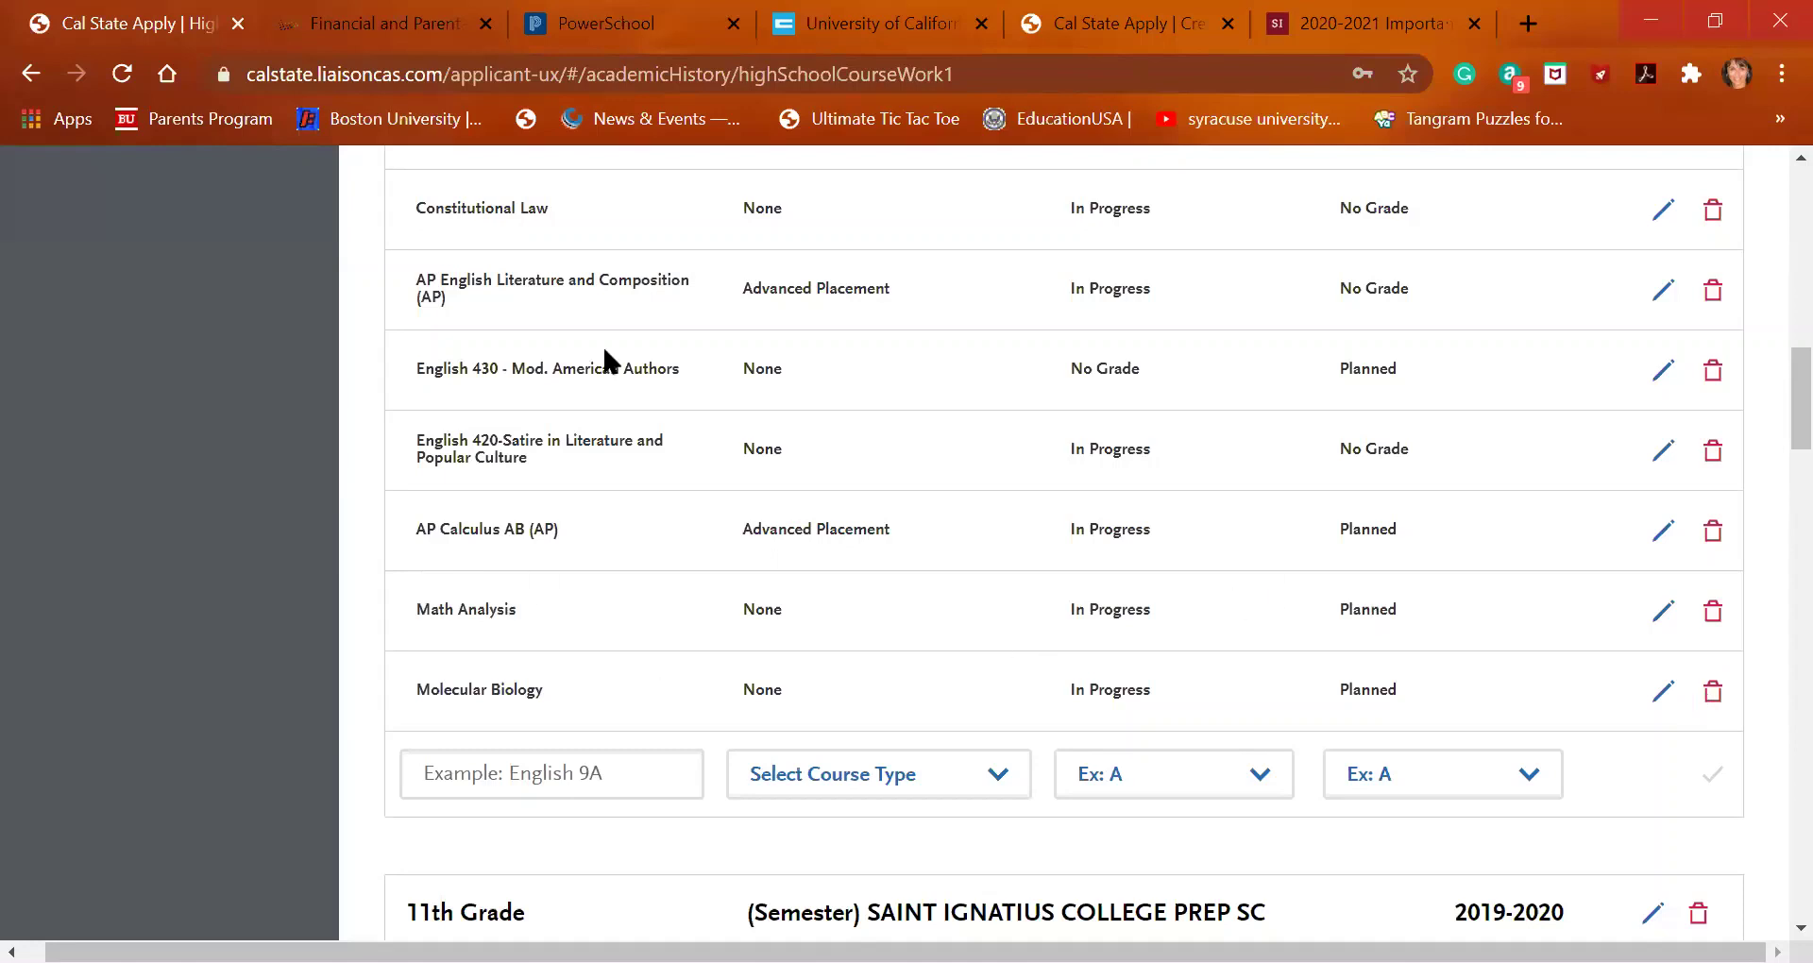
pyautogui.click(551, 787)
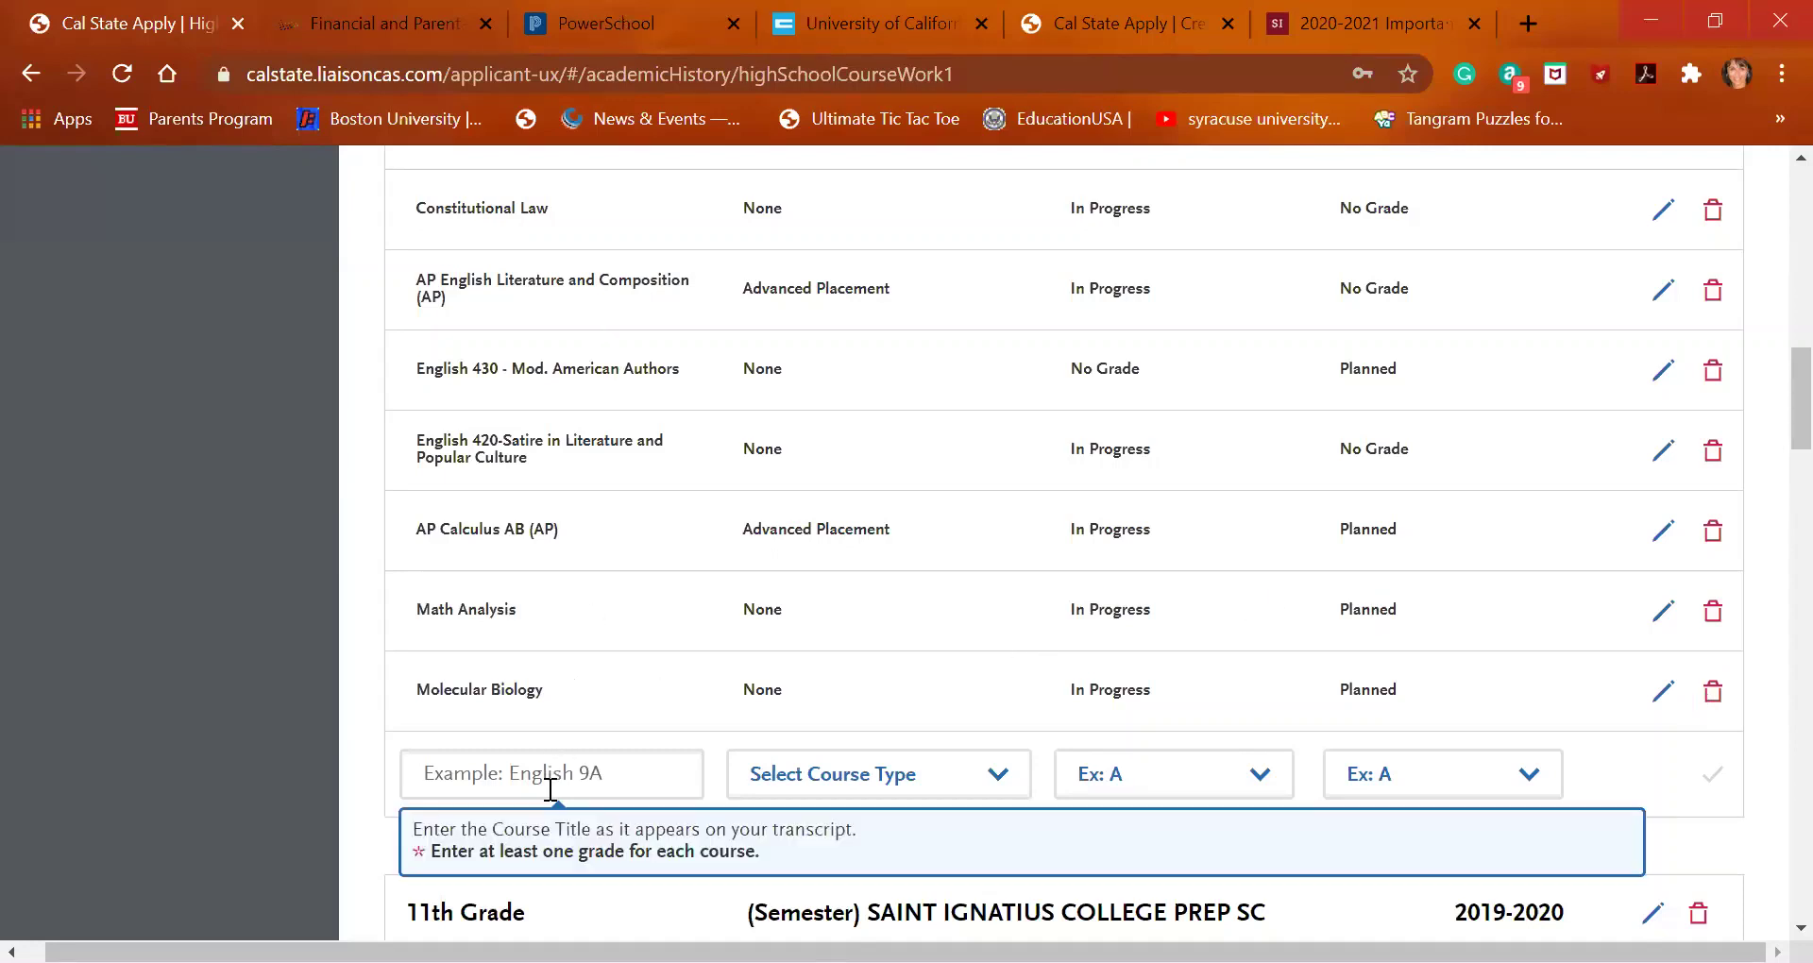
pyautogui.click(653, 25)
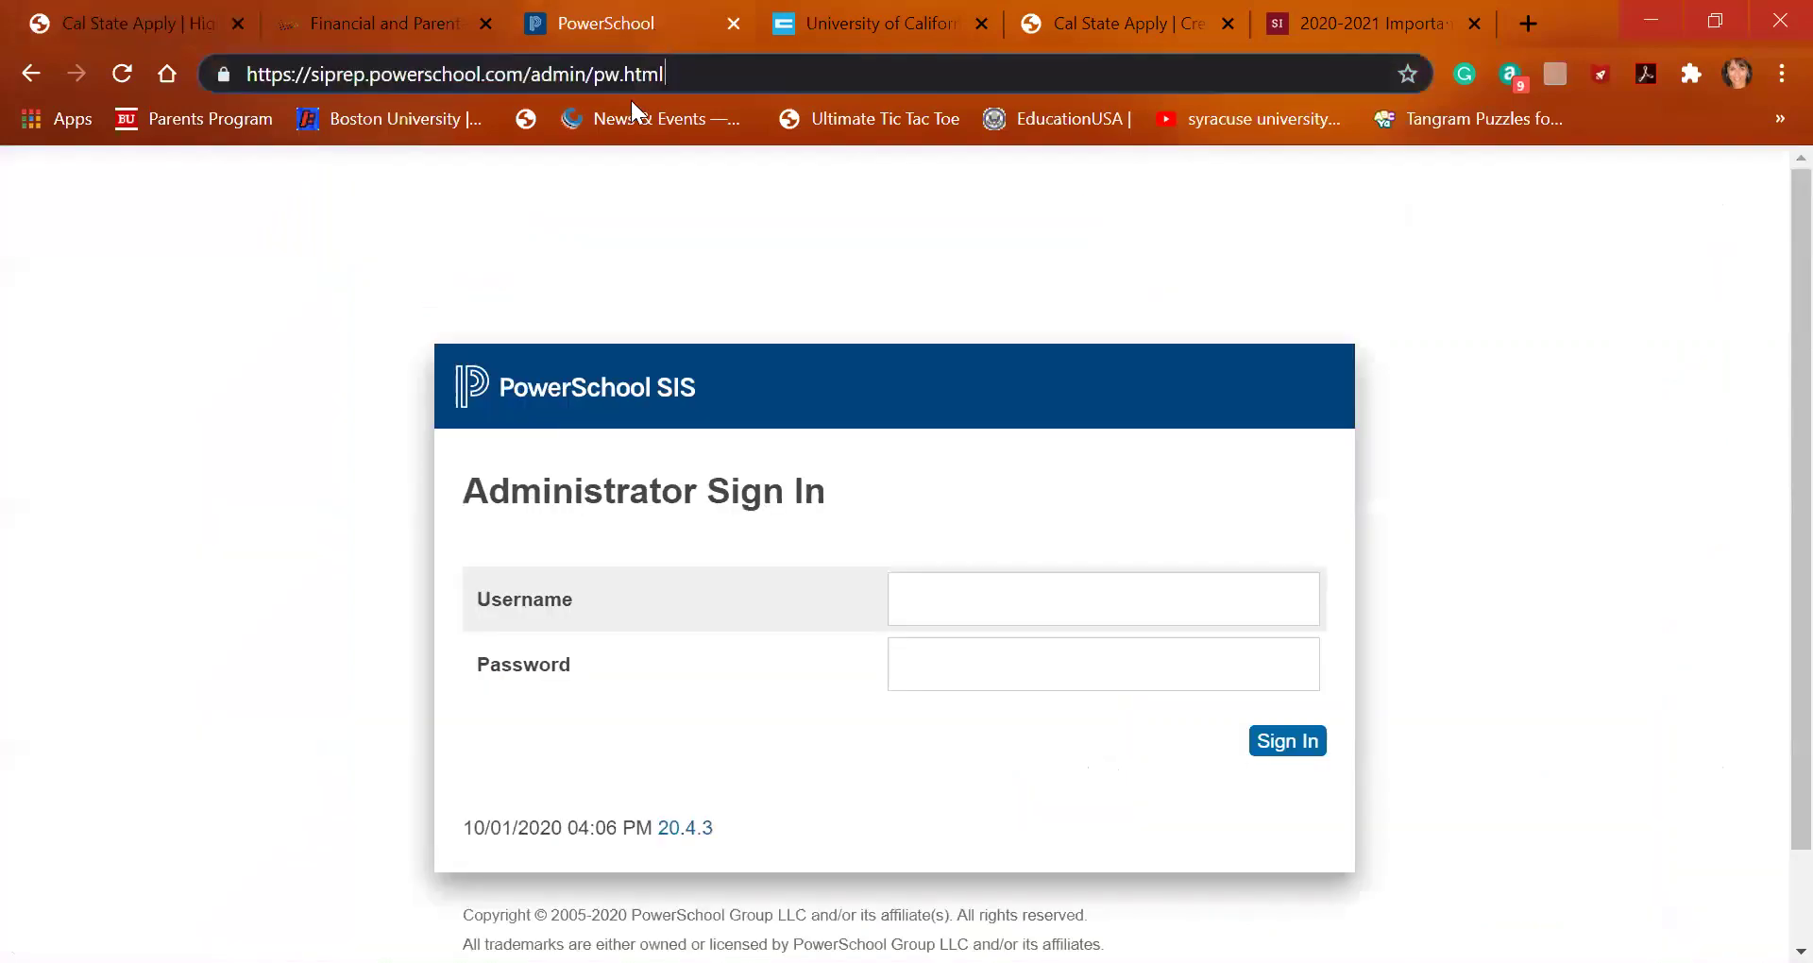
# Browse the UC A-G list from Language Other than English down to Visual & Performing Arts
pyautogui.click(853, 23)
pyautogui.scroll(-5, 625, 463)
pyautogui.scroll(-13, 625, 491)
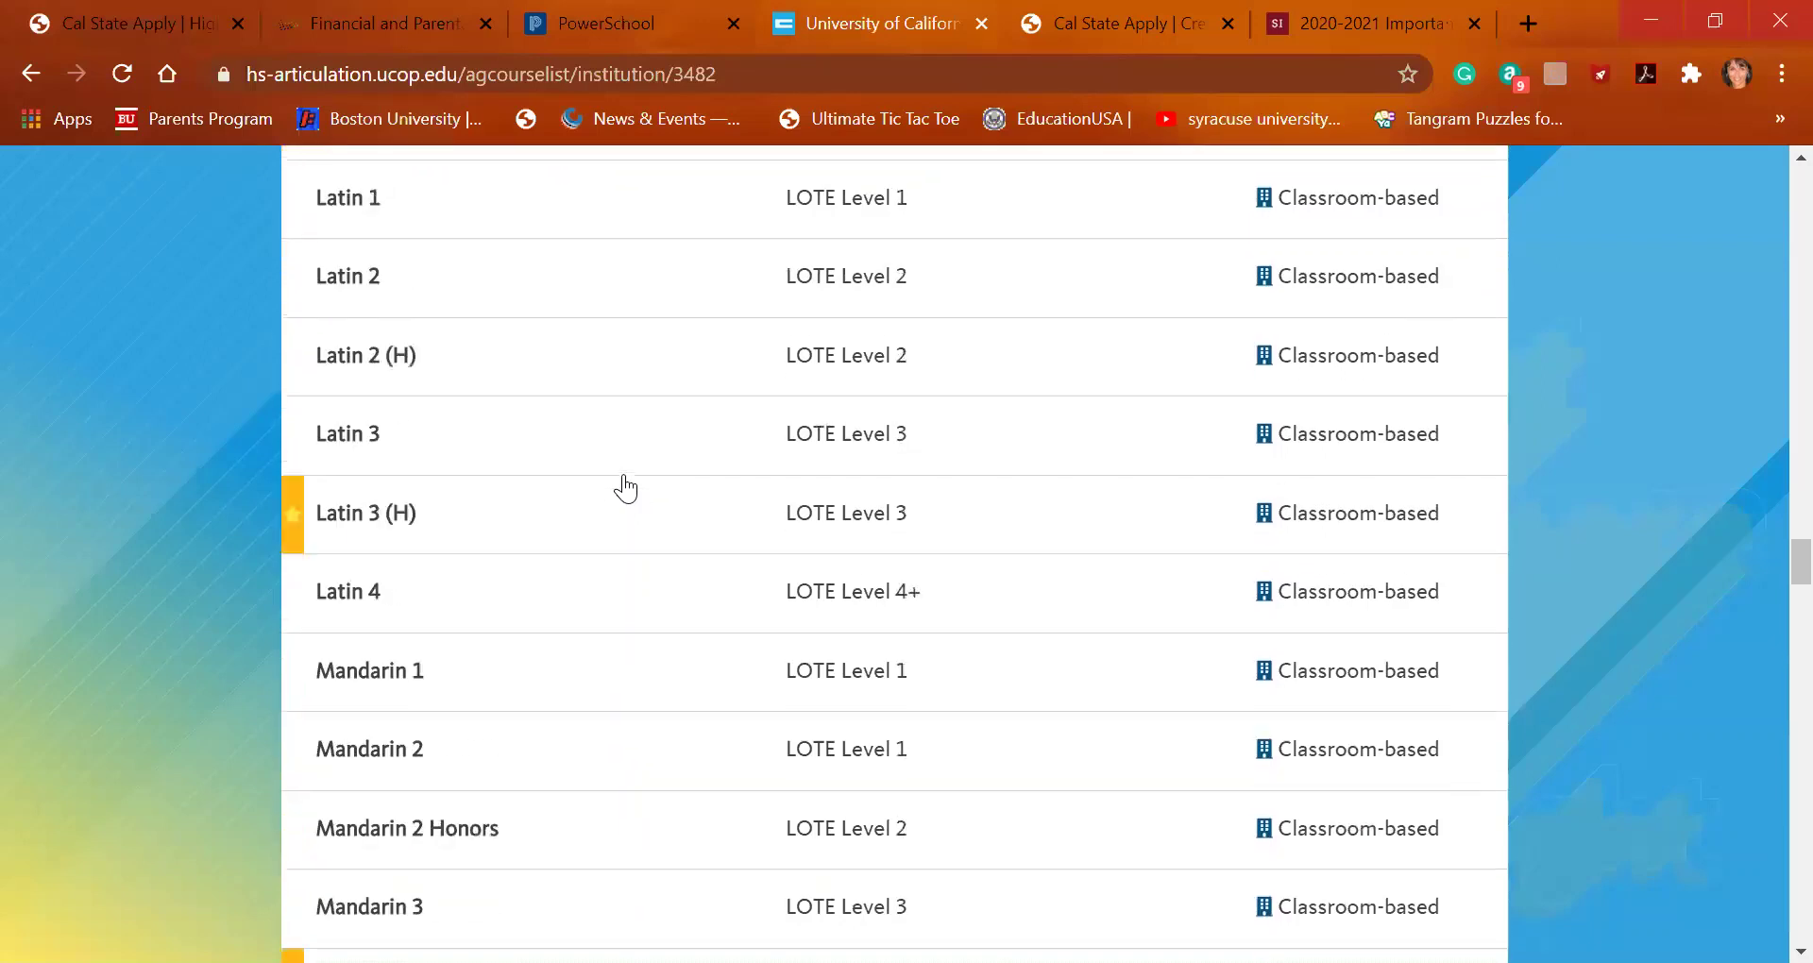
pyautogui.scroll(-4, 624, 487)
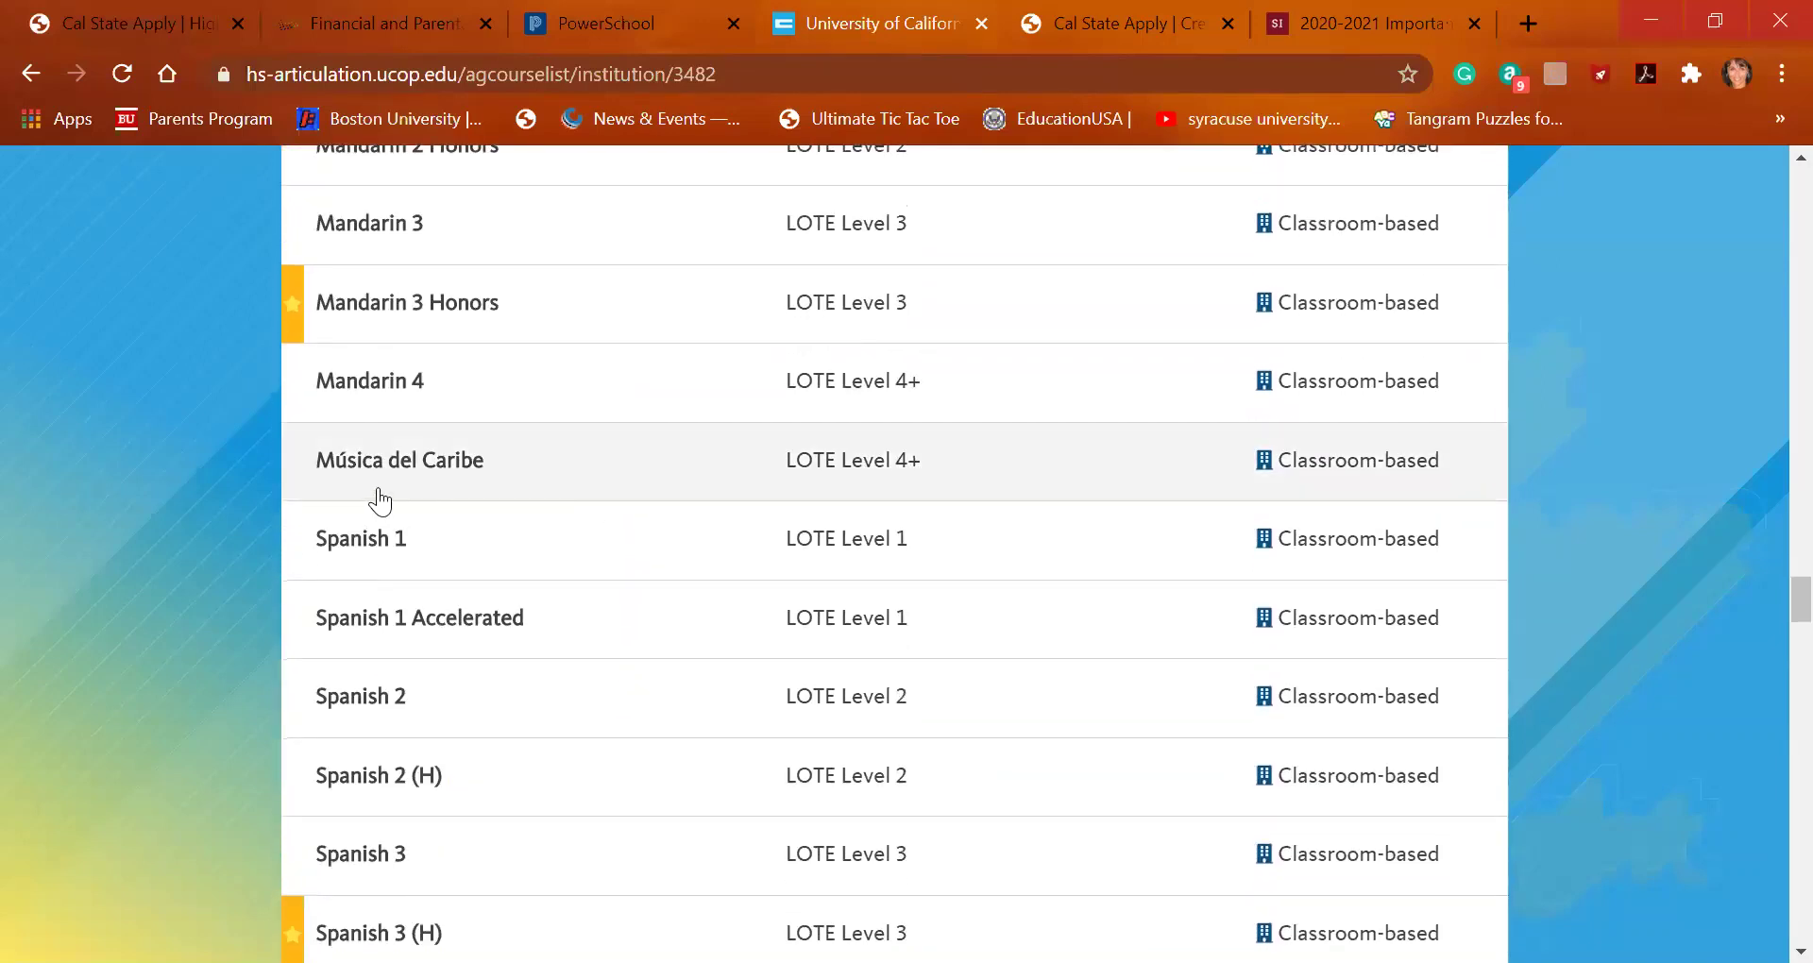
pyautogui.scroll(-6, 483, 483)
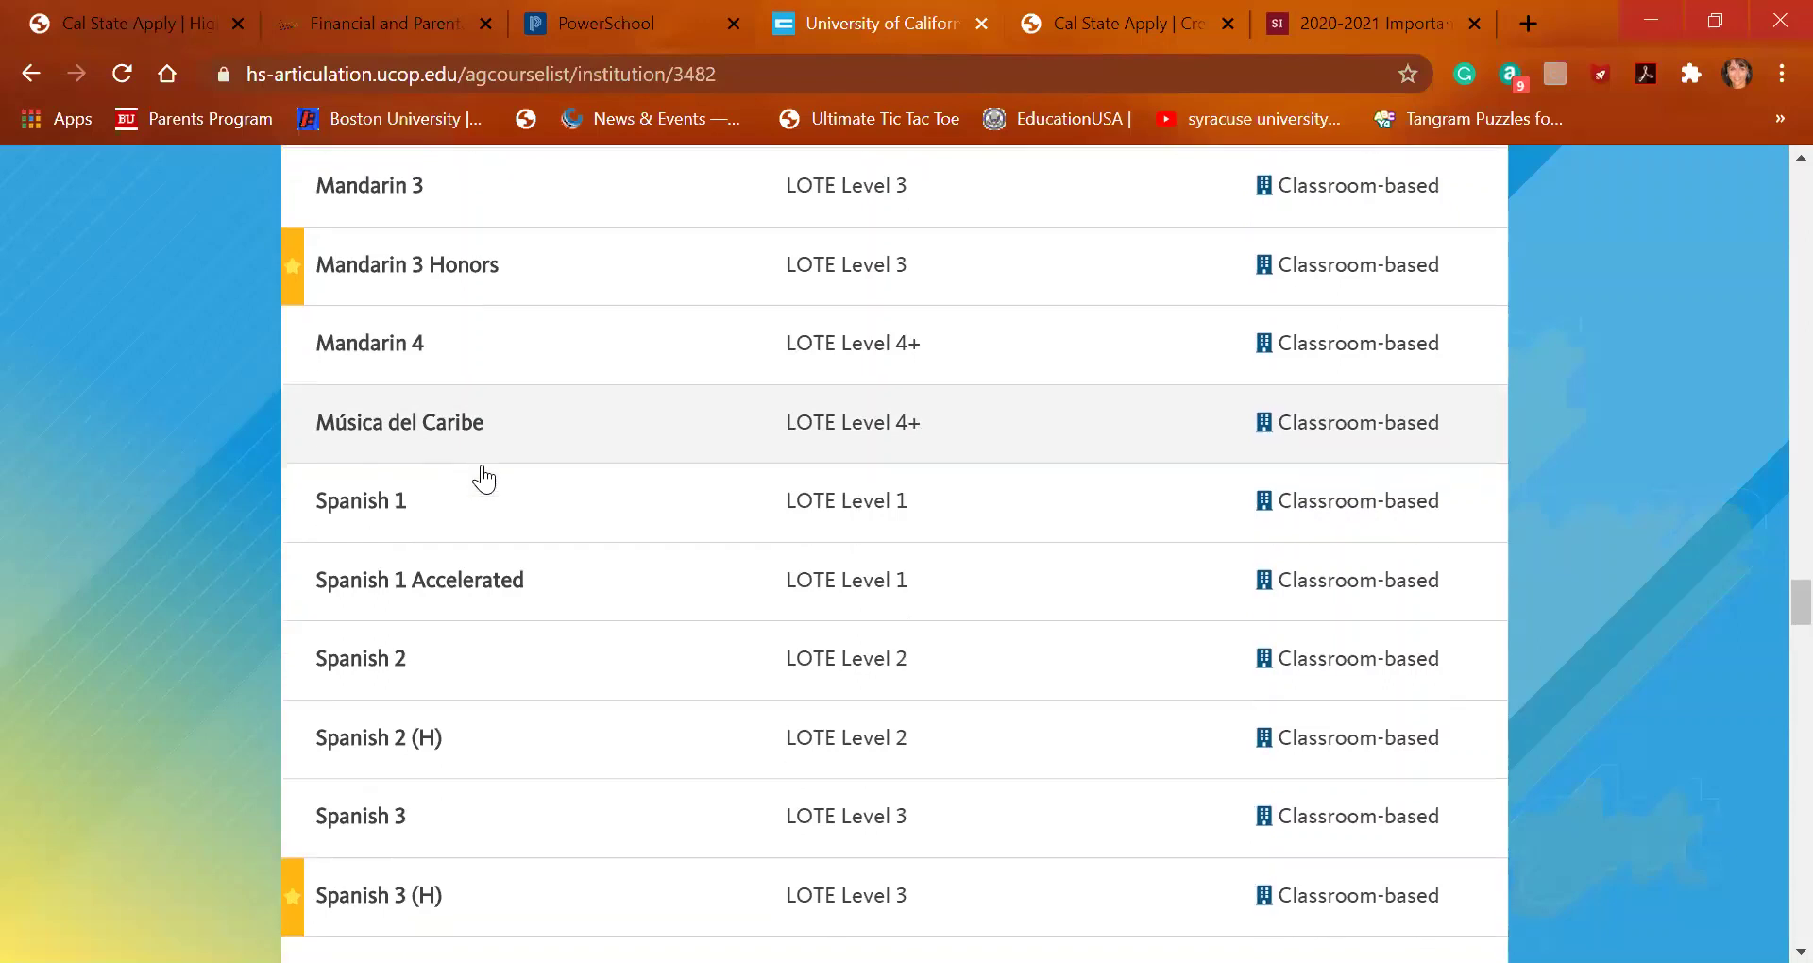
pyautogui.scroll(-2, 484, 468)
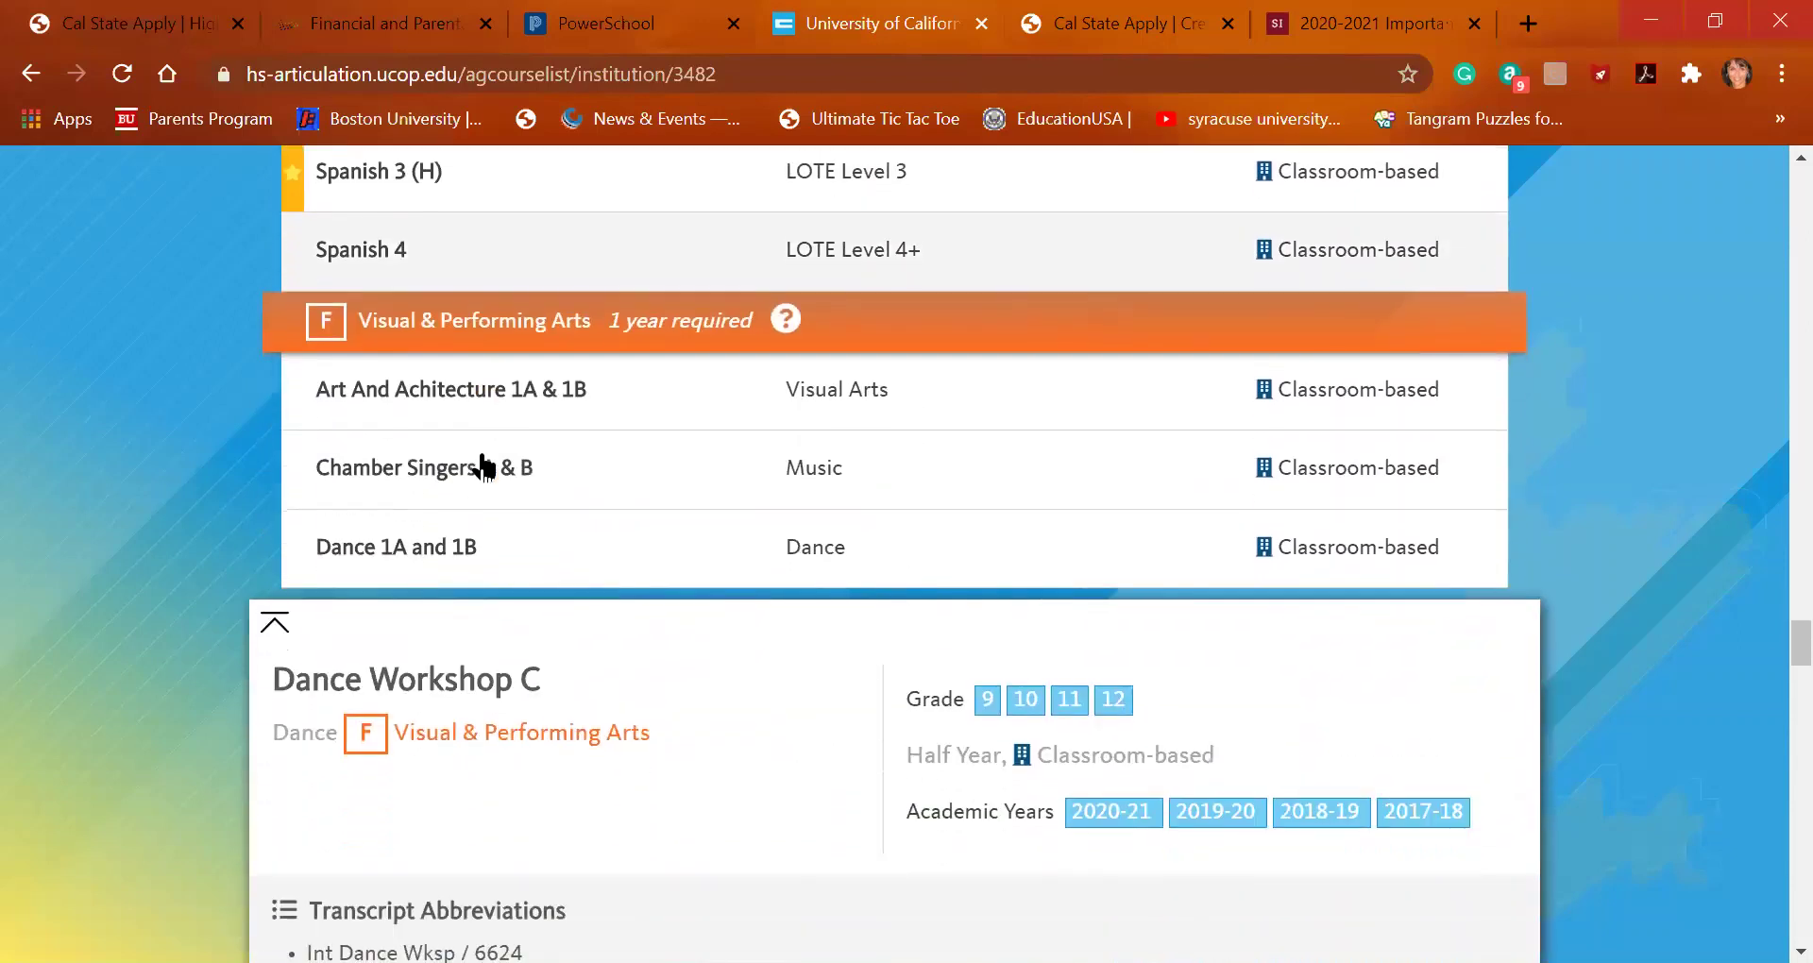
pyautogui.scroll(-1, 482, 463)
pyautogui.scroll(-1, 485, 461)
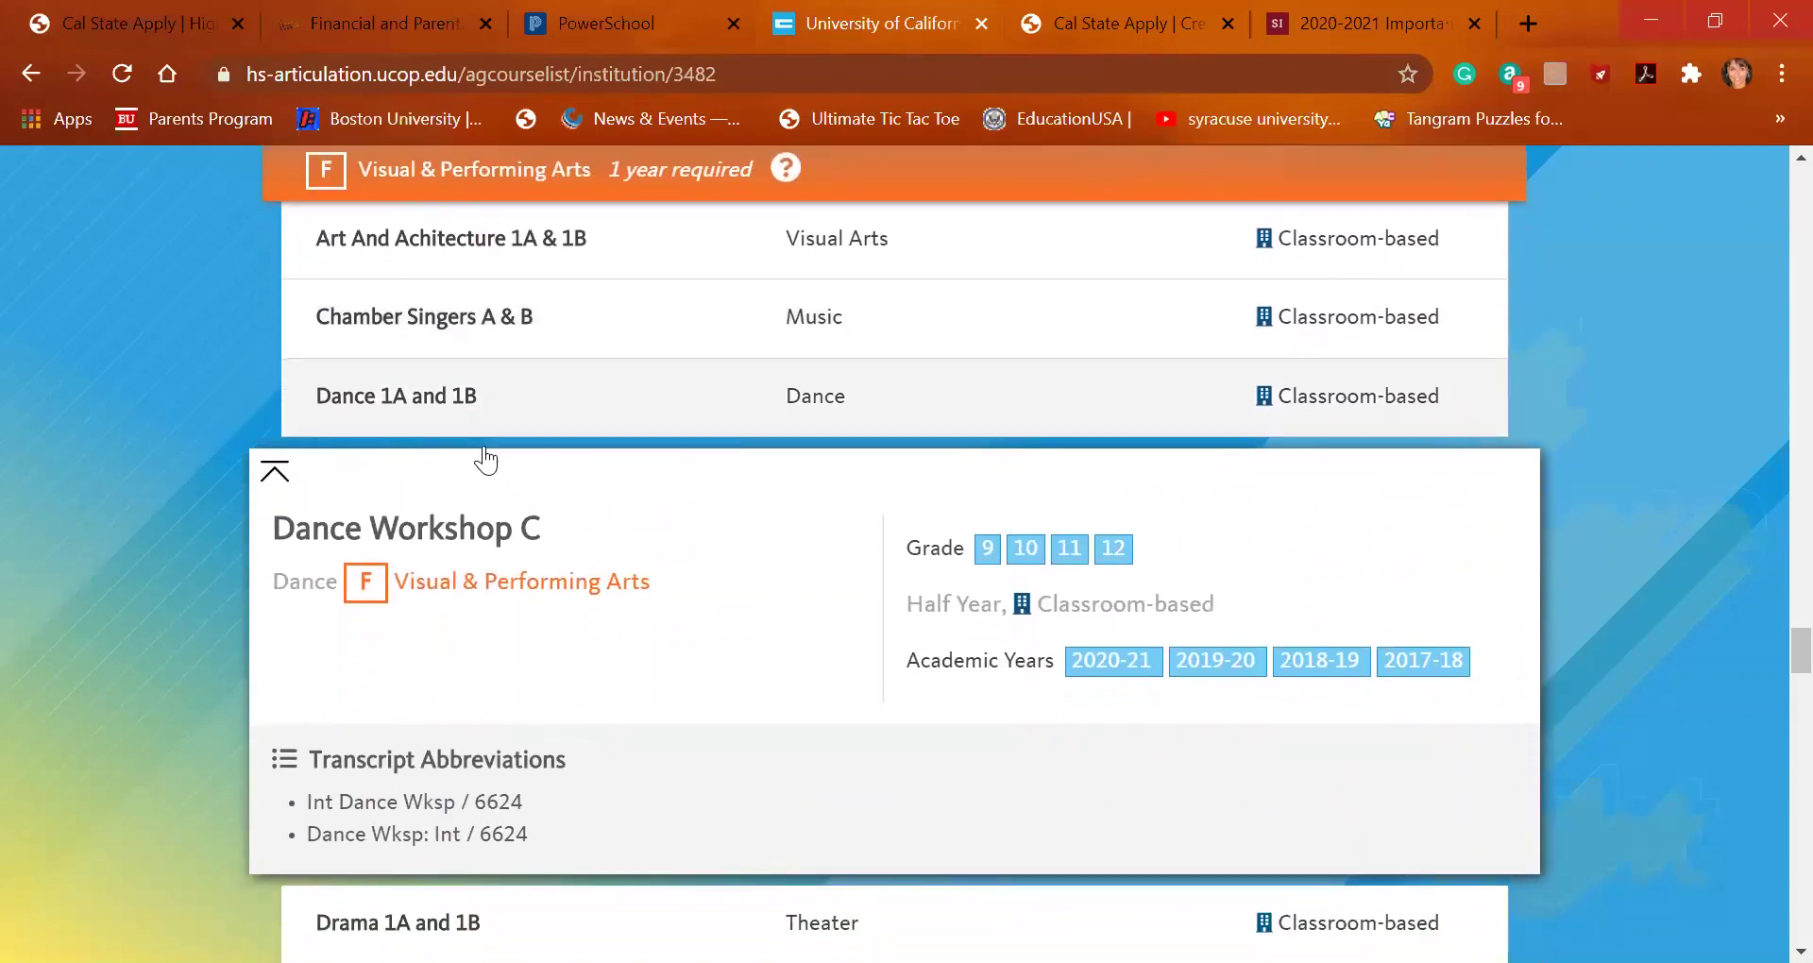
pyautogui.scroll(-1, 484, 458)
pyautogui.scroll(-2, 483, 440)
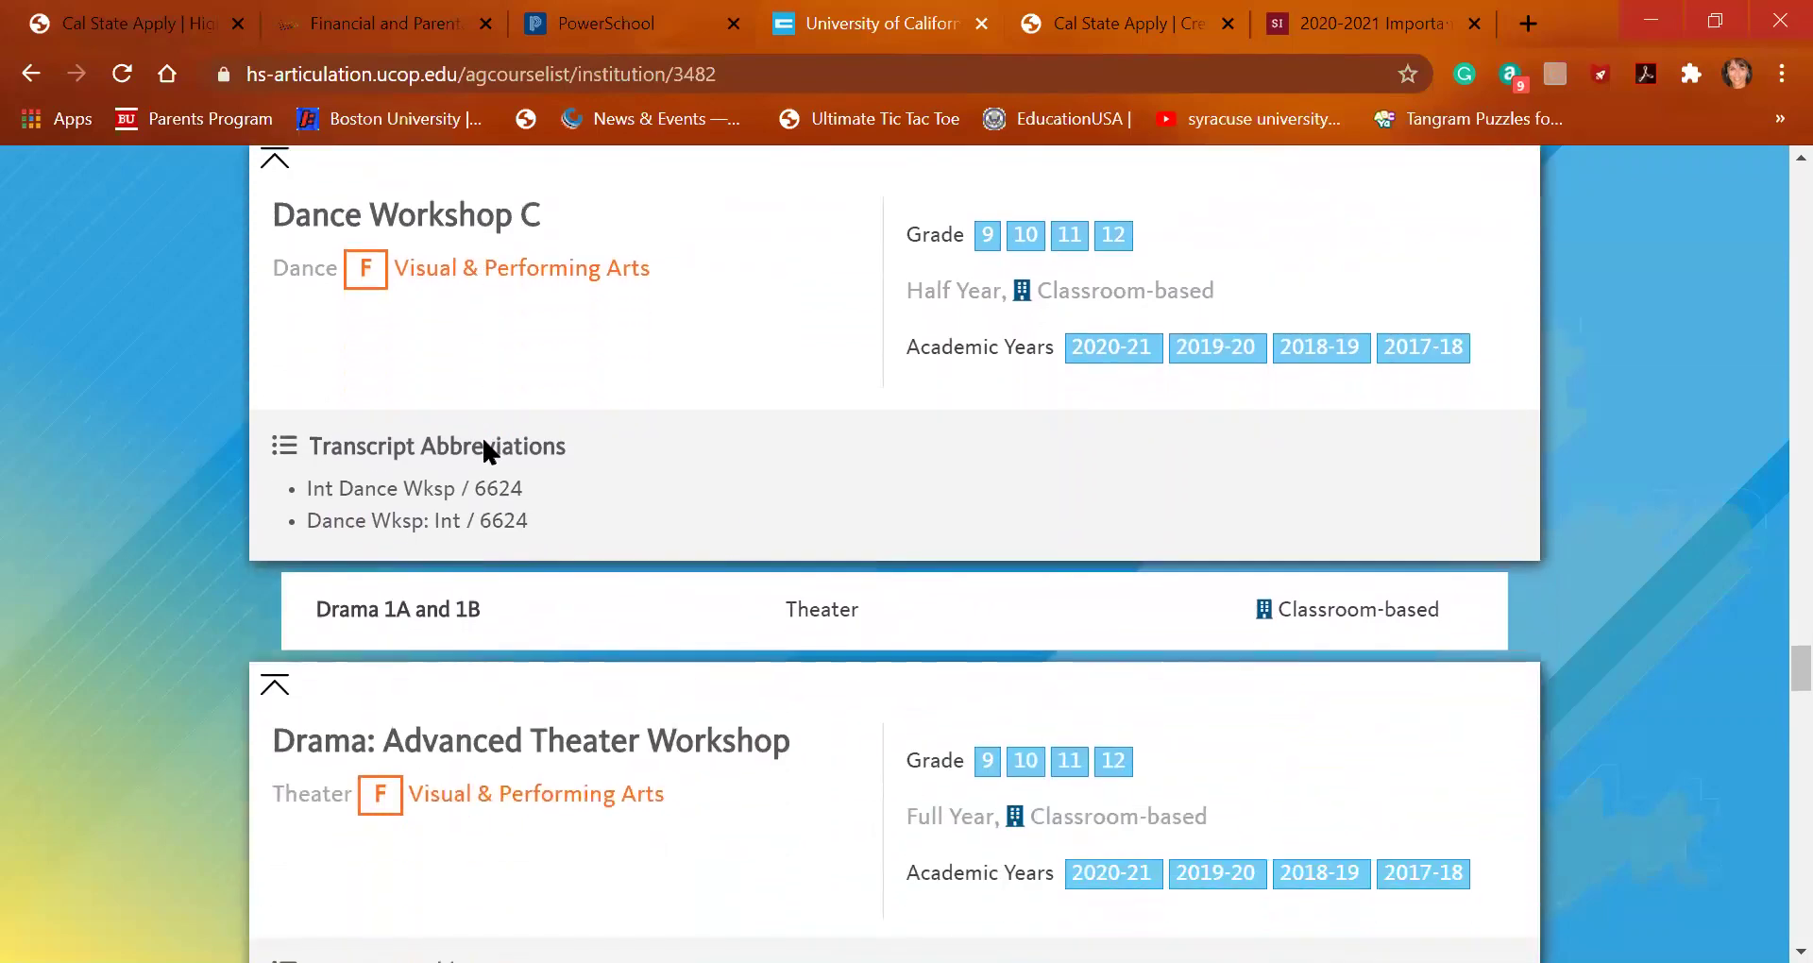
pyautogui.scroll(-2, 482, 439)
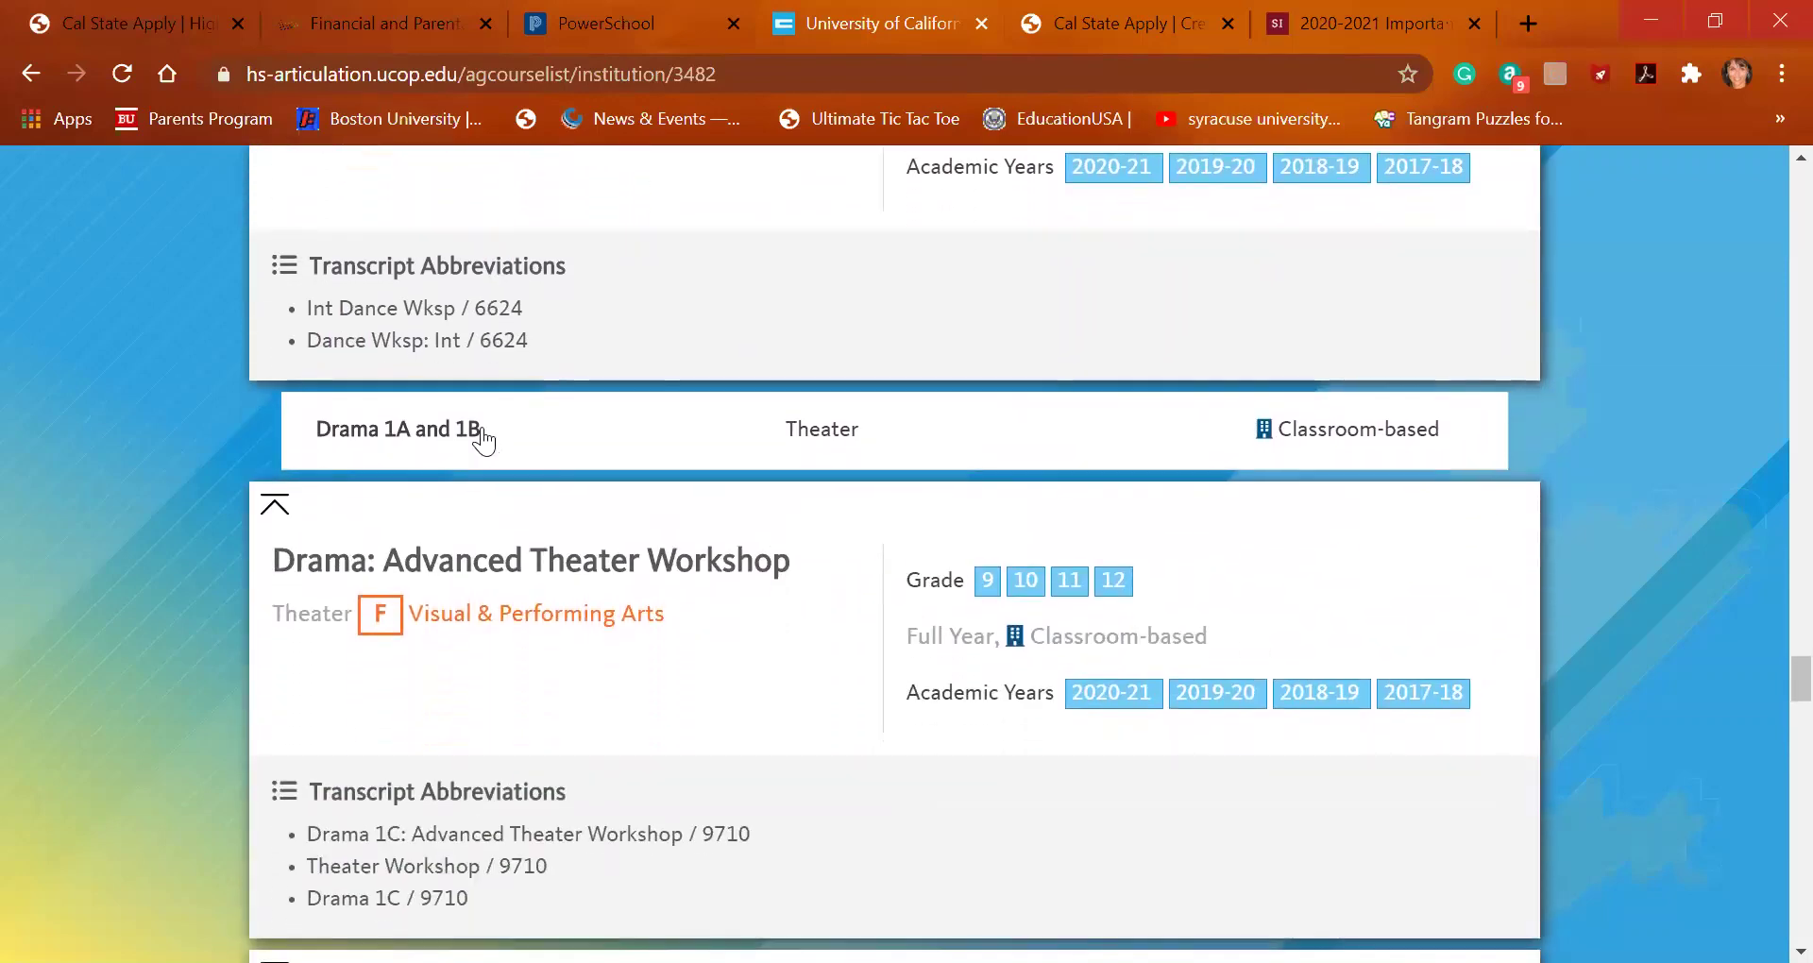
pyautogui.click(100, 25)
# Search 'music' and save Music Appreciation A & B with Fall No Grade and Spring Planned
pyautogui.click(587, 787)
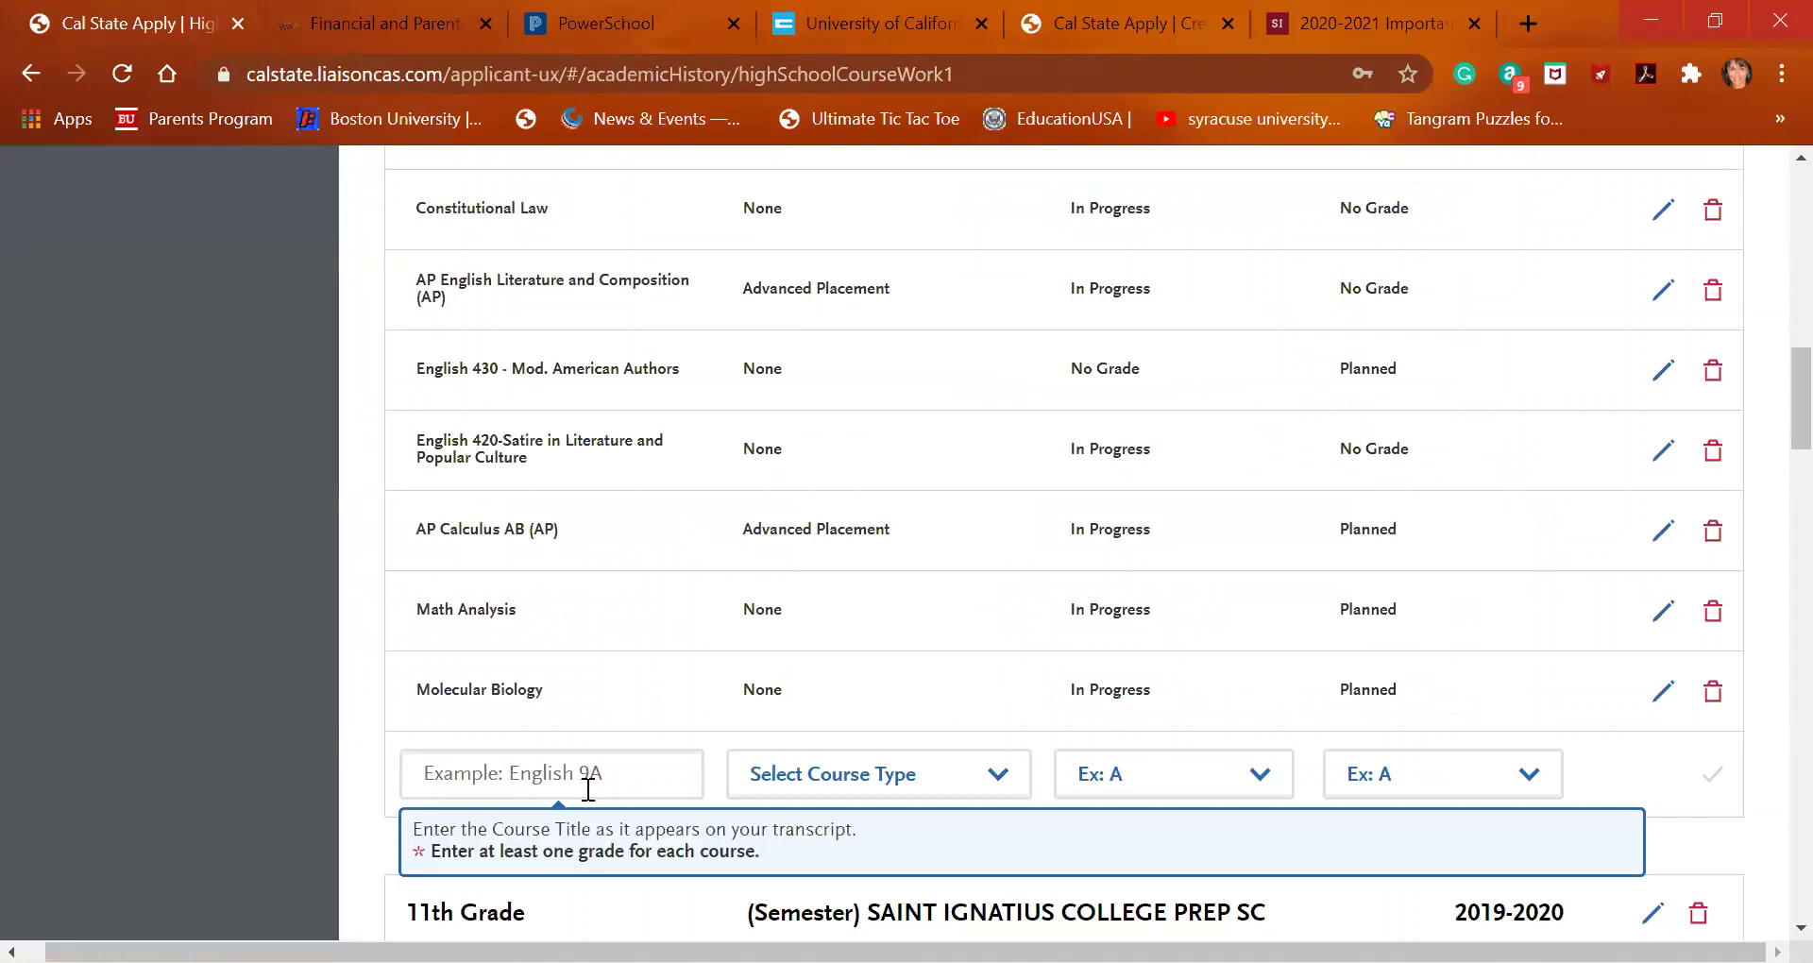
pyautogui.write('m')
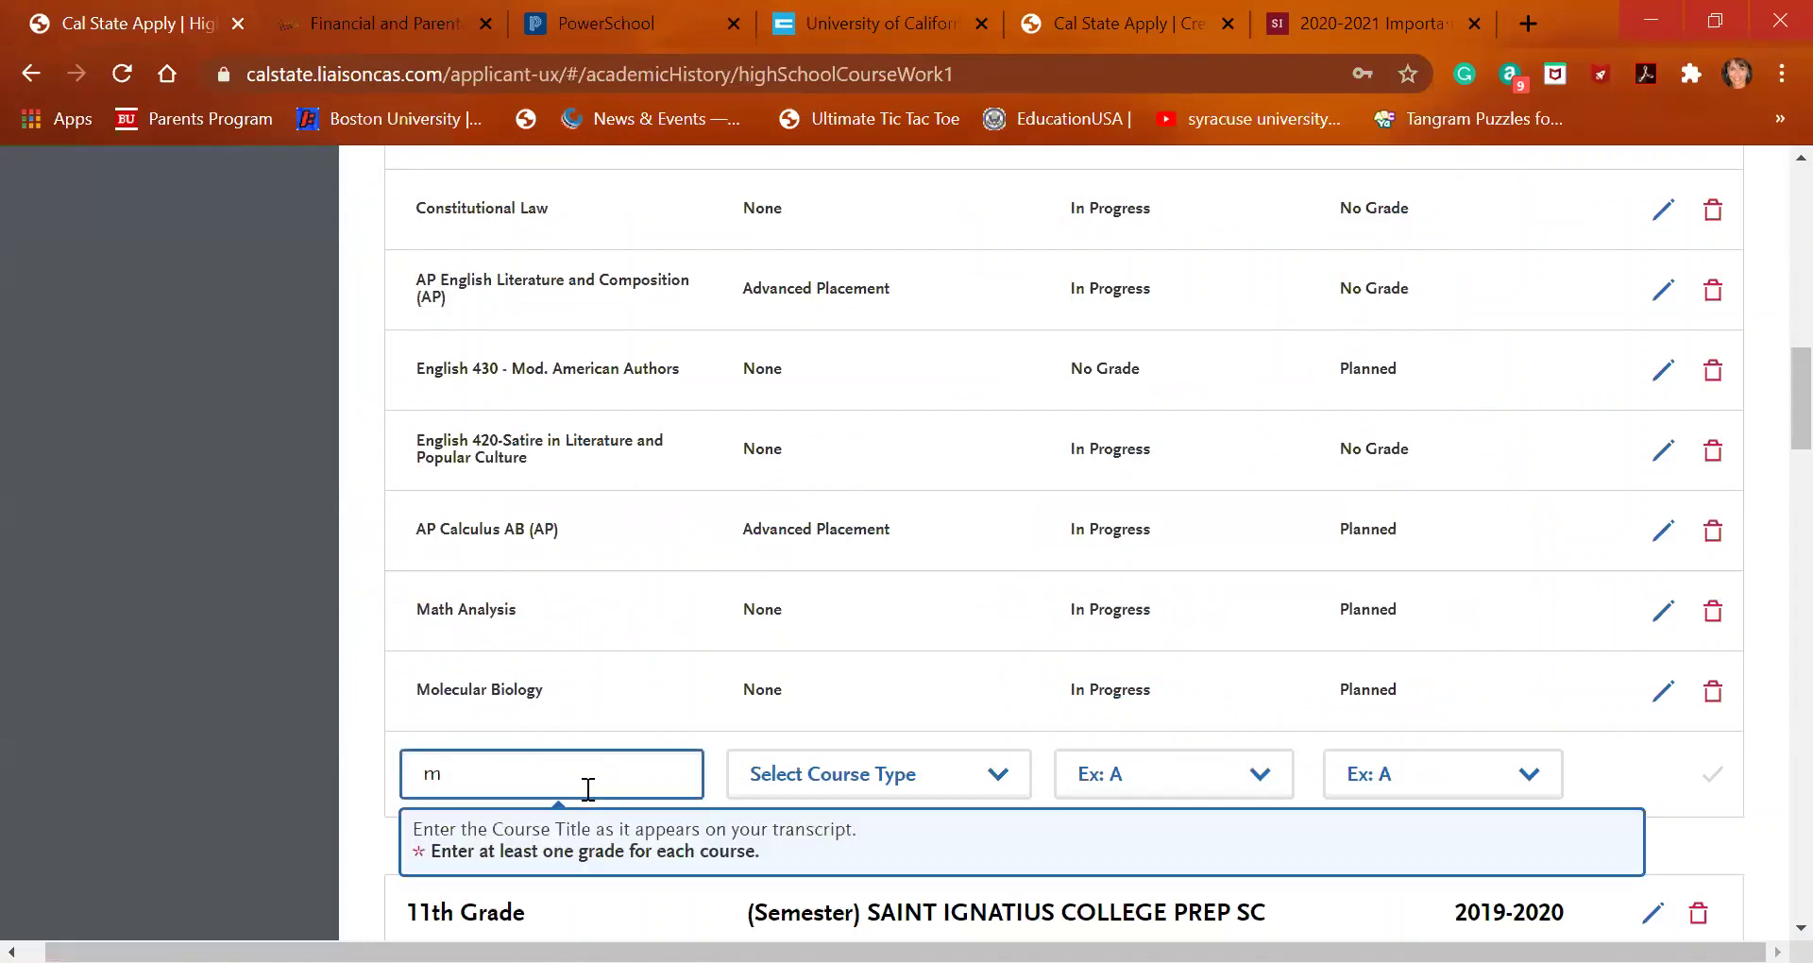
pyautogui.write('usic')
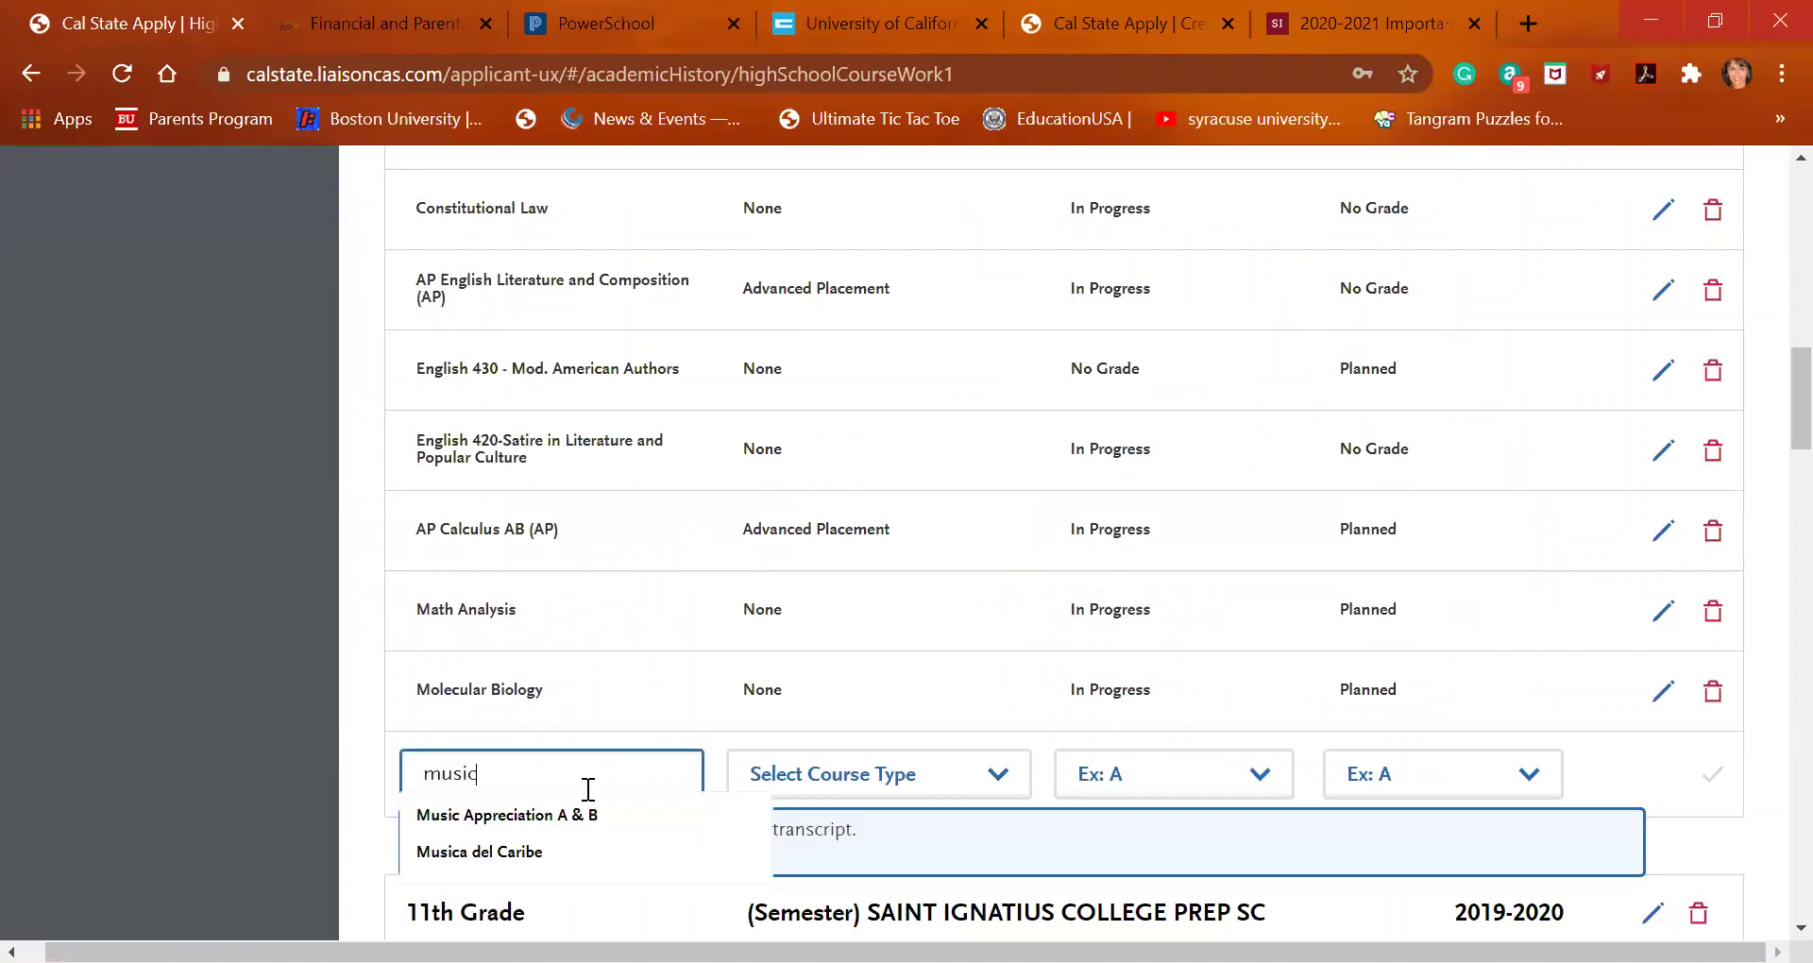
pyautogui.click(599, 814)
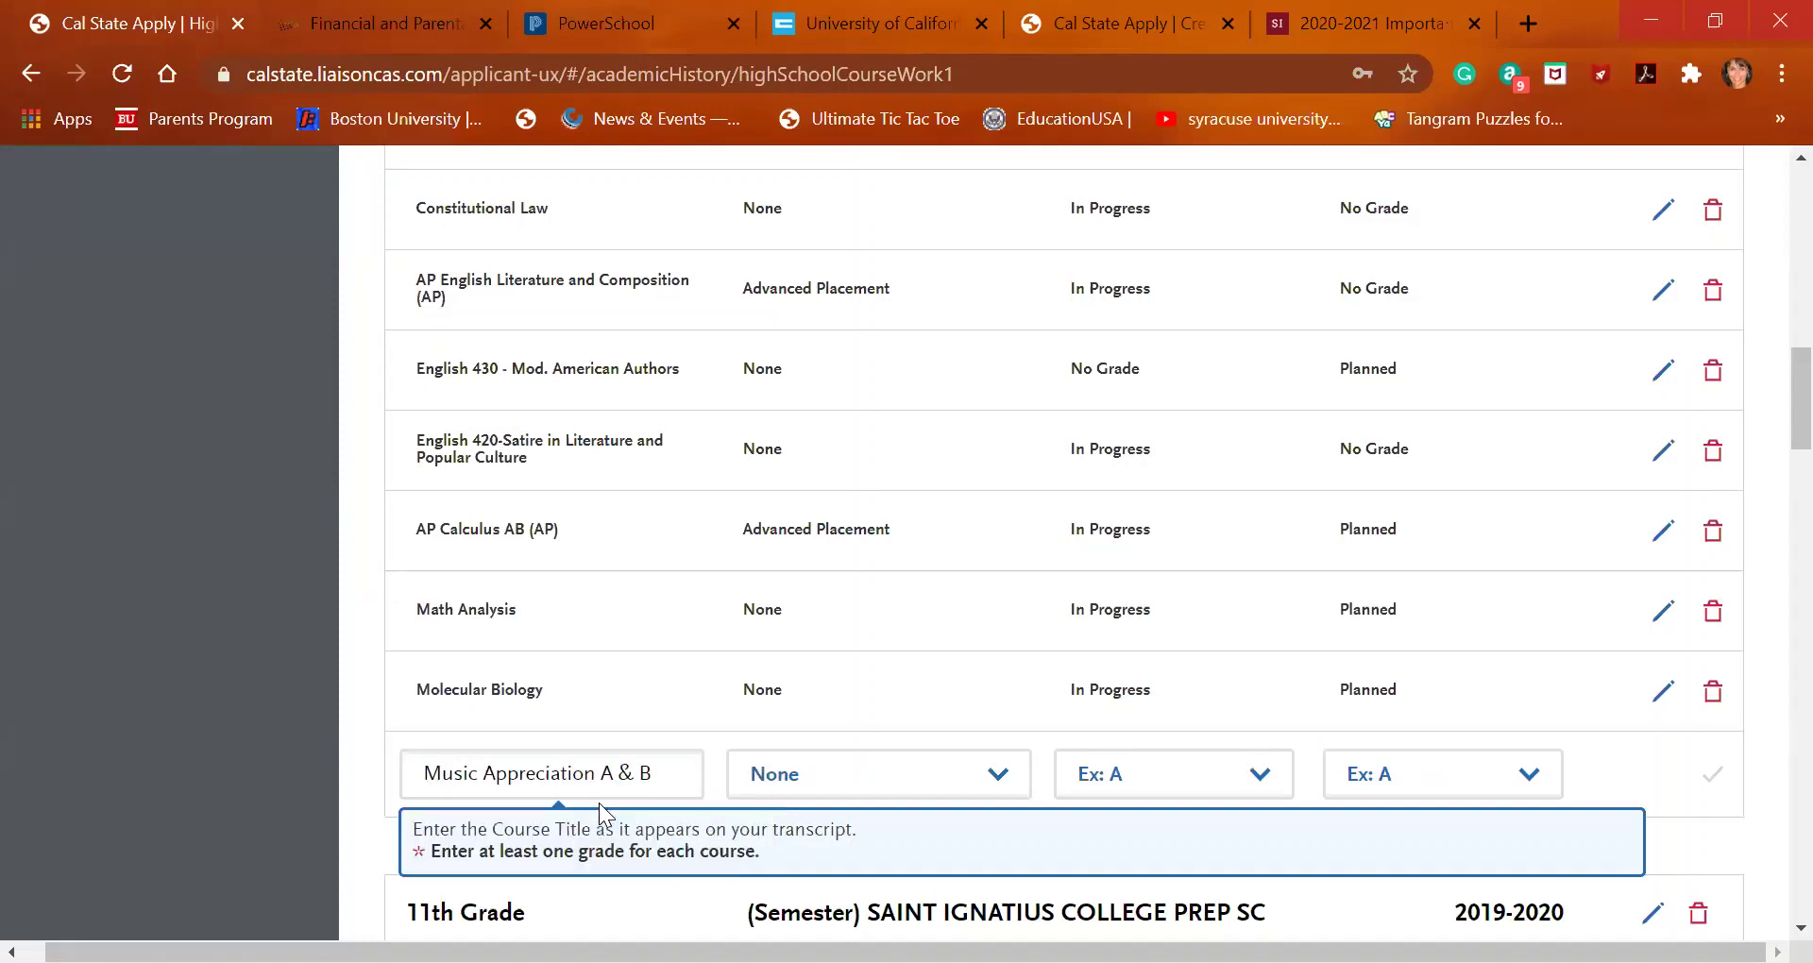
pyautogui.click(1192, 792)
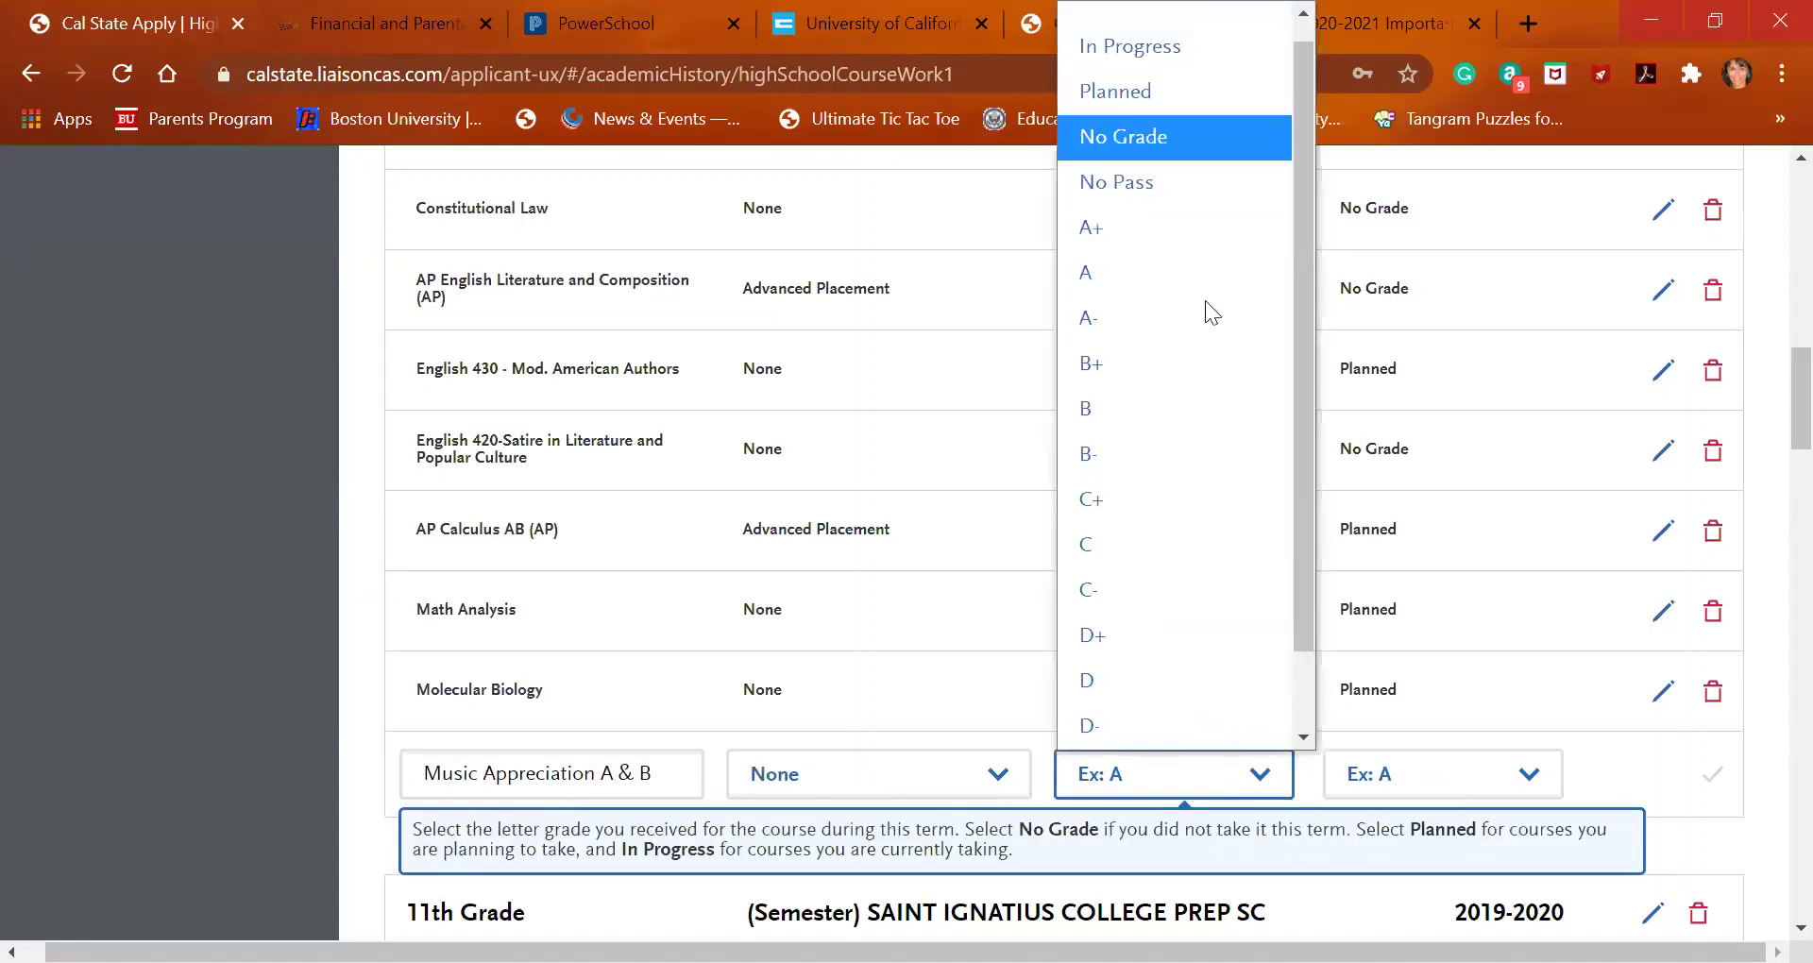
pyautogui.click(1199, 139)
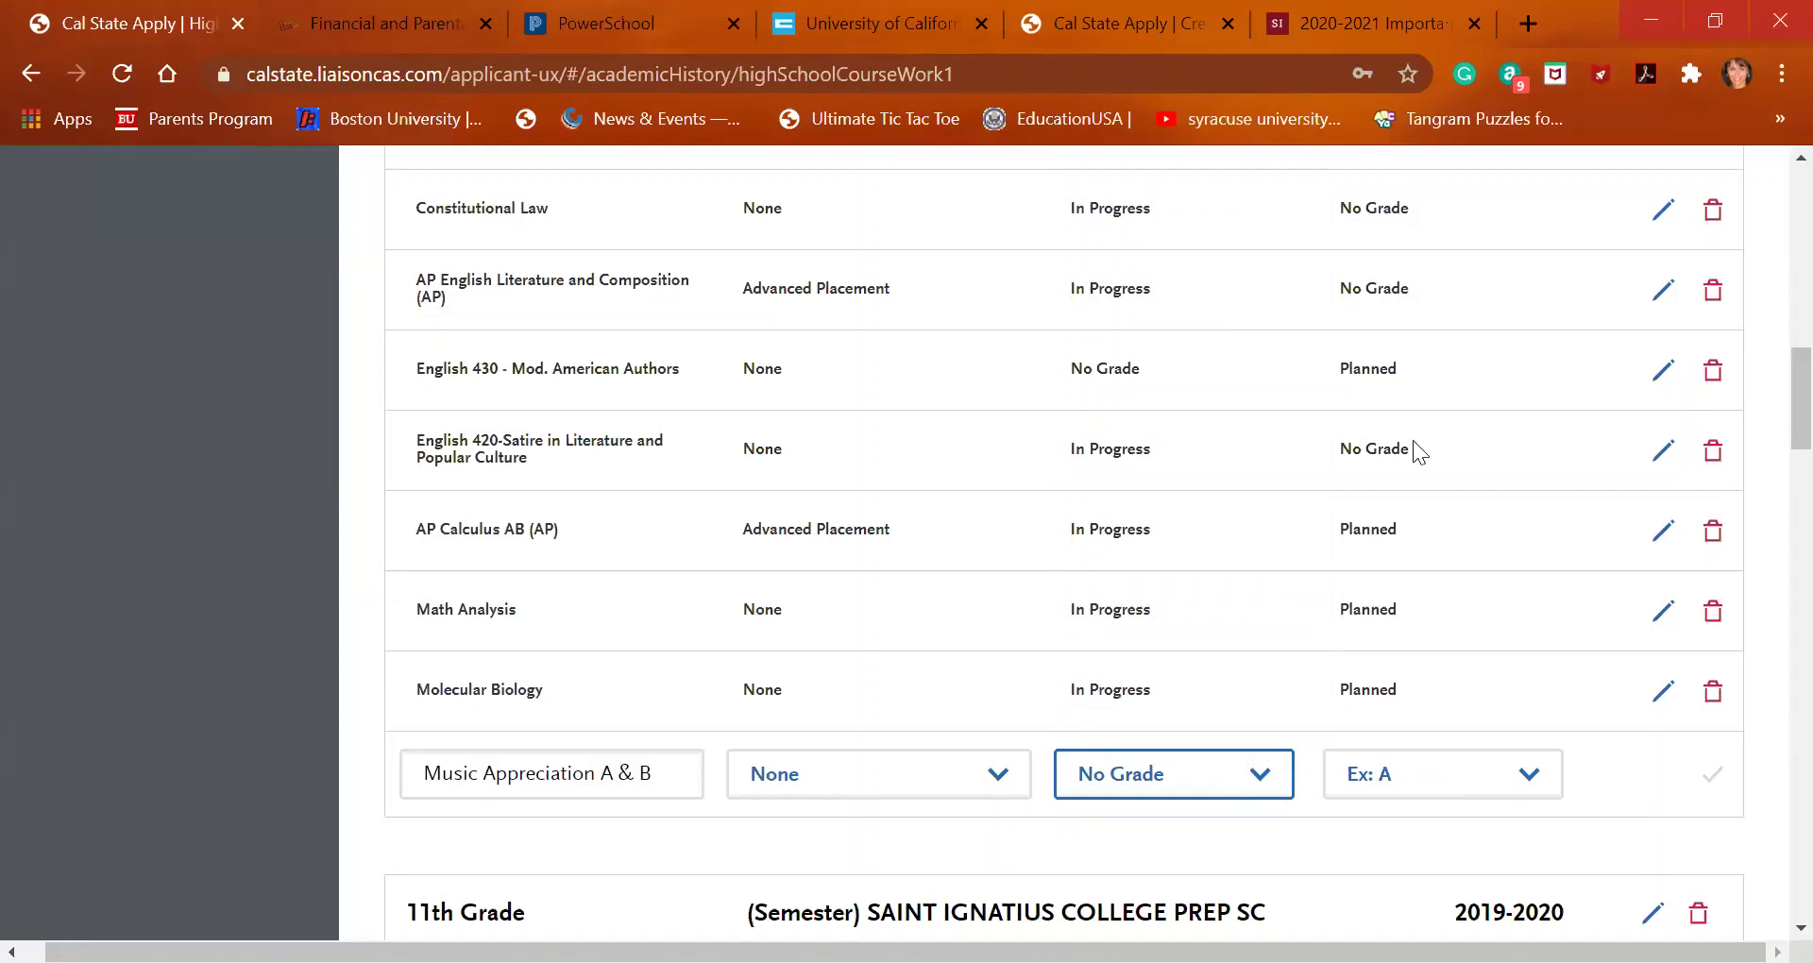
pyautogui.click(1428, 777)
pyautogui.click(1400, 92)
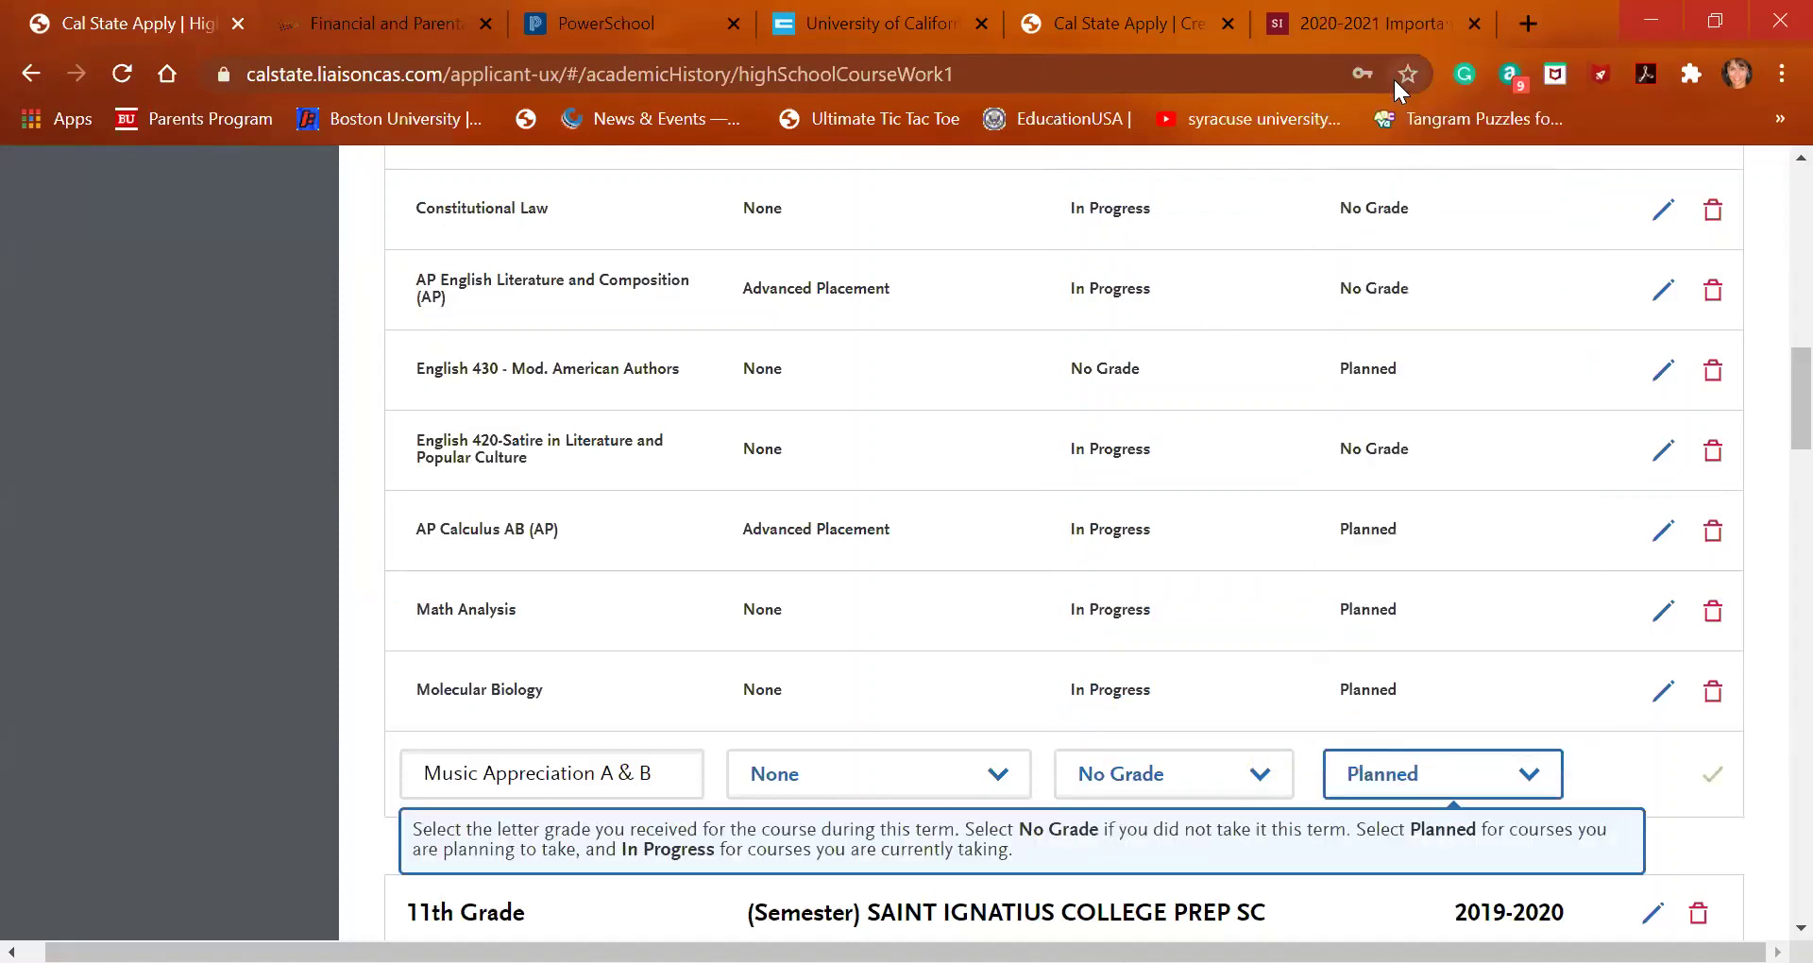
pyautogui.click(1710, 775)
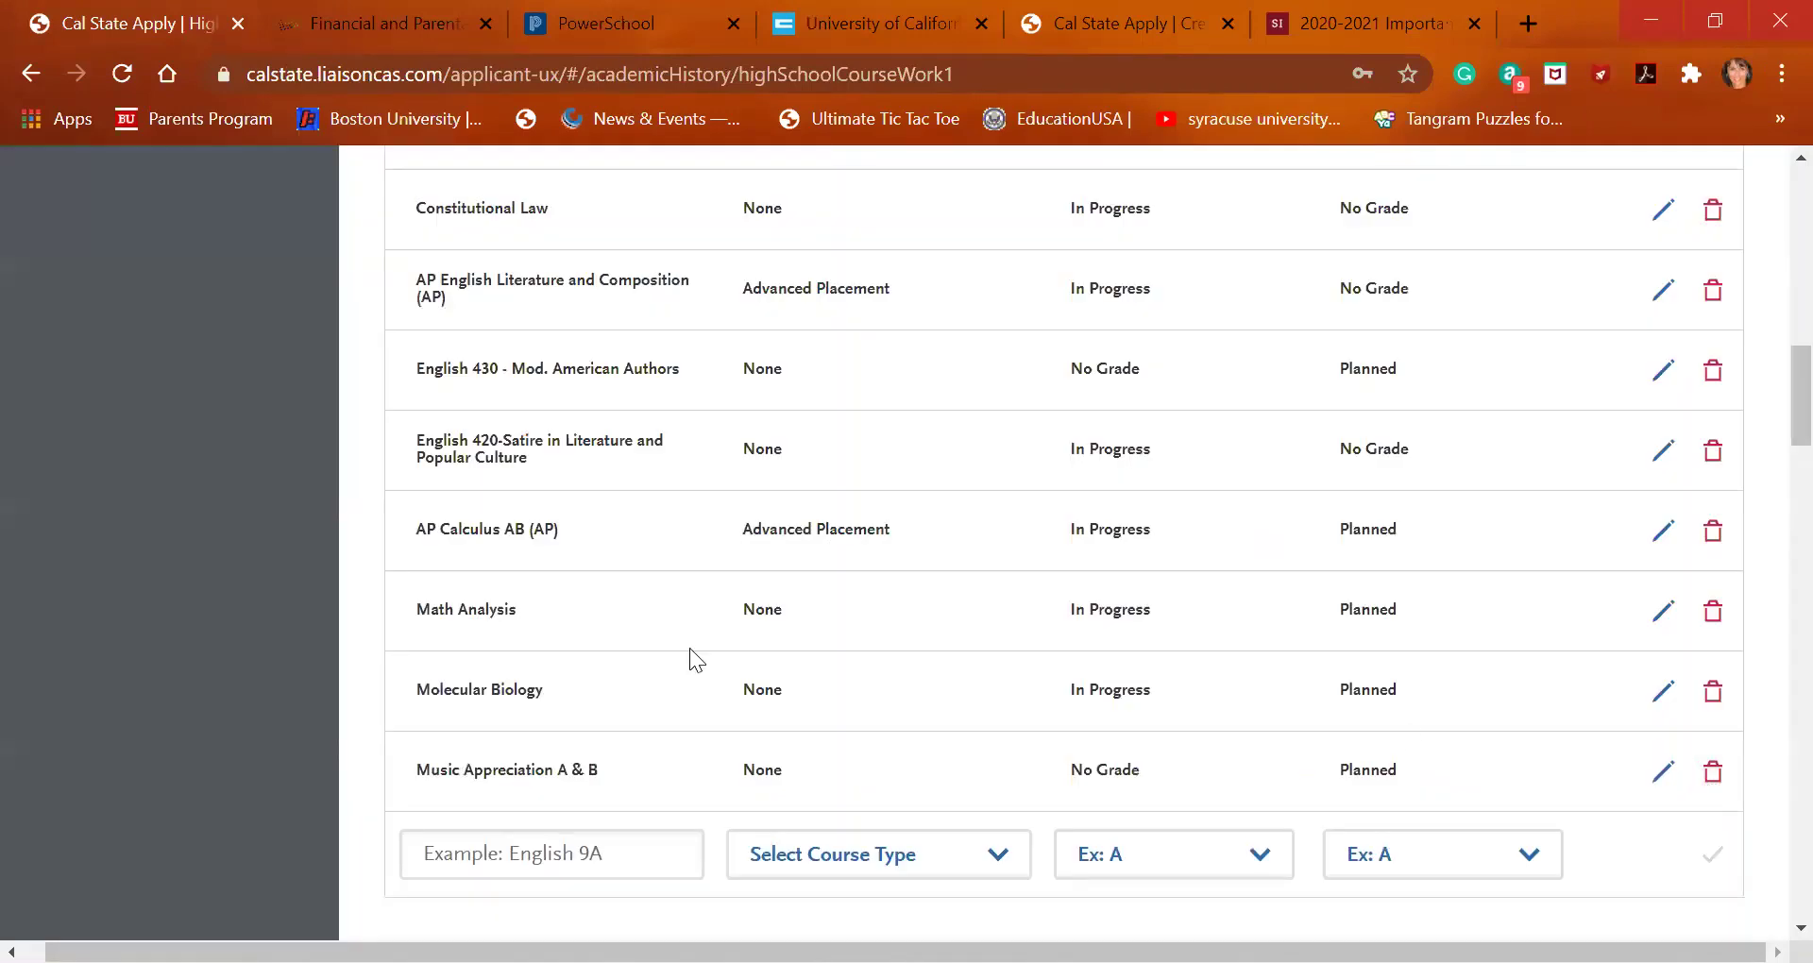
pyautogui.click(619, 847)
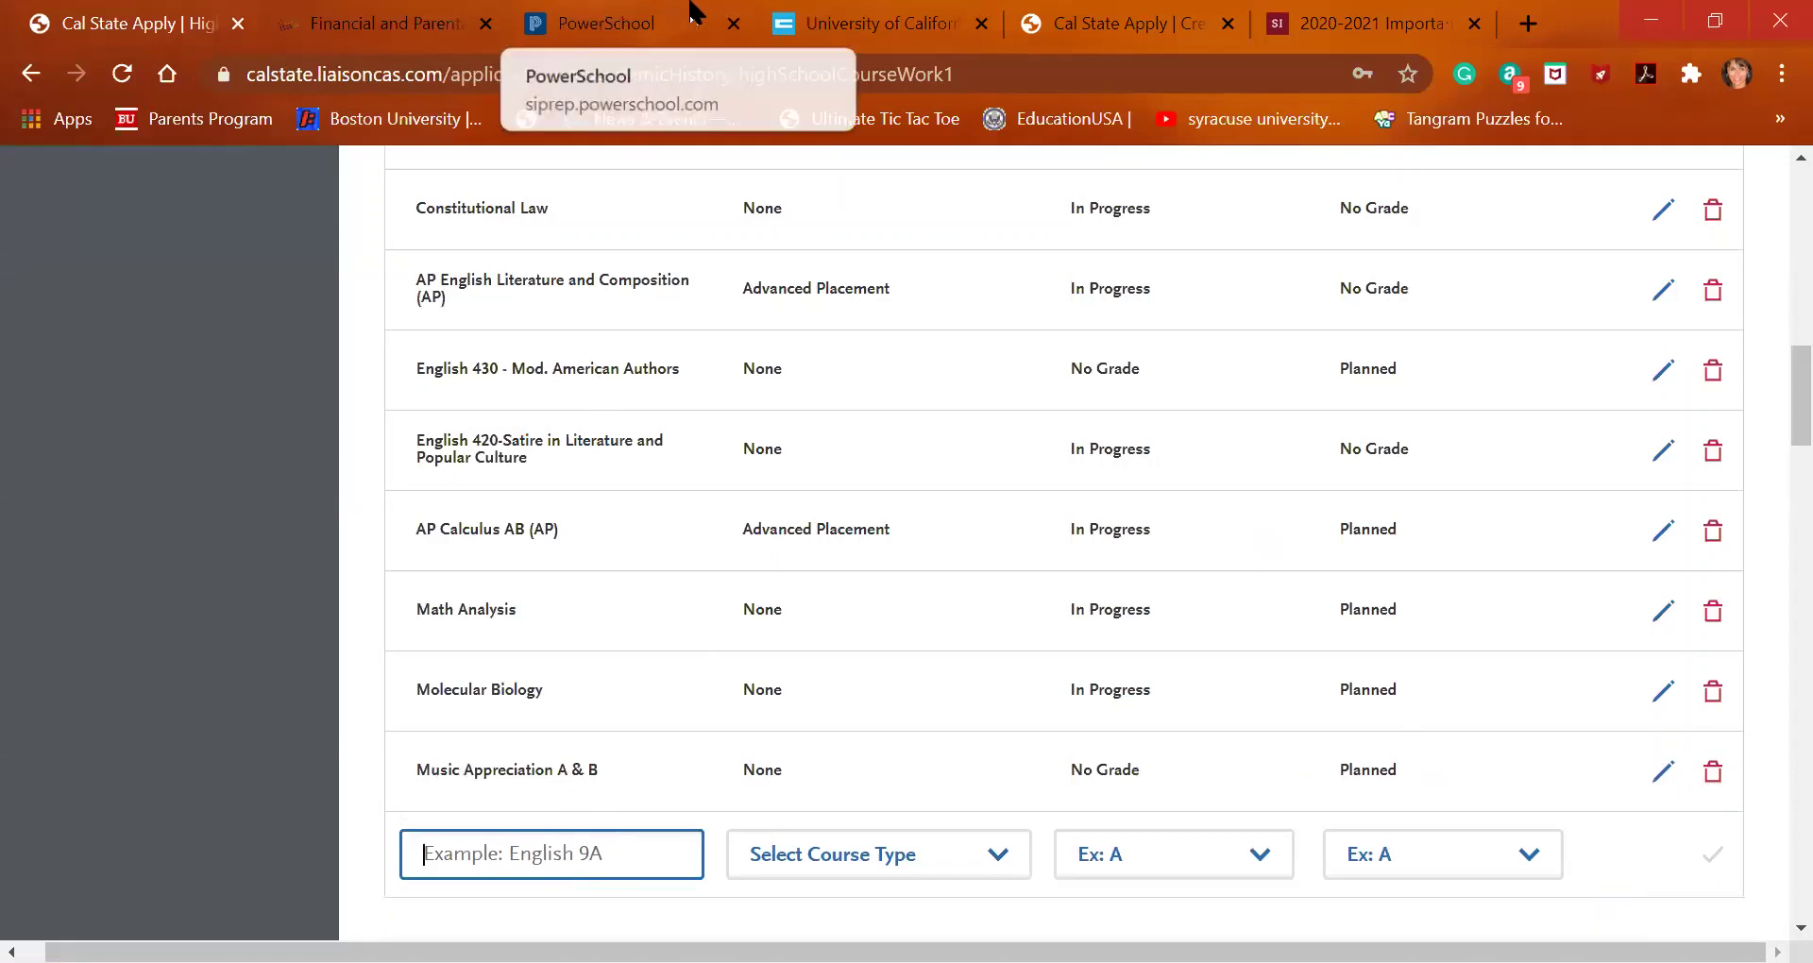
pyautogui.click(834, 16)
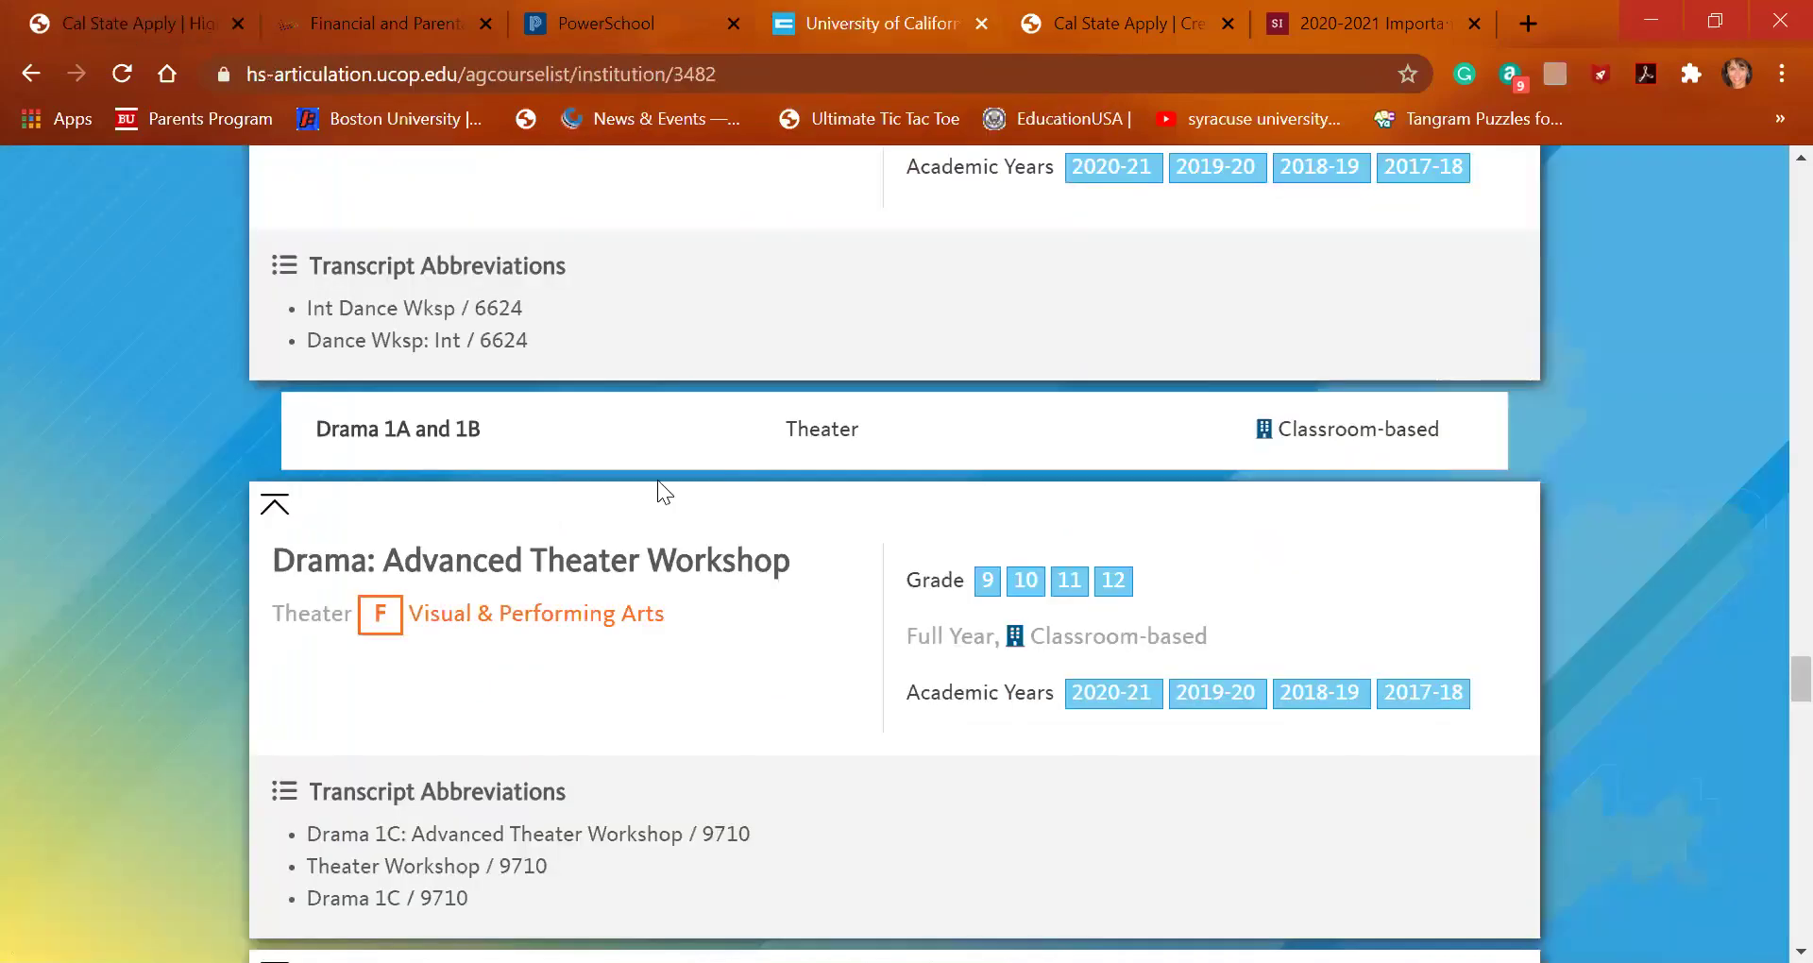
pyautogui.scroll(-4, 657, 480)
pyautogui.scroll(-9, 655, 470)
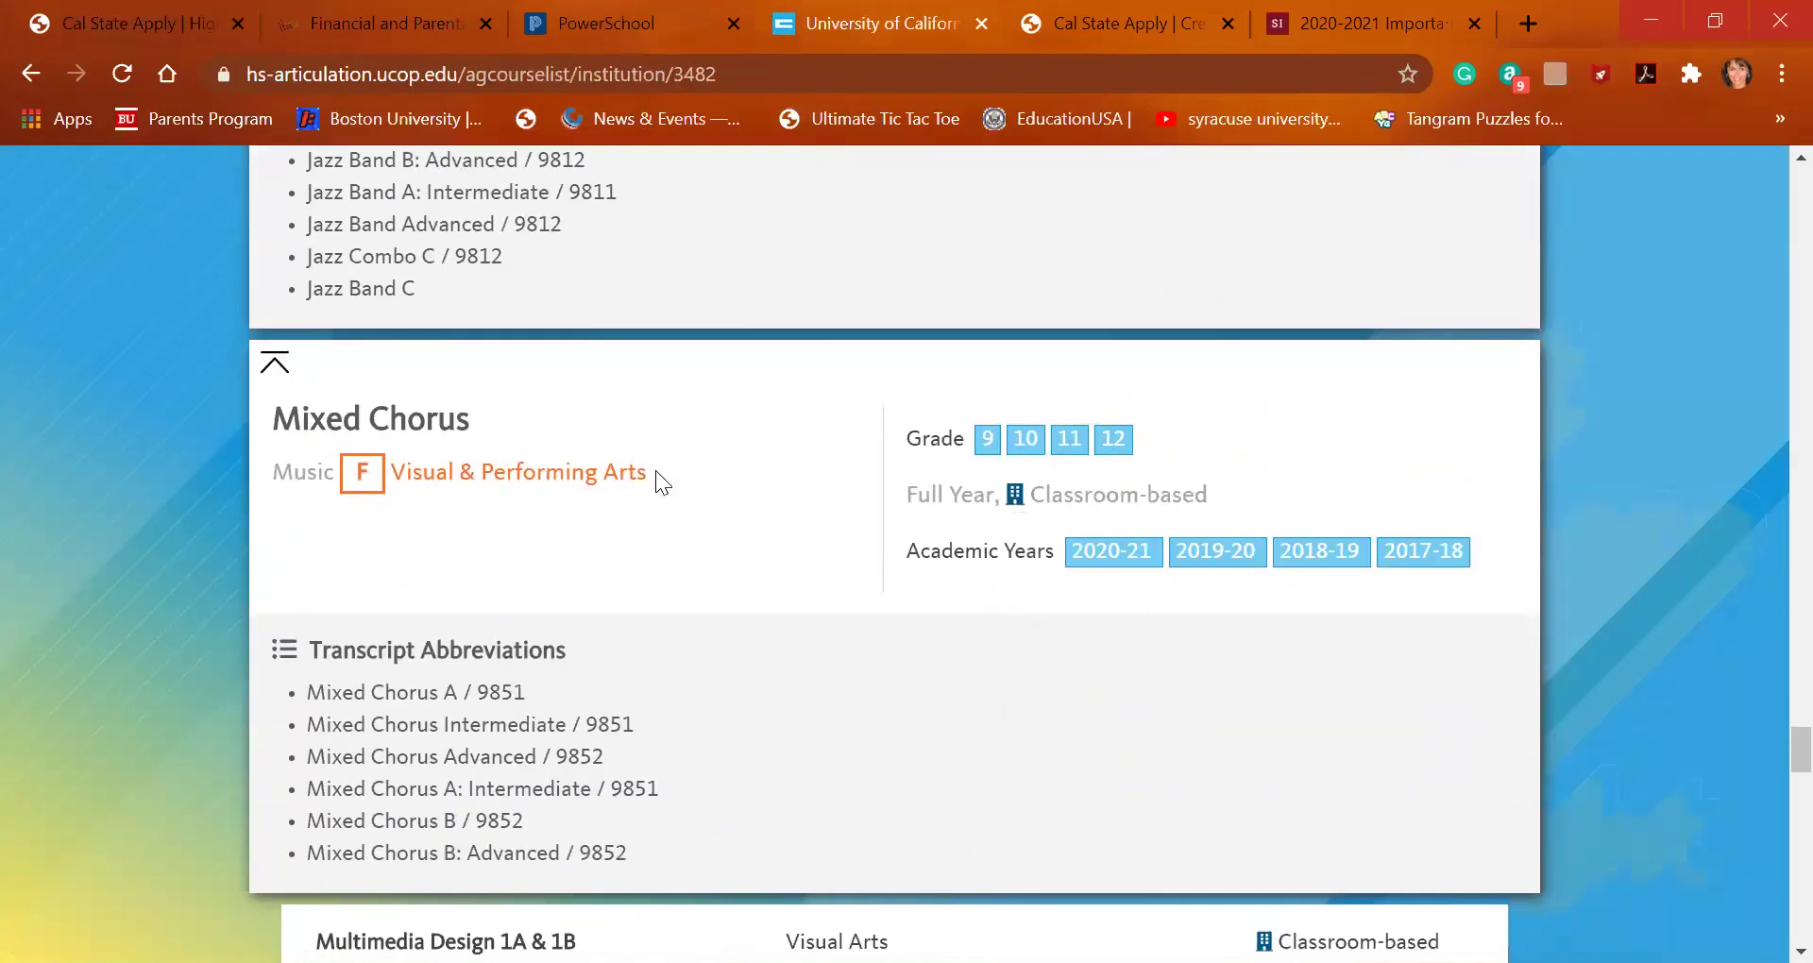
pyautogui.scroll(-8, 655, 470)
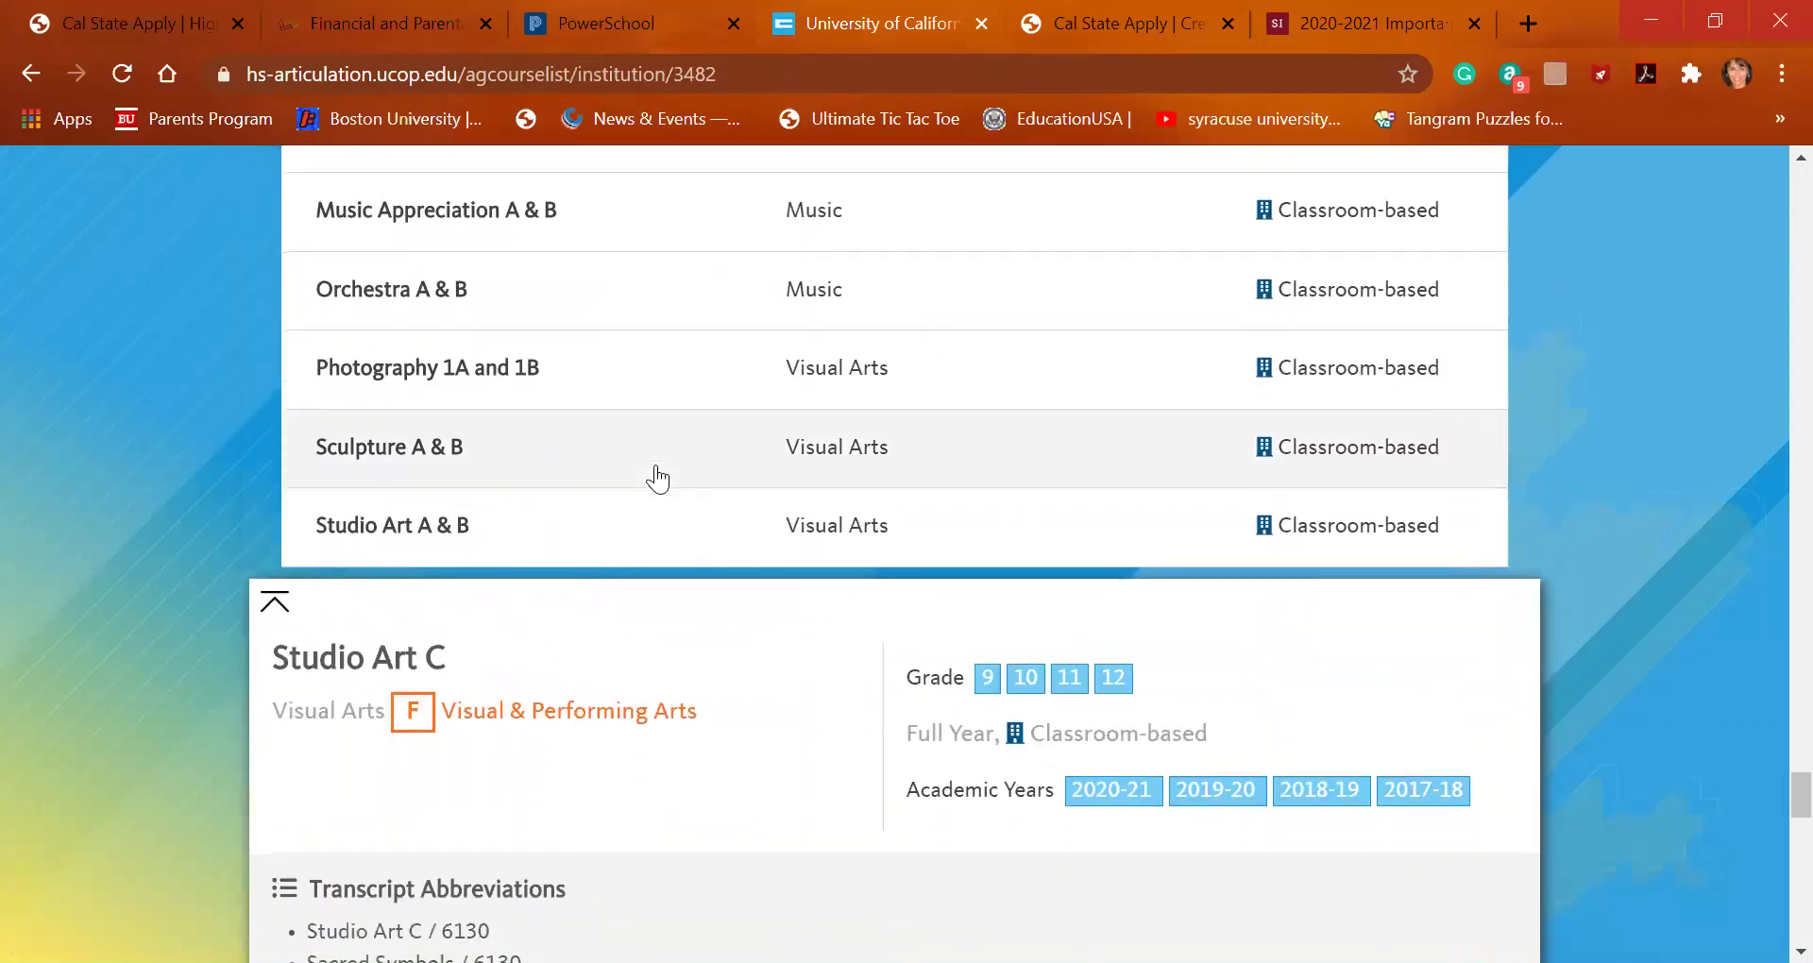
pyautogui.scroll(-4, 655, 466)
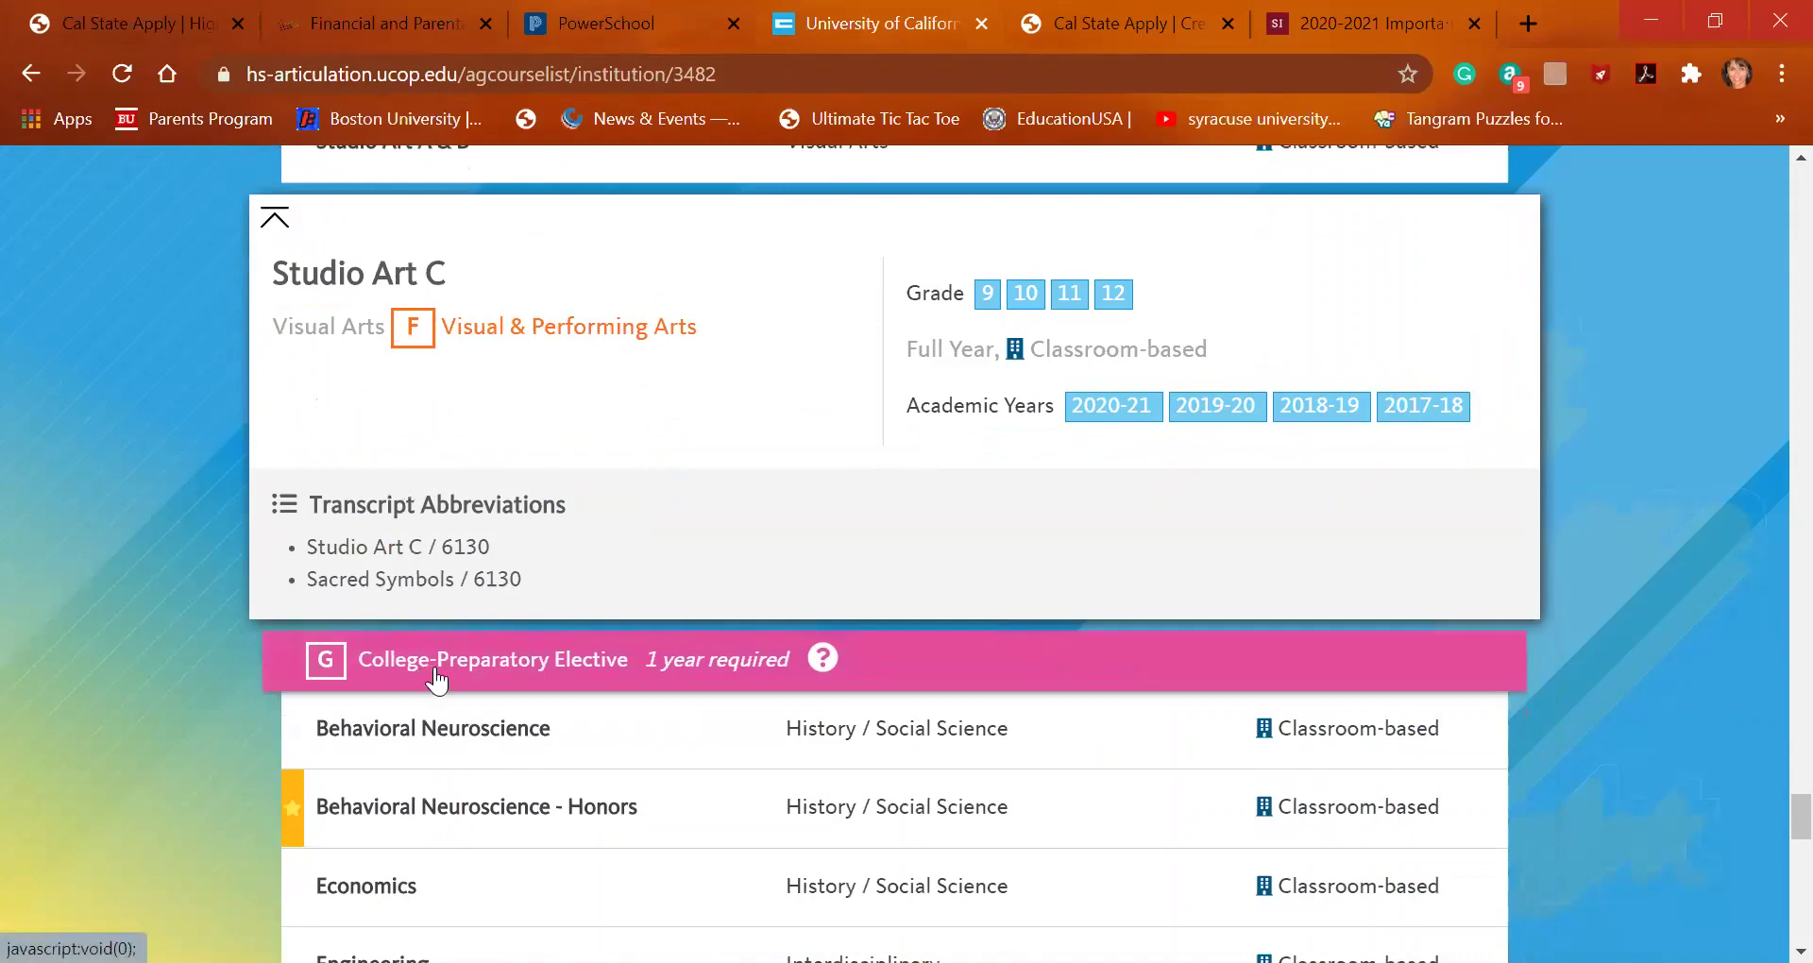
pyautogui.scroll(-5, 442, 682)
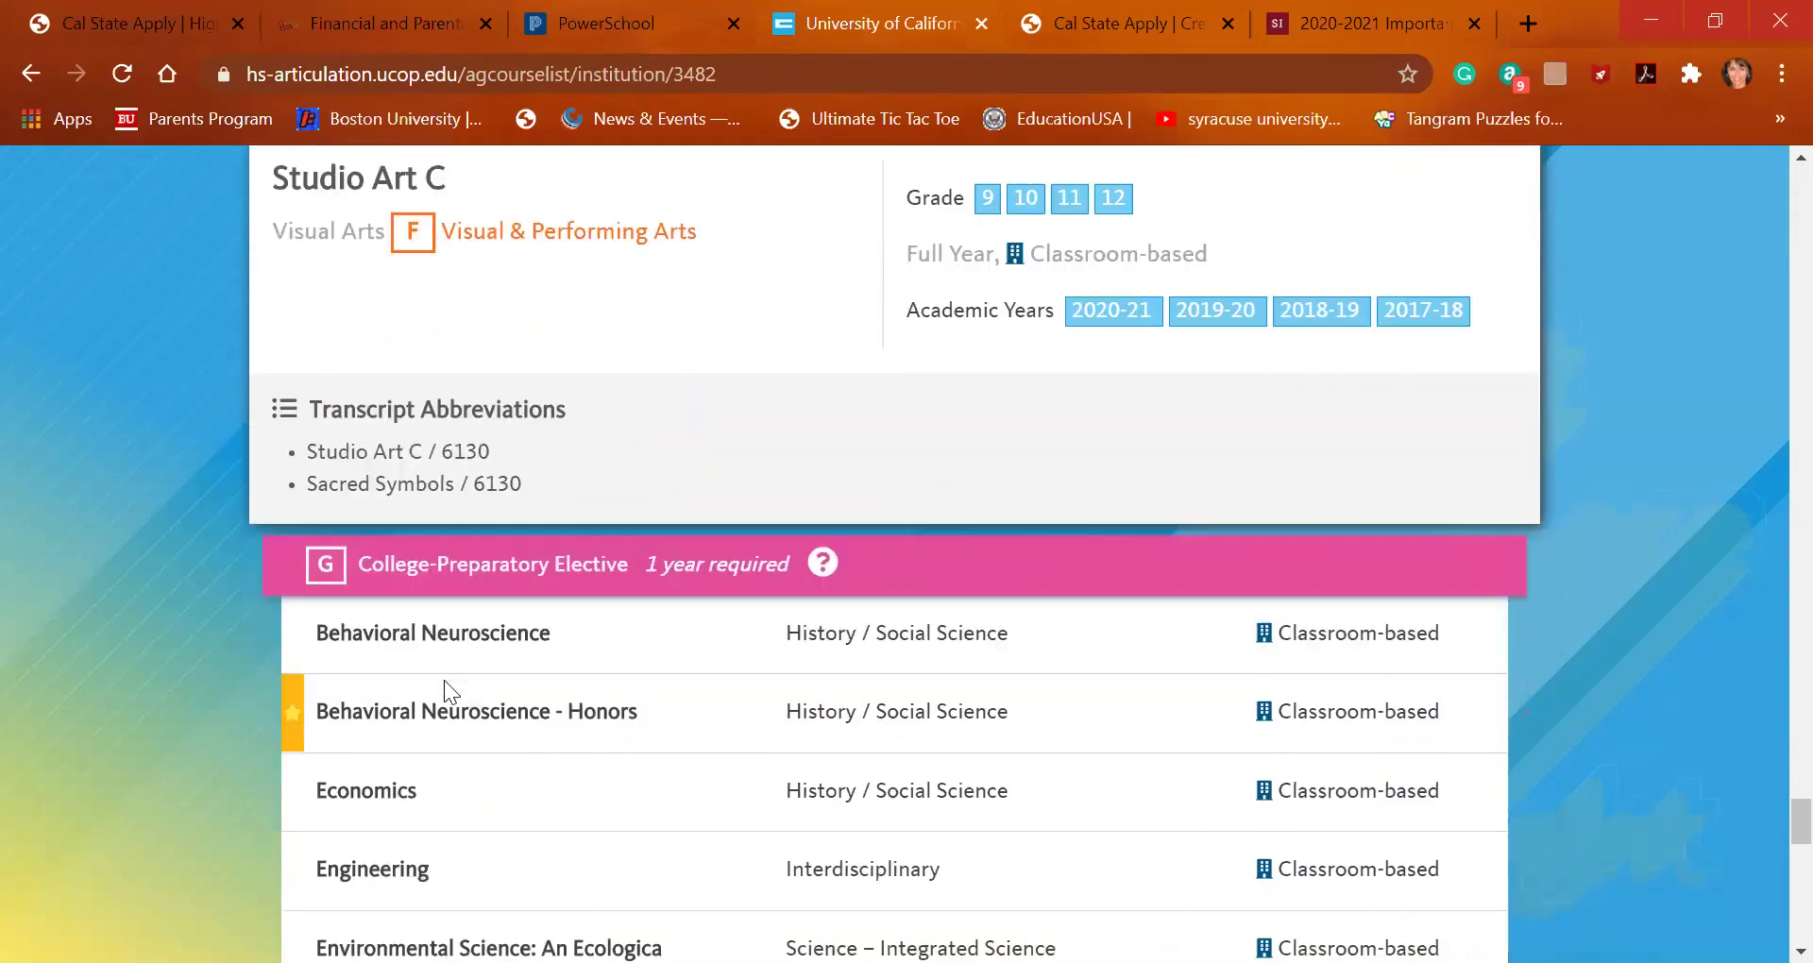
pyautogui.scroll(-6, 444, 679)
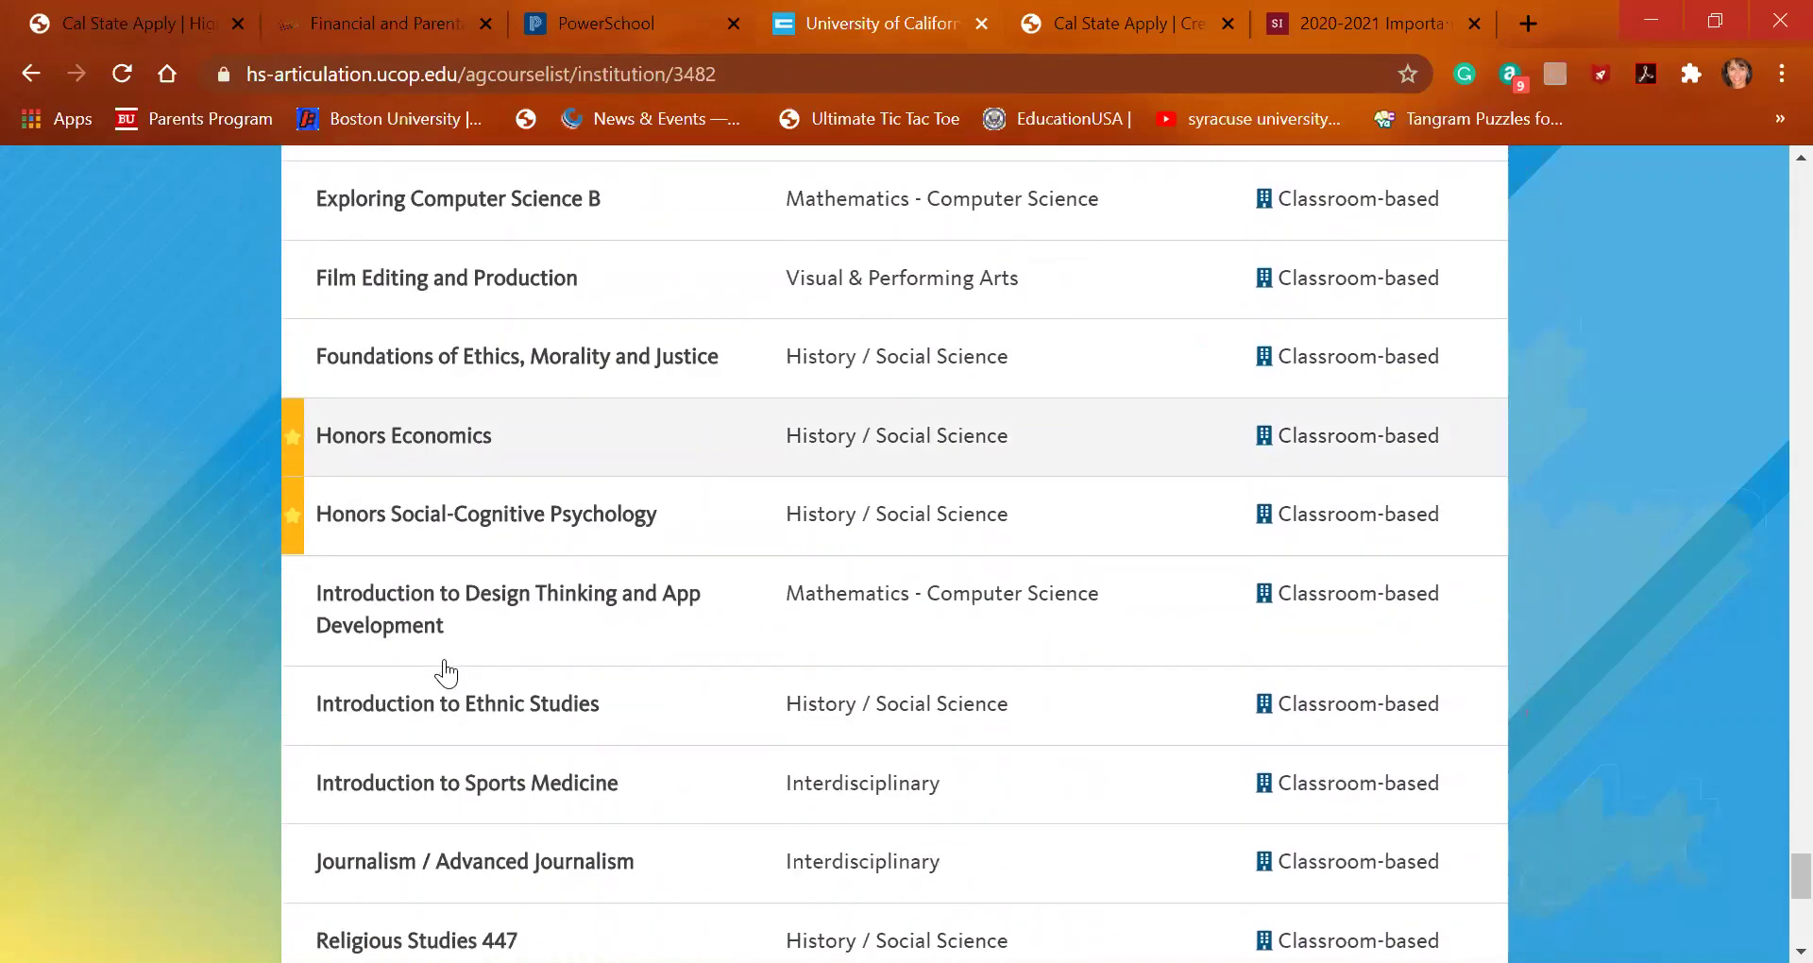
pyautogui.scroll(-1, 447, 664)
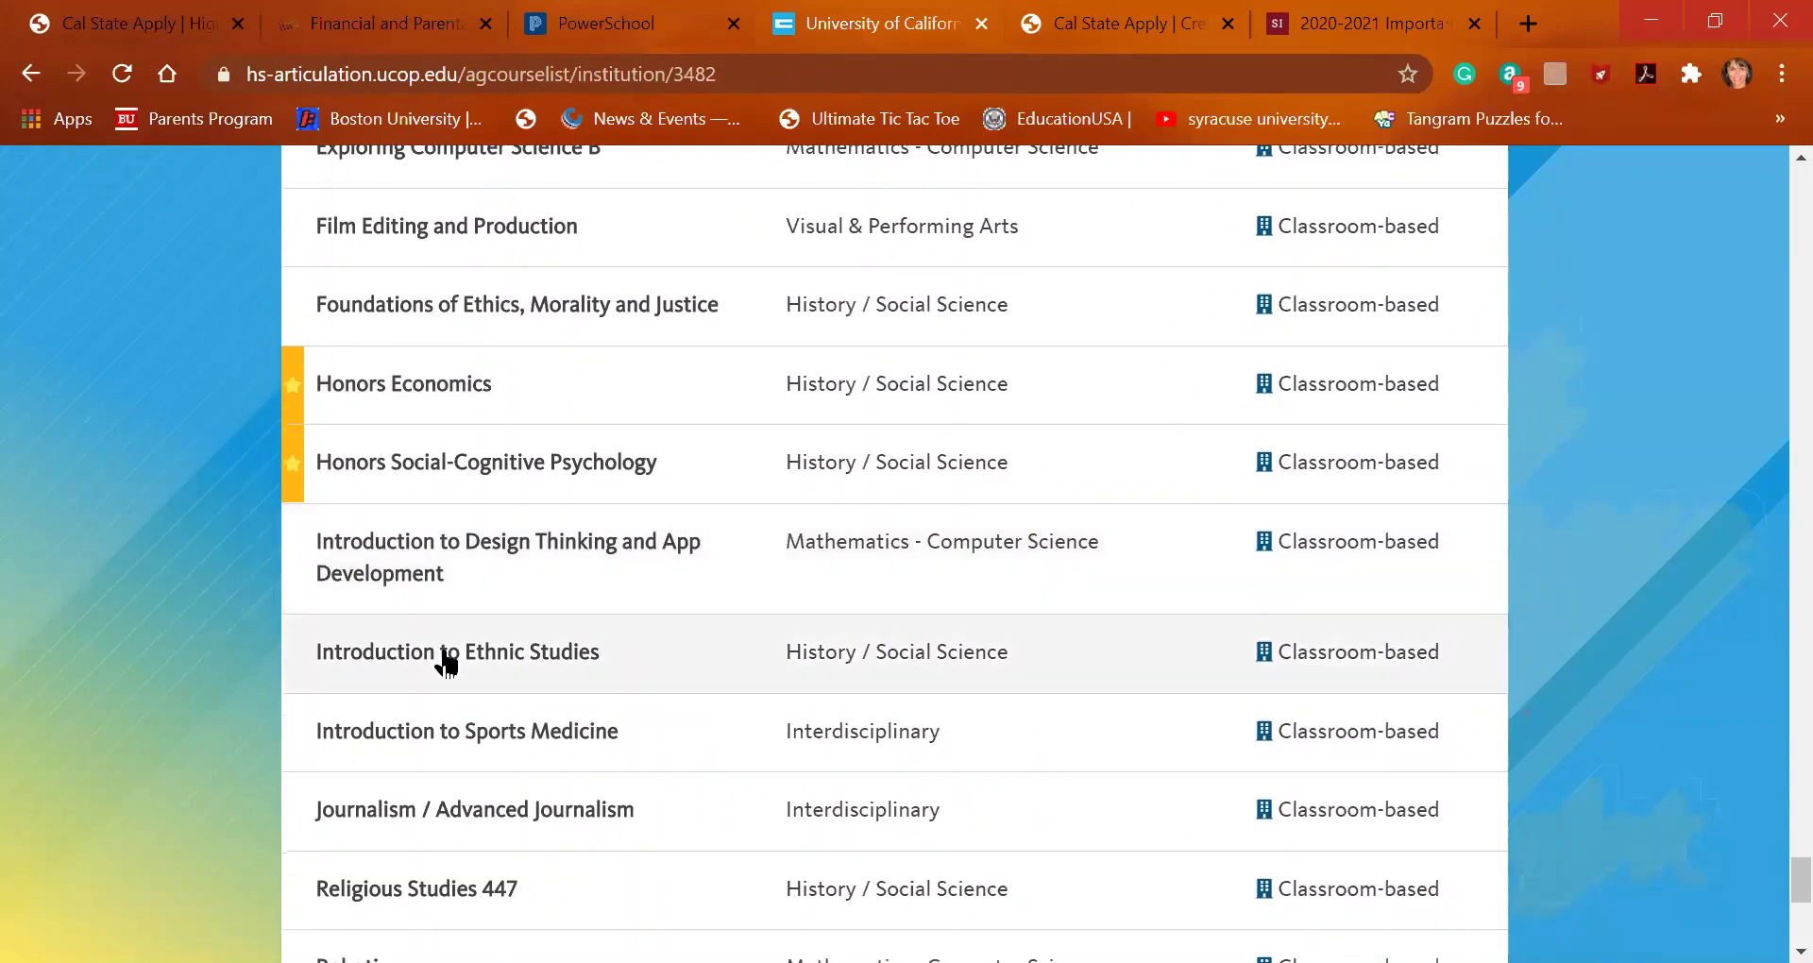
pyautogui.scroll(-1, 446, 664)
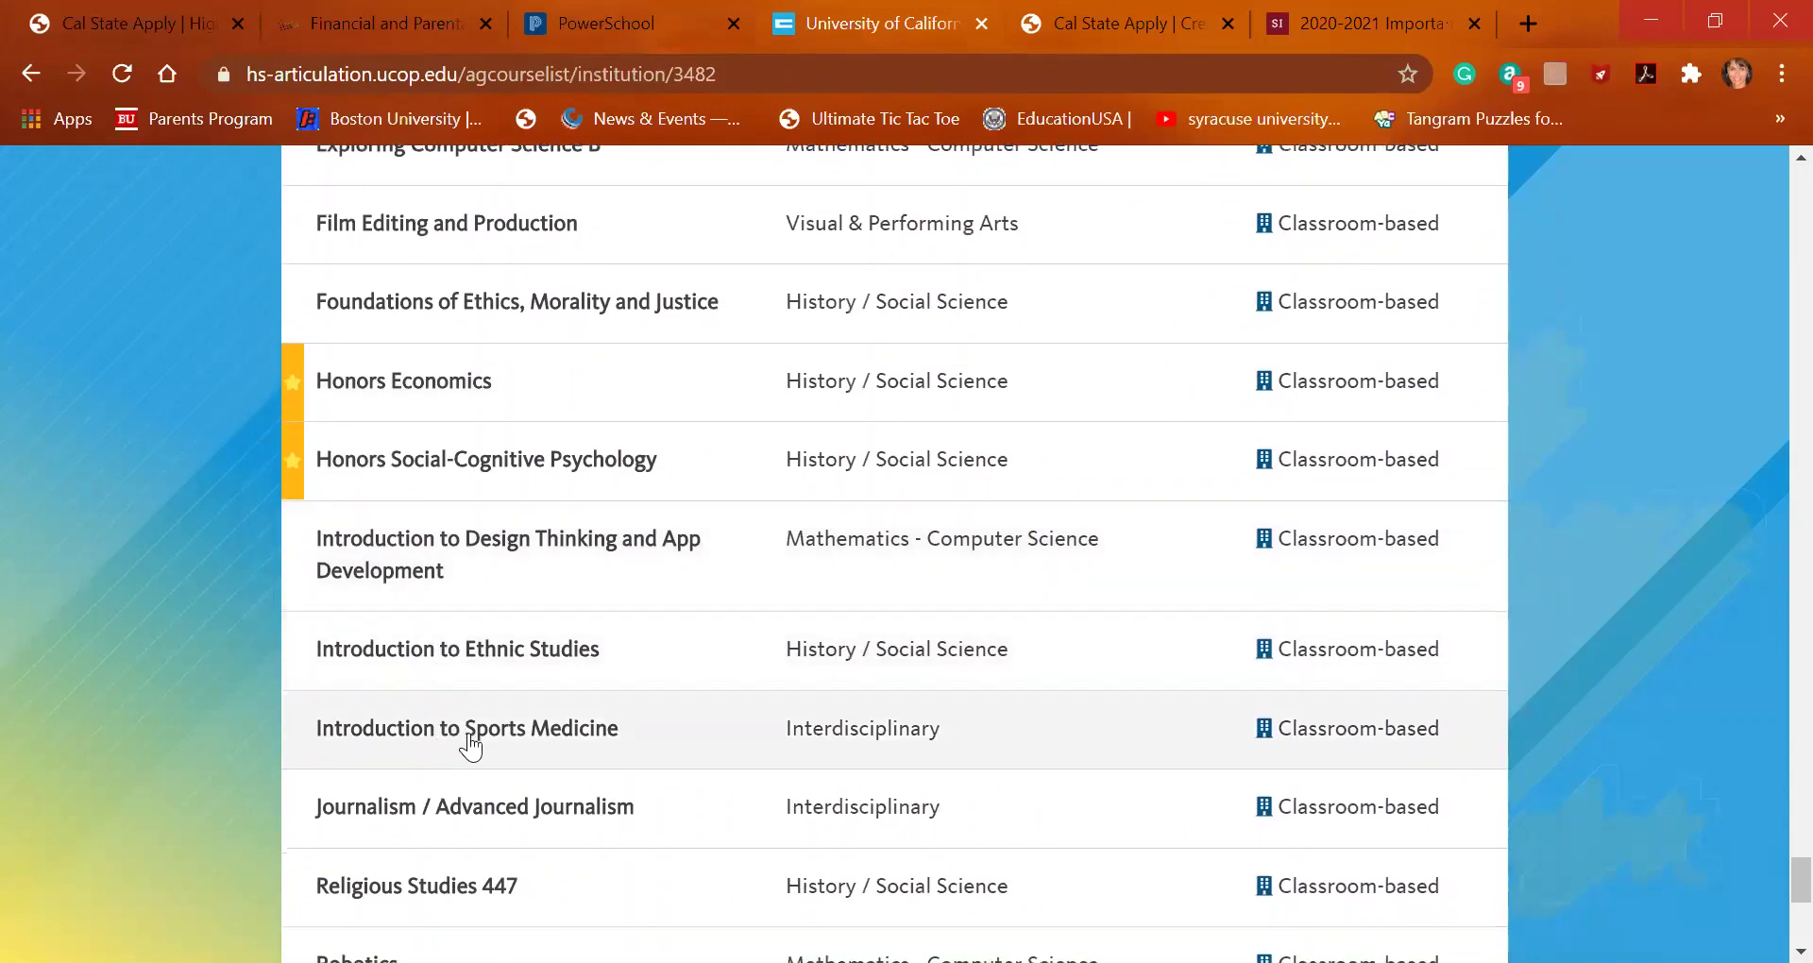
pyautogui.click(161, 25)
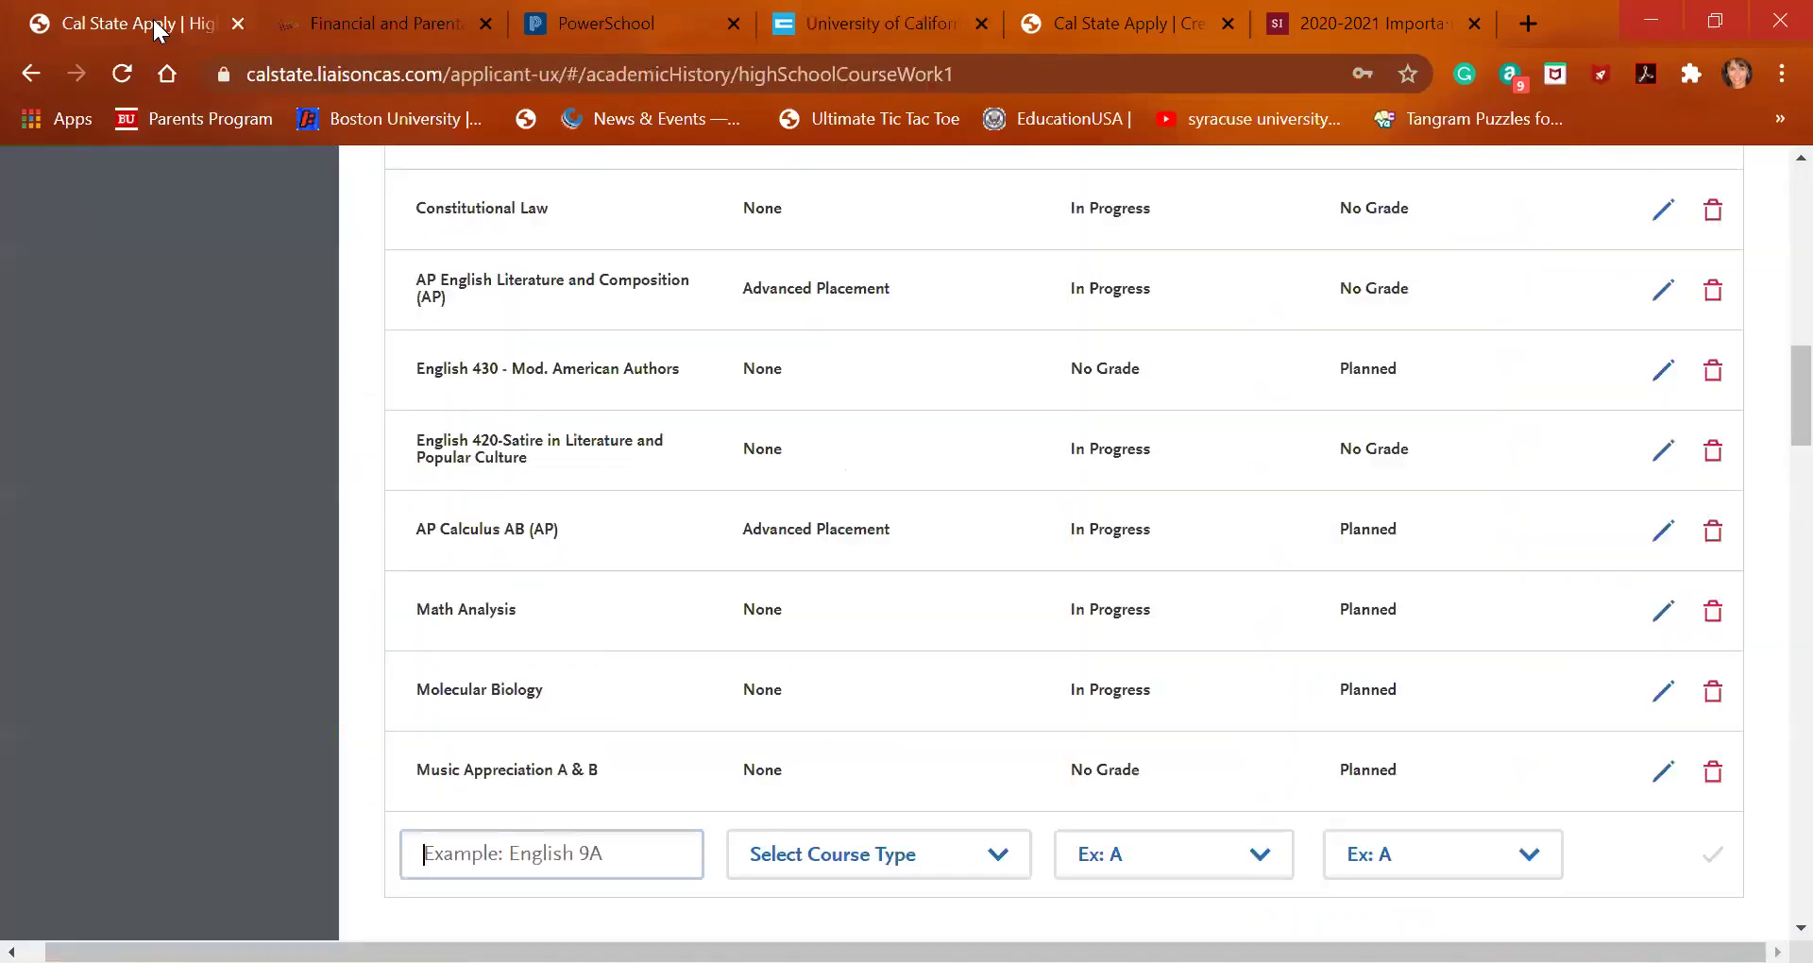
# Search 'intro' and save Introduction to Sports Medicine with Fall In Progress and Spring No Grade
pyautogui.write('intro')
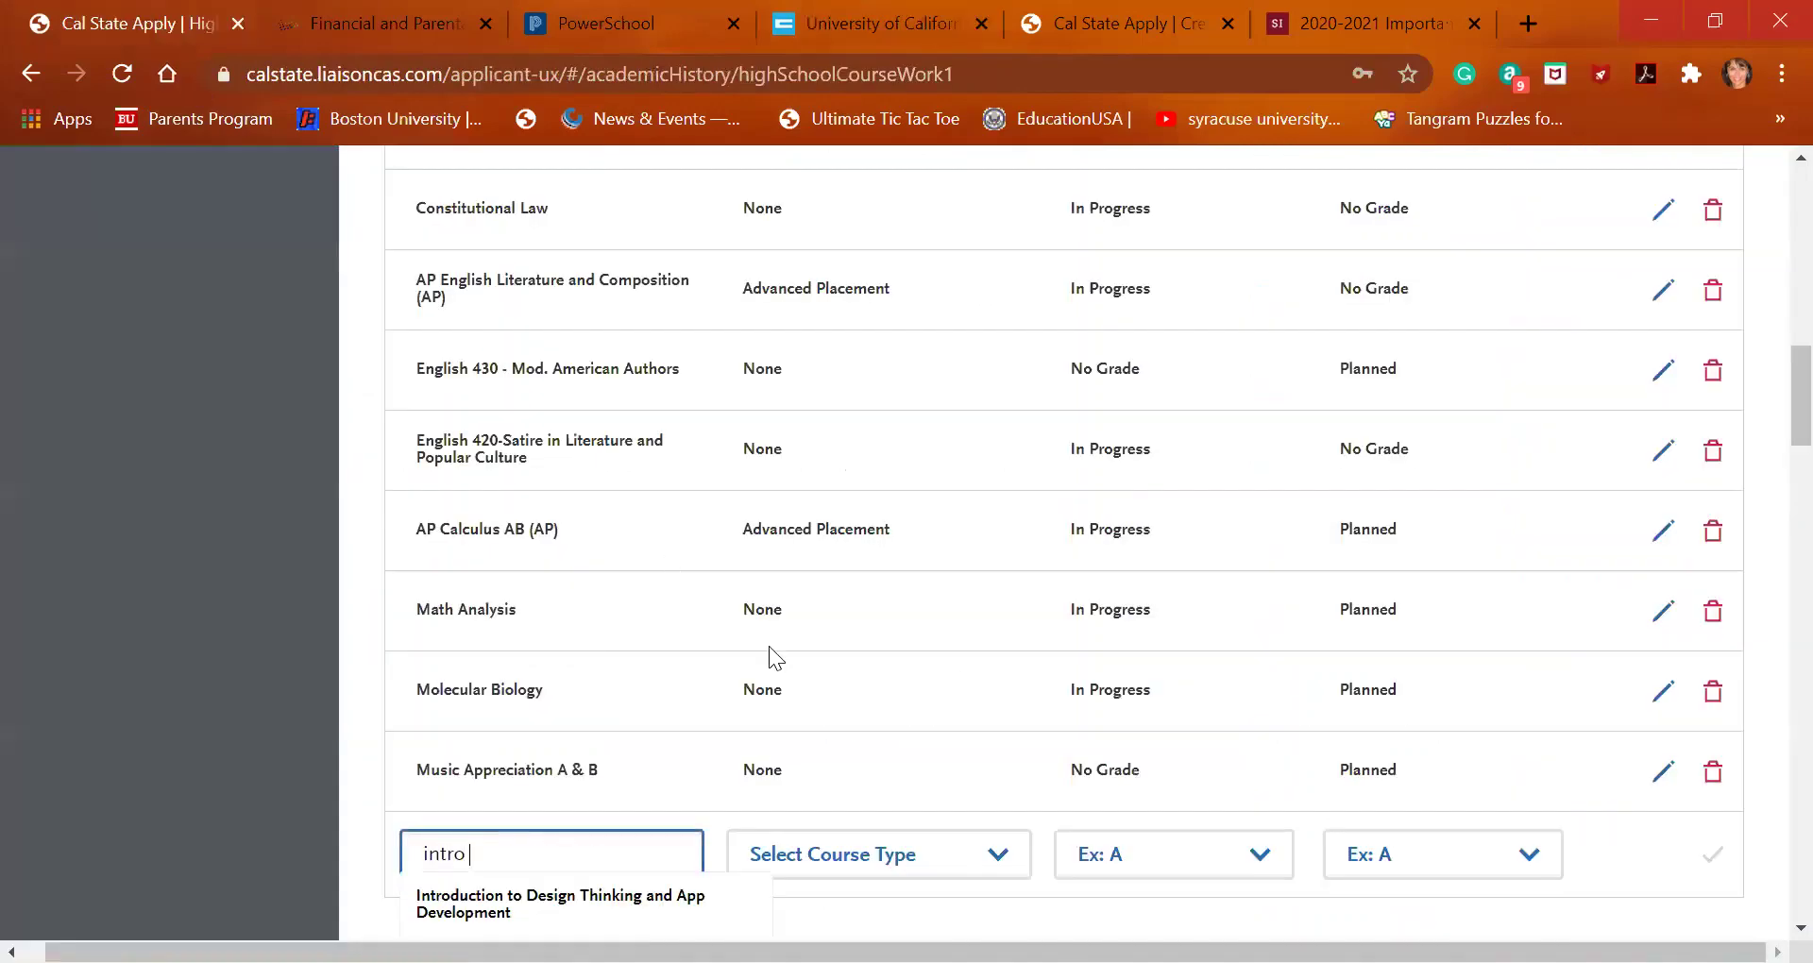
pyautogui.scroll(-3, 768, 646)
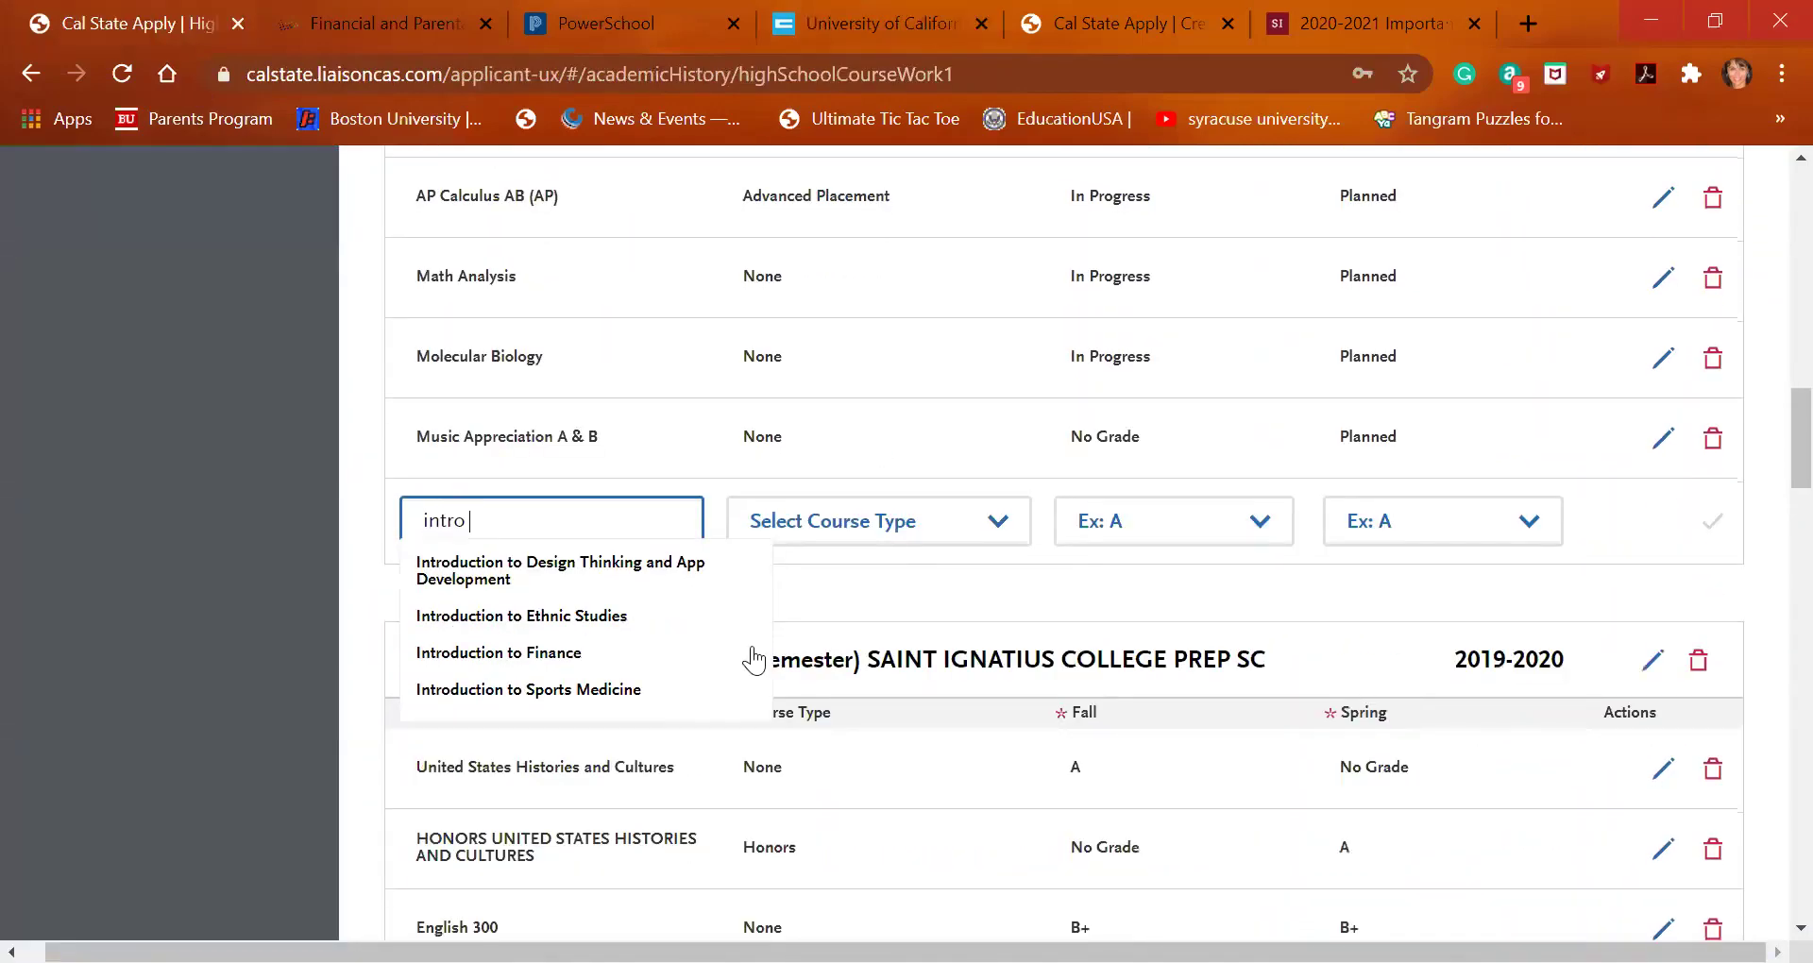
pyautogui.click(640, 694)
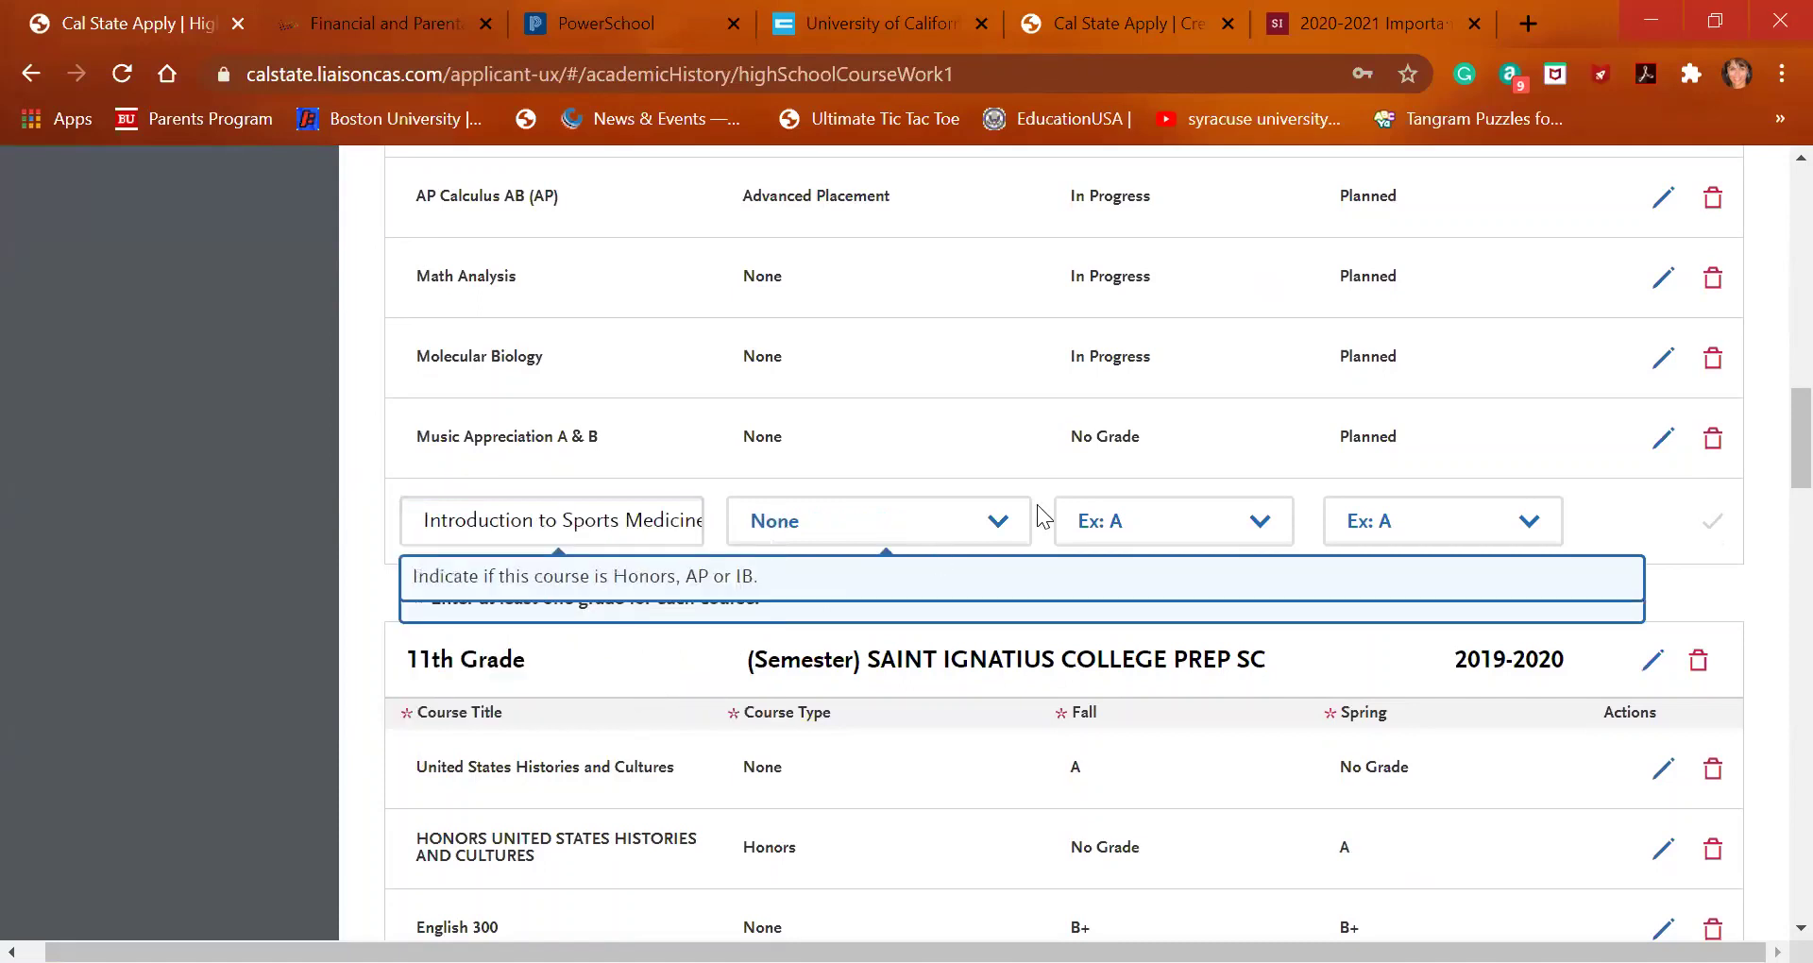
pyautogui.click(1187, 533)
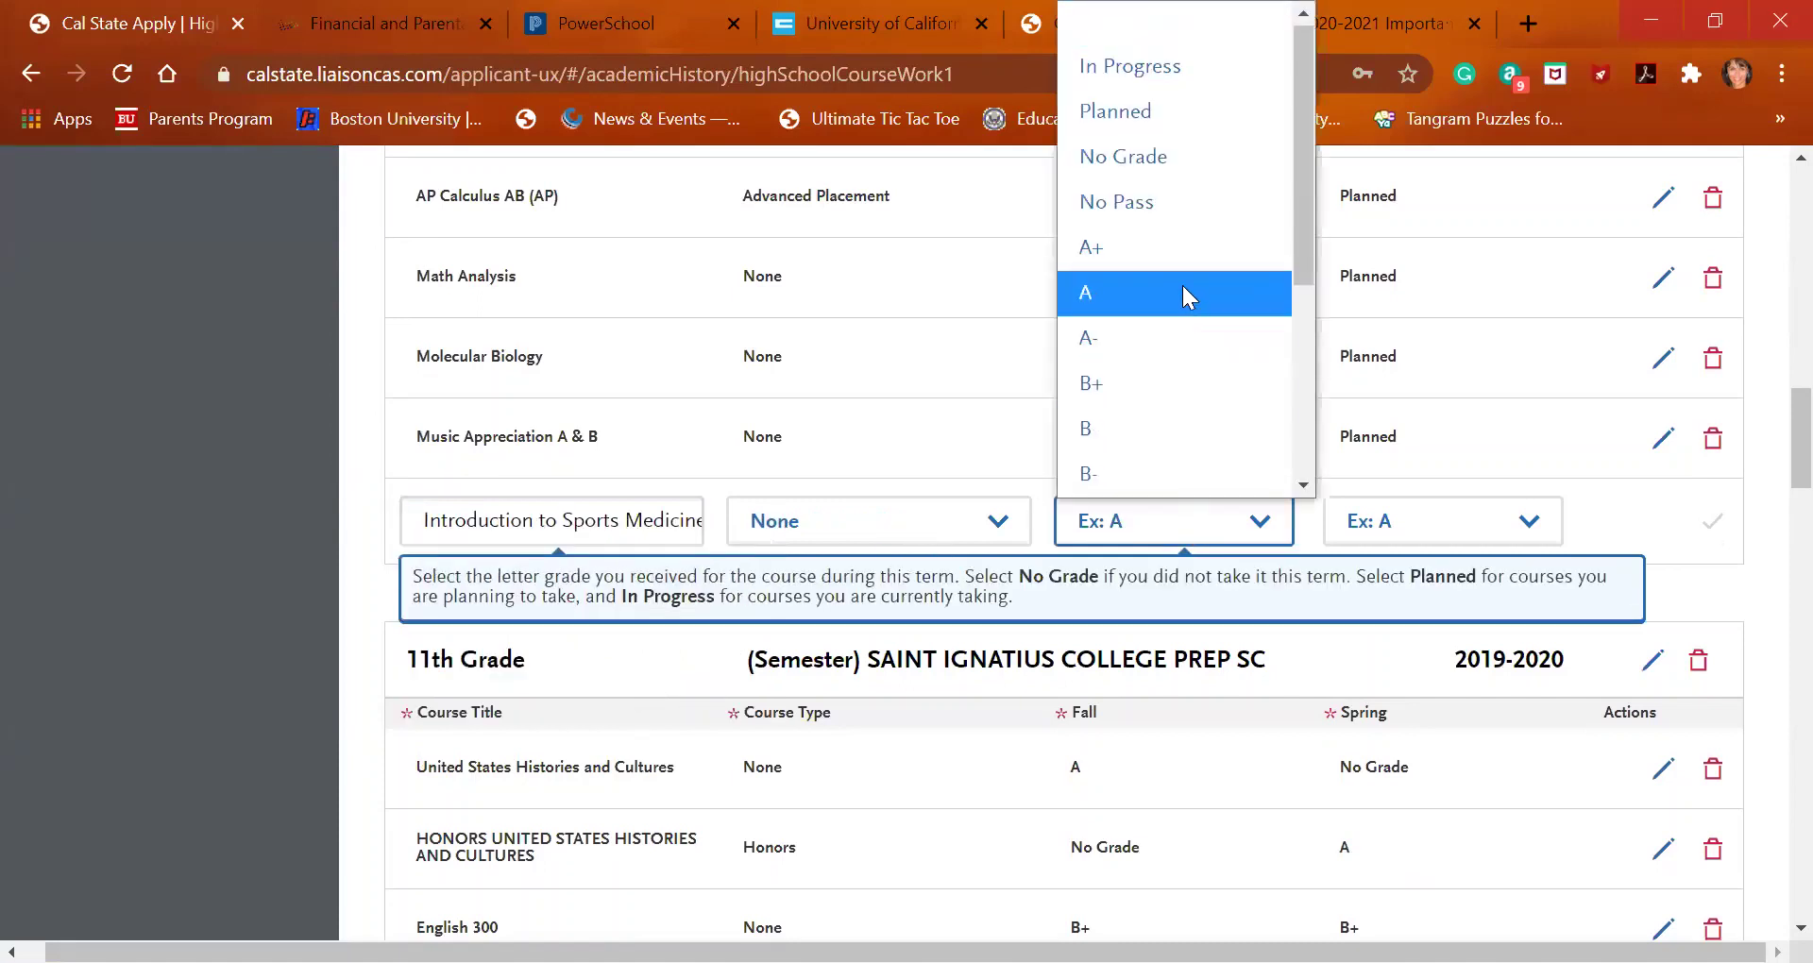
pyautogui.click(1168, 68)
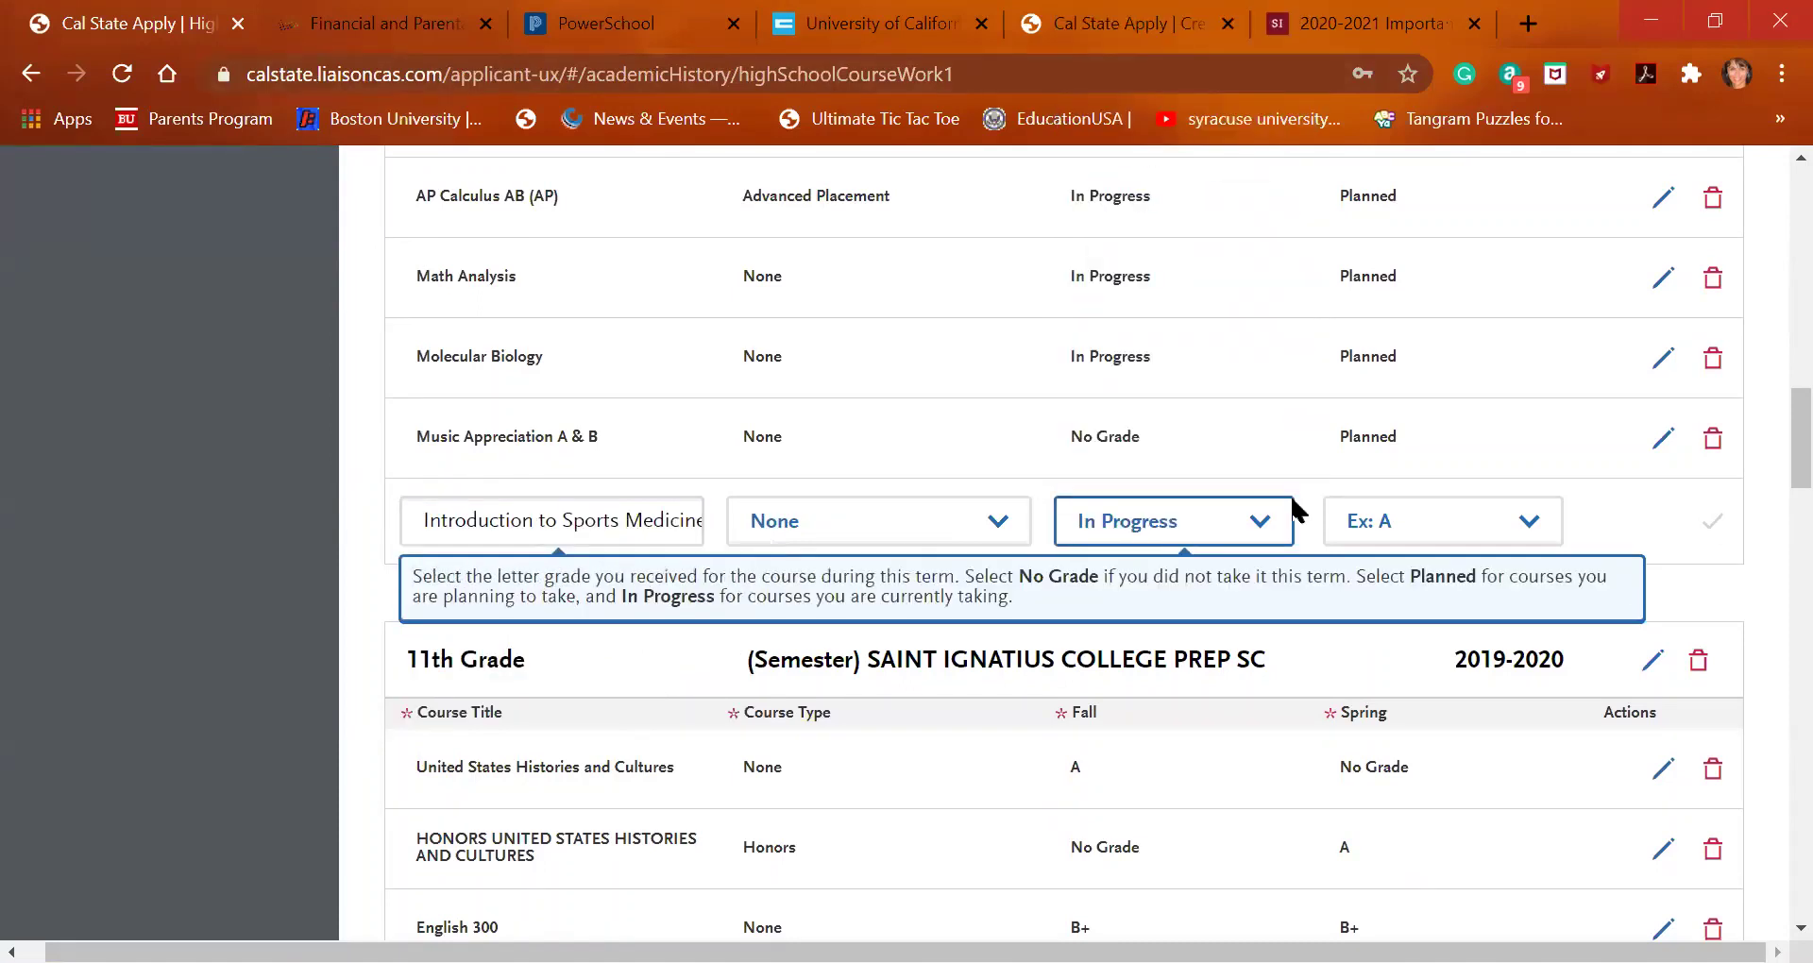
pyautogui.click(1369, 524)
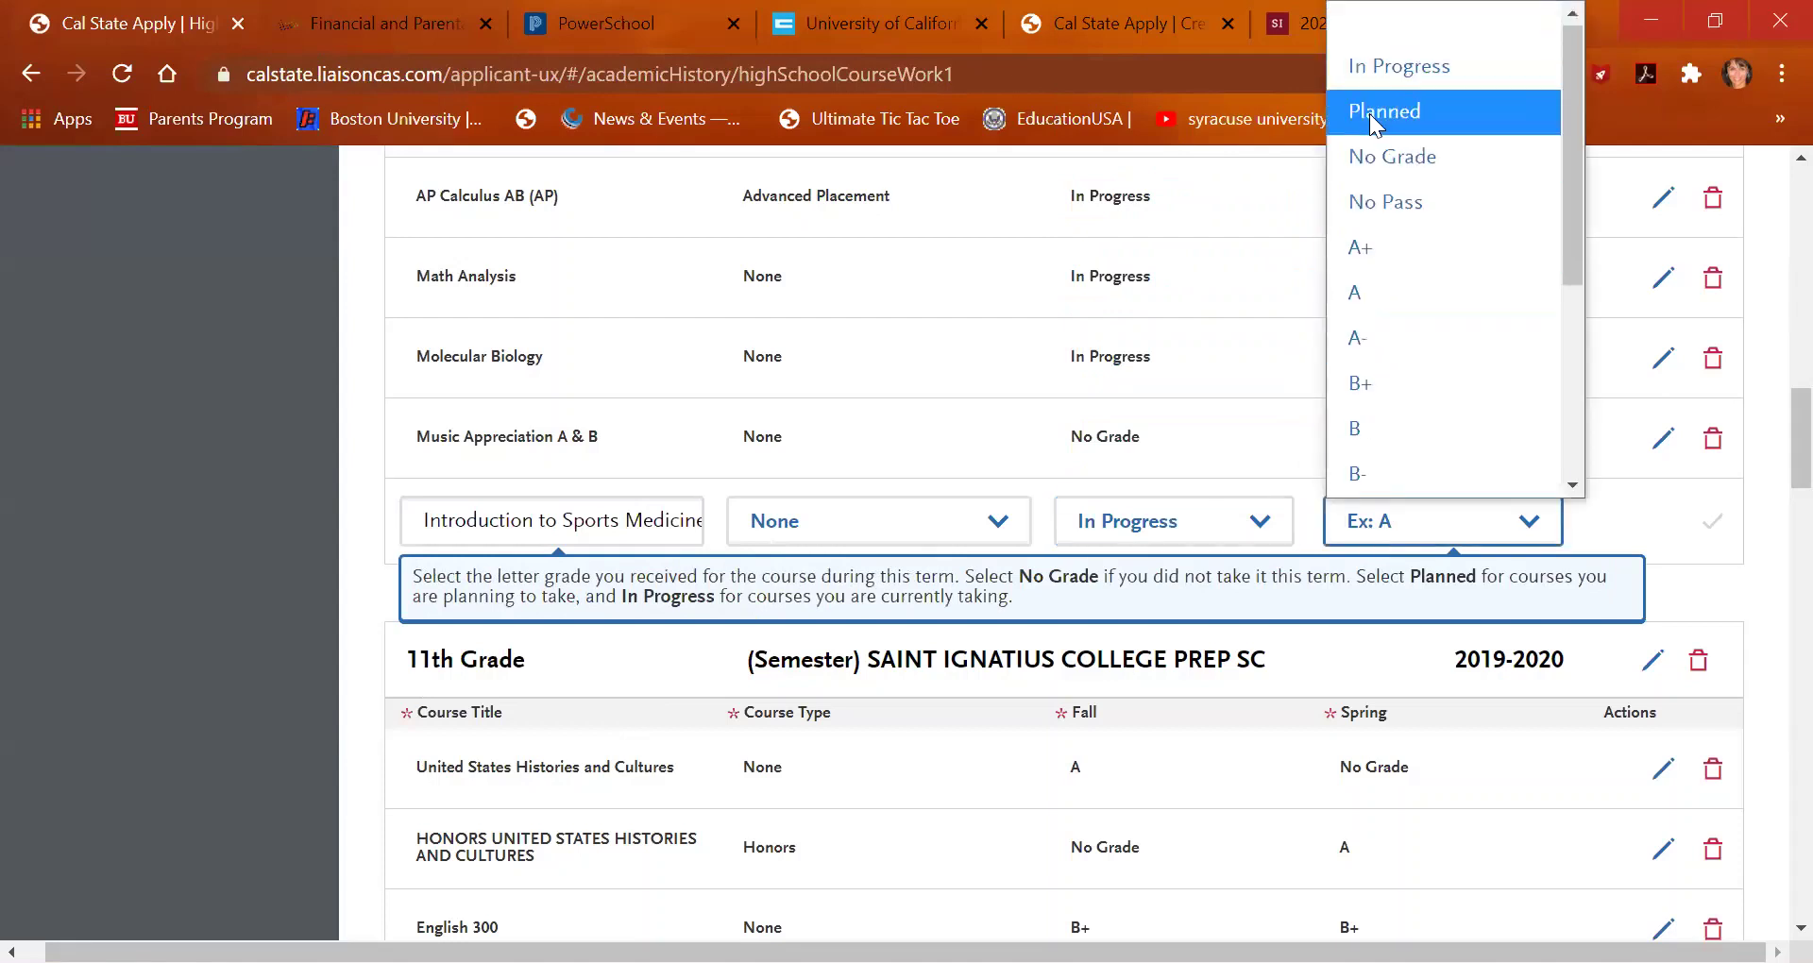
pyautogui.click(1381, 150)
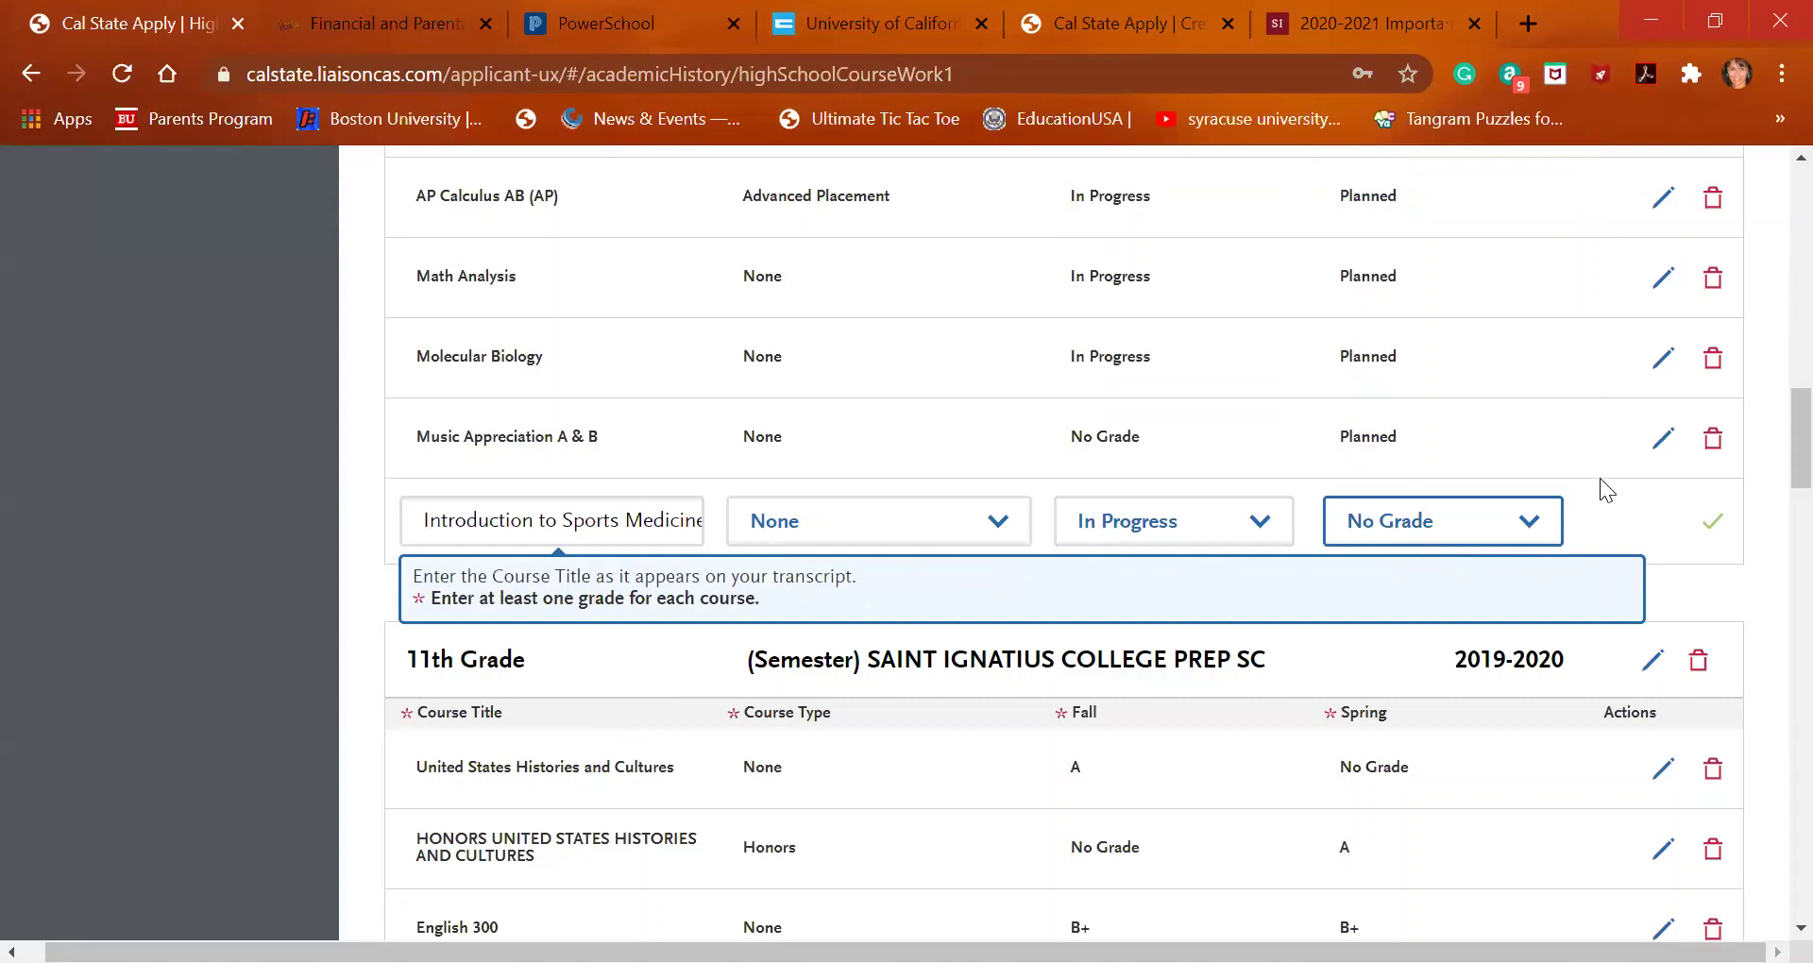
pyautogui.click(1697, 540)
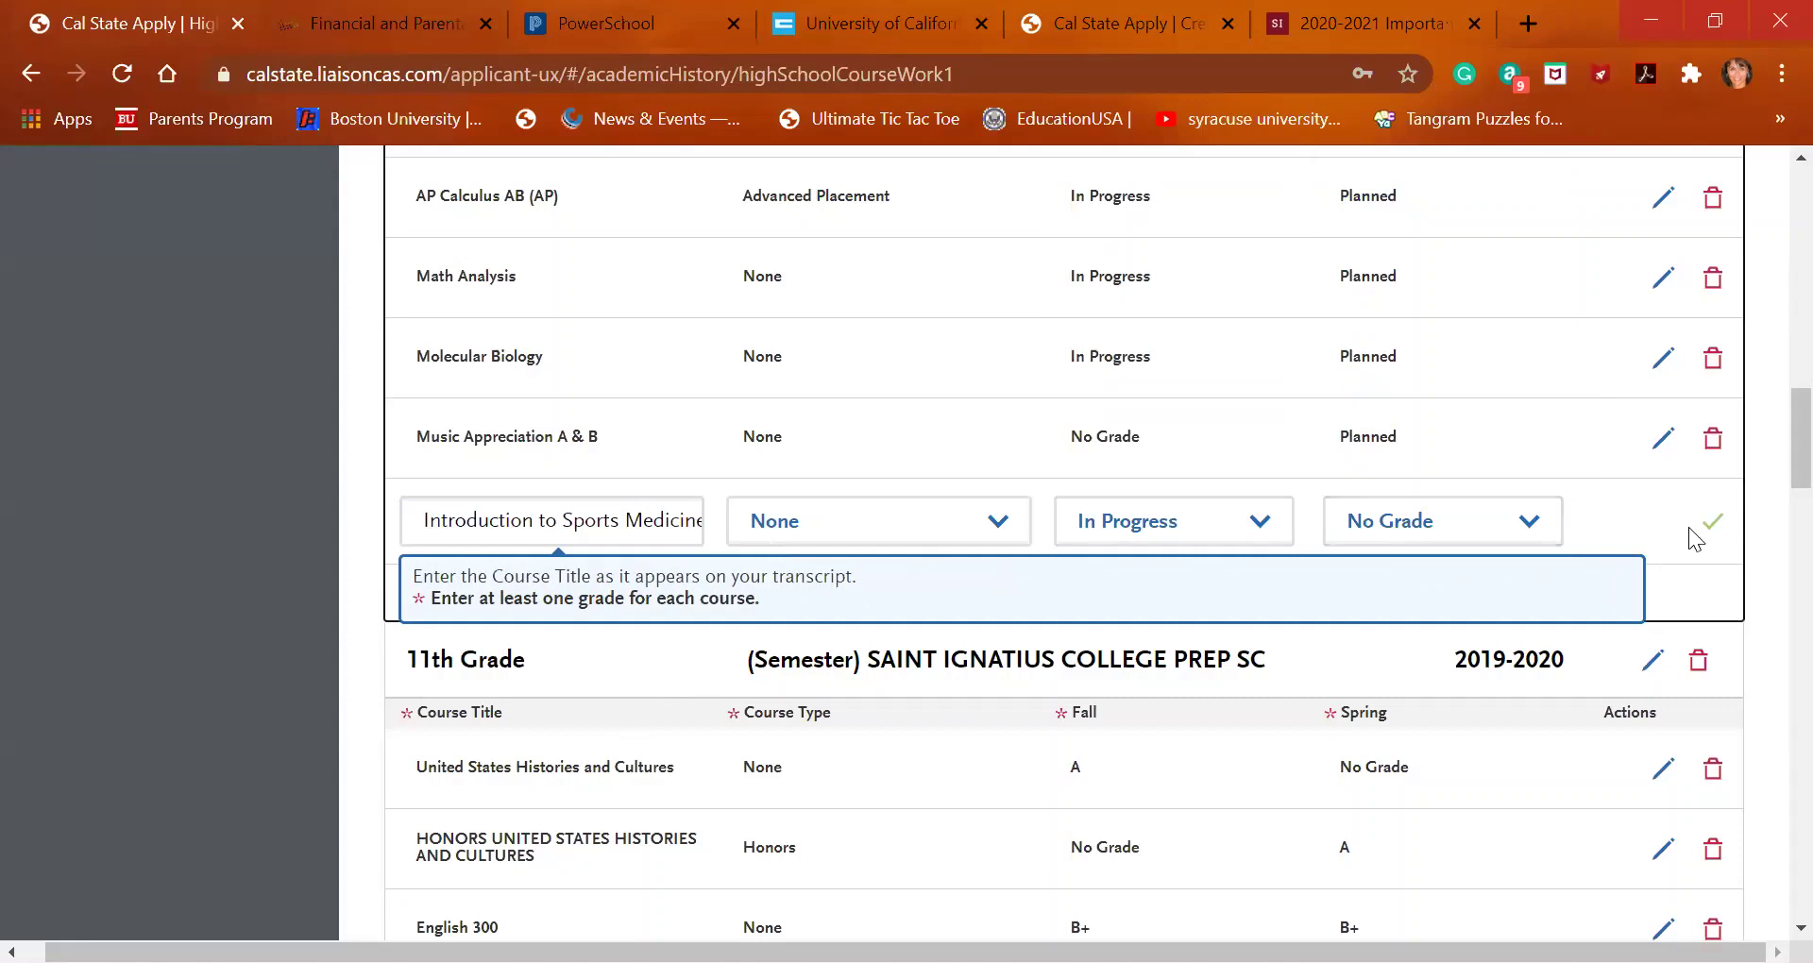
pyautogui.click(1714, 529)
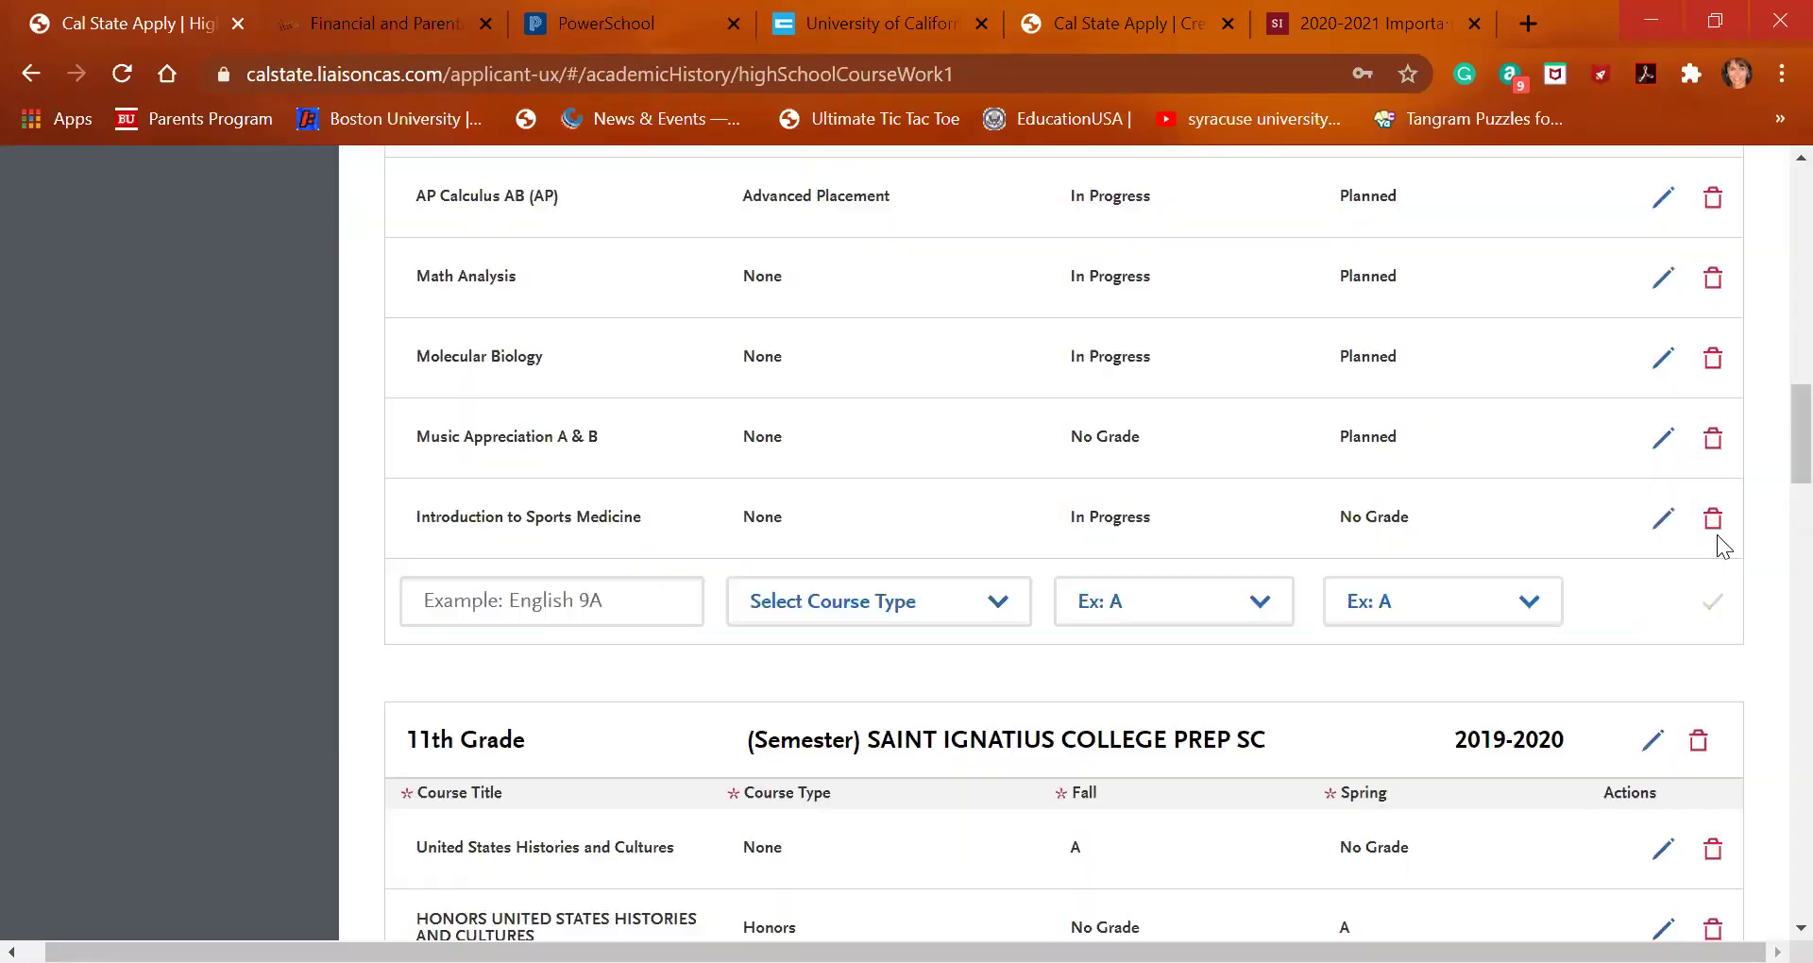
pyautogui.click(695, 625)
# Add Studio Art C with Fall No Grade and Spring Planned, and save it
pyautogui.click(540, 601)
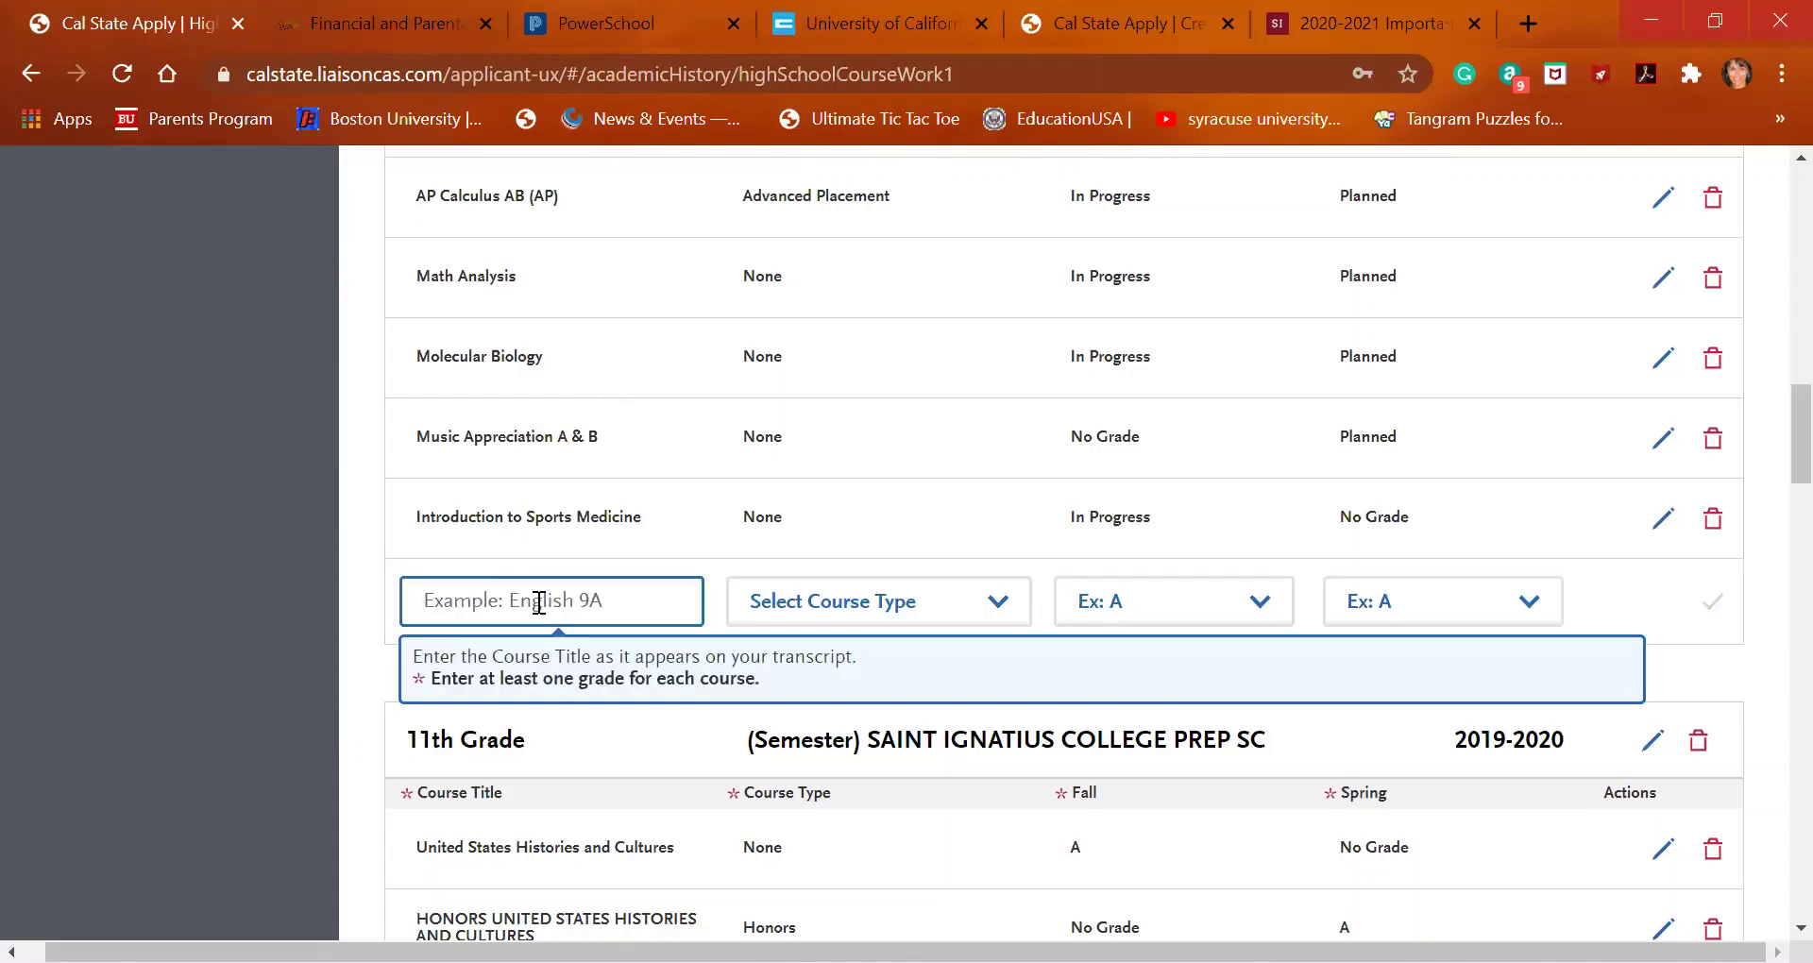
pyautogui.write('stud')
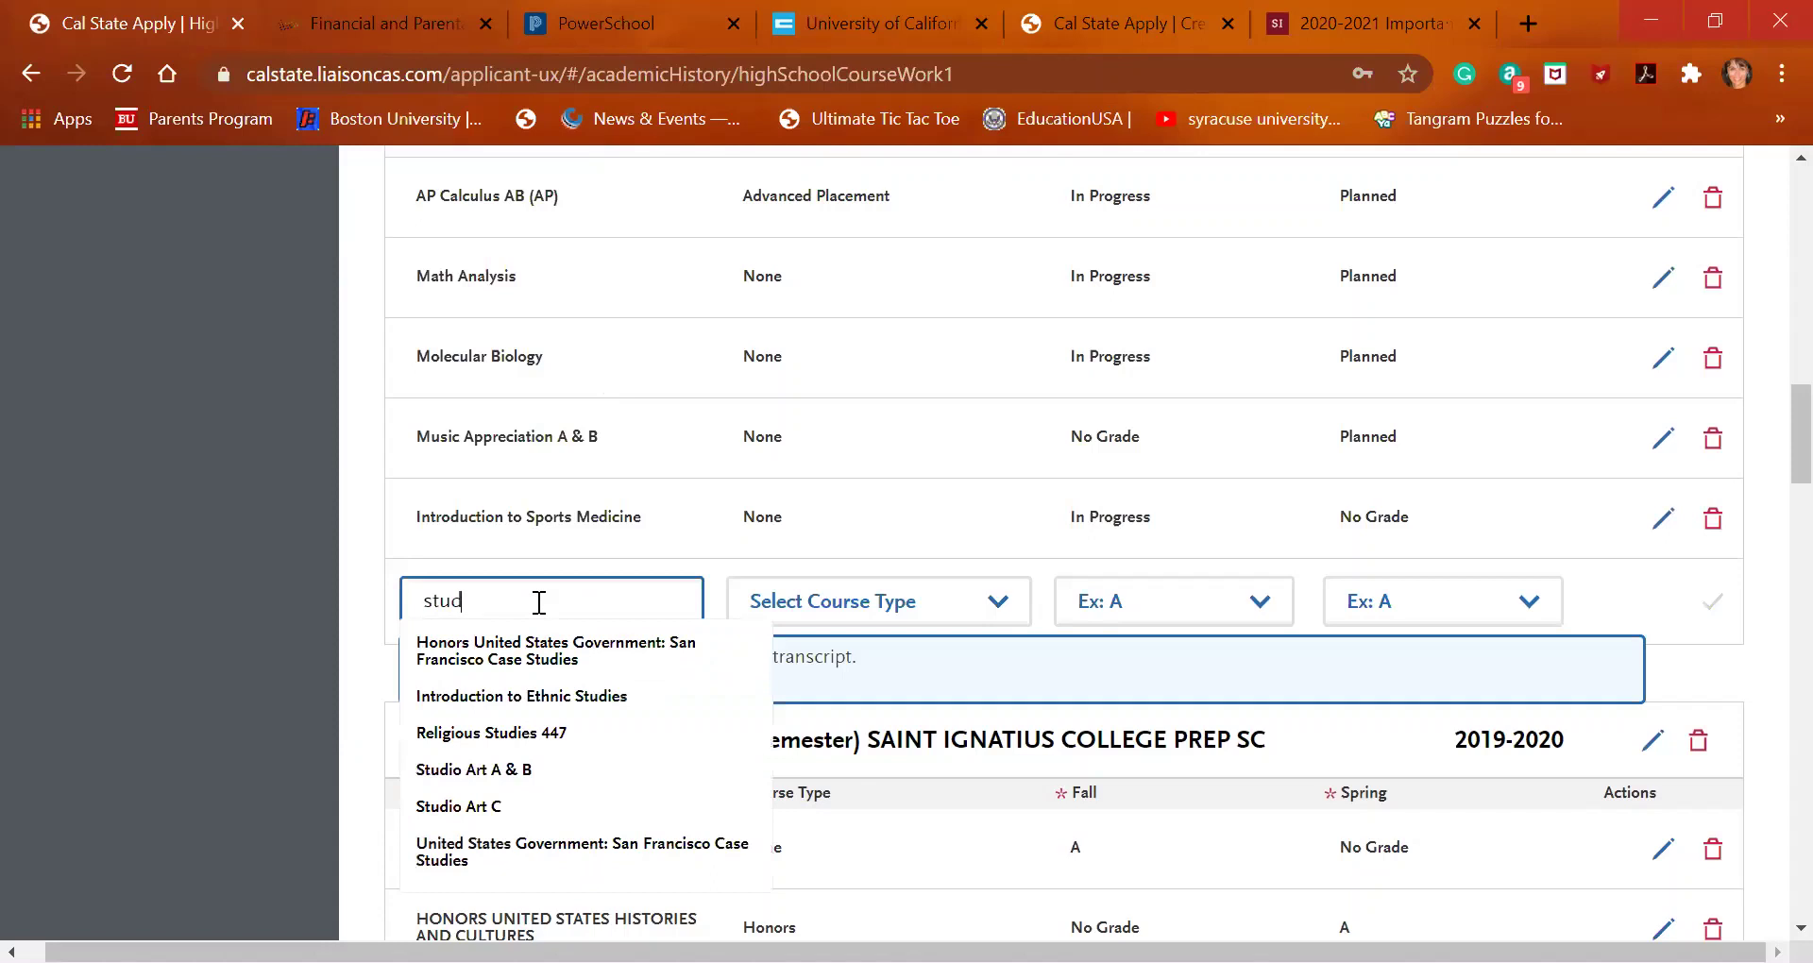
pyautogui.click(513, 805)
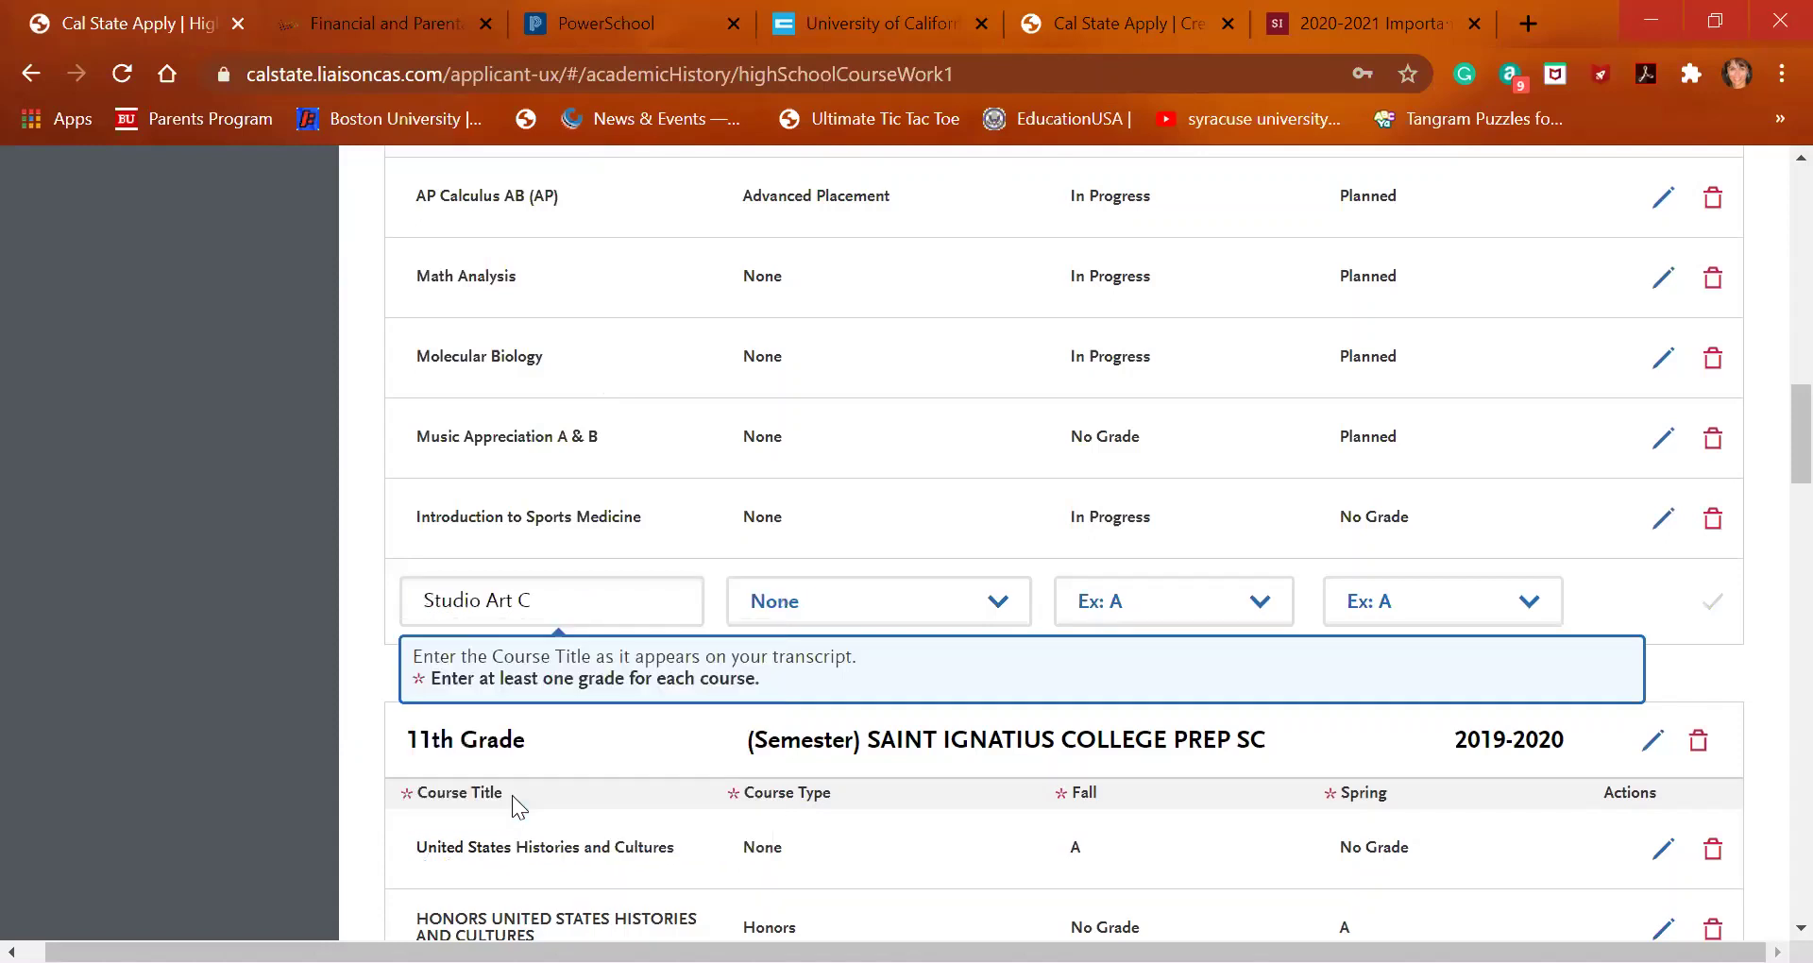
pyautogui.click(1232, 612)
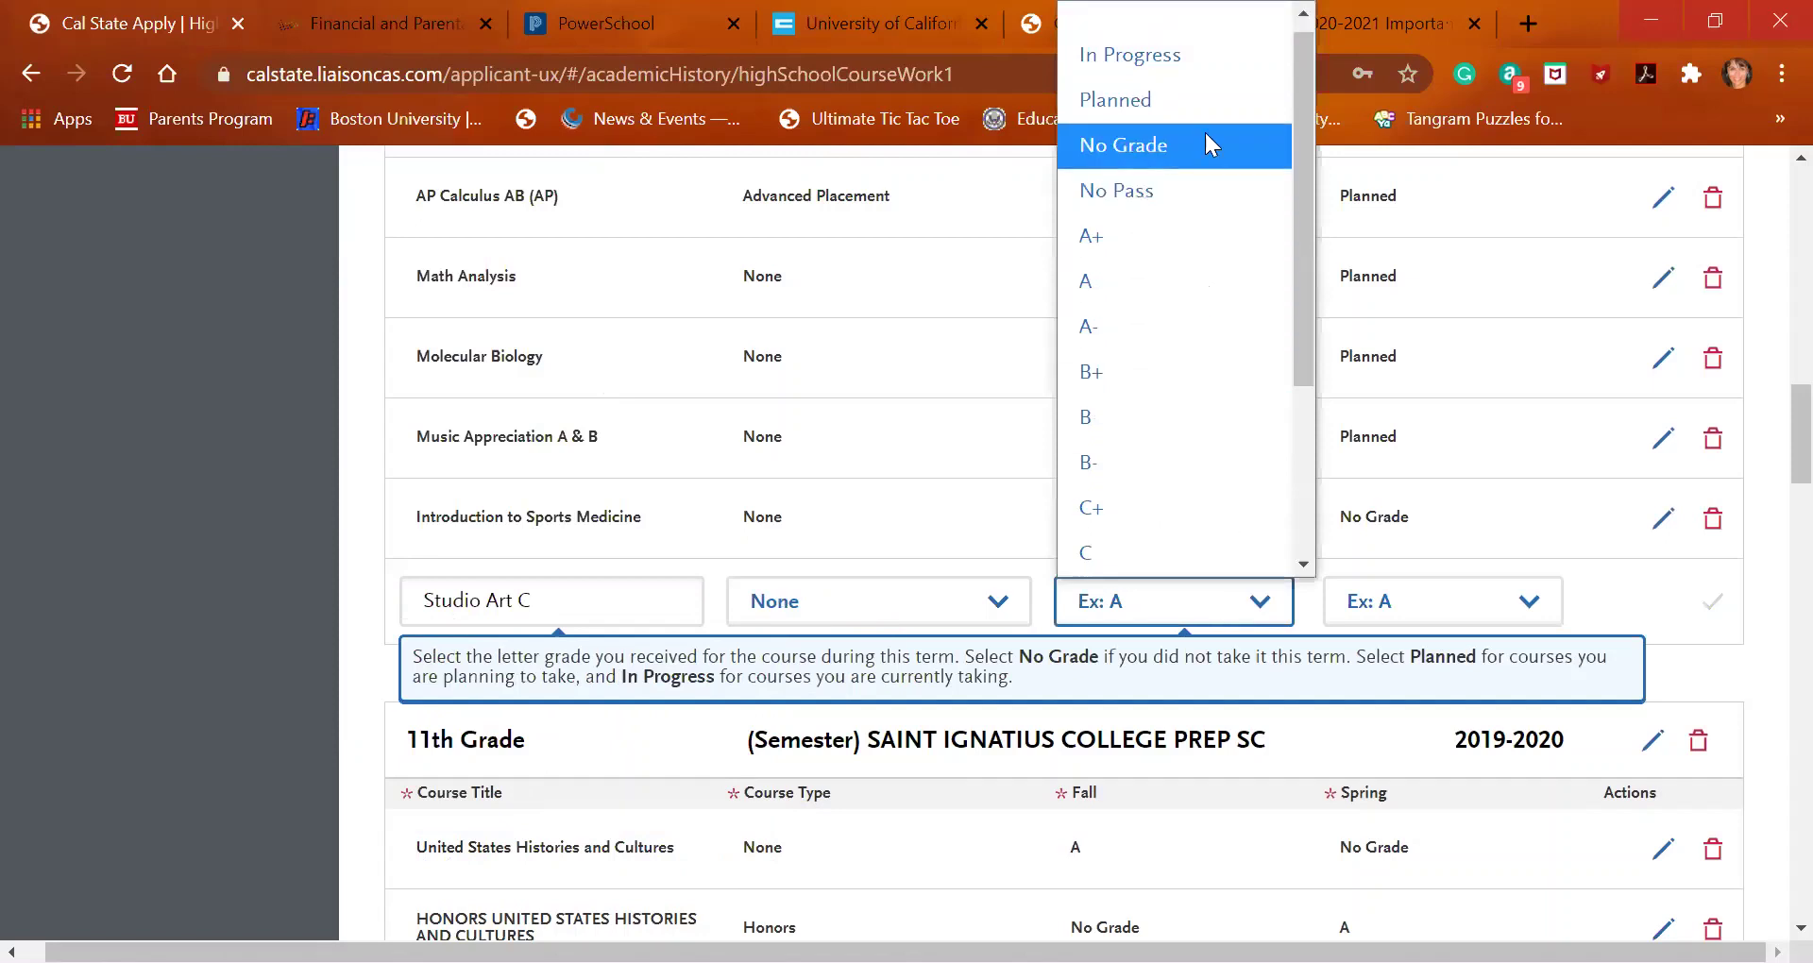
pyautogui.click(1205, 132)
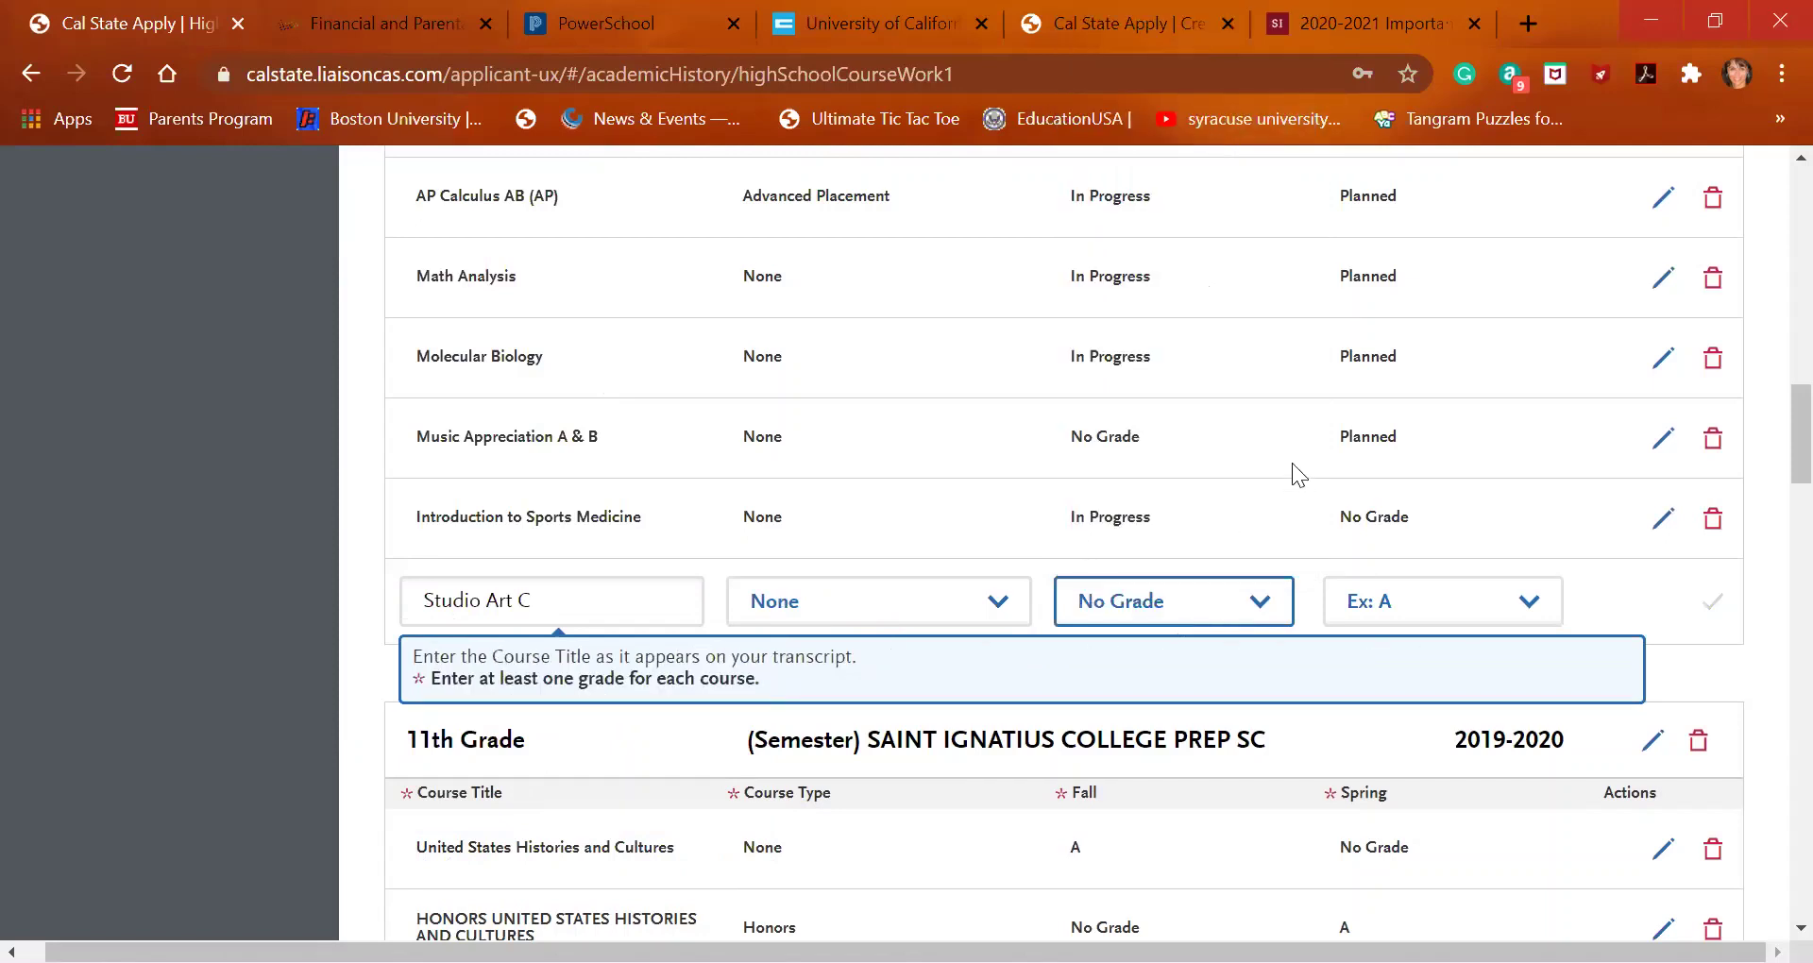
pyautogui.click(1442, 601)
pyautogui.click(1360, 96)
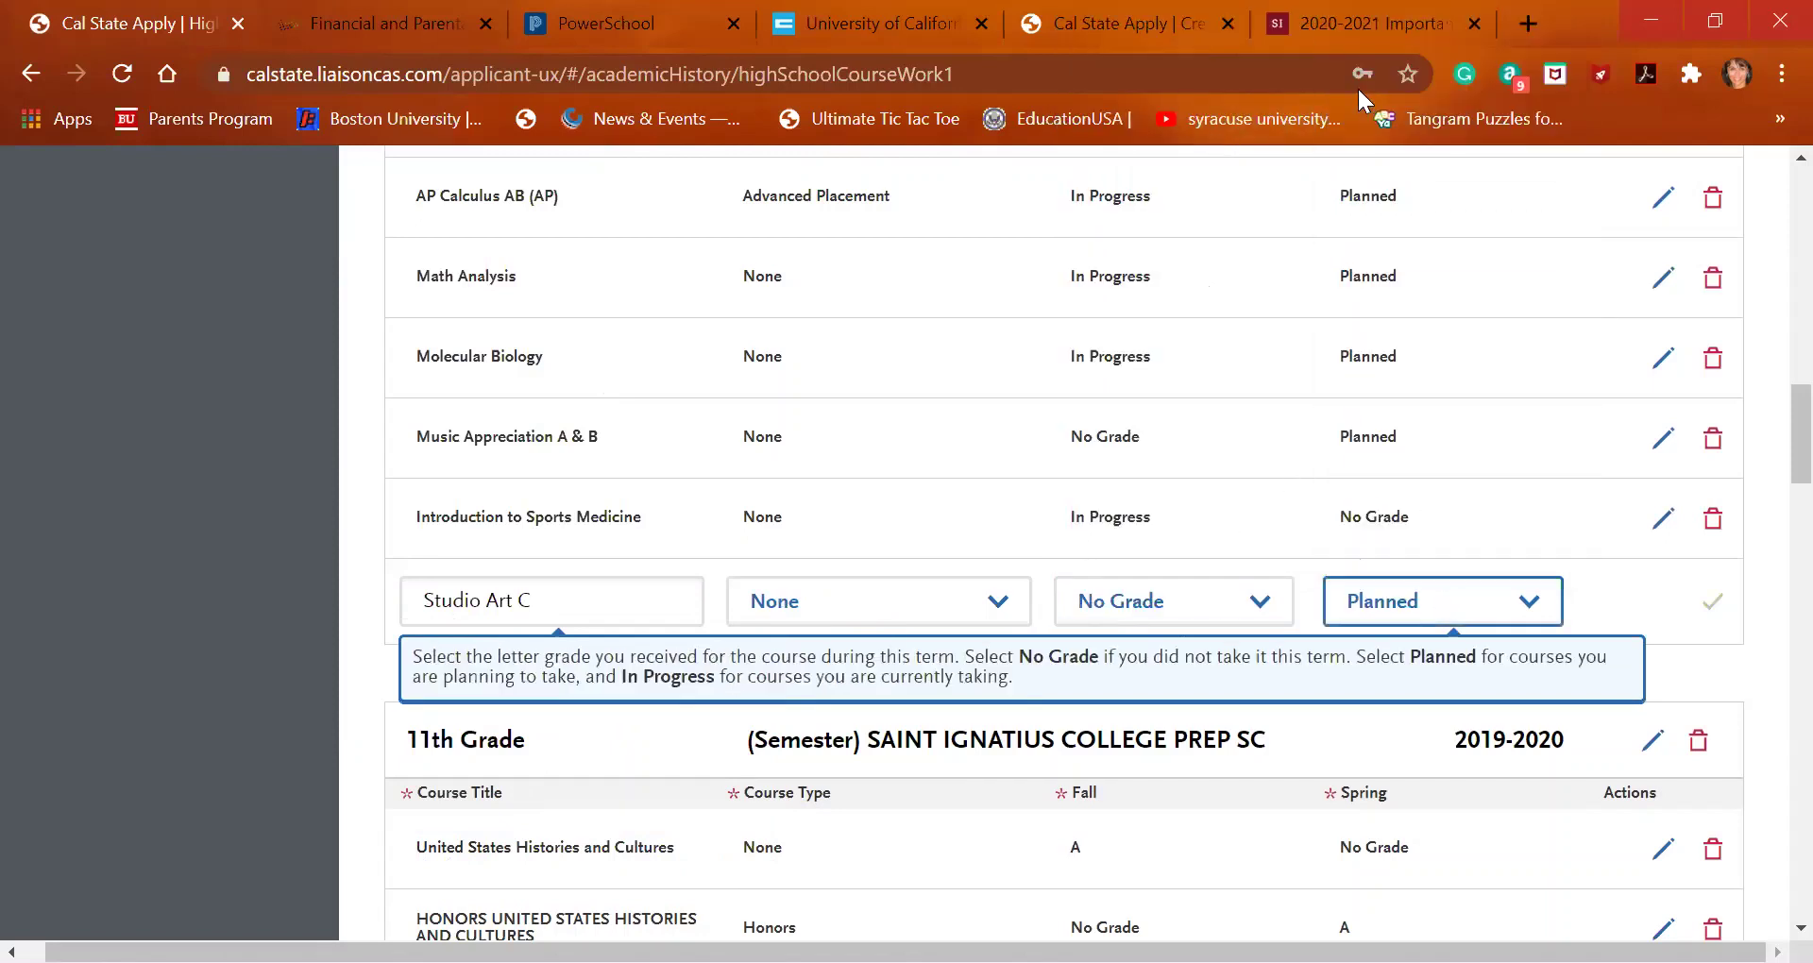
pyautogui.click(1700, 606)
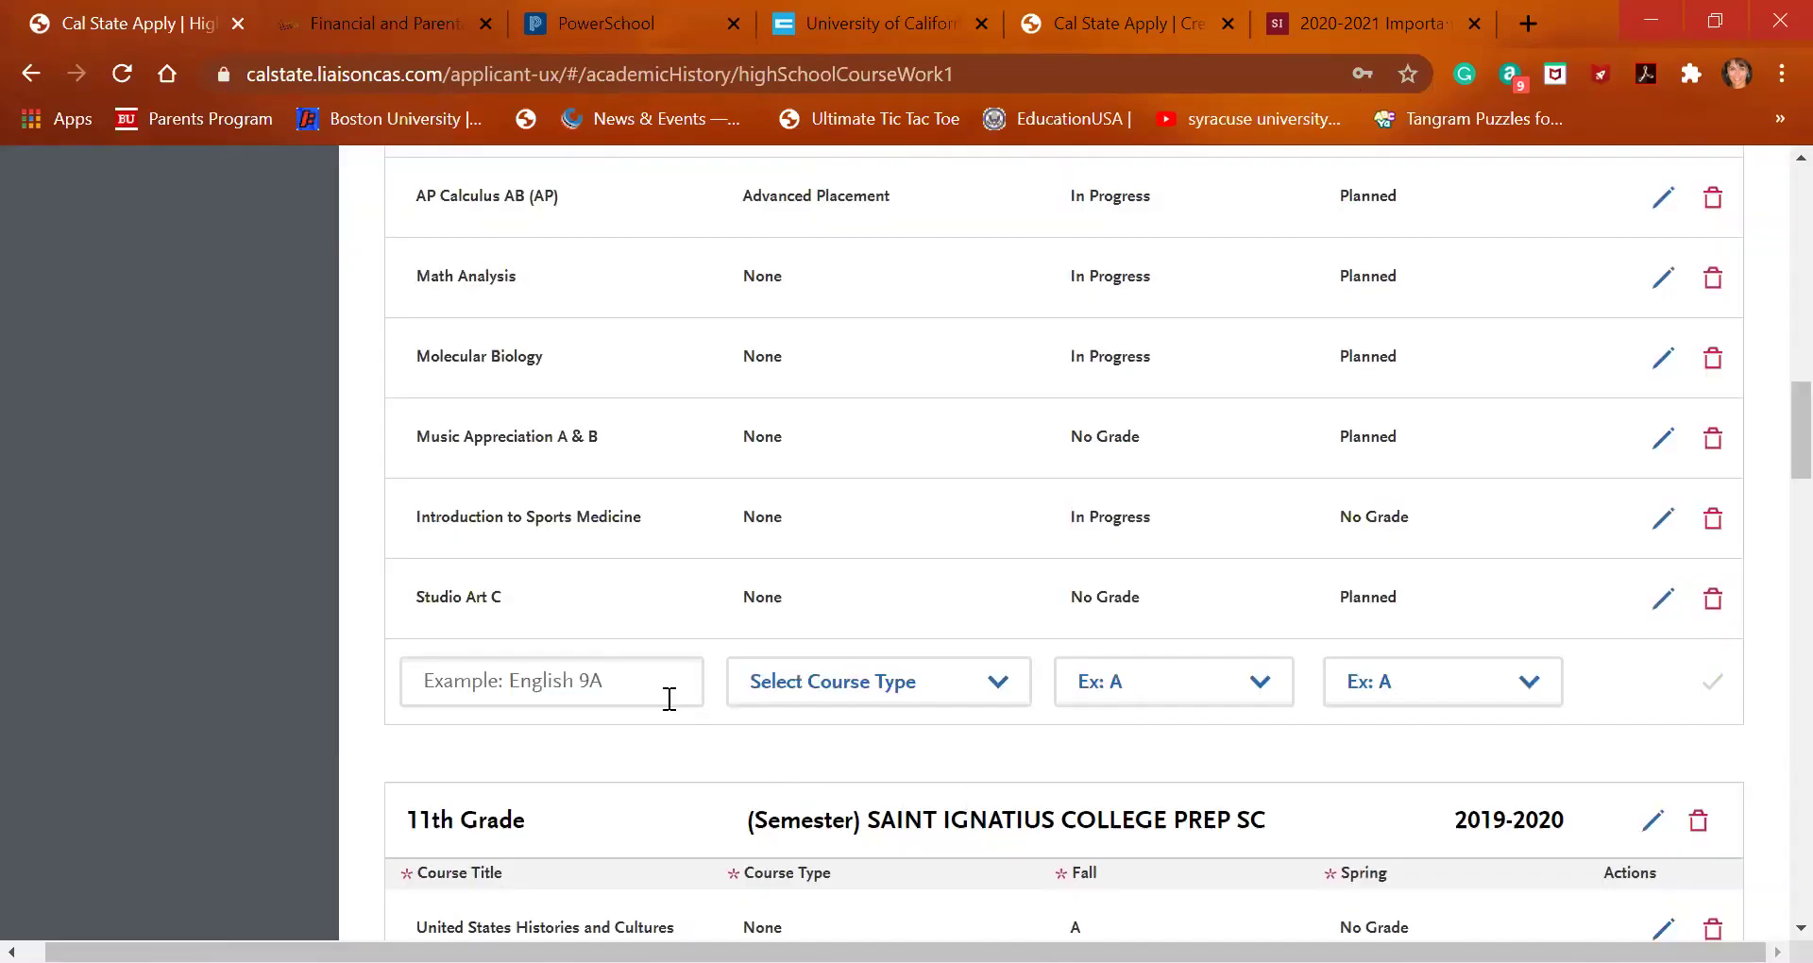
# Add Religious Studies 447 with Fall In Progress and Spring No Grade, and save it
pyautogui.click(644, 672)
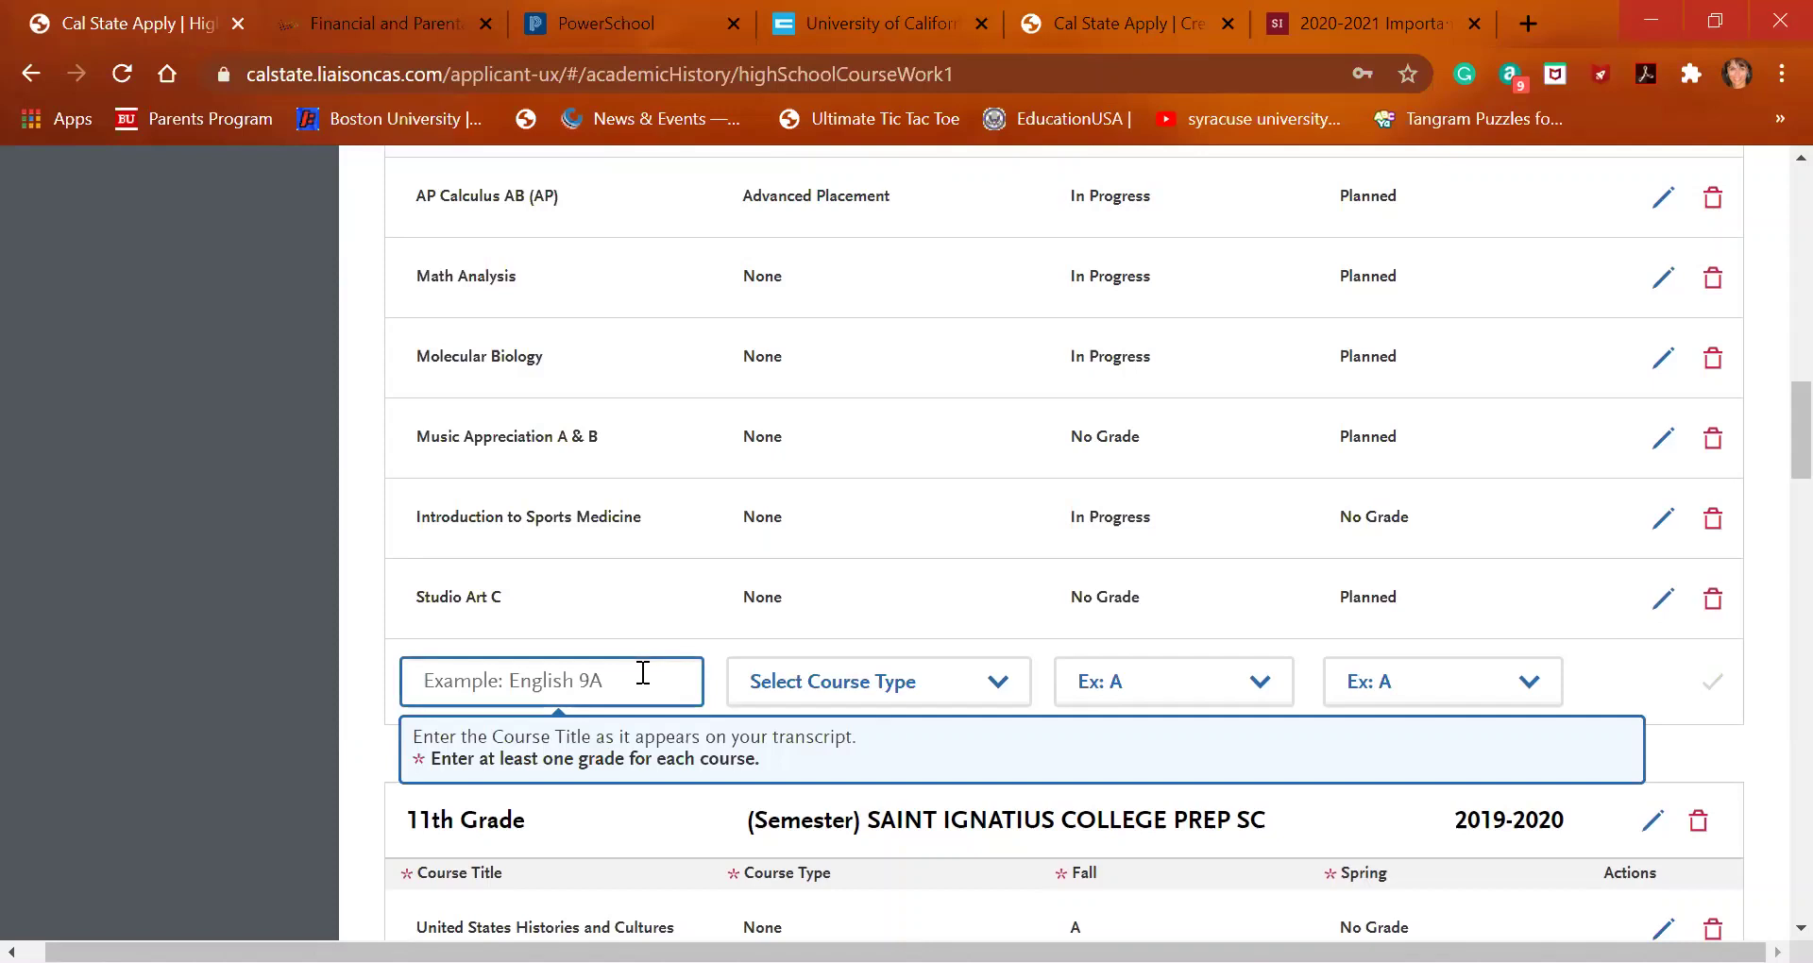
pyautogui.write('rel')
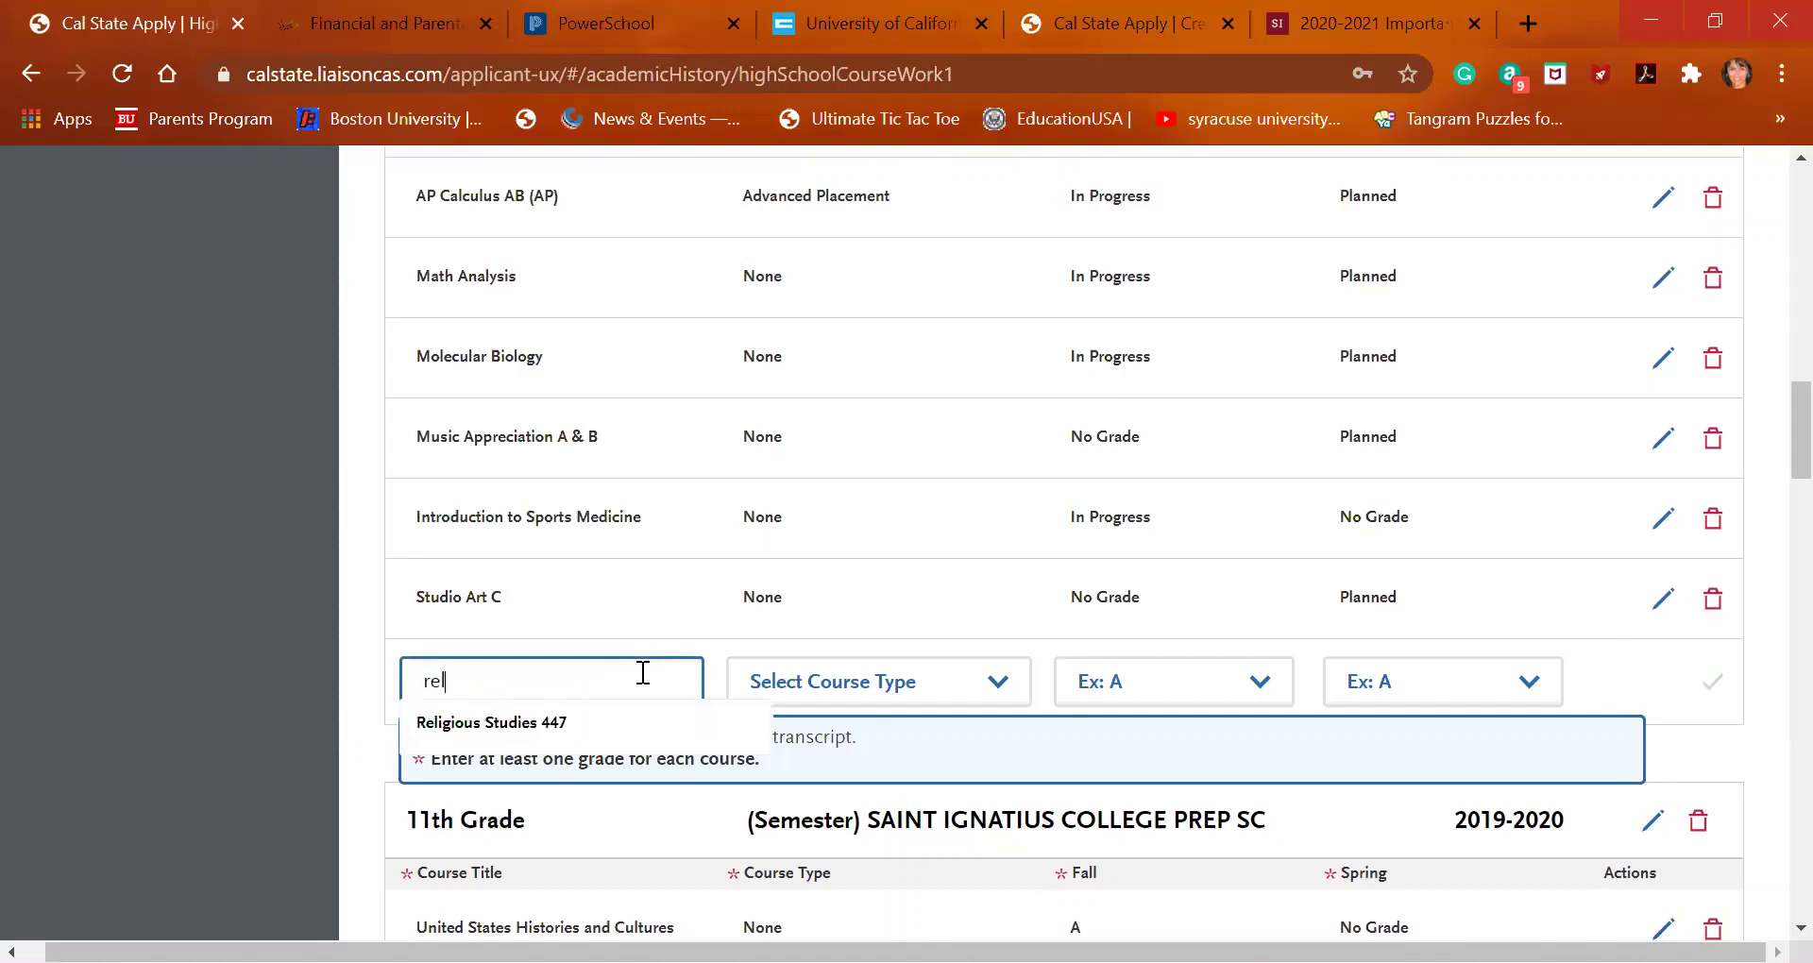
pyautogui.click(605, 722)
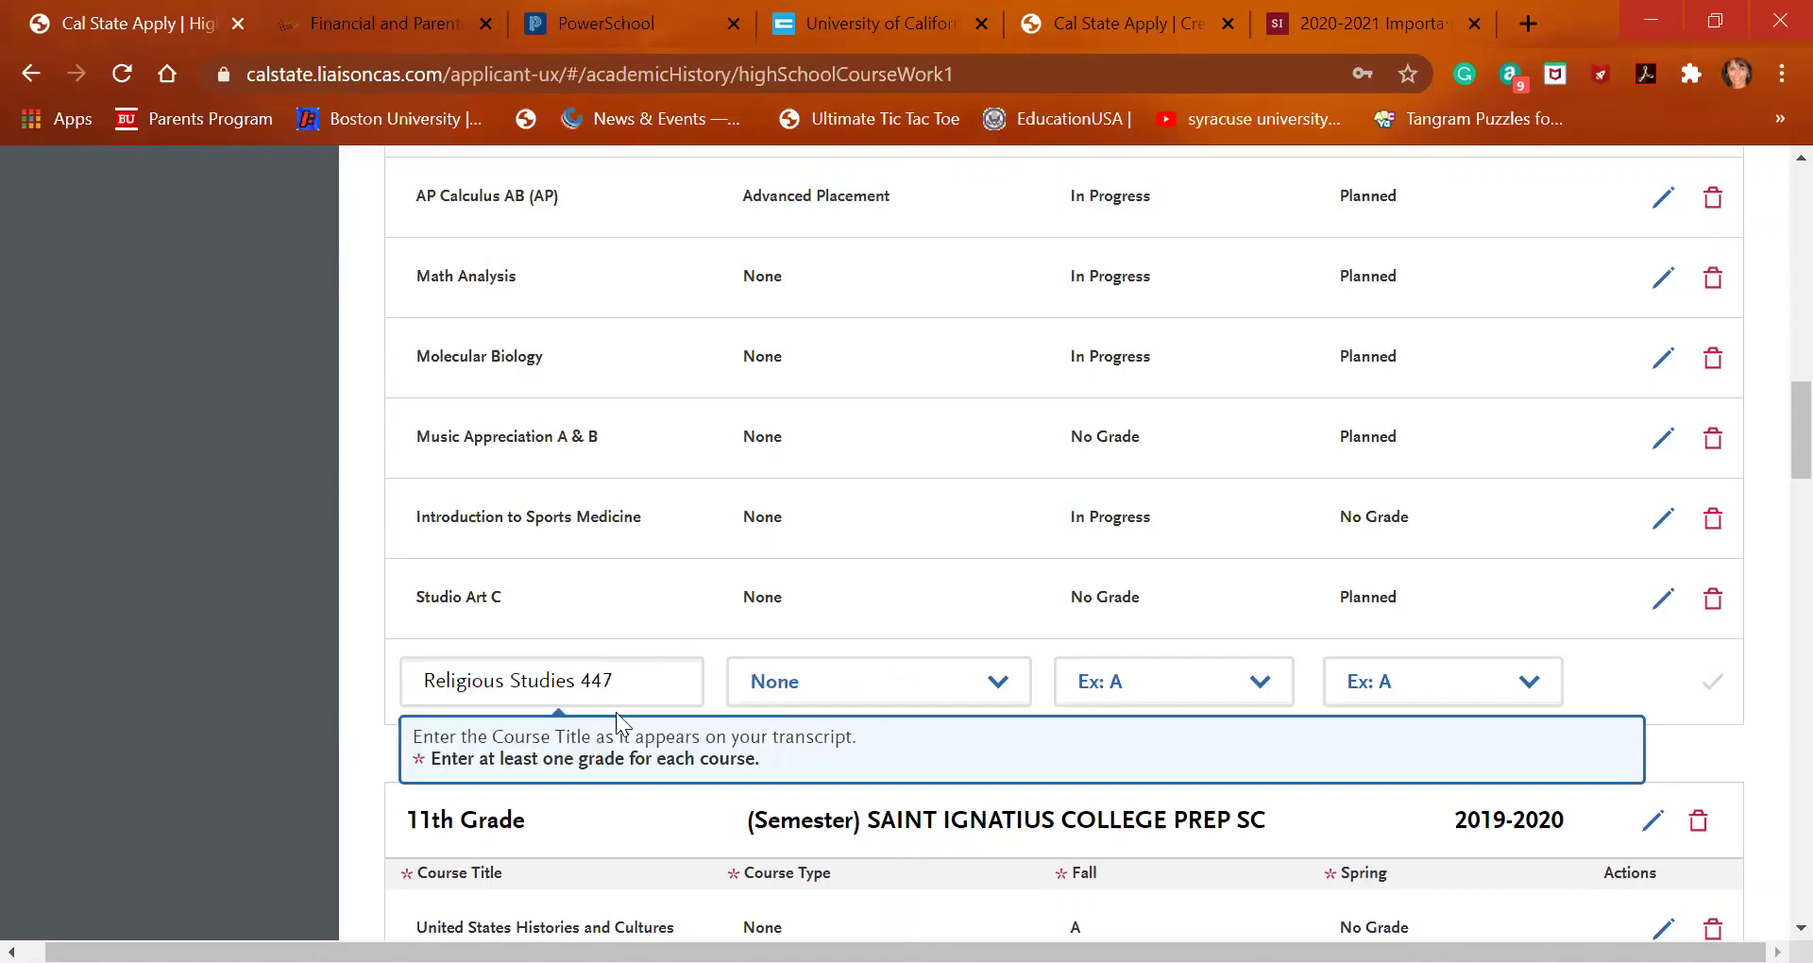
pyautogui.click(1124, 689)
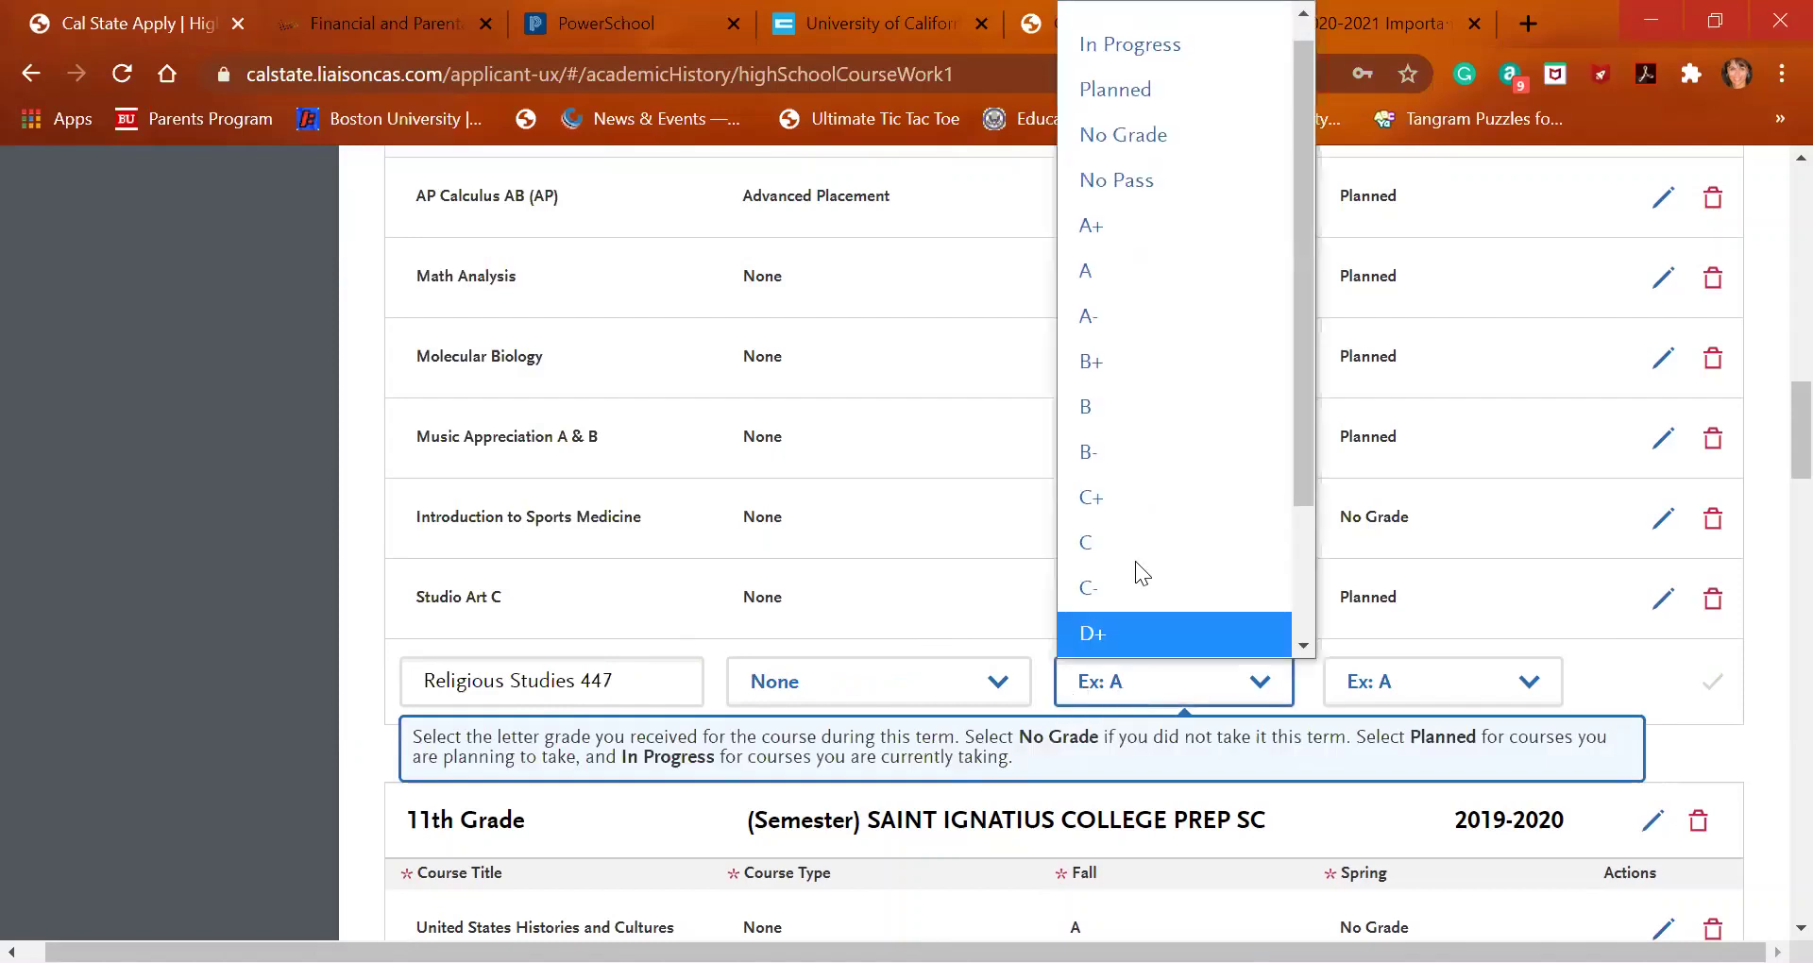
pyautogui.click(1175, 49)
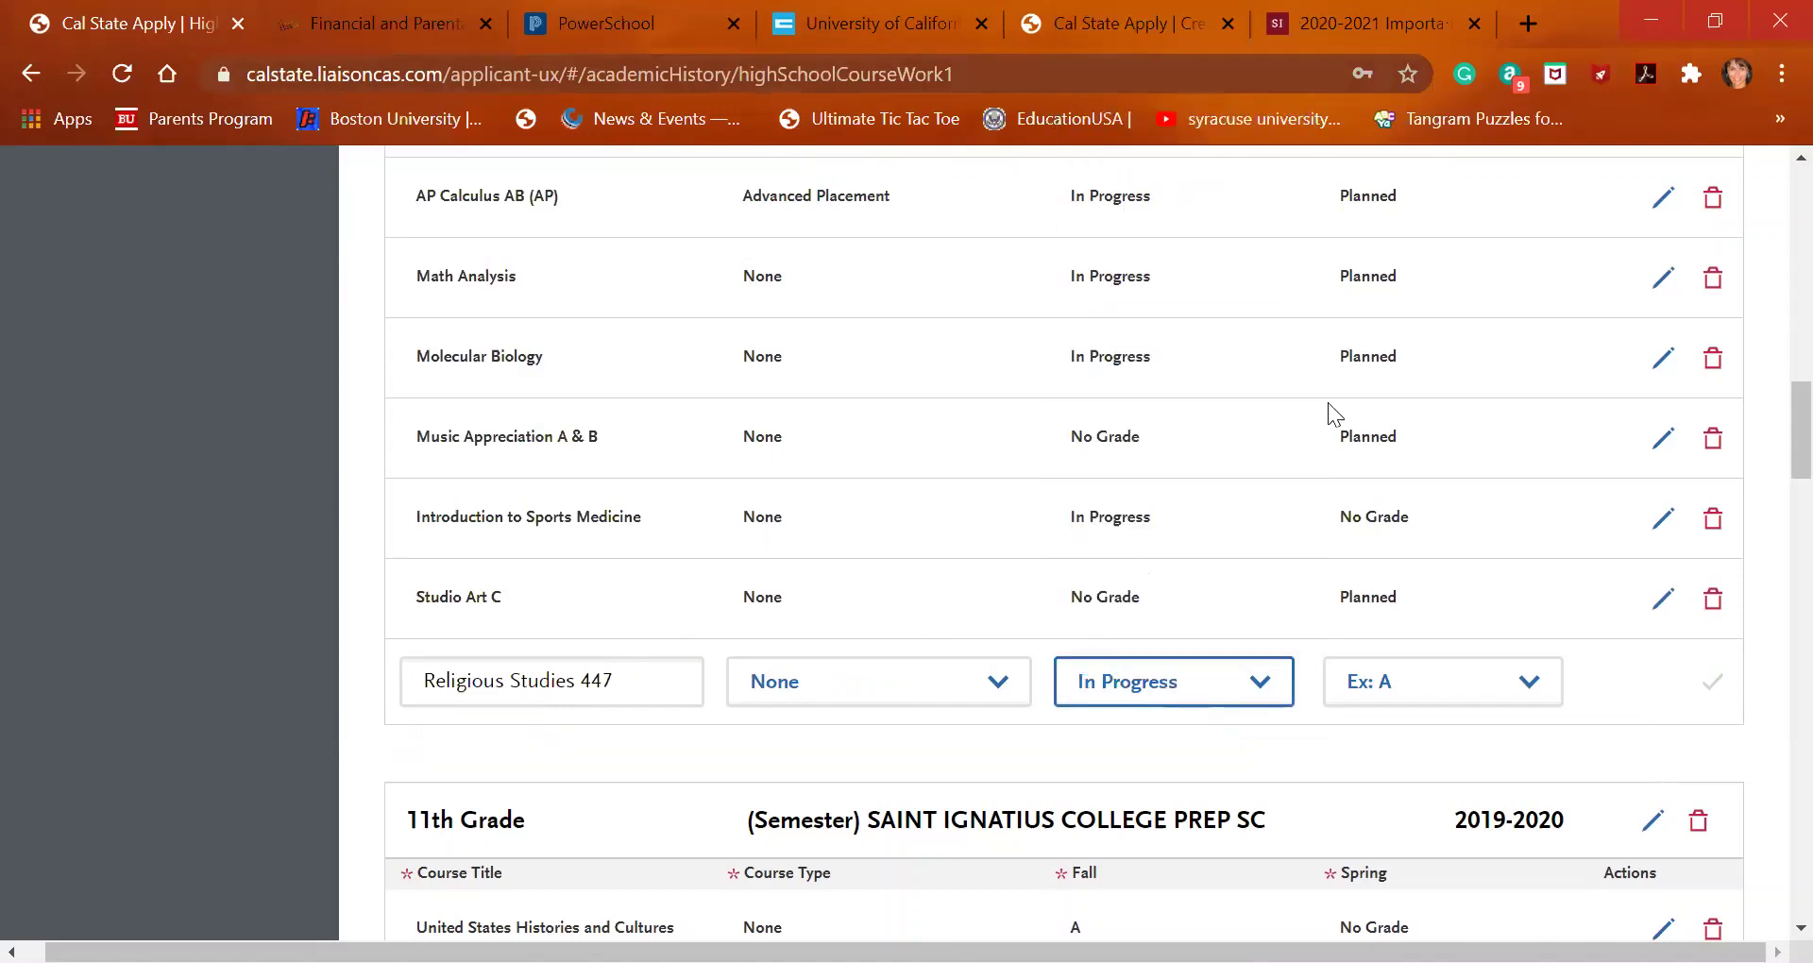
pyautogui.click(1433, 689)
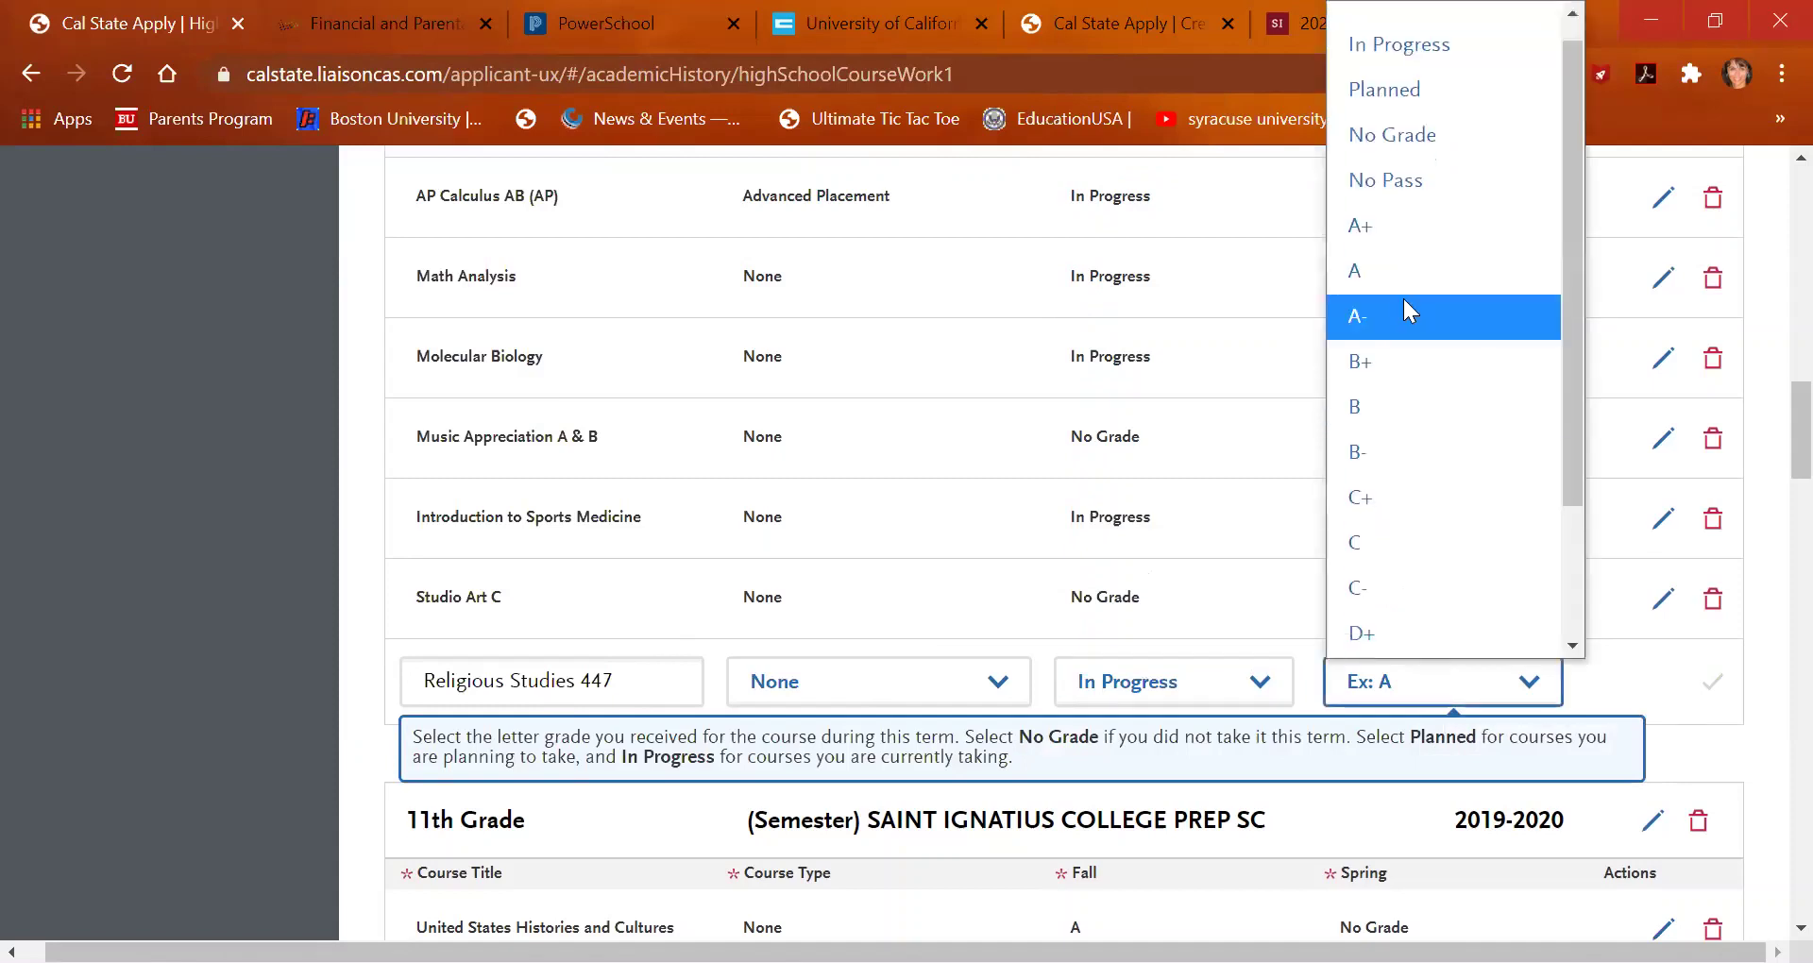
pyautogui.press('Up')
pyautogui.press('Up')
pyautogui.press('Up')
pyautogui.press('Up')
pyautogui.press('Return')
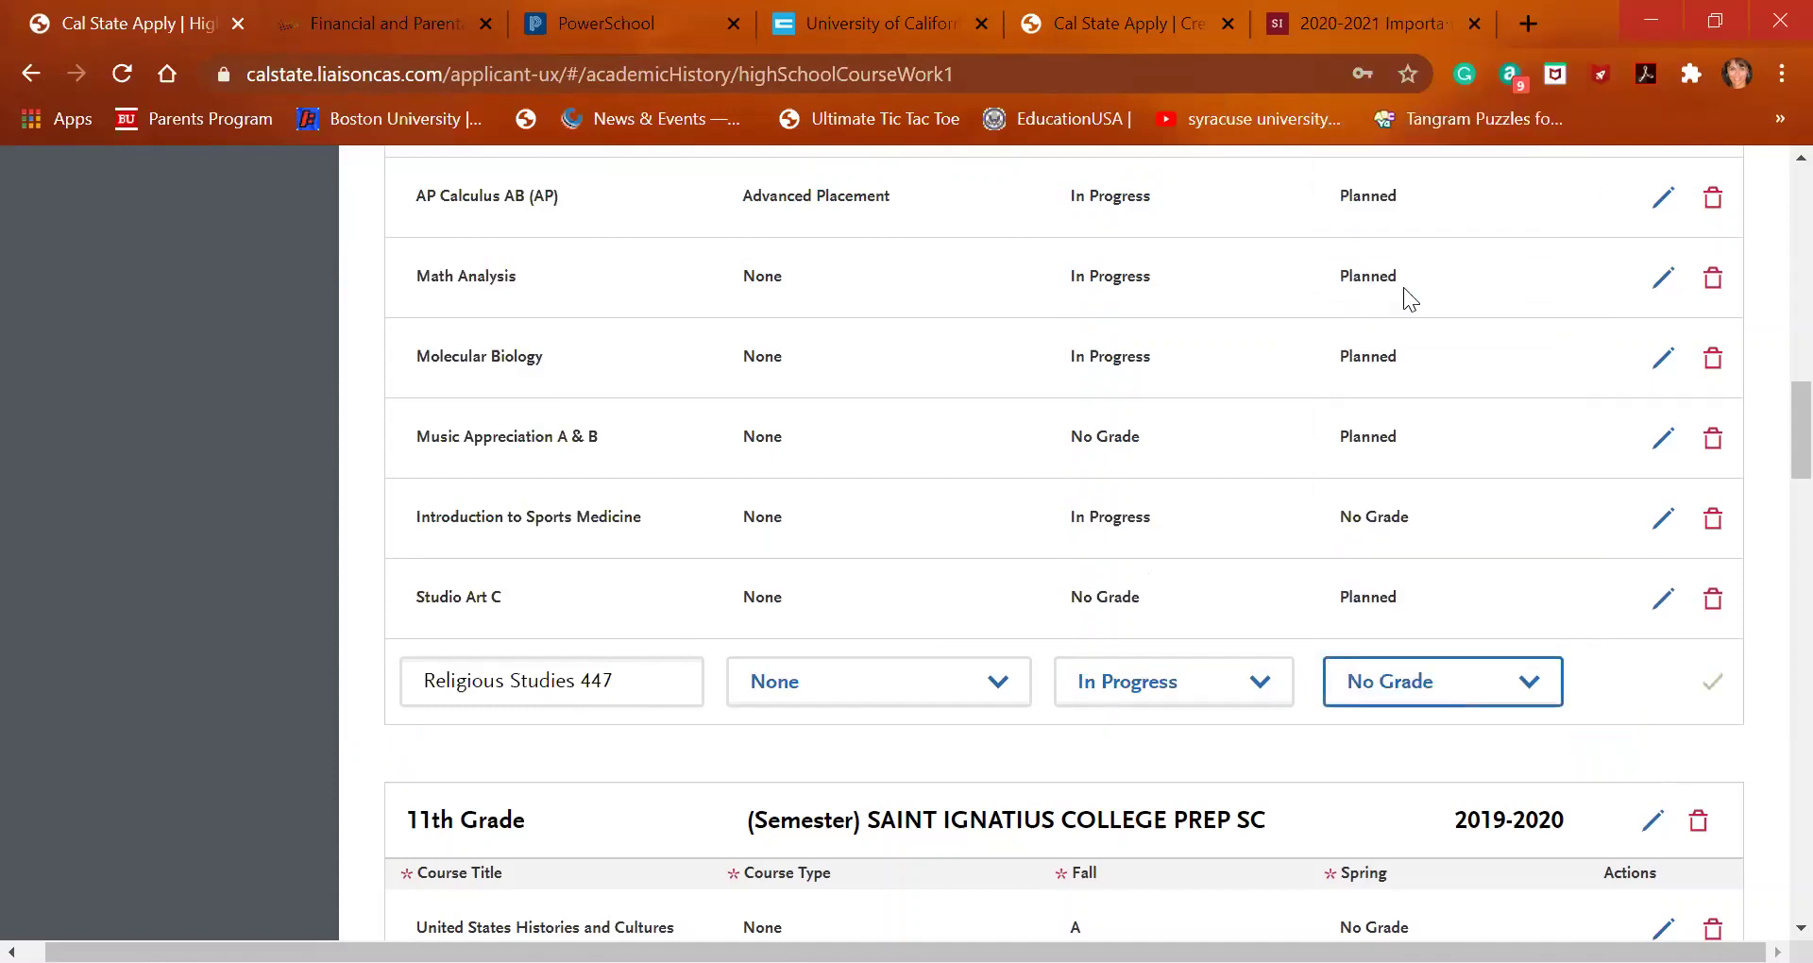
pyautogui.click(1706, 682)
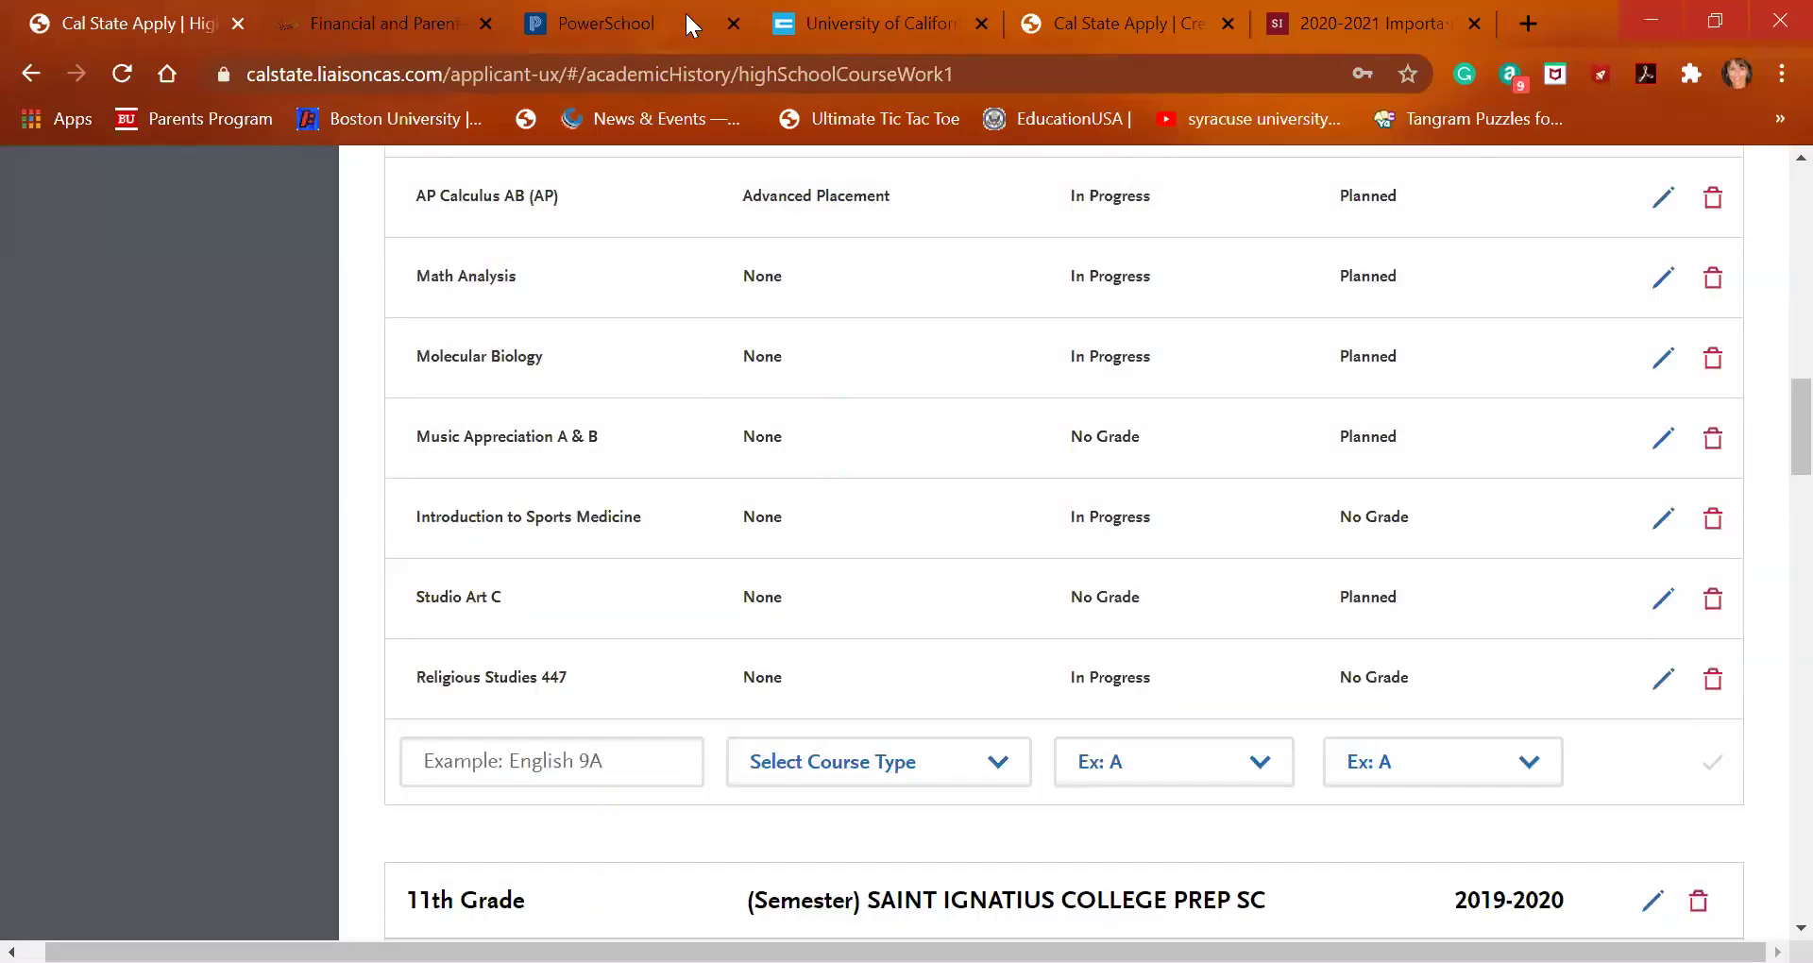
pyautogui.click(692, 25)
# Scroll the UC A-G list up to English, showing Telling Stories: Faith, Film, and Fiction
pyautogui.click(846, 38)
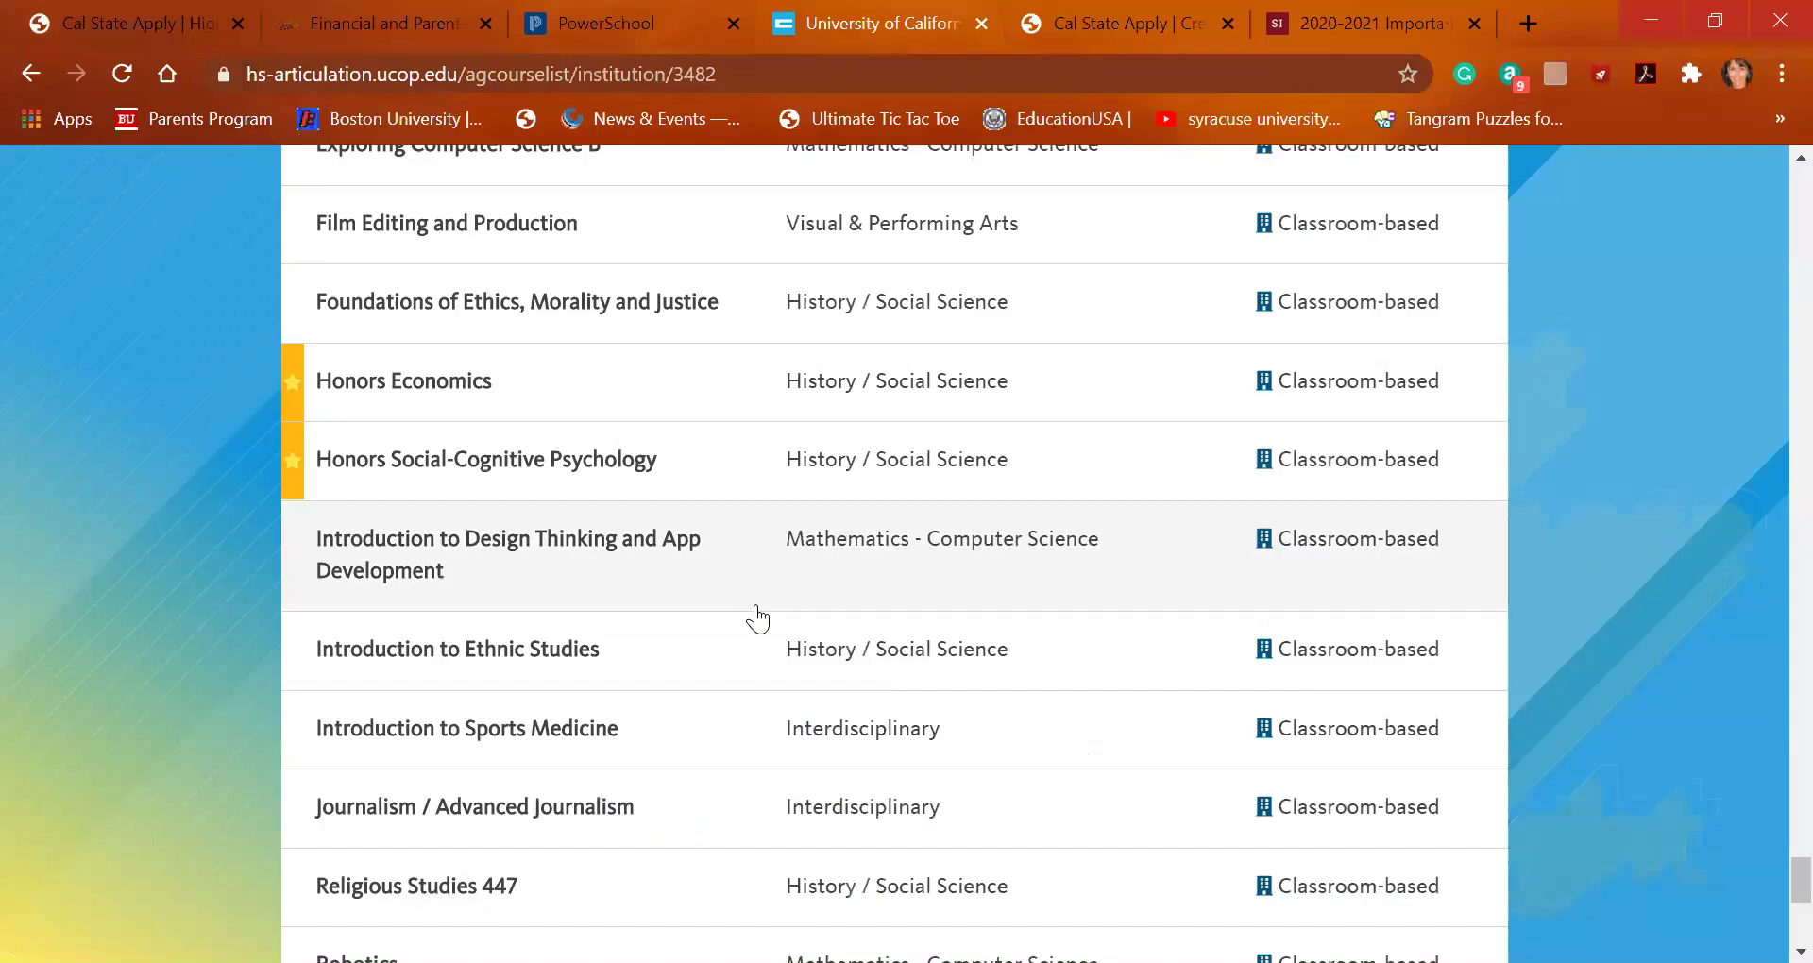
pyautogui.scroll(15, 758, 618)
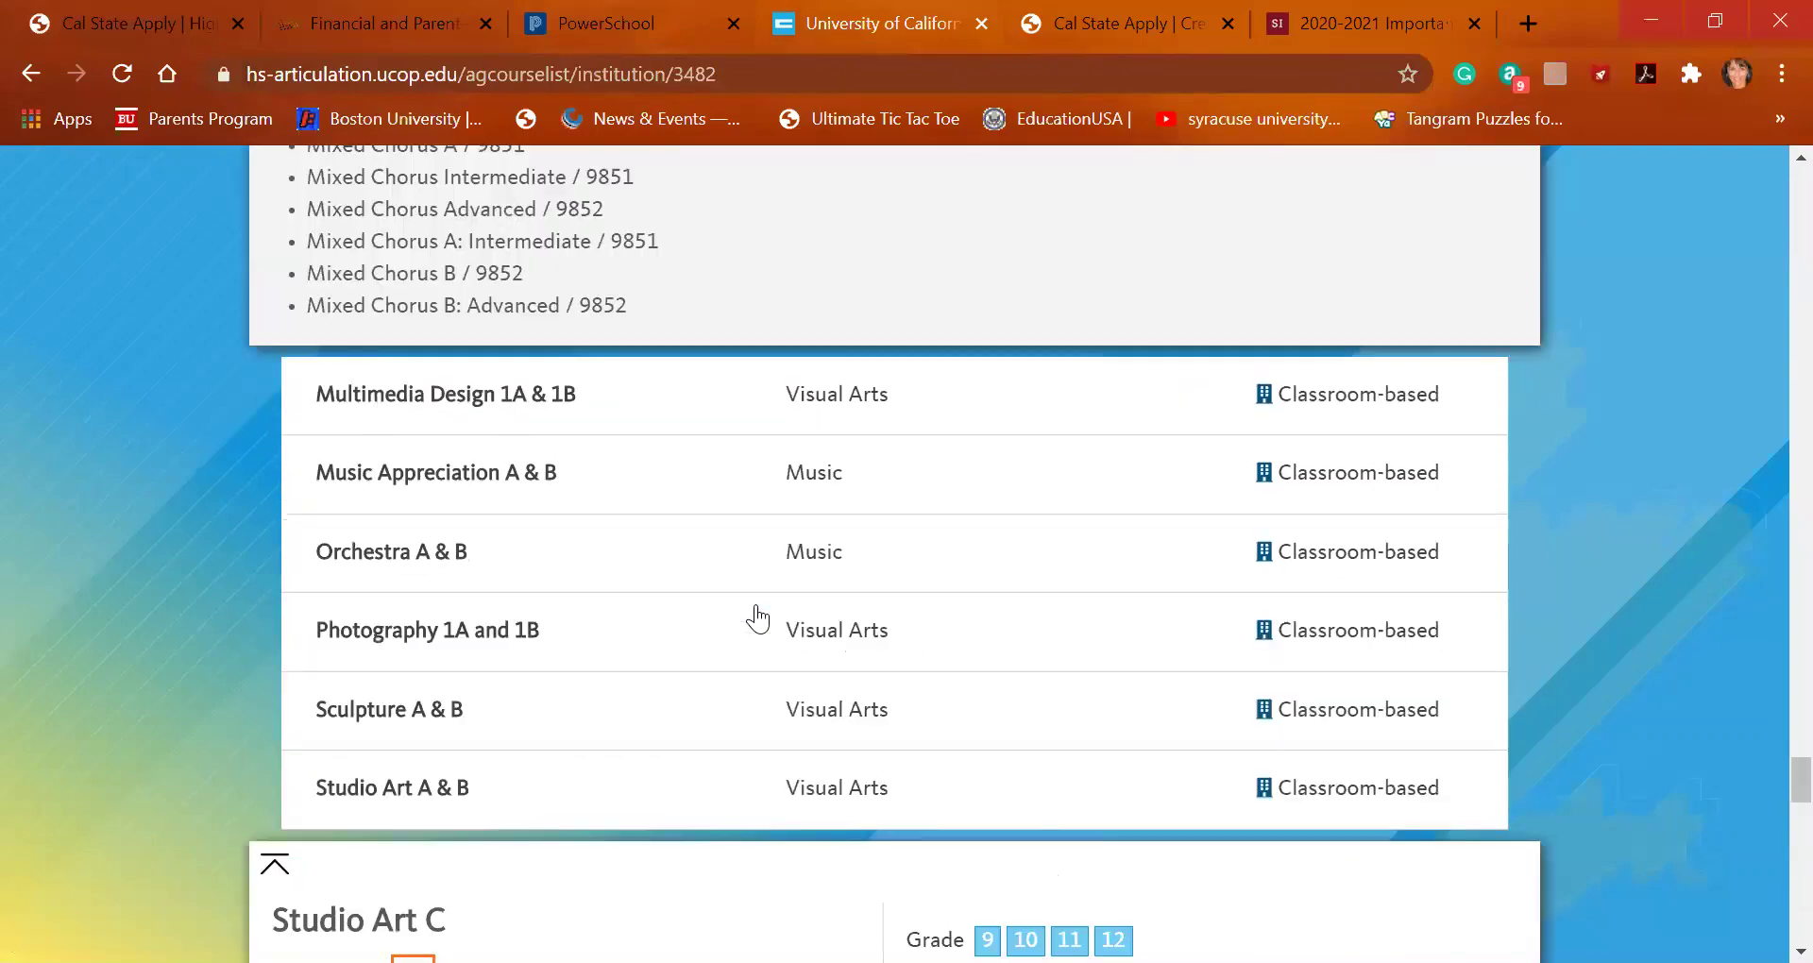
pyautogui.scroll(15, 758, 619)
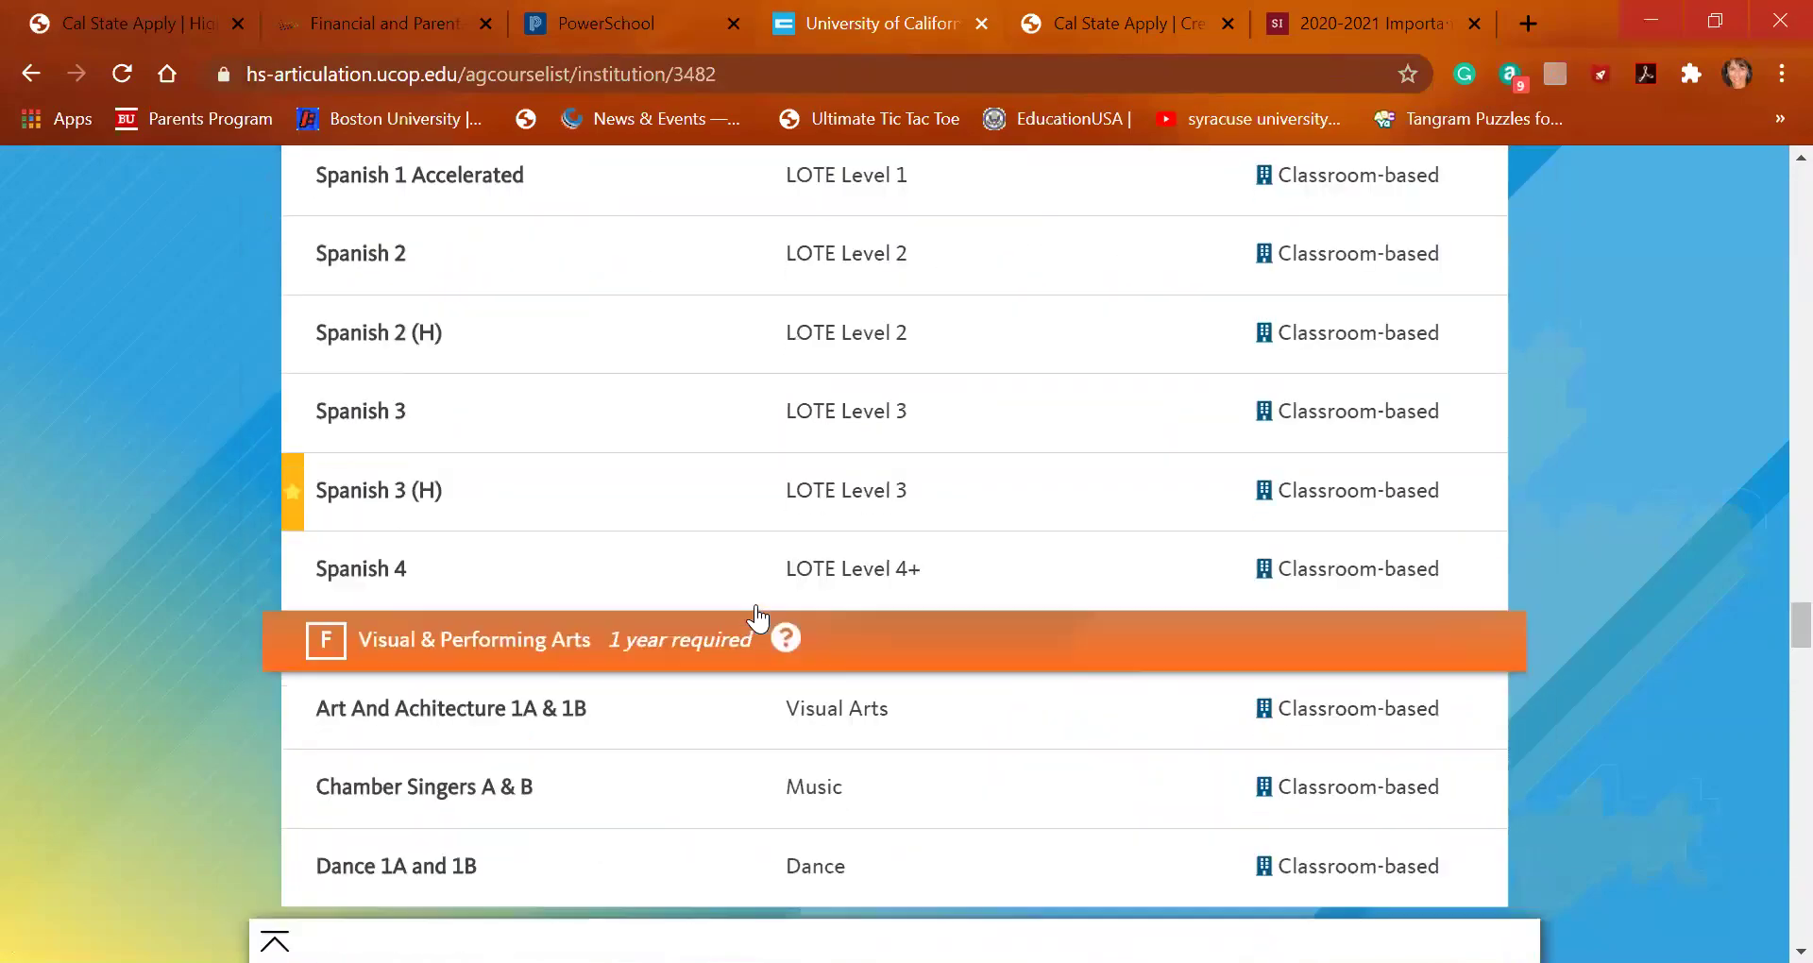
pyautogui.scroll(15, 758, 618)
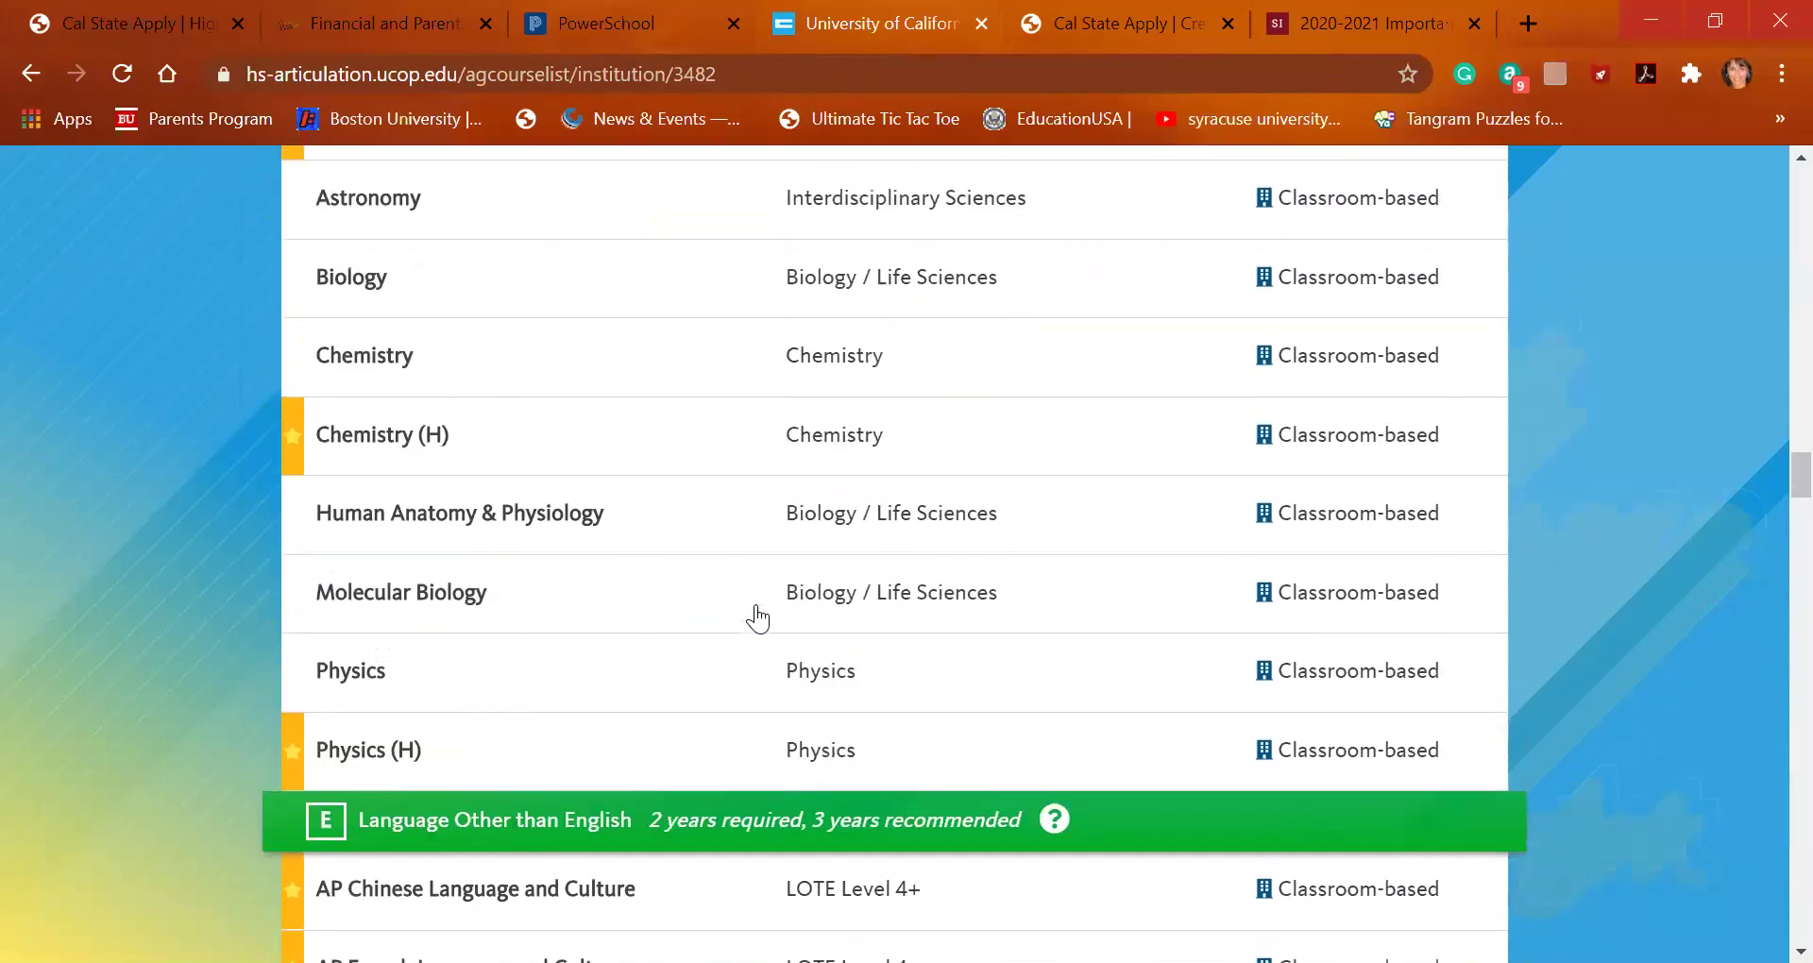
pyautogui.scroll(15, 758, 619)
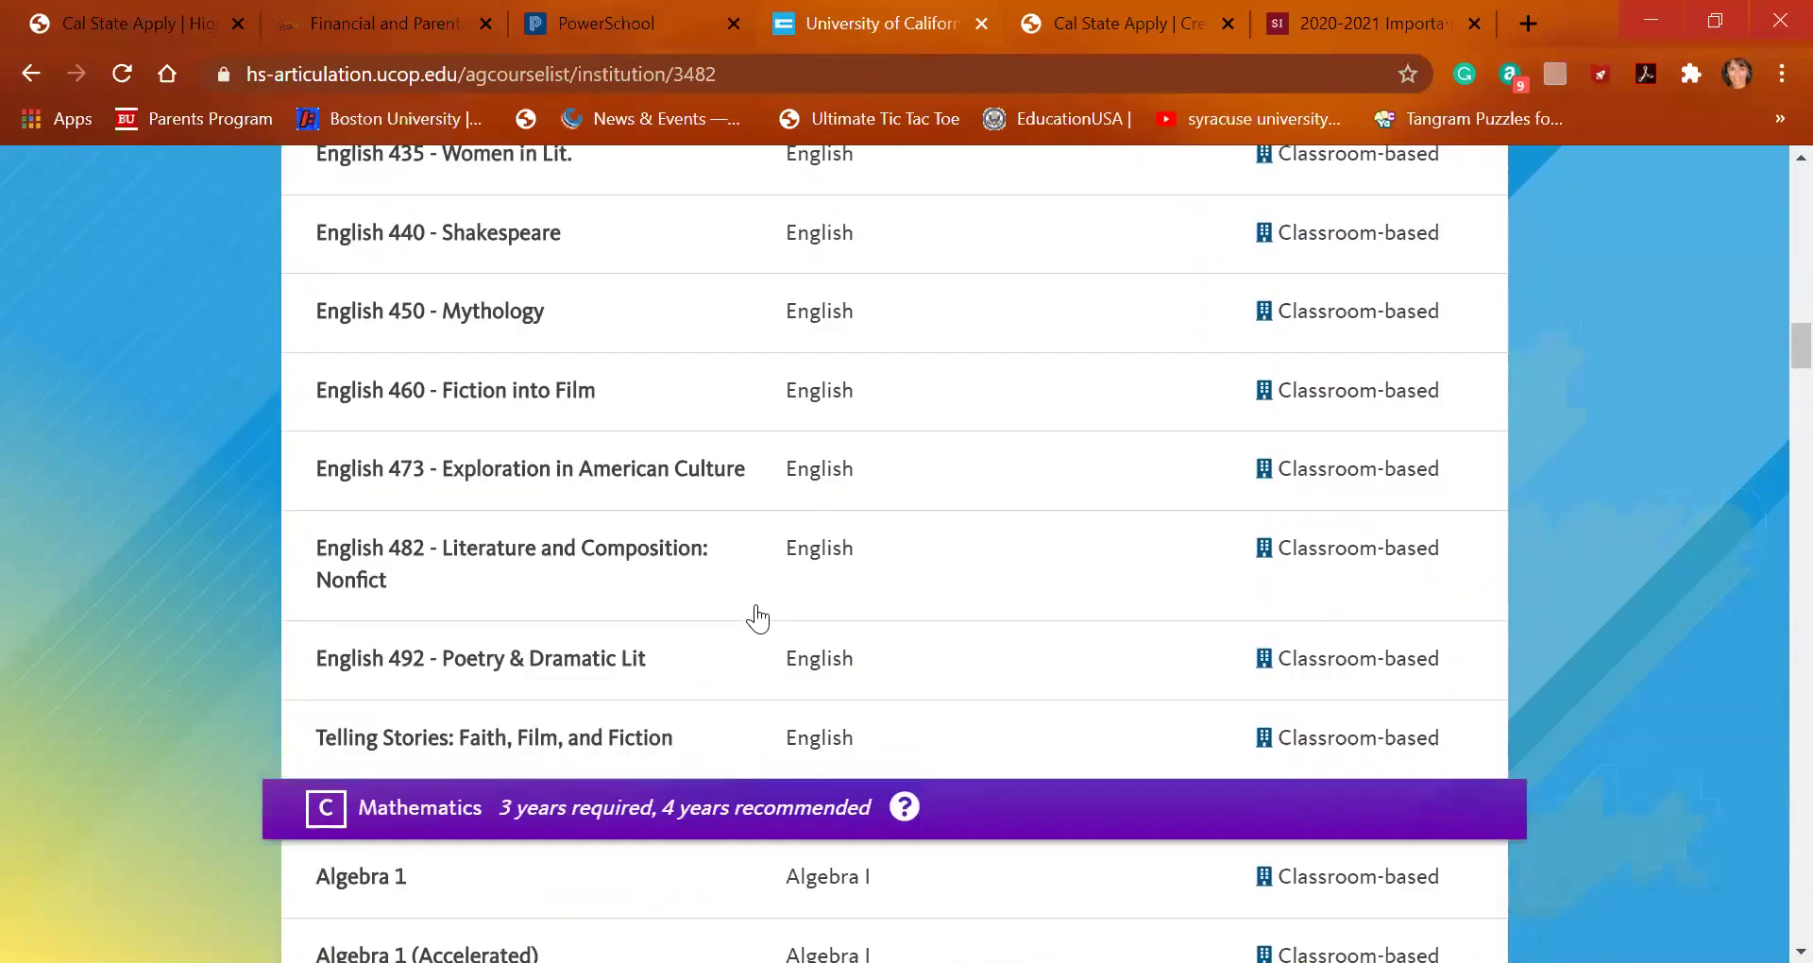
pyautogui.scroll(3, 758, 619)
pyautogui.scroll(-4, 758, 614)
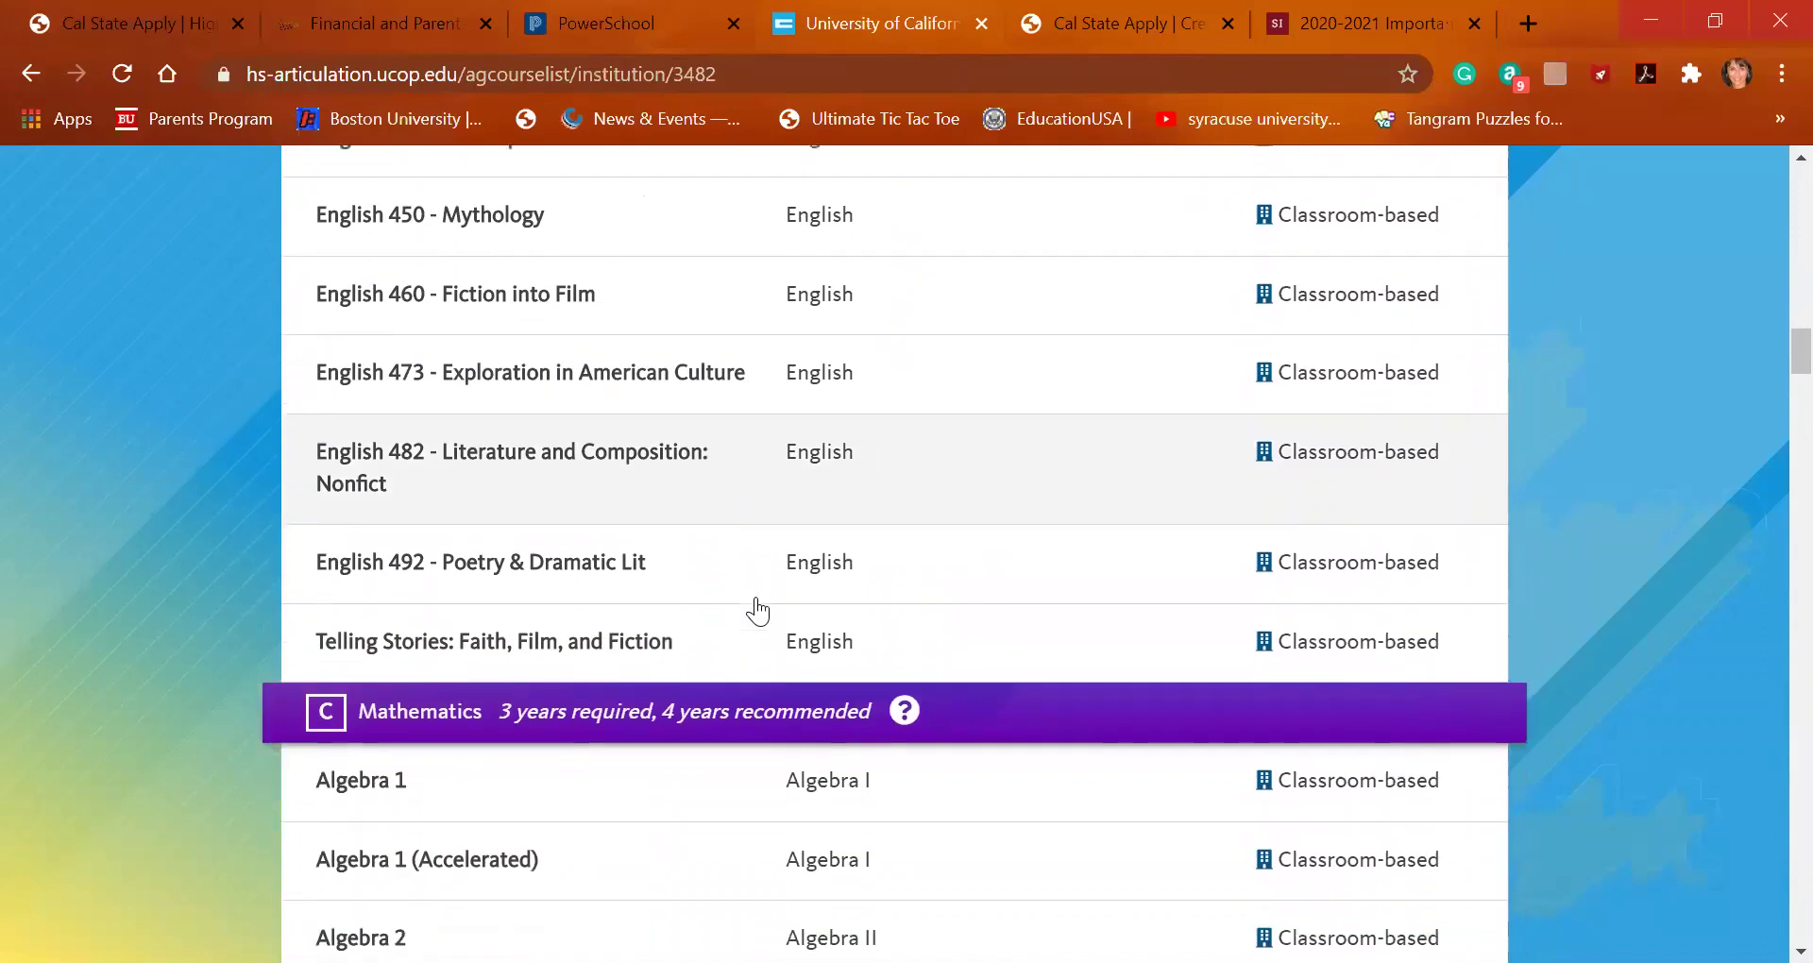
pyautogui.scroll(-1, 758, 611)
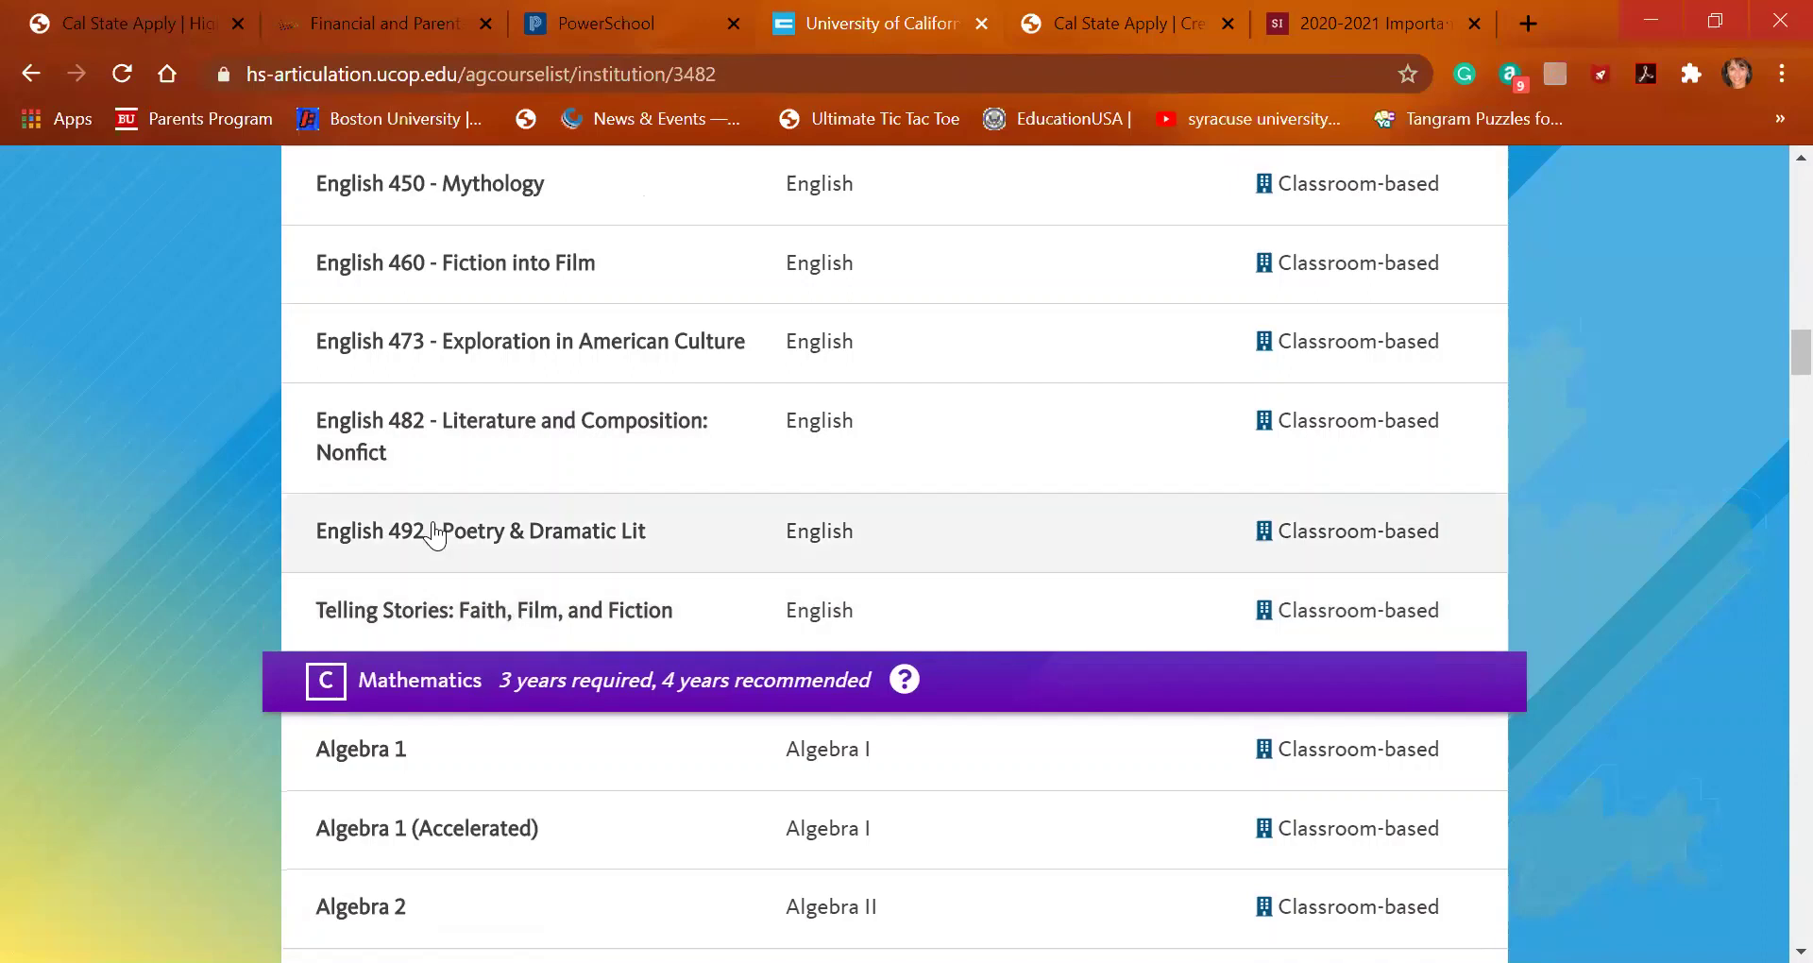
# Search 'tell' and save Telling Stories: Faith, Film, and Fiction as Fall In Progress, Spring No Grade
pyautogui.click(156, 15)
pyautogui.click(526, 781)
pyautogui.write('tell')
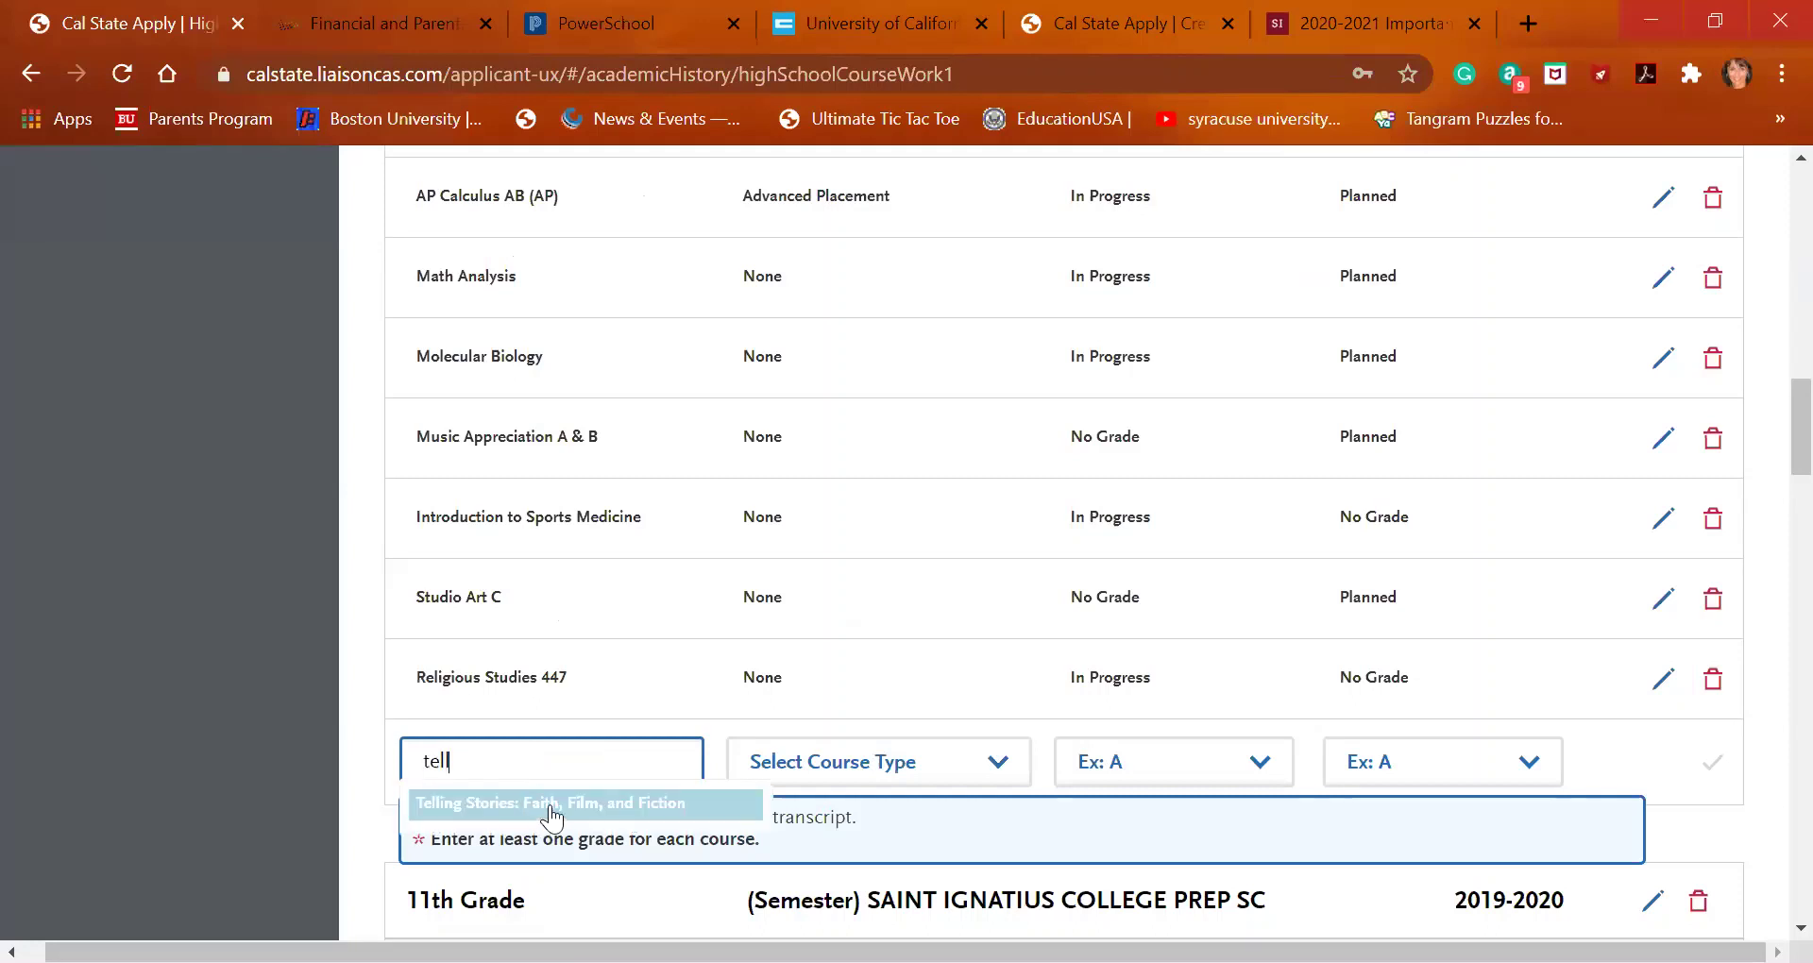
pyautogui.click(639, 804)
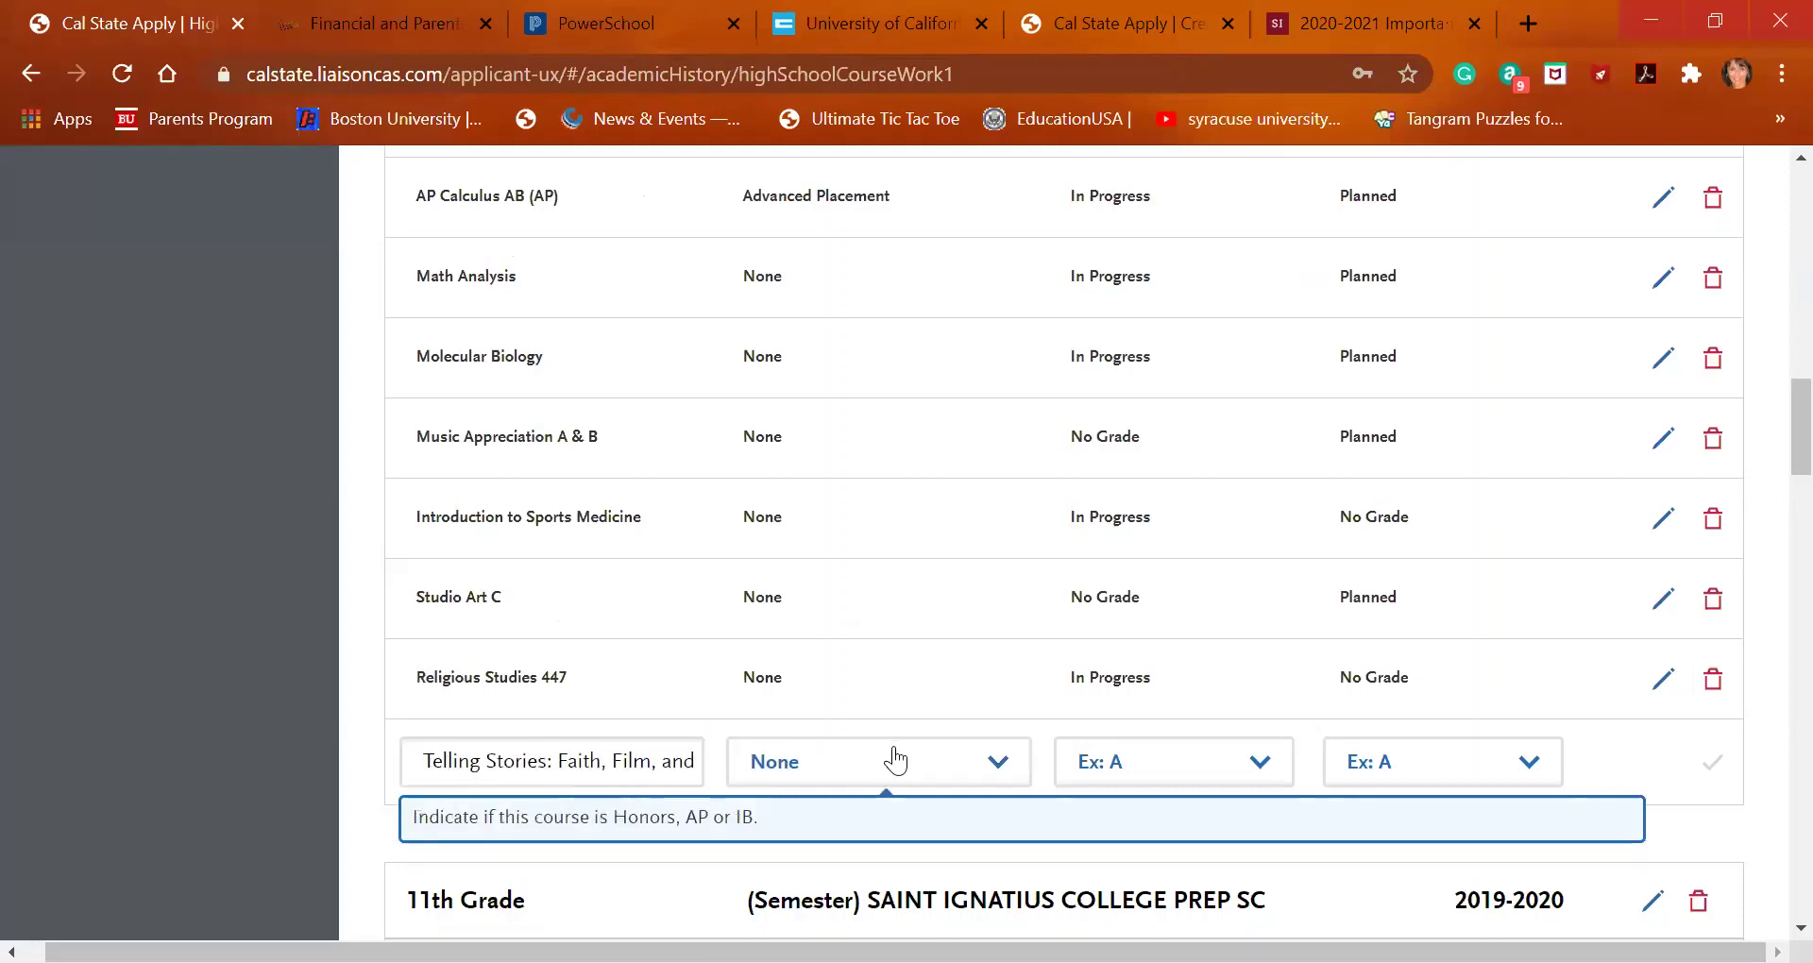
pyautogui.click(1186, 779)
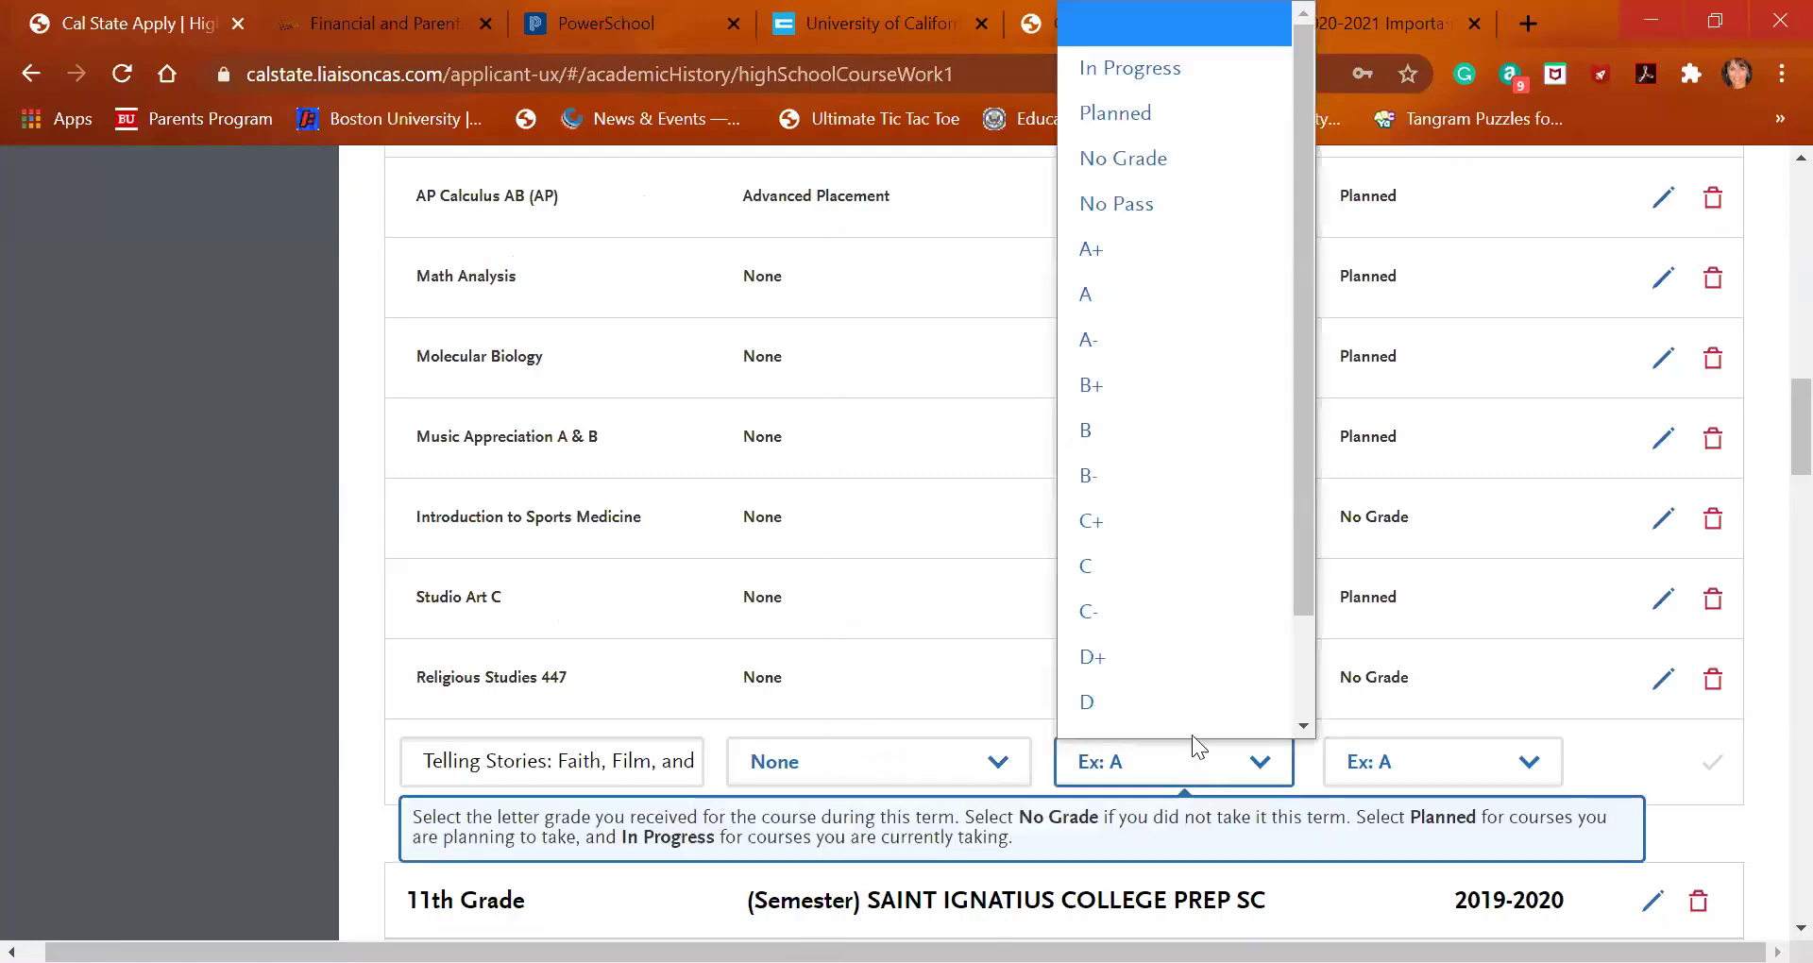
pyautogui.click(1177, 51)
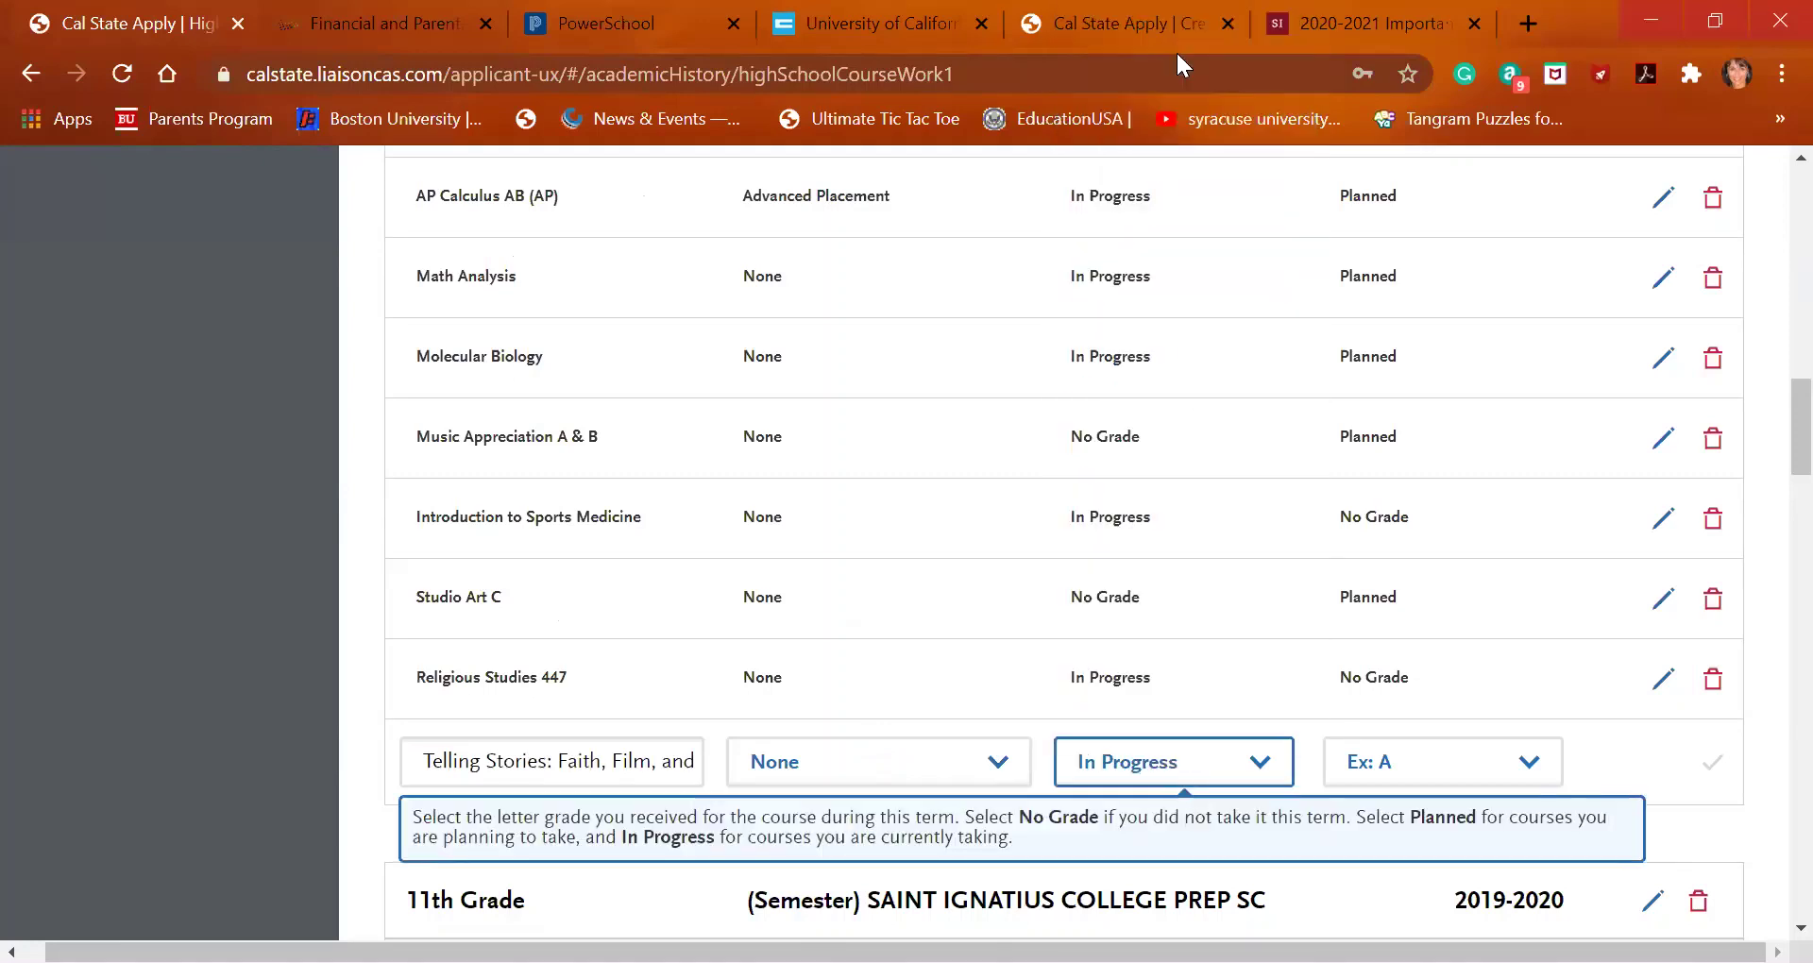
pyautogui.click(1428, 776)
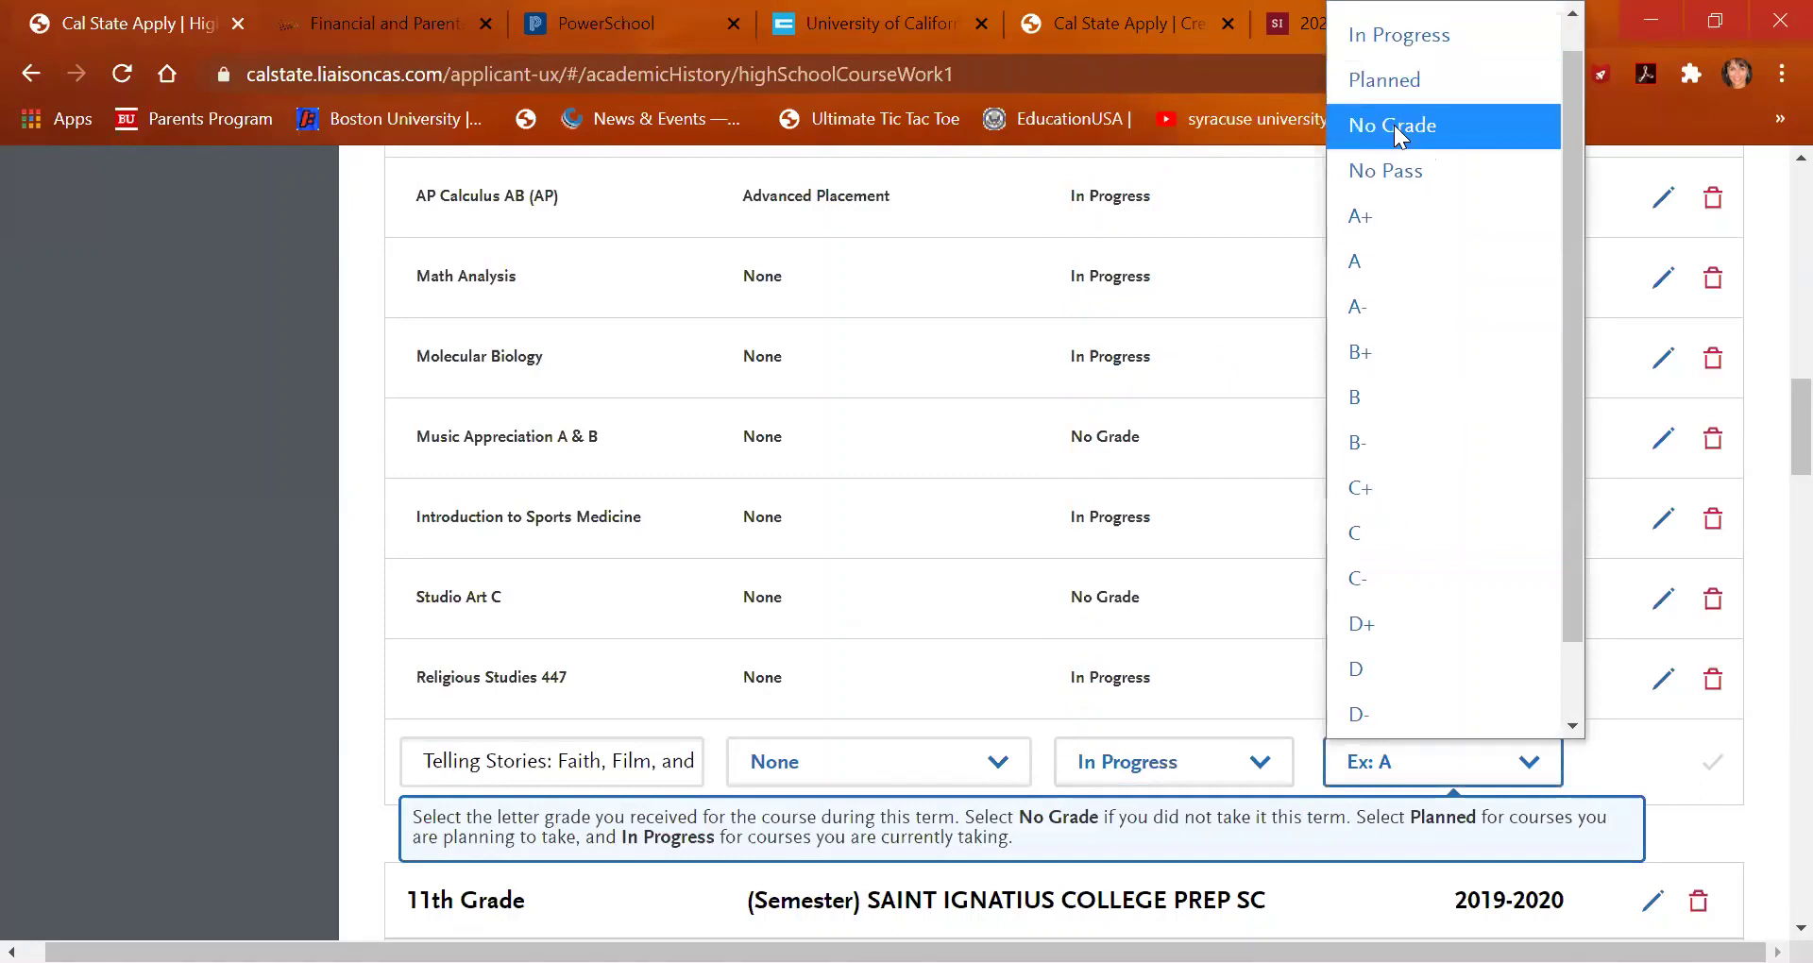
pyautogui.click(1392, 124)
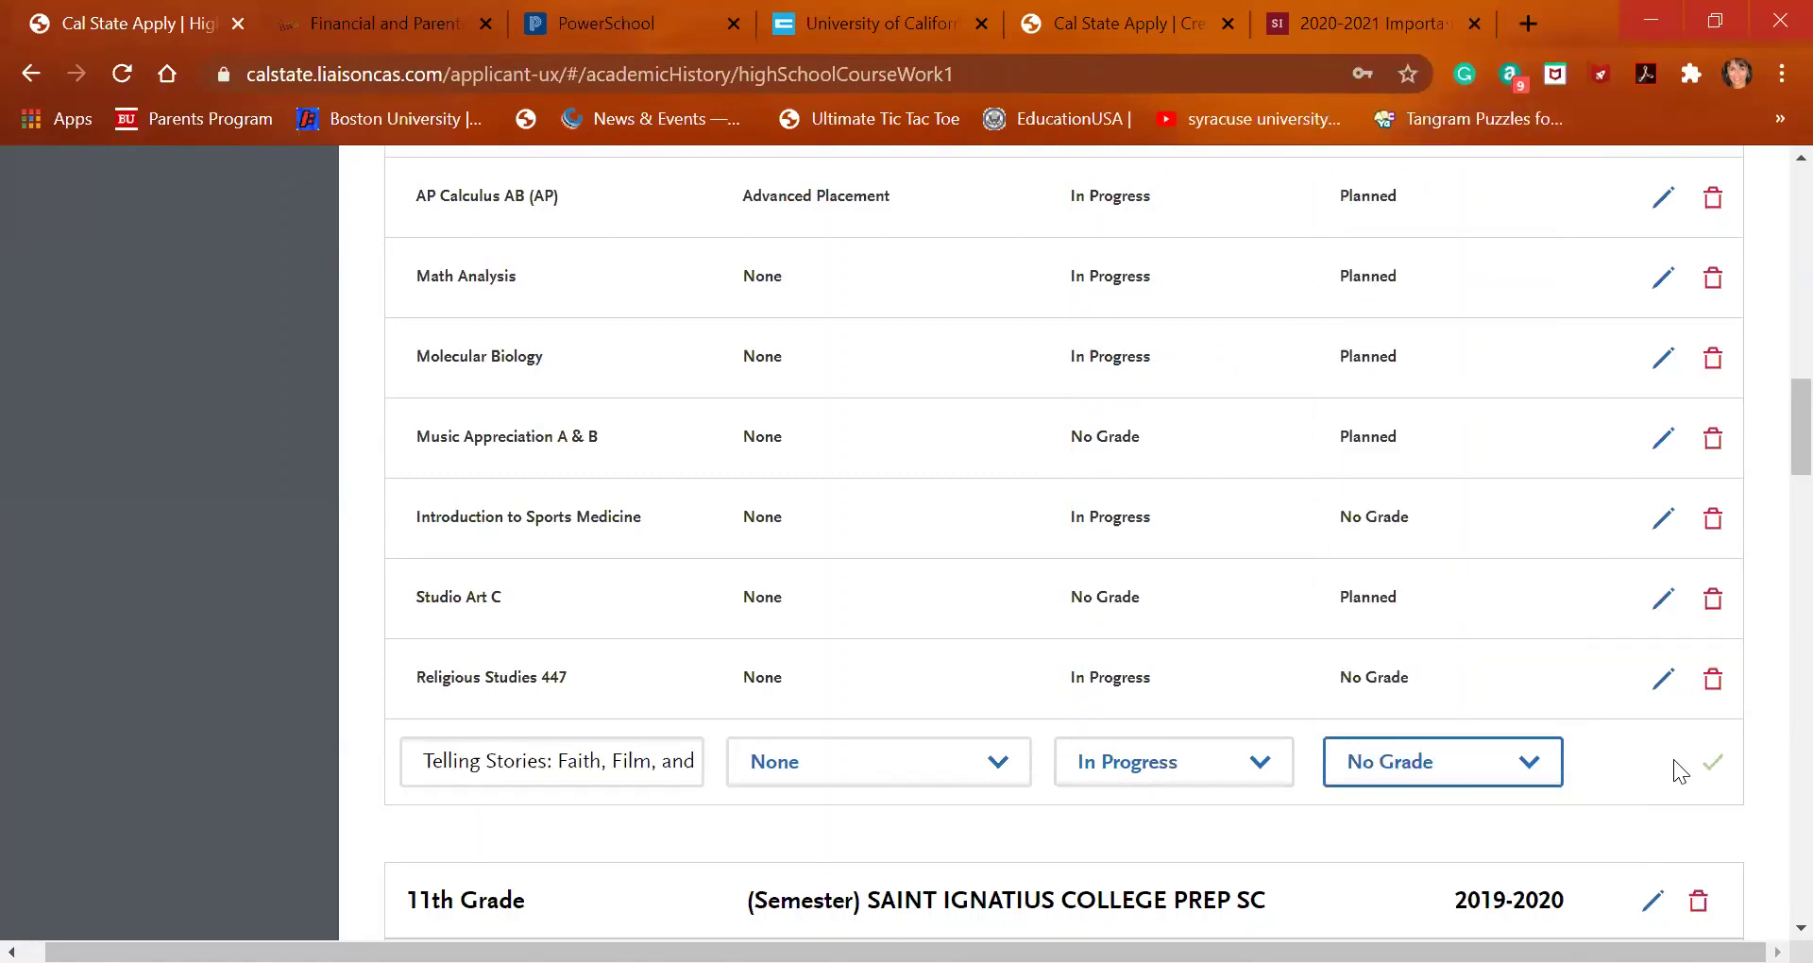
pyautogui.click(1709, 762)
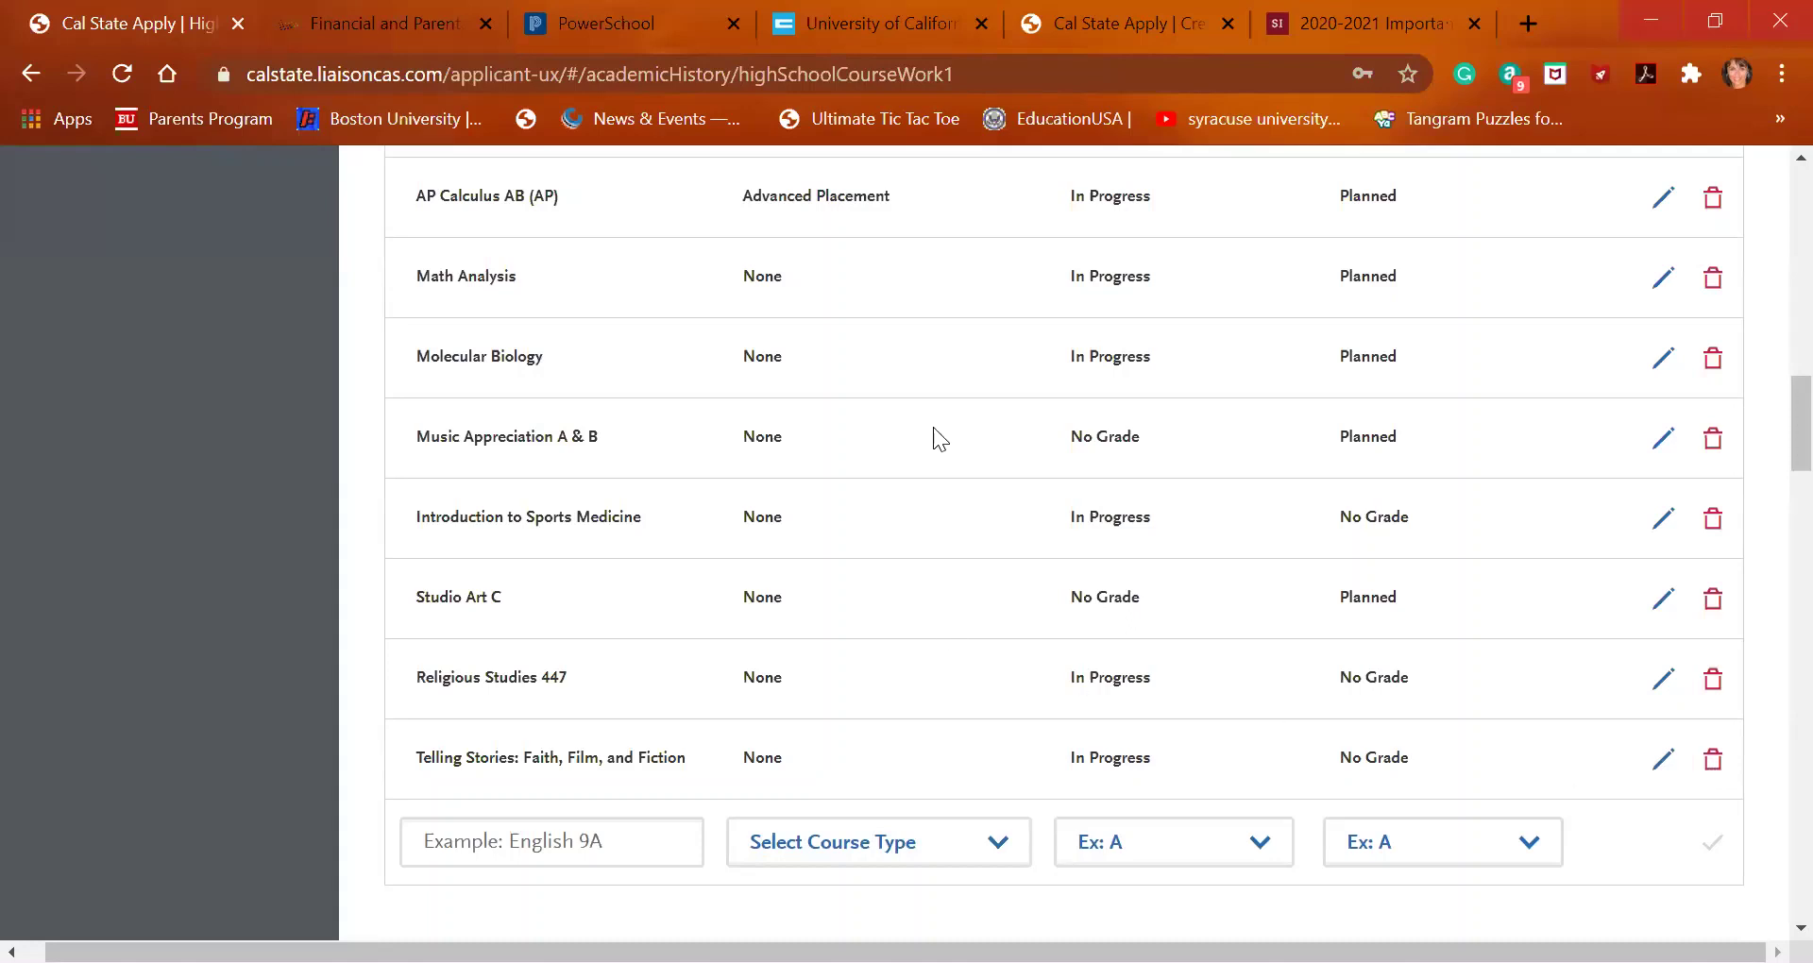
pyautogui.click(899, 23)
pyautogui.scroll(-12, 641, 659)
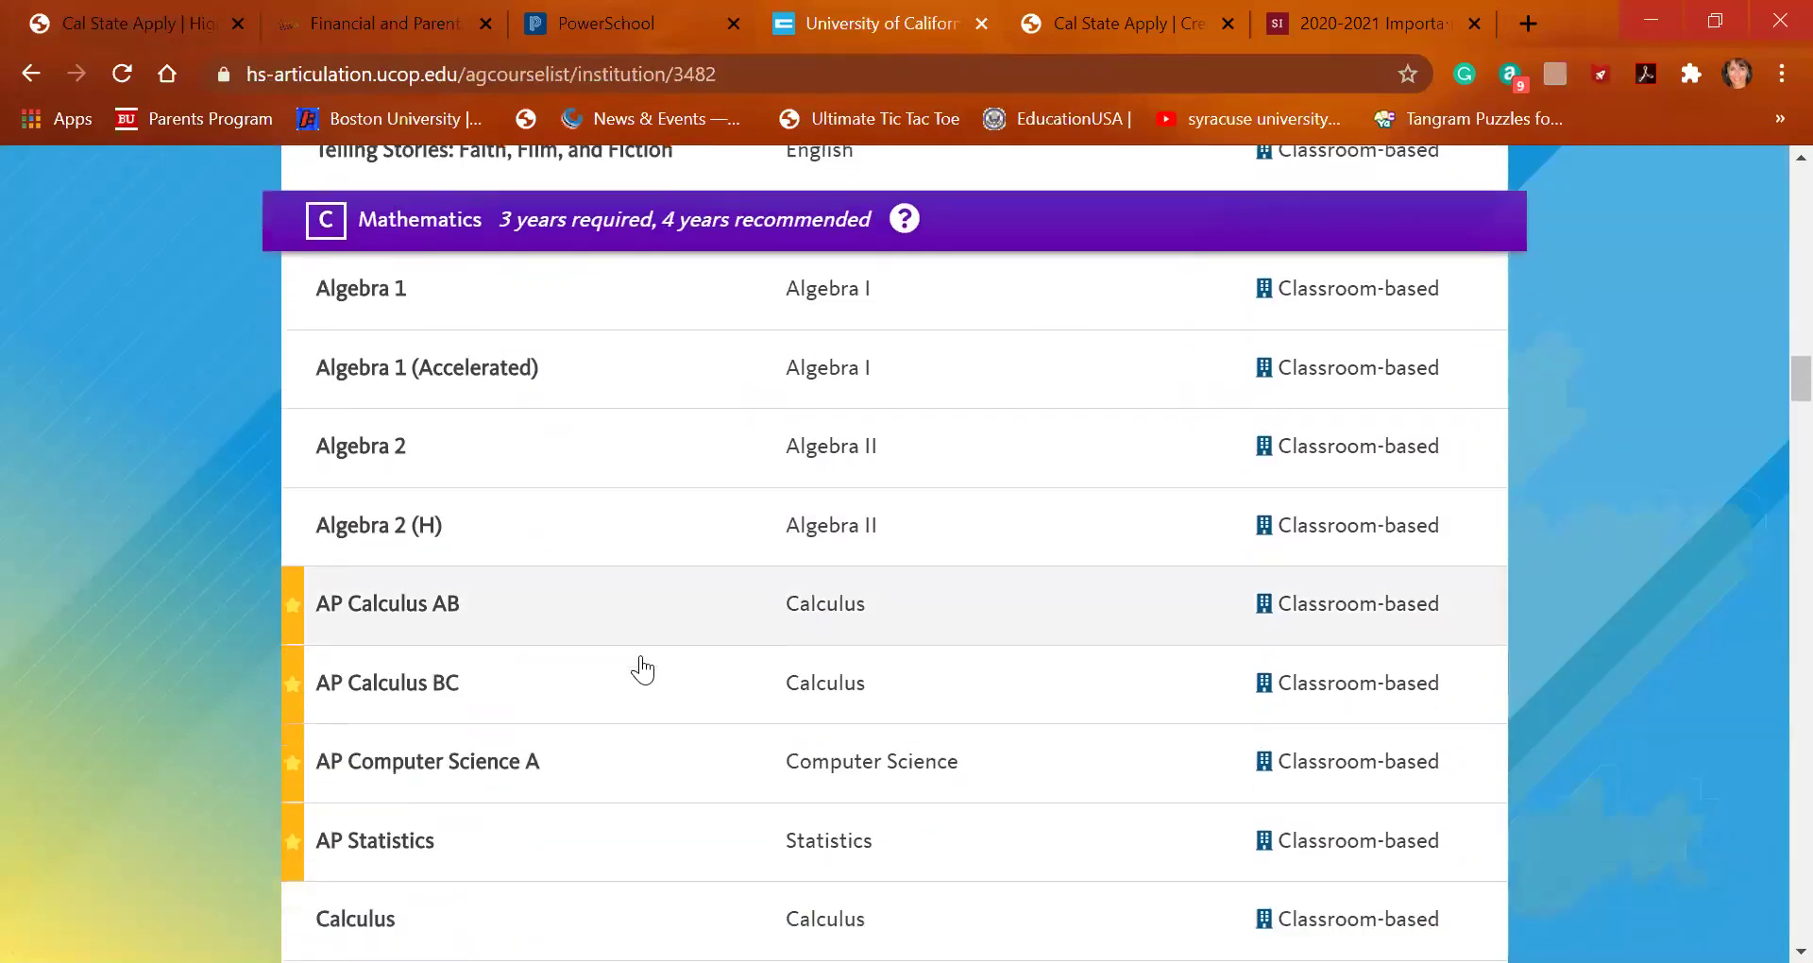
pyautogui.scroll(-13, 642, 664)
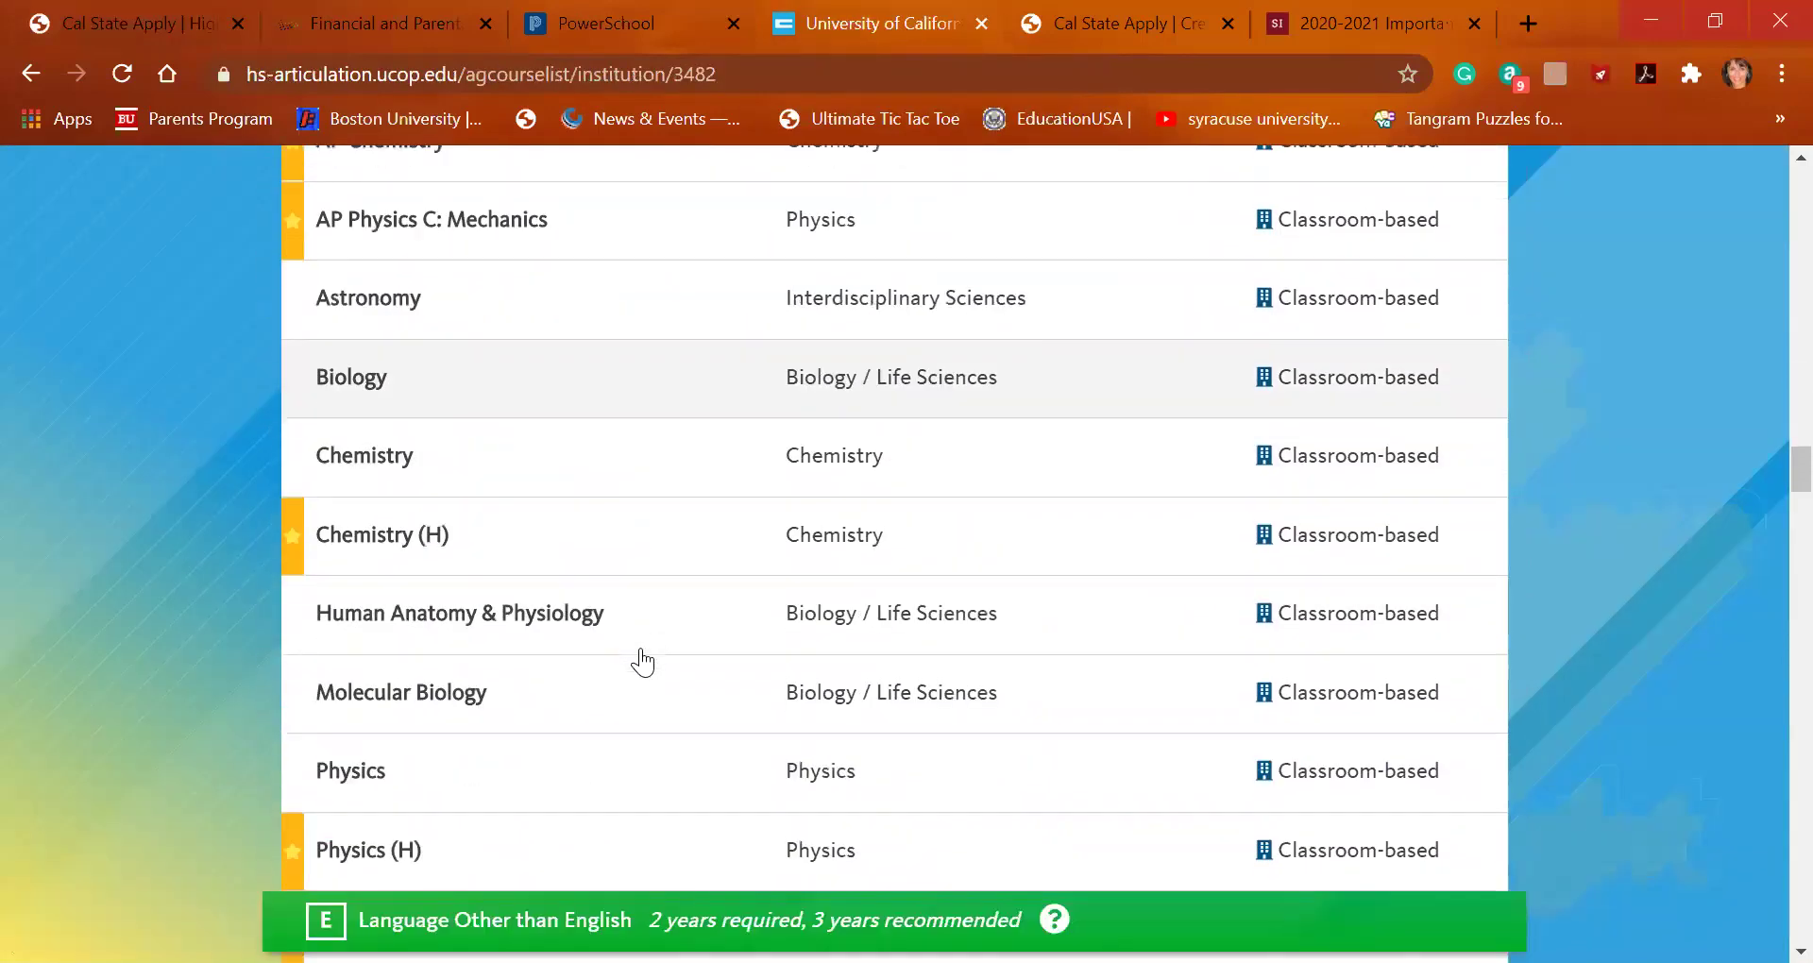
pyautogui.scroll(-15, 642, 652)
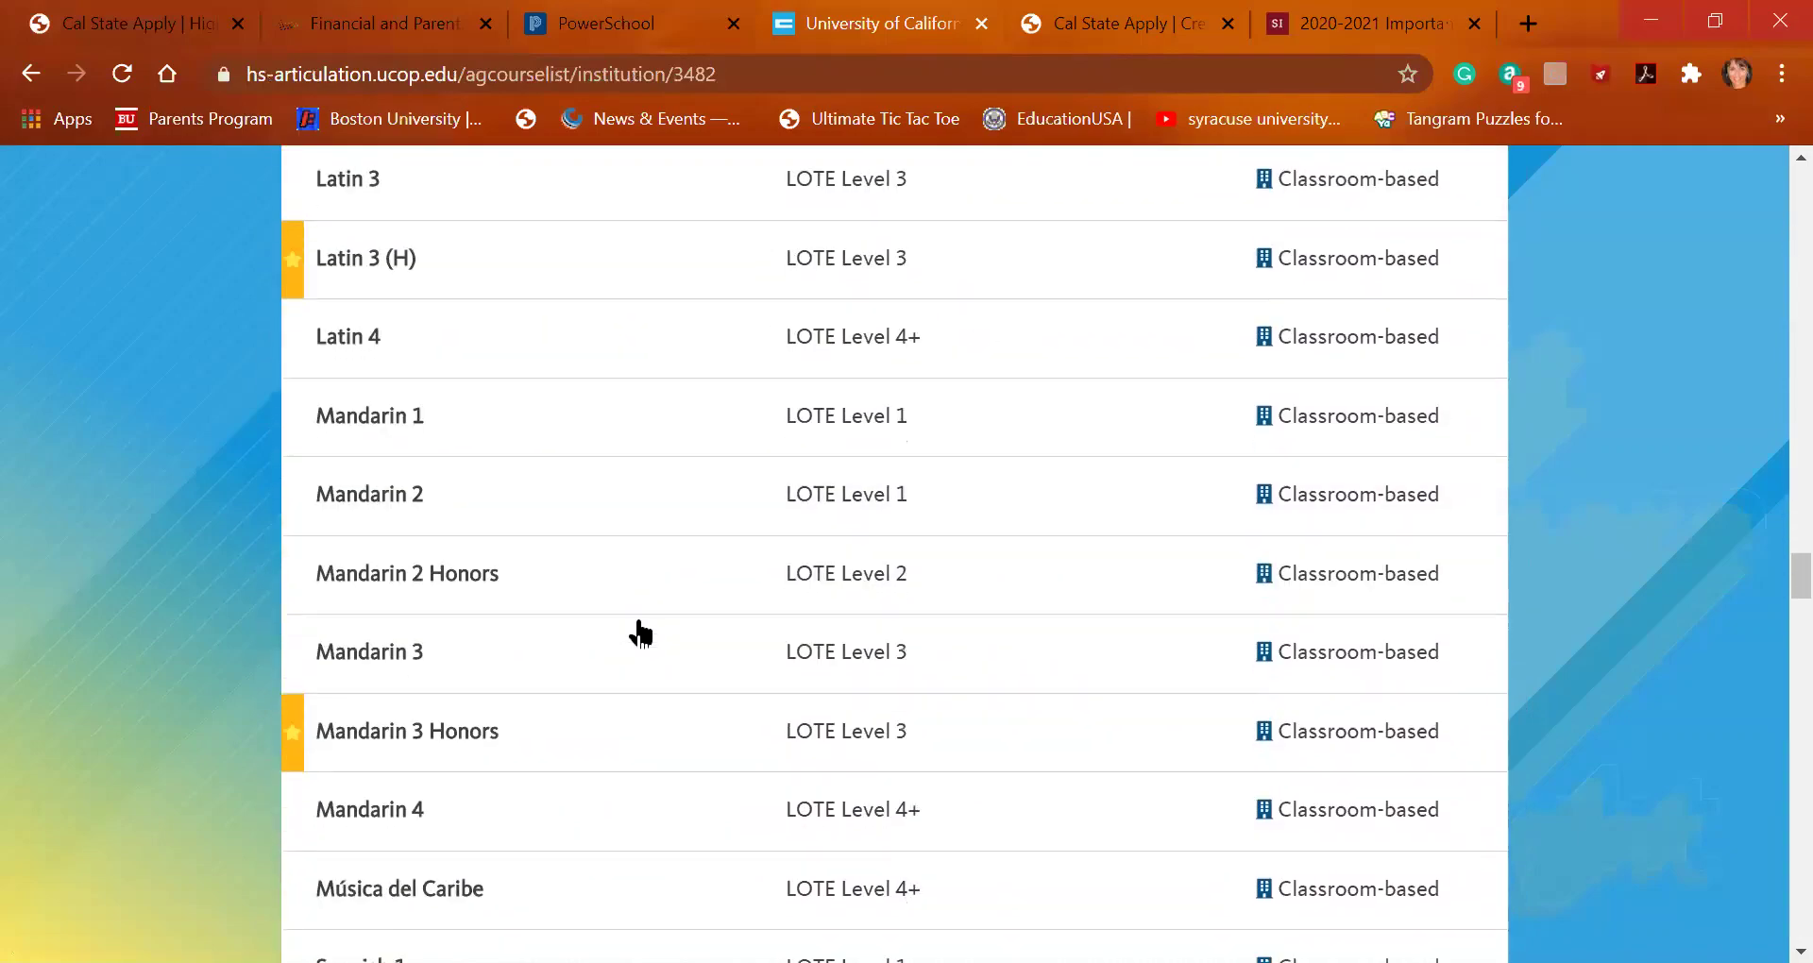
pyautogui.scroll(-15, 640, 632)
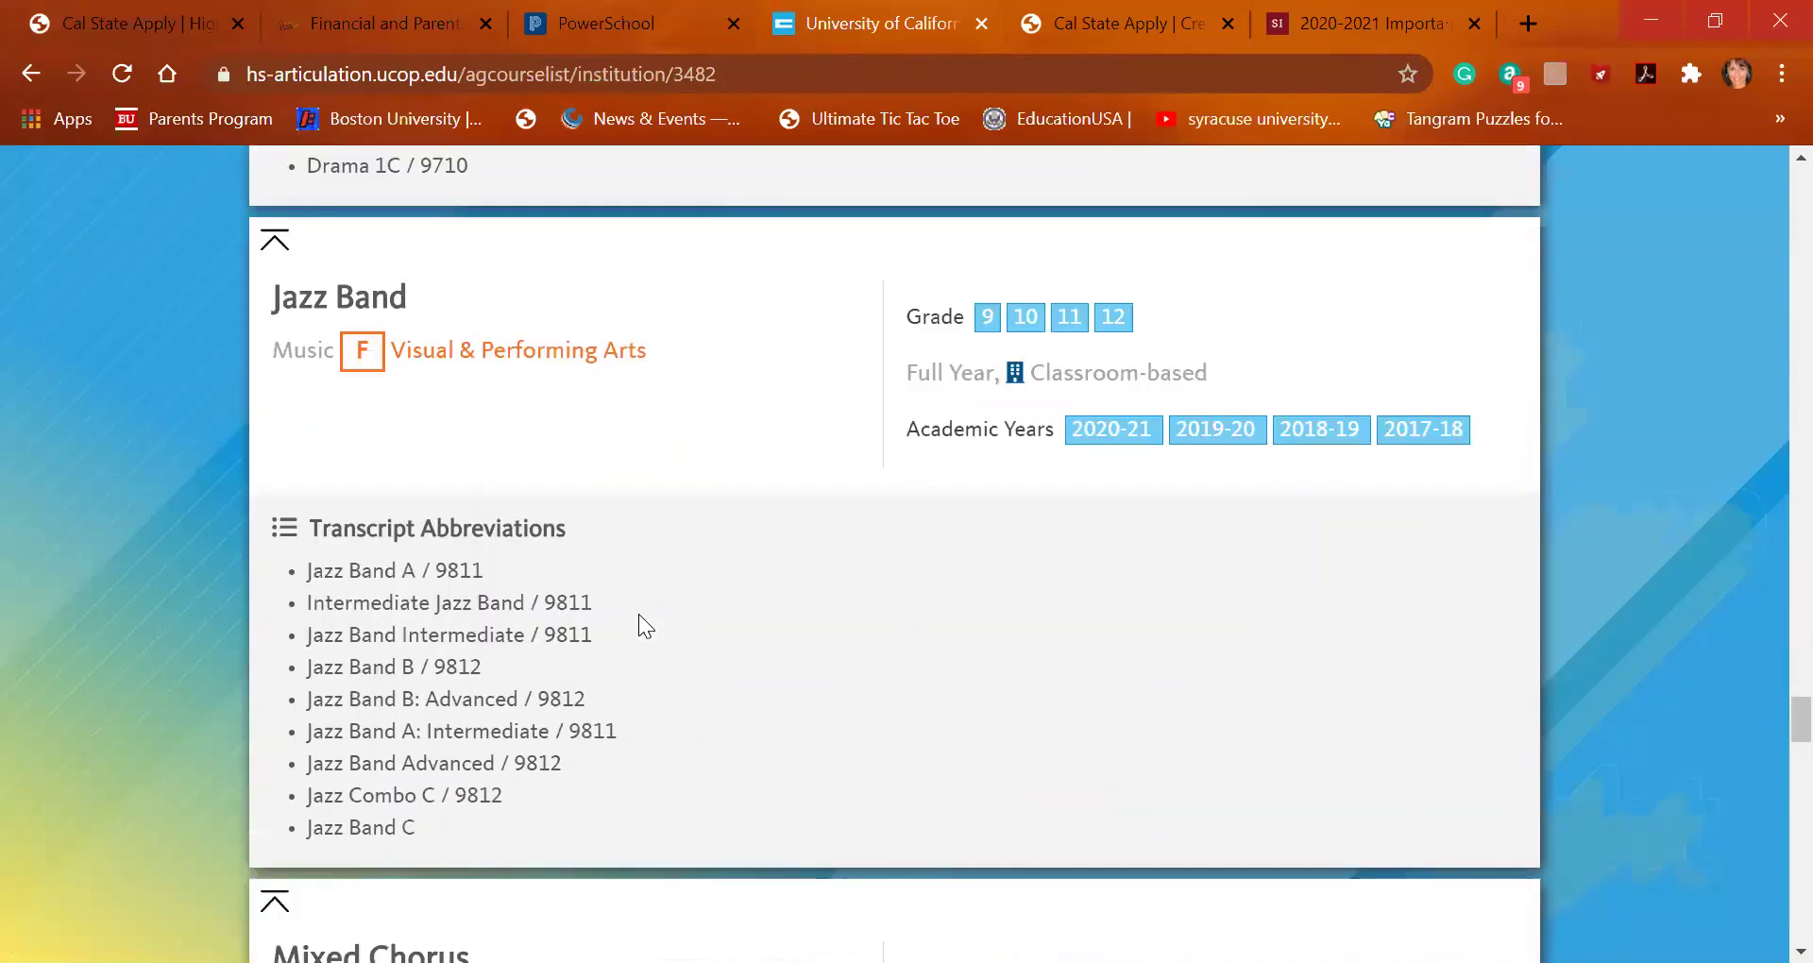
pyautogui.scroll(-15, 642, 625)
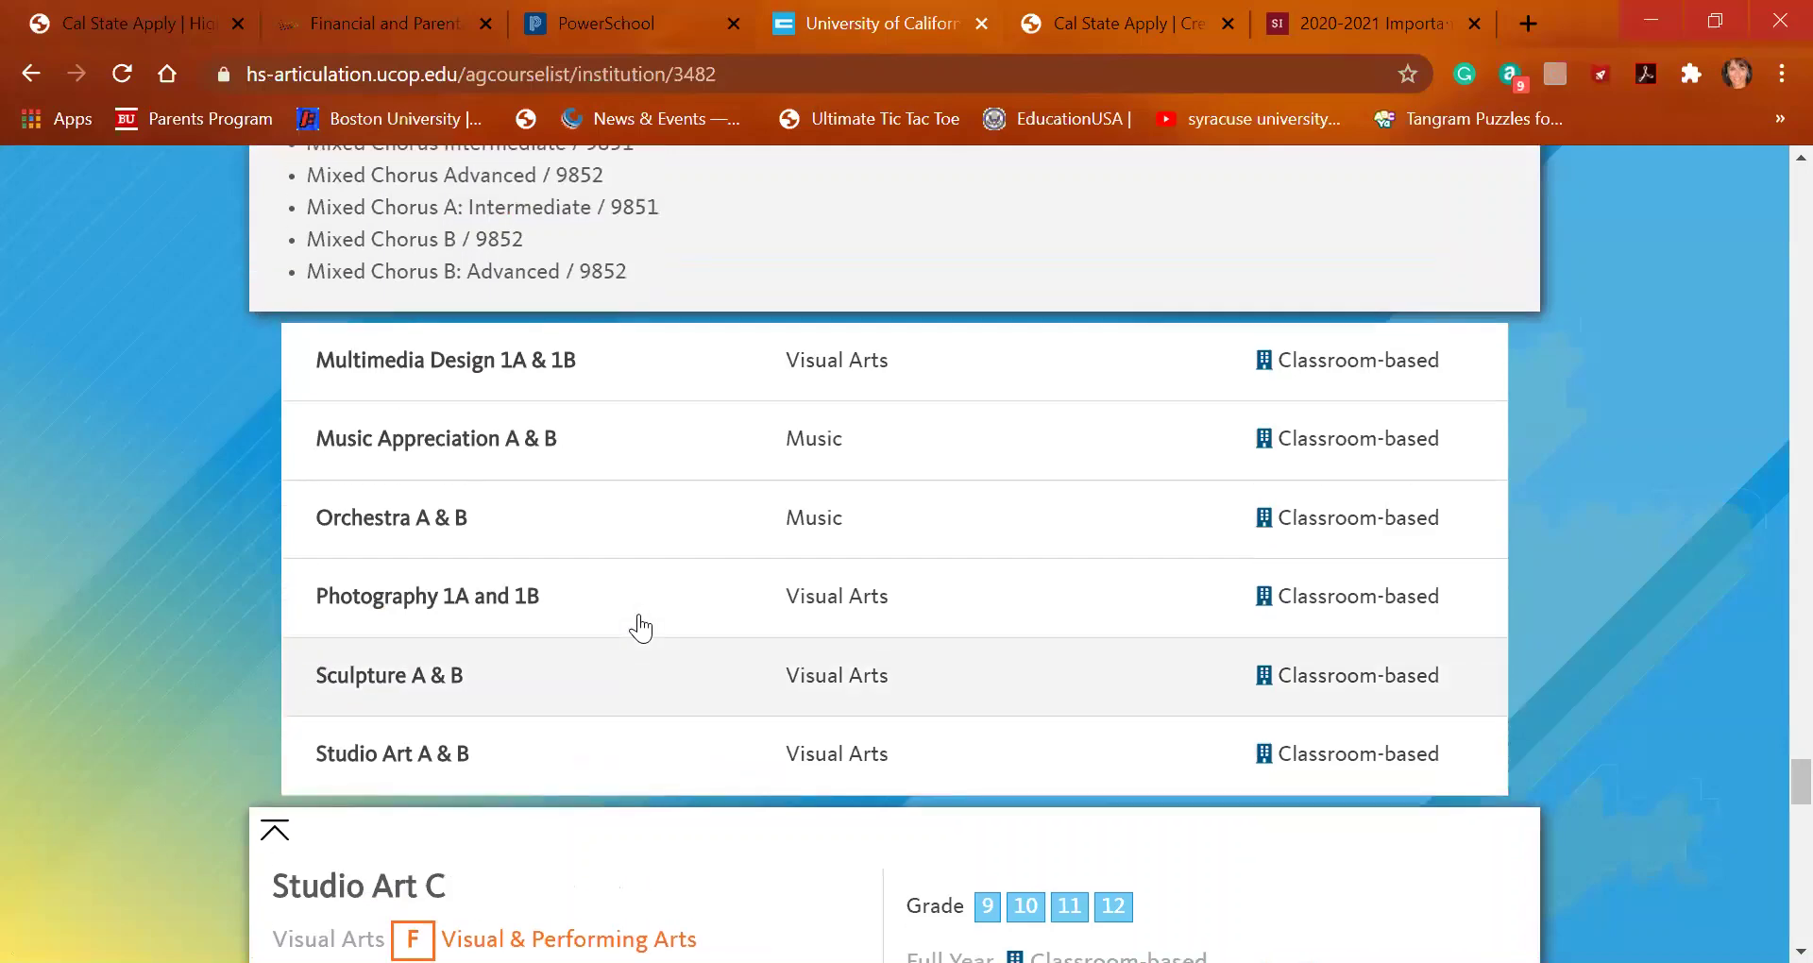
pyautogui.scroll(-6, 640, 623)
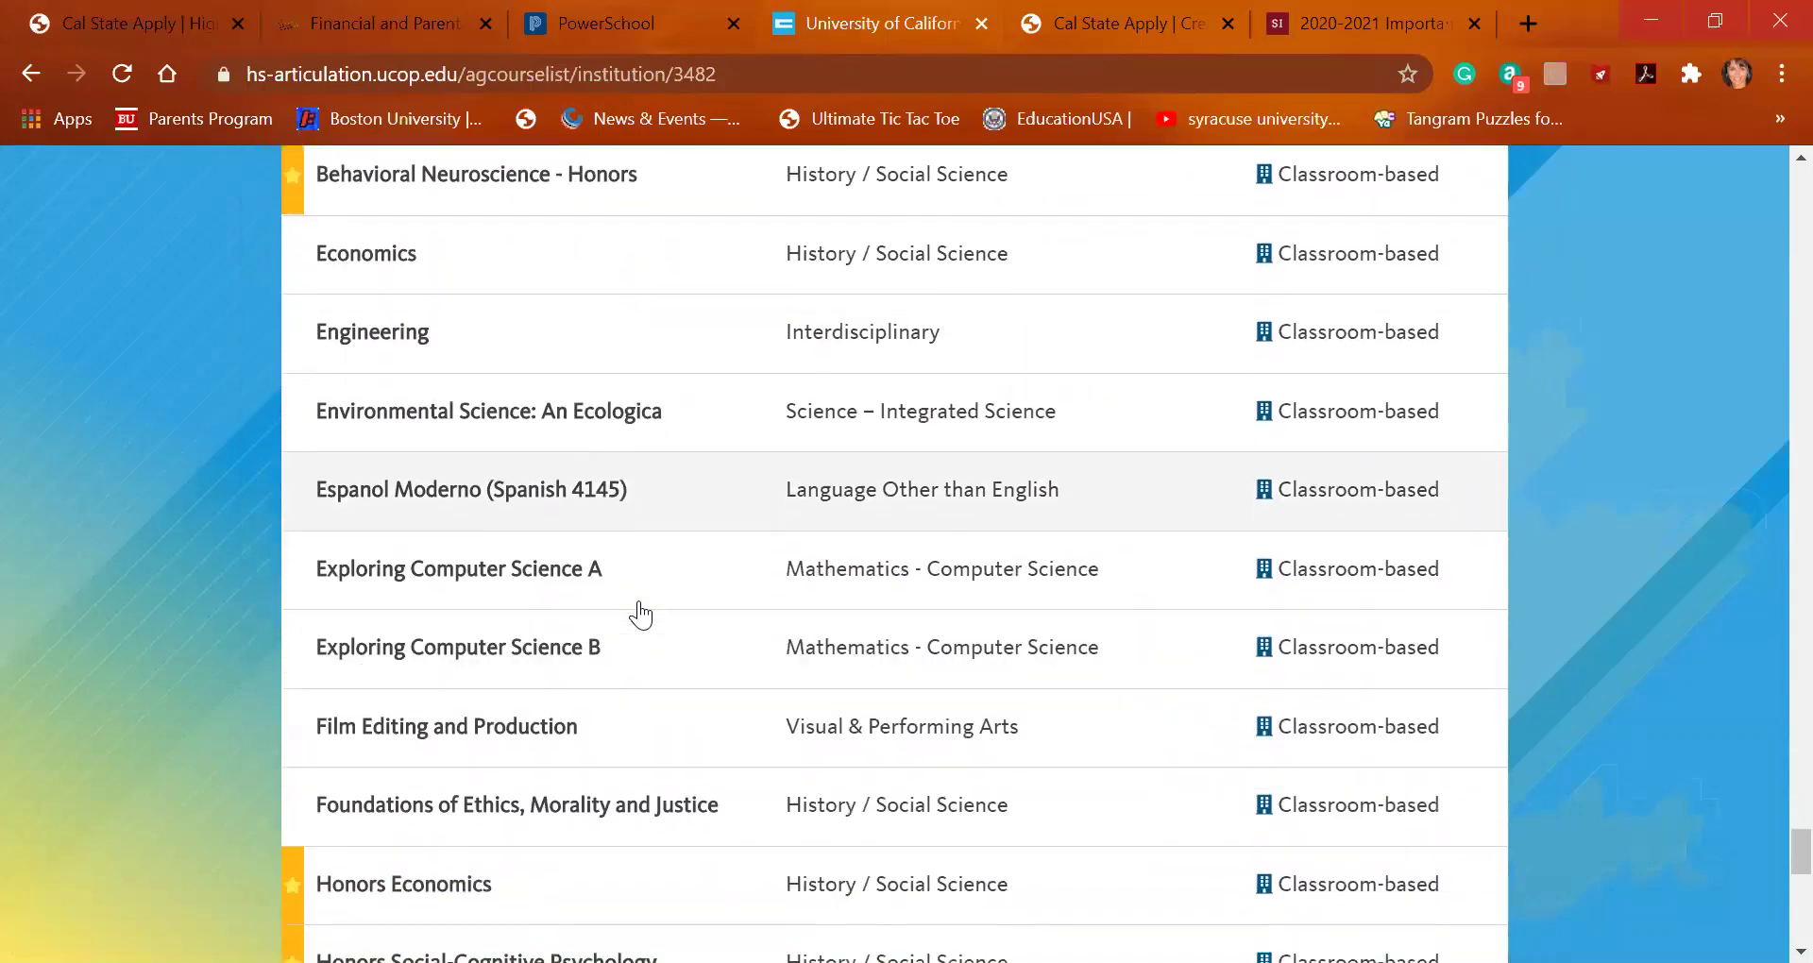
pyautogui.scroll(2, 640, 614)
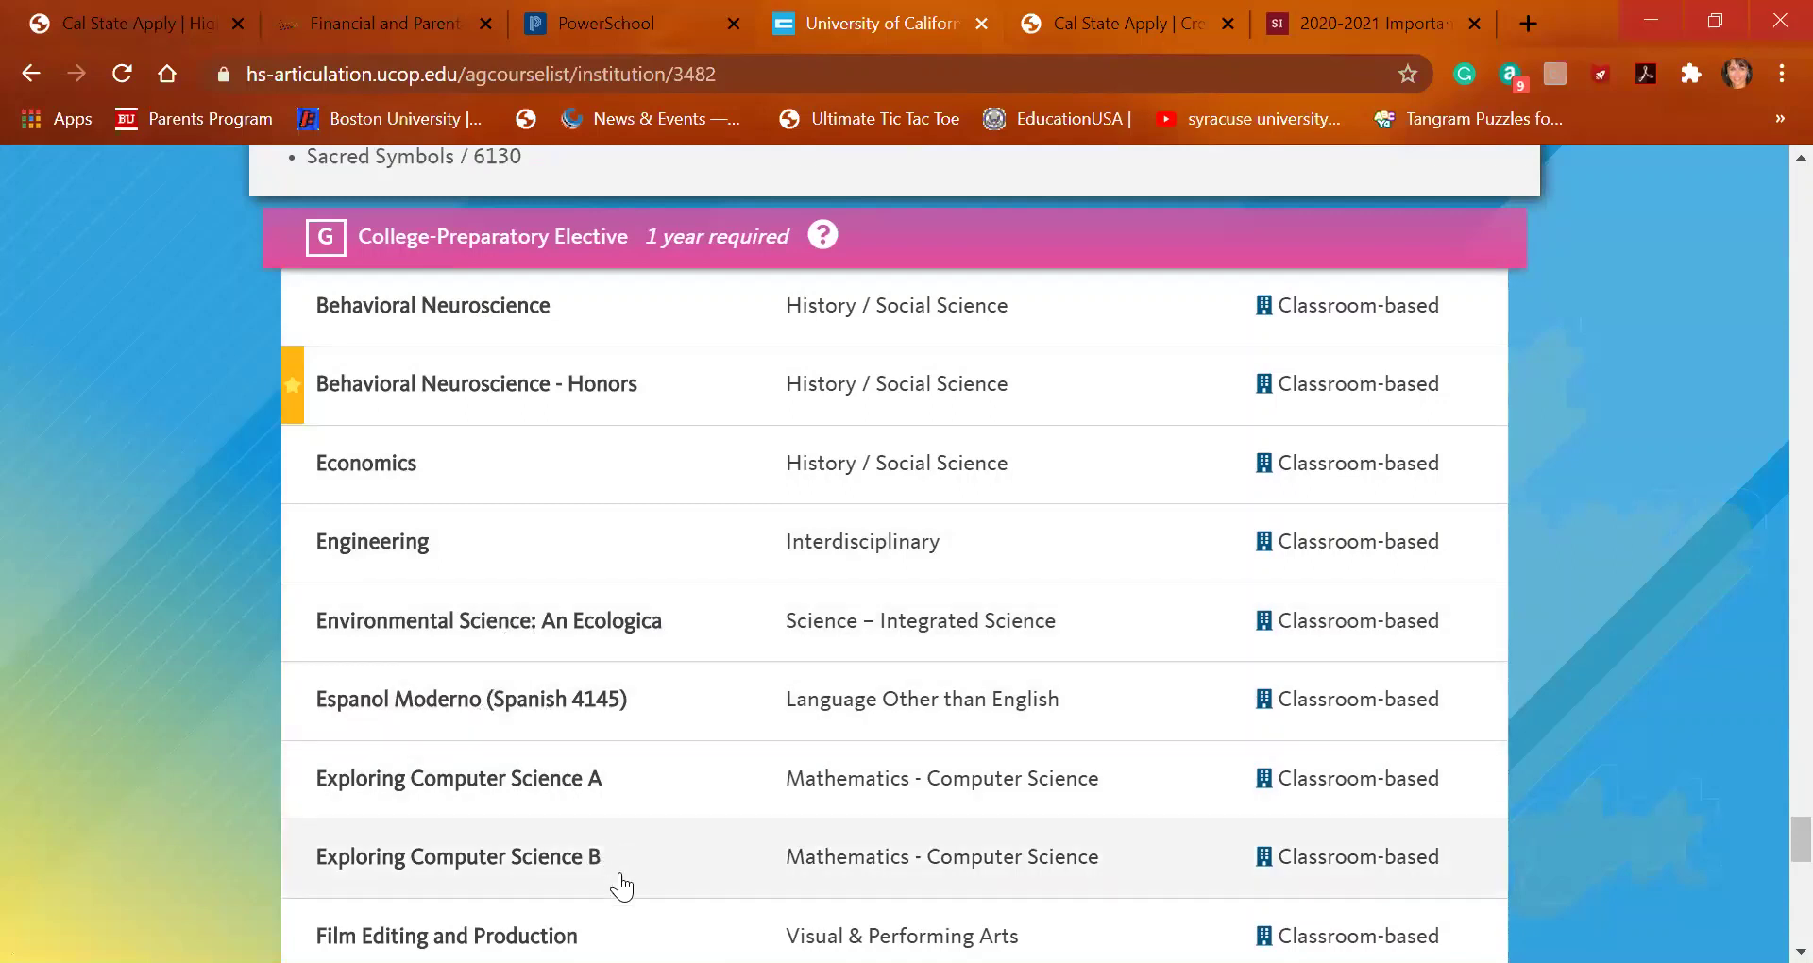
pyautogui.scroll(-1, 642, 880)
pyautogui.scroll(-1, 642, 850)
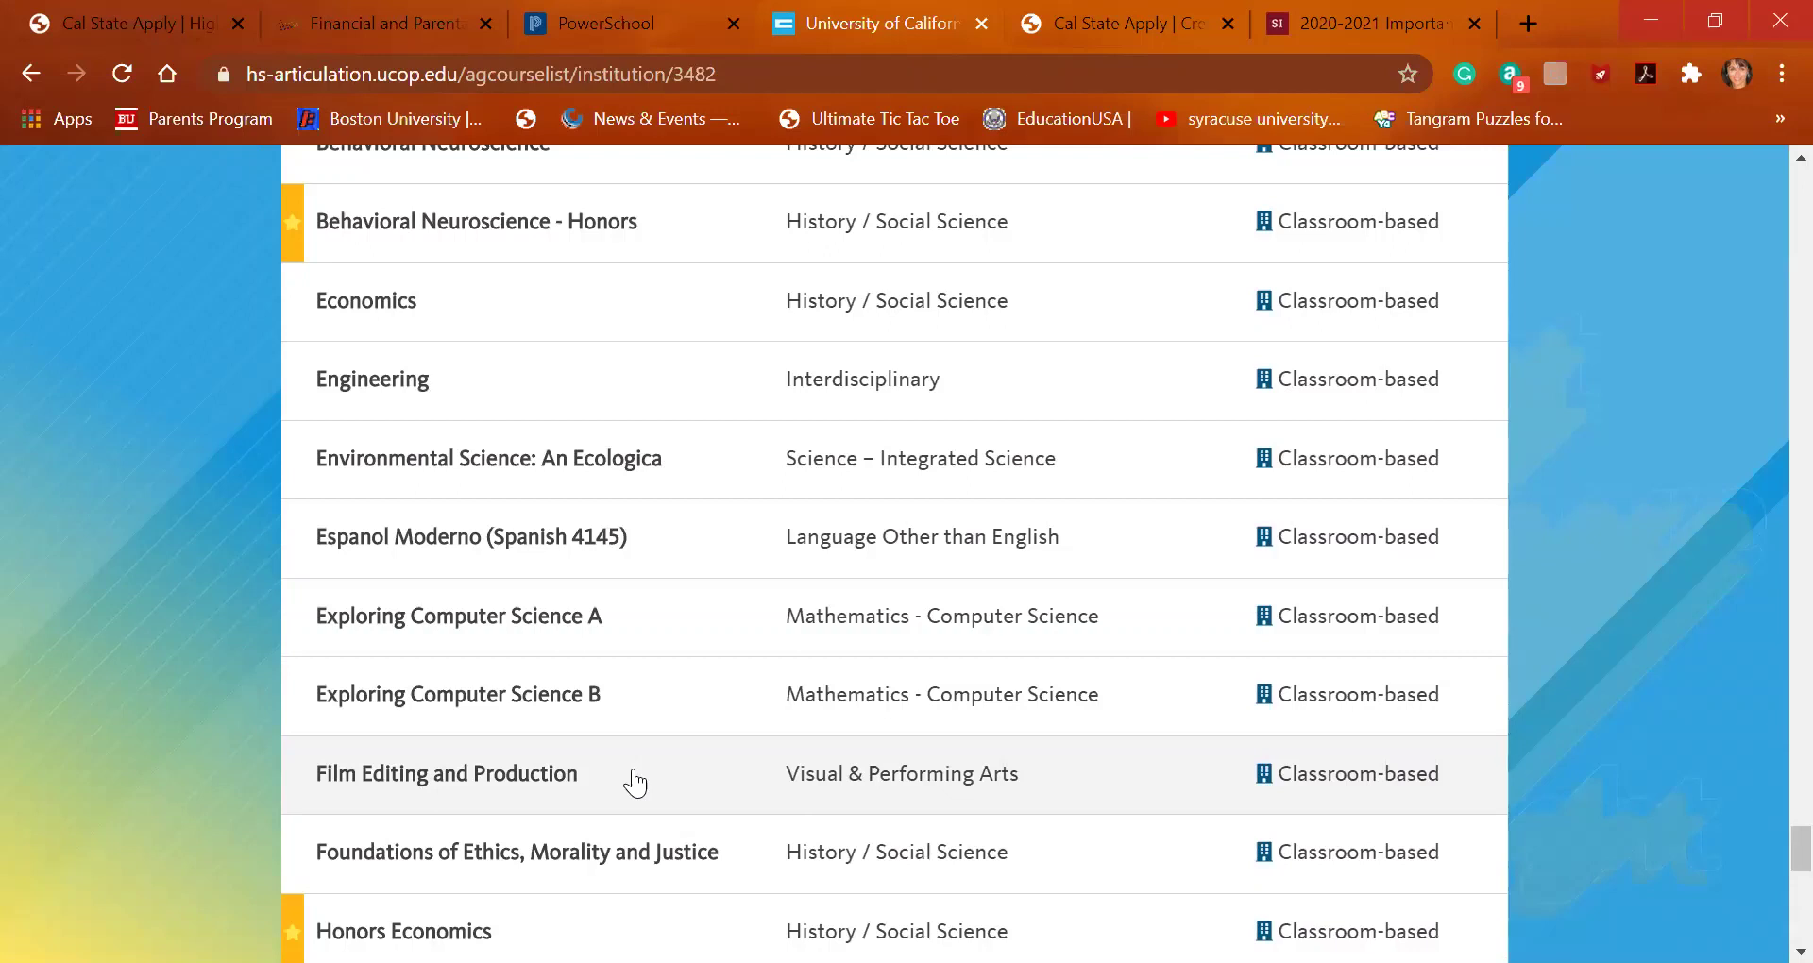
pyautogui.scroll(-2, 635, 782)
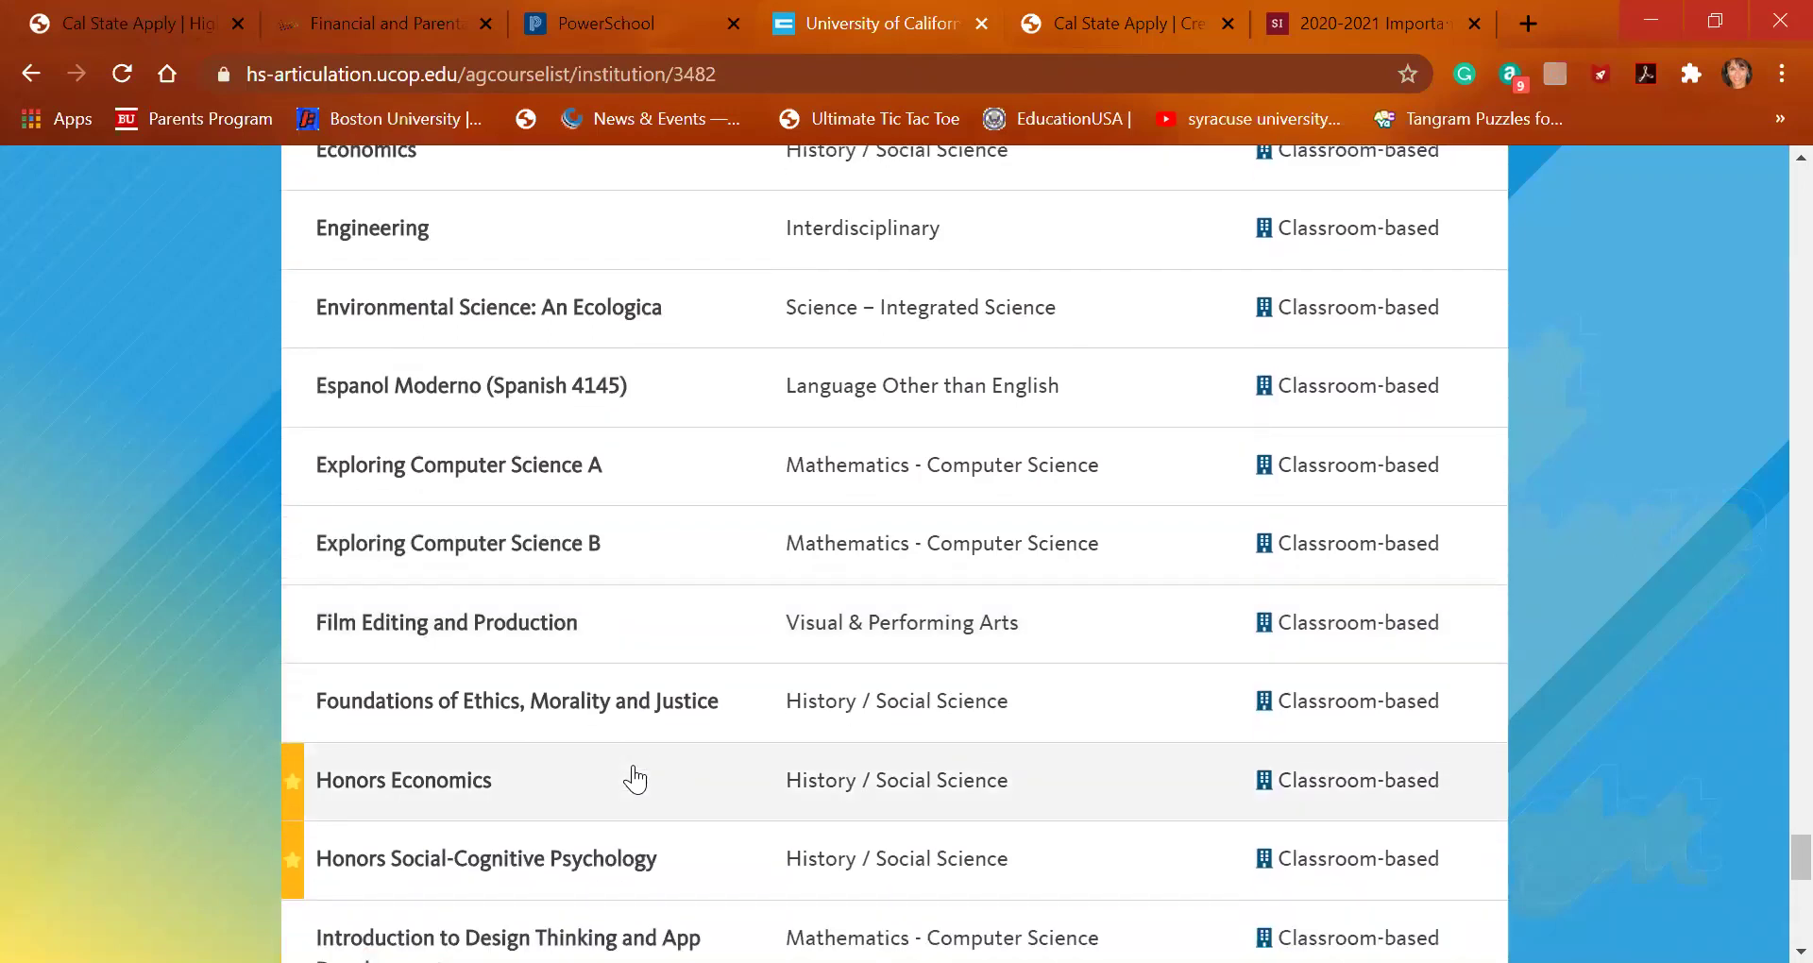
pyautogui.scroll(-1, 634, 782)
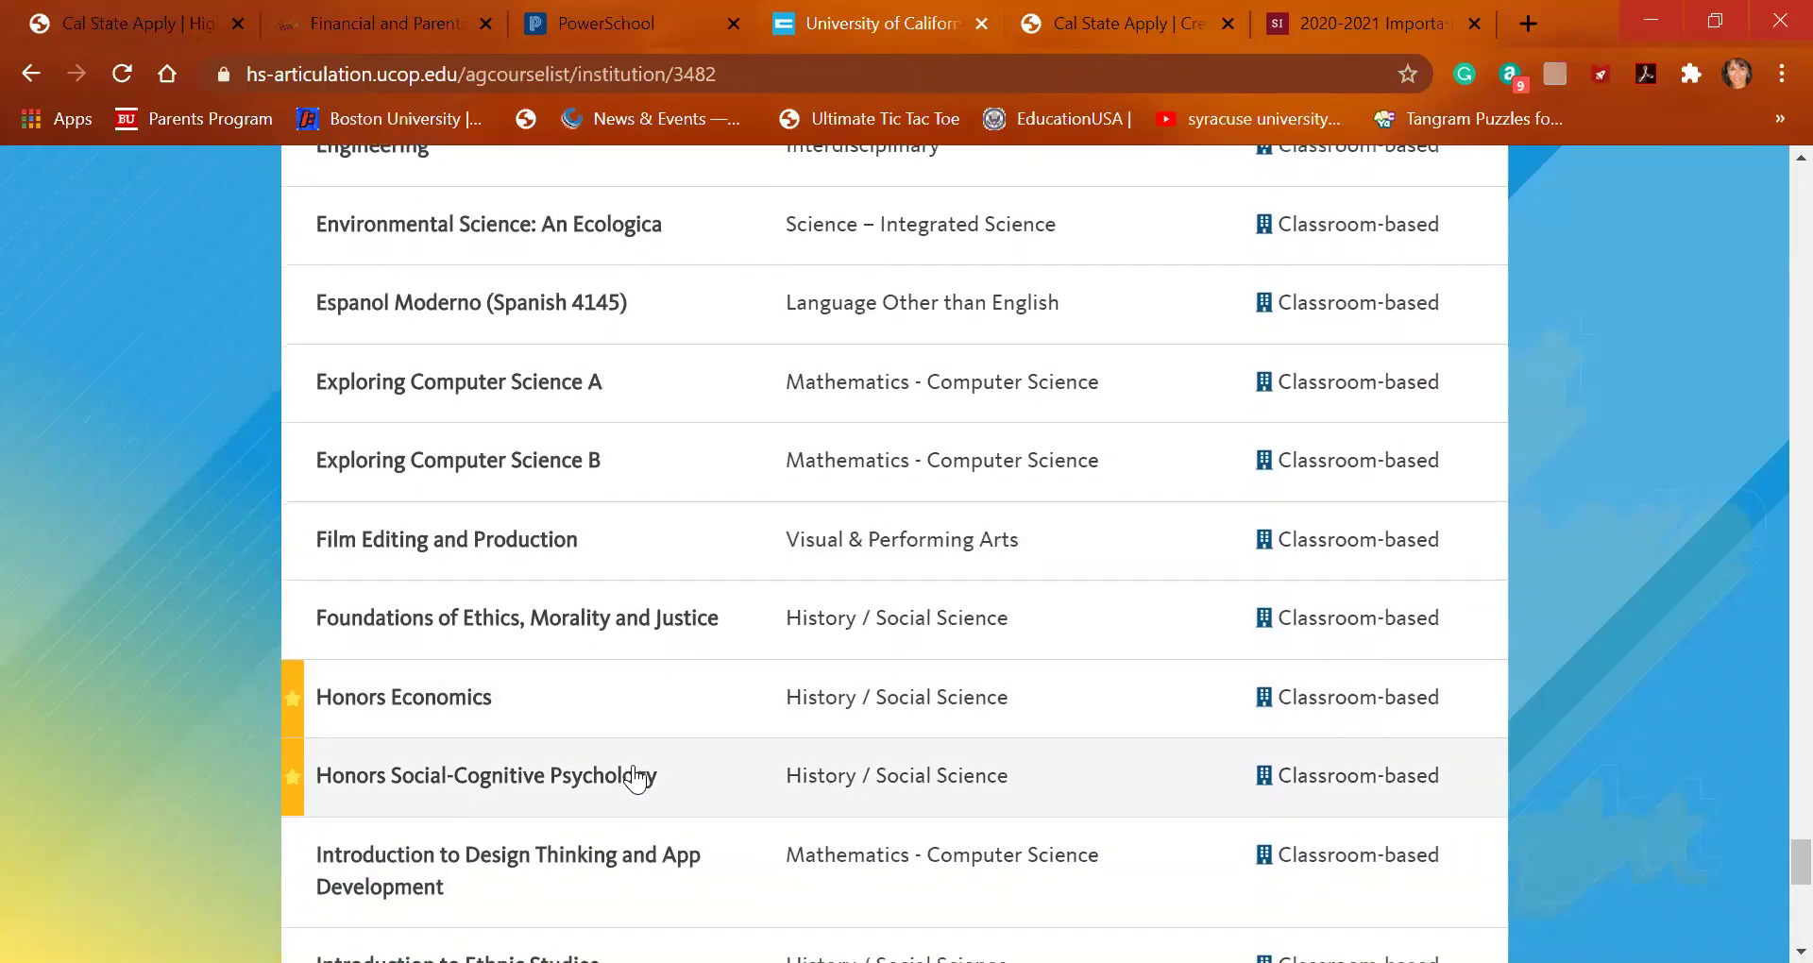
pyautogui.scroll(-4, 635, 779)
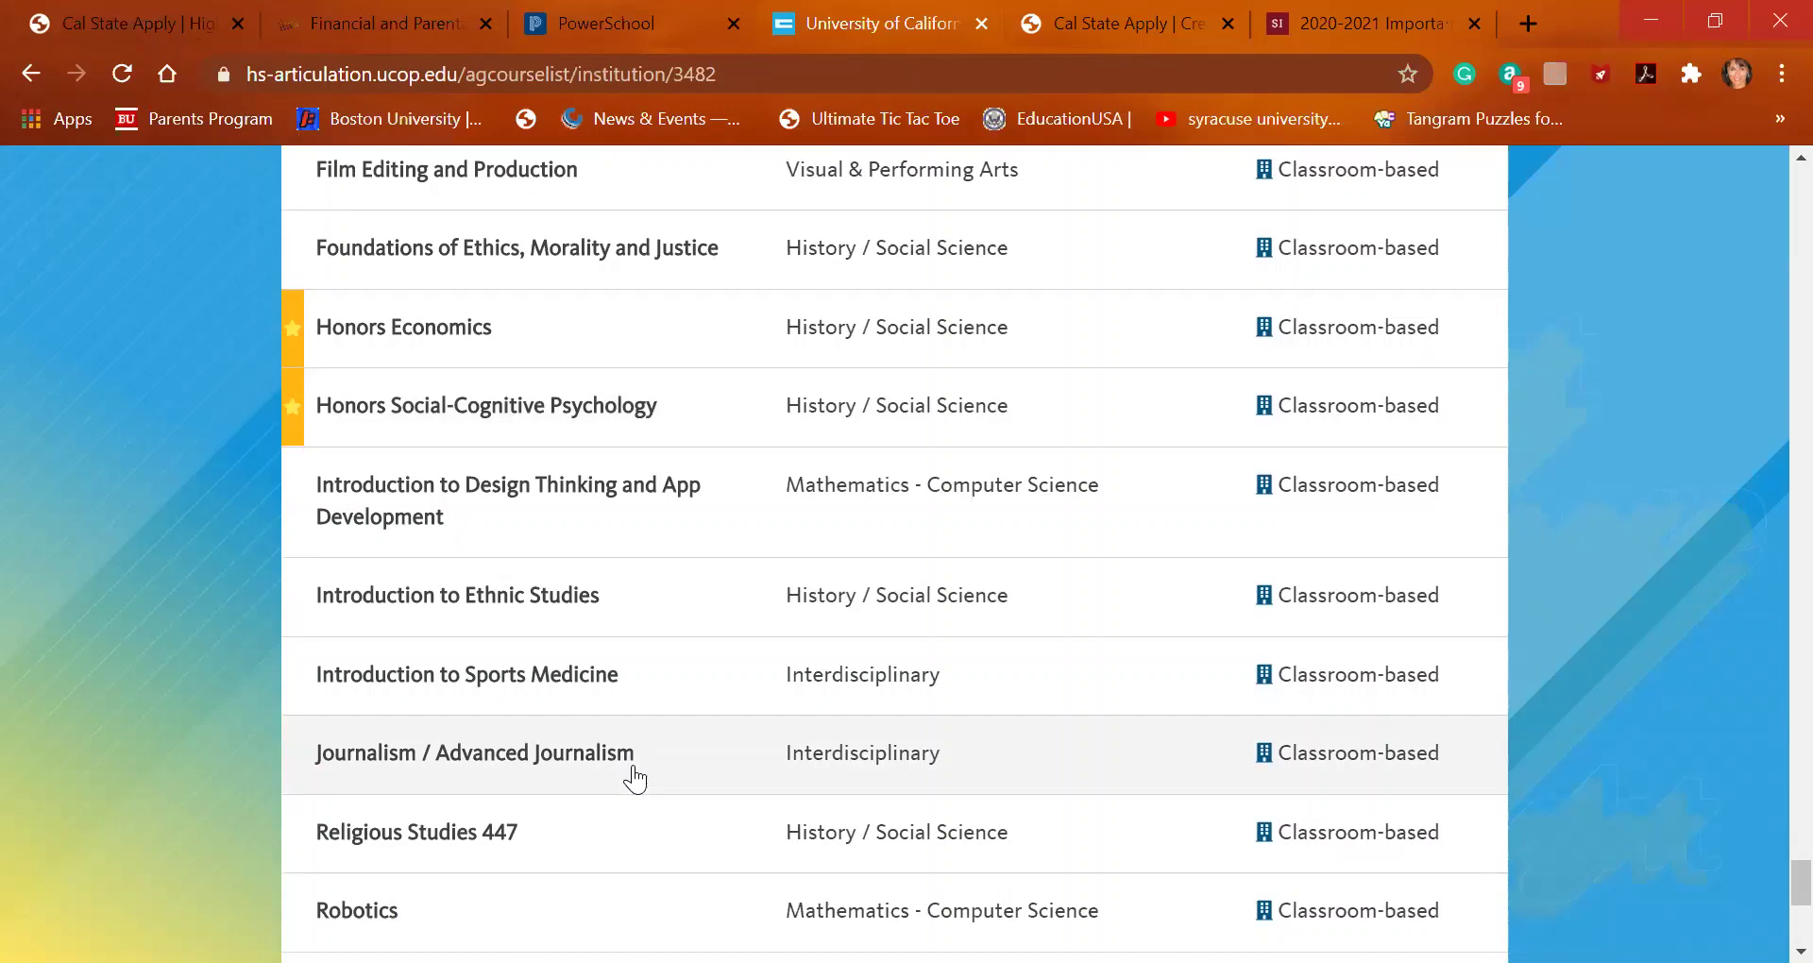
pyautogui.scroll(-2, 635, 779)
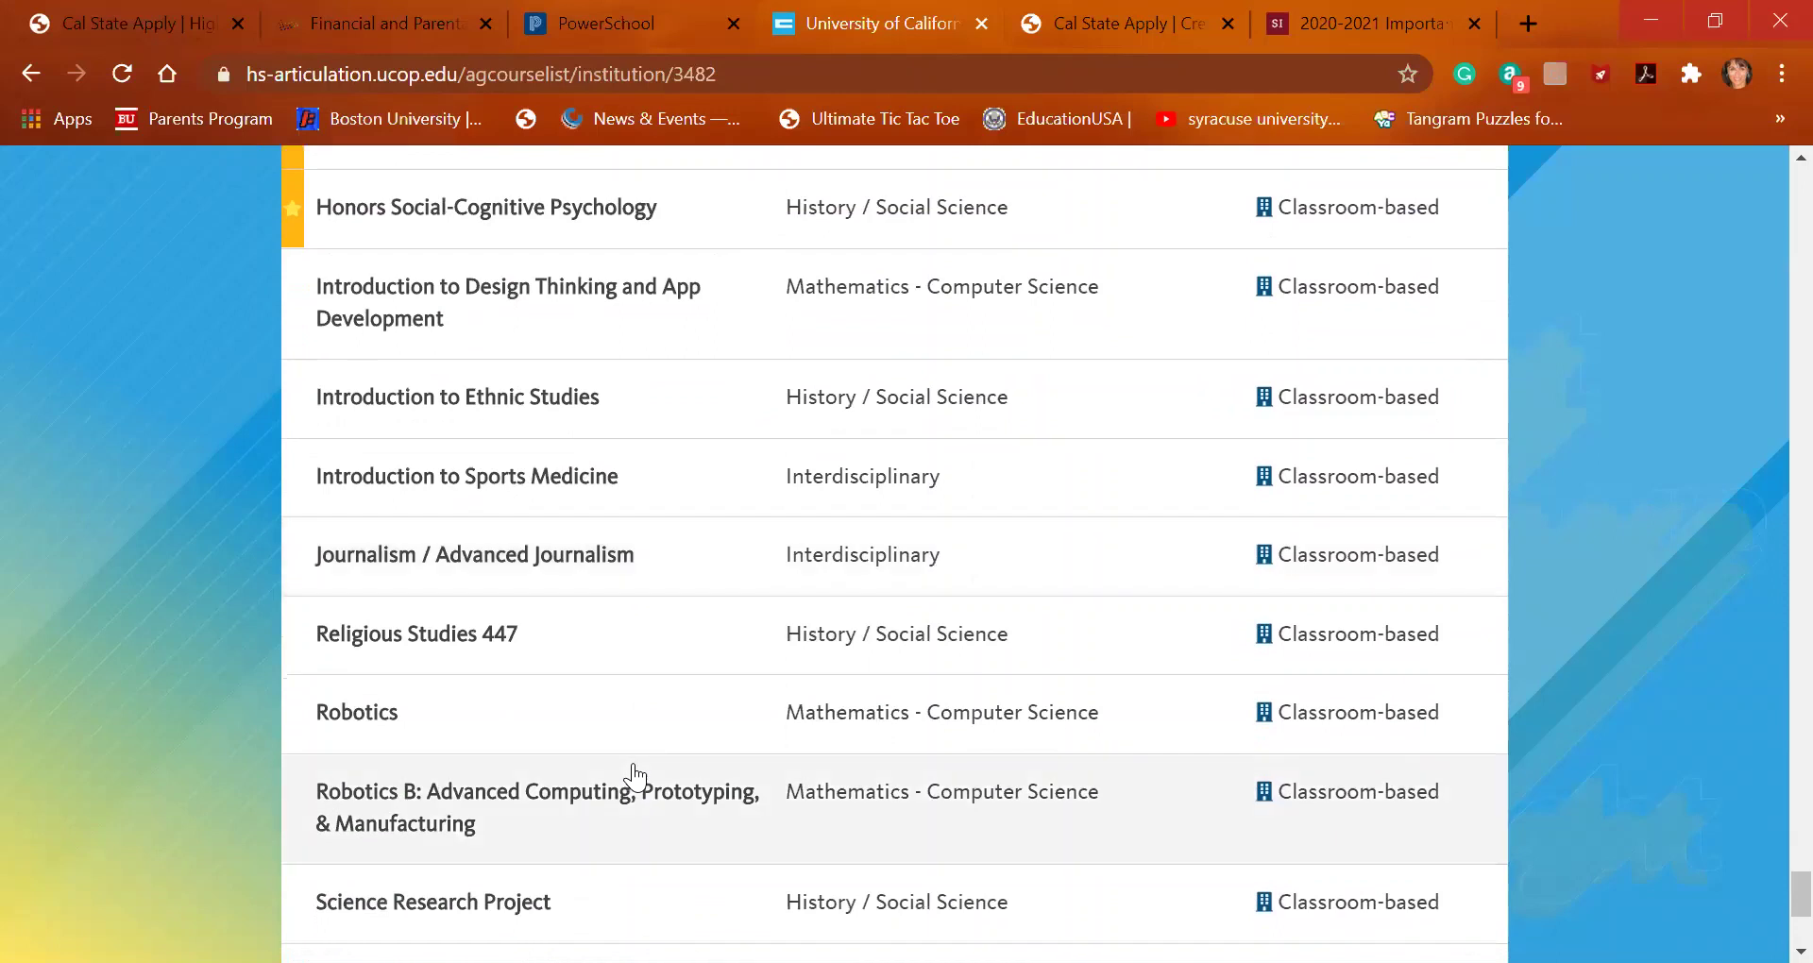
pyautogui.scroll(-2, 634, 779)
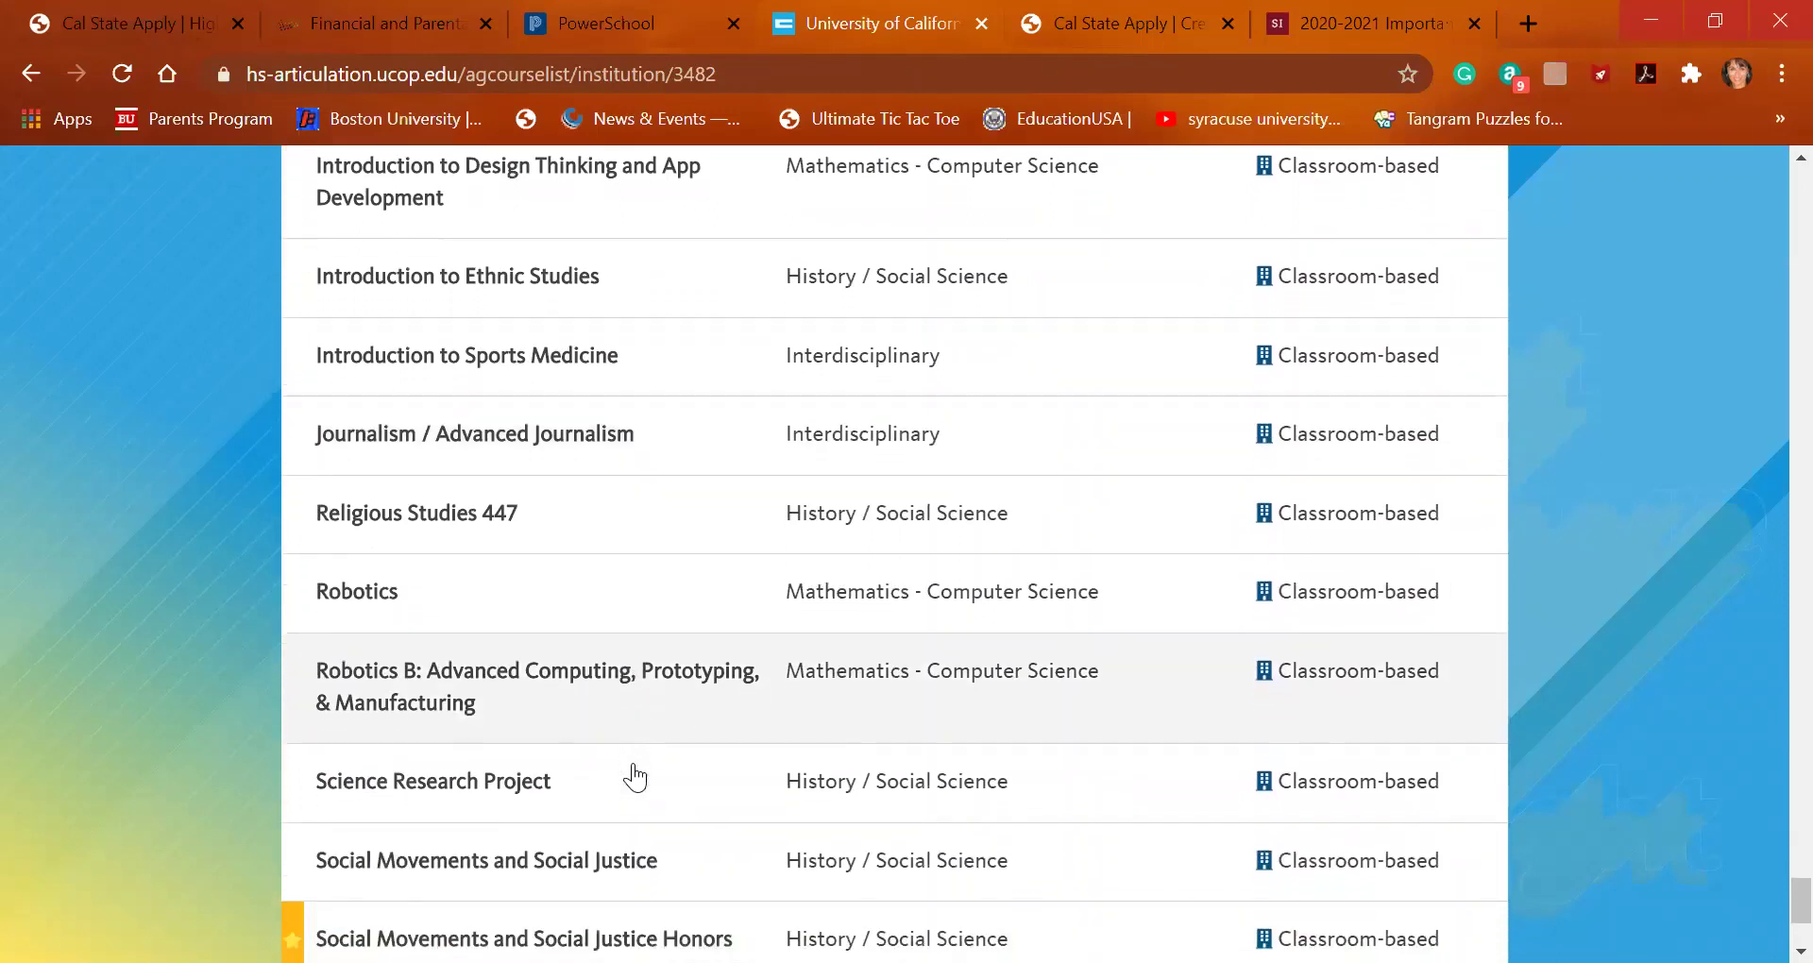
pyautogui.scroll(-1, 635, 777)
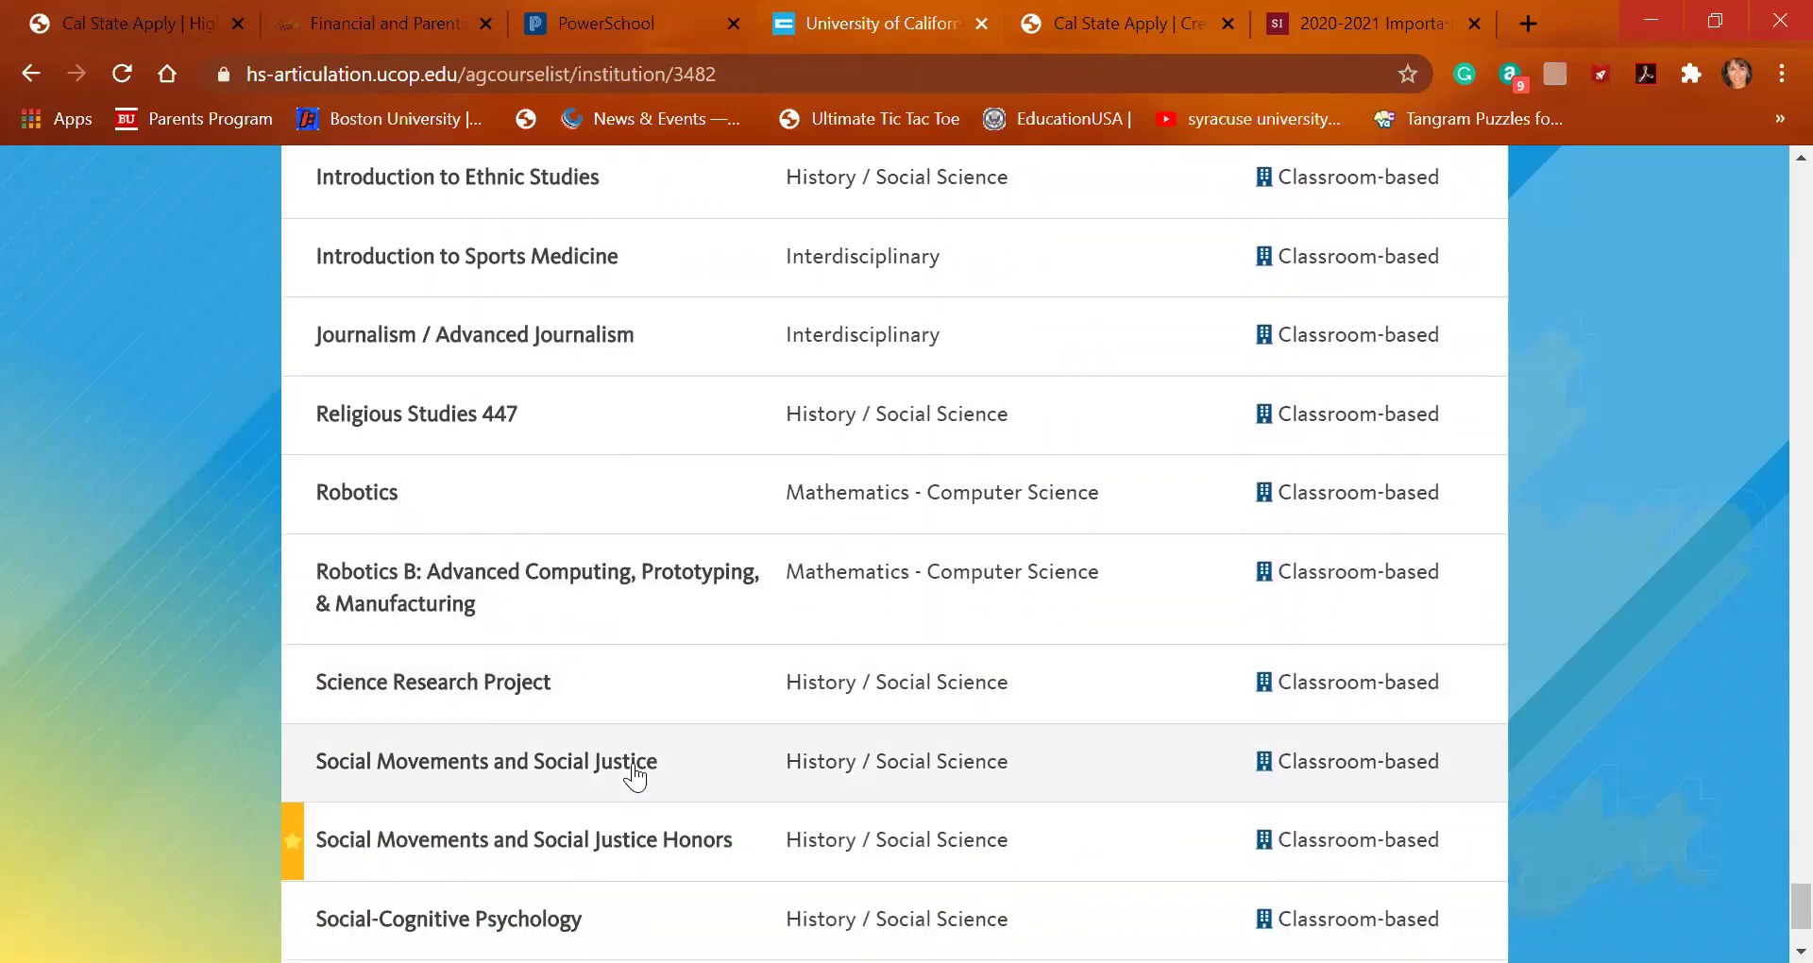
pyautogui.scroll(-2, 635, 777)
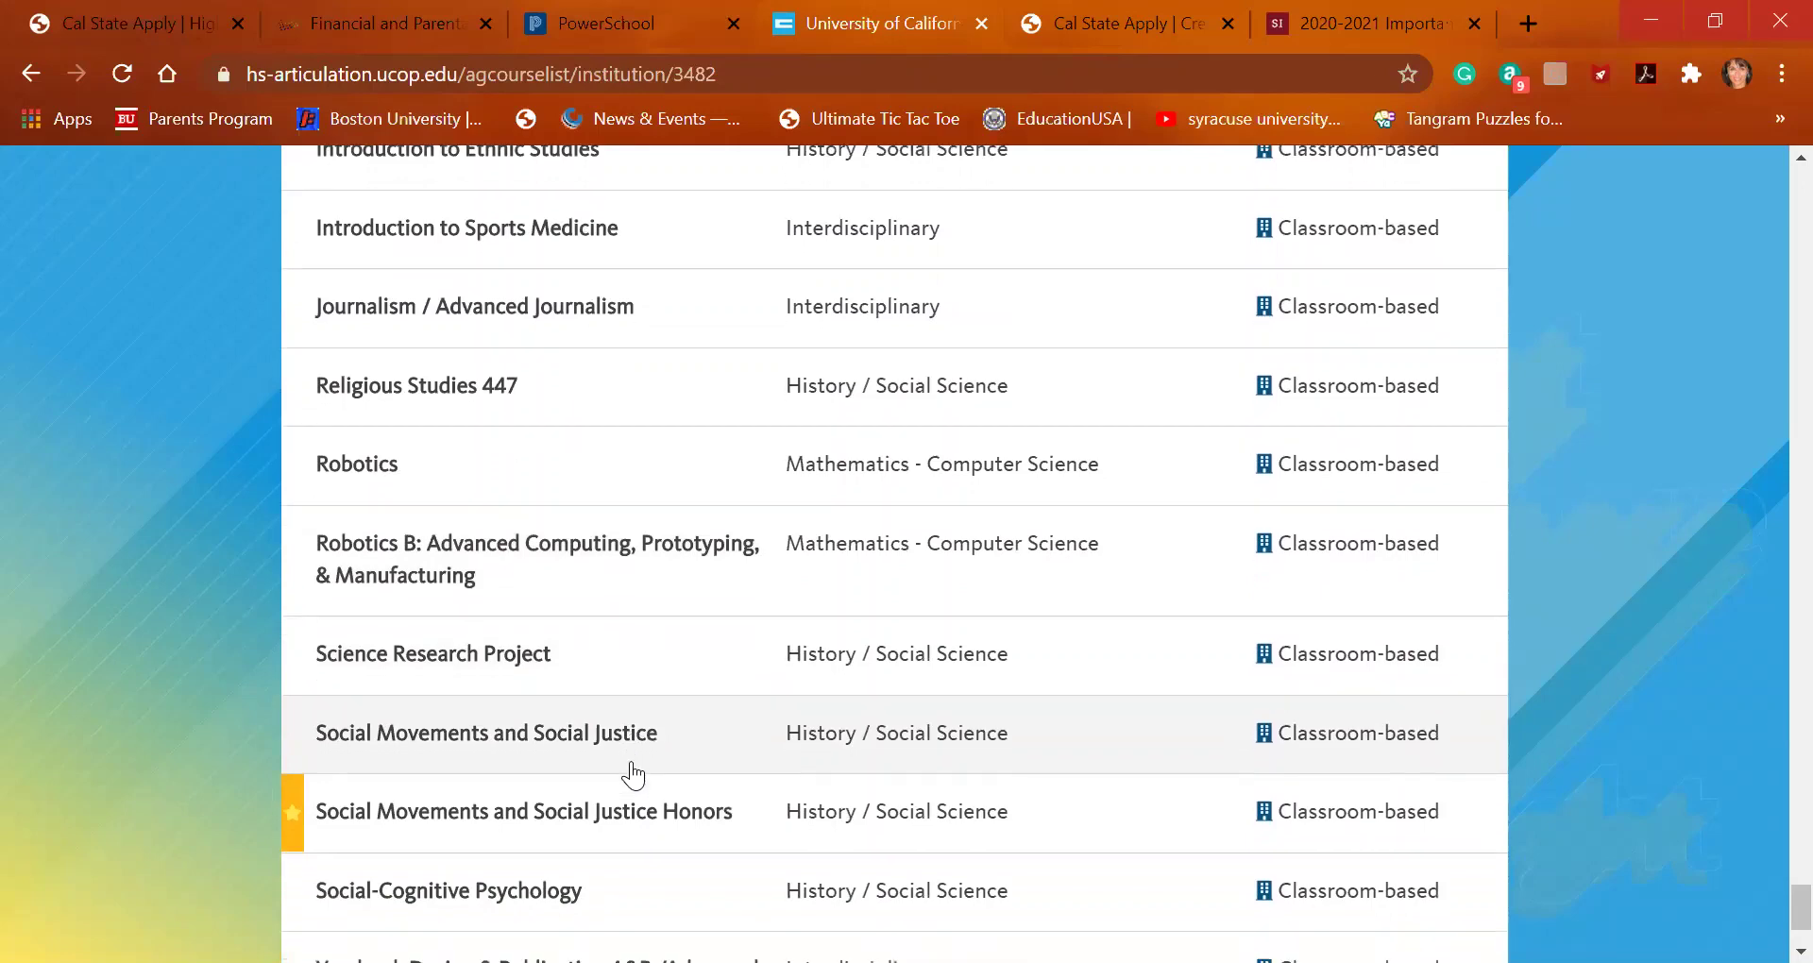
pyautogui.scroll(-1, 634, 776)
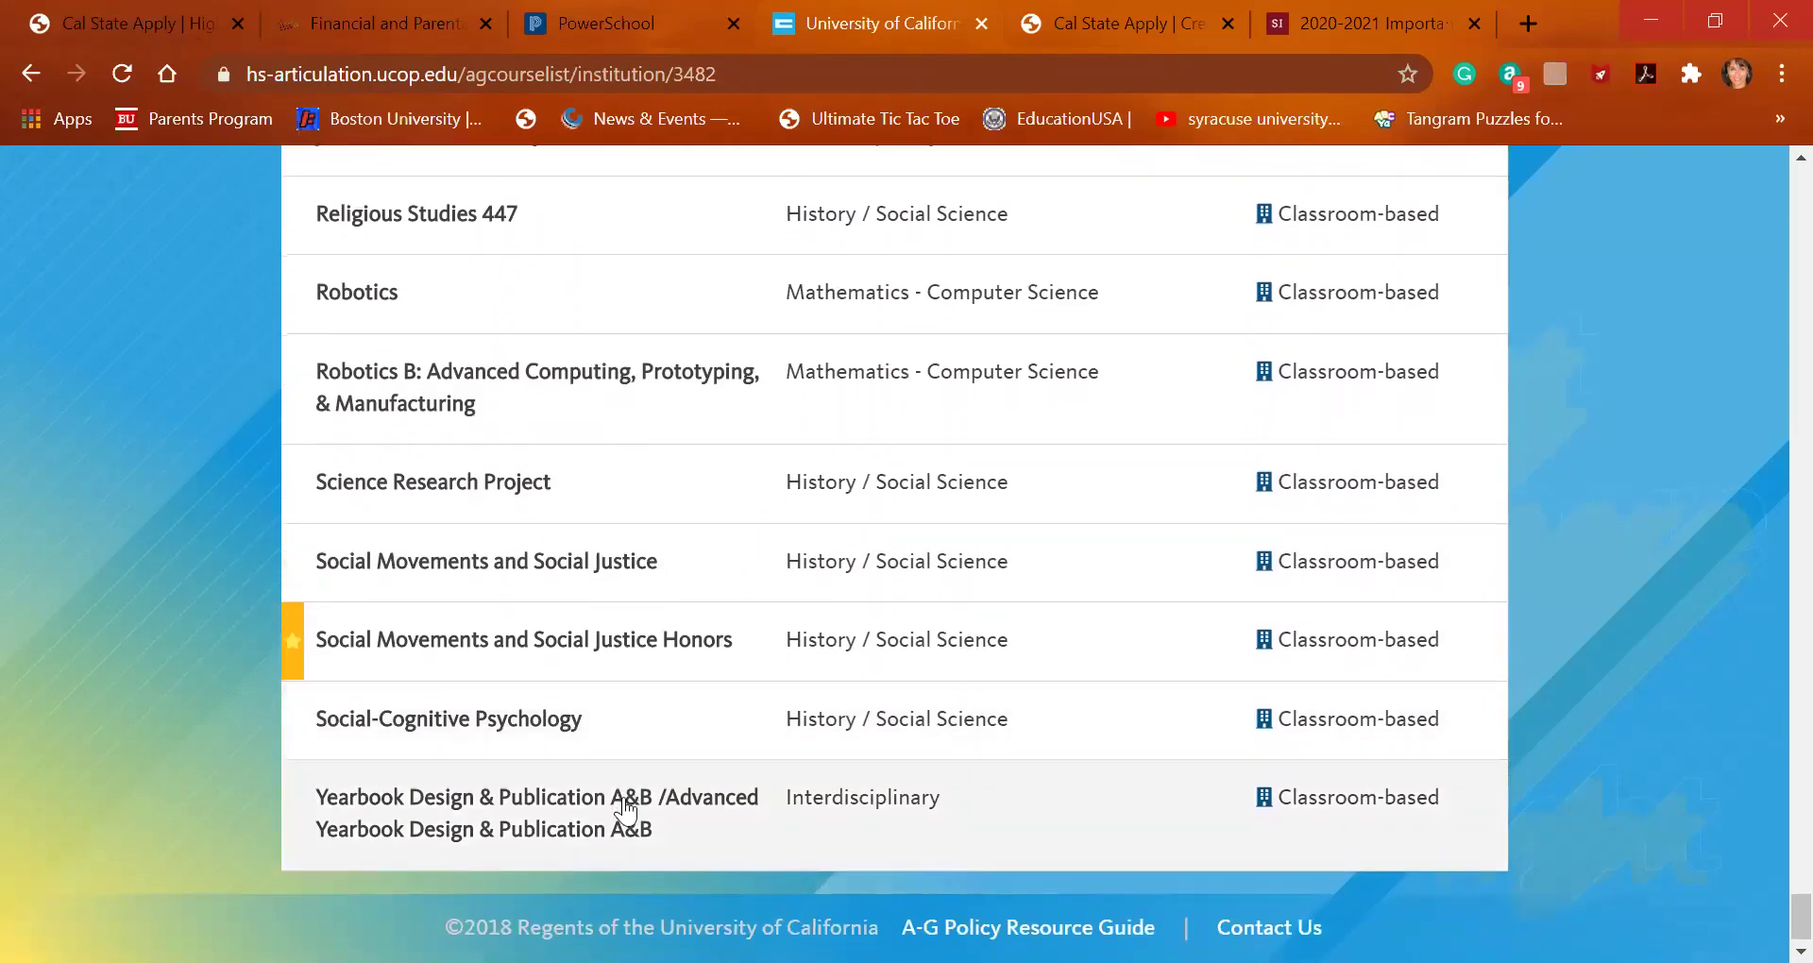
pyautogui.scroll(2, 625, 808)
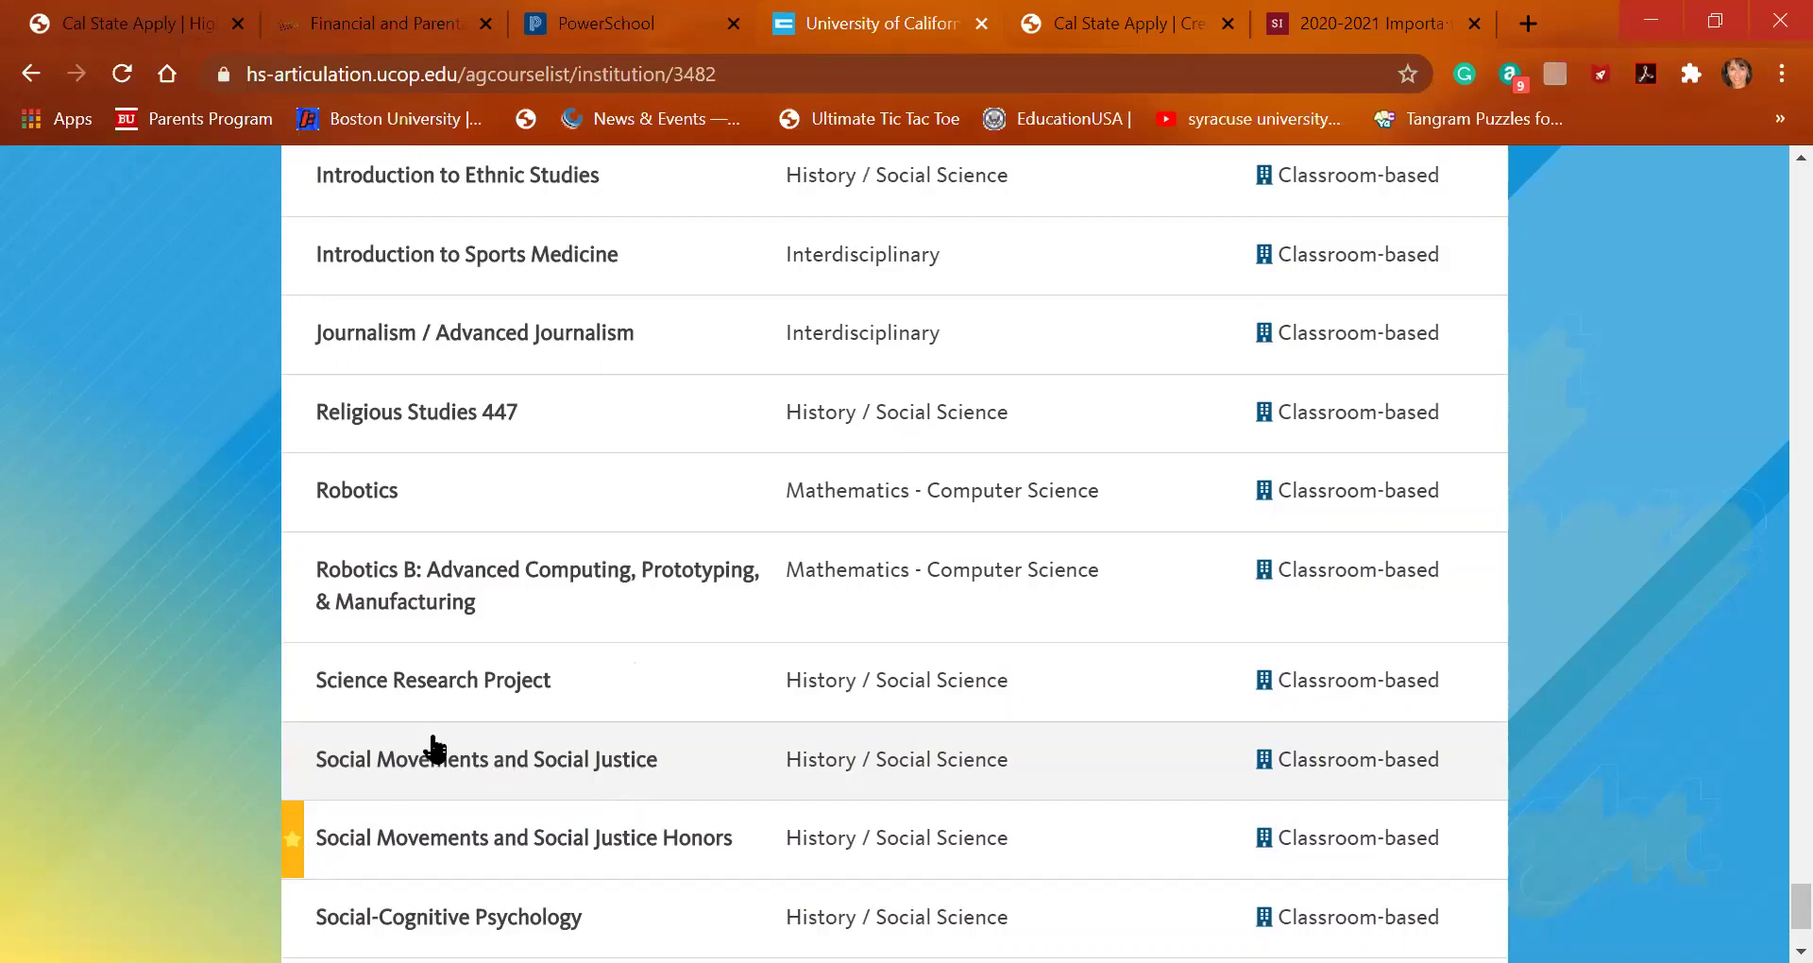
# Enter 'journ' in a new Course Title and pick Journalism / Advanced Journalism
pyautogui.click(154, 31)
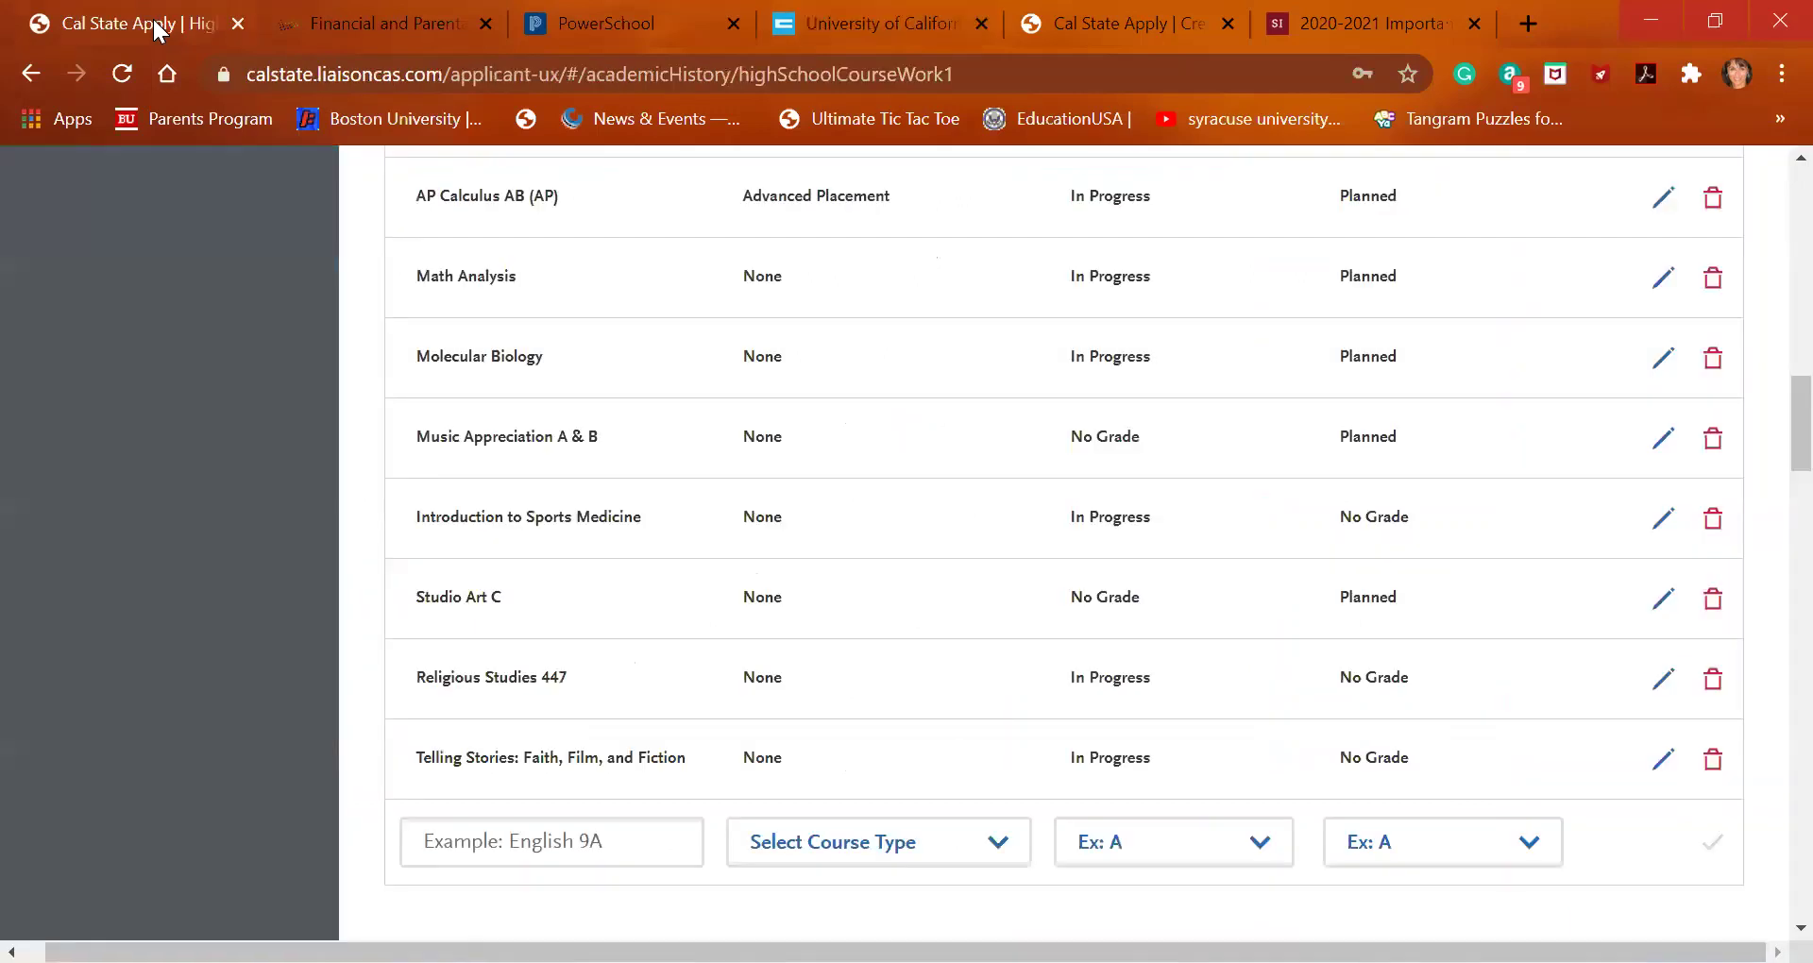
pyautogui.click(516, 840)
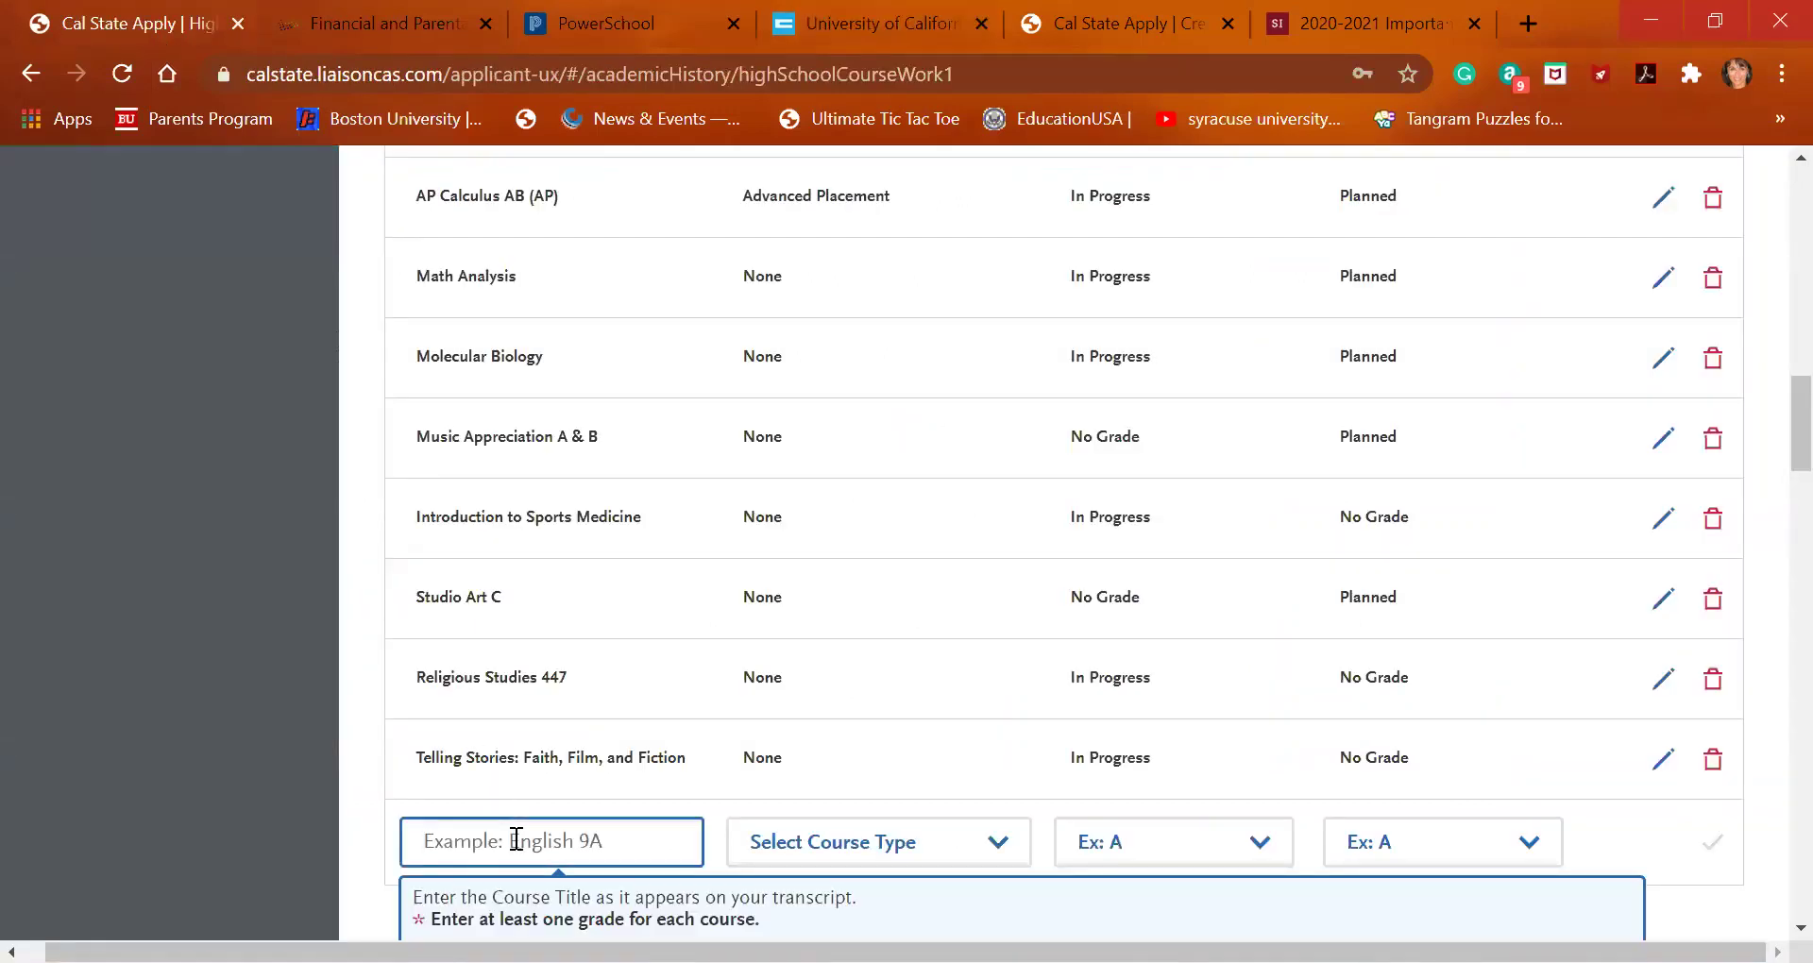
pyautogui.write('journ')
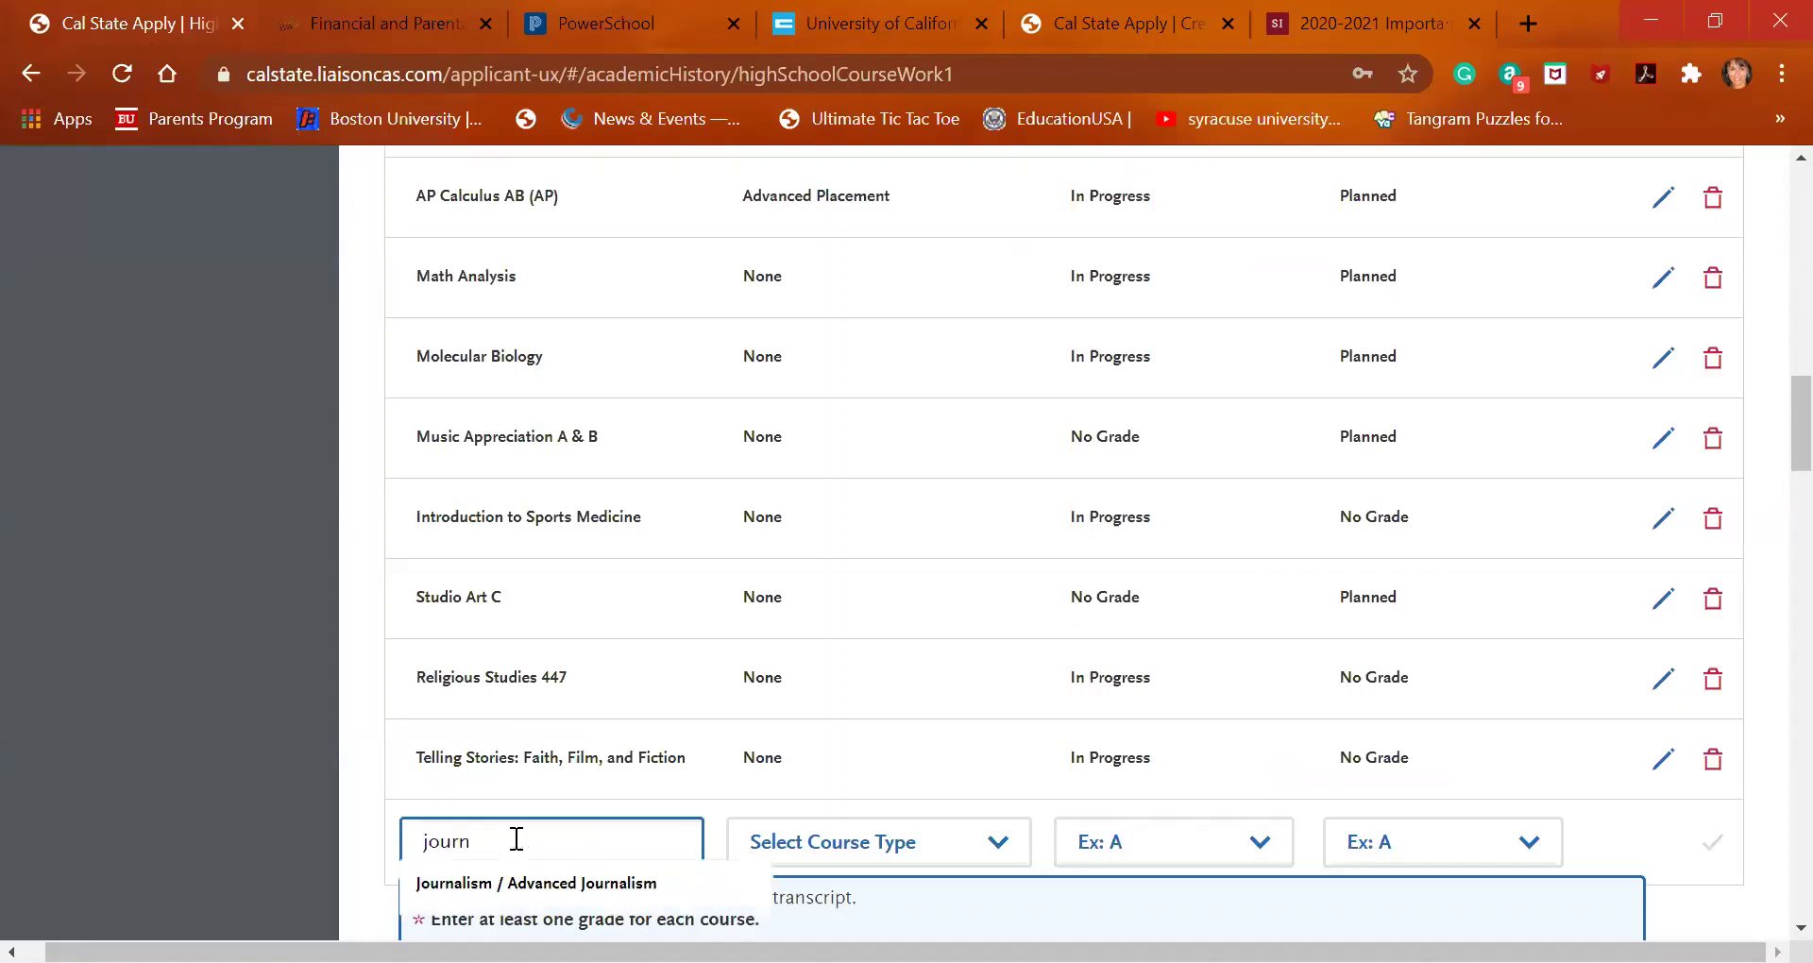
pyautogui.click(526, 882)
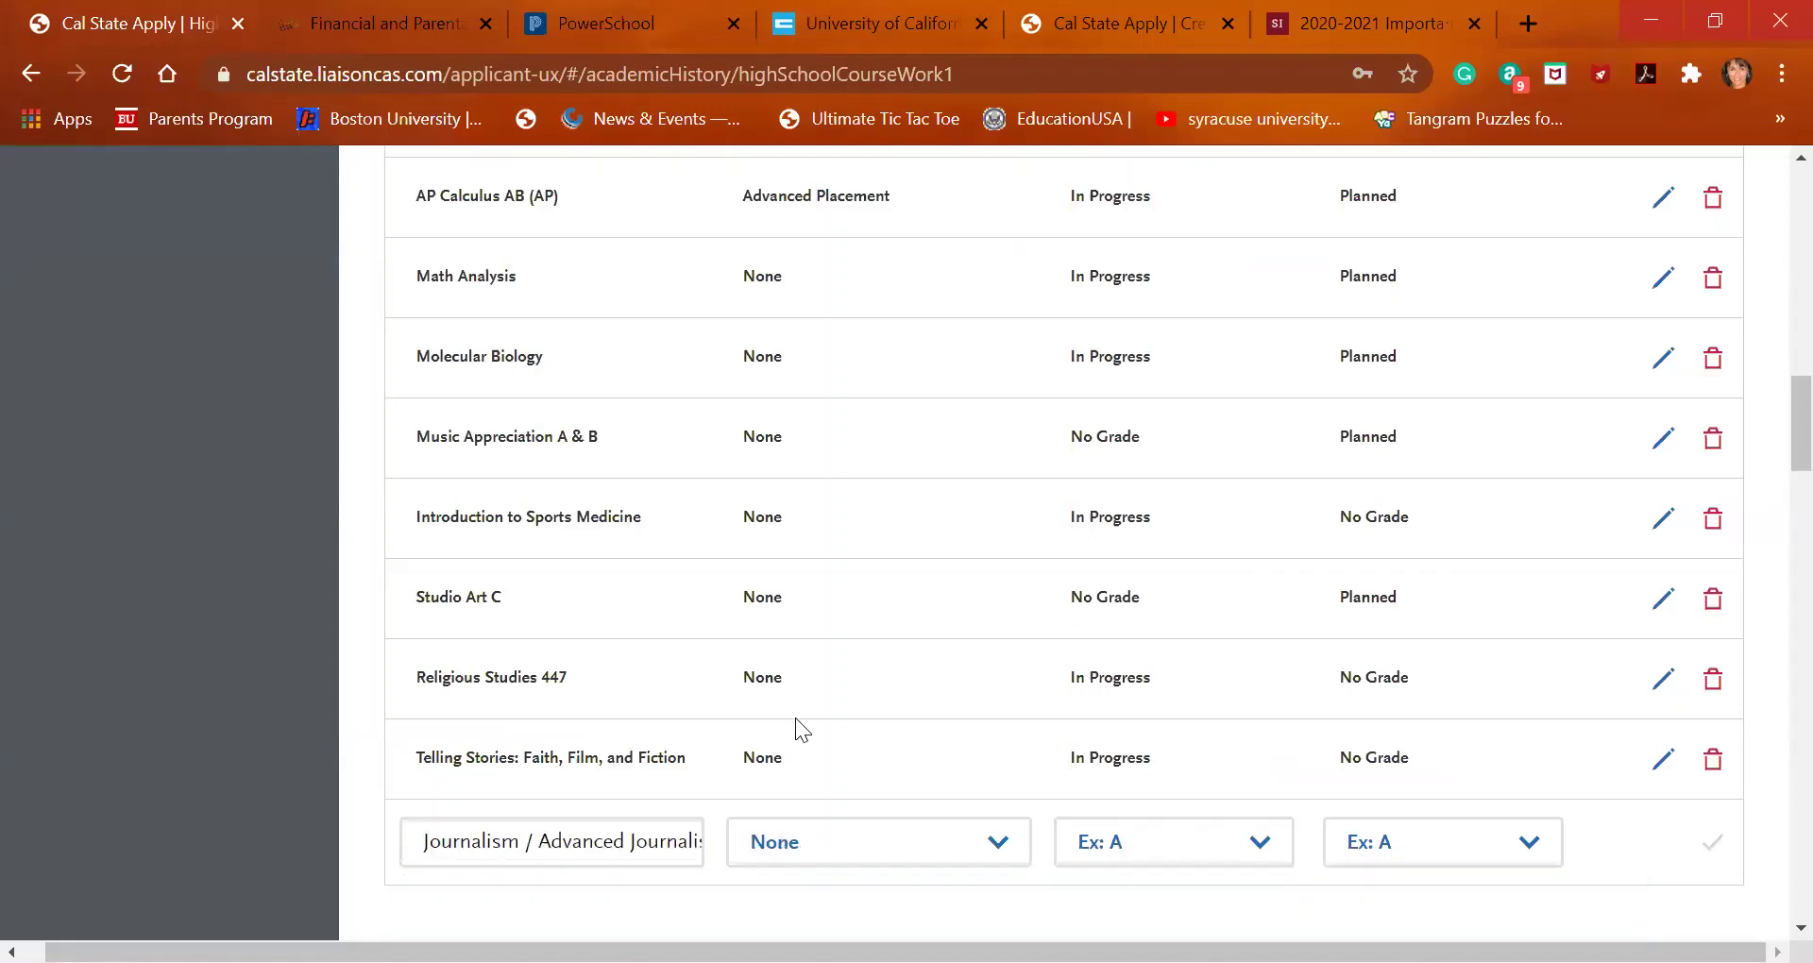
pyautogui.scroll(-2, 797, 729)
pyautogui.scroll(-1, 795, 718)
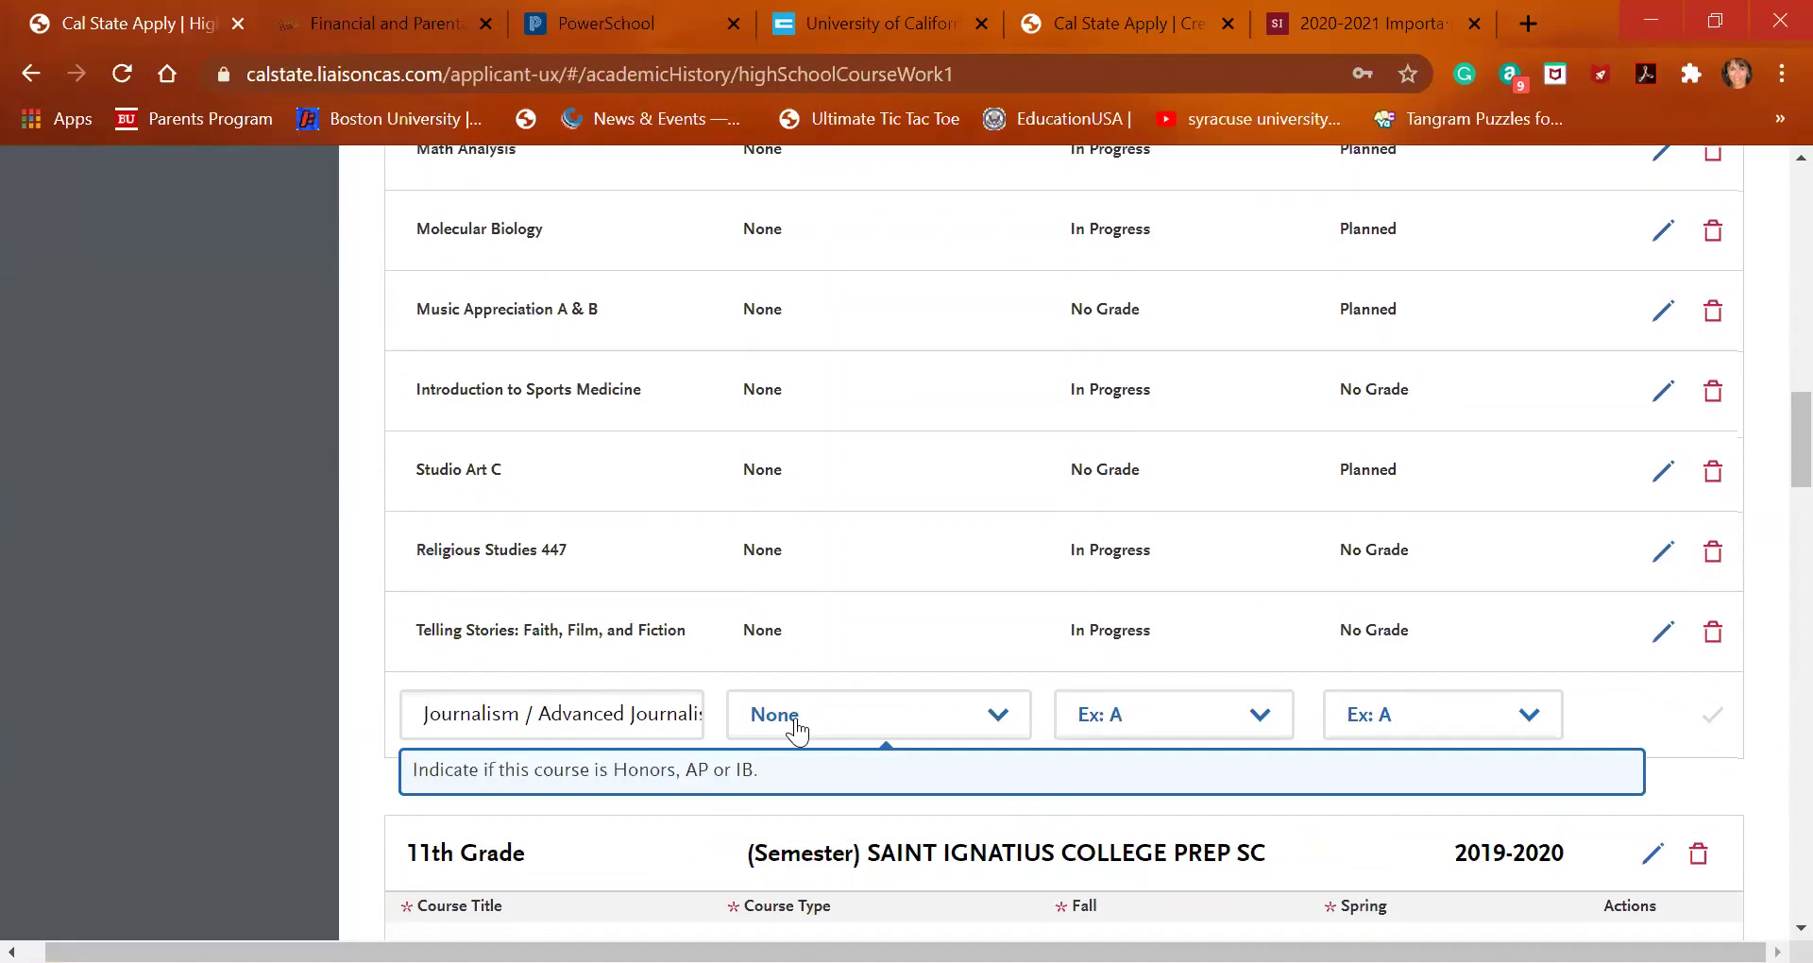
# Set the Journalism row to Fall In Progress and Spring Planned, and save it
pyautogui.rightClick(1209, 721)
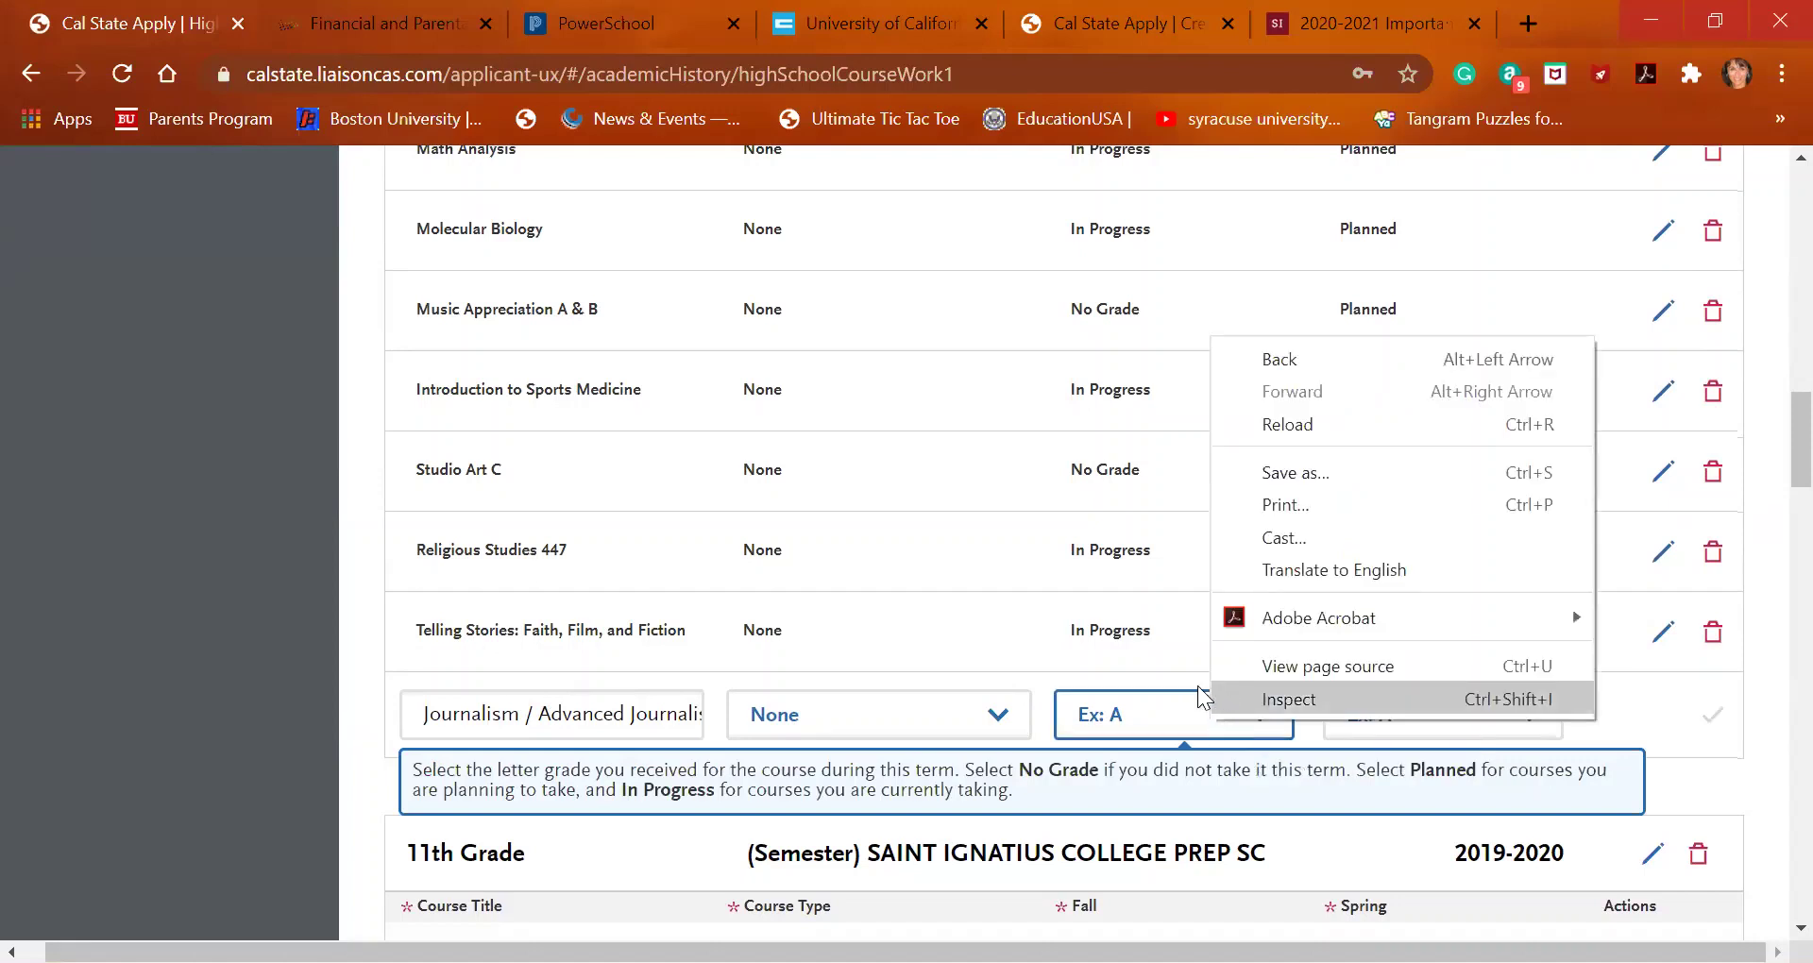
pyautogui.click(1181, 722)
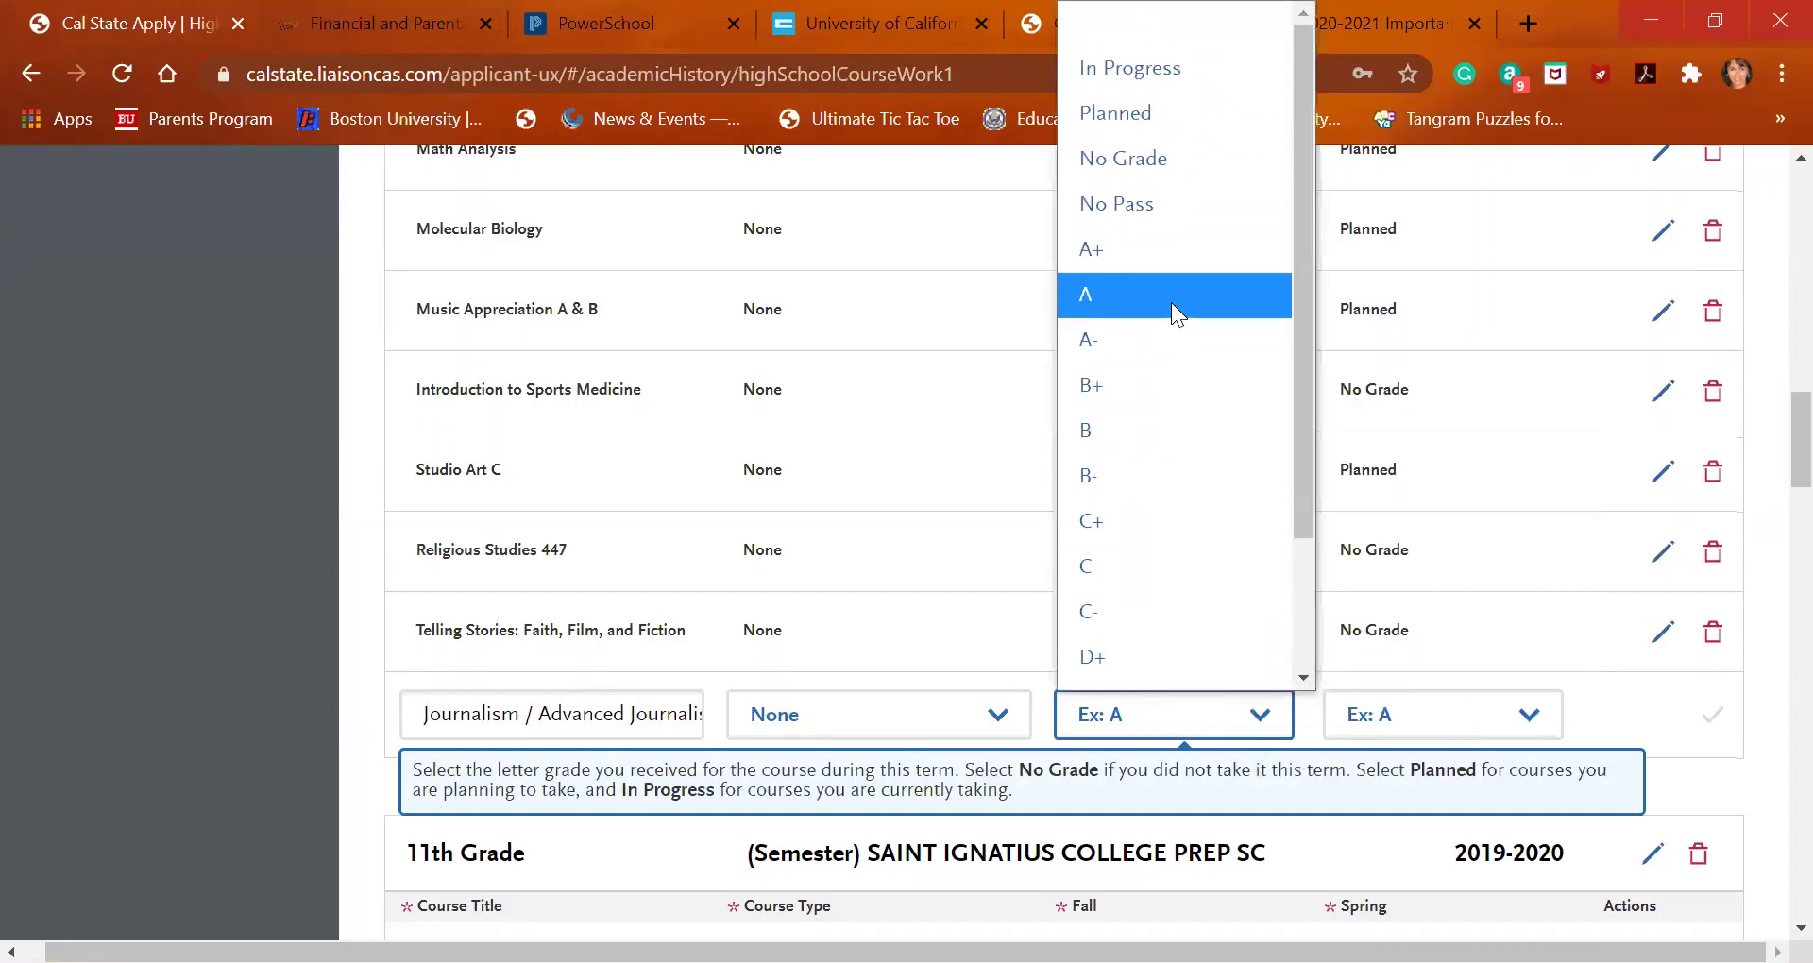
pyautogui.click(1168, 66)
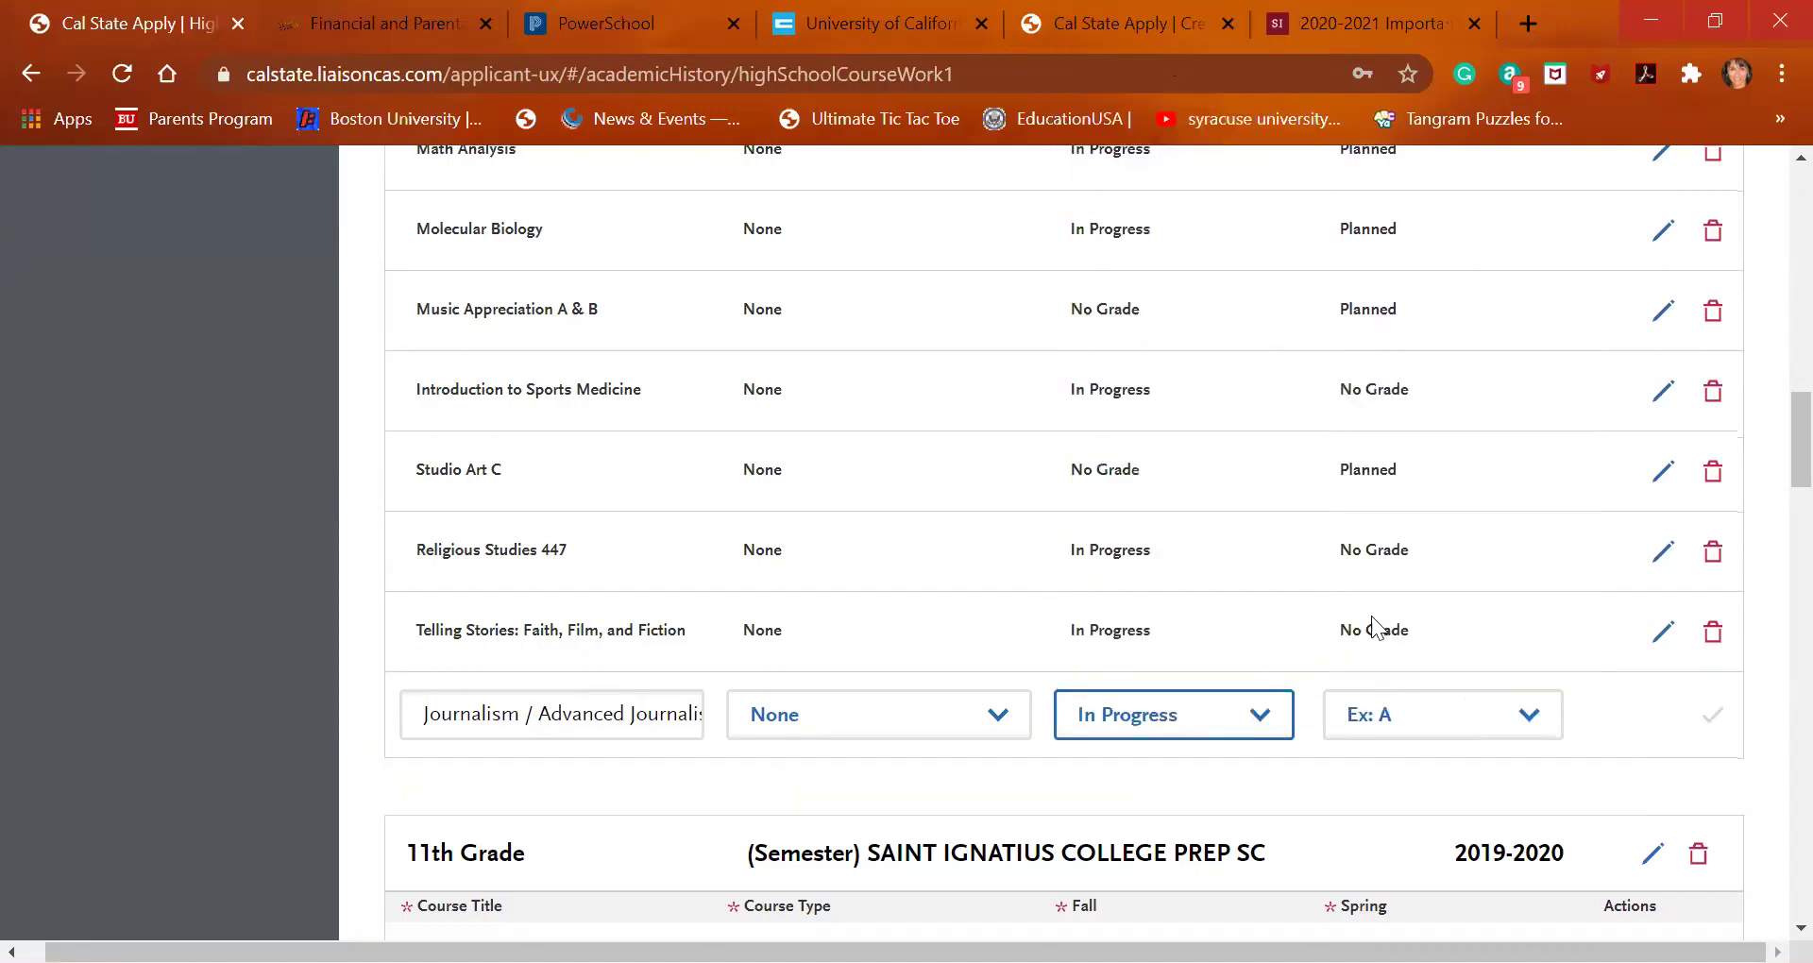
pyautogui.click(1445, 718)
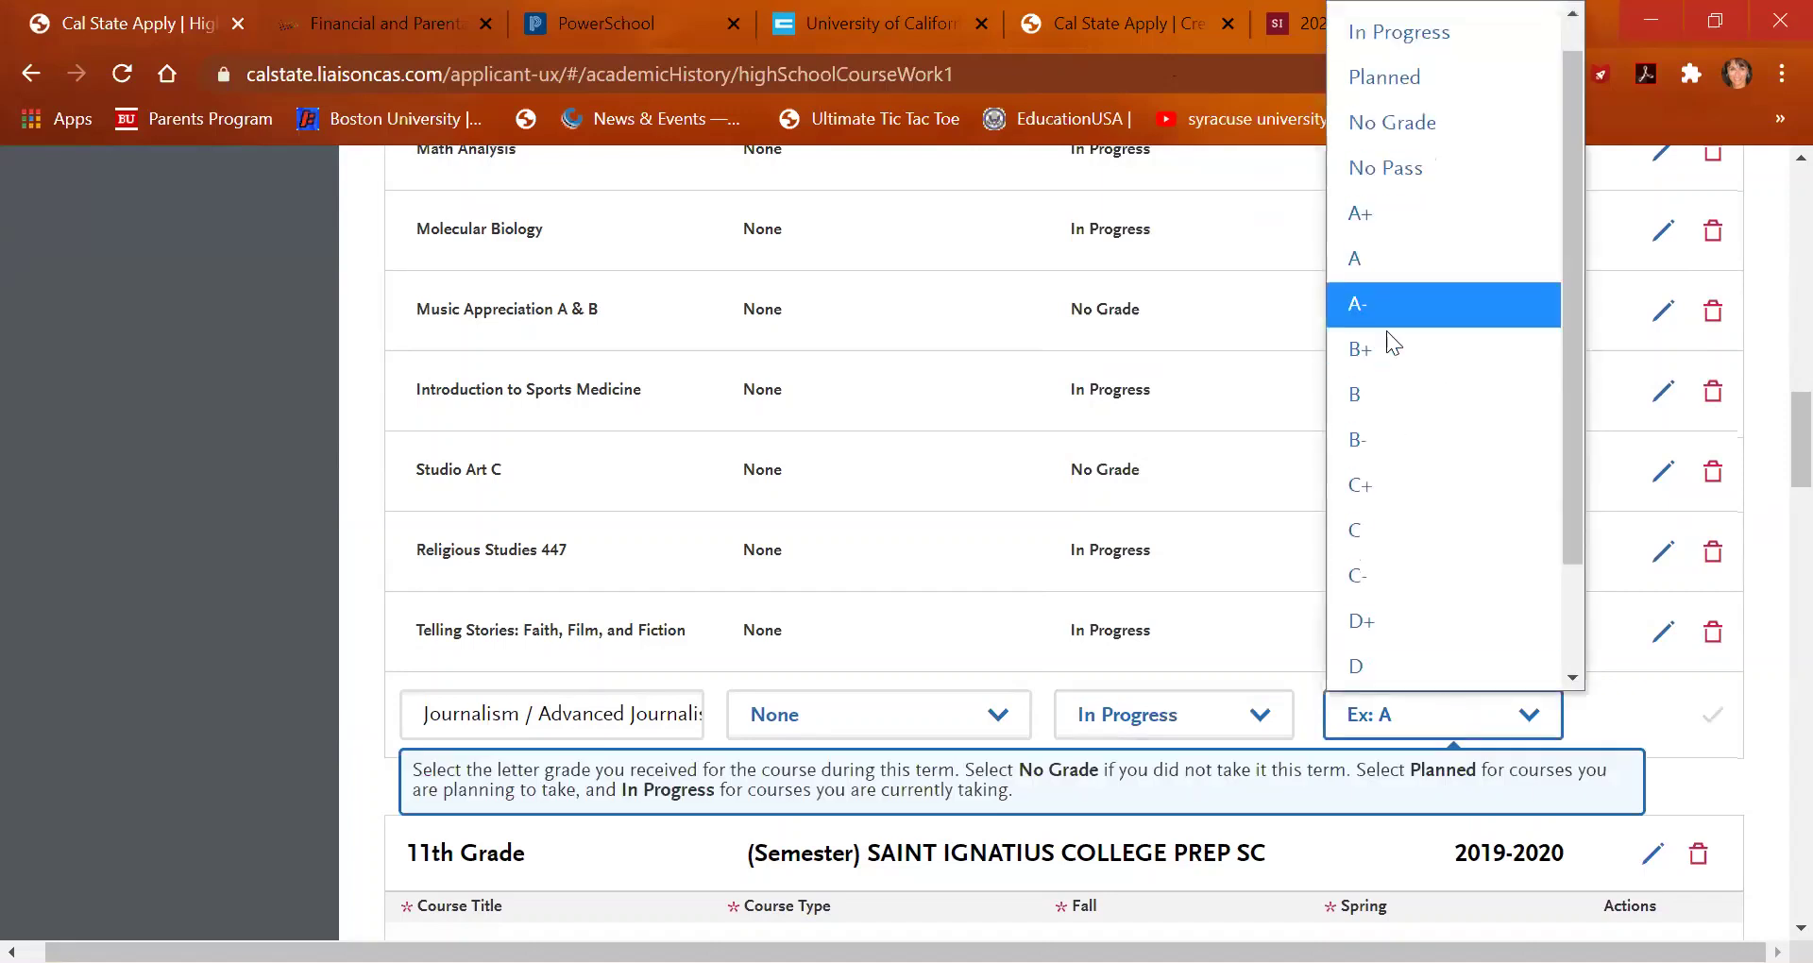
pyautogui.click(1396, 83)
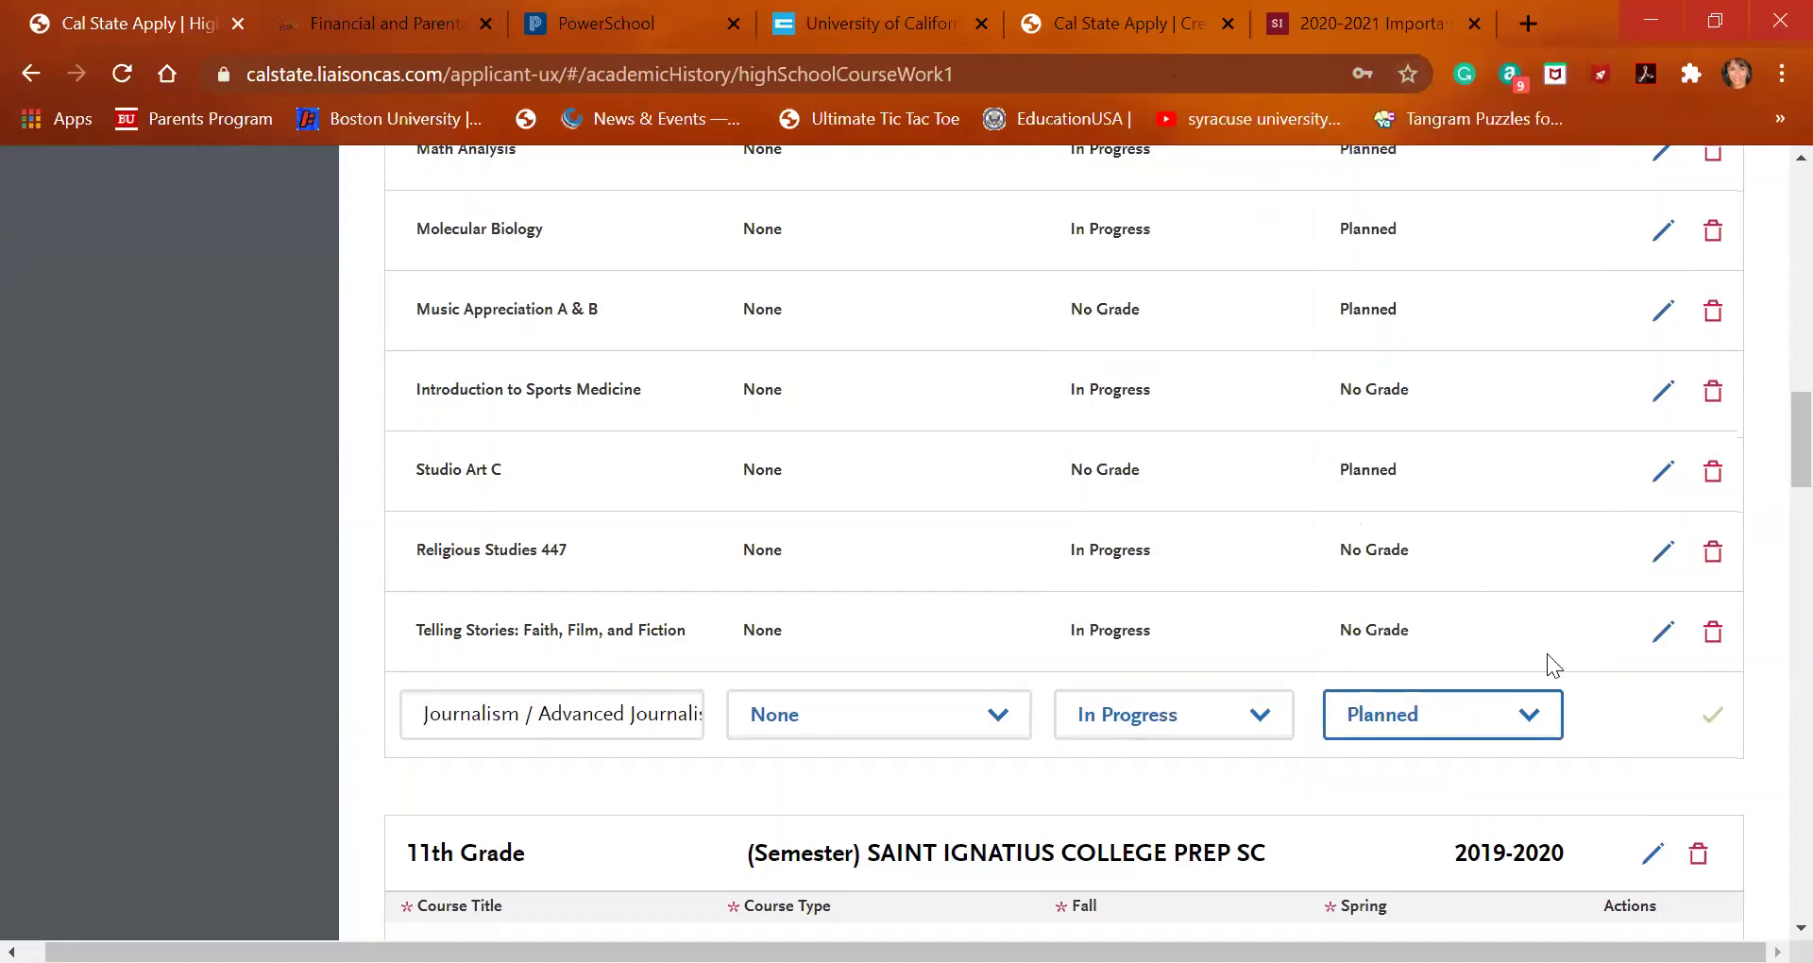
pyautogui.click(1707, 715)
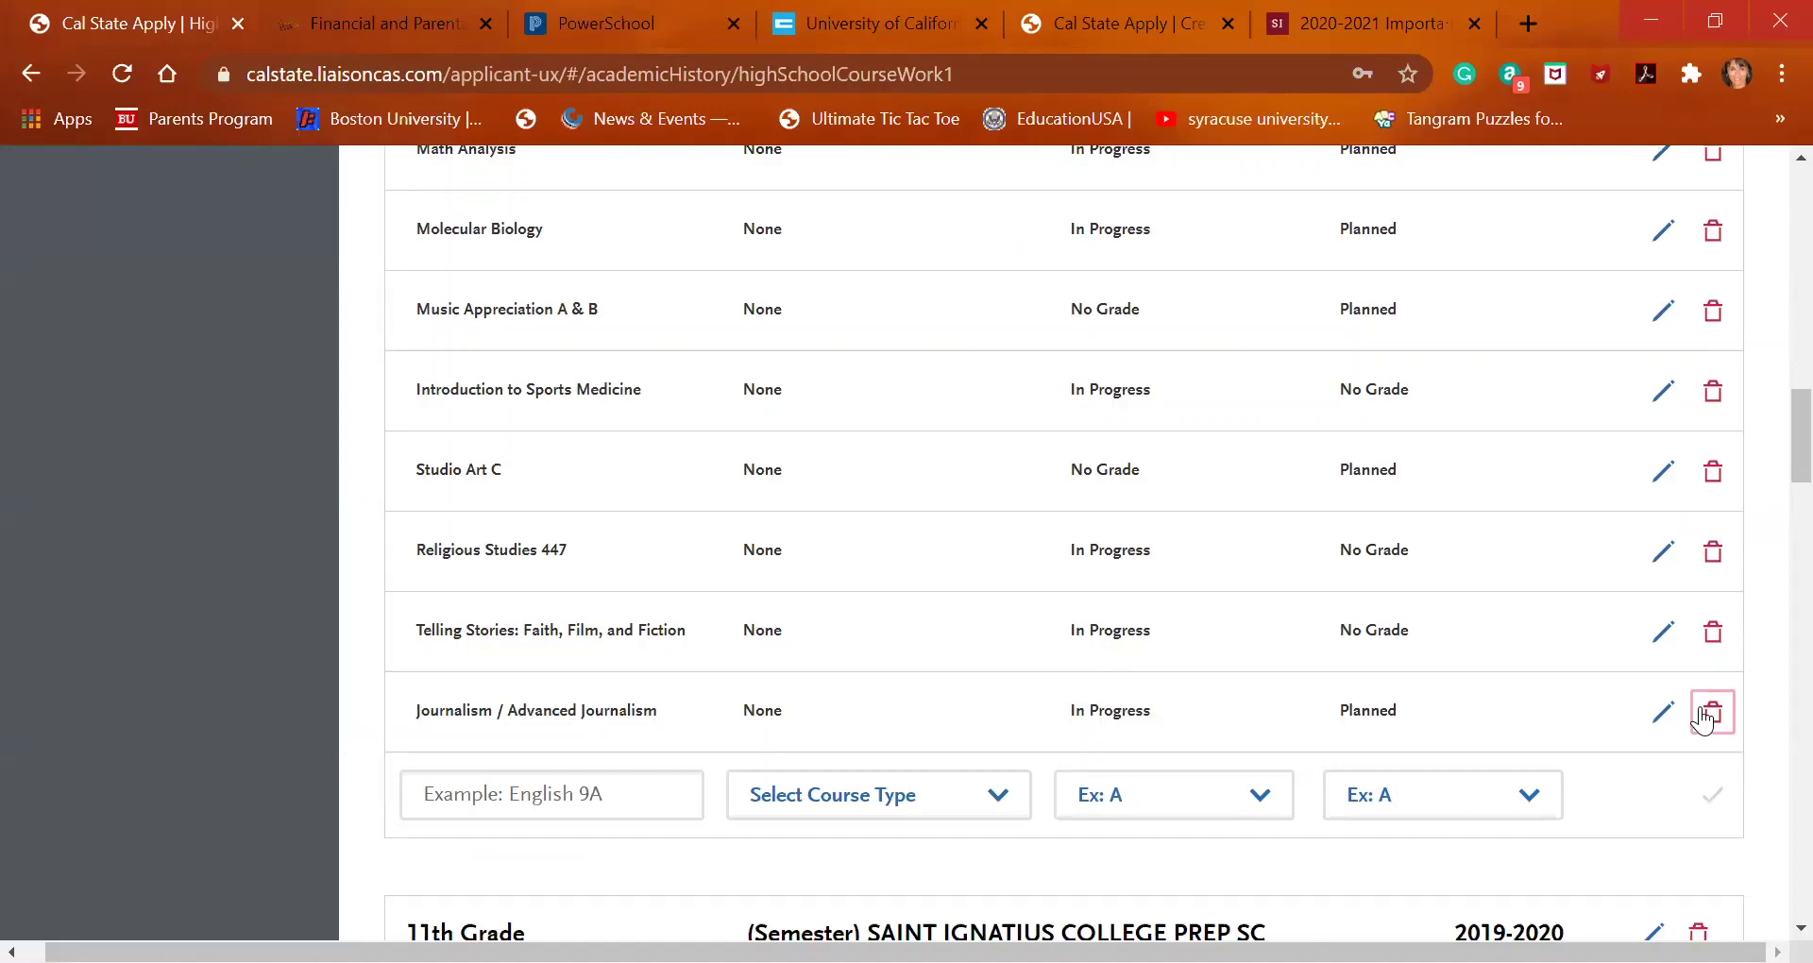
pyautogui.scroll(7, 1703, 720)
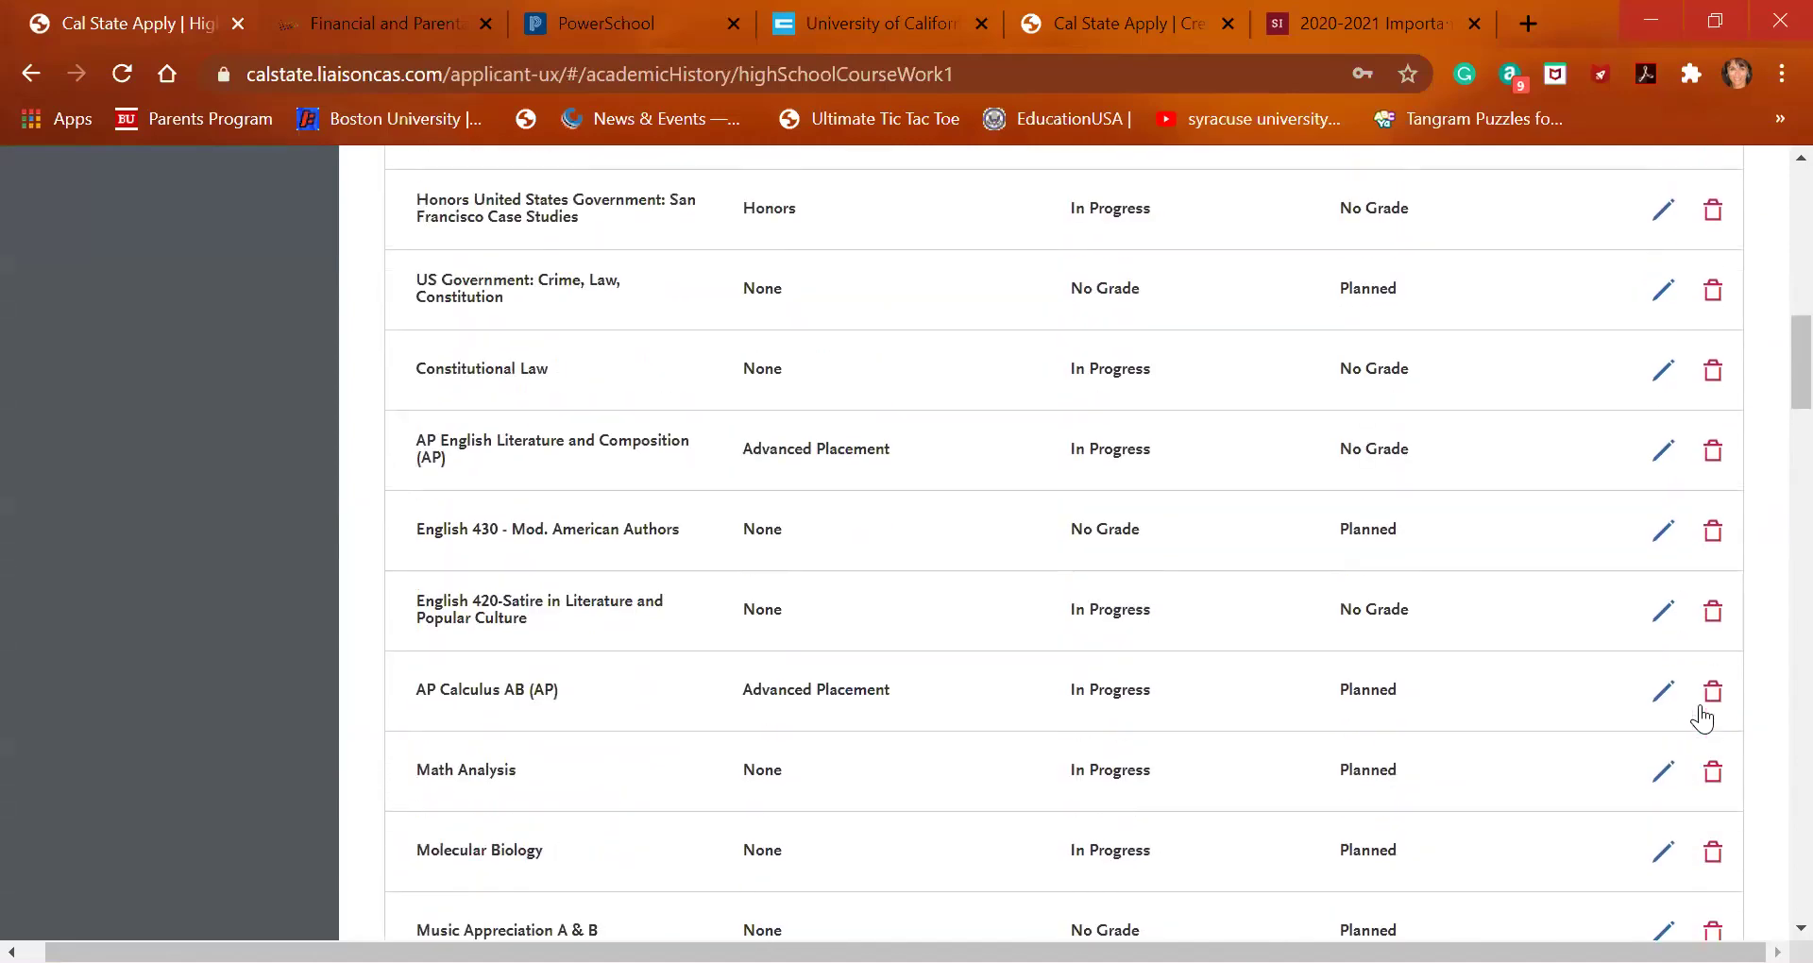
pyautogui.scroll(-12, 1703, 719)
pyautogui.scroll(-20, 1703, 719)
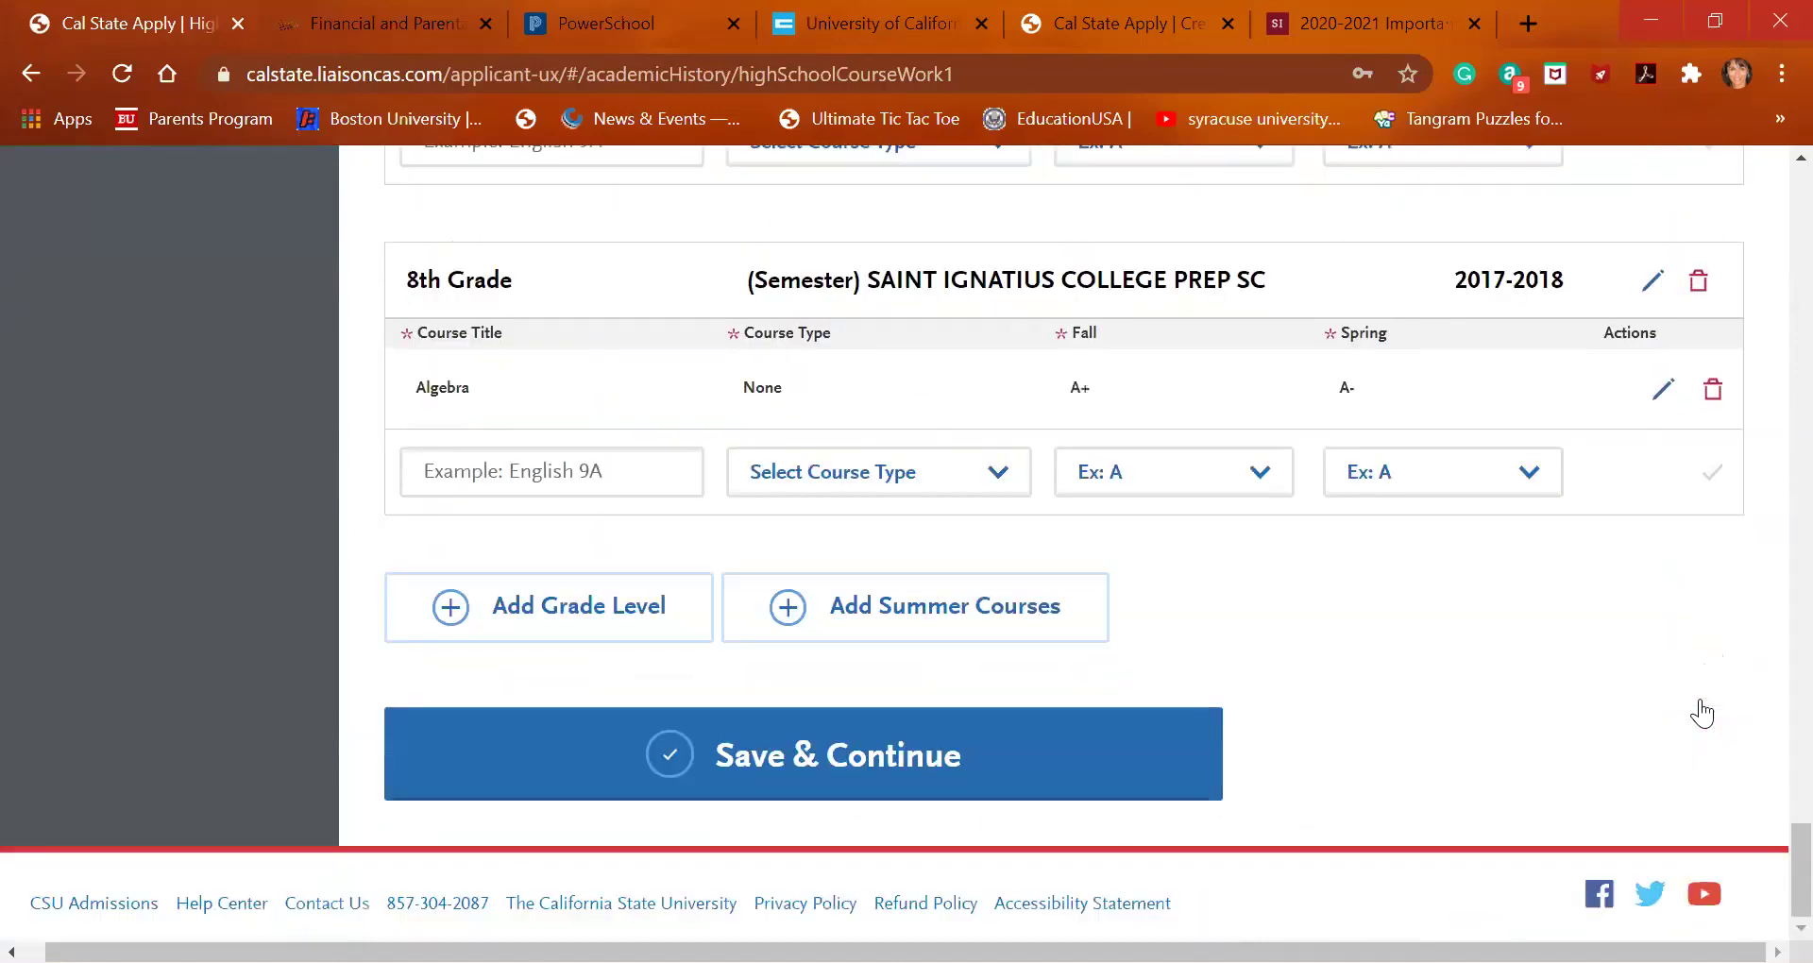
# Save the 12th grade coursework and continue into the College Coursework section, bringing progress to 4/7
pyautogui.click(1026, 751)
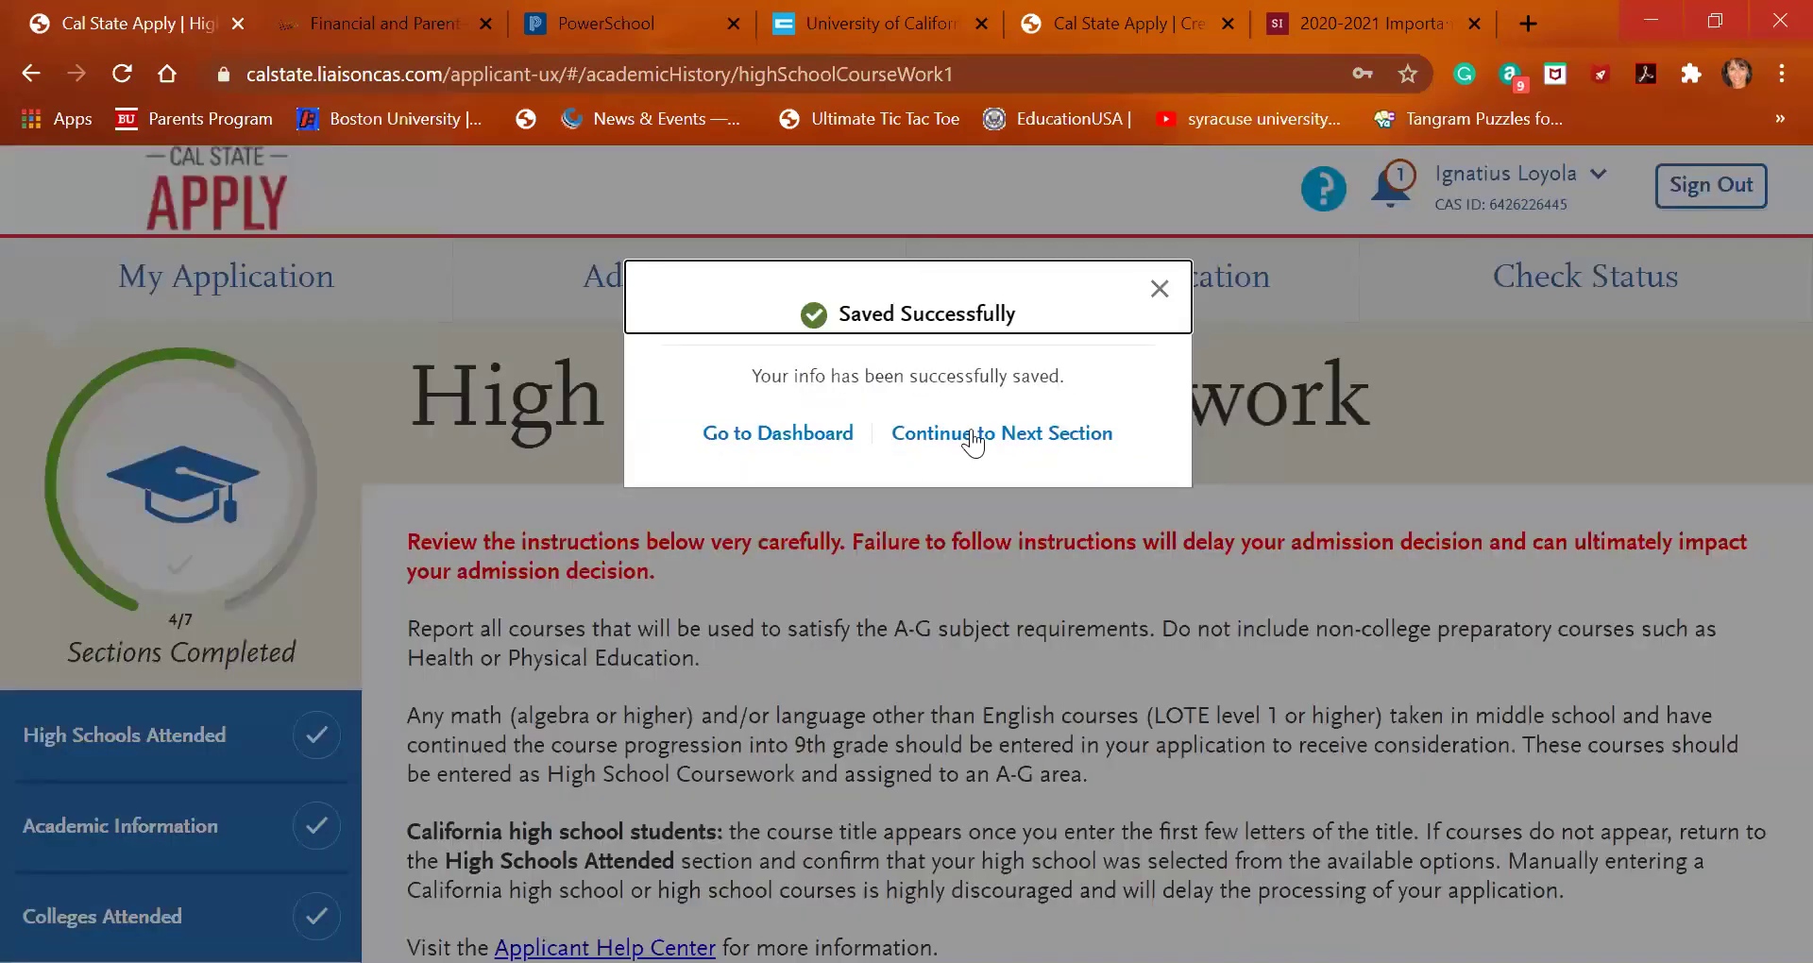
pyautogui.click(971, 433)
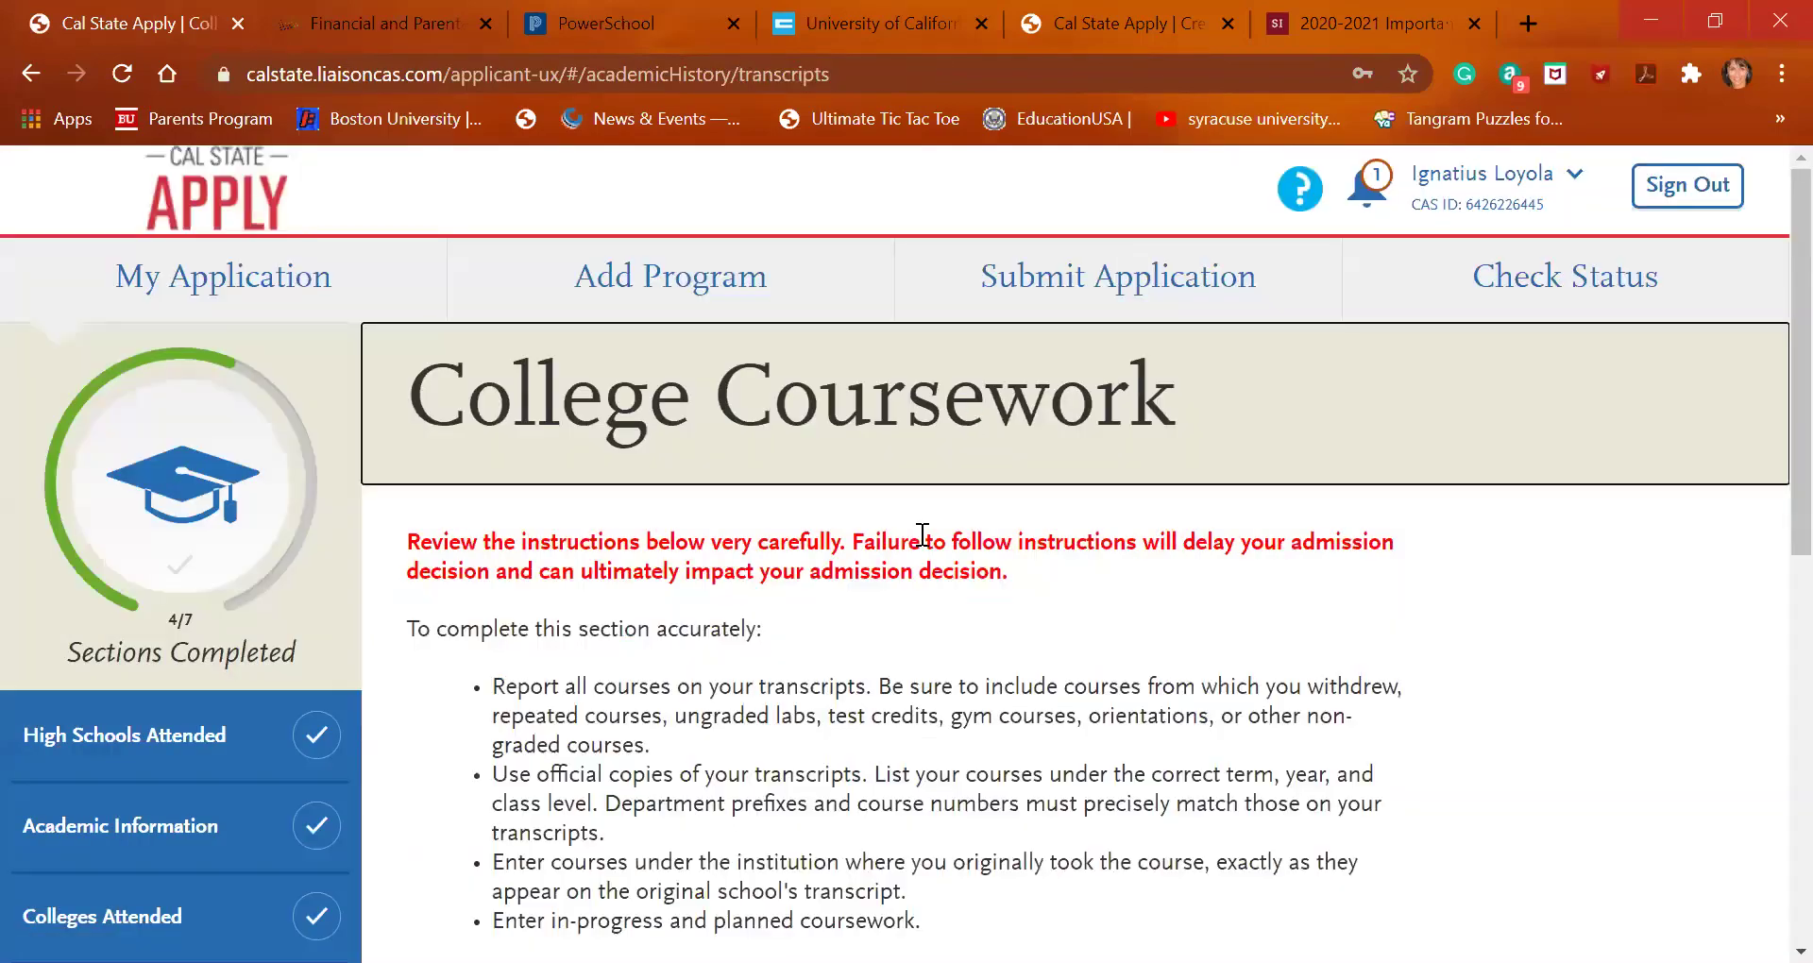
pyautogui.scroll(-5, 855, 728)
pyautogui.scroll(-4, 855, 728)
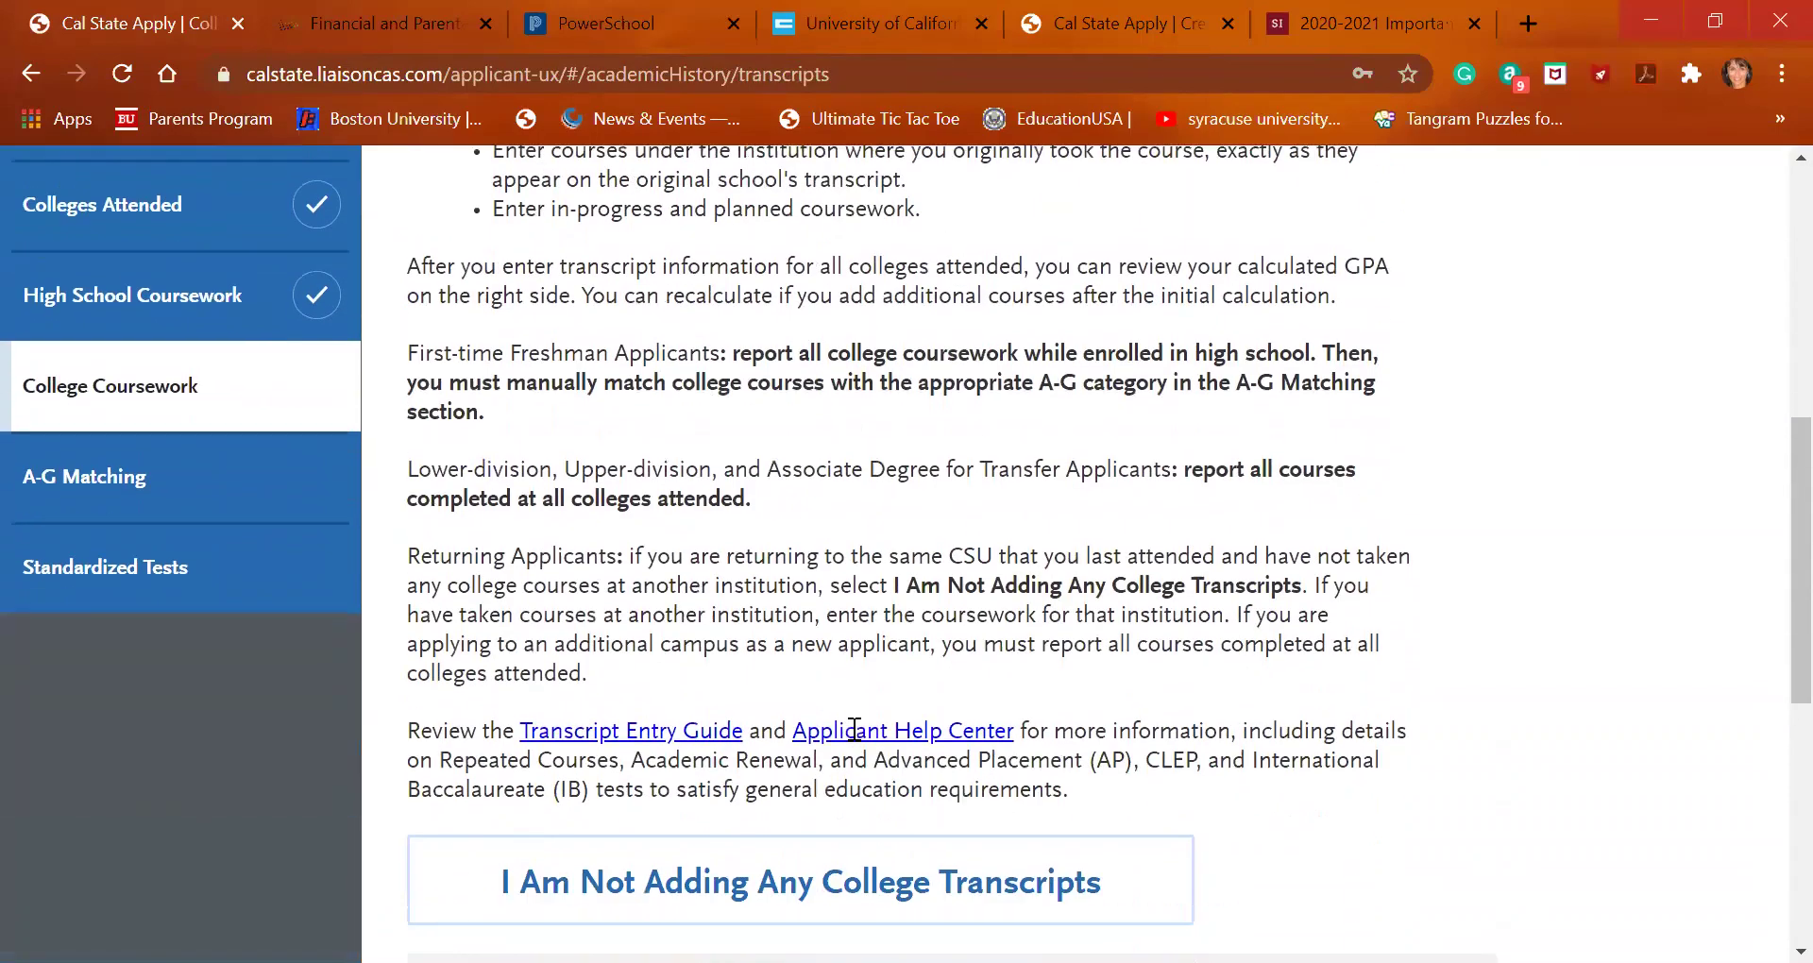
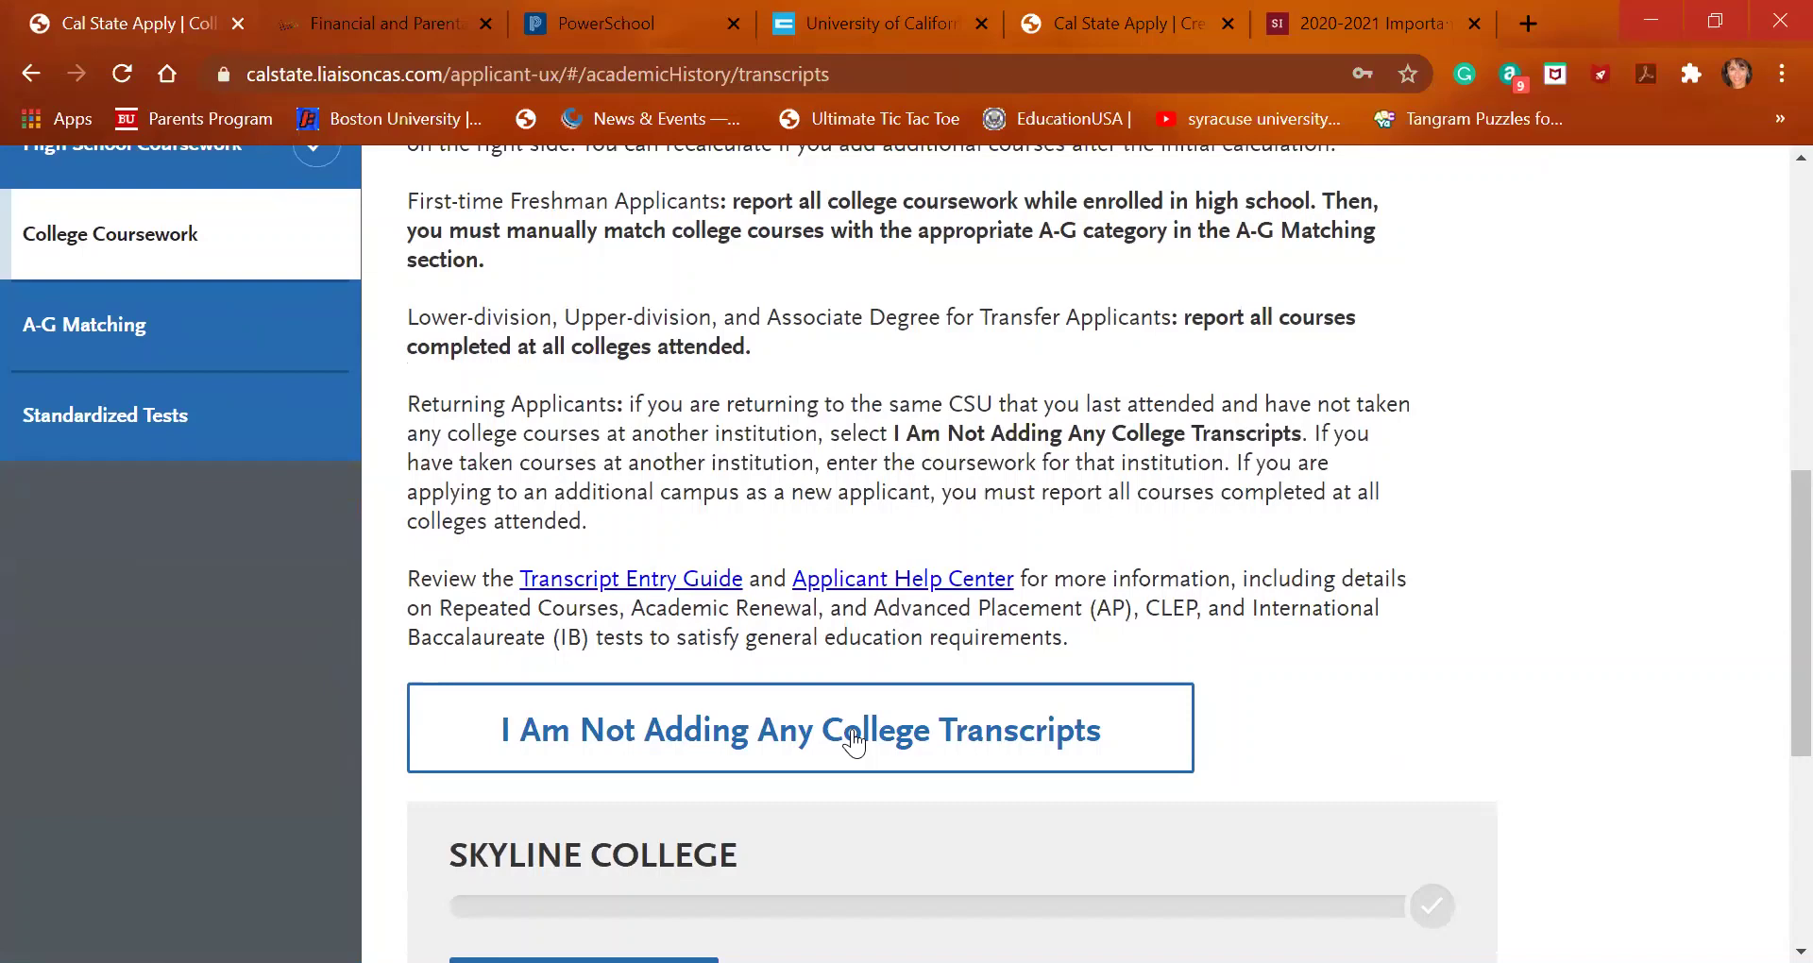
# Open the Skyline College transcript and start adding a new semester
pyautogui.scroll(-2, 819, 831)
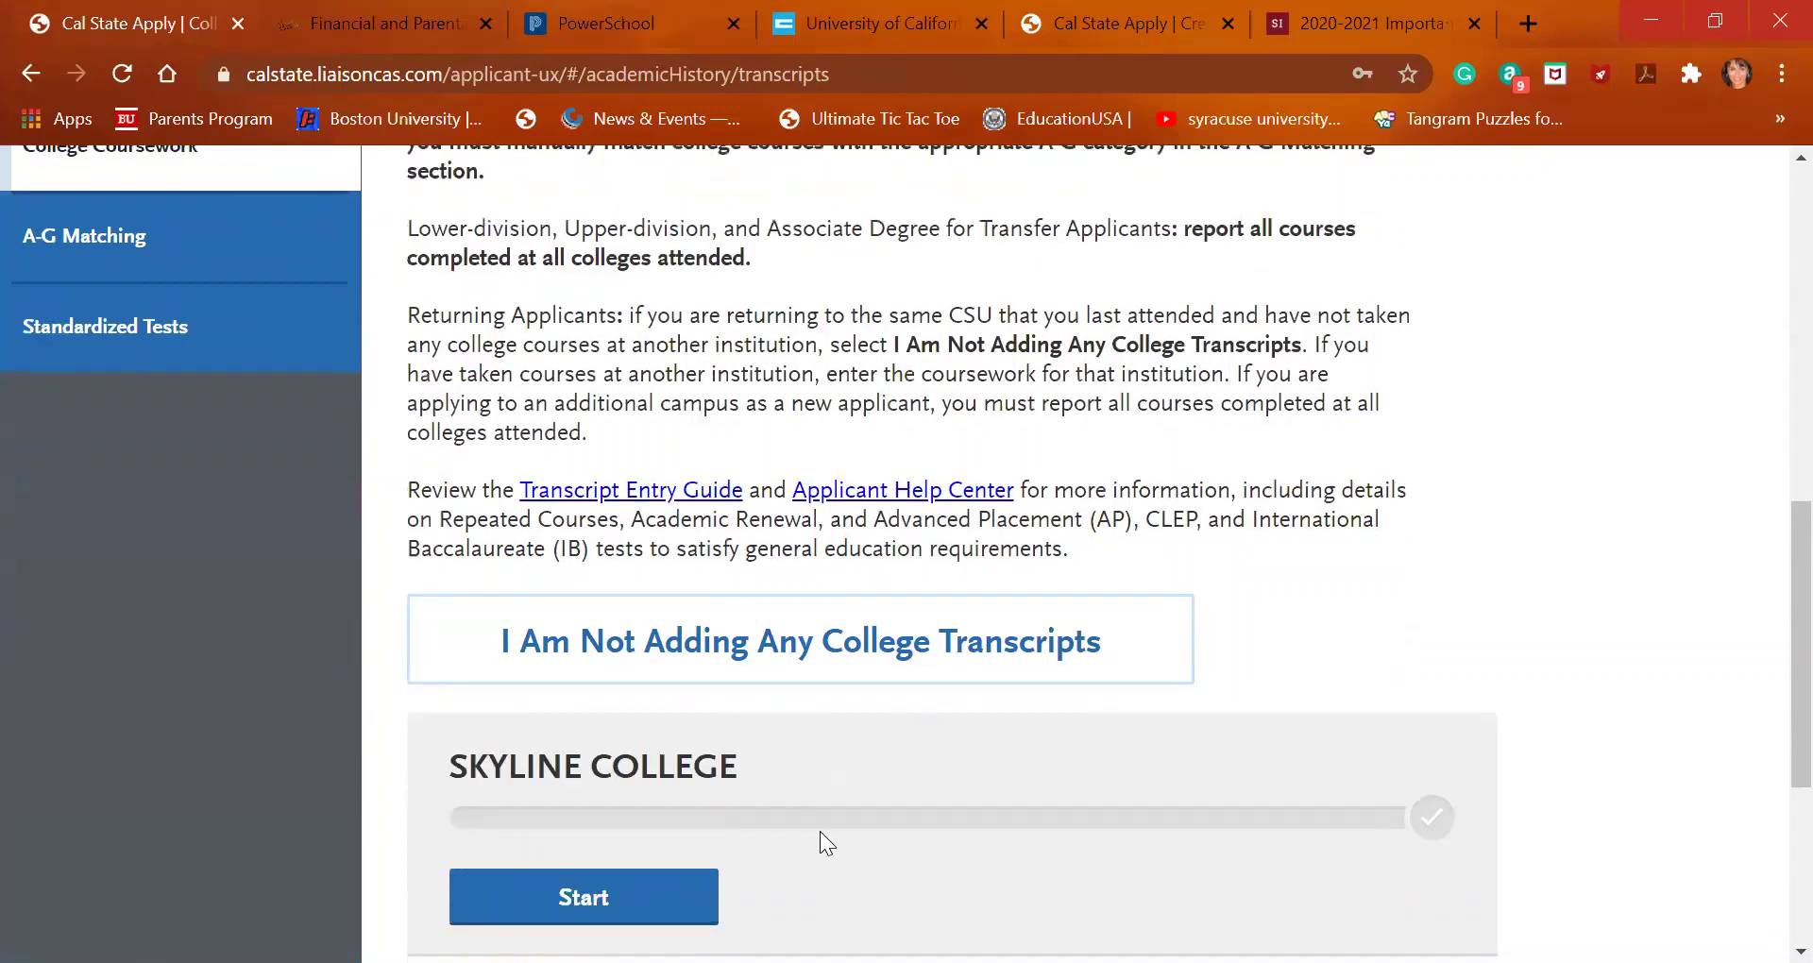
pyautogui.scroll(-2, 664, 749)
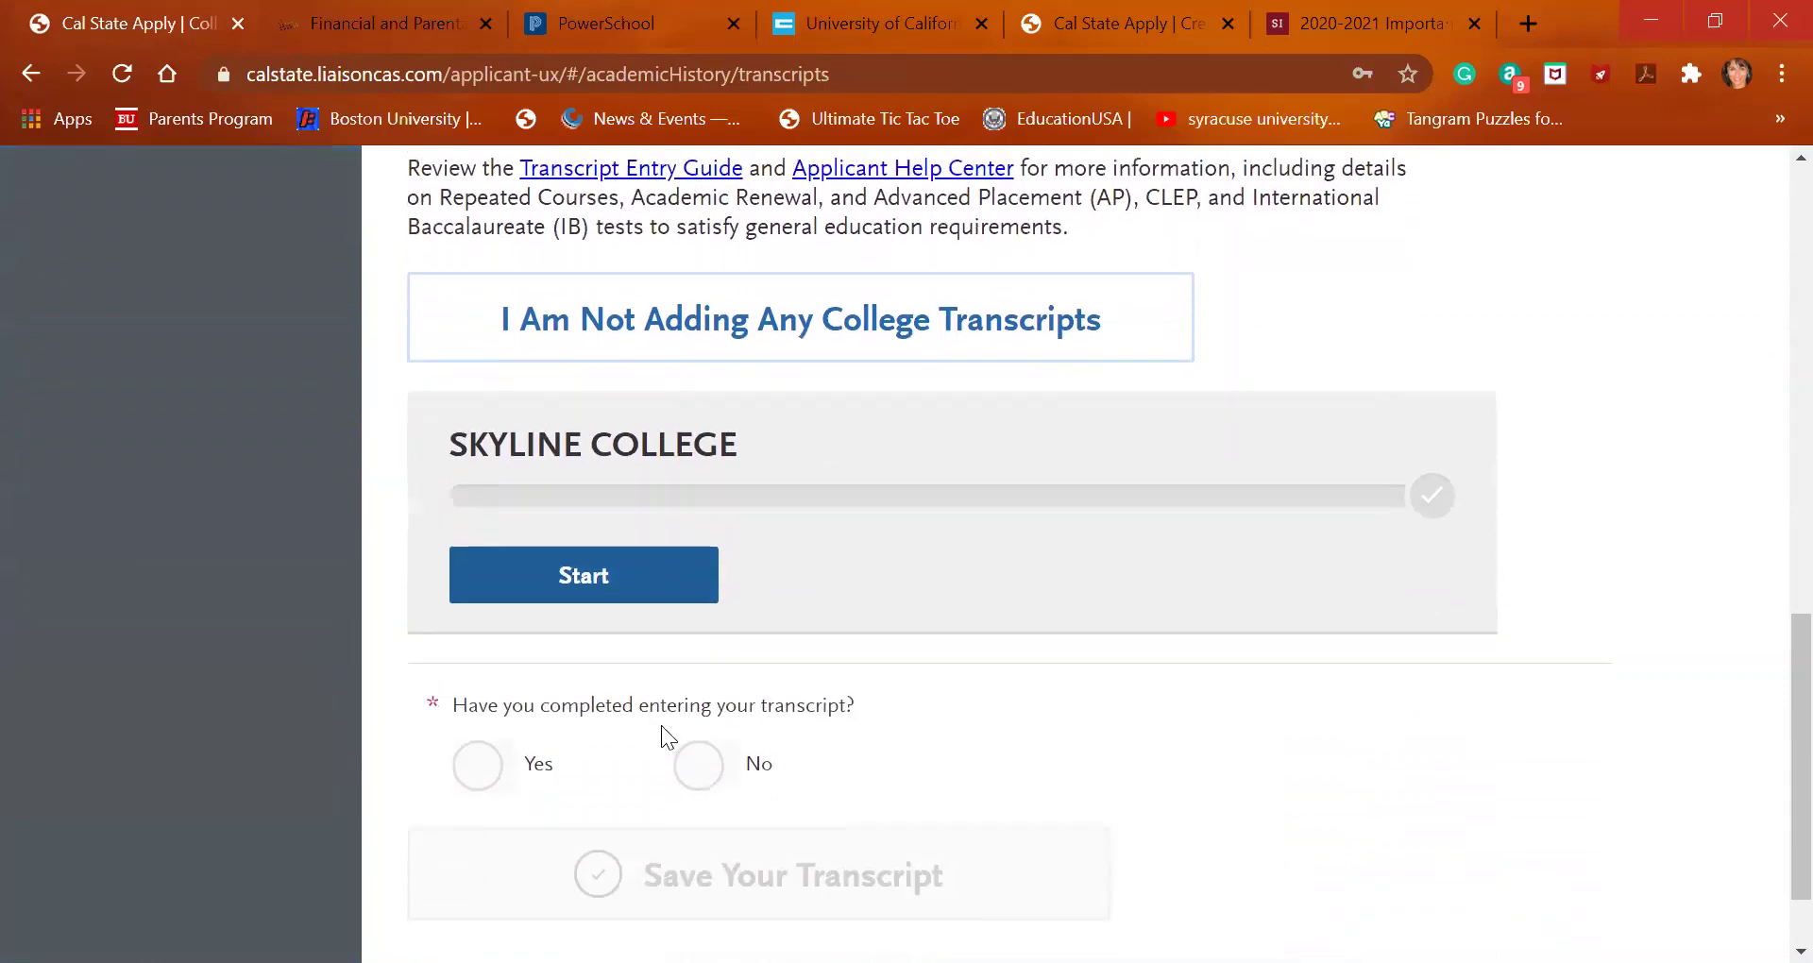
pyautogui.click(613, 591)
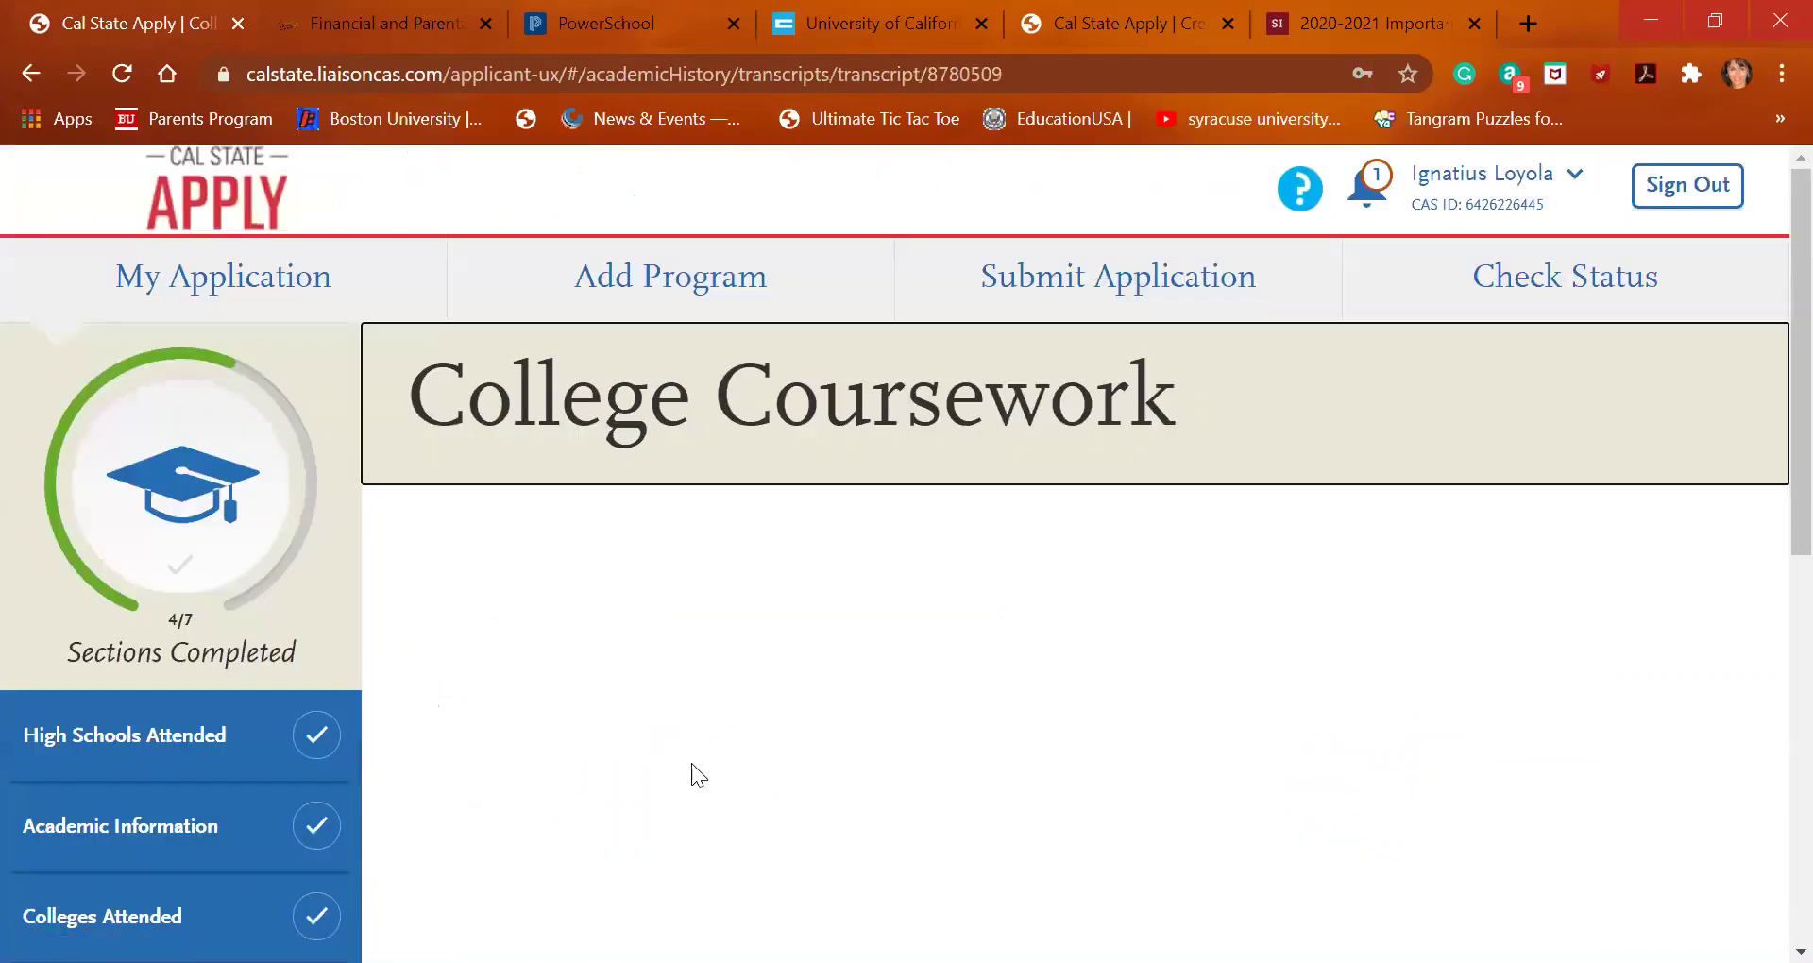
pyautogui.scroll(-5, 691, 763)
pyautogui.scroll(1, 691, 764)
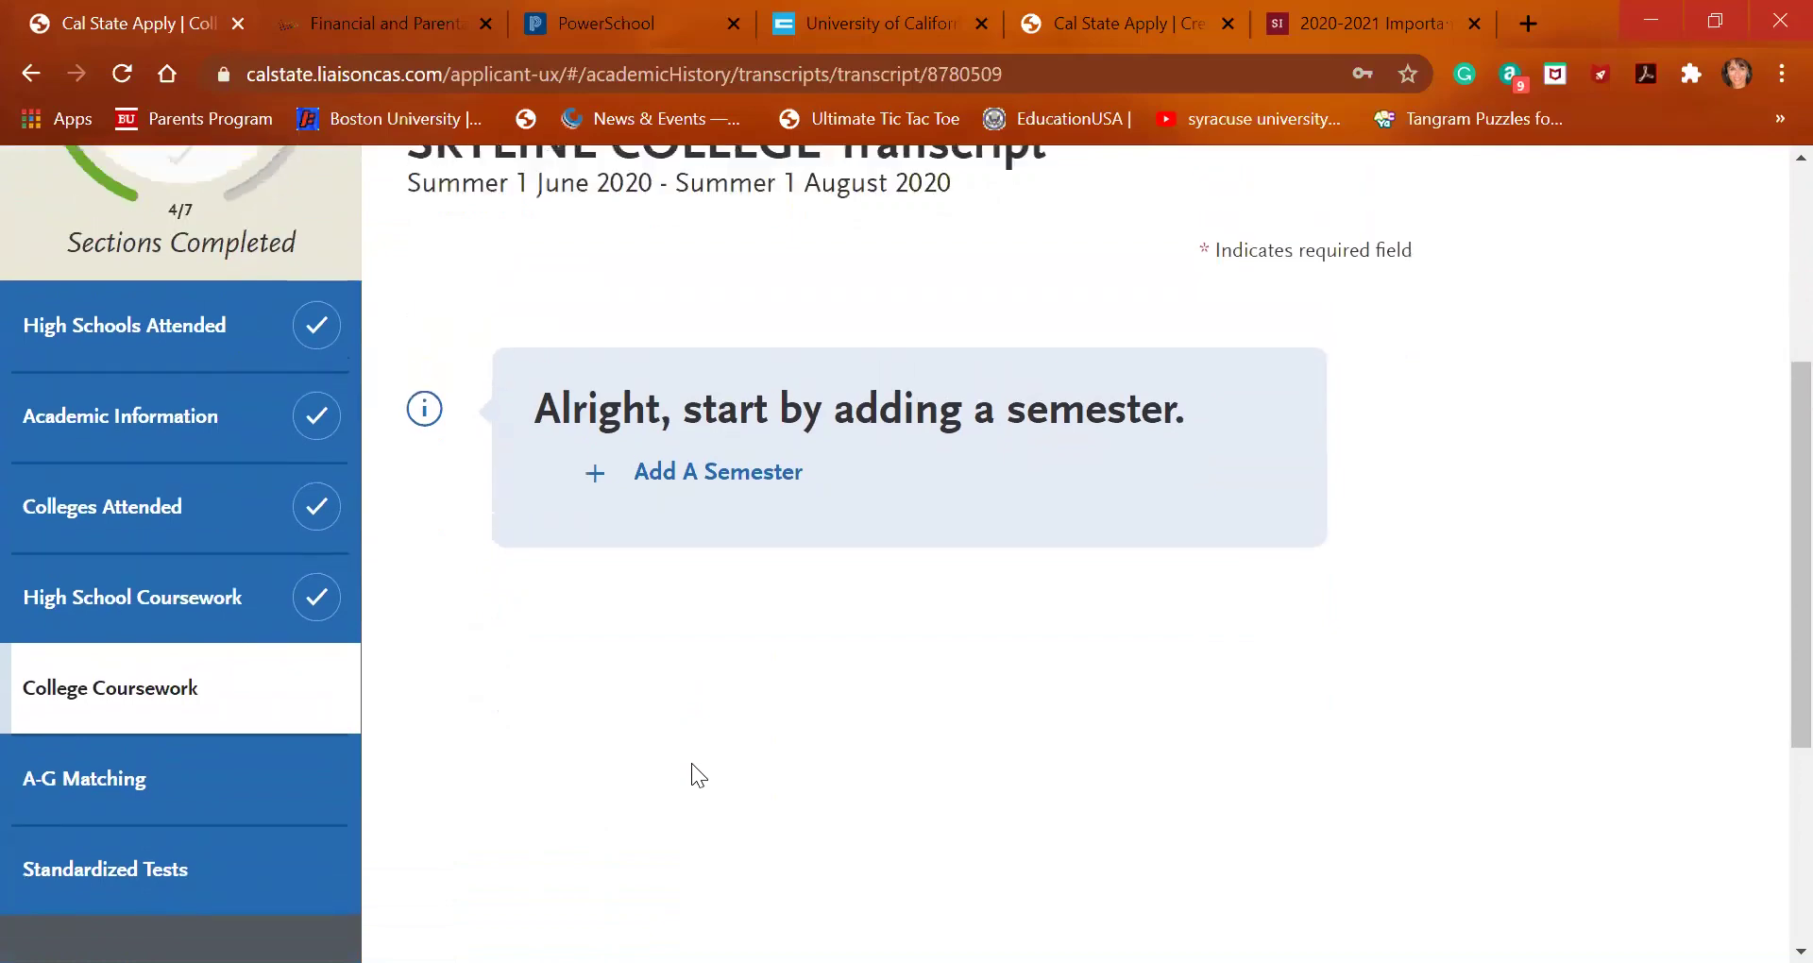
pyautogui.click(718, 493)
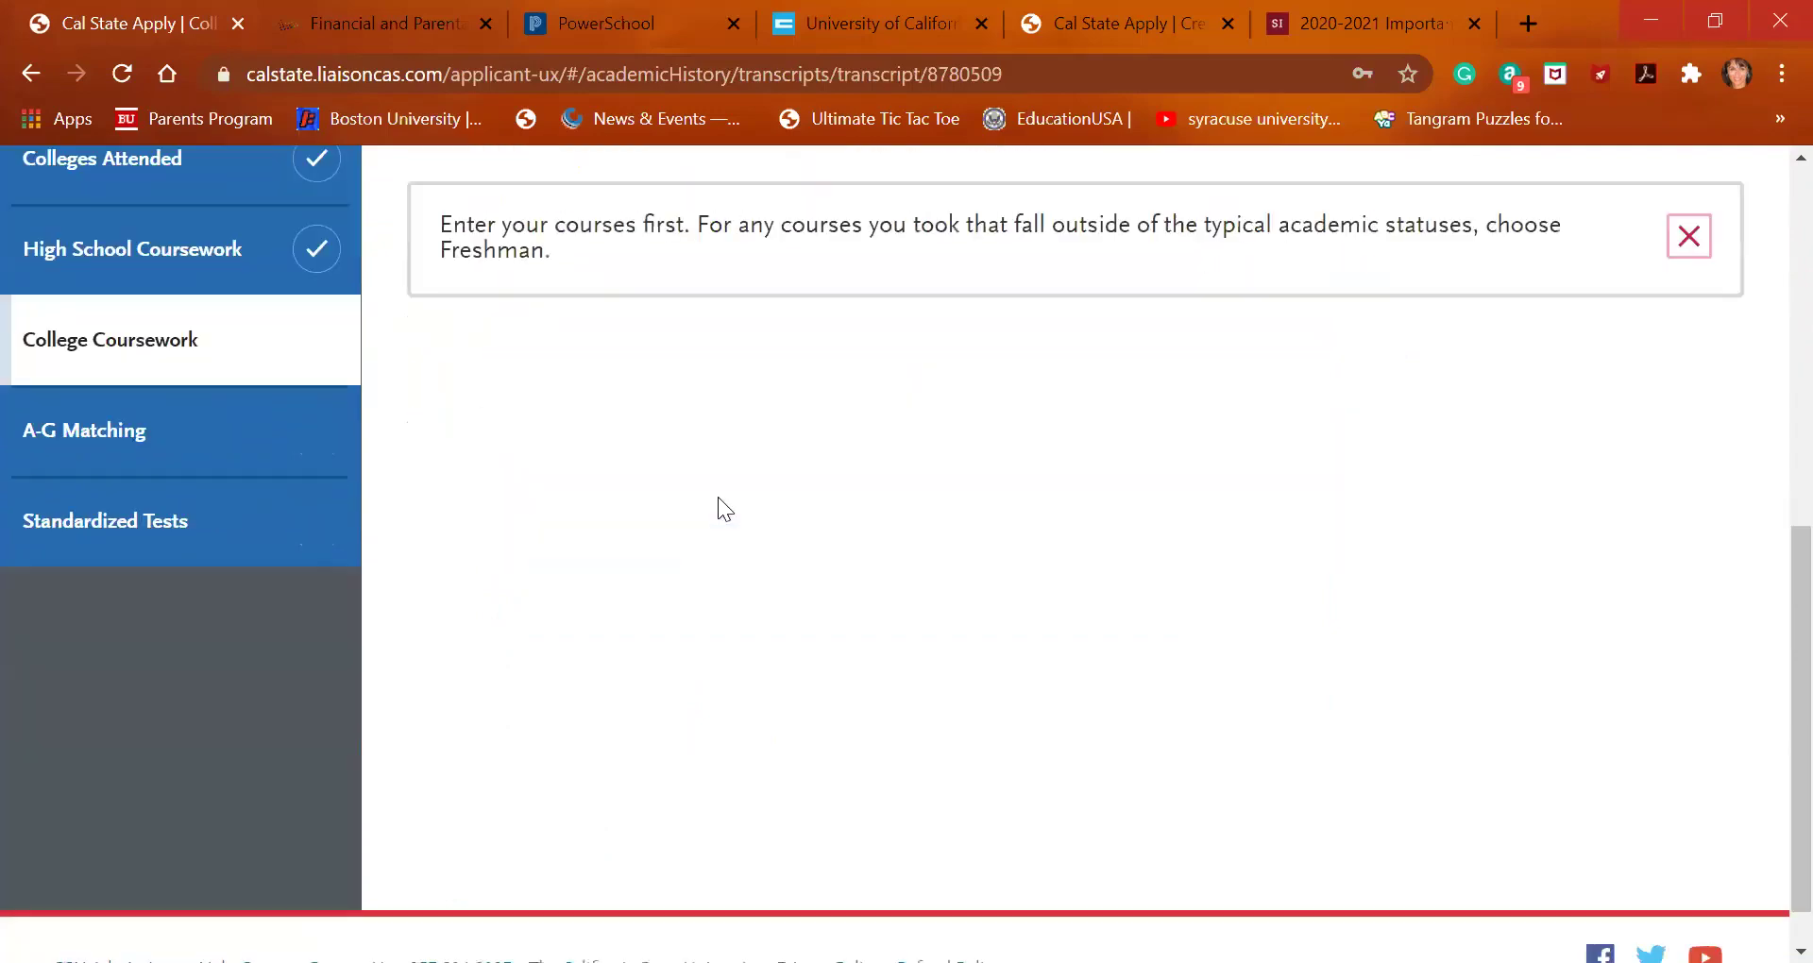
# Set the semester to Summer 1, 2020, Freshman, Completed, and save it
pyautogui.scroll(4, 718, 497)
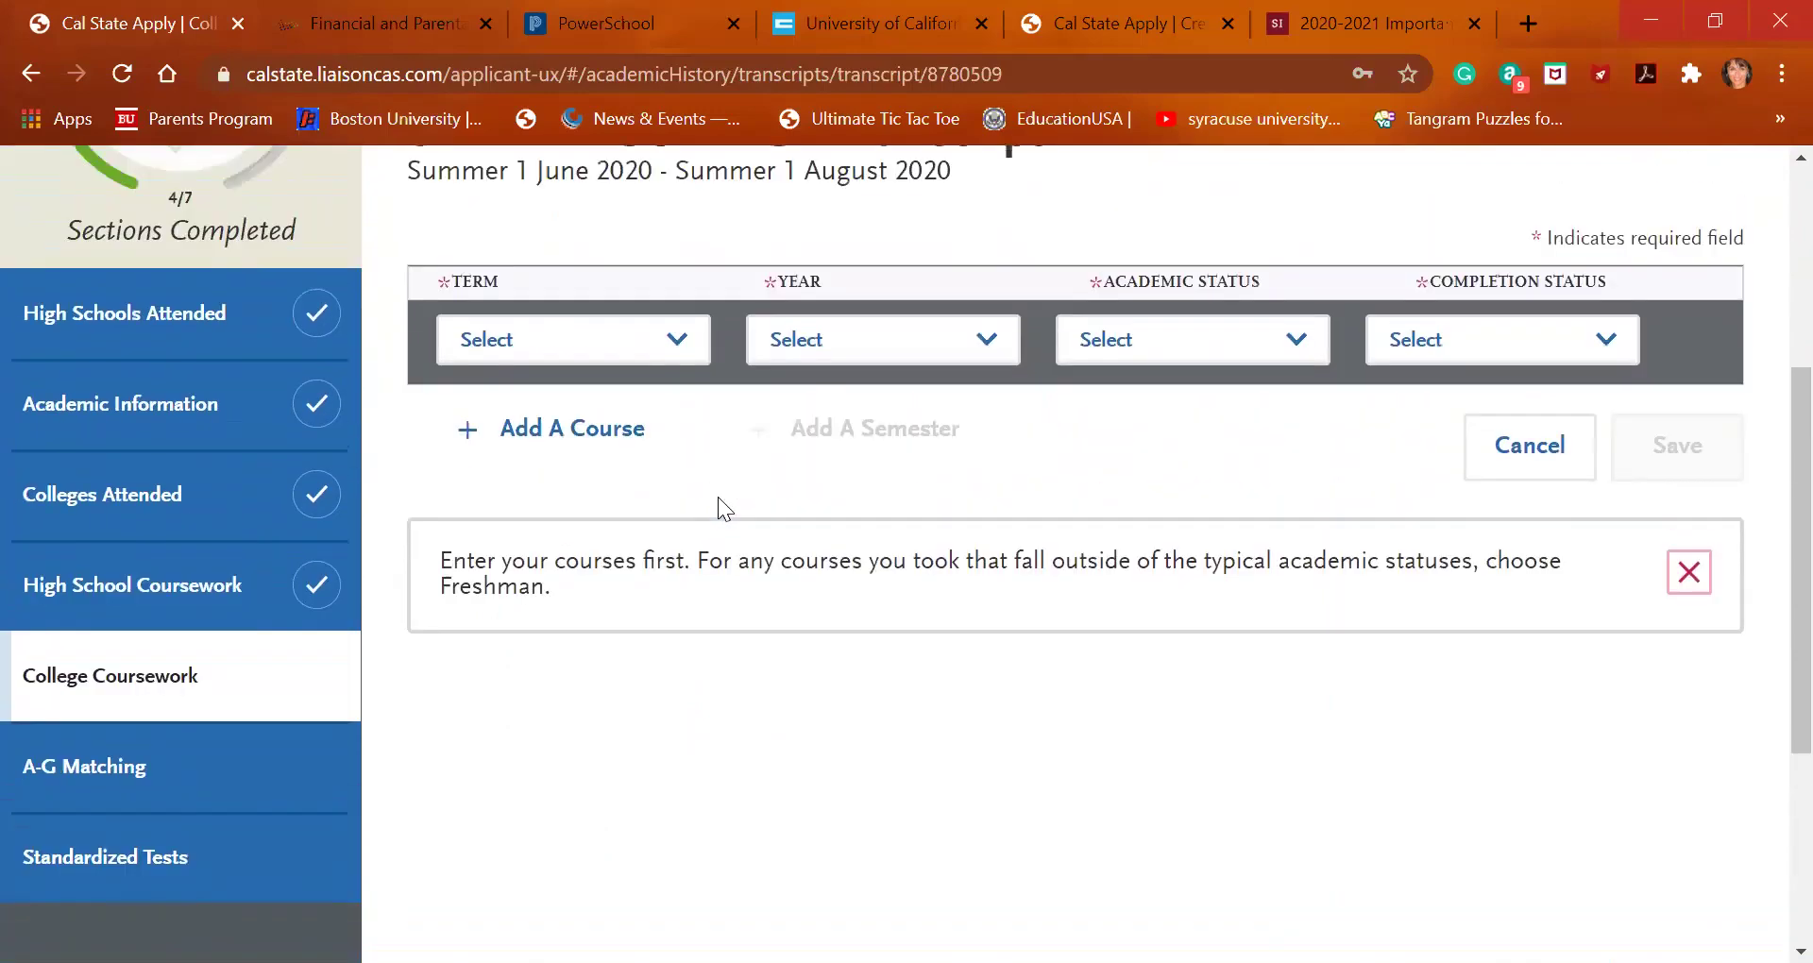
pyautogui.click(677, 427)
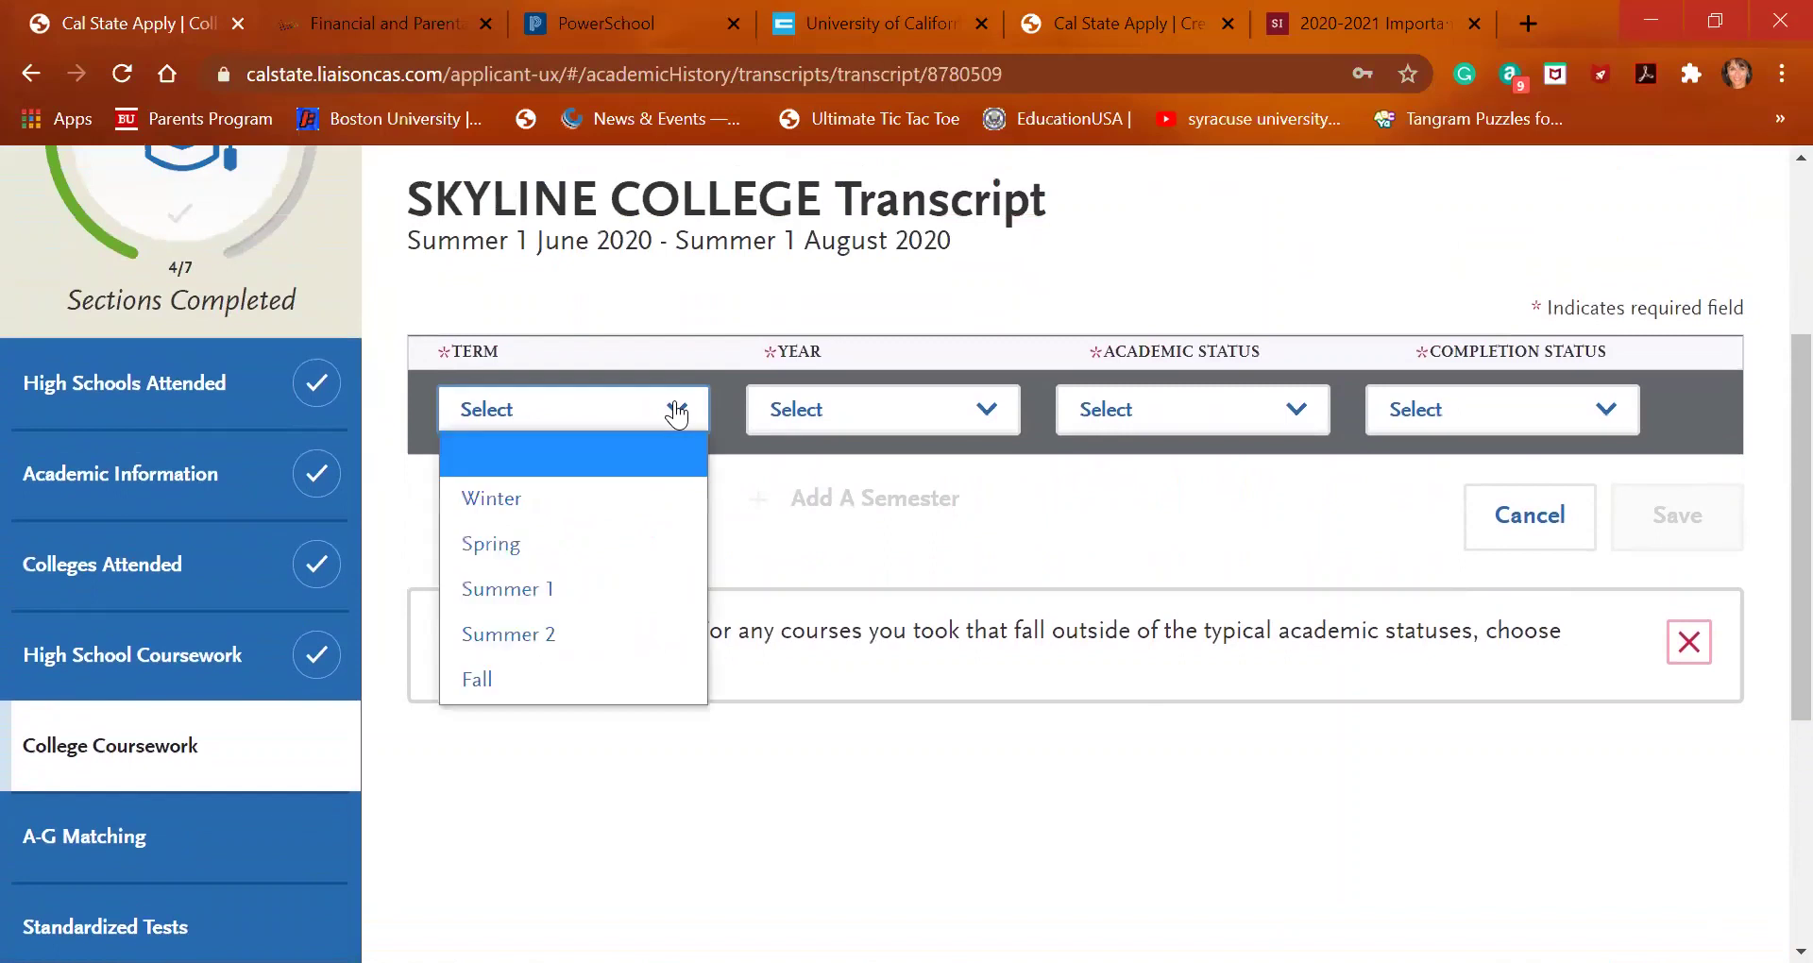
pyautogui.click(650, 602)
pyautogui.click(922, 412)
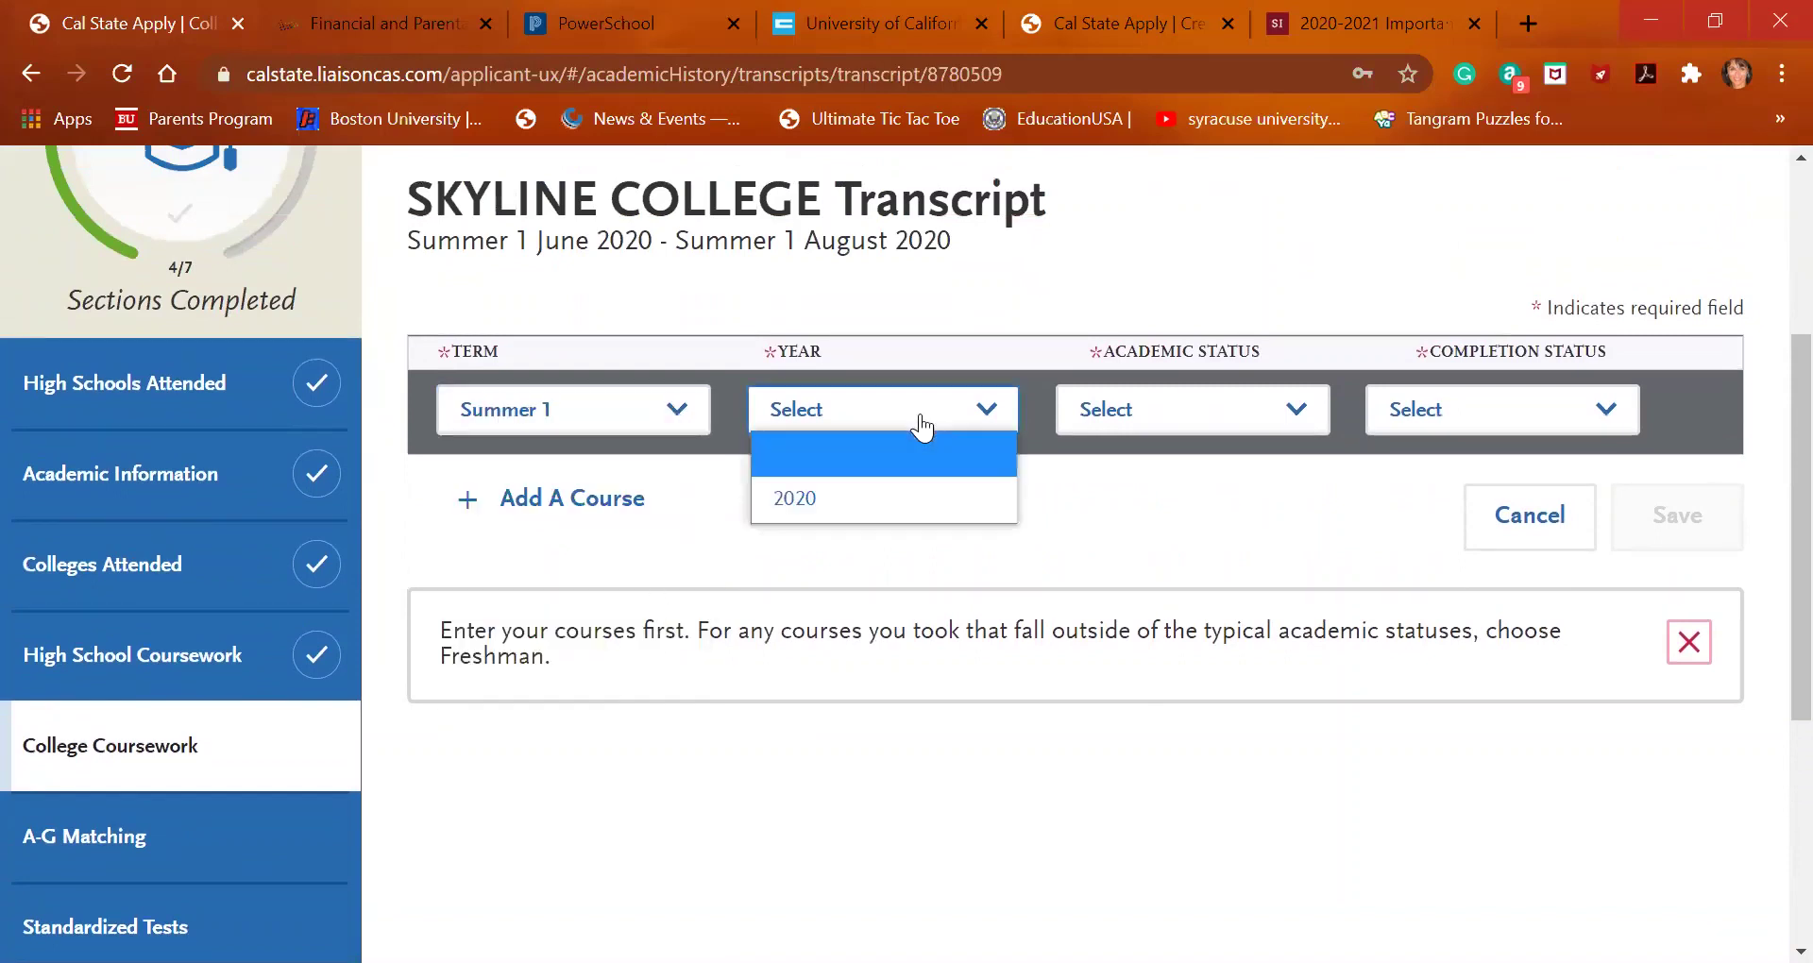
pyautogui.click(914, 498)
pyautogui.click(1171, 413)
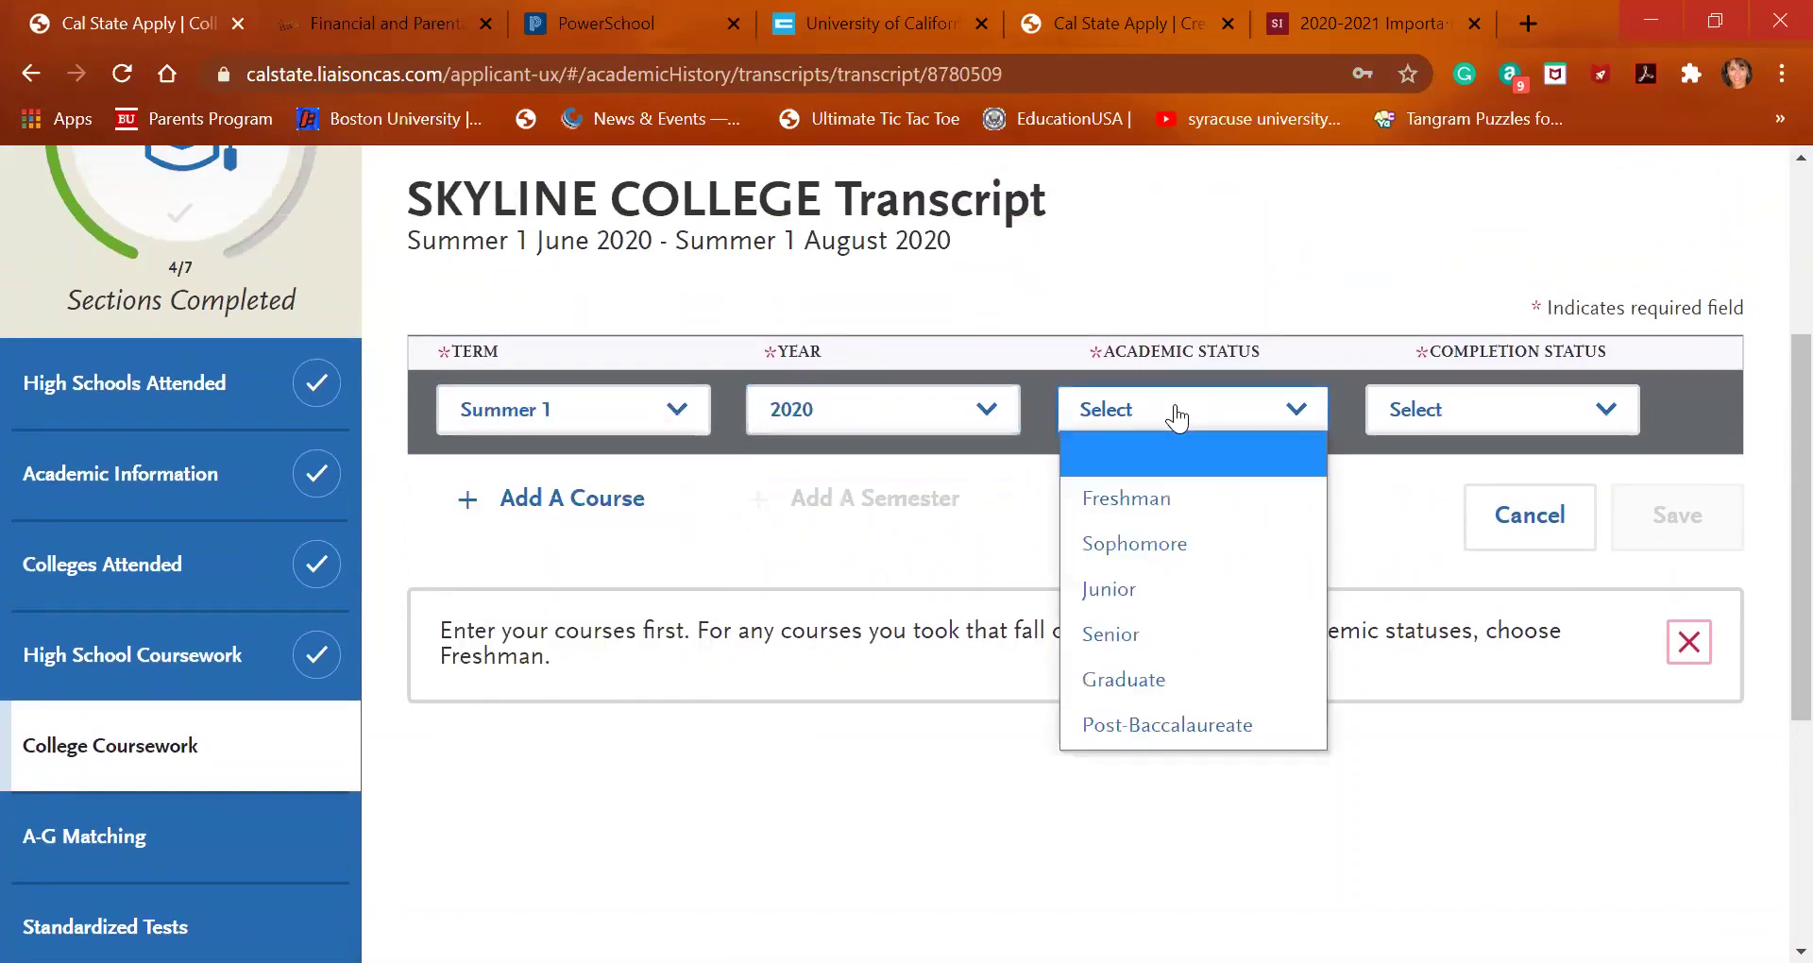
pyautogui.click(1174, 491)
pyautogui.click(1416, 416)
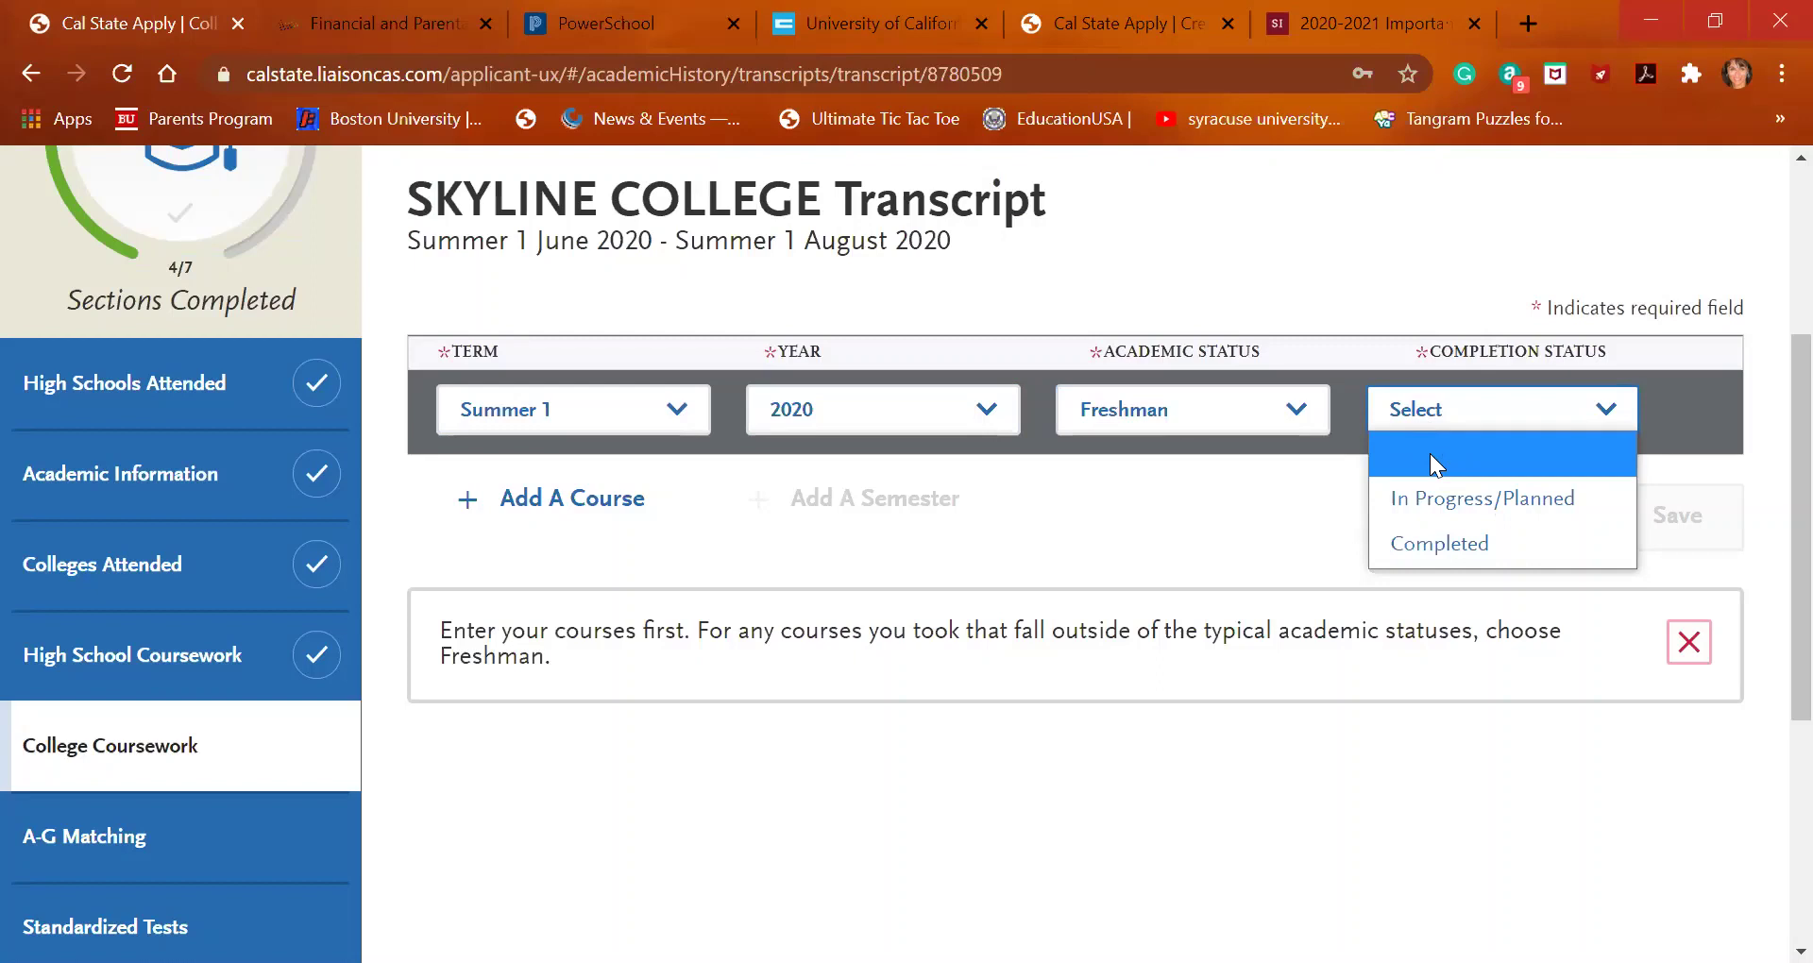
pyautogui.click(1452, 541)
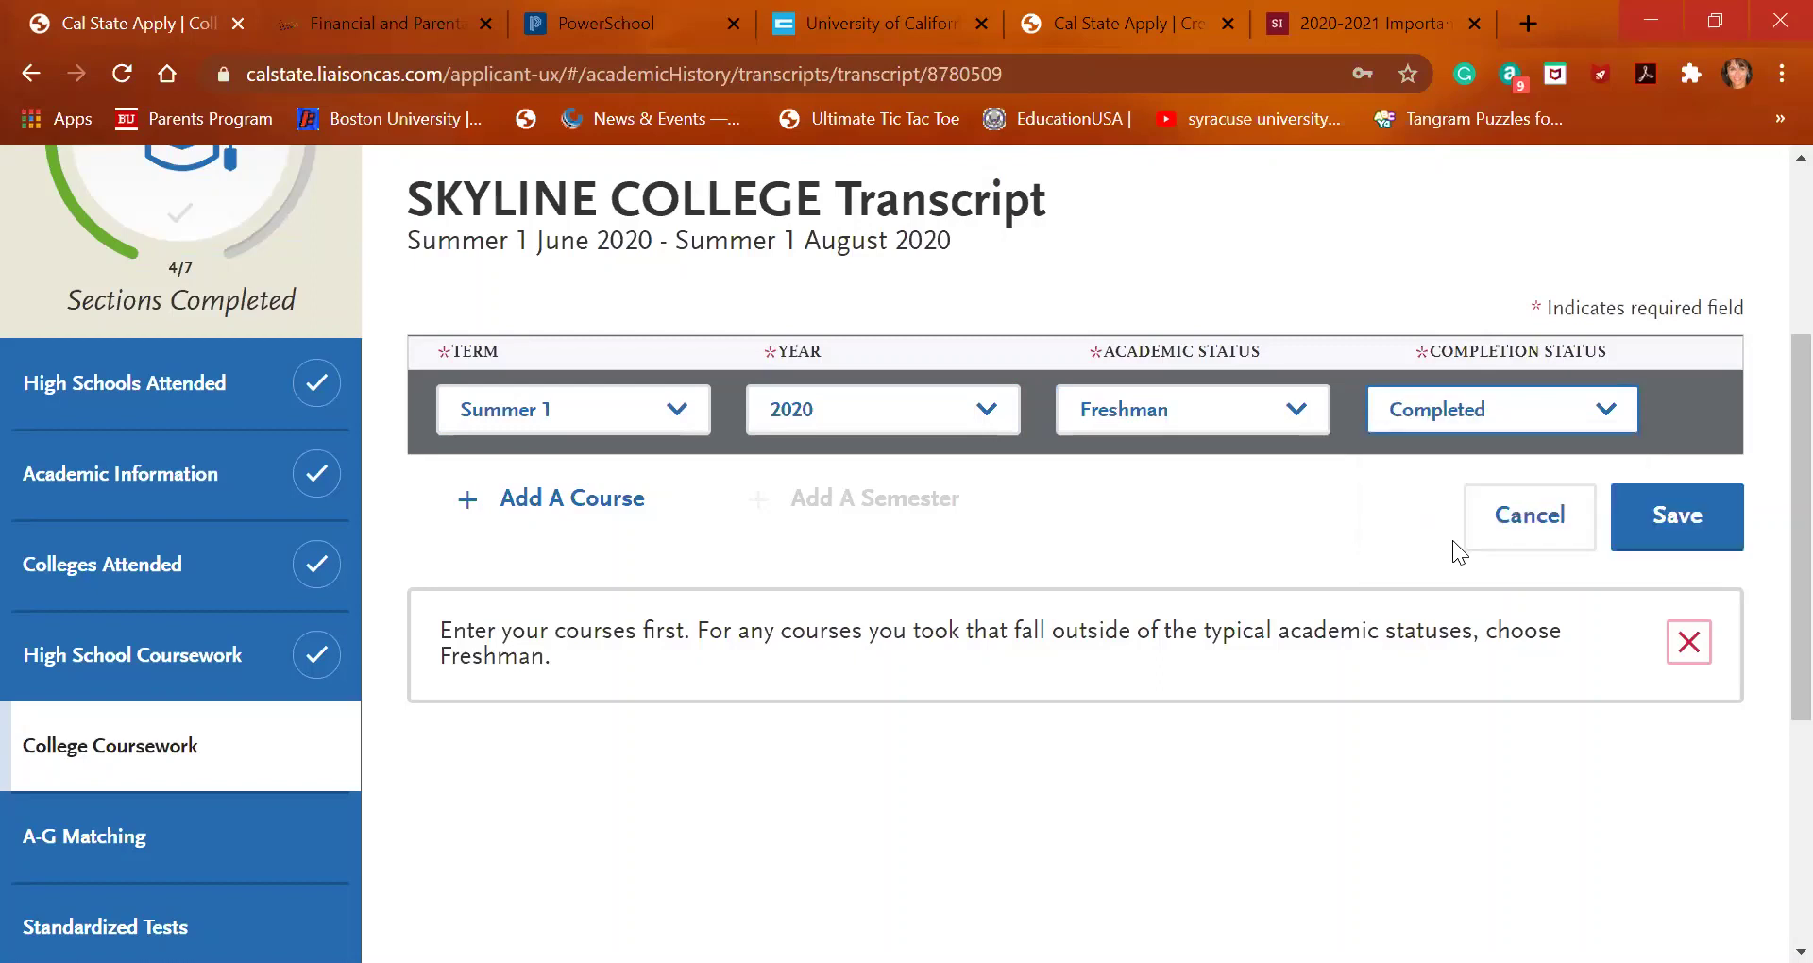
pyautogui.click(1668, 534)
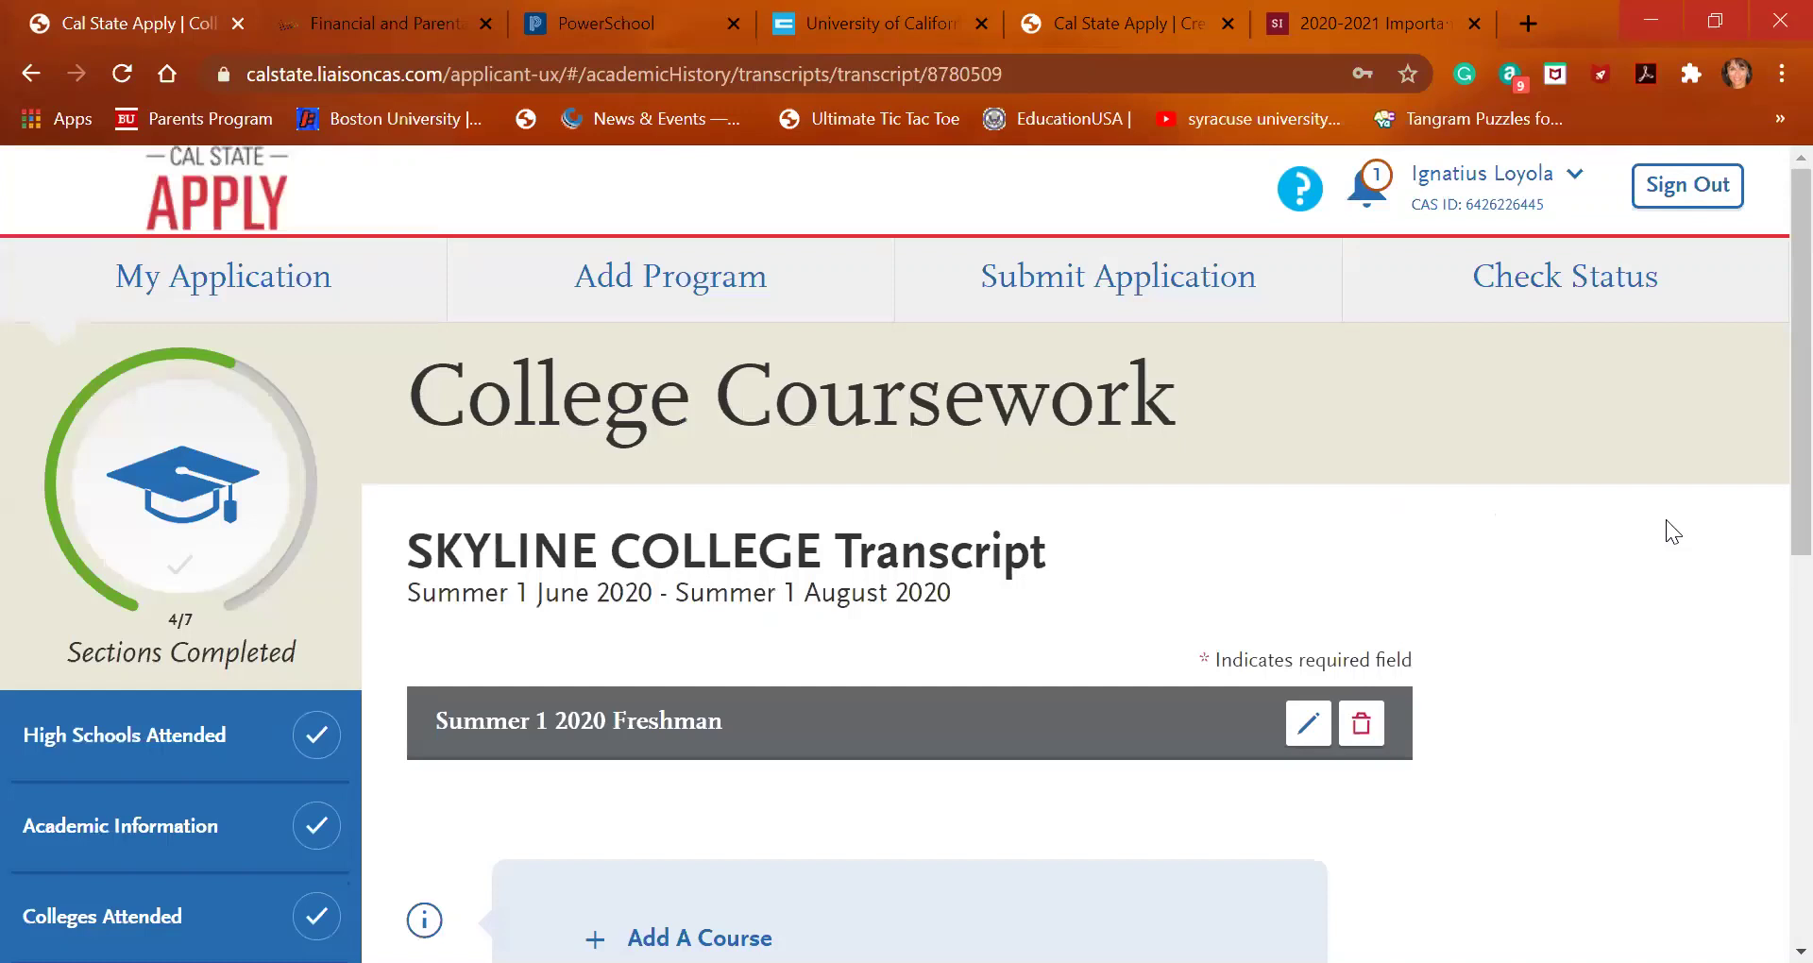
# Add course BIOL150 to the Summer 1 2020 semester with subject Biology
pyautogui.scroll(-3, 1598, 578)
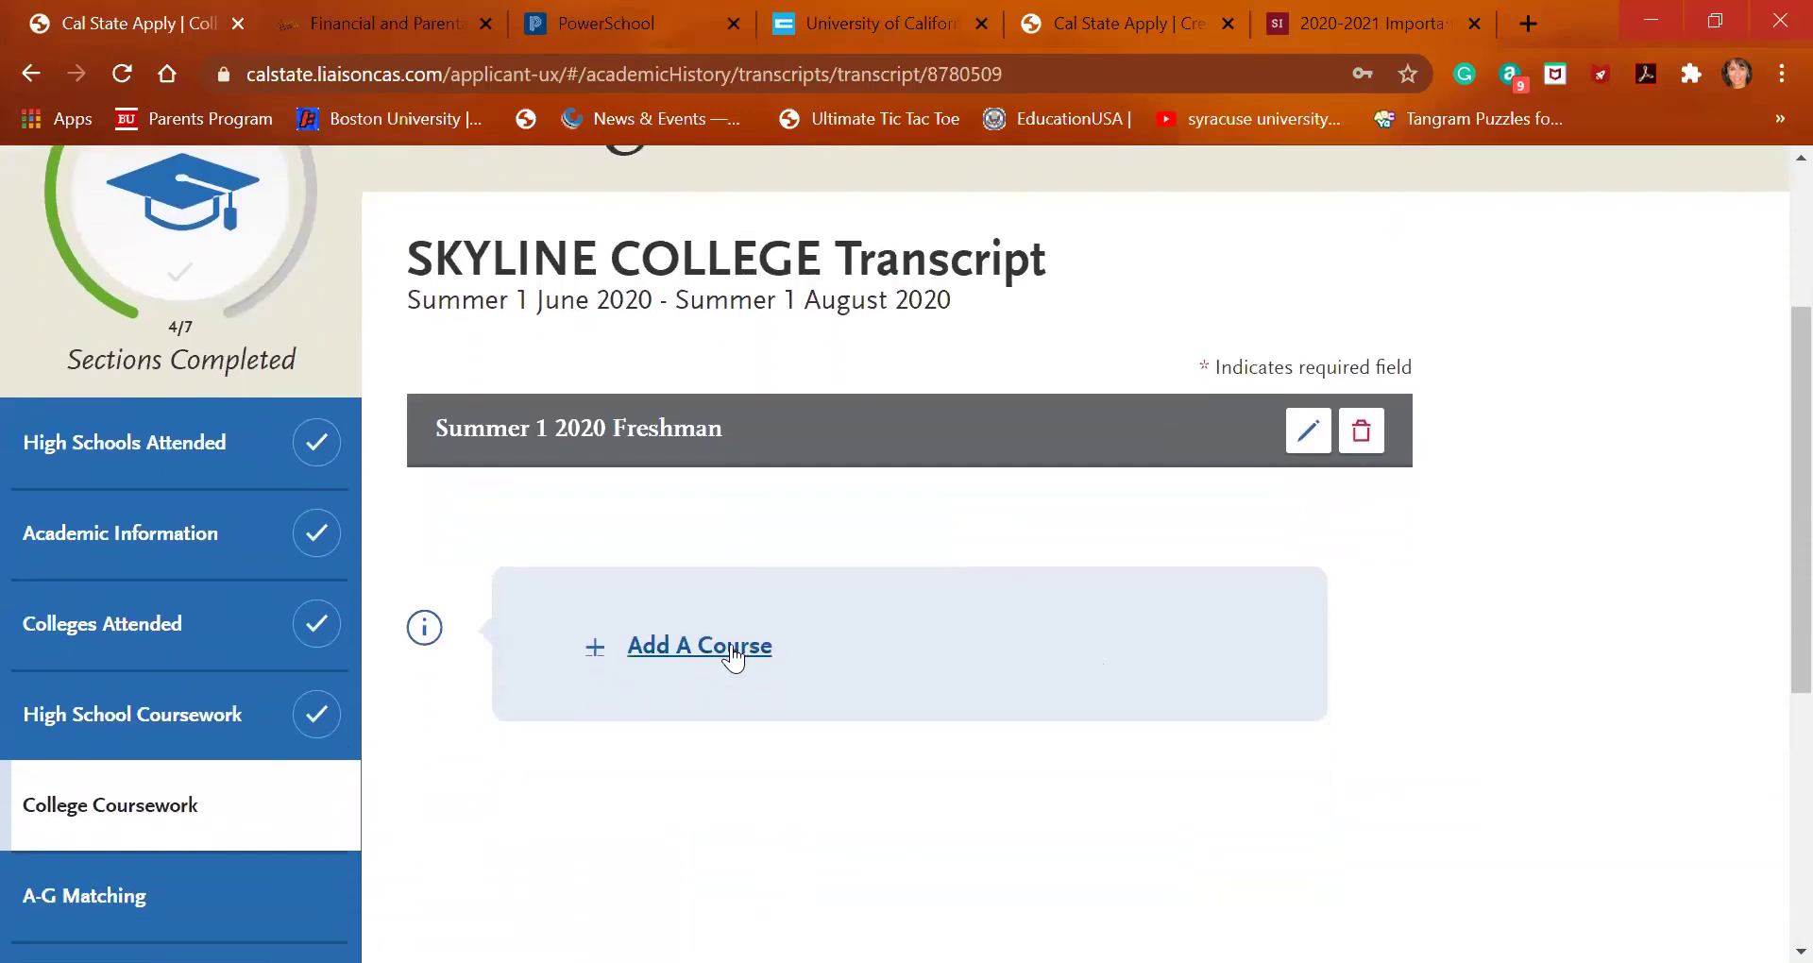
pyautogui.click(737, 648)
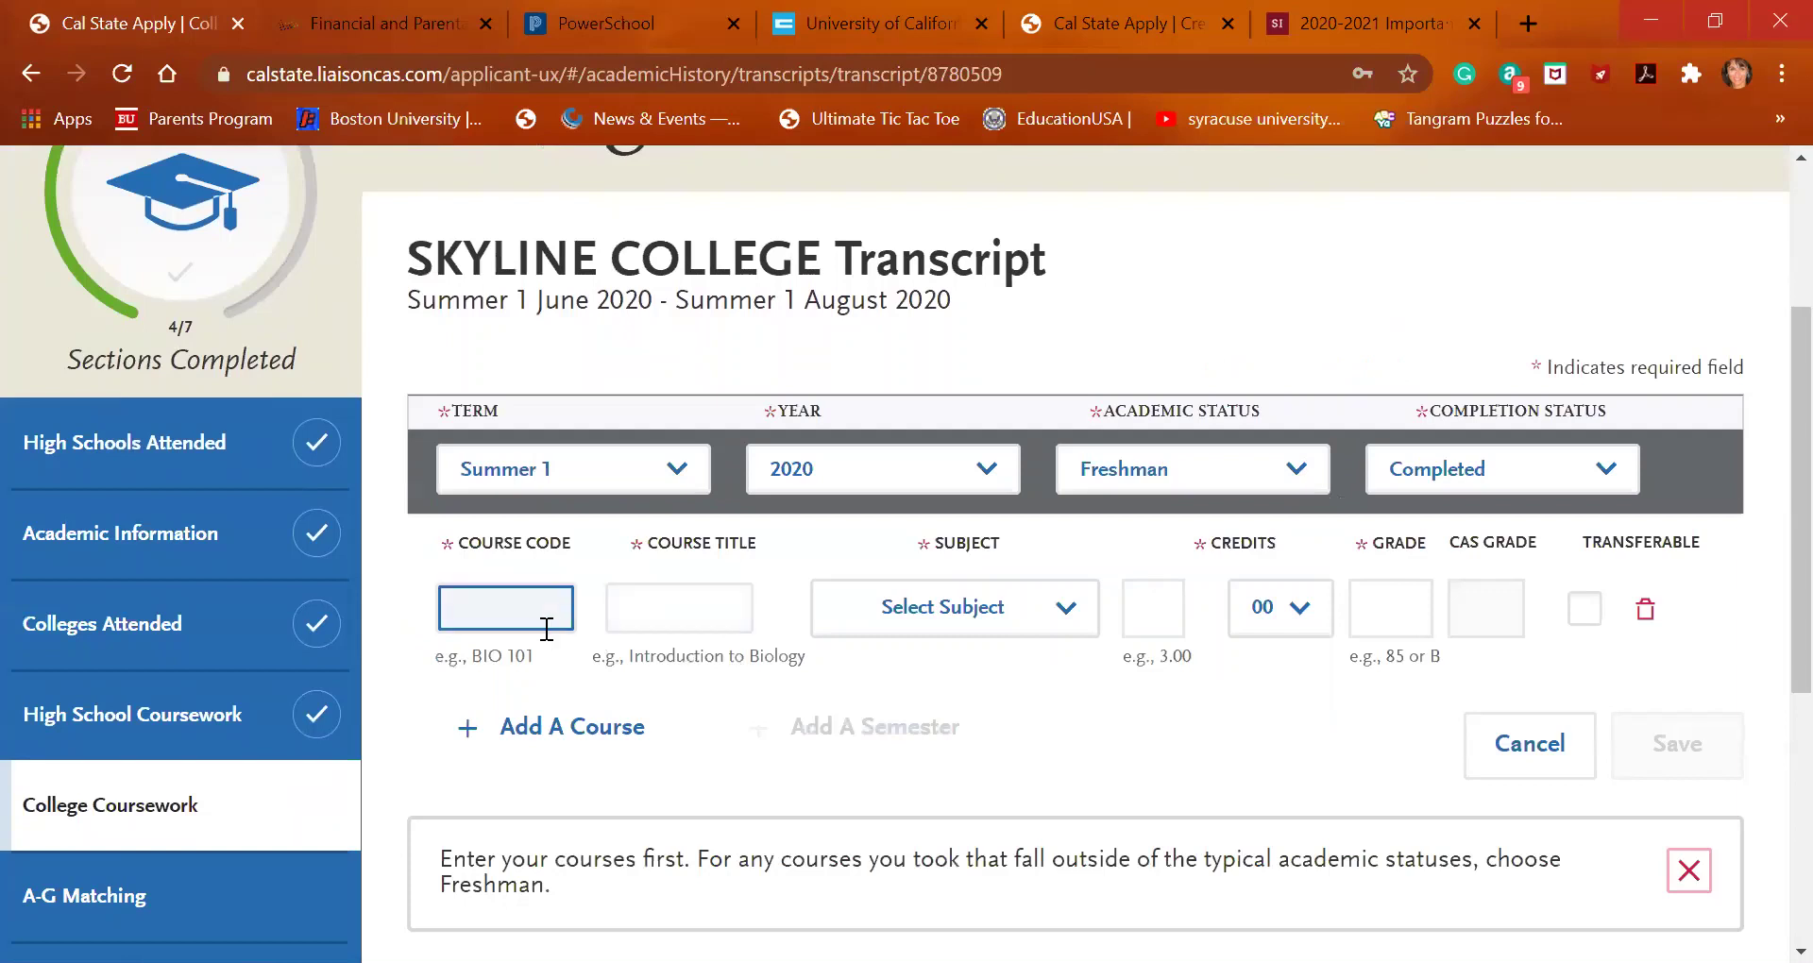
pyautogui.click(543, 562)
pyautogui.click(534, 600)
pyautogui.write('BIO')
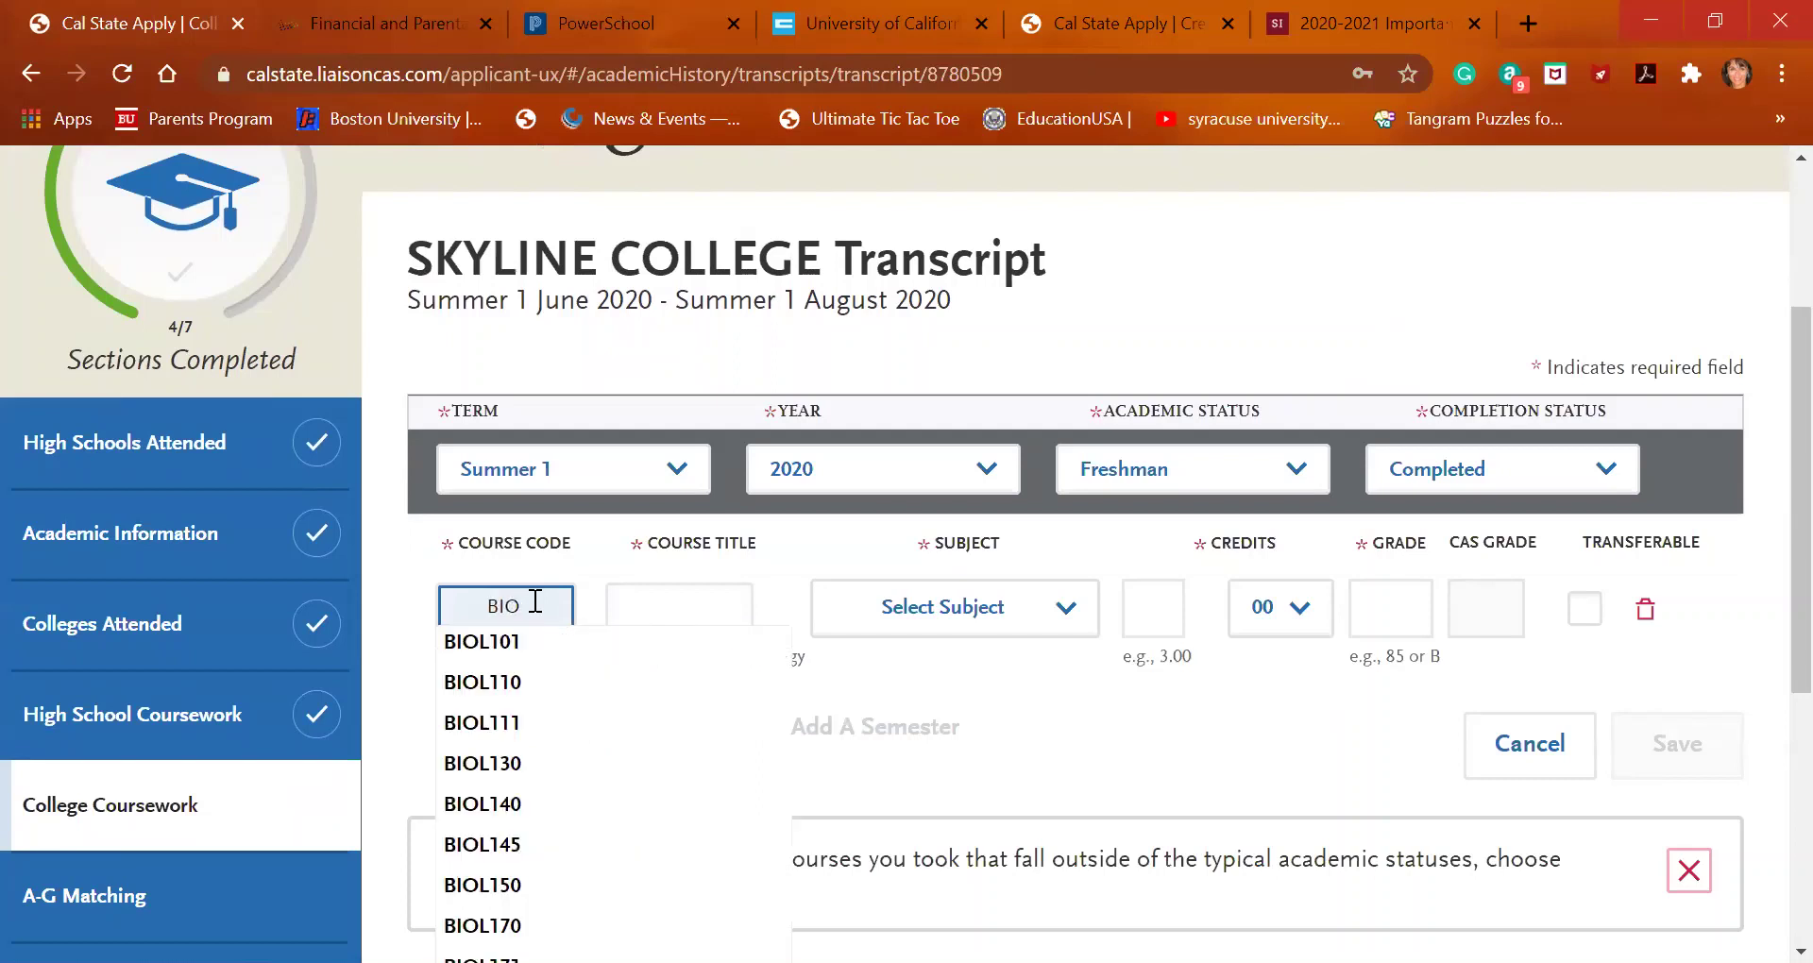
pyautogui.click(565, 880)
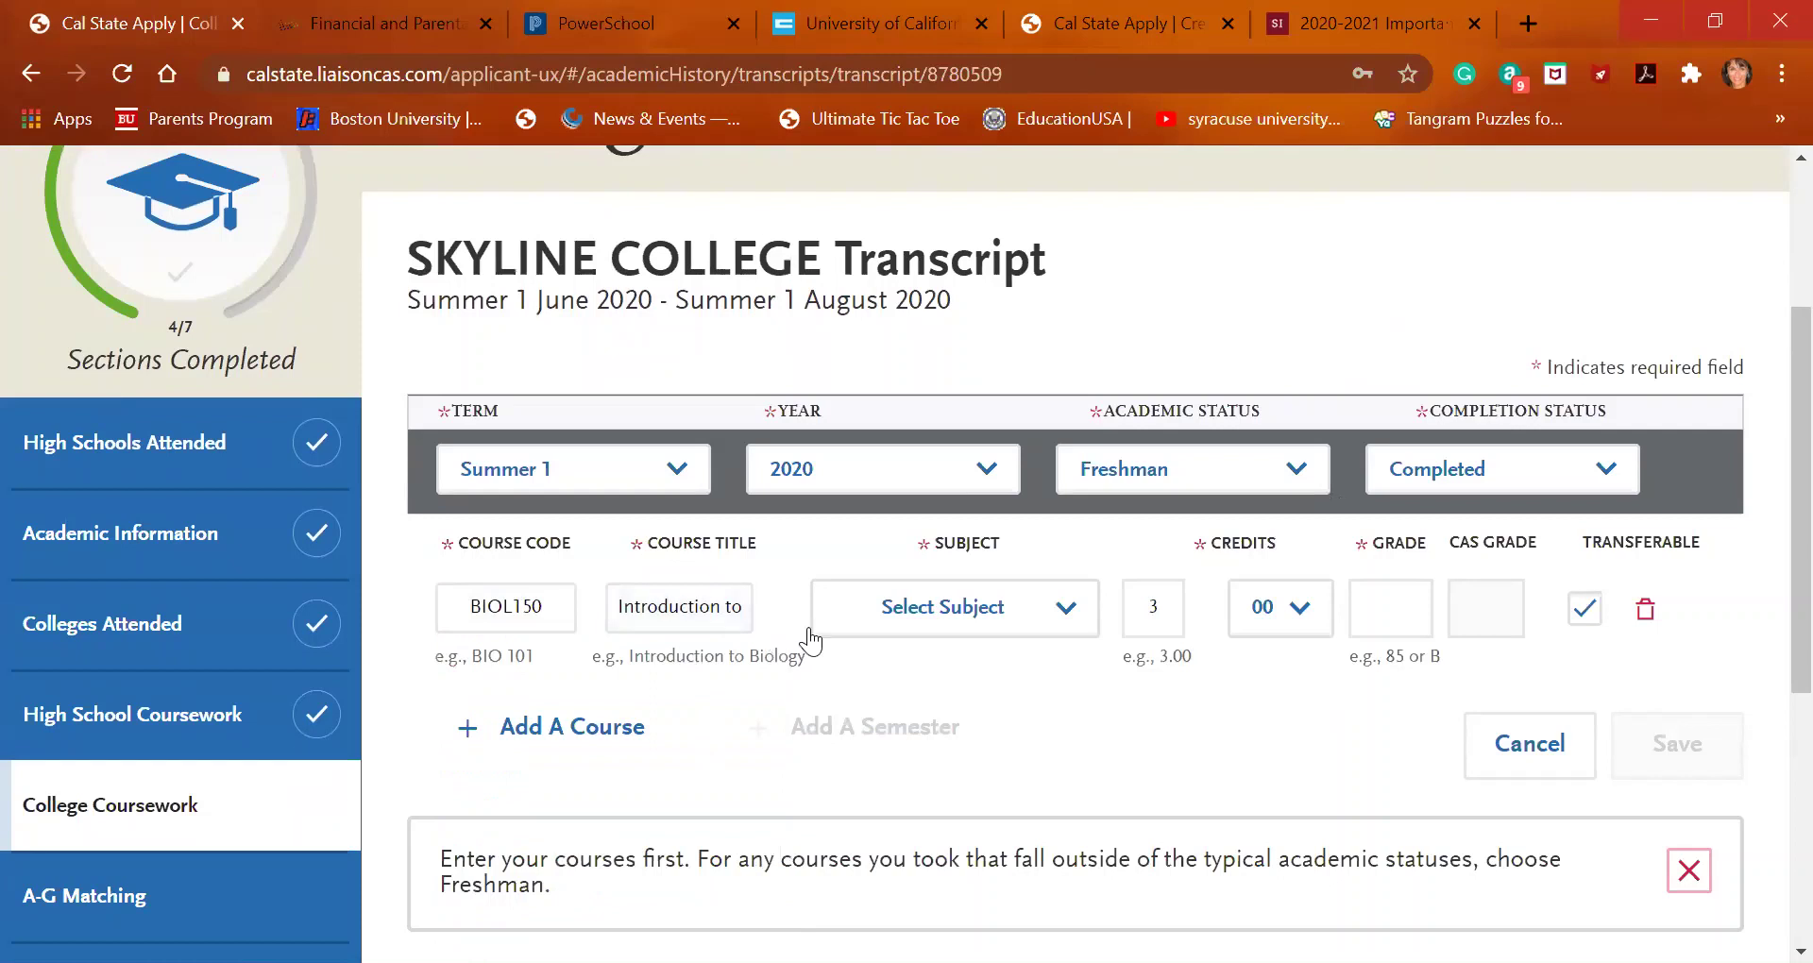
pyautogui.click(973, 616)
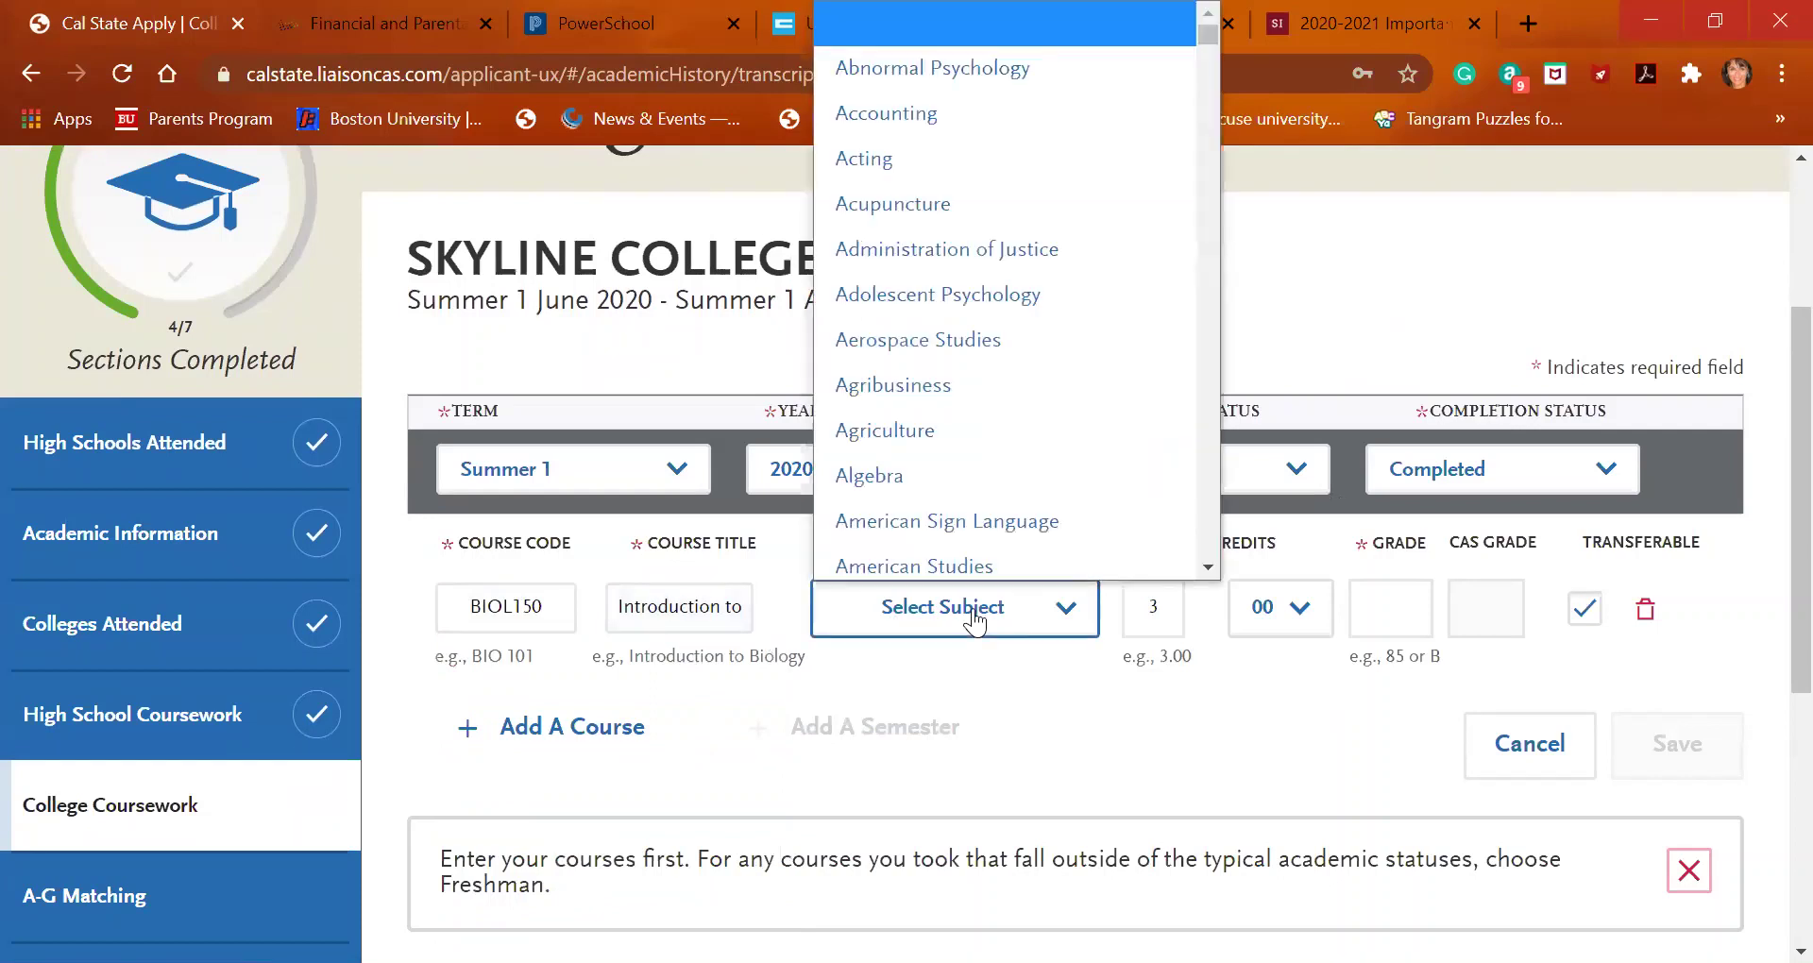
pyautogui.scroll(-5, 1022, 349)
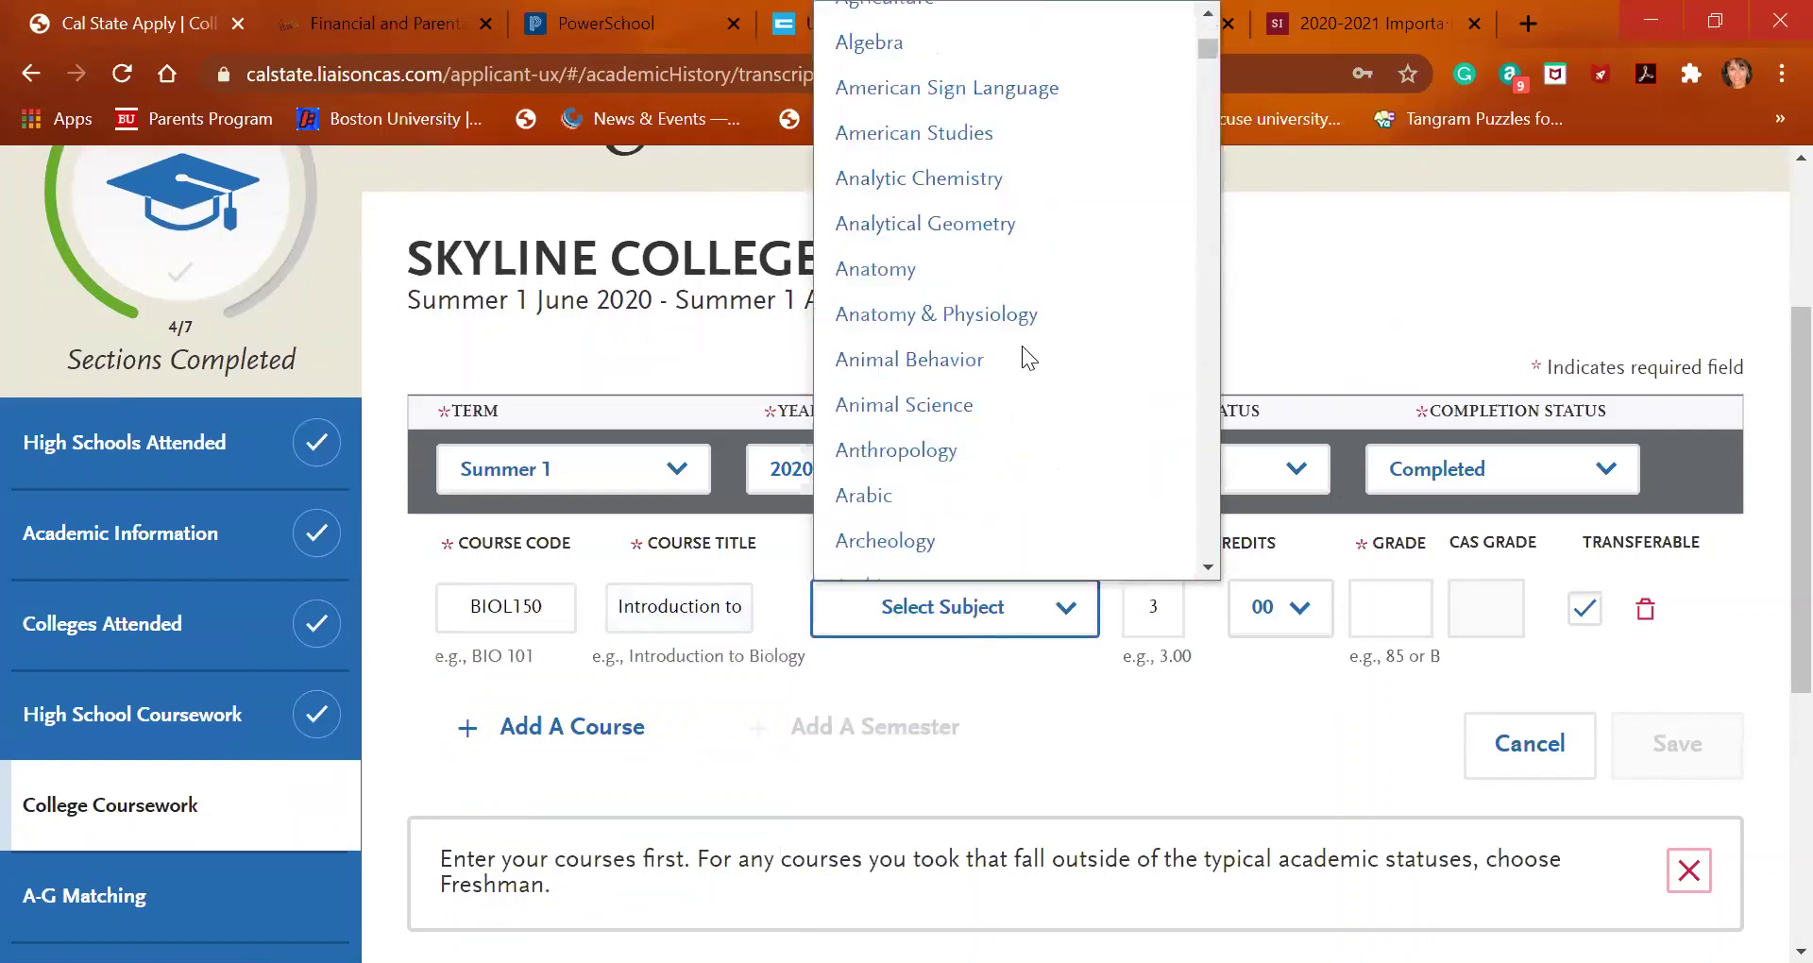
pyautogui.scroll(-10, 1022, 346)
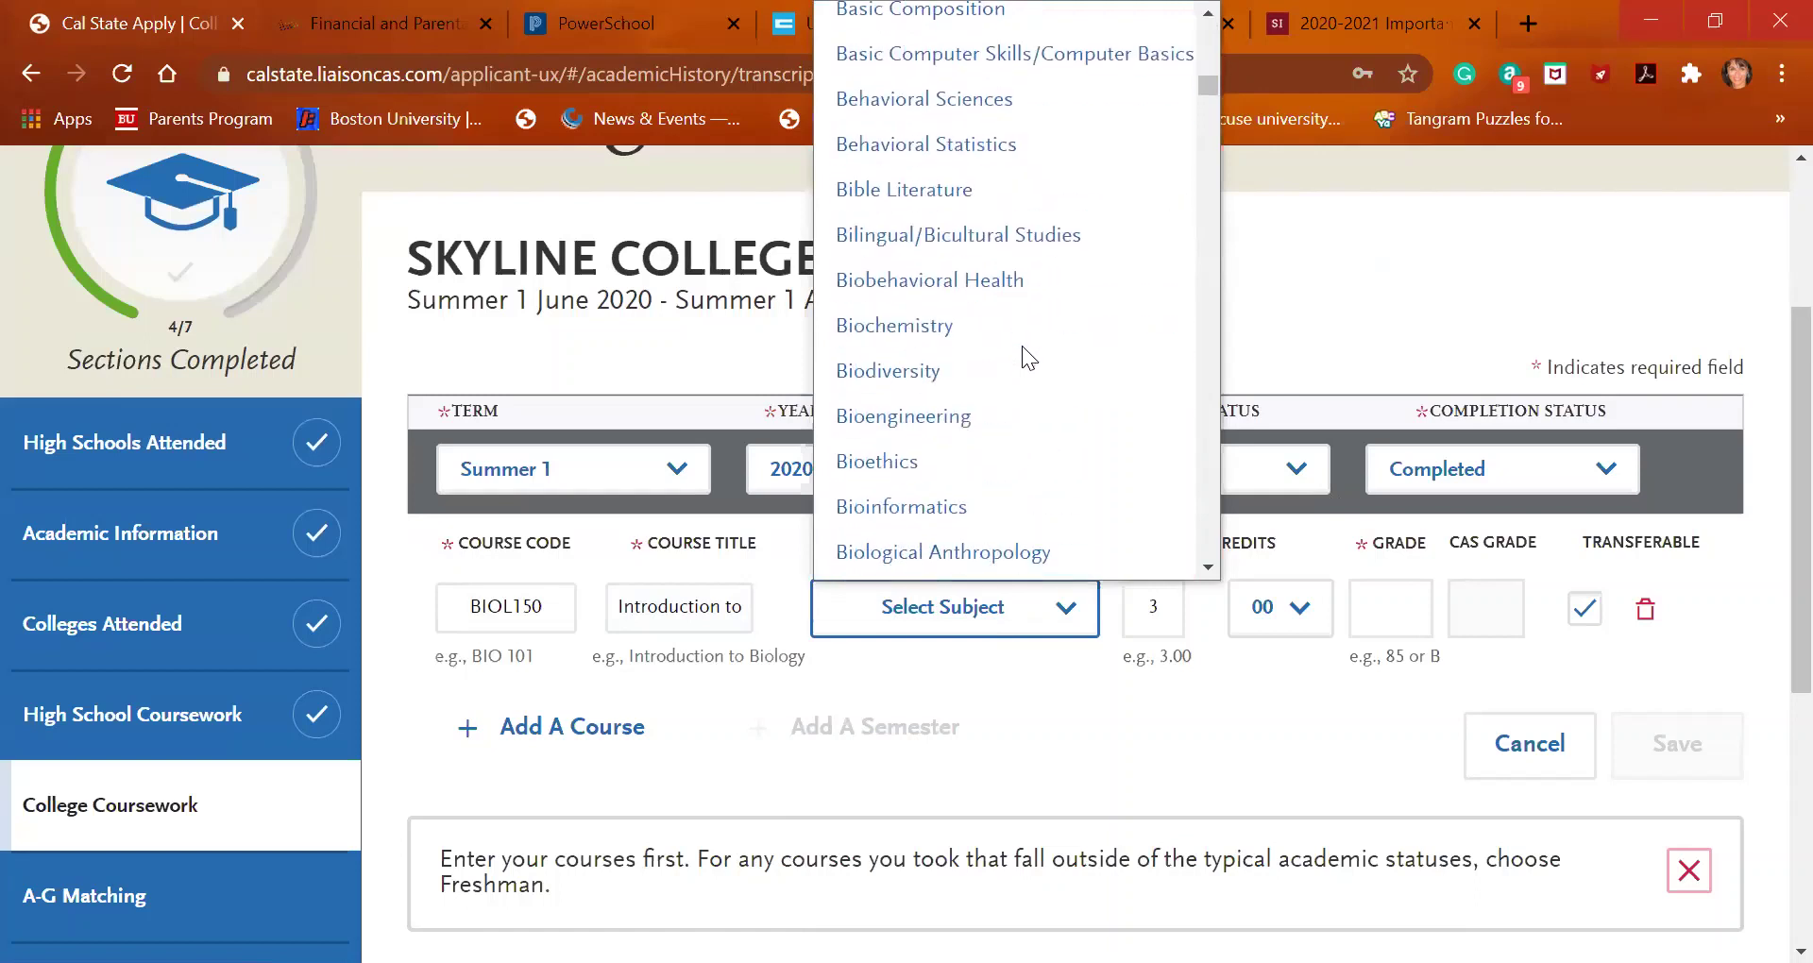
pyautogui.scroll(-2, 1022, 346)
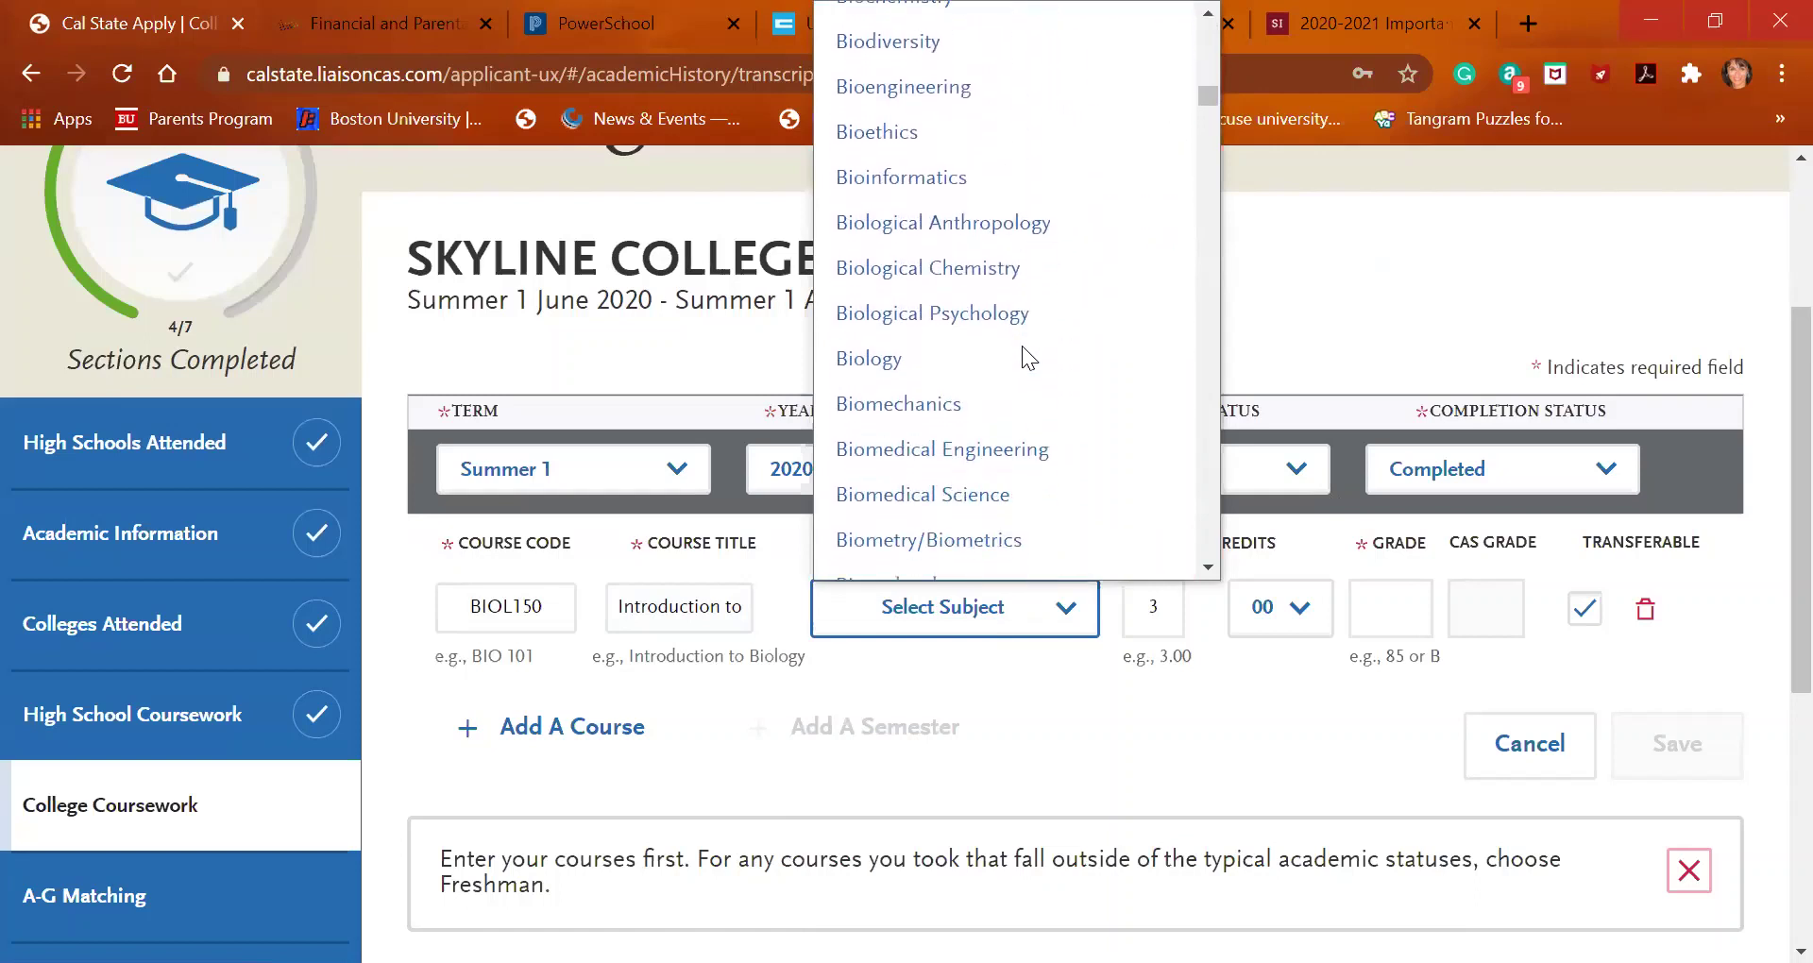
pyautogui.scroll(-4, 1022, 346)
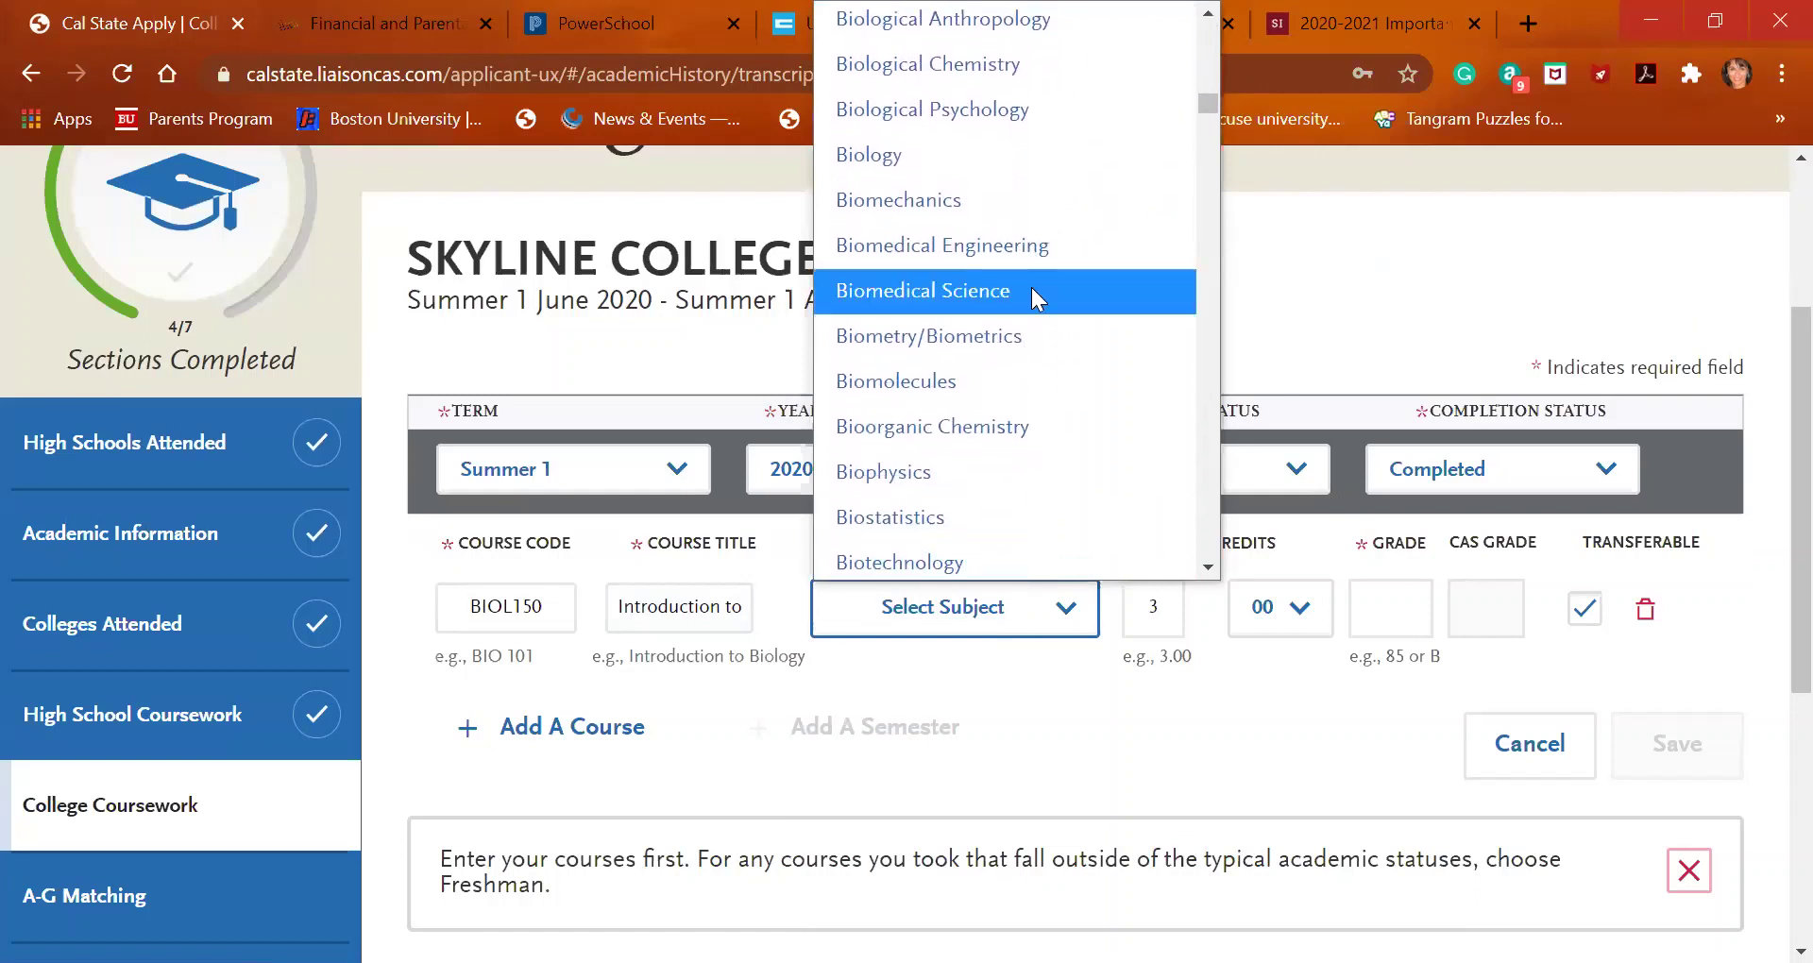
pyautogui.press('Up')
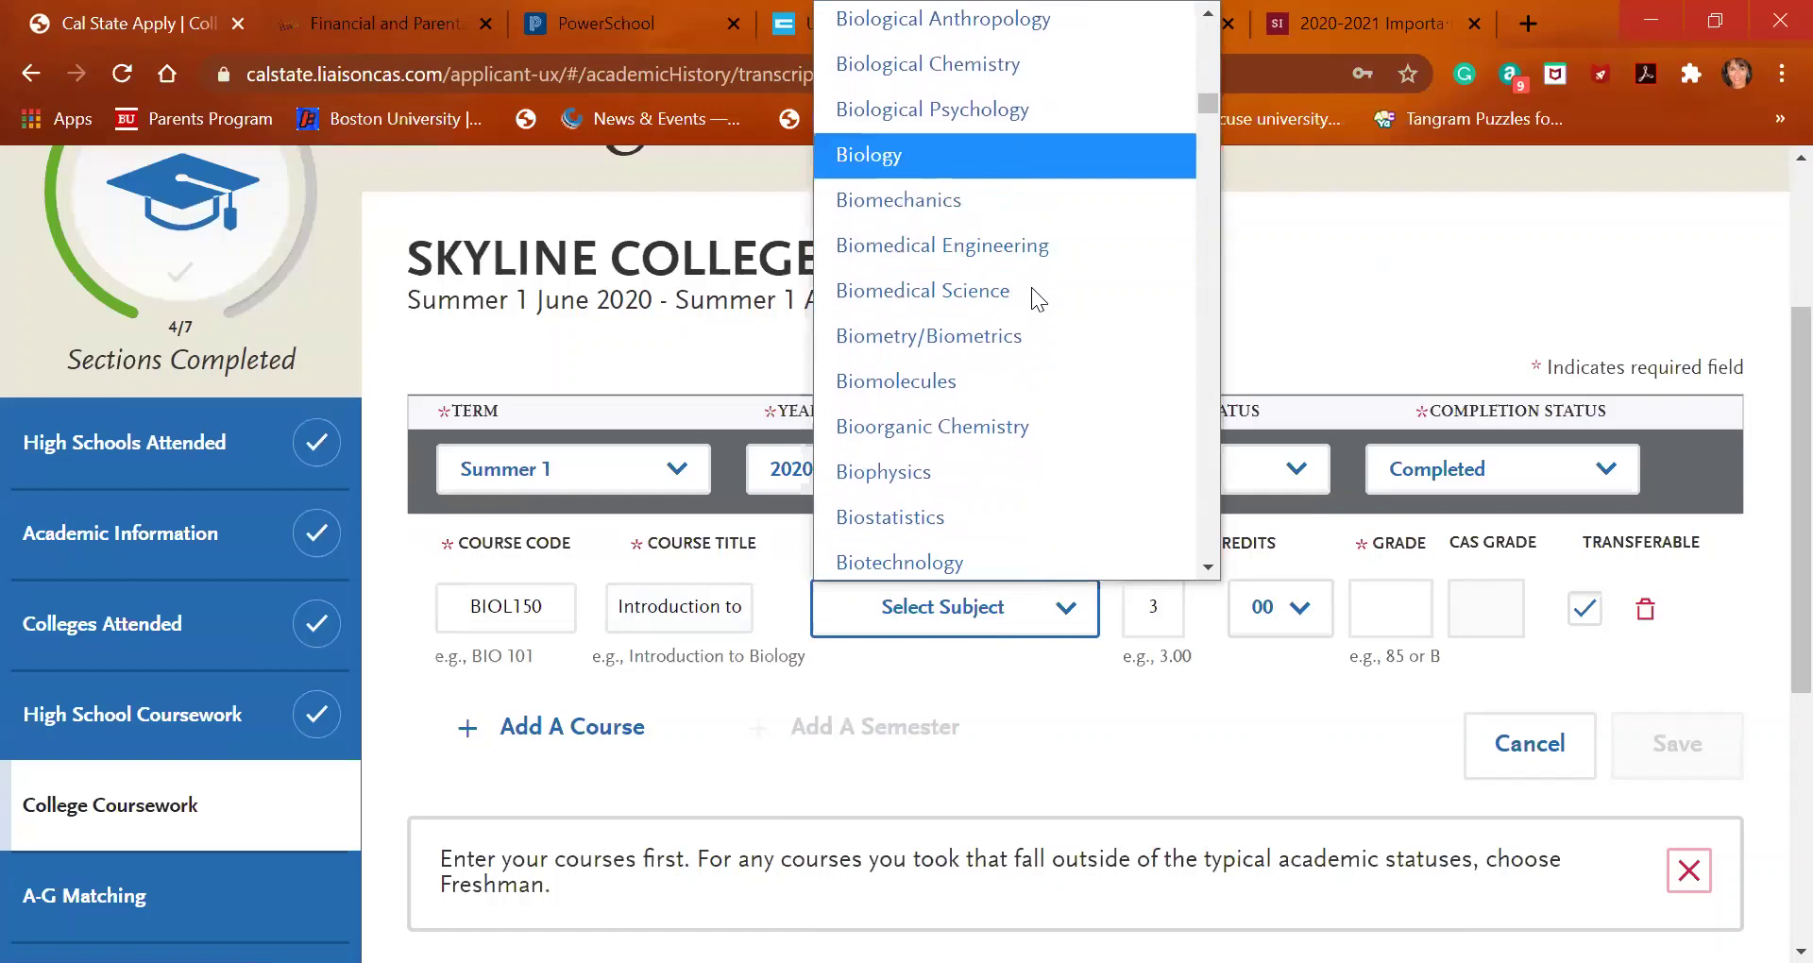
pyautogui.press('Return')
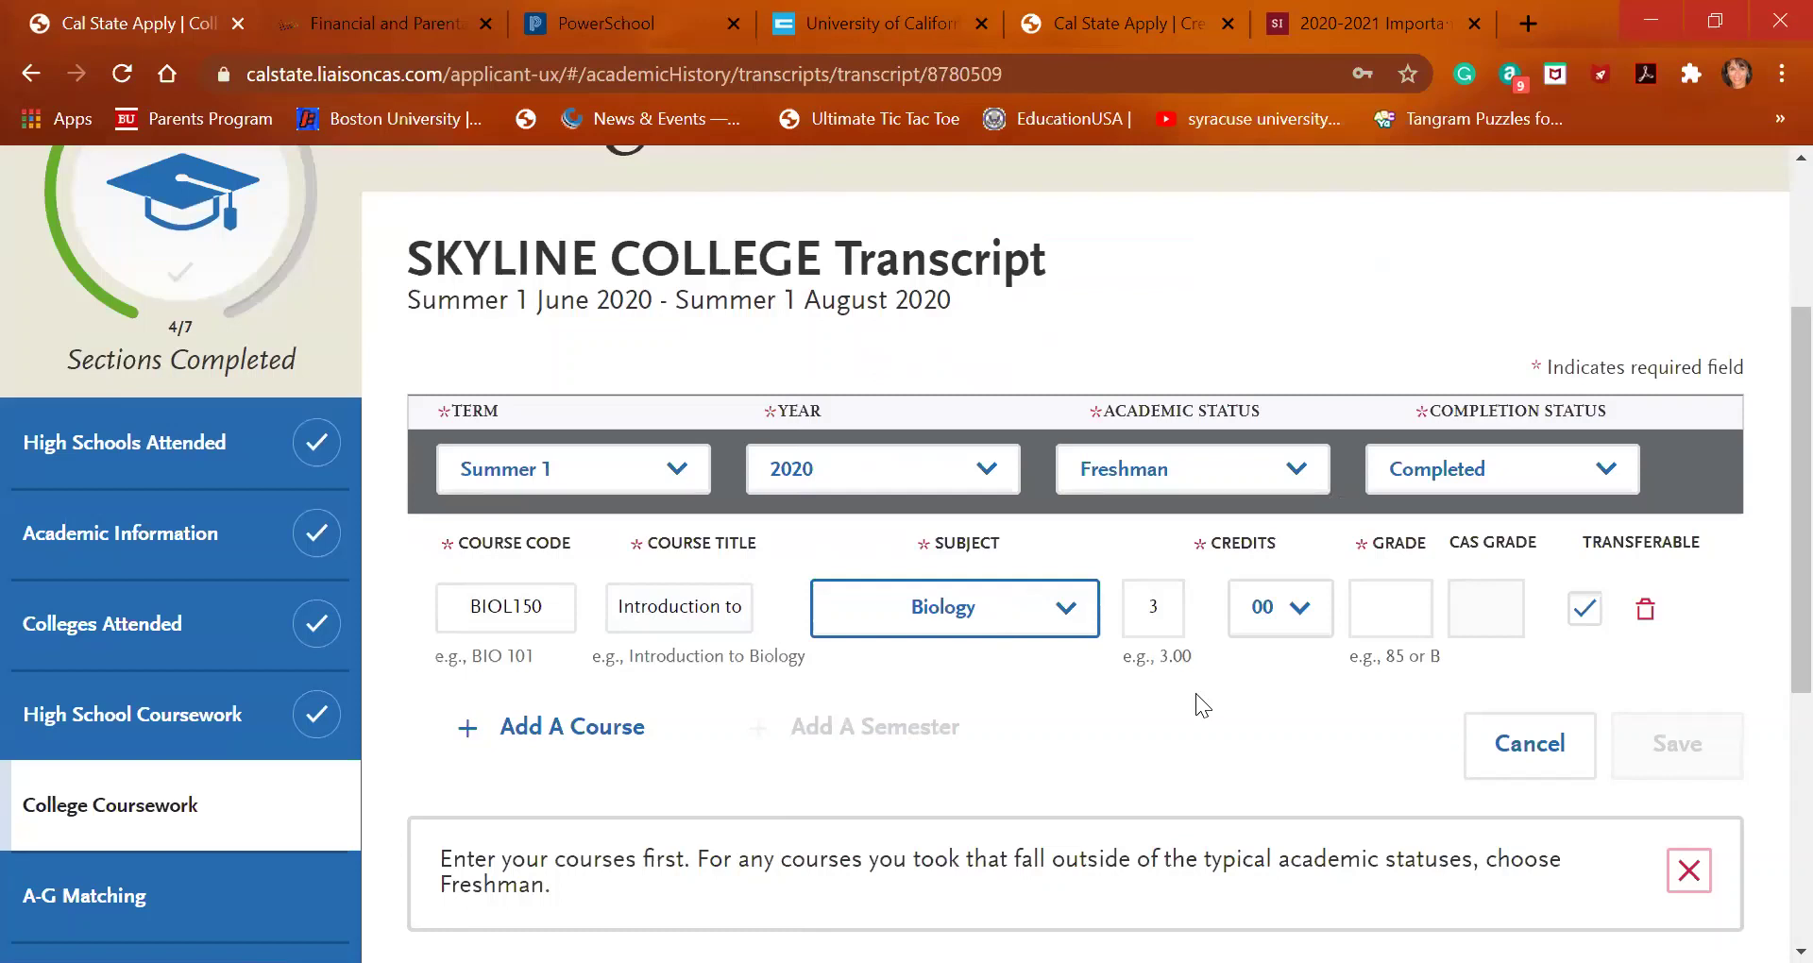
# Enter grade A for BIOL150 and save the course
pyautogui.click(1417, 626)
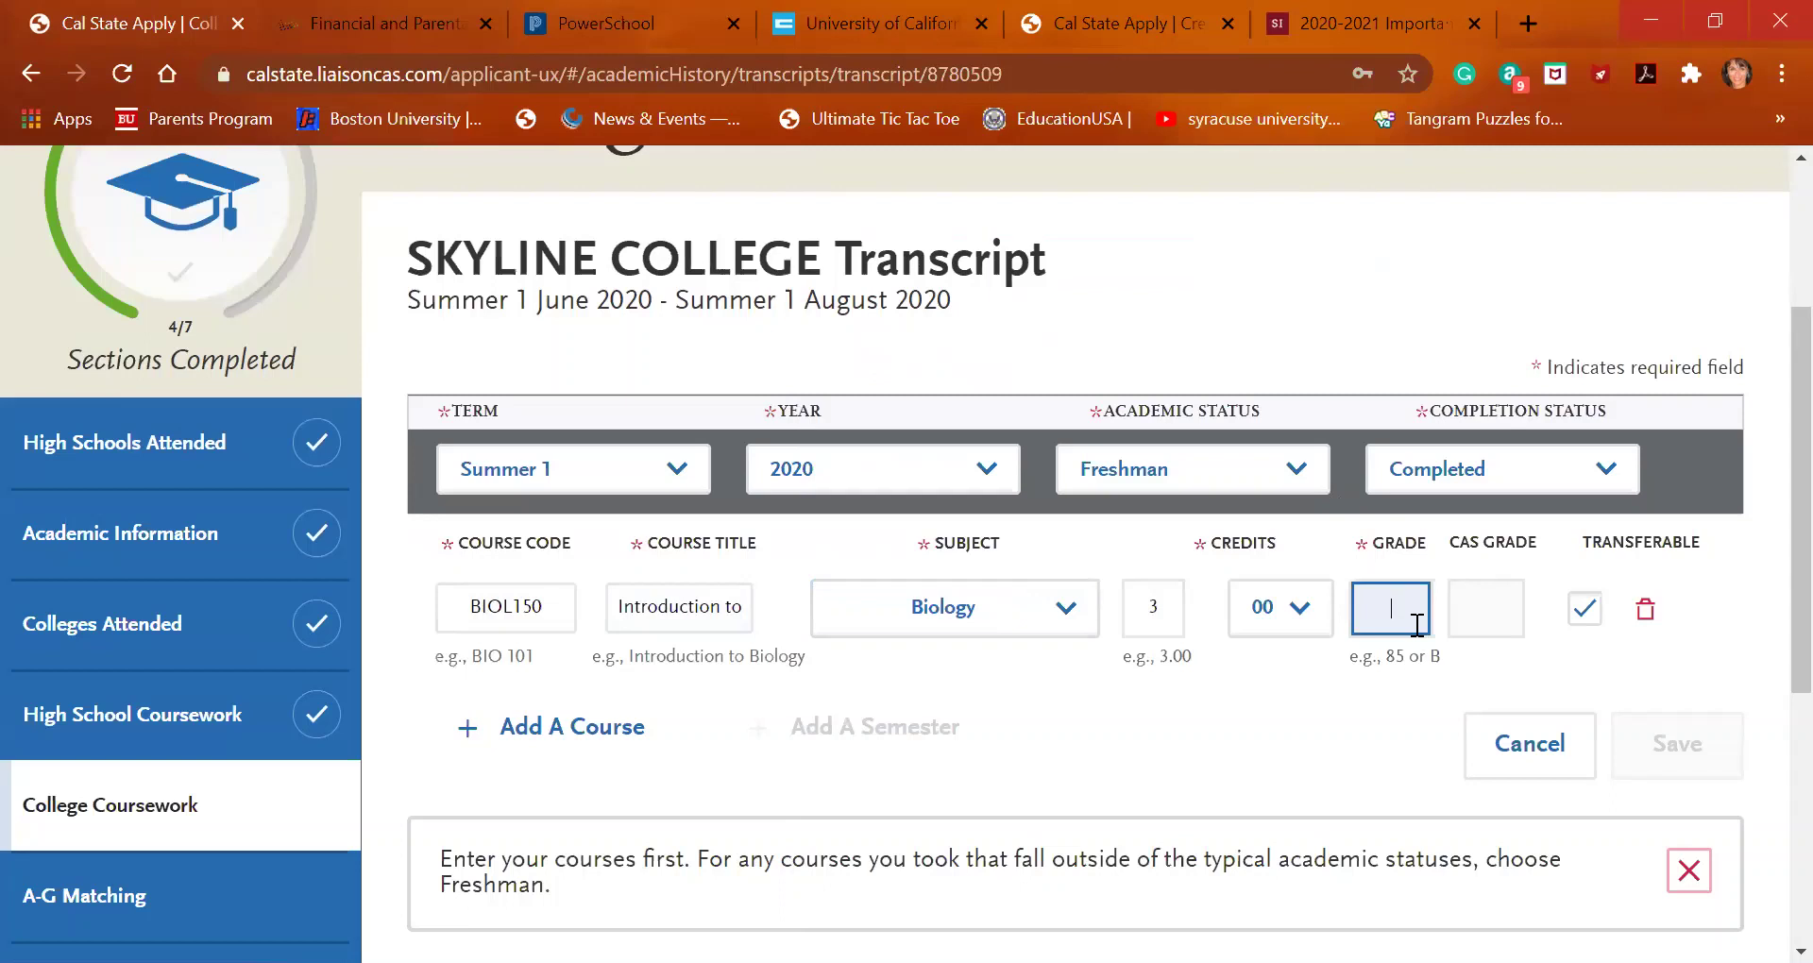
pyautogui.write('A')
pyautogui.click(1475, 637)
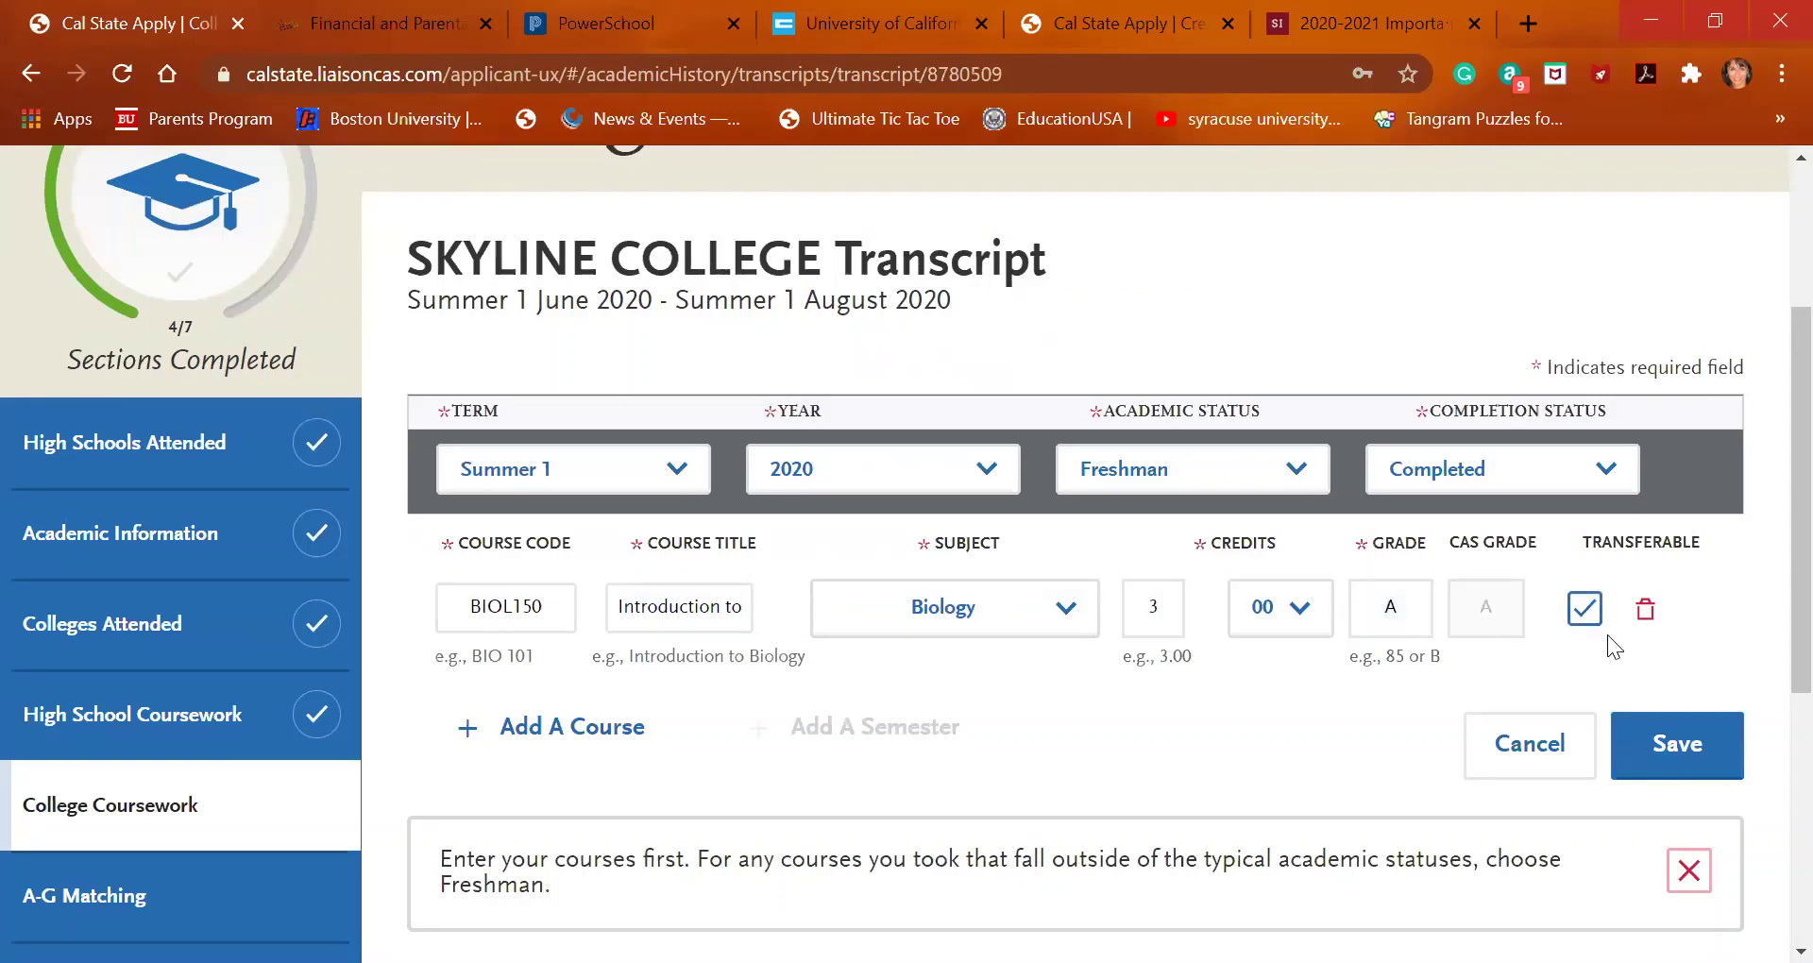
pyautogui.click(1680, 741)
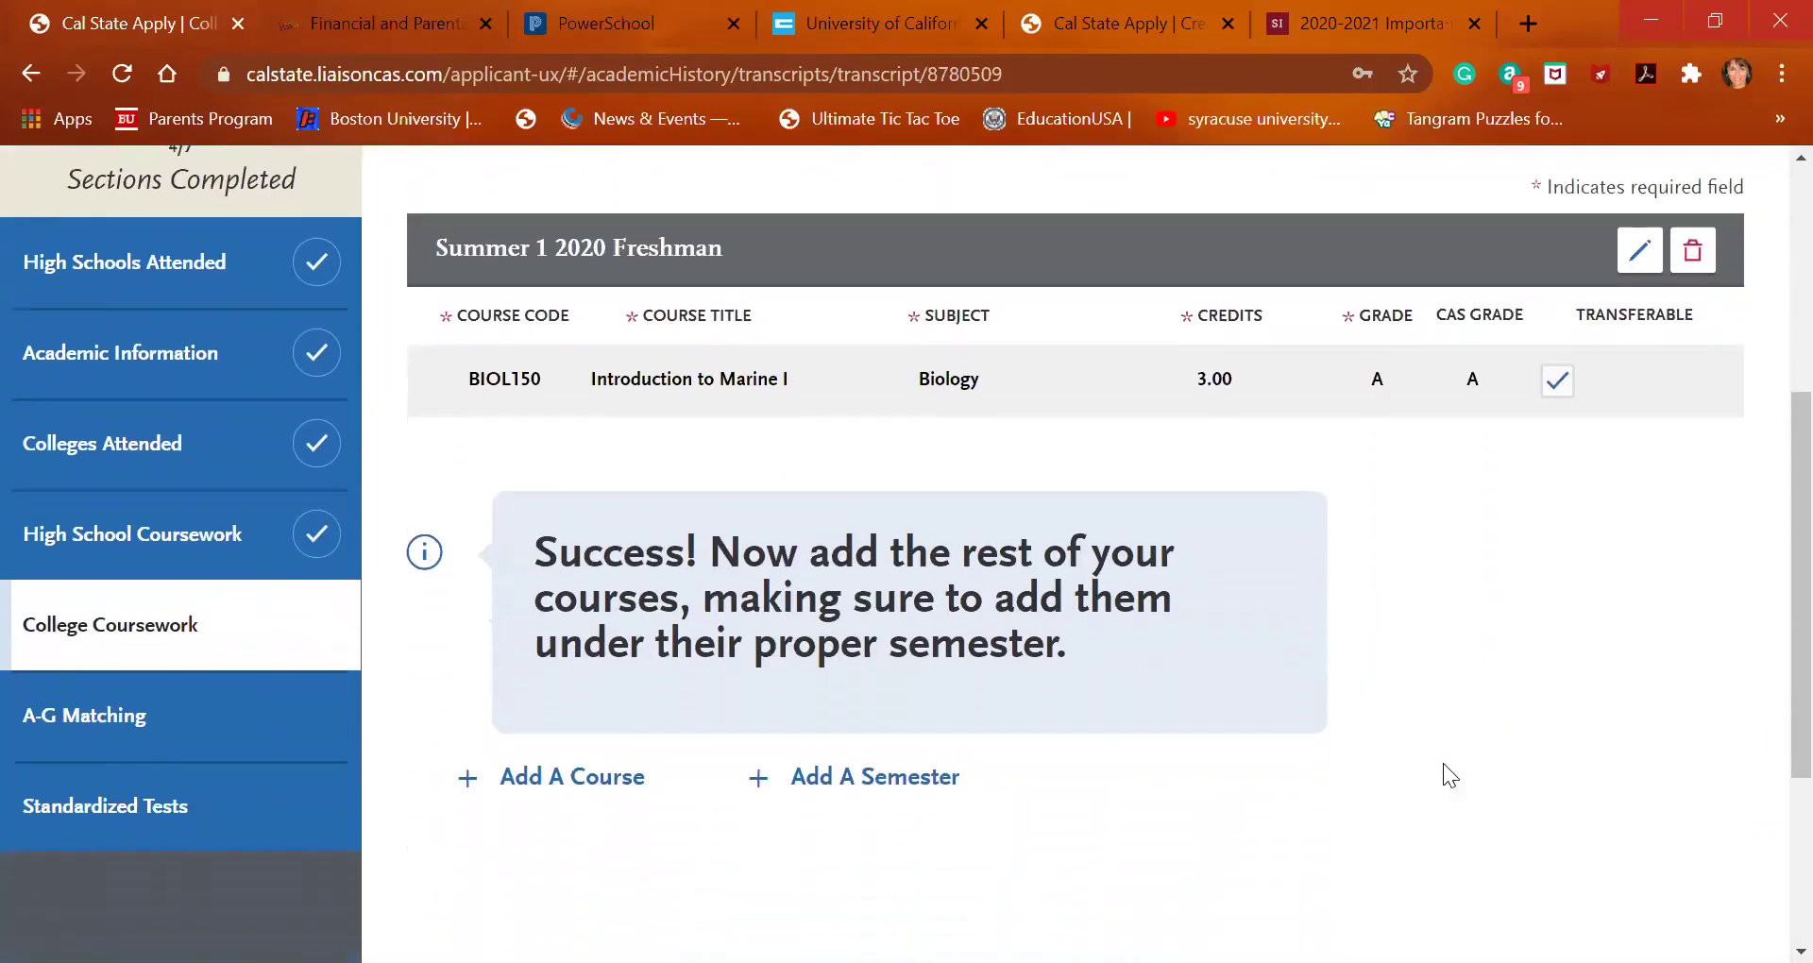
# Return to College Coursework, answer Yes to a finished transcript, and preview the Skyline College transcript
pyautogui.scroll(-1, 973, 628)
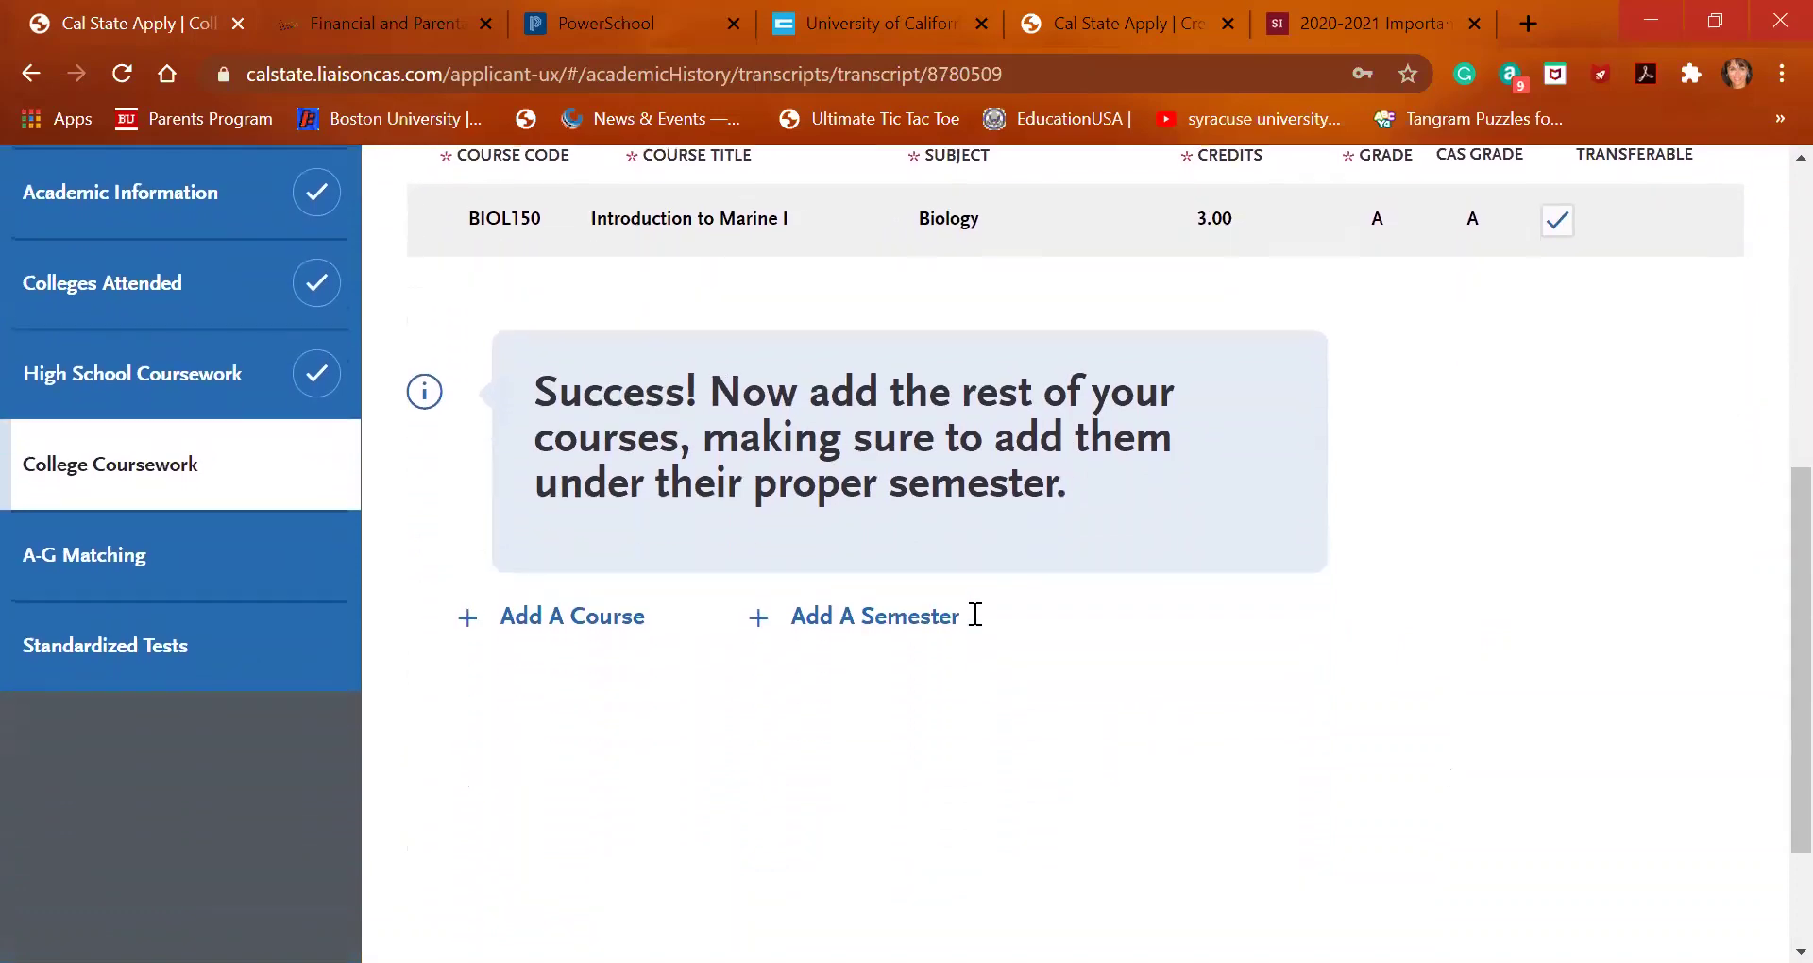
pyautogui.scroll(5, 975, 614)
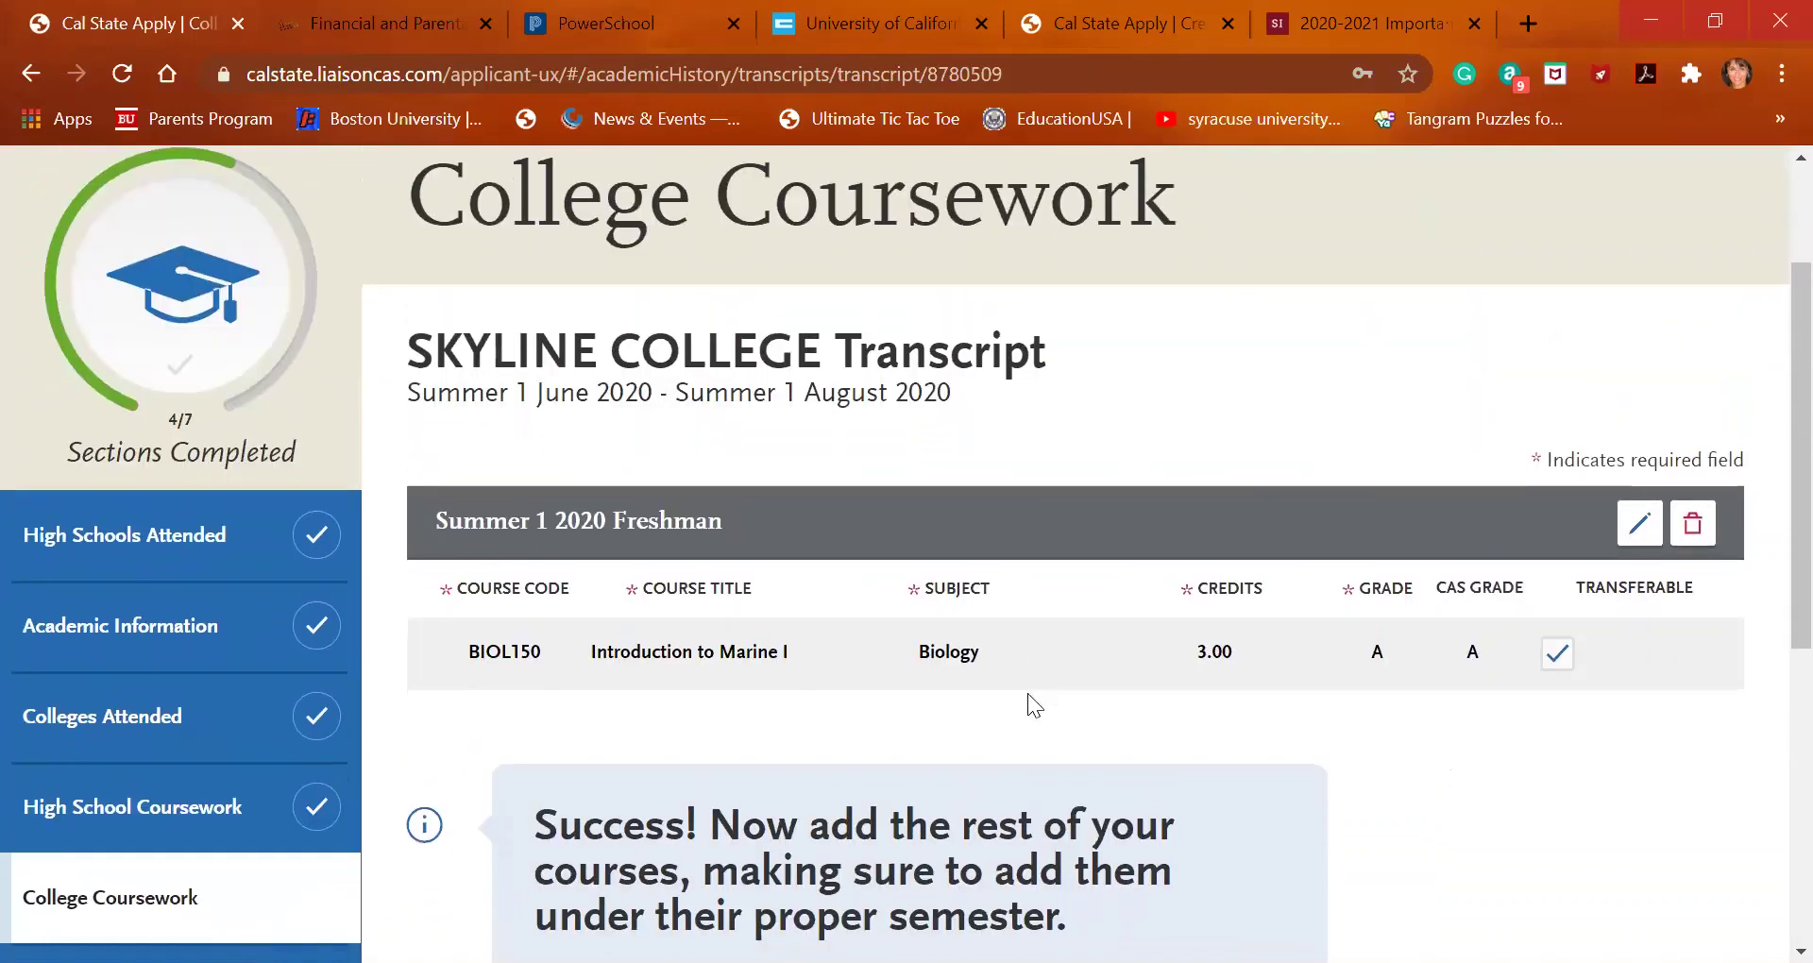
pyautogui.scroll(-3, 1028, 699)
pyautogui.scroll(-4, 1028, 695)
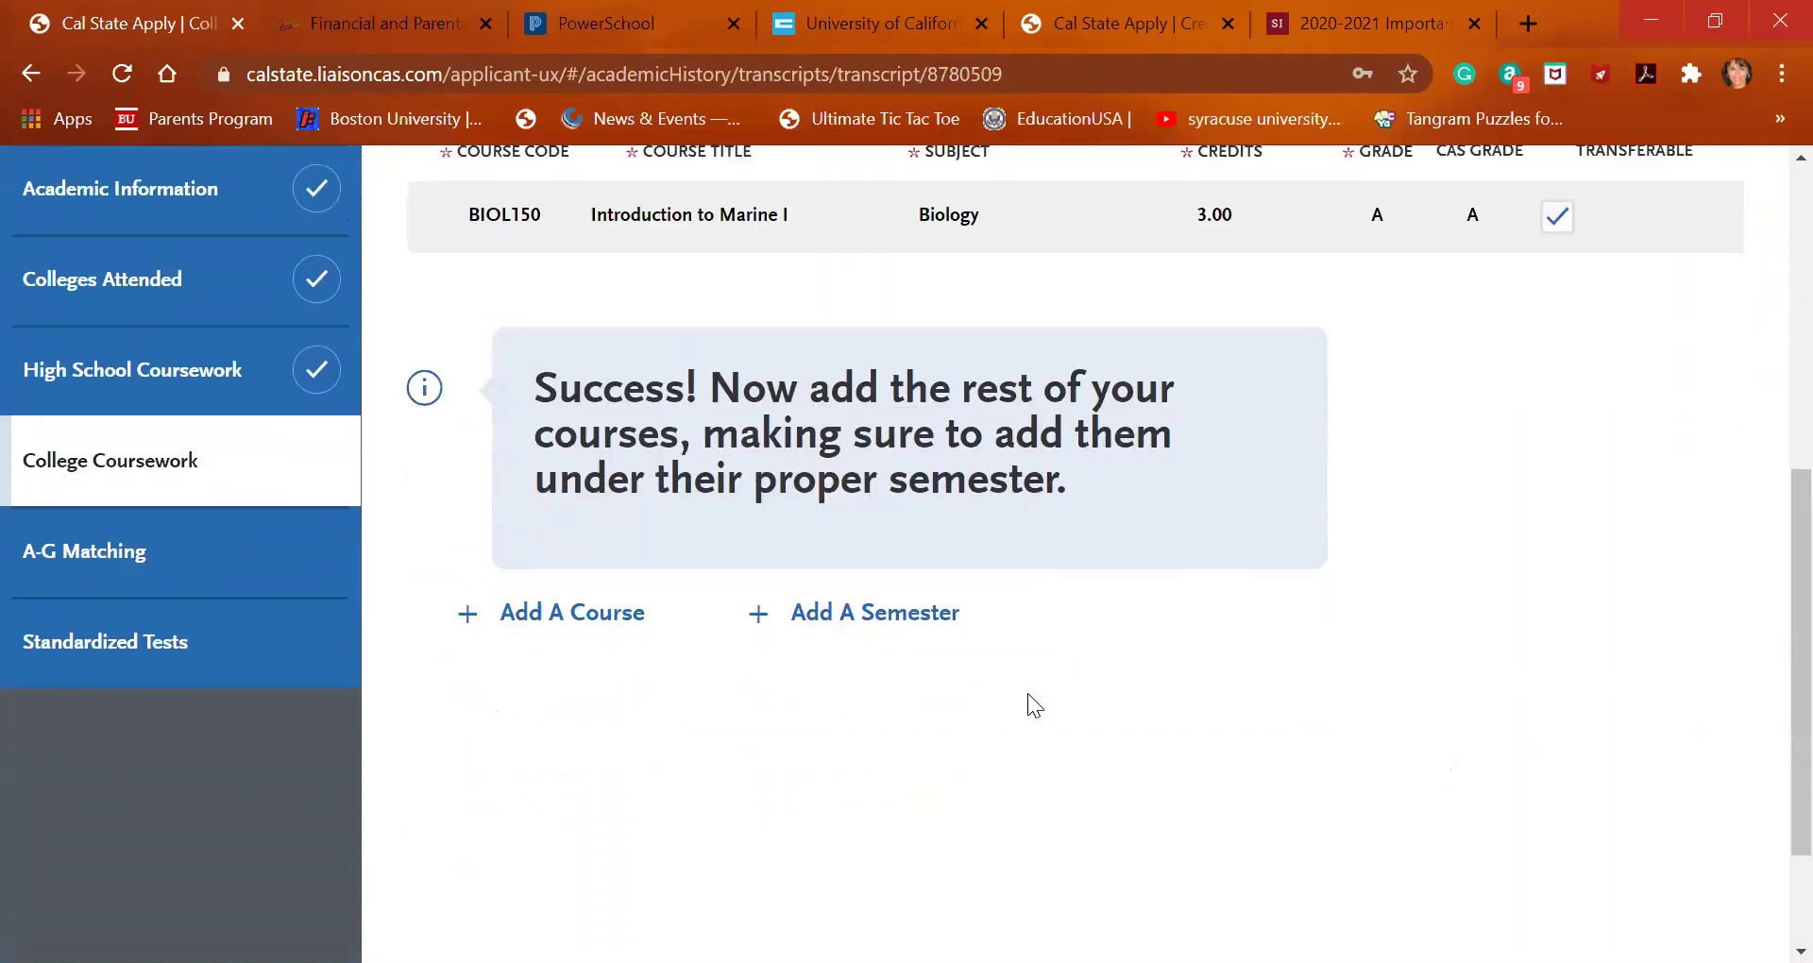
pyautogui.scroll(5, 1029, 697)
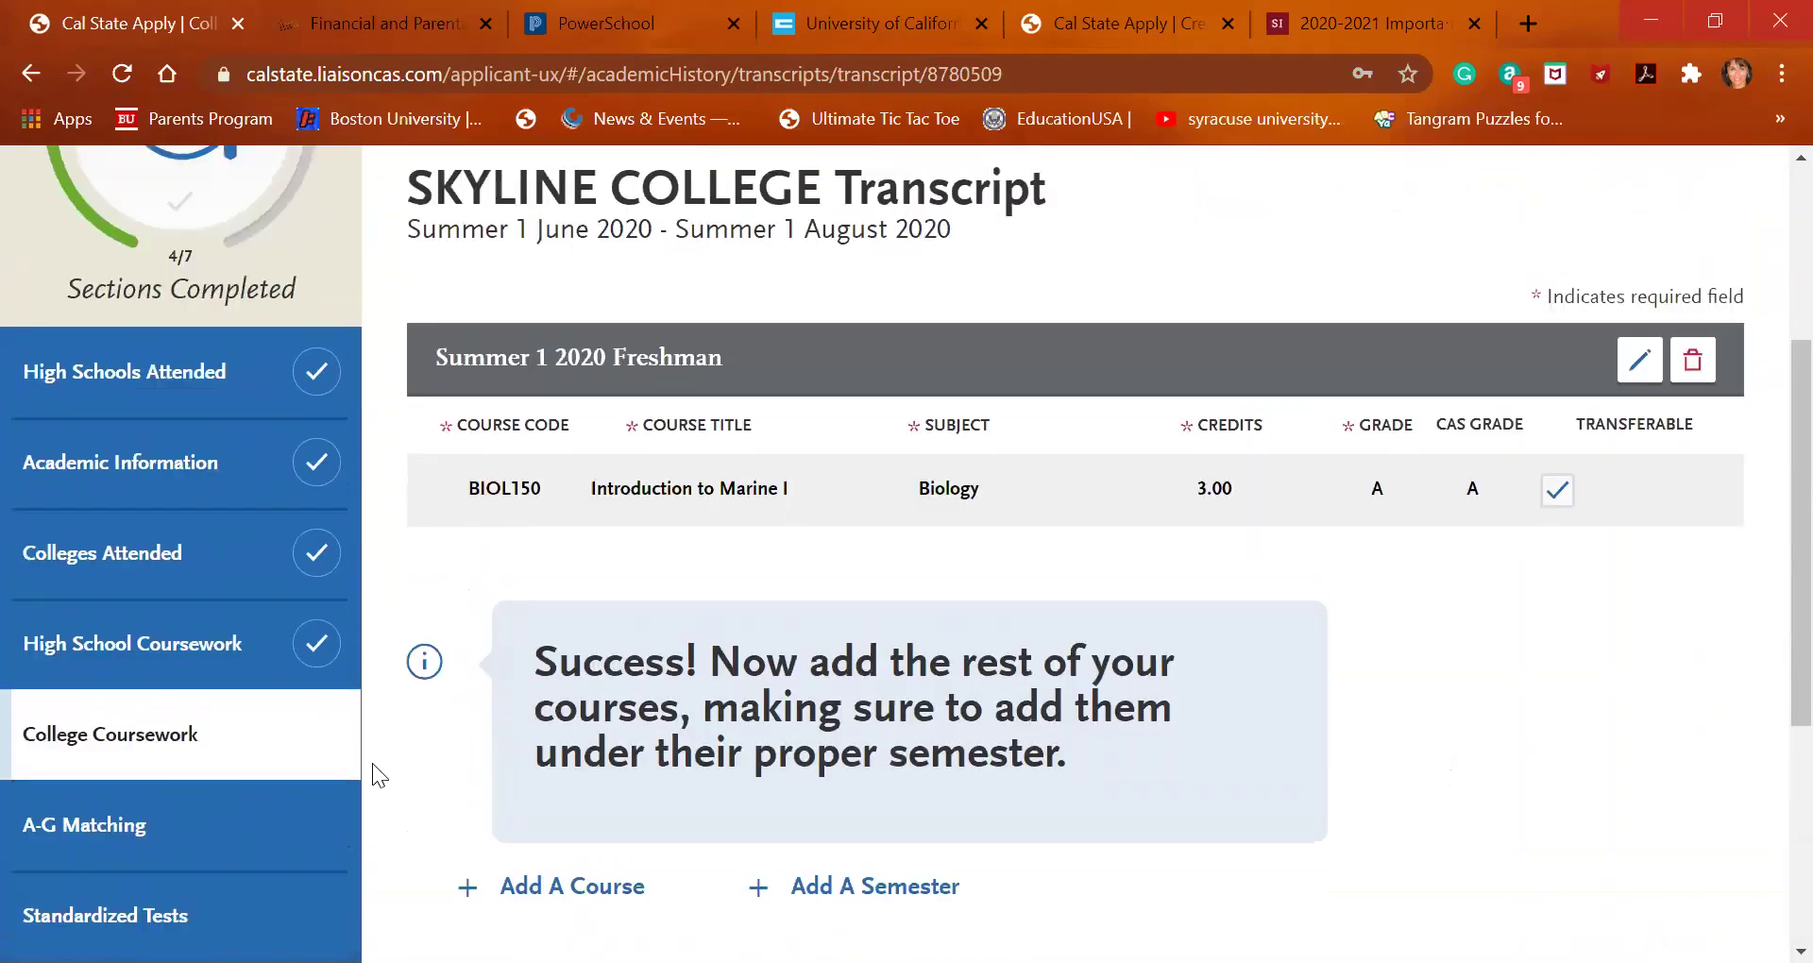
pyautogui.click(237, 739)
pyautogui.scroll(-10, 614, 746)
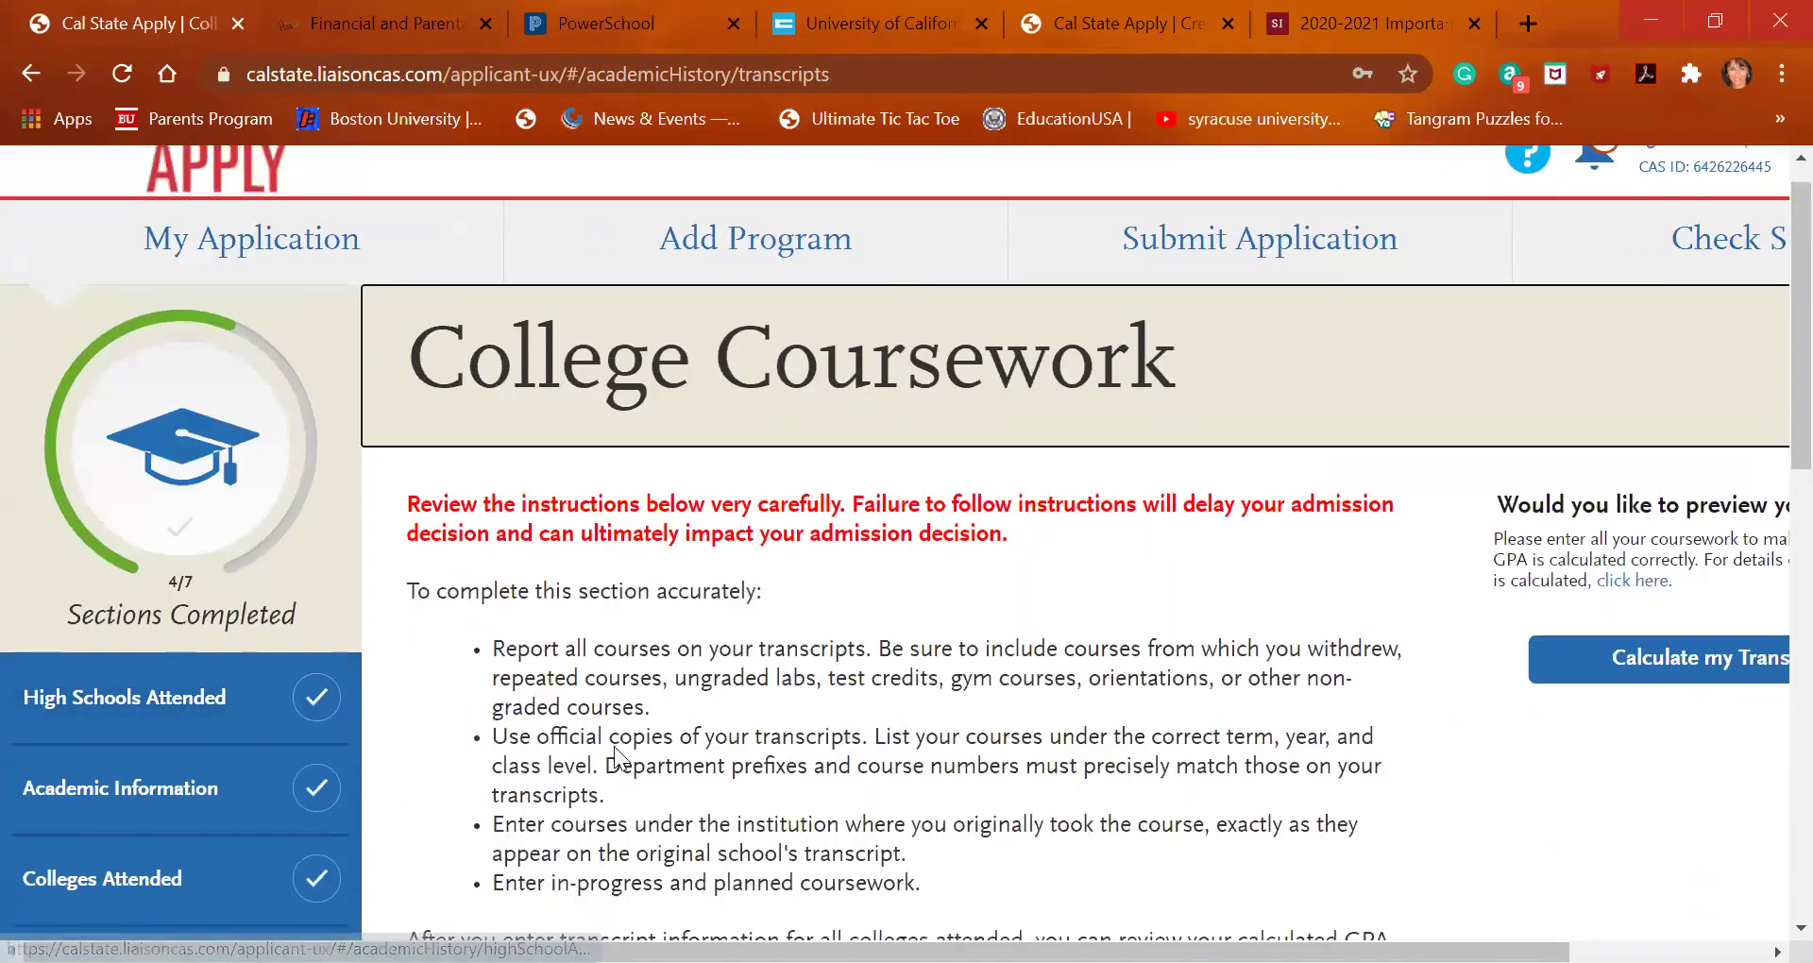
pyautogui.scroll(-2, 614, 746)
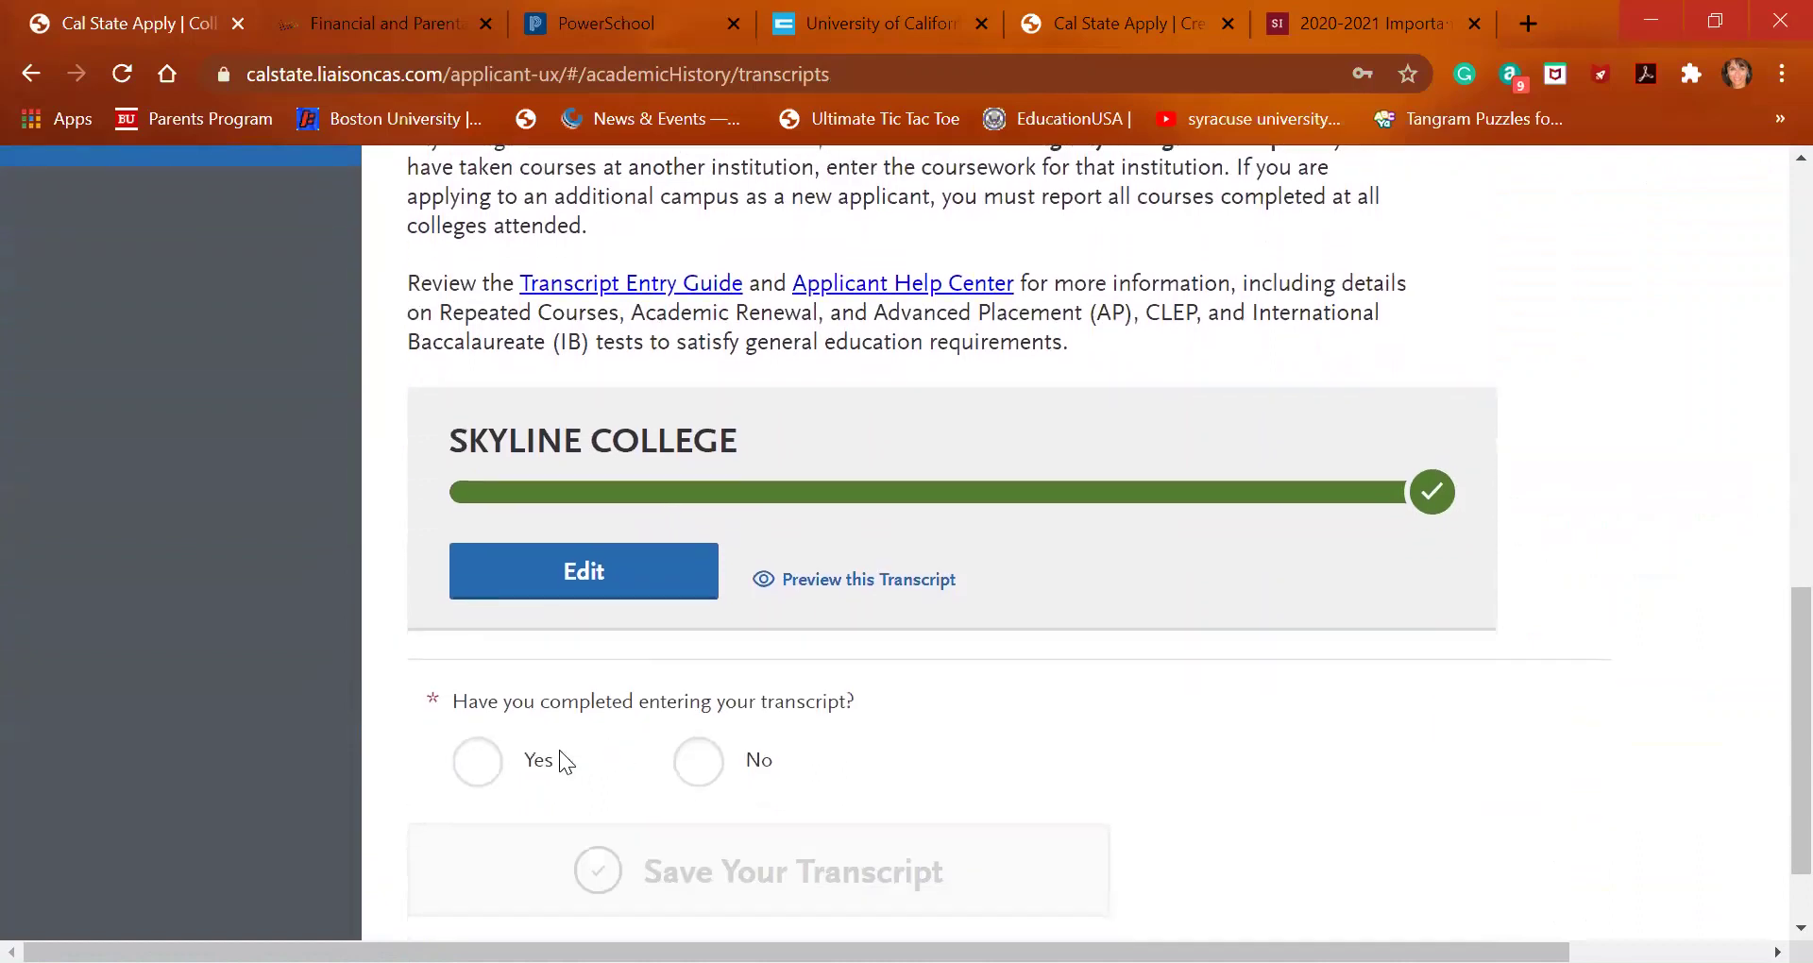
pyautogui.click(479, 762)
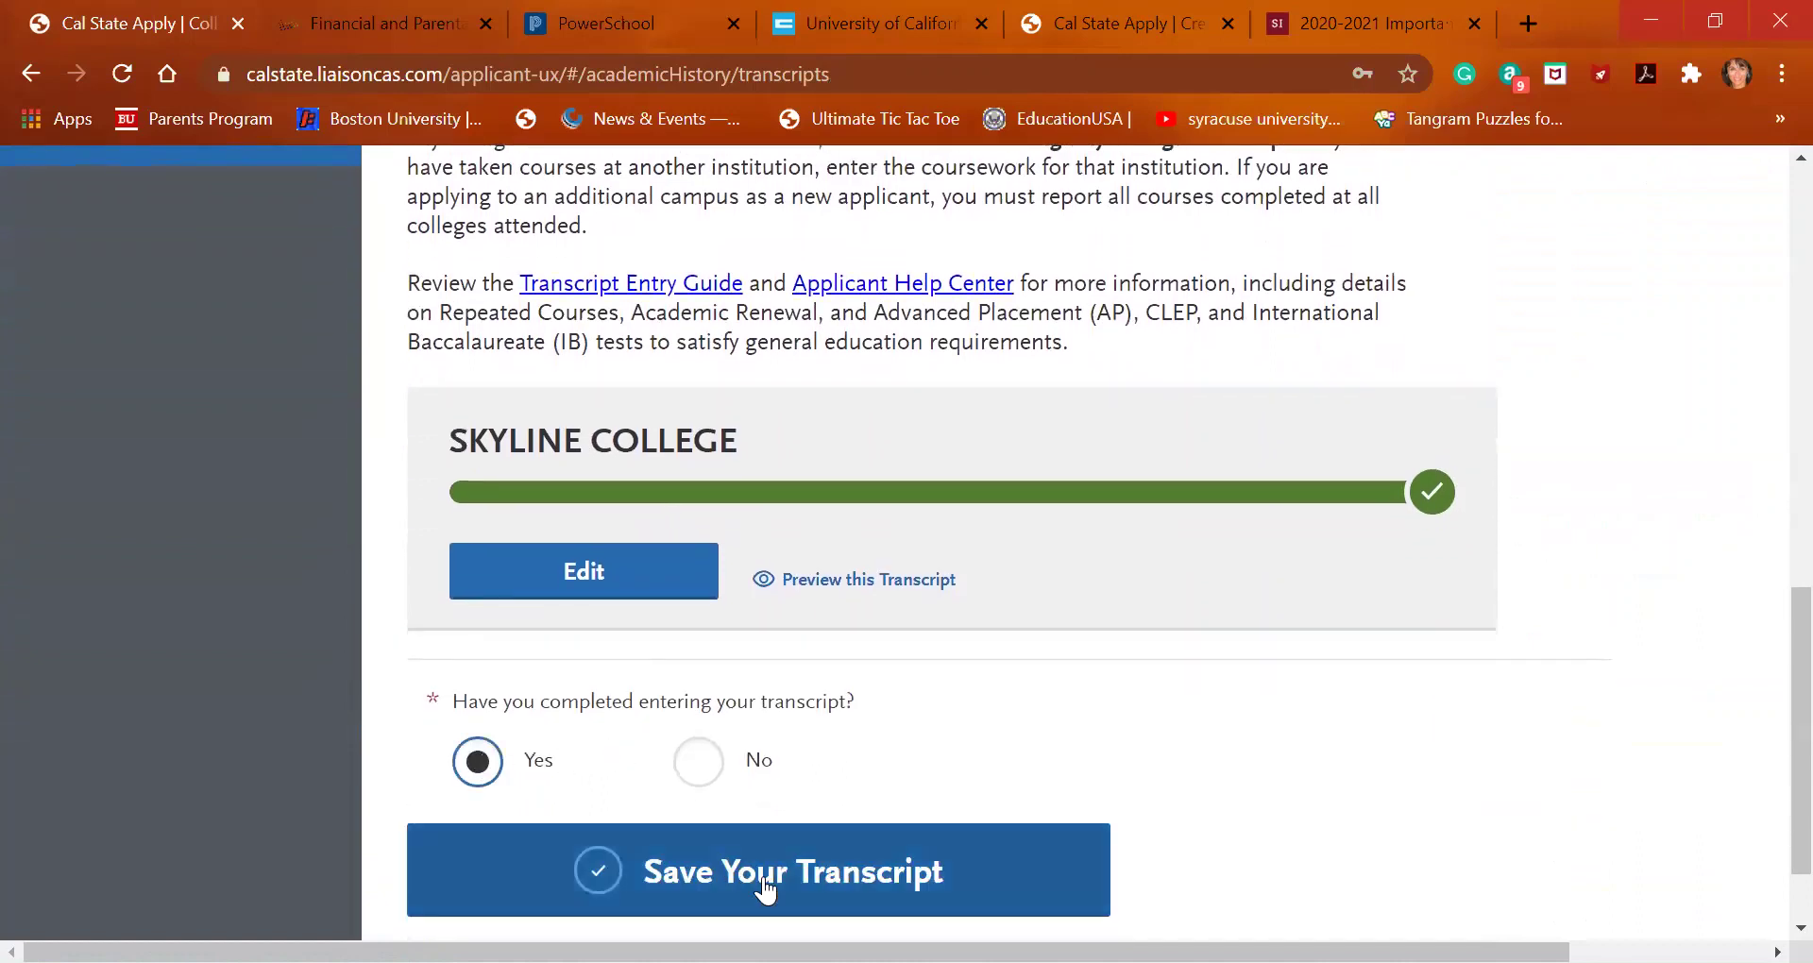
pyautogui.click(864, 578)
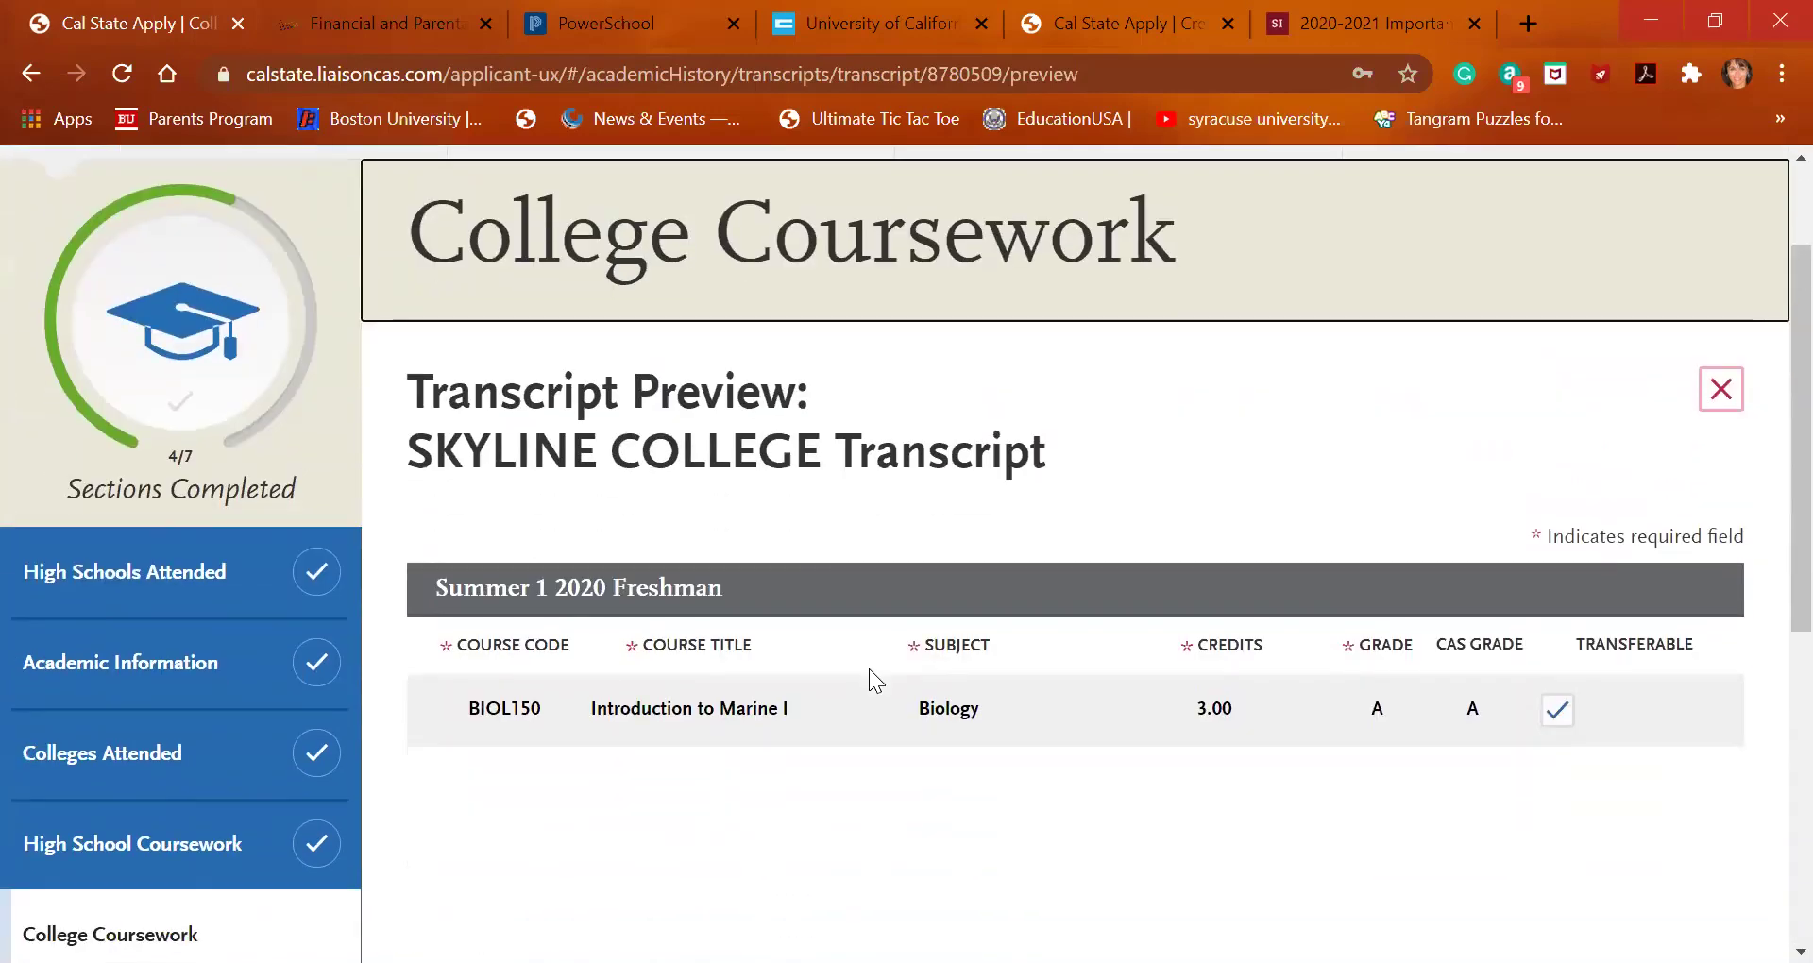
pyautogui.scroll(-5, 869, 669)
# Answer Yes again, save the completed transcript, and continue to A-G Matching
pyautogui.click(227, 459)
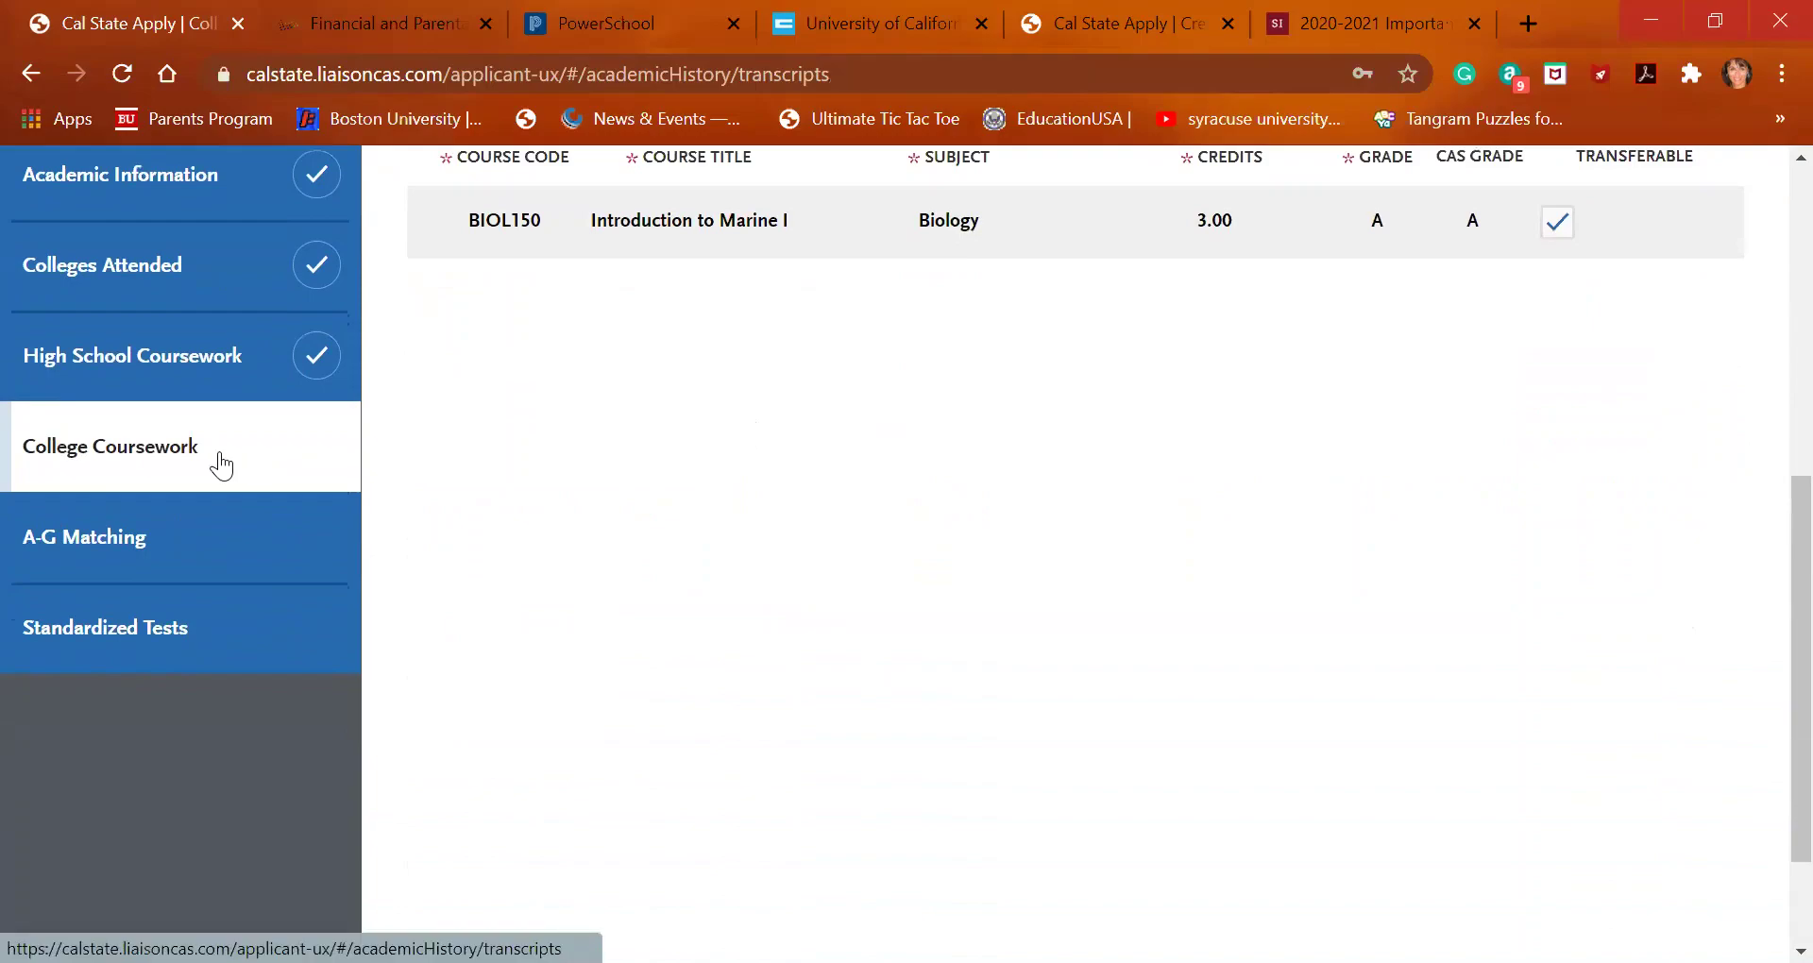
pyautogui.scroll(-10, 759, 678)
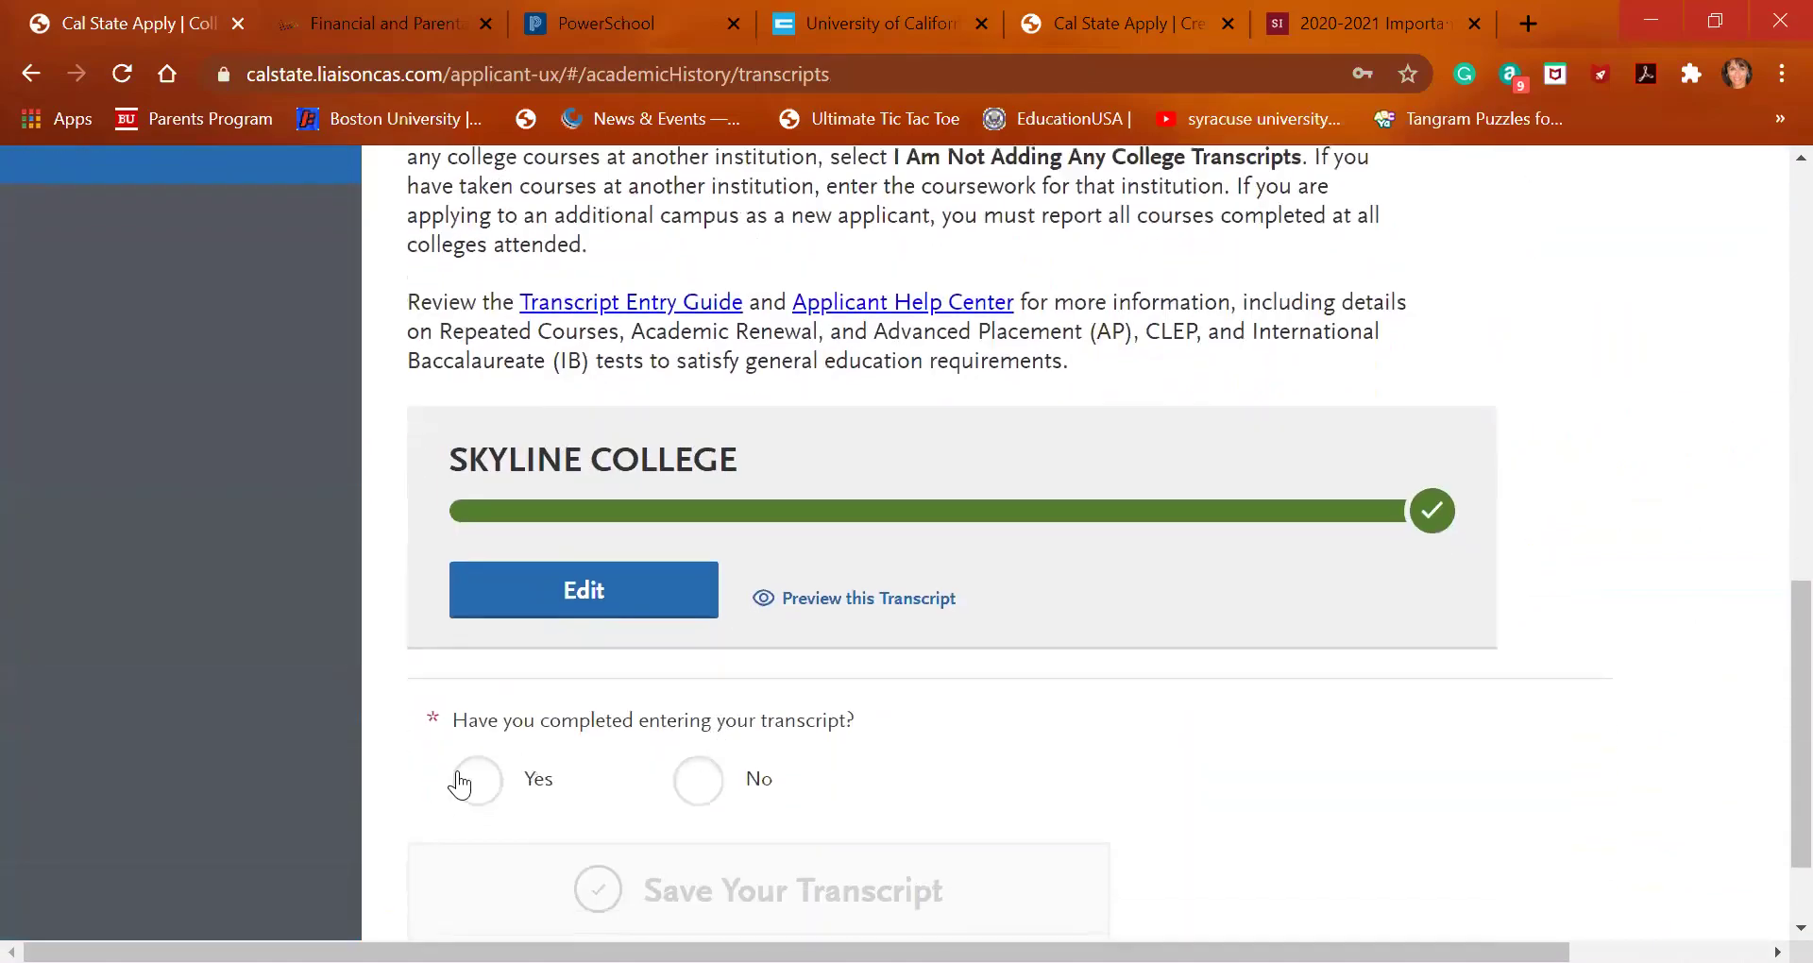
pyautogui.click(461, 784)
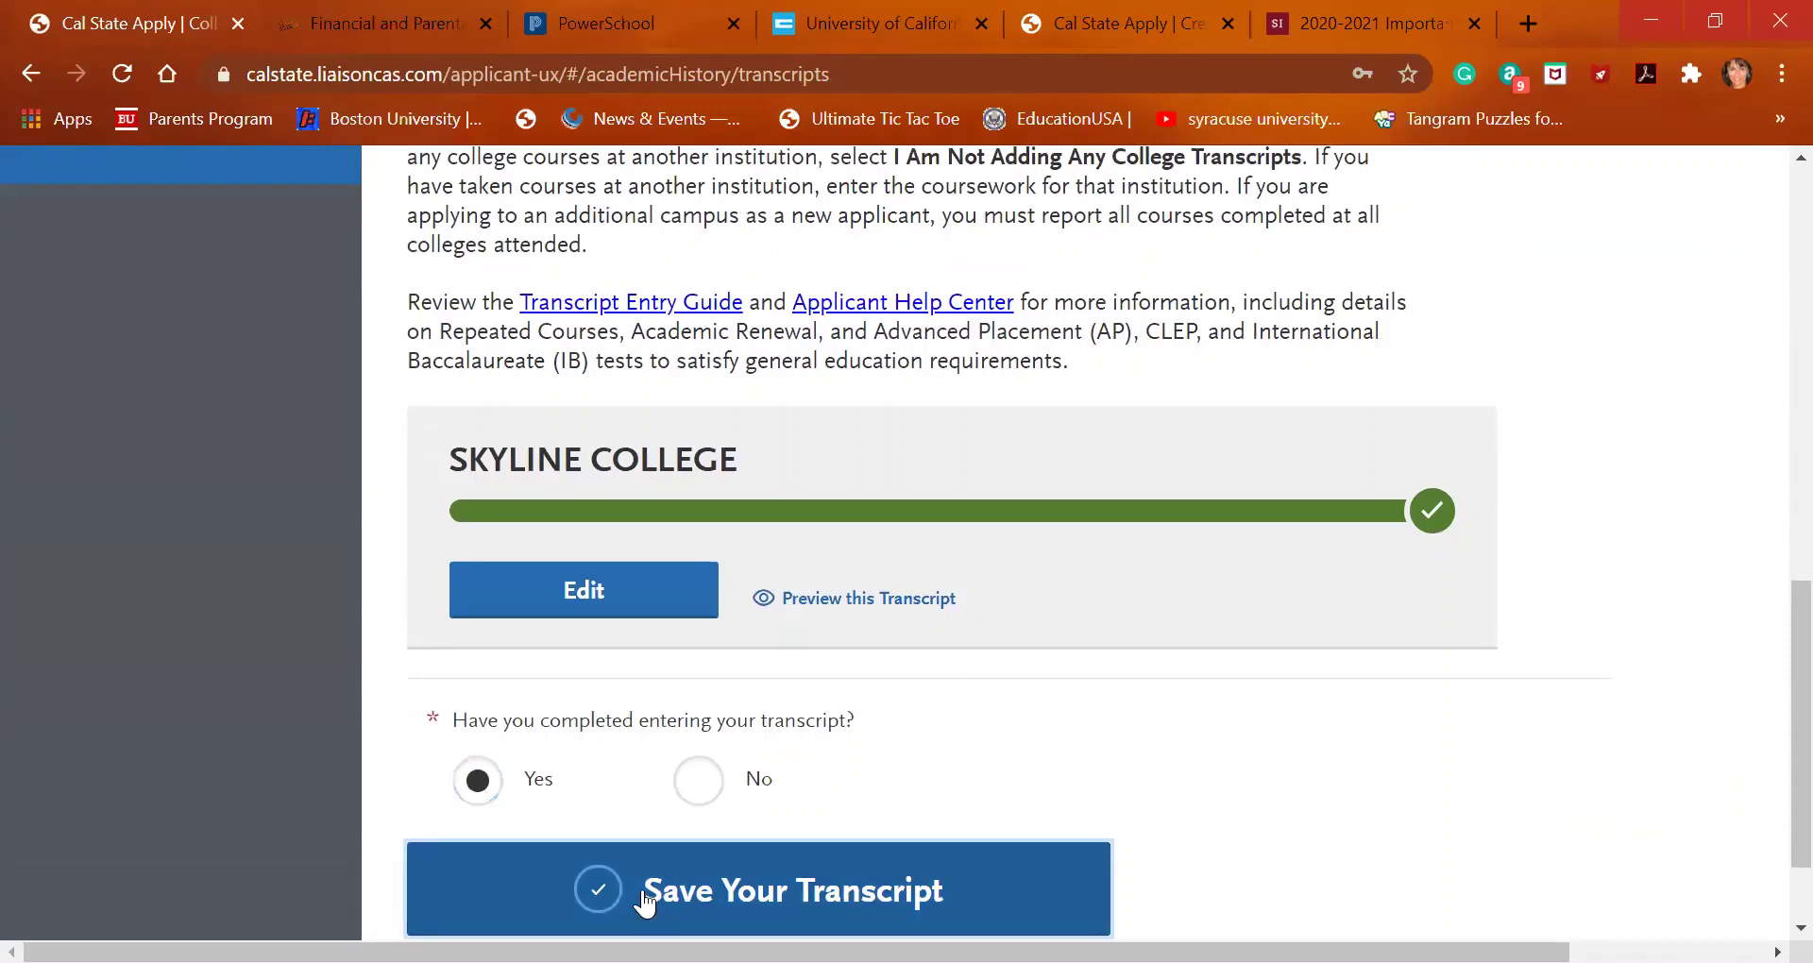
pyautogui.click(641, 893)
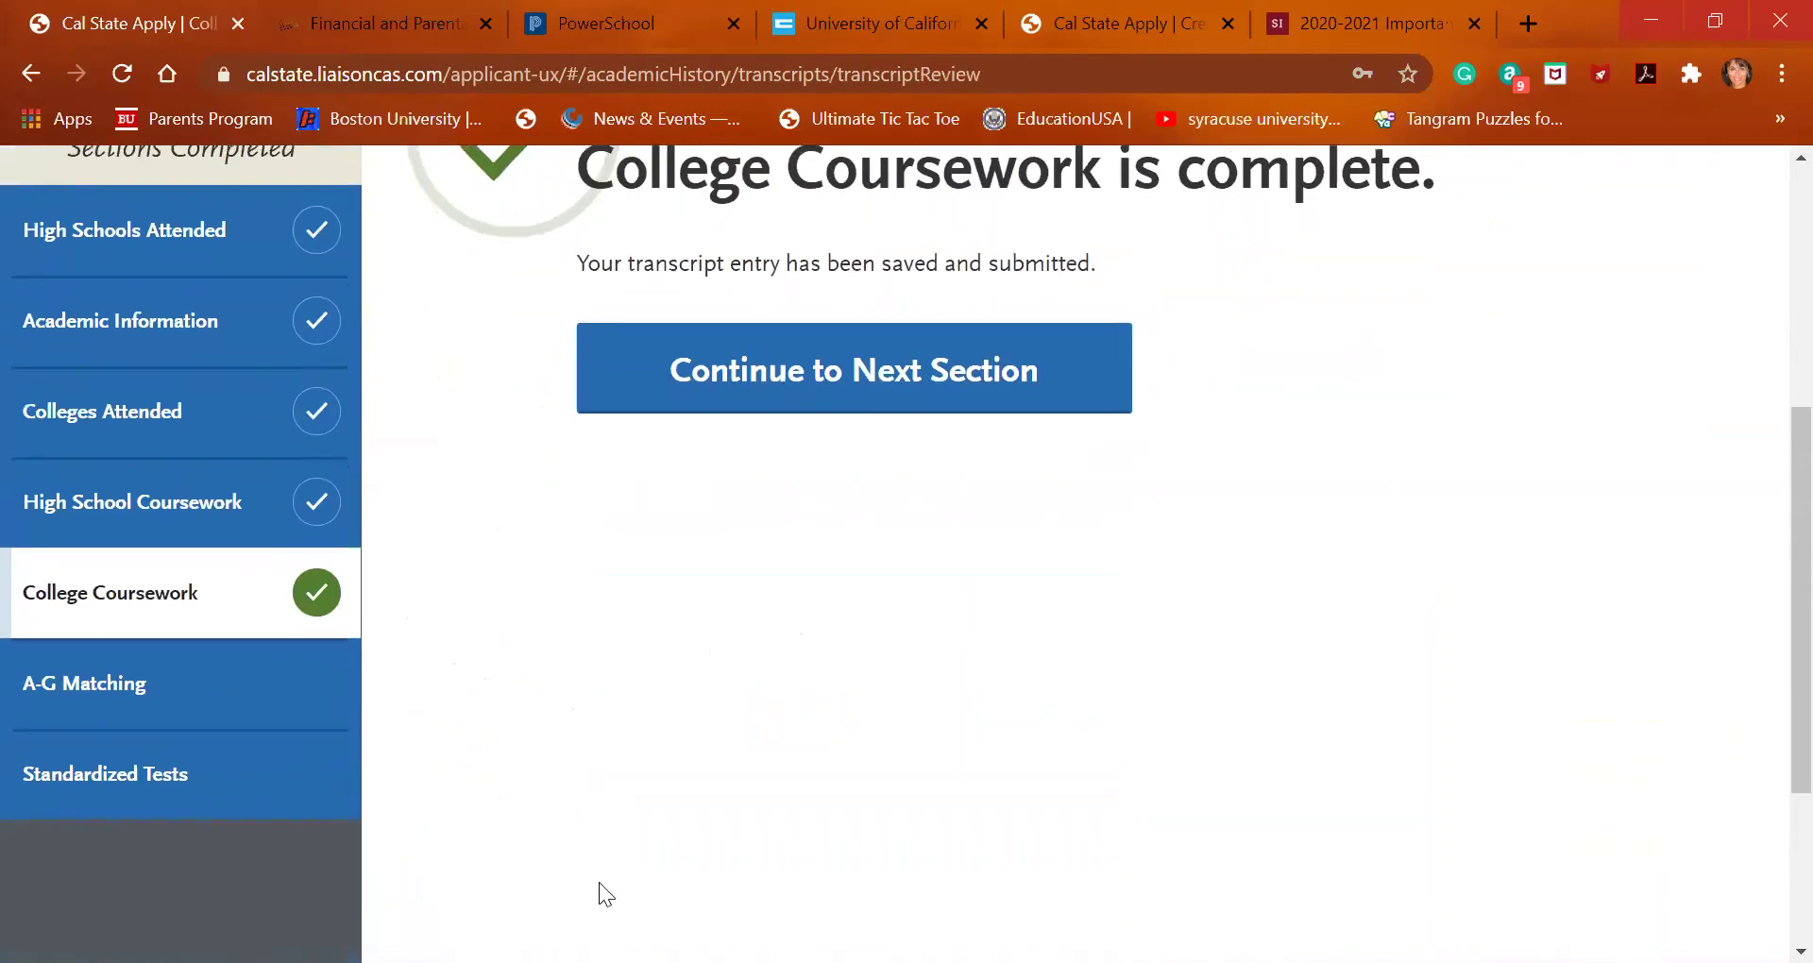
pyautogui.click(836, 369)
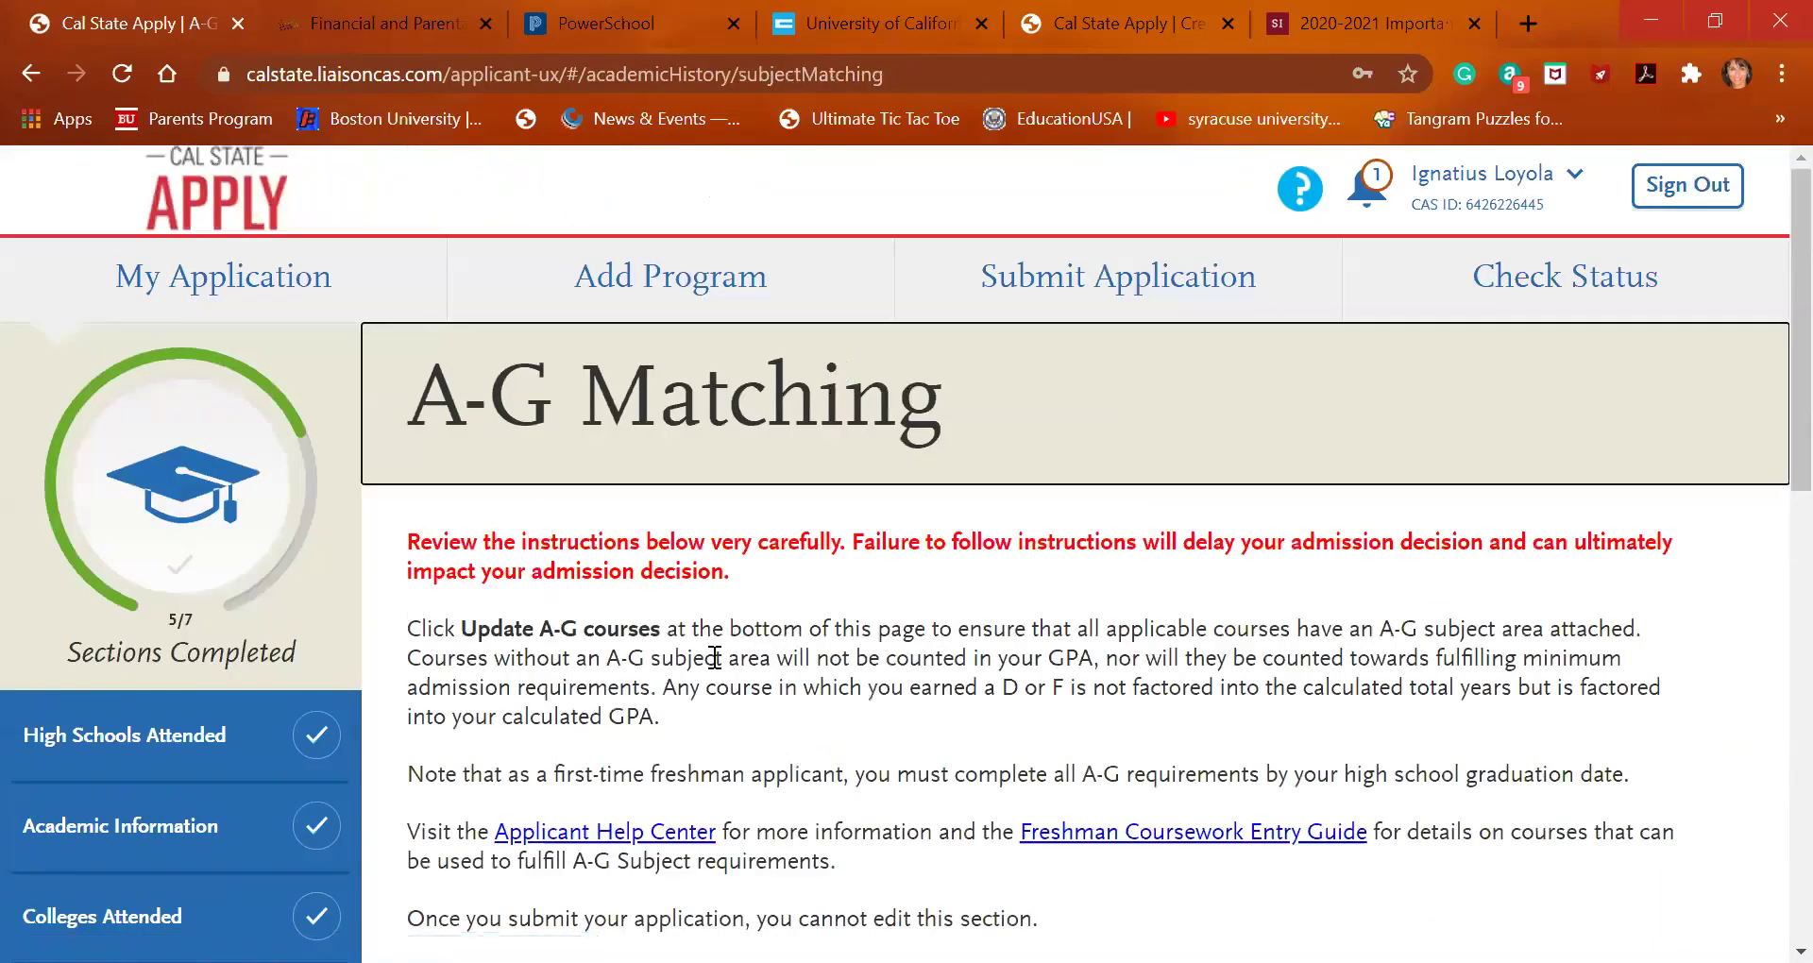
pyautogui.scroll(-8, 714, 657)
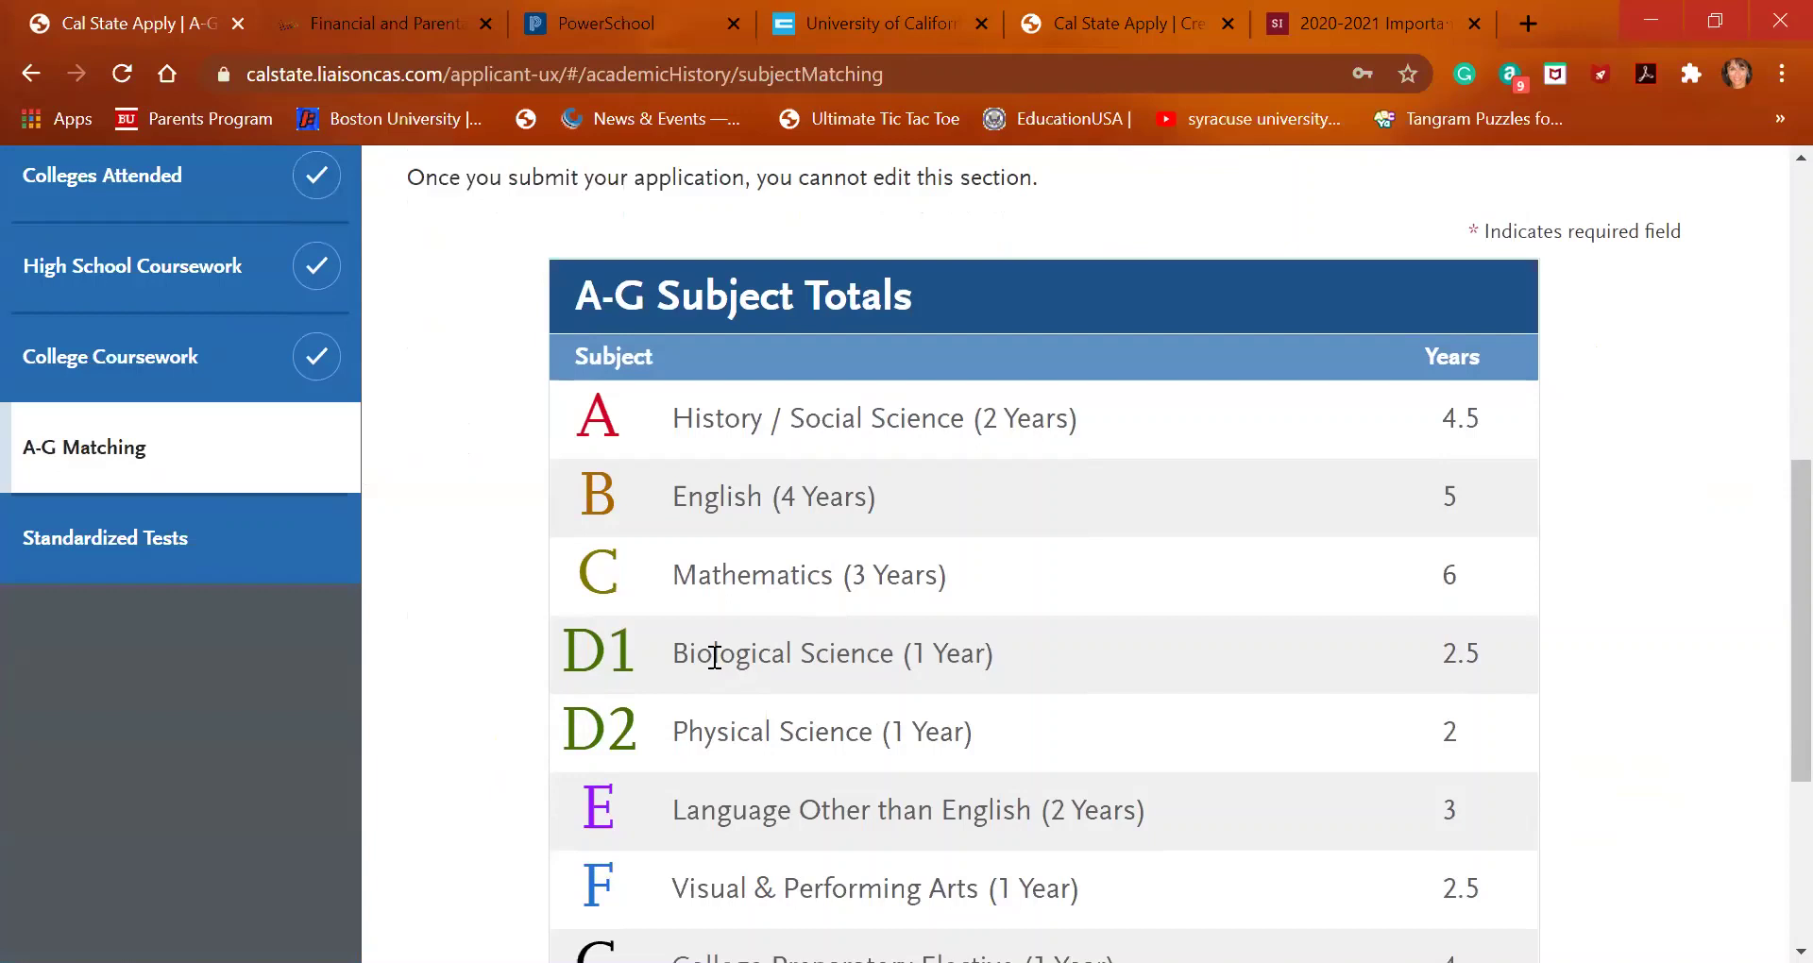
pyautogui.scroll(-1, 715, 657)
pyautogui.scroll(1, 715, 659)
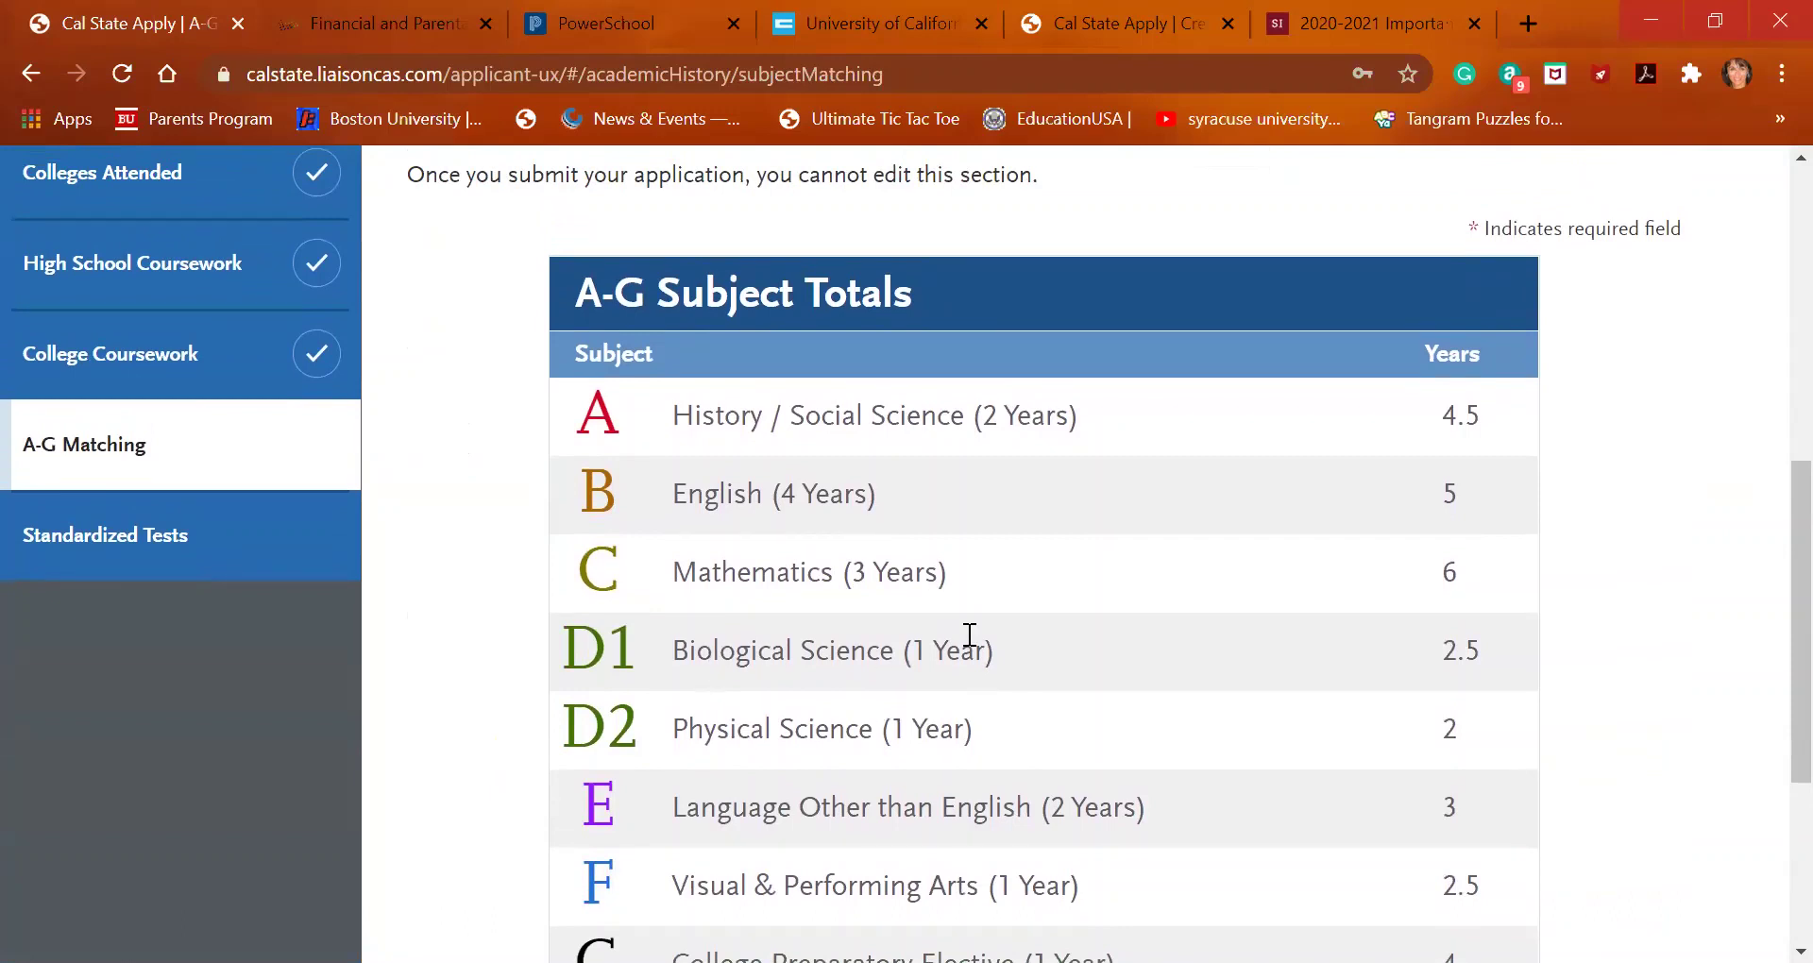
pyautogui.scroll(-1, 1424, 729)
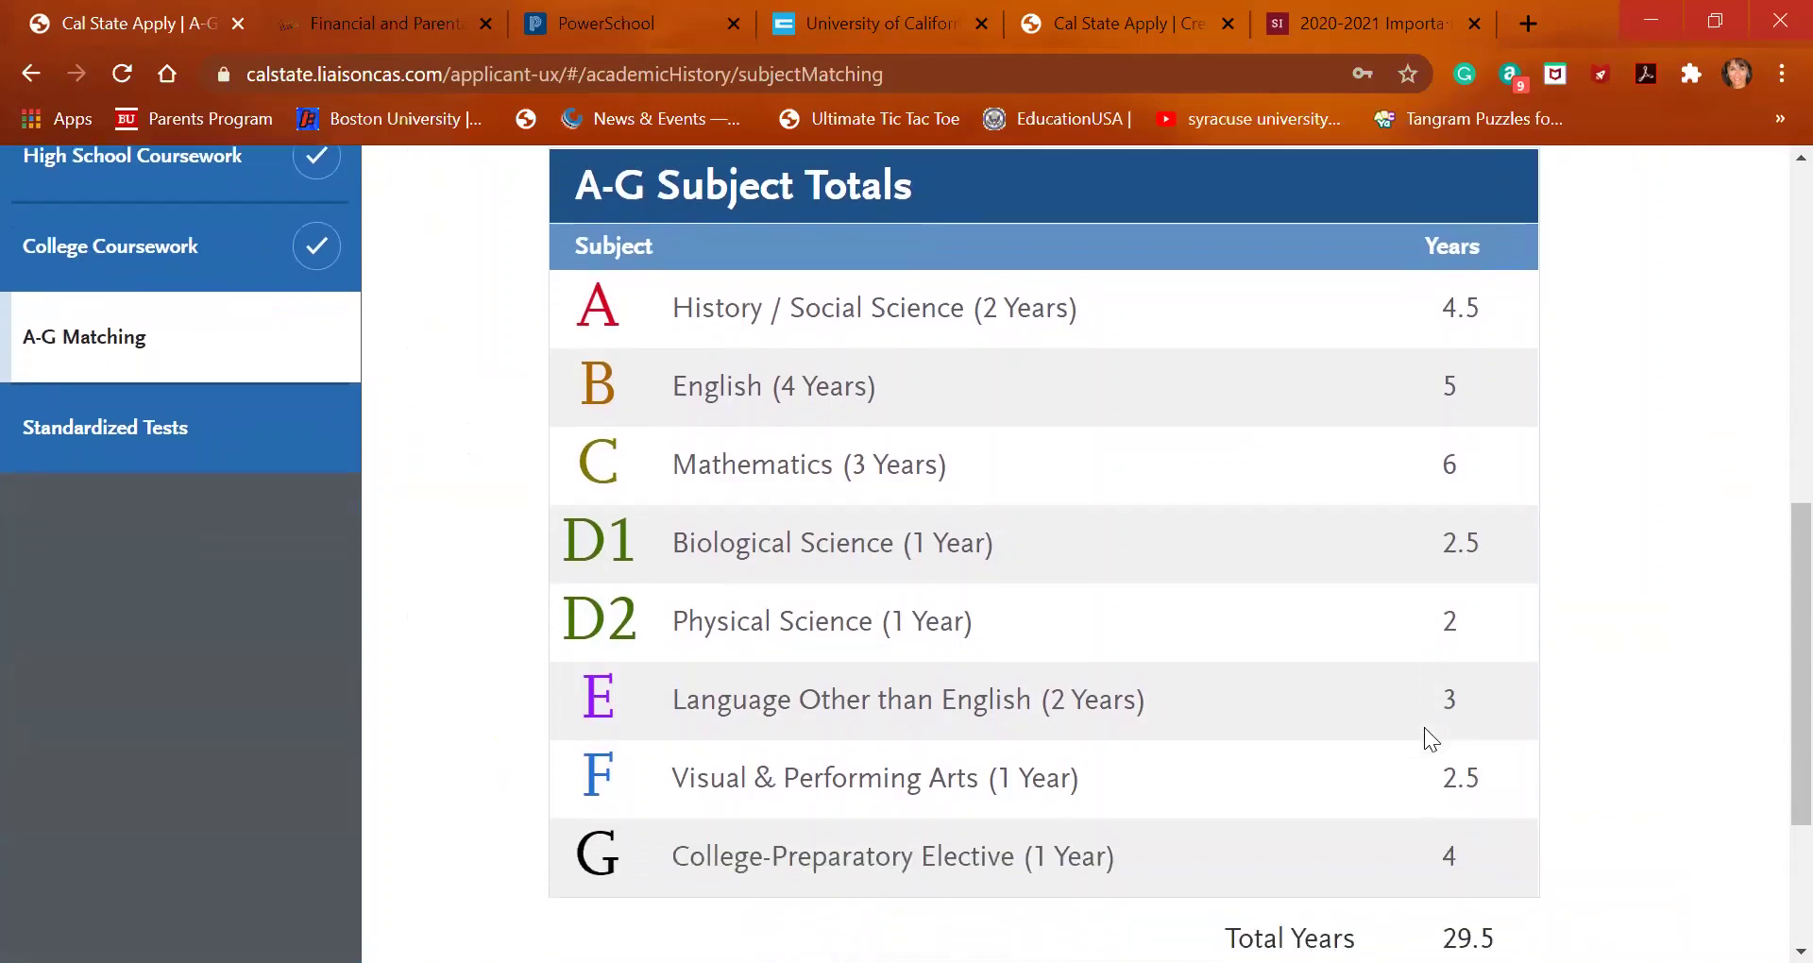
pyautogui.scroll(-1, 1424, 727)
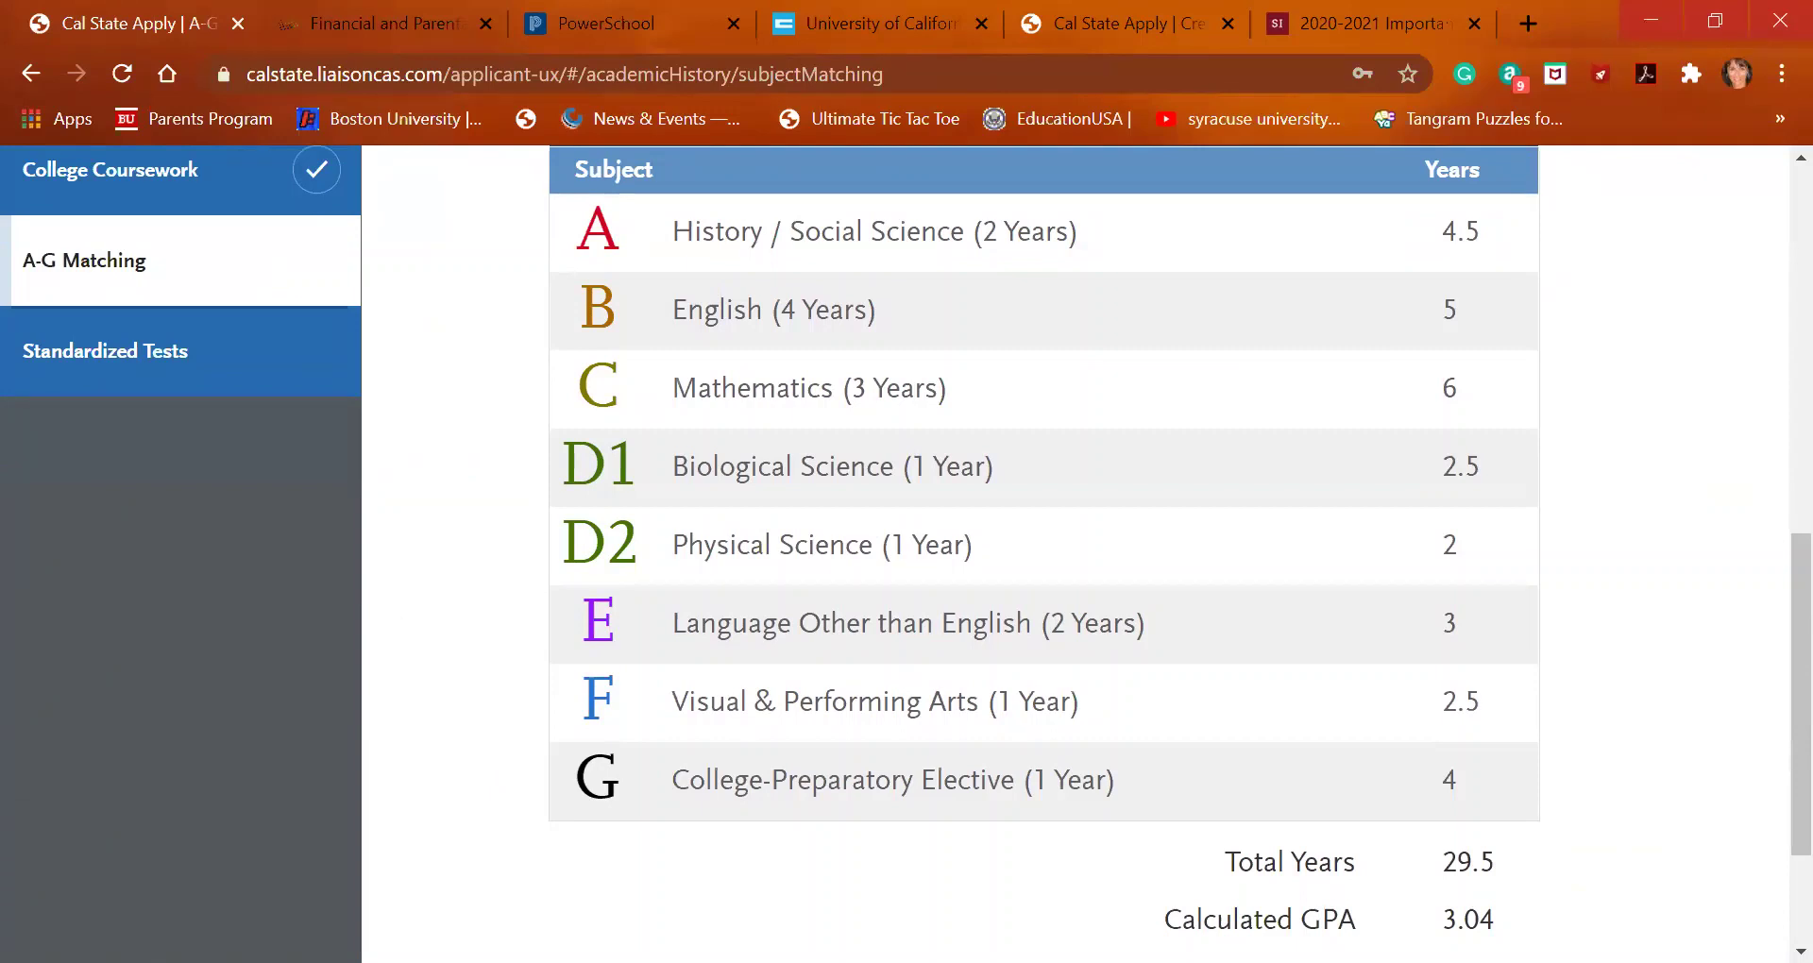
pyautogui.scroll(4, 1039, 557)
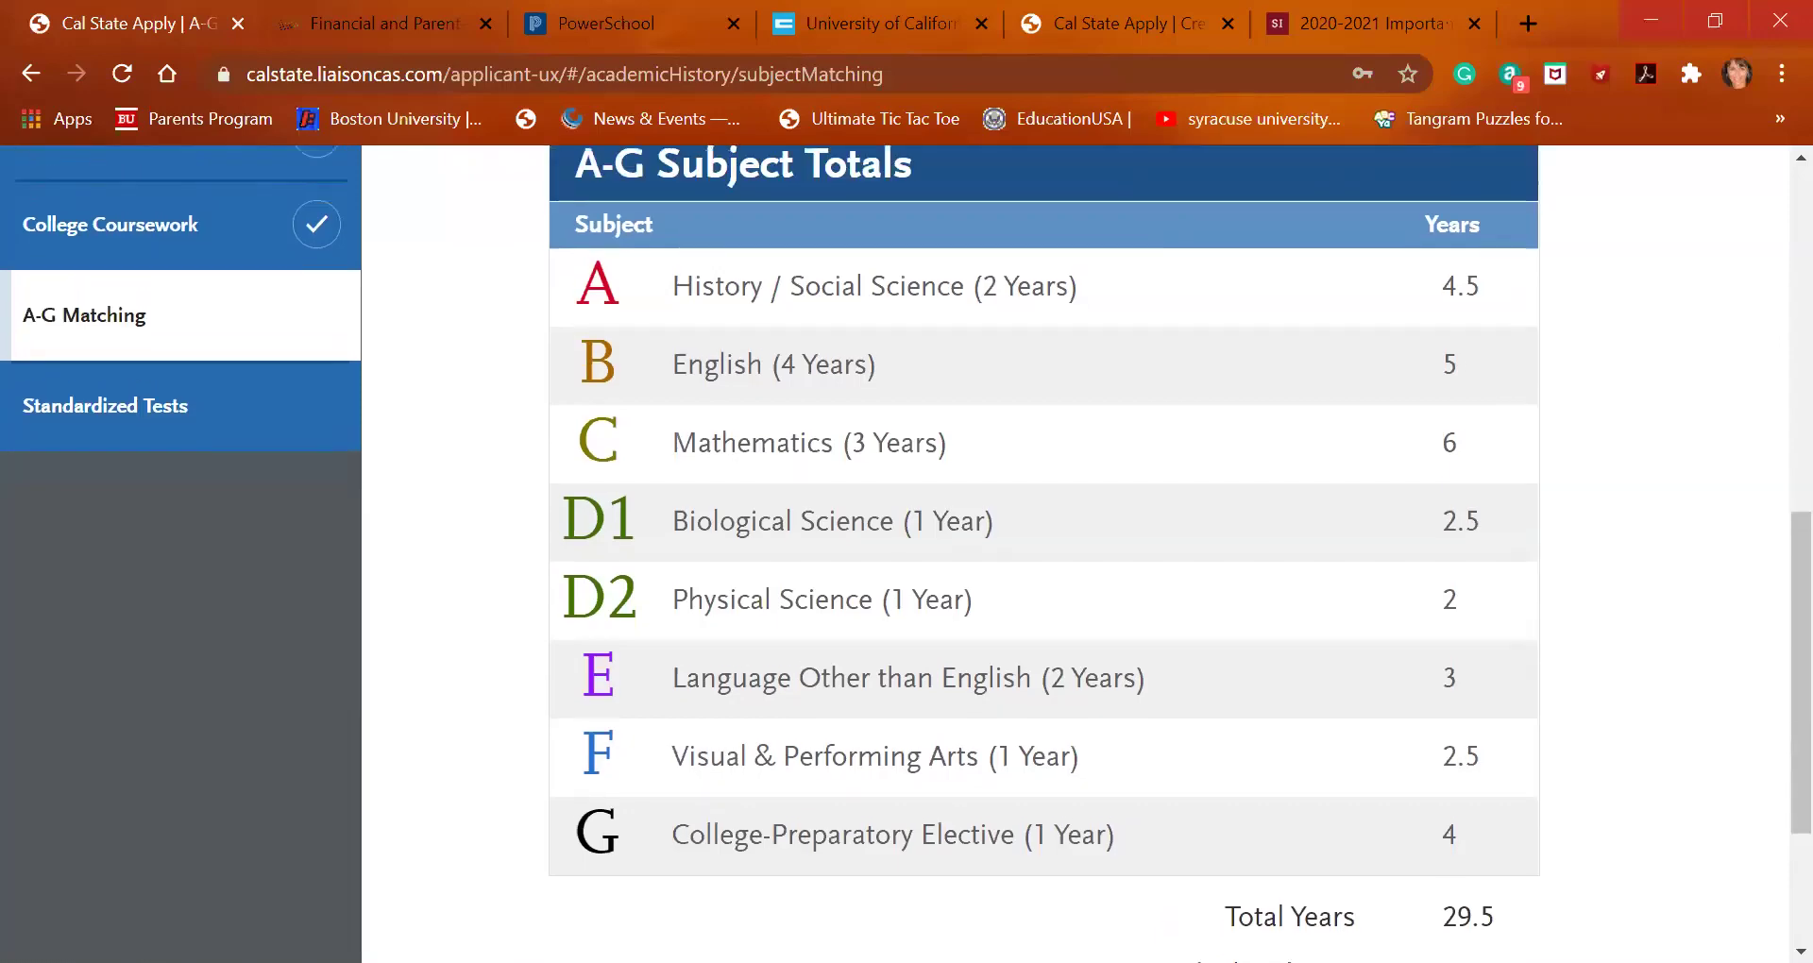
pyautogui.scroll(-5, 1039, 558)
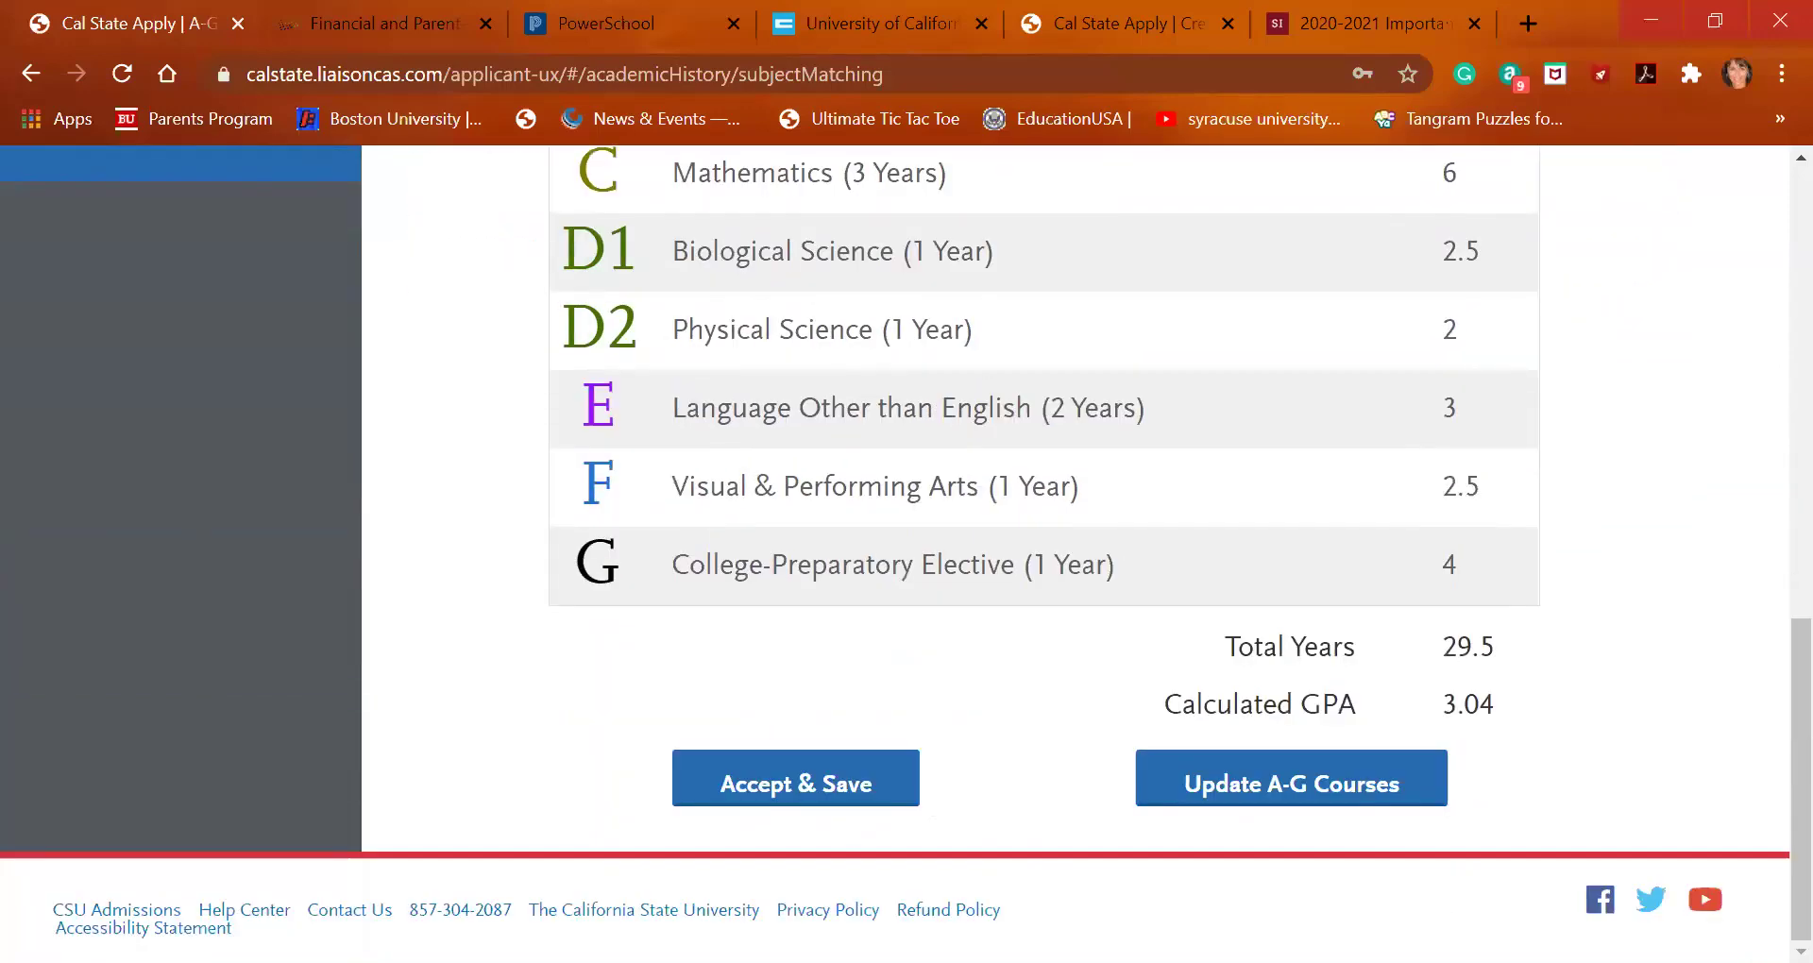
# Open the A-G course assignments and expand the 12th, 11th and both 10th Grade lists
pyautogui.click(1286, 784)
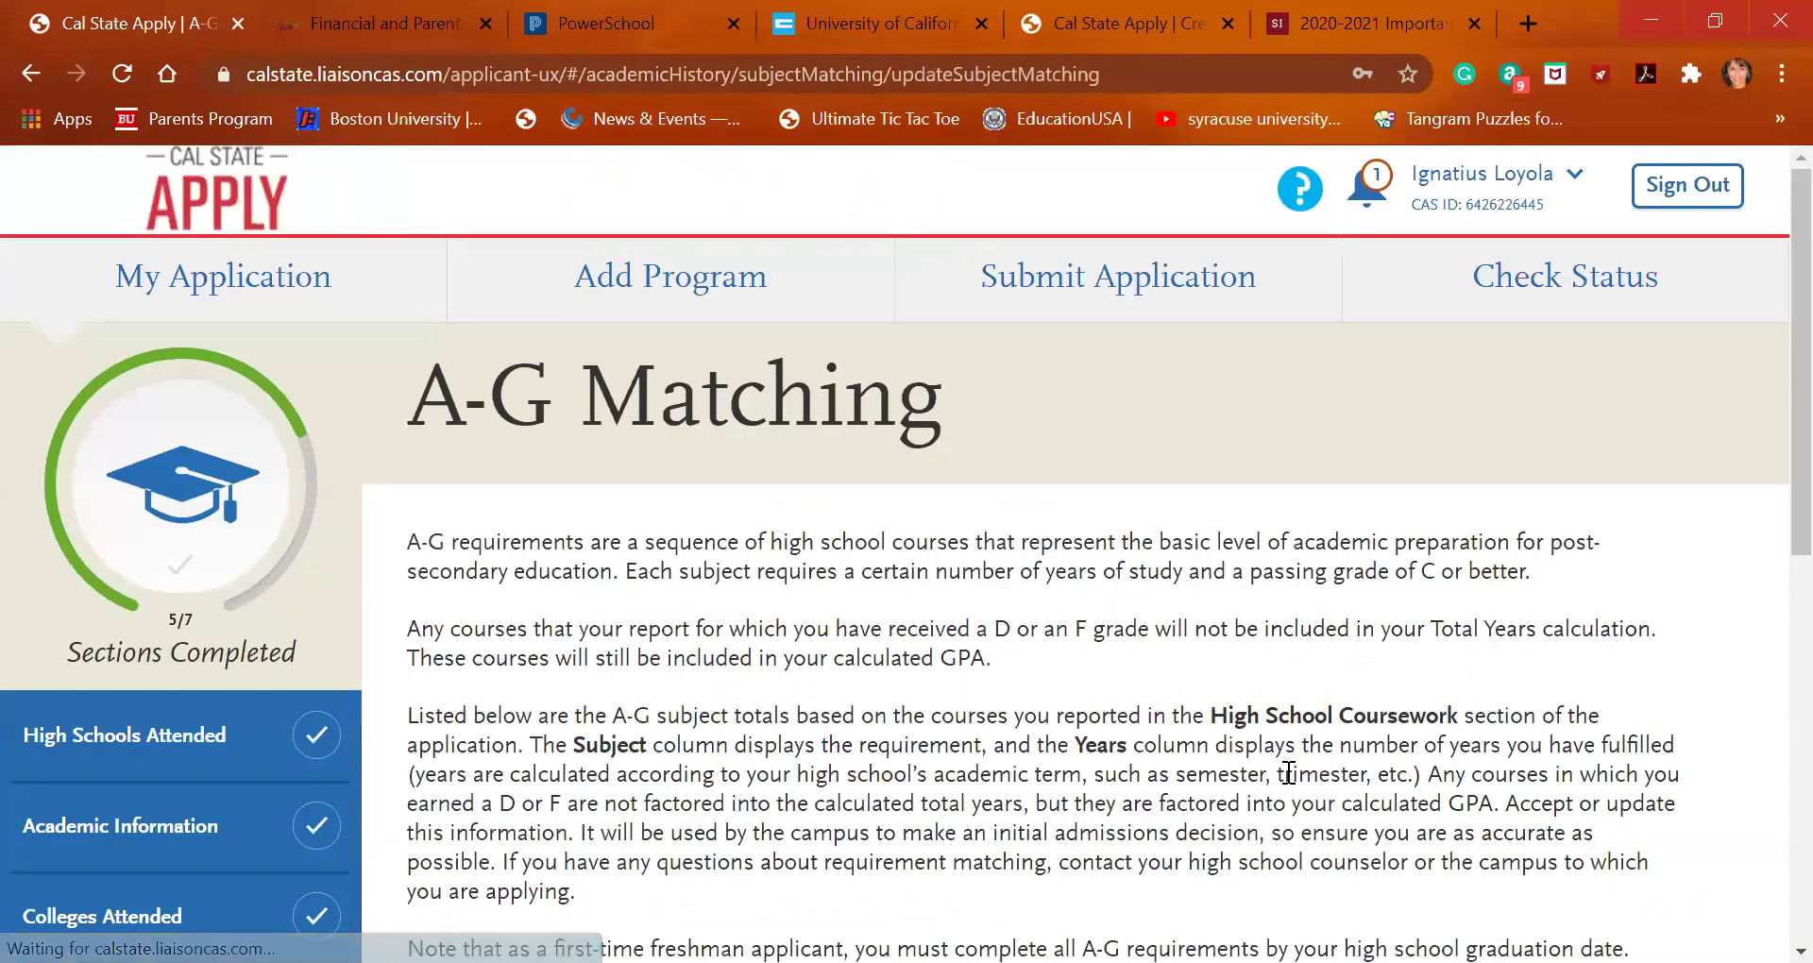
pyautogui.scroll(-3, 1288, 771)
pyautogui.scroll(-3, 1288, 770)
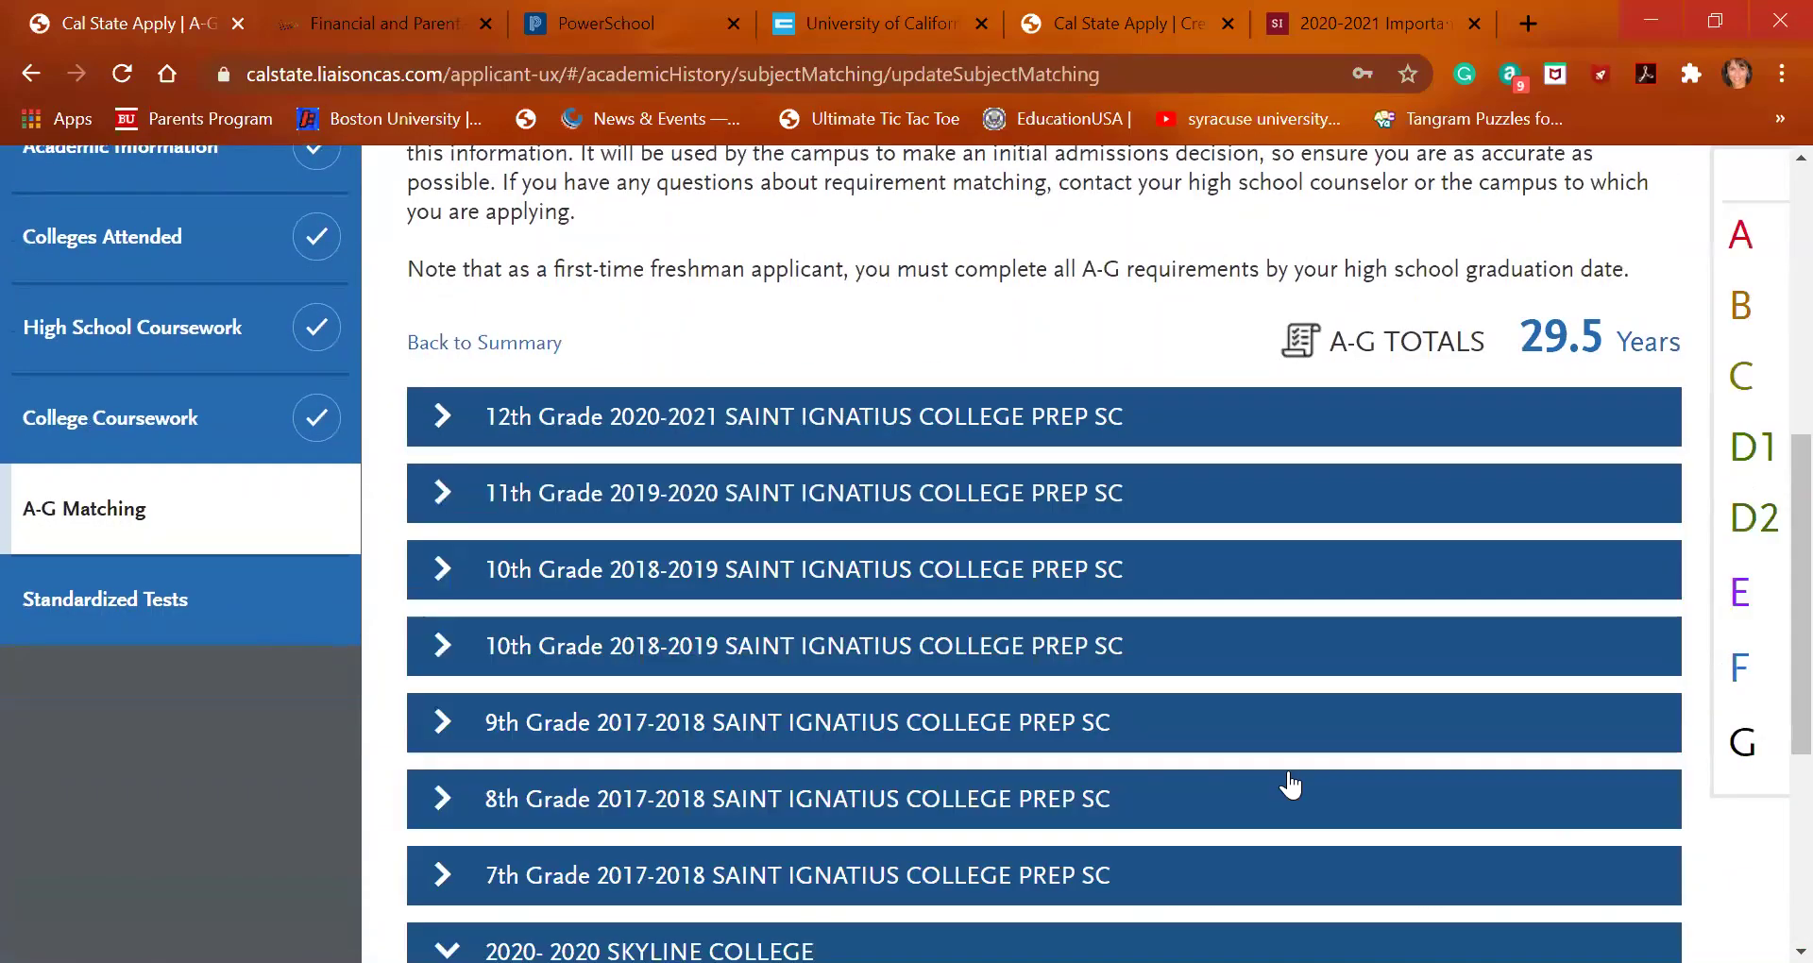
pyautogui.click(791, 430)
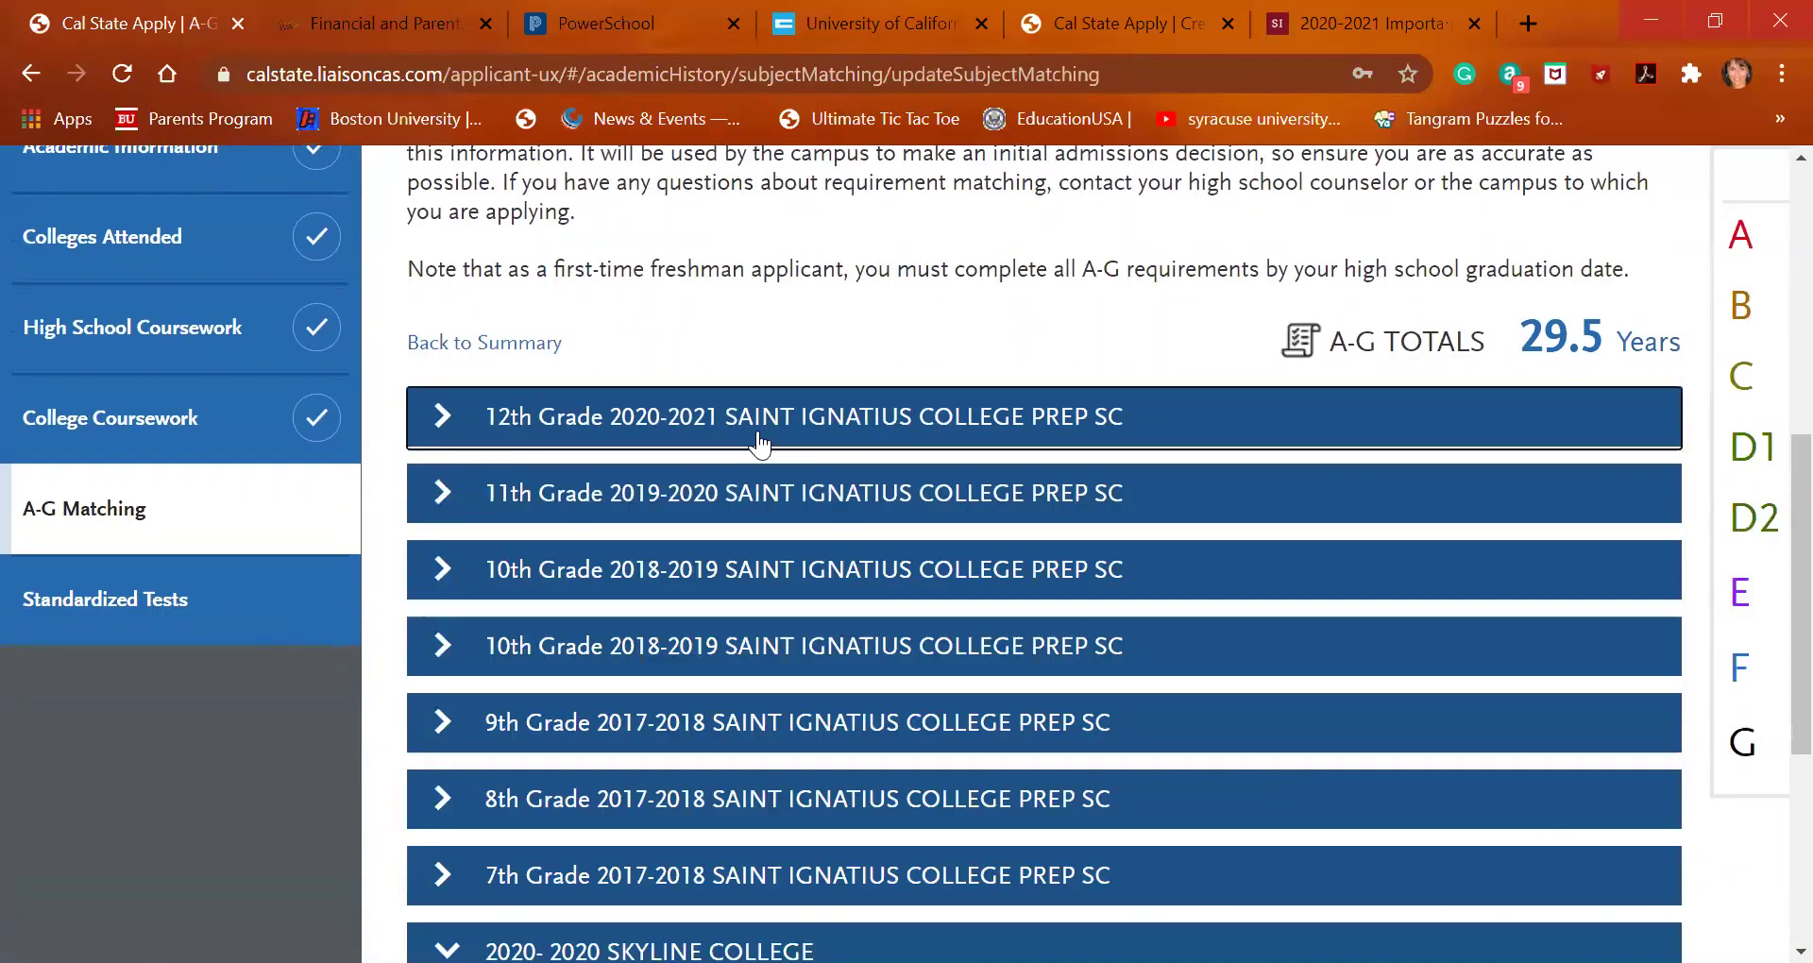
pyautogui.scroll(-3, 788, 616)
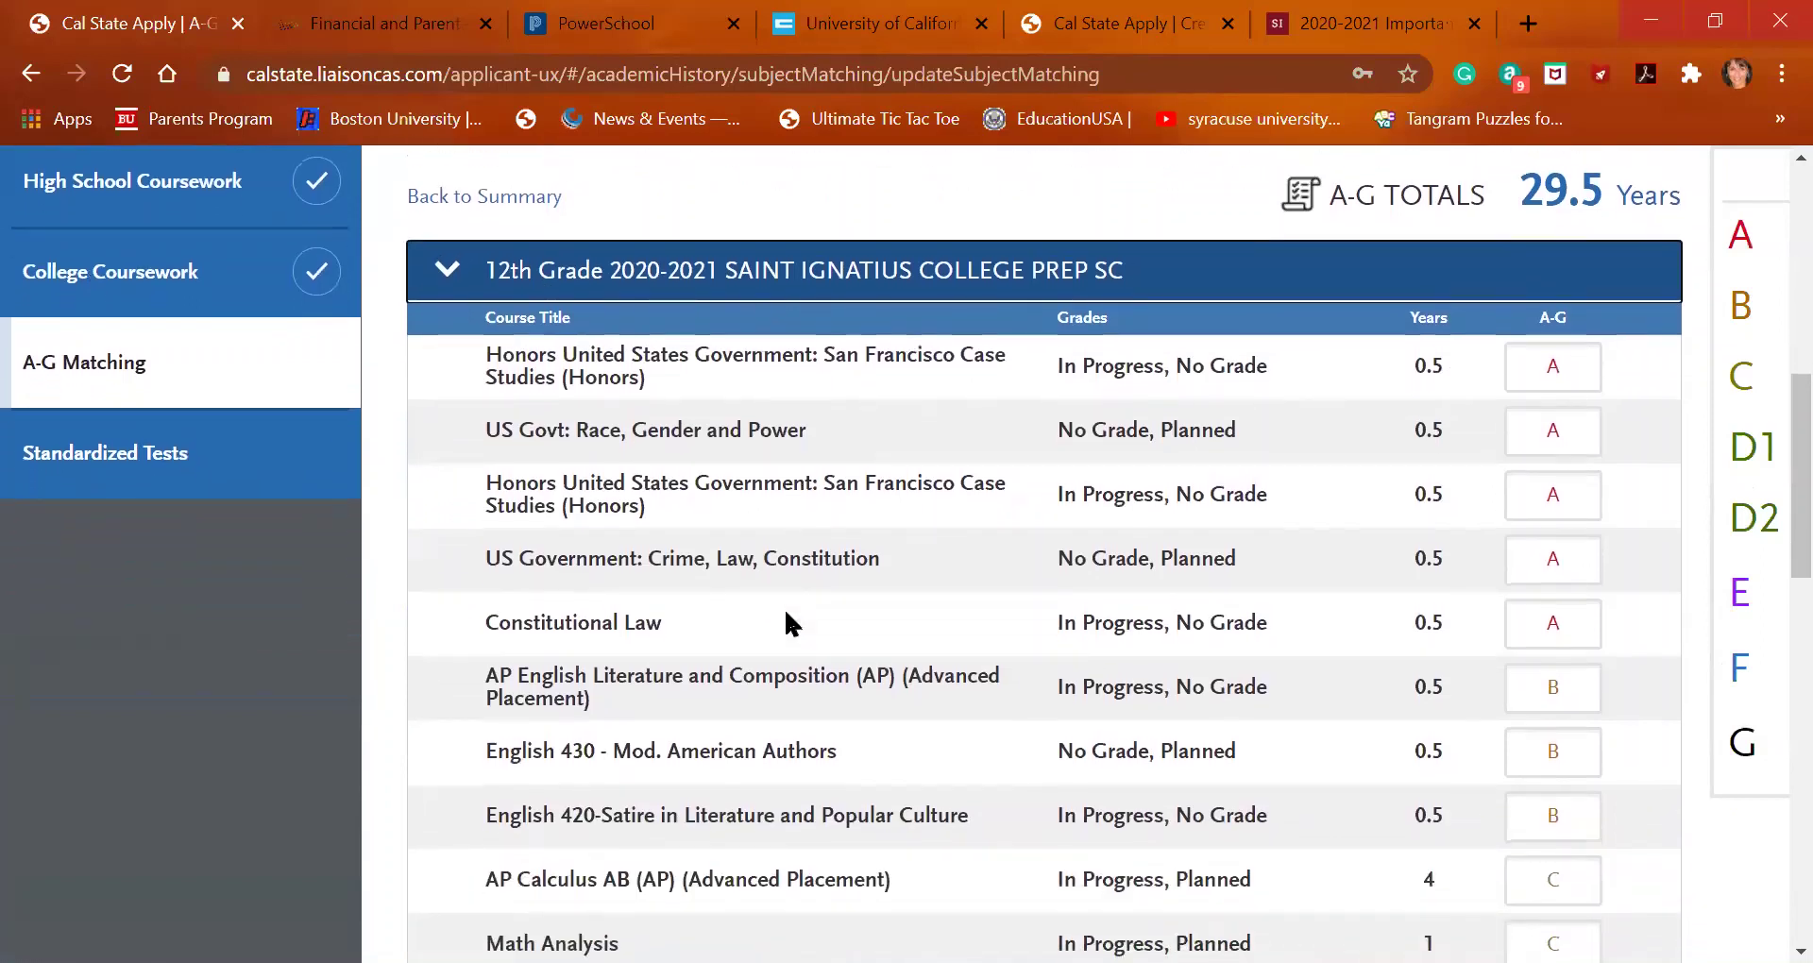
pyautogui.scroll(-3, 788, 623)
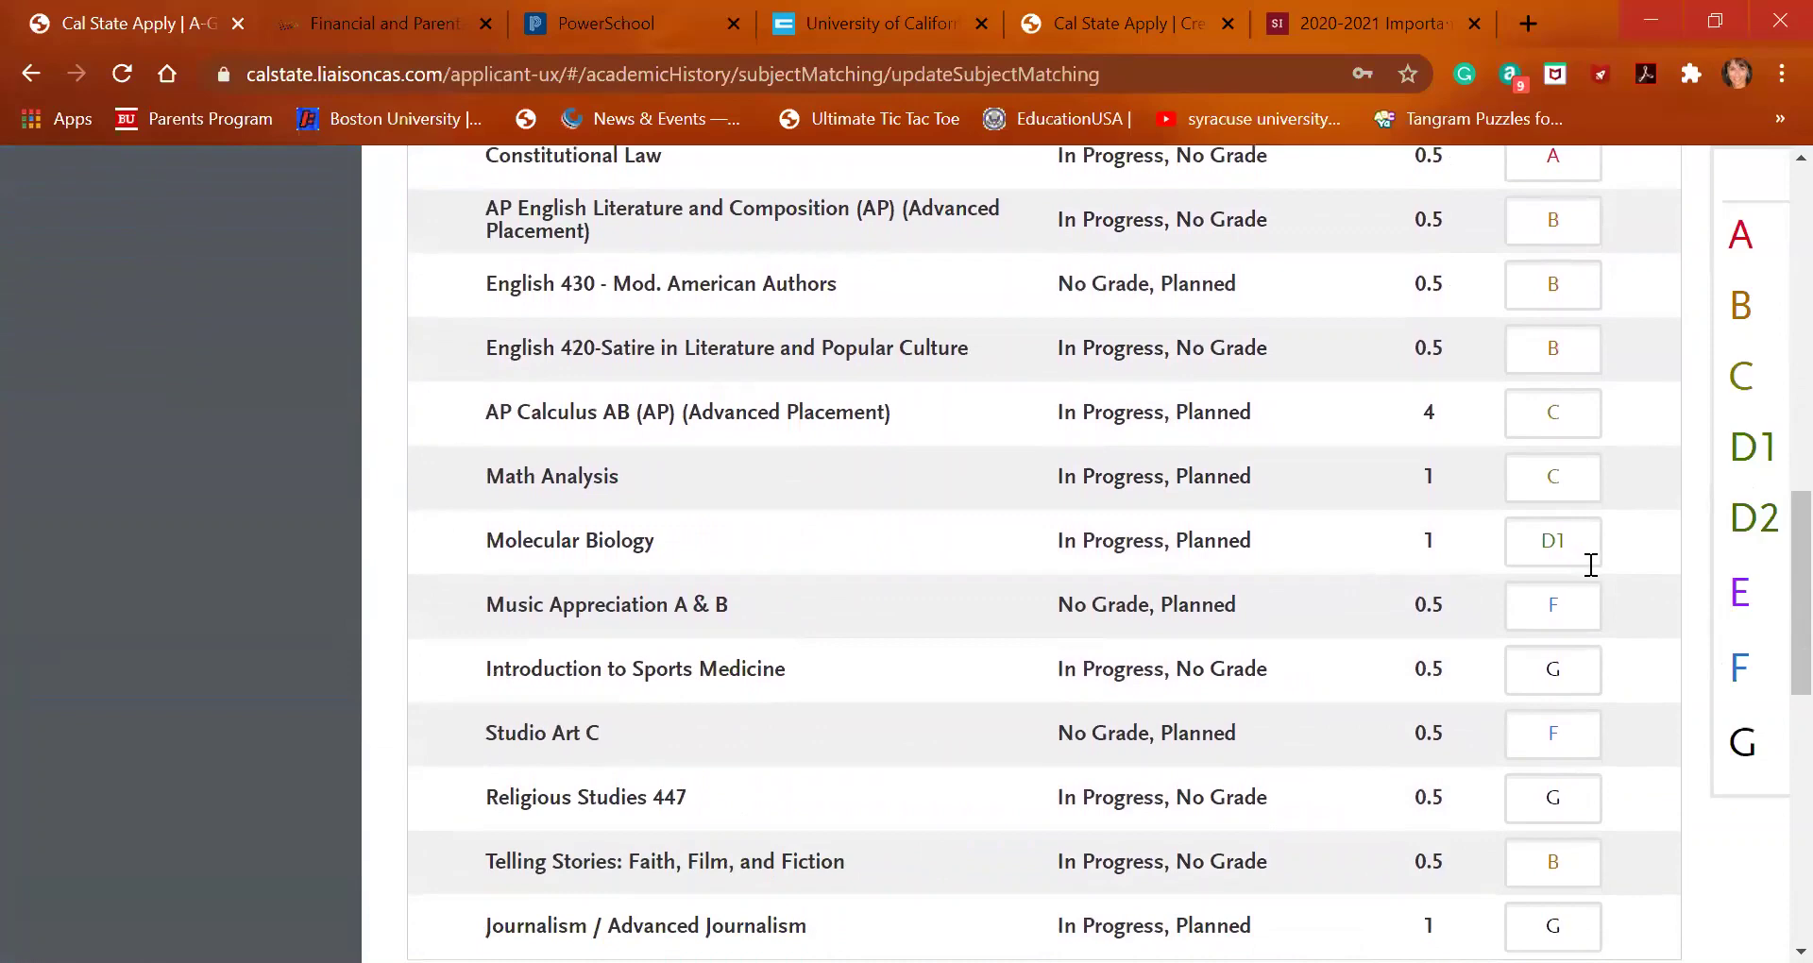
pyautogui.scroll(-3, 1357, 631)
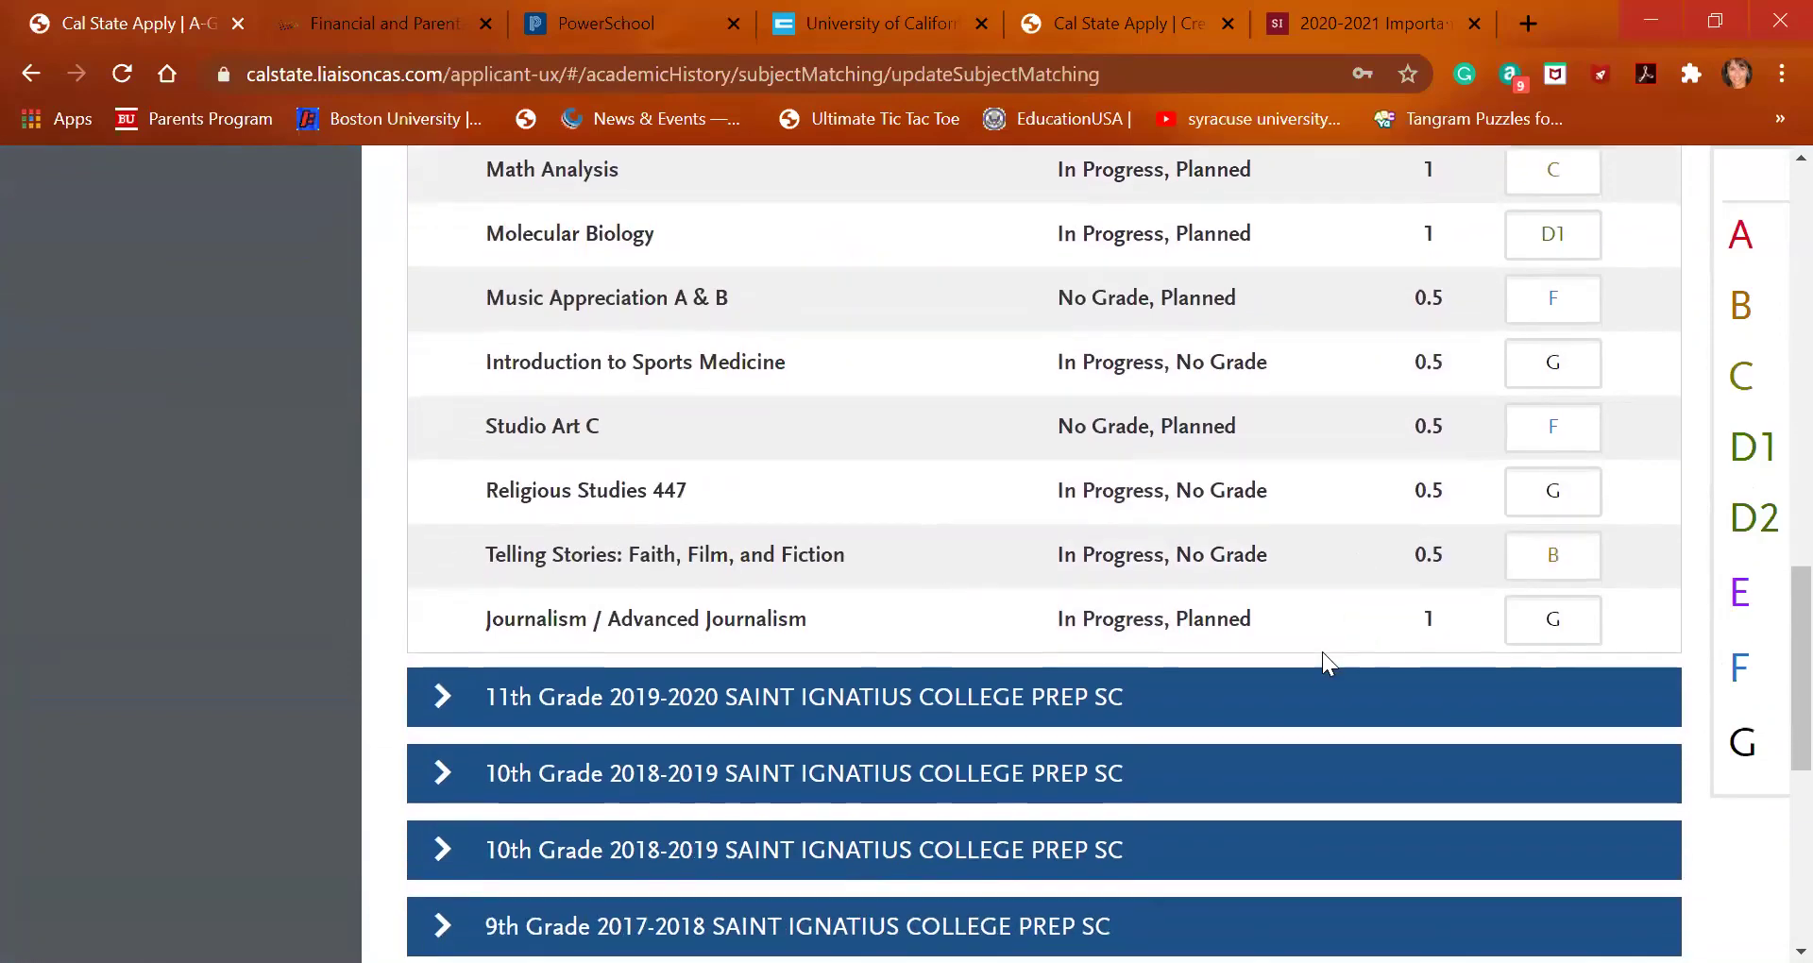
pyautogui.click(1307, 710)
pyautogui.scroll(-3, 1305, 707)
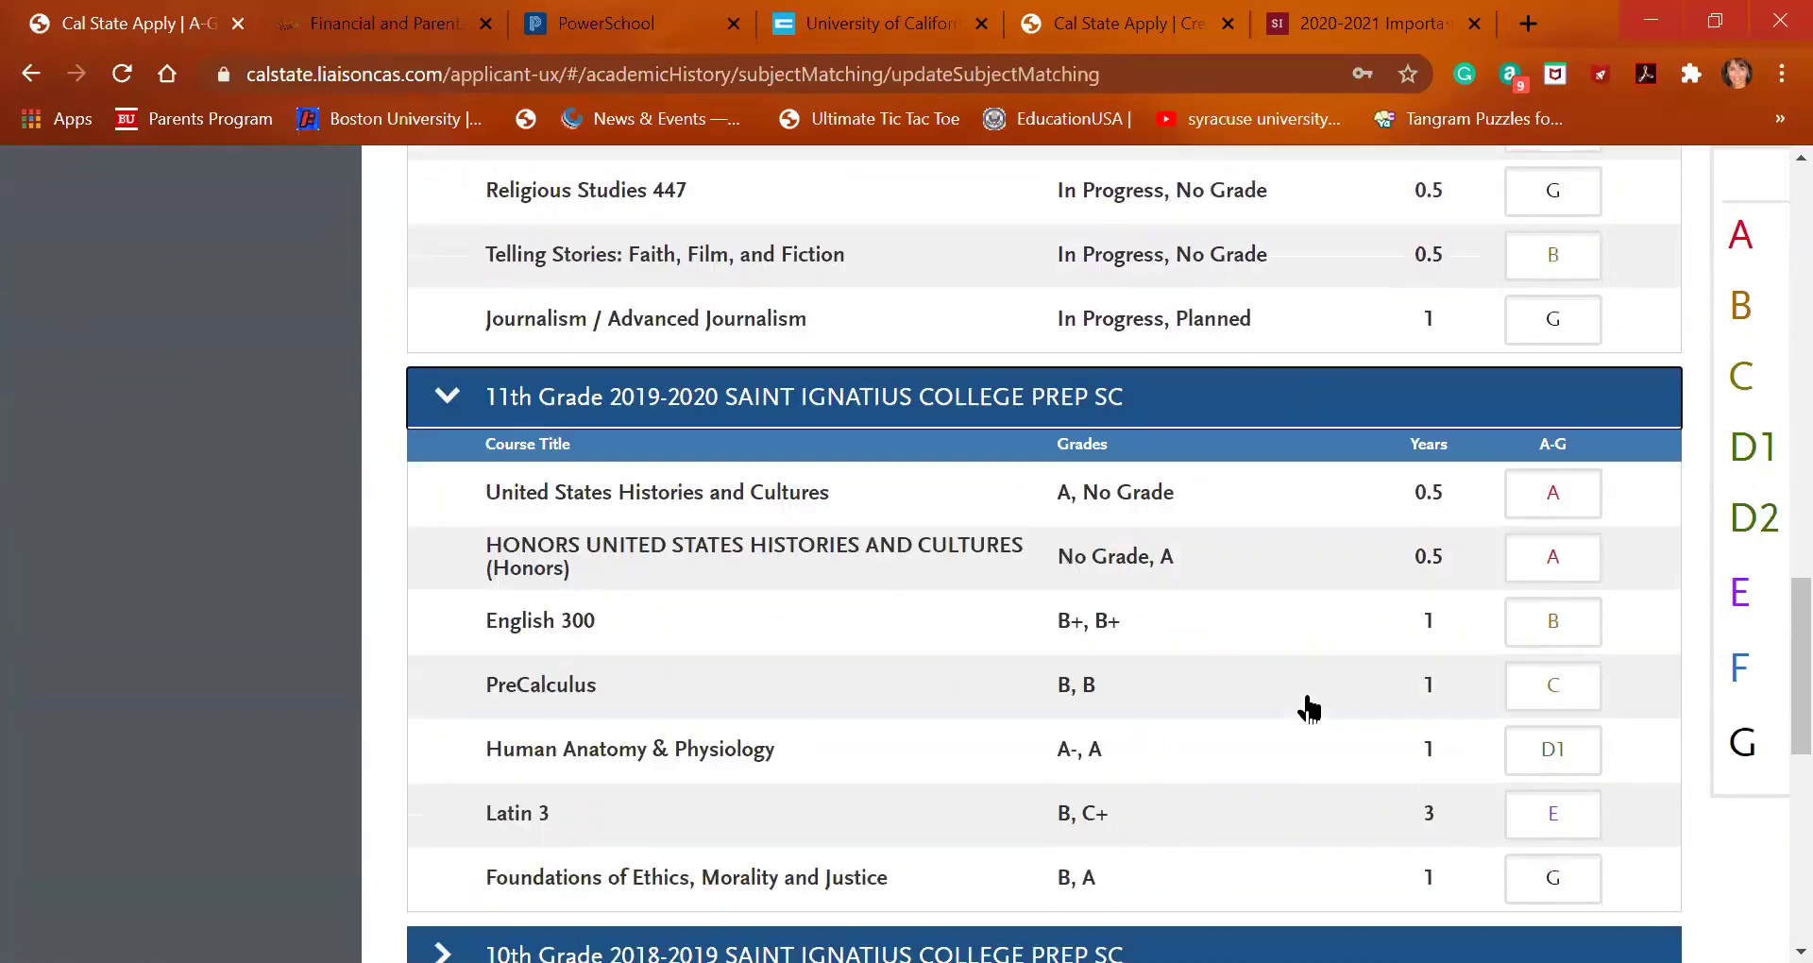
pyautogui.scroll(-3, 1308, 693)
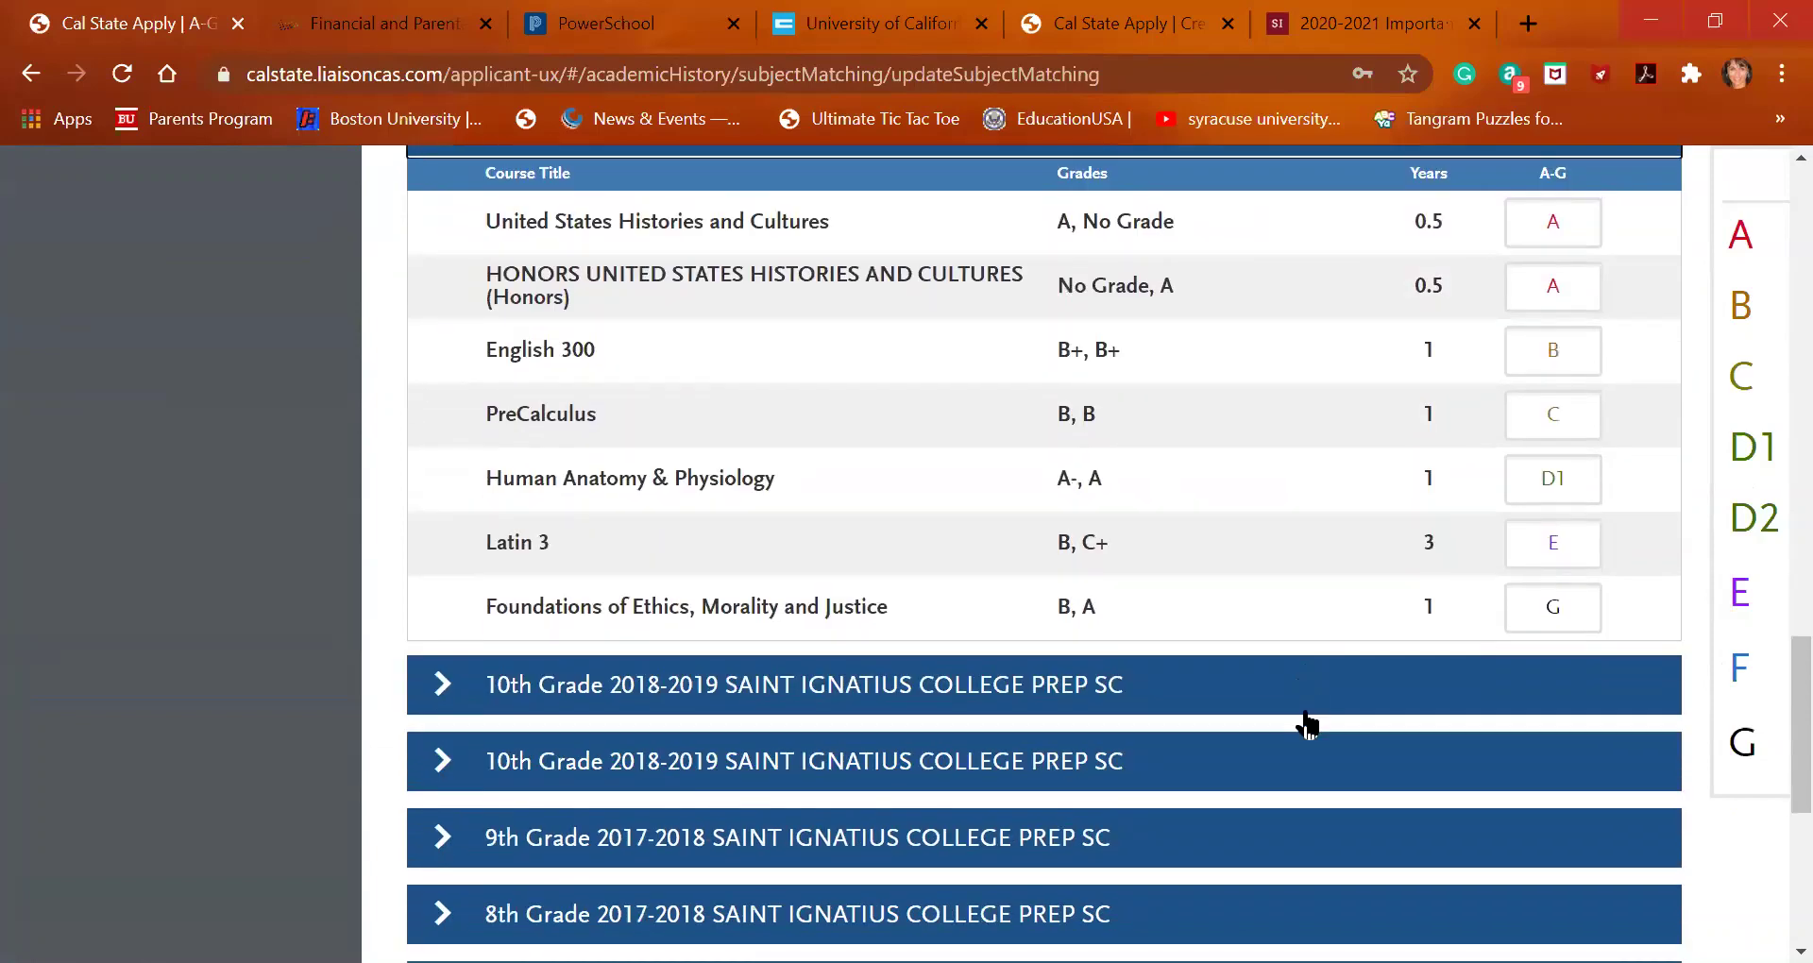
pyautogui.click(1305, 714)
pyautogui.scroll(-1, 1305, 722)
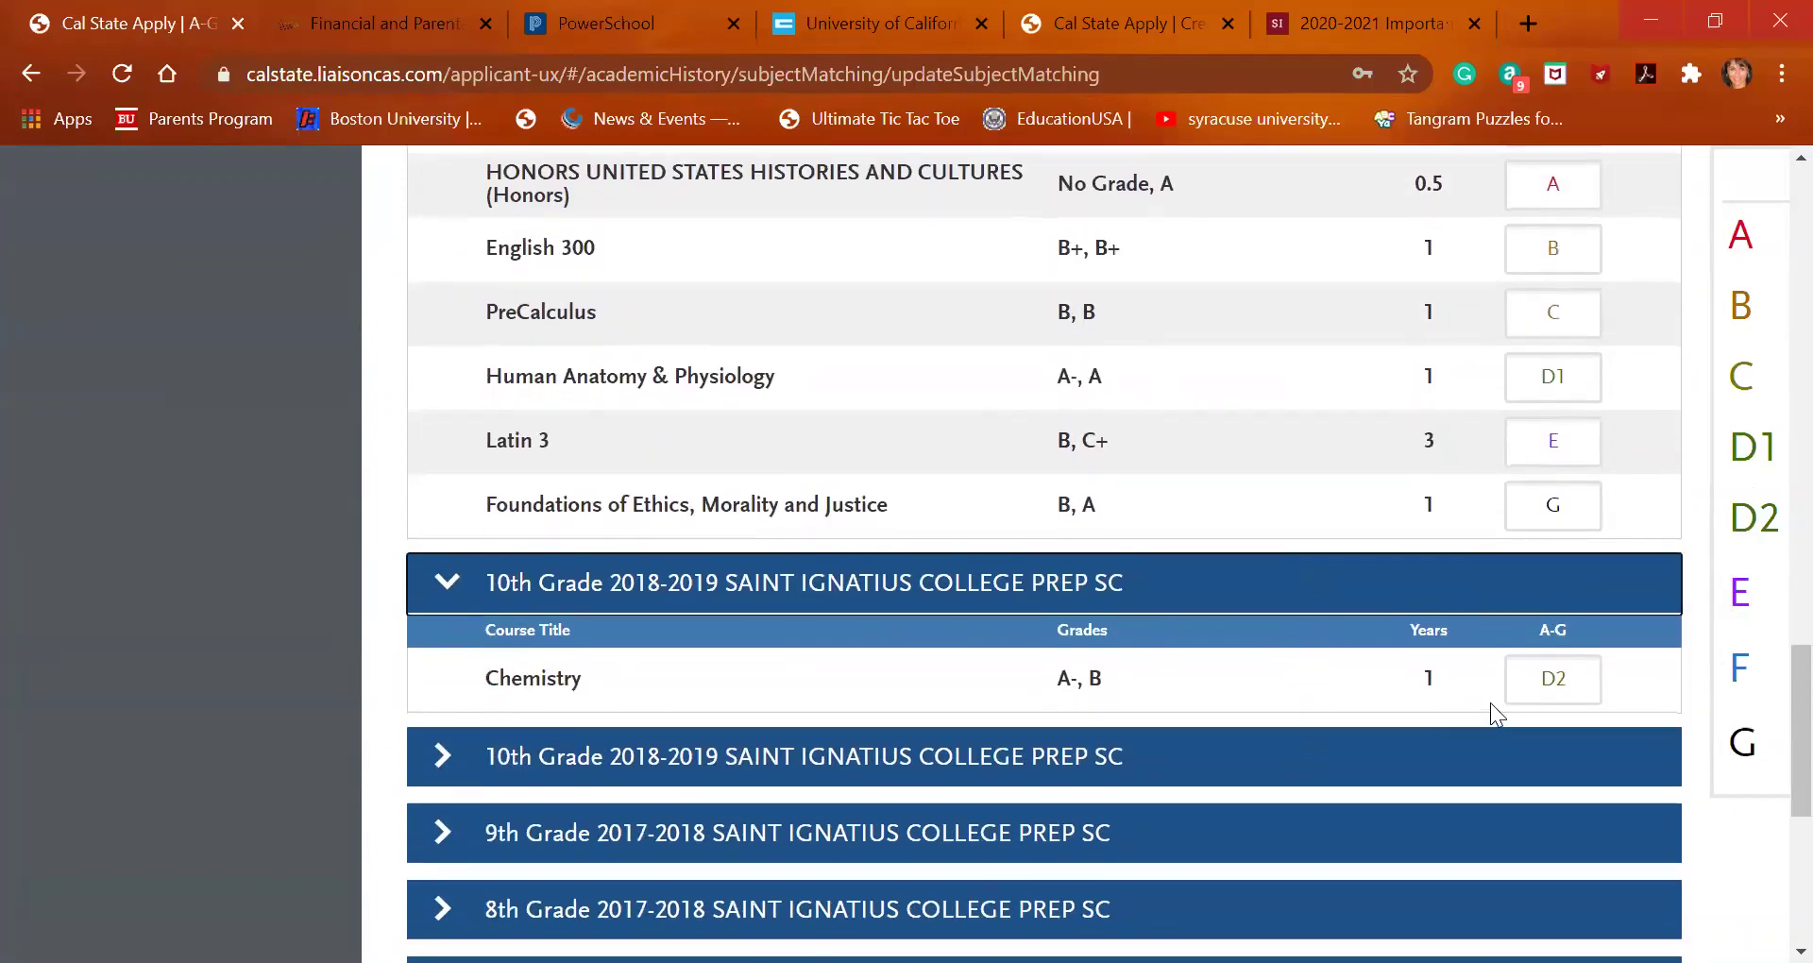
pyautogui.click(1190, 766)
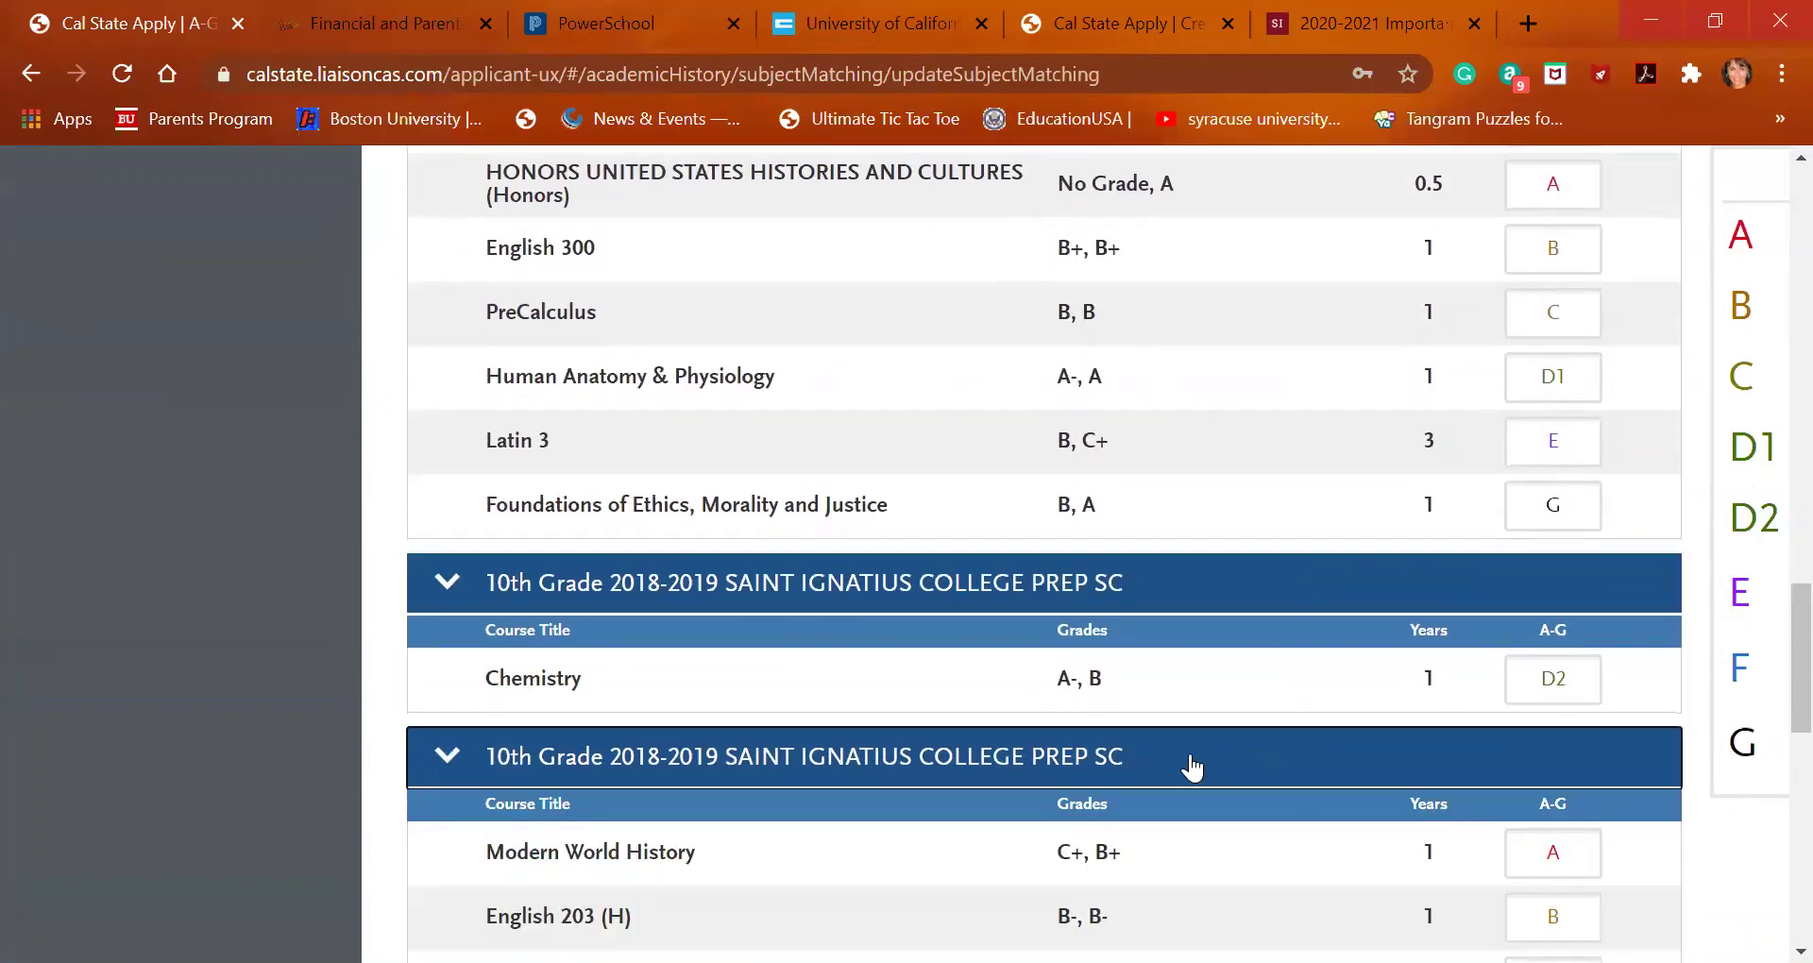
# Expand the 9th, 8th and 7th Grade course lists
pyautogui.scroll(-3, 1191, 755)
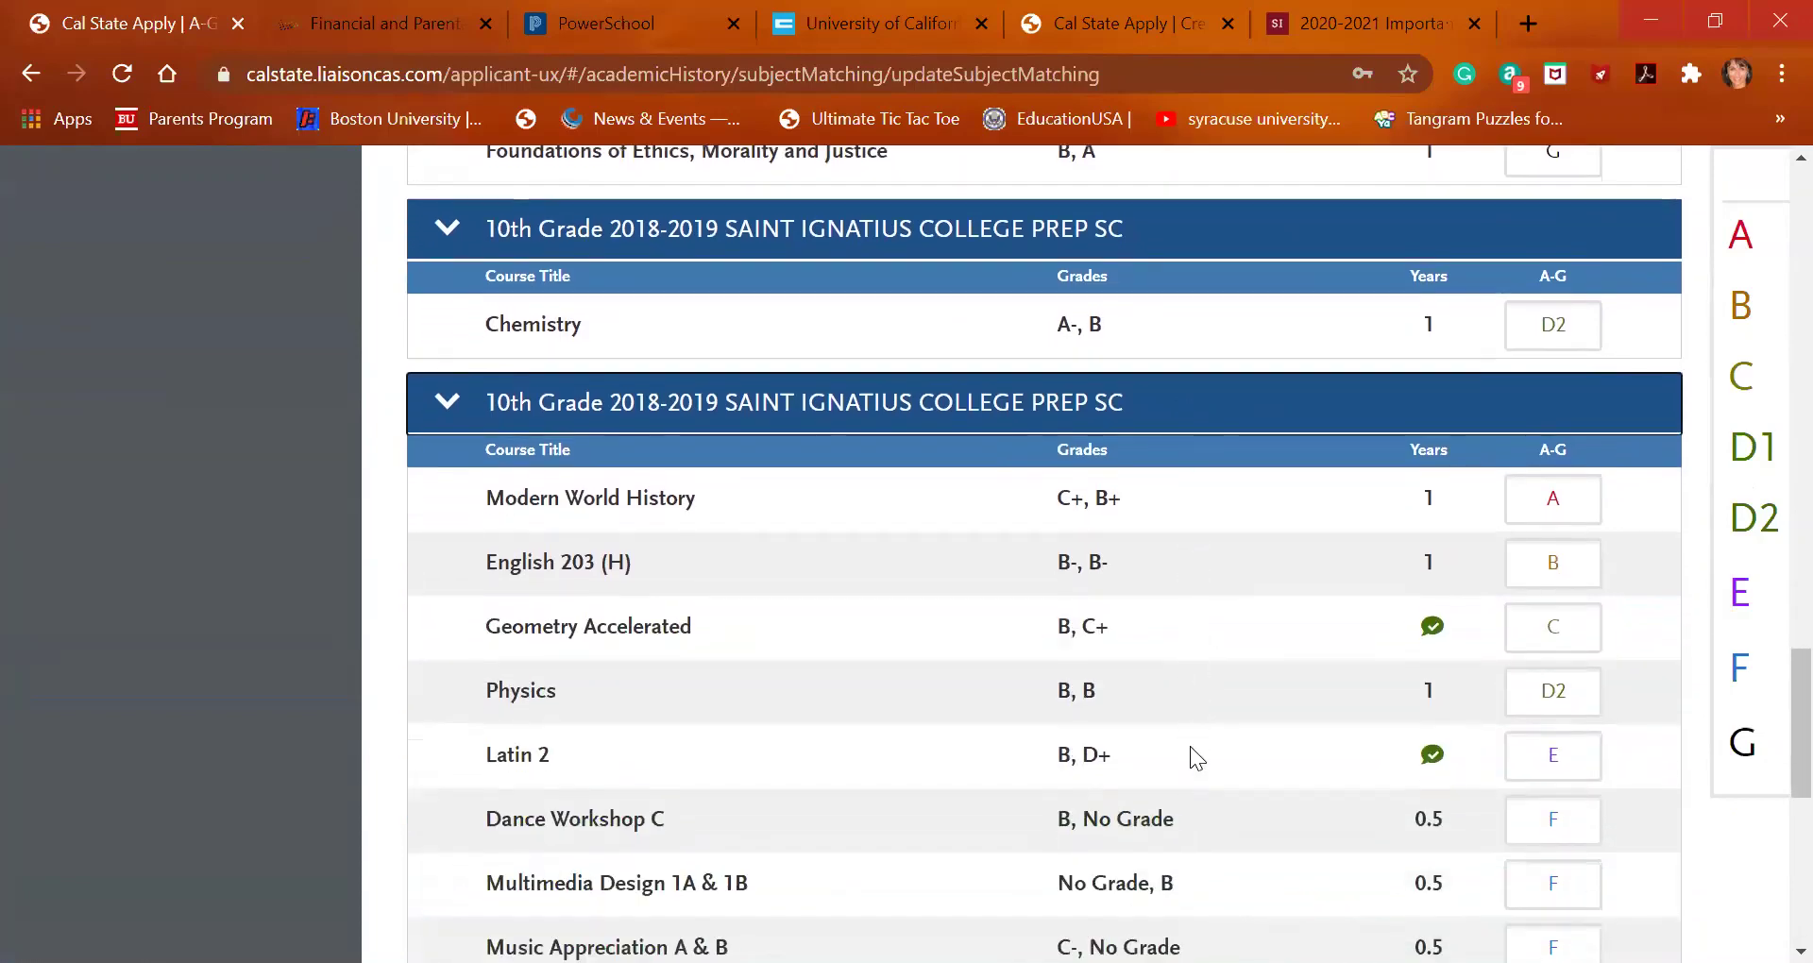
pyautogui.scroll(-3, 1190, 756)
pyautogui.doubleClick(1192, 757)
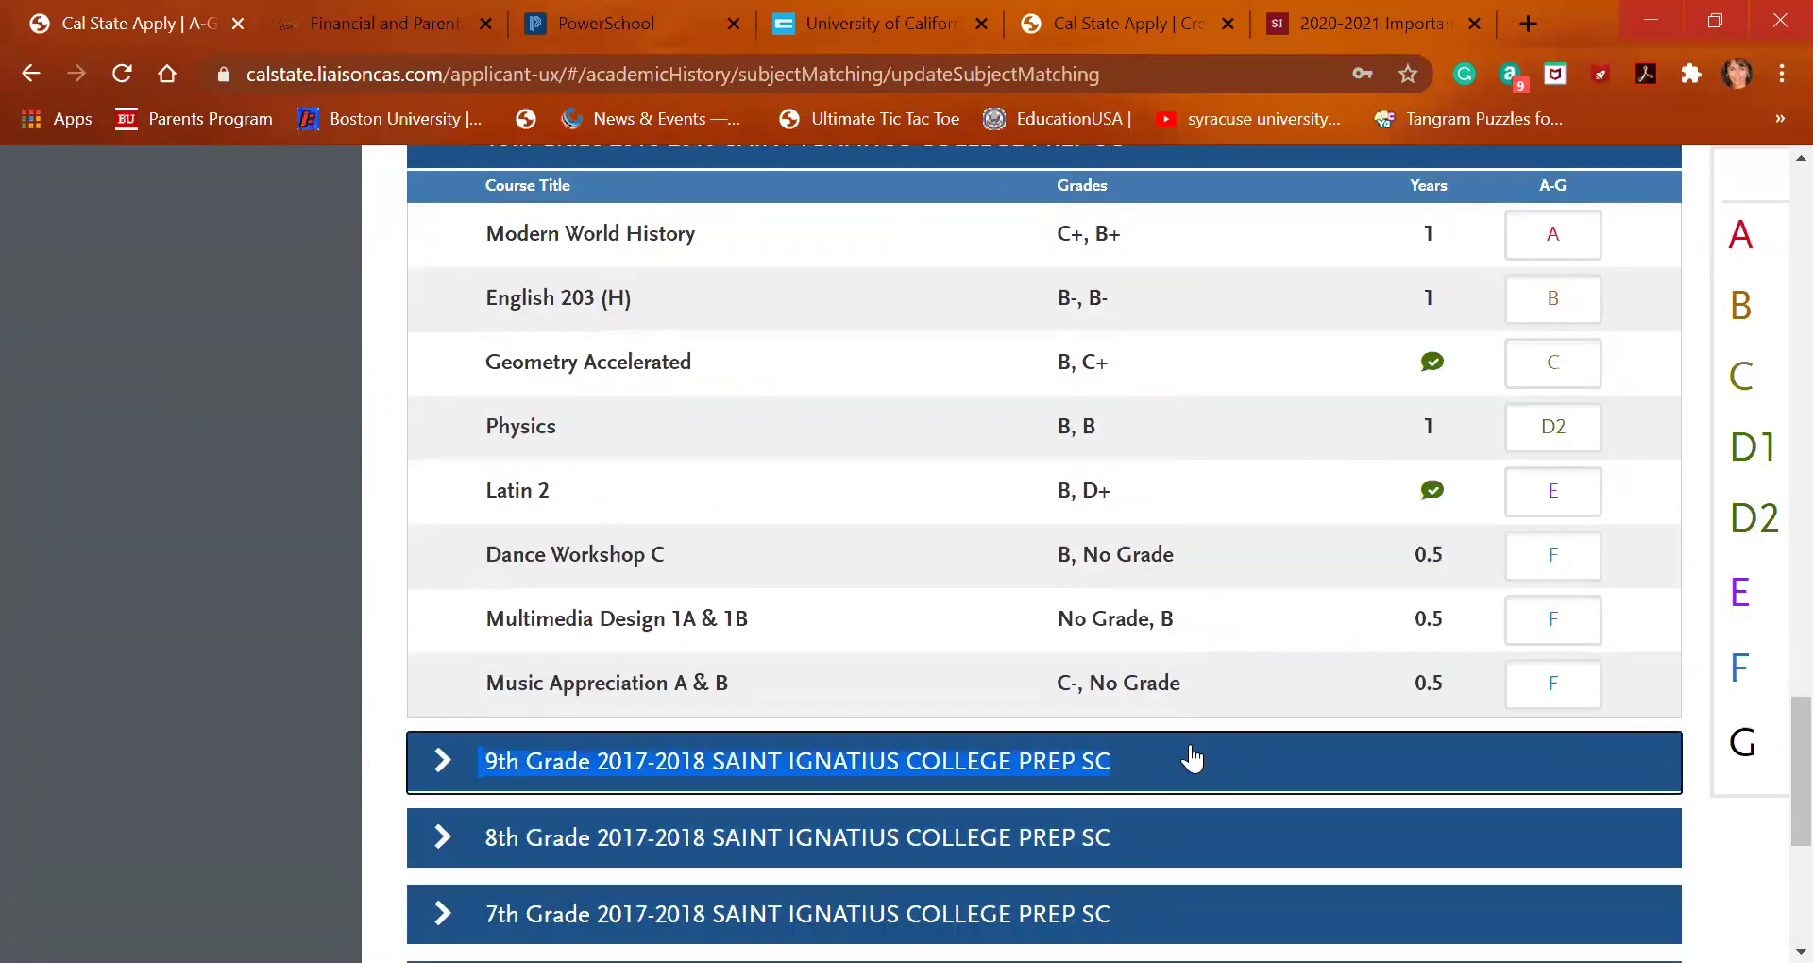
pyautogui.click(1192, 758)
pyautogui.scroll(-3, 1190, 755)
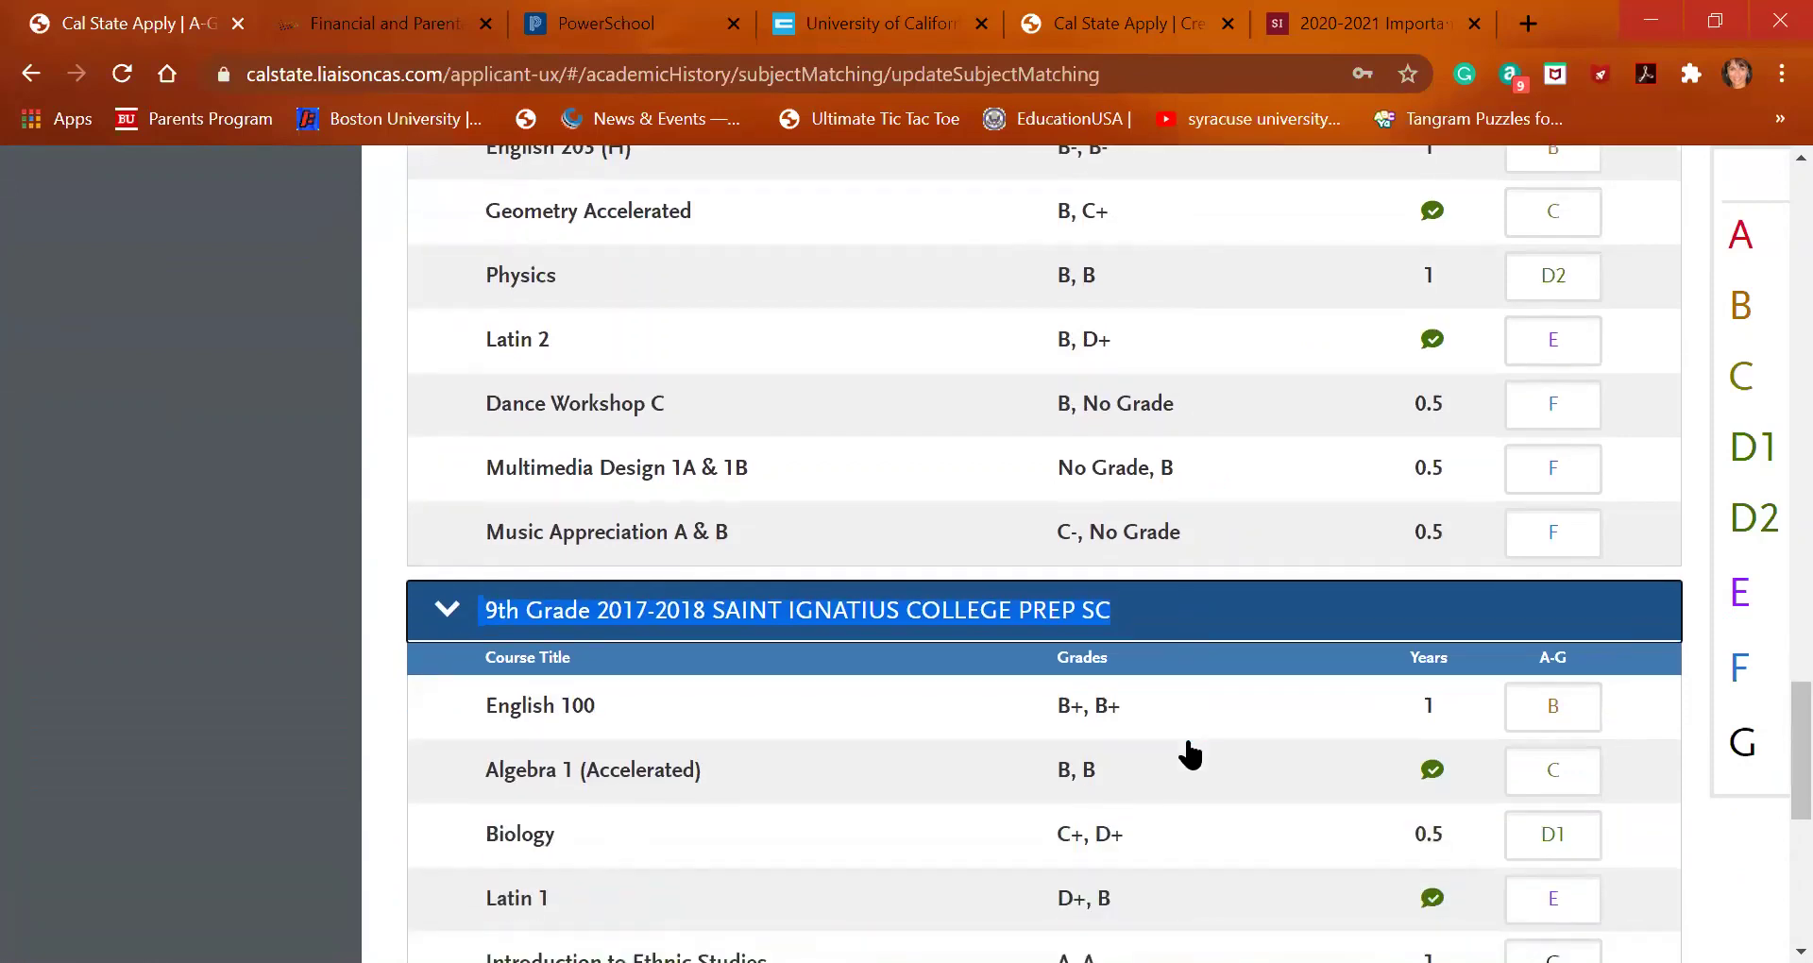
pyautogui.scroll(-2, 1190, 756)
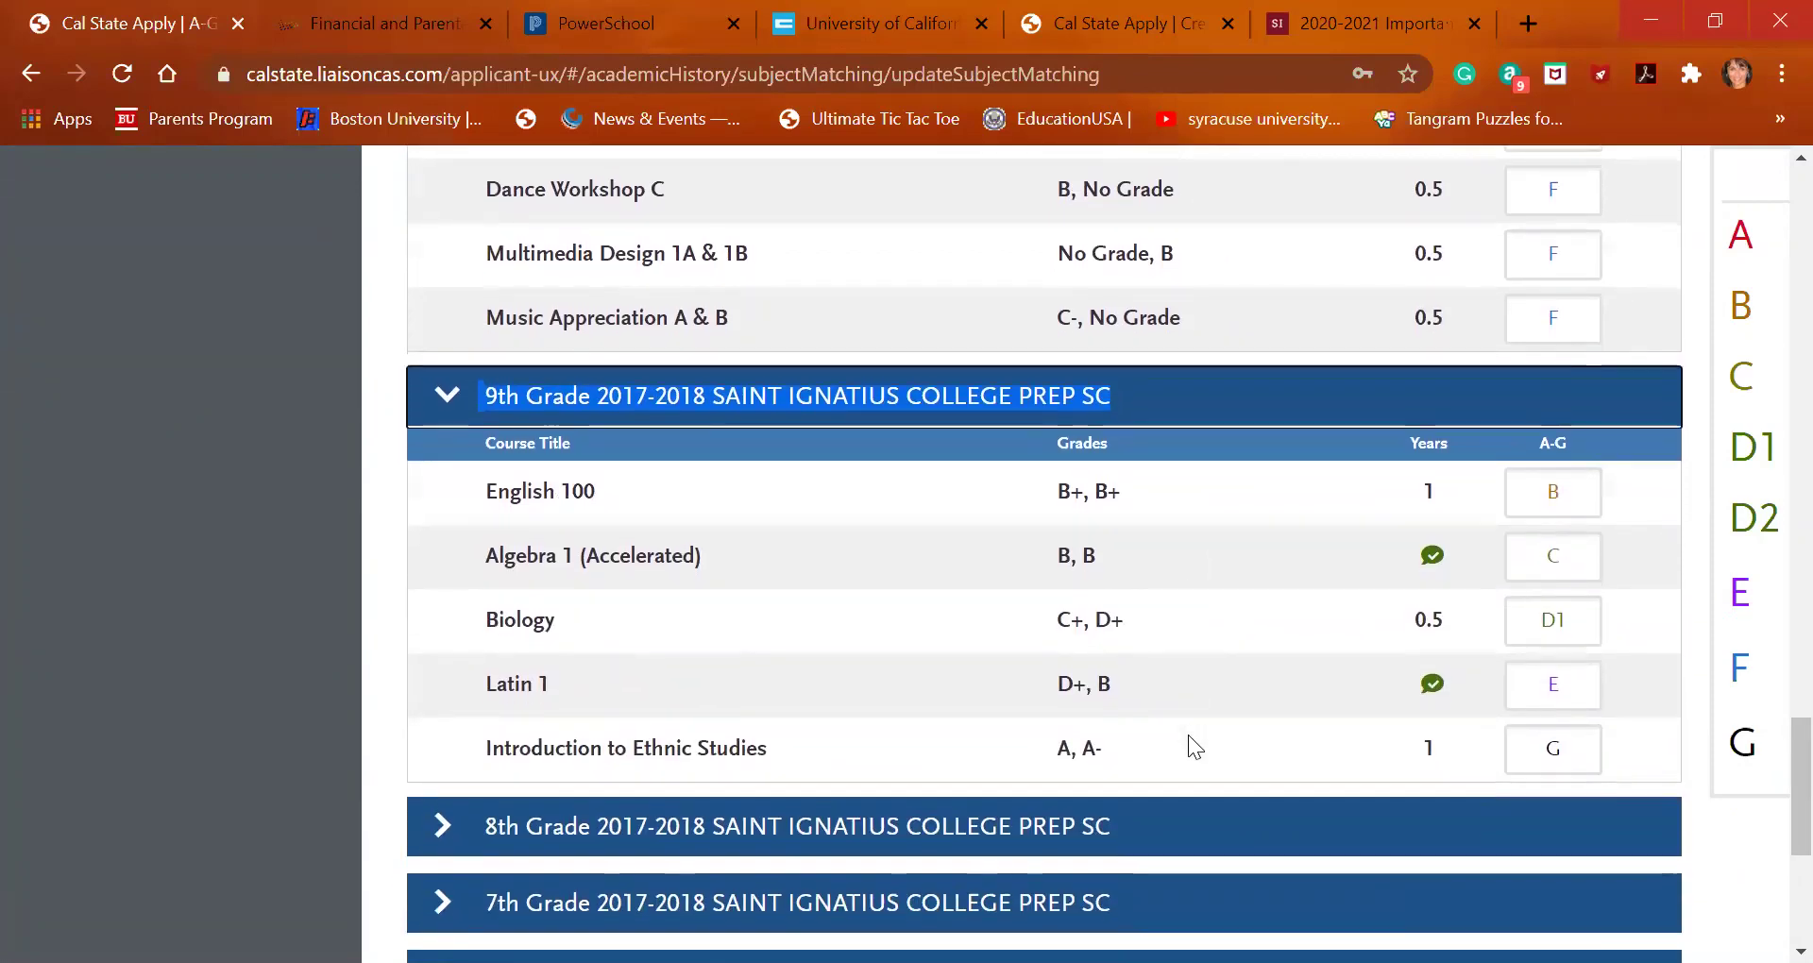
pyautogui.click(1212, 851)
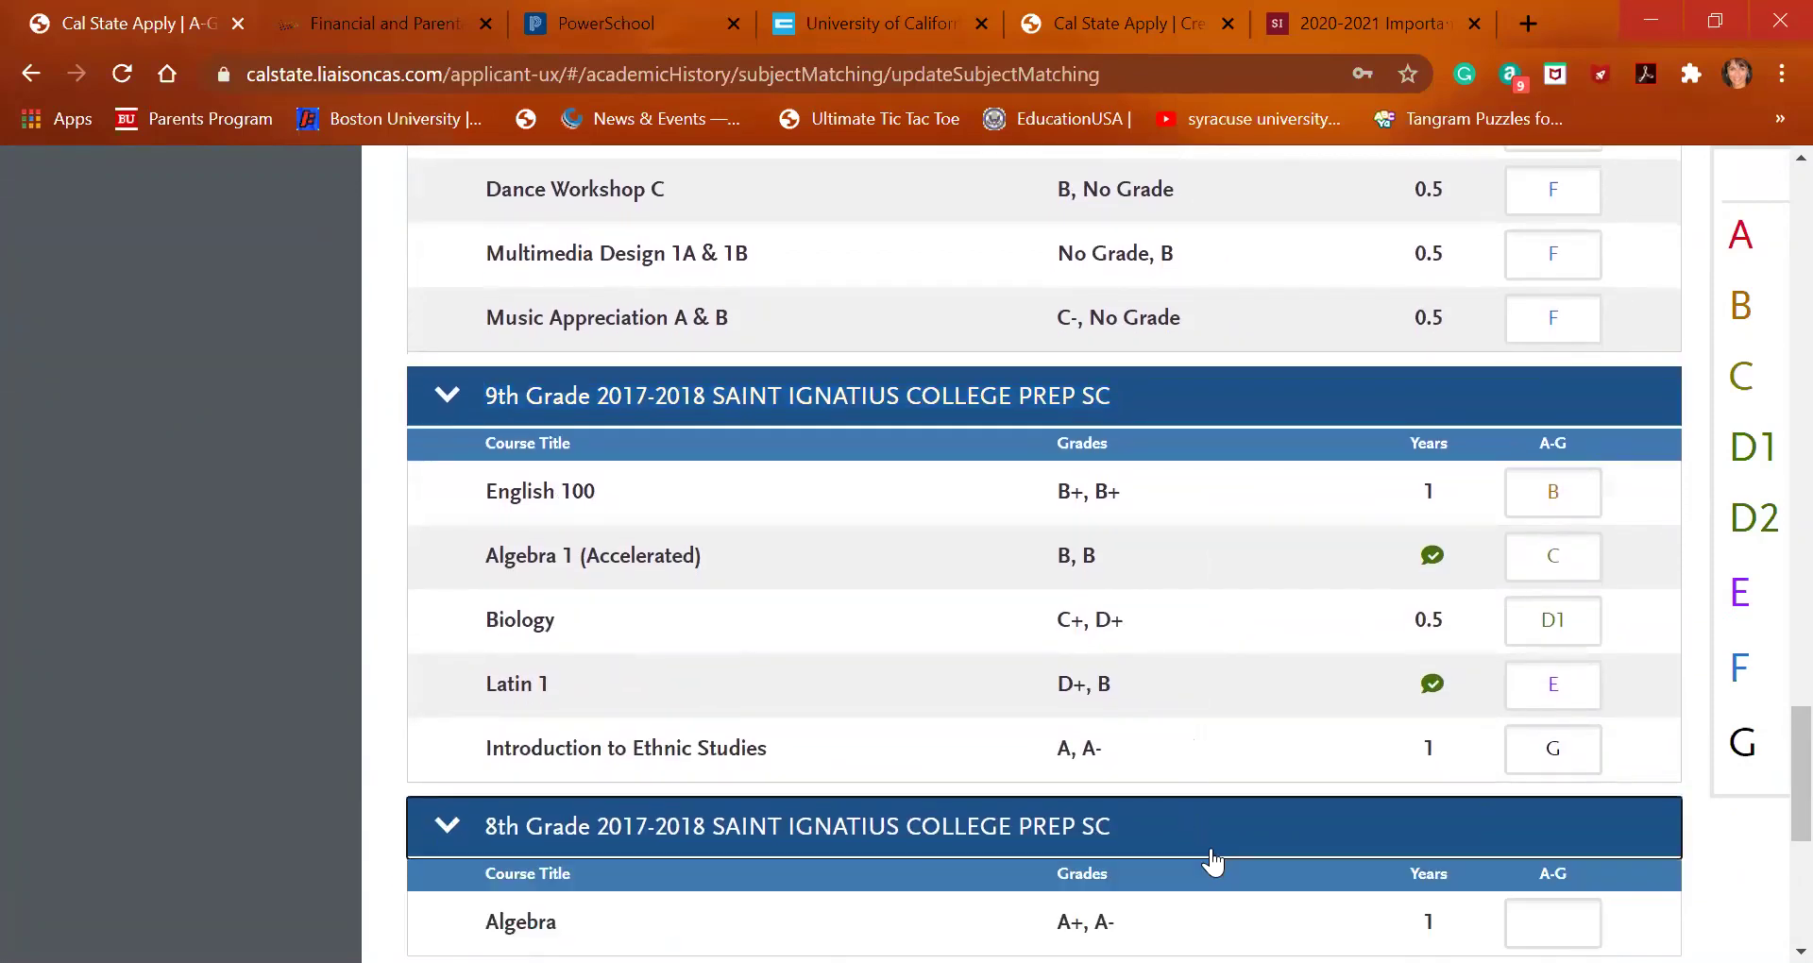
pyautogui.scroll(-3, 1211, 854)
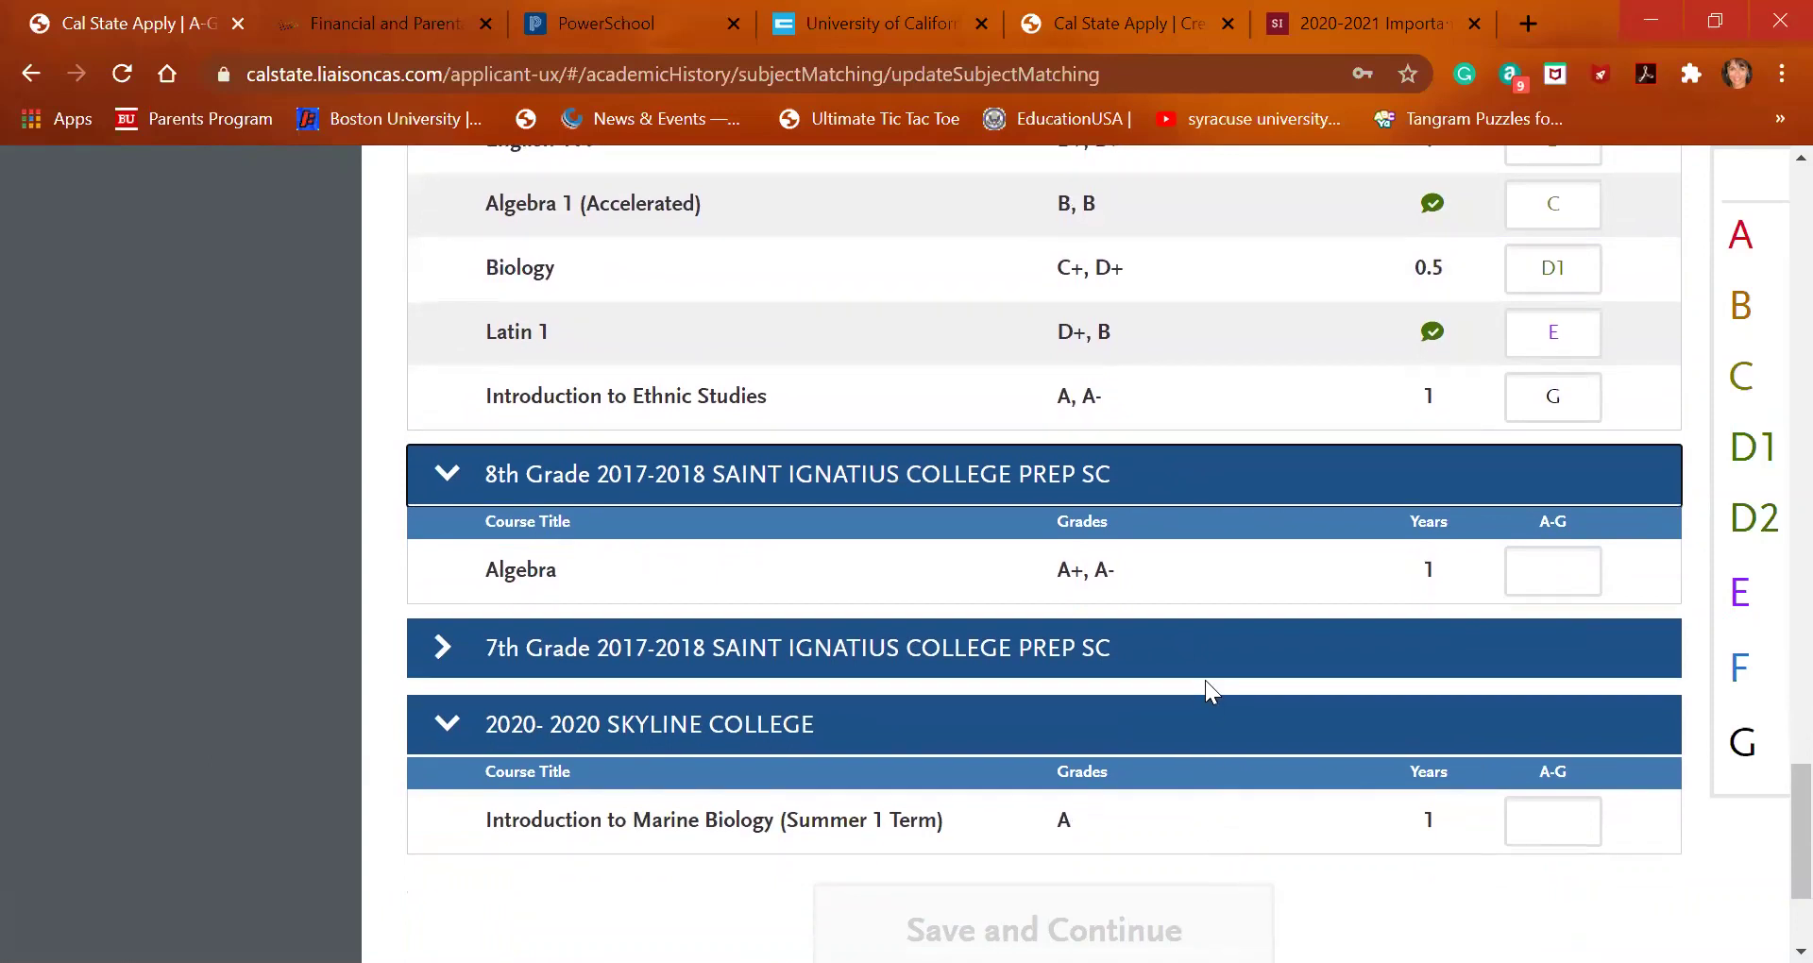
pyautogui.click(1206, 675)
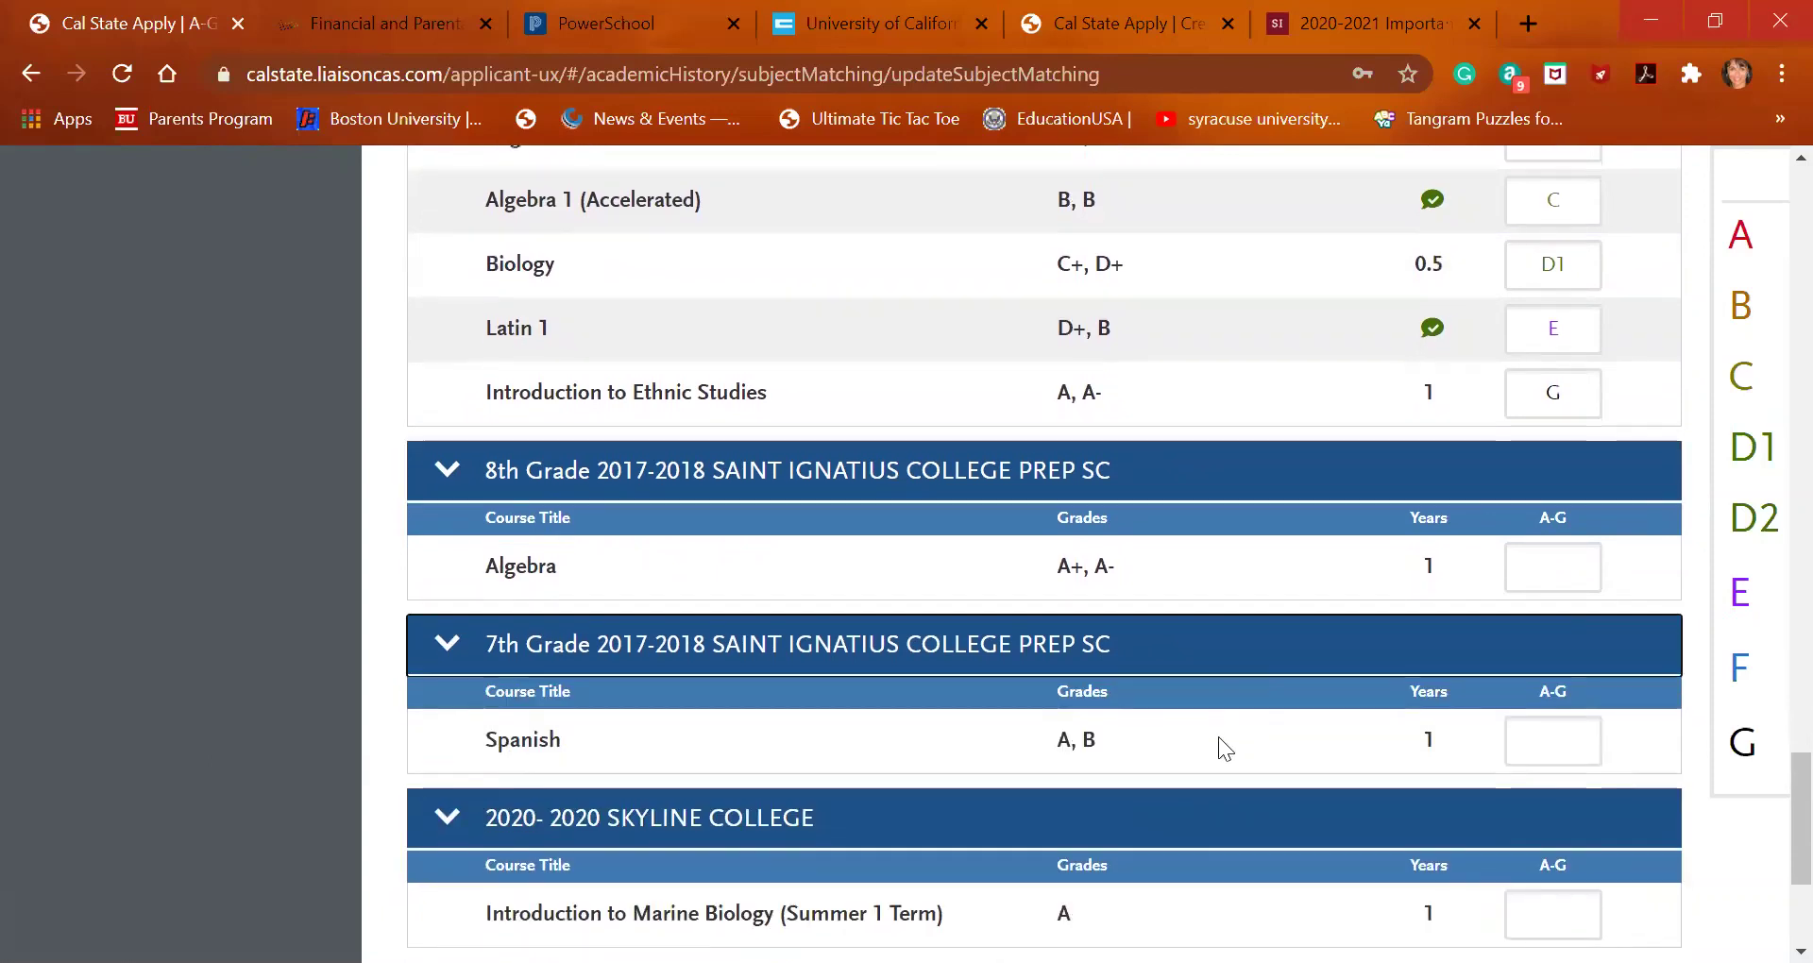
pyautogui.scroll(-1, 1218, 736)
# Enter A-G subjects C for Algebra, E for Spanish, D1 for Marine Biology, and save
pyautogui.click(1565, 512)
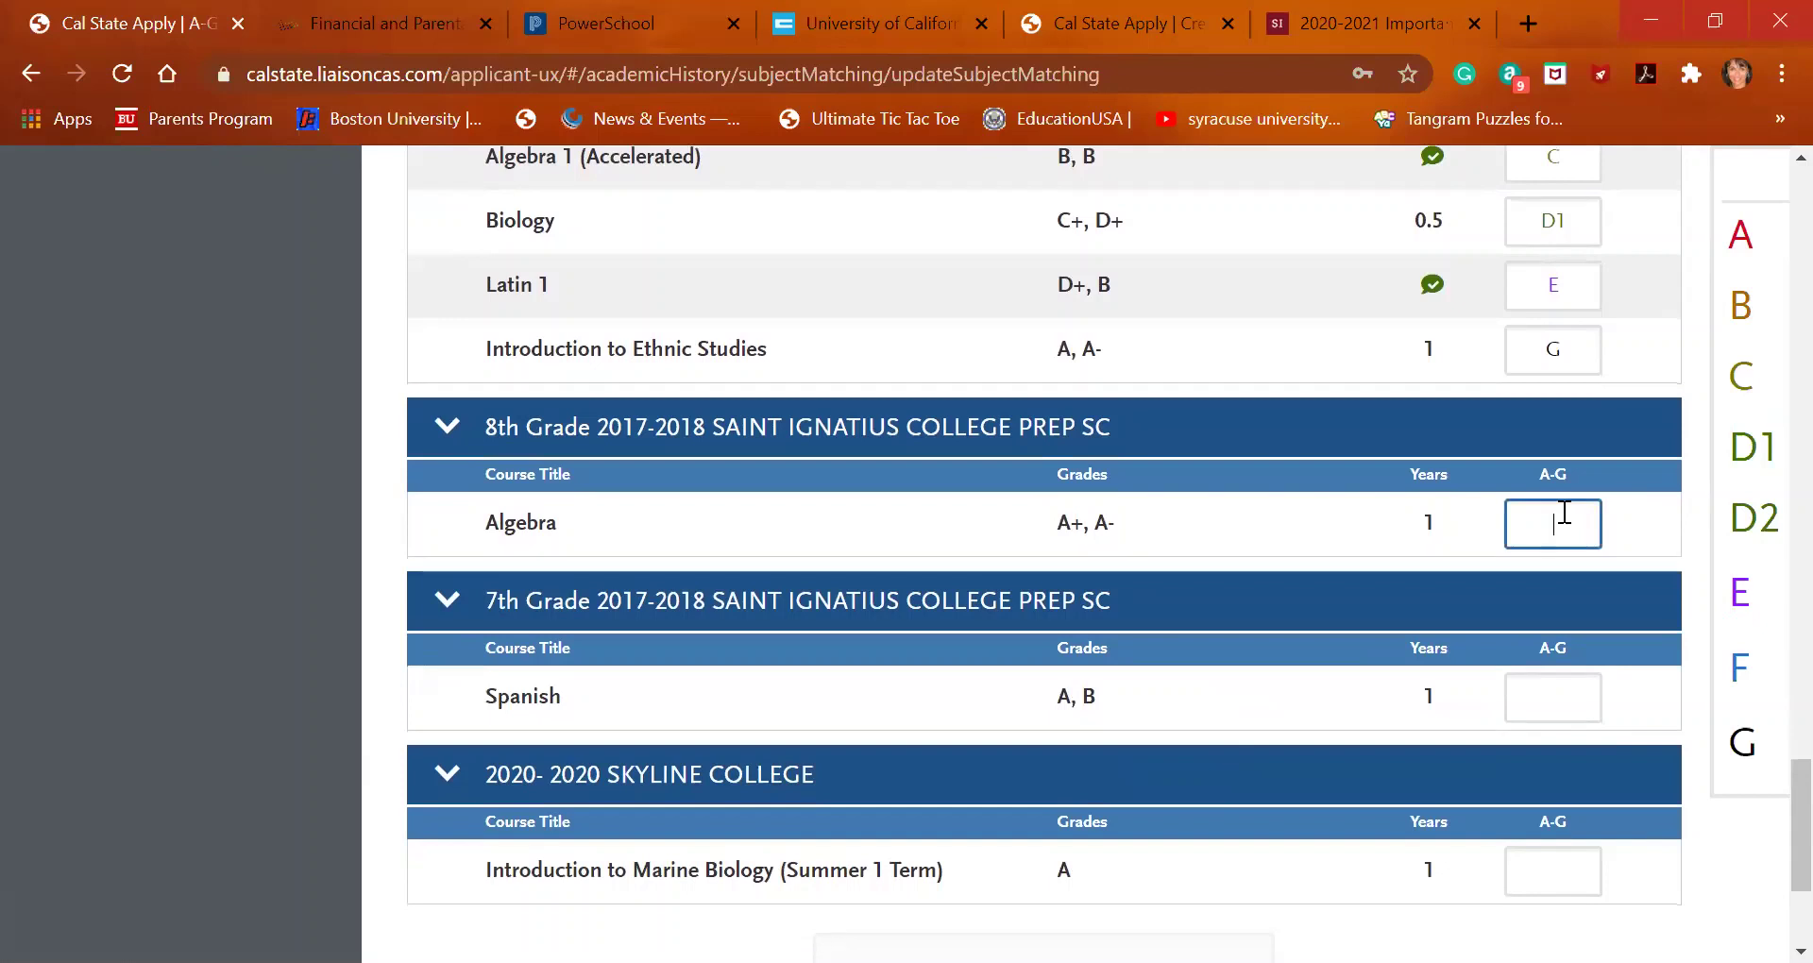
pyautogui.write('C')
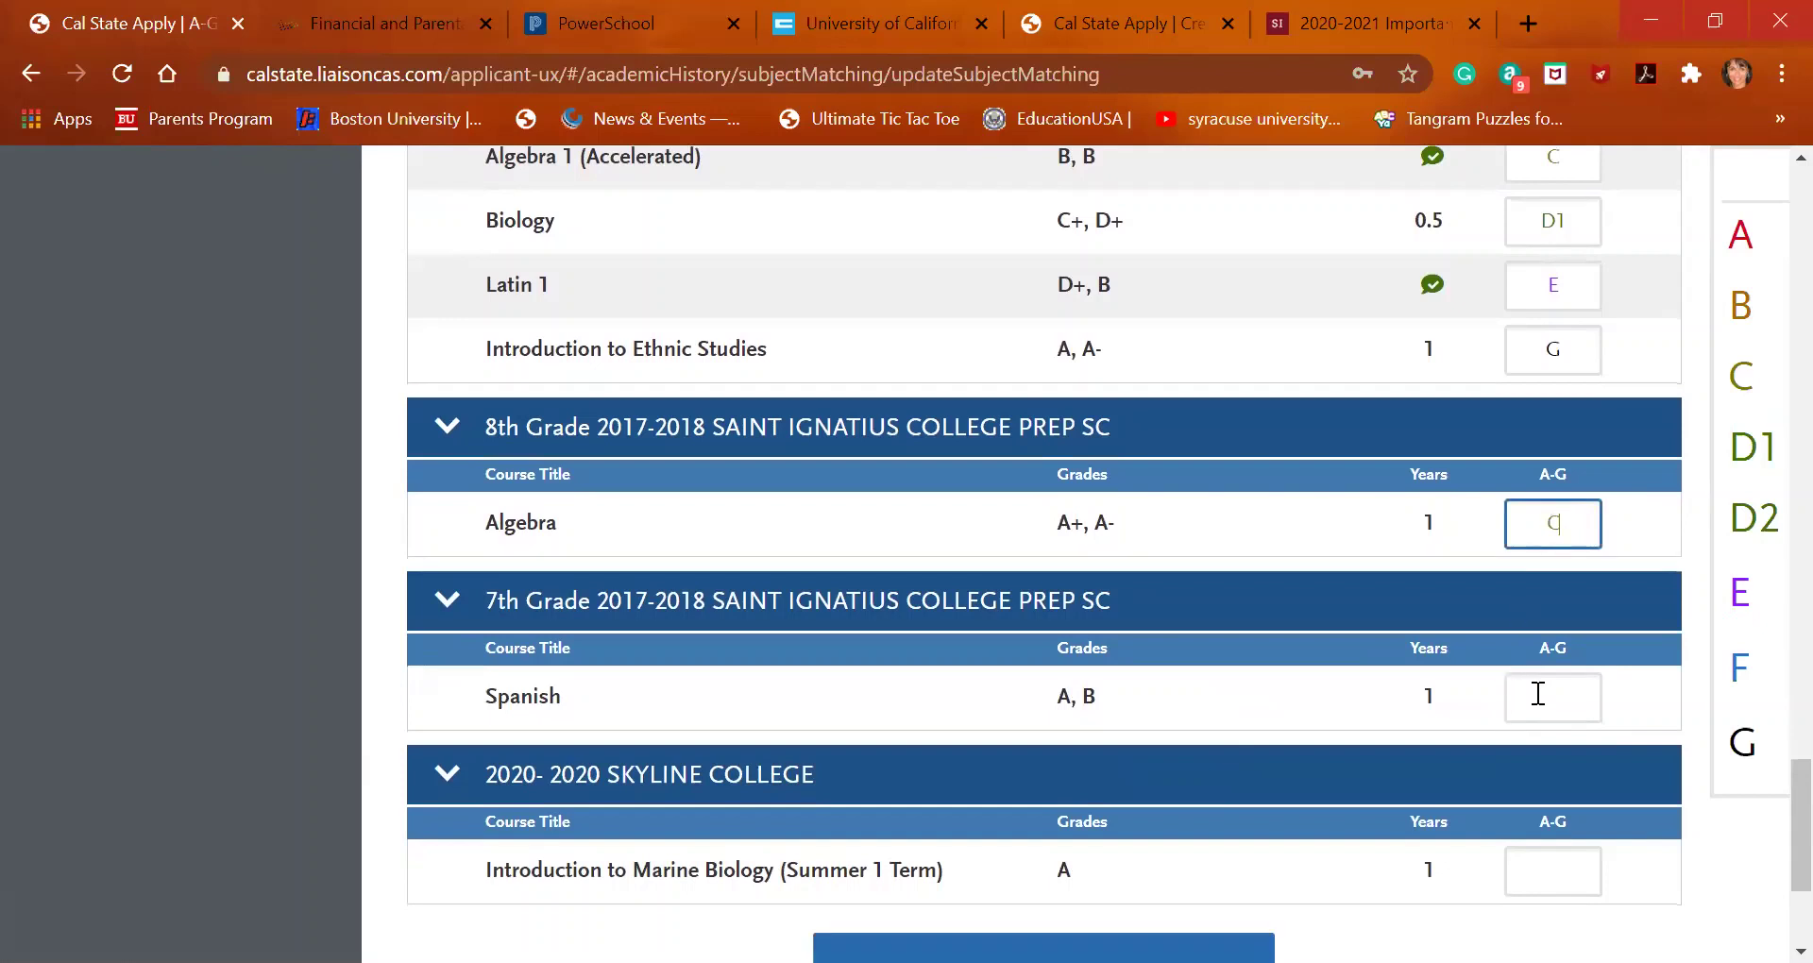
pyautogui.click(1539, 694)
pyautogui.write('E')
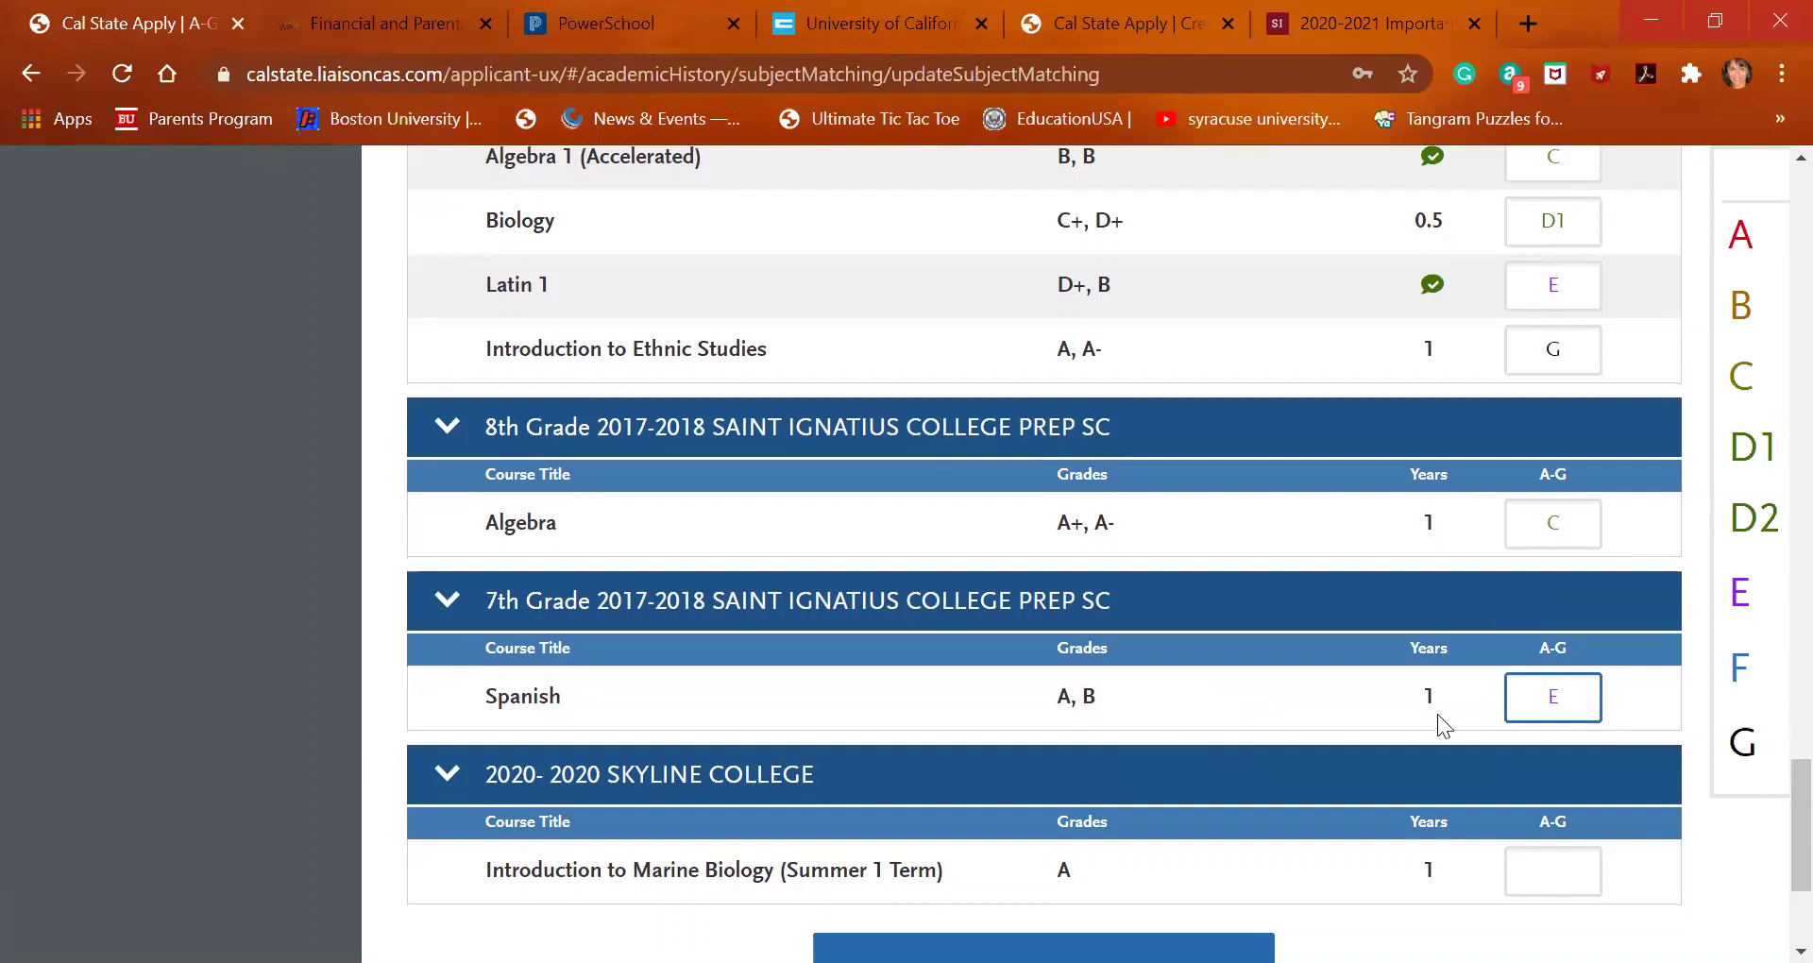
pyautogui.scroll(-1, 1434, 716)
pyautogui.click(1541, 733)
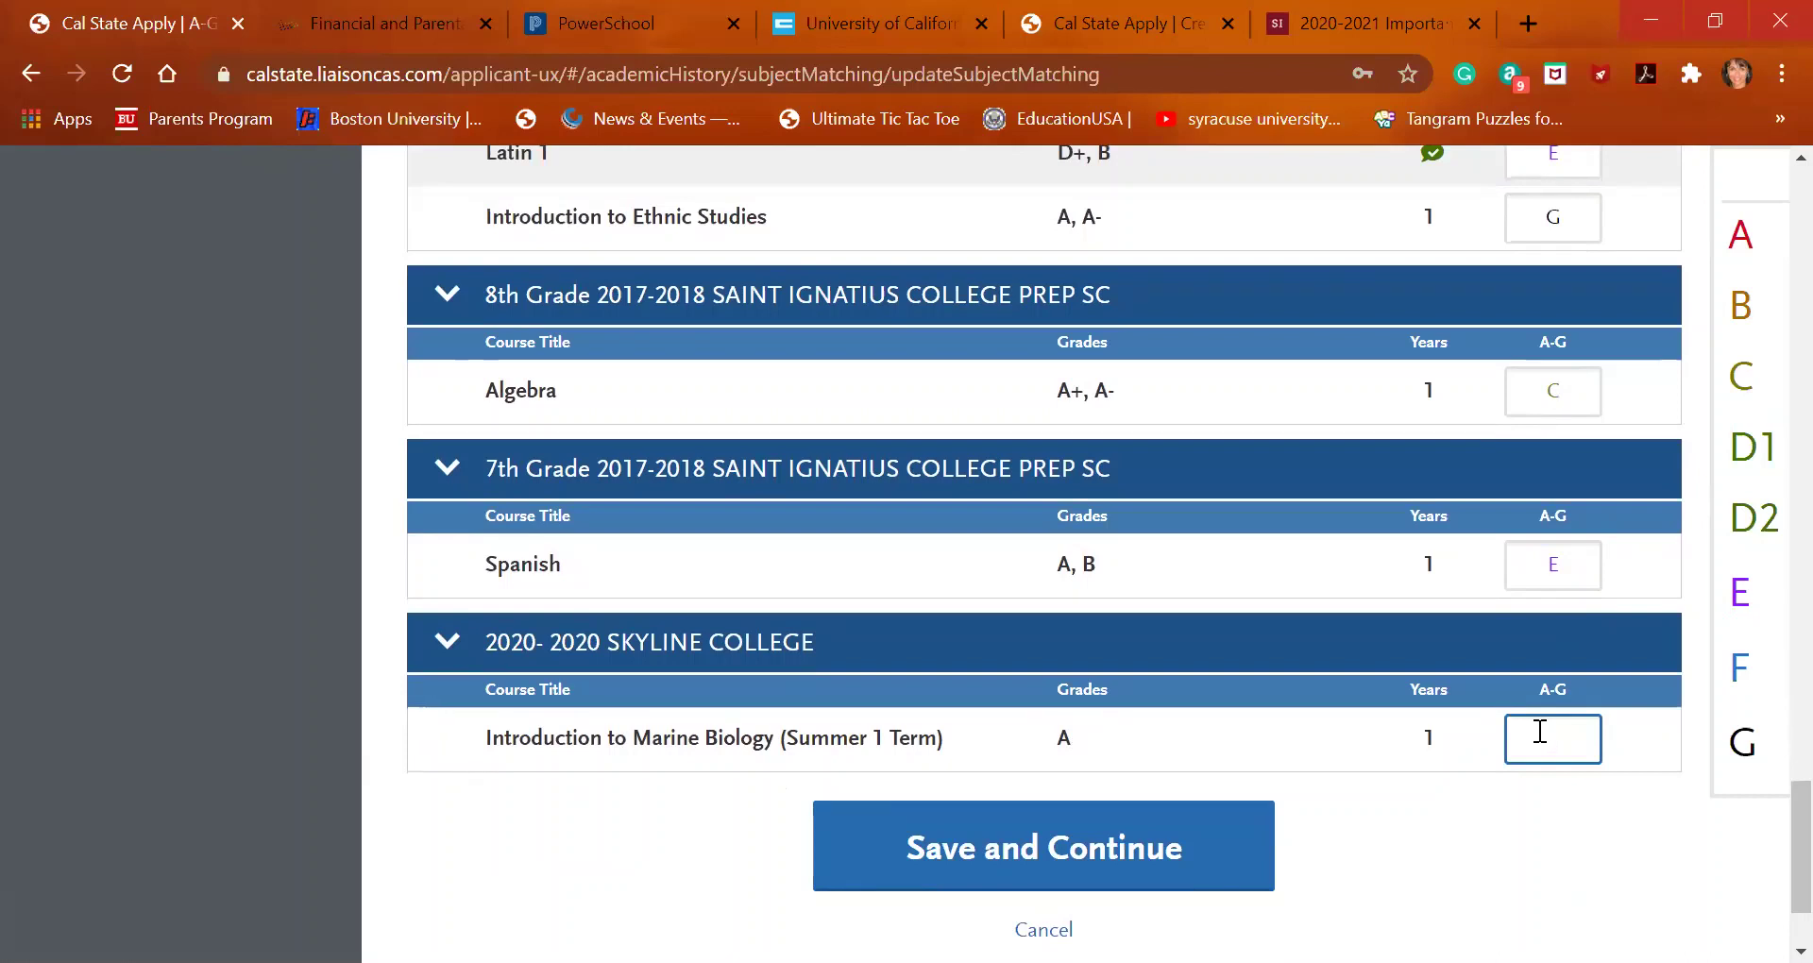
pyautogui.write('D')
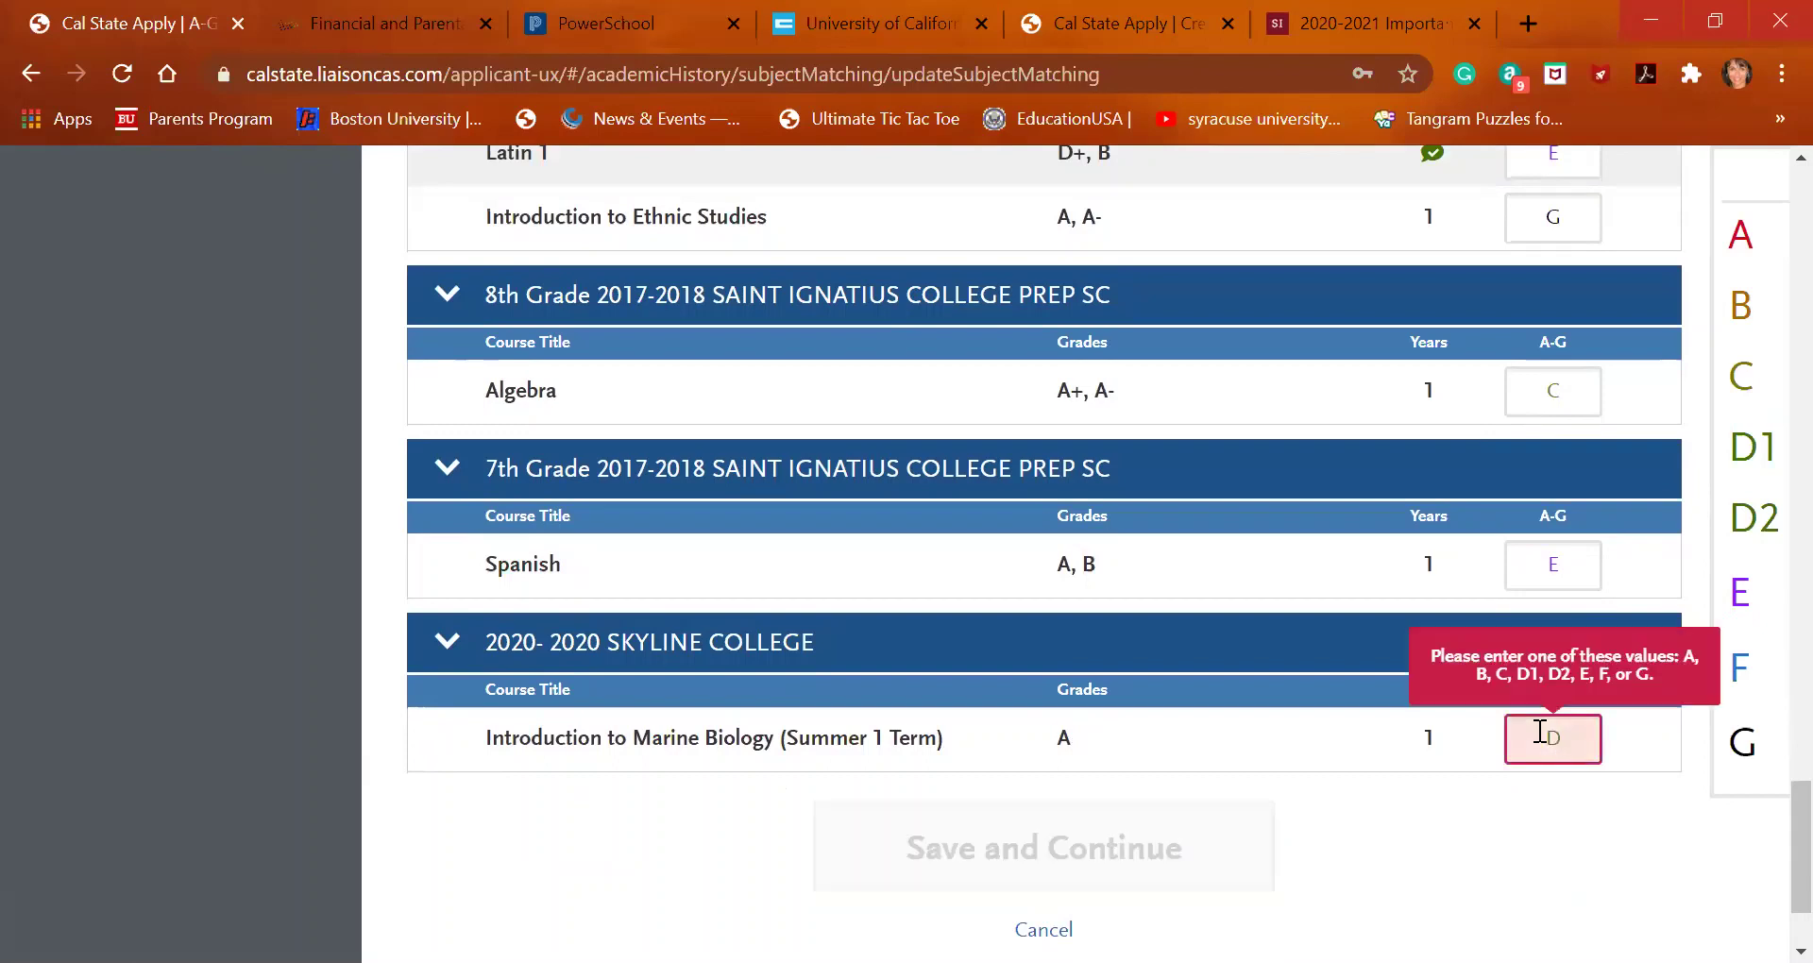
pyautogui.write('1')
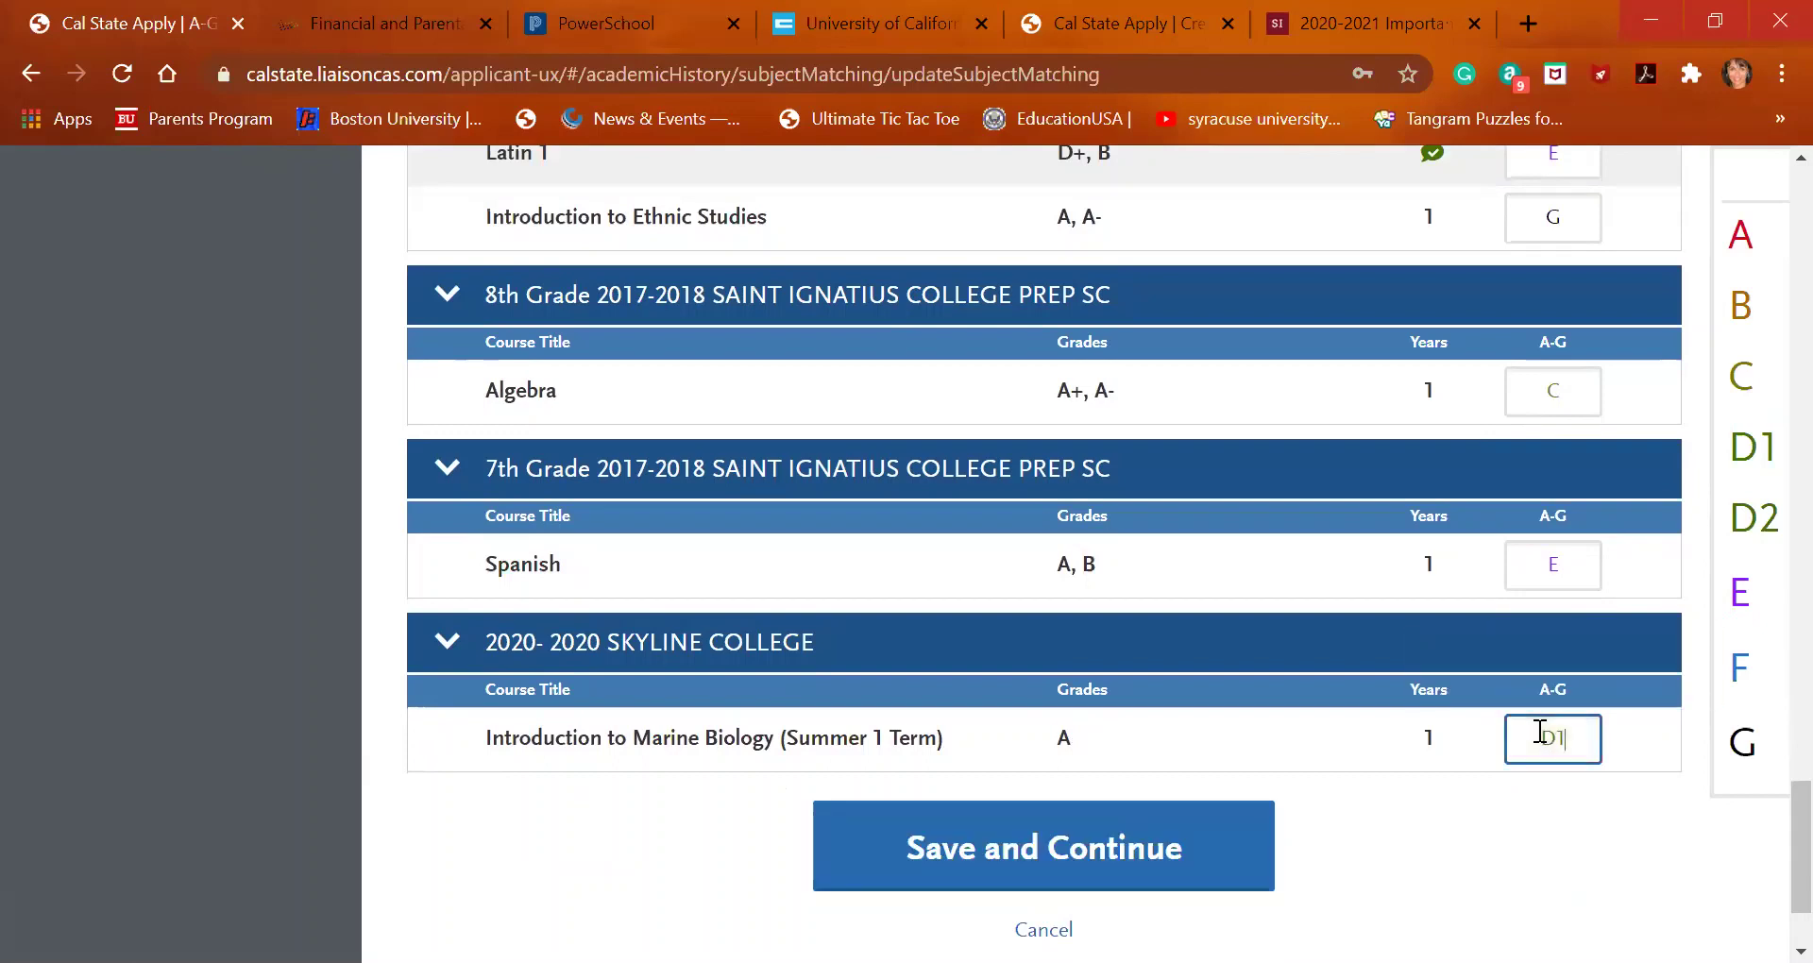
pyautogui.click(1124, 839)
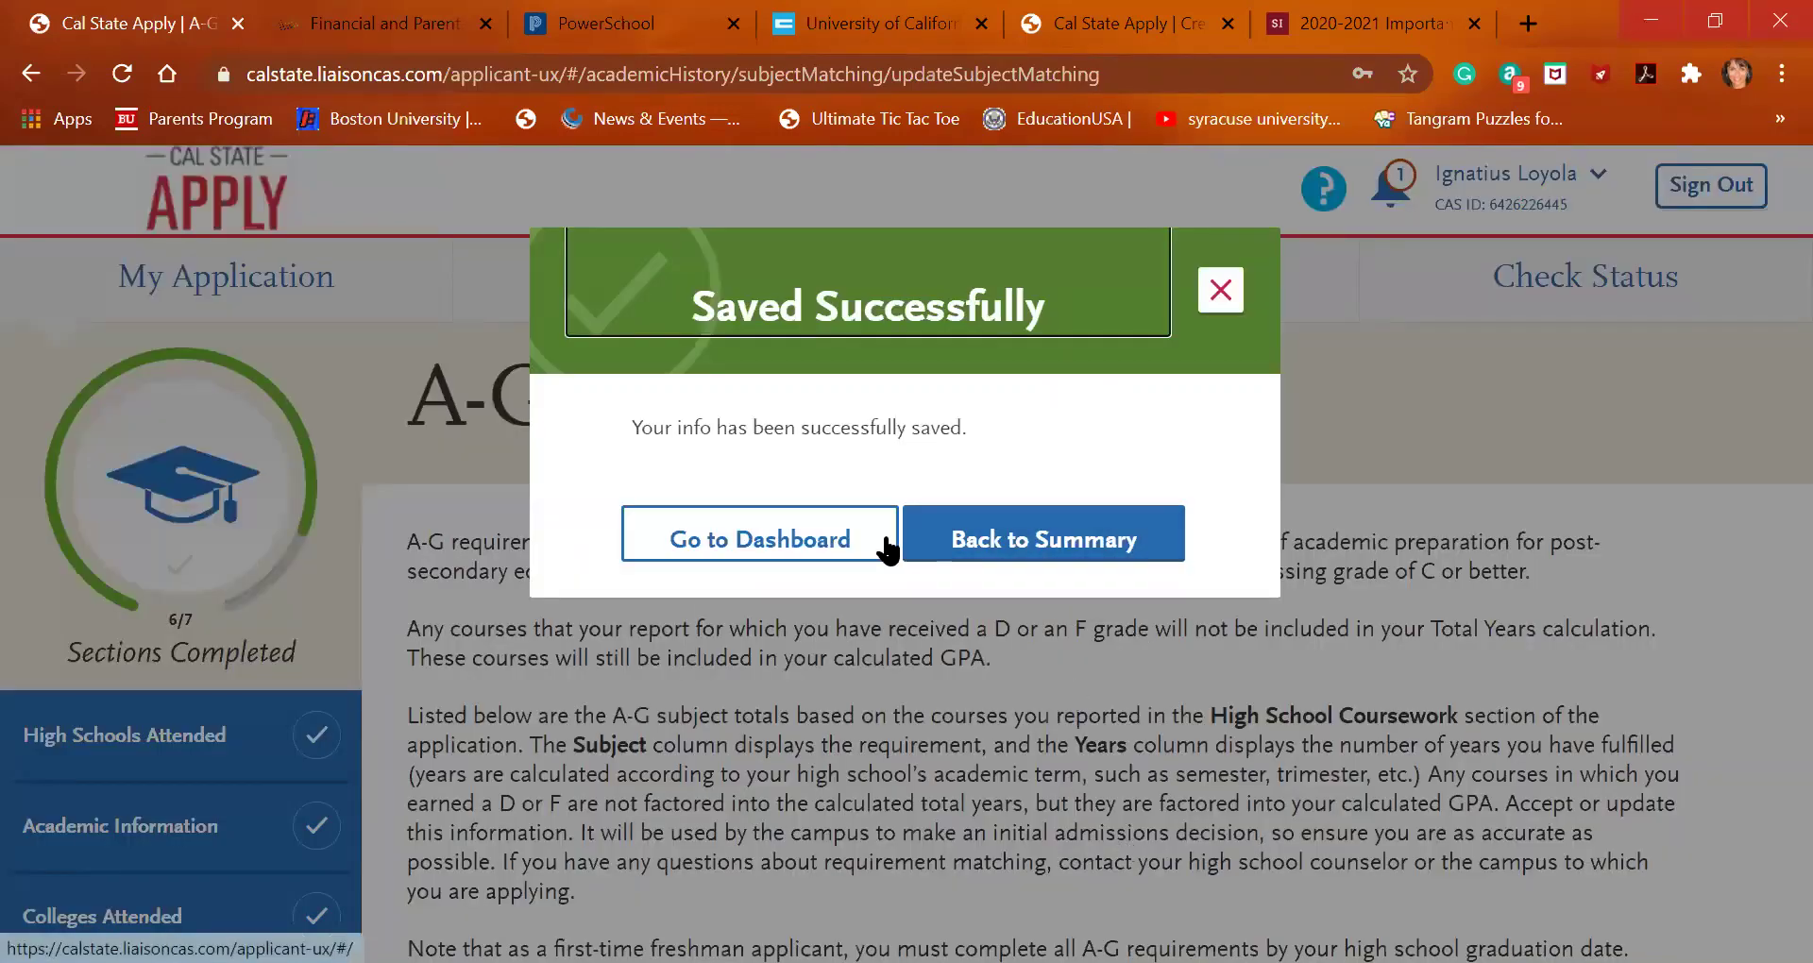
# Return to the A-G summary and review the subject totals of 32.5 years and GPA 3.17
pyautogui.click(1056, 534)
pyautogui.scroll(-2, 965, 521)
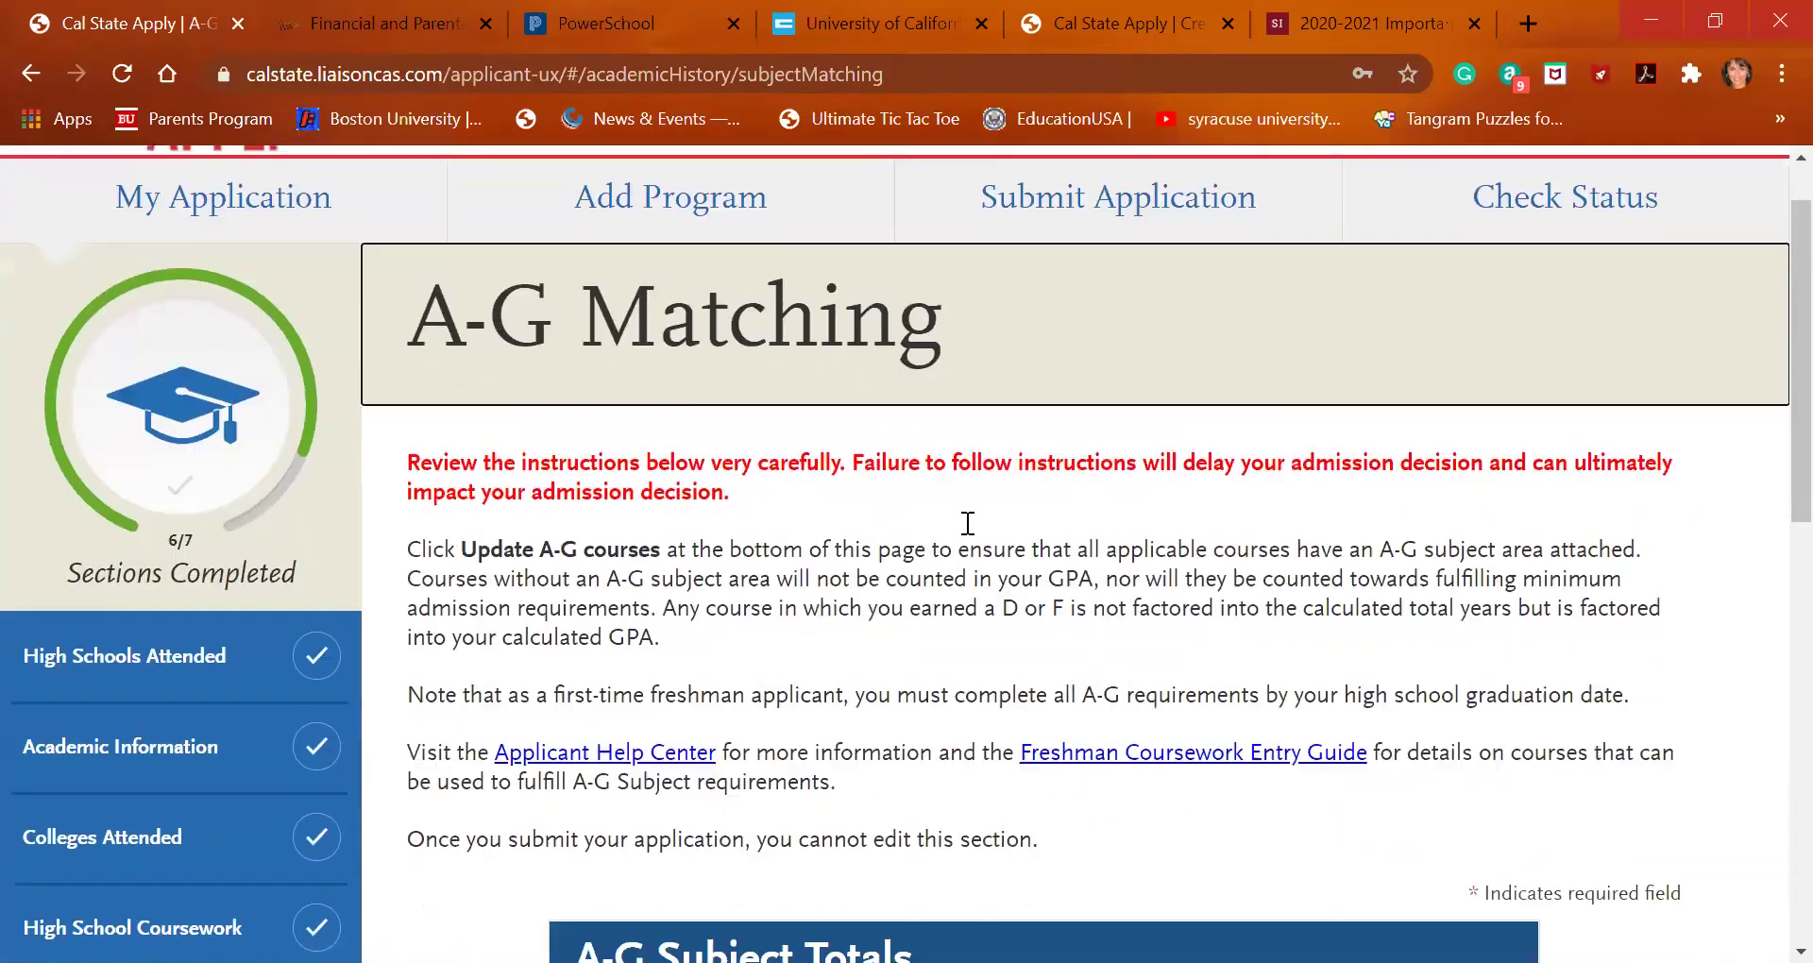
pyautogui.scroll(-6, 968, 522)
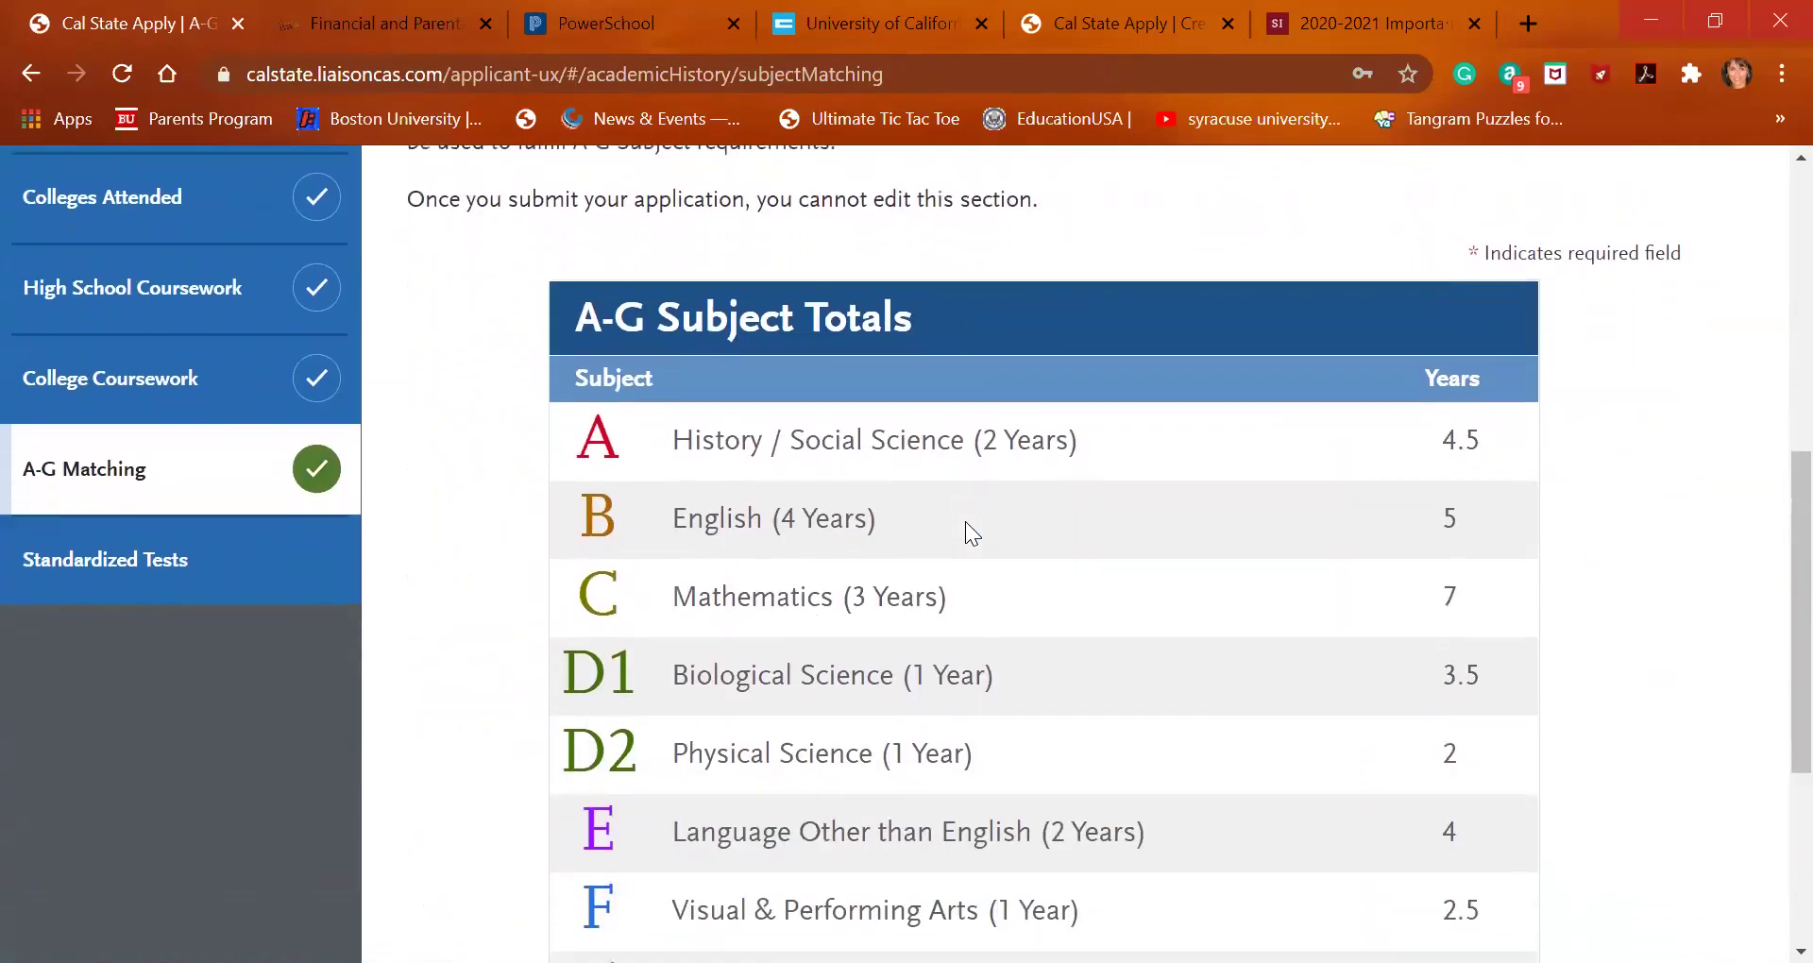
pyautogui.scroll(-3, 968, 525)
pyautogui.scroll(-1, 967, 525)
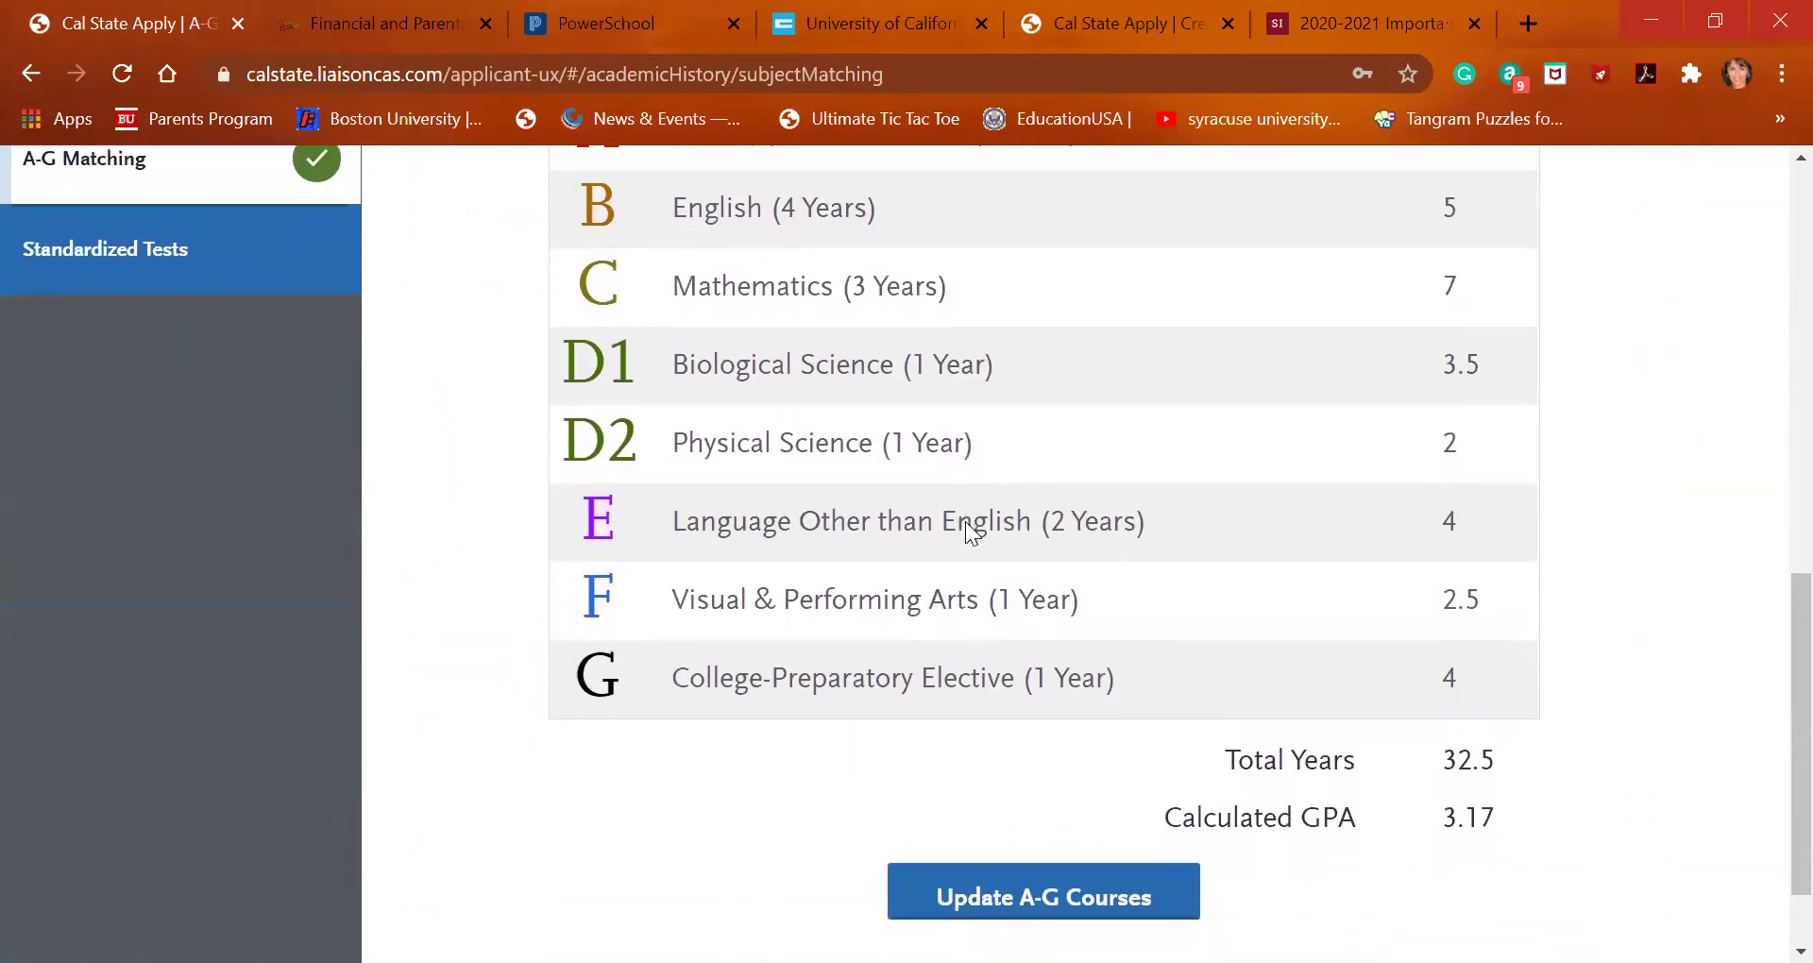
pyautogui.scroll(-1, 966, 521)
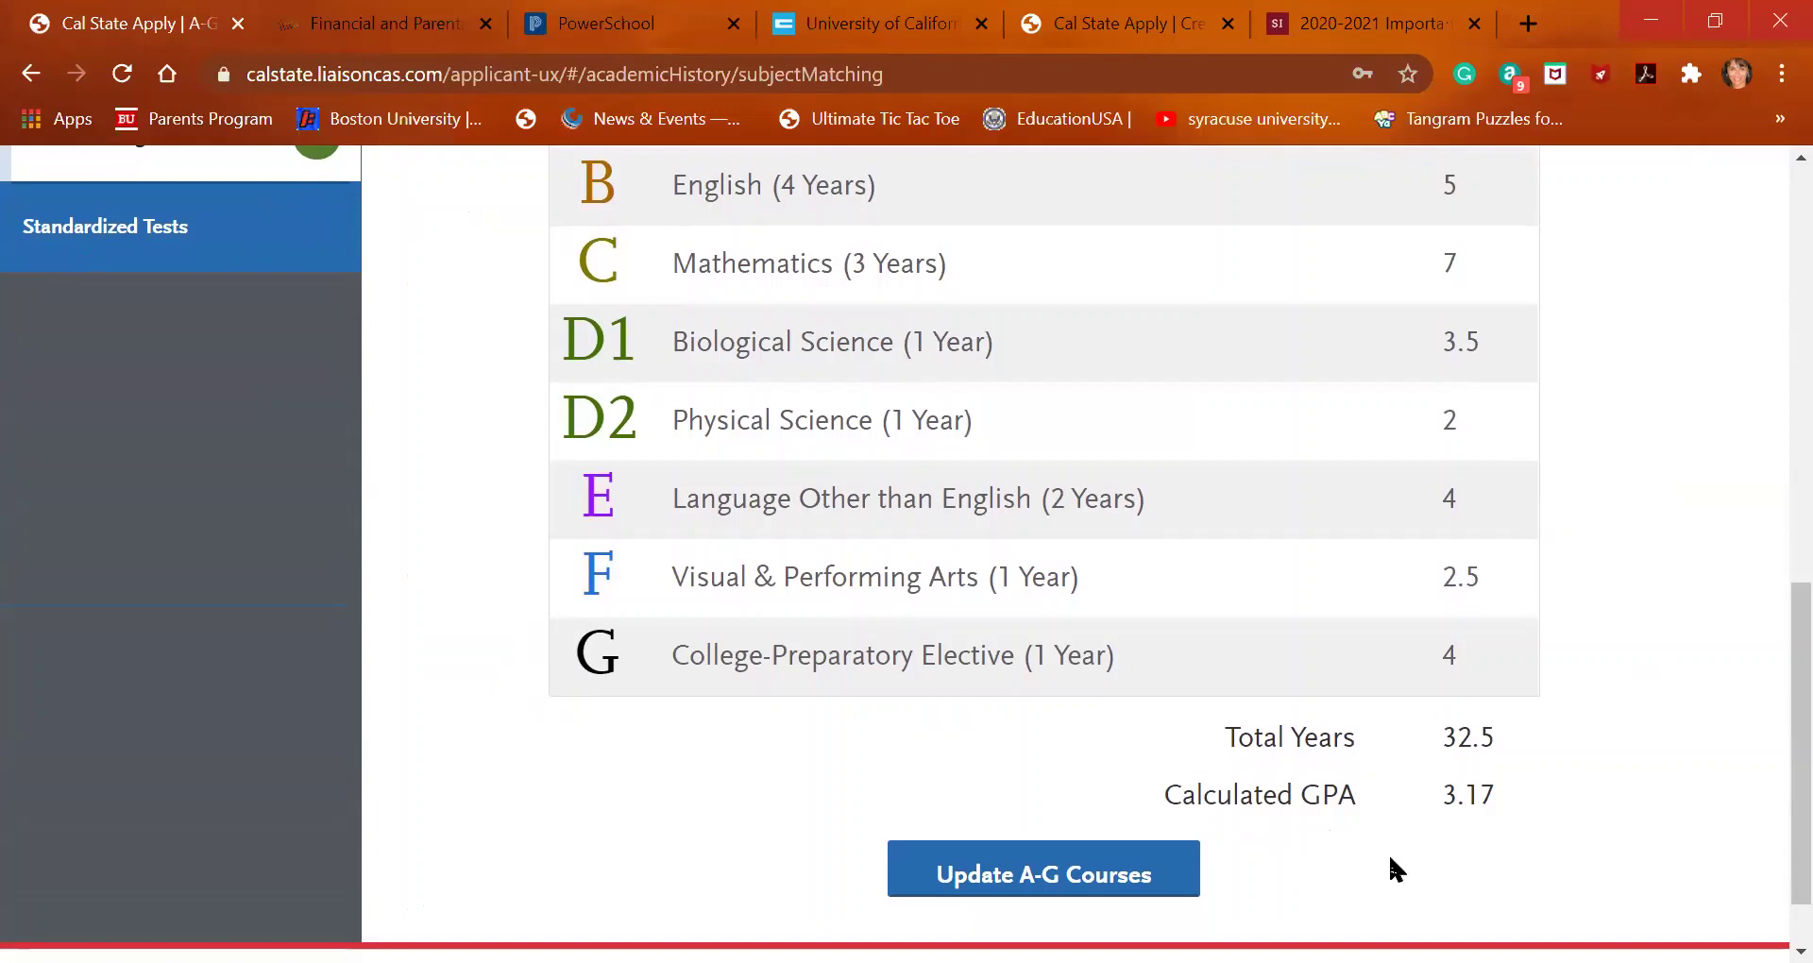
# Reopen the A-G course matching list to check Marine Biology's D1 assignment
pyautogui.click(1147, 896)
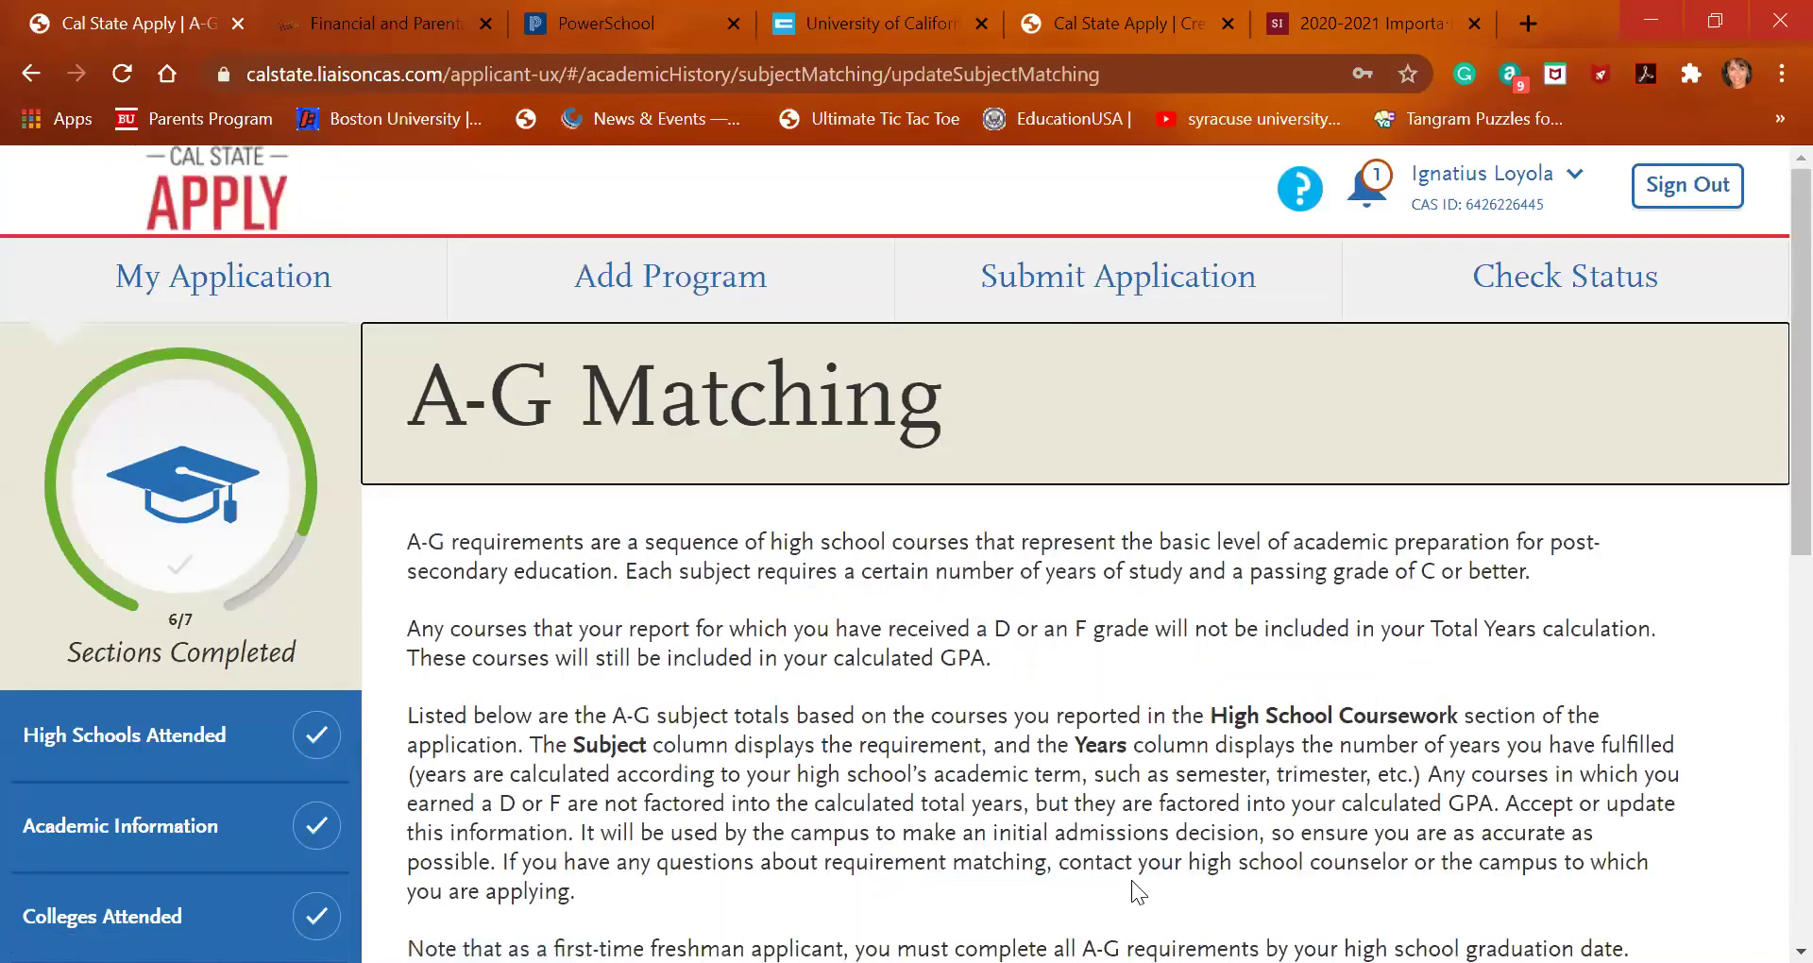
pyautogui.scroll(-10, 1070, 787)
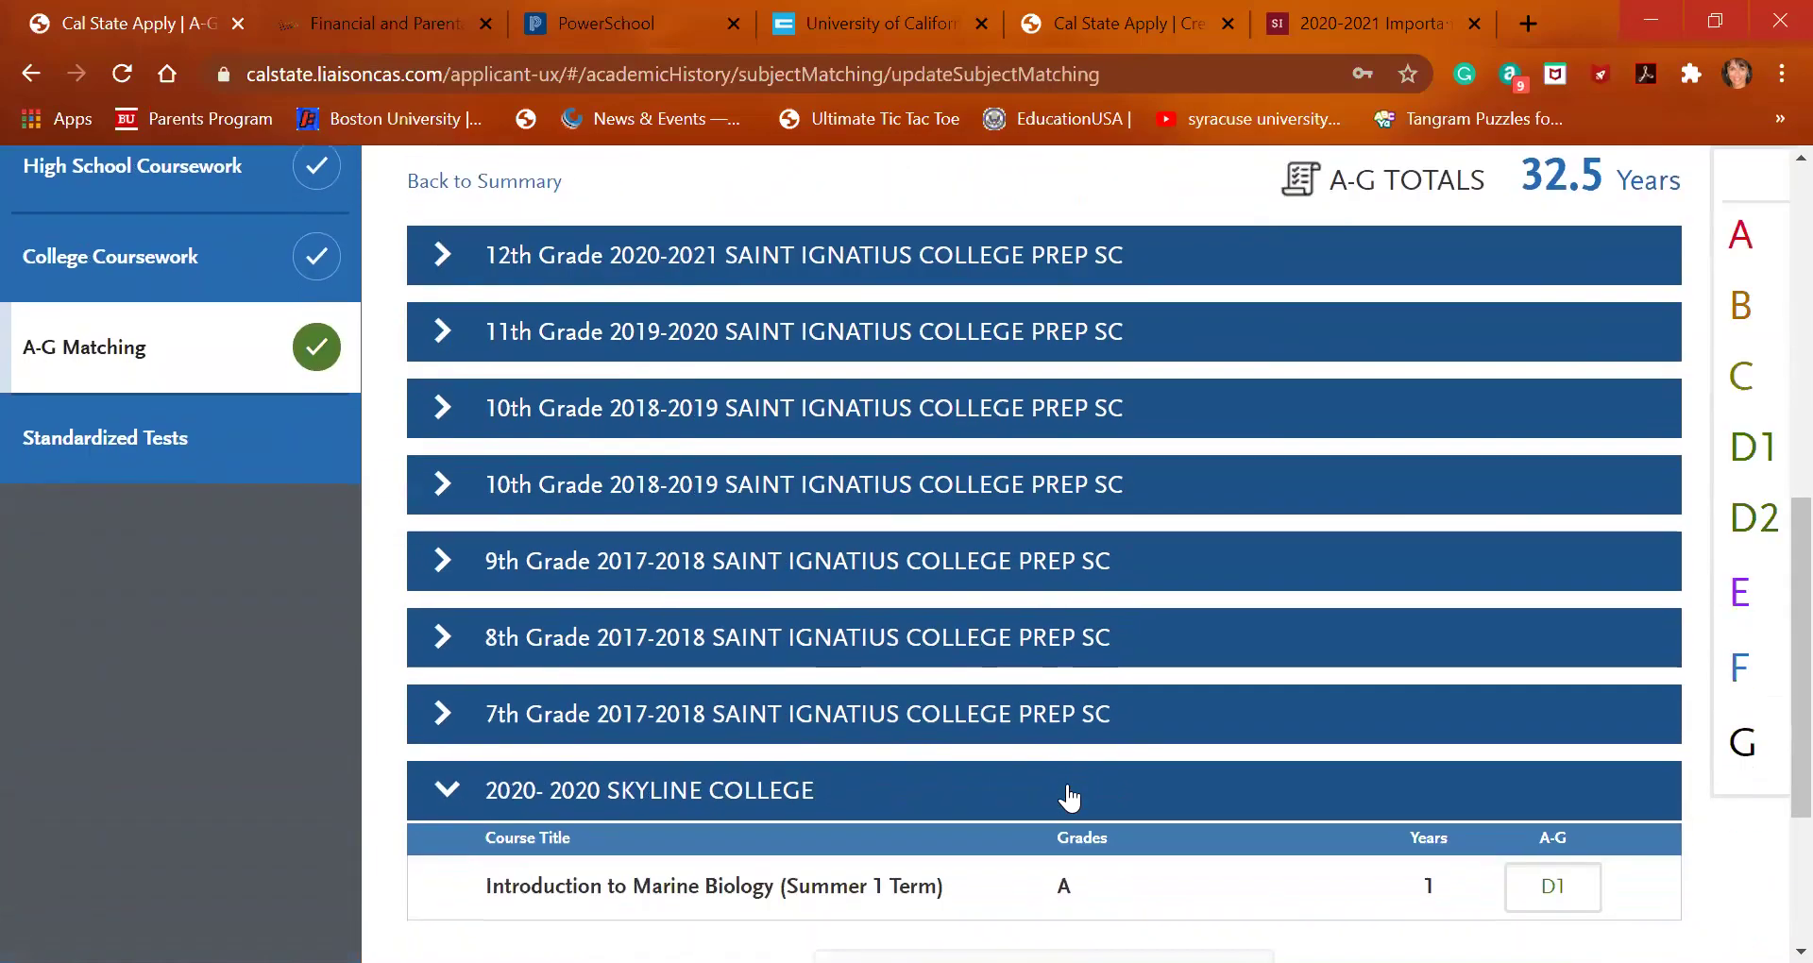
pyautogui.scroll(-2, 1068, 798)
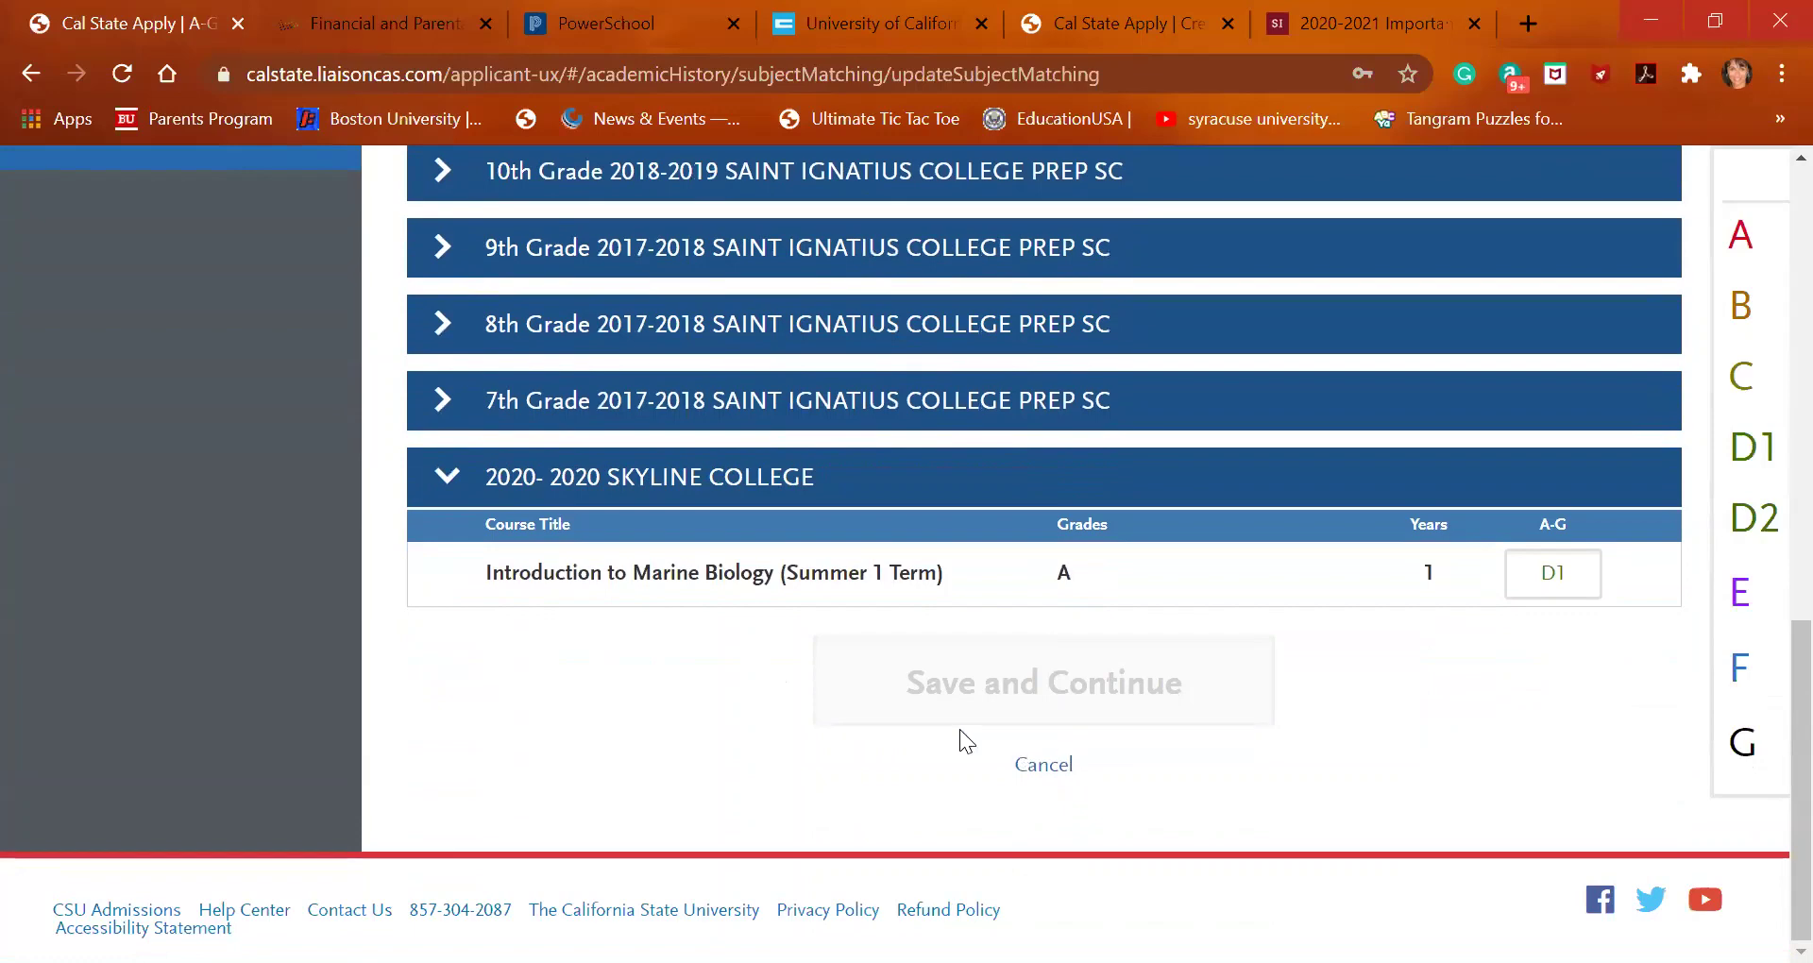
pyautogui.scroll(4, 960, 740)
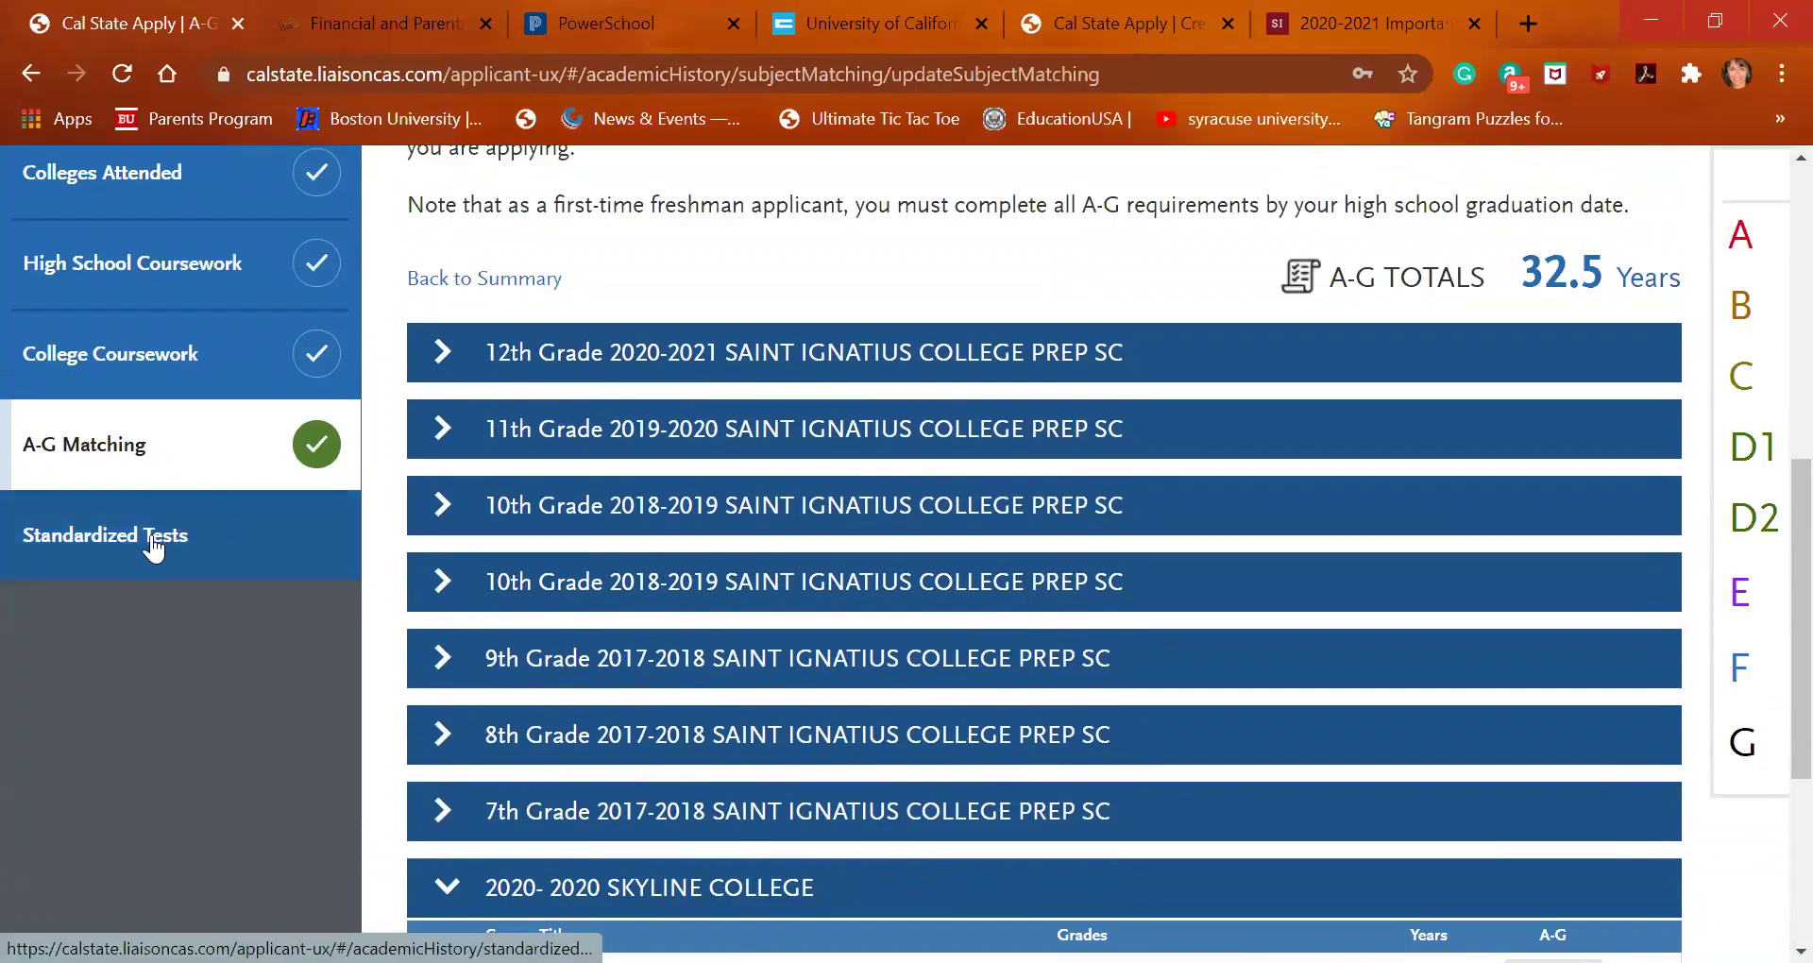
# Go to Standardized Tests and declare that no tests will be added
pyautogui.click(150, 530)
pyautogui.scroll(-4, 692, 699)
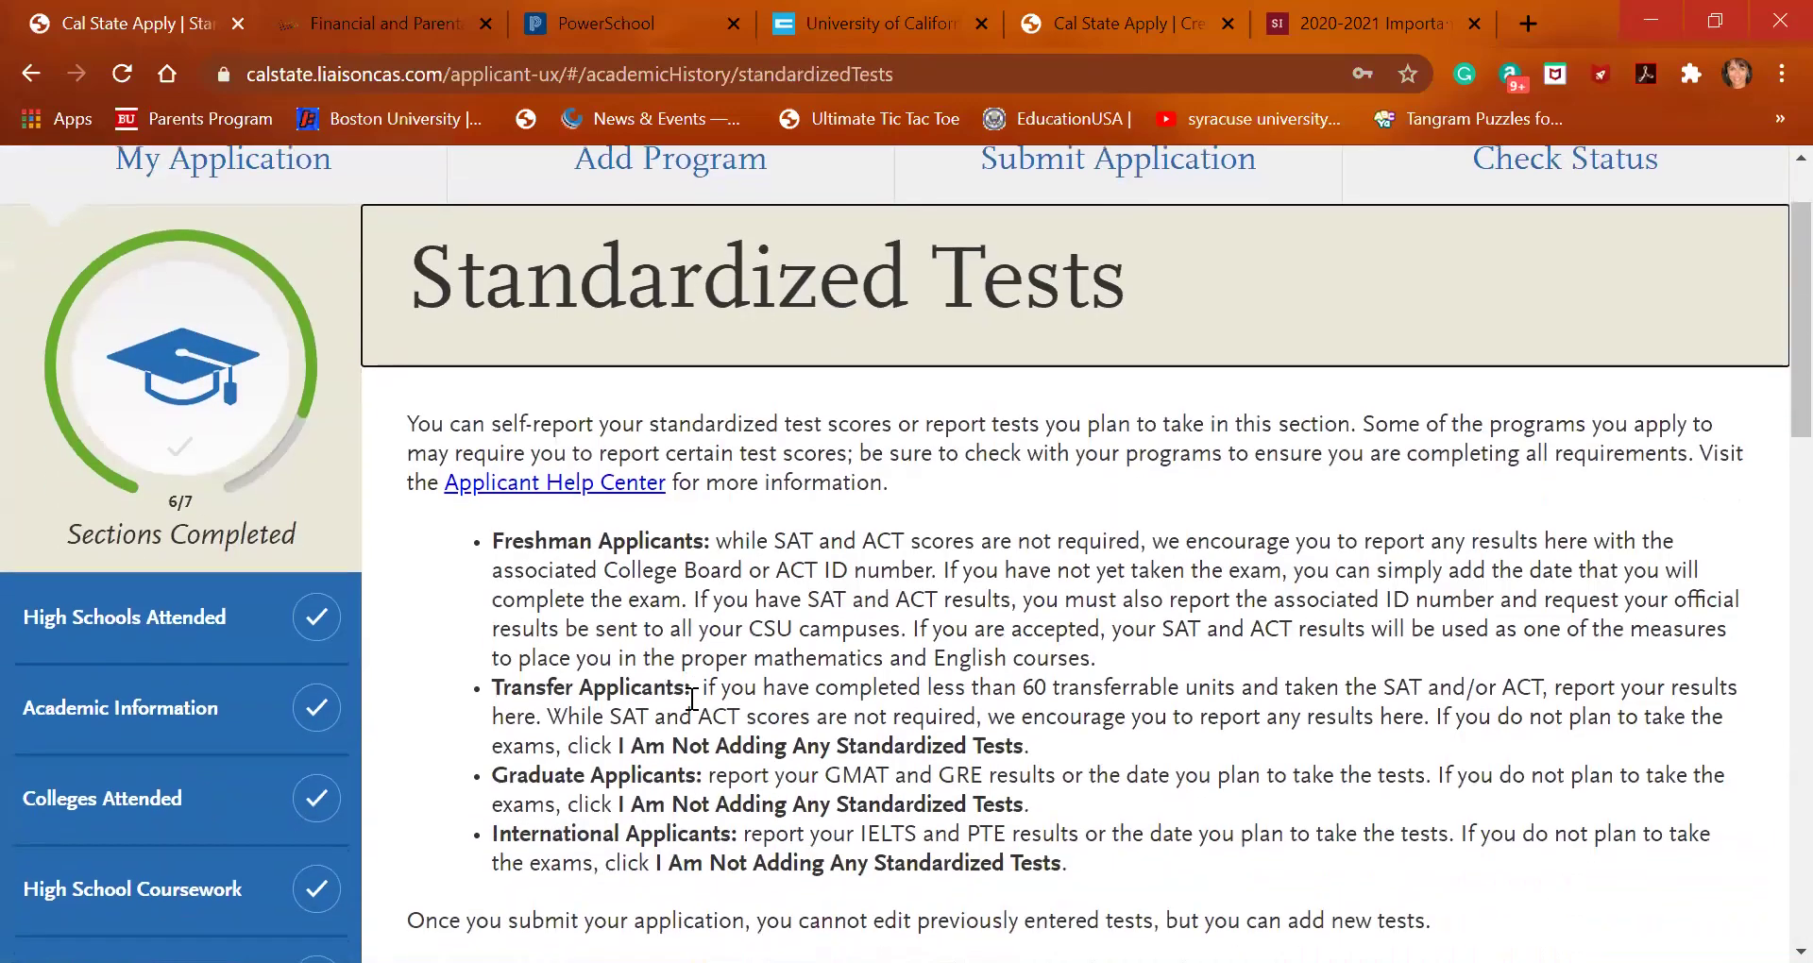
pyautogui.scroll(-2, 693, 698)
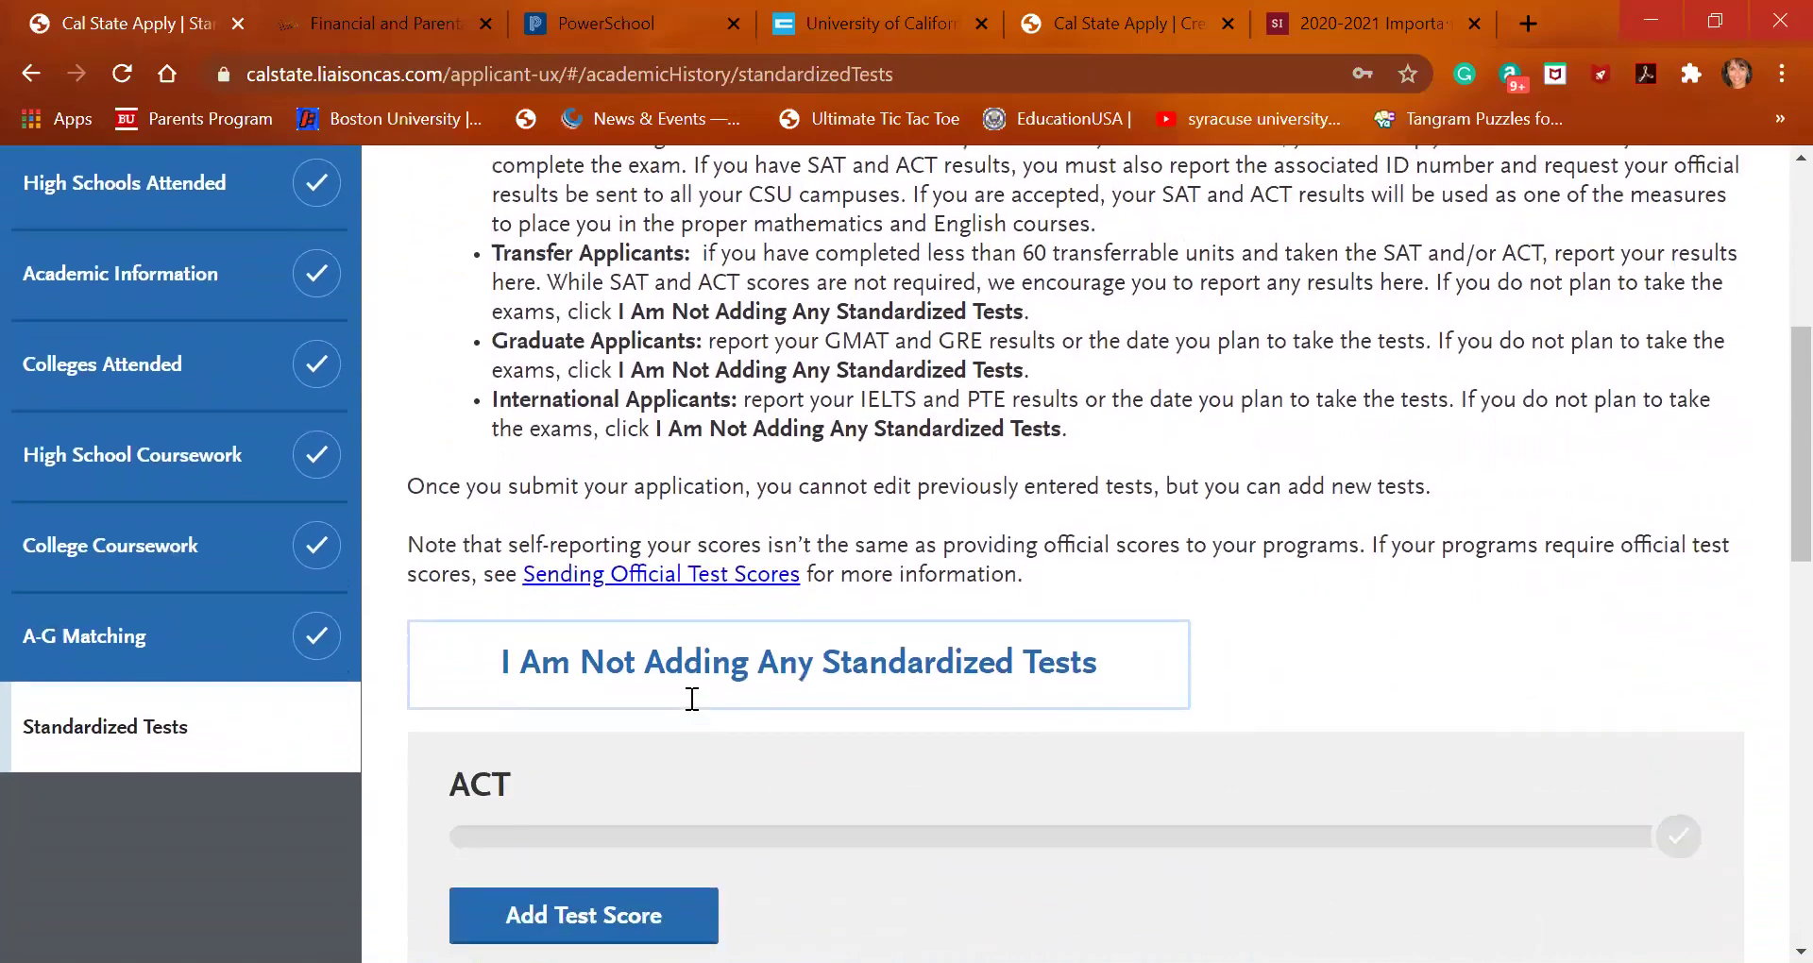
pyautogui.scroll(3, 692, 699)
pyautogui.scroll(2, 692, 699)
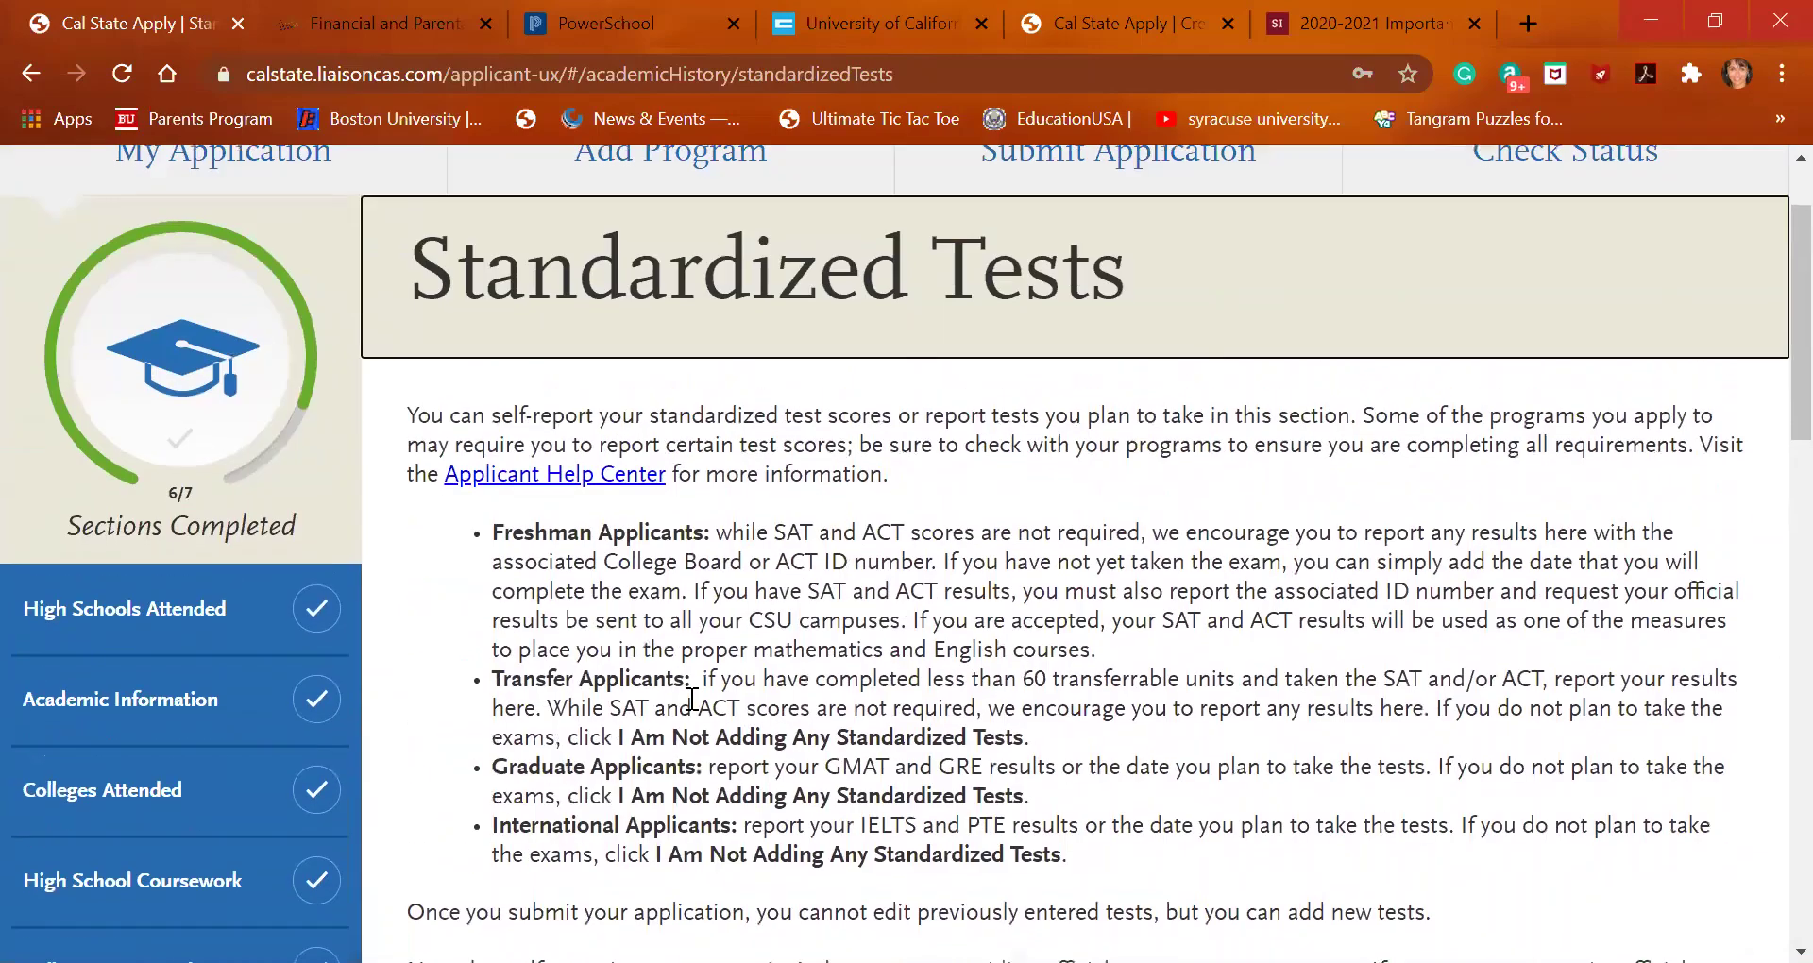
pyautogui.scroll(-3, 692, 699)
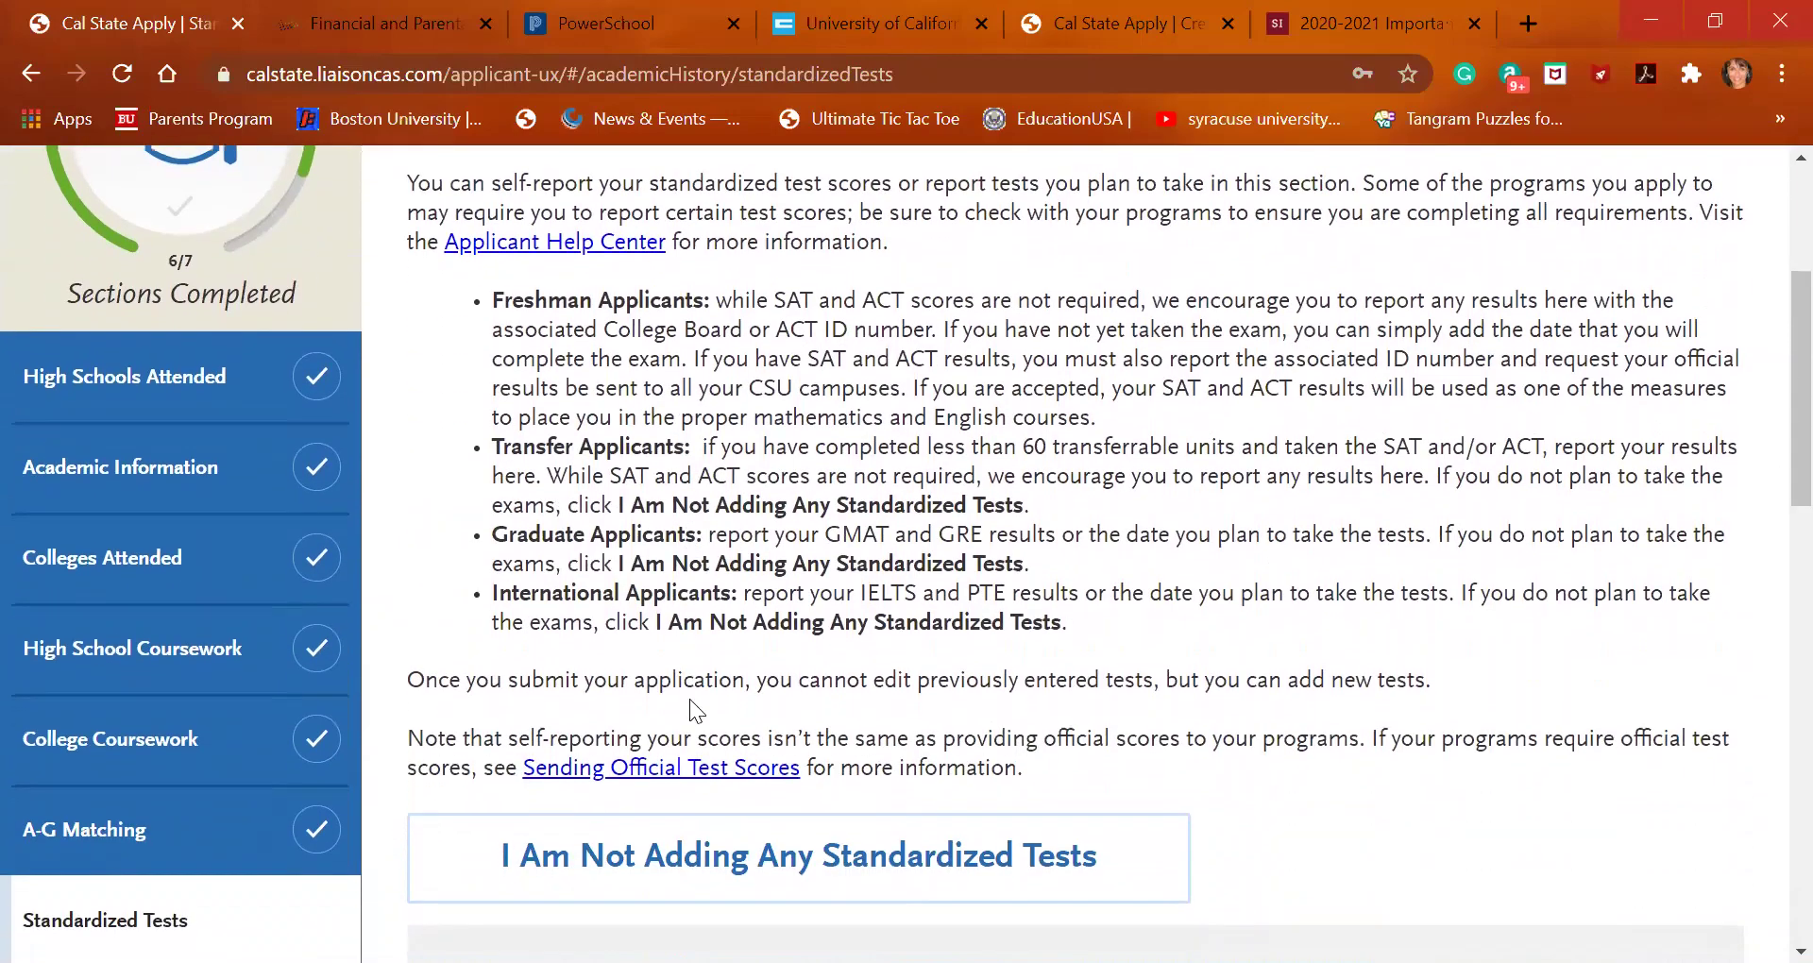
pyautogui.scroll(-1, 690, 698)
pyautogui.scroll(-1, 690, 700)
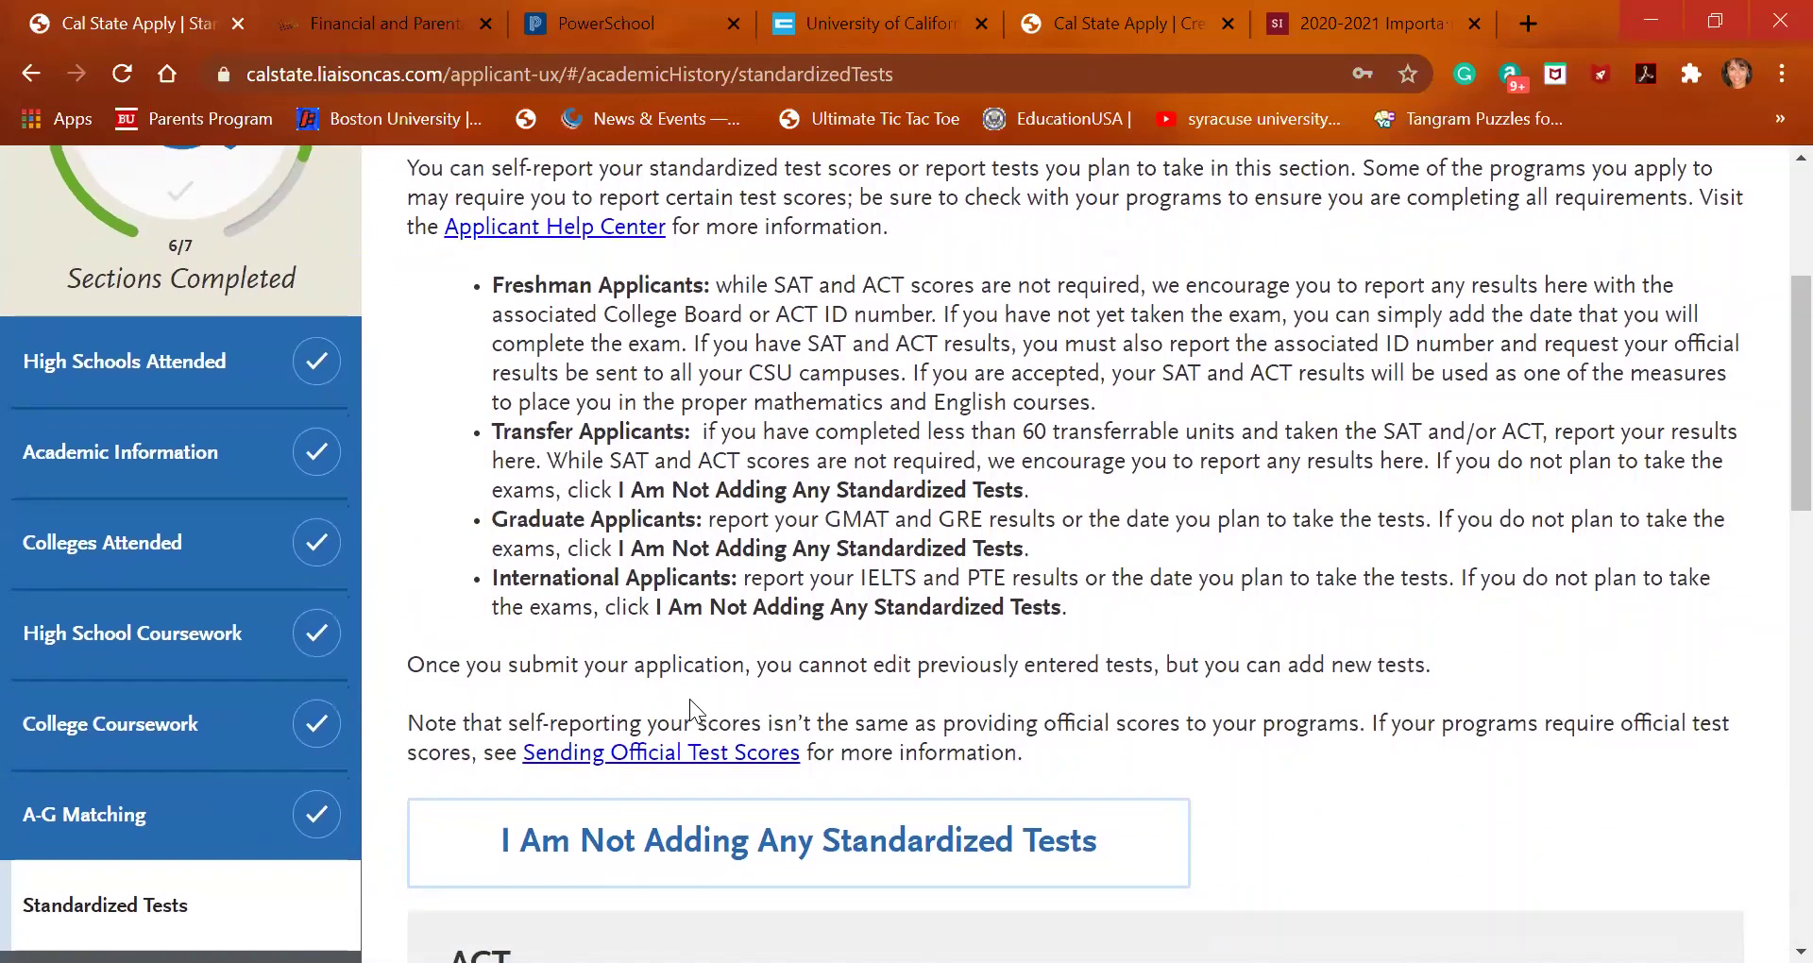
pyautogui.click(728, 846)
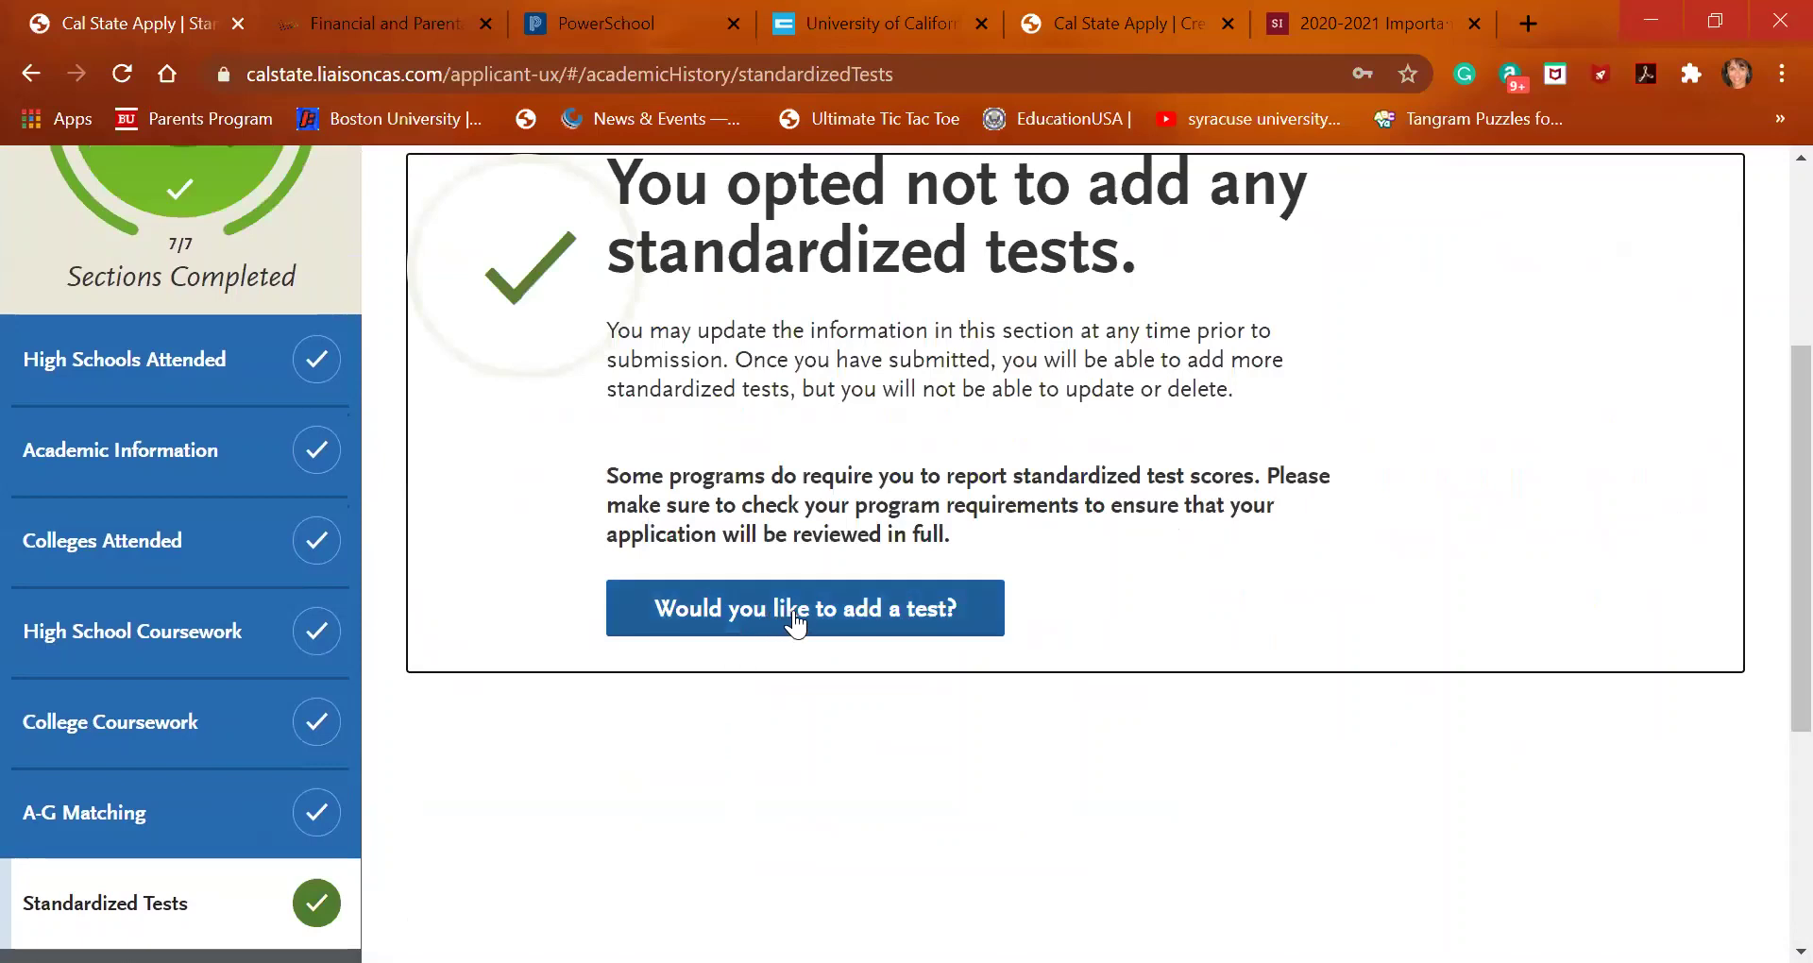
pyautogui.scroll(1, 794, 624)
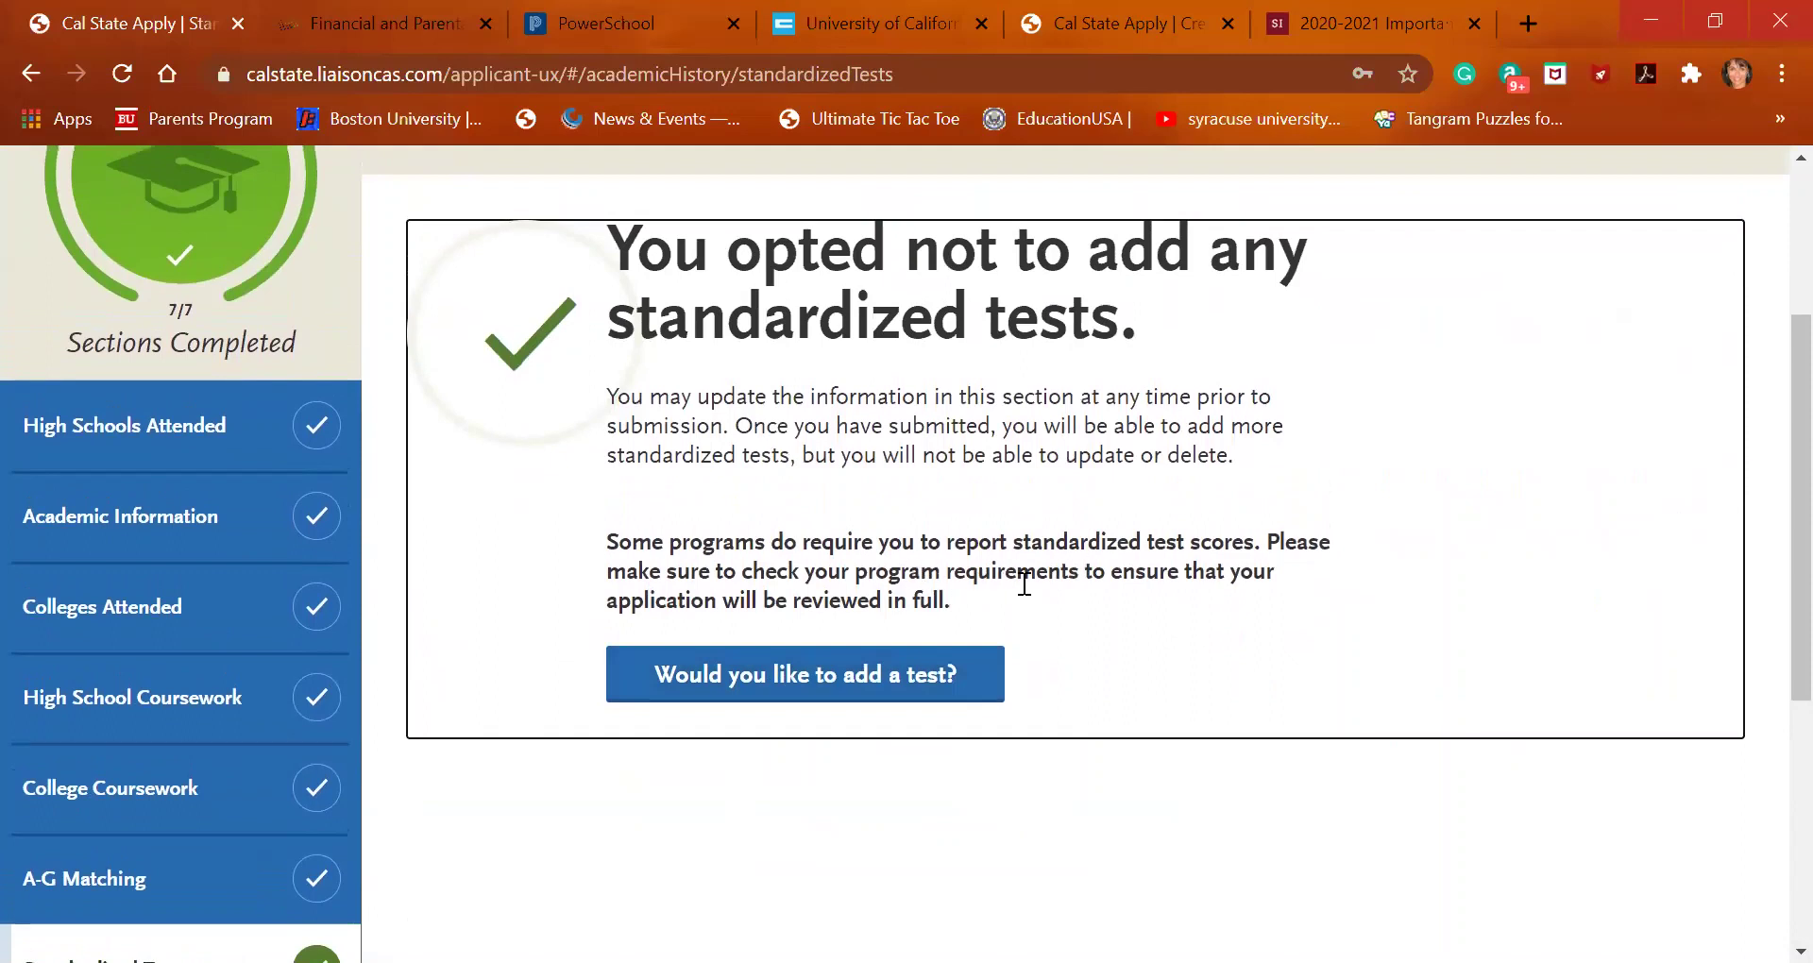
pyautogui.scroll(-2, 895, 578)
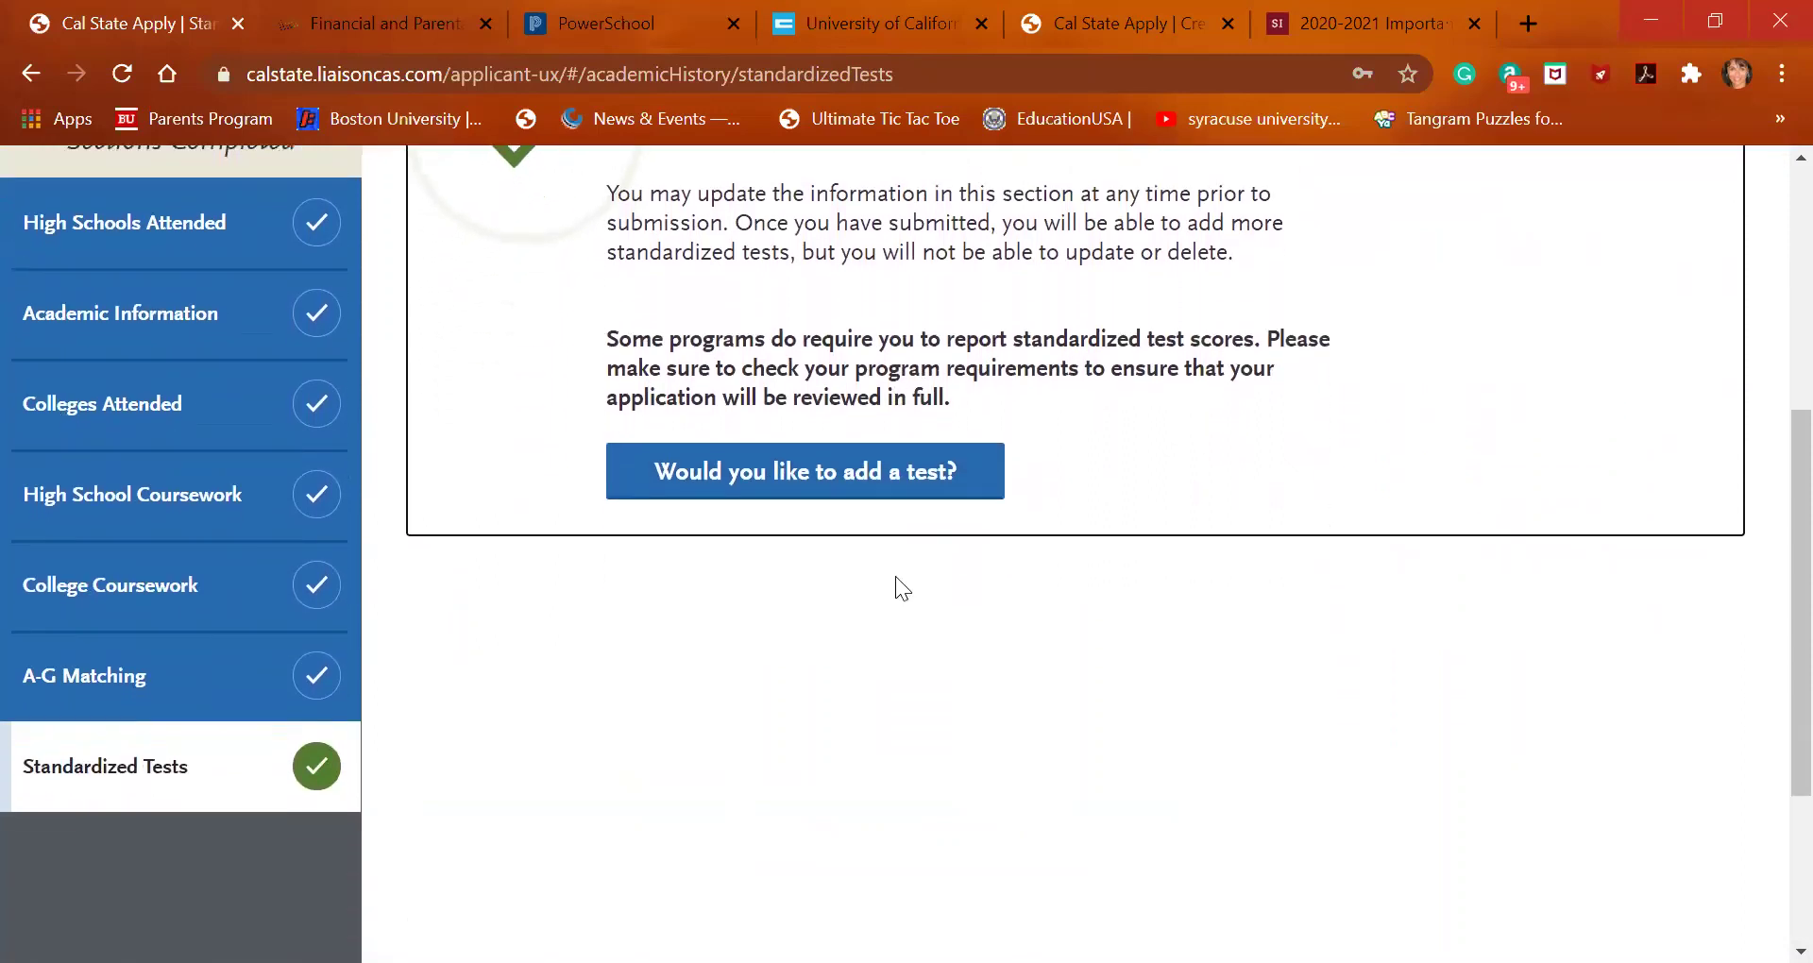
pyautogui.scroll(-3, 466, 638)
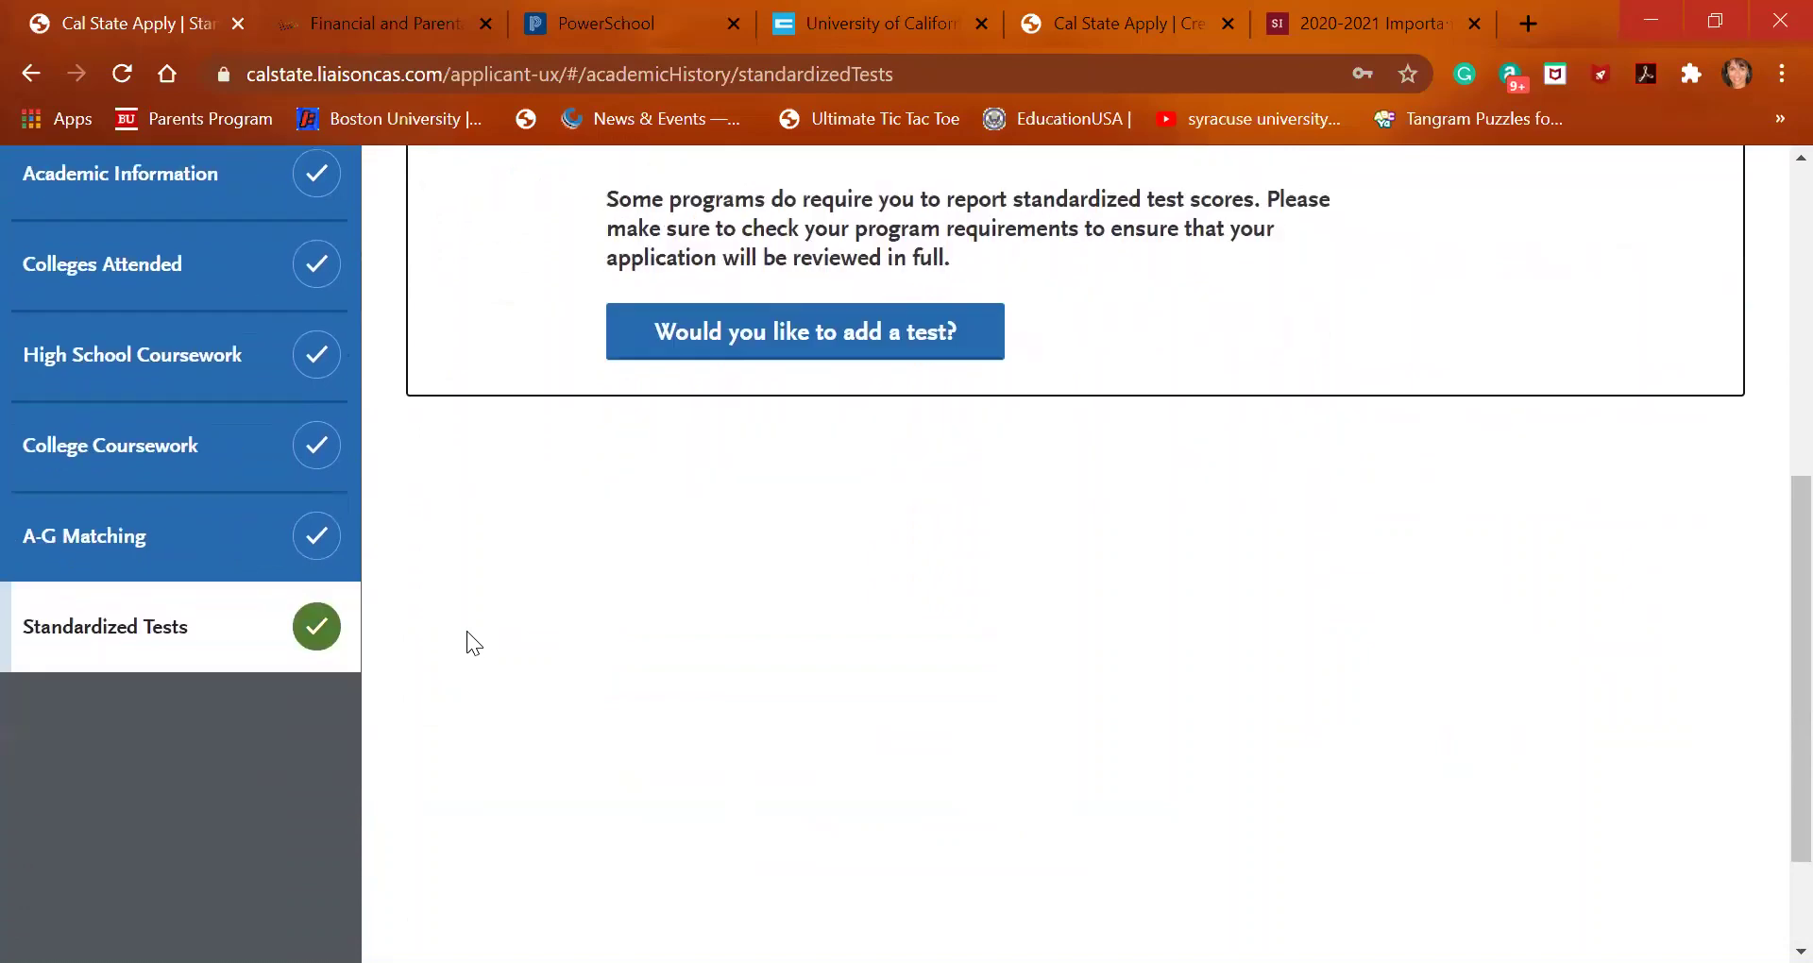
pyautogui.scroll(8, 467, 631)
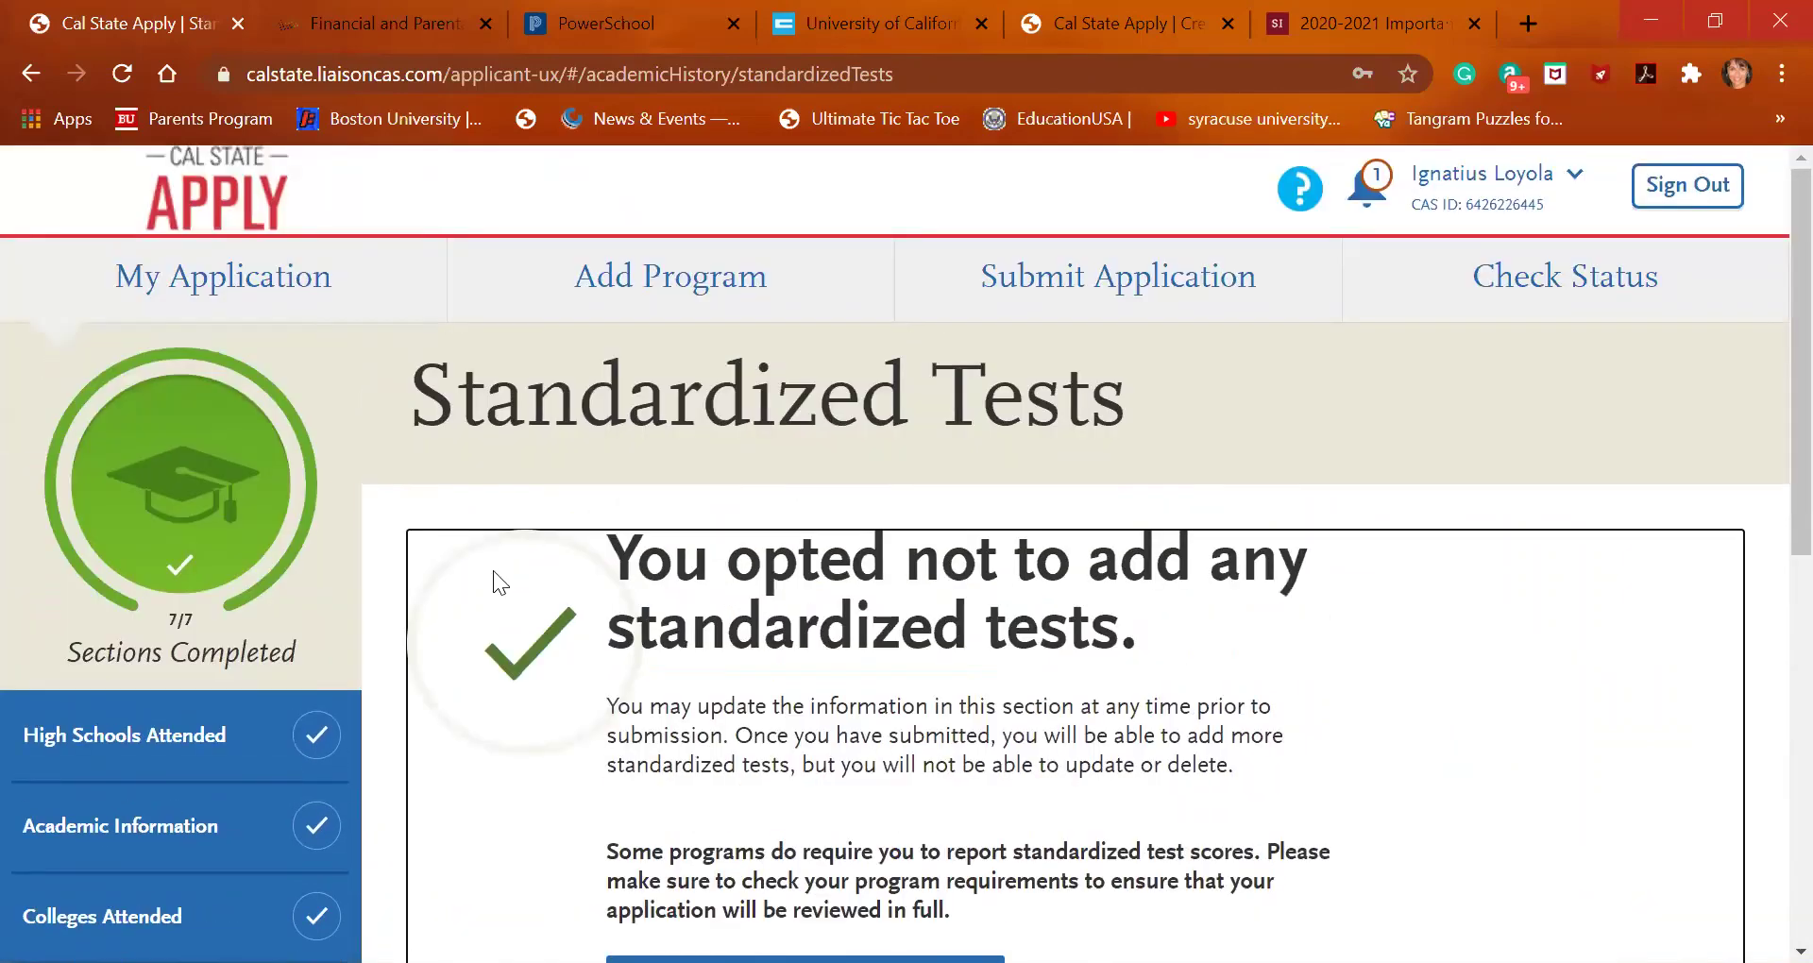
# From the My Application dashboard, open Educational Programs & Work Experience under Supporting Information
pyautogui.click(240, 280)
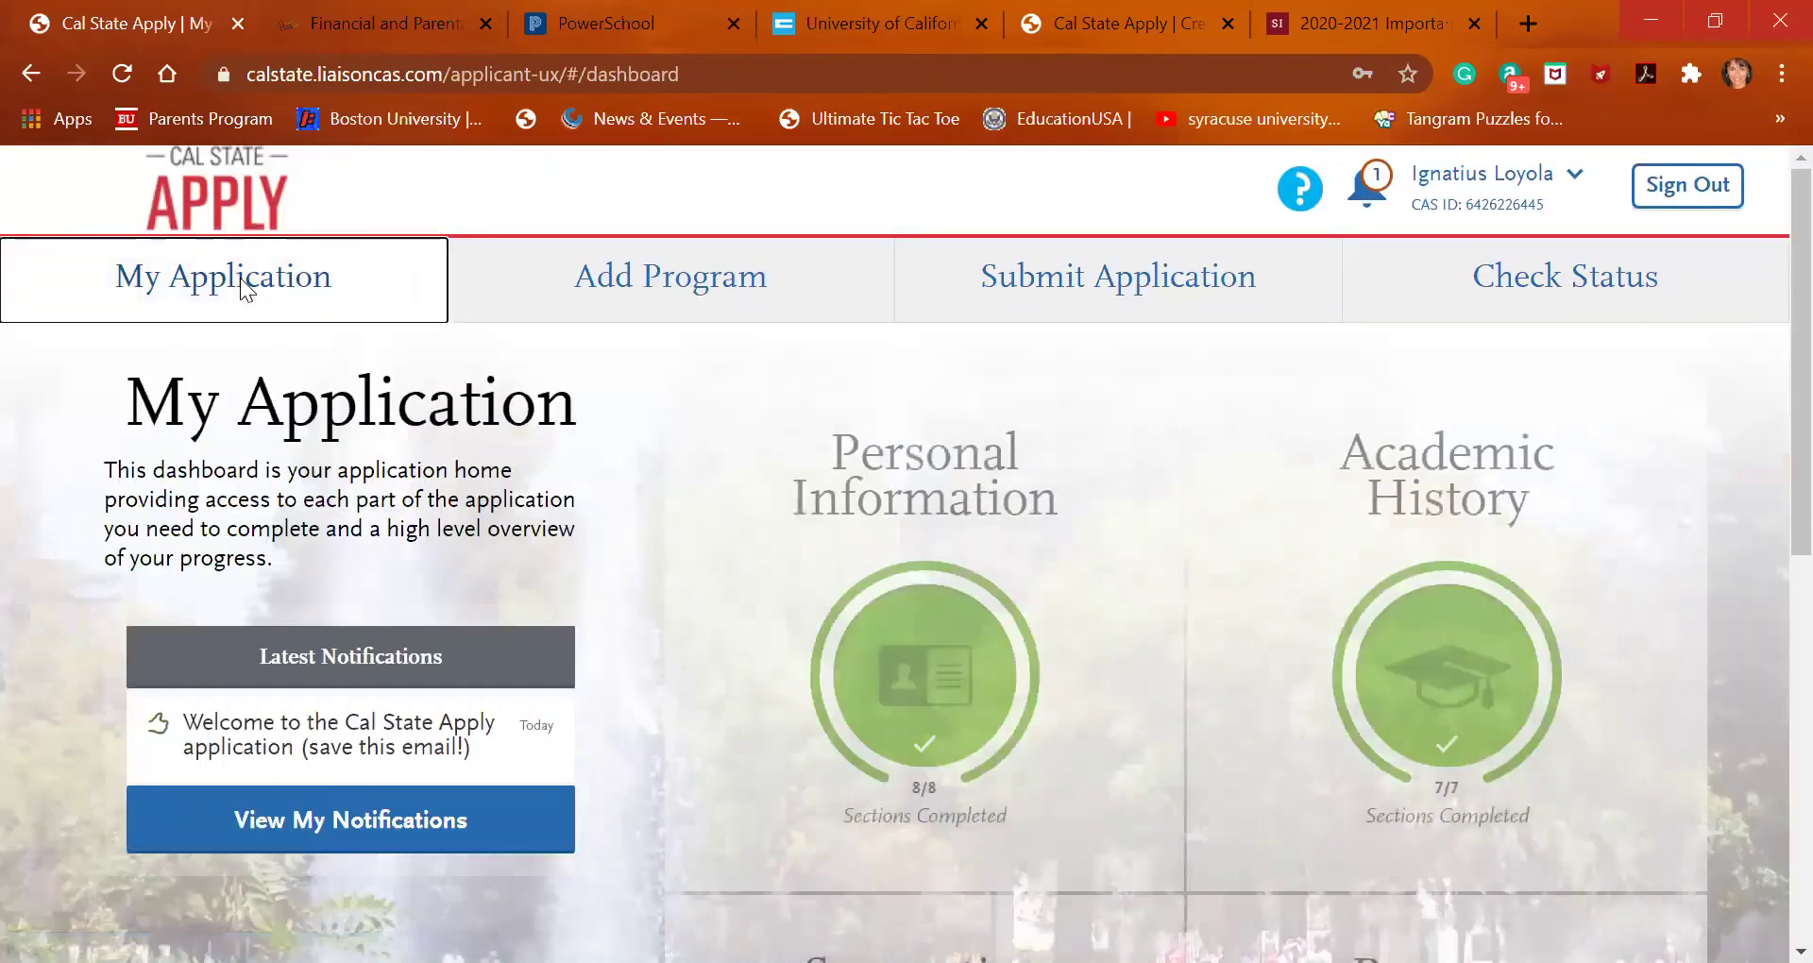
pyautogui.scroll(-1, 812, 642)
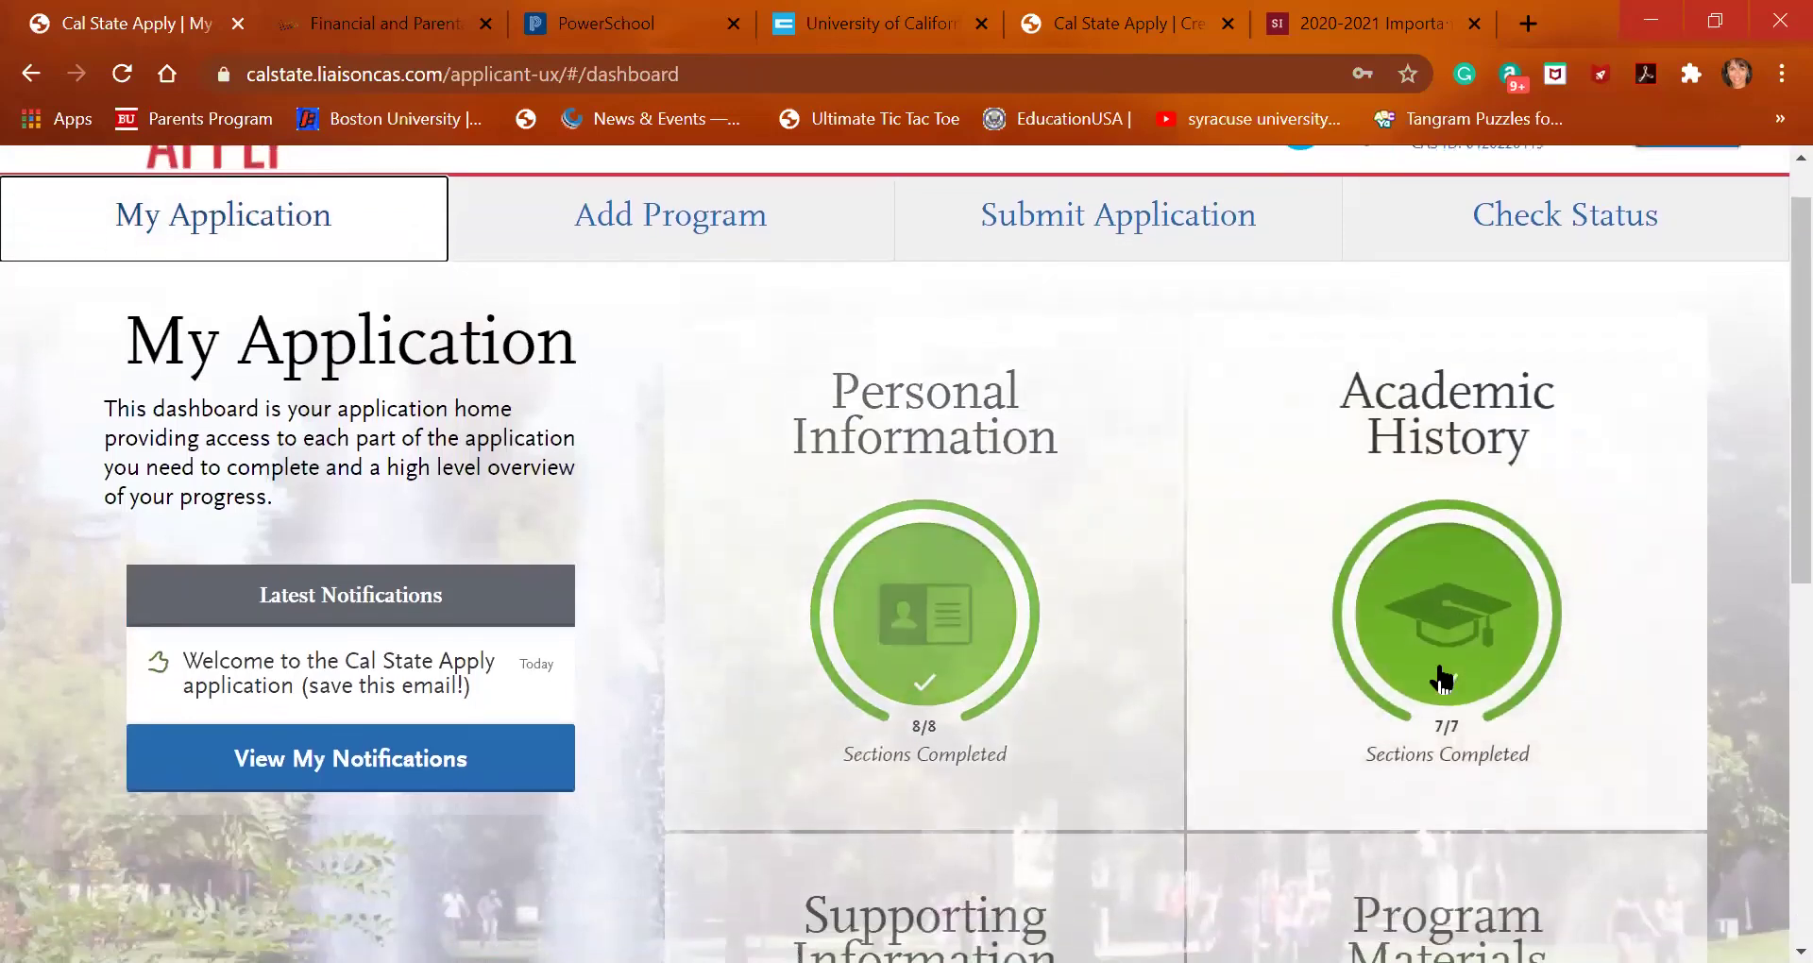
pyautogui.scroll(-3, 1437, 669)
pyautogui.scroll(-2, 1440, 678)
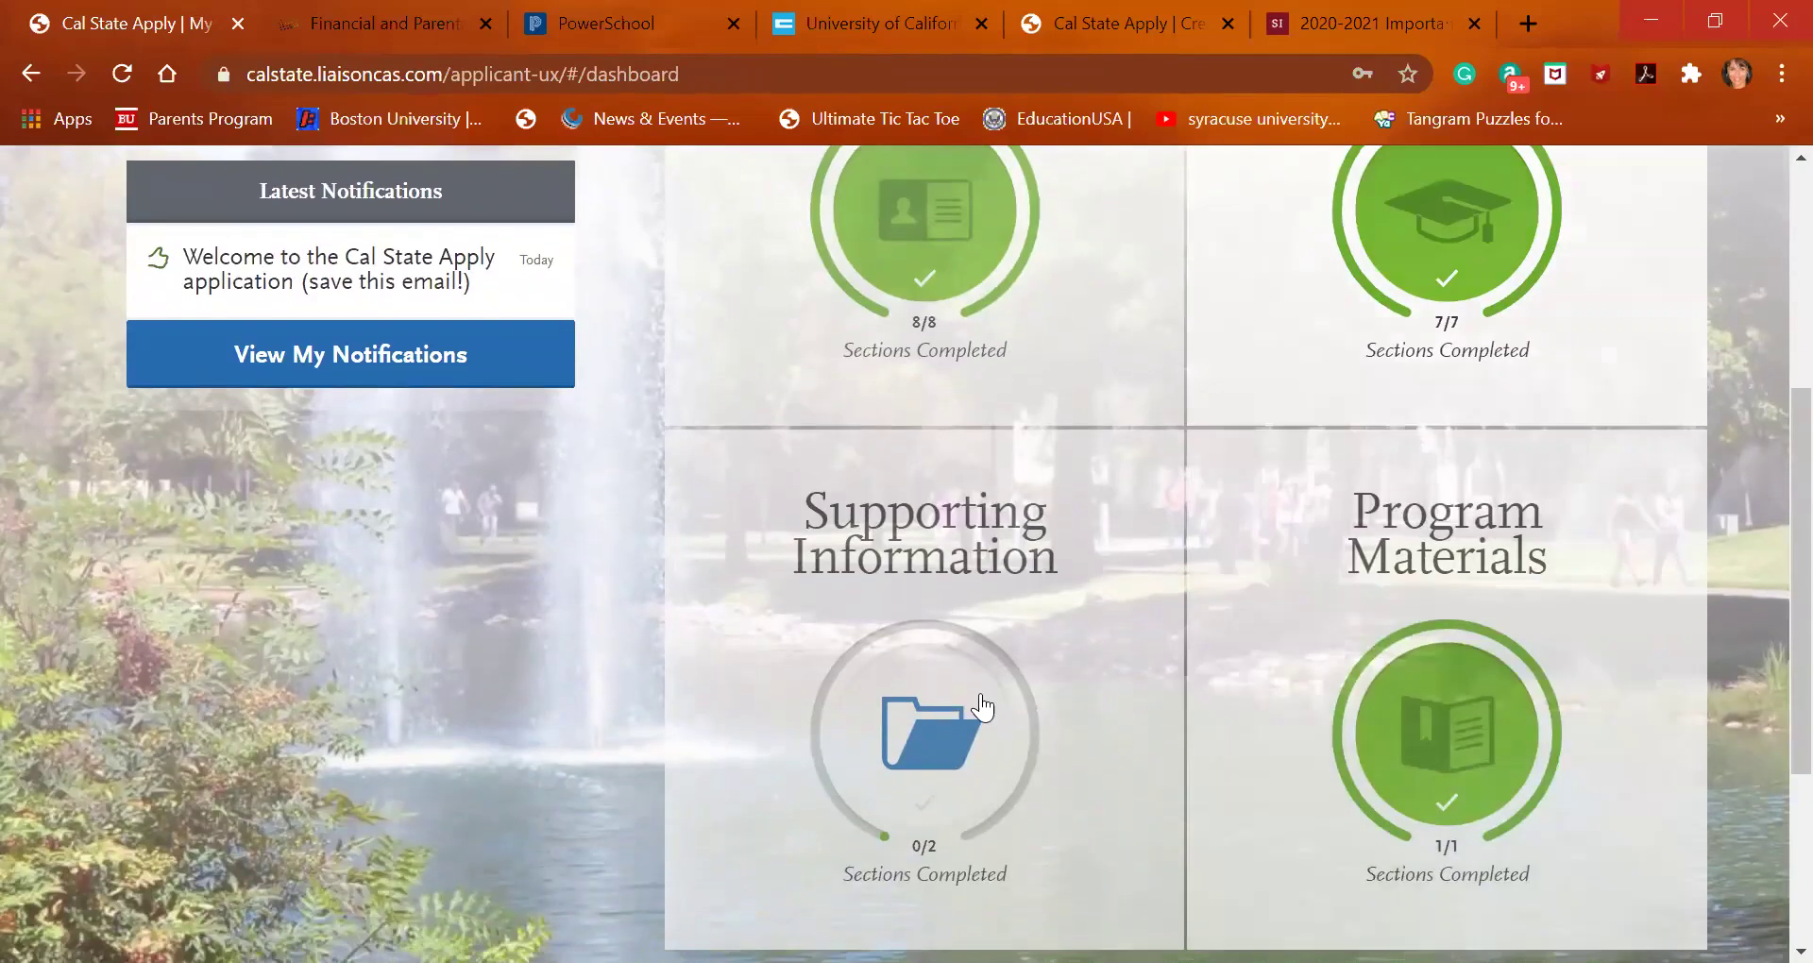
pyautogui.click(938, 699)
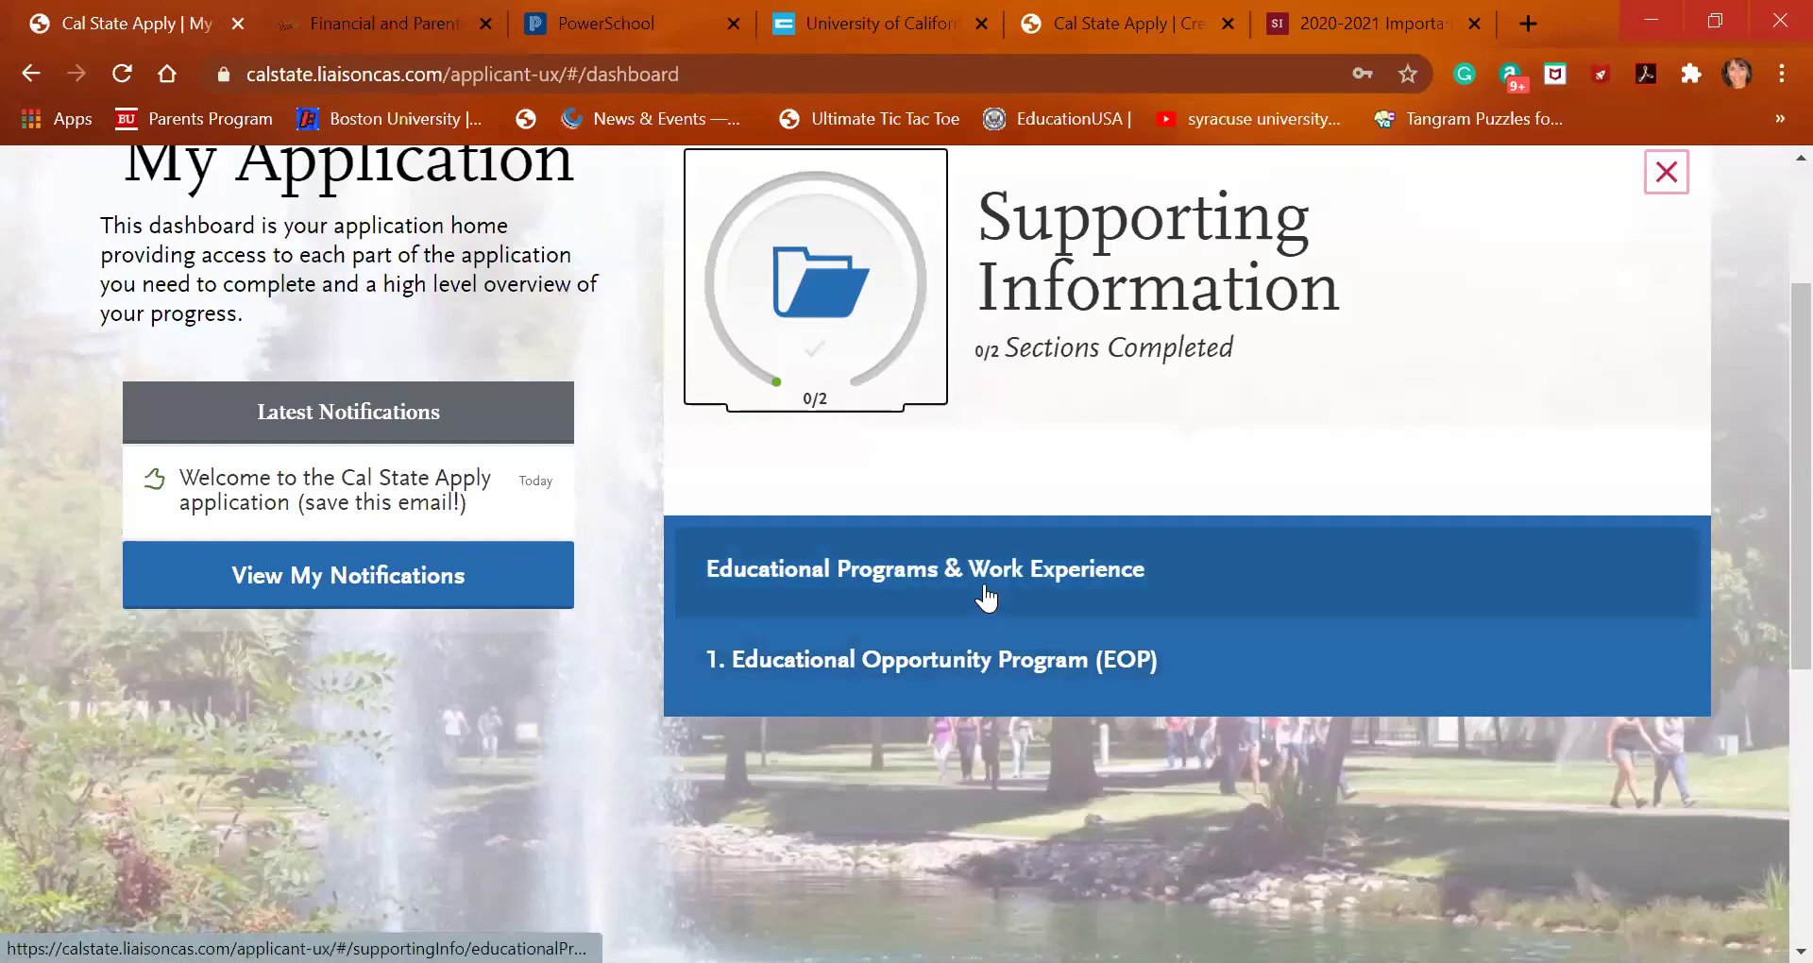
pyautogui.click(987, 597)
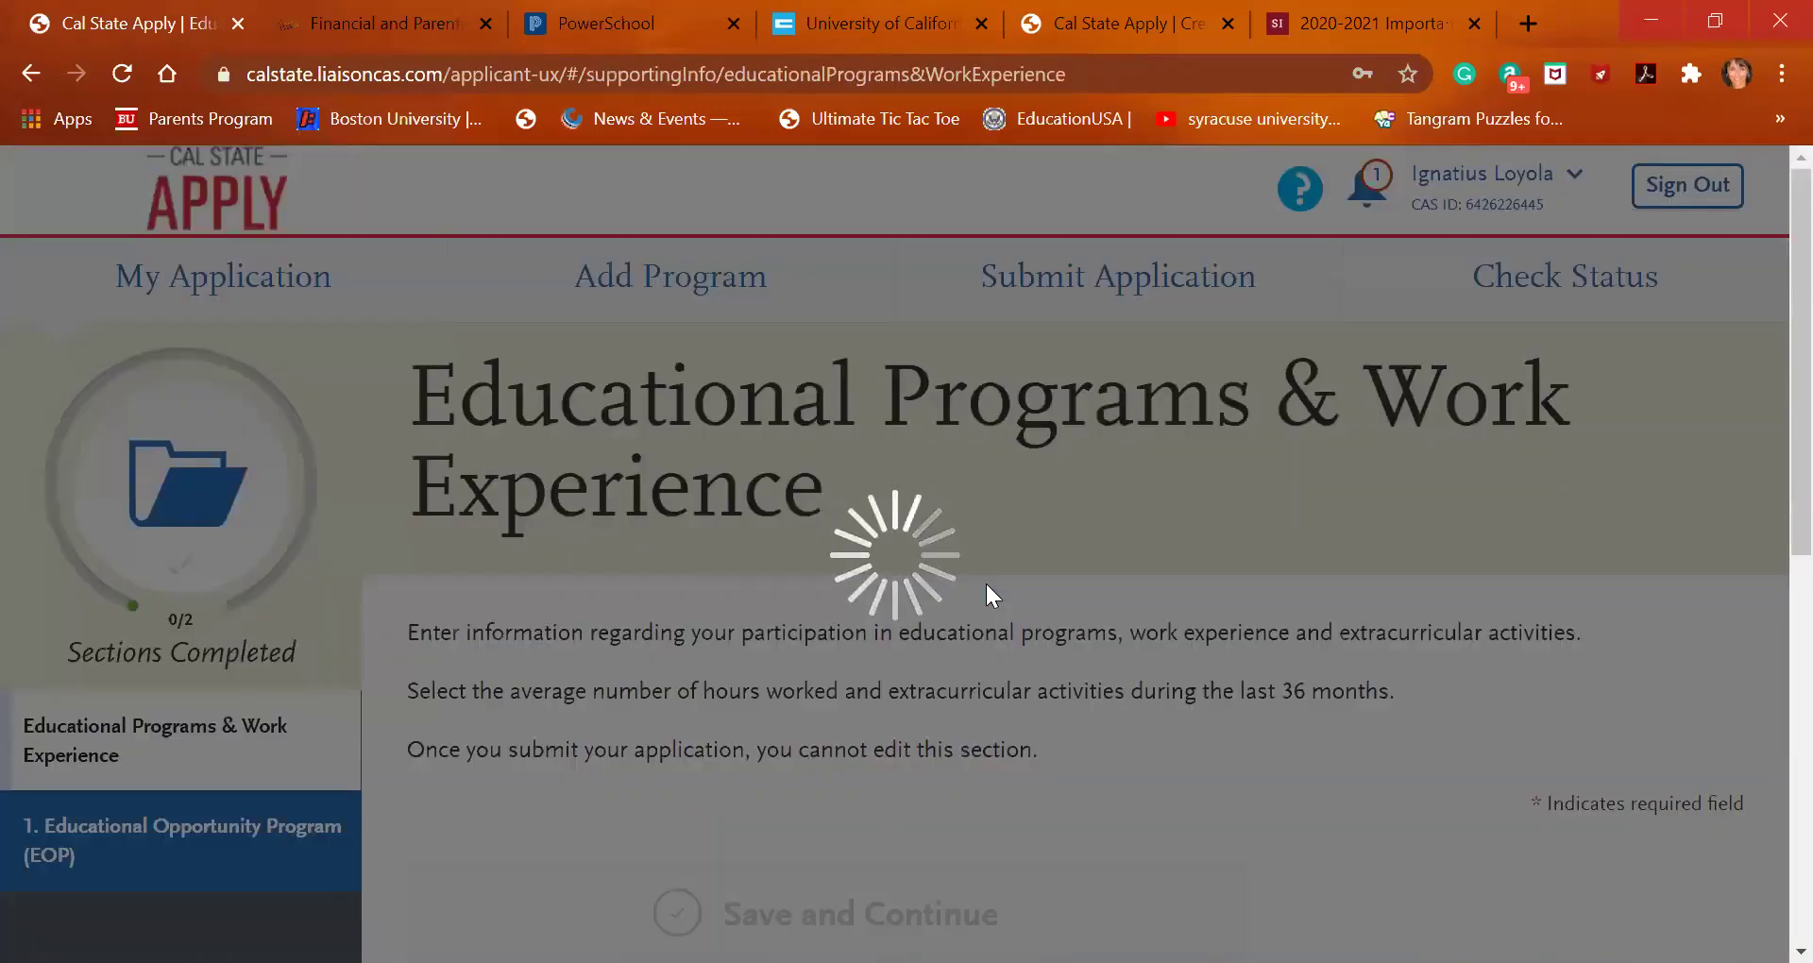
# Answer No for AVID, Upward Bound, Talent Search/EOC, Puente and MESA
pyautogui.scroll(-3, 990, 759)
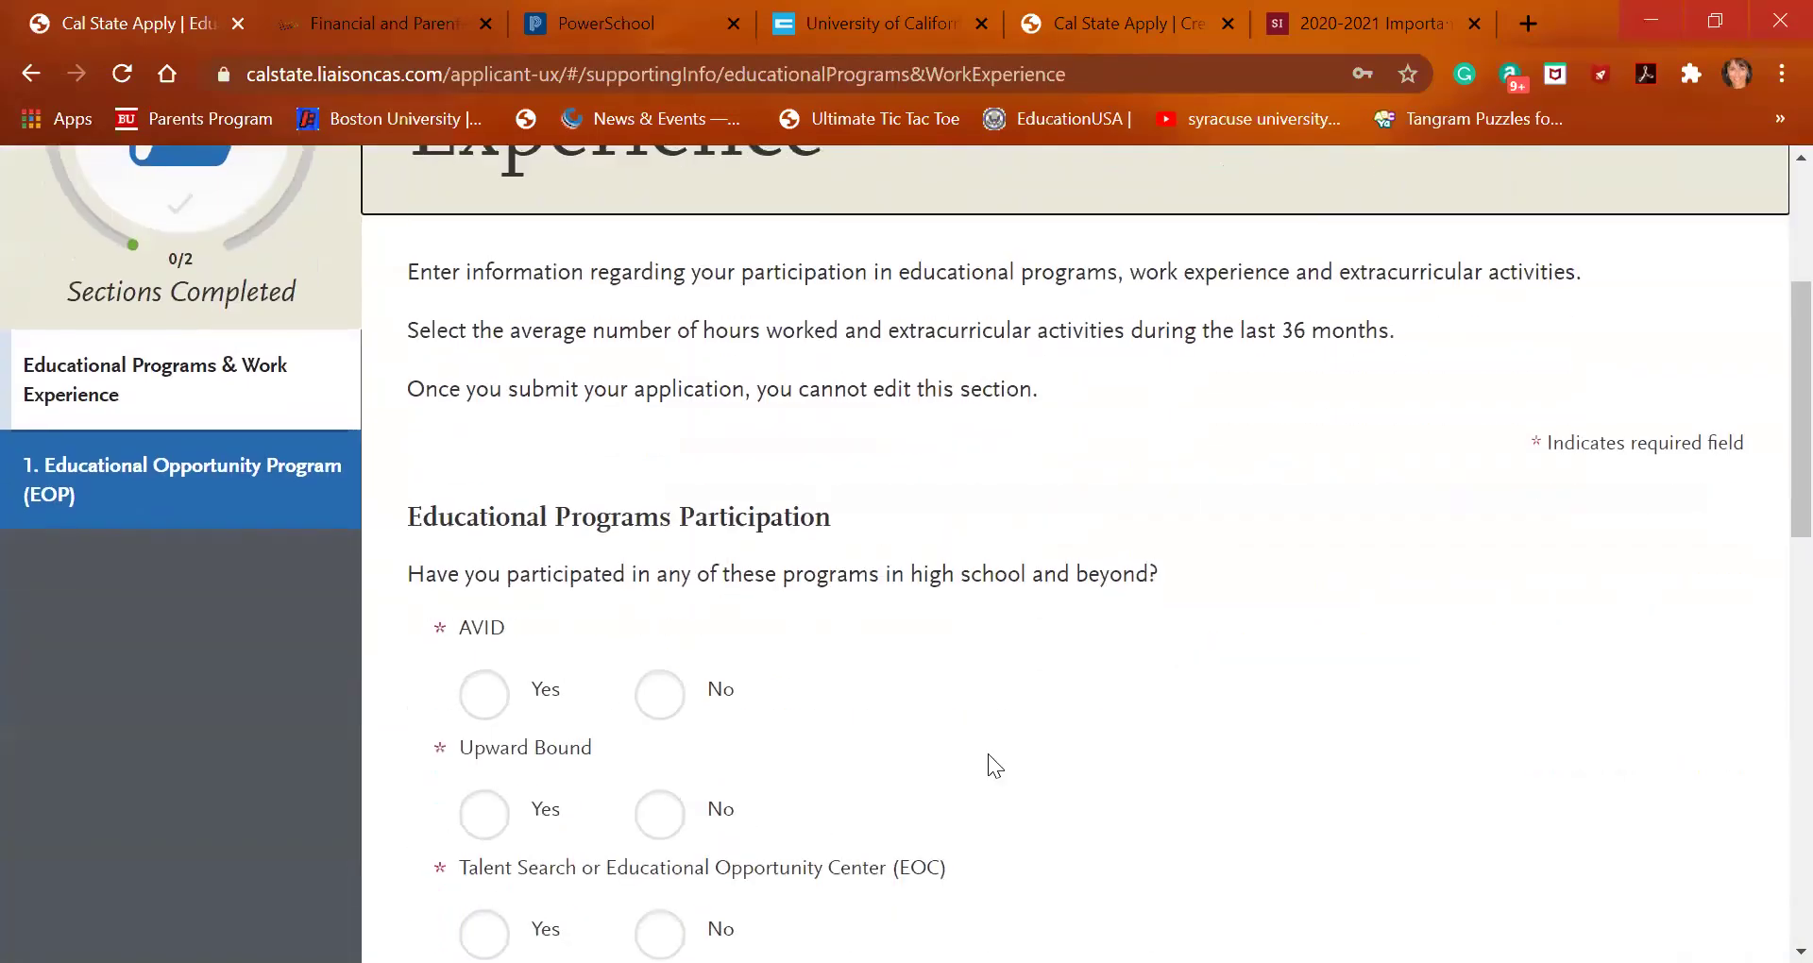
pyautogui.scroll(3, 987, 754)
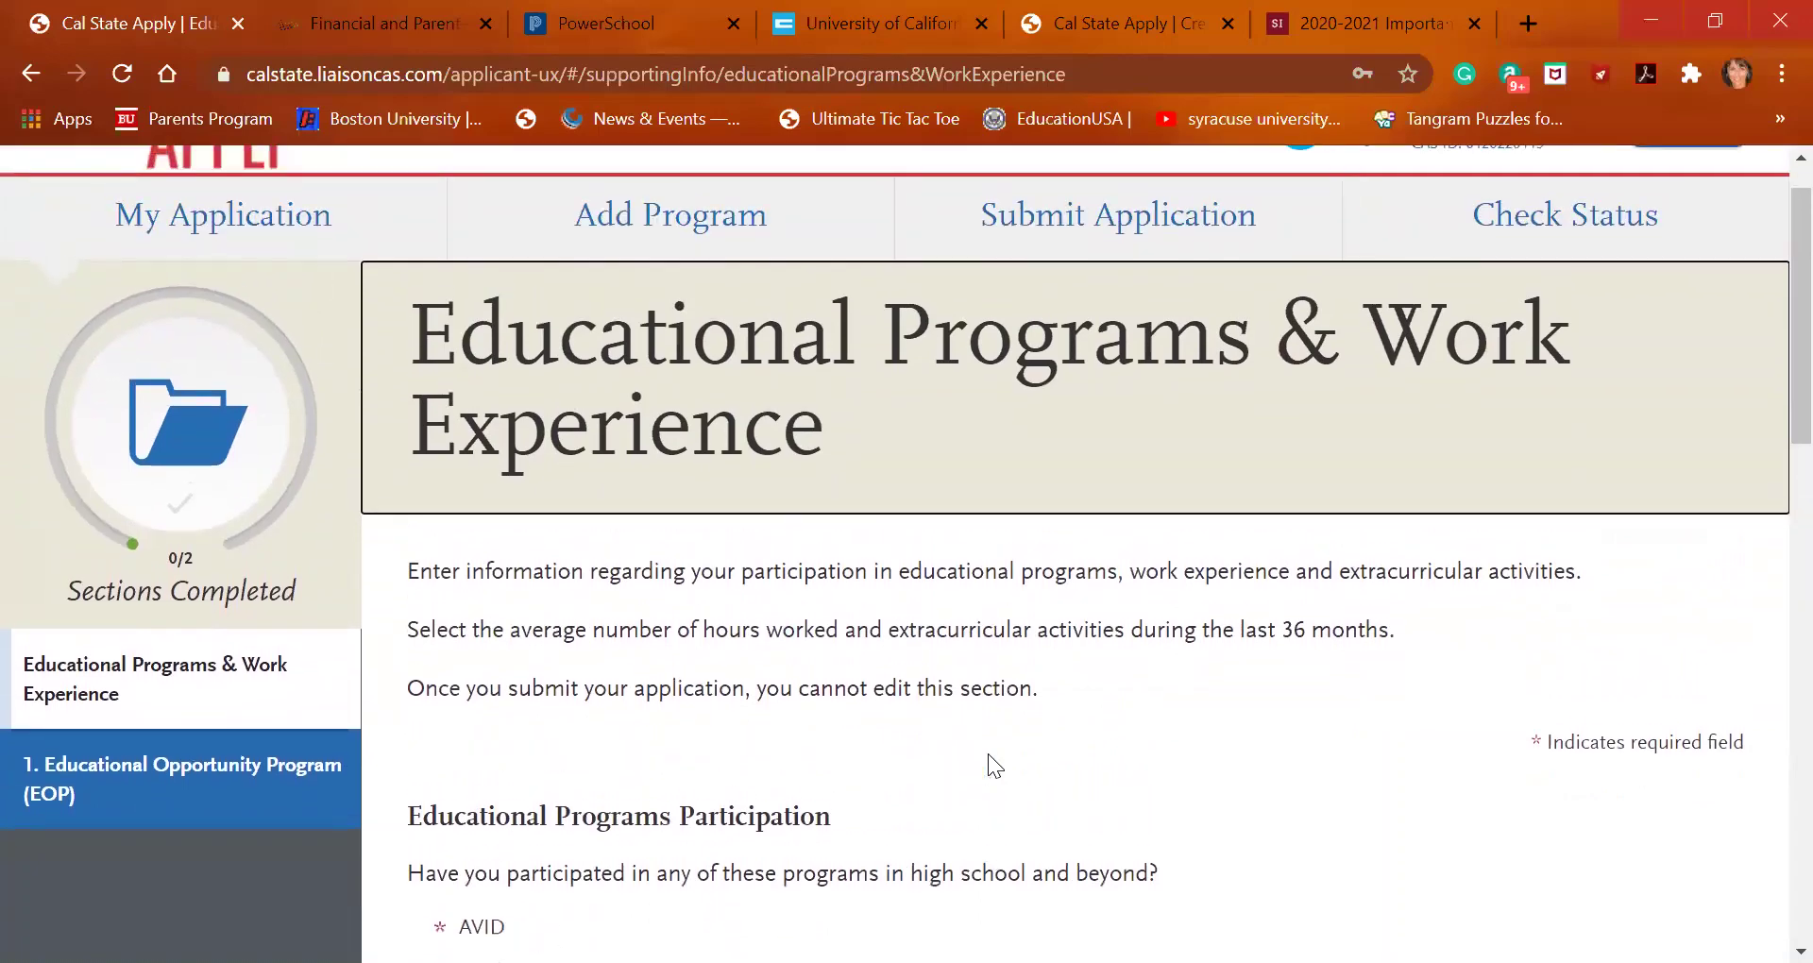
pyautogui.scroll(-1, 988, 752)
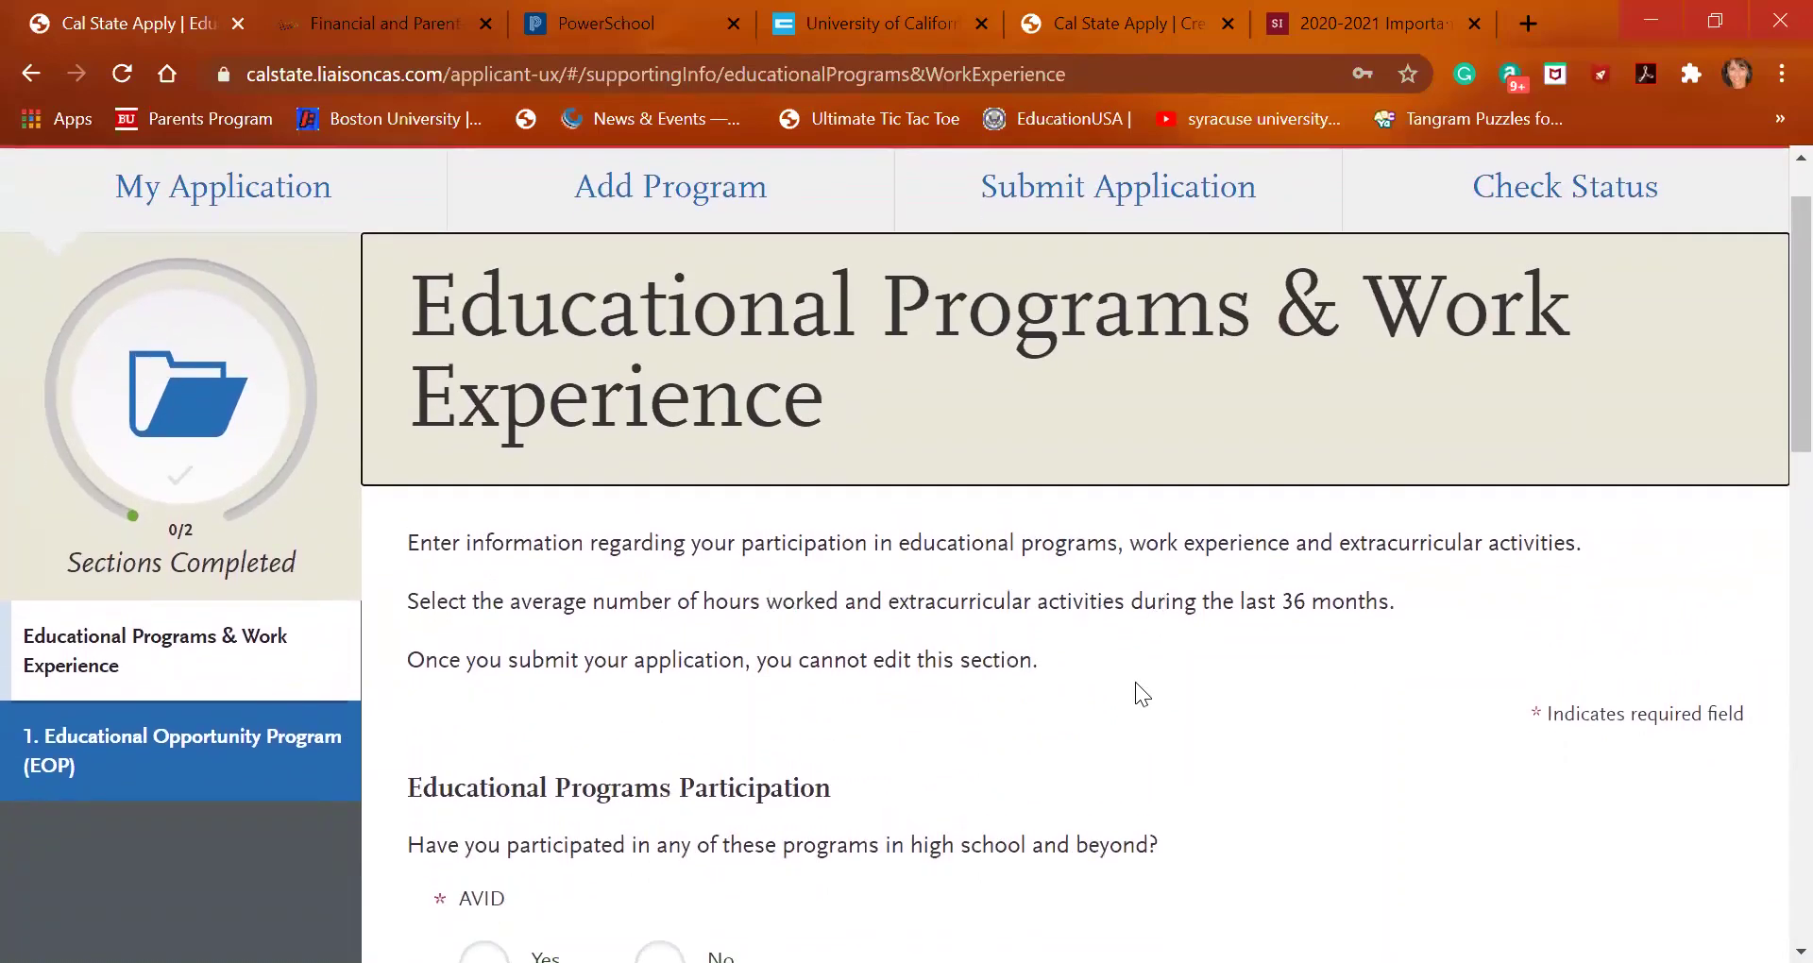
pyautogui.scroll(-3, 1139, 692)
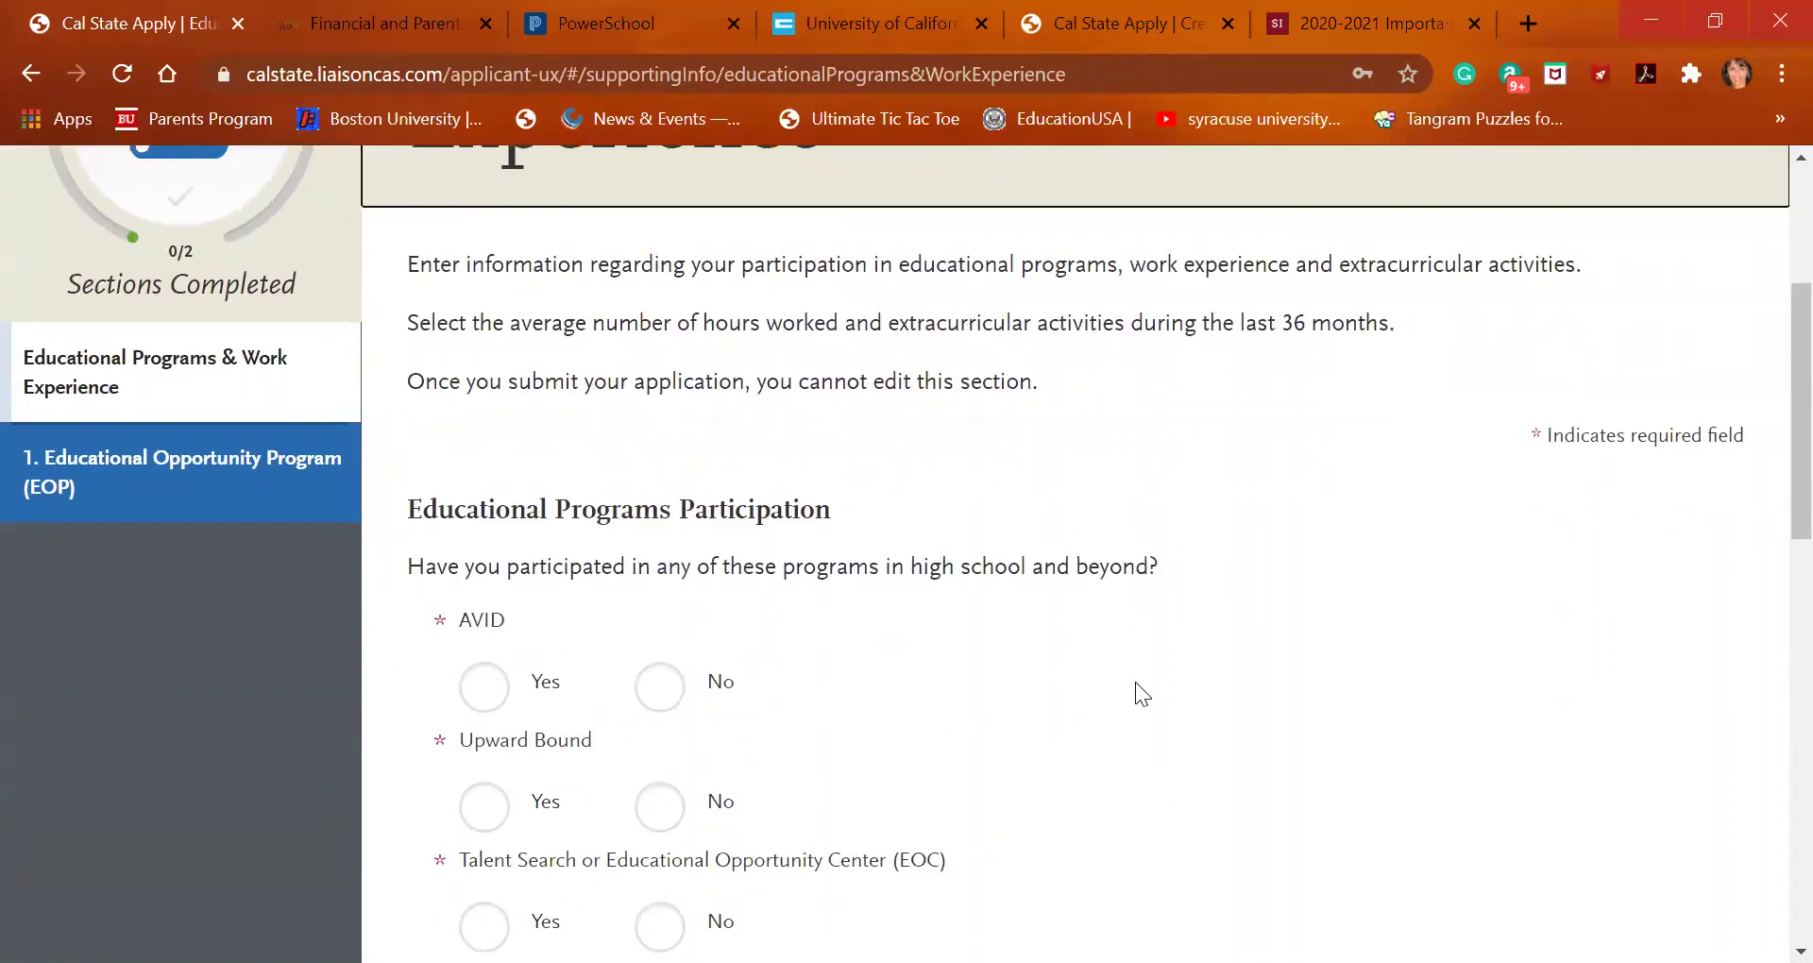
pyautogui.click(648, 707)
pyautogui.click(663, 815)
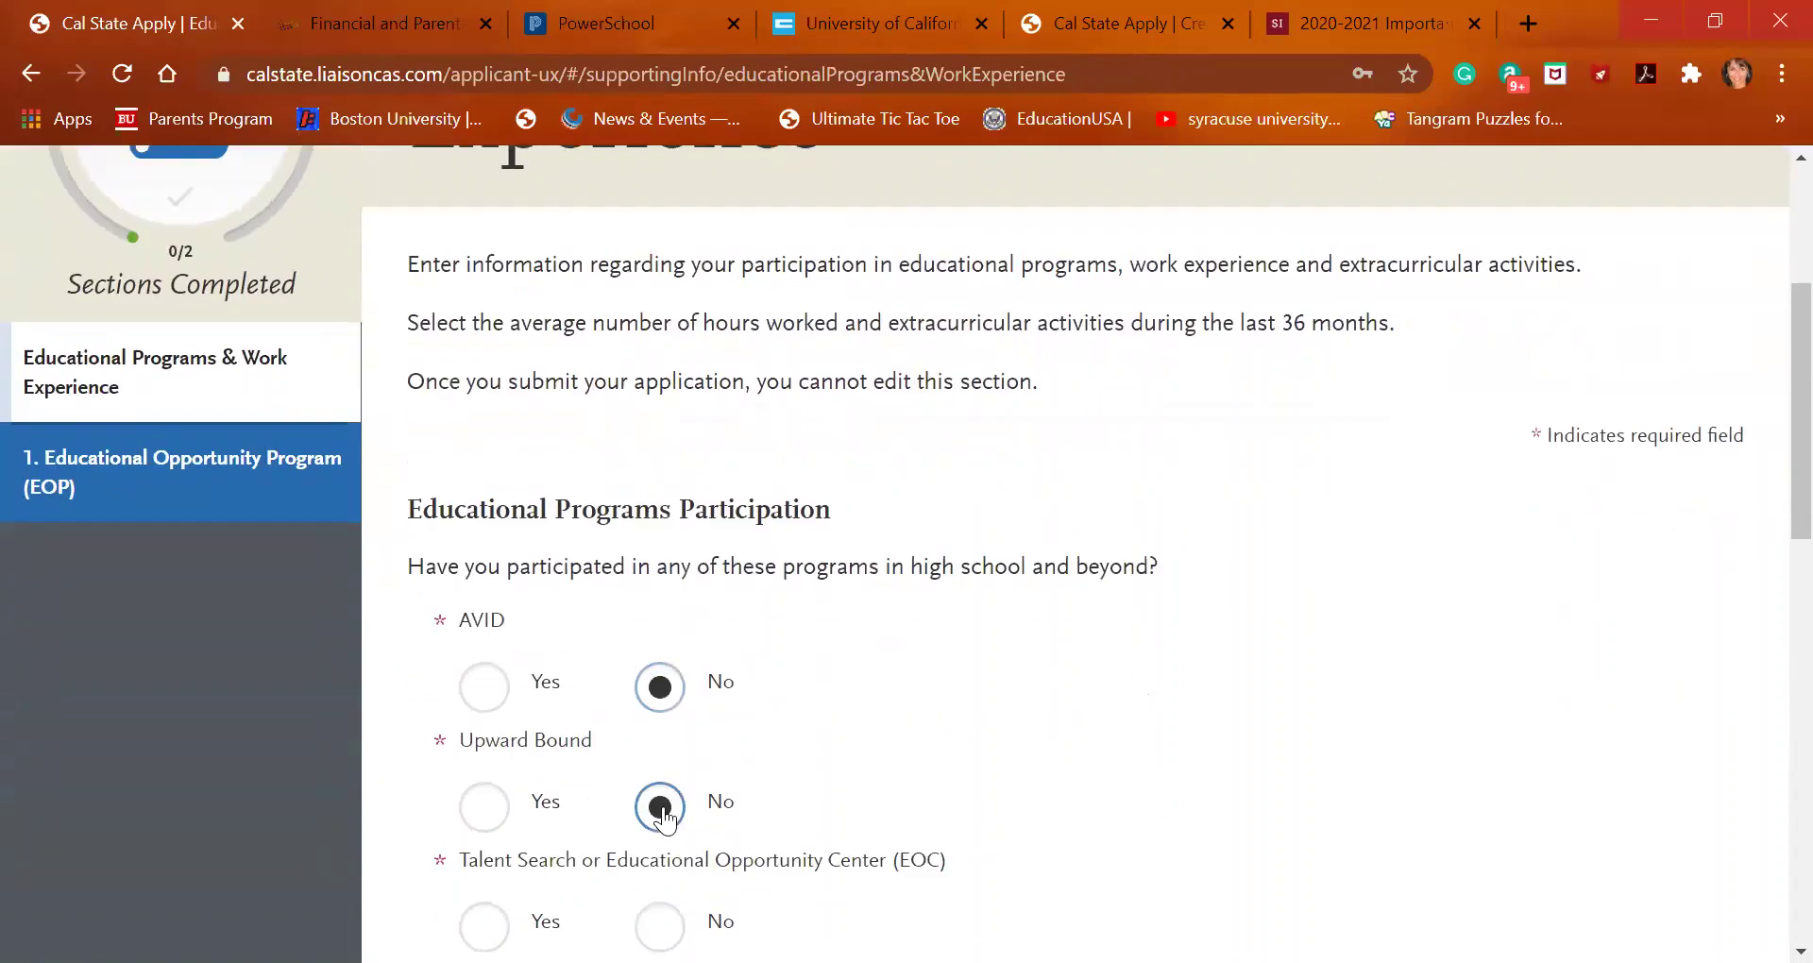
pyautogui.scroll(-2, 660, 809)
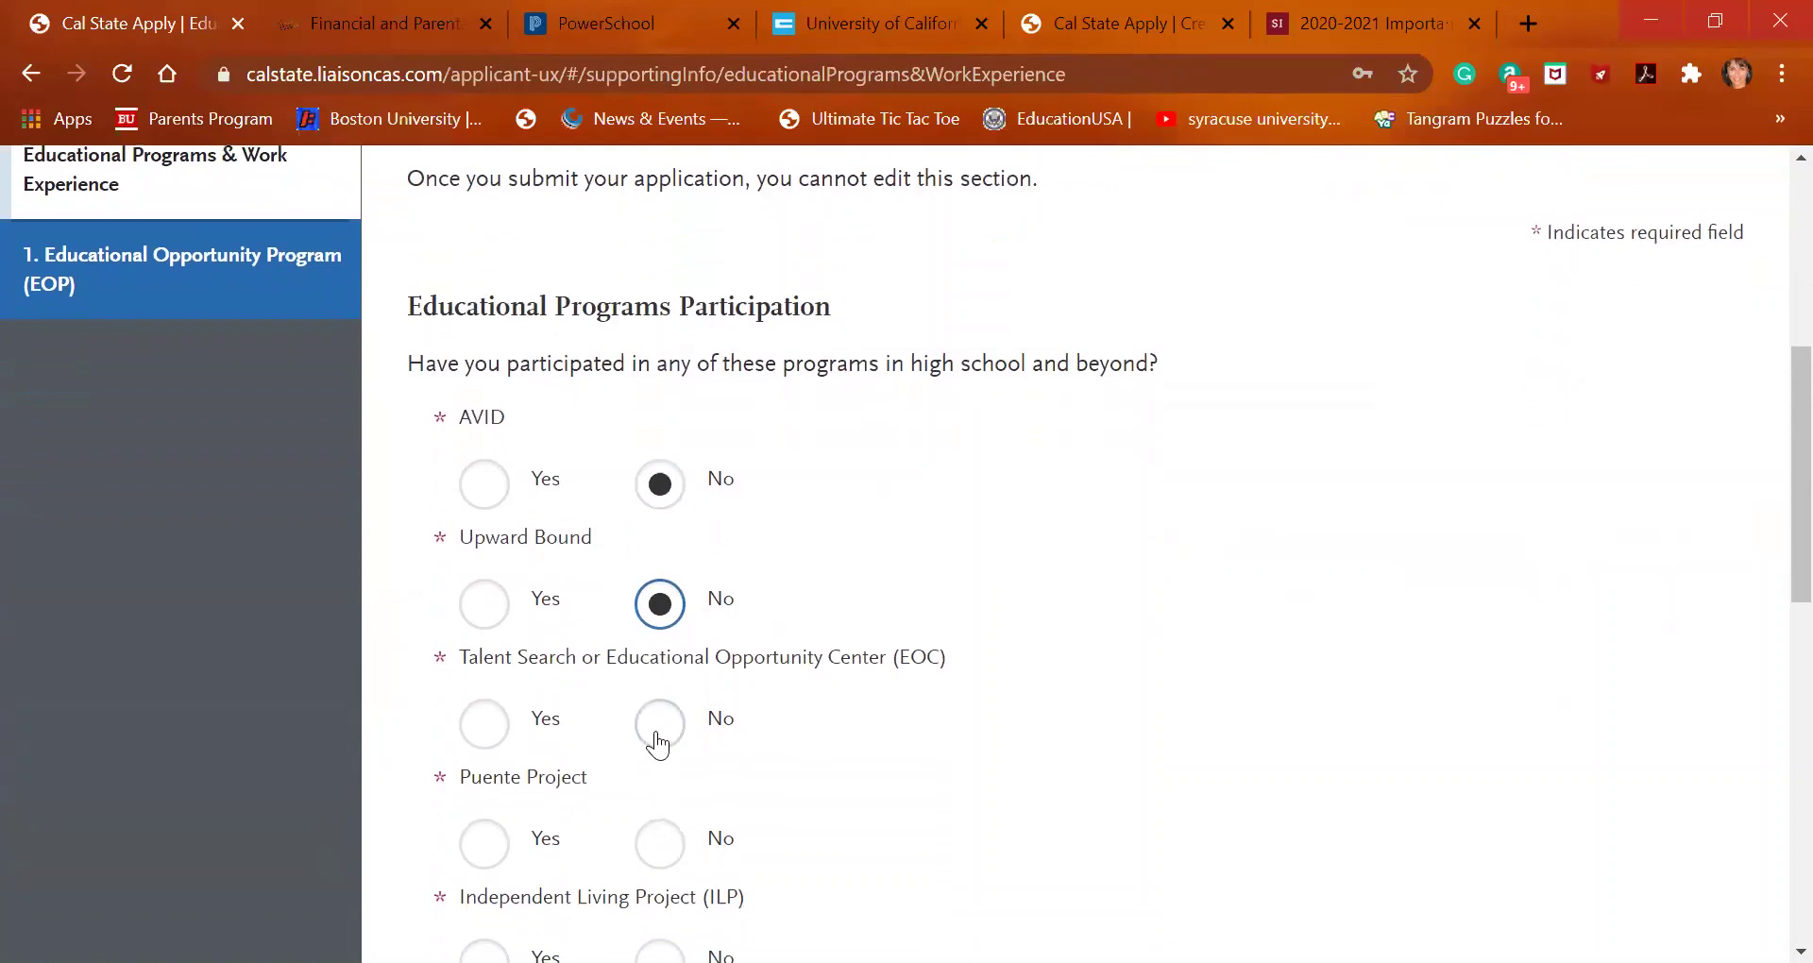
pyautogui.click(659, 729)
pyautogui.scroll(-1, 661, 737)
pyautogui.click(660, 729)
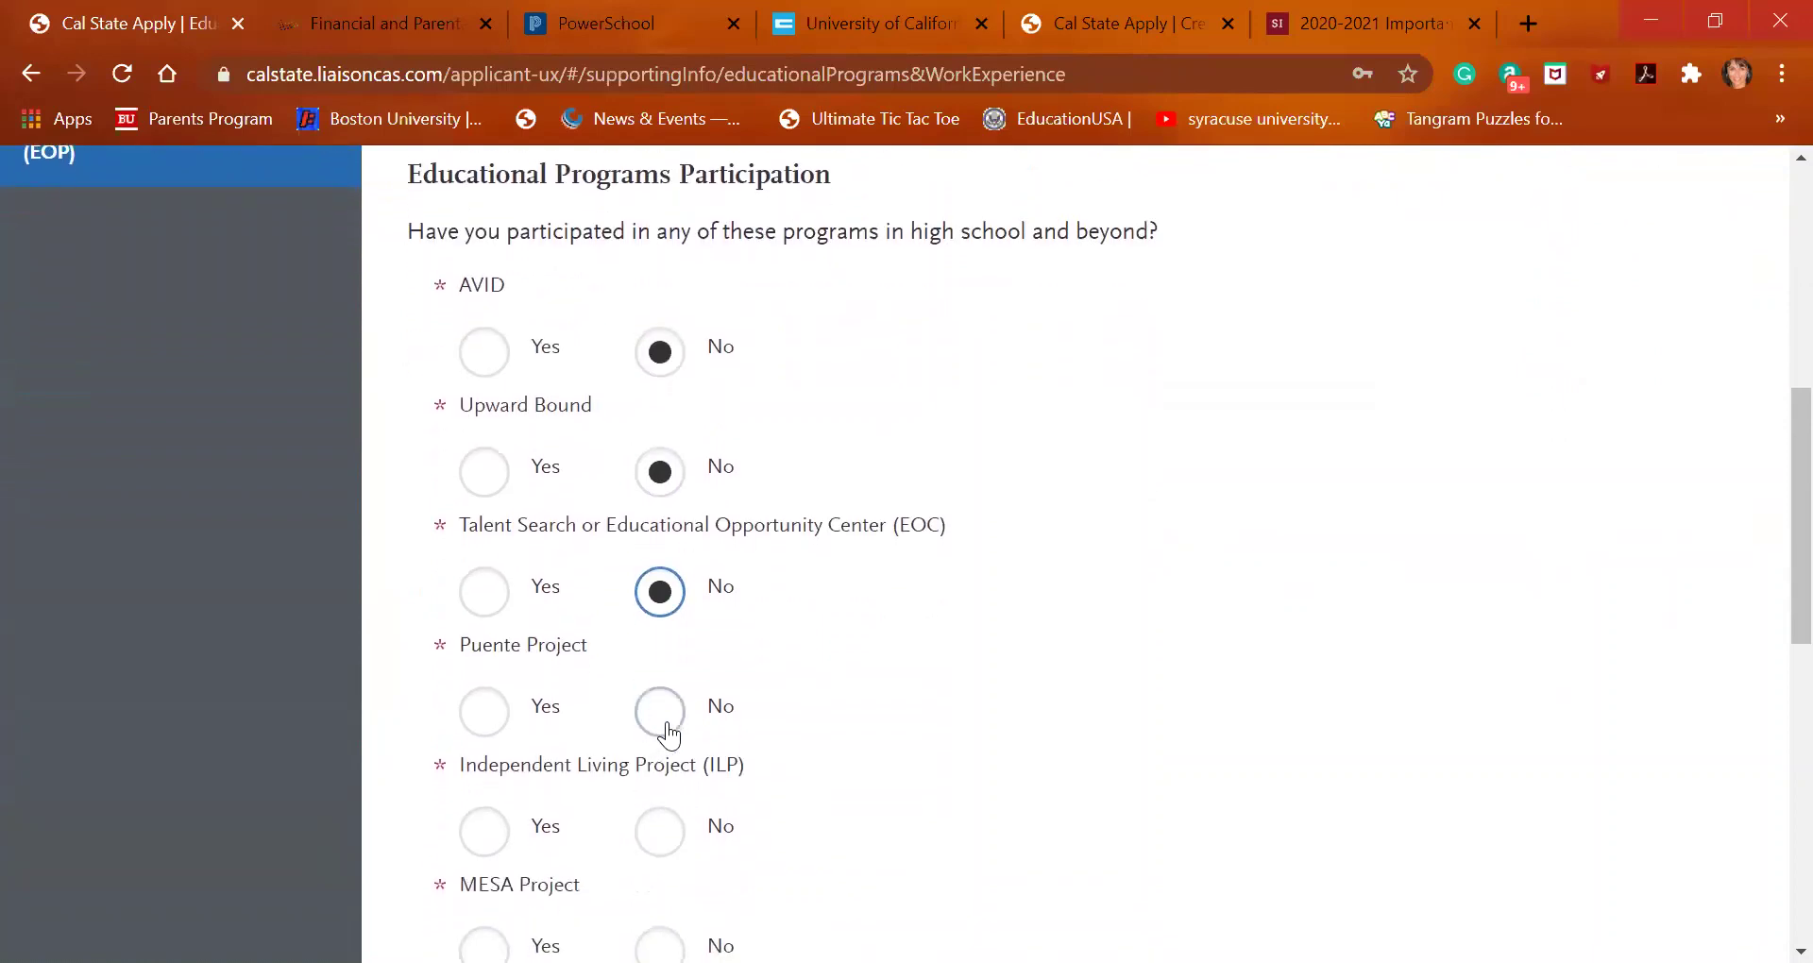
pyautogui.scroll(-2, 663, 732)
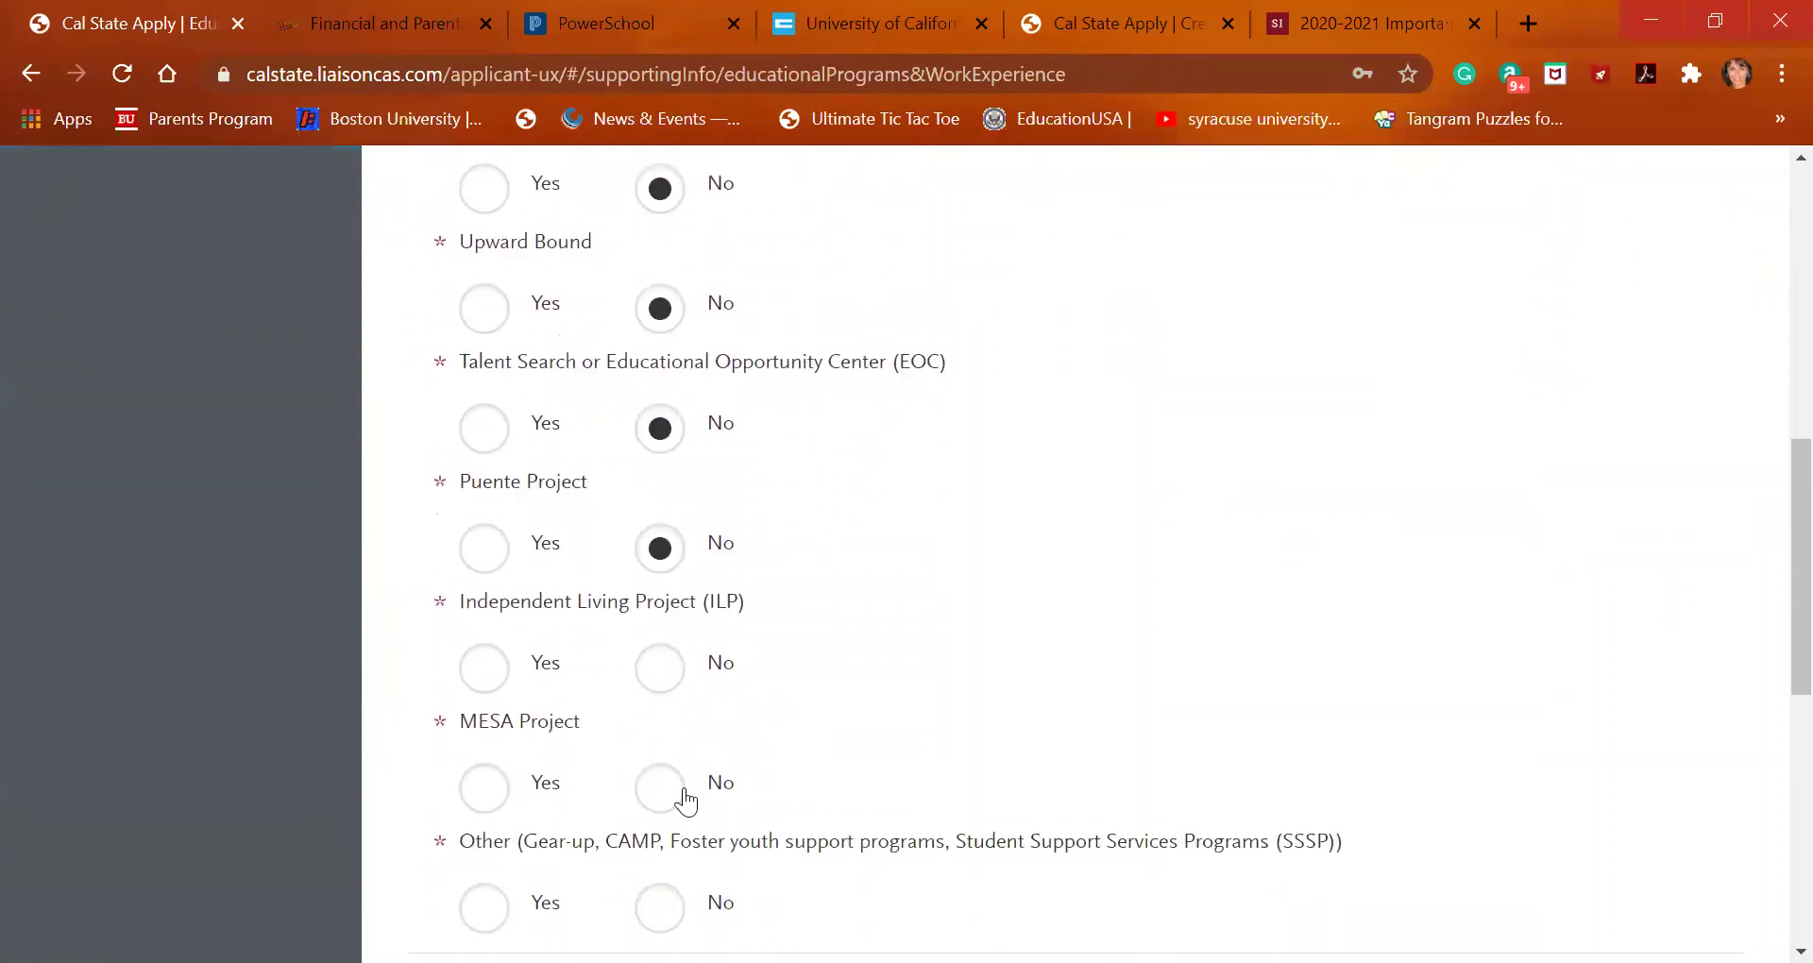
pyautogui.click(668, 789)
pyautogui.scroll(-2, 670, 784)
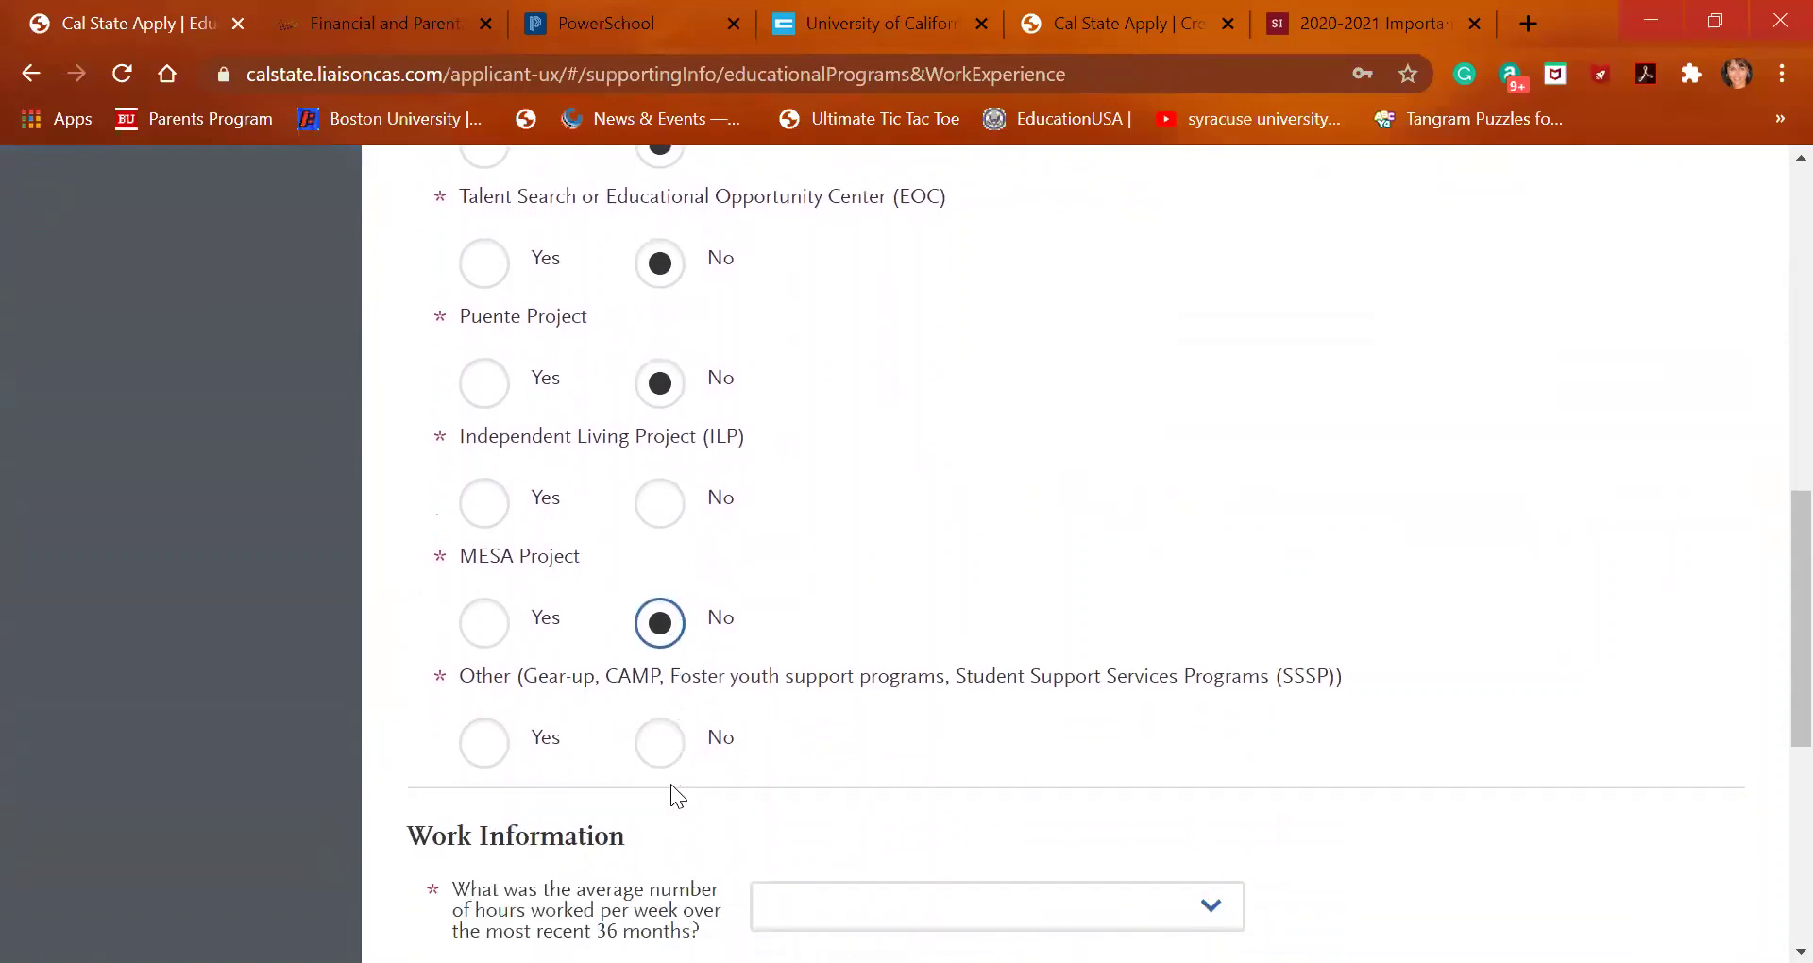
# Answer Yes for other support programs and enter 2 years of participation
pyautogui.click(486, 756)
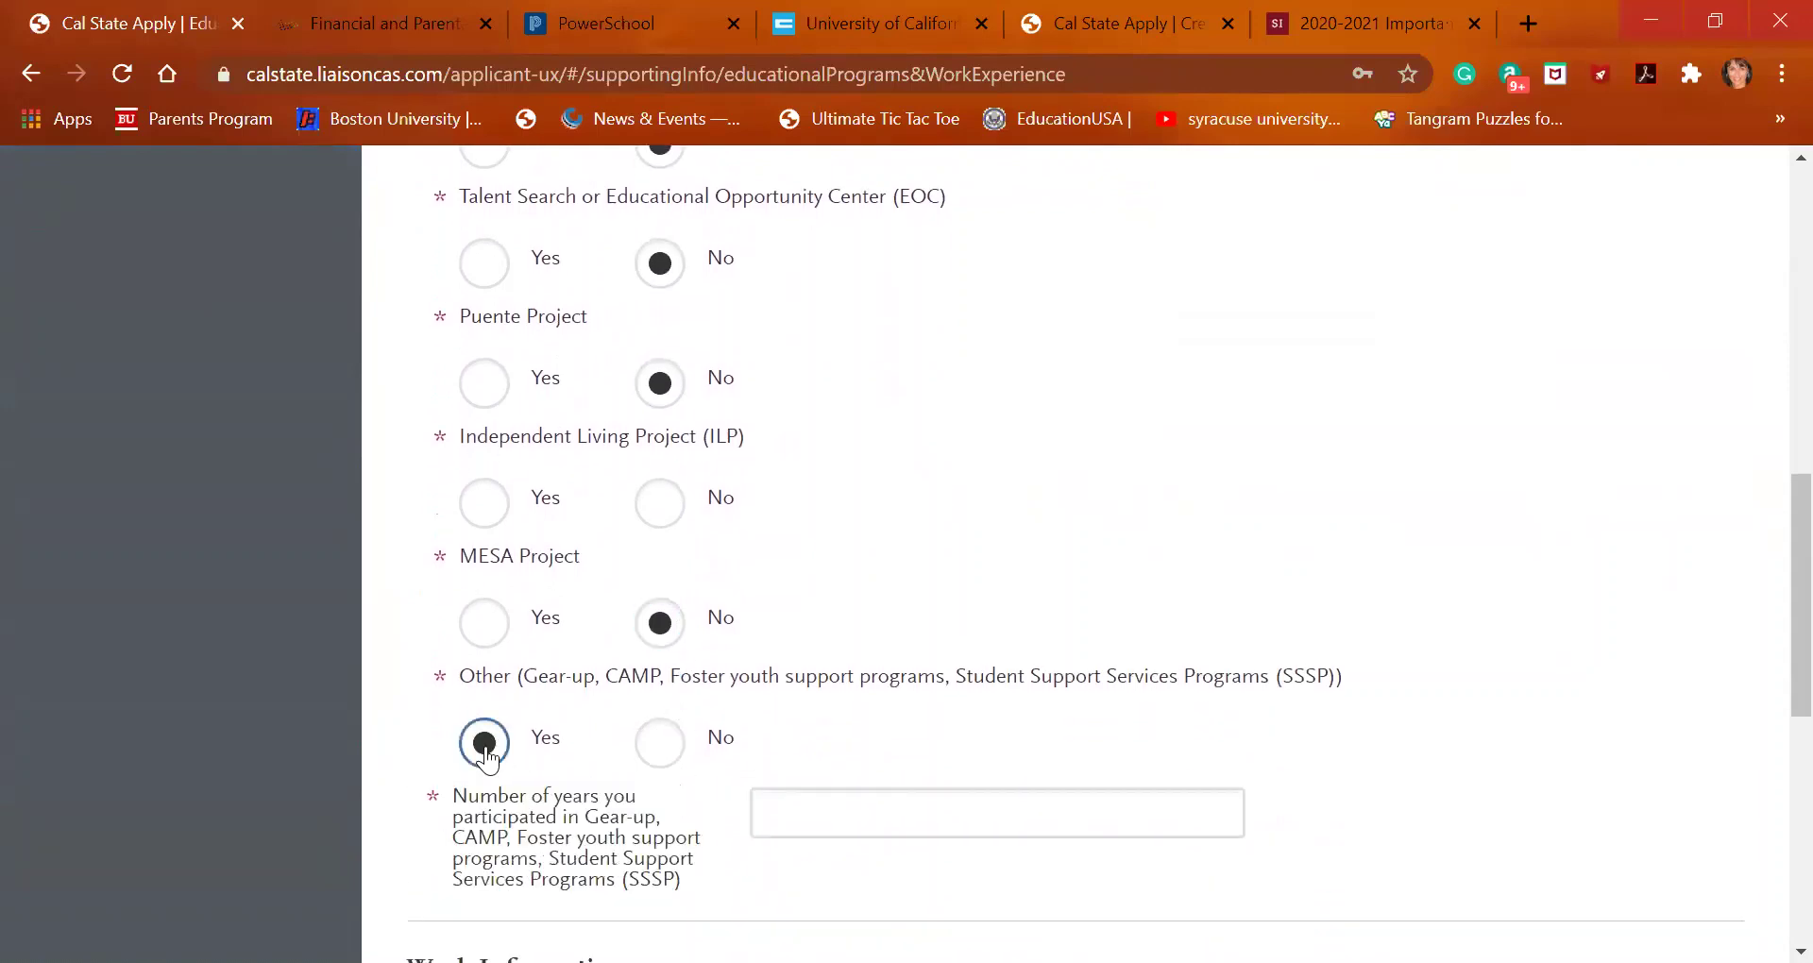
pyautogui.click(827, 820)
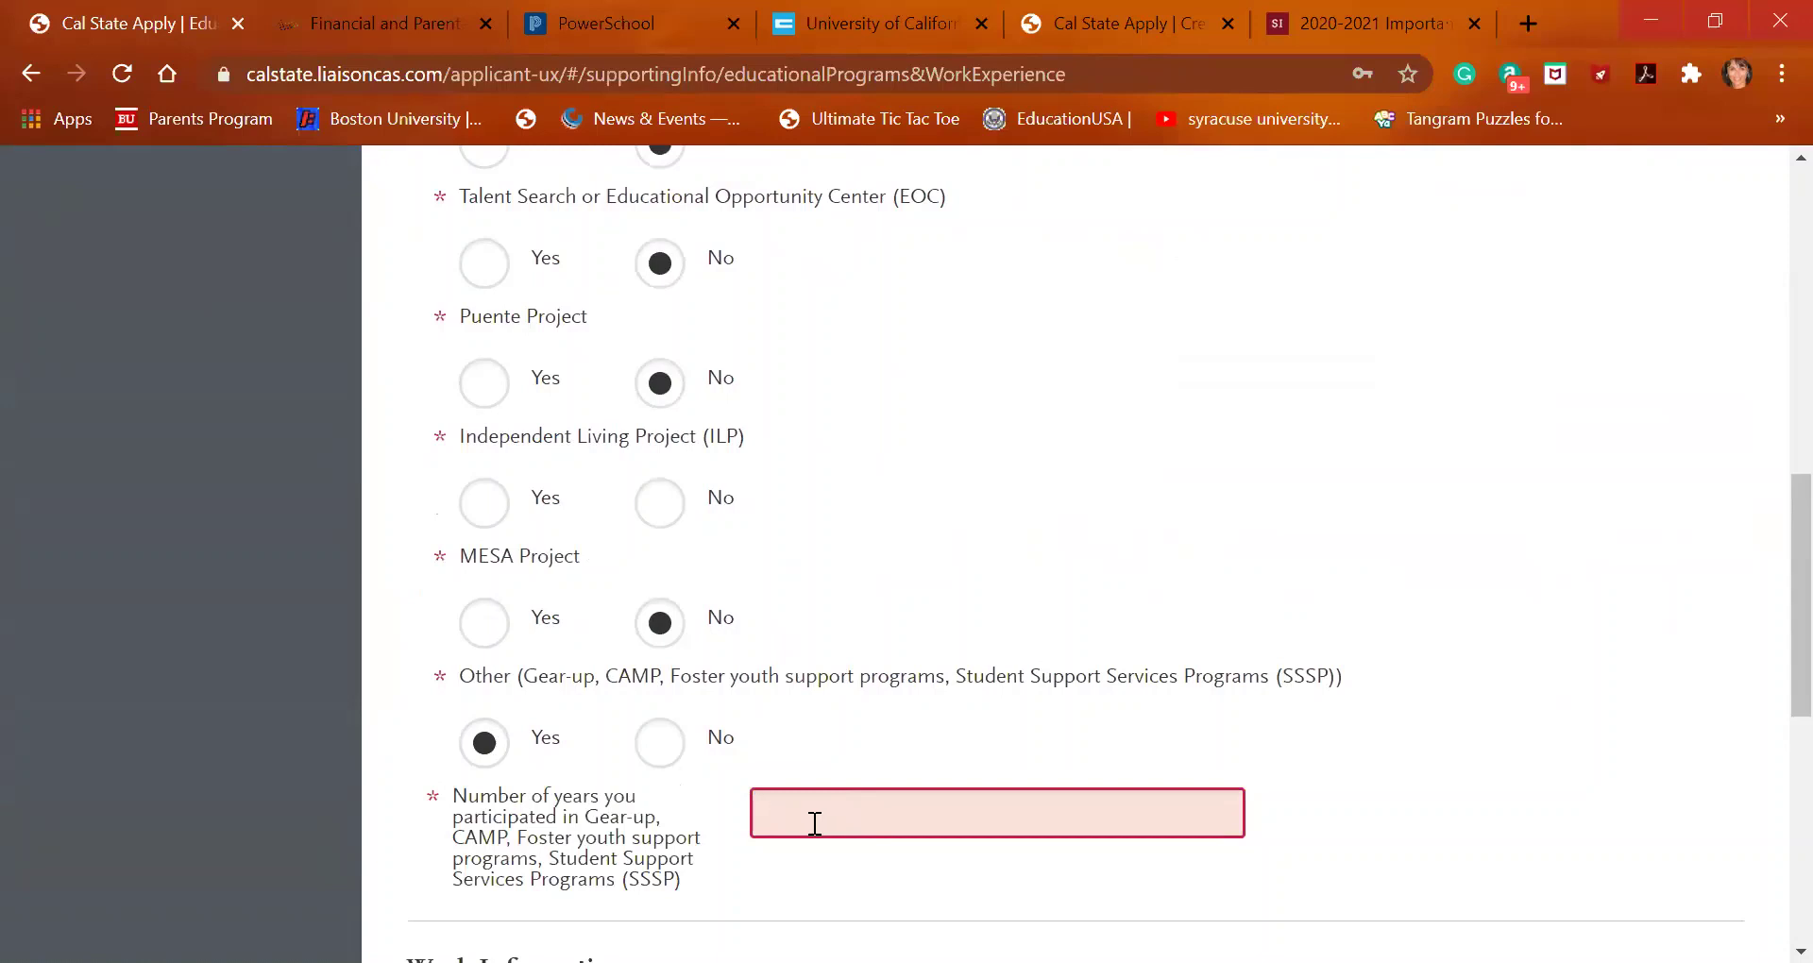
pyautogui.click(660, 755)
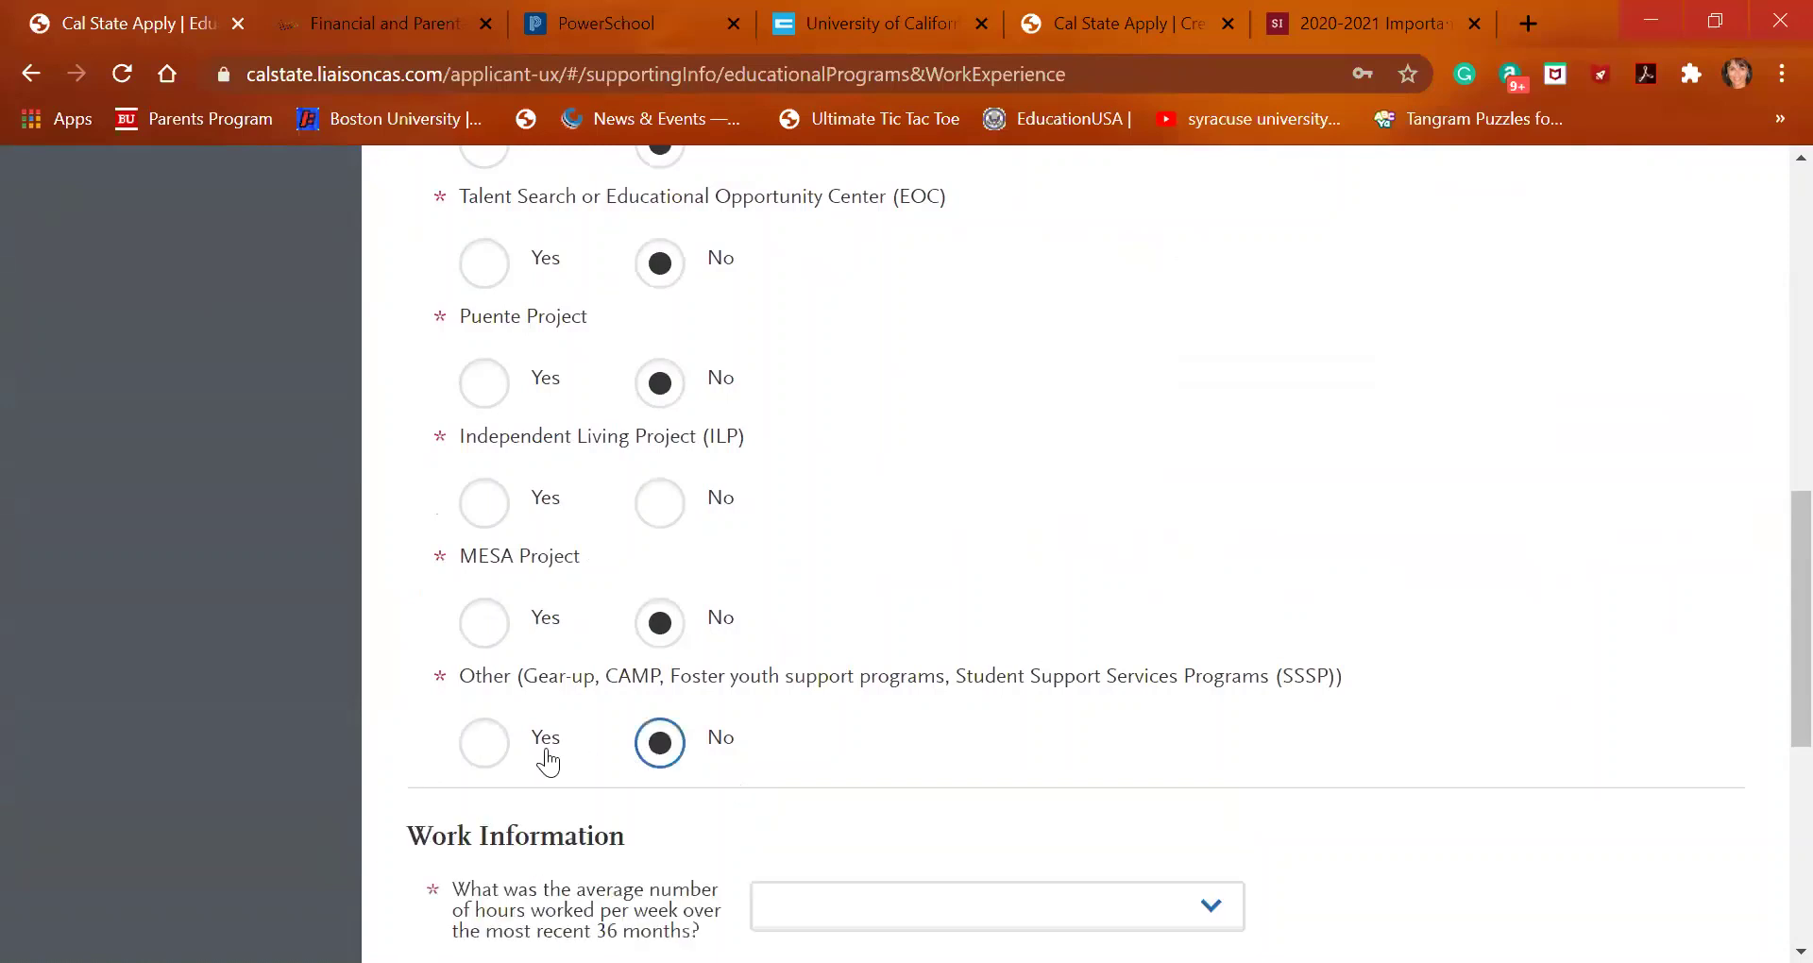
pyautogui.click(489, 753)
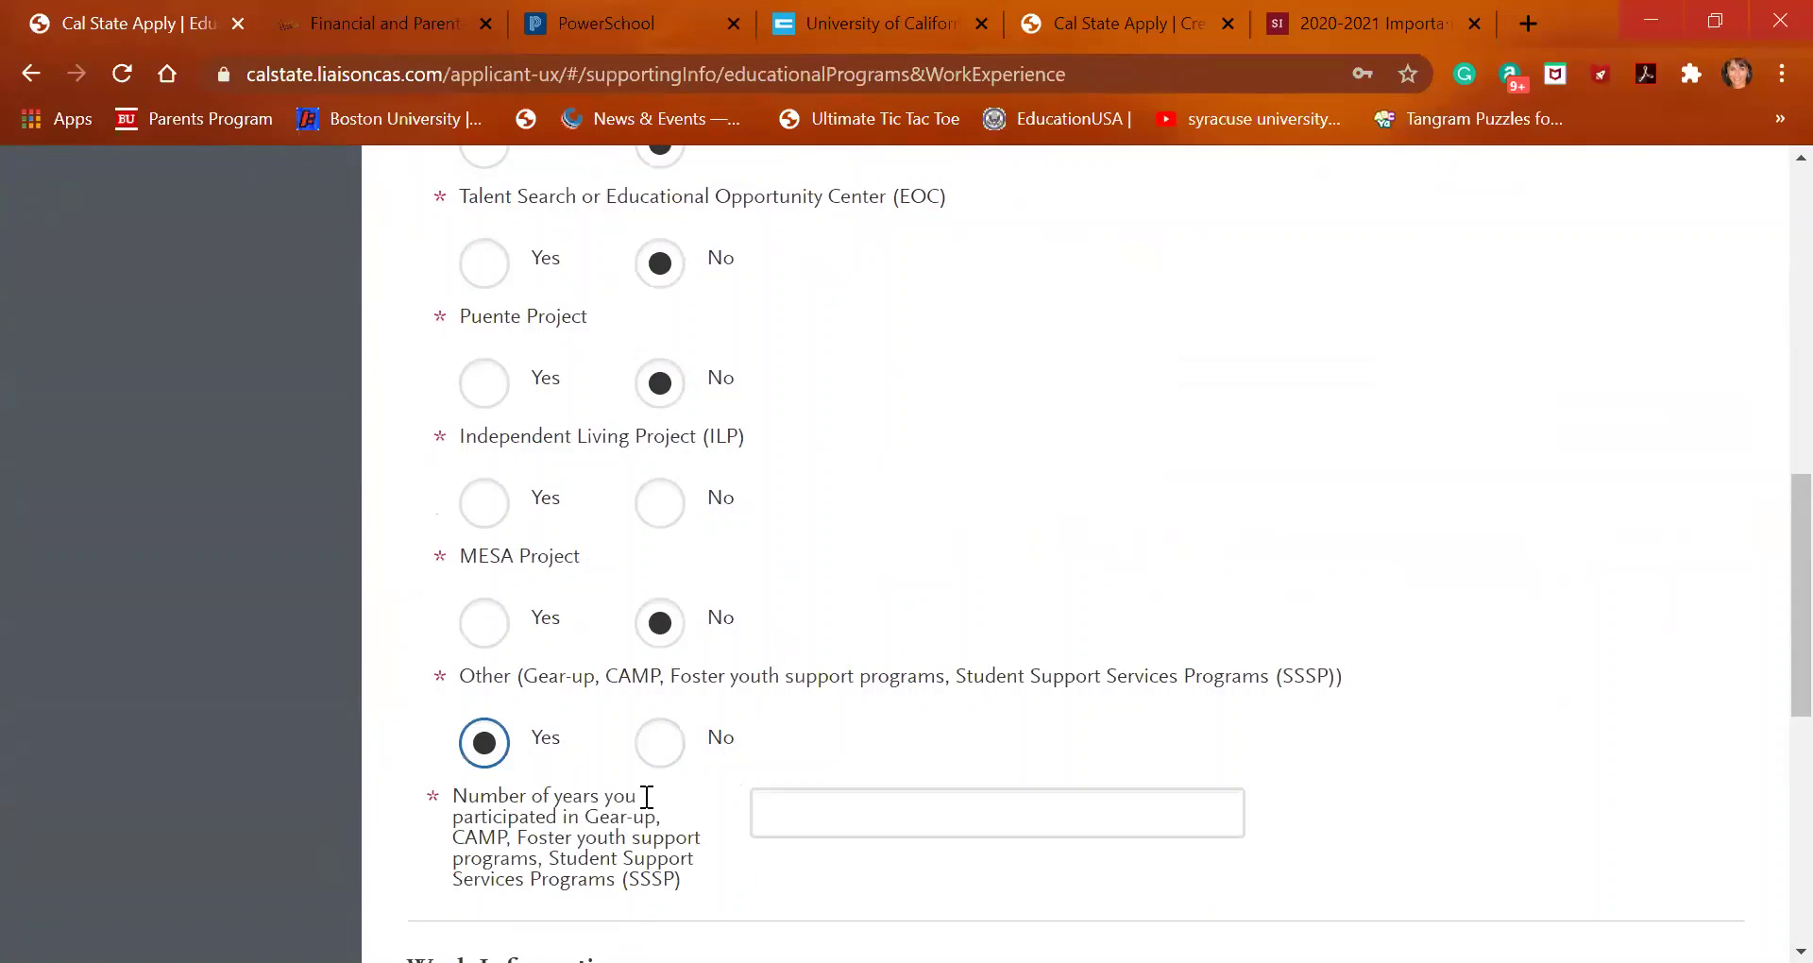
pyautogui.click(773, 814)
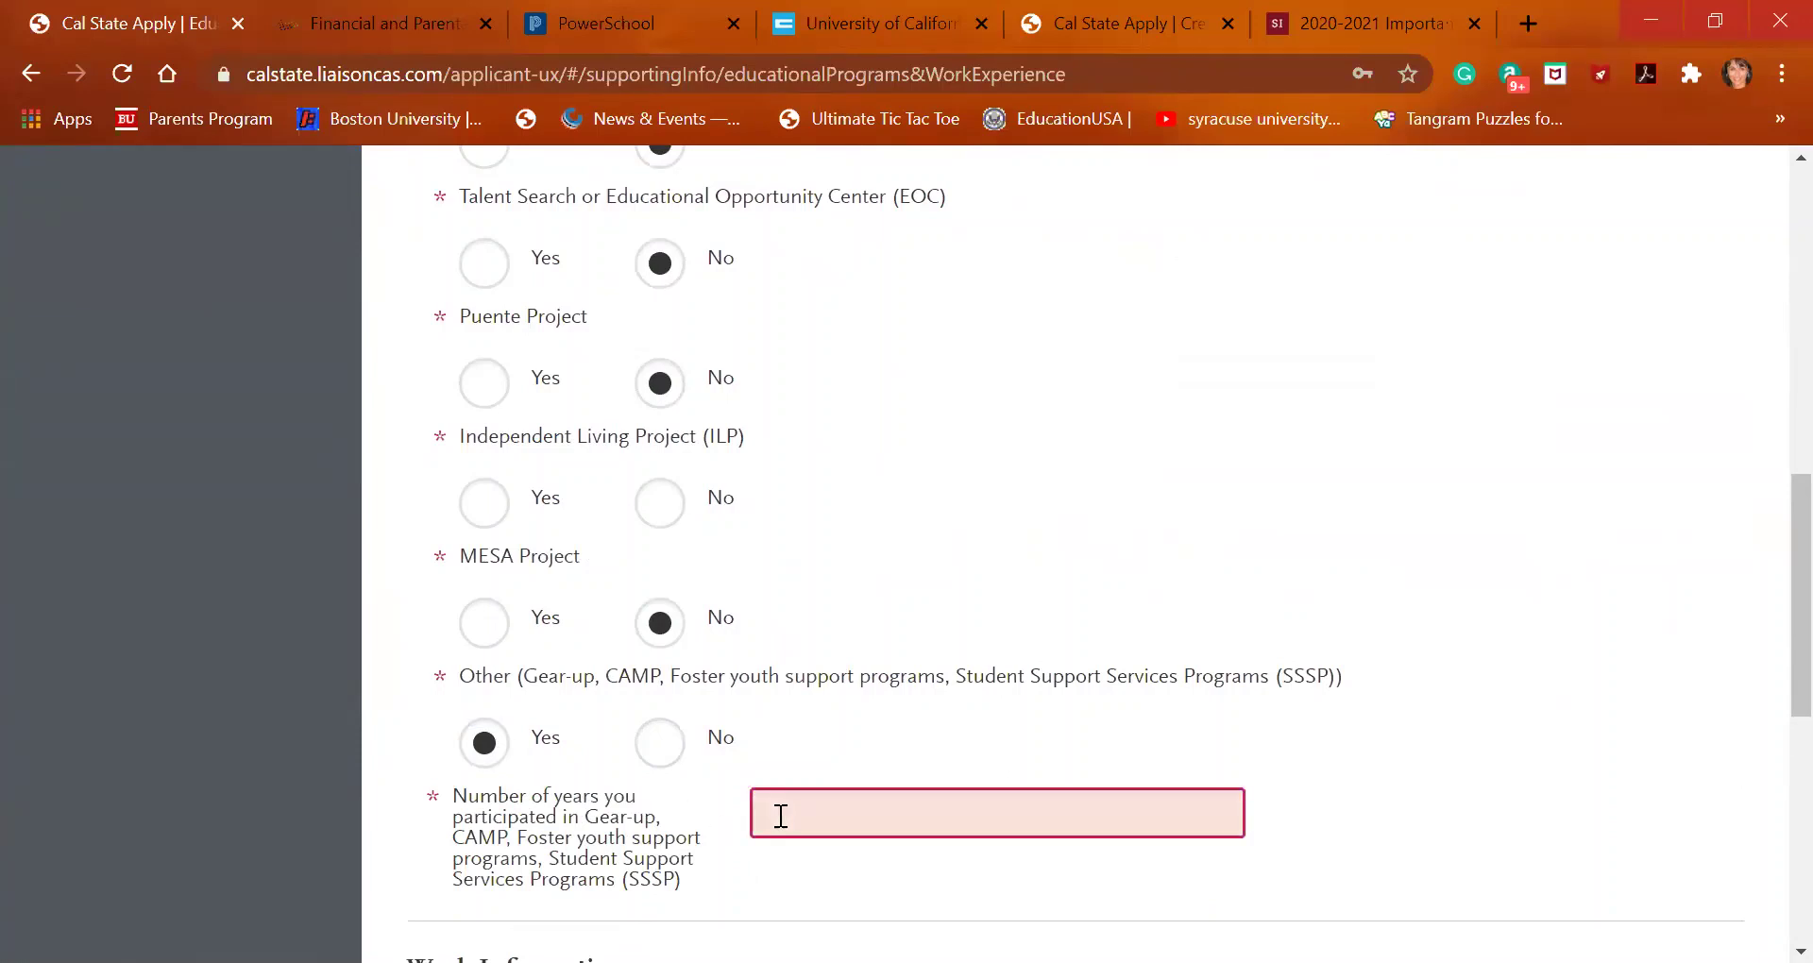
pyautogui.scroll(-3, 773, 814)
pyautogui.scroll(1, 733, 633)
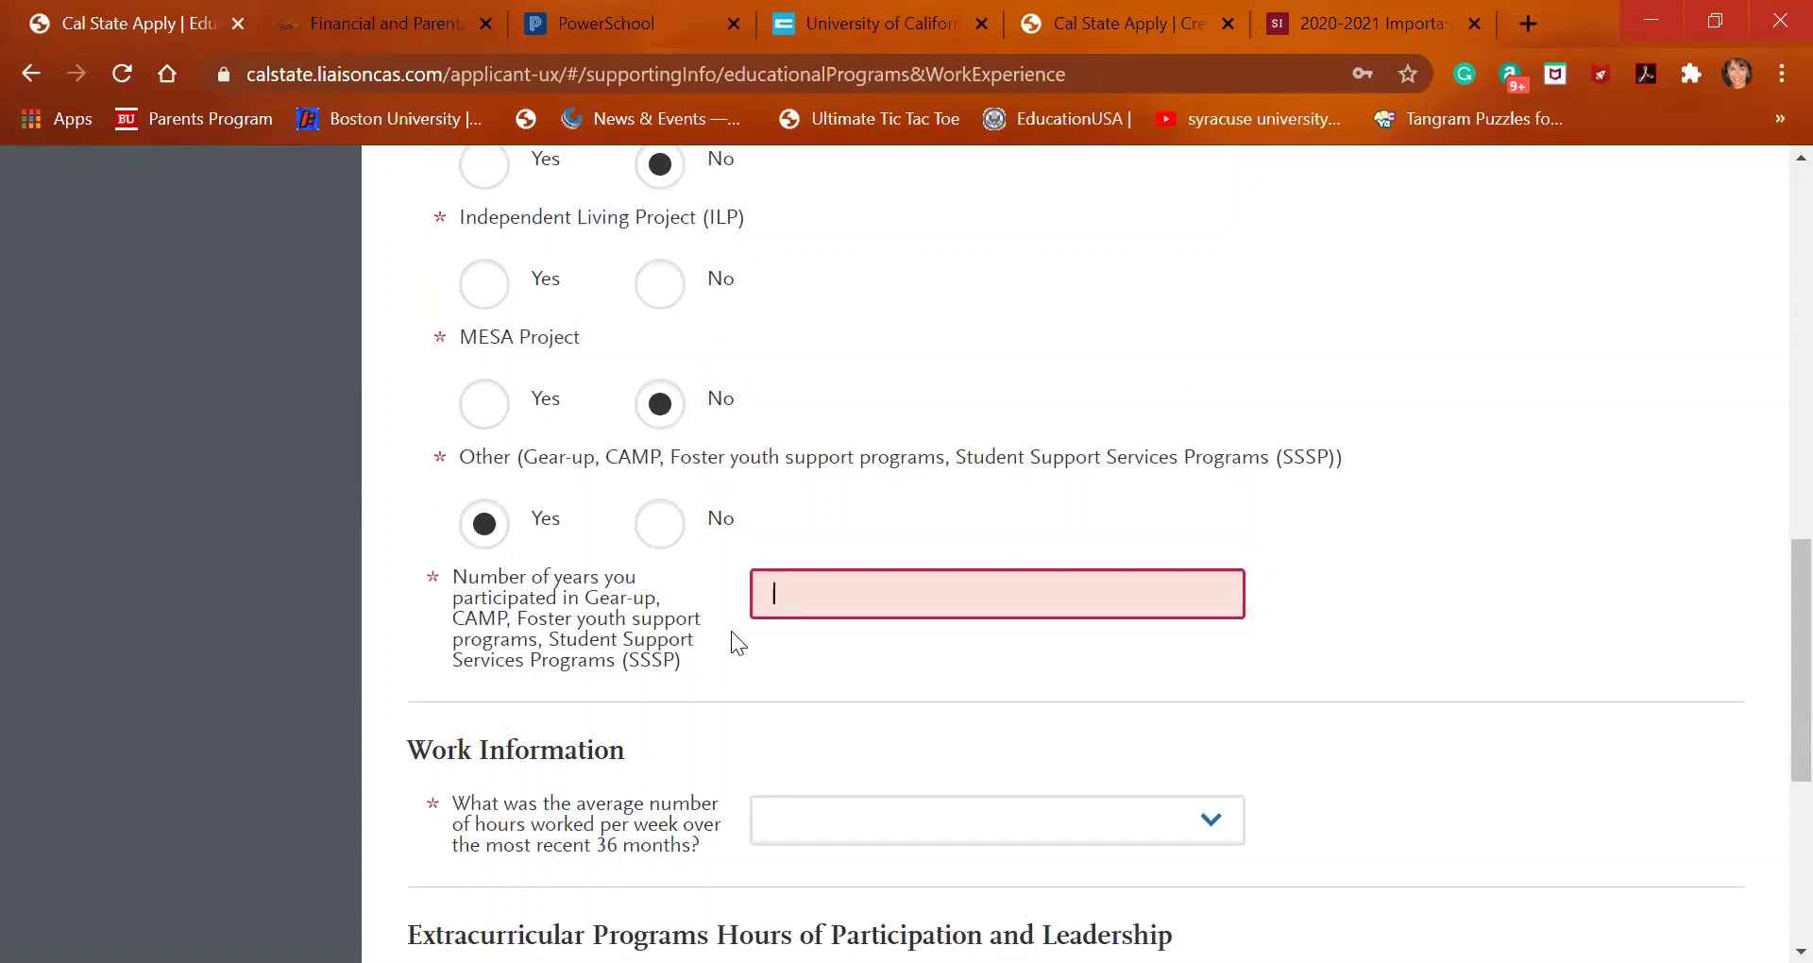
pyautogui.write('2')
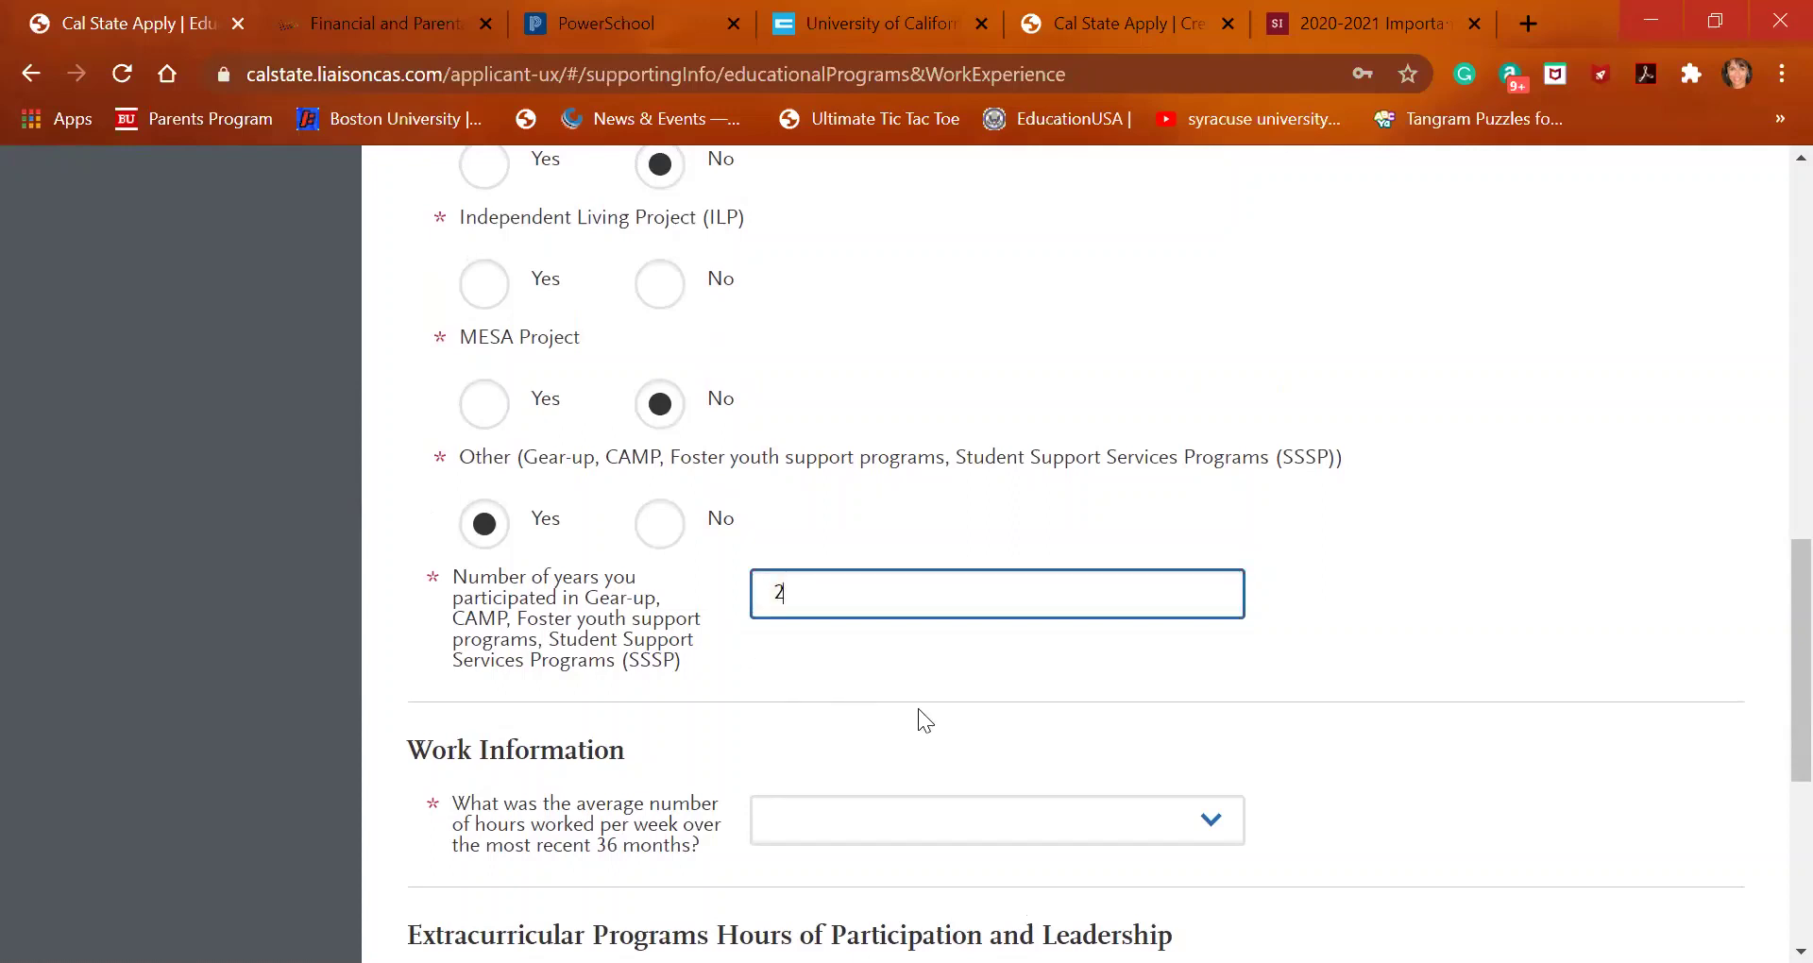
pyautogui.scroll(-2, 956, 718)
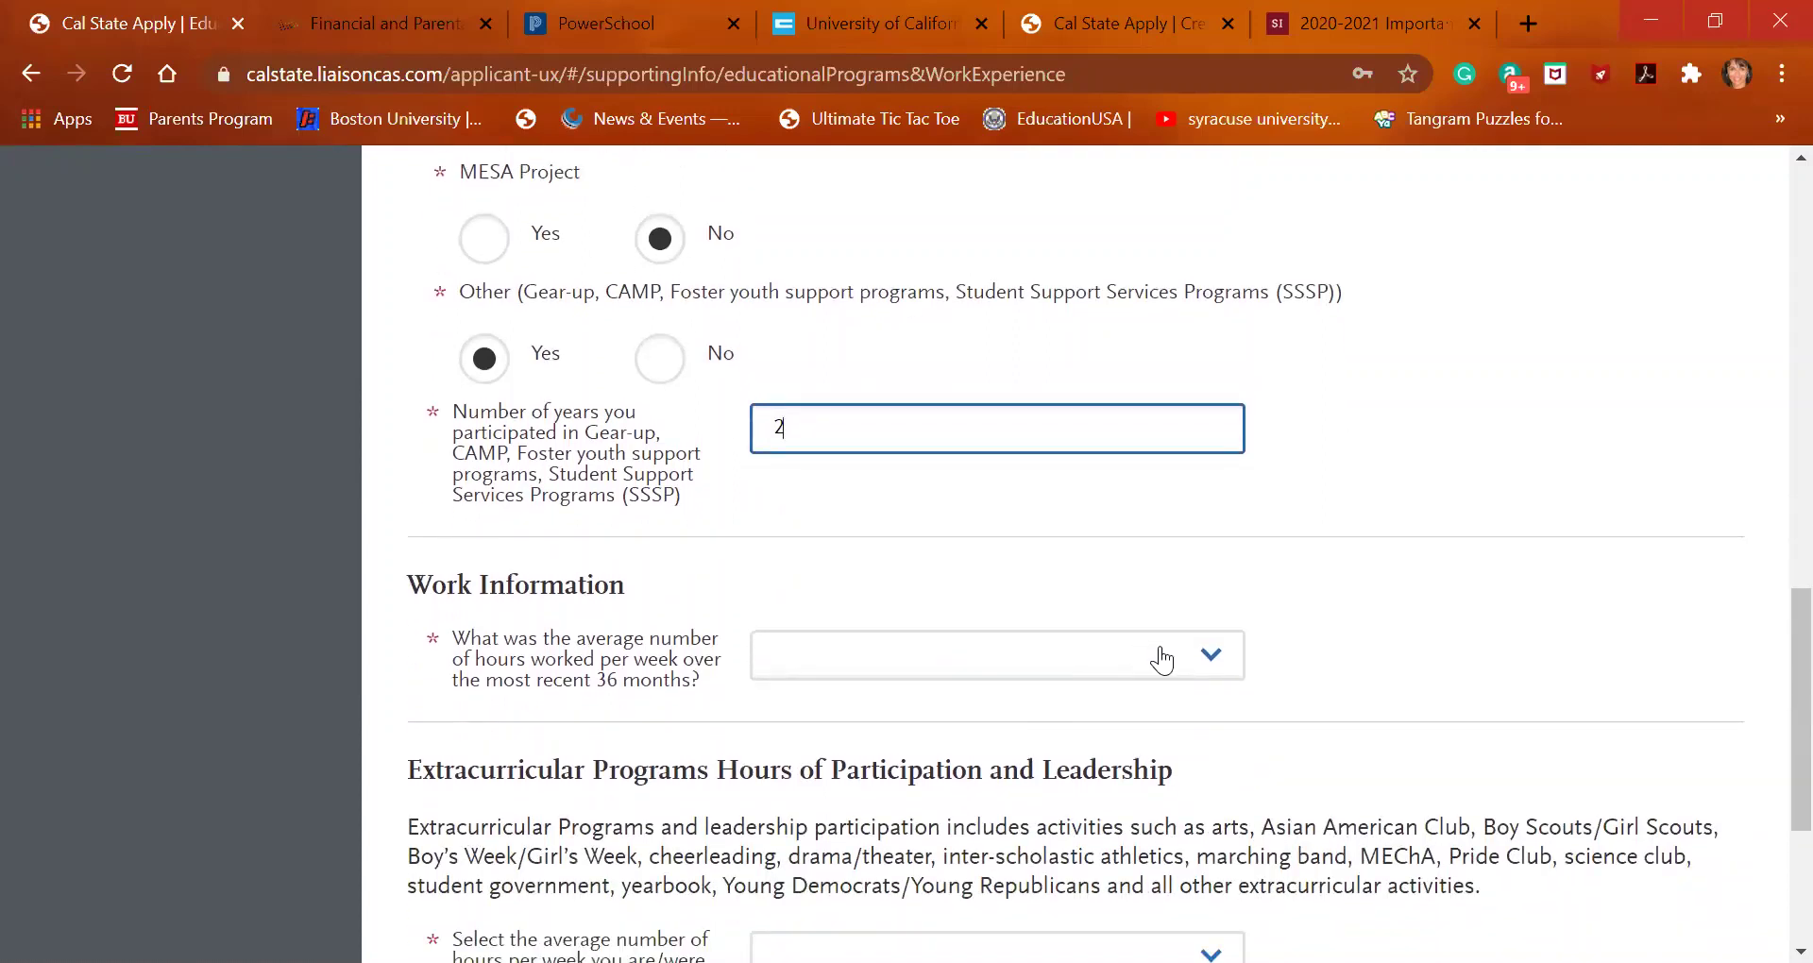
# Set average weekly work hours to 11 - 15 hours and answer No to the major-related work question
pyautogui.click(1161, 658)
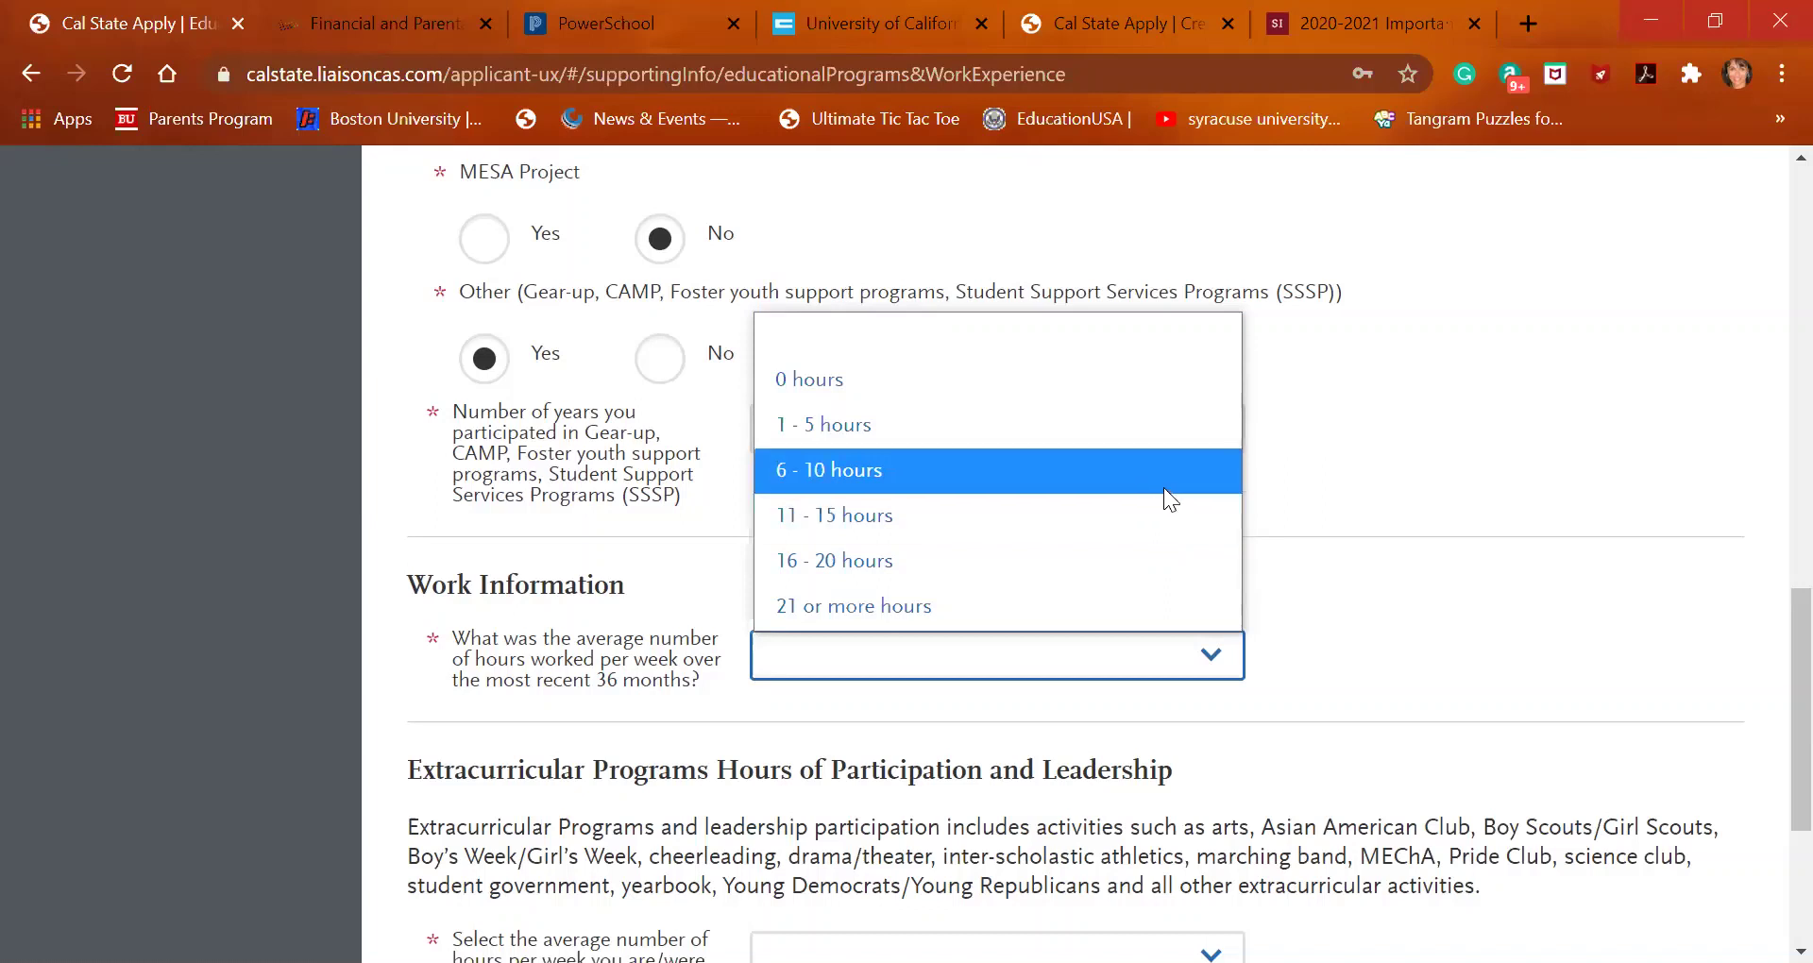
pyautogui.click(1164, 516)
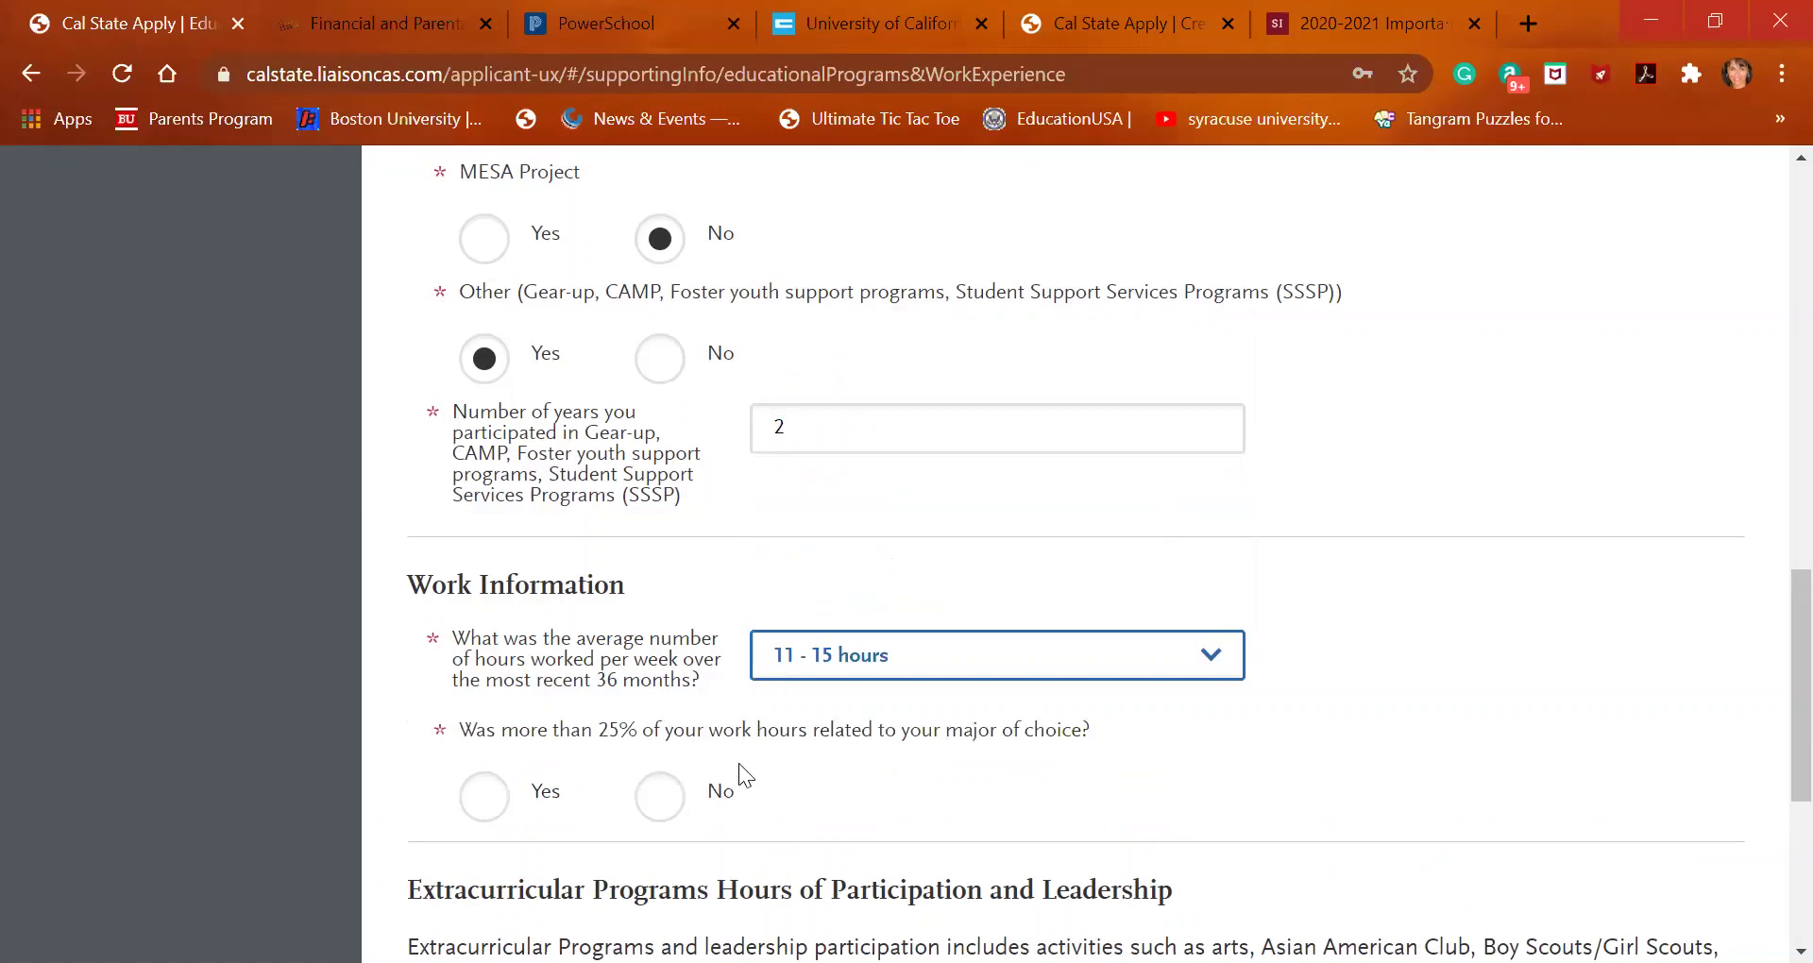
pyautogui.scroll(-2, 739, 767)
pyautogui.scroll(-1, 739, 763)
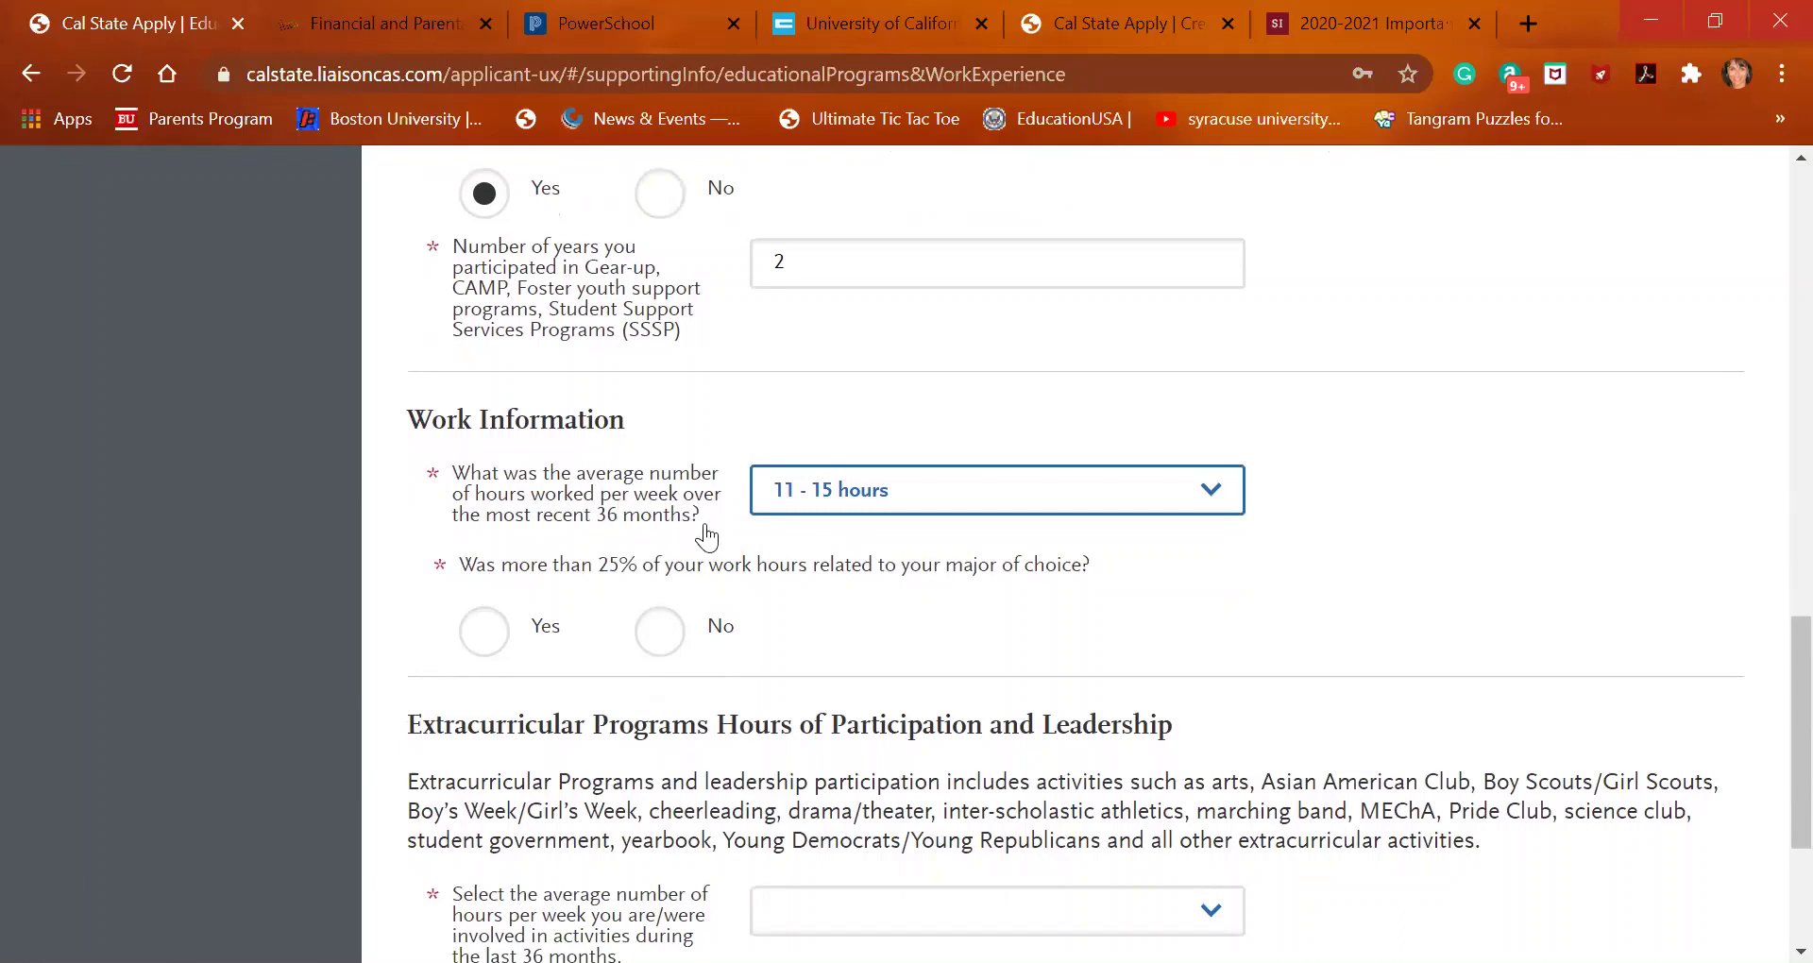
pyautogui.click(660, 633)
# Choose 1 - 5 hours for average weekly extracurricular participation
pyautogui.scroll(-1, 658, 638)
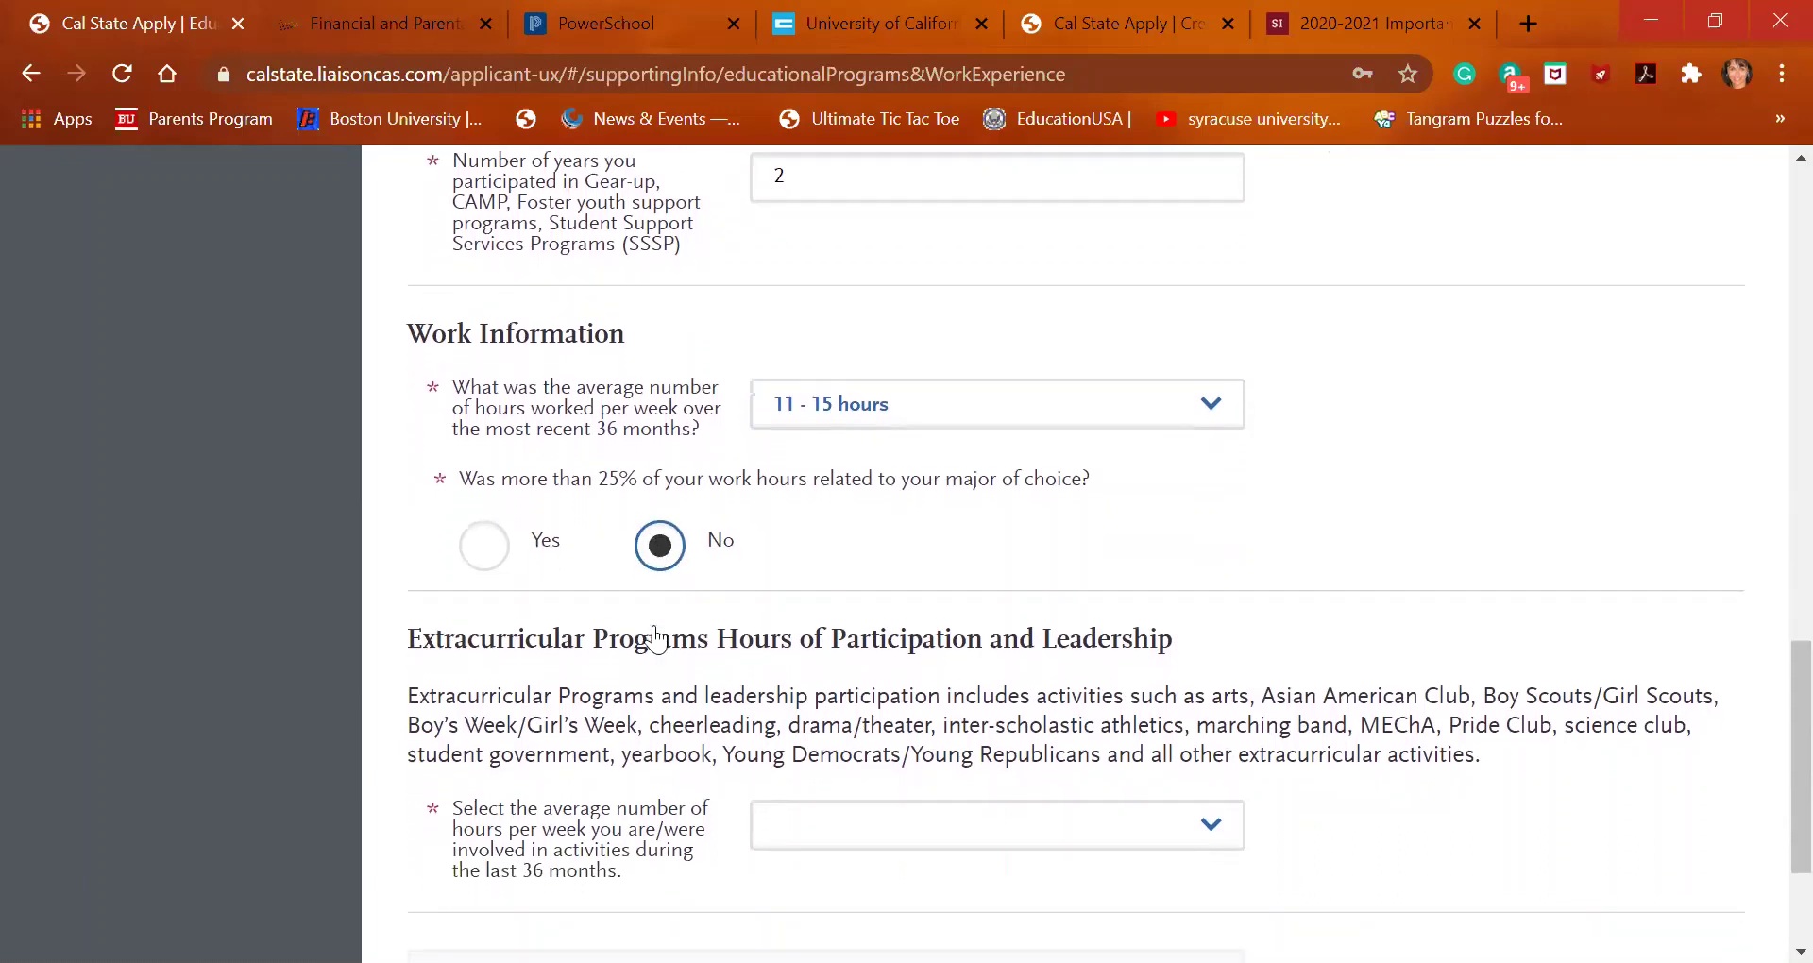
pyautogui.scroll(-3, 658, 639)
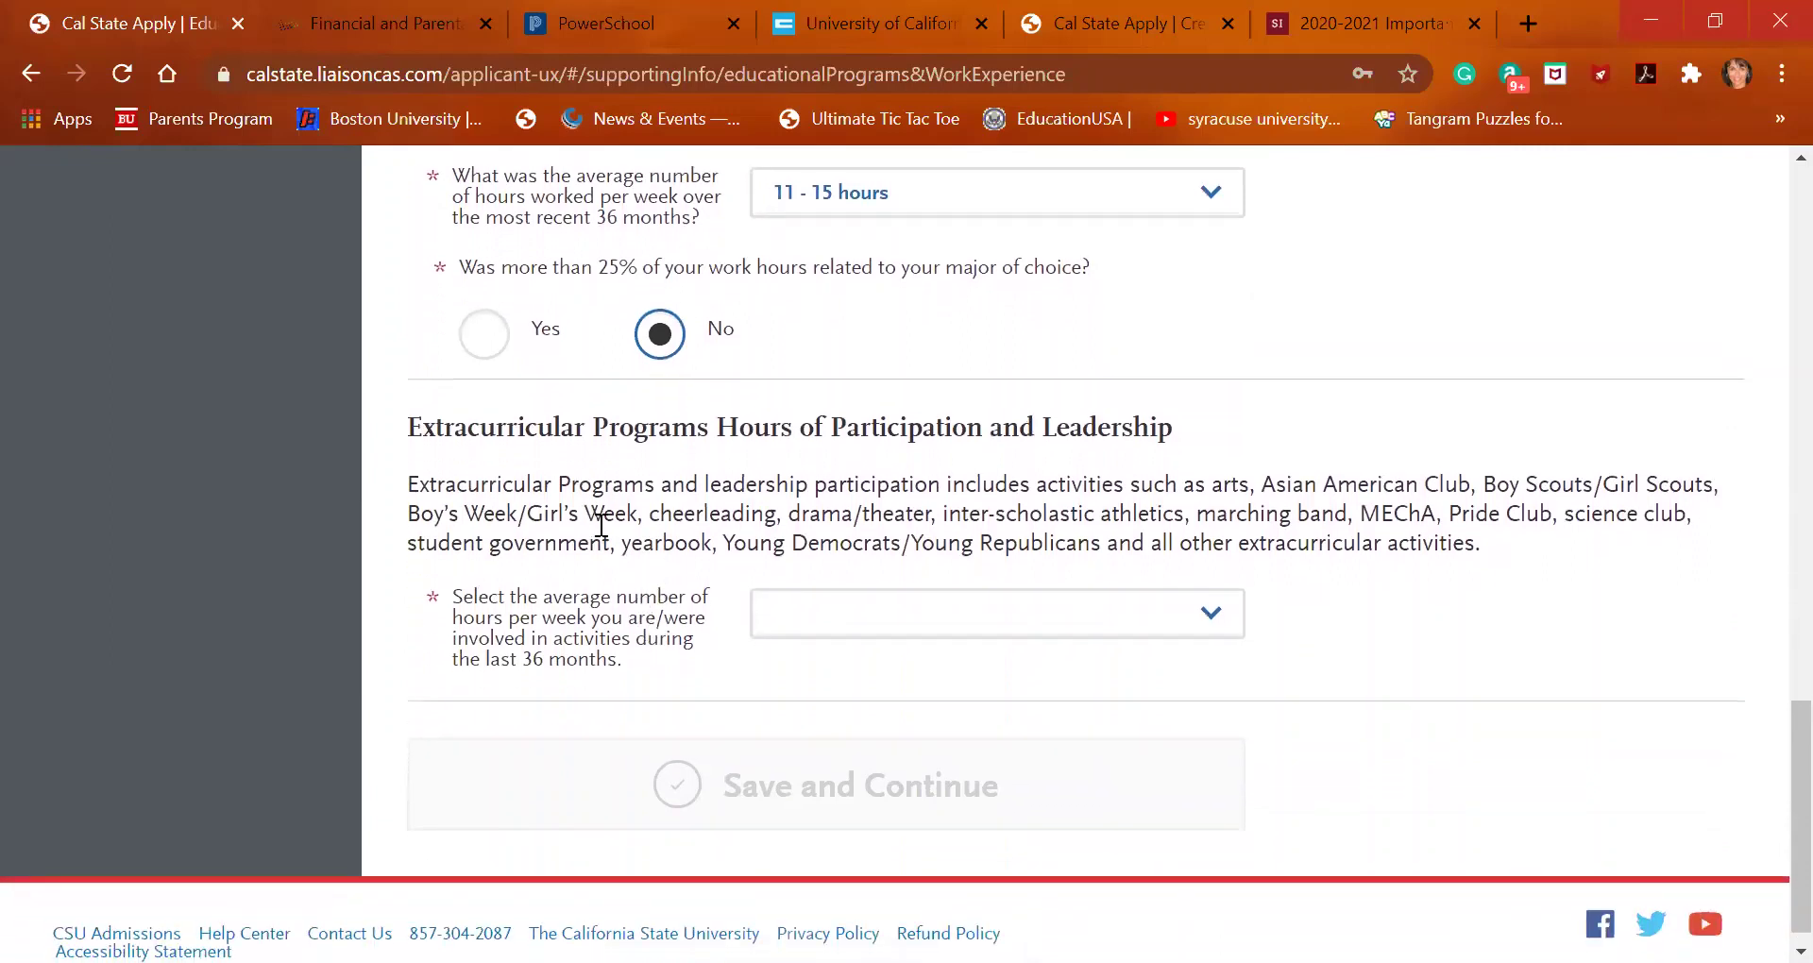
pyautogui.click(1070, 619)
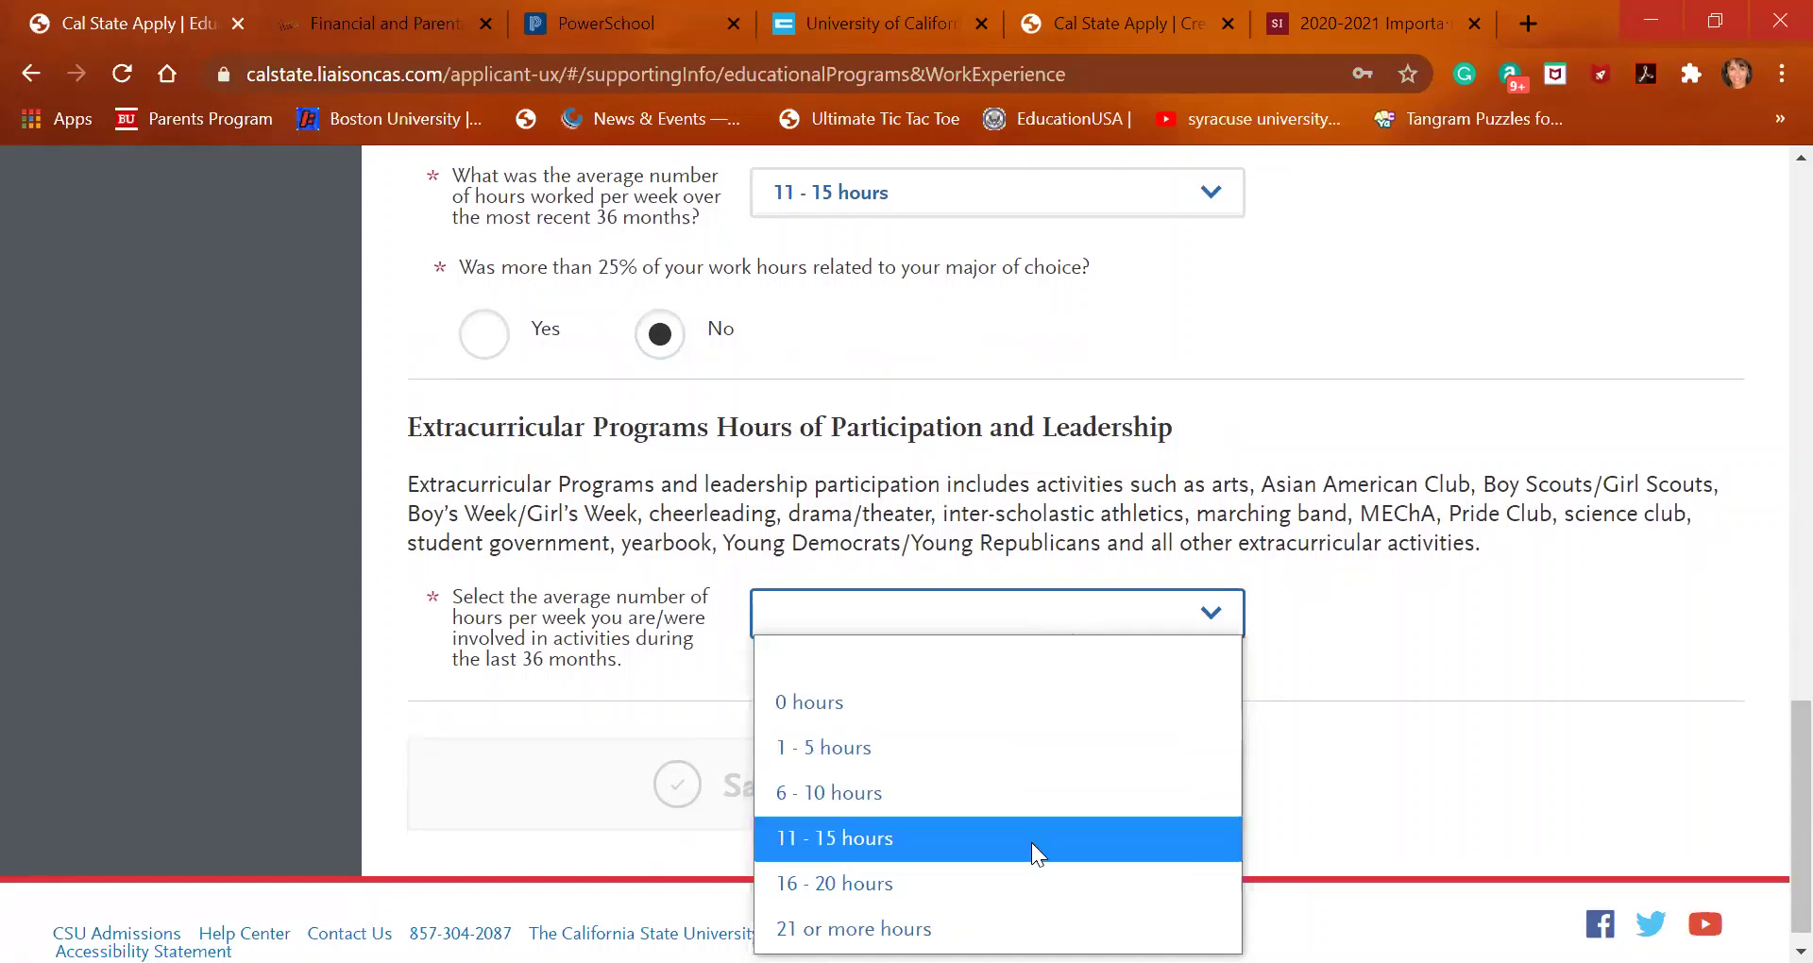
pyautogui.press('Down')
pyautogui.press('Down')
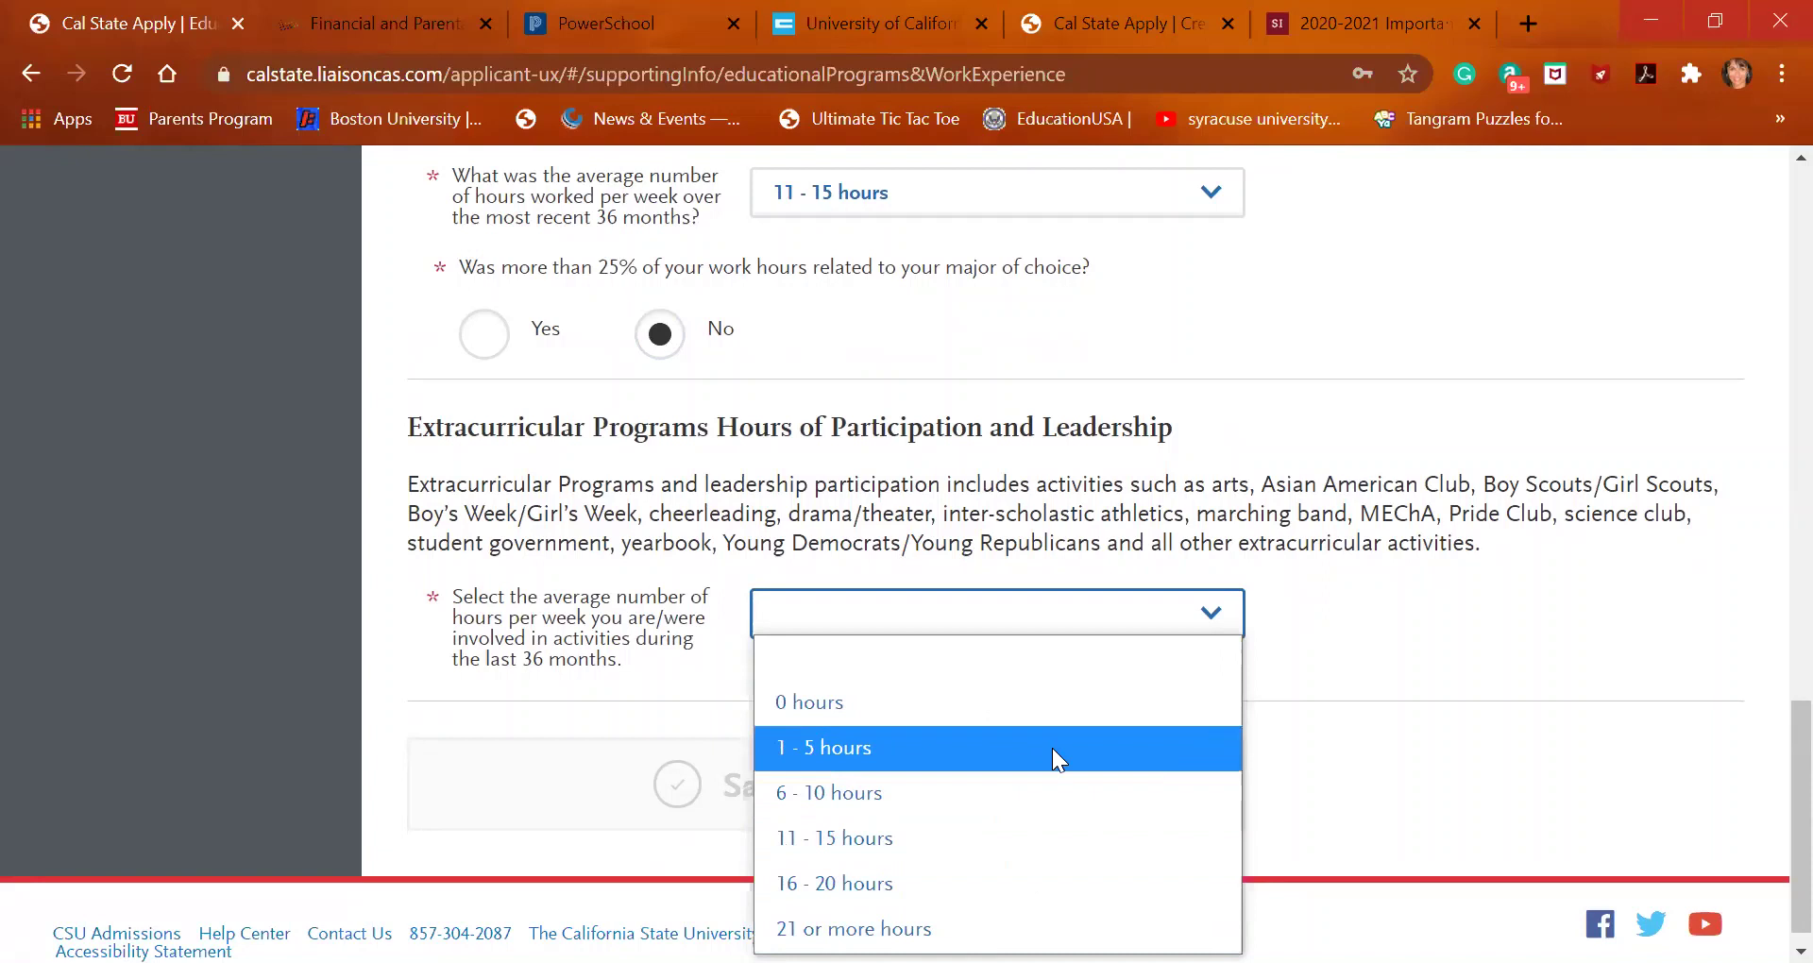
pyautogui.click(1052, 748)
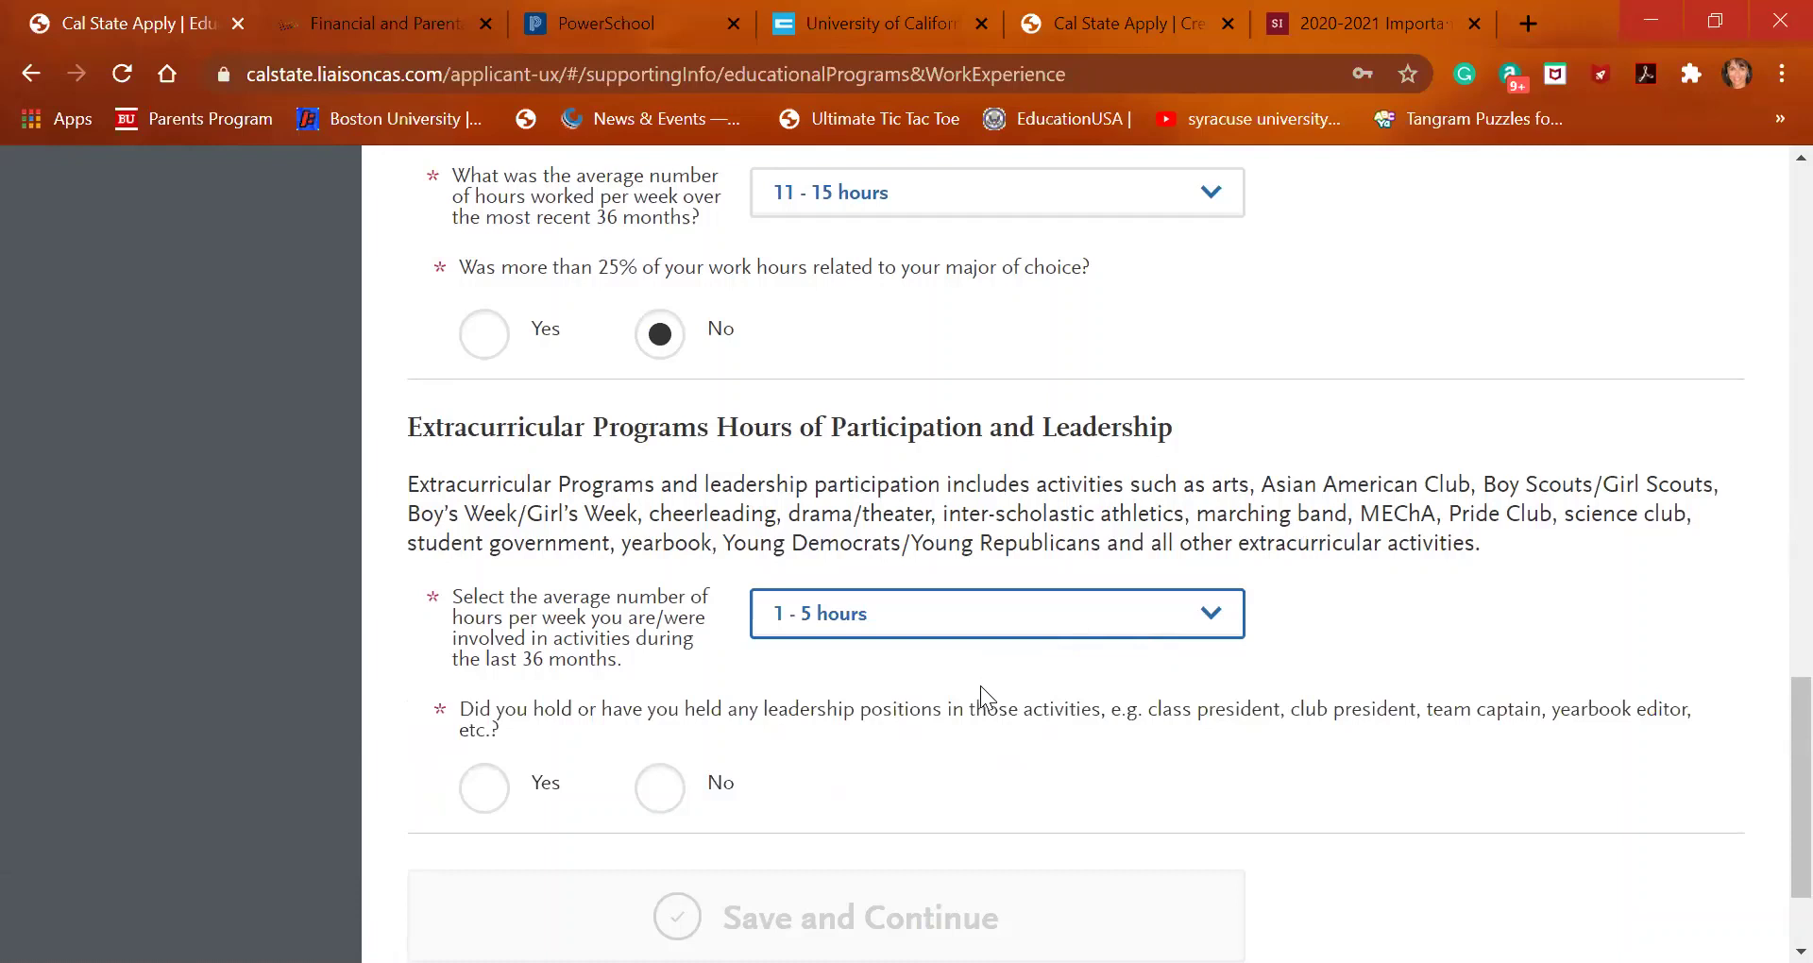
# Answer Yes to having held leadership positions in extracurricular activities
pyautogui.rightClick(478, 784)
pyautogui.click(483, 790)
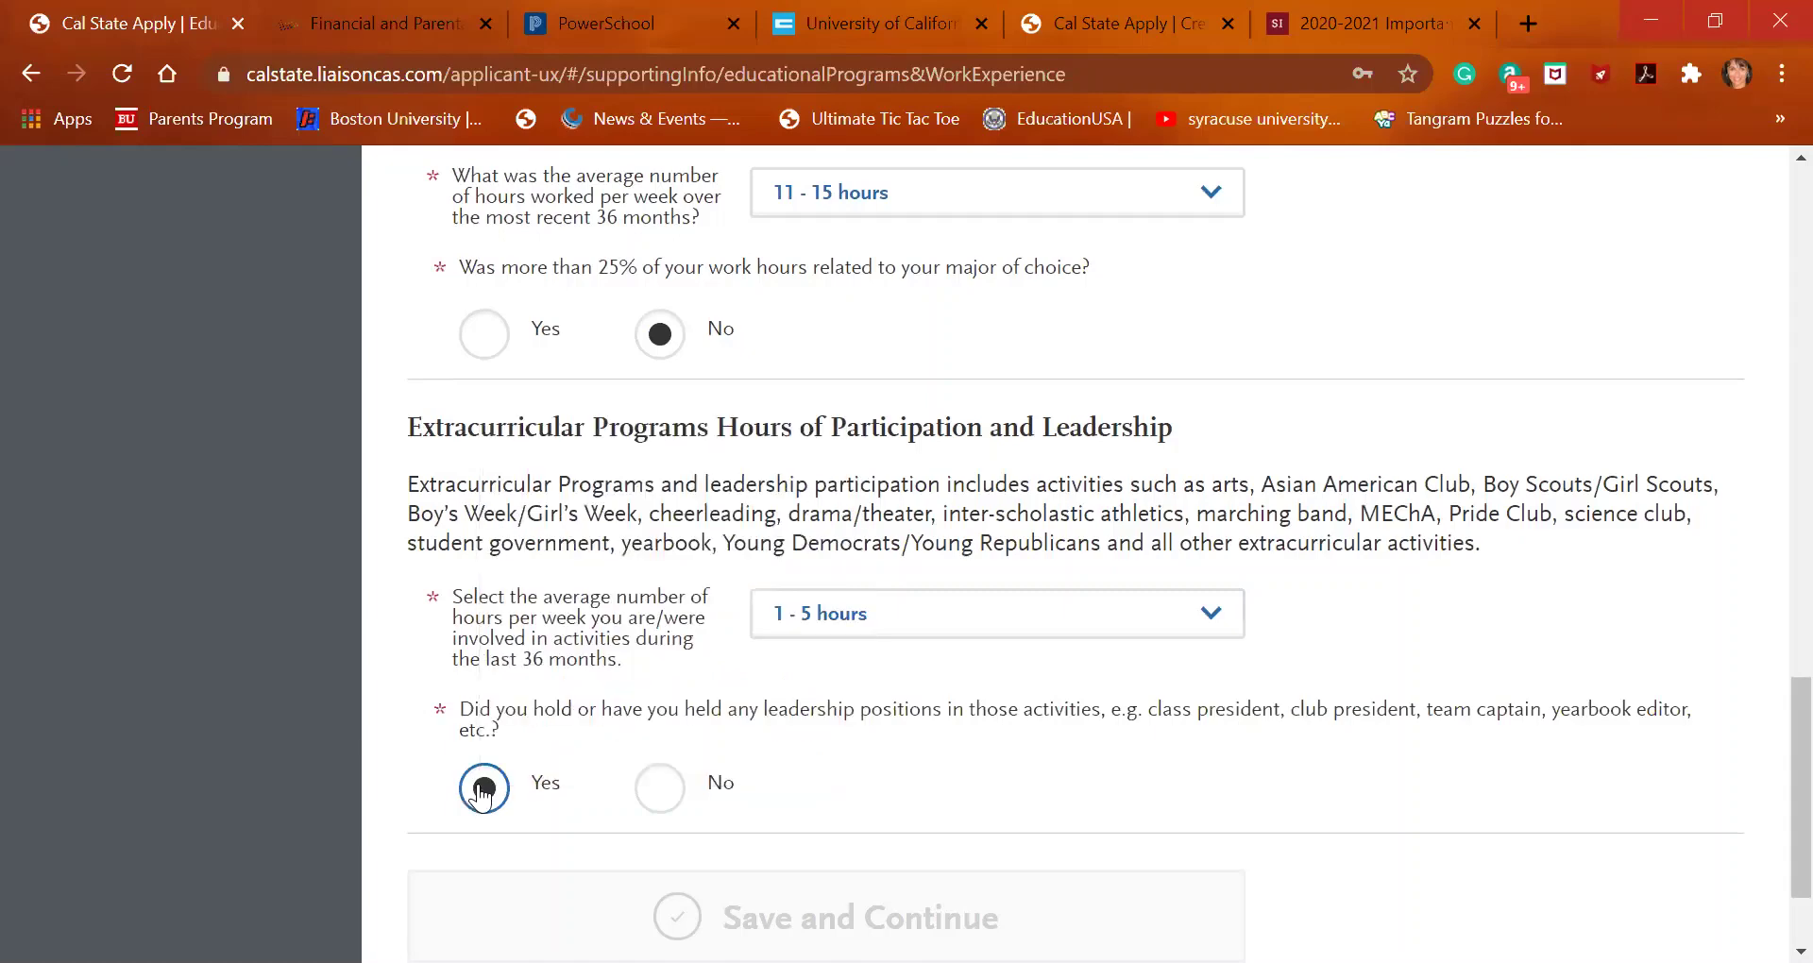
pyautogui.scroll(-2, 1009, 646)
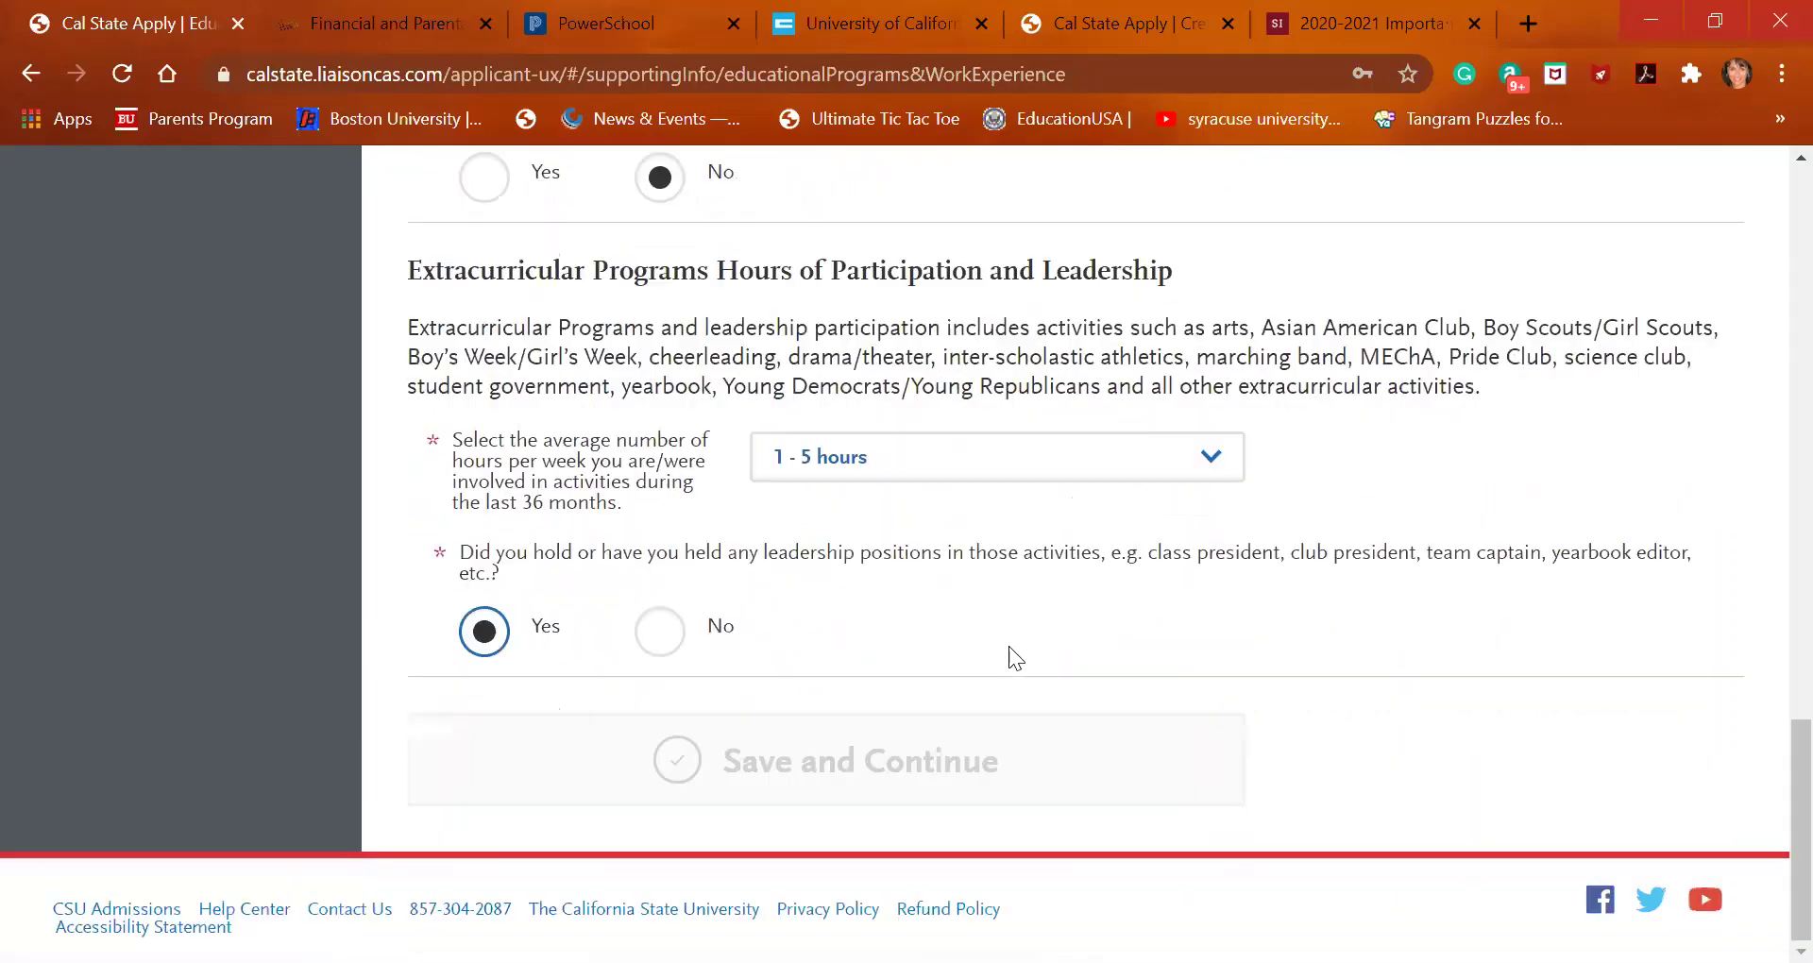
pyautogui.moveTo(1009, 646); pyautogui.dragTo(954, 681)
pyautogui.scroll(10, 963, 674)
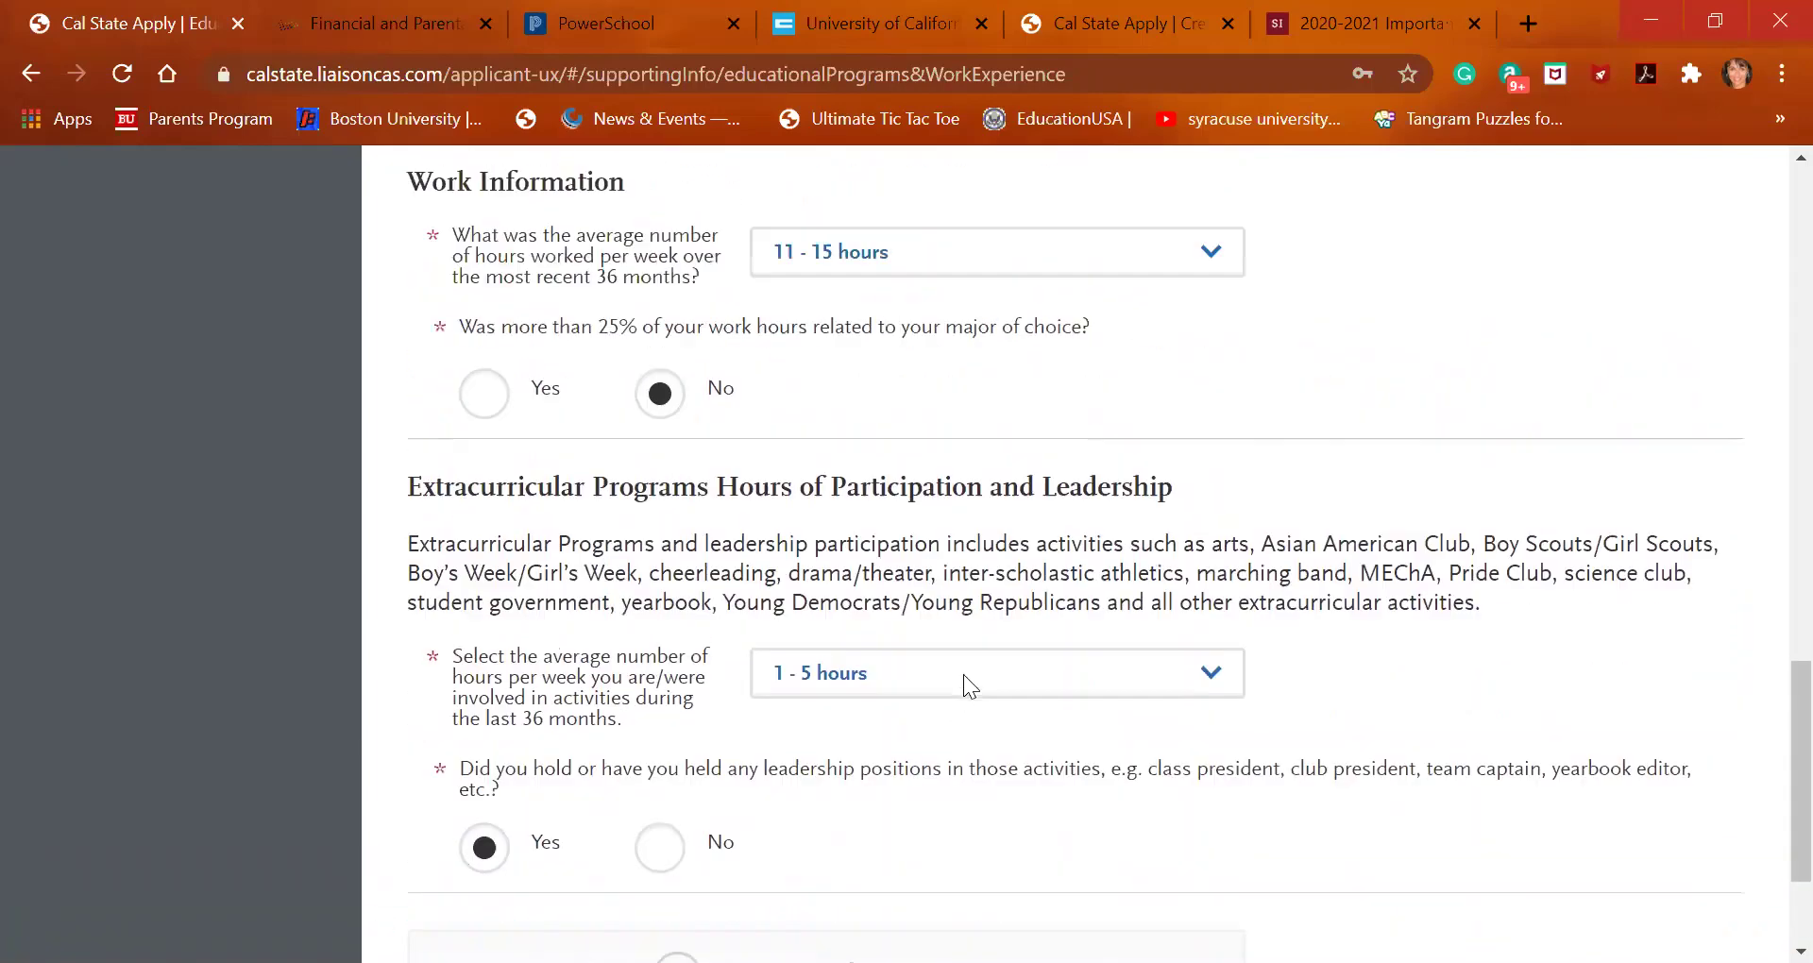
pyautogui.scroll(6, 963, 674)
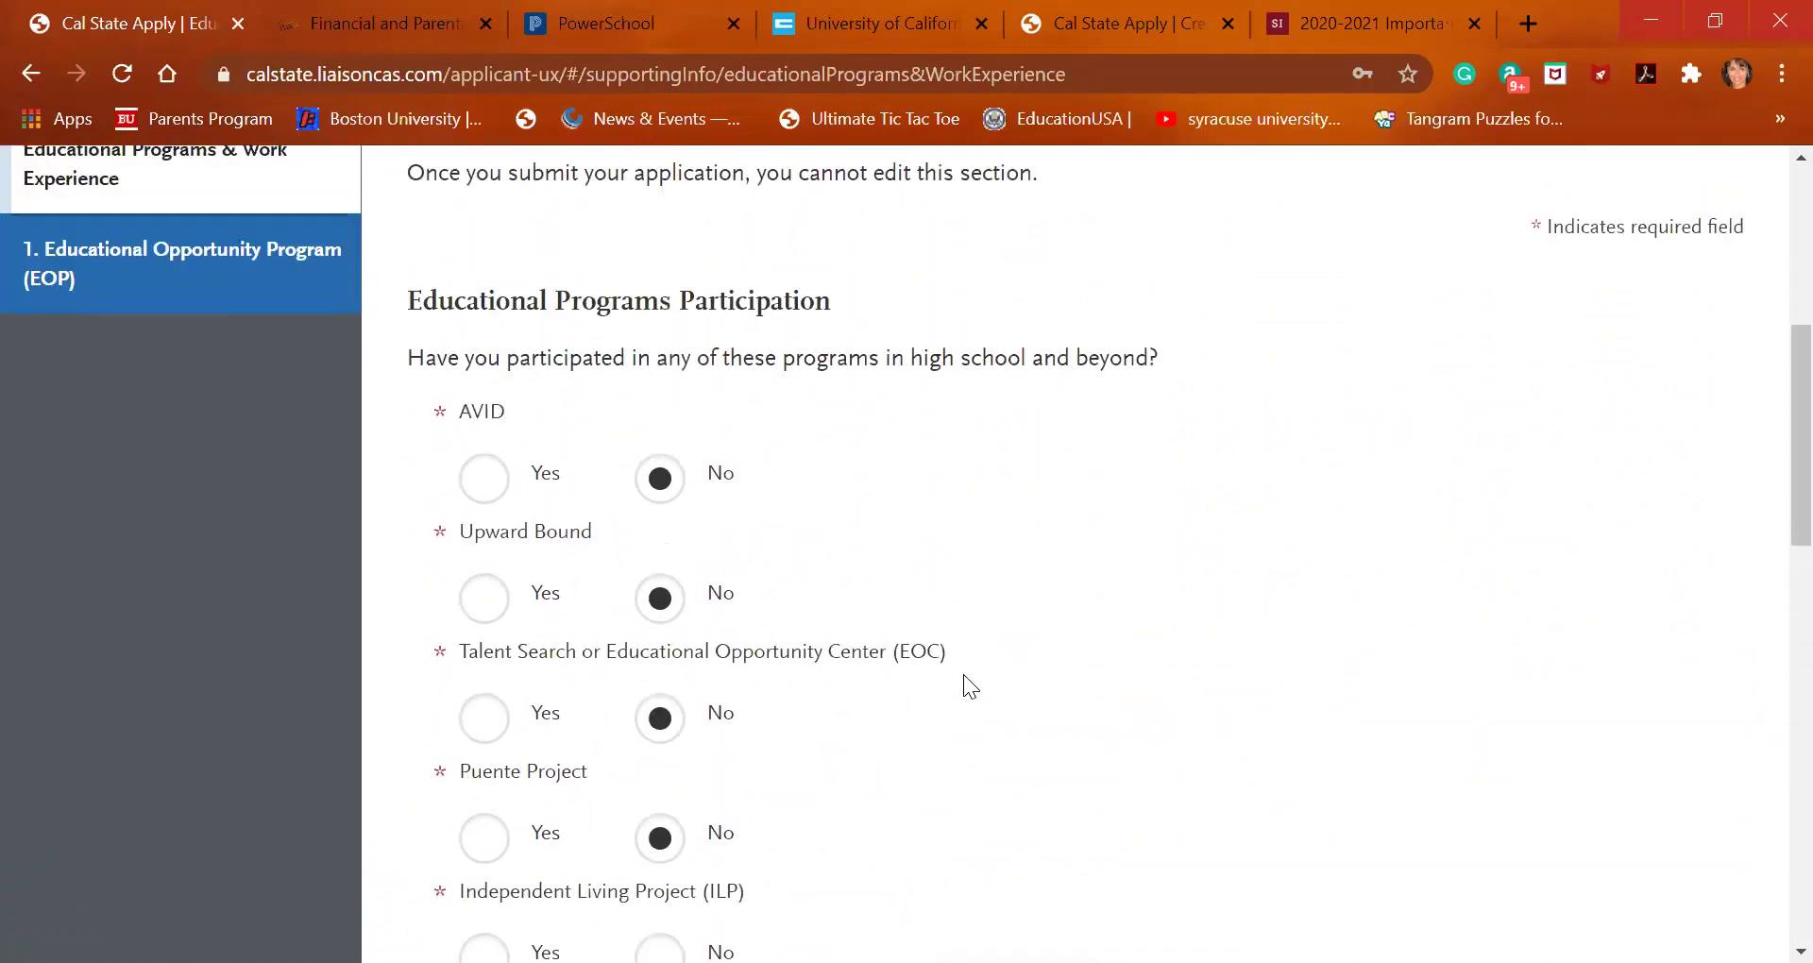
# Answer No to the Independent Living Project (ILP) question
pyautogui.scroll(-1, 964, 674)
pyautogui.scroll(-6, 963, 674)
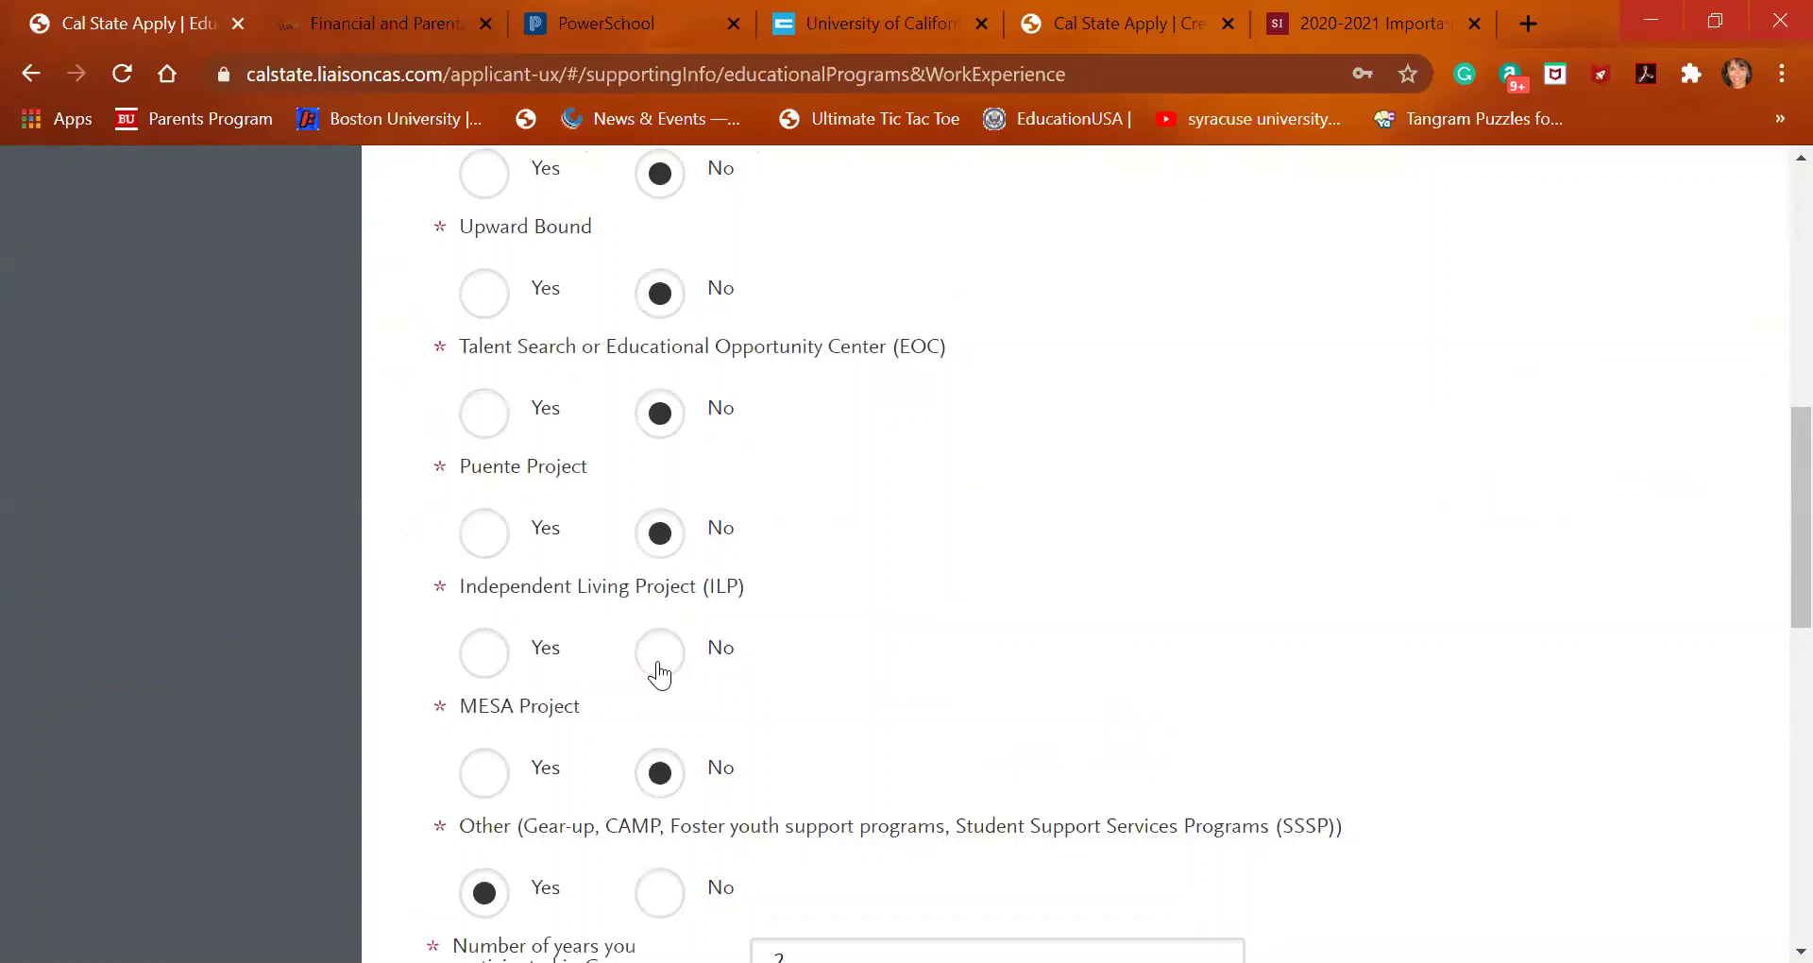
pyautogui.rightClick(659, 663)
pyautogui.click(654, 659)
pyautogui.scroll(-5, 954, 670)
pyautogui.scroll(-7, 954, 665)
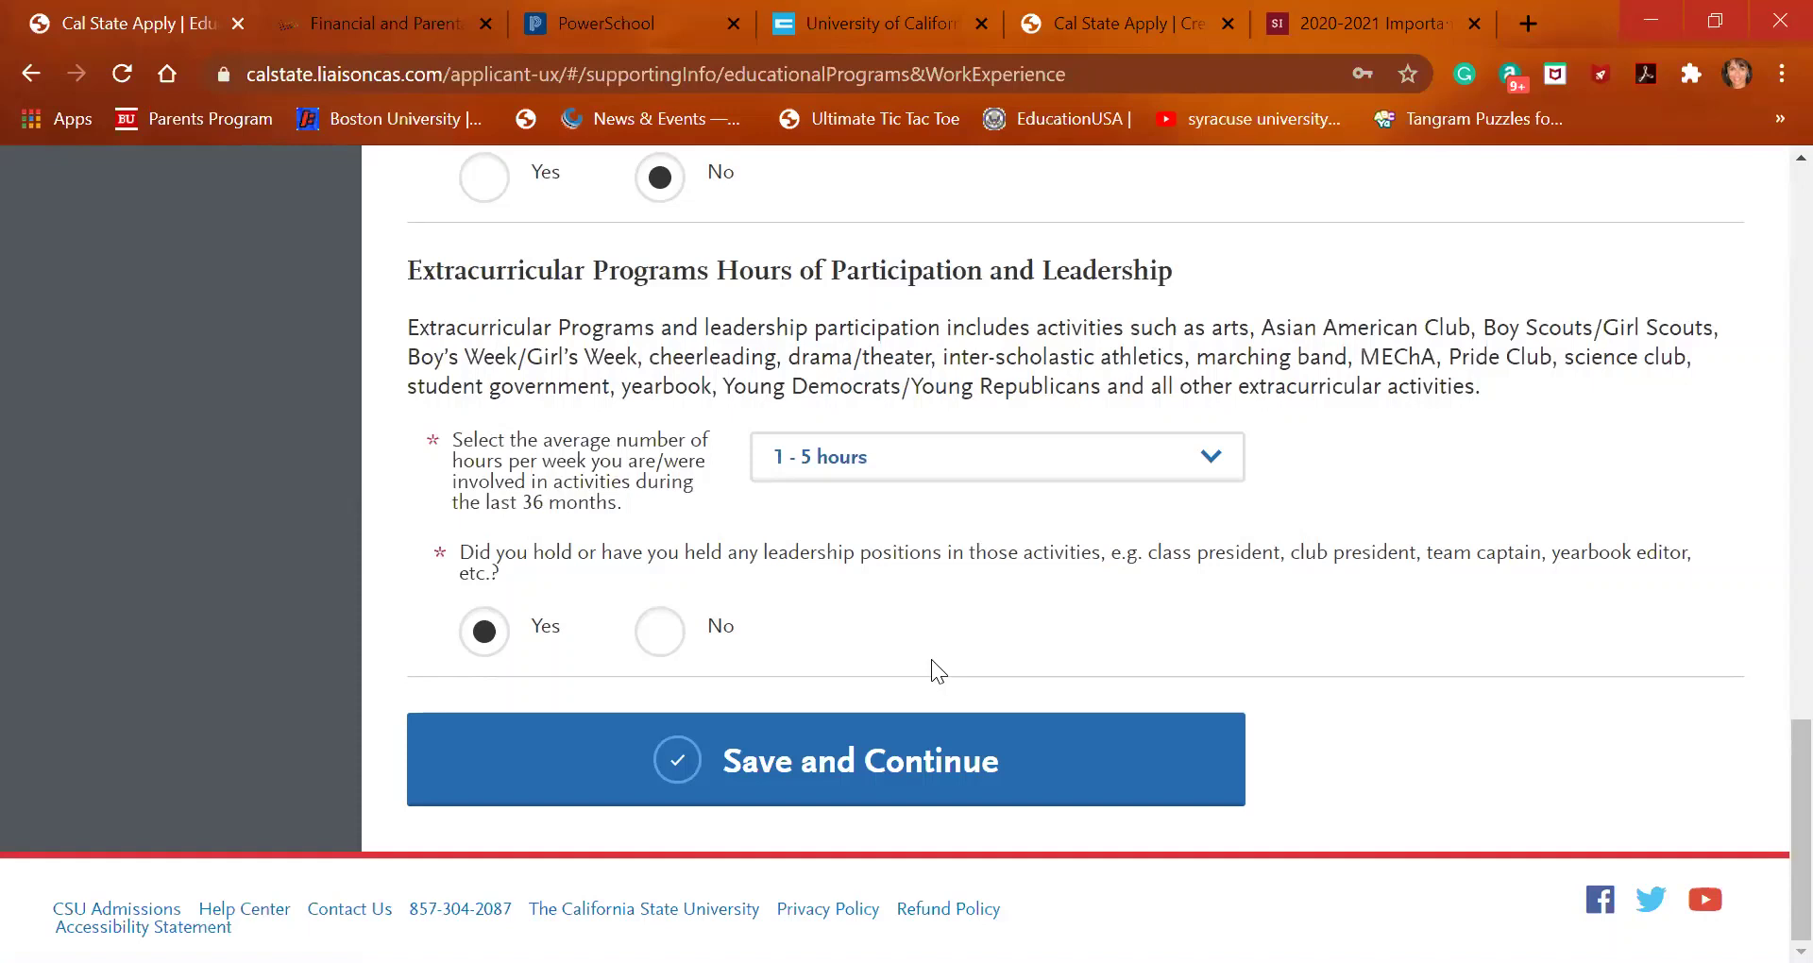
# Review the completed Educational Programs & Work Experience answers, then Save and Continue
pyautogui.click(792, 752)
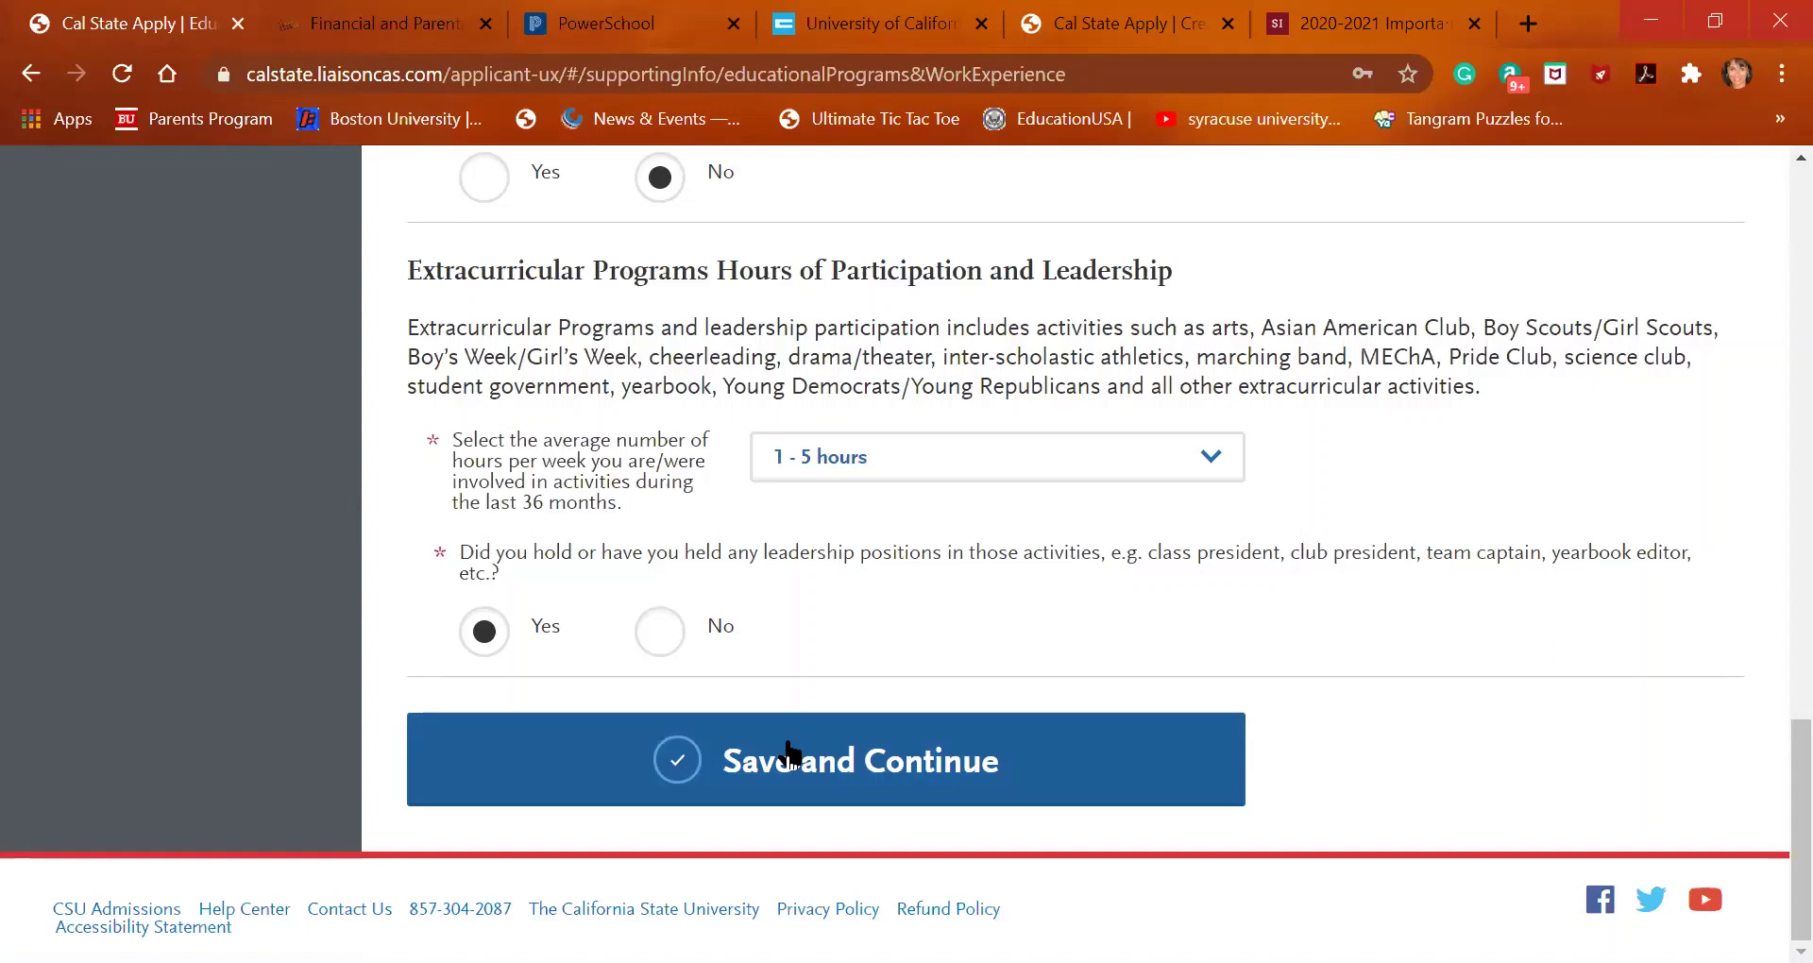
pyautogui.scroll(2, 803, 530)
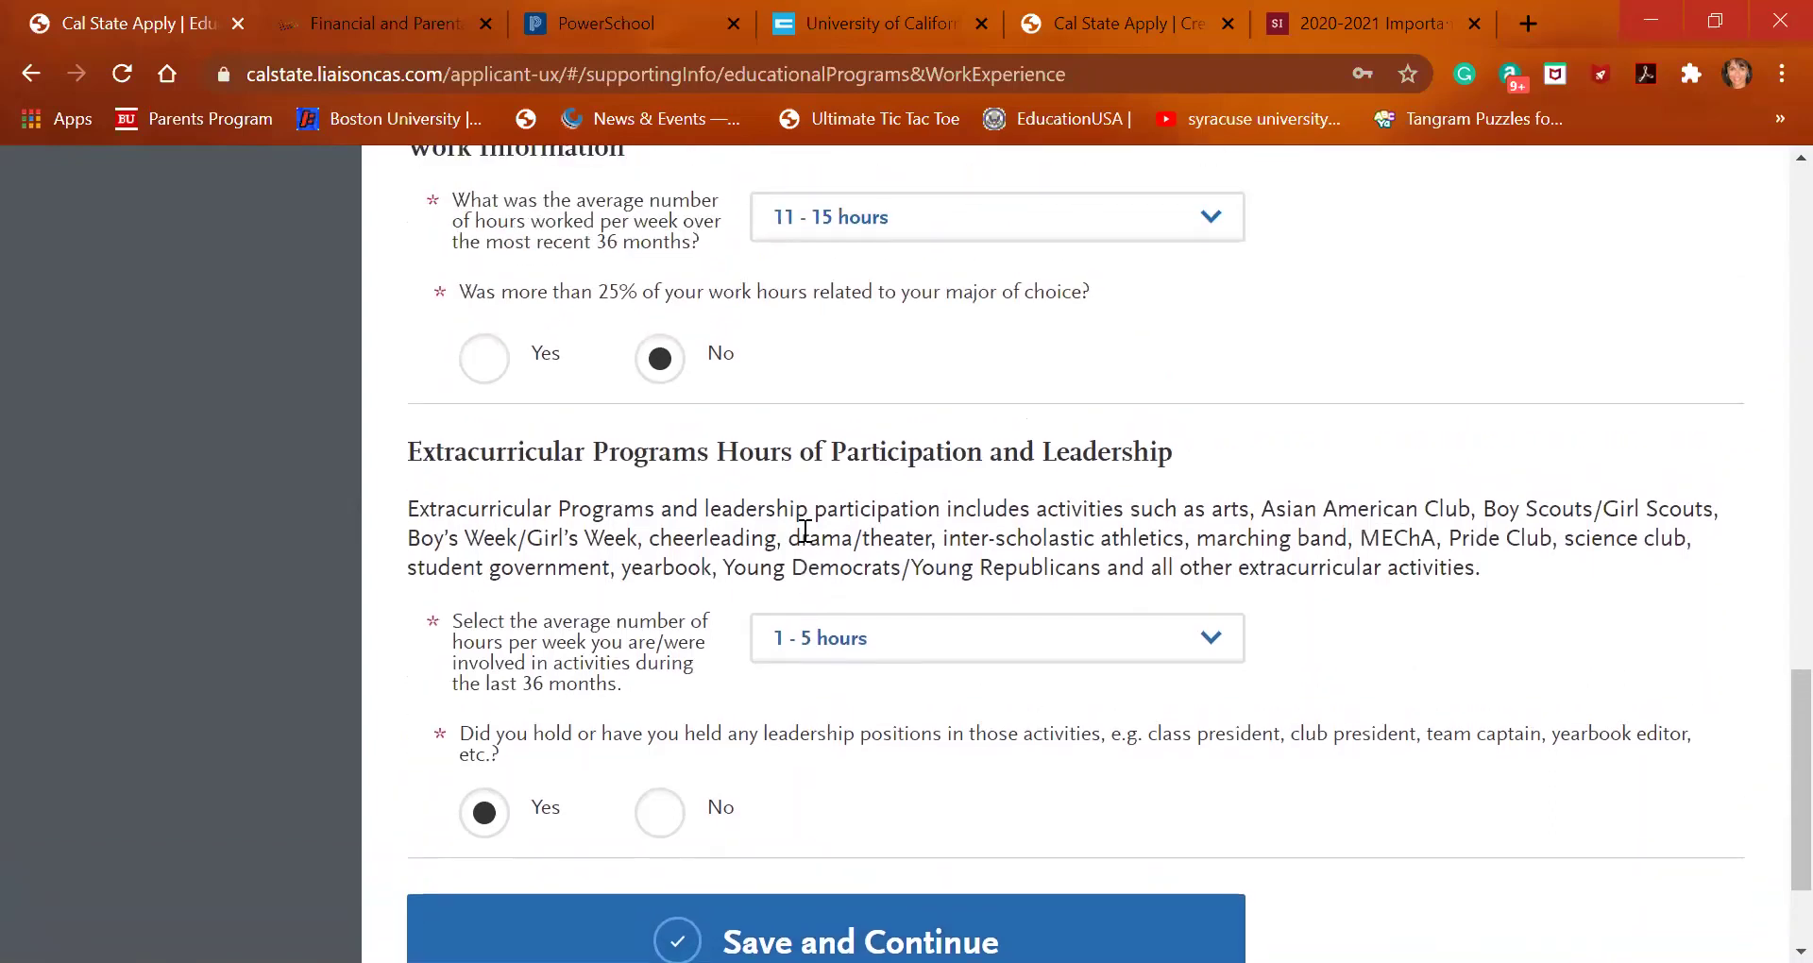
pyautogui.scroll(2, 805, 531)
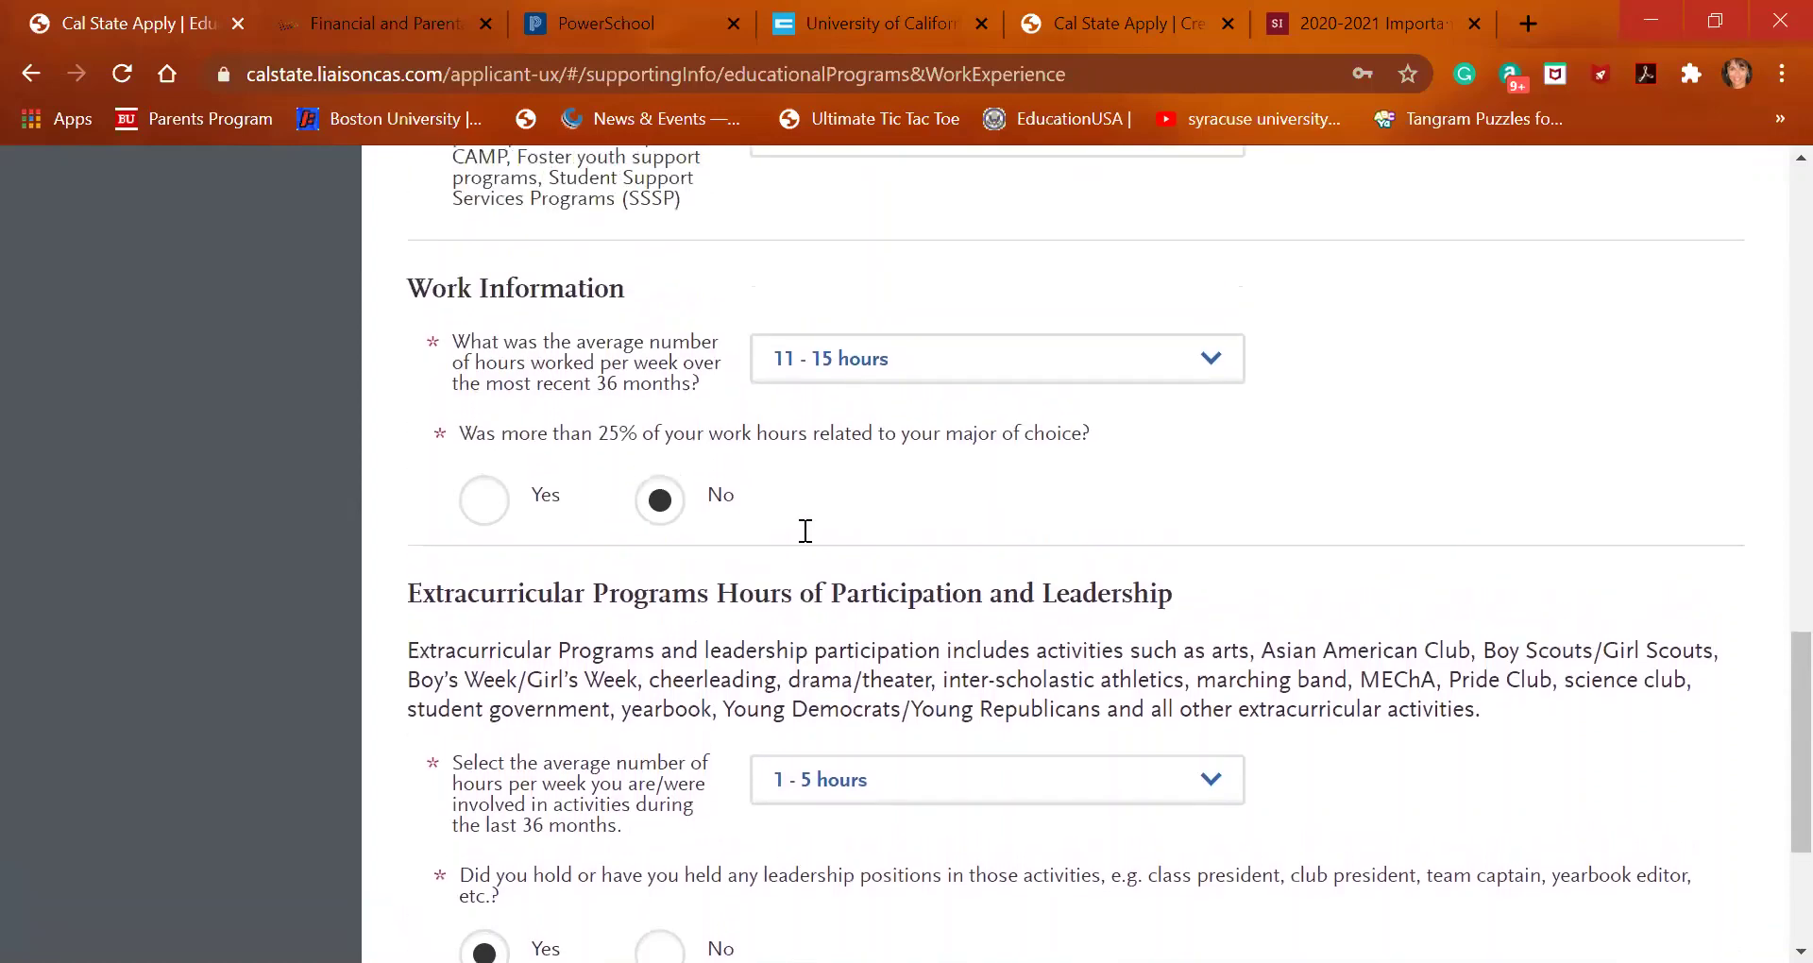
pyautogui.scroll(3, 804, 531)
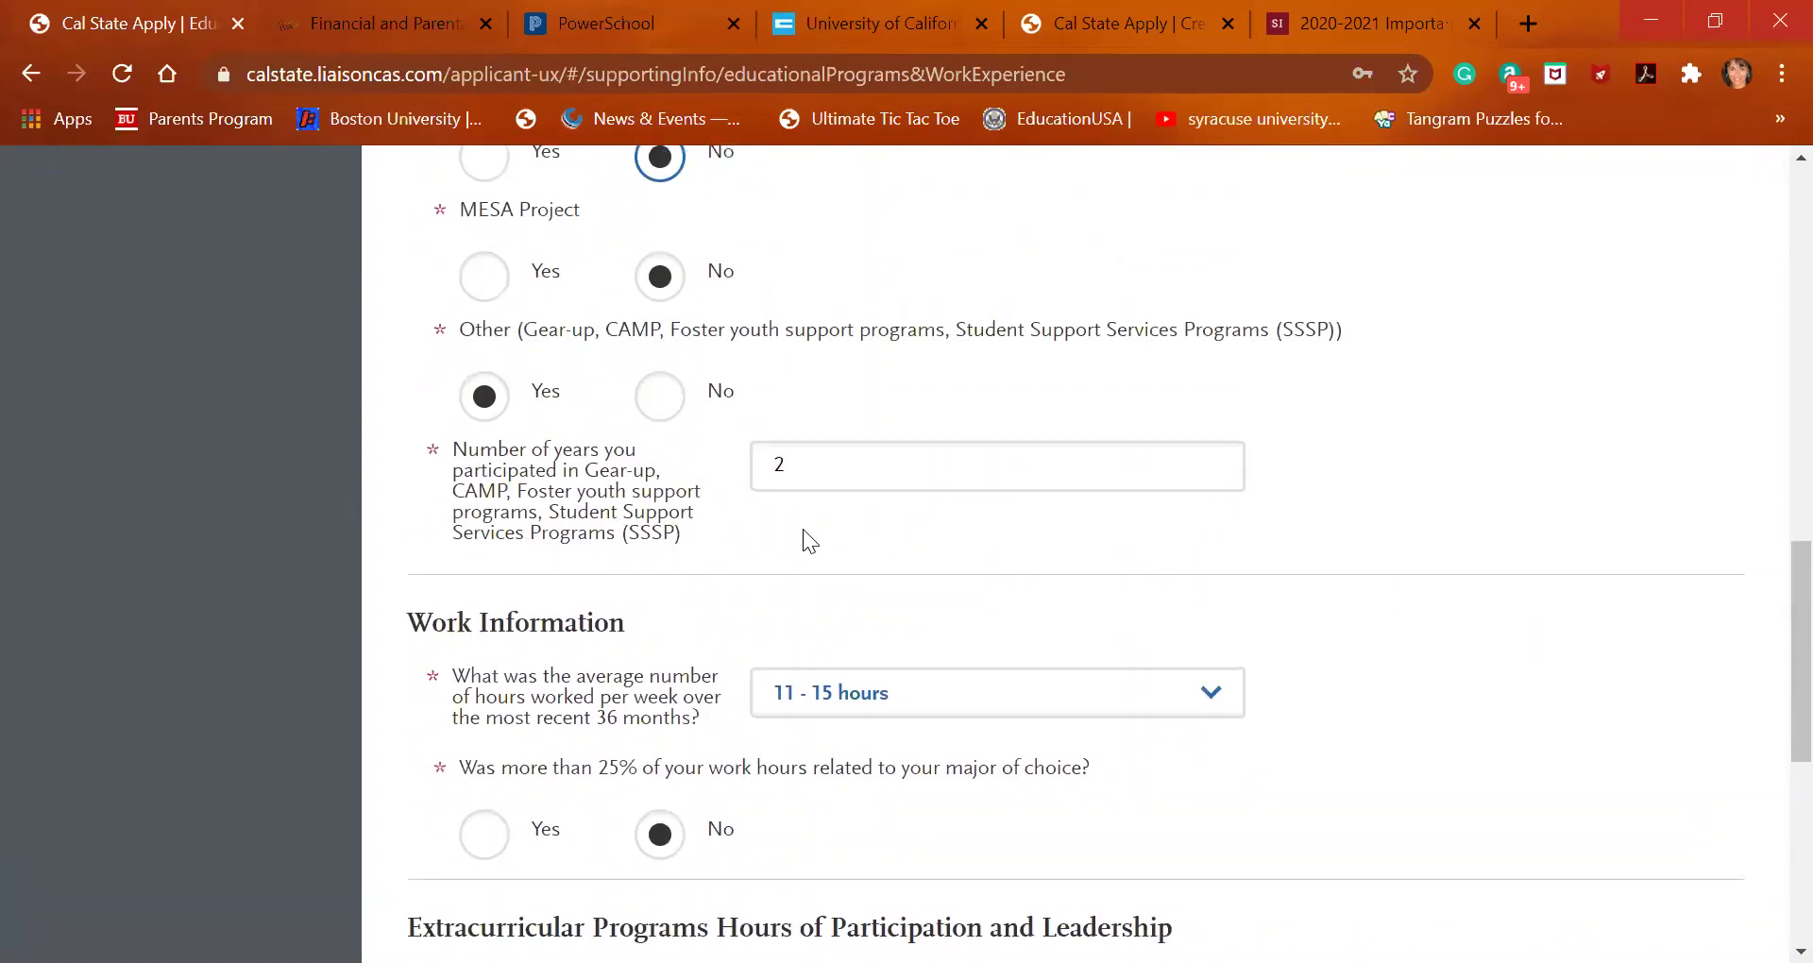
pyautogui.scroll(4, 803, 529)
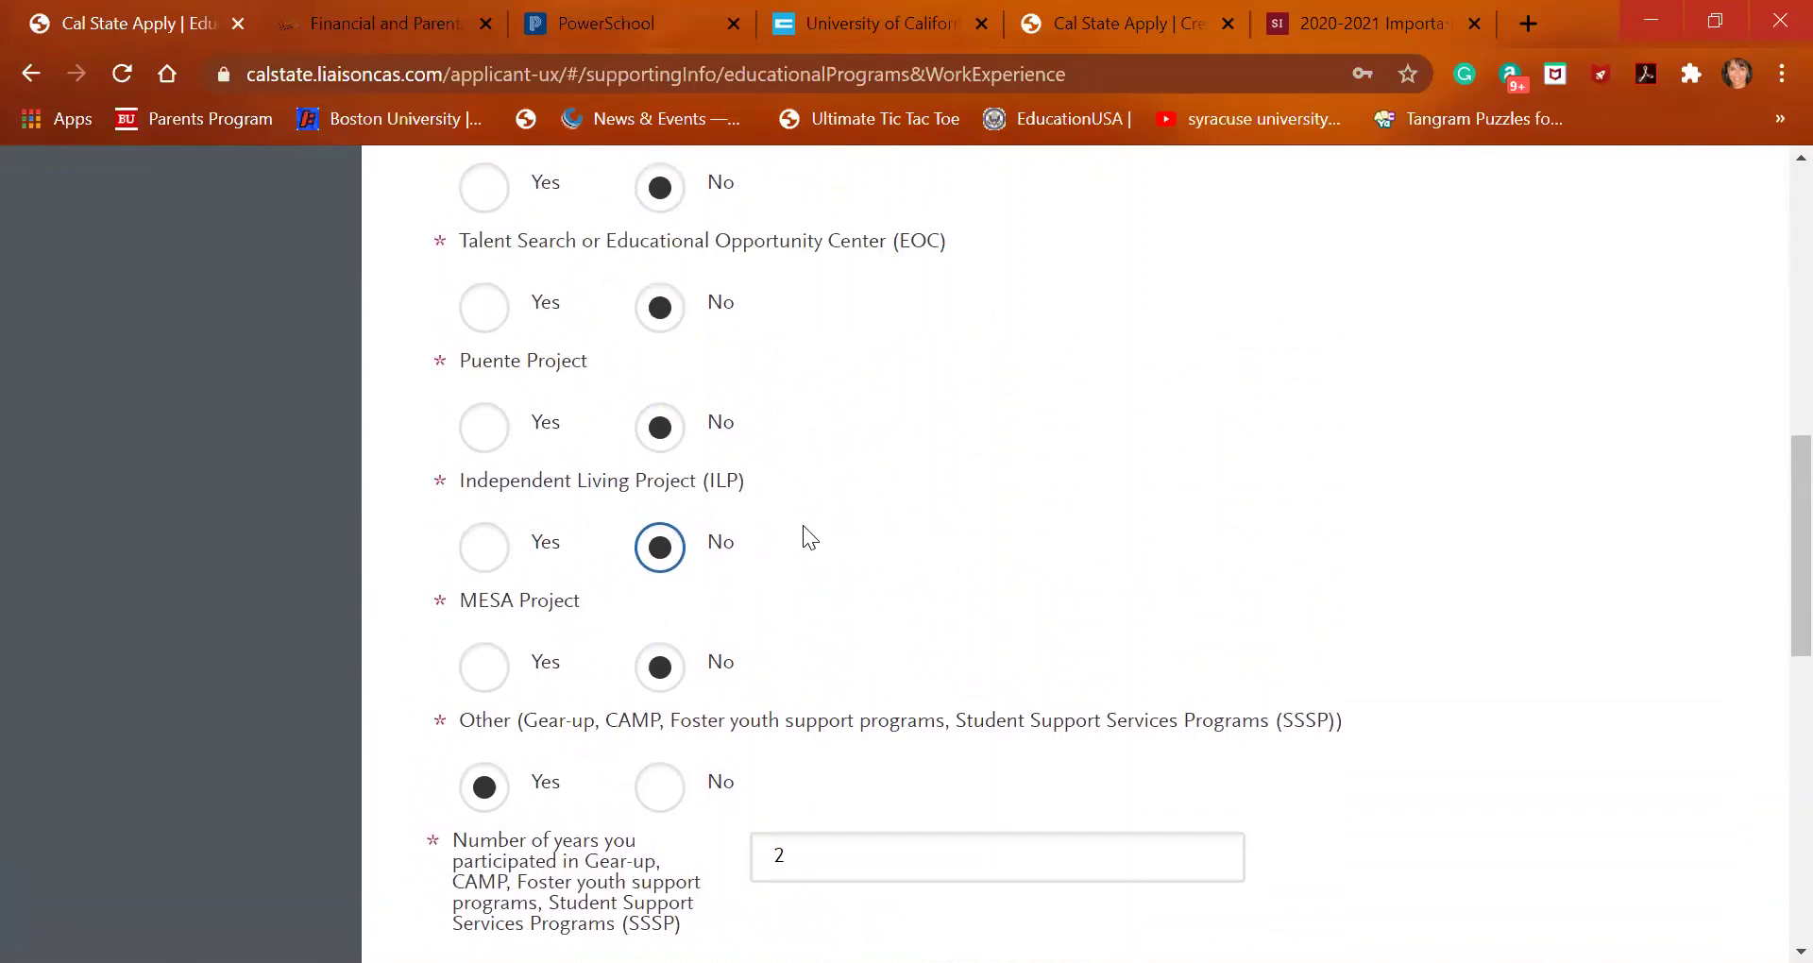
pyautogui.scroll(-8, 803, 525)
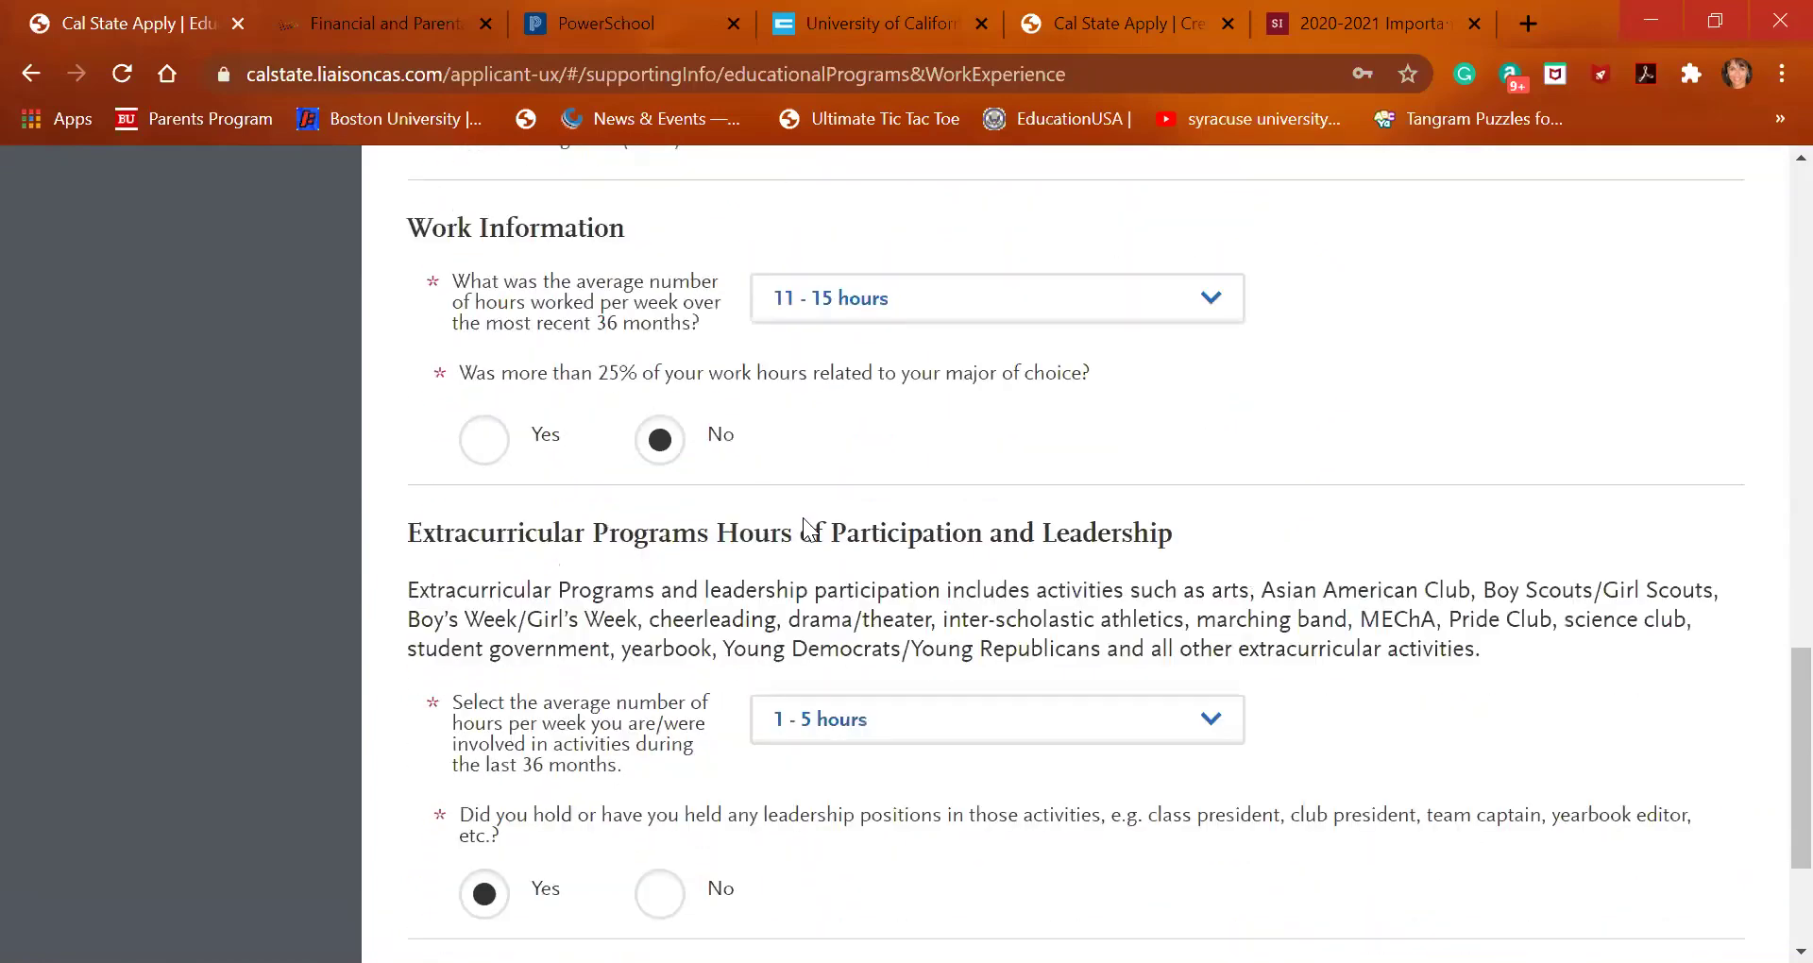
pyautogui.scroll(-3, 802, 525)
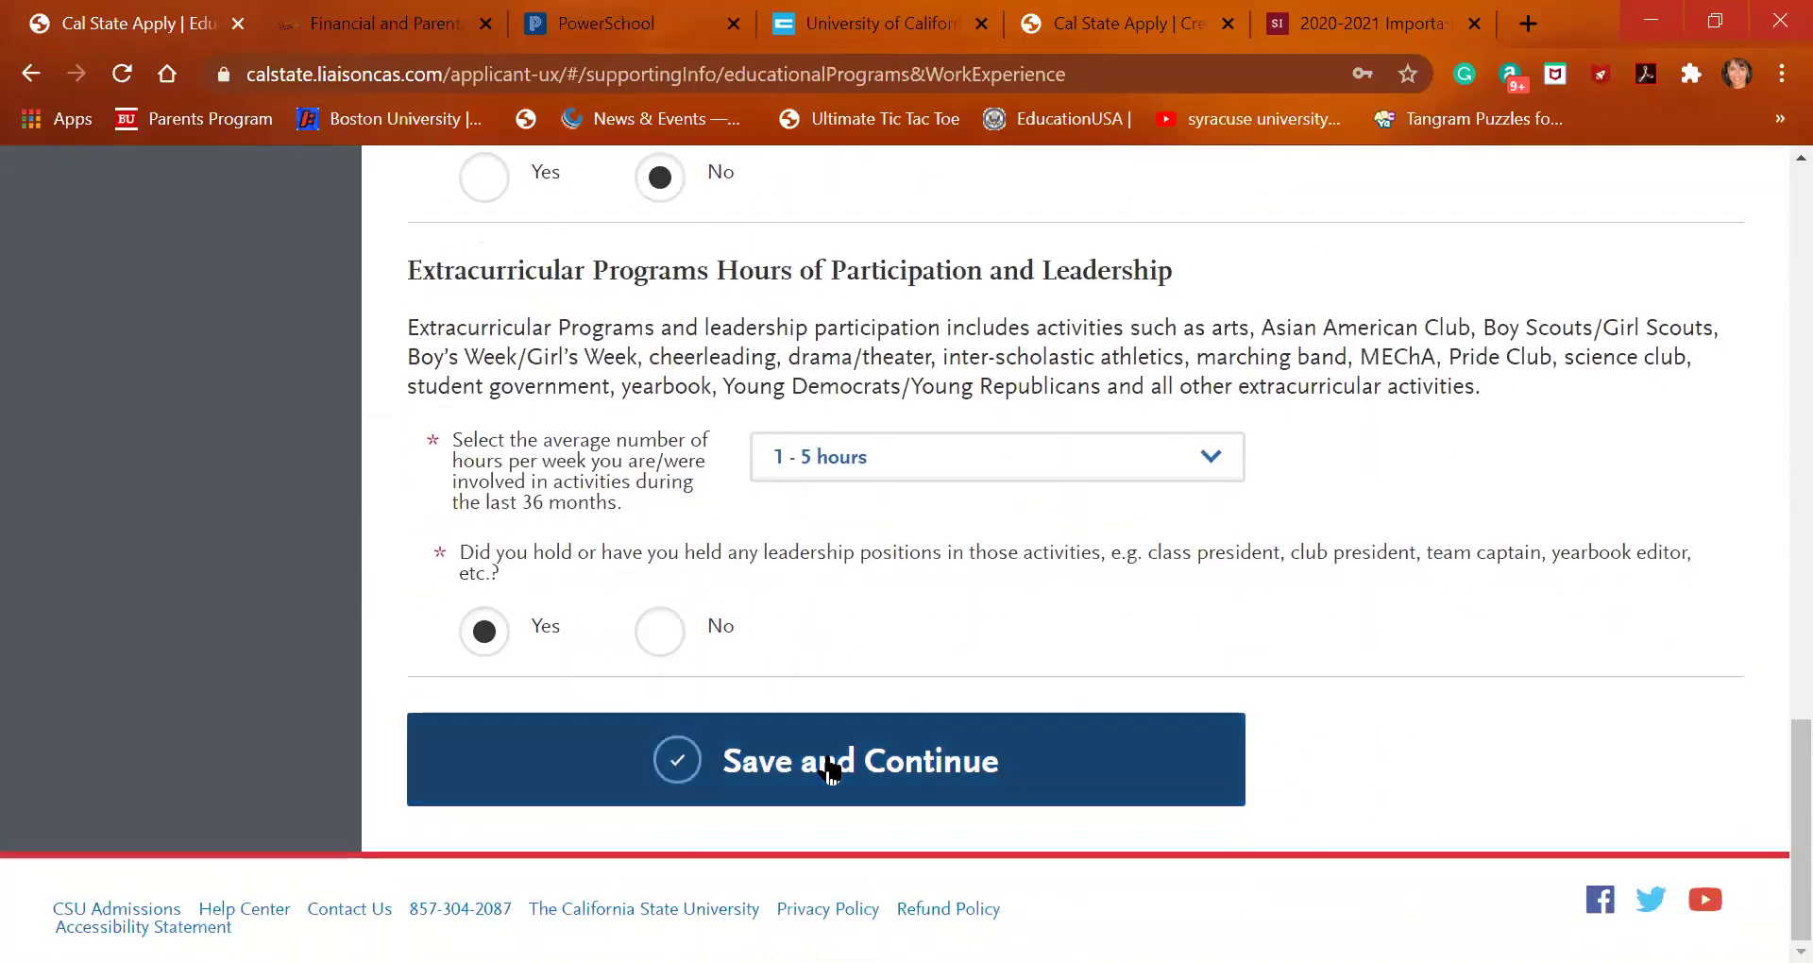
pyautogui.click(830, 767)
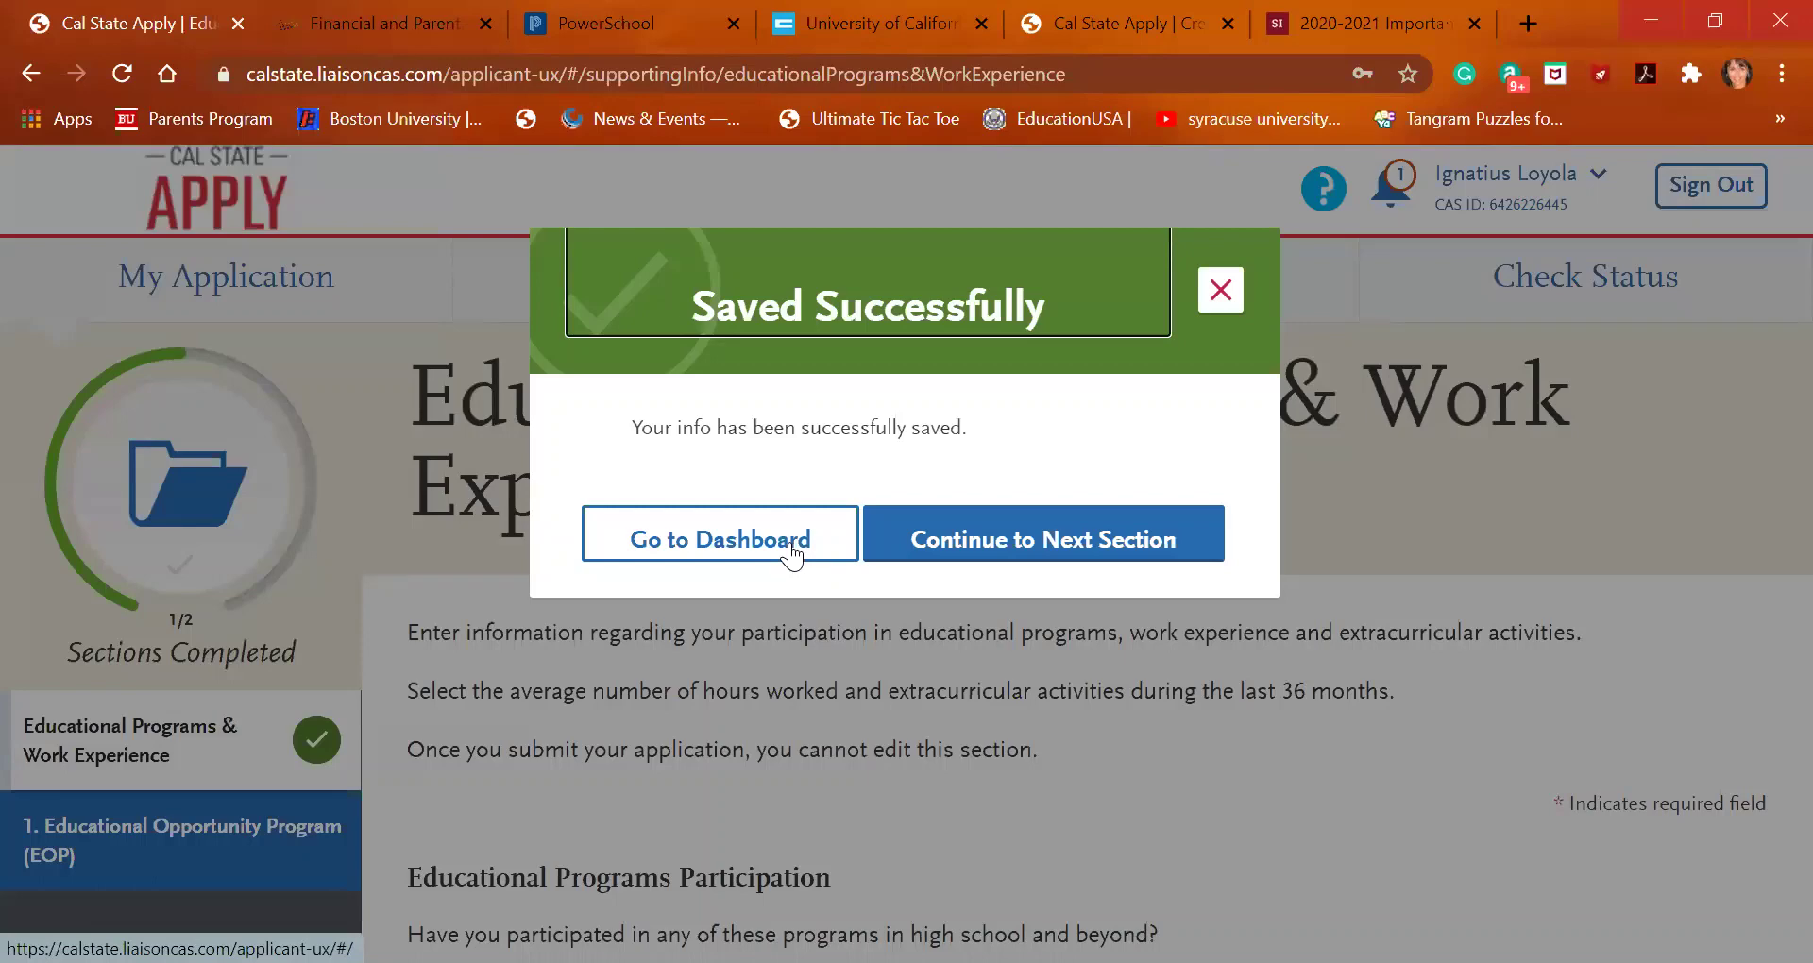
# Return to the dashboard and open Academic History's A-G Matching page
pyautogui.click(790, 555)
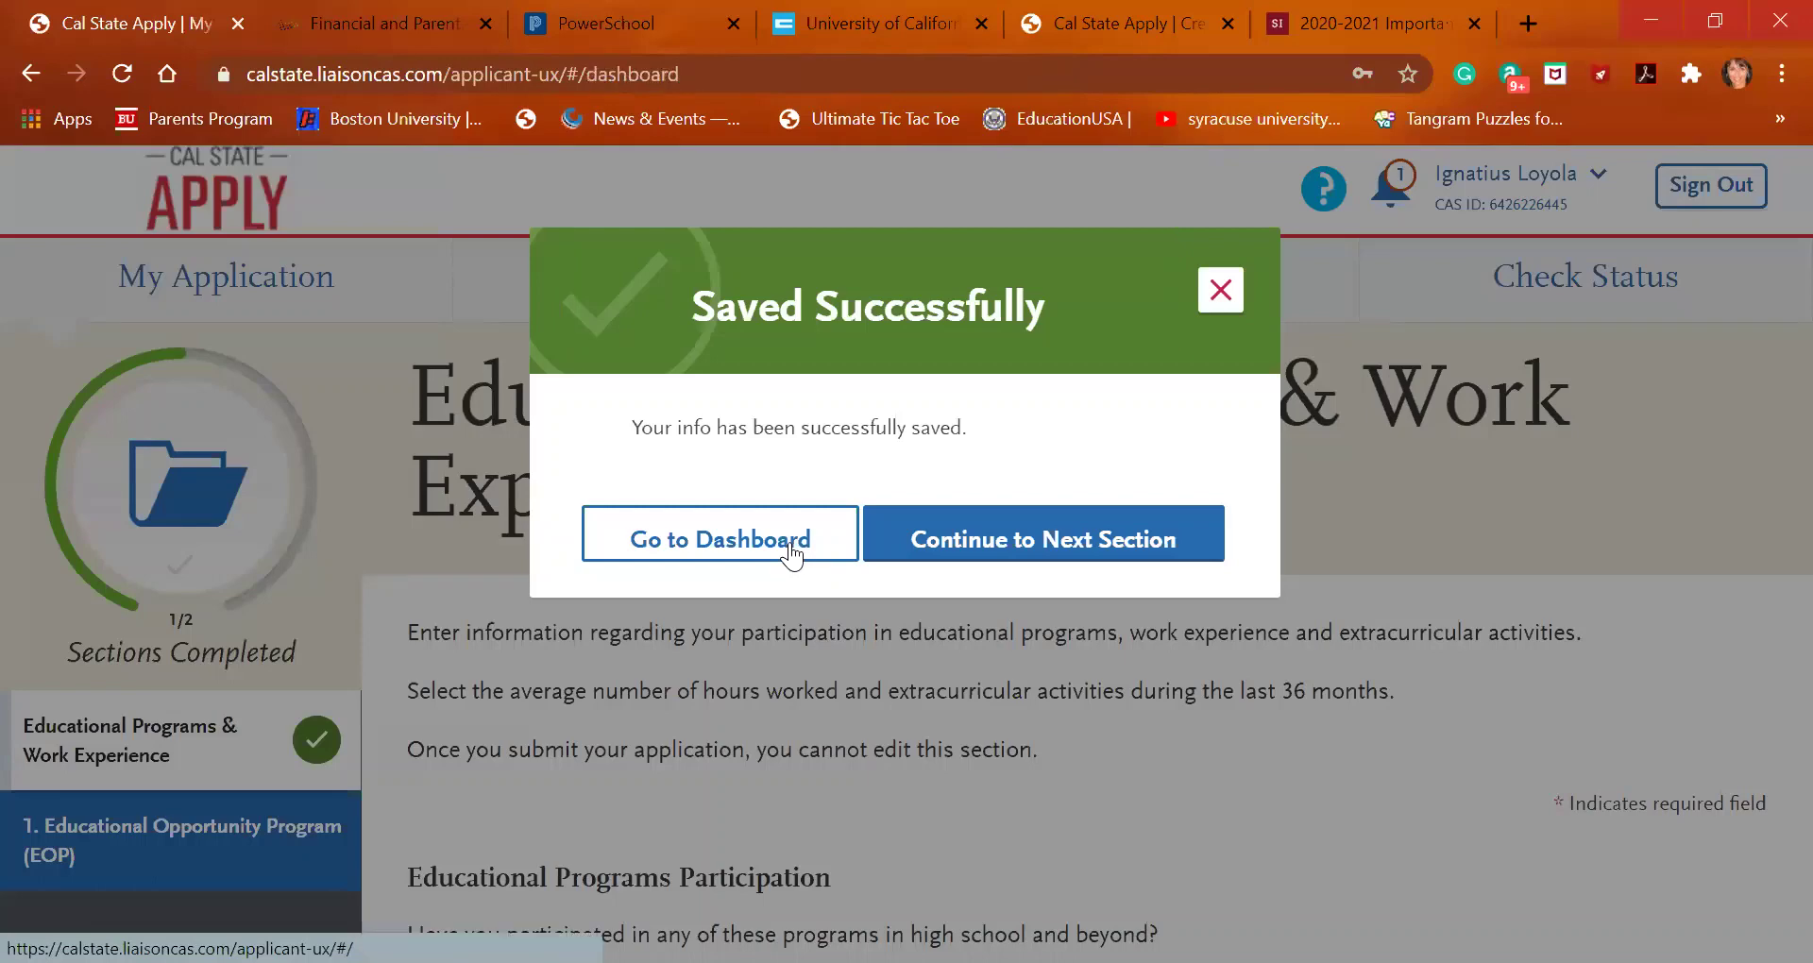
pyautogui.scroll(-3, 905, 675)
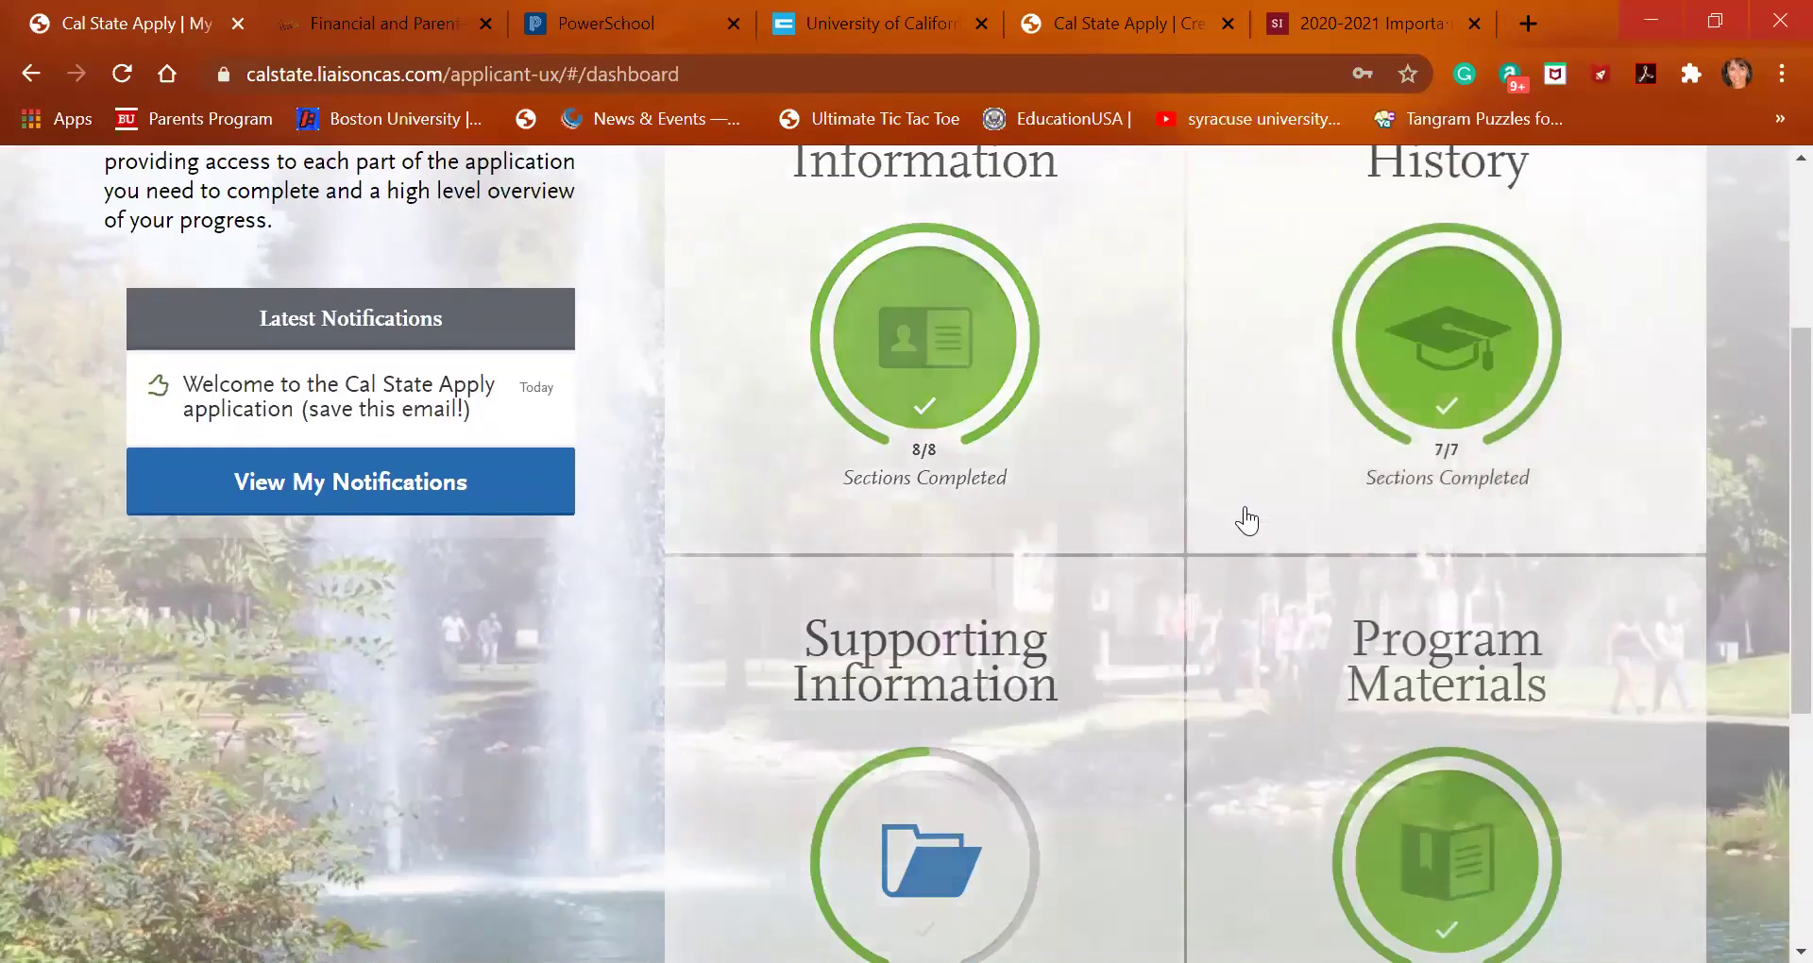
pyautogui.scroll(-3, 924, 830)
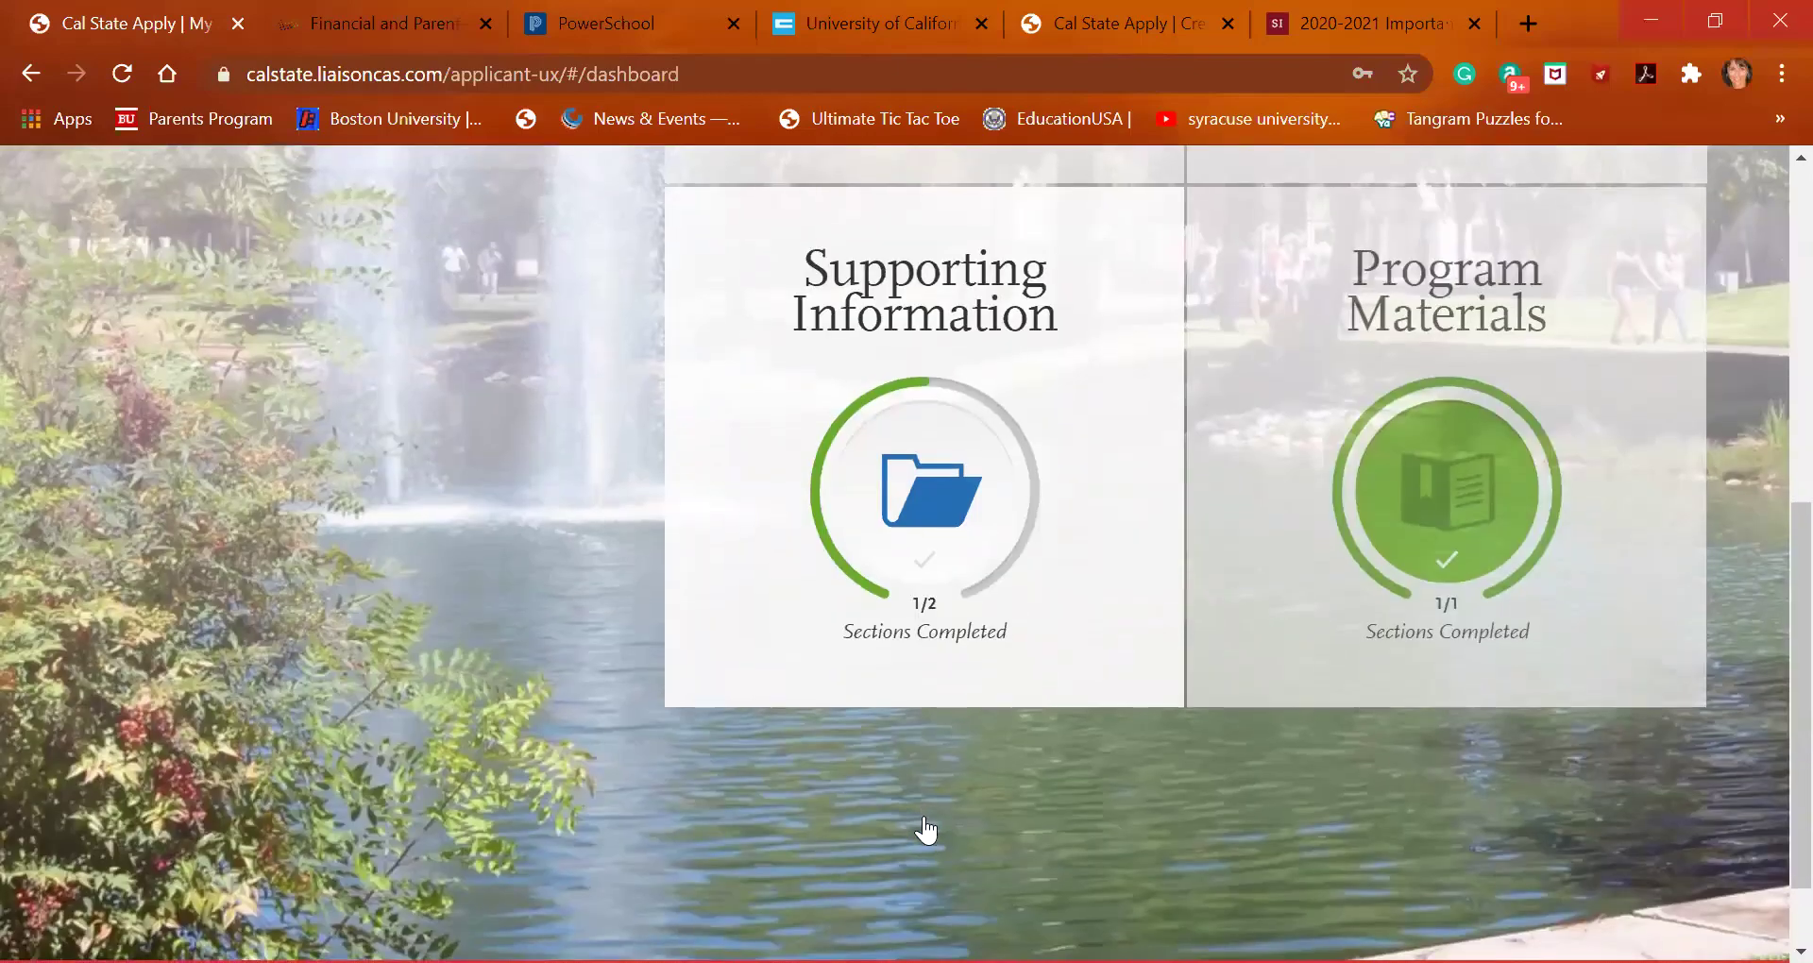
pyautogui.scroll(6, 1304, 777)
pyautogui.click(1418, 647)
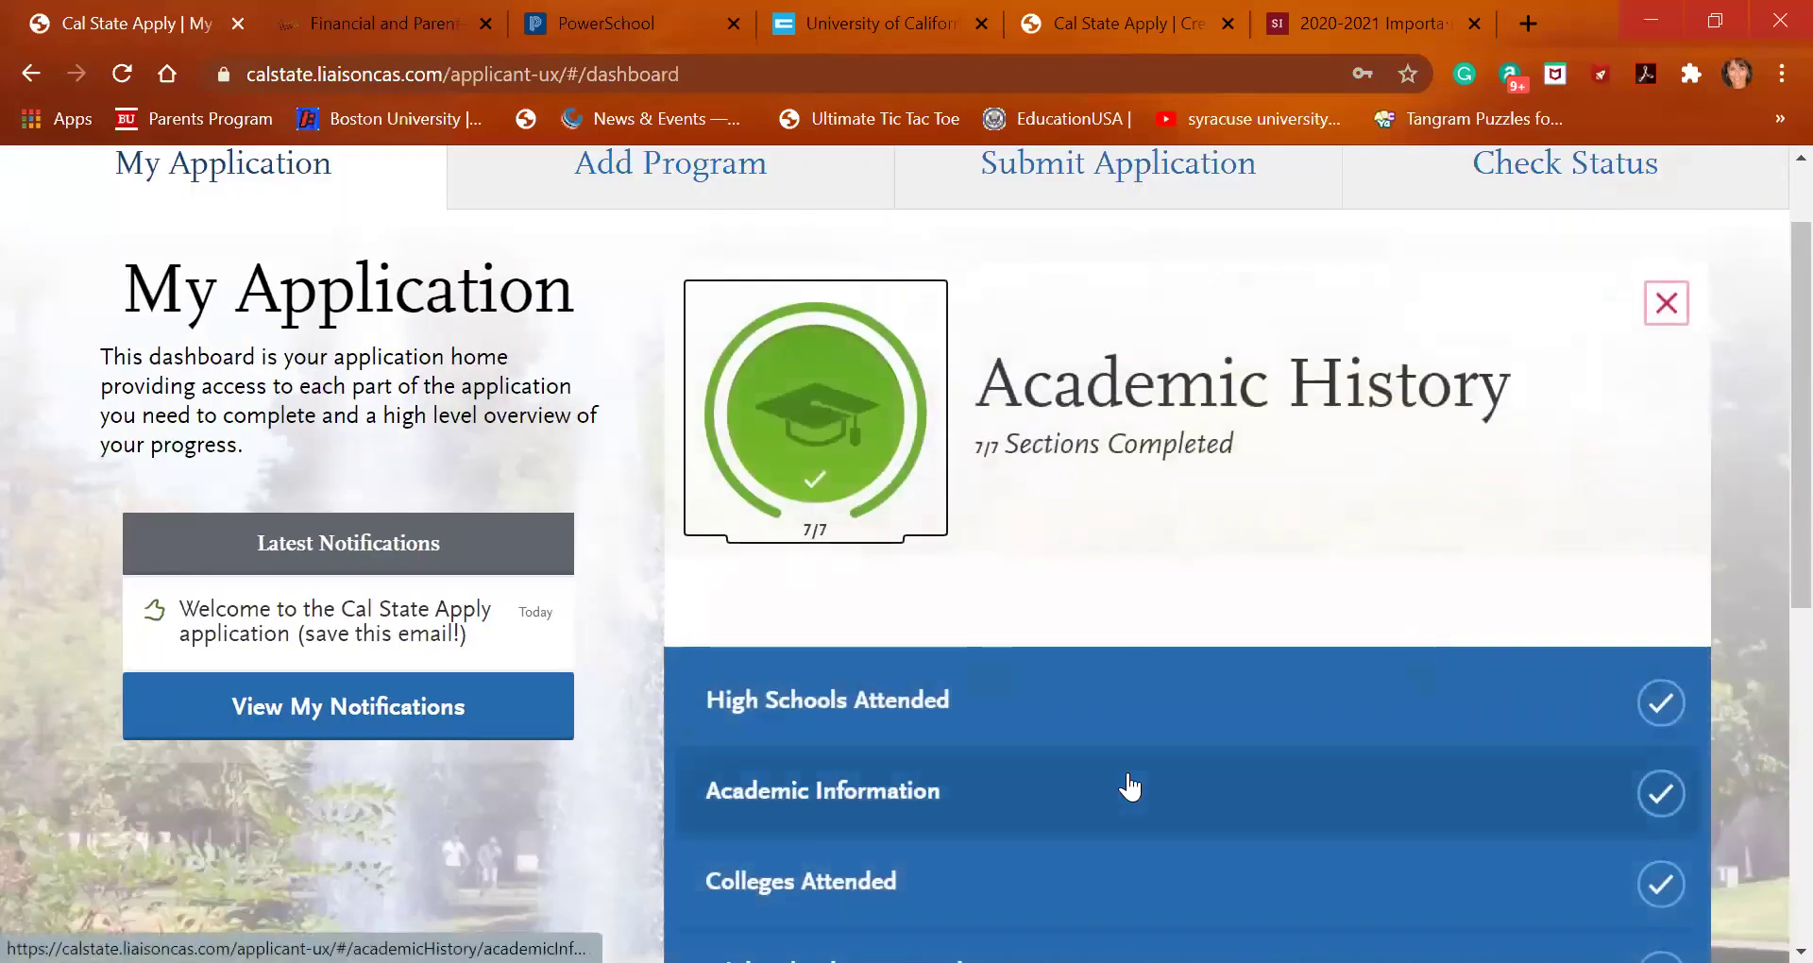
pyautogui.scroll(-6, 1126, 785)
pyautogui.scroll(2, 1132, 785)
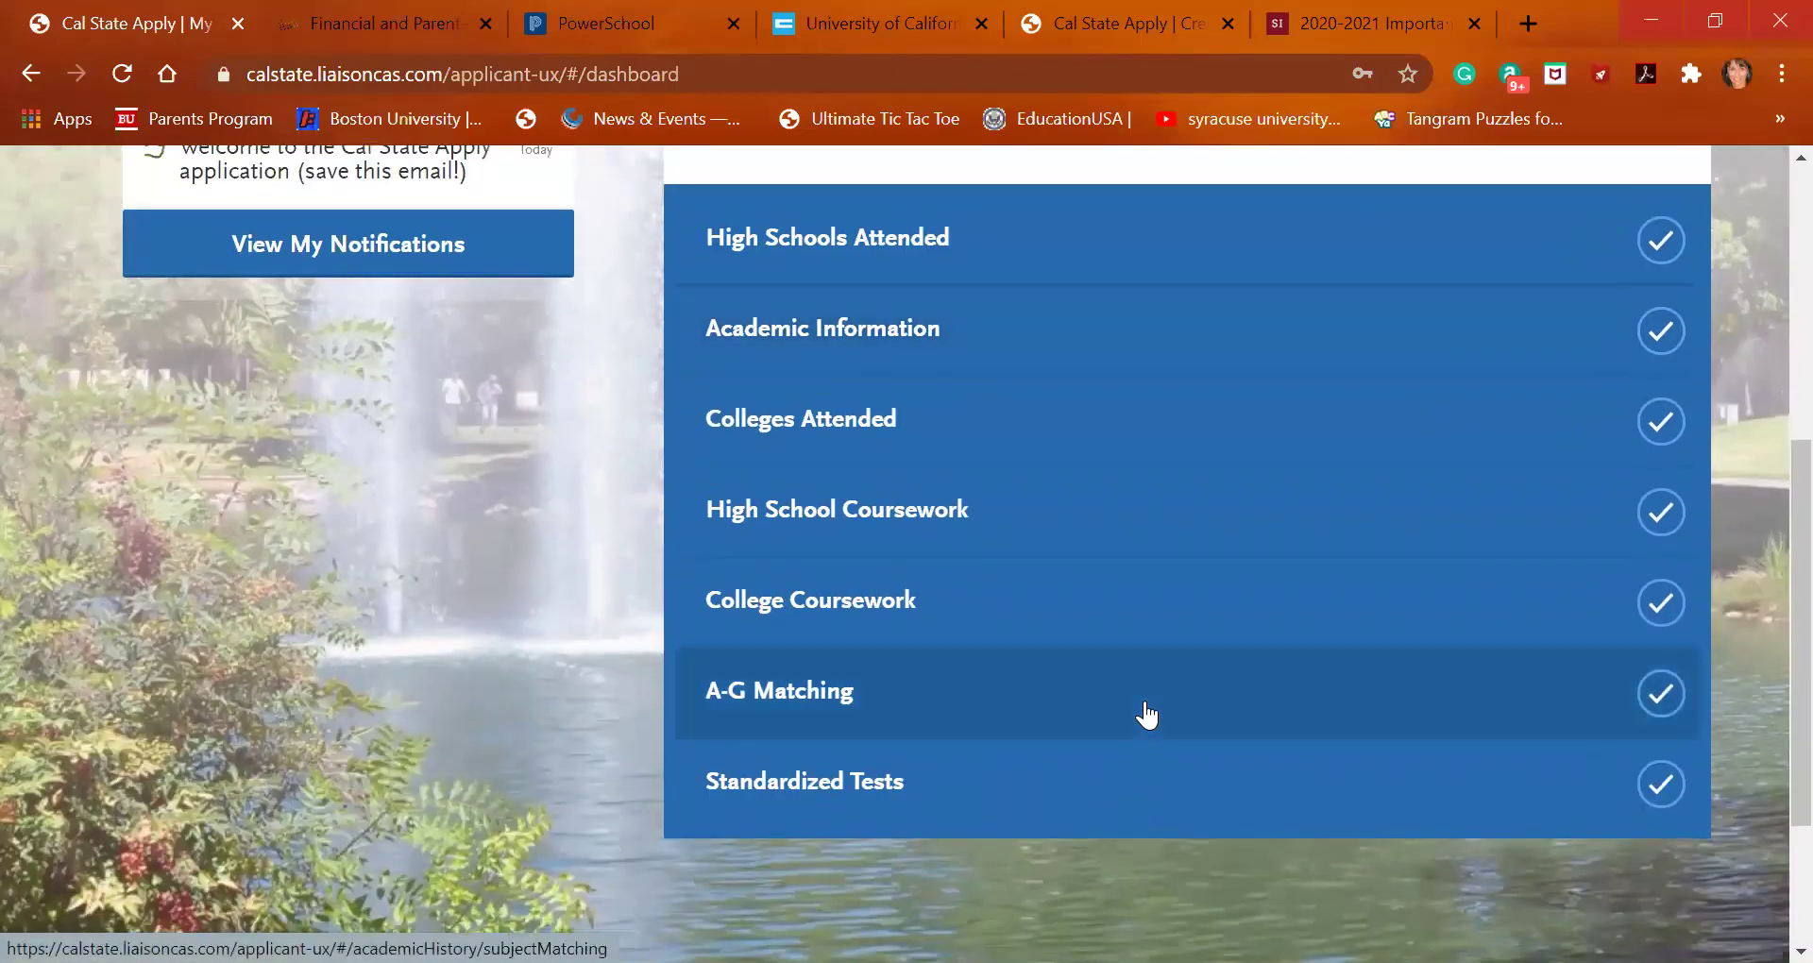
pyautogui.click(1146, 708)
# Check the Skyline College courses under Update A-G Courses, then go to College Coursework
pyautogui.scroll(-6, 723, 667)
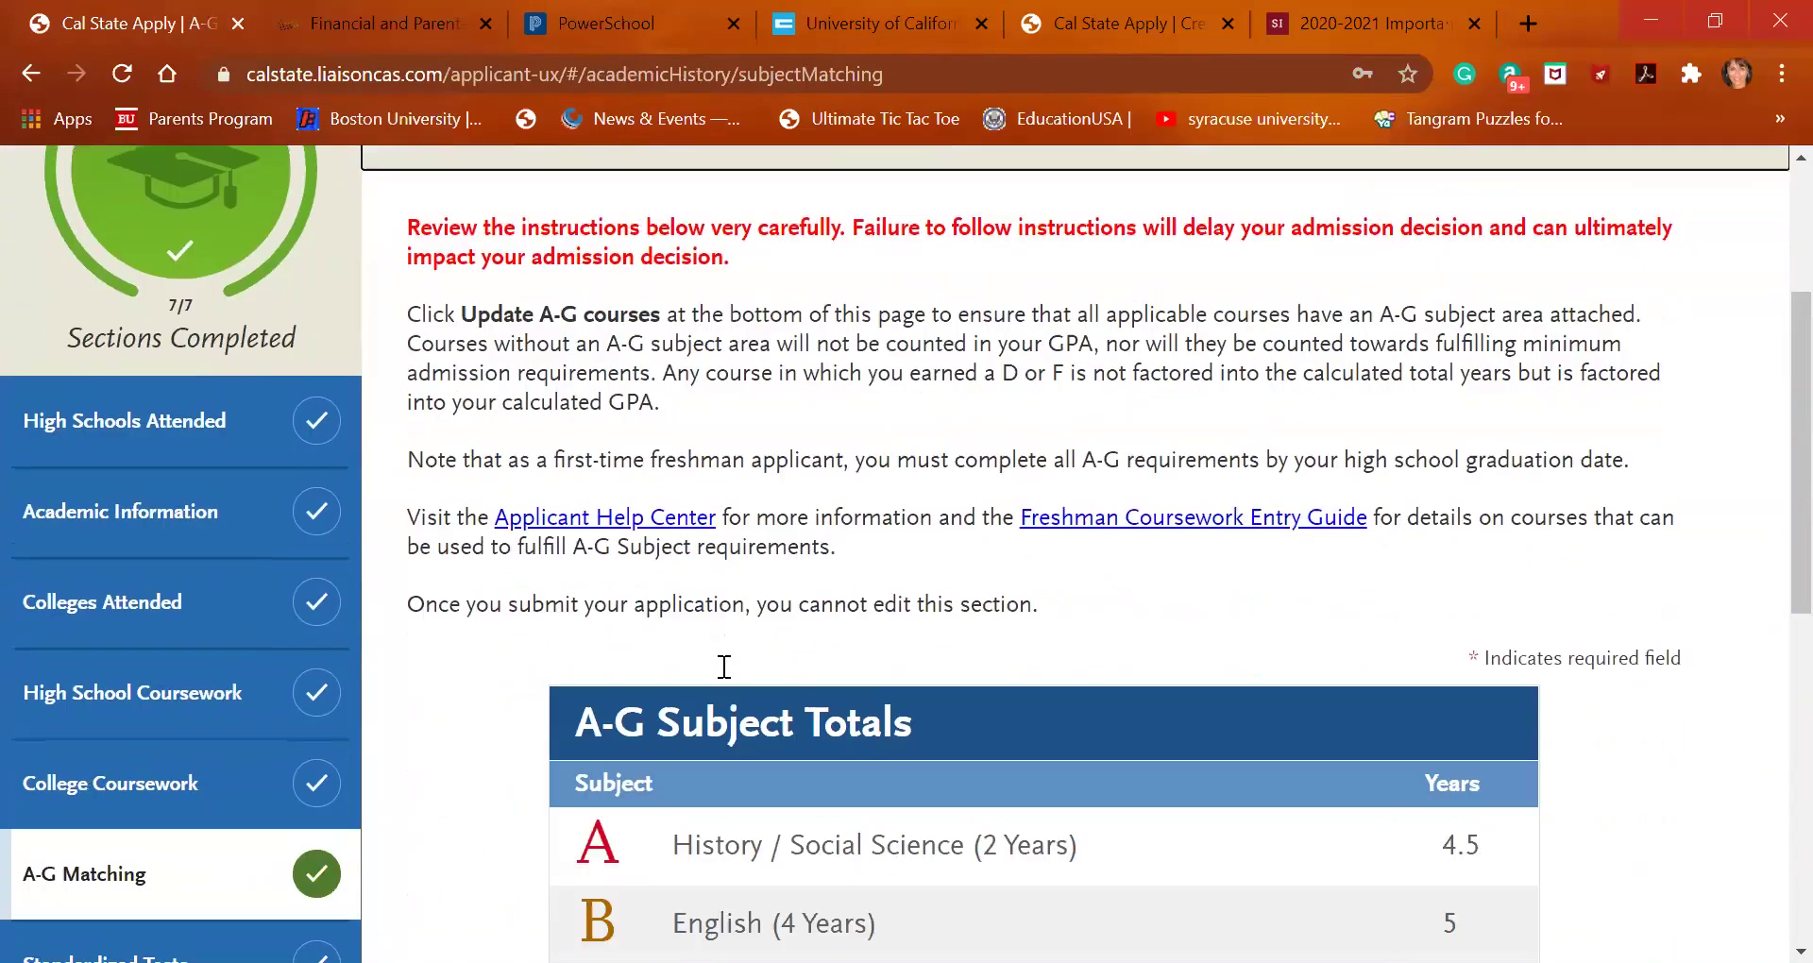
pyautogui.scroll(-6, 723, 666)
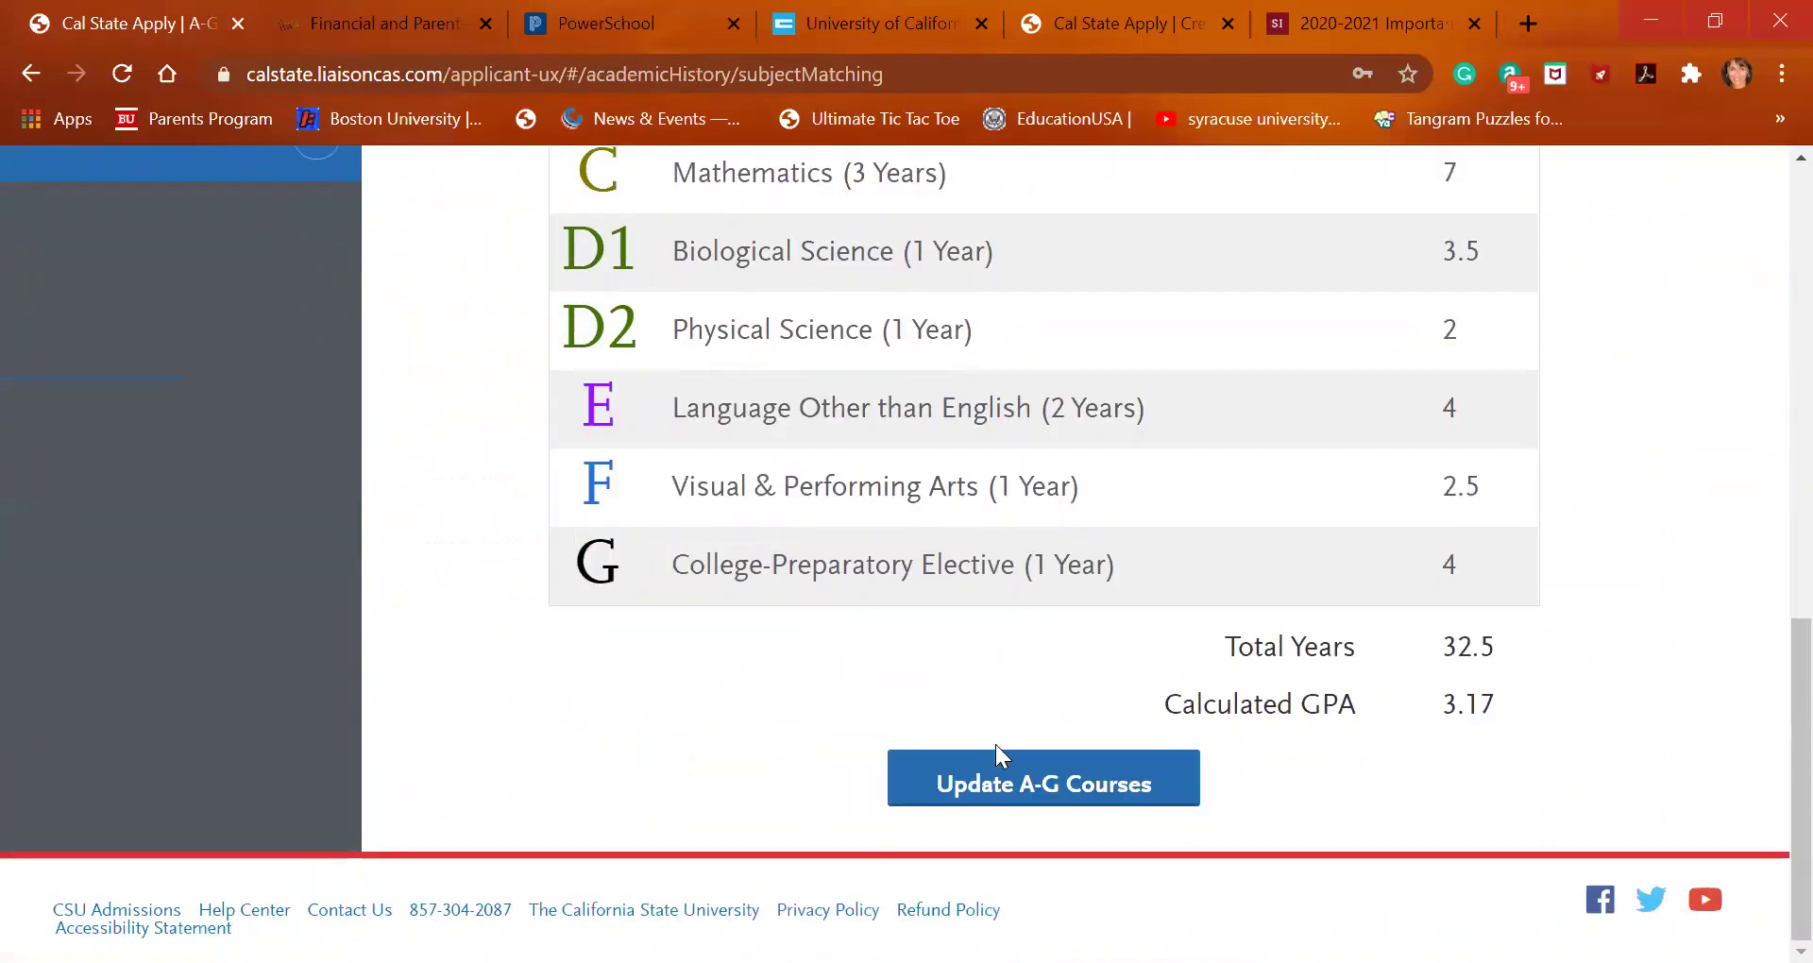
pyautogui.click(1031, 782)
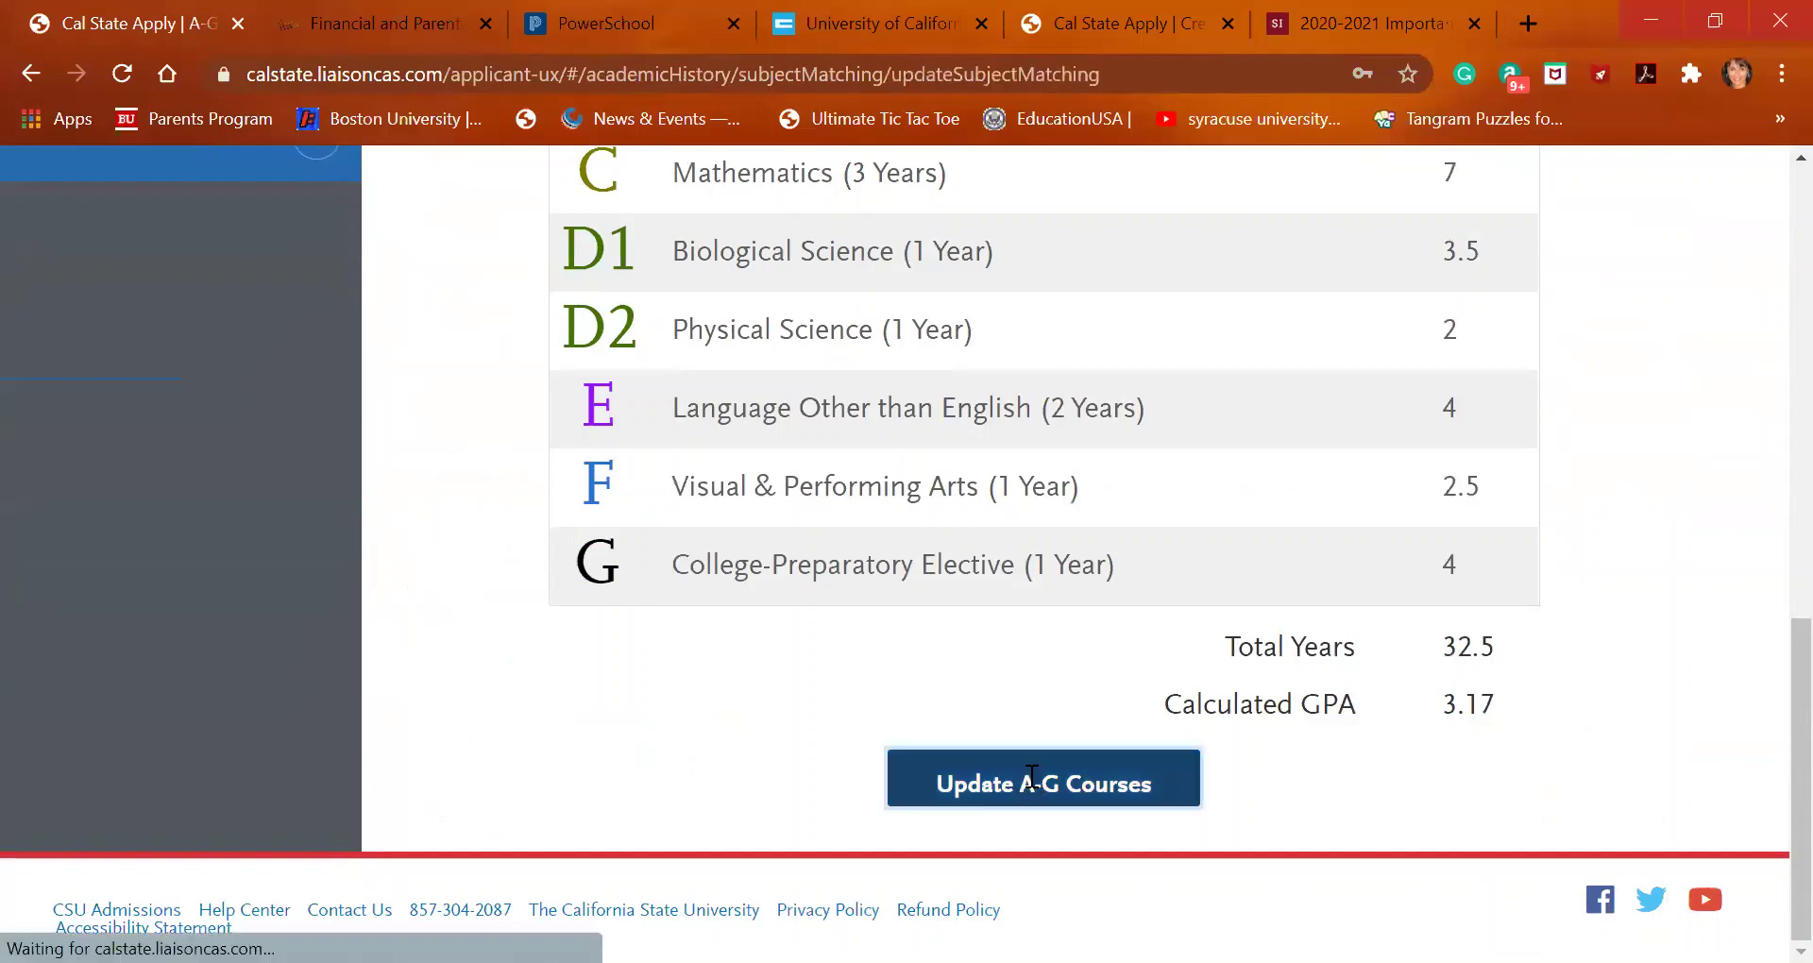
pyautogui.scroll(-20, 1032, 782)
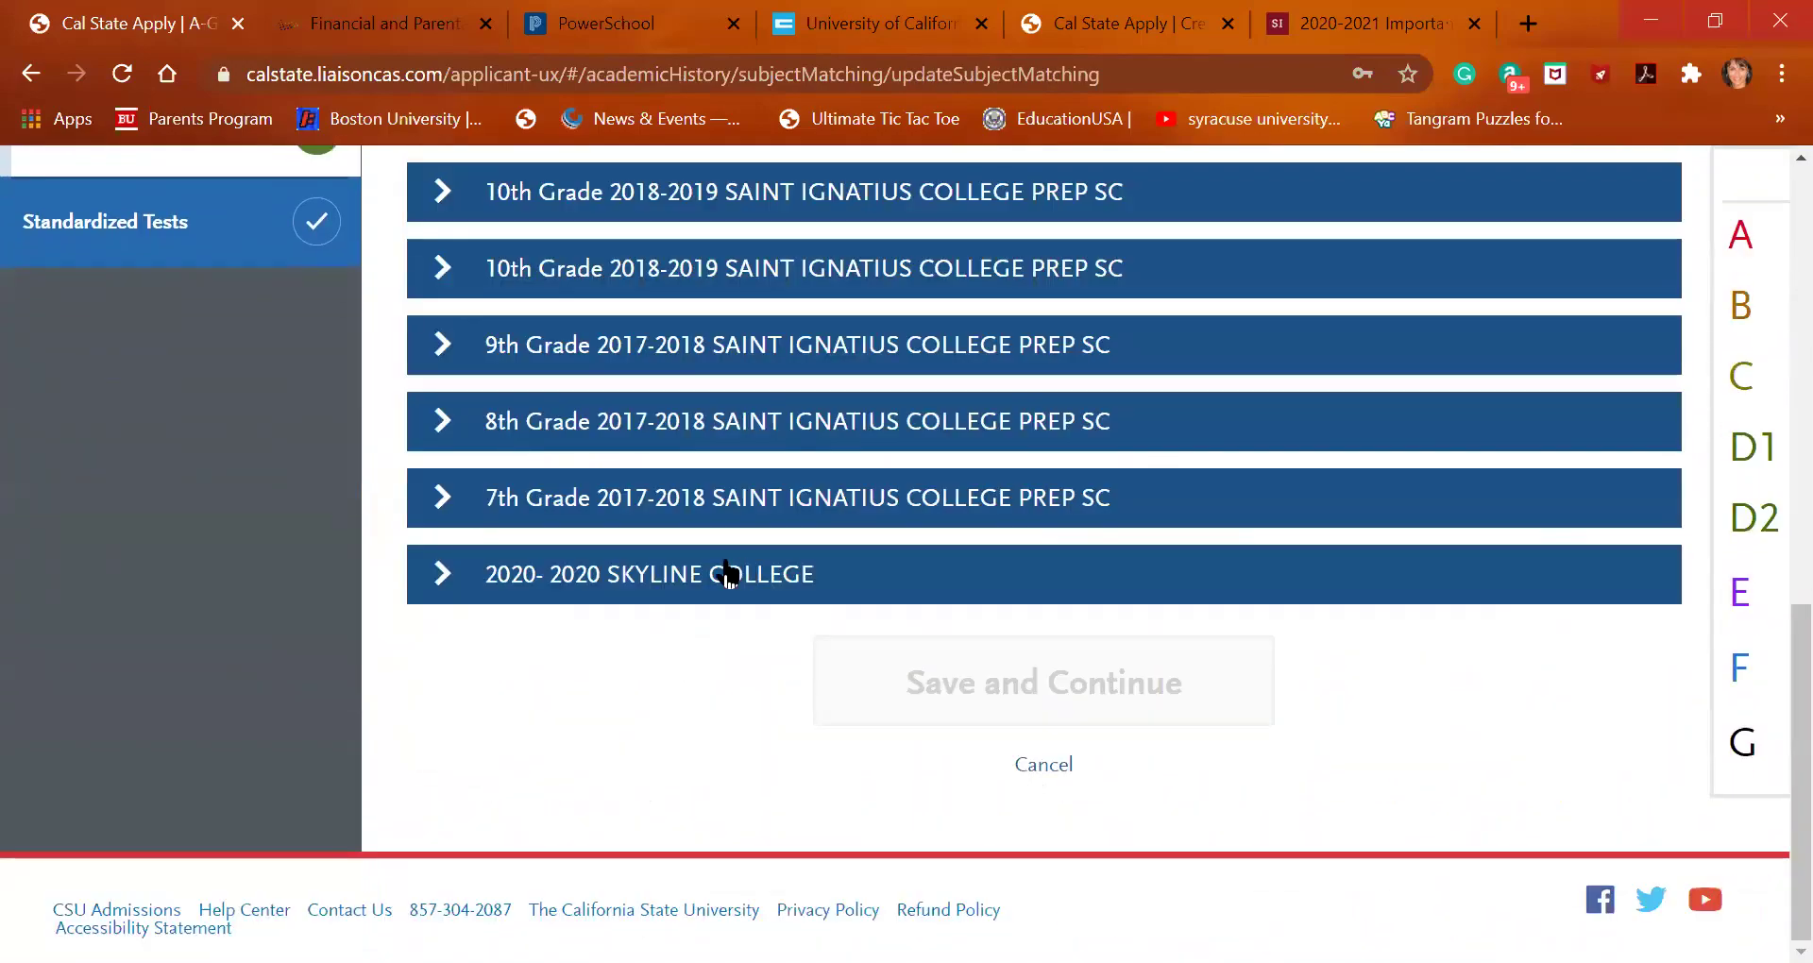
pyautogui.click(741, 574)
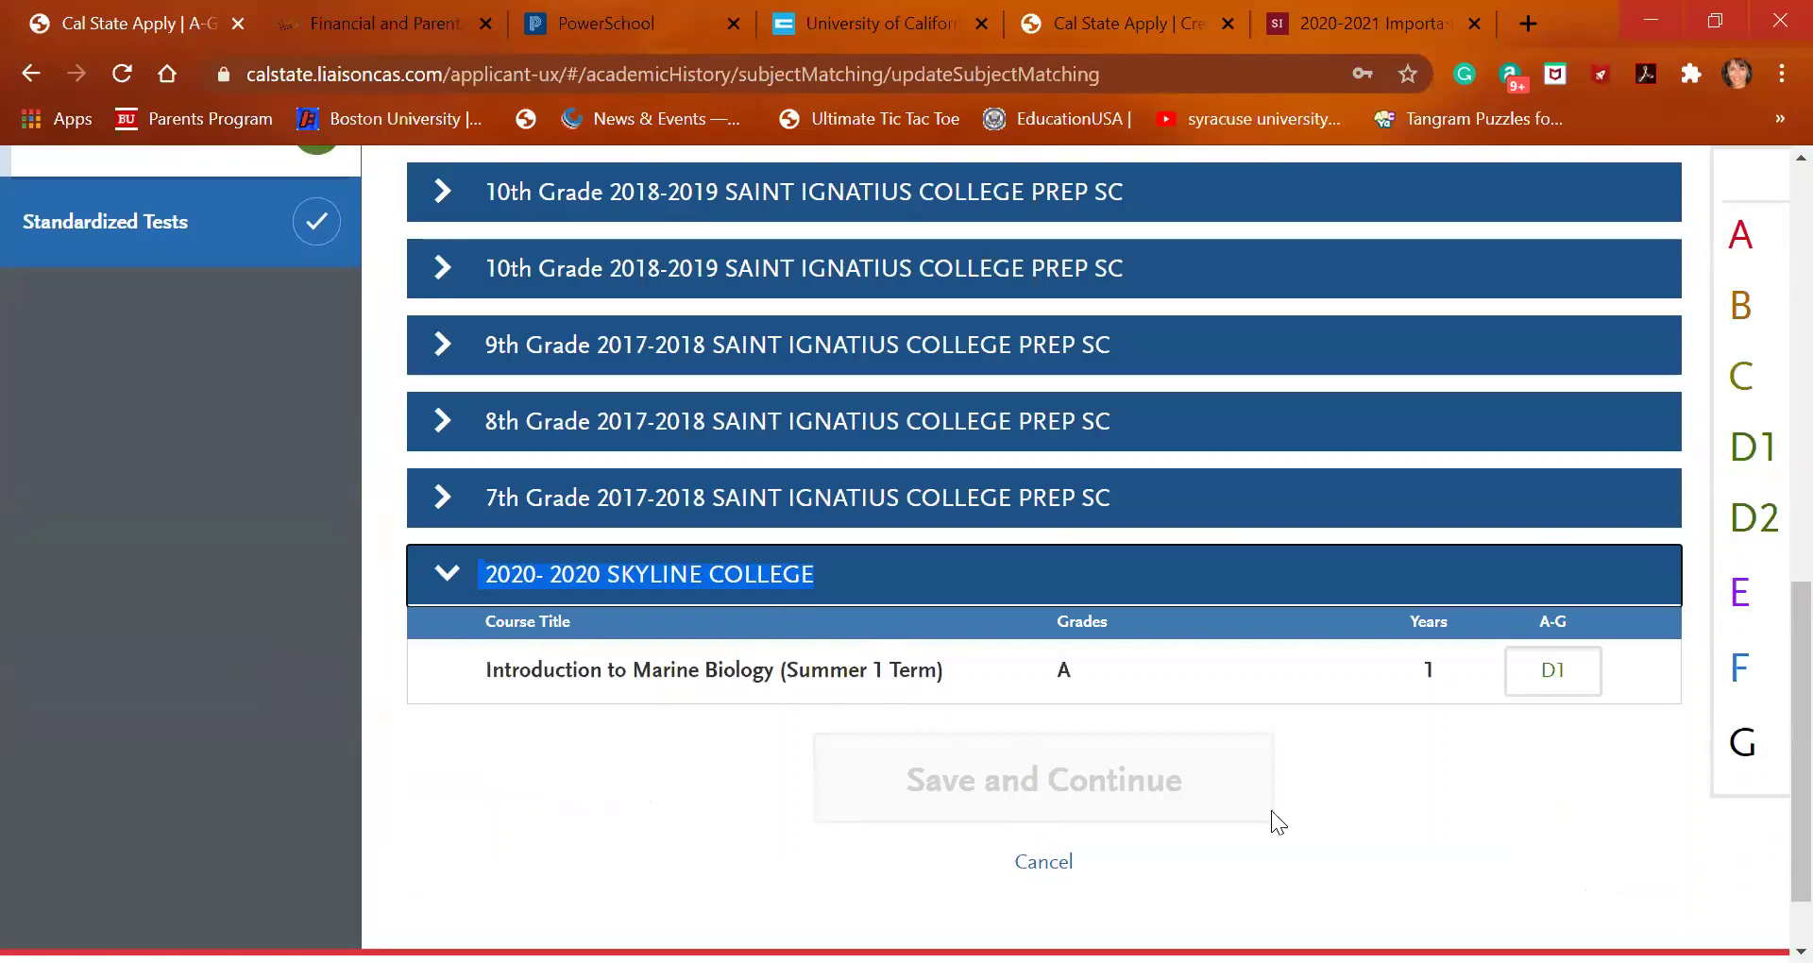
pyautogui.scroll(1, 813, 628)
pyautogui.scroll(3, 812, 615)
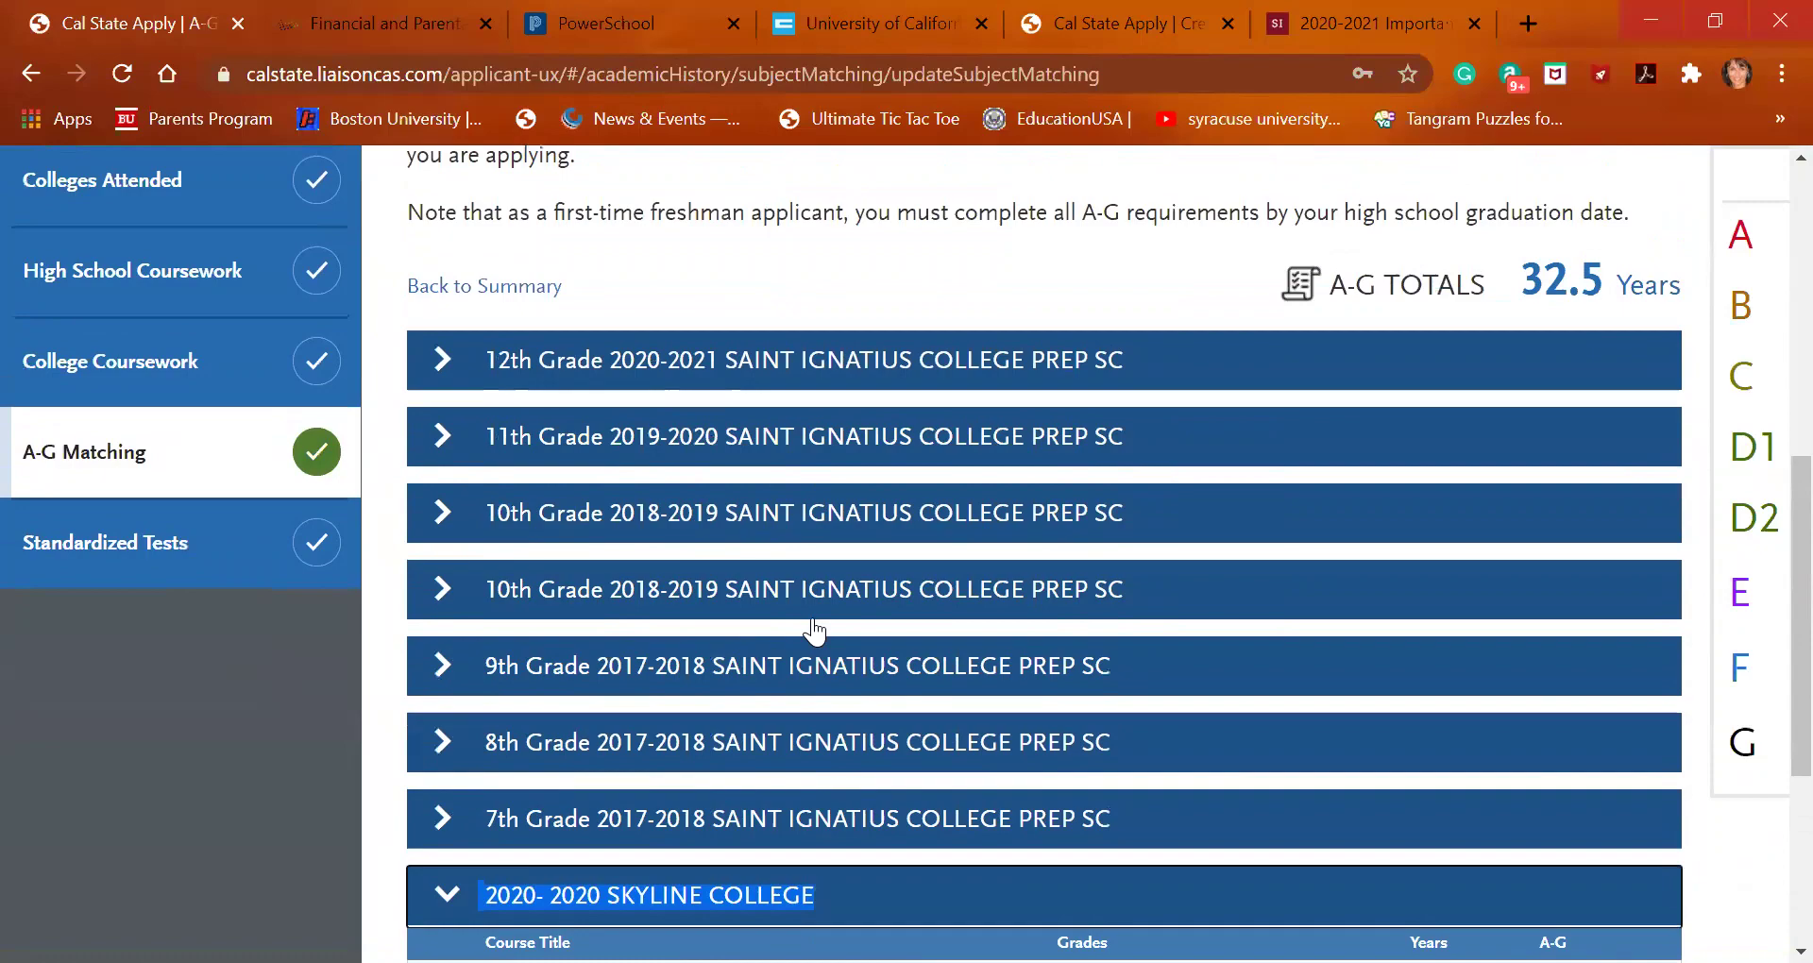
pyautogui.rightClick(191, 346)
pyautogui.click(151, 368)
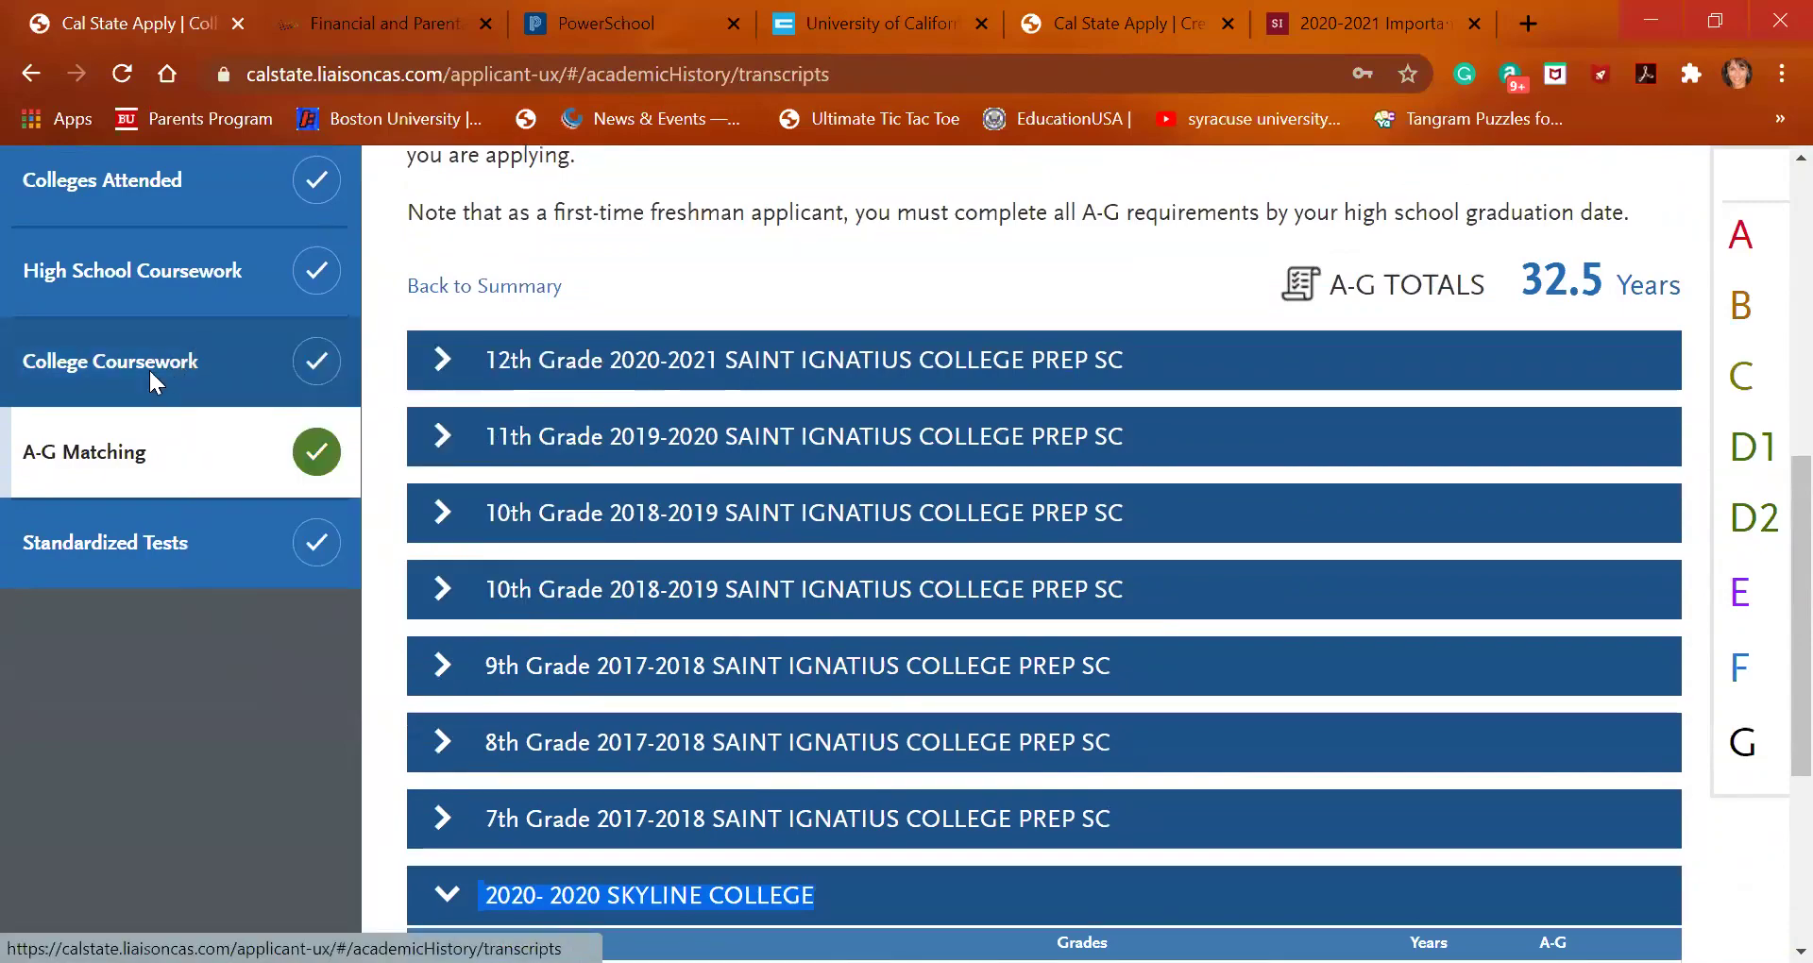
# Edit the Skyline College transcript's Summer 1 2020 course entry
pyautogui.scroll(-12, 690, 765)
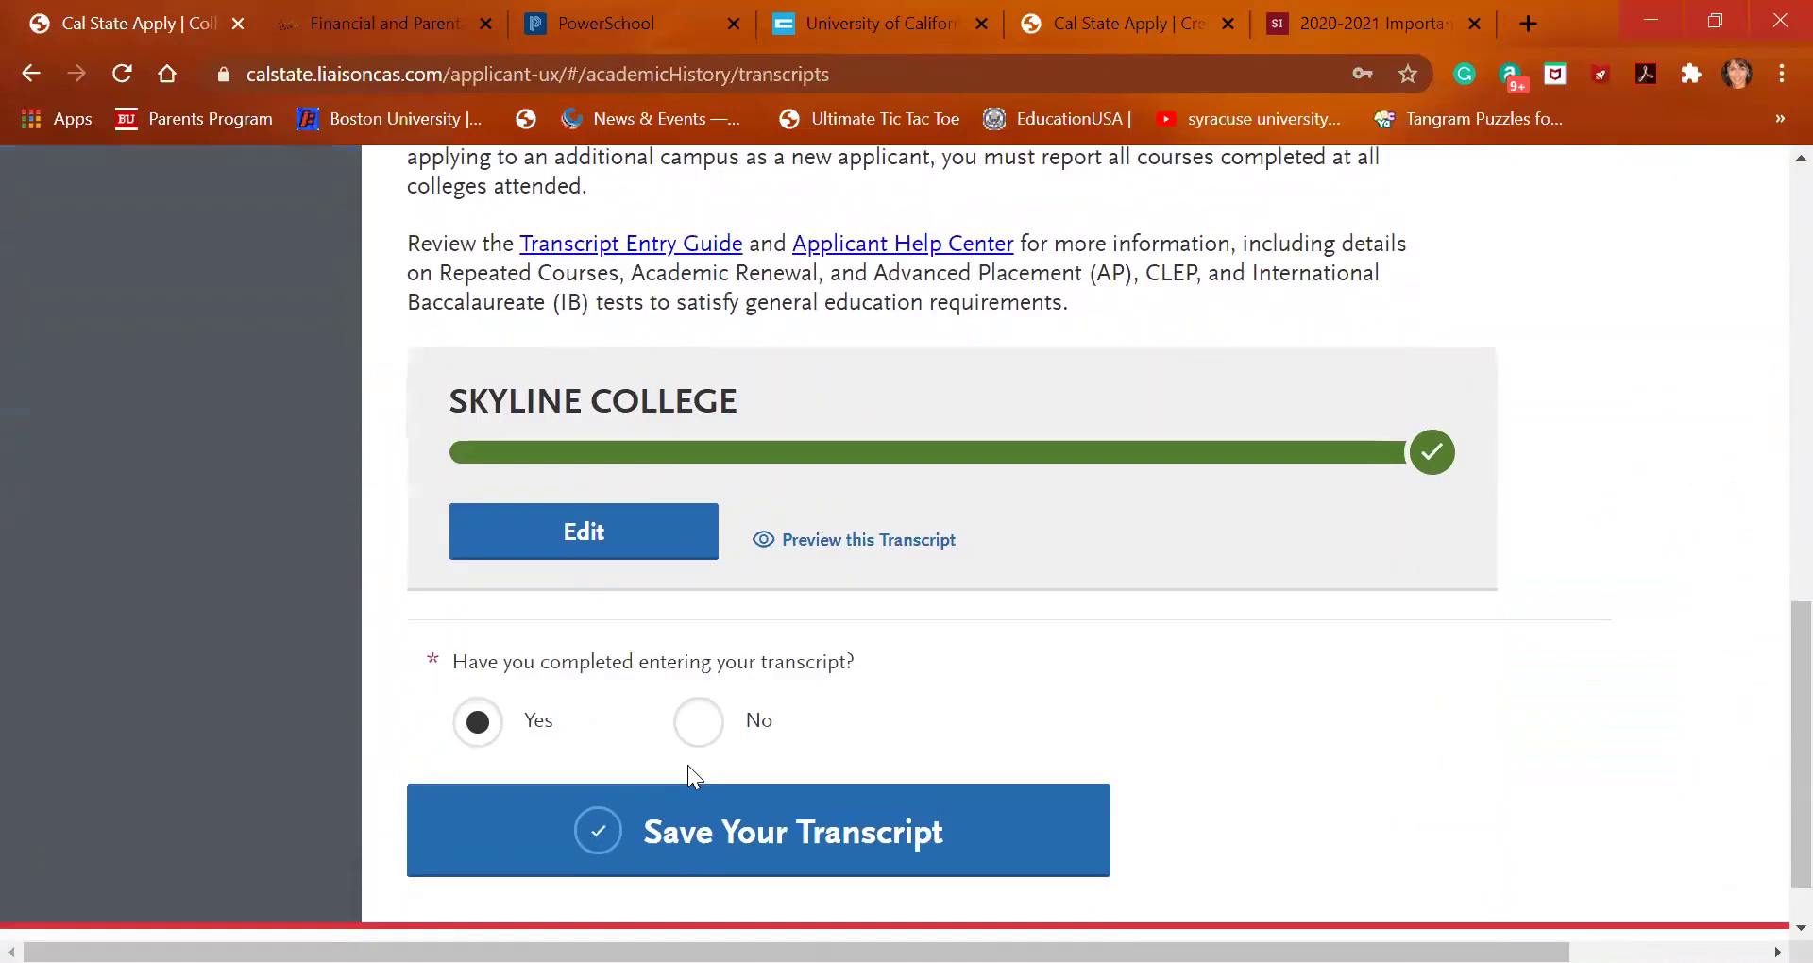
pyautogui.click(619, 540)
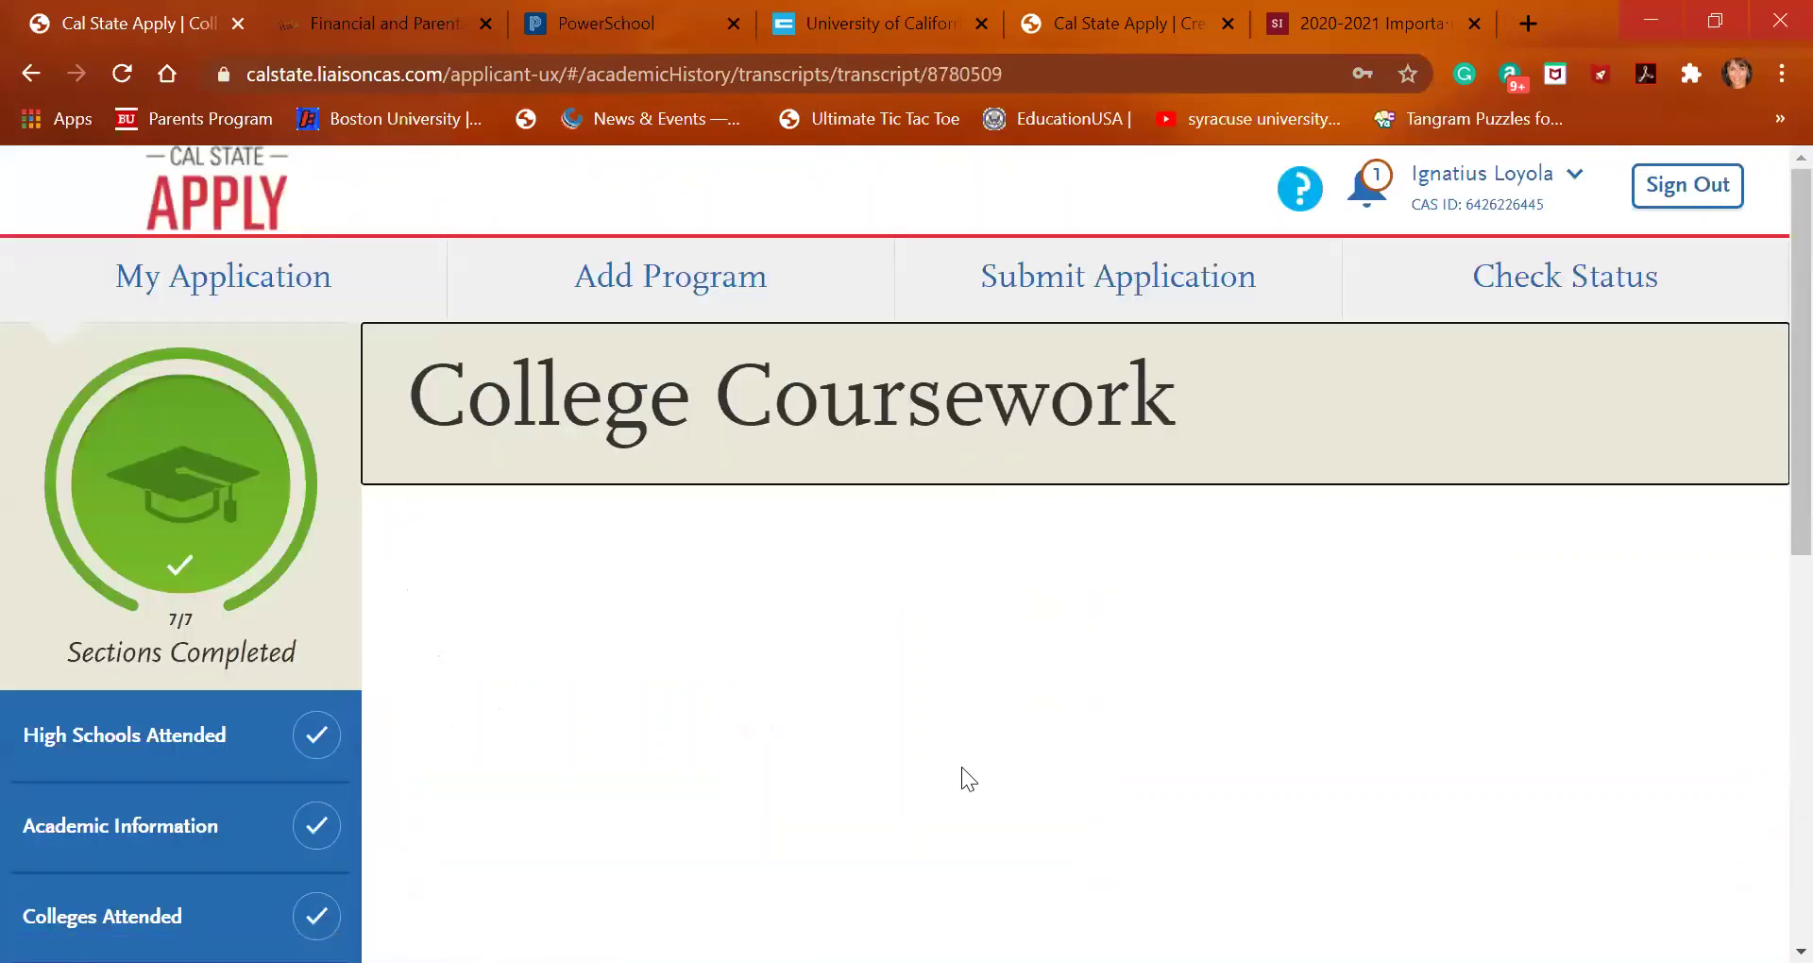
pyautogui.scroll(-3, 962, 767)
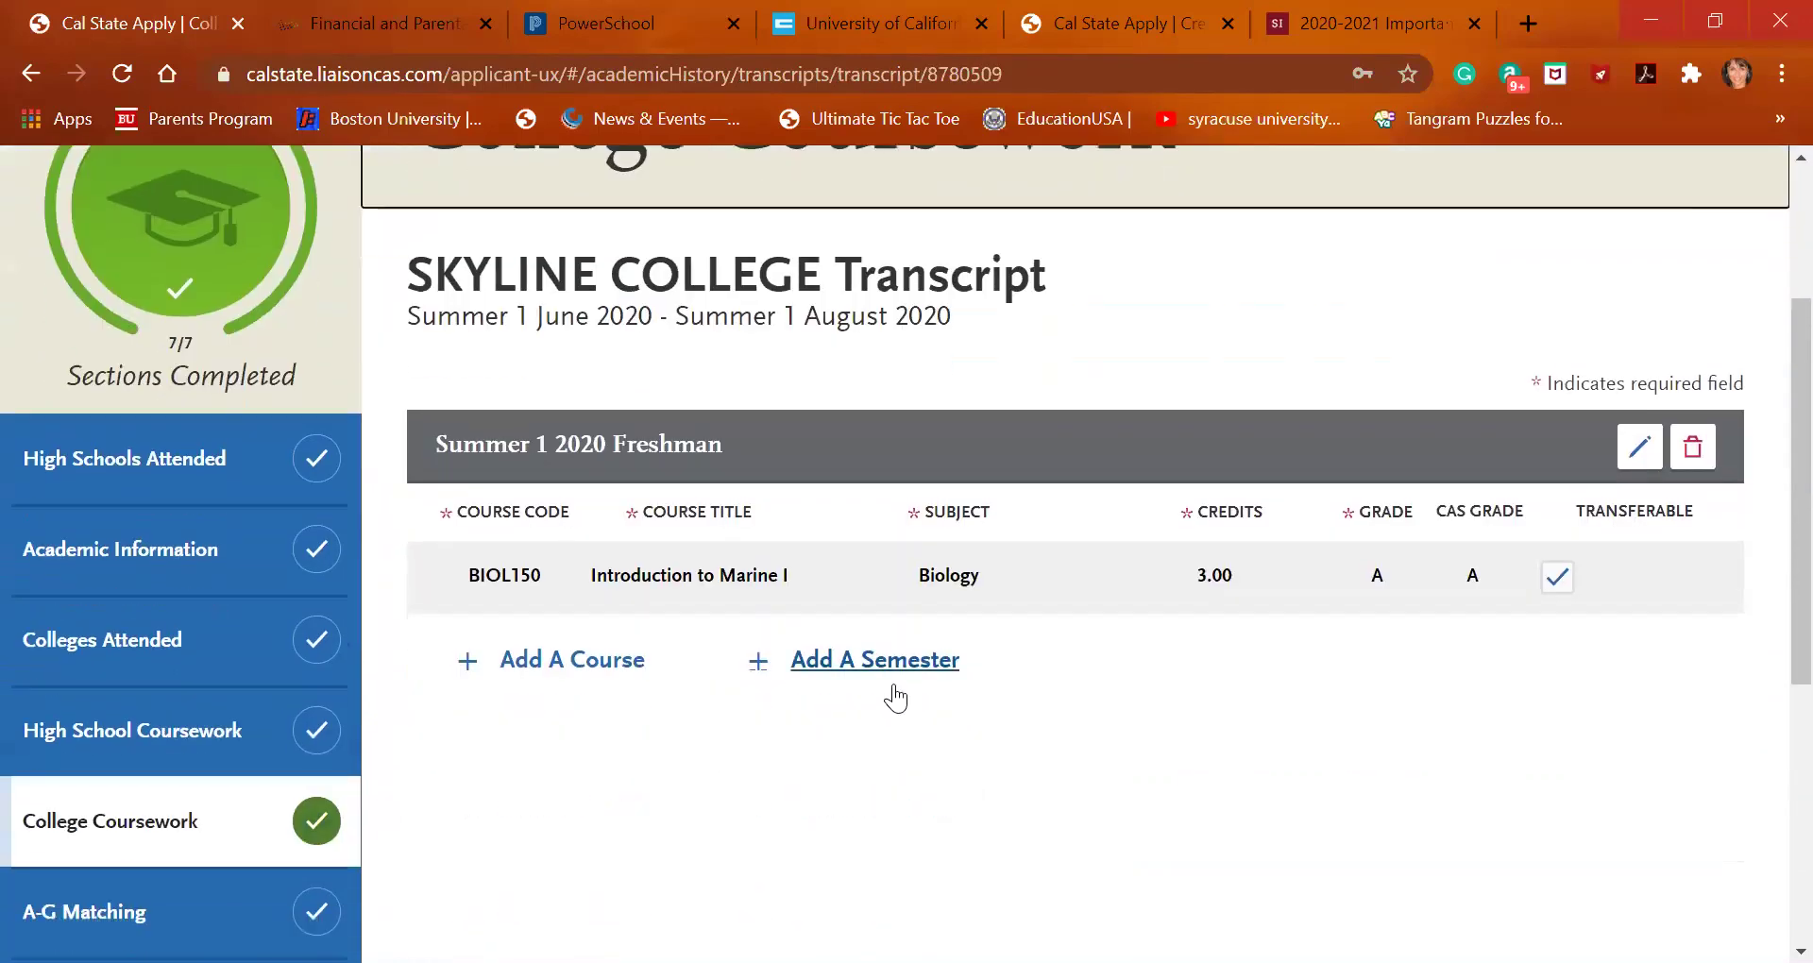
pyautogui.click(1640, 447)
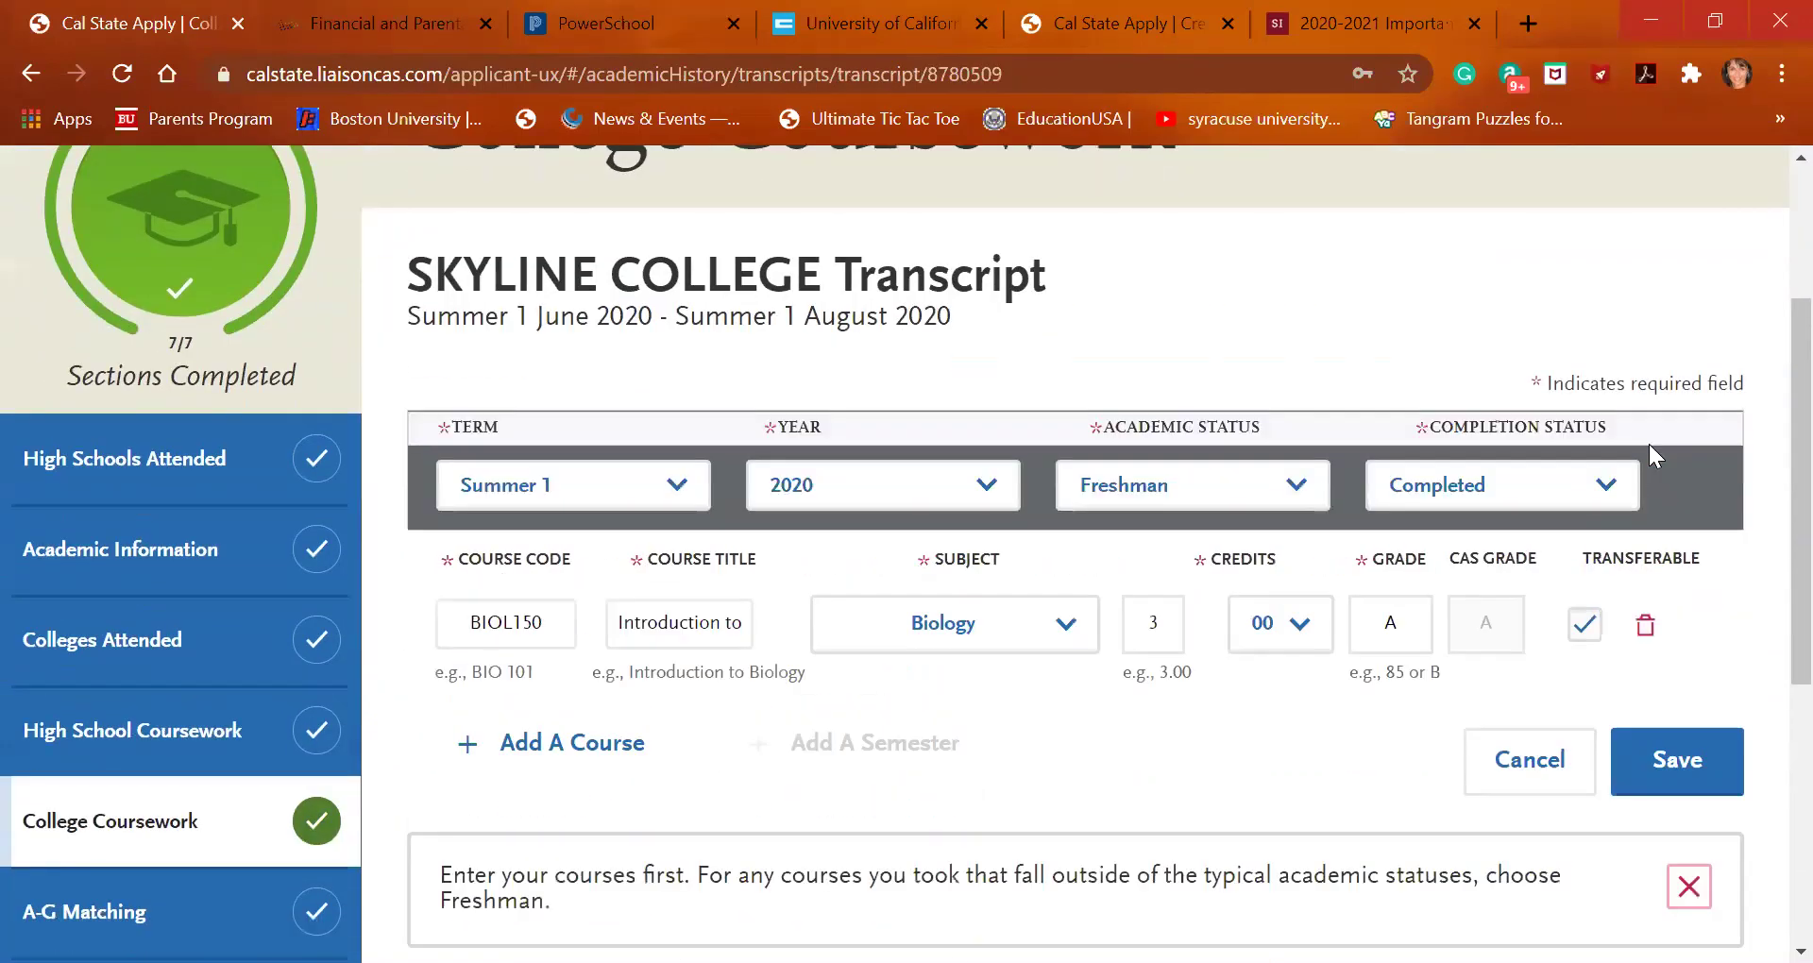
# Keep Biology as the BIOL150 subject and re-save the course (3.00 credits, grade A)
pyautogui.click(1065, 631)
pyautogui.scroll(-5, 1051, 446)
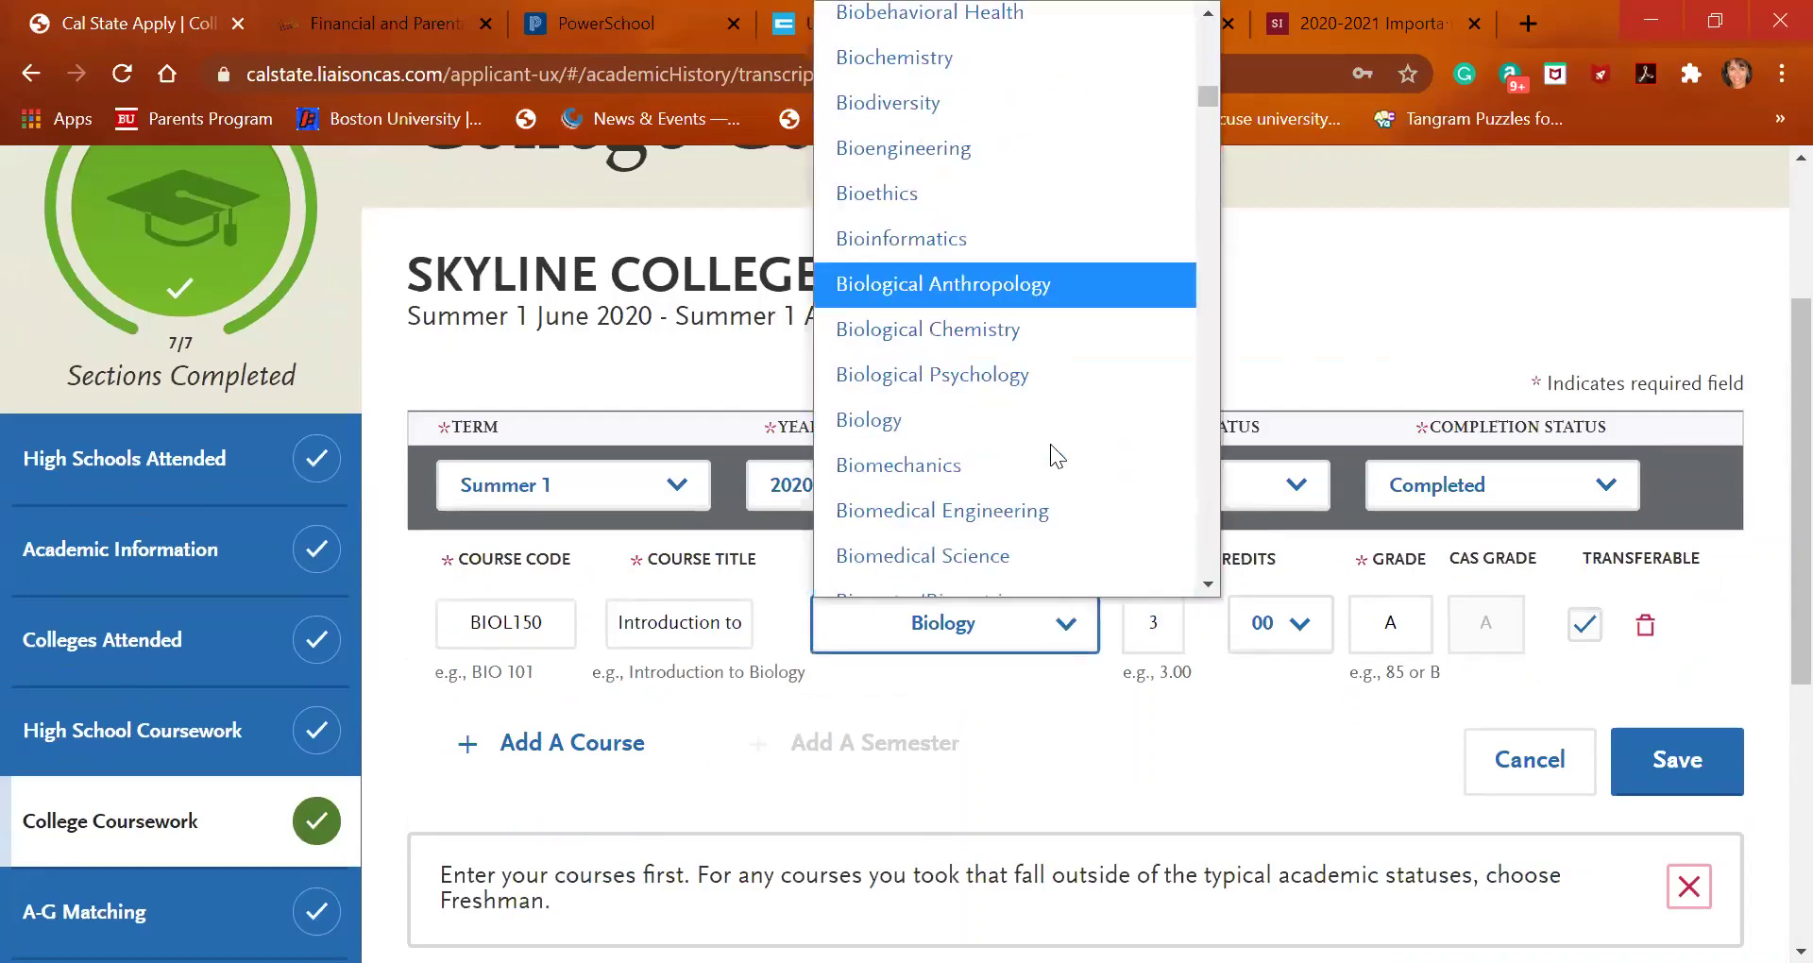
pyautogui.scroll(-20, 1051, 444)
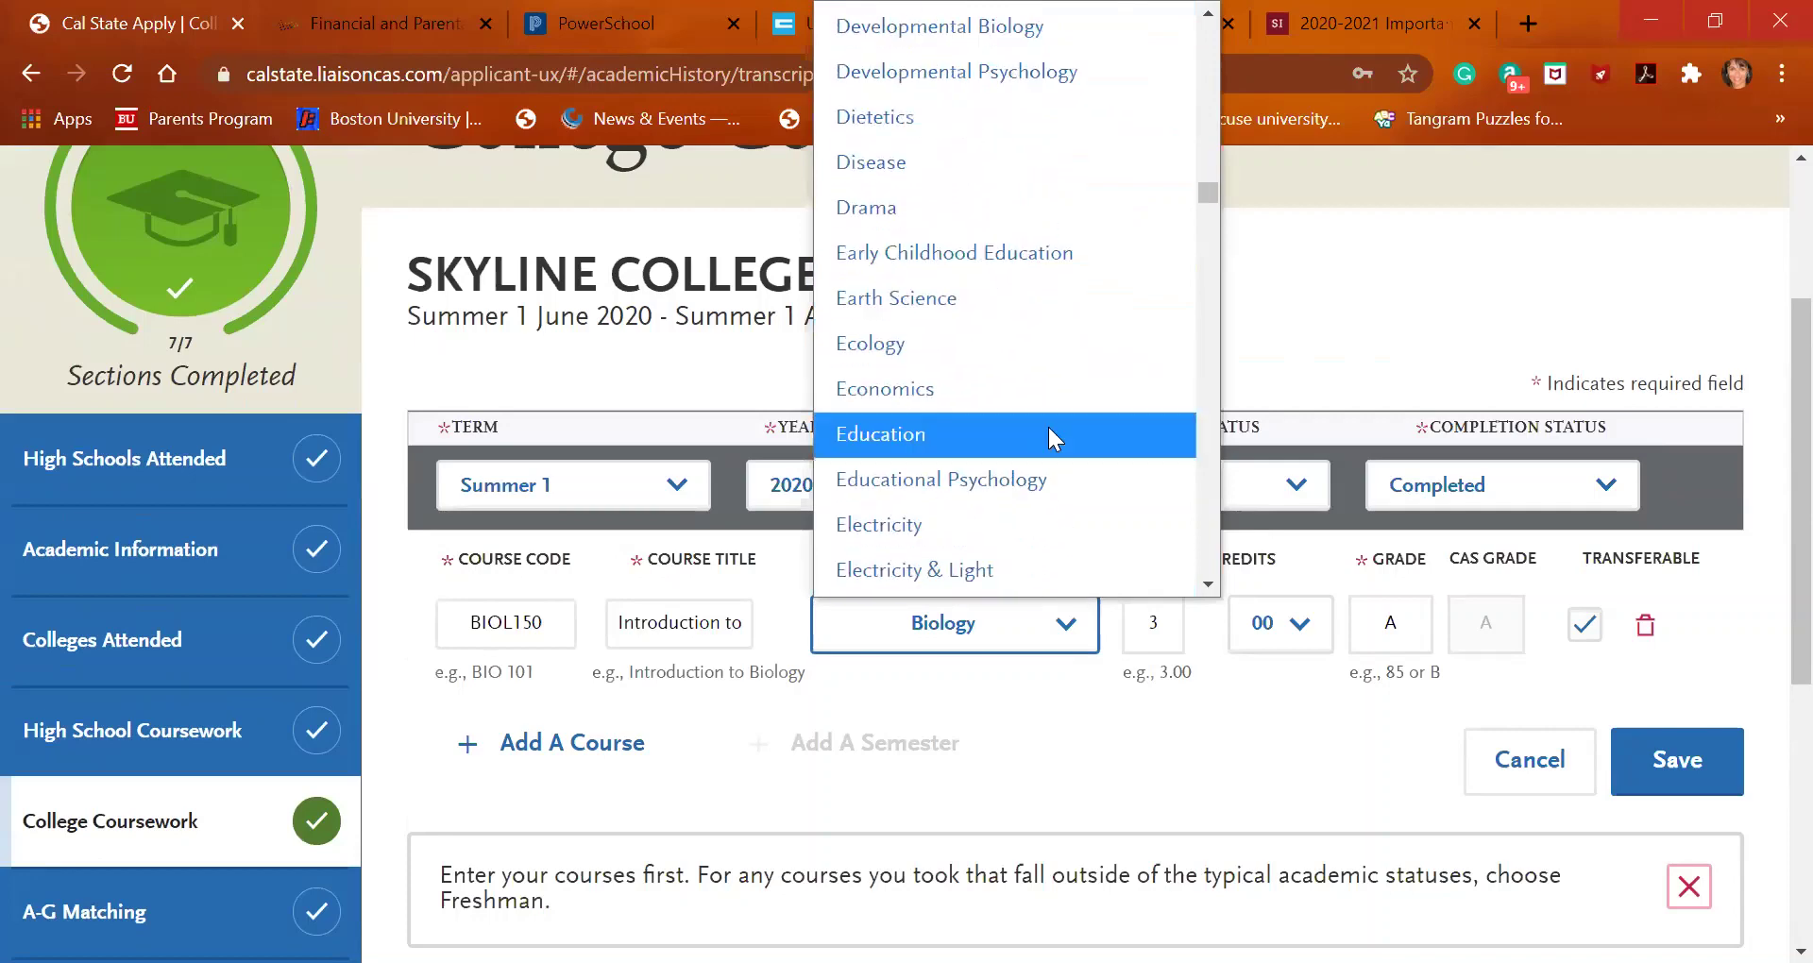
pyautogui.scroll(-20, 1049, 418)
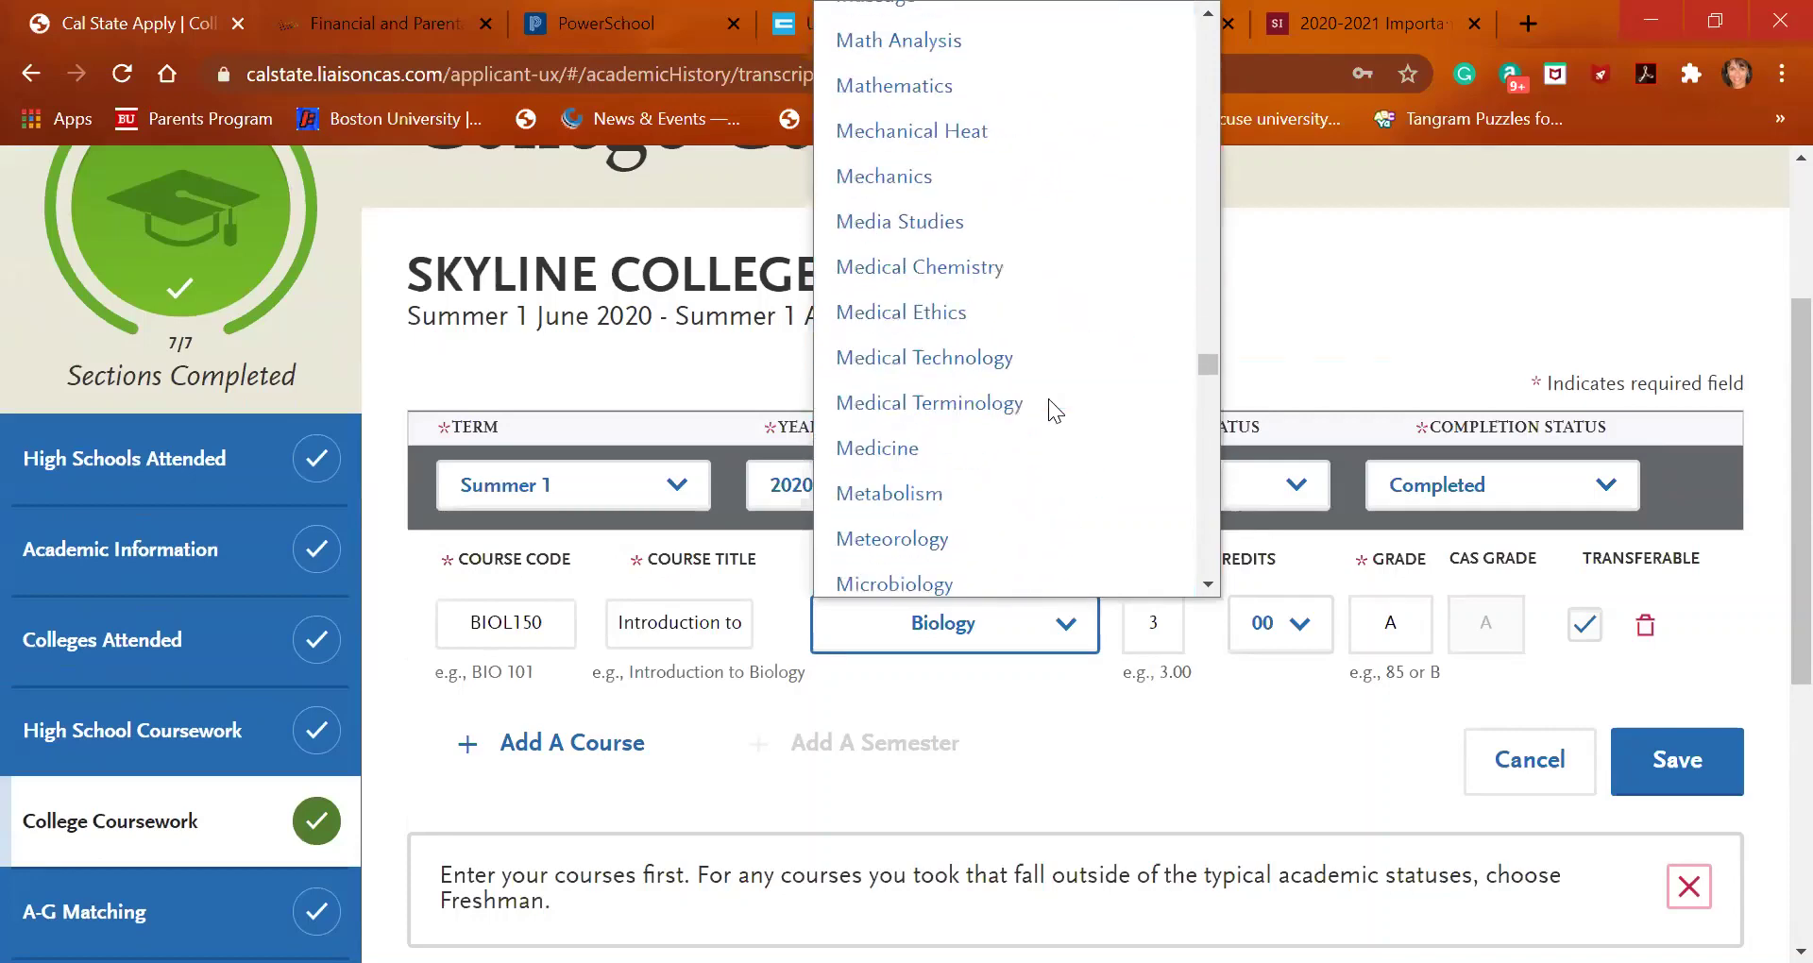
pyautogui.scroll(-20, 1049, 398)
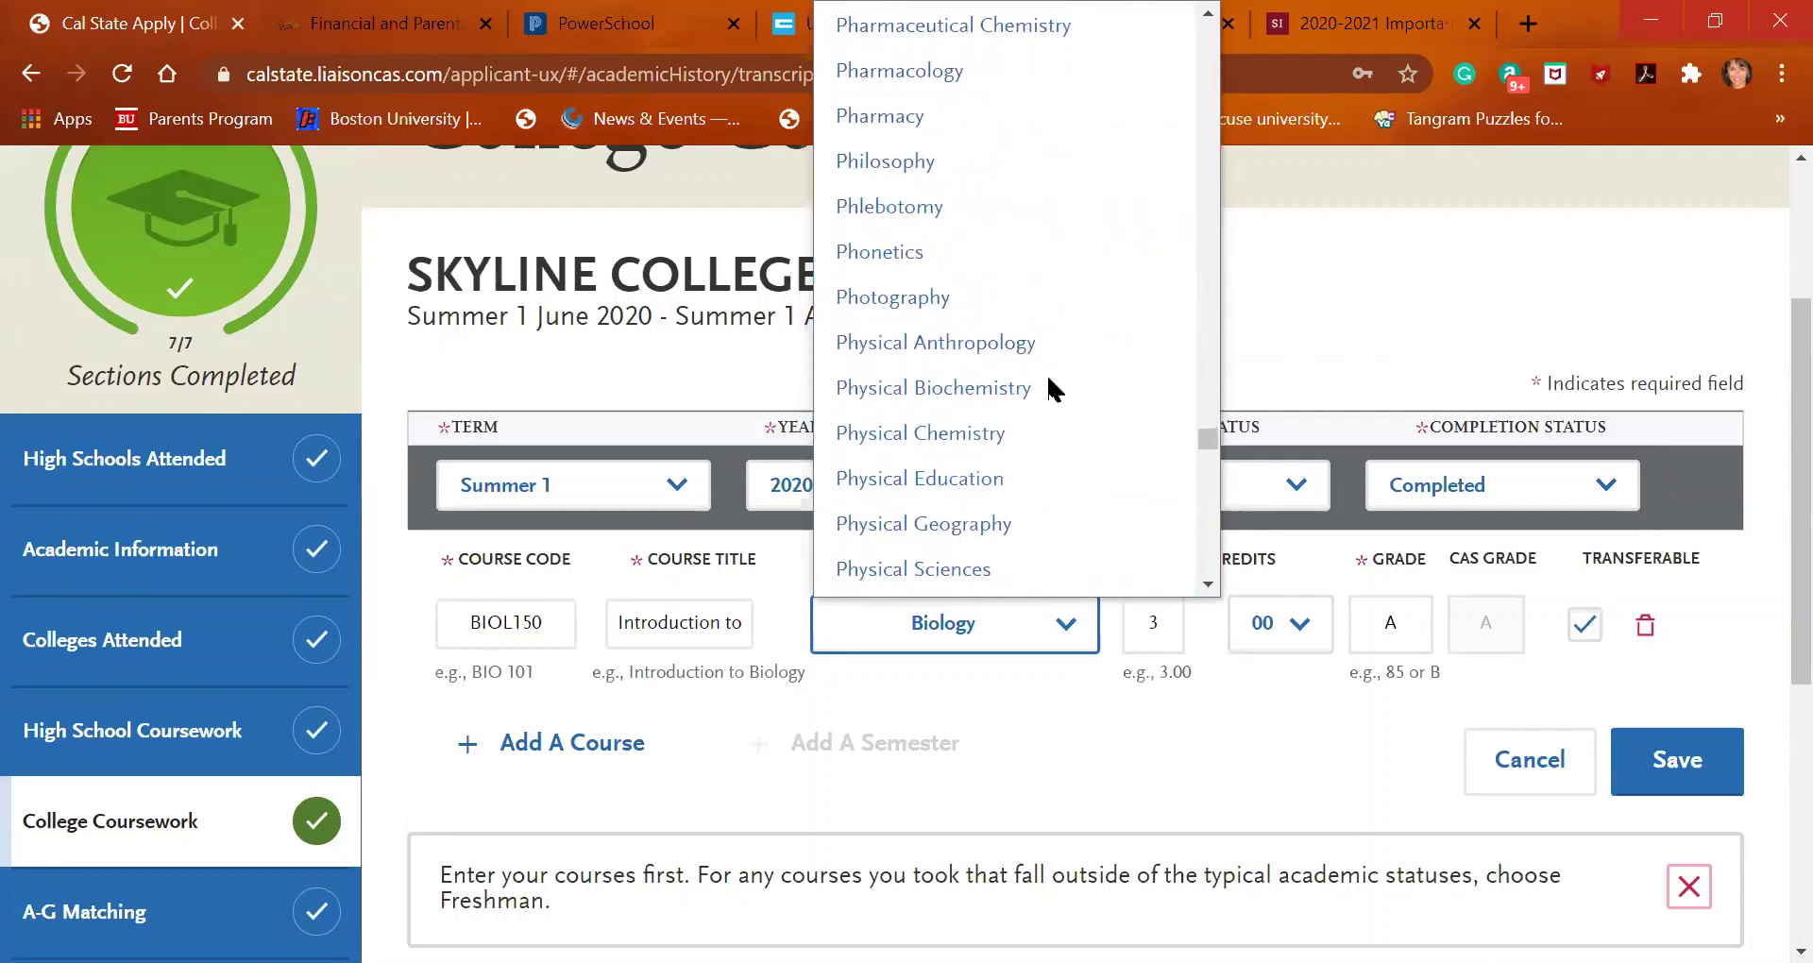
pyautogui.scroll(-12, 1049, 372)
pyautogui.scroll(10, 1049, 364)
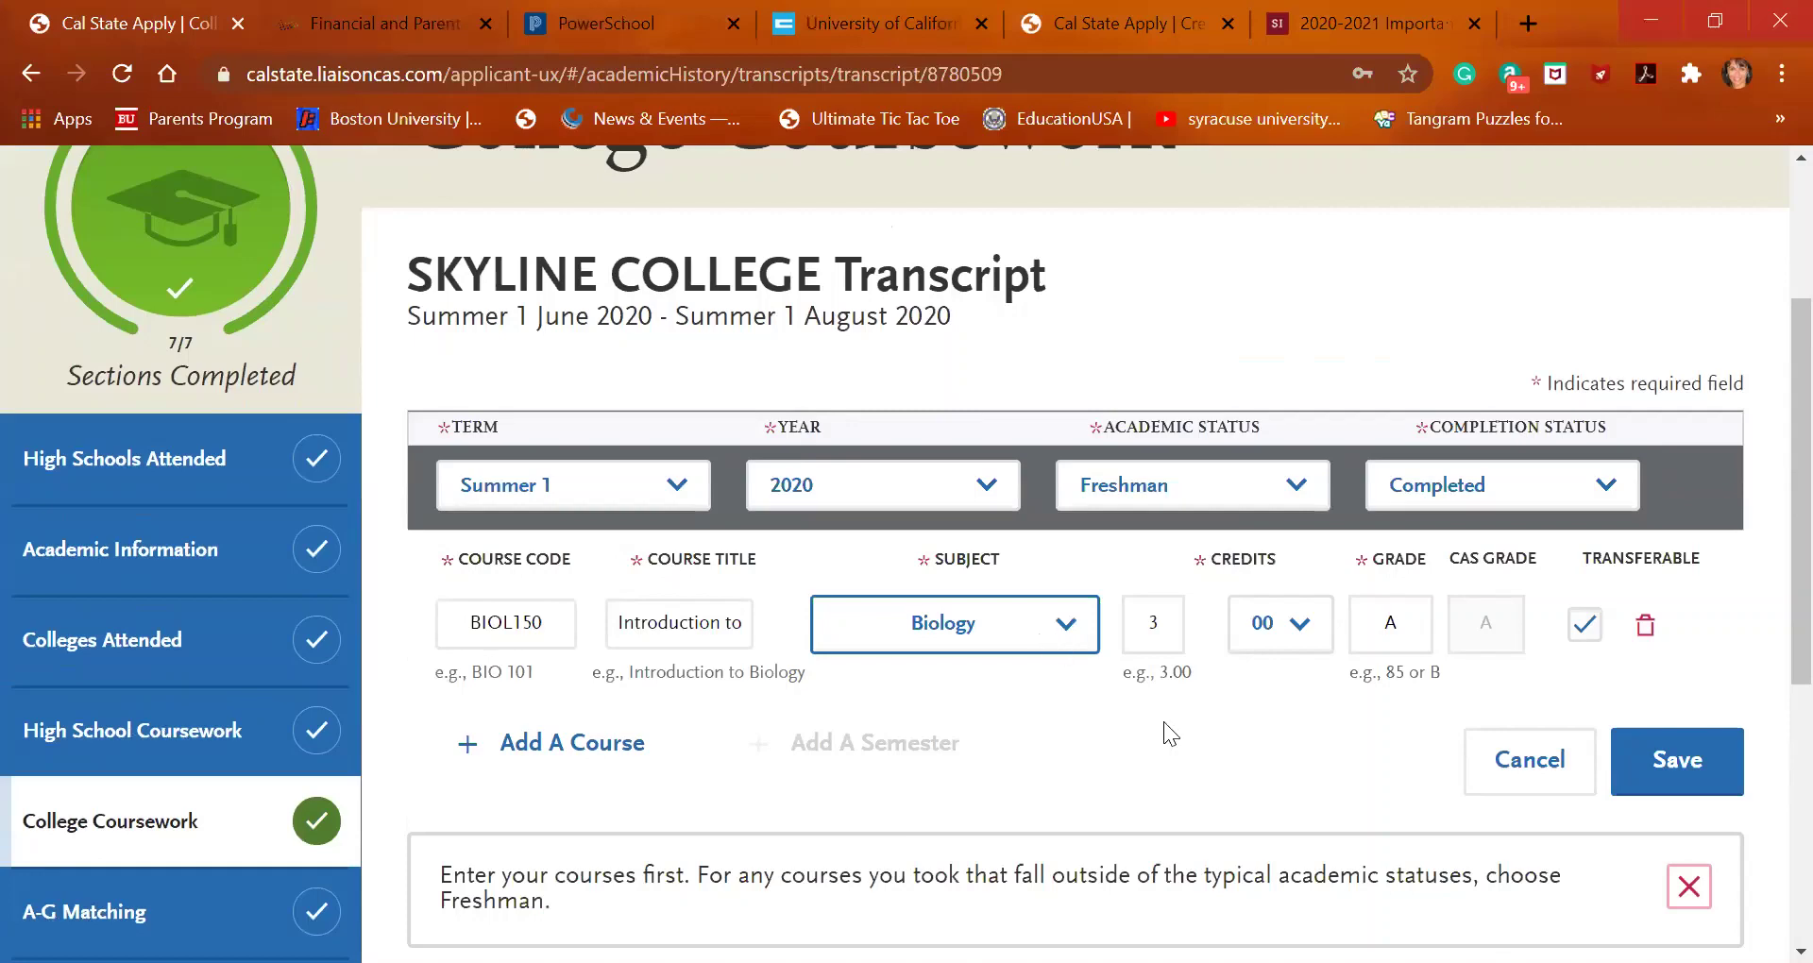
pyautogui.click(1695, 765)
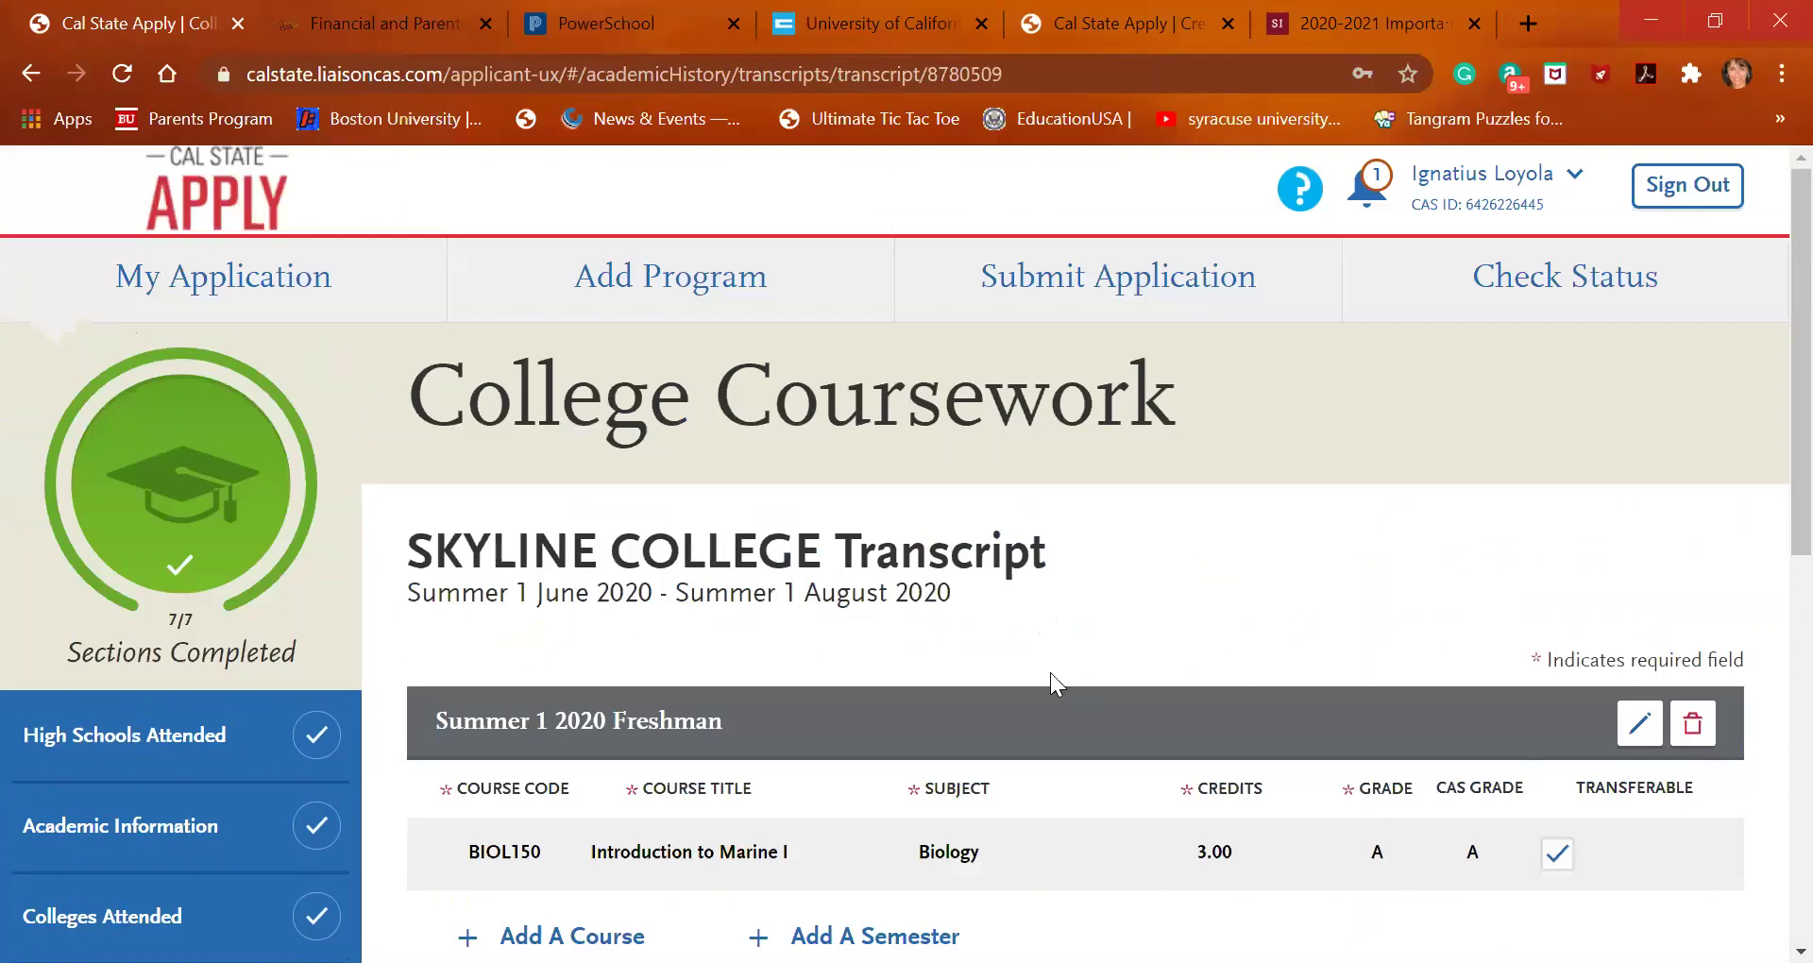
pyautogui.scroll(-2, 1051, 672)
pyautogui.scroll(-3, 1050, 673)
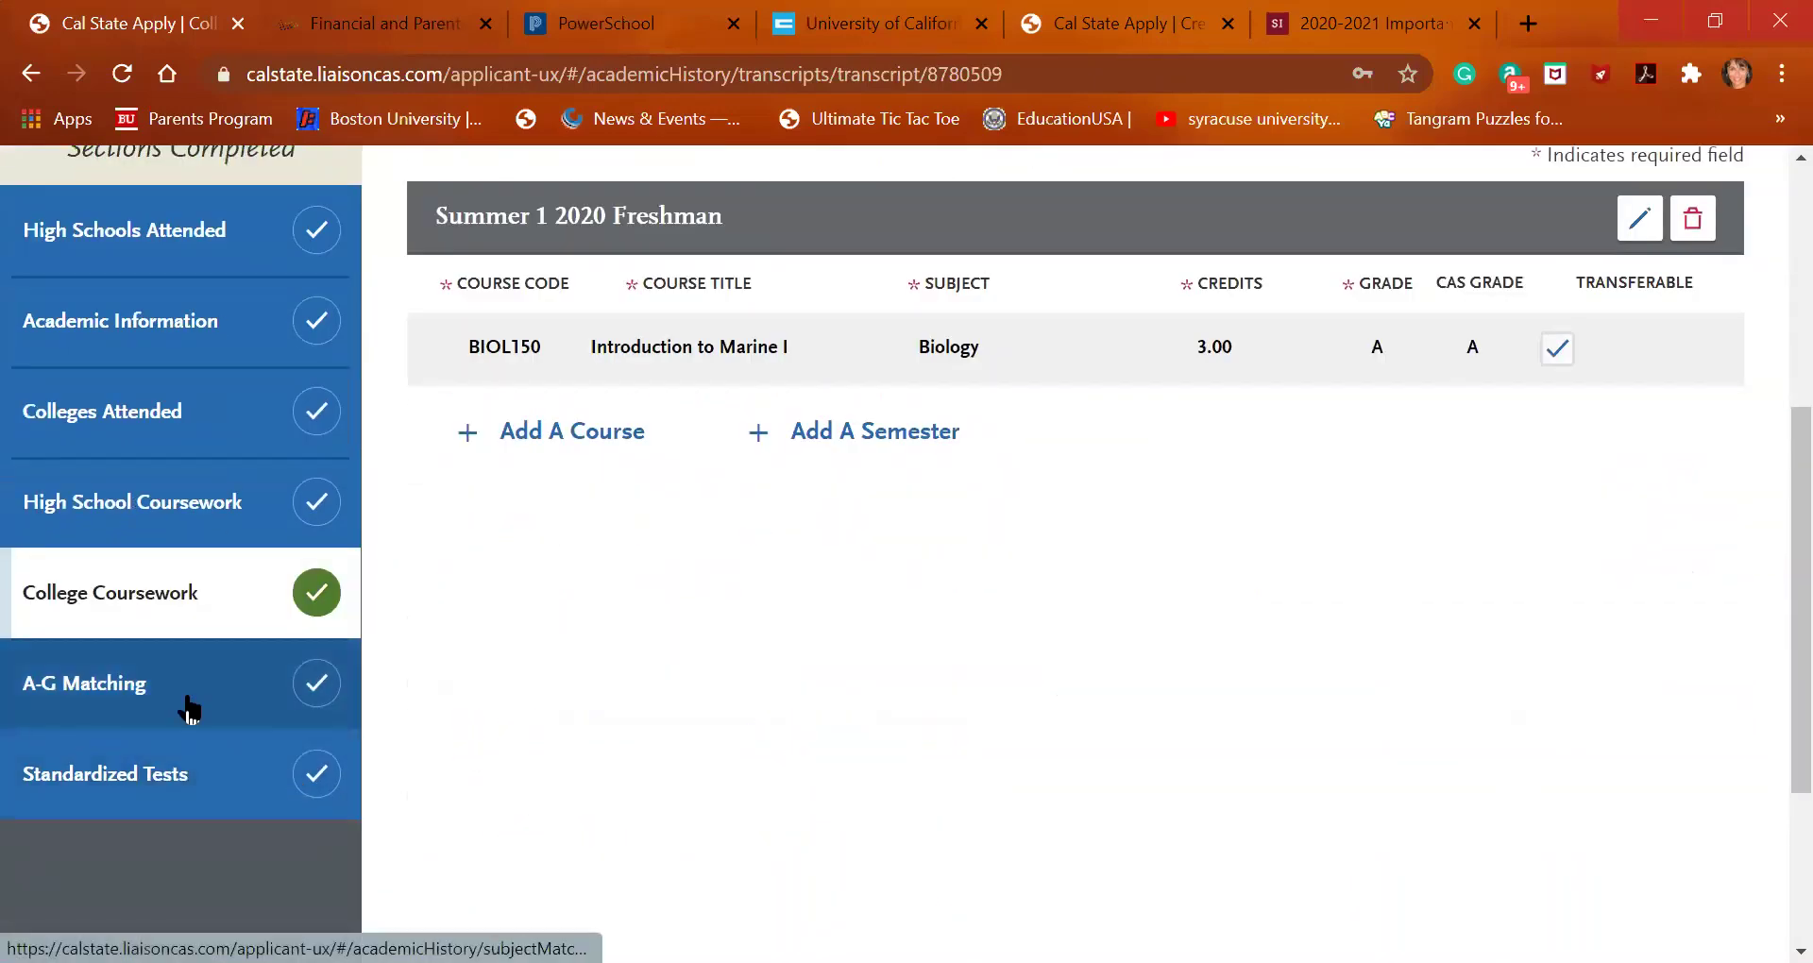
# Open A-G Matching and start updating the A-G course assignments
pyautogui.click(184, 694)
pyautogui.scroll(-10, 658, 686)
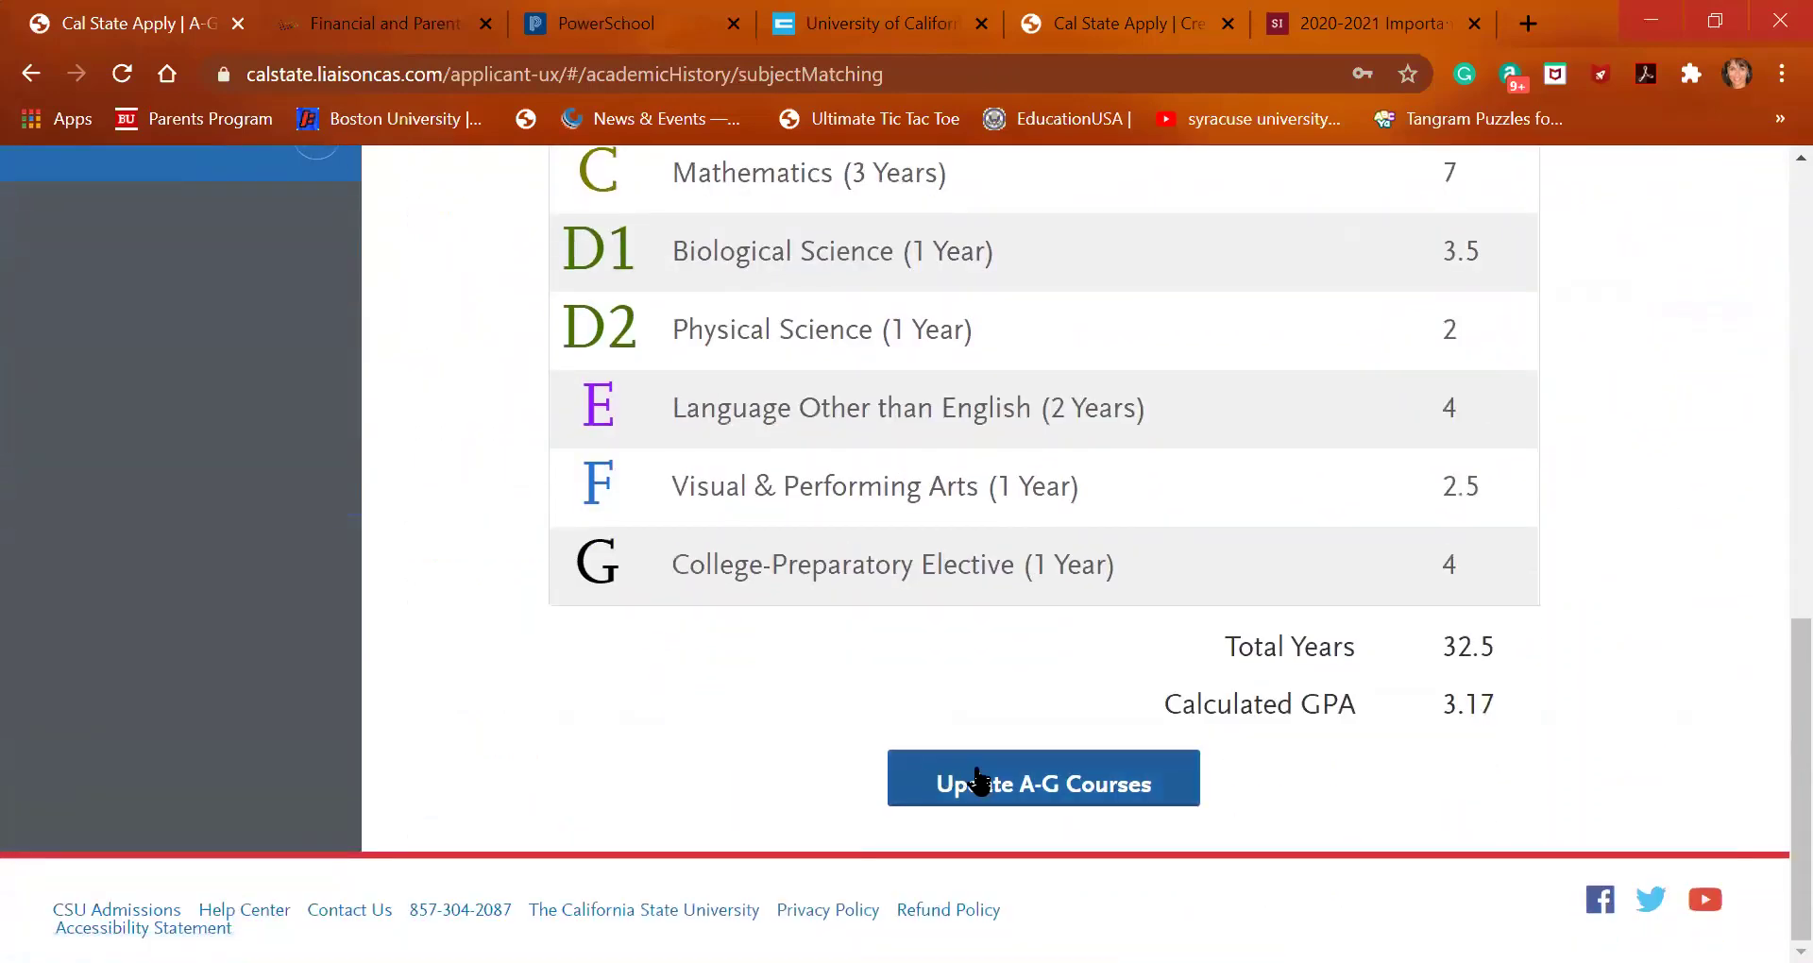
pyautogui.click(973, 780)
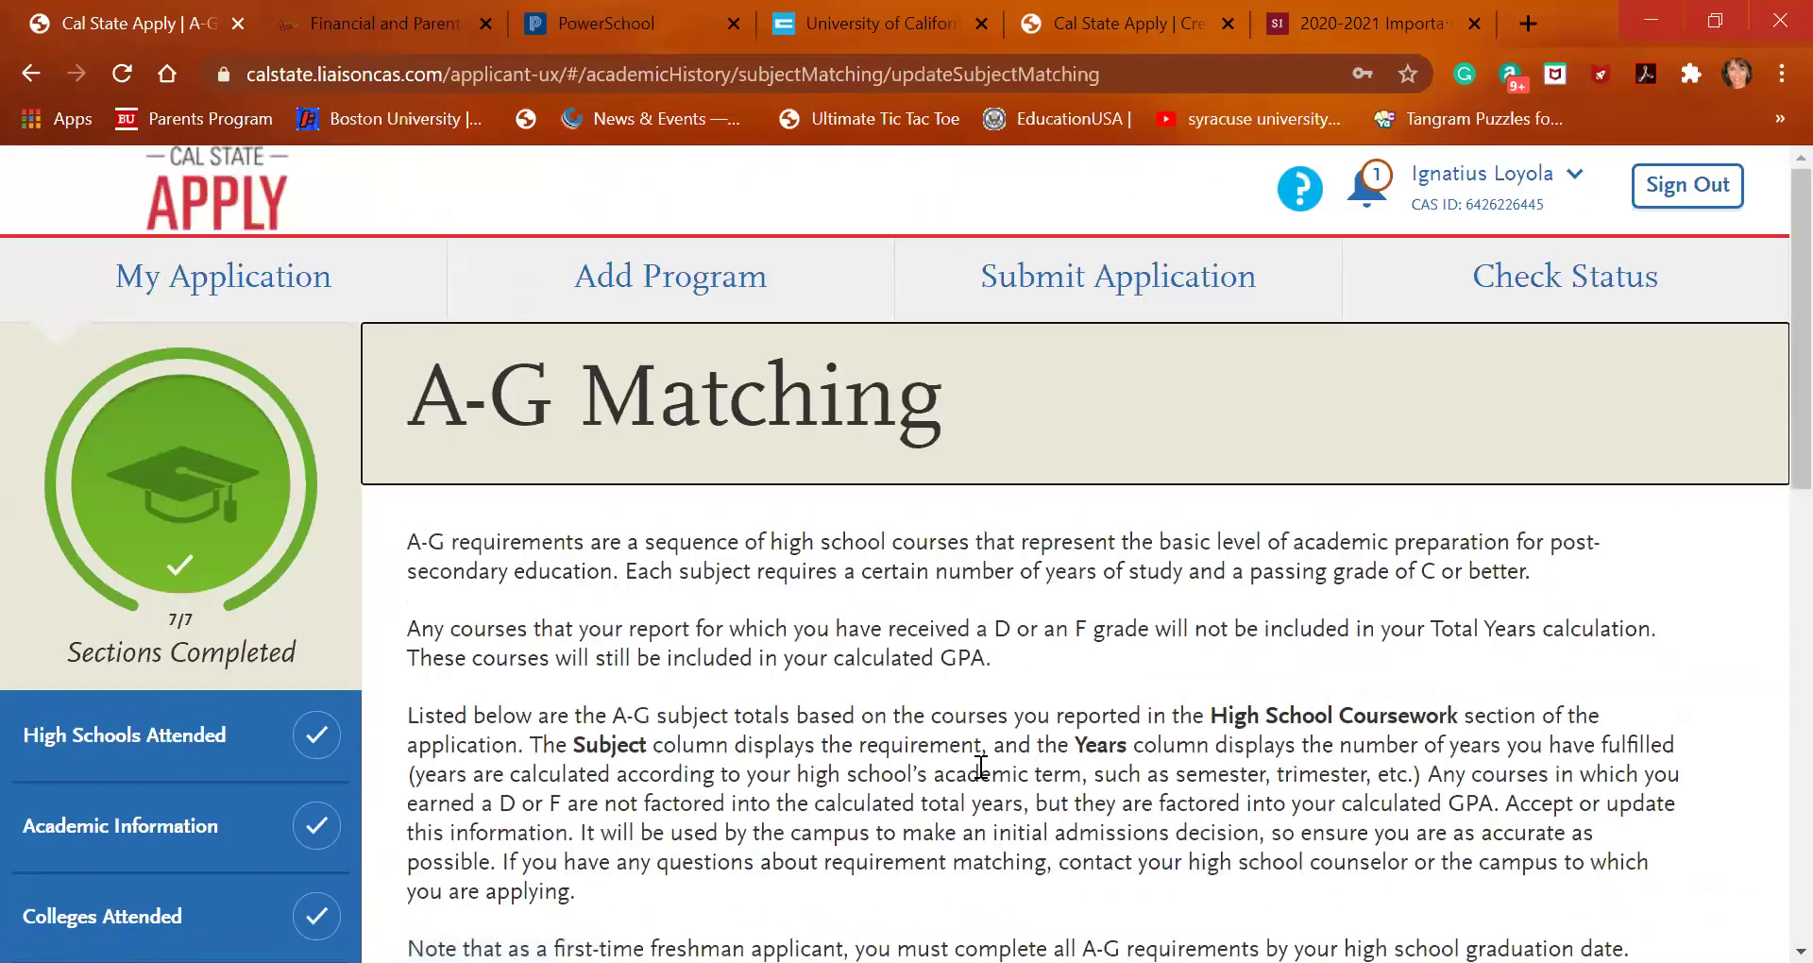
pyautogui.scroll(-4, 981, 767)
pyautogui.scroll(-1, 978, 767)
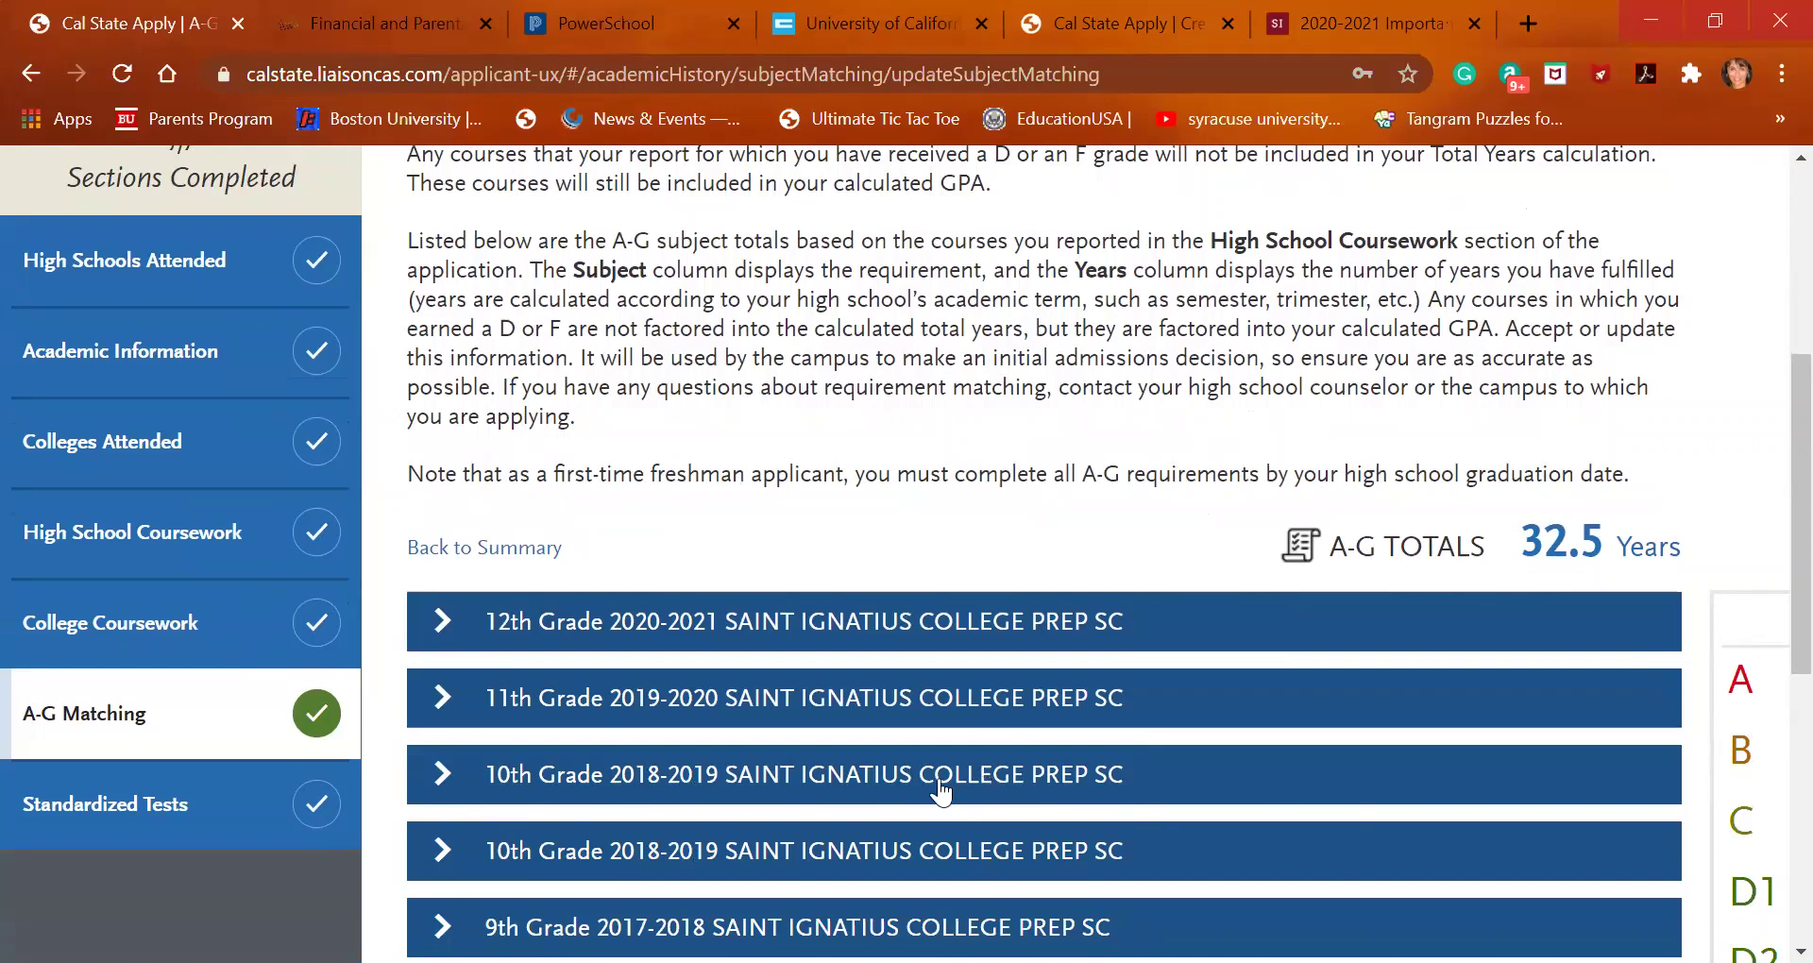
pyautogui.scroll(-5, 831, 801)
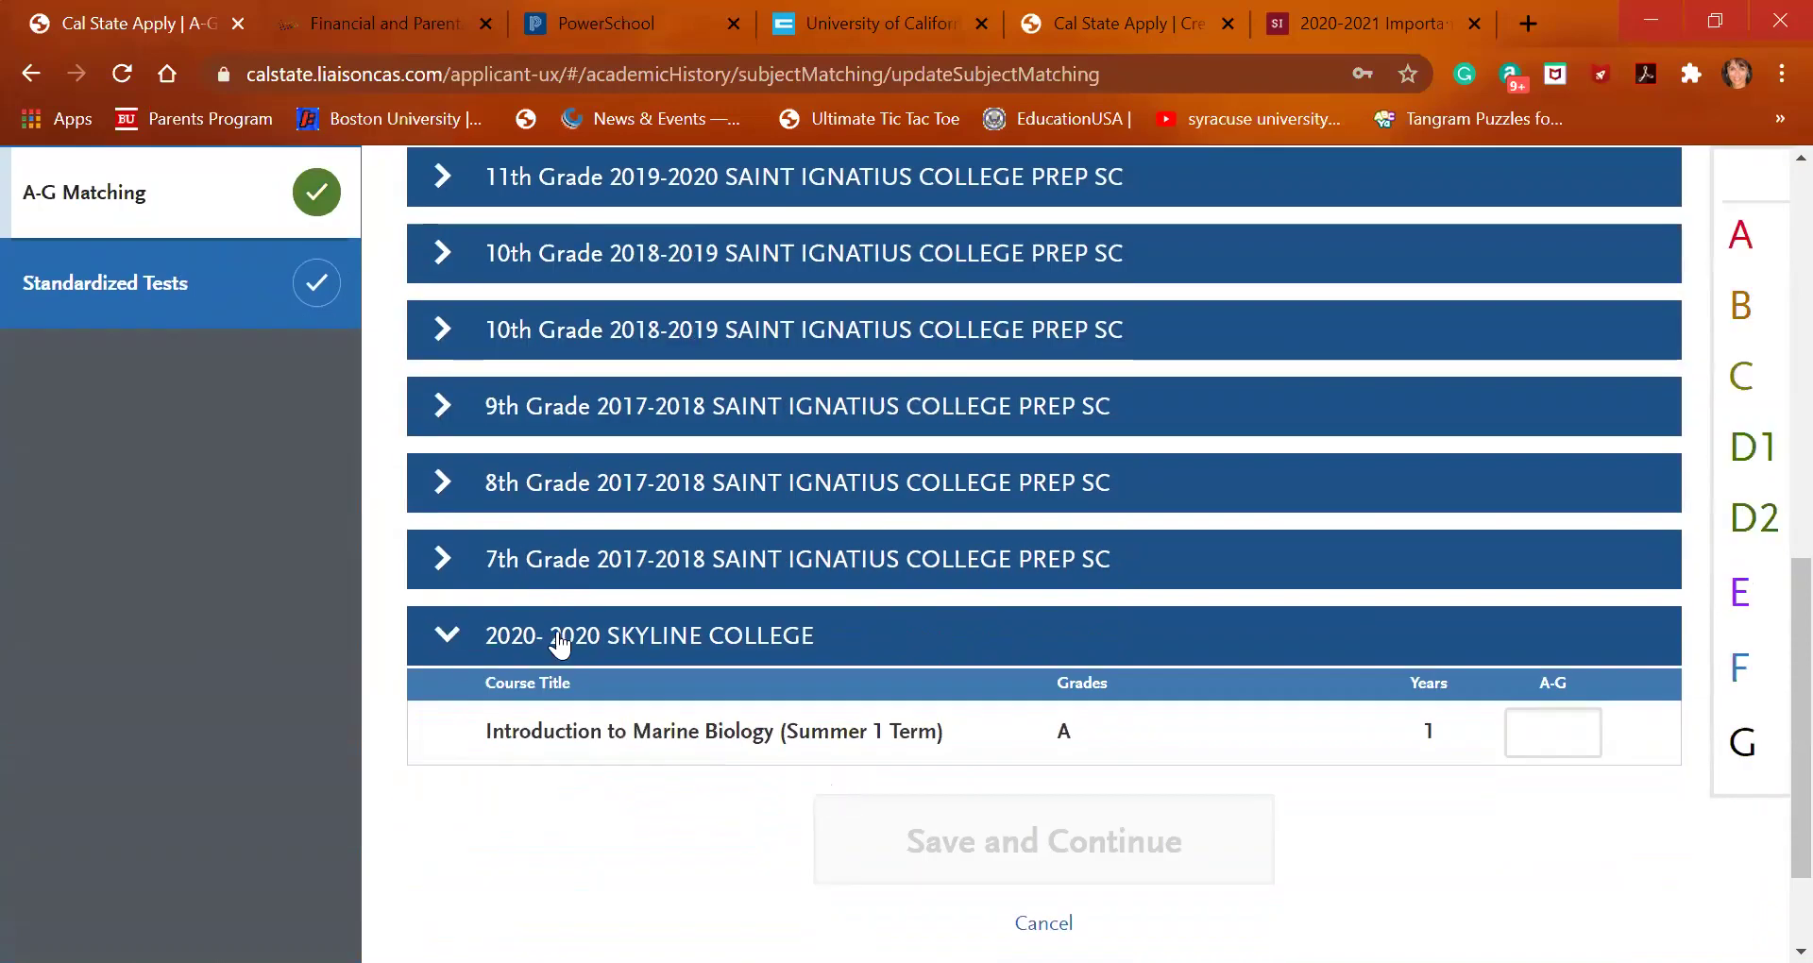
# Enter D1 for Introduction to Marine Biology, save, and return to the A-G summary
pyautogui.click(1569, 727)
pyautogui.write('D')
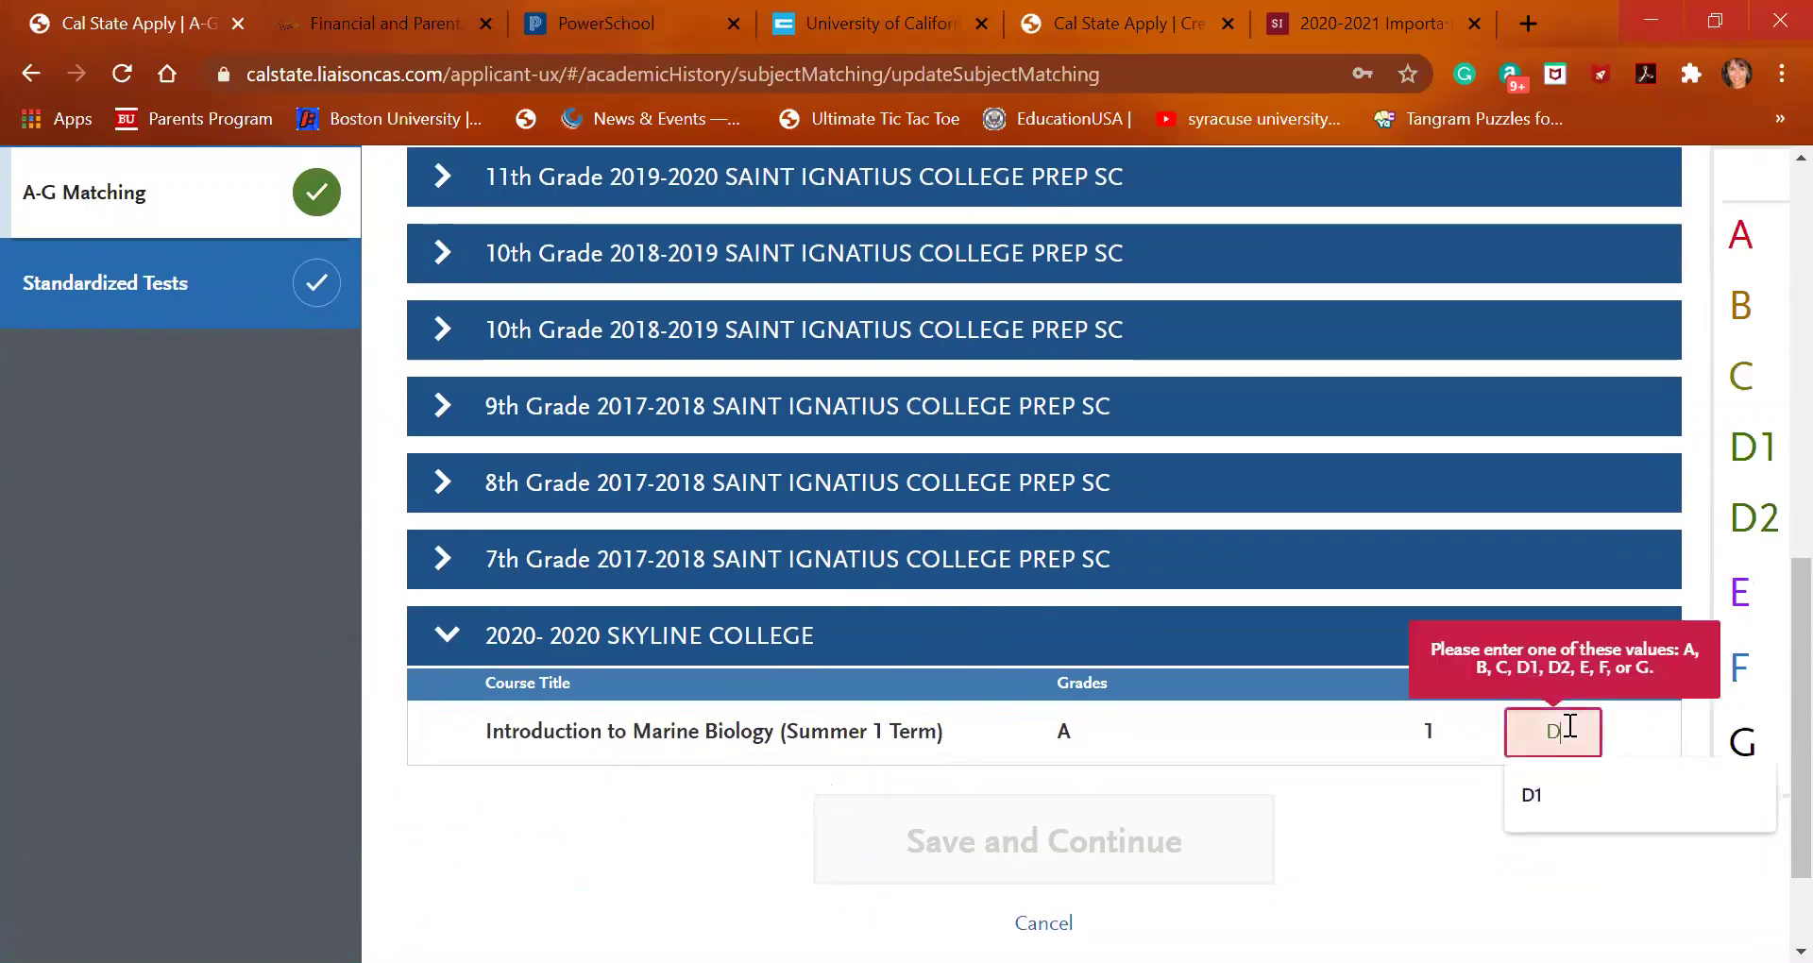
pyautogui.write('1')
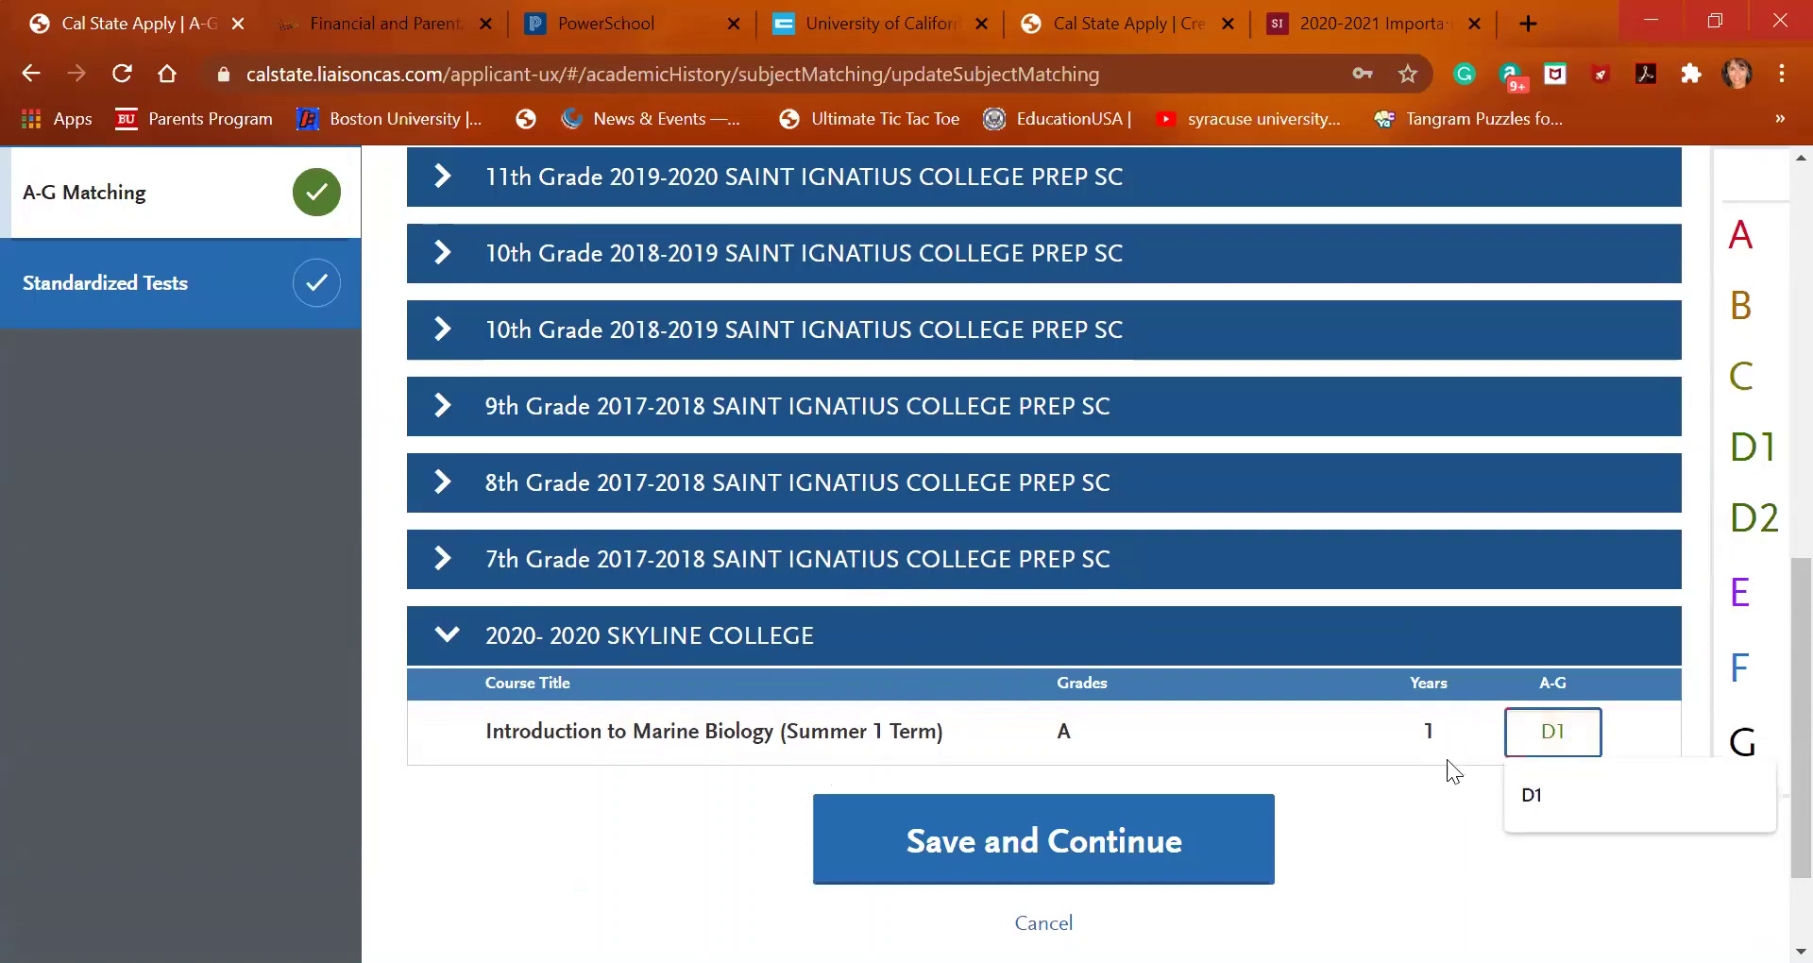
pyautogui.click(1534, 795)
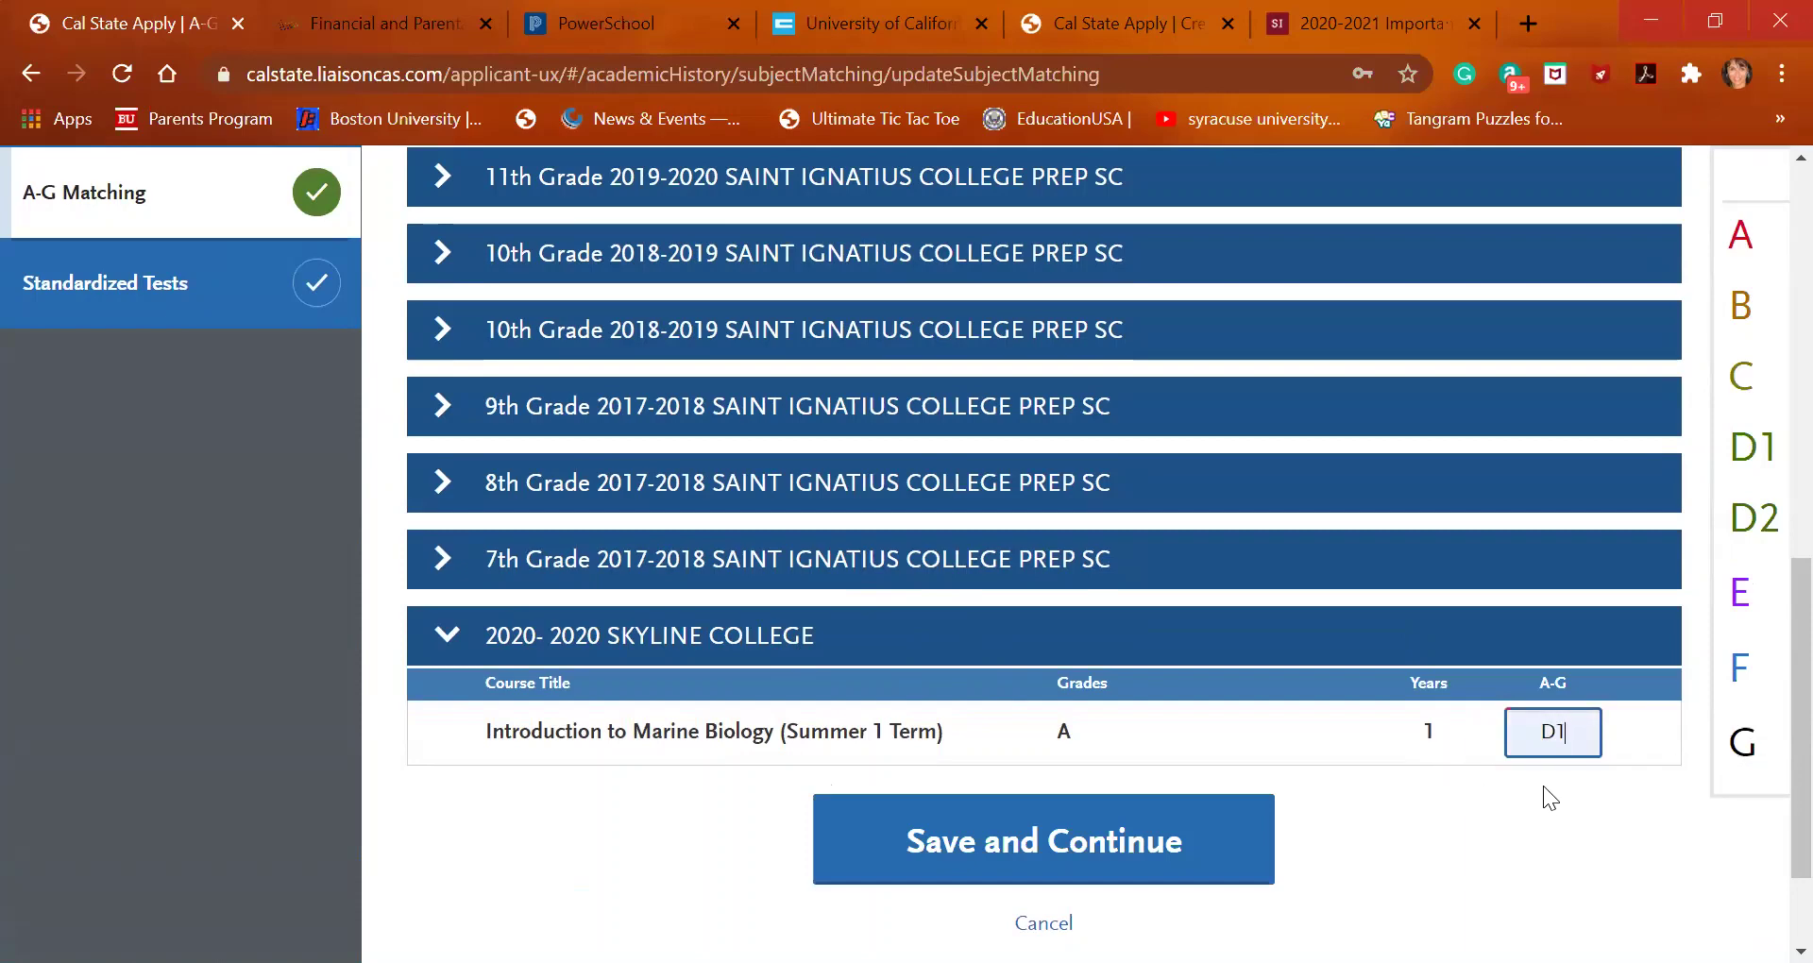
pyautogui.click(1154, 848)
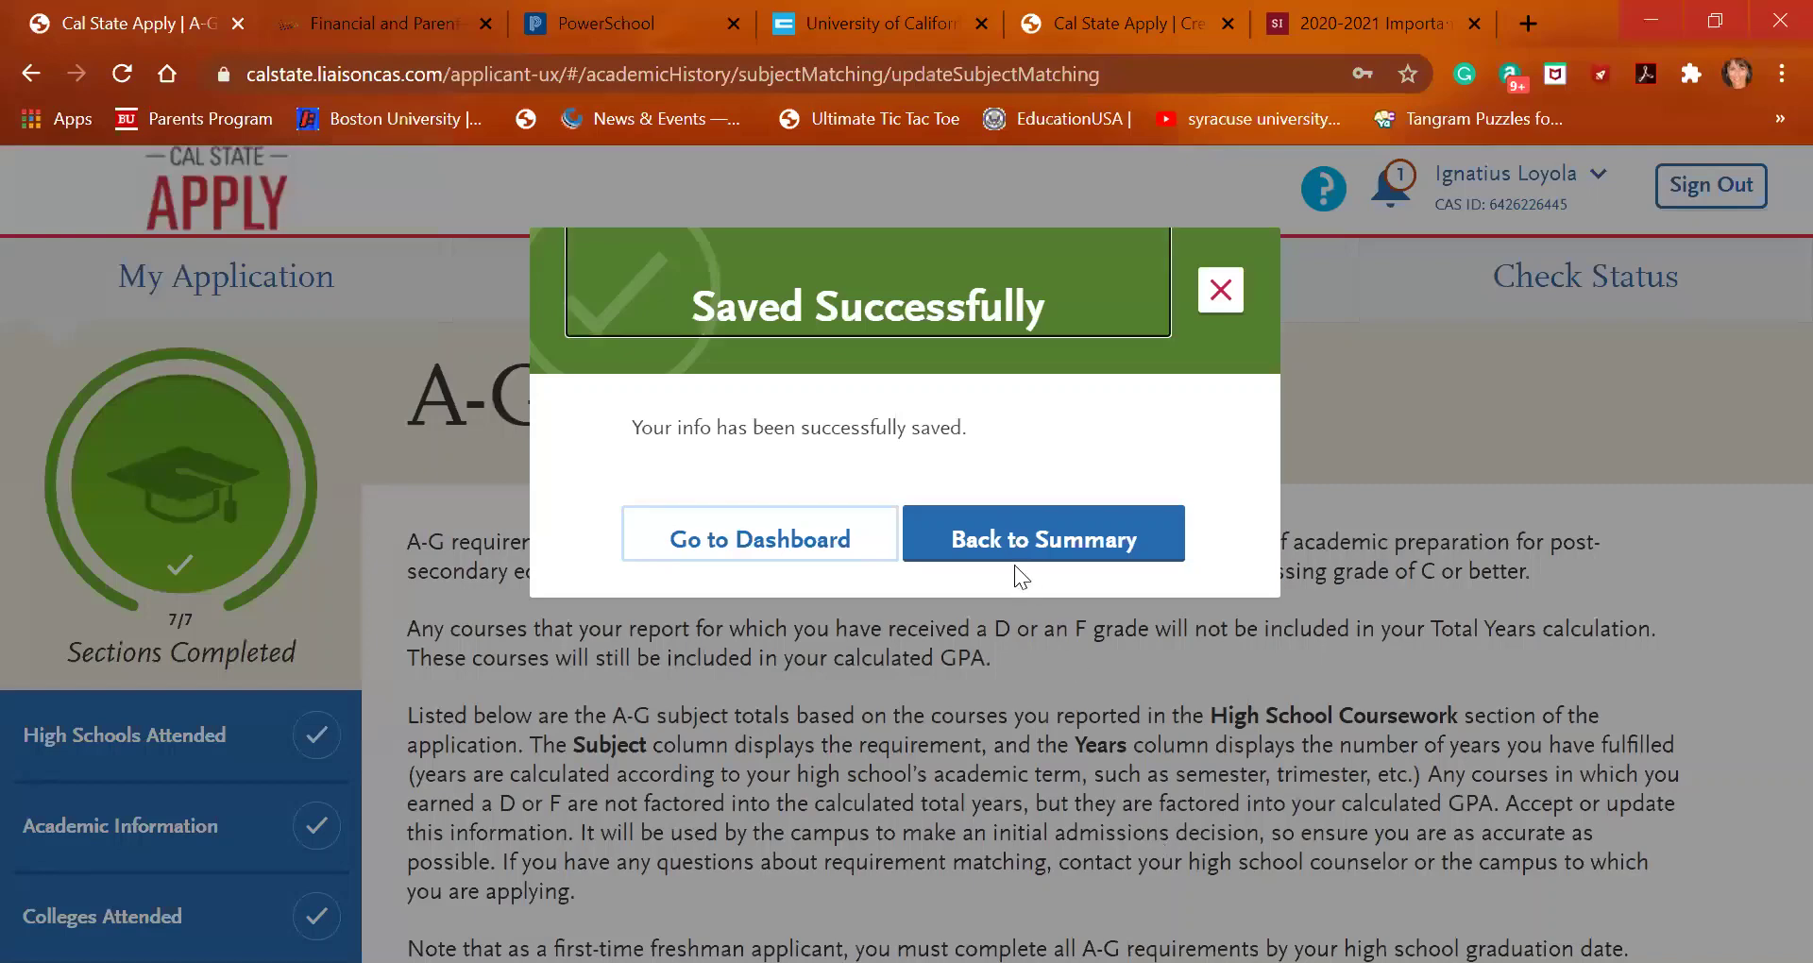
pyautogui.click(1020, 550)
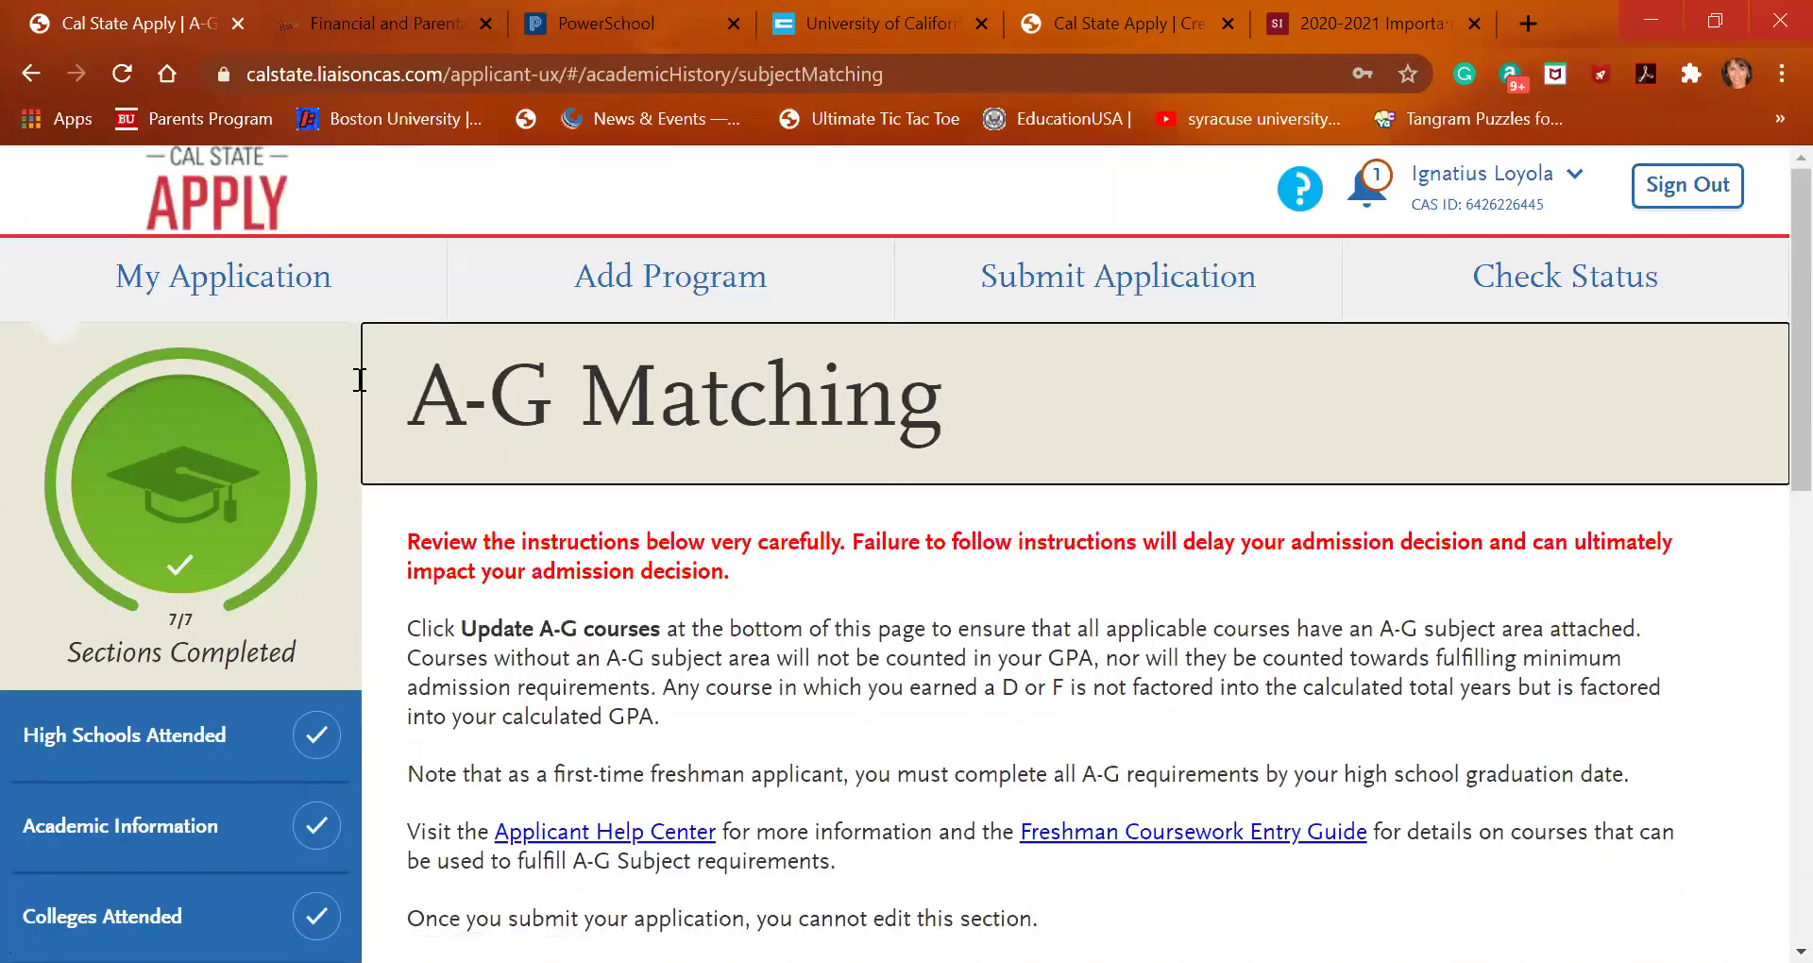
# From My Application, expand Supporting Information and open 1. Educational Opportunity Program (EOP)
pyautogui.rightClick(215, 263)
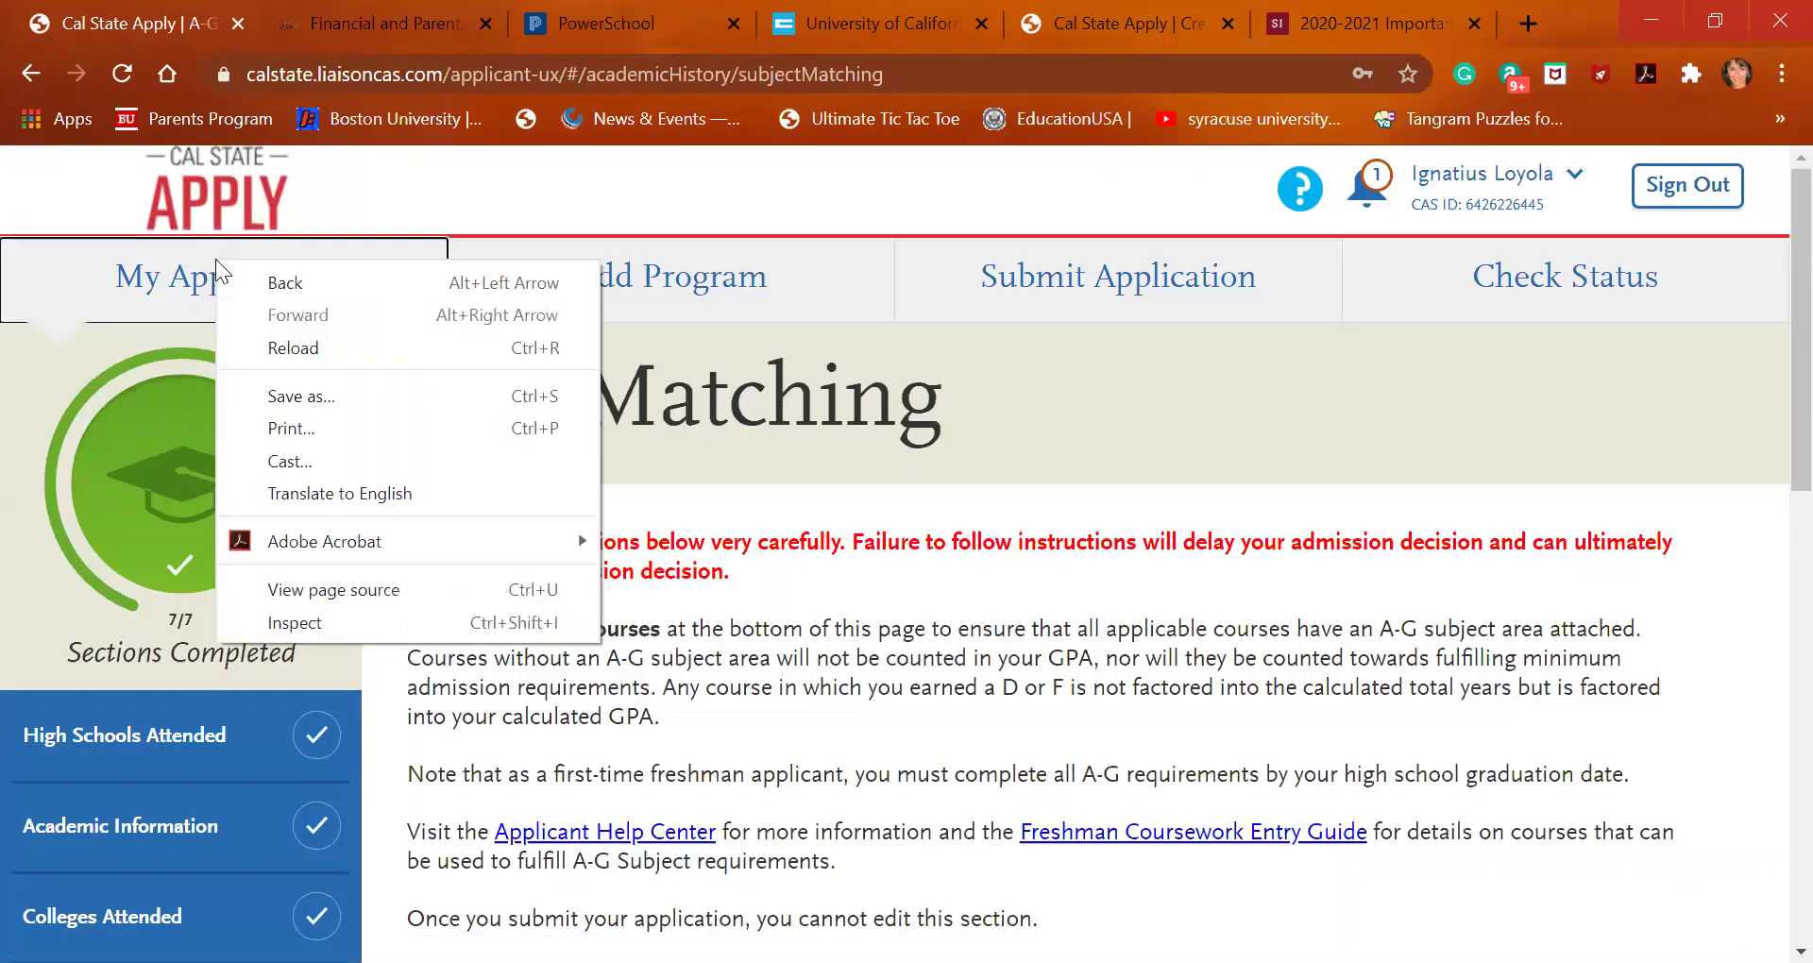
pyautogui.click(170, 288)
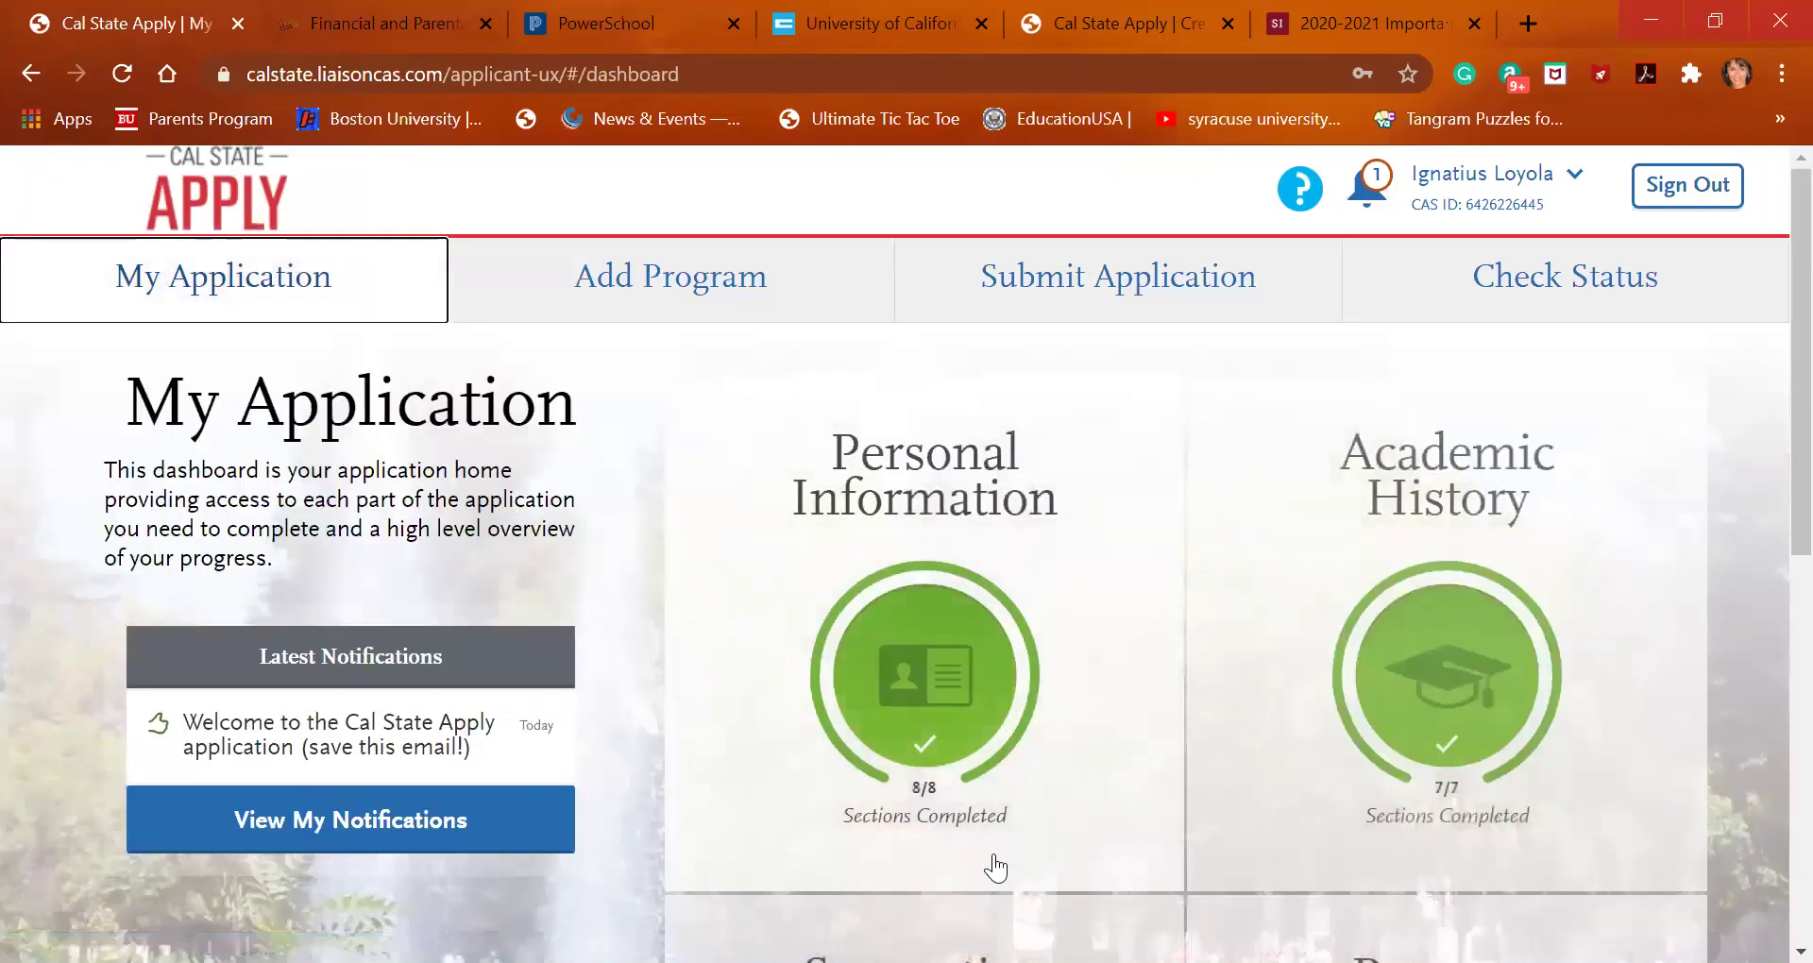
pyautogui.scroll(-5, 992, 860)
pyautogui.click(980, 763)
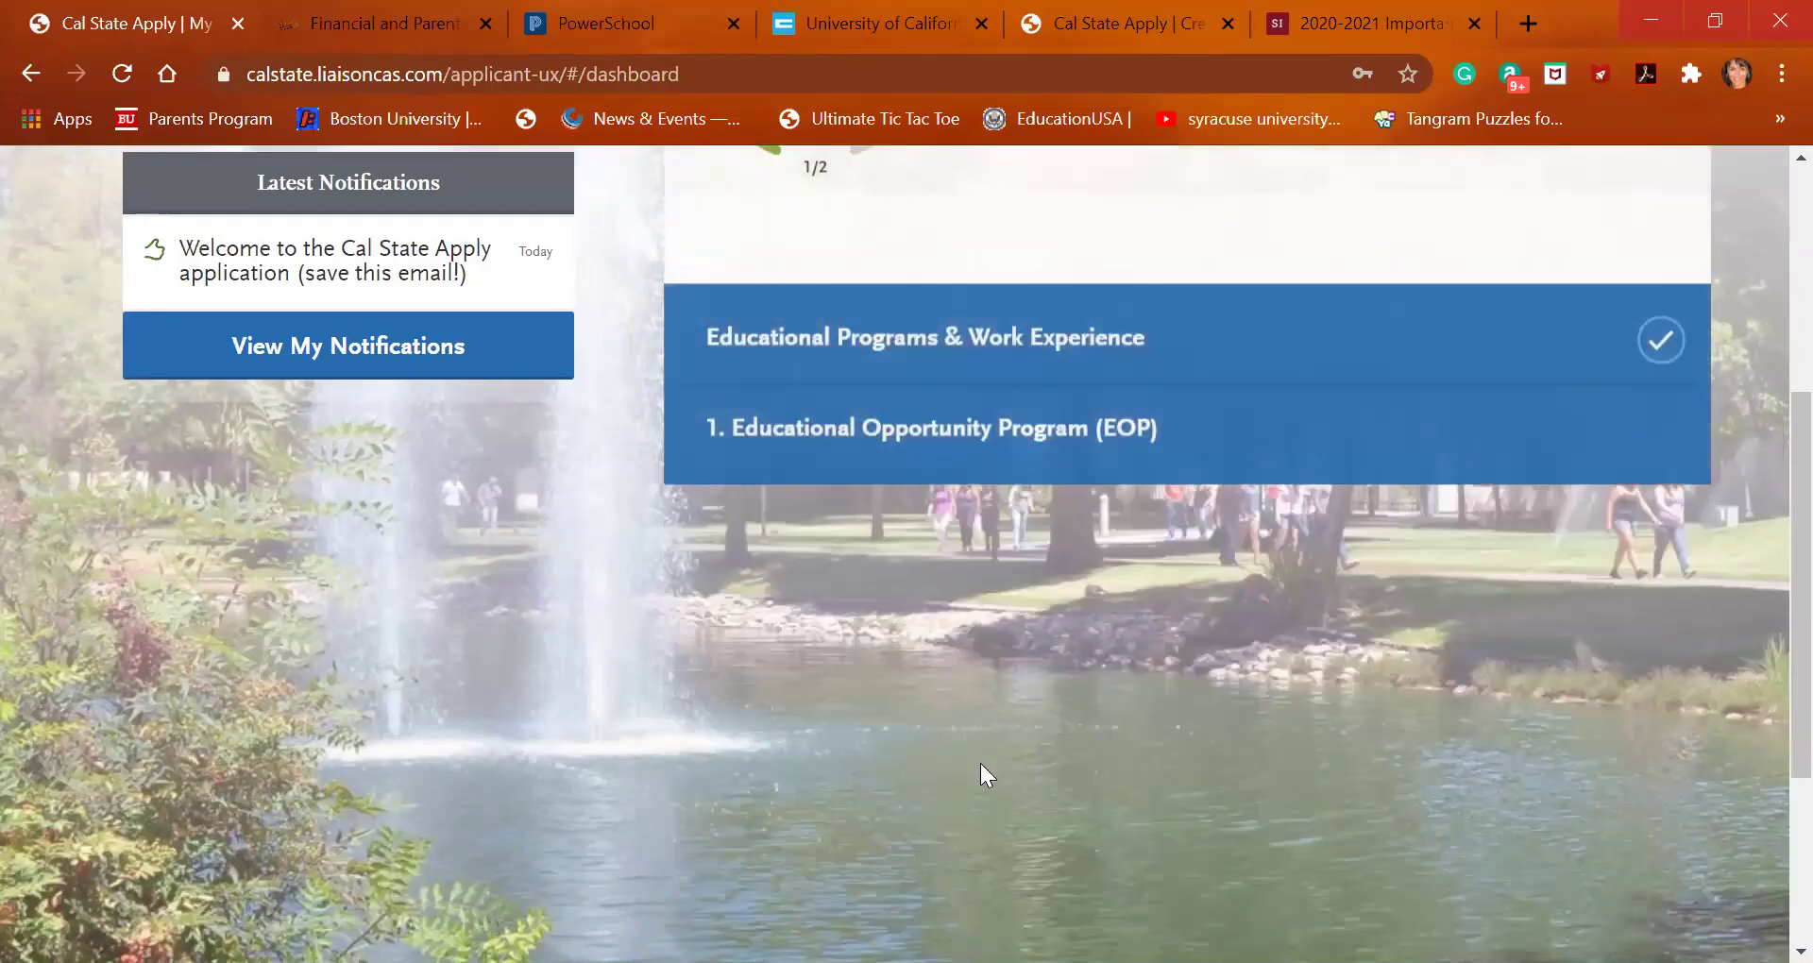
pyautogui.rightClick(1012, 674)
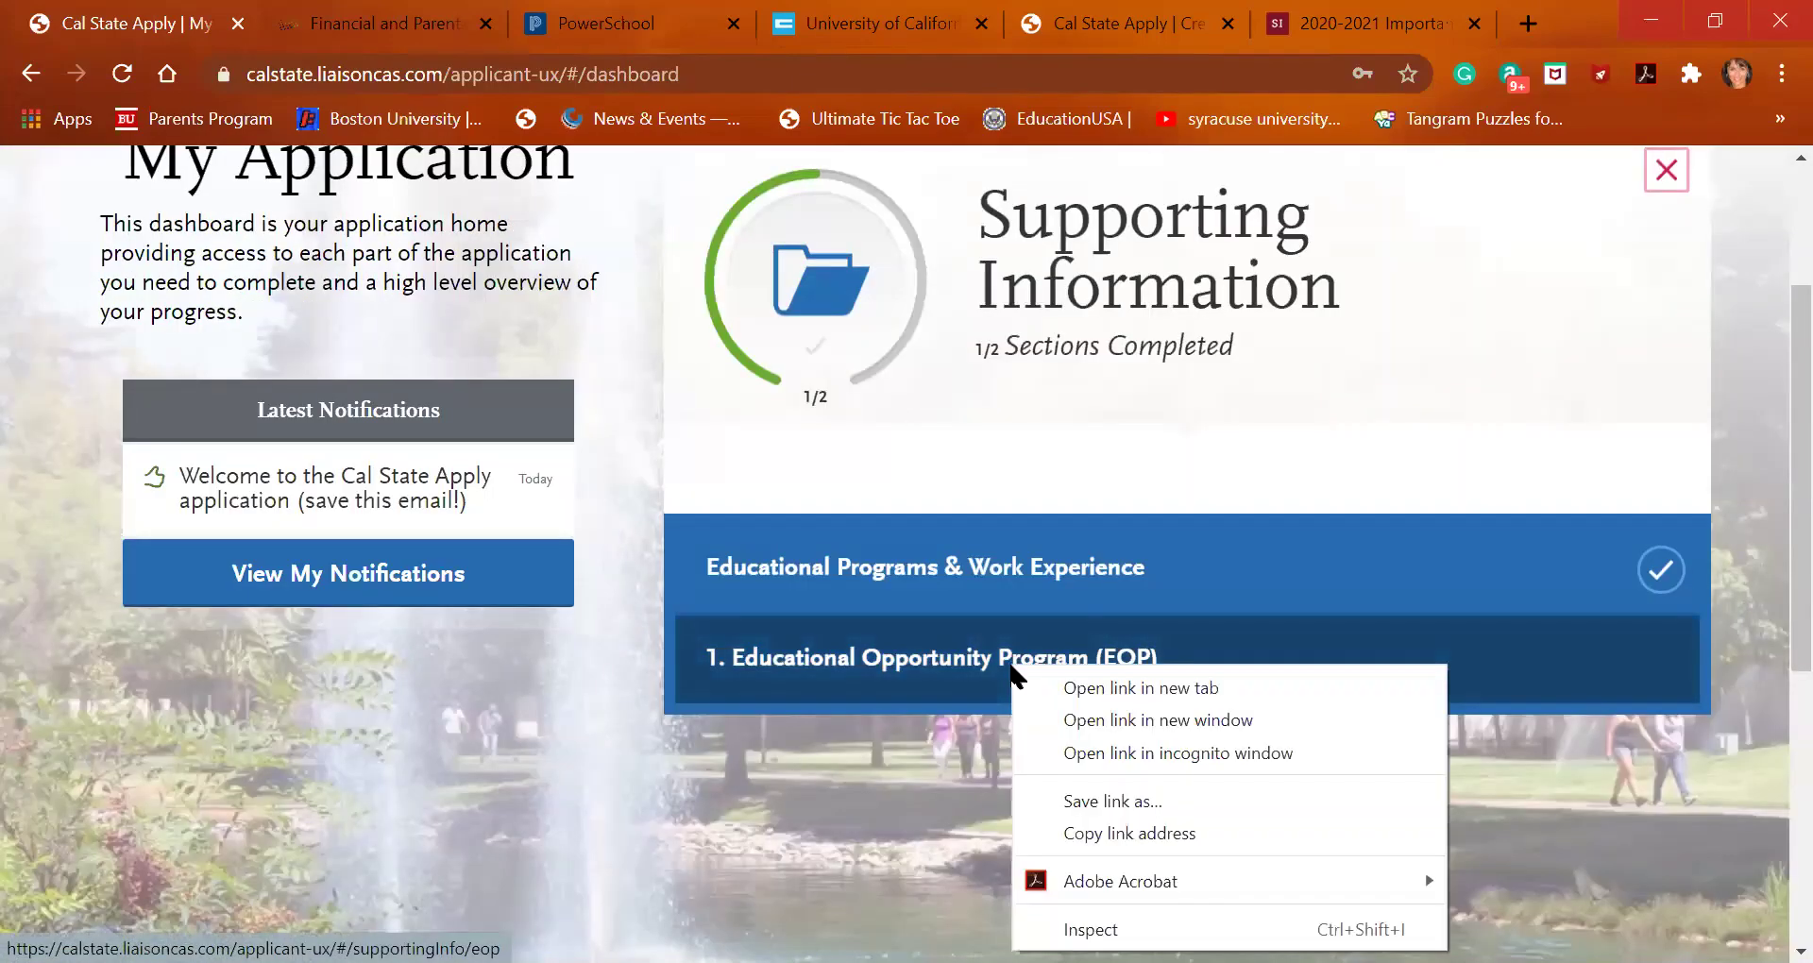
pyautogui.click(960, 666)
pyautogui.click(957, 661)
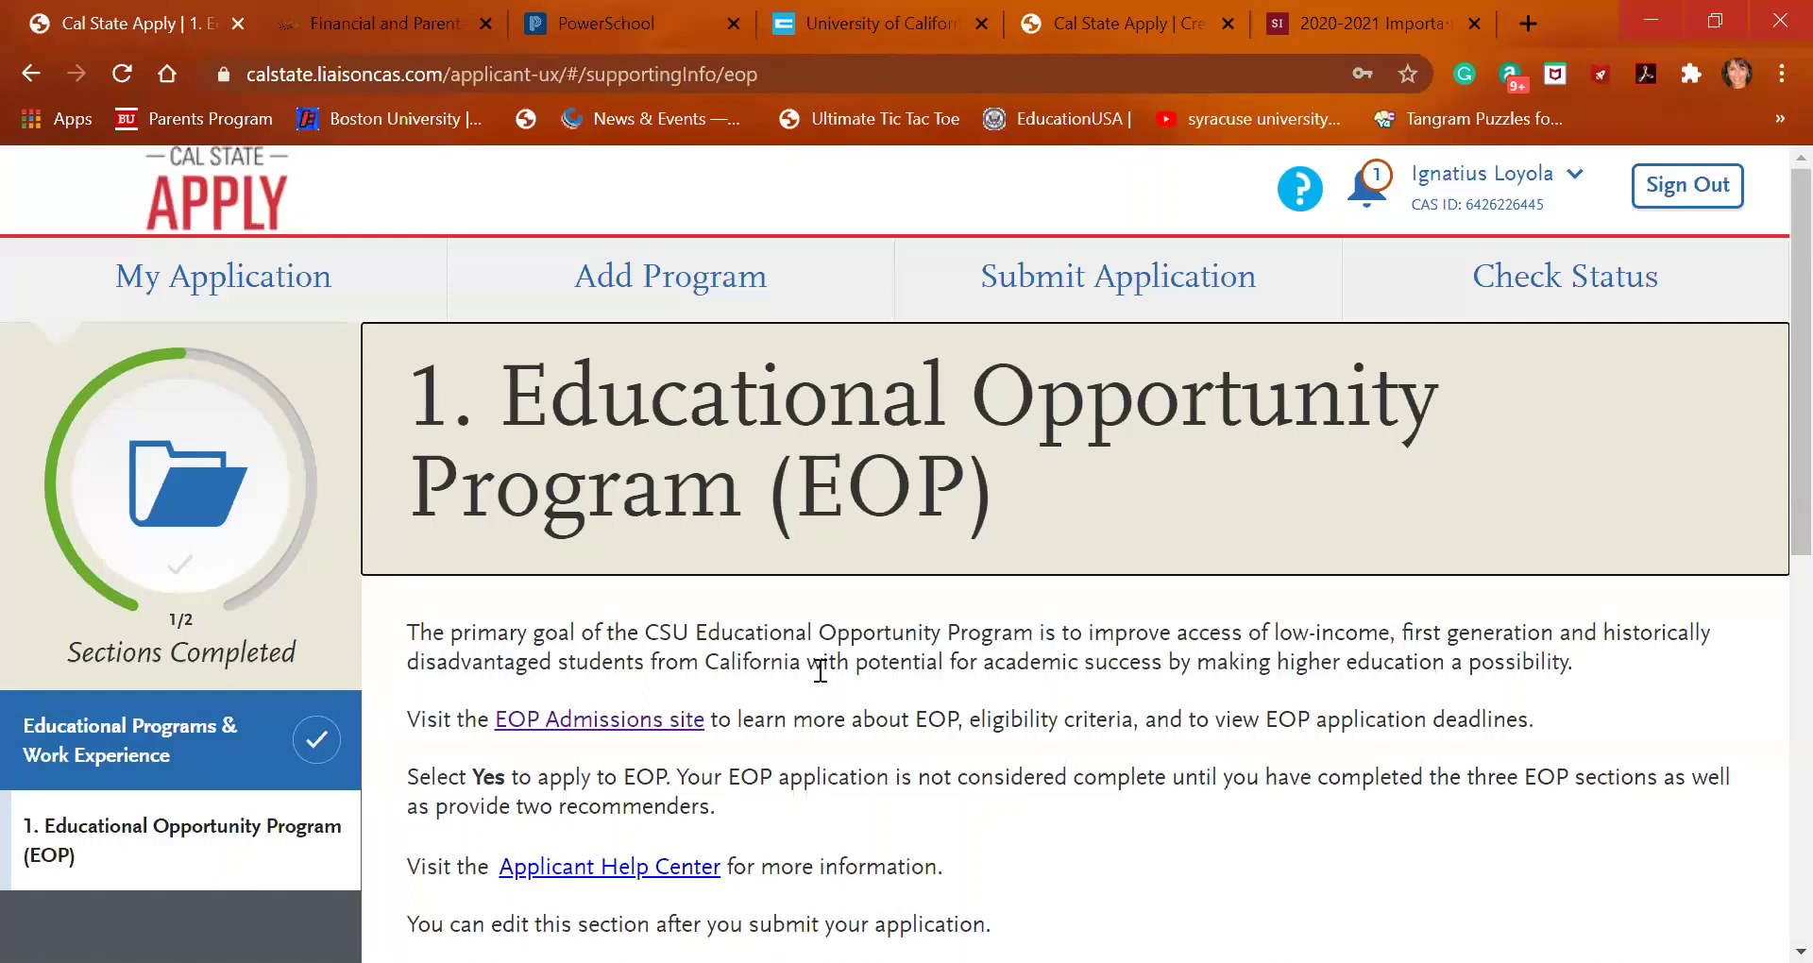
# Read through the EOP section and open the CSU EOP information page in a new tab
pyautogui.scroll(-1, 819, 672)
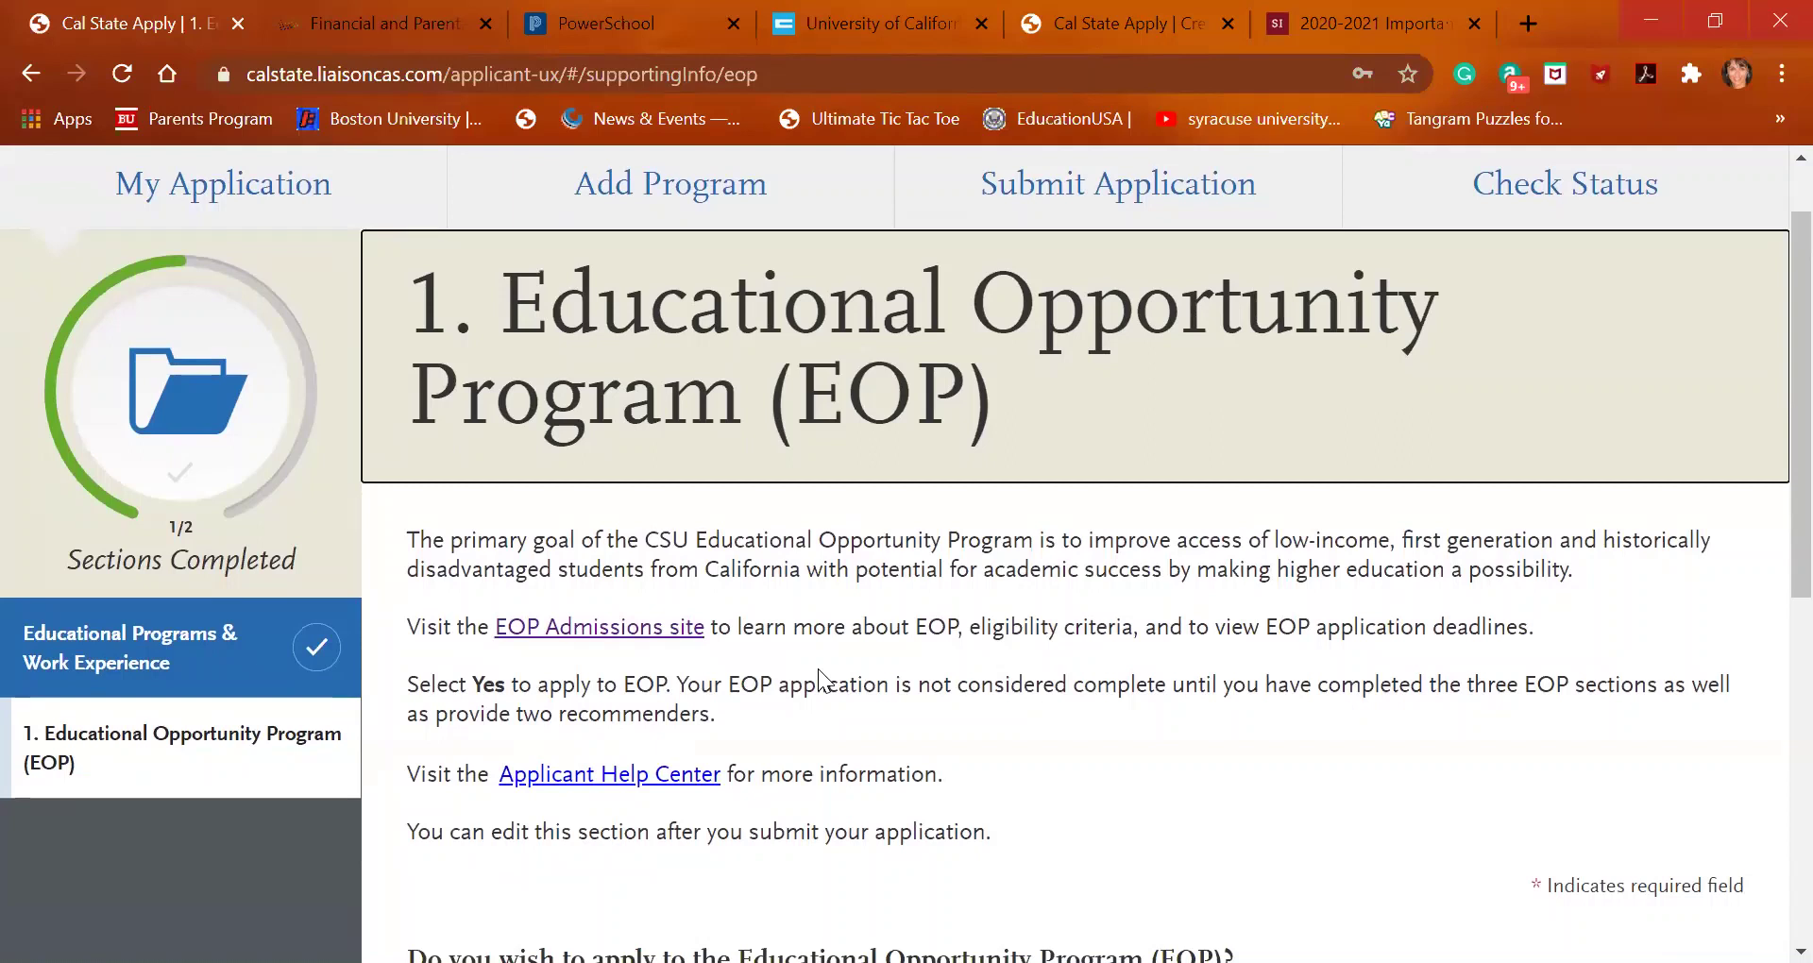
pyautogui.scroll(-2, 820, 673)
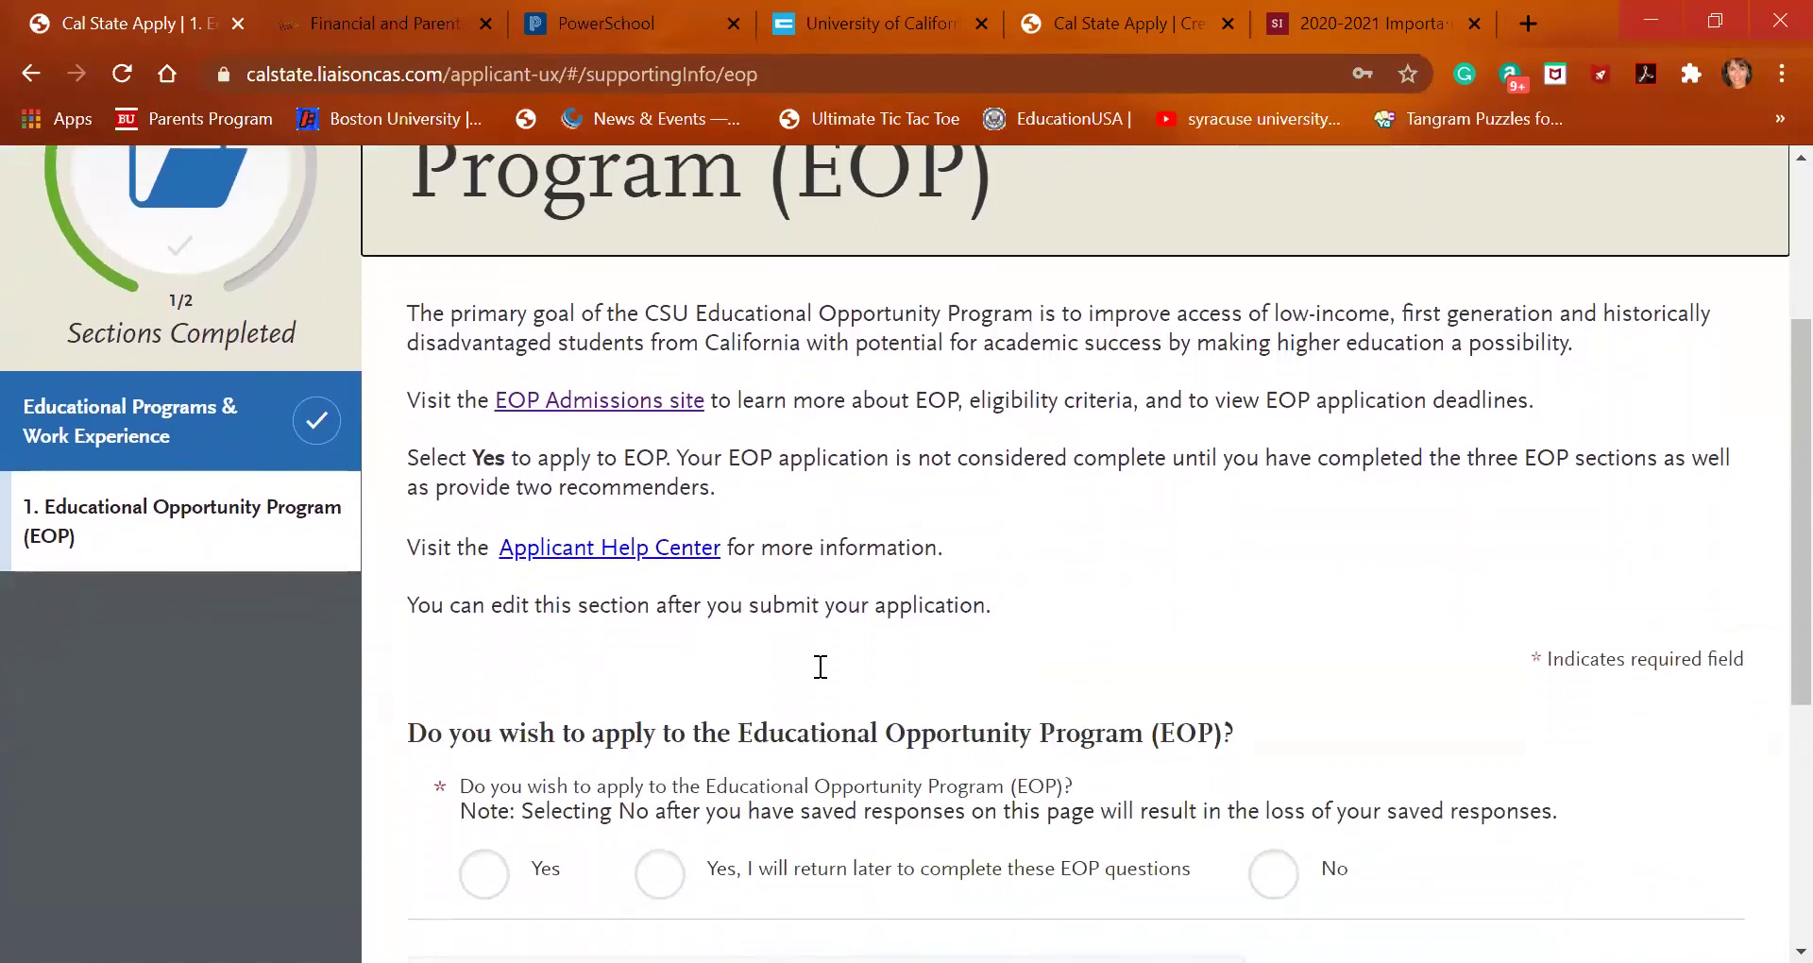
pyautogui.scroll(-1, 818, 667)
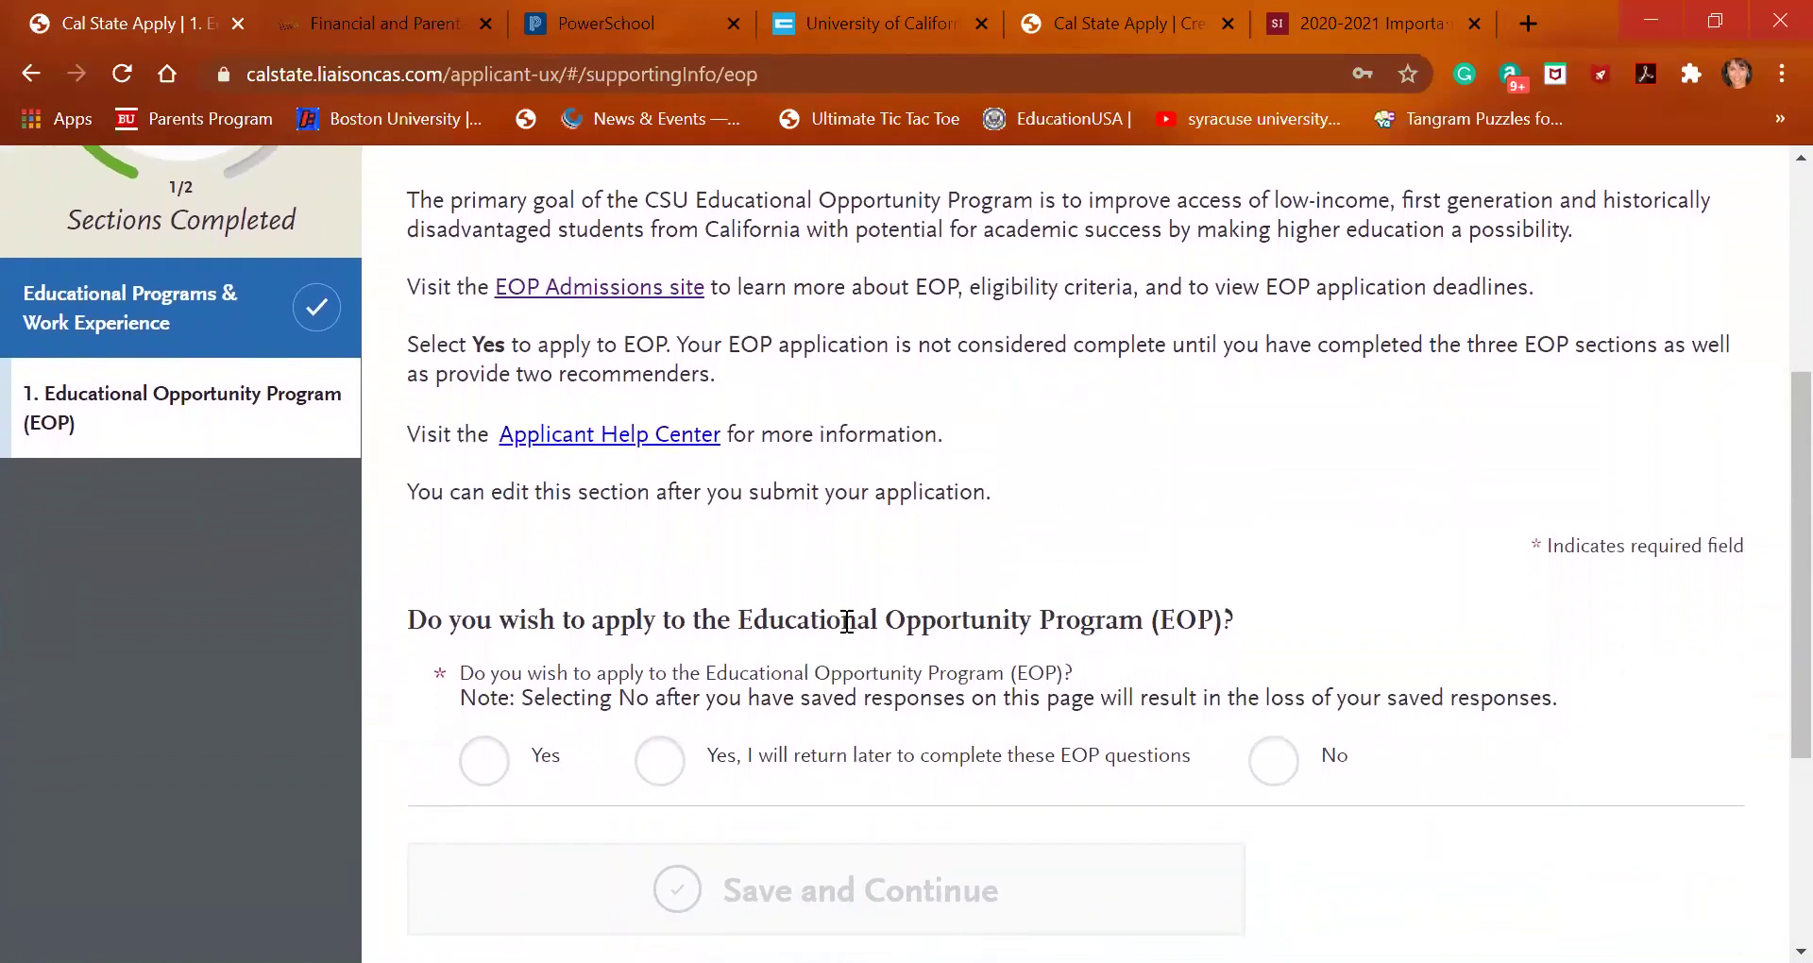
pyautogui.scroll(2, 727, 541)
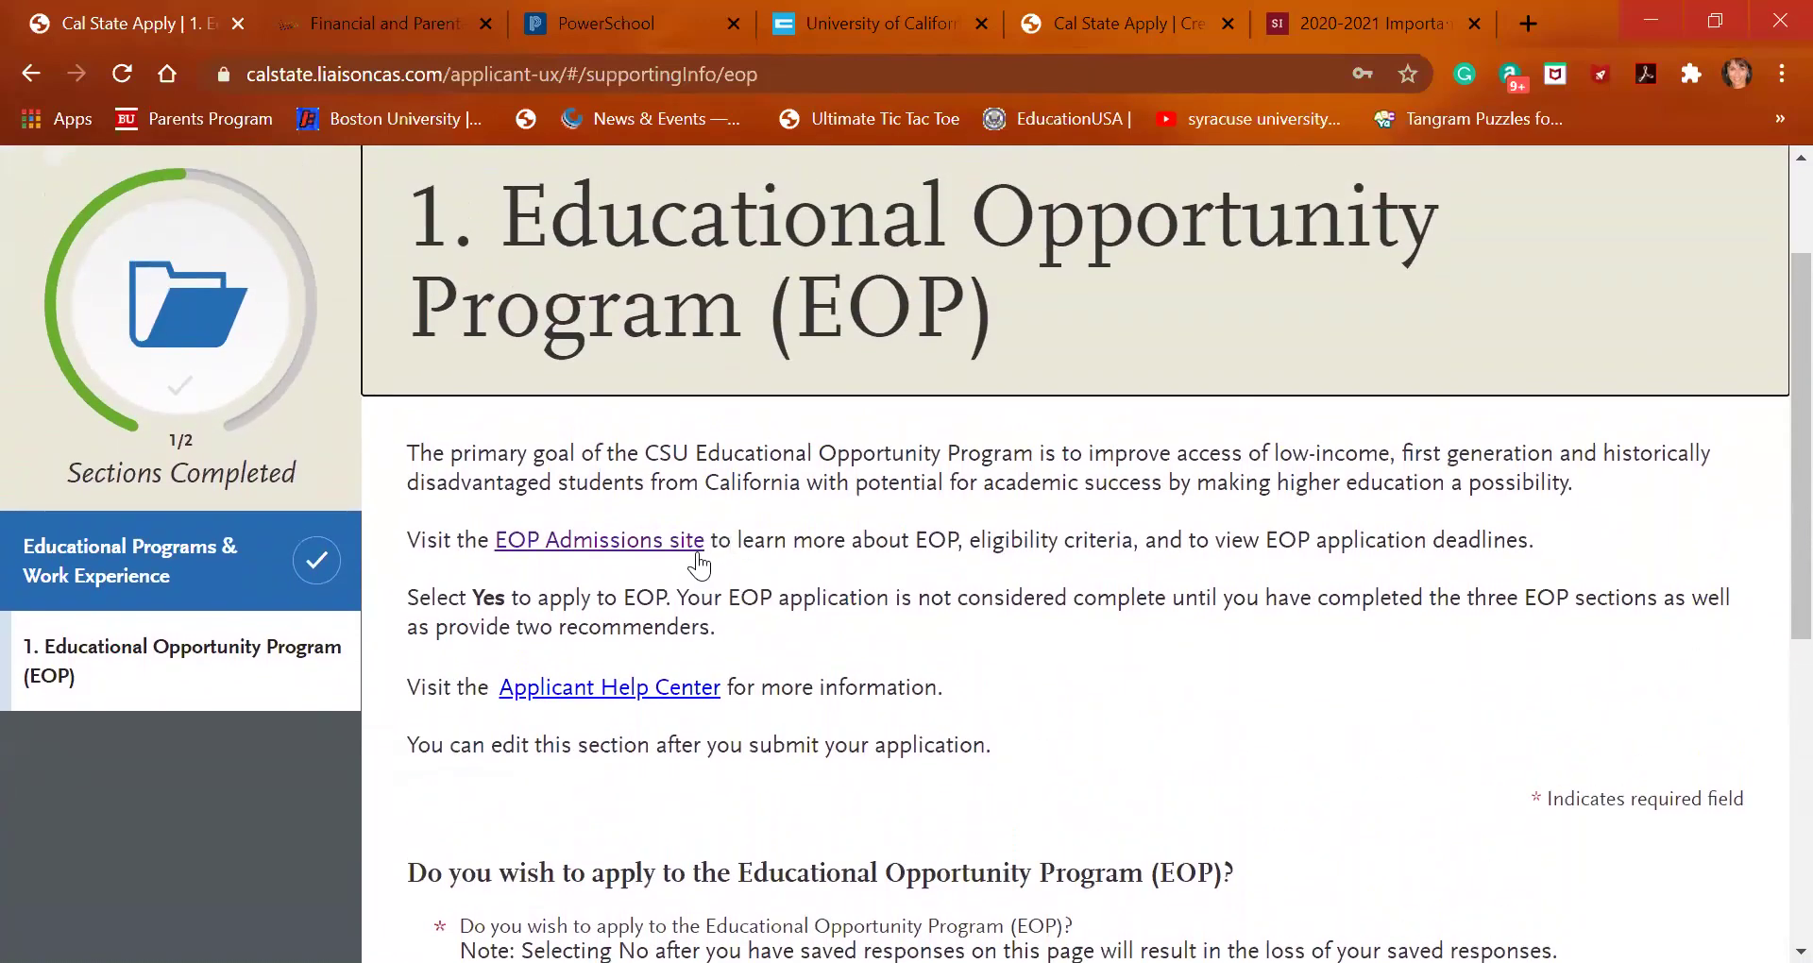
pyautogui.click(676, 548)
pyautogui.click(677, 548)
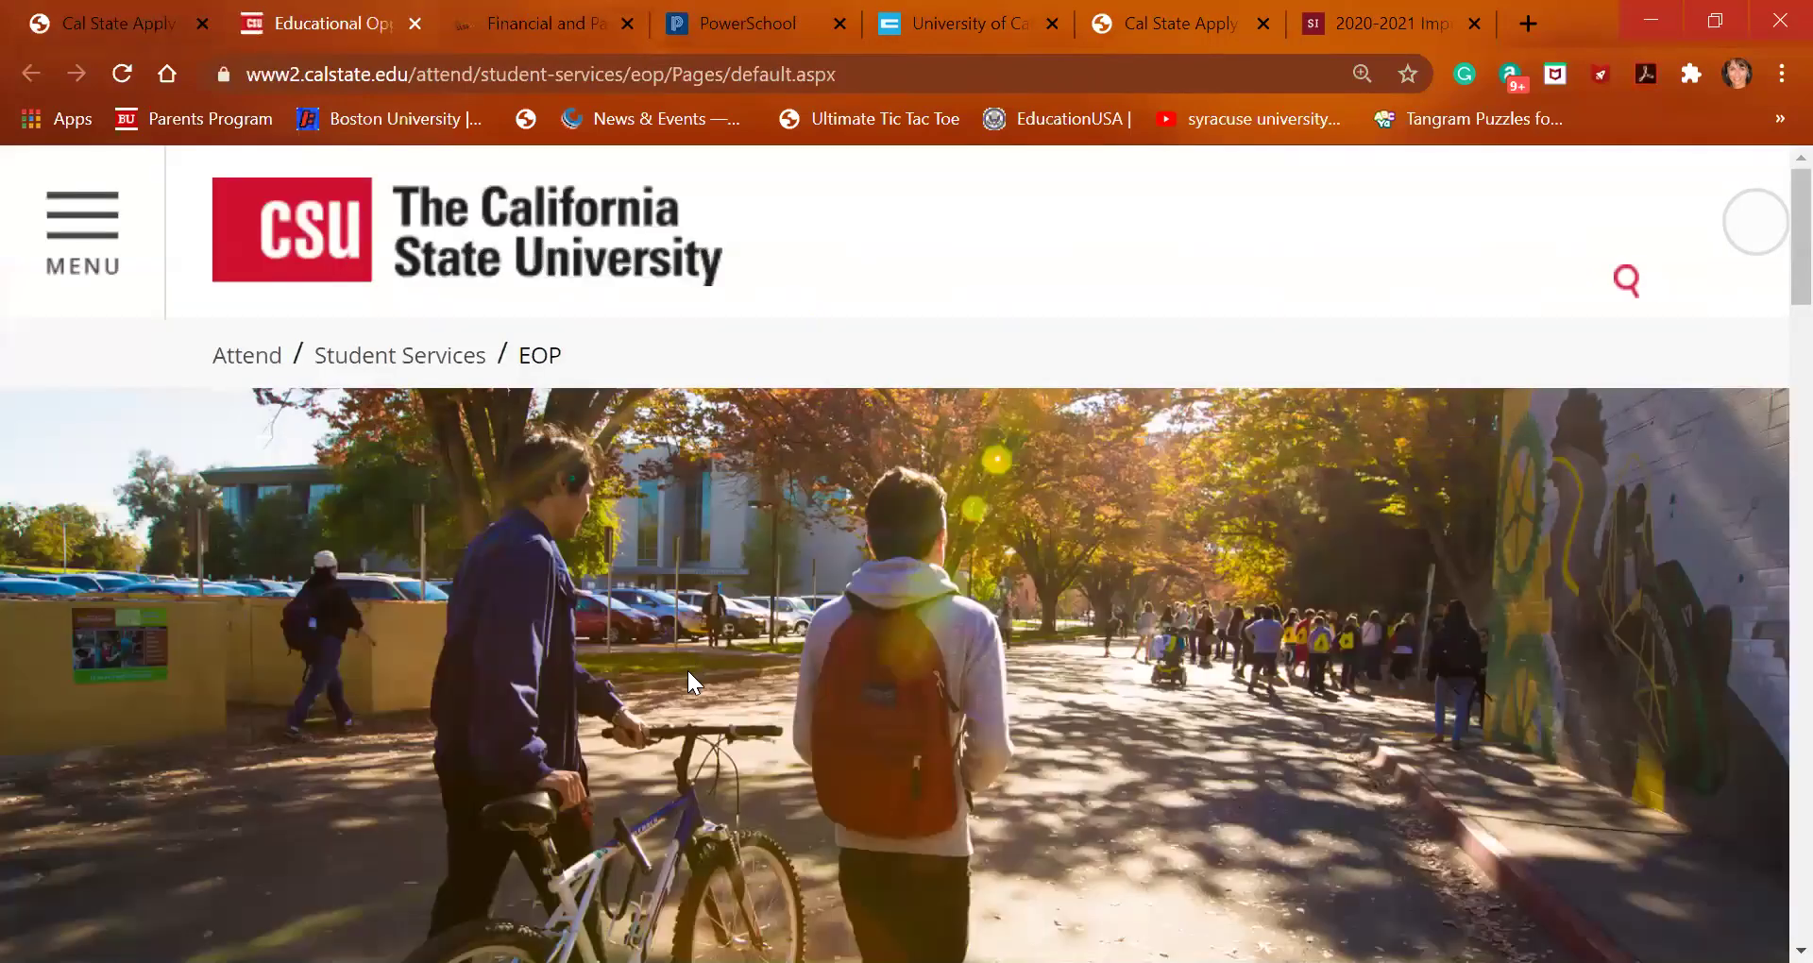
pyautogui.scroll(-1, 688, 667)
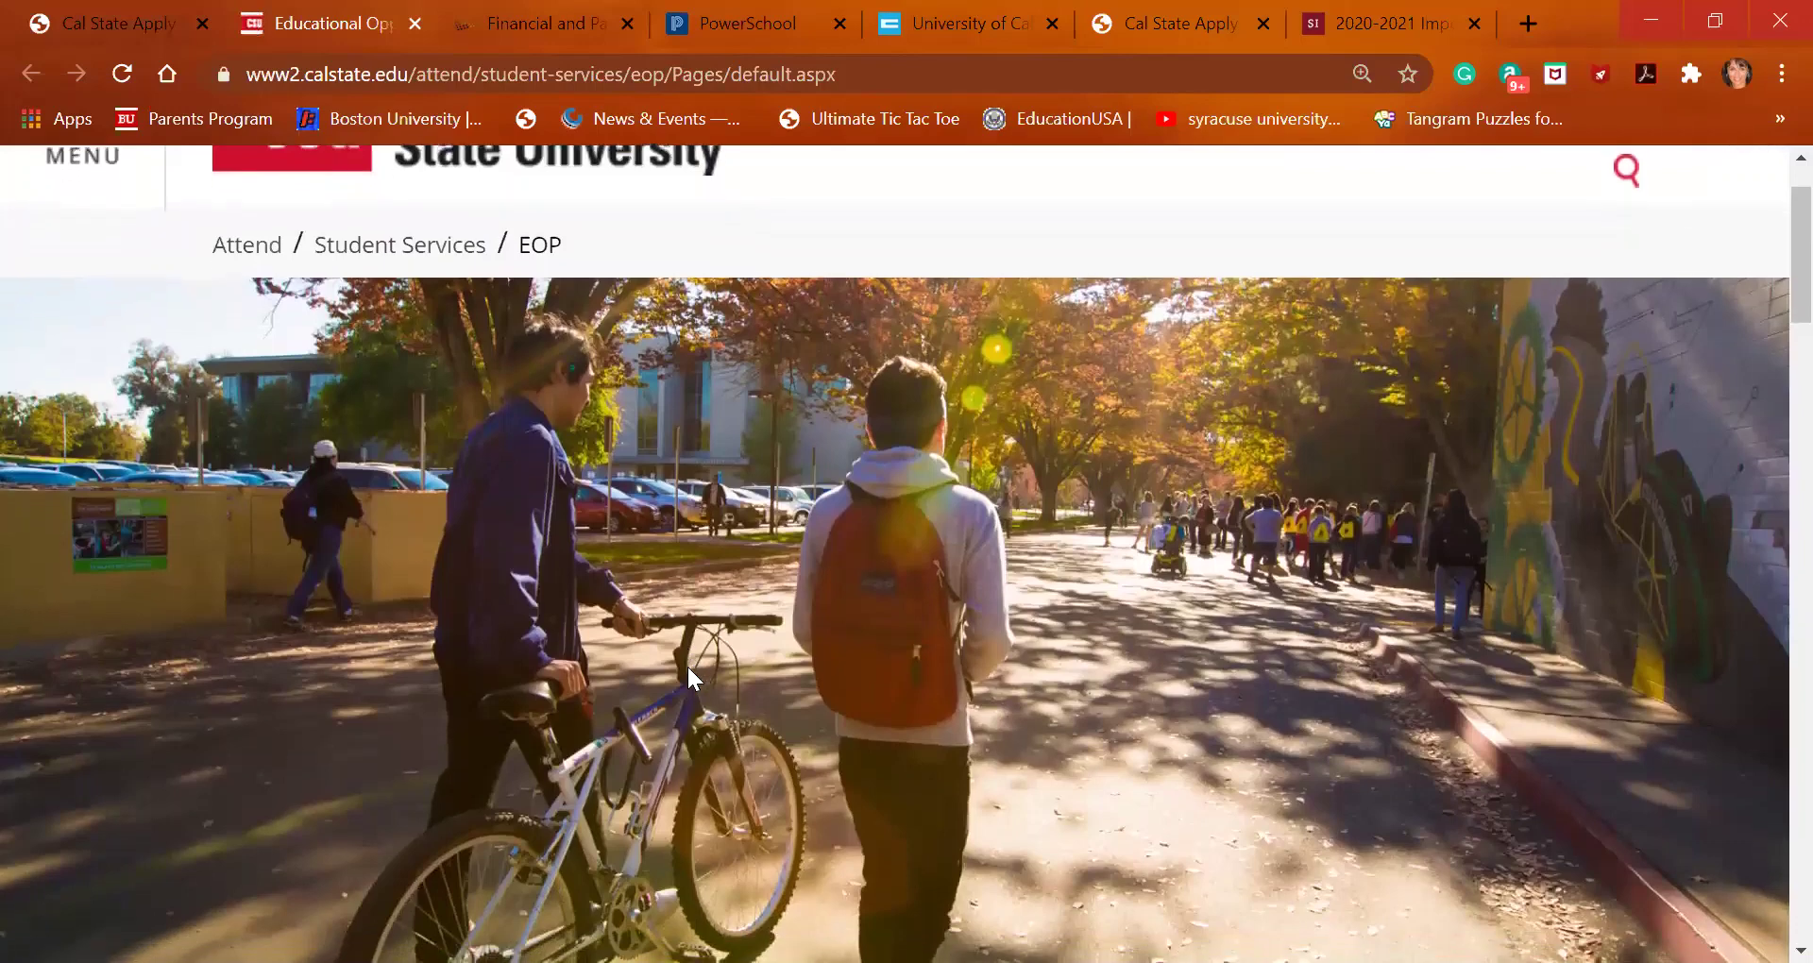
pyautogui.scroll(-1, 688, 665)
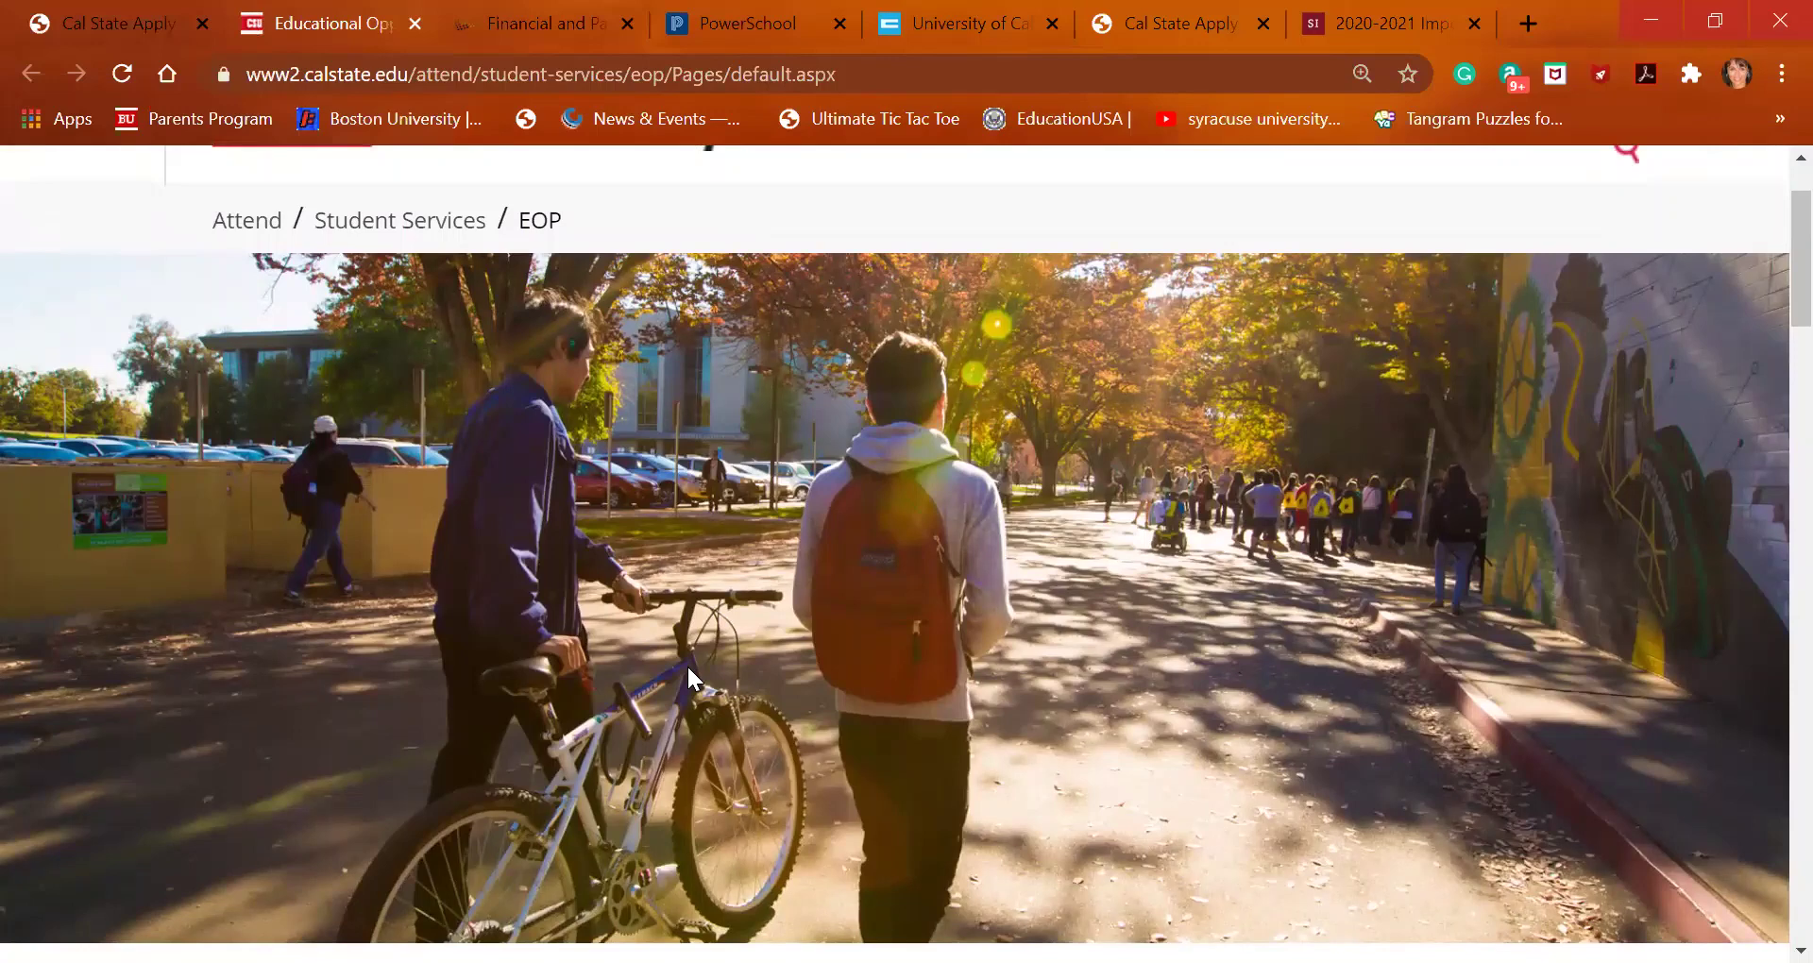
pyautogui.scroll(-4, 688, 665)
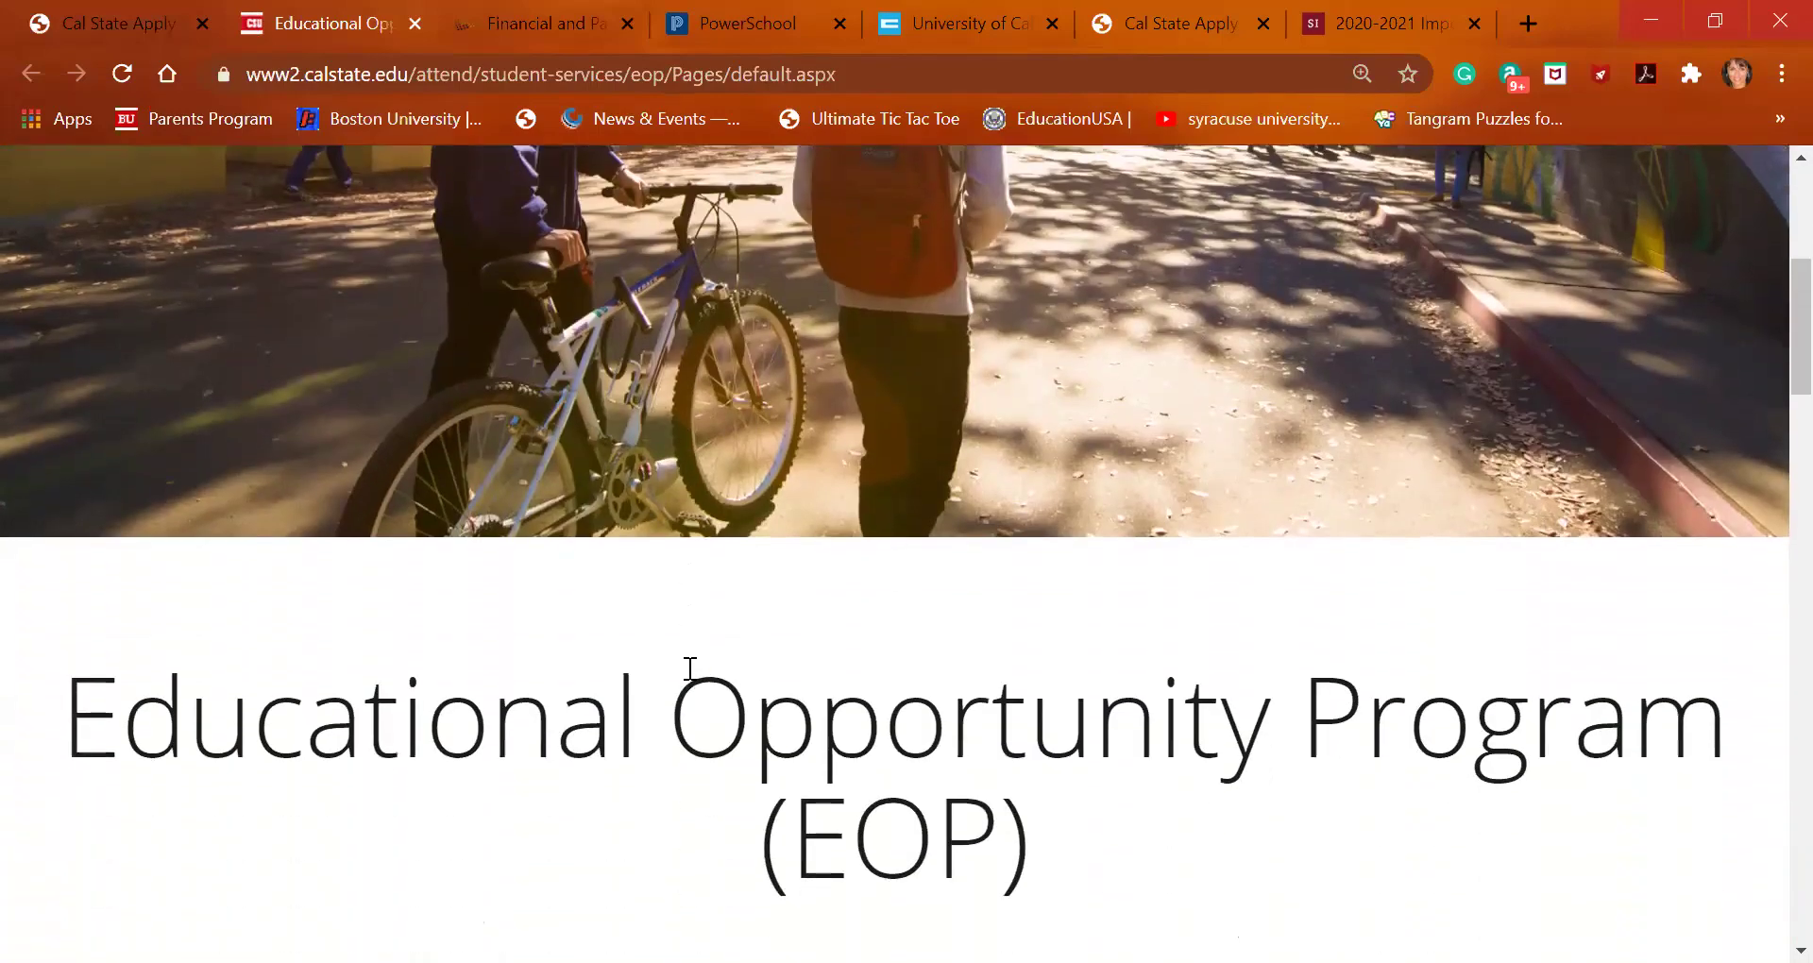
pyautogui.scroll(-3, 689, 667)
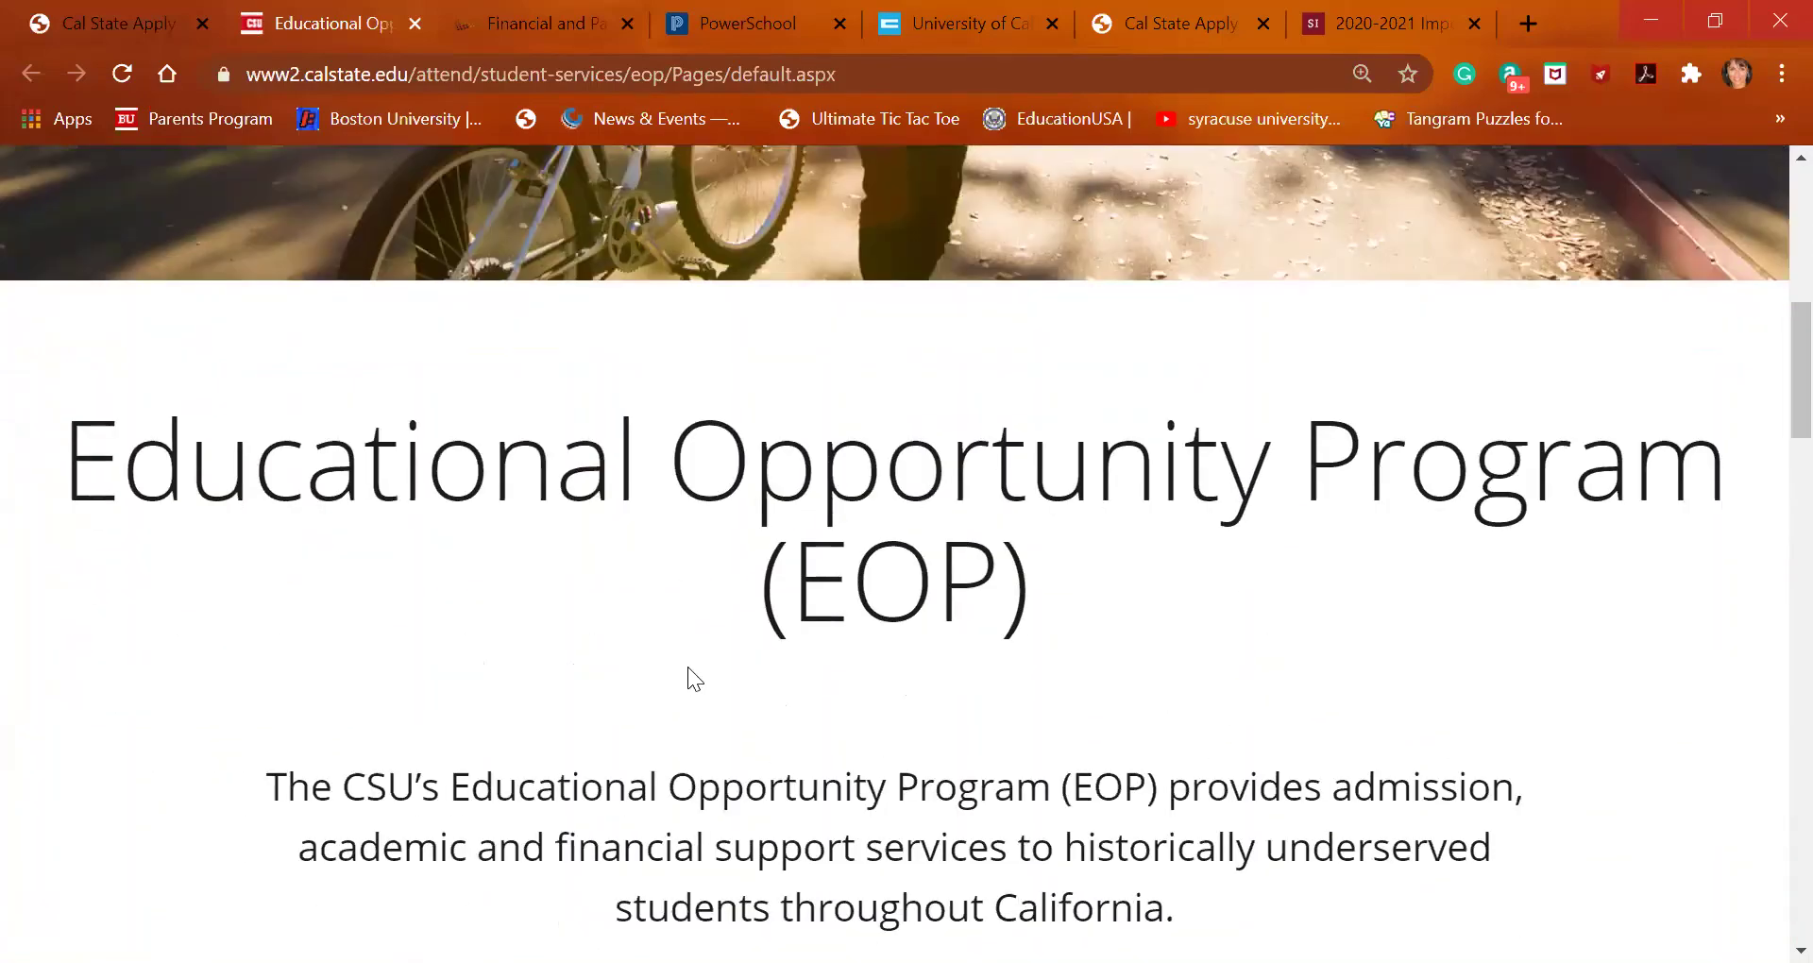
pyautogui.scroll(-1, 689, 669)
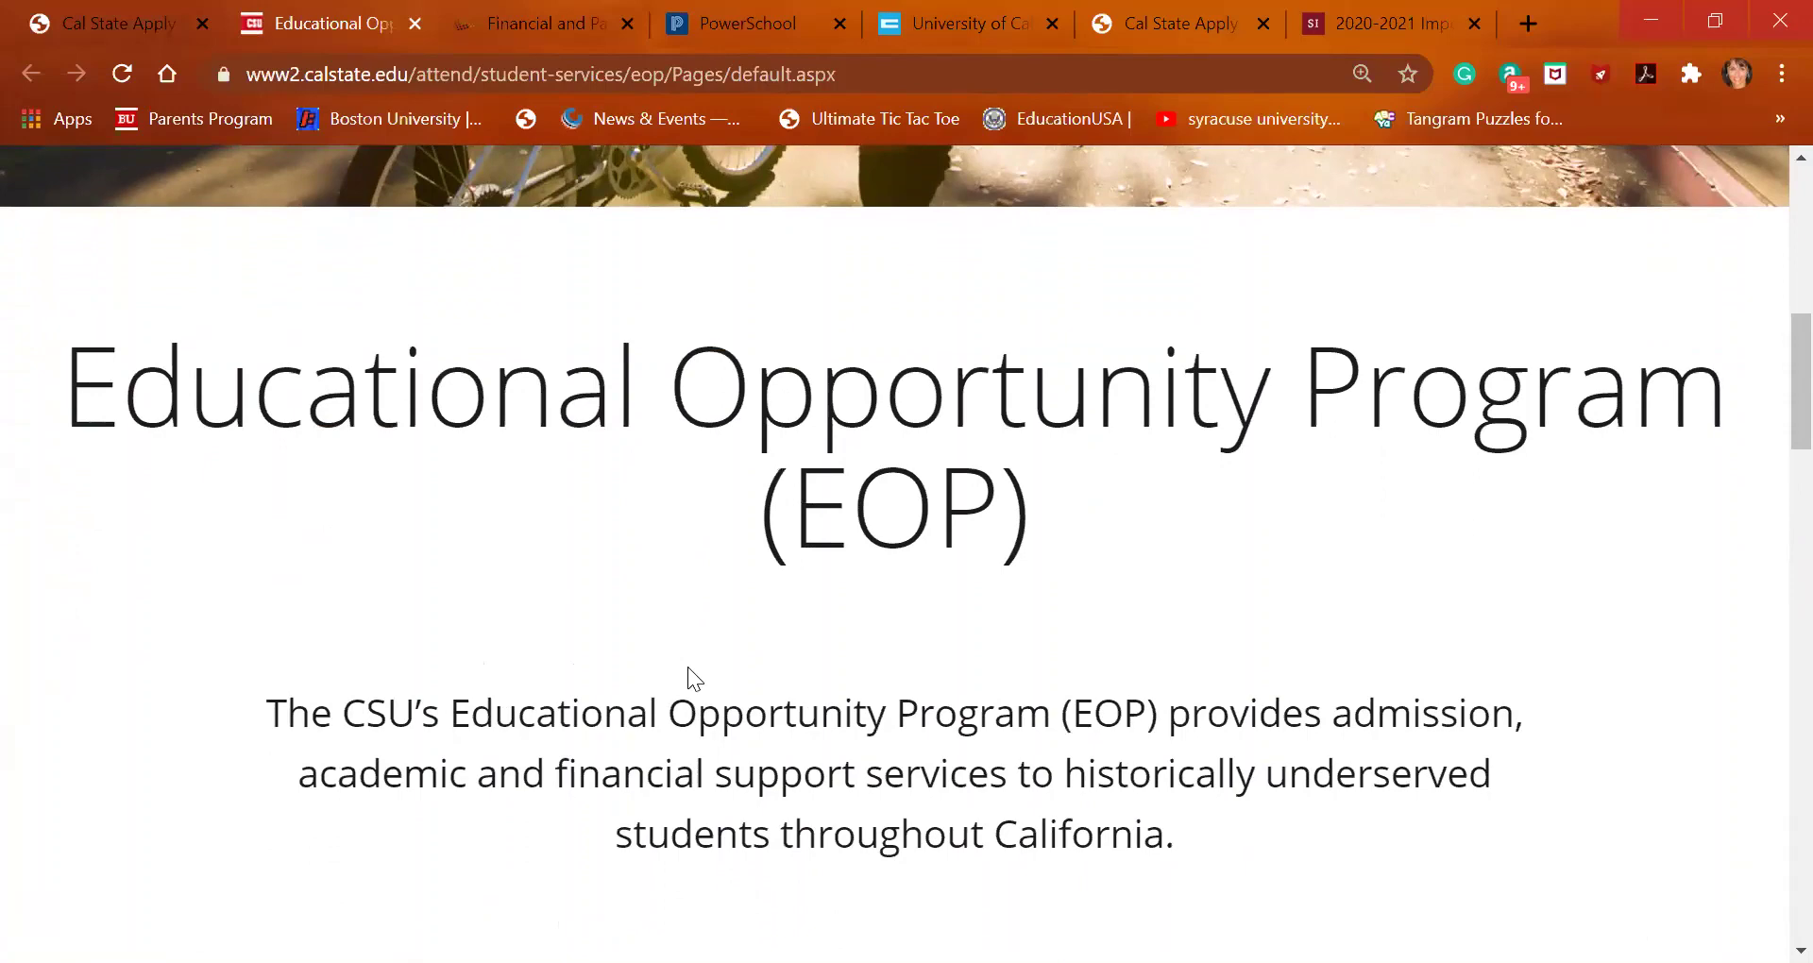
pyautogui.scroll(-1, 688, 666)
pyautogui.scroll(-3, 690, 669)
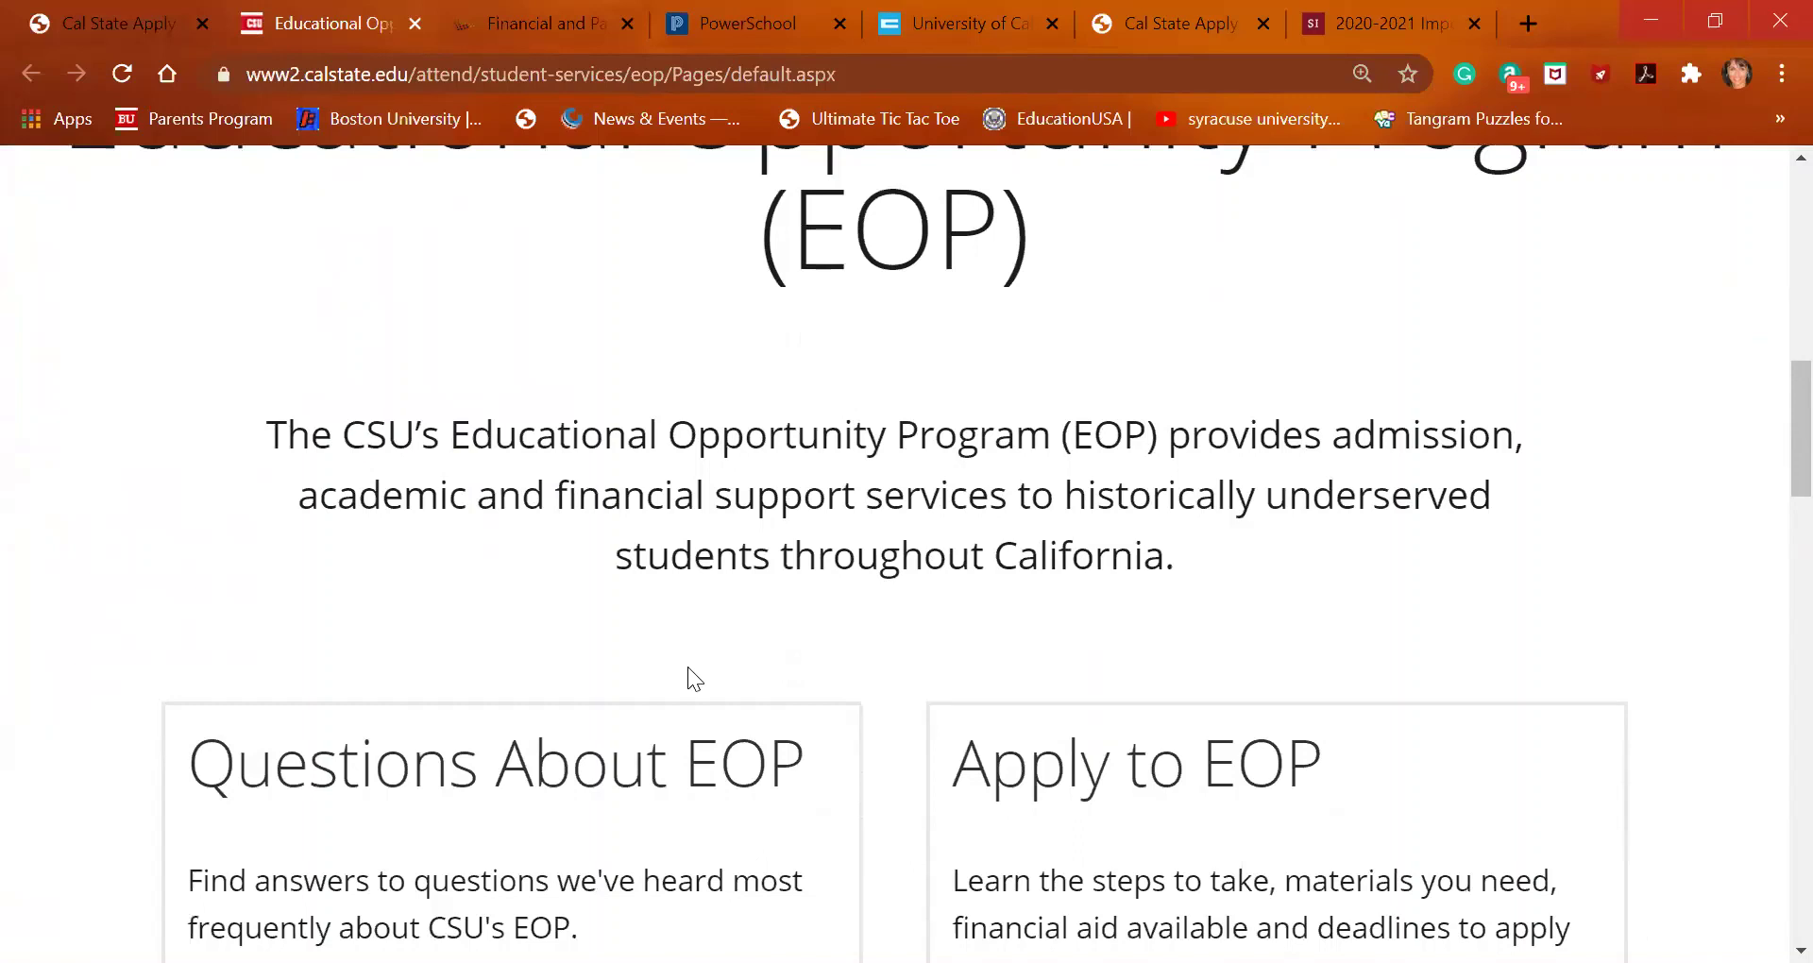
pyautogui.scroll(-2, 688, 667)
pyautogui.scroll(-1, 974, 638)
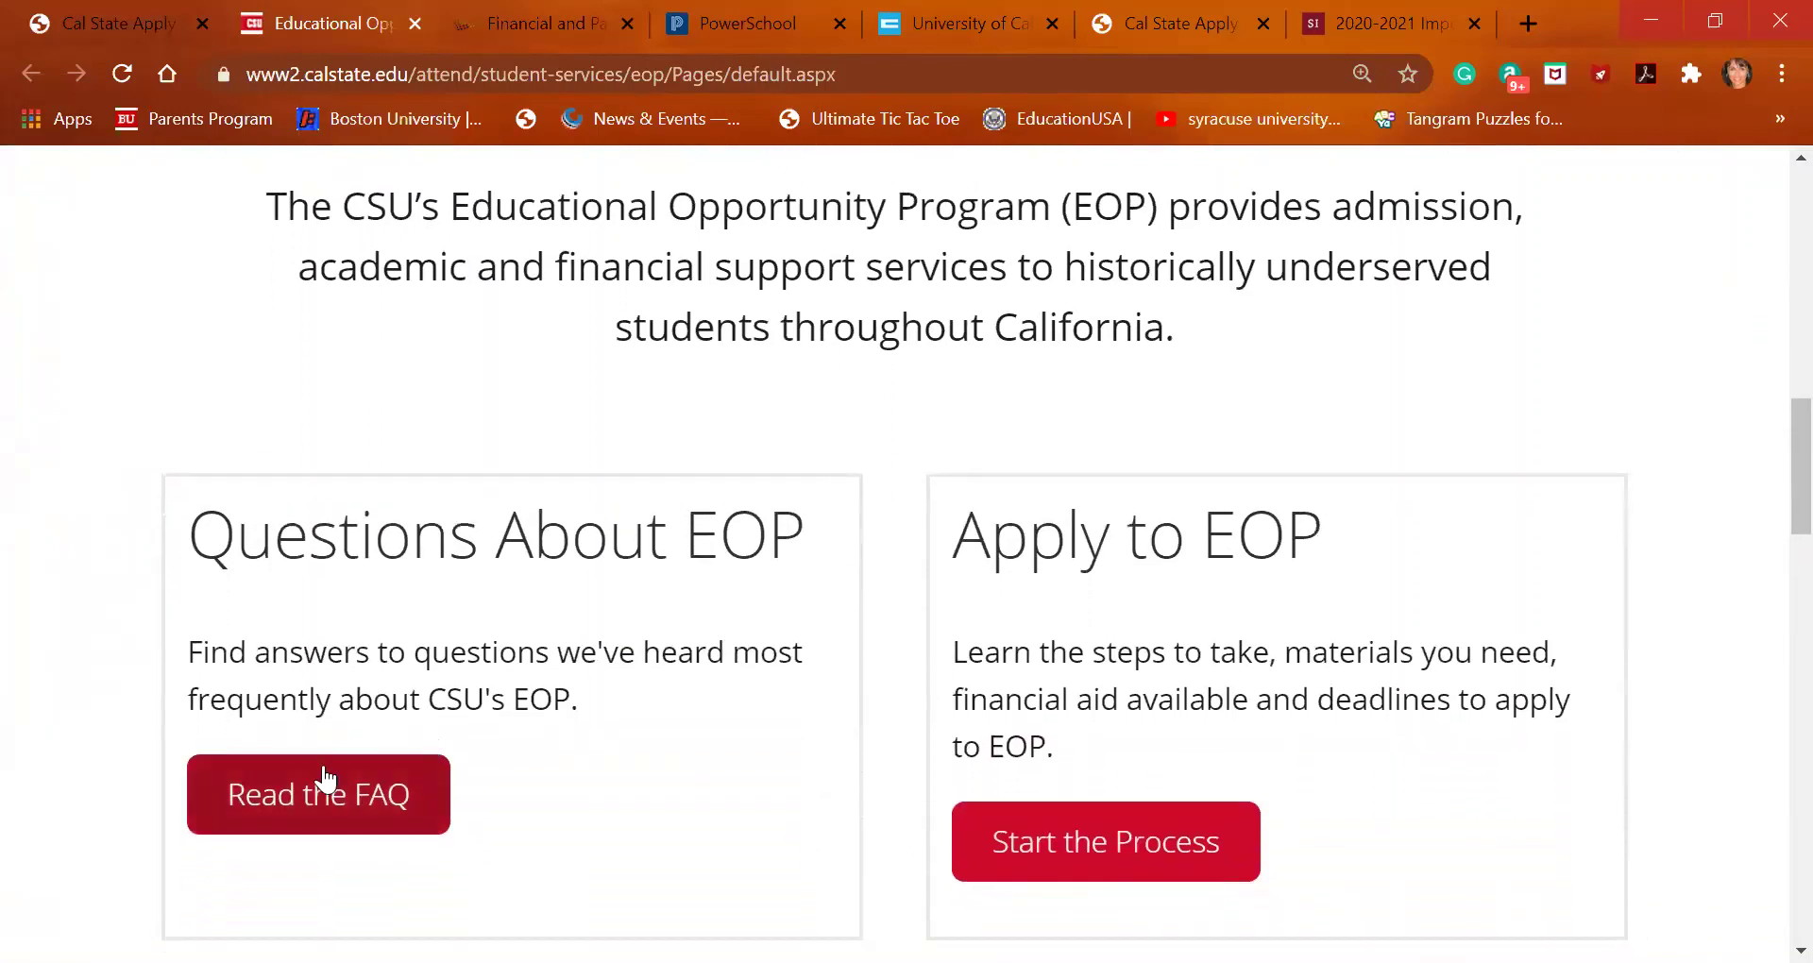
pyautogui.click(321, 797)
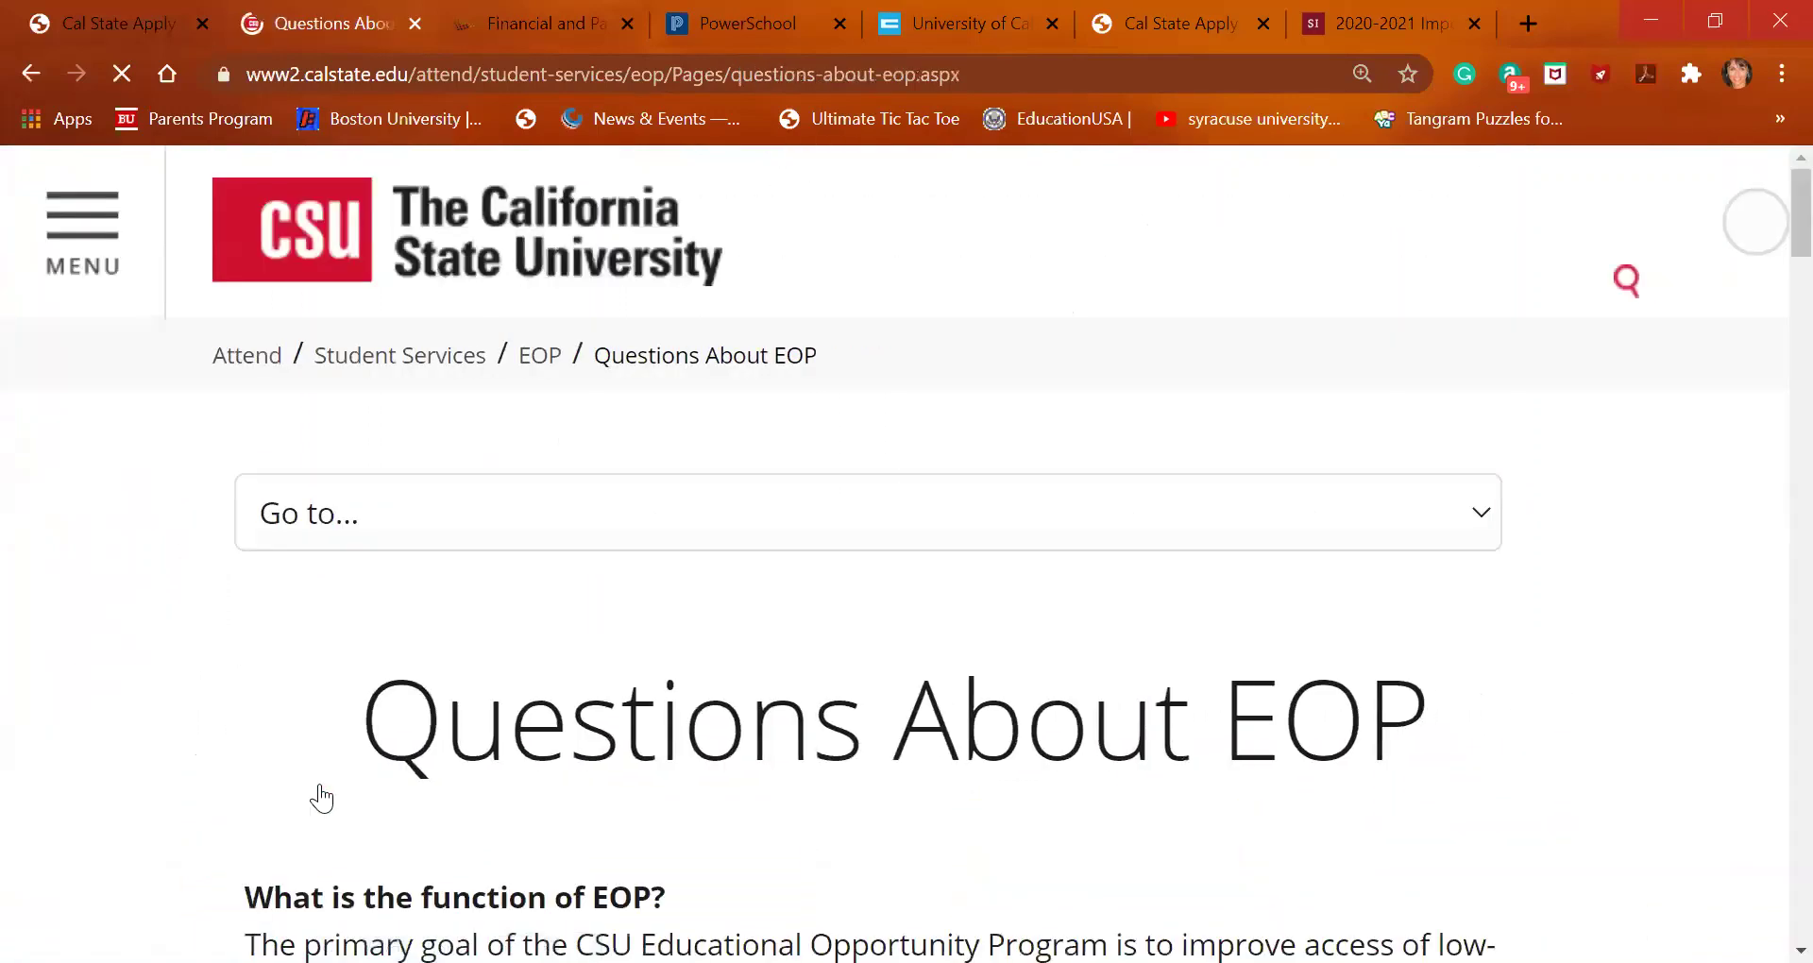
pyautogui.scroll(-2, 322, 797)
pyautogui.scroll(-3, 321, 796)
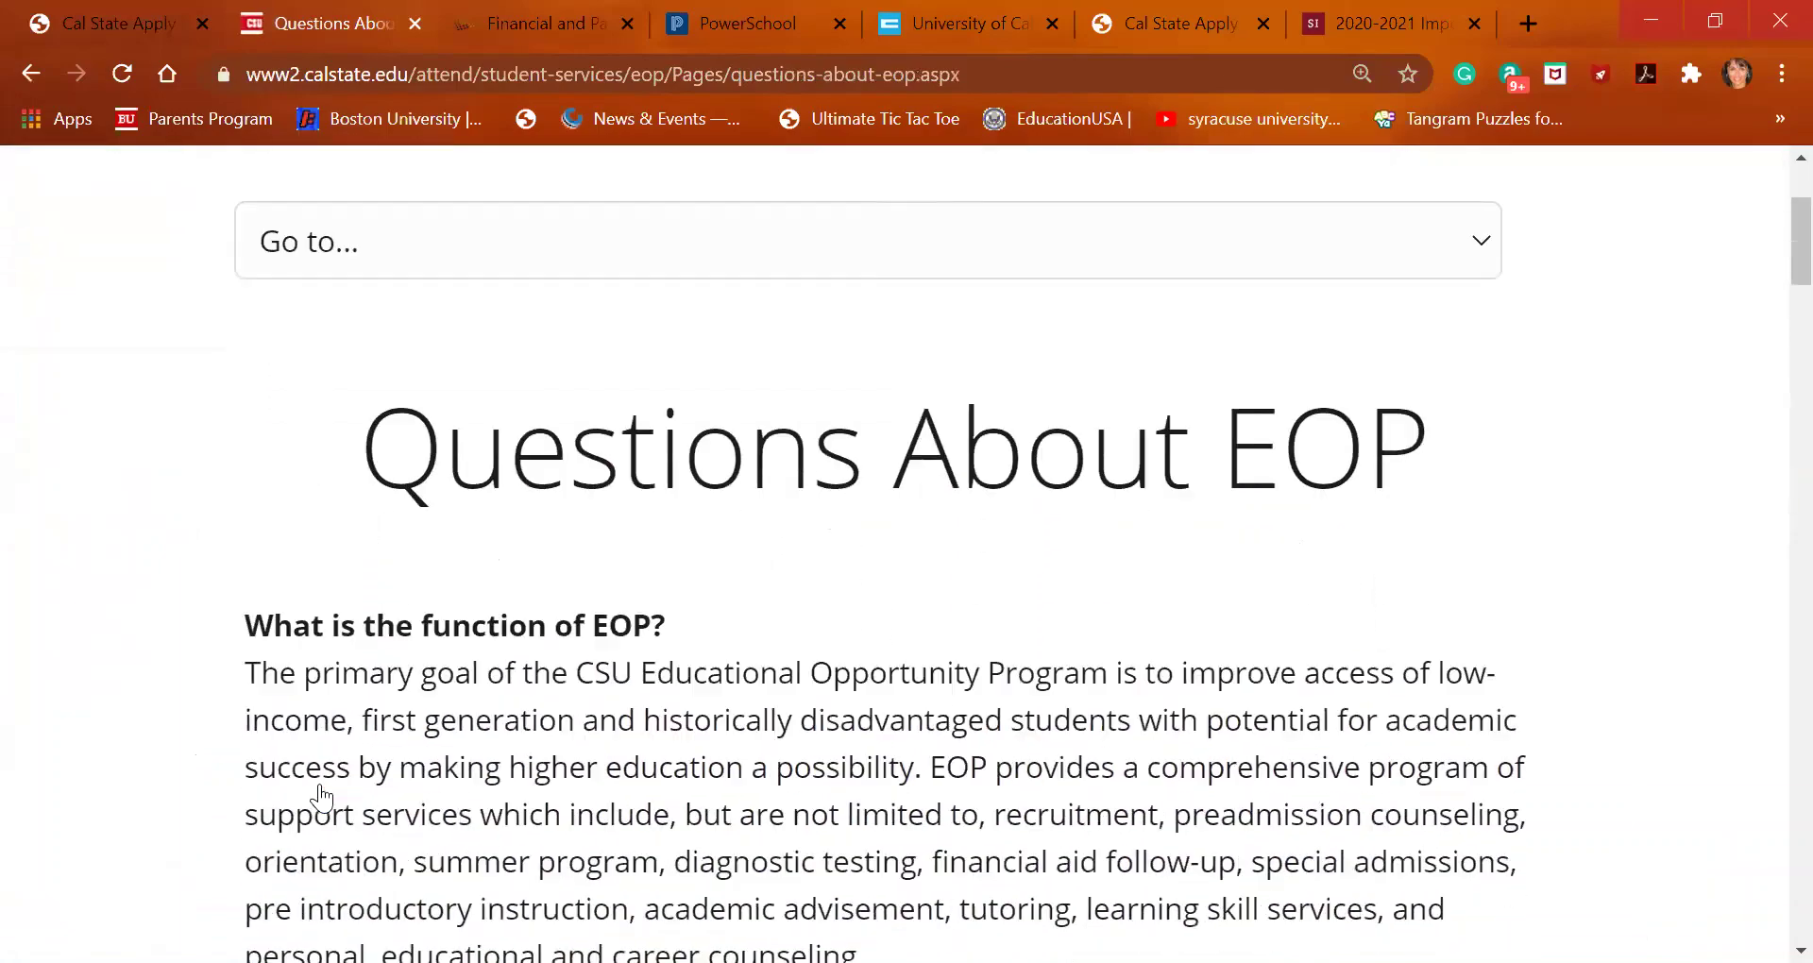
pyautogui.scroll(-7, 321, 796)
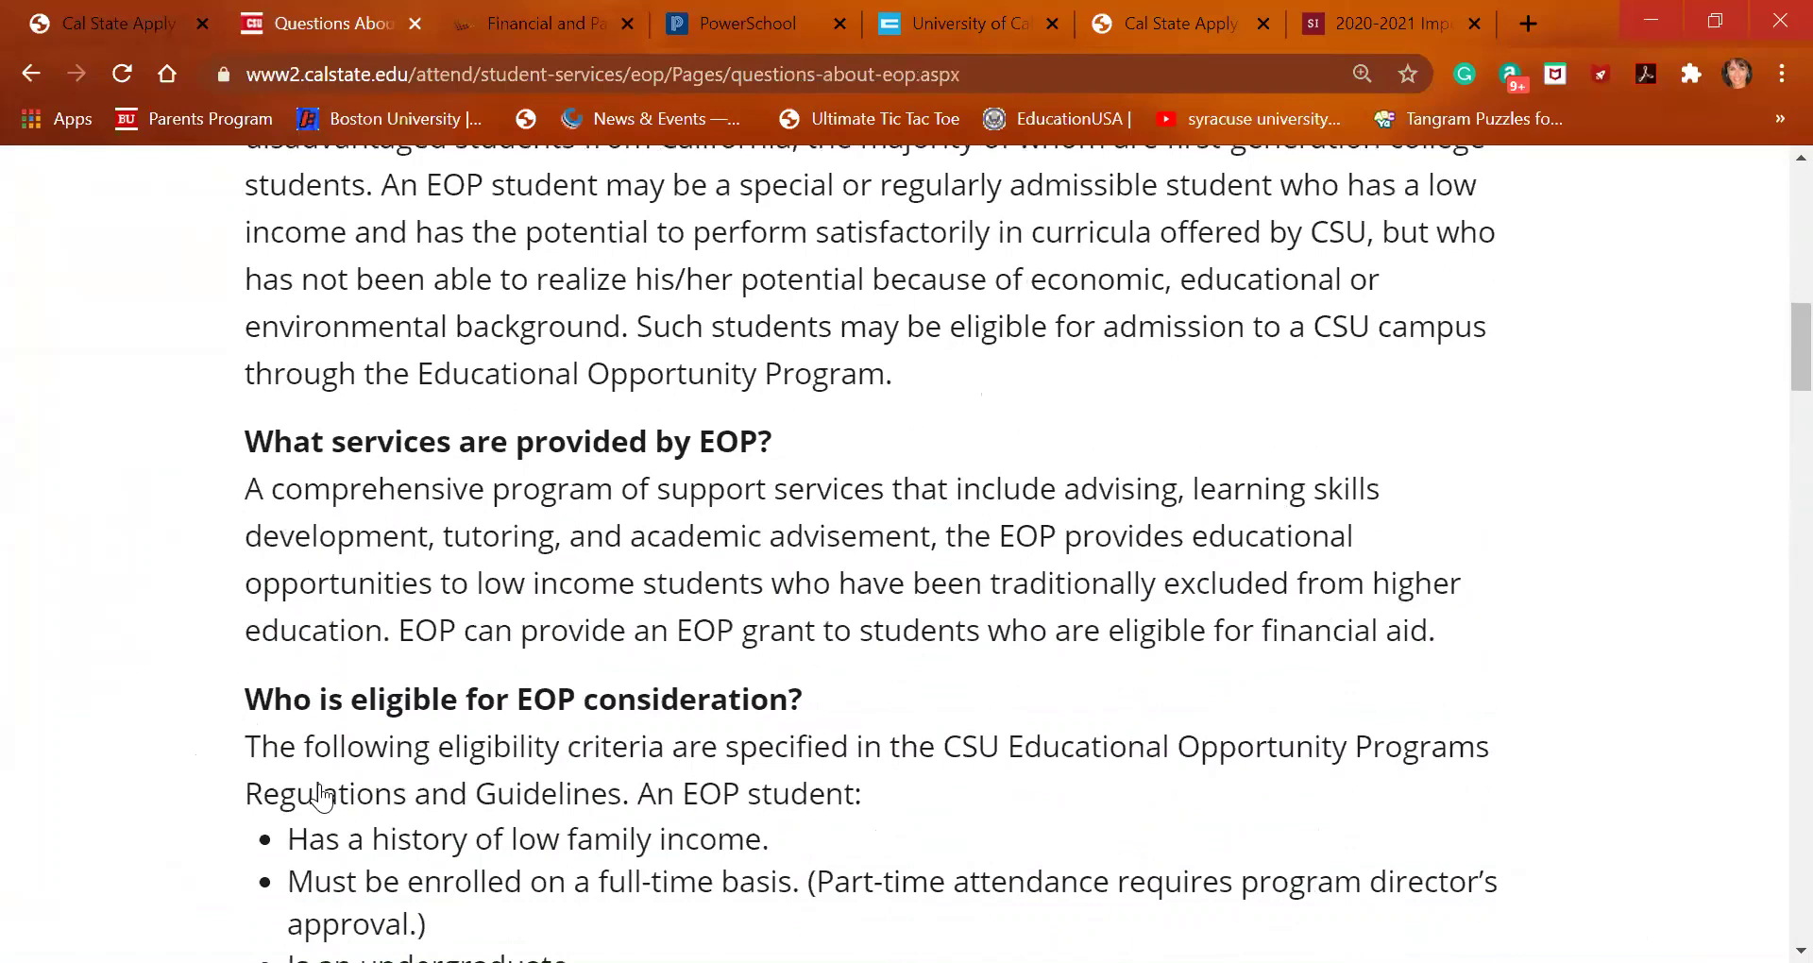
pyautogui.scroll(-4, 321, 797)
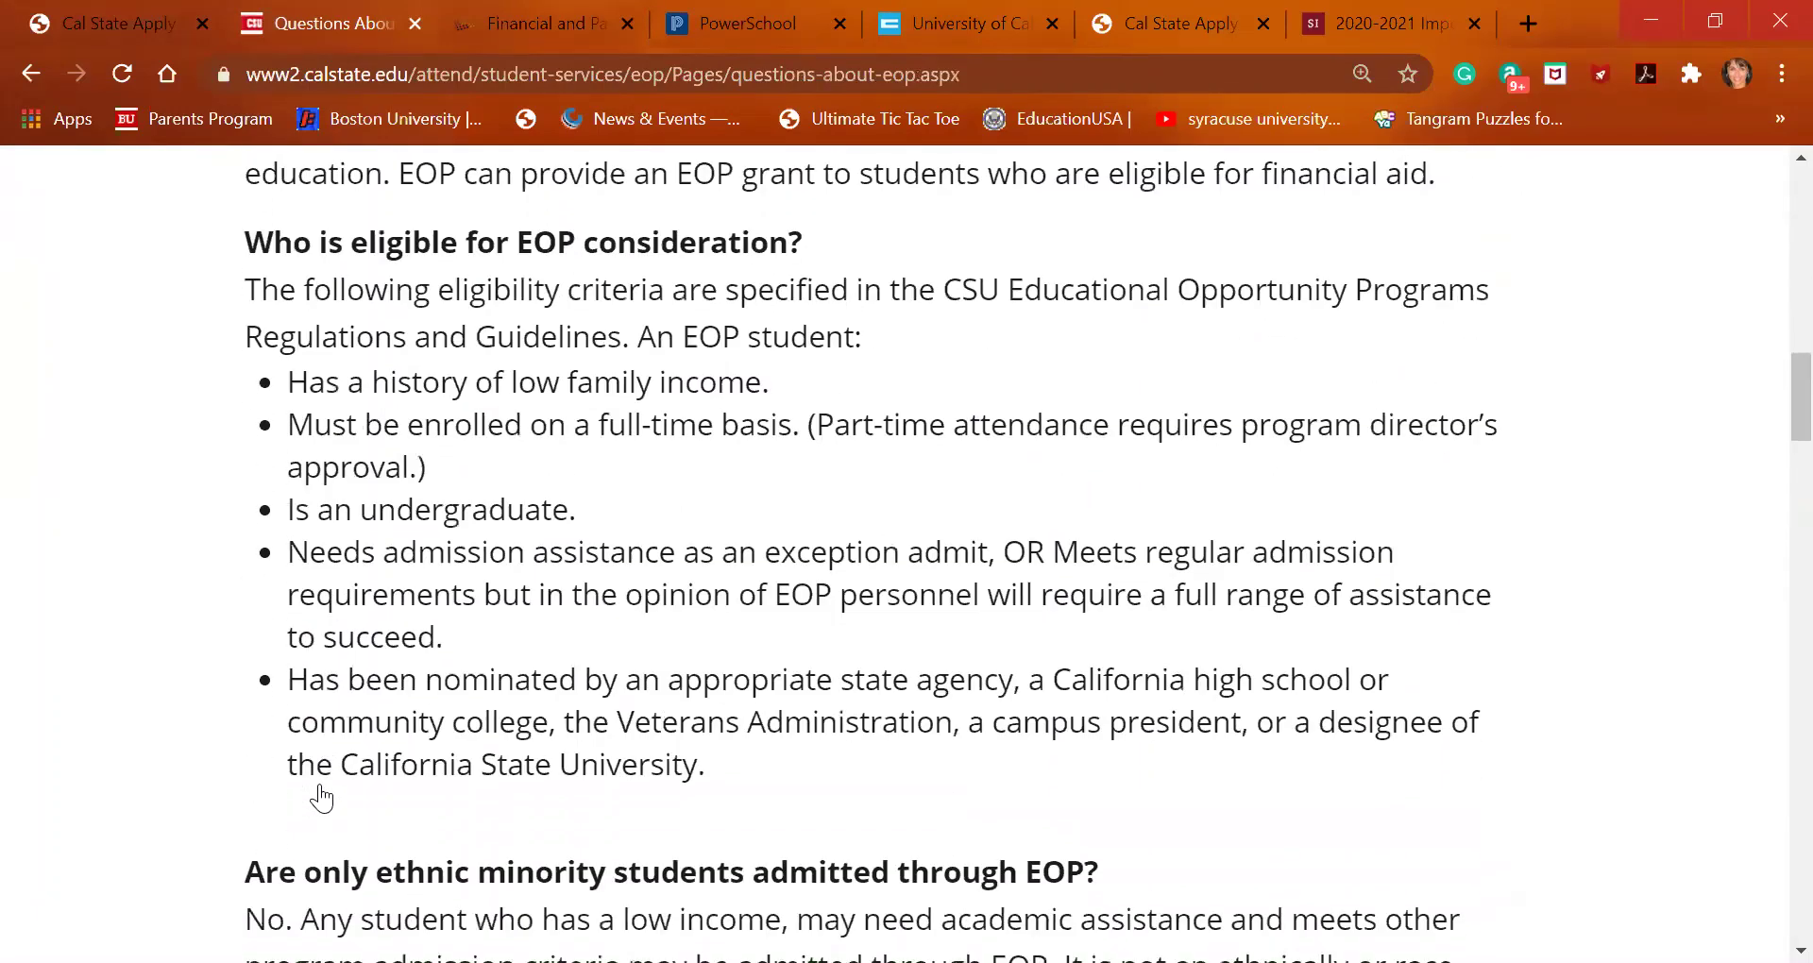
pyautogui.scroll(-1, 321, 796)
pyautogui.scroll(3, 316, 803)
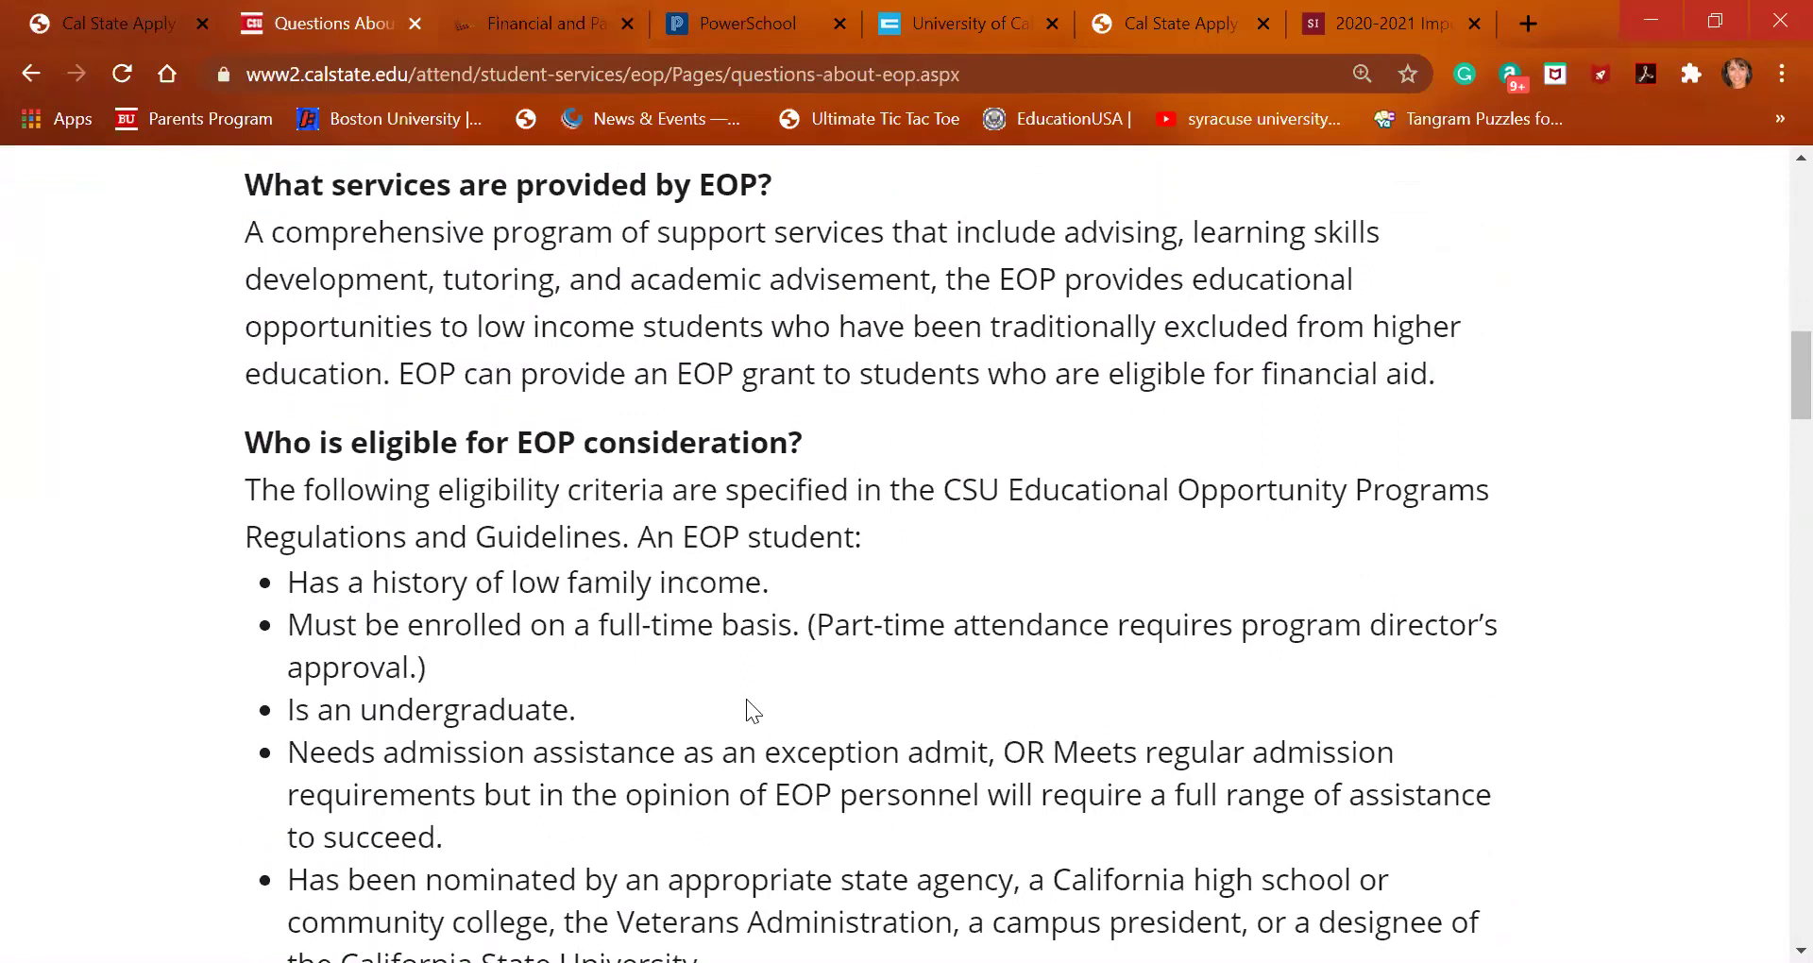
pyautogui.scroll(-1, 746, 698)
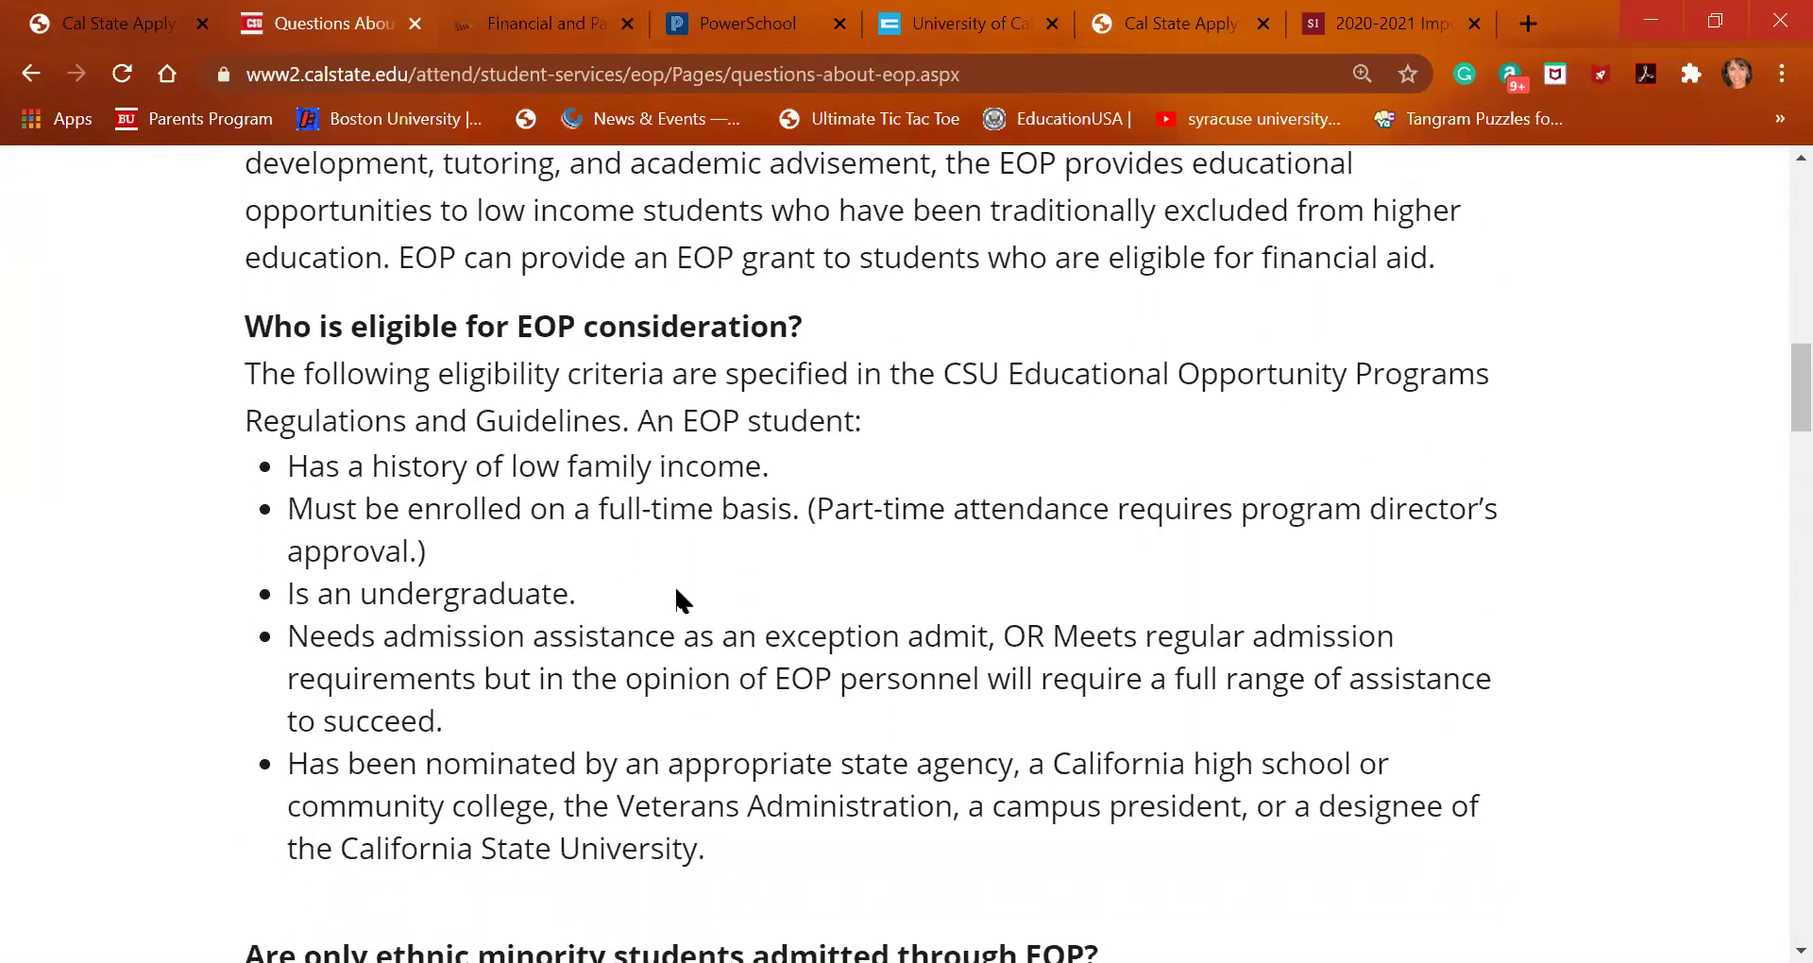
pyautogui.scroll(-3, 753, 711)
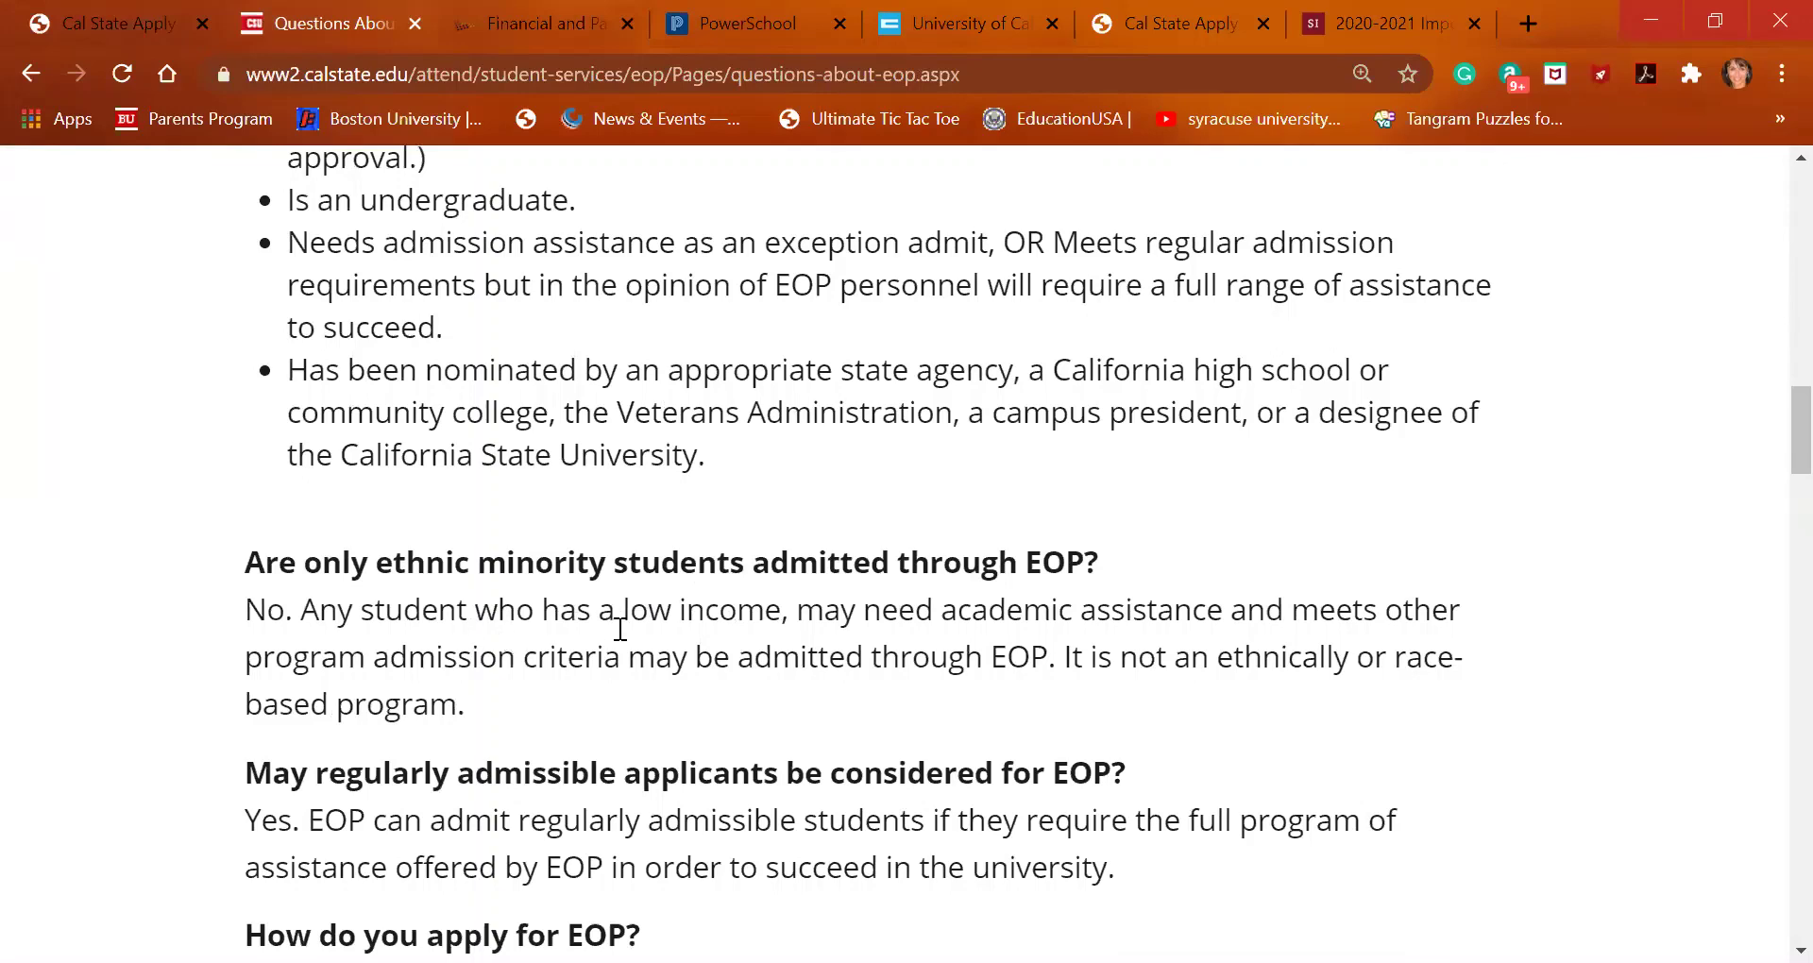
pyautogui.scroll(-1, 616, 633)
pyautogui.scroll(-2, 621, 629)
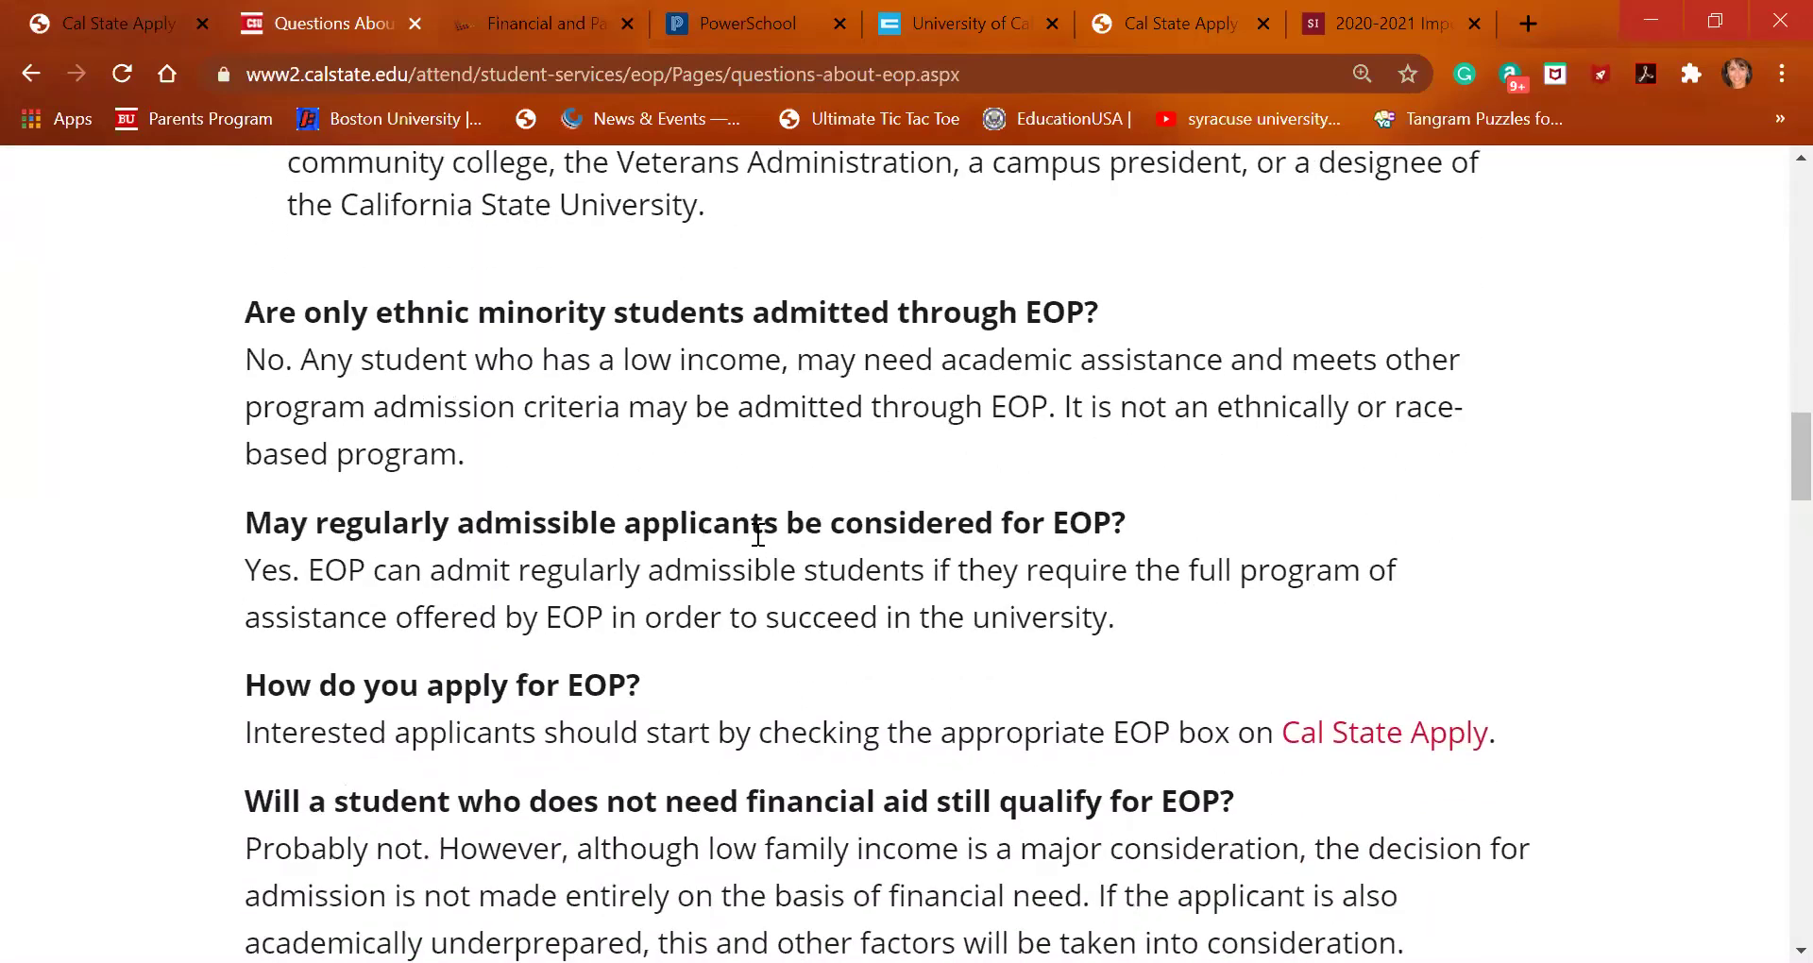
pyautogui.scroll(-1, 787, 623)
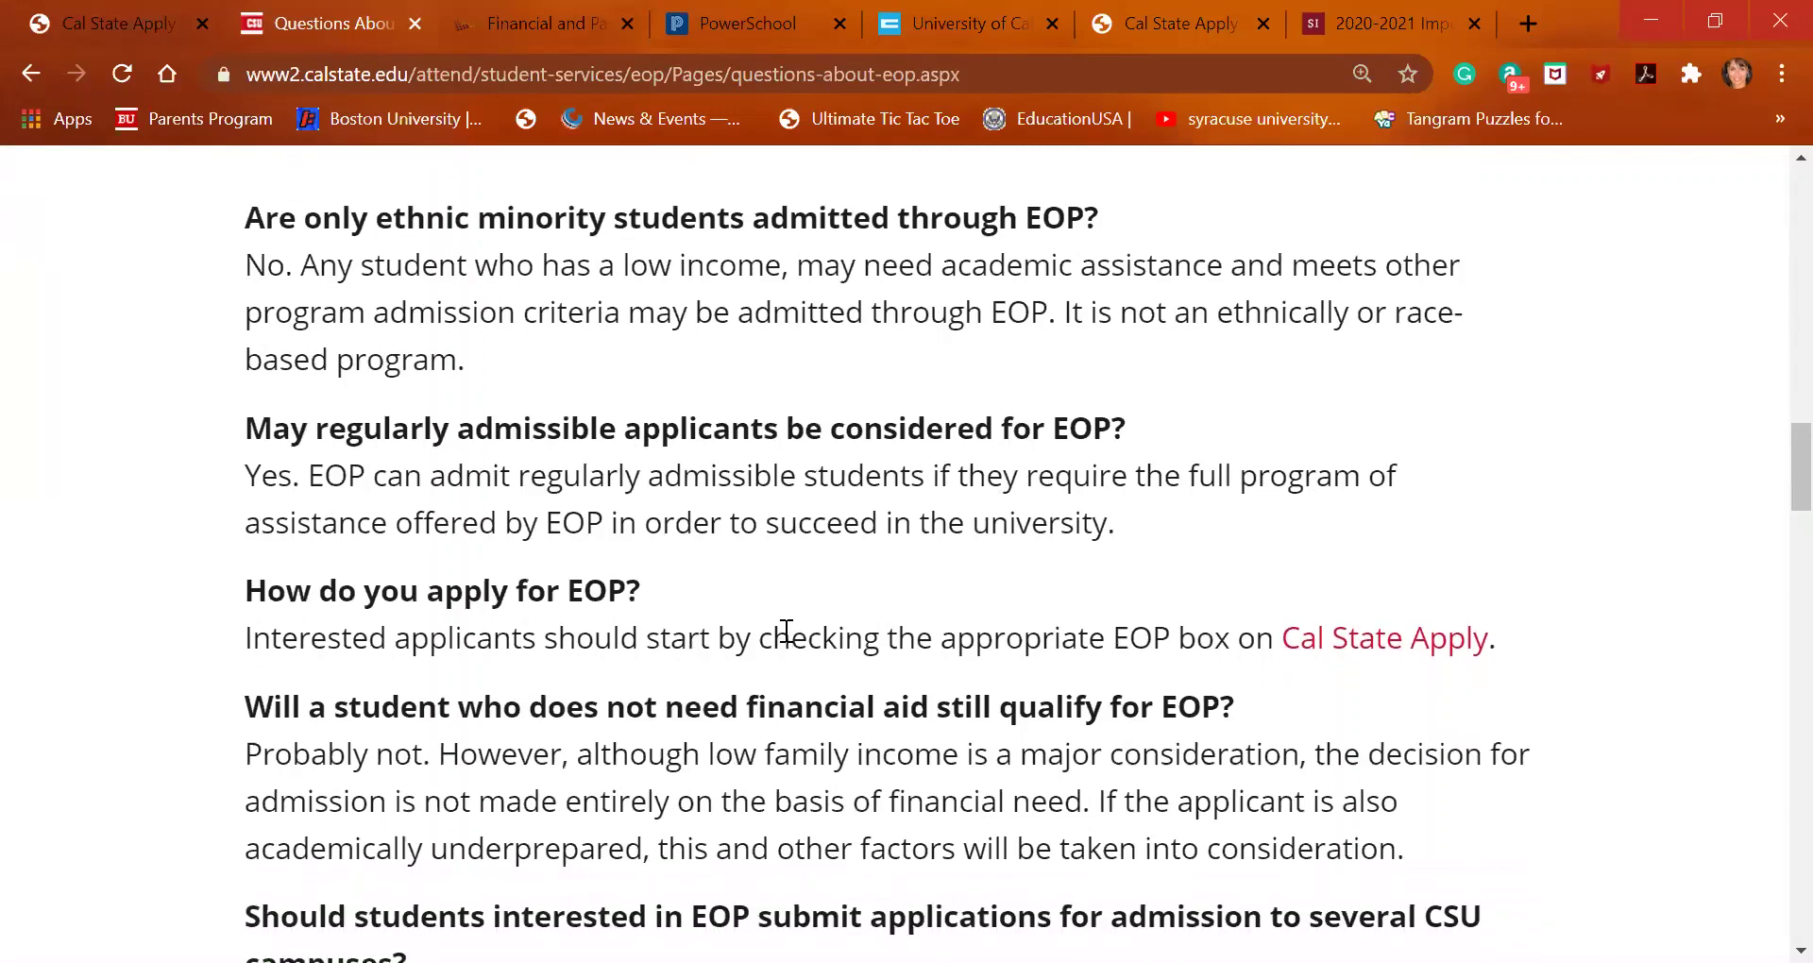
pyautogui.scroll(-5, 787, 631)
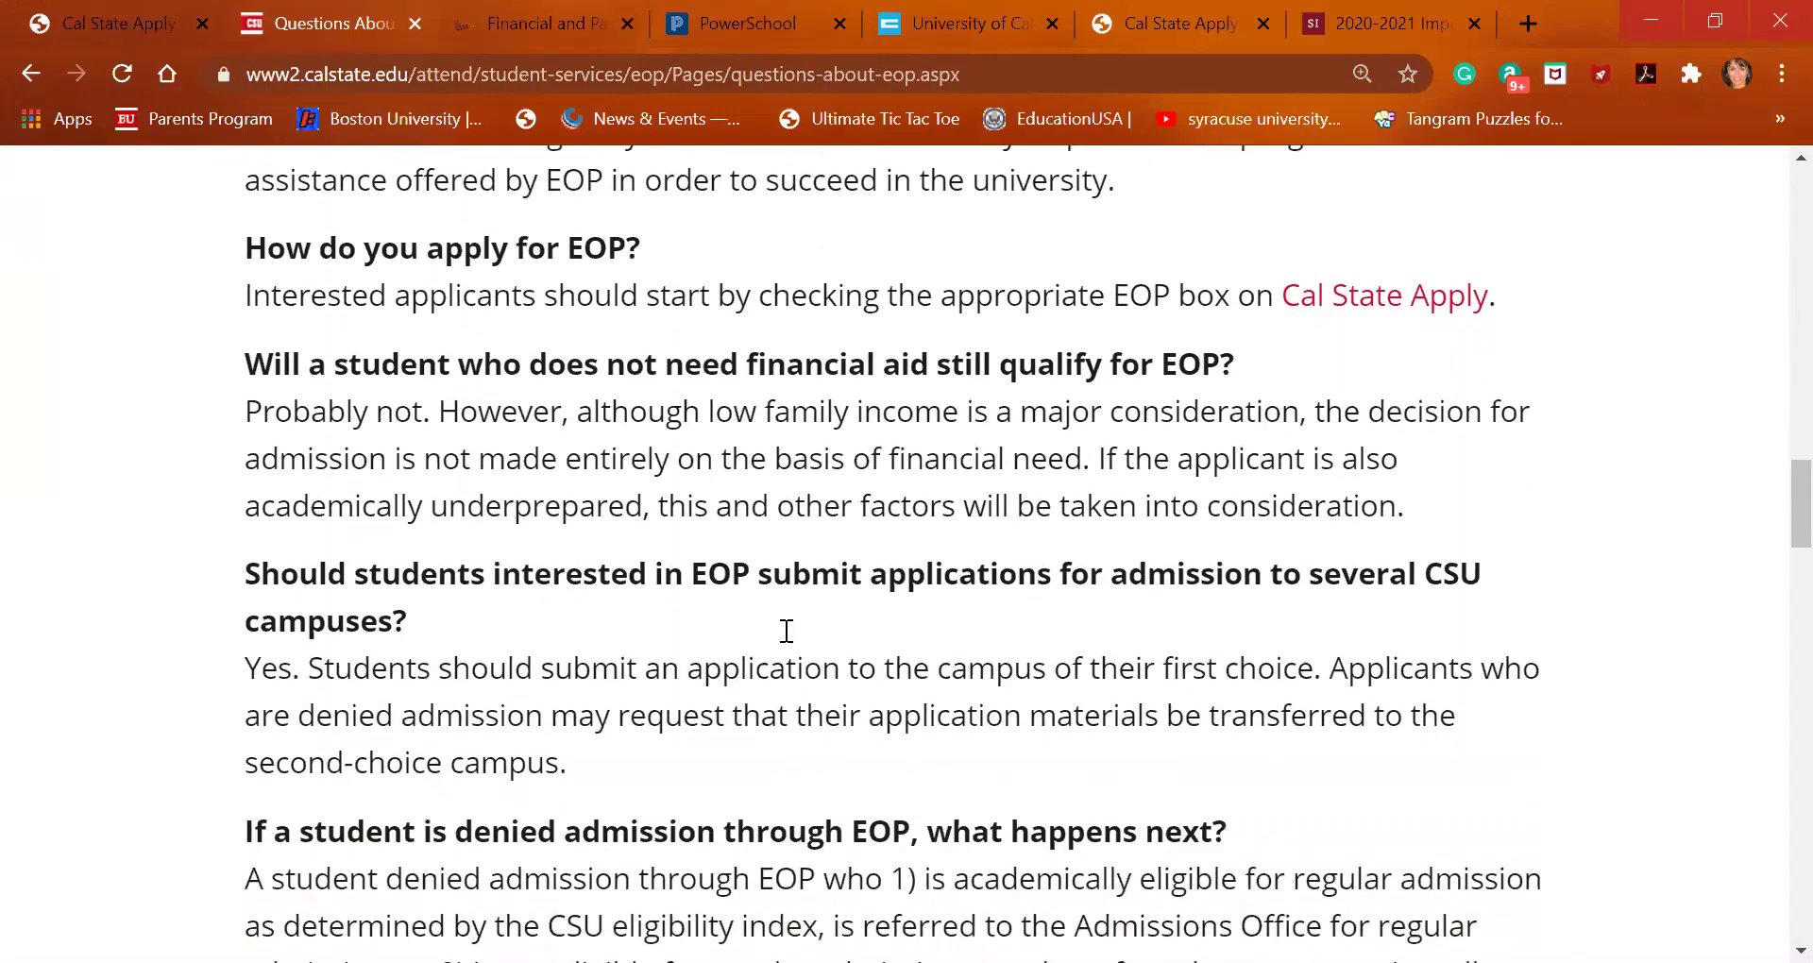
pyautogui.scroll(-5, 786, 631)
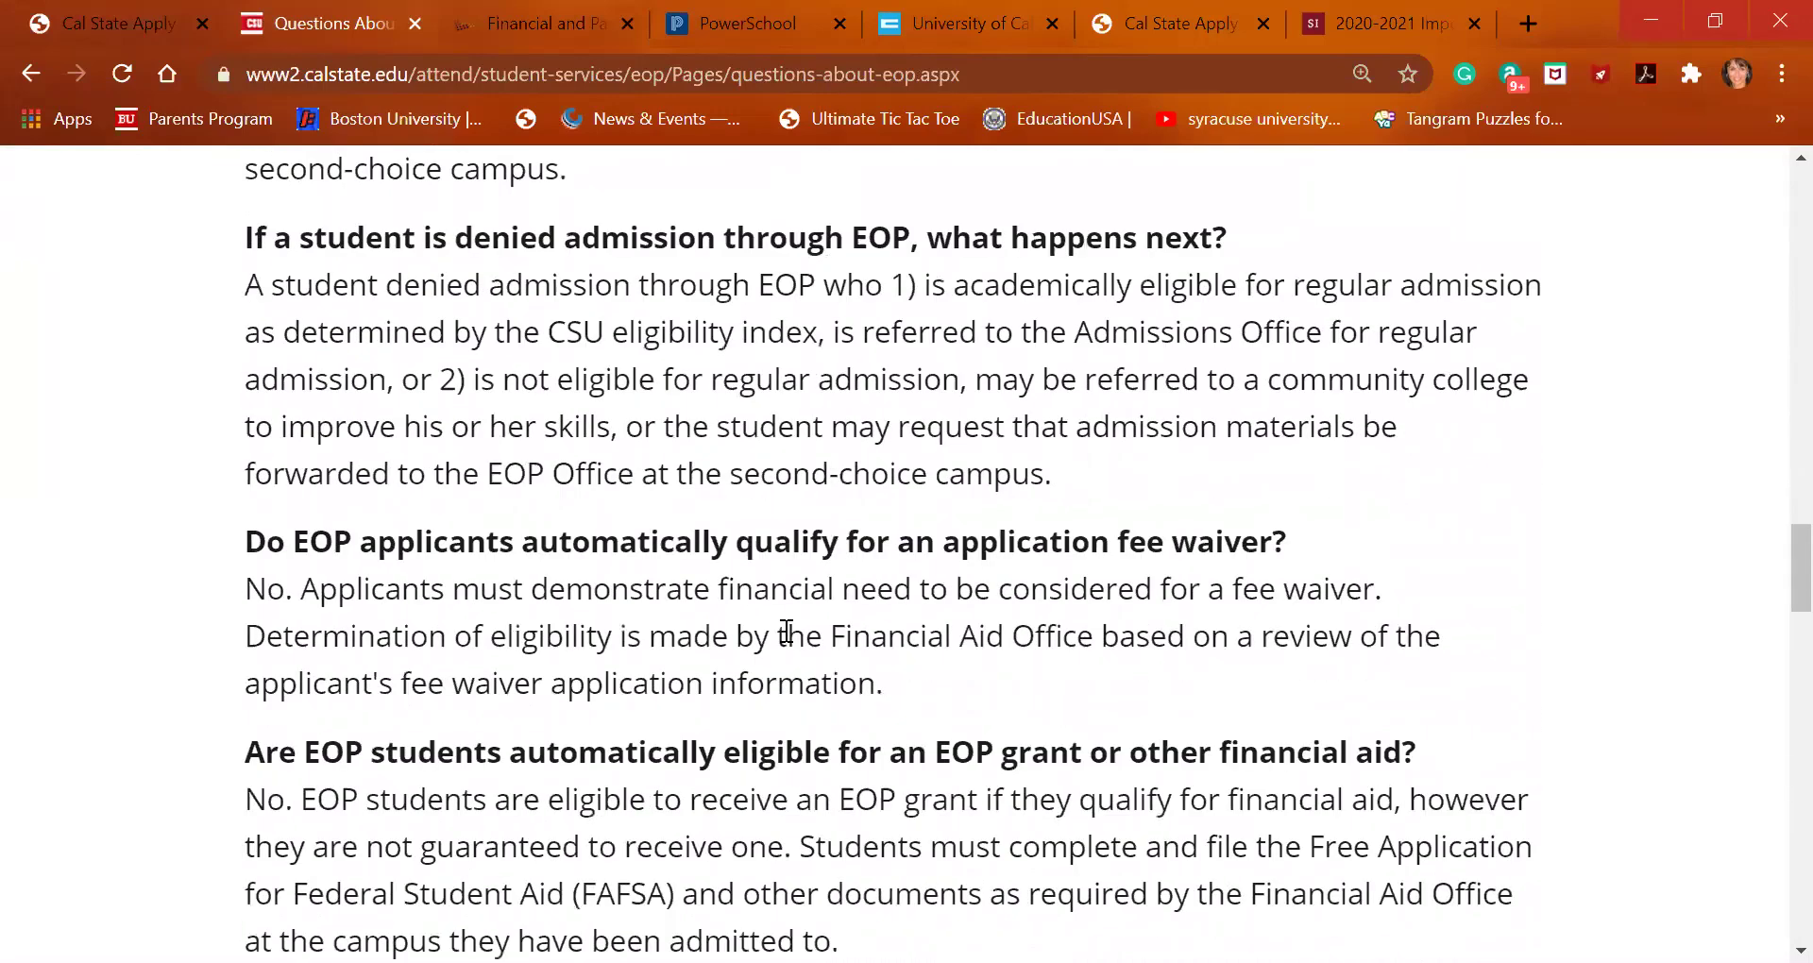
pyautogui.scroll(-8, 787, 631)
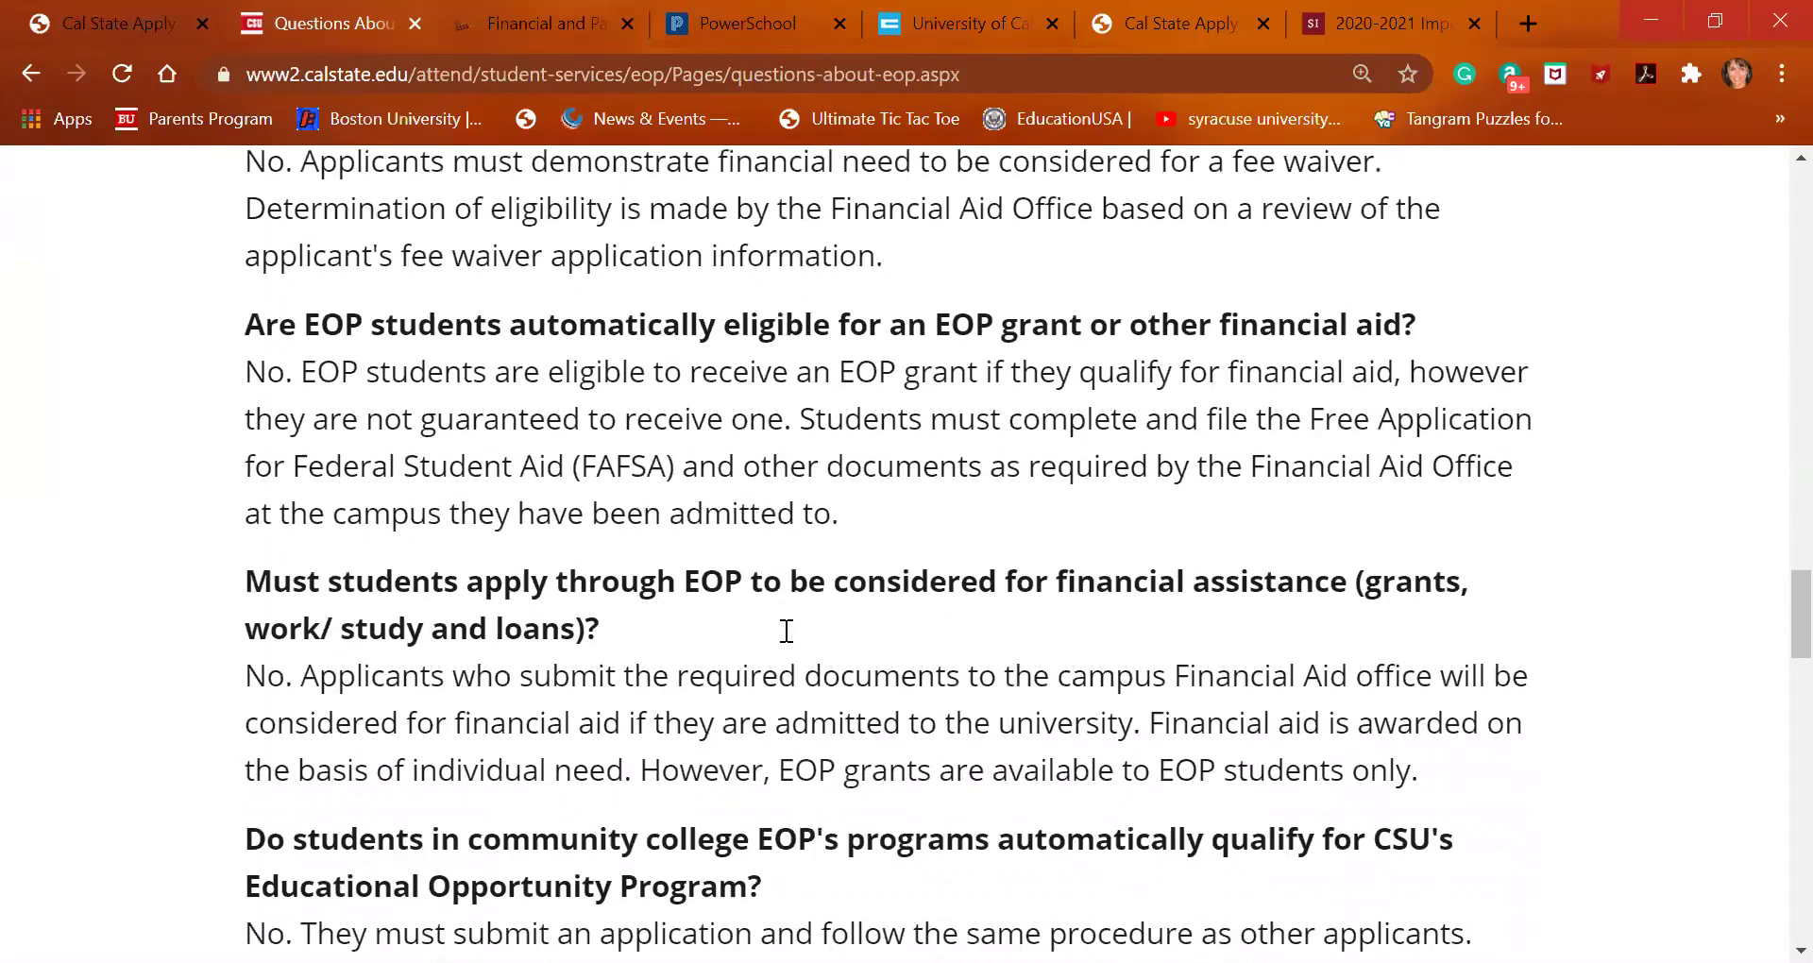
pyautogui.scroll(-14, 786, 631)
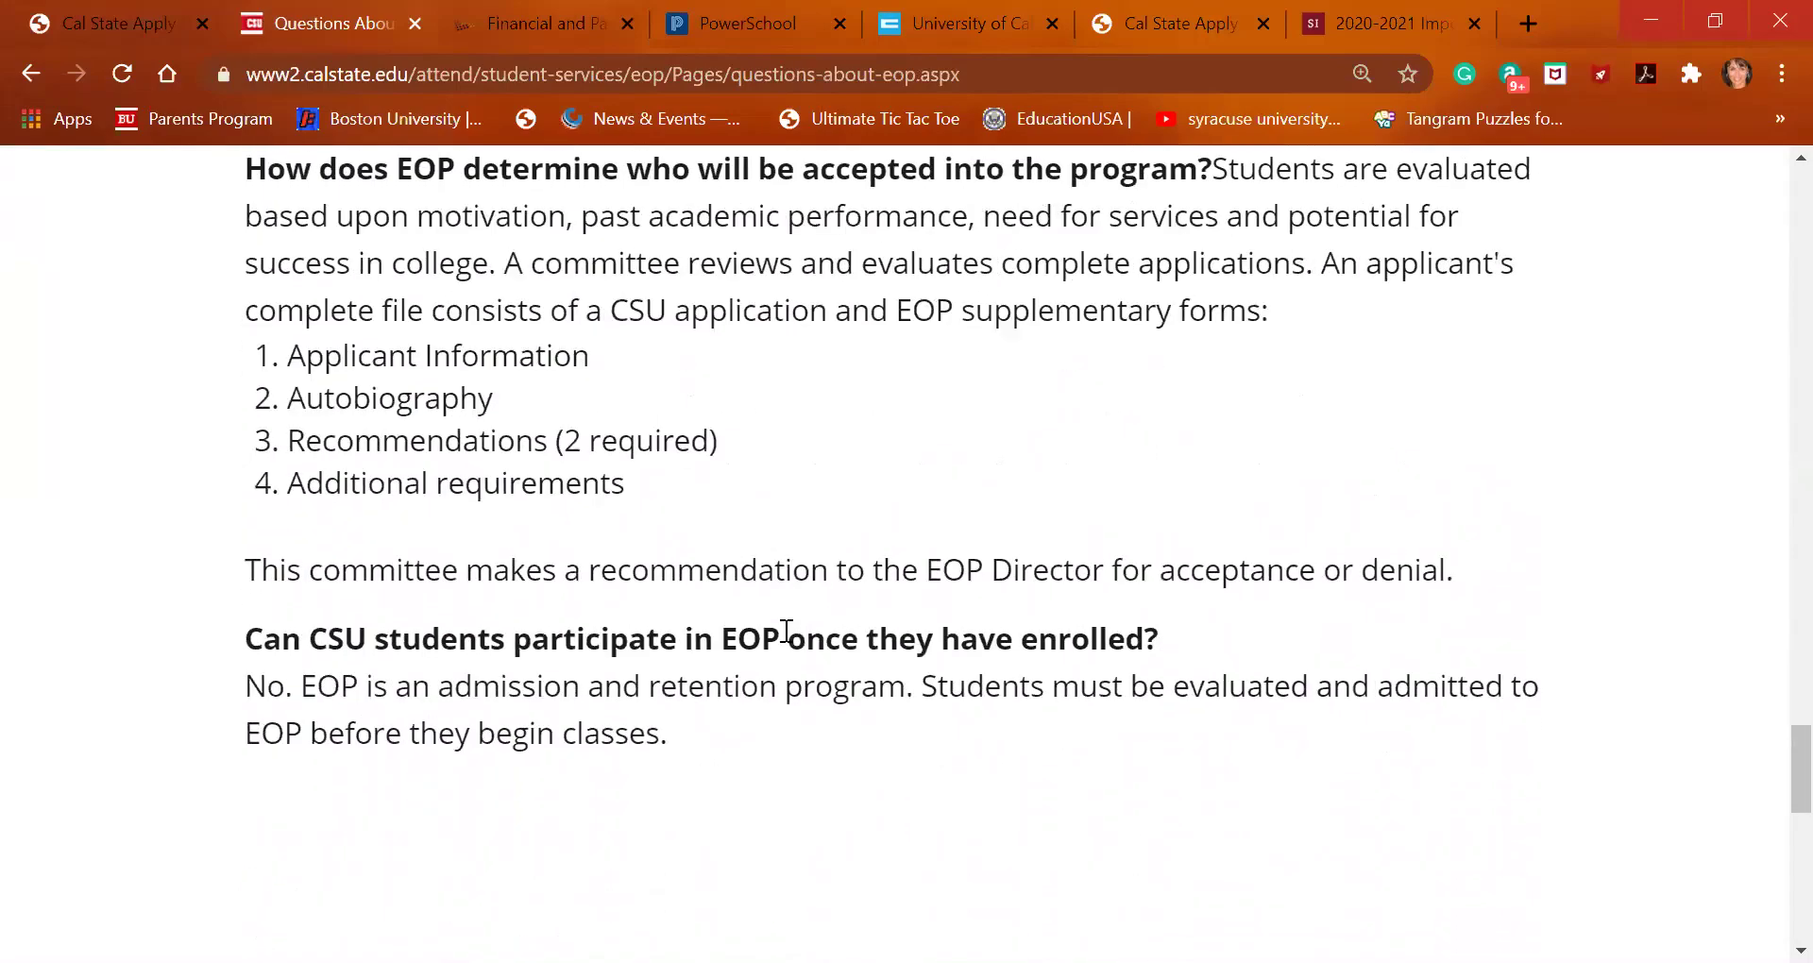
pyautogui.scroll(20, 787, 631)
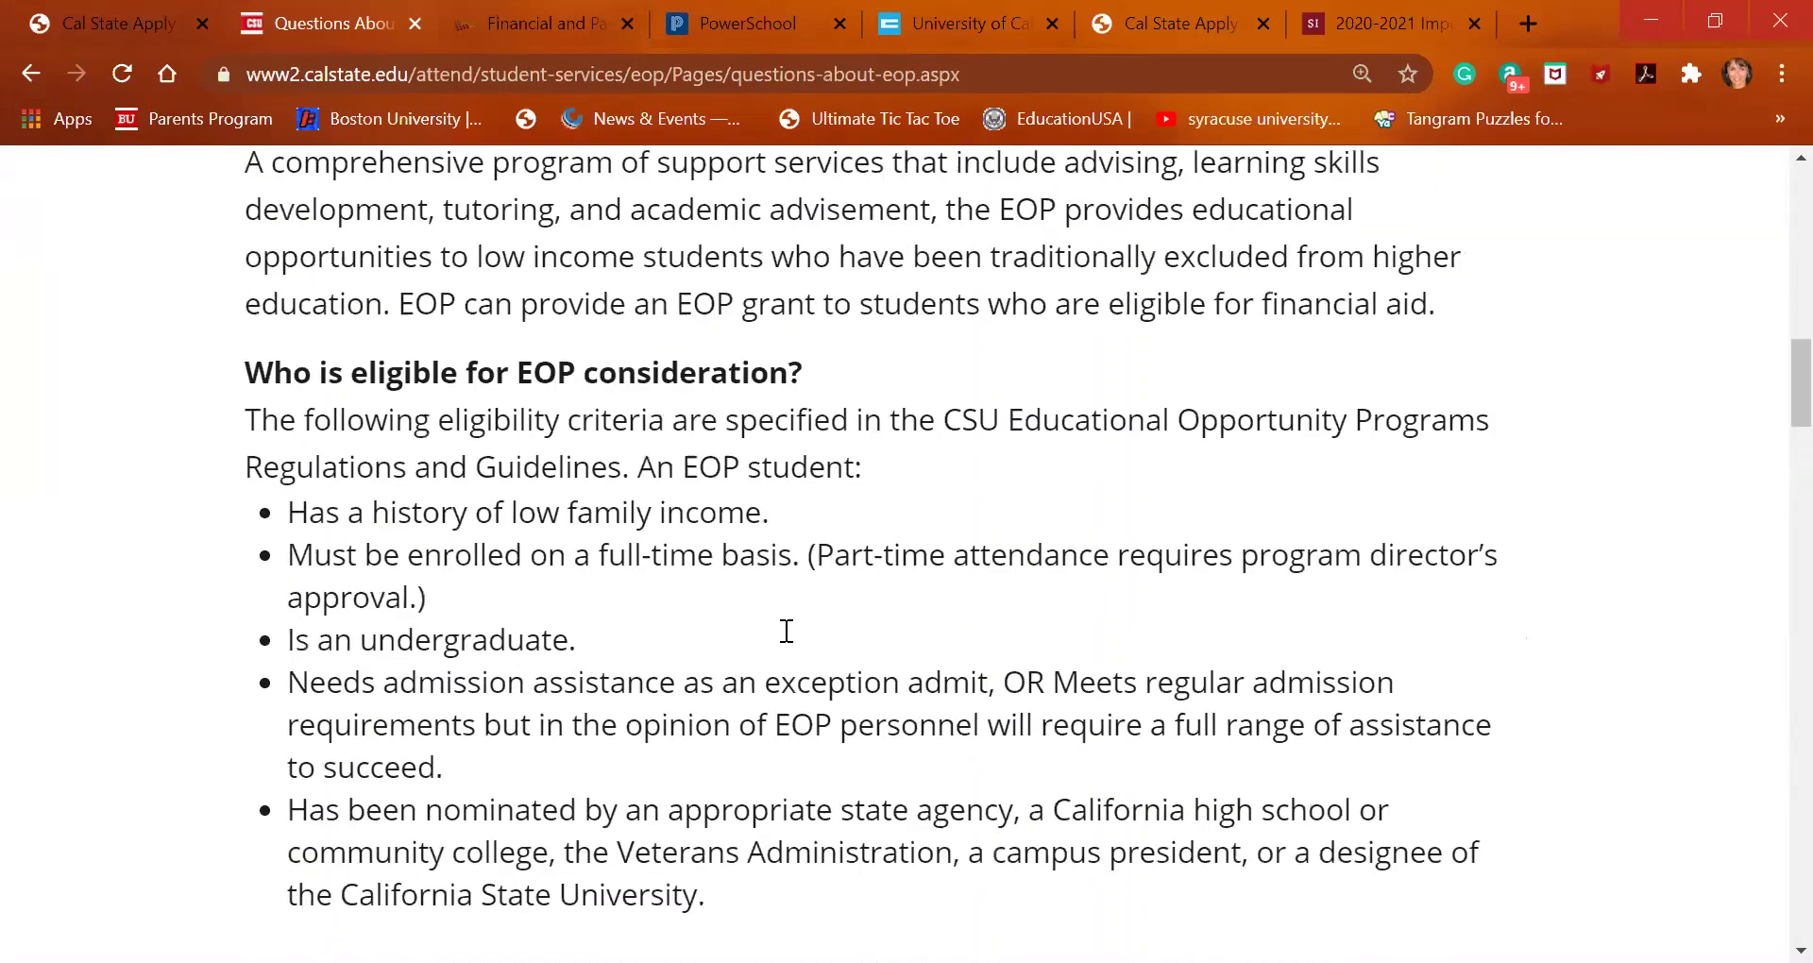
pyautogui.scroll(10, 787, 631)
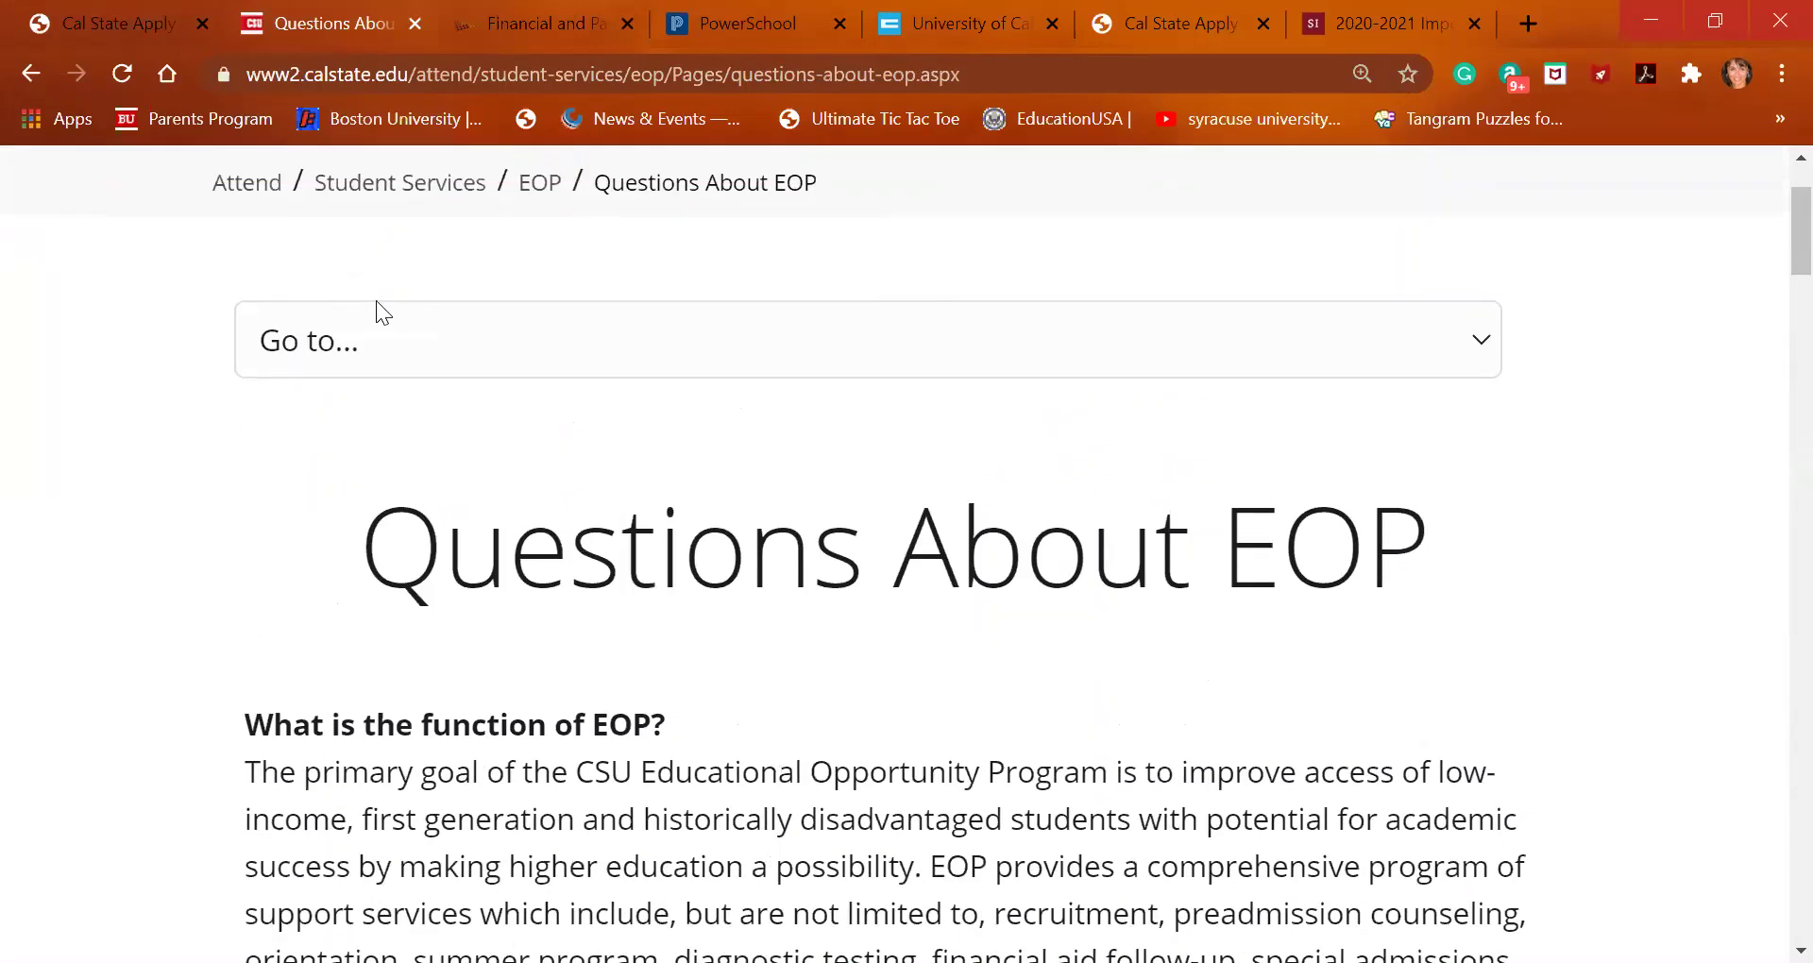
pyautogui.click(43, 69)
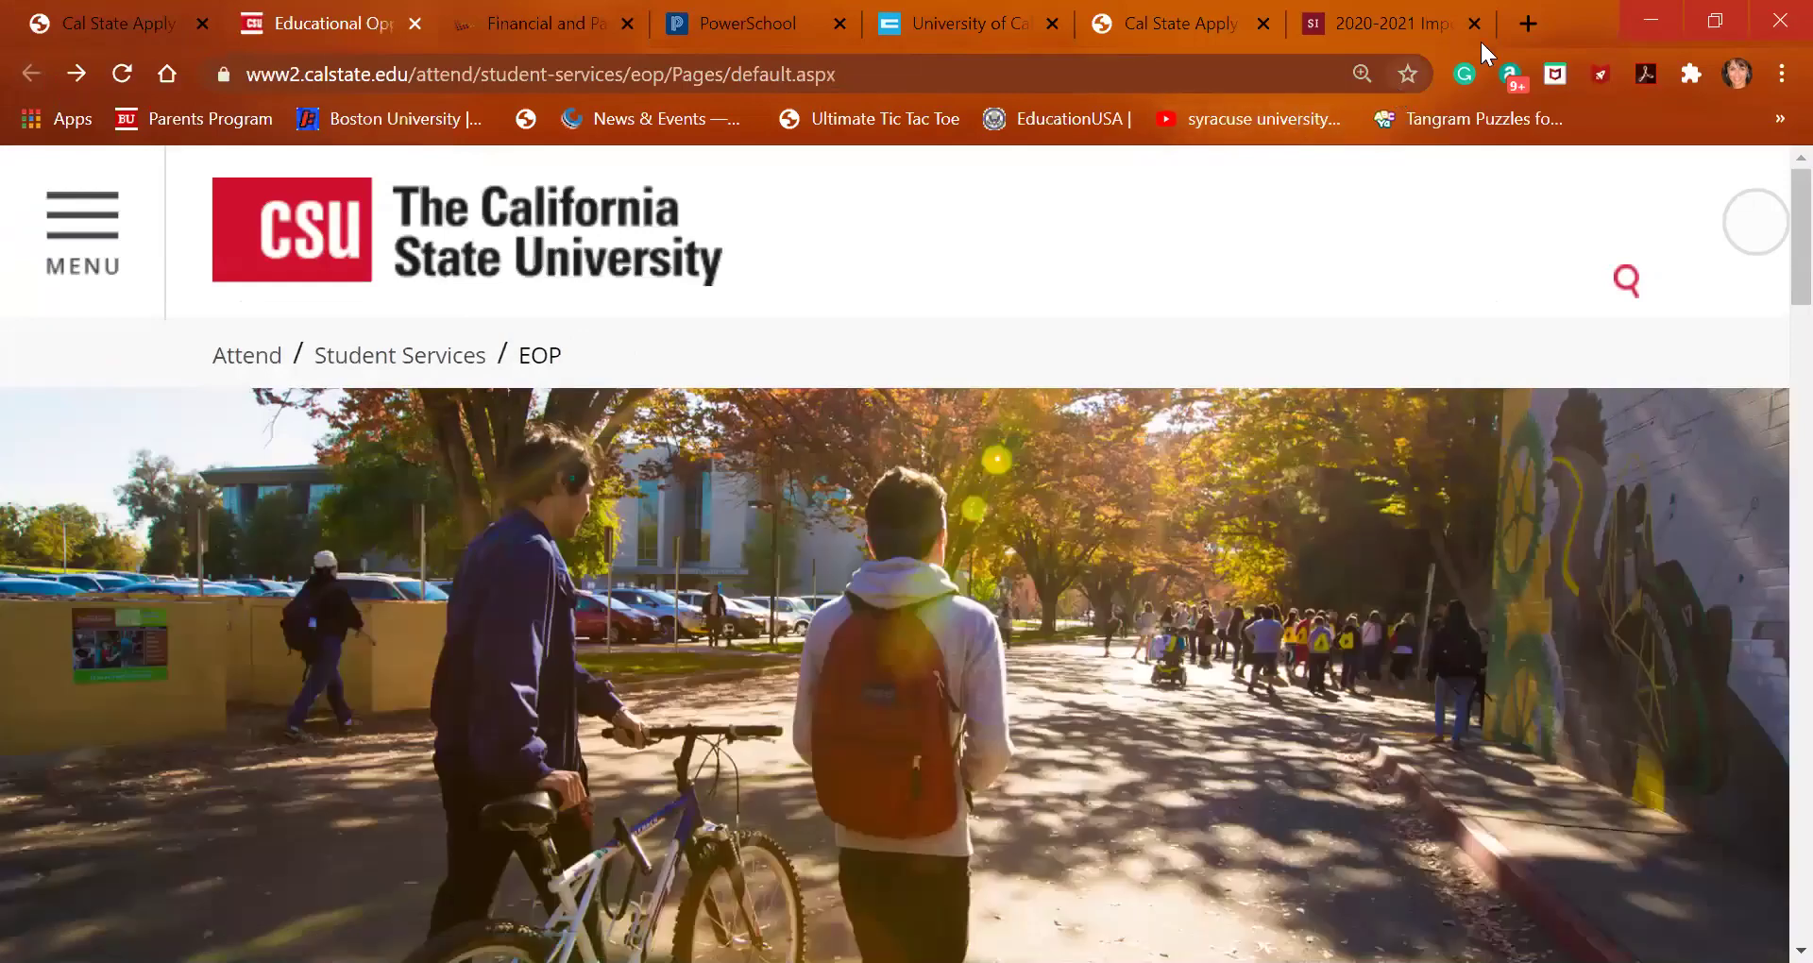
pyautogui.click(1526, 25)
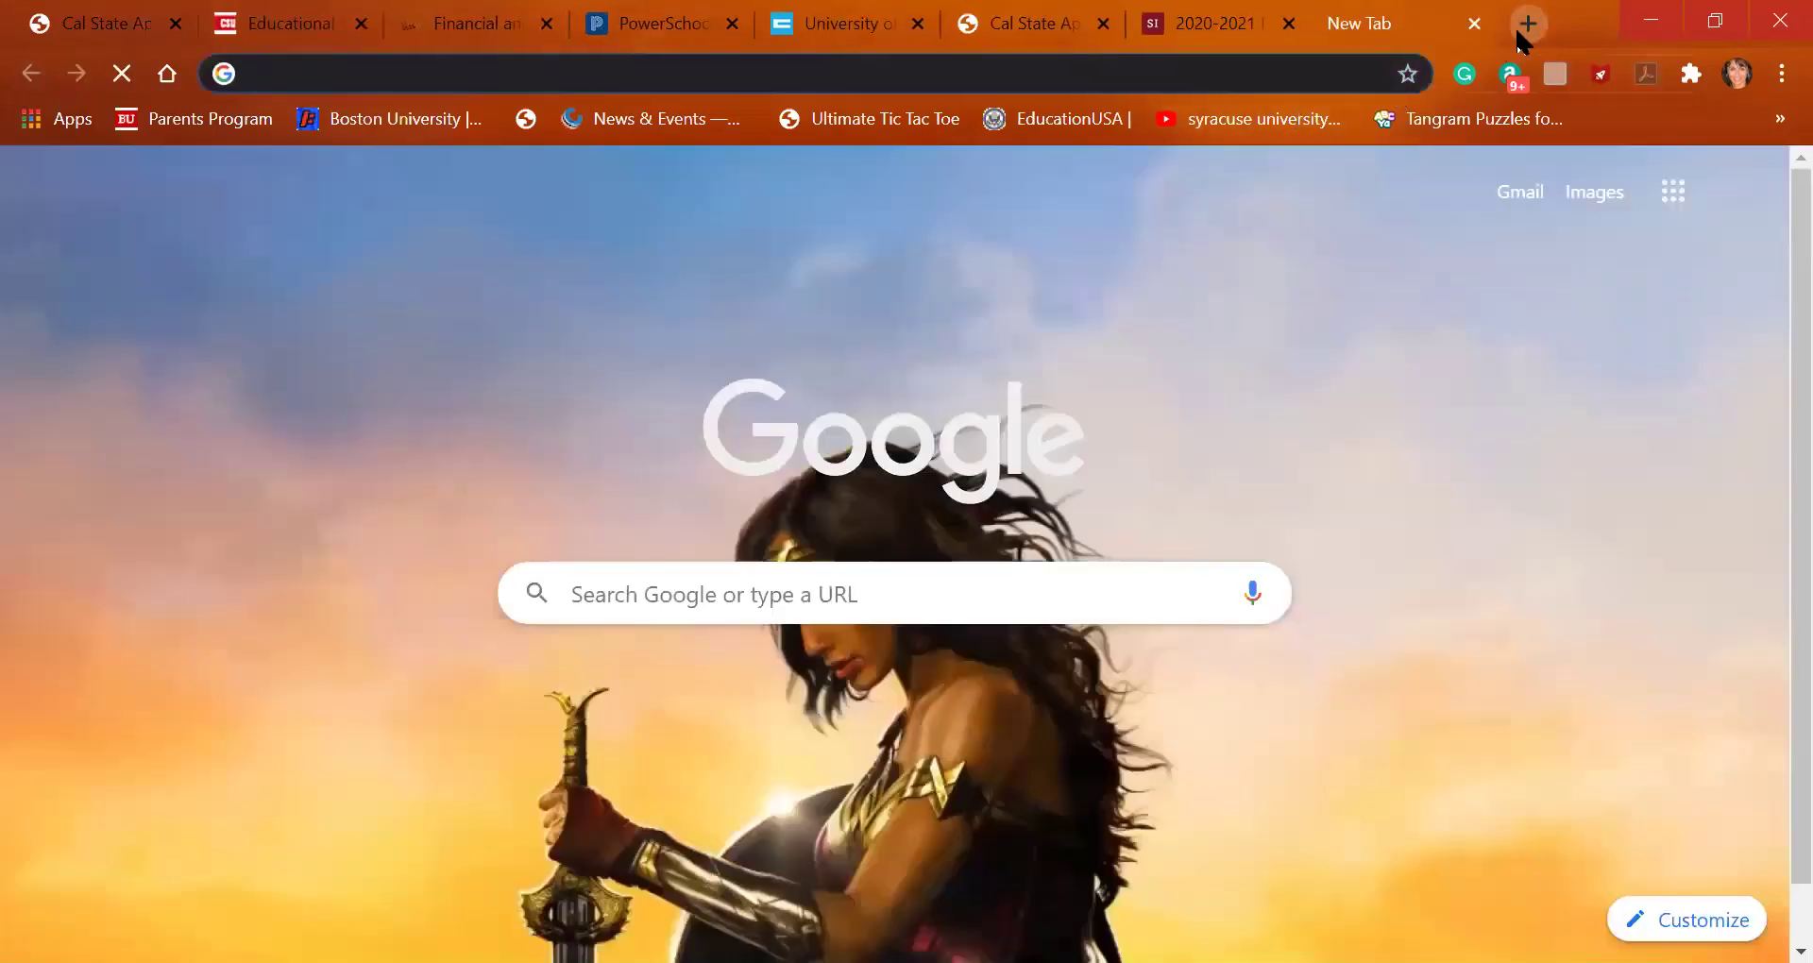
# Search Google for 'cal state eop income guidelines' and open Cal State Fullerton's EOP Eligibility Requirements result
pyautogui.write('cal state ')
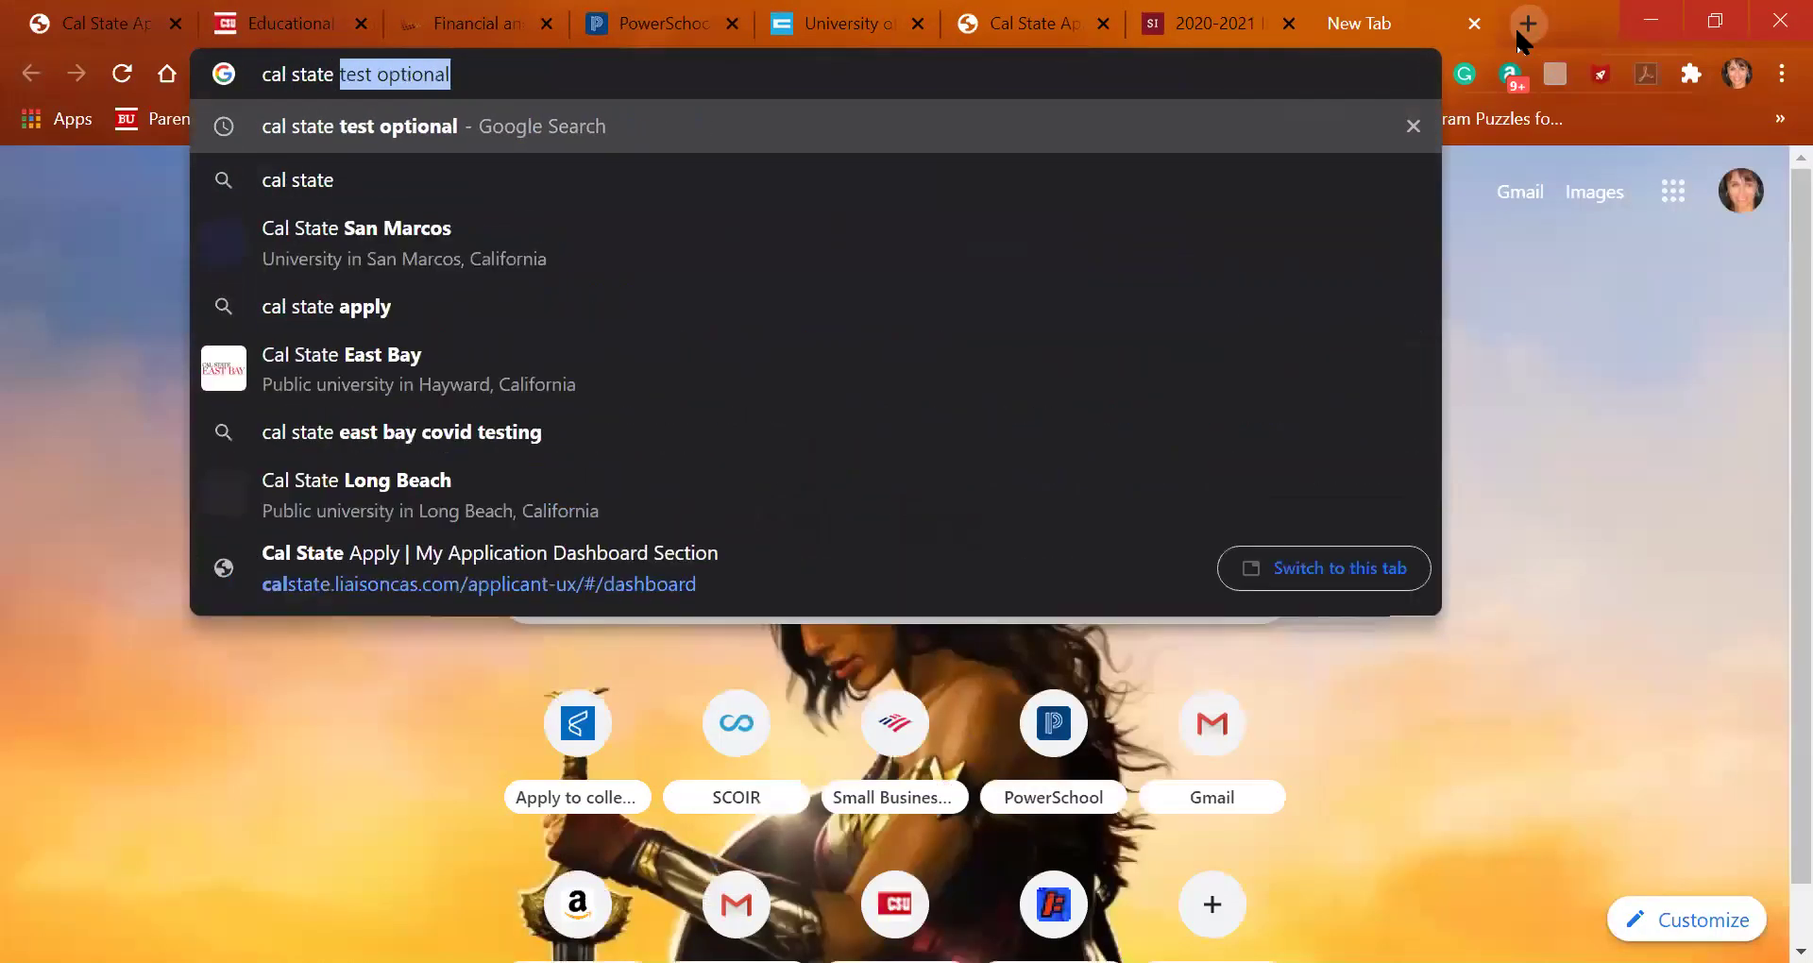
pyautogui.write('eop income c')
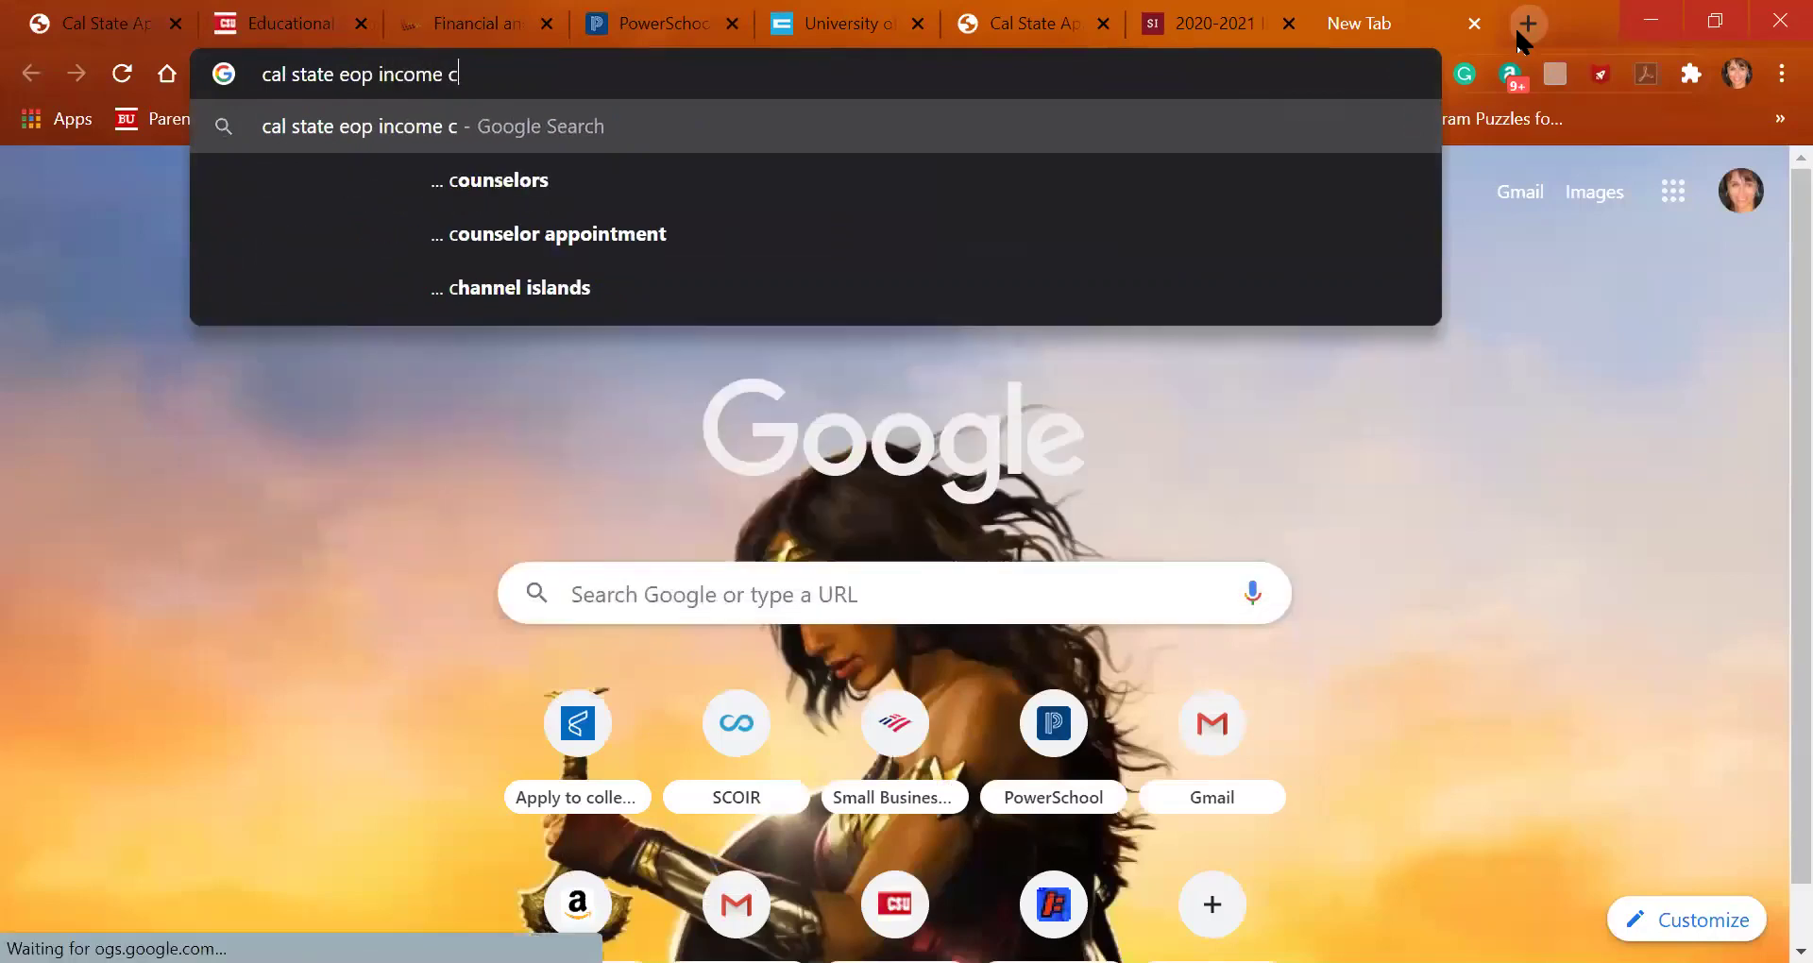
pyautogui.press('BackSpace')
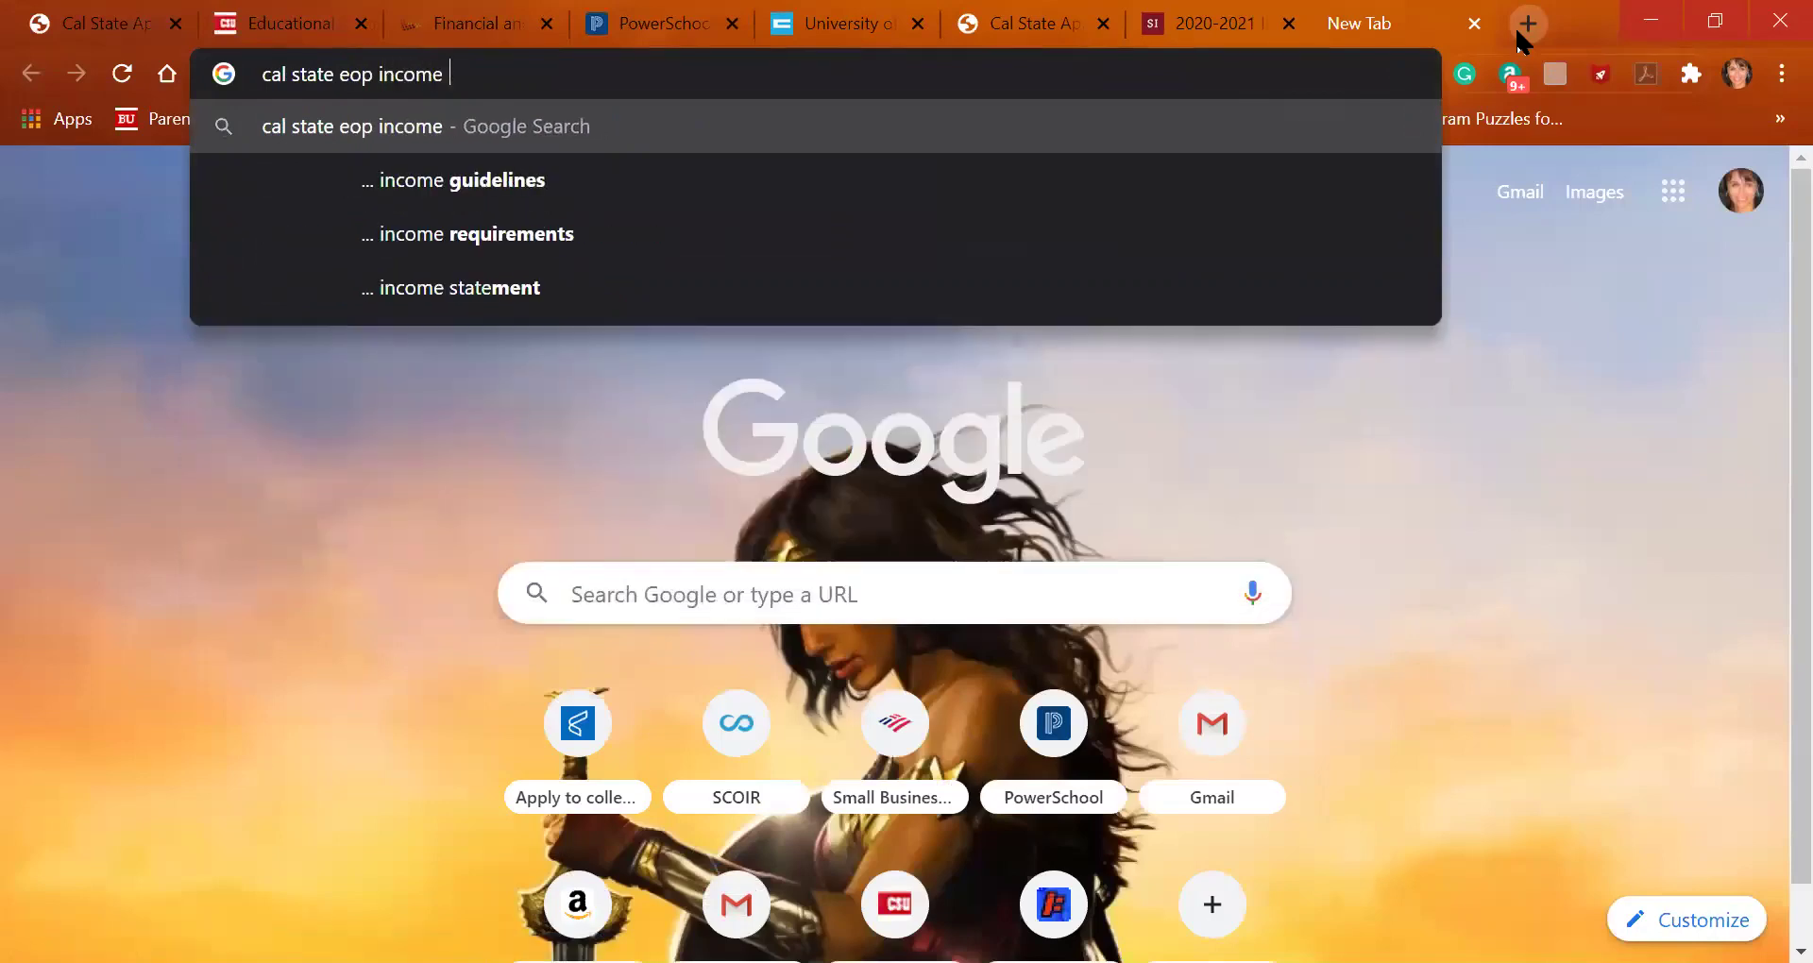
pyautogui.press('Down')
pyautogui.press('Return')
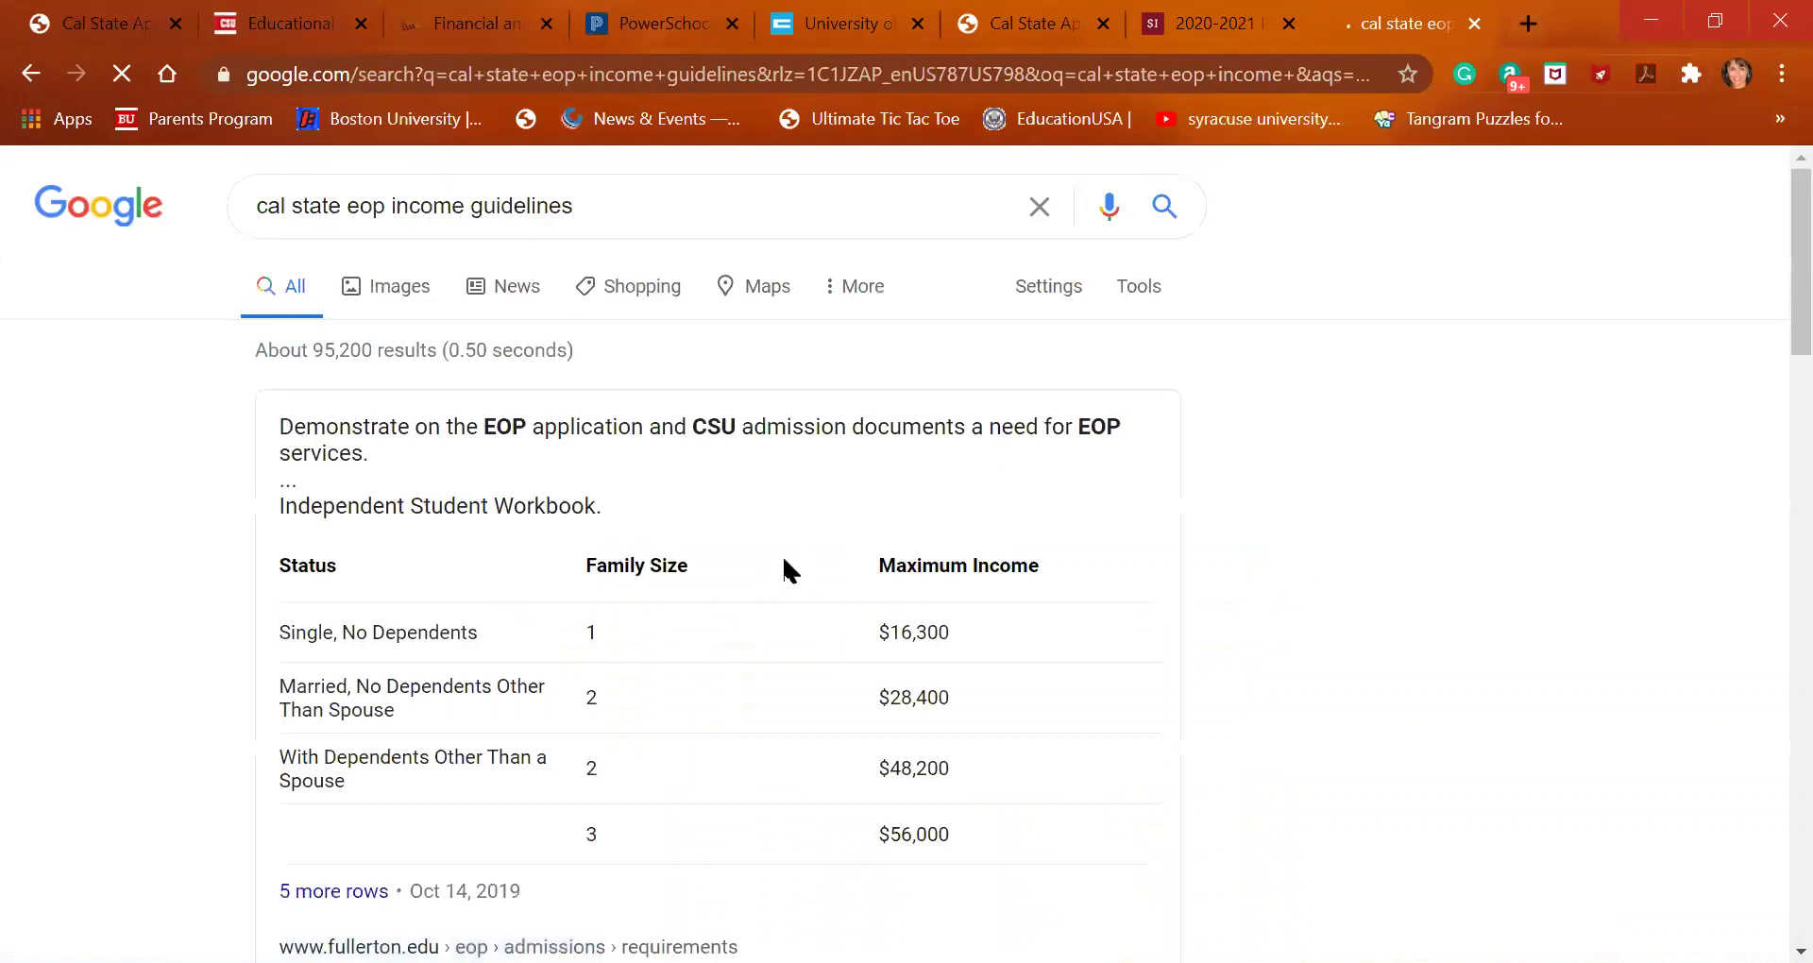
pyautogui.scroll(-1, 510, 821)
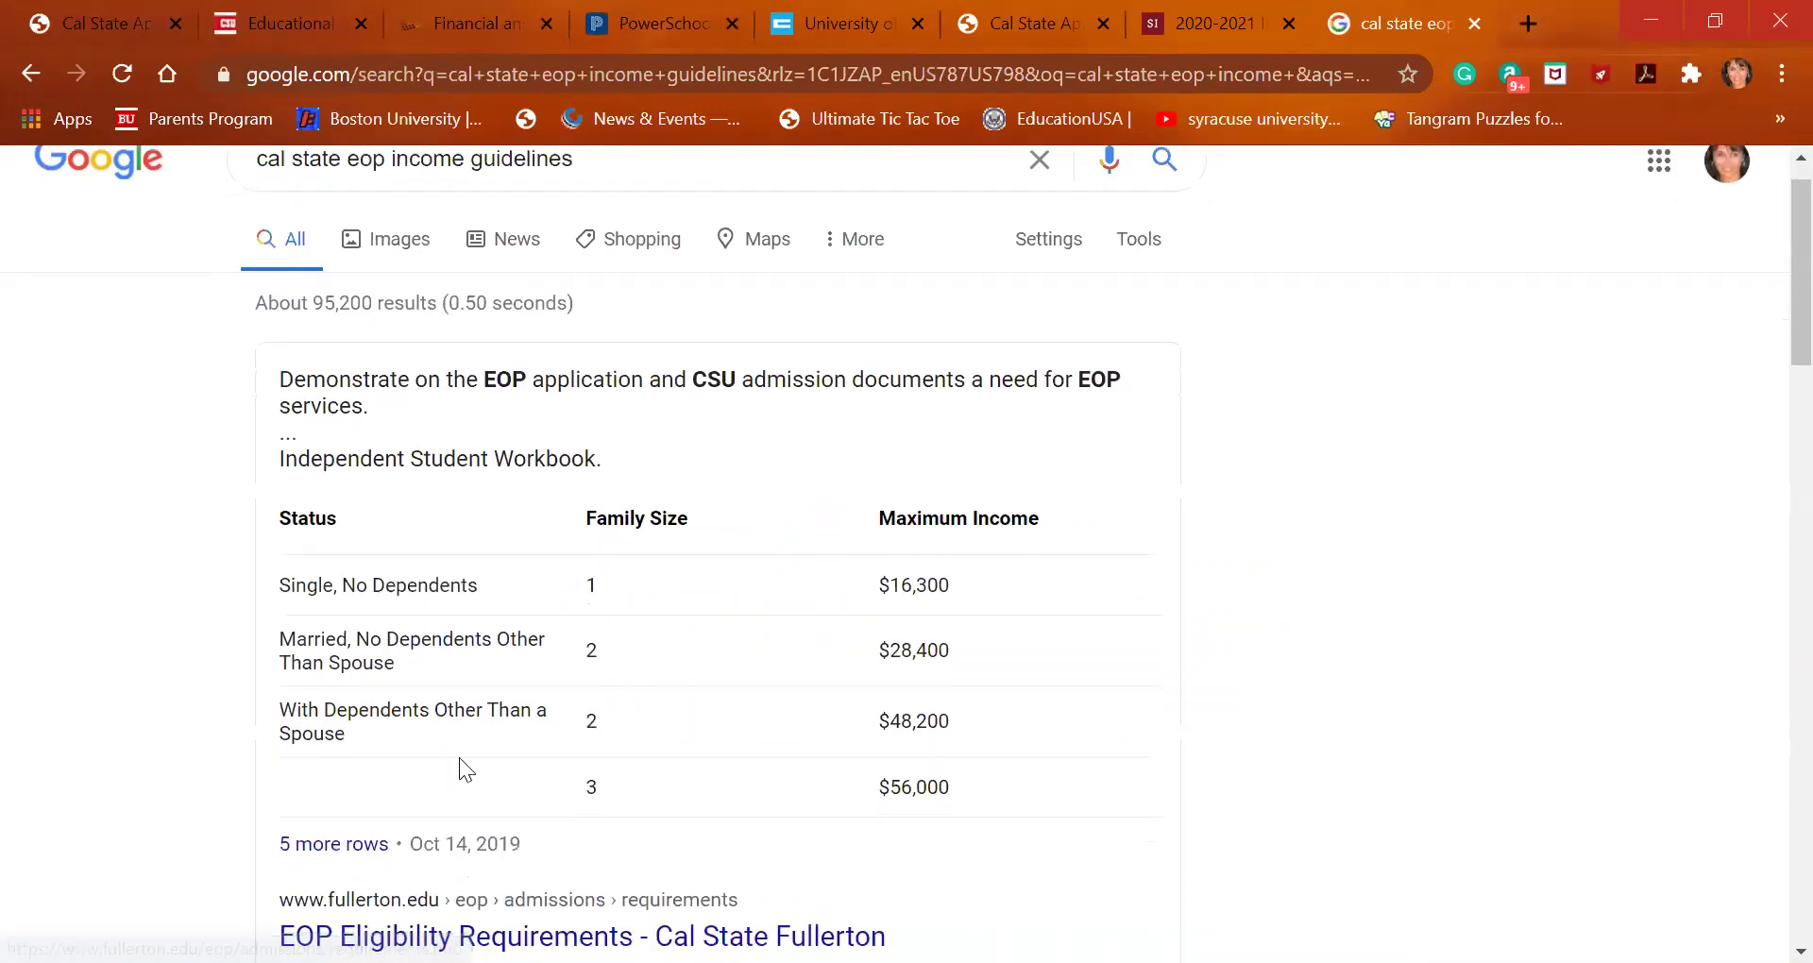
pyautogui.scroll(-2, 472, 865)
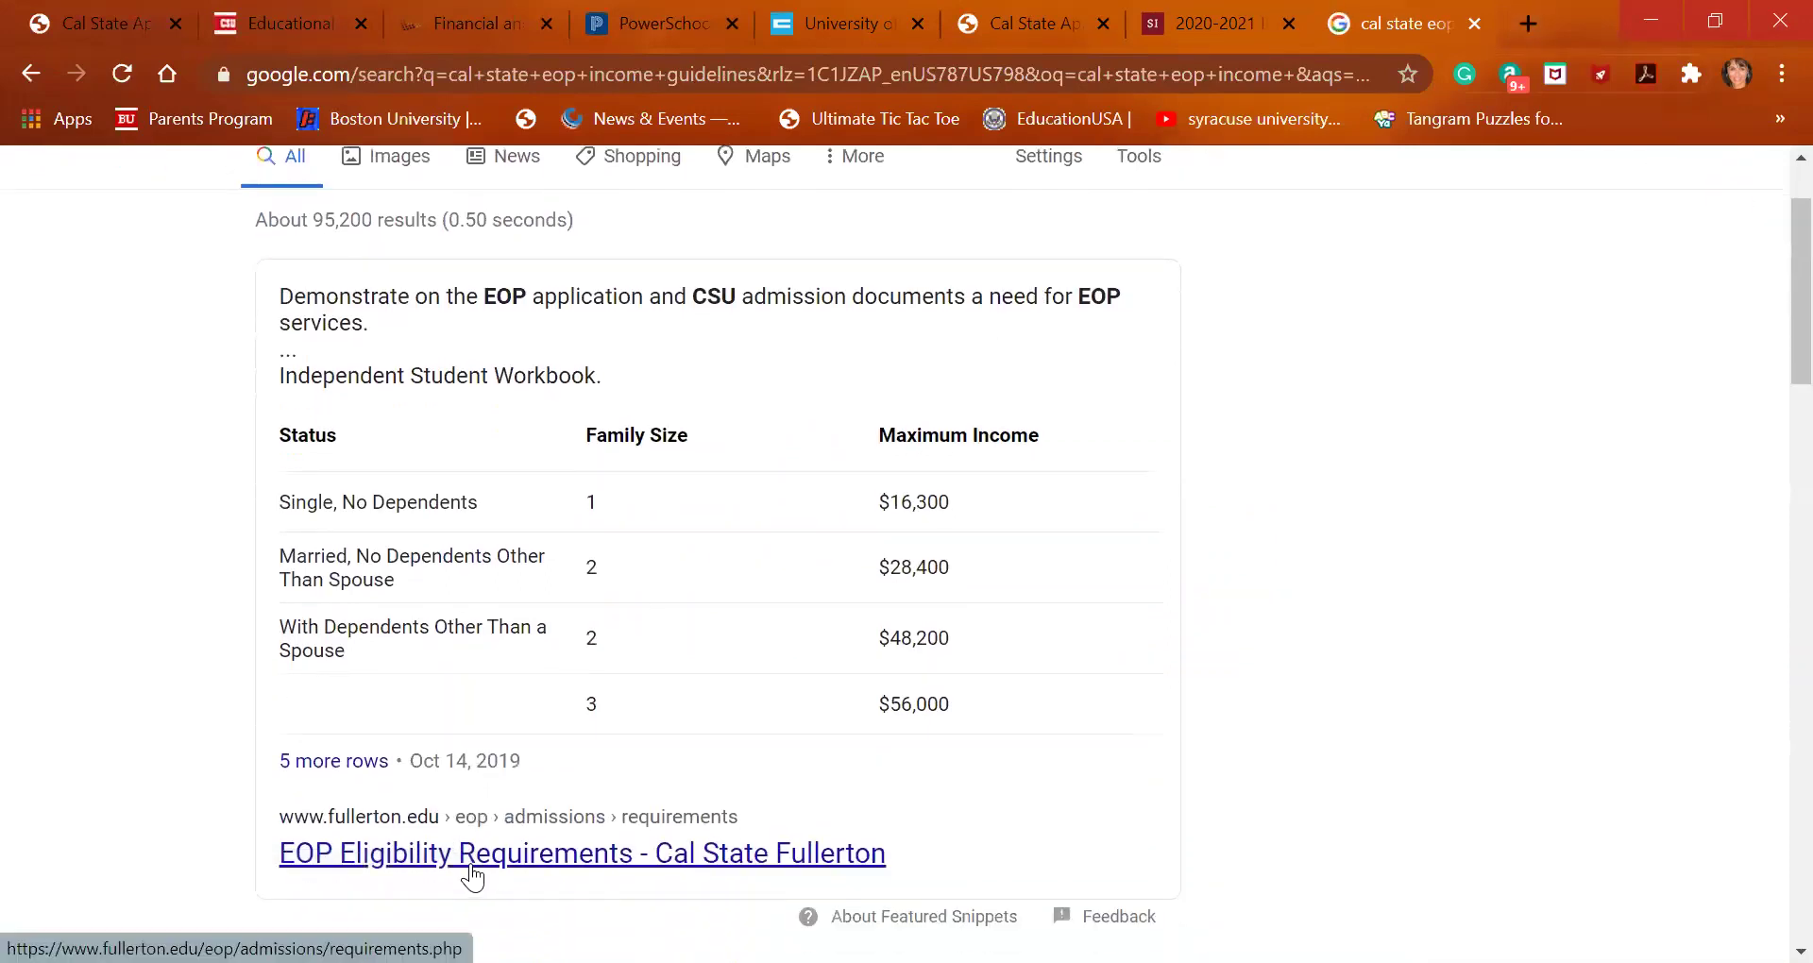
pyautogui.click(470, 855)
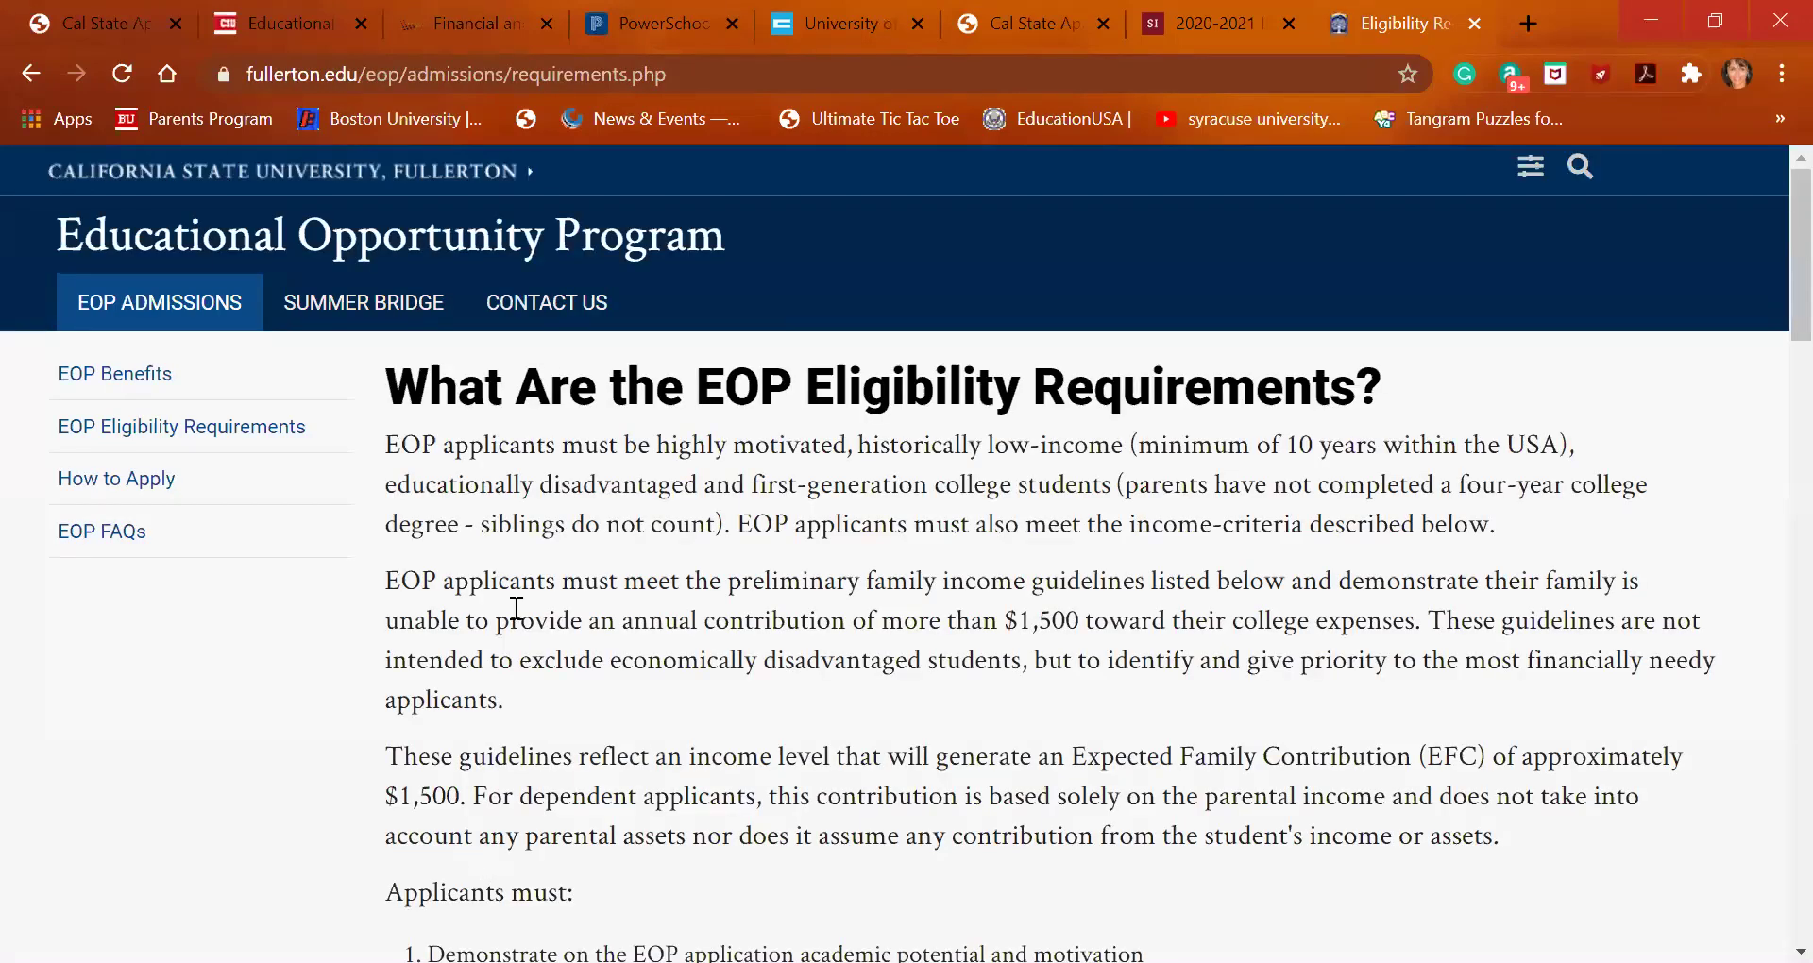
# Scroll Cal State Fullerton's EOP page to the 2020-2021 income table ($37,400 for family size 2)
pyautogui.scroll(-5, 517, 609)
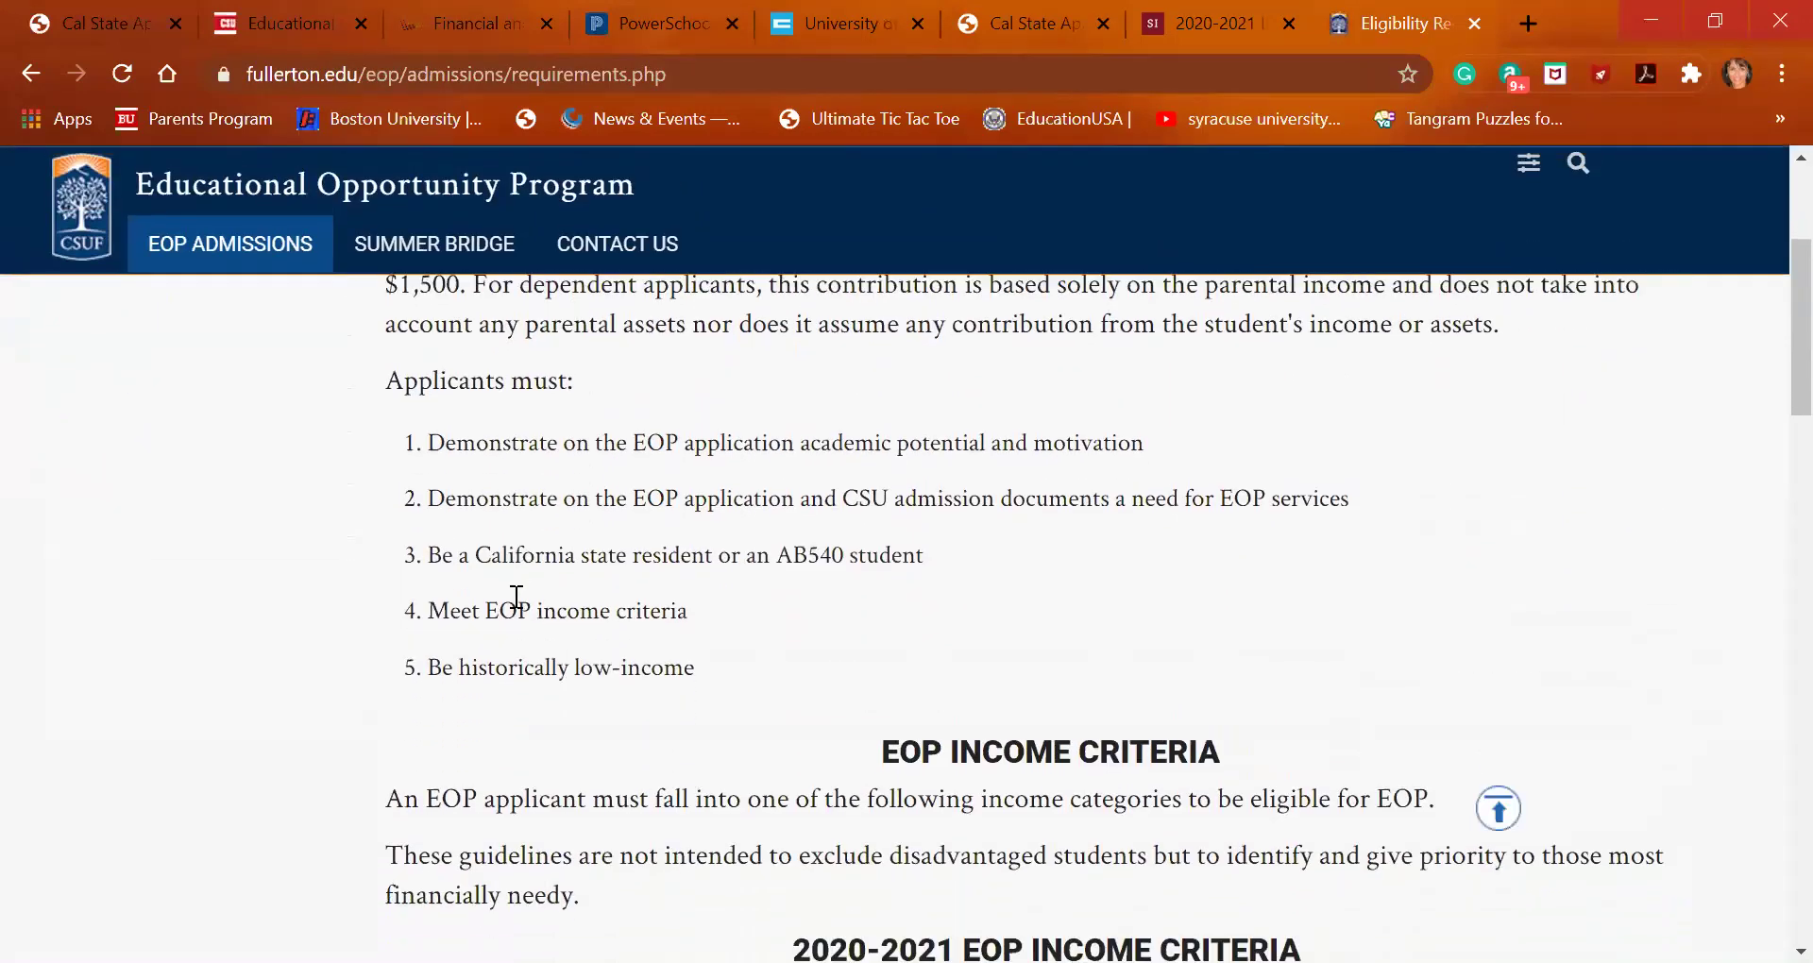
pyautogui.scroll(-2, 516, 599)
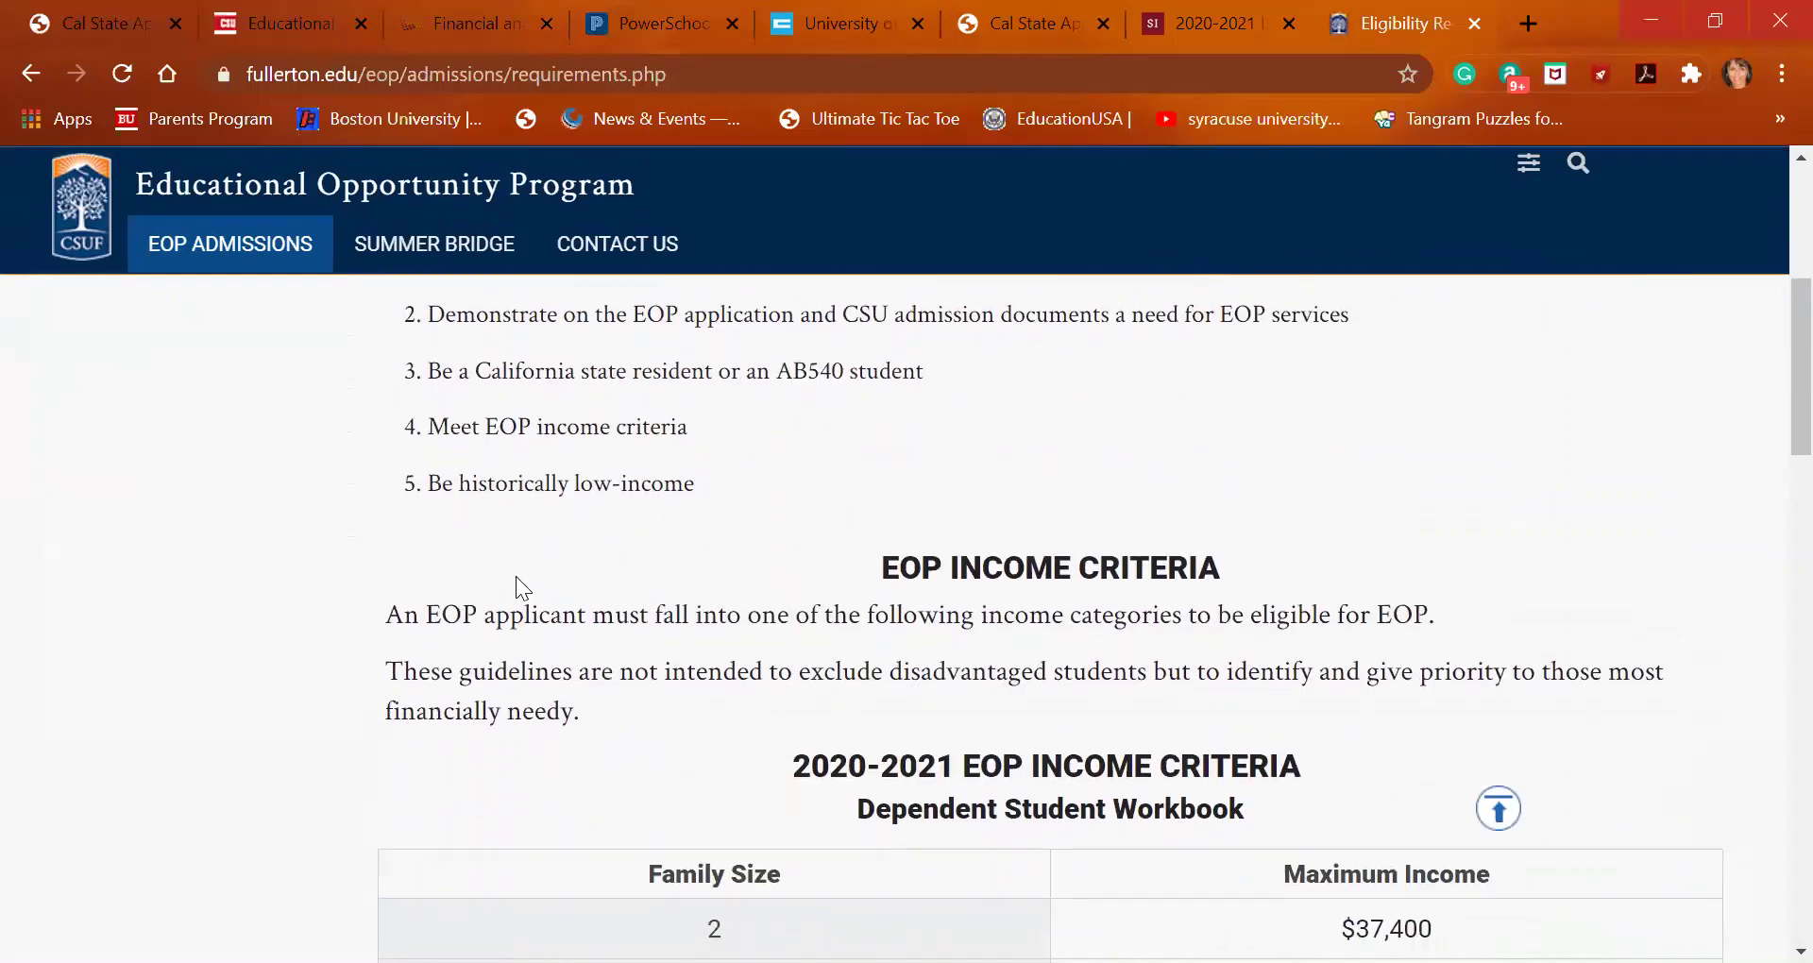
pyautogui.scroll(-2, 516, 577)
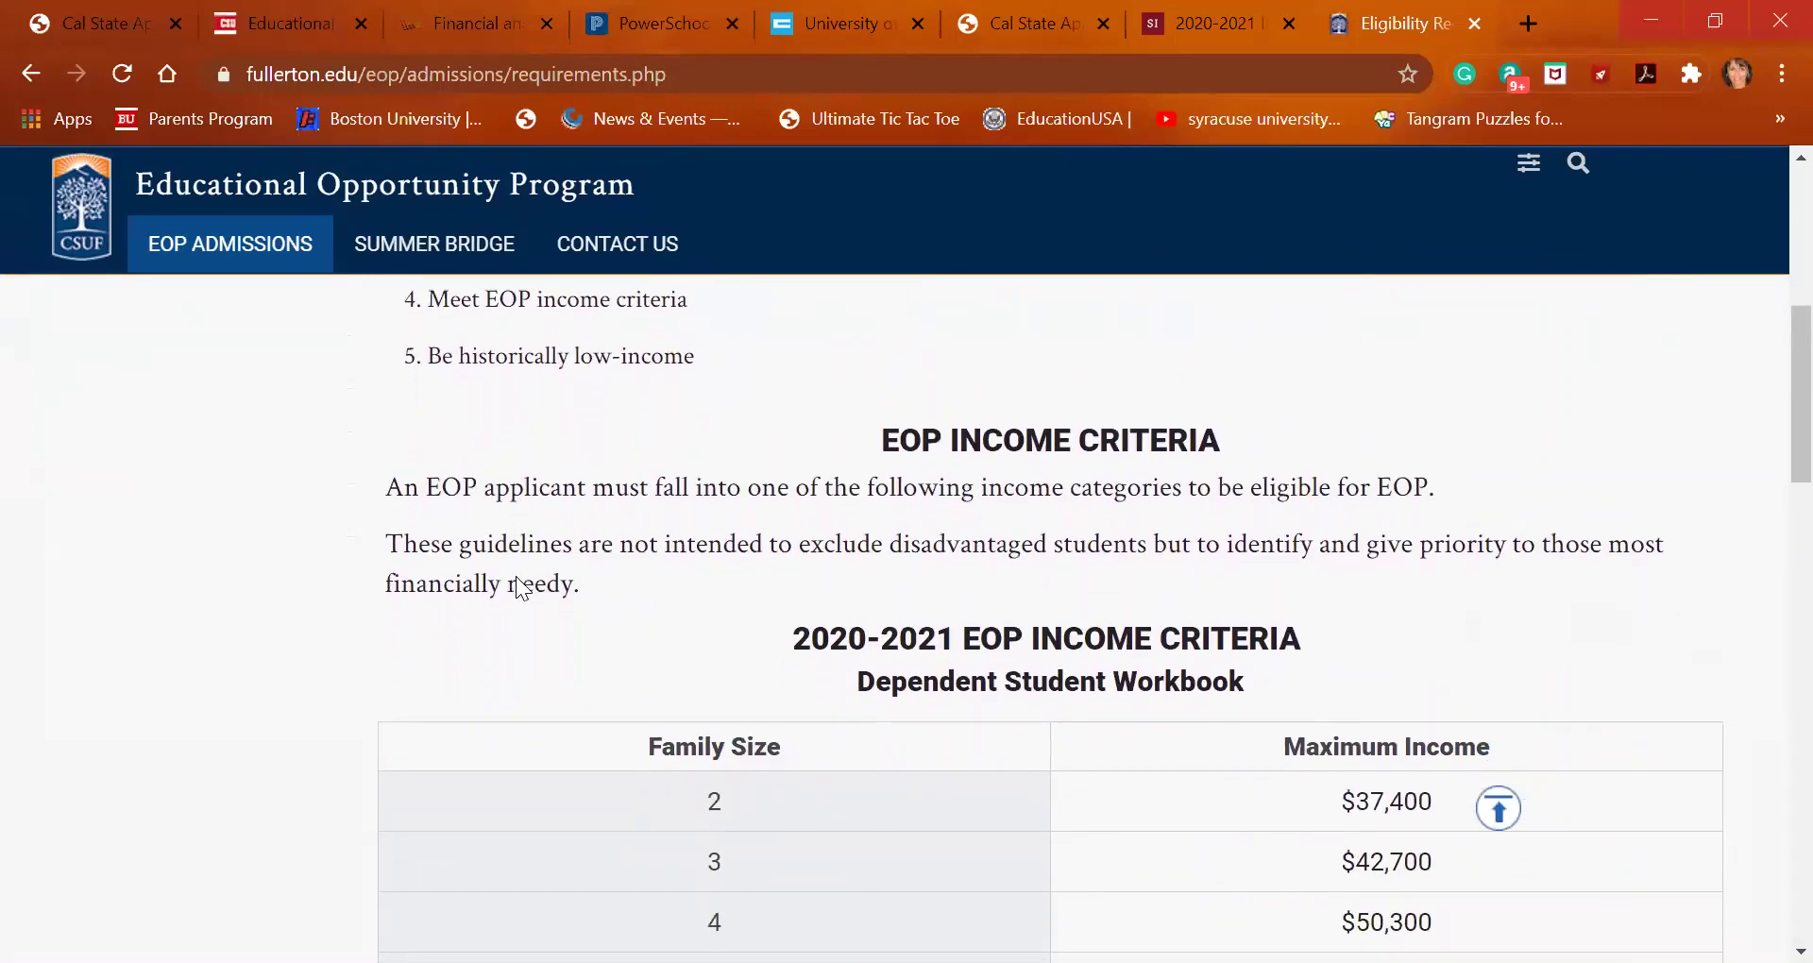
pyautogui.scroll(-3, 519, 586)
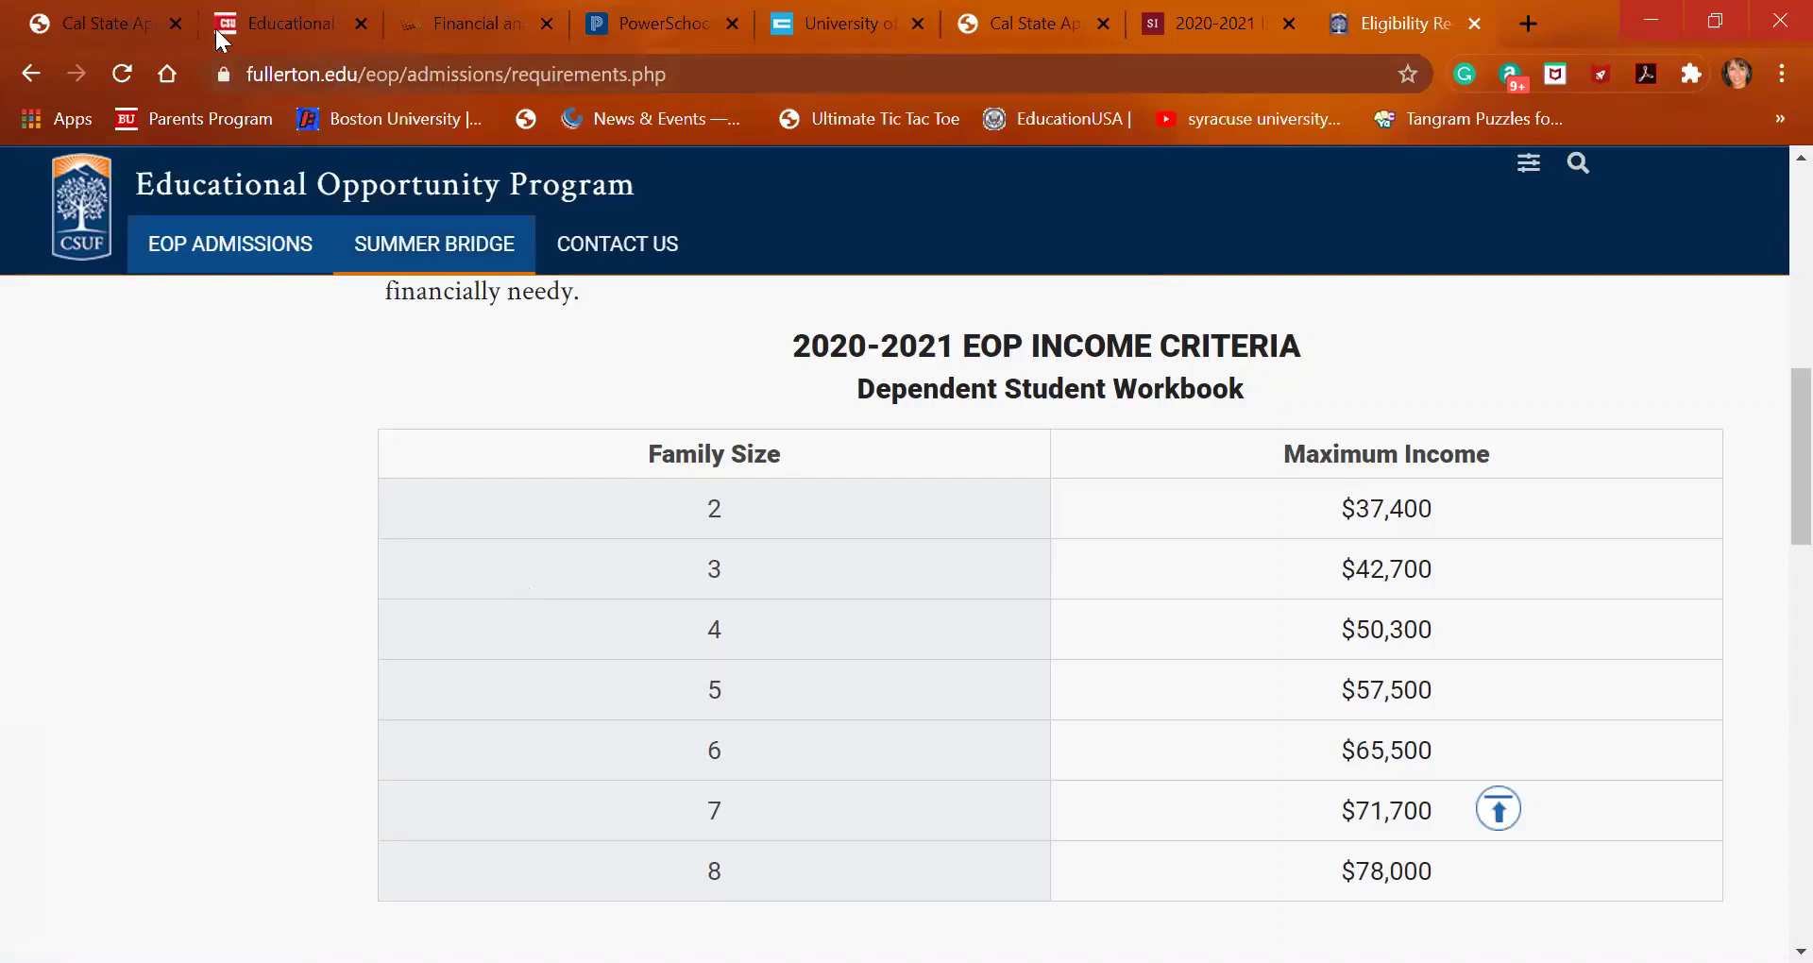
# Back in the Cal State Apply tab, answer Yes to applying for EOP
pyautogui.click(133, 11)
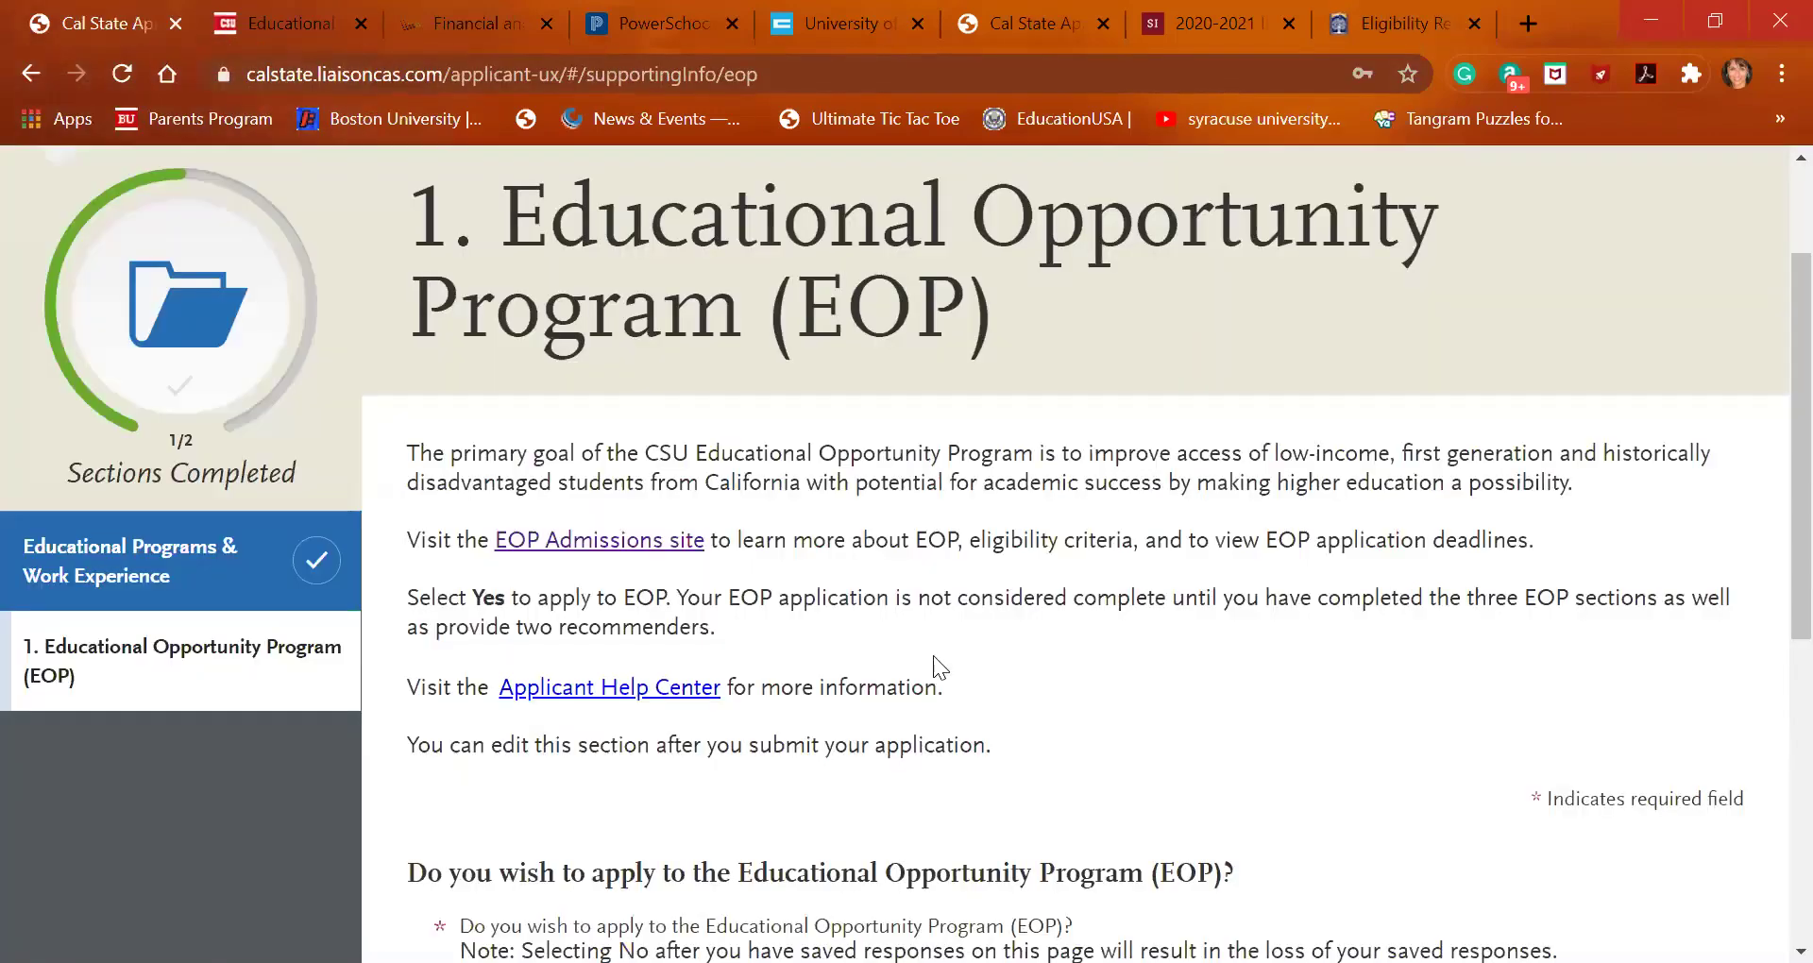
pyautogui.scroll(-4, 933, 655)
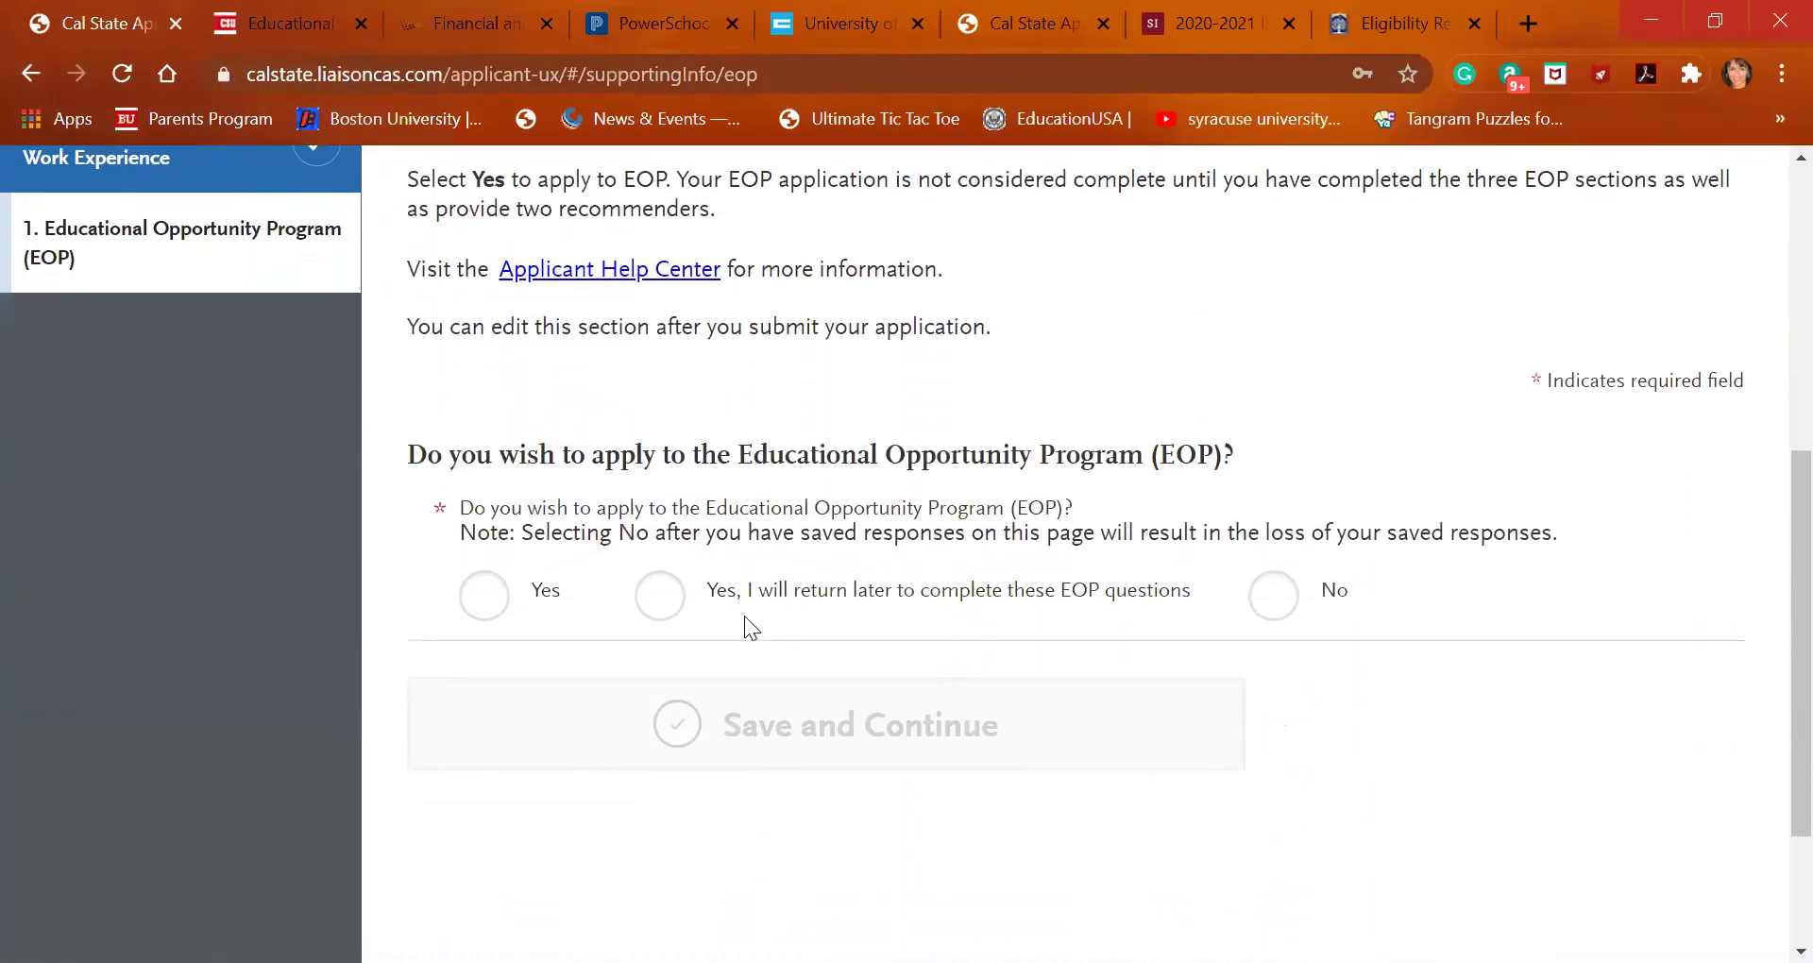
pyautogui.click(485, 598)
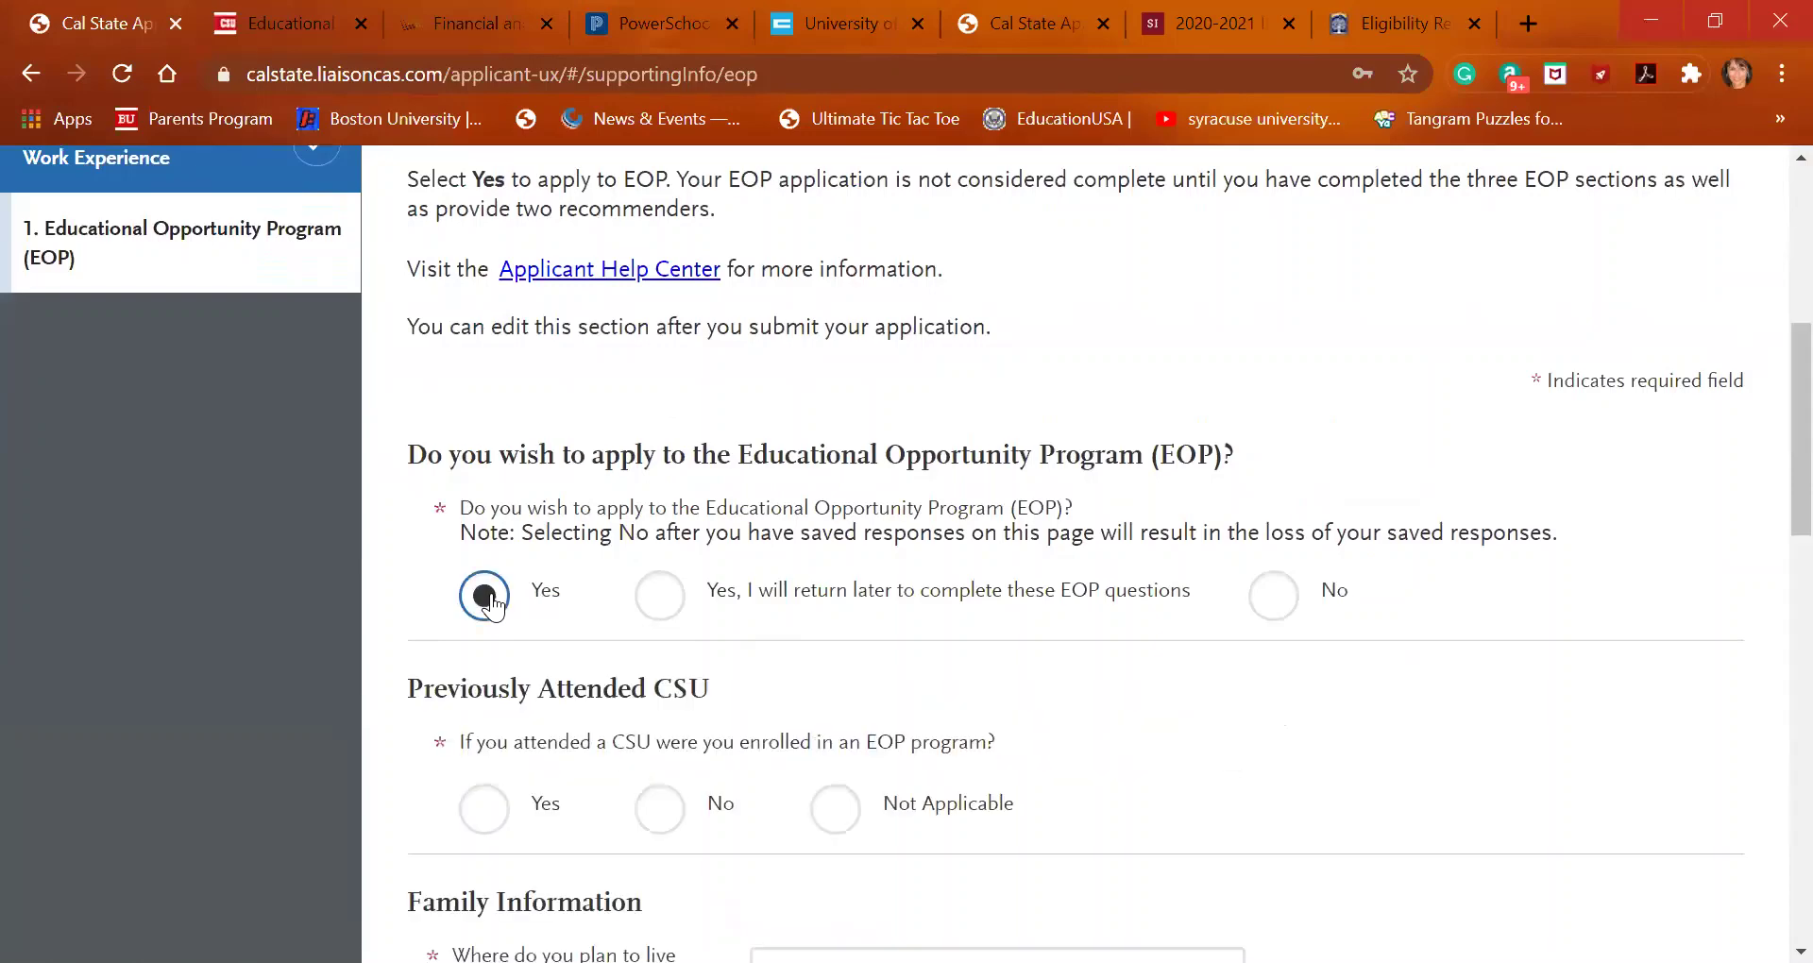
pyautogui.scroll(-7, 684, 710)
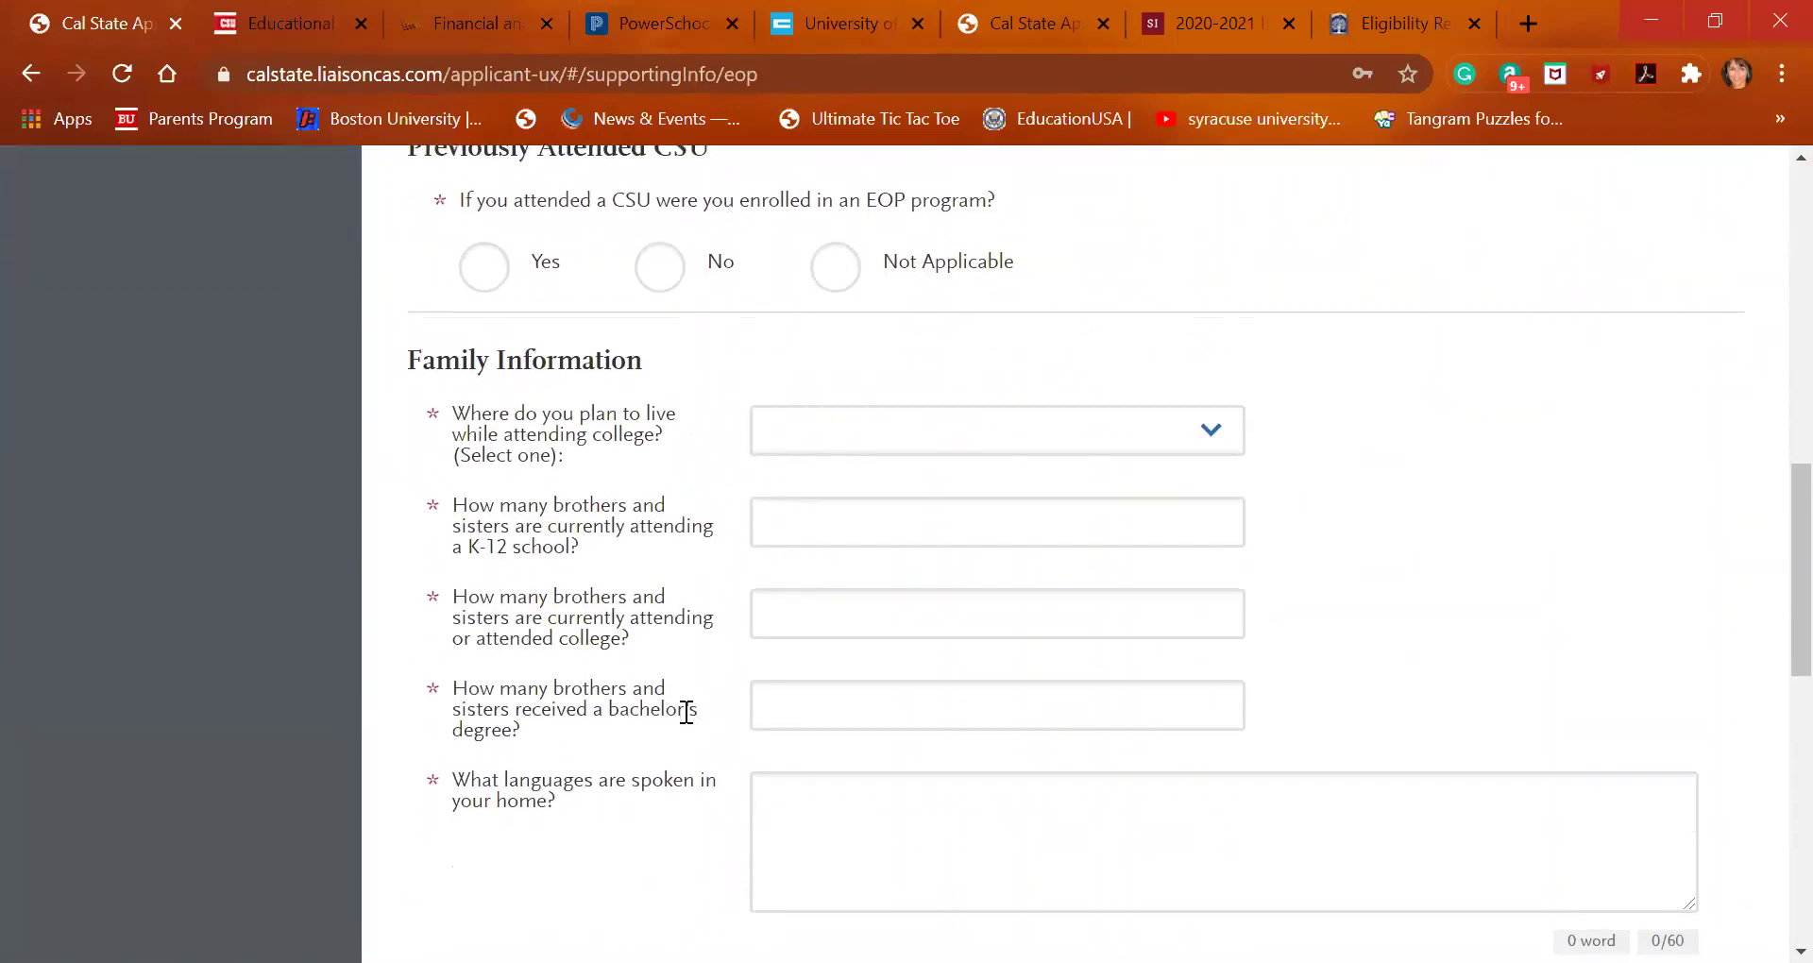
# Scroll through the revealed Previously Attended CSU and Family Information questions and back up
pyautogui.scroll(-2, 684, 711)
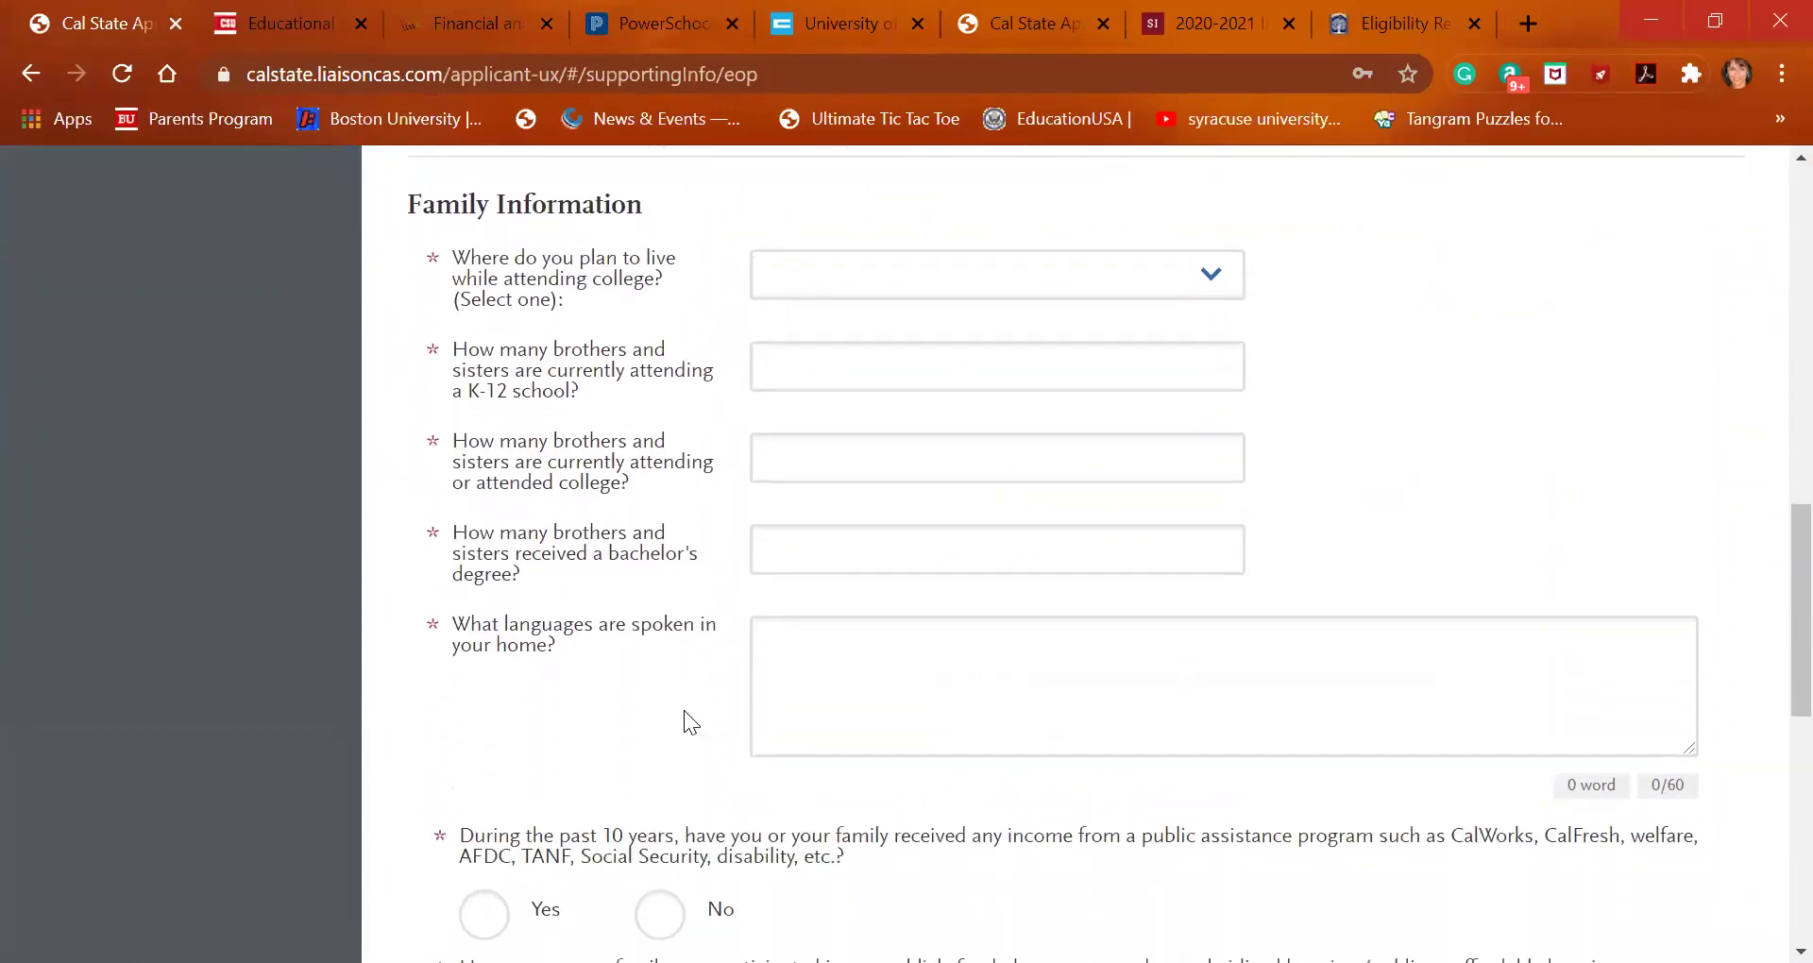
pyautogui.scroll(-3, 684, 711)
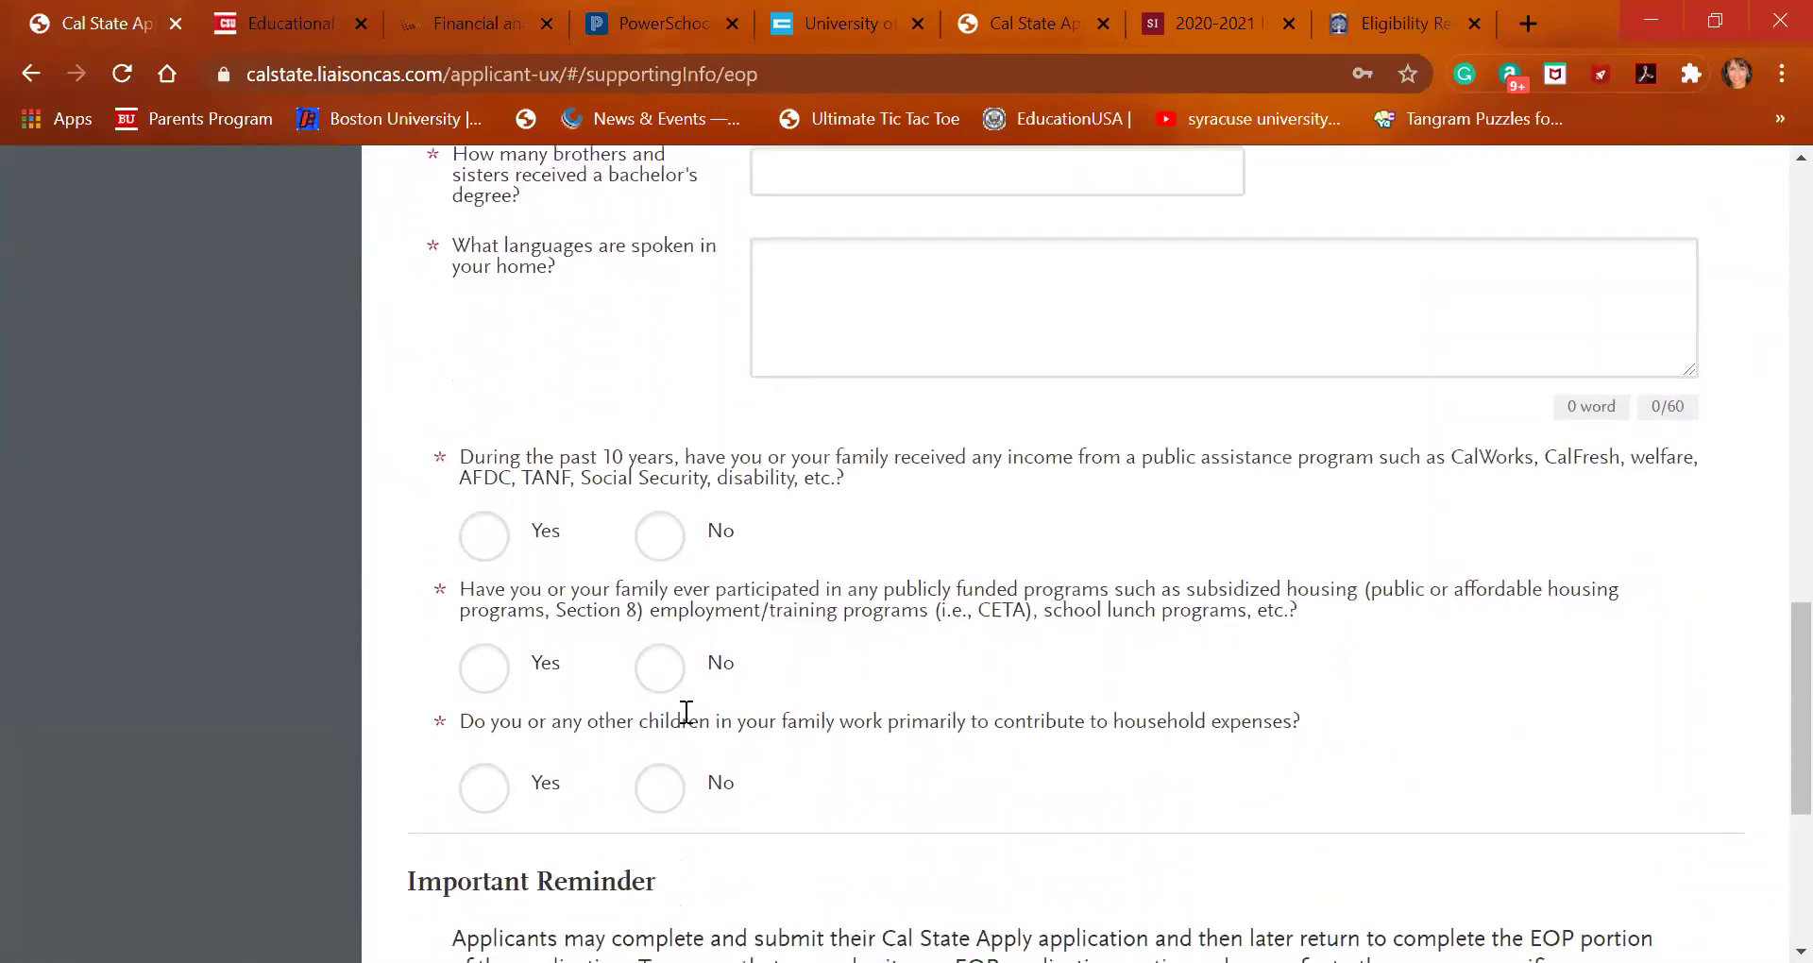
pyautogui.scroll(-1, 686, 712)
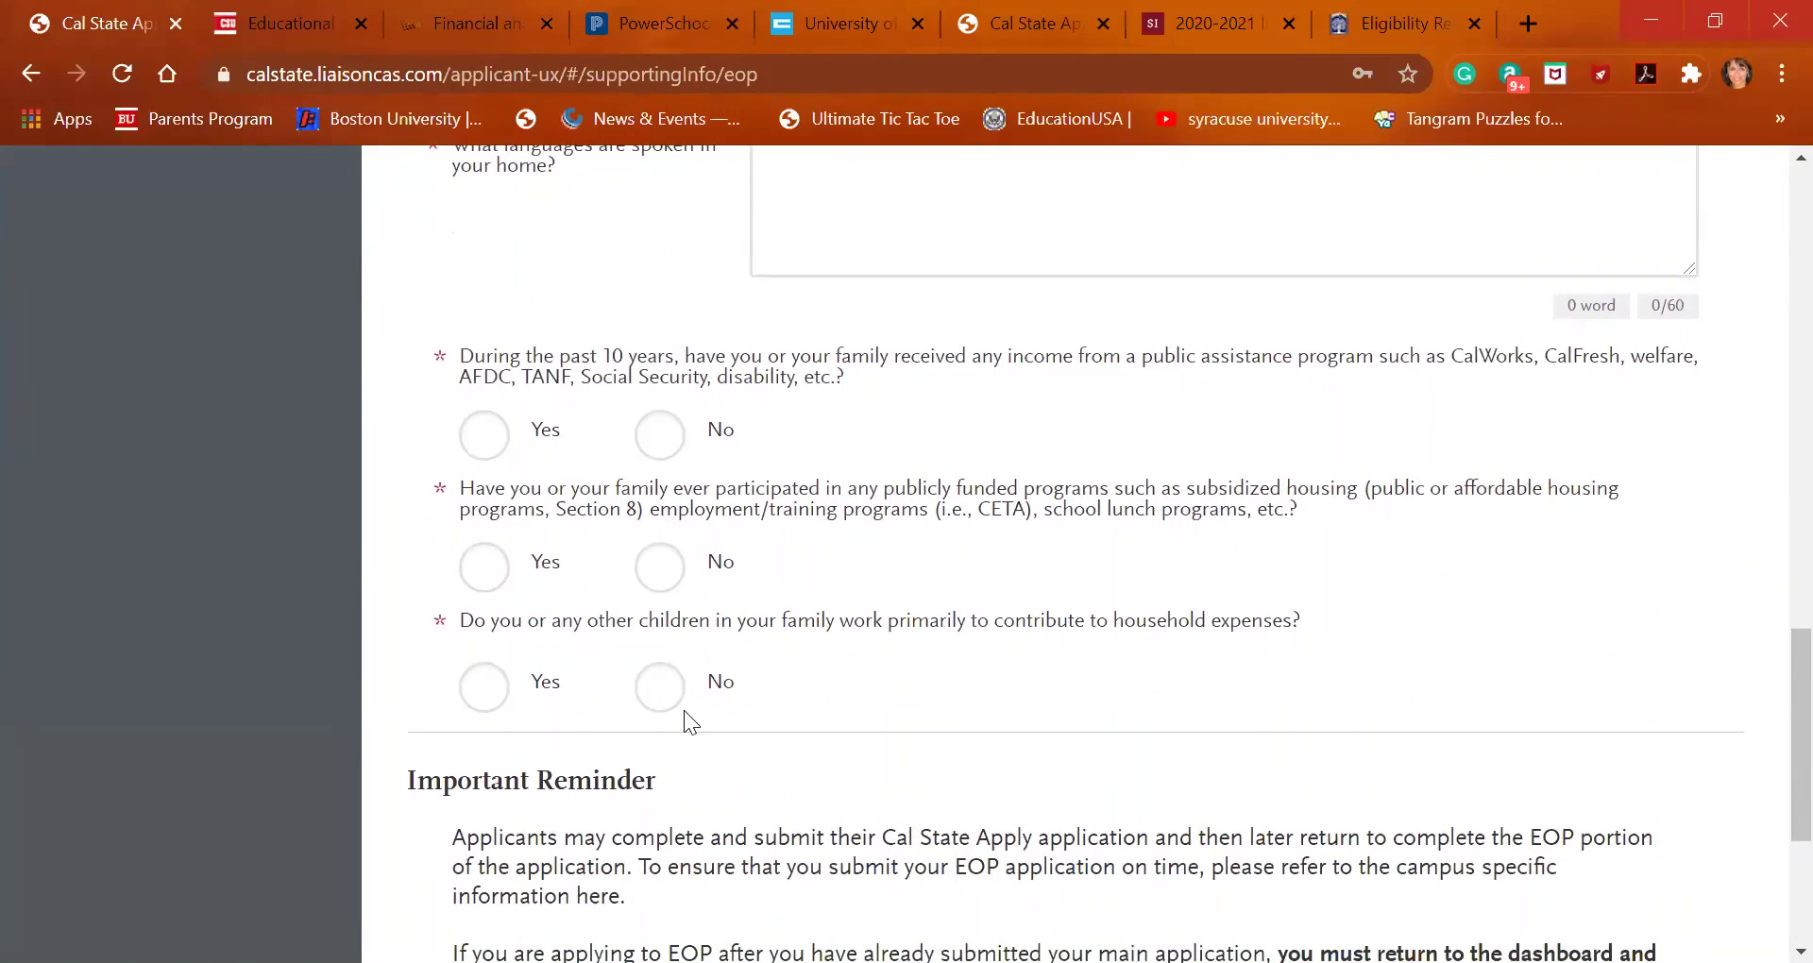
pyautogui.scroll(-2, 684, 710)
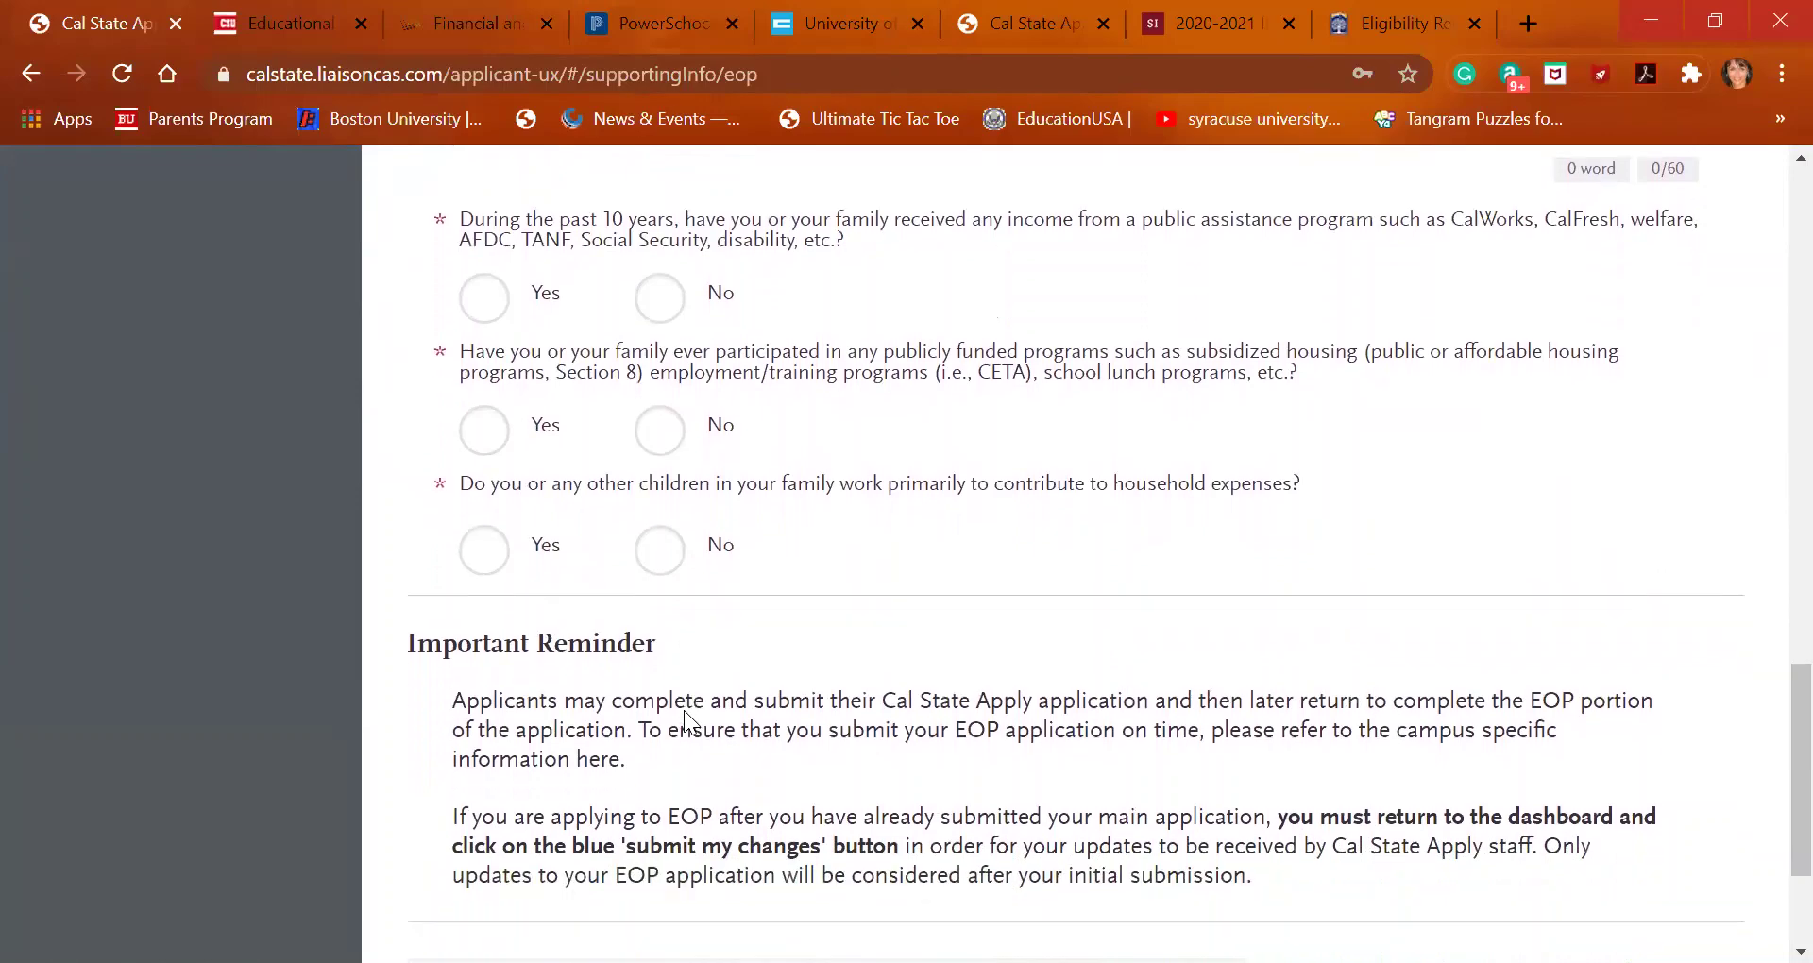
pyautogui.scroll(-3, 684, 710)
pyautogui.scroll(1, 684, 710)
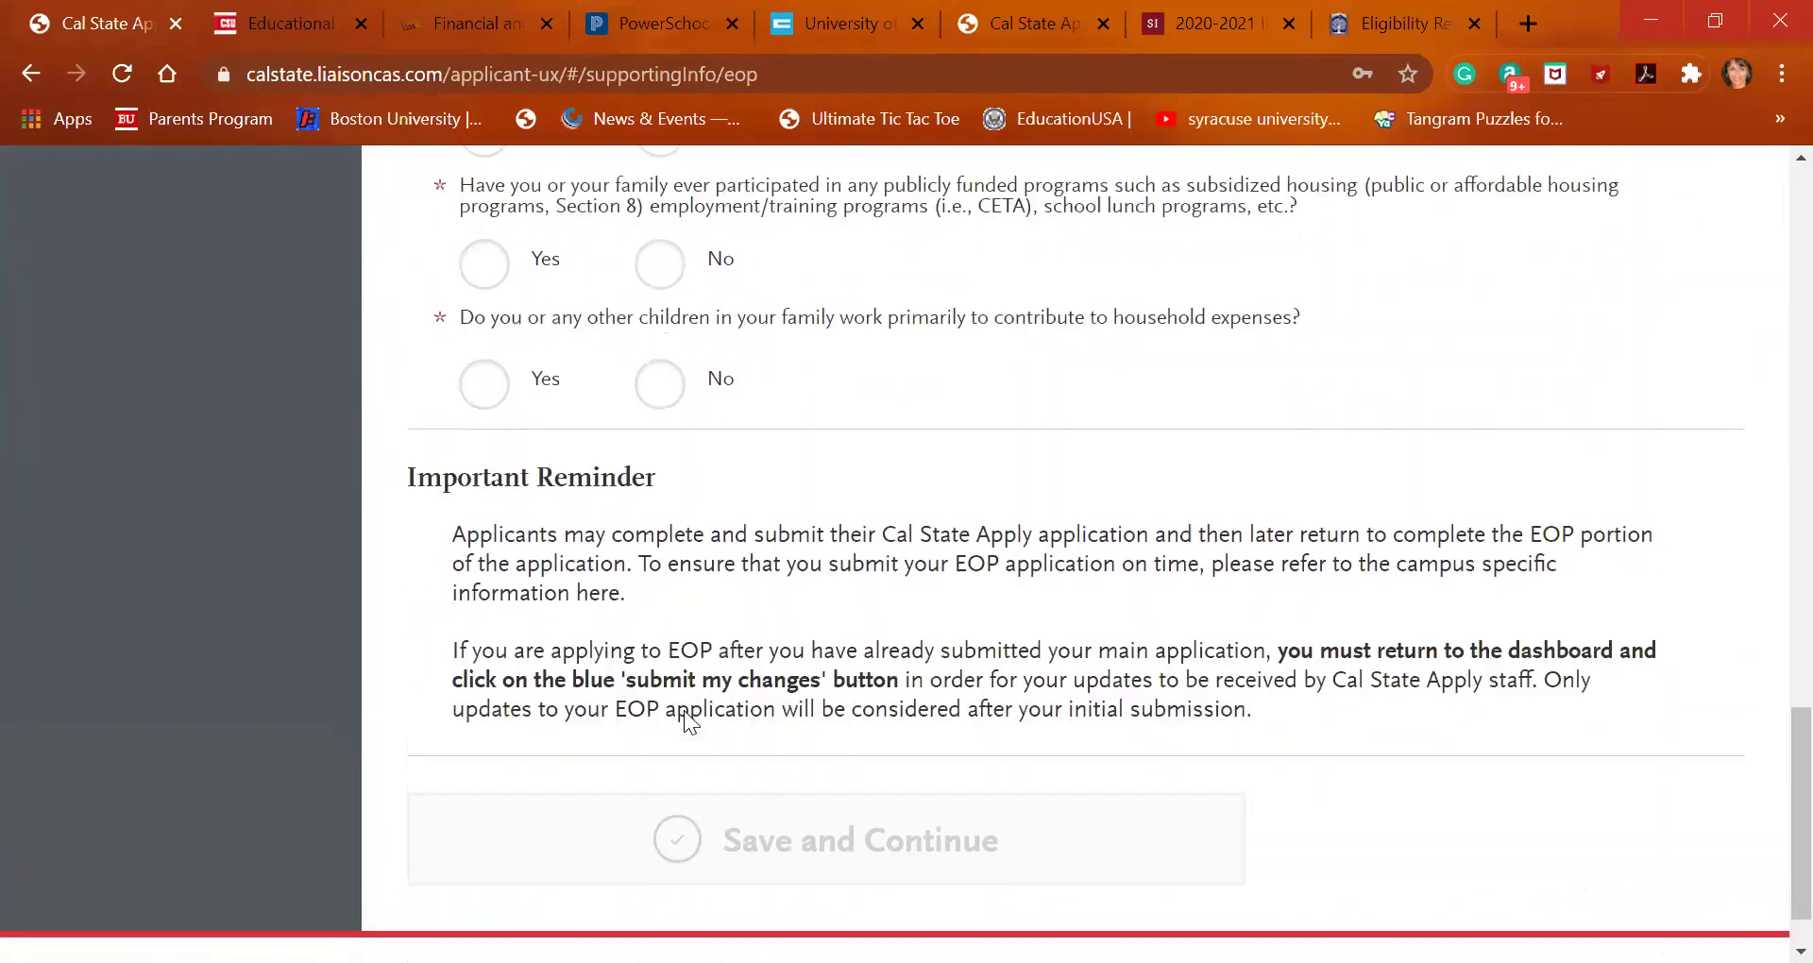
pyautogui.scroll(5, 684, 710)
pyautogui.scroll(2, 684, 711)
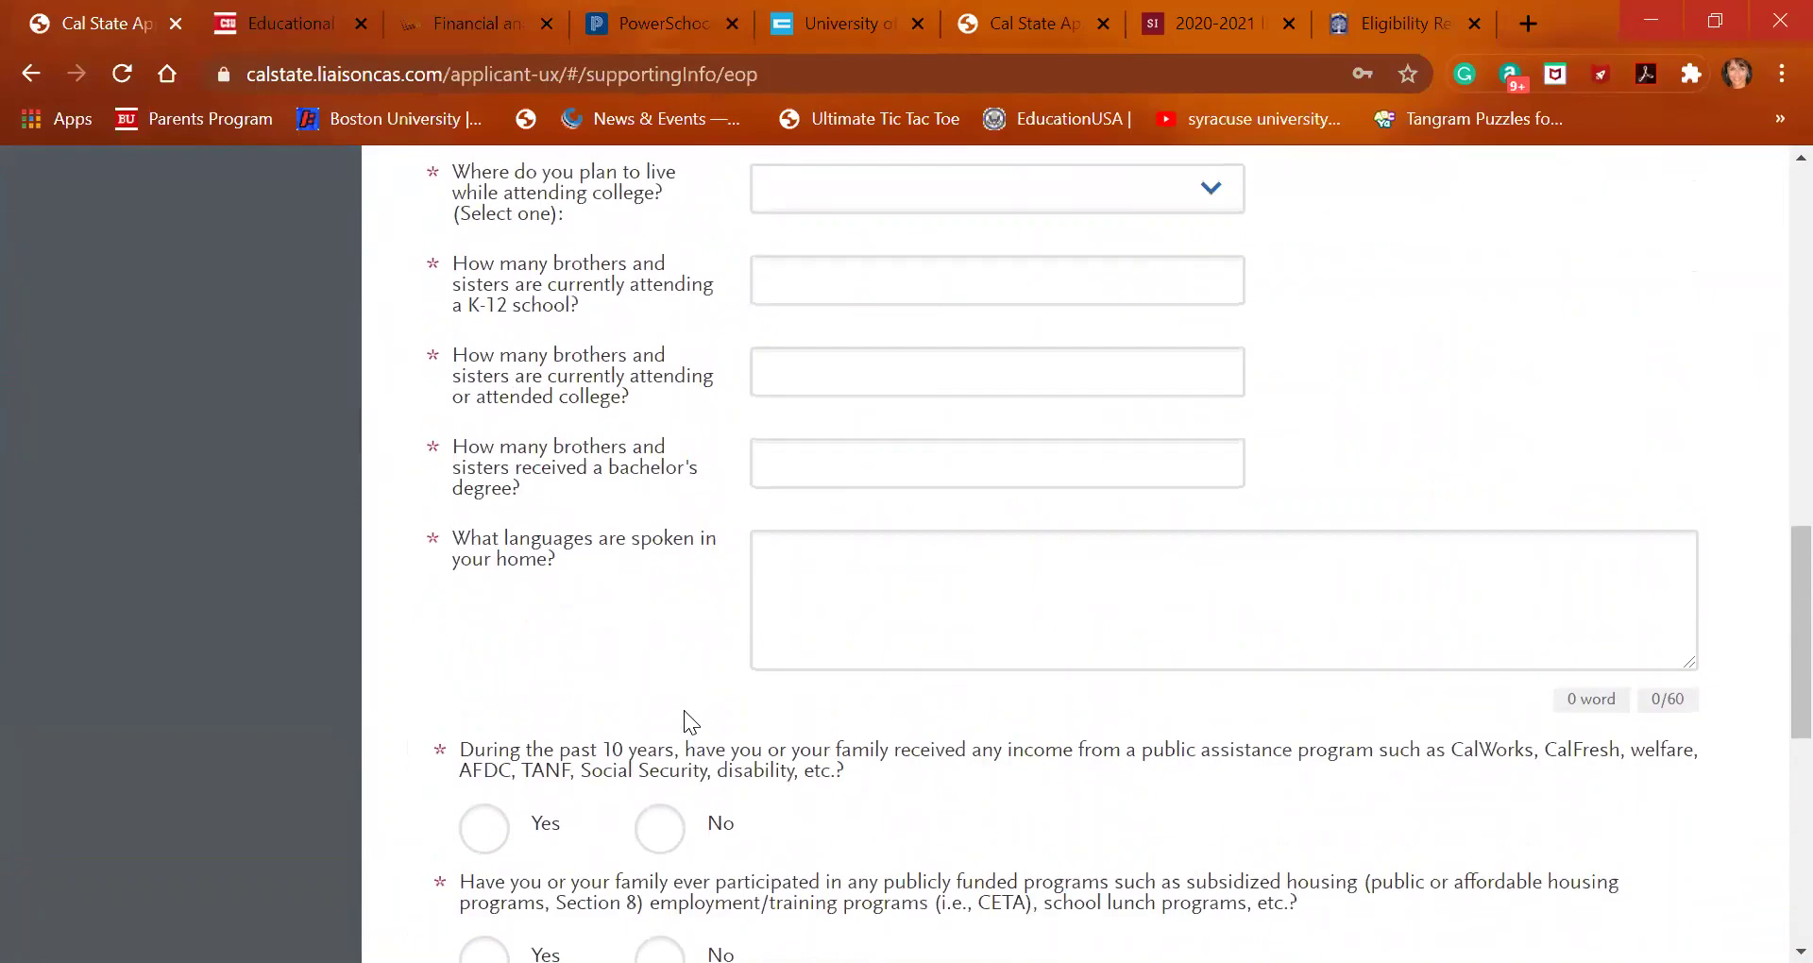
pyautogui.scroll(3, 684, 722)
pyautogui.scroll(2, 686, 712)
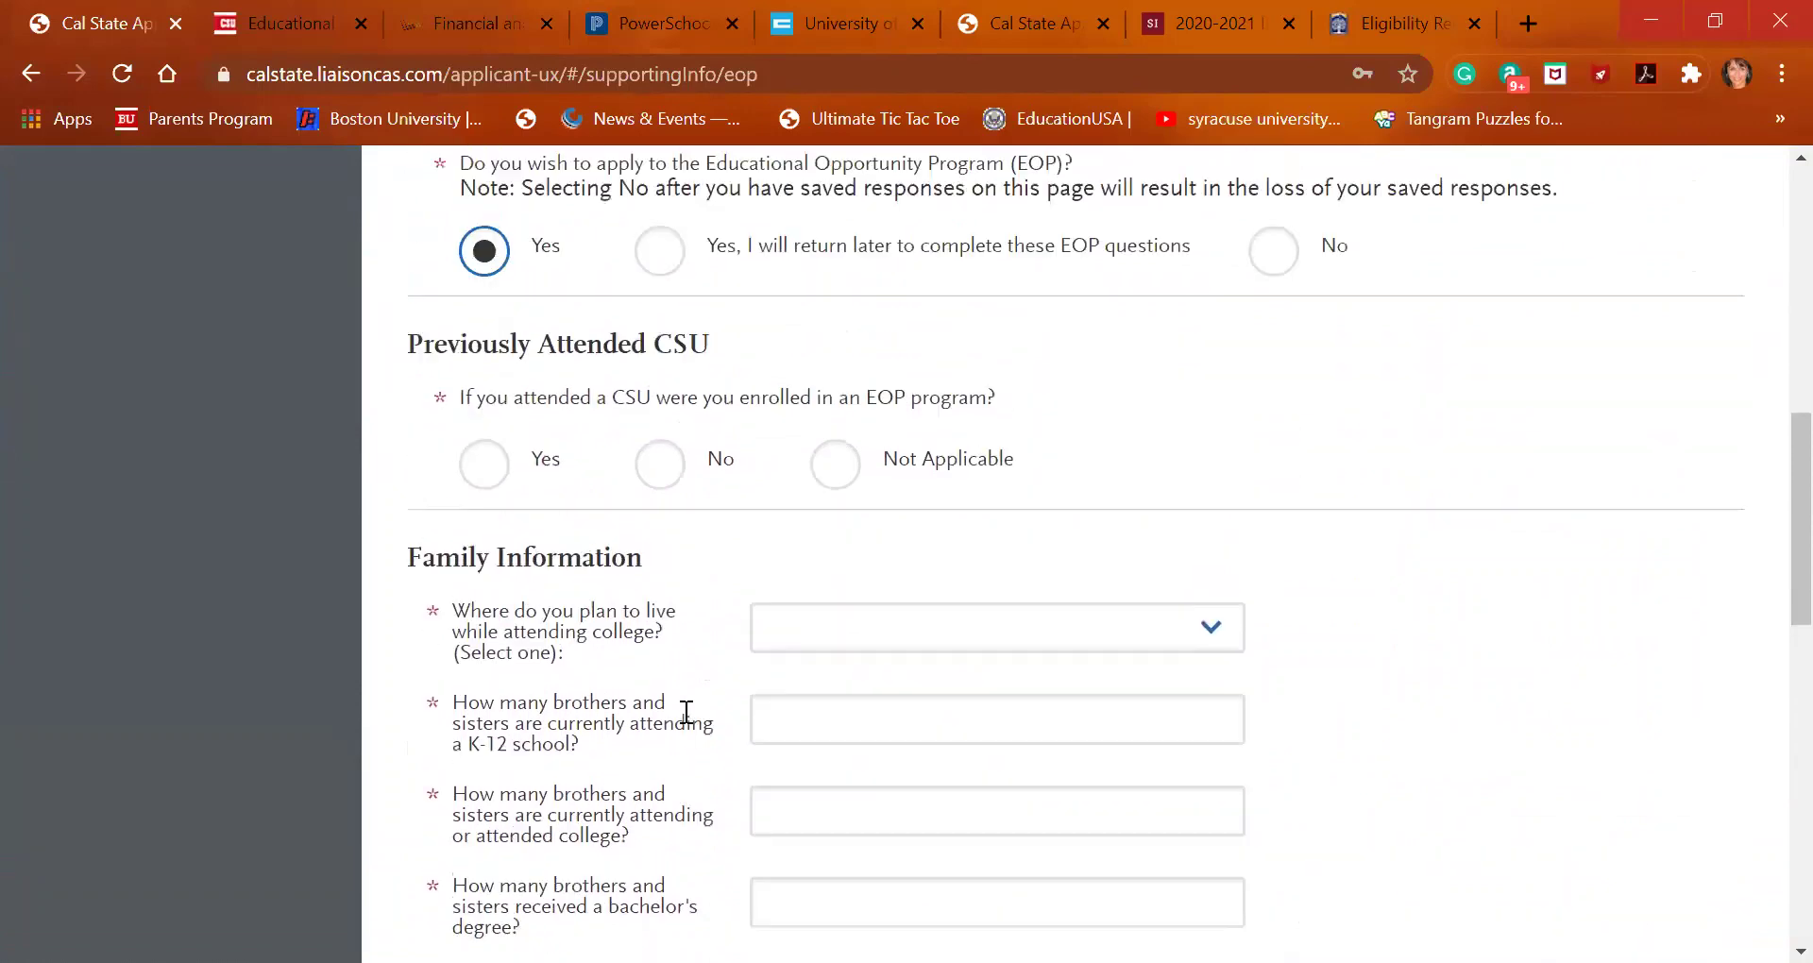
pyautogui.scroll(2, 687, 722)
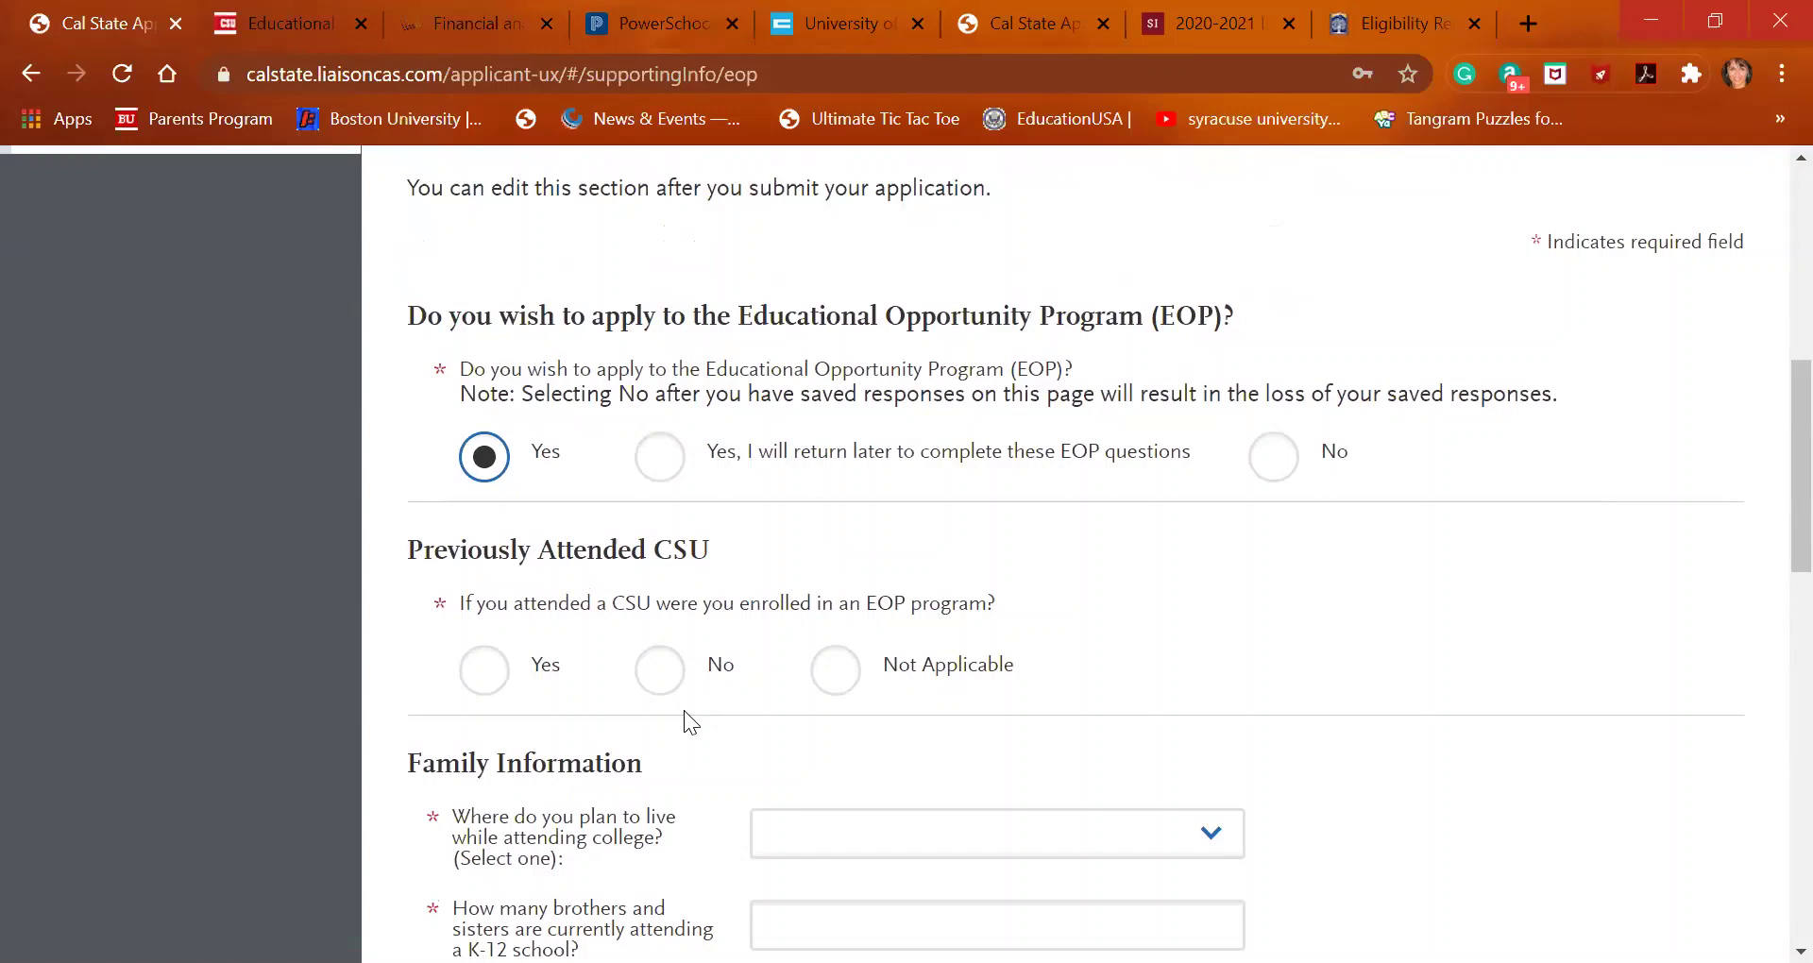
# Answer the EOP section 'Yes, I will return later', save it, and continue to Channel Islands' Undeclared (Freshmen) program page
pyautogui.click(658, 457)
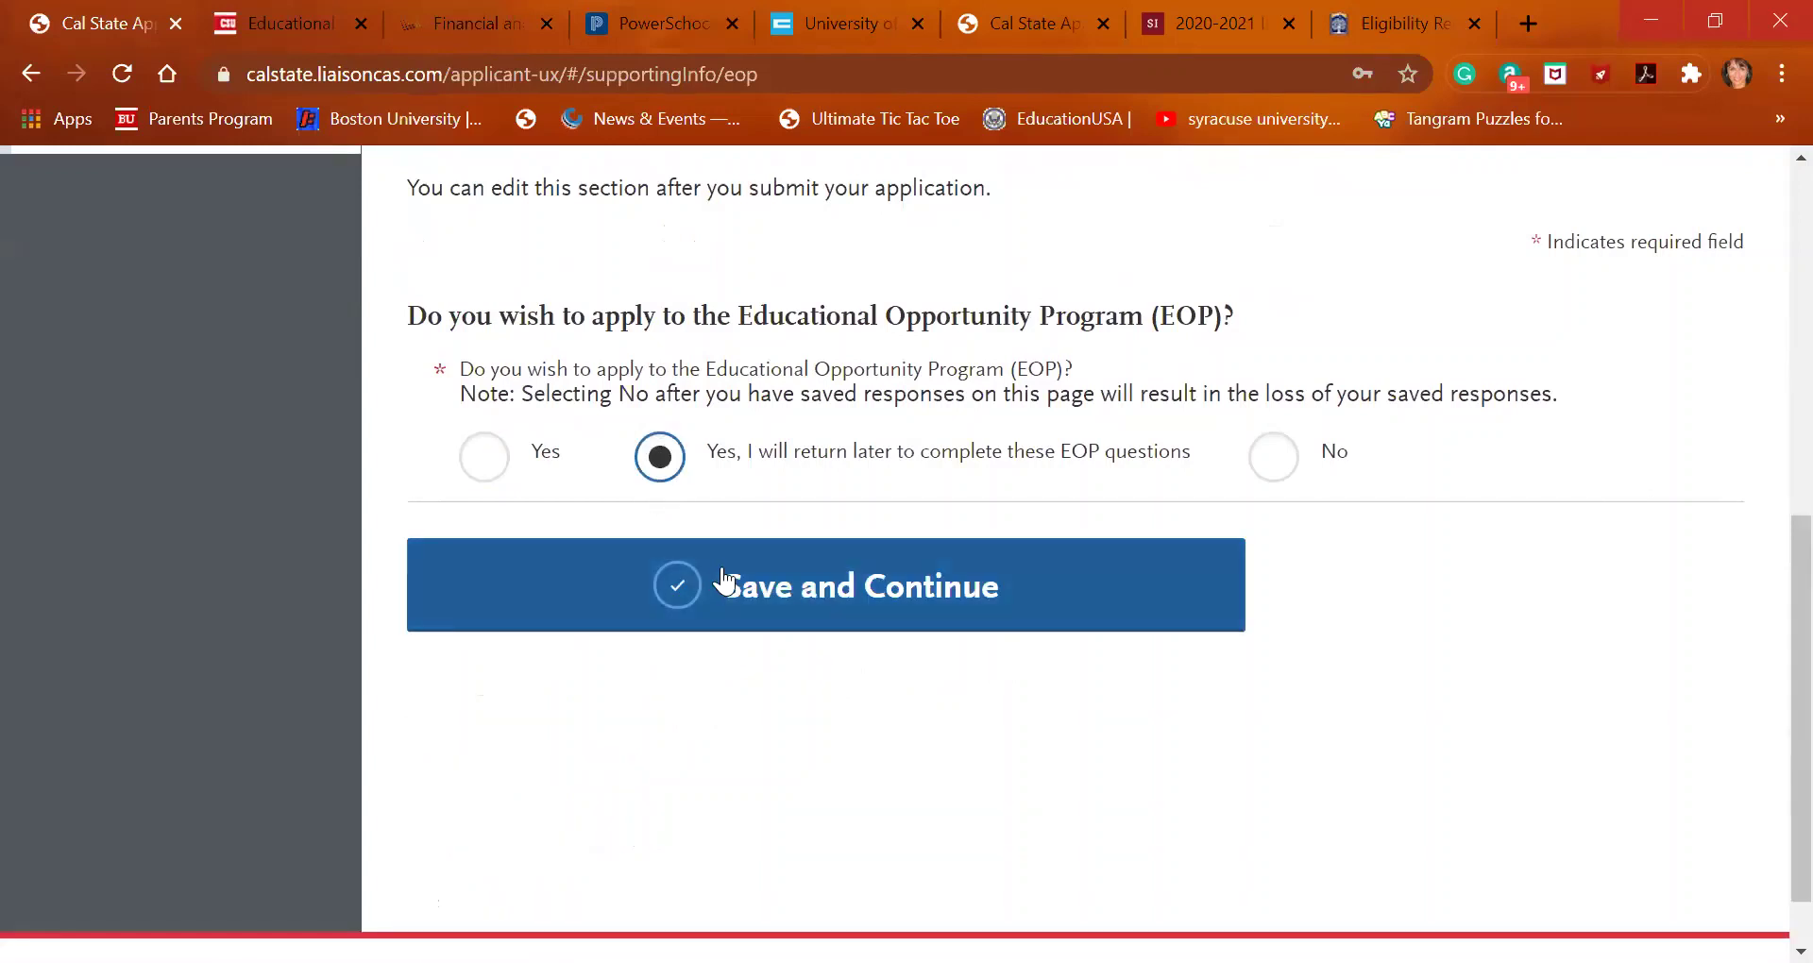
pyautogui.click(753, 583)
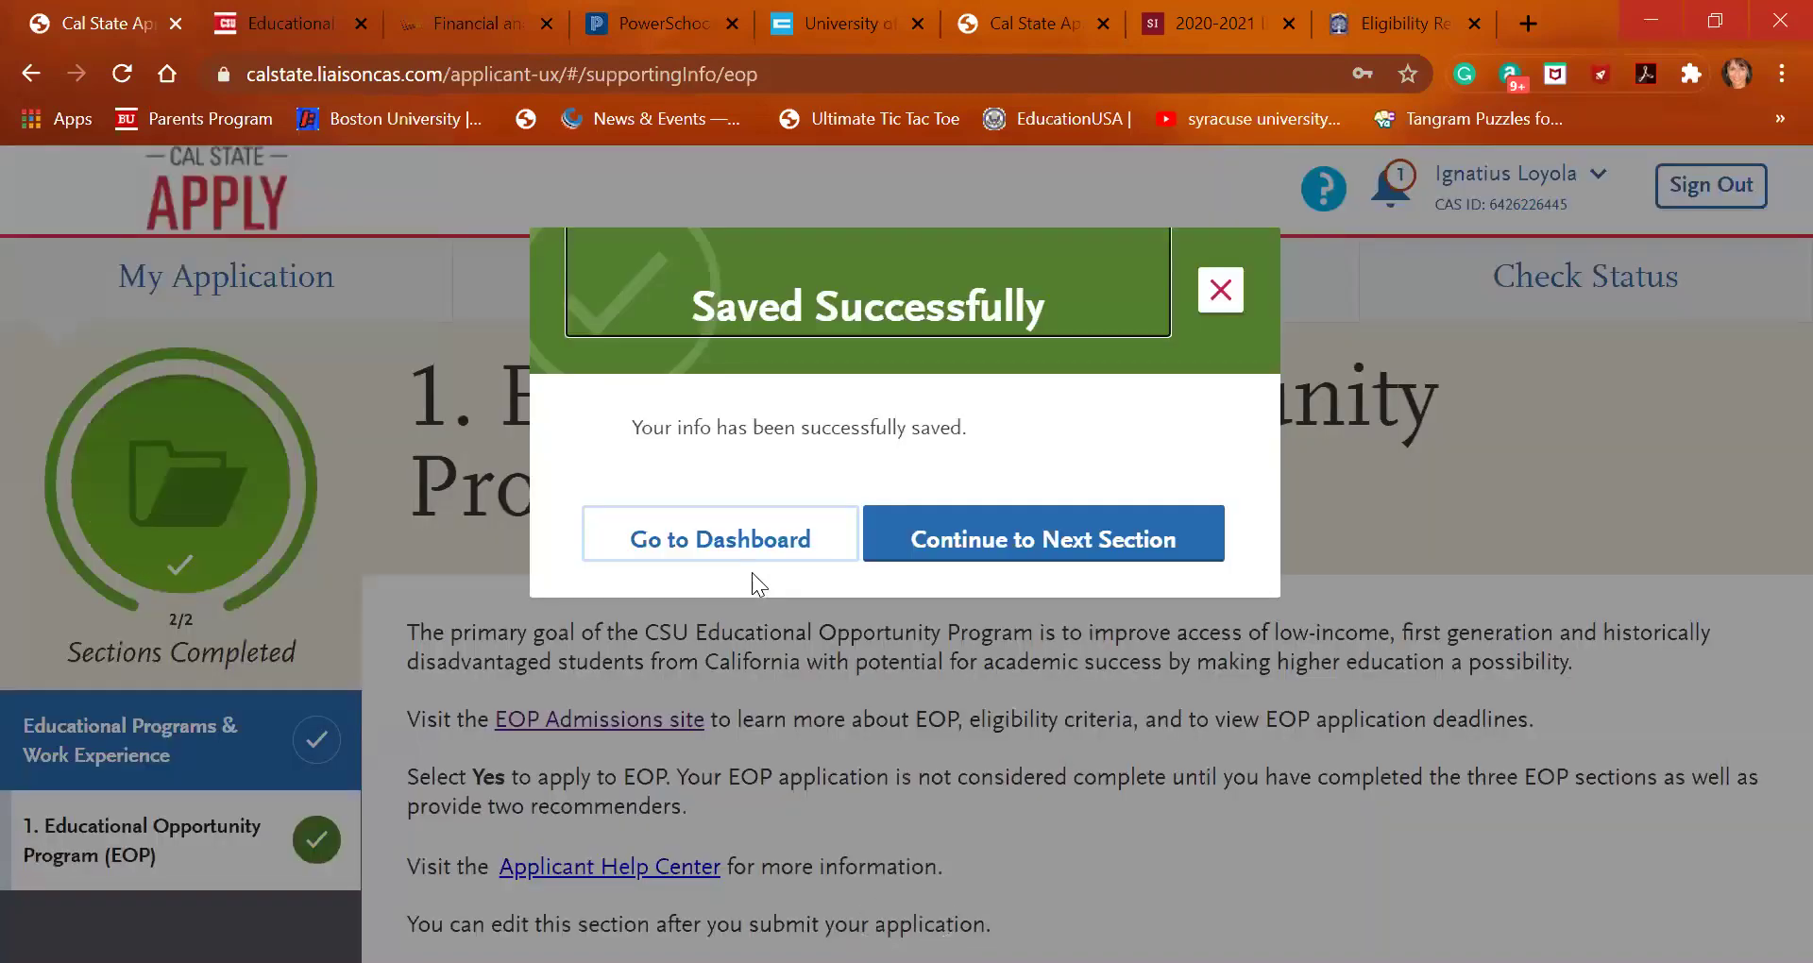
pyautogui.click(981, 545)
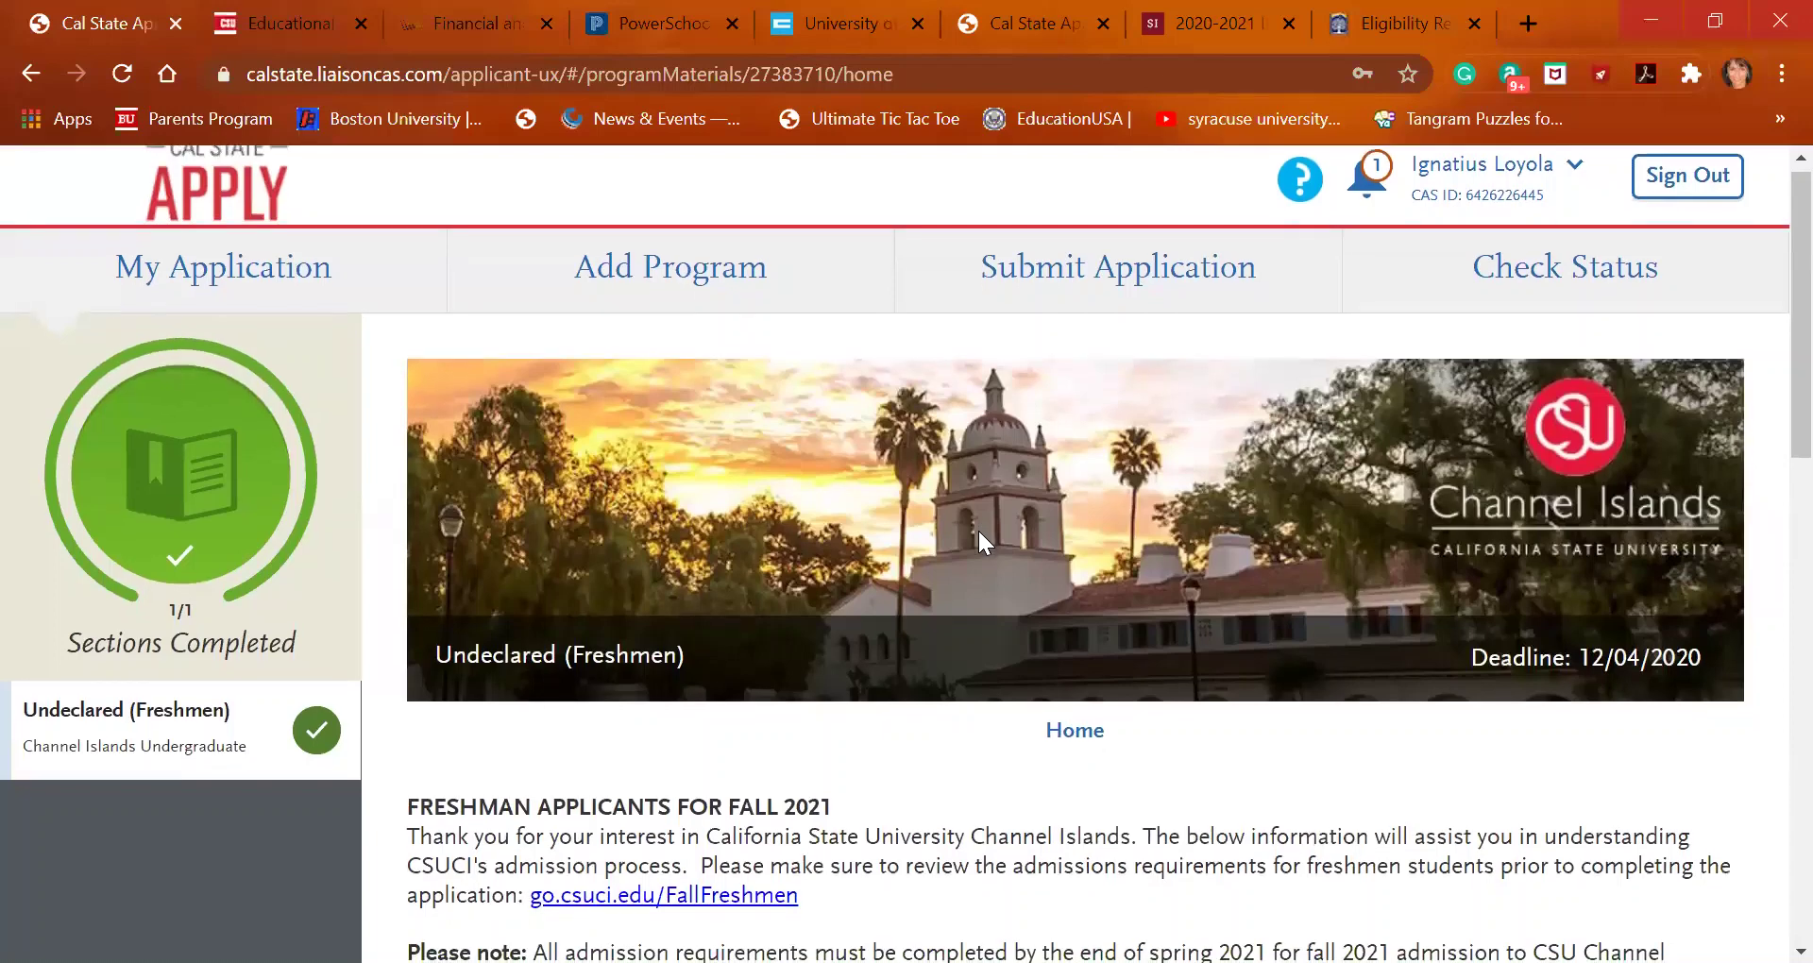
pyautogui.scroll(-1, 978, 540)
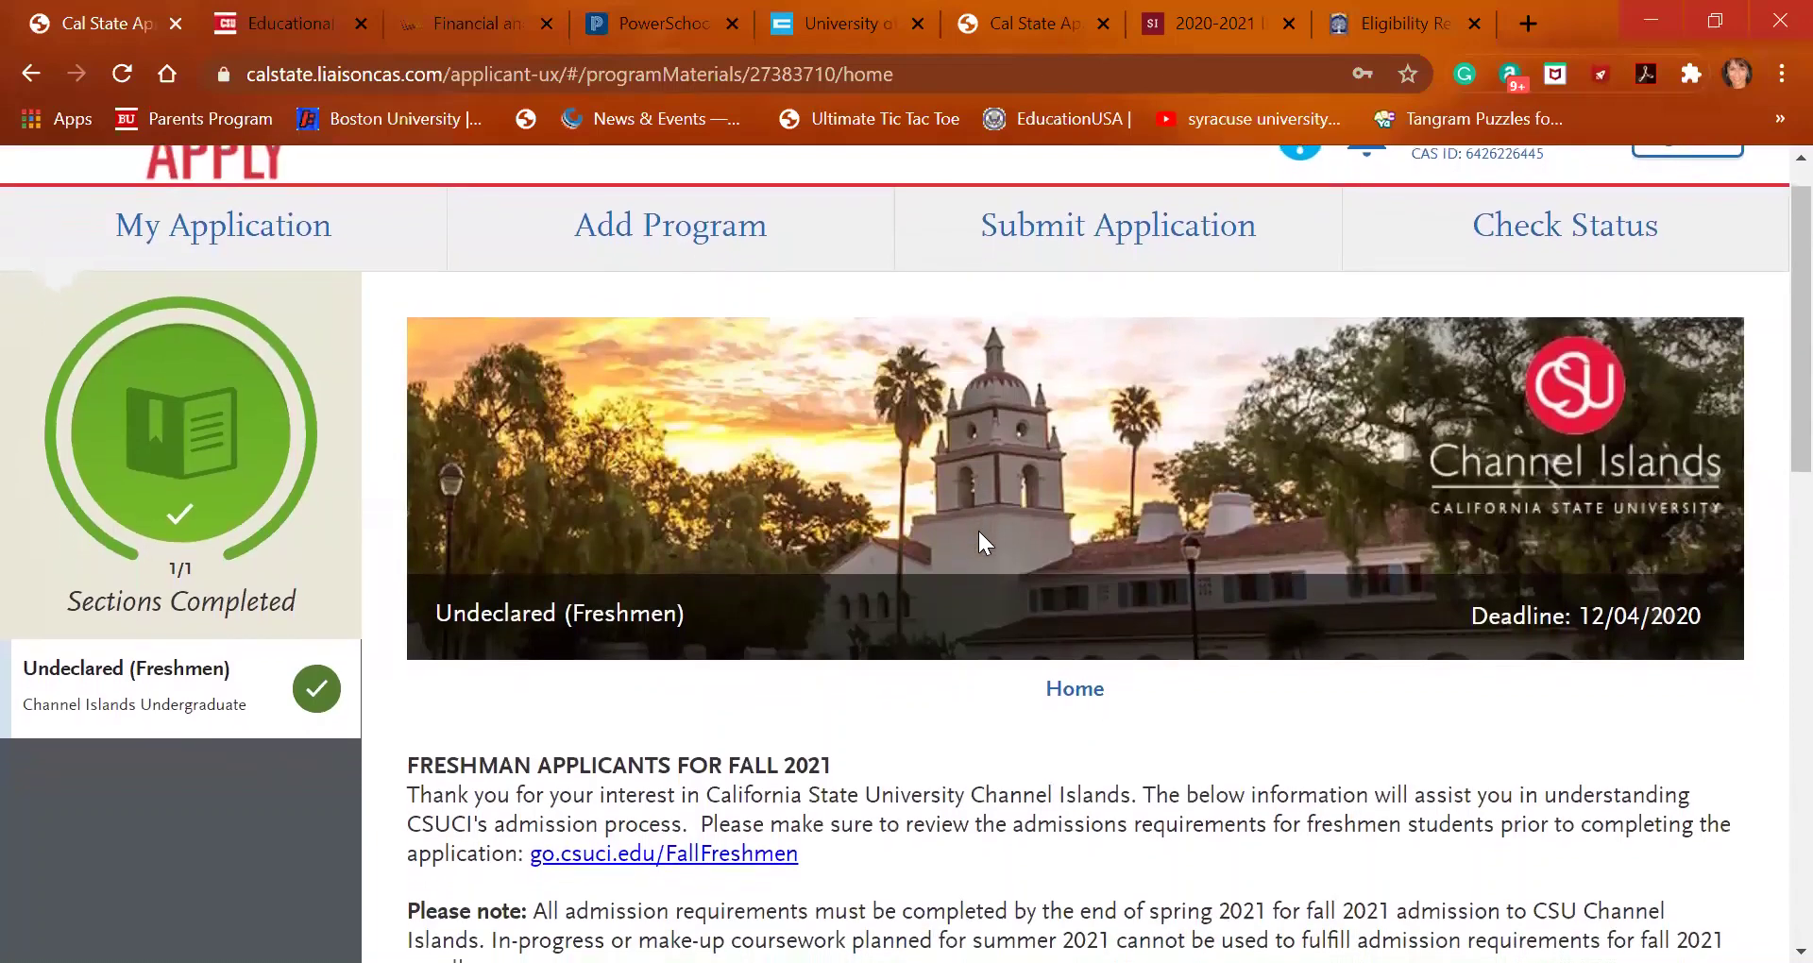
pyautogui.scroll(-1, 978, 541)
pyautogui.scroll(2, 977, 540)
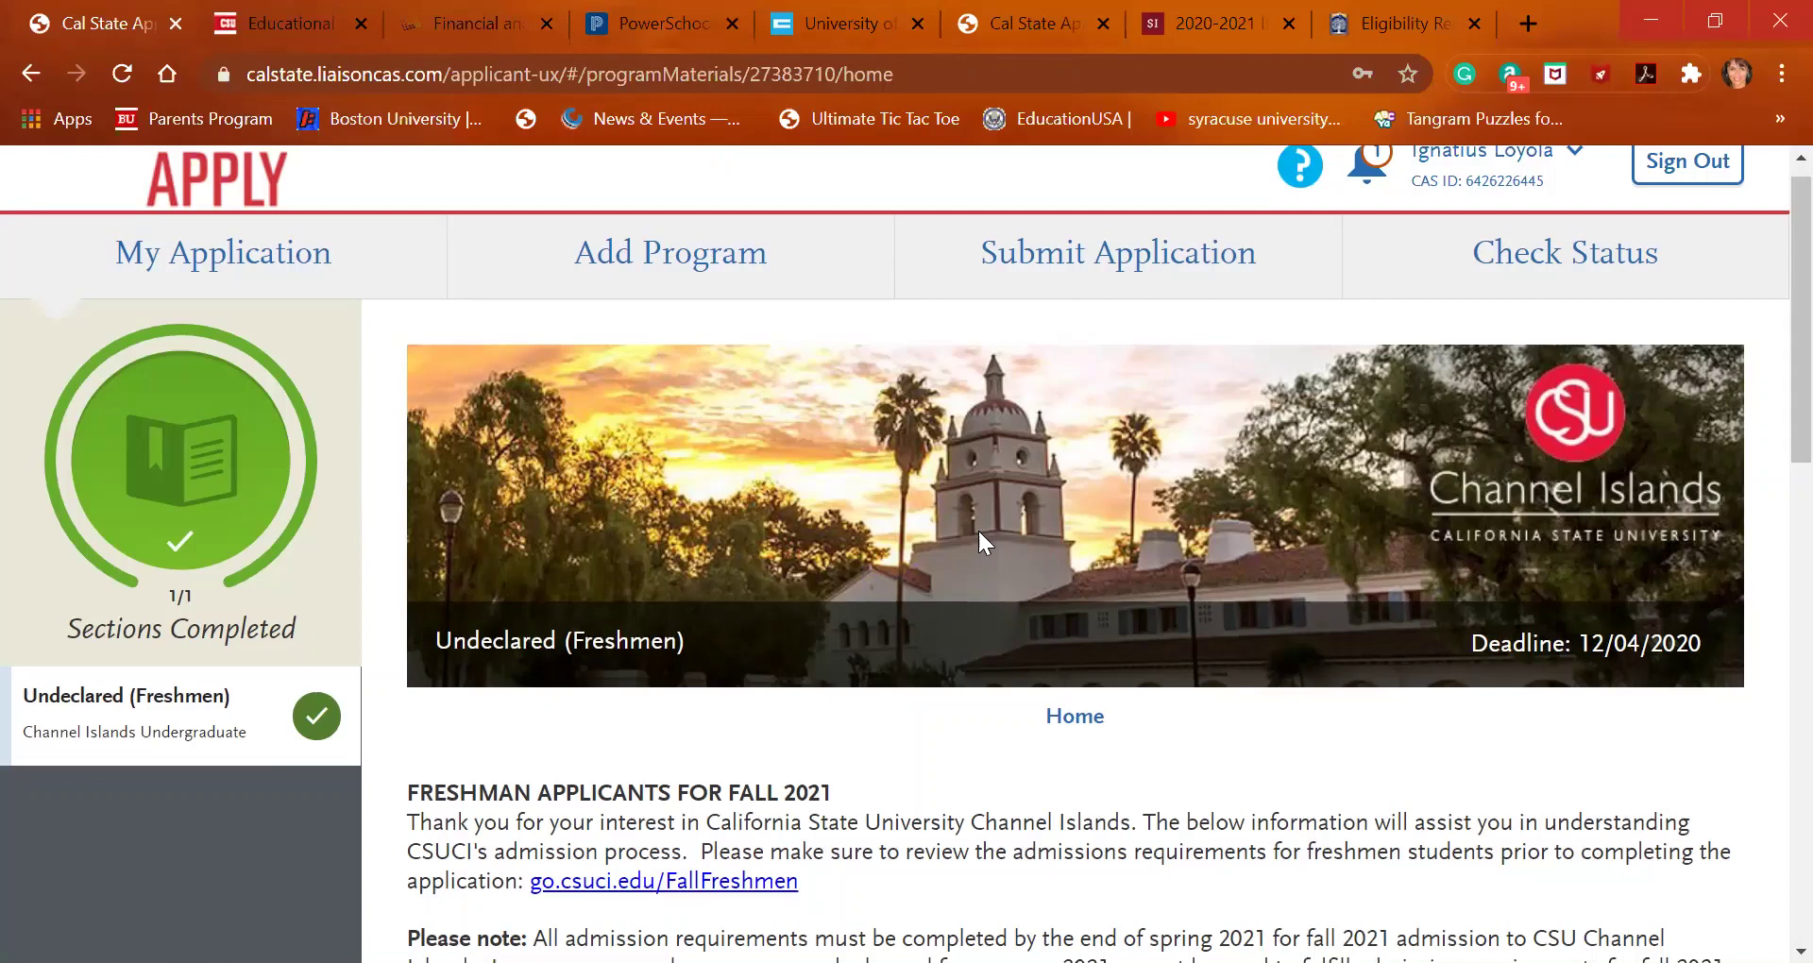
# Scroll through the Channel Islands Undeclared (Freshmen) materials, then return to the My Application dashboard
pyautogui.scroll(-2, 741, 792)
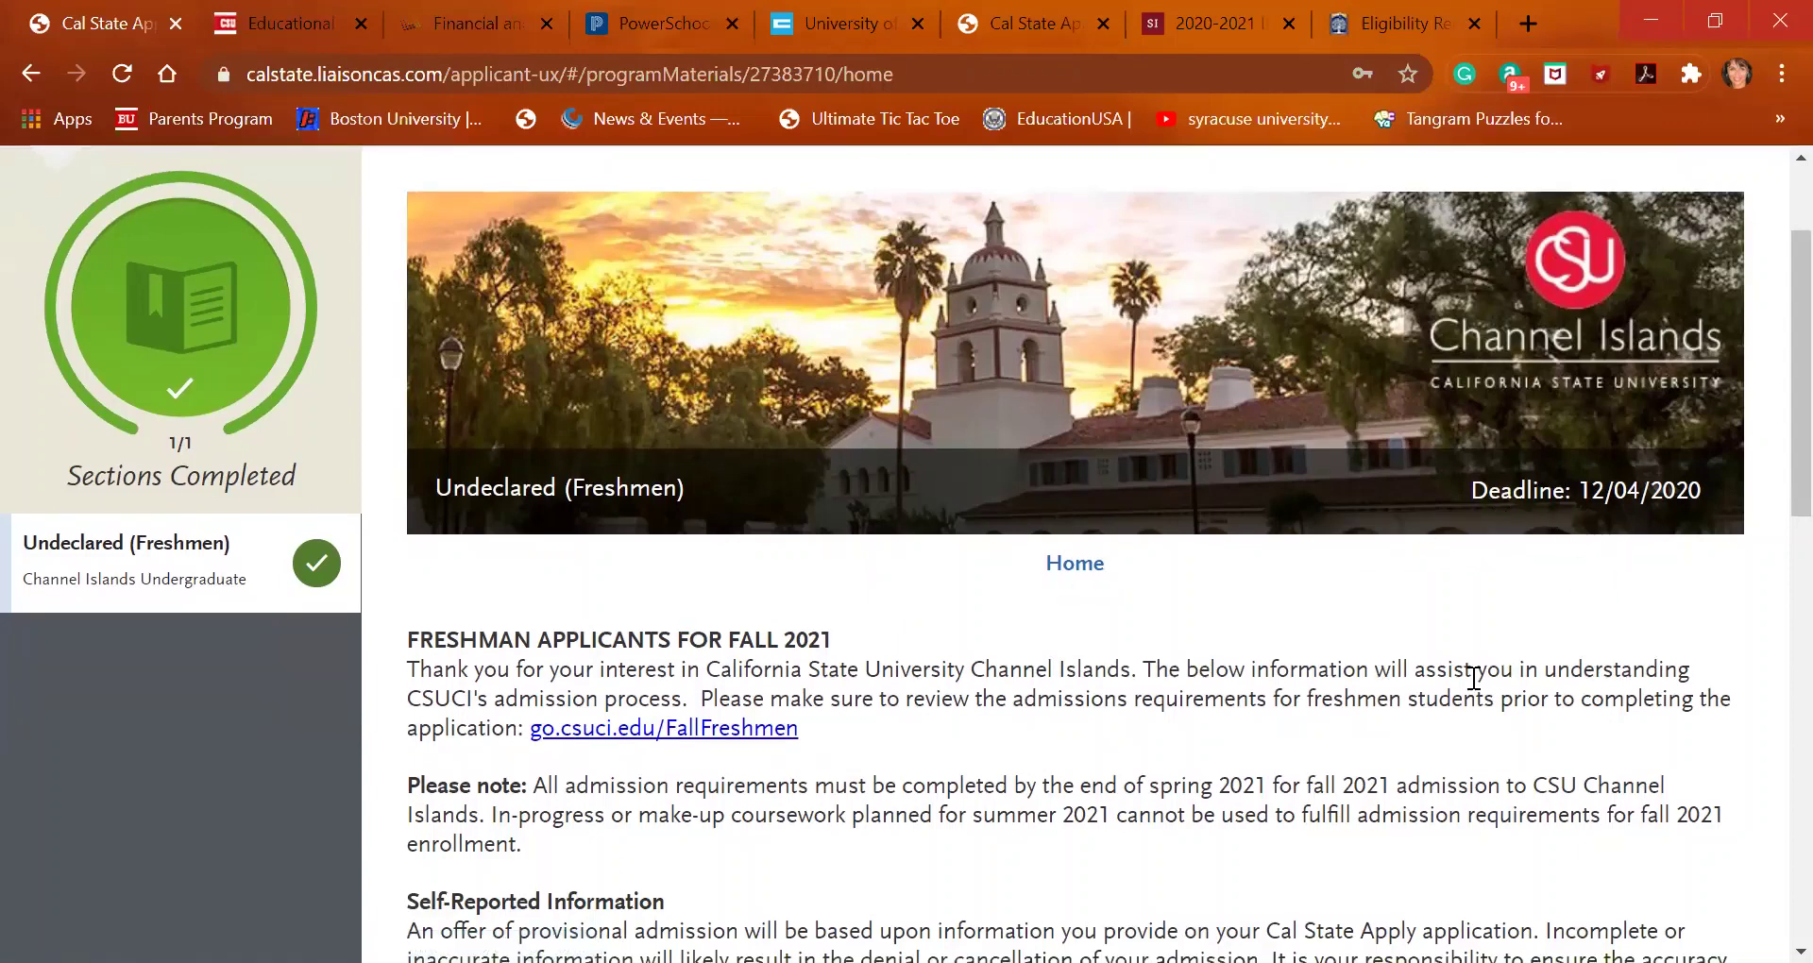
pyautogui.scroll(-2, 1470, 678)
pyautogui.scroll(-1, 1473, 679)
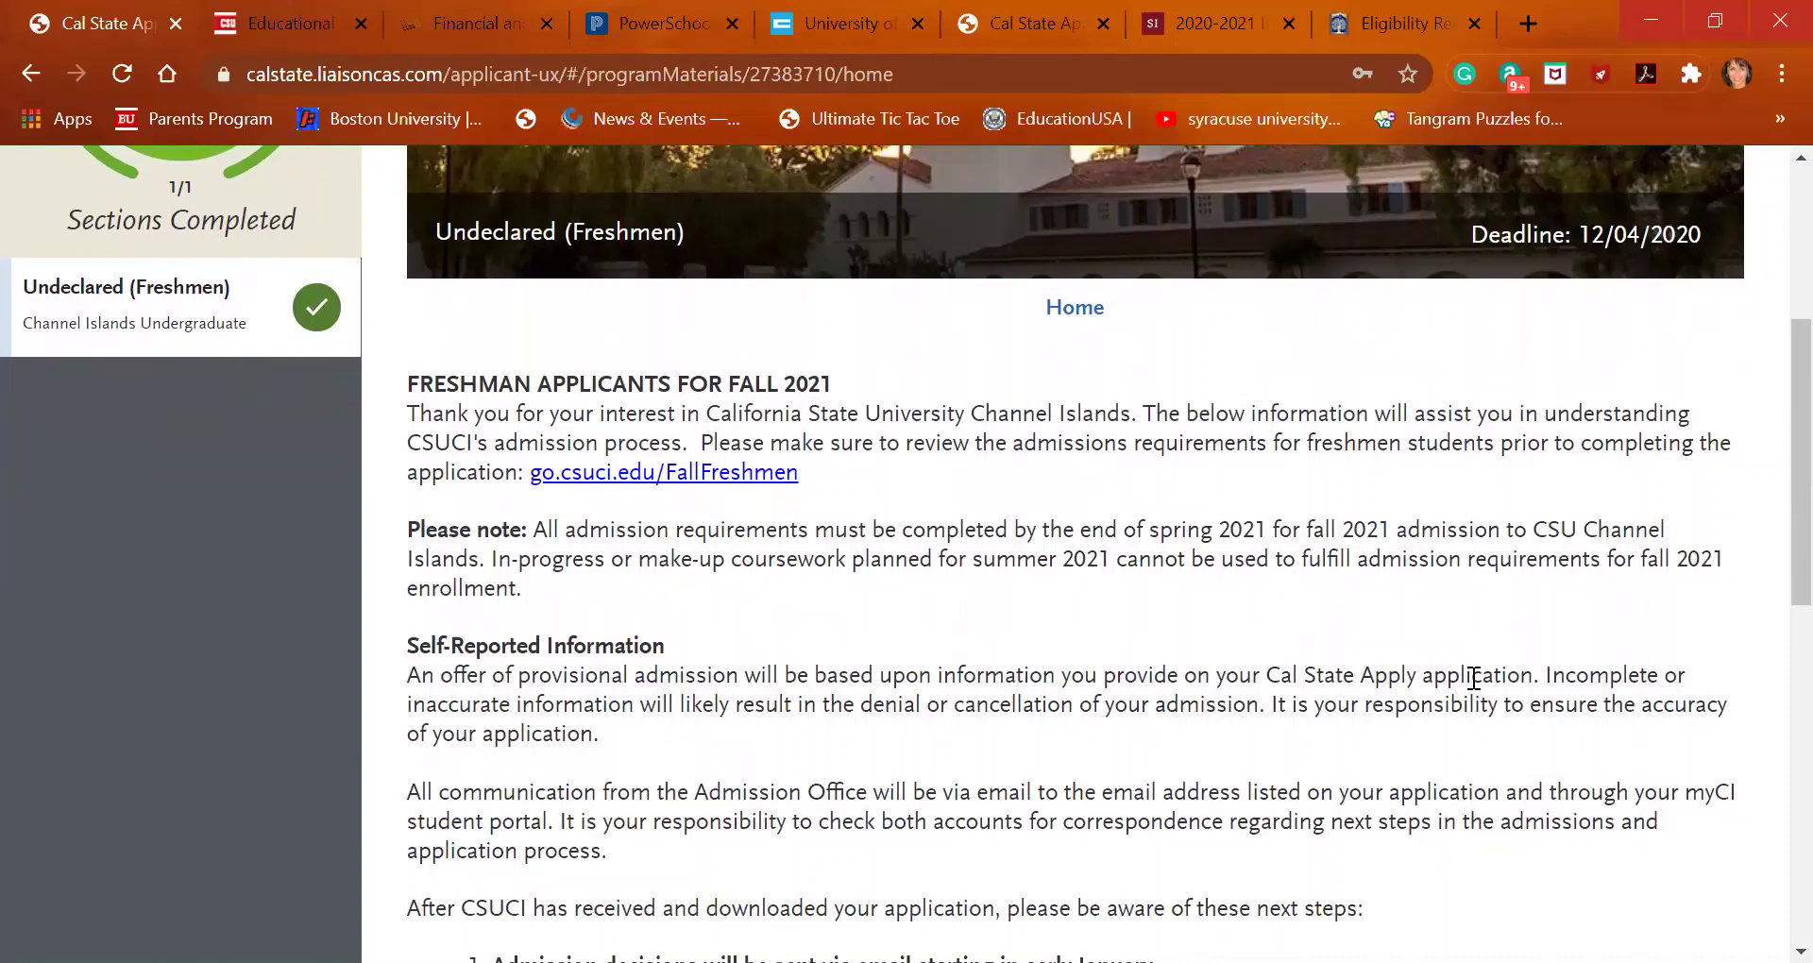
pyautogui.scroll(-3, 1413, 729)
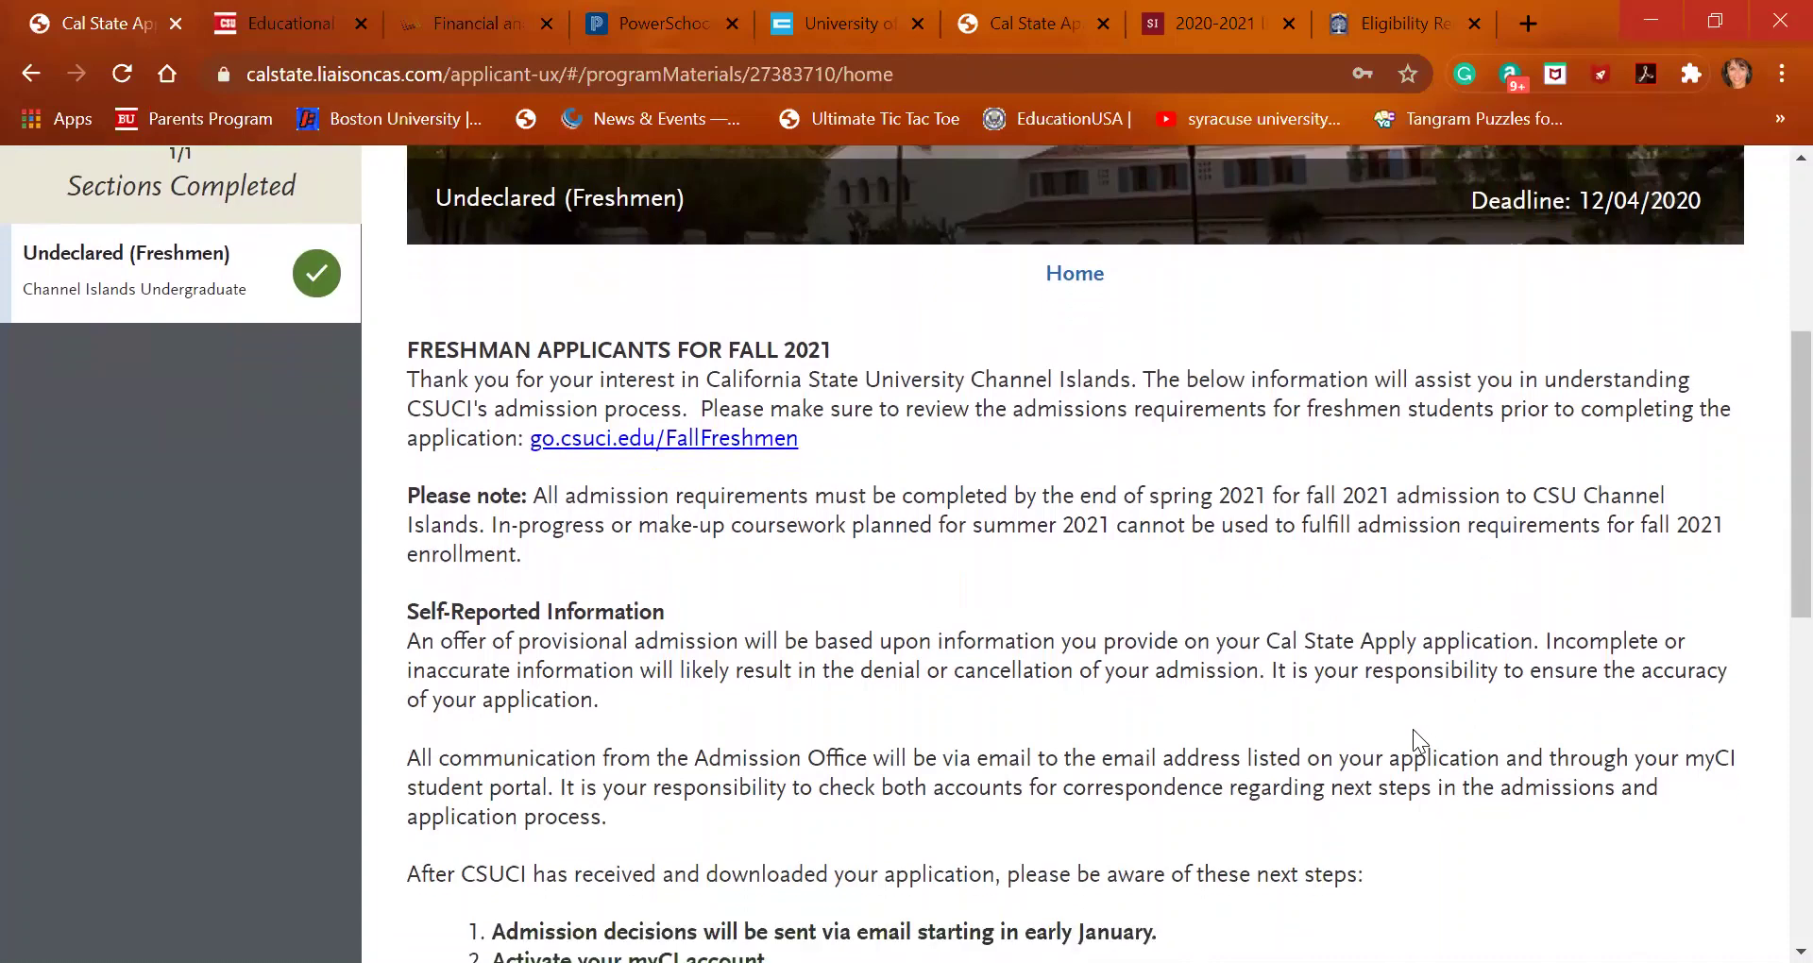
pyautogui.scroll(-4, 1413, 729)
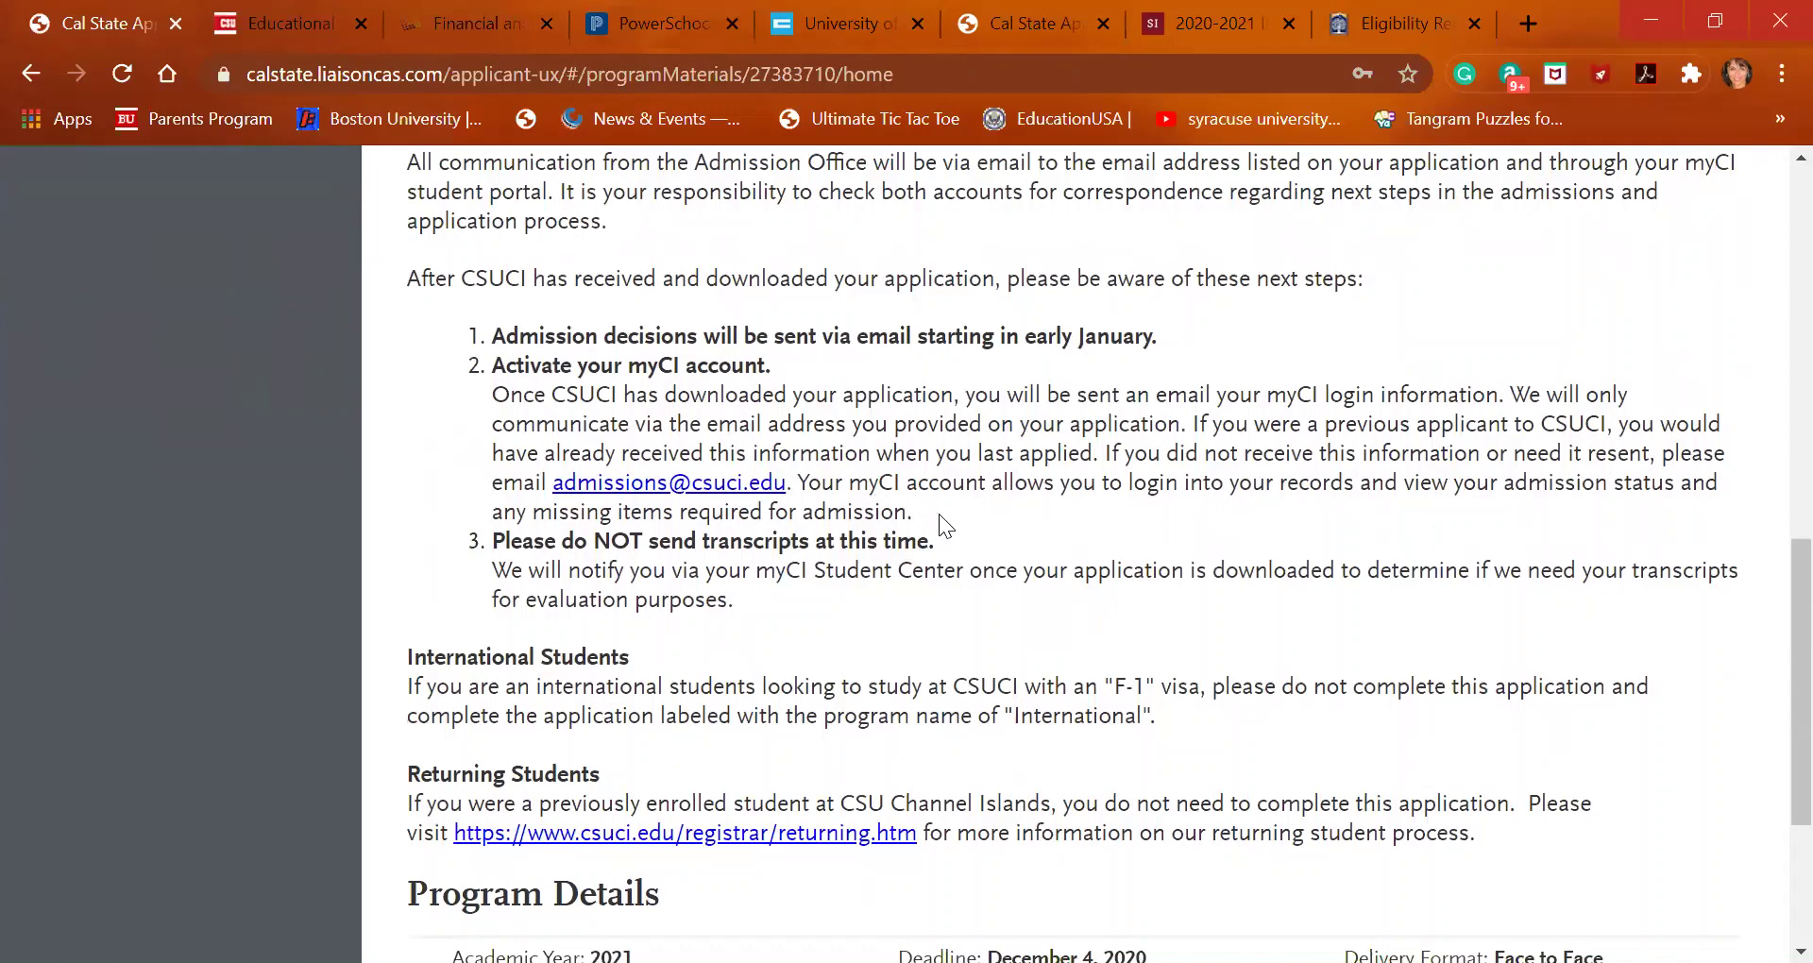
pyautogui.scroll(-3, 941, 520)
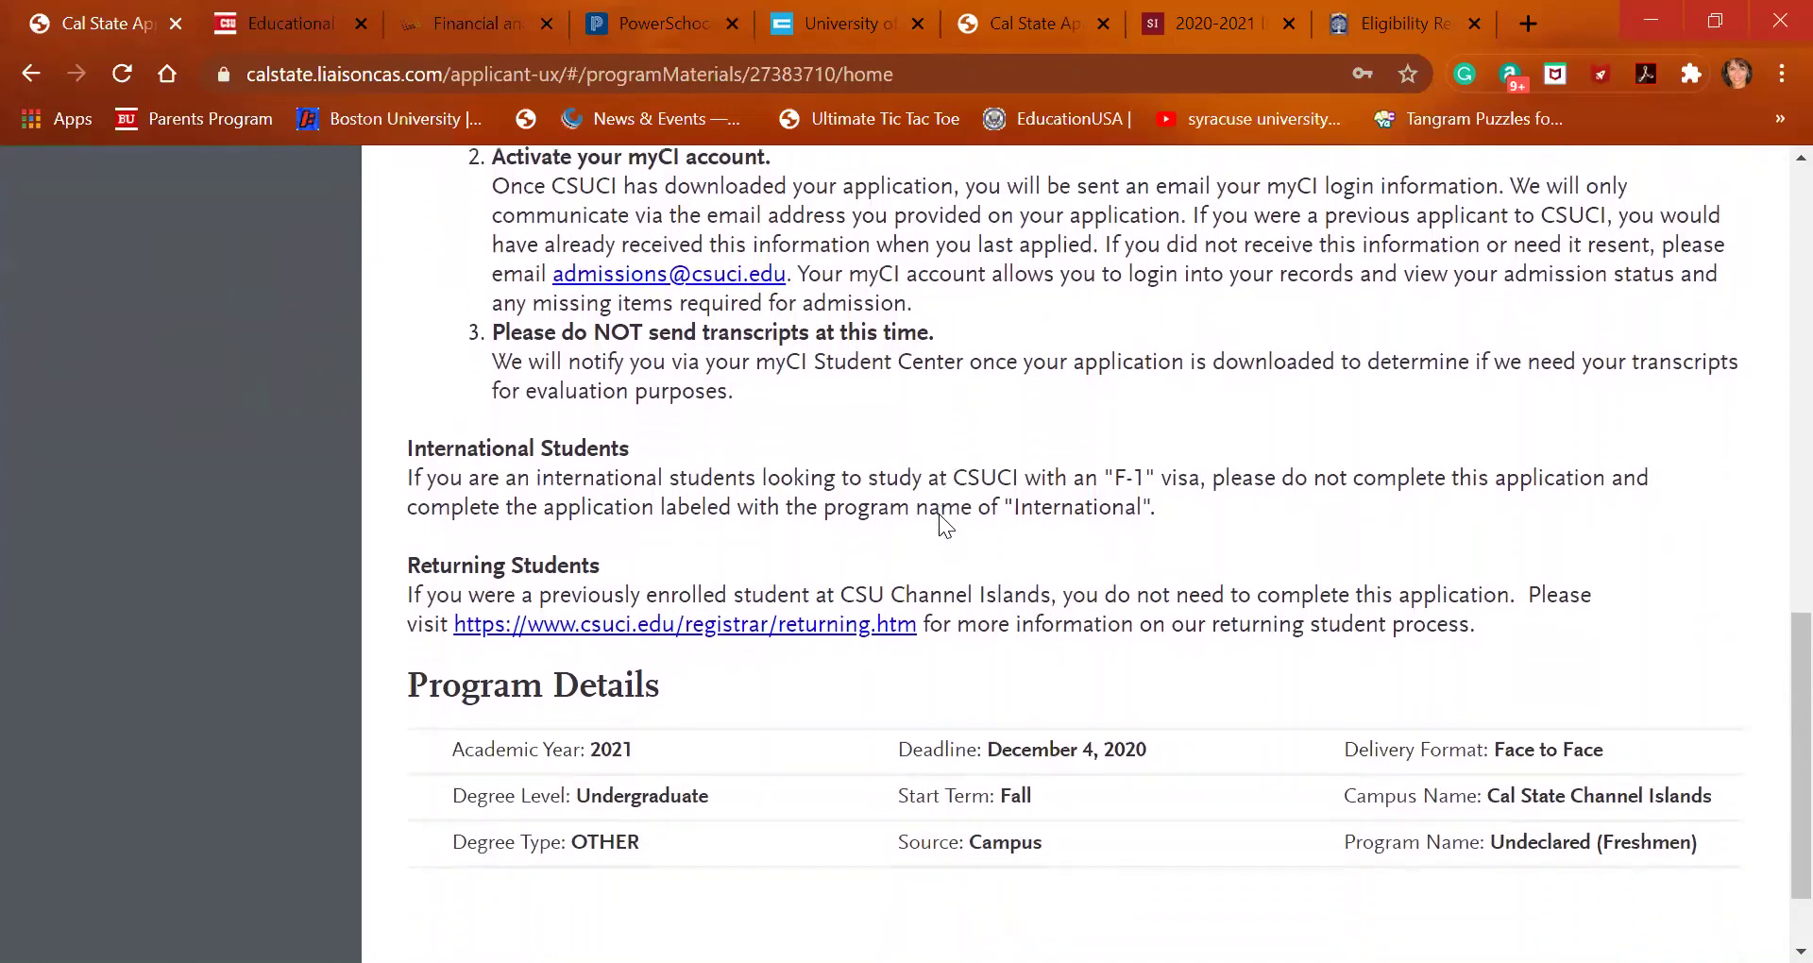
pyautogui.scroll(-3, 938, 514)
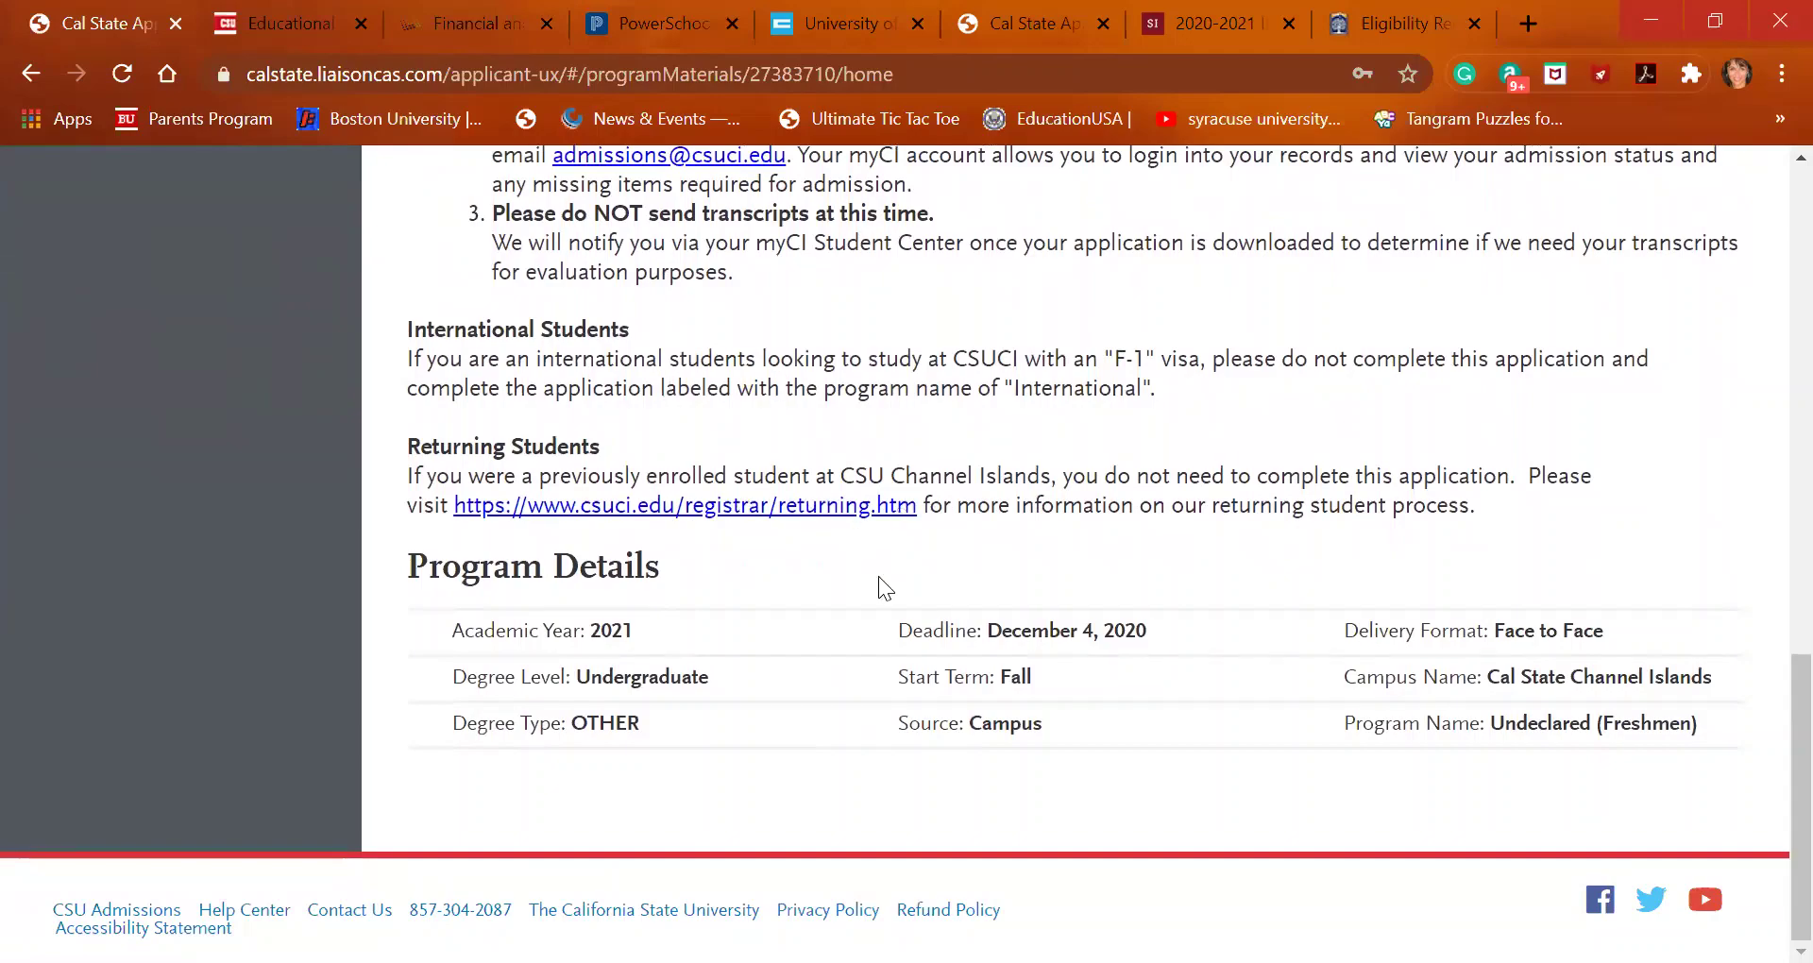
pyautogui.scroll(12, 879, 576)
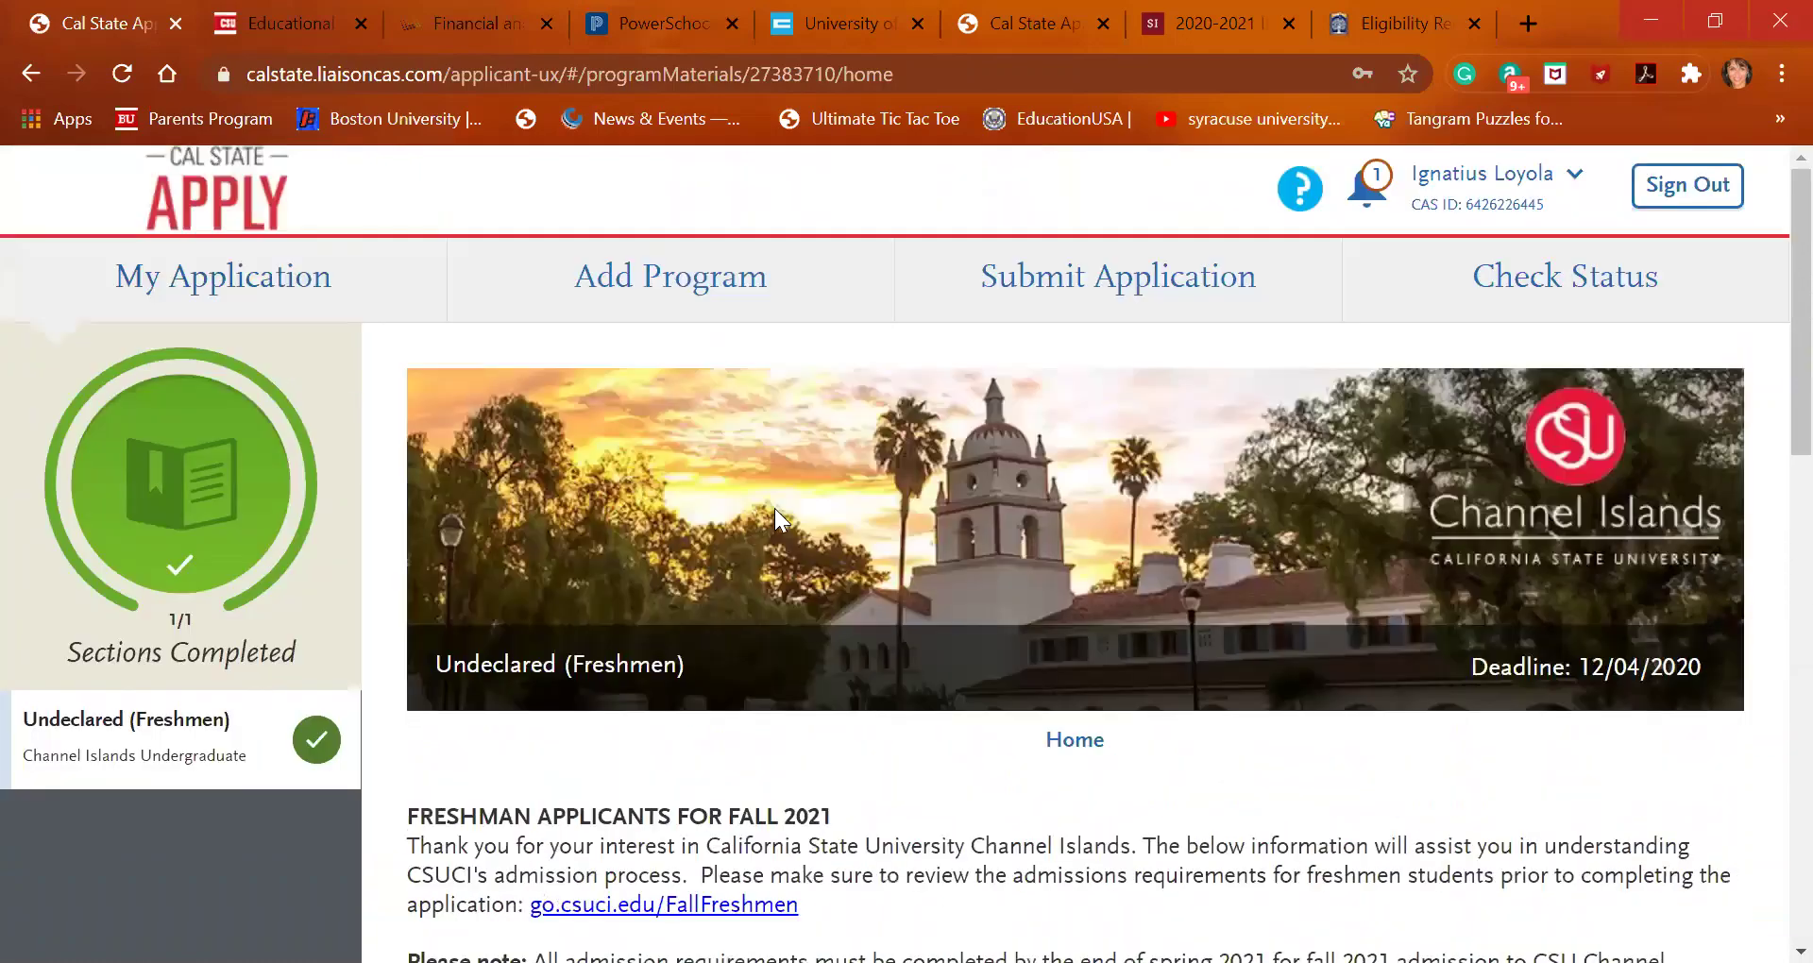
pyautogui.click(223, 276)
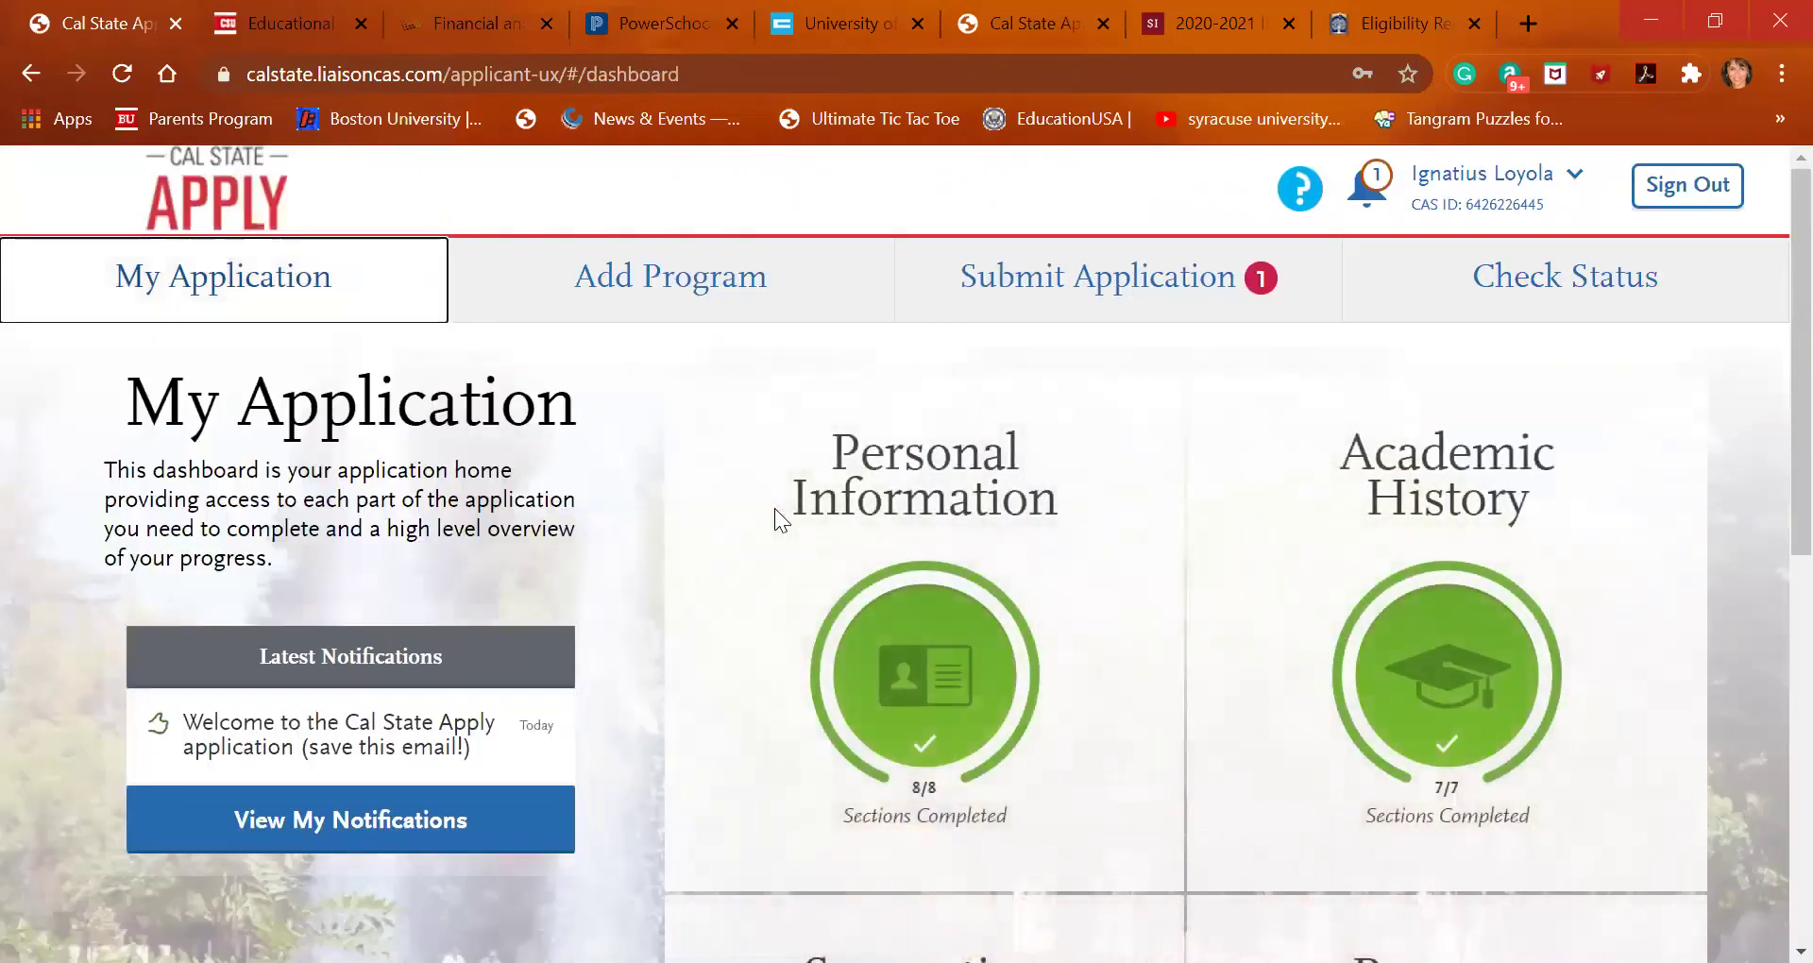
pyautogui.scroll(-3, 908, 588)
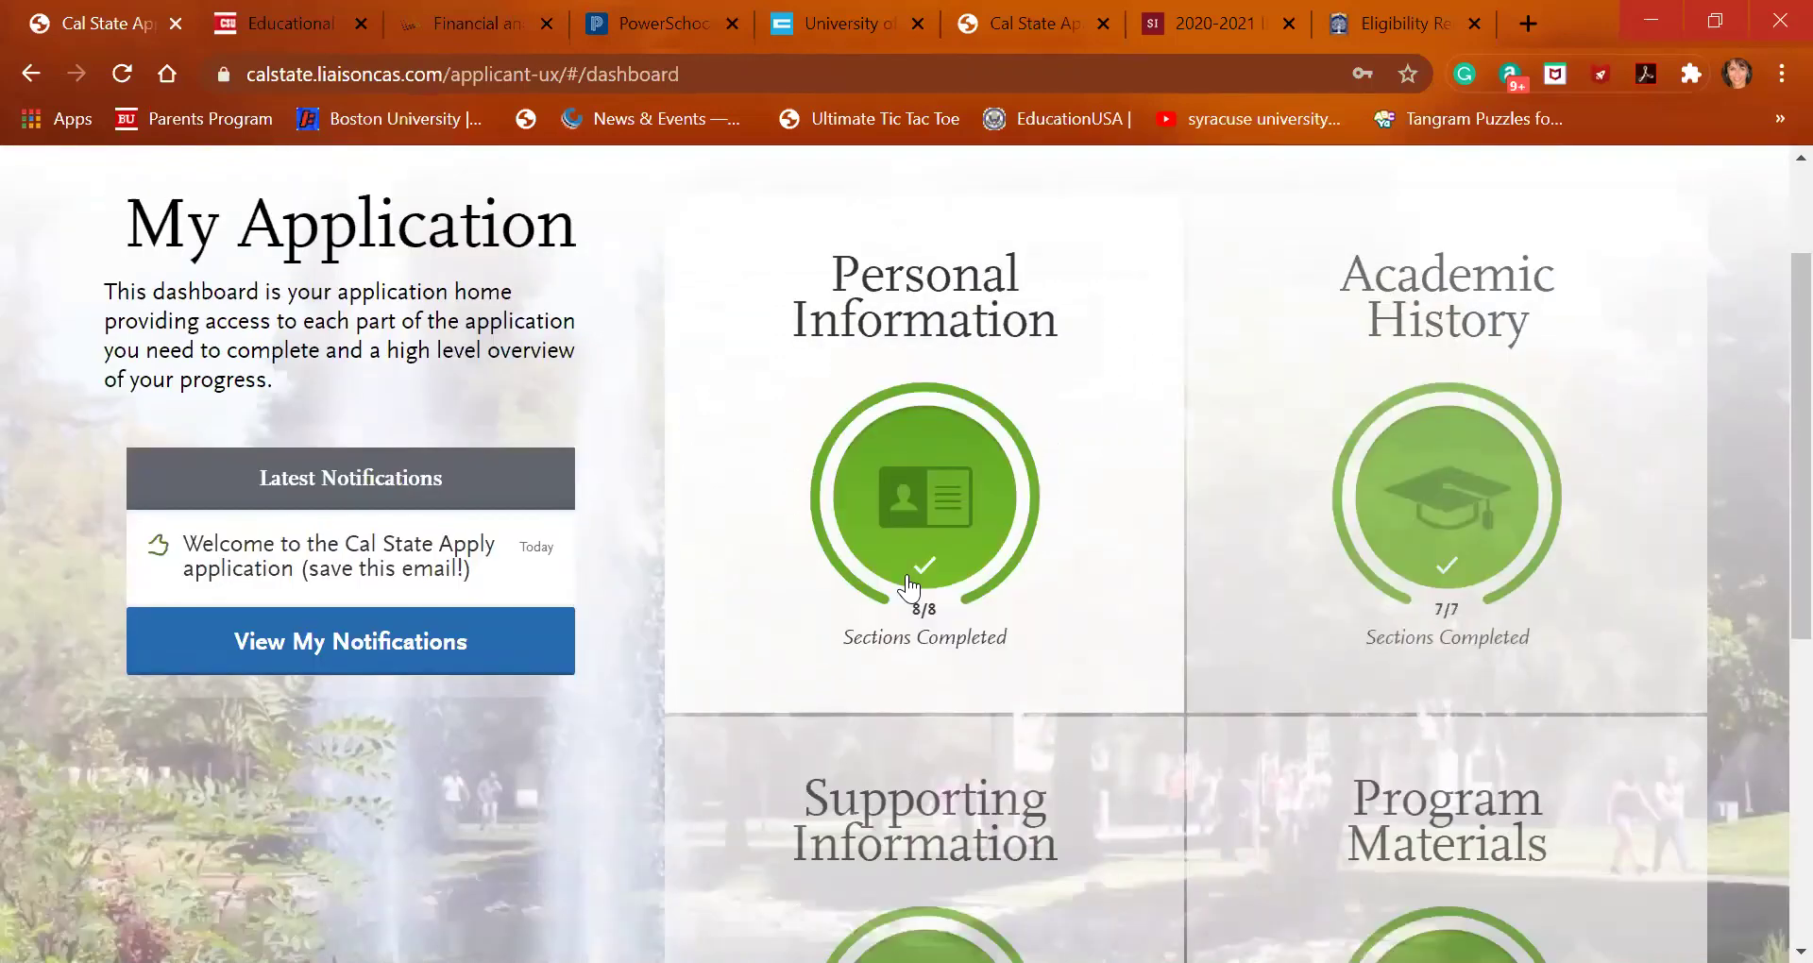
pyautogui.scroll(-2, 909, 588)
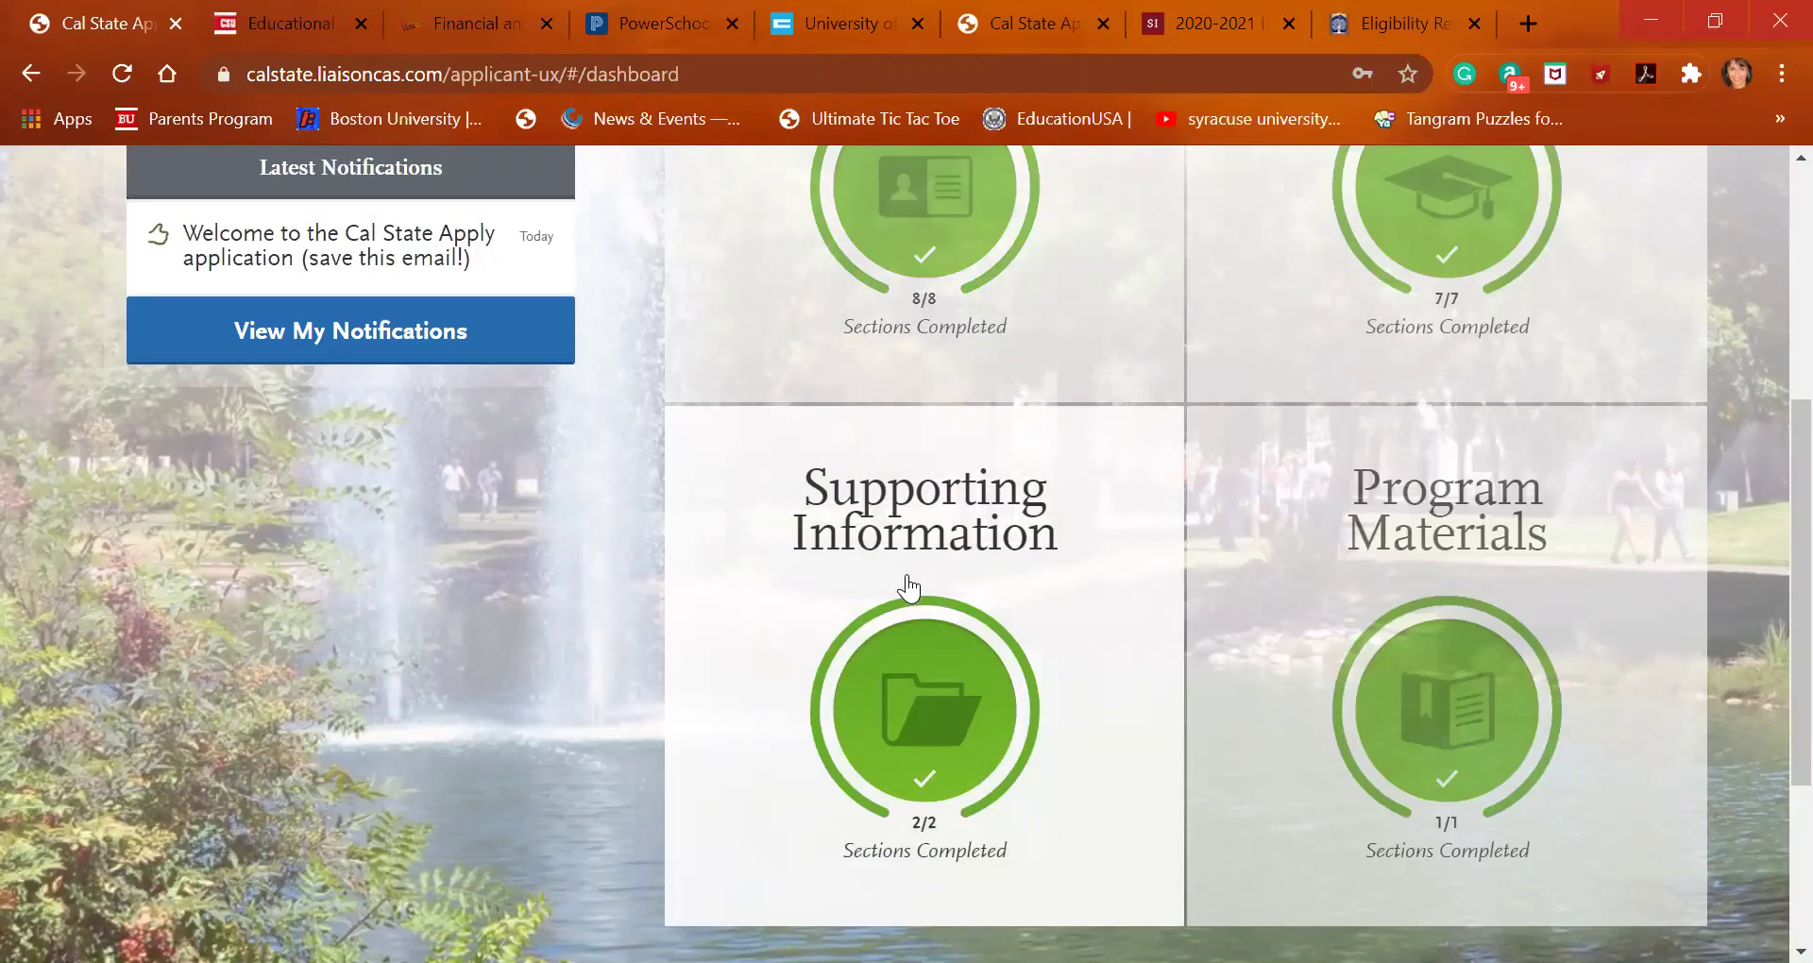
pyautogui.scroll(5, 871, 578)
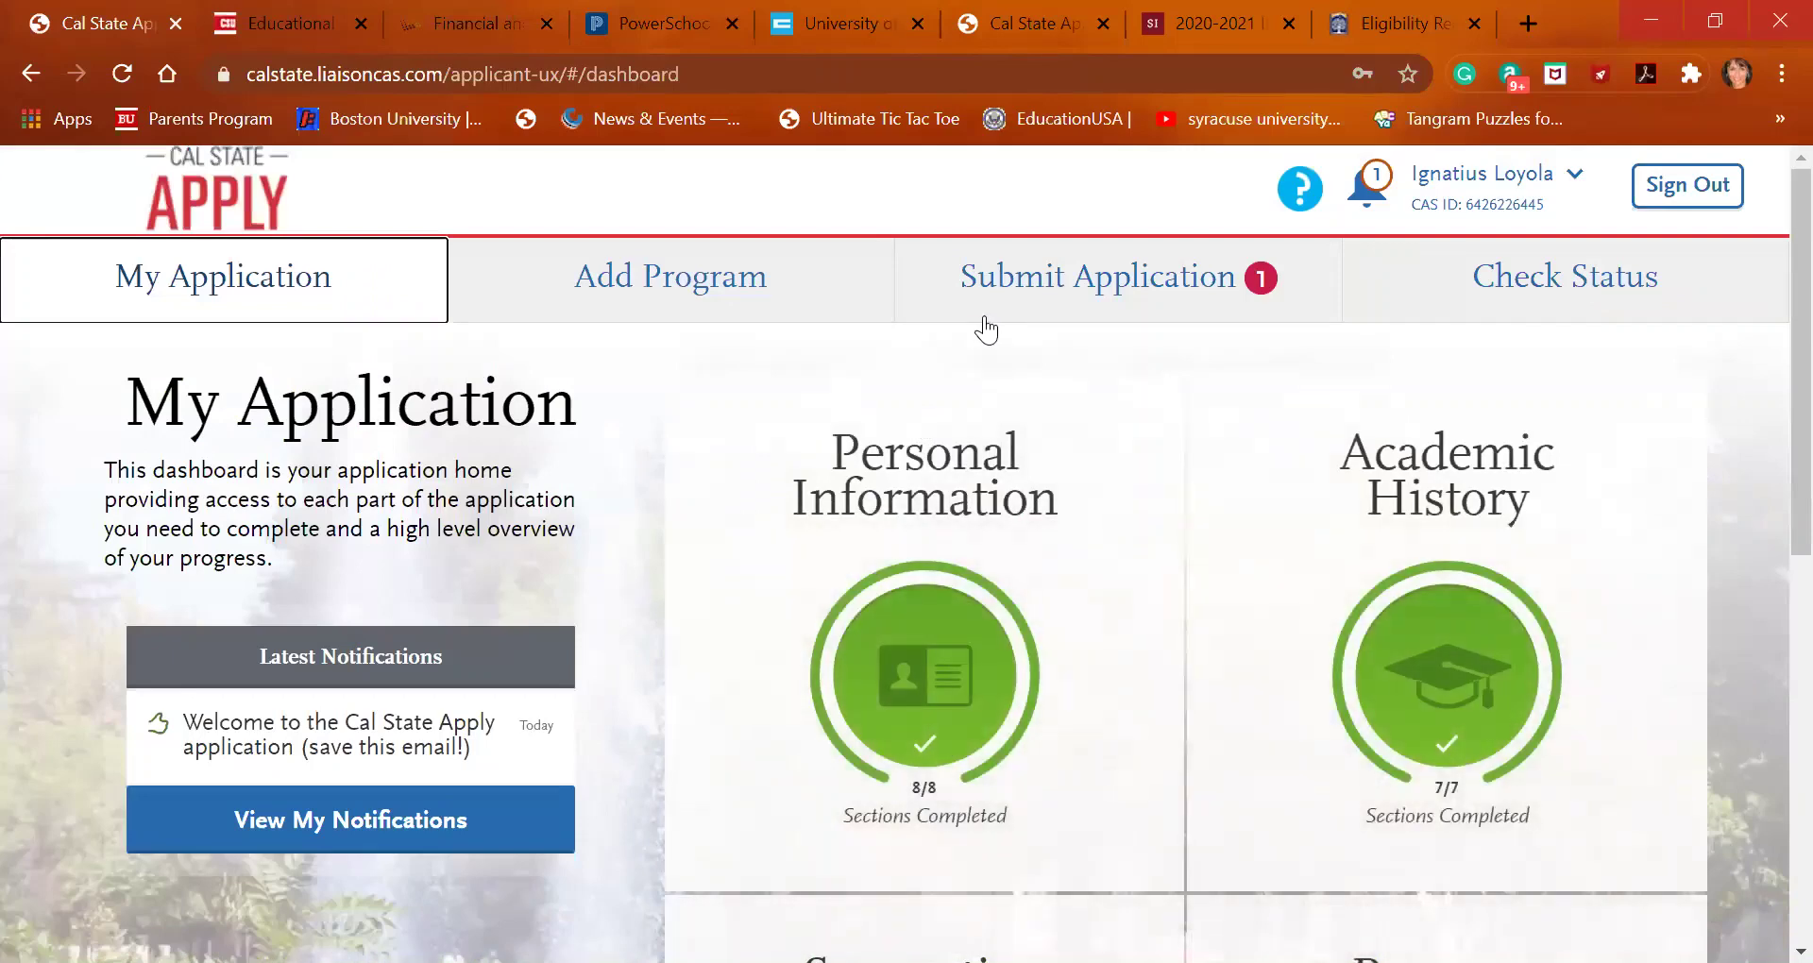
pyautogui.click(774, 299)
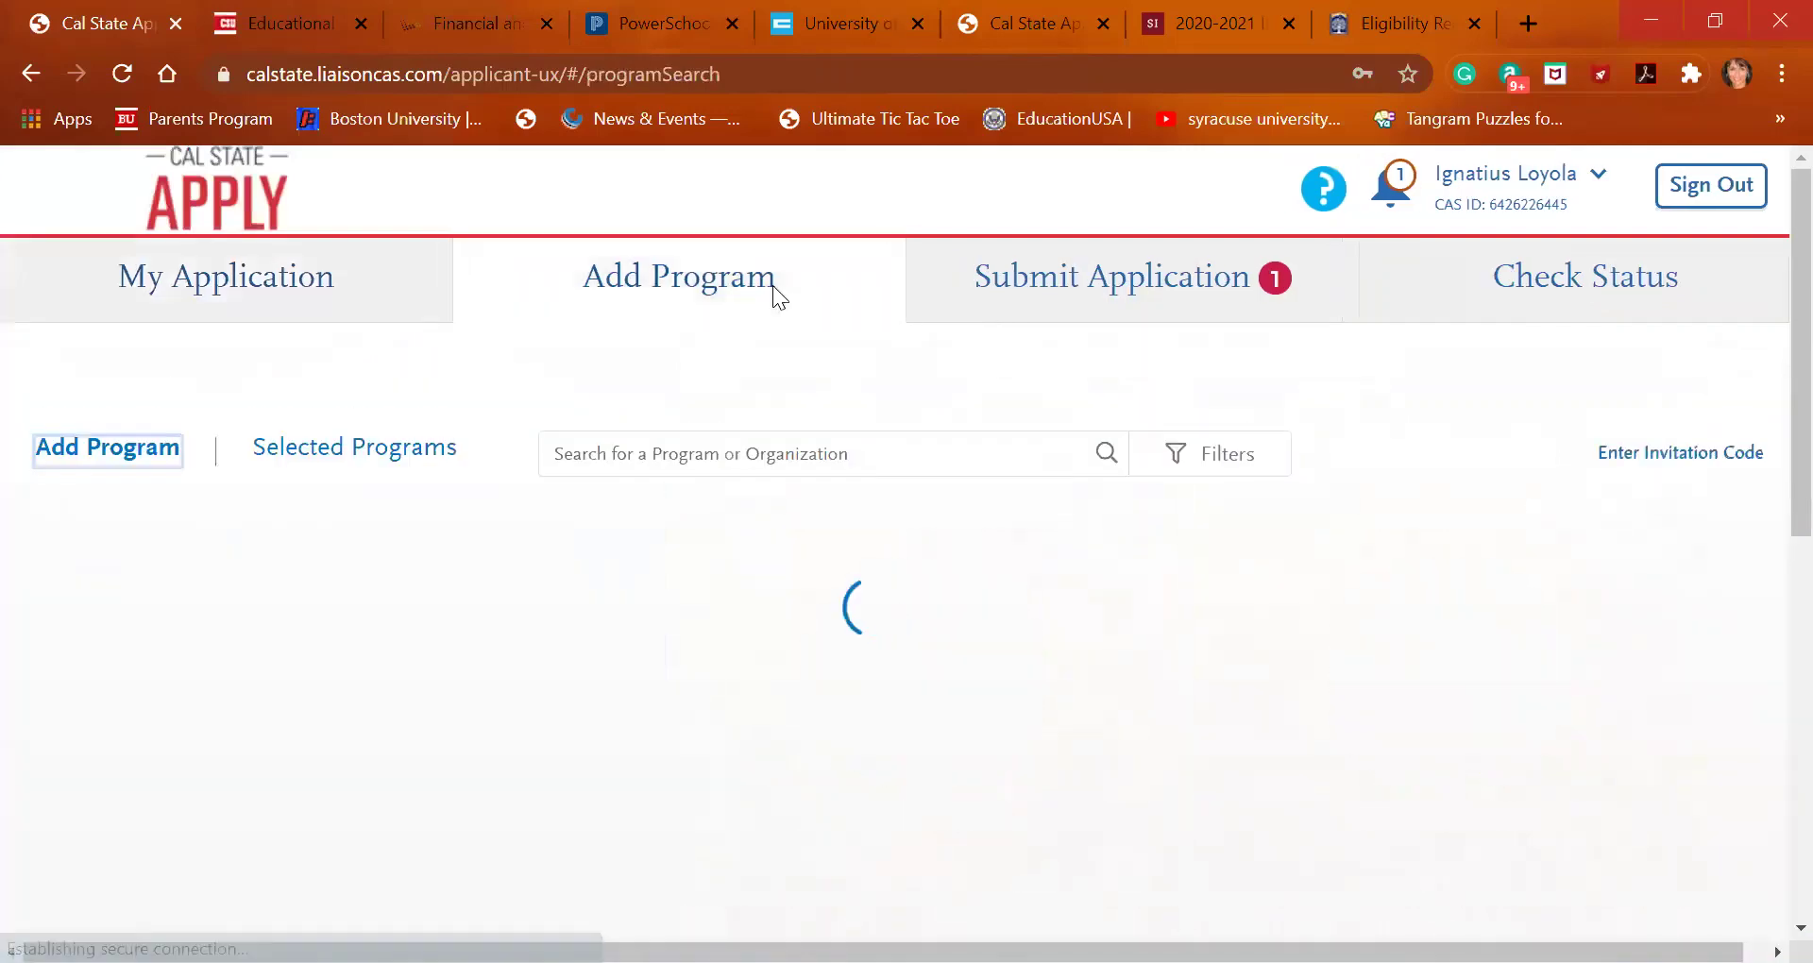
pyautogui.tripleClick(350, 304)
pyautogui.click(1403, 815)
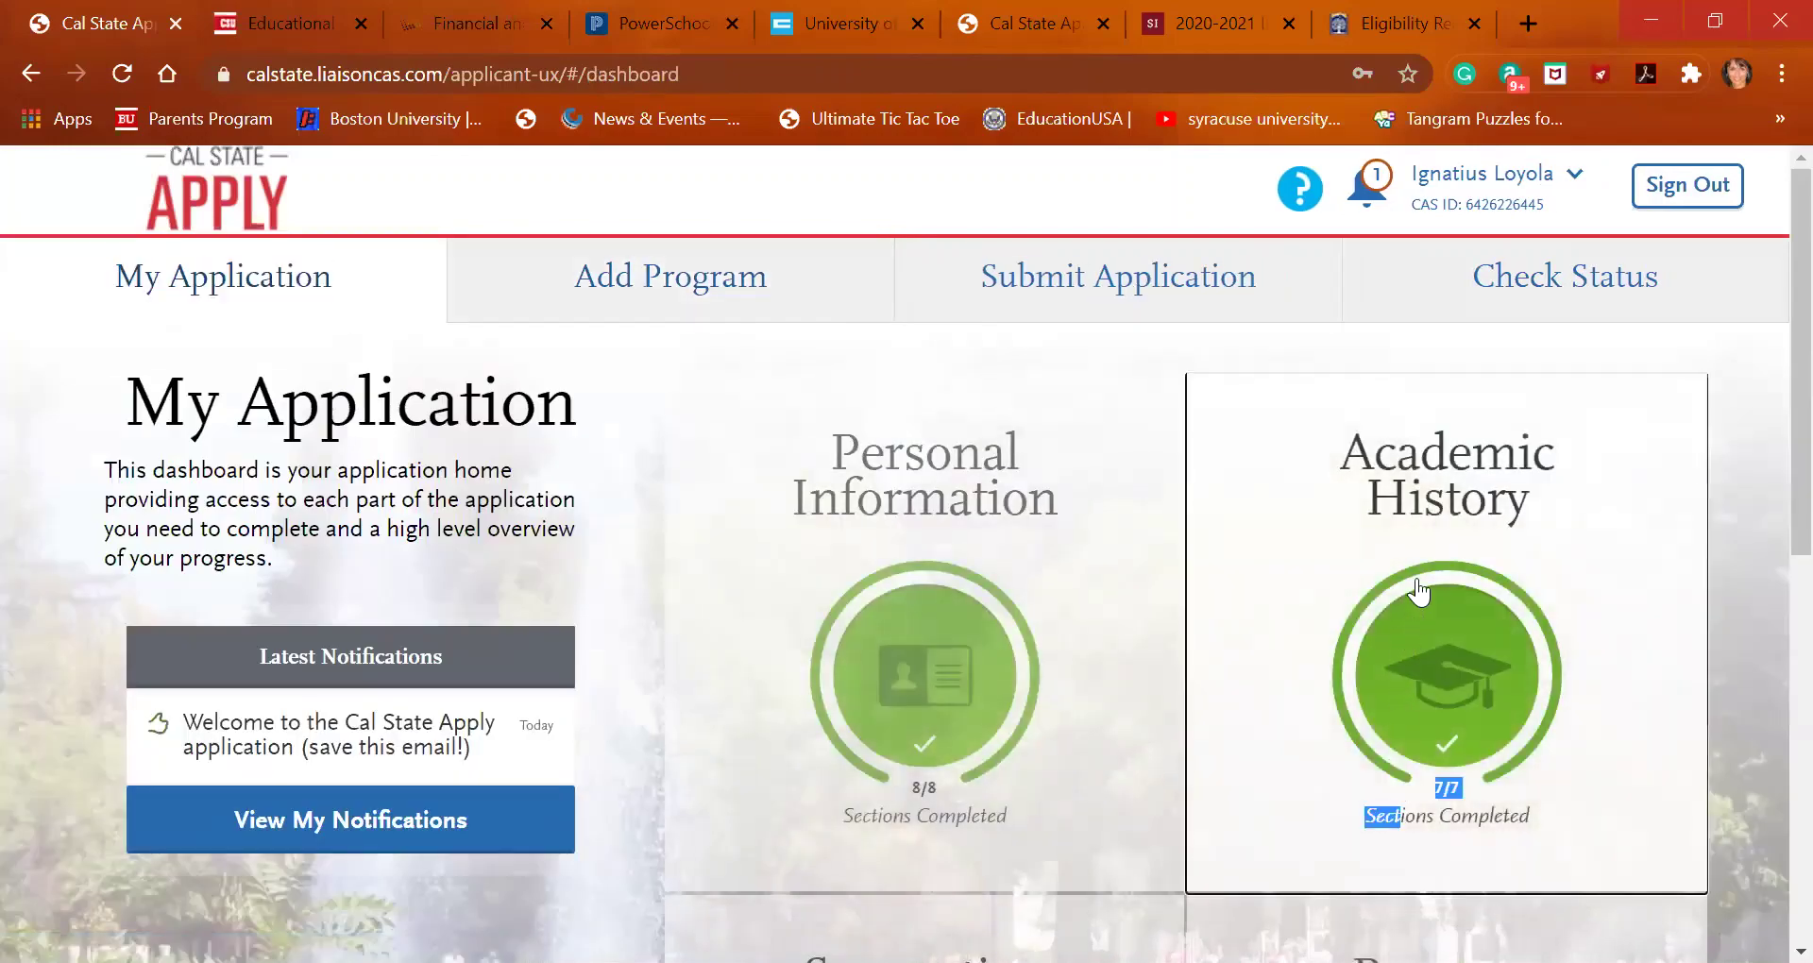
pyautogui.scroll(-7, 1107, 690)
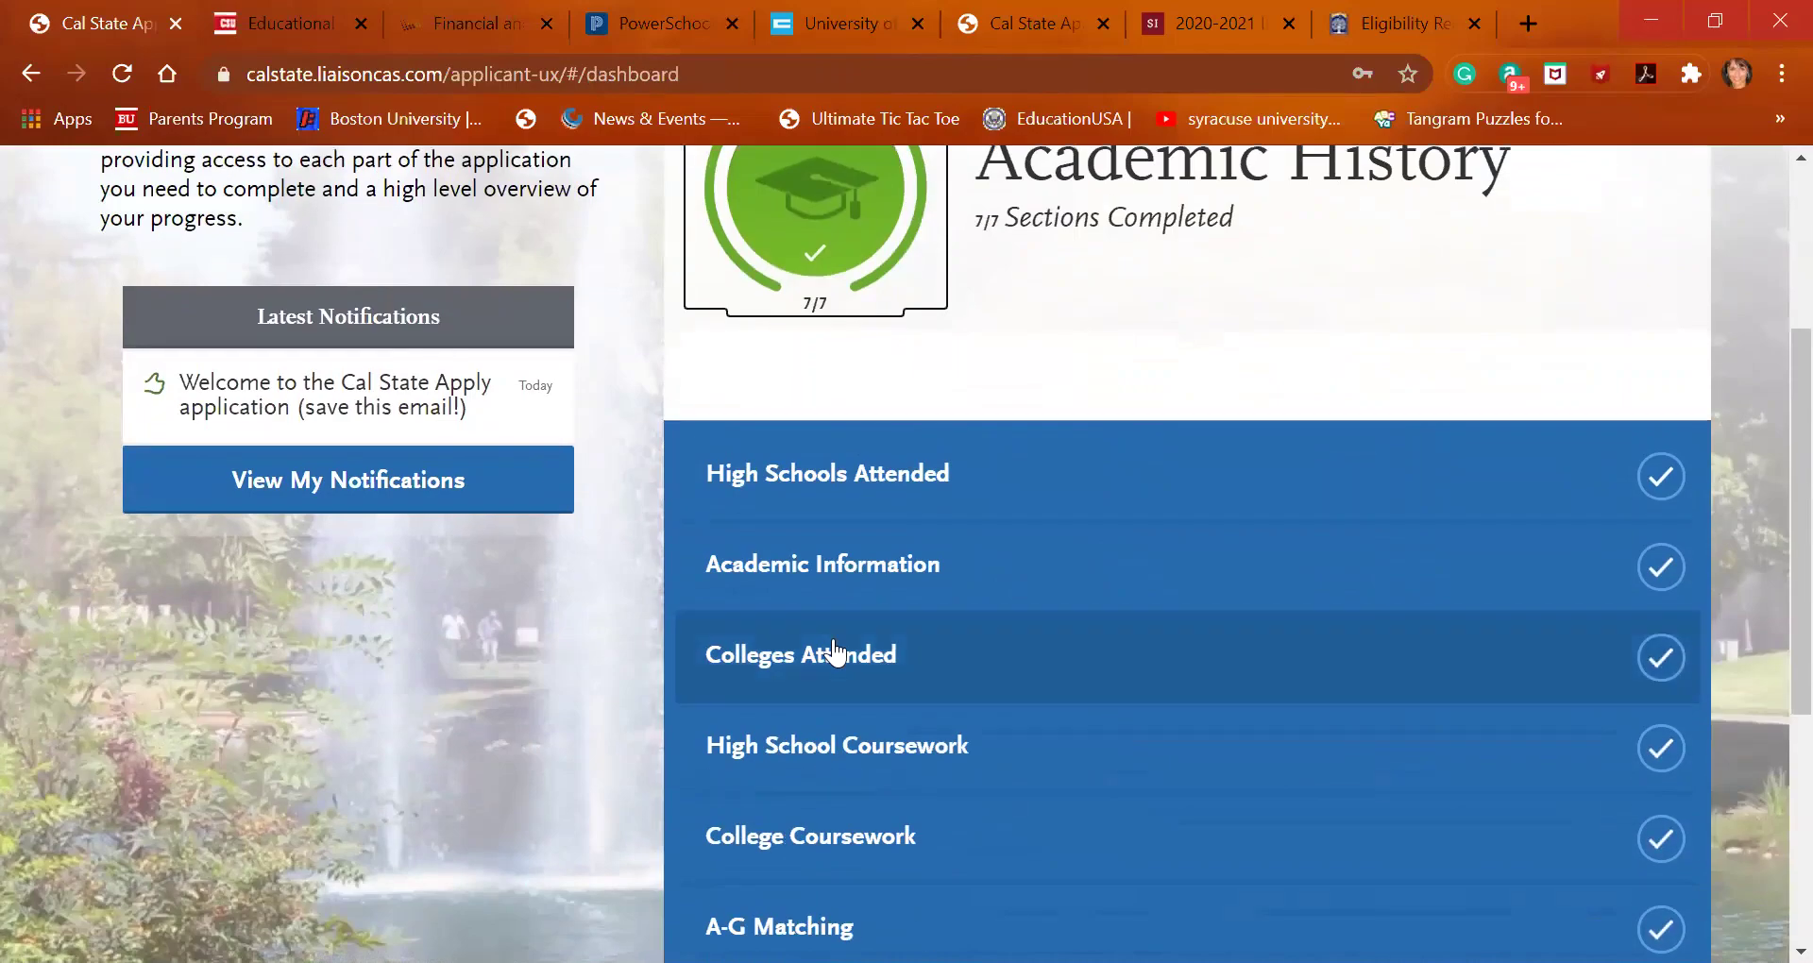
pyautogui.scroll(7, 835, 652)
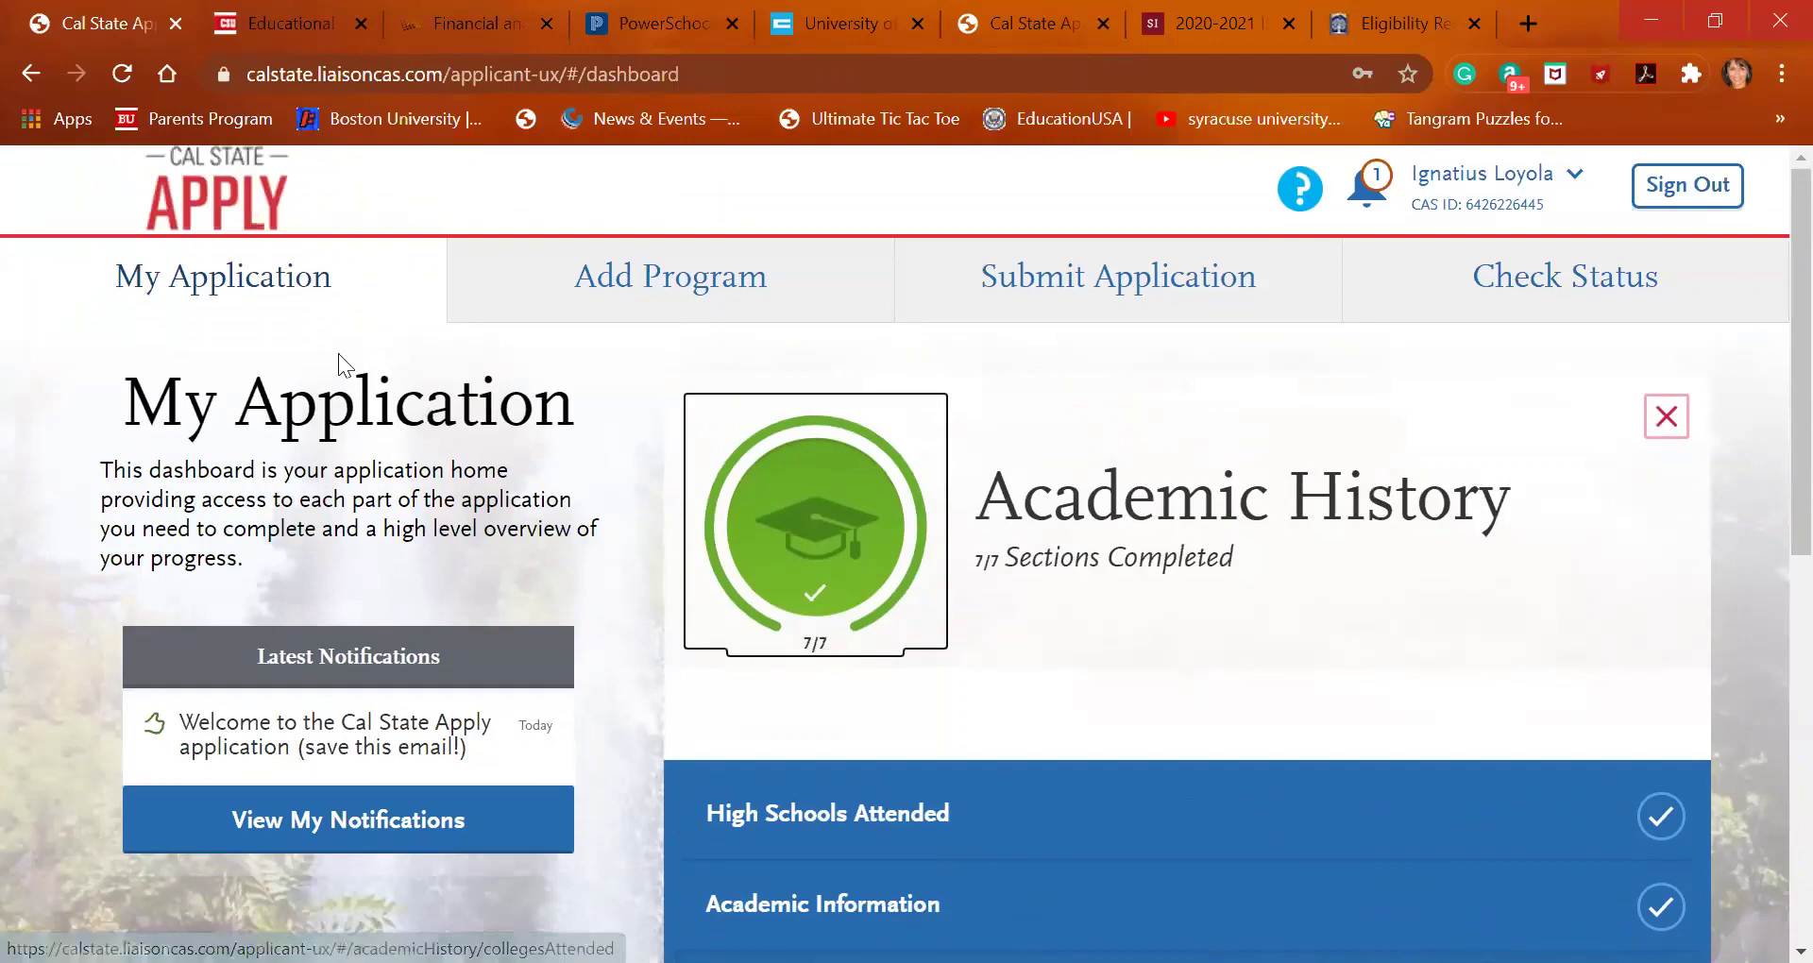
pyautogui.click(287, 293)
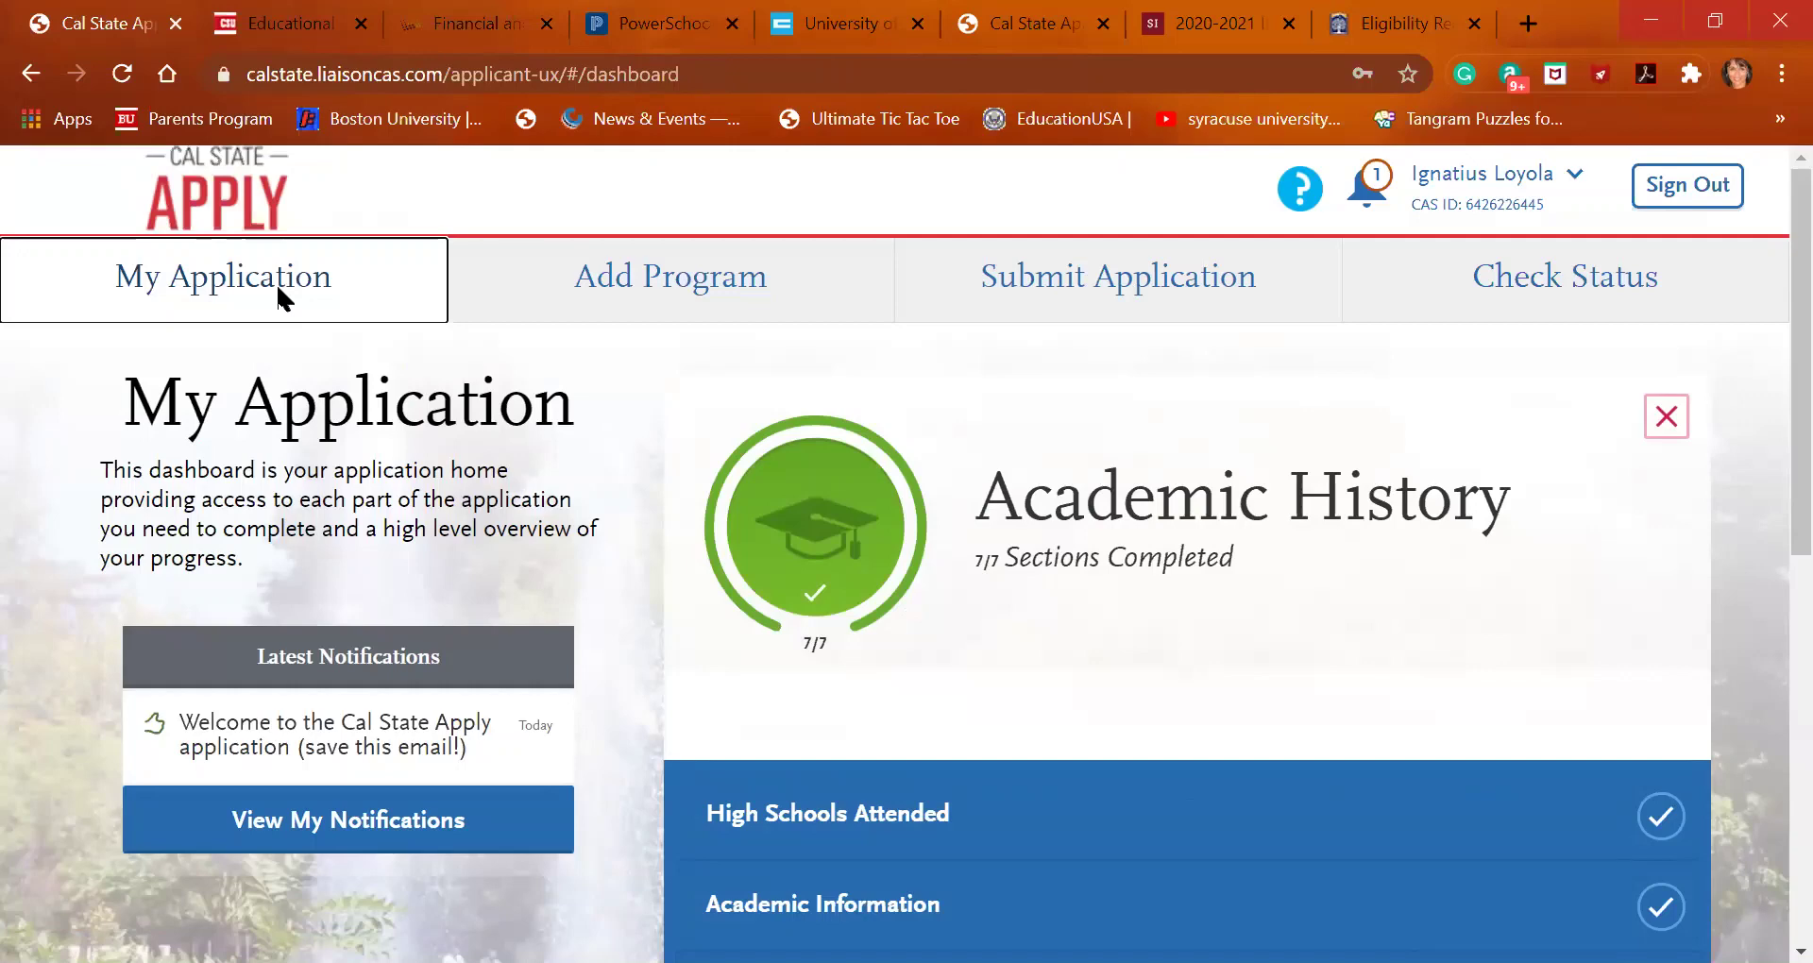
pyautogui.click(660, 290)
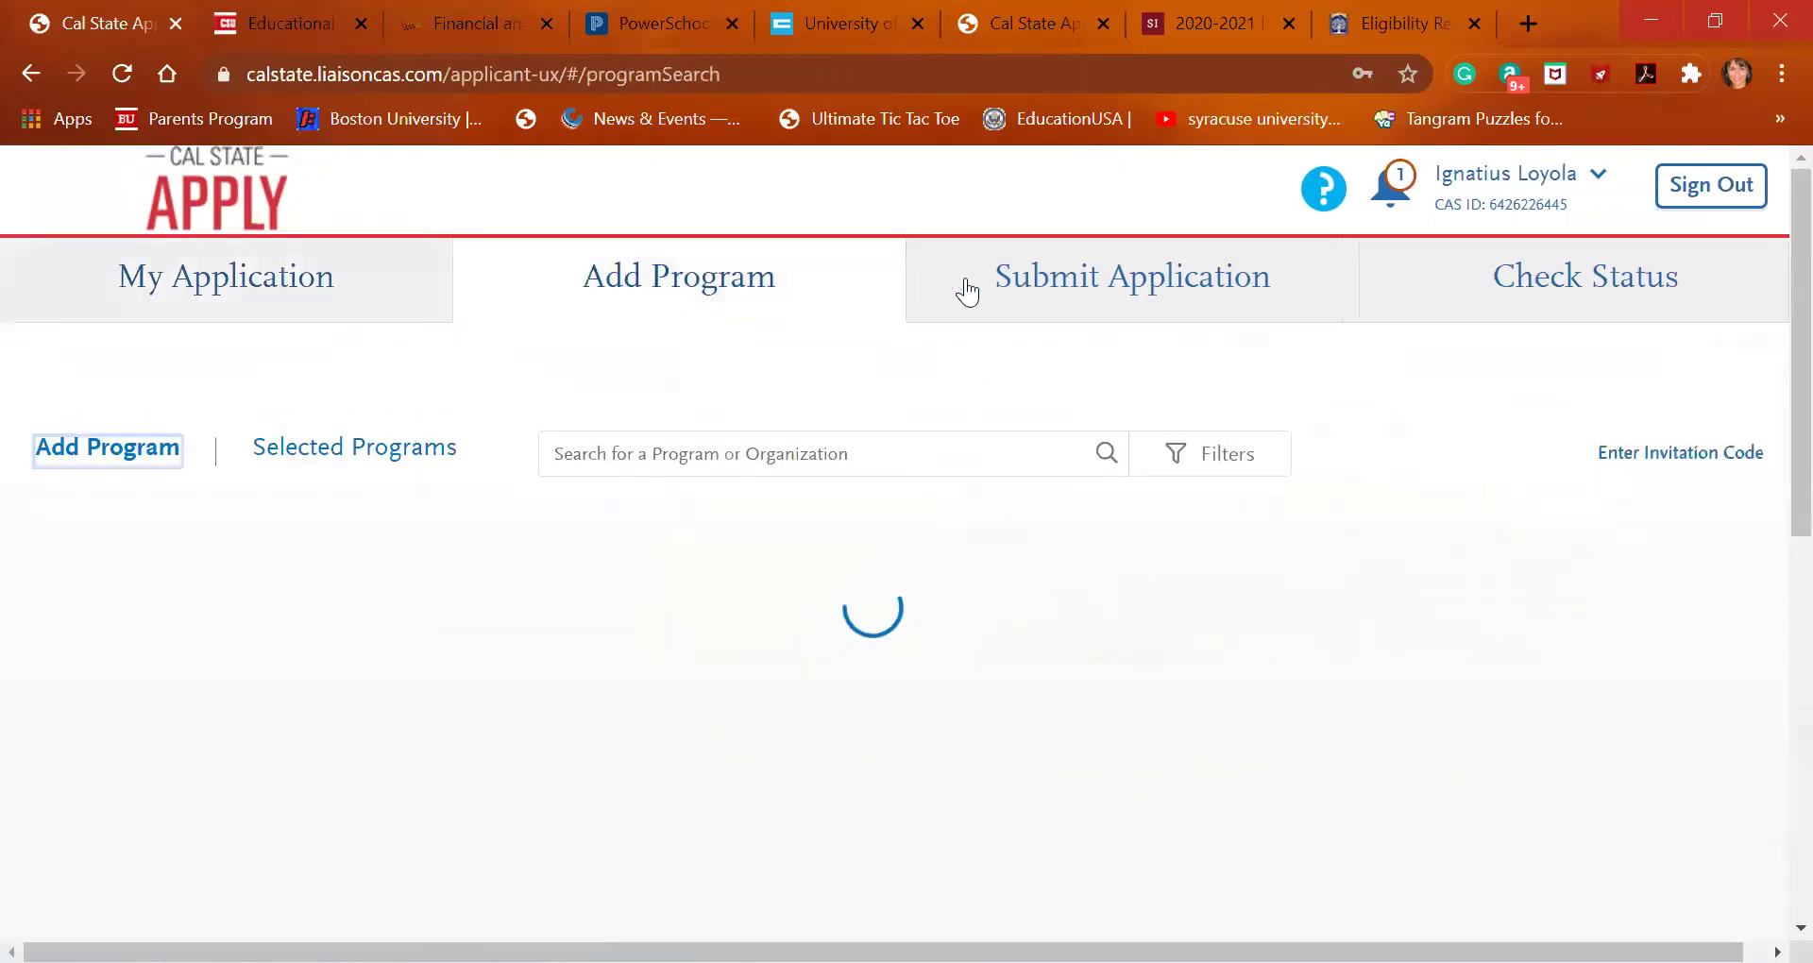
pyautogui.click(300, 310)
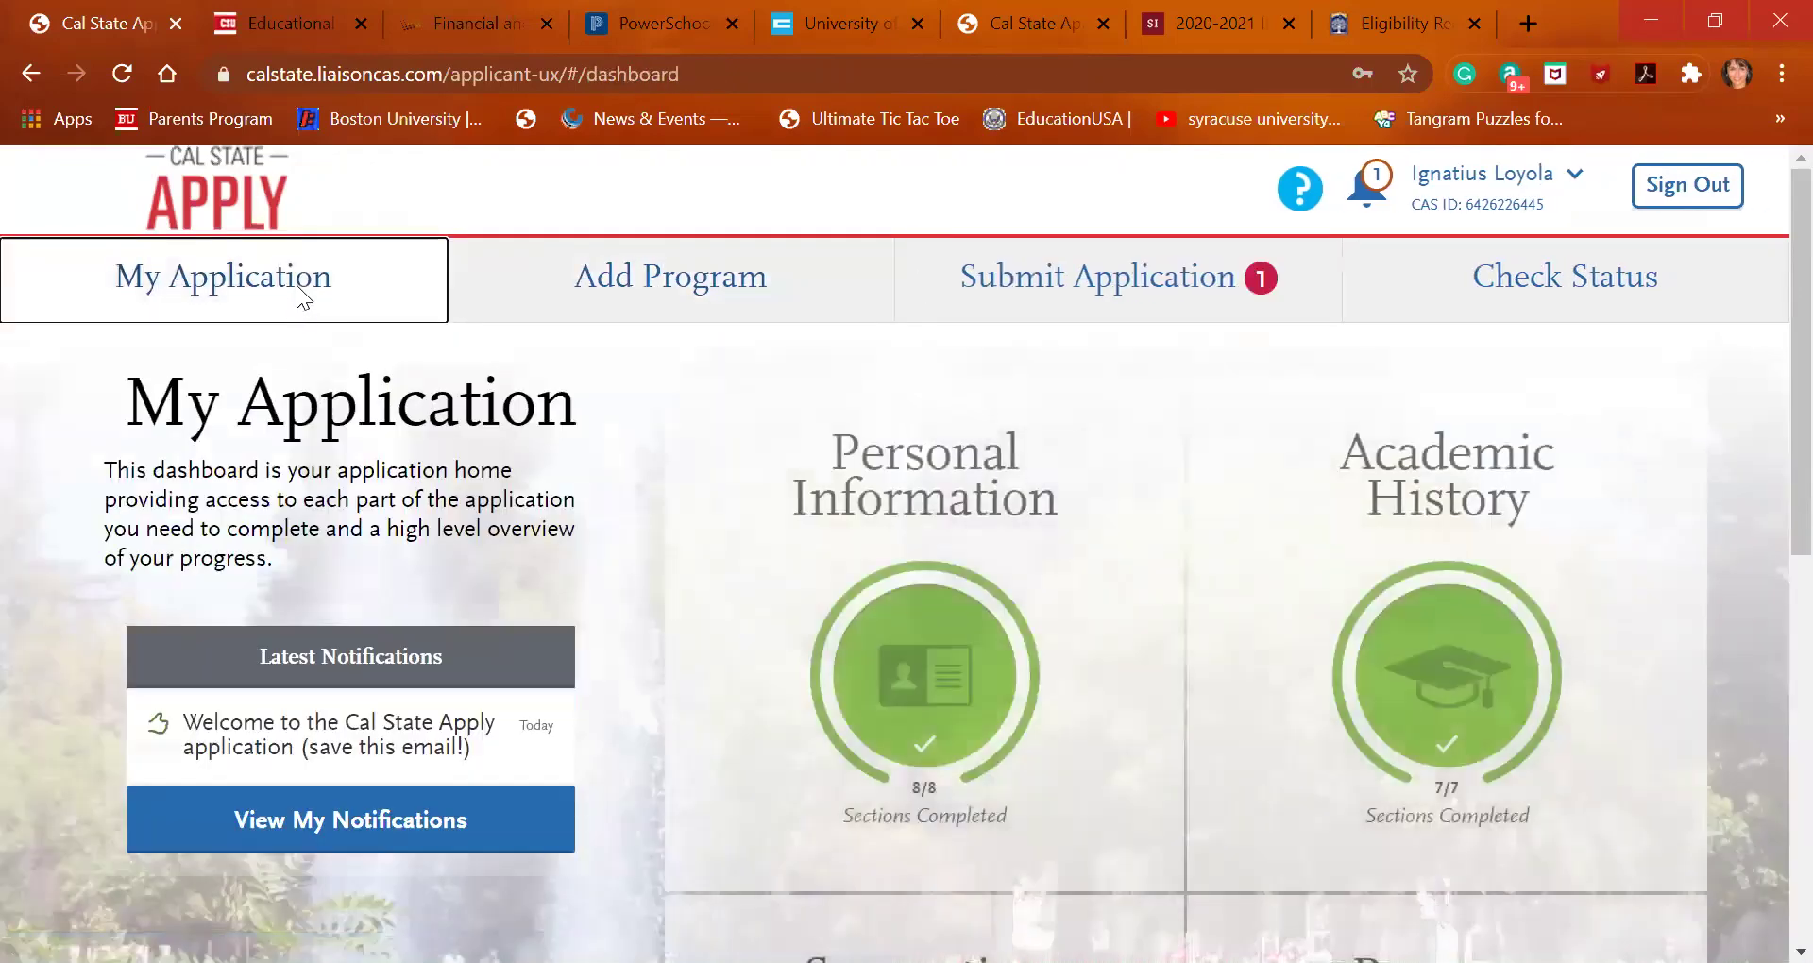
pyautogui.scroll(-2, 971, 526)
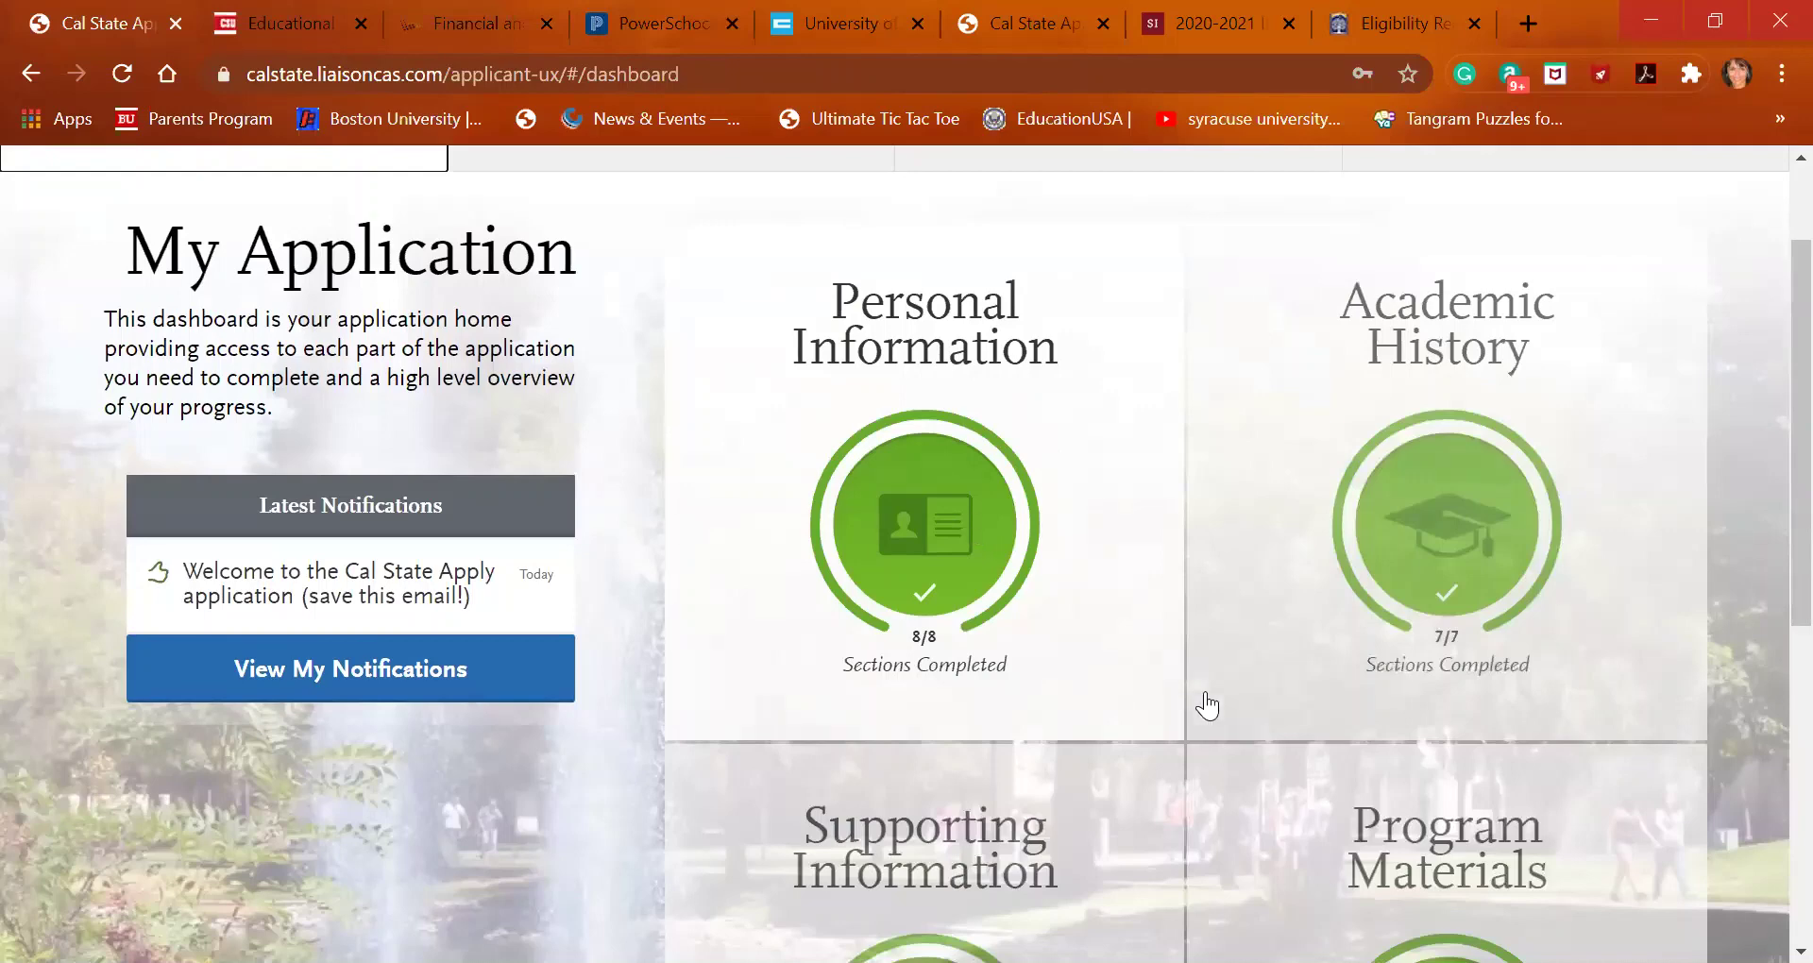
pyautogui.scroll(-1, 1450, 850)
pyautogui.click(1450, 850)
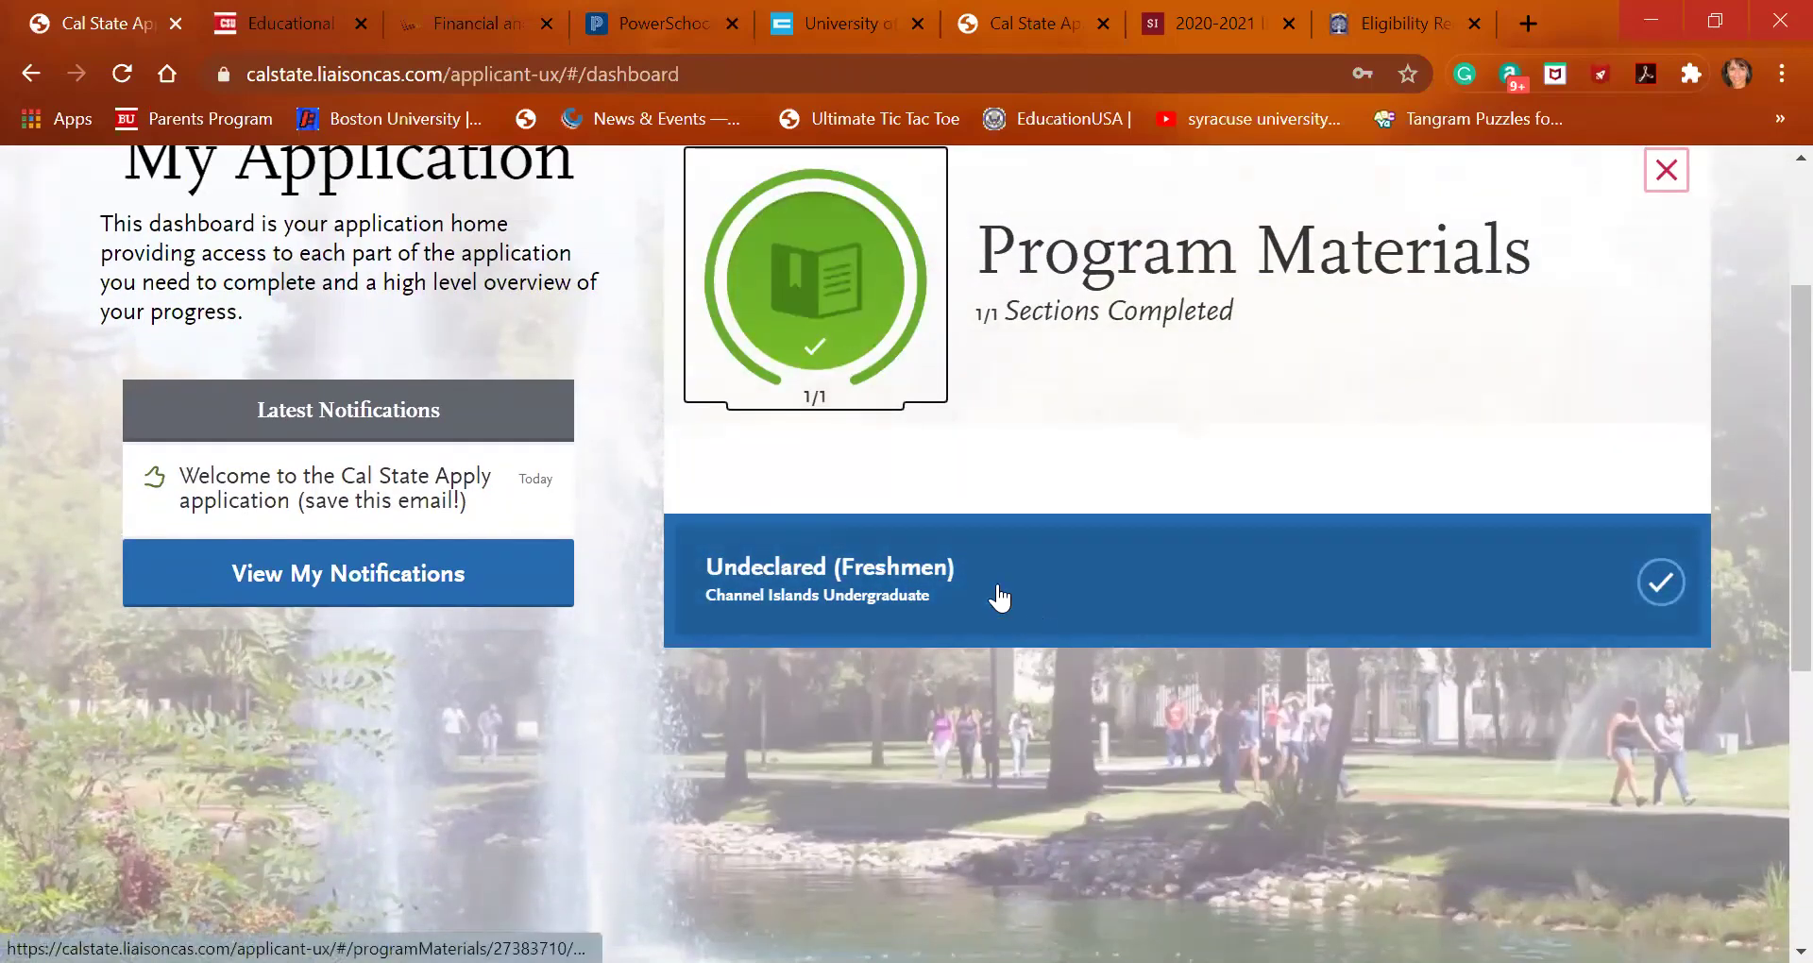
pyautogui.scroll(2, 992, 598)
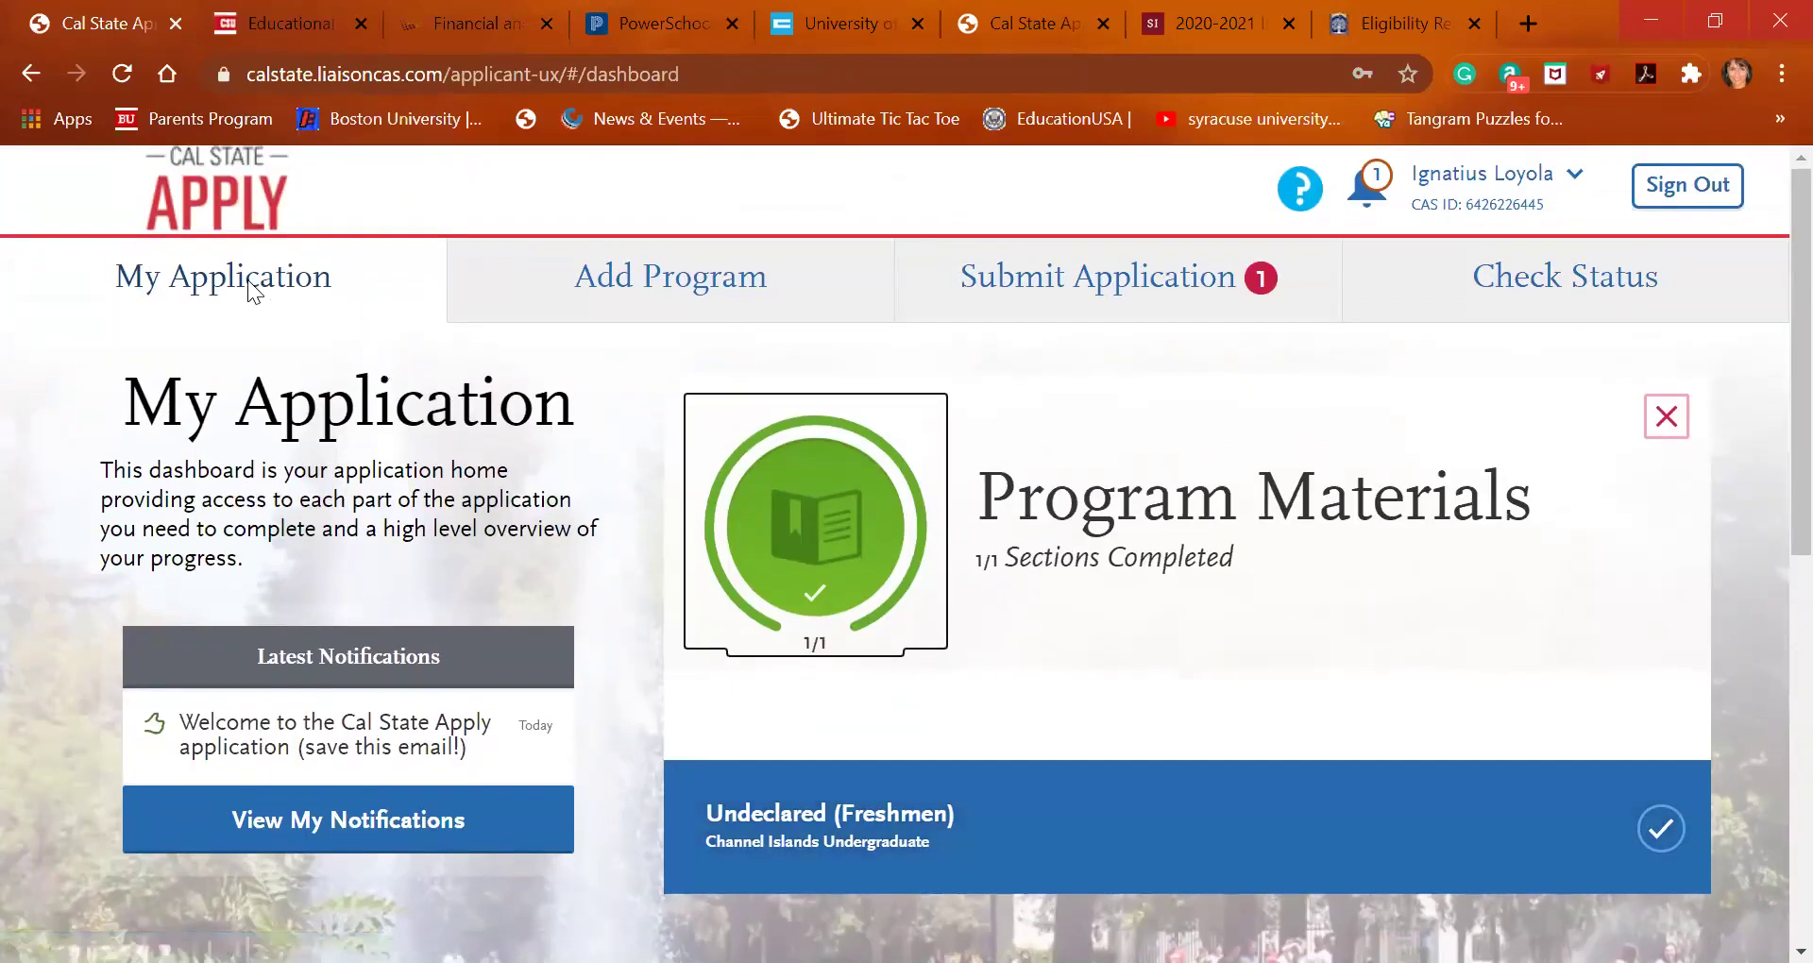
pyautogui.click(249, 281)
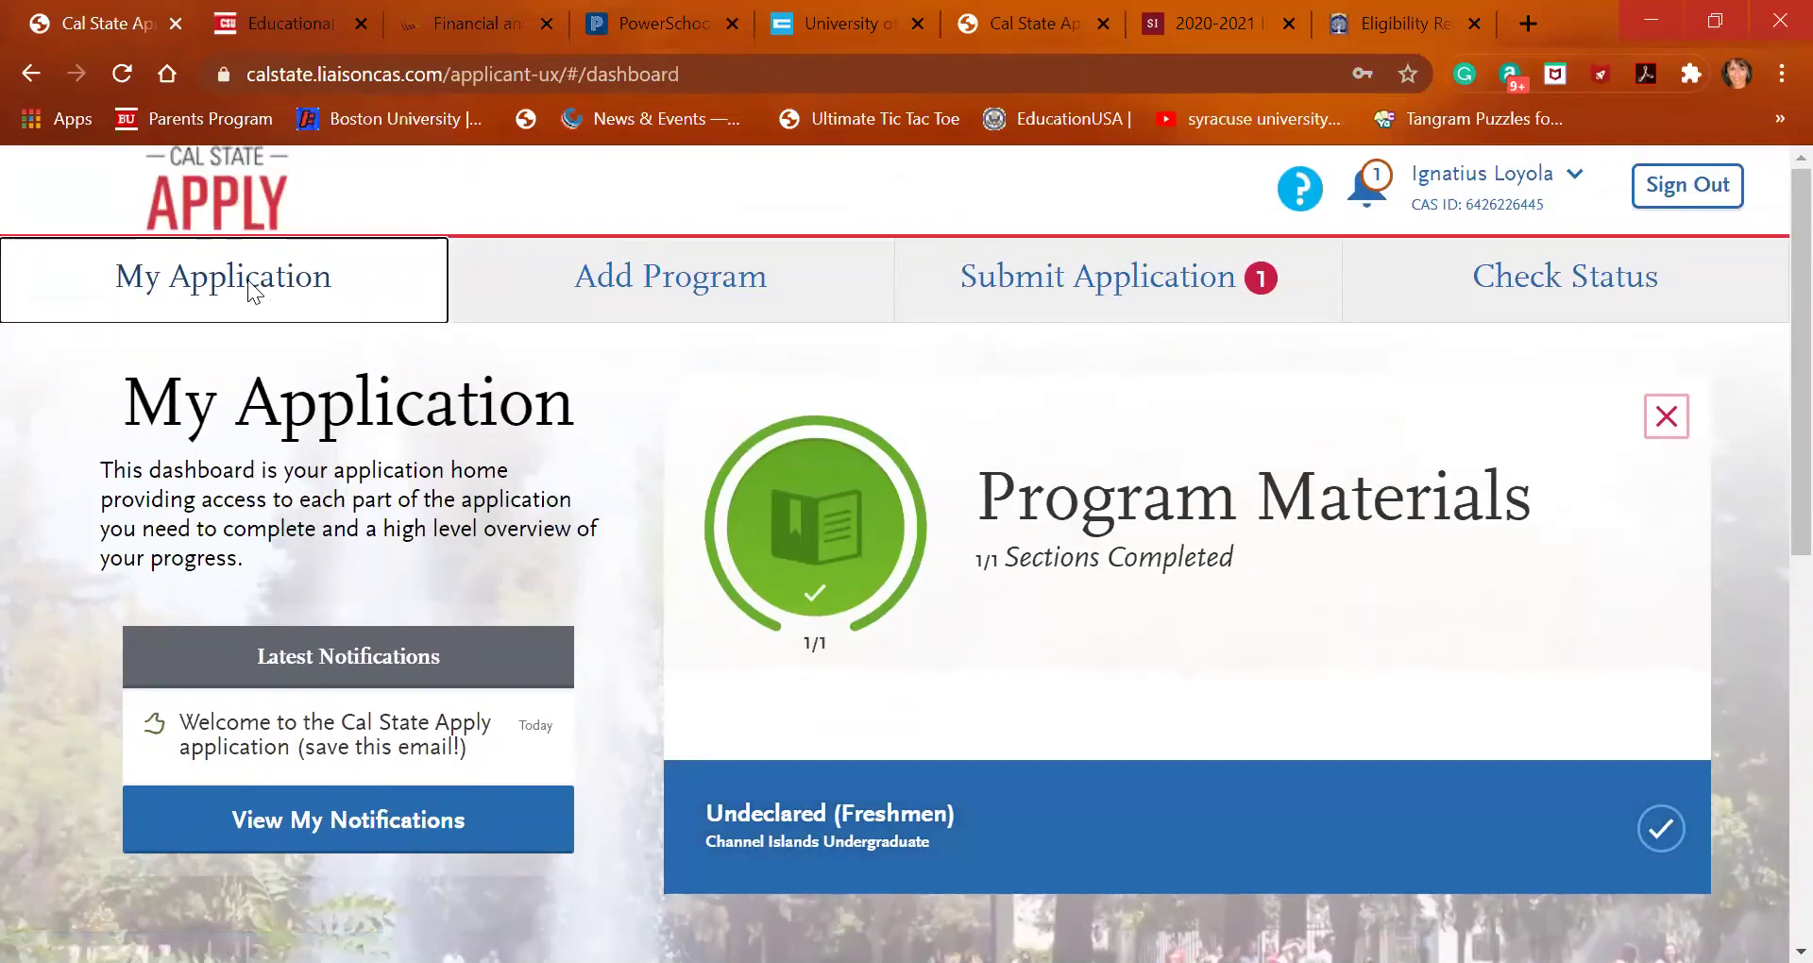
pyautogui.click(23, 76)
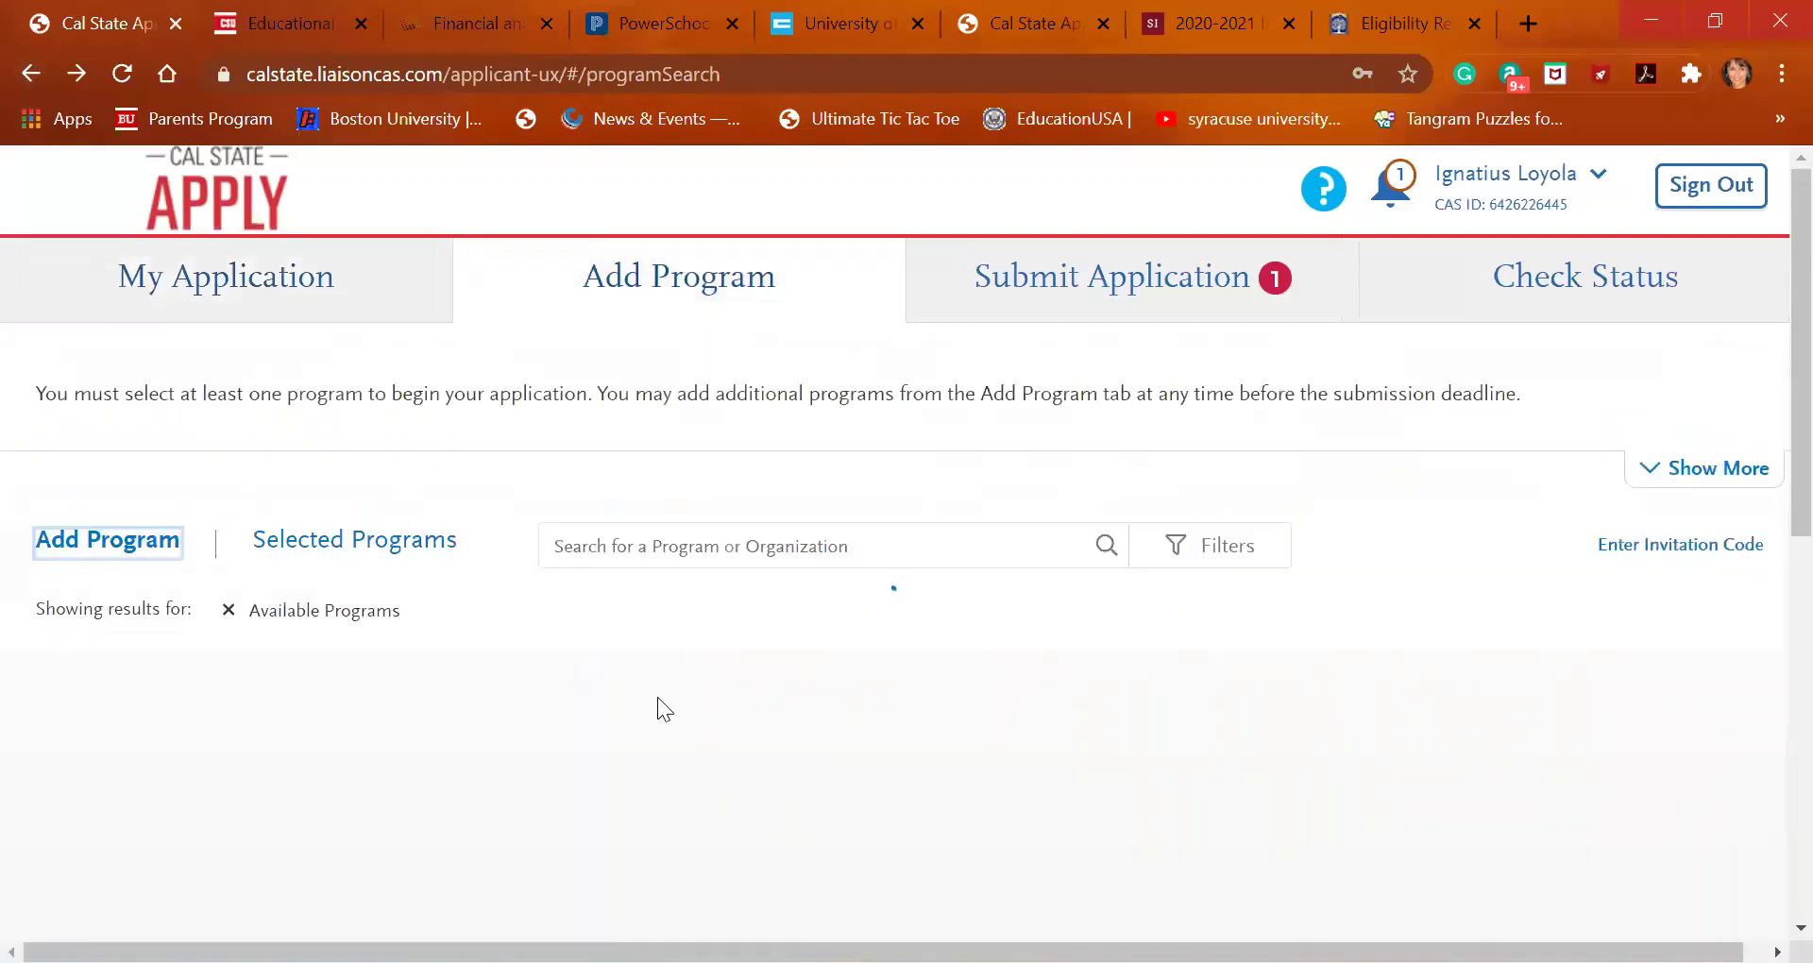
pyautogui.click(267, 283)
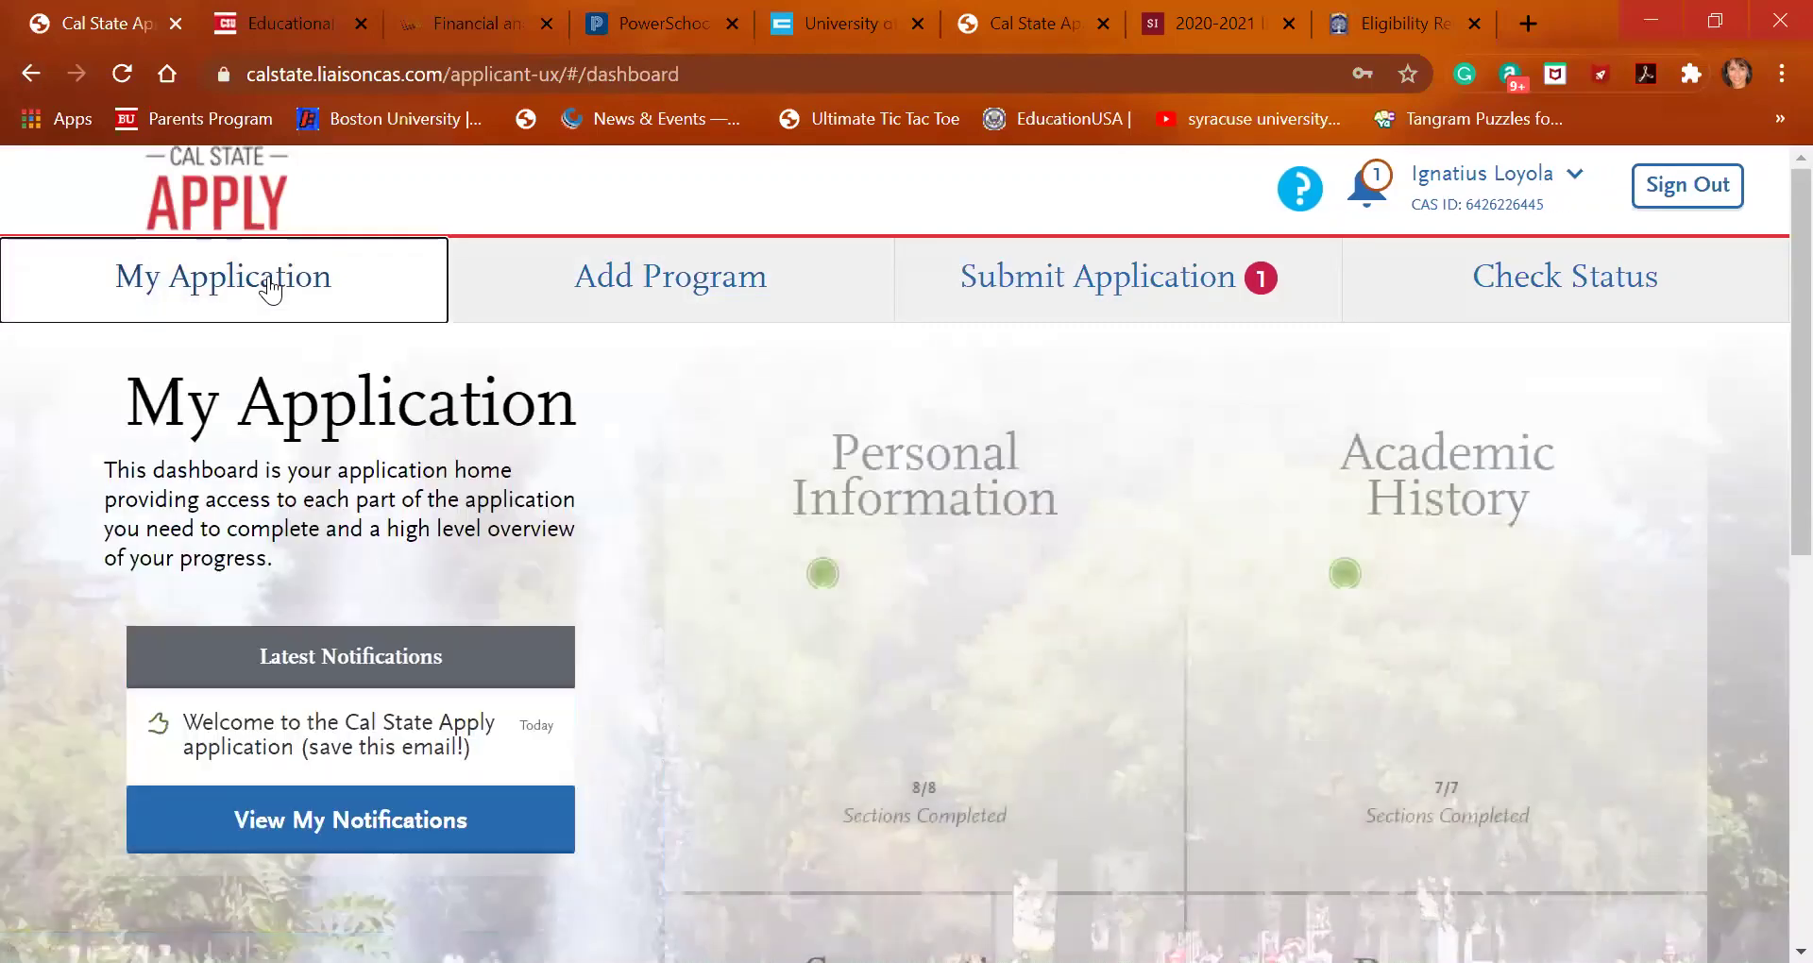
pyautogui.scroll(-3, 907, 554)
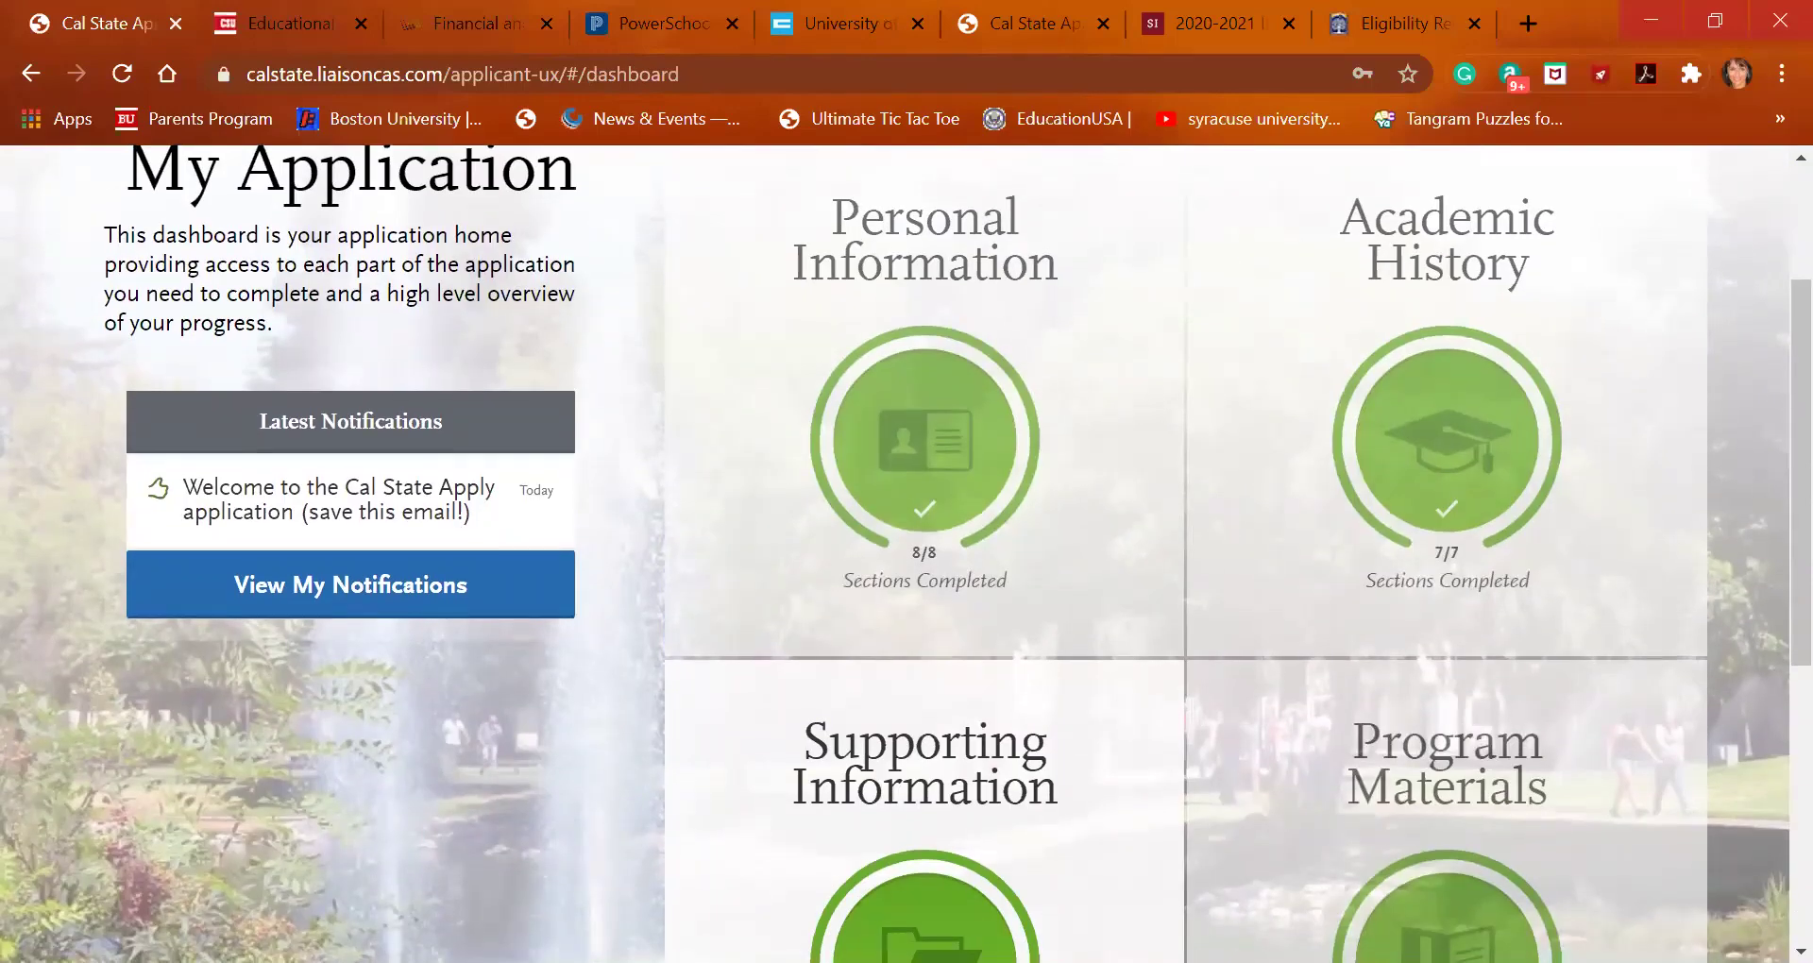
pyautogui.scroll(-1, 907, 554)
pyautogui.scroll(1, 906, 553)
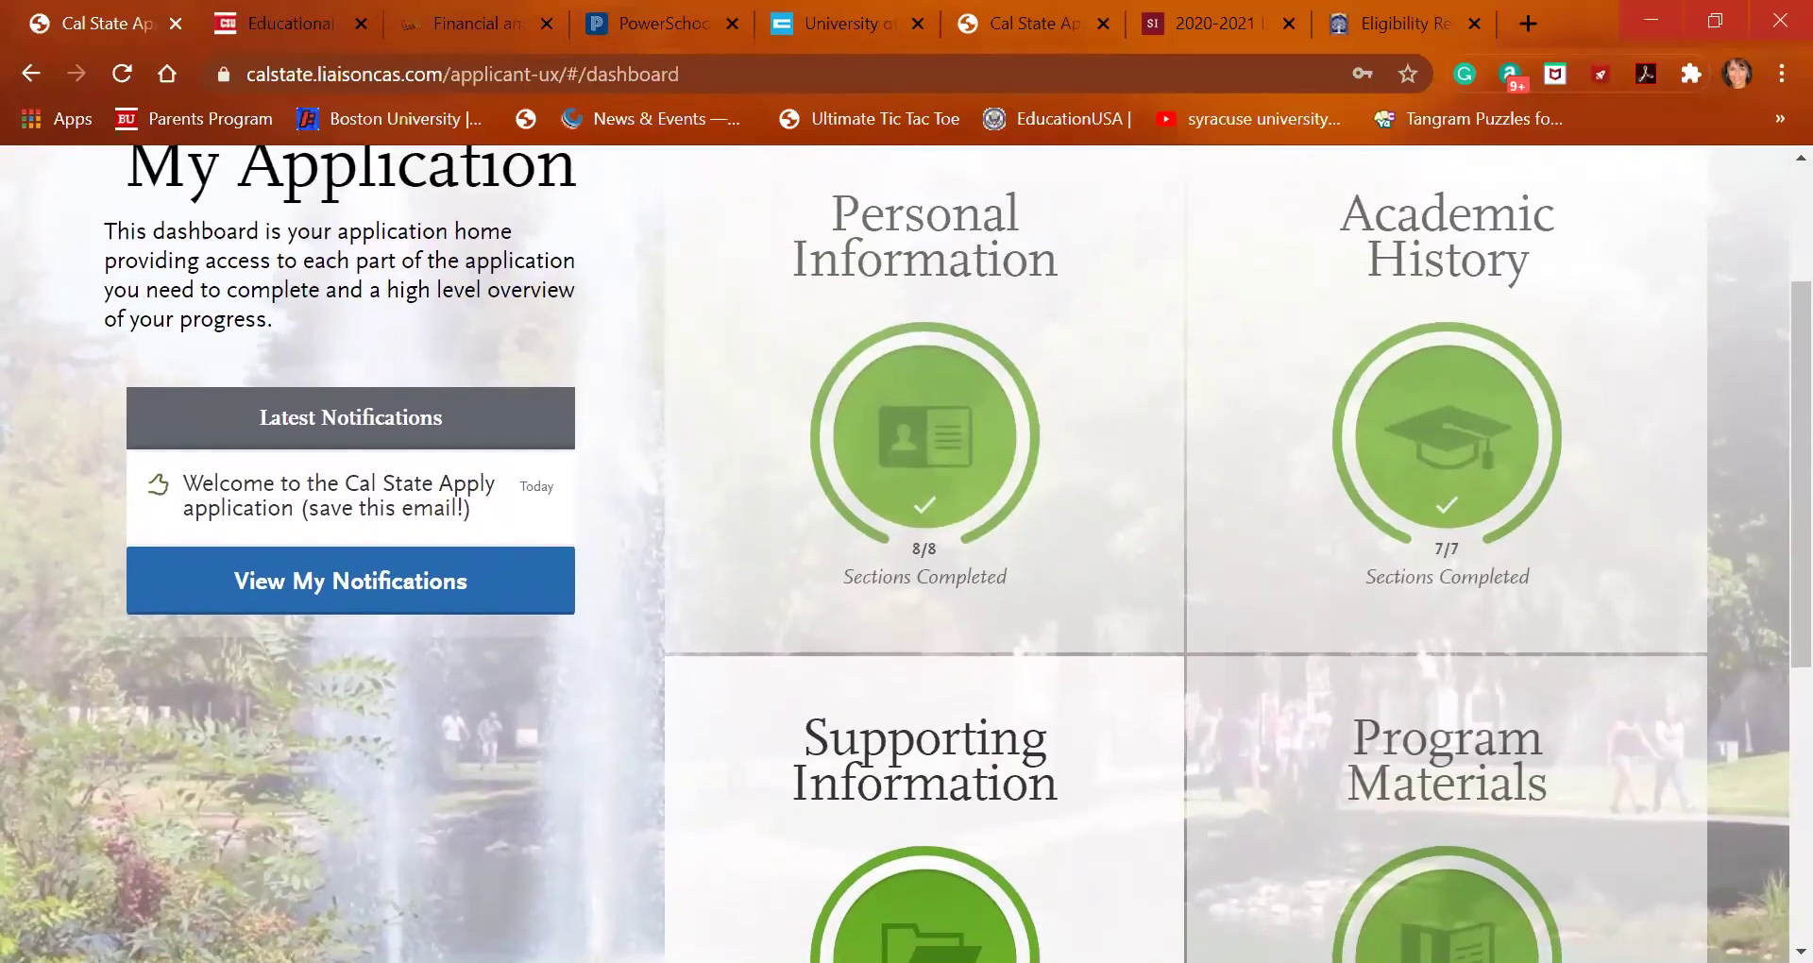
pyautogui.scroll(-2, 906, 553)
pyautogui.scroll(2, 1063, 889)
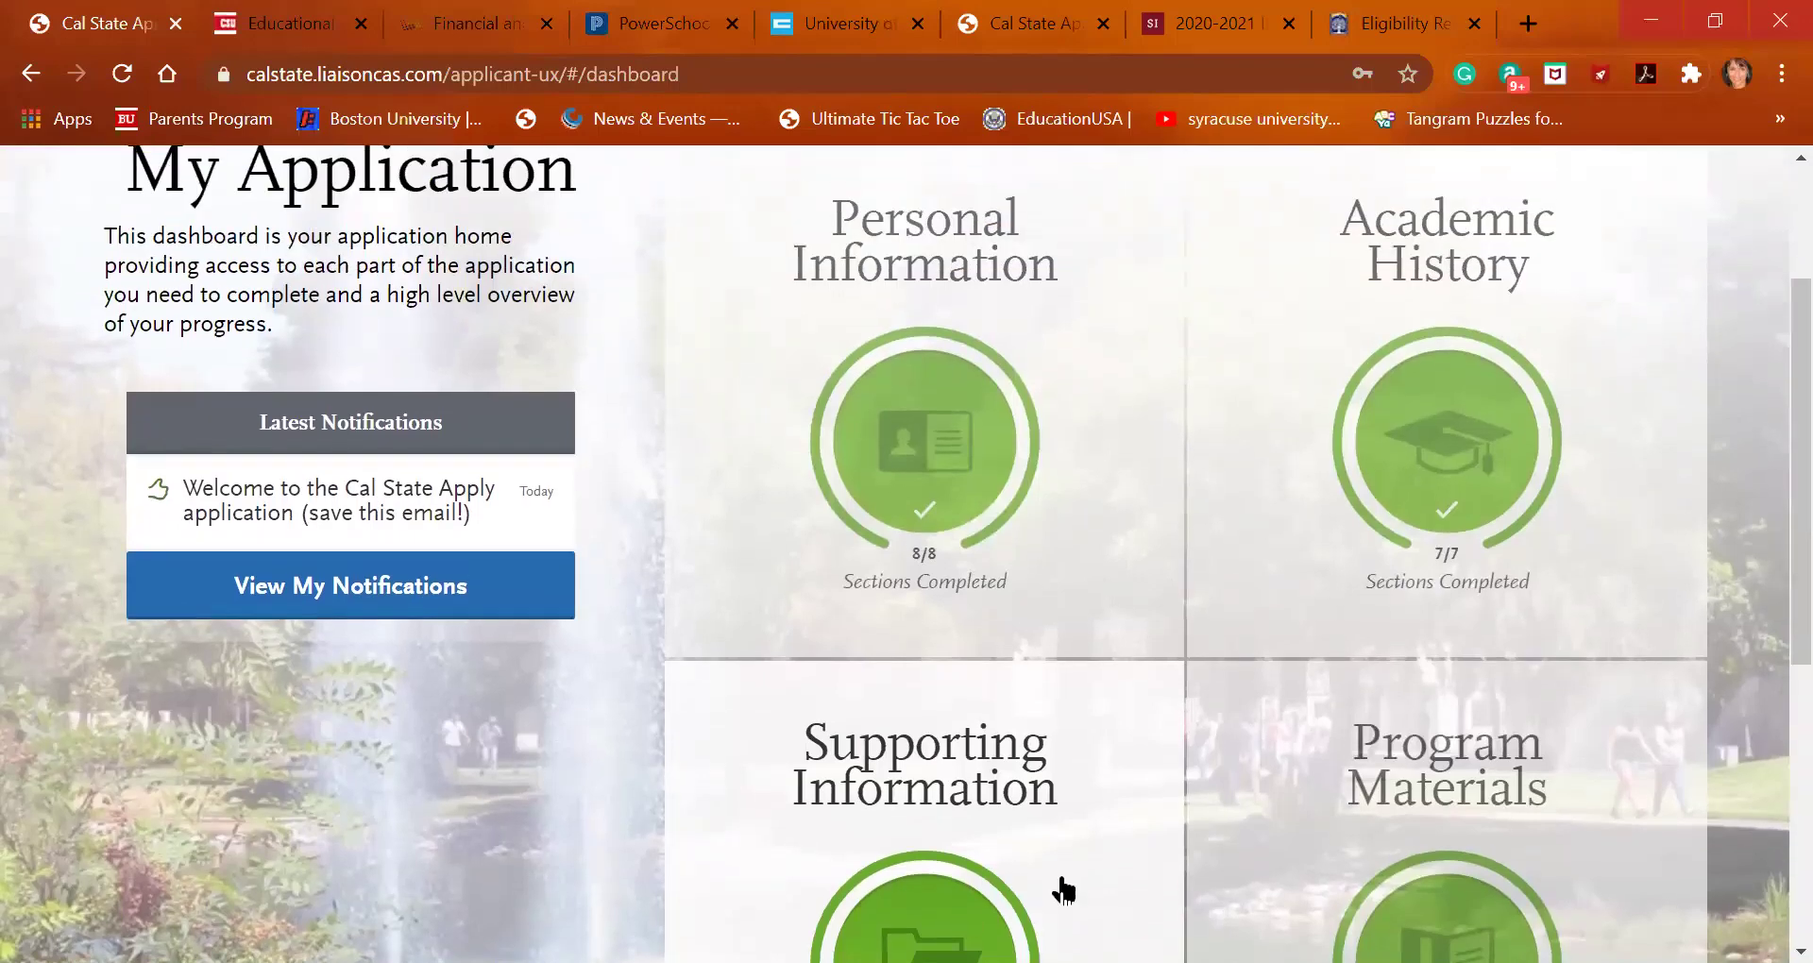
pyautogui.scroll(-1, 1063, 890)
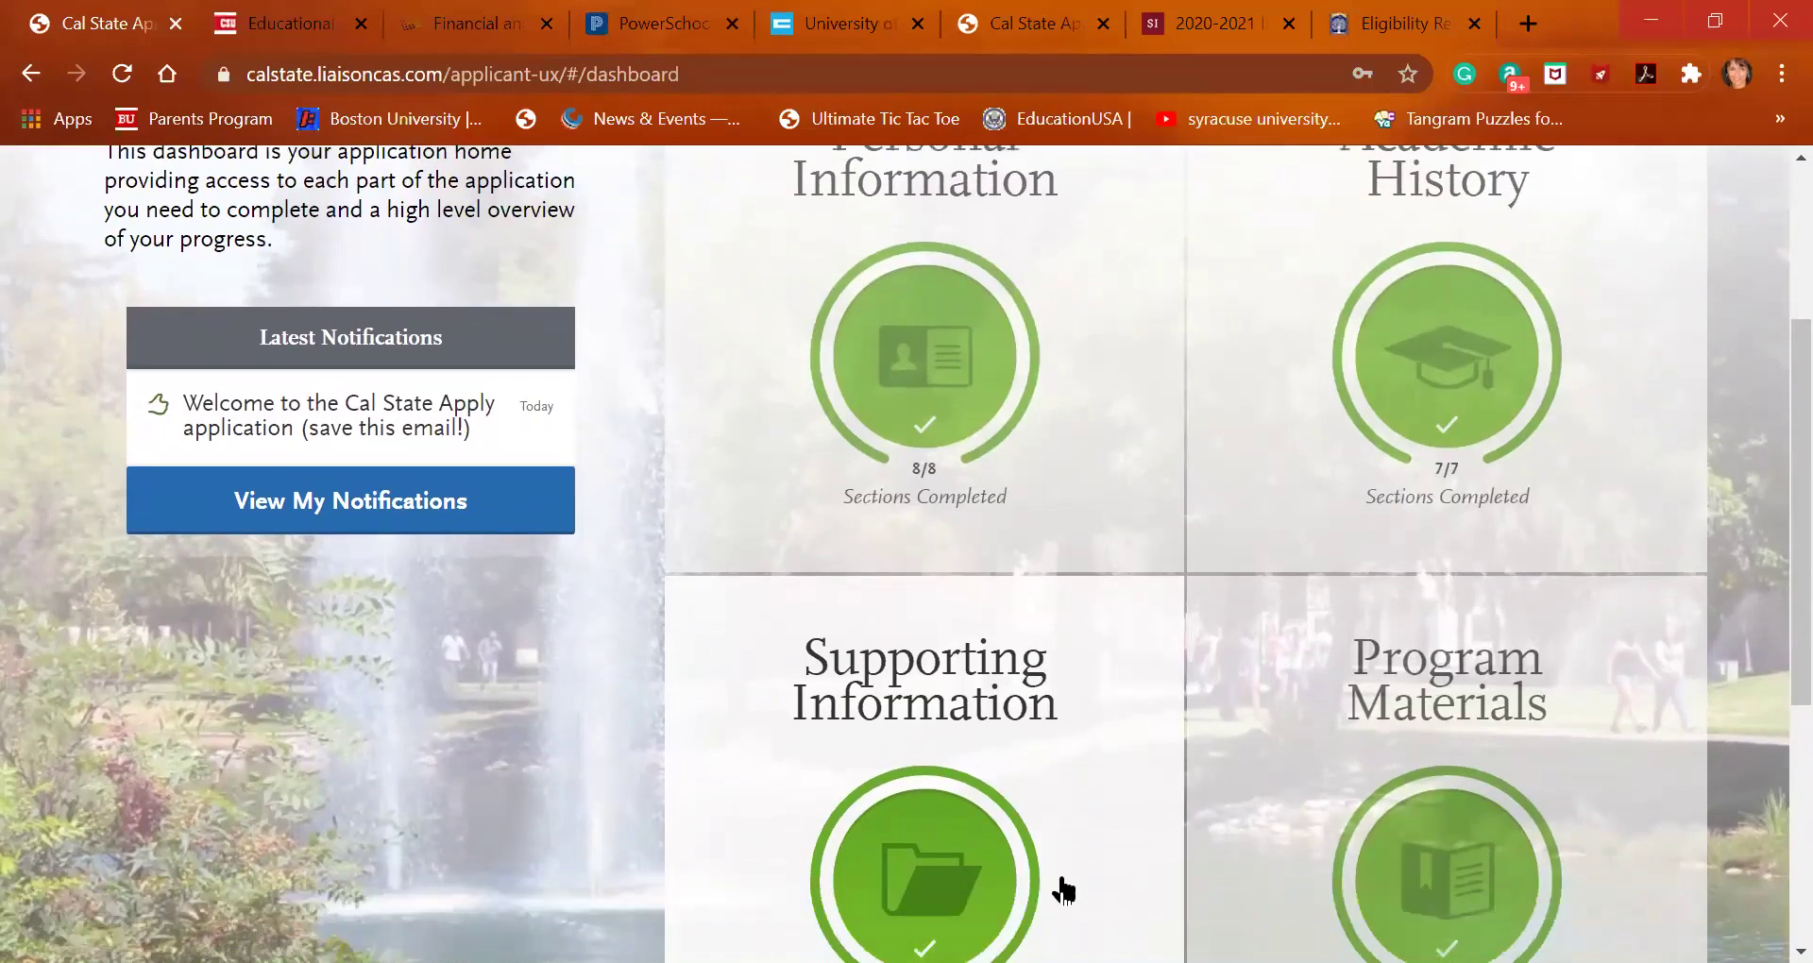
pyautogui.scroll(-1, 1063, 890)
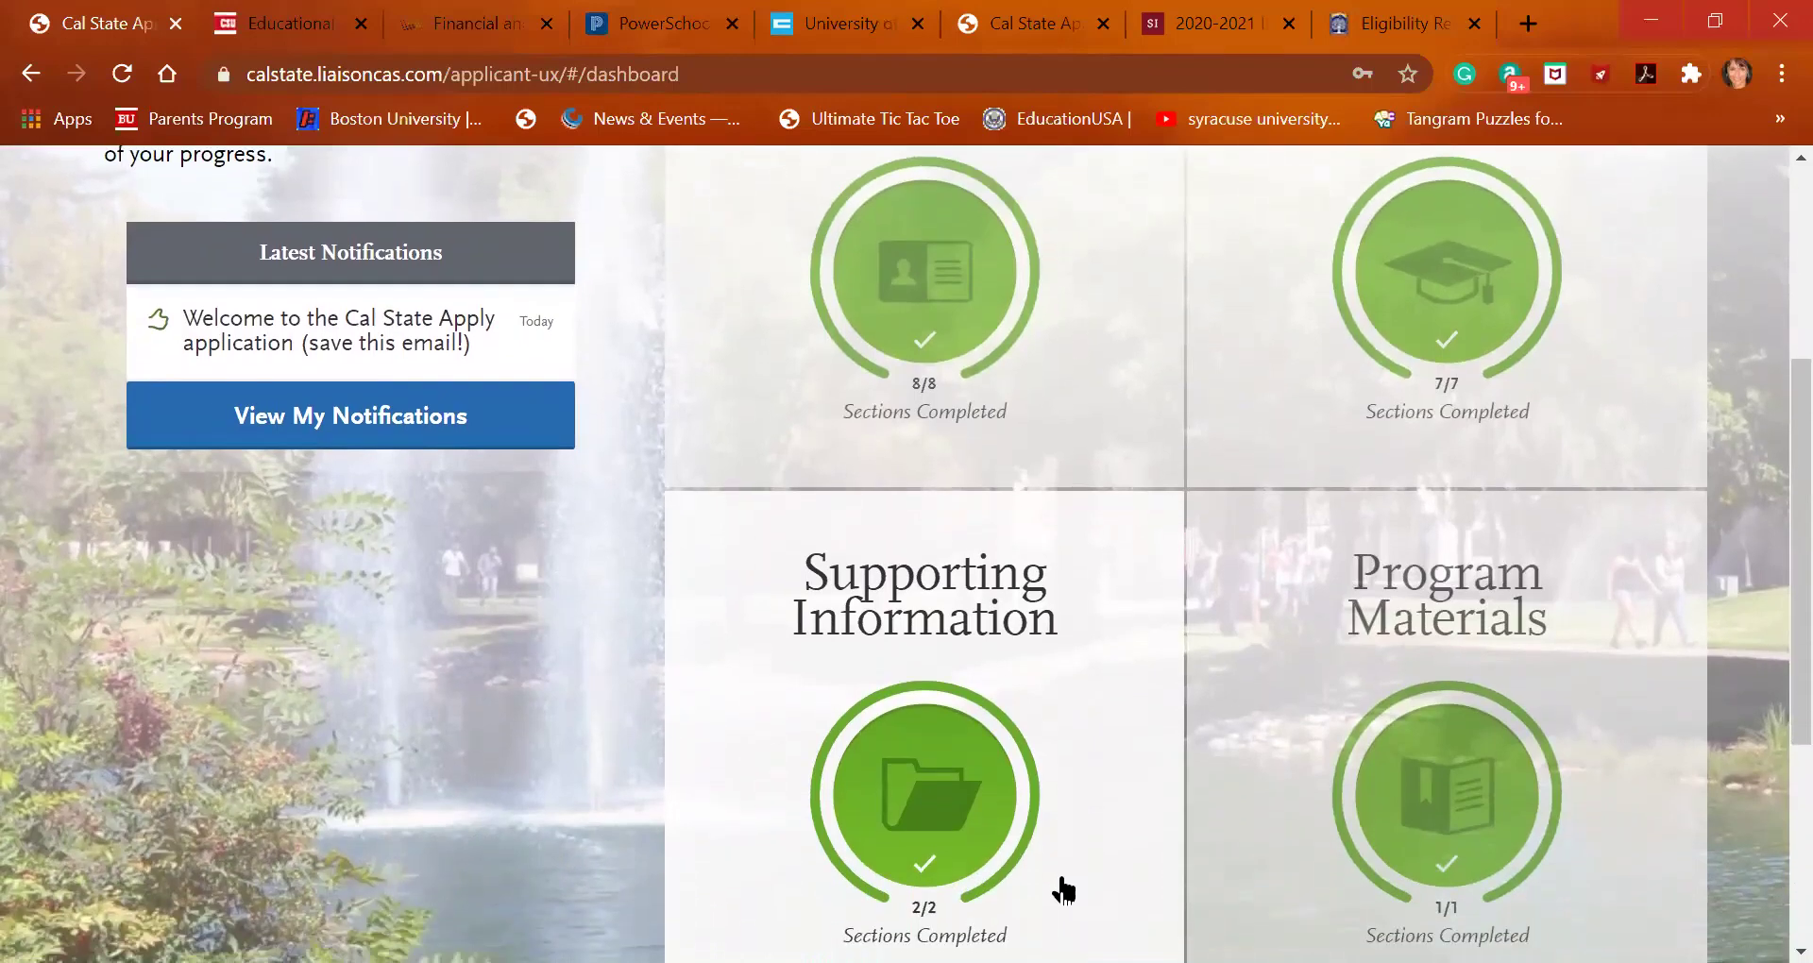
pyautogui.scroll(1, 1063, 890)
pyautogui.scroll(-1, 1062, 889)
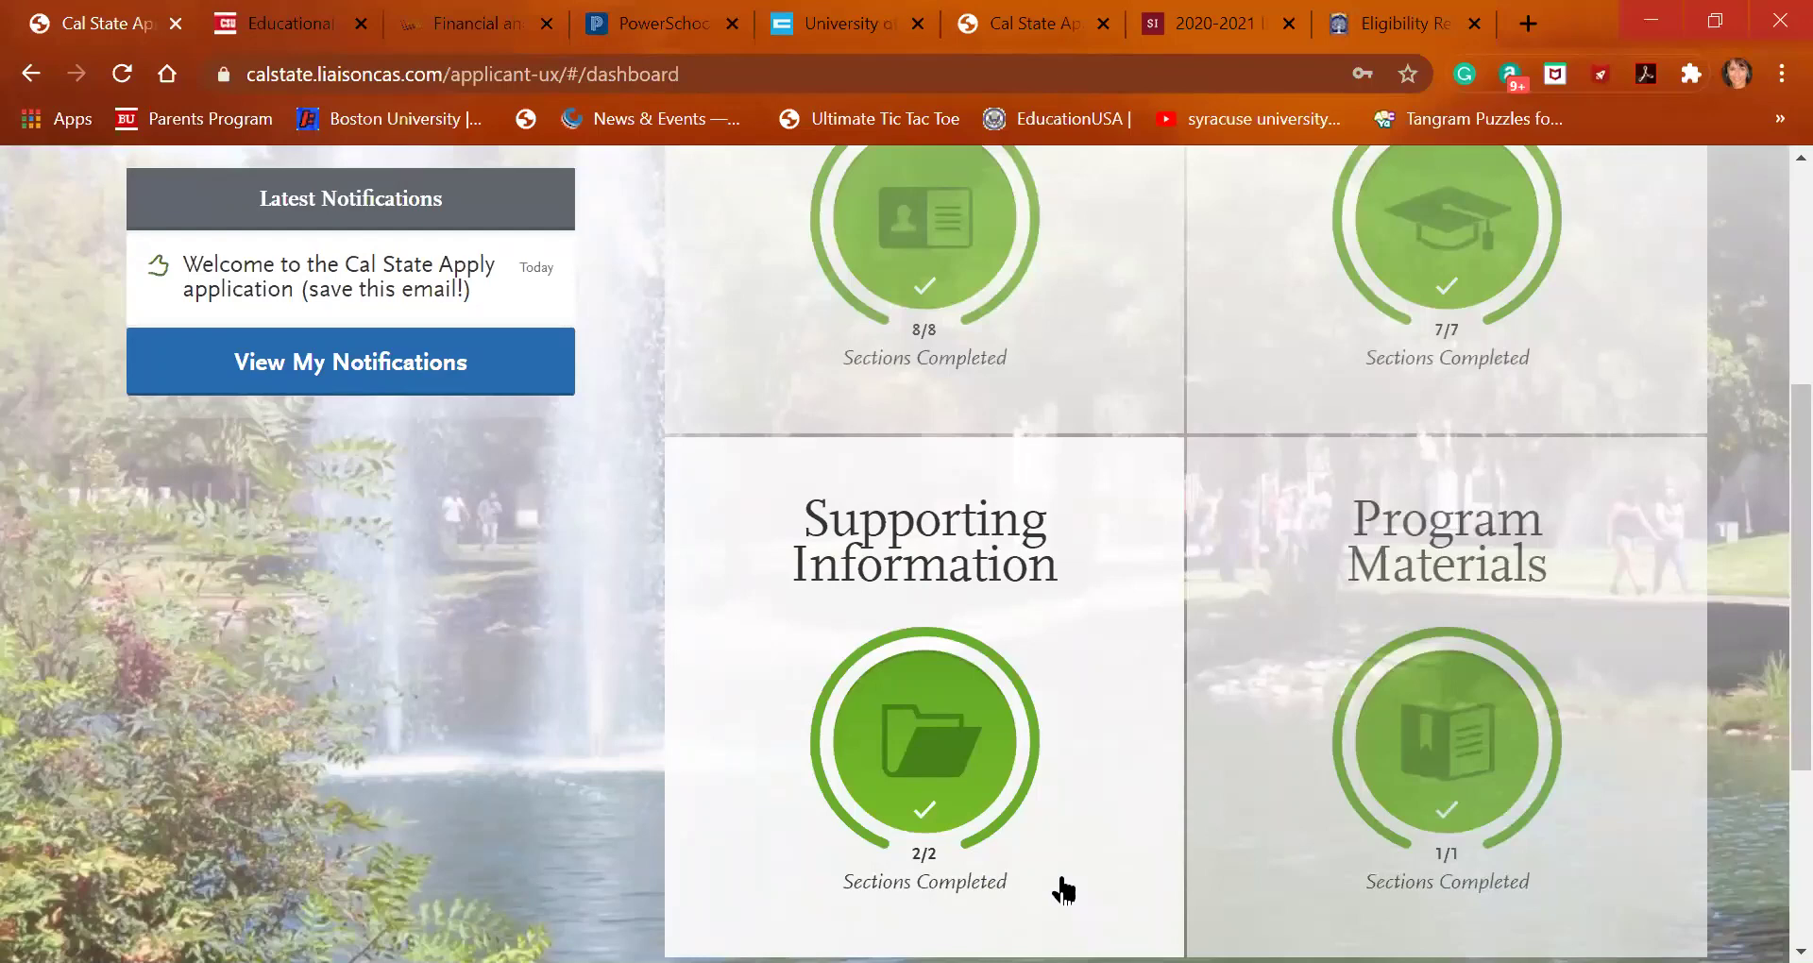
# Open Supporting Information's Educational Programs & Work Experience and review the years-of-participation answer
pyautogui.click(1036, 795)
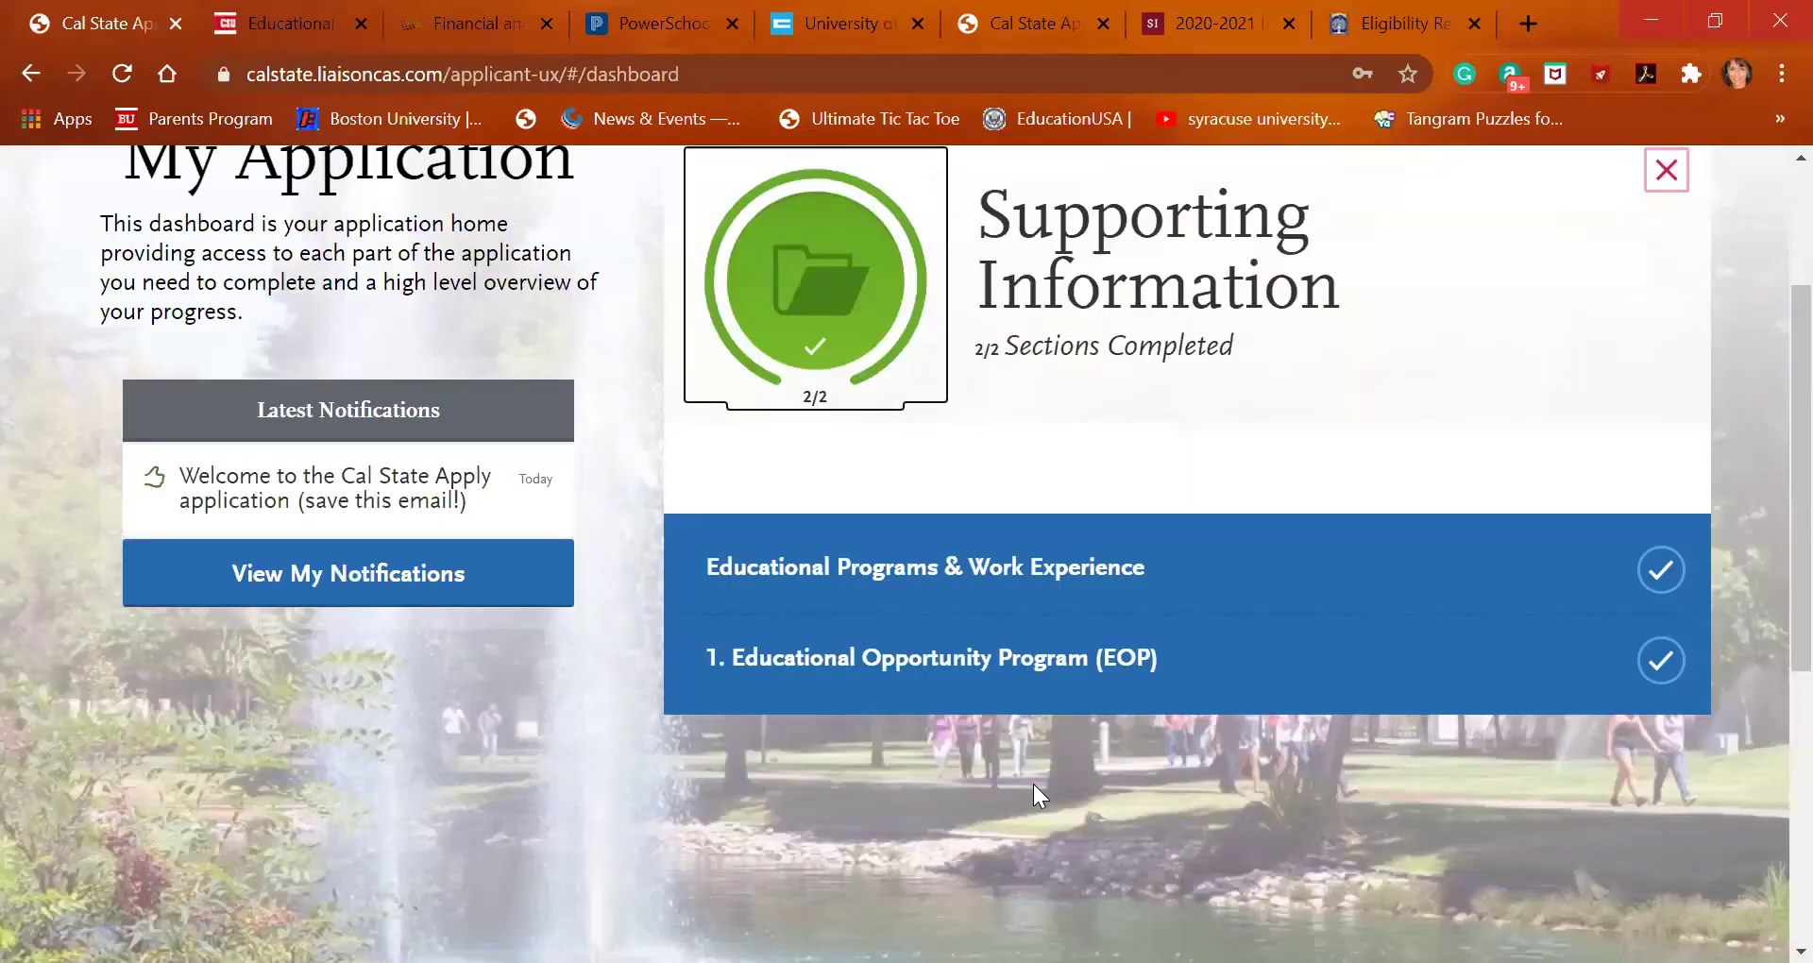
pyautogui.click(1020, 605)
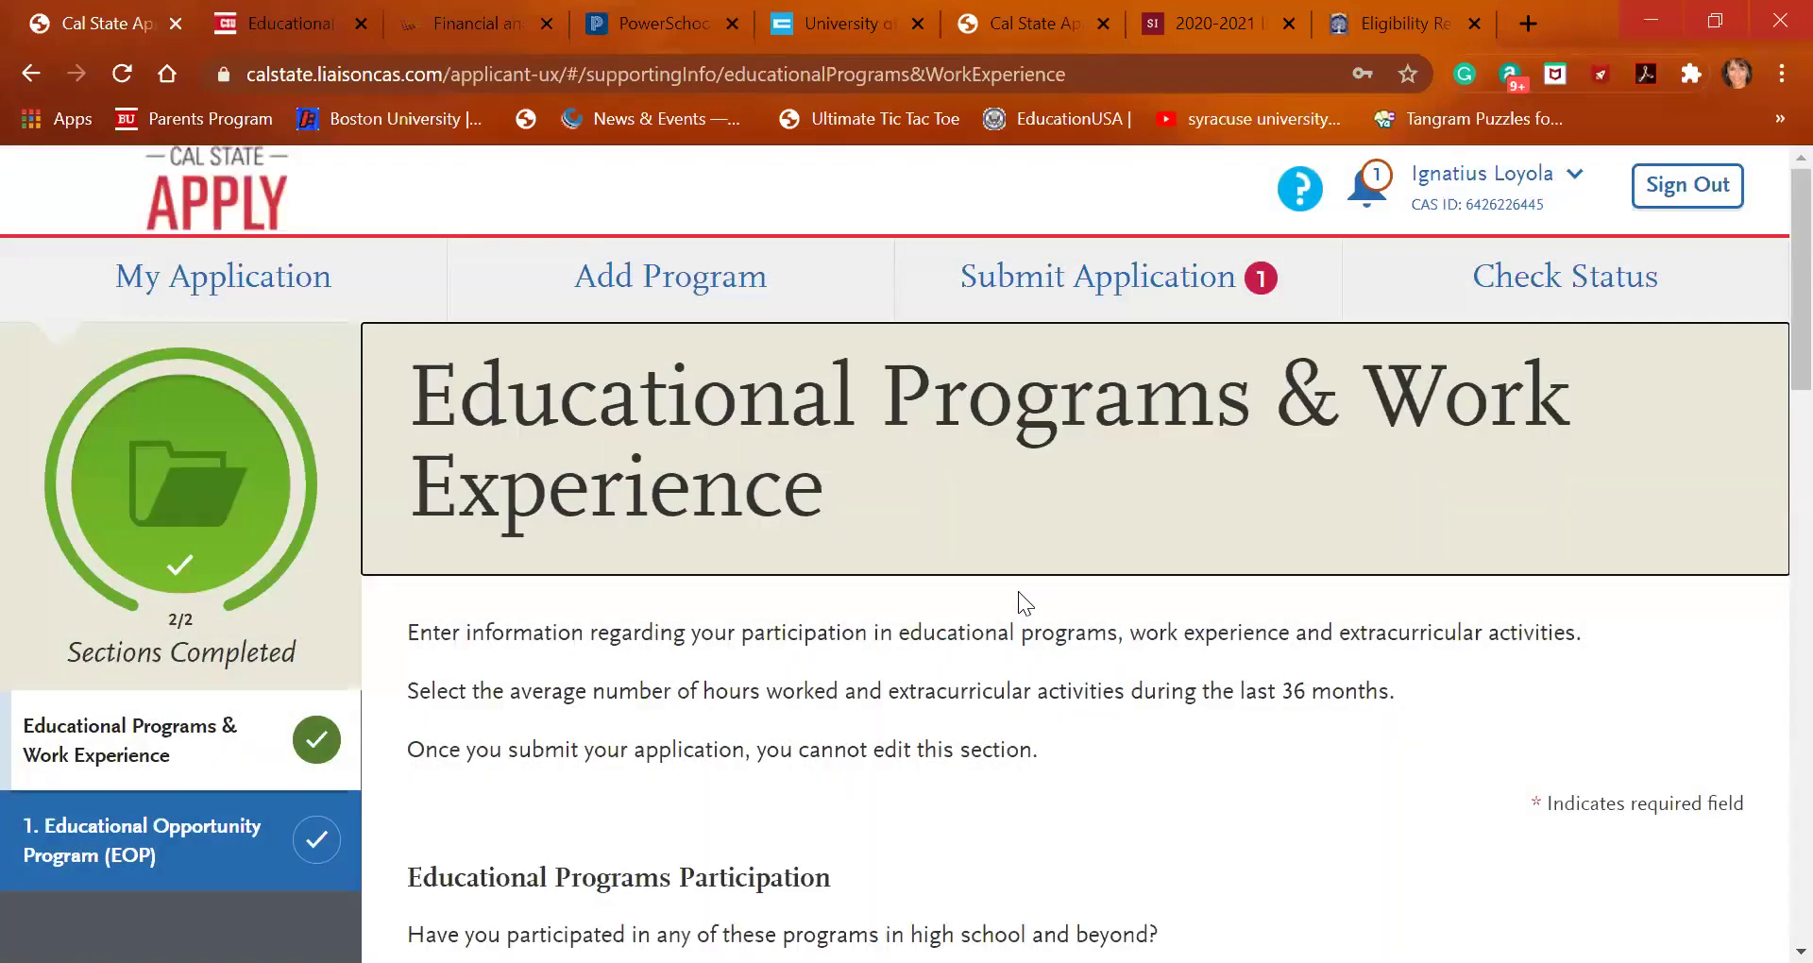
pyautogui.scroll(-3, 1018, 591)
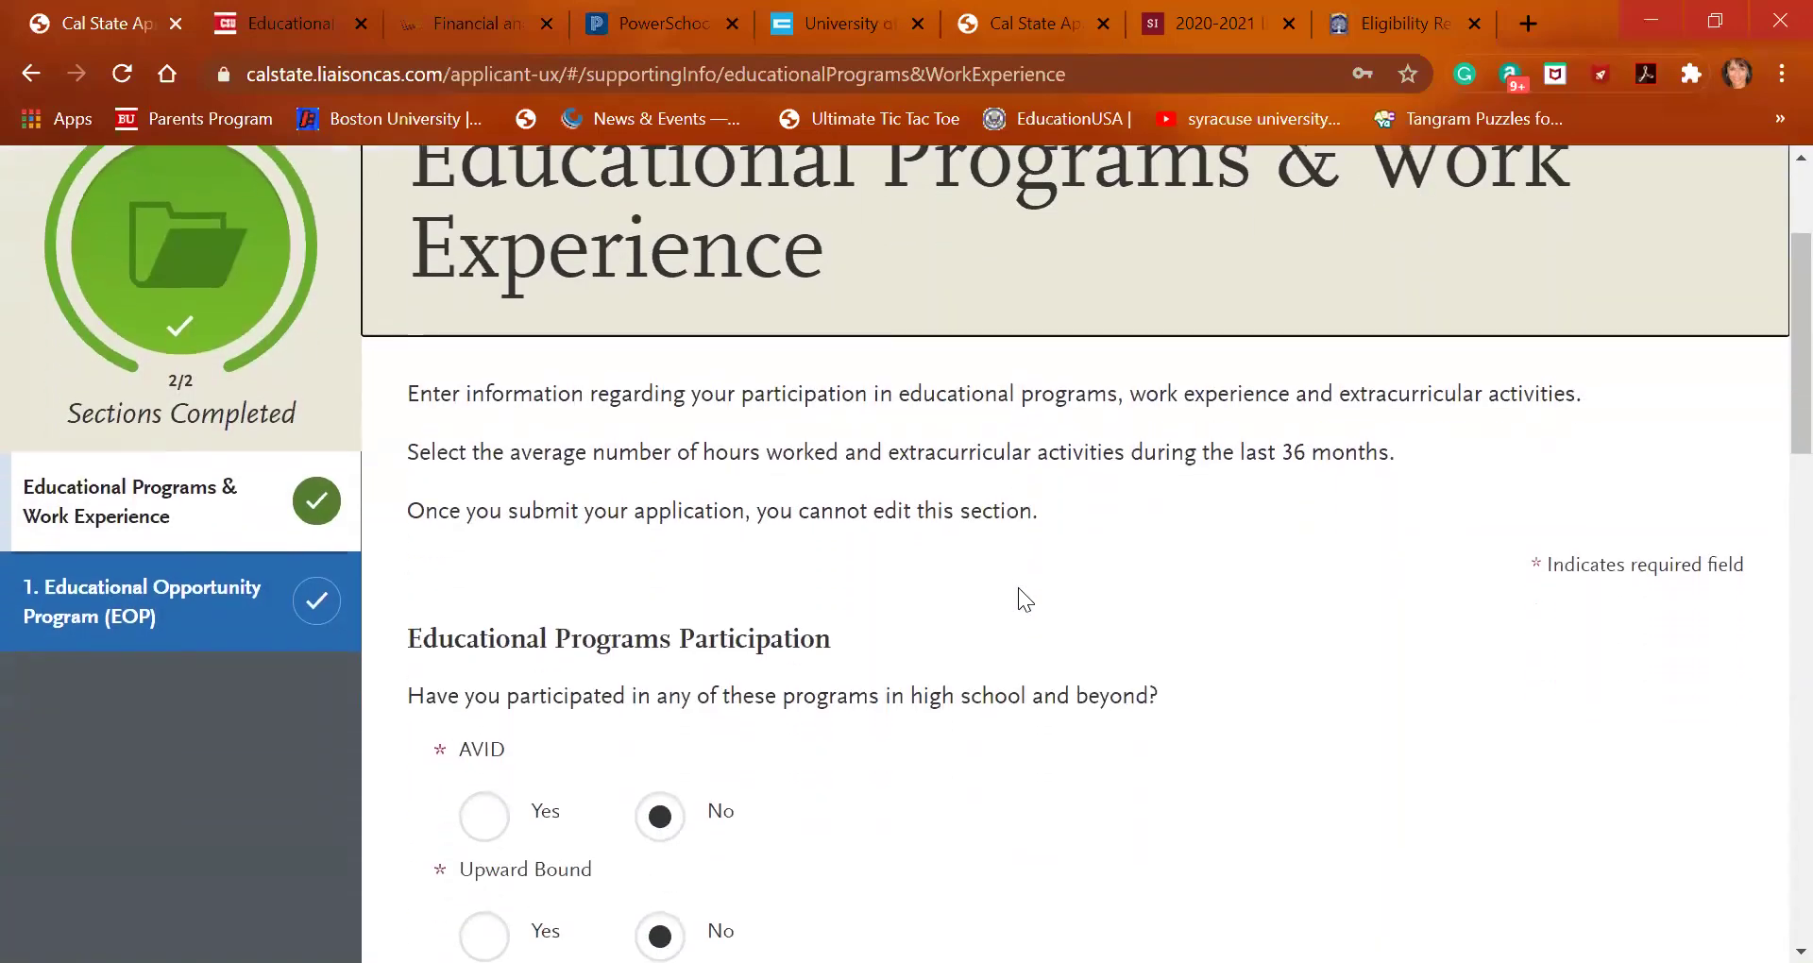
pyautogui.scroll(-1, 1018, 587)
pyautogui.scroll(-1, 903, 712)
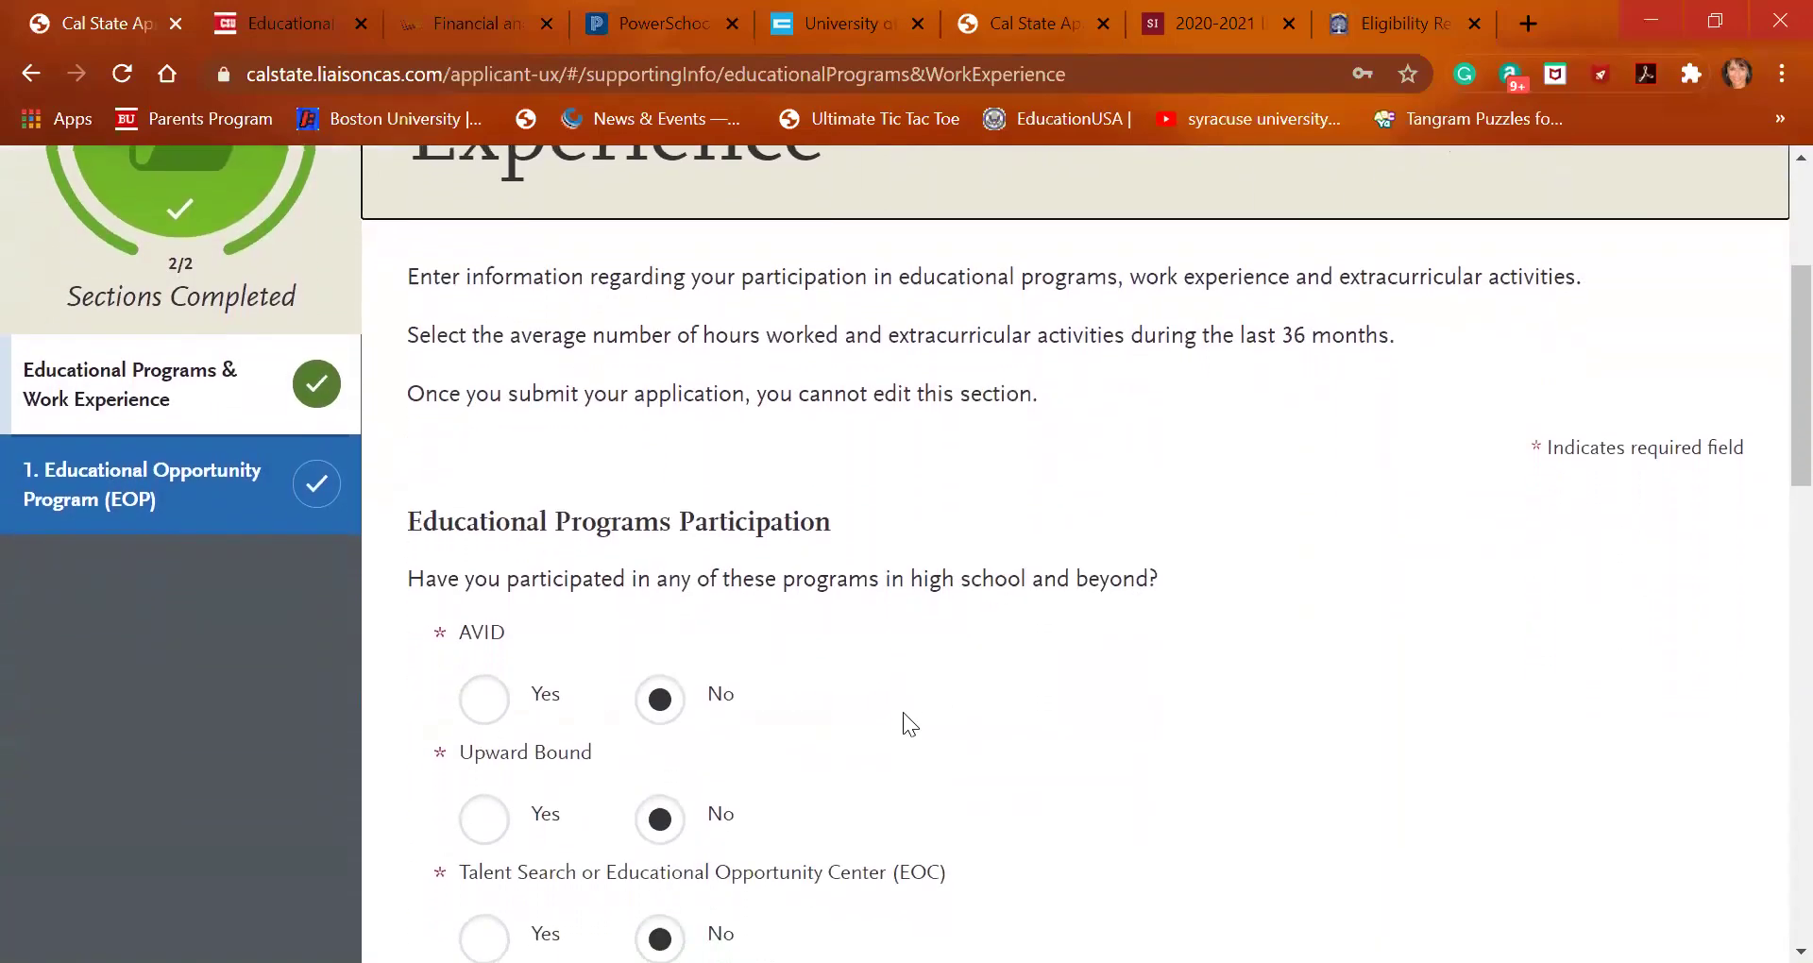
pyautogui.scroll(-3, 904, 715)
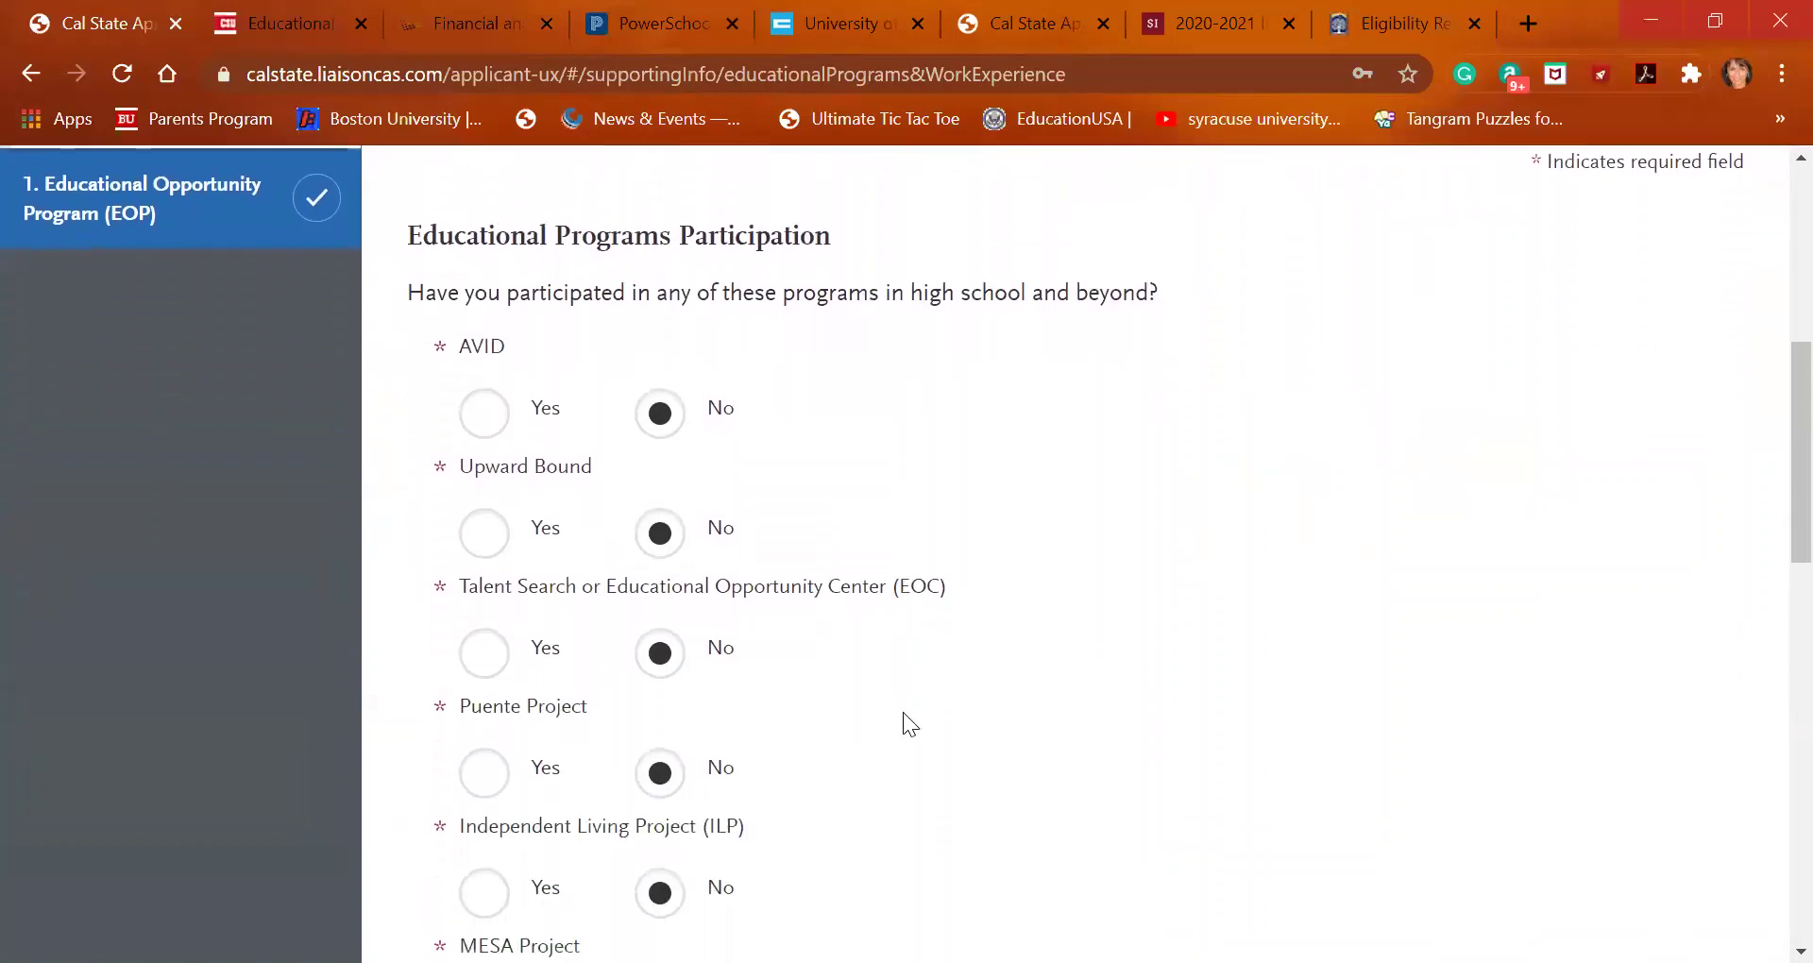
pyautogui.scroll(-1, 903, 712)
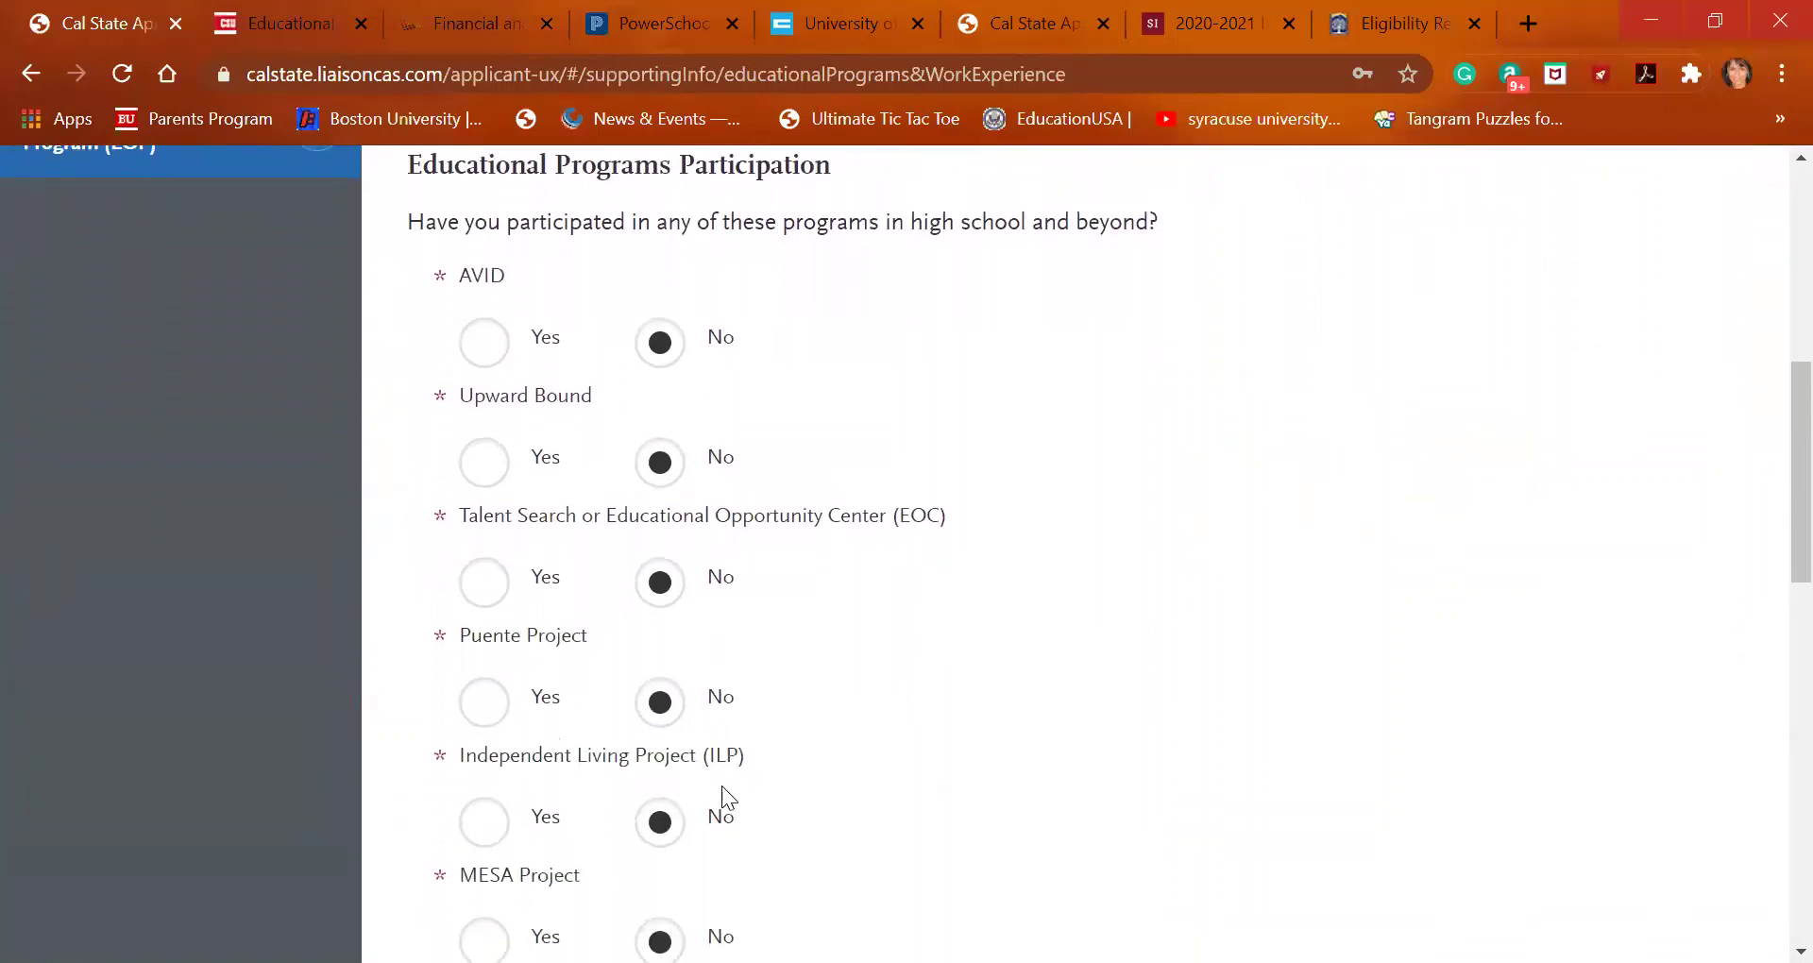
pyautogui.scroll(-2, 721, 786)
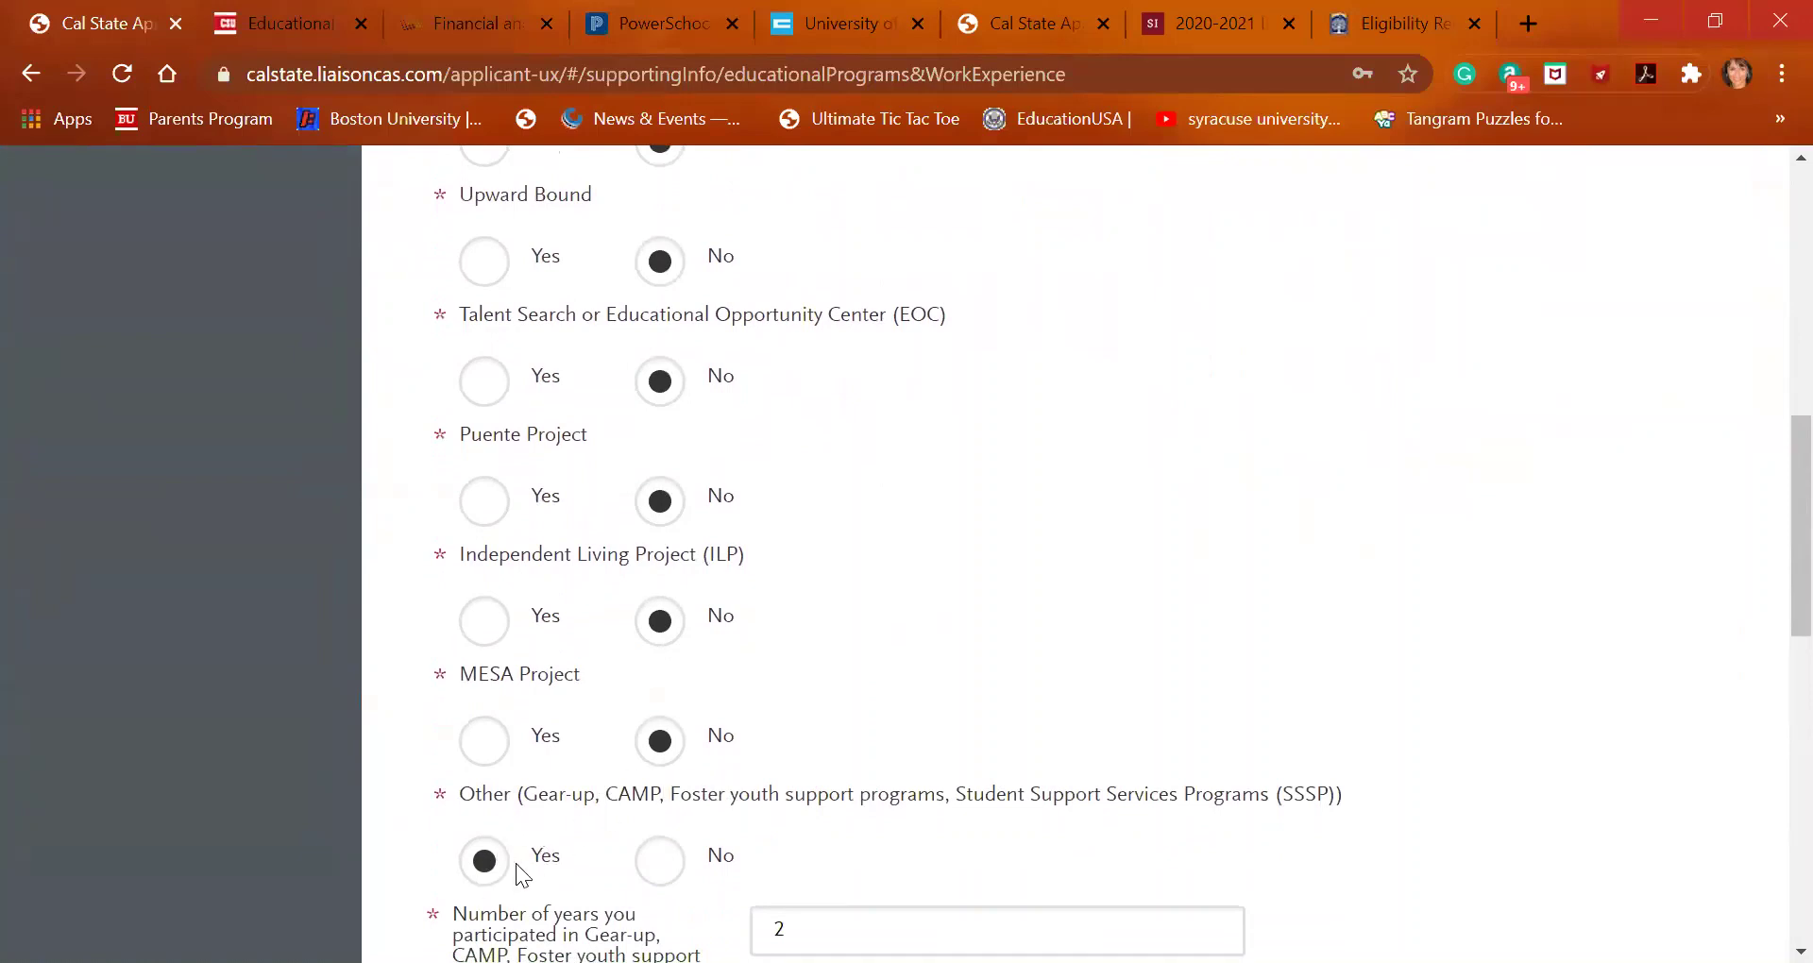
pyautogui.scroll(-2, 981, 789)
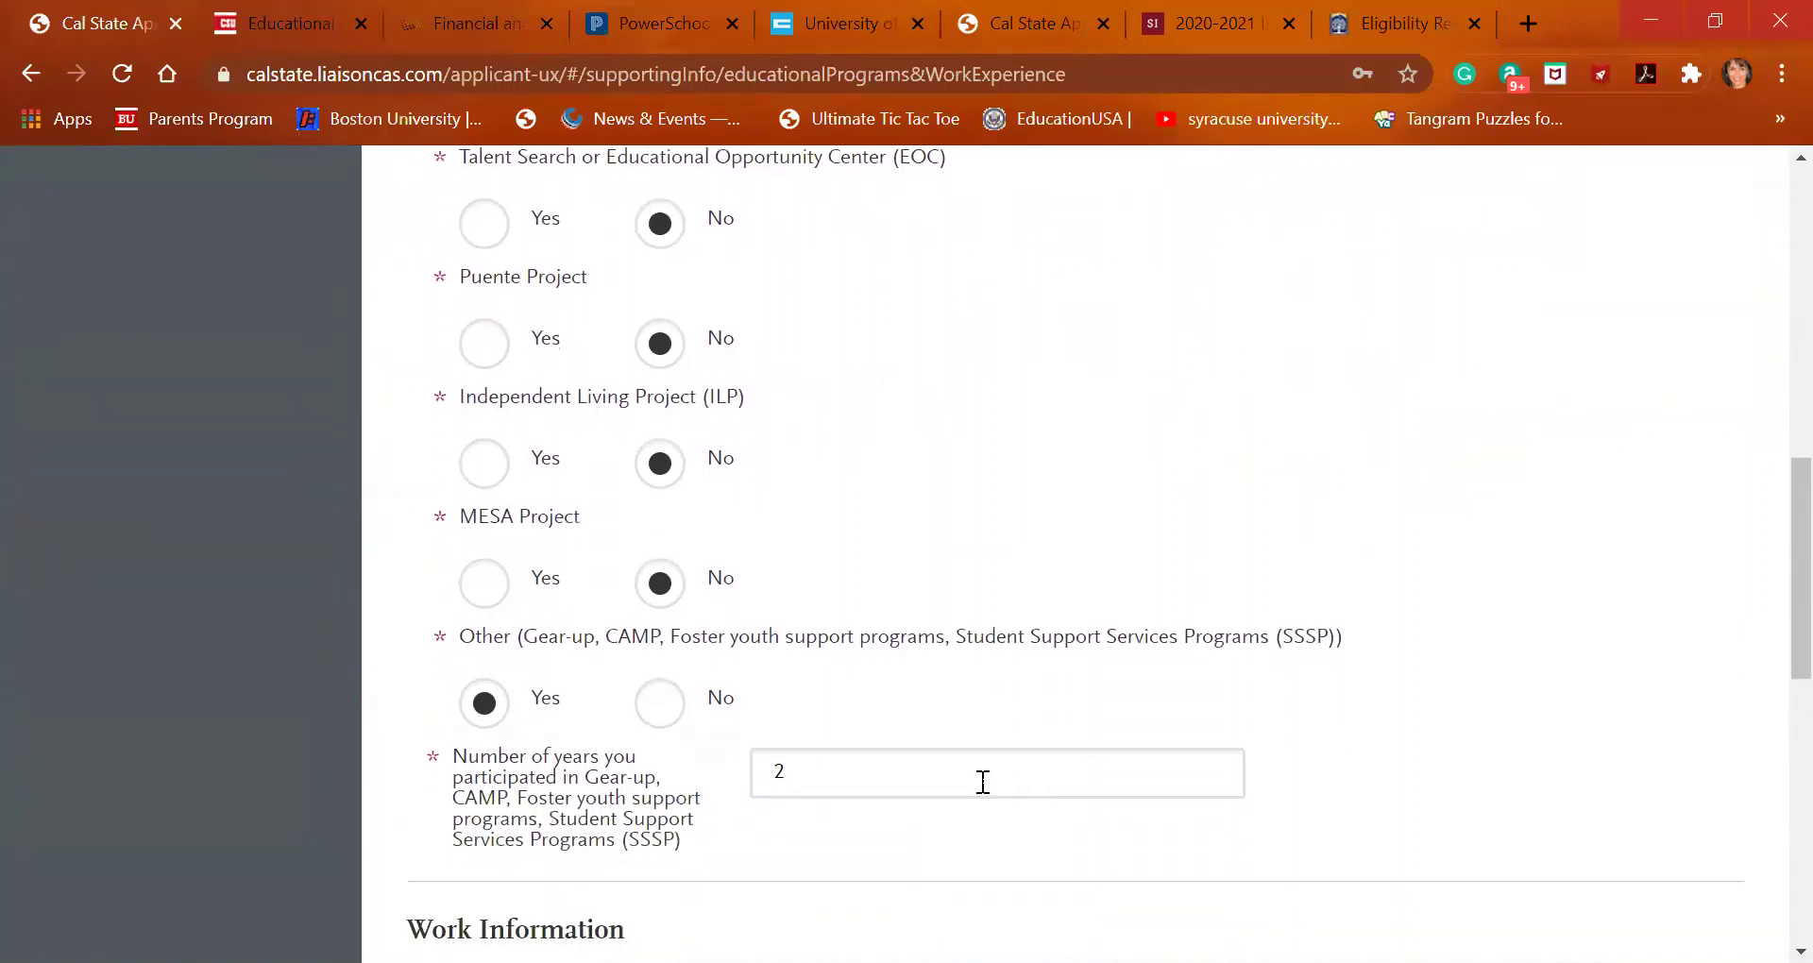
pyautogui.scroll(-1, 983, 781)
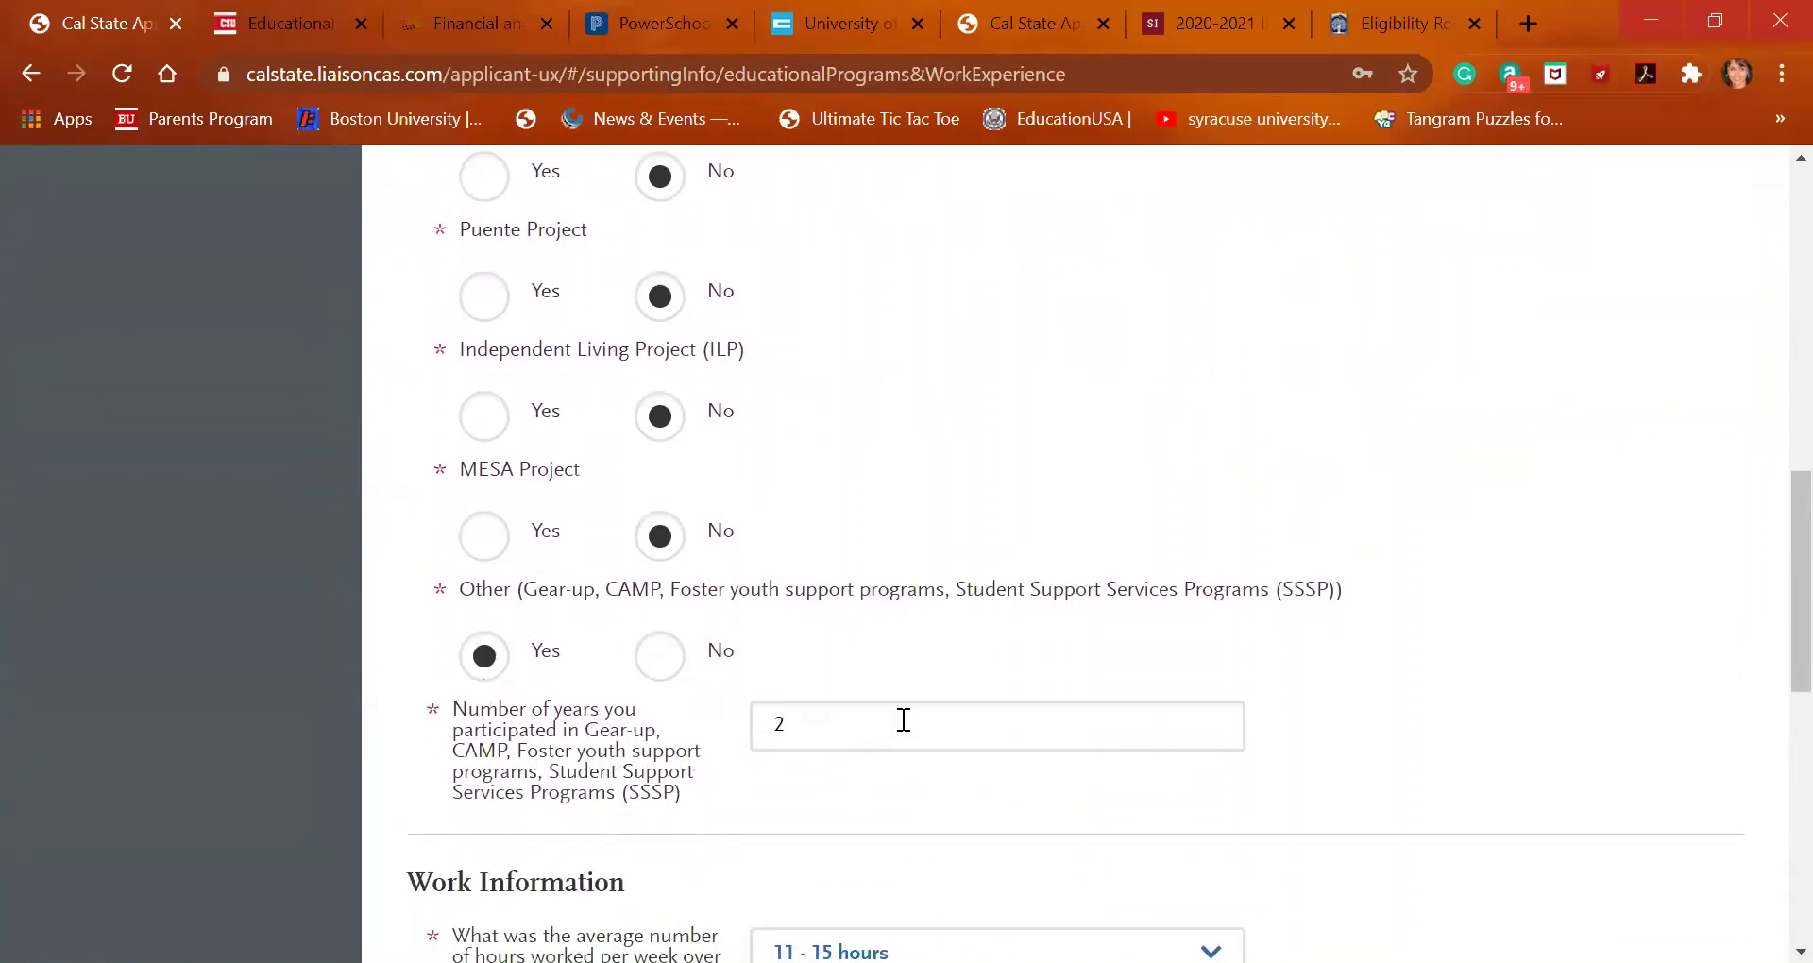
pyautogui.click(862, 713)
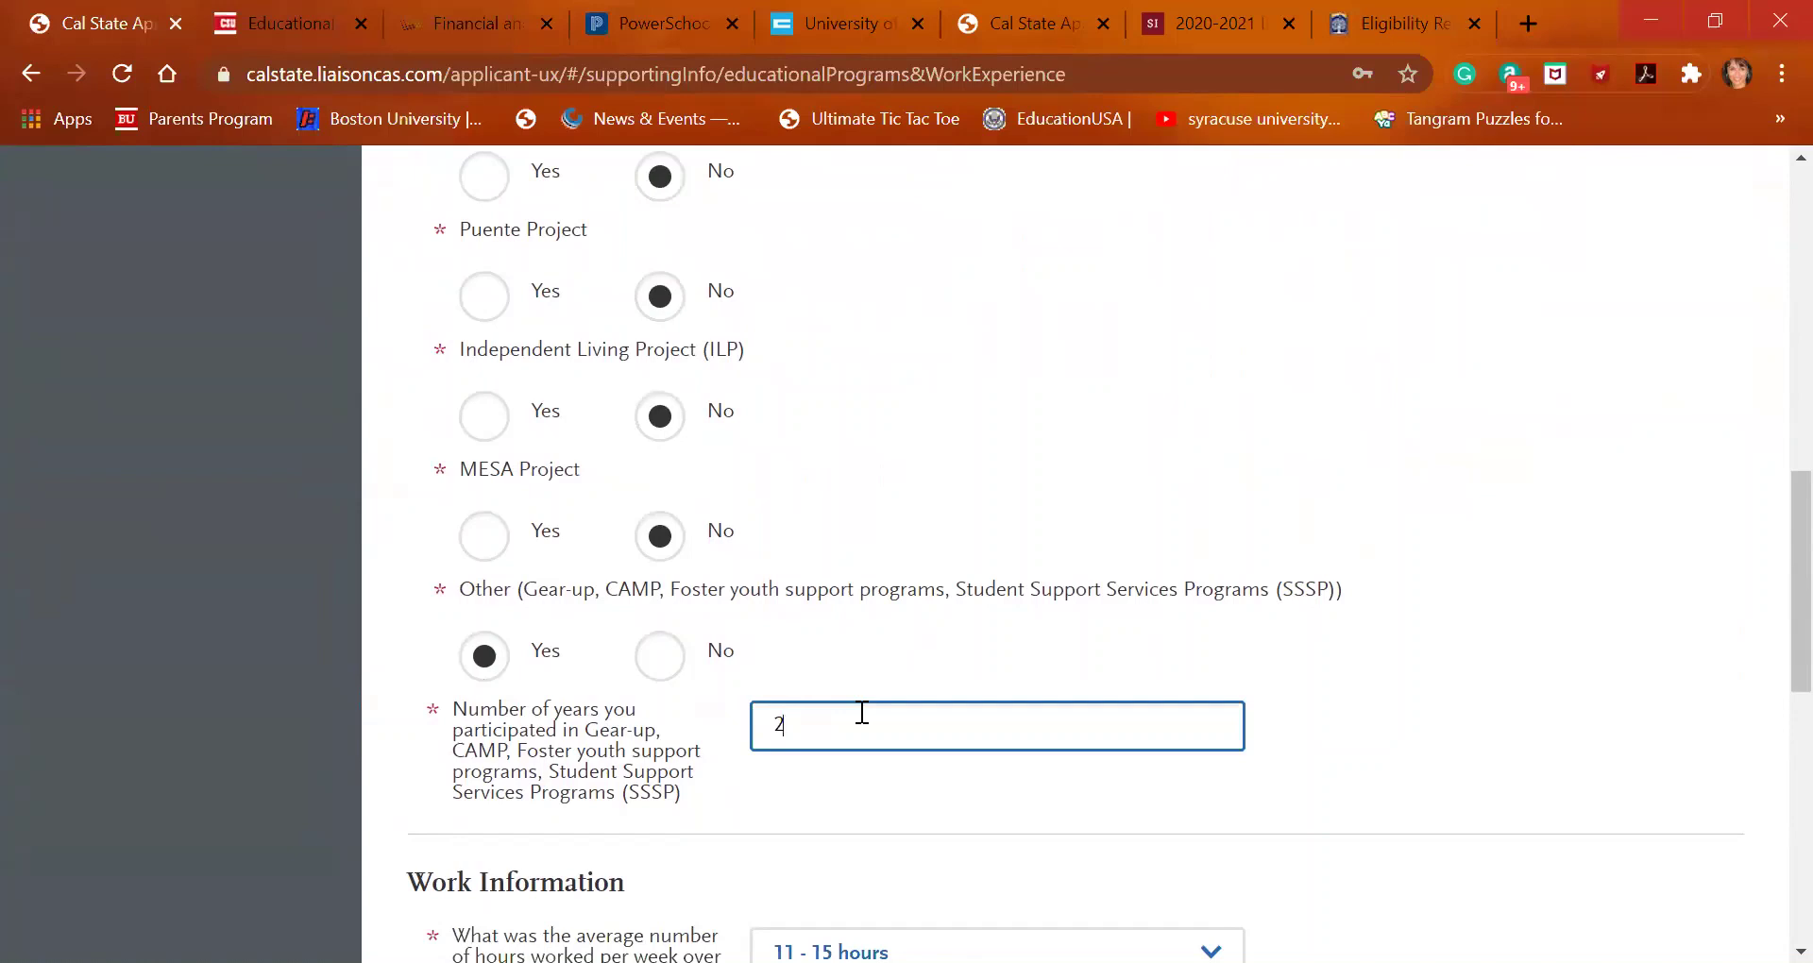
# Review the remaining answers, save the section and continue to the EOP section
pyautogui.scroll(-2, 862, 713)
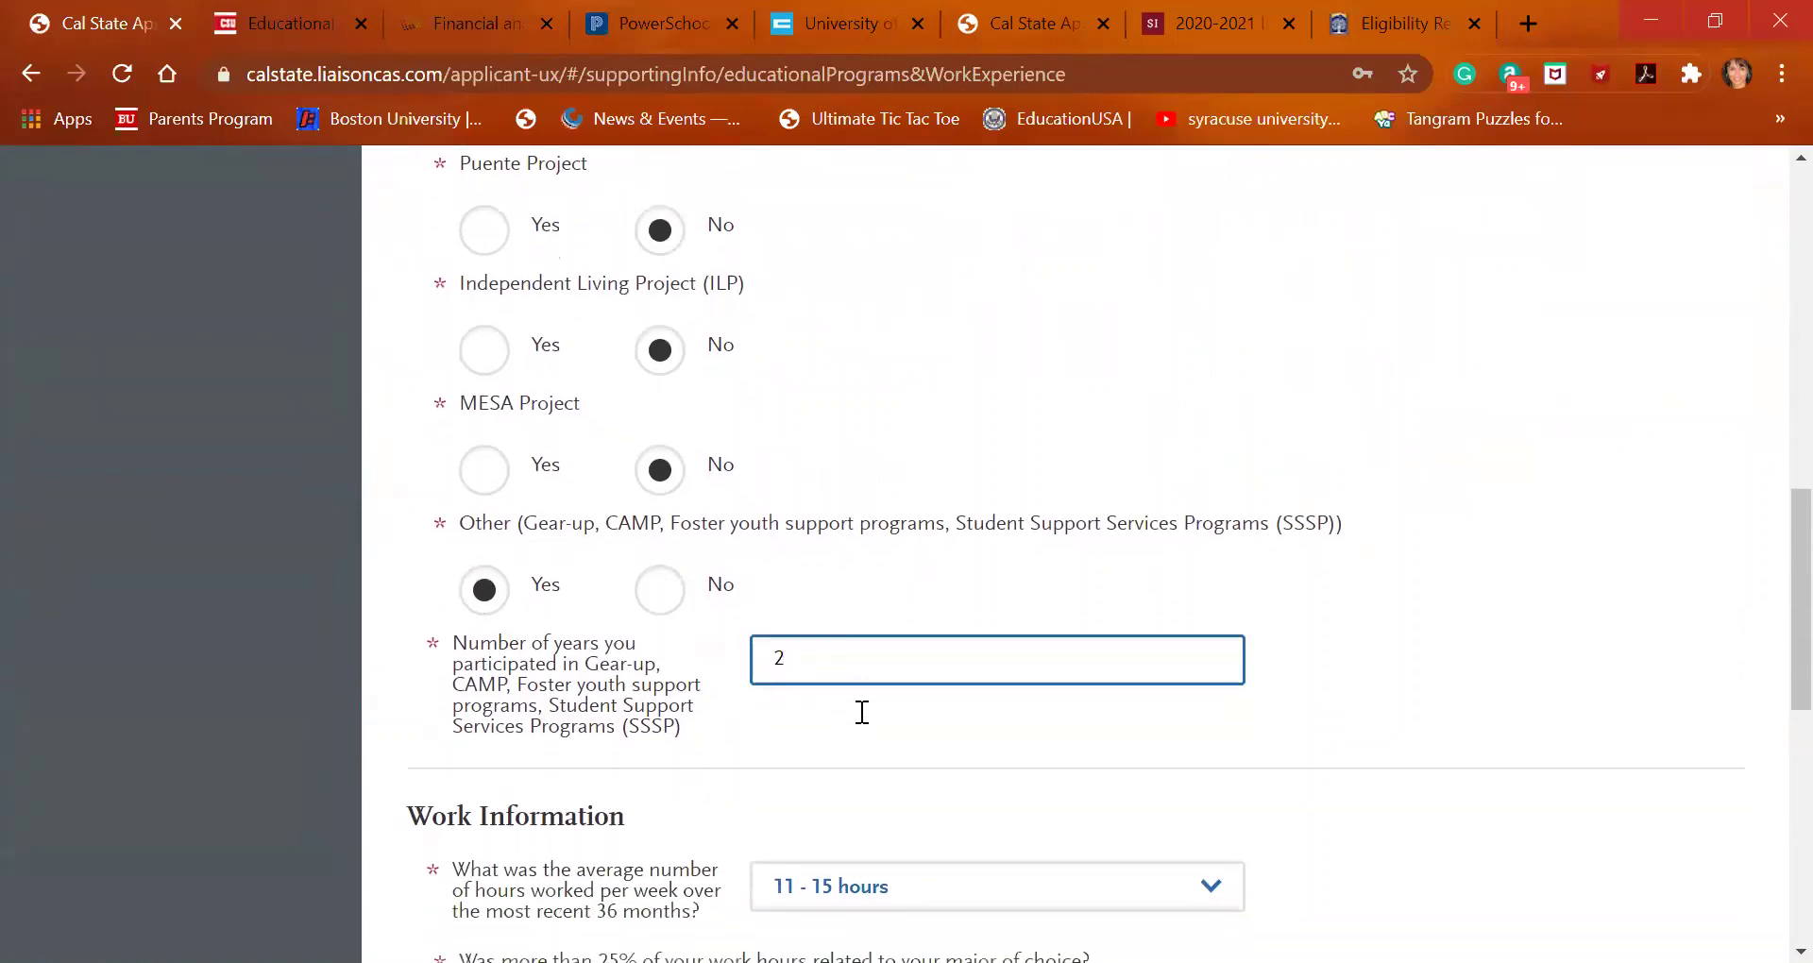
pyautogui.scroll(-2, 863, 713)
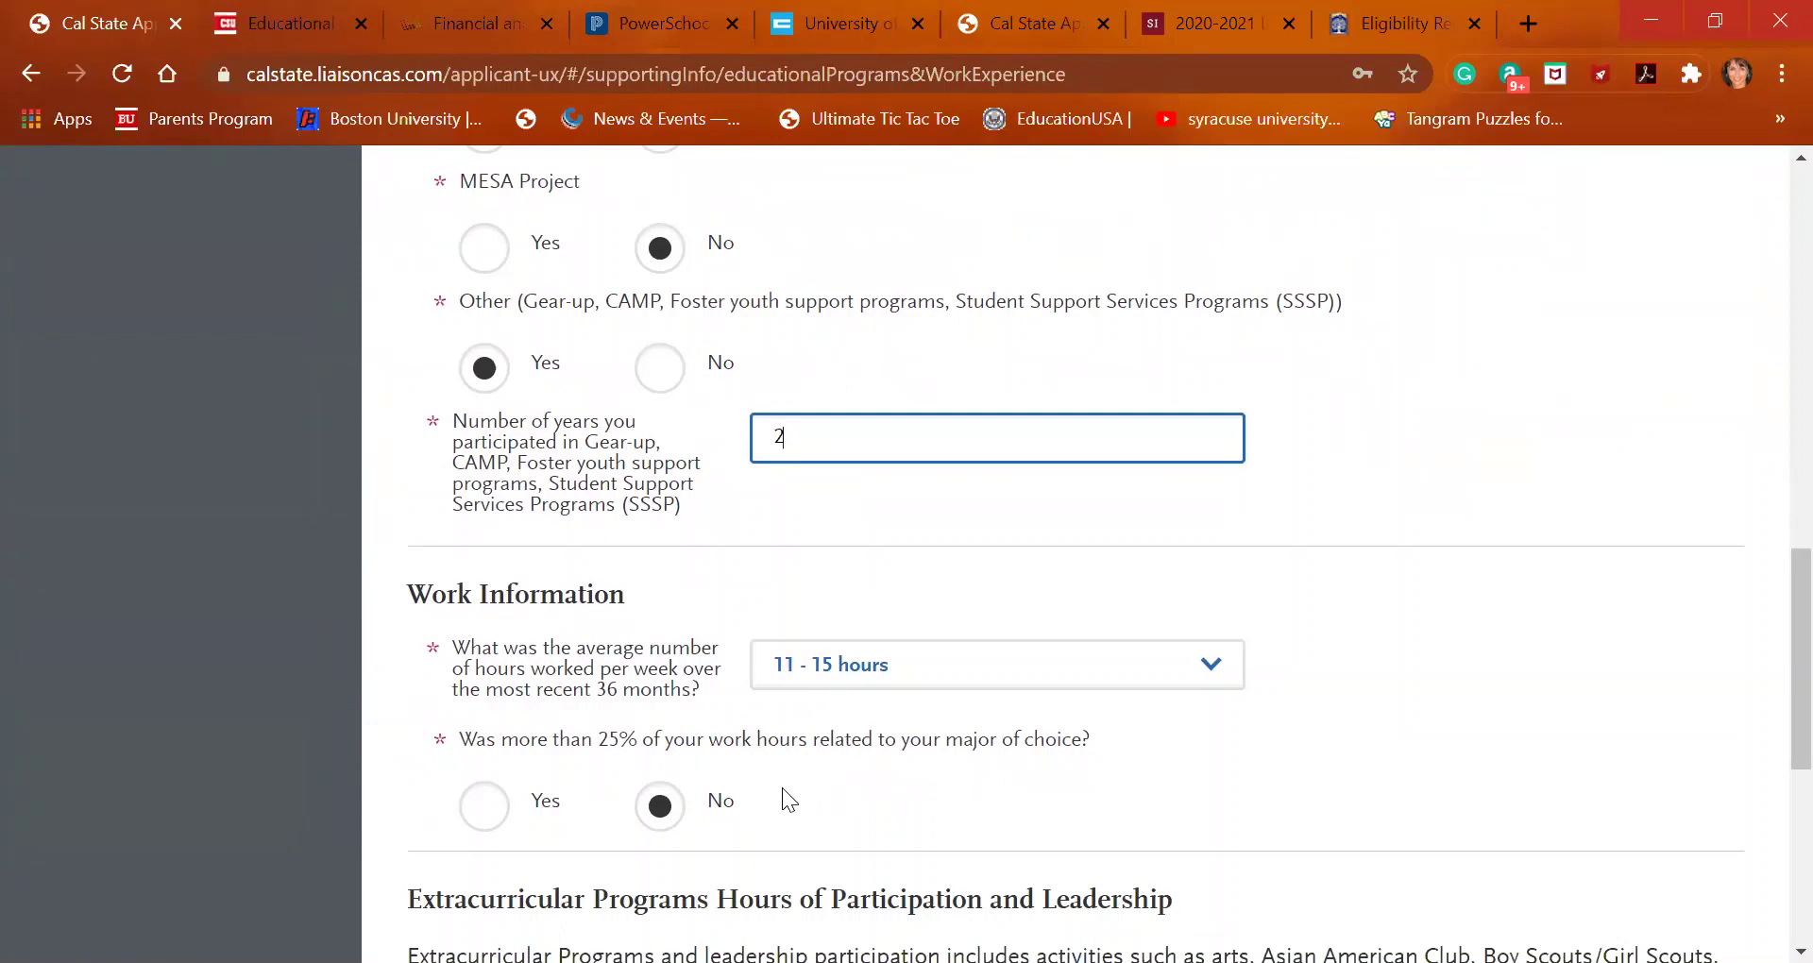
pyautogui.scroll(-2, 809, 793)
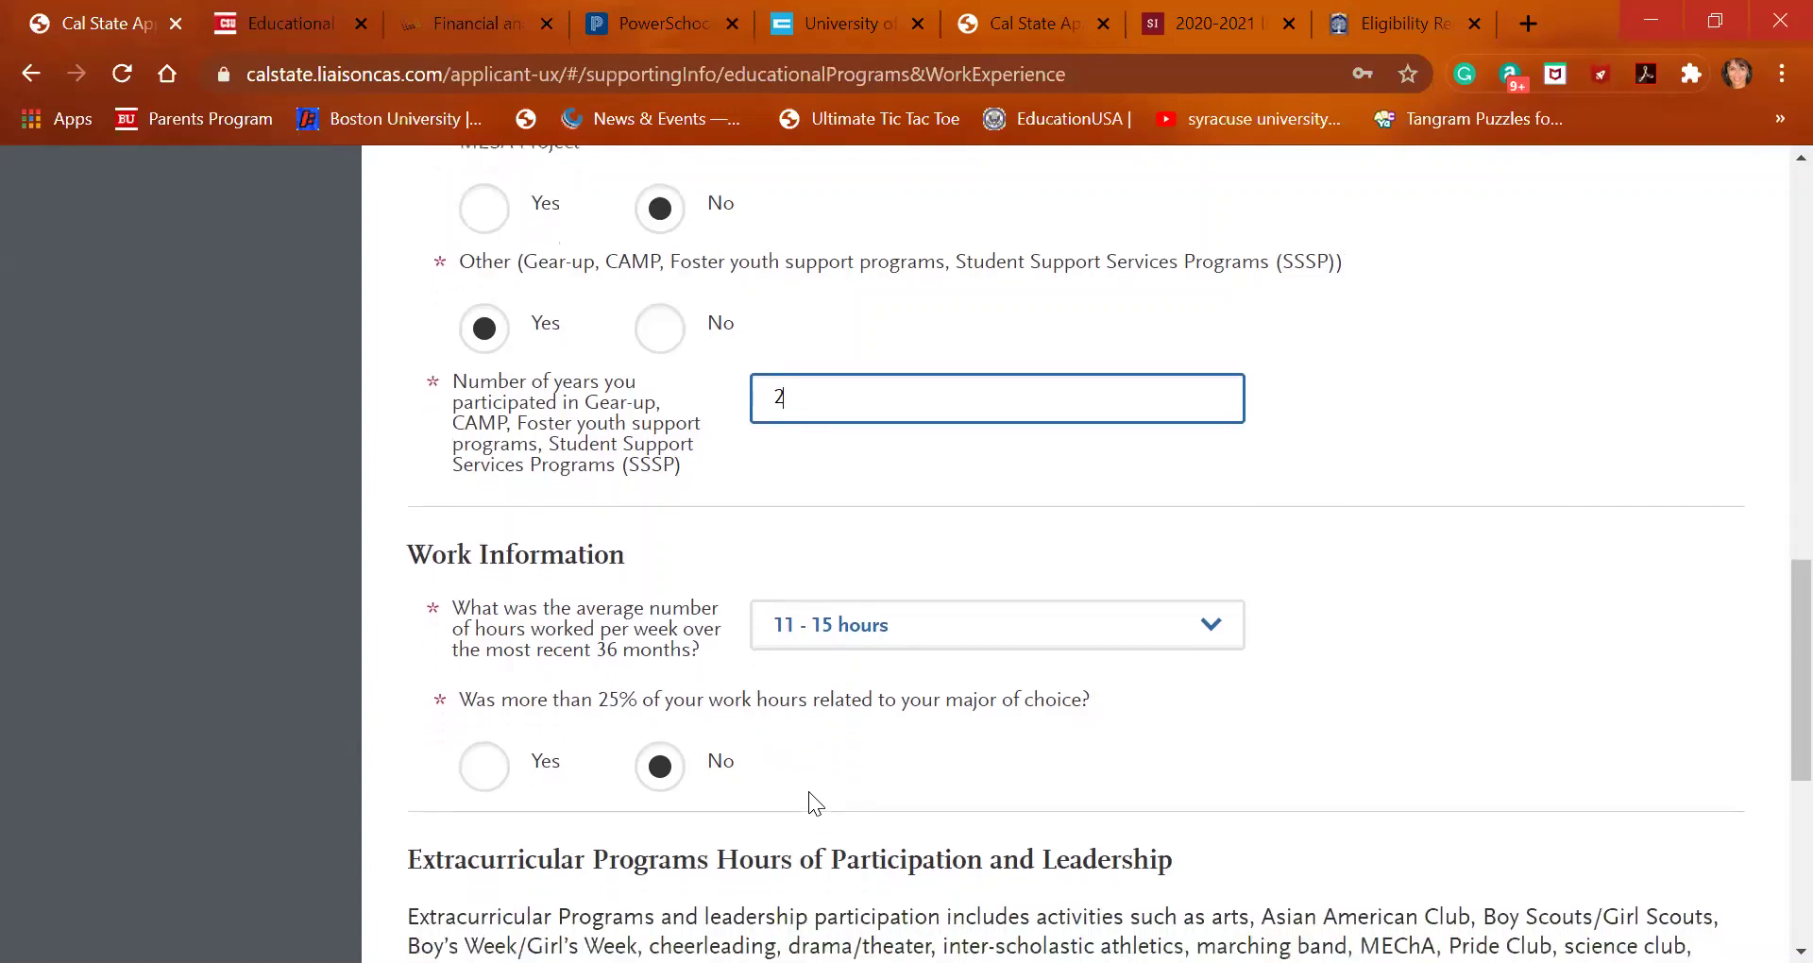
pyautogui.scroll(-1, 812, 786)
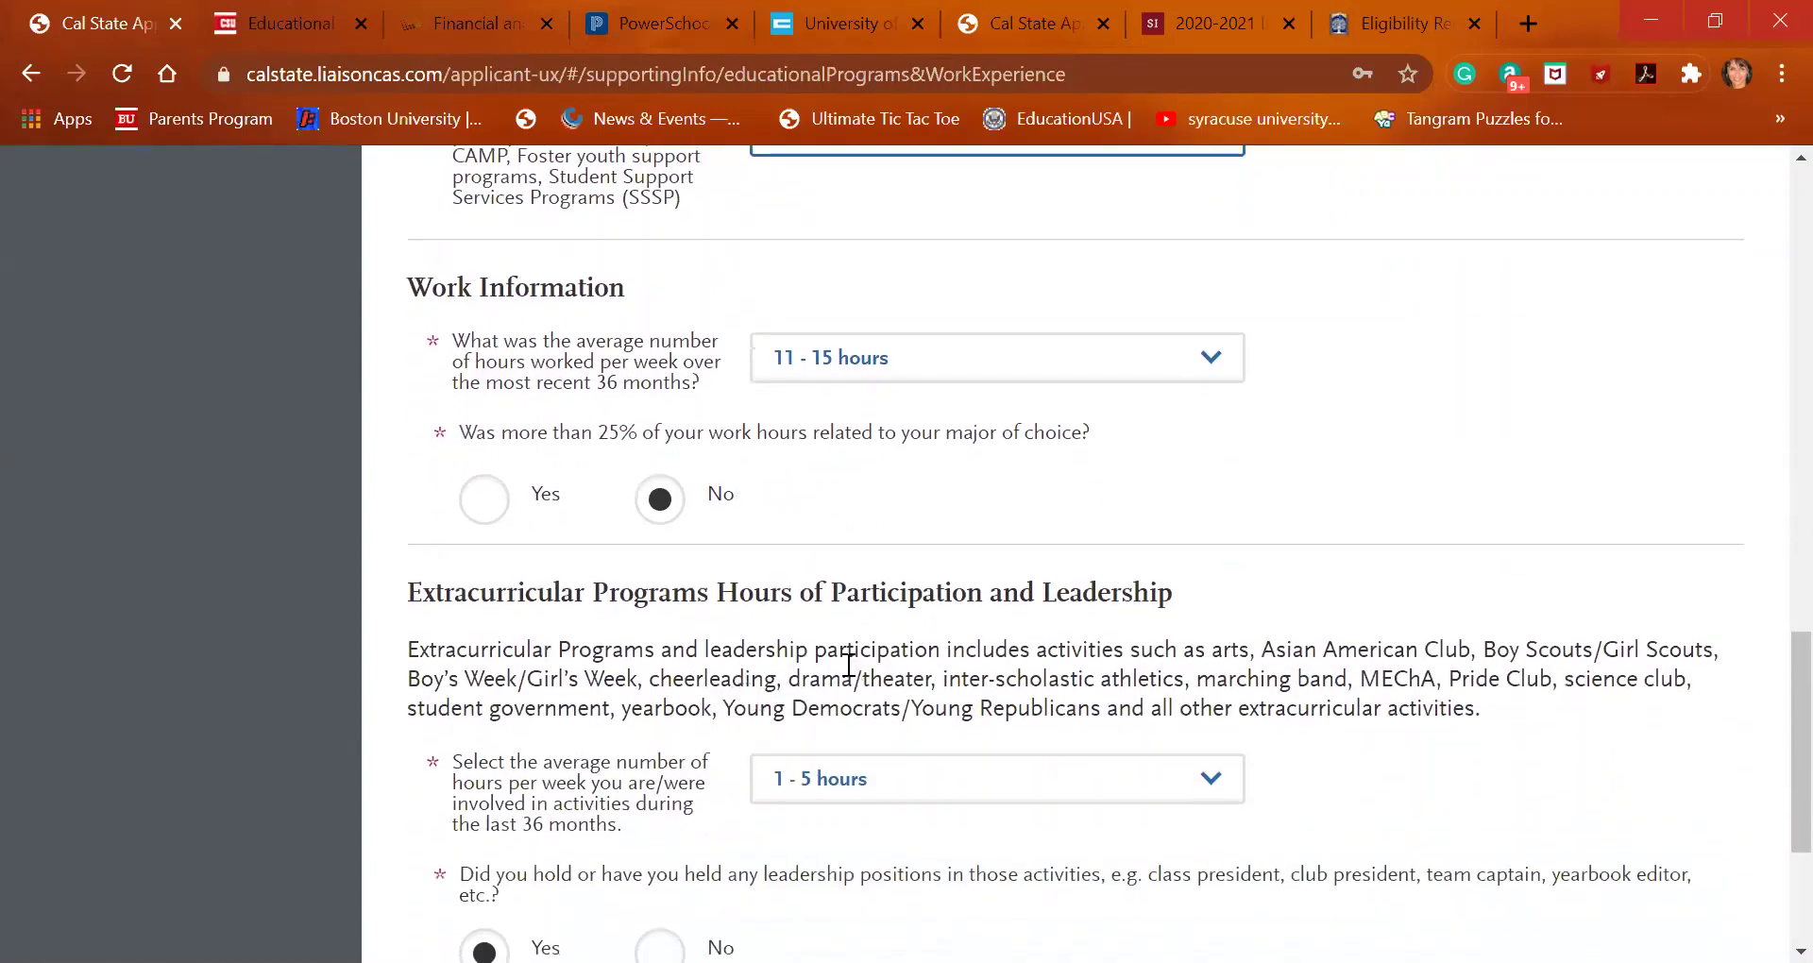
pyautogui.scroll(-1, 955, 648)
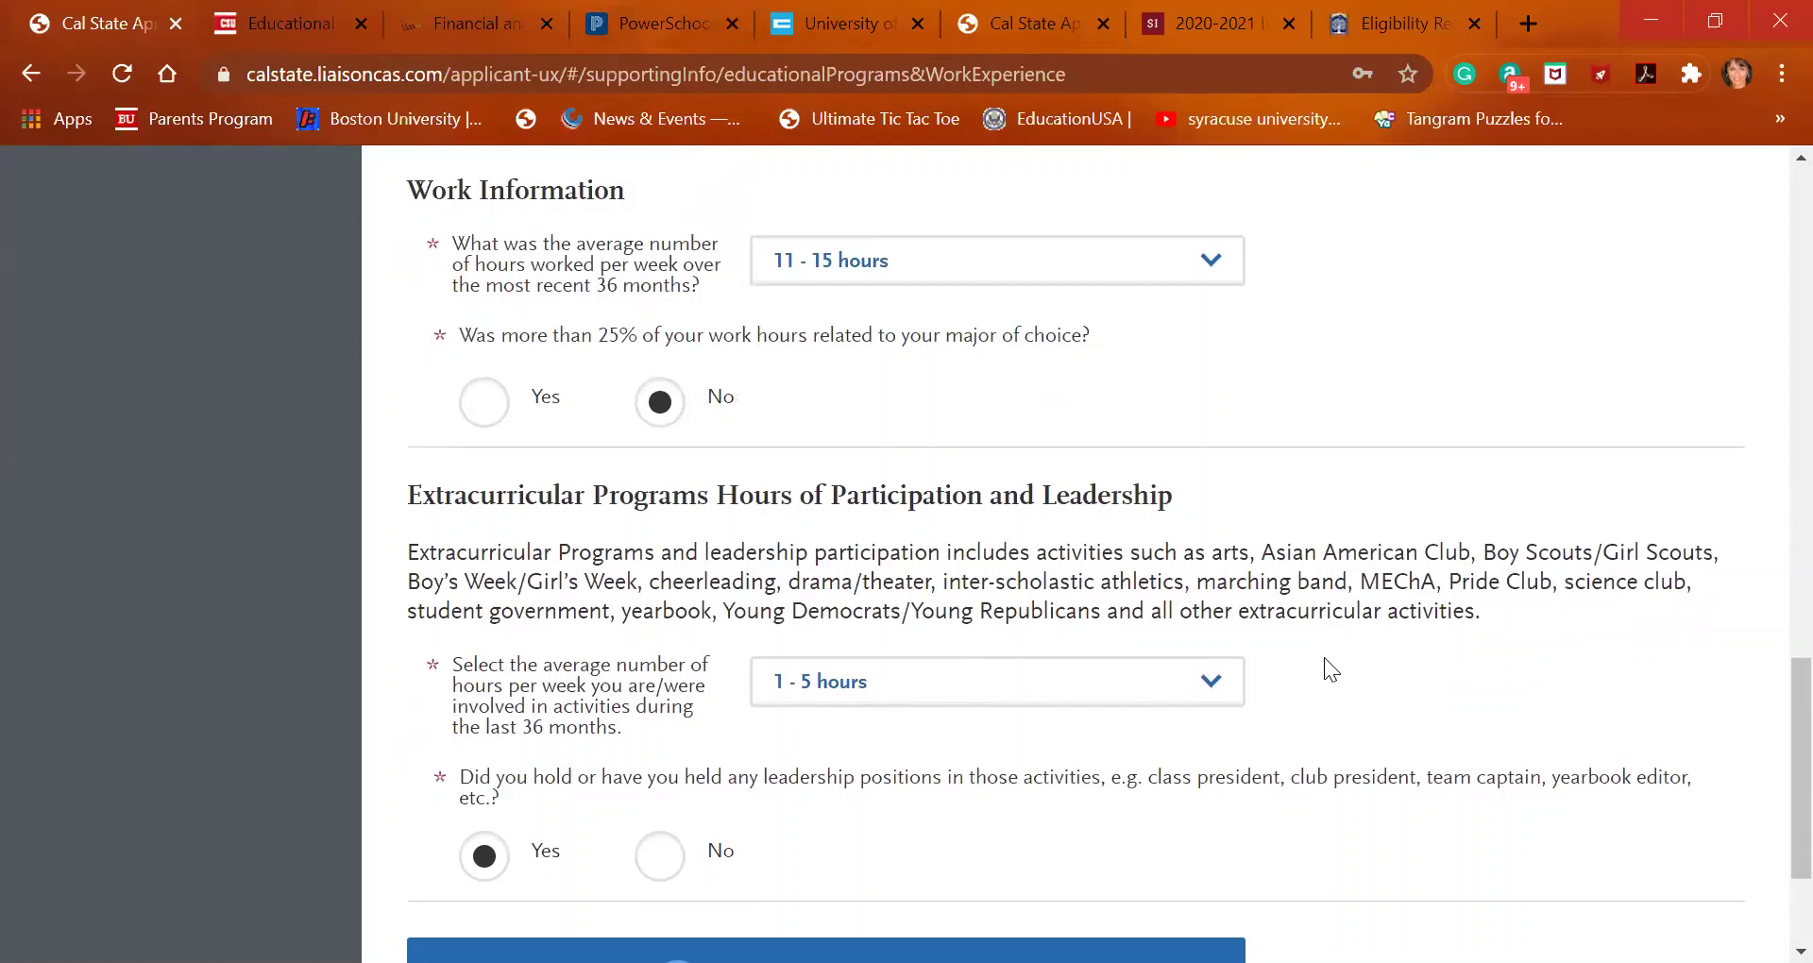
pyautogui.scroll(-1, 1324, 657)
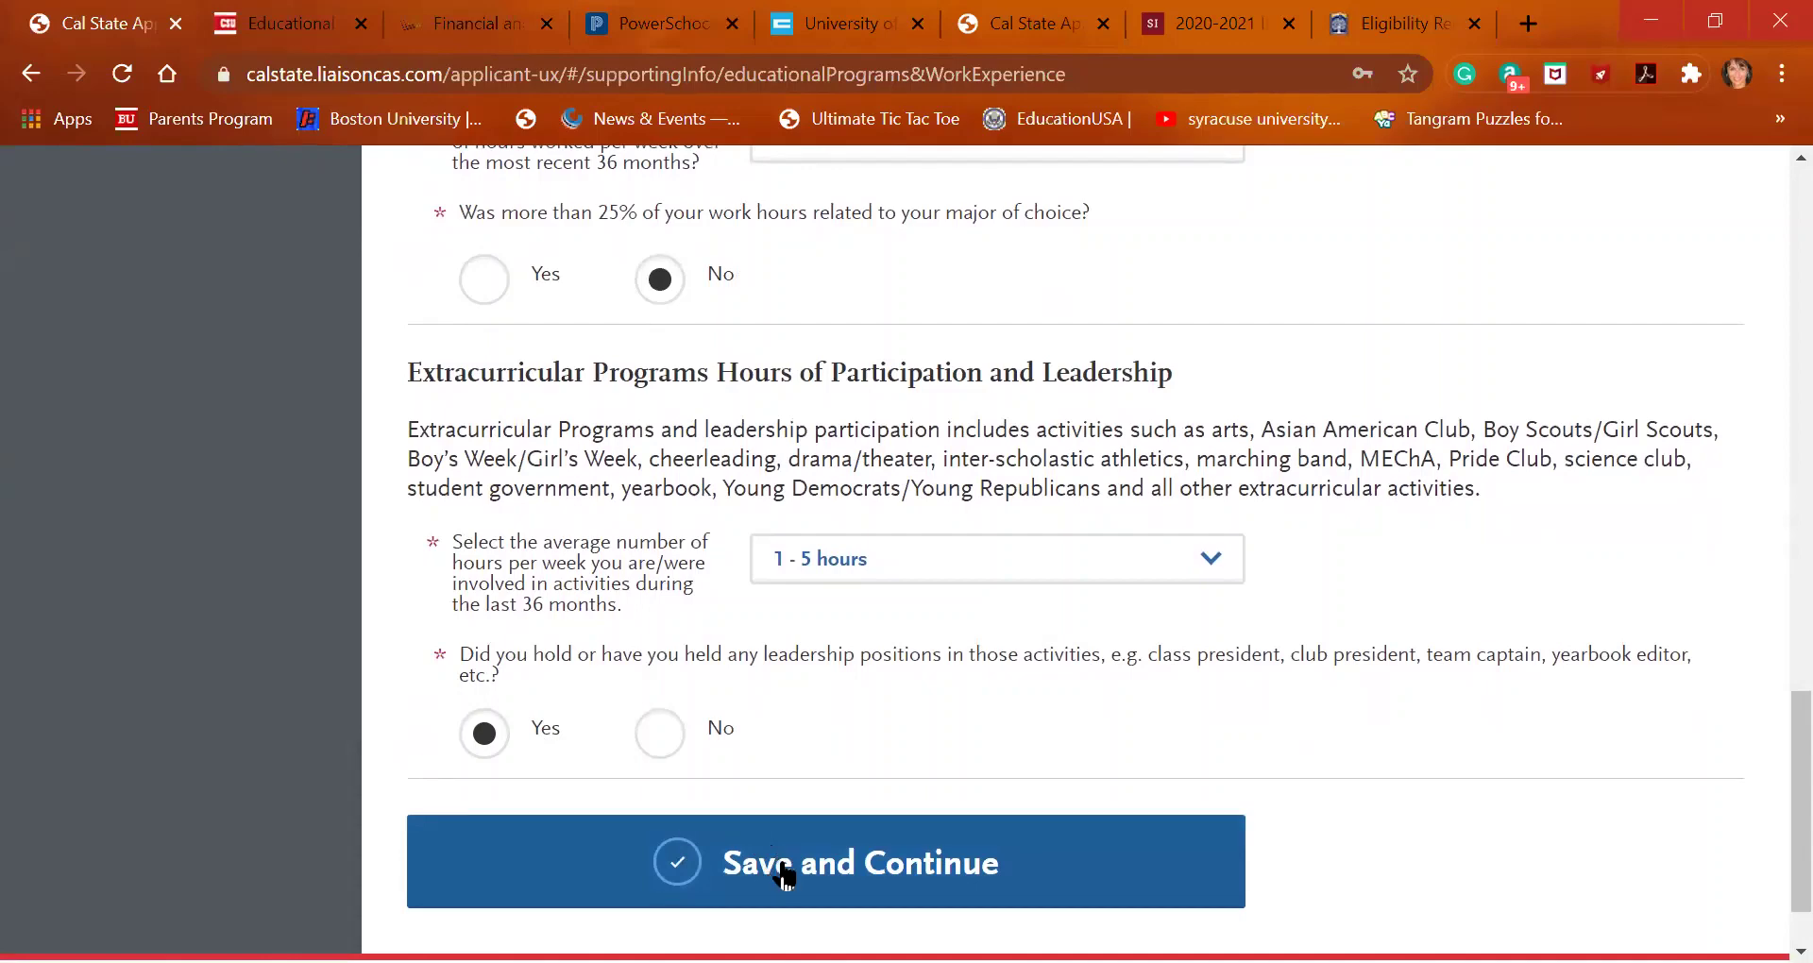
pyautogui.click(783, 876)
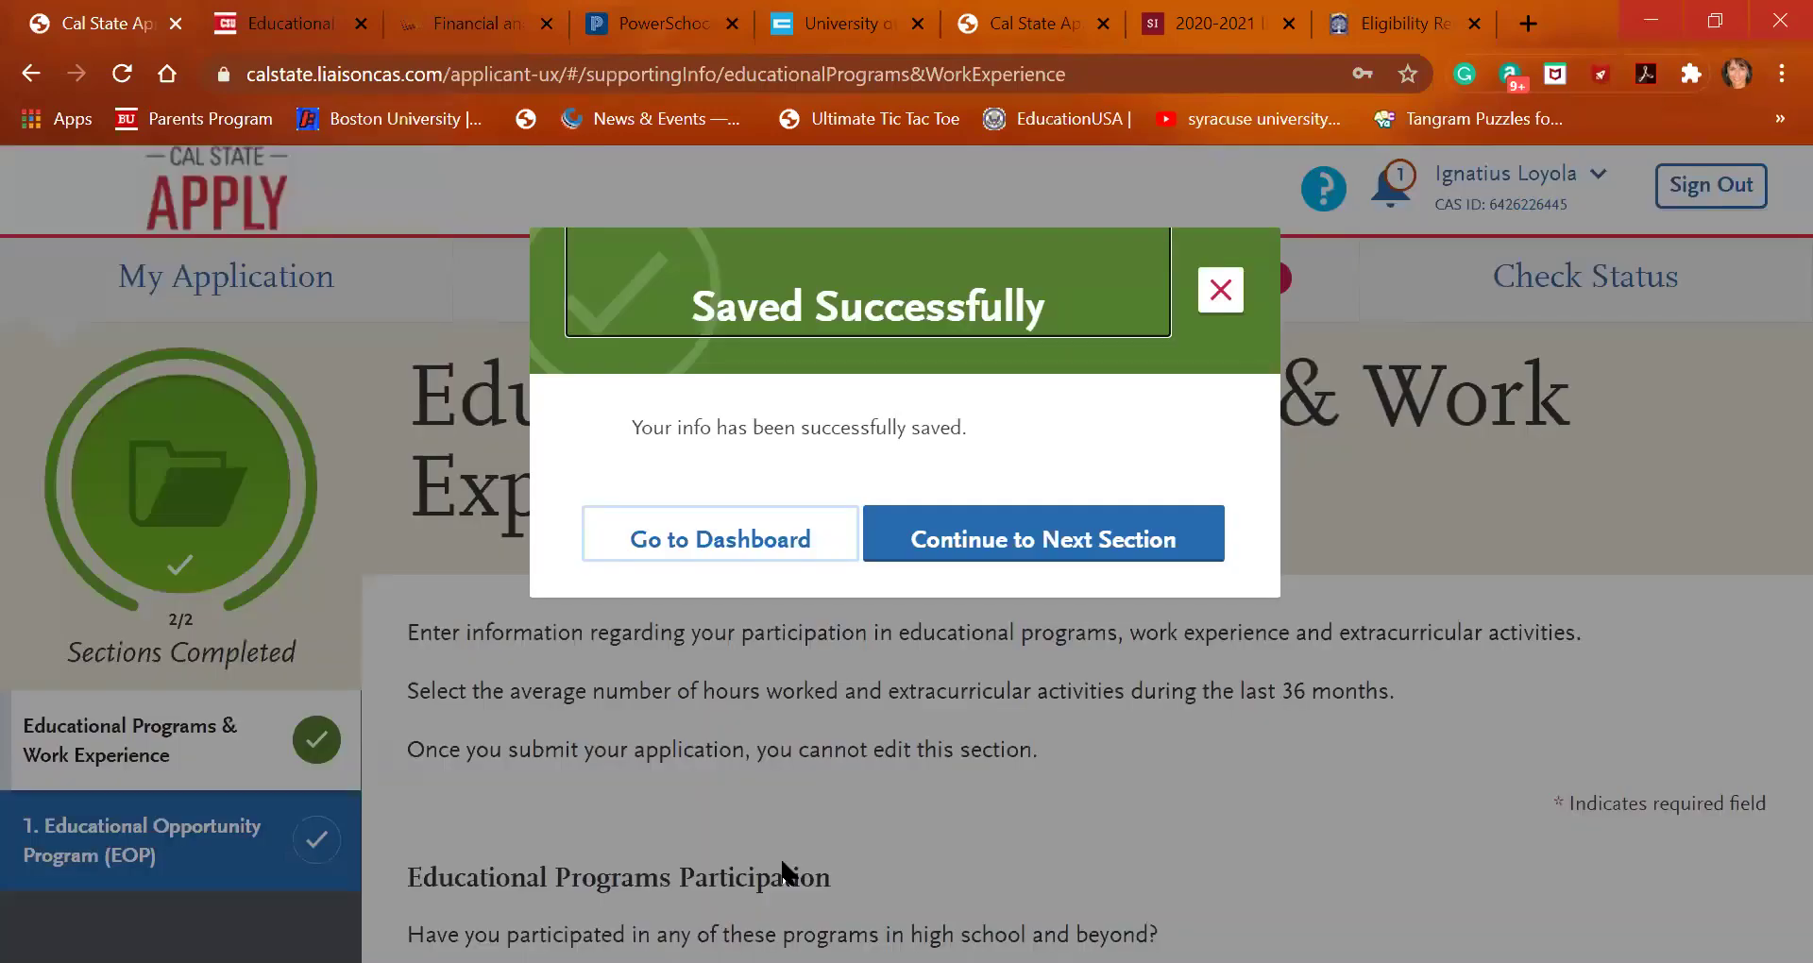
pyautogui.click(1050, 553)
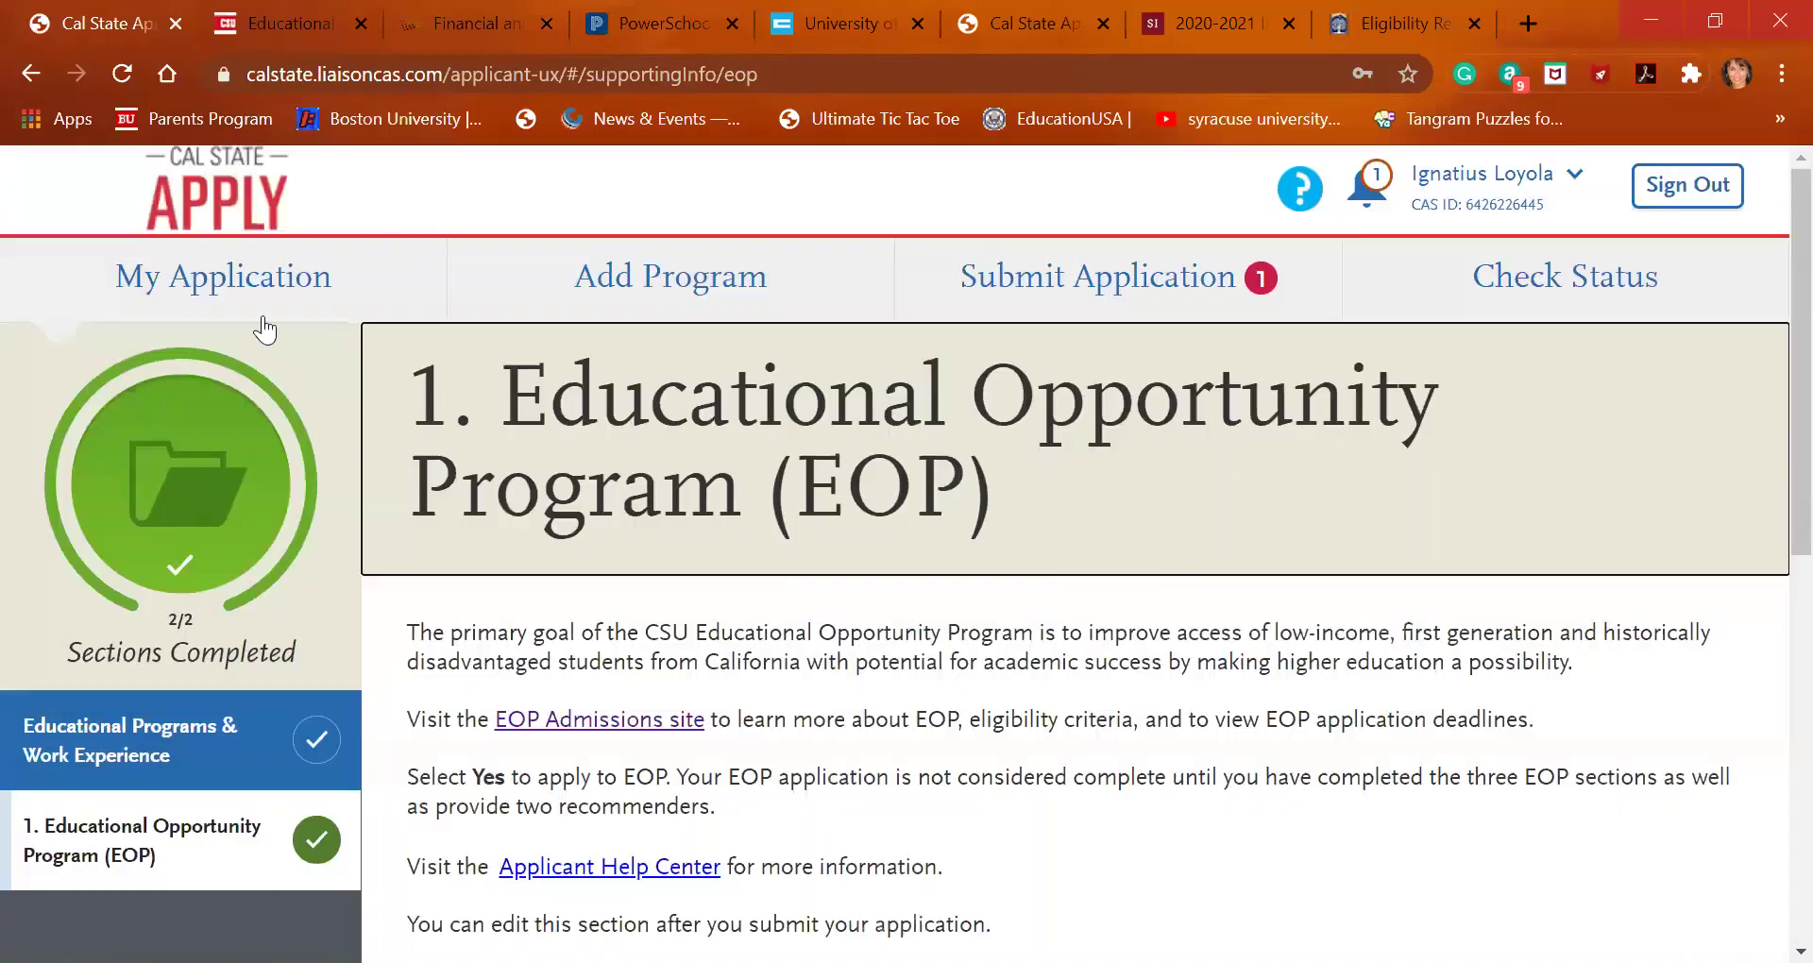
# From the dashboard, reopen Educational Programs & Work Experience under Supporting Information to check its saved answers
pyautogui.click(264, 321)
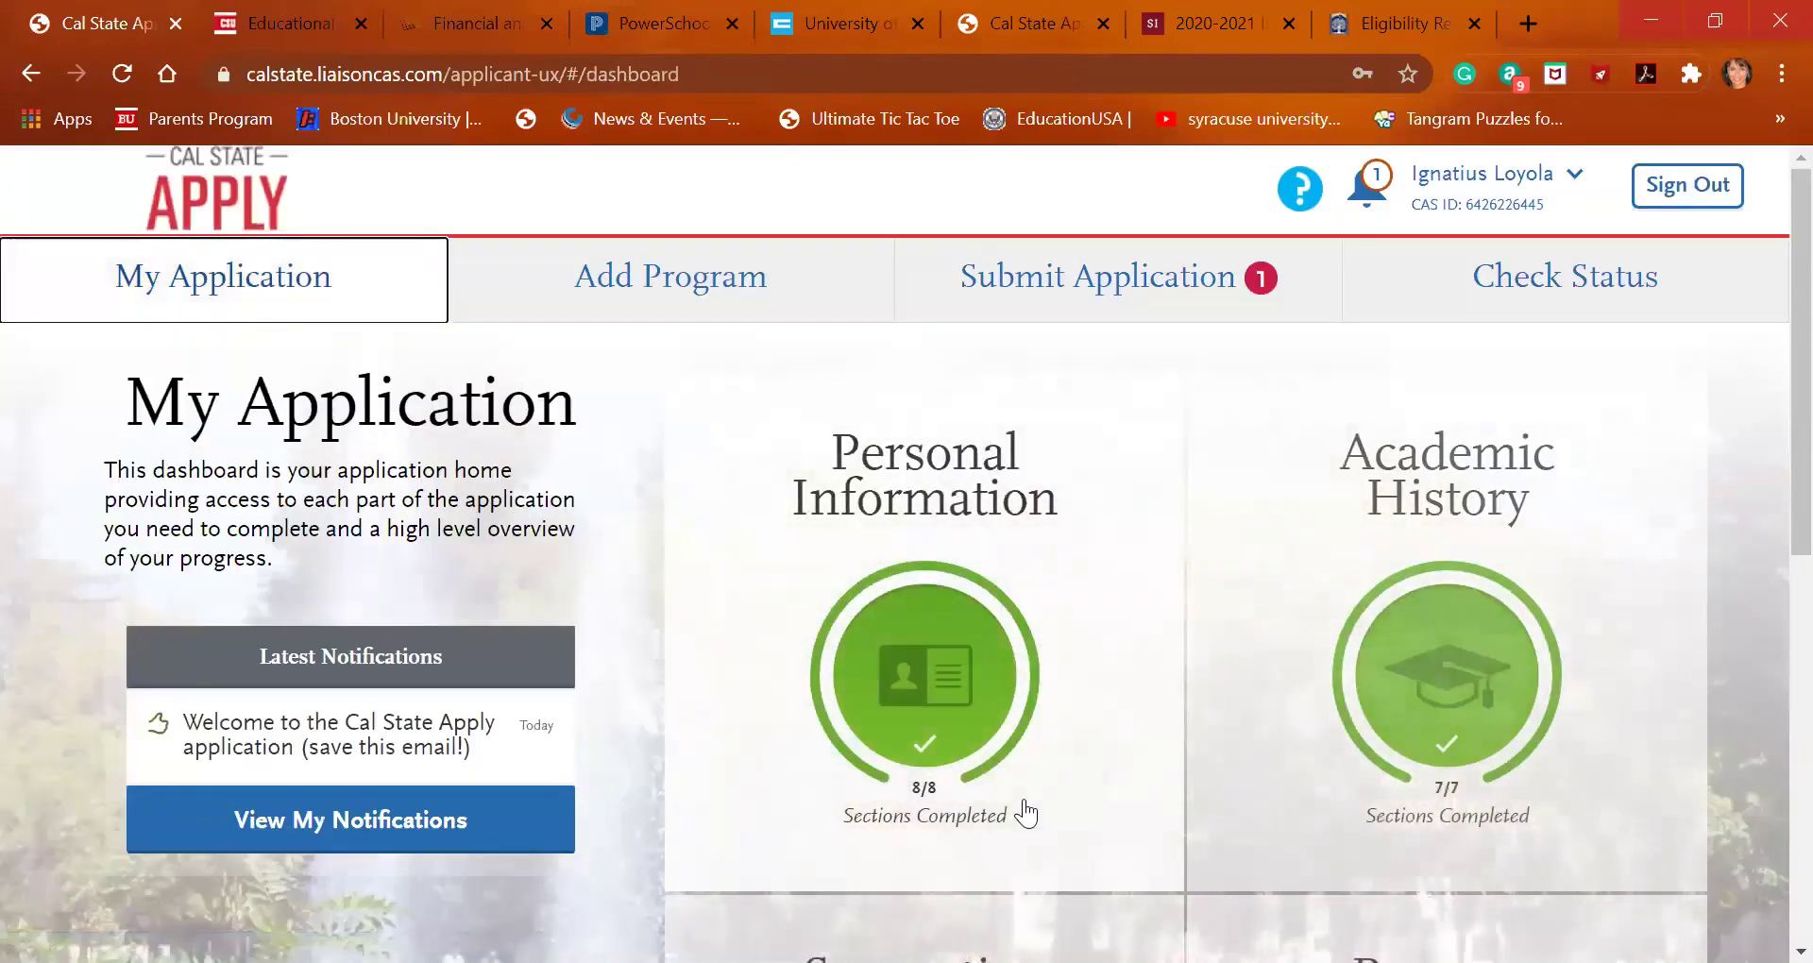
pyautogui.scroll(-3, 1024, 812)
pyautogui.scroll(-1, 1024, 812)
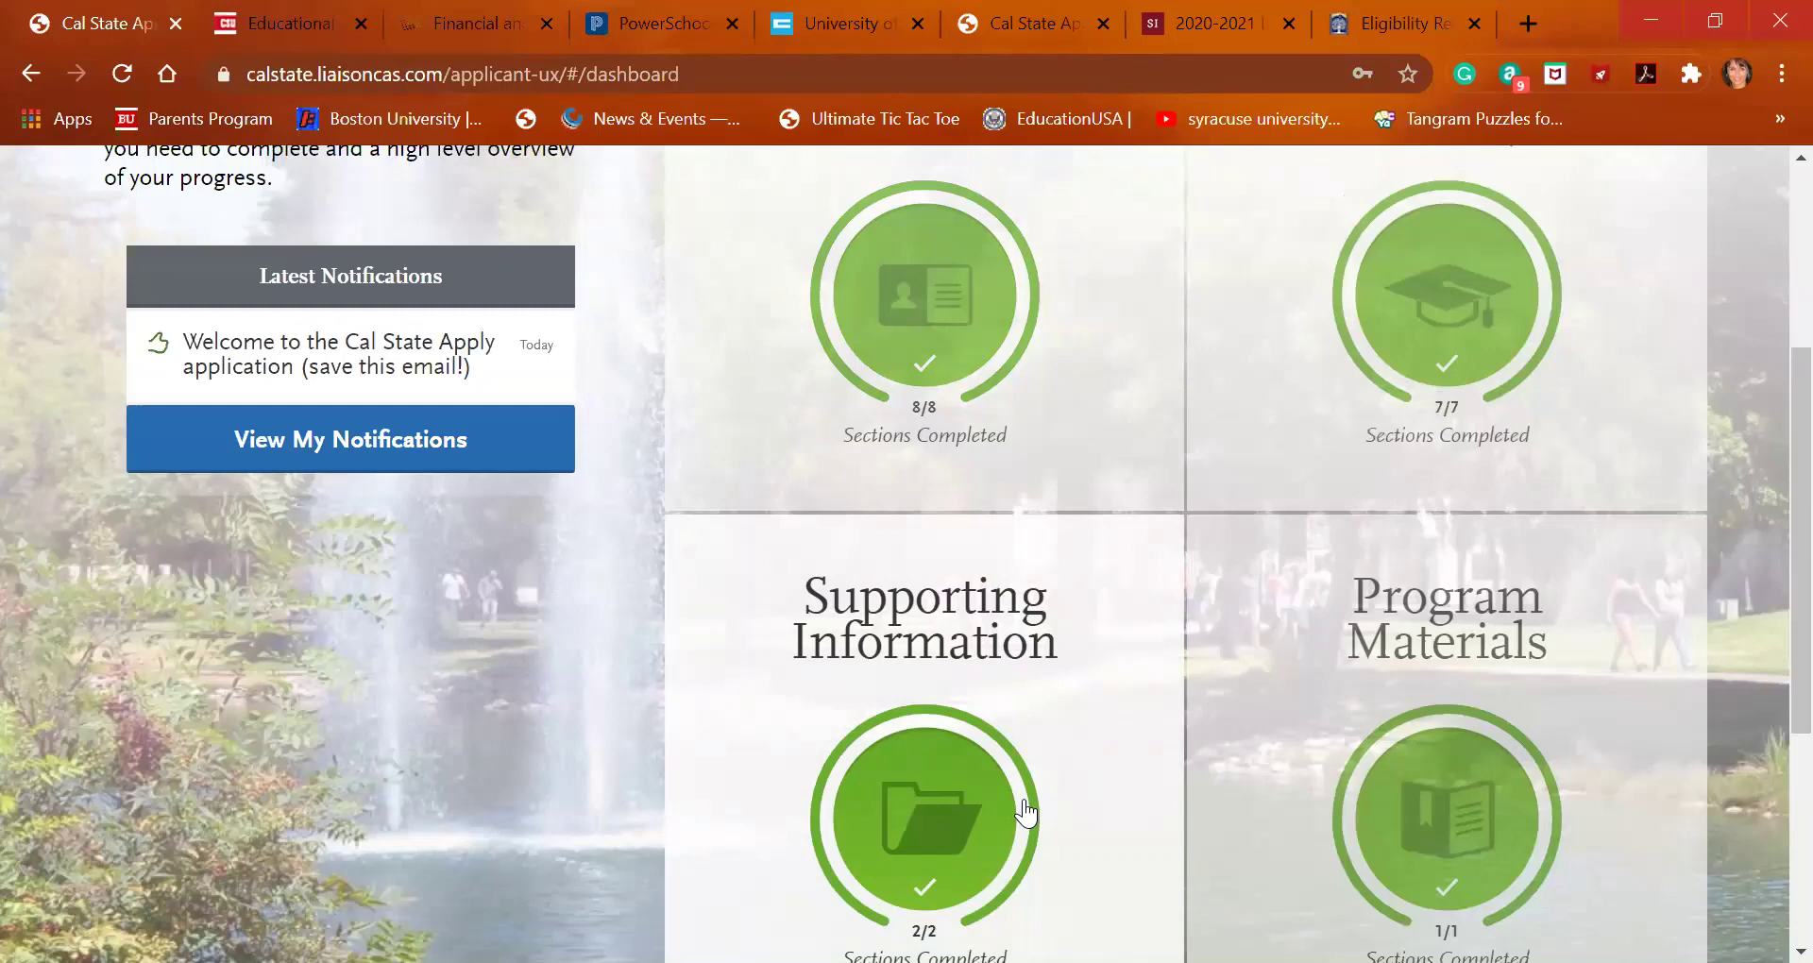
pyautogui.click(1024, 810)
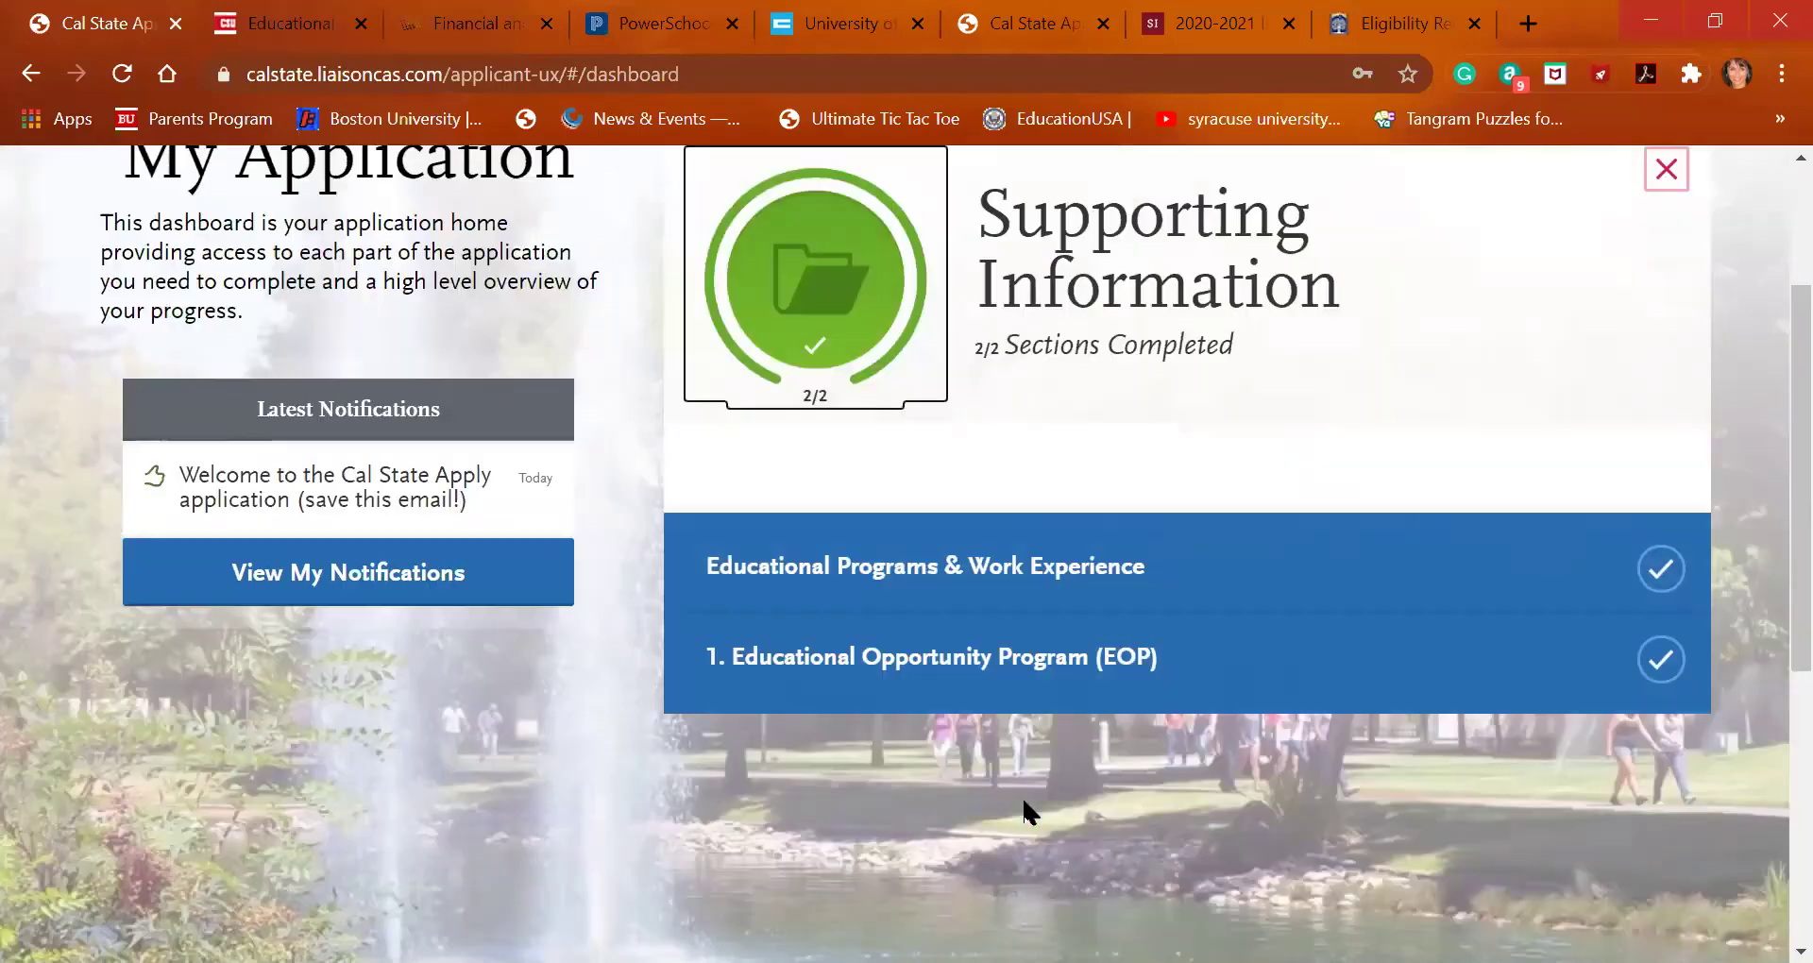
pyautogui.click(997, 583)
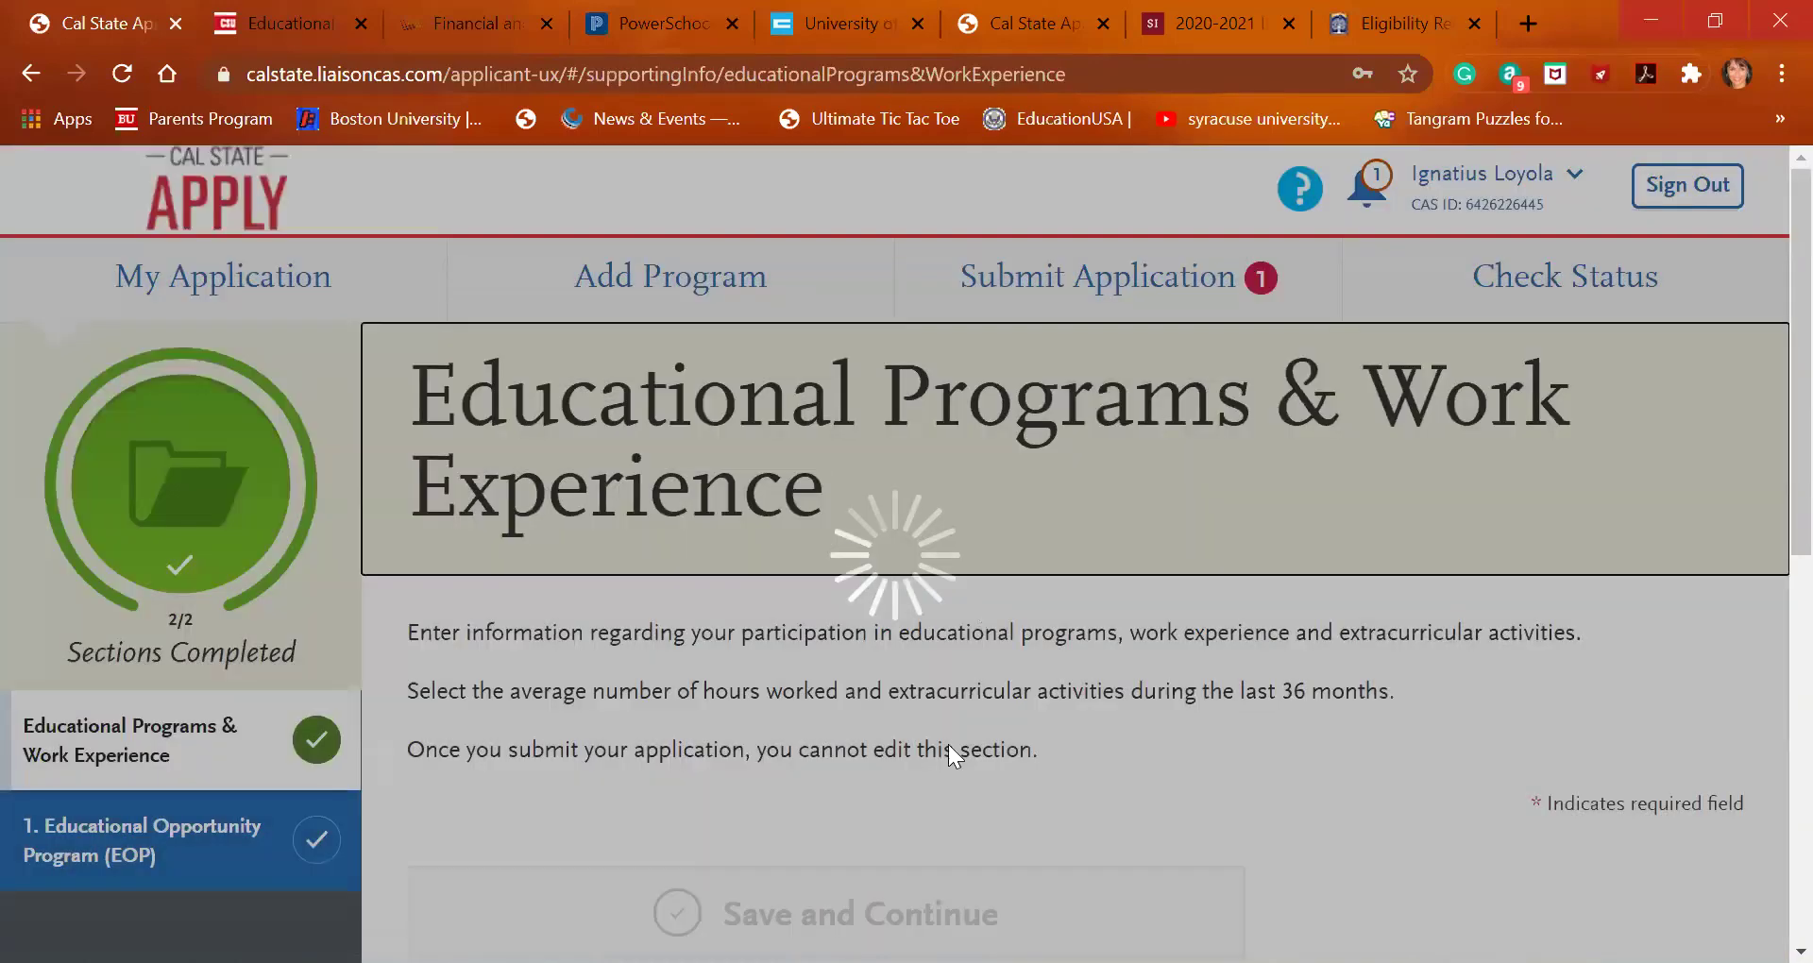
pyautogui.scroll(-12, 951, 741)
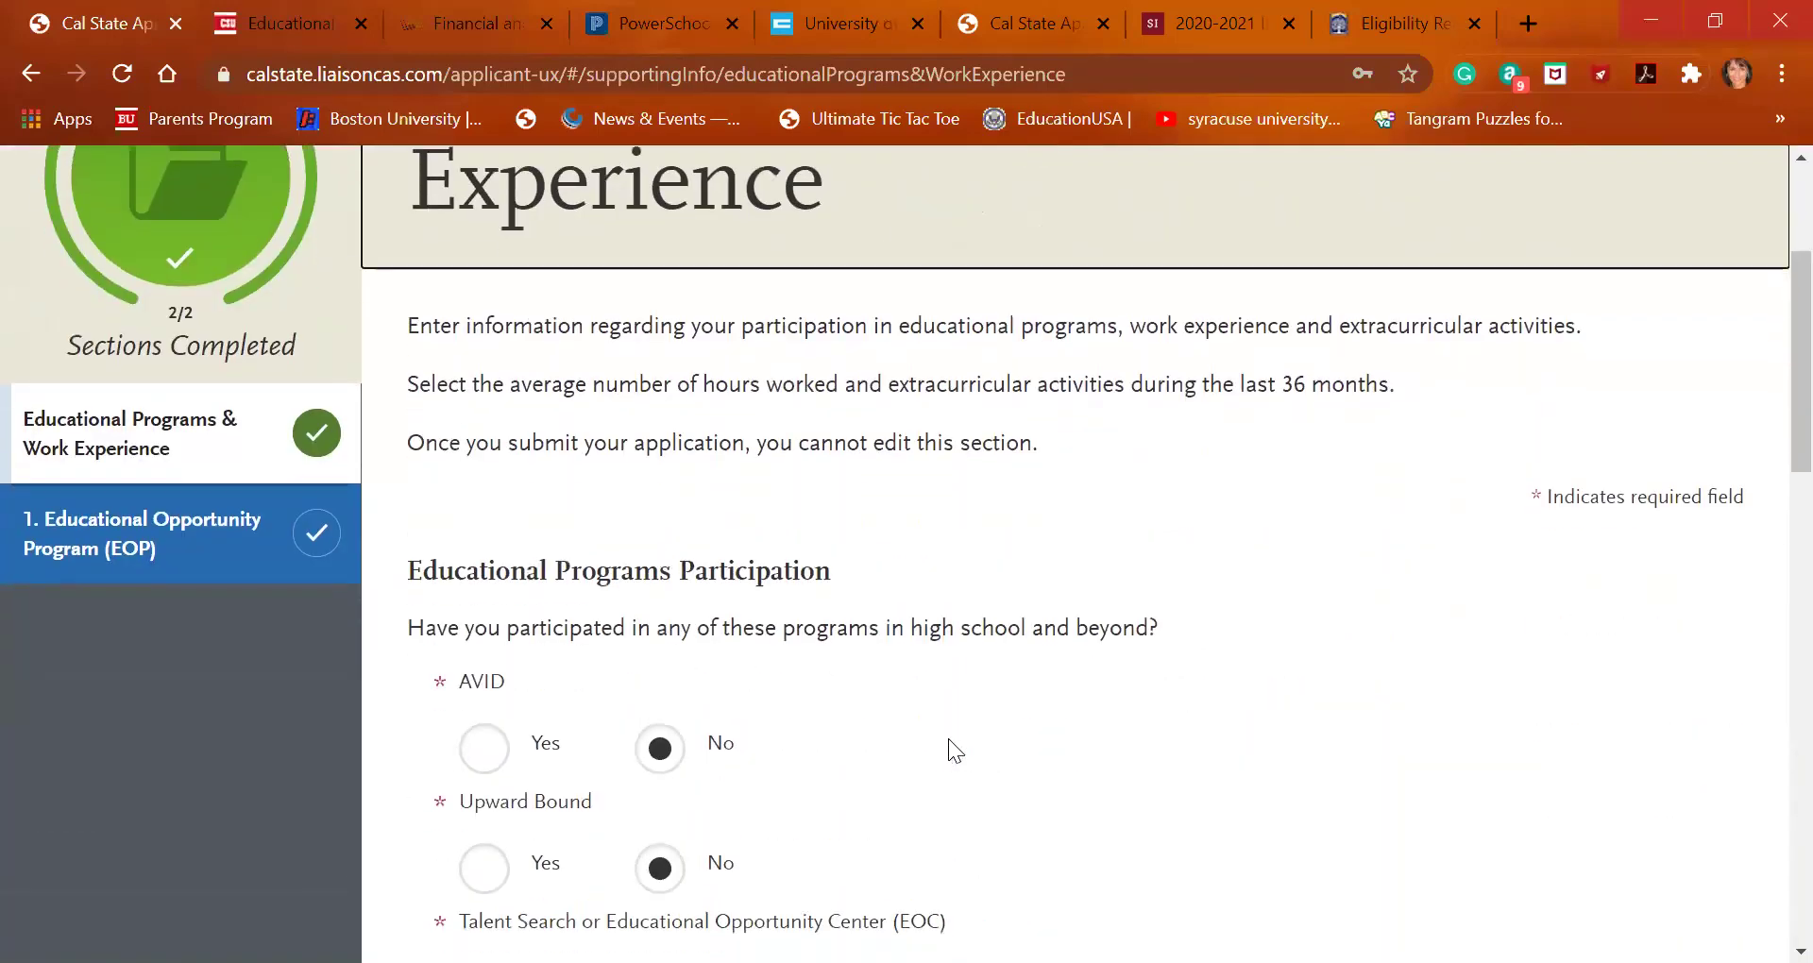
pyautogui.scroll(-4, 948, 738)
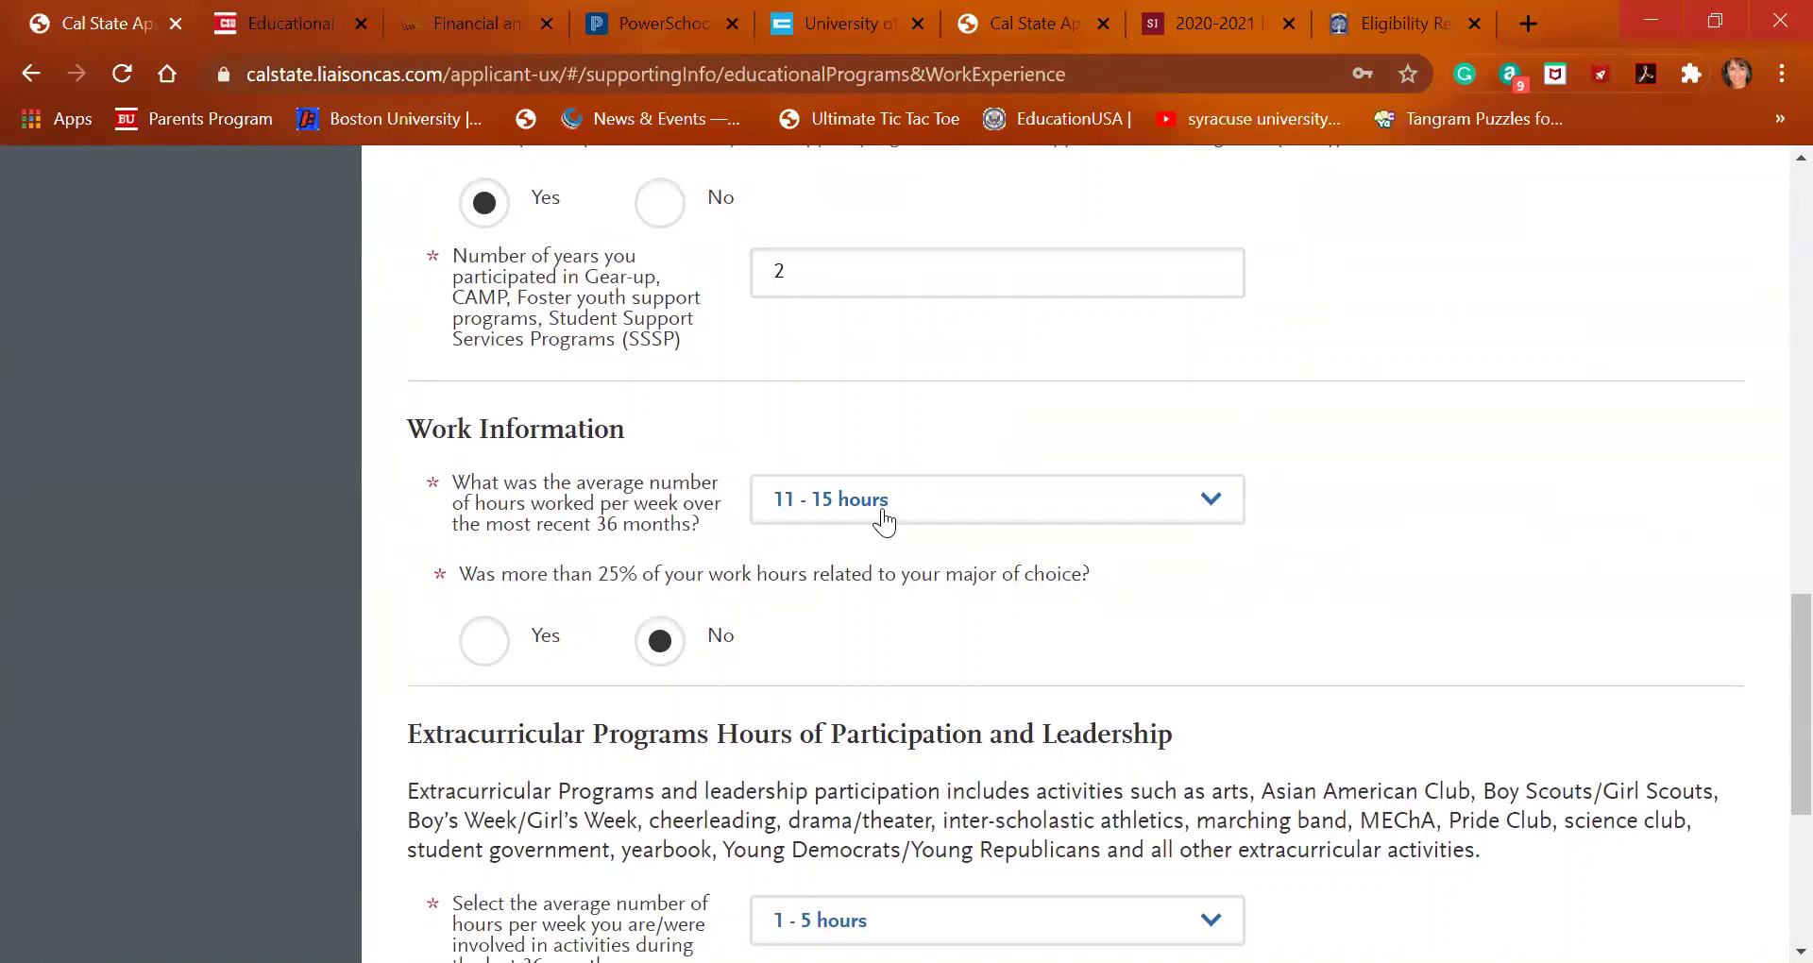
pyautogui.scroll(2, 884, 522)
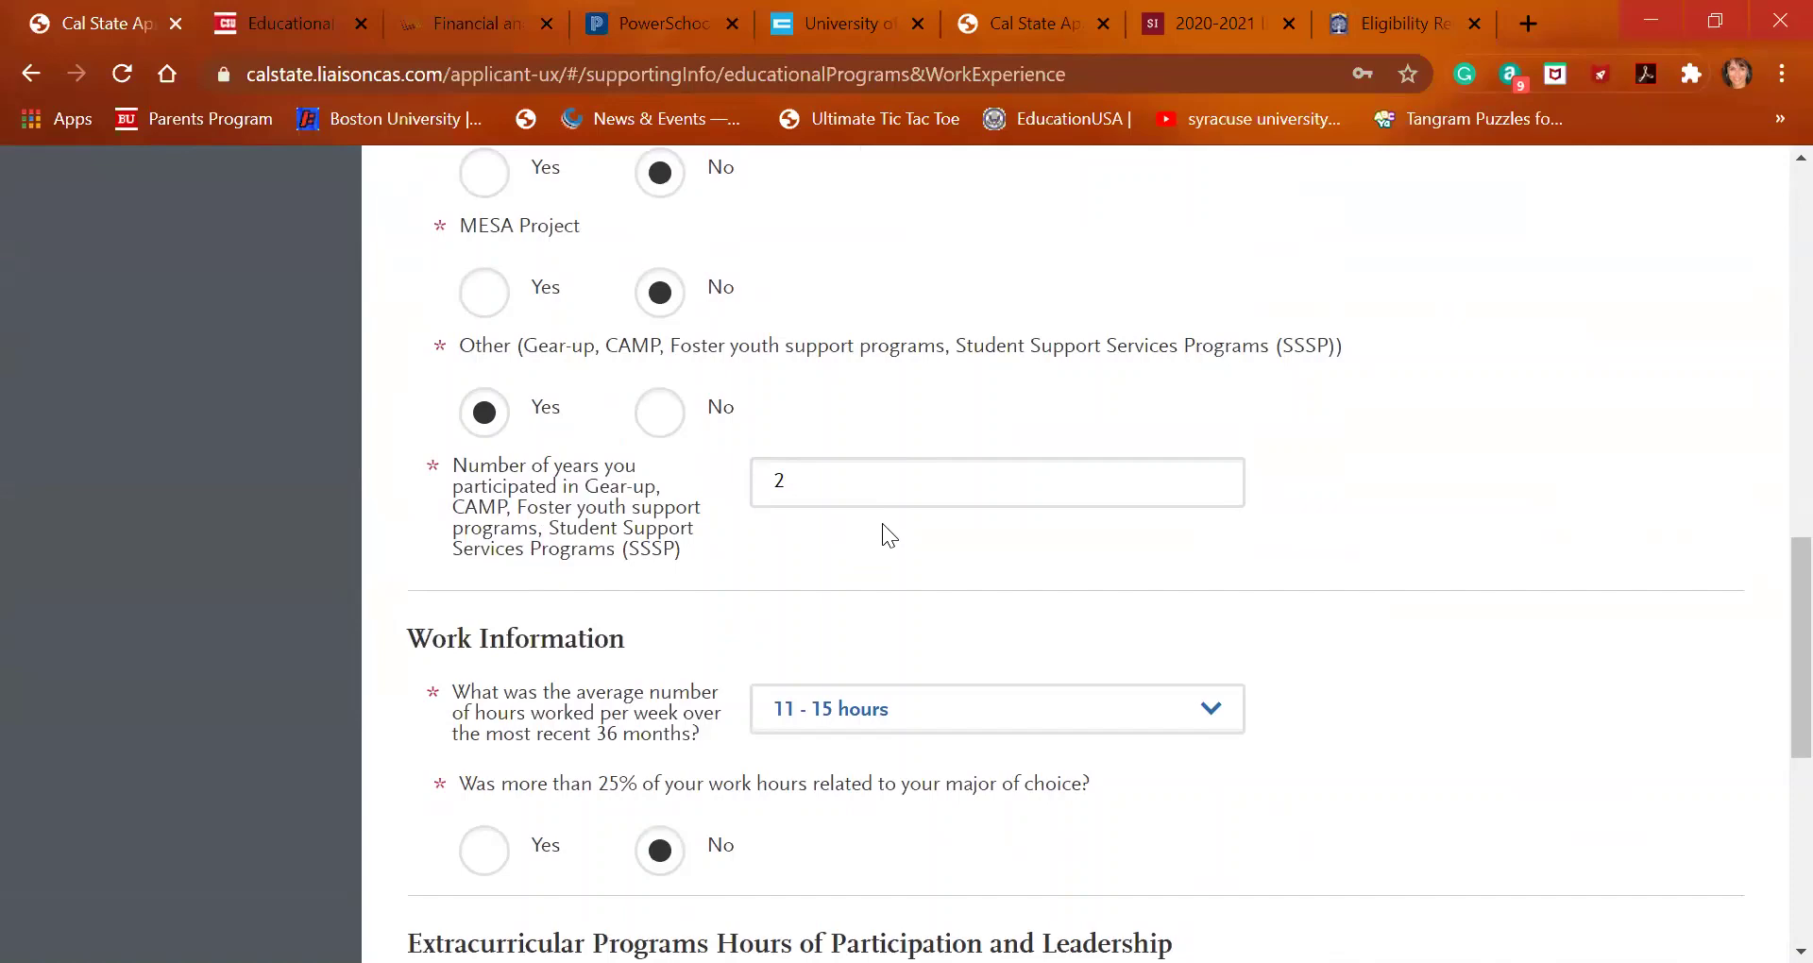
pyautogui.scroll(15, 860, 620)
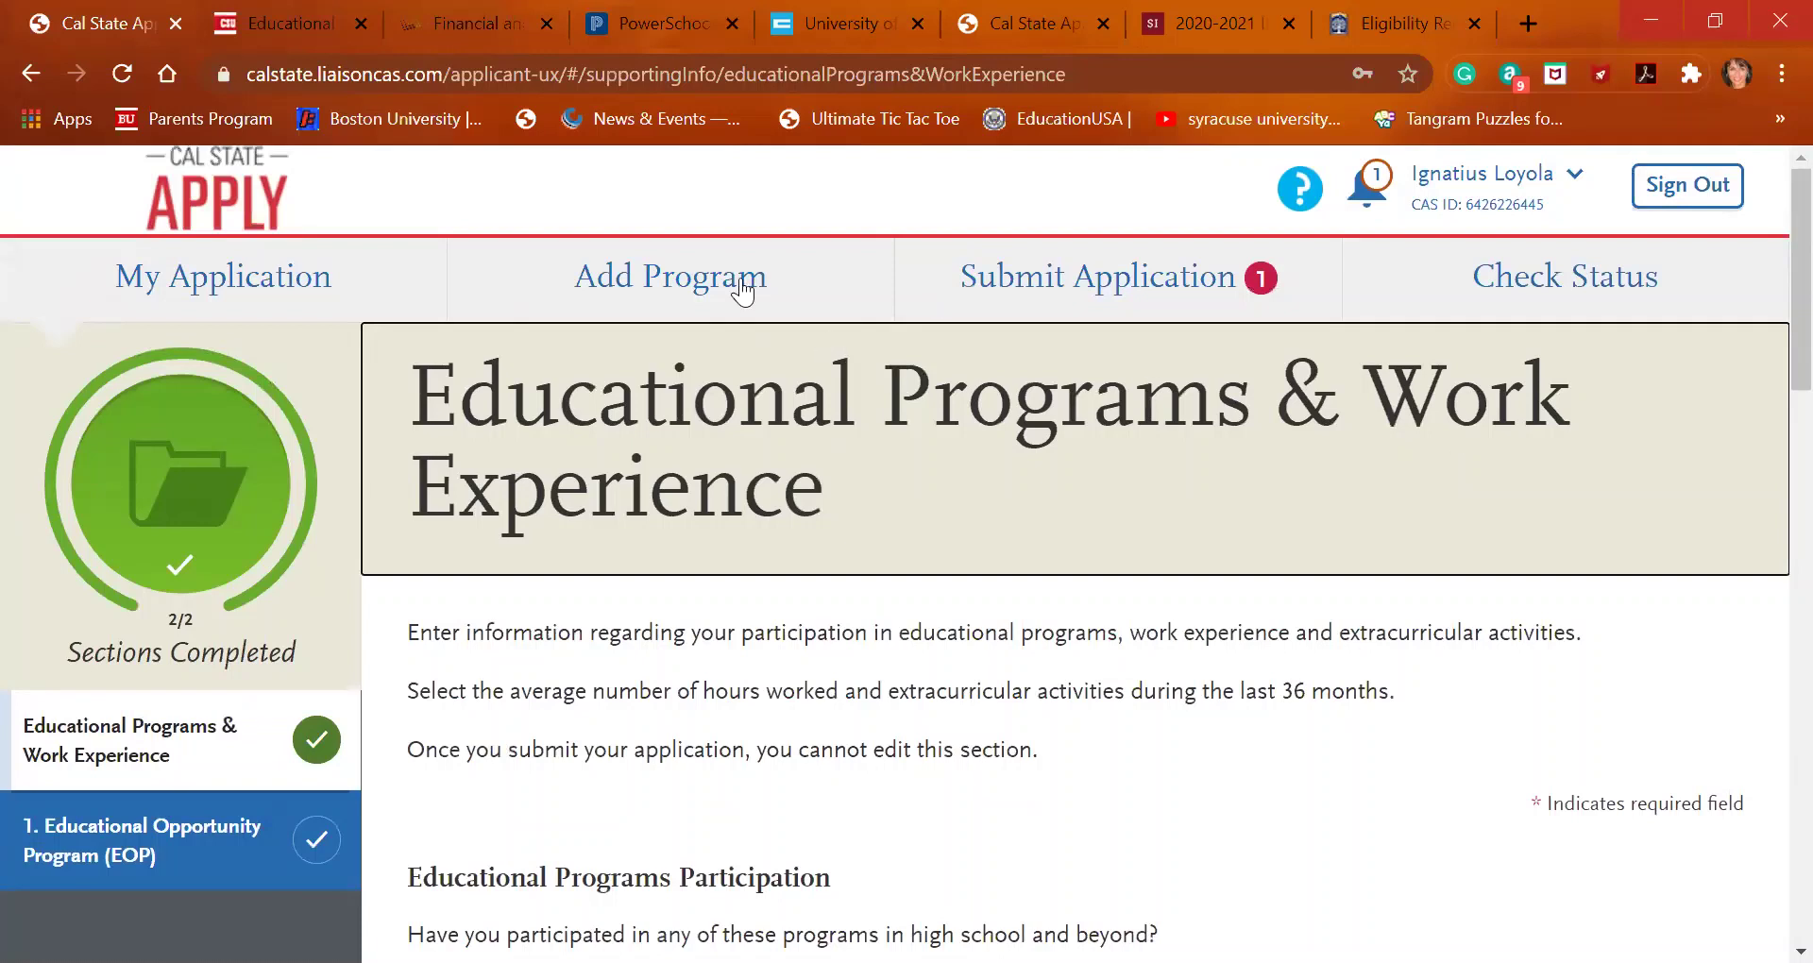
# Open the Add Program list, which starts with Bakersfield undergraduate programs
pyautogui.click(742, 283)
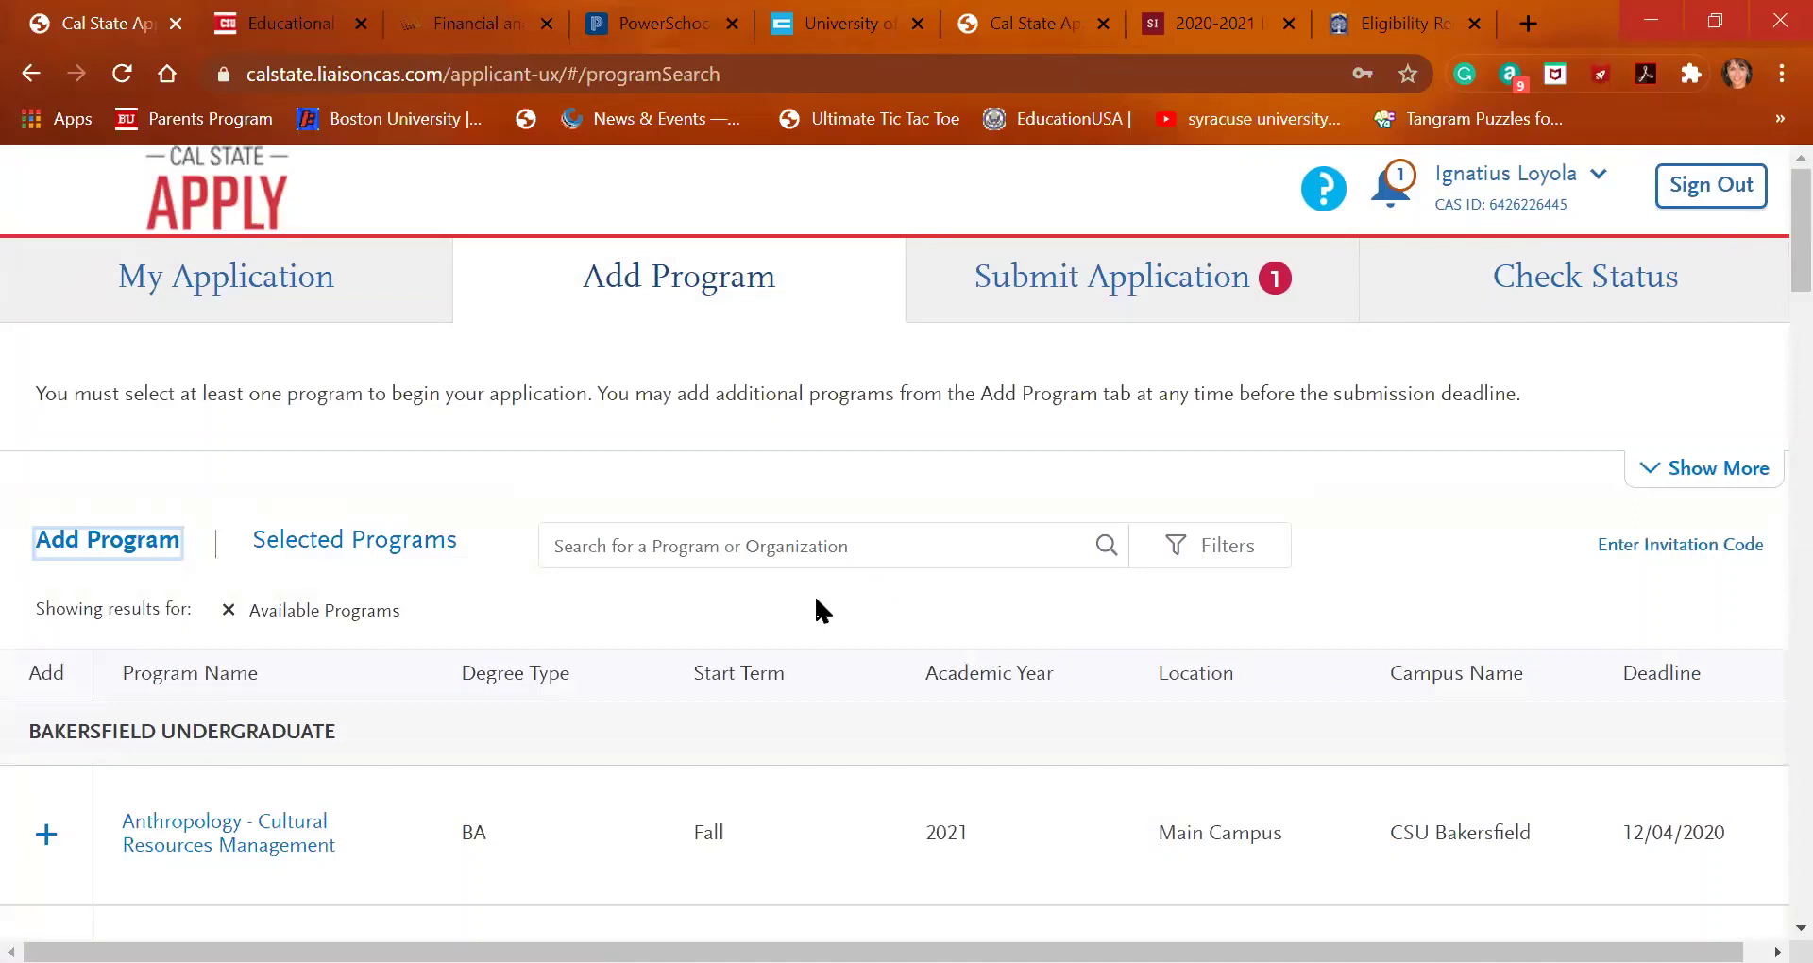
pyautogui.scroll(-2, 815, 594)
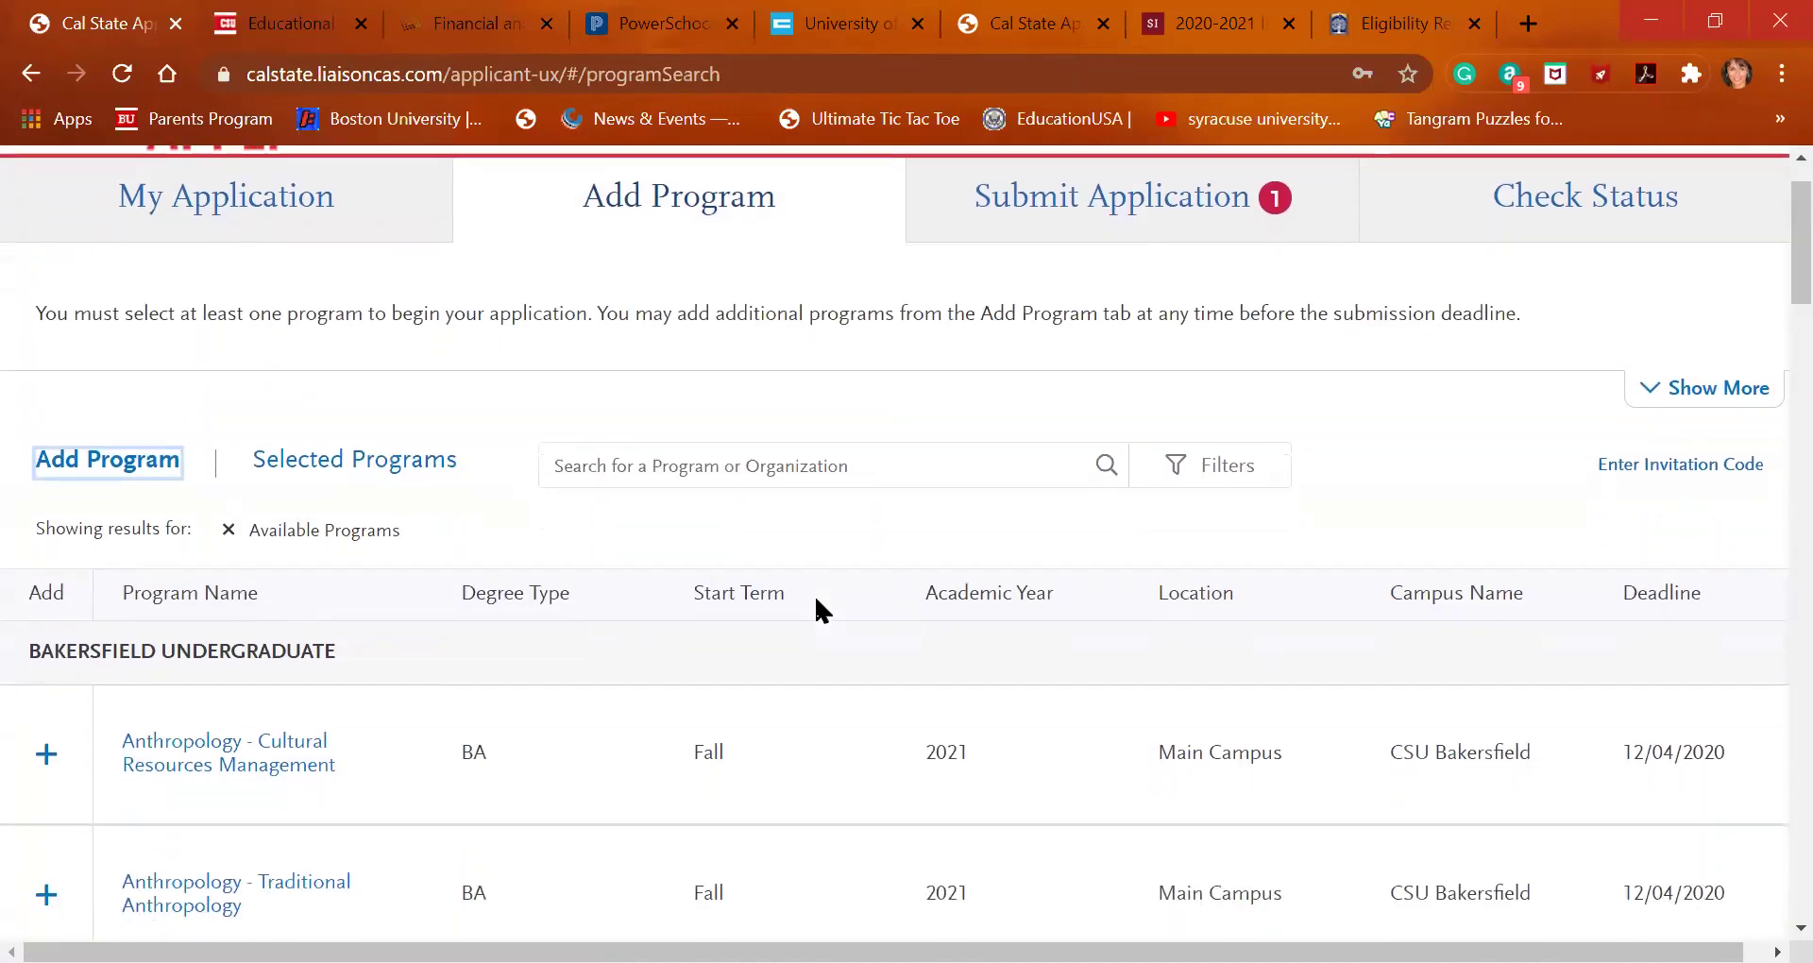
pyautogui.scroll(1, 814, 593)
pyautogui.scroll(1, 814, 605)
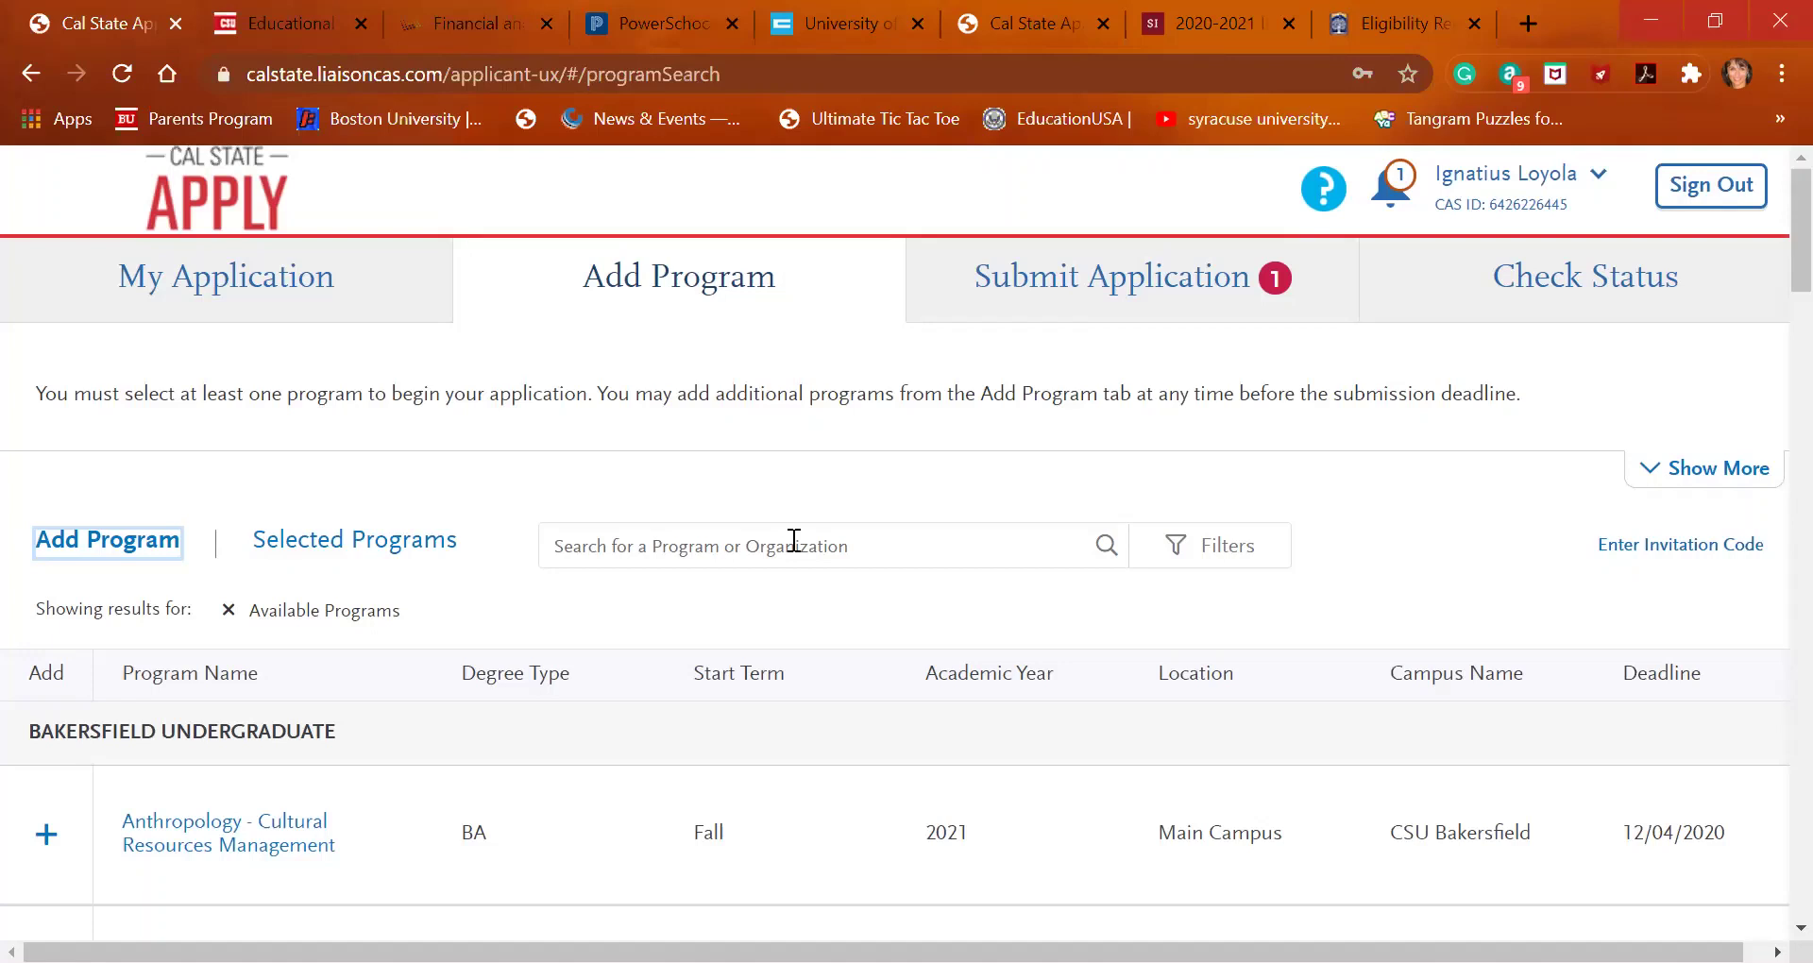
# Search 'san francisco' and add San Francisco State's Africana Studies BA for Fall 2021
pyautogui.click(647, 547)
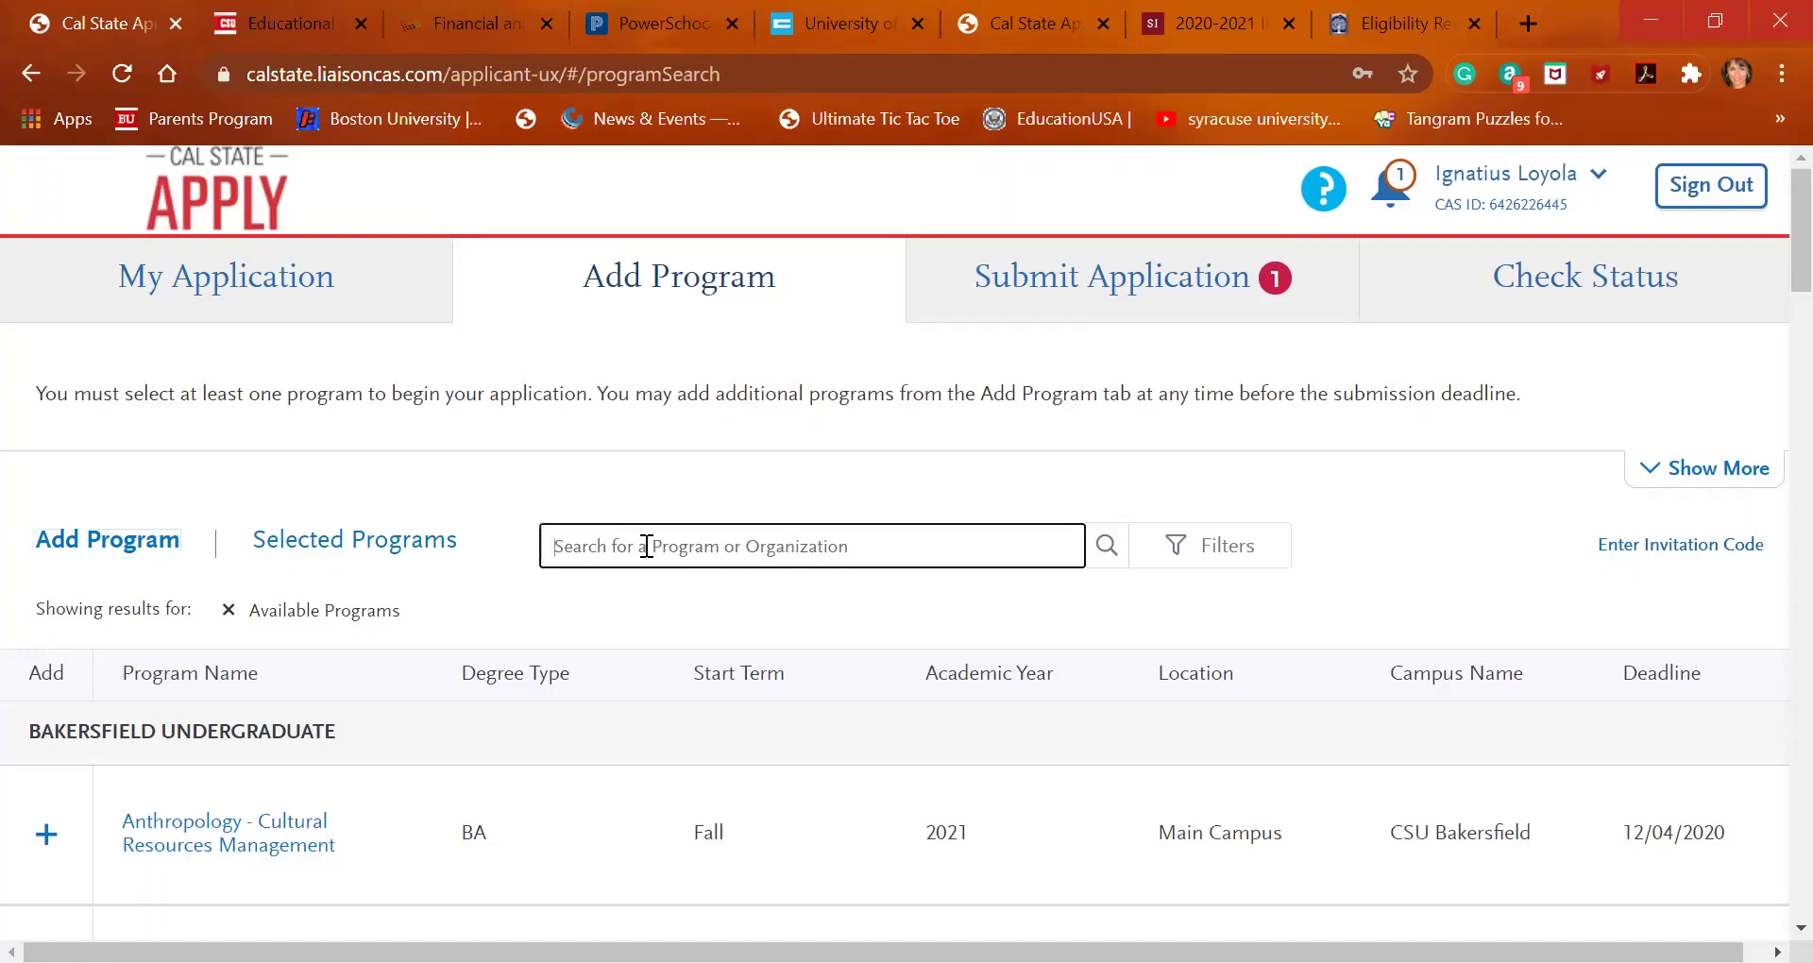
pyautogui.write('san francisco')
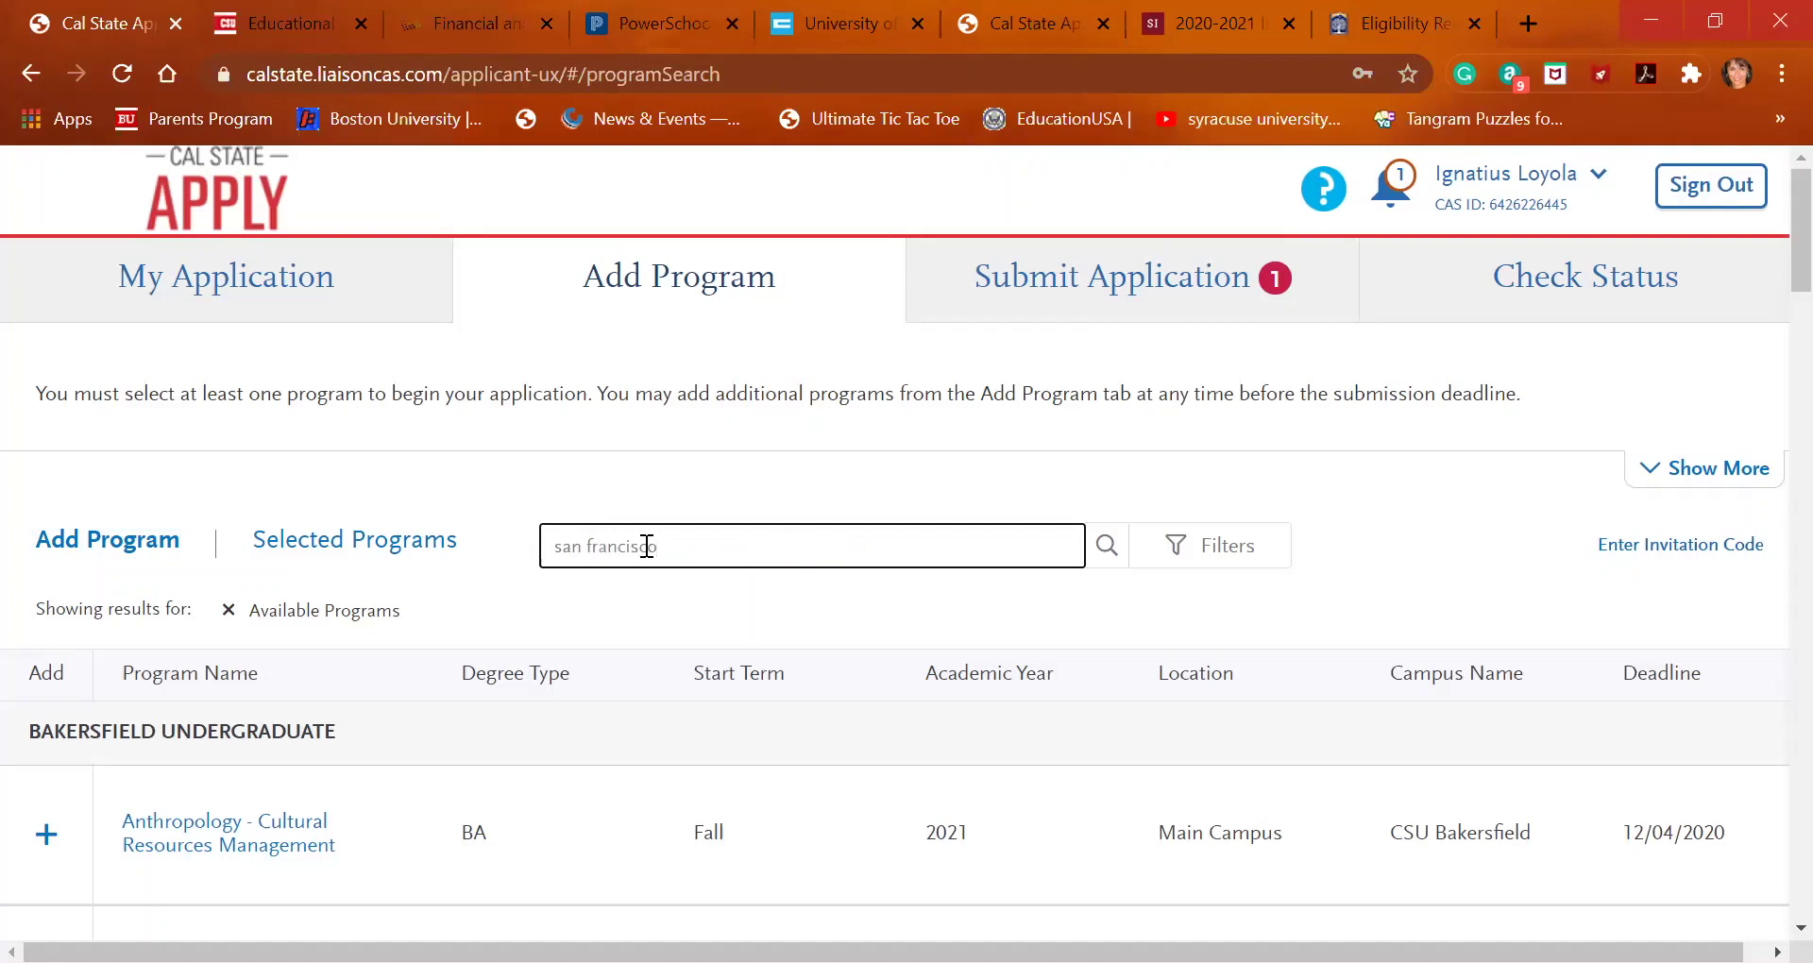
pyautogui.press('Return')
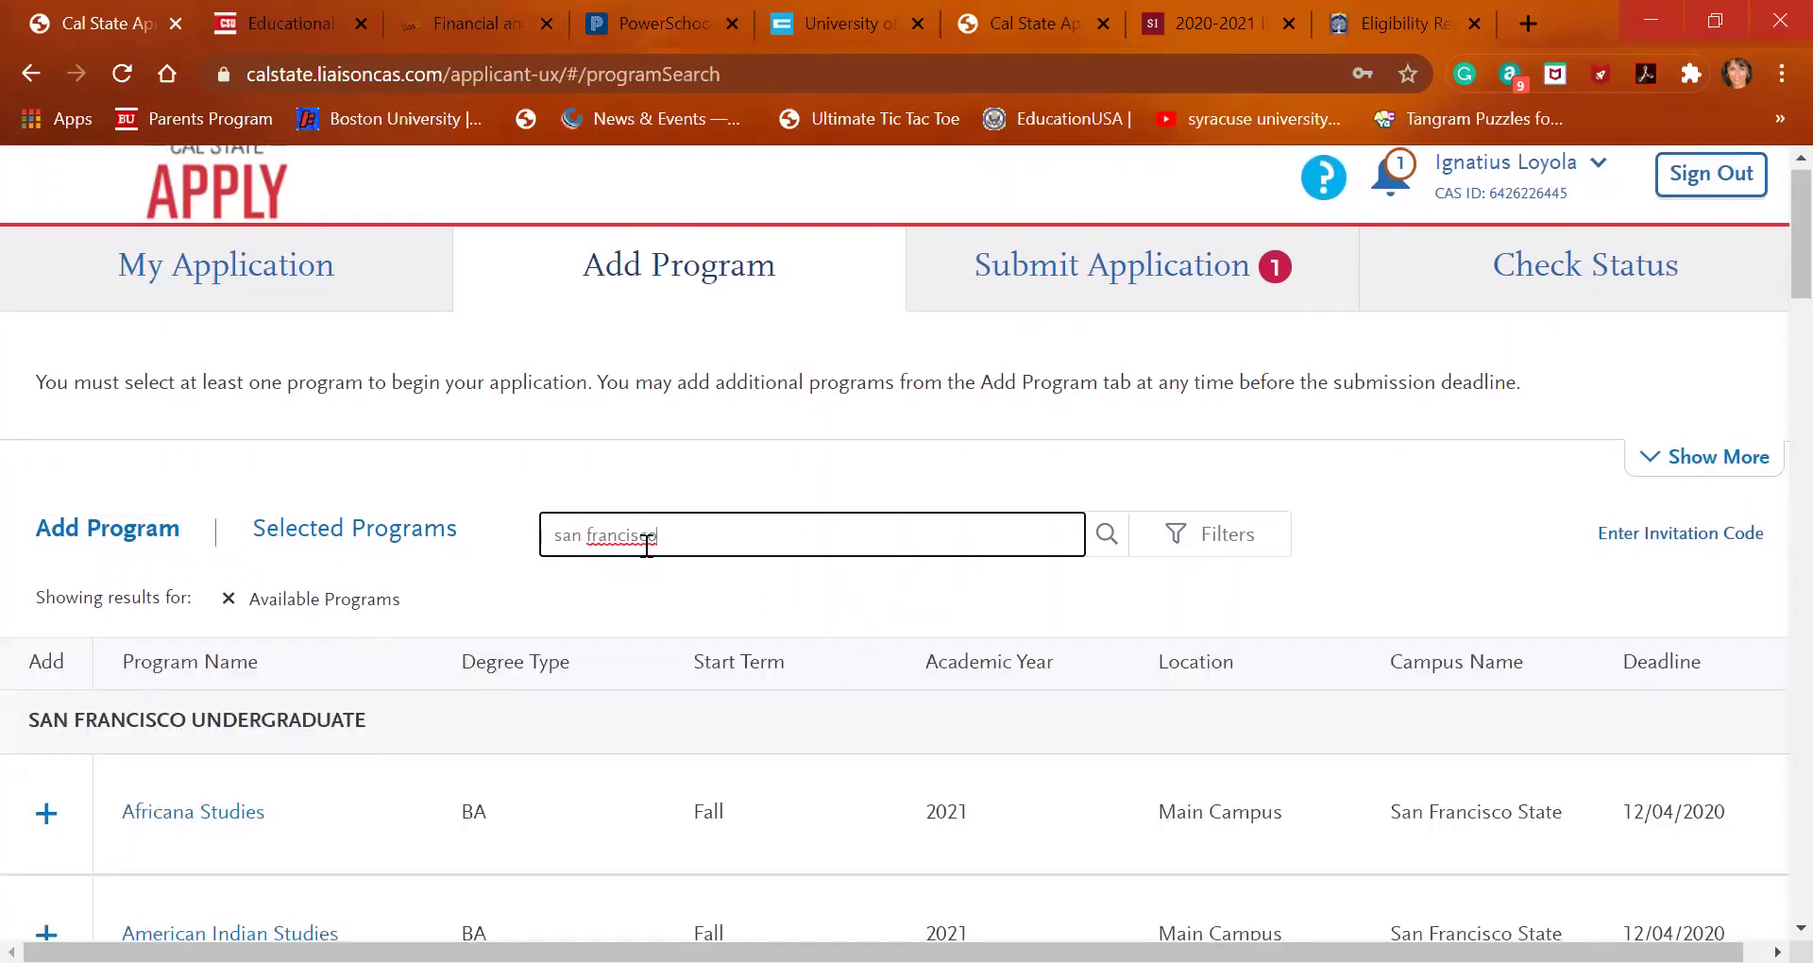
pyautogui.scroll(-1, 647, 547)
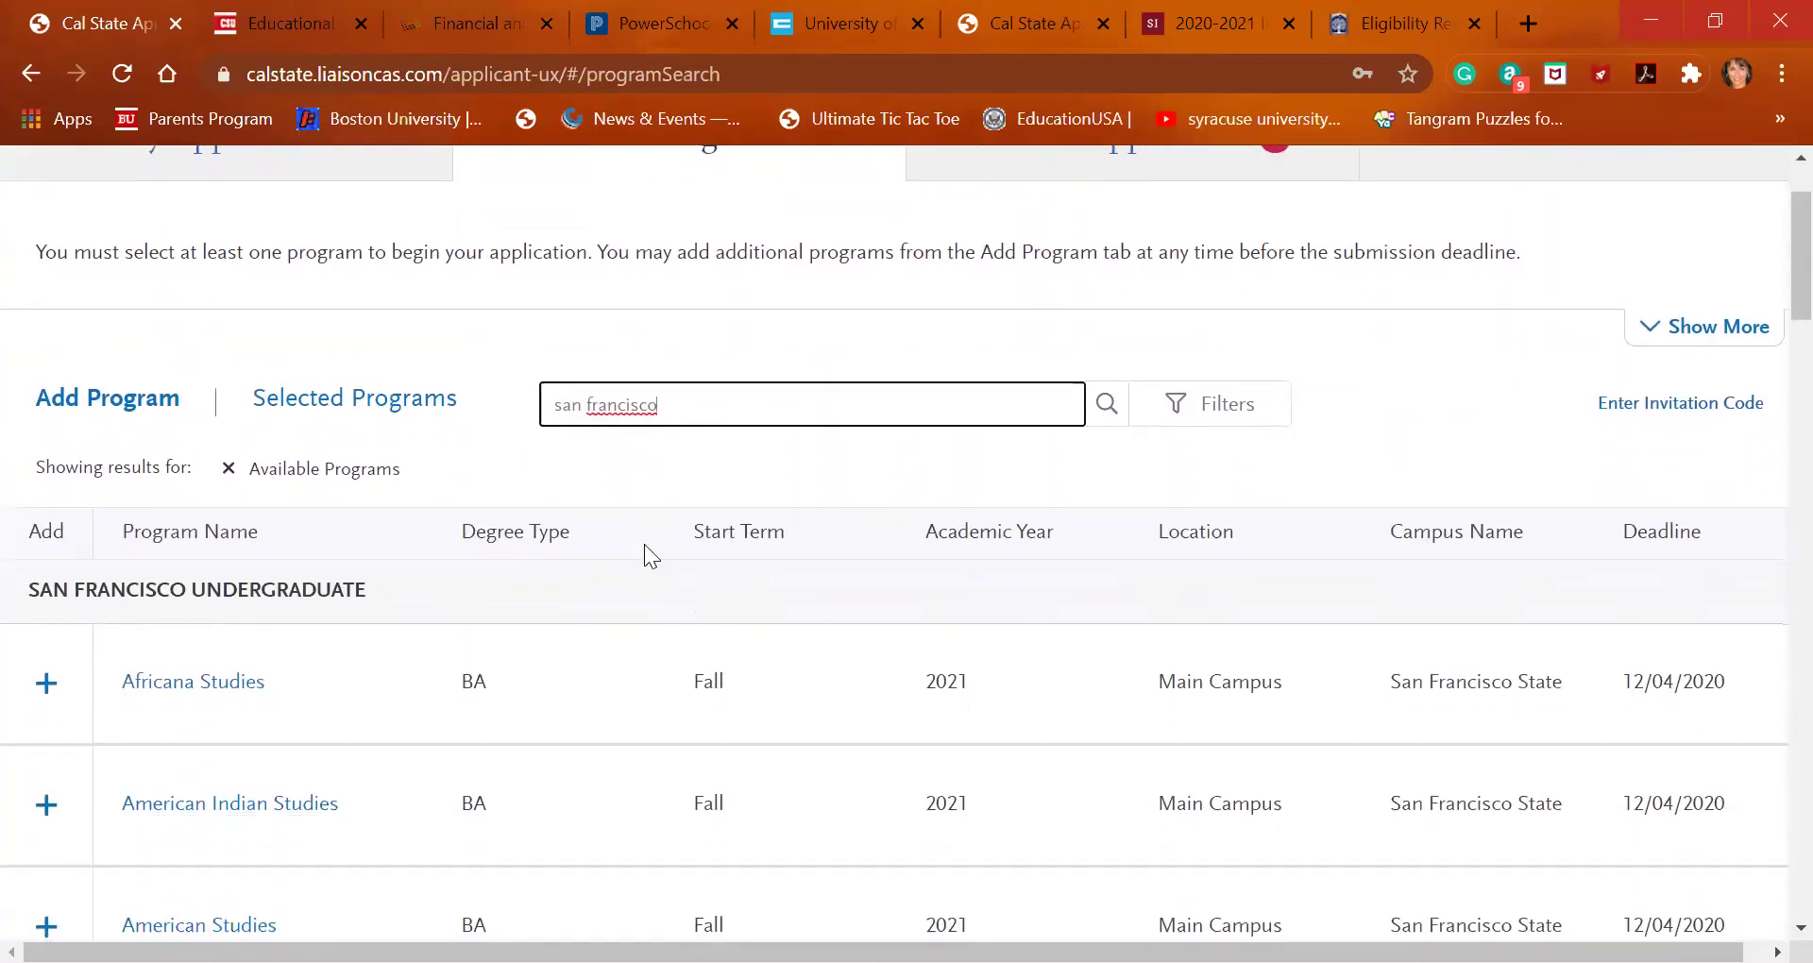
pyautogui.click(132, 434)
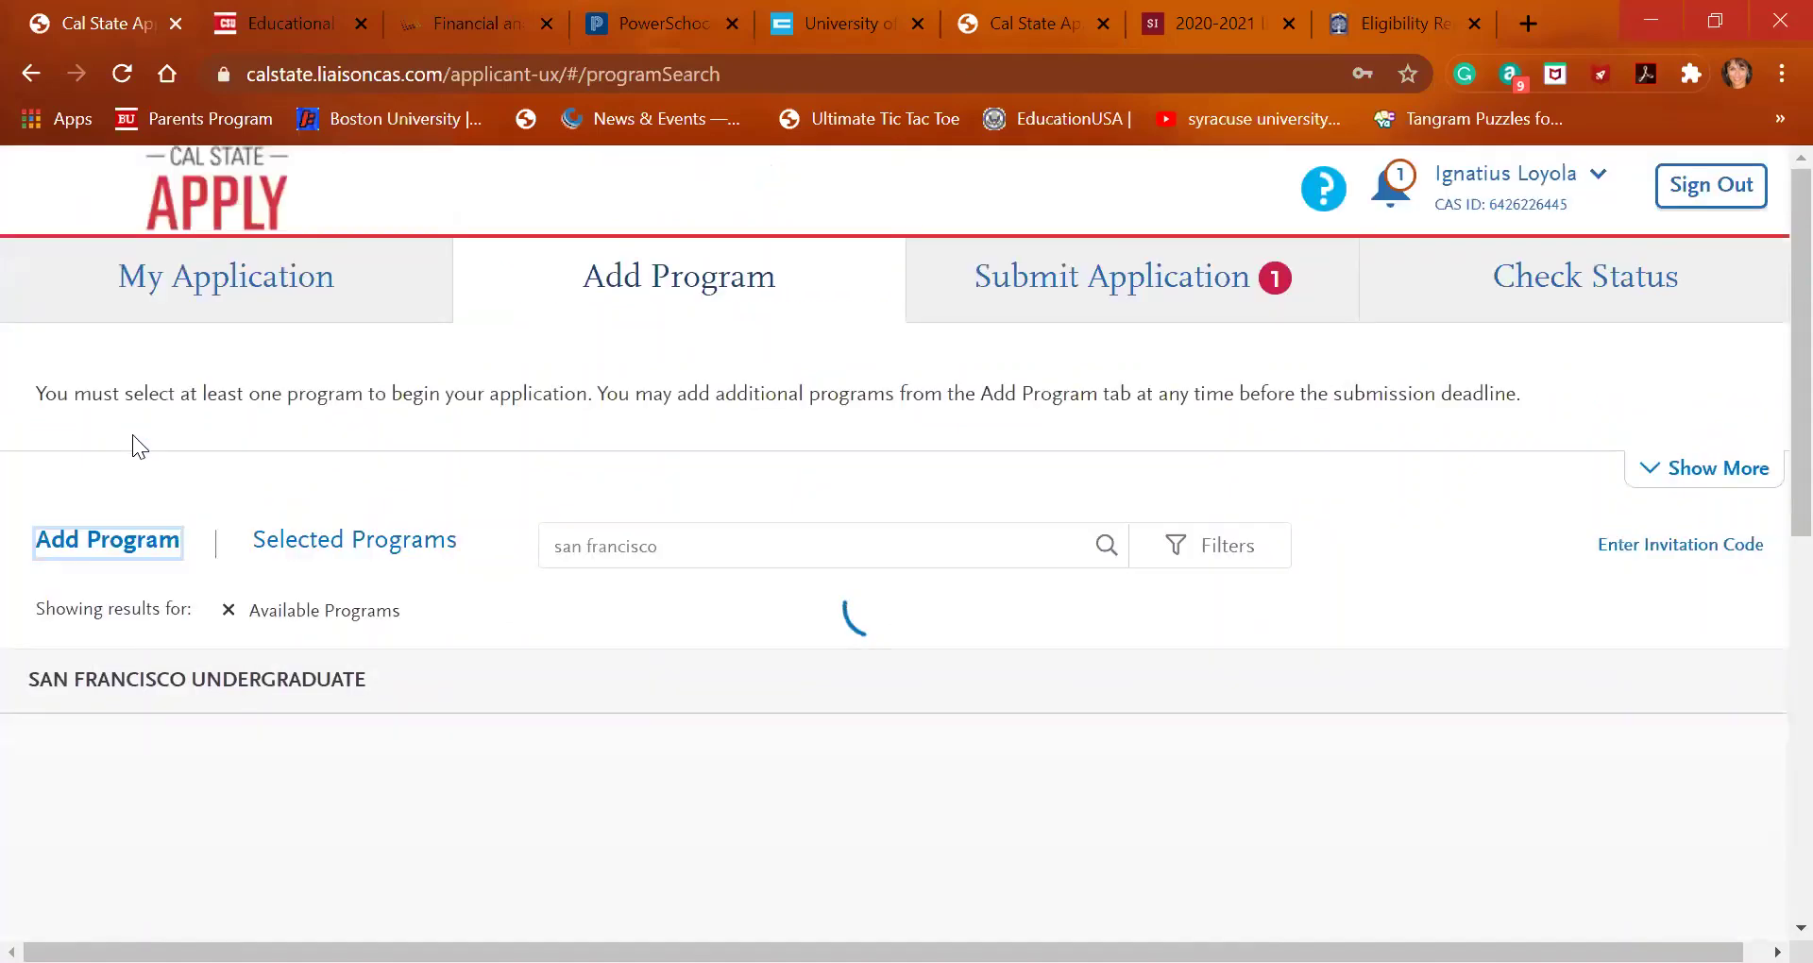
pyautogui.scroll(-3, 457, 703)
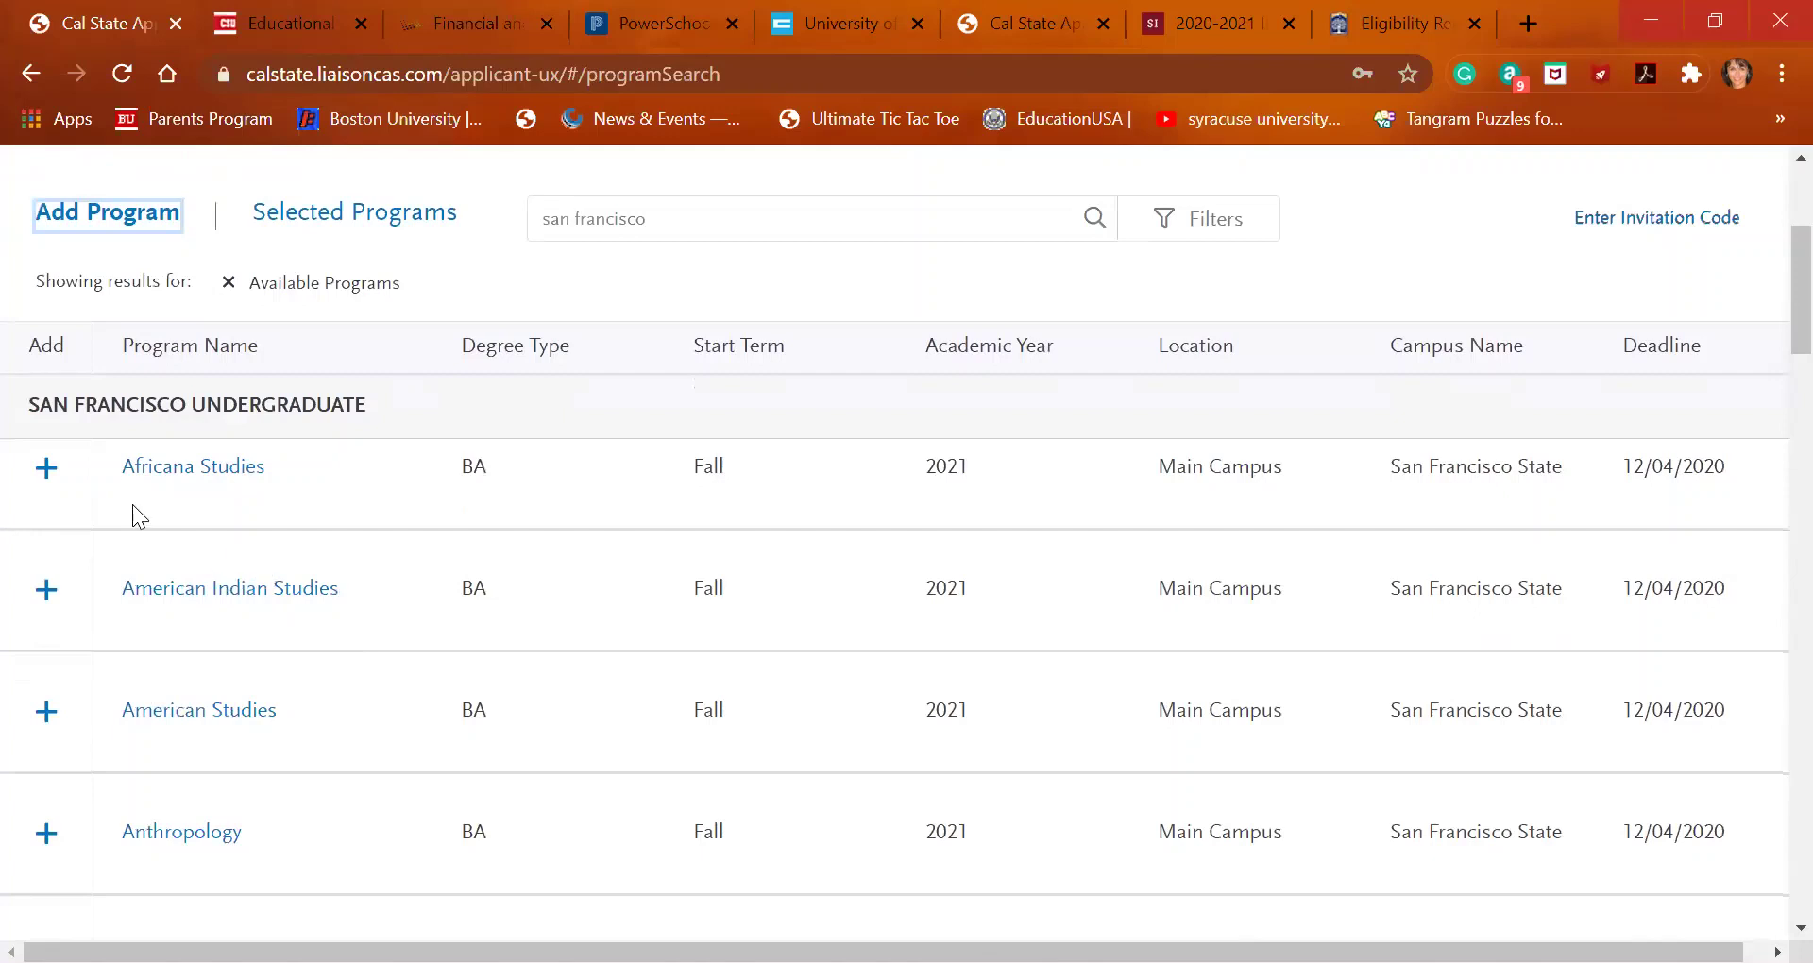
pyautogui.click(47, 472)
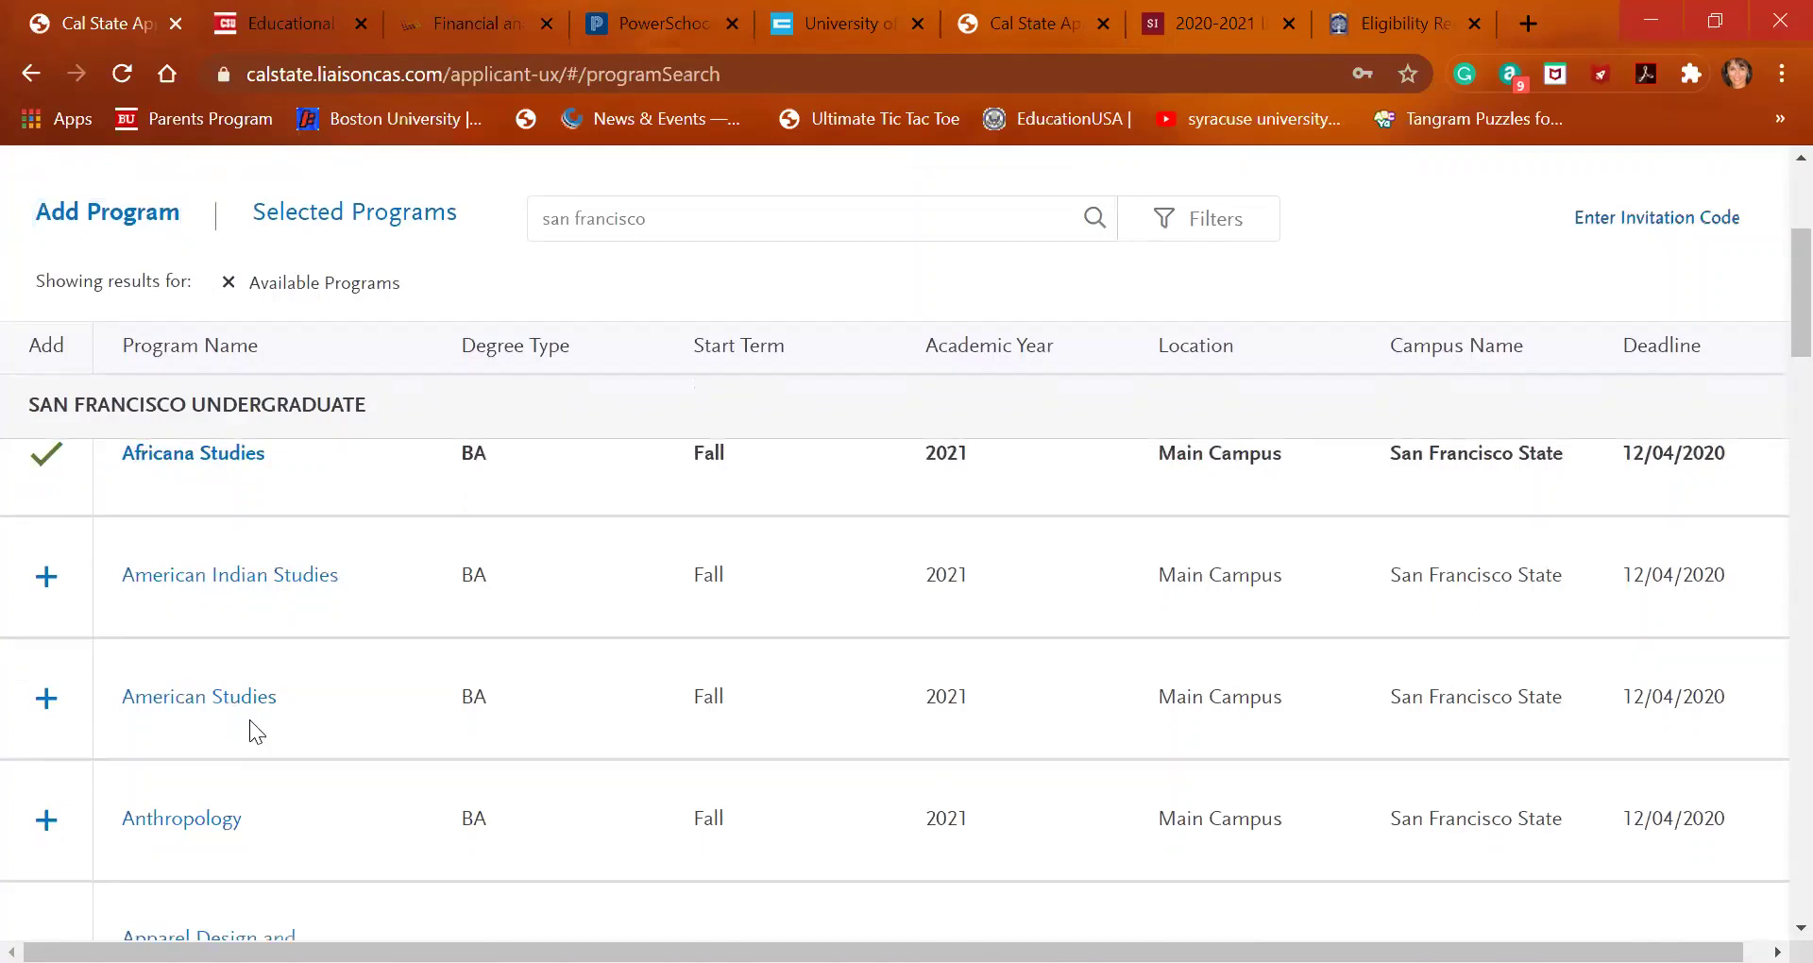
# Open the Submit Application page showing two applications ready for submission
pyautogui.scroll(-3, 249, 720)
pyautogui.scroll(3, 249, 719)
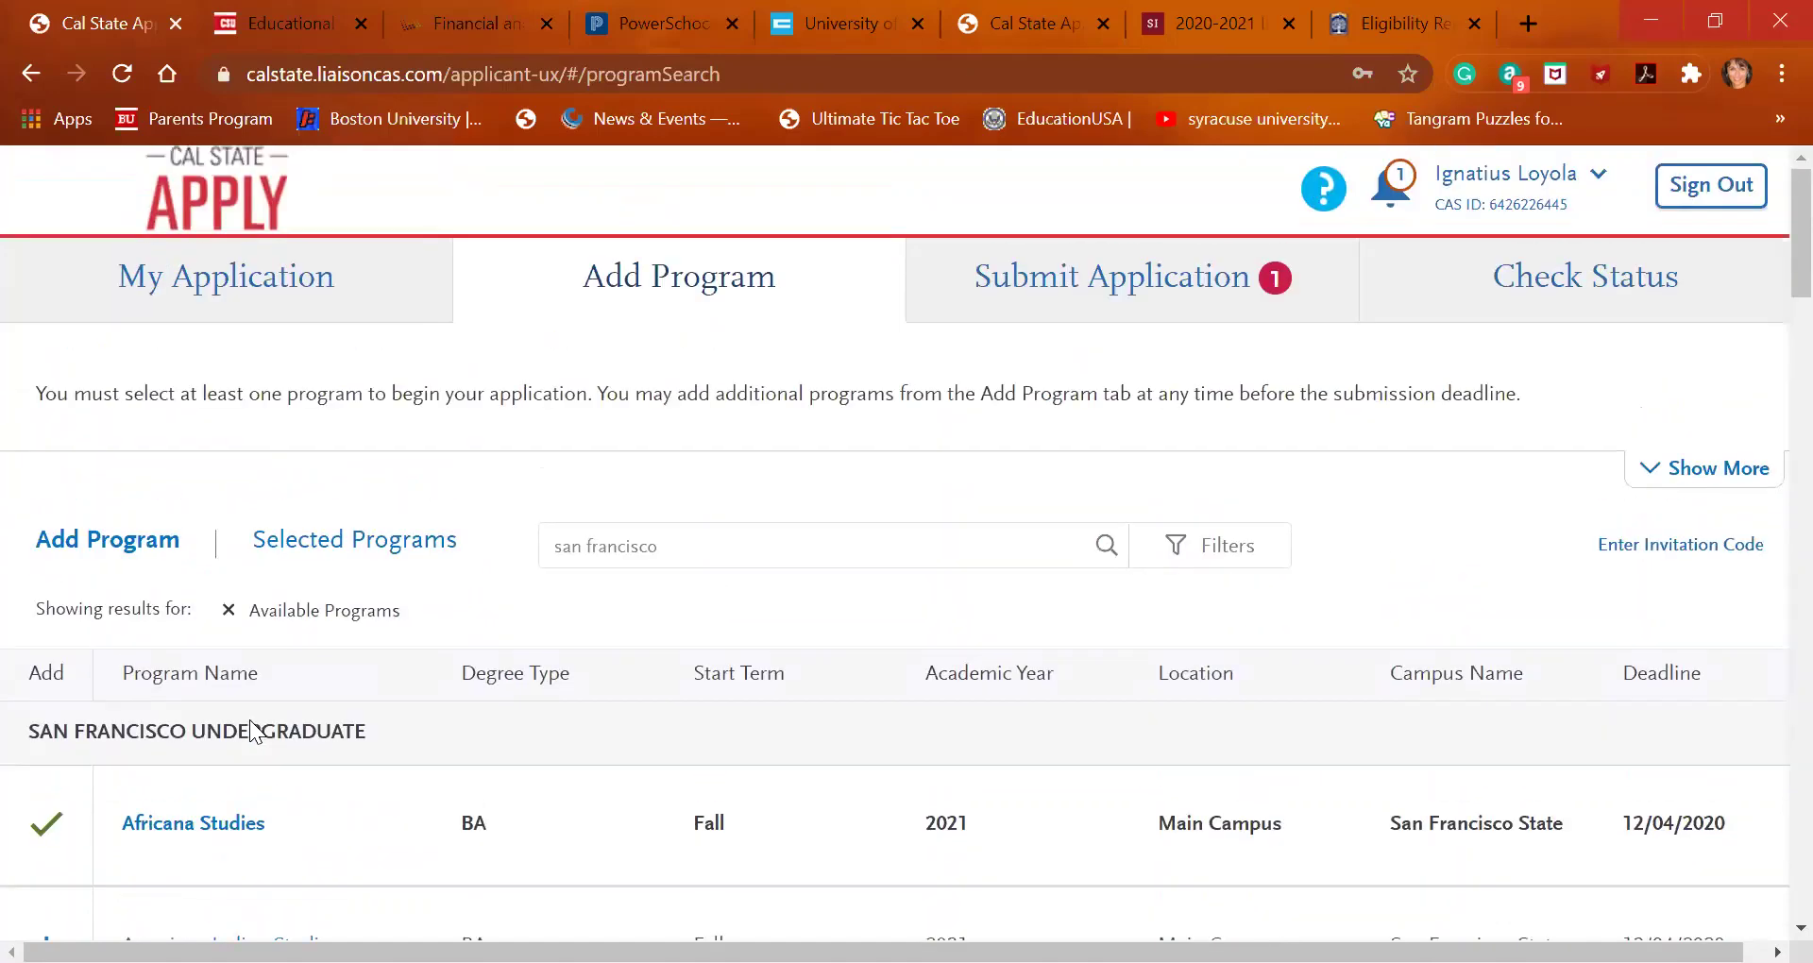
pyautogui.scroll(-3, 249, 731)
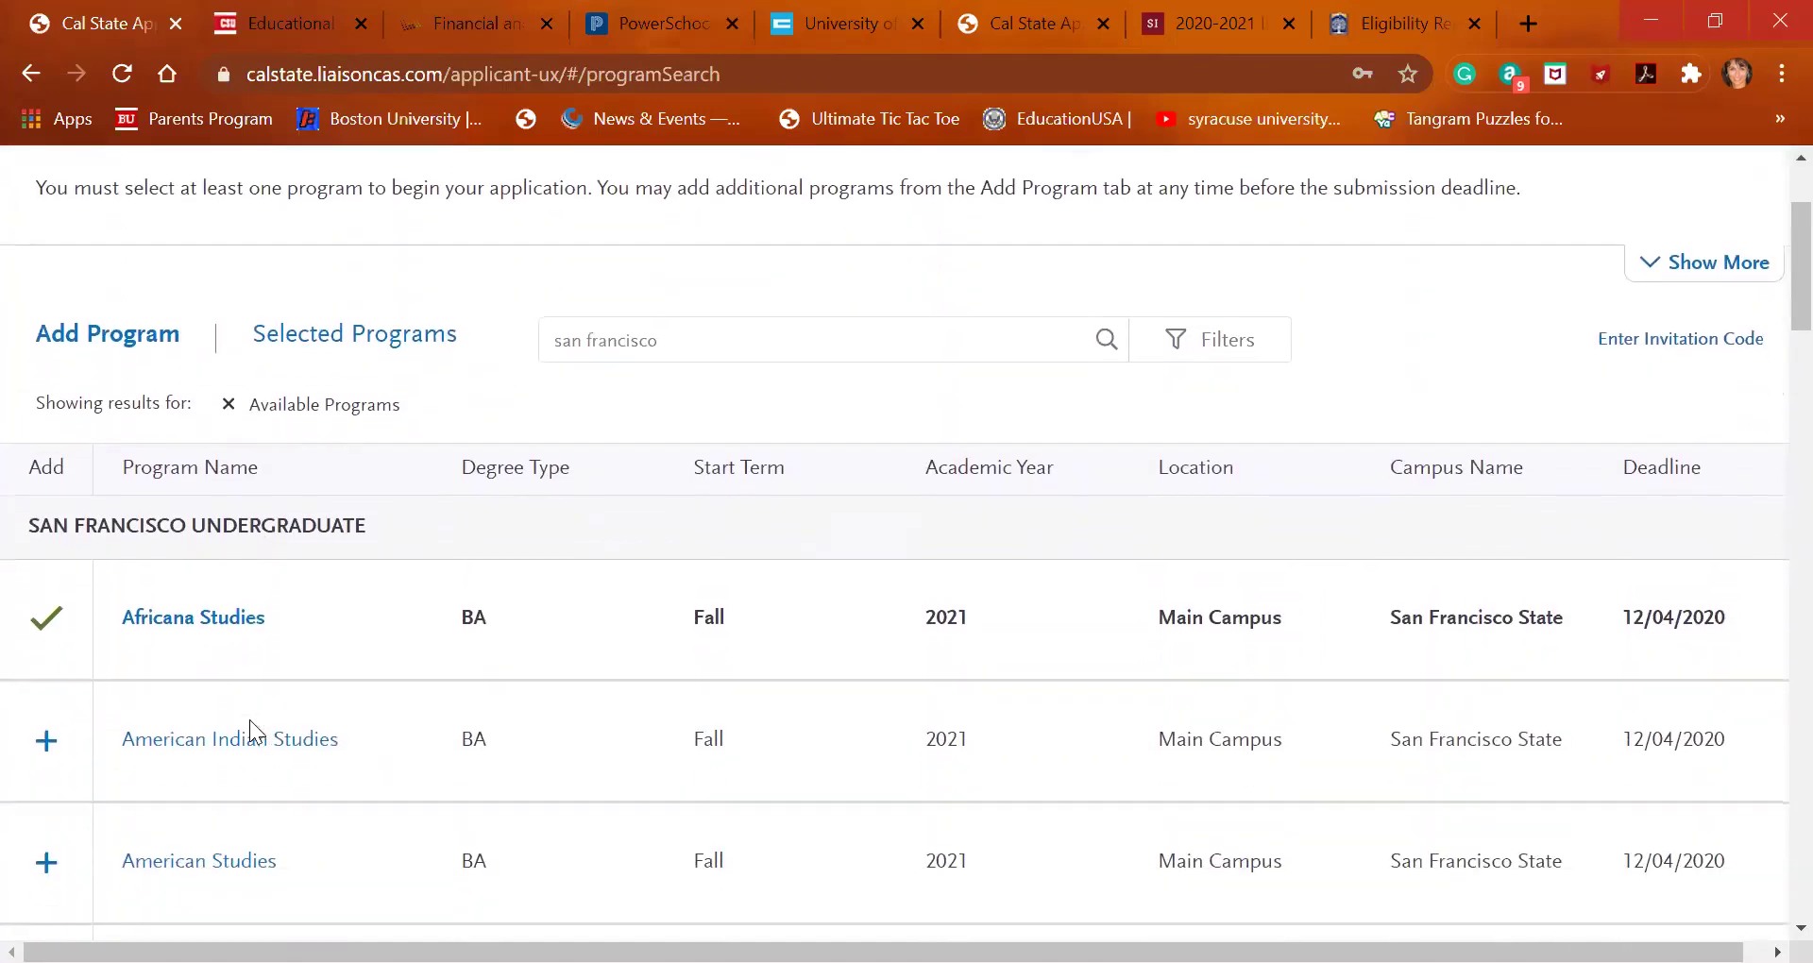
pyautogui.scroll(-15, 250, 727)
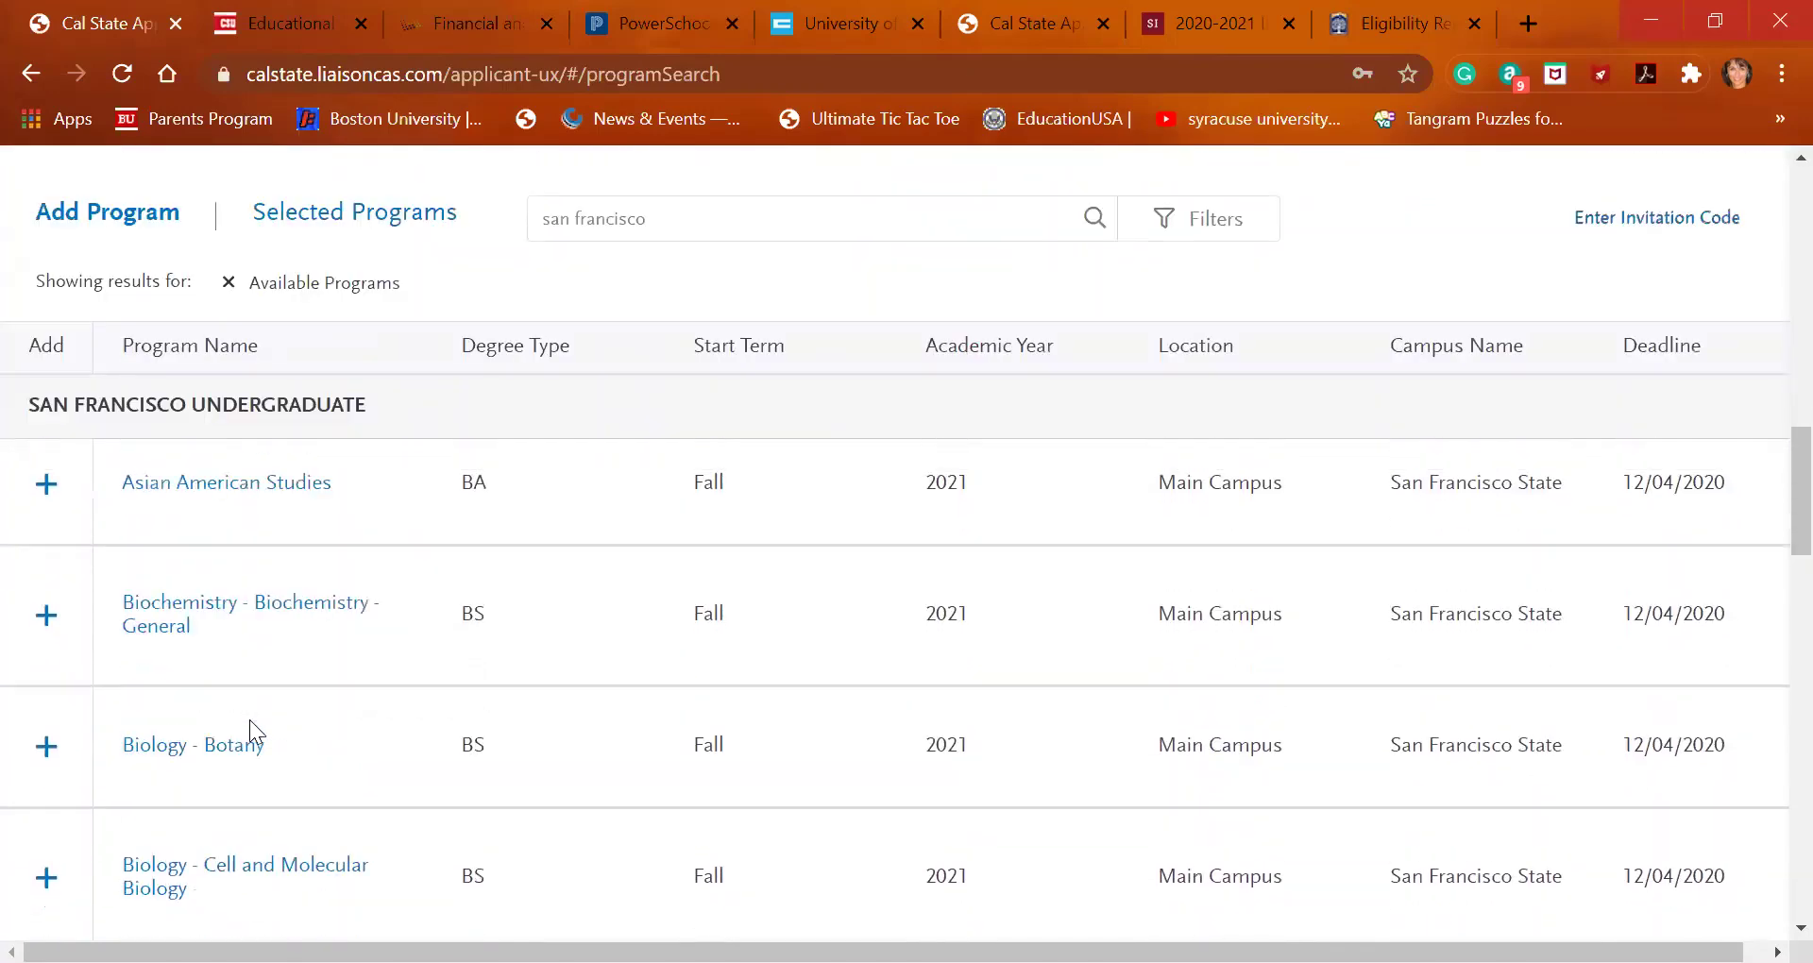
pyautogui.scroll(-10, 249, 719)
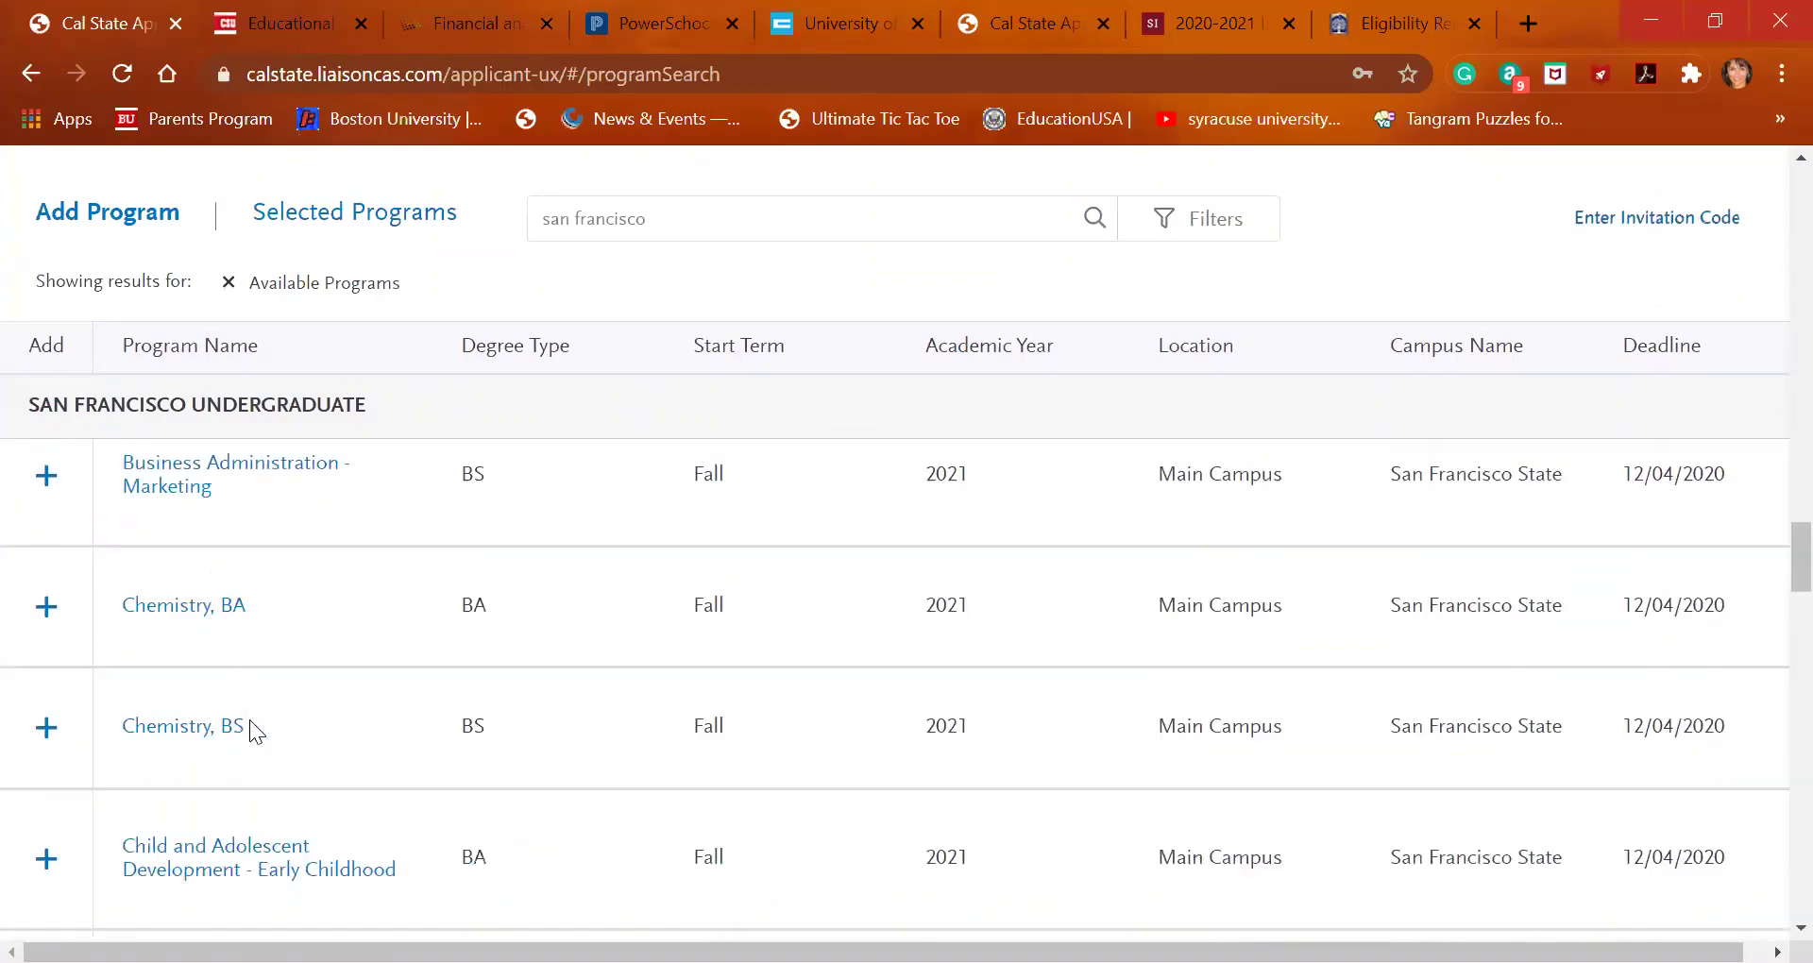
pyautogui.scroll(20, 252, 731)
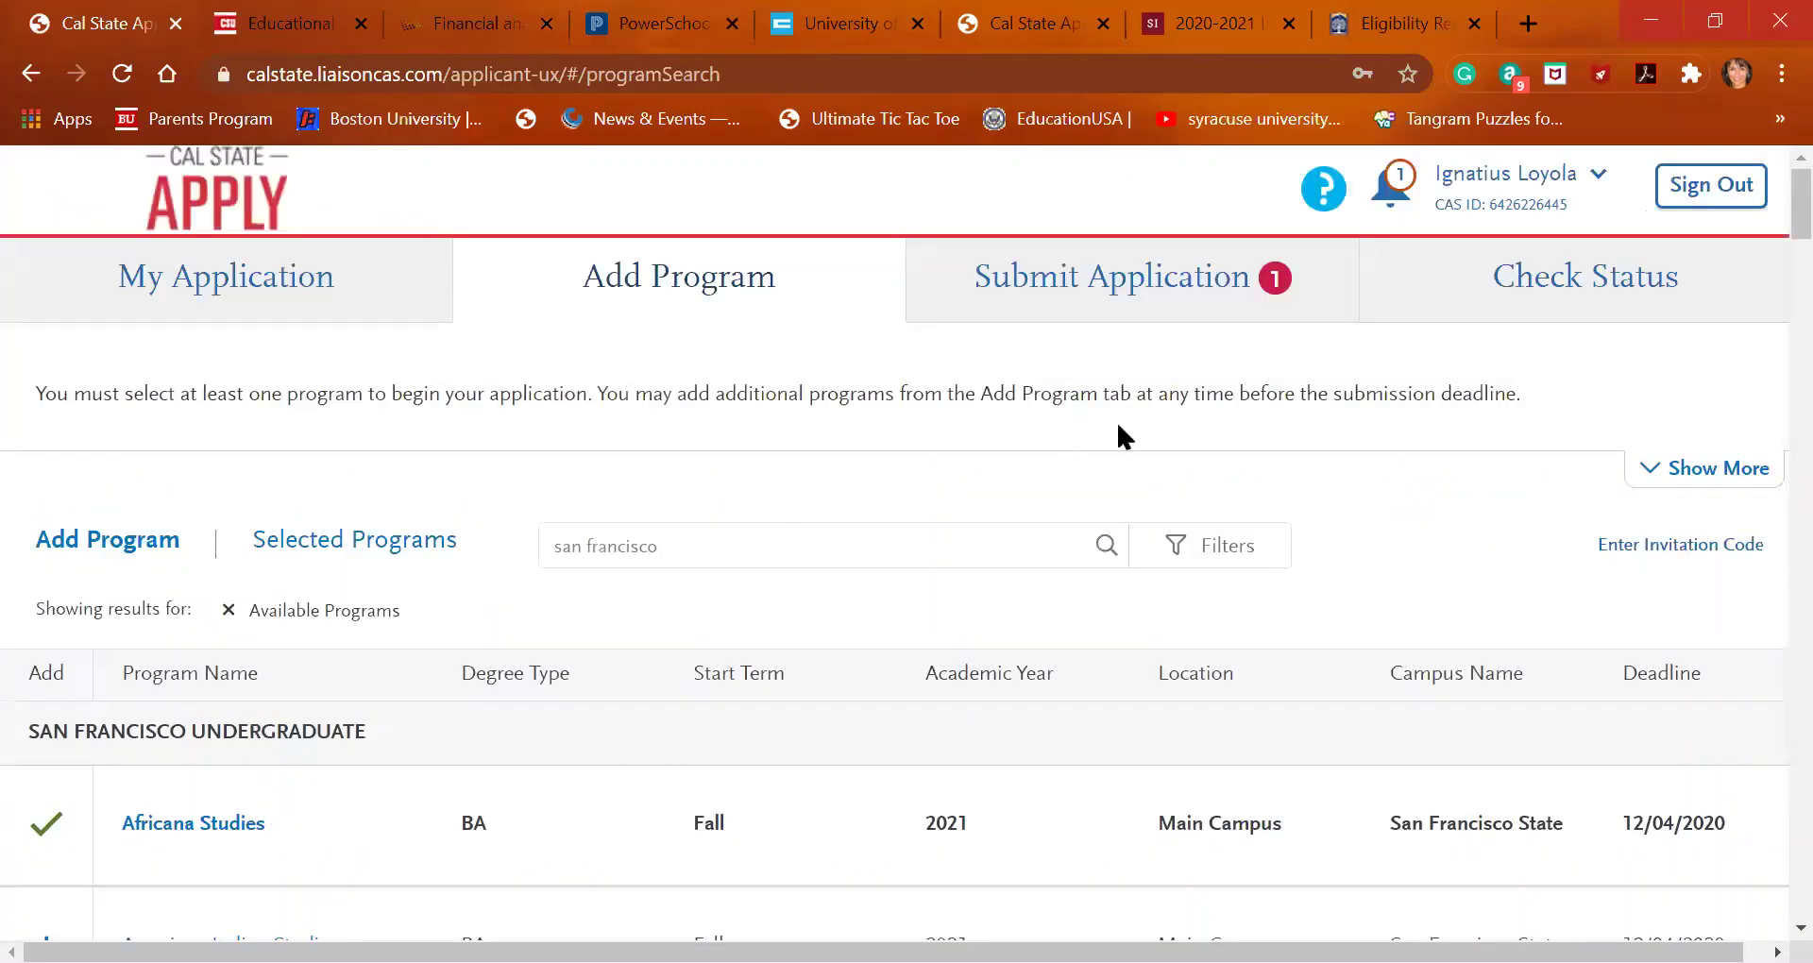
pyautogui.click(1200, 312)
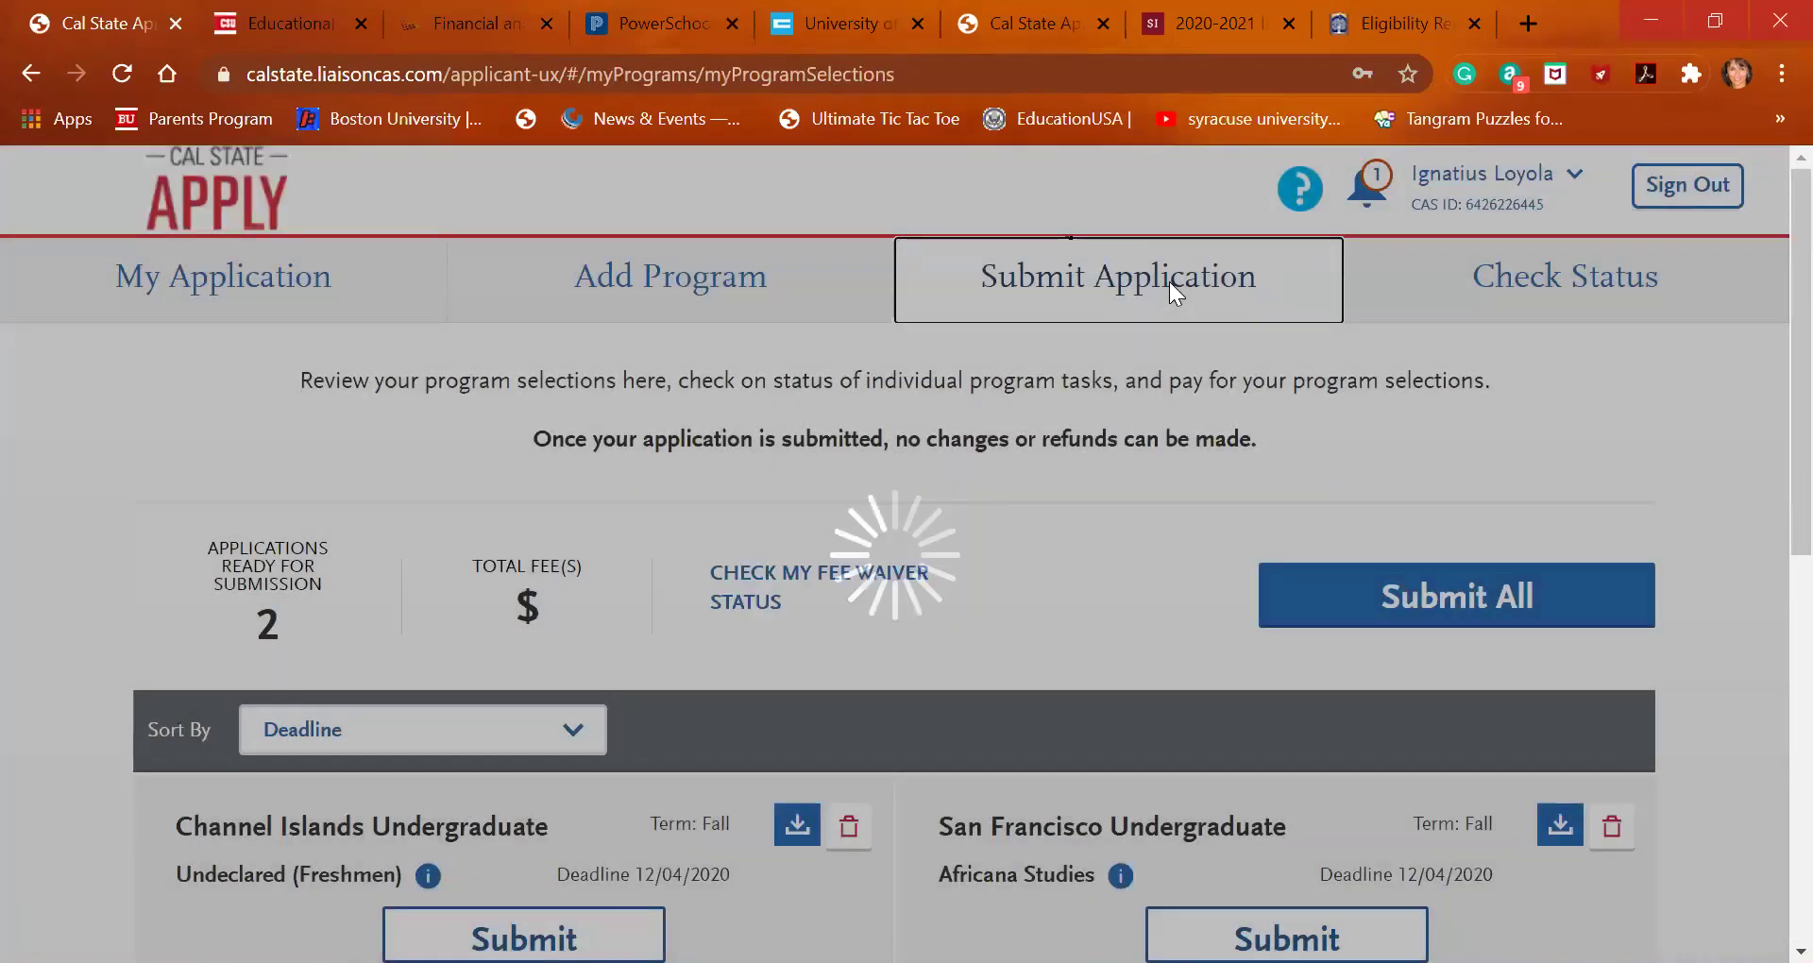
pyautogui.scroll(-1, 1083, 606)
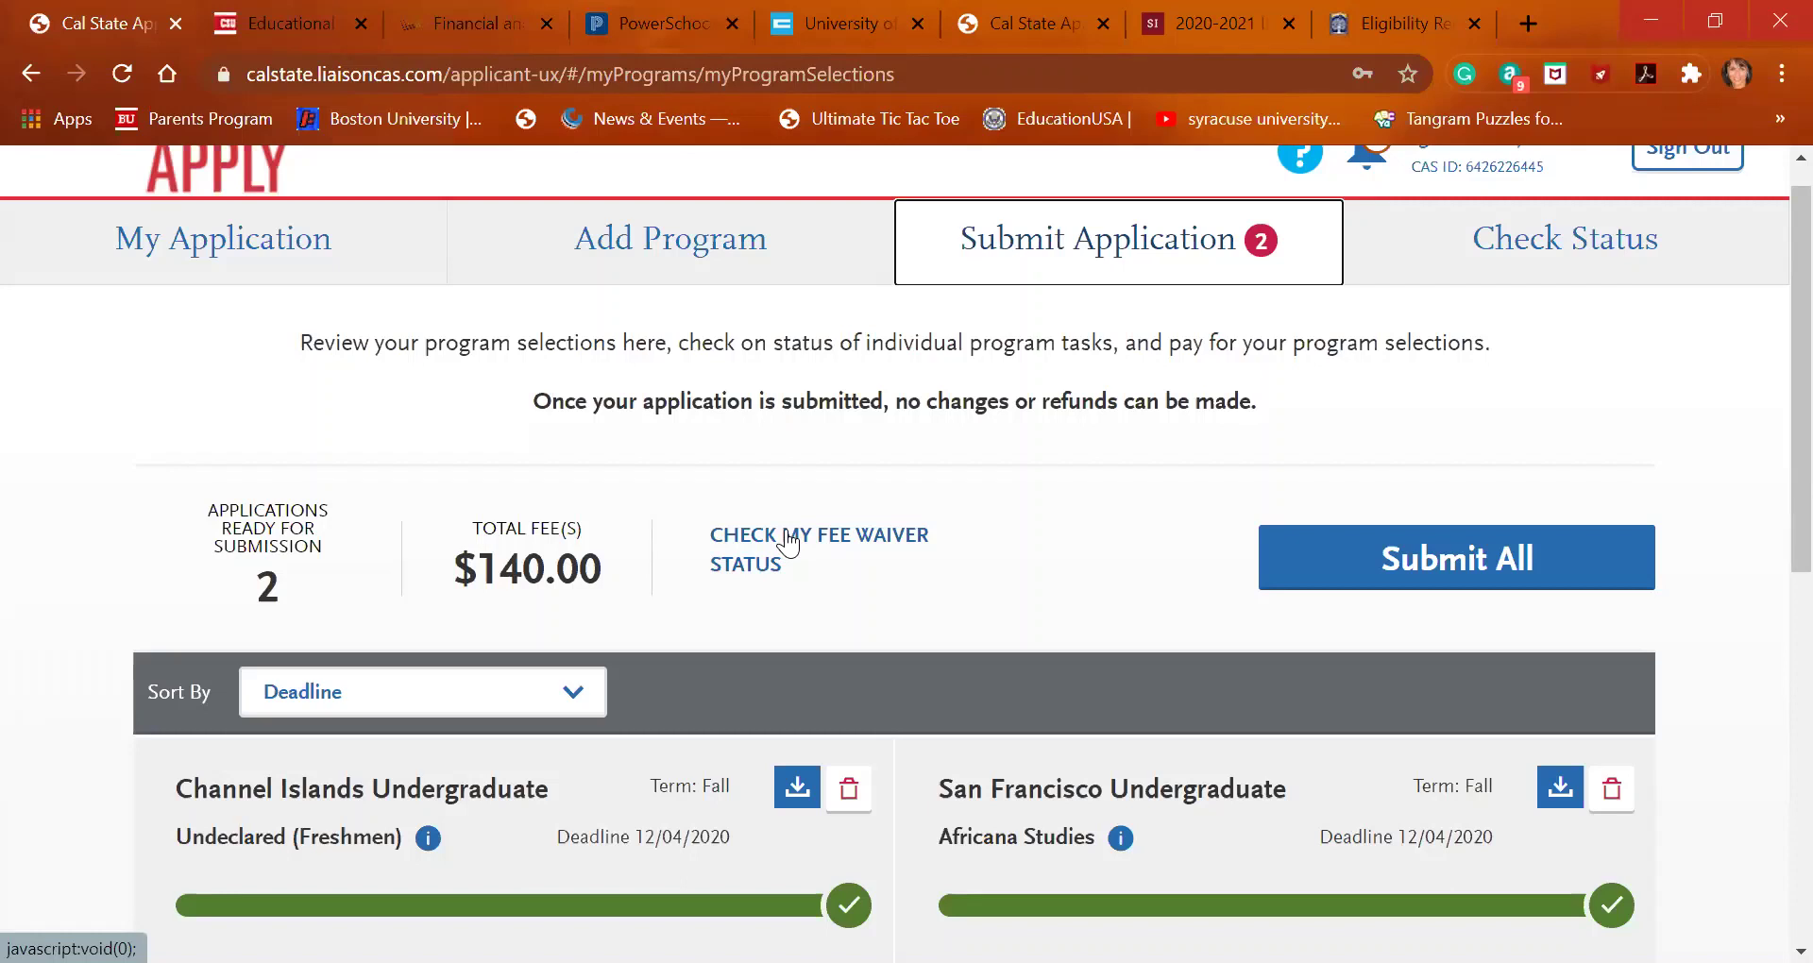
pyautogui.scroll(-1, 1096, 570)
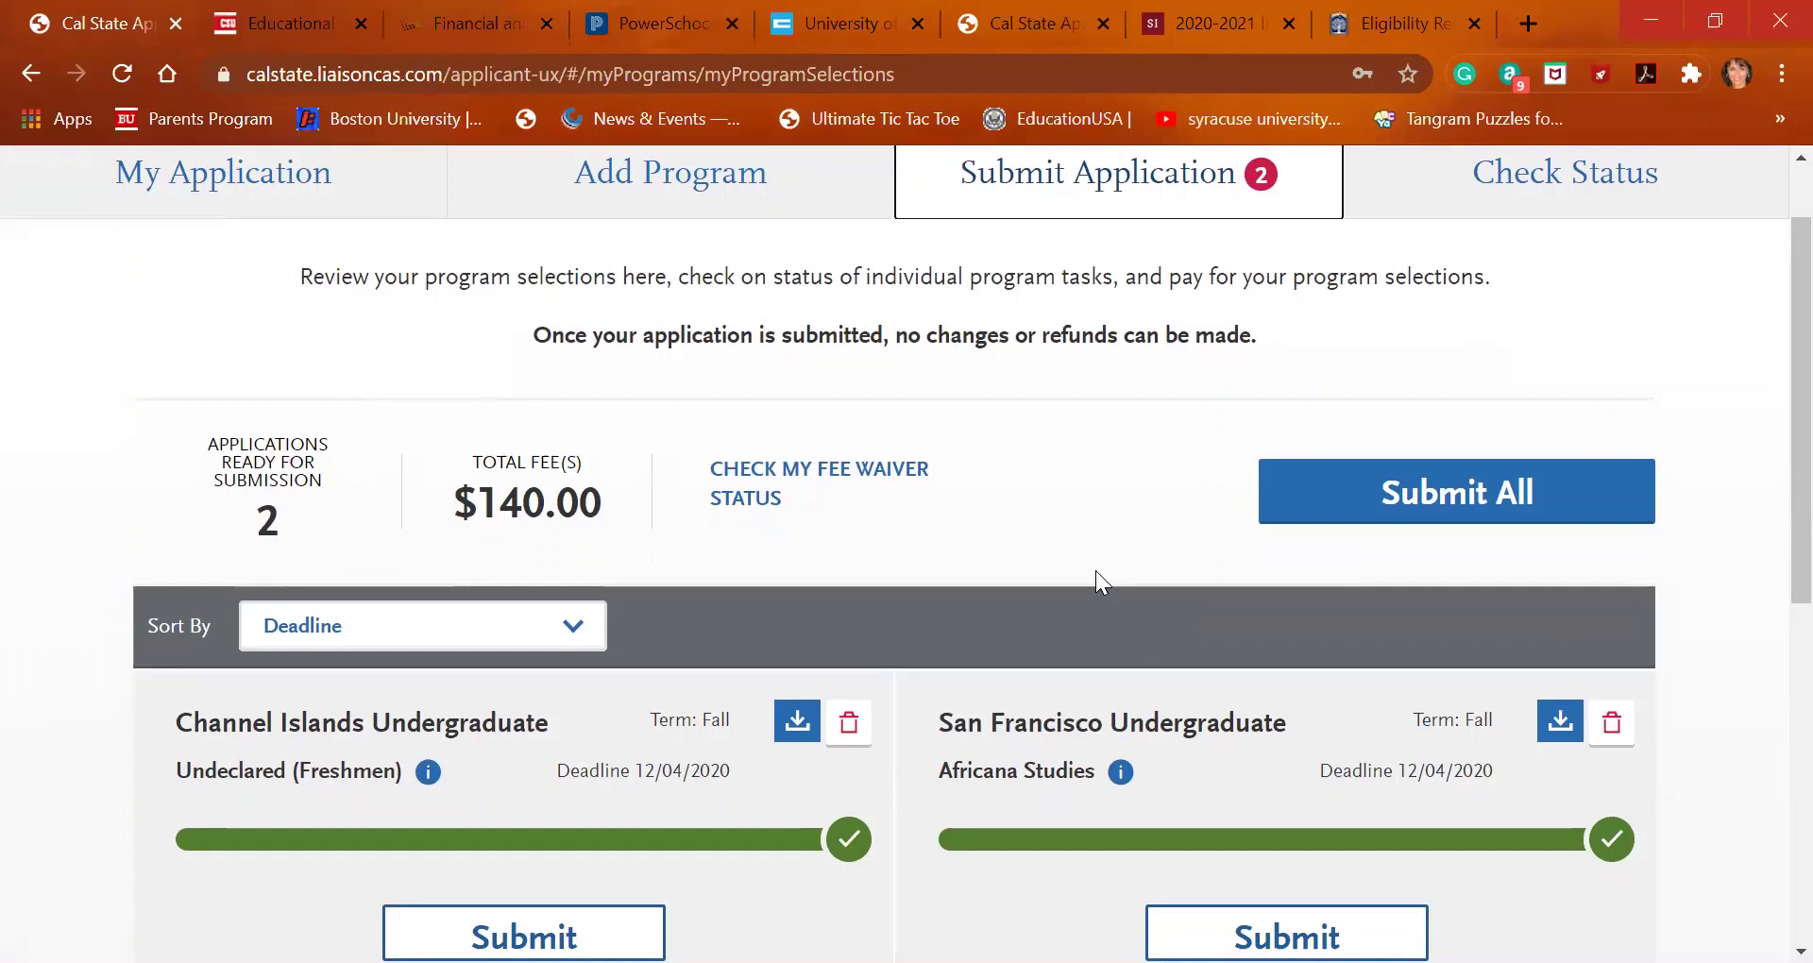
pyautogui.scroll(-1, 1096, 565)
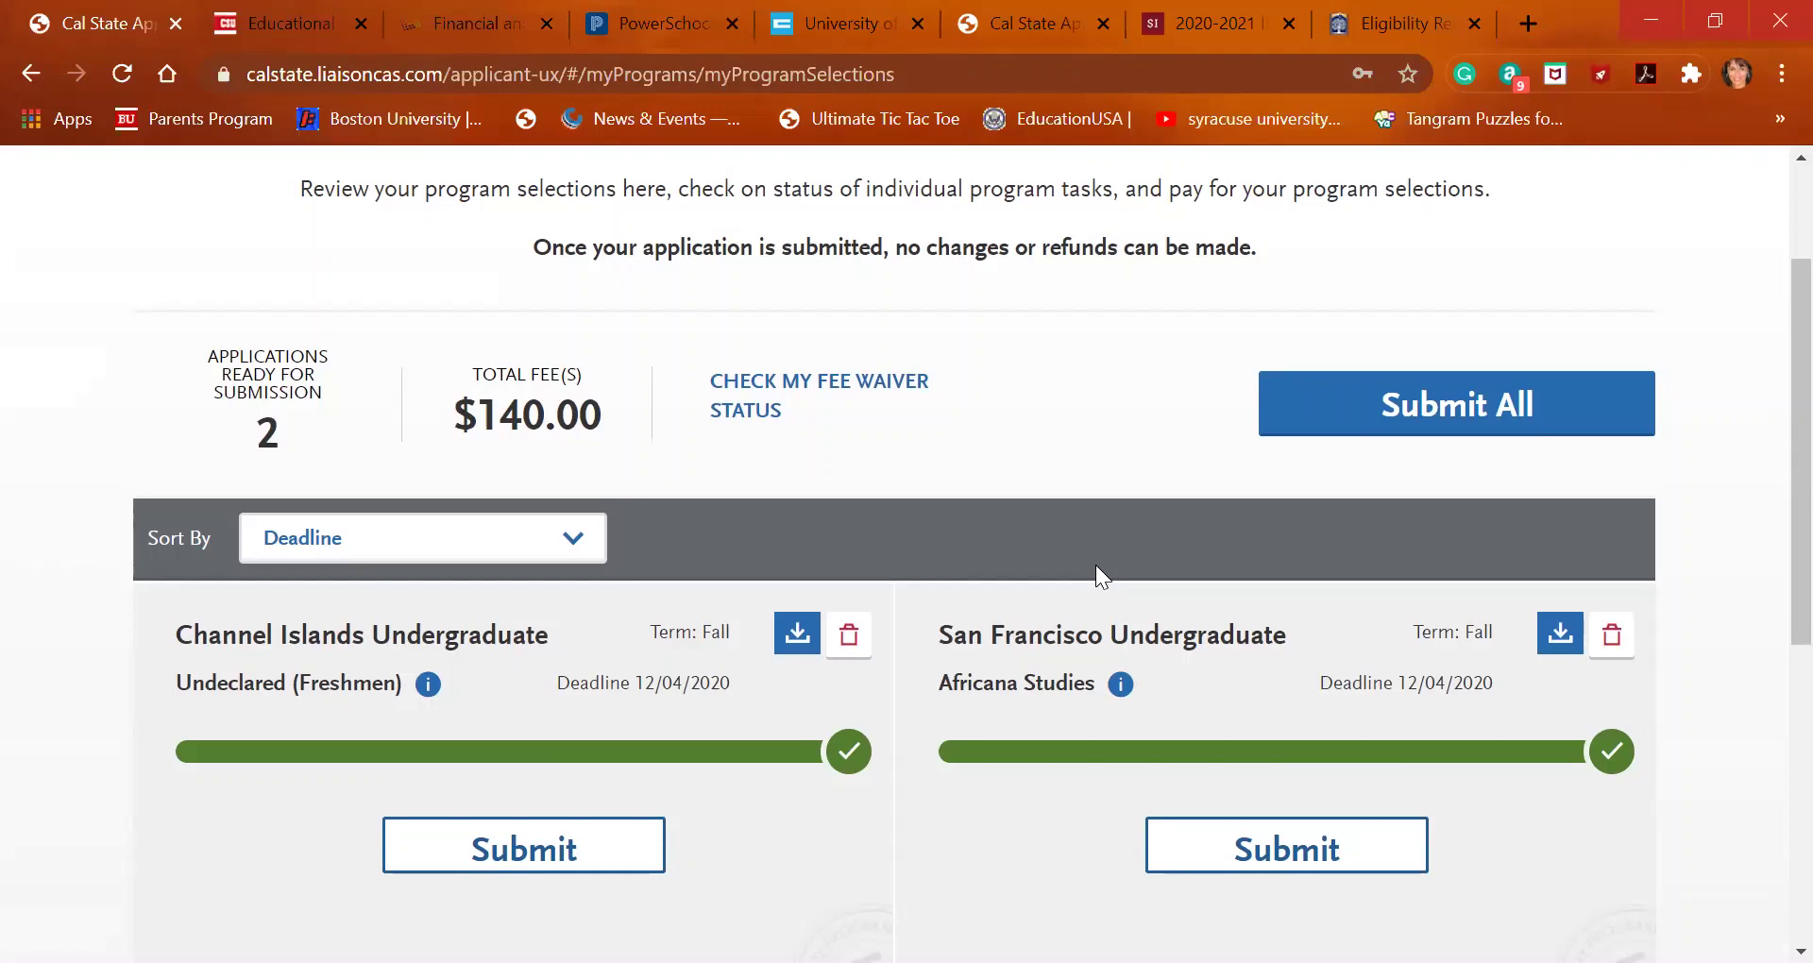
pyautogui.scroll(-2, 964, 602)
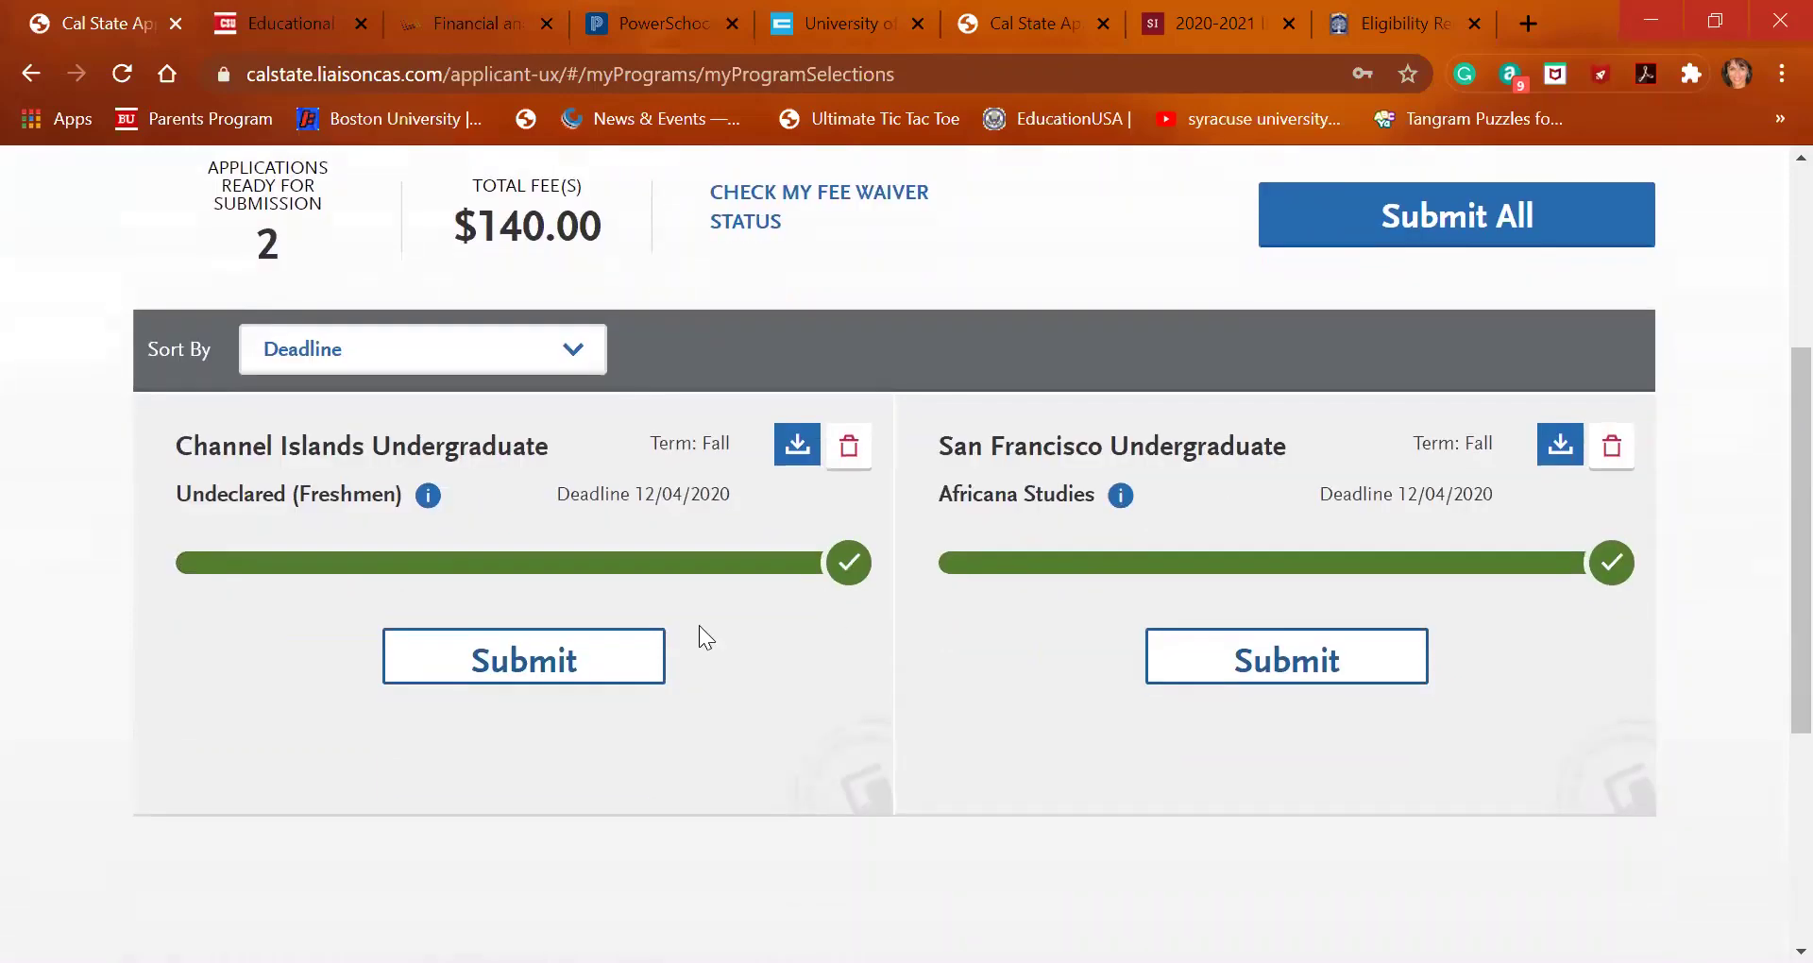
pyautogui.scroll(3, 603, 666)
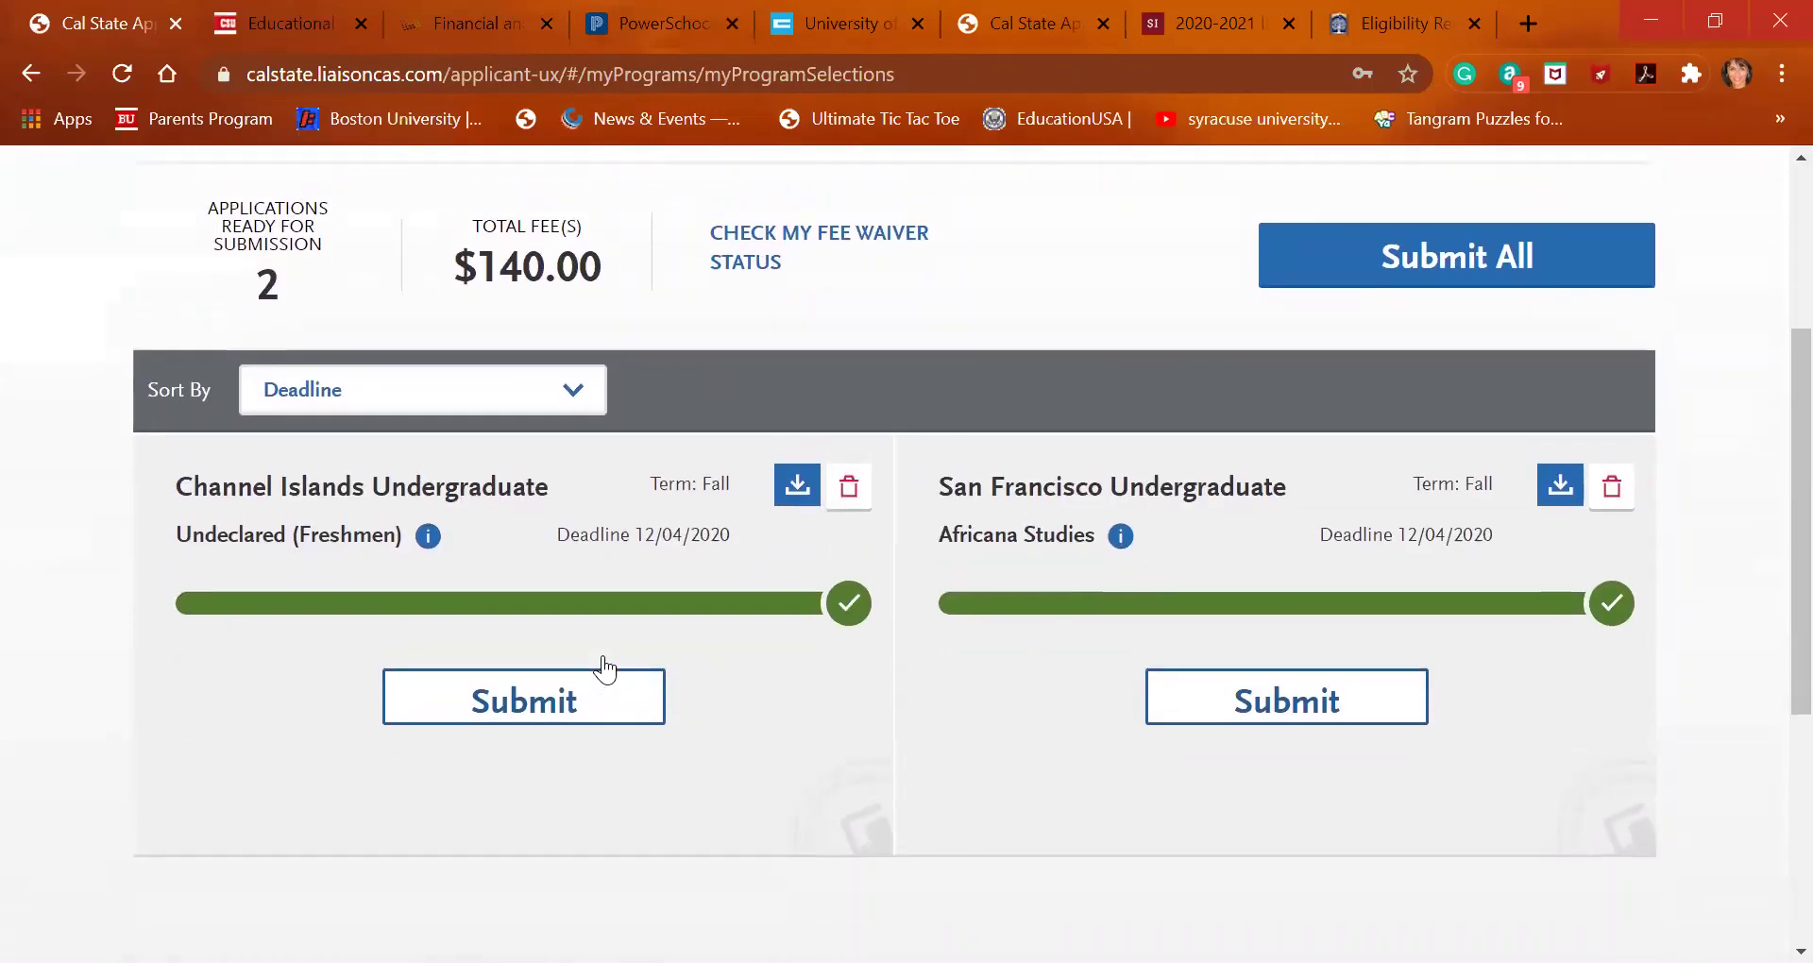
pyautogui.scroll(-3, 944, 699)
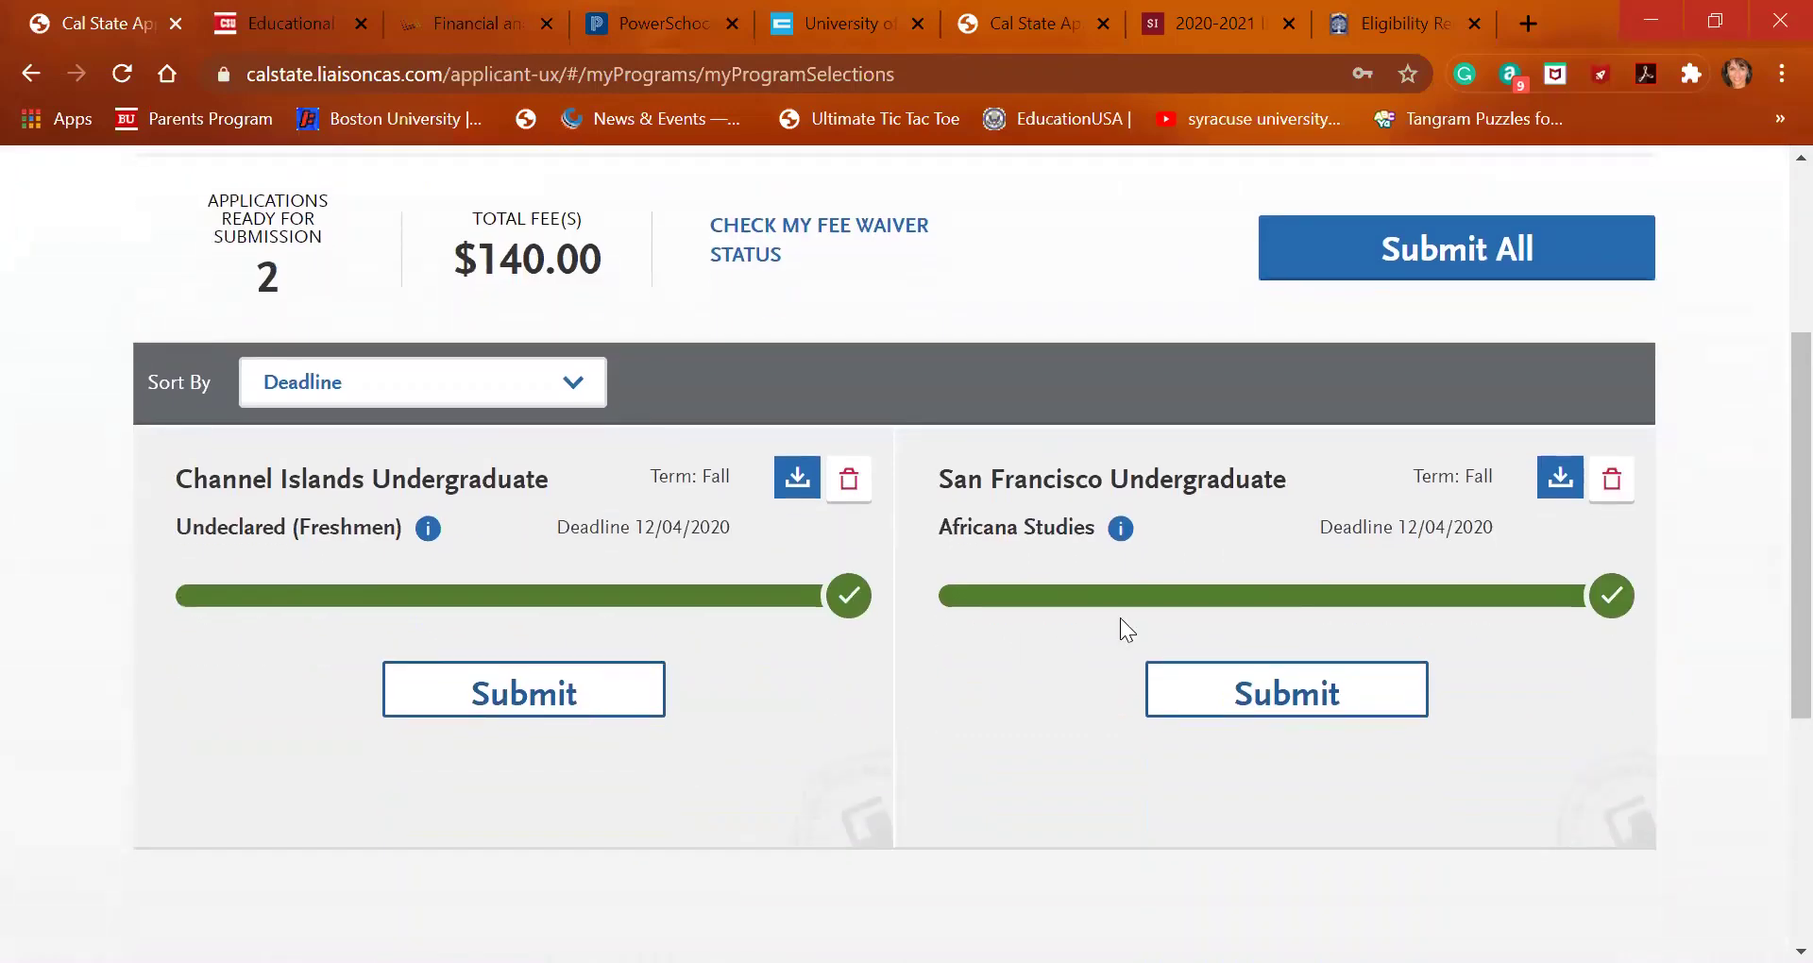
pyautogui.scroll(4, 1124, 628)
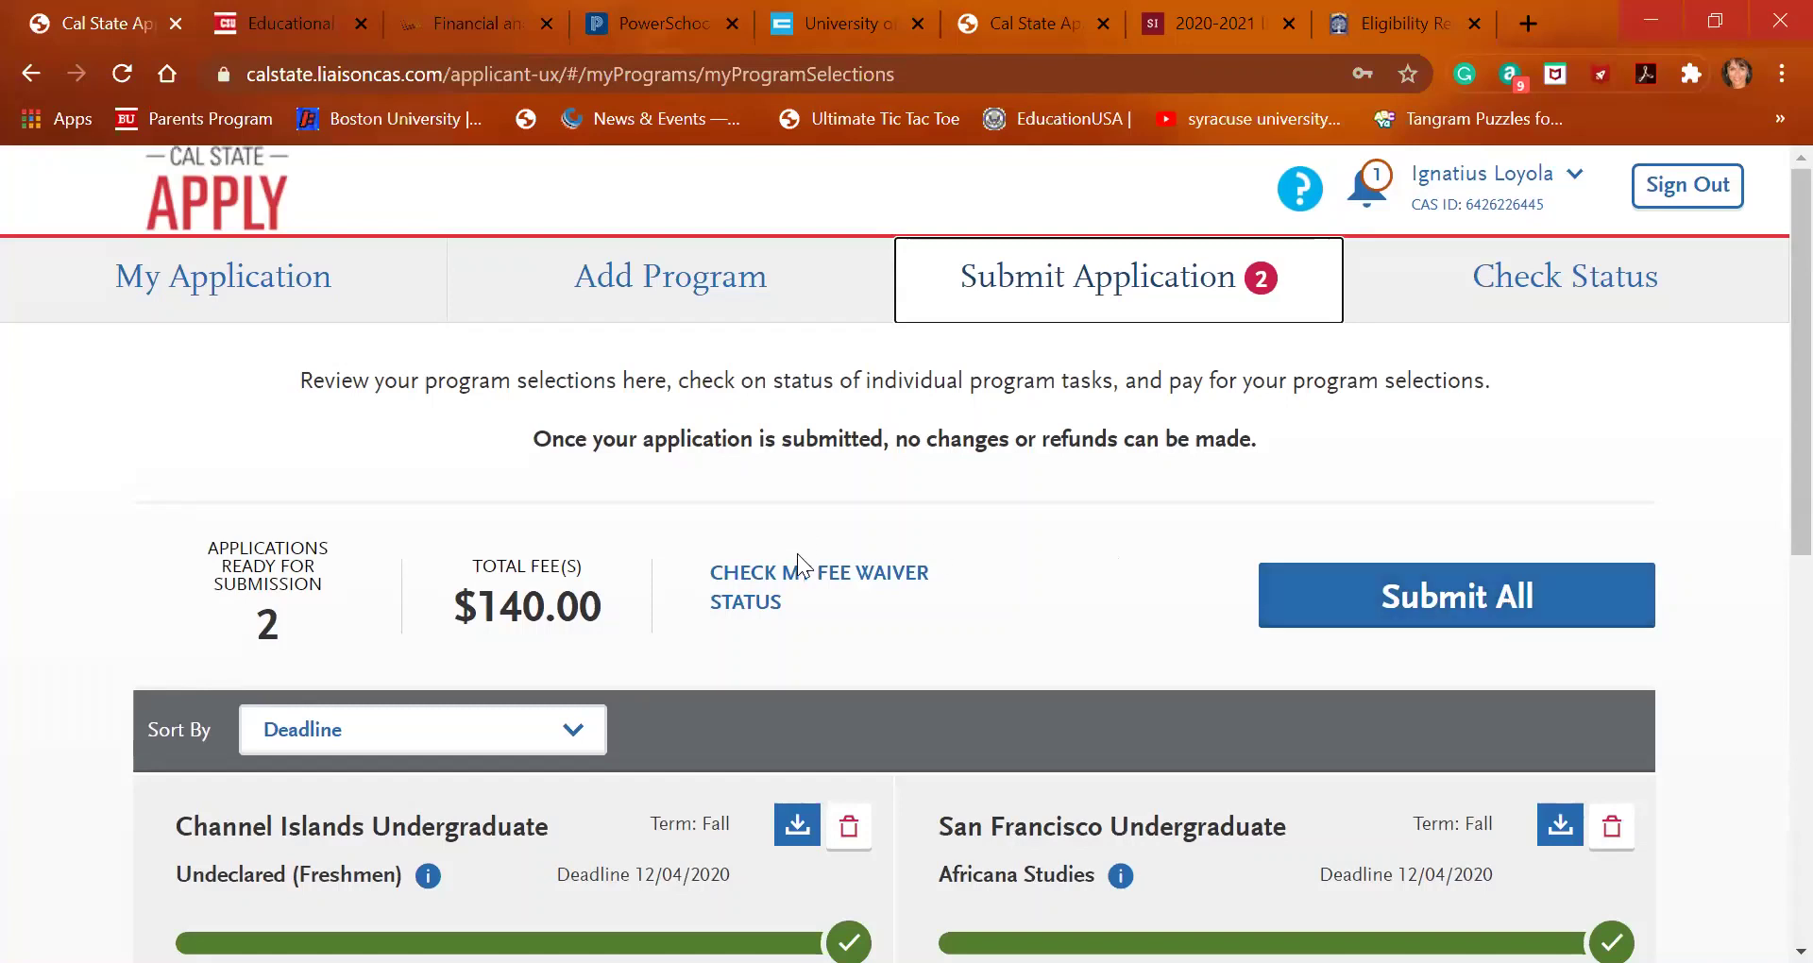
pyautogui.scroll(-3, 798, 557)
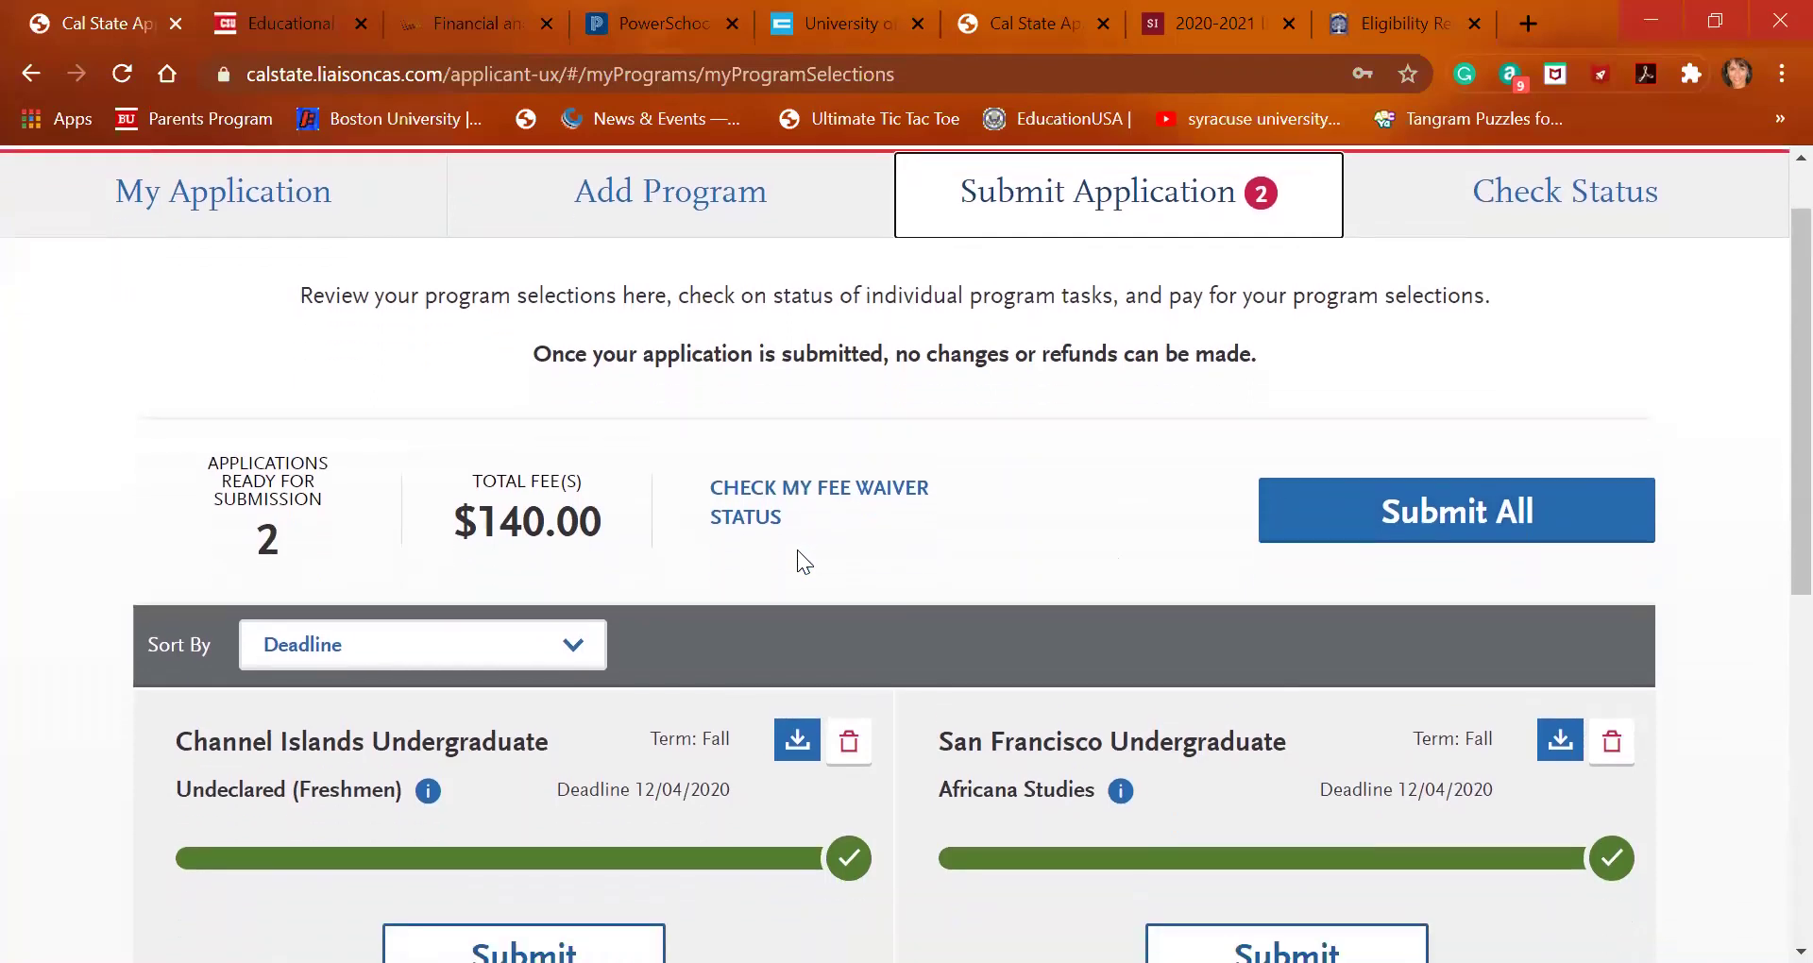
pyautogui.scroll(-1, 799, 561)
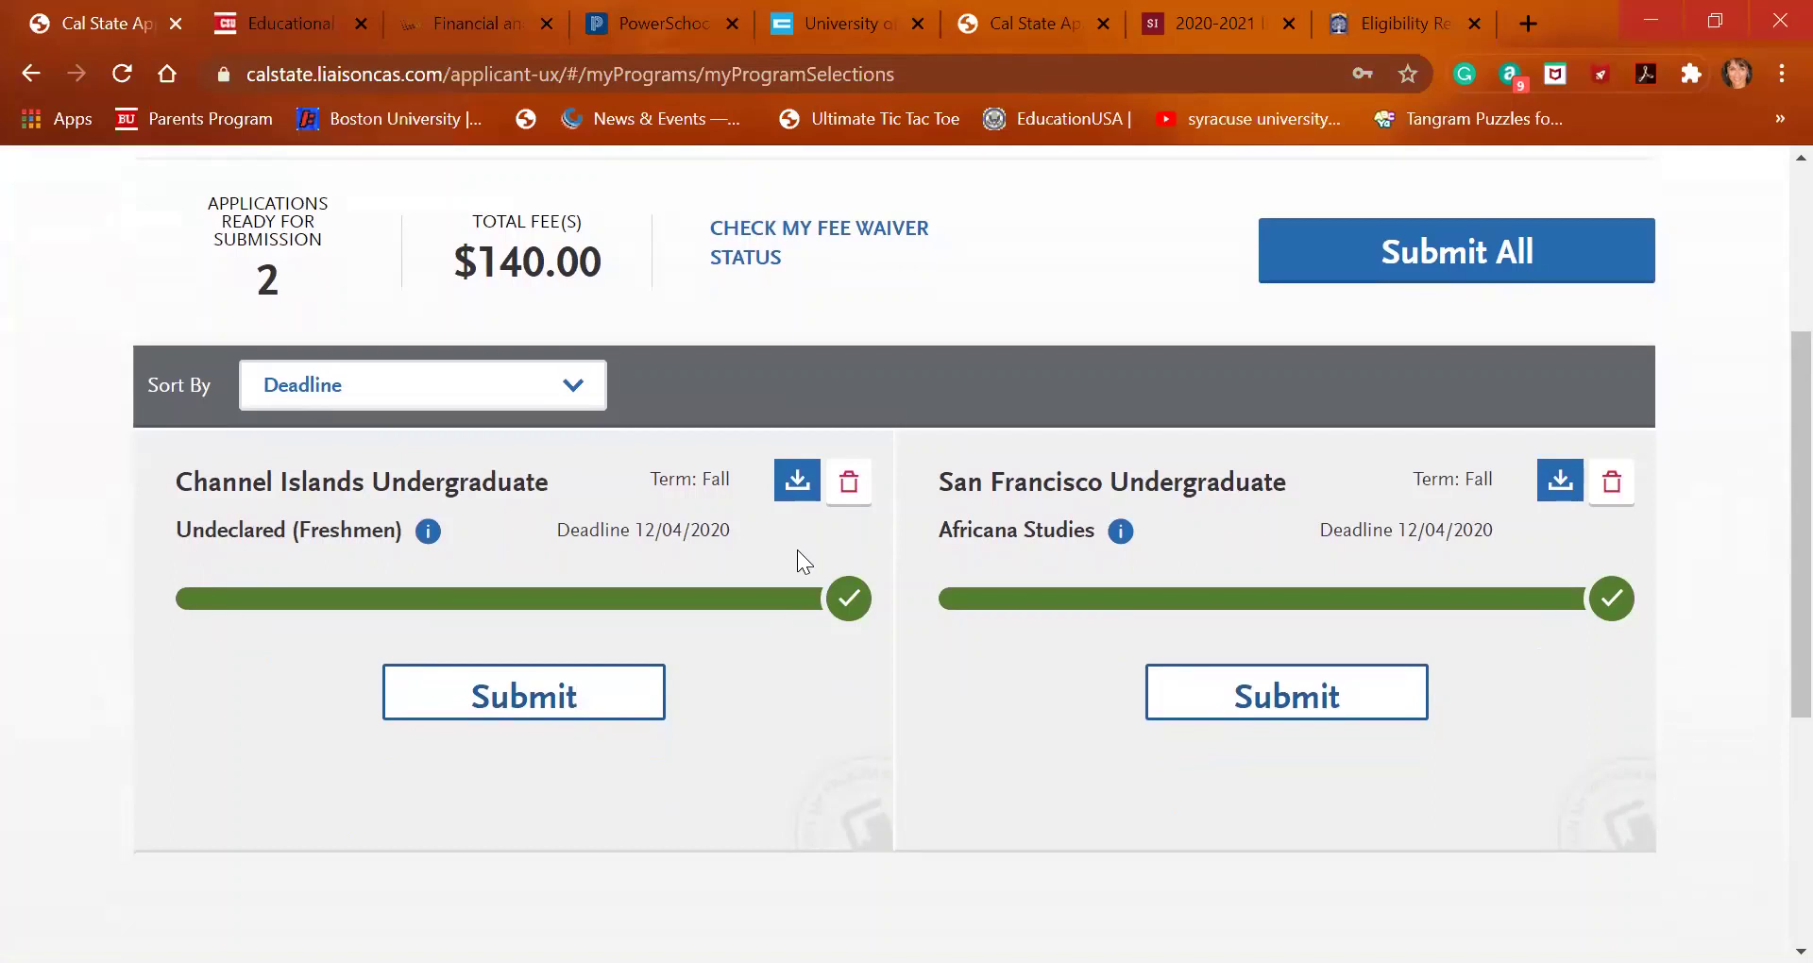
# Start submitting the Channel Islands application and review its A-G matching (3.17 GPA, no test scores)
pyautogui.click(553, 723)
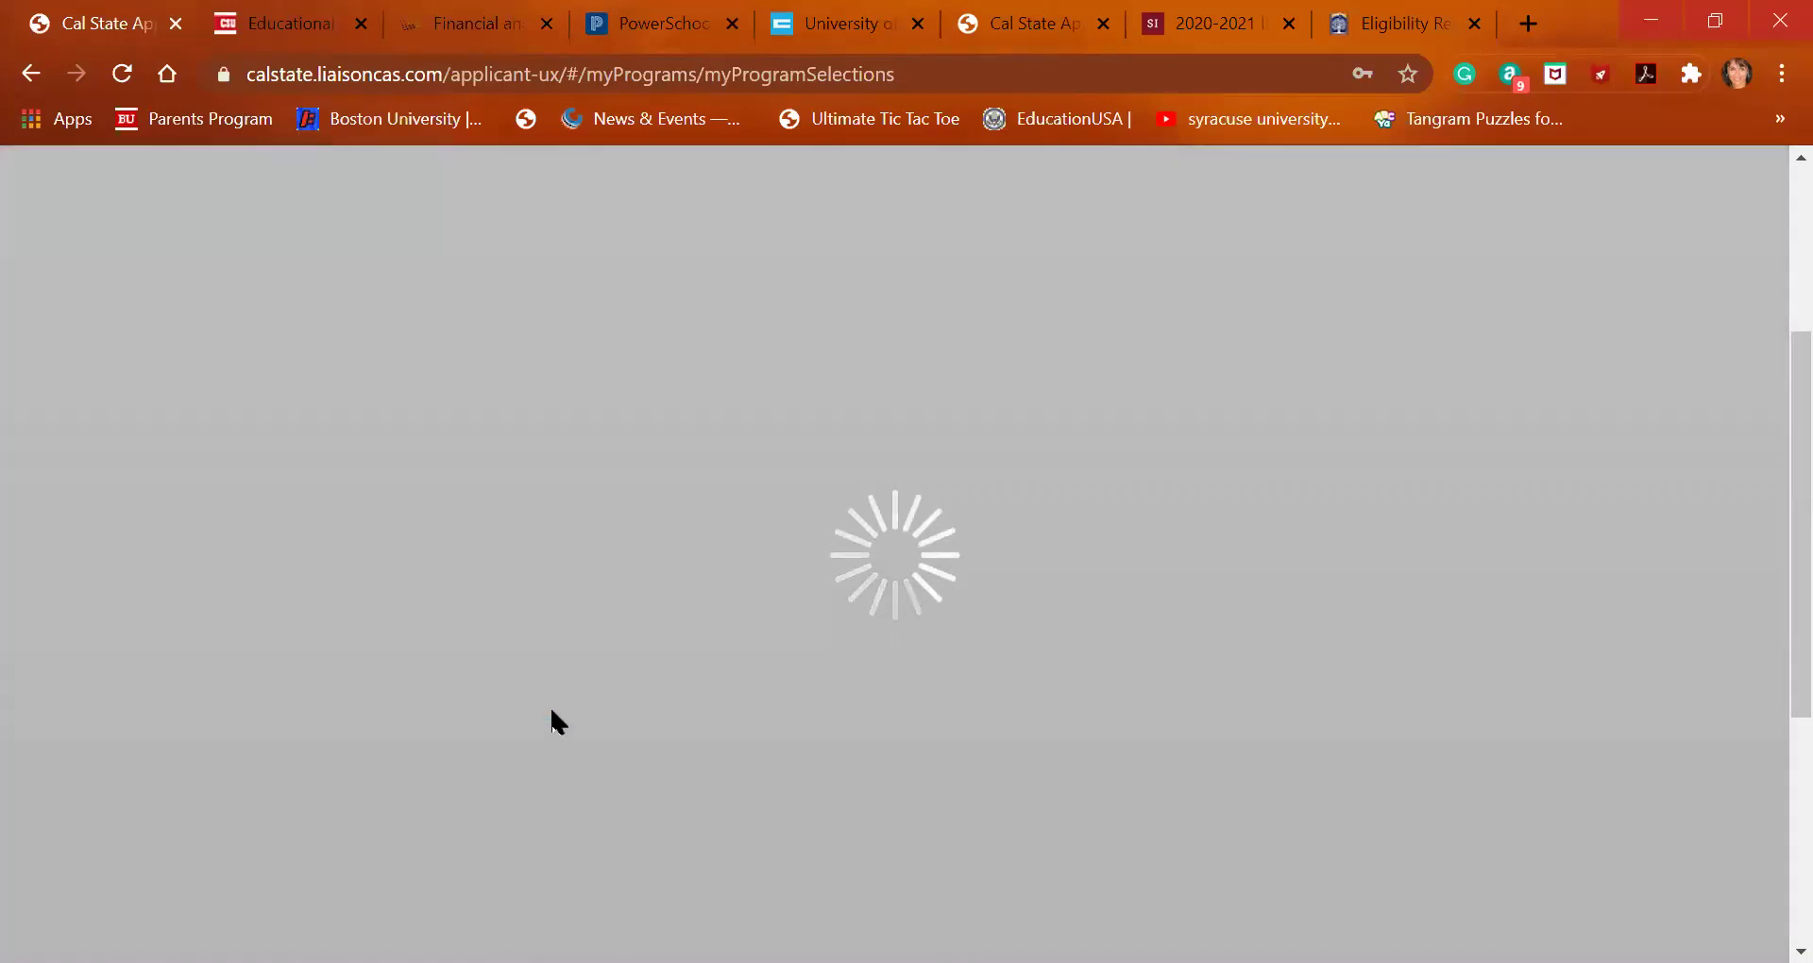
pyautogui.scroll(-1, 551, 710)
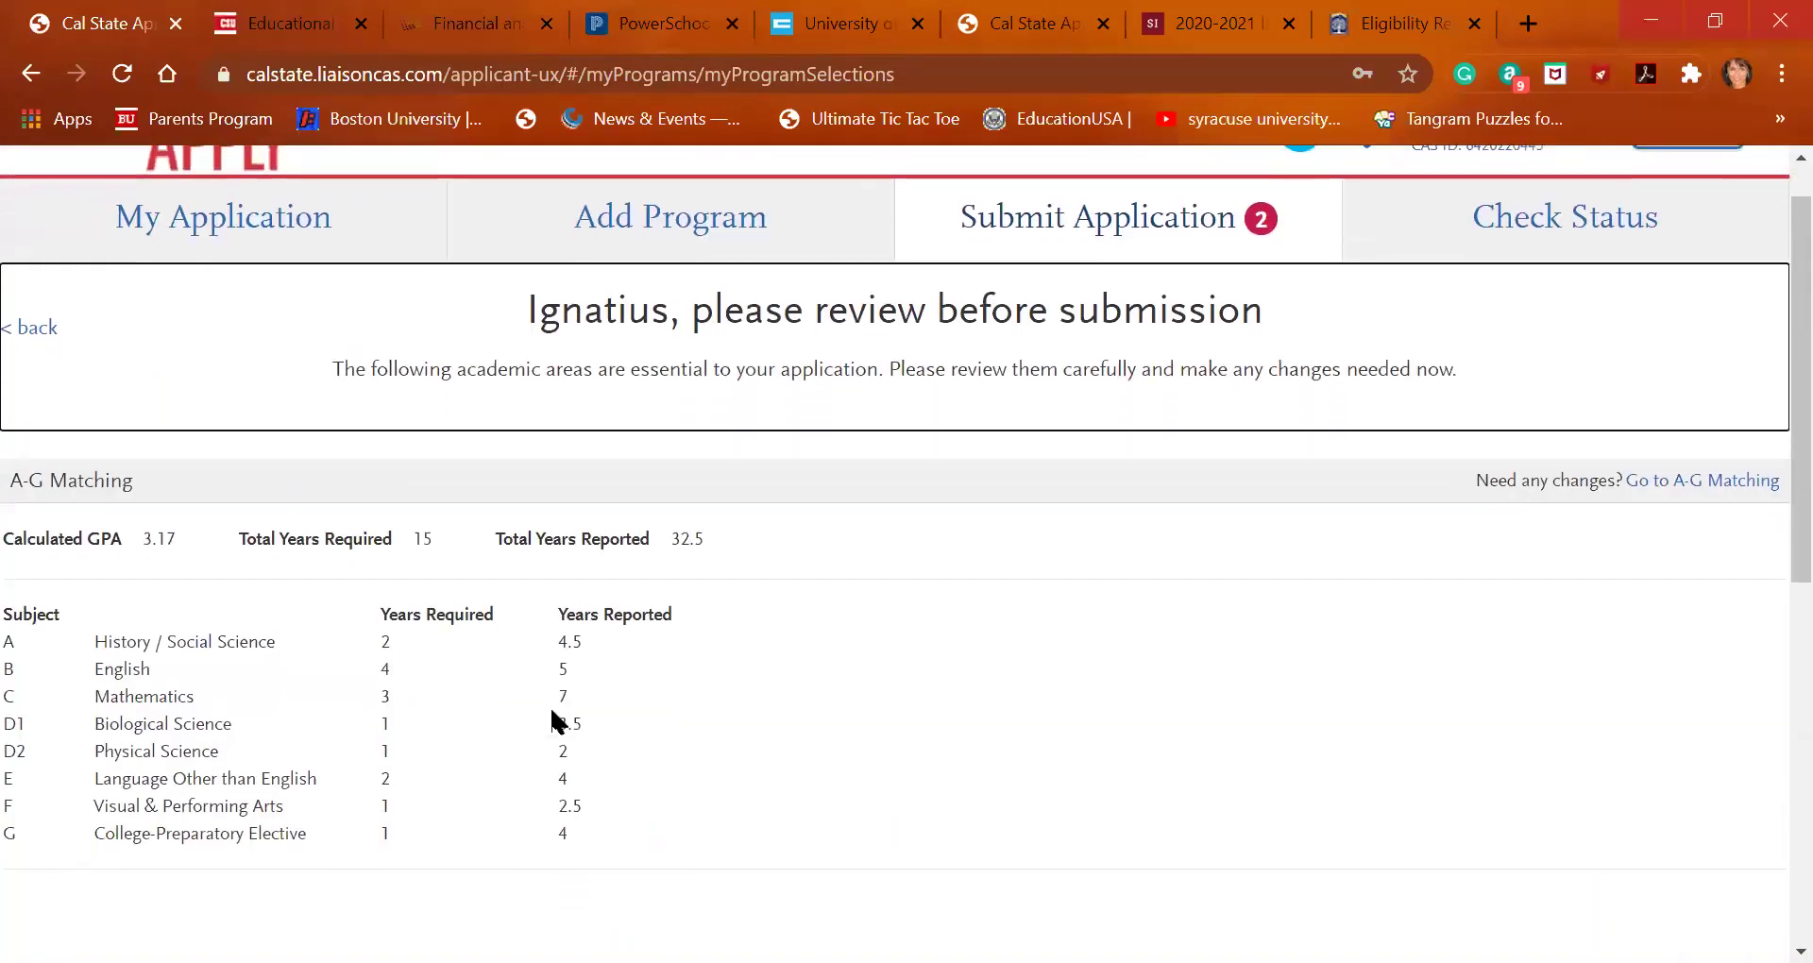
pyautogui.scroll(-1, 551, 710)
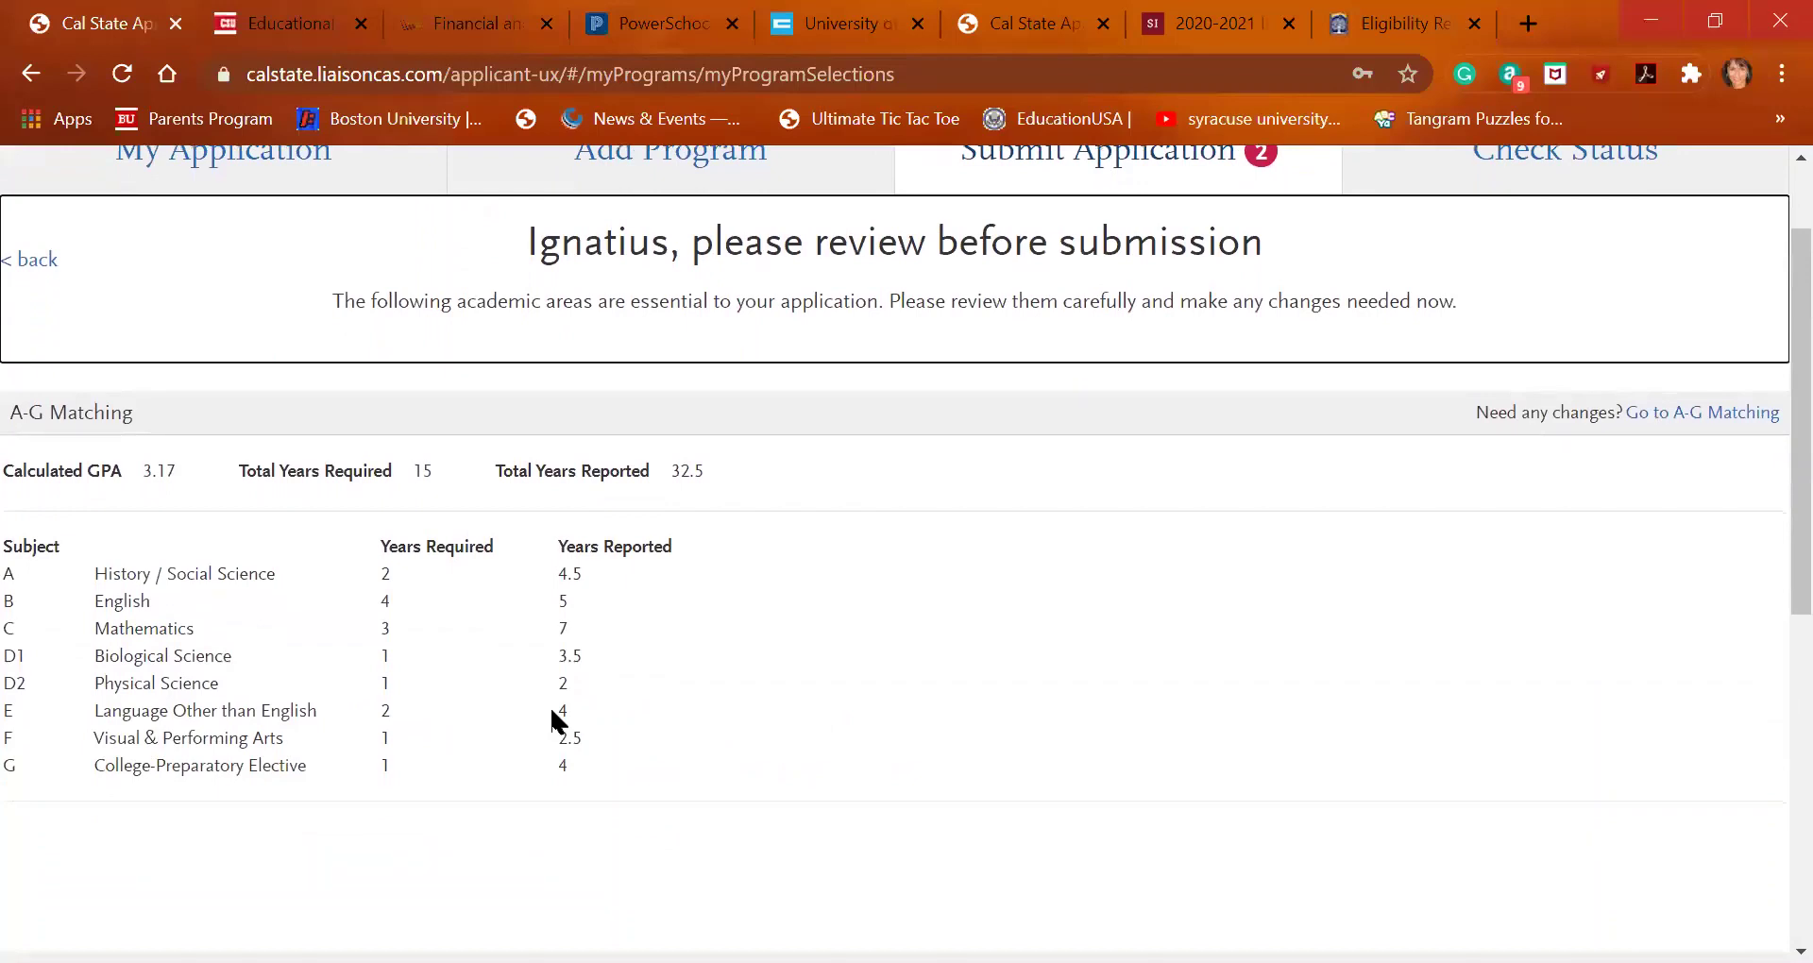
pyautogui.scroll(-1, 553, 723)
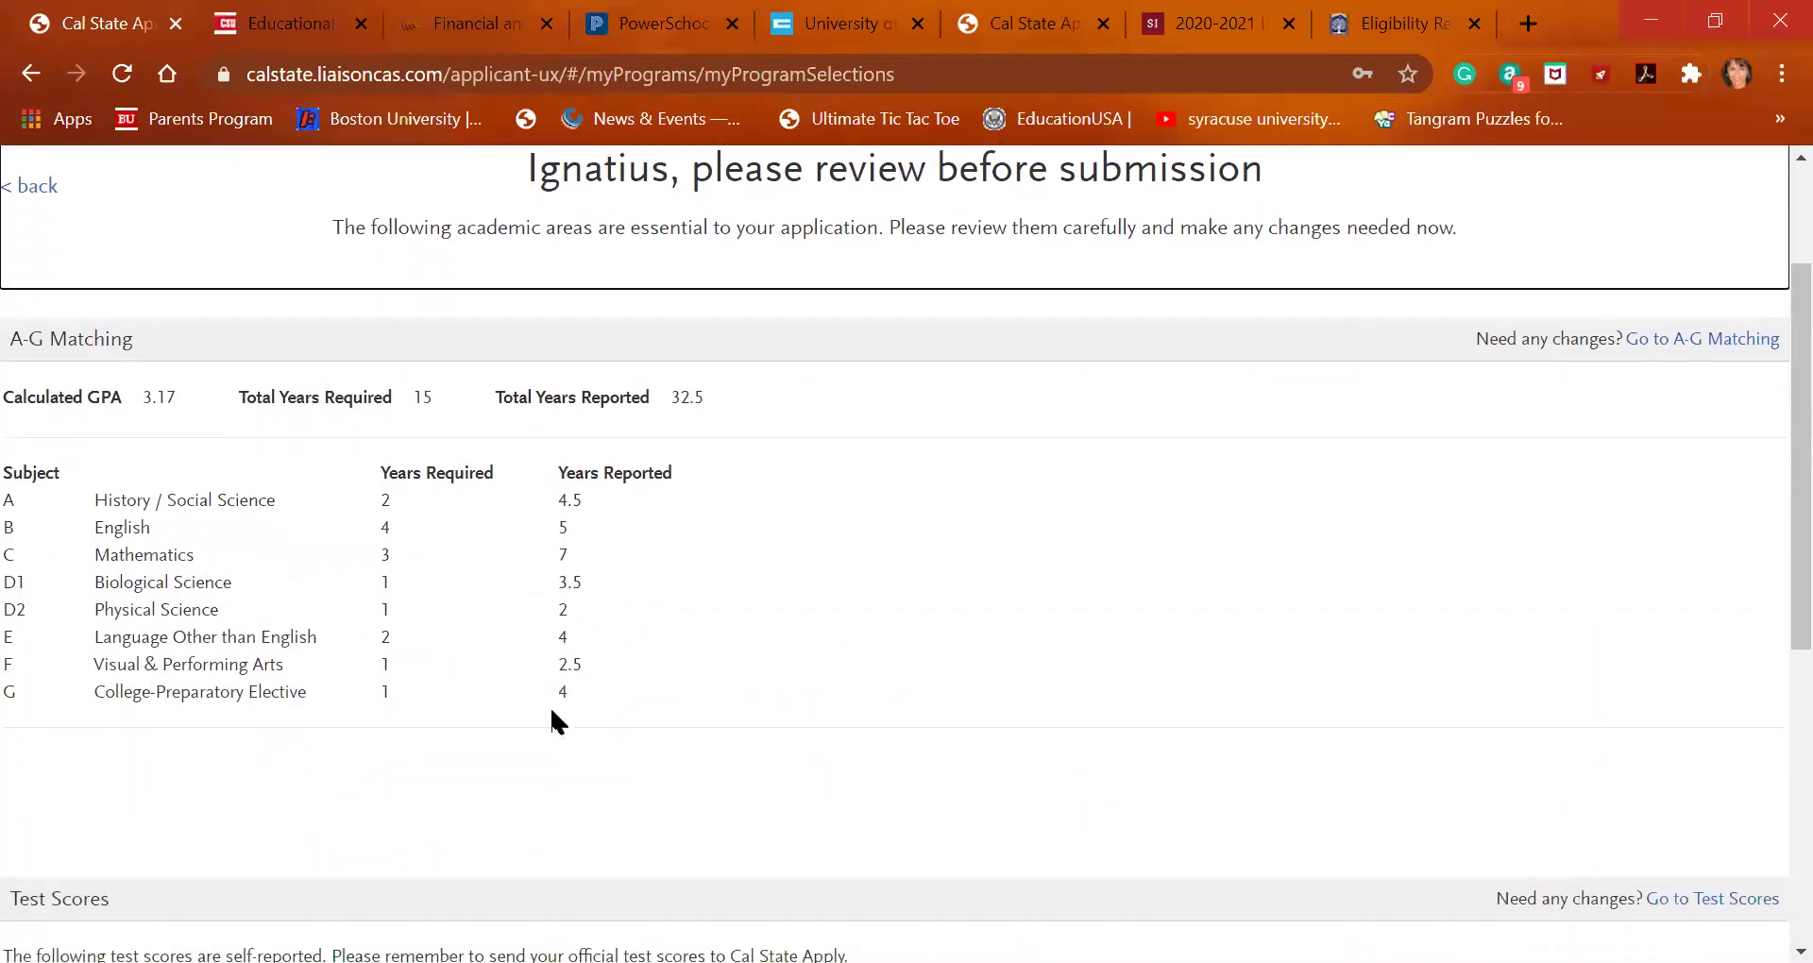
pyautogui.scroll(-1, 552, 711)
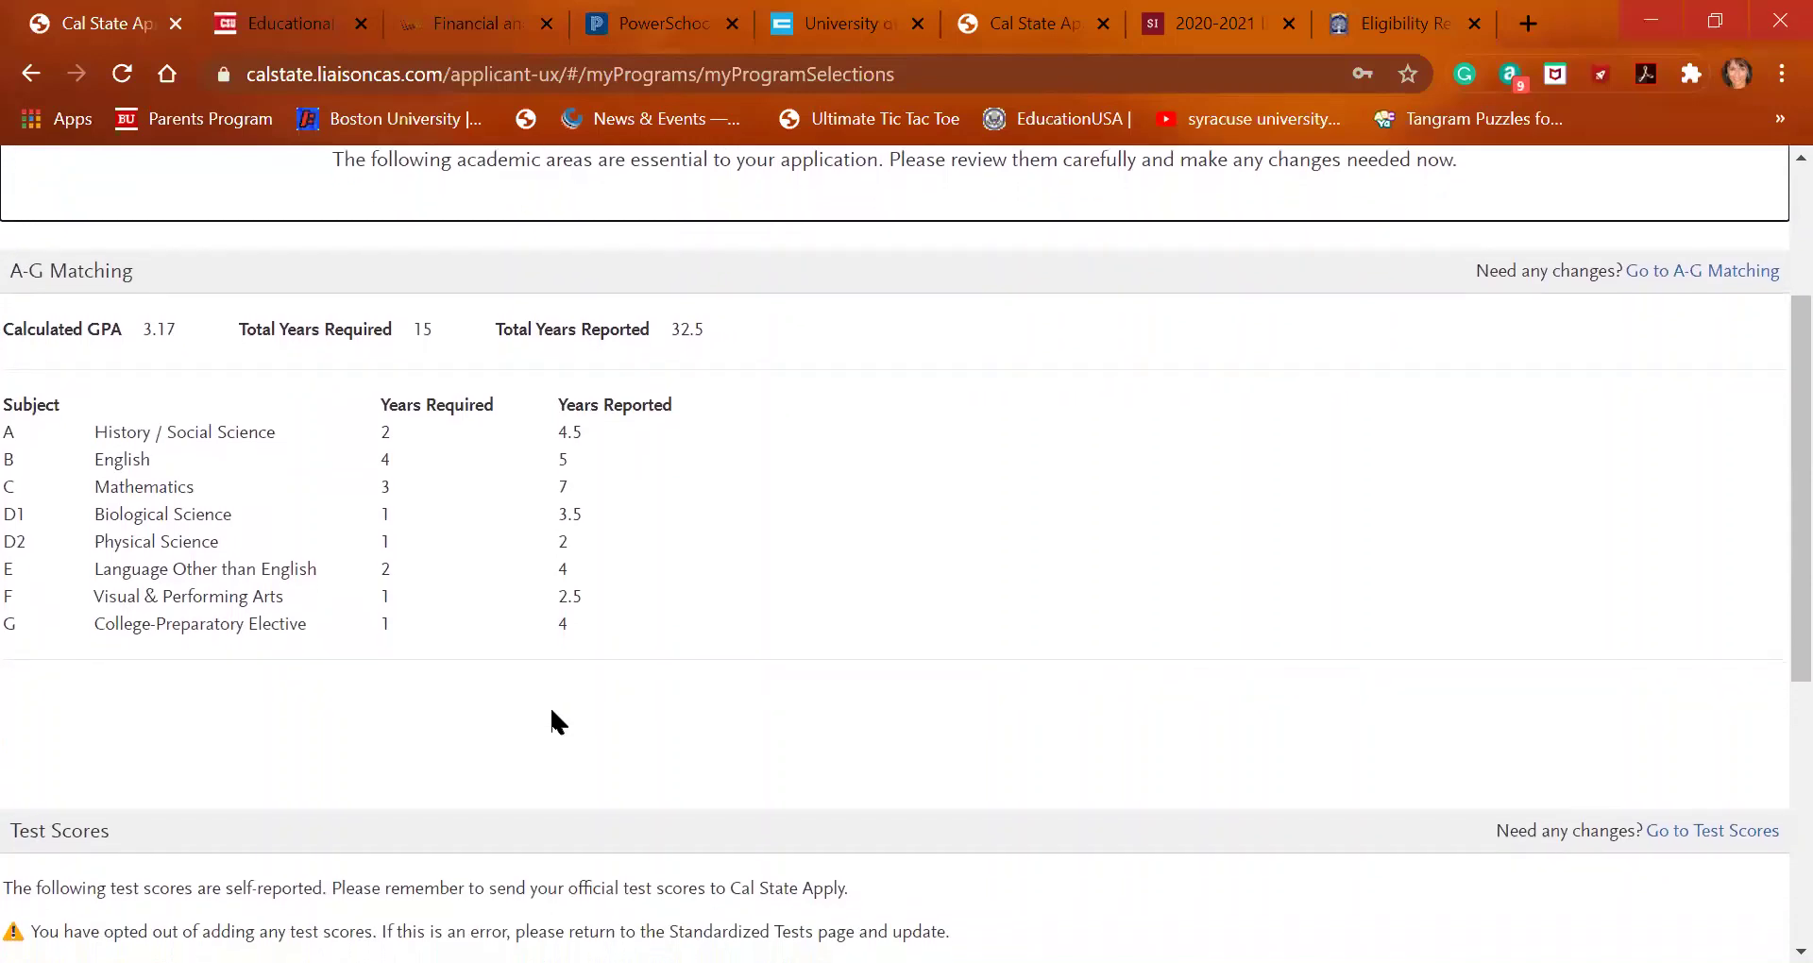
pyautogui.scroll(-3, 552, 710)
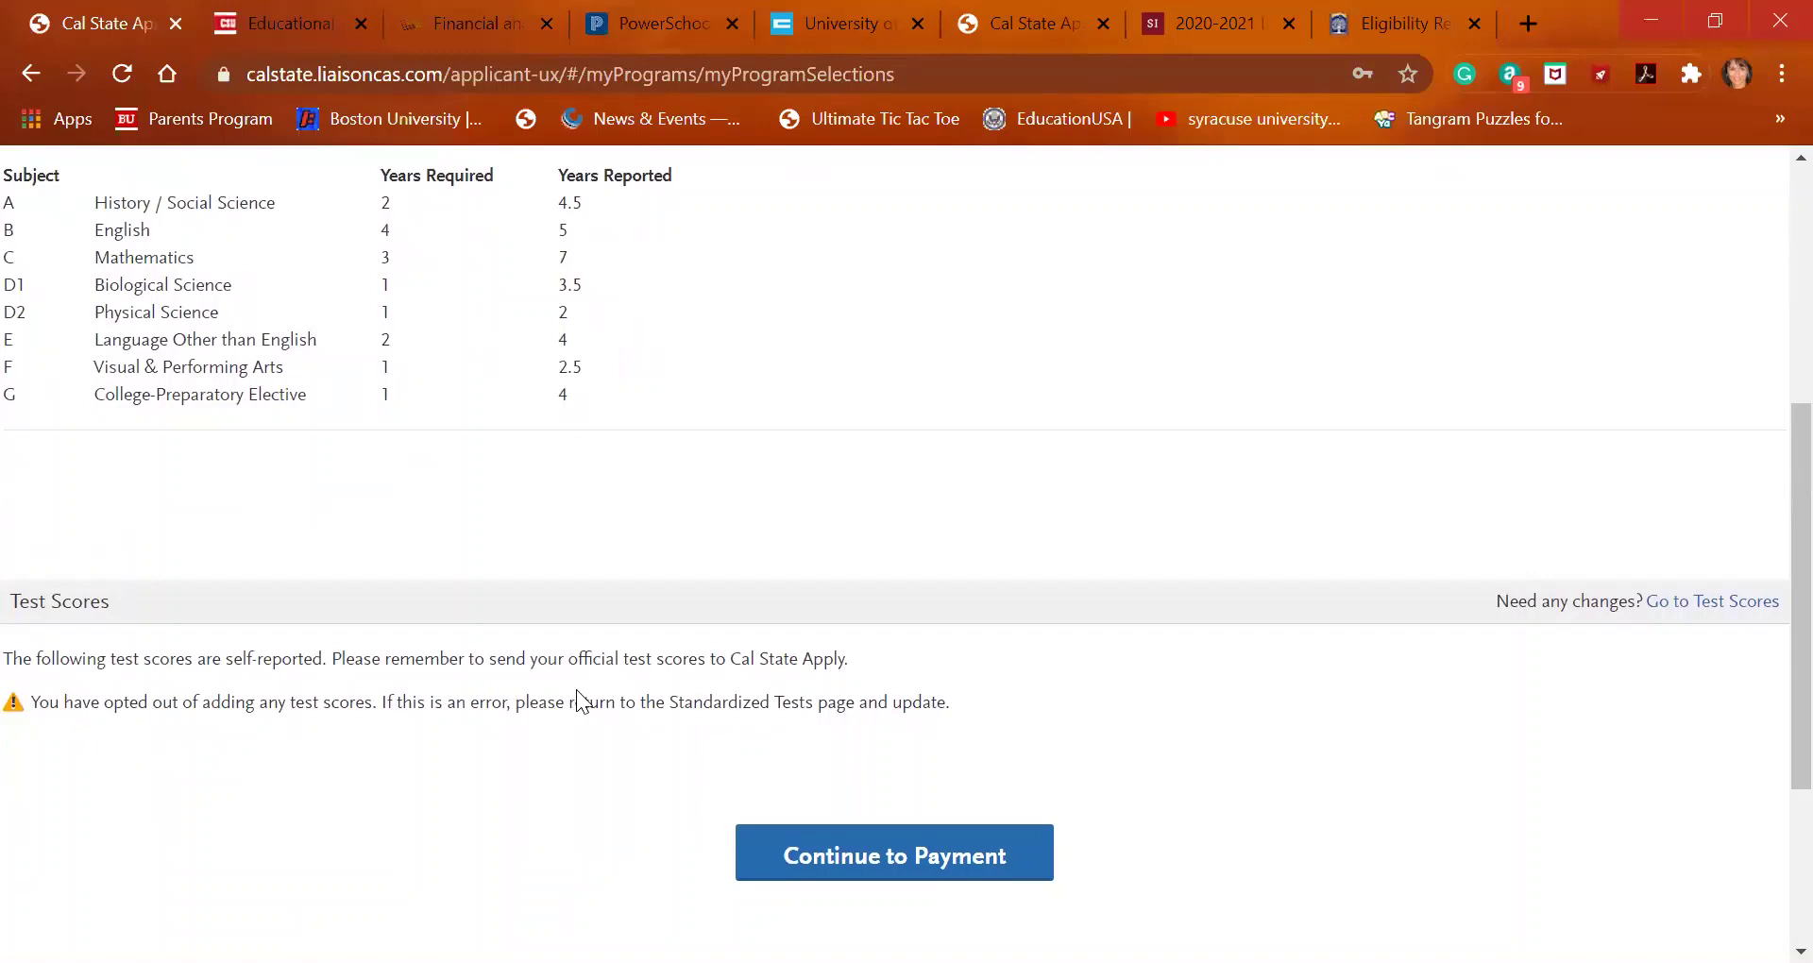
pyautogui.scroll(-1, 576, 690)
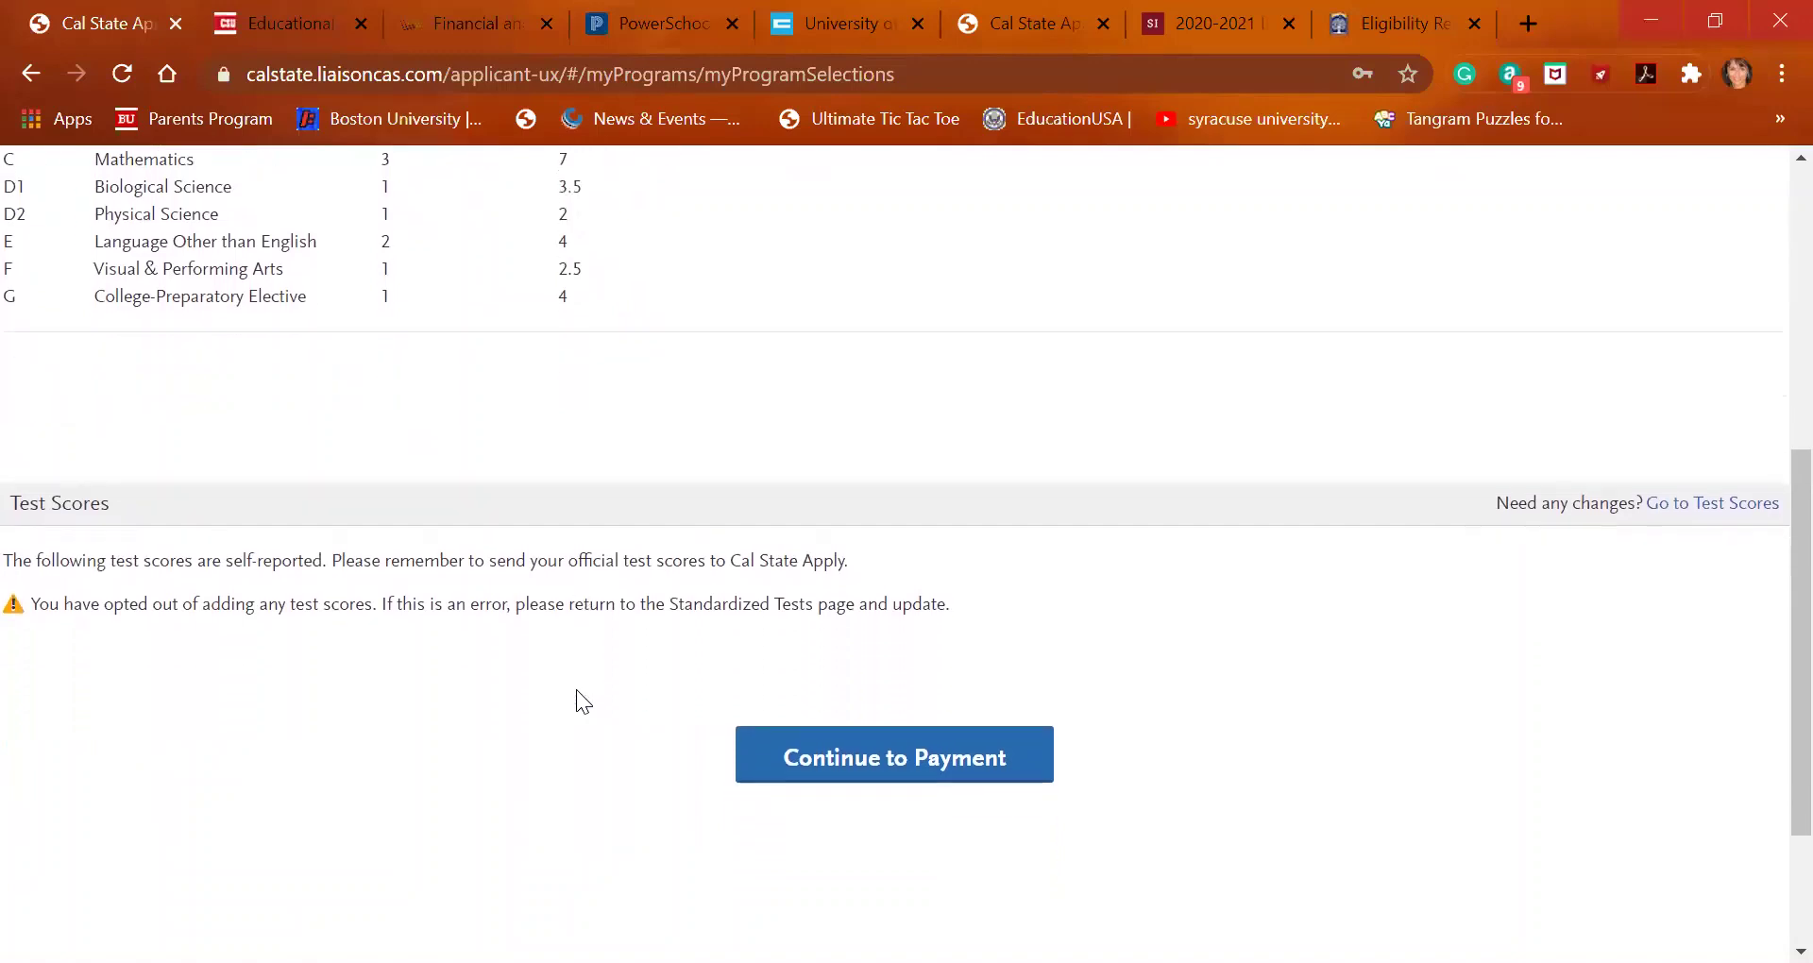
# Proceed to the $70.00 fee payment and choose 'My permanent address' as the billing address
pyautogui.click(971, 759)
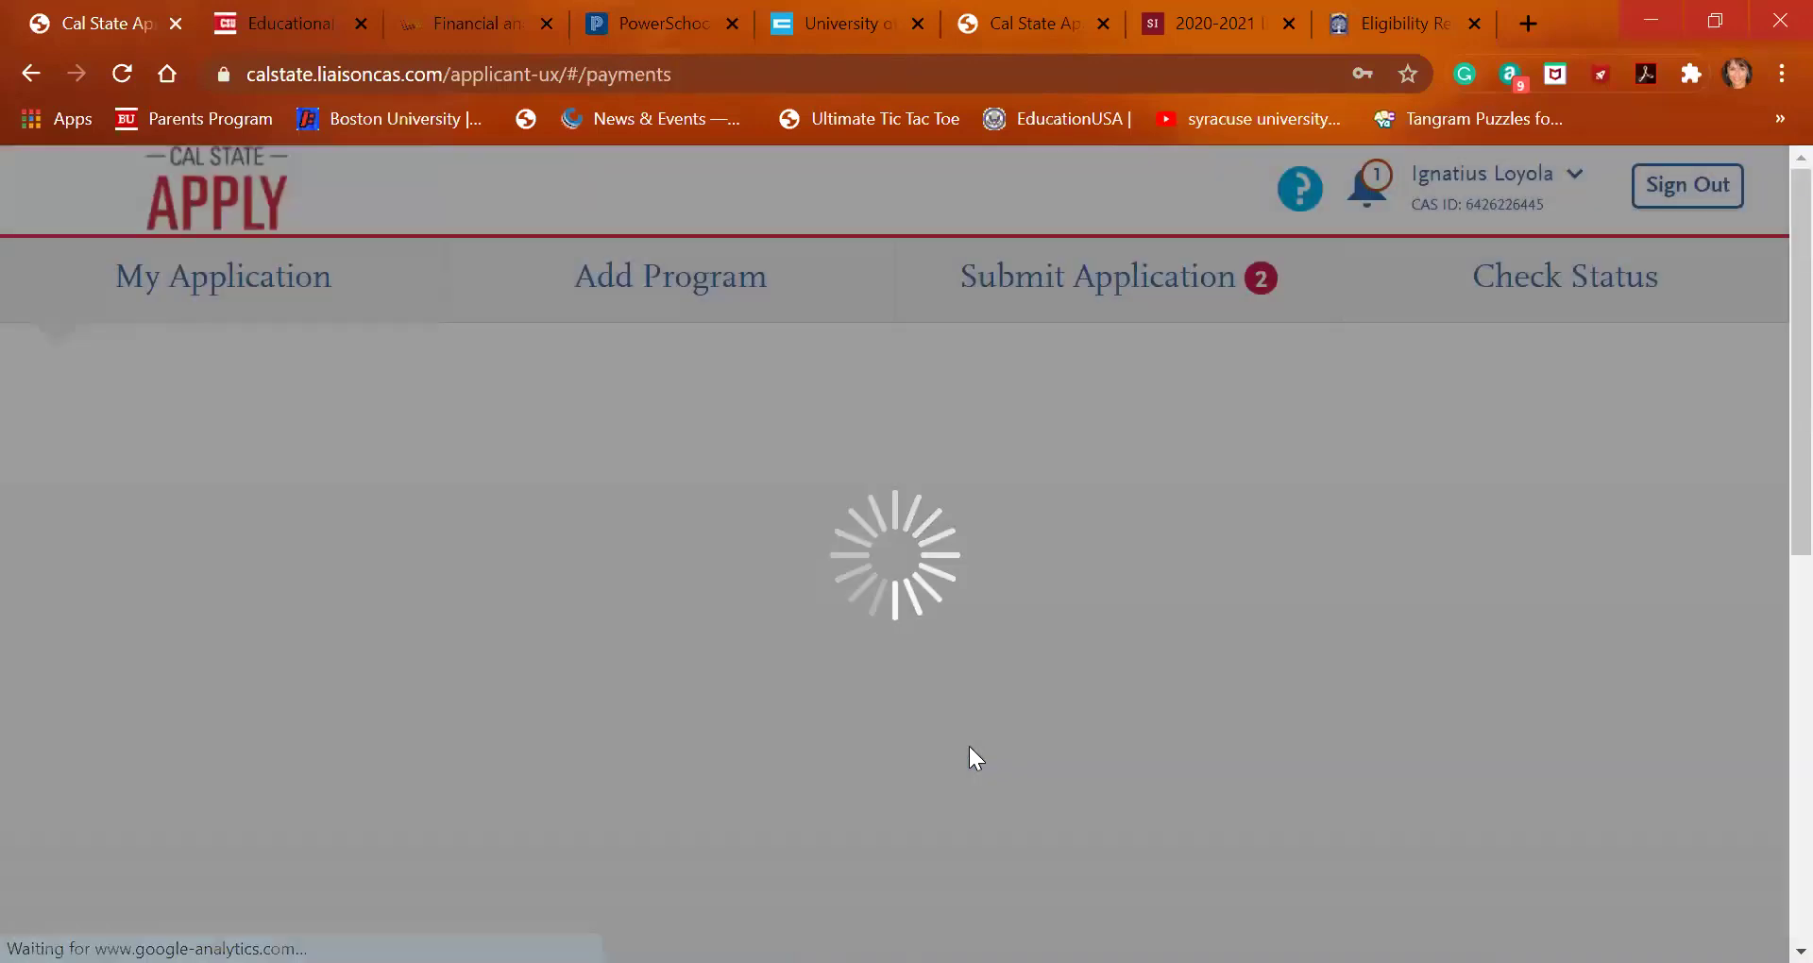
pyautogui.scroll(-1, 969, 747)
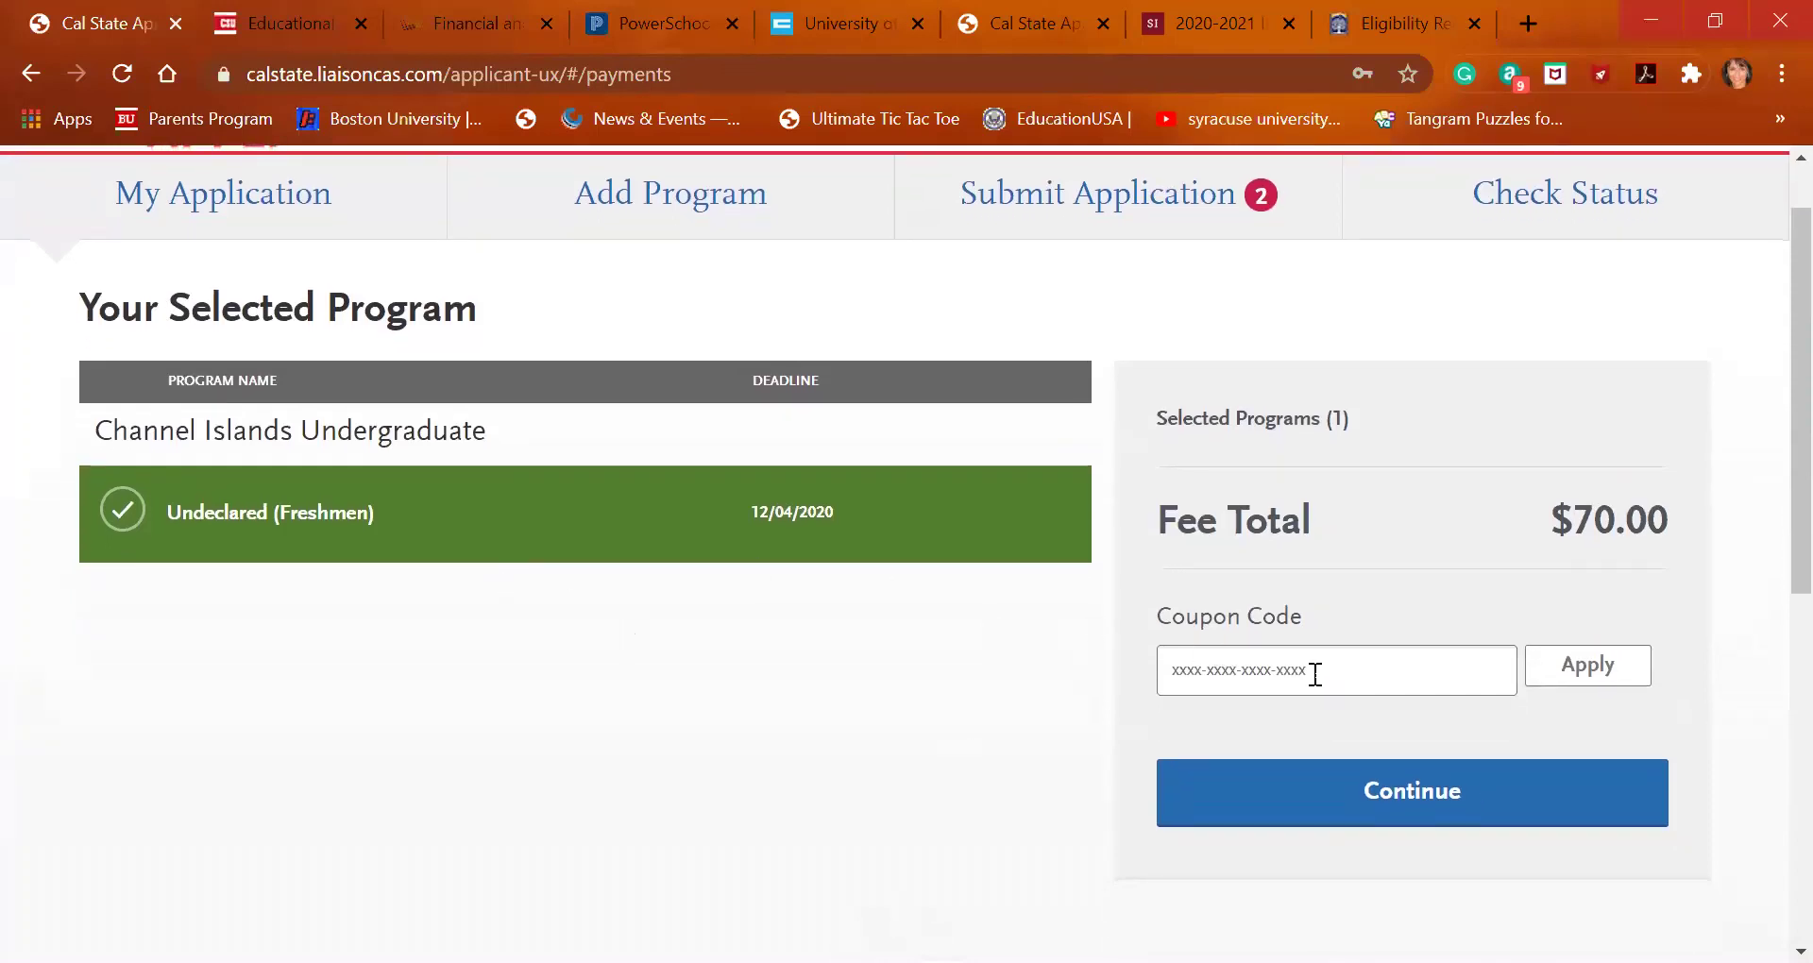
pyautogui.scroll(-1, 1368, 649)
pyautogui.scroll(-1, 1368, 650)
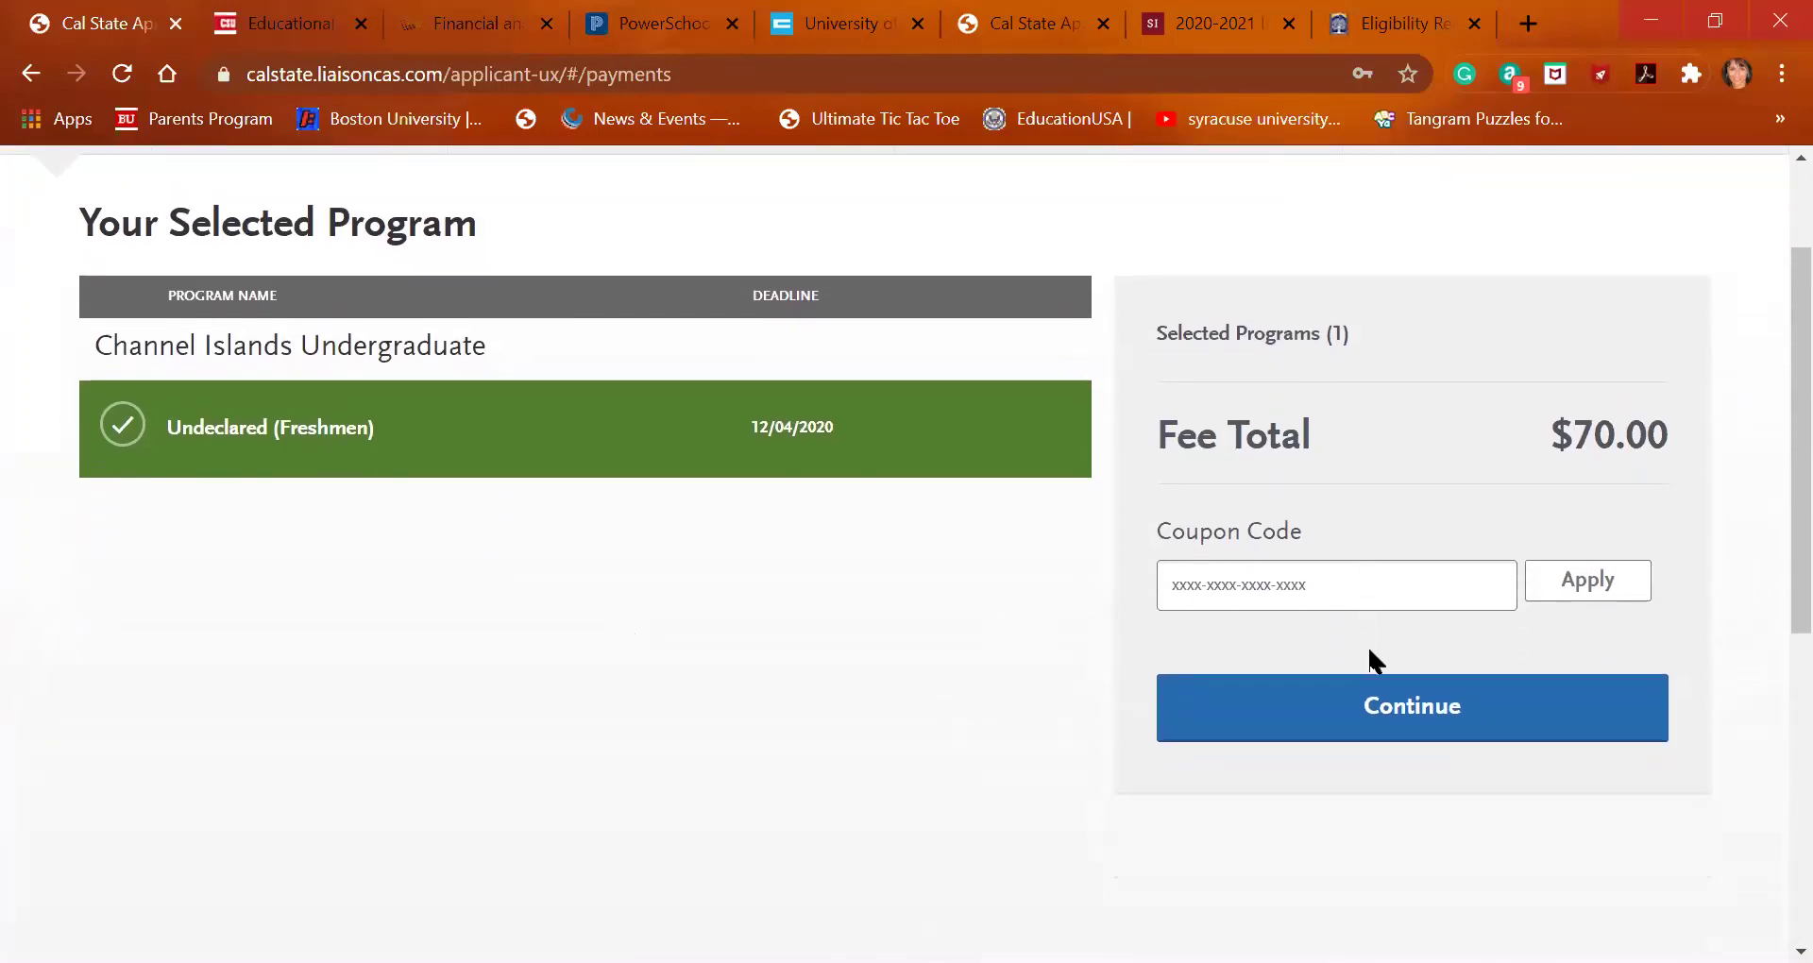
pyautogui.click(1398, 716)
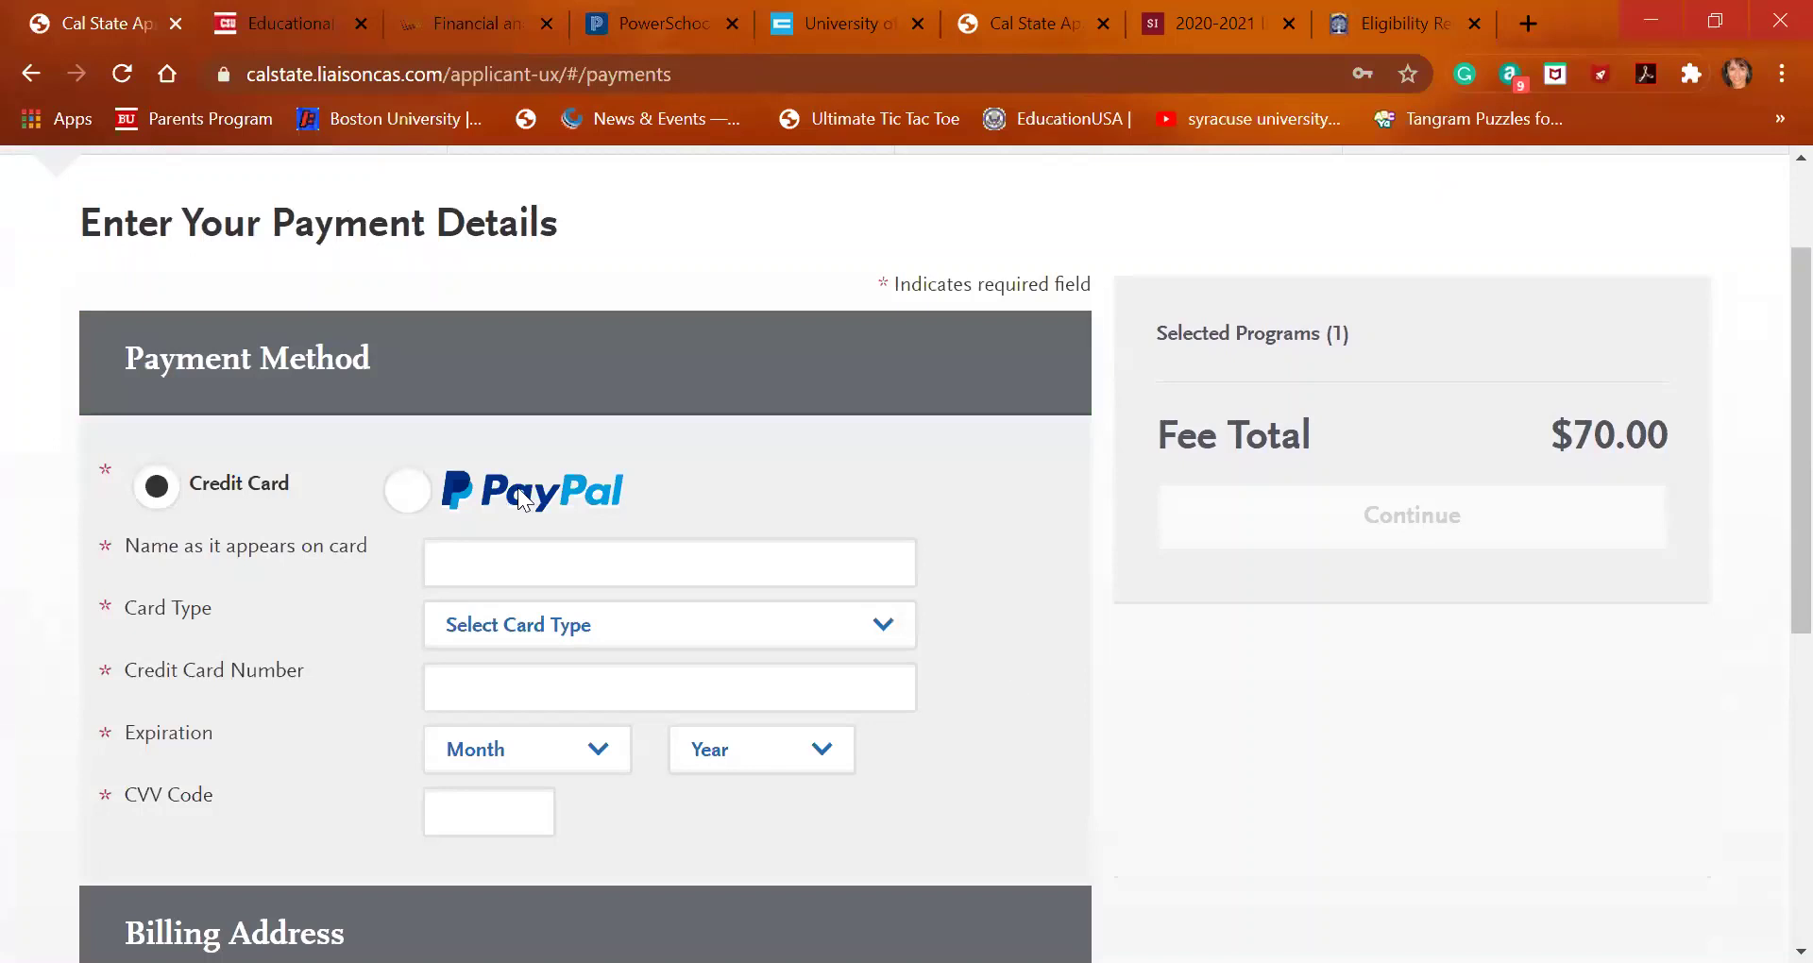
pyautogui.scroll(-1, 621, 725)
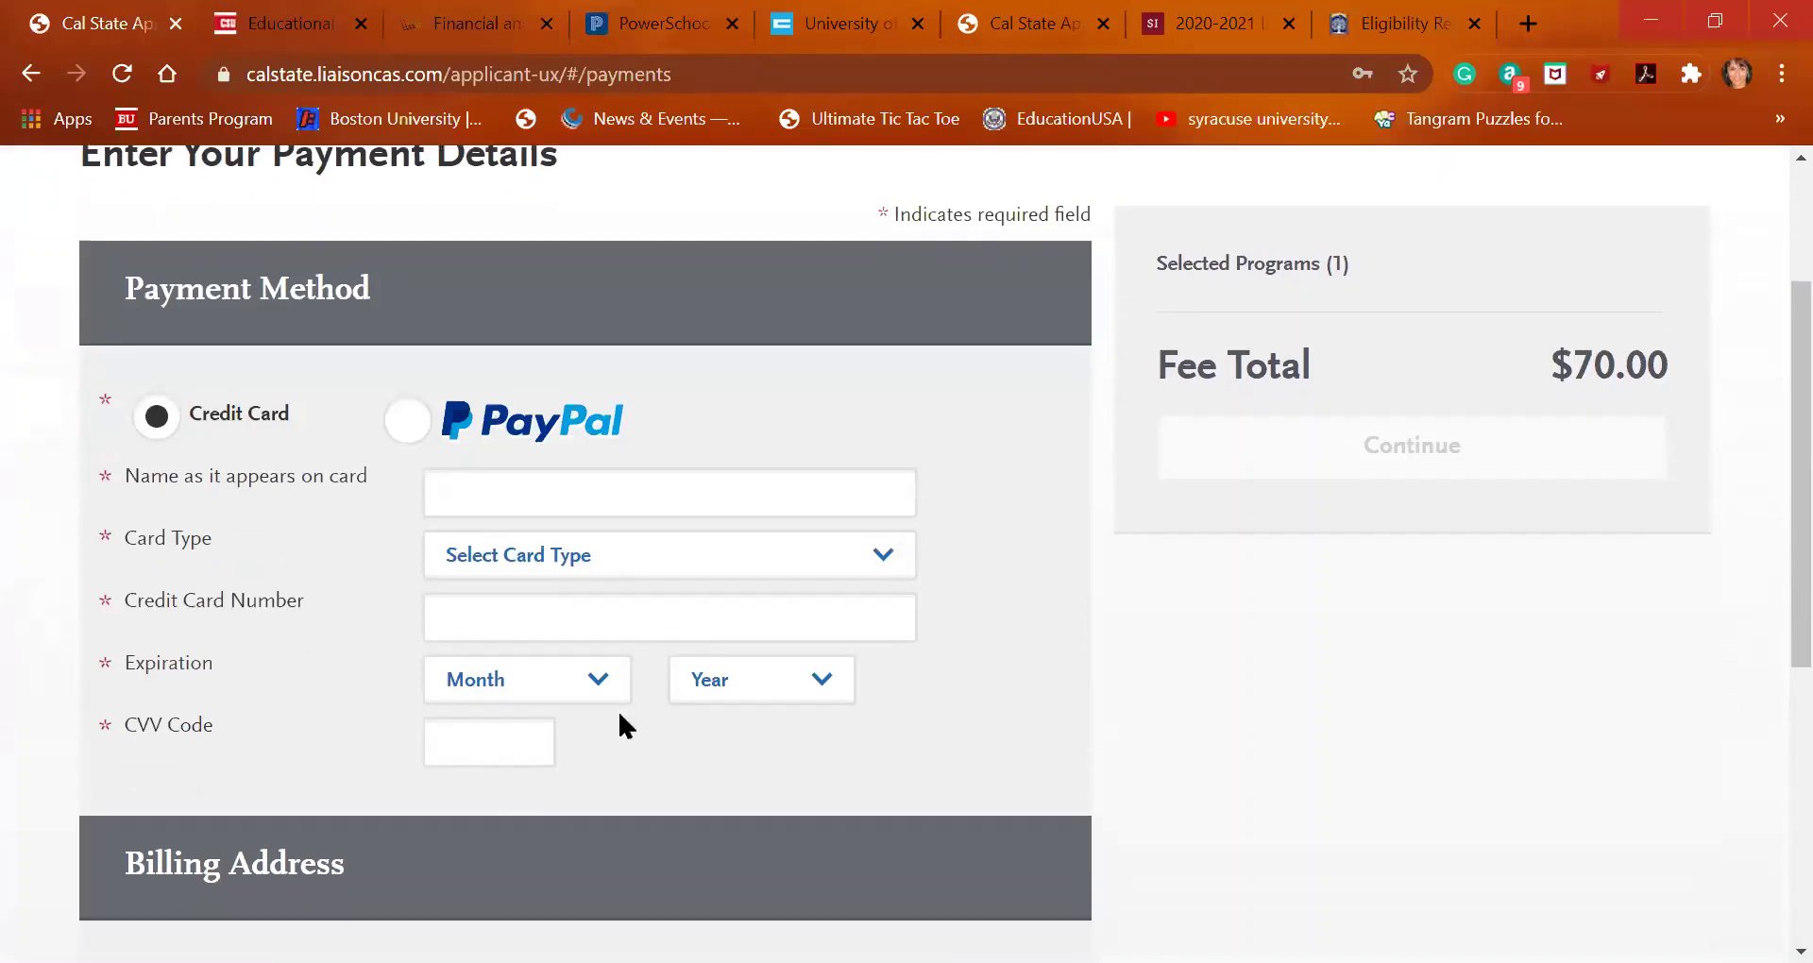
pyautogui.scroll(-5, 619, 715)
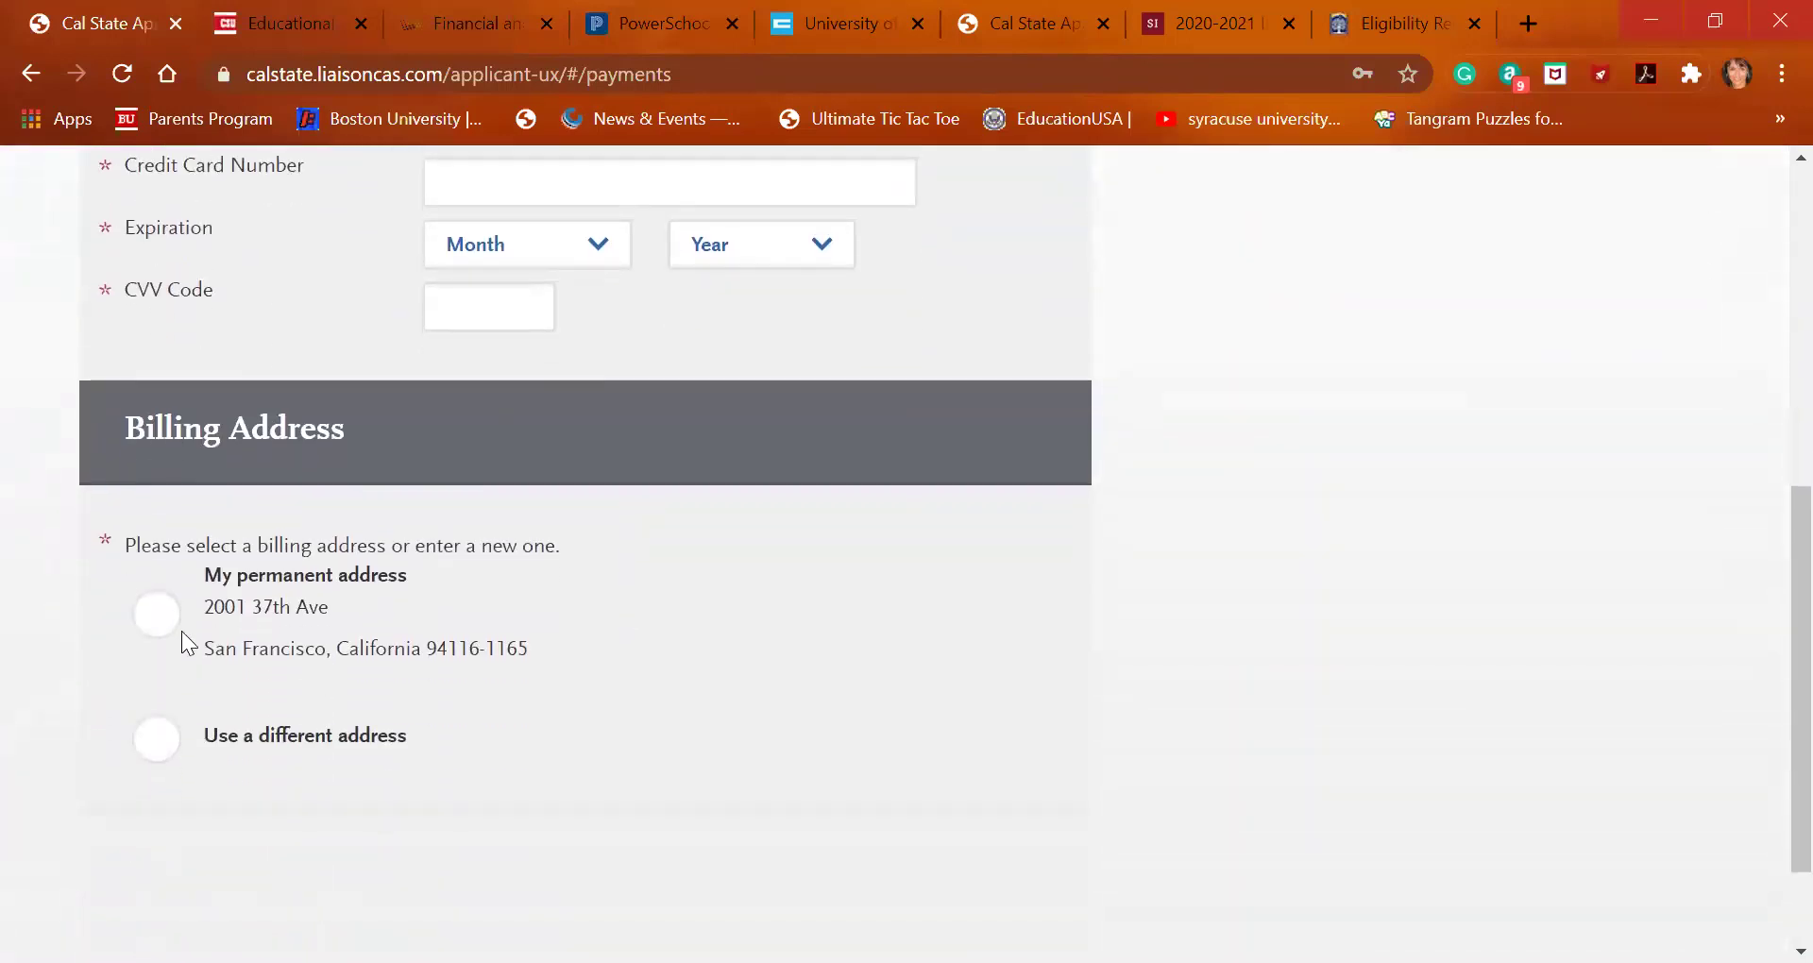
pyautogui.click(157, 614)
pyautogui.scroll(7, 848, 567)
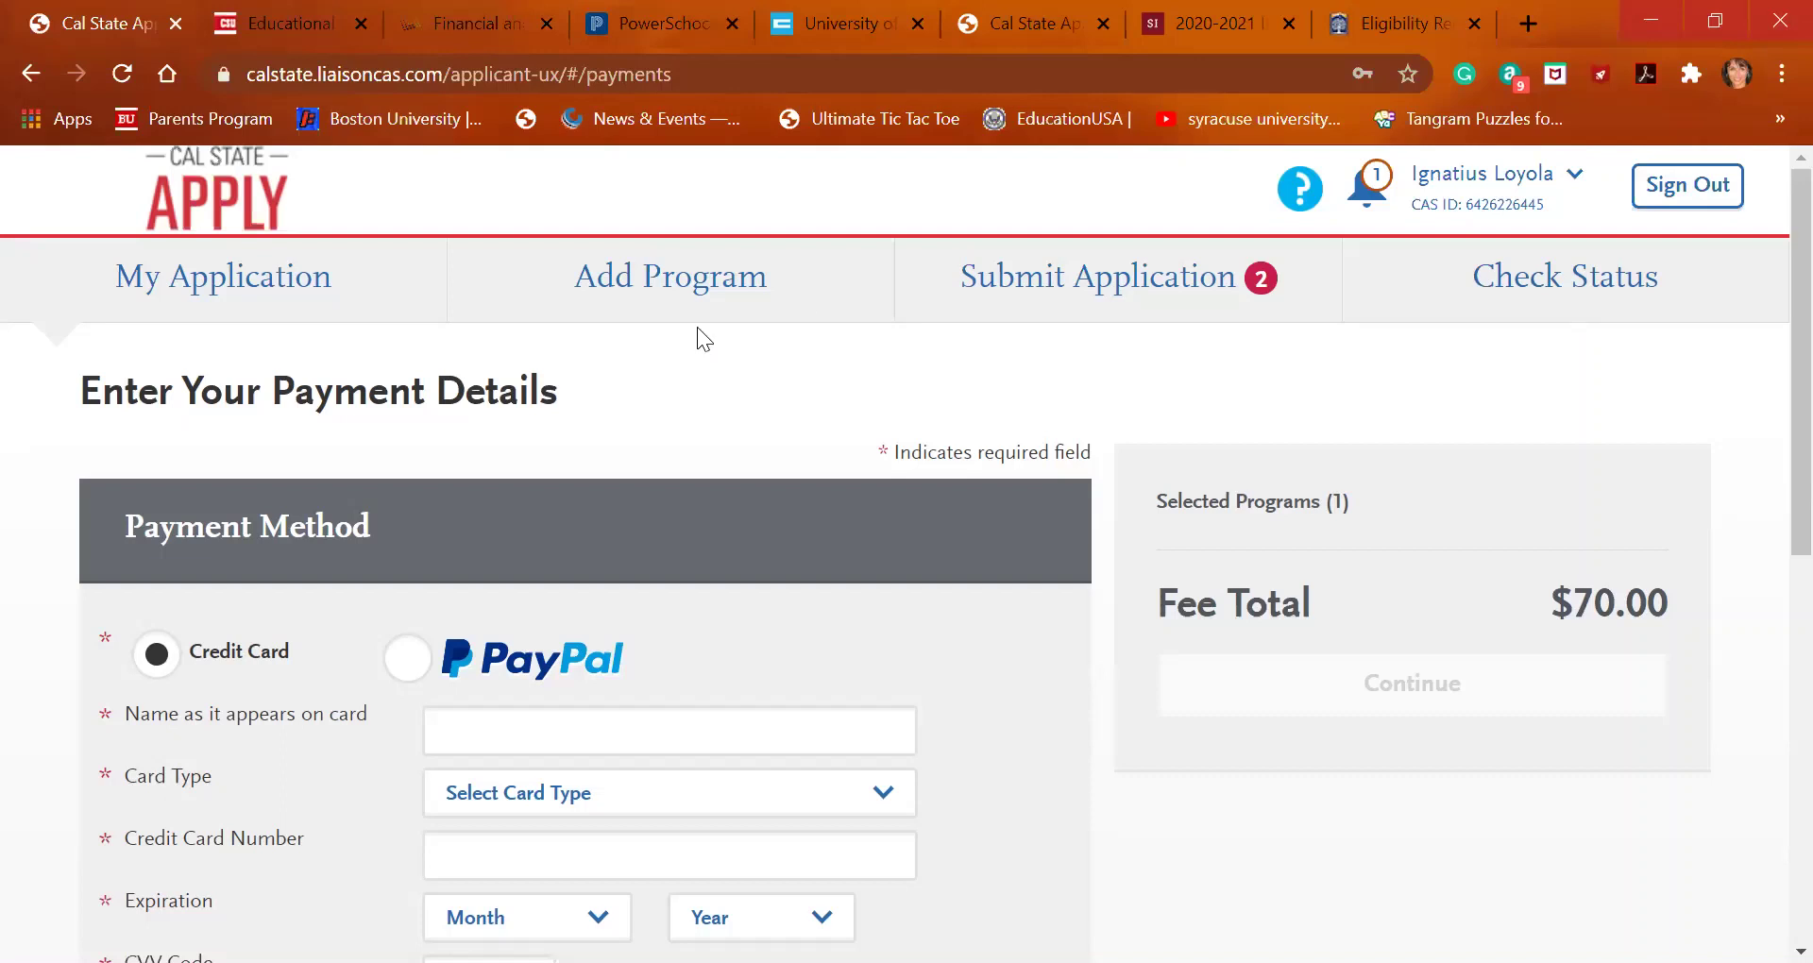
# On the Add Program page, start a program search, replacing 'san luis' with 'cal'
pyautogui.click(683, 300)
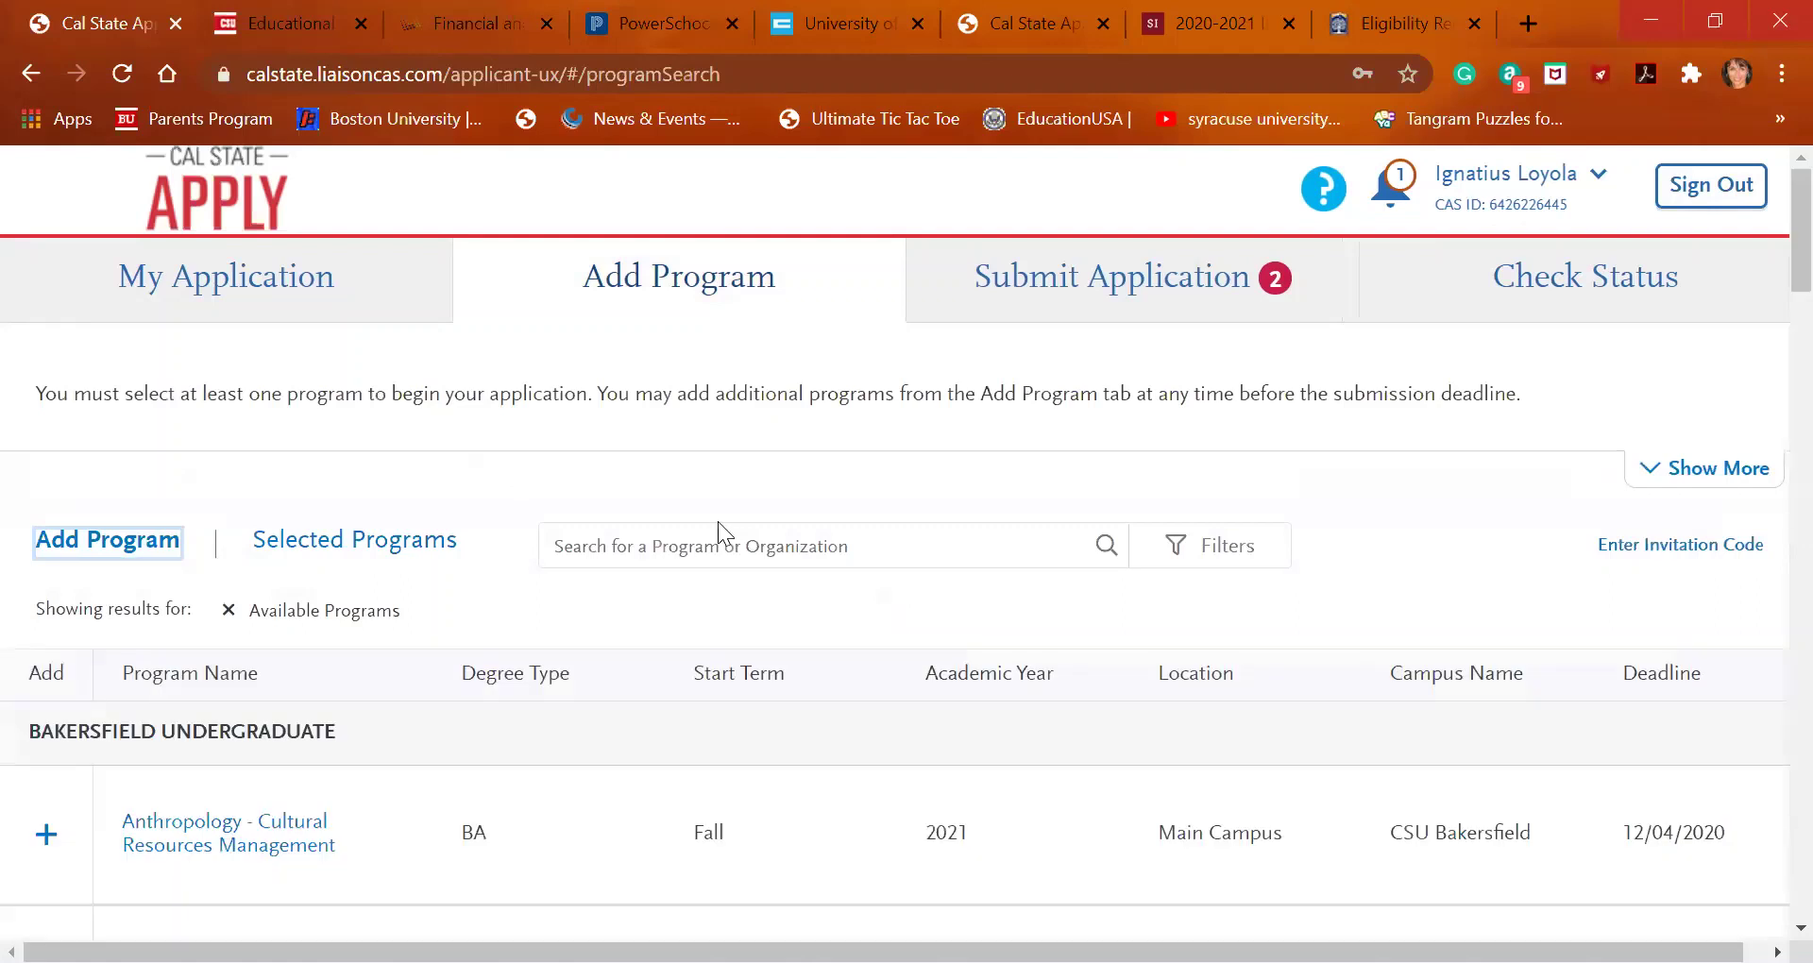
pyautogui.click(124, 546)
pyautogui.click(786, 557)
pyautogui.write('san ')
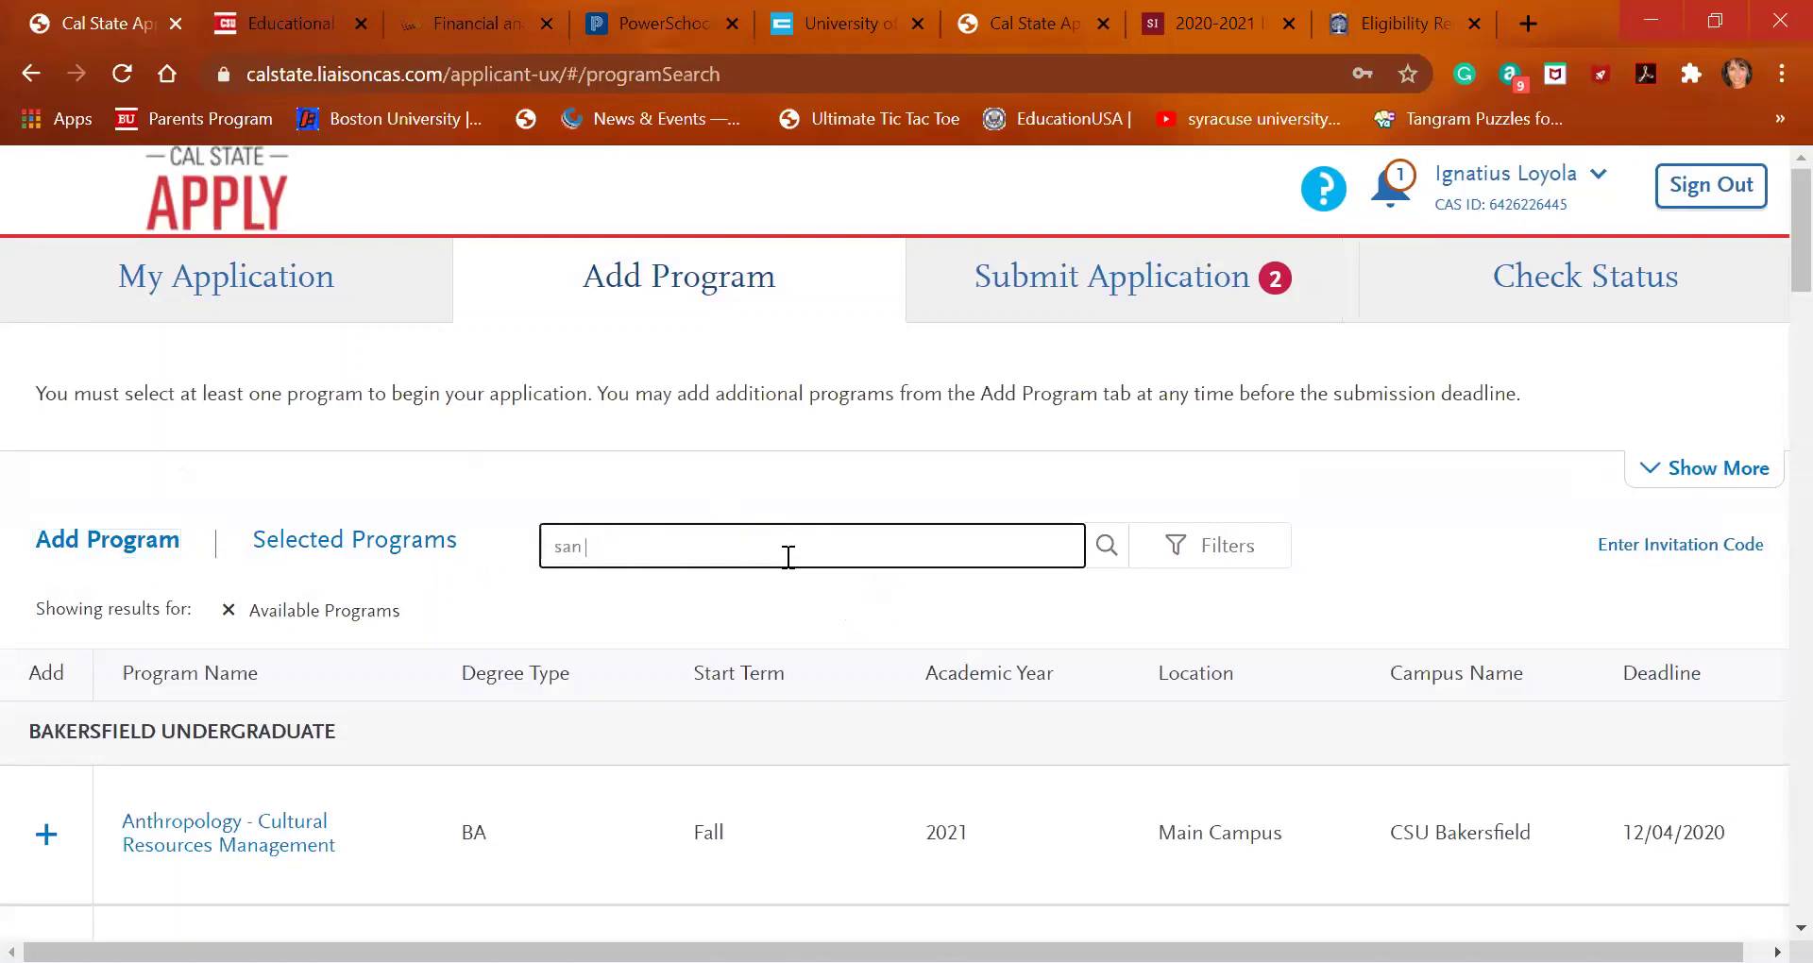
pyautogui.write('luis')
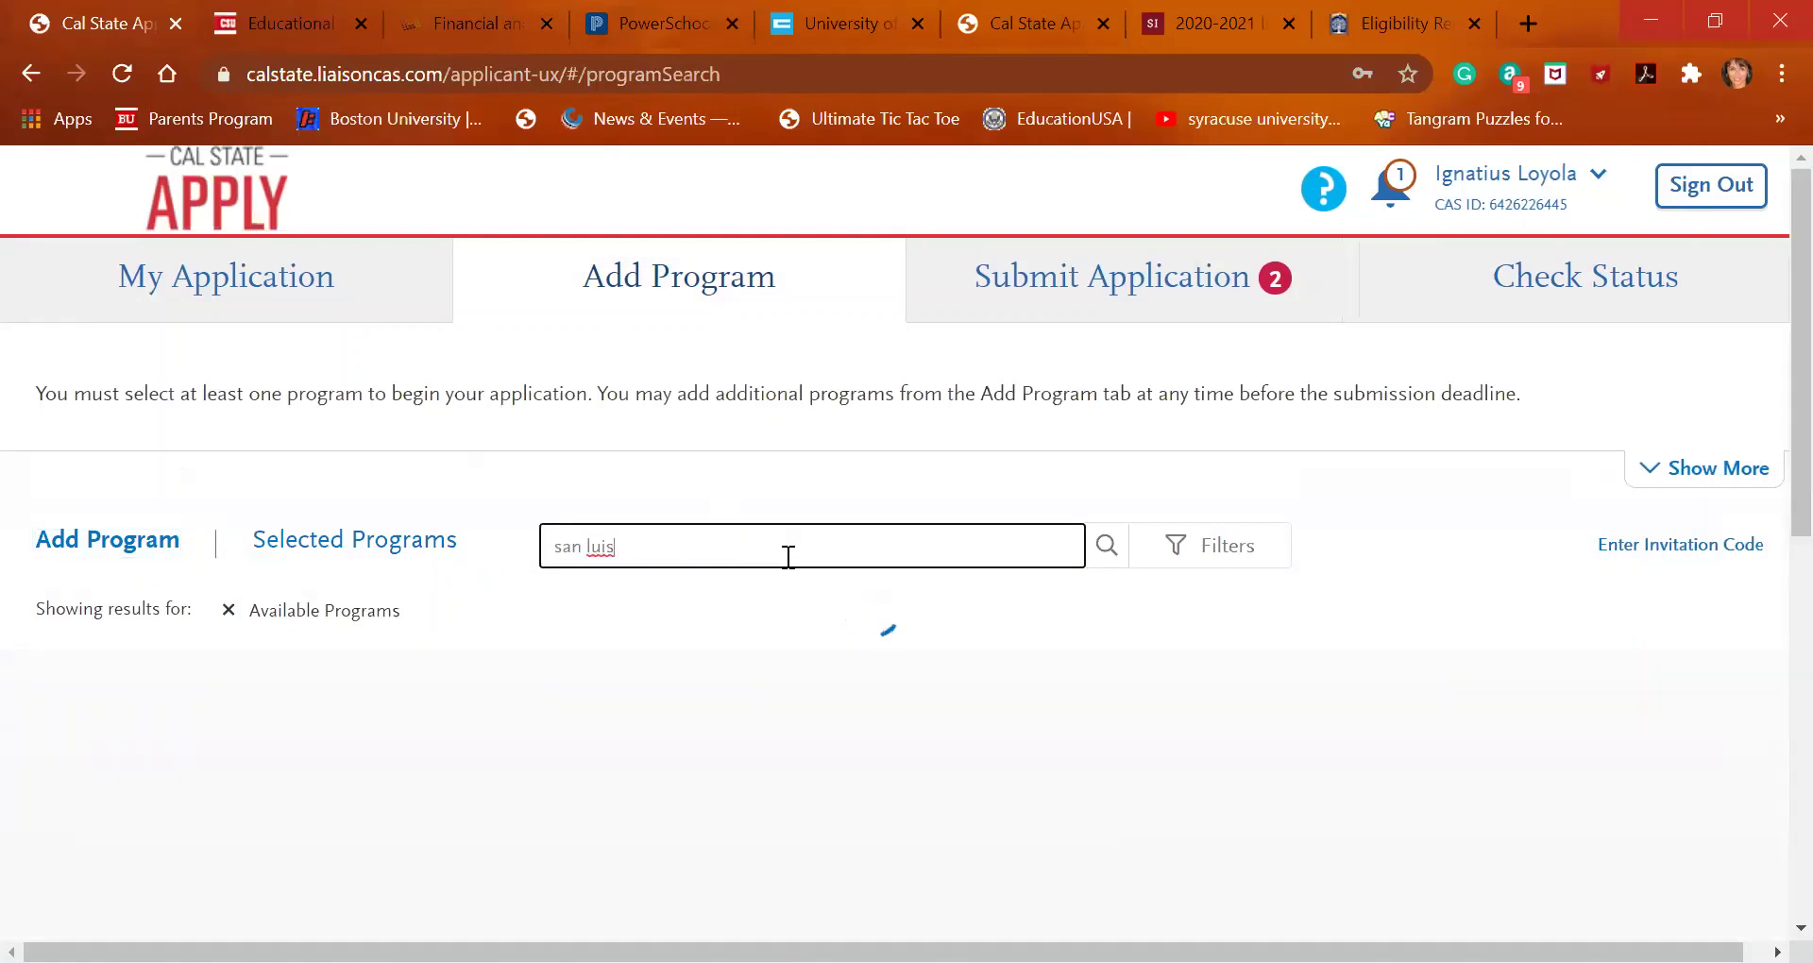
pyautogui.press('BackSpace')
pyautogui.press('BackSpace')
pyautogui.press('BackSpace')
pyautogui.press('BackSpace')
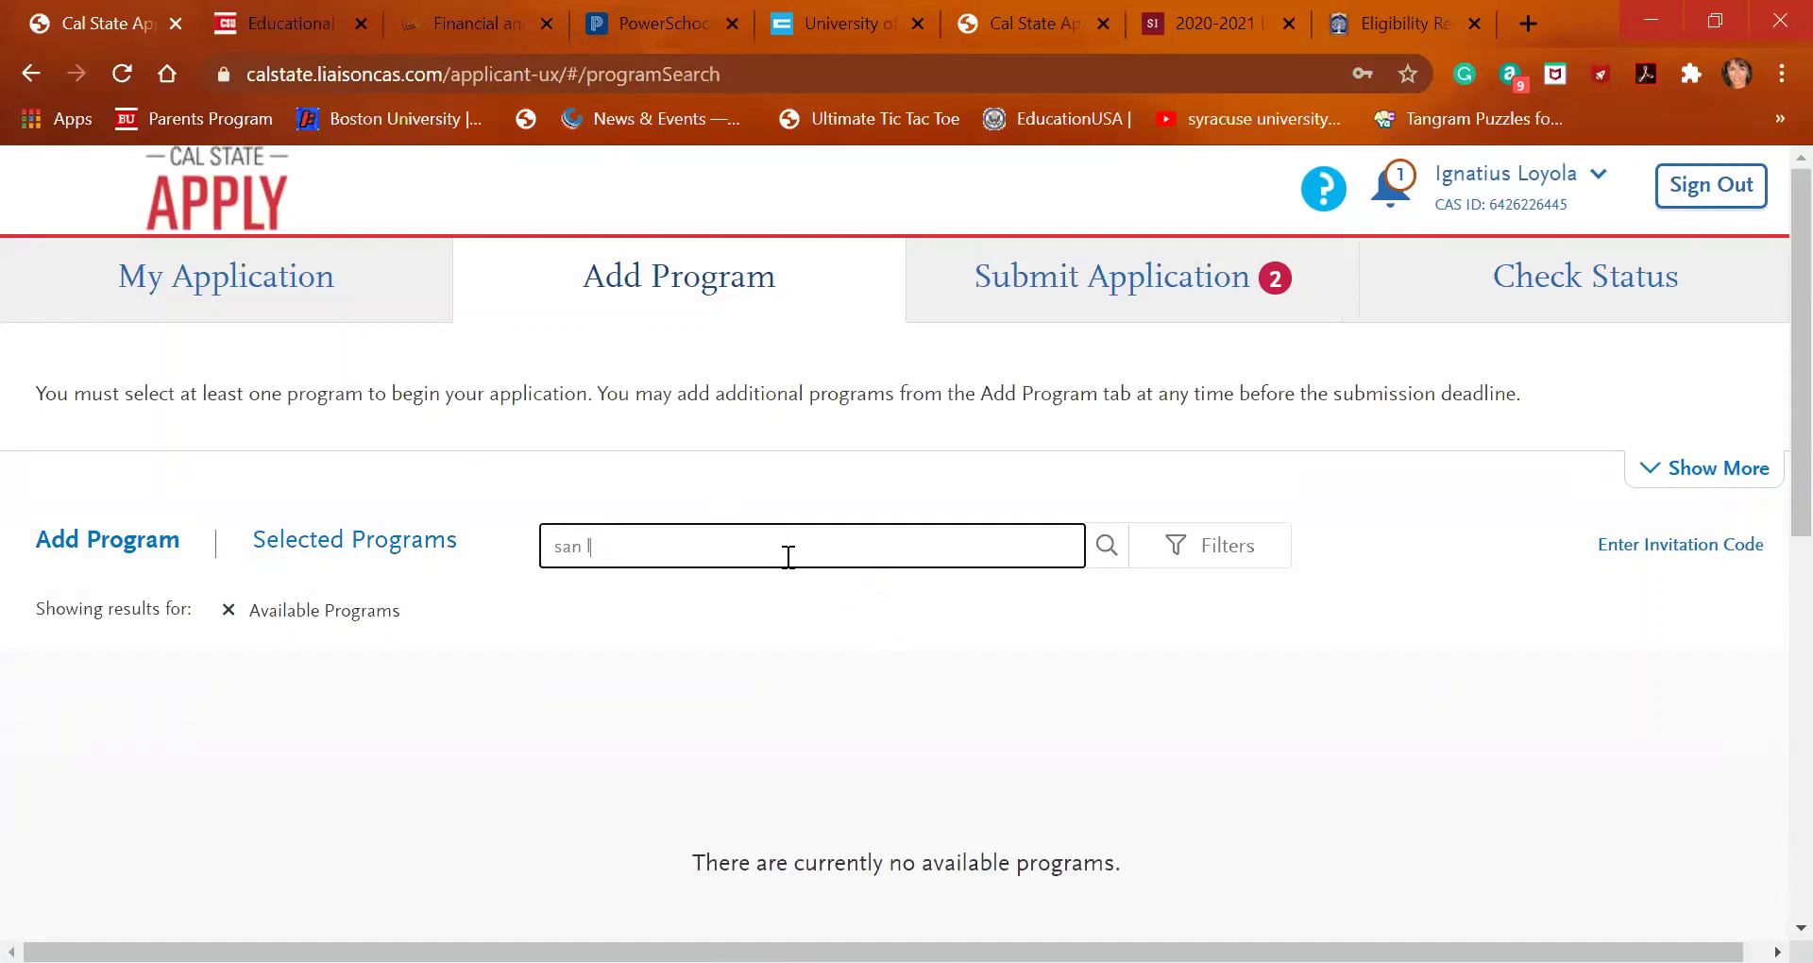
pyautogui.press('BackSpace')
pyautogui.press('BackSpace')
pyautogui.write('cal')
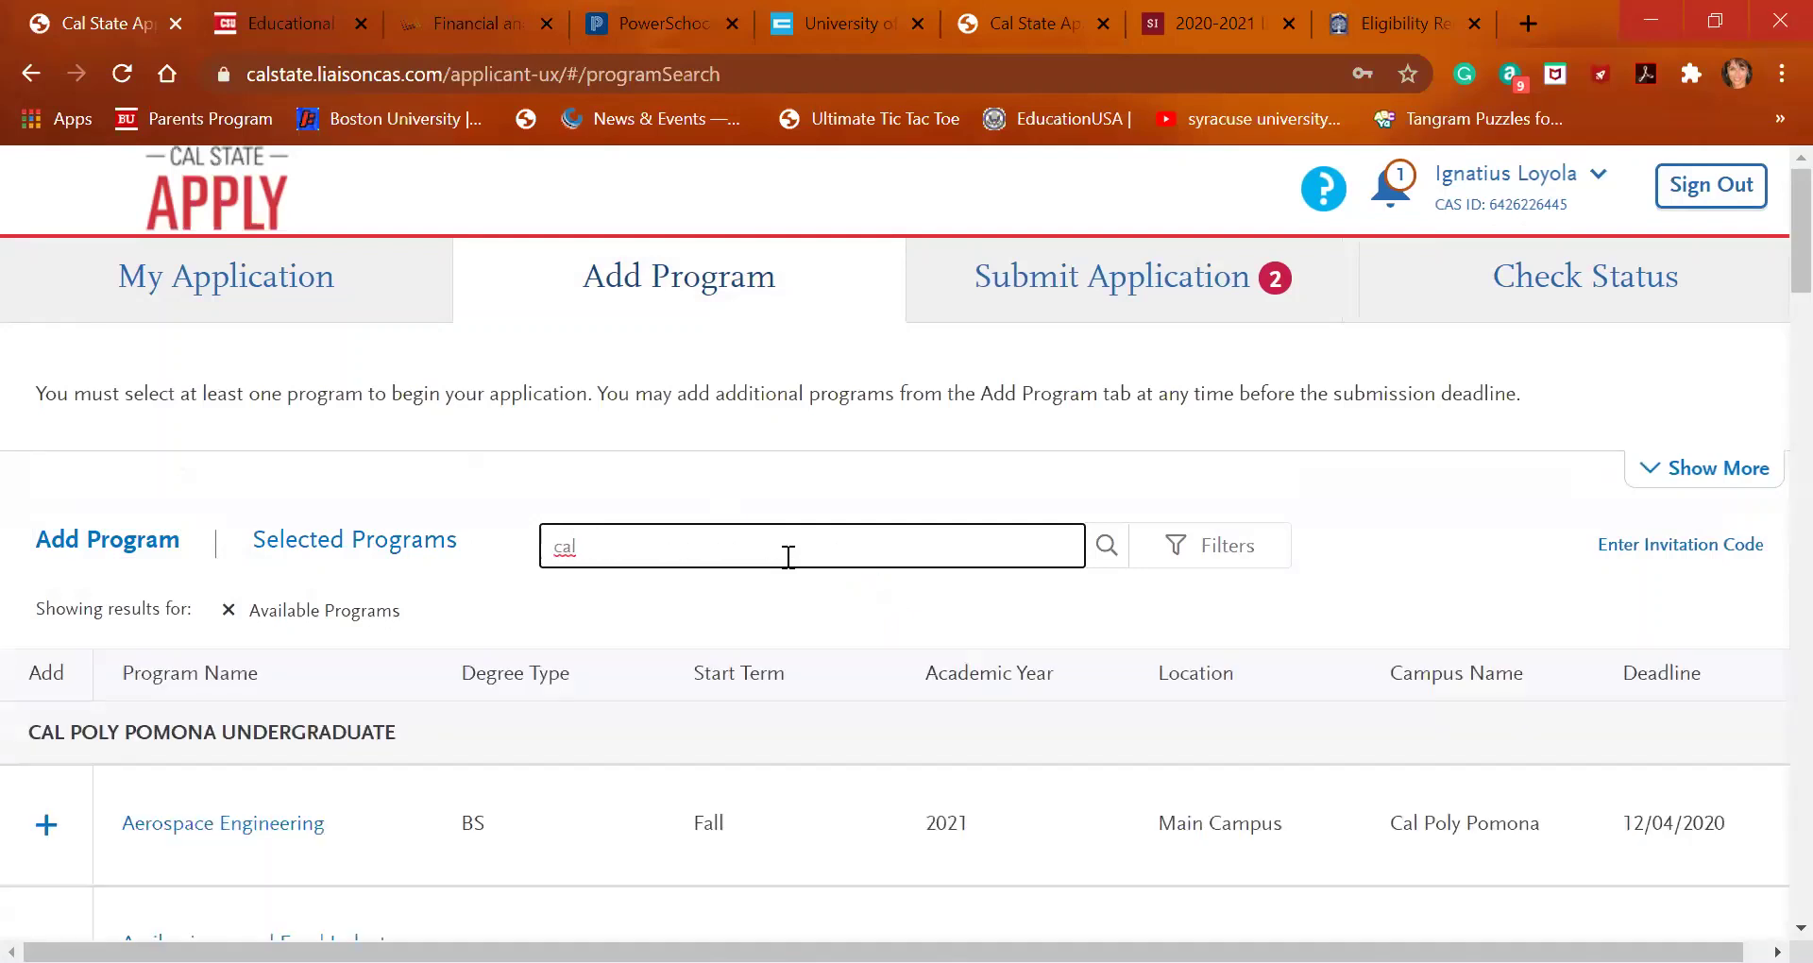
pyautogui.scroll(-3, 605, 737)
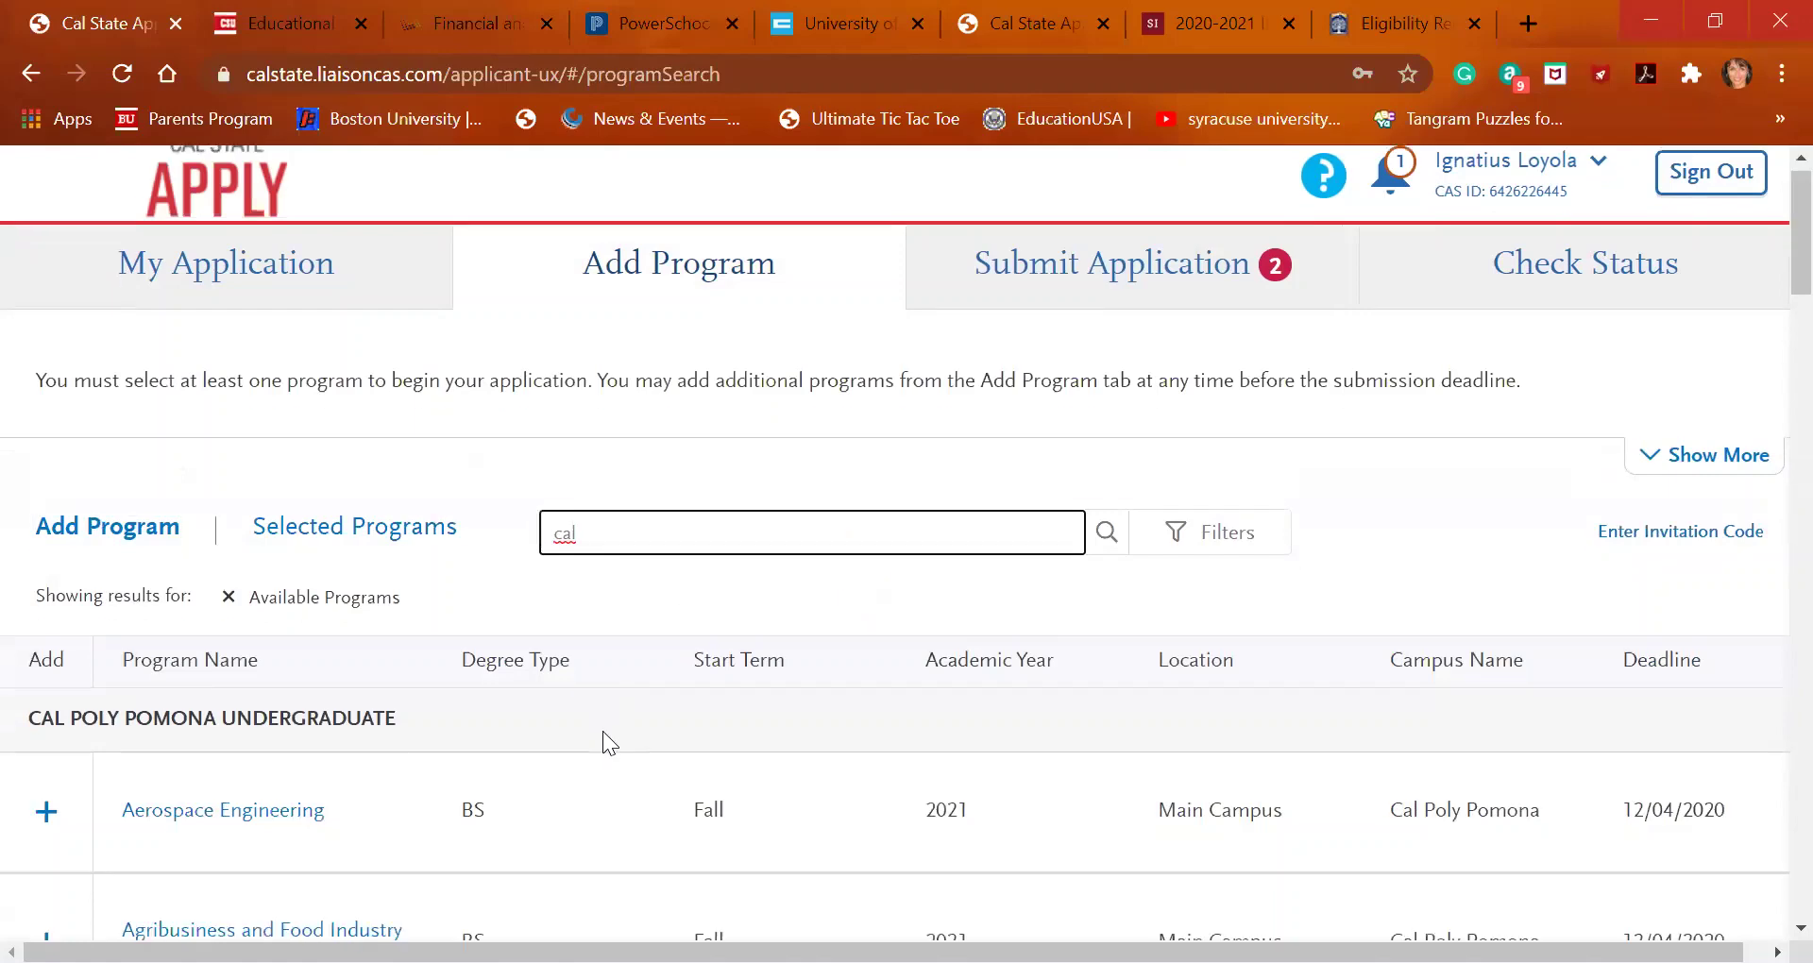
pyautogui.scroll(-20, 602, 731)
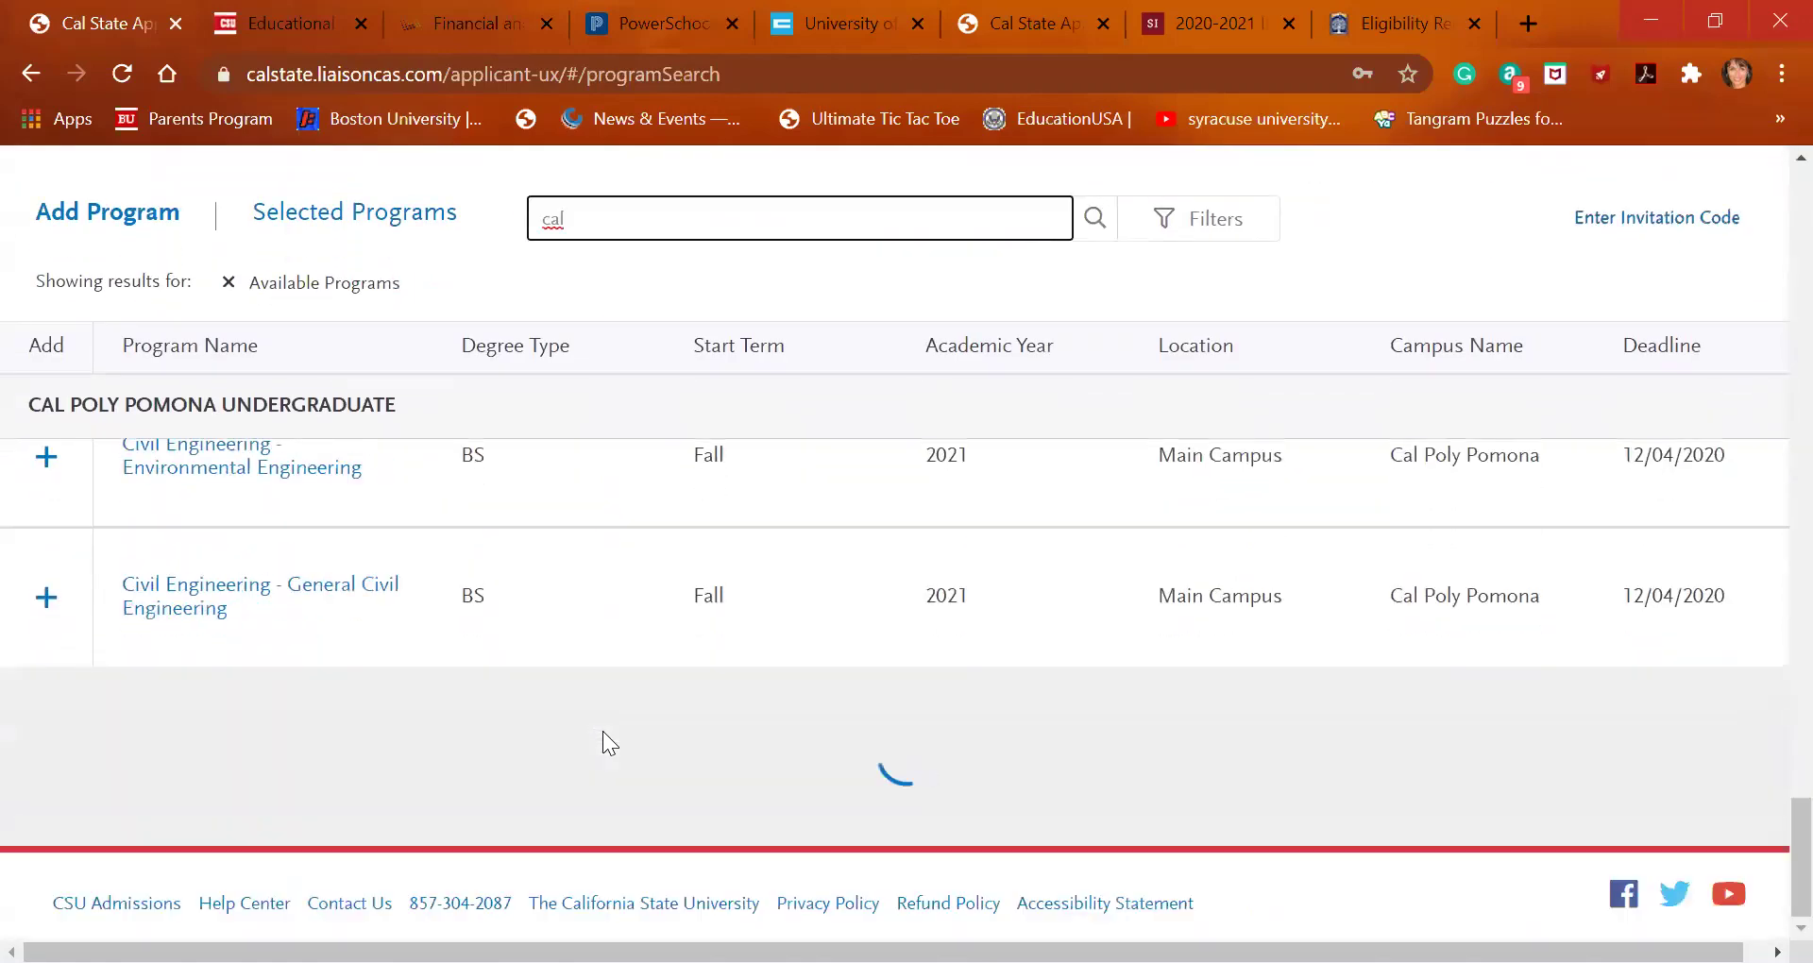
pyautogui.scroll(20, 603, 731)
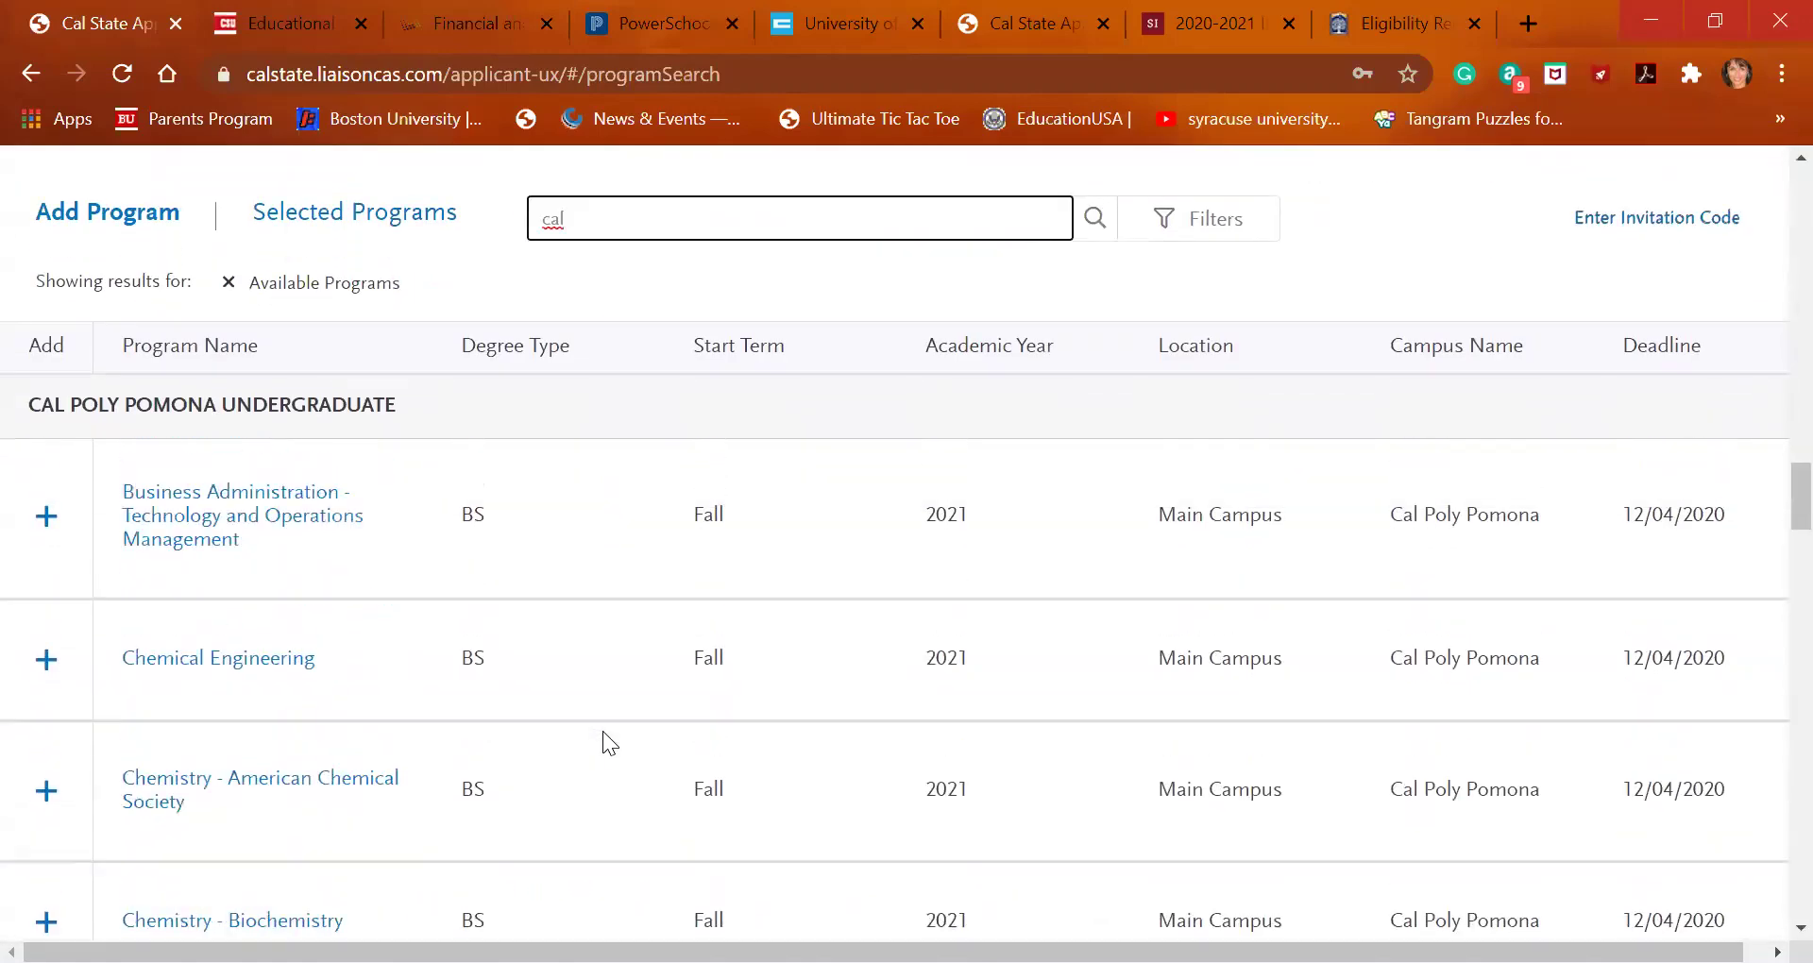
pyautogui.scroll(5, 603, 731)
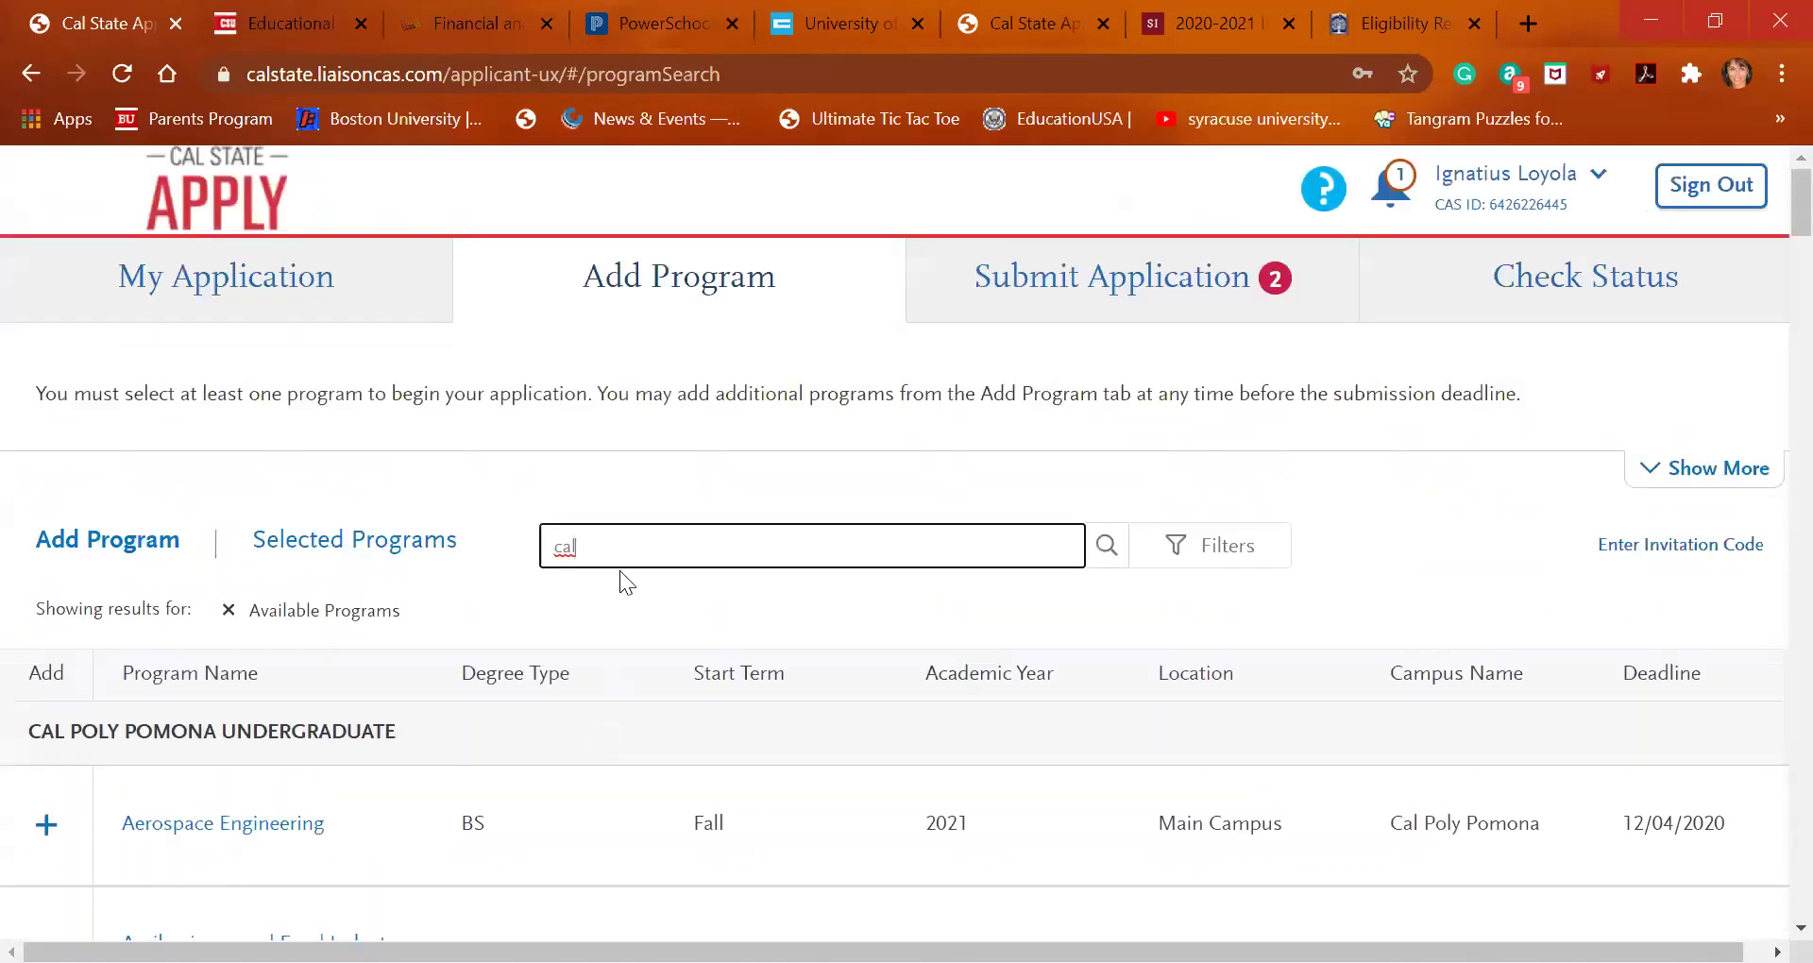
# Refine the search to 'cal poly s' and browse the Pomona and San Luis Obispo results
pyautogui.write('poly sa')
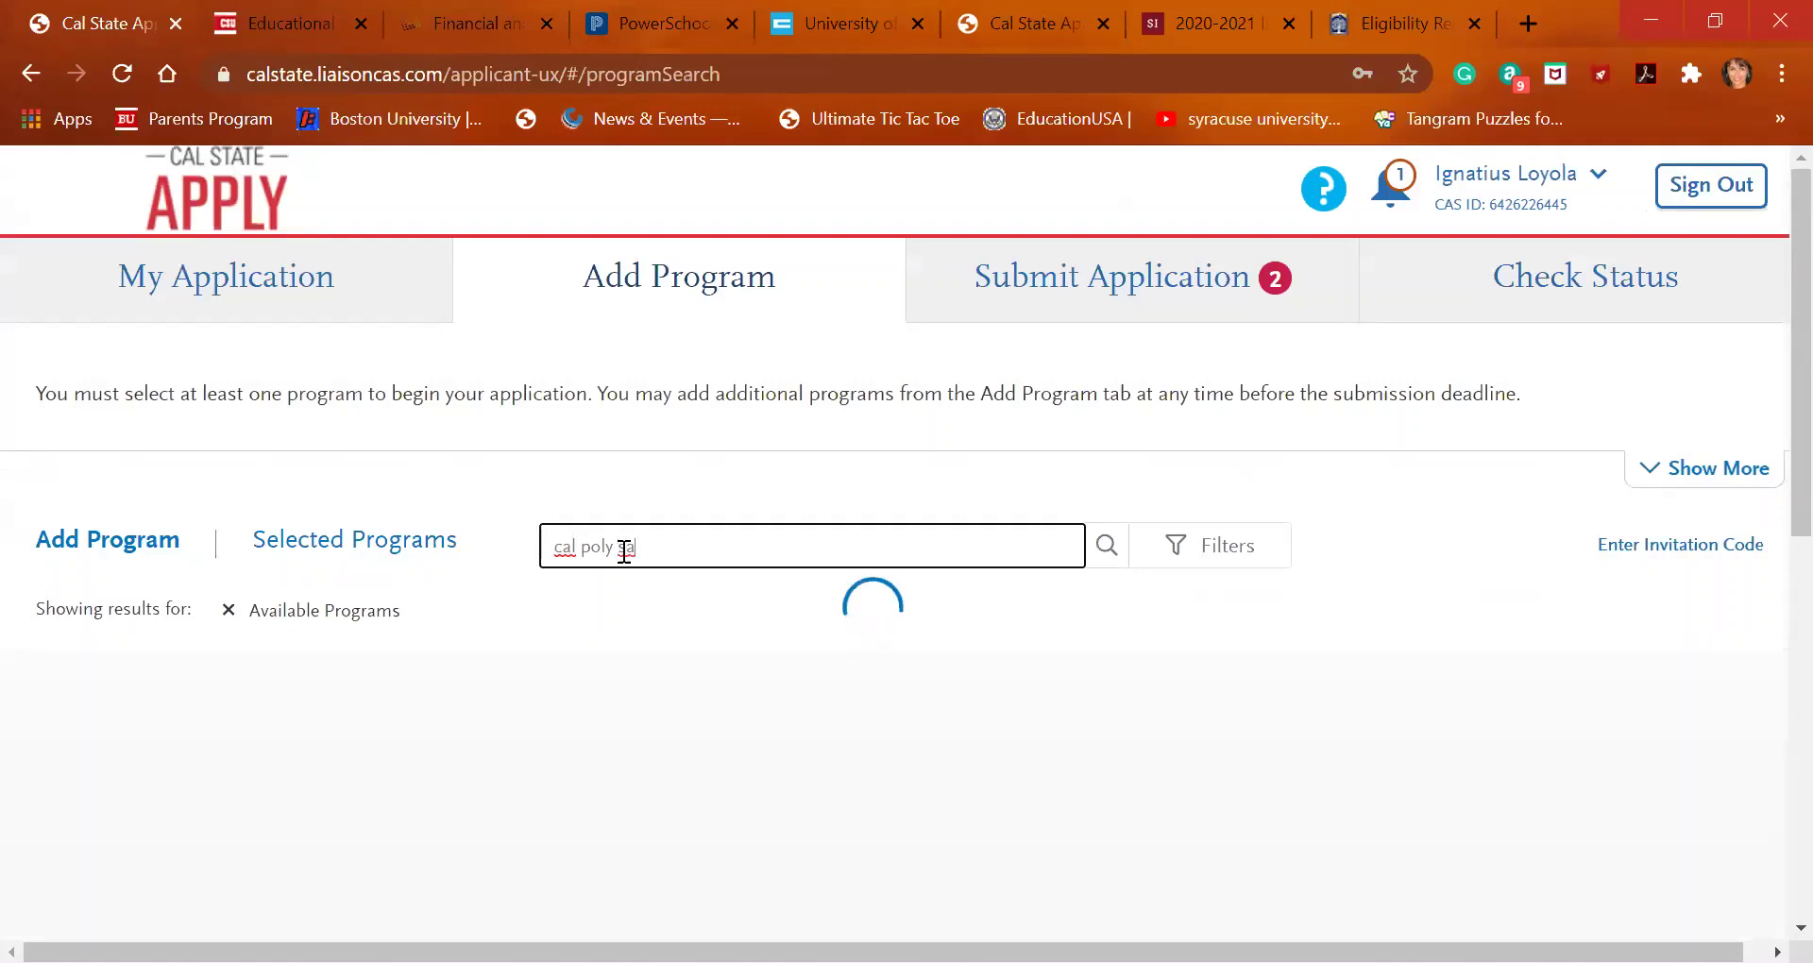
pyautogui.press('BackSpace')
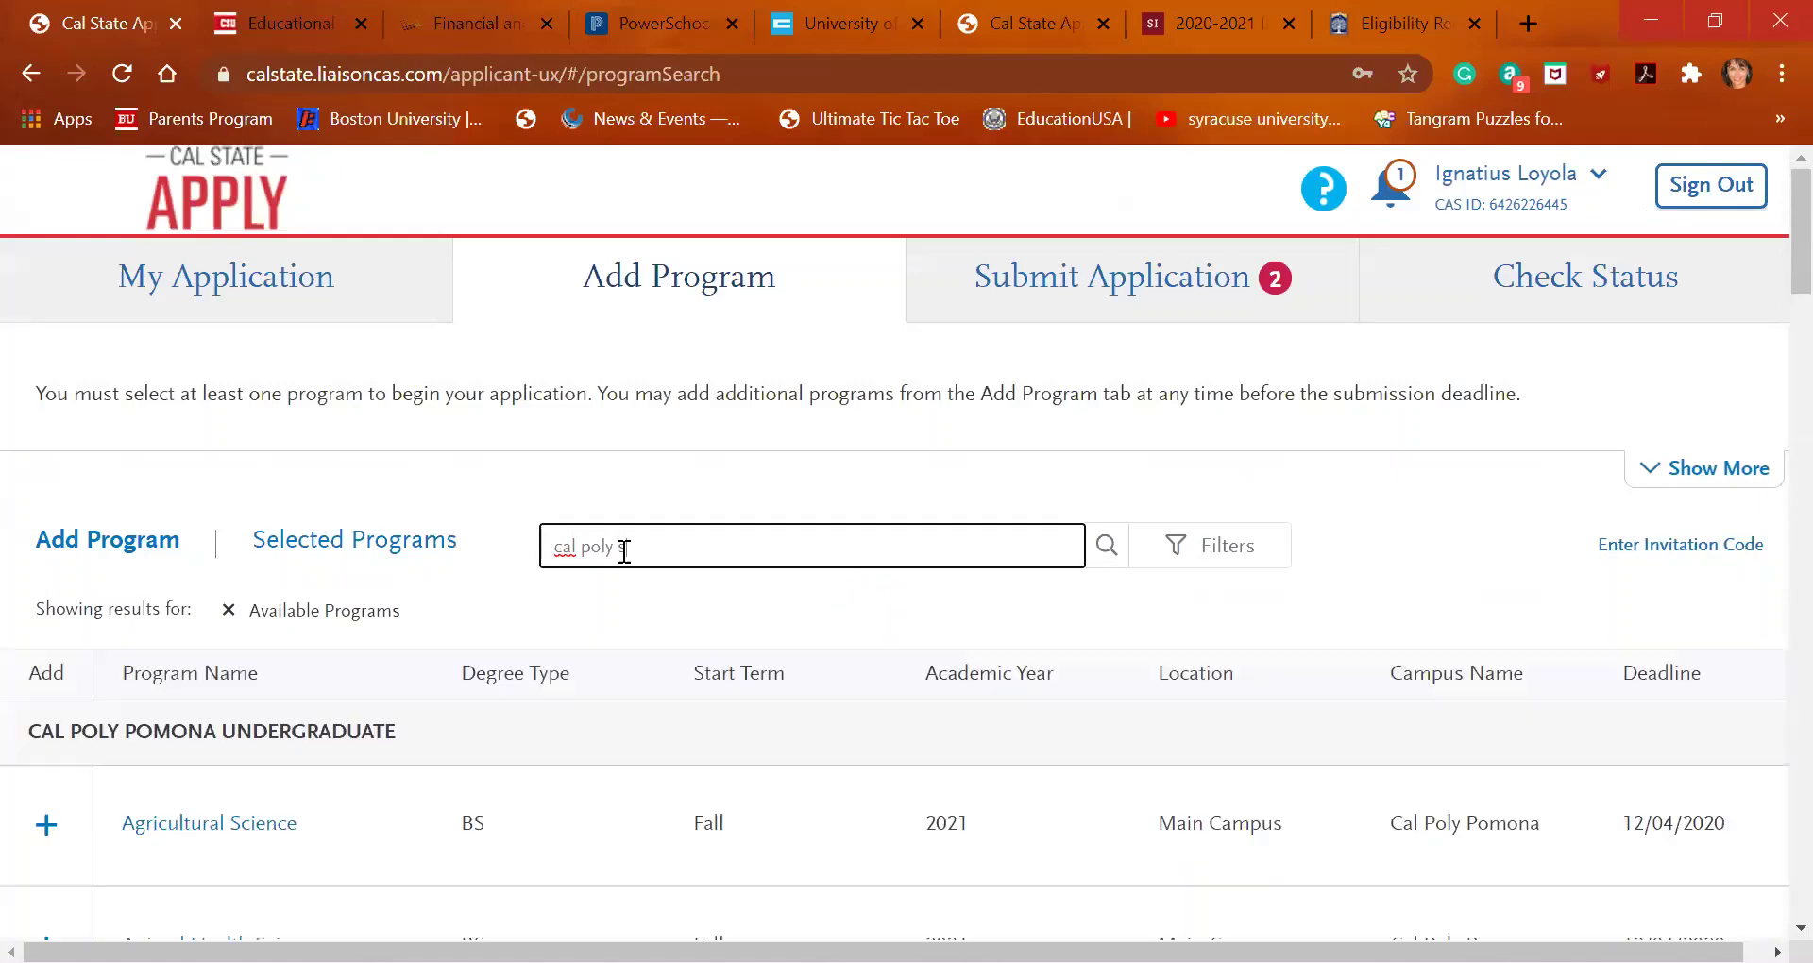
pyautogui.scroll(-5, 567, 714)
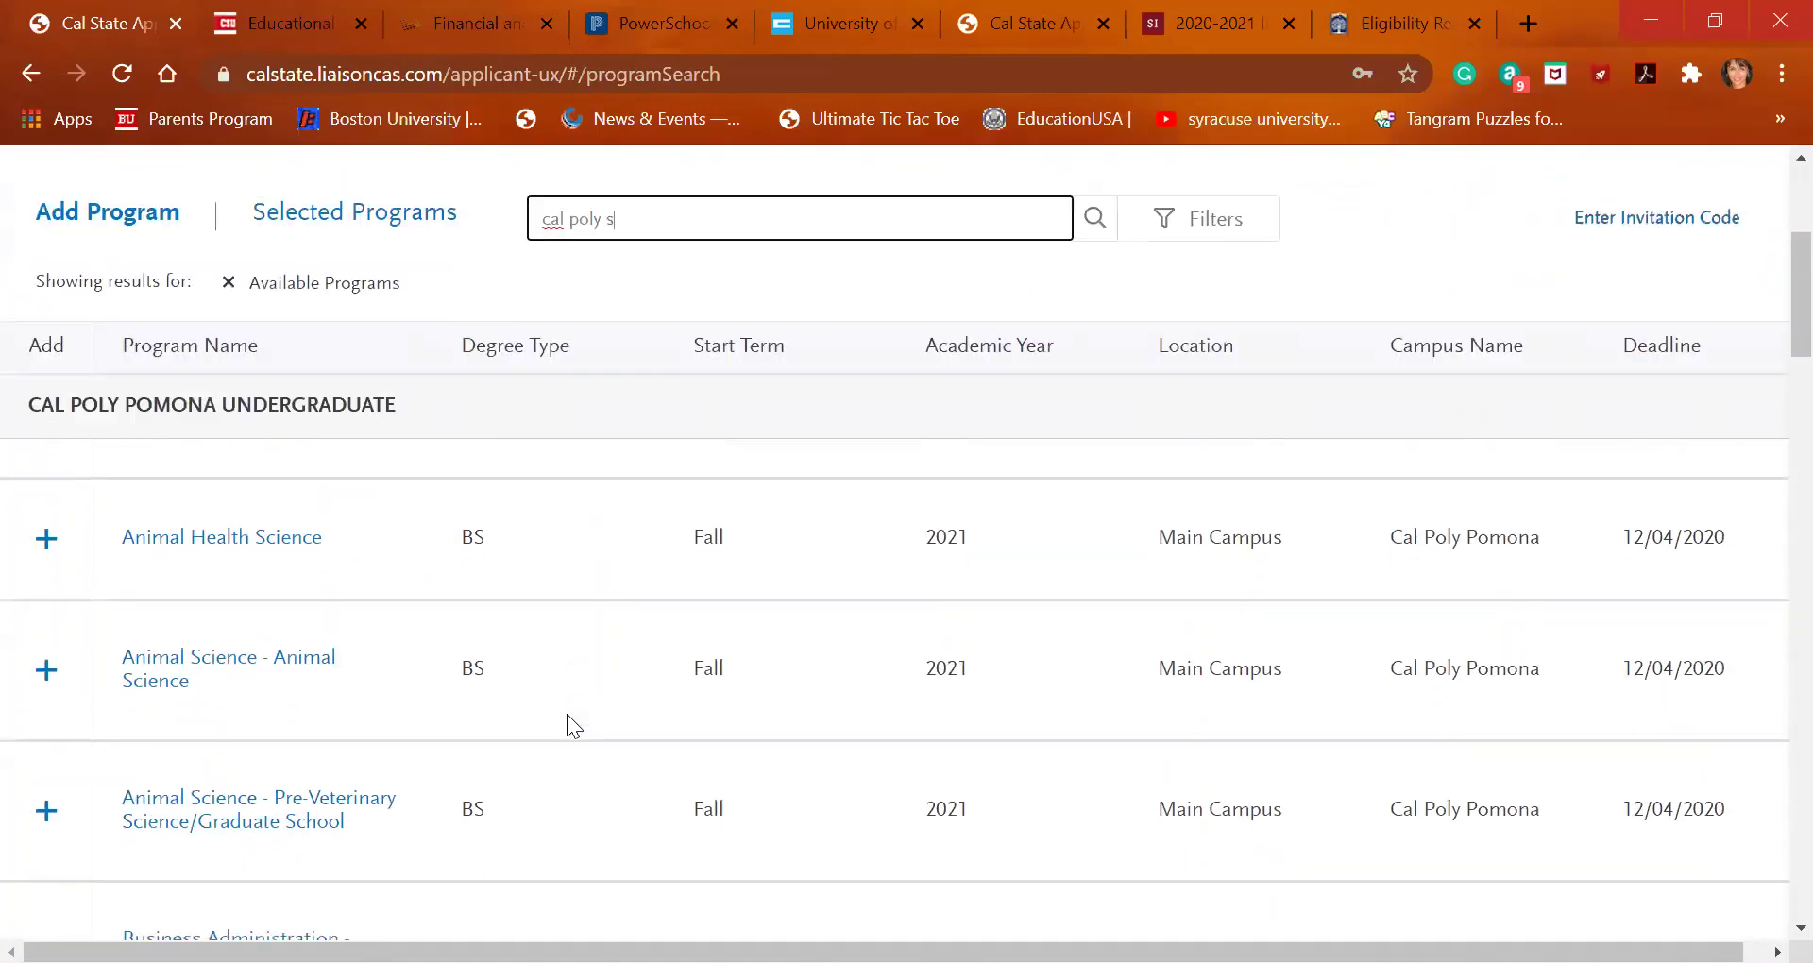
pyautogui.scroll(-15, 567, 714)
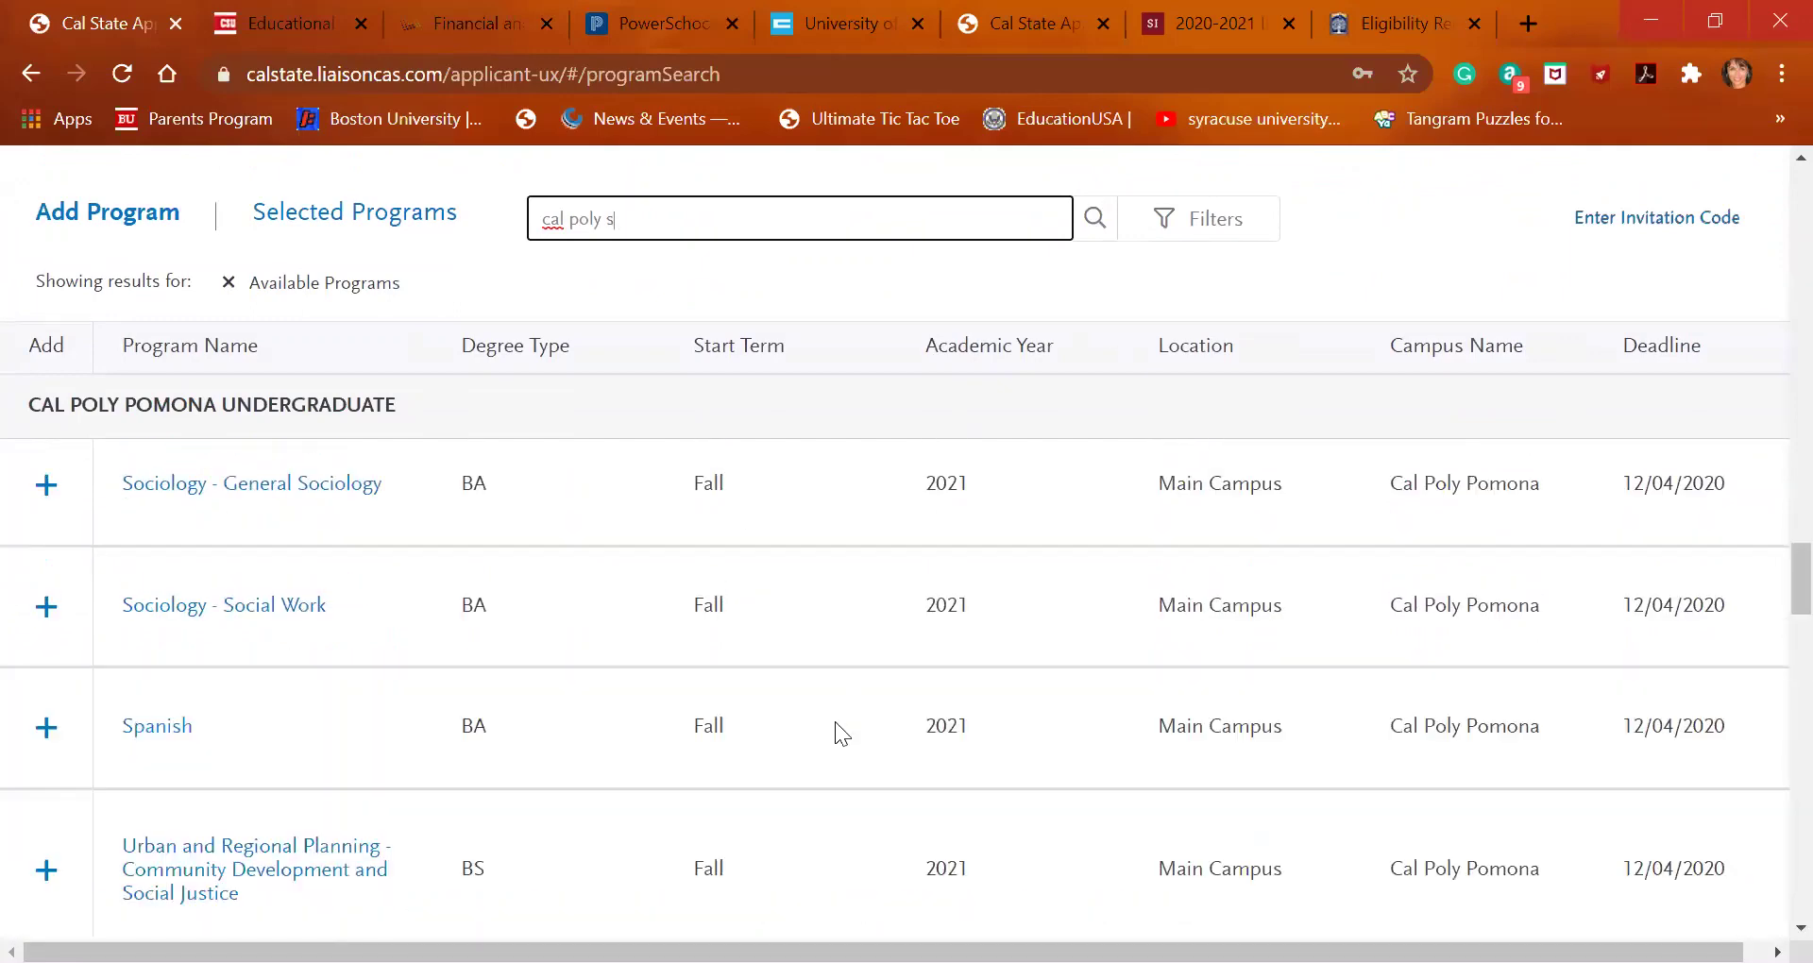
pyautogui.scroll(-5, 835, 722)
pyautogui.scroll(-20, 835, 722)
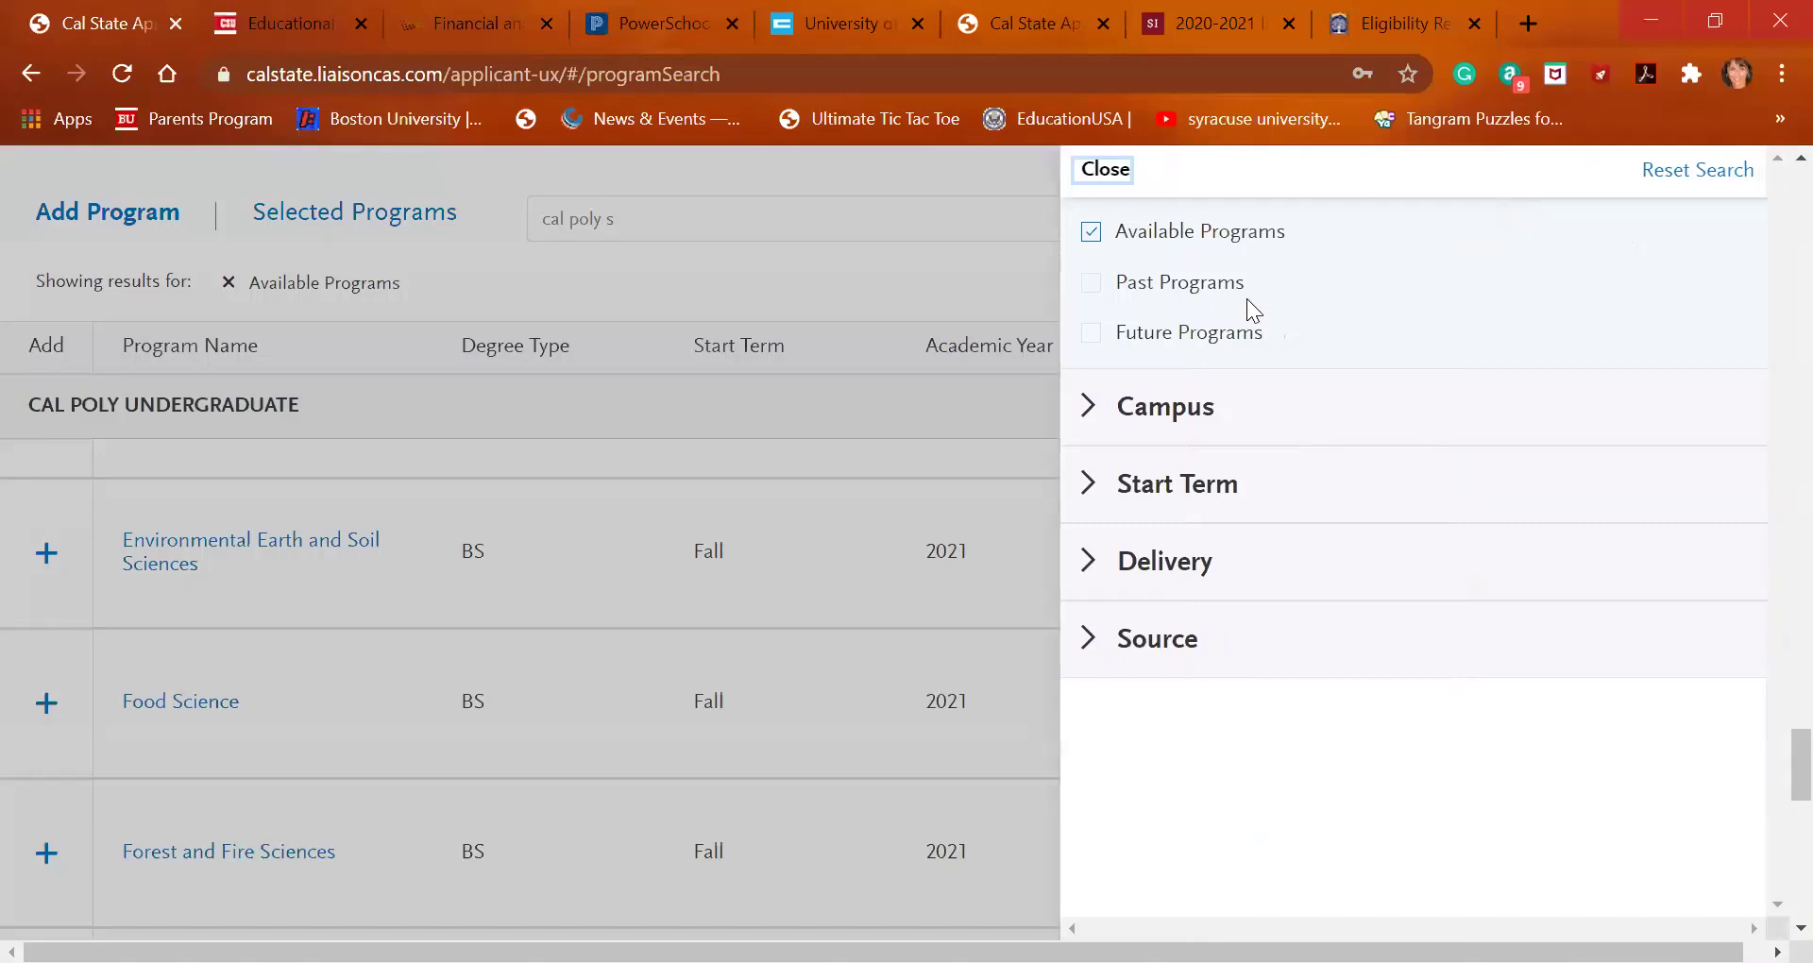
# Apply the Cal Poly San Luis Obispo campus filter and browse its Fall 2021 programs with 12/04/2020 deadlines
pyautogui.click(1089, 410)
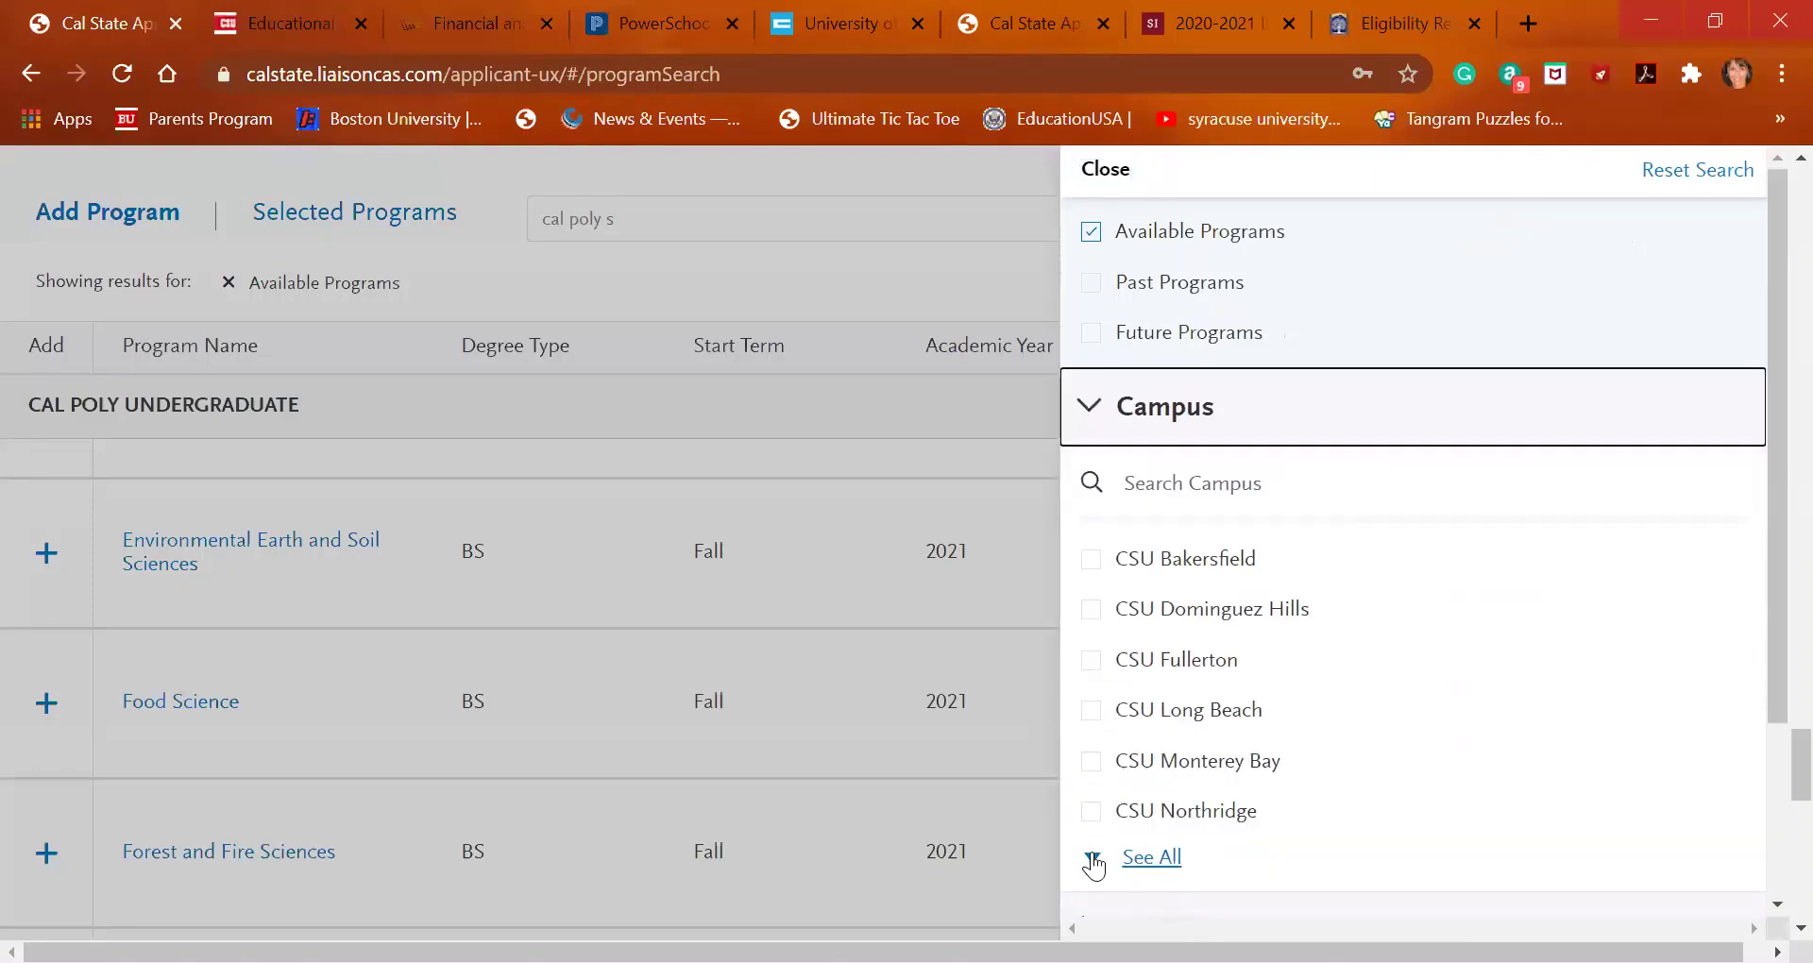
pyautogui.scroll(-3, 1118, 782)
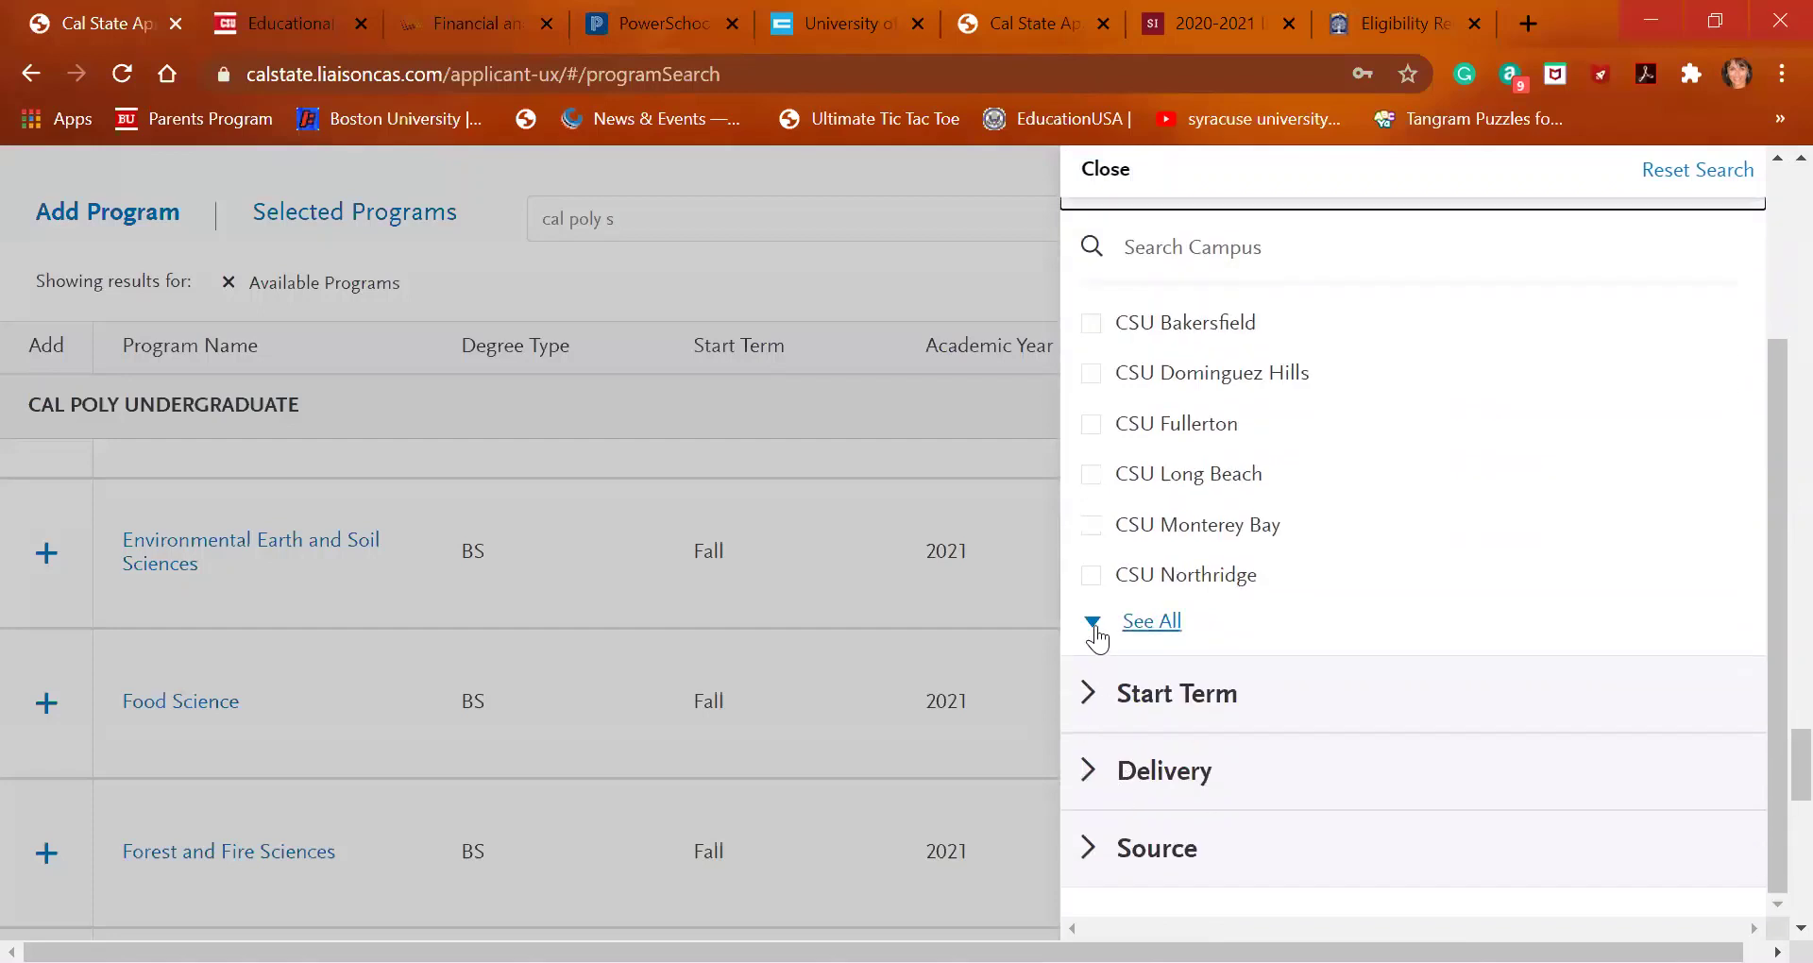
pyautogui.click(1096, 623)
pyautogui.scroll(-2, 1131, 468)
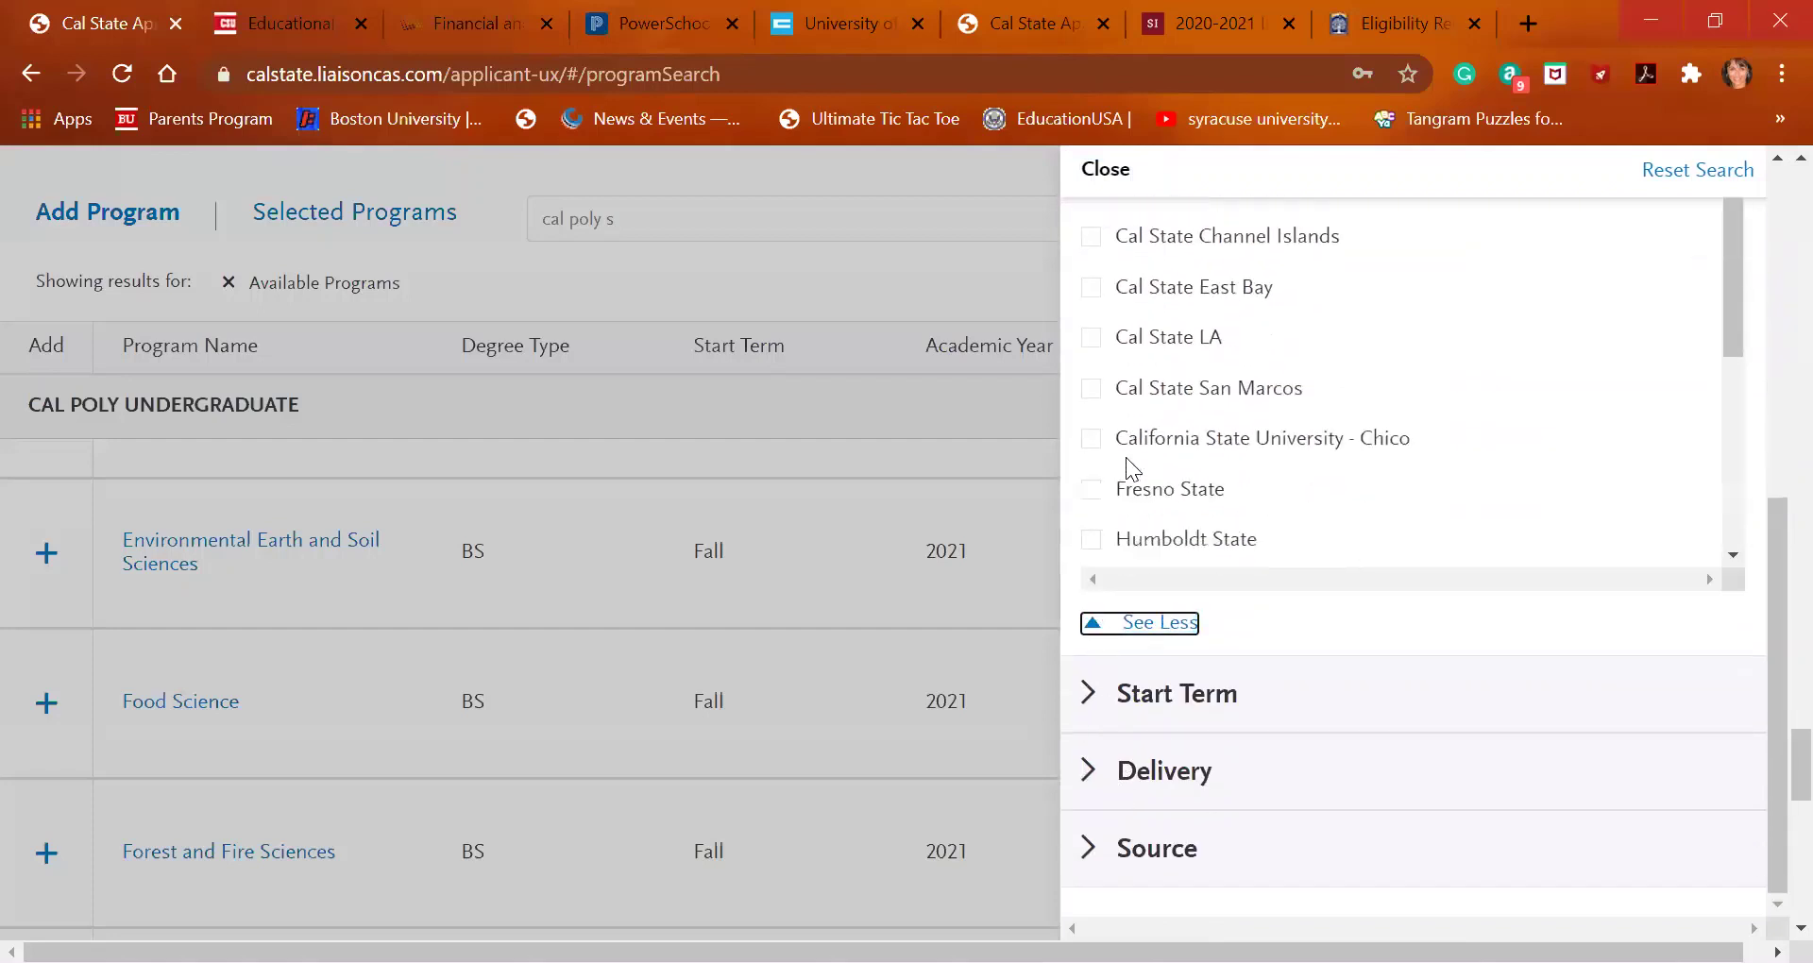
pyautogui.scroll(-2, 1131, 468)
pyautogui.scroll(-2, 1130, 468)
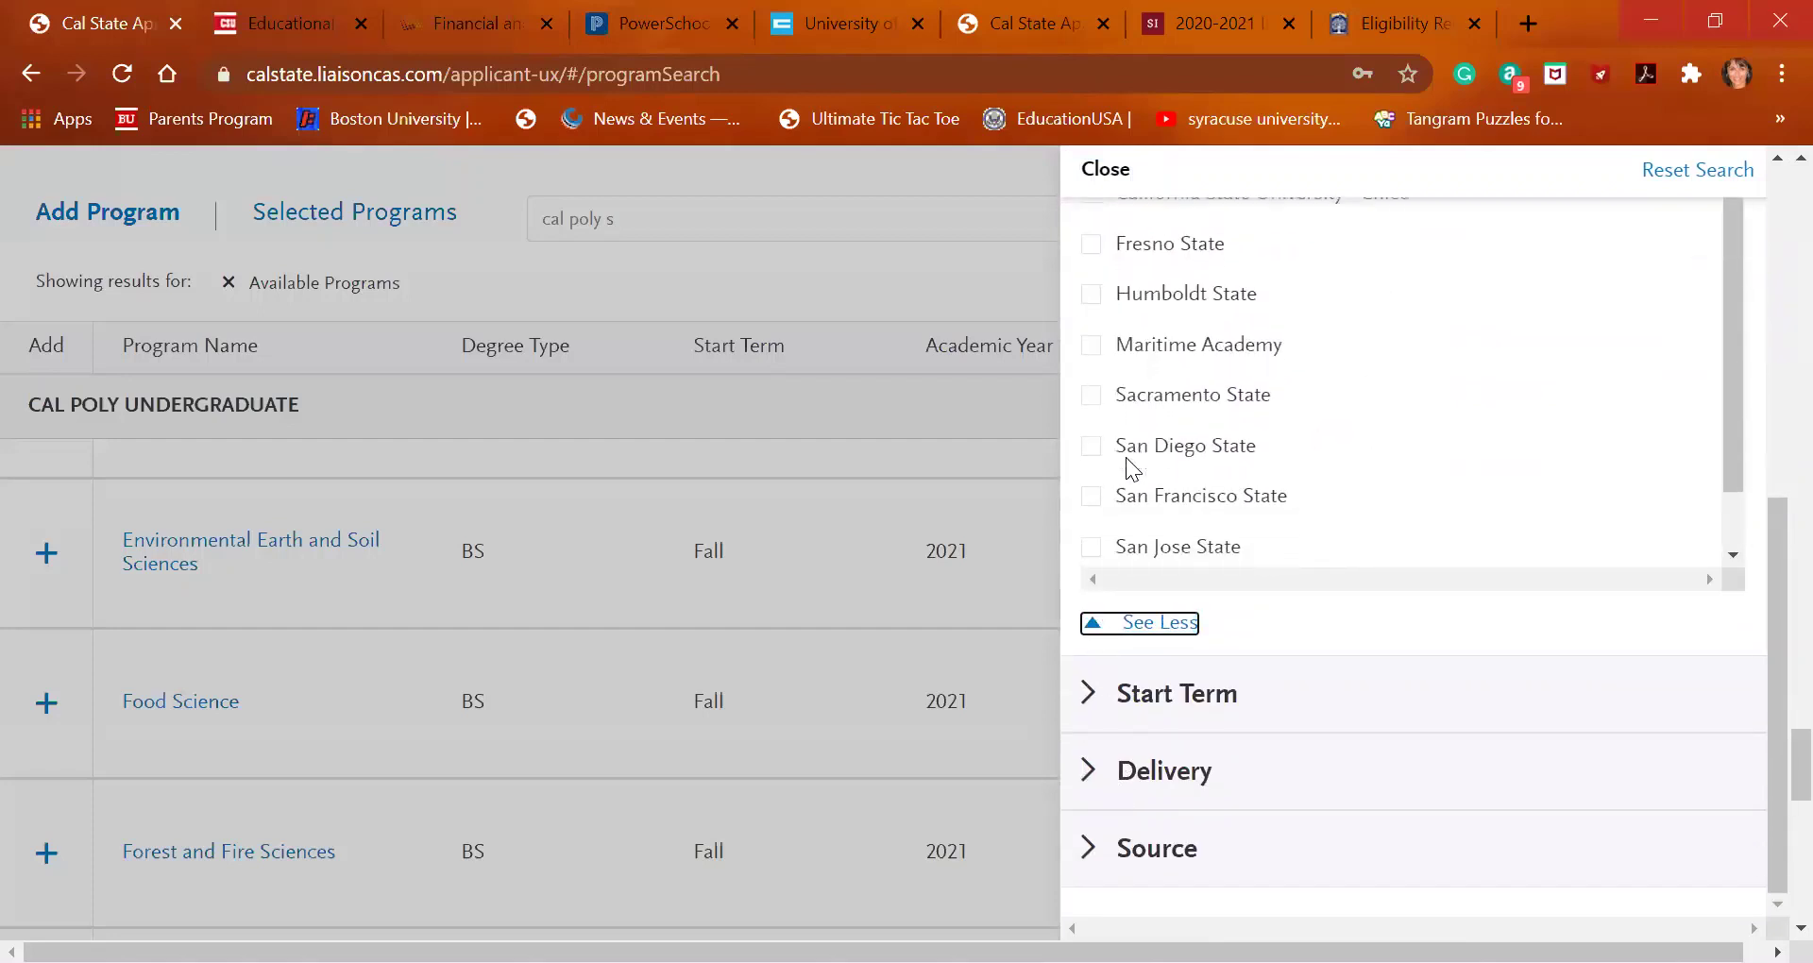
pyautogui.scroll(5, 1130, 469)
pyautogui.scroll(1, 1130, 468)
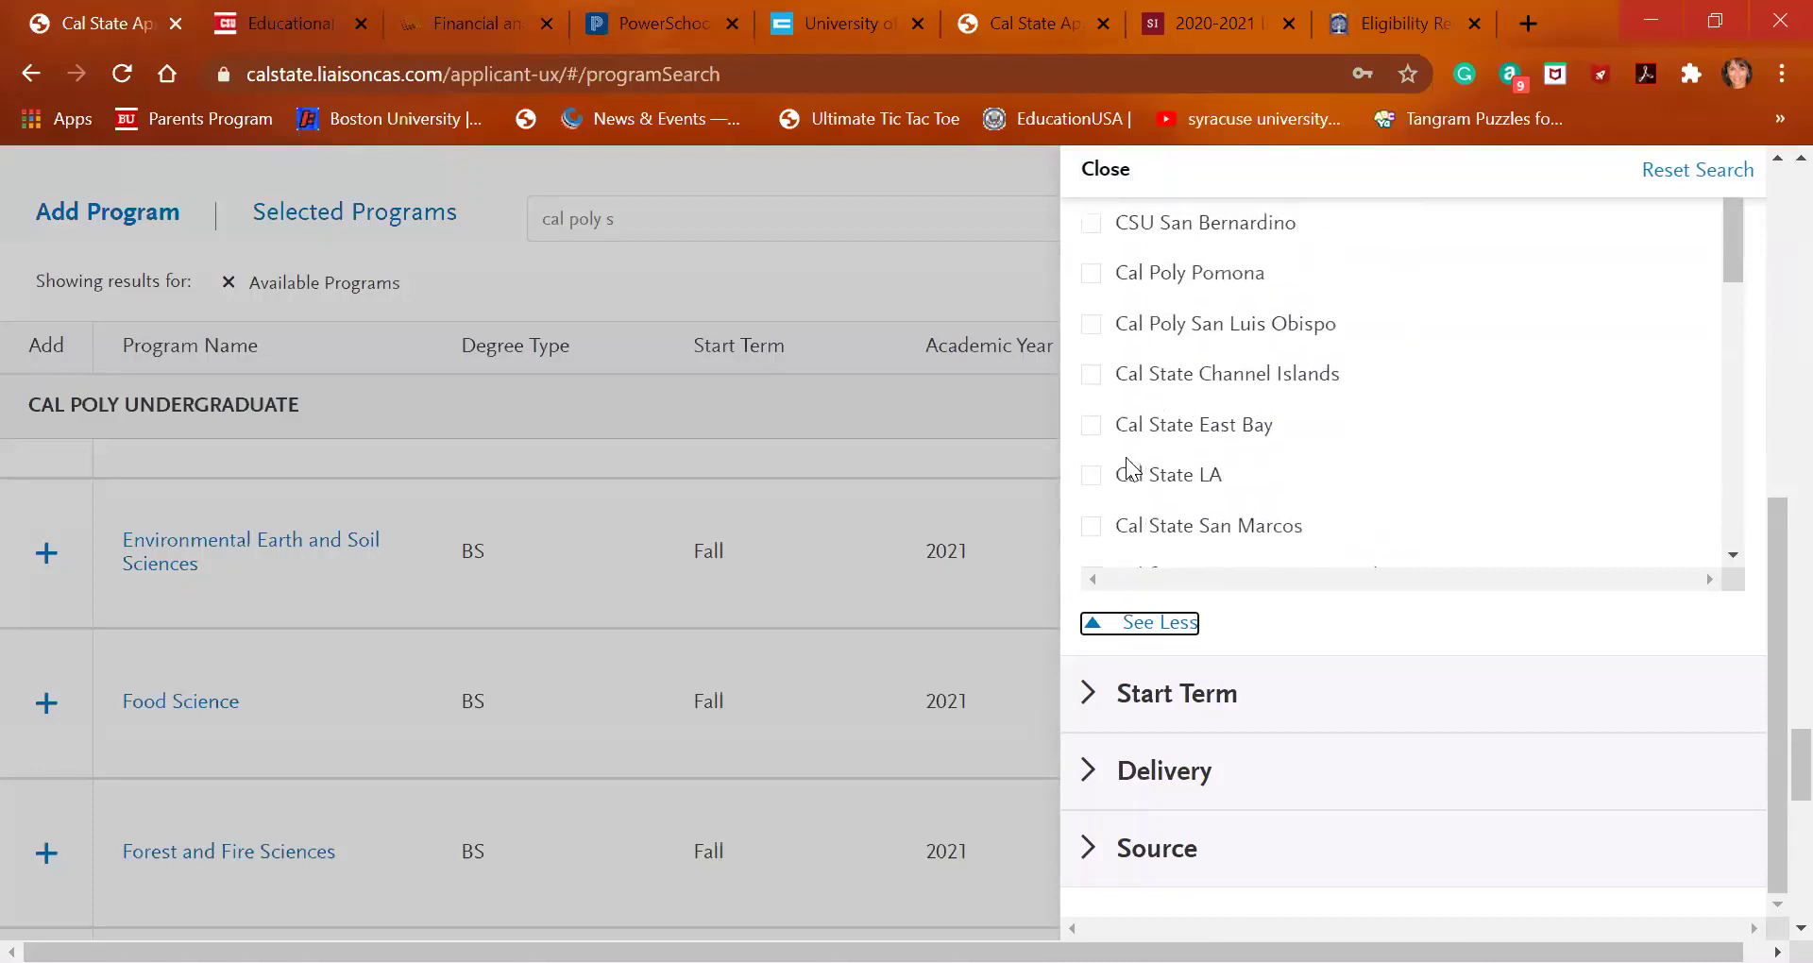
pyautogui.click(1096, 326)
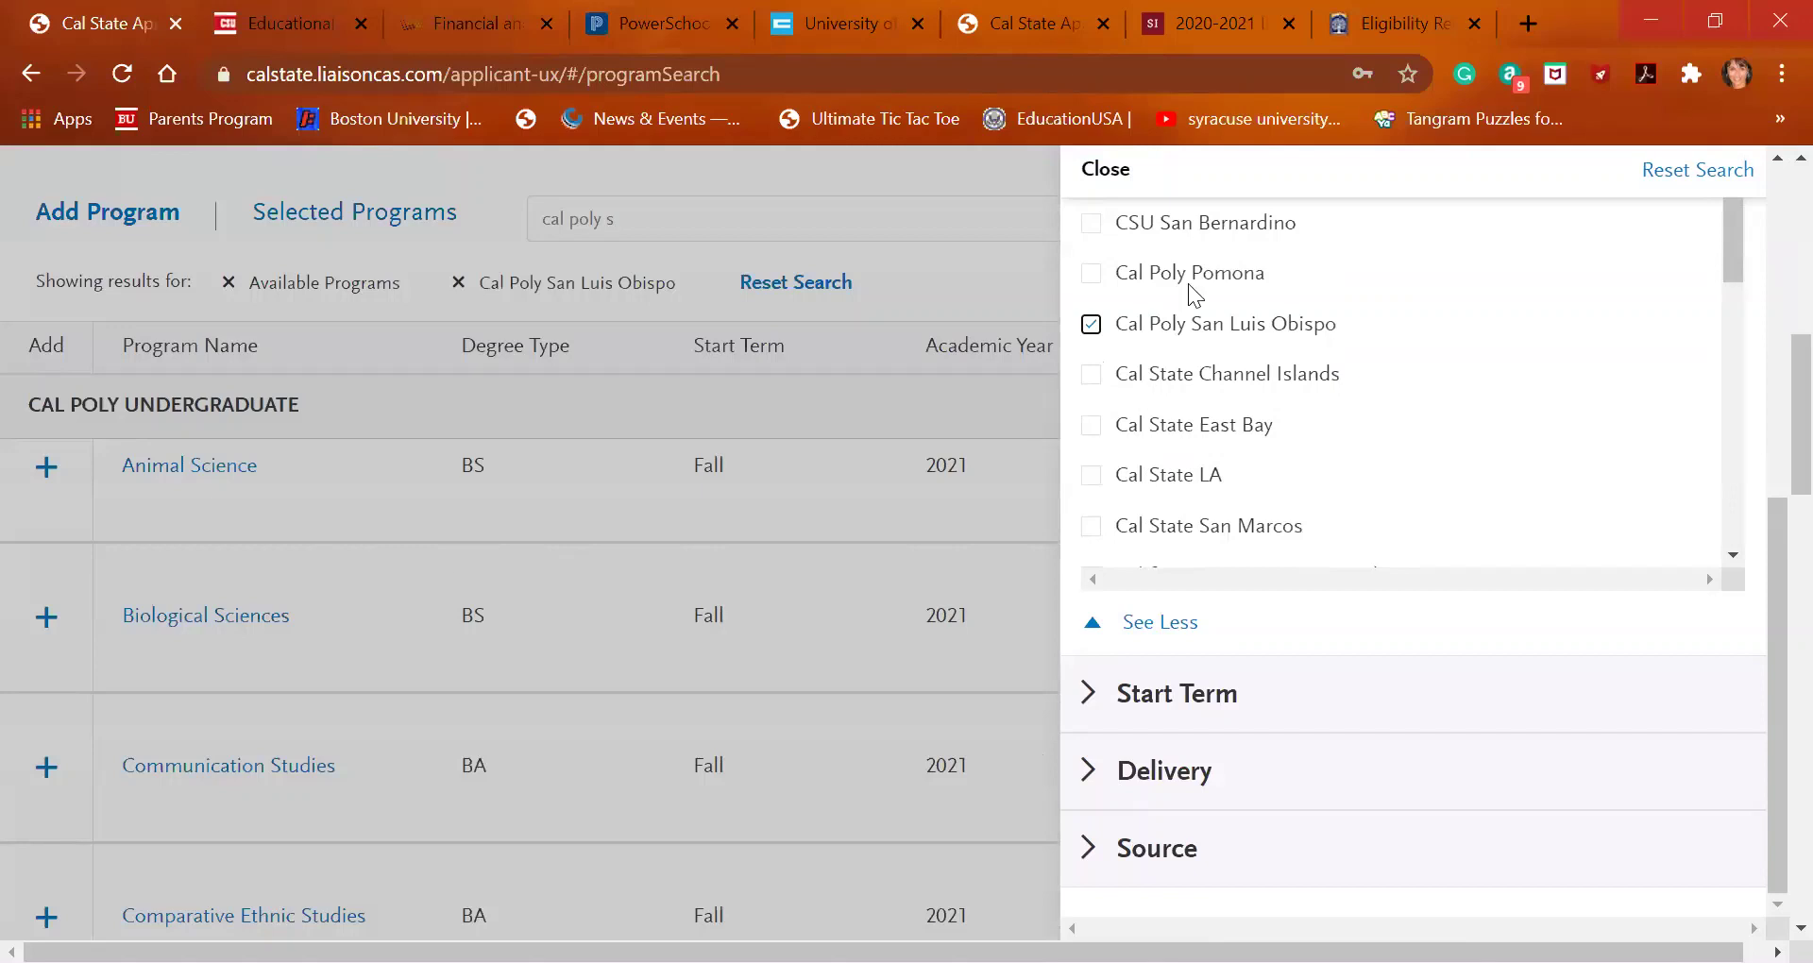
pyautogui.click(1105, 170)
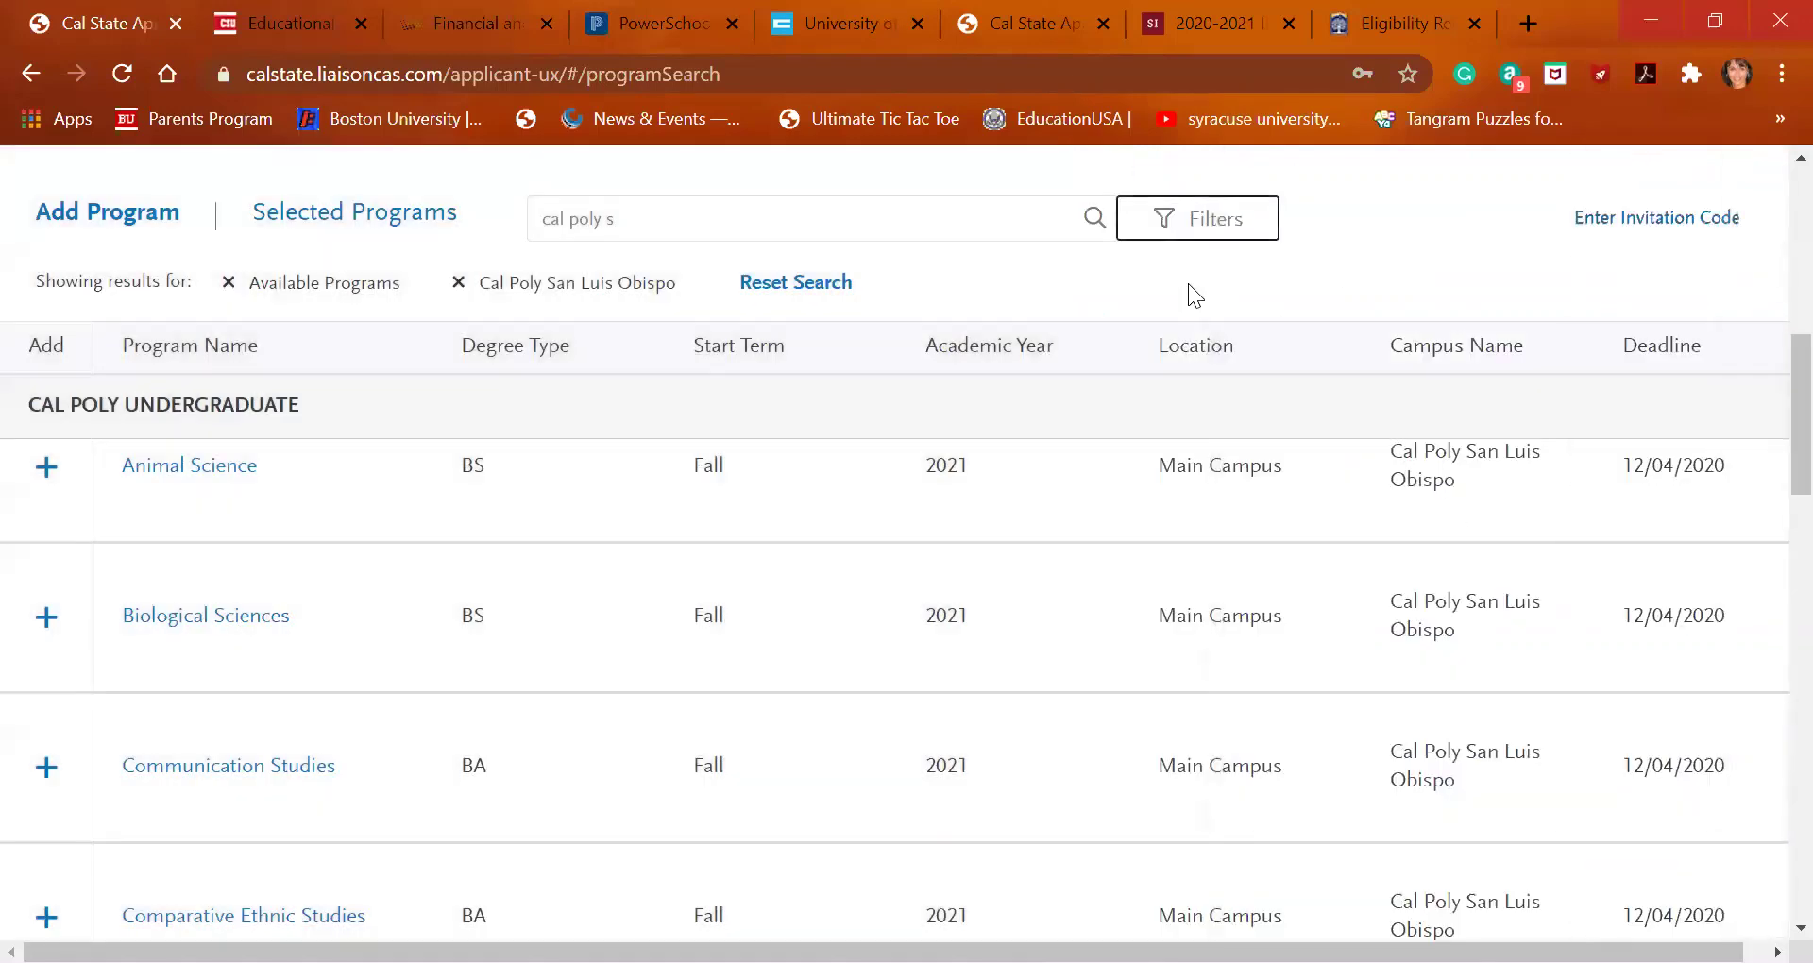
pyautogui.scroll(-2, 963, 549)
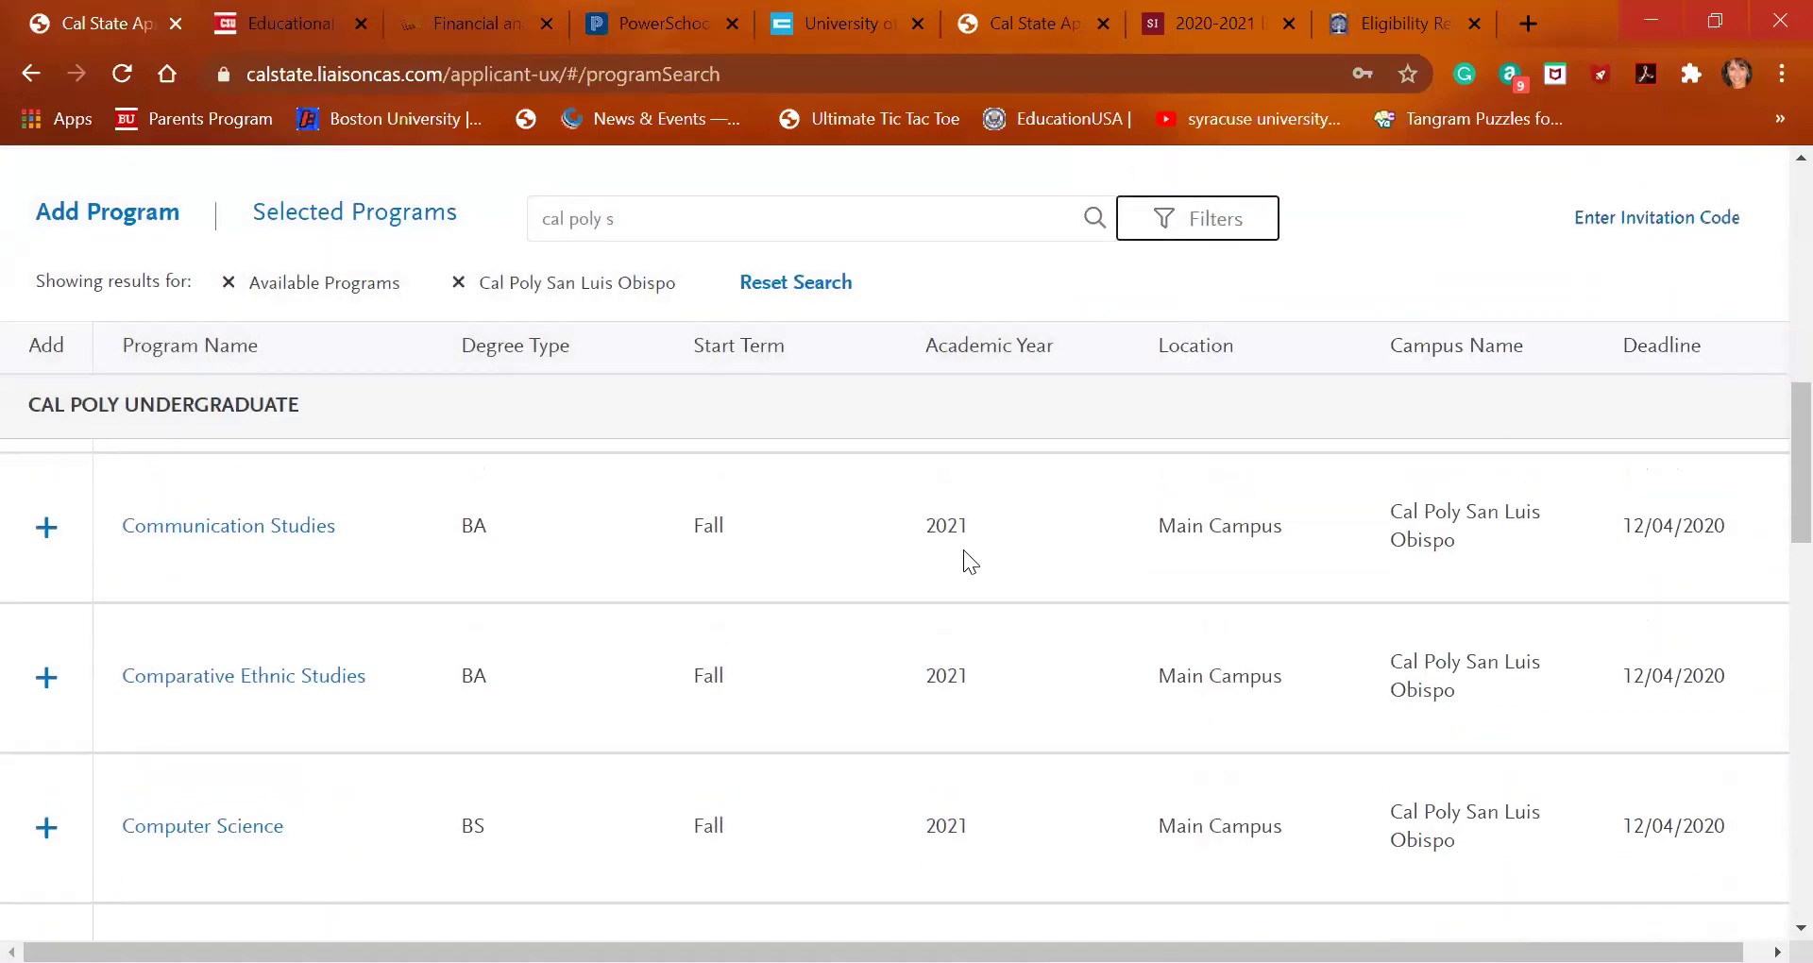
pyautogui.scroll(-1, 963, 550)
pyautogui.scroll(-1, 229, 716)
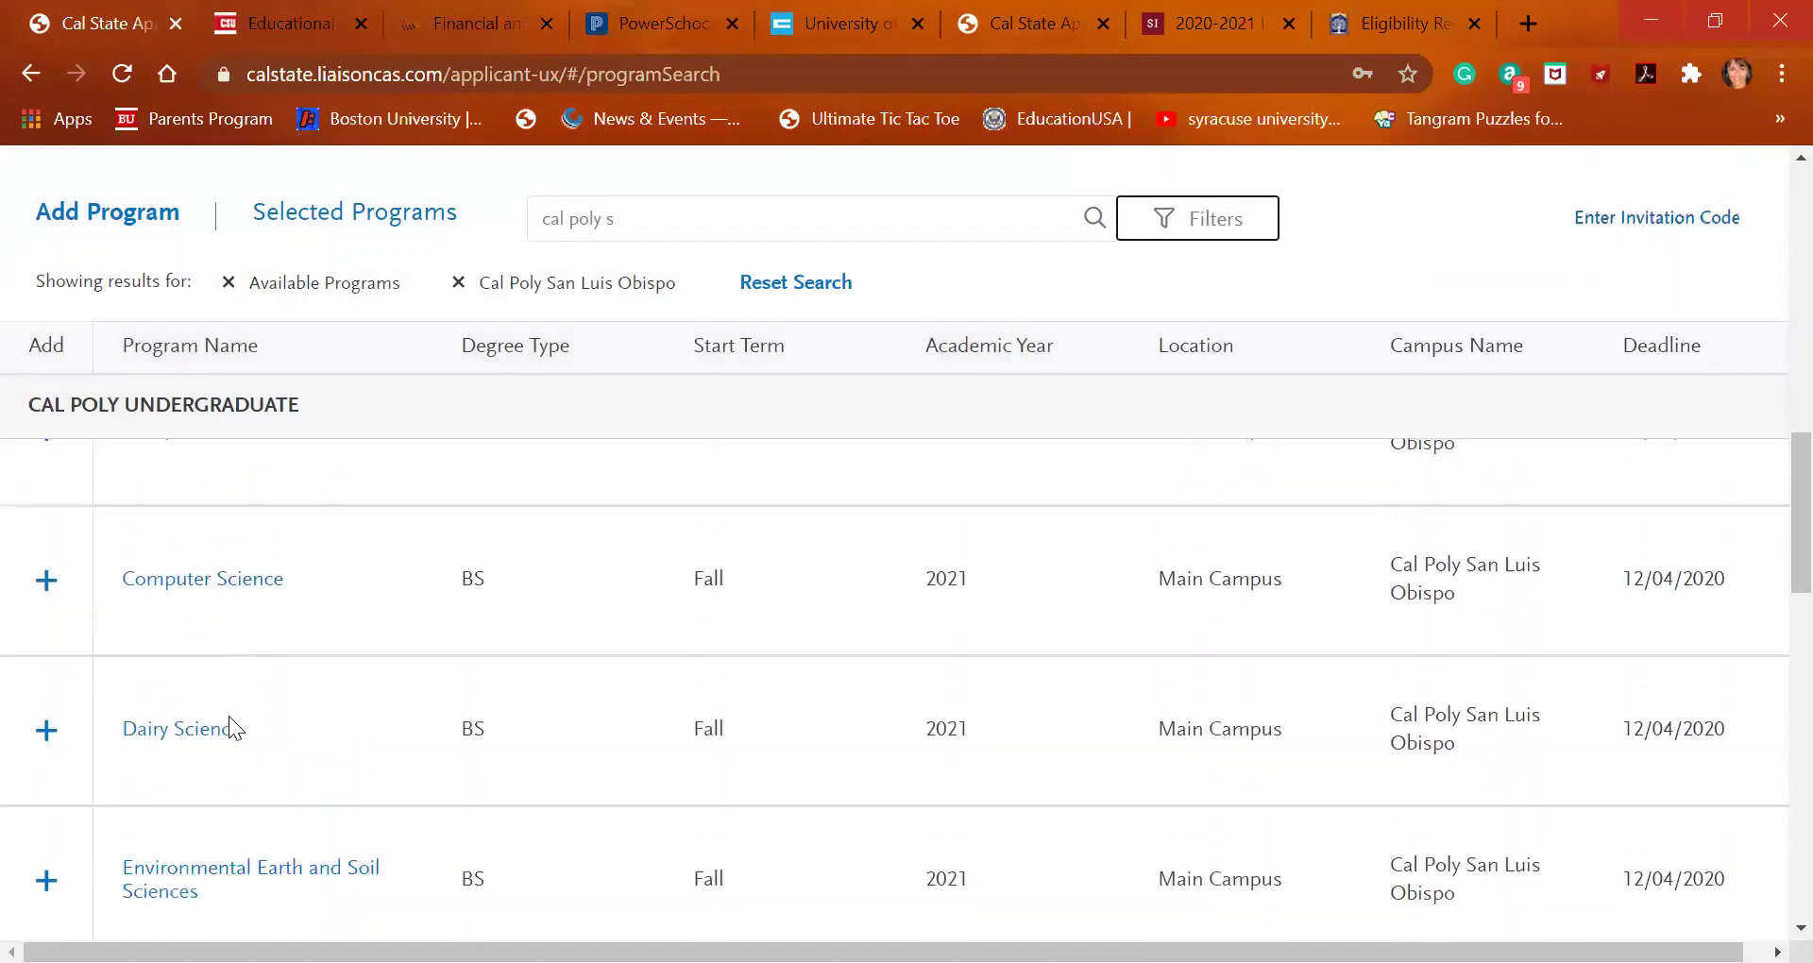
# Add Computer Science at Cal Poly San Luis Obispo, bringing up the Alternate Program Required prompt
pyautogui.click(47, 510)
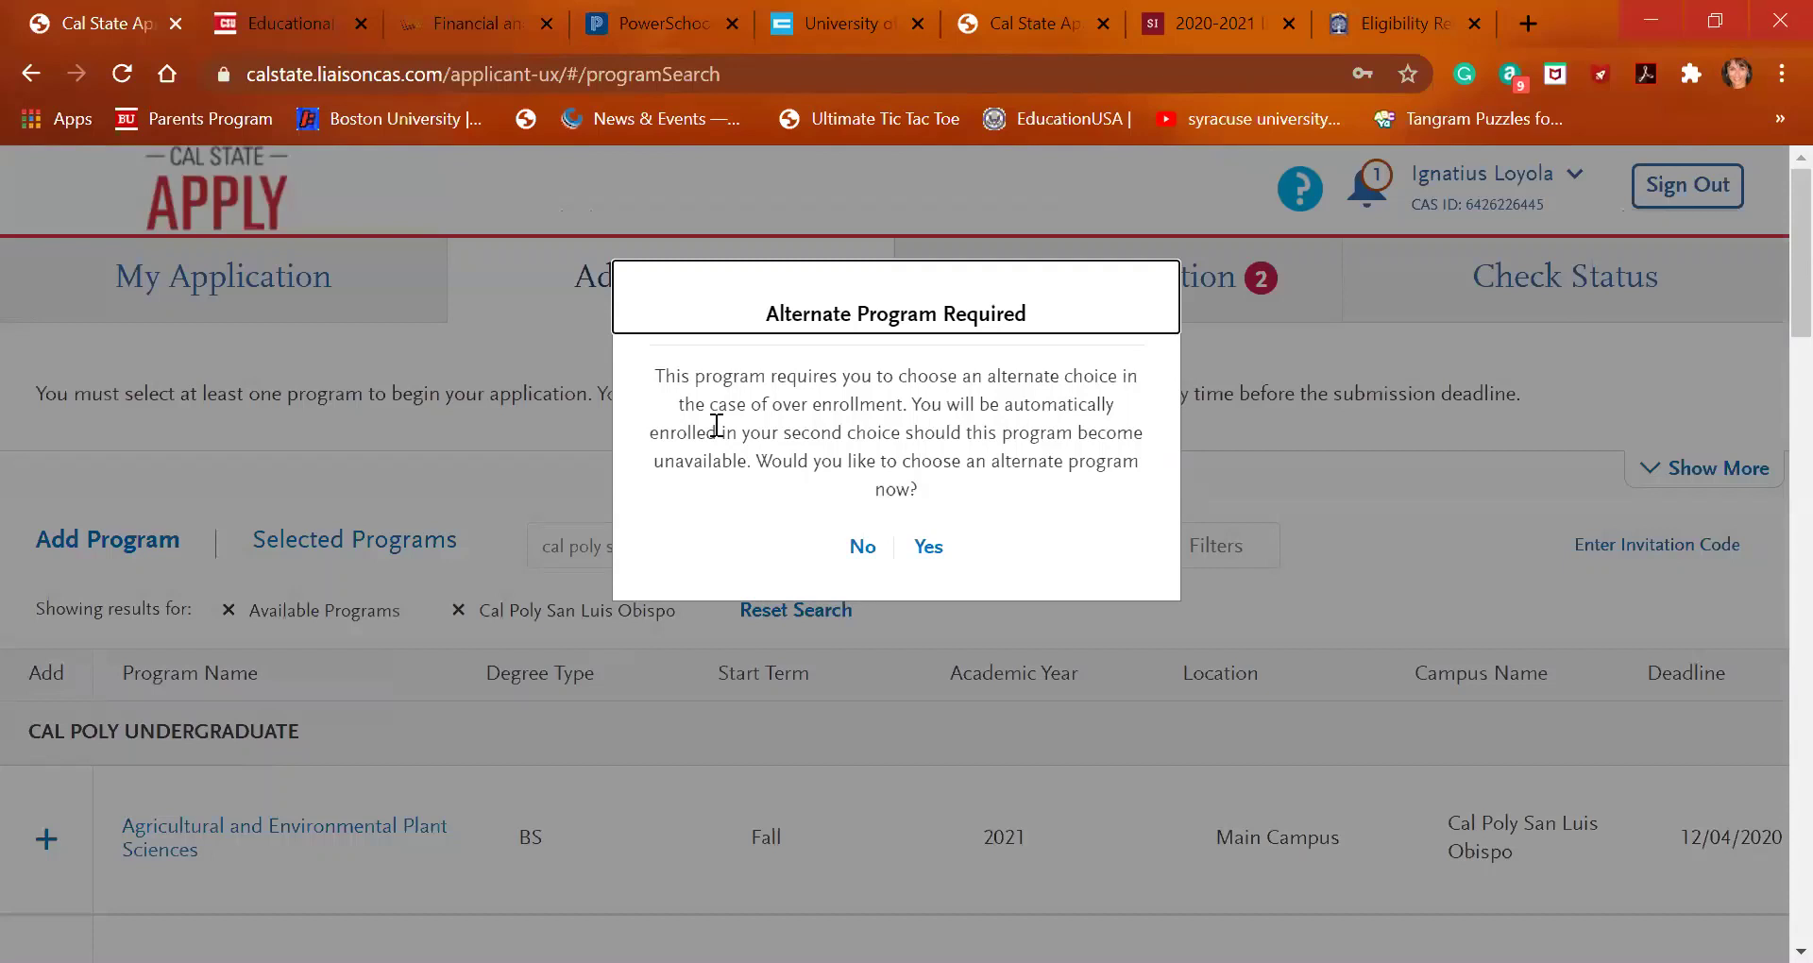
# Agree to an alternate program and pick English from the Cal Poly Undergraduate program list
pyautogui.click(933, 555)
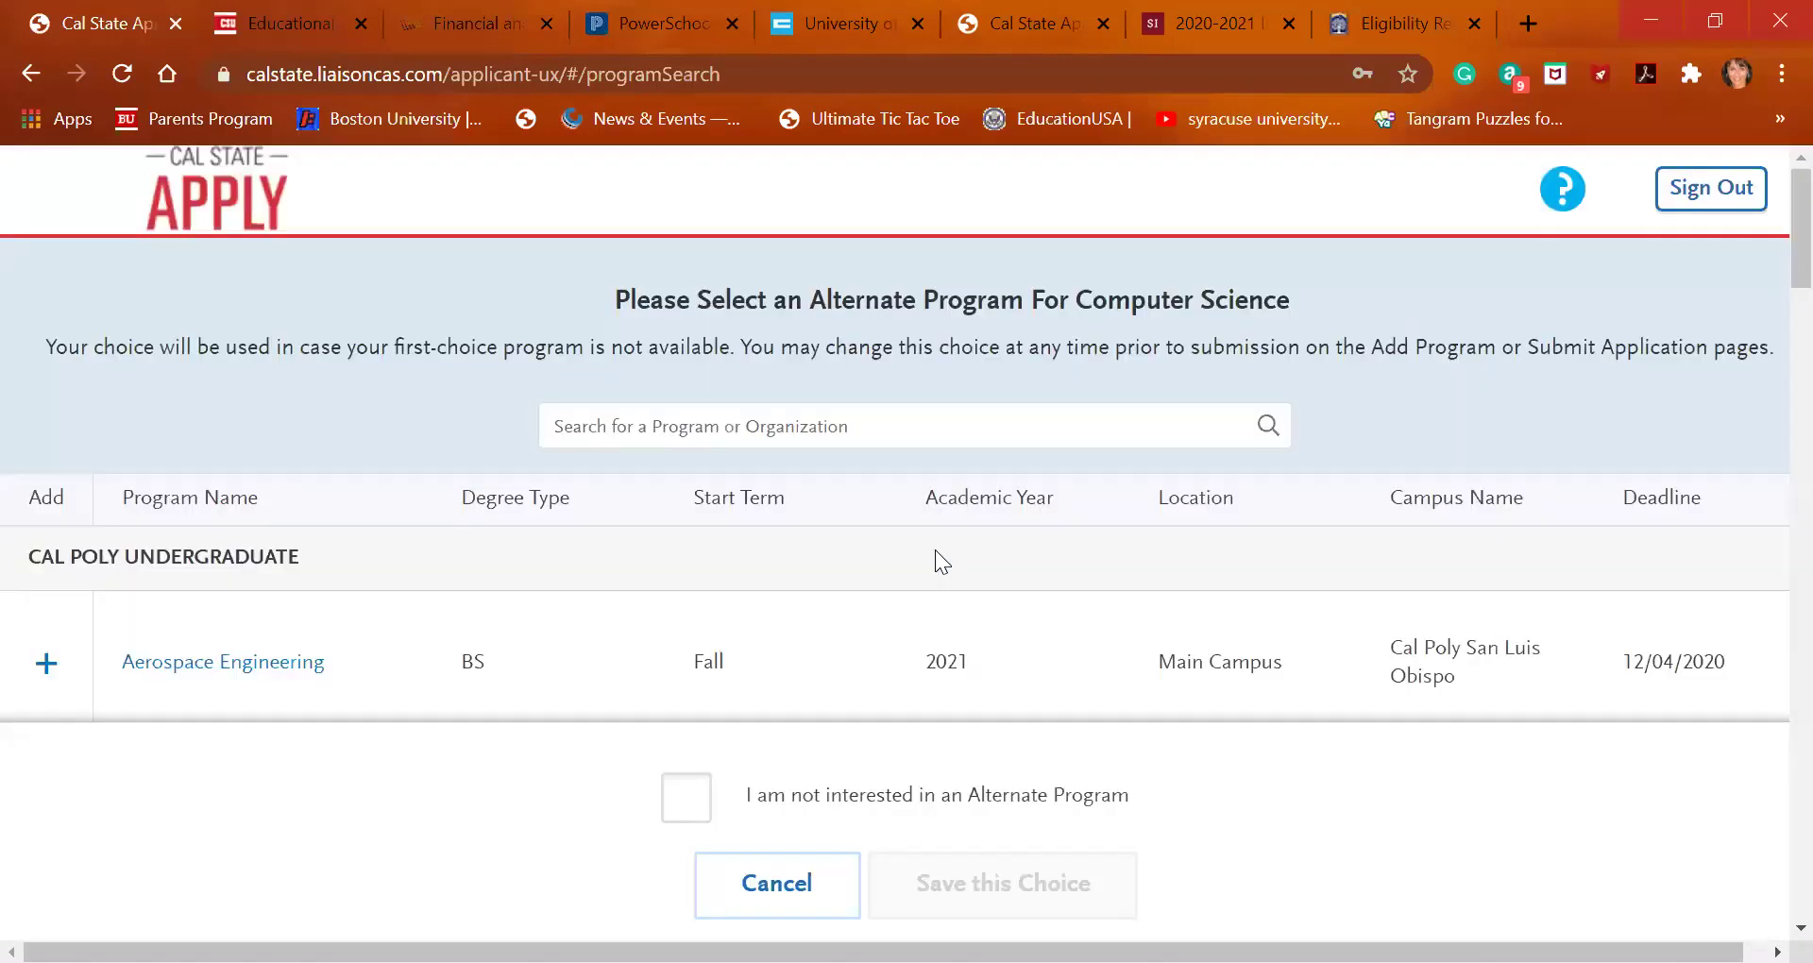
pyautogui.scroll(-2, 511, 705)
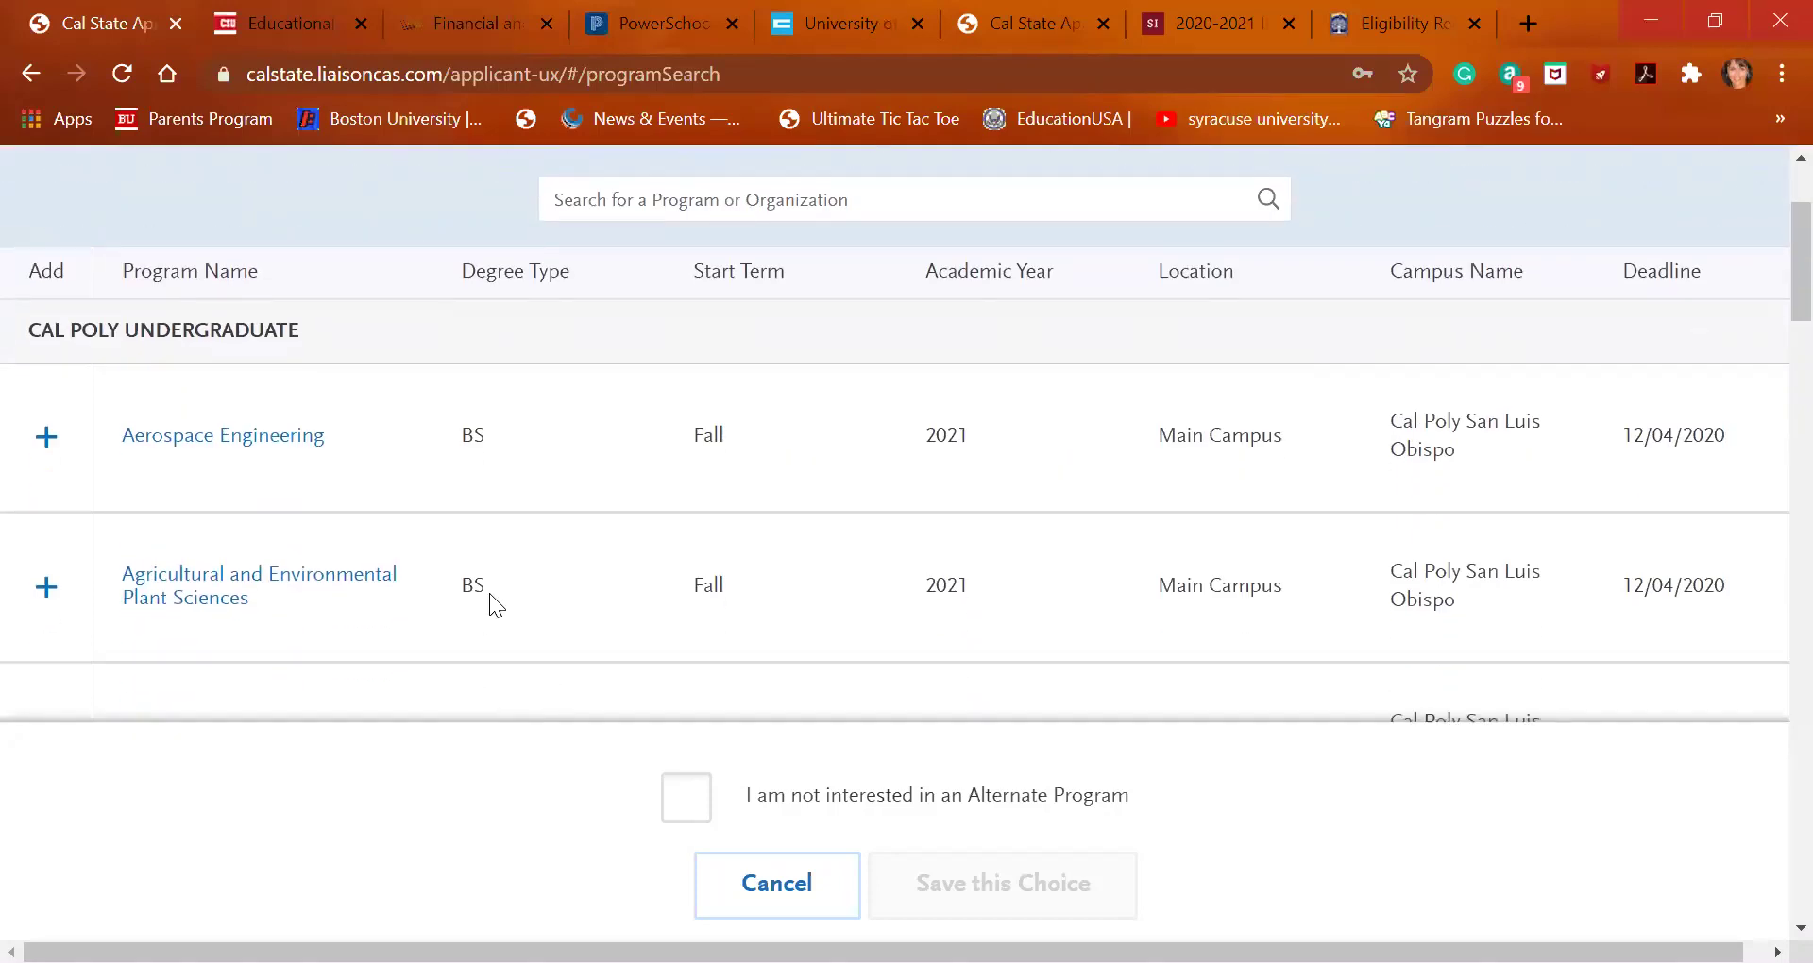
pyautogui.scroll(-2, 489, 593)
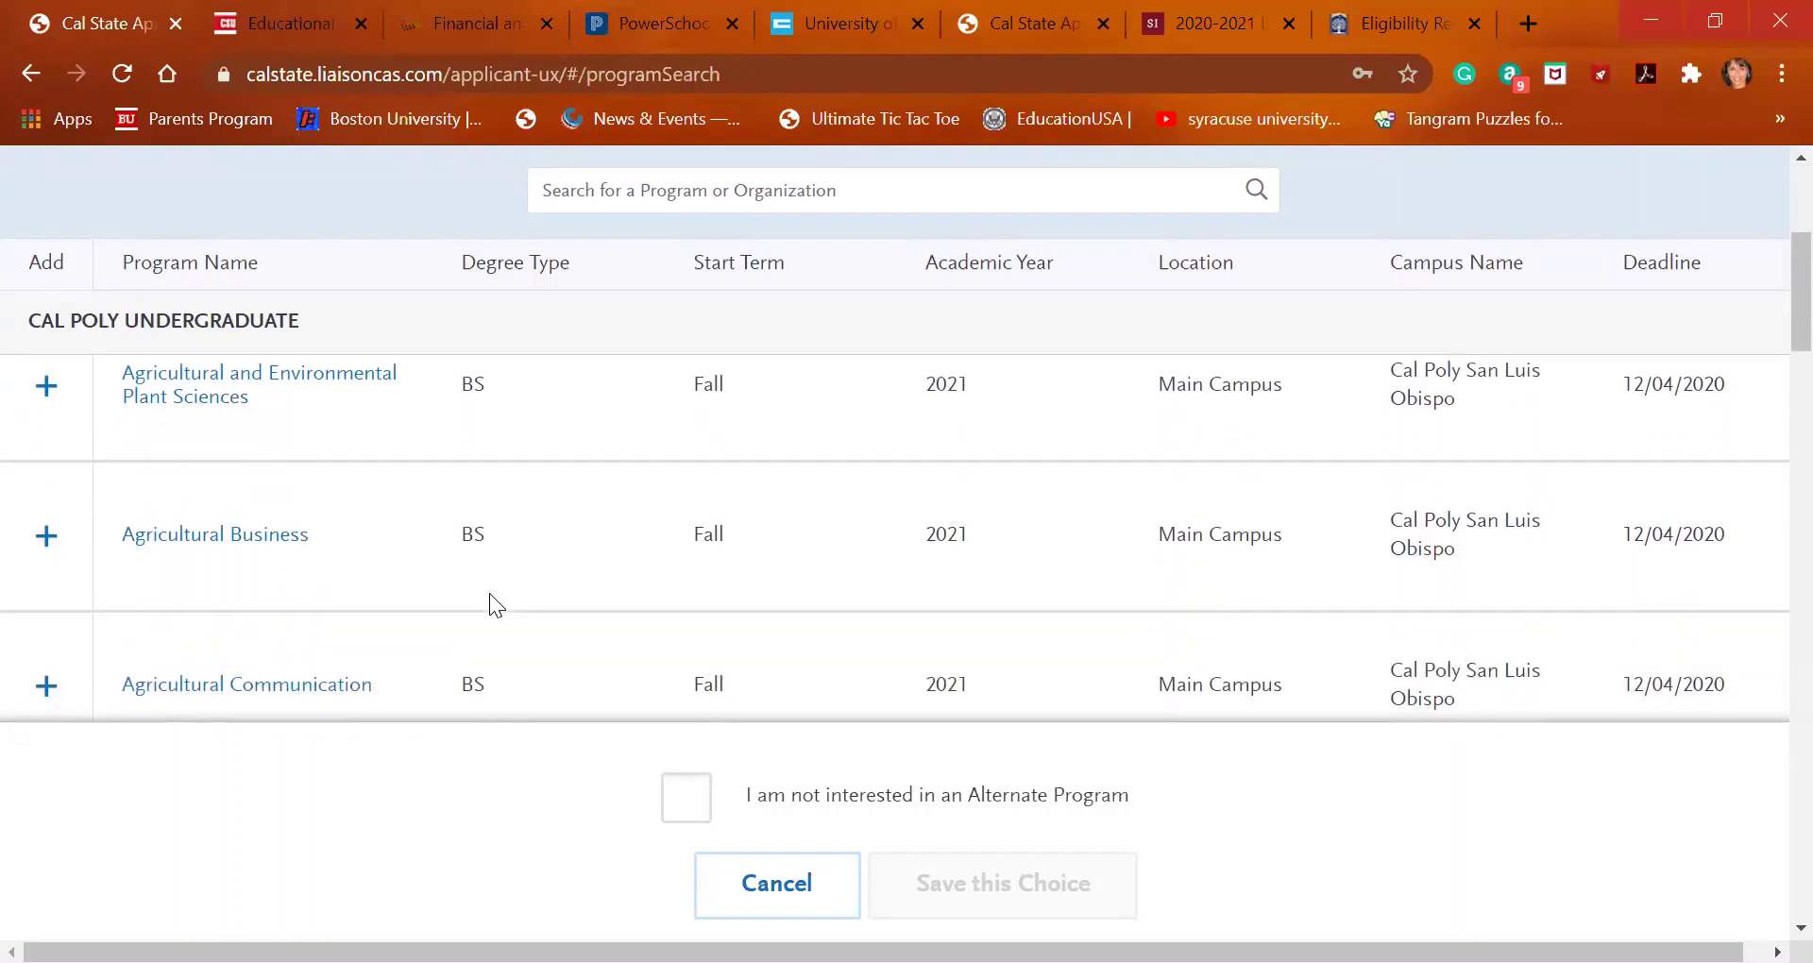
pyautogui.scroll(2, 490, 594)
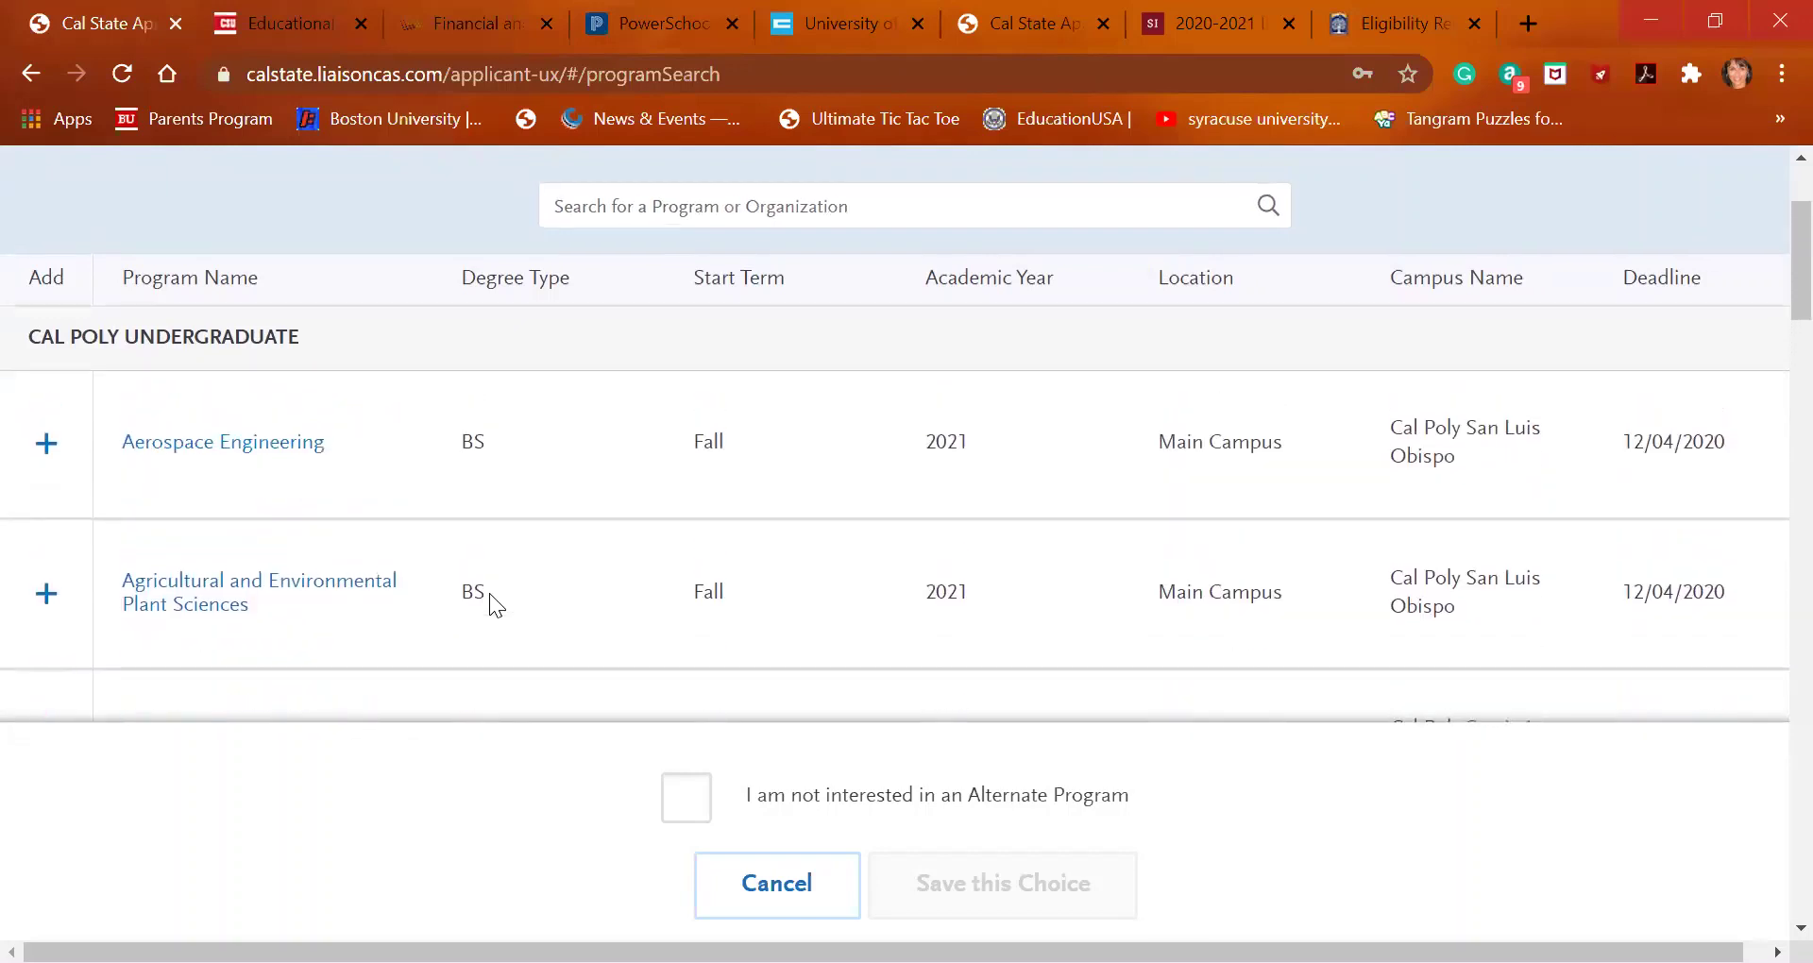
pyautogui.scroll(-5, 489, 593)
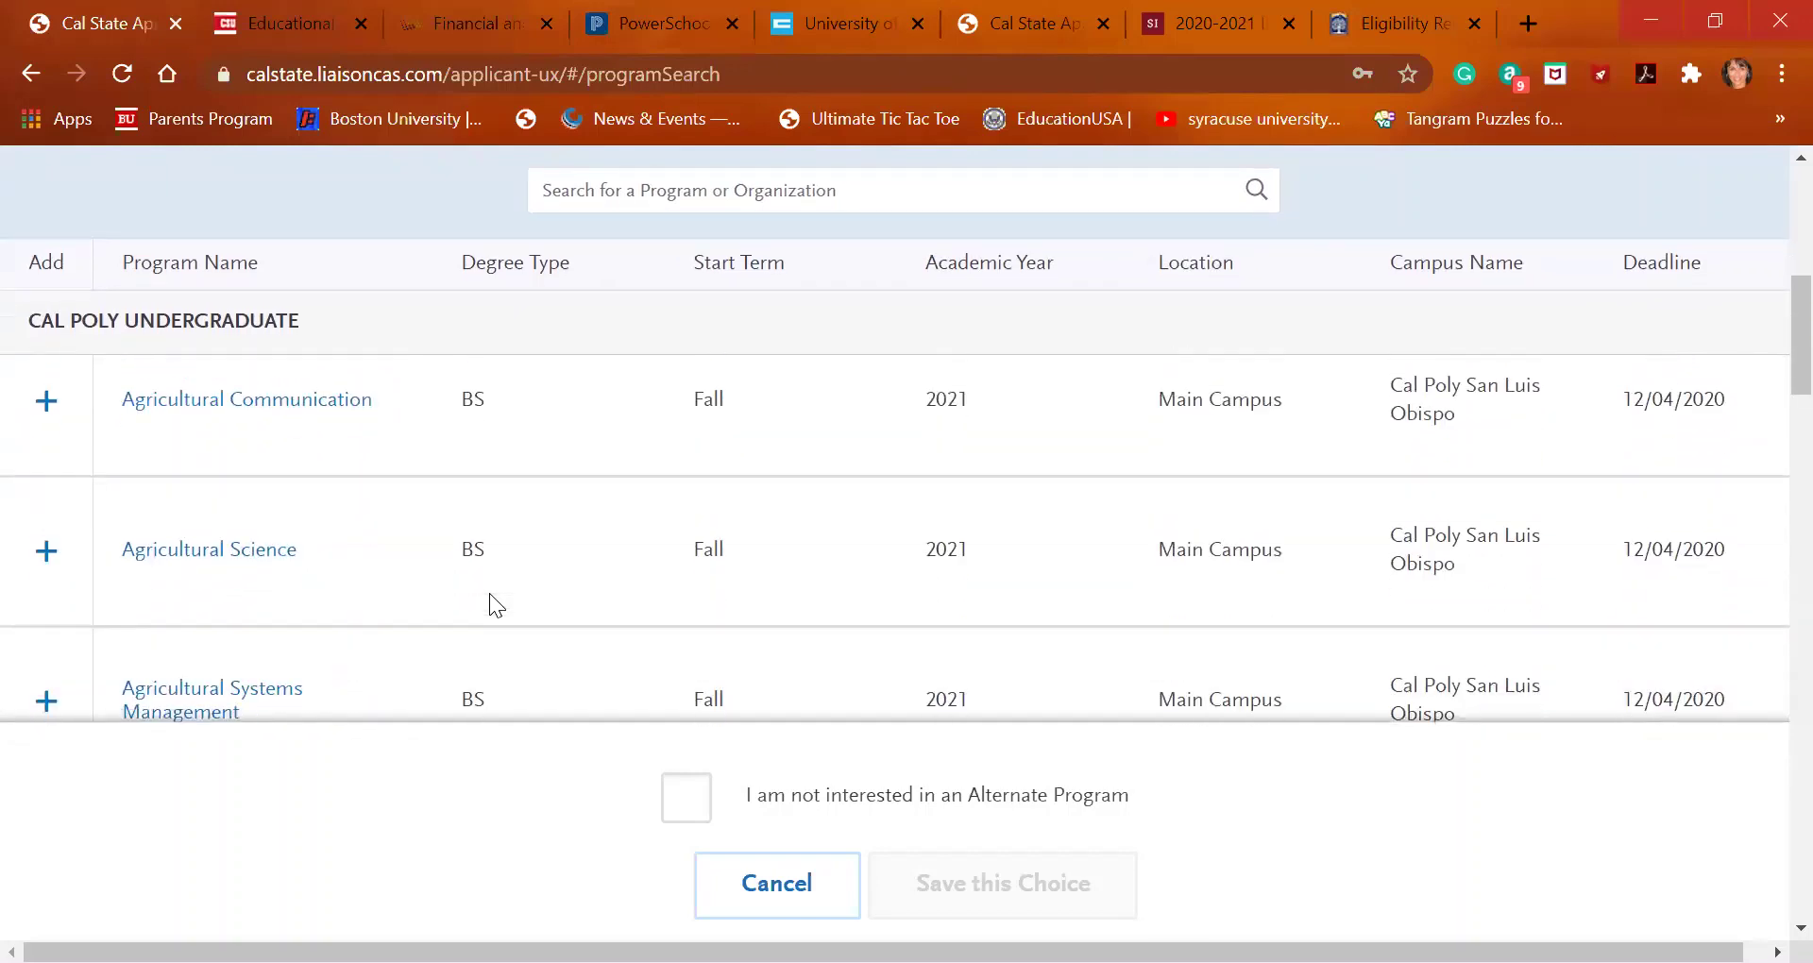
pyautogui.scroll(-3, 490, 593)
pyautogui.scroll(-10, 489, 593)
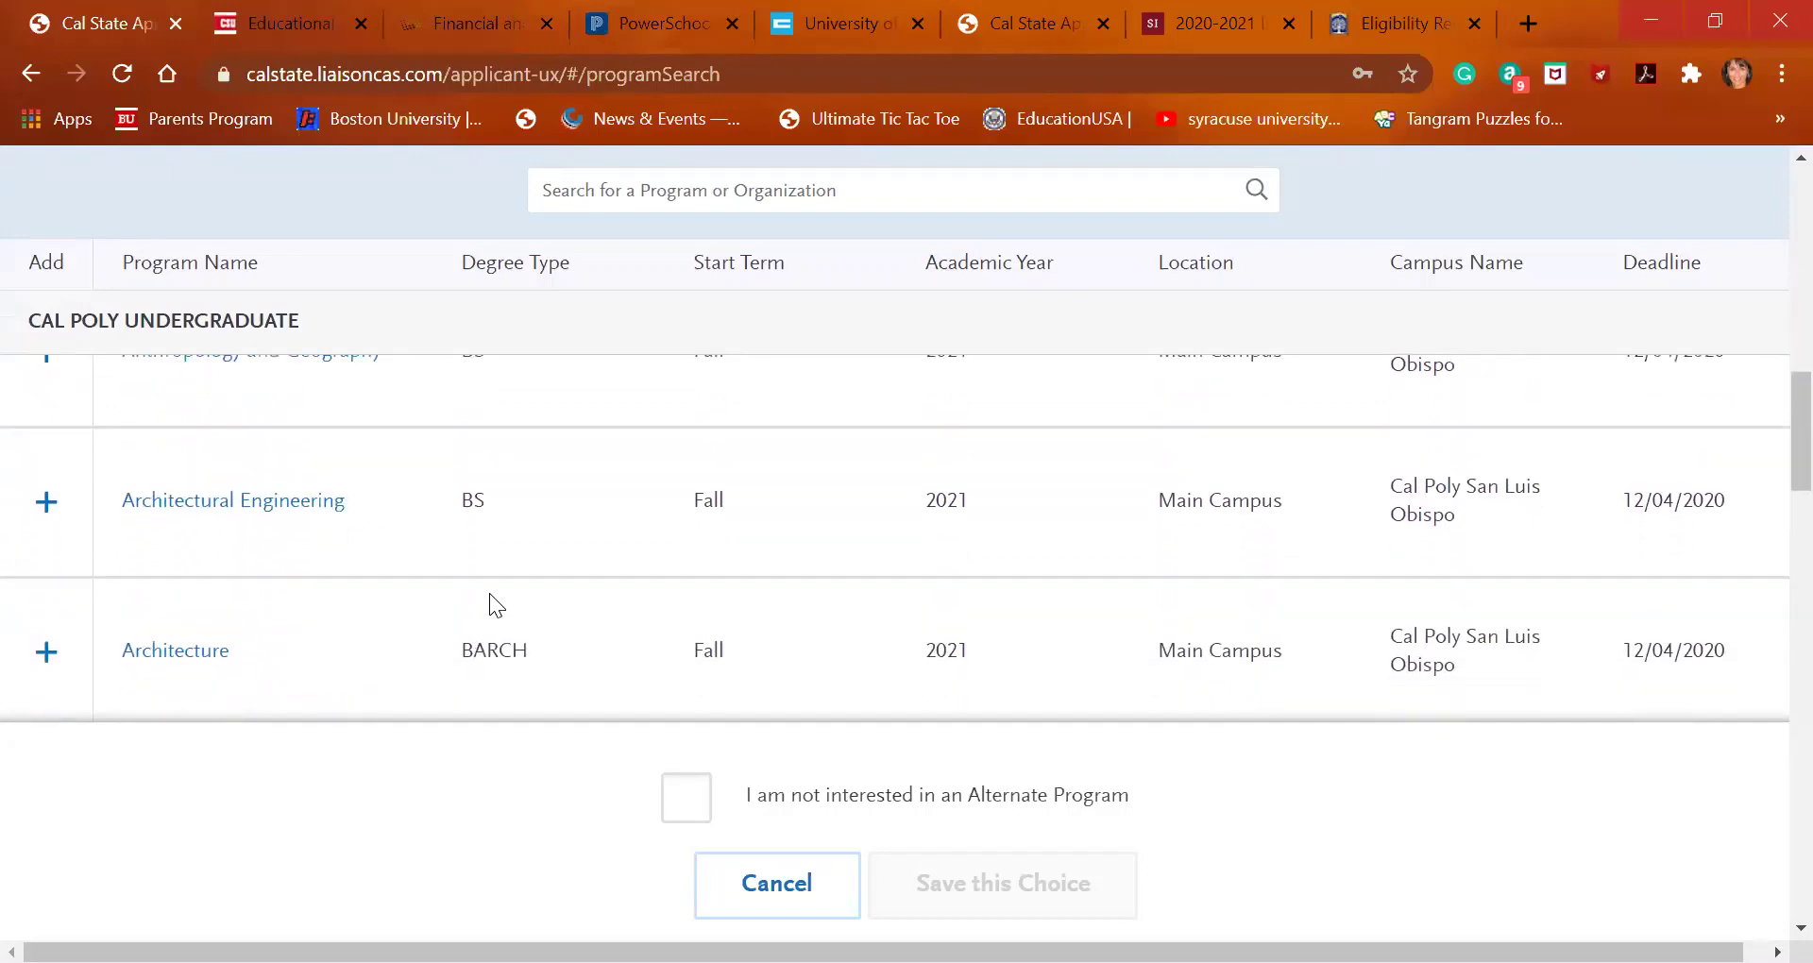
pyautogui.scroll(-12, 489, 593)
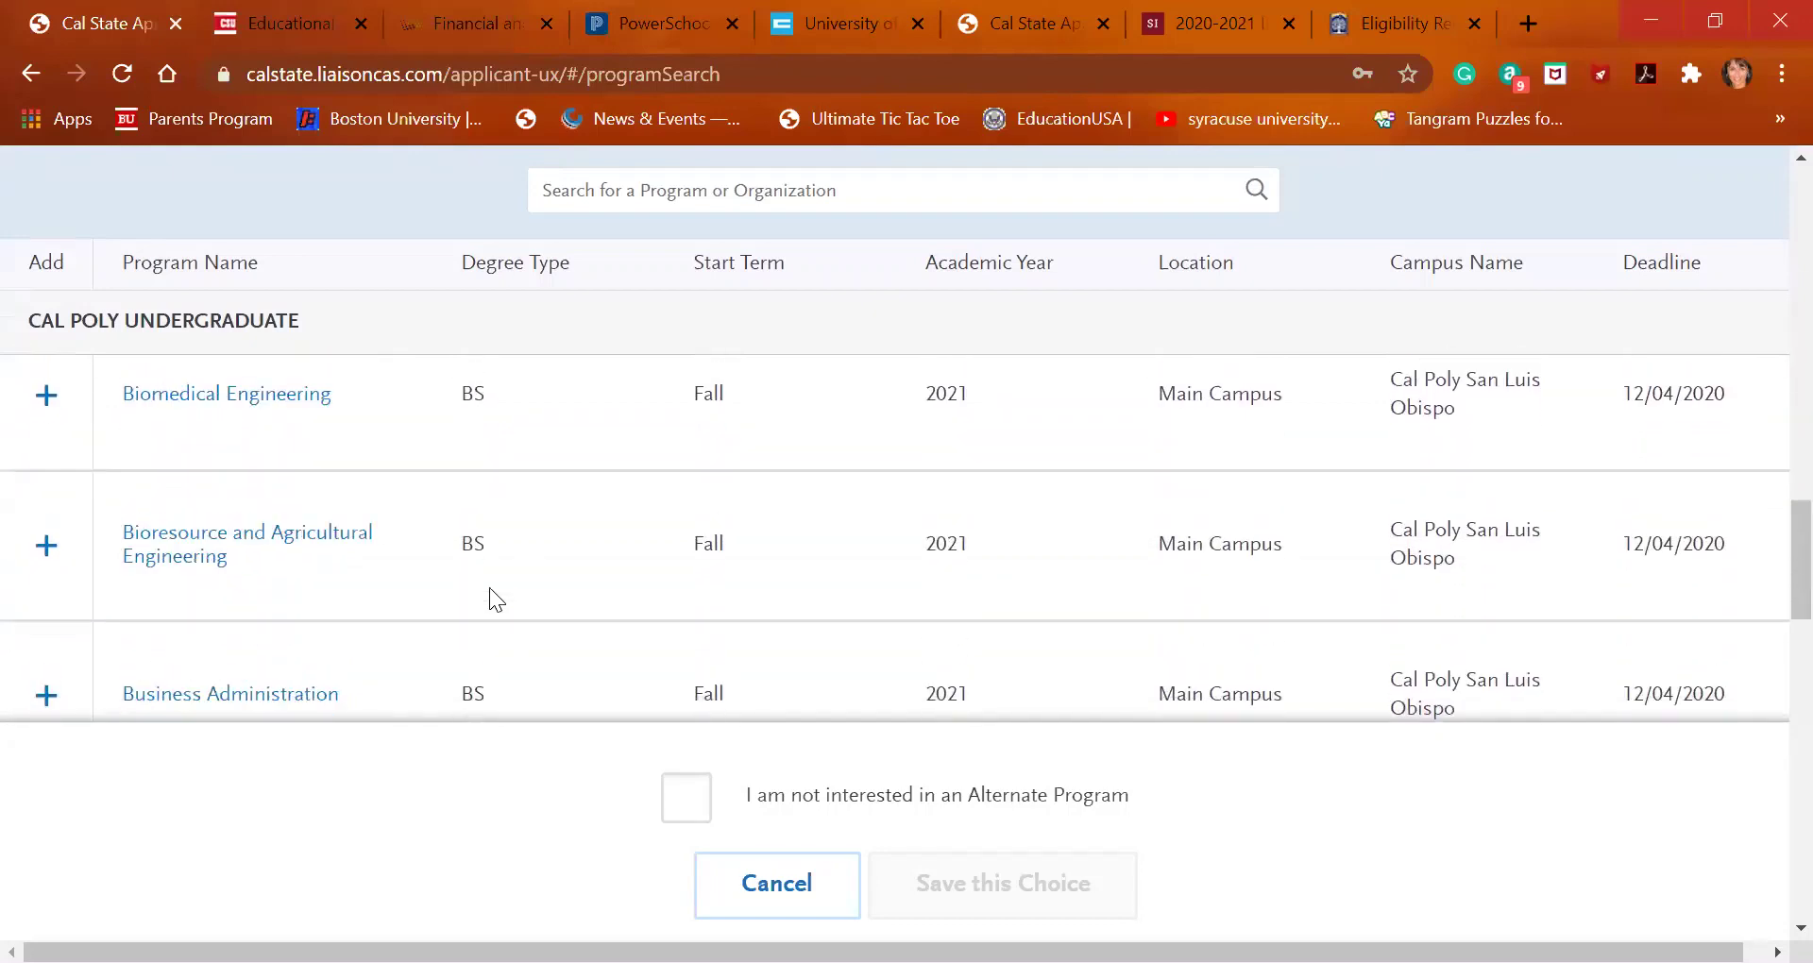
pyautogui.scroll(-8, 490, 597)
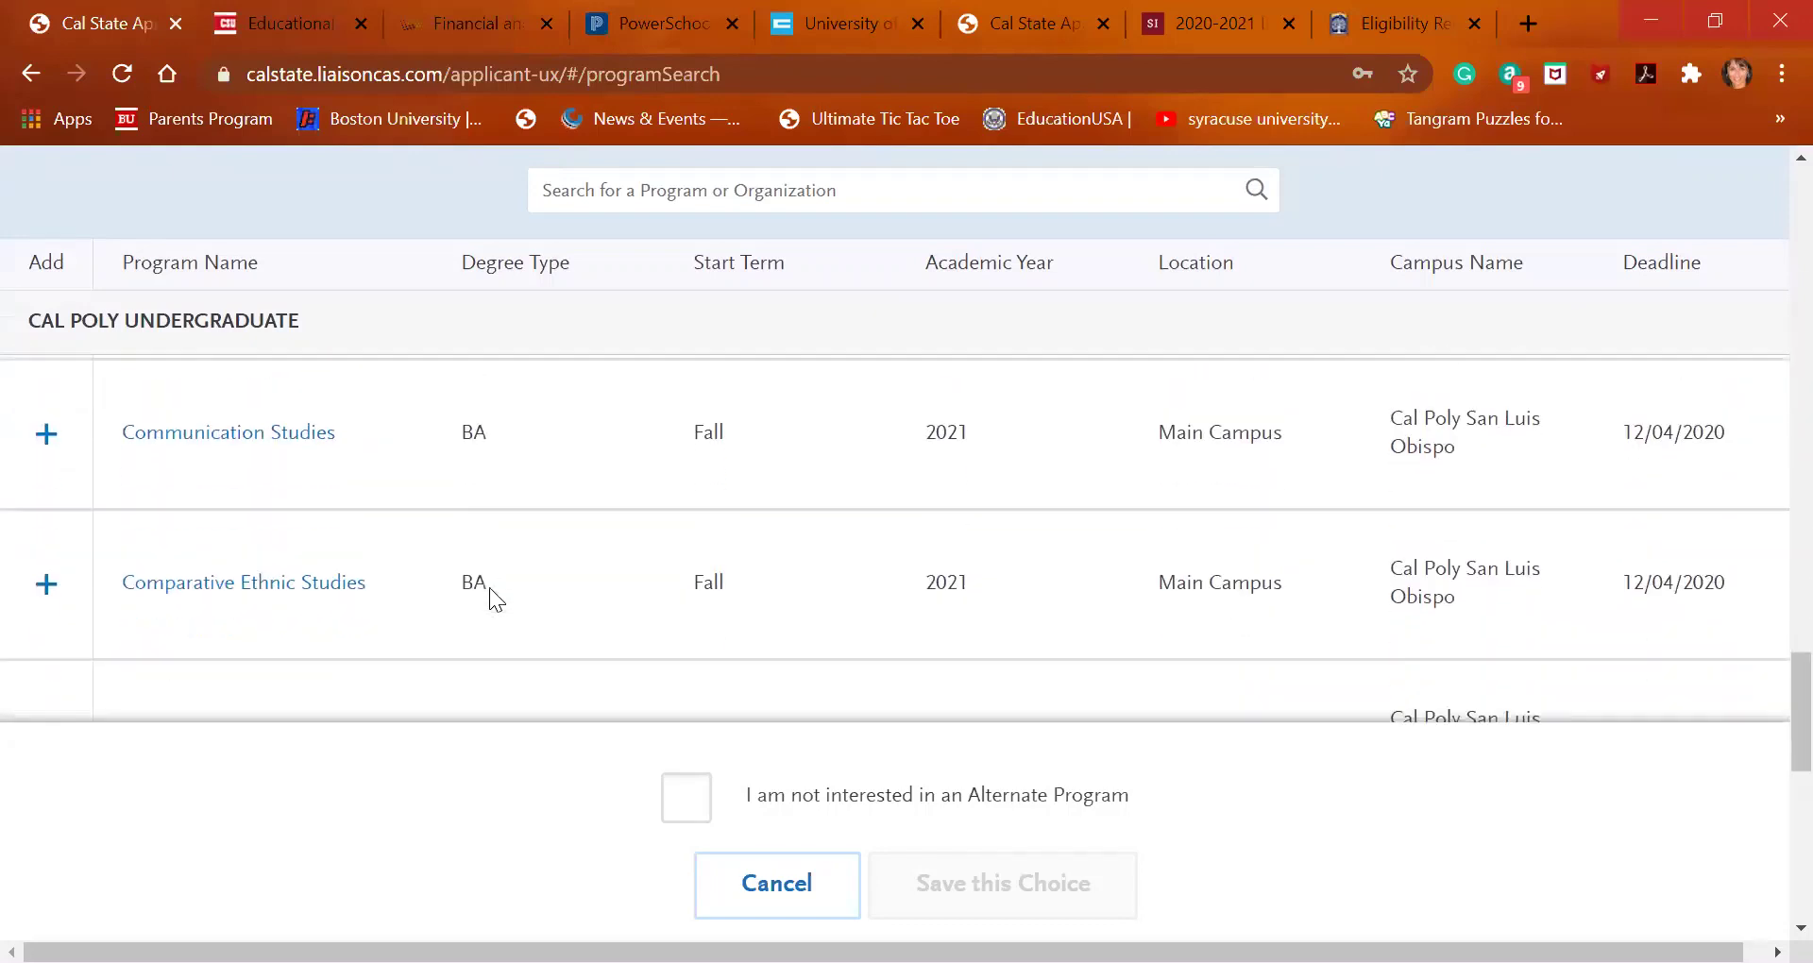
pyautogui.scroll(-6, 490, 580)
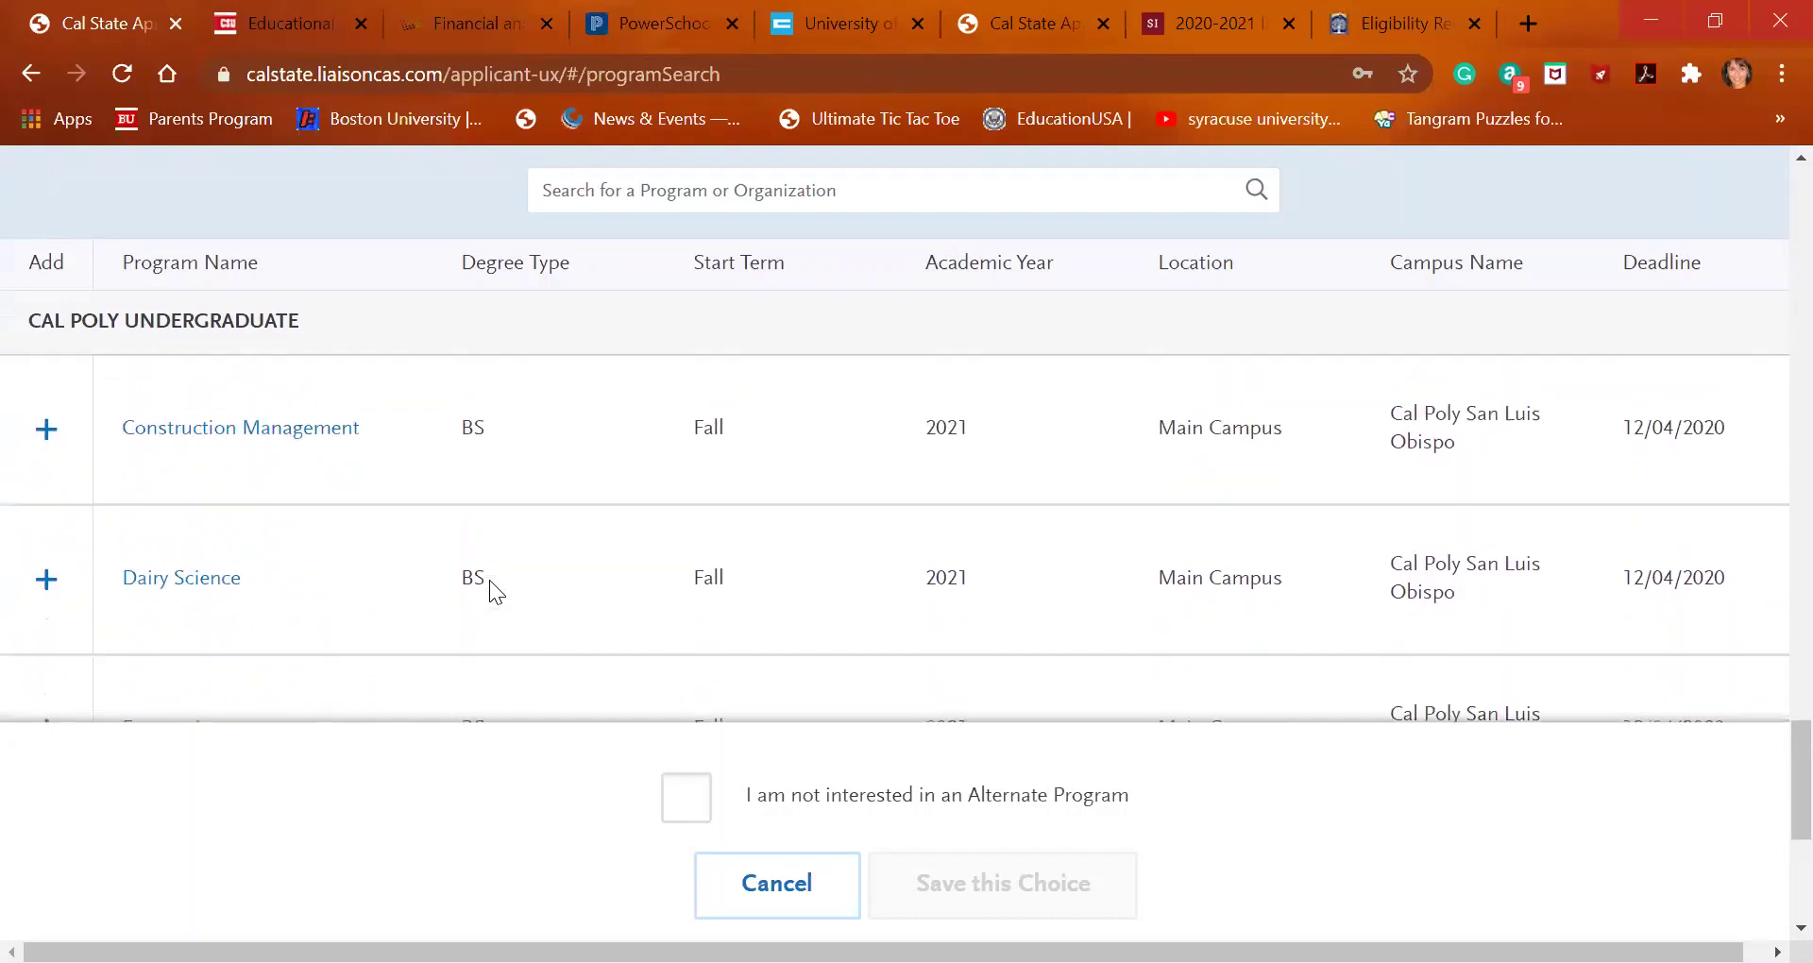
pyautogui.scroll(-5, 489, 580)
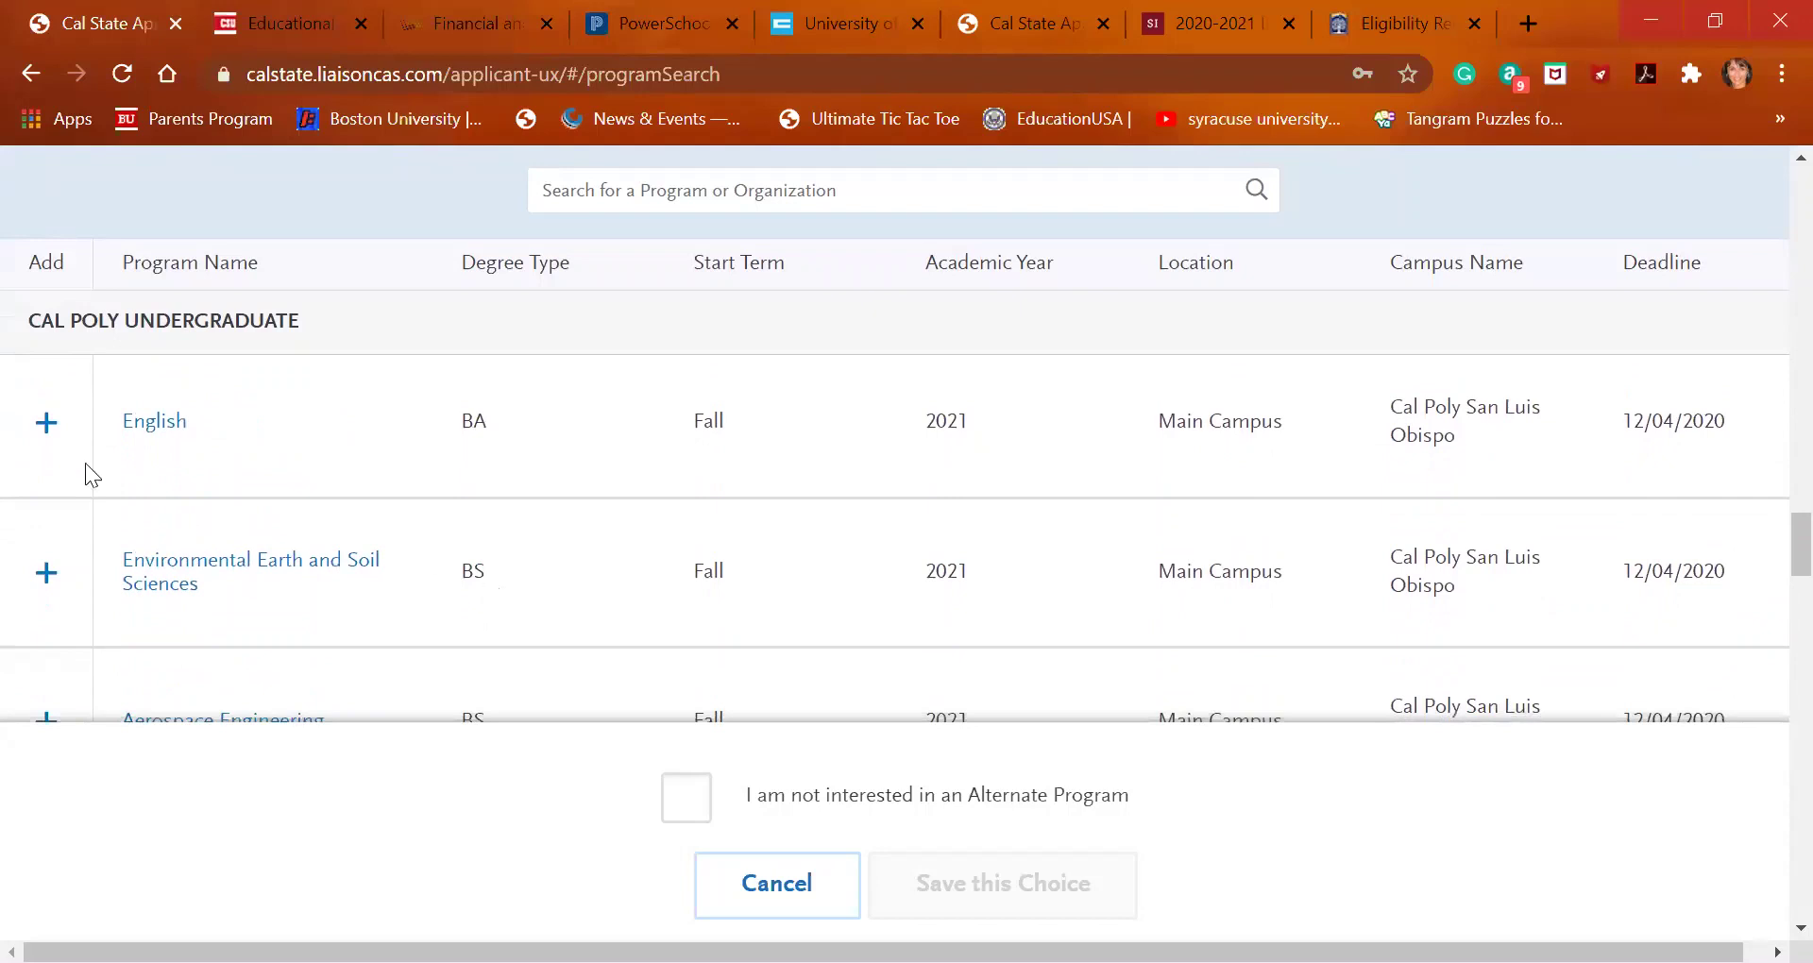
pyautogui.click(41, 423)
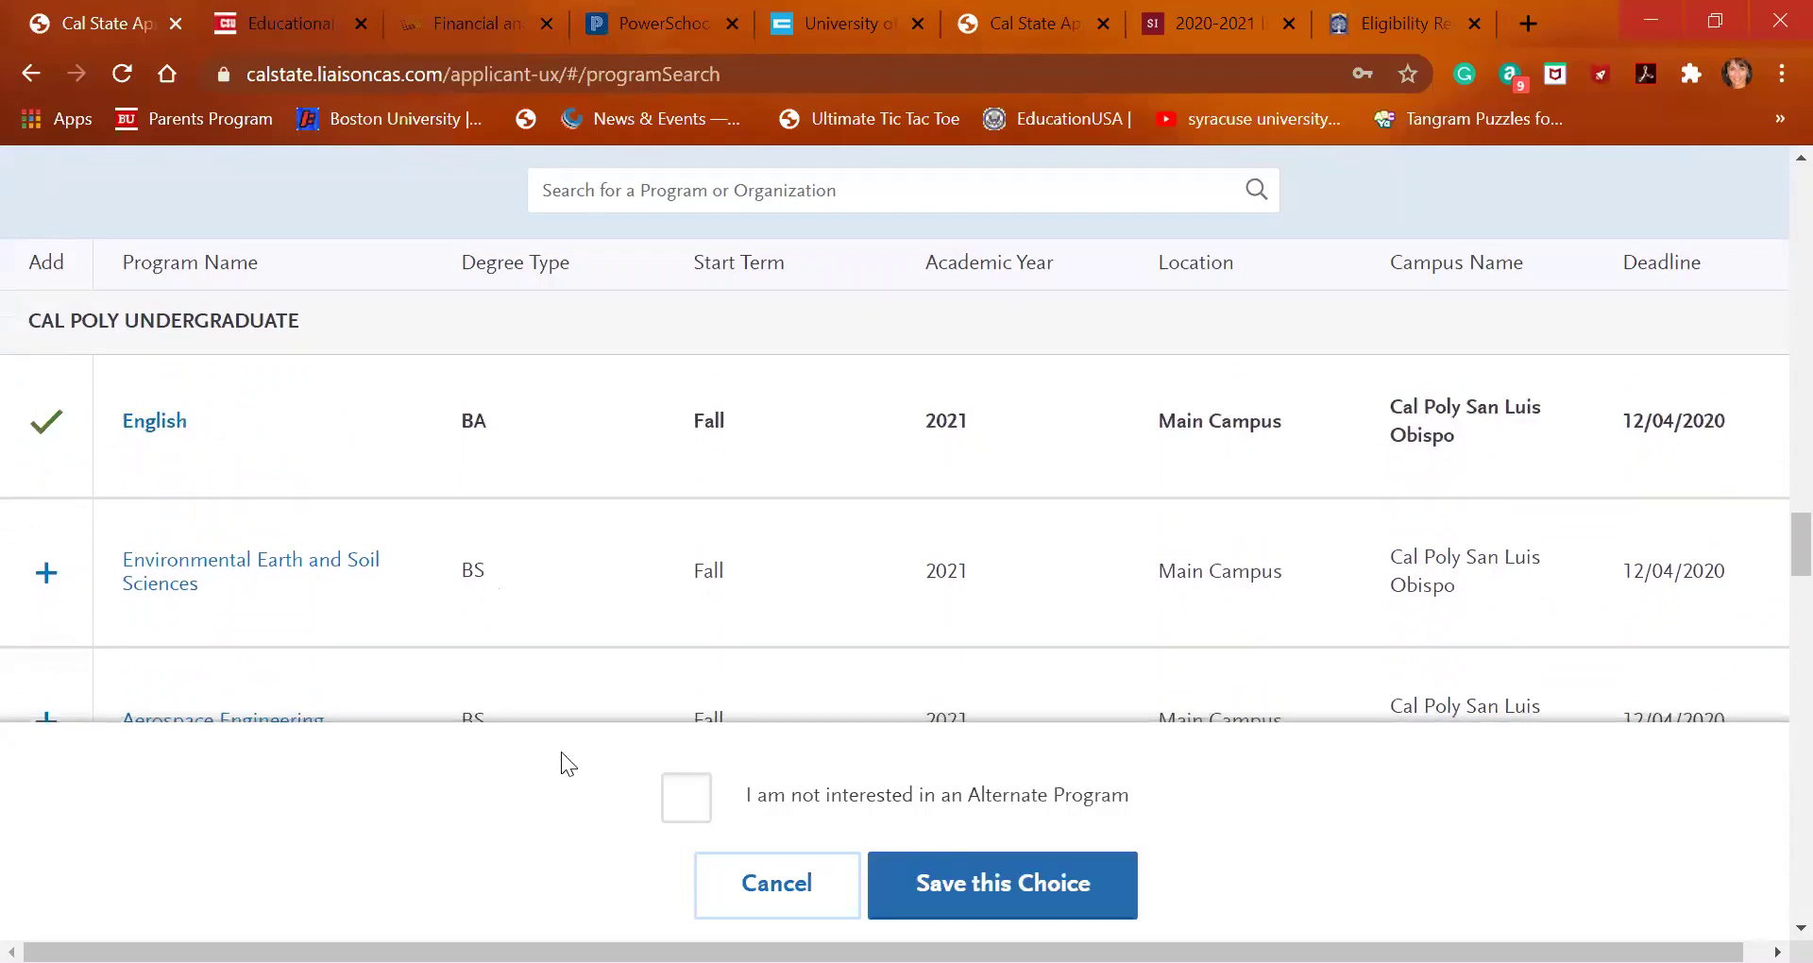
# Save English as the alternate choice and check it on the Submit Application overview
pyautogui.click(1026, 905)
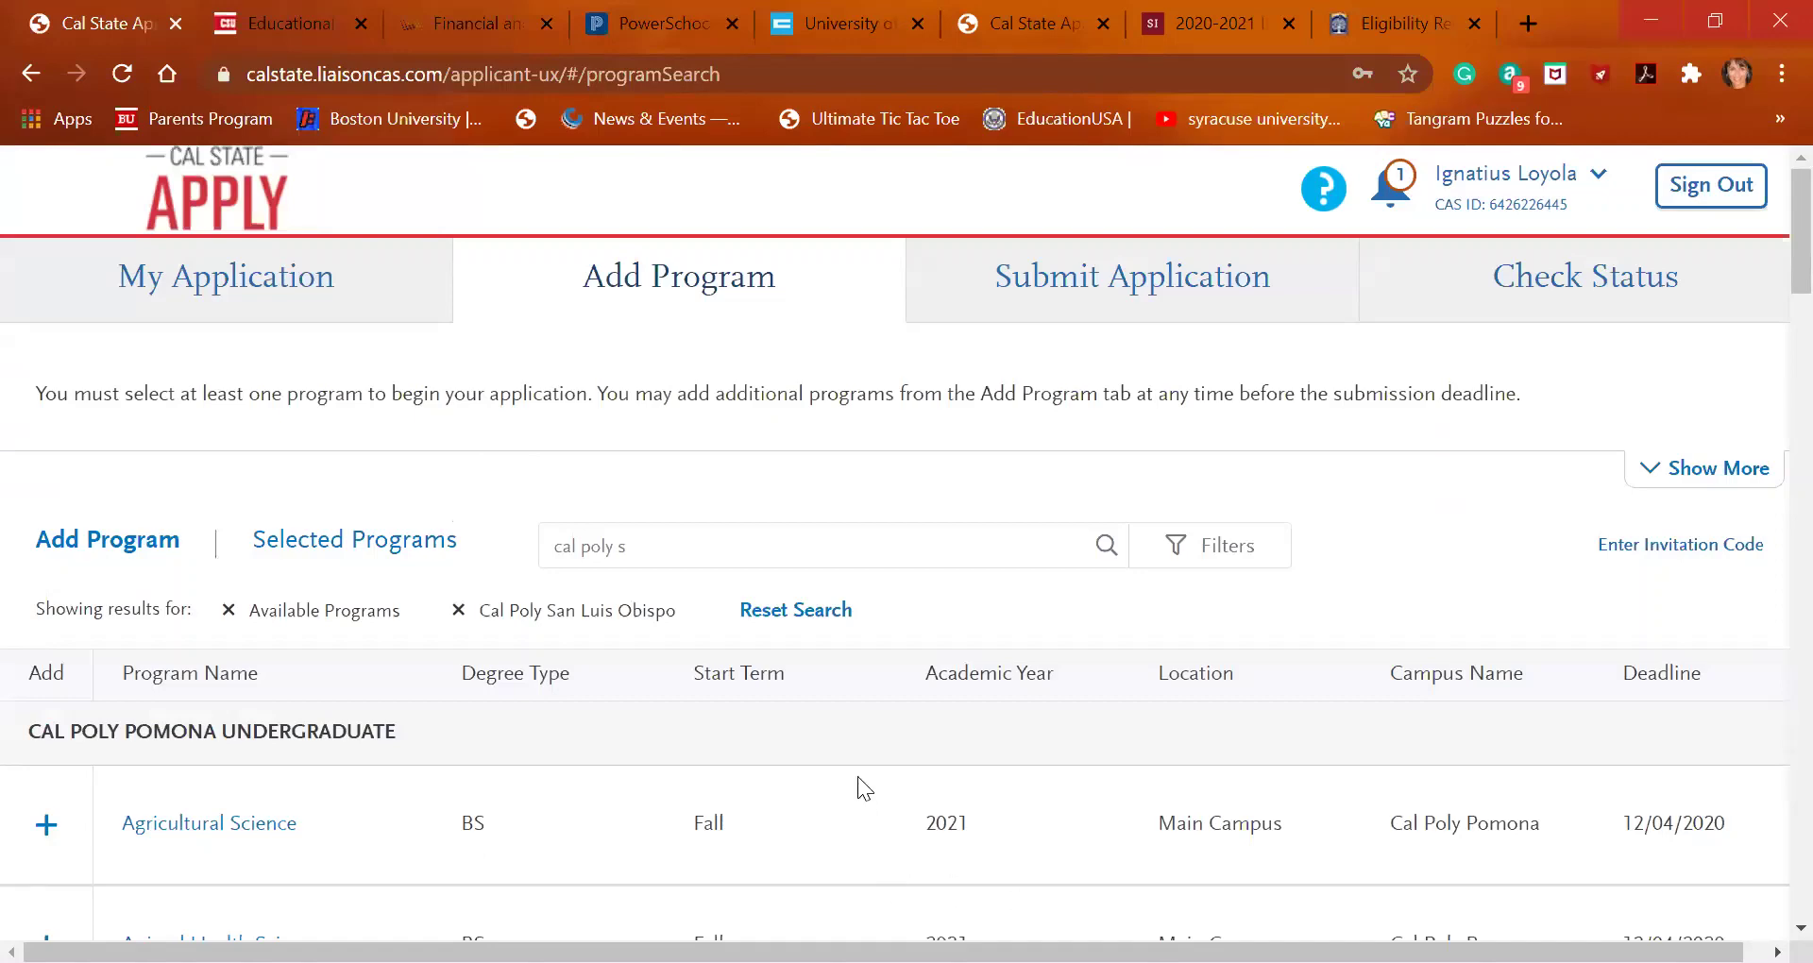
pyautogui.scroll(-3, 857, 776)
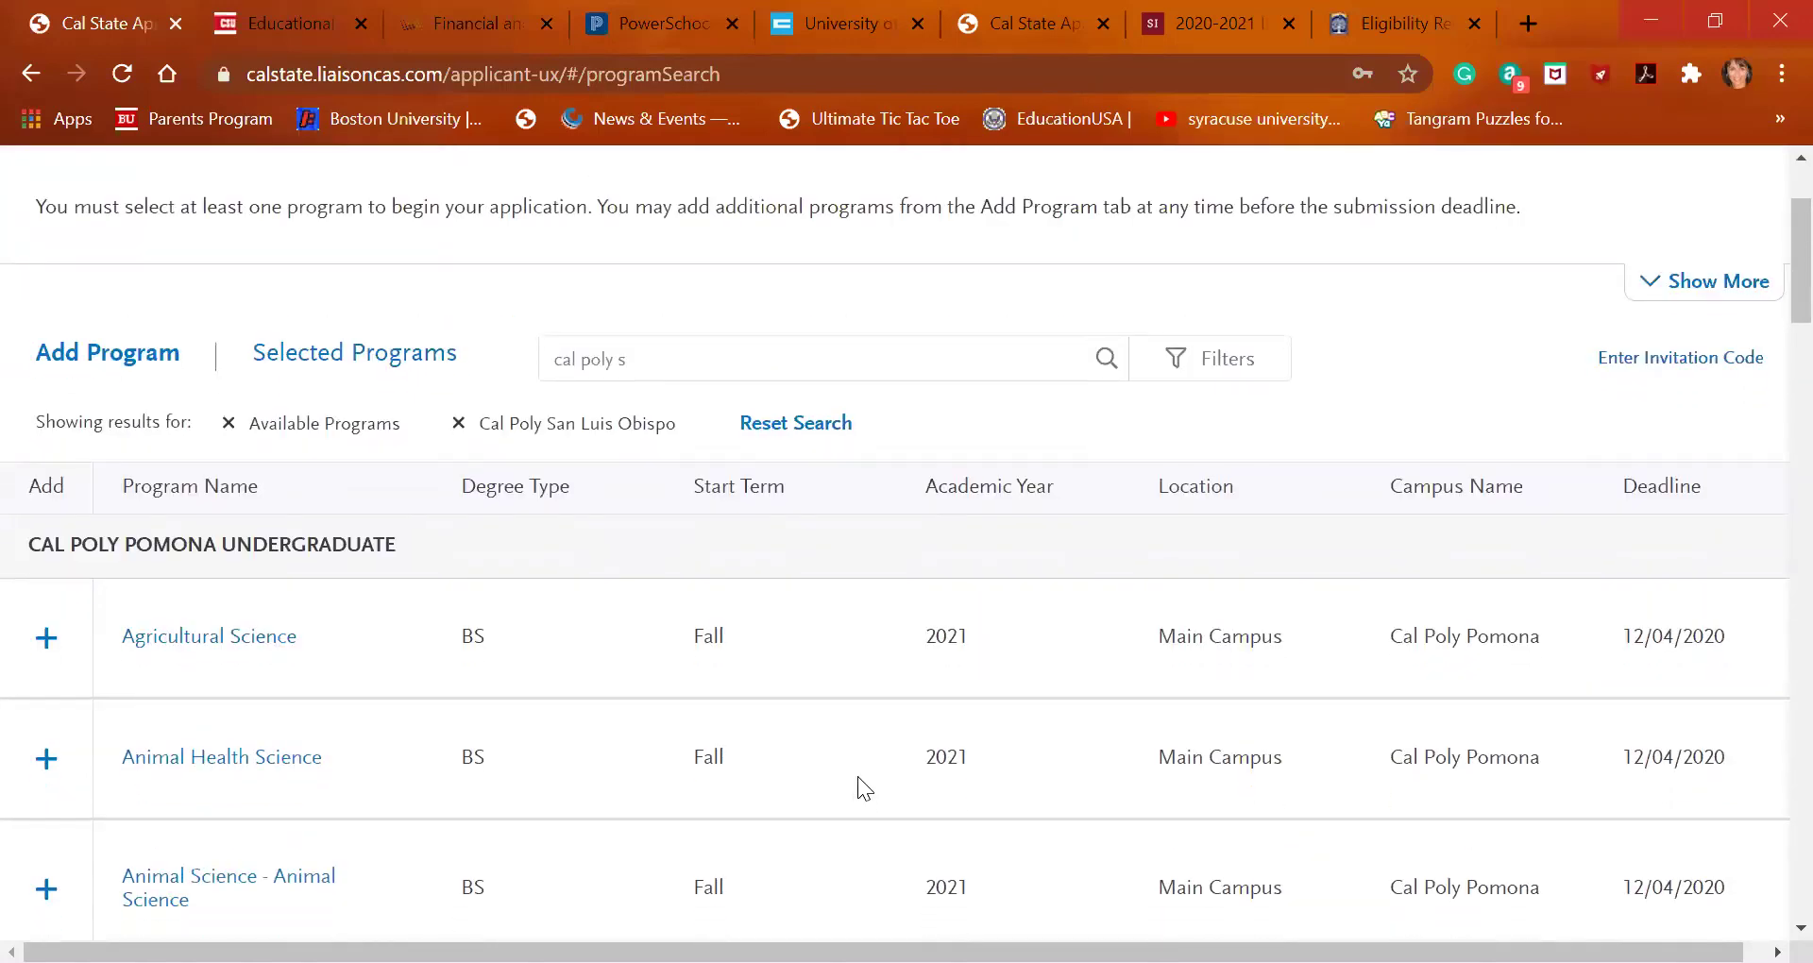
pyautogui.scroll(3, 857, 776)
pyautogui.click(1104, 283)
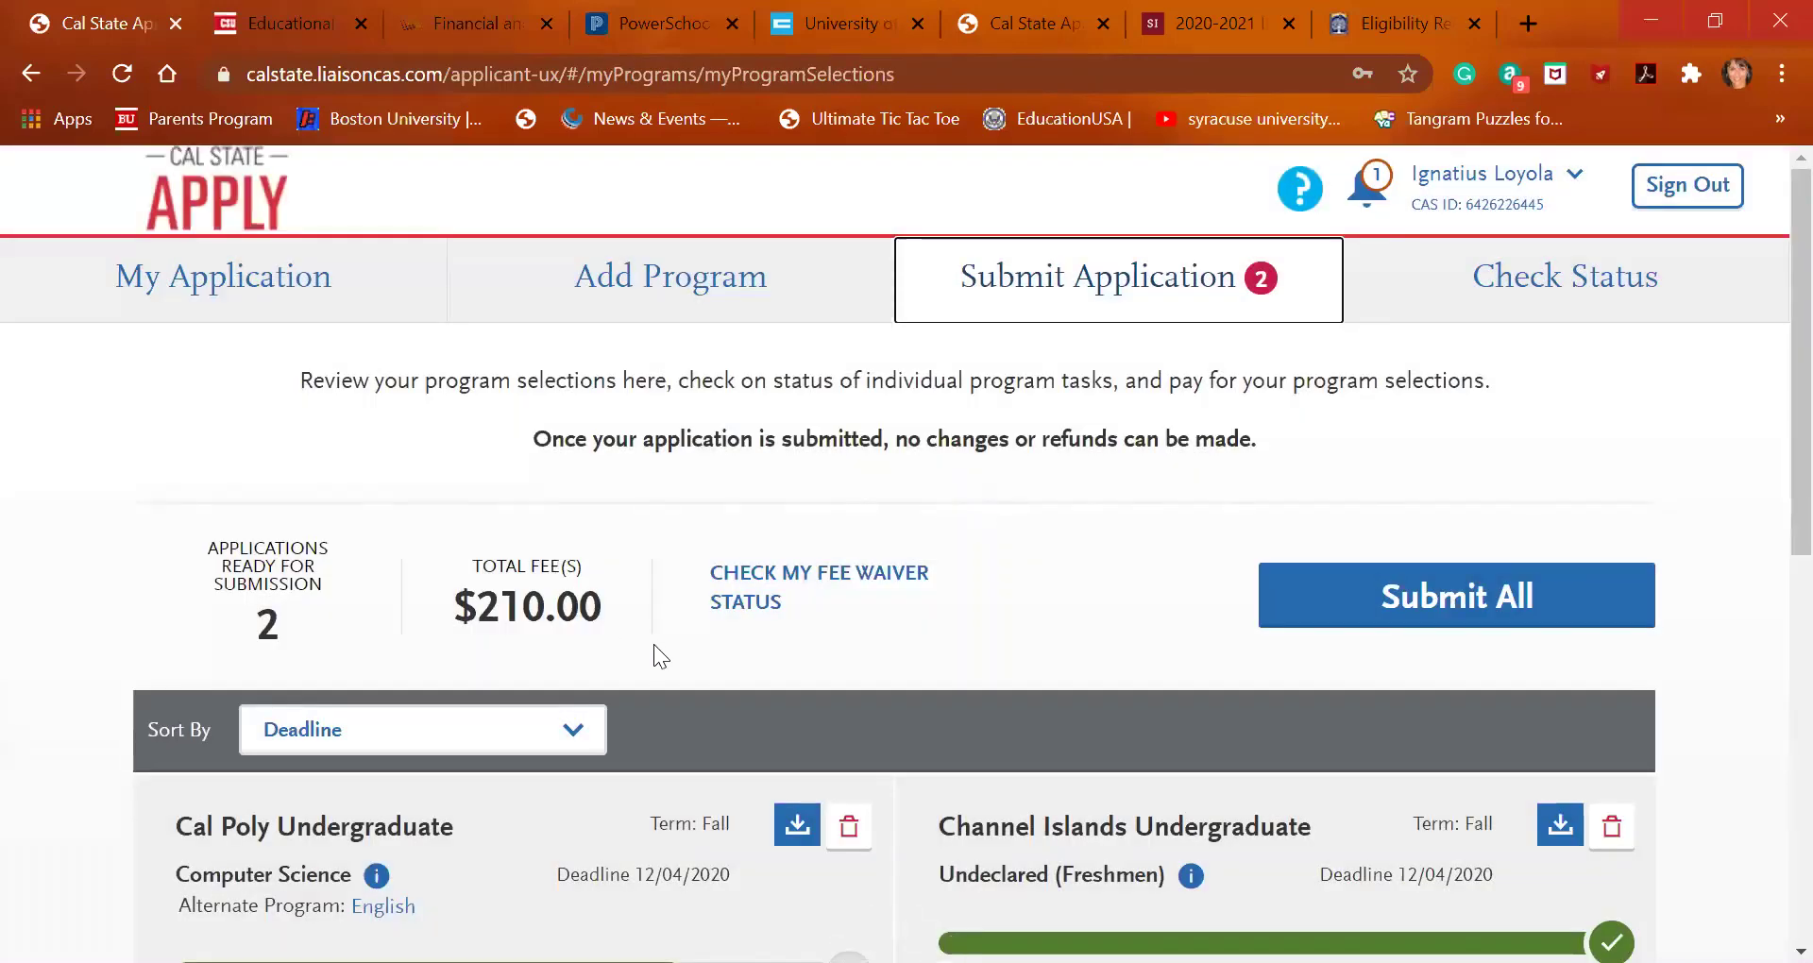
pyautogui.scroll(-2, 682, 674)
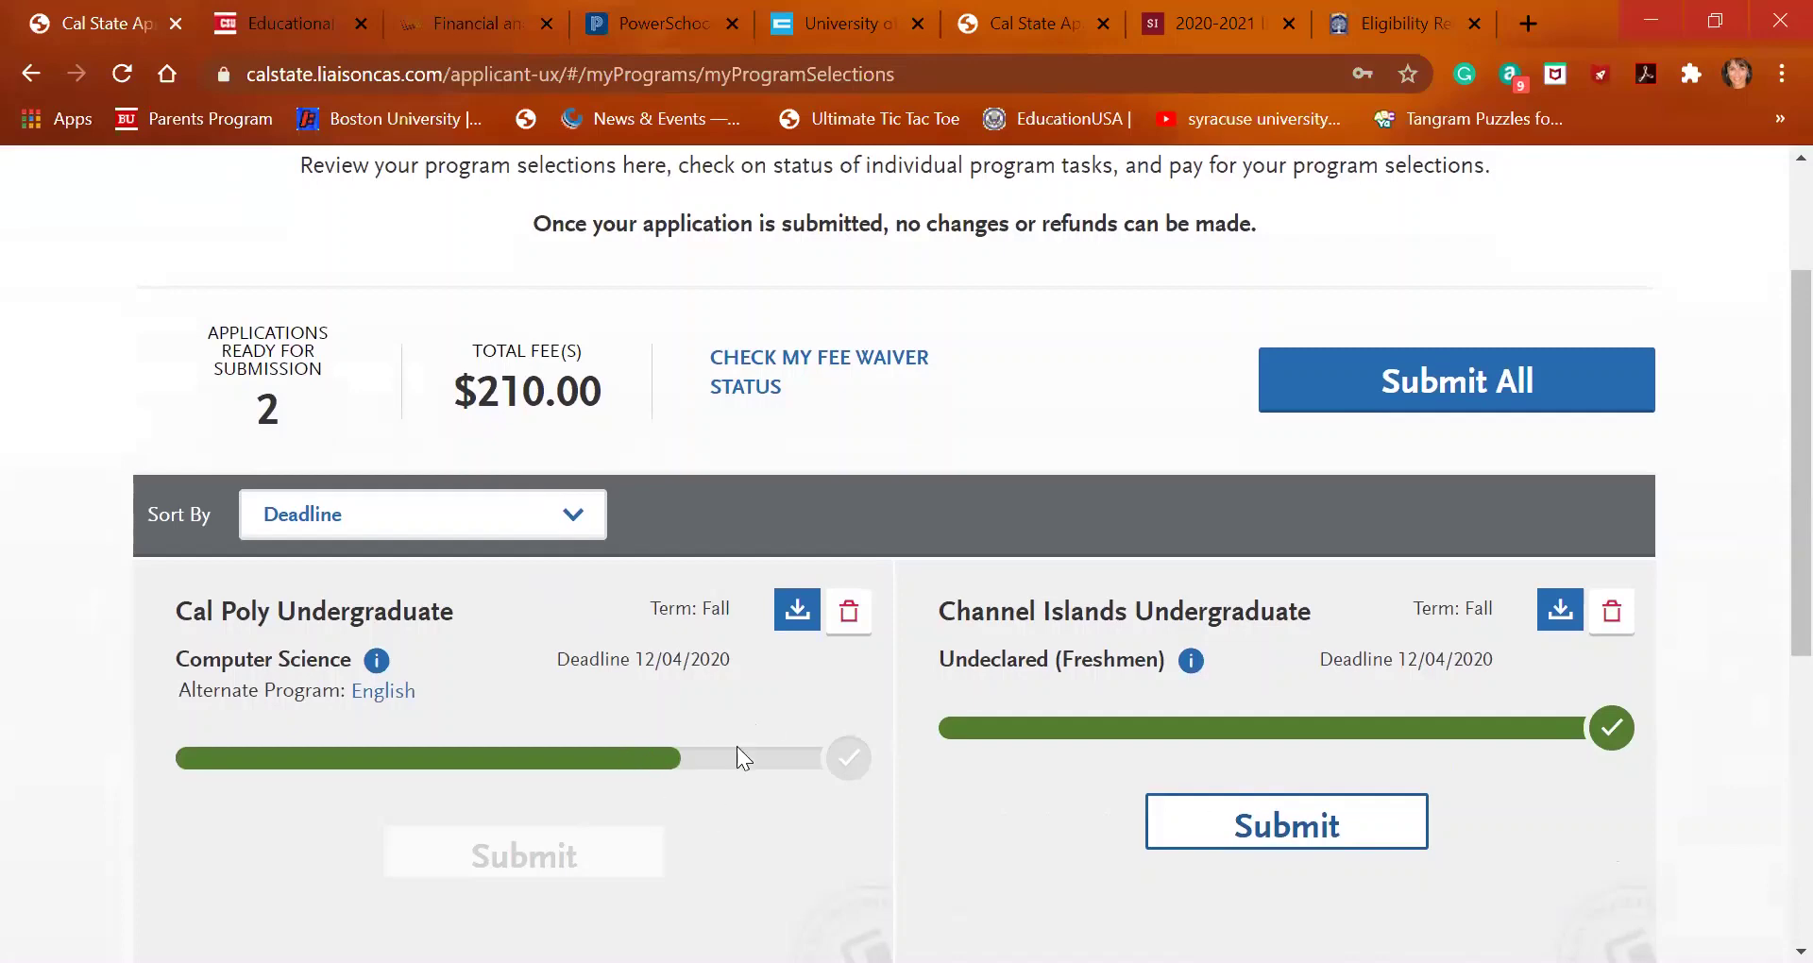
pyautogui.scroll(2, 735, 701)
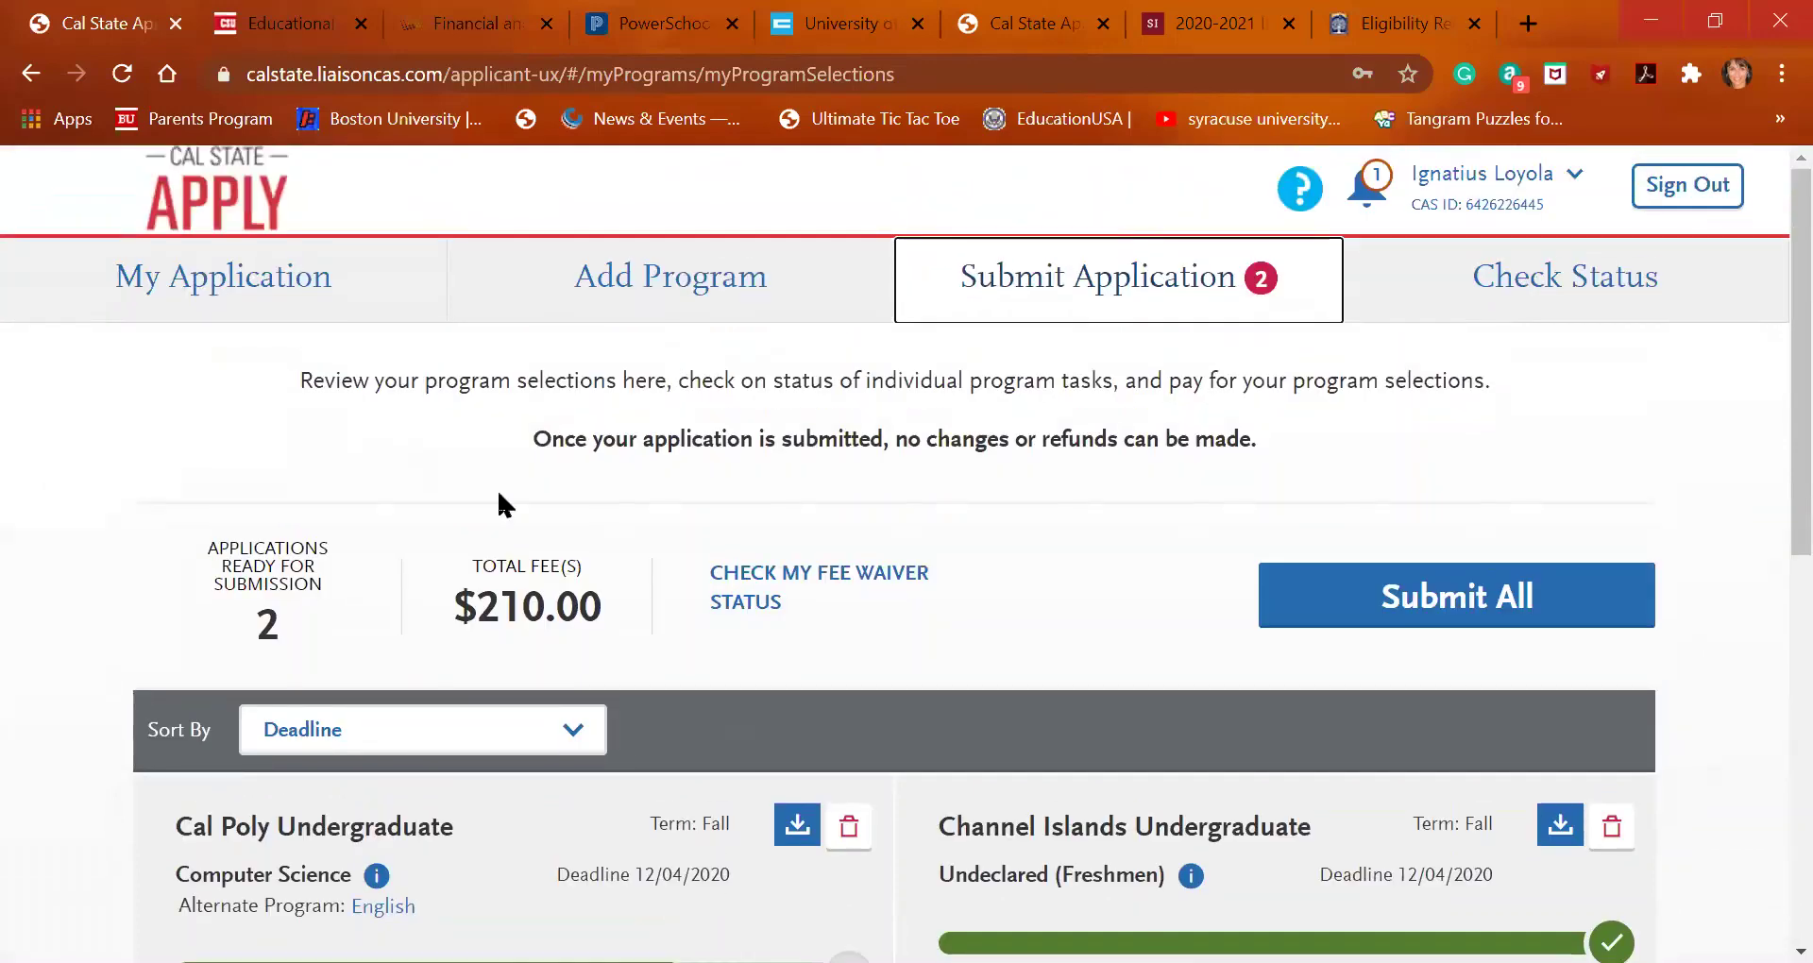
# Return to the My Application dashboard and expand Program Materials, now at 2/3
pyautogui.hotkey('alt', 'Left')
pyautogui.scroll(-4, 827, 672)
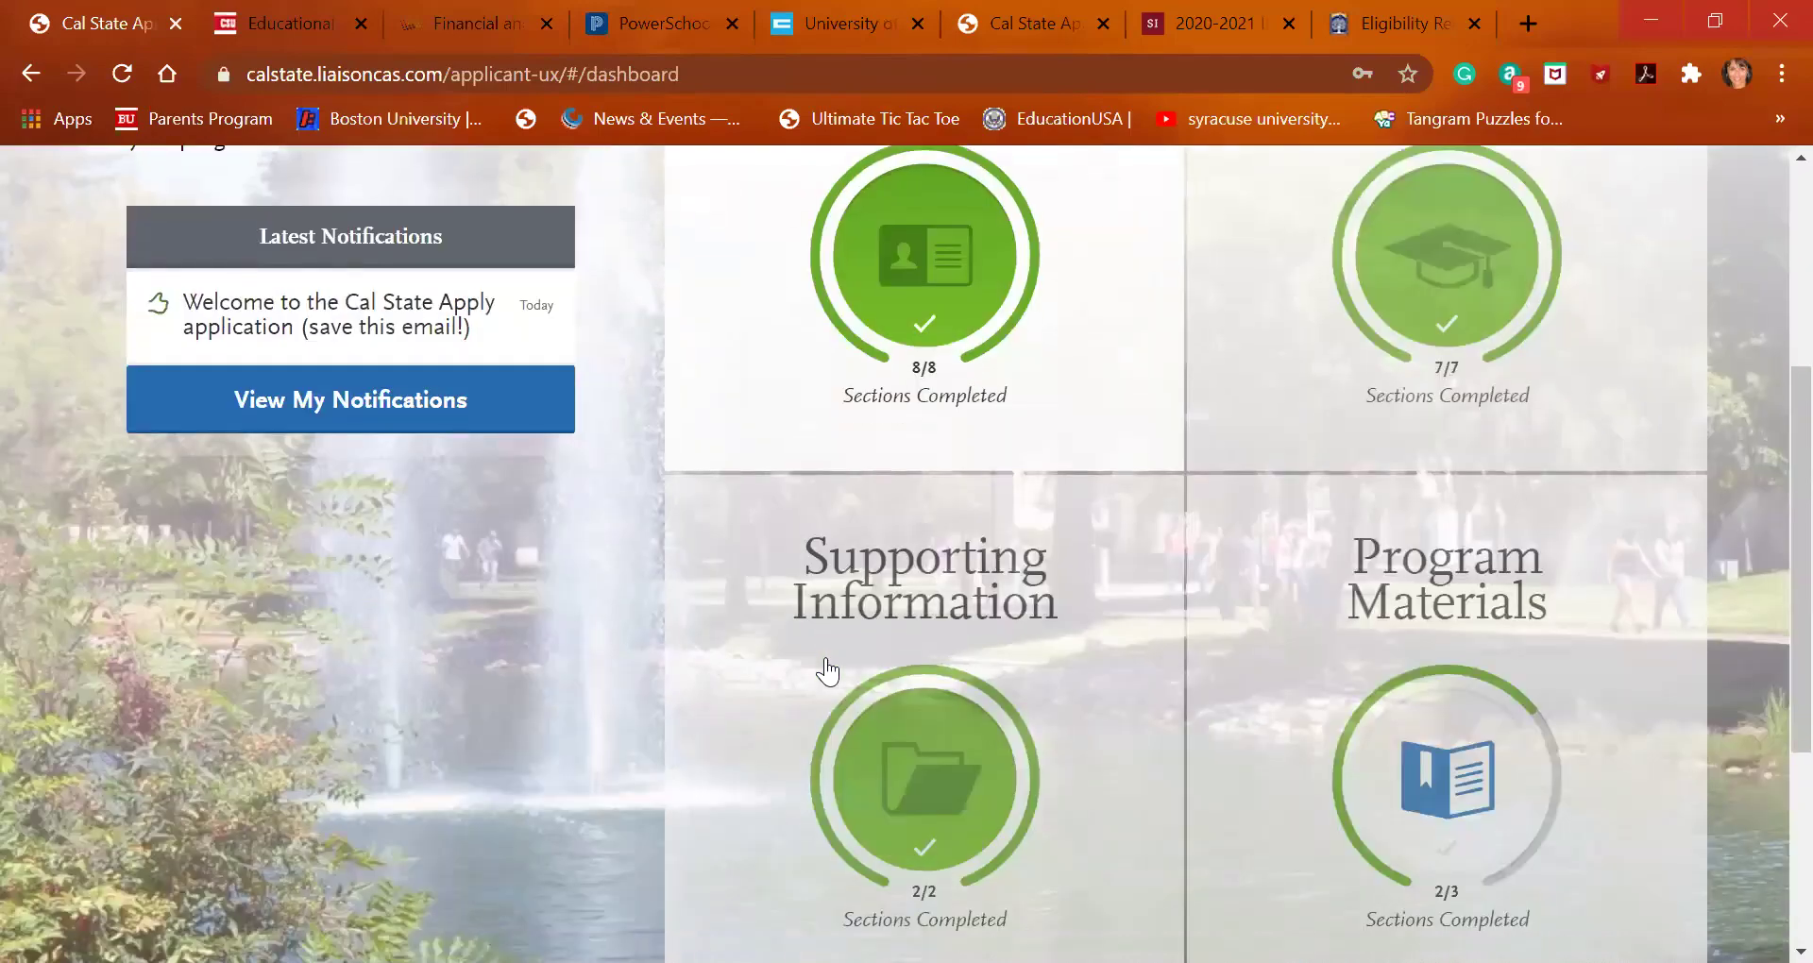
pyautogui.scroll(-3, 1426, 831)
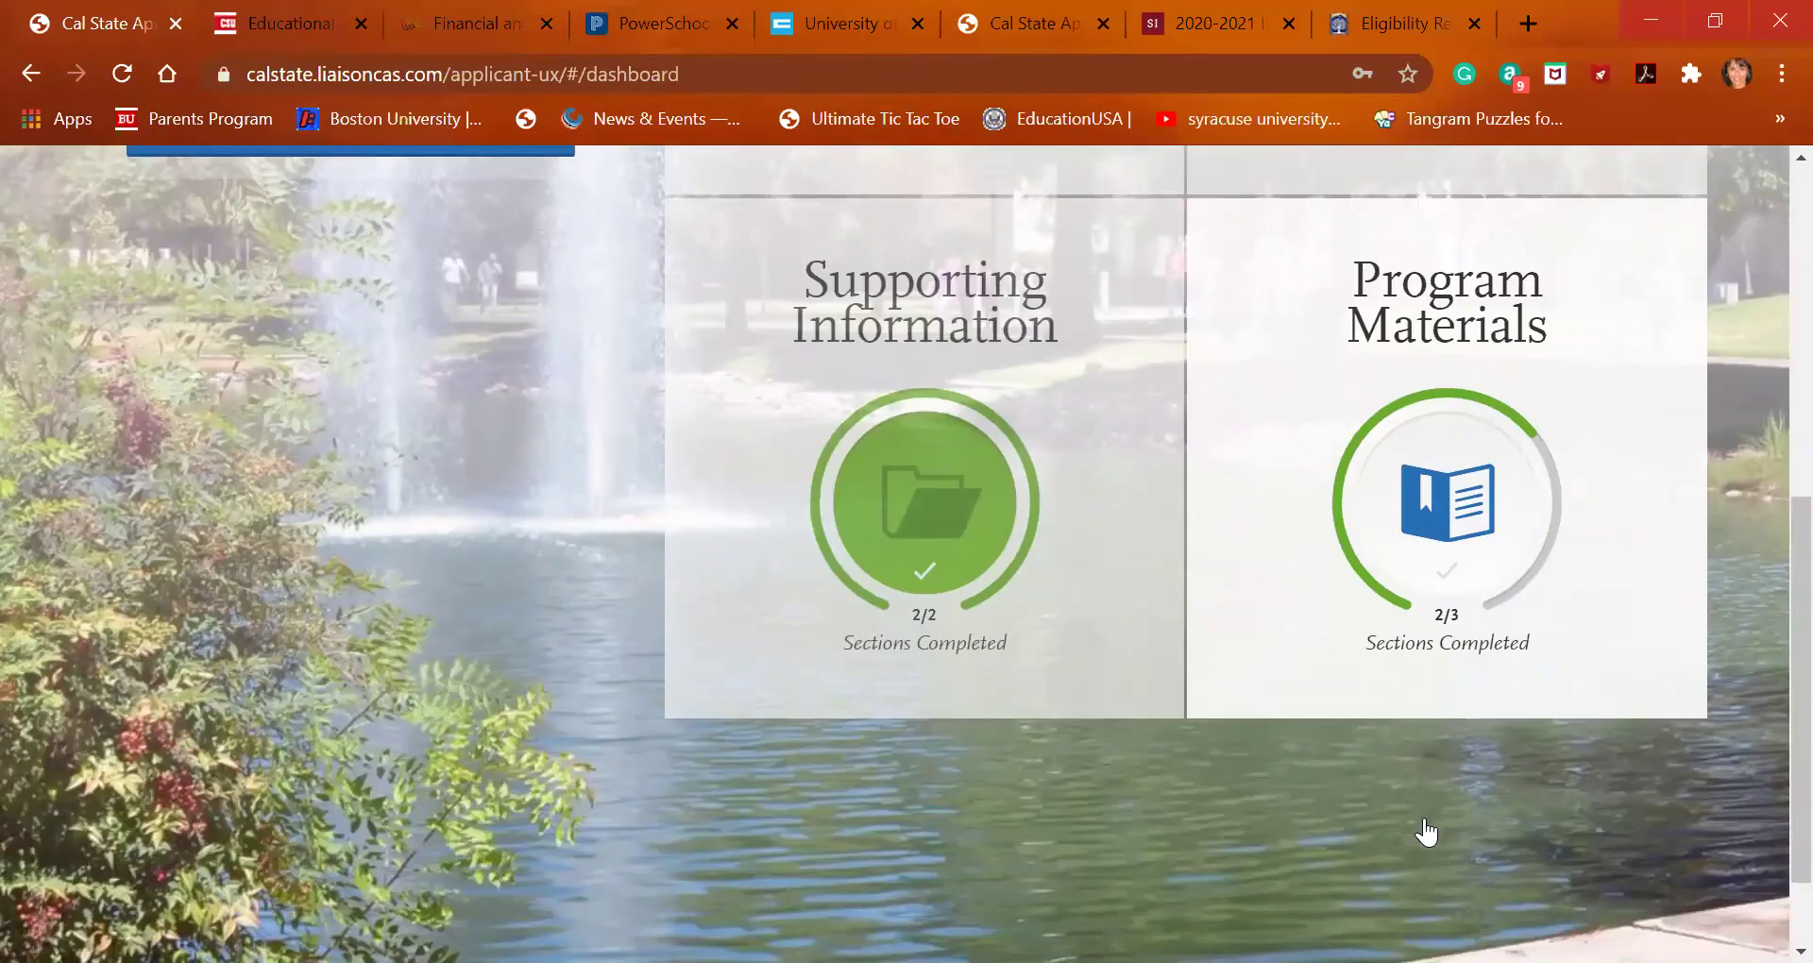
pyautogui.click(1295, 303)
# Open the Cal Poly questions under Computer Science program materials
pyautogui.scroll(-3, 1041, 350)
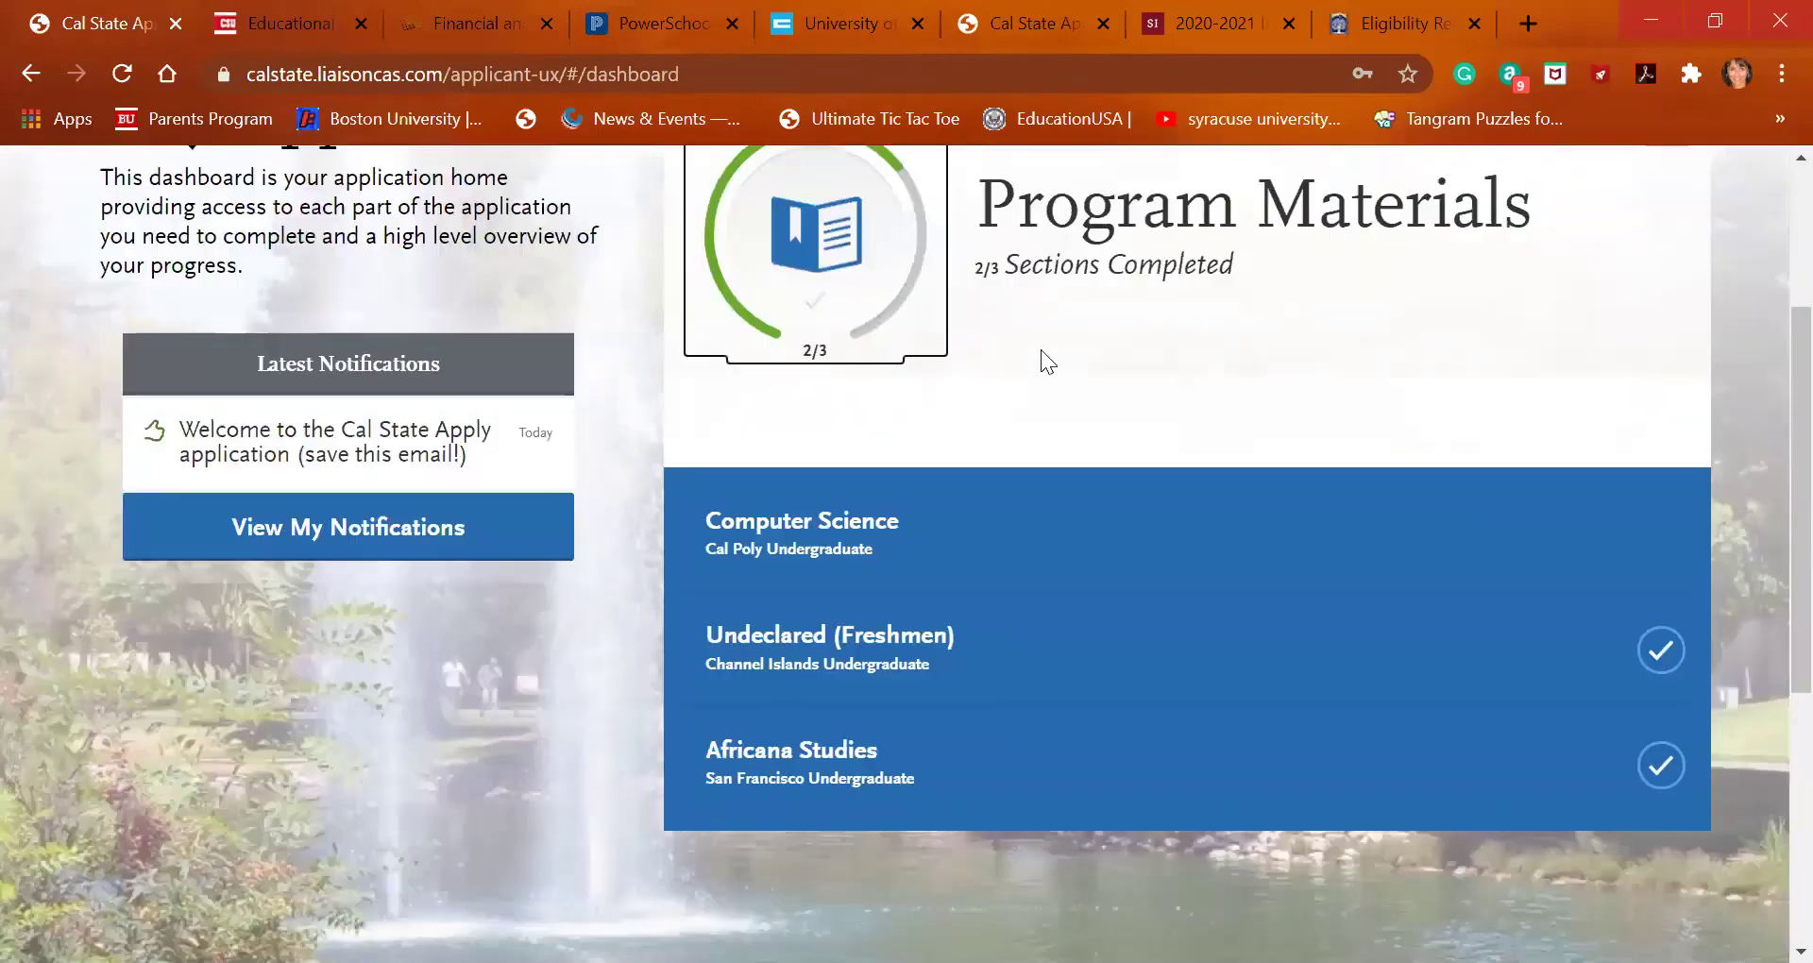
pyautogui.click(993, 481)
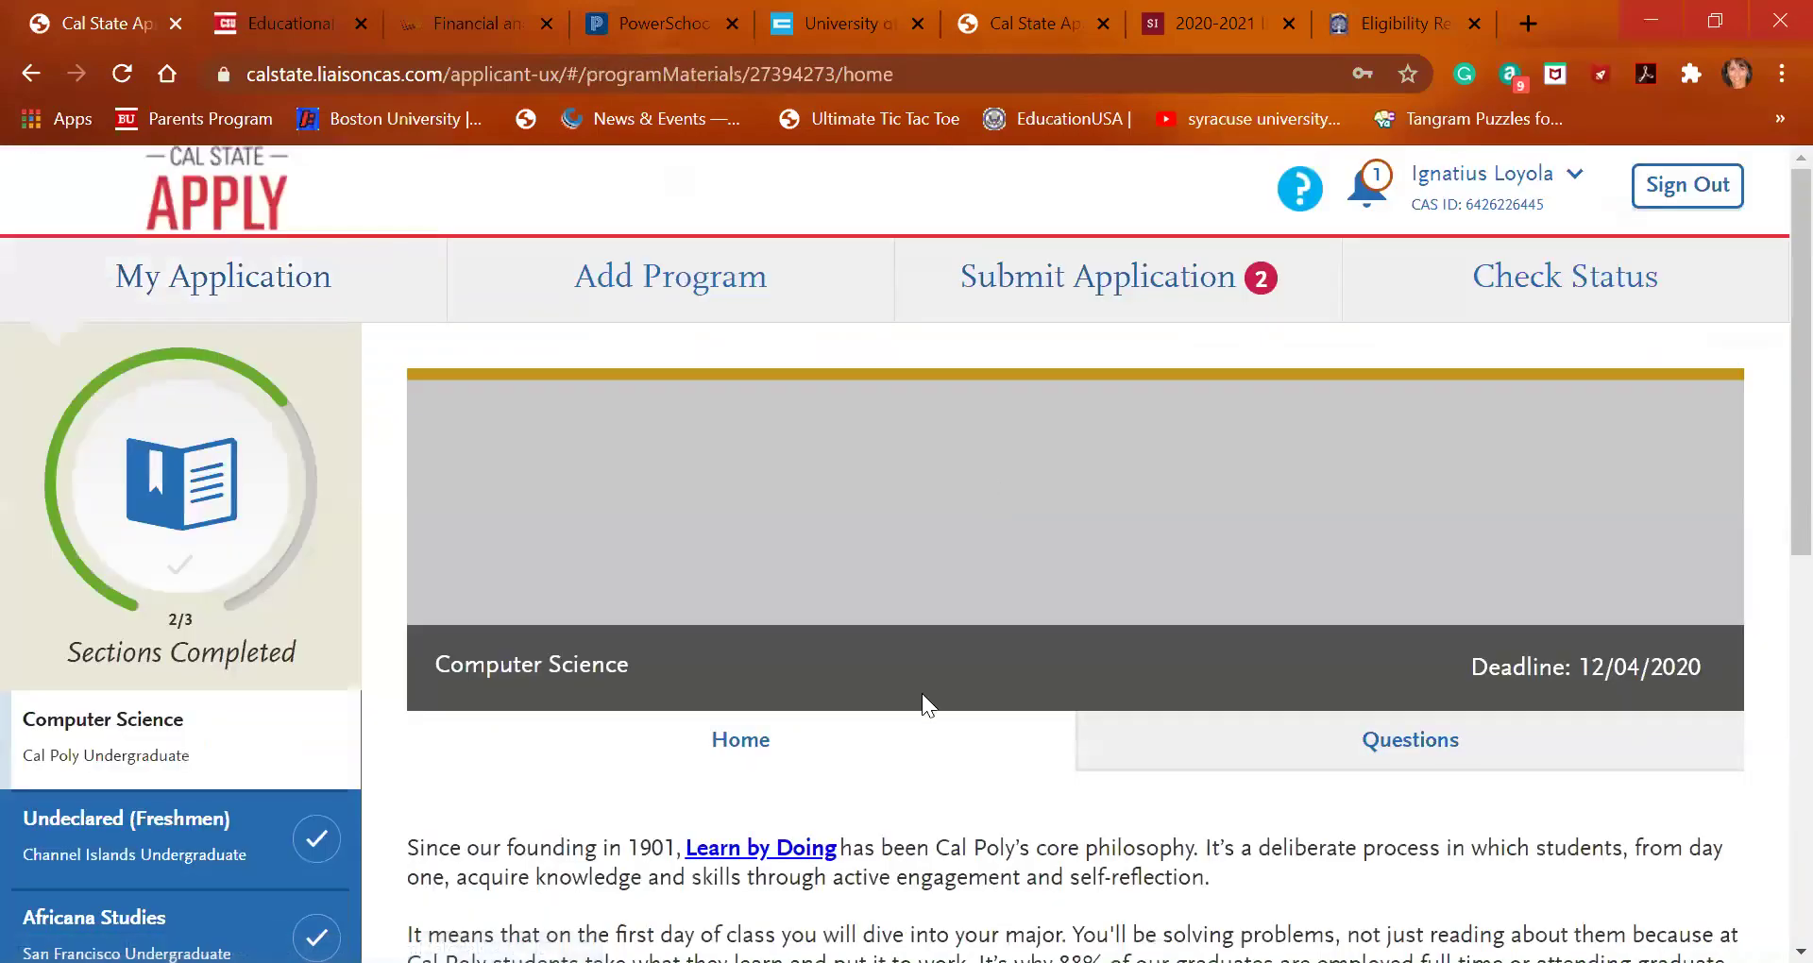
pyautogui.scroll(-4, 925, 699)
pyautogui.scroll(-4, 922, 704)
pyautogui.scroll(5, 922, 698)
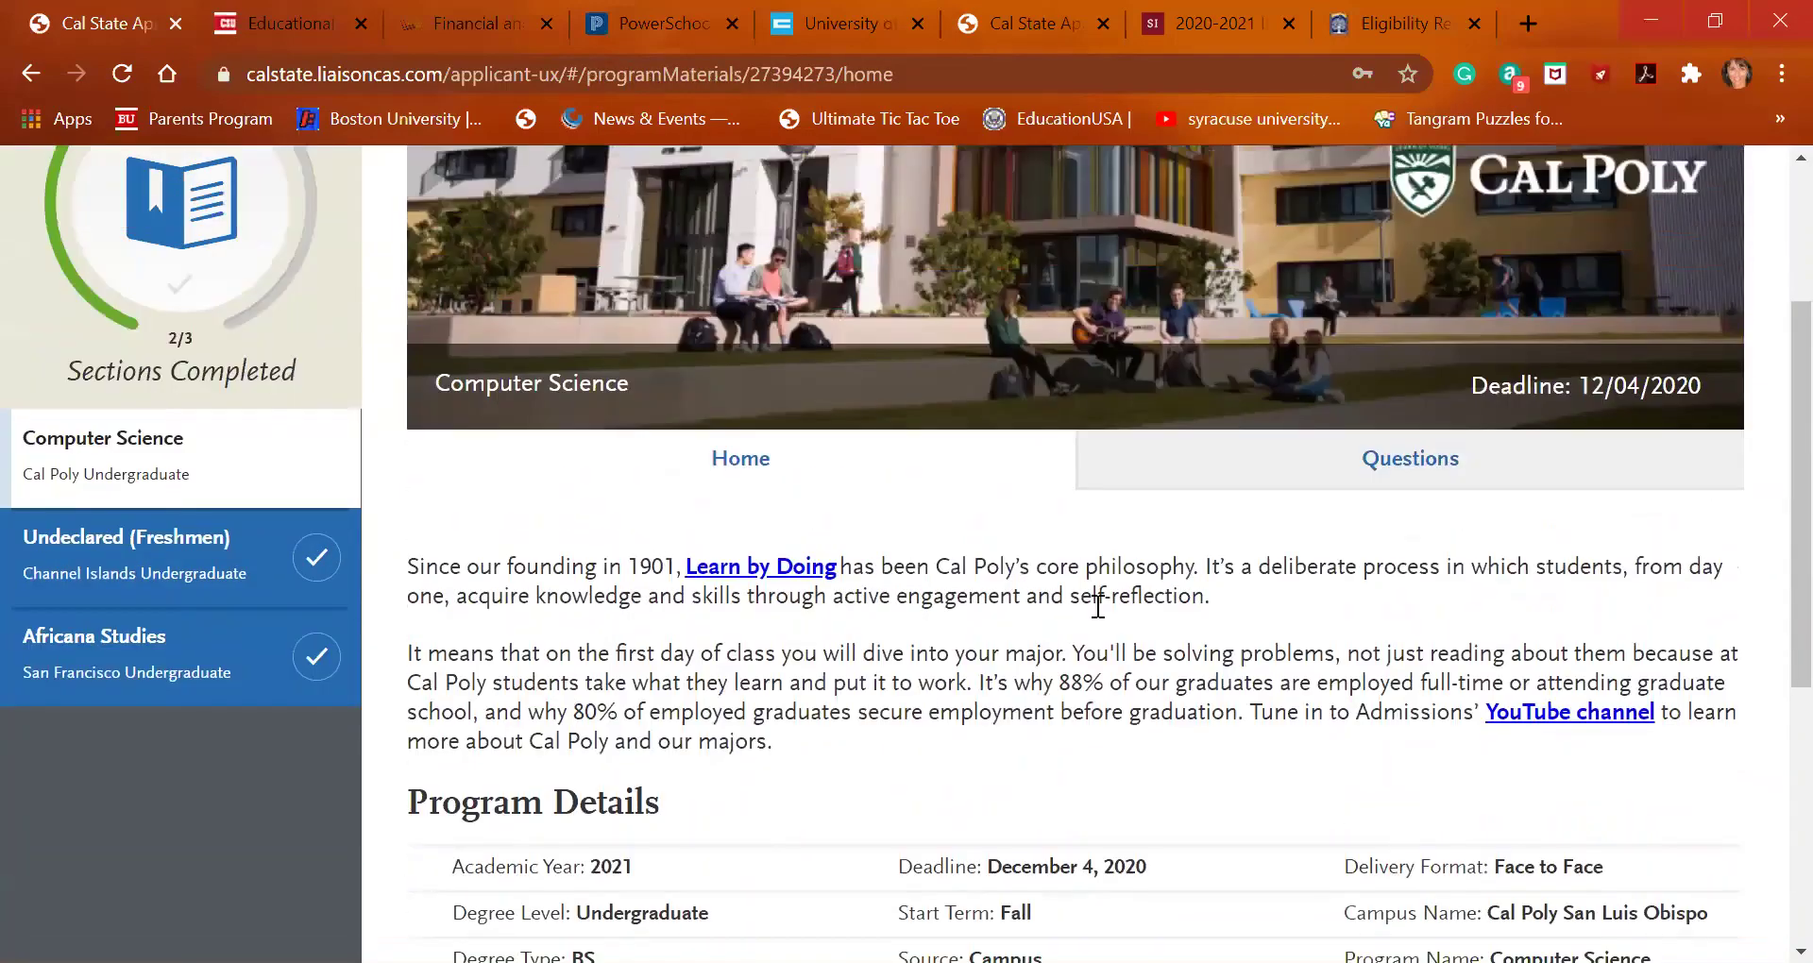
pyautogui.click(1187, 453)
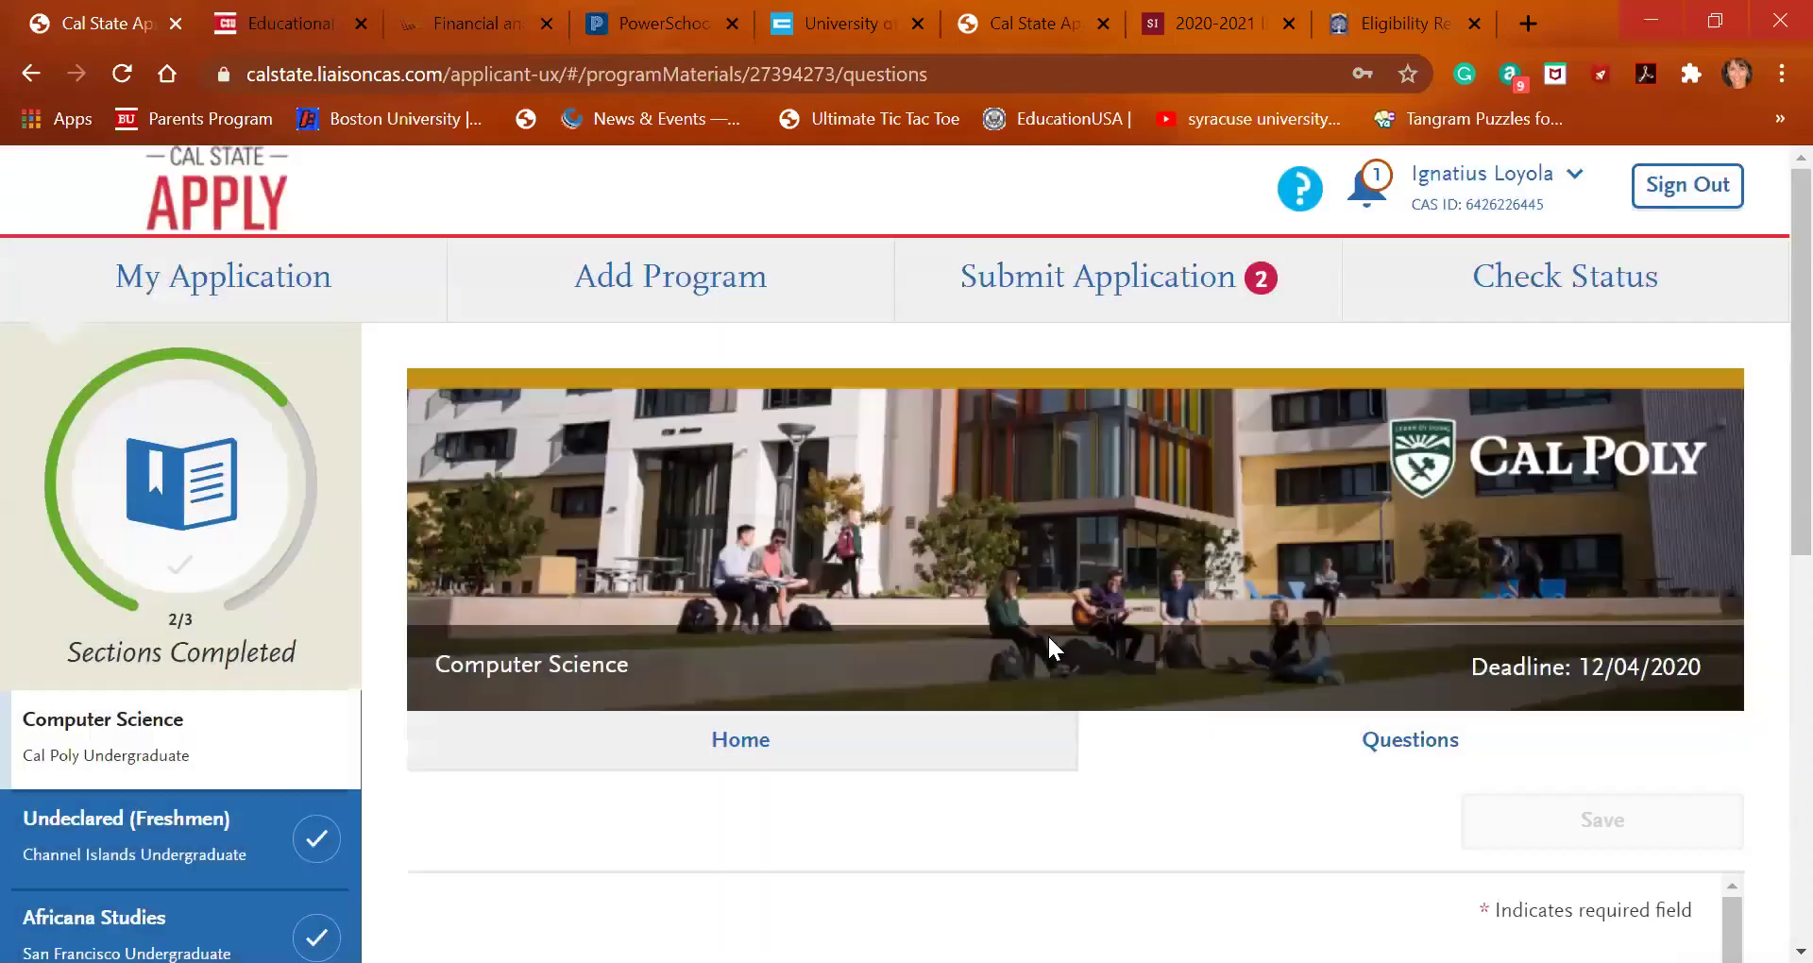
# Acknowledge licensure, academic history and middle school statements, applying as First-Time Freshman
pyautogui.scroll(-1, 1048, 637)
pyautogui.scroll(-5, 1049, 637)
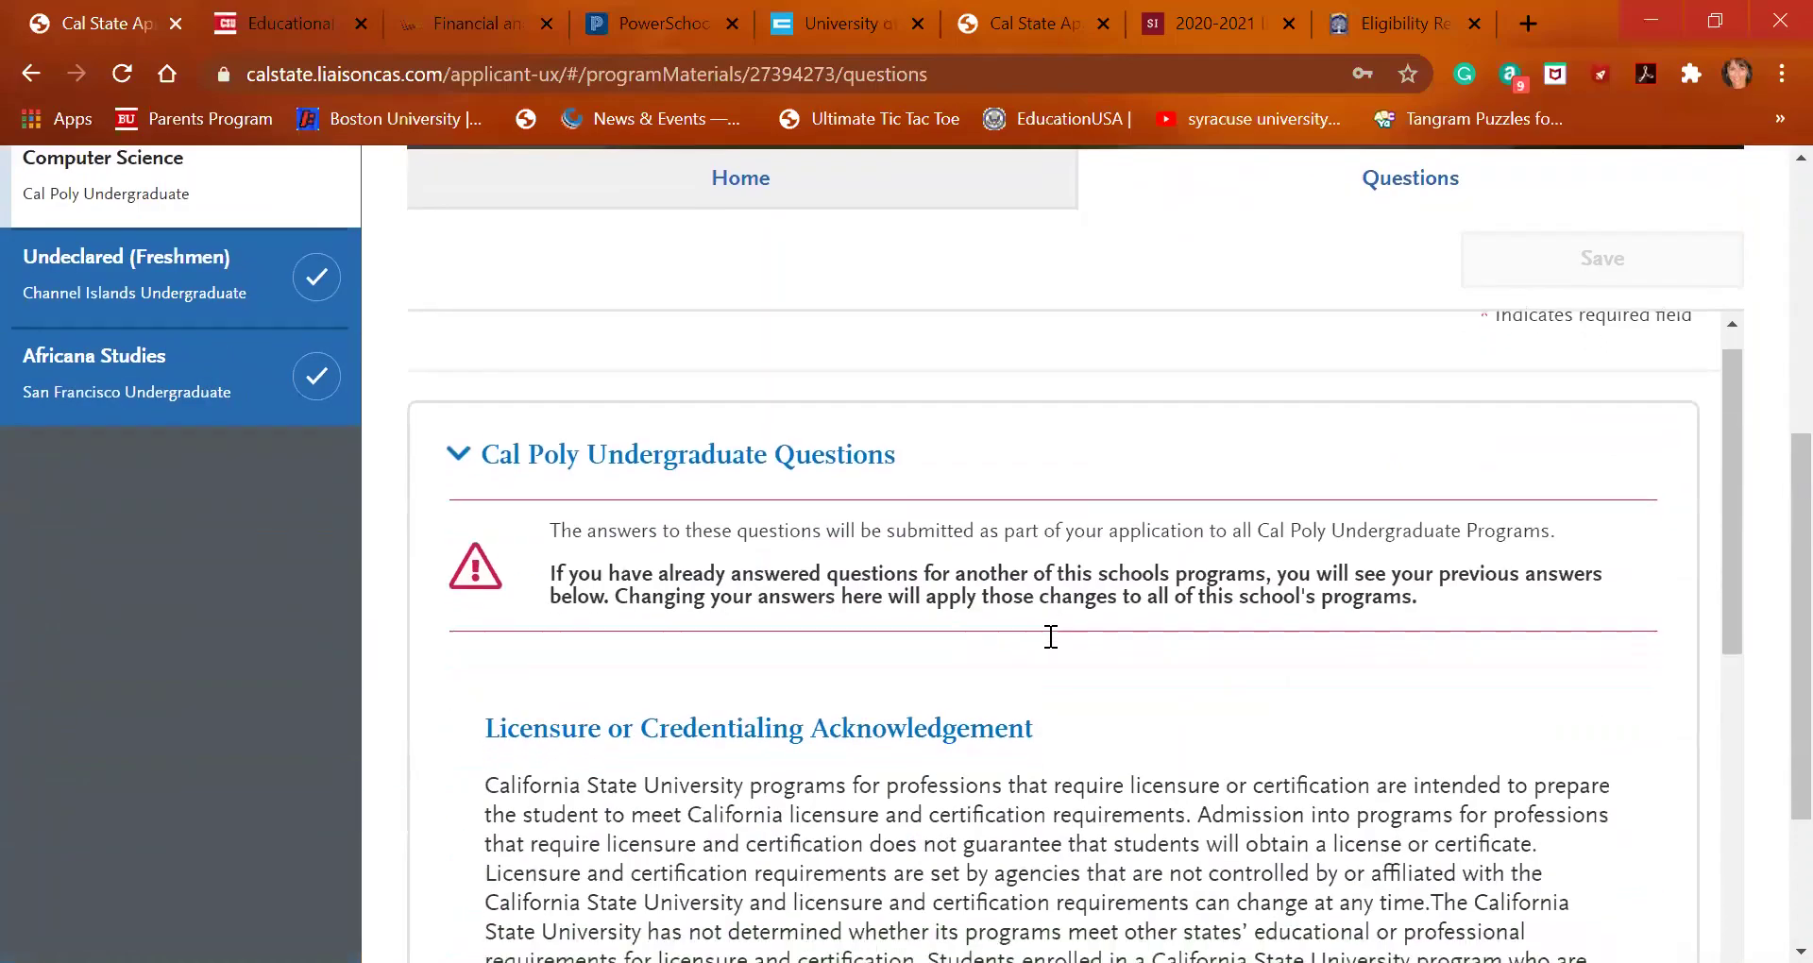
pyautogui.scroll(-5, 1050, 637)
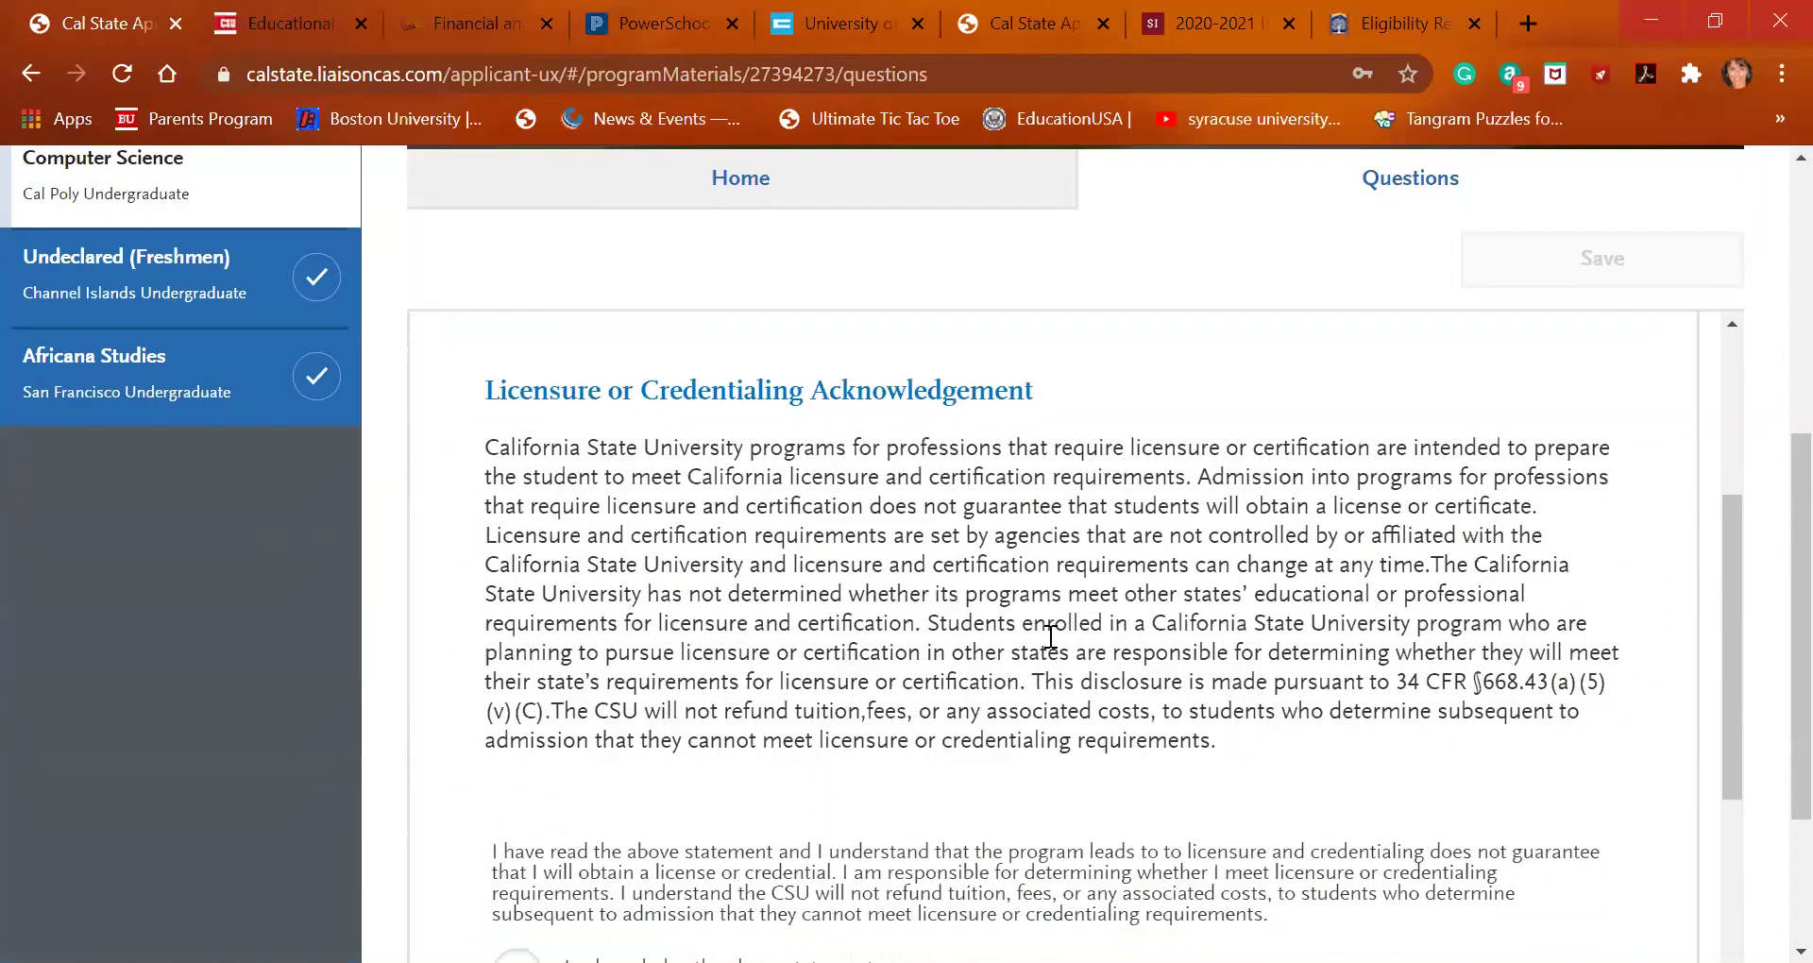
pyautogui.scroll(-1, 1050, 637)
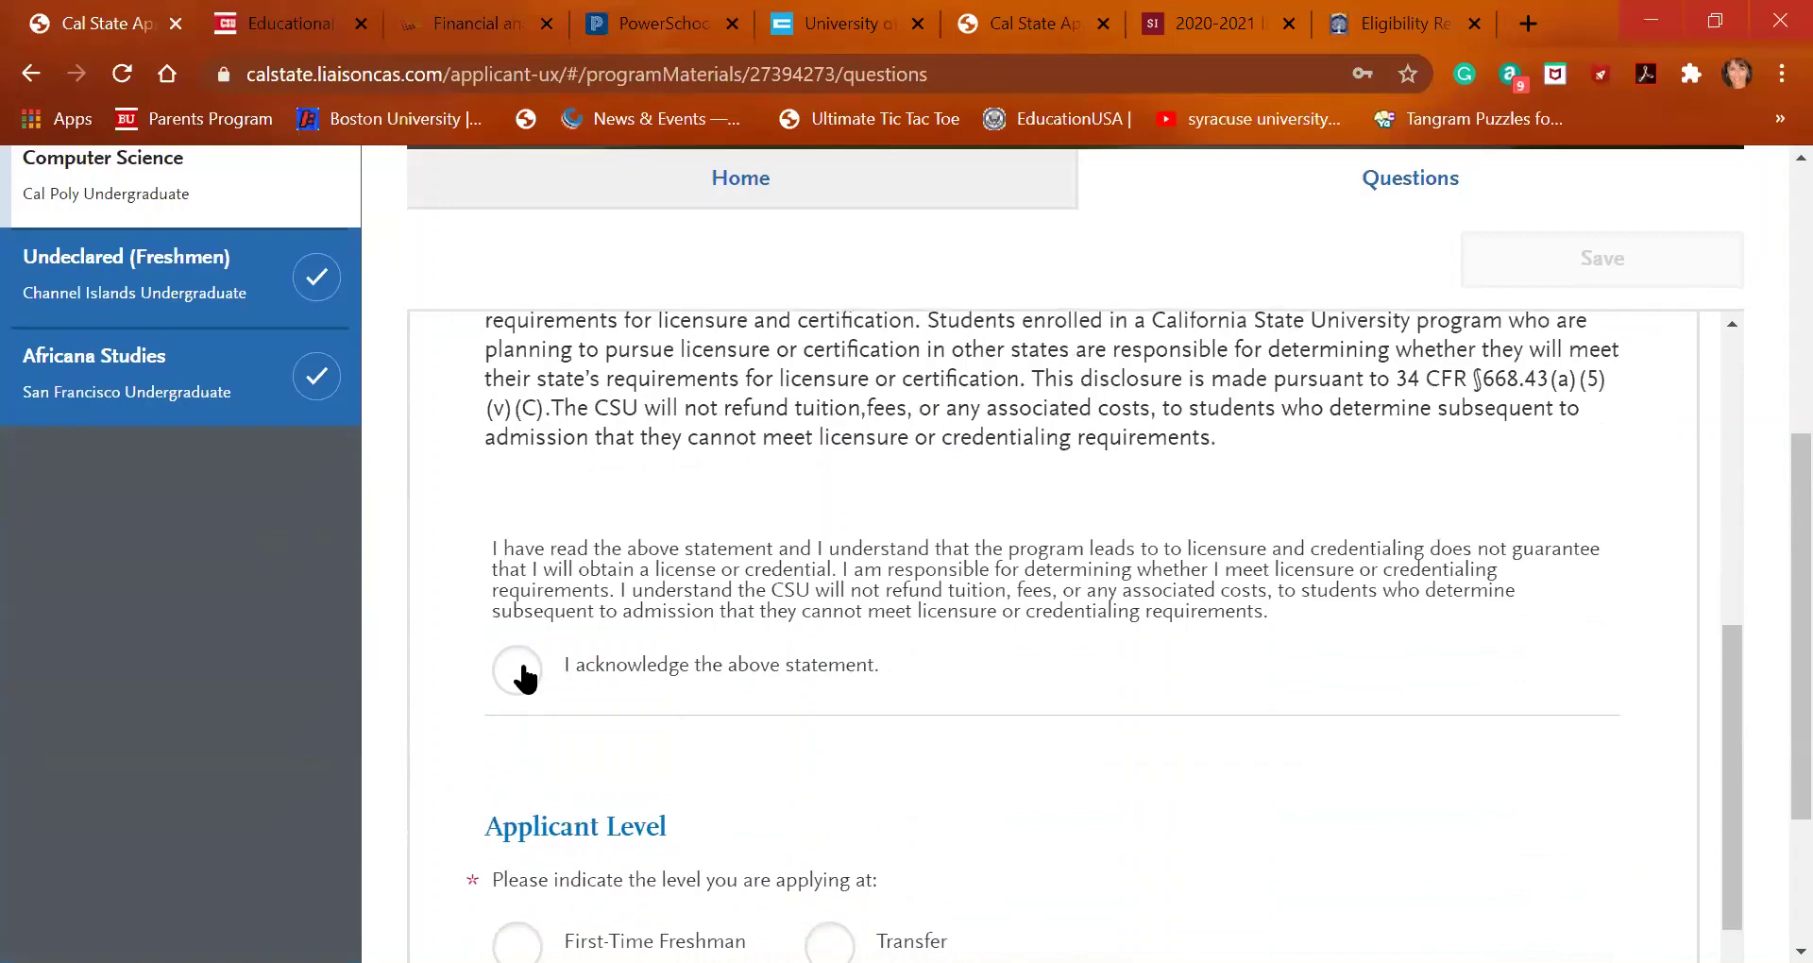
pyautogui.click(519, 668)
pyautogui.scroll(-2, 526, 674)
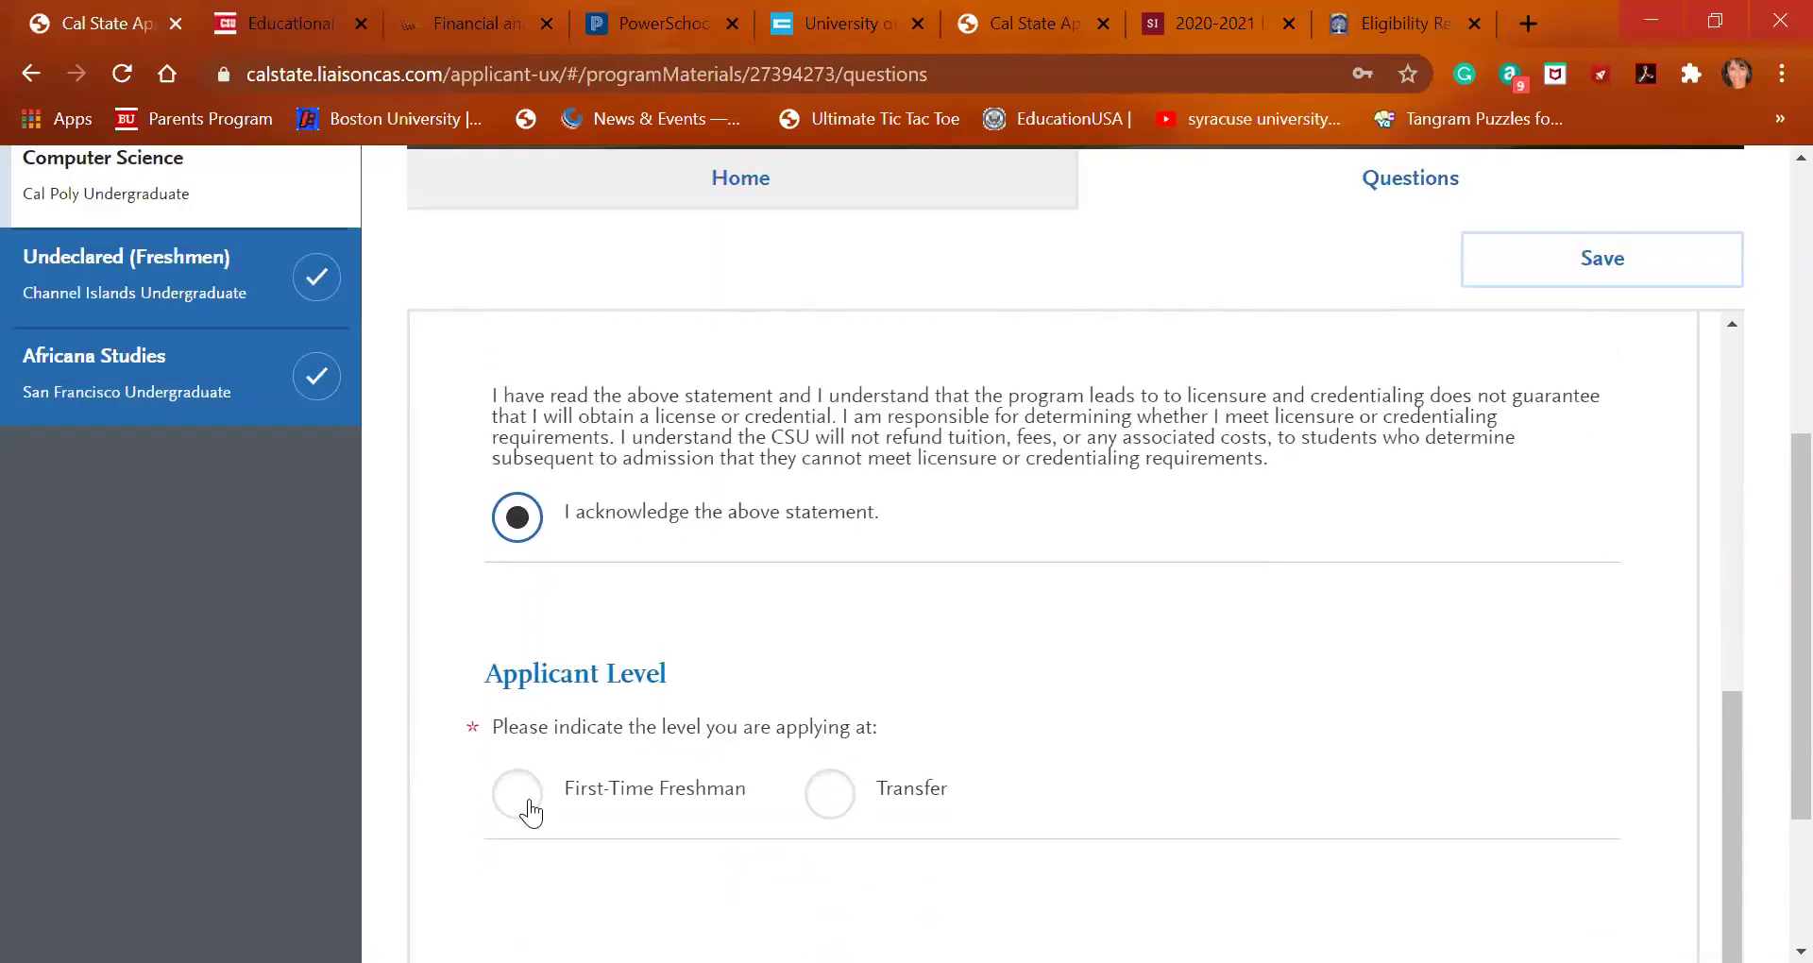
pyautogui.click(518, 794)
pyautogui.scroll(-5, 529, 810)
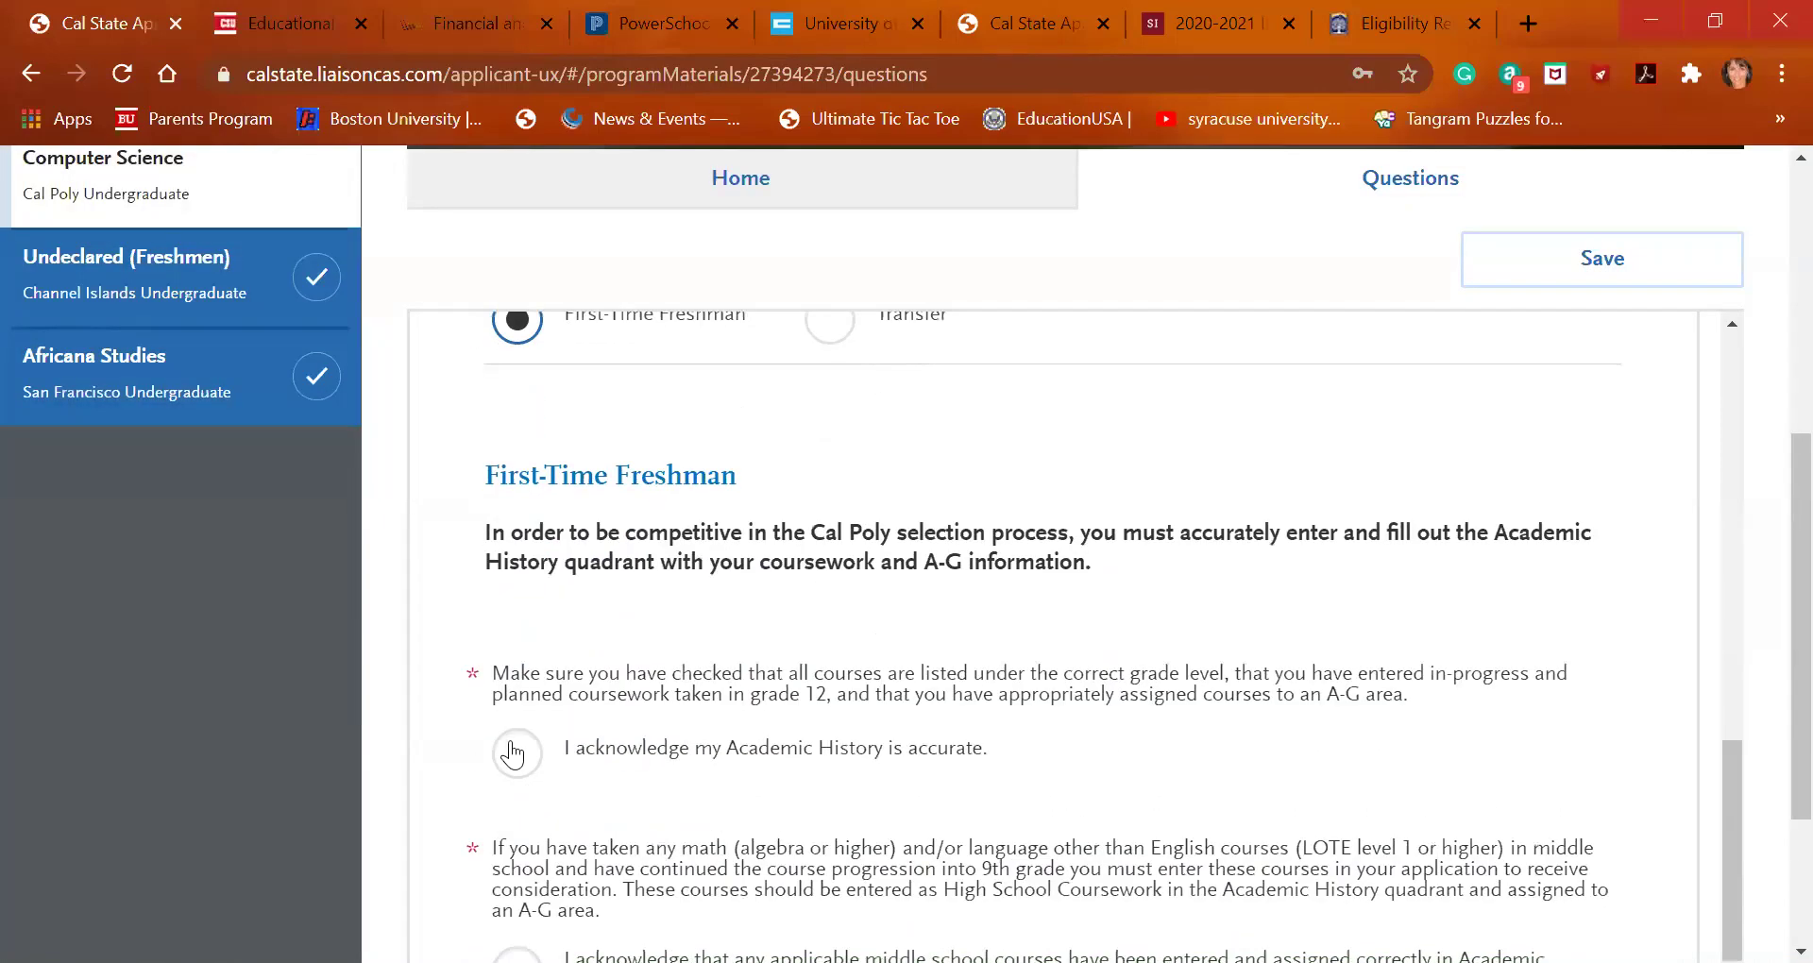
pyautogui.click(517, 753)
pyautogui.scroll(-3, 513, 749)
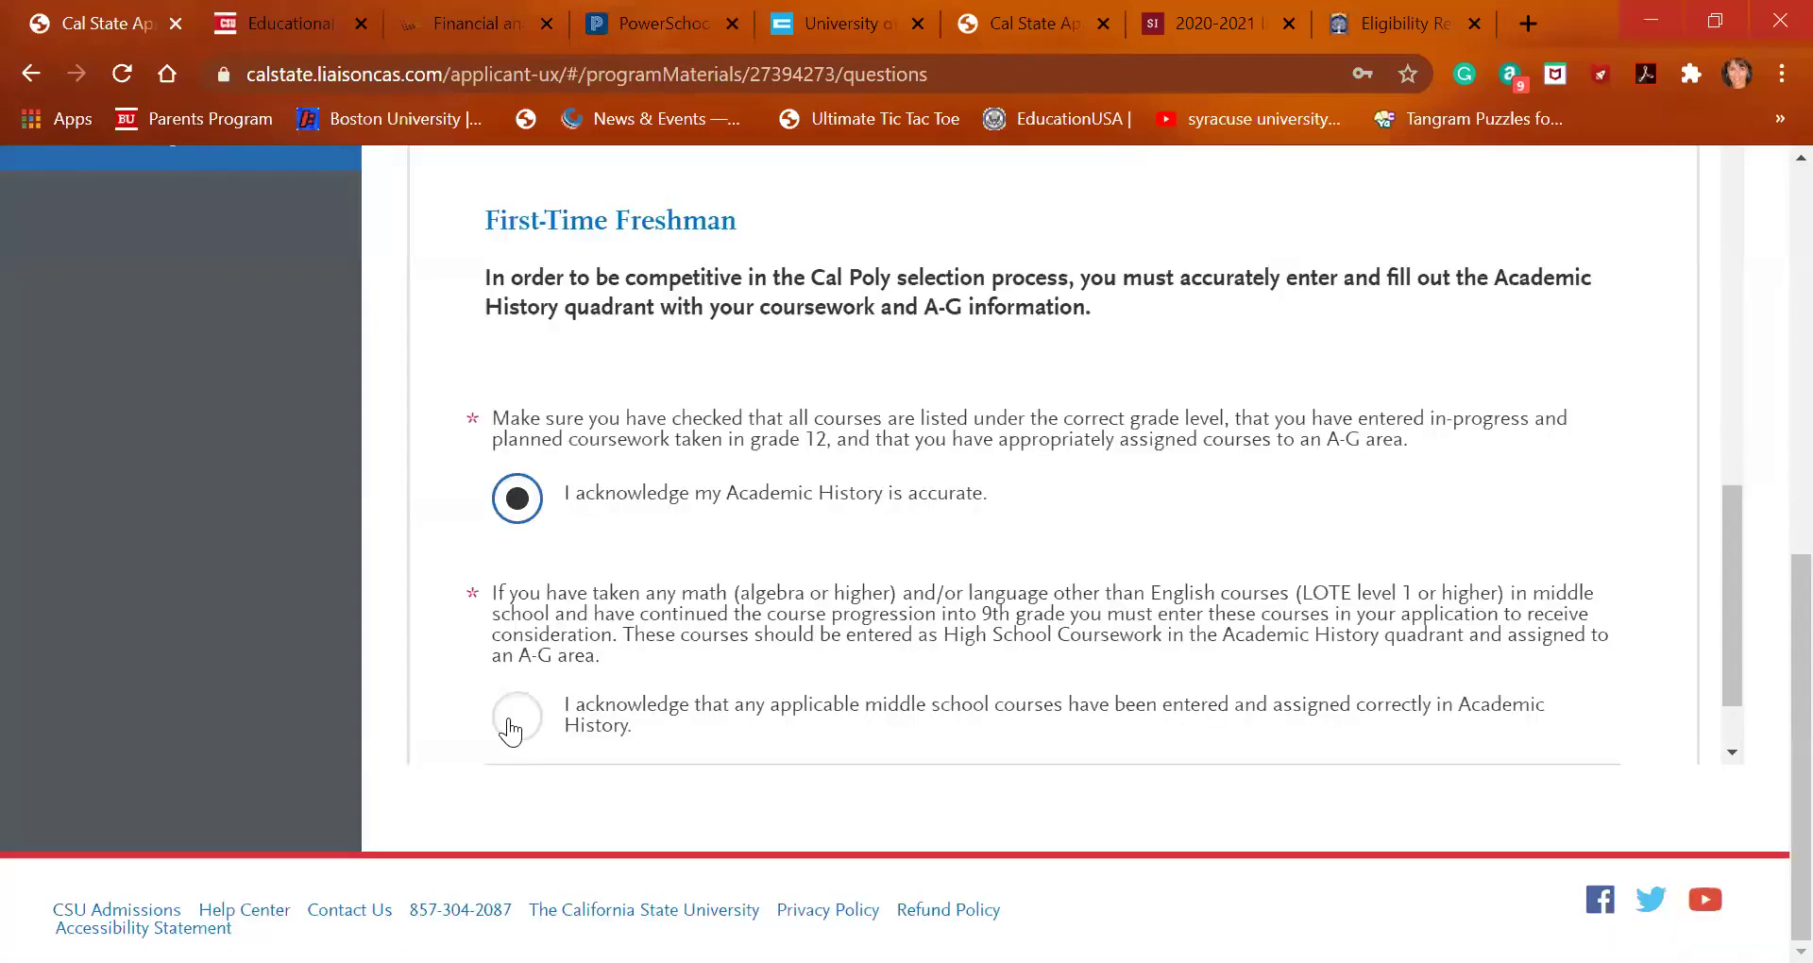
pyautogui.click(509, 718)
# Save the answers for all Cal Poly programs and dismiss the success message
pyautogui.scroll(-1, 576, 643)
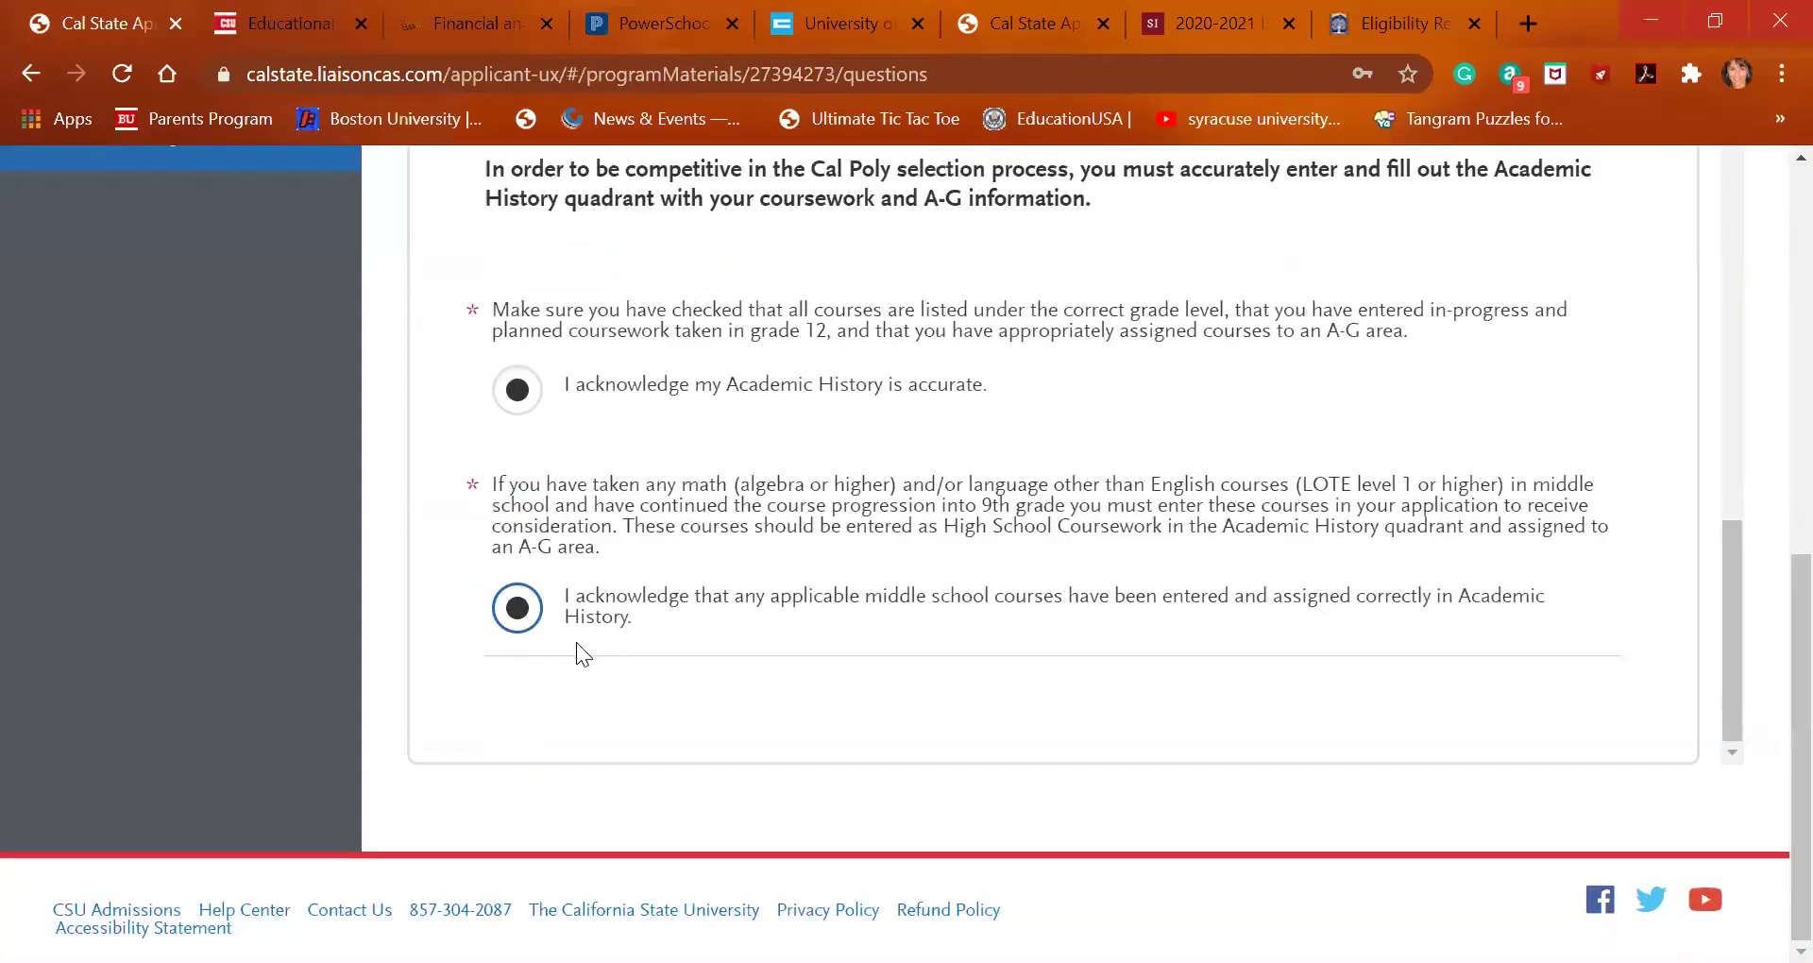
pyautogui.scroll(6, 576, 642)
pyautogui.scroll(7, 576, 642)
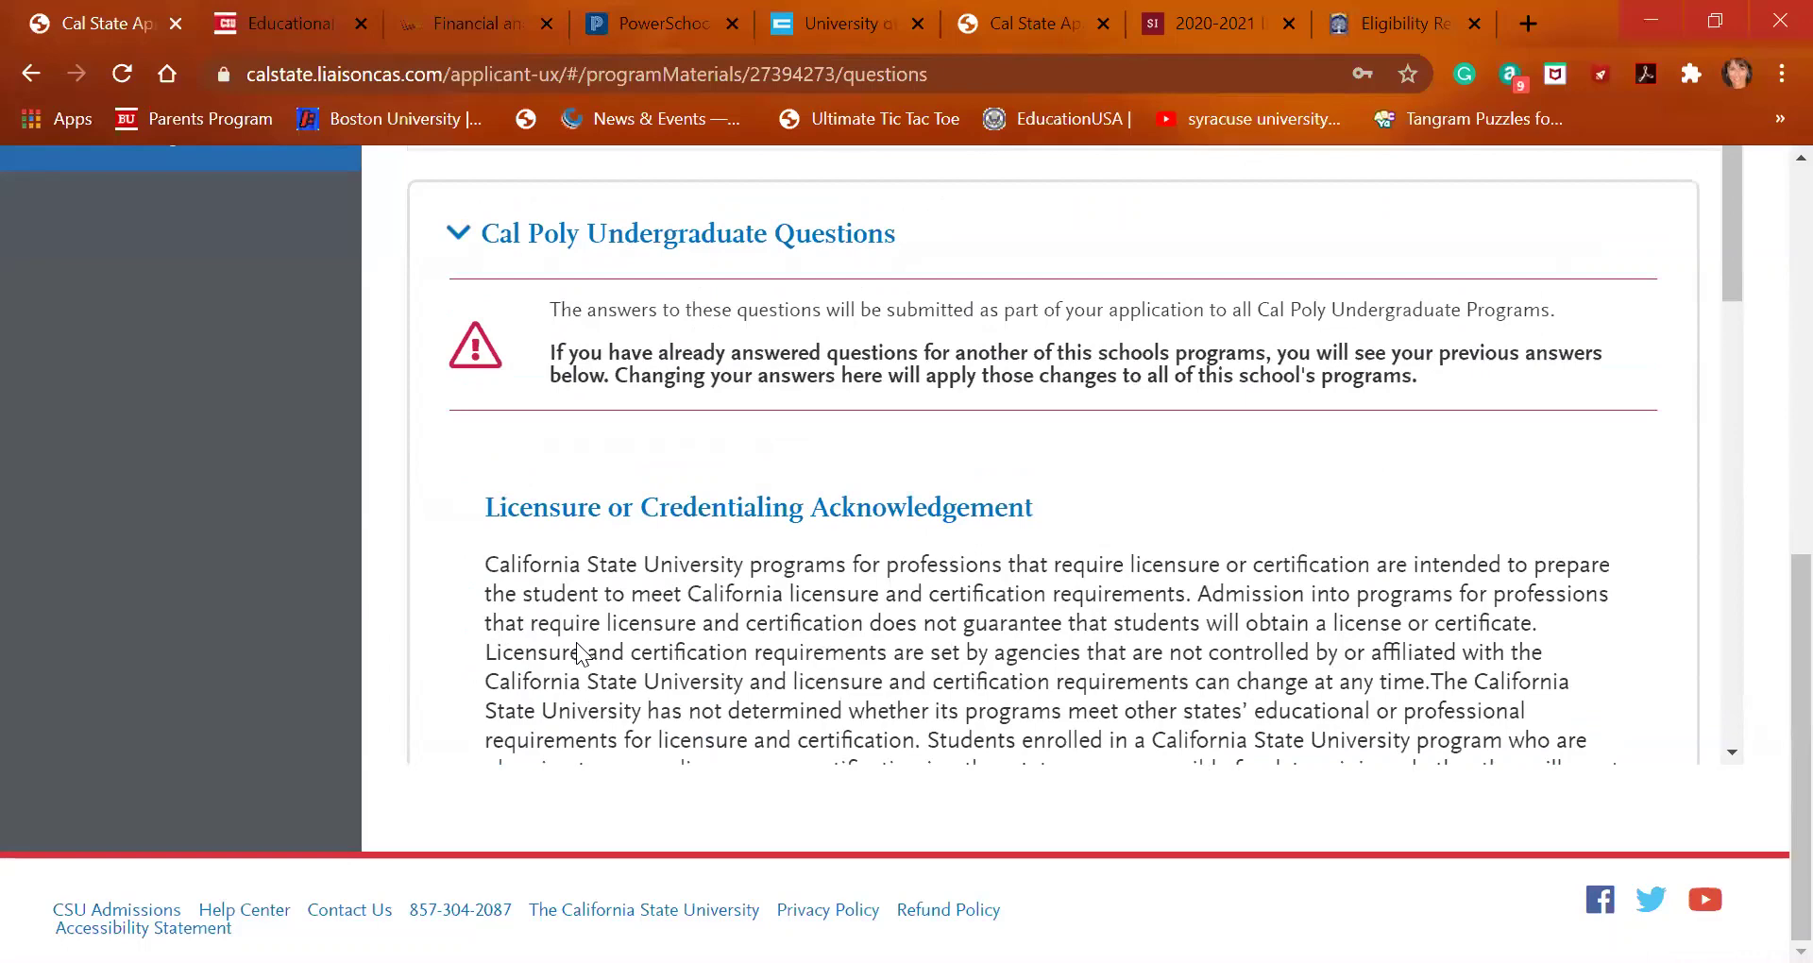
pyautogui.scroll(7, 703, 351)
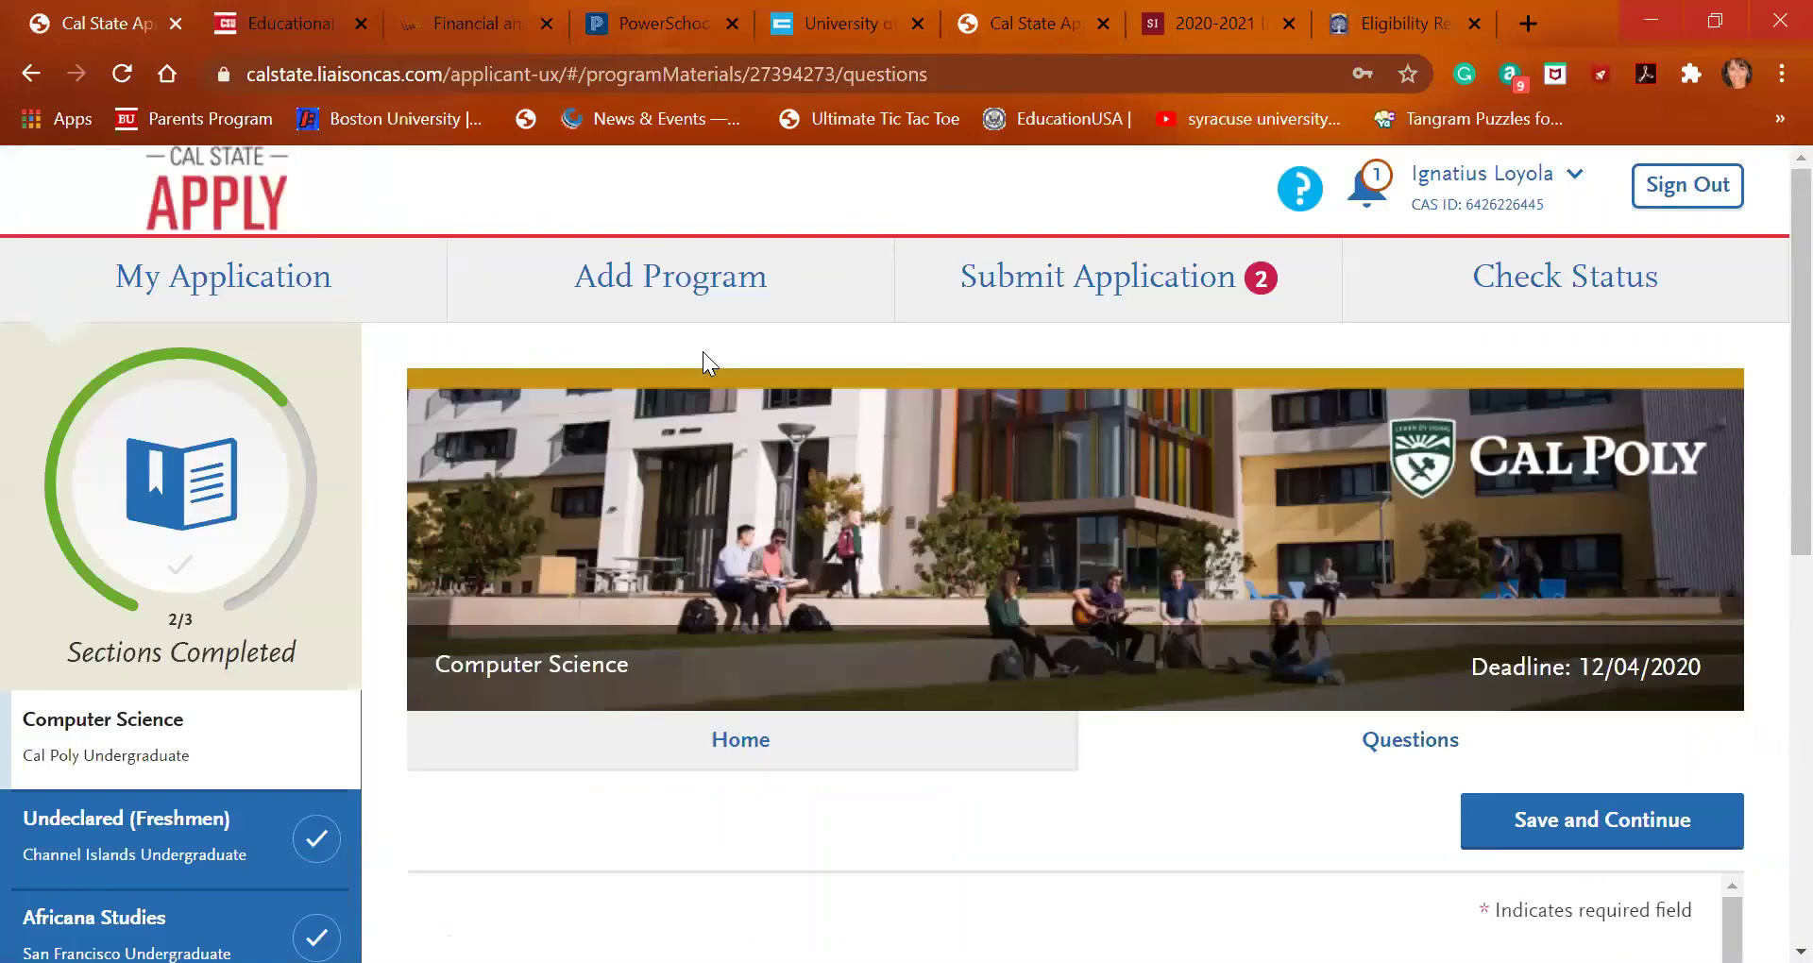
pyautogui.click(1674, 812)
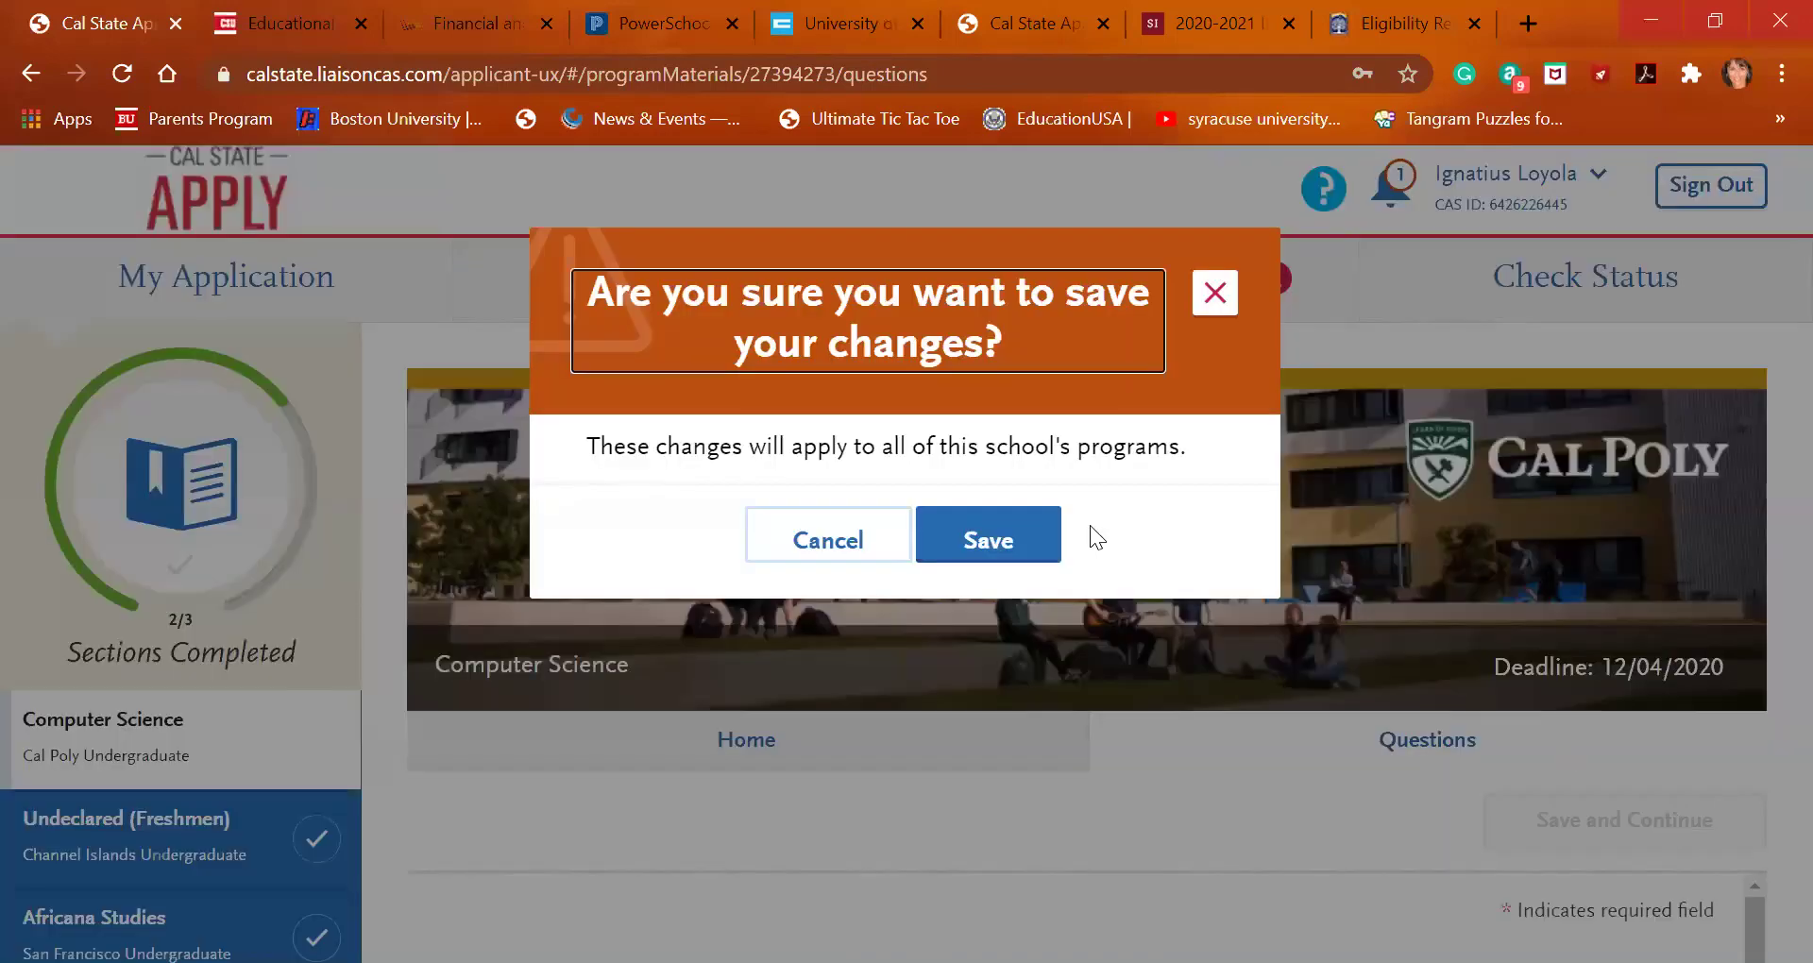
pyautogui.click(1034, 531)
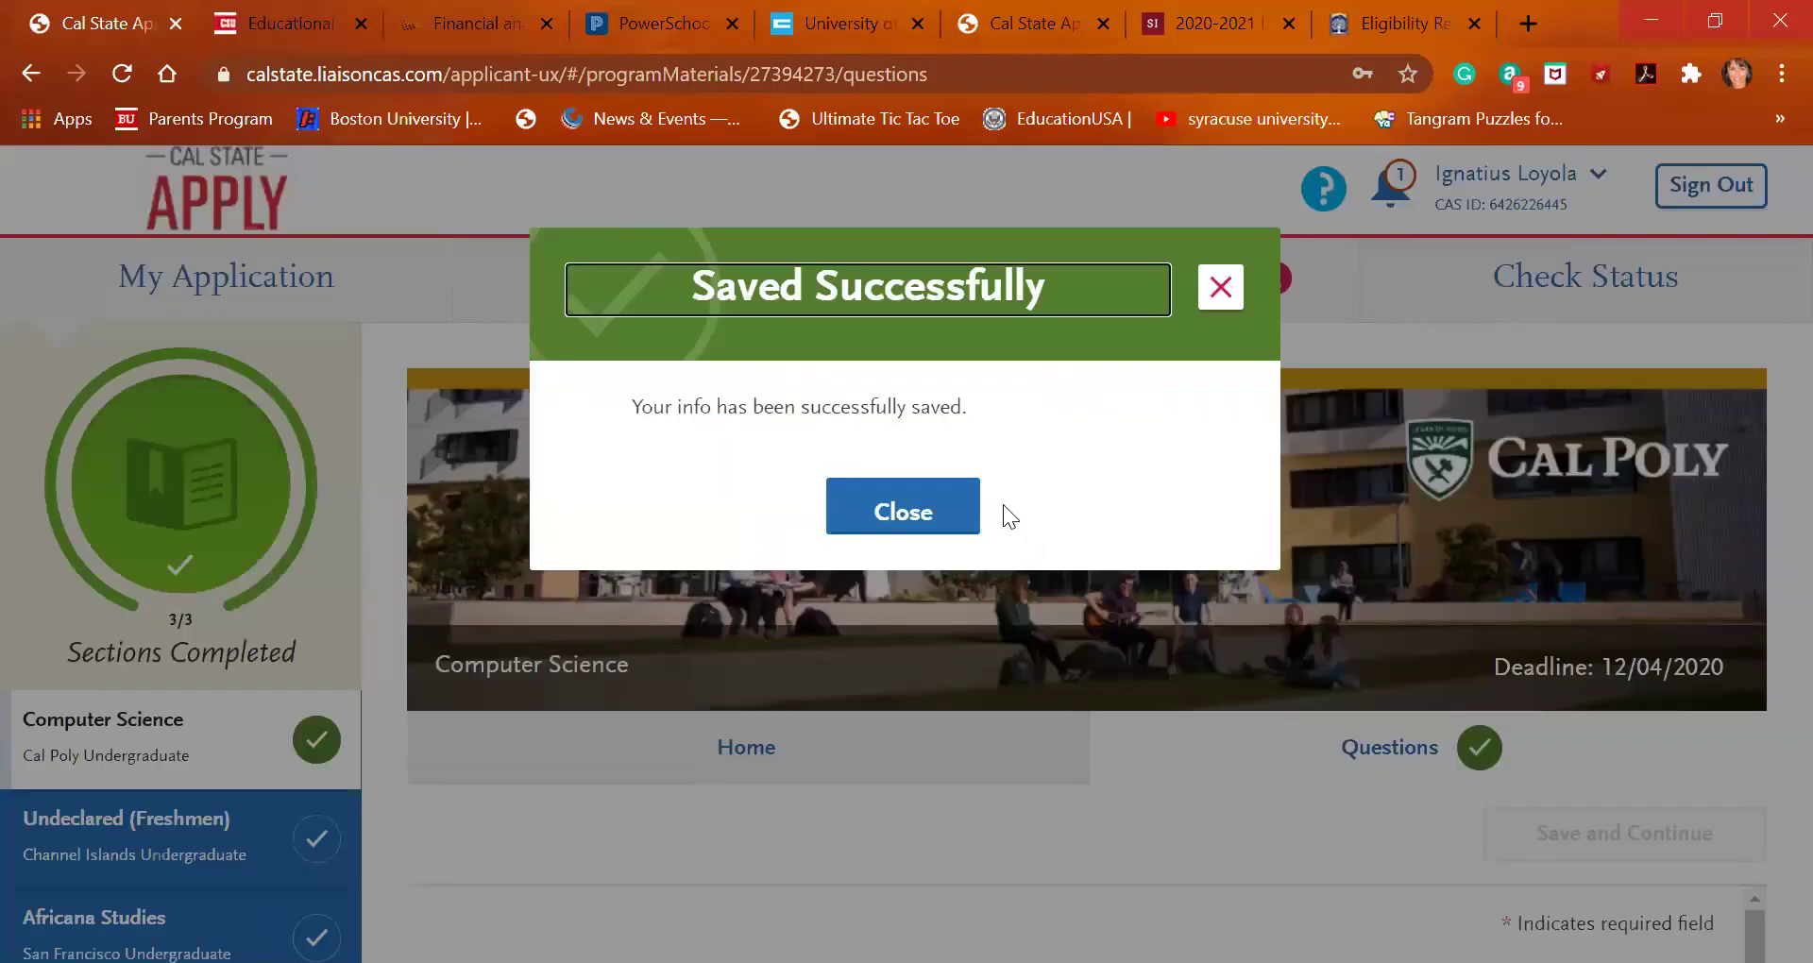
pyautogui.click(935, 513)
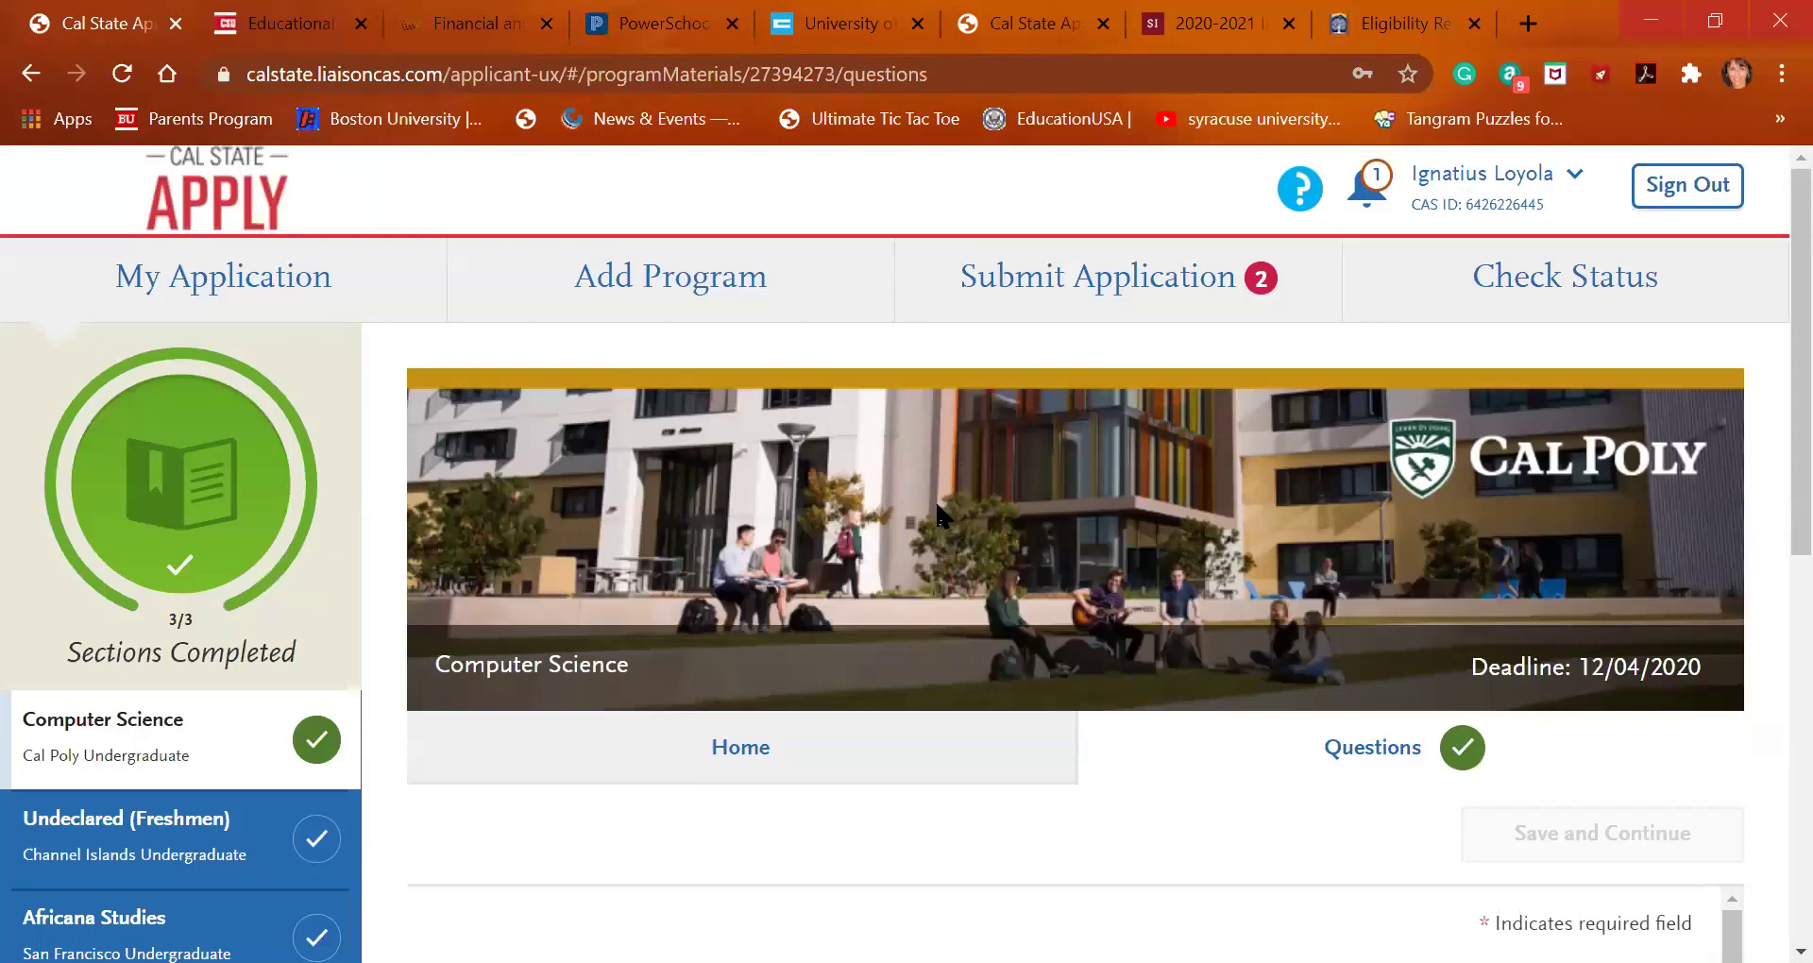
pyautogui.click(1101, 288)
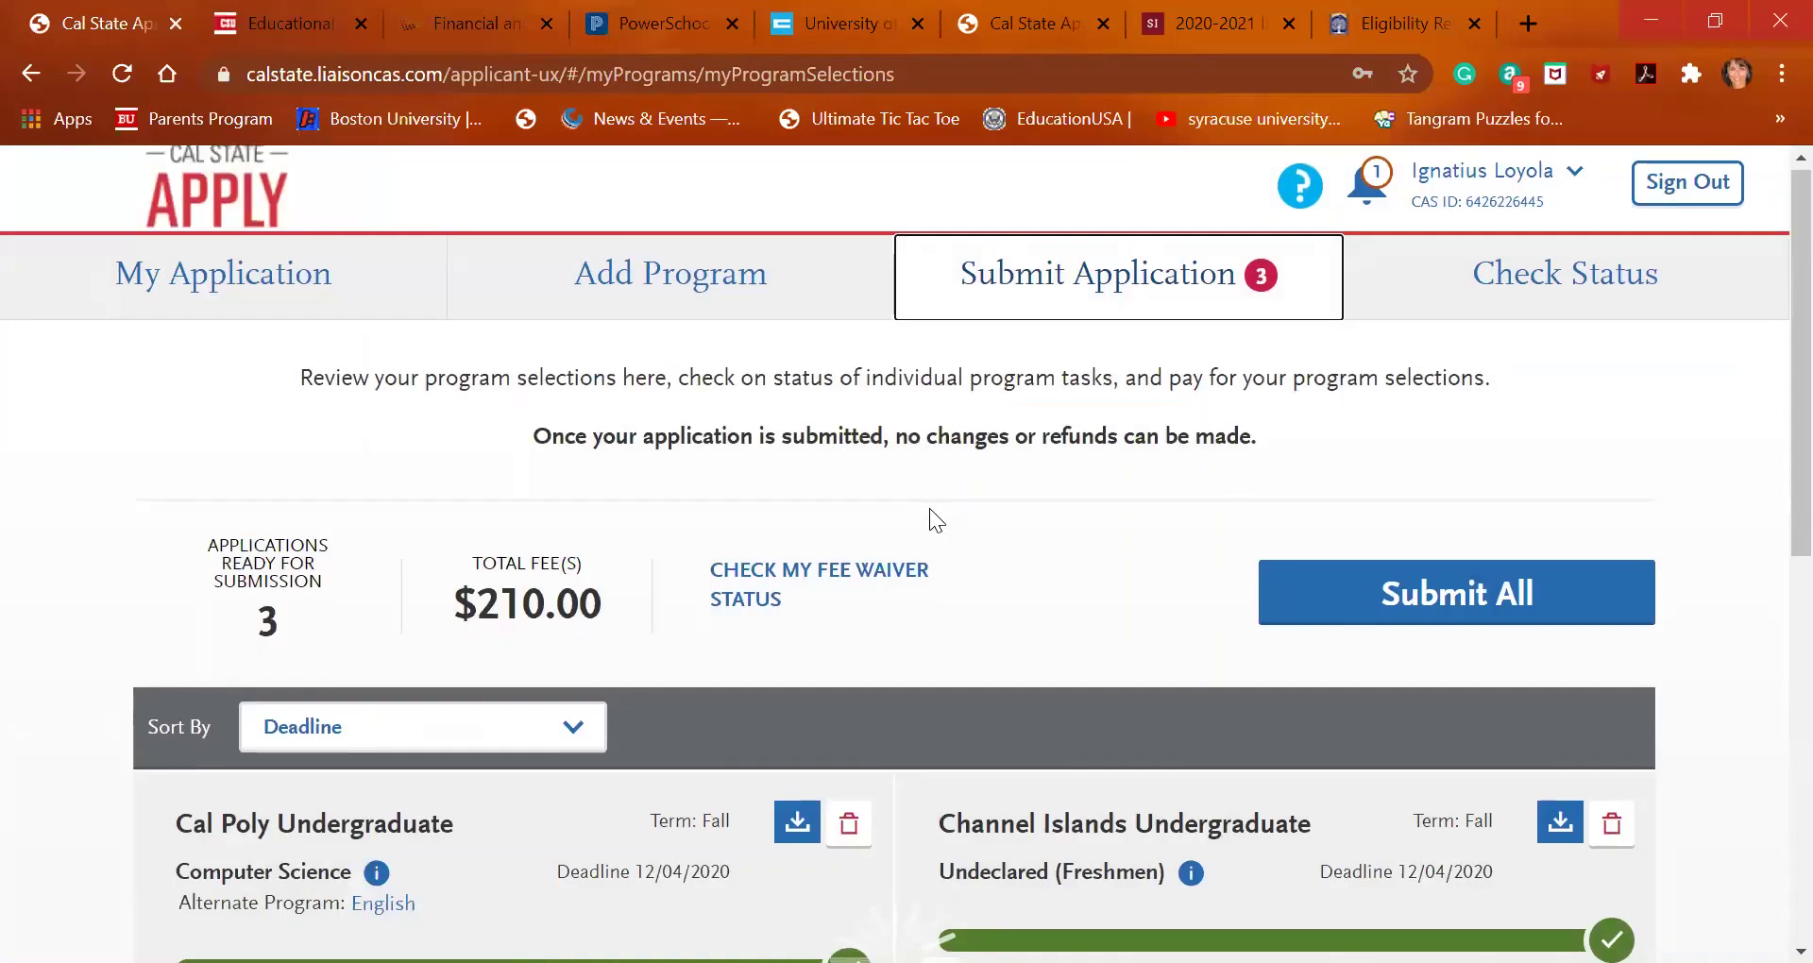
pyautogui.scroll(-2, 933, 518)
pyautogui.scroll(-3, 934, 519)
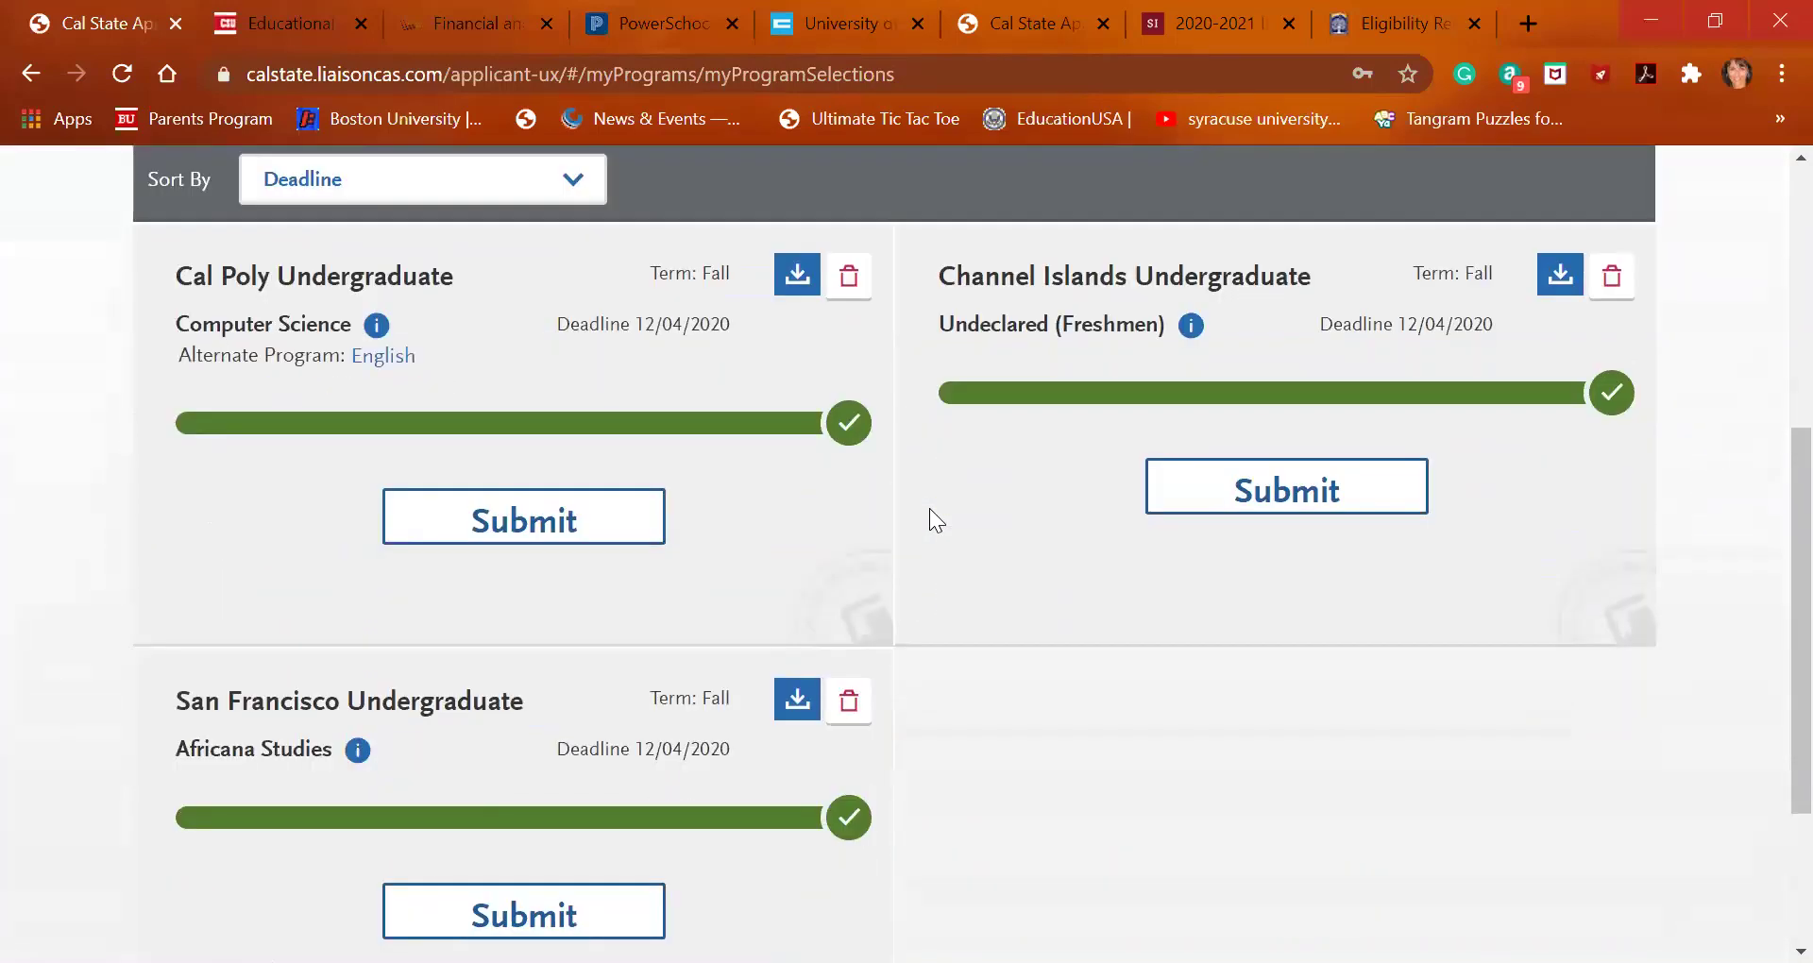
pyautogui.scroll(4, 933, 519)
pyautogui.scroll(1, 933, 519)
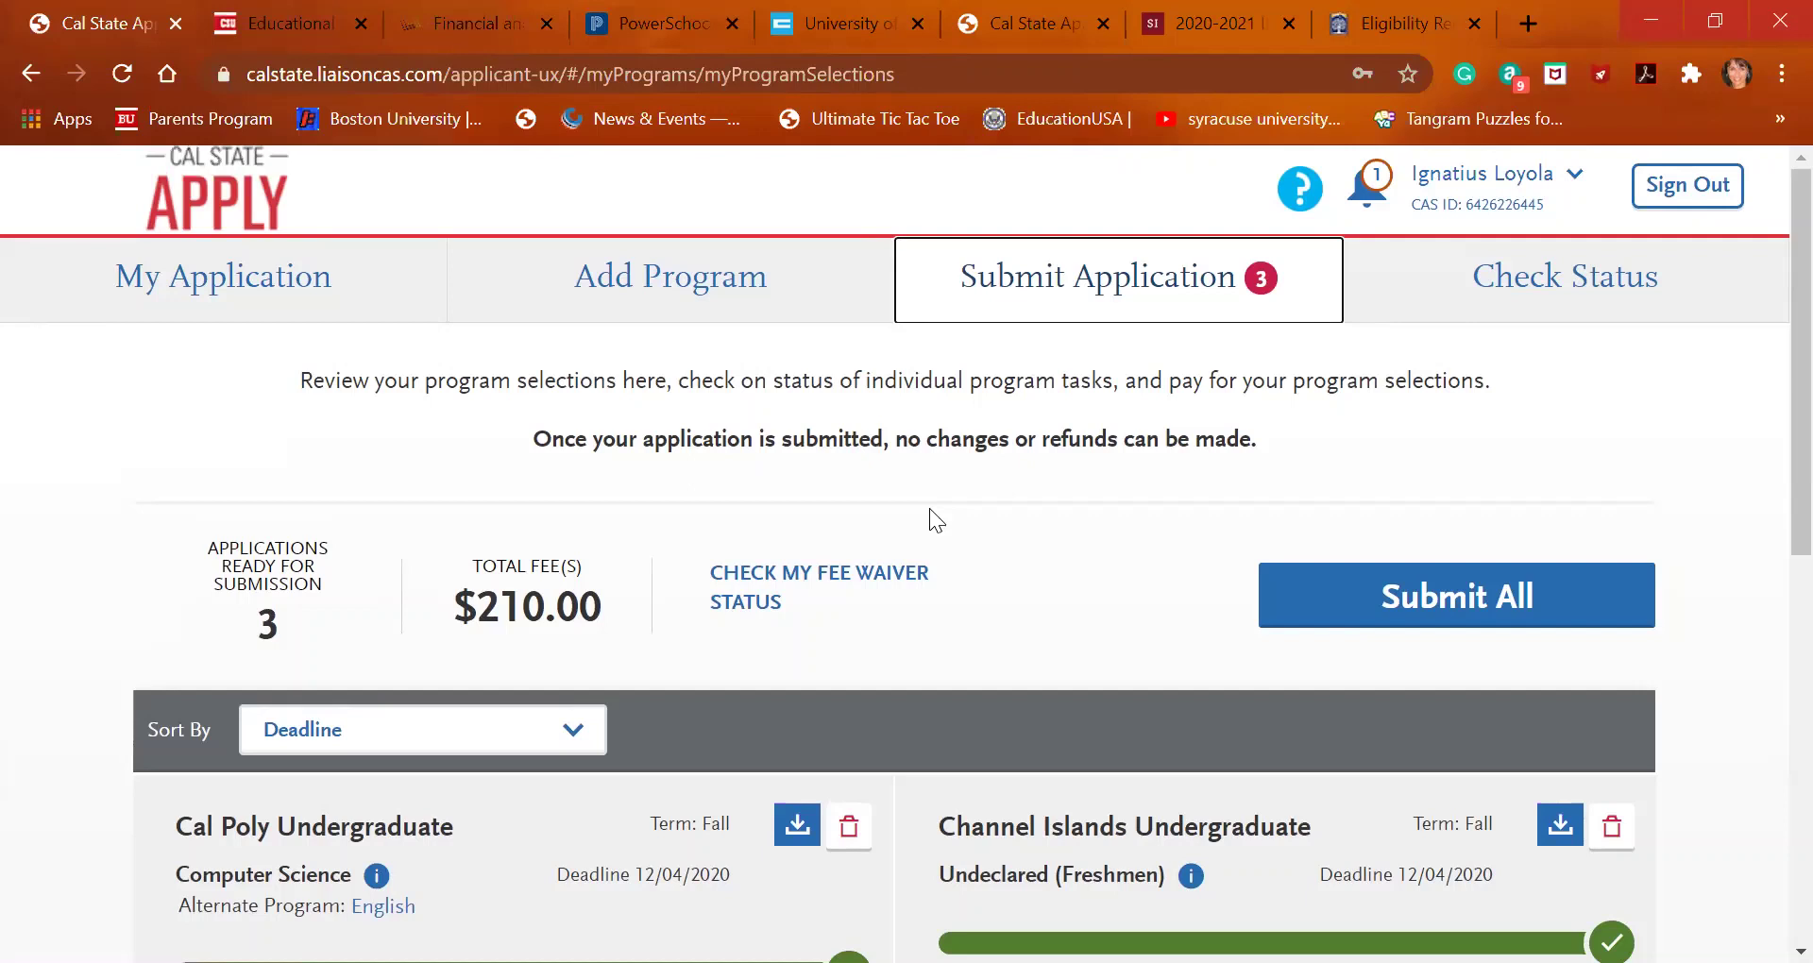
# Review the account's My Profile details from the account menu
pyautogui.click(1572, 186)
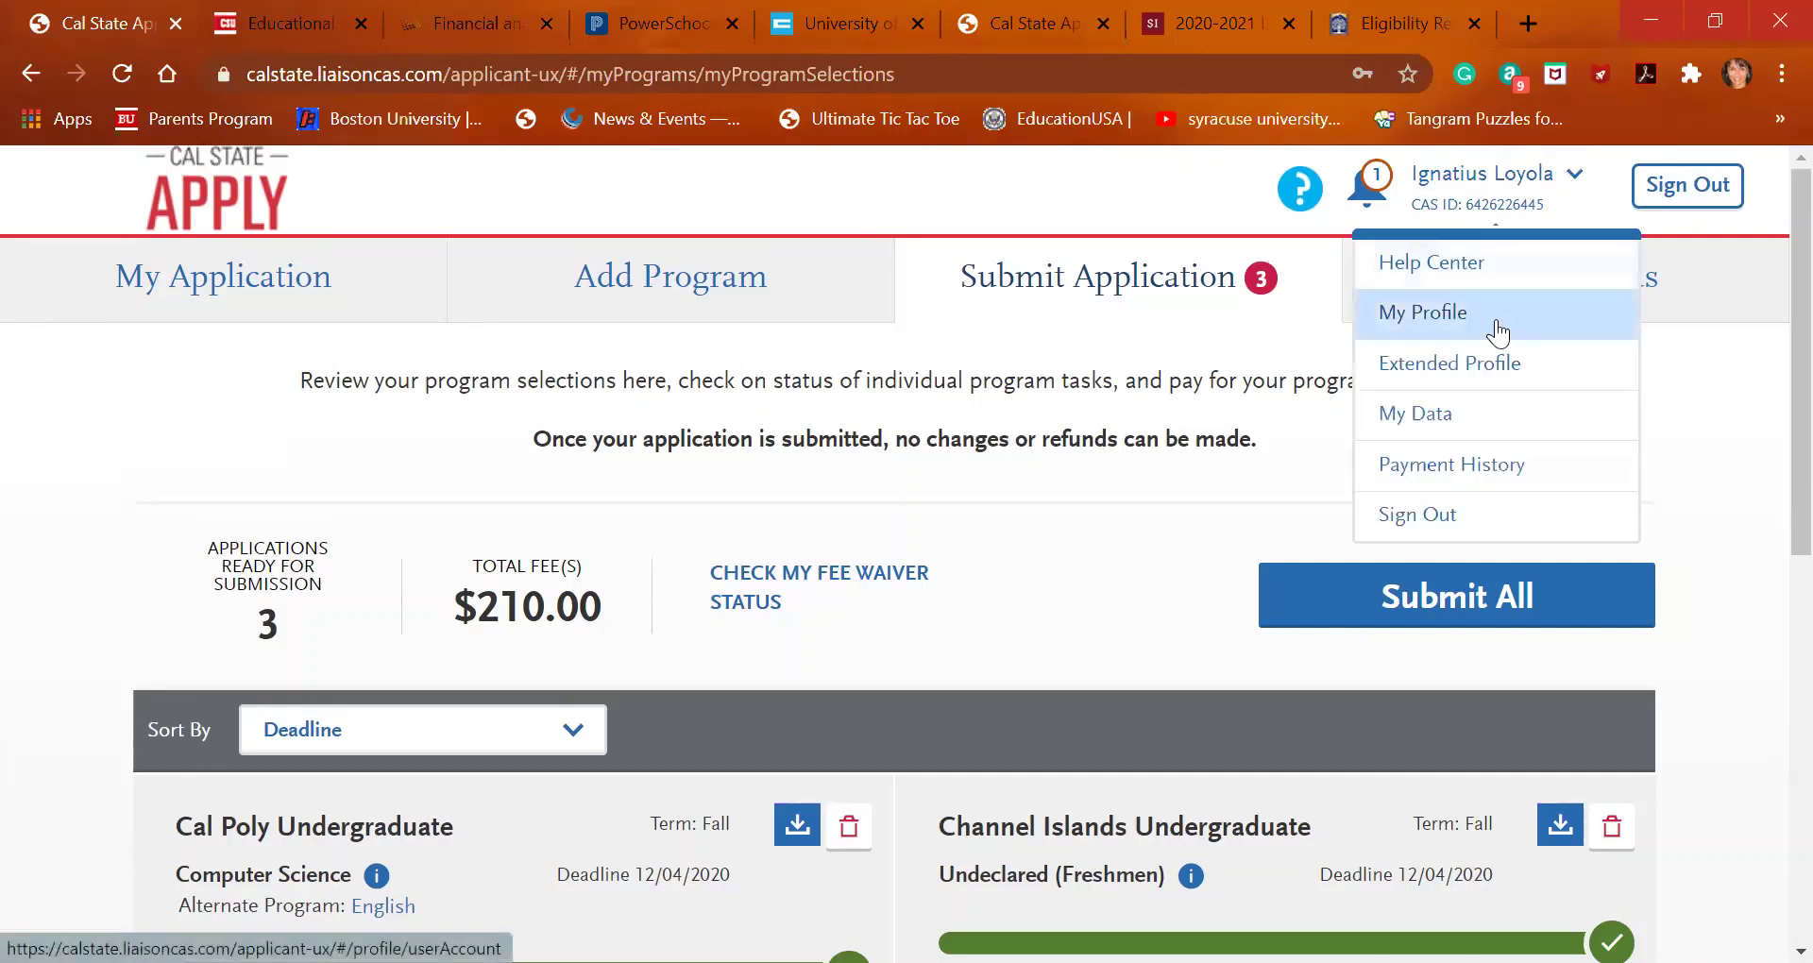
pyautogui.click(1497, 319)
pyautogui.scroll(-4, 635, 667)
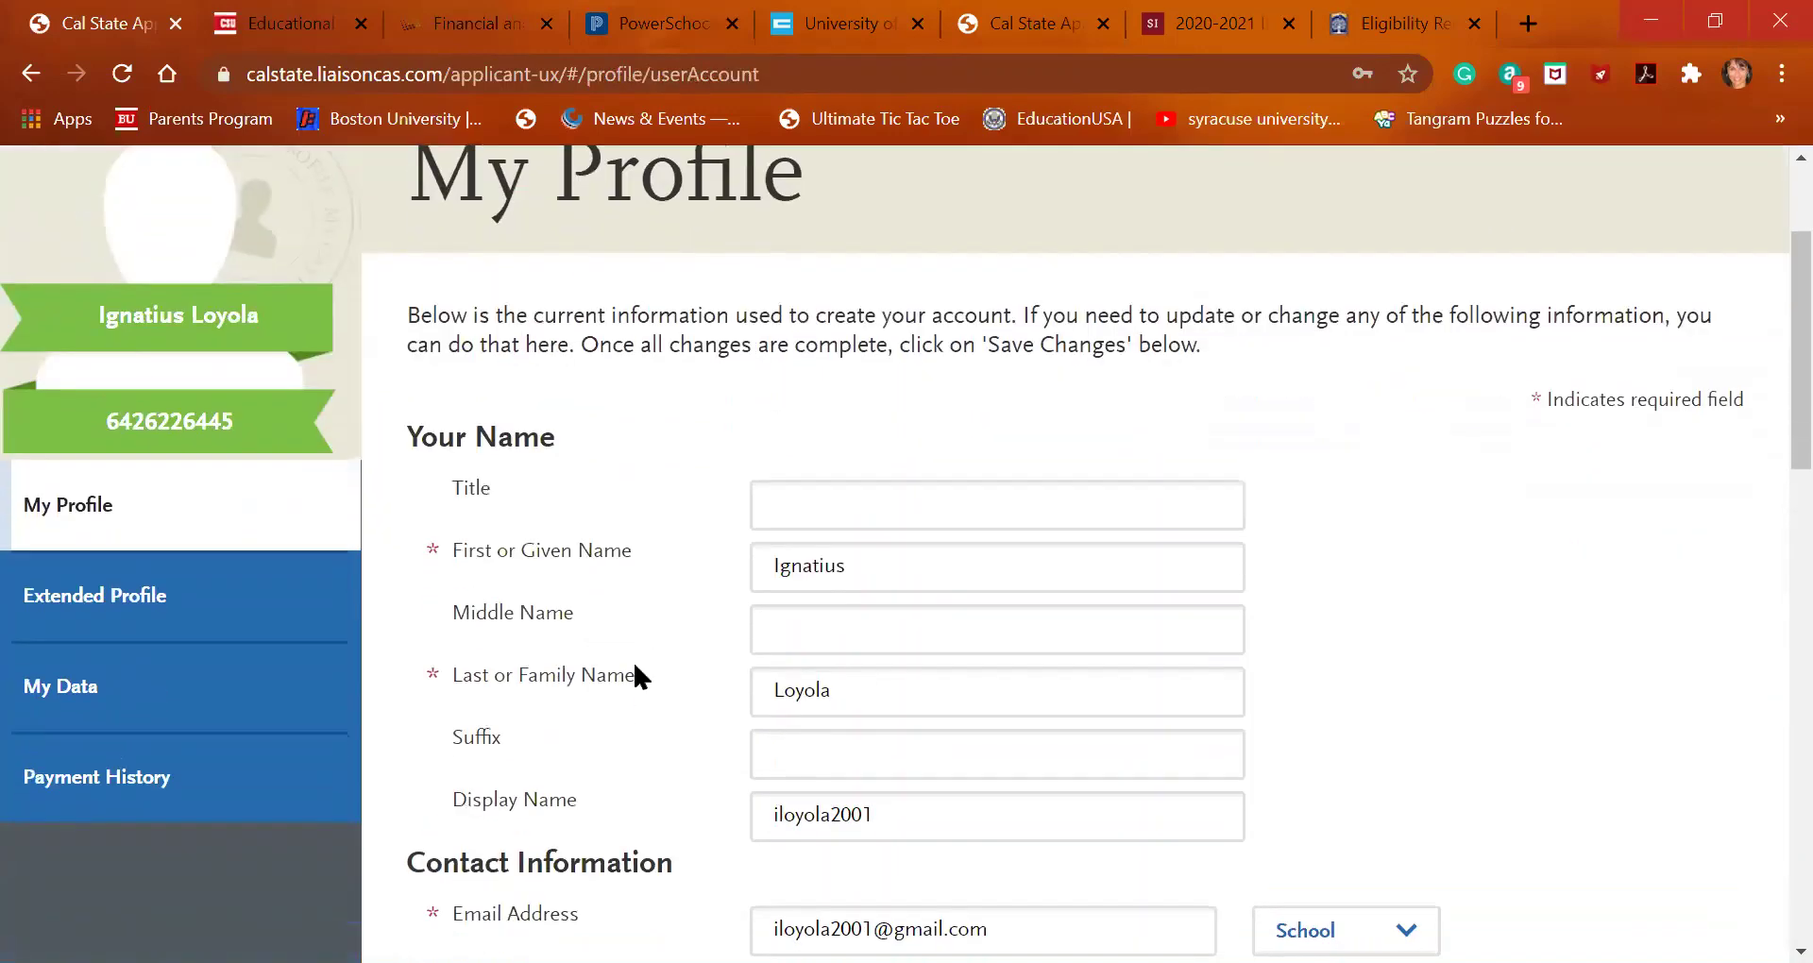
pyautogui.scroll(-6, 635, 667)
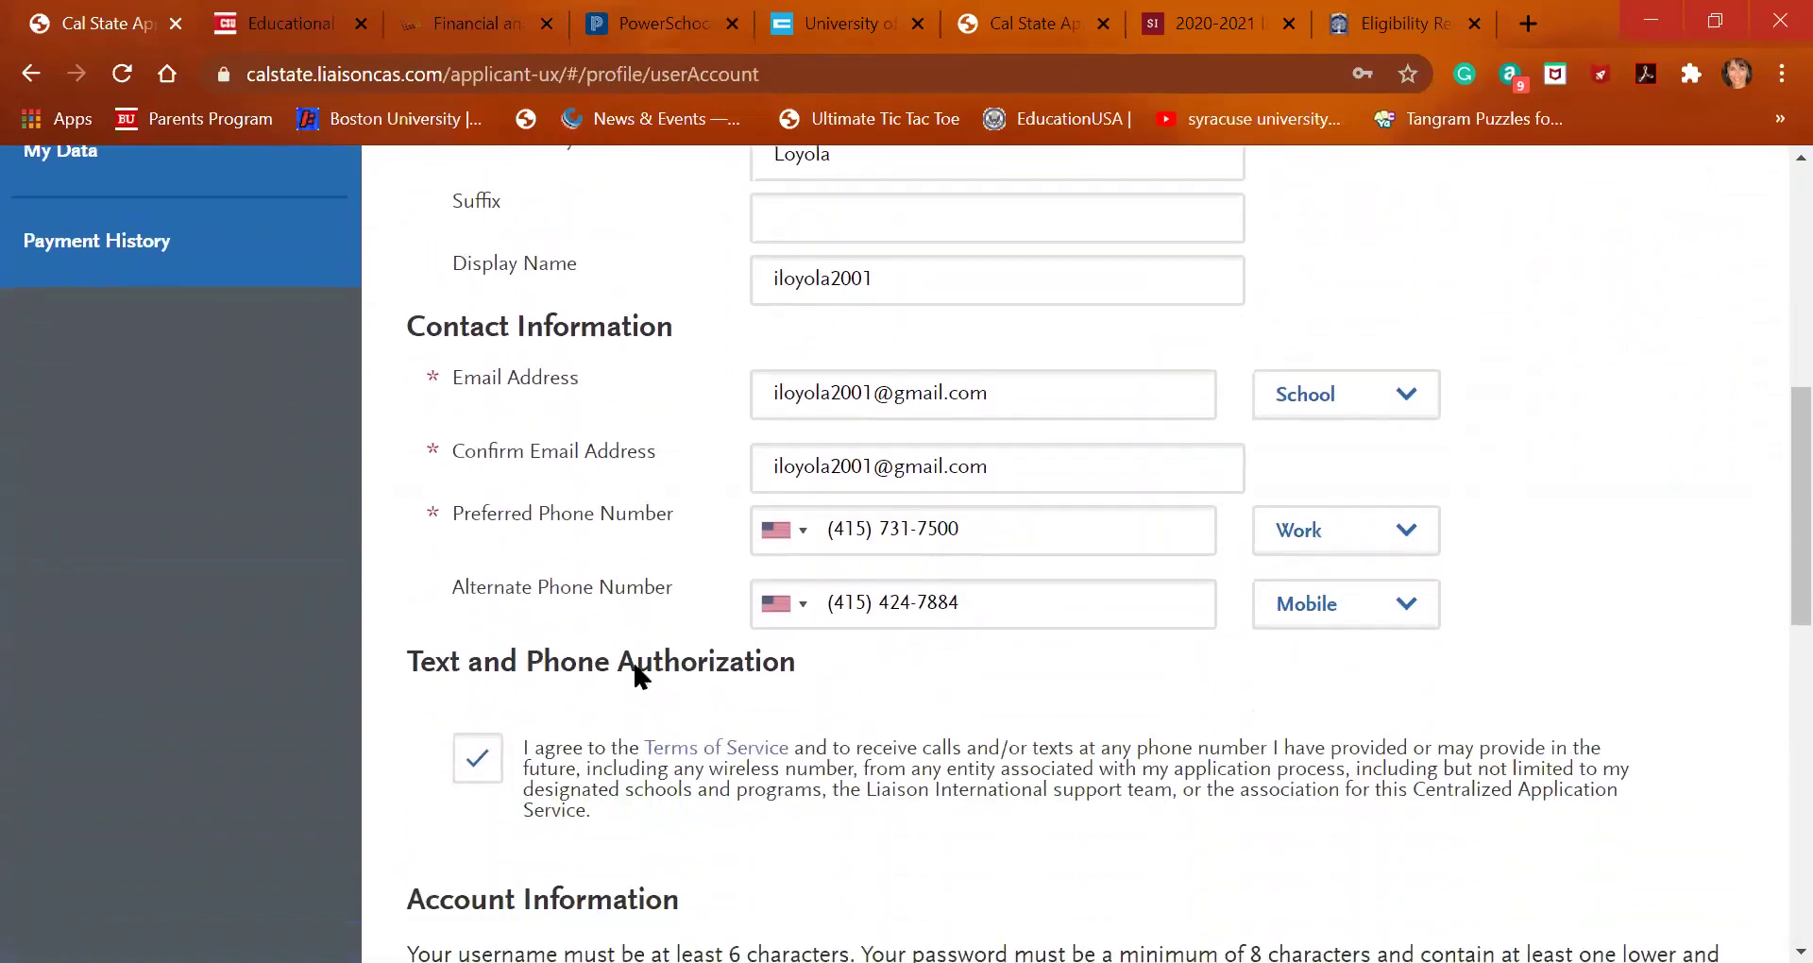
pyautogui.scroll(-5, 637, 666)
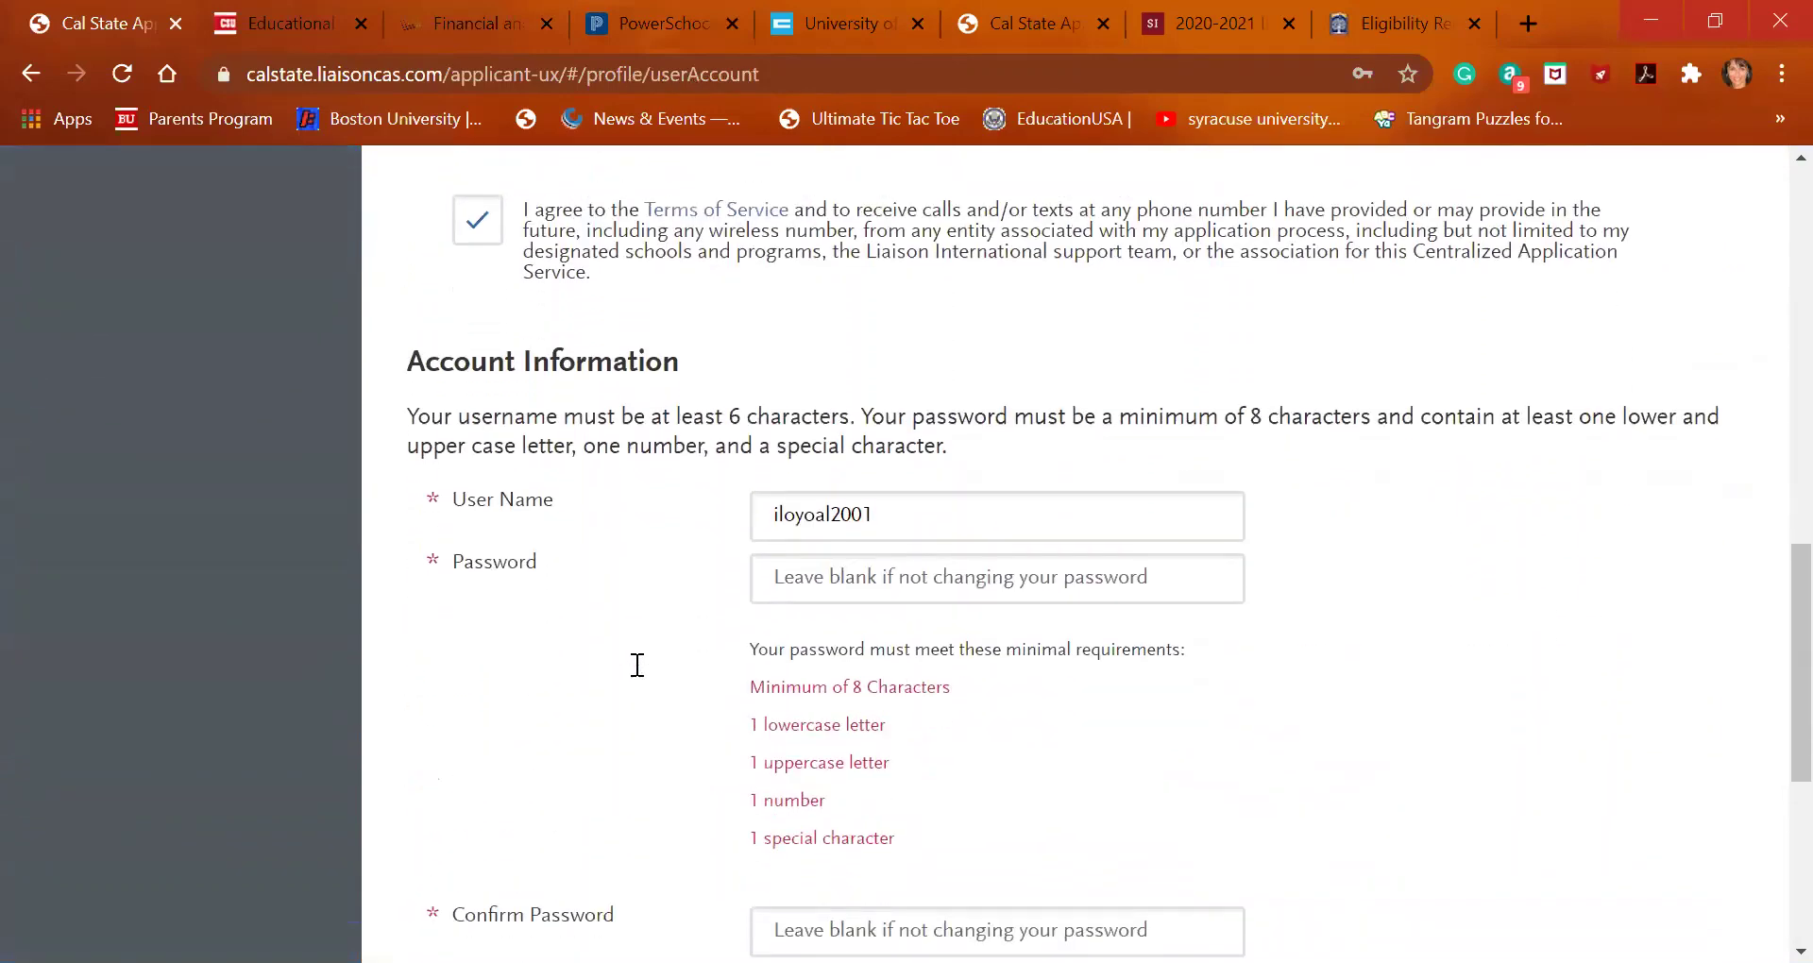
pyautogui.scroll(-2, 637, 666)
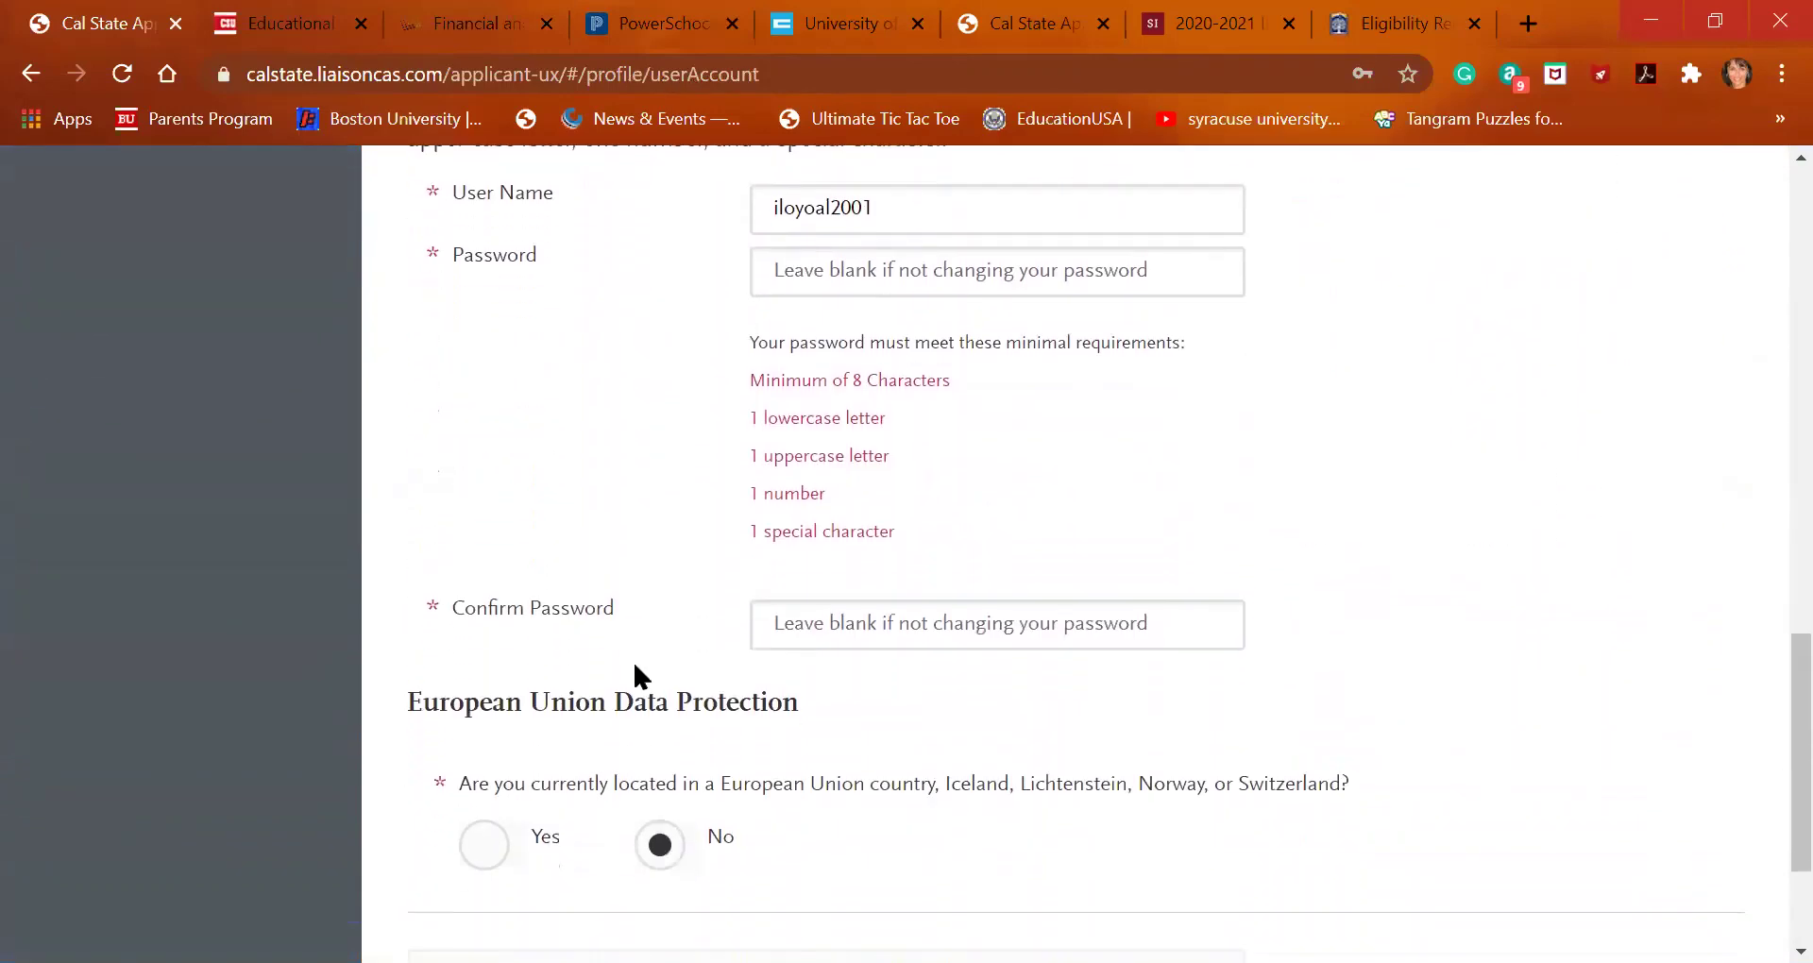
pyautogui.scroll(8, 635, 667)
pyautogui.scroll(8, 605, 661)
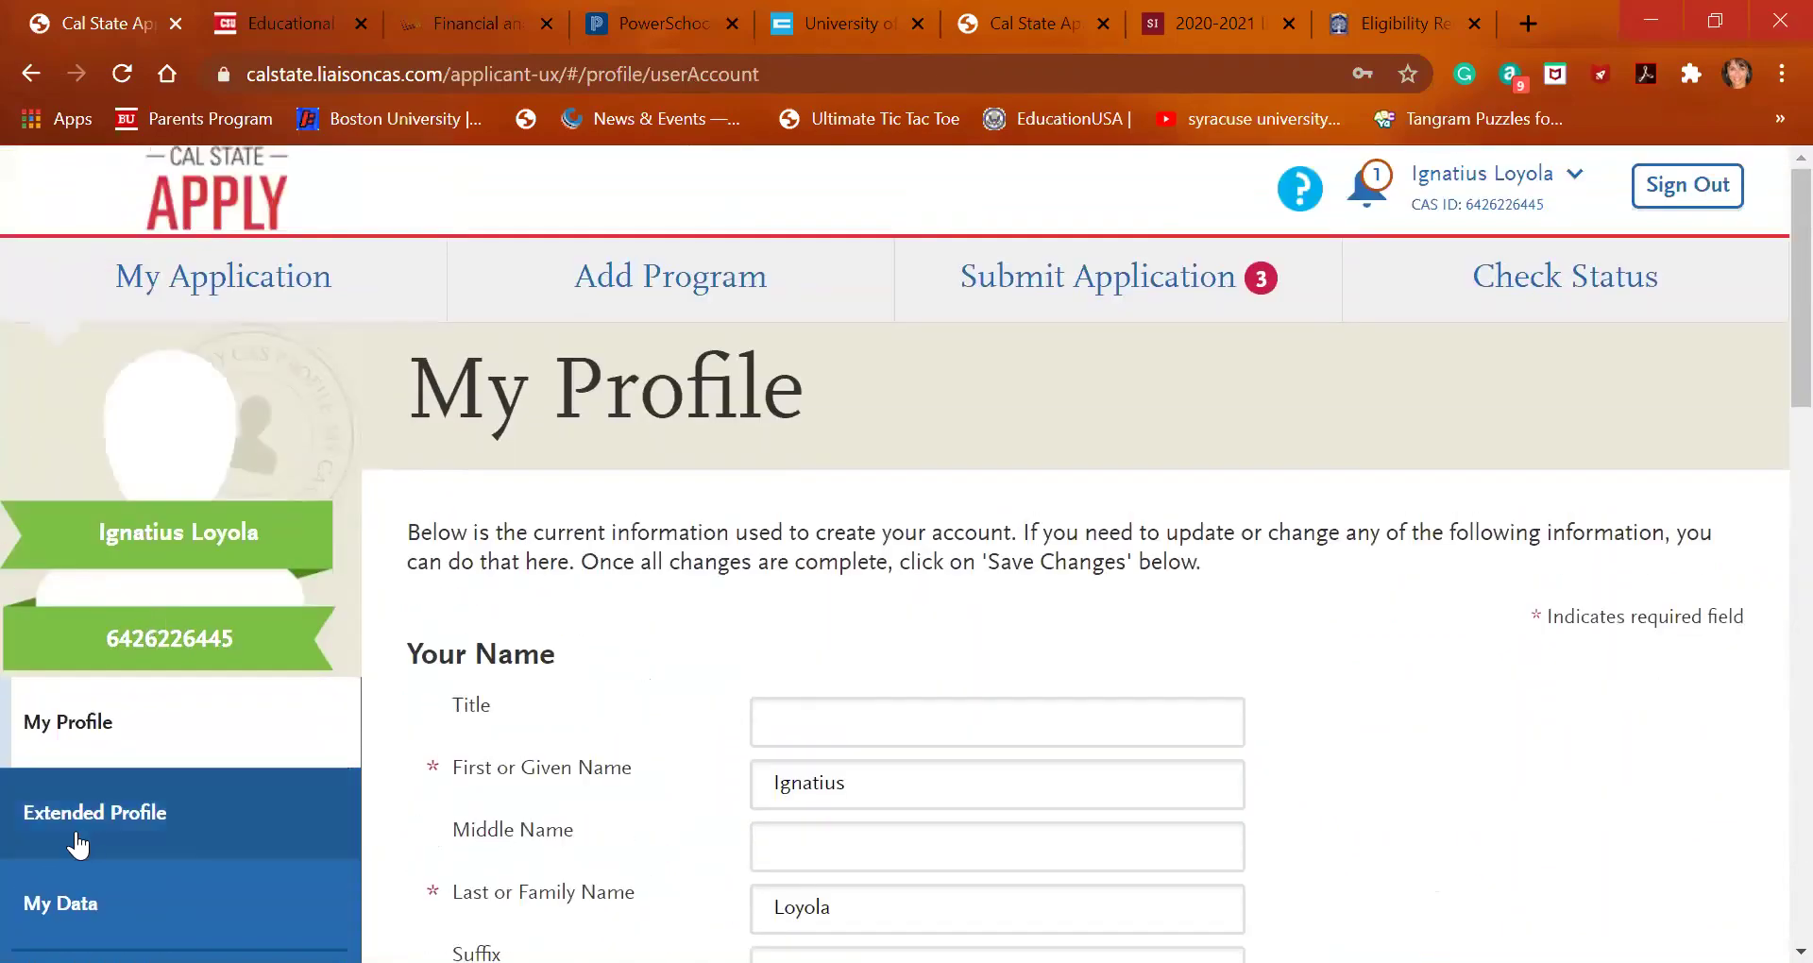
# Look through the Extended Profile answers
pyautogui.click(79, 831)
pyautogui.scroll(-2, 351, 753)
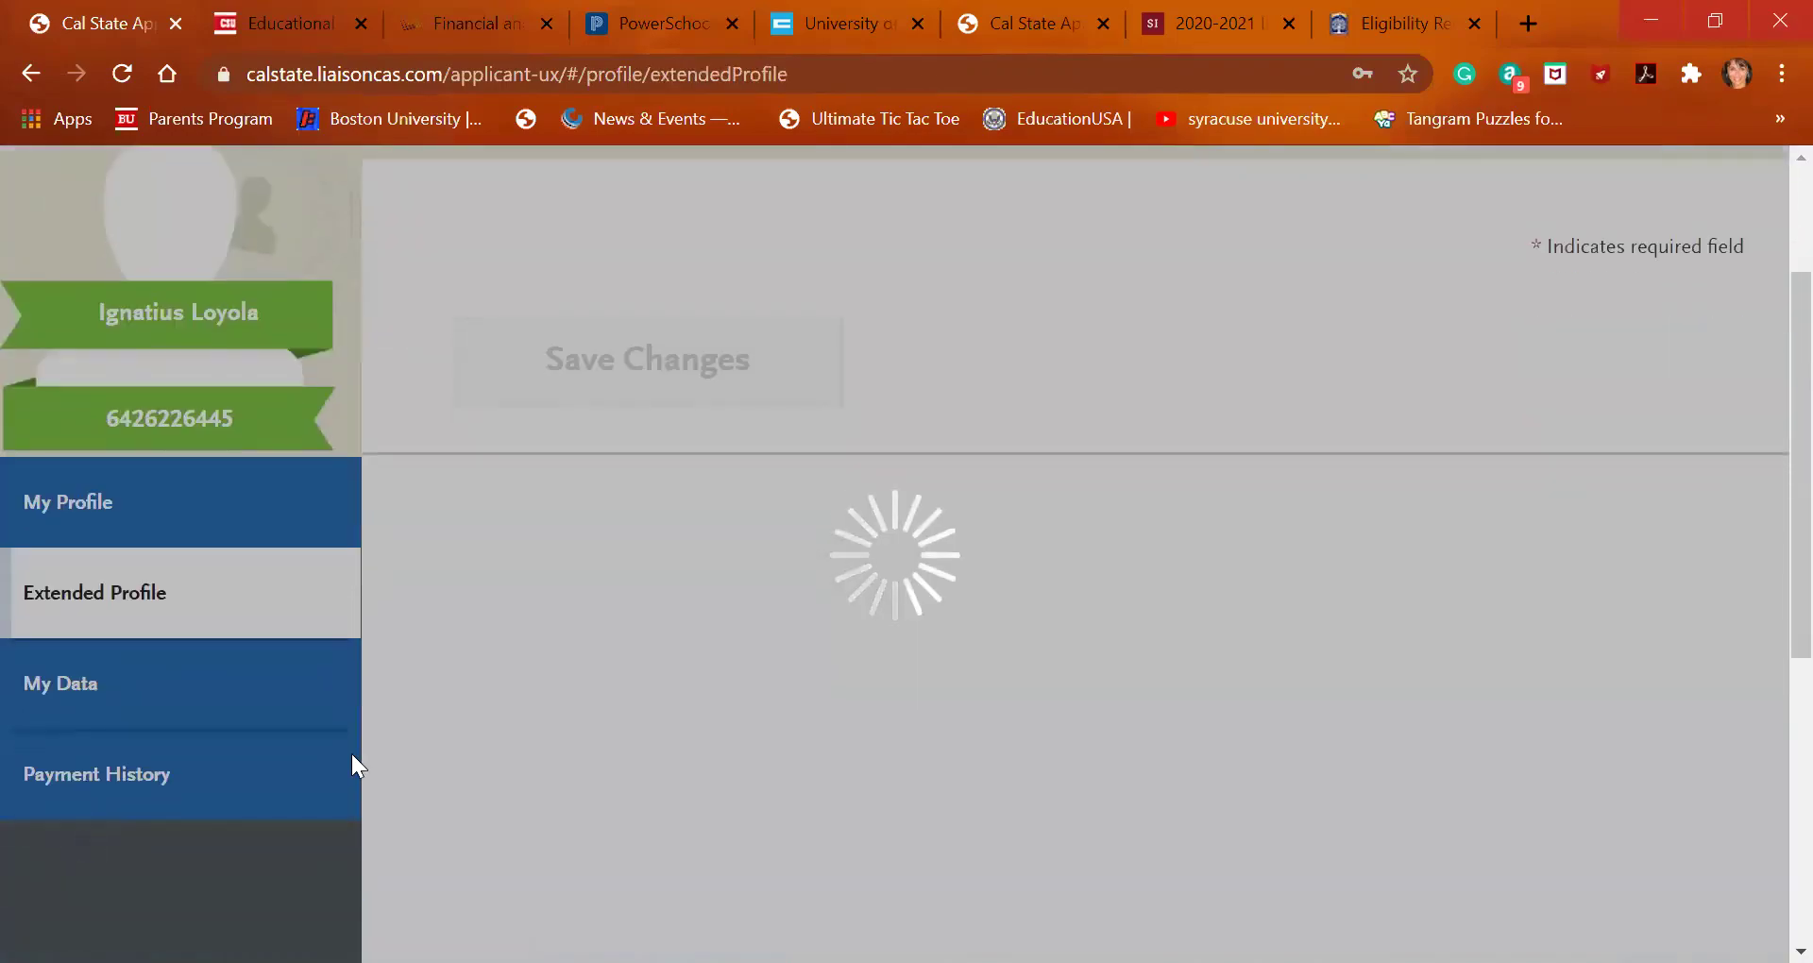
pyautogui.scroll(-1, 526, 724)
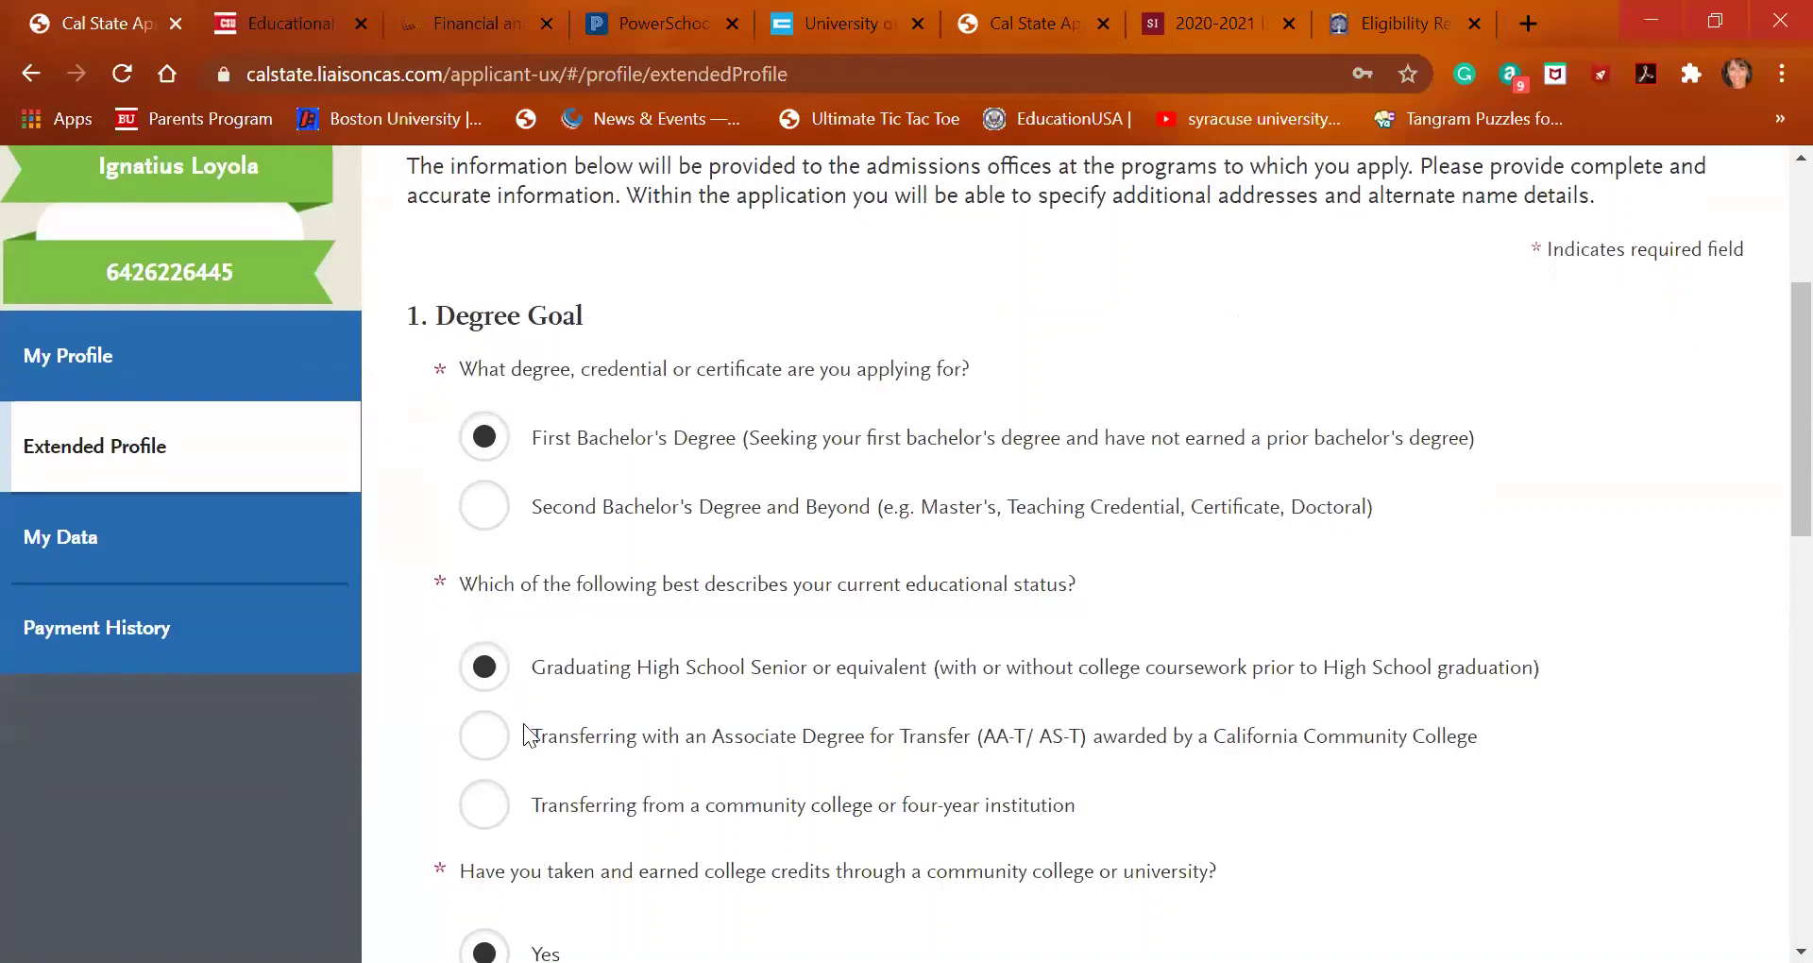
pyautogui.scroll(-2, 526, 727)
pyautogui.scroll(-7, 526, 727)
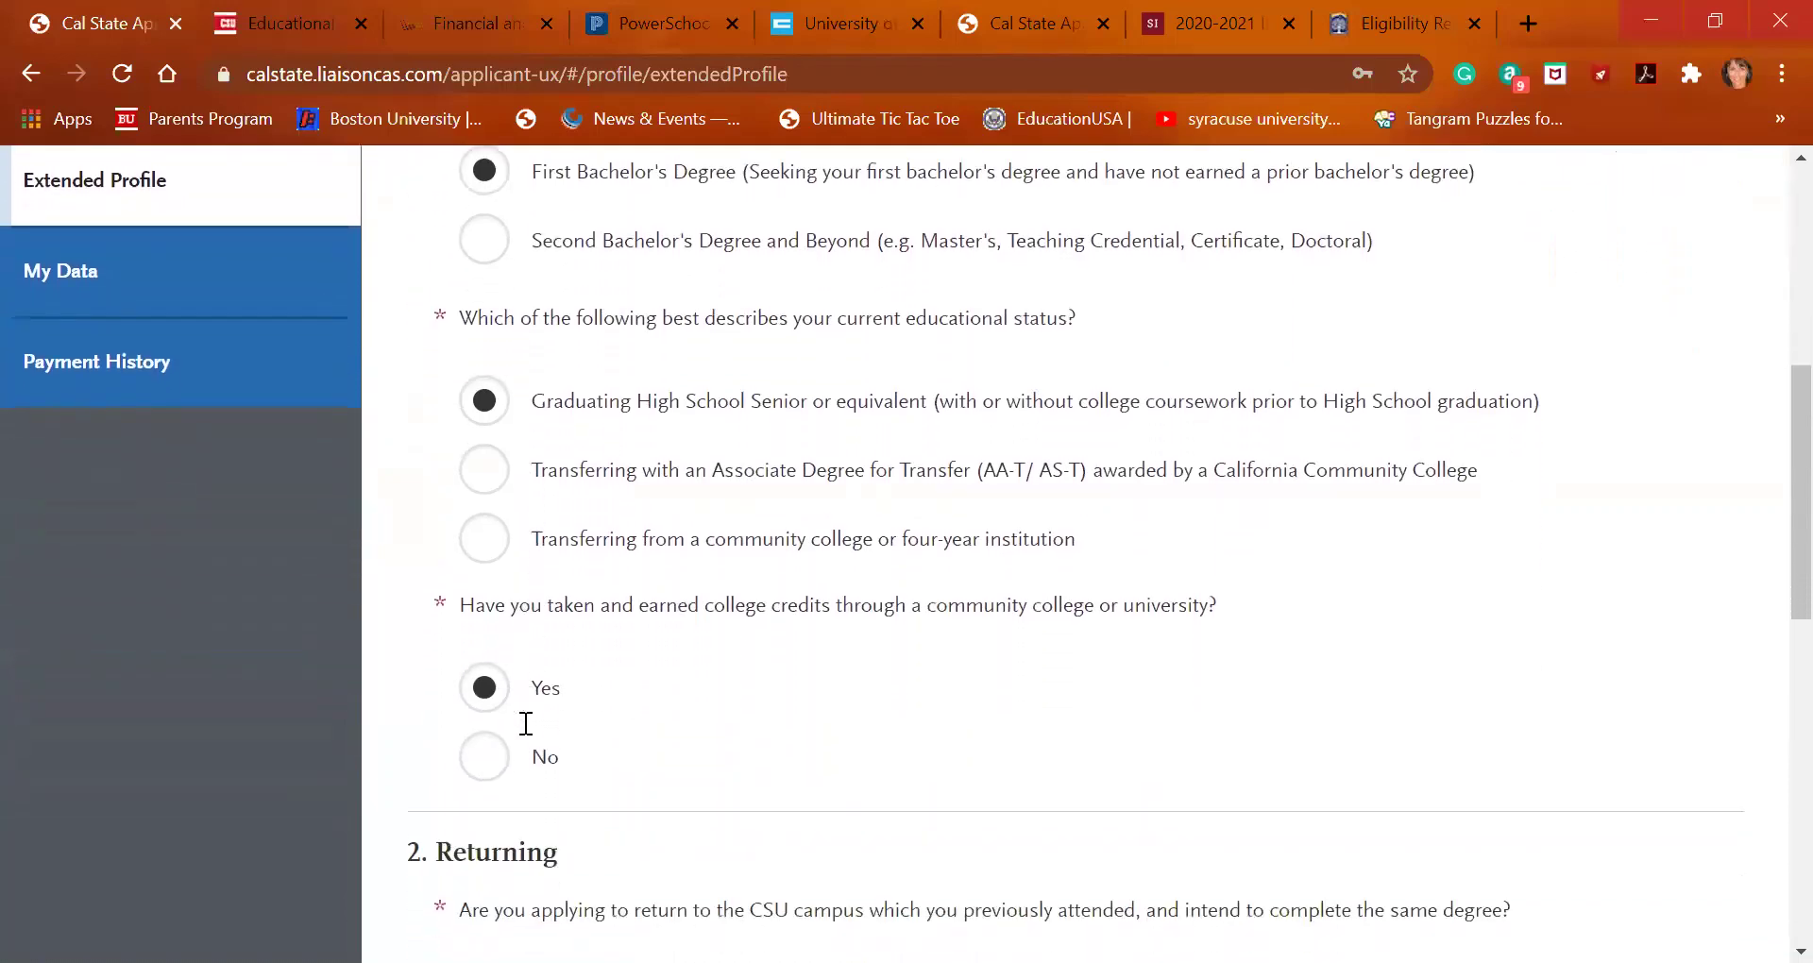
pyautogui.scroll(-5, 523, 723)
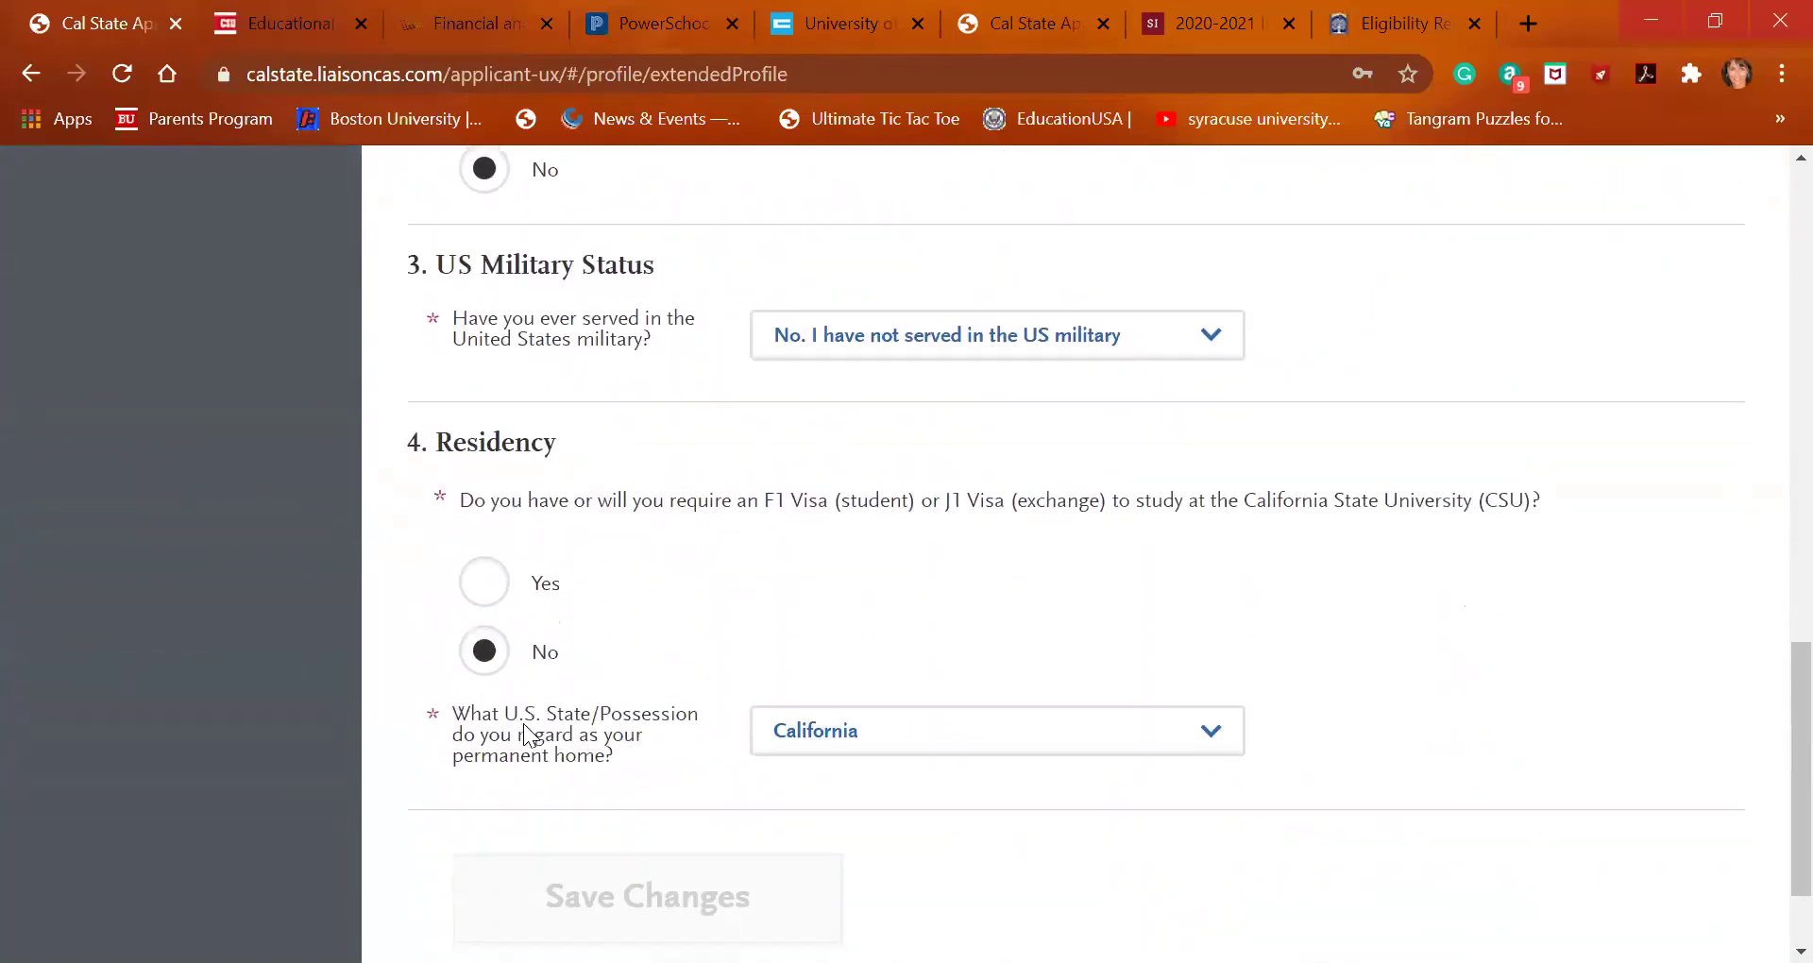
pyautogui.scroll(10, 523, 724)
pyautogui.scroll(5, 524, 723)
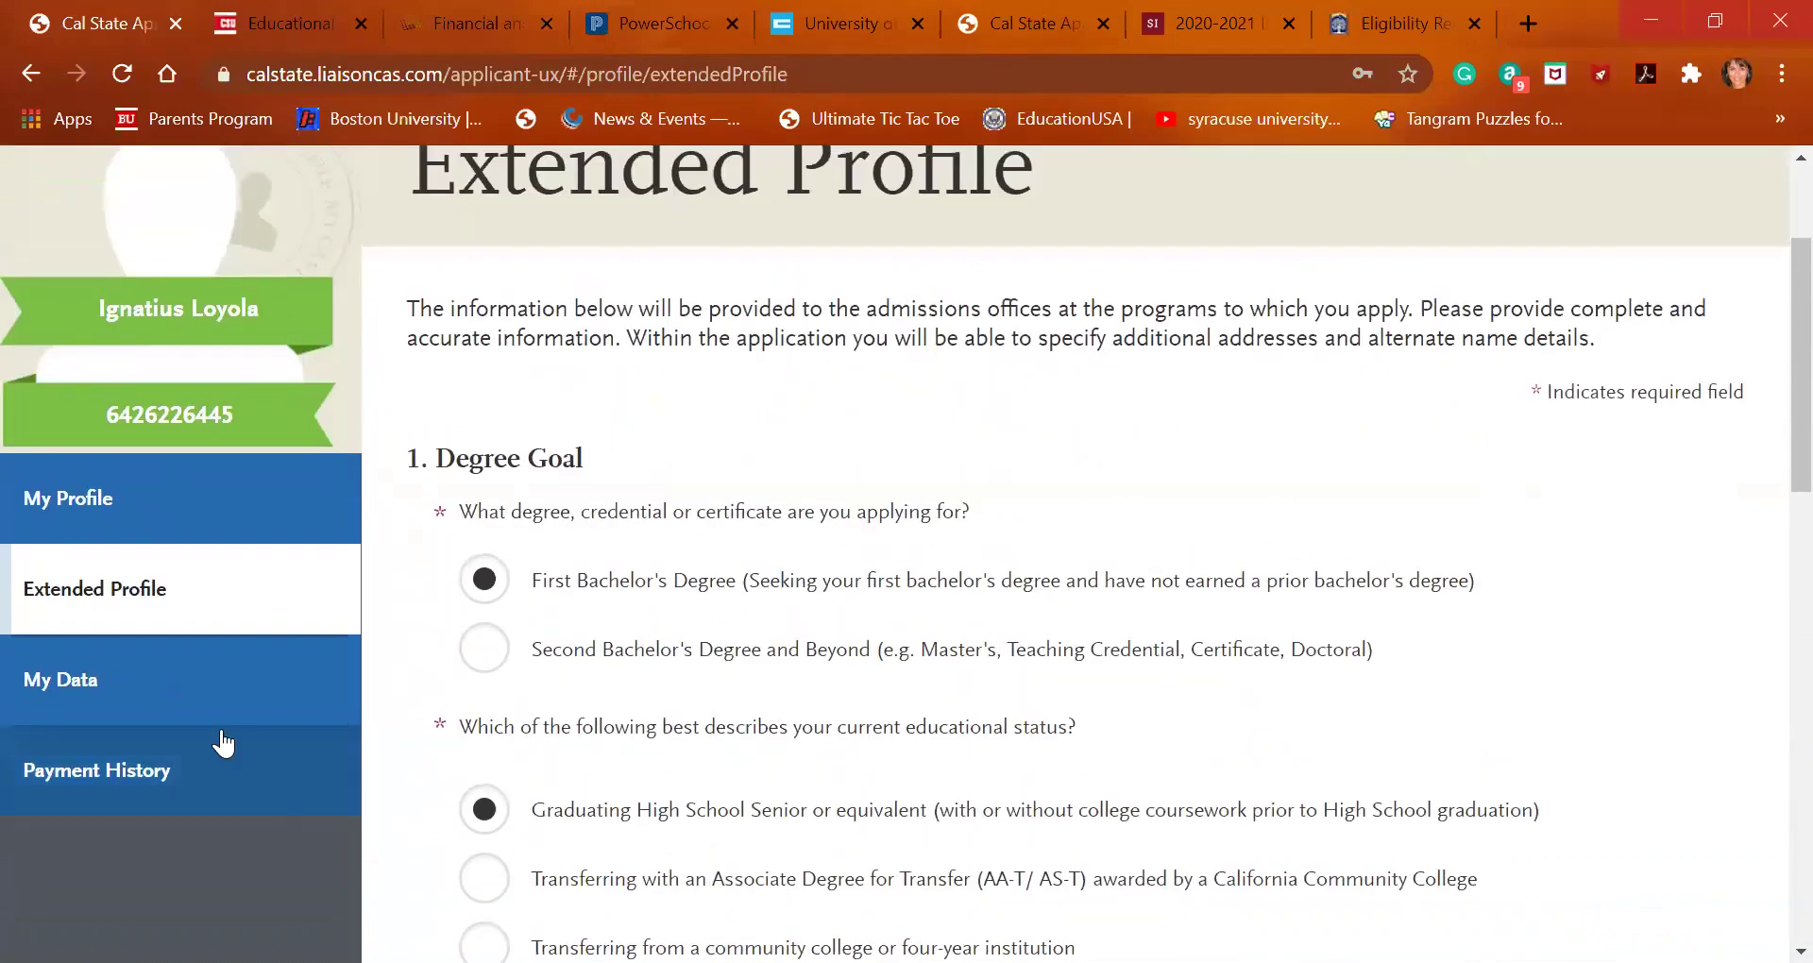
# Open the My Data page offering to link CaliforniaColleges.edu data
pyautogui.click(162, 704)
pyautogui.scroll(-4, 598, 833)
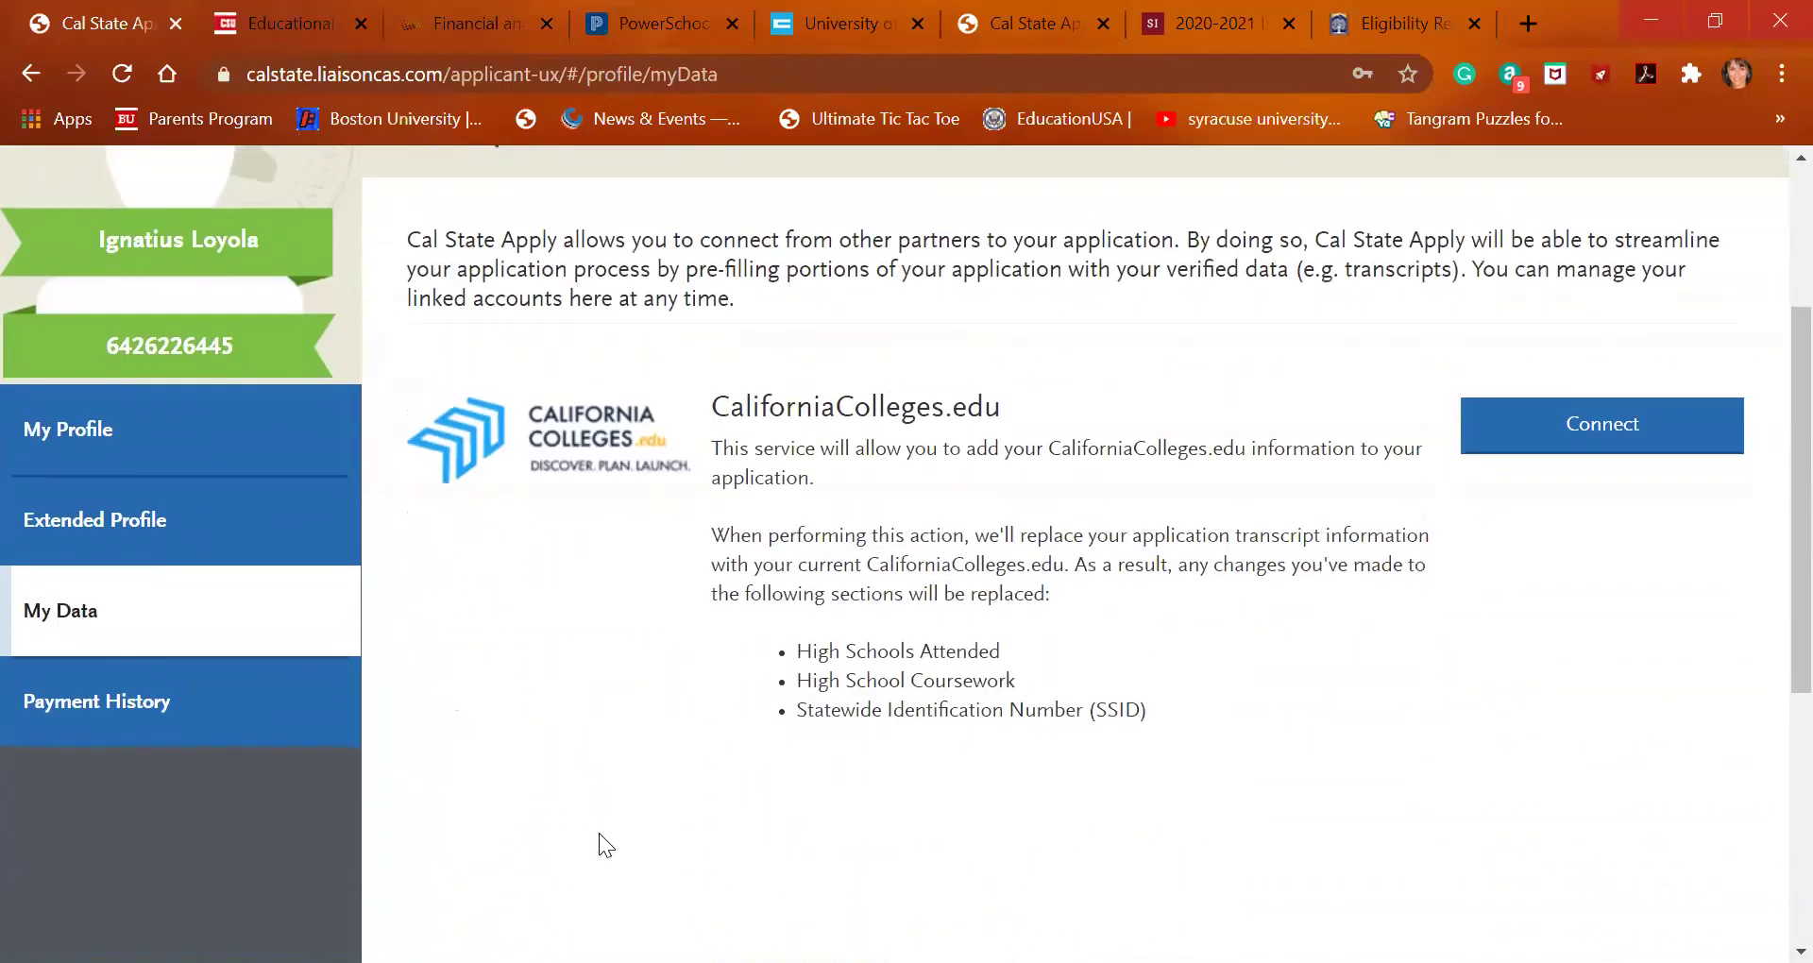
pyautogui.scroll(4, 814, 748)
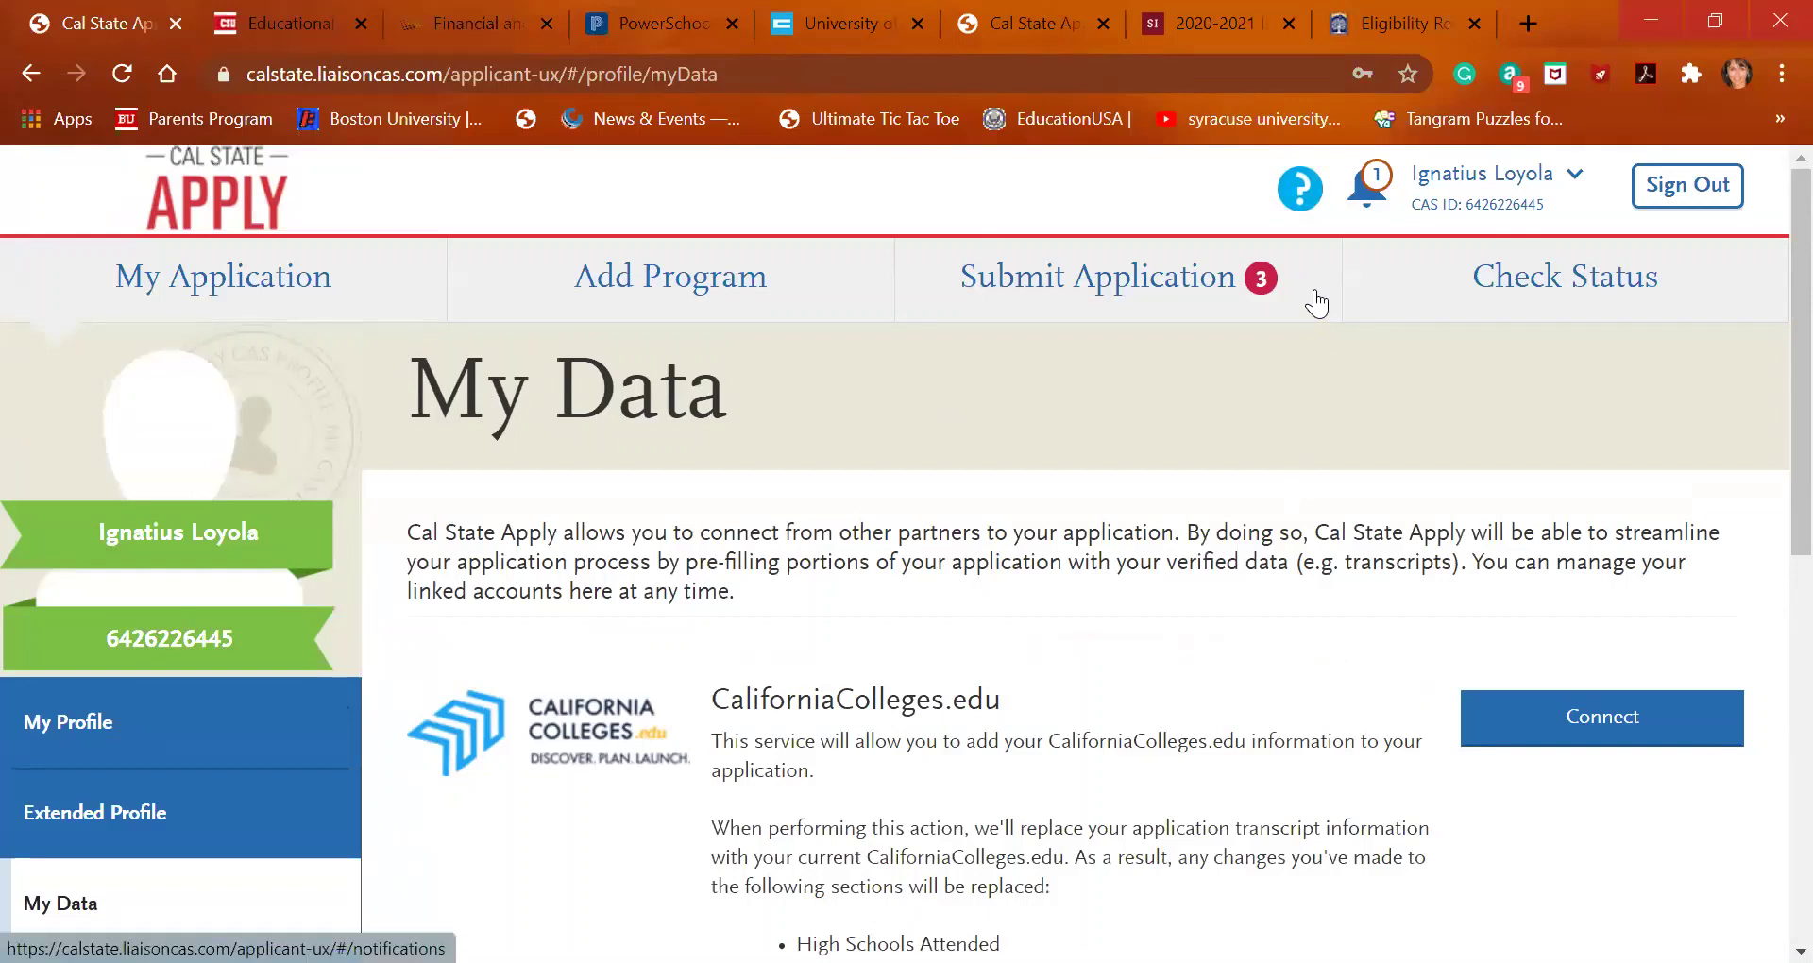
# Read the Welcome to Cal State Apply message in Notifications, then bring up help options
pyautogui.click(1367, 186)
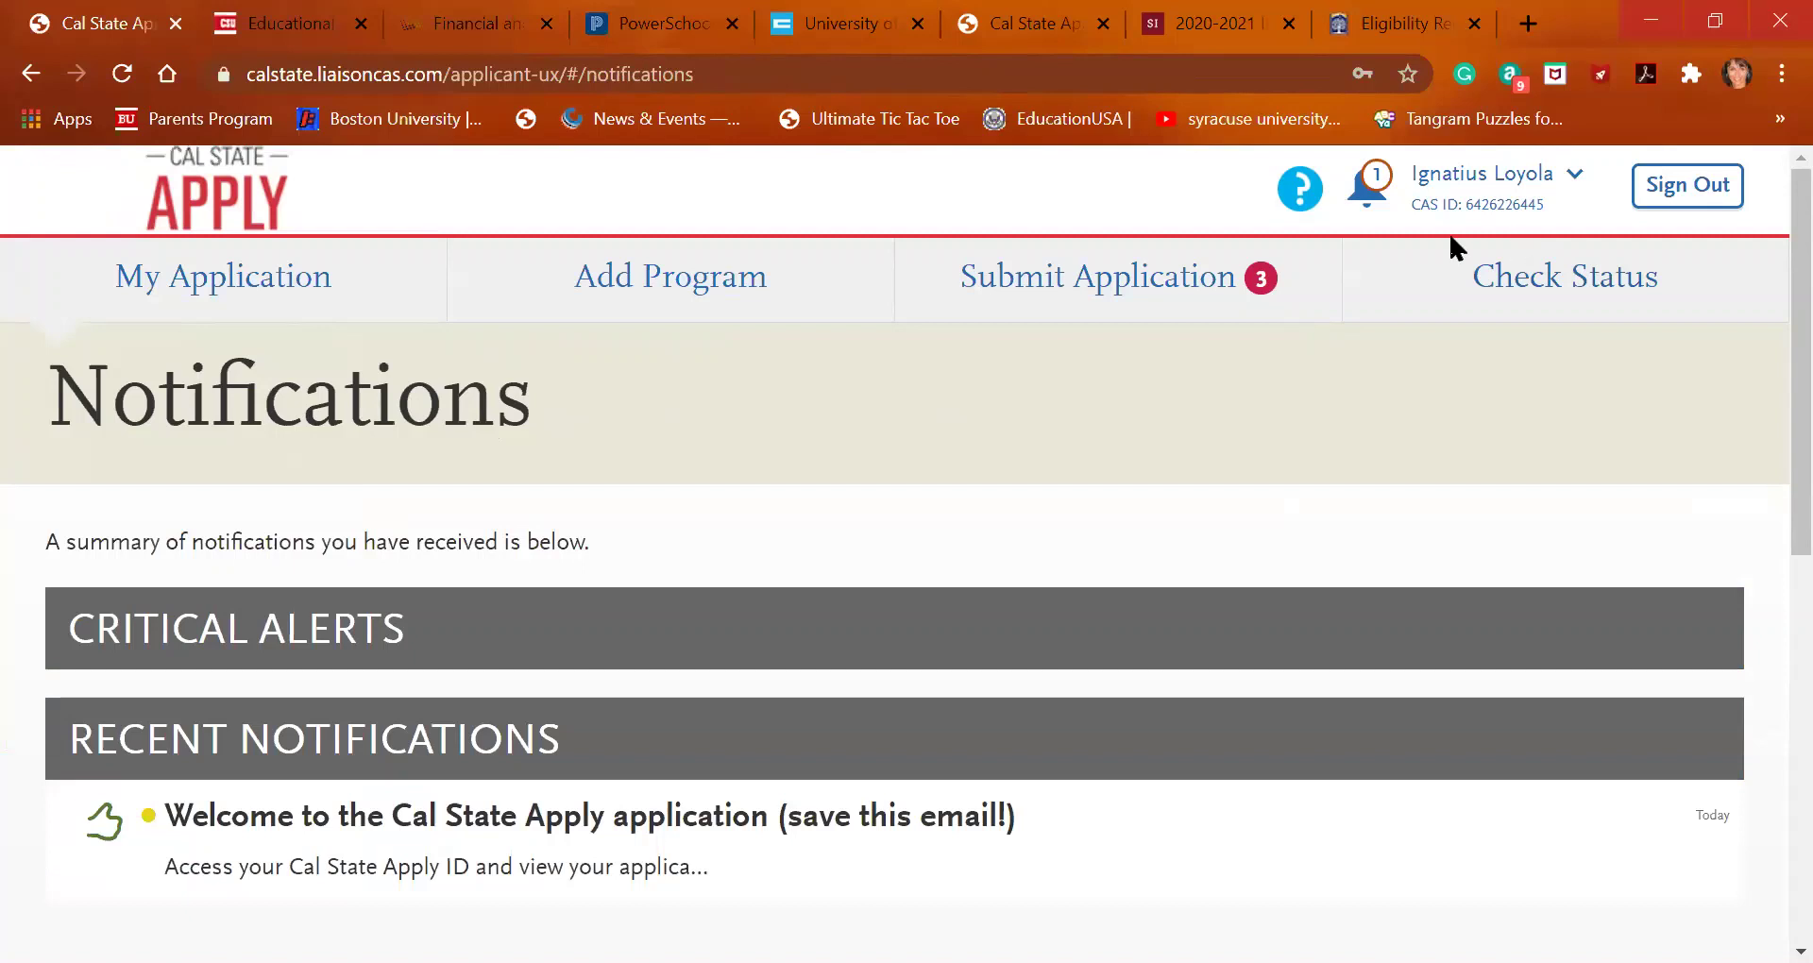
pyautogui.scroll(-2, 1059, 601)
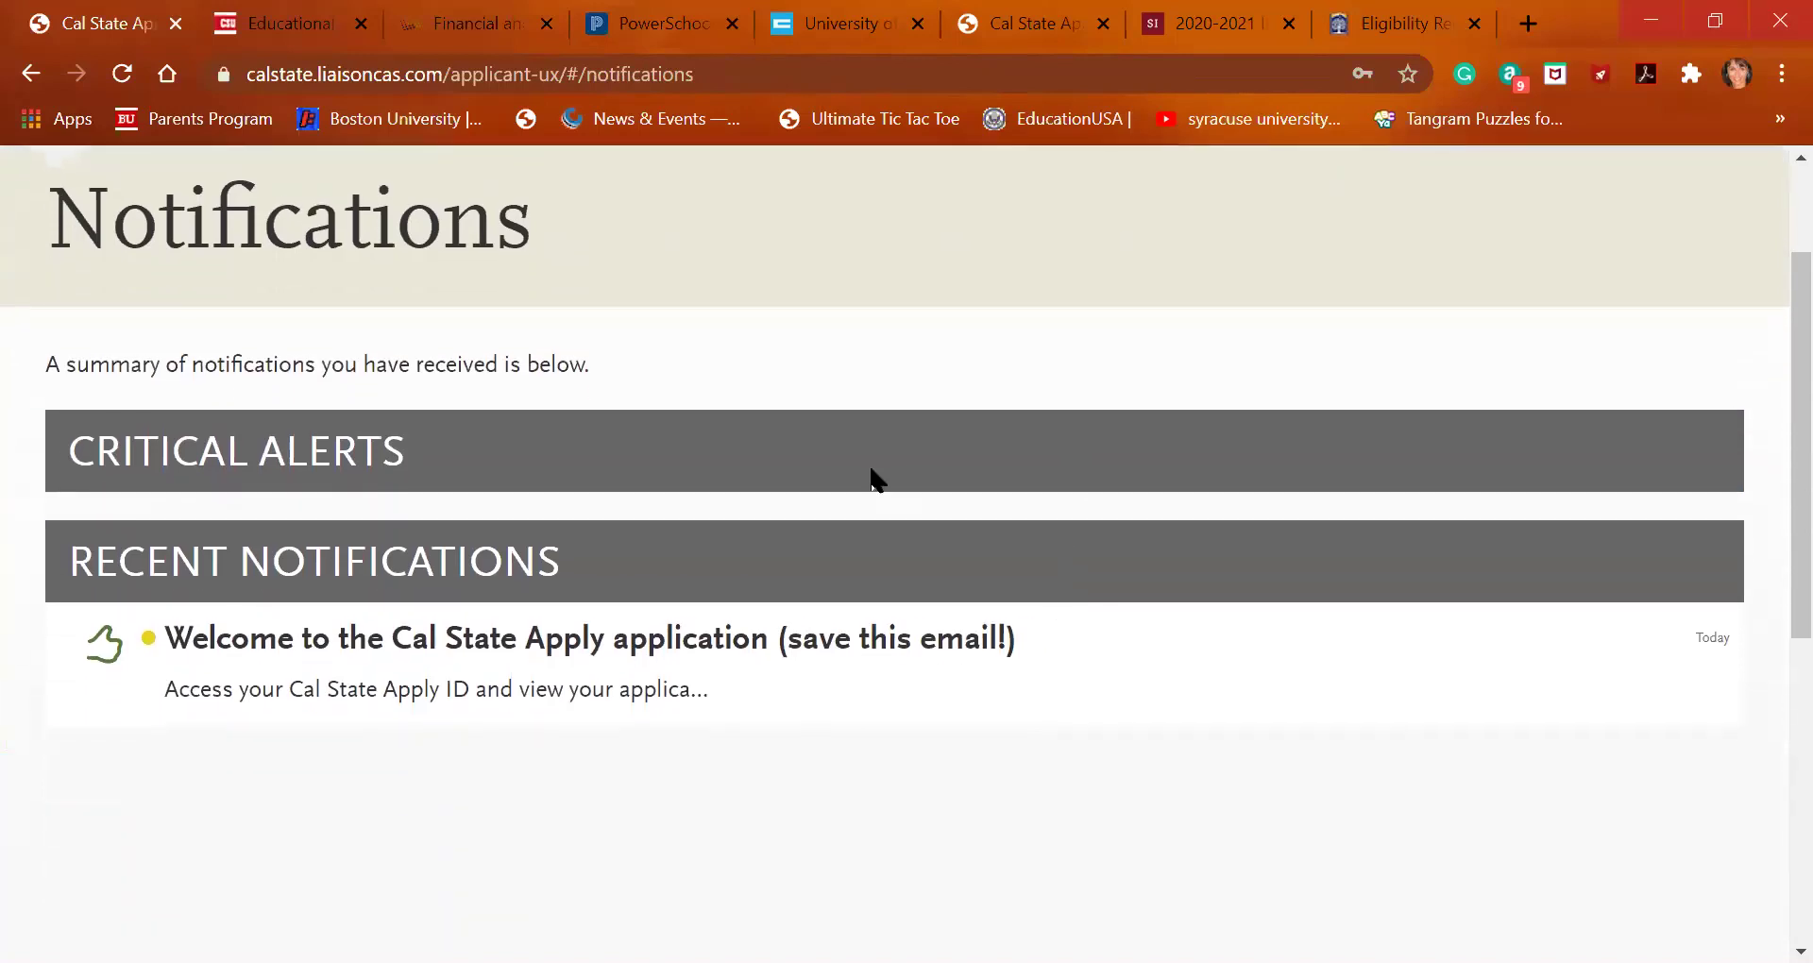
pyautogui.scroll(2, 856, 512)
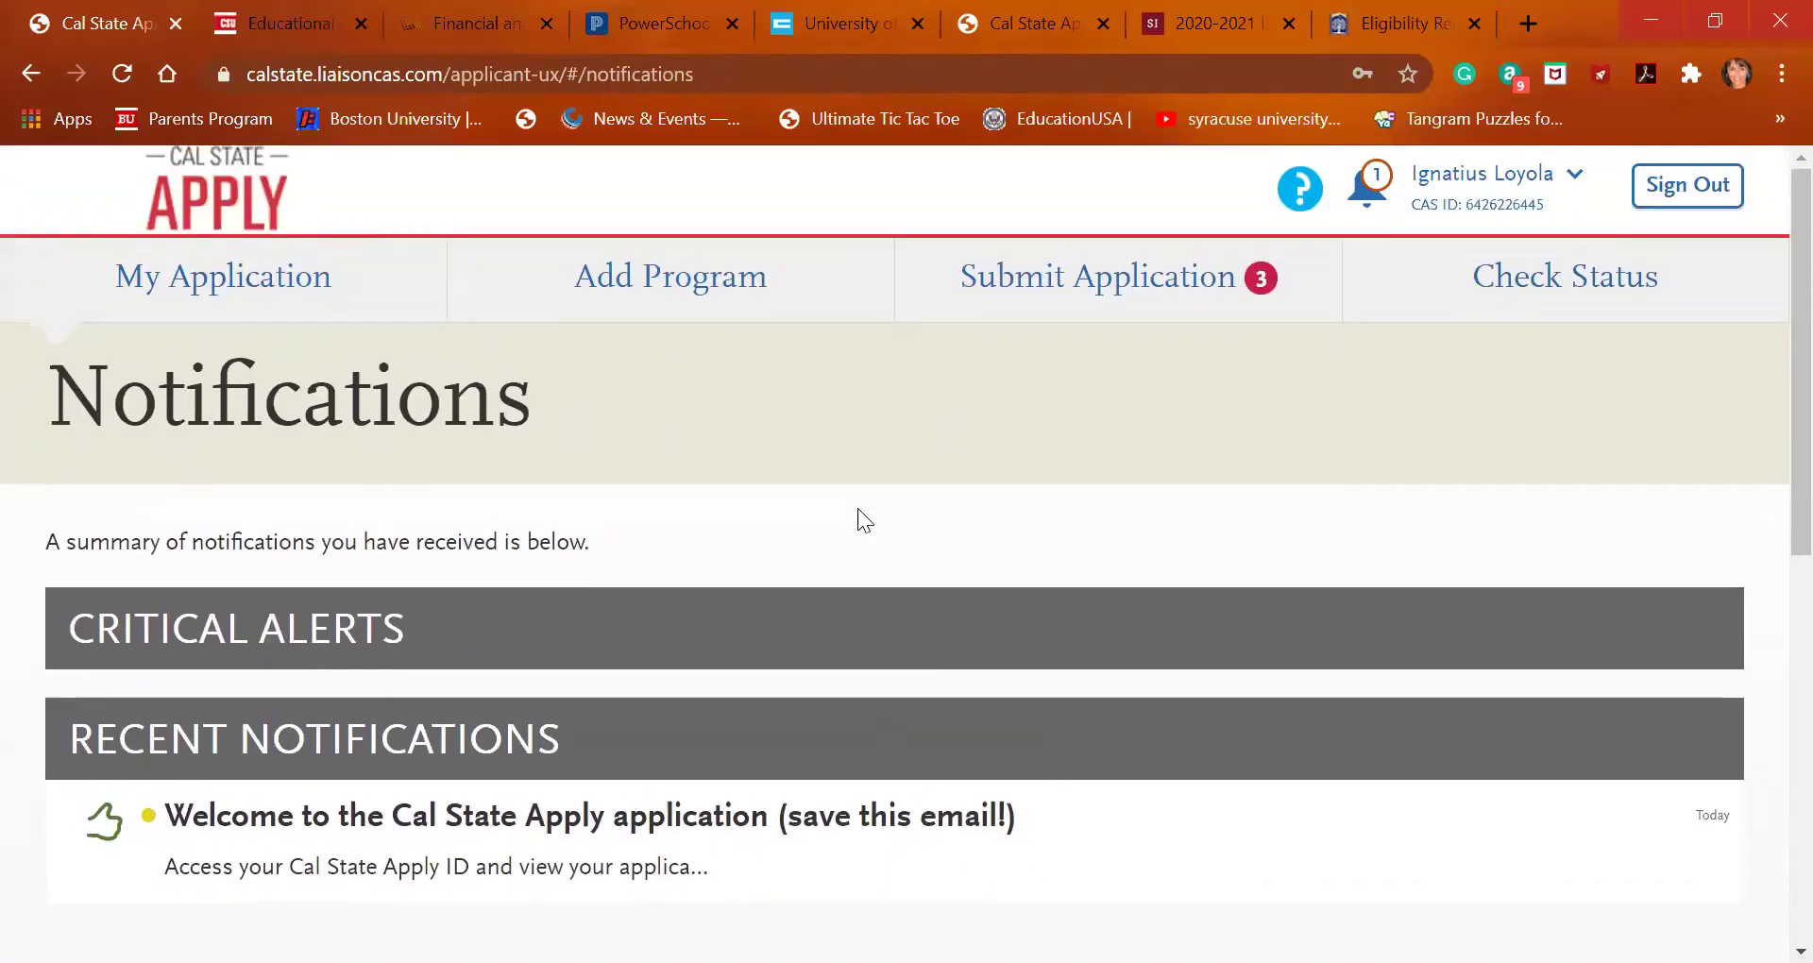
pyautogui.moveTo(865, 501); pyautogui.dragTo(1062, 315)
pyautogui.click(1301, 189)
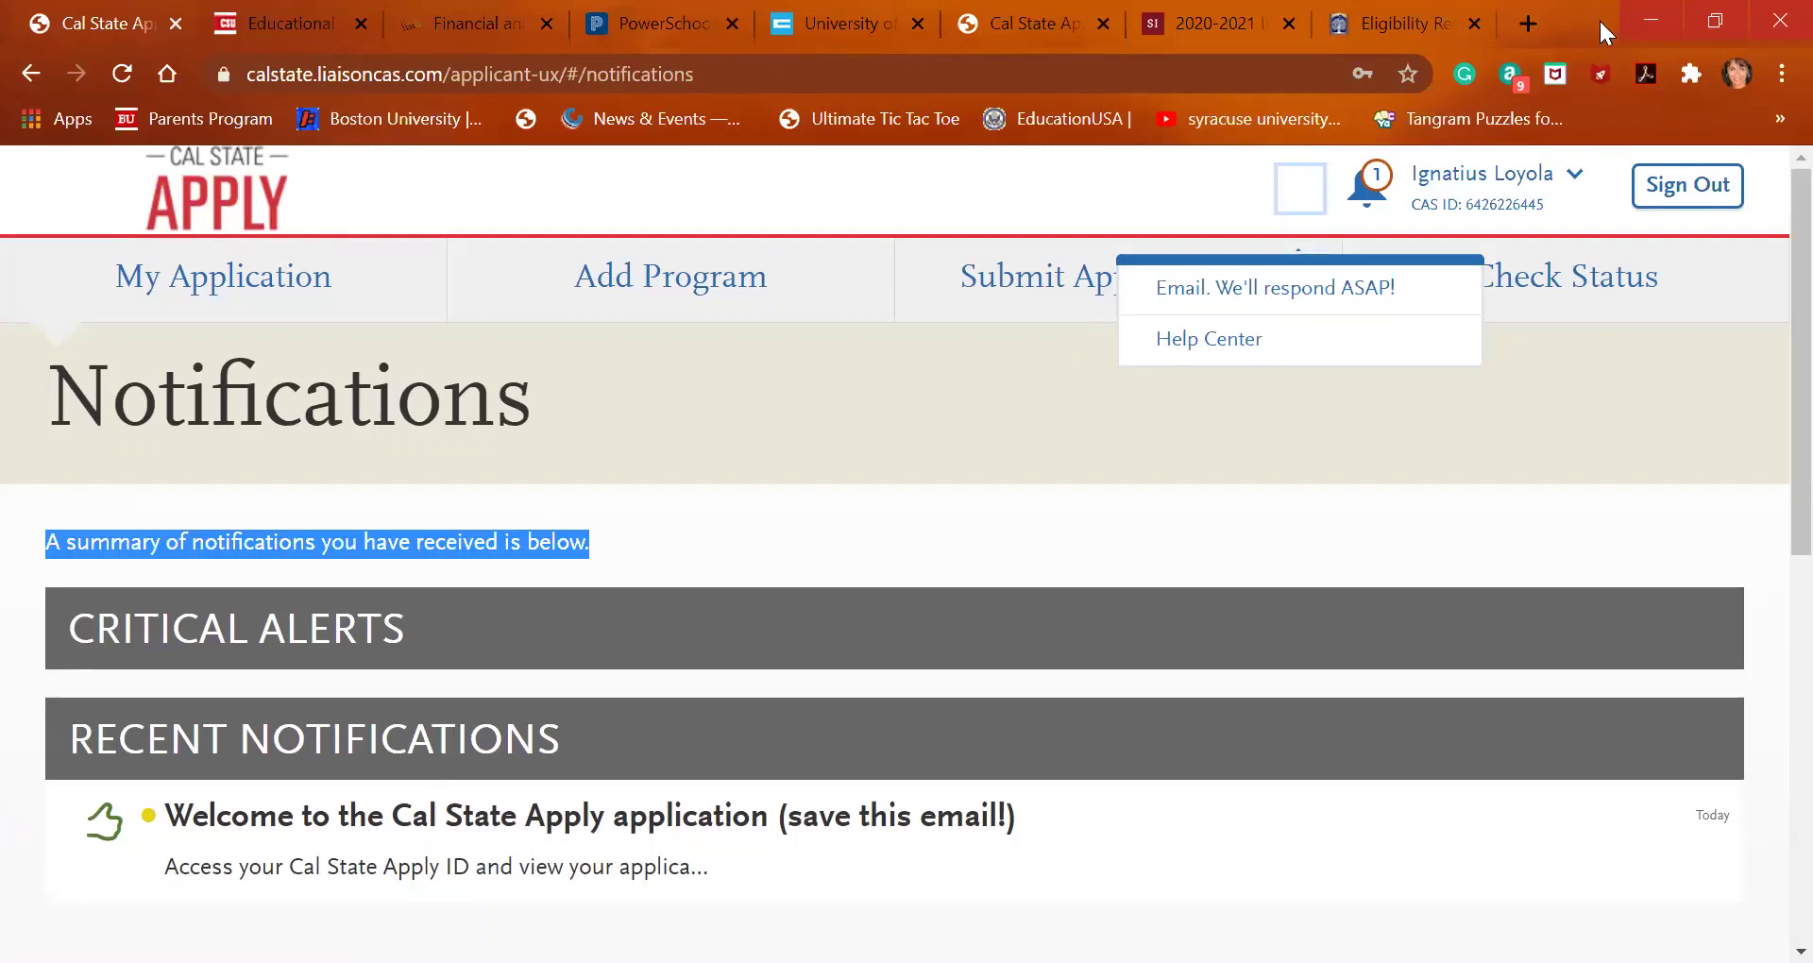
# Load fafsa.ed.gov's Complete the FAFSA Form page in a new browser tab
pyautogui.click(1515, 19)
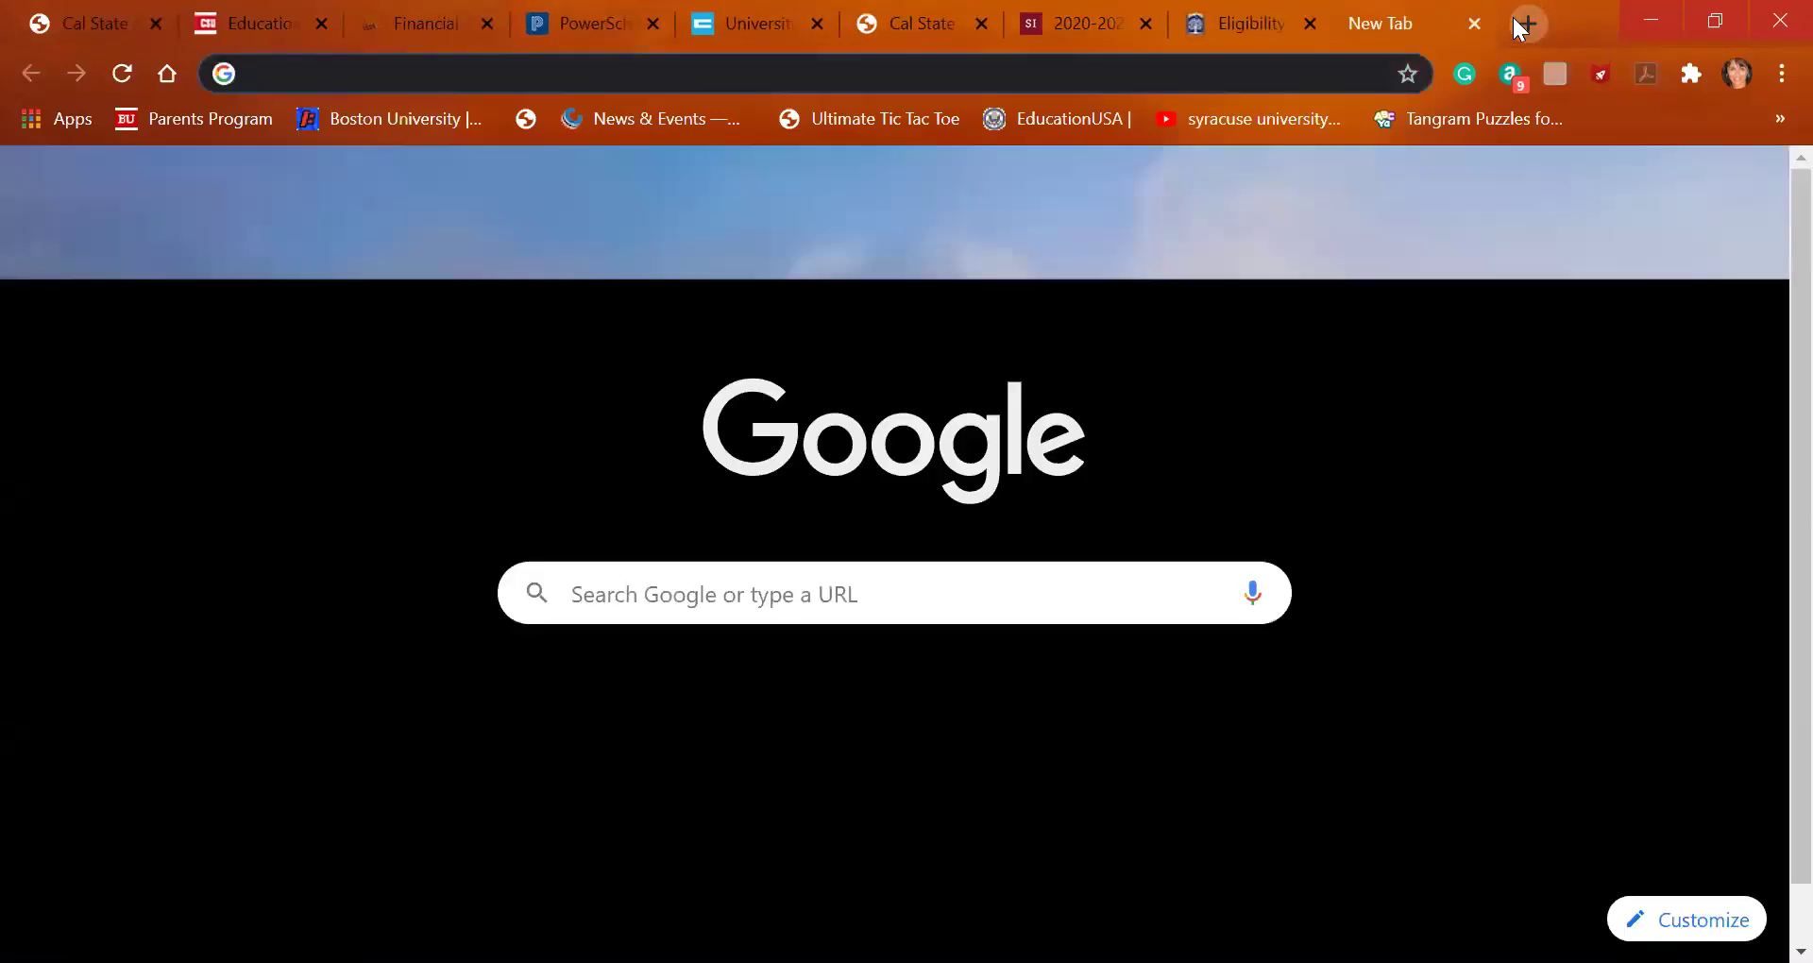
pyautogui.write('fafsa')
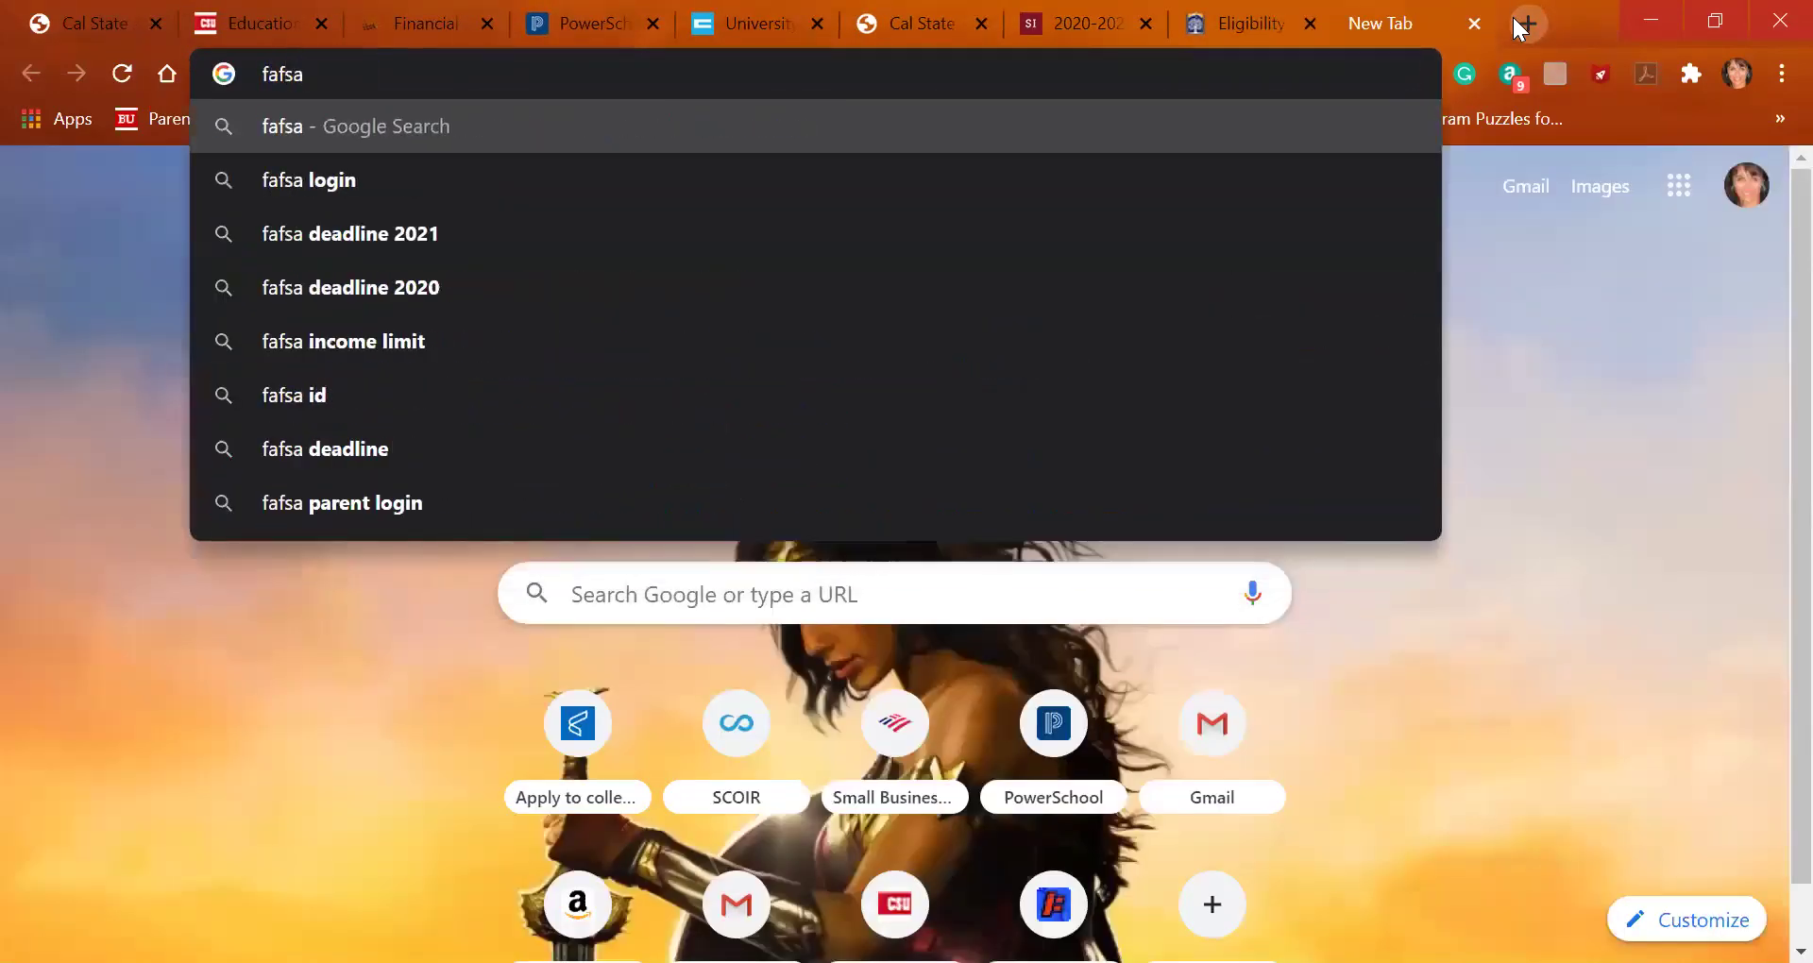
pyautogui.write('.ed.gov')
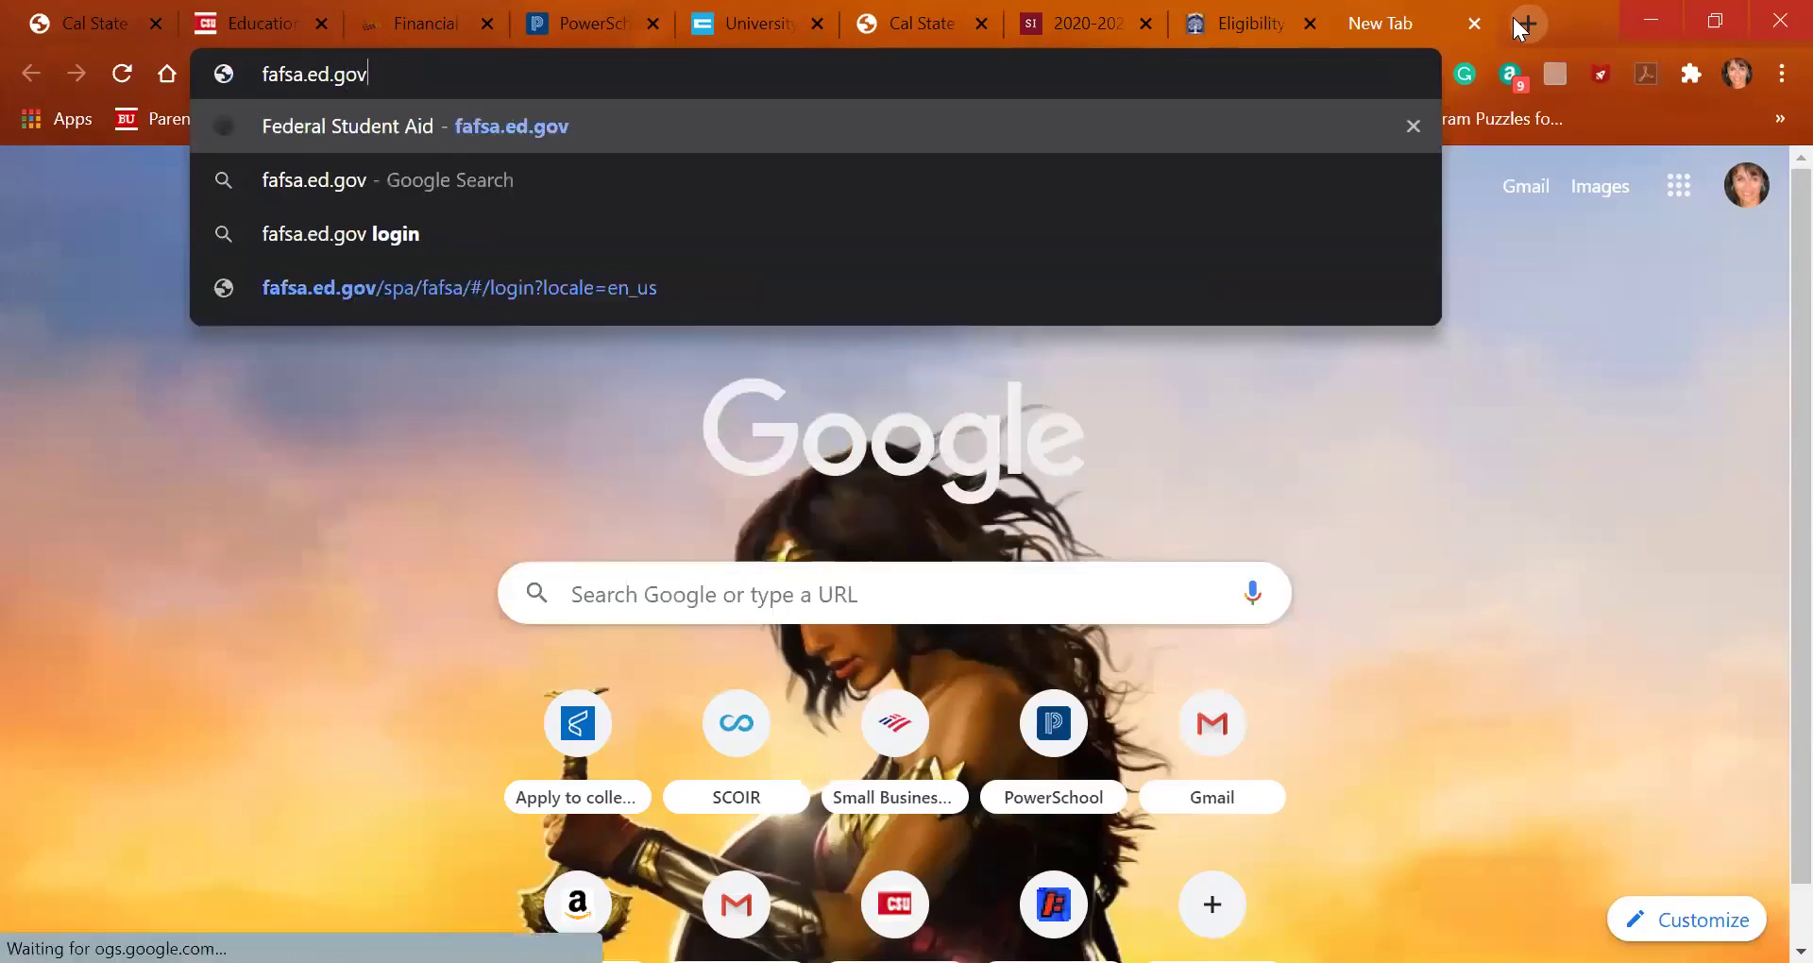
pyautogui.press('Return')
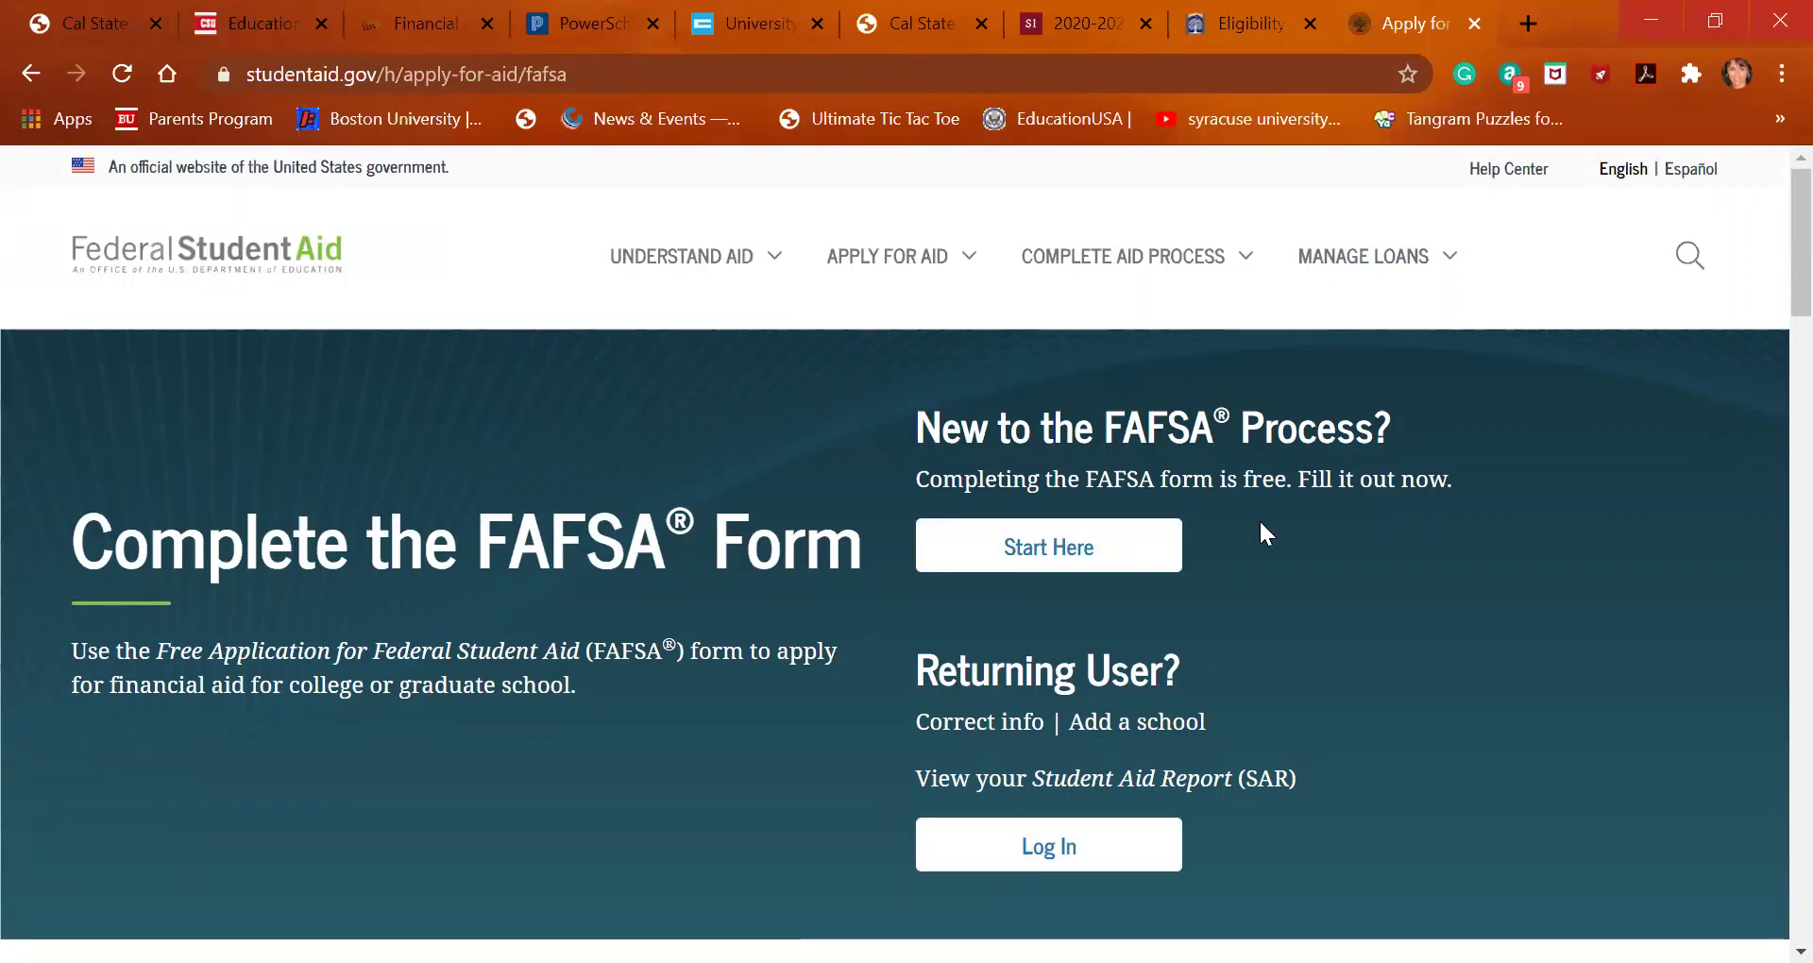
pyautogui.click(1522, 31)
# Open the Fall 2021/Spring 2022 CSS Profile sign-in on cssprofile.org, then return to the CSU EOP page
pyautogui.write('csspr')
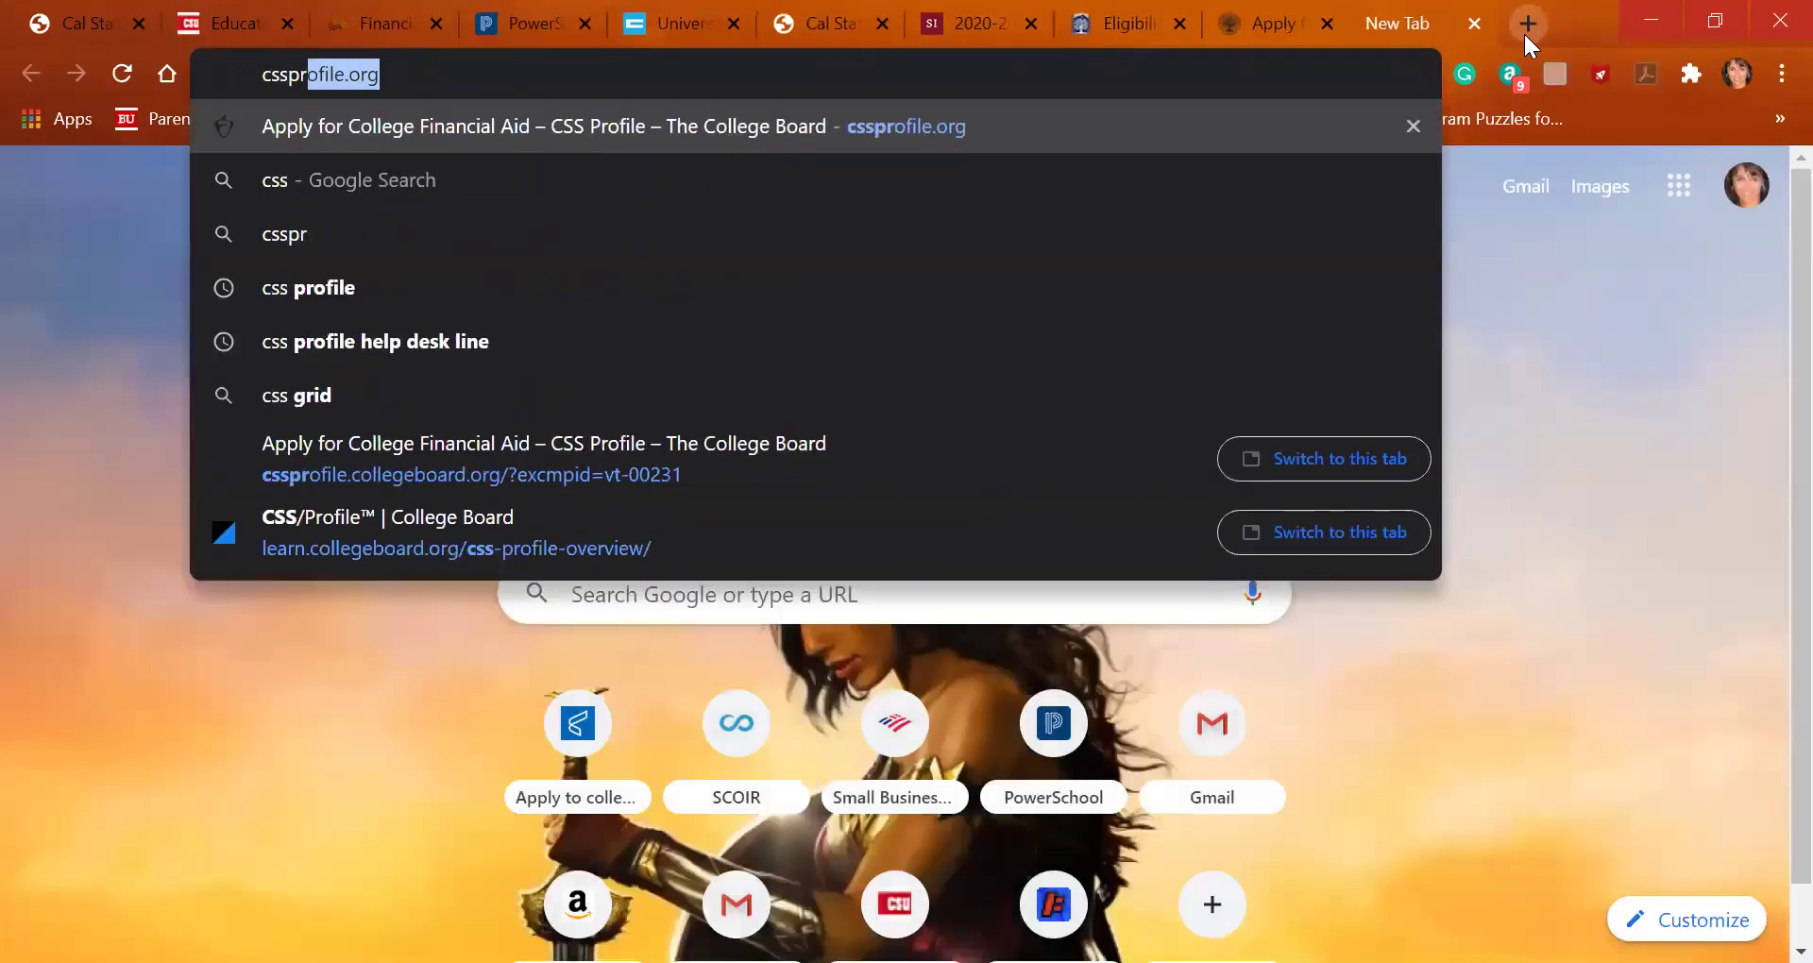
pyautogui.press('Return')
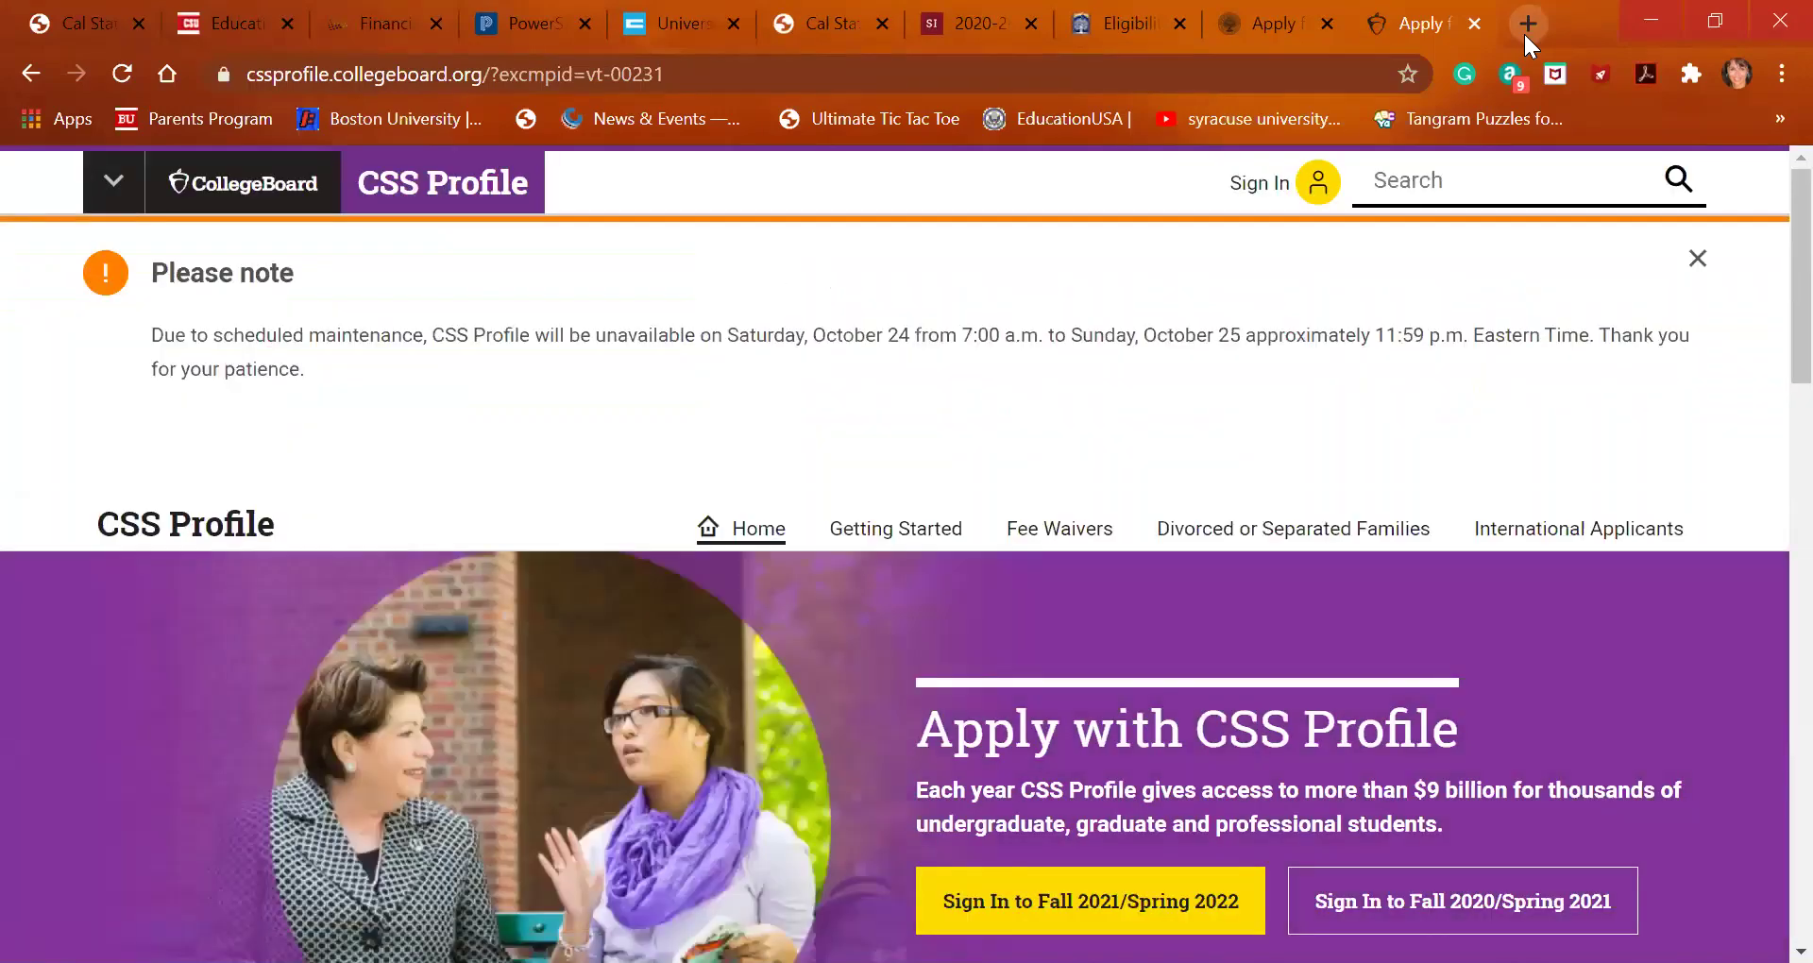
pyautogui.scroll(-2, 1148, 760)
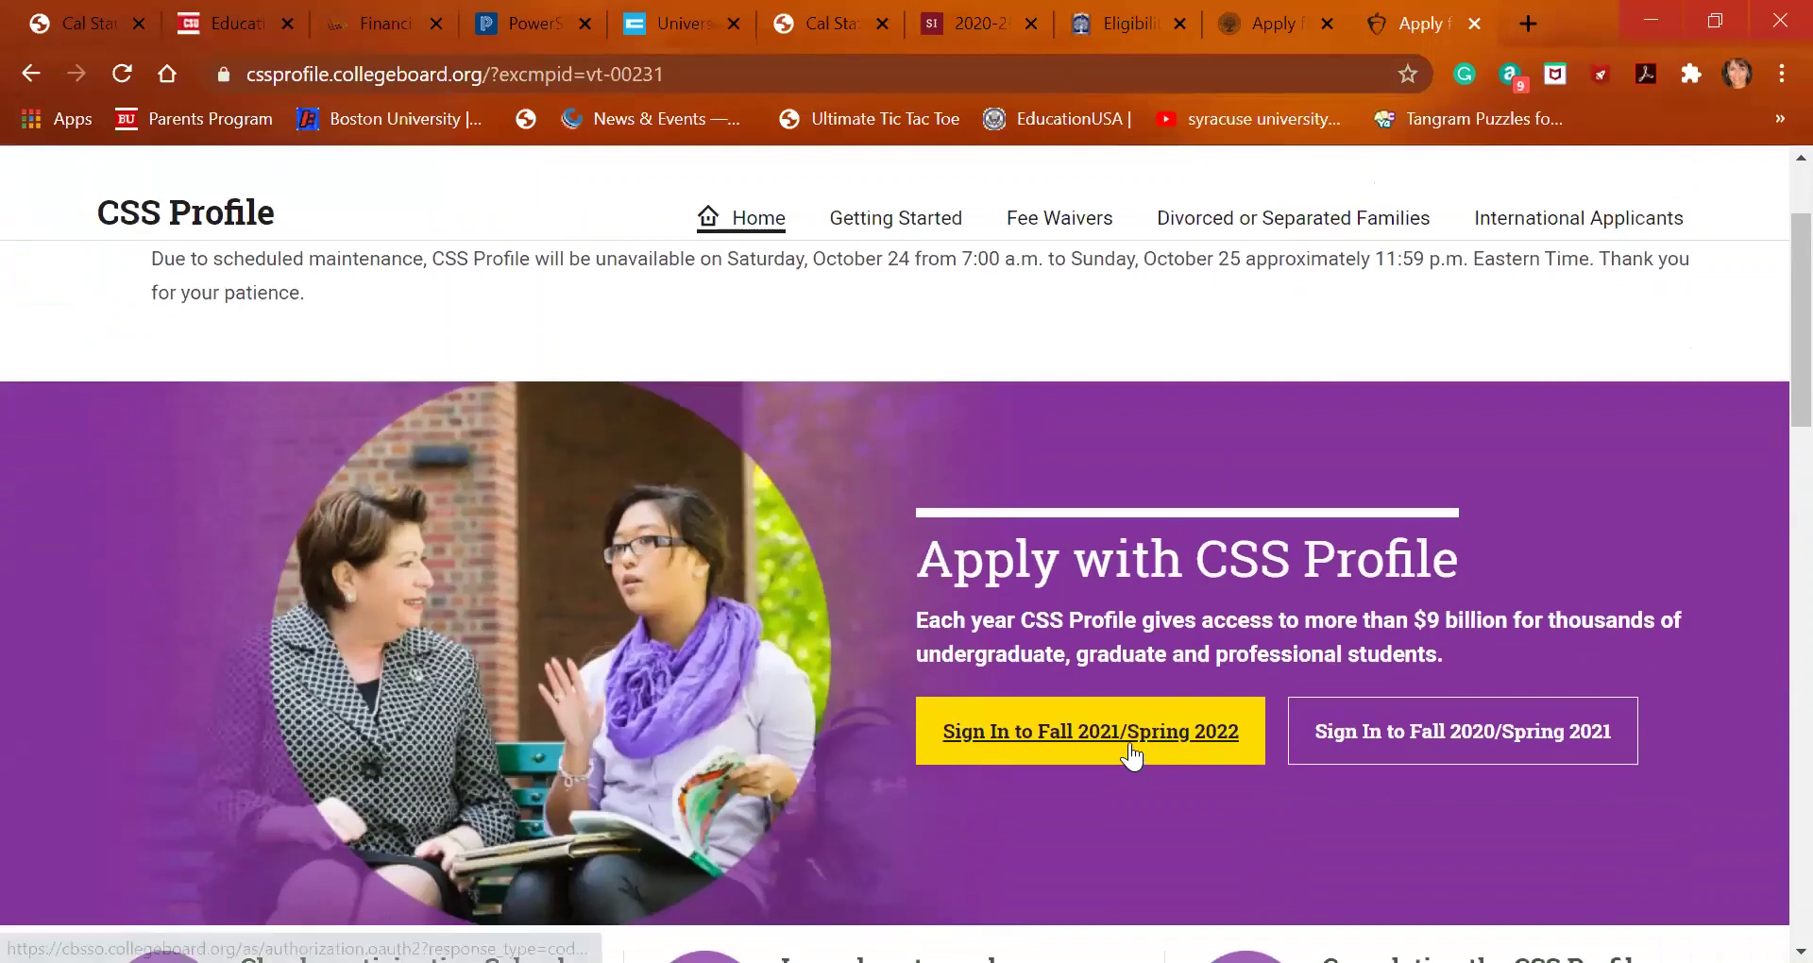
pyautogui.click(1134, 756)
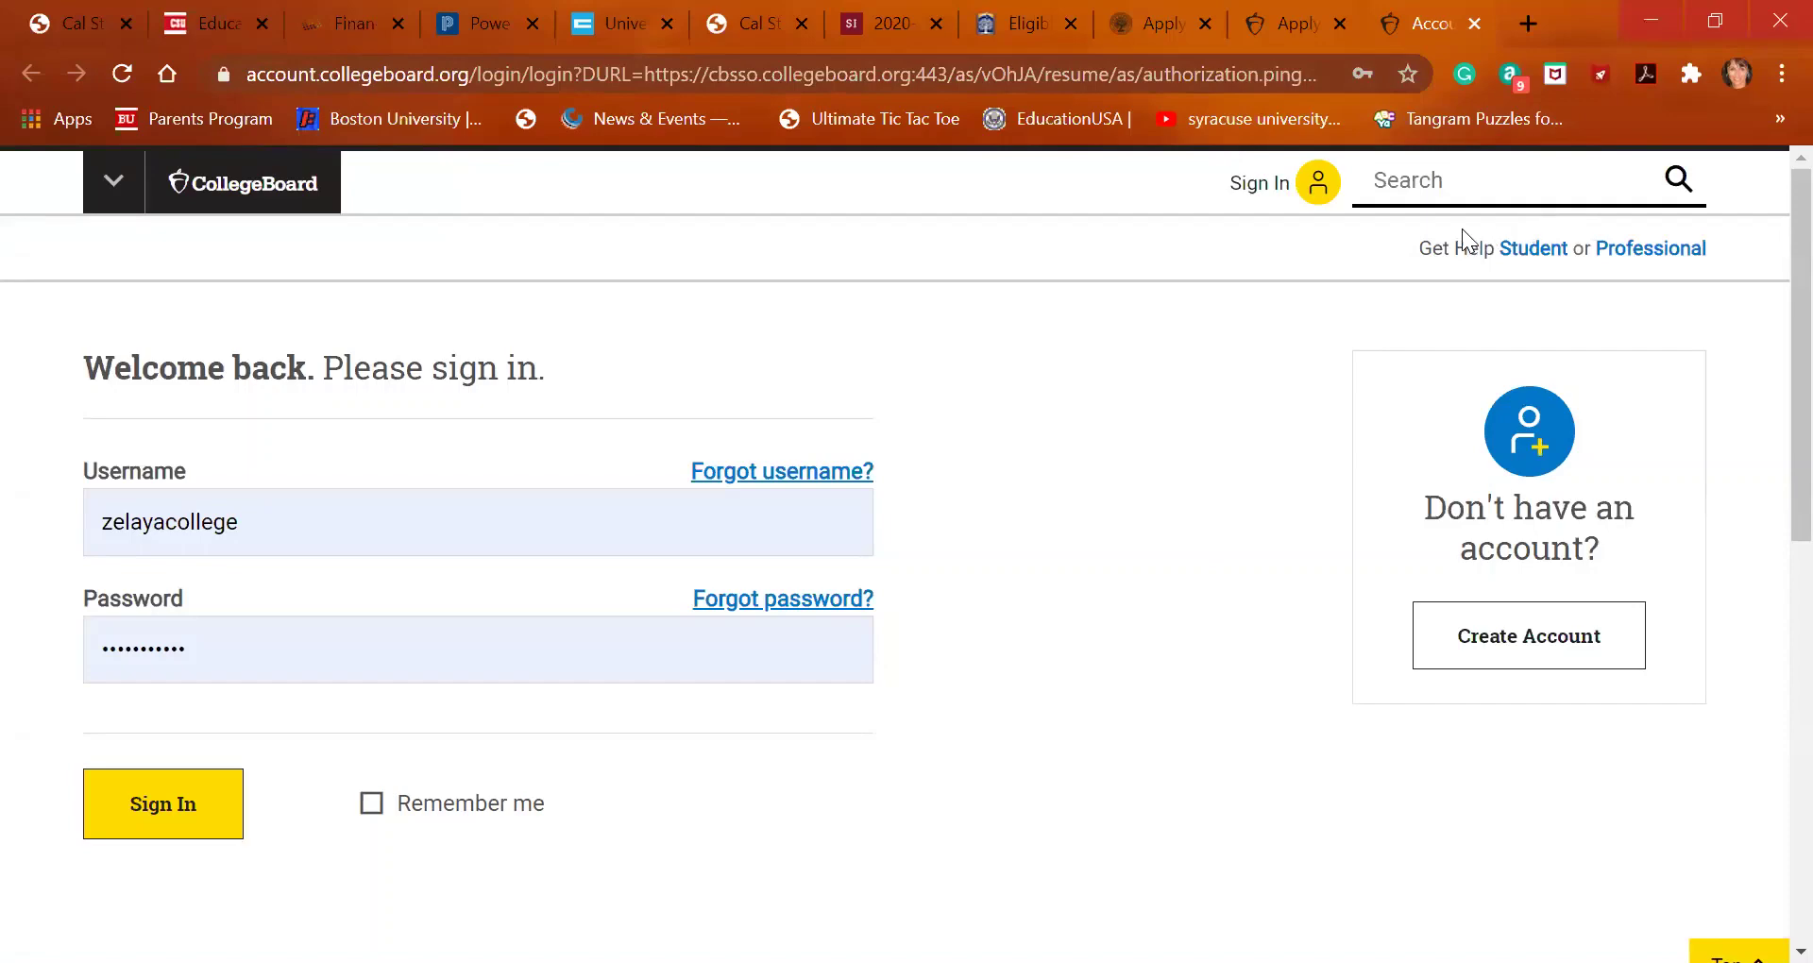
pyautogui.click(221, 27)
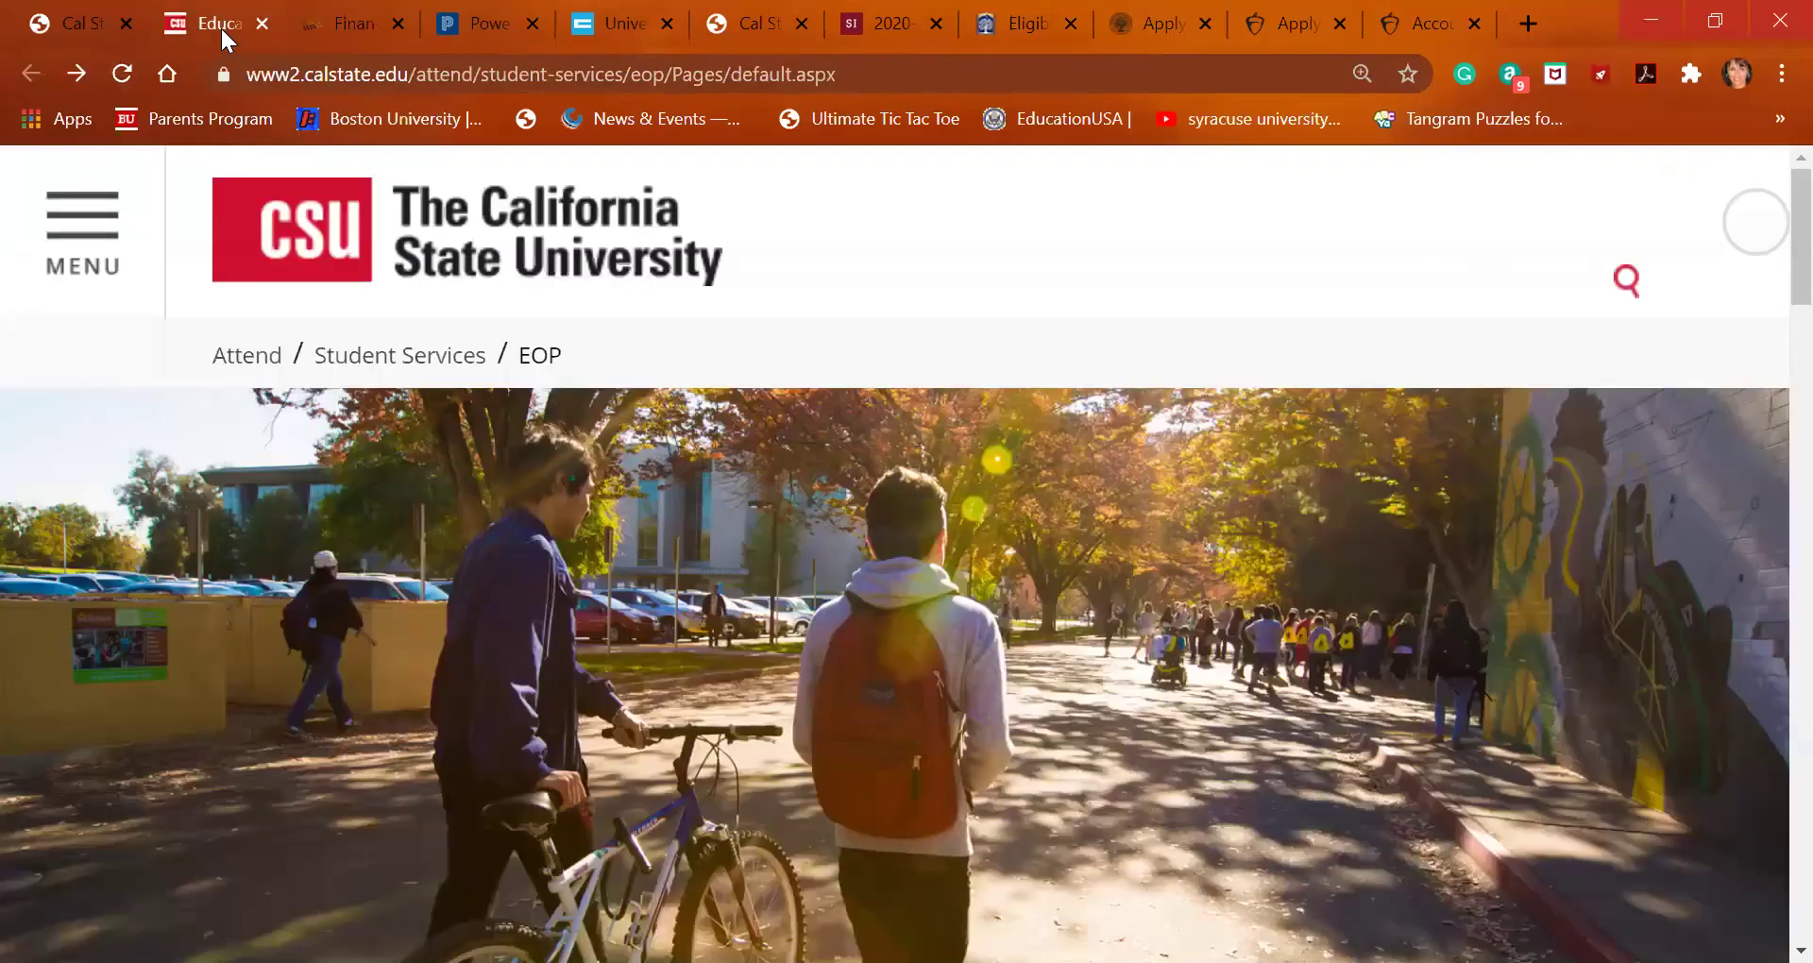